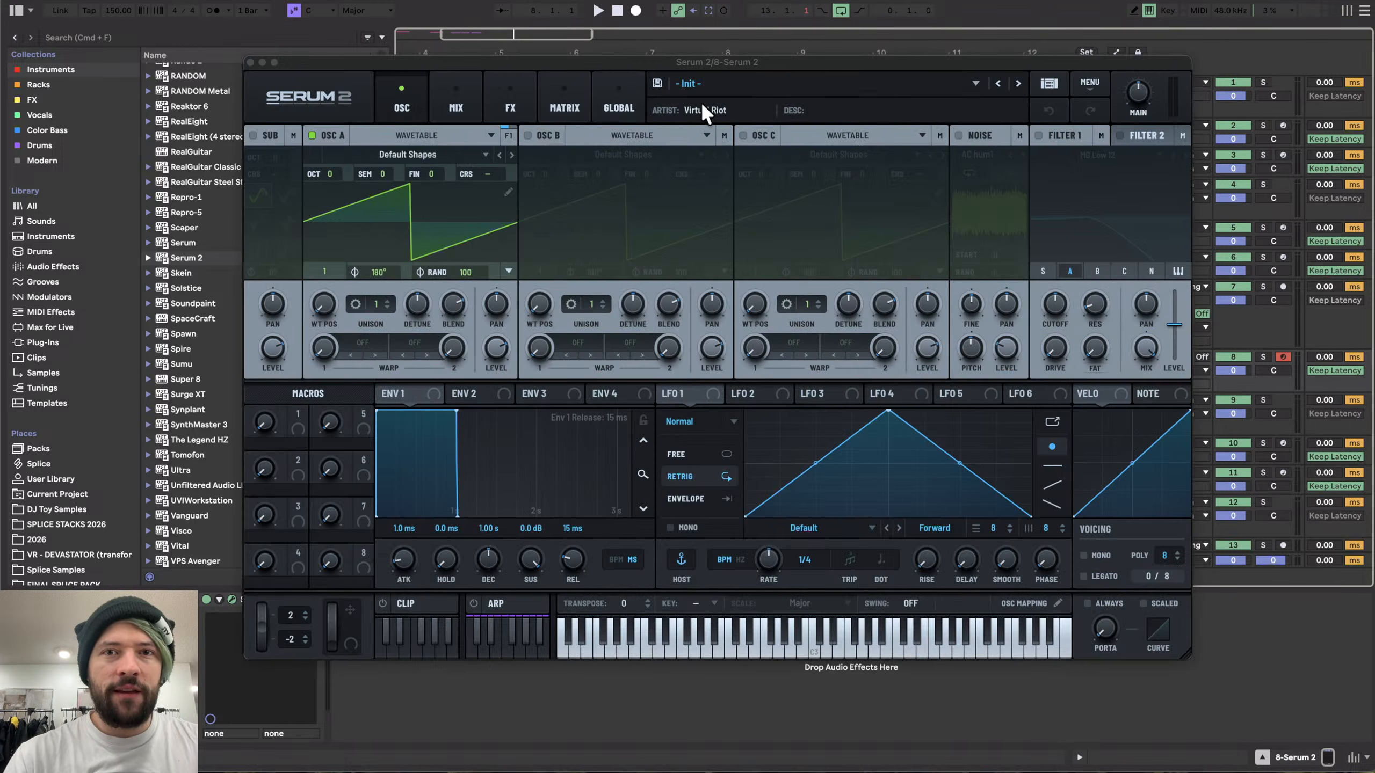
- Enable oscillator B in the synth's oscillator section
mouse_move(654, 65)
mouse_down()
mouse_move(680, 49)
mouse_move(651, 45)
mouse_move(748, 519)
mouse_move(518, 109)
mouse_move(583, 39)
mouse_move(570, 31)
mouse_move(634, 60)
mouse_up()
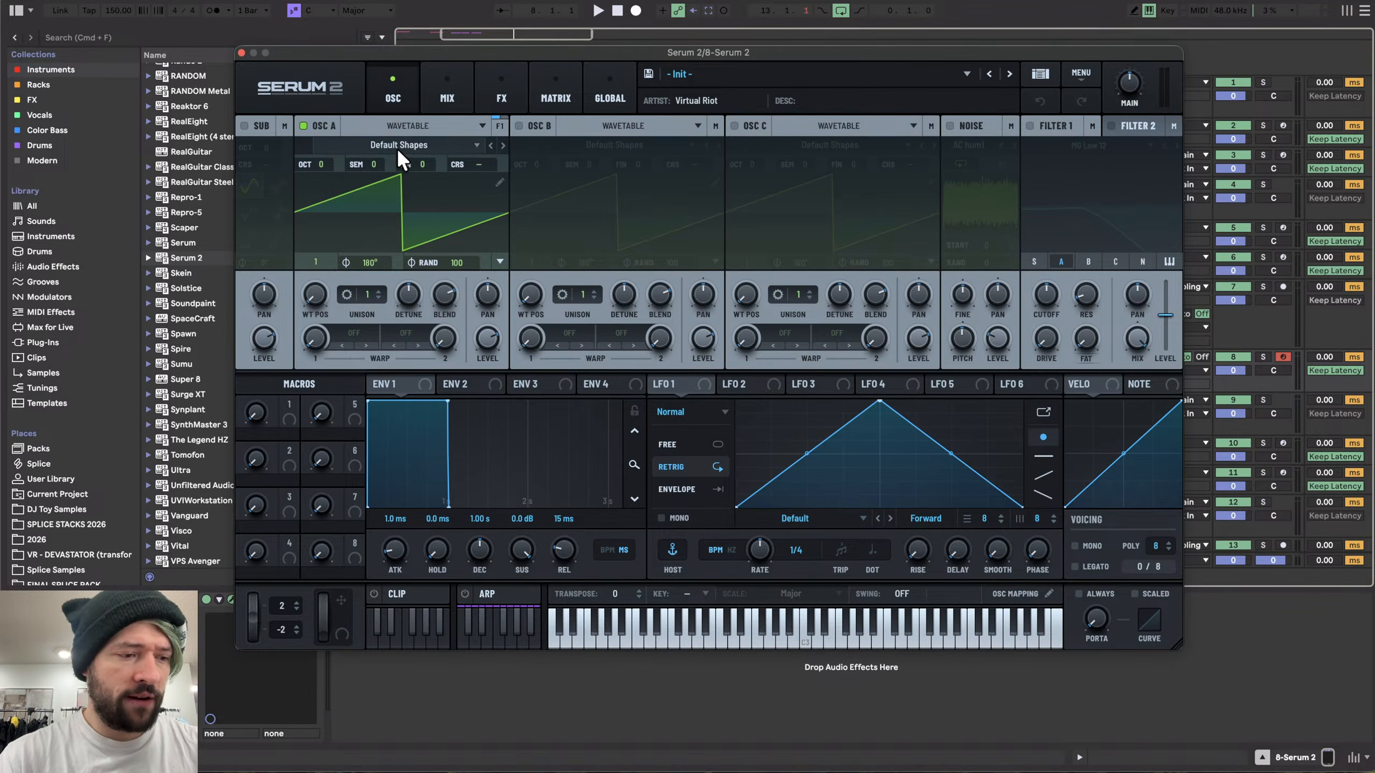
drag(365, 50, 469, 38)
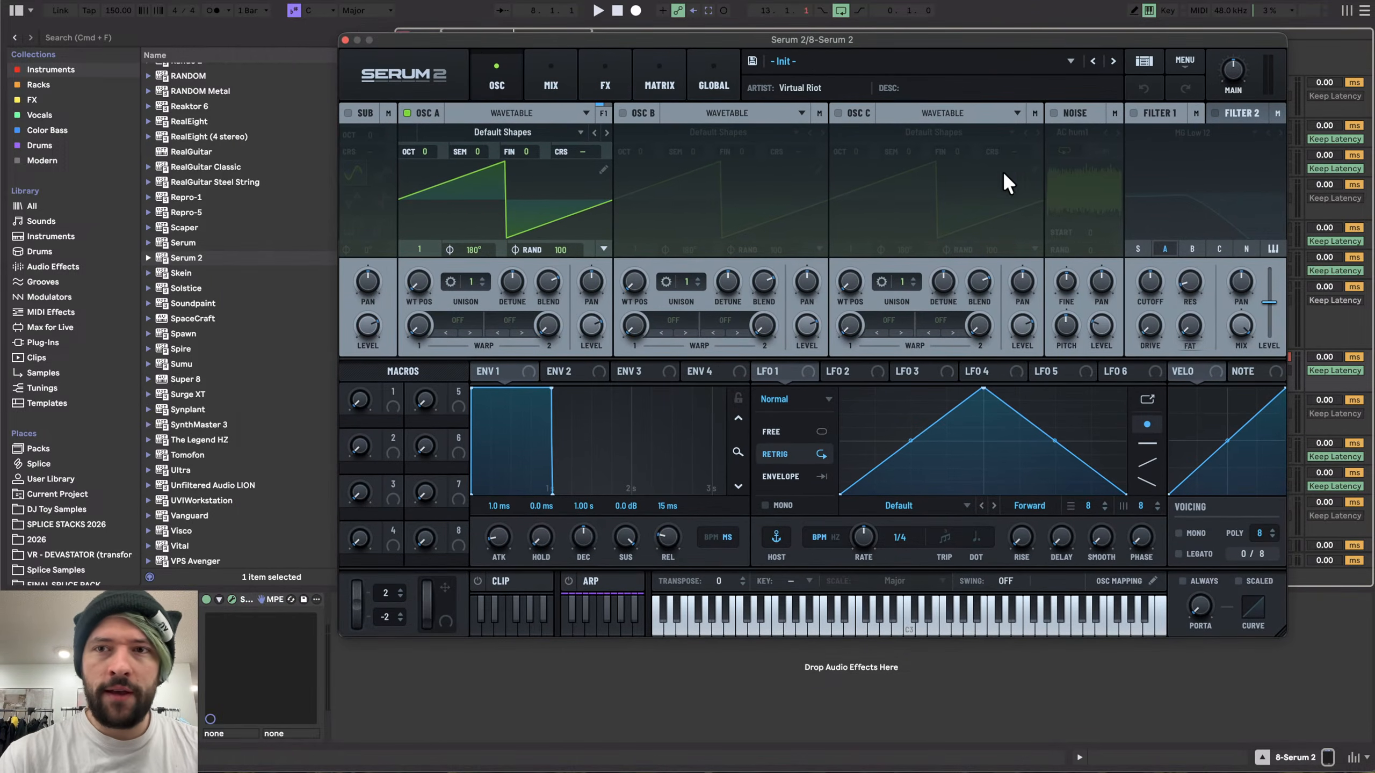
click(1053, 113)
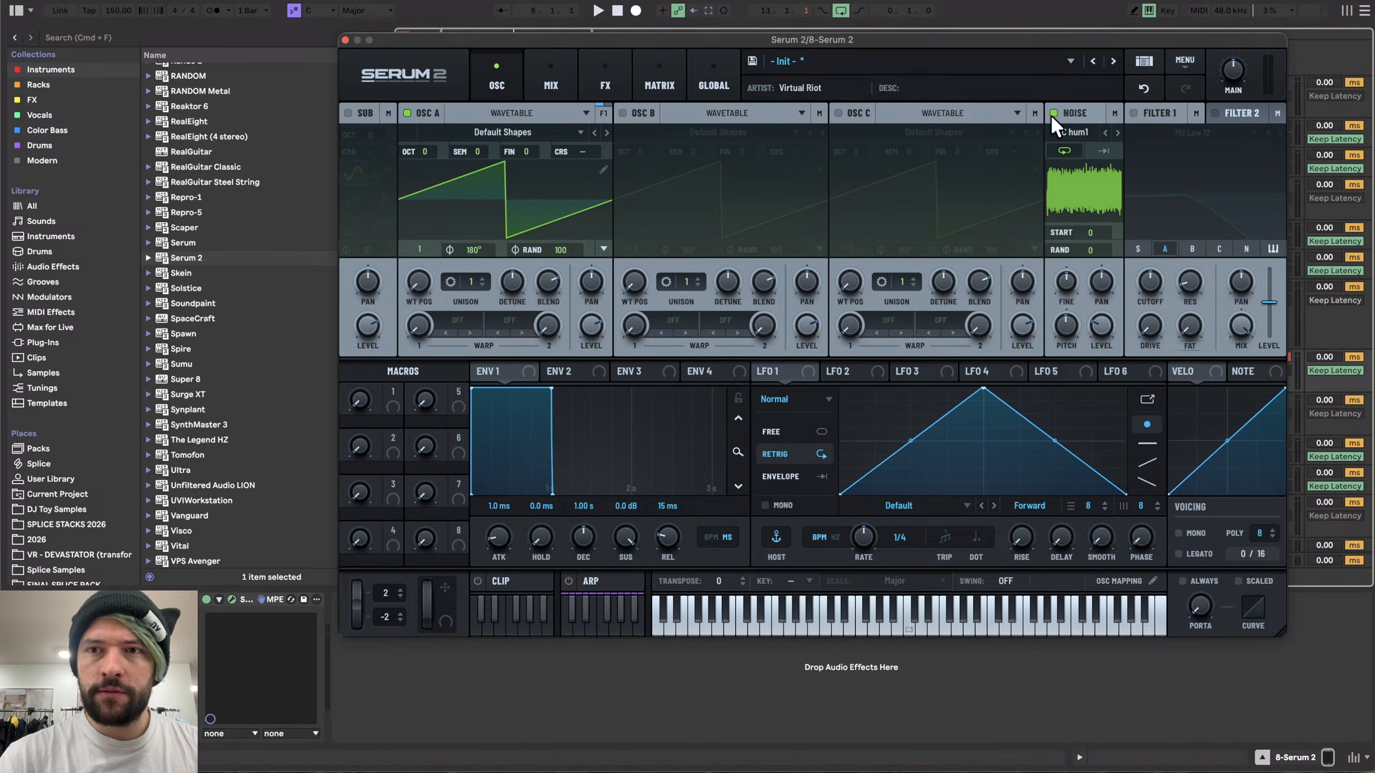
click(1052, 114)
click(622, 113)
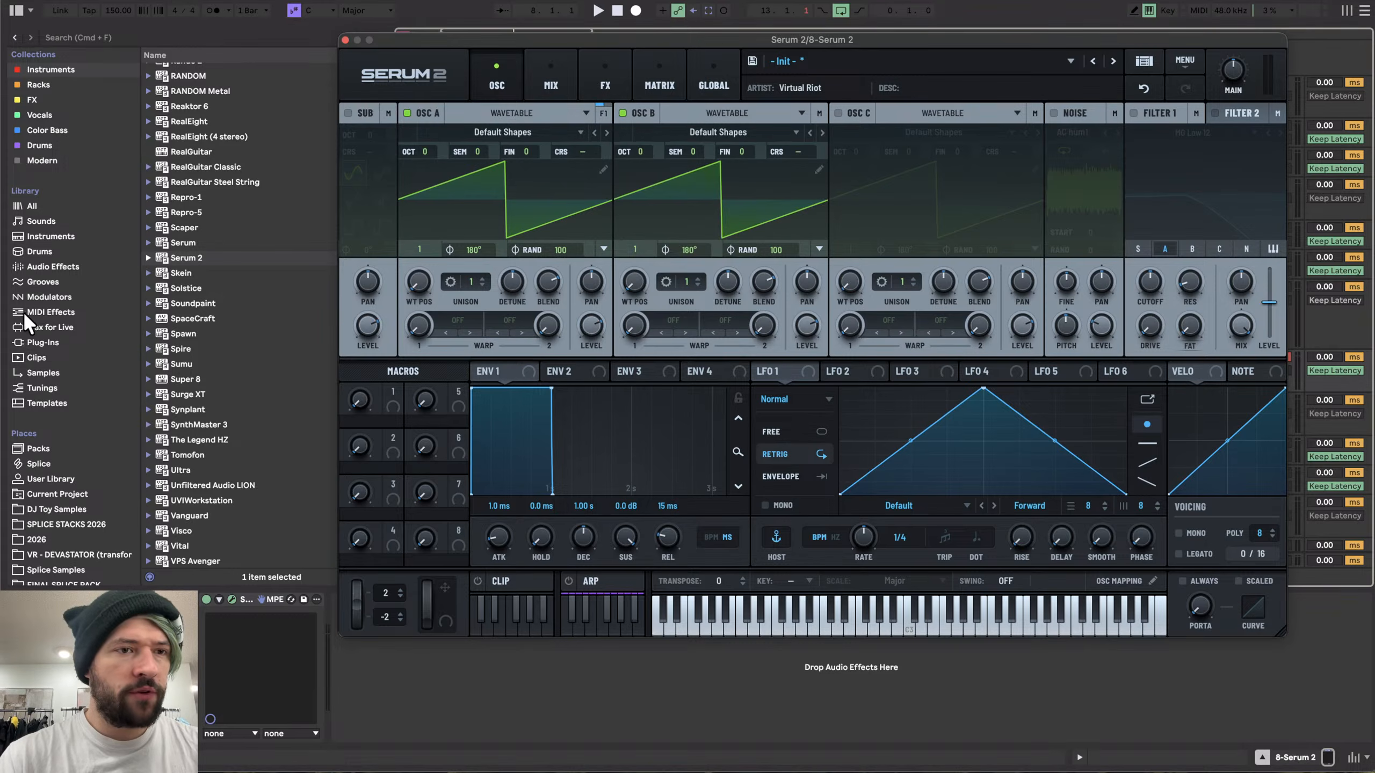
- Search the browser samples for "white noise" and load RISE_NOISE WHITE STEREO 1-2.wav into oscillator B
click(42, 342)
click(183, 36)
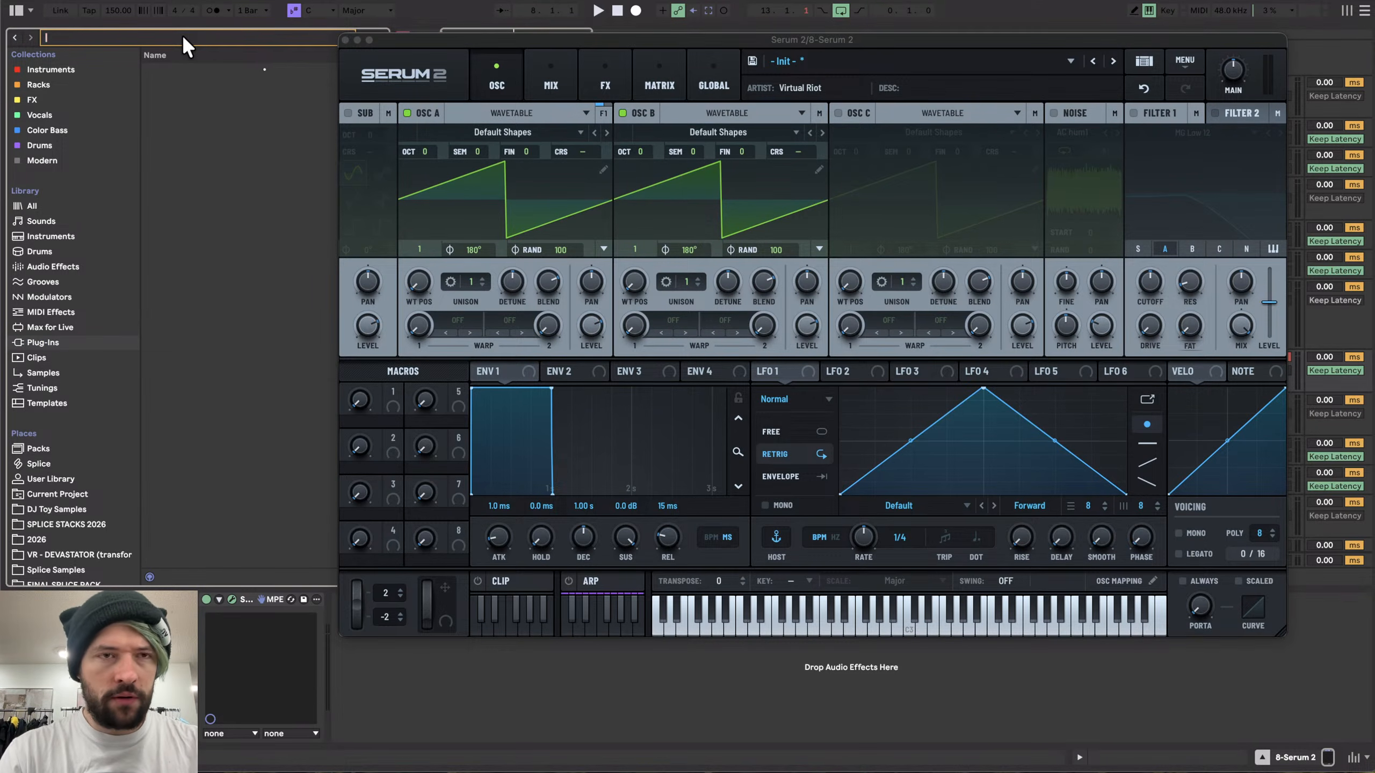
text(white noise)
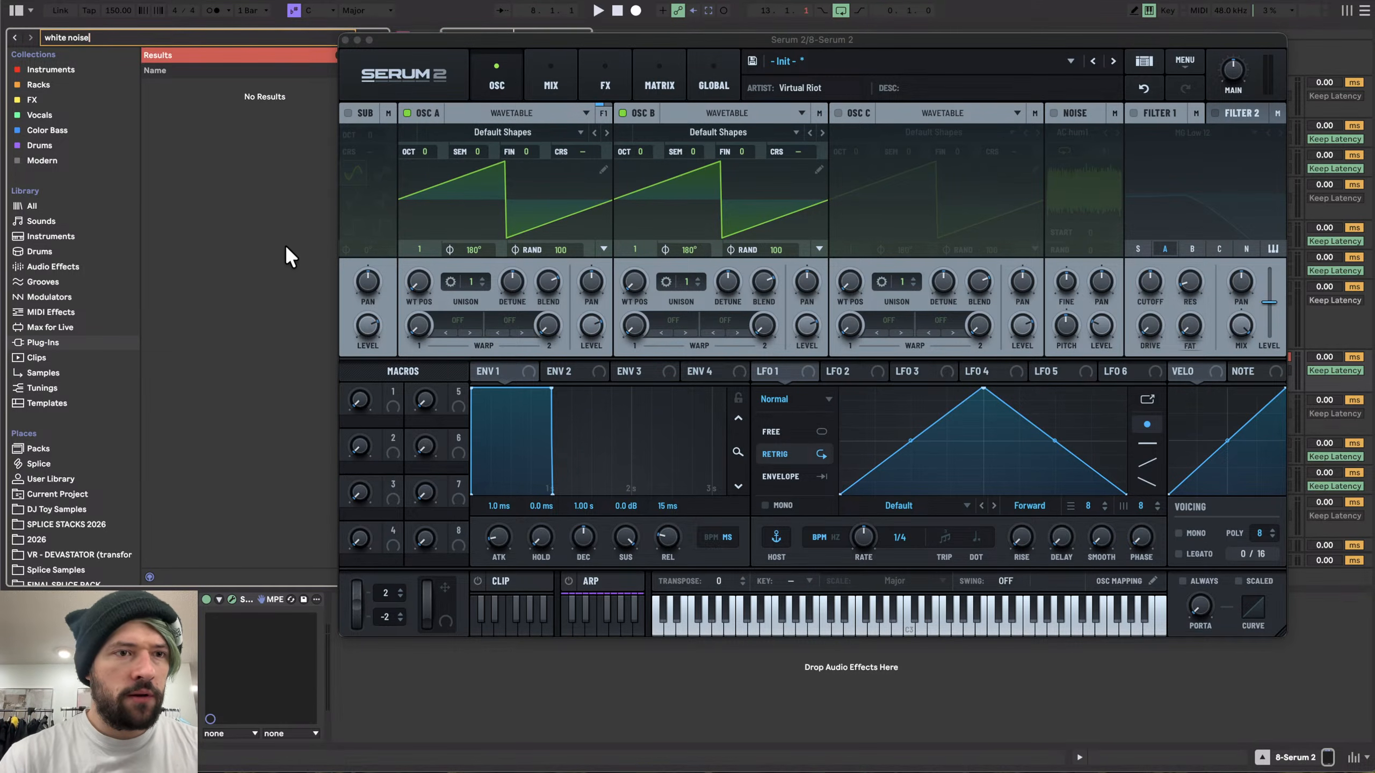
click(39, 373)
scroll(227, 325, down, 2)
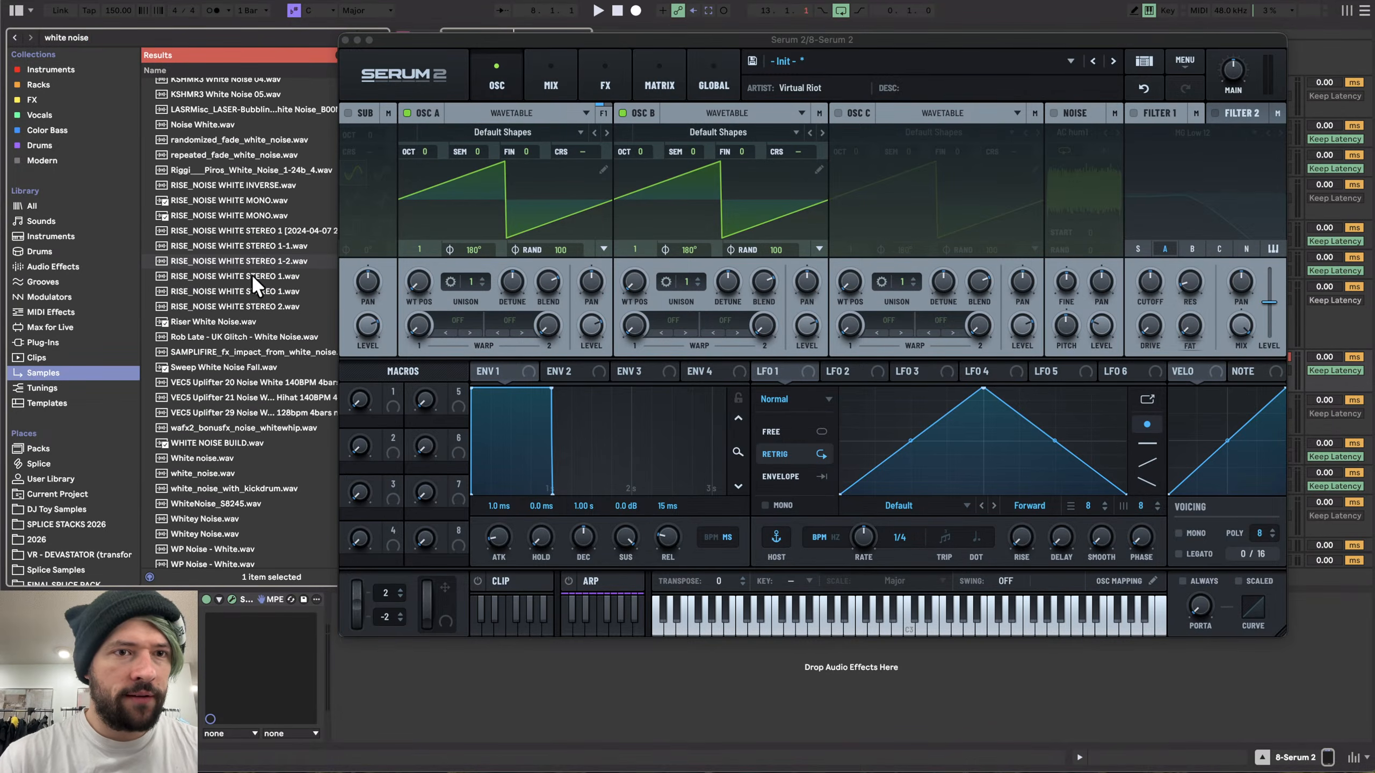
drag(255, 260, 666, 213)
drag(726, 321, 729, 315)
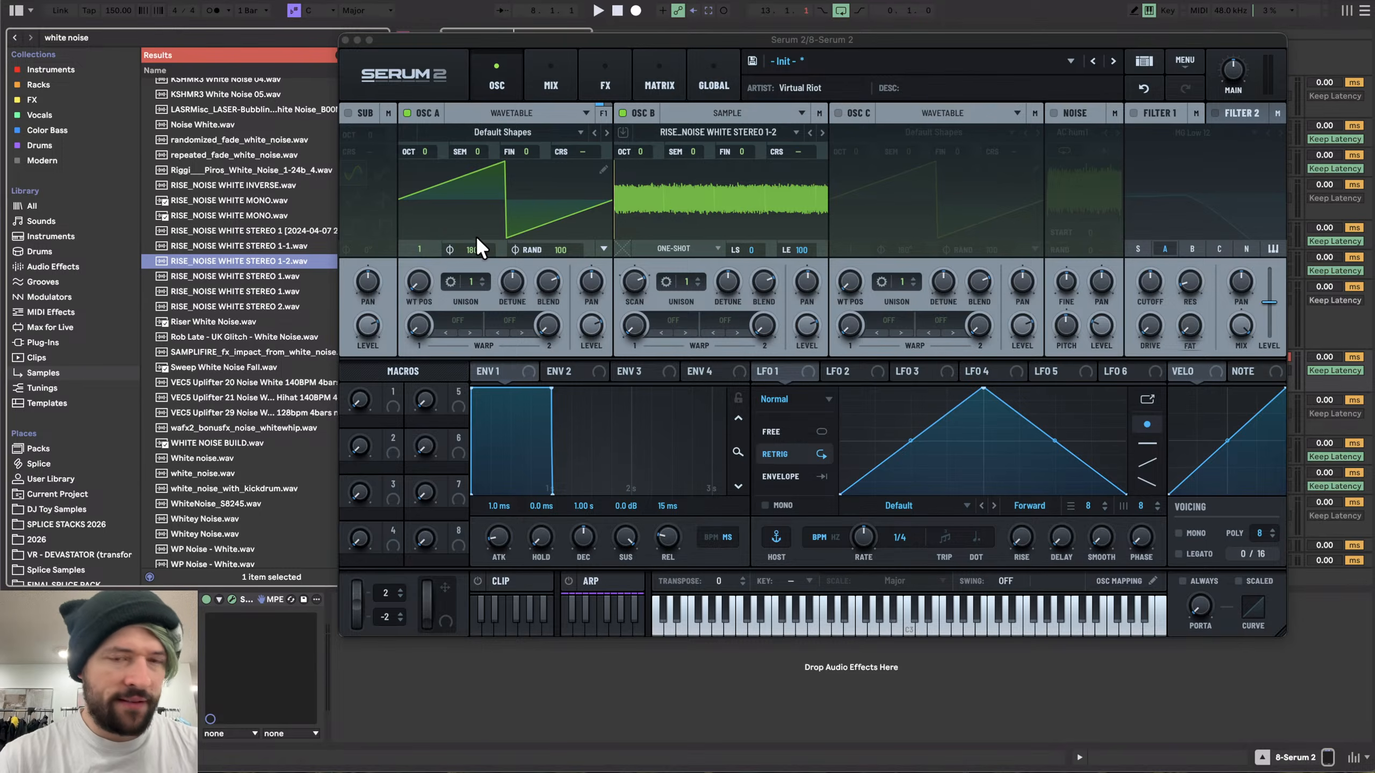
- Disable oscillator B and set oscillator A's wavetable position to 2 for a sine wave
click(623, 113)
scroll(417, 256, up, 1)
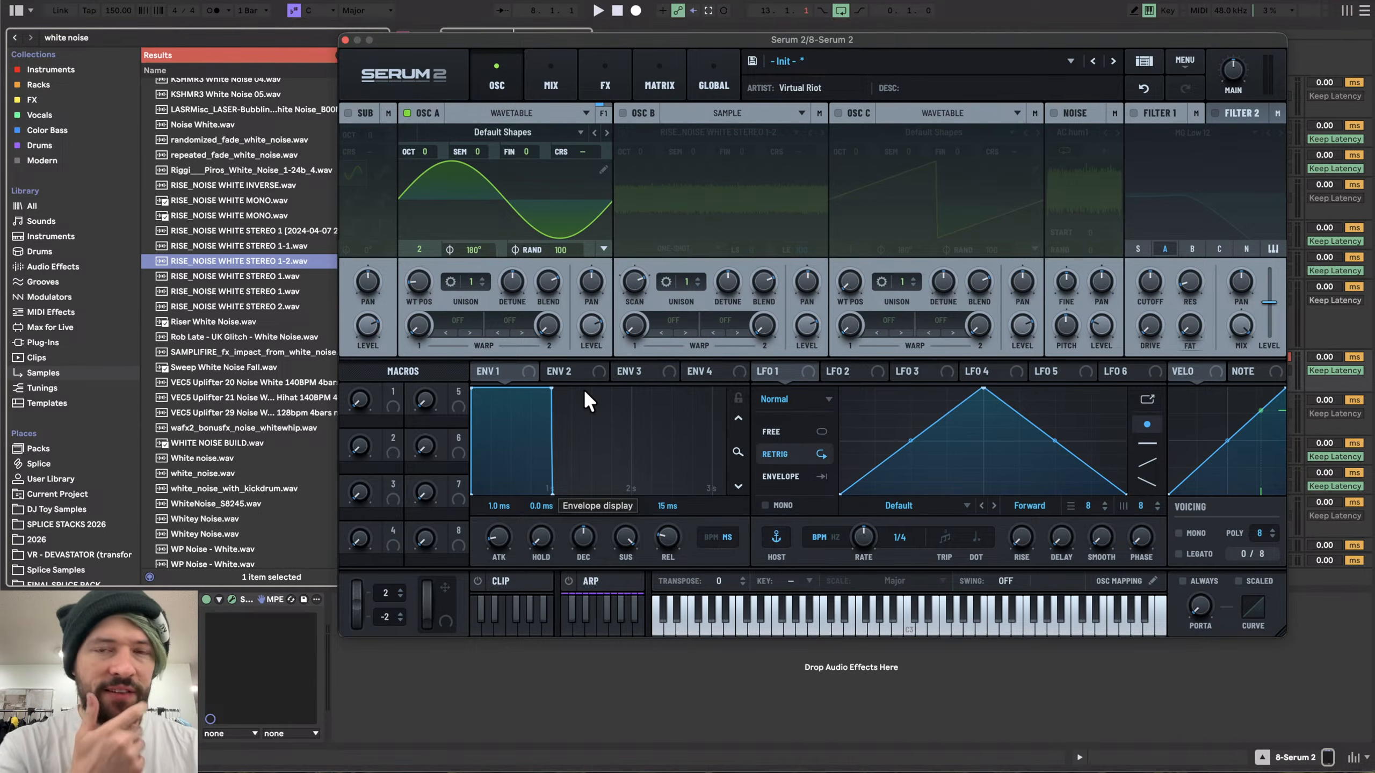
- Route LFO 1 to oscillator A's coarse pitch, raise the modulation depth, and bend the LFO ramp into a decaying curve
drag(668, 39, 548, 41)
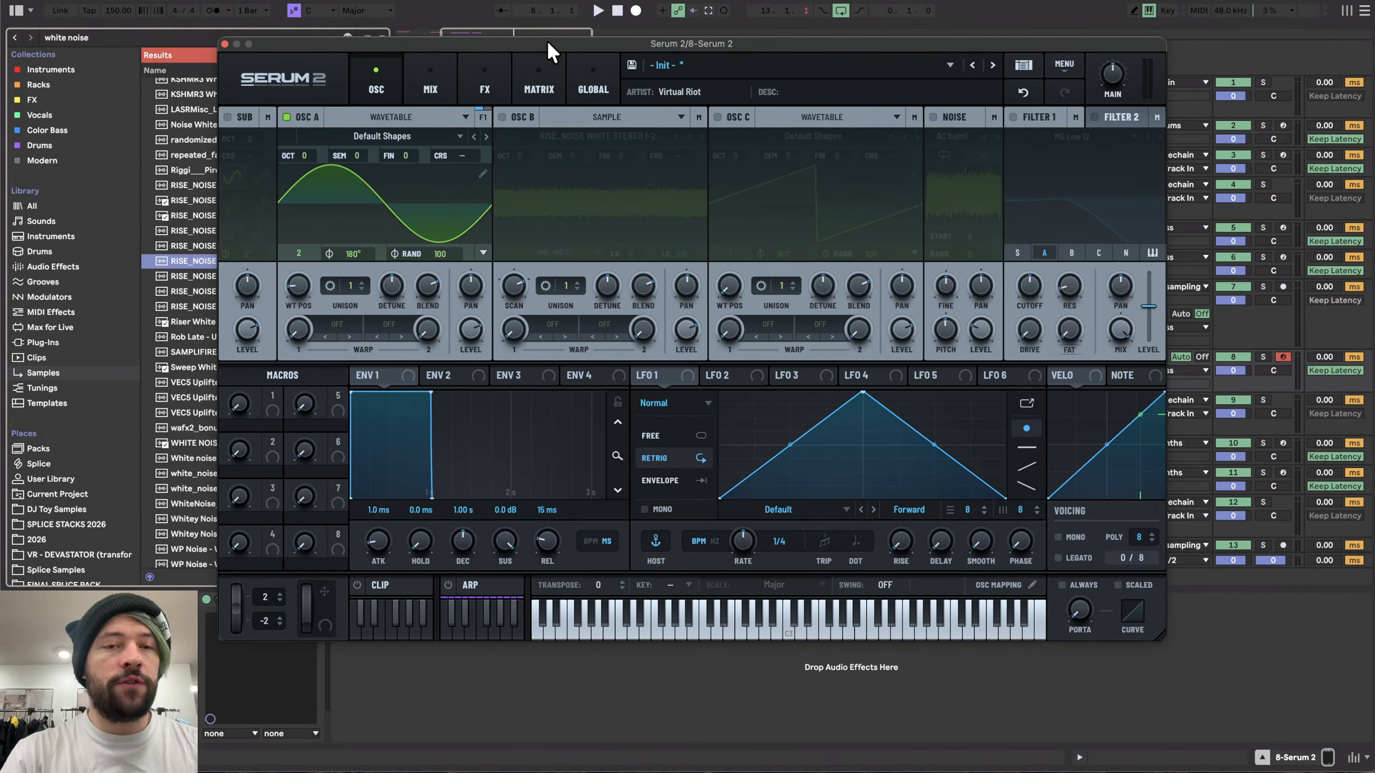
key(super+Tab)
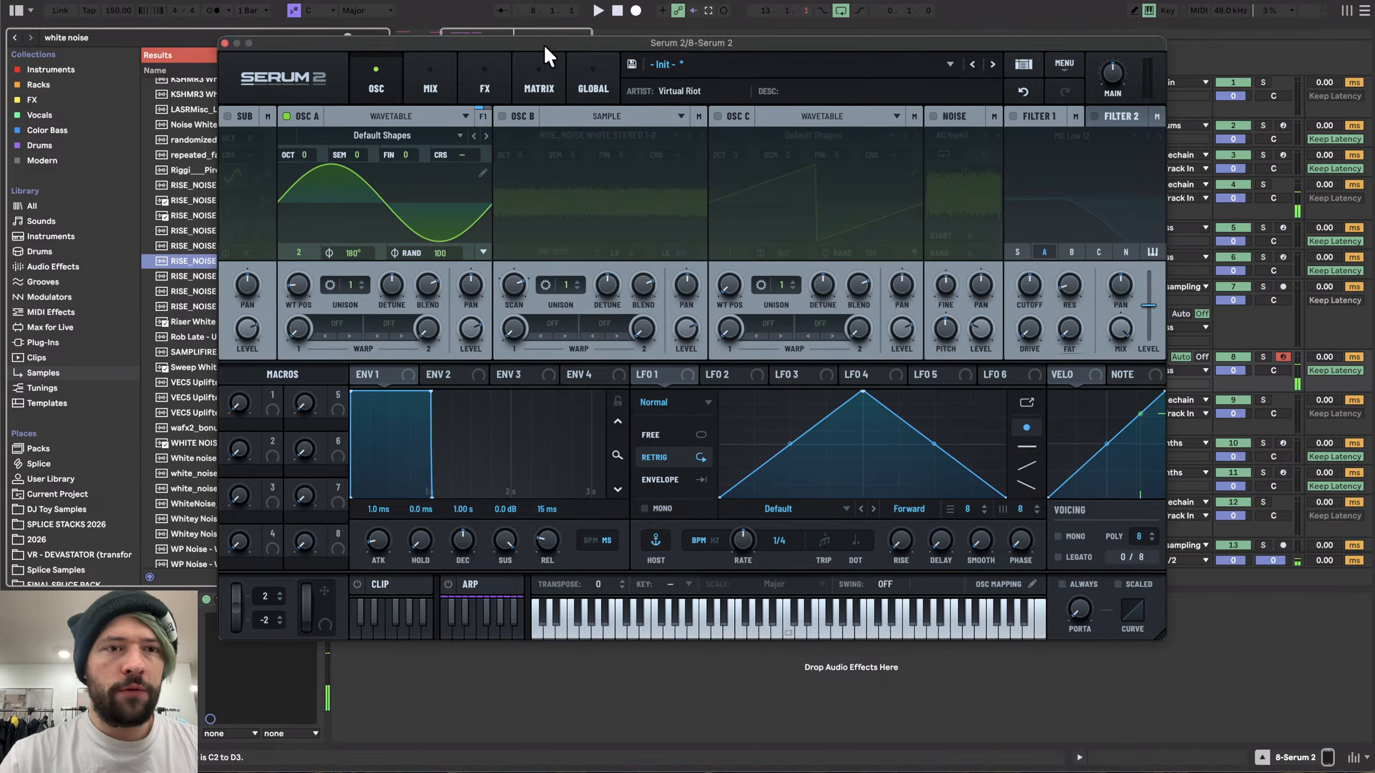
drag(544, 44, 708, 189)
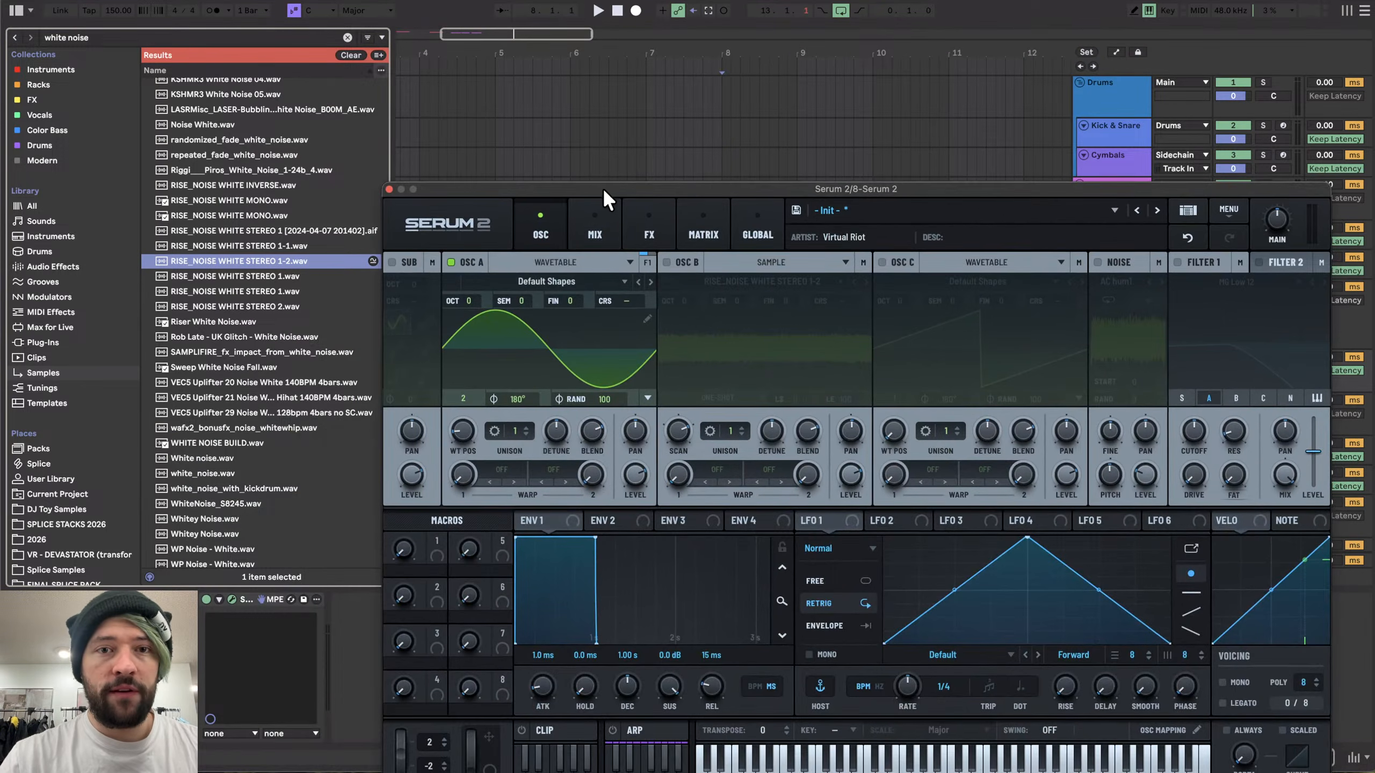
drag(602, 187, 409, 35)
drag(835, 386, 459, 76)
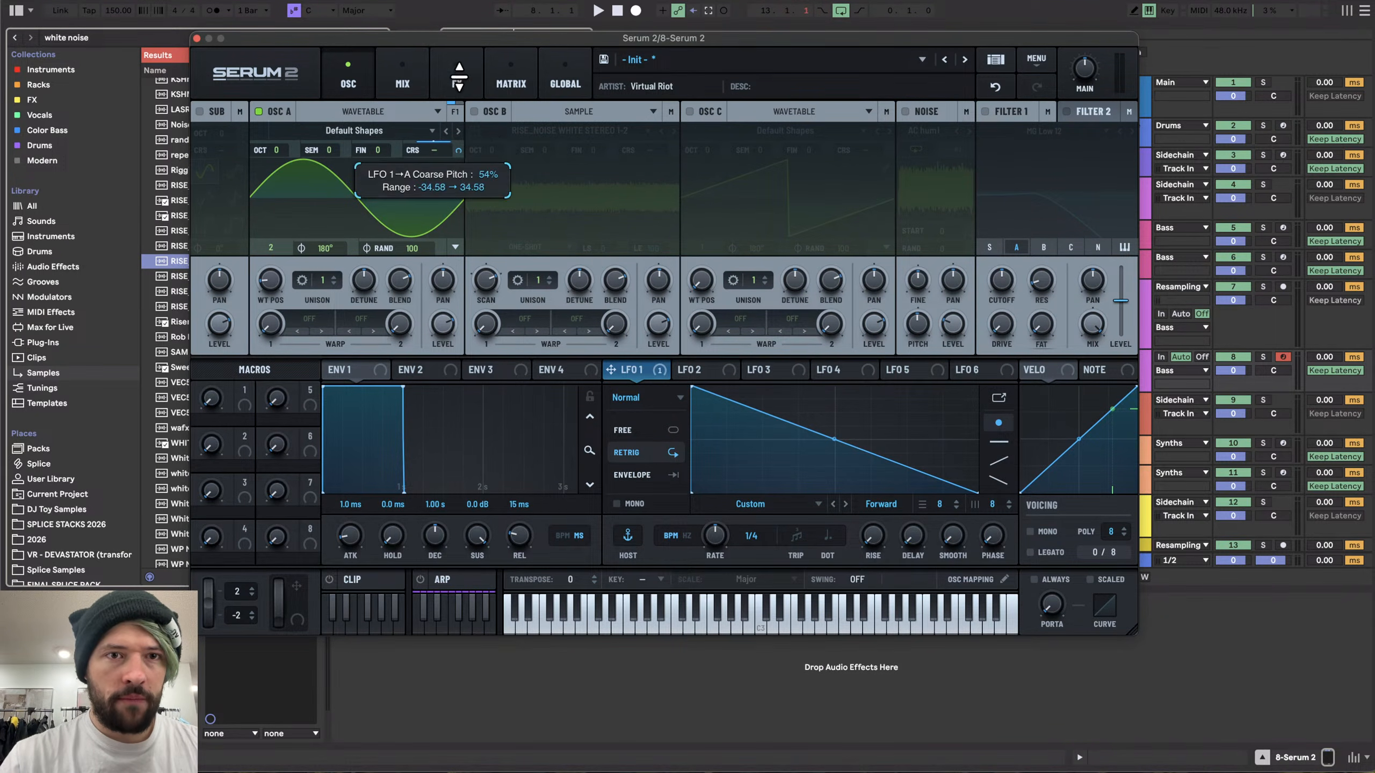
drag(459, 5, 459, 0)
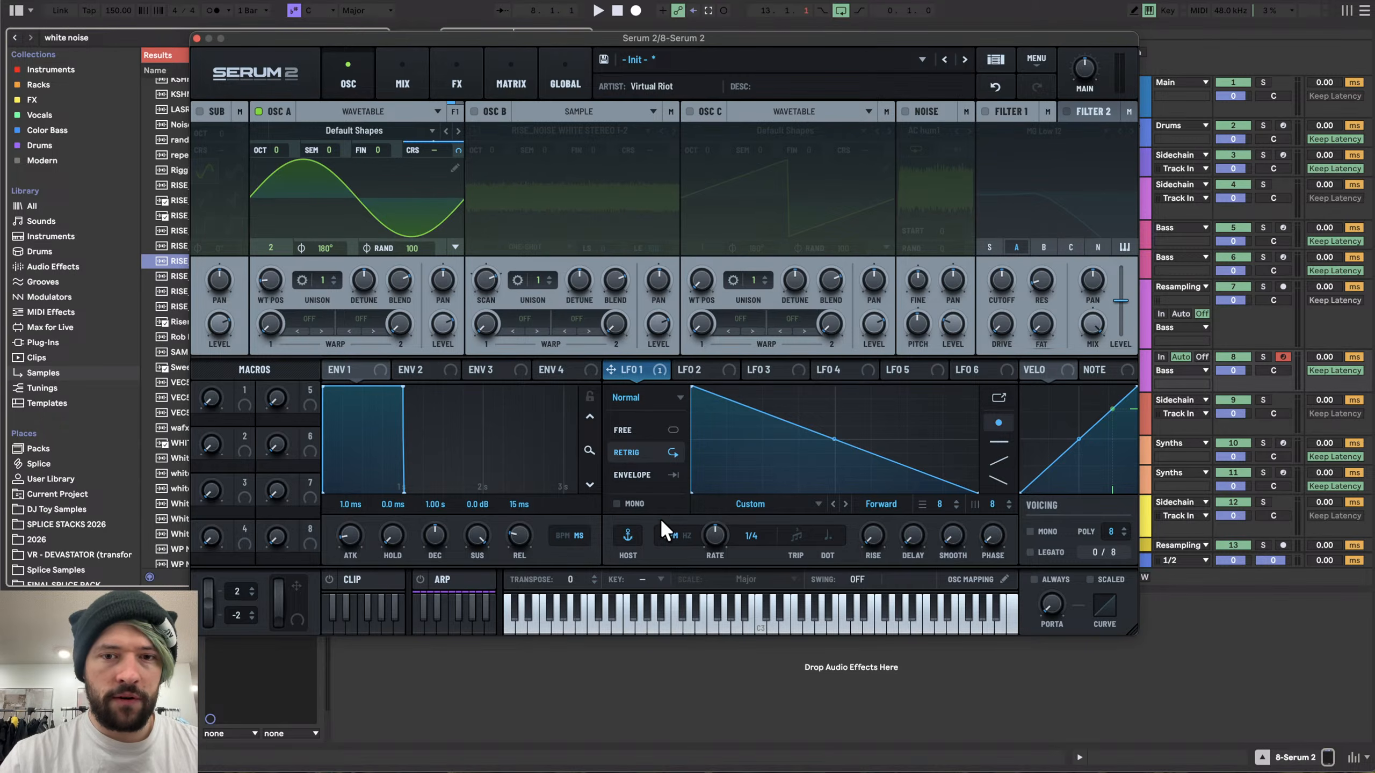
drag(835, 444, 827, 476)
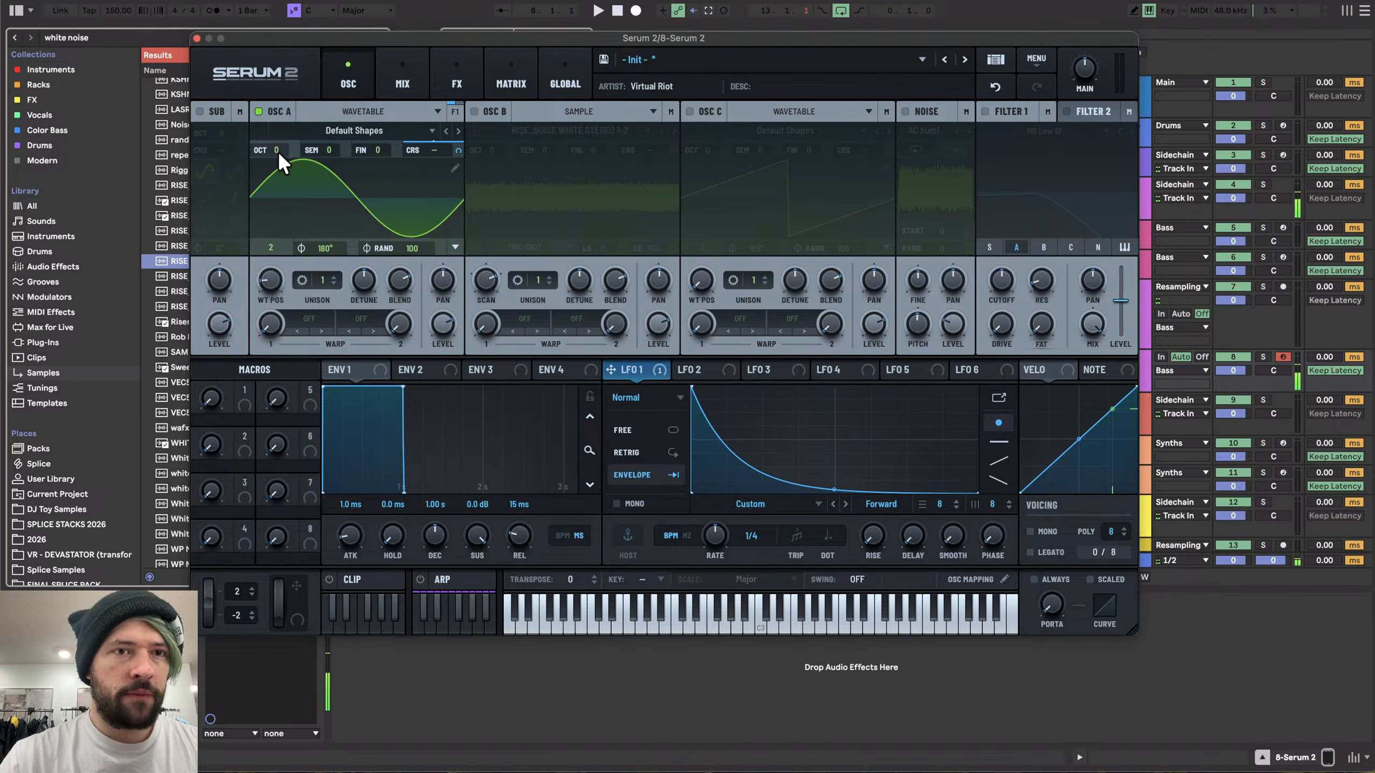
- Set oscillator A's octave to +3
drag(277, 150, 279, 85)
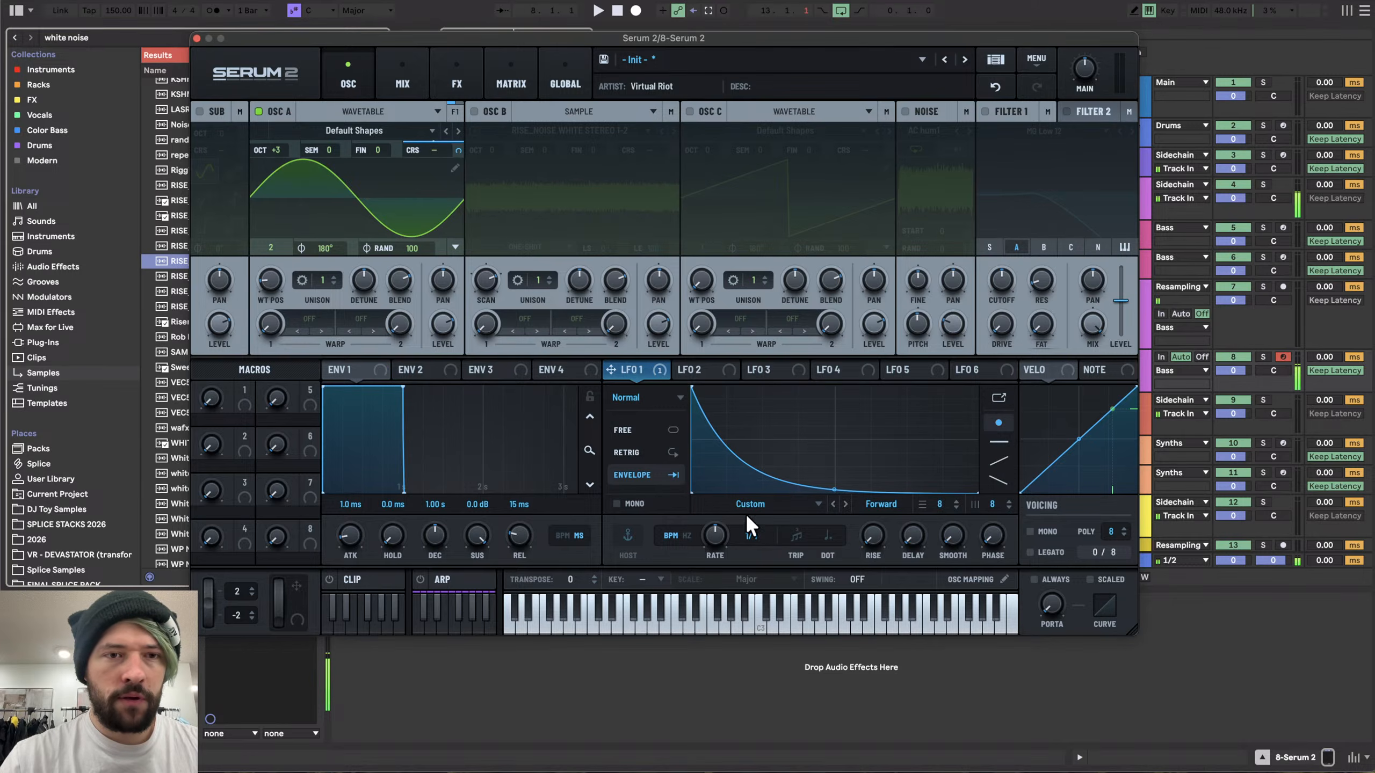
drag(281, 36, 446, 13)
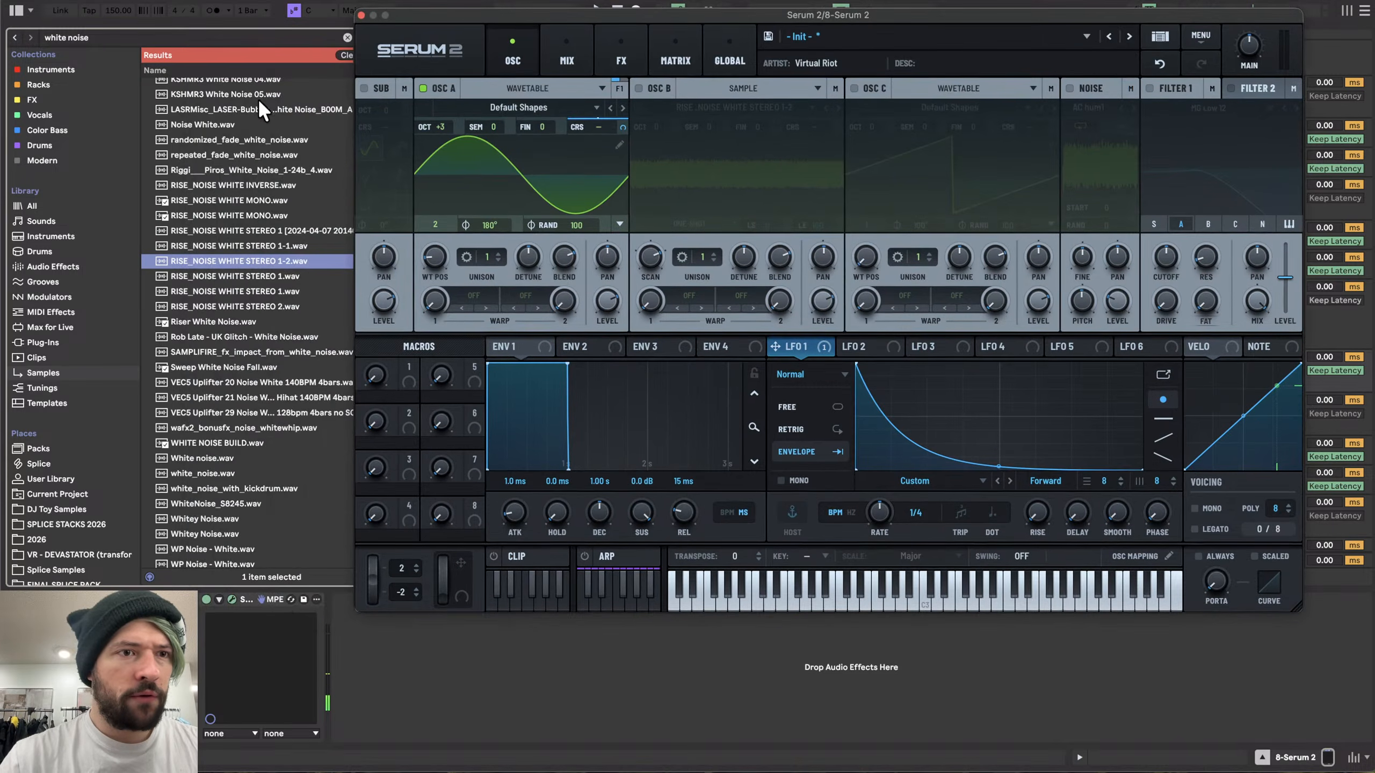
- Clear the browser search and add EQ Eight from Audio Effects to the synth track
click(346, 37)
click(54, 268)
scroll(211, 217, up, 3)
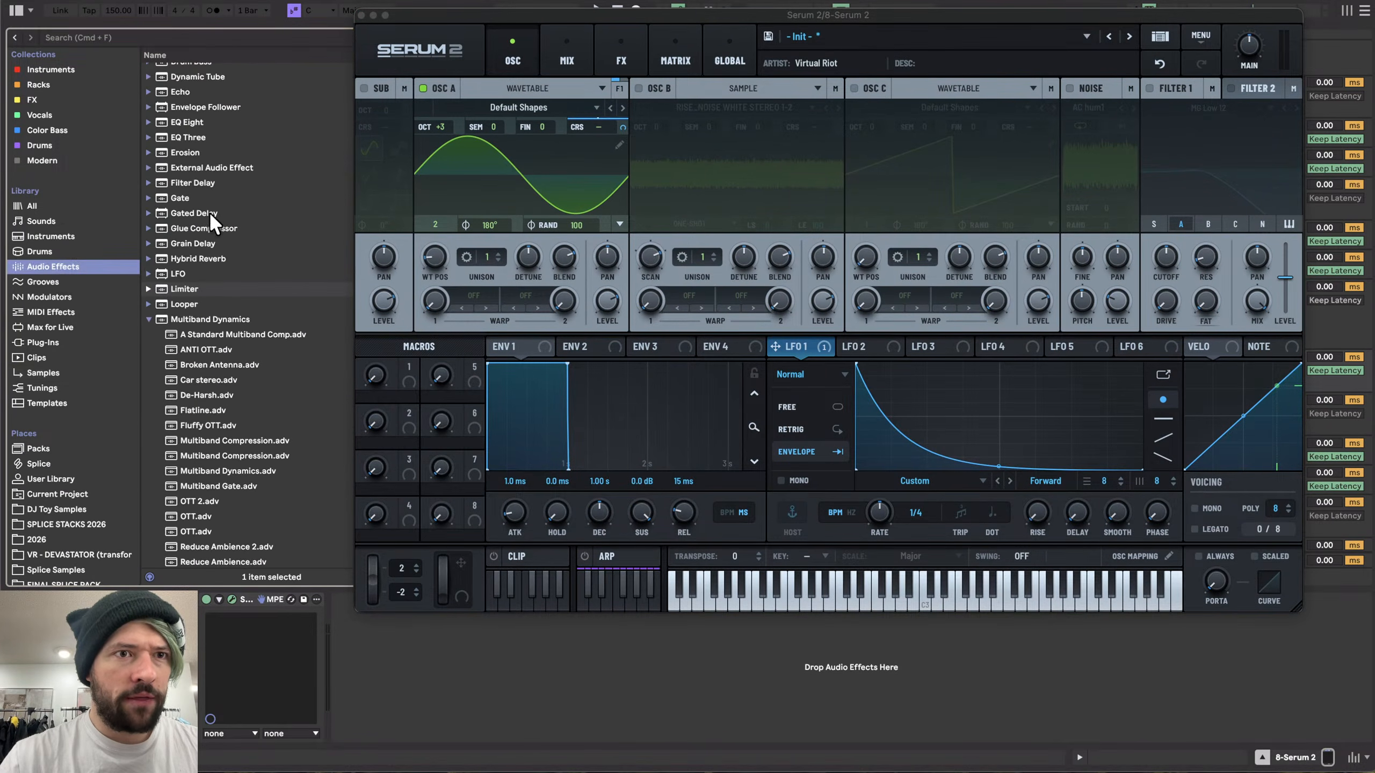
double_click(187, 122)
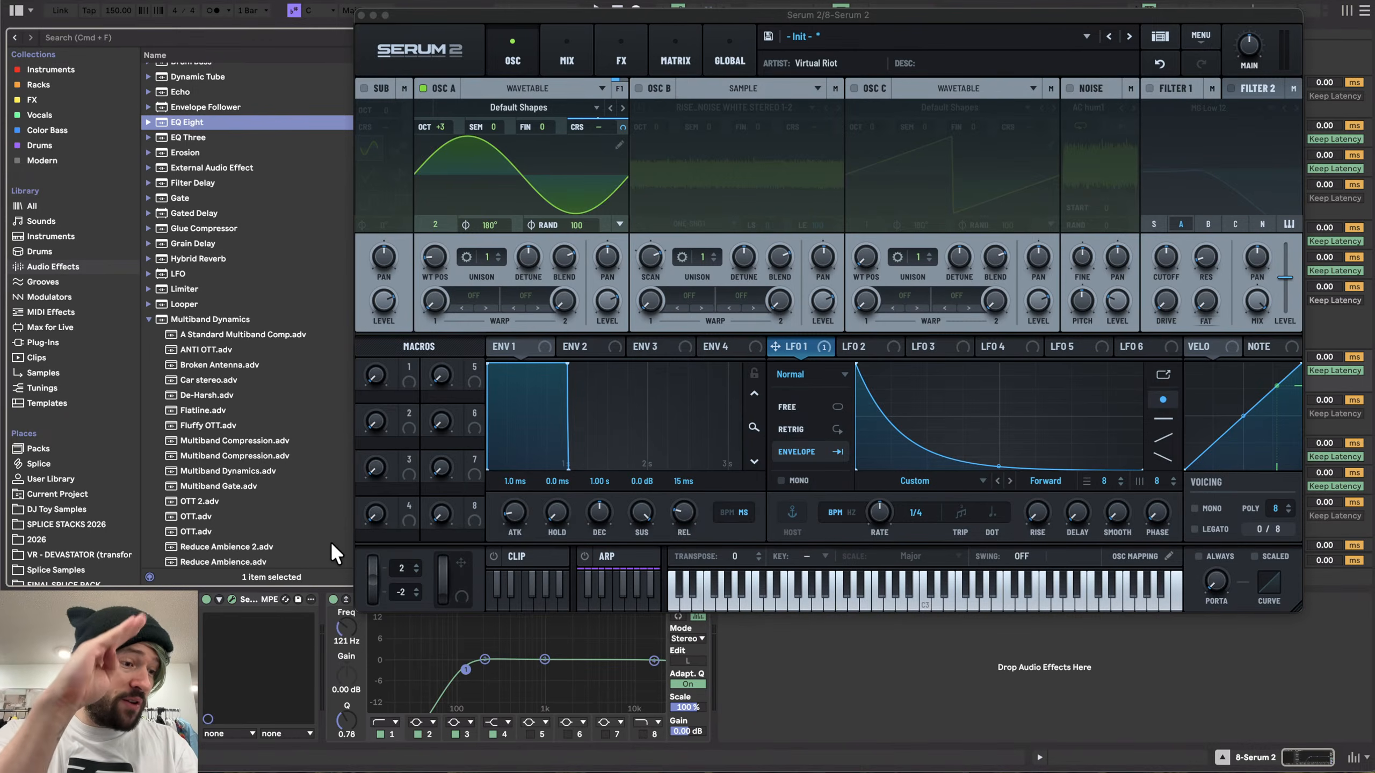
- Open LFO 1's enlarged graph editor
key(d)
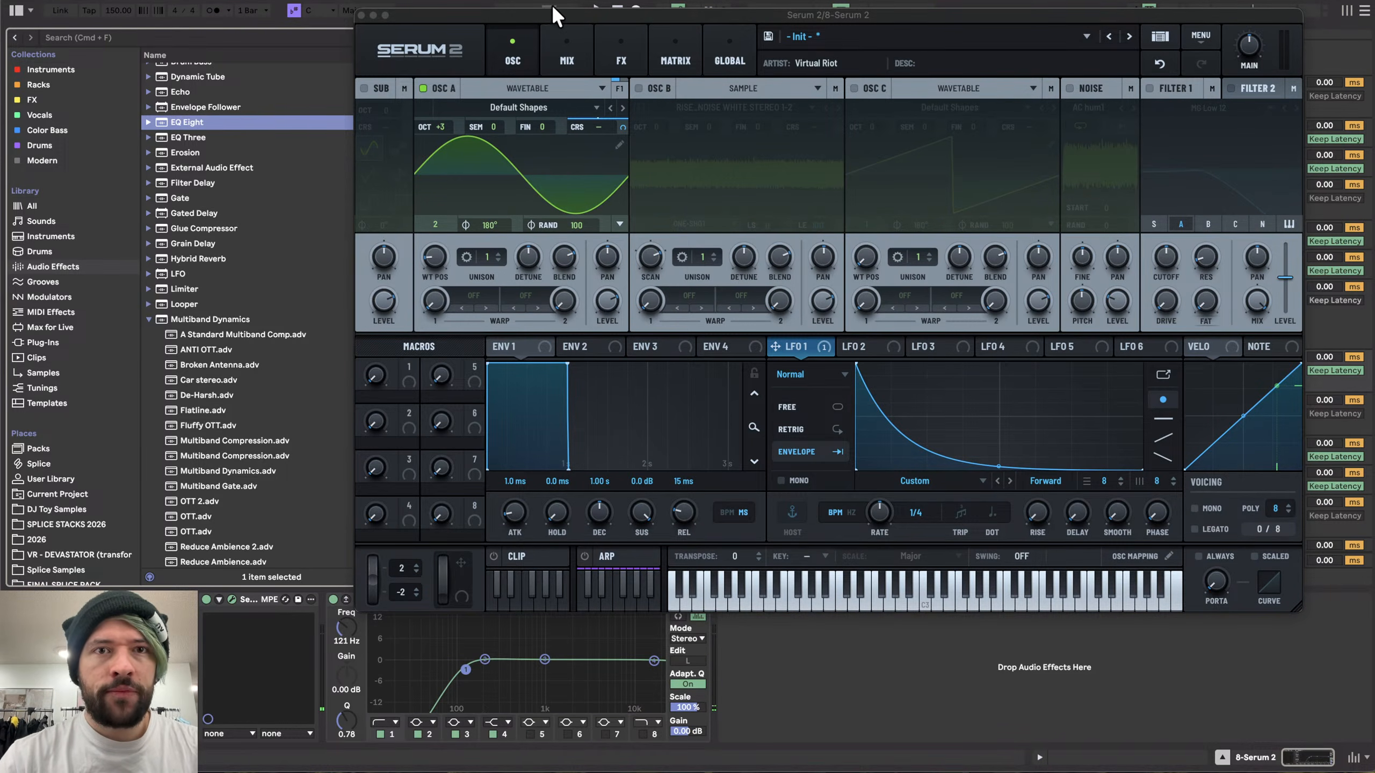
drag(553, 8, 416, 22)
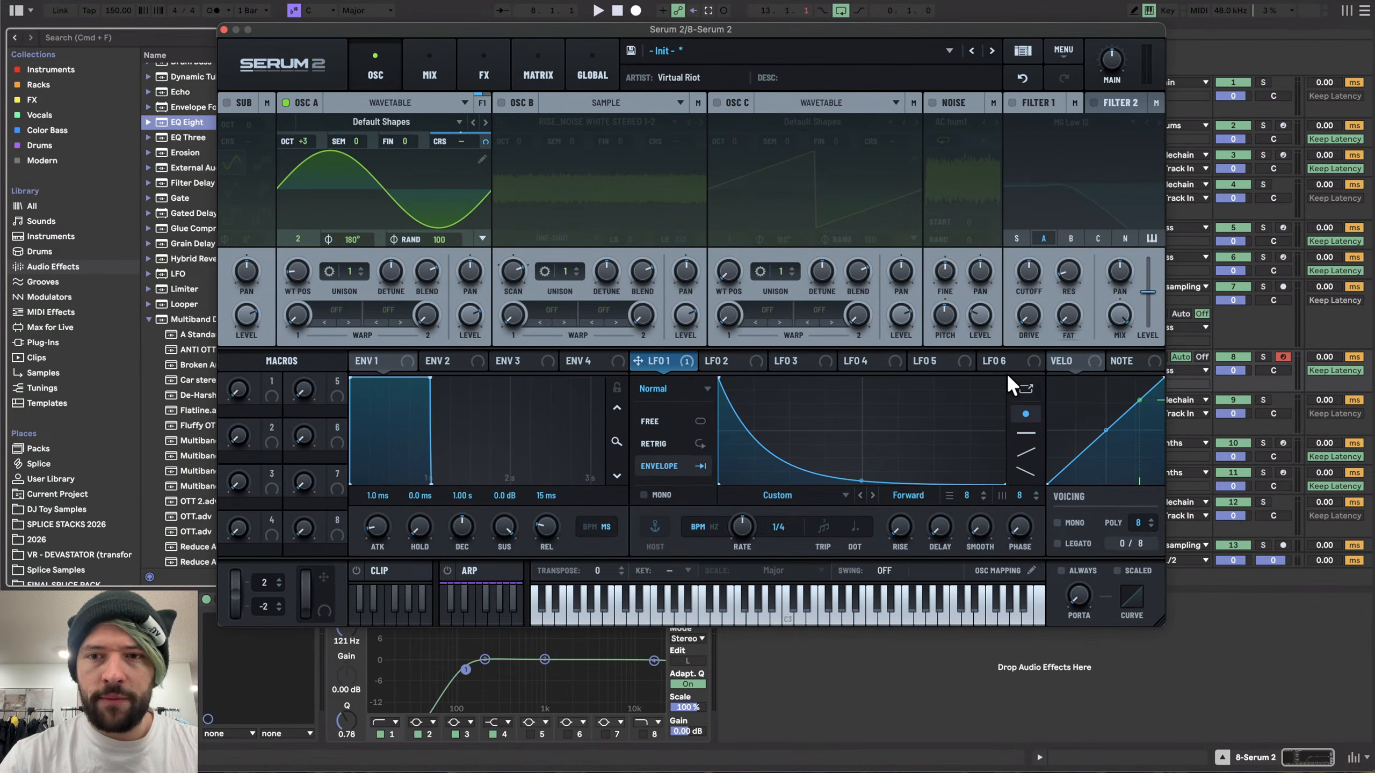
click(1026, 389)
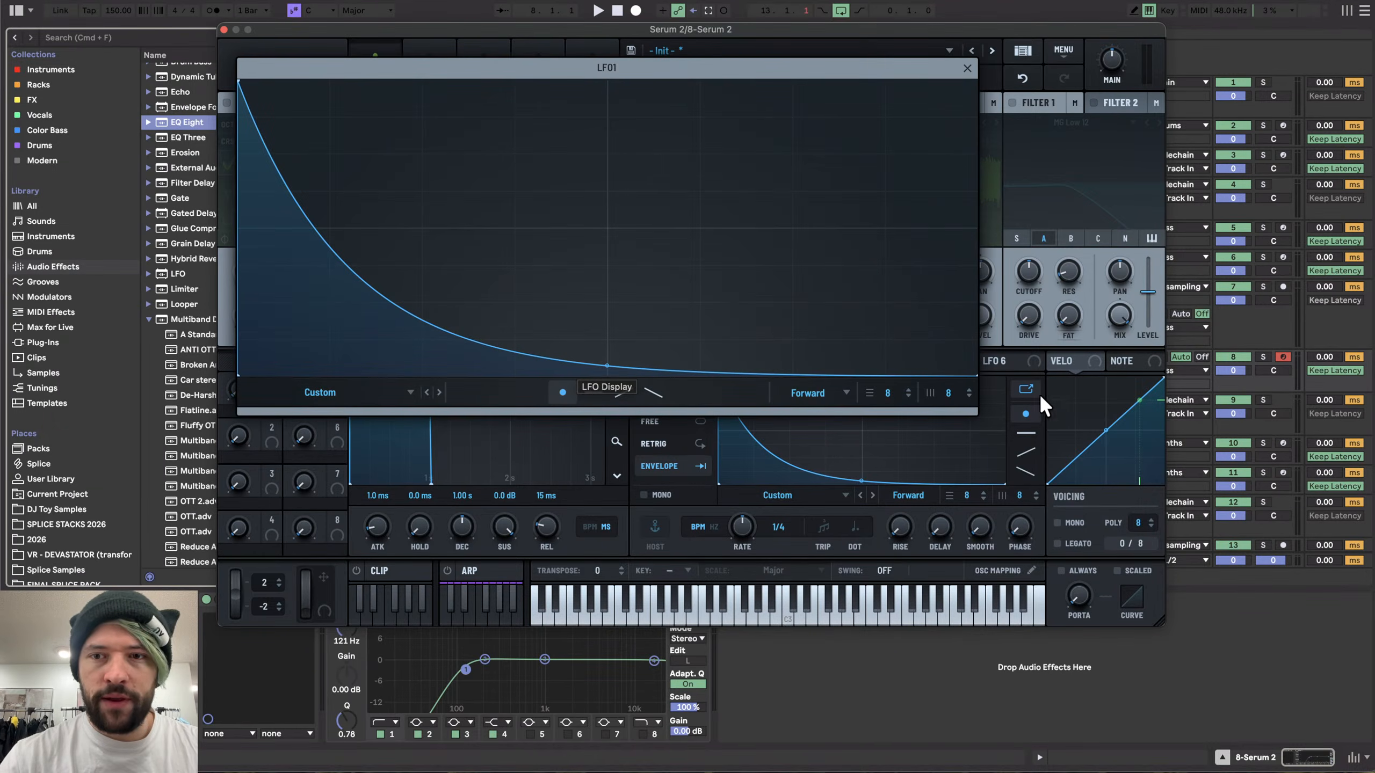
click(1035, 388)
click(1036, 388)
- Add and reposition points on LFO 1's curve to shape a sharp initial drop with a gradual tail
double_click(348, 296)
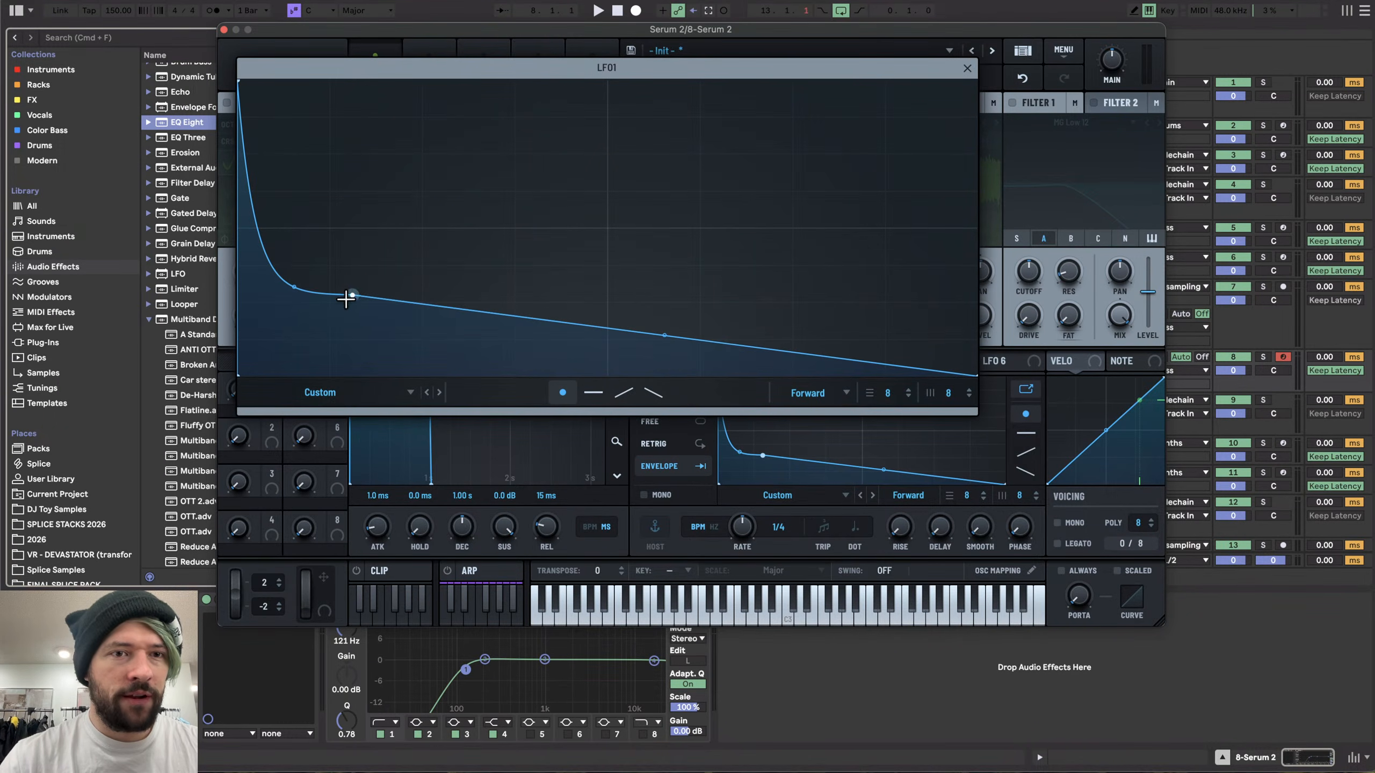
drag(347, 298, 268, 282)
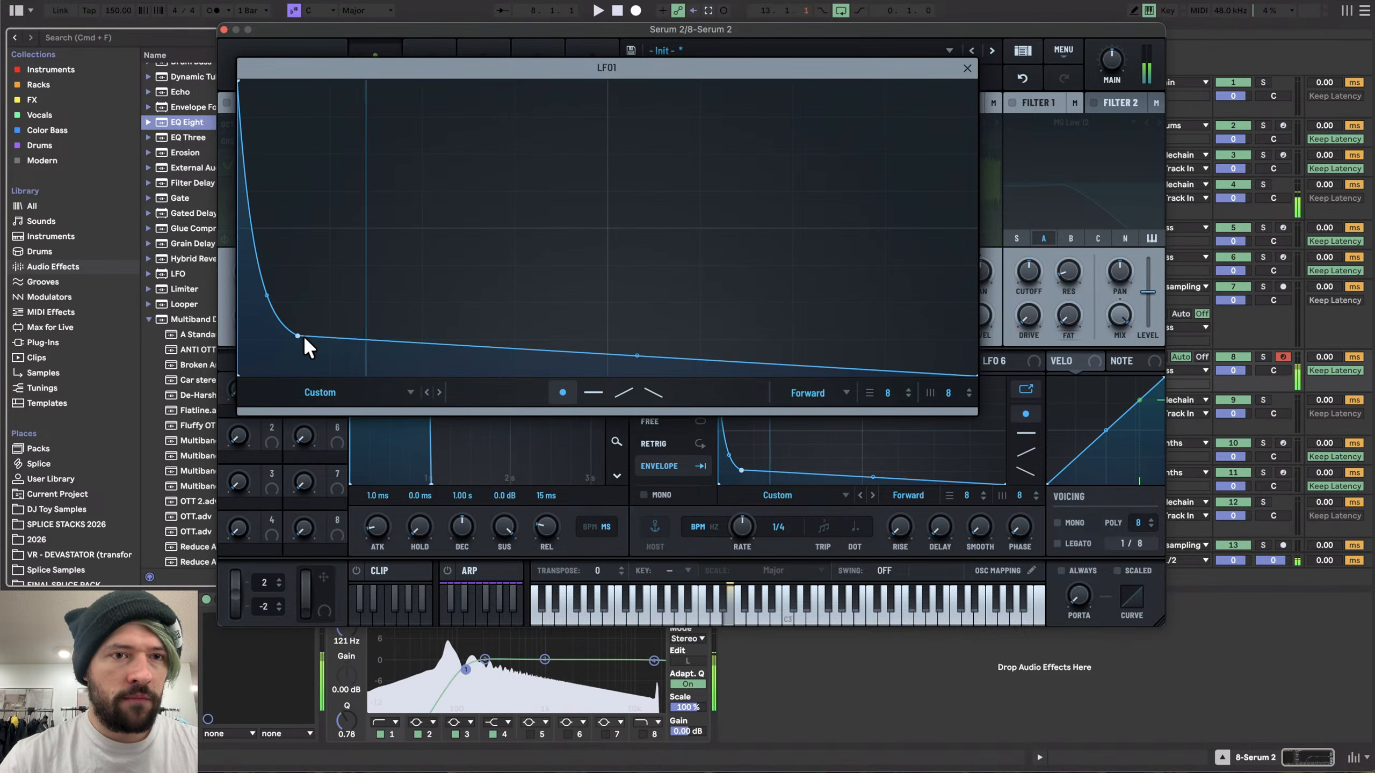
drag(298, 336, 248, 296)
key(XF86AudioLowerVolume)
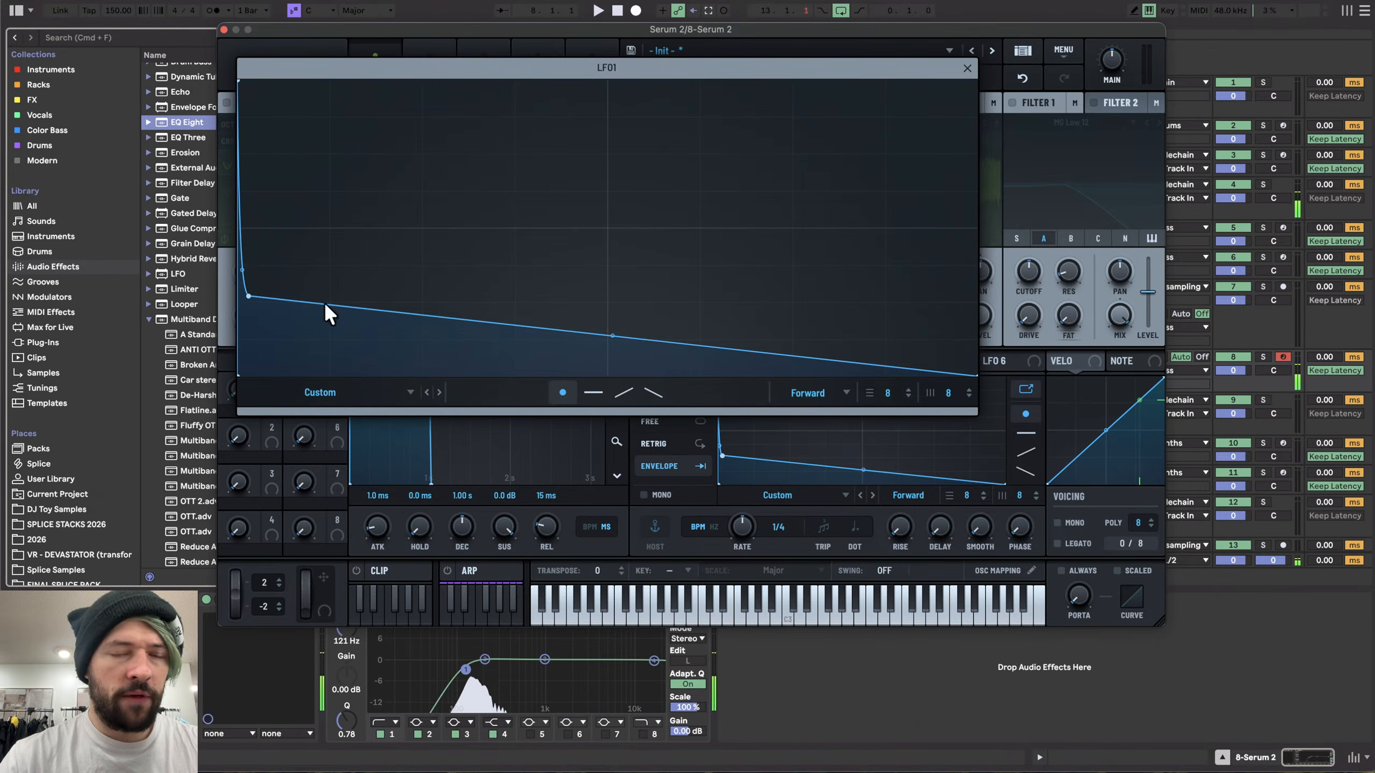
double_click(365, 347)
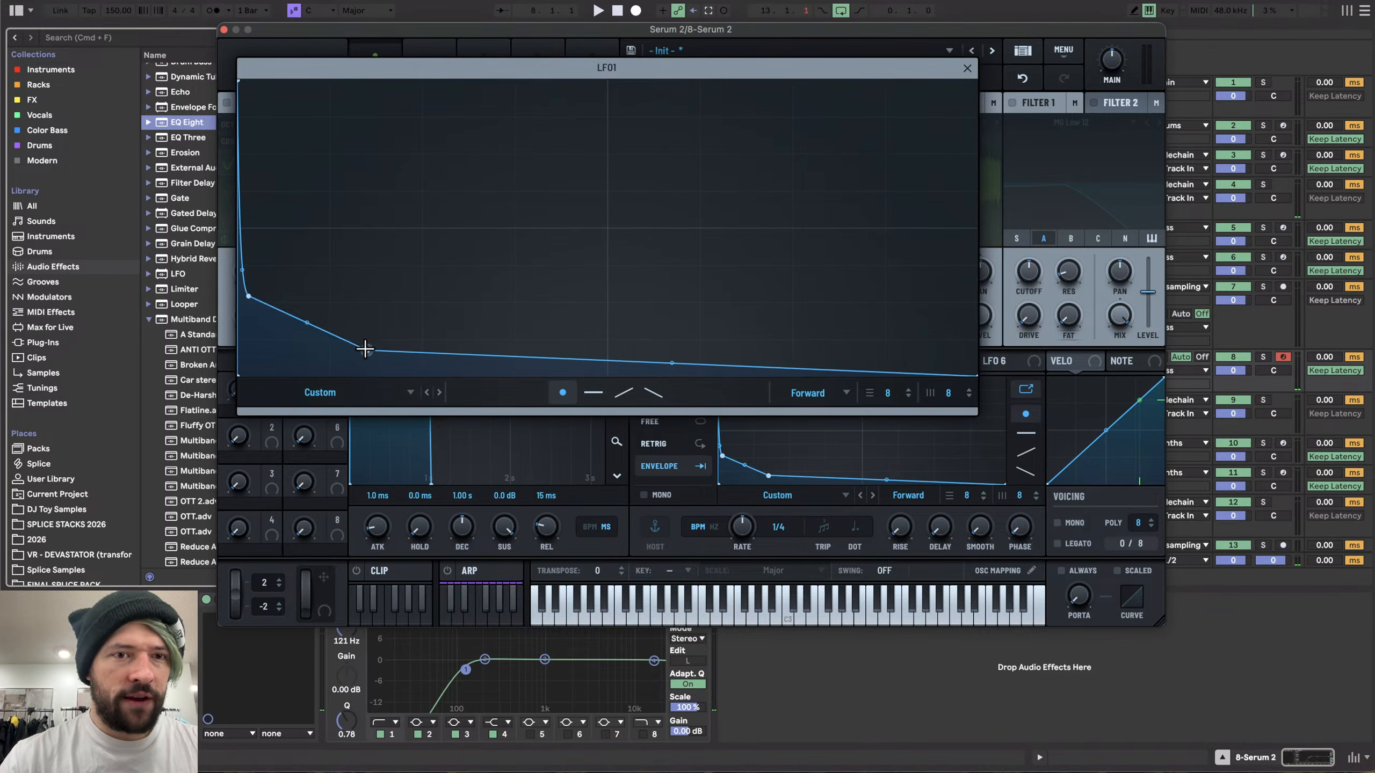
drag(365, 347, 490, 359)
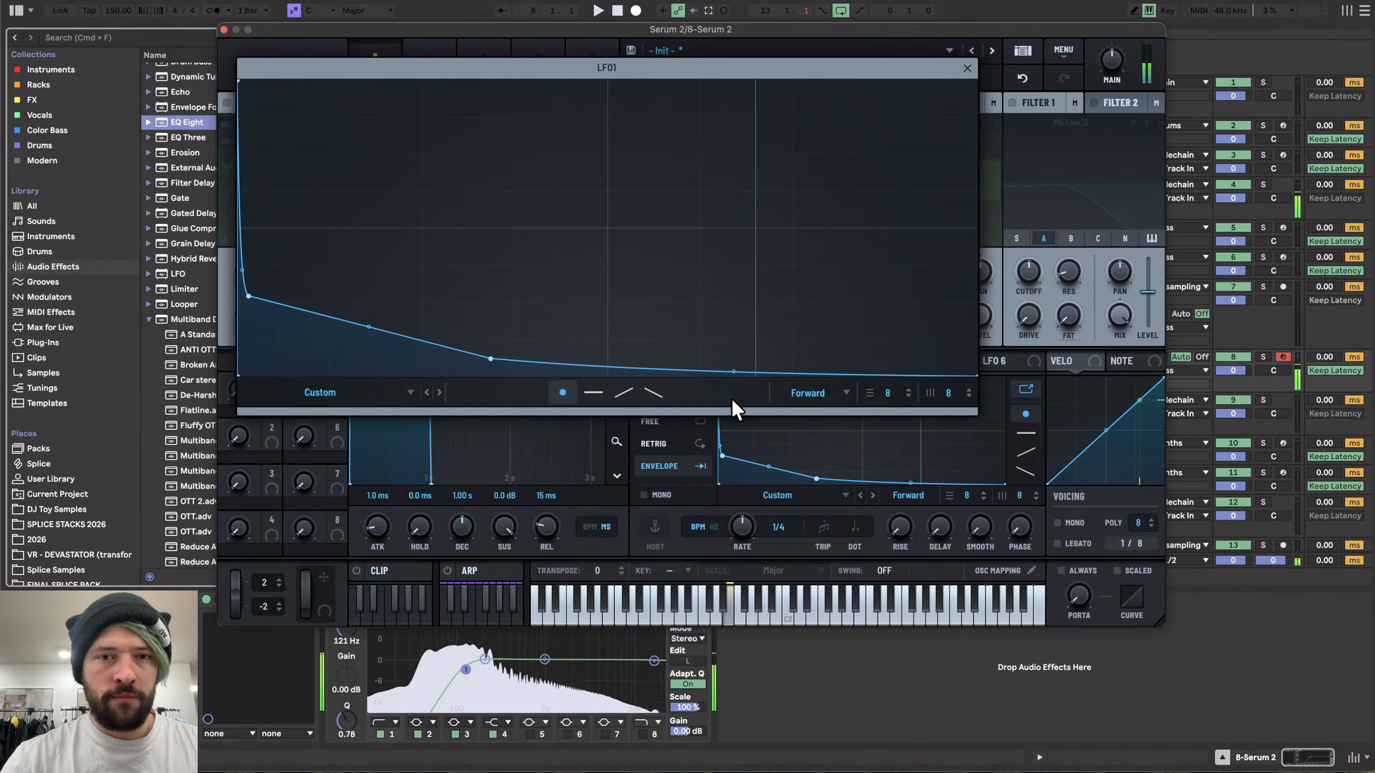
- Switch off EQ Eight's band 1 low cut and close the LFO editor
click(379, 734)
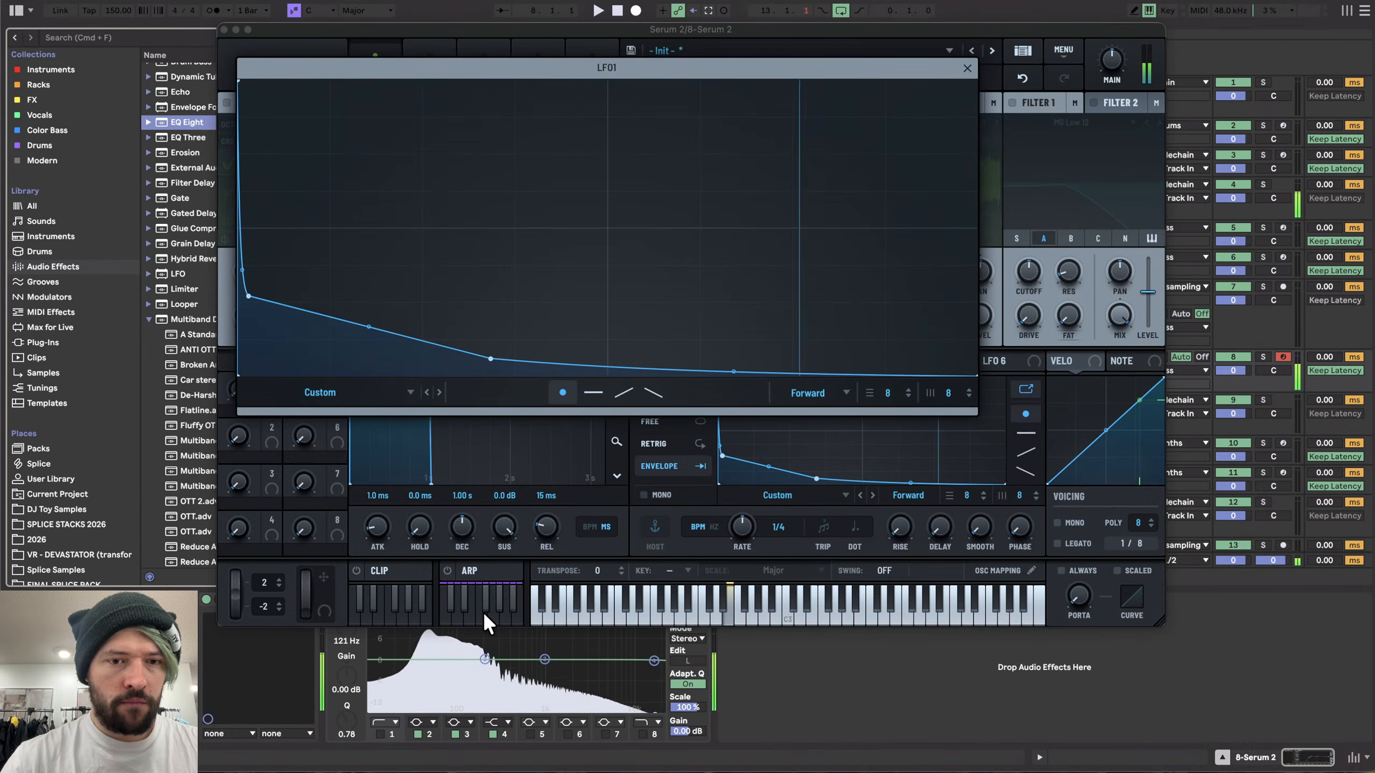
click(967, 68)
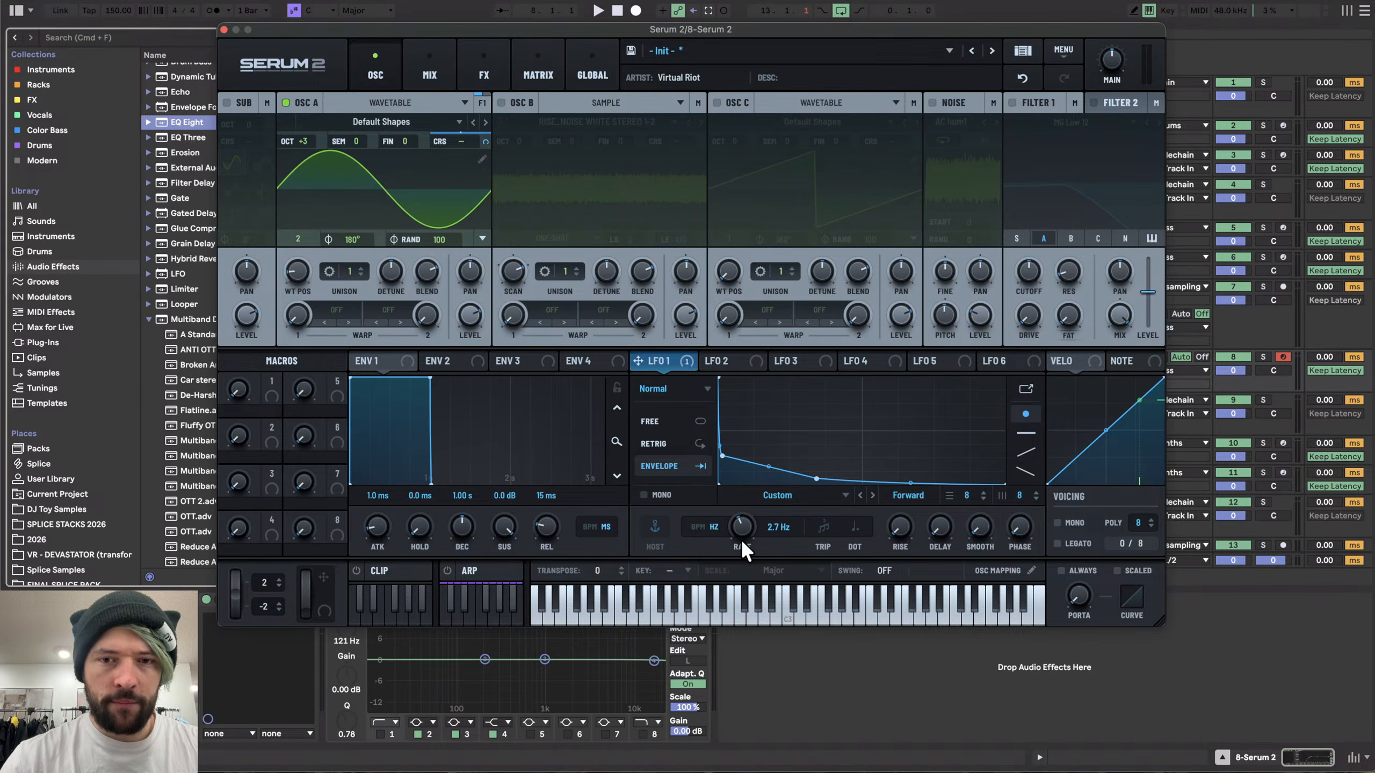
- Set LFO 1's rate to 4.1 Hz and oscillator A's phase randomization to 0
drag(741, 519, 630, 526)
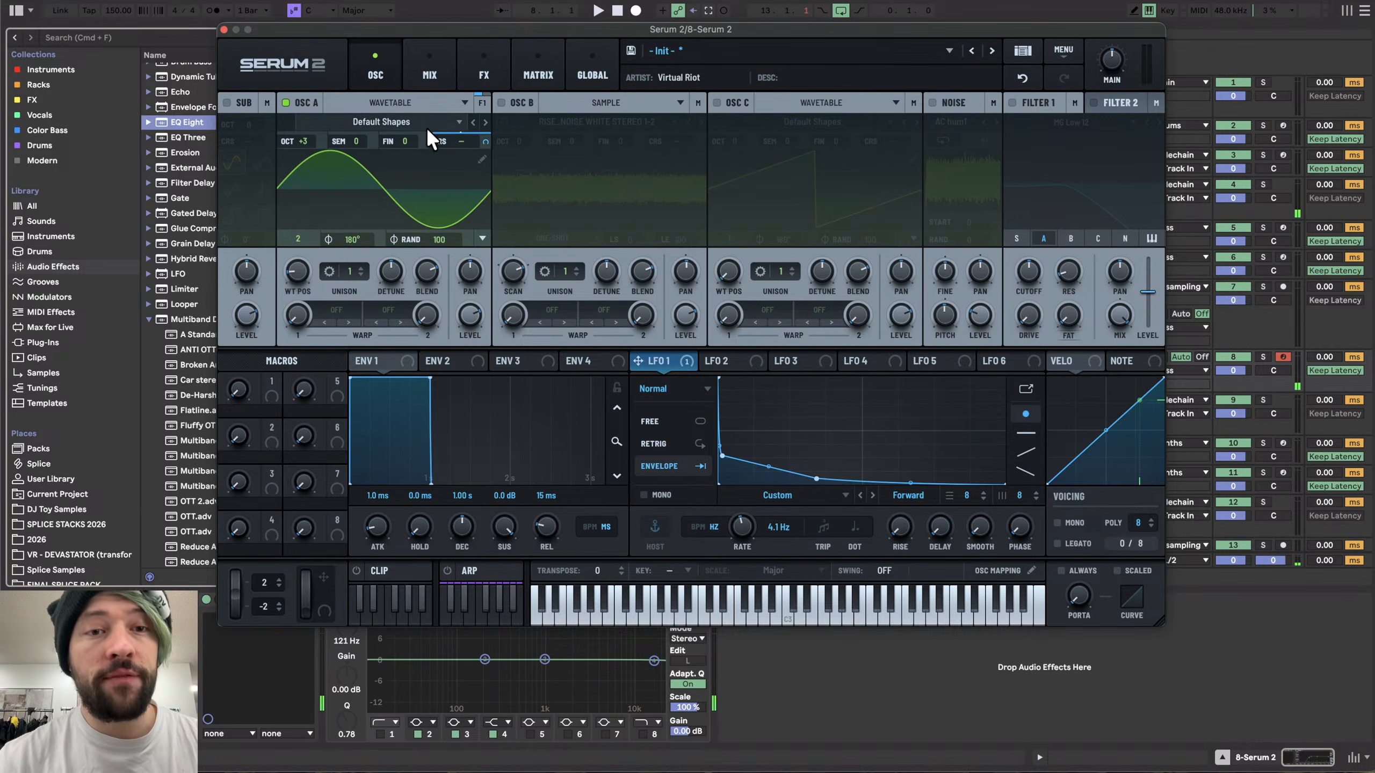
click(383, 363)
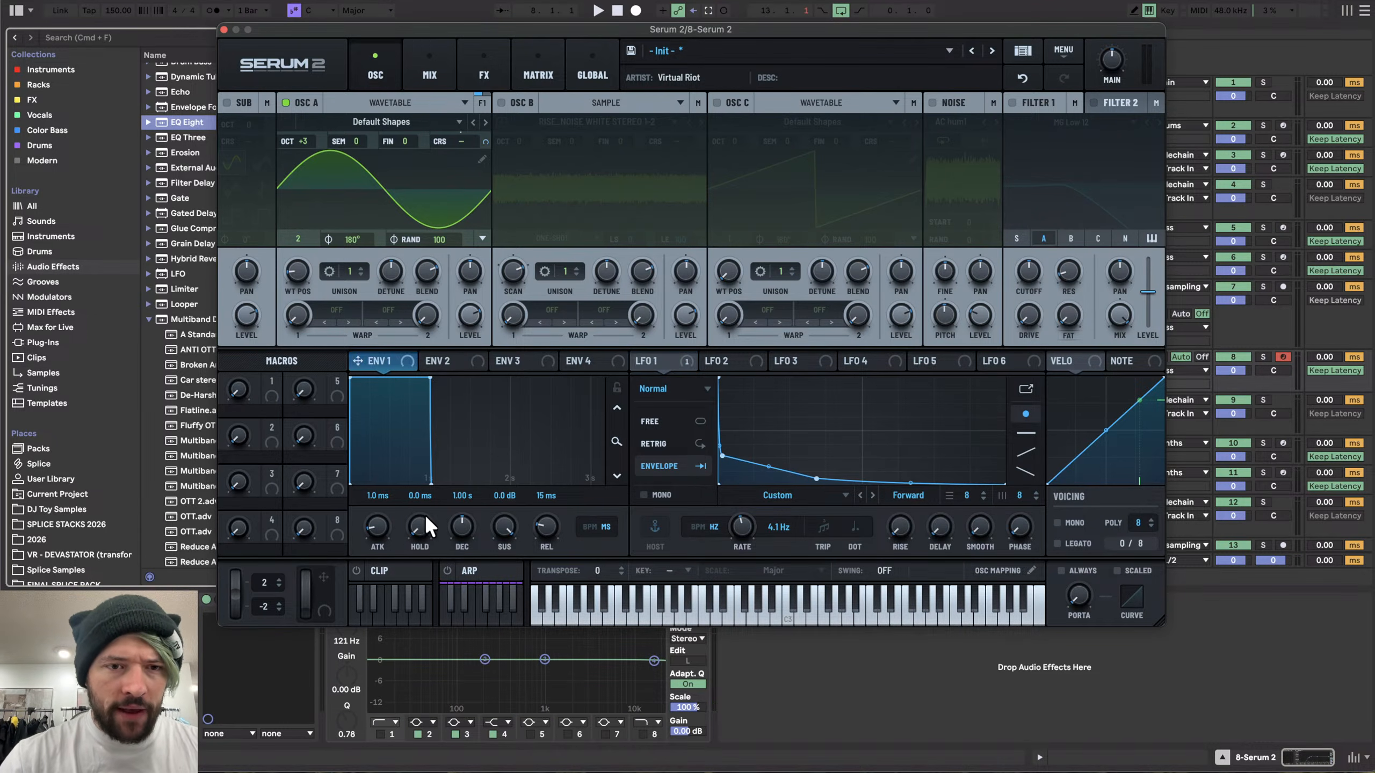
drag(441, 240, 395, 640)
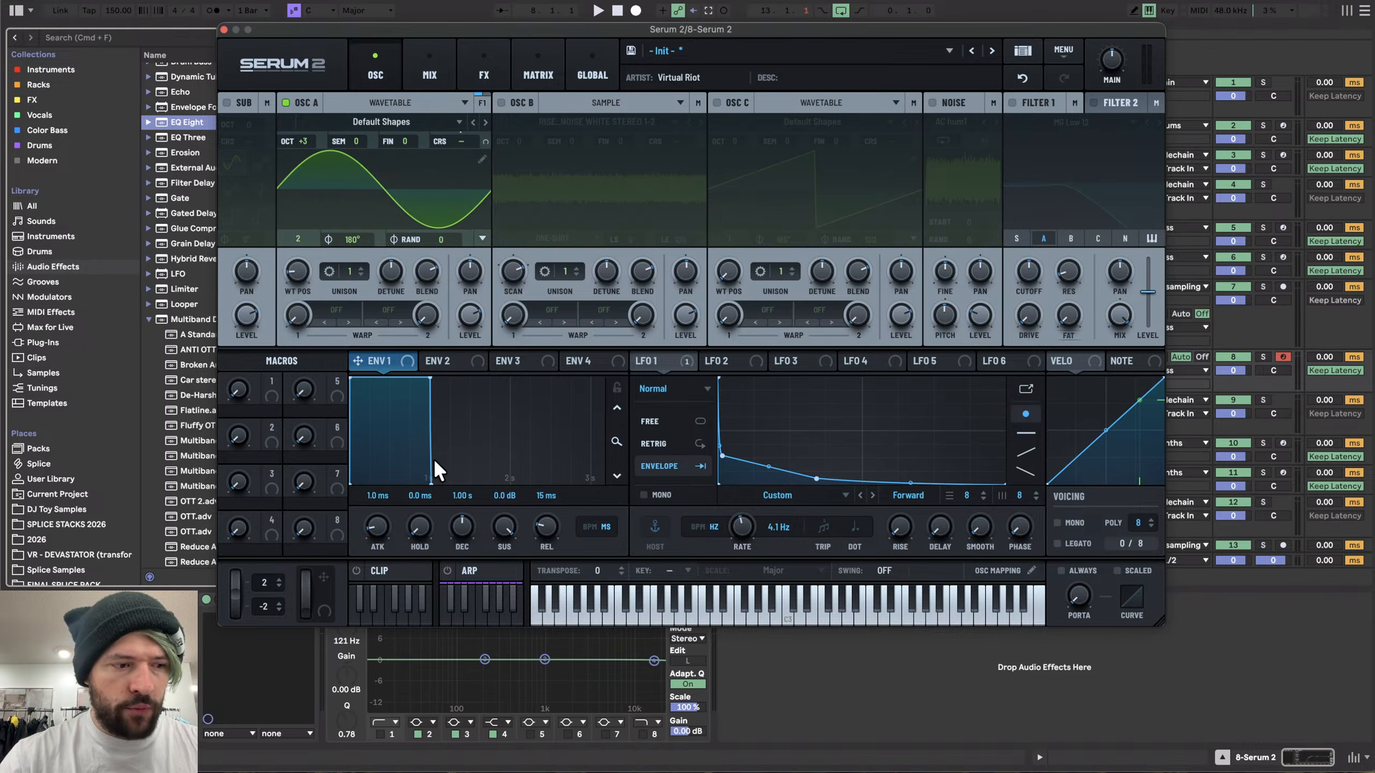
- Shape Envelope 1 with a 255 ms hold, 172 ms decay and sustain at -inf dB
drag(407, 517, 423, 462)
drag(502, 521, 462, 583)
drag(463, 522, 419, 528)
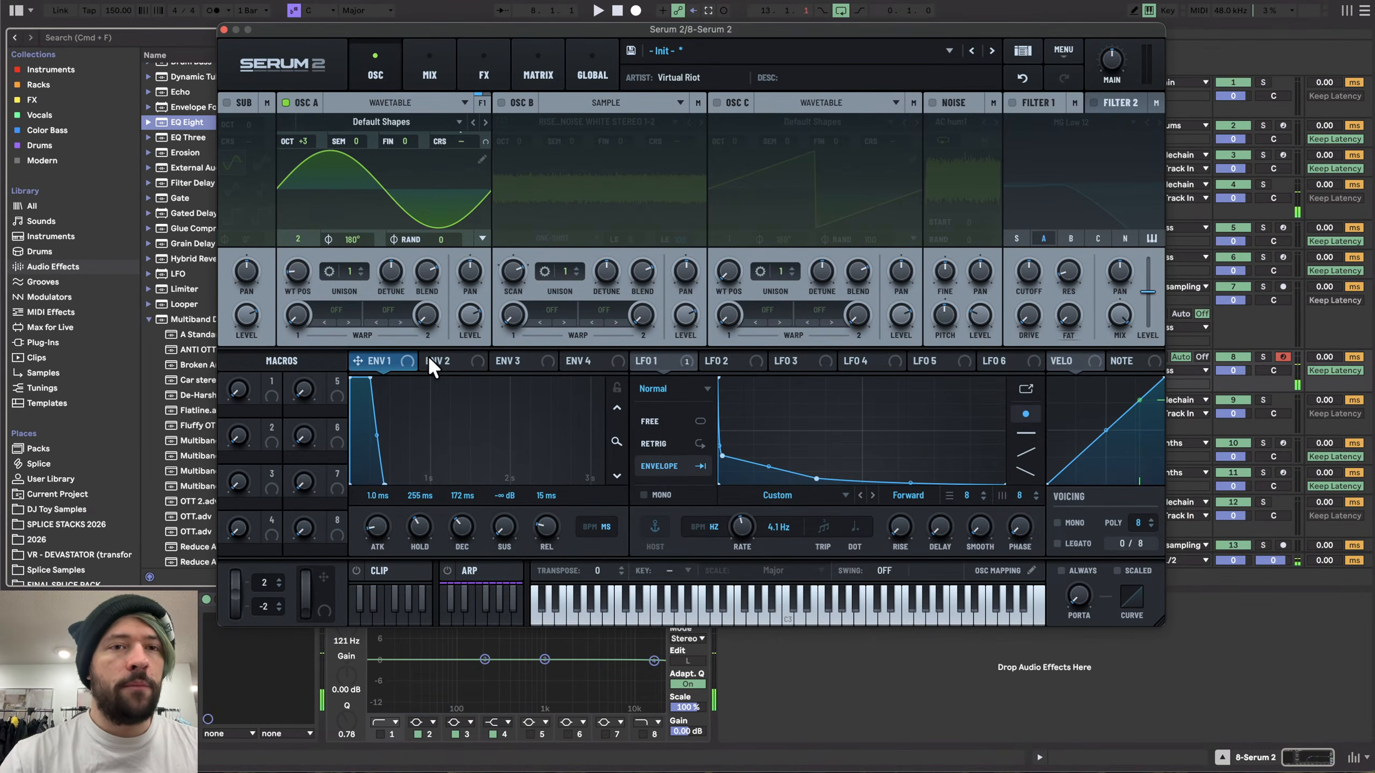
- Set oscillator A's semitone to +2 and lower a point on LFO 1's curve slightly
mouse_move(354, 141)
mouse_down()
mouse_move(359, 107)
mouse_move(356, 123)
mouse_up()
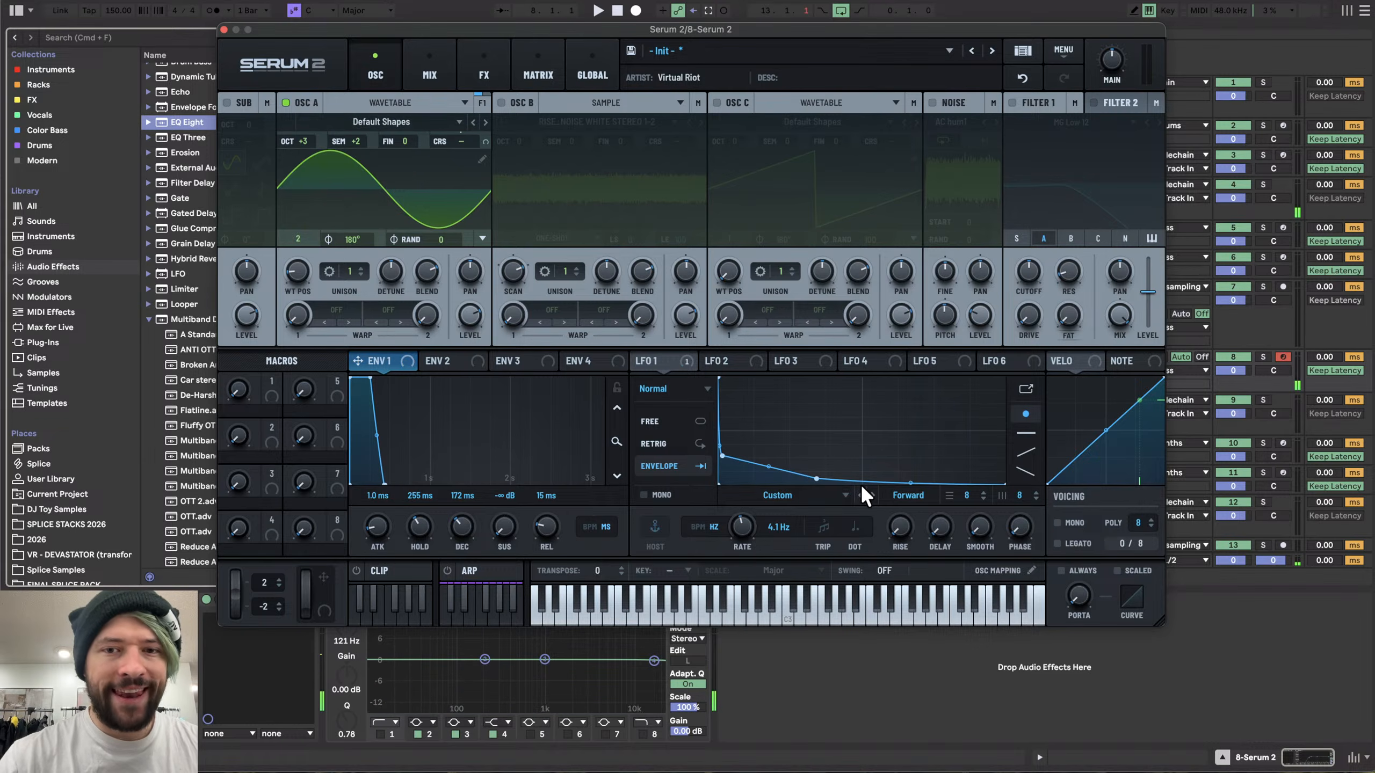
drag(768, 469, 771, 482)
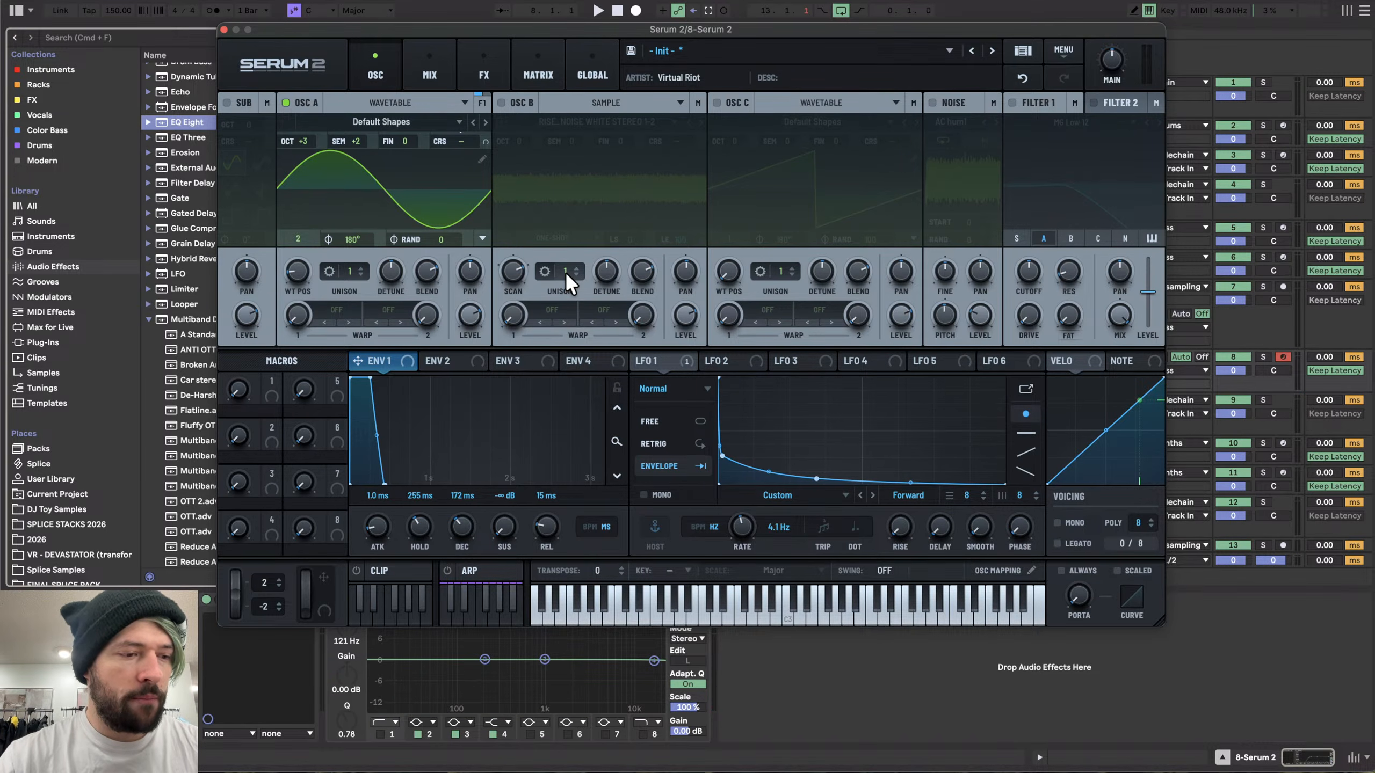
- Enable oscillator B with its white noise sample, briefly switching oscillator A off and back on
click(503, 103)
click(285, 102)
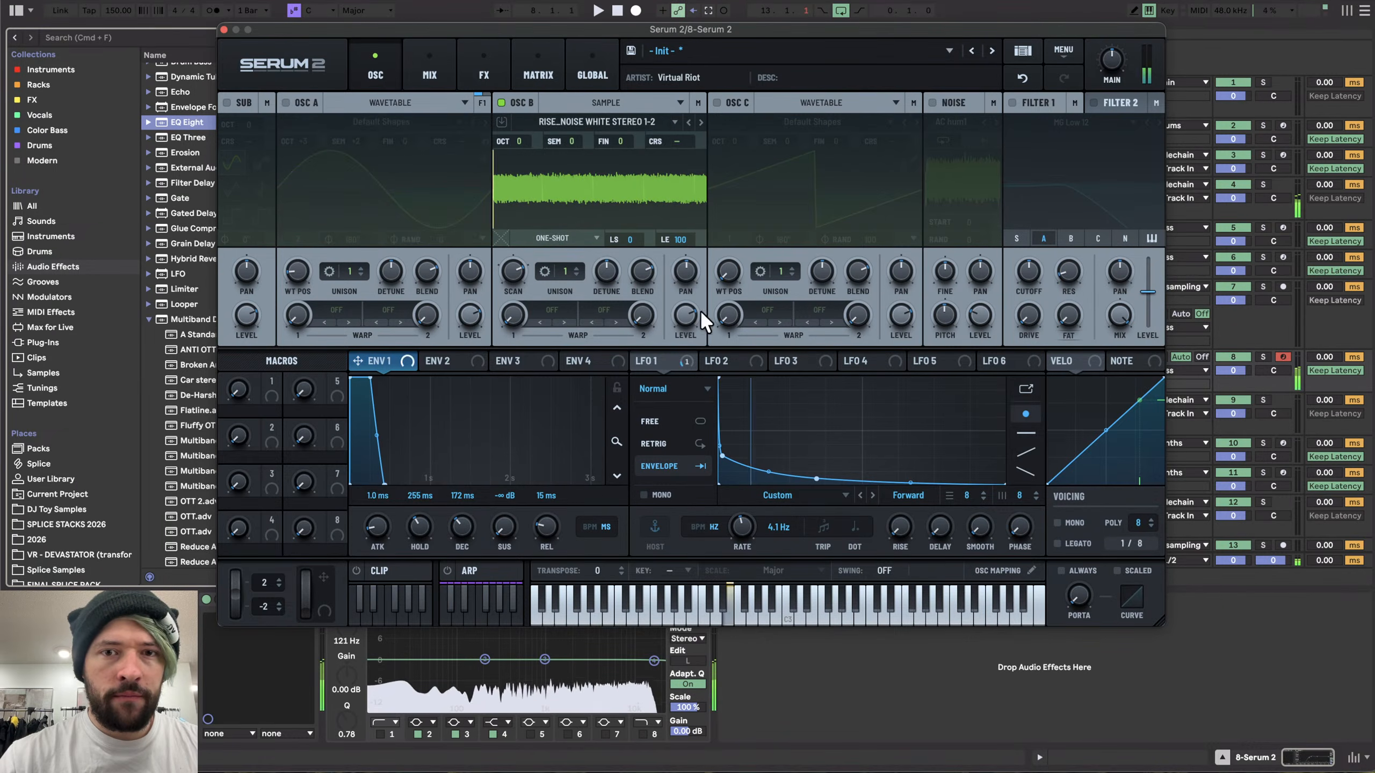
click(284, 103)
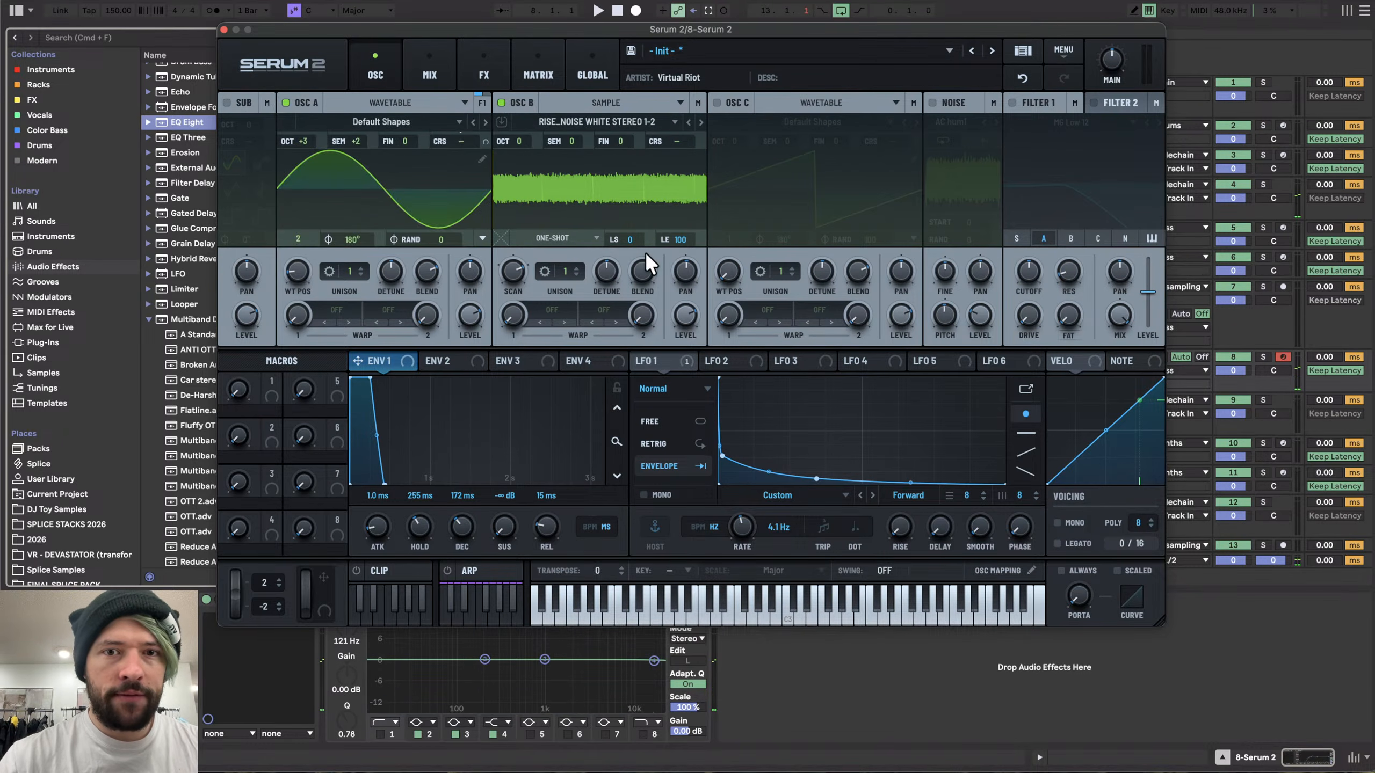
- Set oscillator A's warp mode to FM (B) and raise its warp amount
click(331, 308)
mouse_move(382, 430)
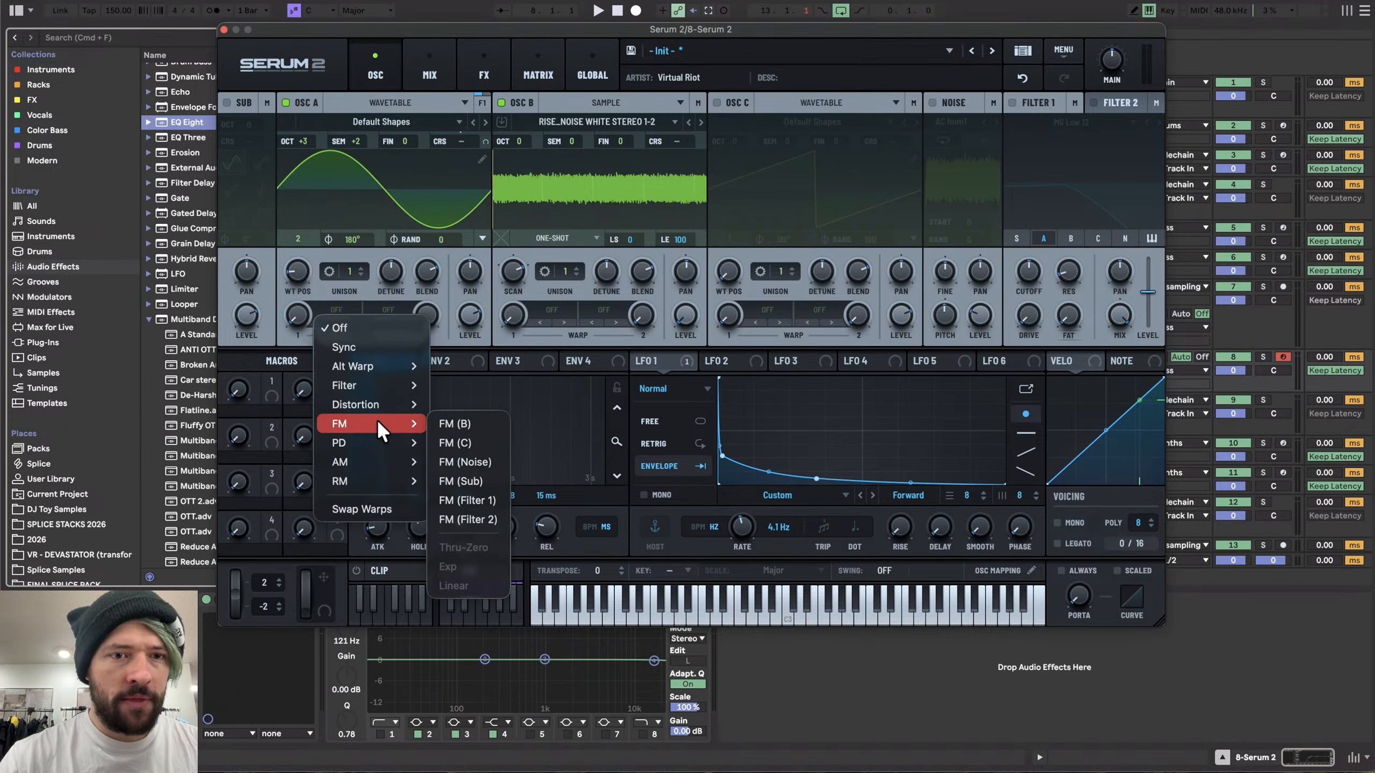
click(451, 424)
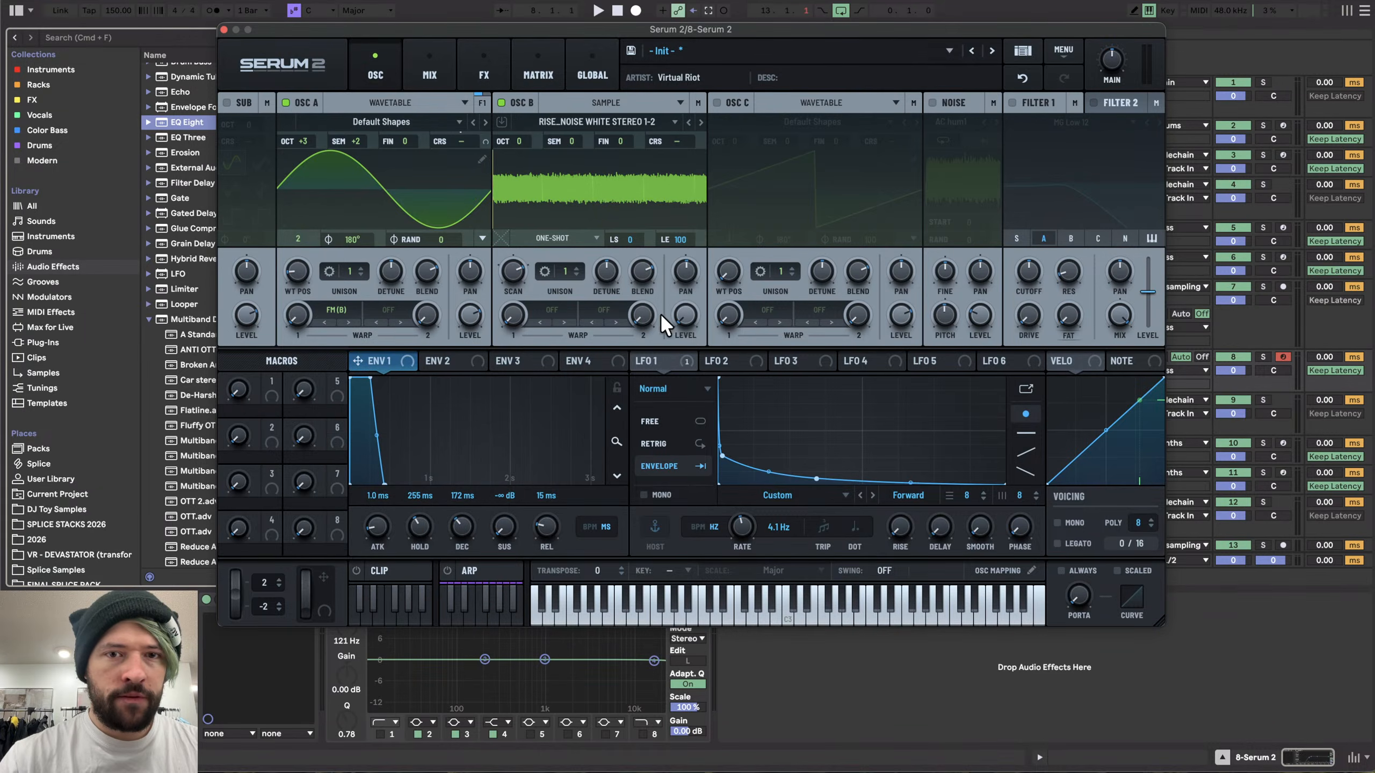
drag(299, 315, 315, 256)
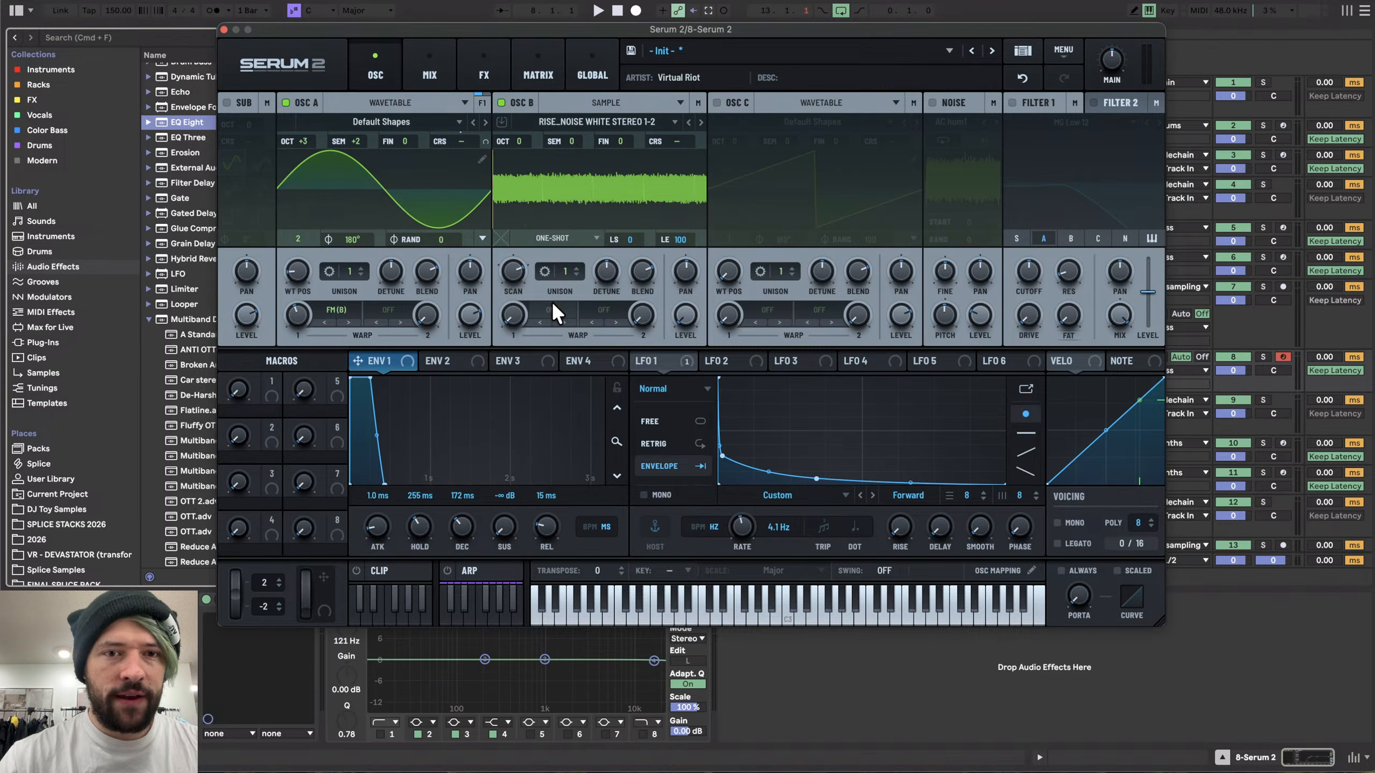
- Set oscillator B's octave to -3 and lower oscillator A's warp amount slightly
drag(519, 163, 520, 249)
mouse_move(291, 318)
mouse_down()
mouse_move(289, 350)
mouse_move(290, 332)
mouse_up()
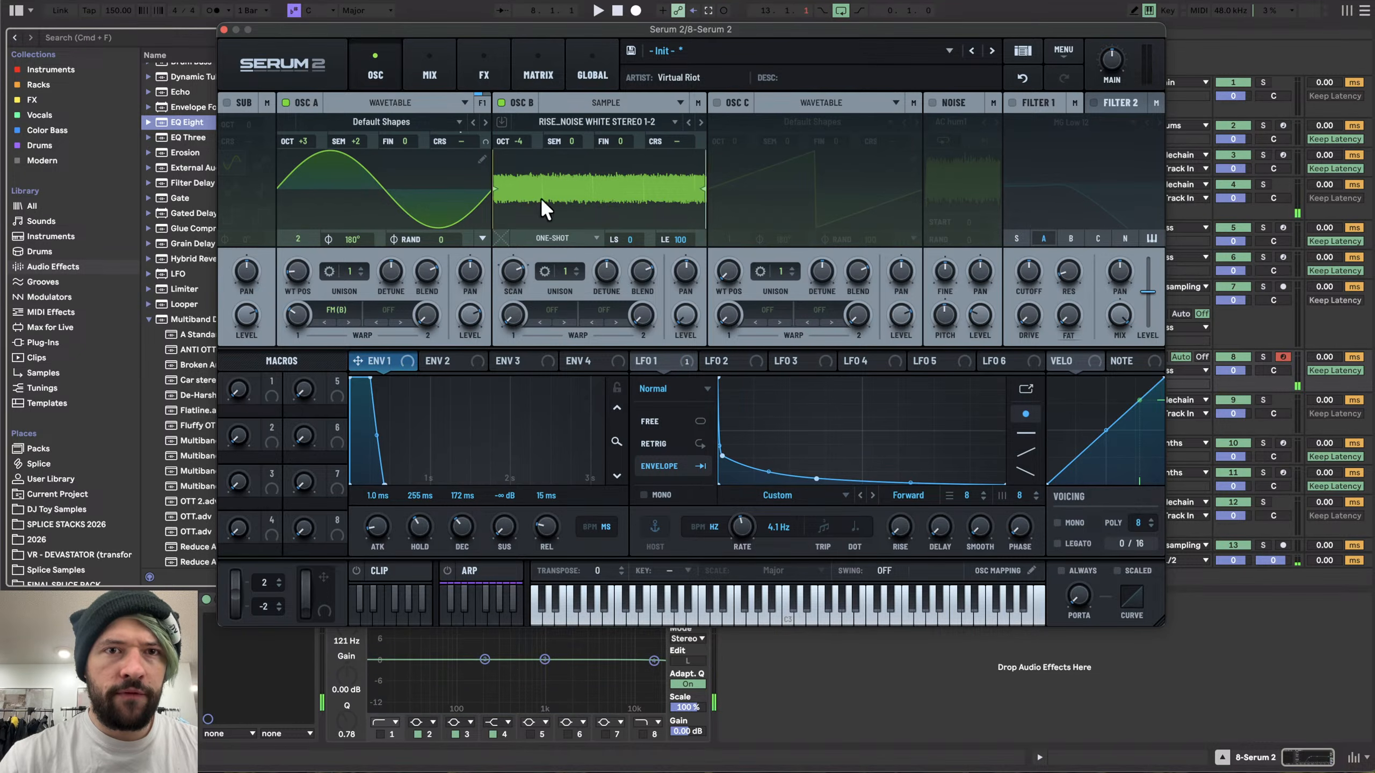
drag(512, 142, 520, 105)
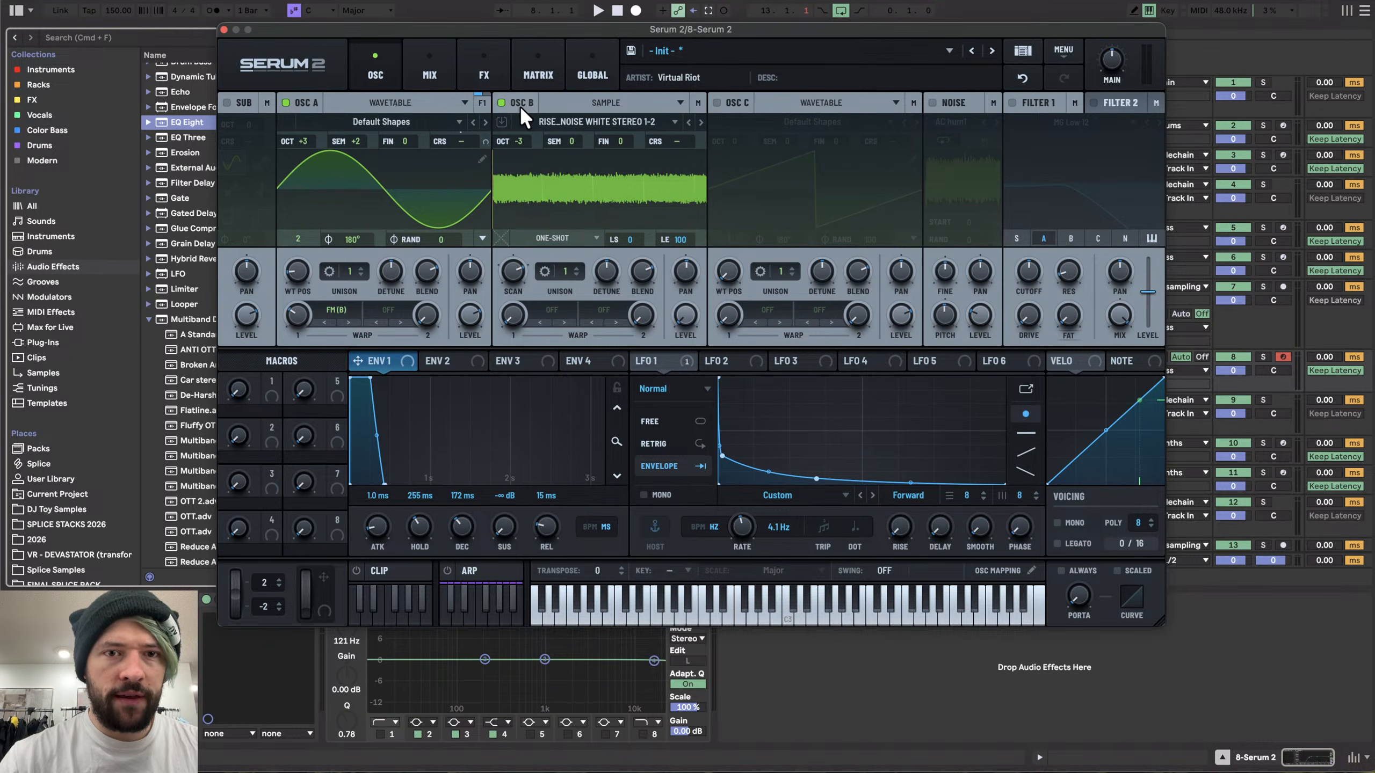
- Set oscillator B's warp mode to LPF with the warp amount at 14%
click(553, 311)
mouse_move(580, 348)
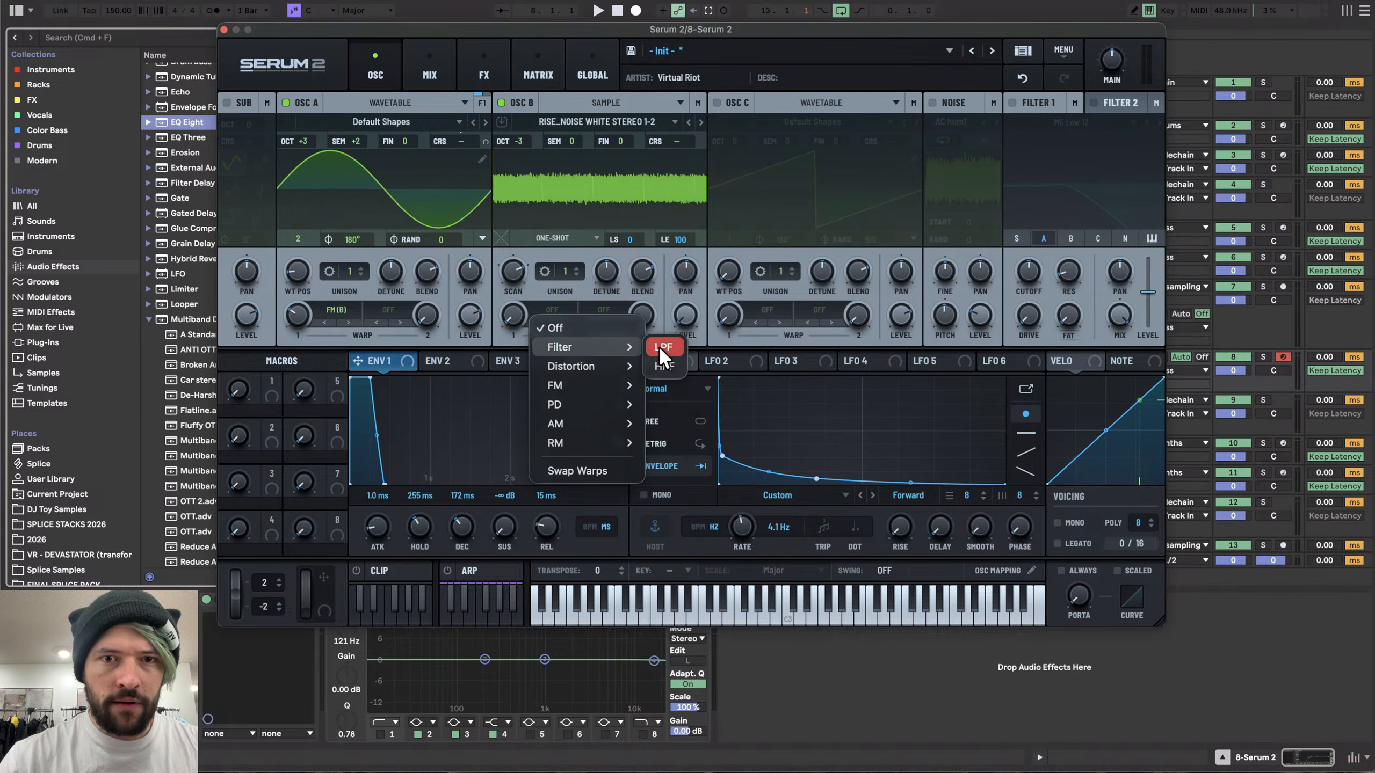
click(663, 347)
drag(514, 312, 799, 337)
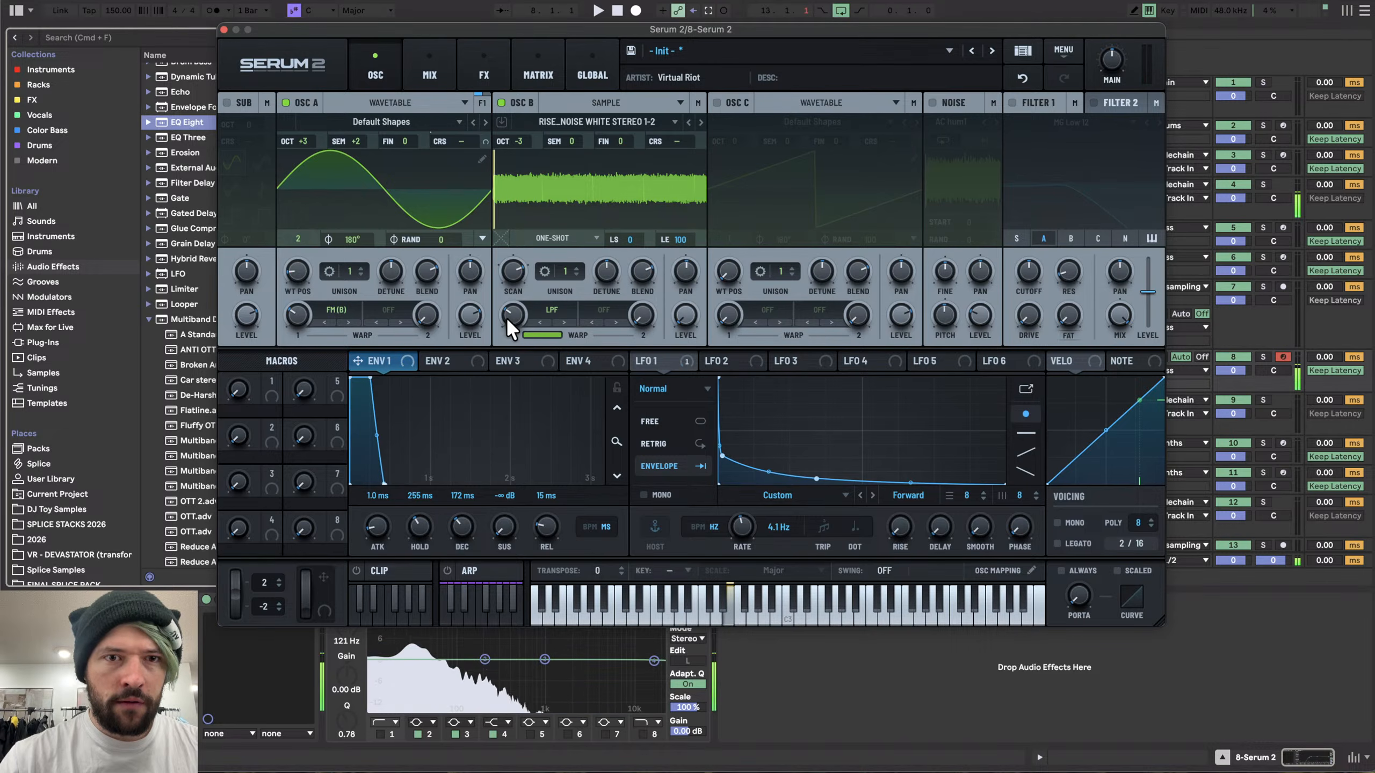
drag(507, 318, 506, 348)
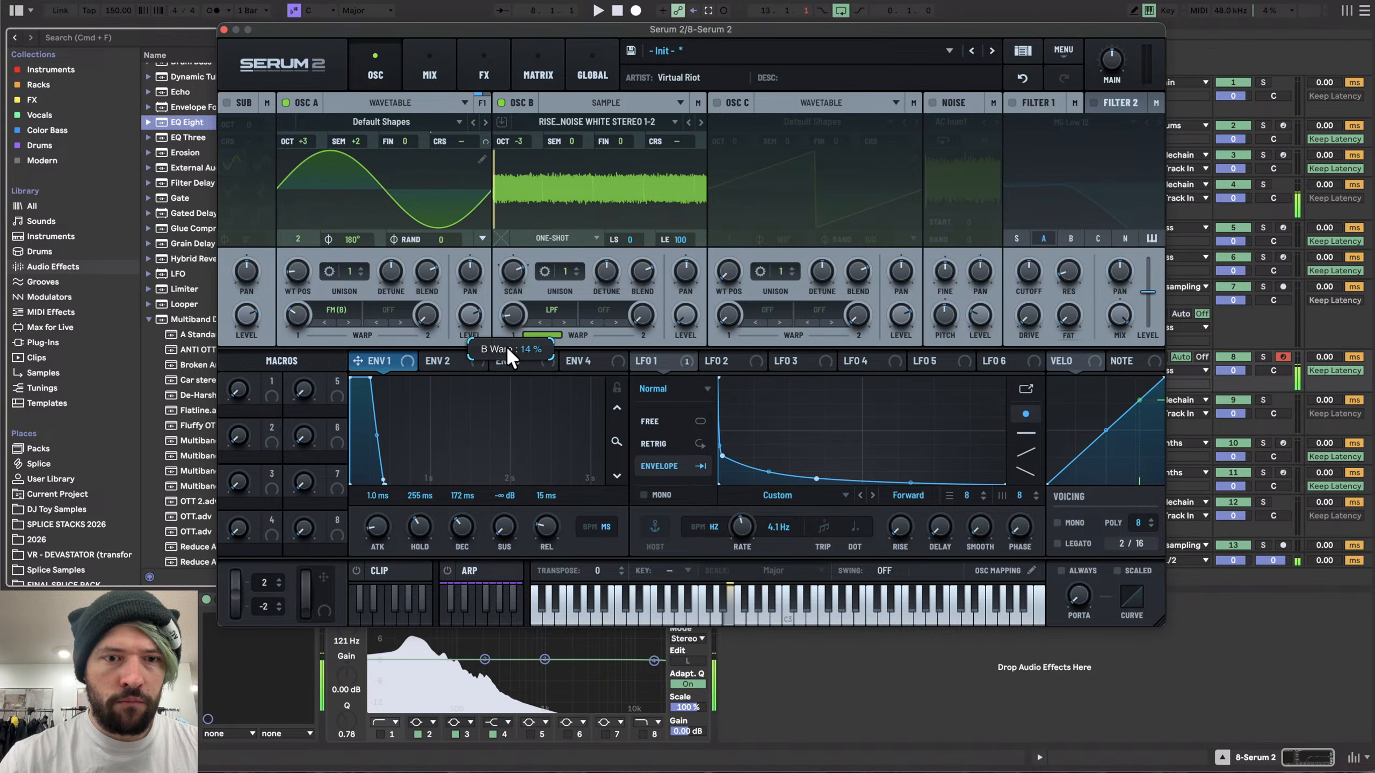
- Raise oscillator A's FM warp amount and lengthen Envelope 1's decay to 402 ms
drag(524, 26, 572, 0)
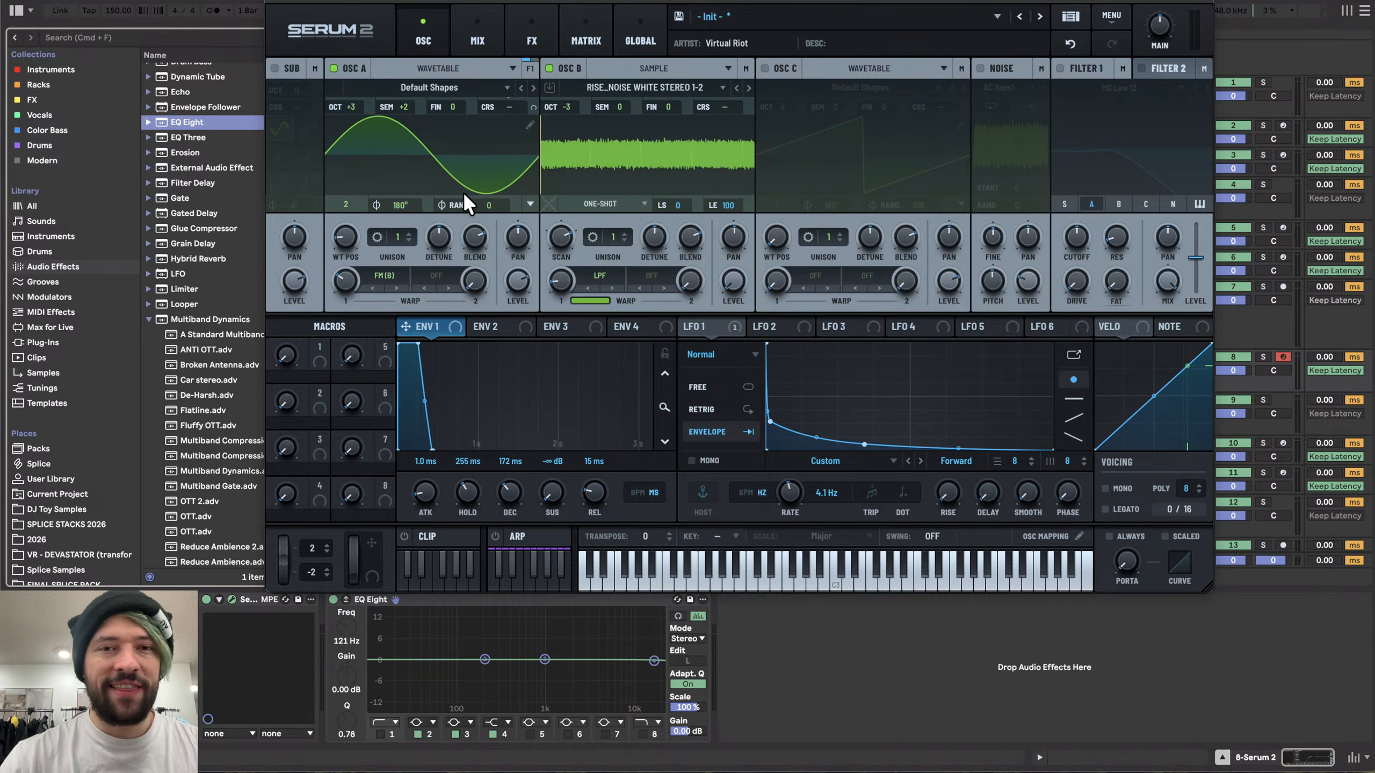
mouse_move(345, 279)
mouse_down()
mouse_move(349, 320)
mouse_move(344, 238)
mouse_move(339, 273)
mouse_move(338, 257)
mouse_up()
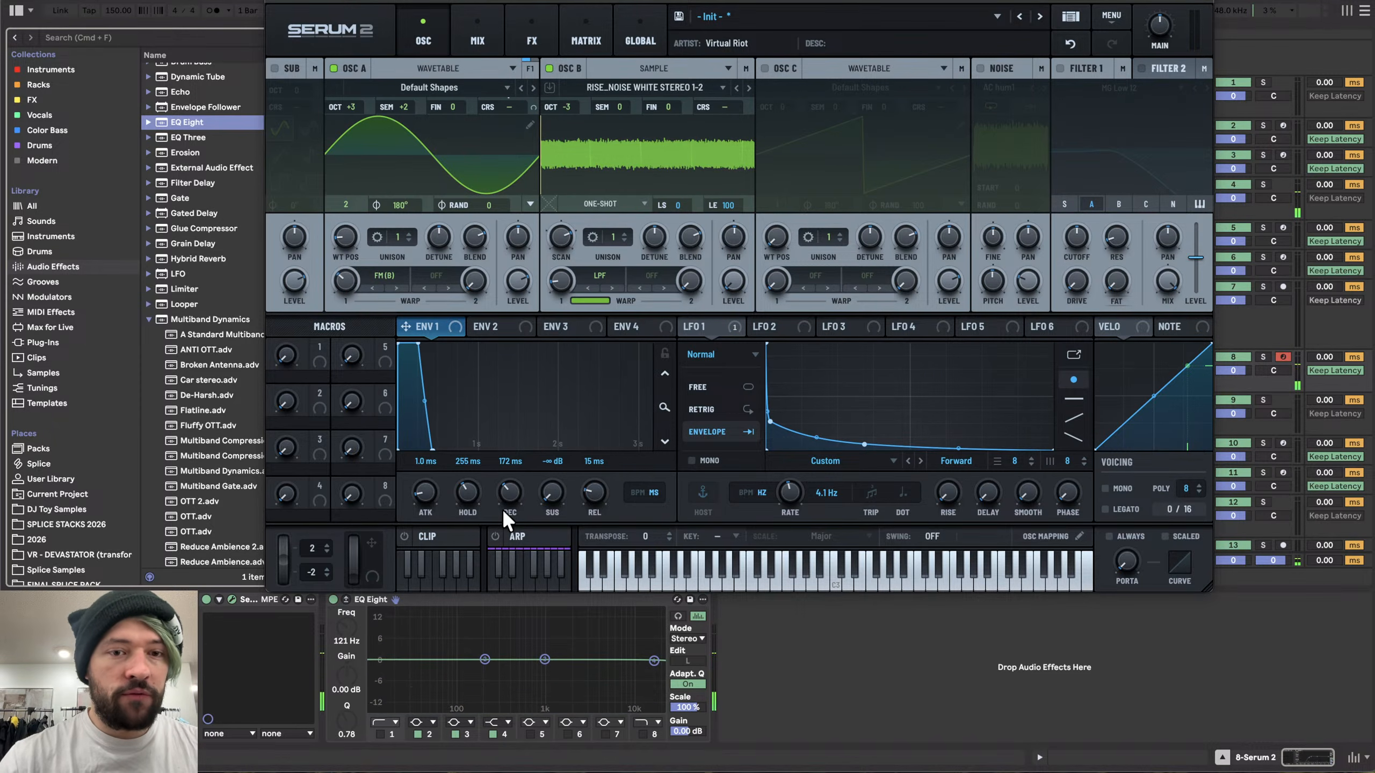
drag(423, 406, 447, 371)
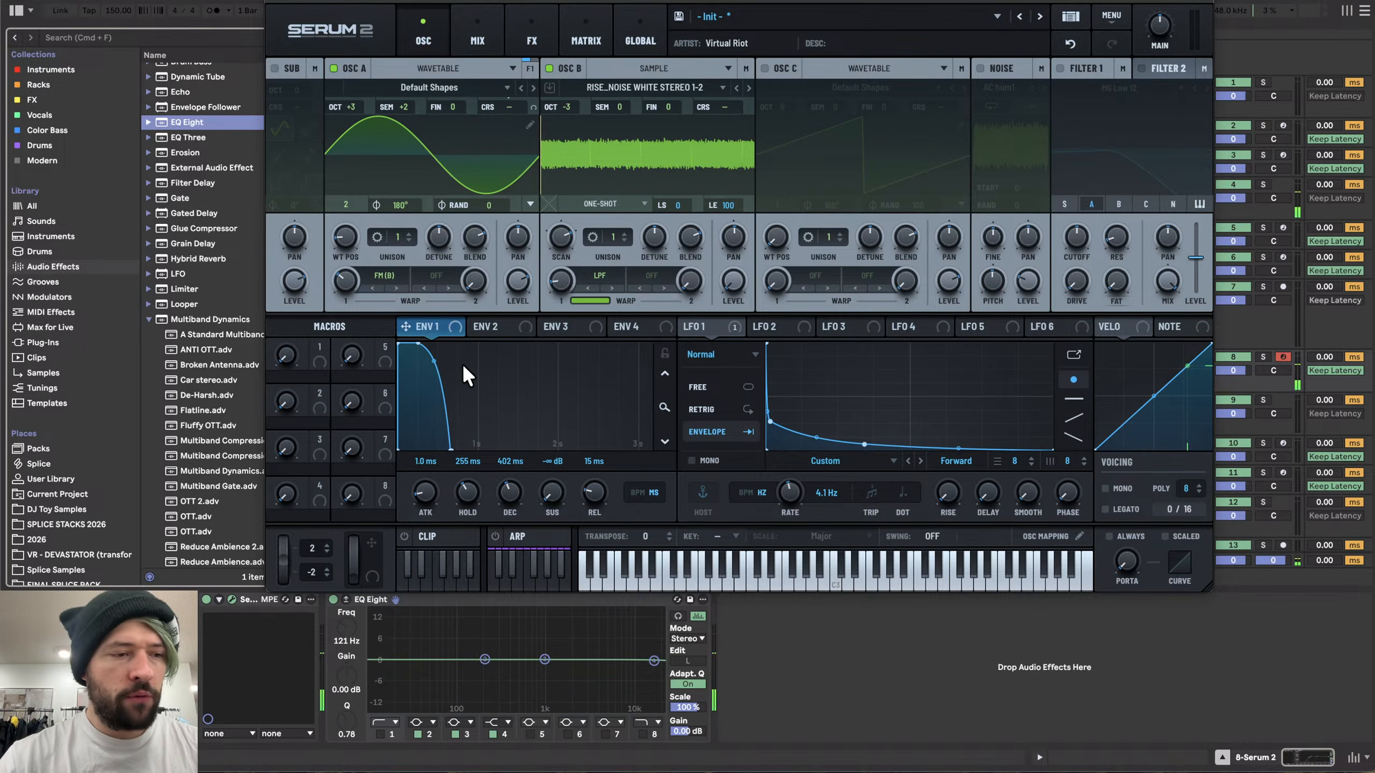
- Assign LFO 2 as a modulation source for oscillator A's warp amount
click(773, 326)
drag(755, 326, 325, 352)
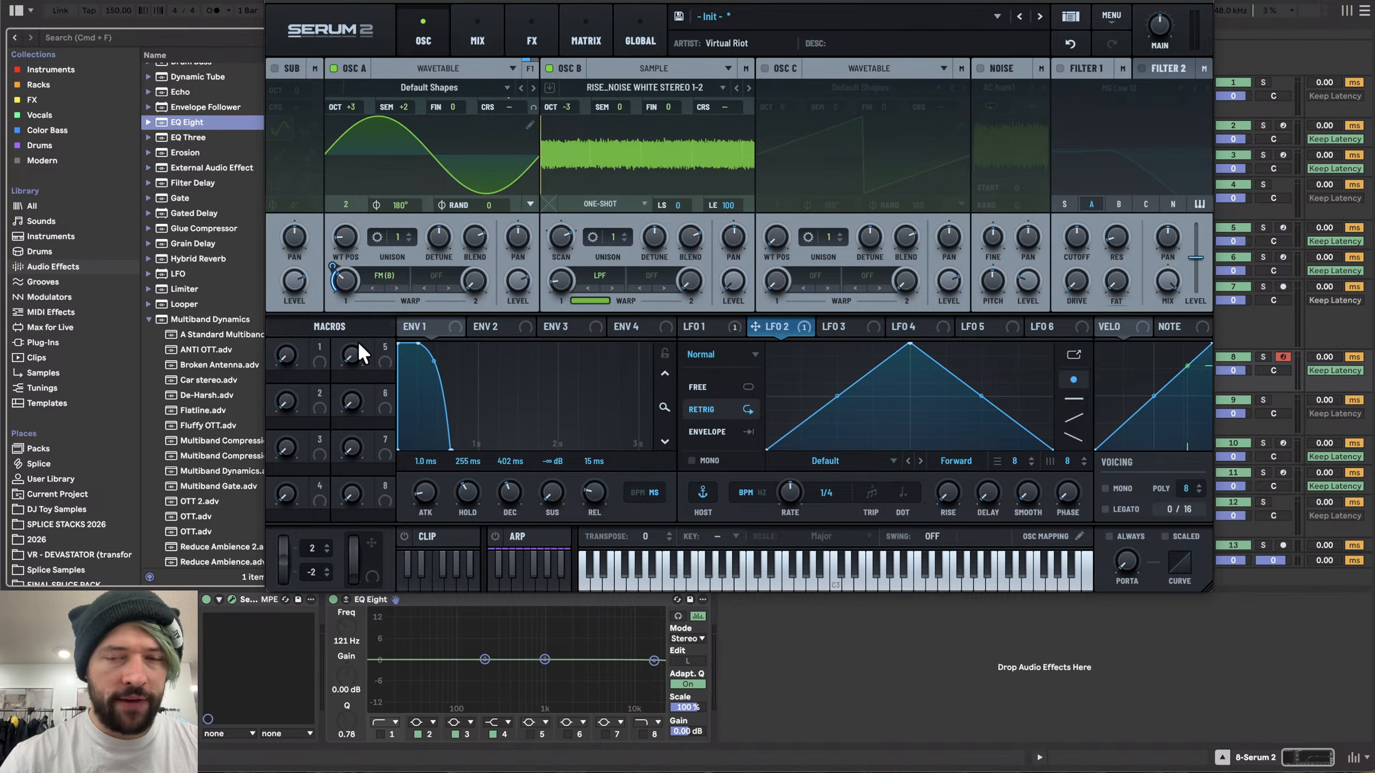
- Switch LFO 2 to envelope mode and reshape its curve into a single descending ramp
drag(830, 397, 813, 367)
click(706, 431)
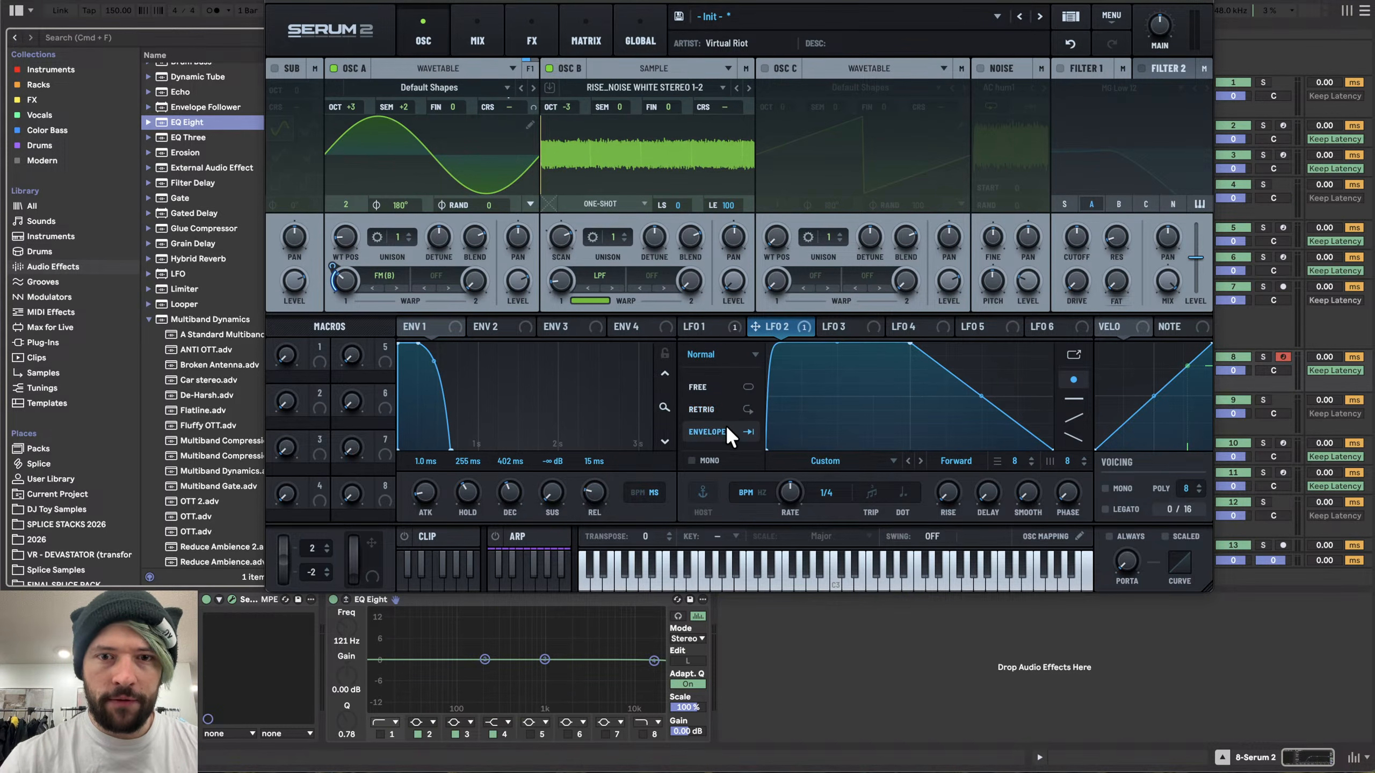
double_click(890, 346)
drag(890, 346, 739, 294)
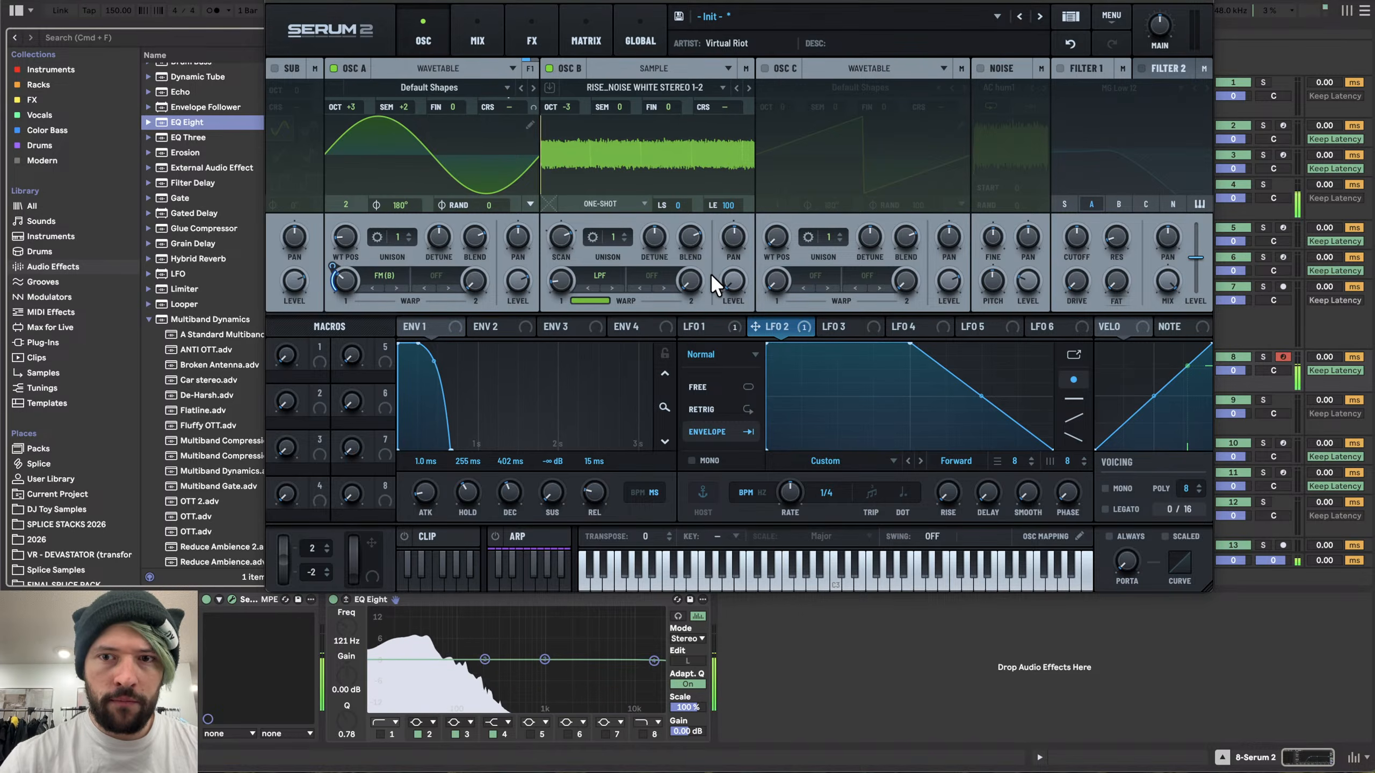
double_click(931, 428)
drag(931, 428, 982, 468)
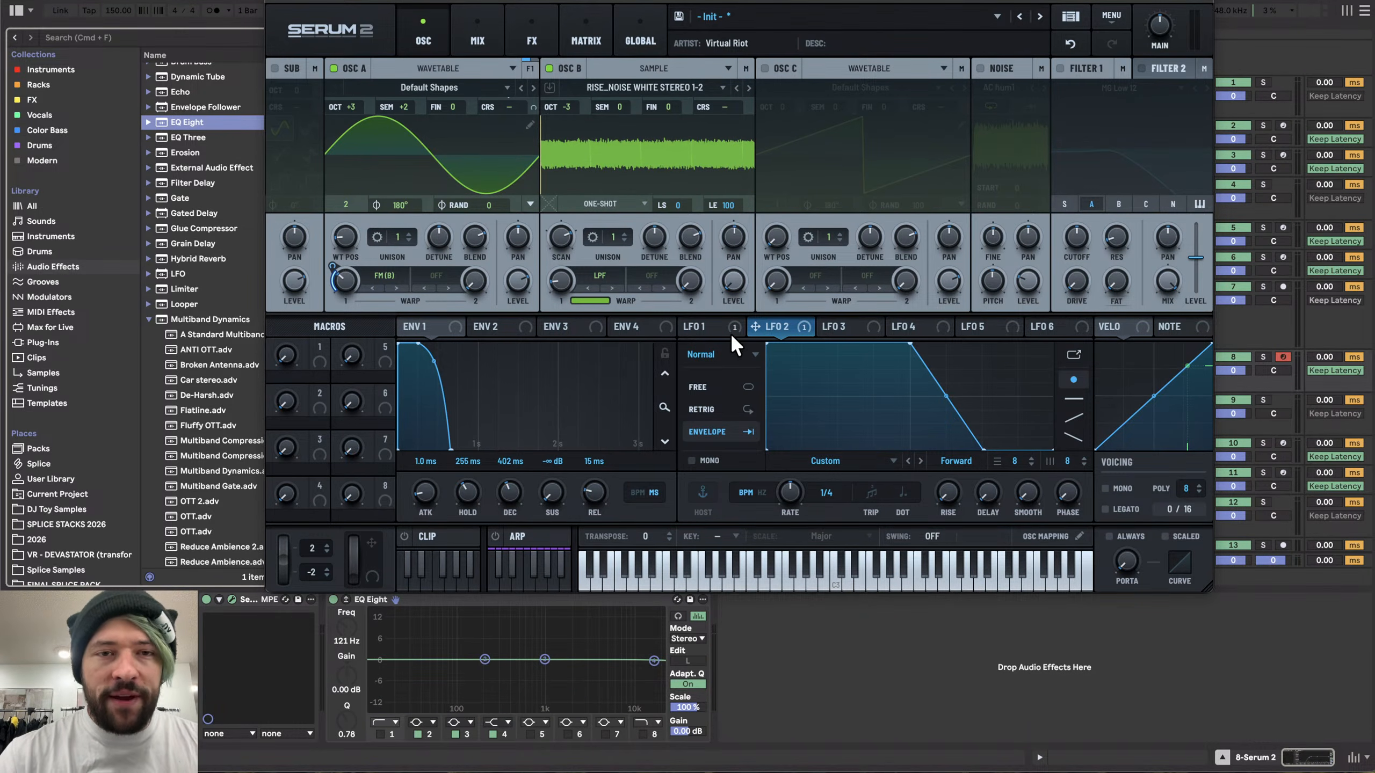
mouse_move(730, 333)
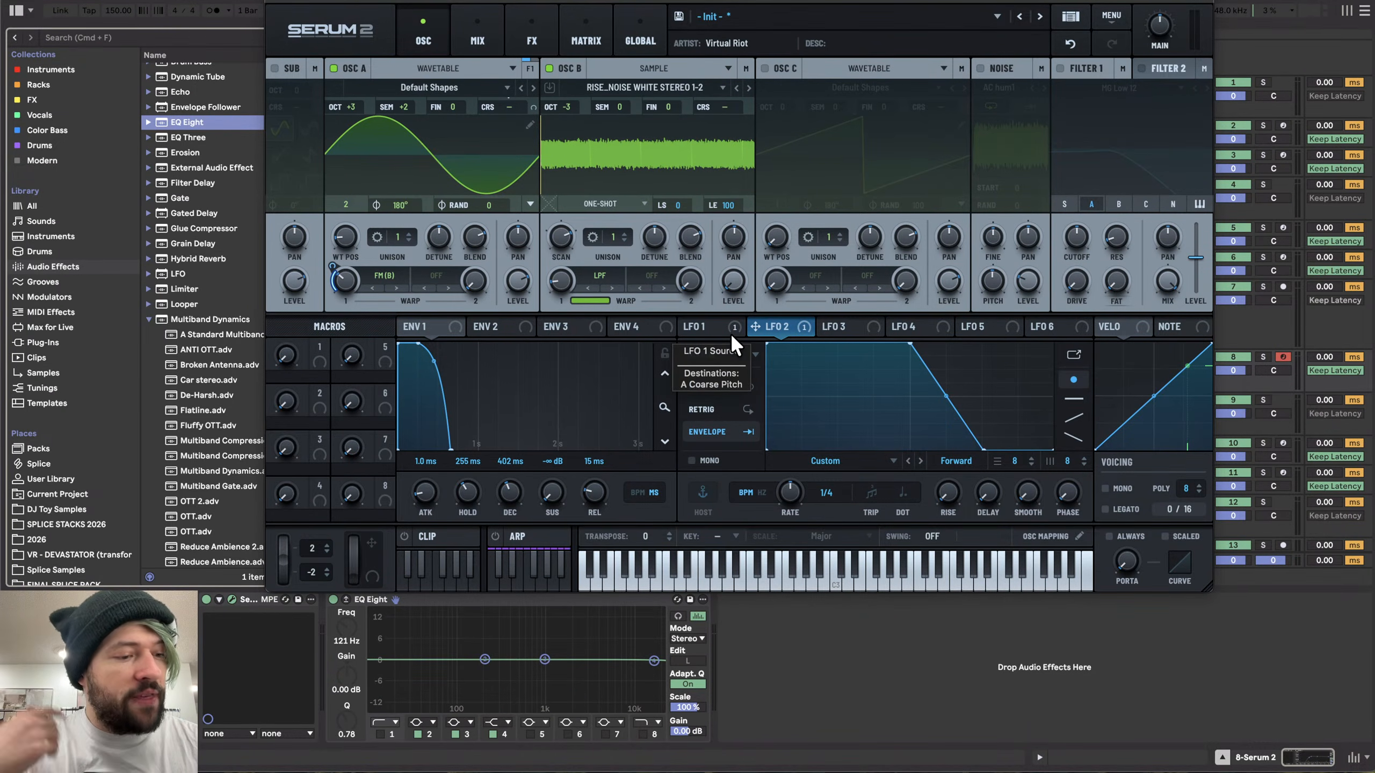
double_click(908, 345)
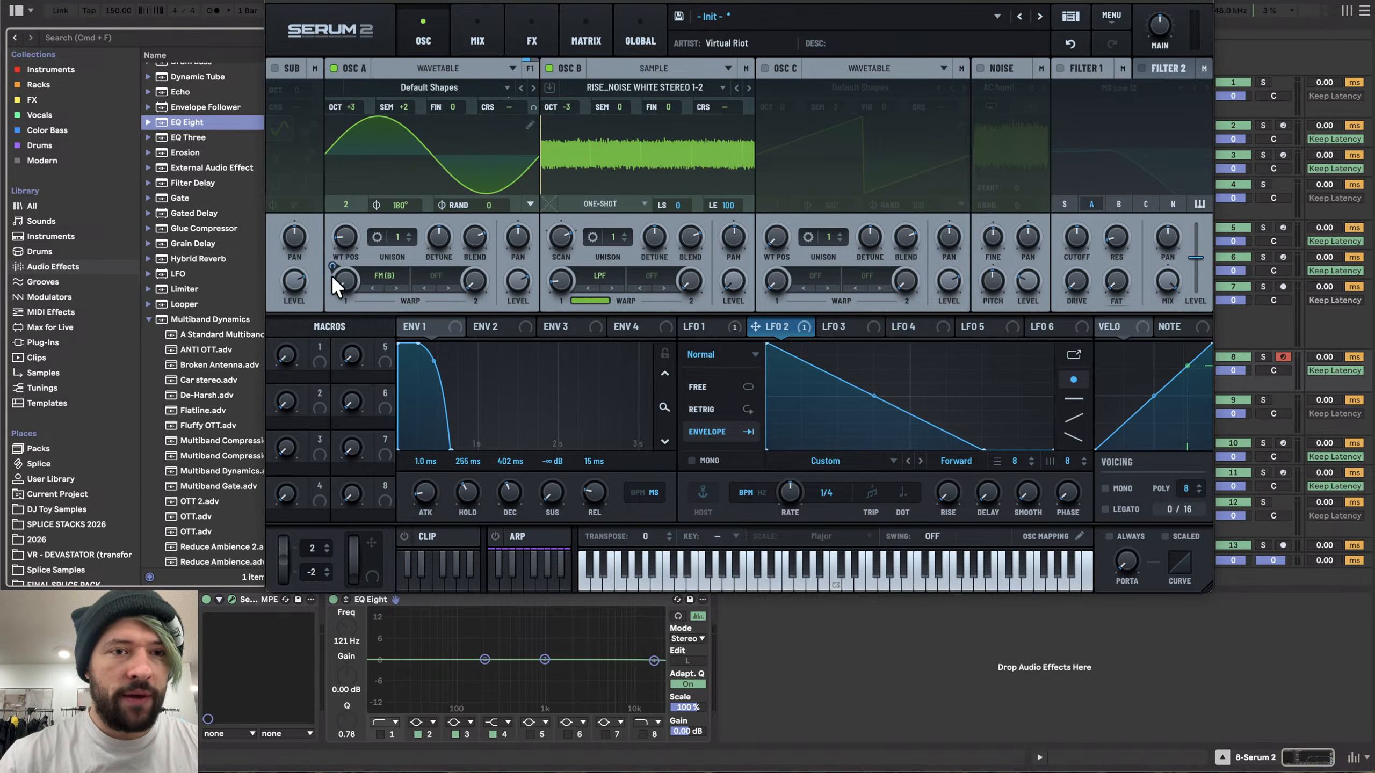
- Fine-tune the warp amounts and LFO 2 modulation depth on oscillators A and B
drag(331, 268, 333, 206)
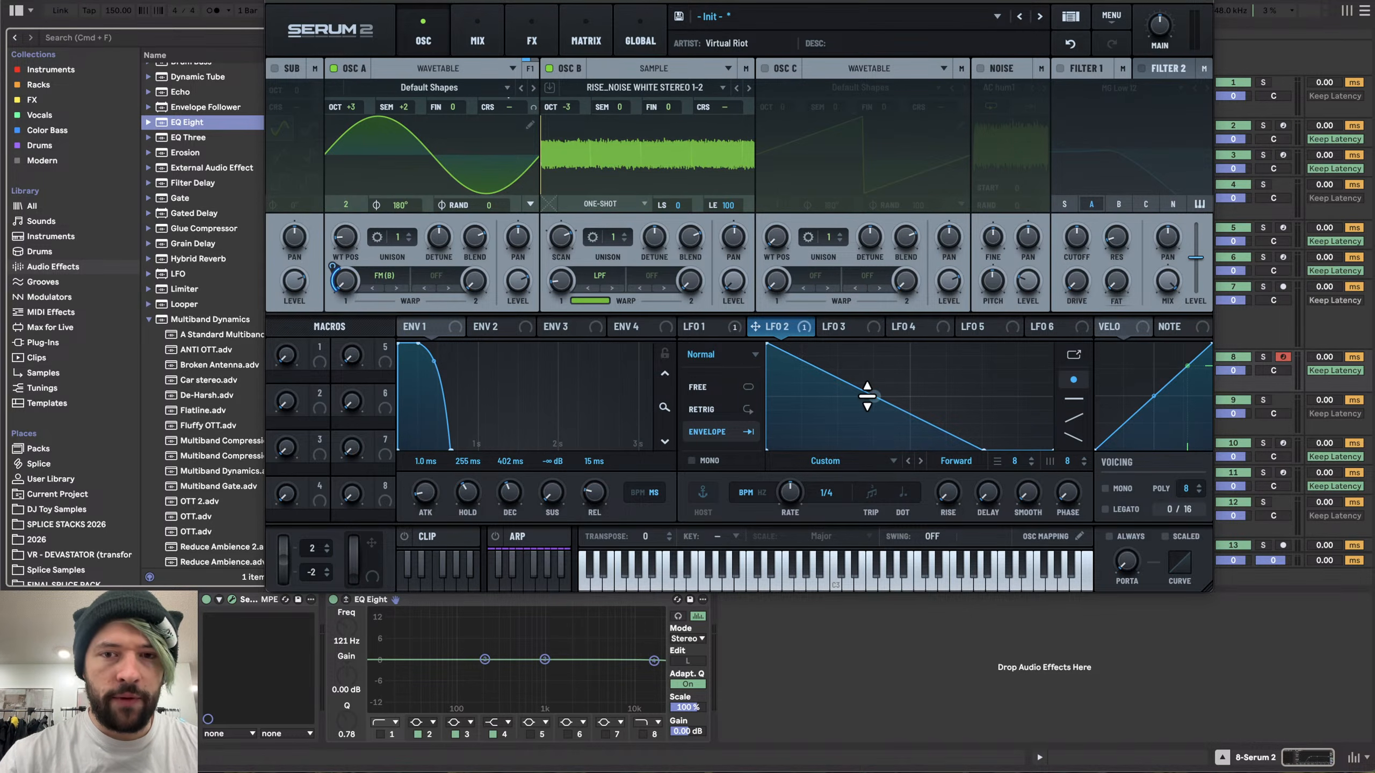
drag(344, 277, 376, 157)
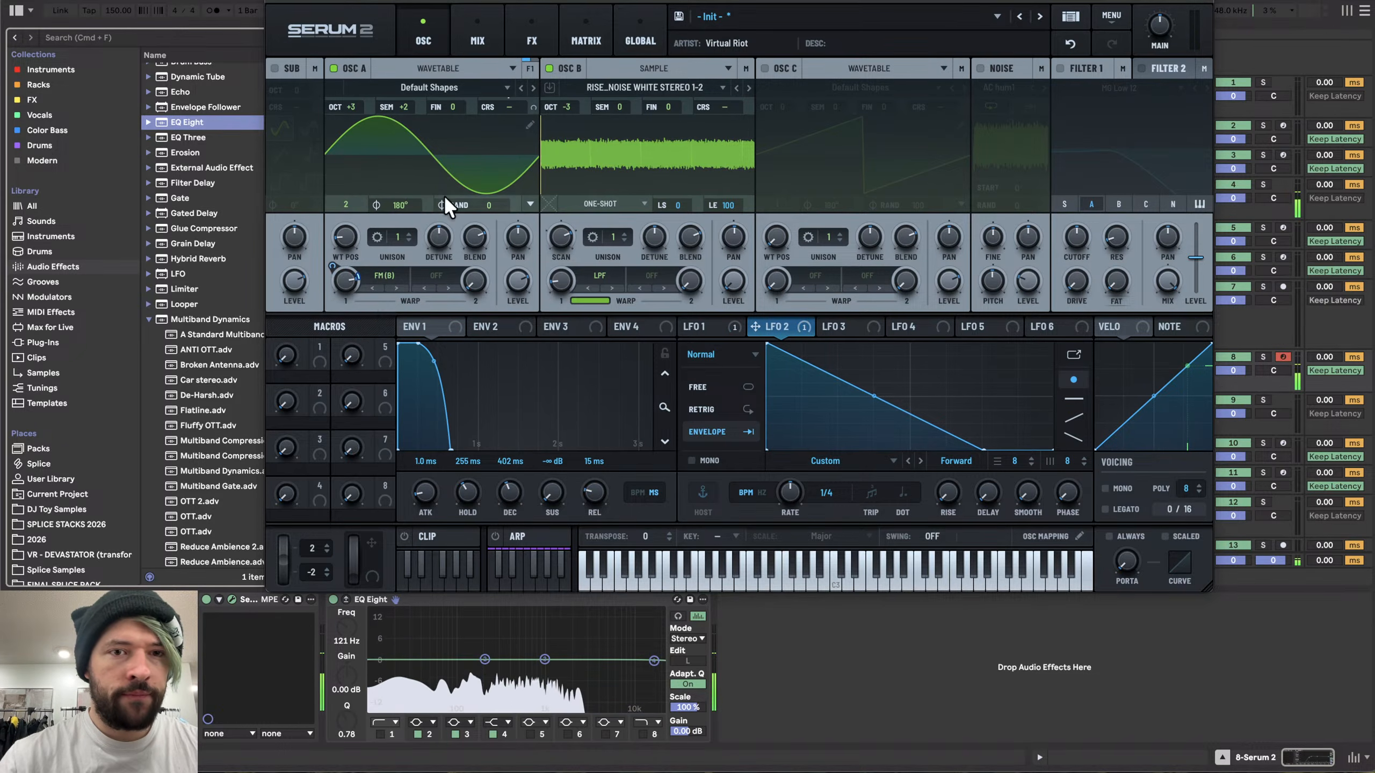
drag(561, 281, 559, 230)
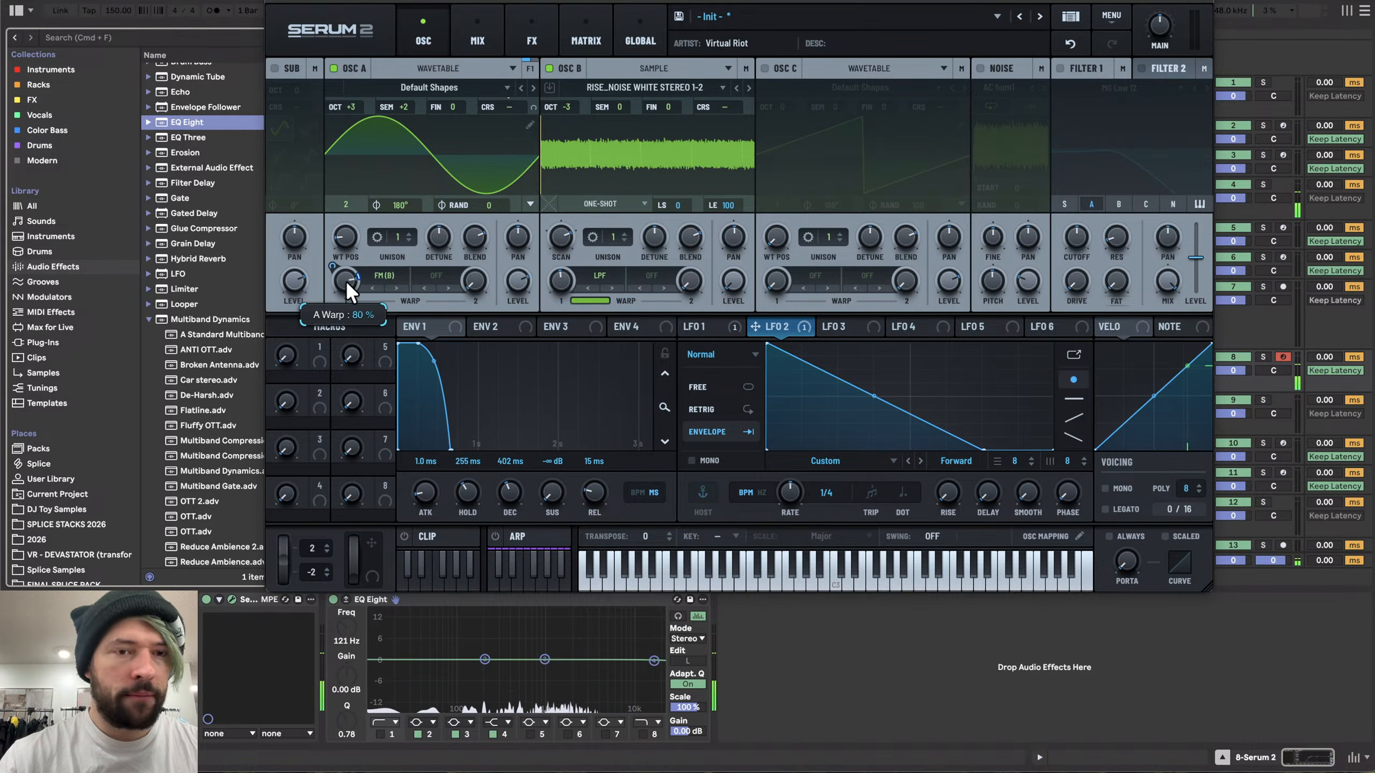
drag(346, 280, 331, 348)
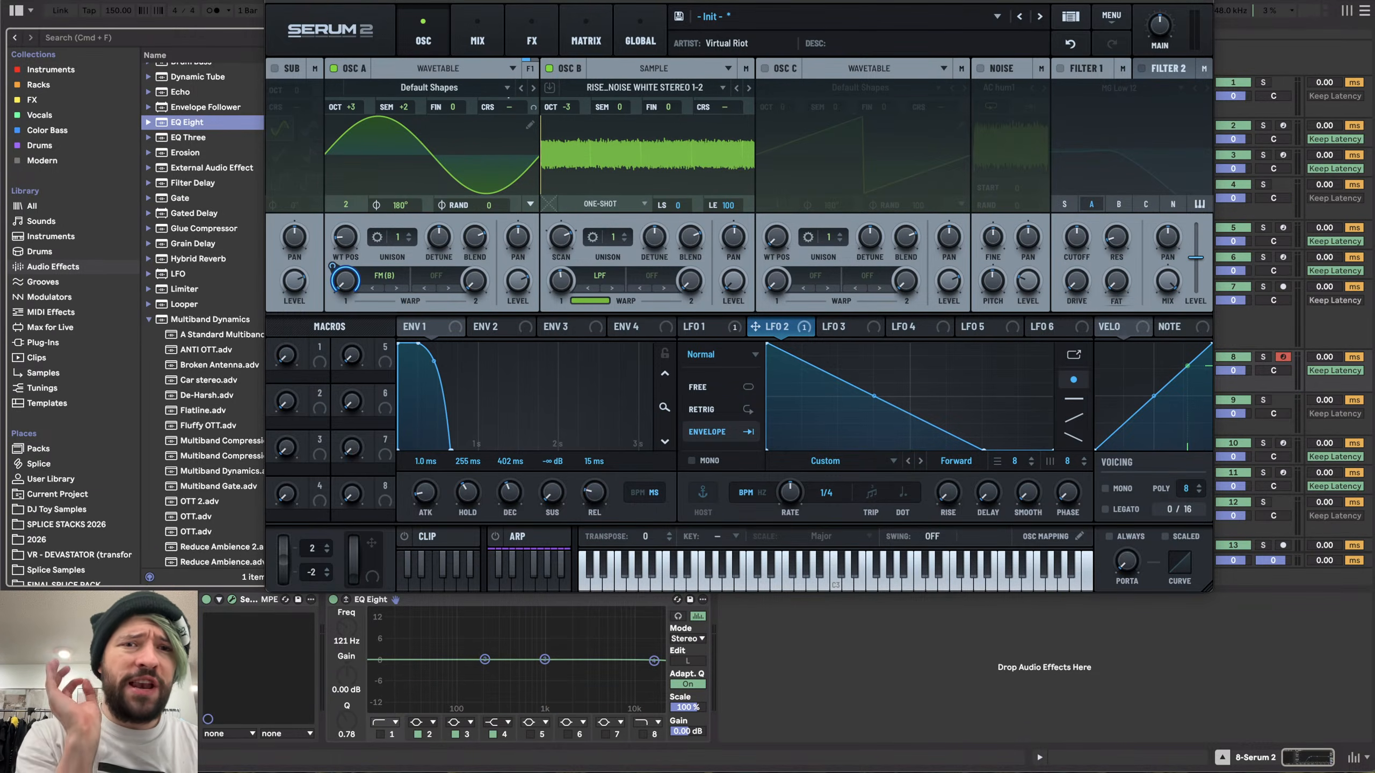
- Bend LFO 2's ramp into a fast exponential drop and set its rate to 35.4 Hz in Hz mode
drag(872, 397, 863, 444)
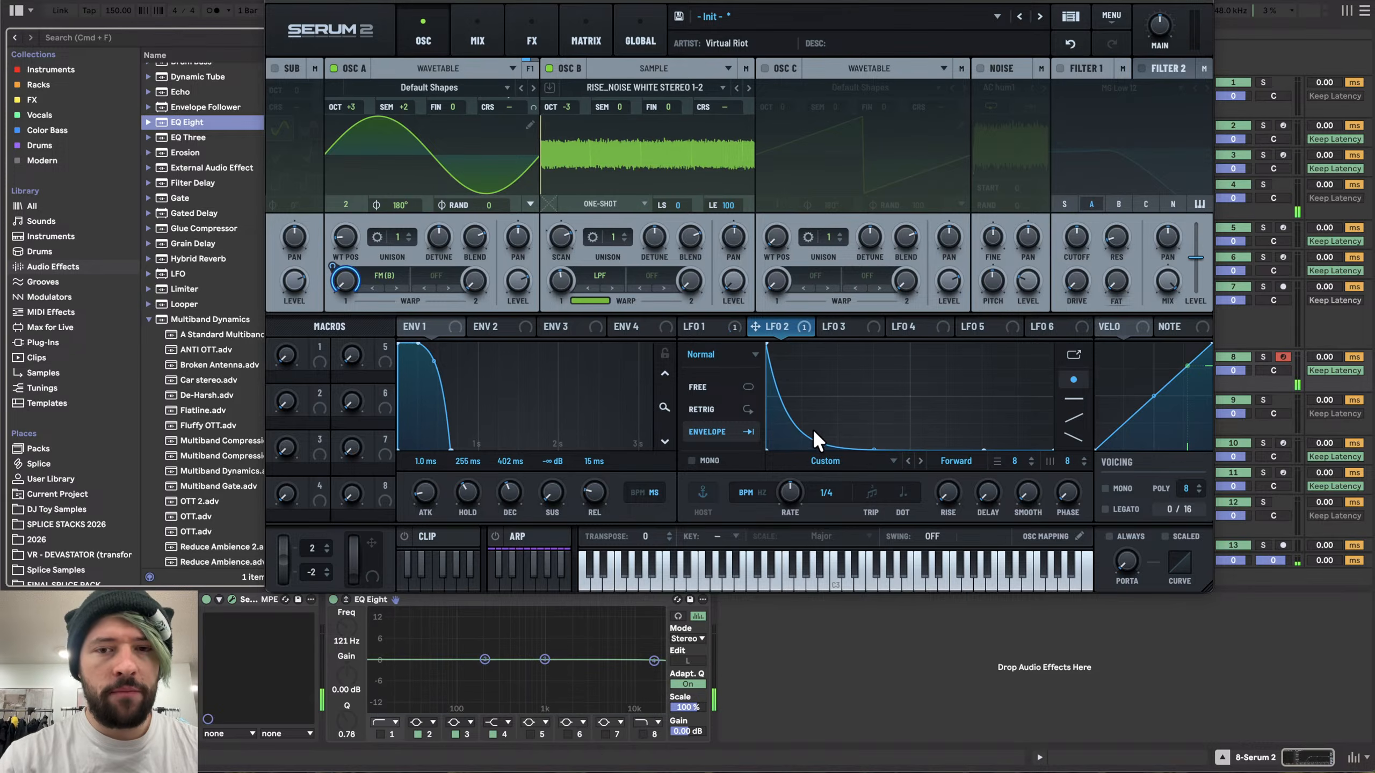
click(766, 492)
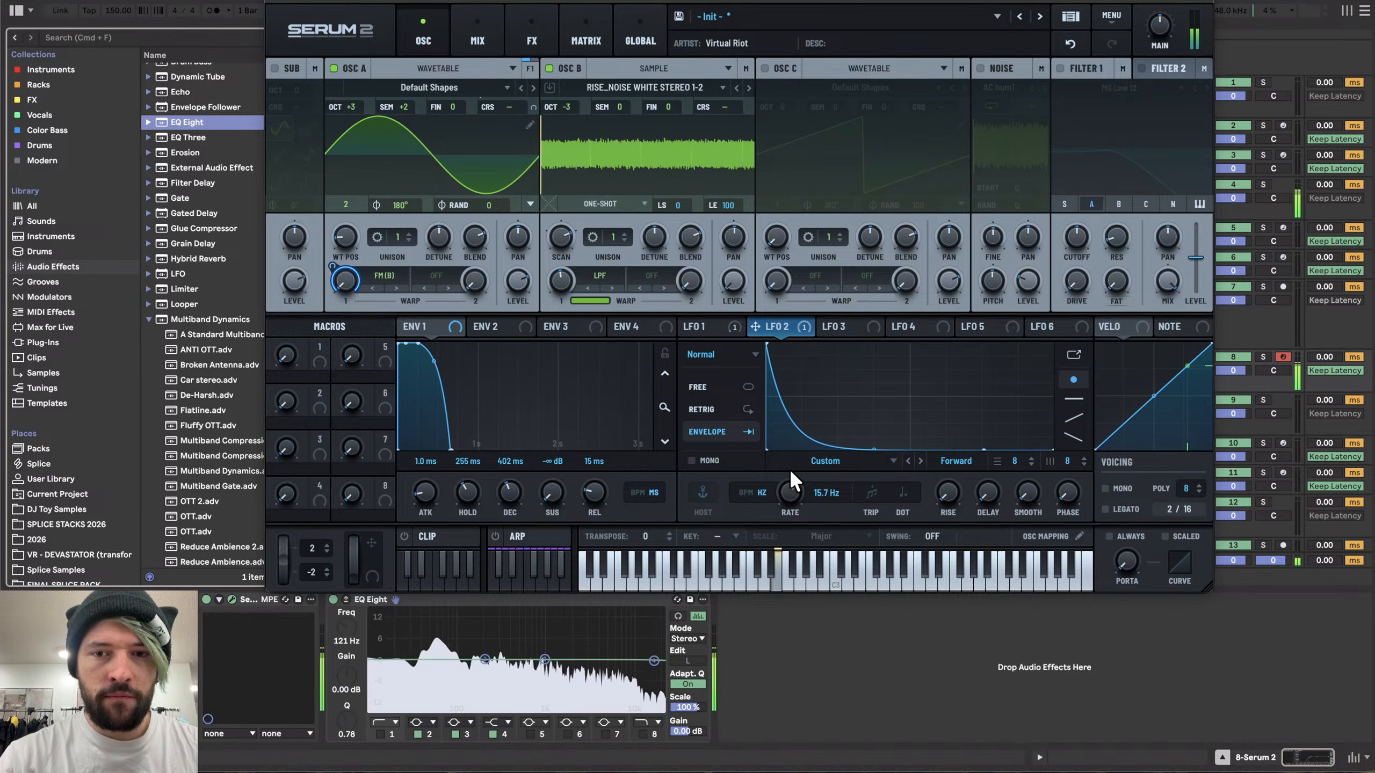
mouse_move(792, 460)
mouse_down()
mouse_move(796, 449)
mouse_move(801, 466)
mouse_up()
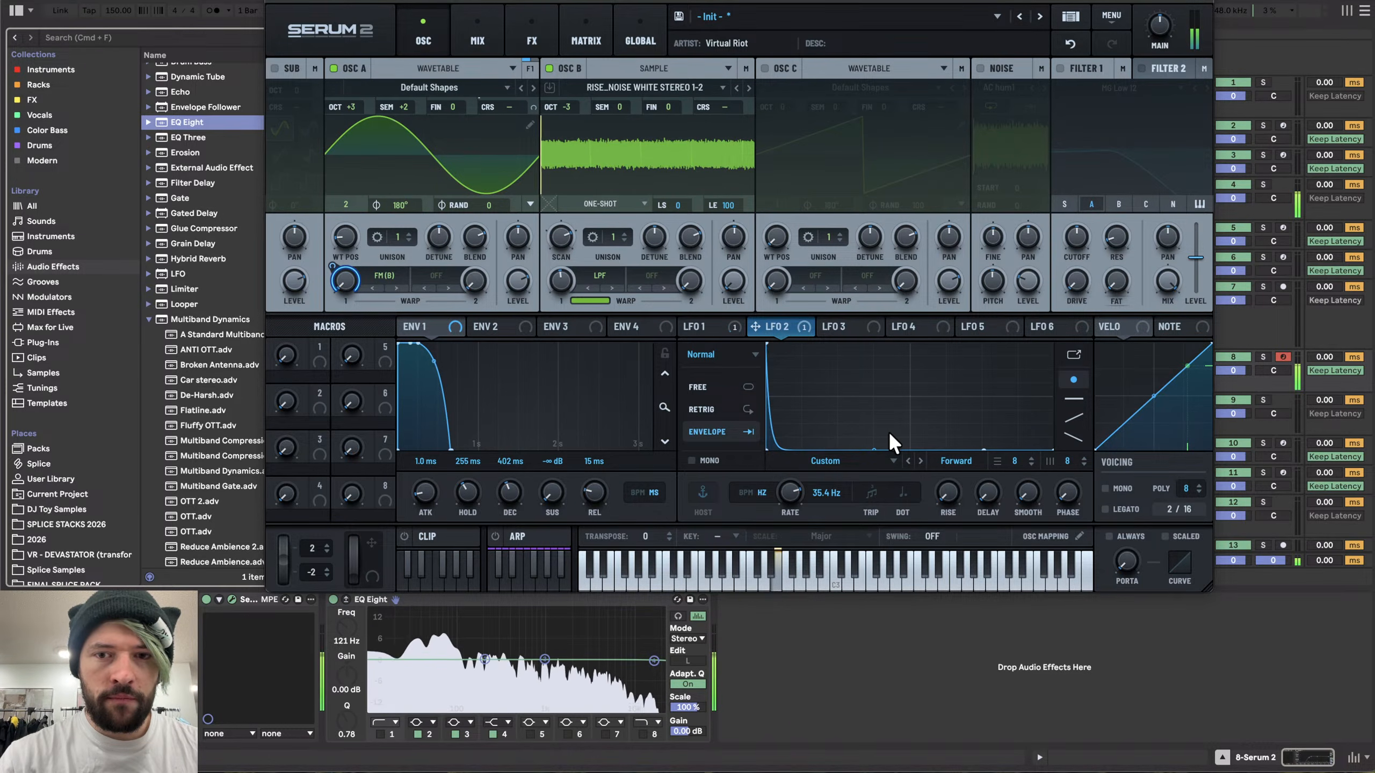
drag(980, 448, 784, 439)
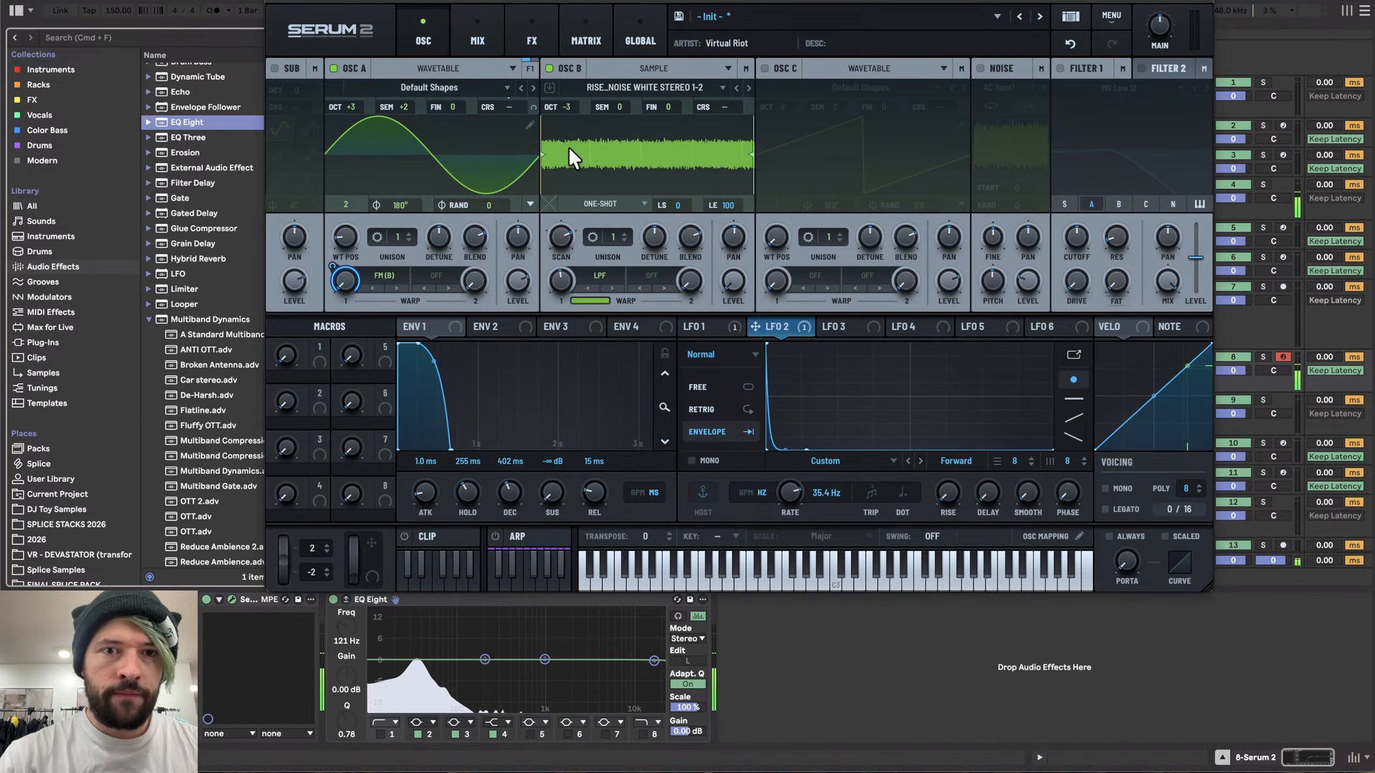
- Set oscillator B's octave to -2 and nudge its warp amount up slightly
mouse_move(563, 281)
mouse_down()
mouse_move(563, 305)
mouse_move(582, 212)
mouse_move(561, 293)
mouse_move(570, 273)
mouse_up()
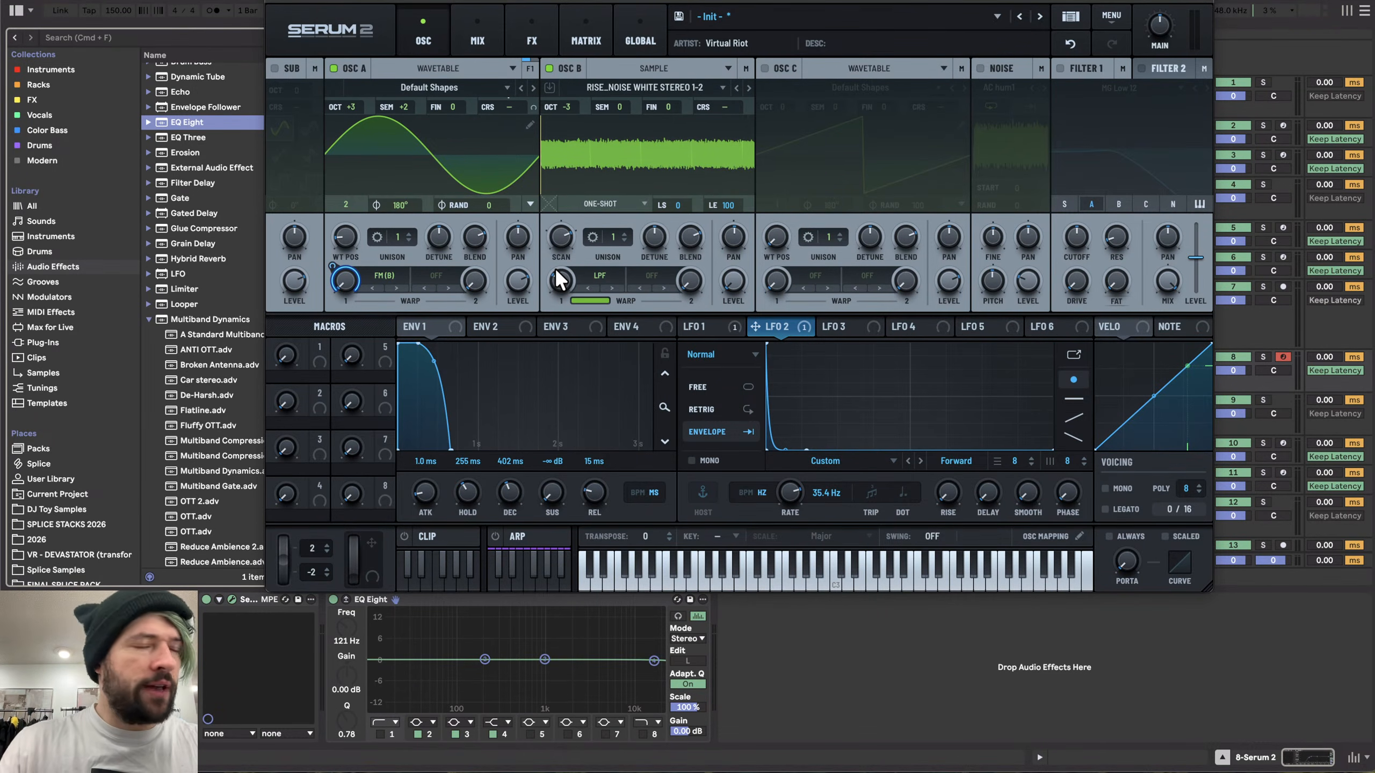
drag(563, 116, 577, 60)
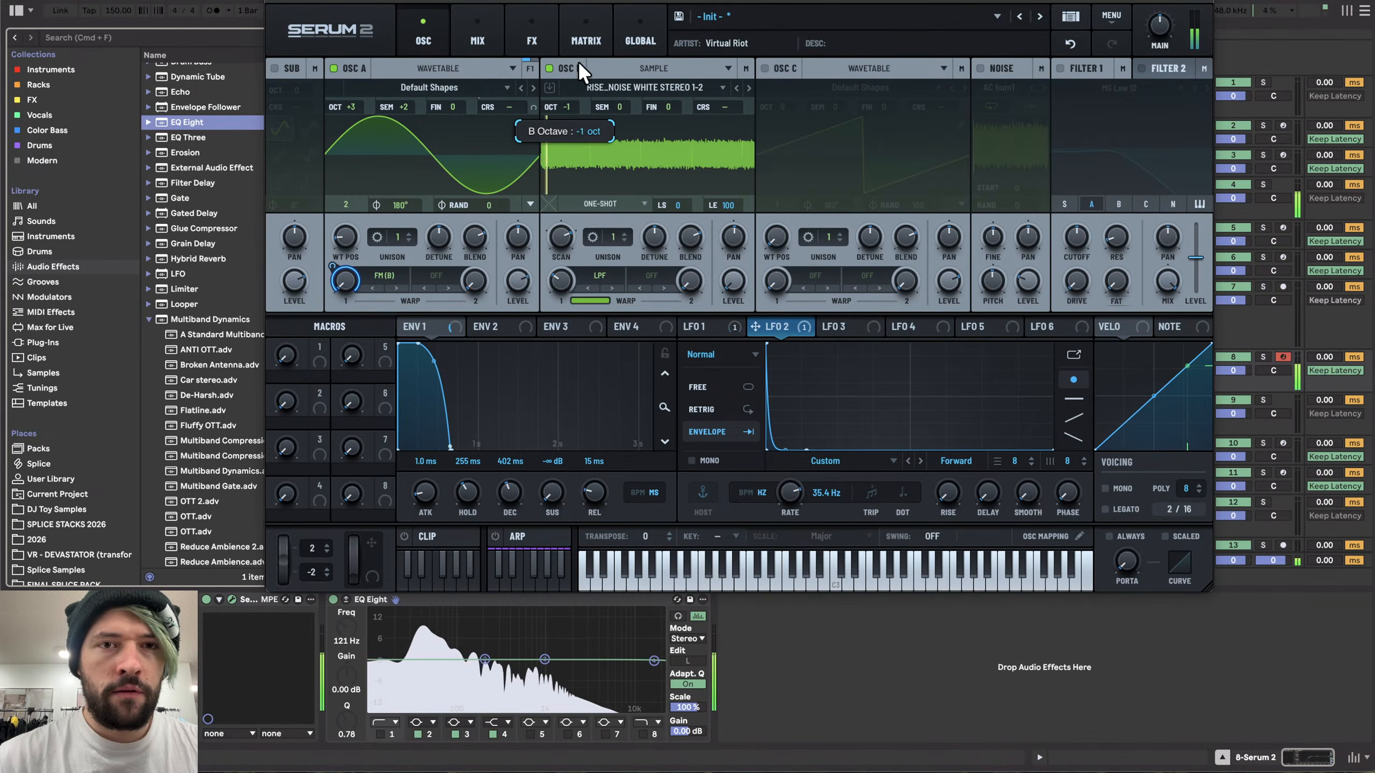
mouse_move(561, 269)
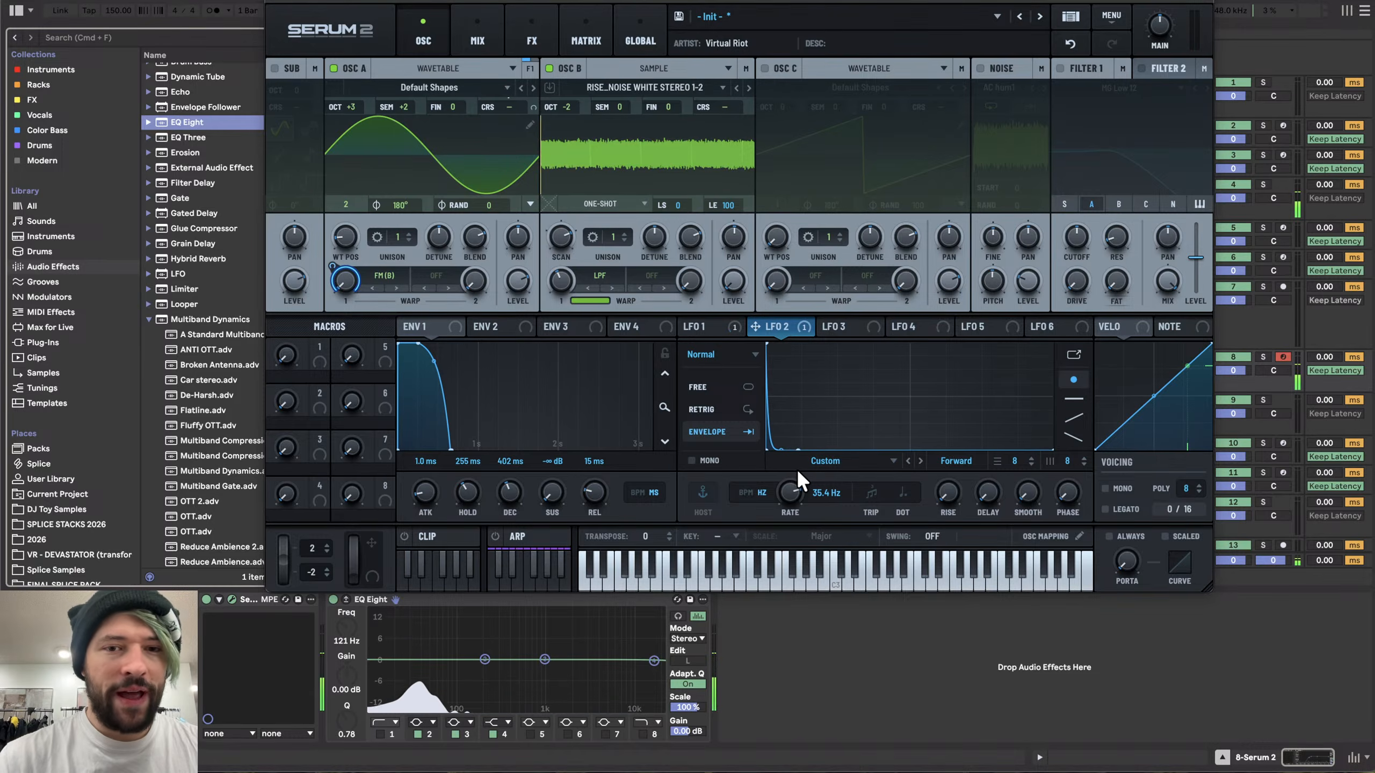
- Raise LFO 1's rate to 5.5 Hz and return to LFO 2
click(709, 327)
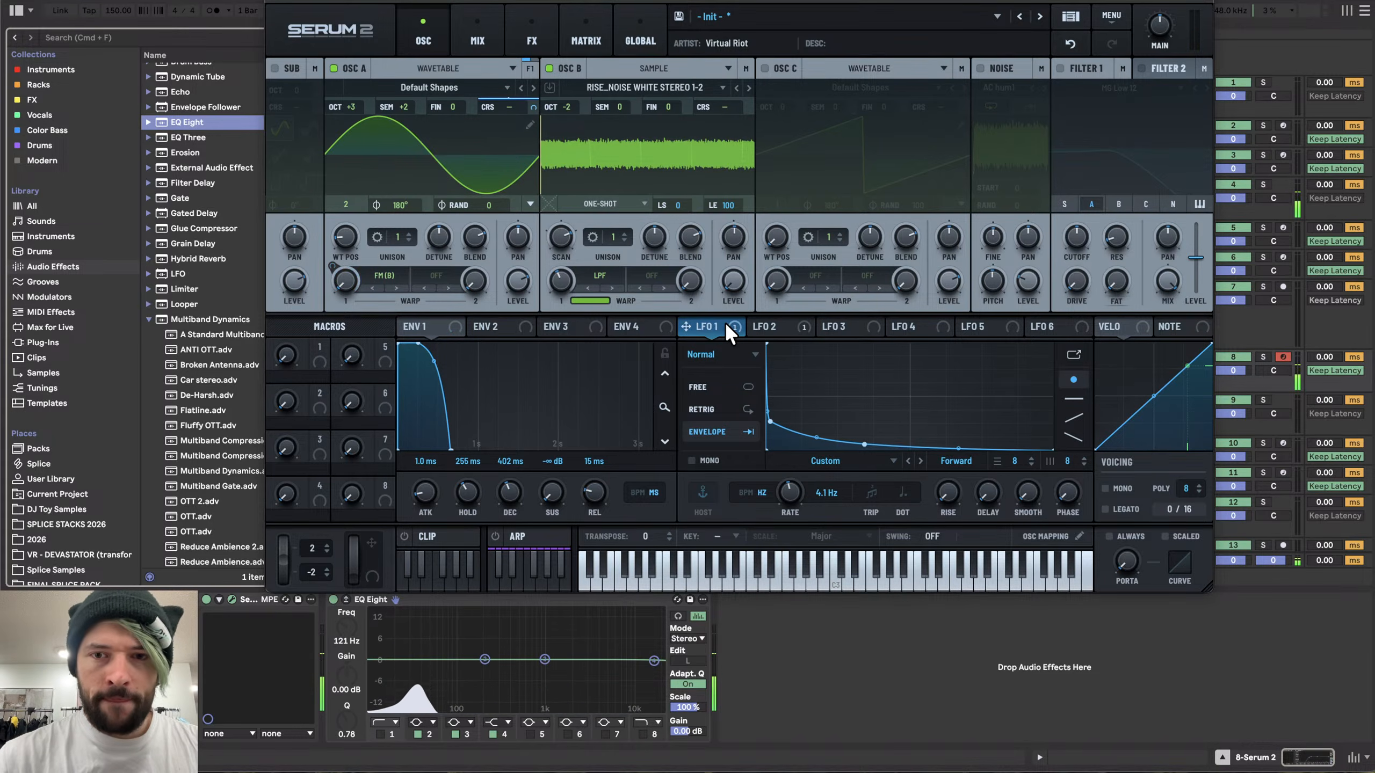
drag(797, 493, 797, 488)
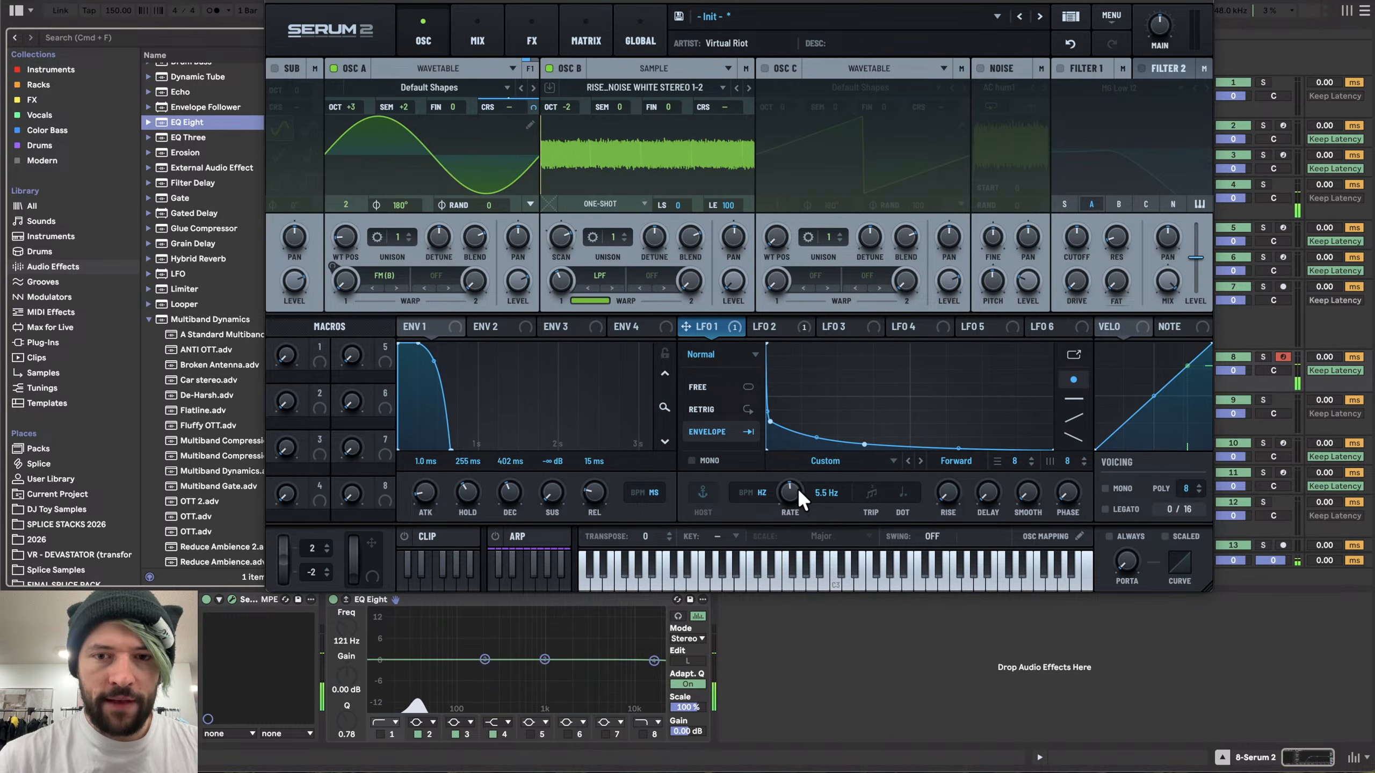
click(798, 321)
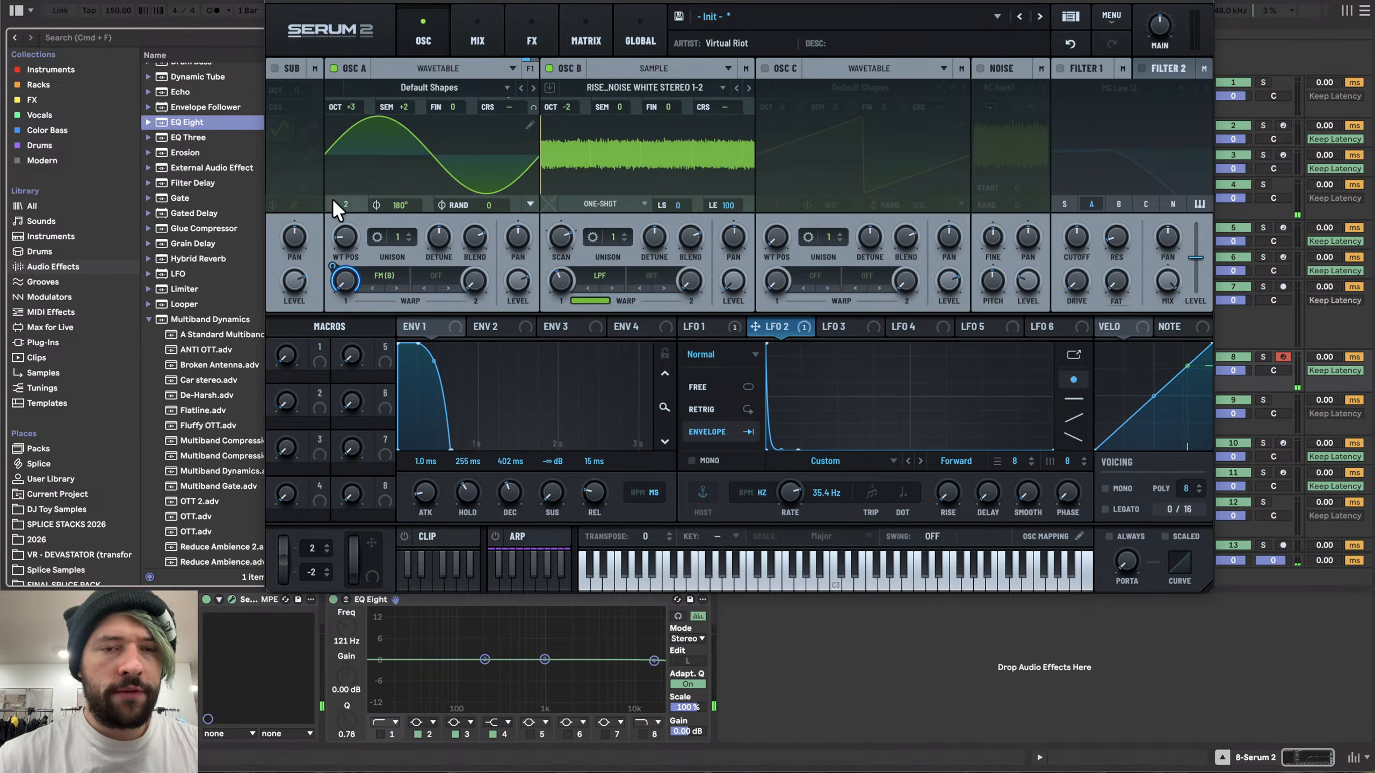
- Set oscillator B's octave to +1 and its sample start to 28
drag(563, 107, 575, 51)
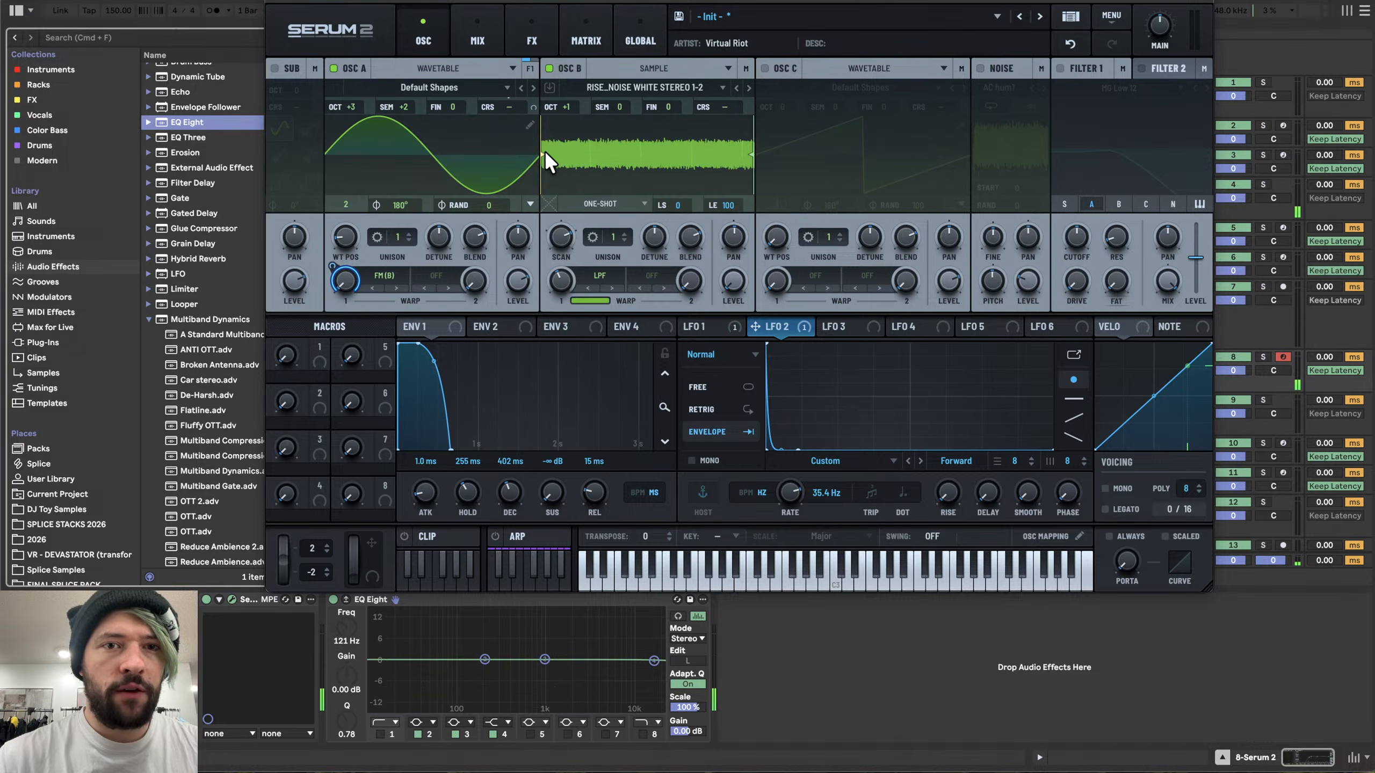
drag(540, 155, 600, 155)
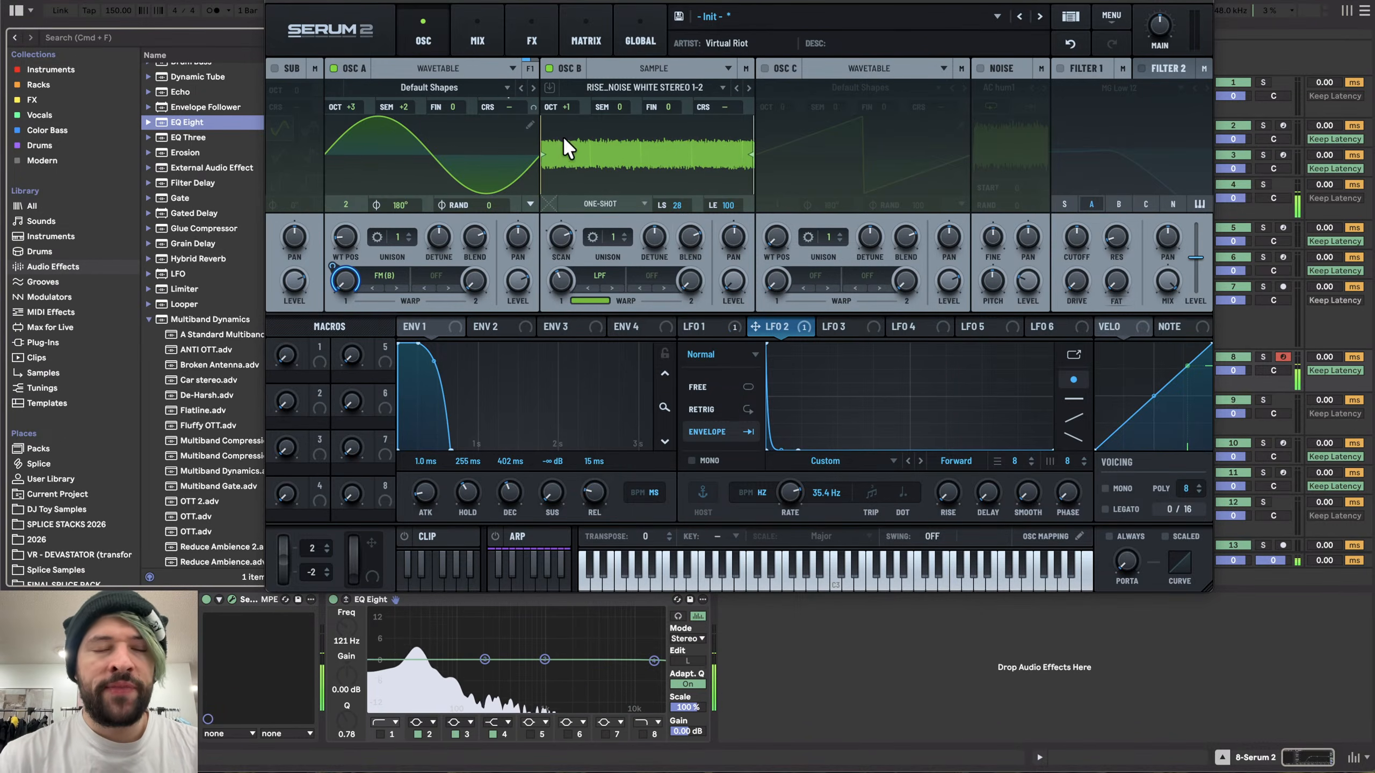
- Add a Distortion effect to the main FX chain and raise its drive to 78%
click(541, 24)
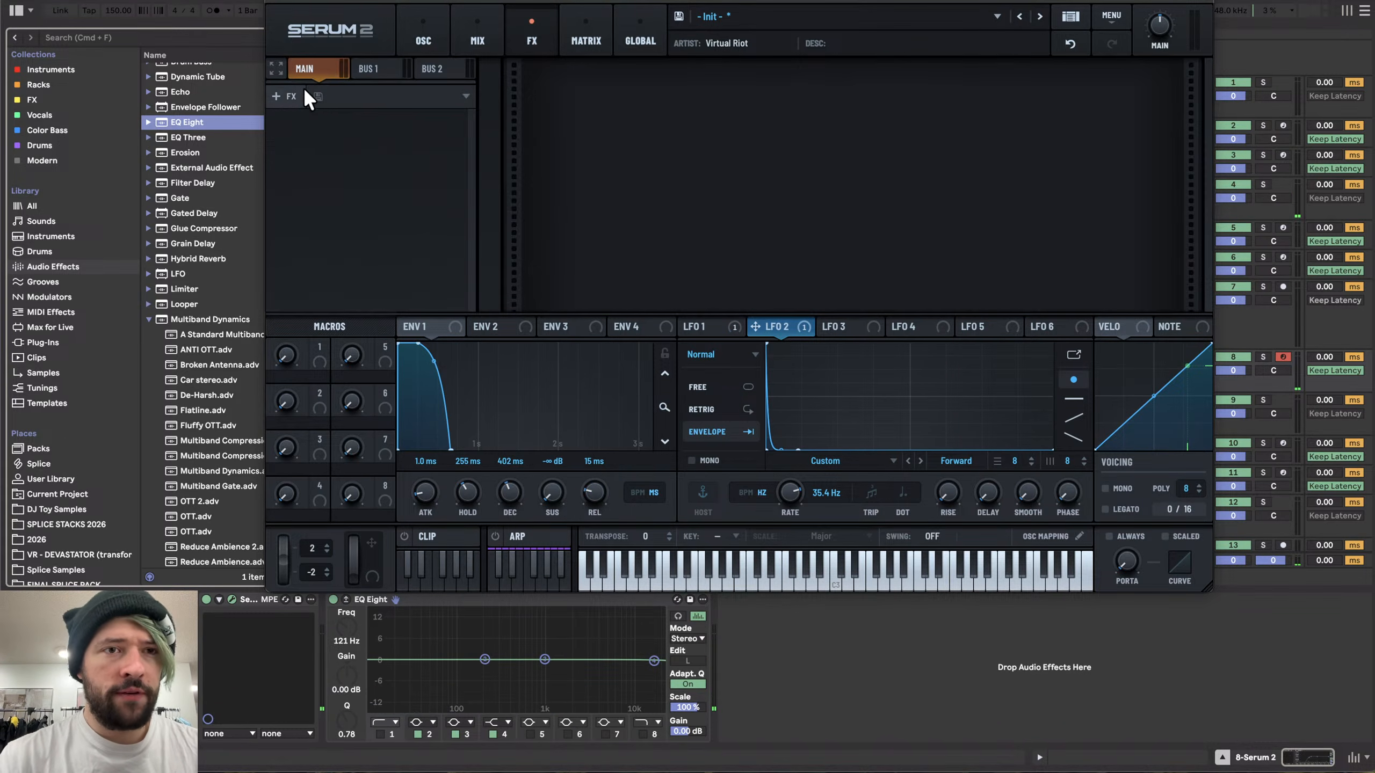
click(292, 95)
click(327, 213)
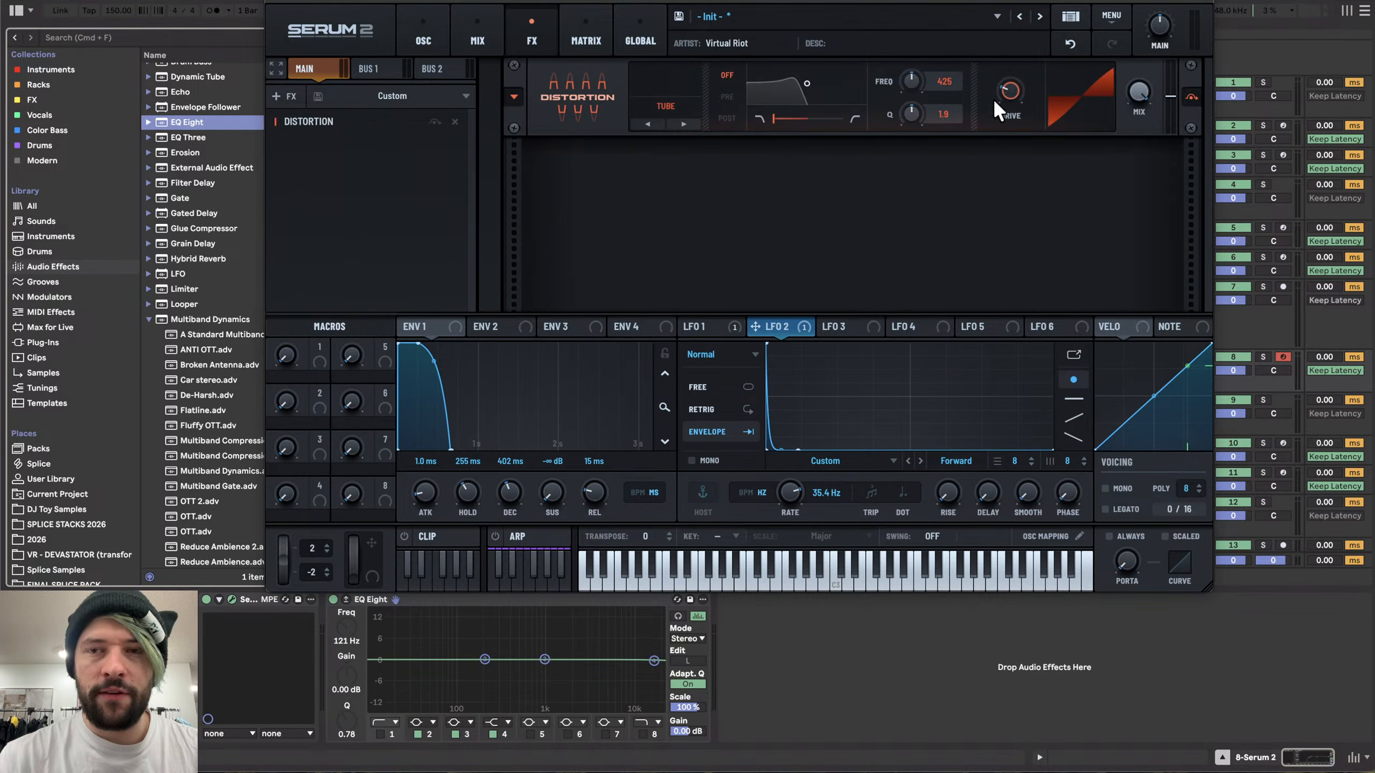
drag(1010, 67, 1008, 13)
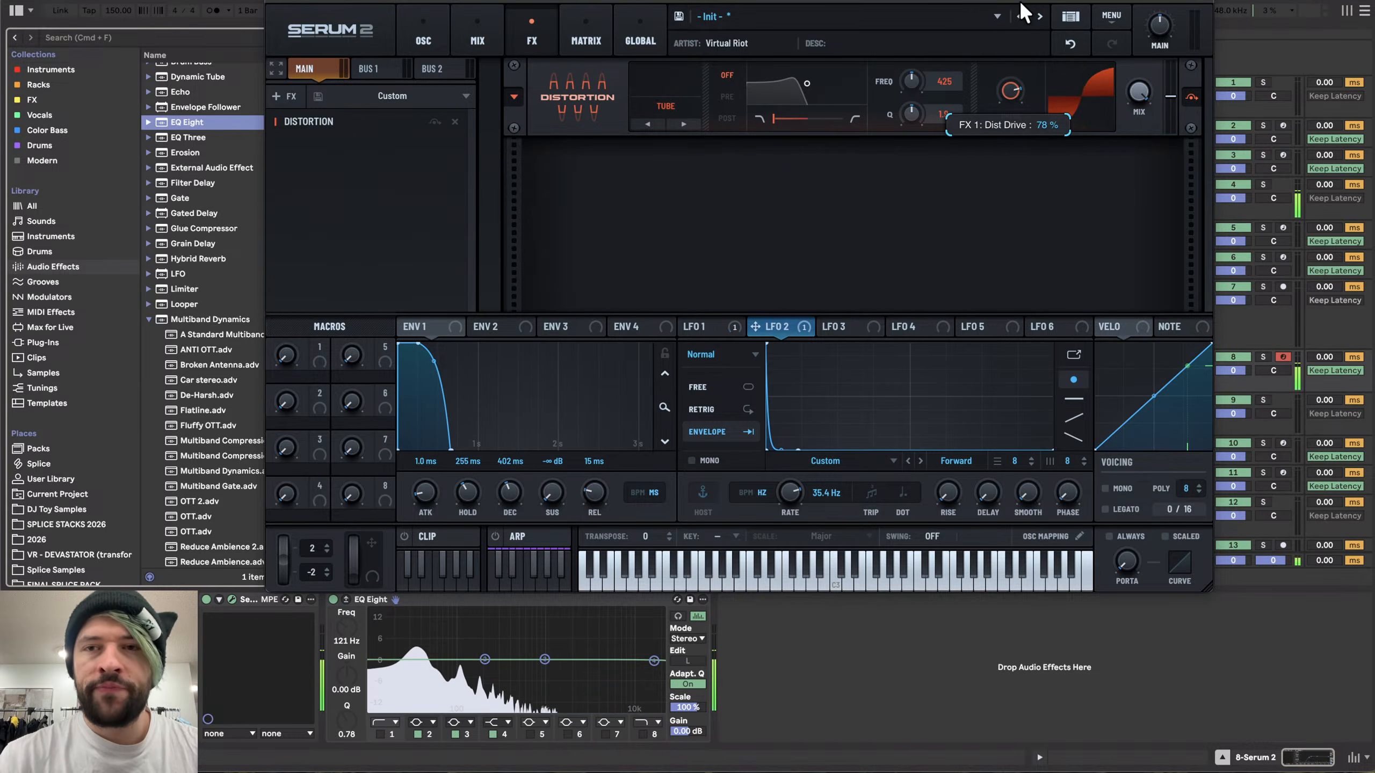
click(507, 324)
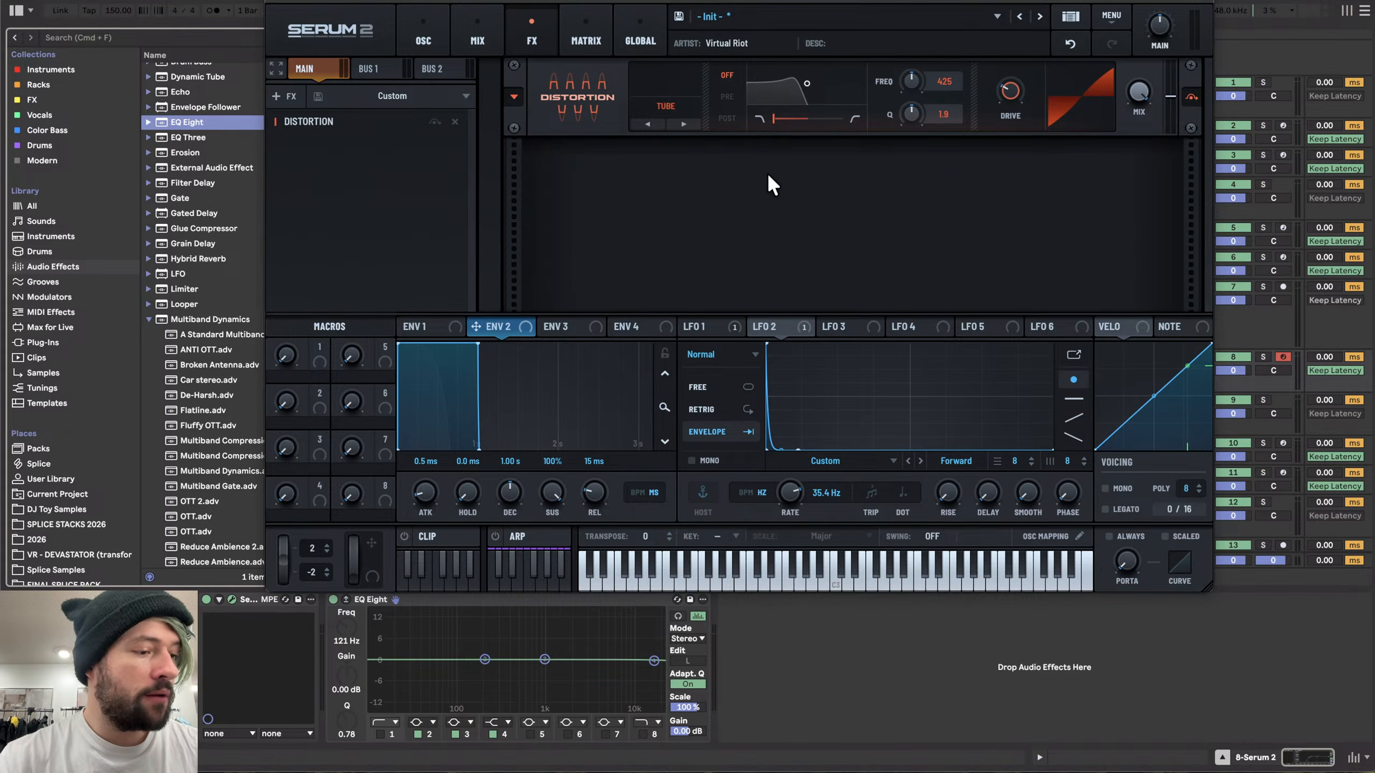
key(super+Tab)
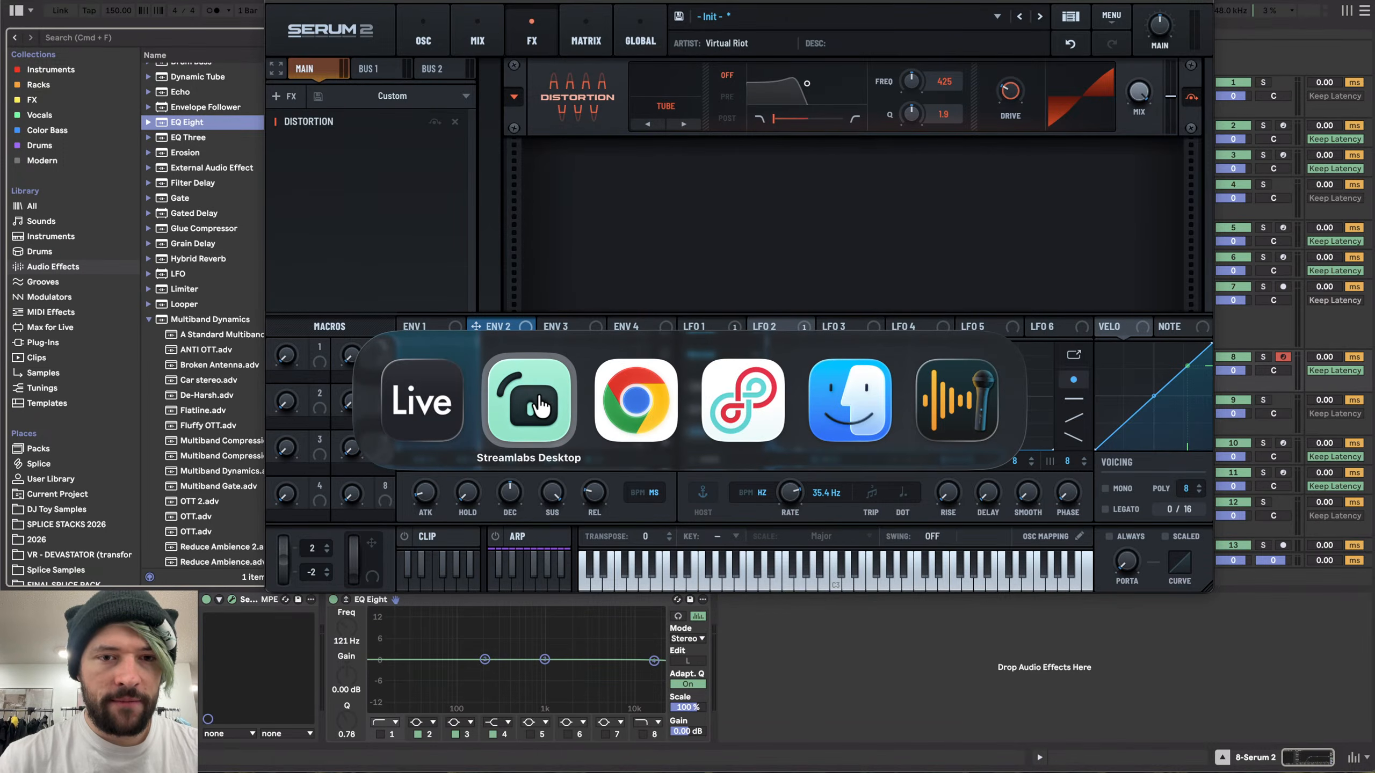
scroll(930, 540, down, 2)
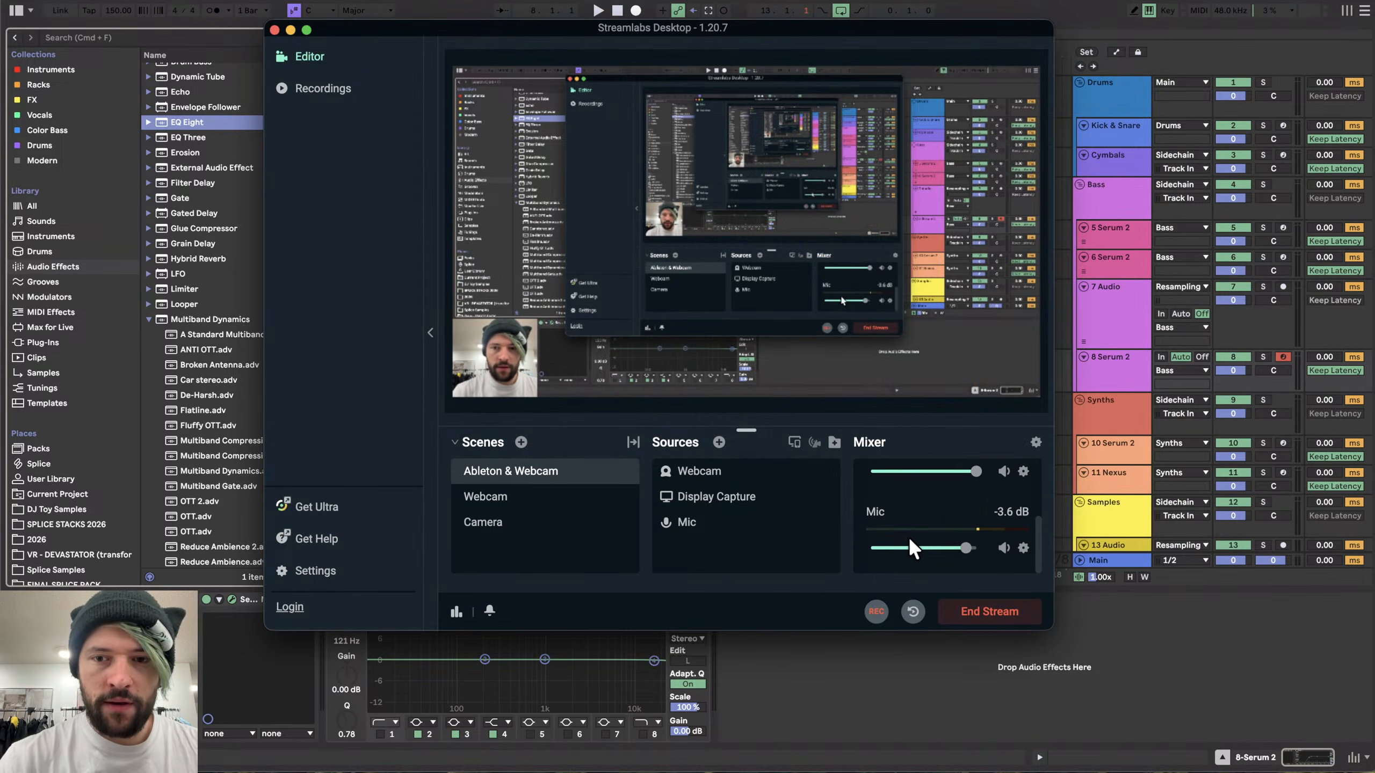
mouse_move(968, 549)
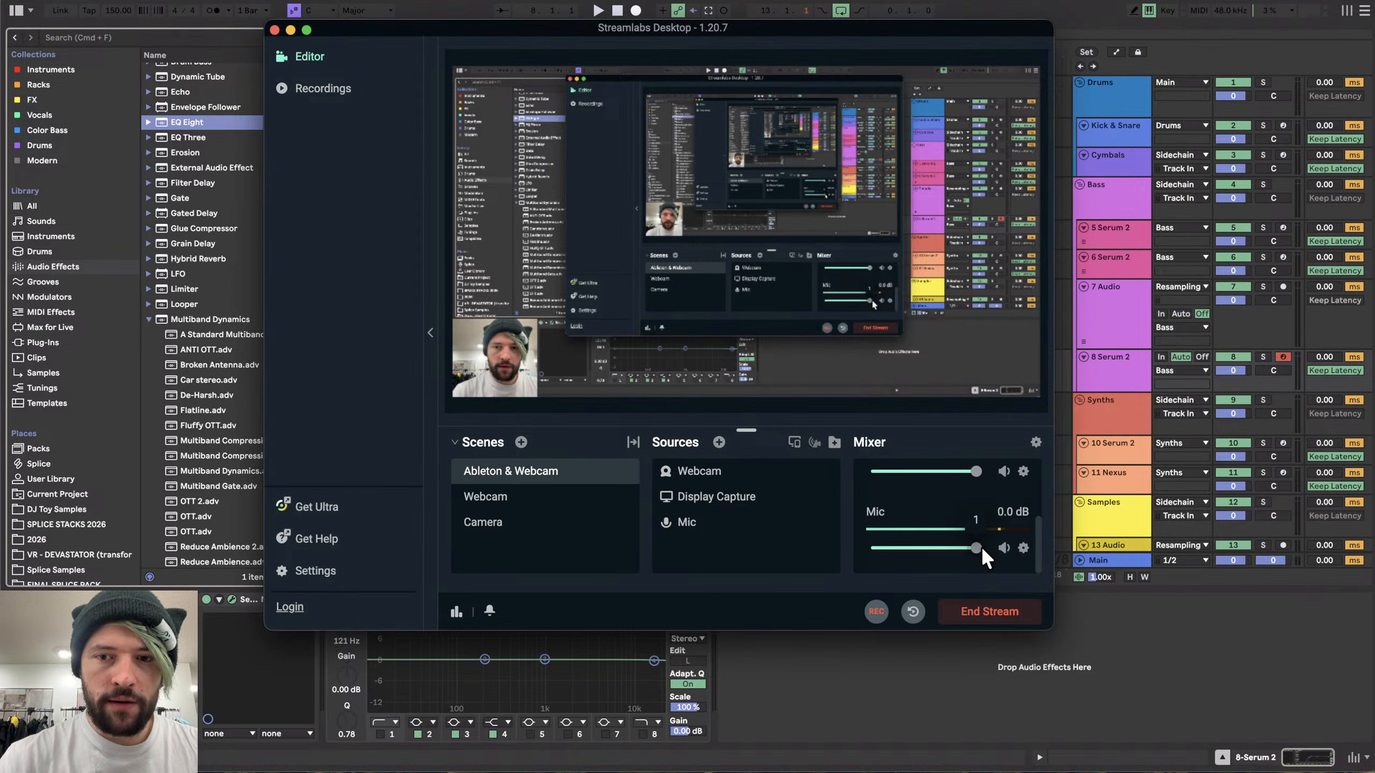
scroll(919, 496, up, 2)
mouse_move(927, 513)
drag(926, 515, 935, 511)
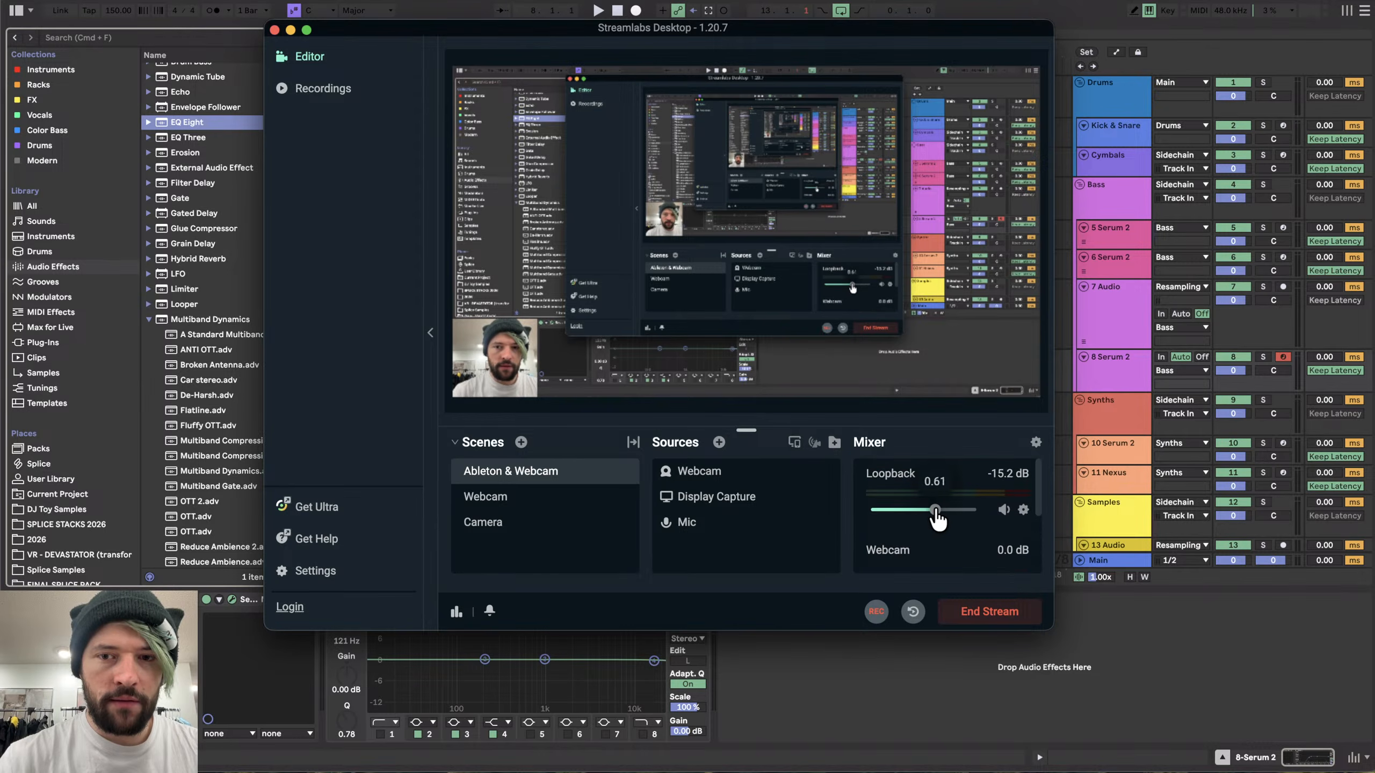
click(895, 653)
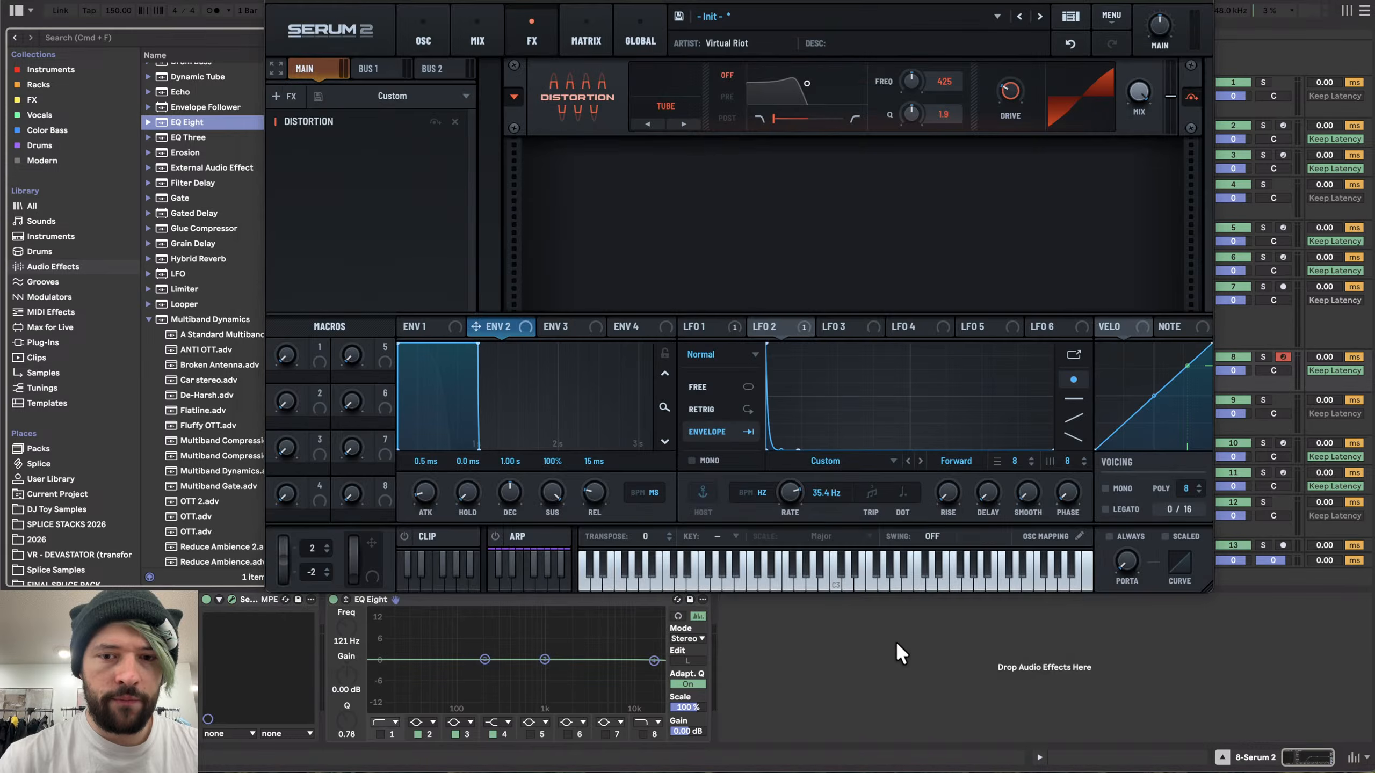
- Play a few notes to audition the distorted sound
key(d)
key(d)
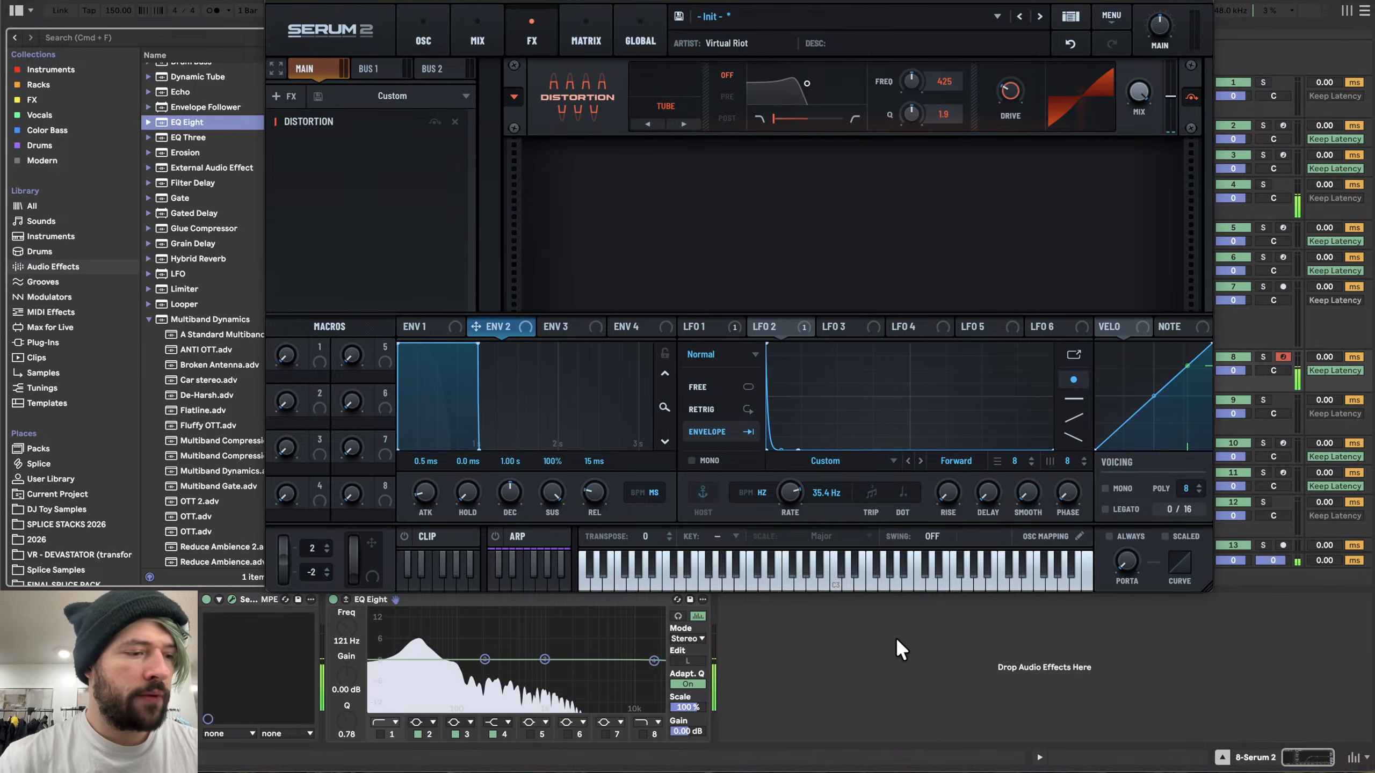
key(d)
key(d)
key(d)
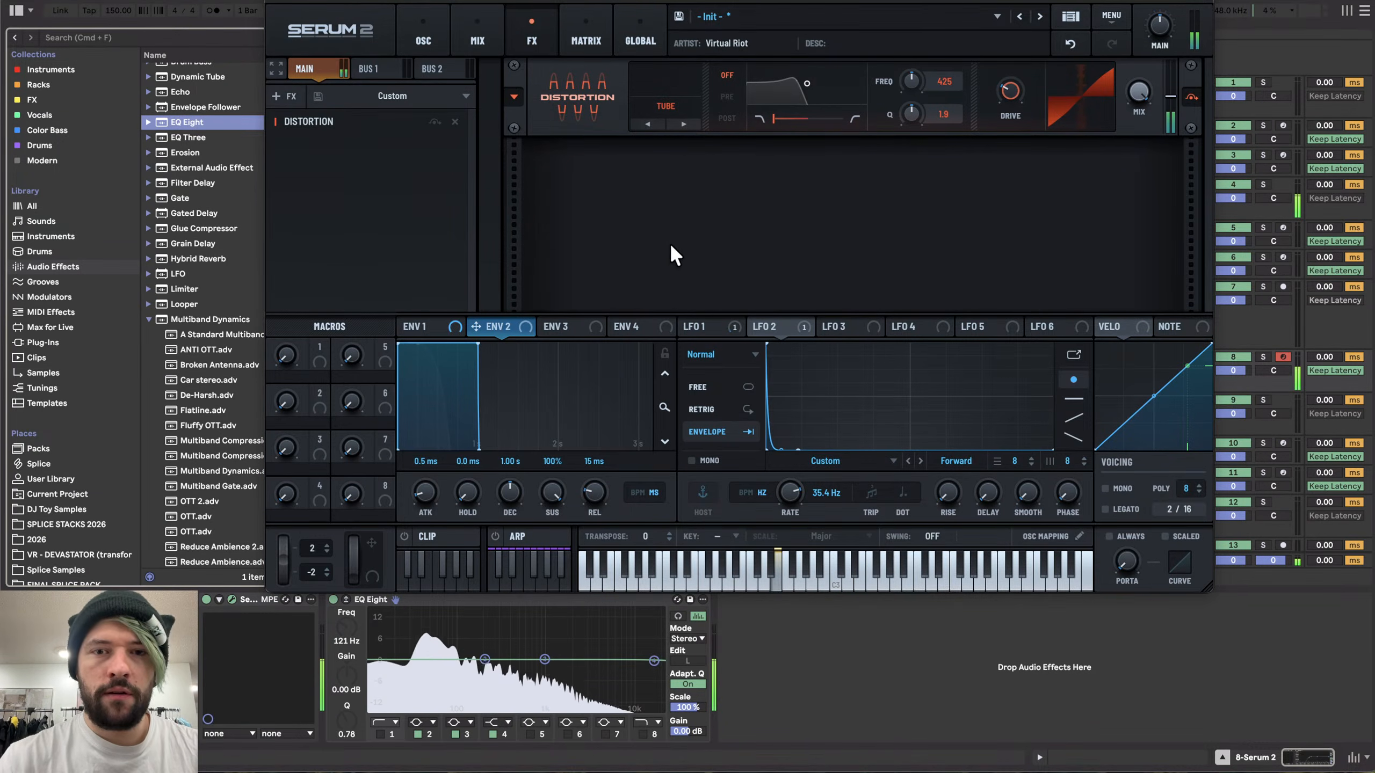
click(570, 330)
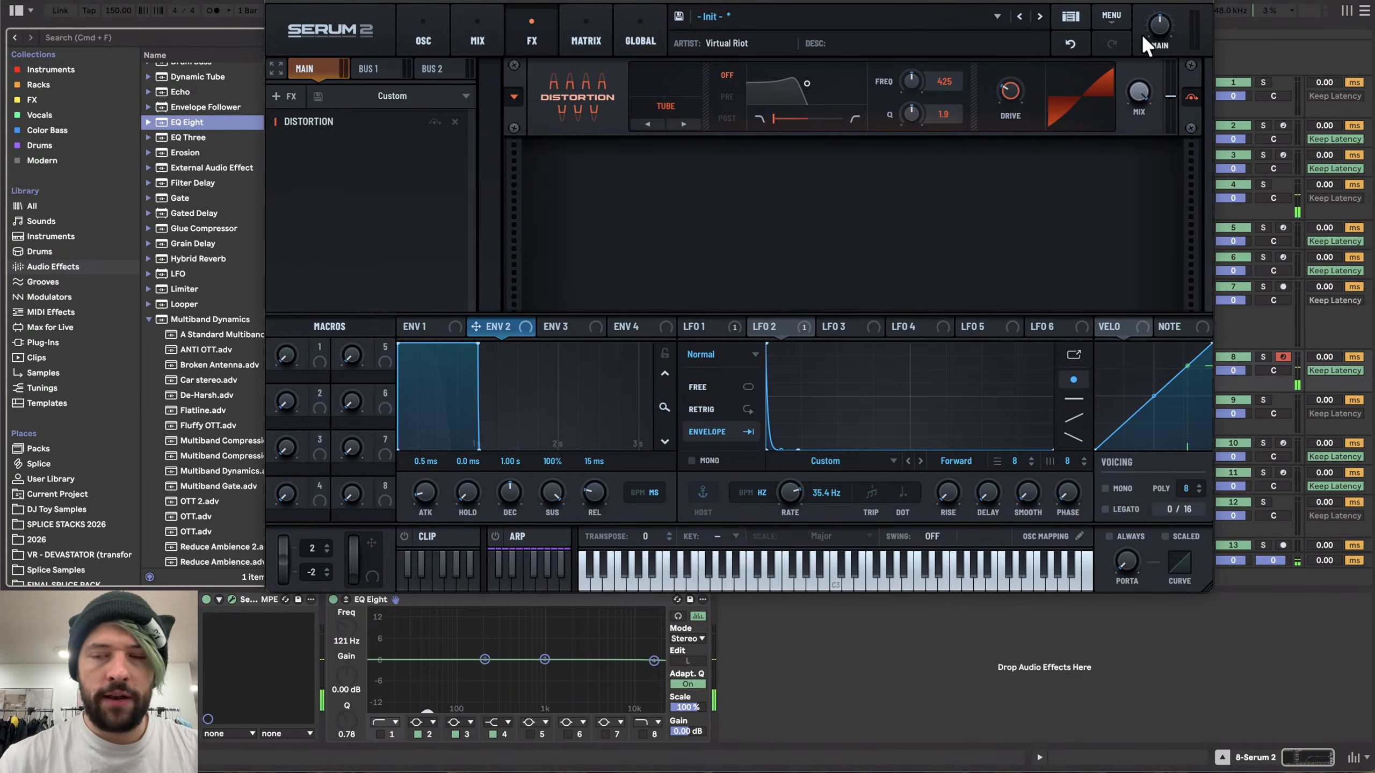
drag(837, 1, 833, 0)
drag(242, 2, 249, 0)
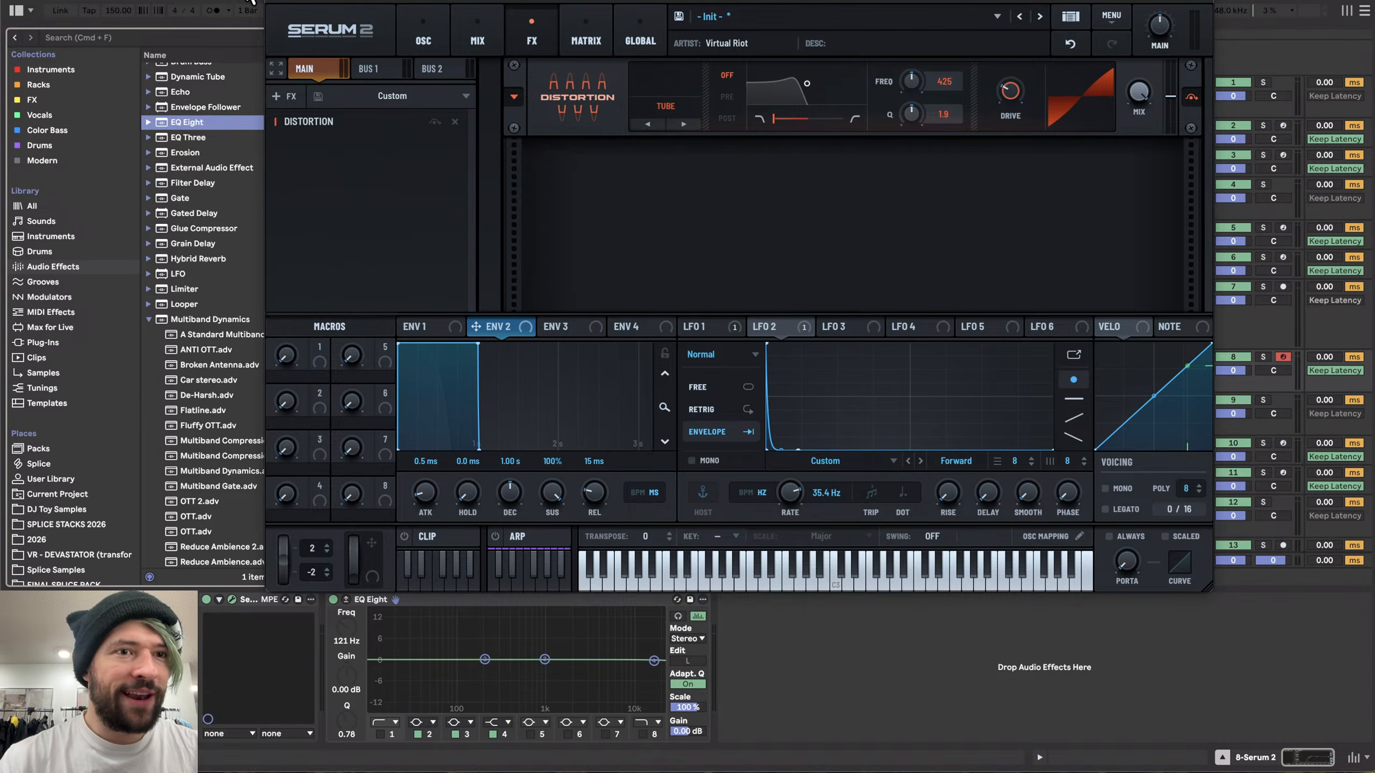
- Add a Limiter to the track after the EQ and set its input gain to 6.9 dB
double_click(174, 287)
drag(1162, 23, 1162, 7)
key(super+Tab)
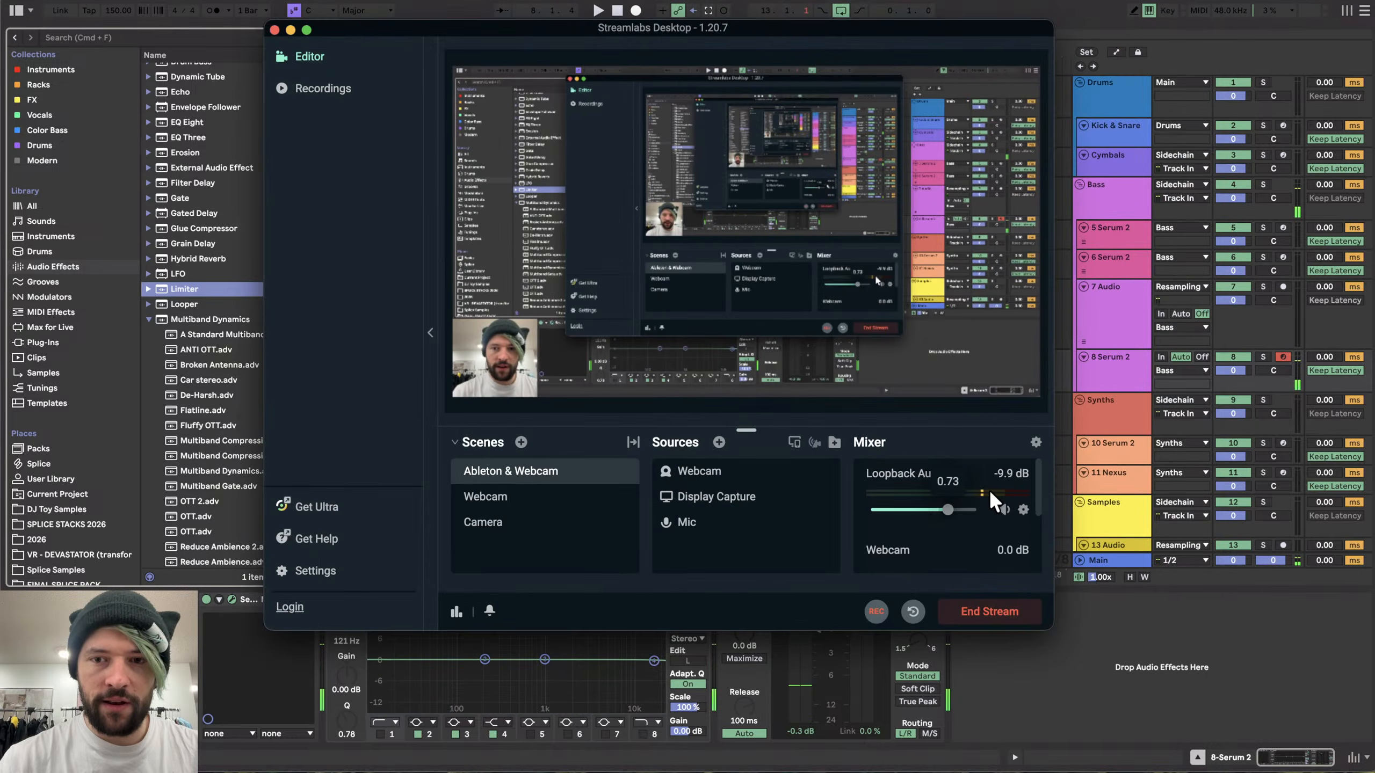
drag(946, 513, 943, 514)
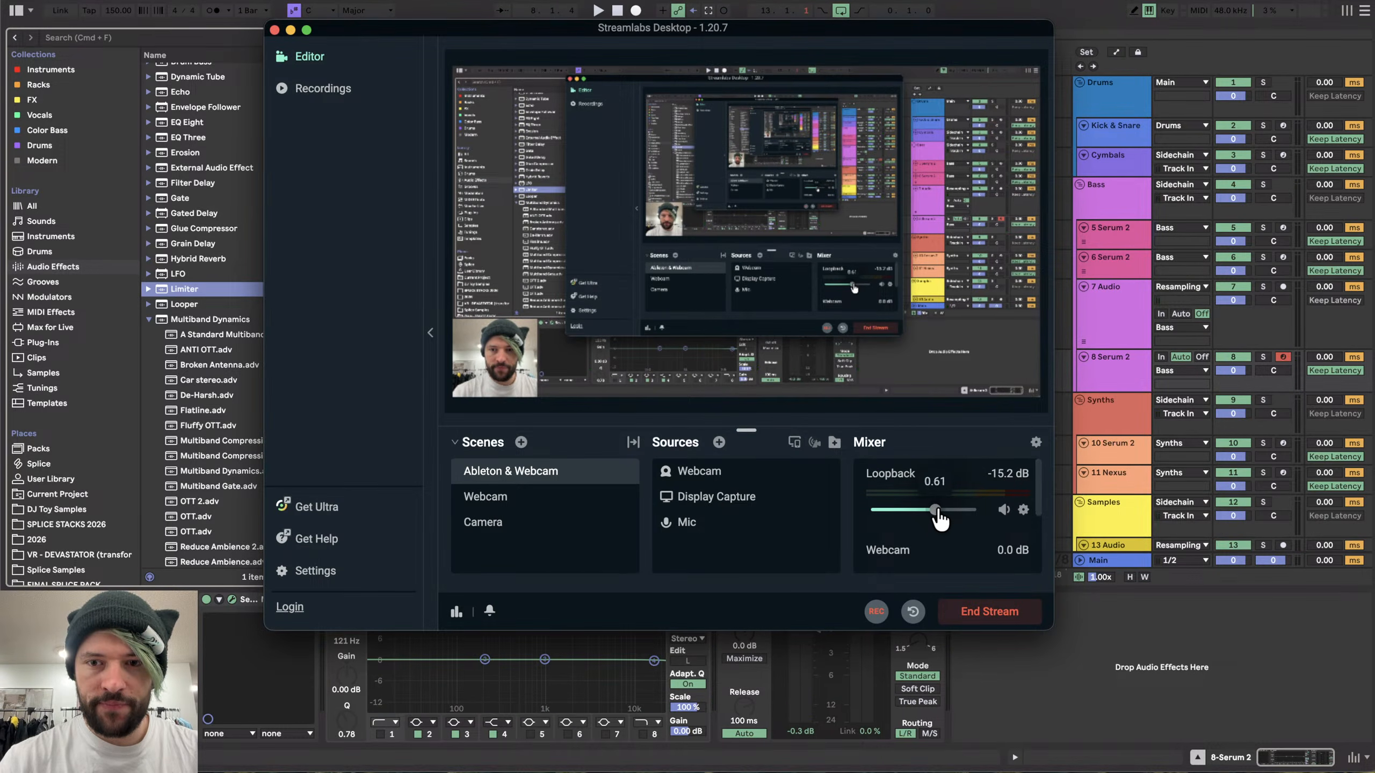
click(1182, 624)
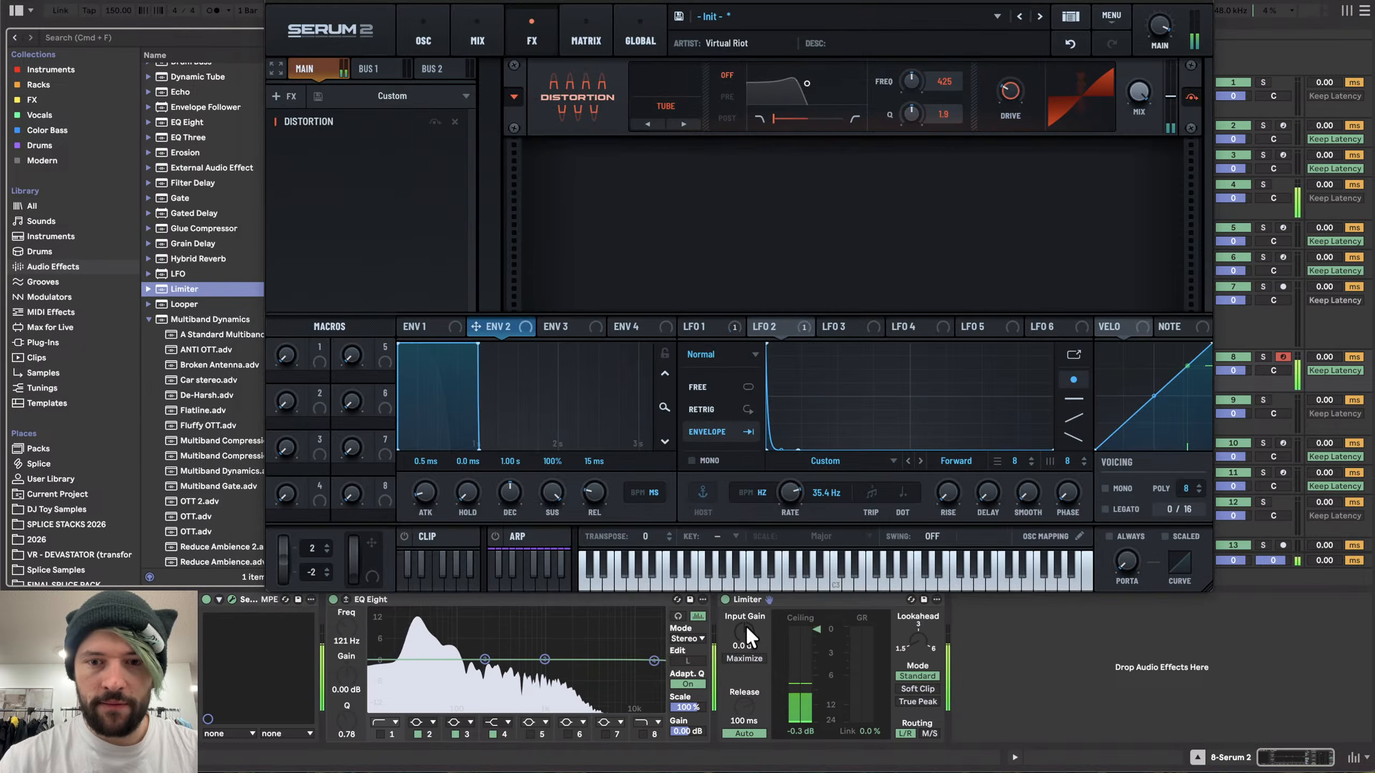
mouse_move(743, 631)
mouse_down()
mouse_move(742, 606)
mouse_move(741, 642)
mouse_move(741, 630)
mouse_up()
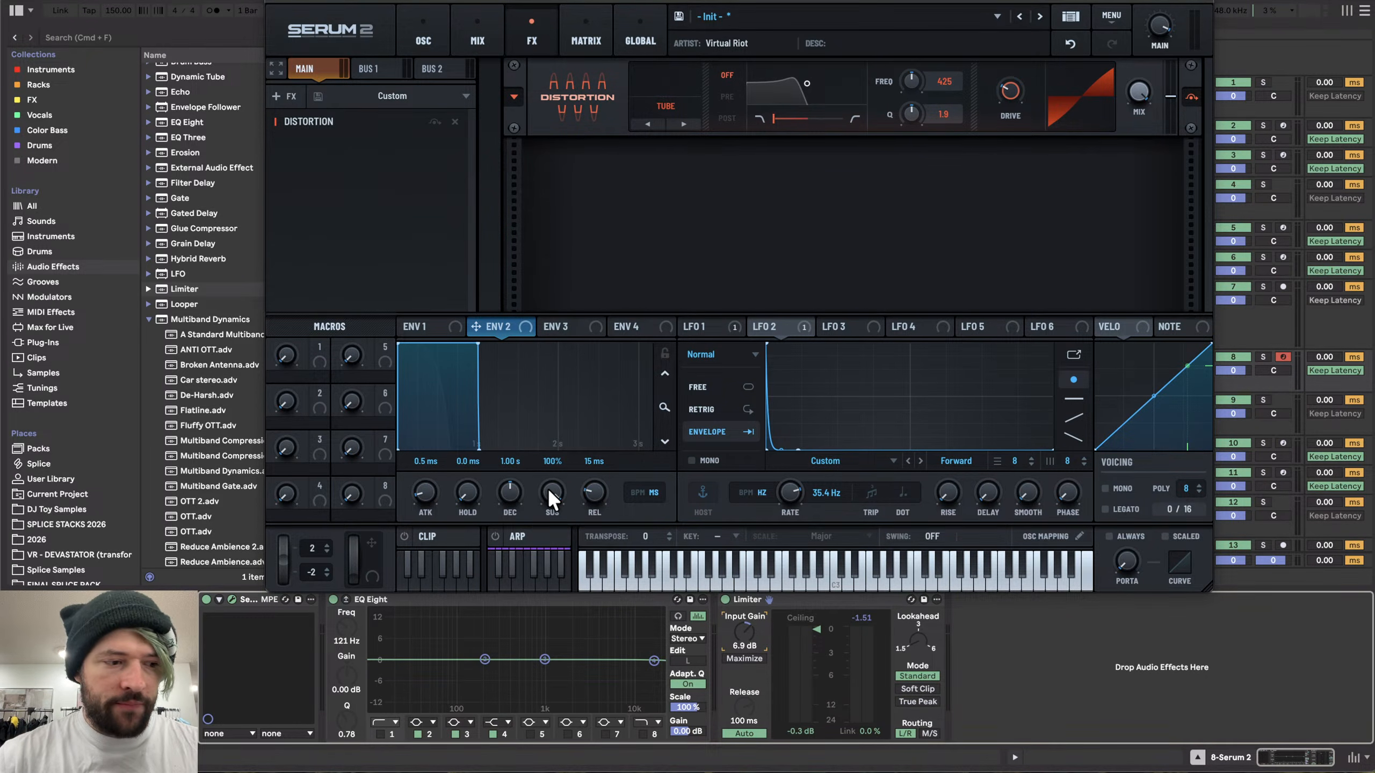
- Set envelope 2's sustain to zero and lower the distortion drive to 54%
drag(548, 491, 576, 660)
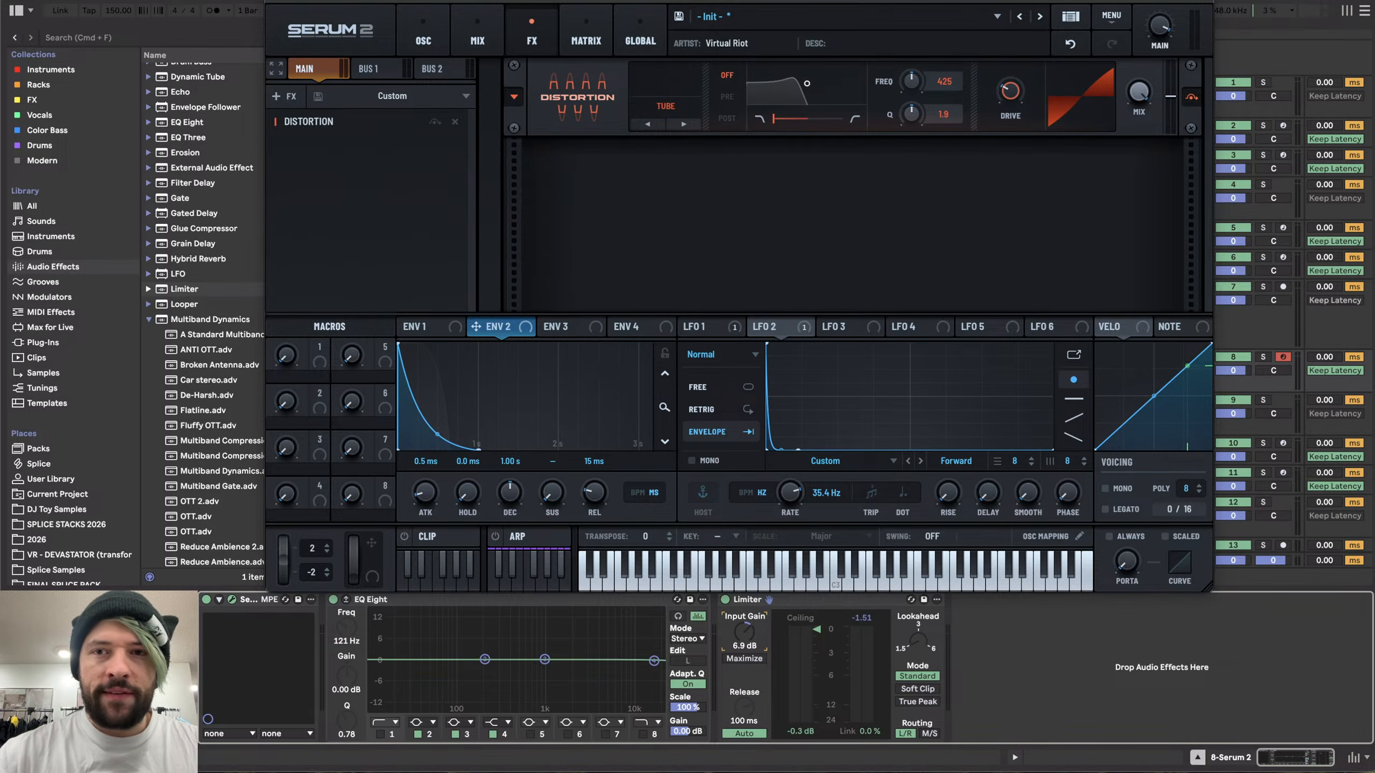
drag(1011, 103, 1036, 7)
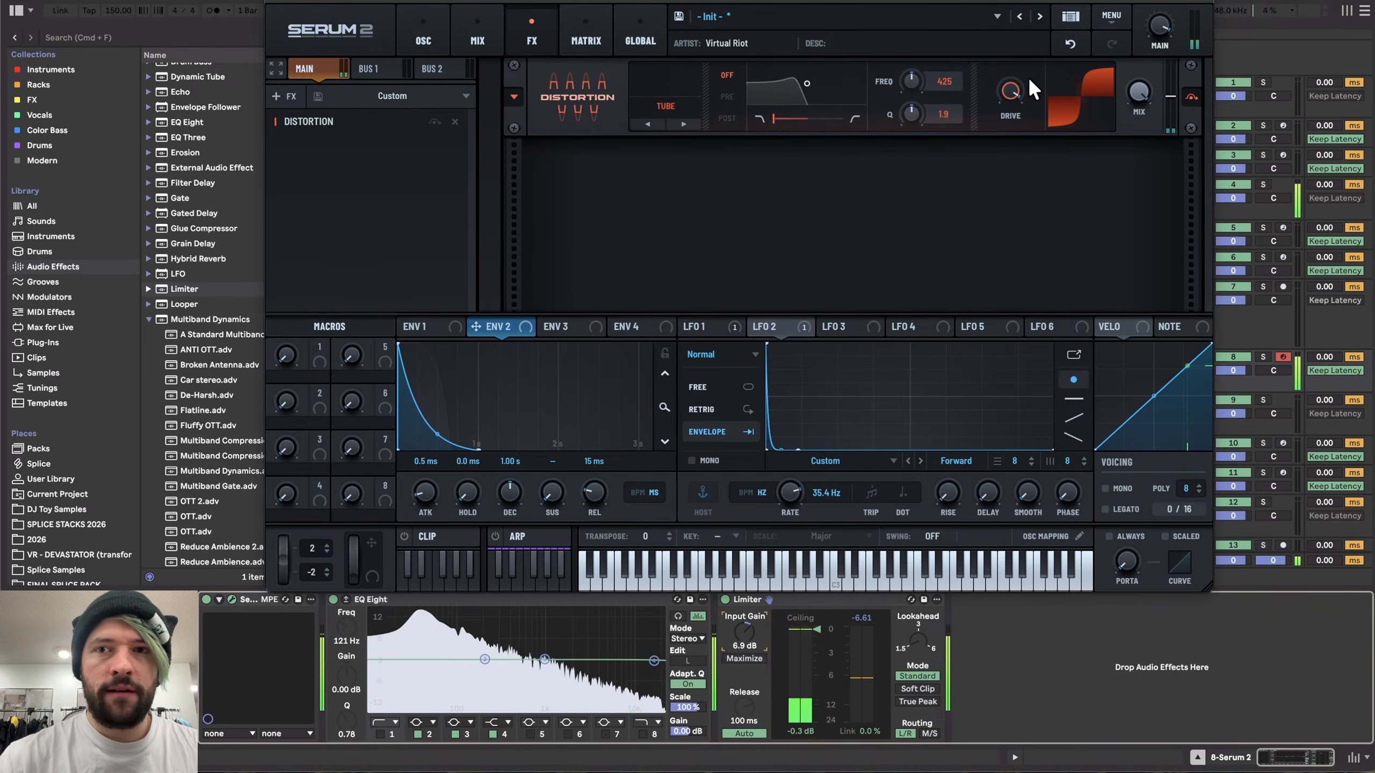
drag(1012, 88, 989, 156)
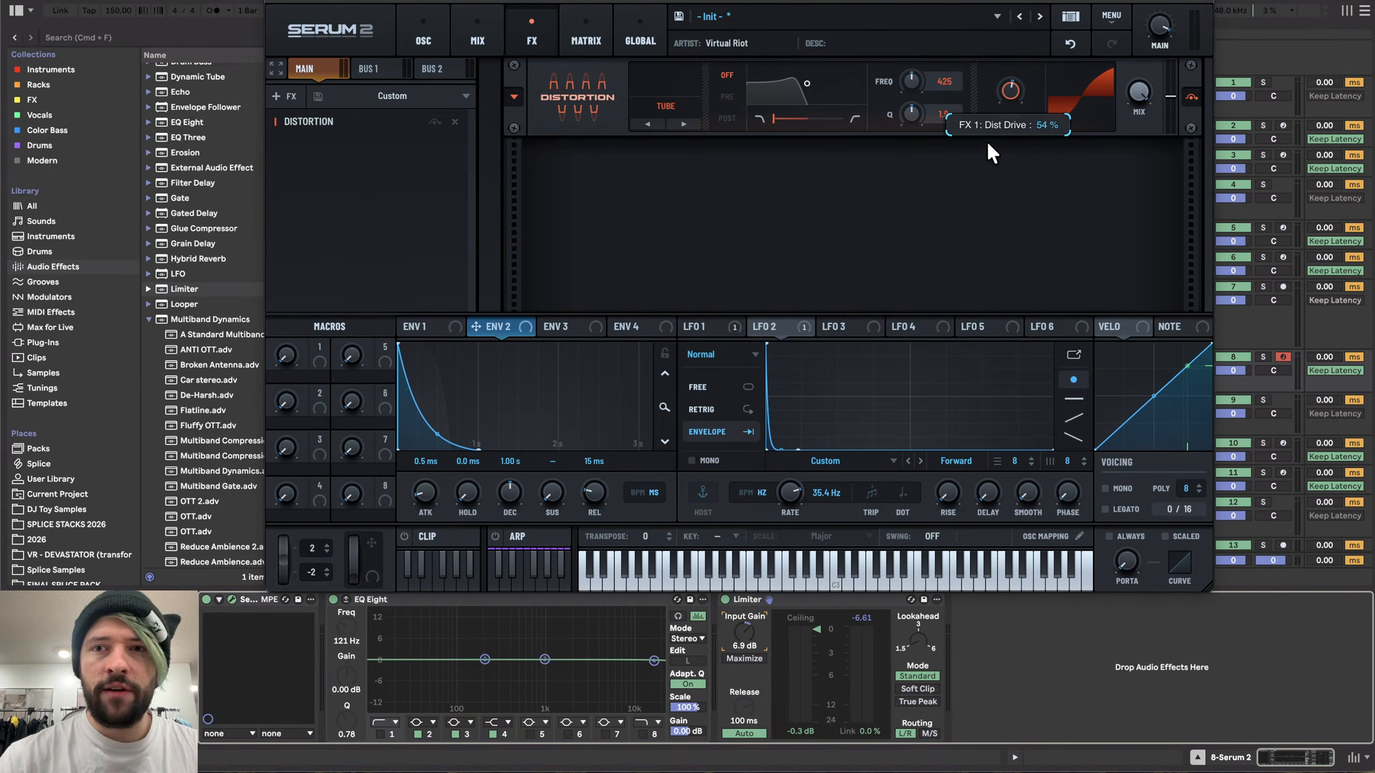
drag(986, 139, 953, 277)
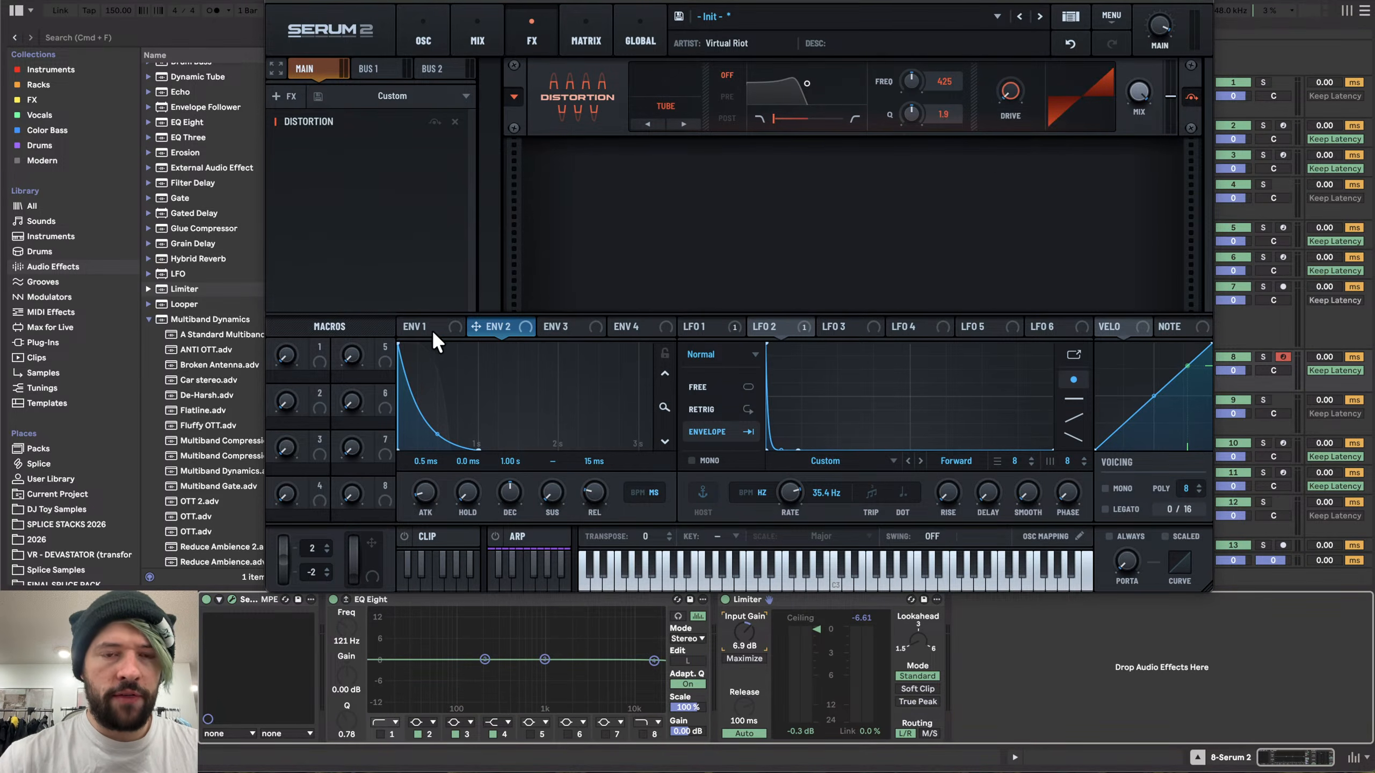
- Route envelope 2 to the distortion drive and shape its decay to 258 ms with a curved slope
drag(505, 327, 1010, 91)
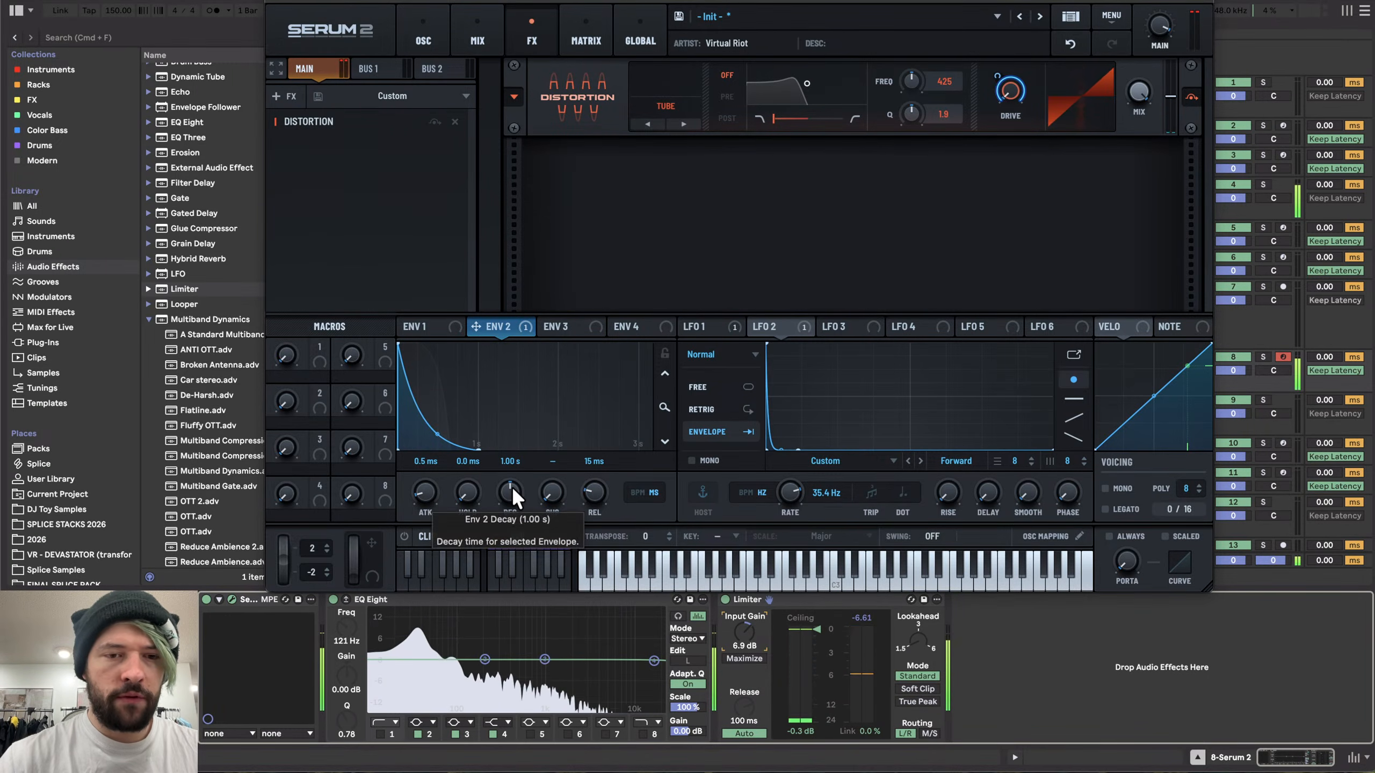
drag(511, 487, 499, 518)
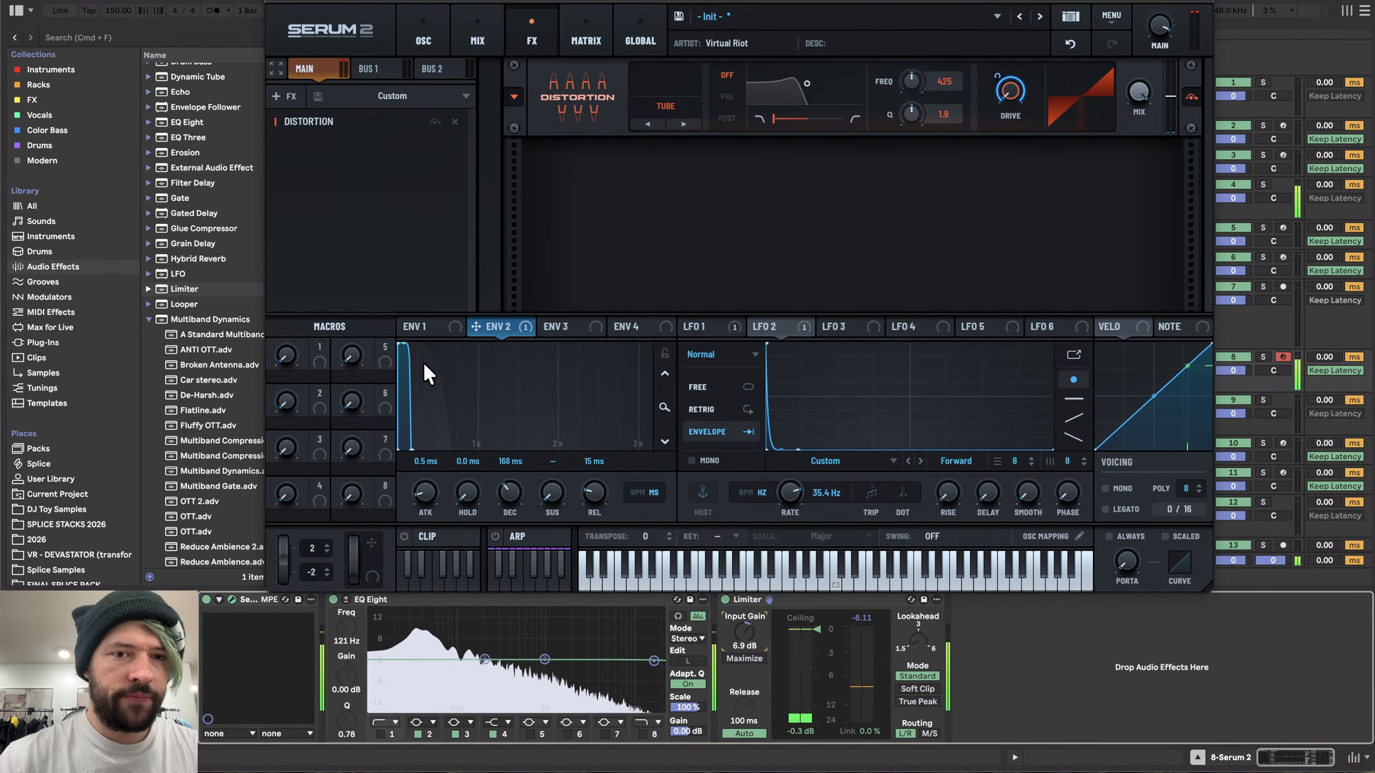
mouse_move(505, 483)
mouse_down()
mouse_move(507, 499)
mouse_move(507, 461)
mouse_up()
drag(421, 347, 421, 419)
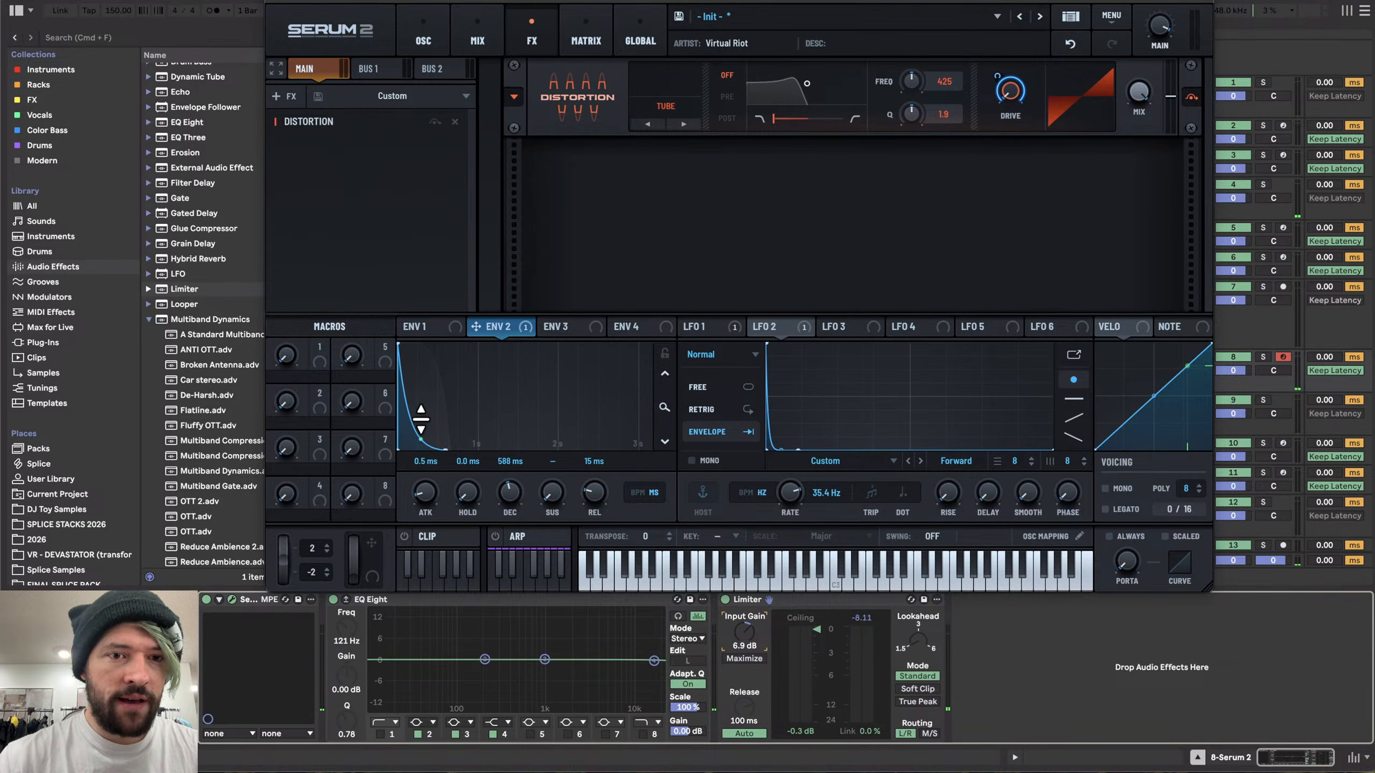
mouse_move(507, 495)
mouse_down()
mouse_move(501, 506)
mouse_move(504, 495)
mouse_up()
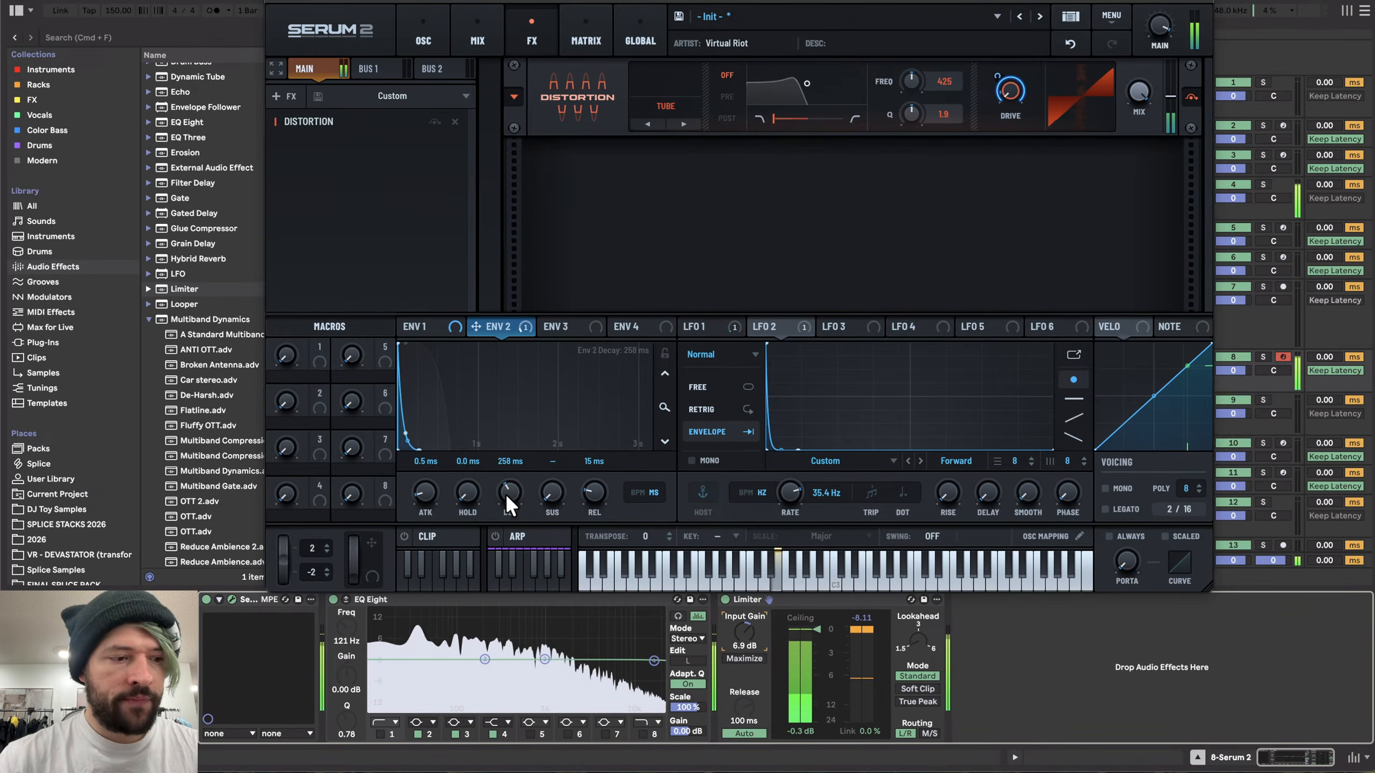
- Add a second Distortion in SoftClip mode and set its drive to 82%
click(286, 96)
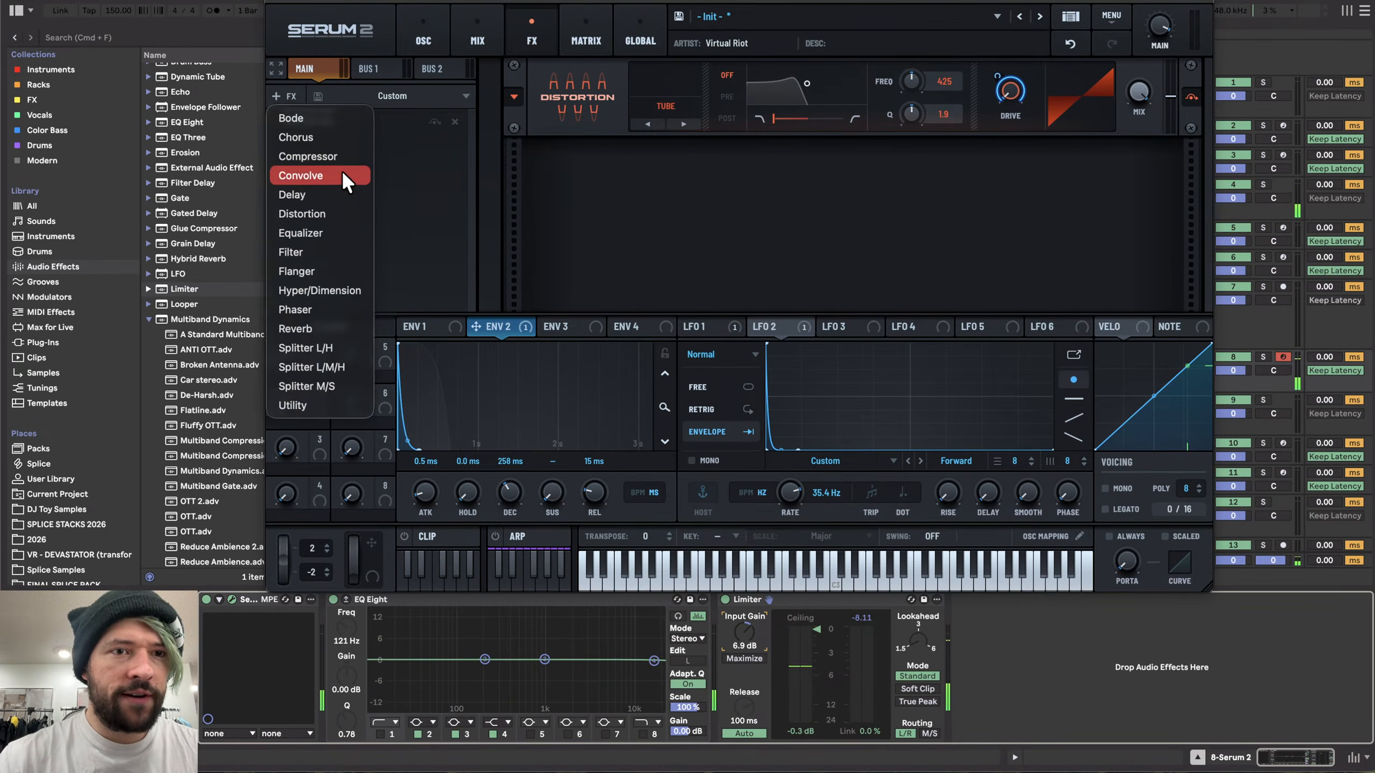
click(336, 212)
click(683, 203)
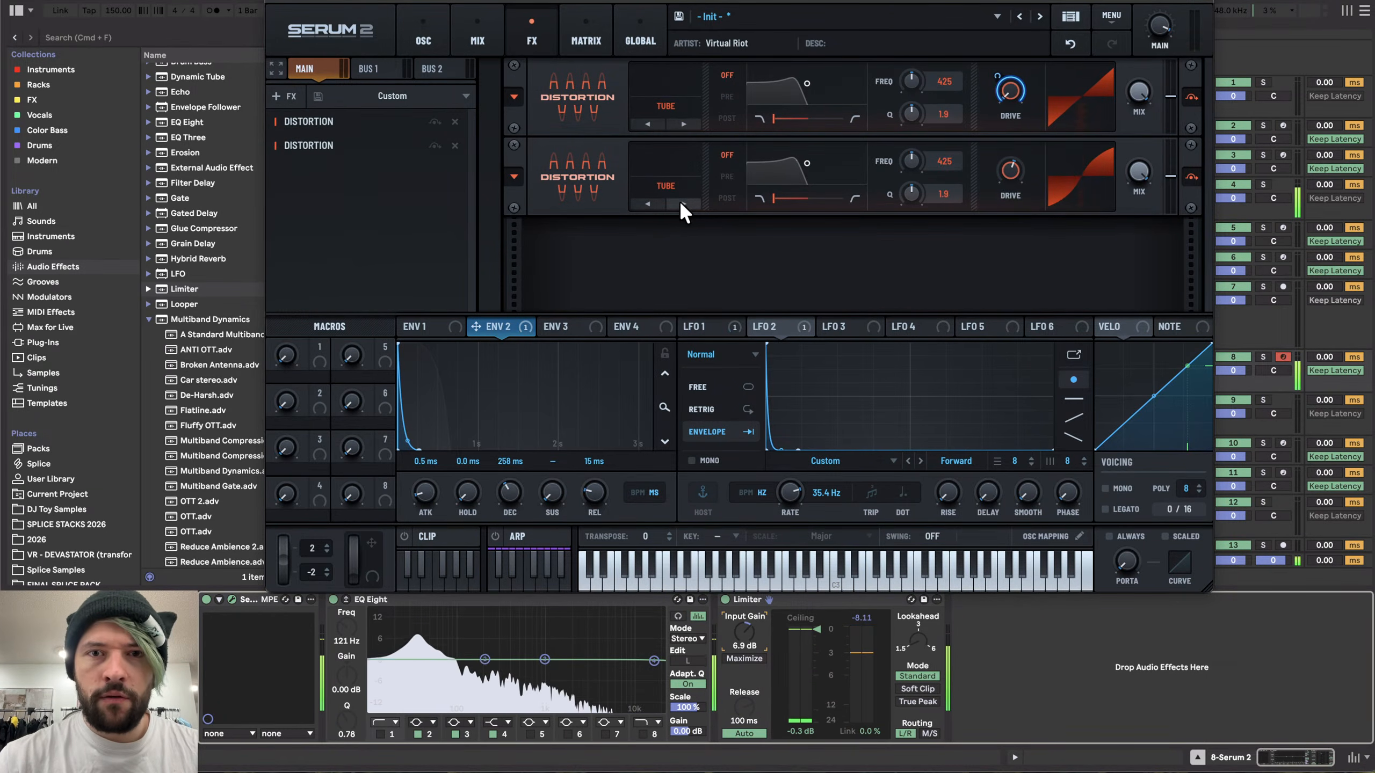
drag(1000, 170, 1004, 119)
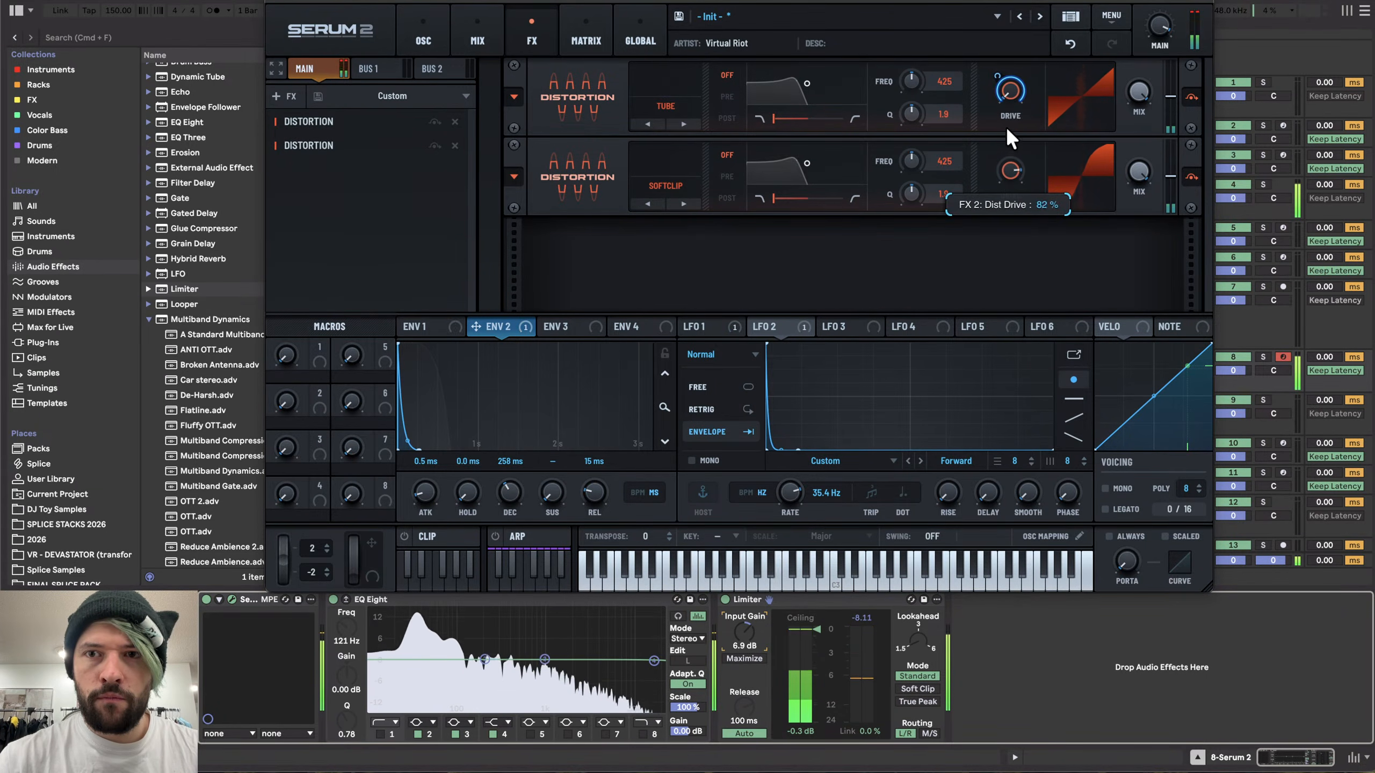
- Add a third Distortion in Sine Shaper mode and route envelope 2 to its drive
click(287, 96)
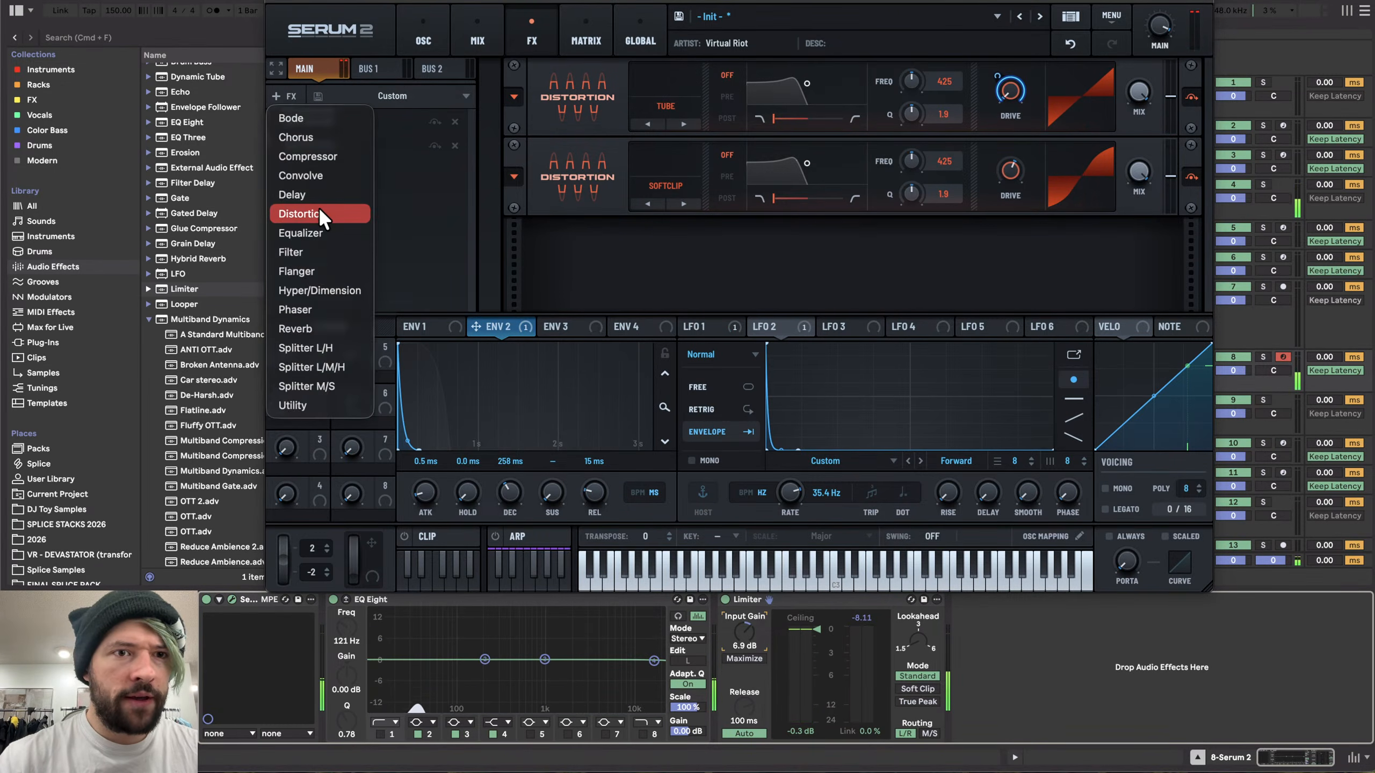
click(333, 209)
click(666, 265)
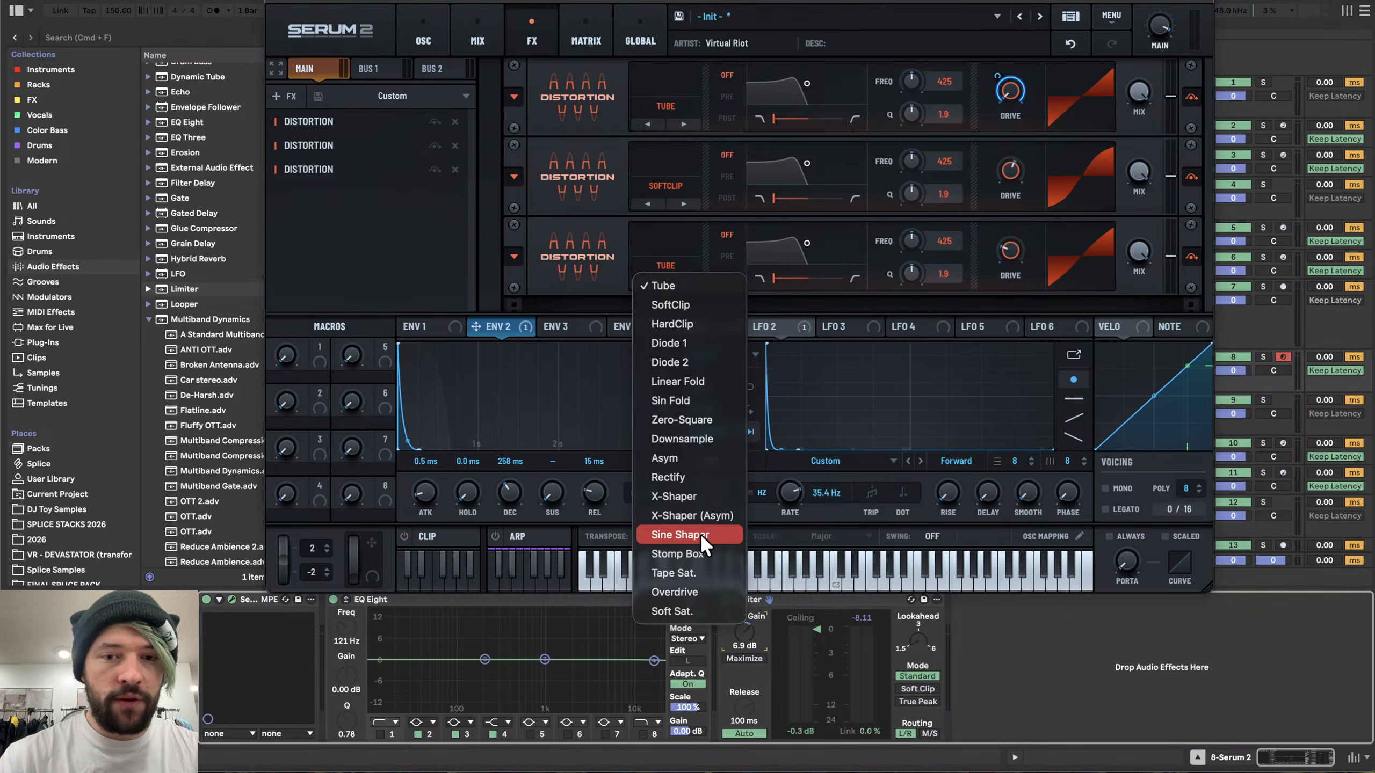
click(668, 535)
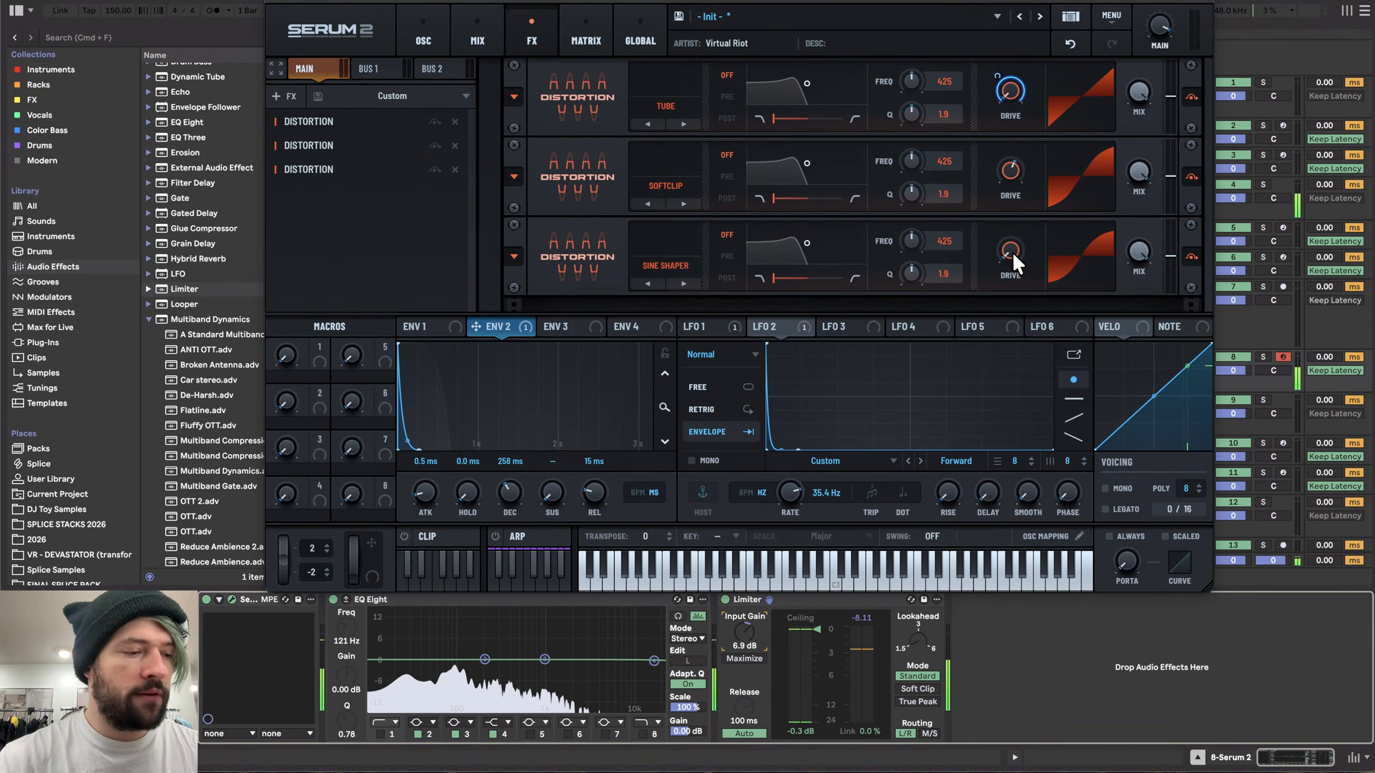
mouse_move(1011, 251)
mouse_down()
mouse_move(1016, 154)
mouse_move(1047, 86)
mouse_move(1009, 159)
mouse_move(1000, 243)
mouse_up()
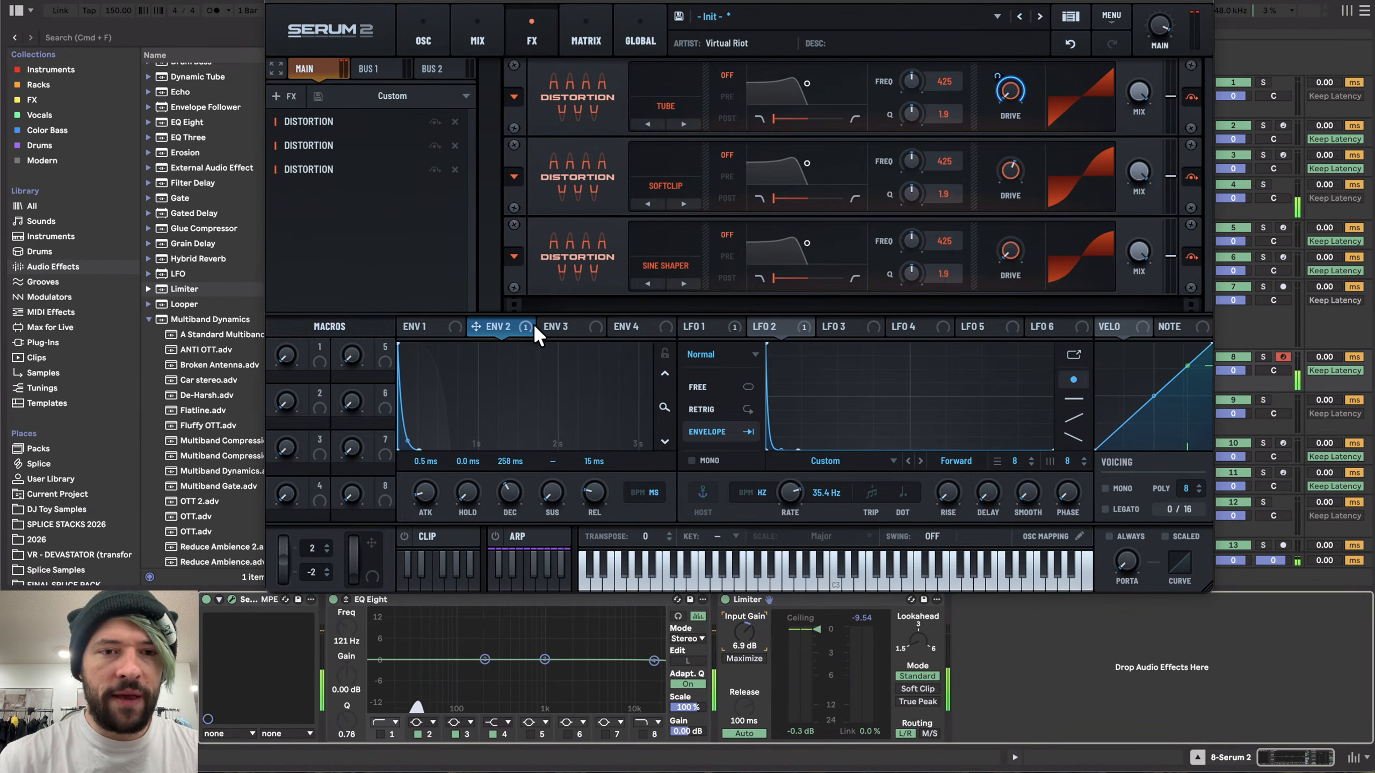
drag(497, 331, 996, 297)
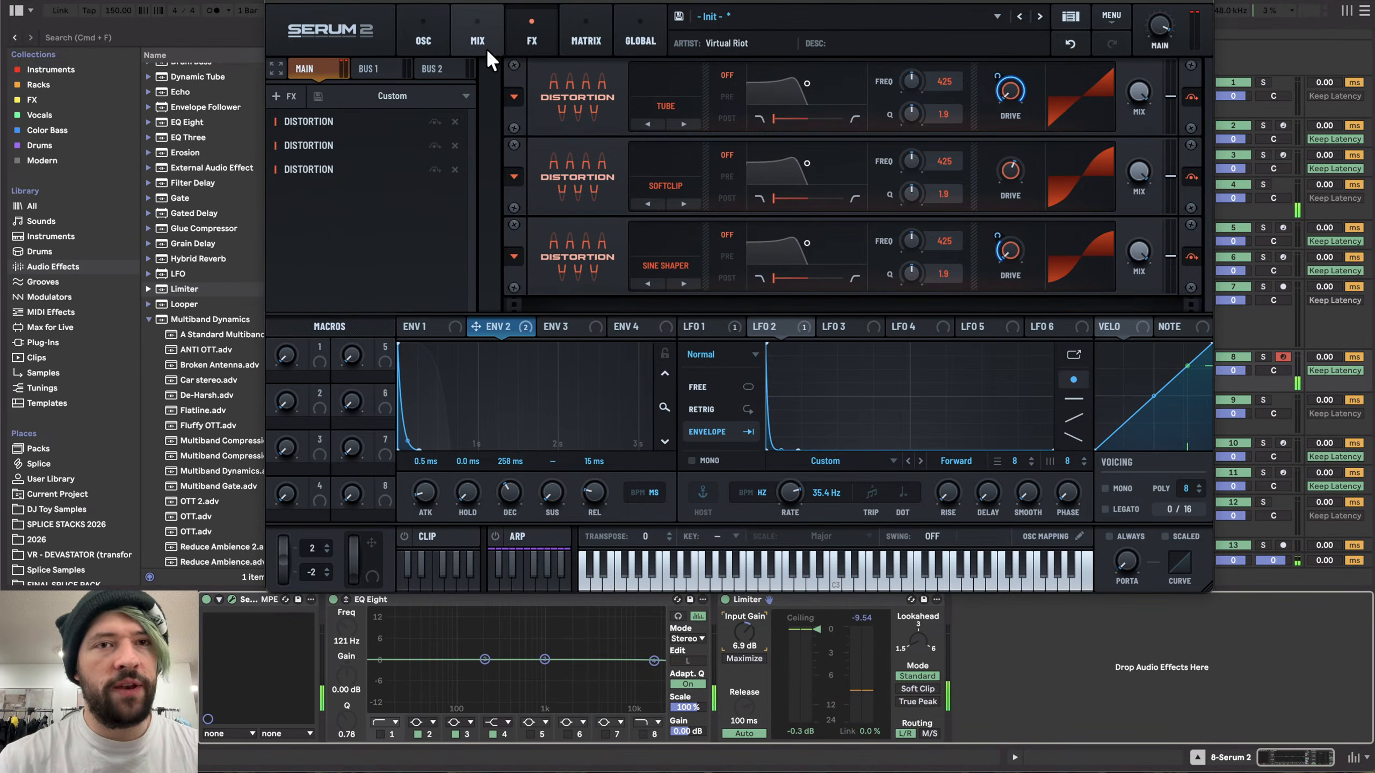
- Add an Equalizer effect and move it to the start of the FX chain
click(280, 97)
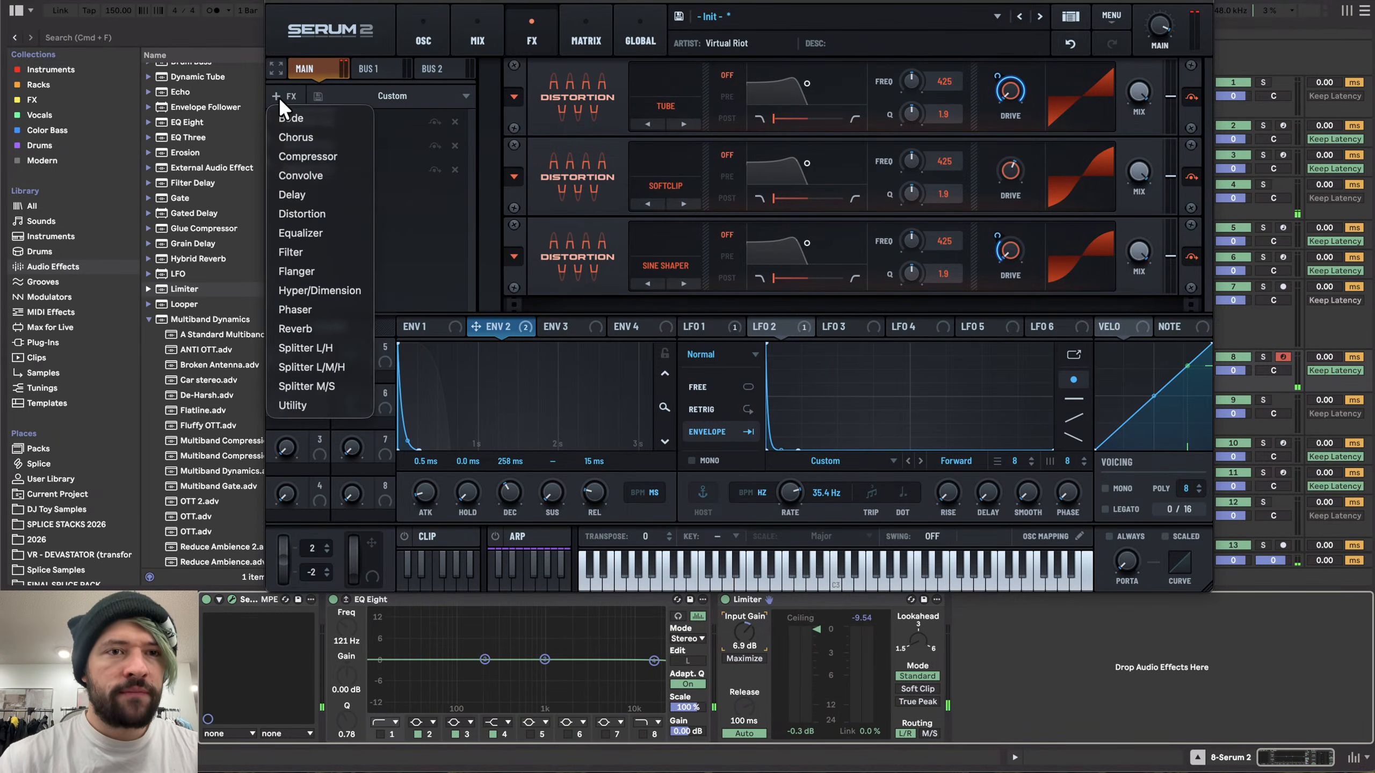
click(323, 228)
drag(323, 194, 319, 115)
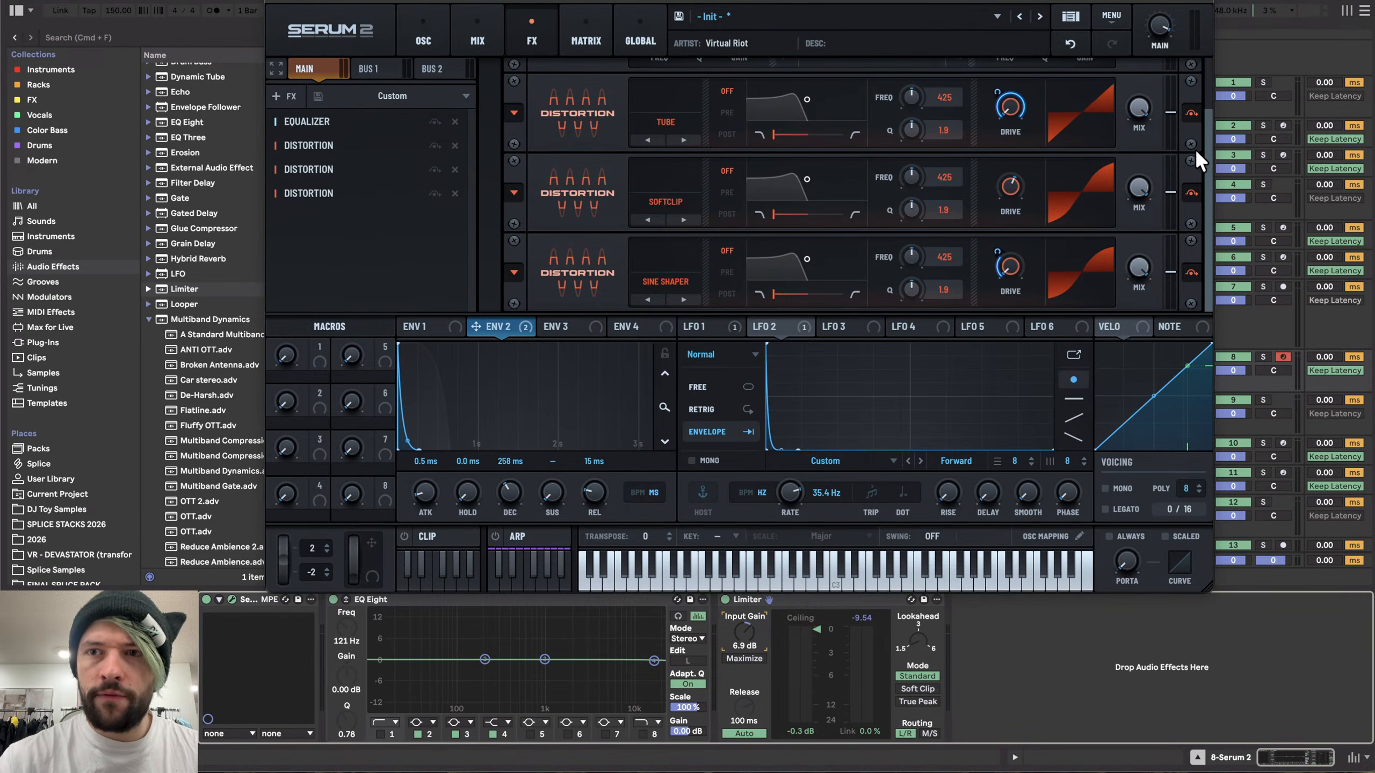
- Shape the Equalizer at the start of the chain, setting its low band Q to 58% and adjusting its high band
drag(1207, 153, 1212, 65)
click(785, 97)
drag(739, 99, 704, 99)
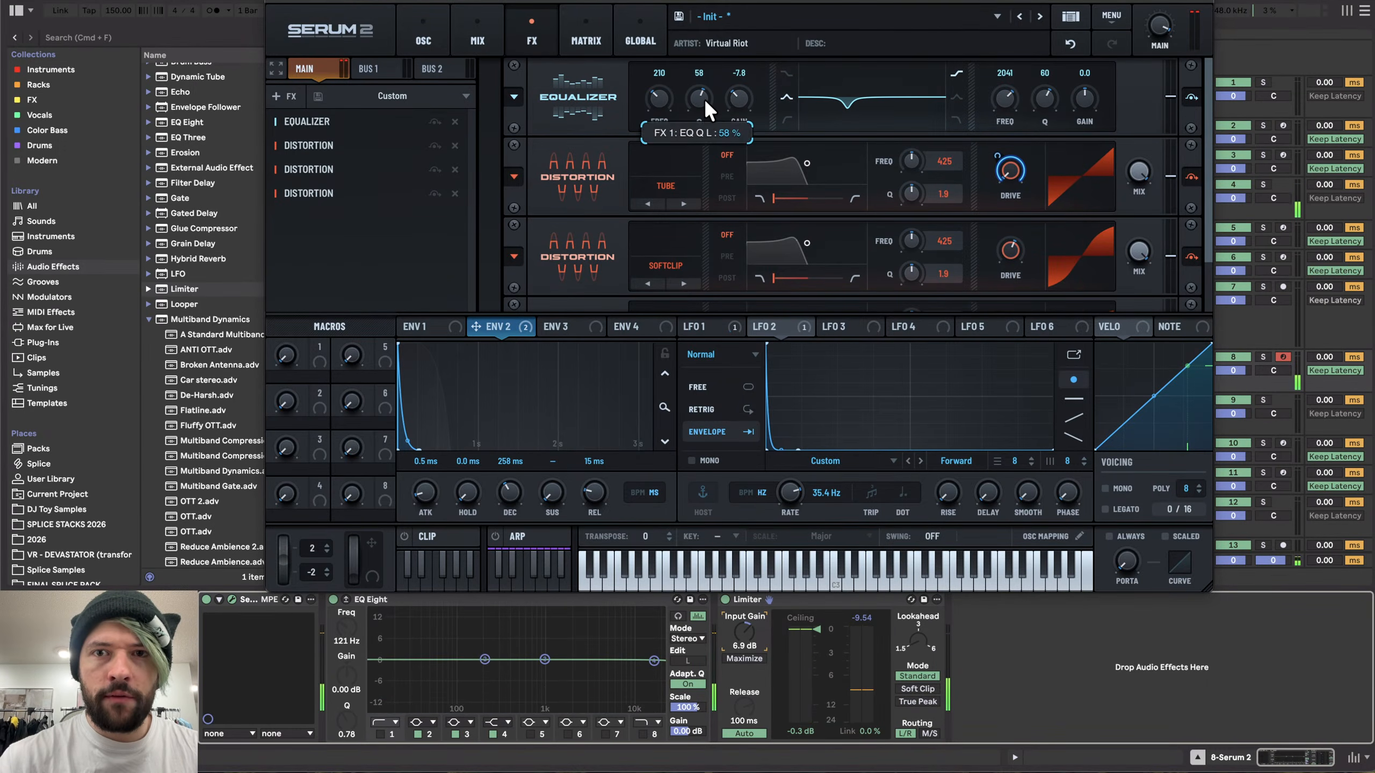
click(957, 97)
drag(1091, 90, 1048, 114)
- Lower the Limiter's input gain on the track to 6.0 dB
click(401, 43)
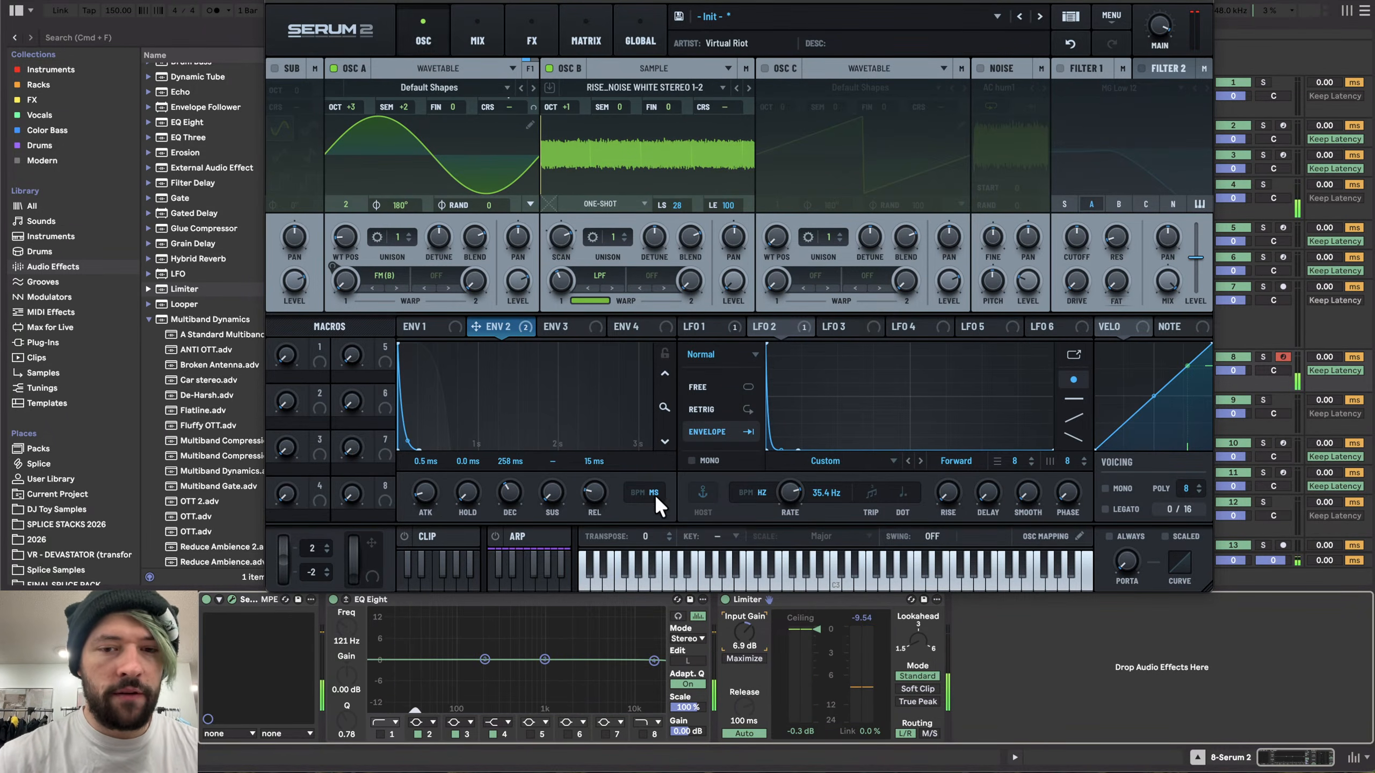
drag(743, 639, 744, 645)
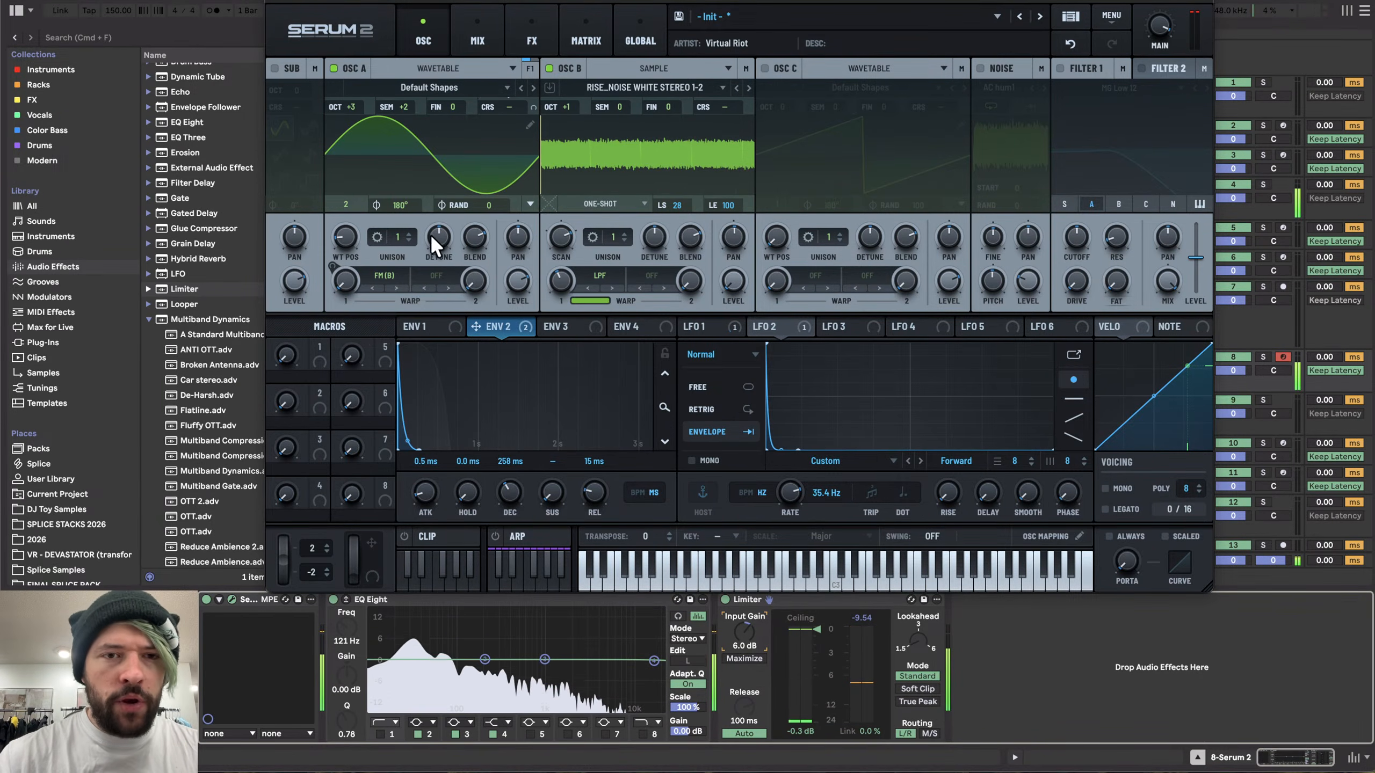
- Enable the noise oscillator and set Osc A's second warp mode to PD (Noise)
click(980, 68)
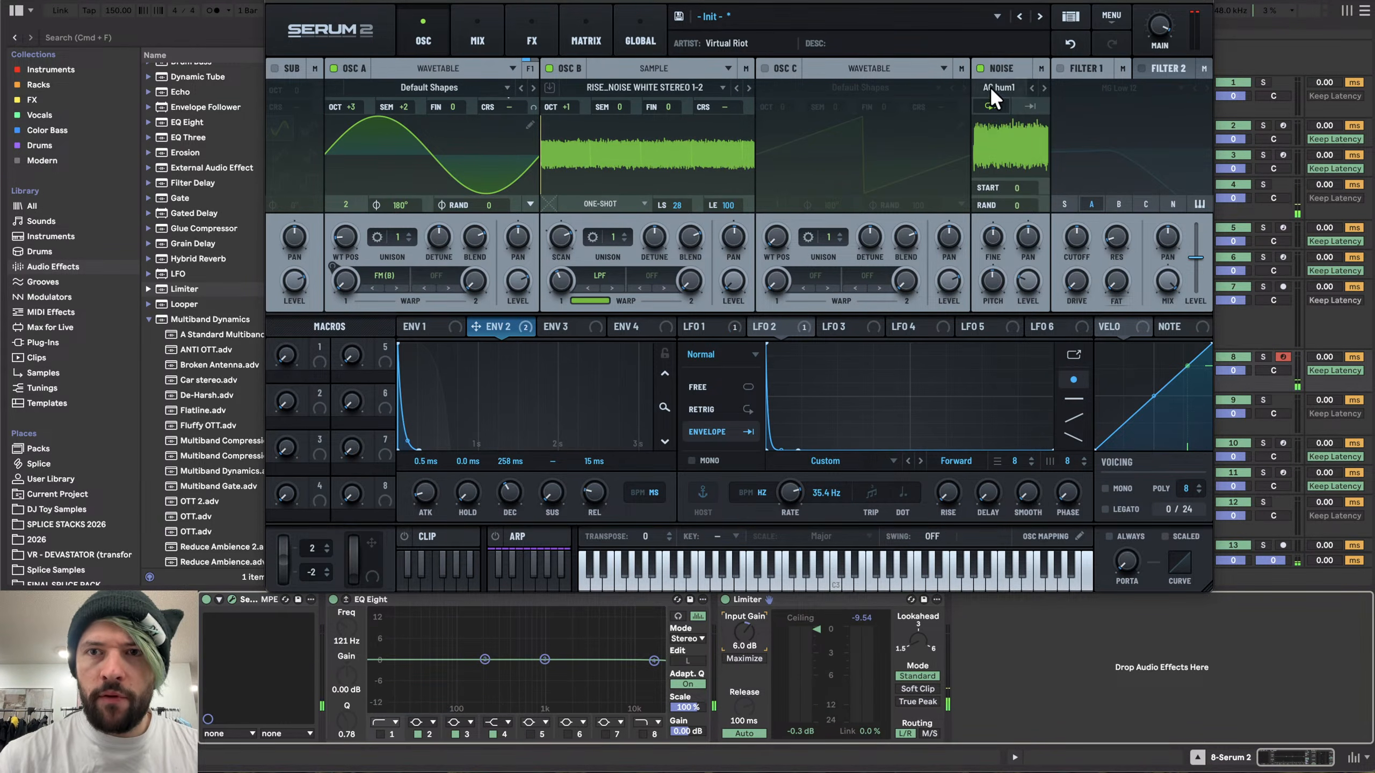
mouse_move(1026, 282)
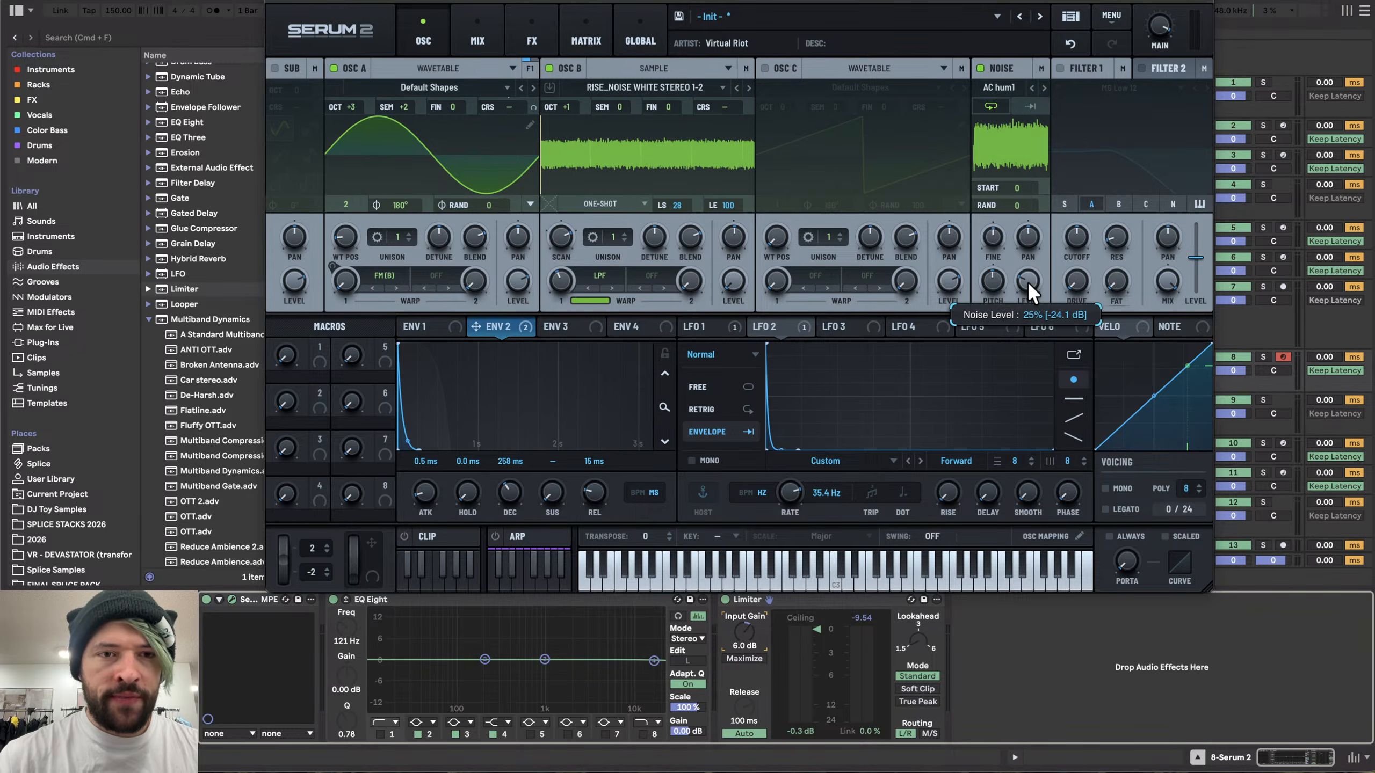
click(475, 282)
mouse_move(464, 388)
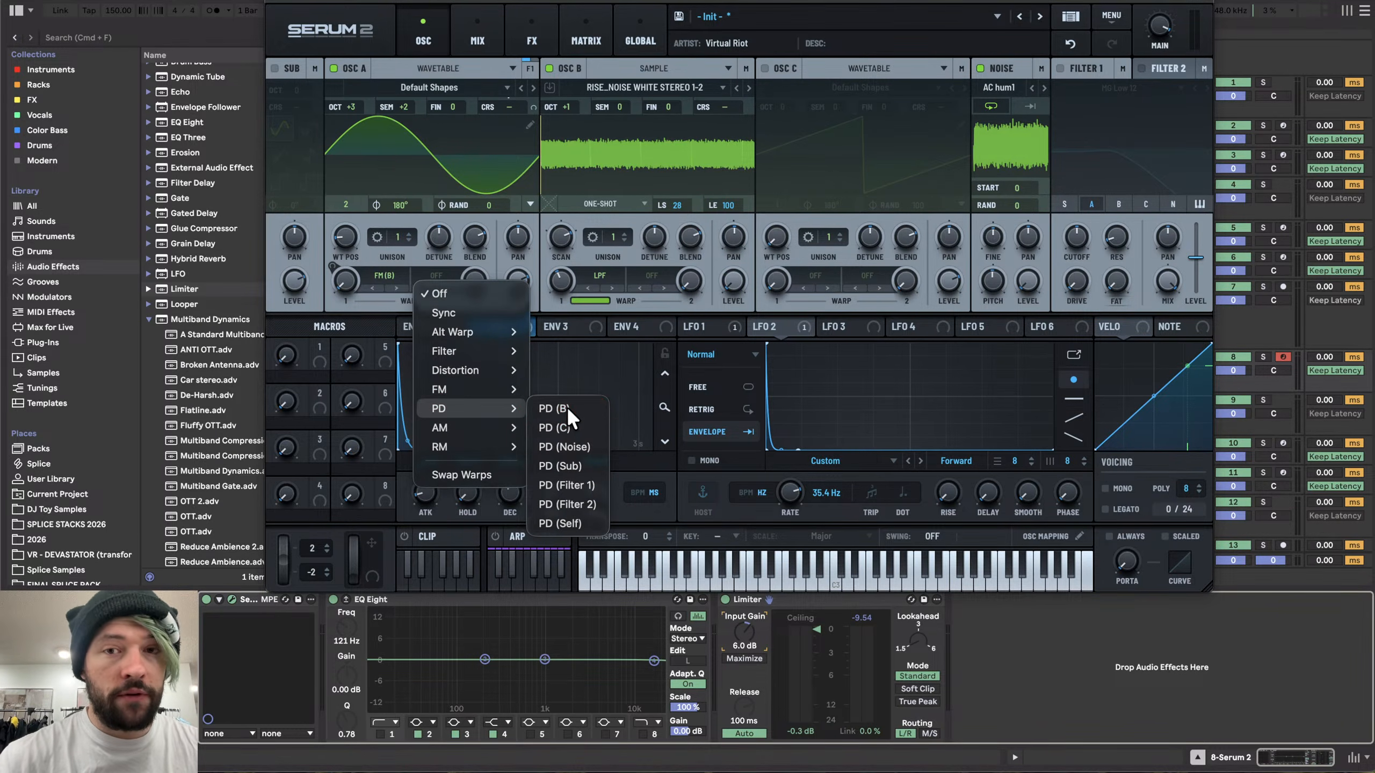
click(567, 407)
click(447, 287)
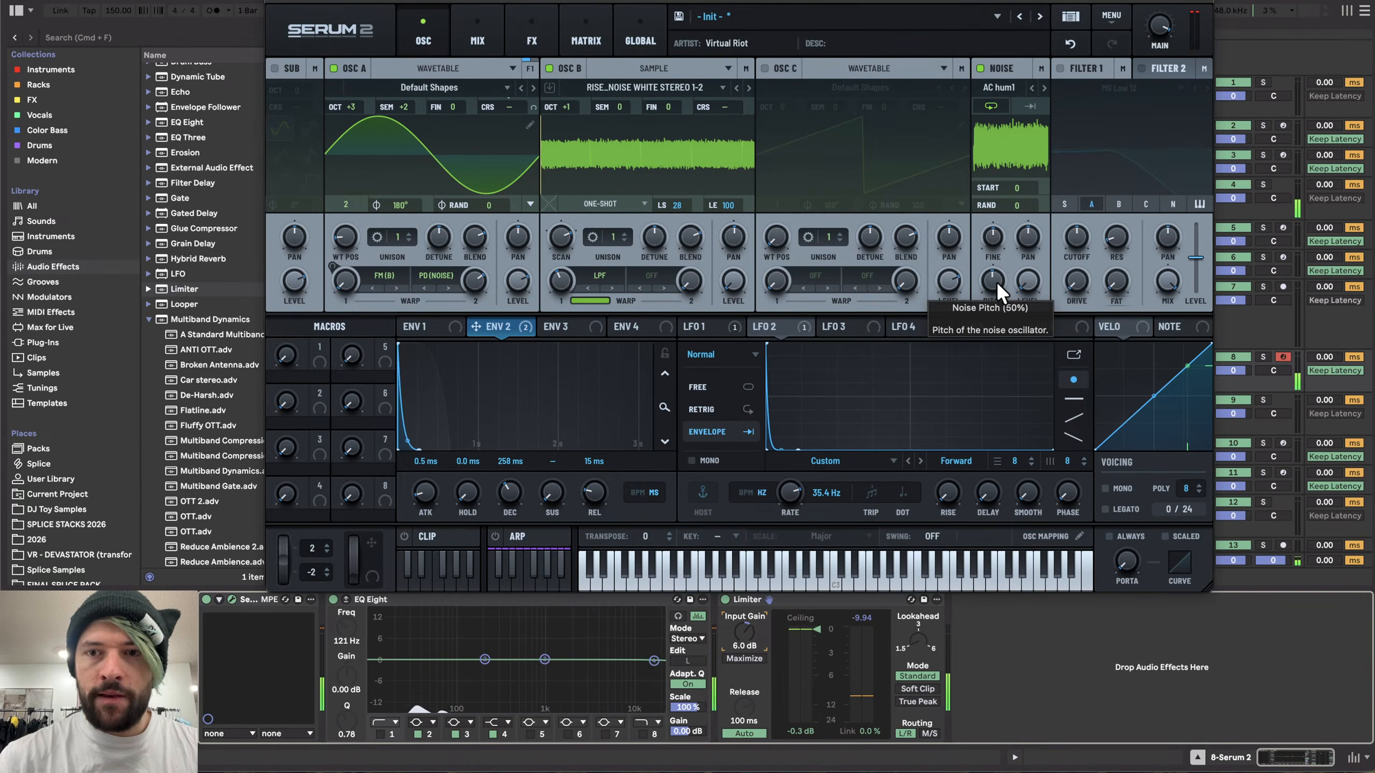
- Lower the noise oscillator's pitch and route envelope 2 to it
drag(994, 286, 986, 298)
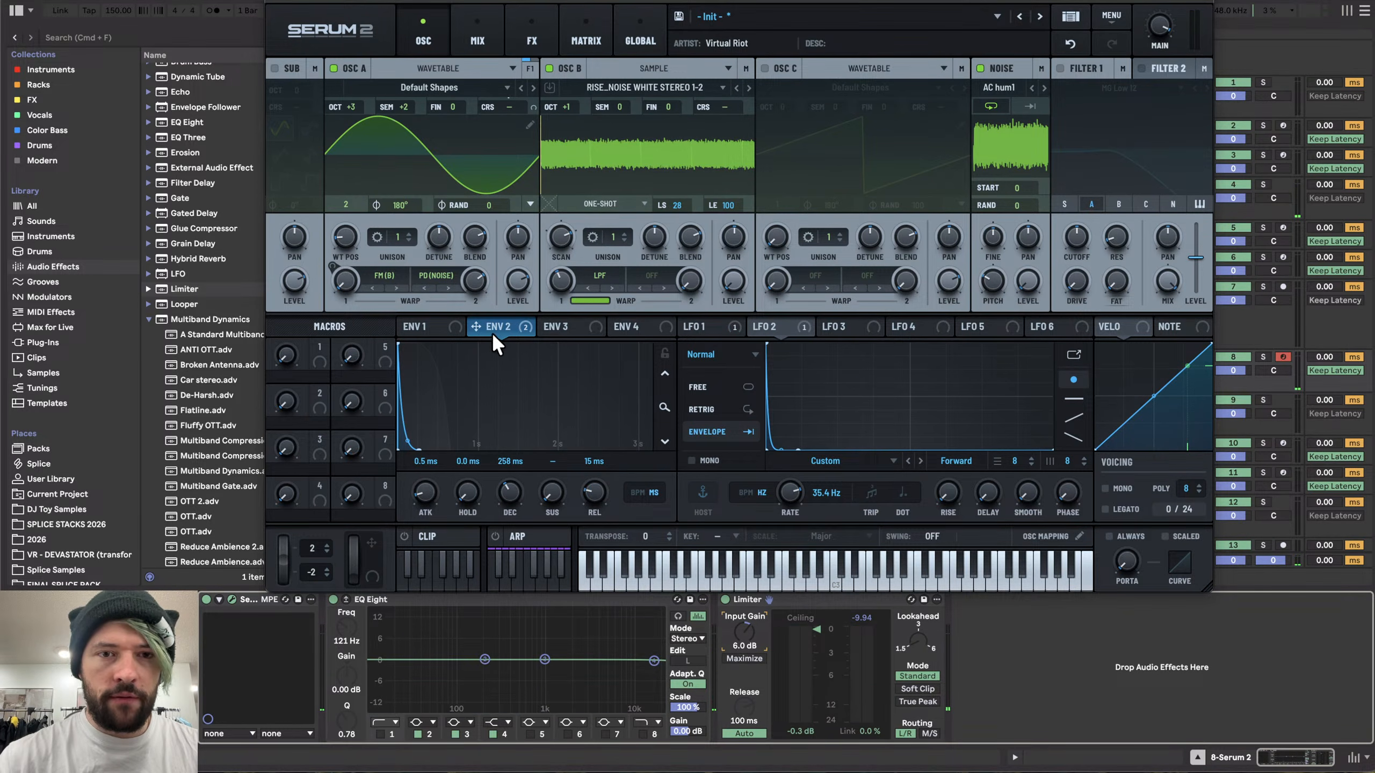
drag(493, 336, 992, 282)
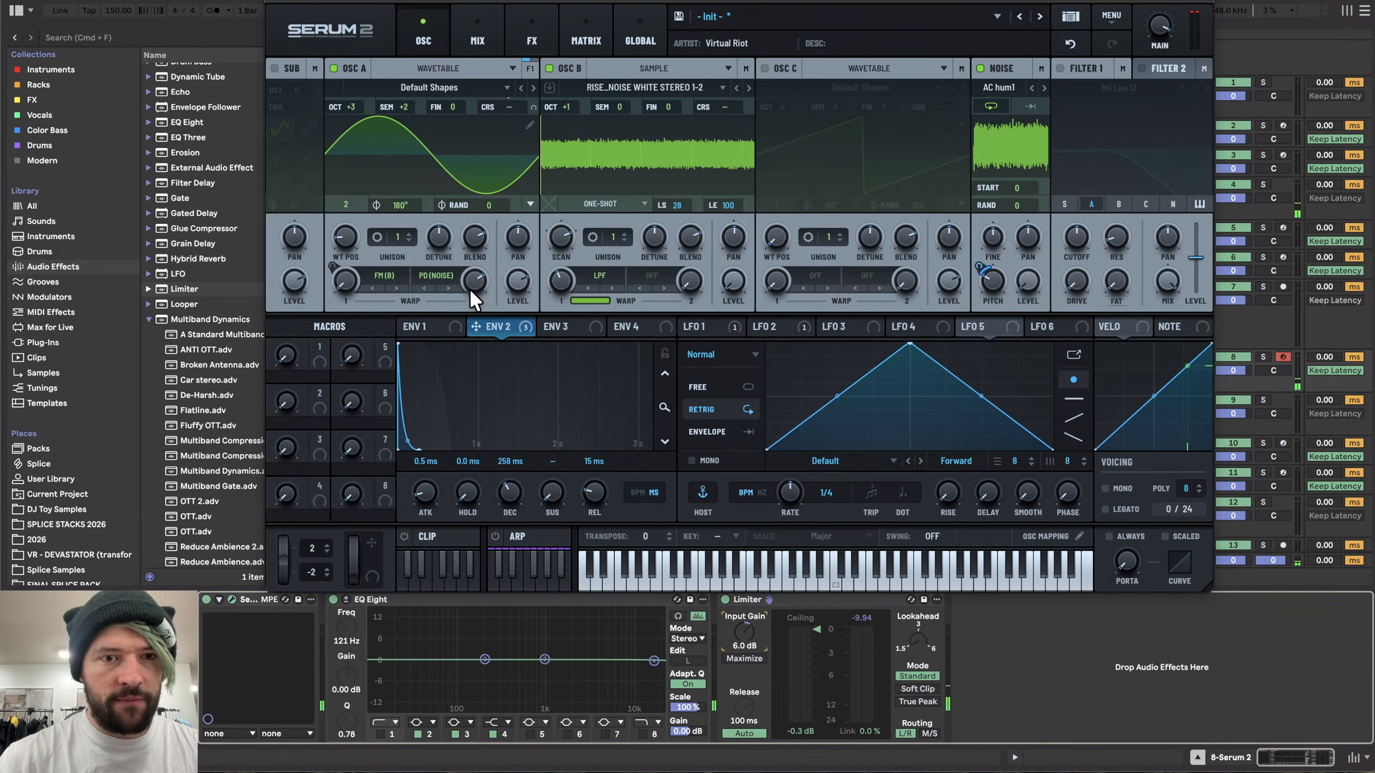
- Route envelope 2 to Osc A's second warp with an 86% modulation amount
drag(496, 330, 458, 339)
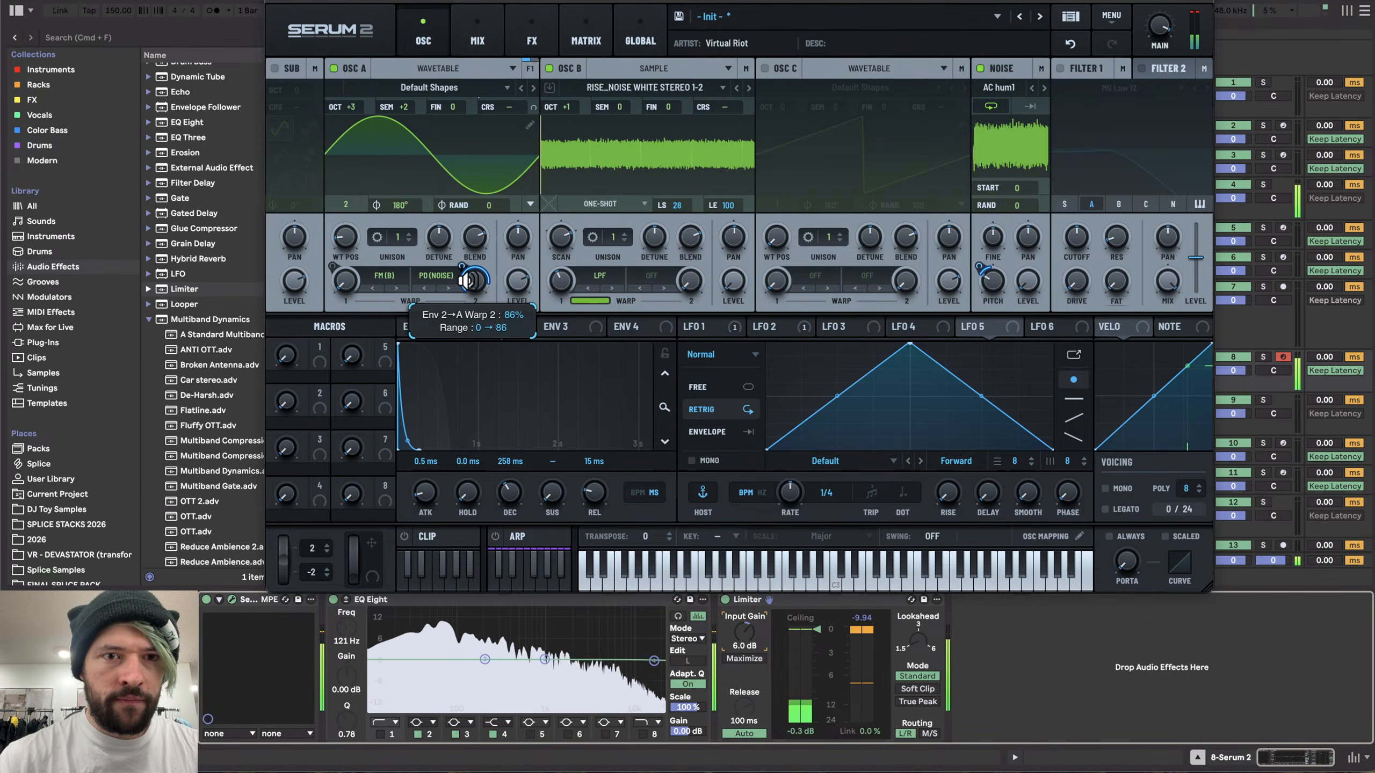
drag(467, 279, 469, 268)
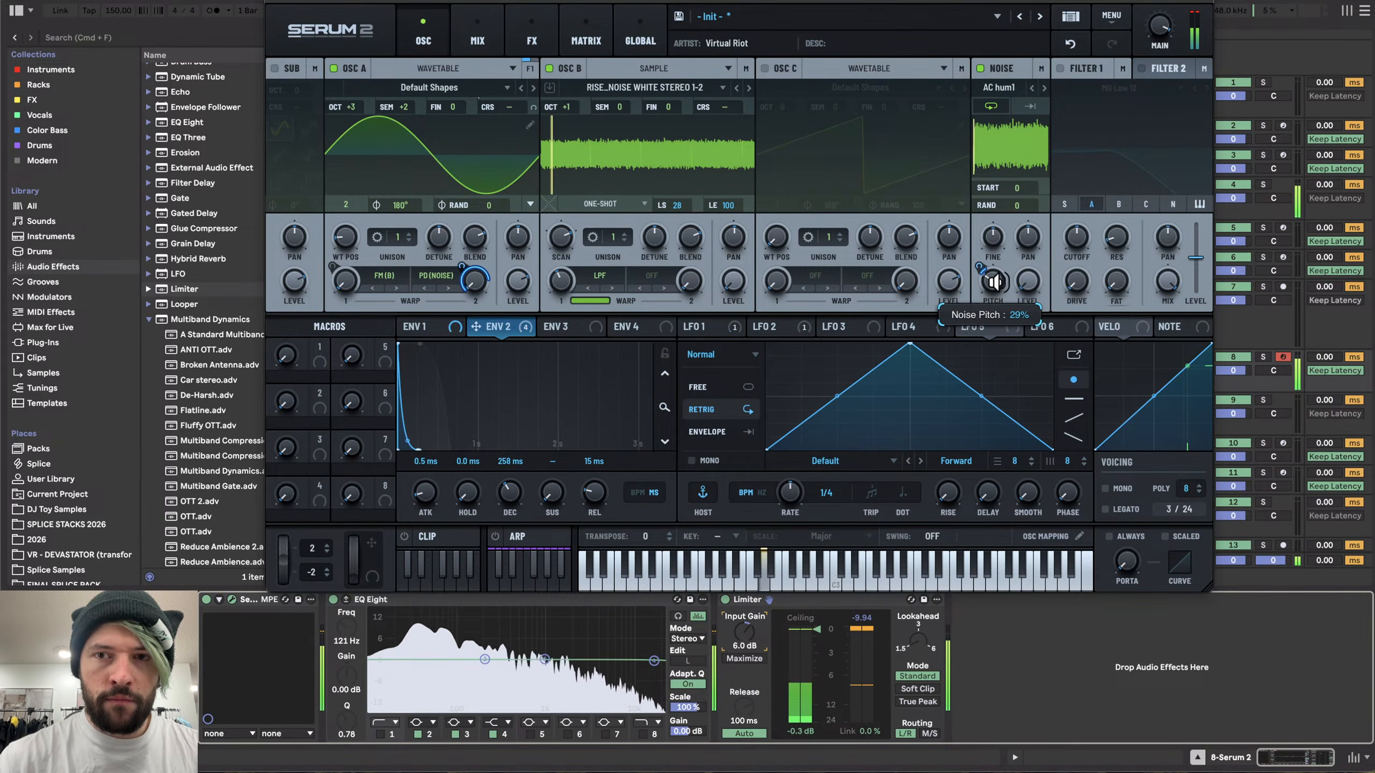
- Set the noise oscillator's start position to 37 and fine-tune its pitch
drag(1022, 178, 1033, 116)
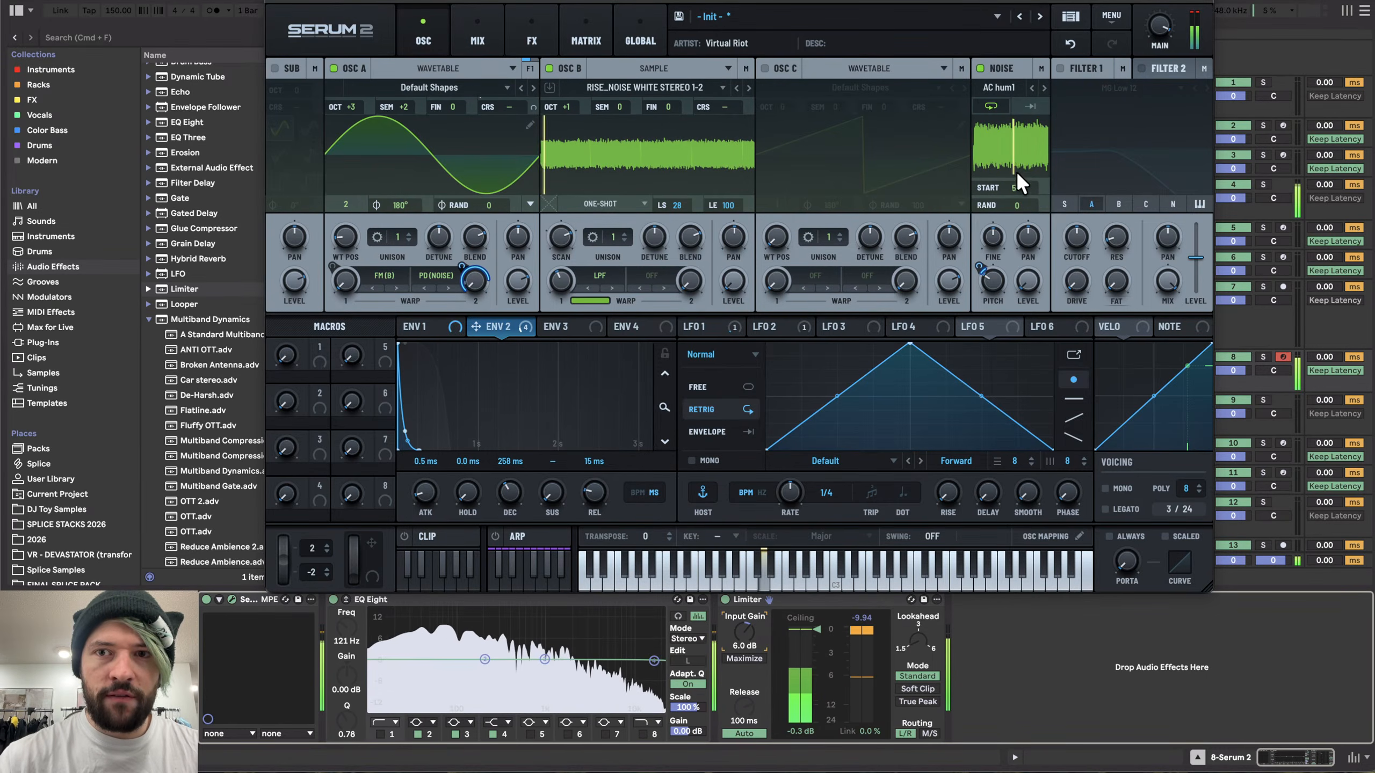
drag(1018, 188, 1025, 234)
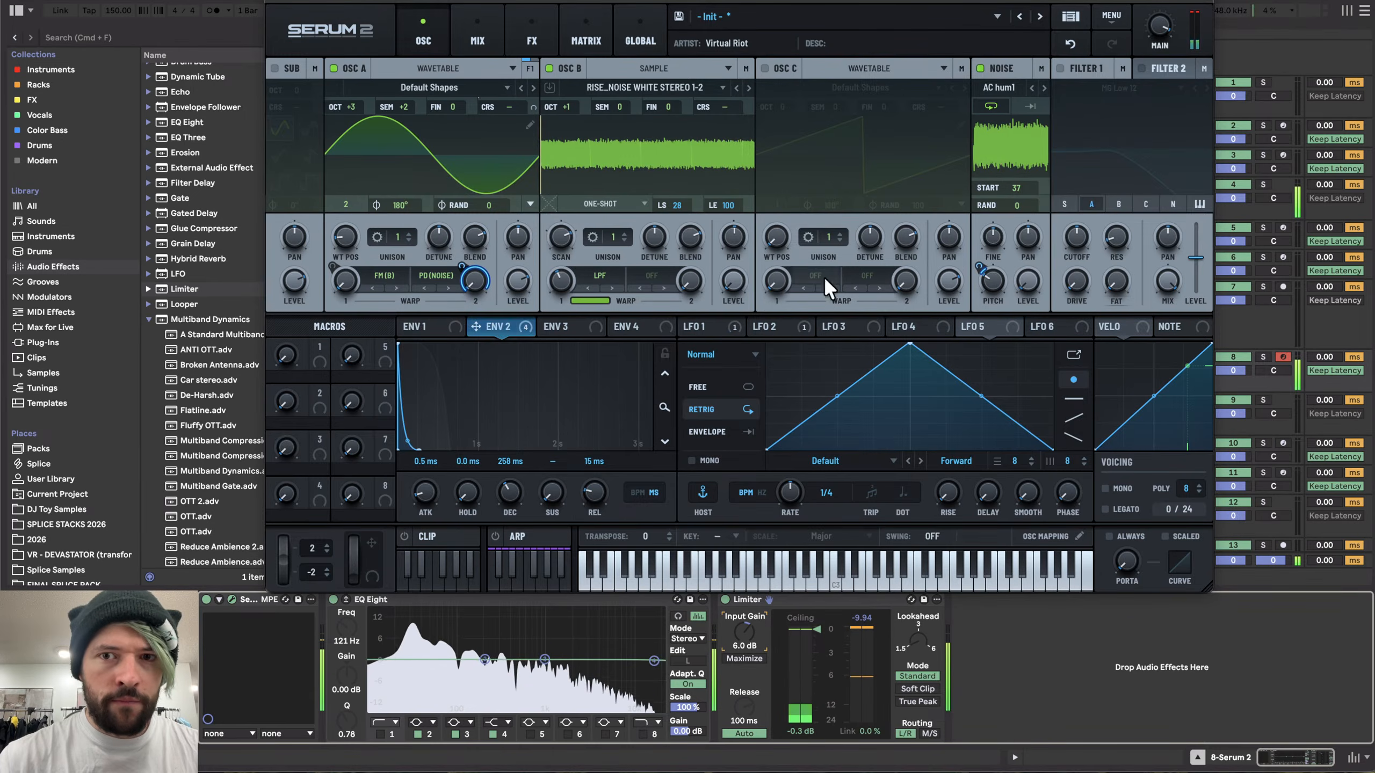
drag(995, 277, 995, 279)
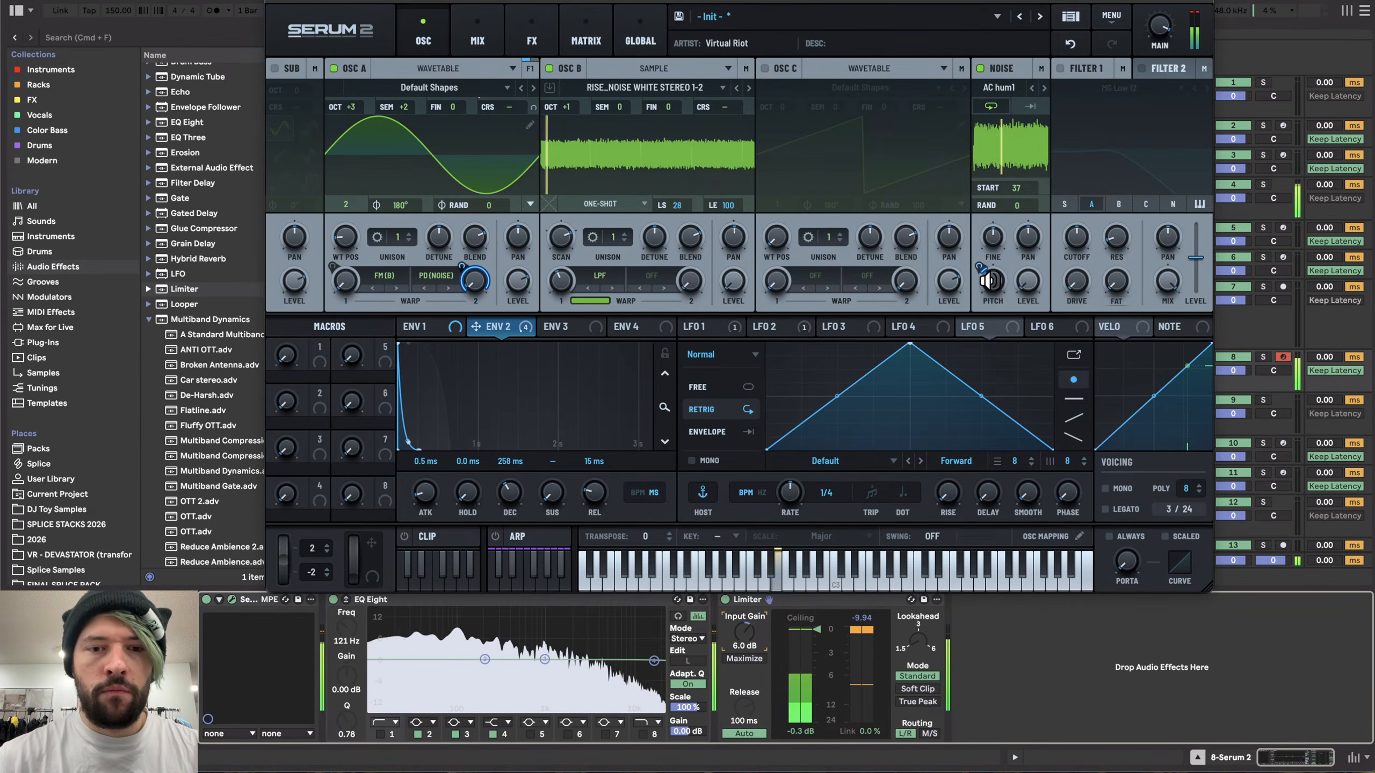
- Move the track EQ Eight's second band to about 220 Hz
click(484, 659)
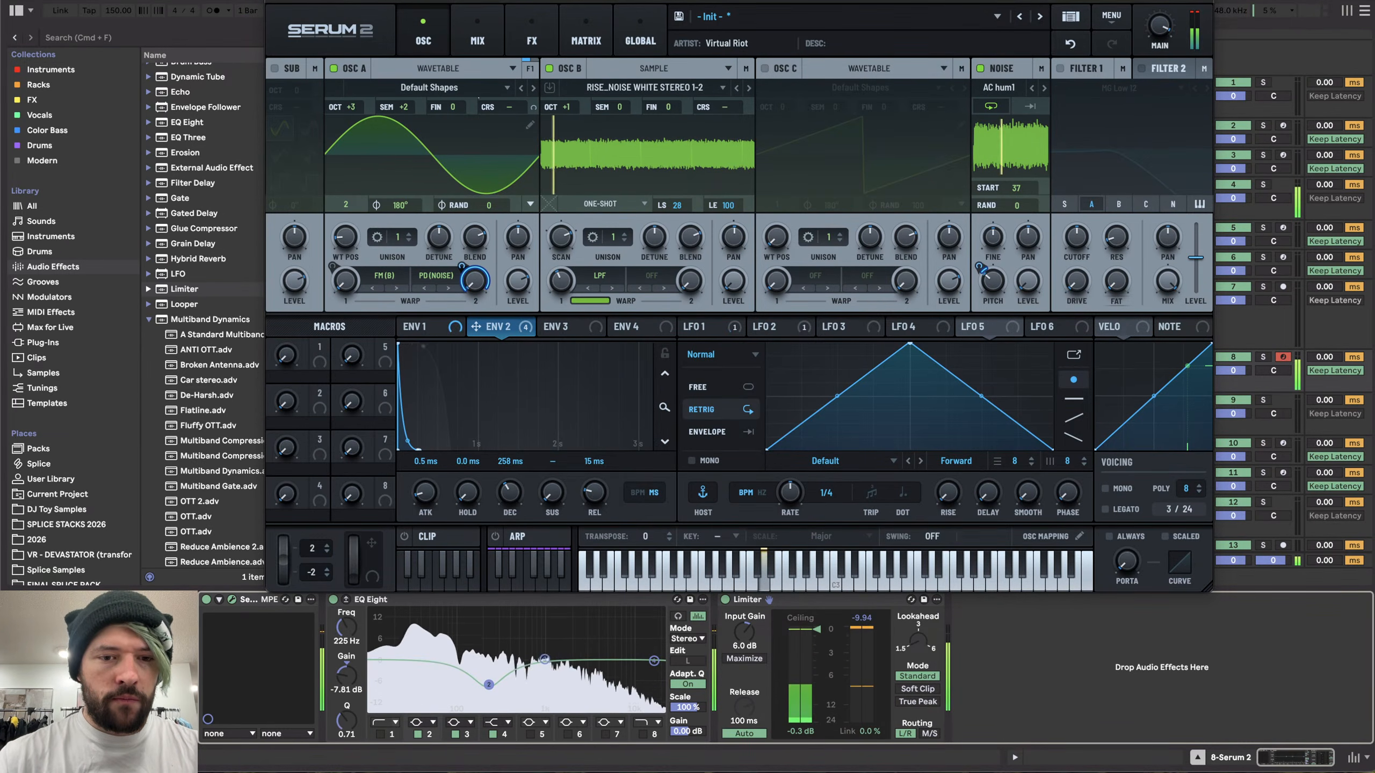
drag(484, 659, 488, 662)
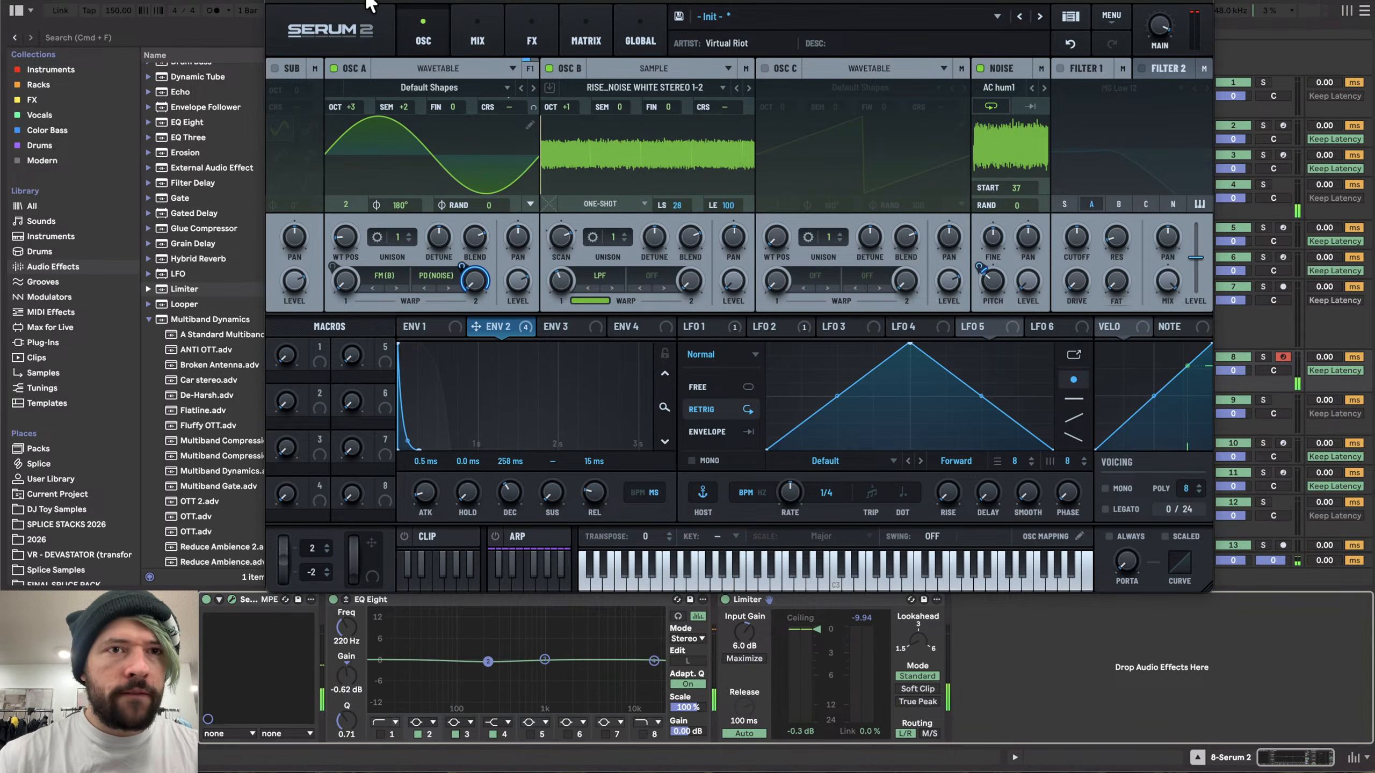
drag(369, 4, 492, 1)
- Add Saturator and Roar to the track's effect chain after the EQ Eight
scroll(215, 359, down, 10)
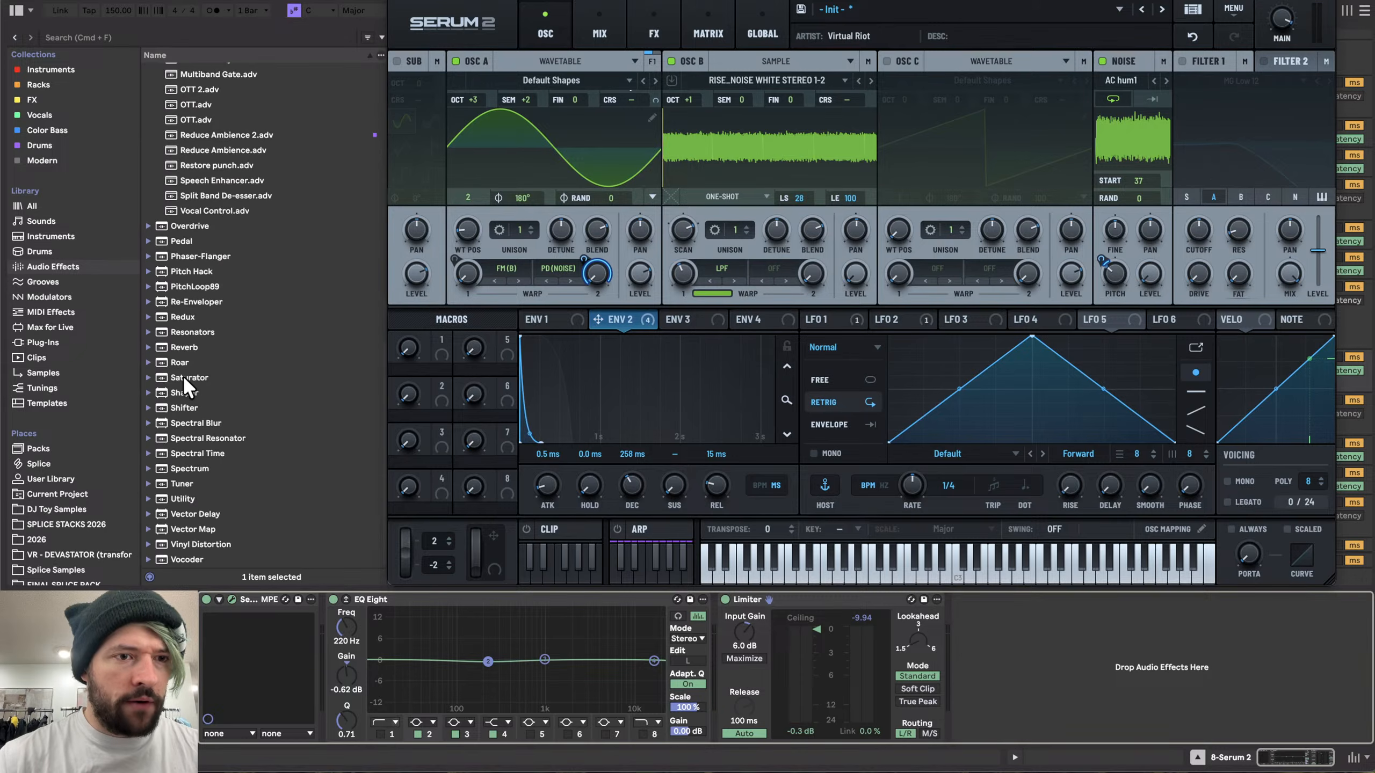
drag(184, 378, 652, 612)
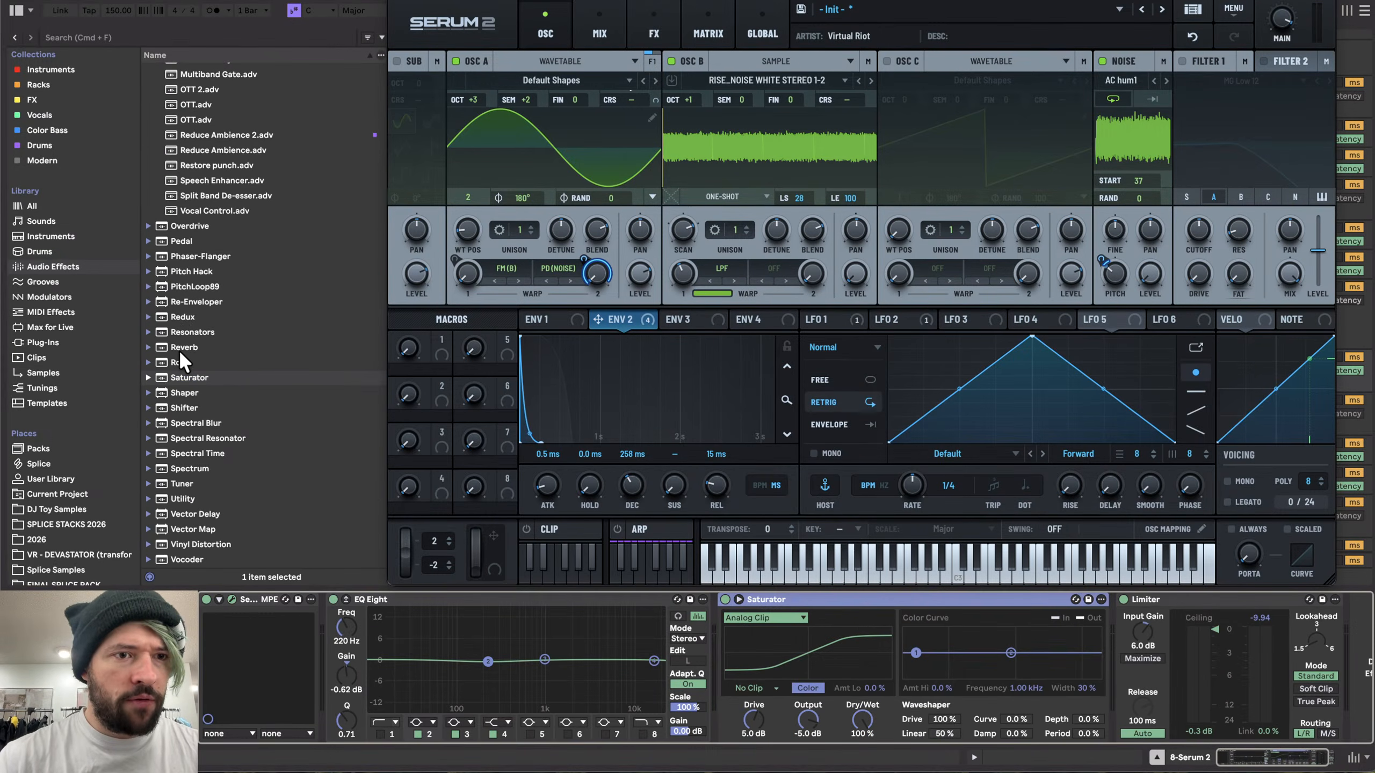
drag(179, 362, 1044, 673)
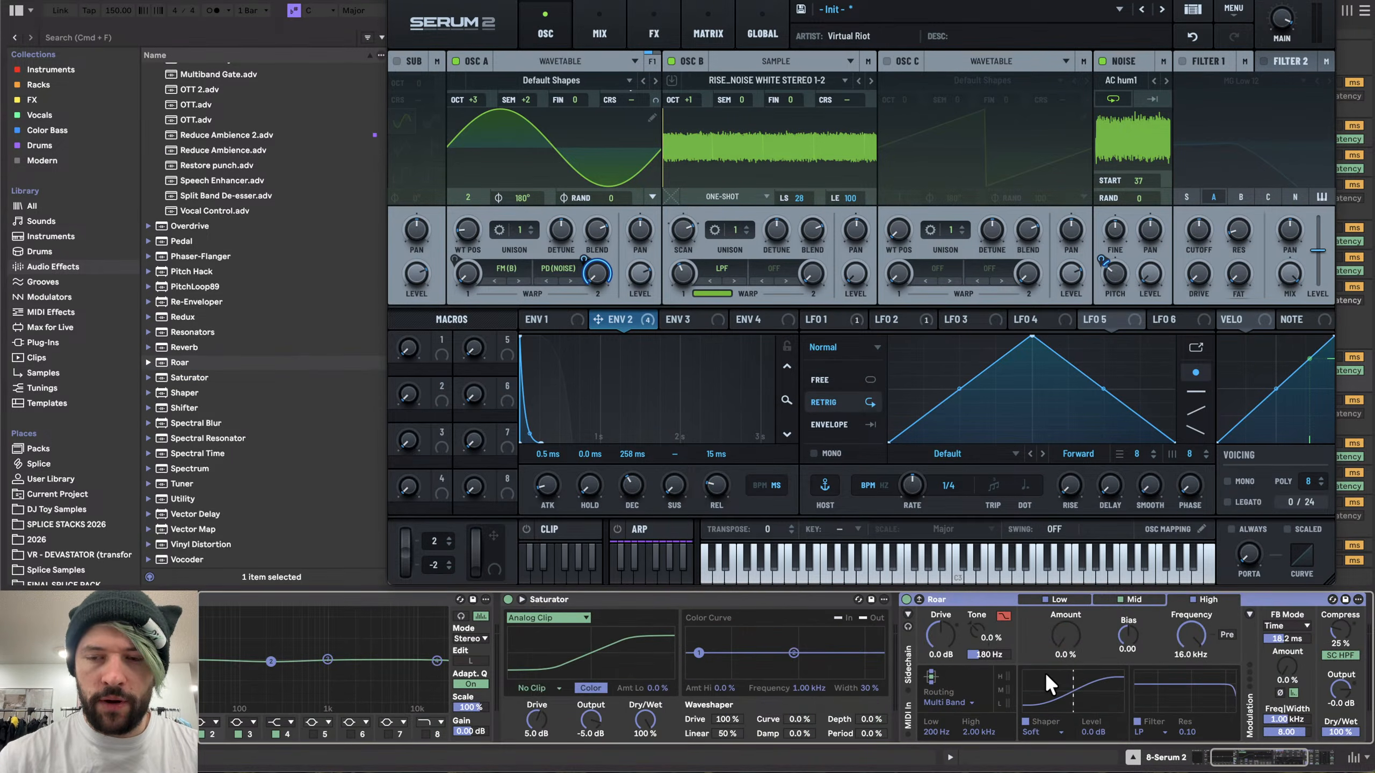
- Add another EQ Eight after Roar and switch off its low-cut band
scroll(256, 170, up, 10)
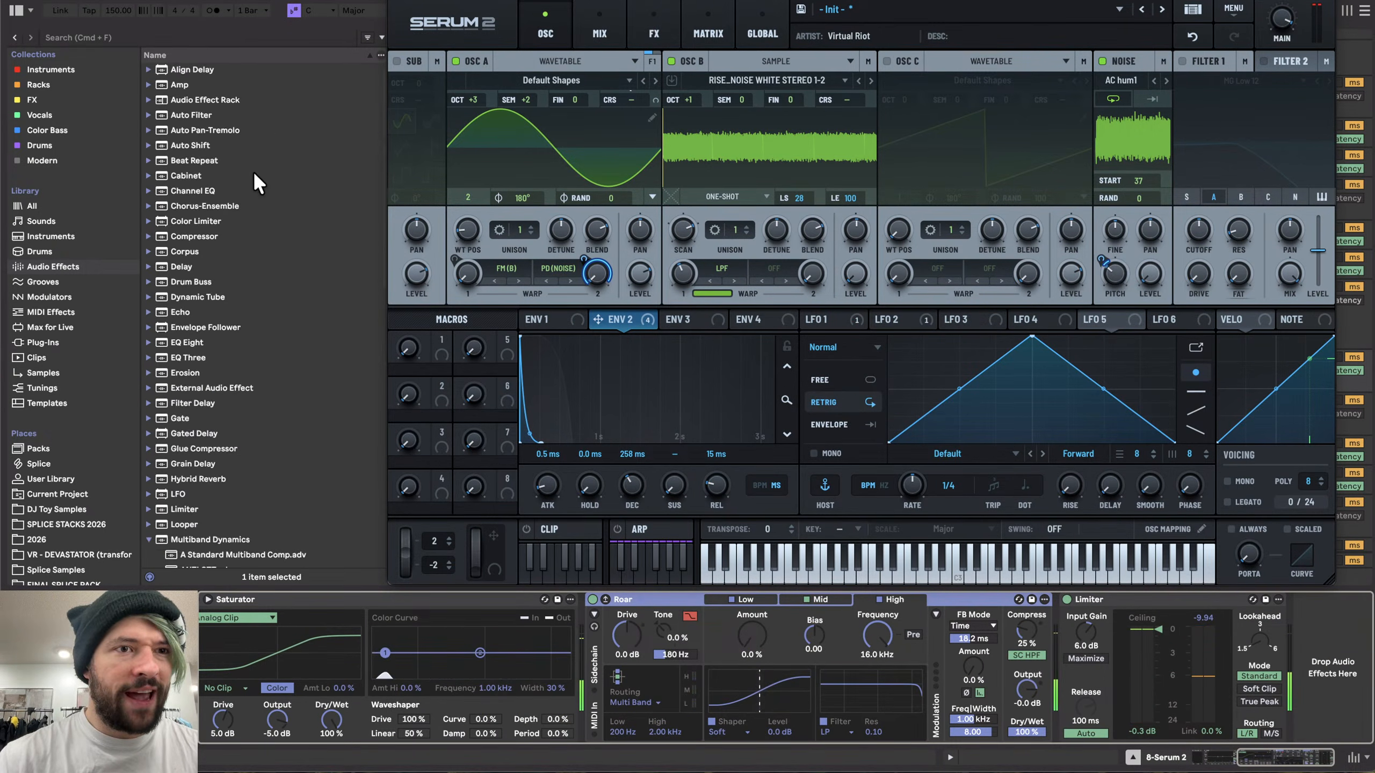
drag(184, 342, 1039, 726)
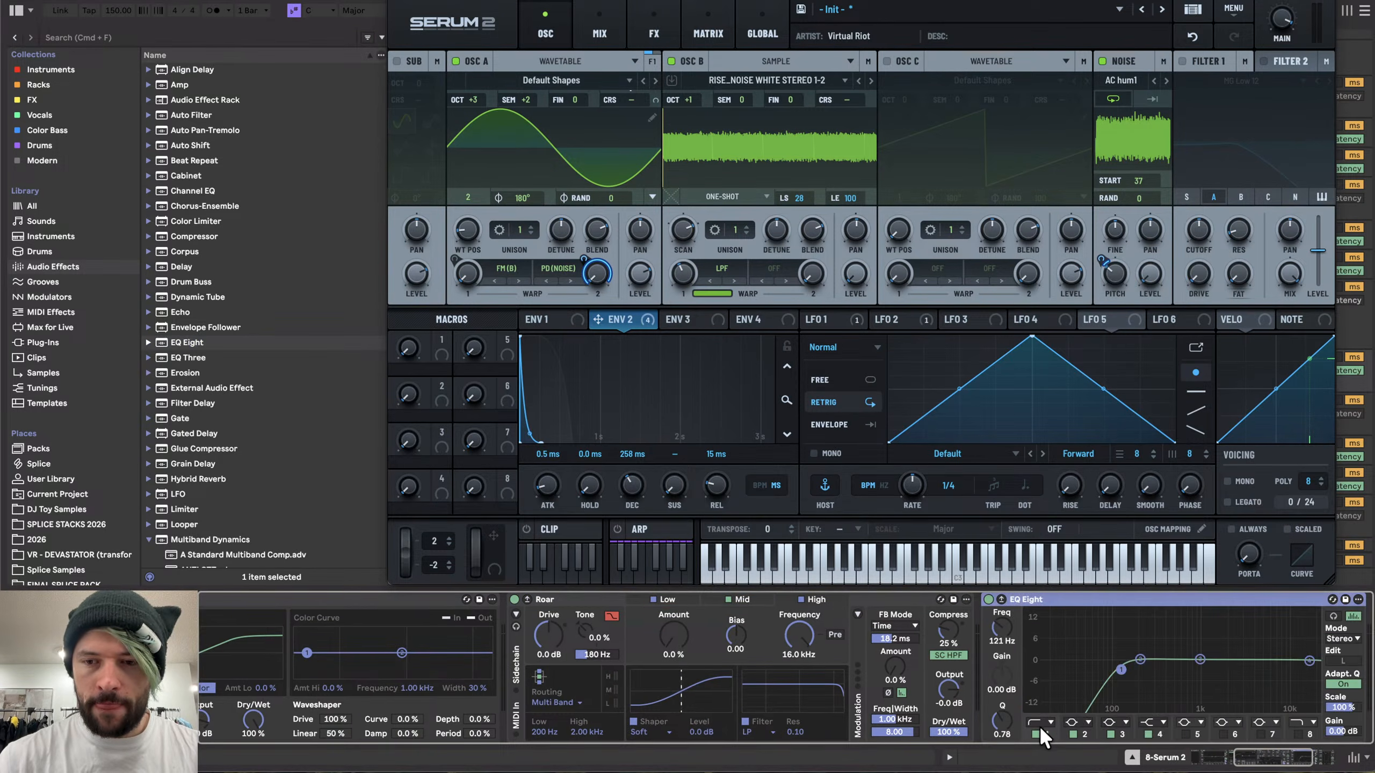
click(1035, 734)
scroll(1121, 672, right, 6)
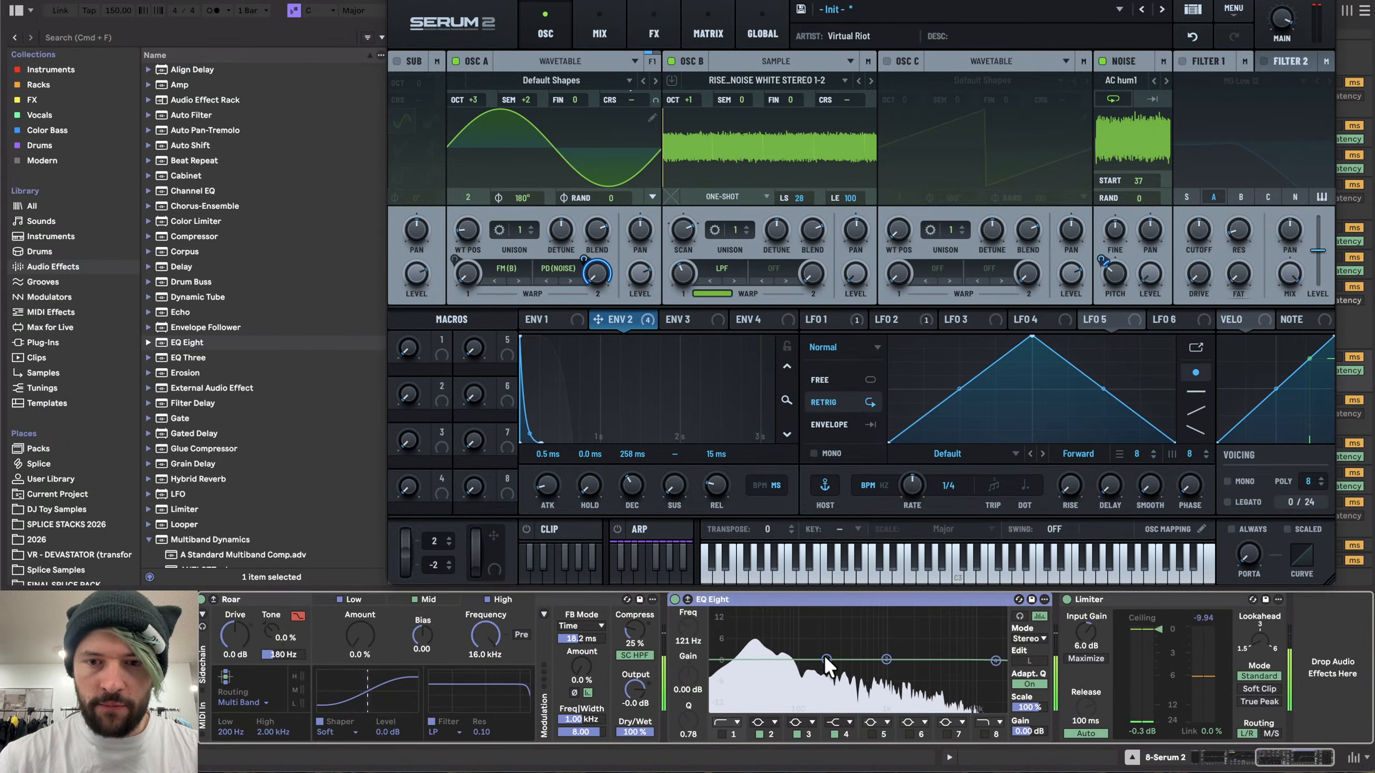
mouse_move(826, 660)
mouse_down()
mouse_move(846, 681)
mouse_move(831, 659)
mouse_up()
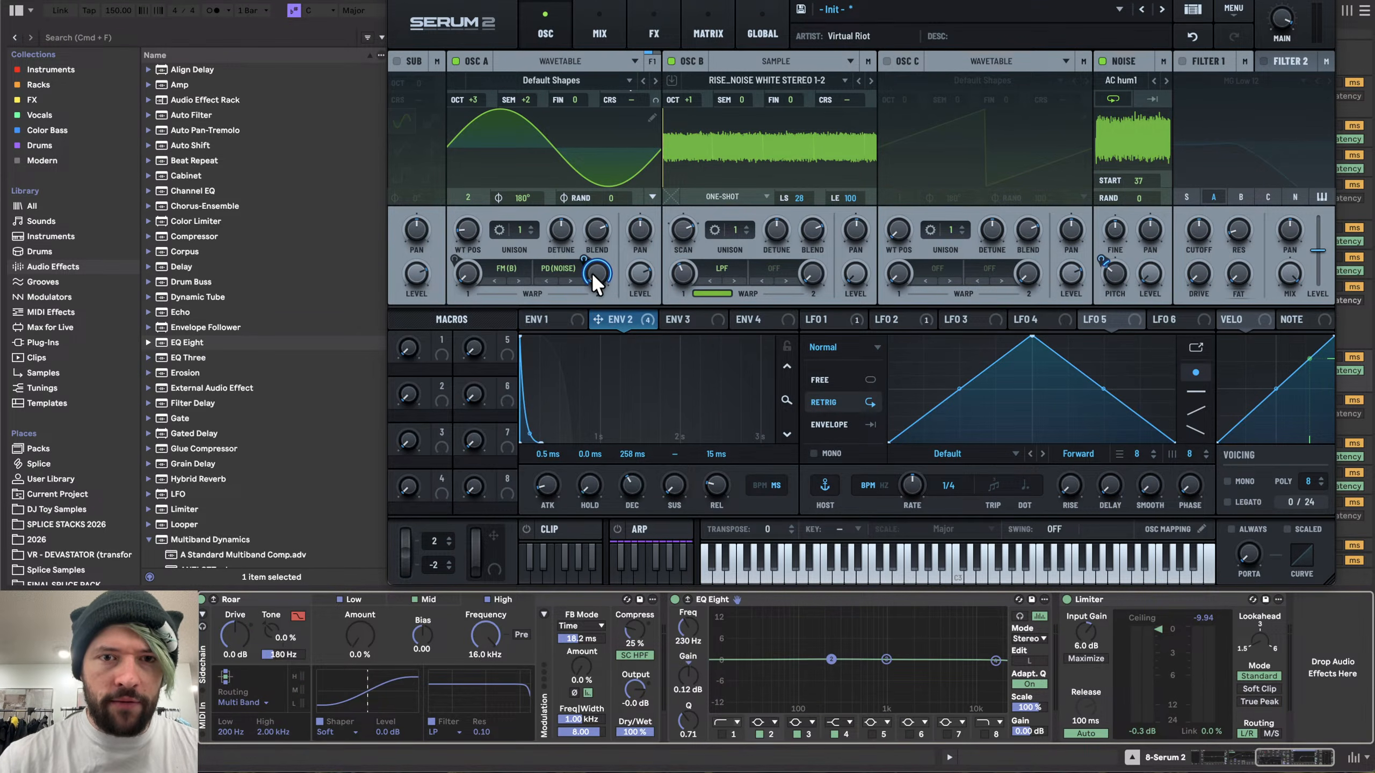
- Reassign the noise pitch and Osc A warp 2 modulations from envelope 2 to envelope 3 in the matrix
click(704, 36)
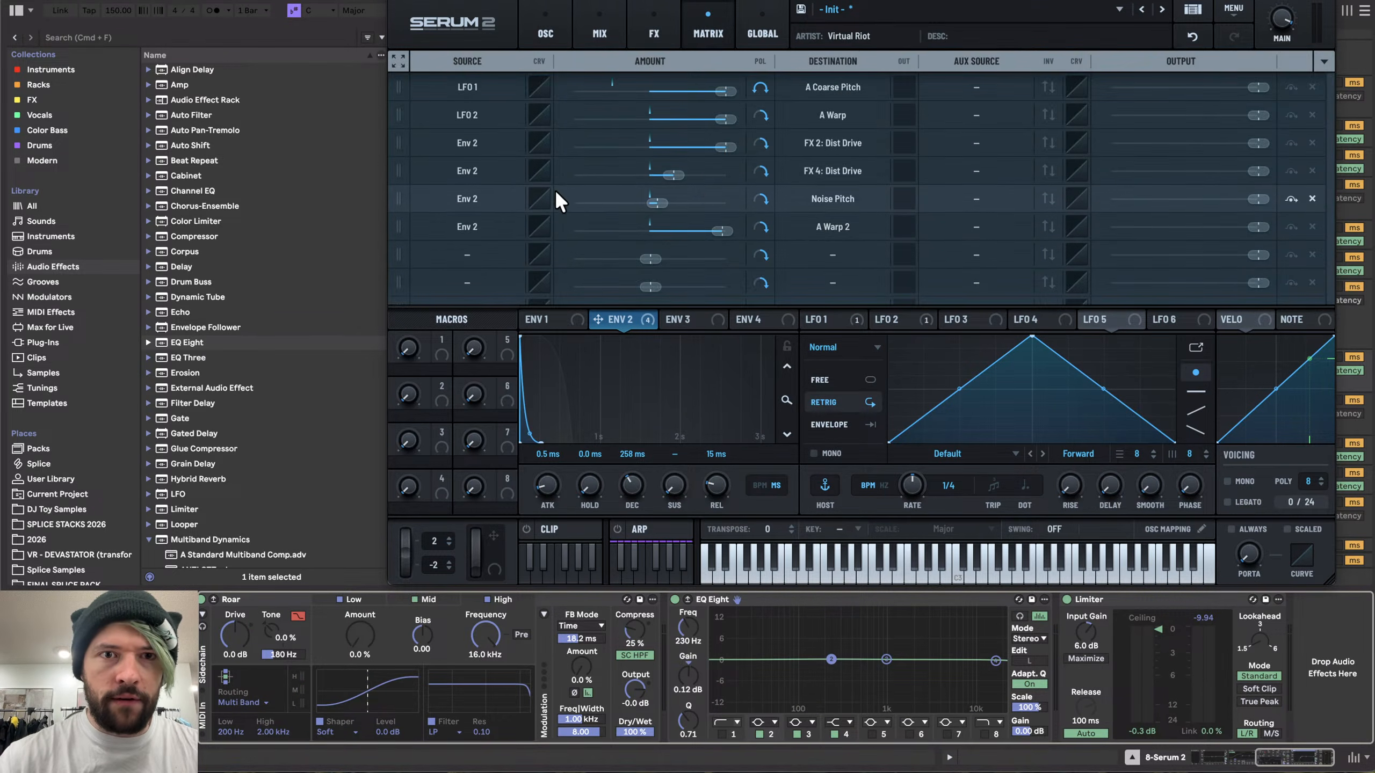
drag(696, 325, 476, 201)
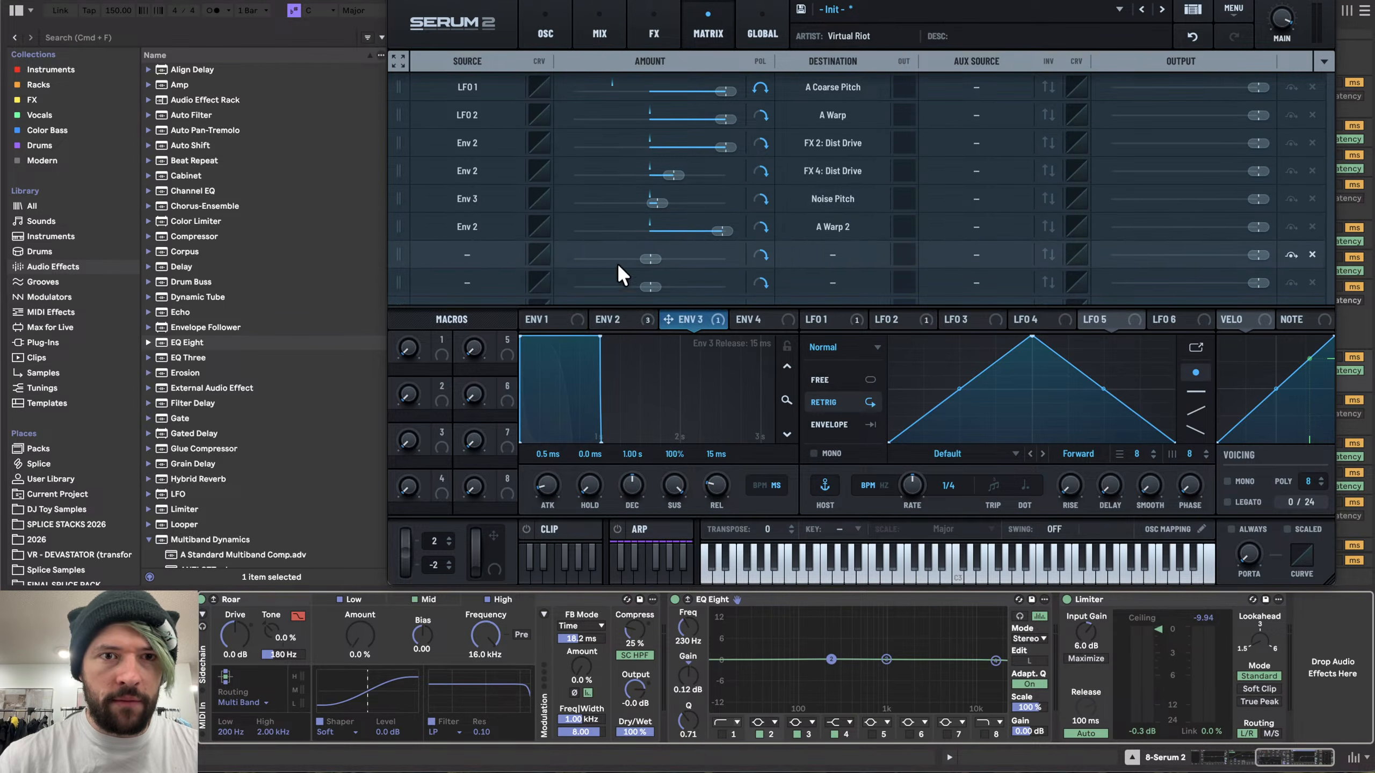
drag(683, 319, 480, 227)
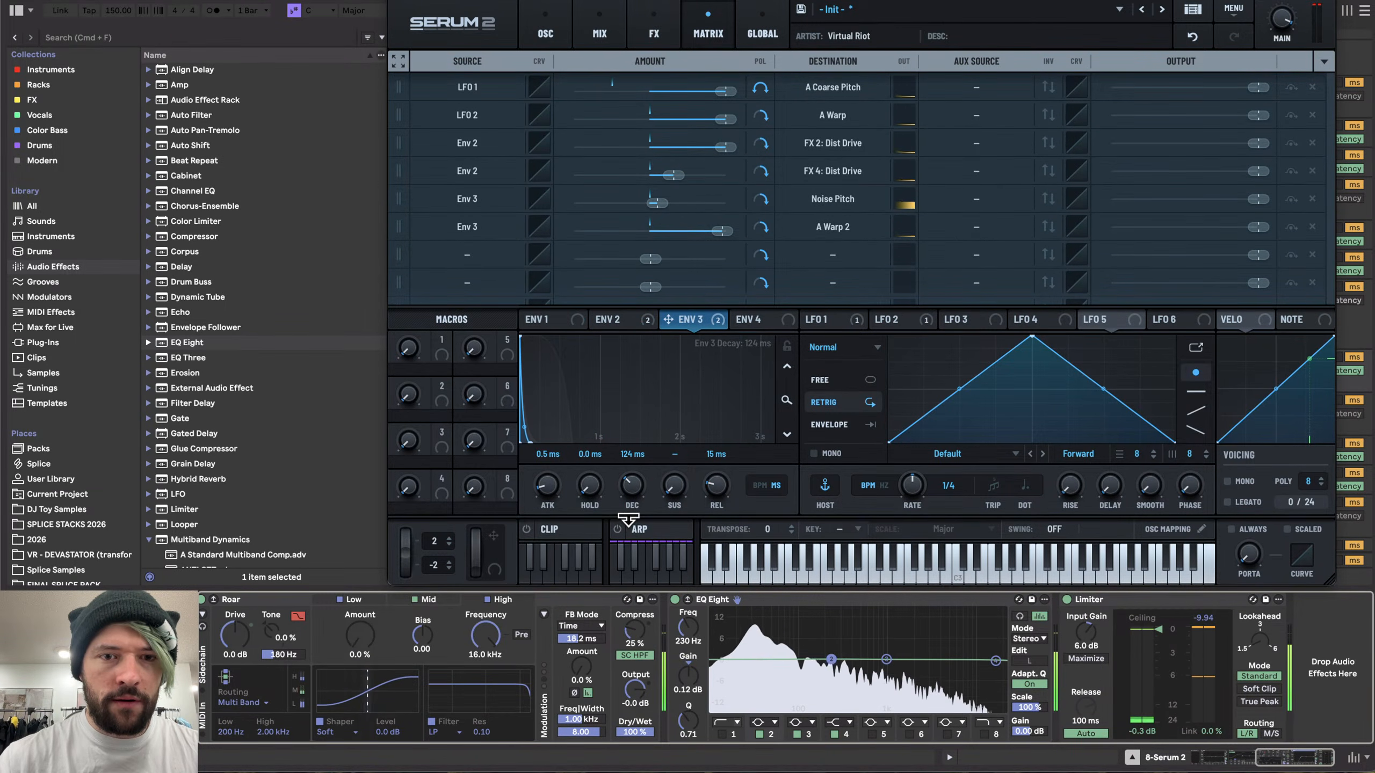
- Set envelope 3's decay to 89 ms
drag(633, 518, 642, 457)
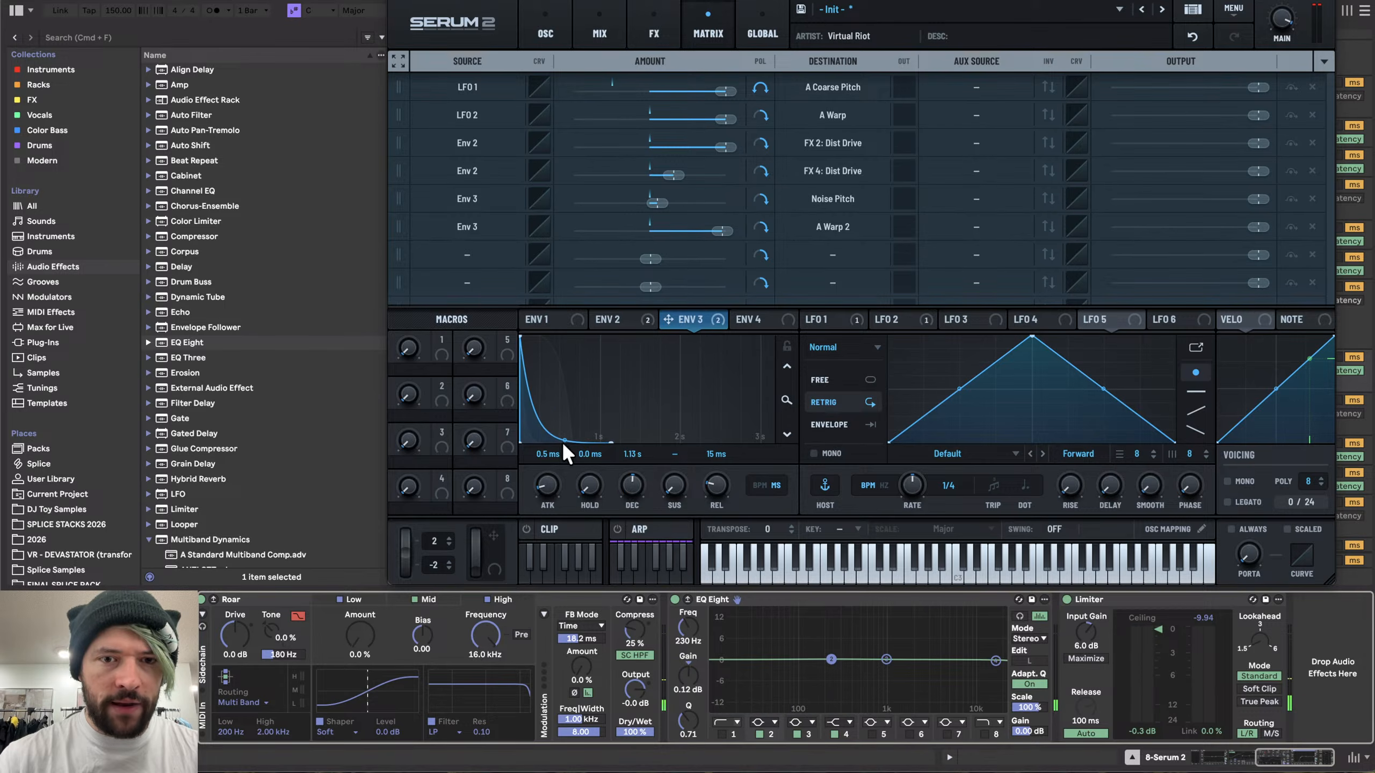
mouse_move(632, 515)
mouse_down()
mouse_move(631, 530)
mouse_move(628, 512)
mouse_up()
- Lower Osc A's second warp amount on the oscillator page
click(528, 20)
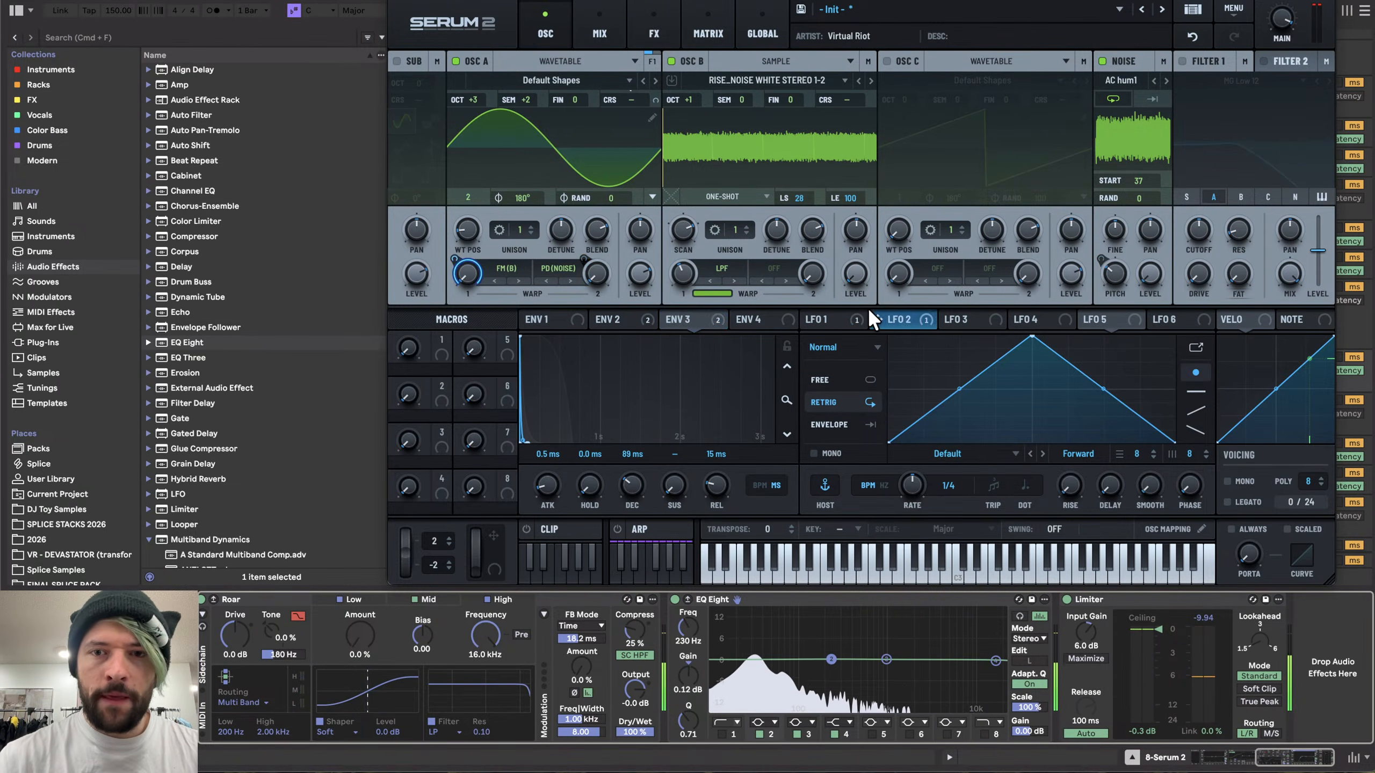
click(852, 315)
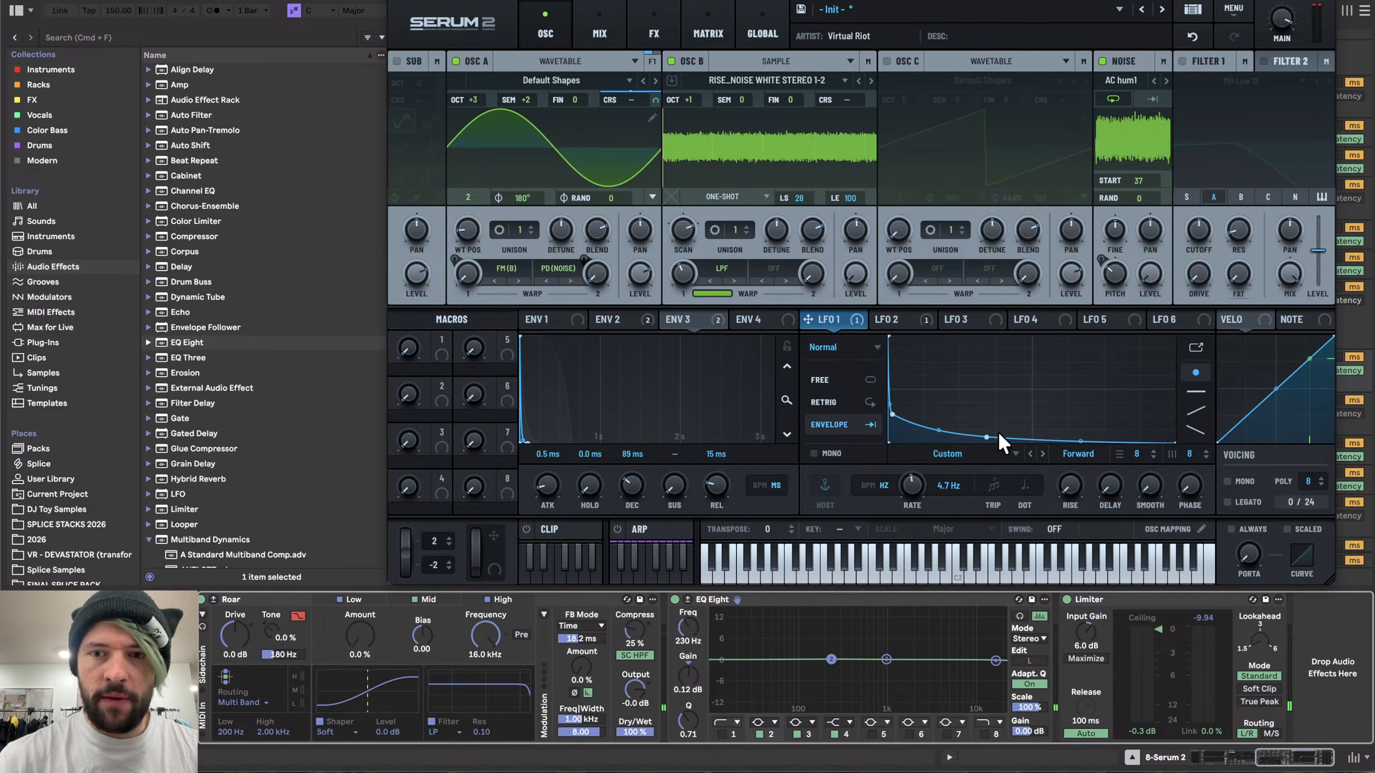
click(618, 321)
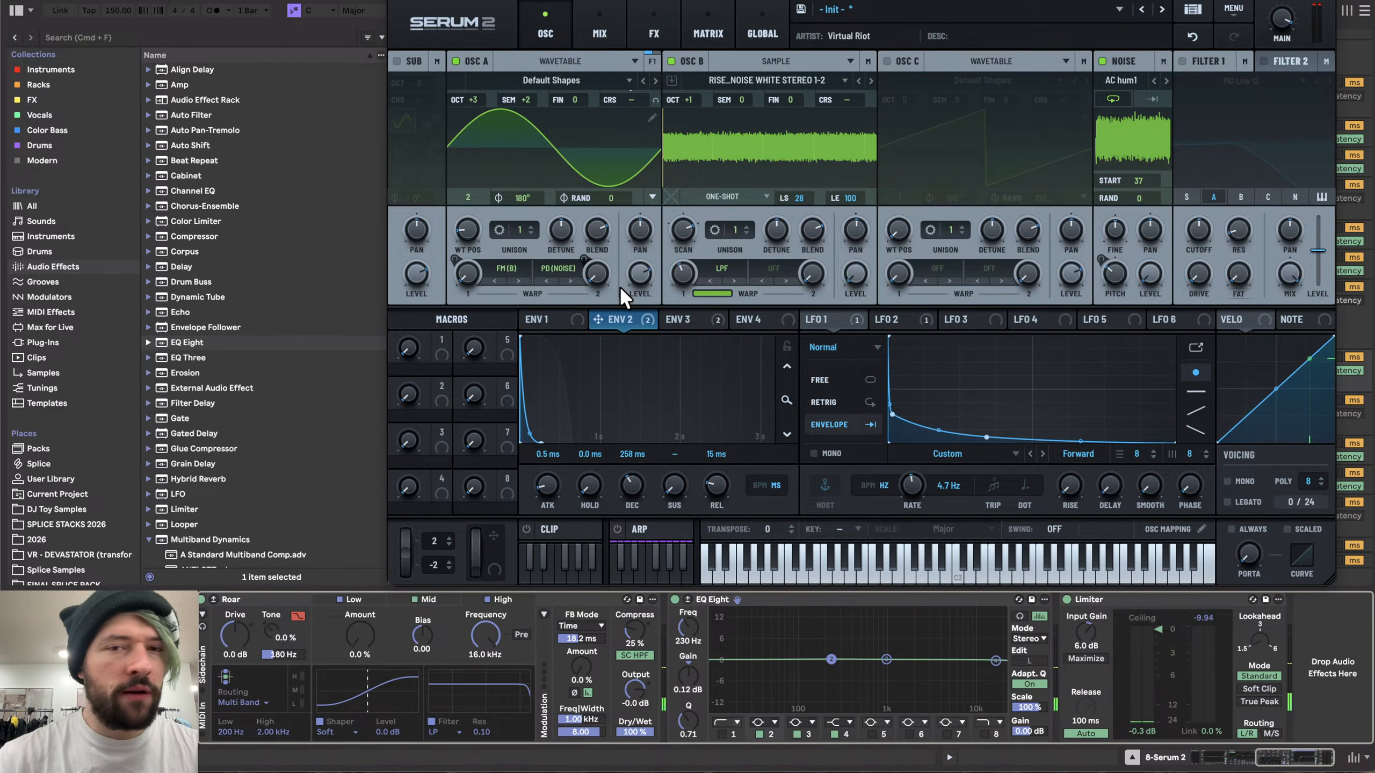
drag(594, 274, 593, 243)
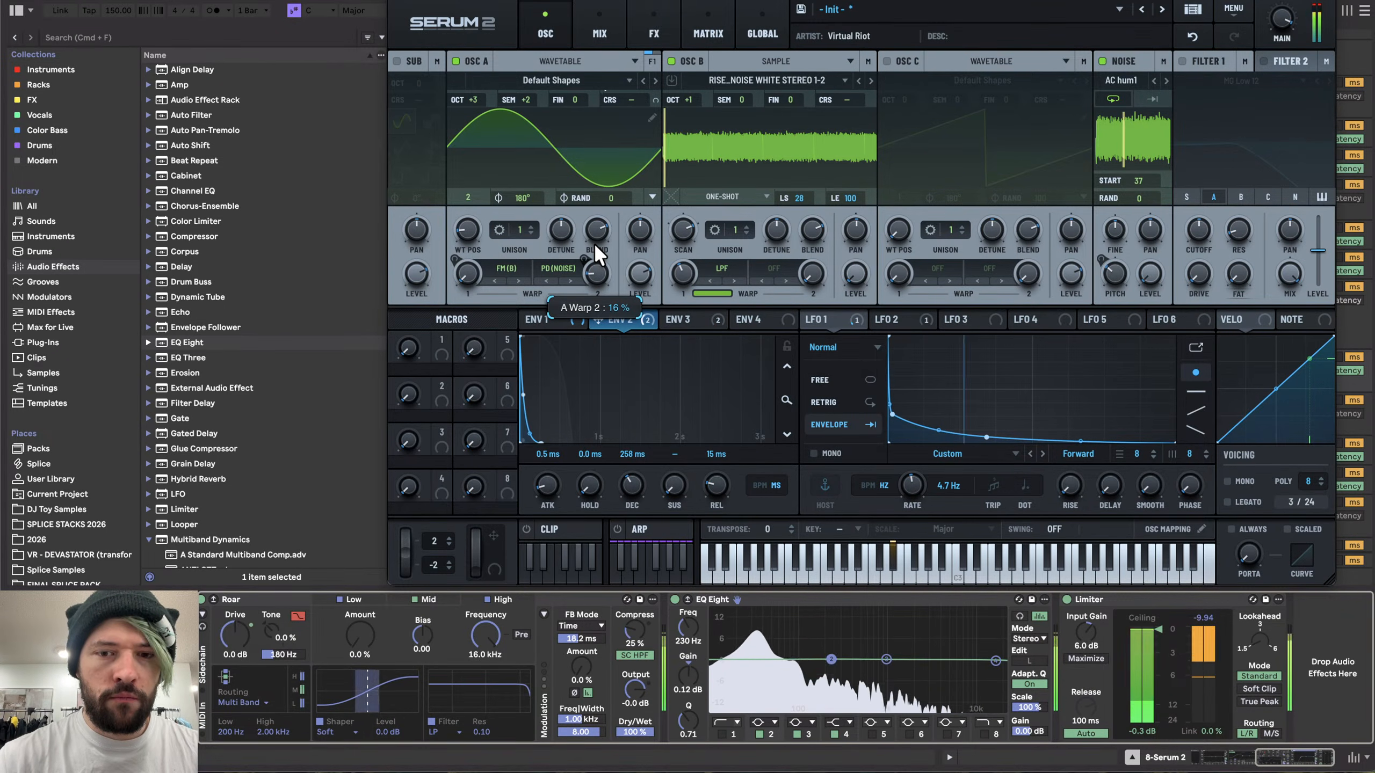
drag(594, 243, 595, 293)
drag(460, 1, 421, 2)
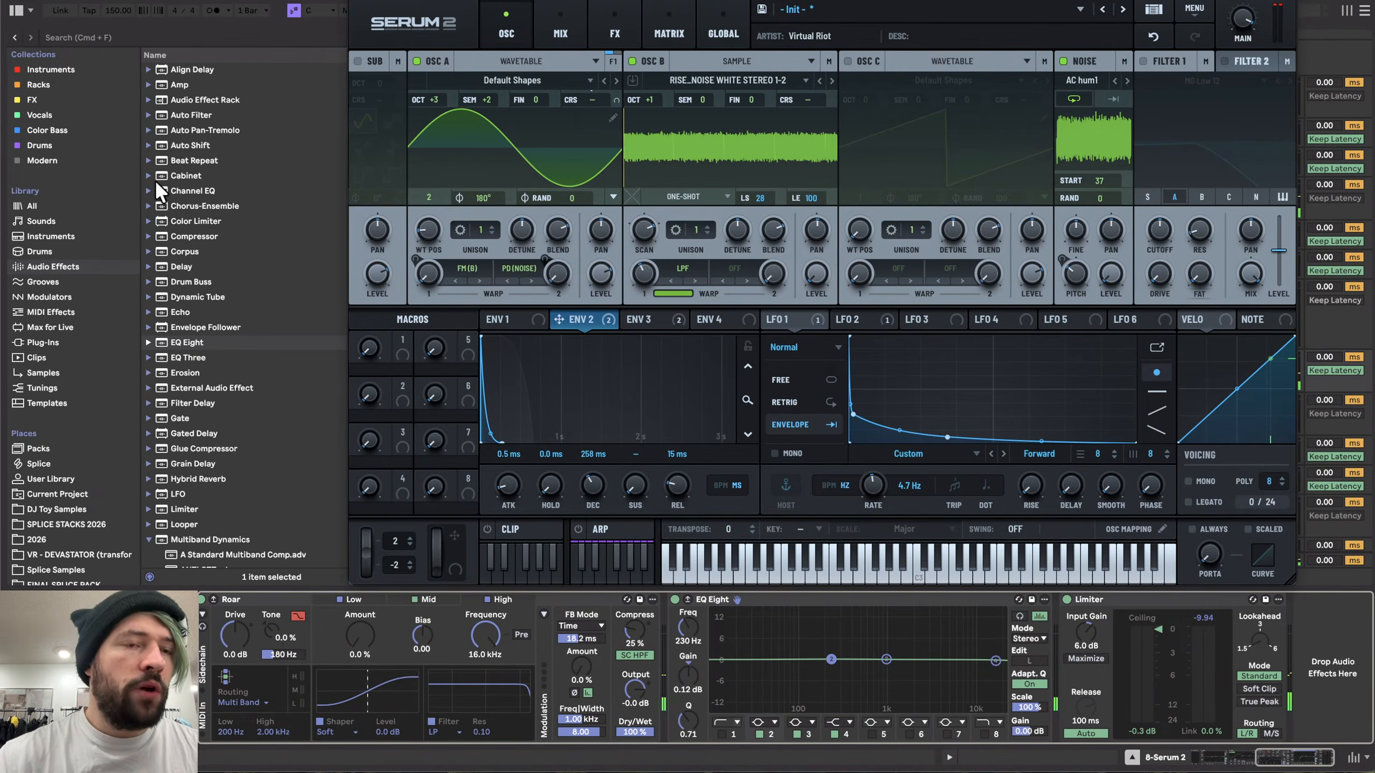
- Add the Disperser plugin from the FX collection between Roar and the EQ Eight
click(29, 101)
click(16, 82)
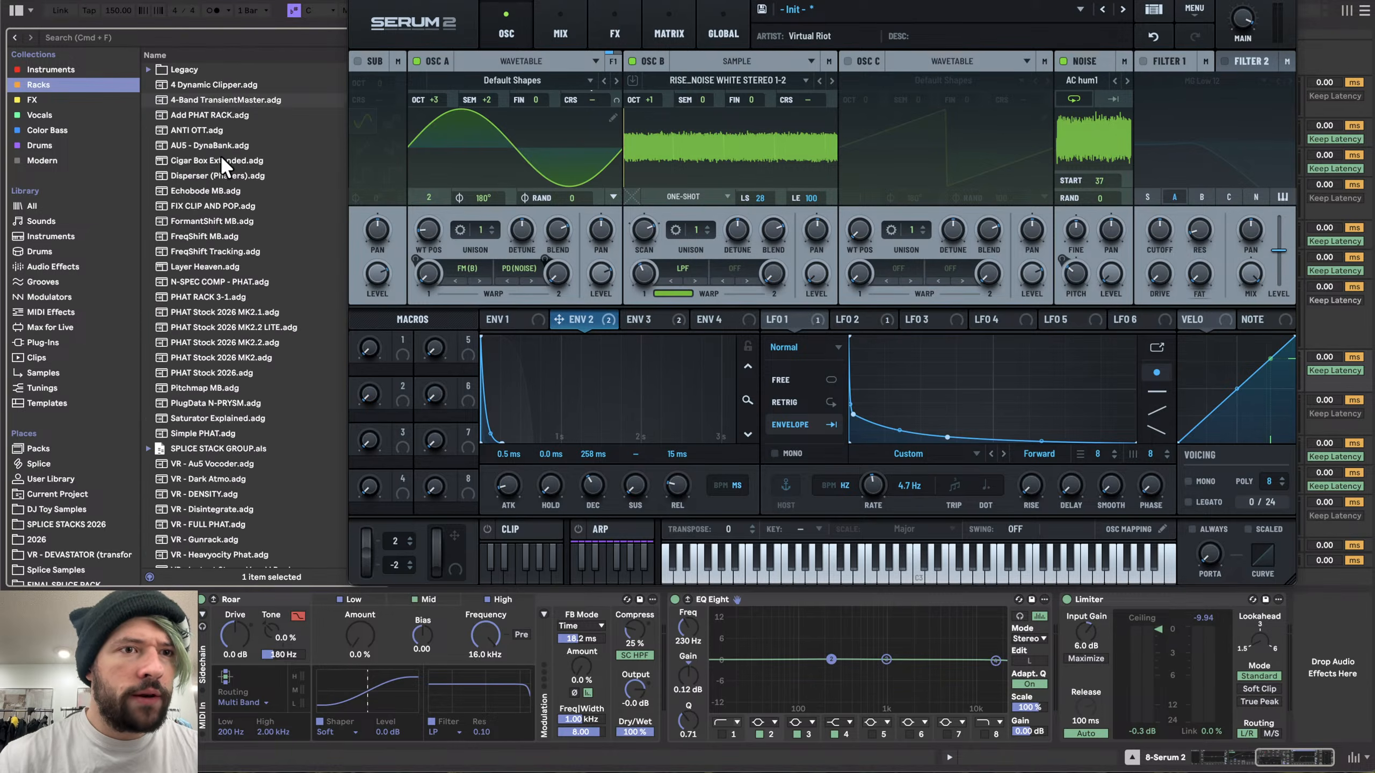
click(41, 99)
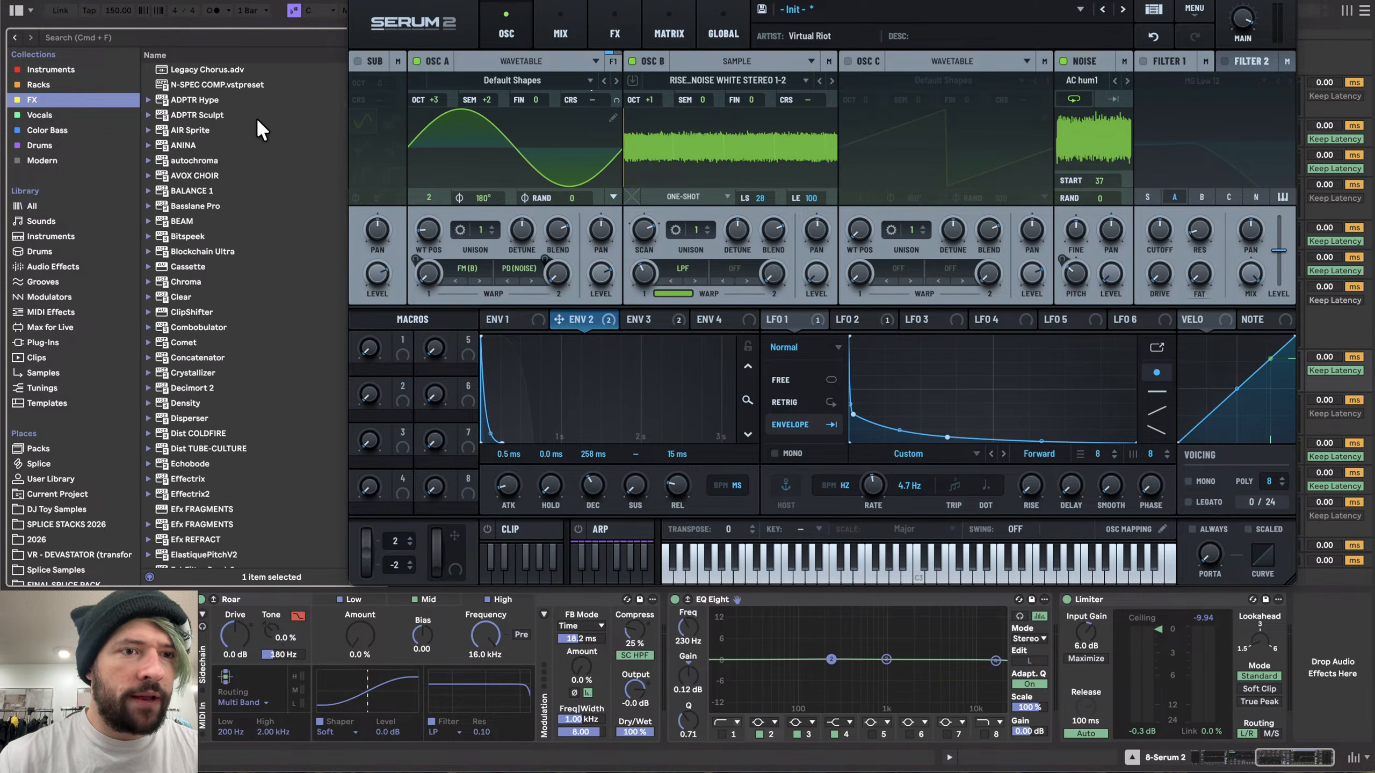
drag(184, 420, 631, 663)
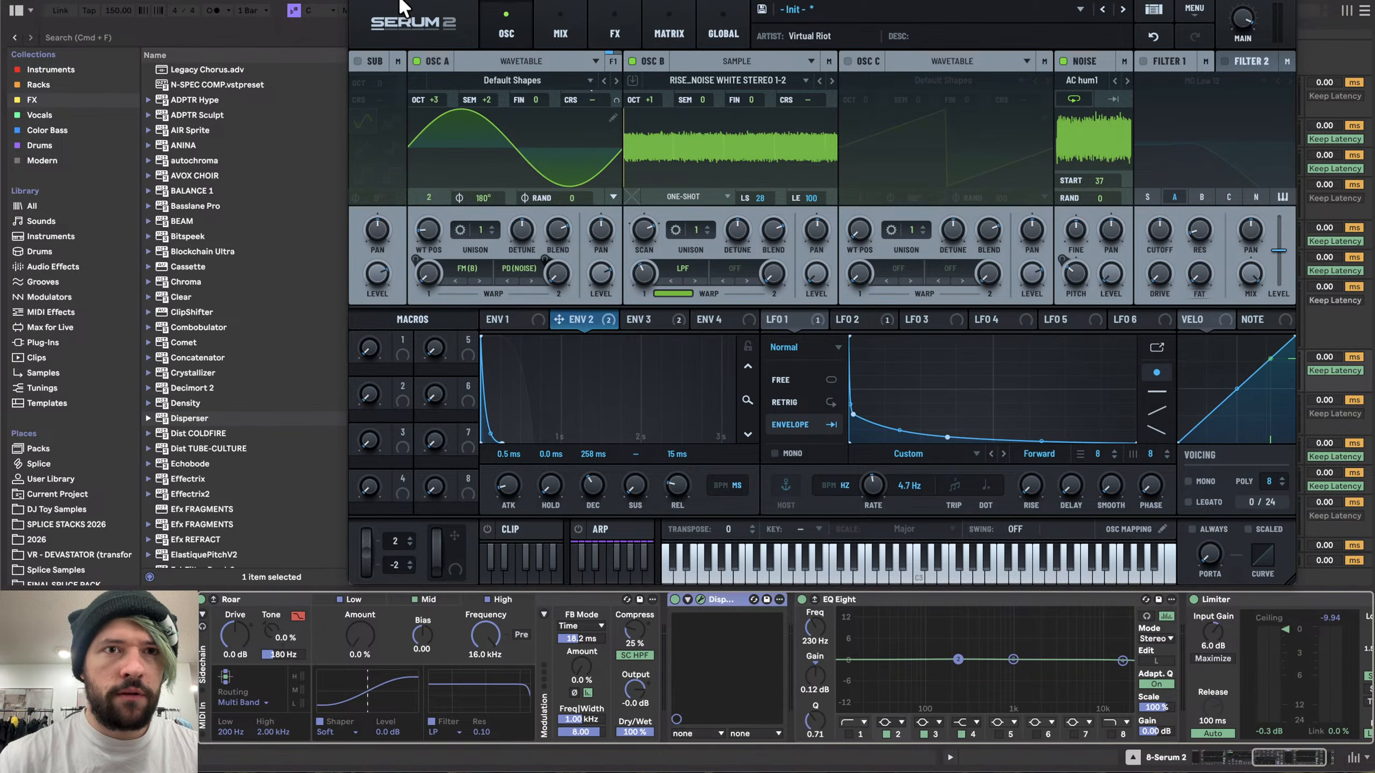
- Set the Disperser frequency to about 75.1 Hz and turn its amount down
click(359, 4)
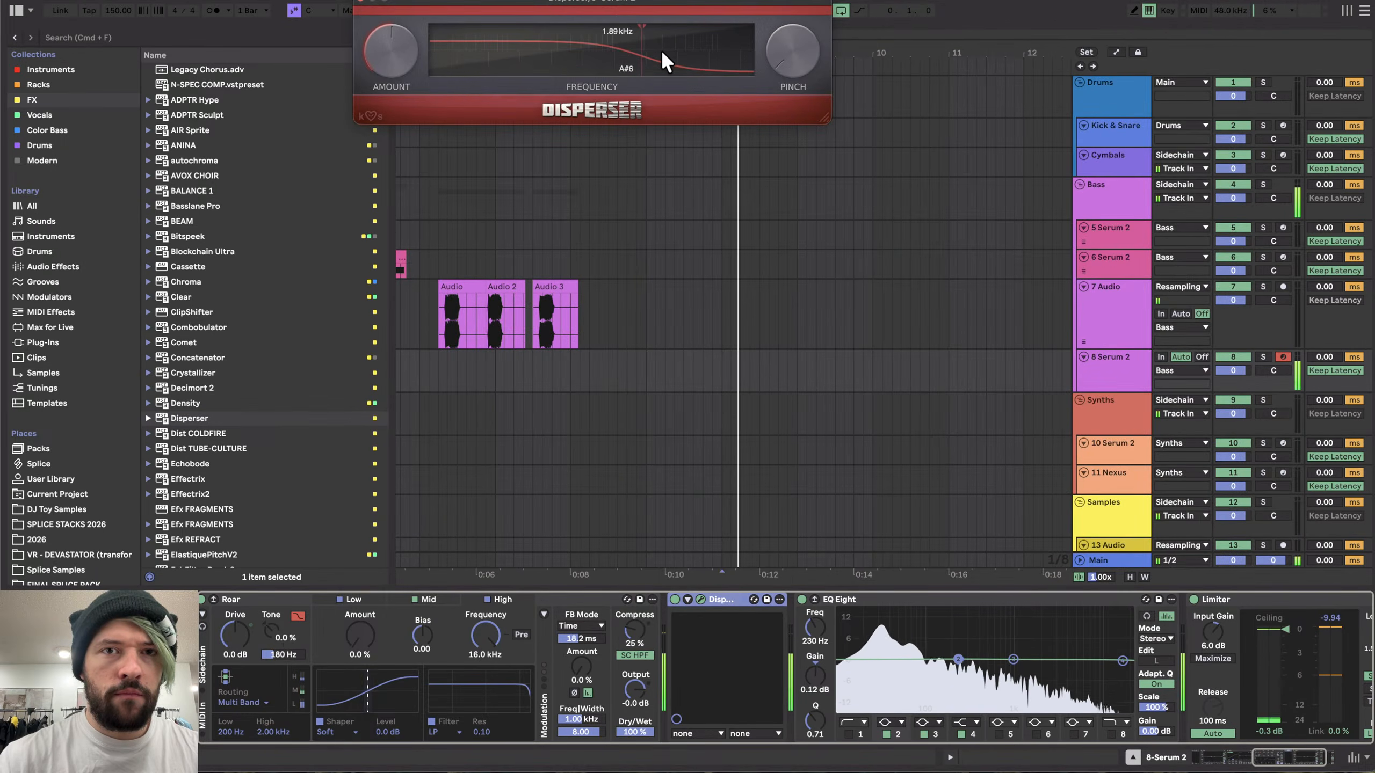
mouse_move(660, 49)
mouse_down()
mouse_move(528, 53)
mouse_move(693, 43)
mouse_move(552, 43)
mouse_up()
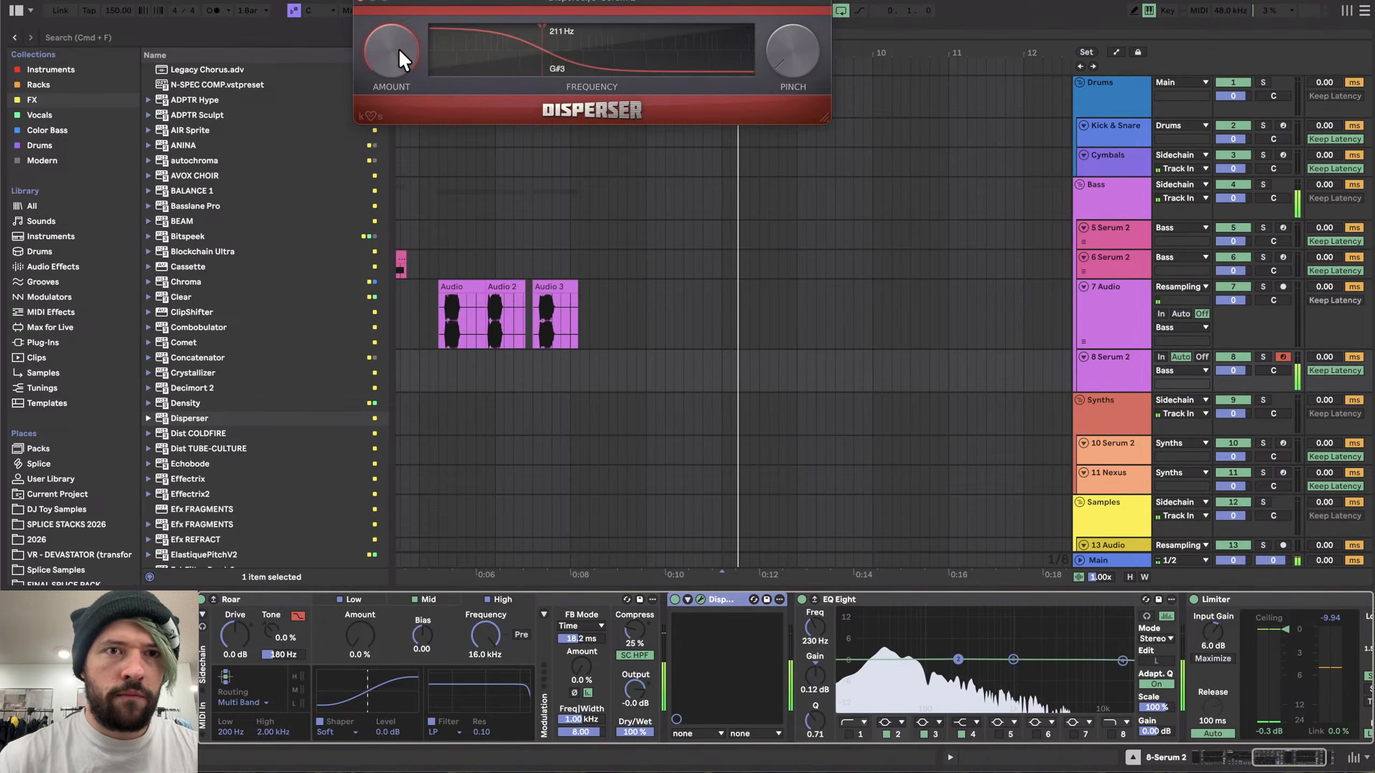
drag(401, 56, 390, 52)
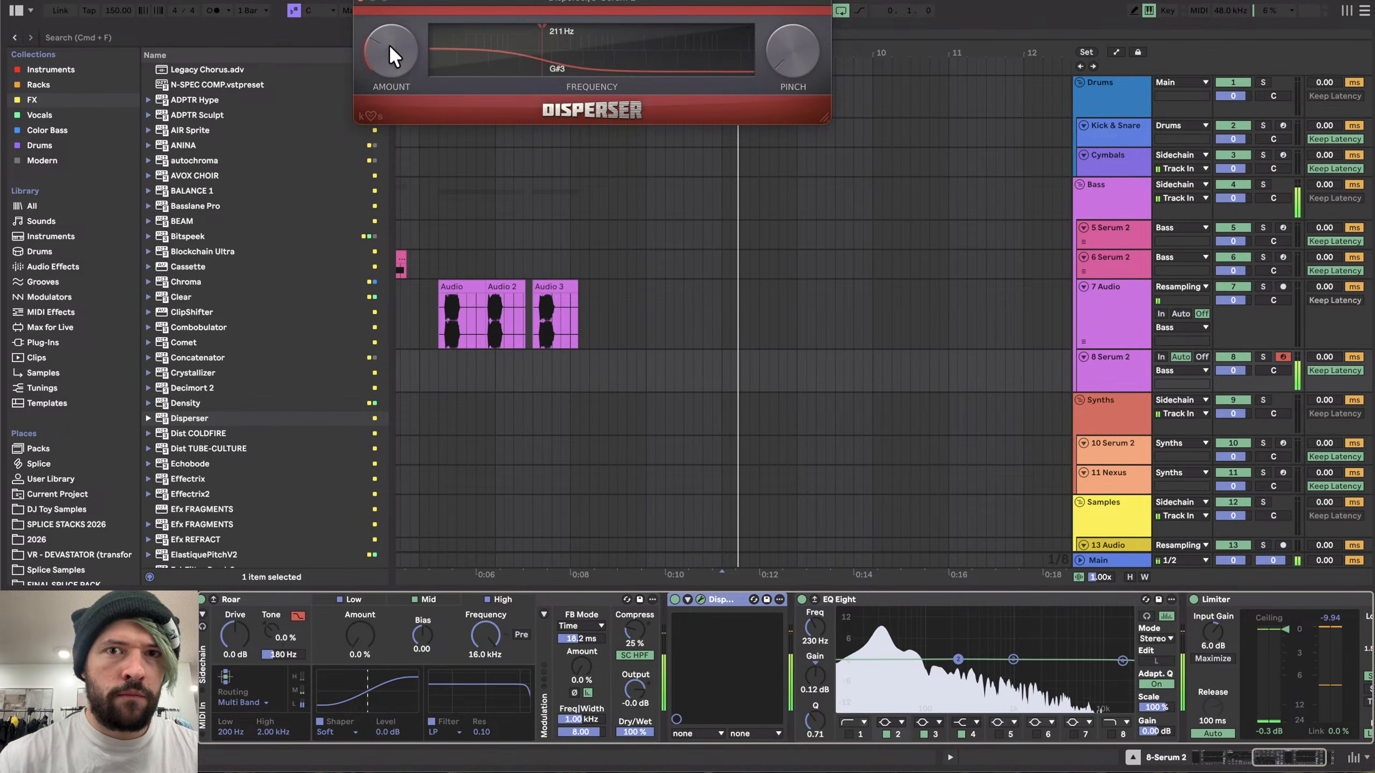
mouse_move(577, 37)
mouse_down()
mouse_move(693, 37)
mouse_move(537, 37)
mouse_move(567, 40)
mouse_move(527, 49)
mouse_move(808, 41)
mouse_up()
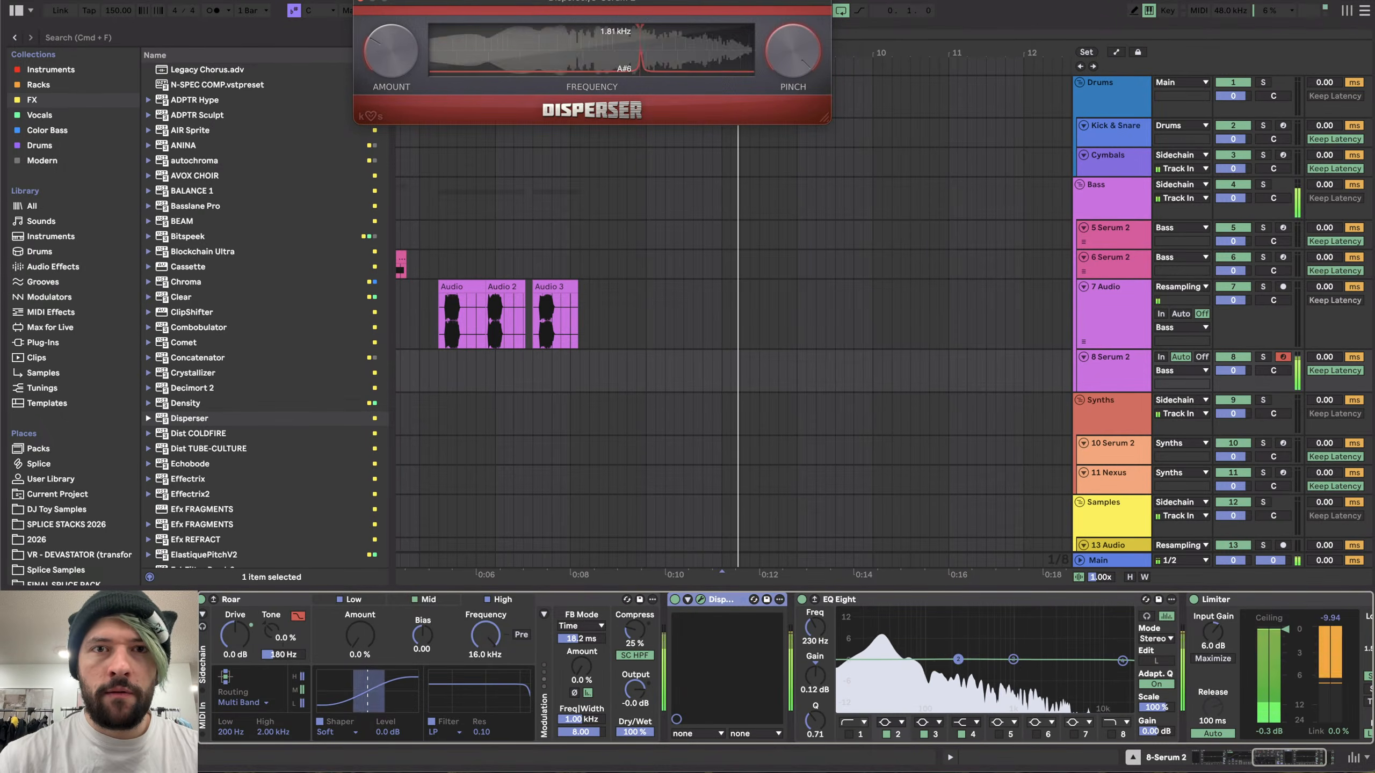
drag(653, 38, 493, 46)
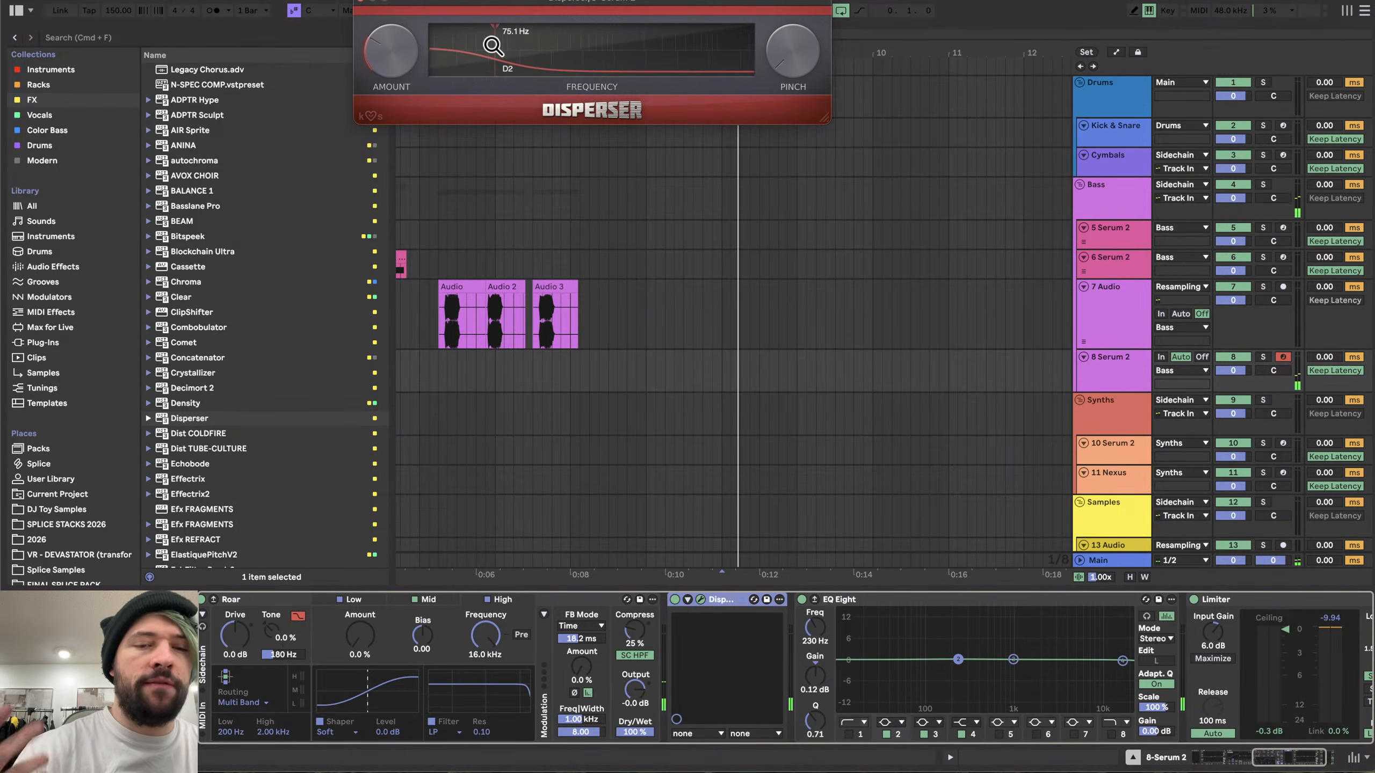
- Set the Saturator's clipping mode to Soft Clip
scroll(327, 687, left, 5)
scroll(327, 687, left, 10)
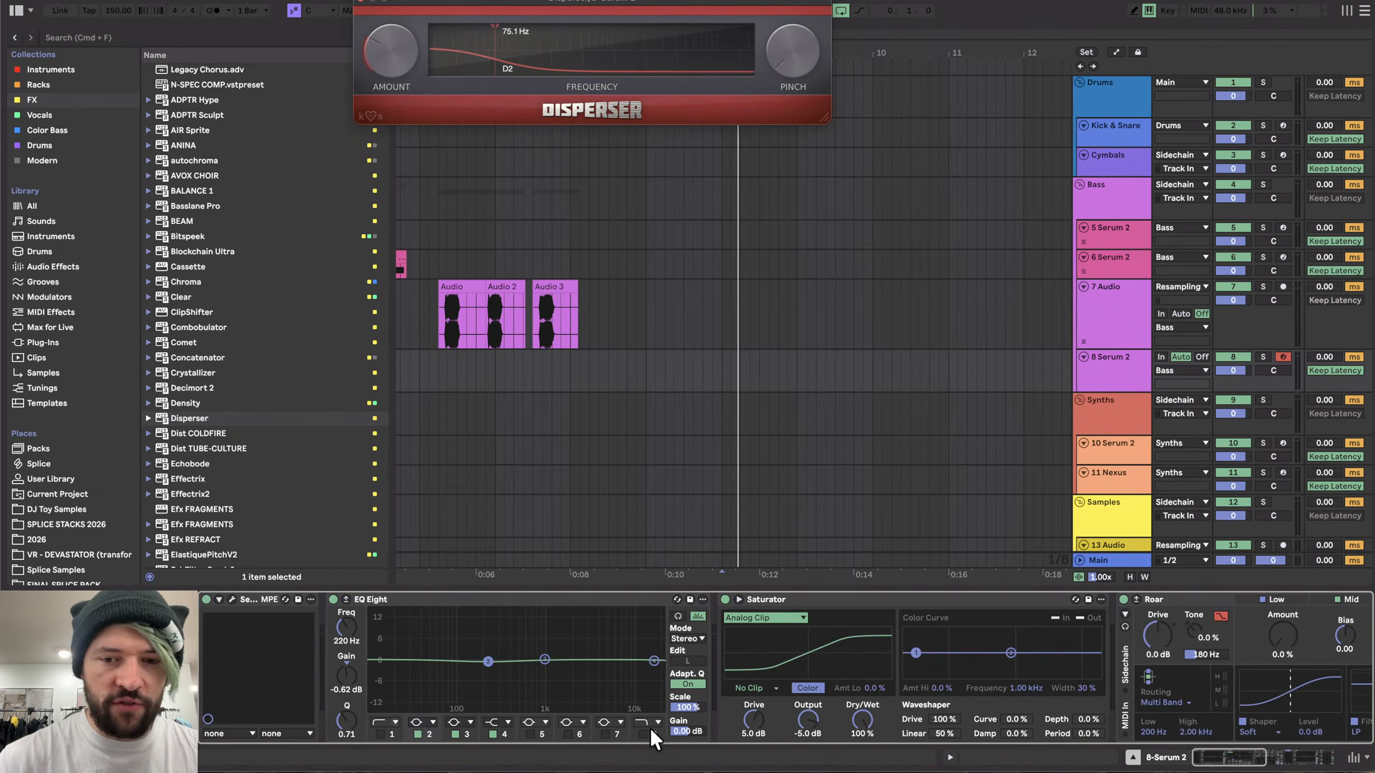
click(773, 684)
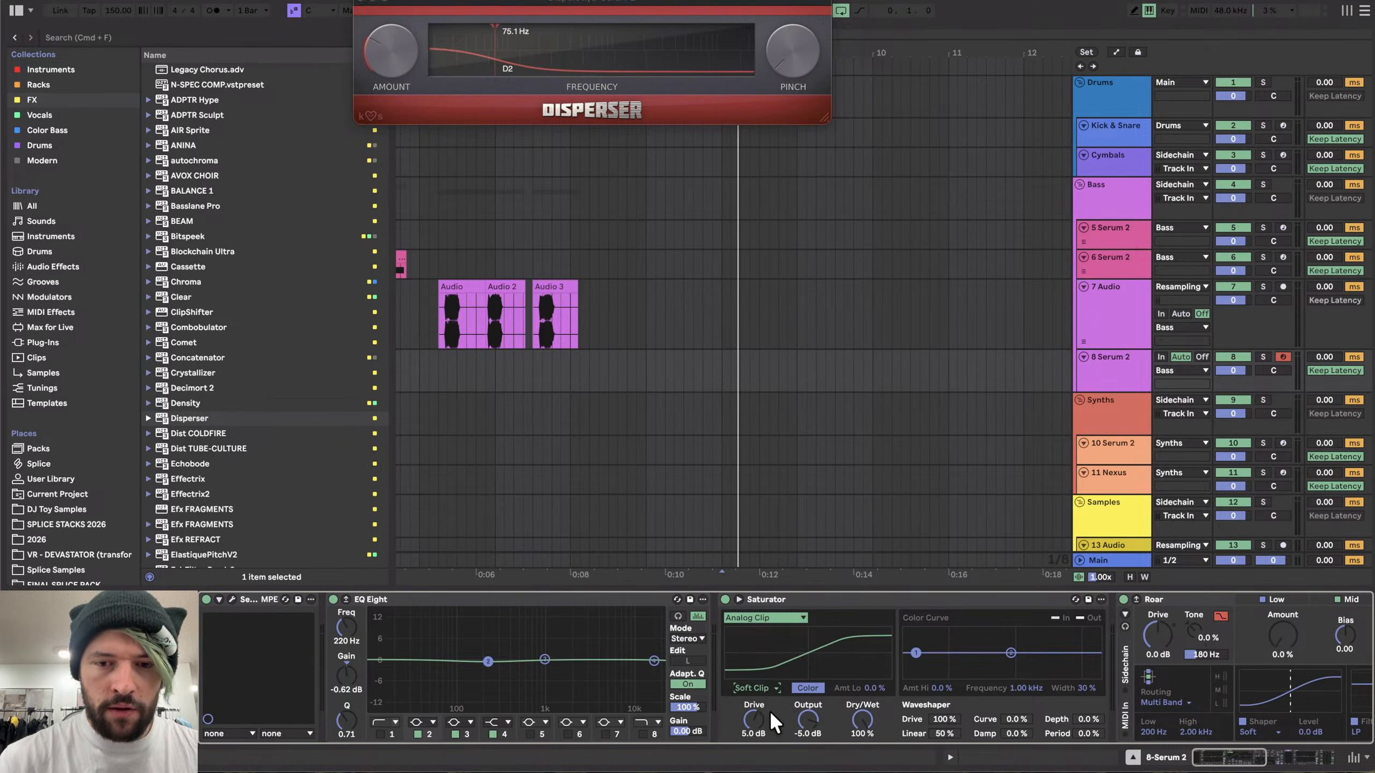
click(769, 712)
click(759, 688)
click(759, 725)
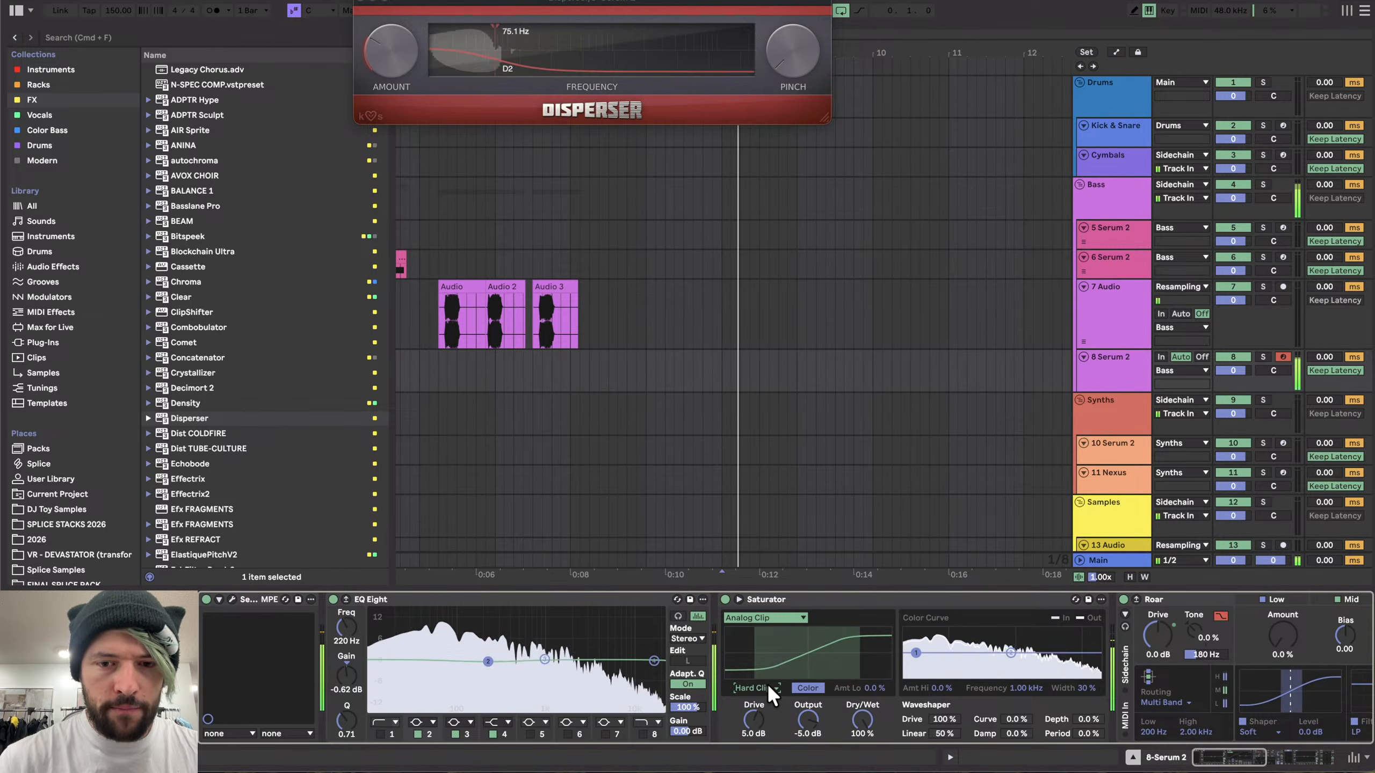
click(767, 686)
click(769, 713)
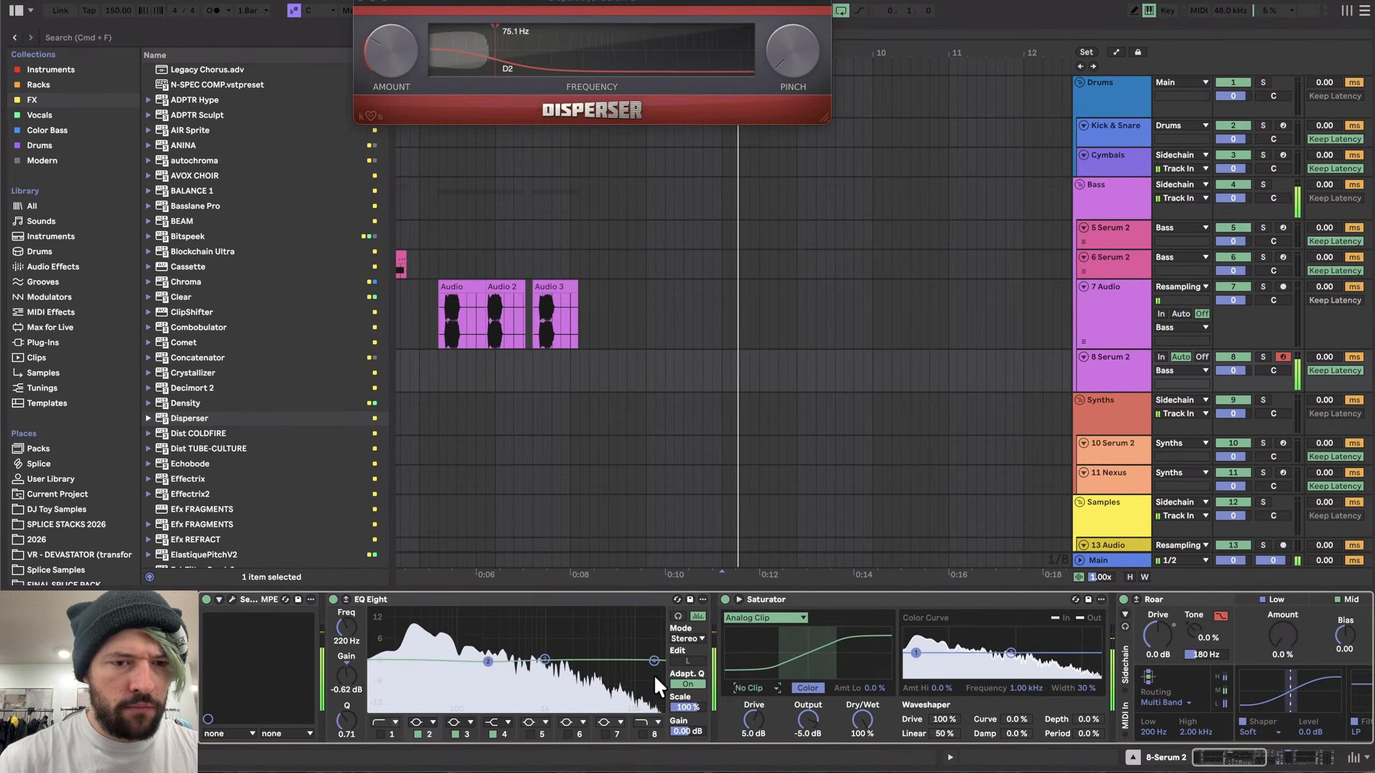
- Close the plugin windows and move the resampling Audio track below the Serum 2 track
click(232, 598)
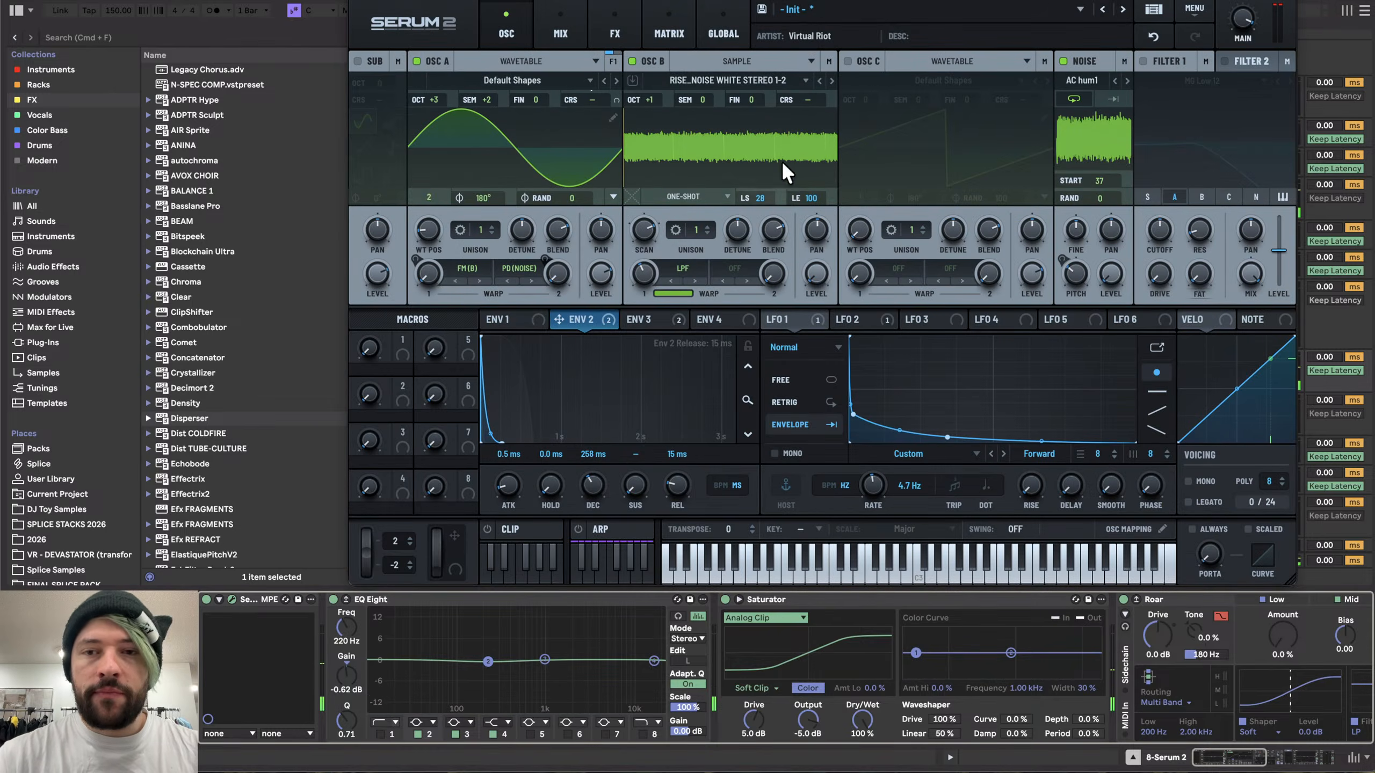
click(358, 4)
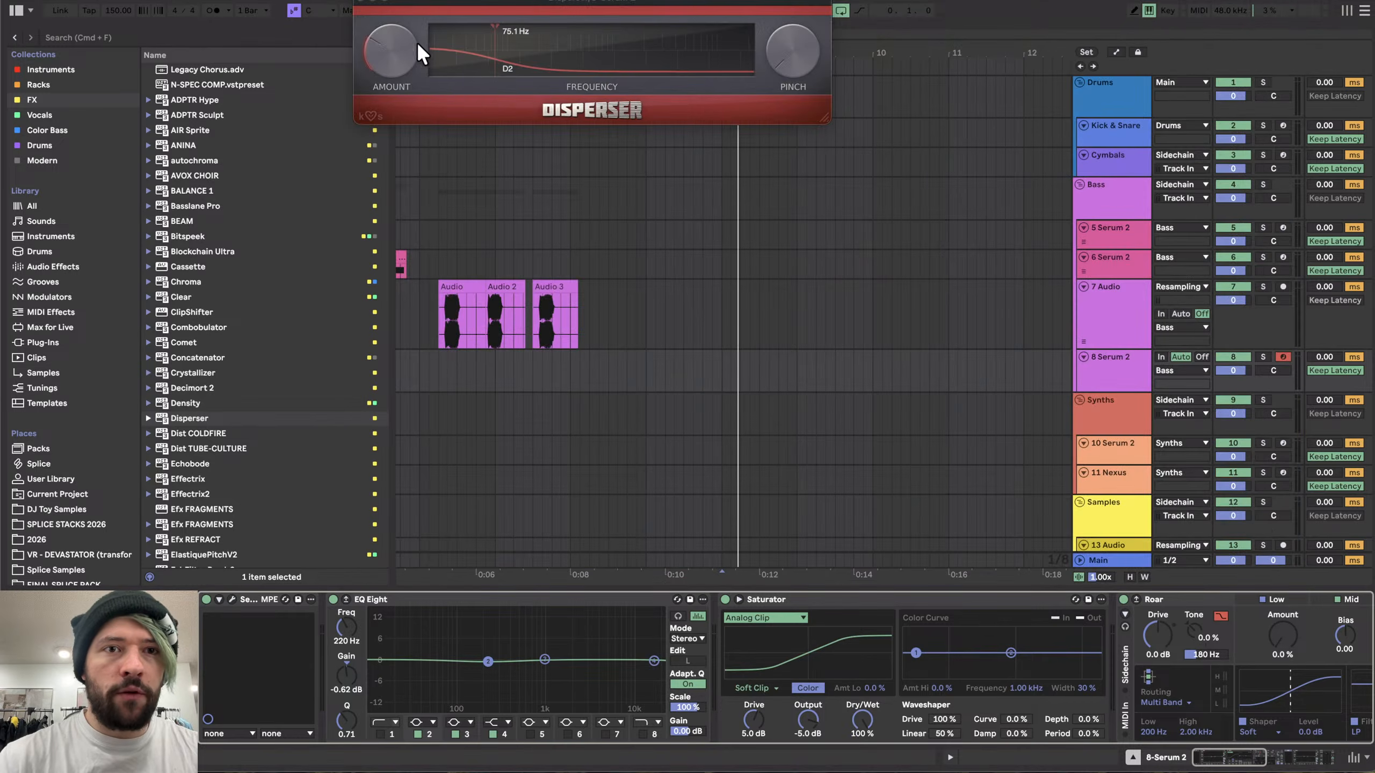
click(359, 3)
scroll(790, 321, up, 5)
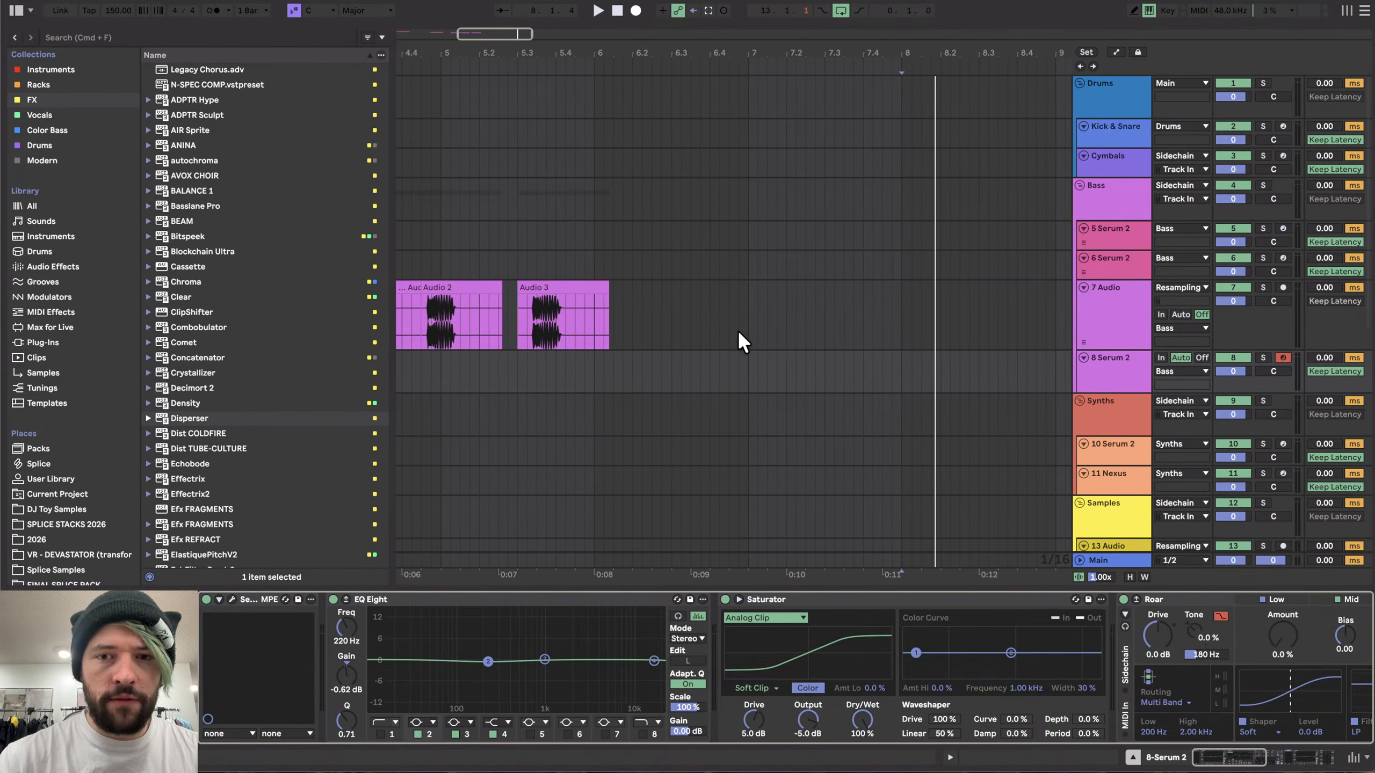
scroll(737, 330, down, 2)
drag(1114, 306, 1122, 366)
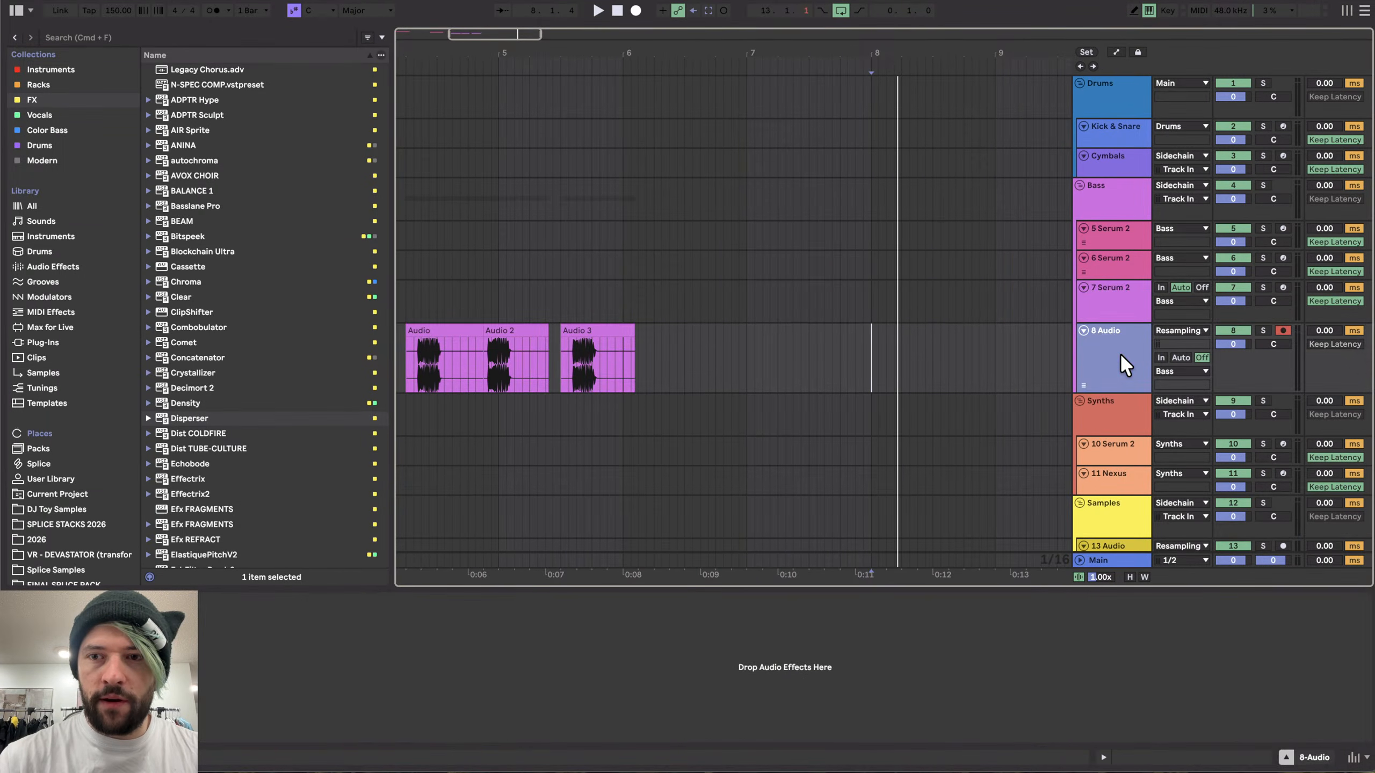
- Record a pass of the Serum 2 part while resampling it onto the Audio track
click(832, 294)
scroll(832, 294, up, 3)
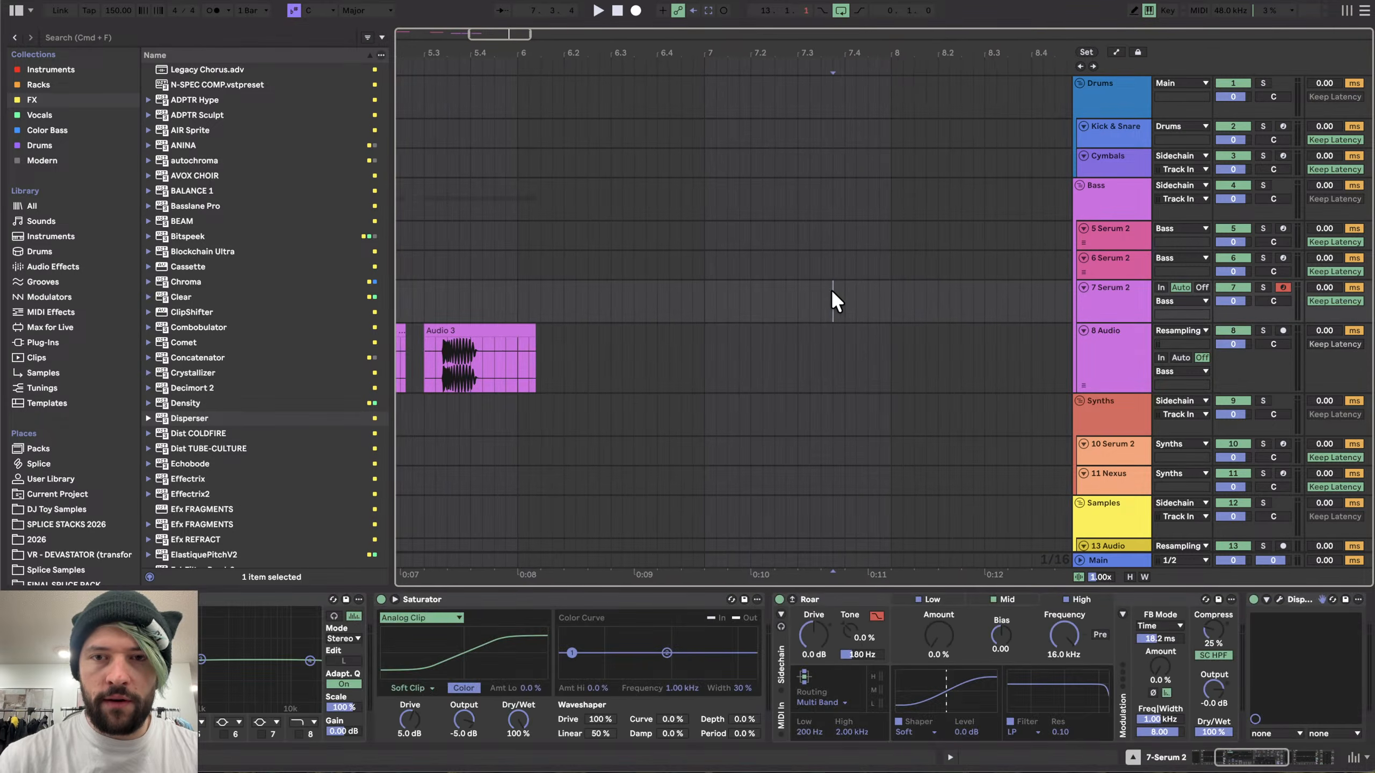
click(699, 297)
click(1084, 336)
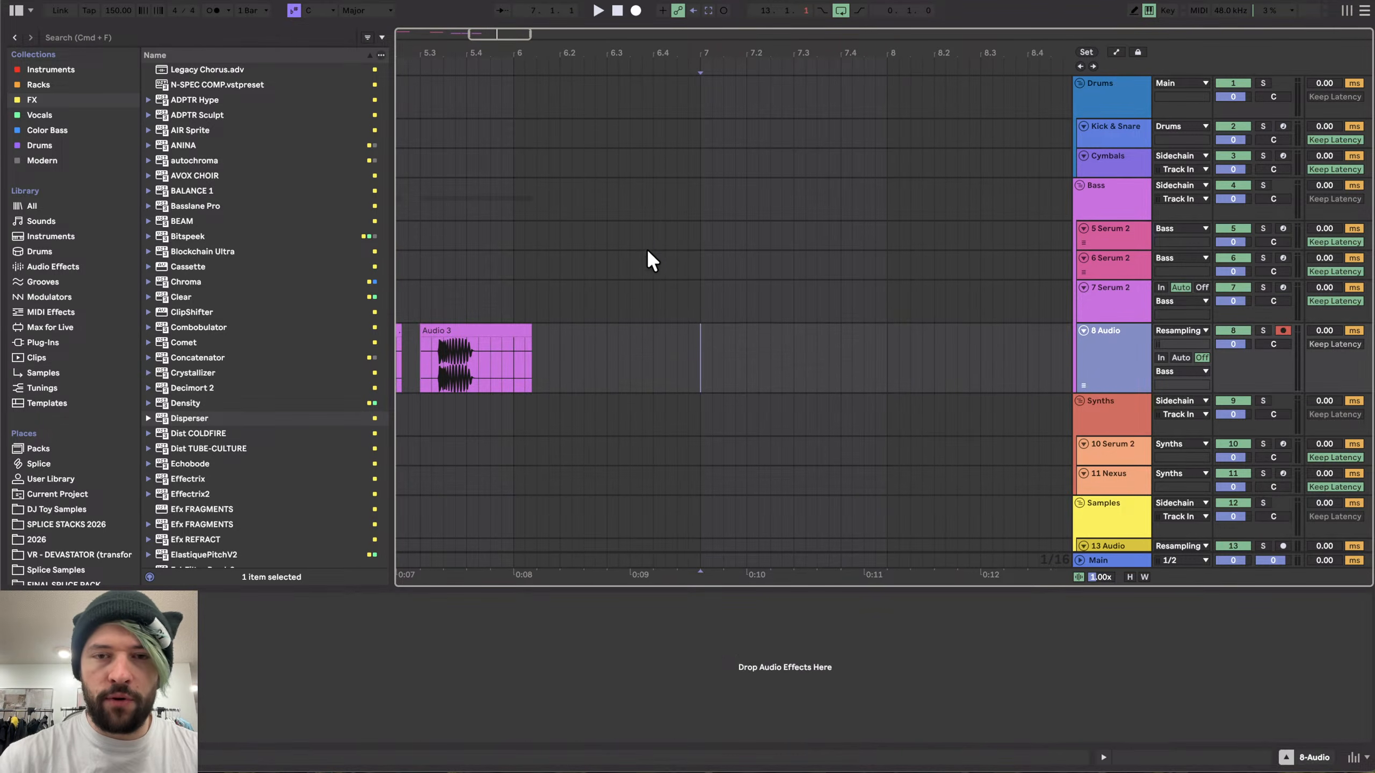
click(702, 287)
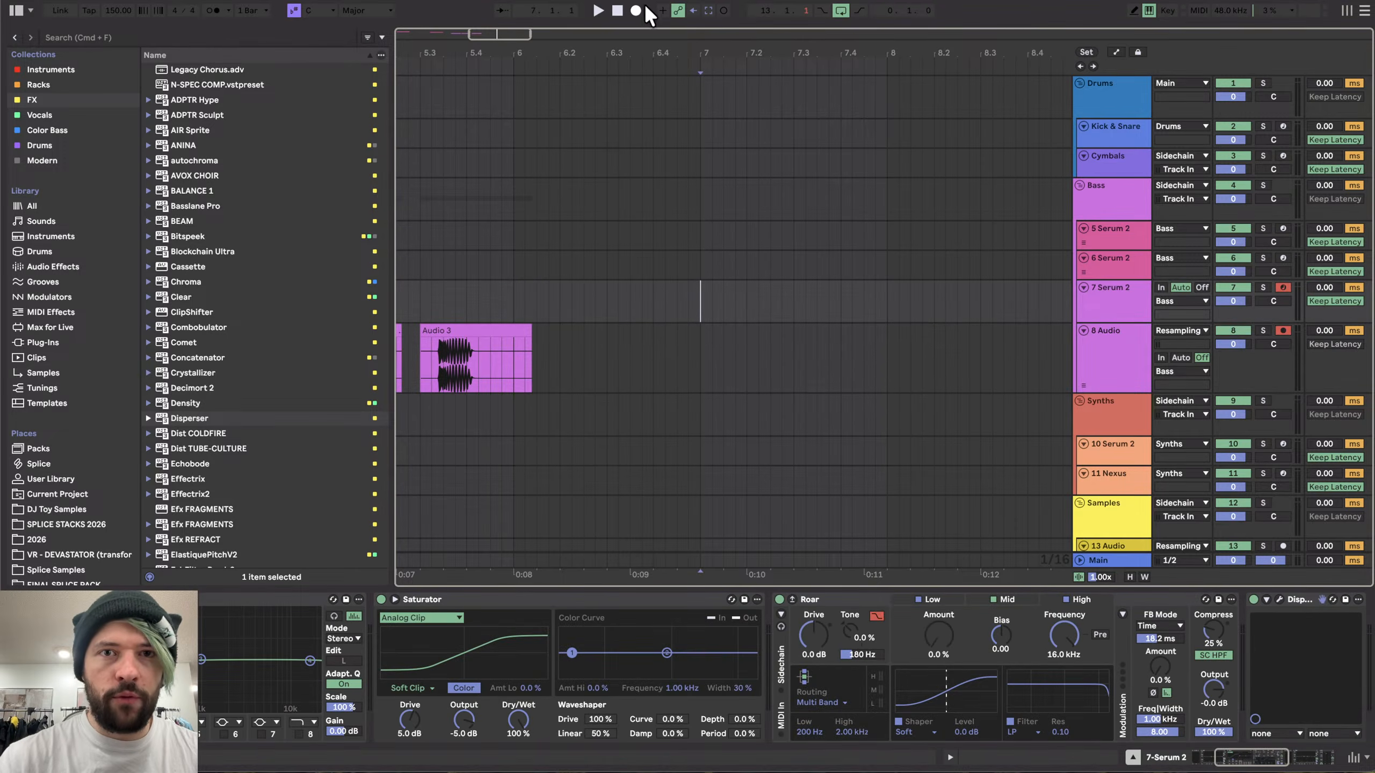
click(636, 11)
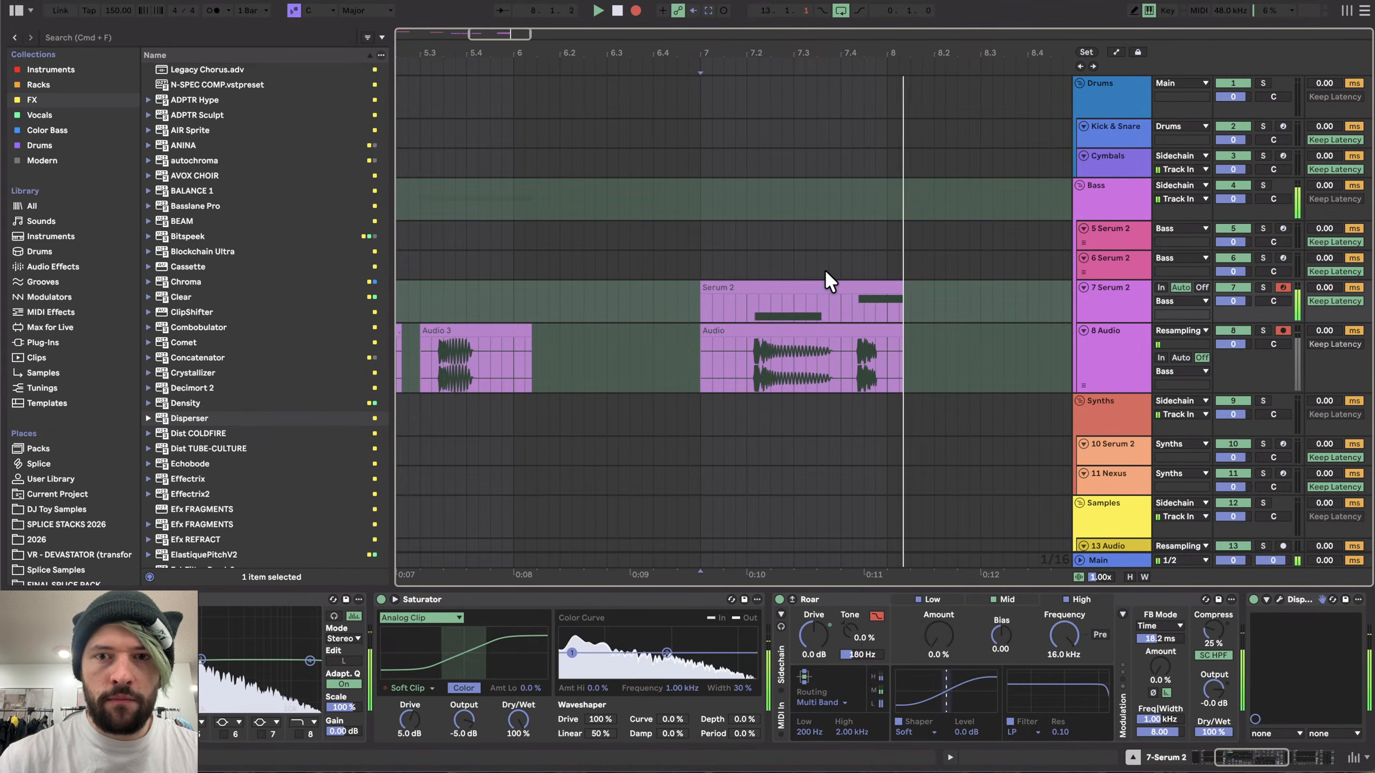
key(space)
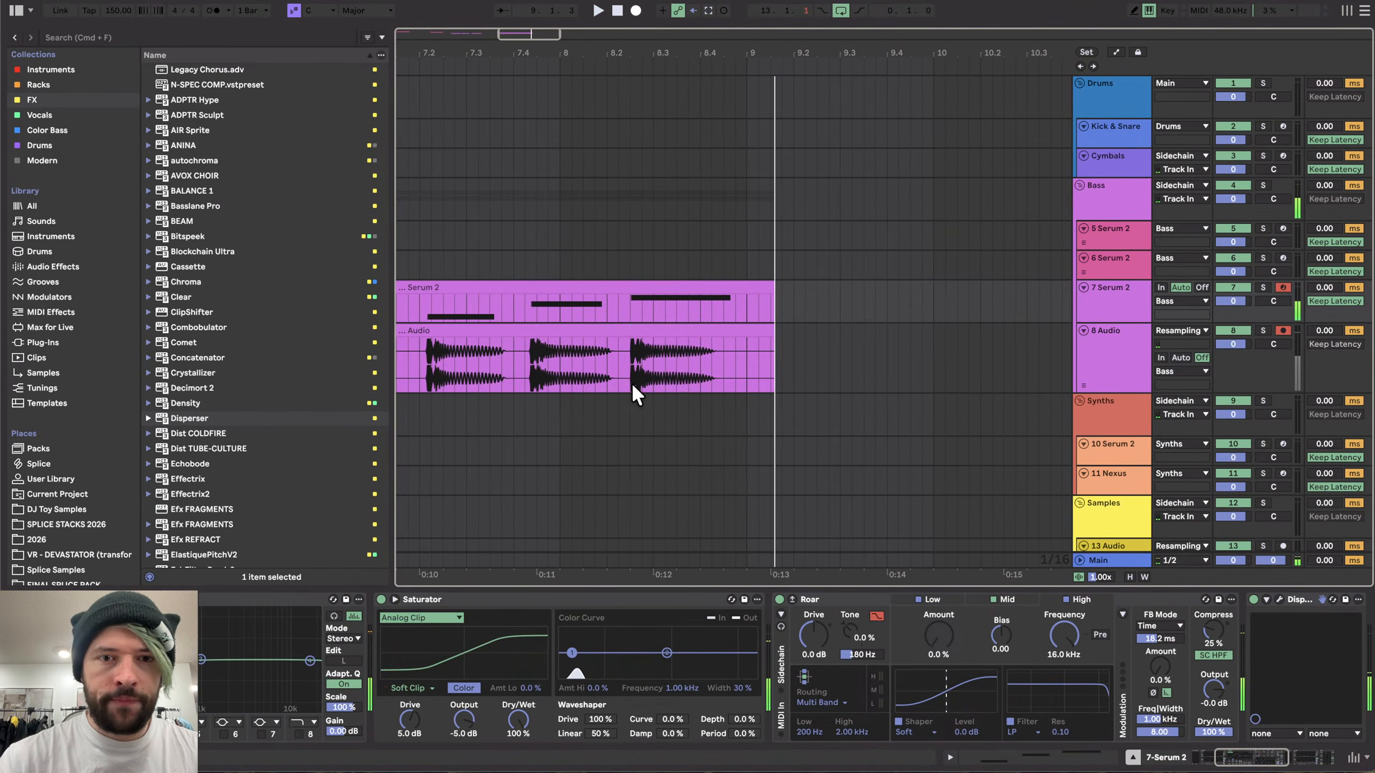
- Move the recorded audio clip to a later position on its track
click(632, 382)
key(minus)
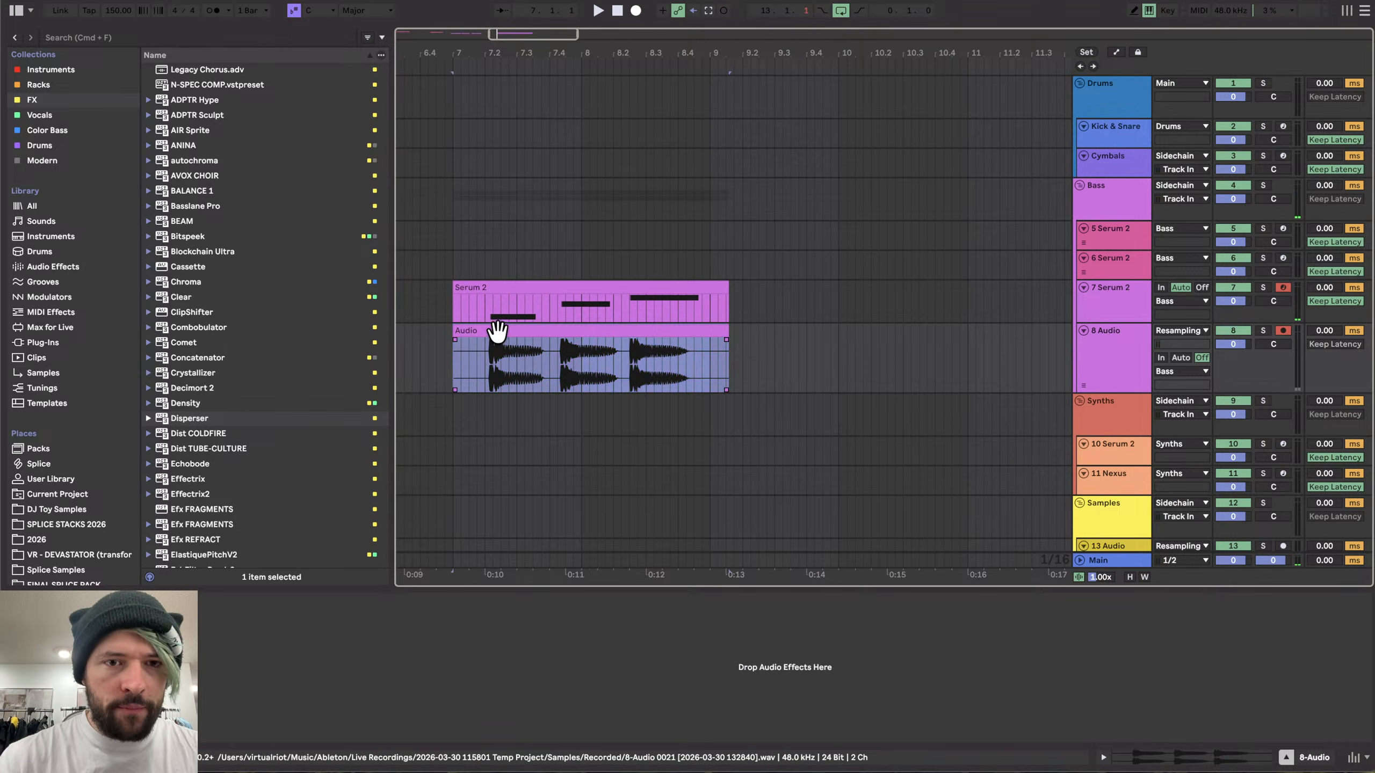
drag(494, 329, 833, 348)
- Zoom in to inspect the start of the recorded audio waveform
key(plus)
key(plus)
scroll(834, 348, up, 2)
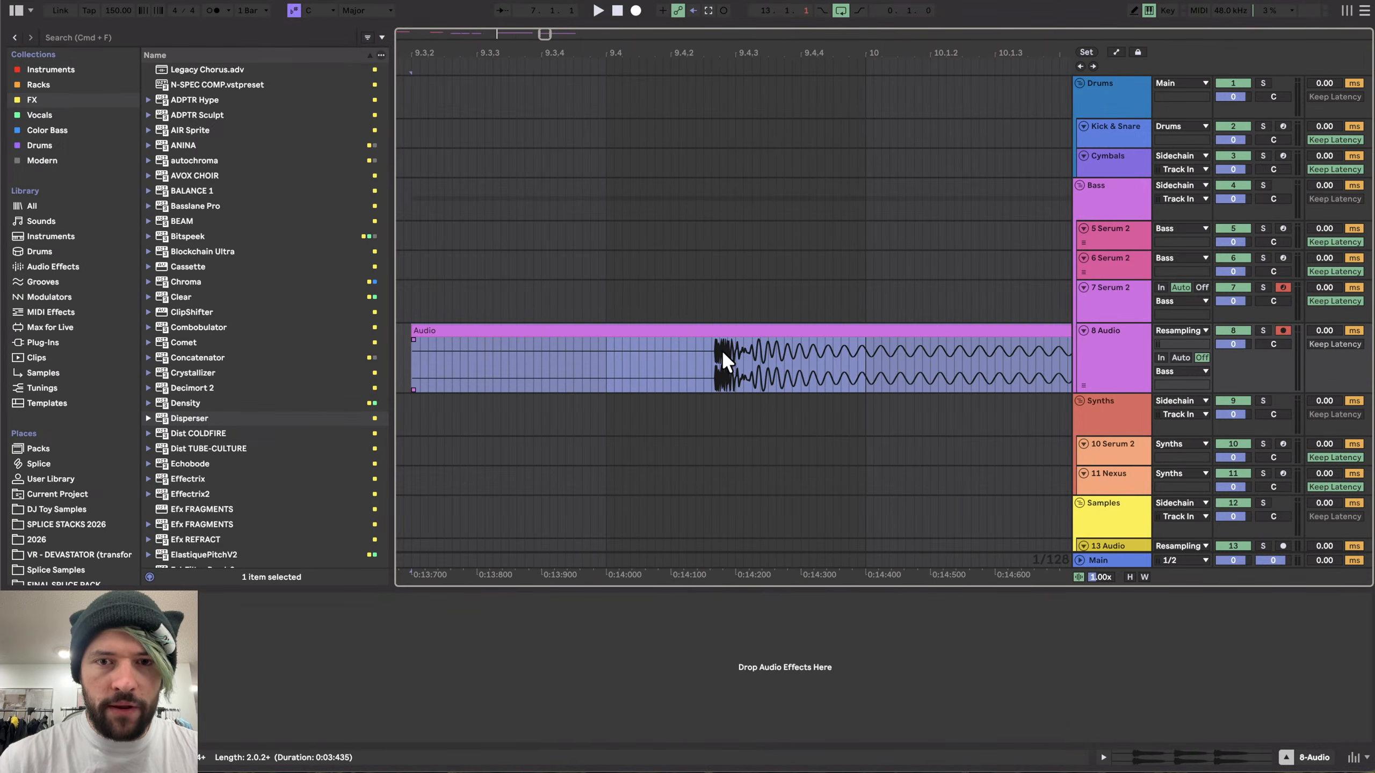
scroll(722, 350, up, 3)
scroll(773, 364, down, 6)
scroll(773, 364, right, 3)
scroll(773, 364, down, 2)
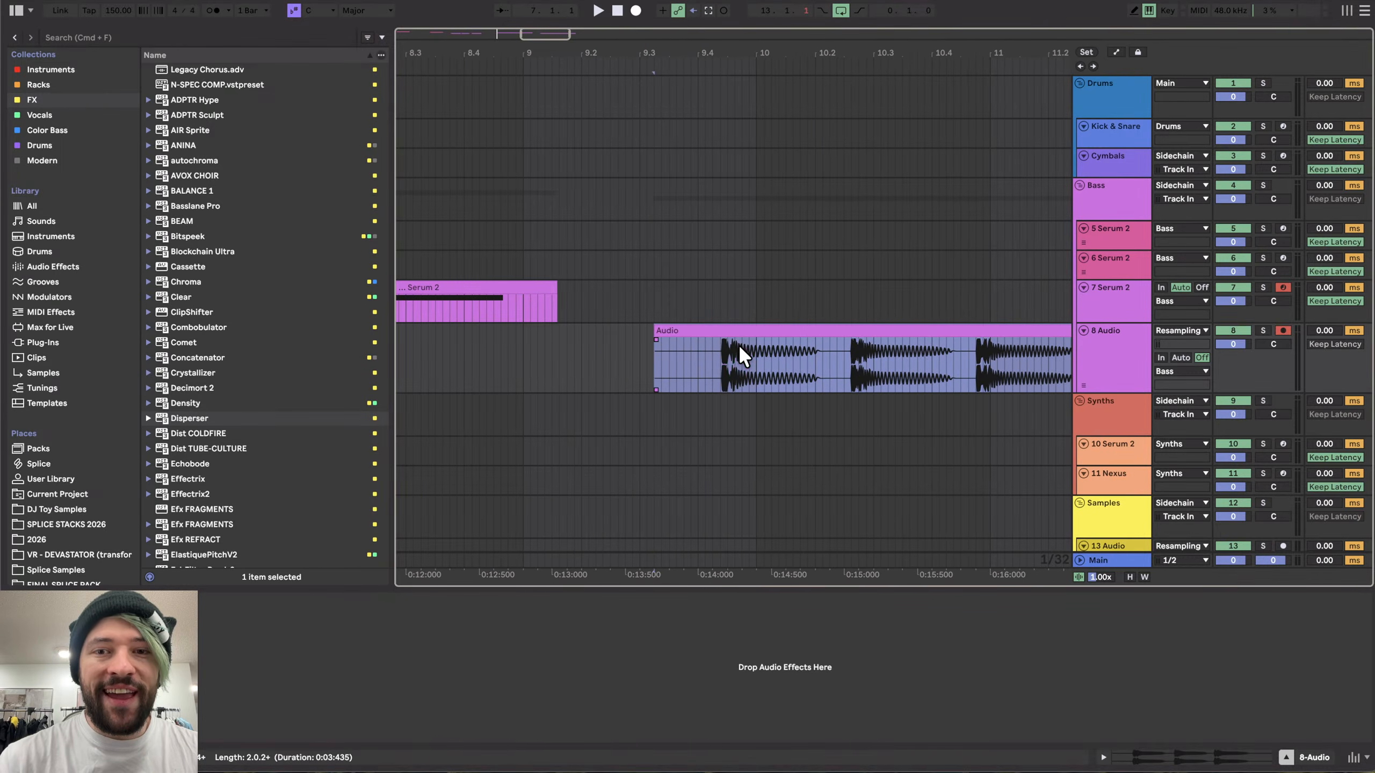
scroll(730, 346, up, 8)
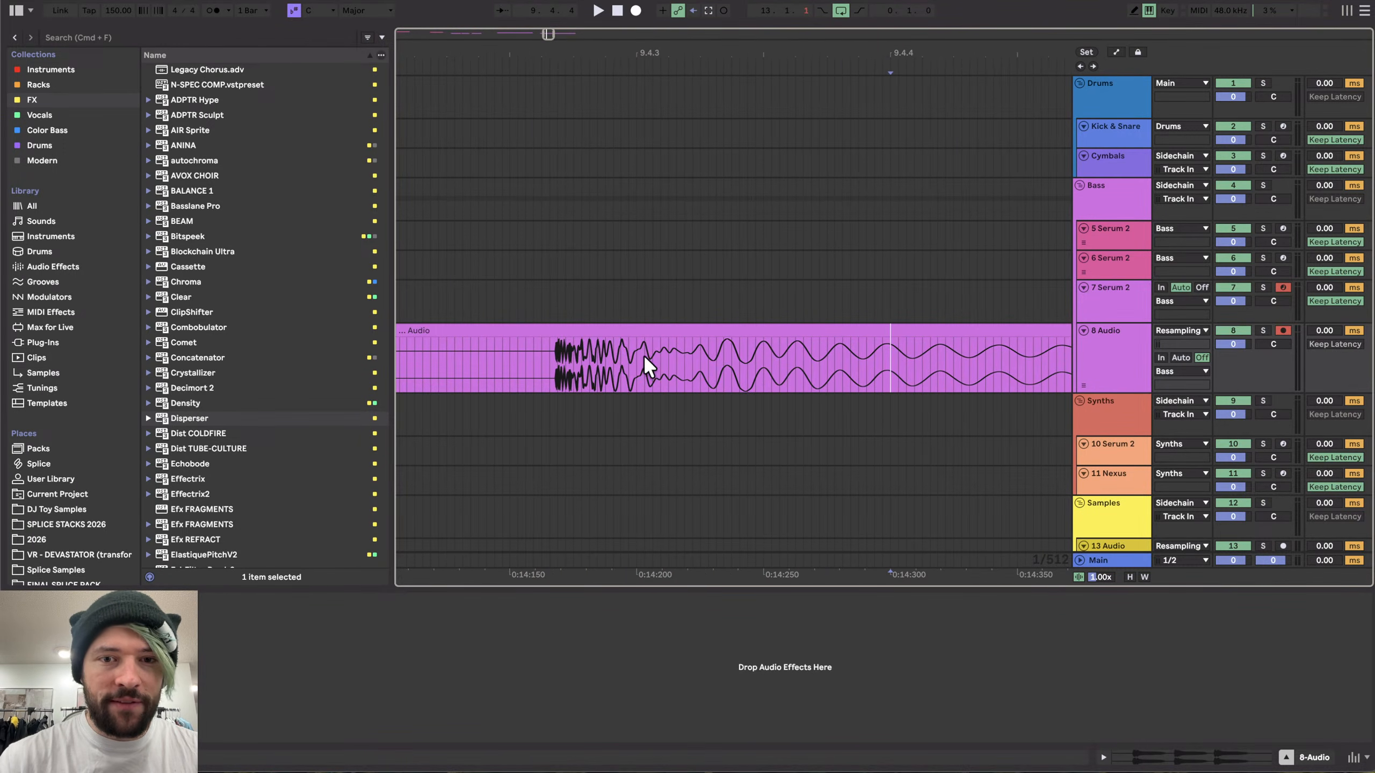
- Split the recorded audio clip within its attack and slide the later part left
drag(653, 352, 703, 349)
scroll(703, 349, down, 4)
scroll(690, 368, up, 4)
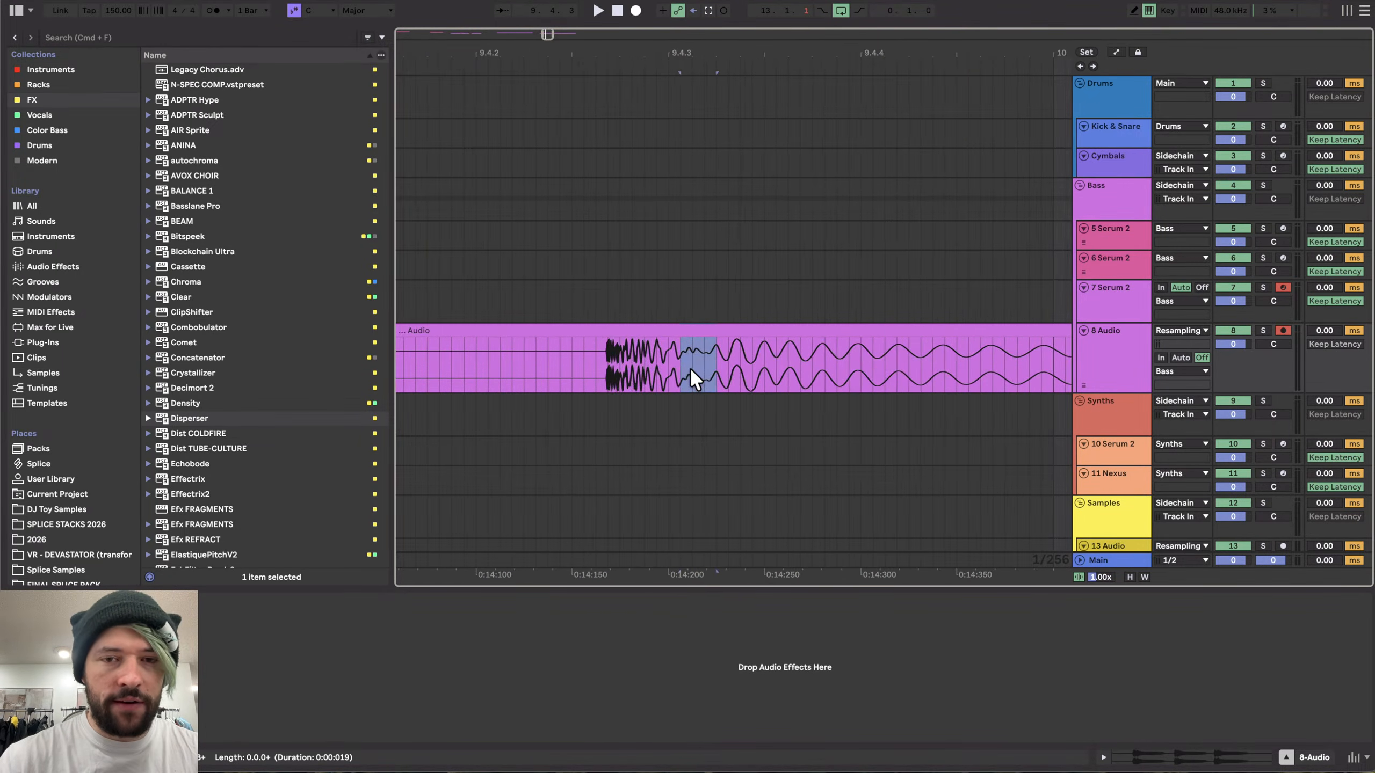
scroll(723, 358, up, 2)
click(652, 352)
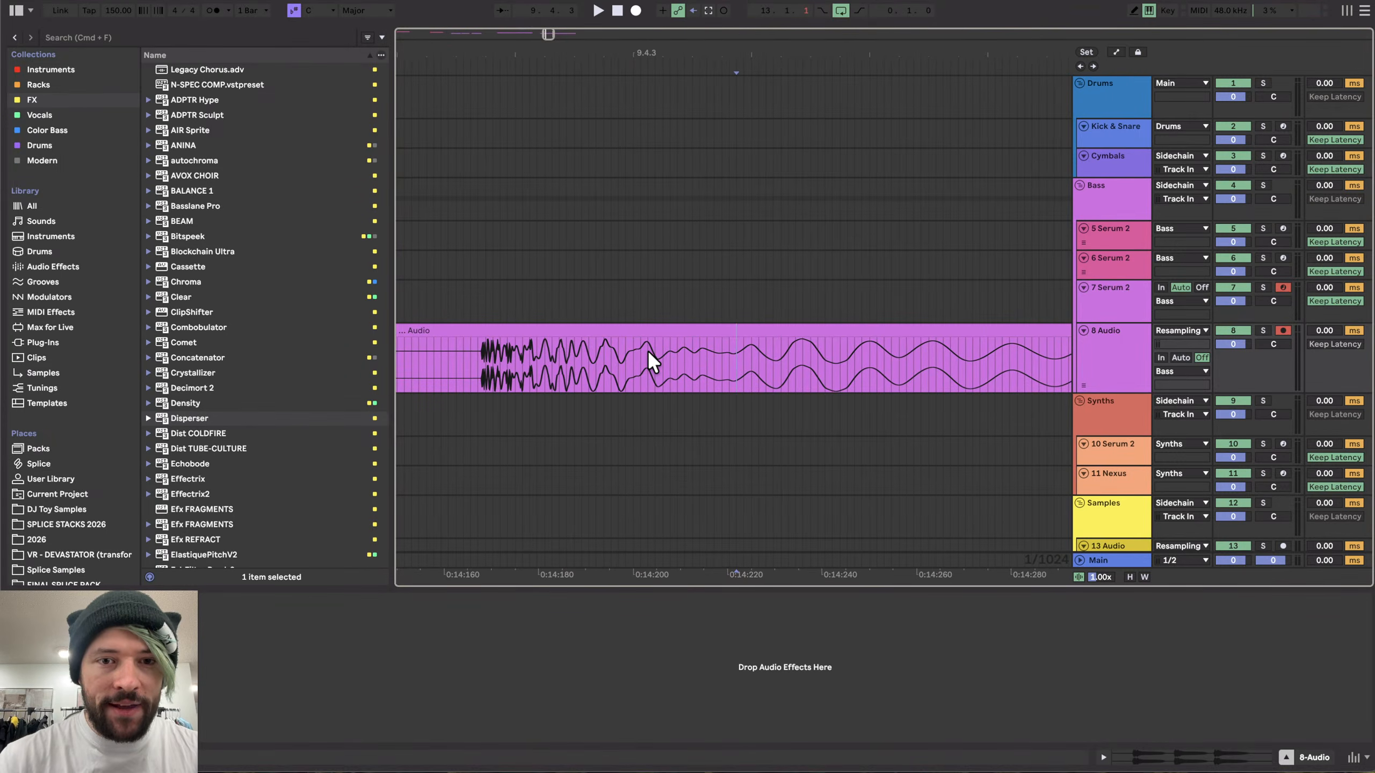
key(cmd+e)
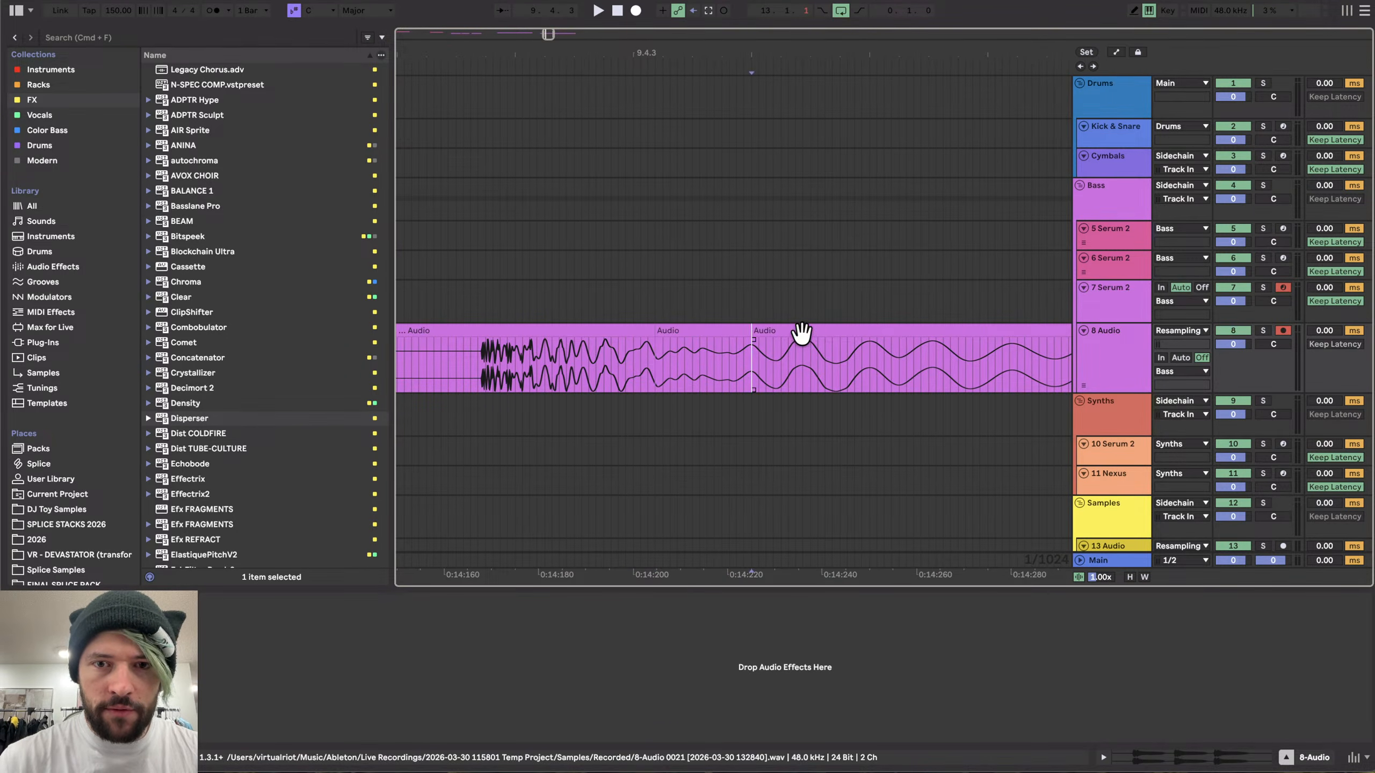
drag(703, 330, 622, 341)
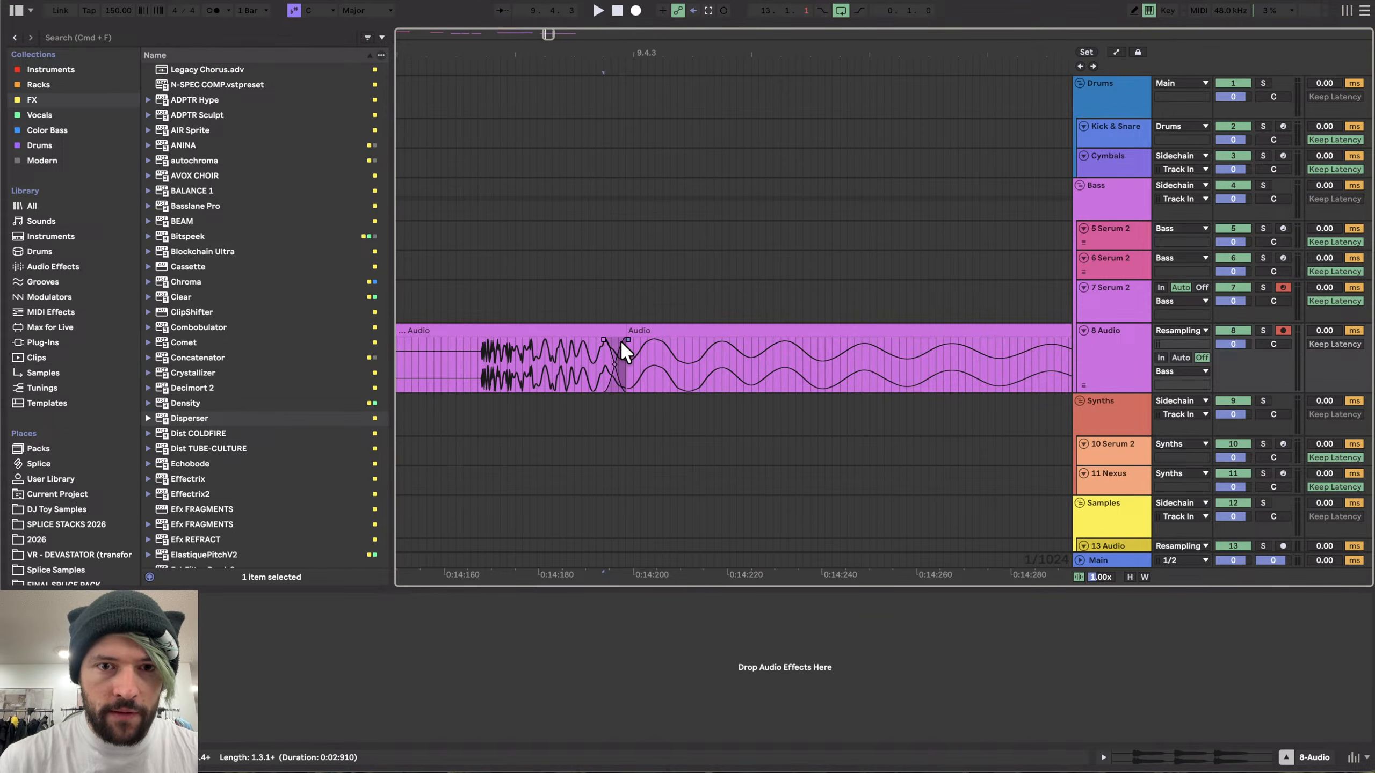
- Play back the edited audio clip from its start
click(556, 329)
click(471, 348)
key(space)
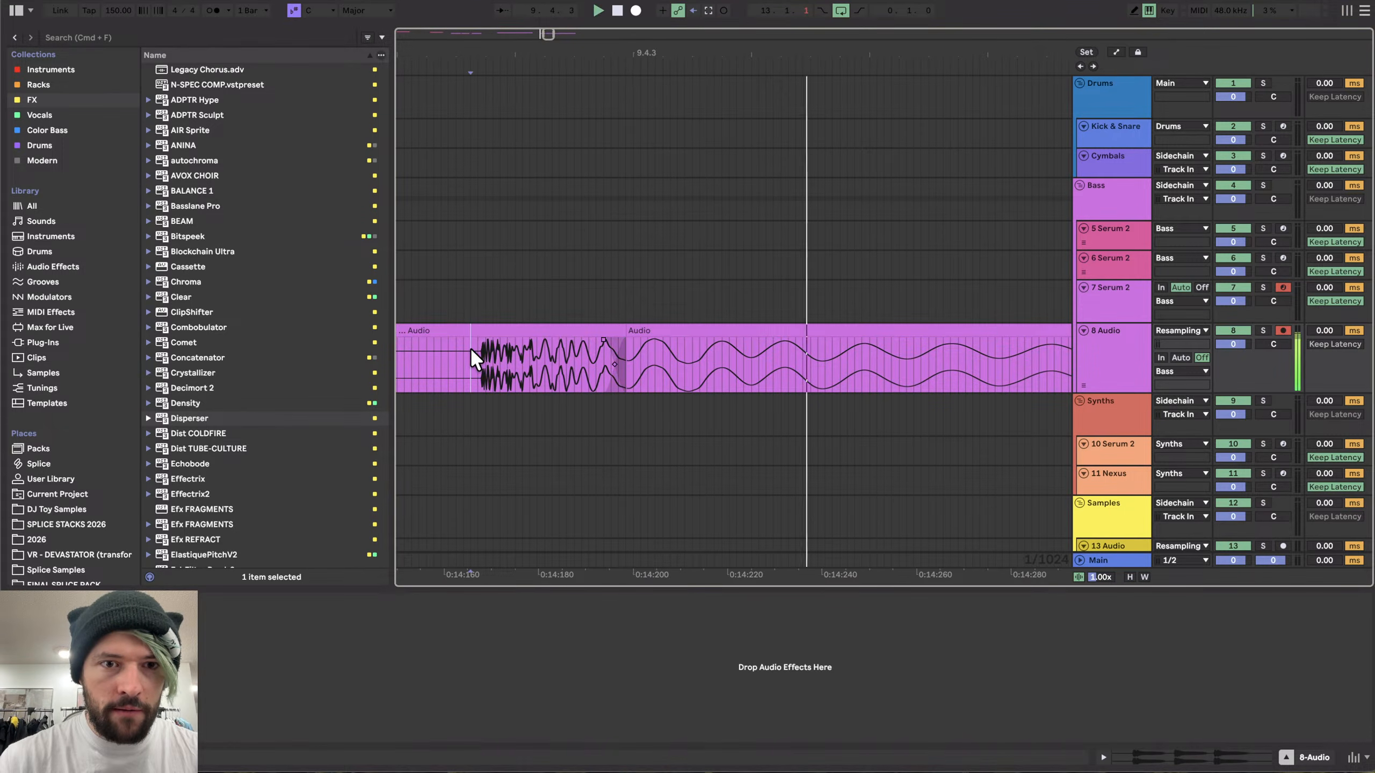
scroll(476, 348, down, 5)
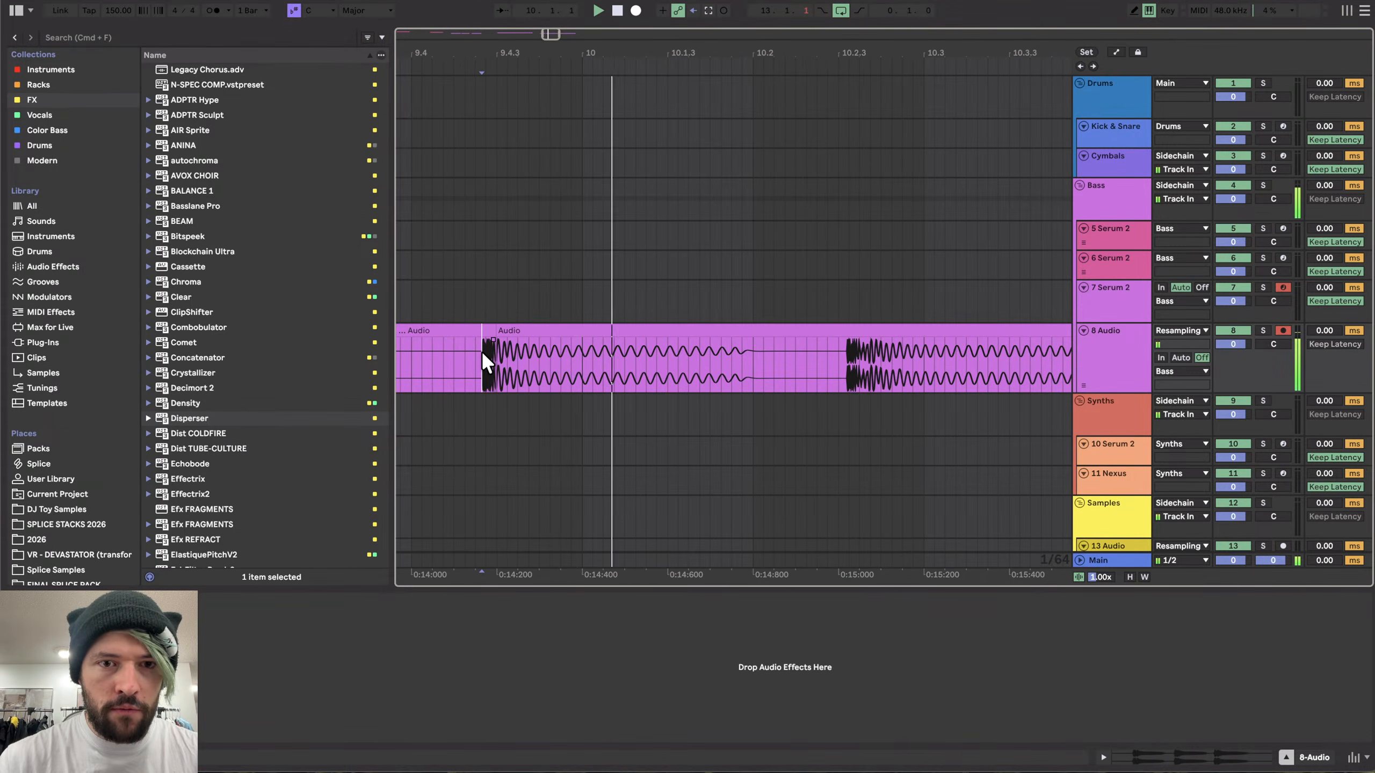
key(space)
scroll(603, 364, down, 5)
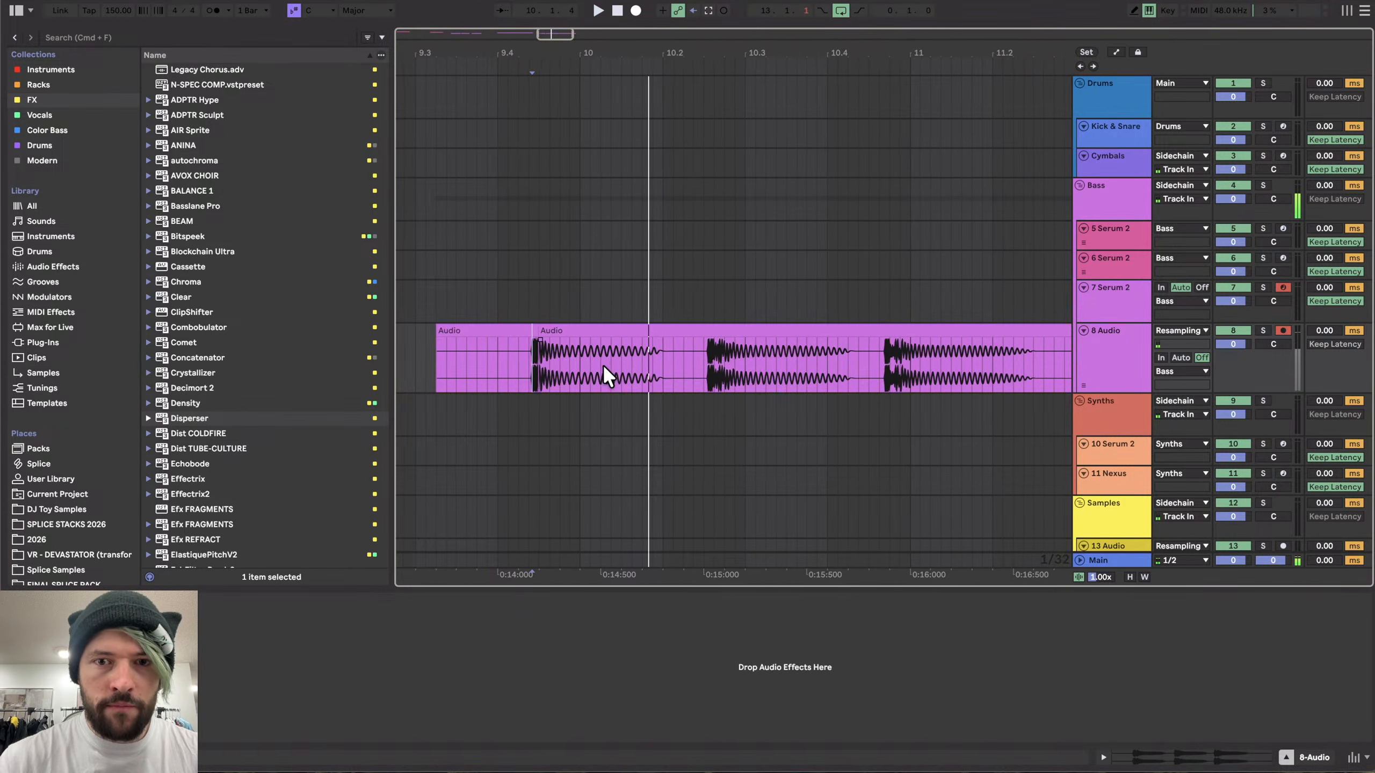
- Split the audio clip at a later point and move the remaining part to the right
scroll(603, 364, right, 3)
scroll(561, 362, up, 3)
scroll(560, 362, left, 6)
scroll(586, 362, up, 3)
scroll(587, 362, right, 2)
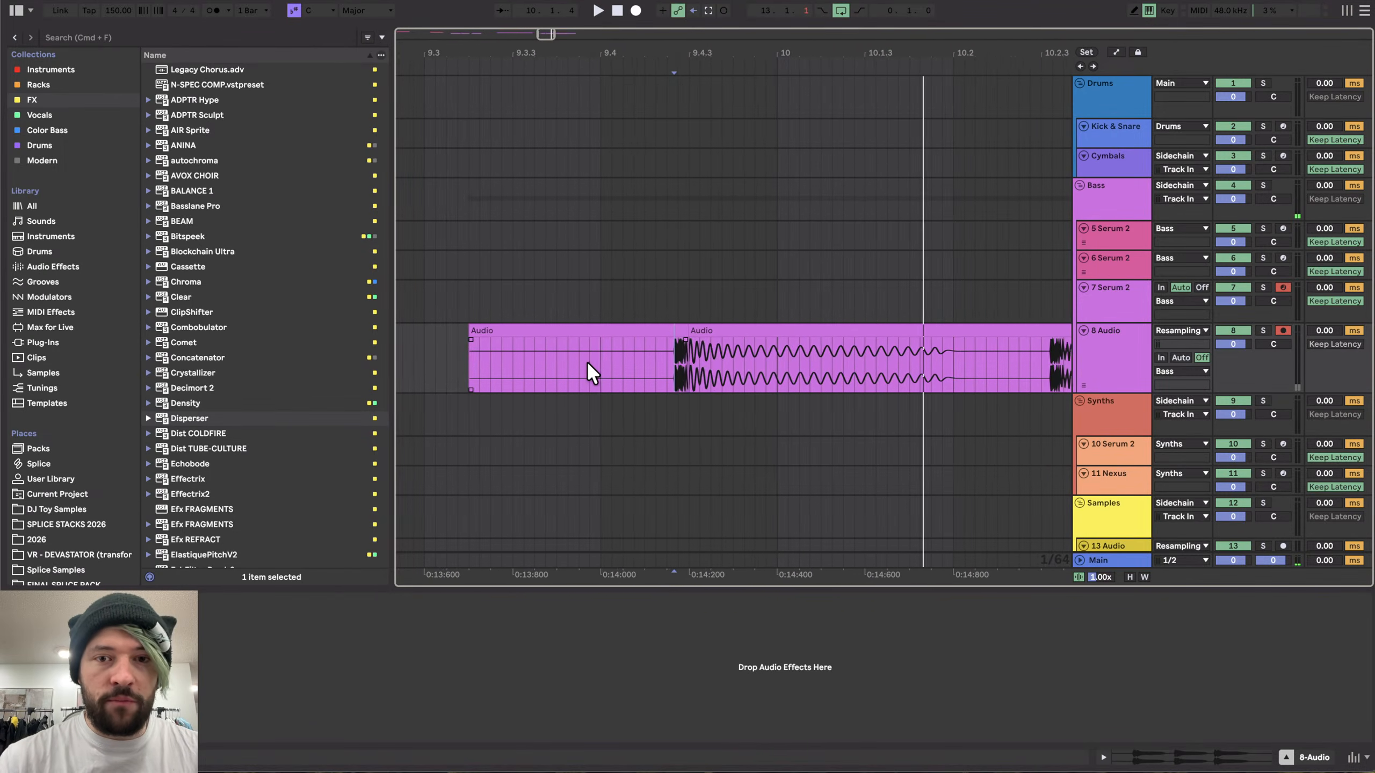
click(737, 349)
key(super+e)
drag(736, 328, 912, 325)
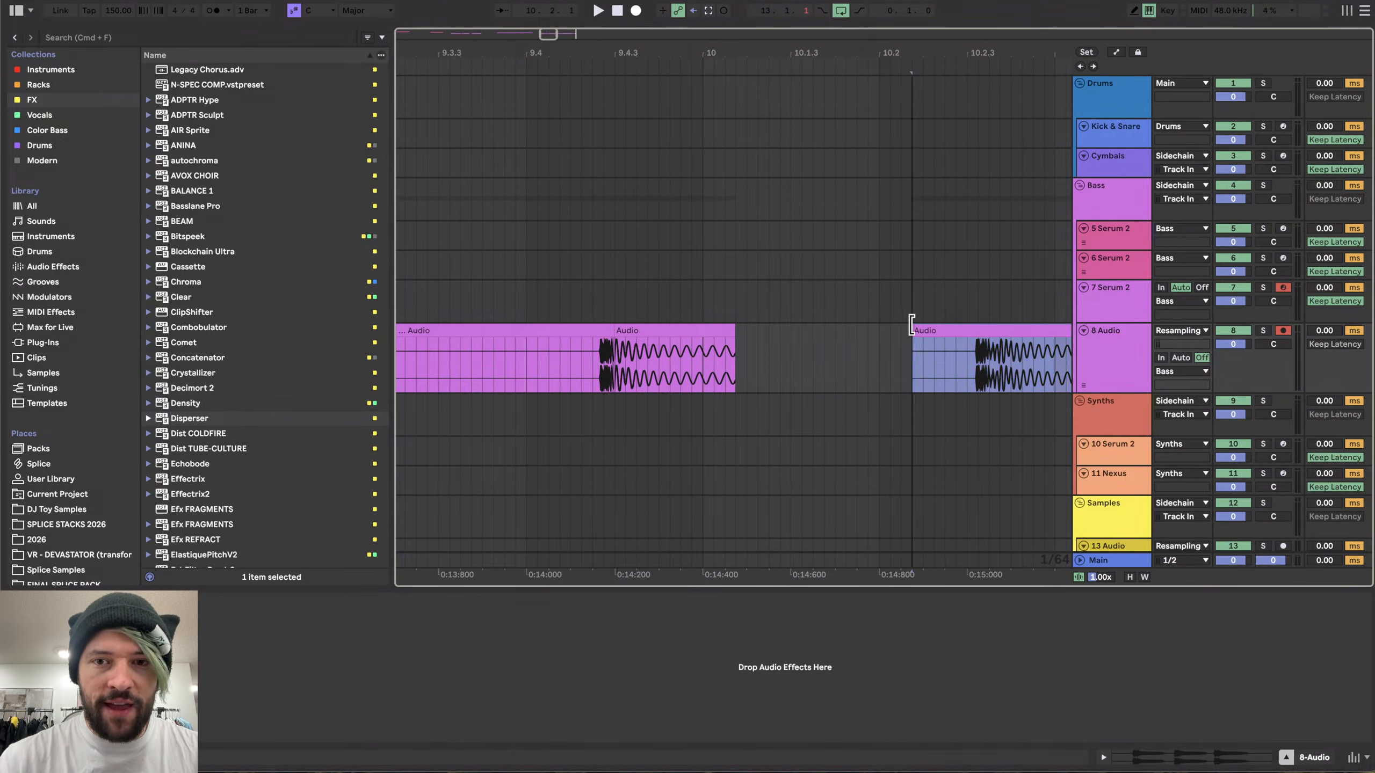
- Delete the clip section before the split
scroll(590, 367, up, 15)
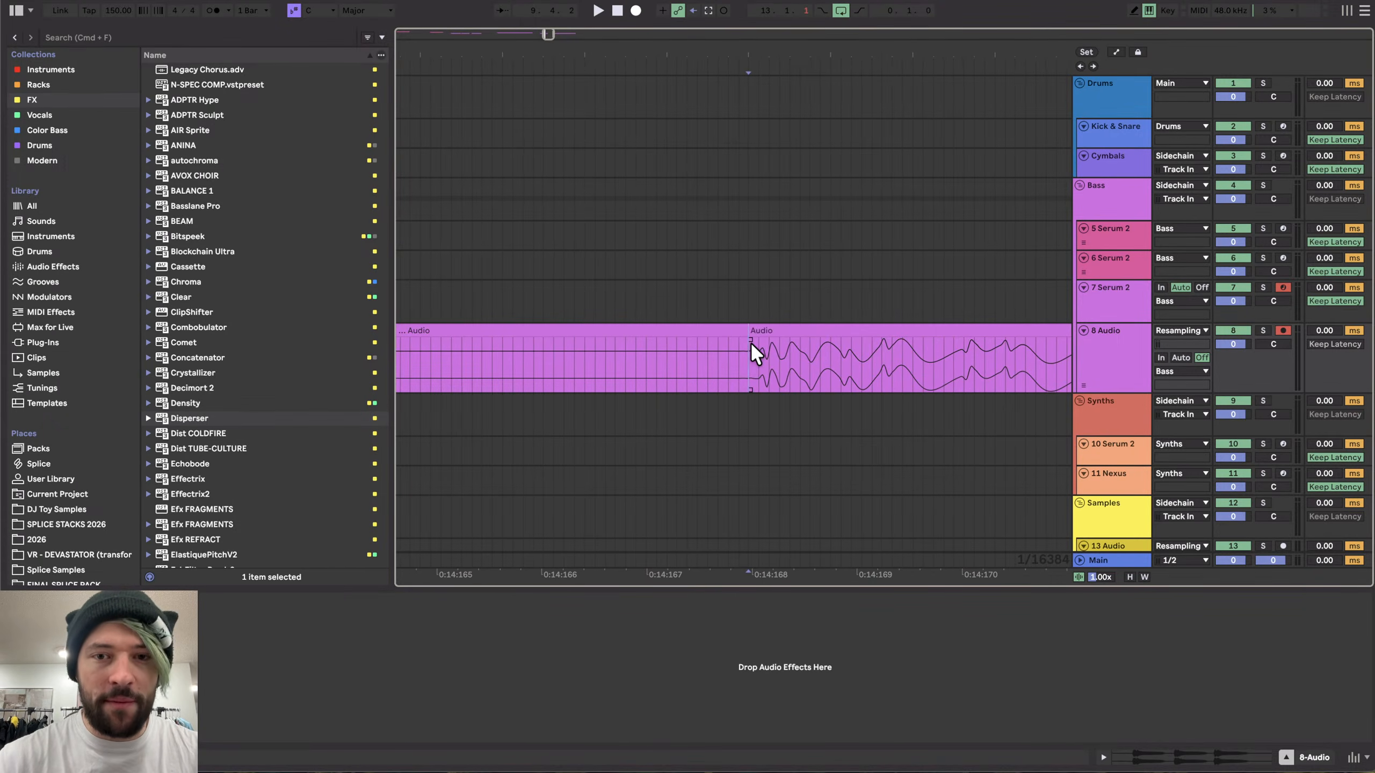
click(721, 331)
key(Delete)
- Split the trimmed audio clip partway through its sine cycles and select the latter part
scroll(698, 363, down, 10)
scroll(698, 364, right, 10)
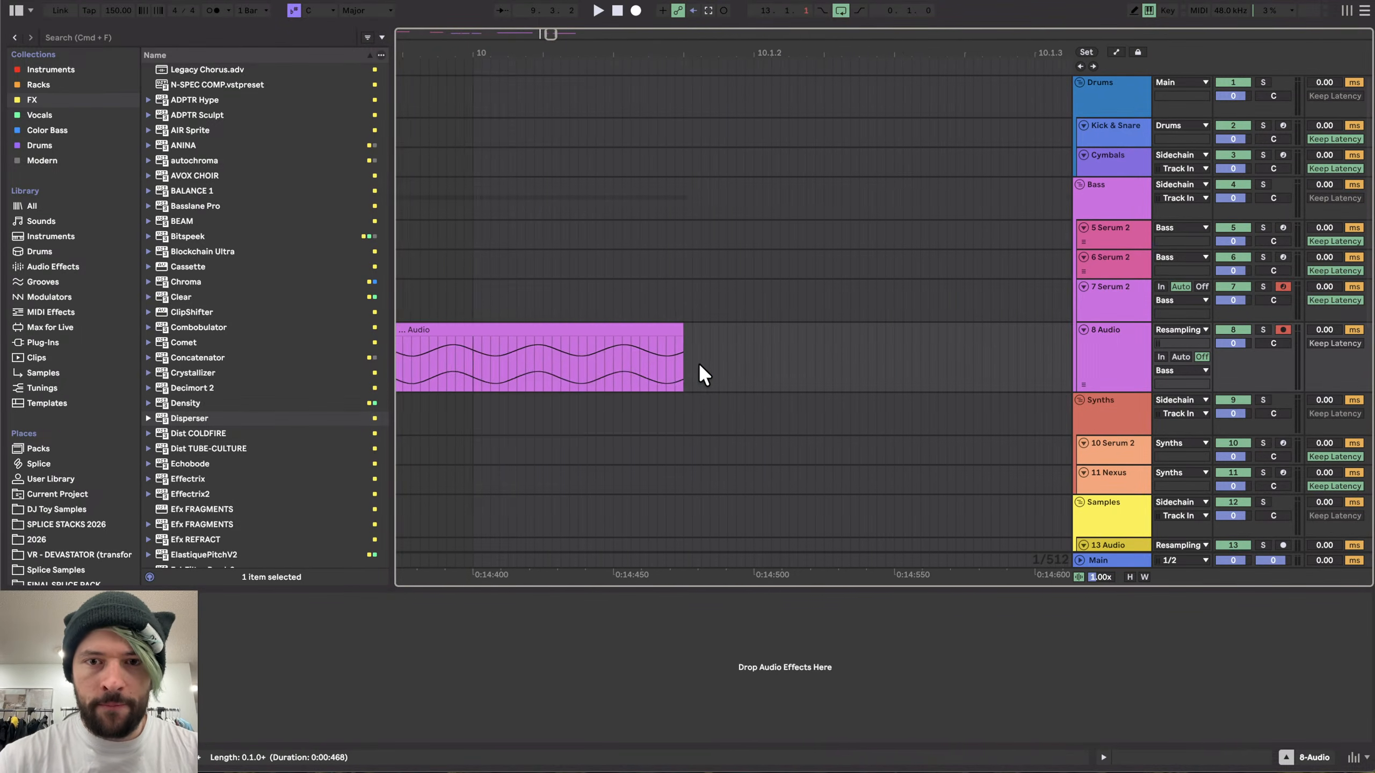
scroll(698, 363, down, 10)
scroll(698, 364, left, 1)
scroll(617, 348, up, 5)
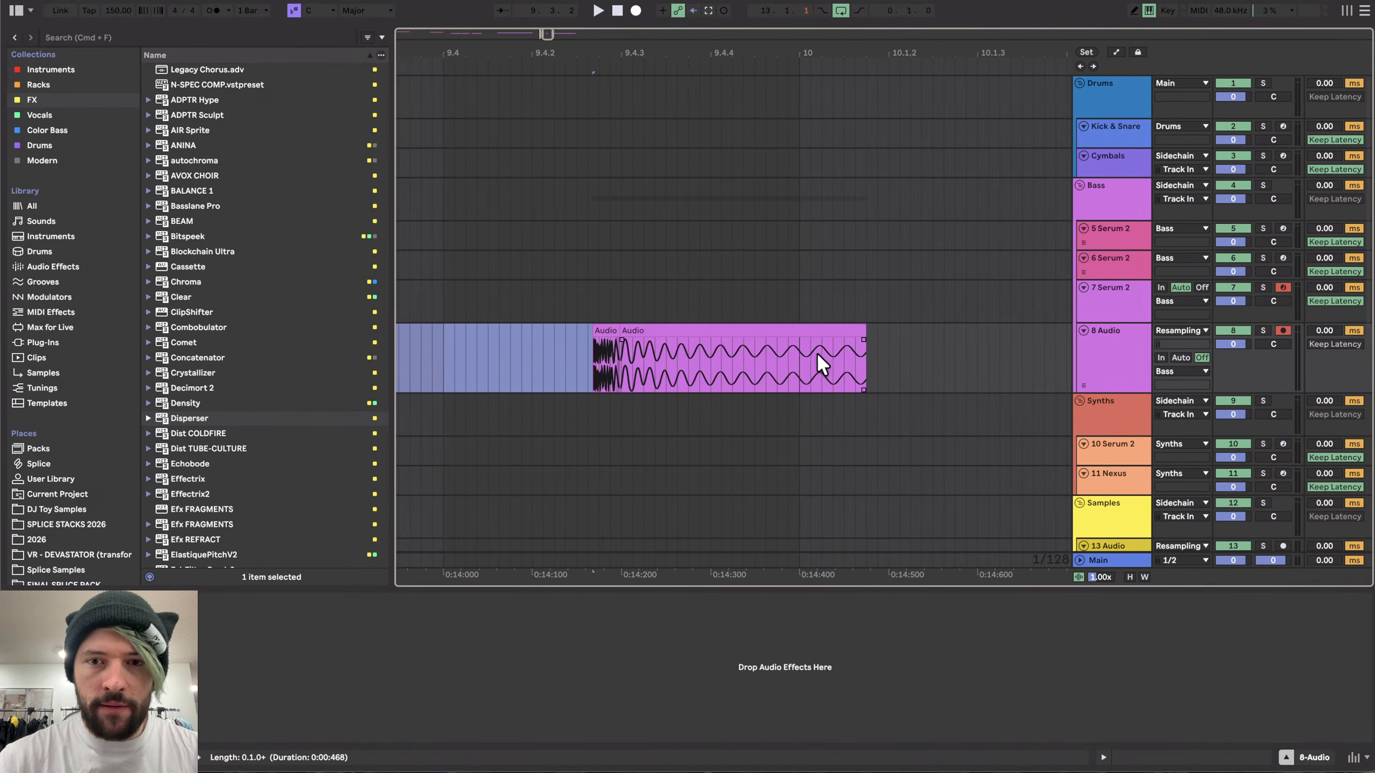
click(864, 337)
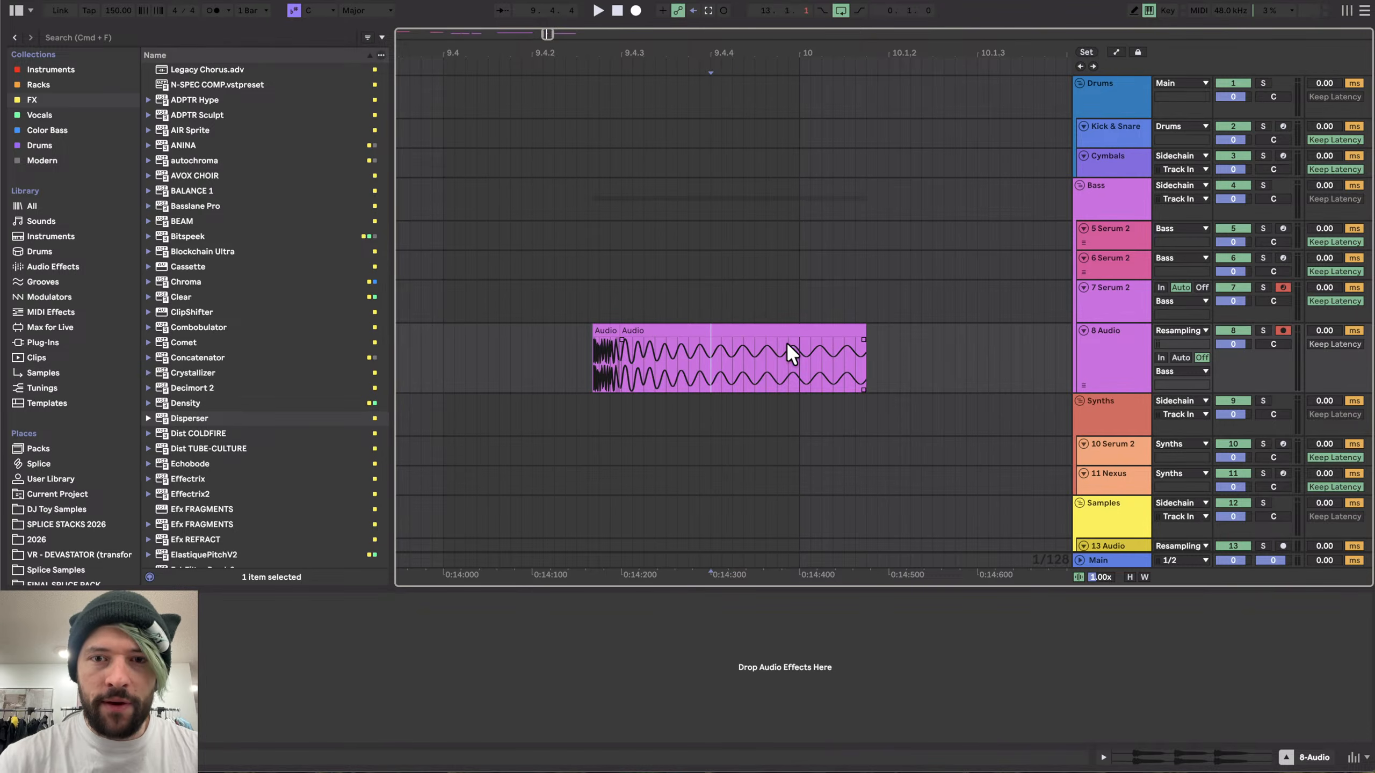
scroll(793, 355, up, 5)
click(707, 352)
key(super+e)
double_click(735, 330)
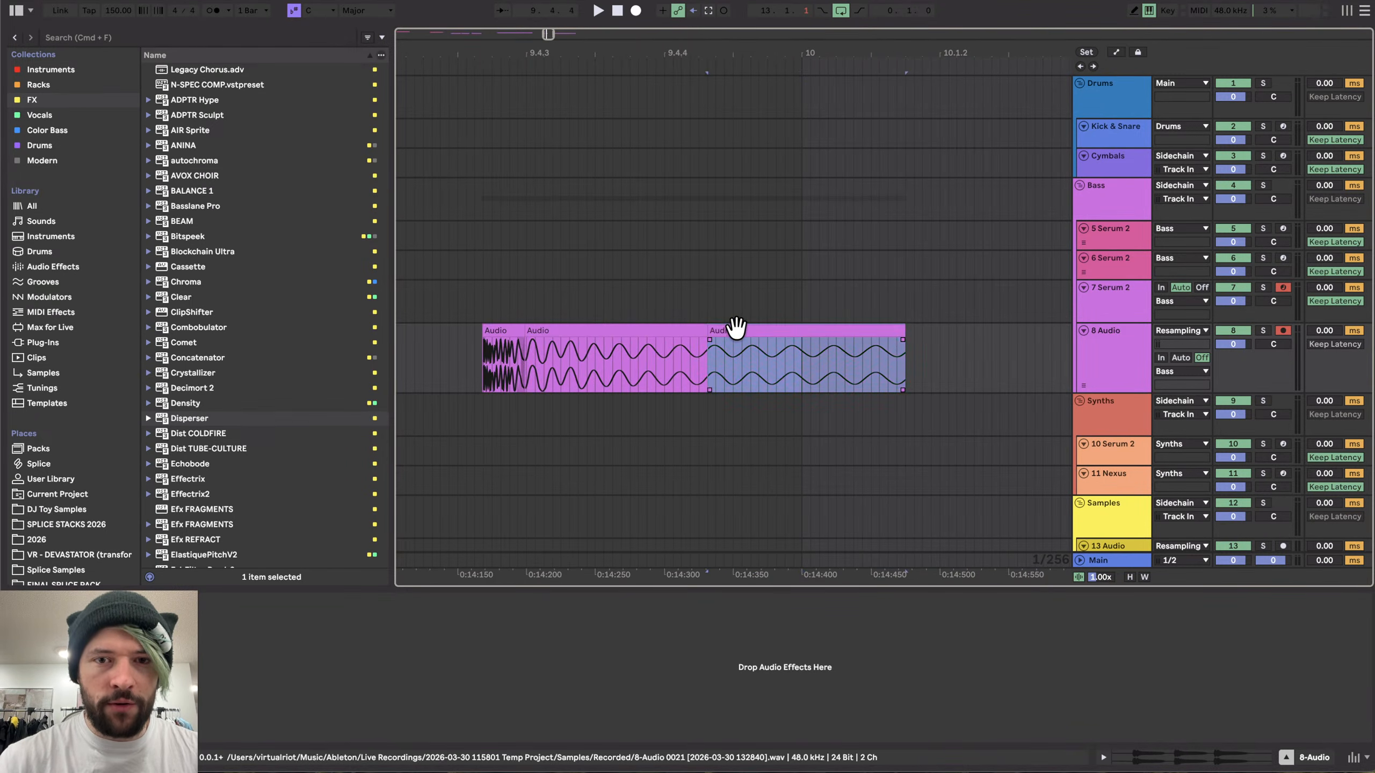
- Extend the second clip part's fade-in back over the first part to crossfade the two parts
drag(437, 316, 436, 306)
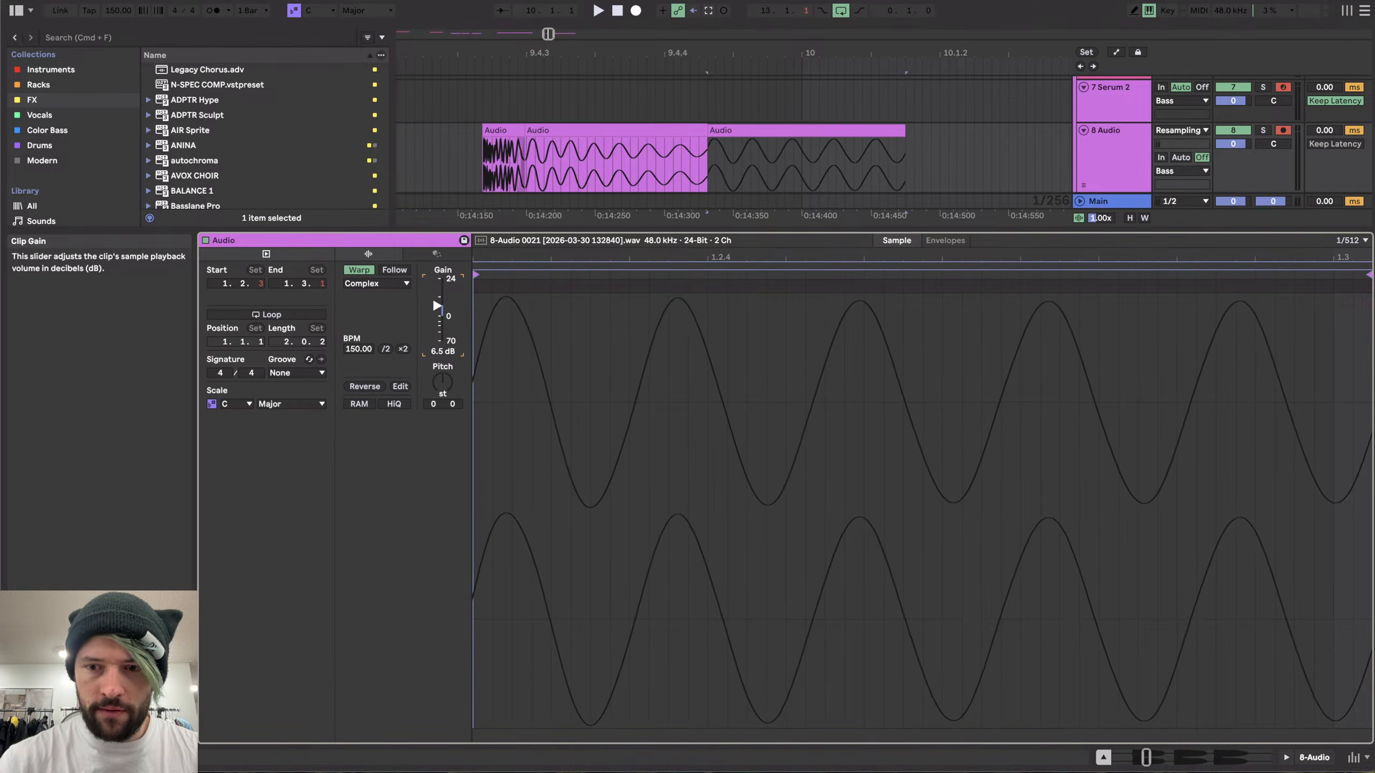
drag(710, 141, 607, 146)
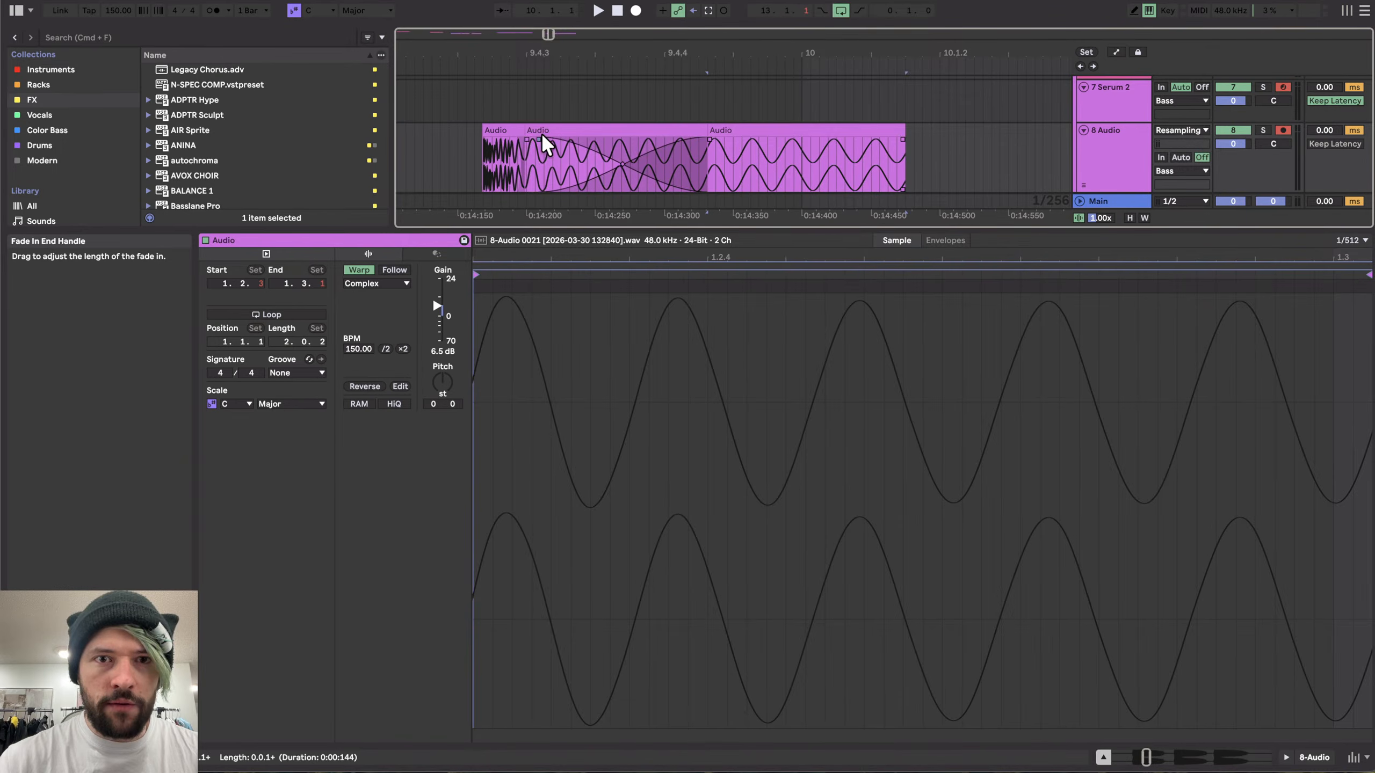
scroll(541, 138, down, 3)
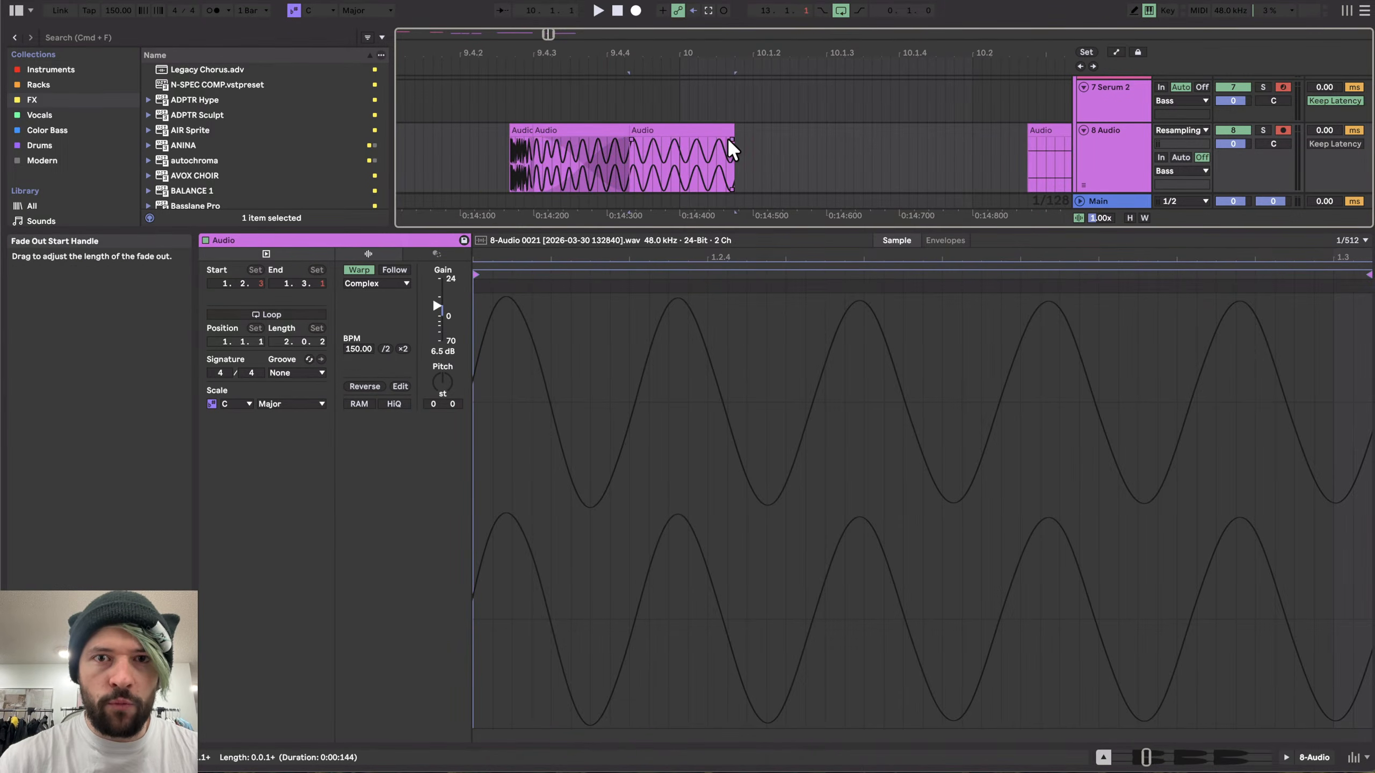
- Select both parts of the audio clip and consolidate them into a single audio clip
click(522, 139)
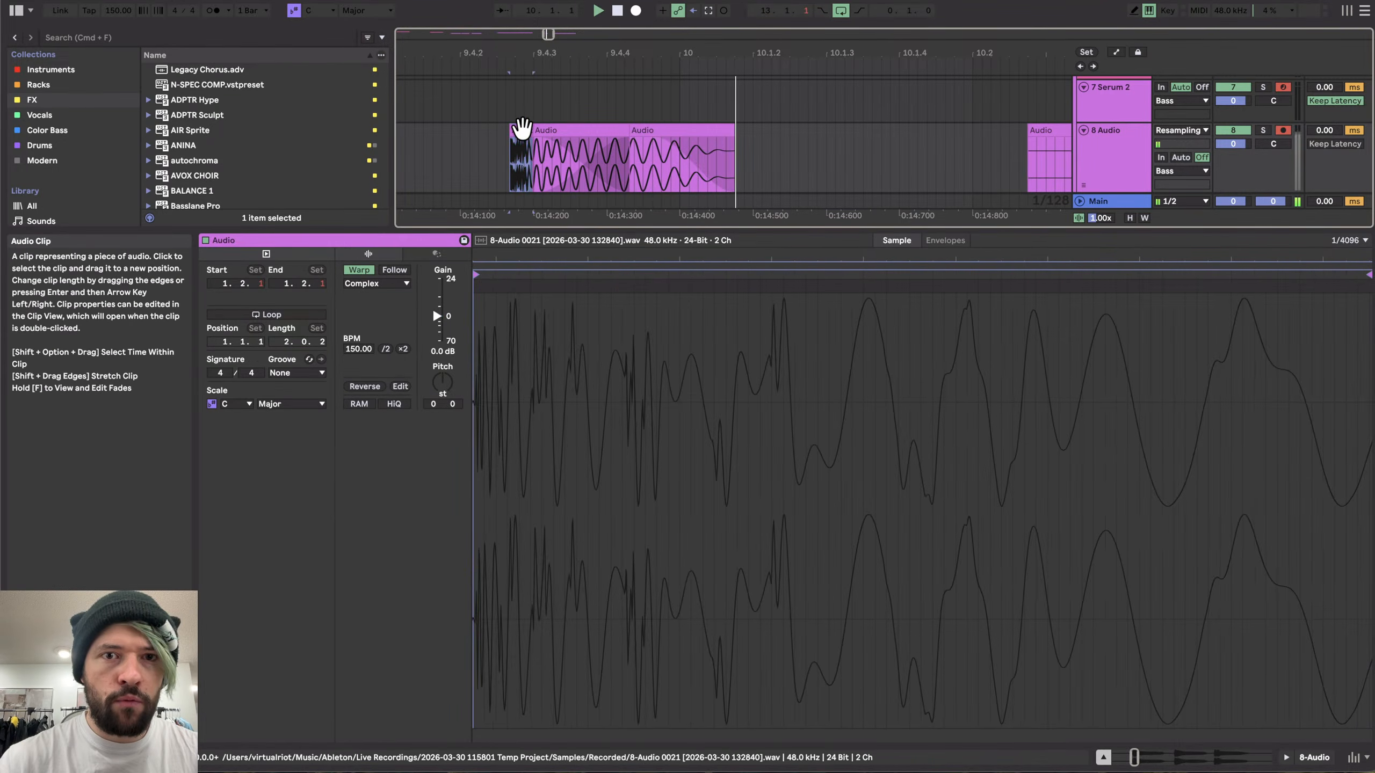
shift+click(670, 128)
key(super+j)
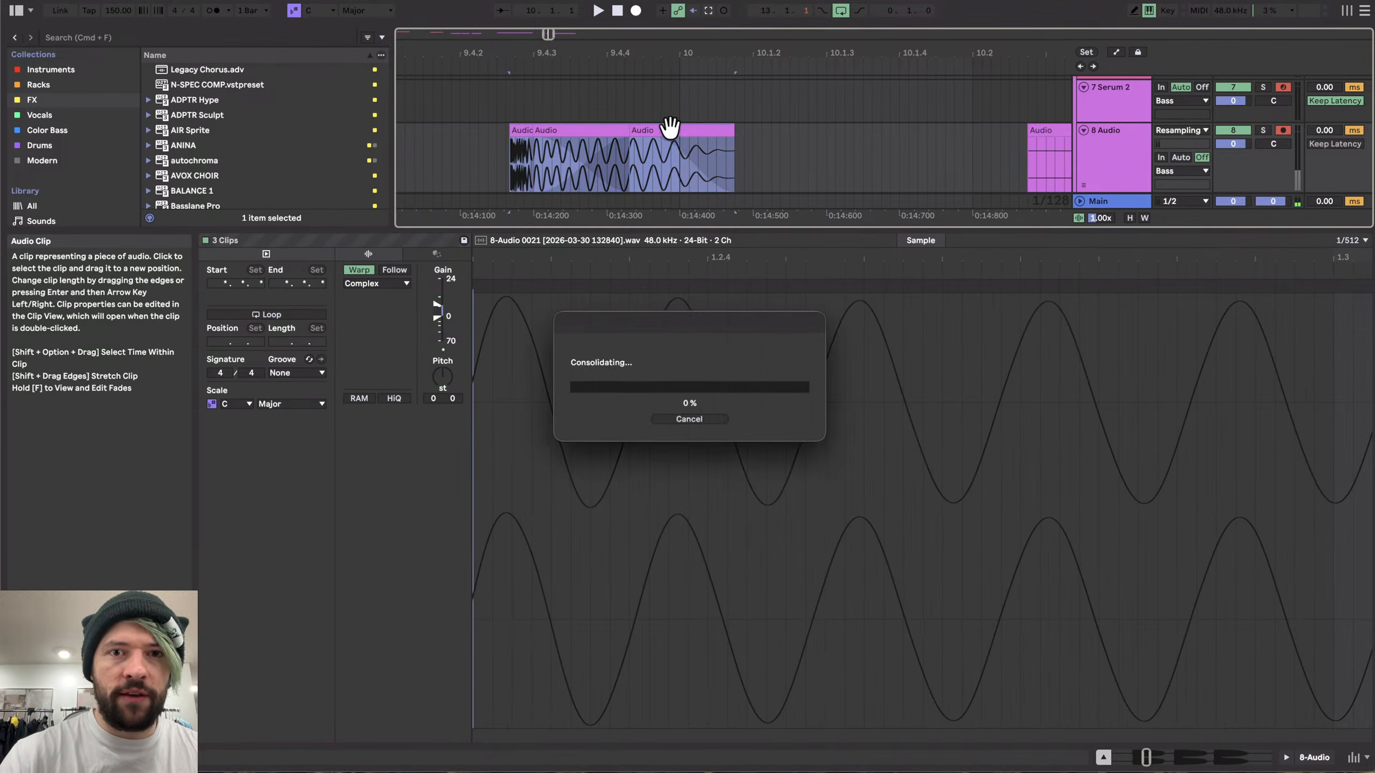
click(1282, 756)
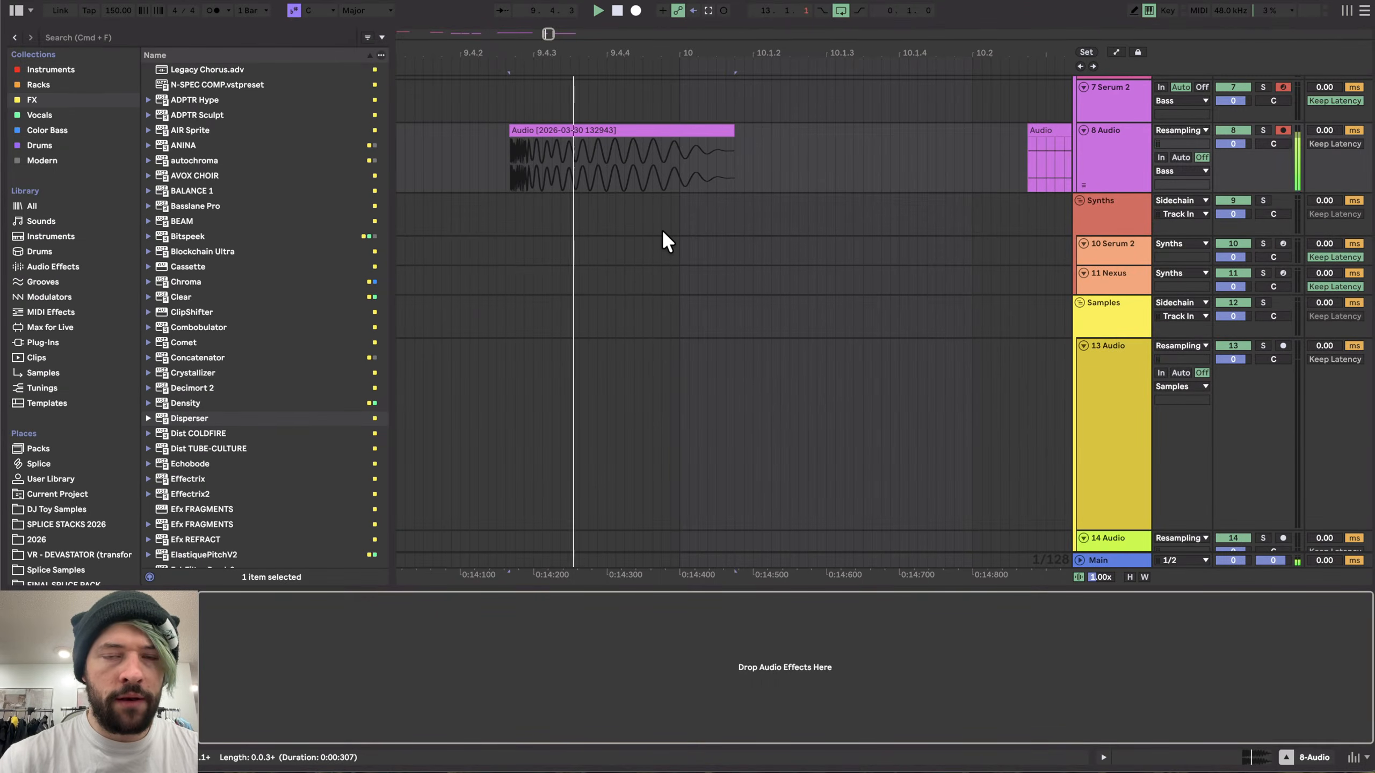
- Set the arrangement loop region to span the consolidated audio clip
scroll(515, 179, up, 5)
scroll(513, 172, down, 4)
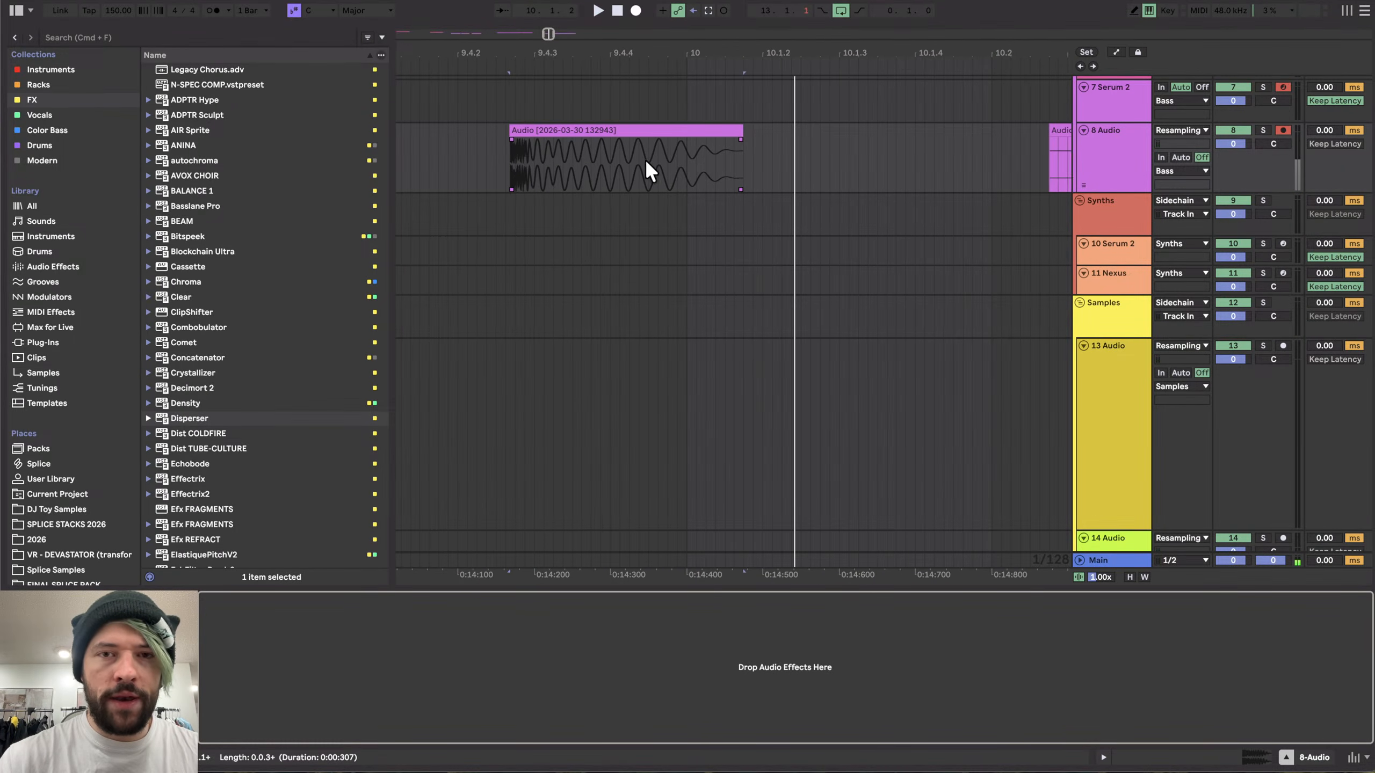
scroll(438, 143, up, 2)
scroll(696, 174, down, 2)
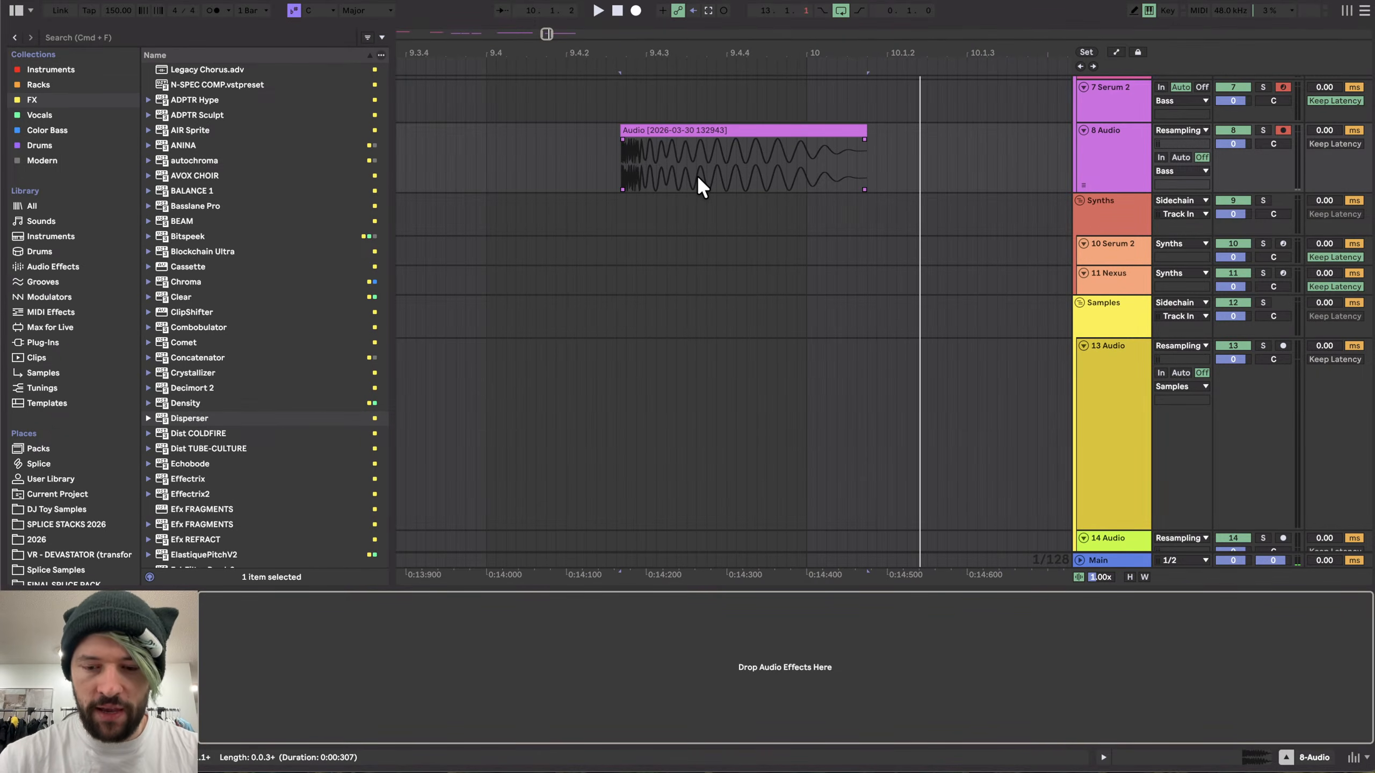
click(755, 128)
key(super+l)
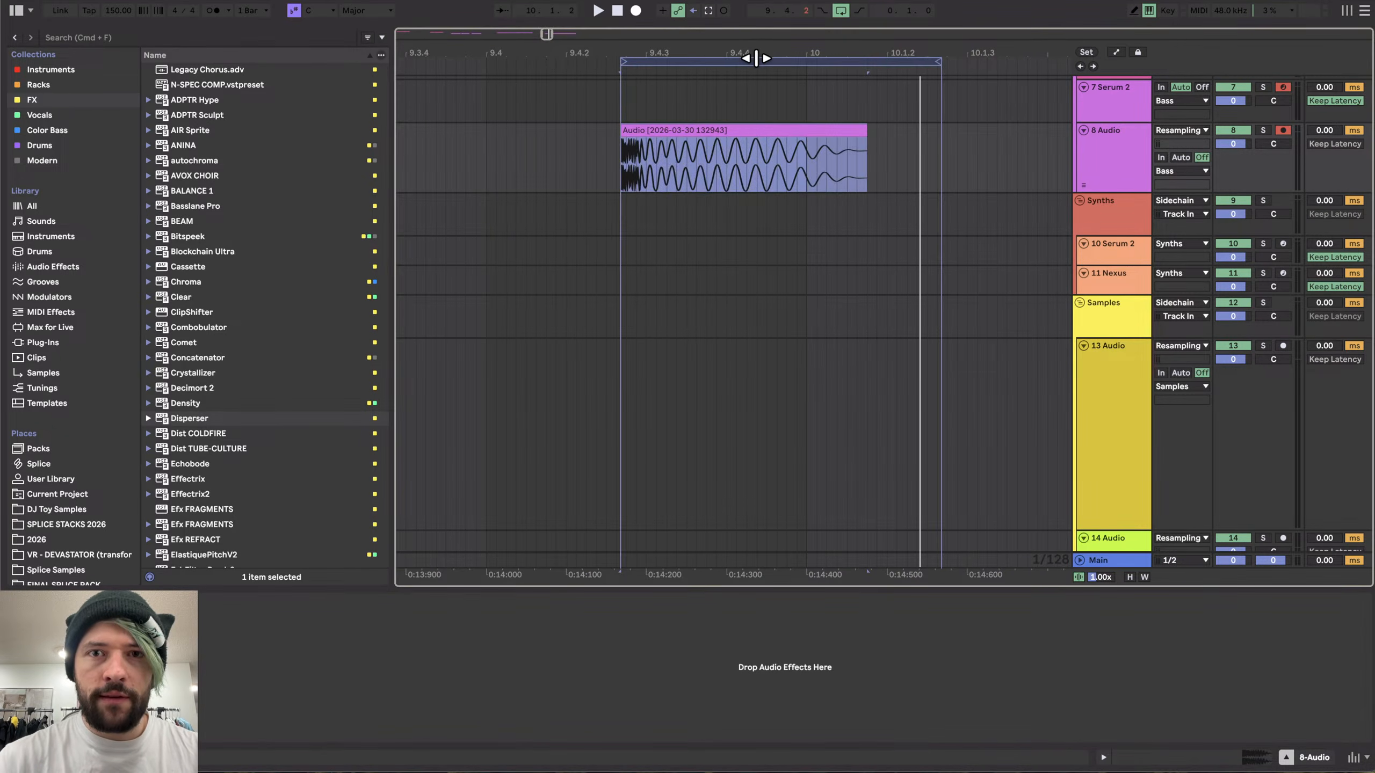
- Export the looped audio as HK_10 into the Hard Kicks folder
key(super+shift+r)
key(Return)
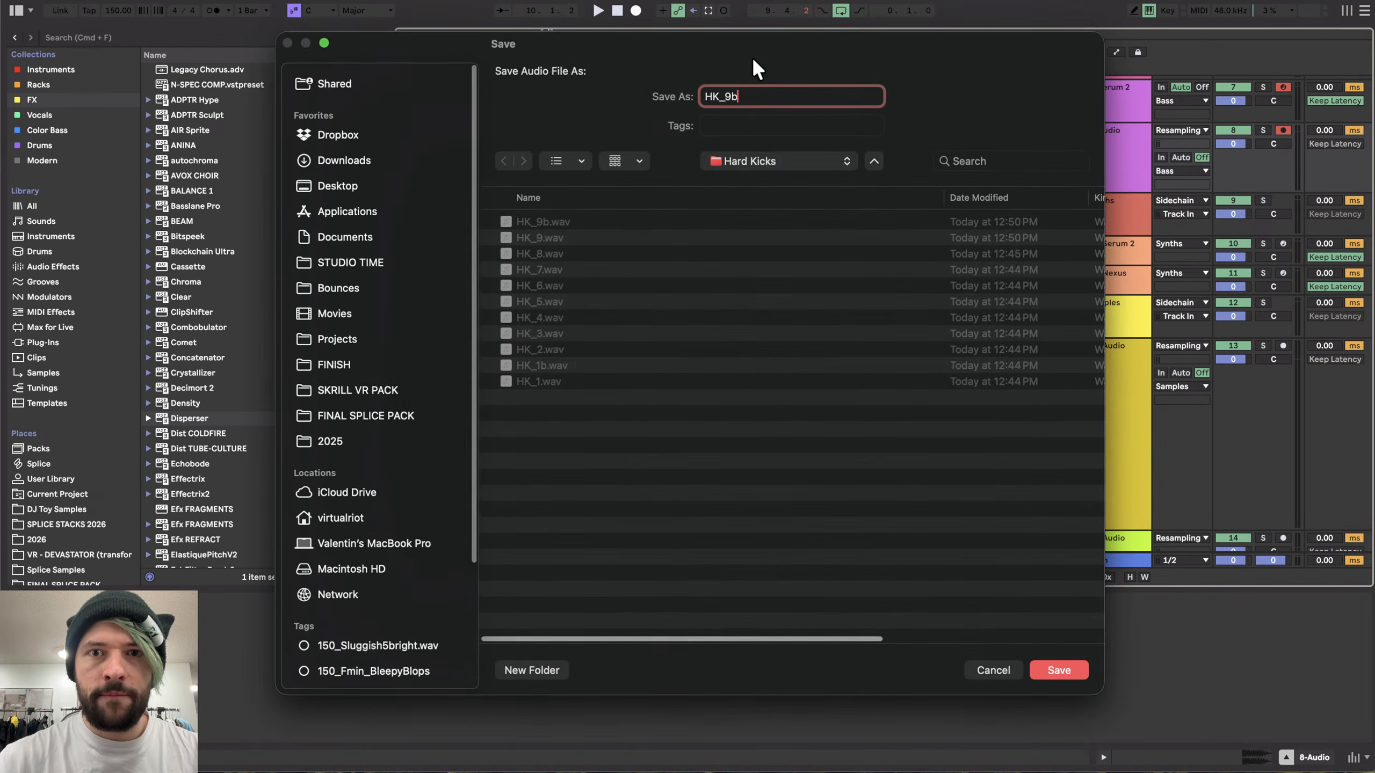
key(BackSpace)
key(BackSpace)
text(10)
key(Return)
- Open the device chain and Serum 2 patch on the 5 Serum 2 track to inspect them
scroll(619, 256, down, 5)
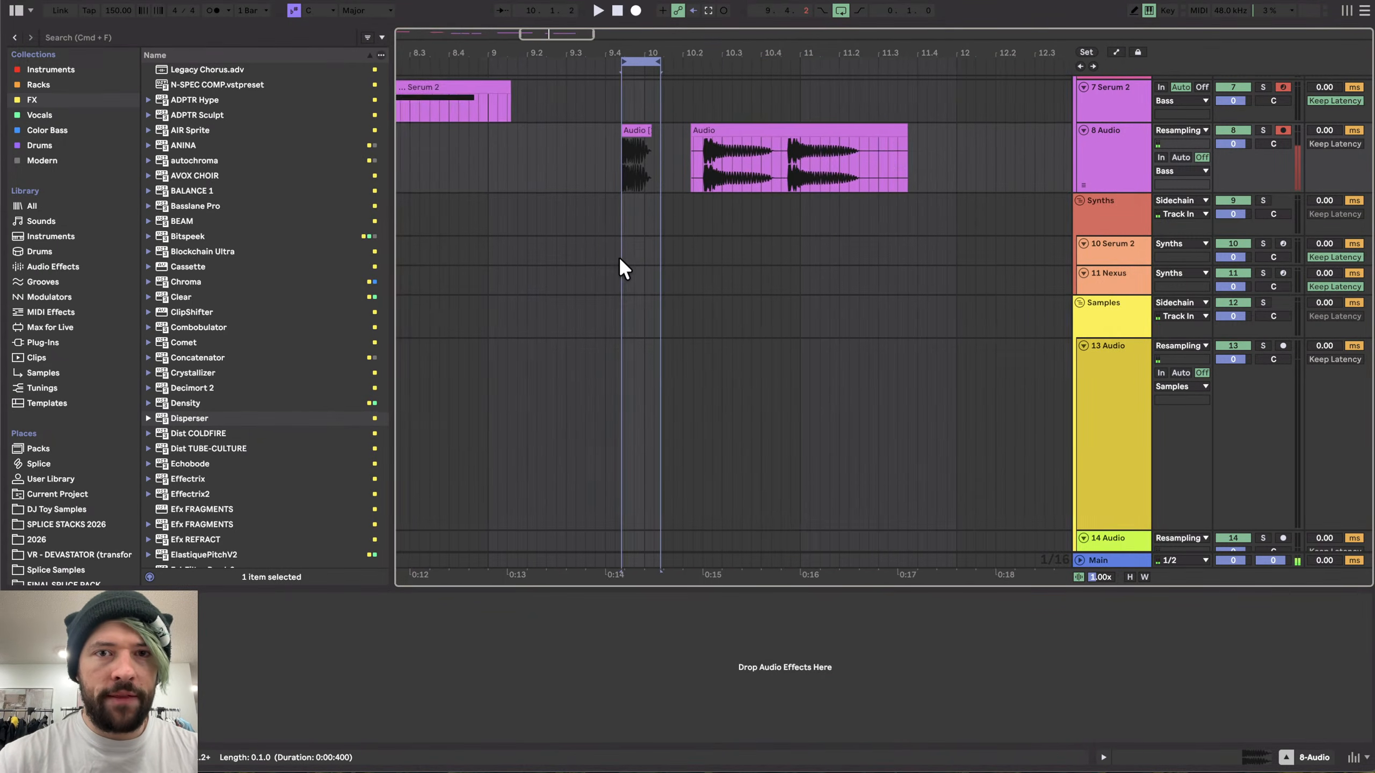
scroll(619, 256, up, 5)
scroll(618, 256, left, 15)
scroll(618, 255, down, 2)
scroll(520, 262, up, 4)
scroll(503, 252, left, 2)
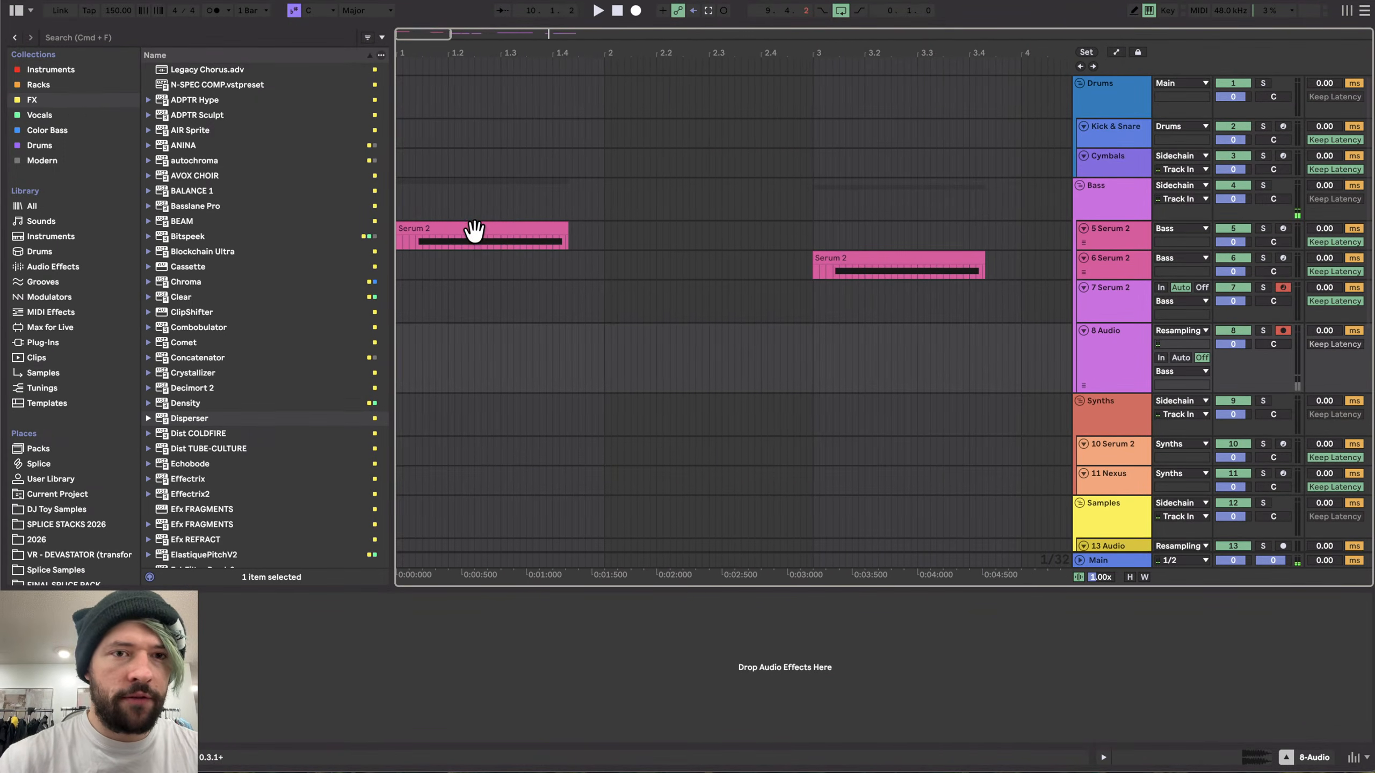
click(473, 232)
click(232, 599)
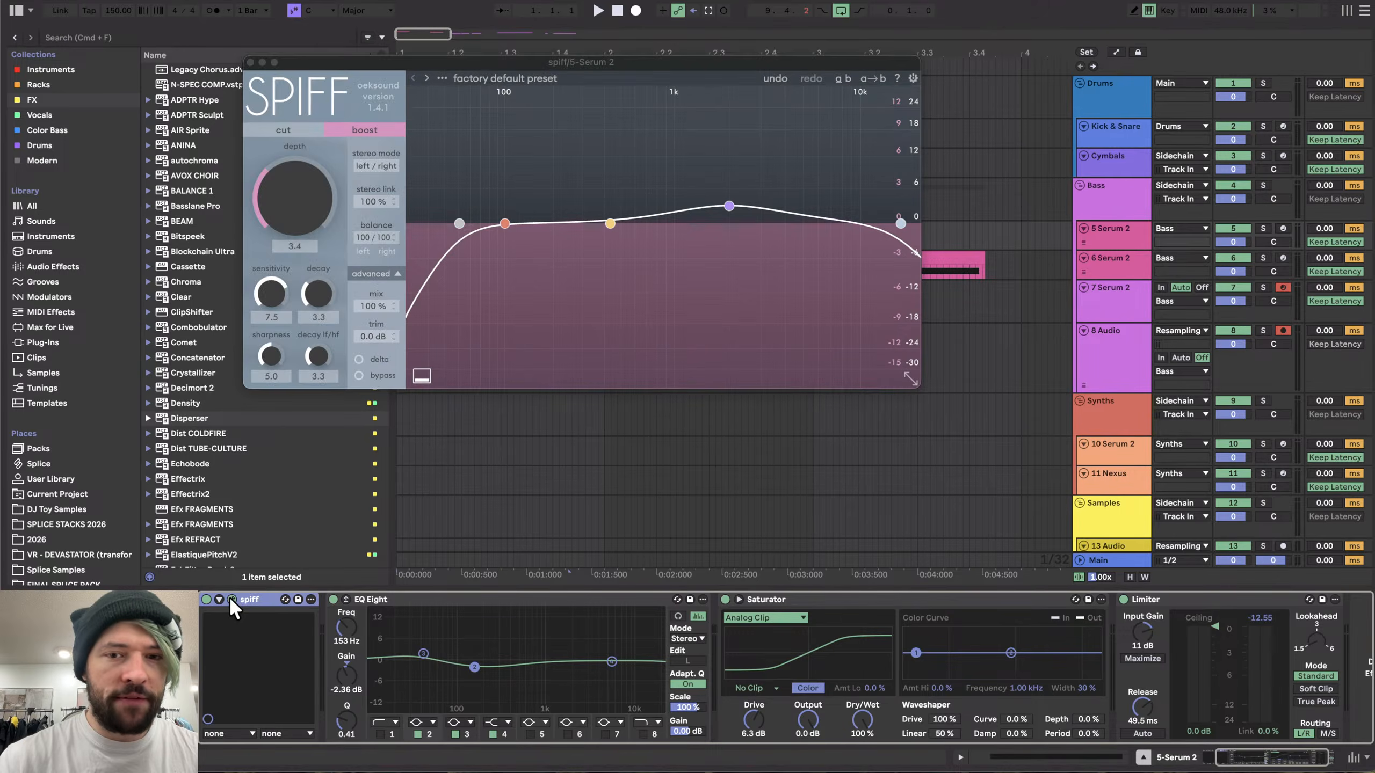
click(233, 599)
scroll(235, 657, left, 3)
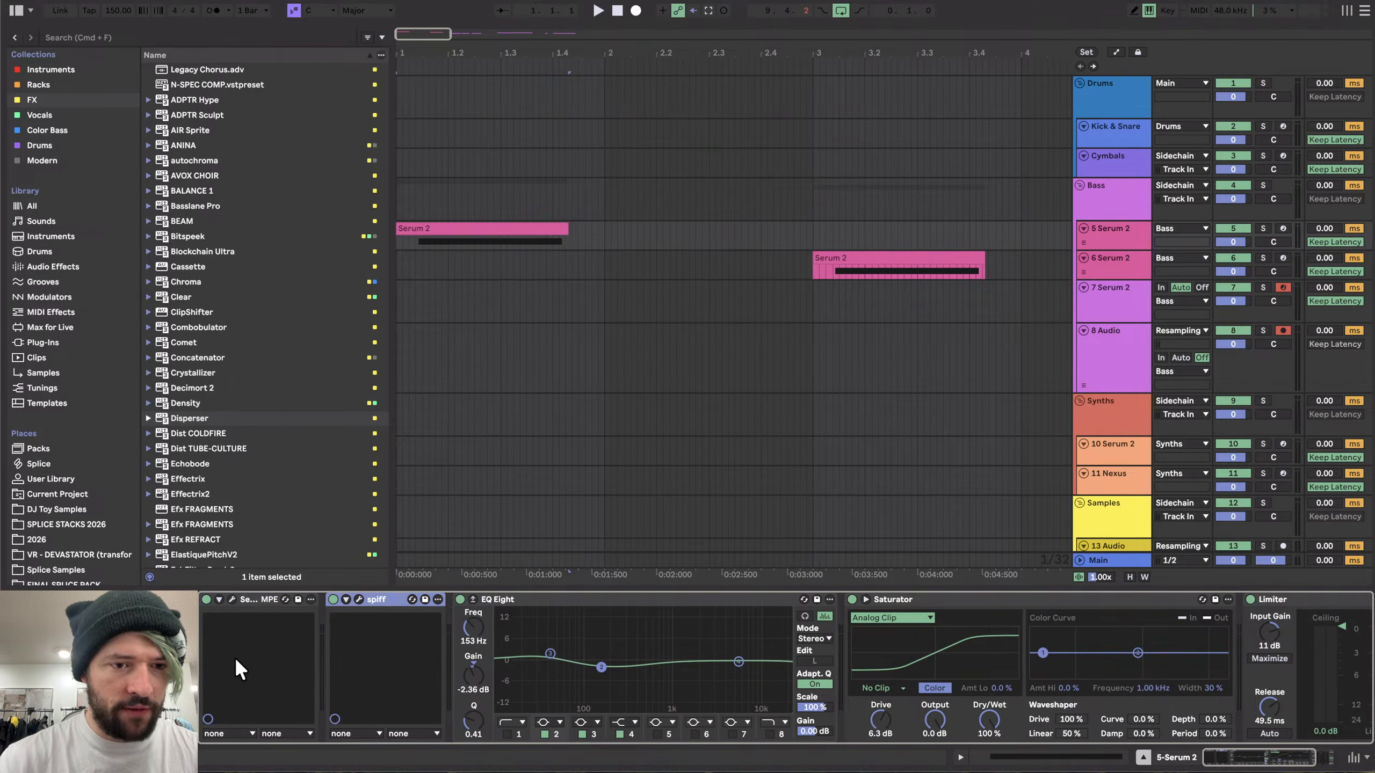
click(231, 600)
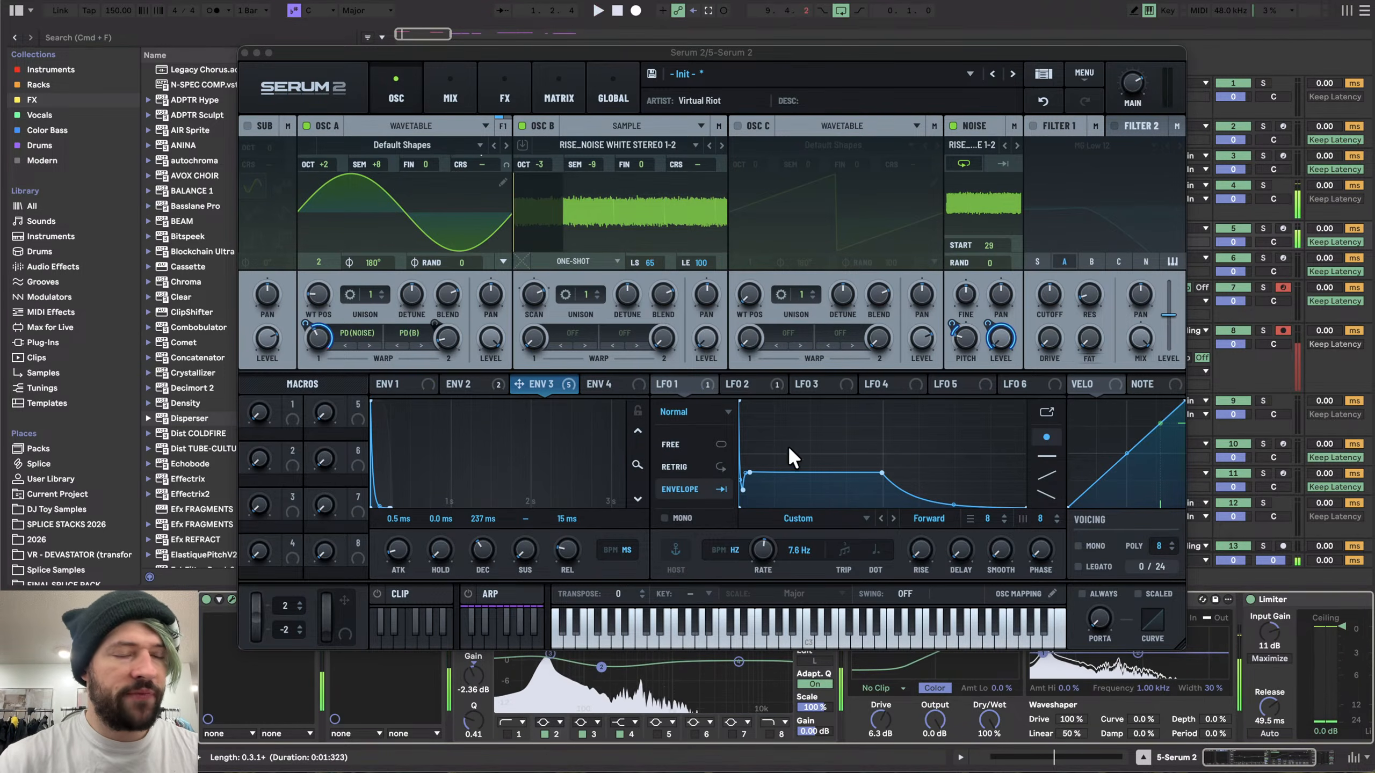
click(245, 52)
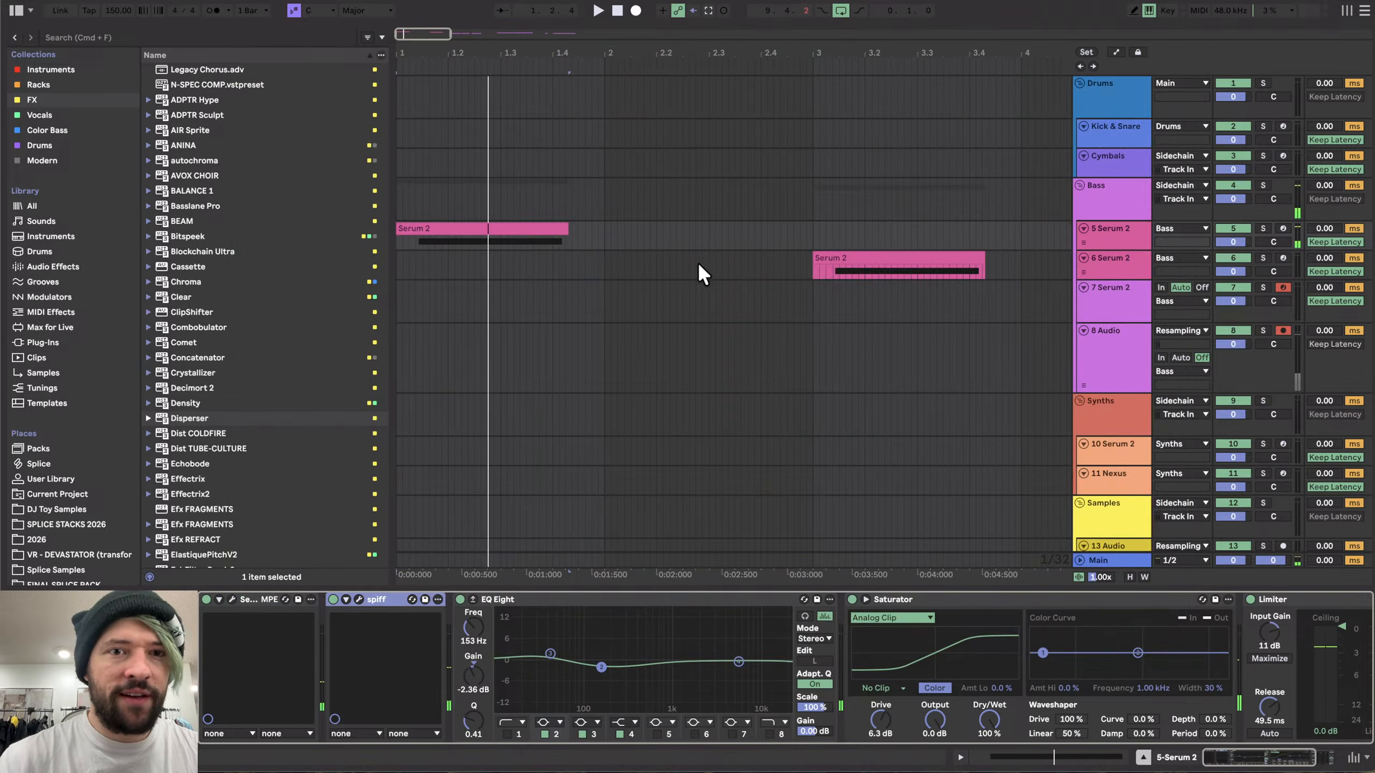
- Select the clip on the 6 Serum 2 track and play back the arrangement to audition it
double_click(861, 258)
click(1251, 754)
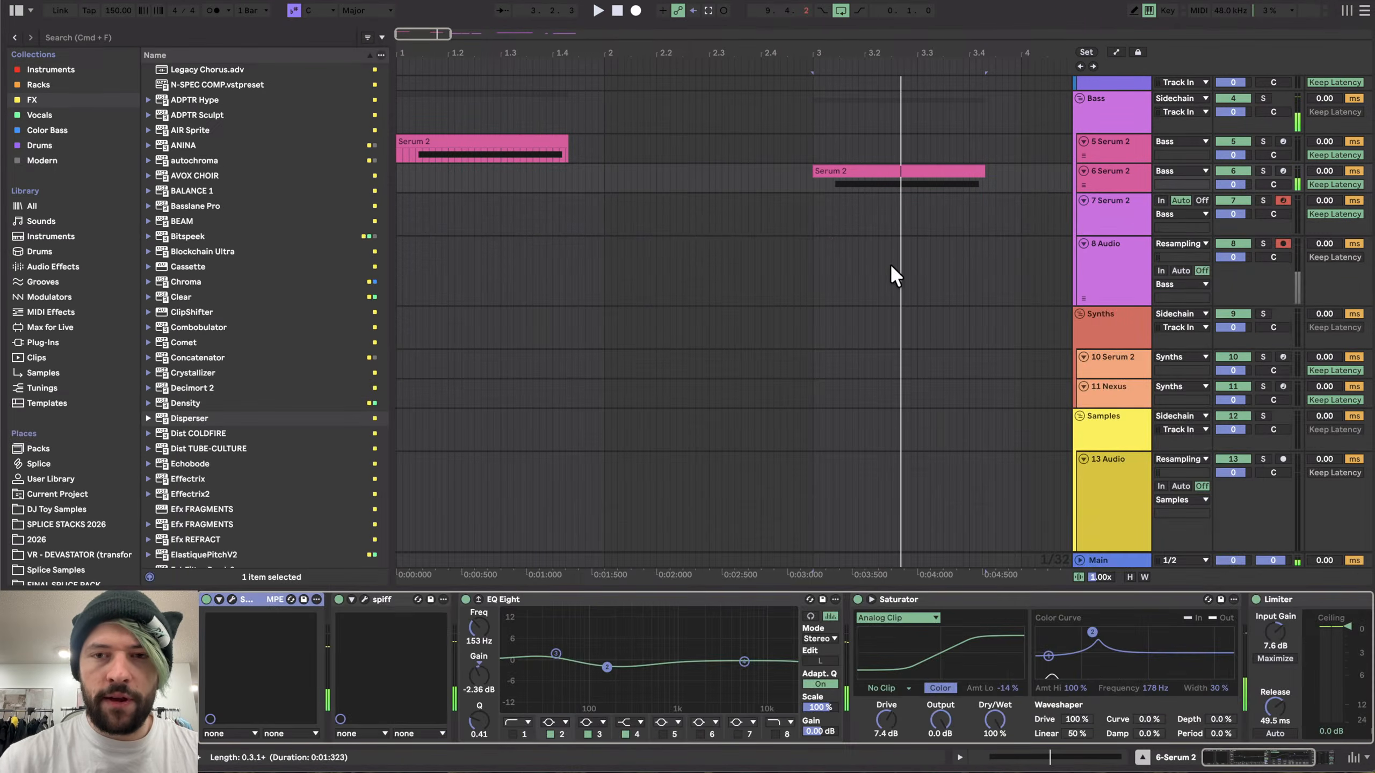
scroll(890, 263, down, 5)
scroll(890, 263, right, 10)
key(space)
scroll(781, 261, right, 2)
scroll(782, 261, right, 2)
scroll(704, 262, left, 6)
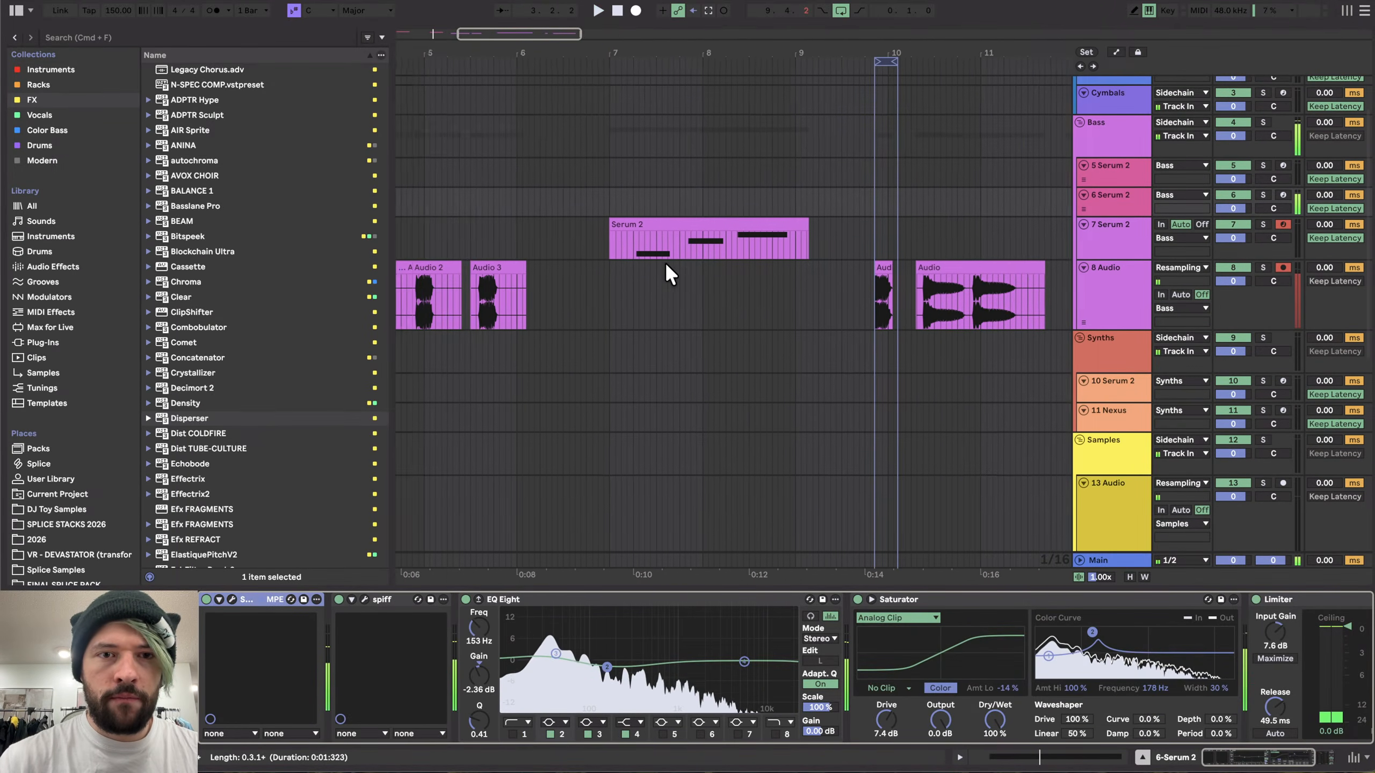
- Shift the Saturator's color curve frequency on the 7 Serum 2 track down to 160 Hz
click(760, 222)
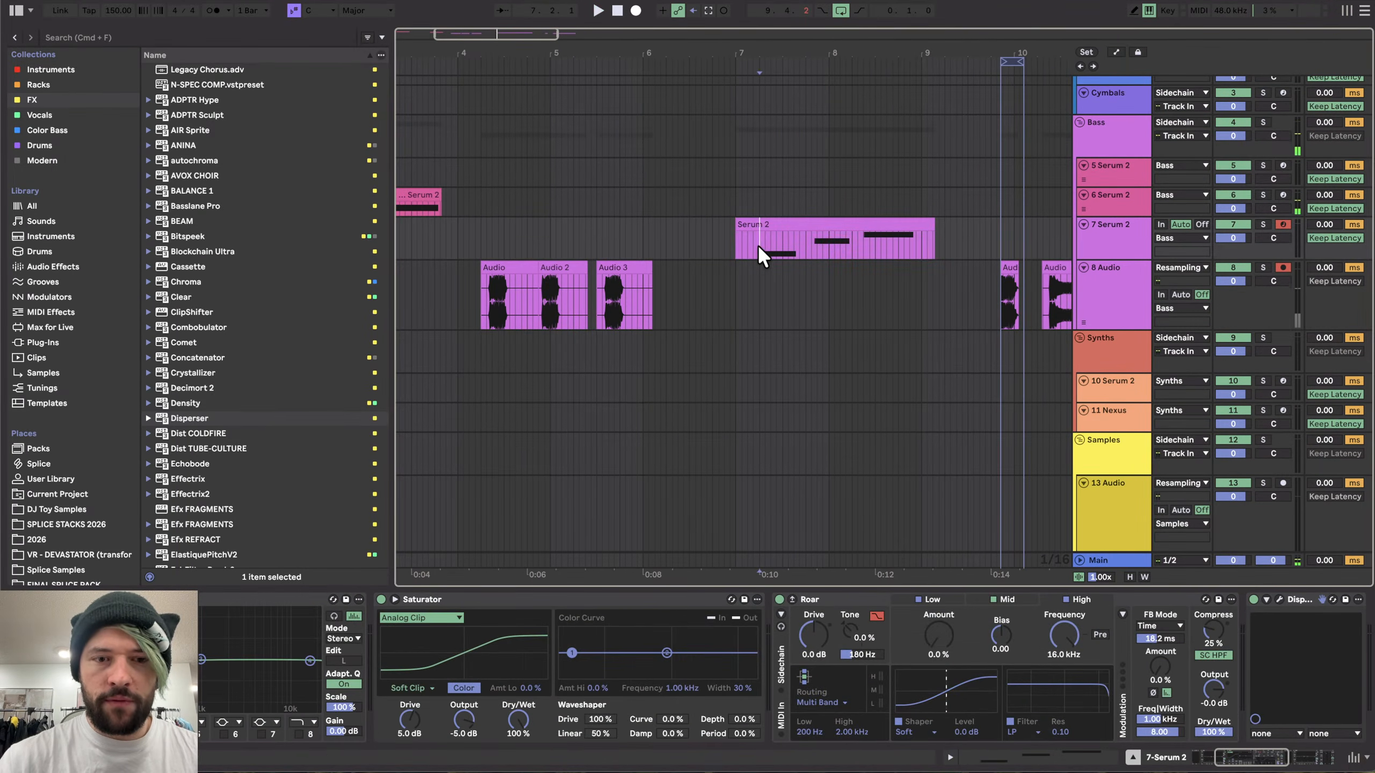
scroll(478, 704, left, 5)
key(space)
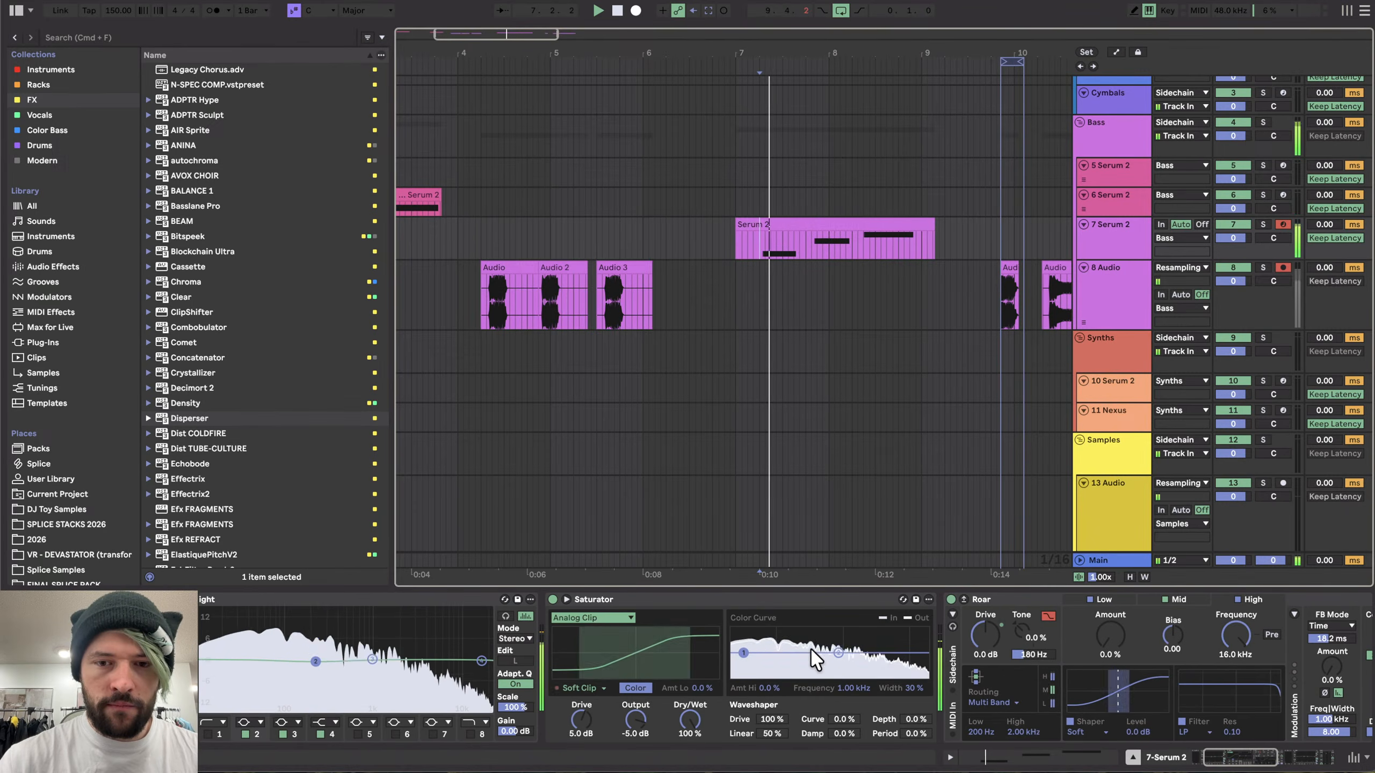
drag(838, 653, 746, 657)
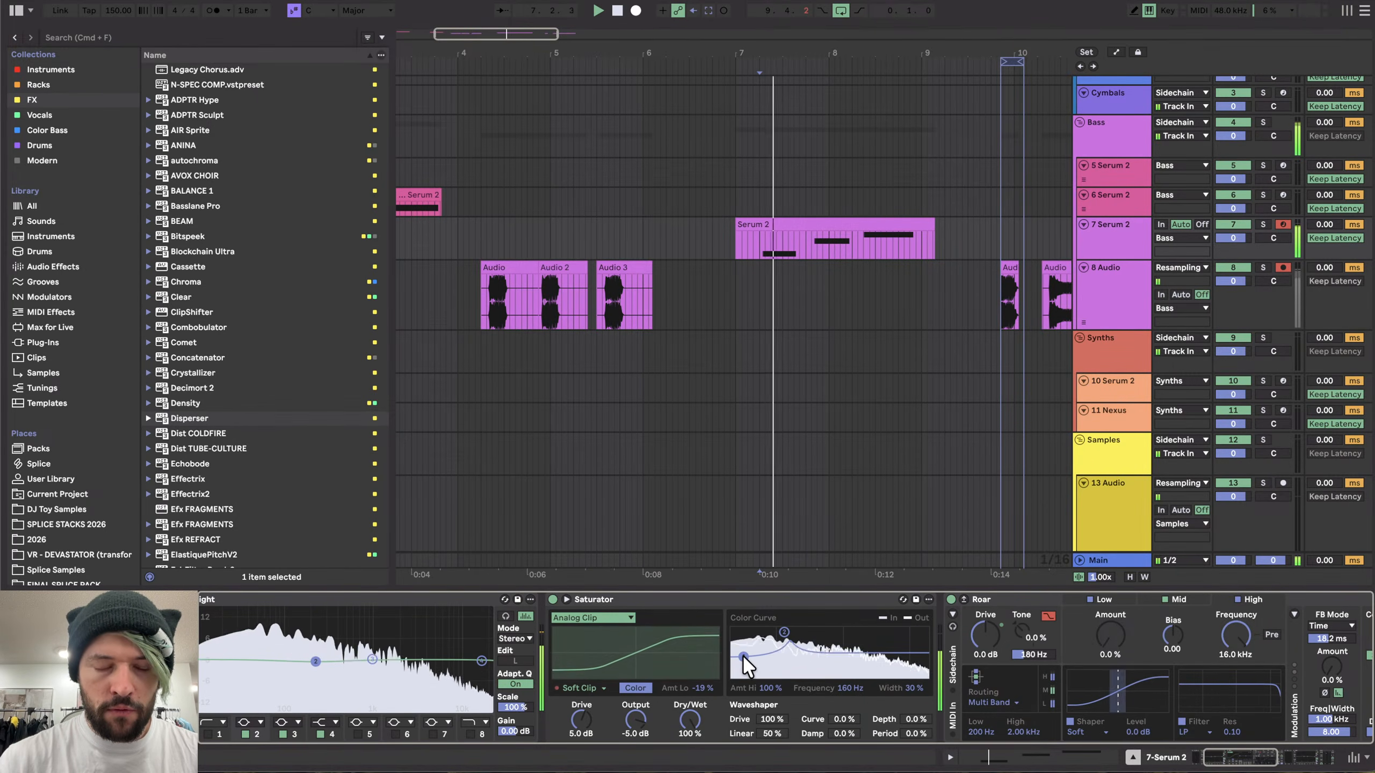
- Cut an EQ Eight band on the 7 Serum 2 track by 10 dB at 215 Hz while auditioning playback
scroll(512, 685, left, 5)
drag(488, 661, 469, 628)
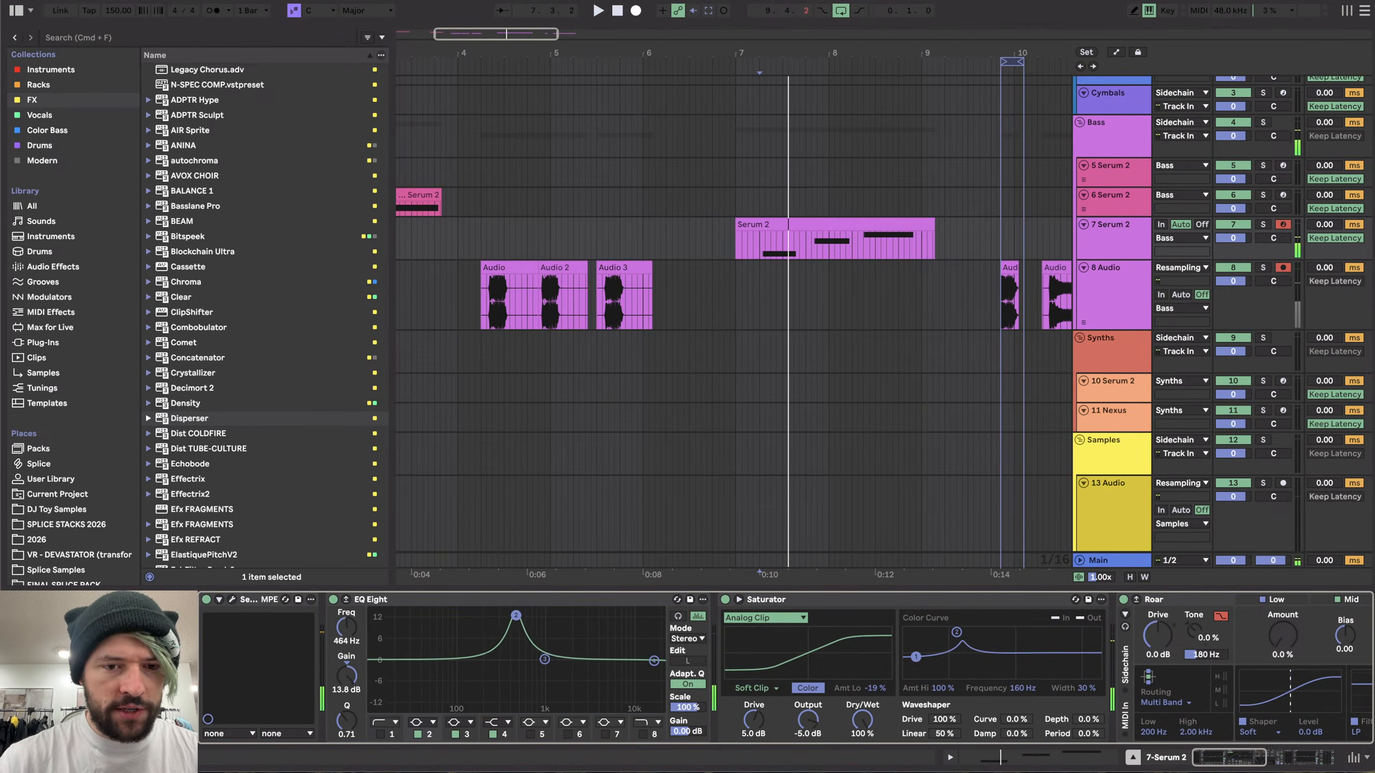
key(space)
drag(519, 703, 487, 692)
key(space)
key(space)
key(space)
key(space)
key(space)
key(space)
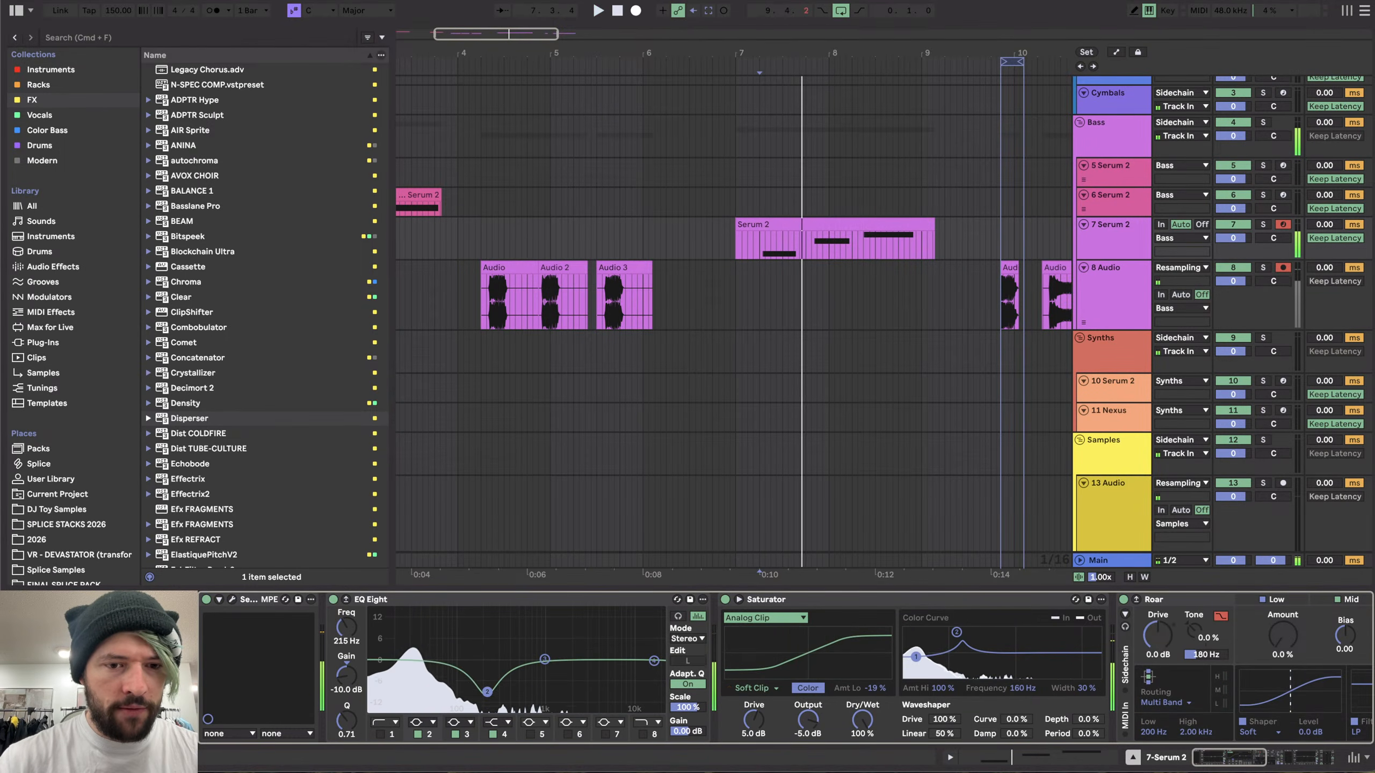
key(space)
key(space)
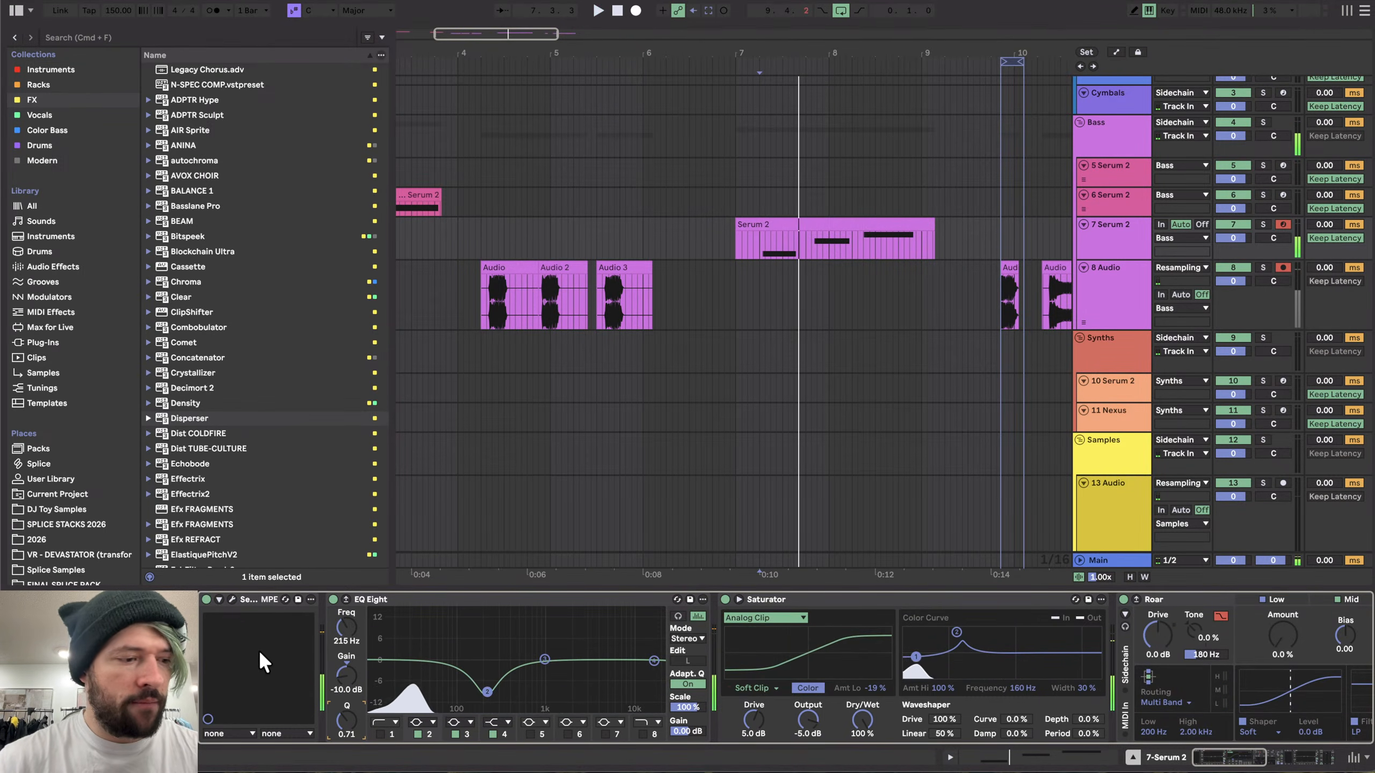
- Nudge a point on the LFO 1 envelope curve in the 7 Serum 2 patch
click(230, 598)
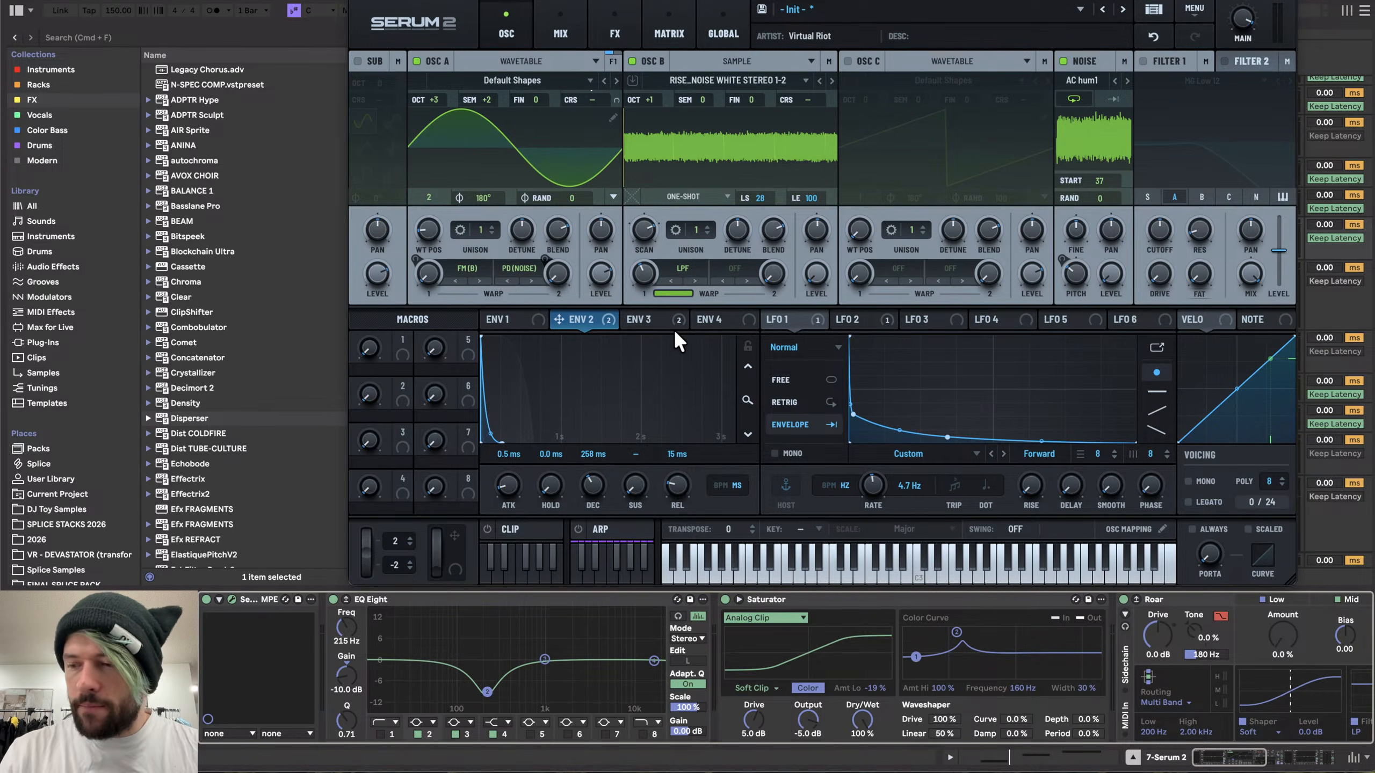
mouse_move(674, 331)
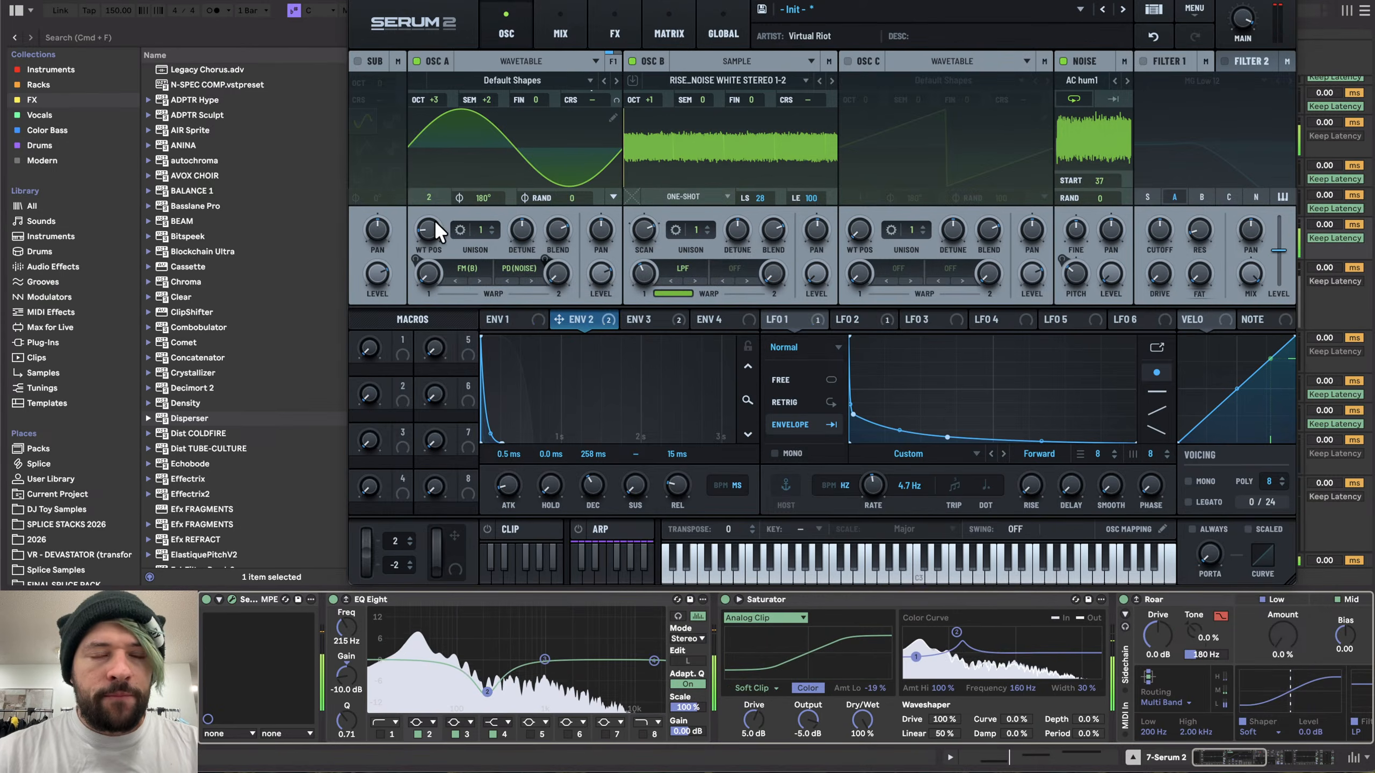
click(511, 320)
click(576, 320)
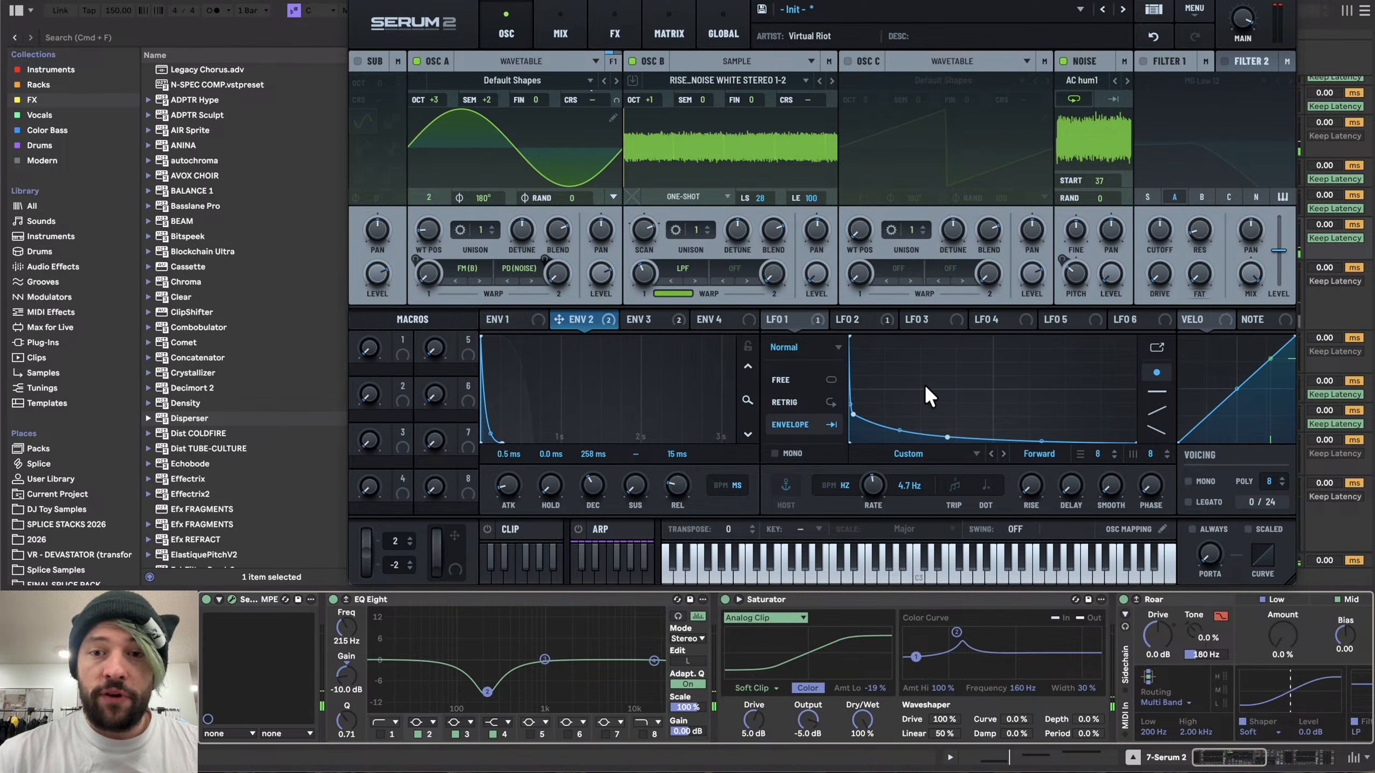
drag(951, 433, 950, 424)
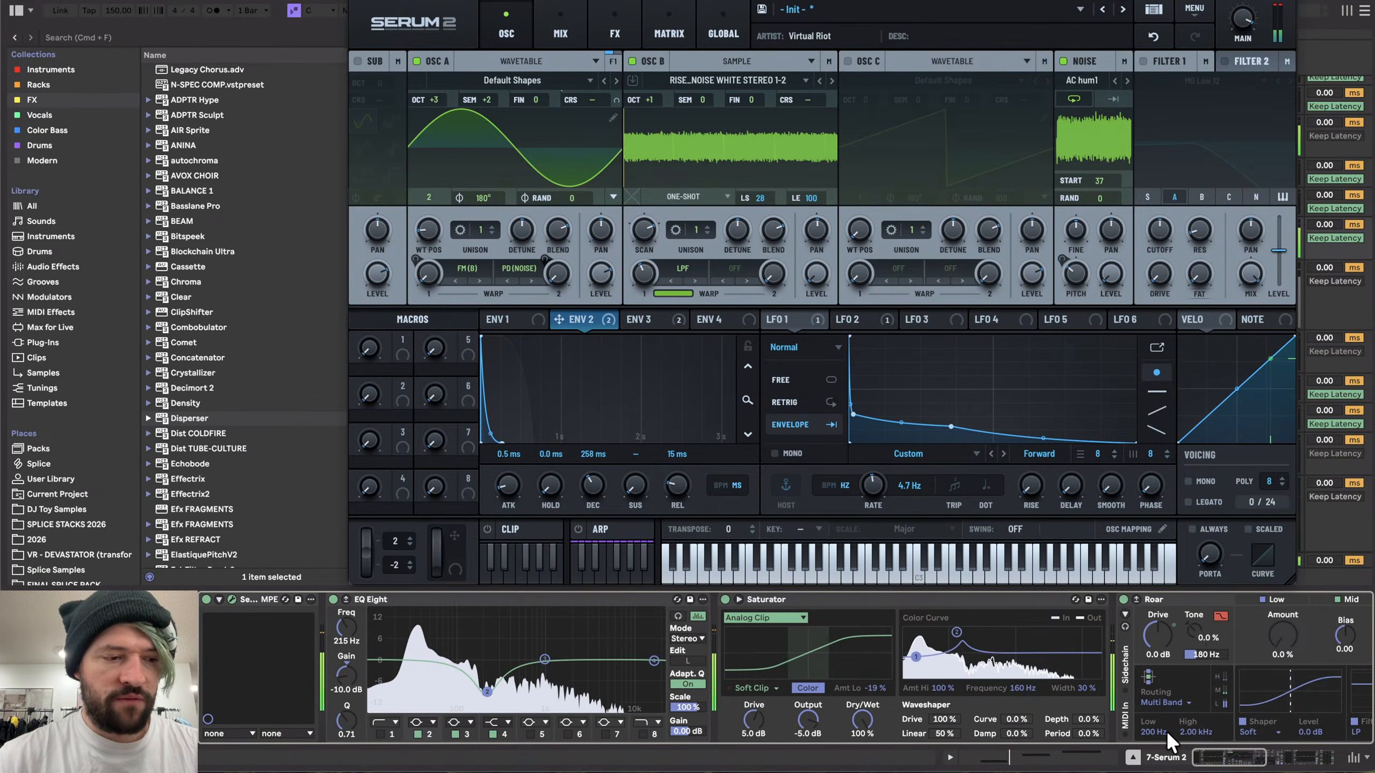
scroll(1166, 731, right, 10)
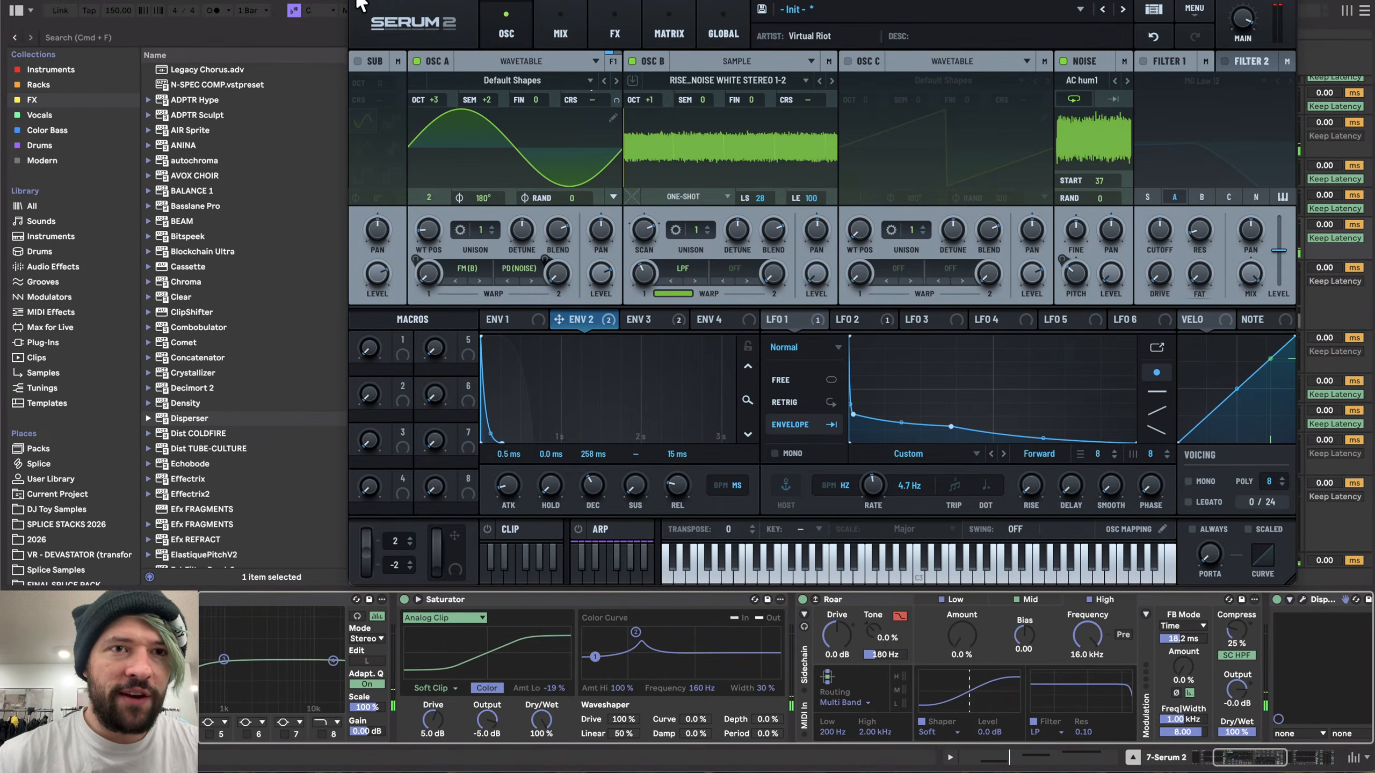
click(357, 1)
scroll(747, 346, right, 3)
- Record a new pass of the 7 Serum 2 clip onto the resampling audio track
click(705, 224)
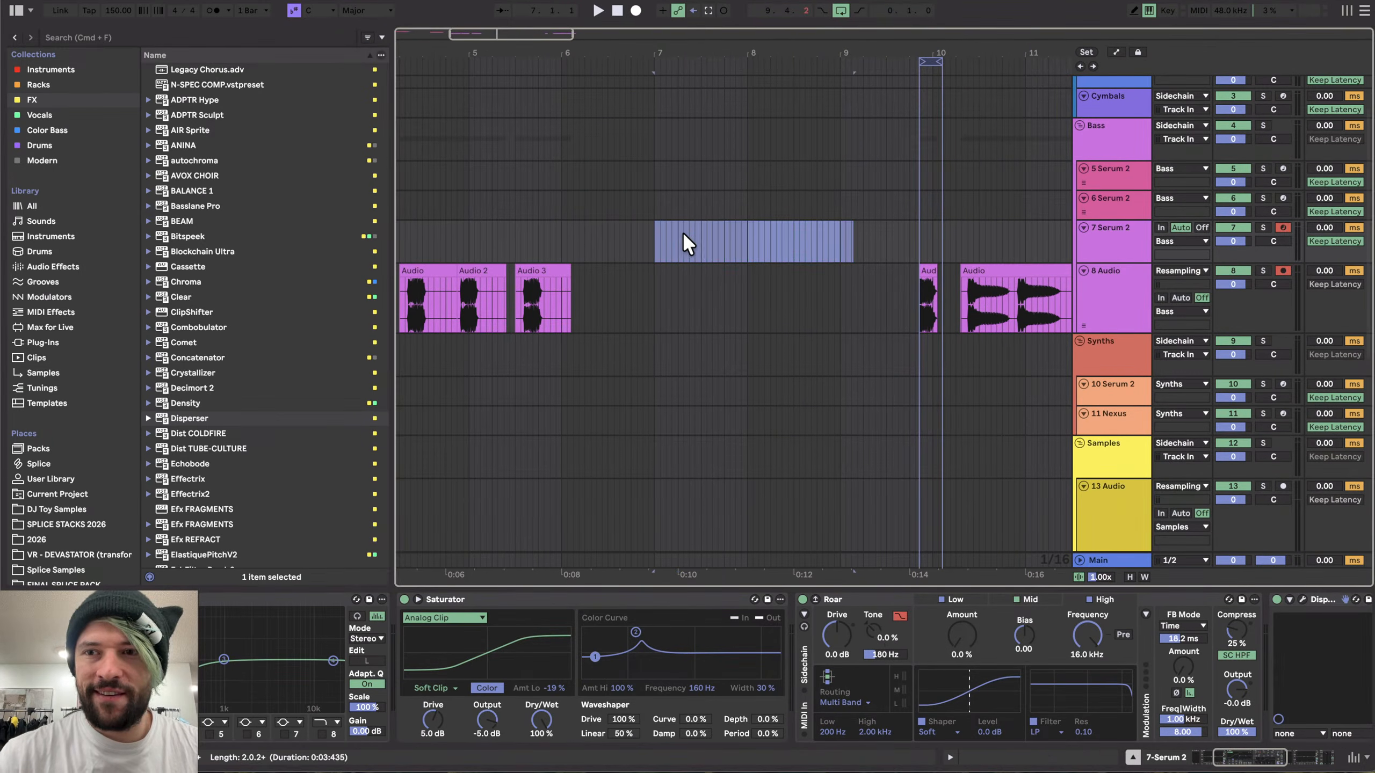
click(679, 236)
click(636, 10)
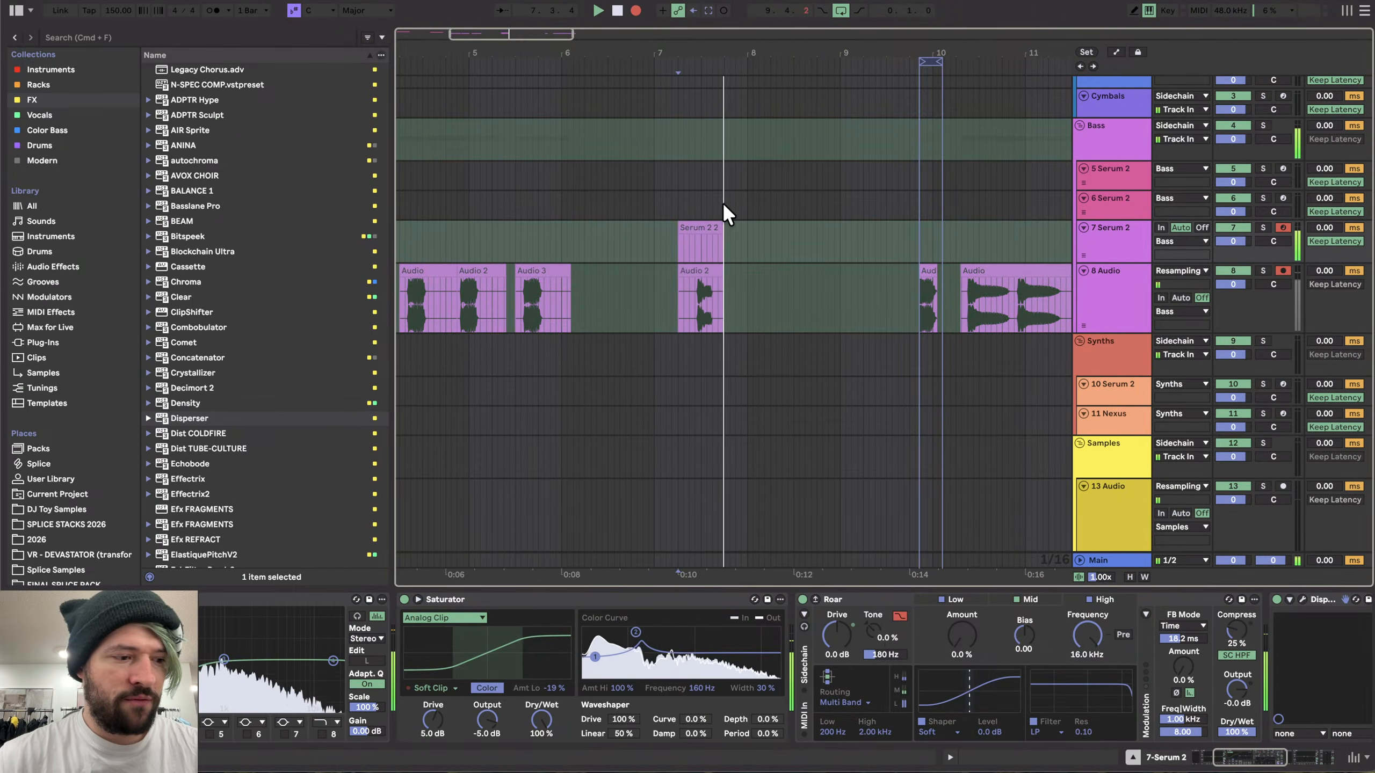
key(space)
scroll(704, 229, down, 5)
drag(627, 273, 836, 280)
click(639, 275)
scroll(630, 273, up, 5)
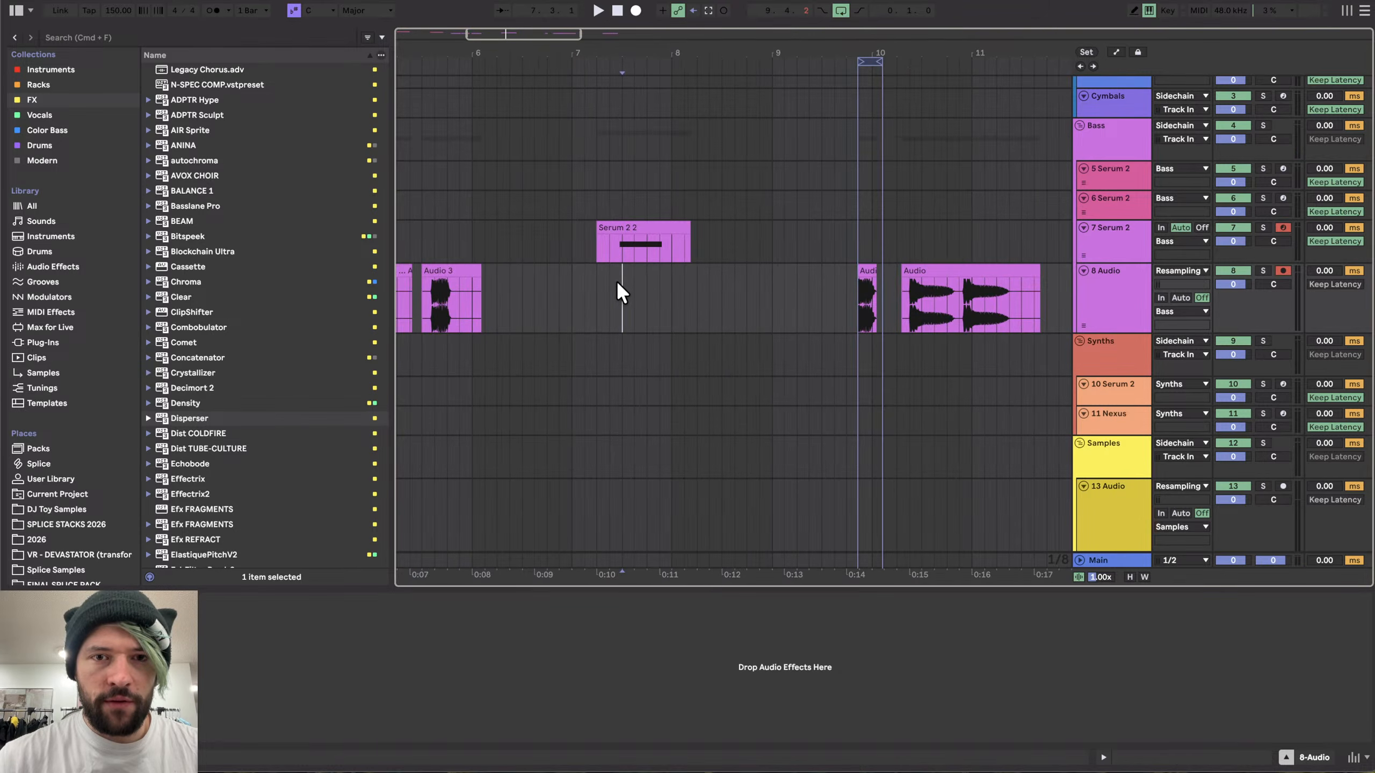
- Raise the Limiter's input gain on the 7 Serum 2 track to 11 dB
click(1104, 232)
scroll(853, 619, right, 10)
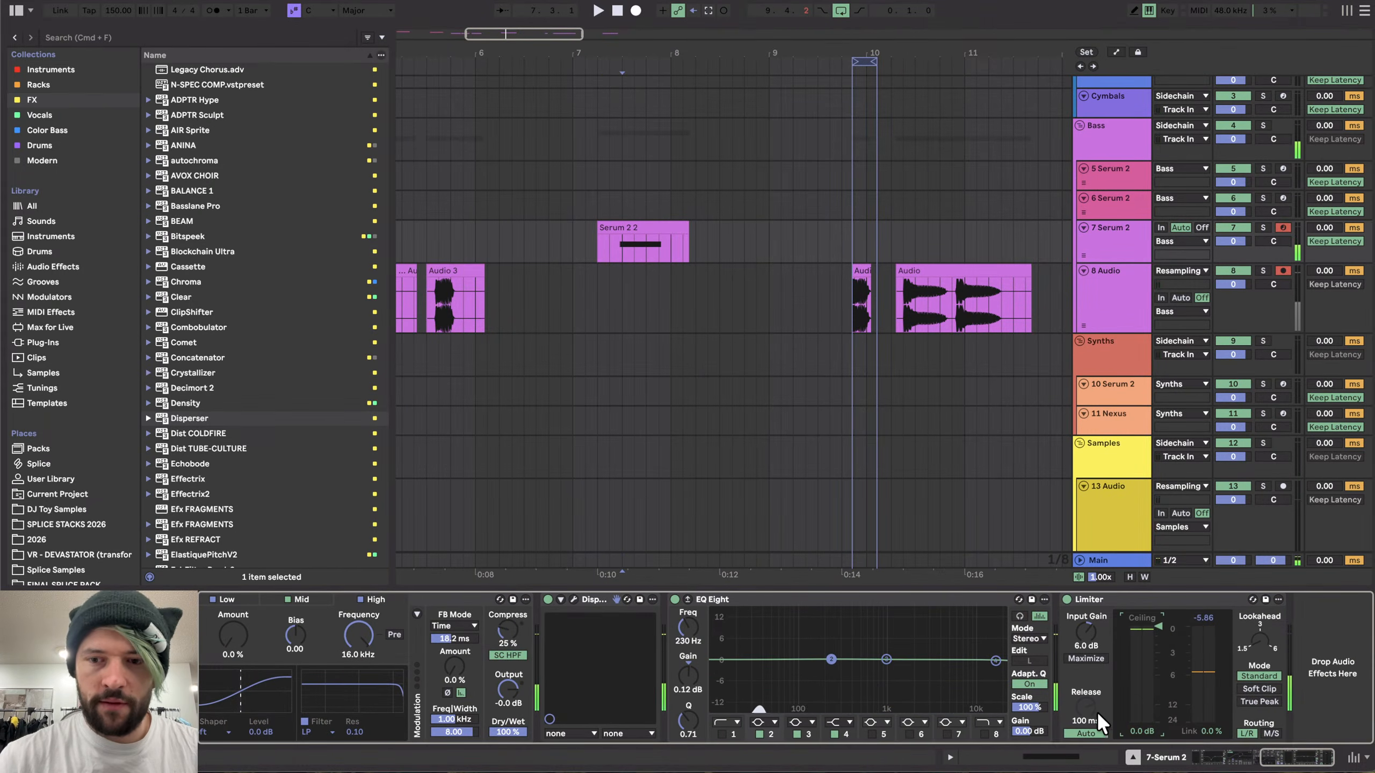
drag(1080, 634, 1081, 612)
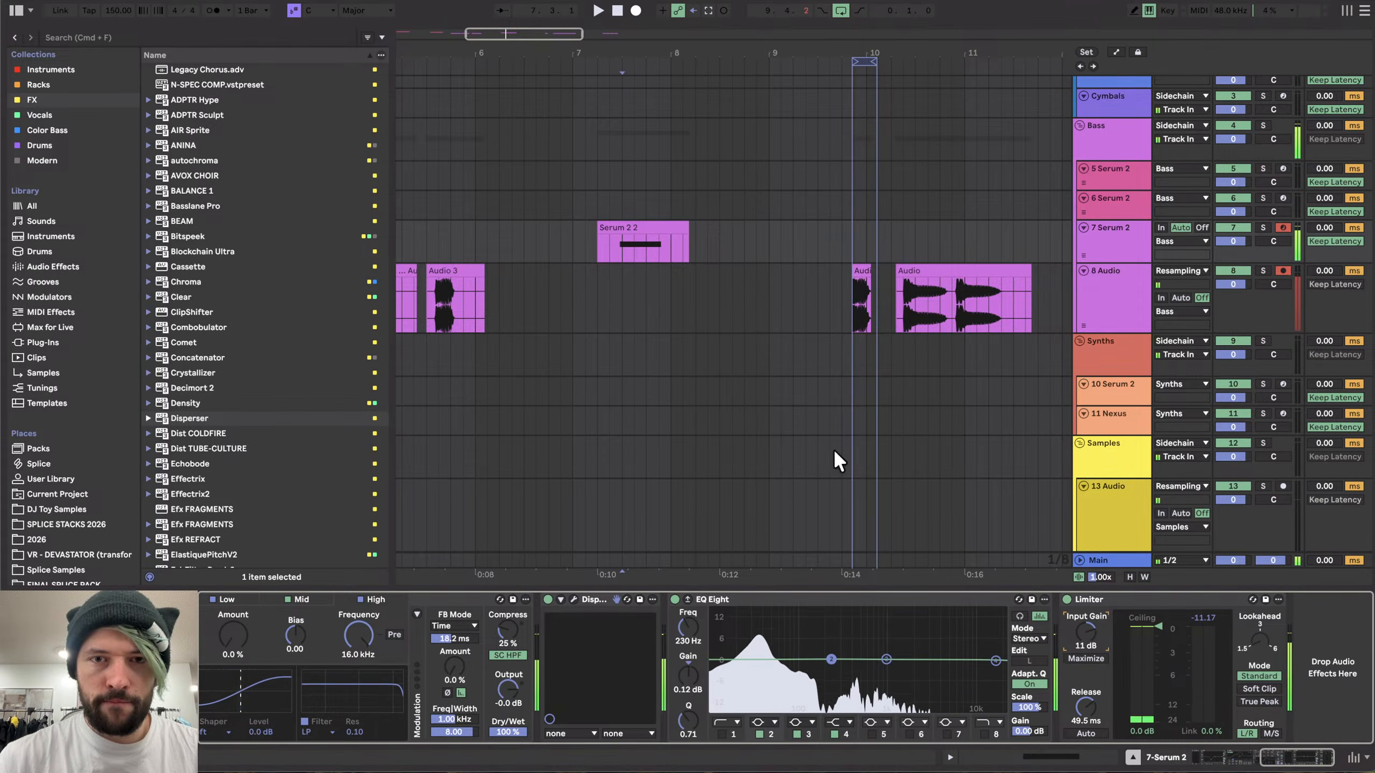
click(622, 280)
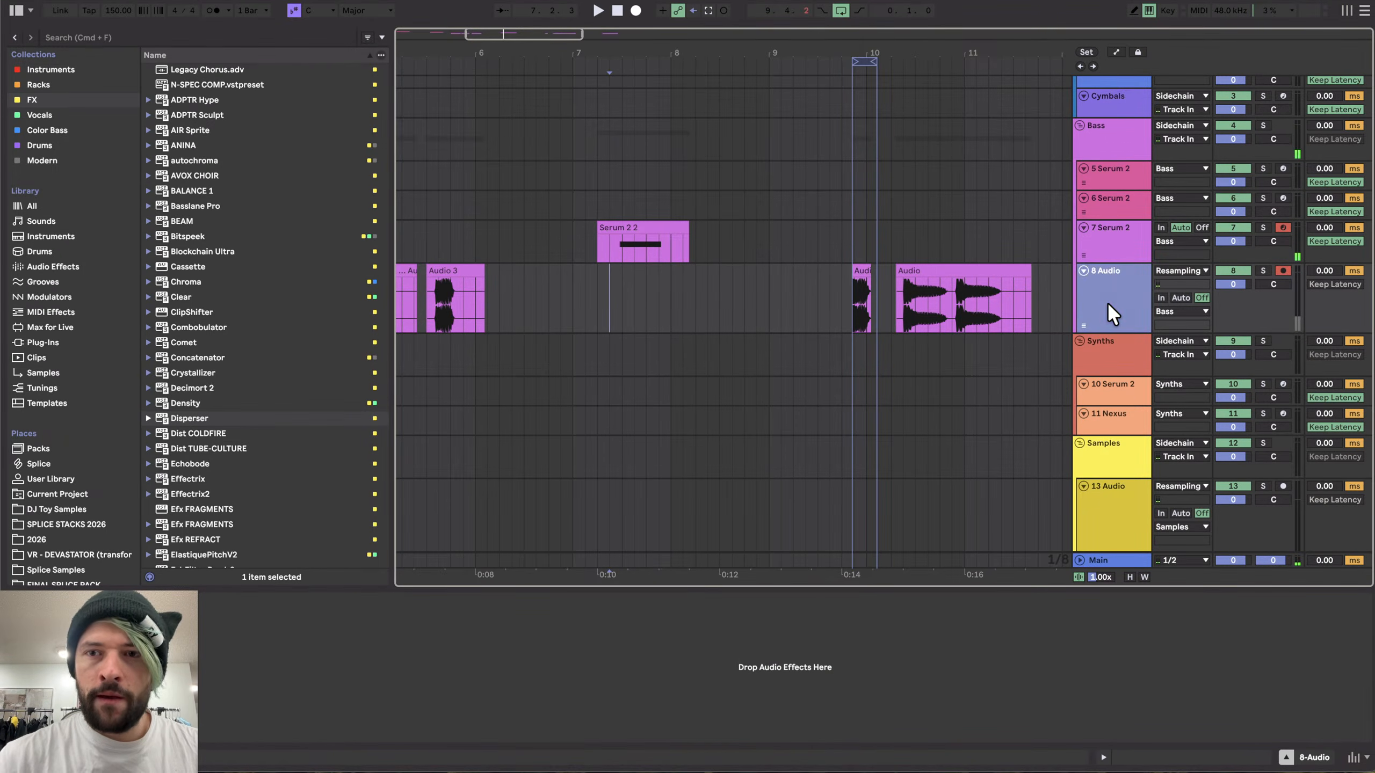
- Inspect the effect chain on the 7 Serum 2 track
click(1105, 245)
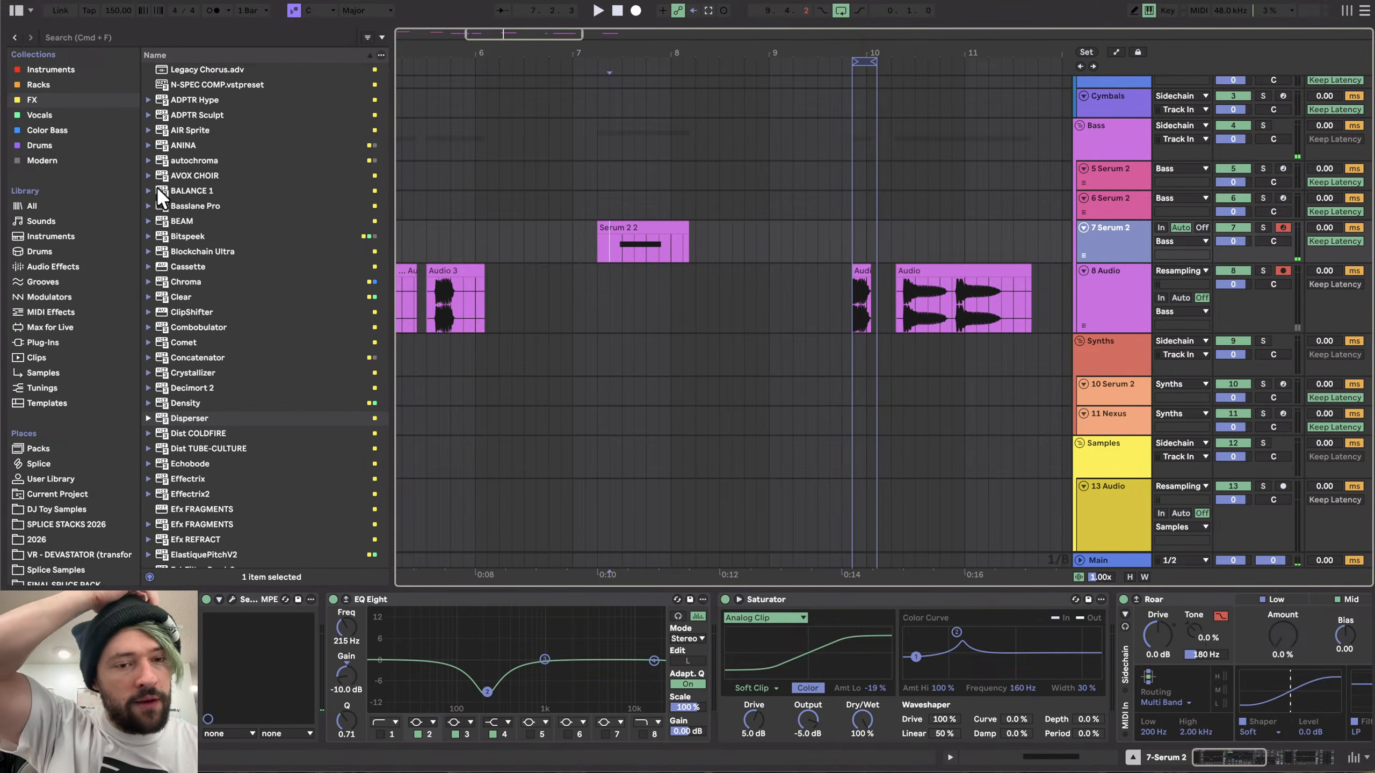
scroll(683, 661, right, 10)
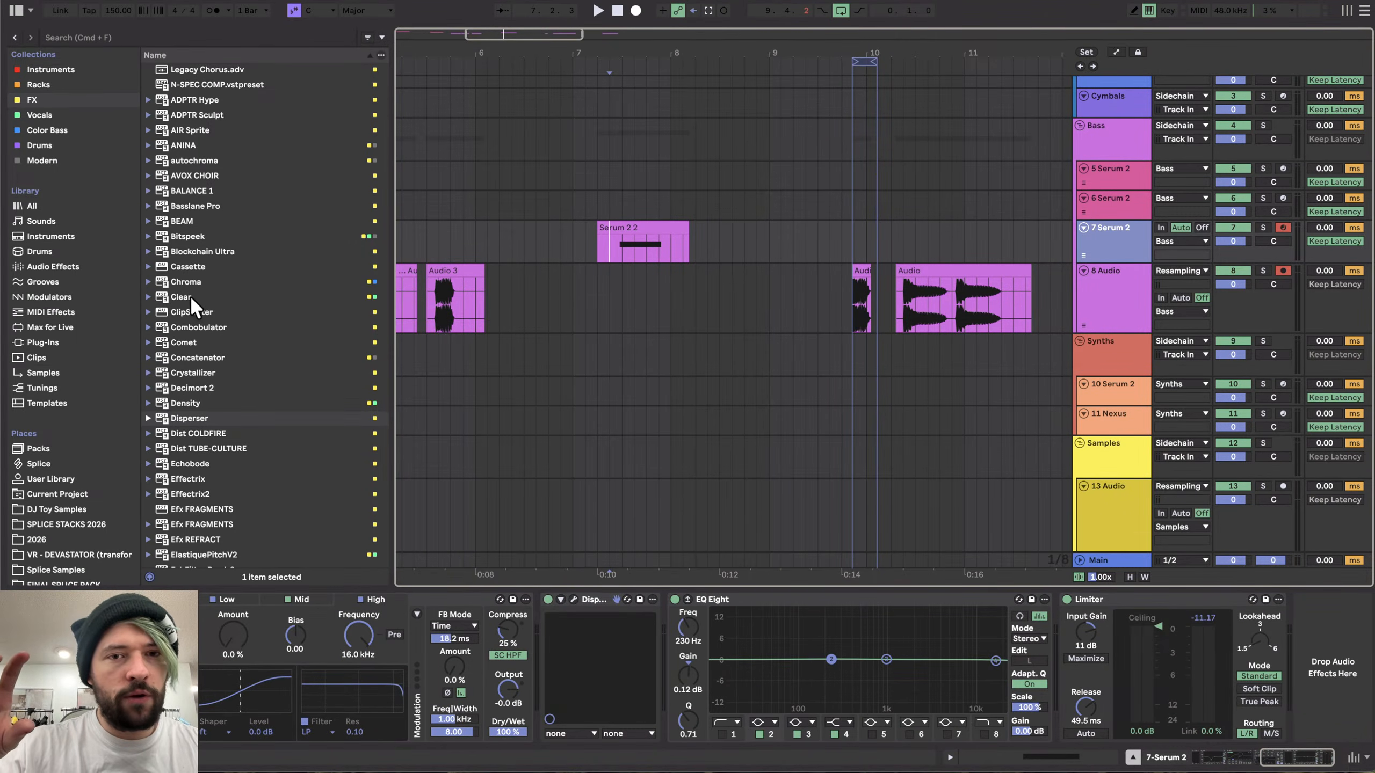
scroll(842, 288, right, 6)
scroll(842, 288, left, 5)
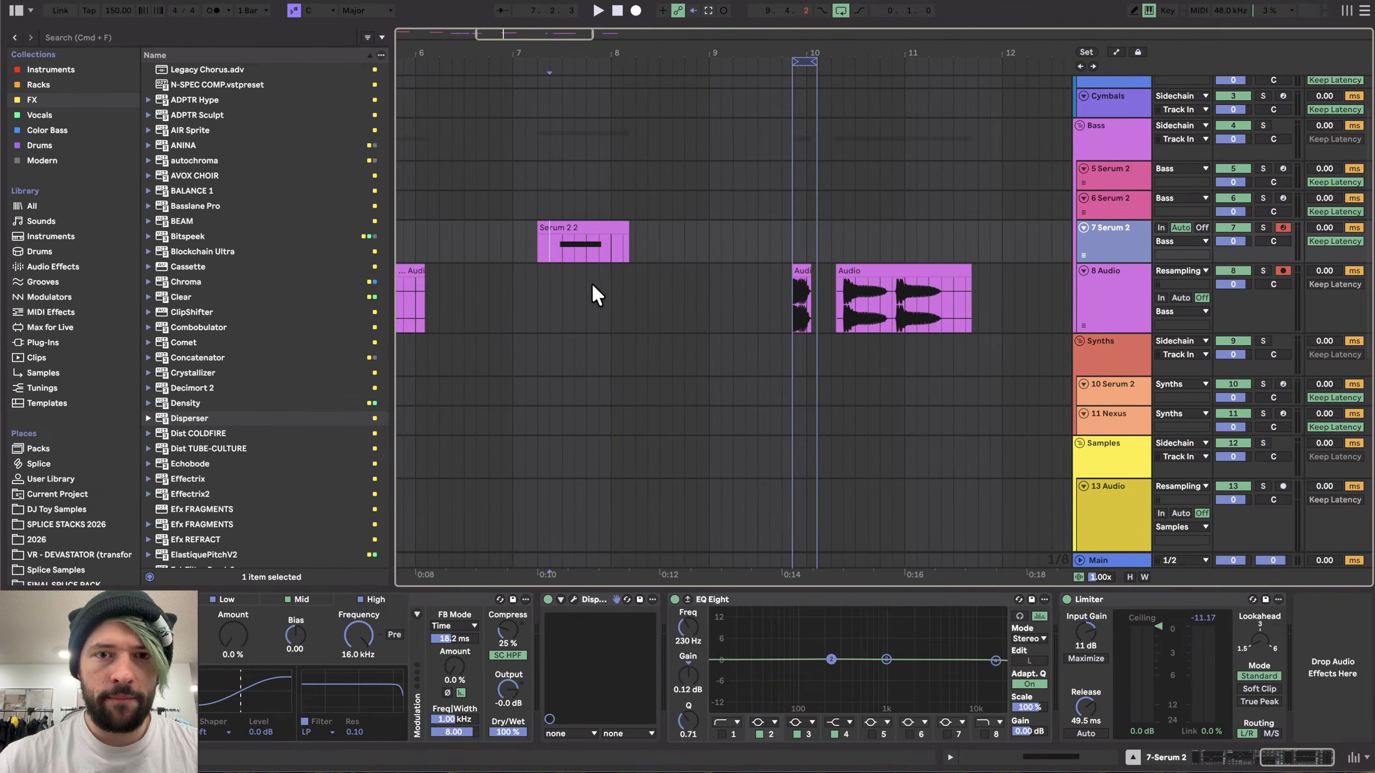
click(557, 282)
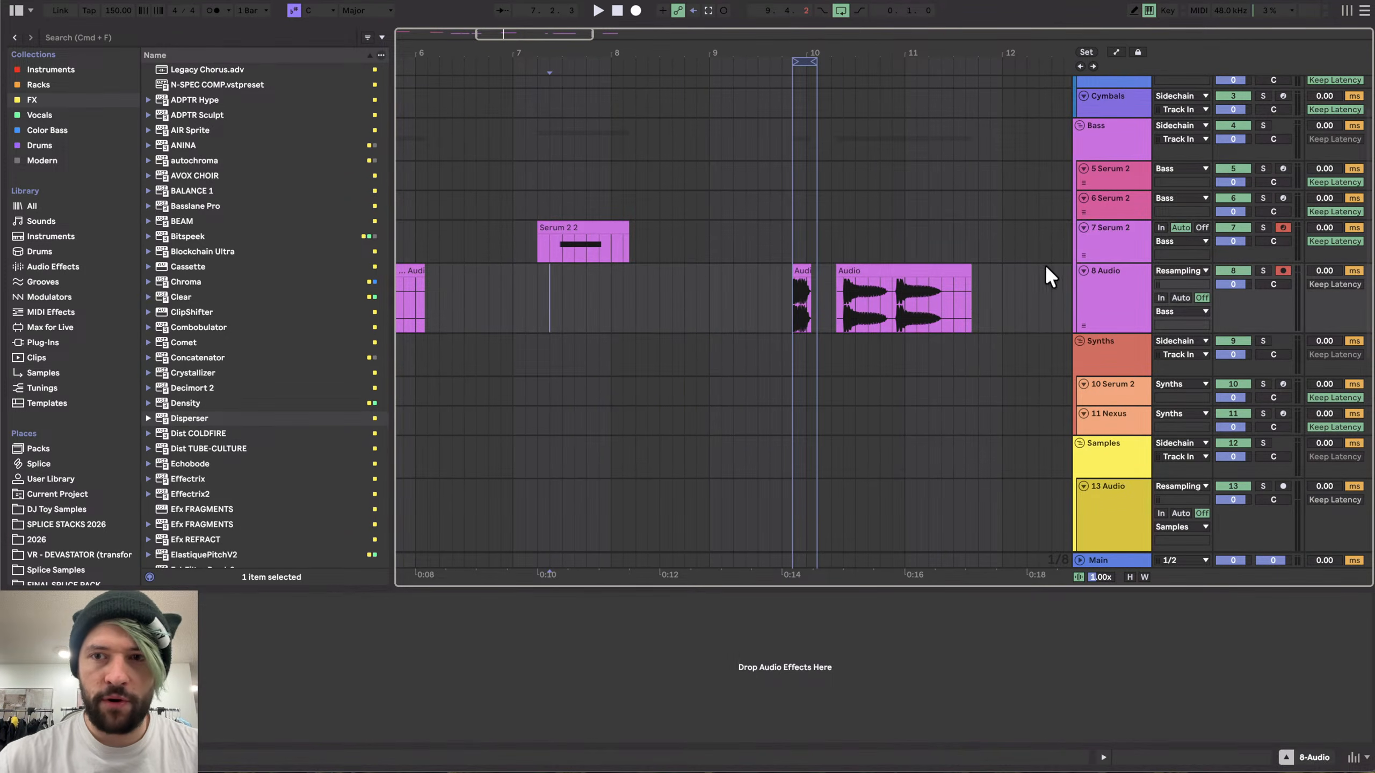
click(636, 9)
key(space)
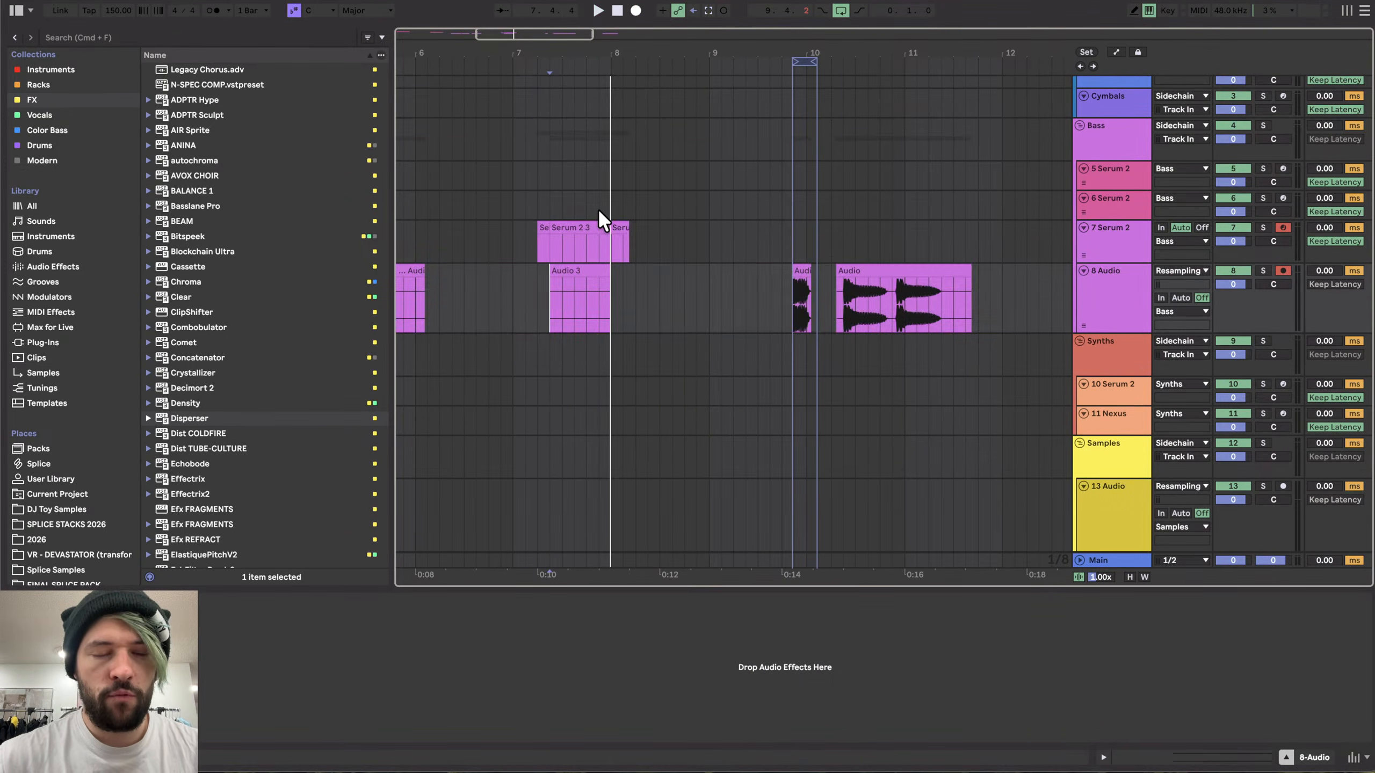
key(super+z)
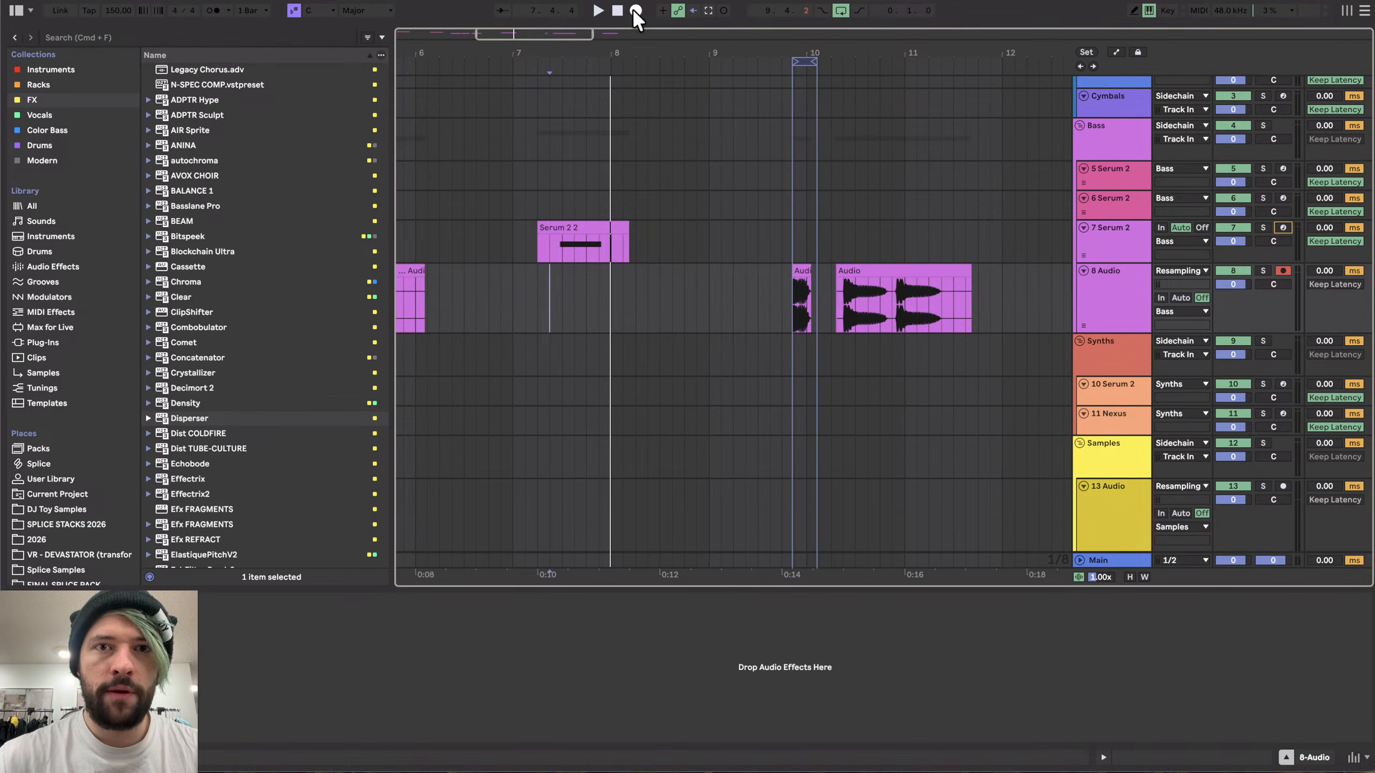
- Record another pass of the 7 Serum 2 clip onto the 8 Audio track and move the new clip to bar 15
click(636, 9)
key(space)
scroll(560, 314, down, 3)
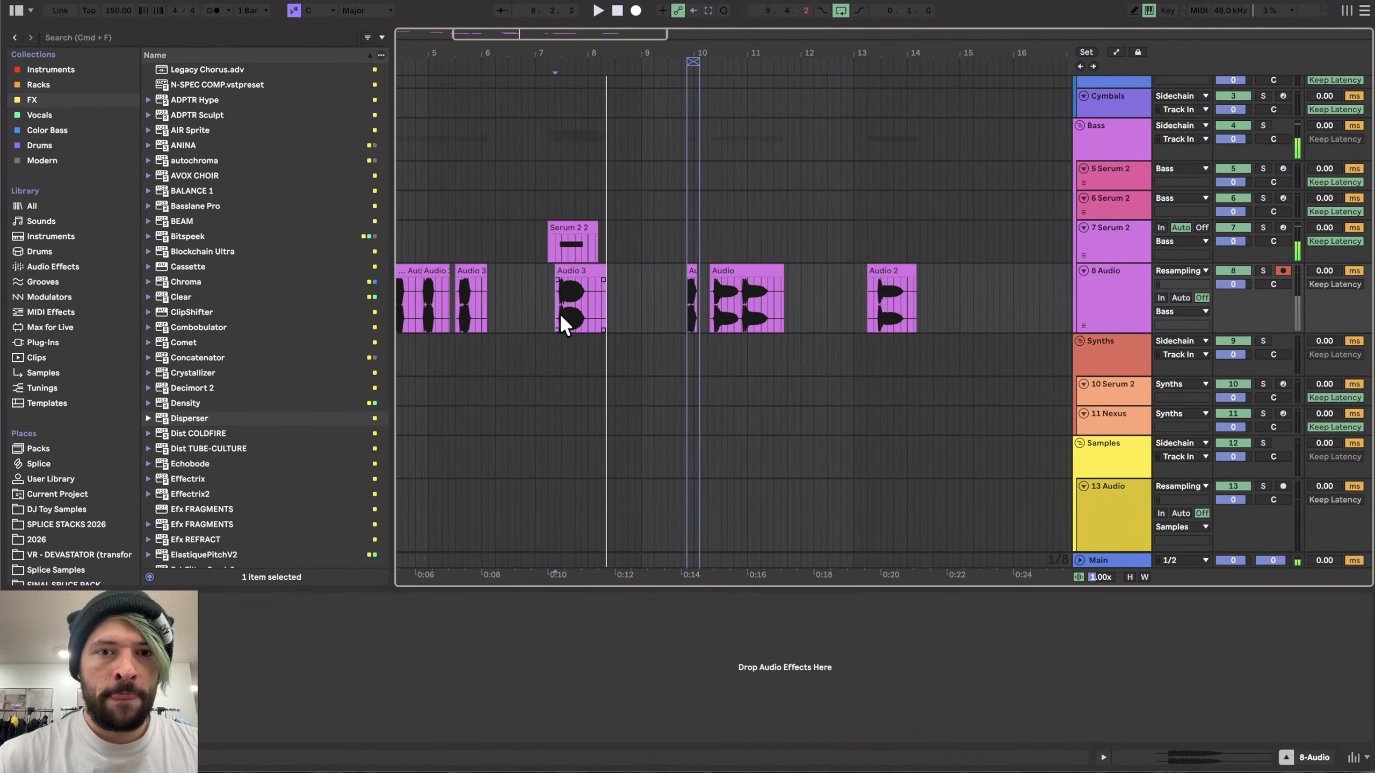
drag(559, 314, 966, 285)
- Split the recorded clip at its first transient and delete the lead-in before it, then audition it
scroll(965, 286, up, 10)
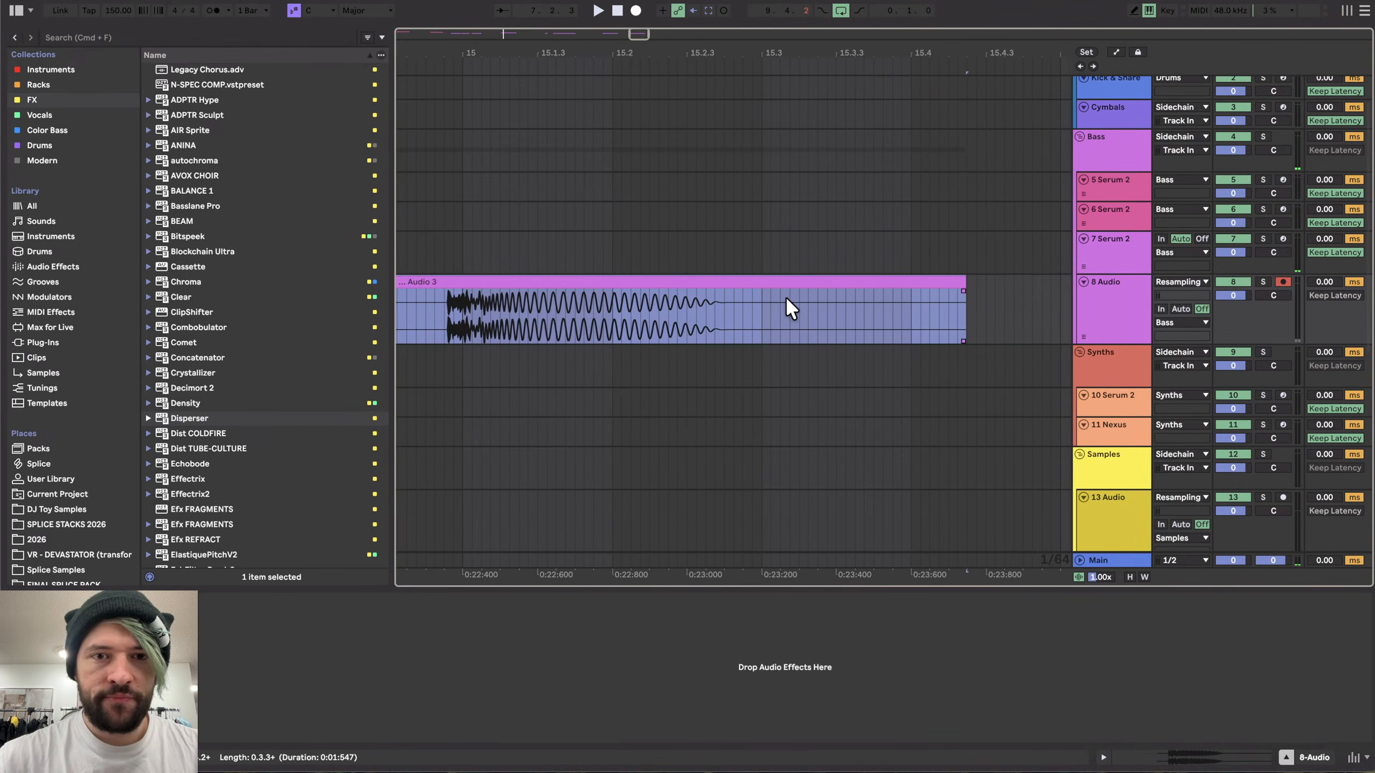
scroll(449, 307, up, 8)
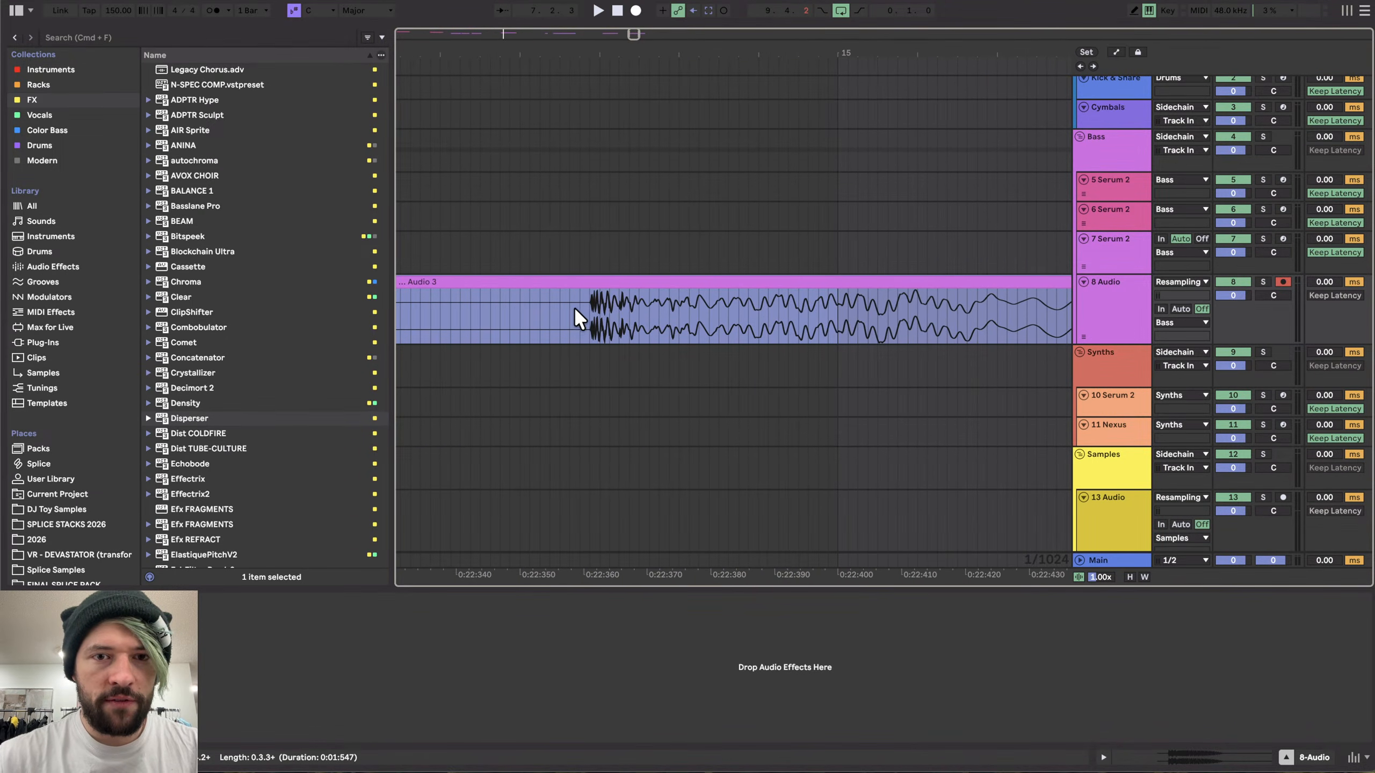
click(587, 297)
key(super+e)
click(571, 286)
key(Delete)
scroll(563, 282, down, 5)
key(space)
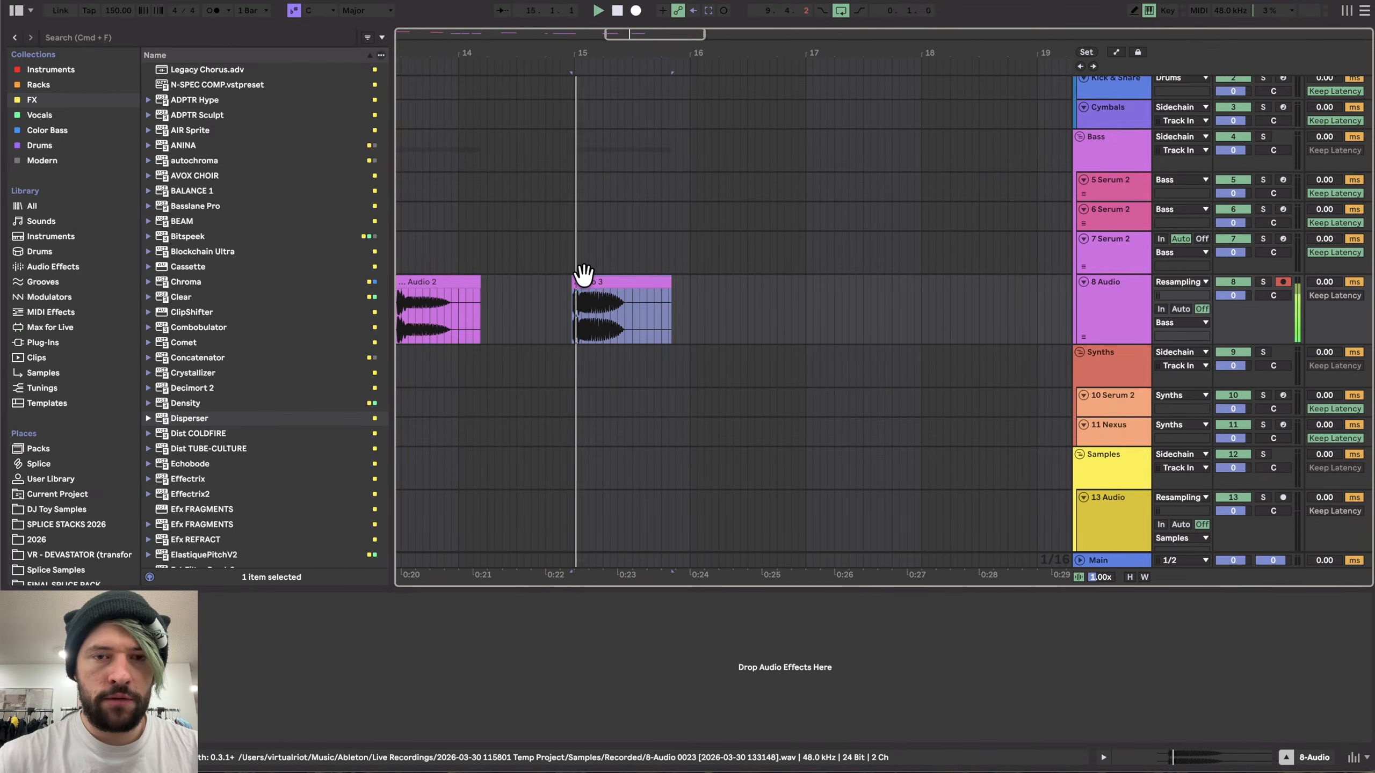
- Delete the leftover fragment and nudge the clip slightly earlier so it starts on the transient
scroll(571, 285, up, 6)
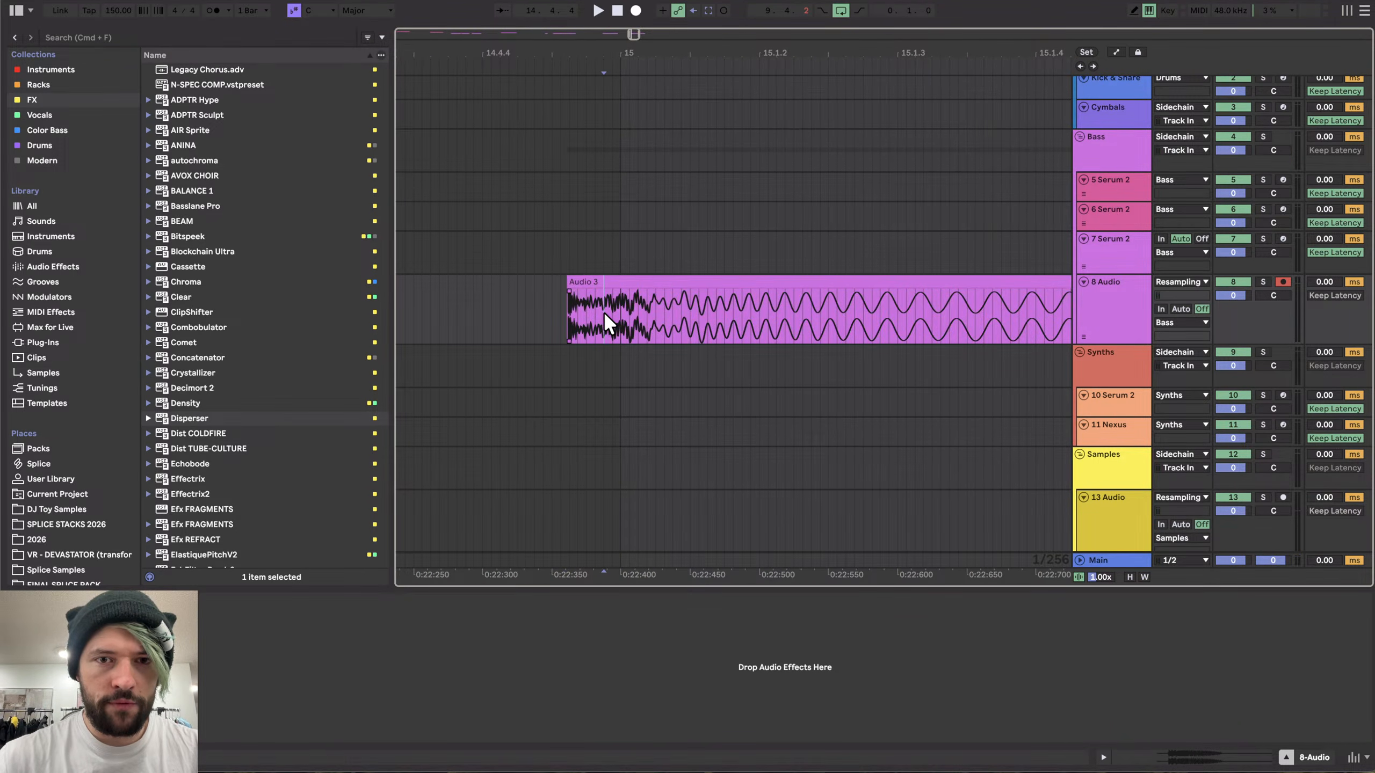
key(Delete)
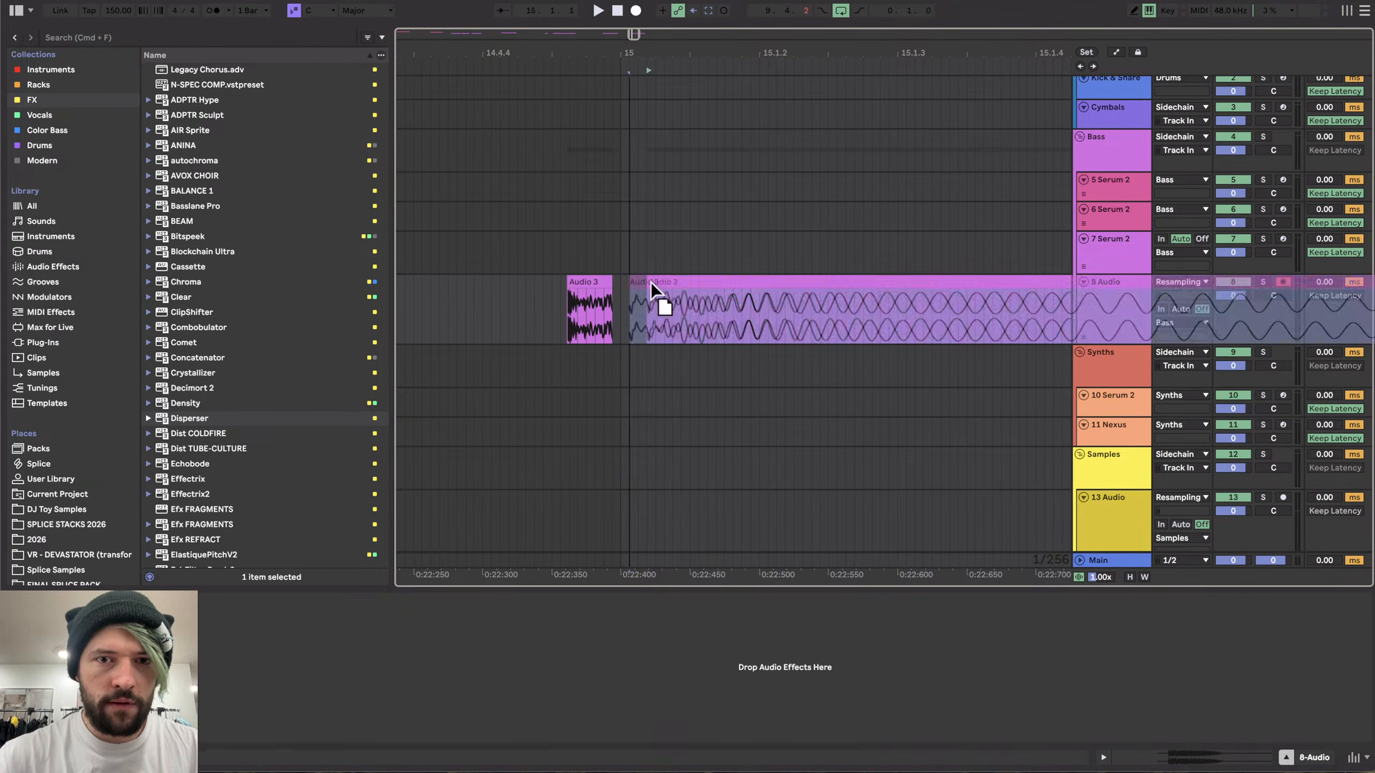
drag(651, 281, 639, 280)
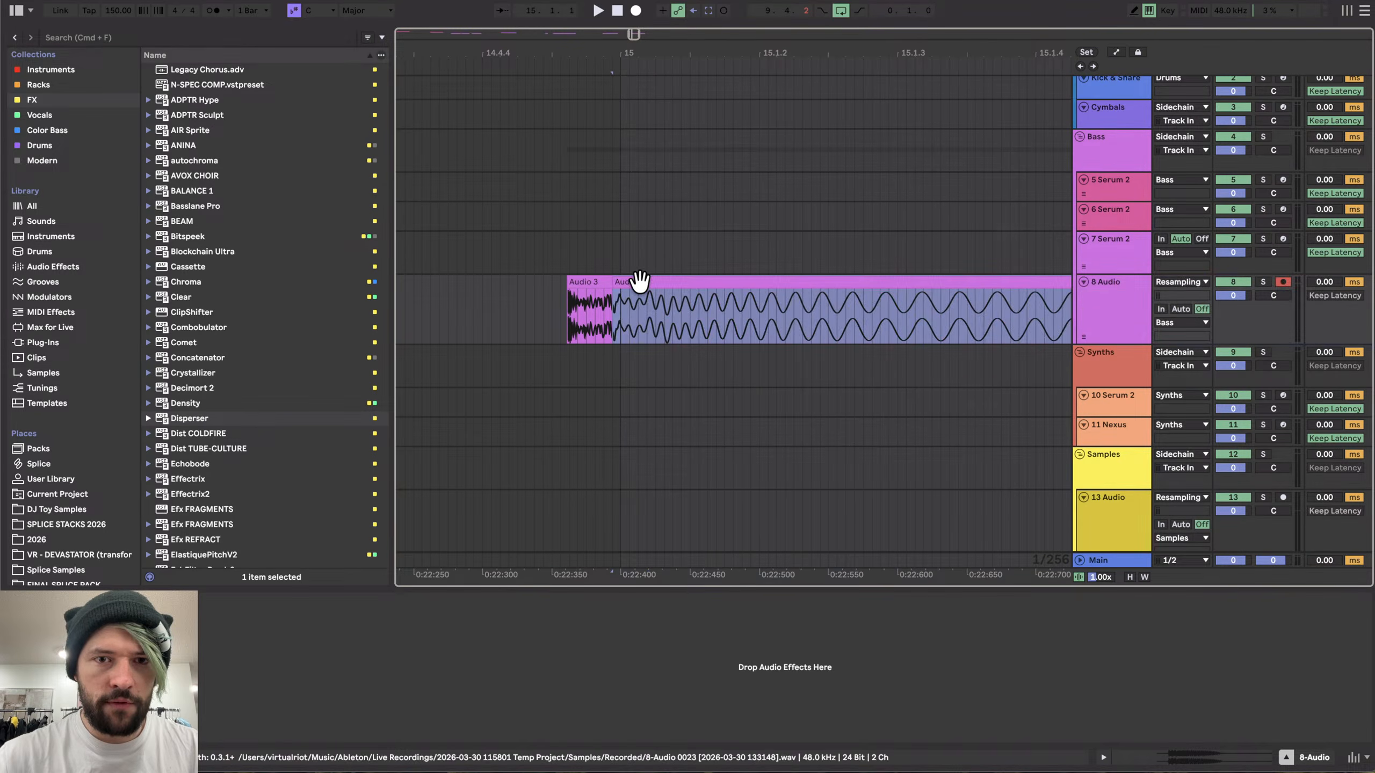
click(583, 293)
scroll(603, 295, down, 5)
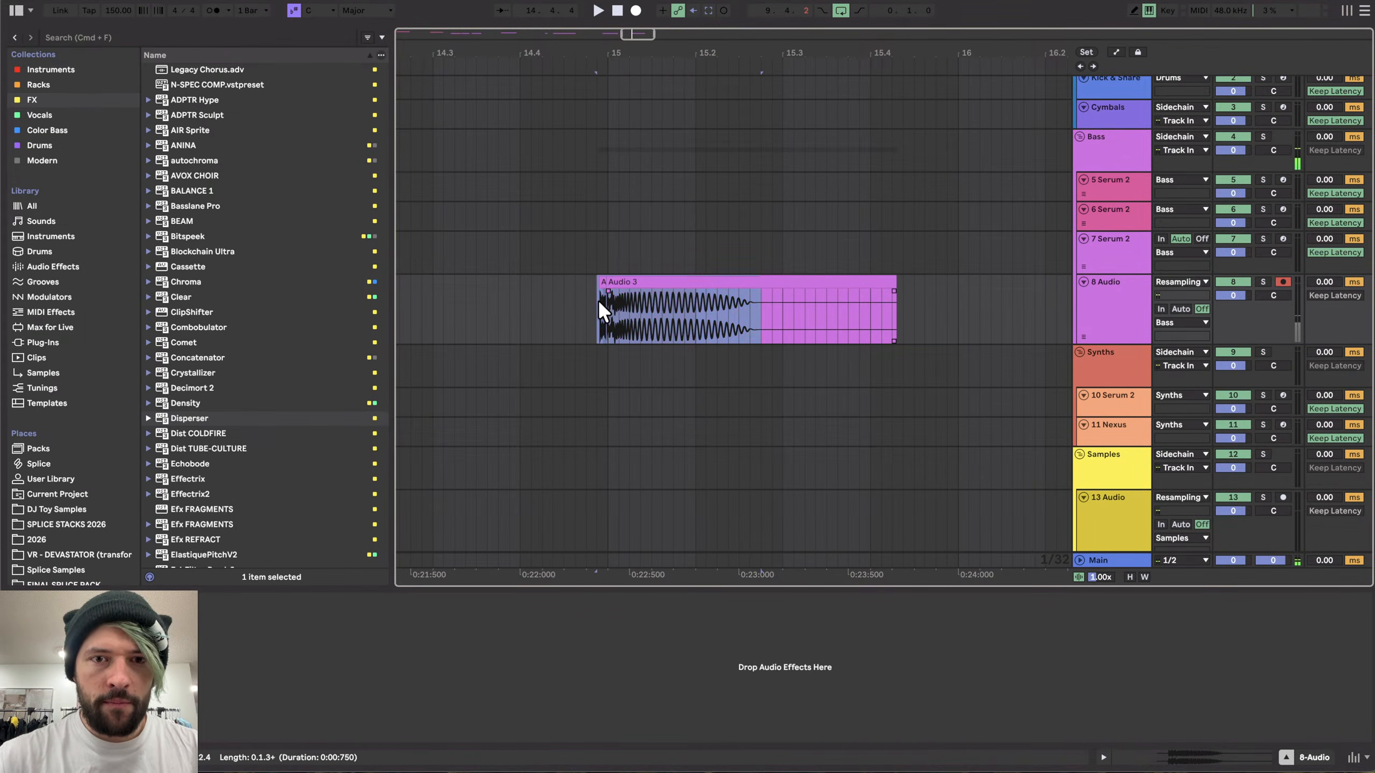
- Consolidate the clip, delete its tail section and shorten its end to about bar 15.2, then audition it
key(super+j)
click(818, 293)
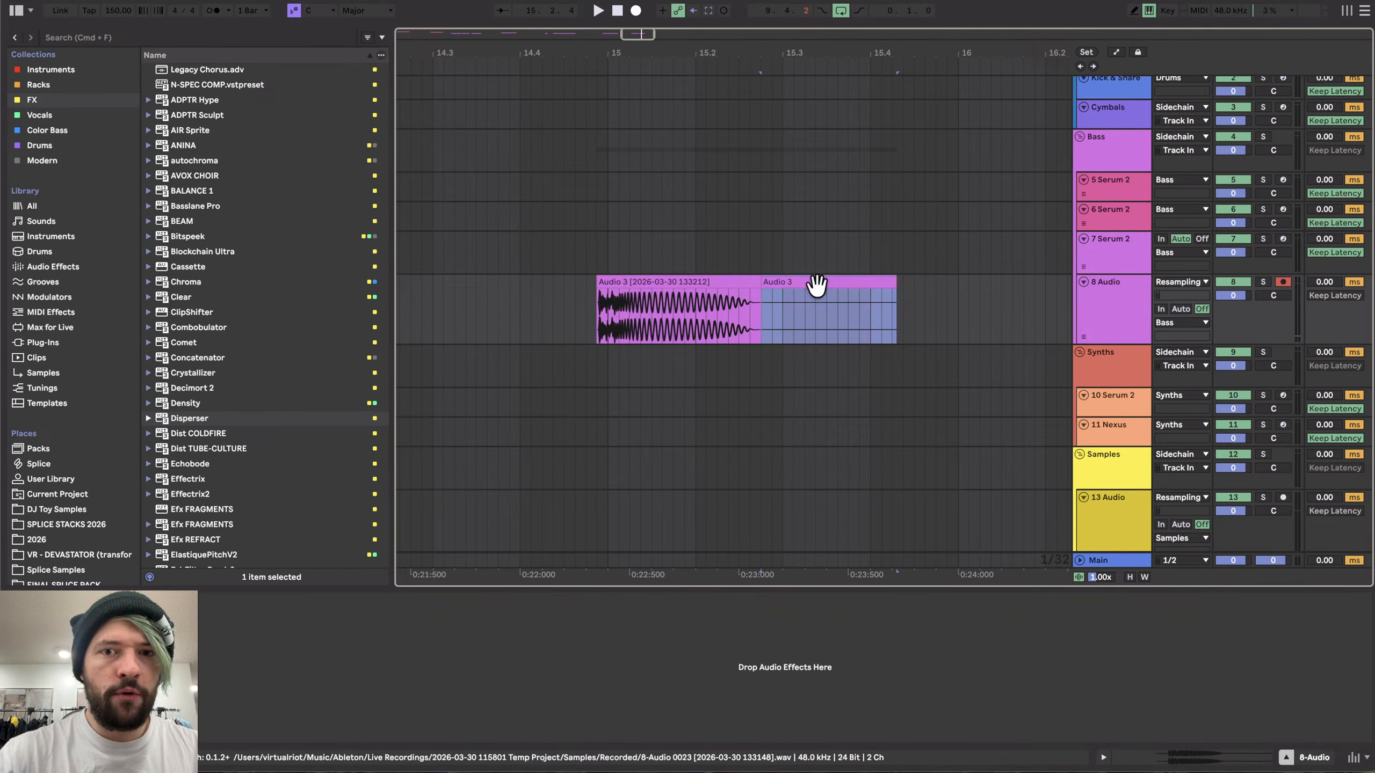
key(Delete)
drag(758, 282, 700, 281)
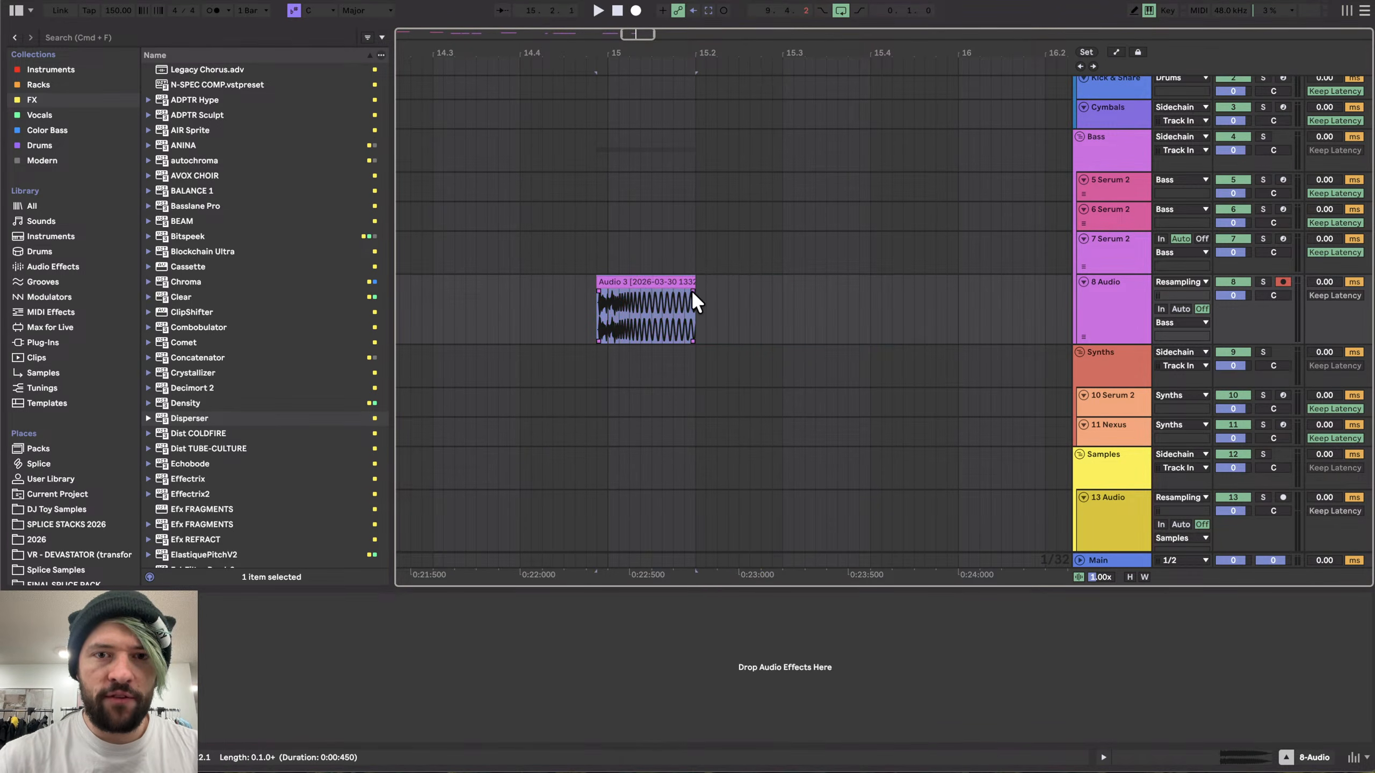
click(627, 290)
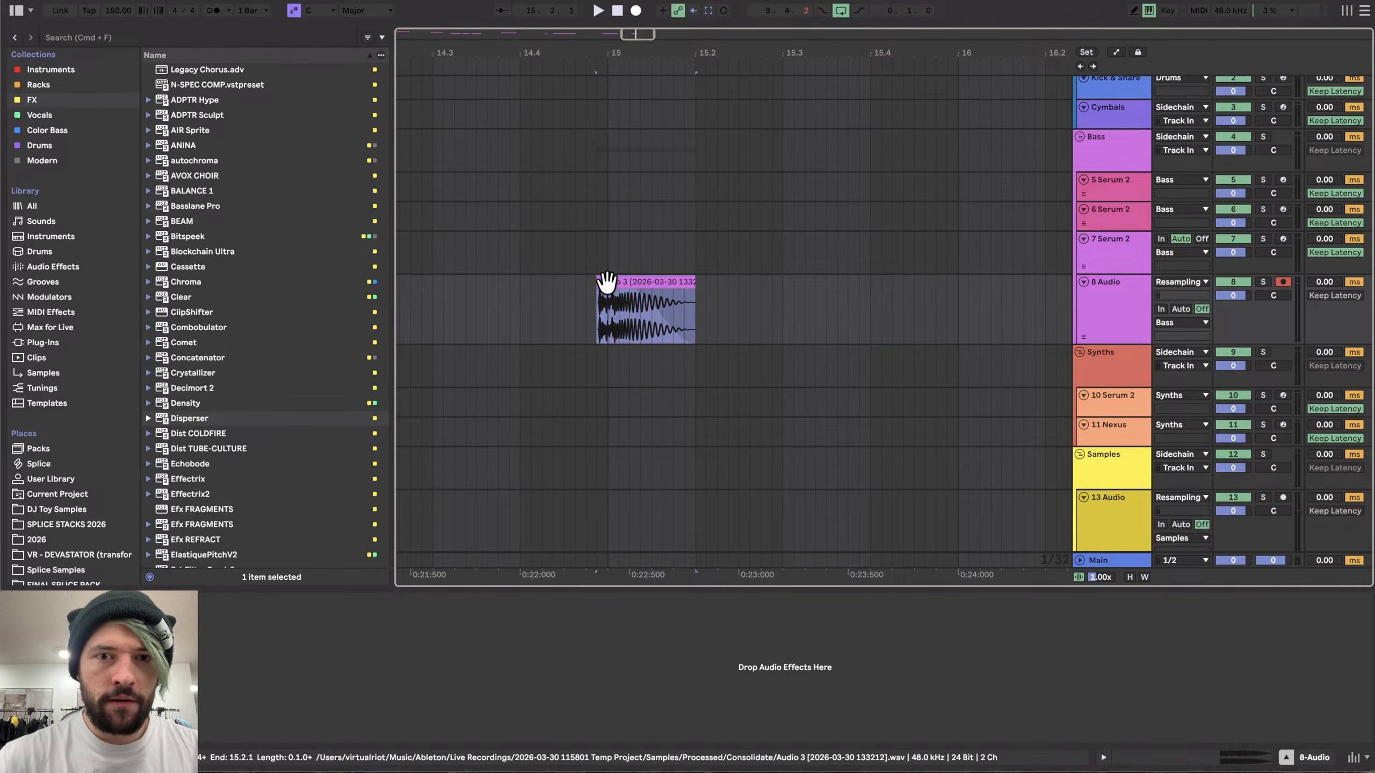
- Add ST4b and Newfangled Saturate to the 8 Audio track and start playback
click(52, 141)
double_click(178, 464)
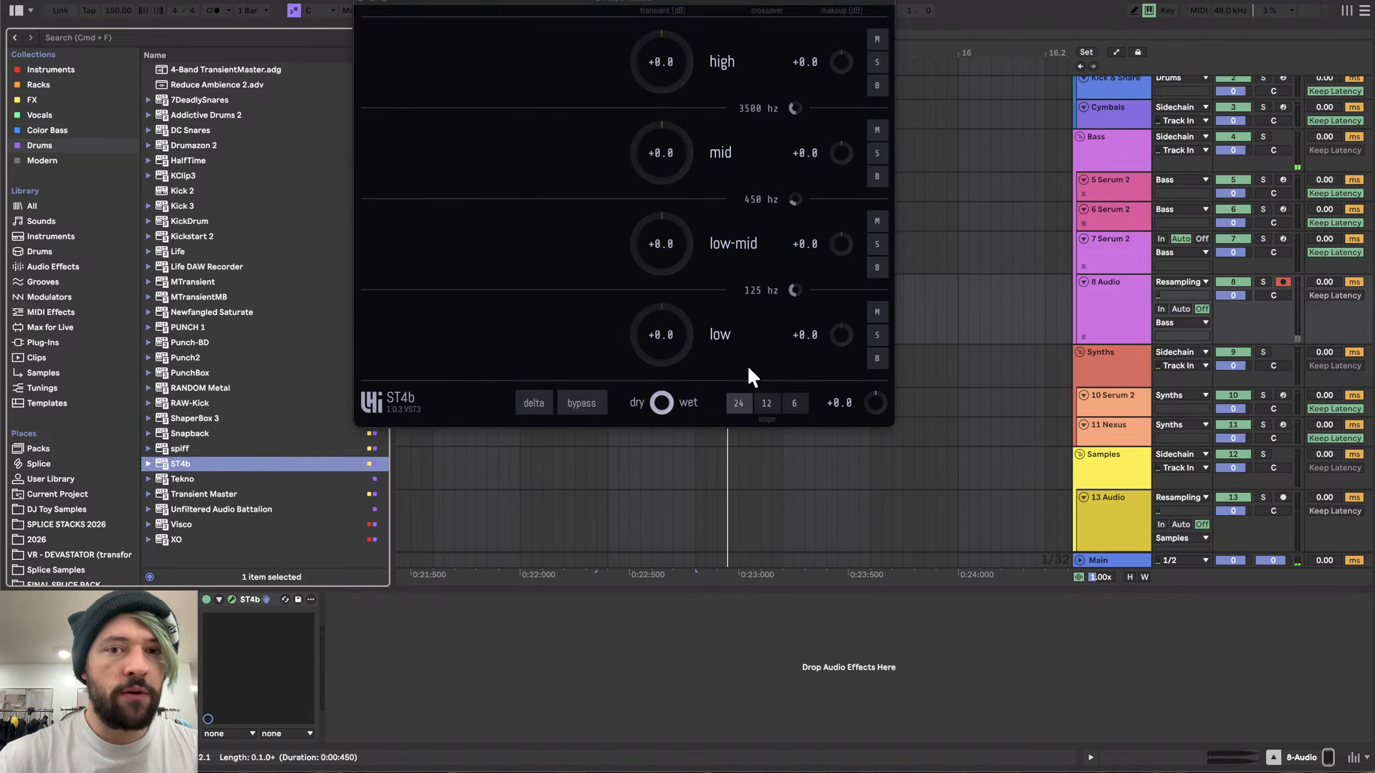
click(36, 99)
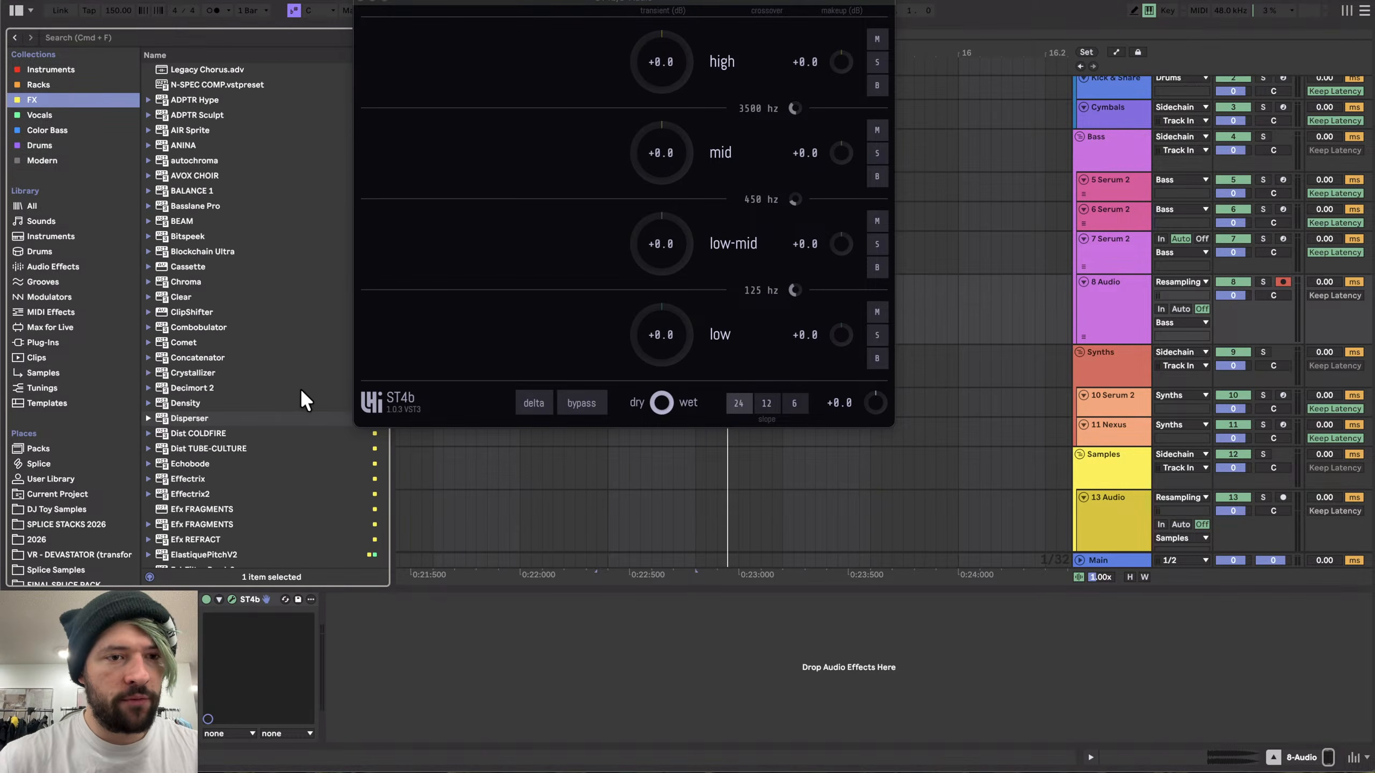
scroll(300, 389, down, 10)
double_click(217, 391)
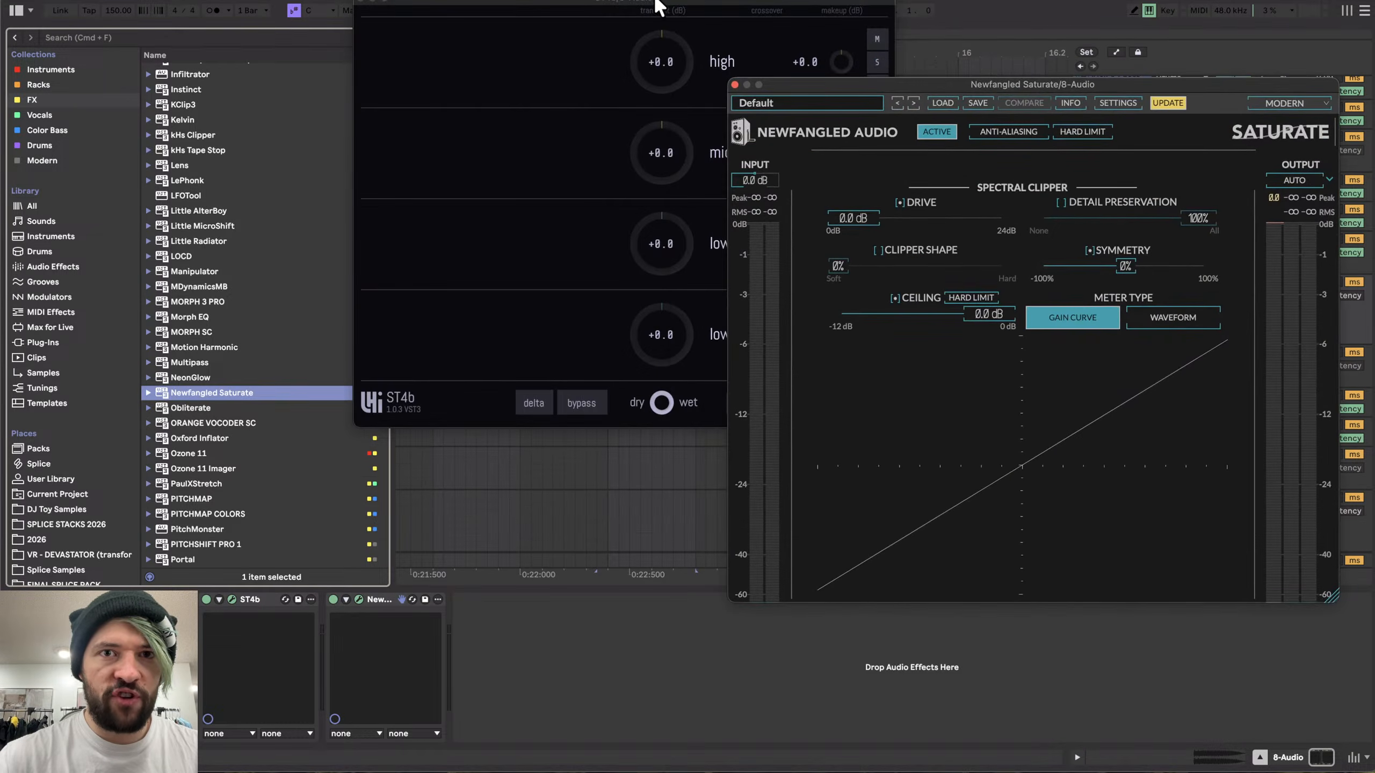
drag(658, 5, 431, 54)
key(space)
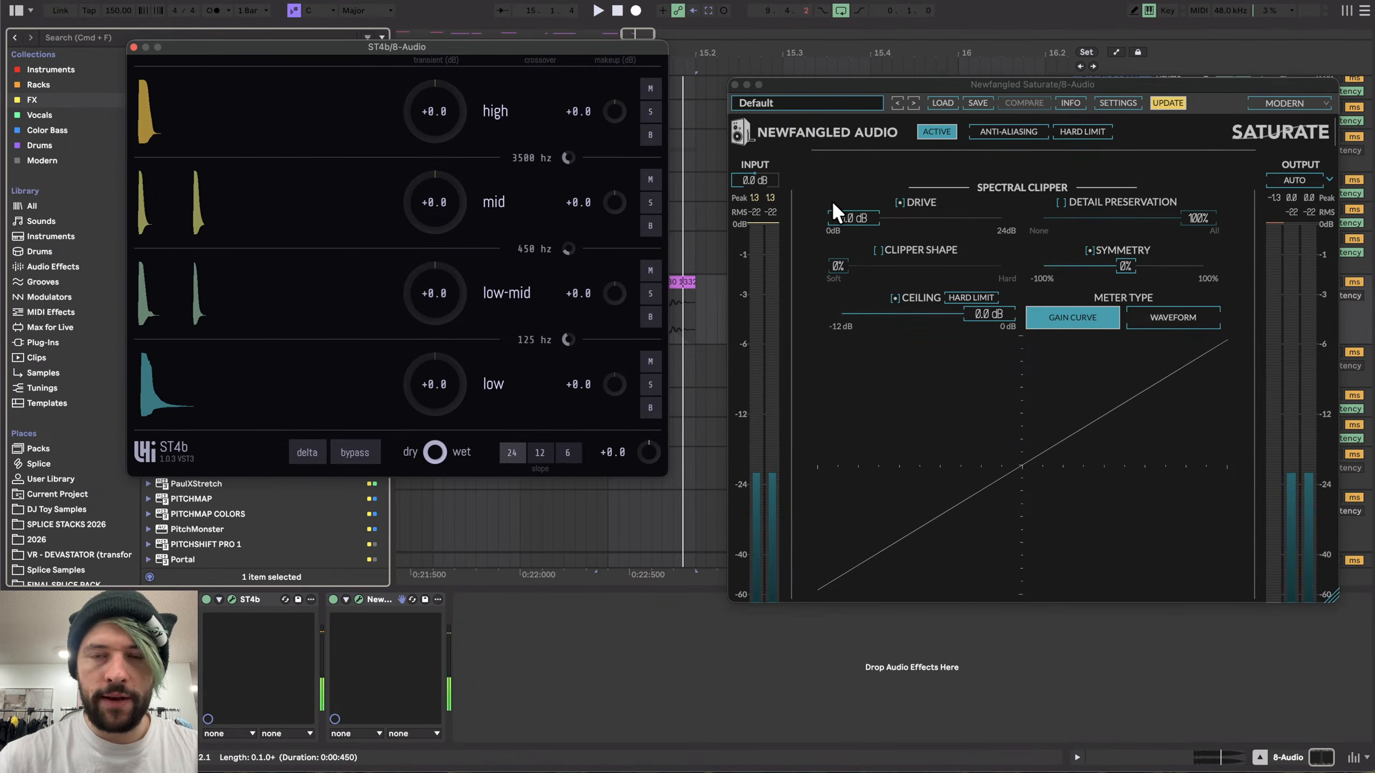
- Set ST4b's transient to +45 on the high, mid and low-mid bands and reset the low band to 0
drag(436, 176, 438, 214)
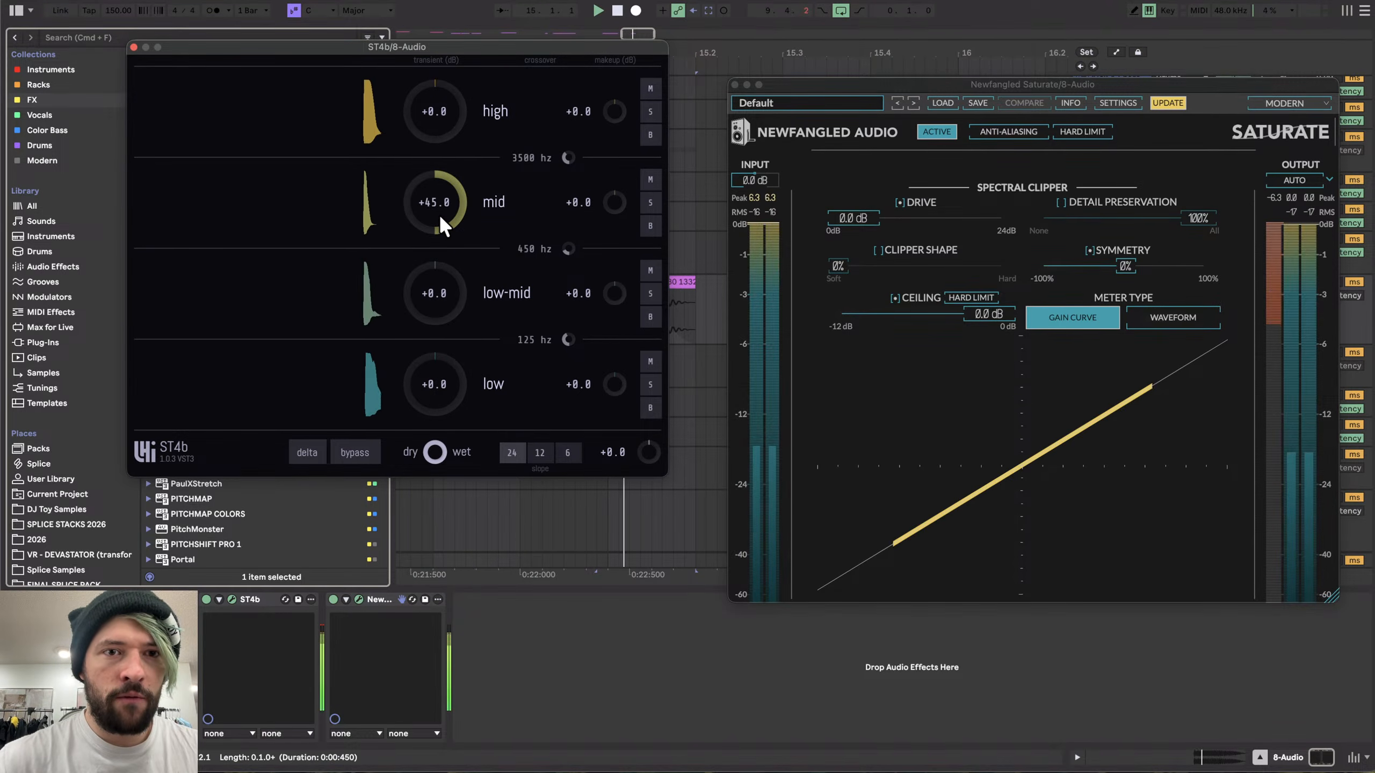
drag(430, 287, 427, 263)
drag(441, 142, 444, 133)
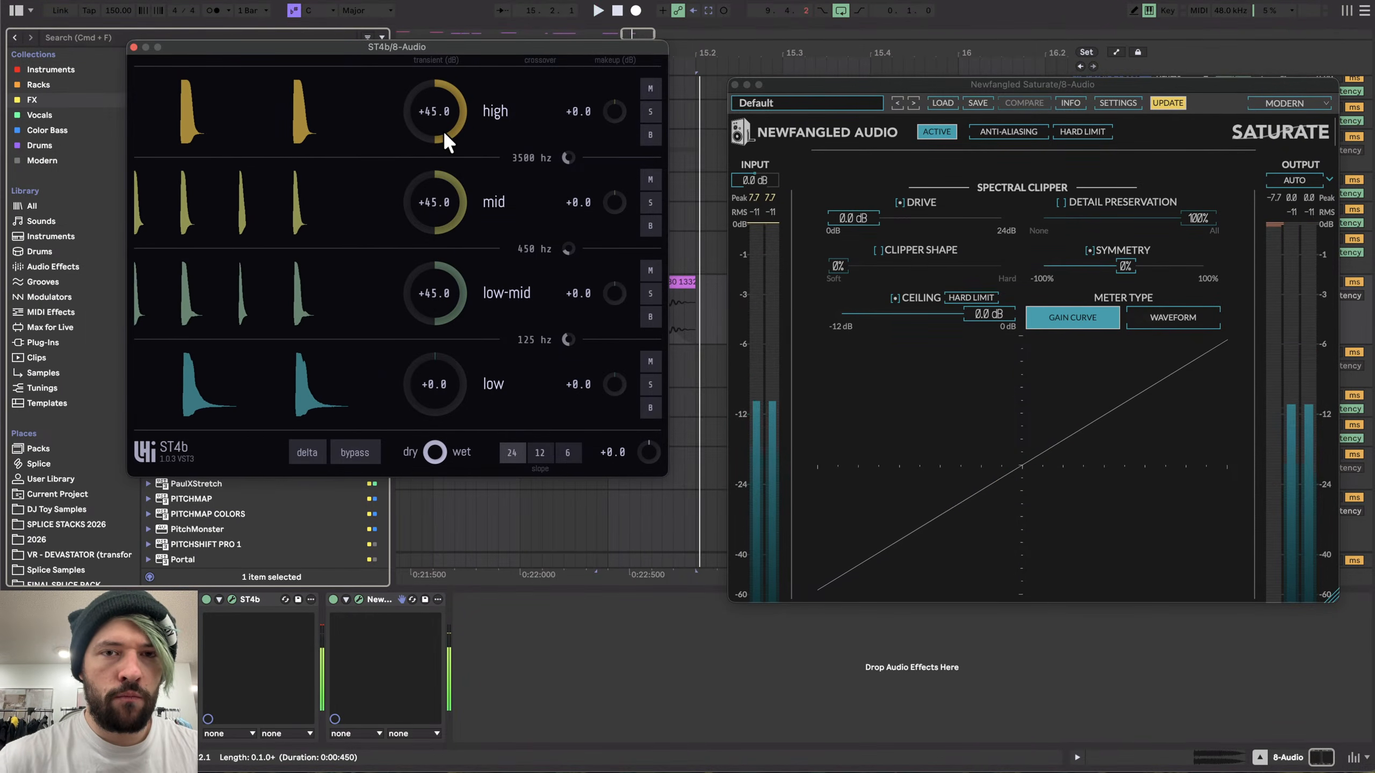
drag(440, 363, 438, 378)
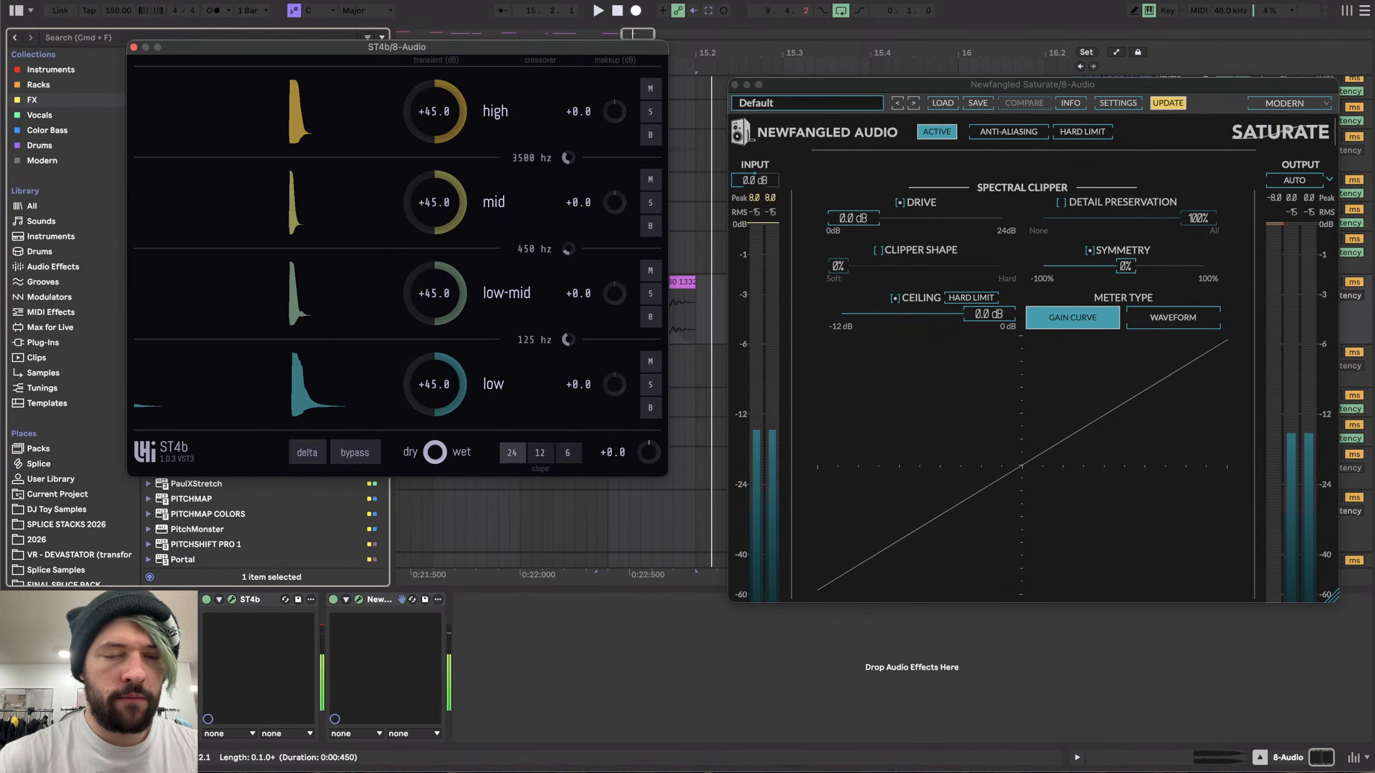
double_click(439, 378)
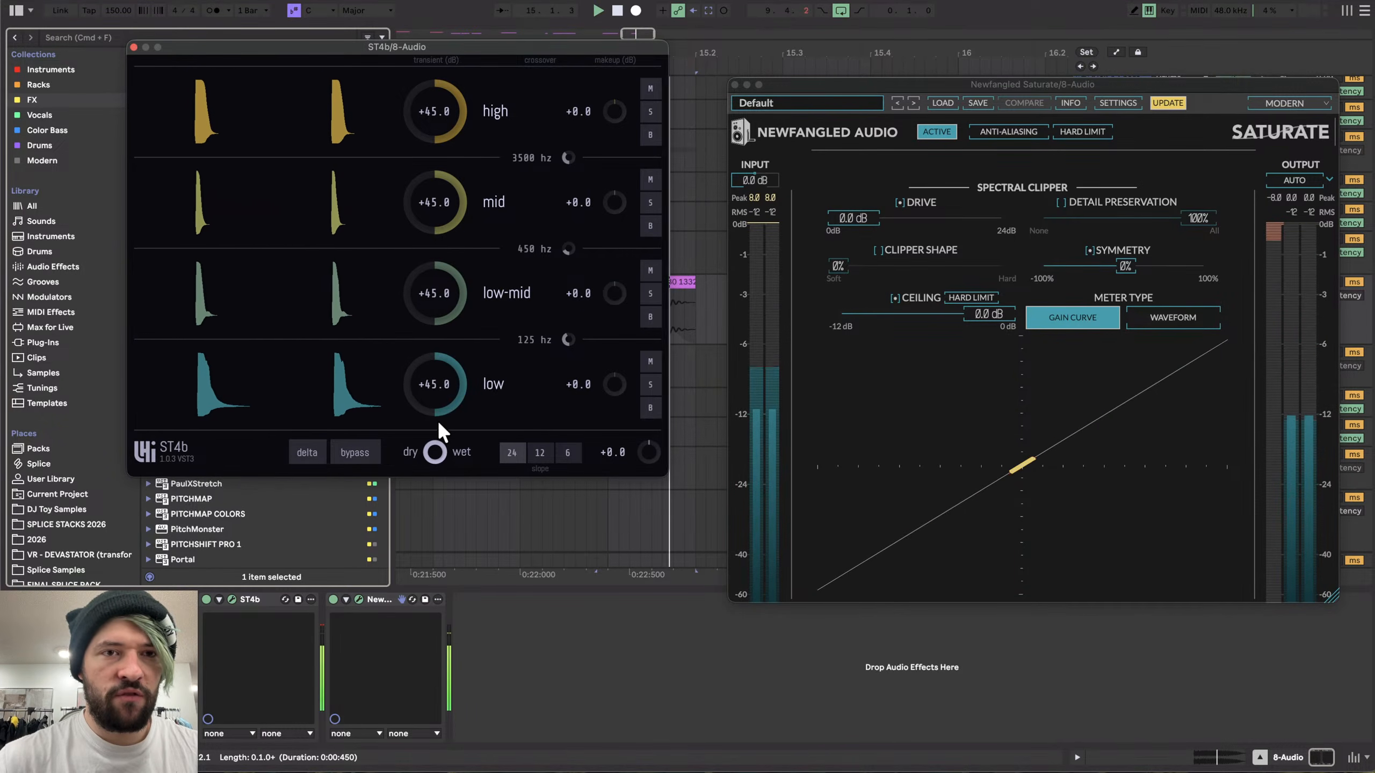
drag(438, 419, 447, 378)
double_click(448, 378)
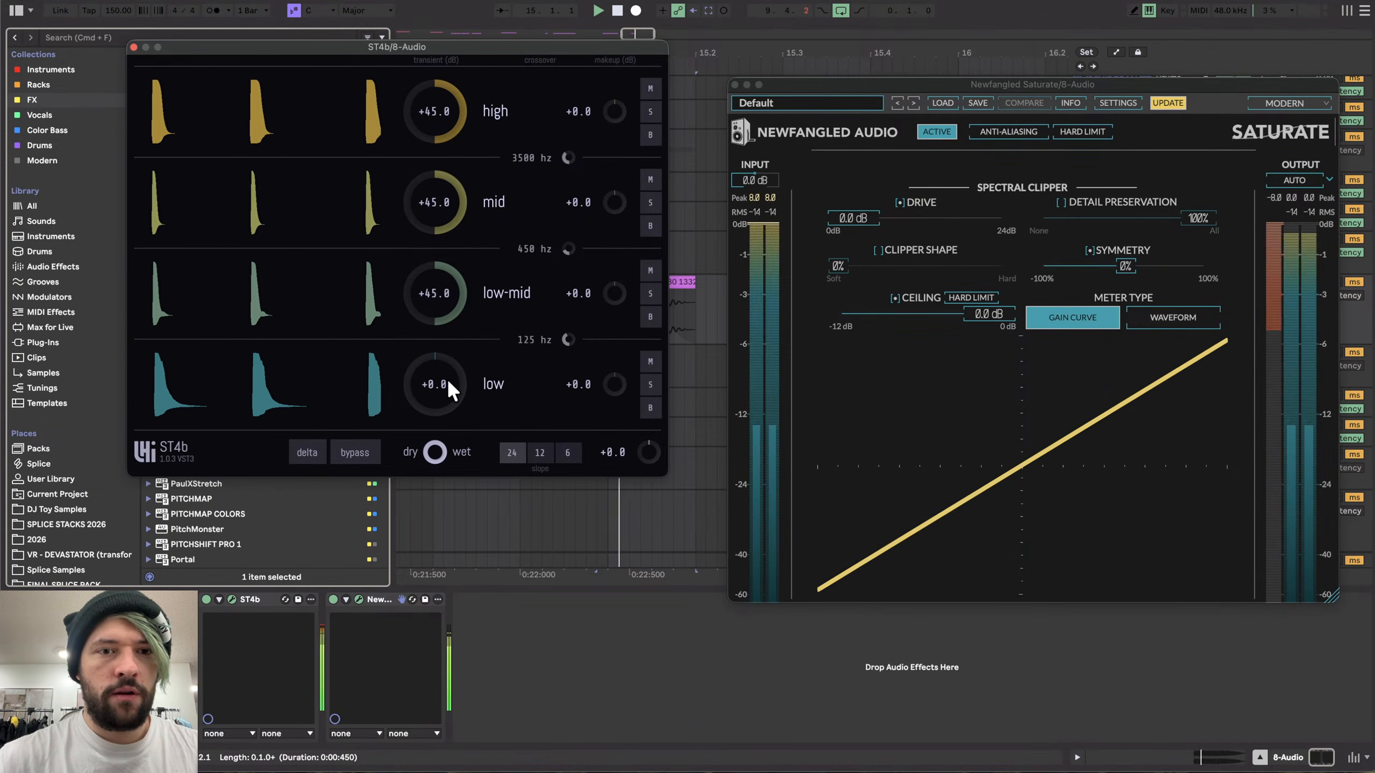
click(133, 48)
click(734, 85)
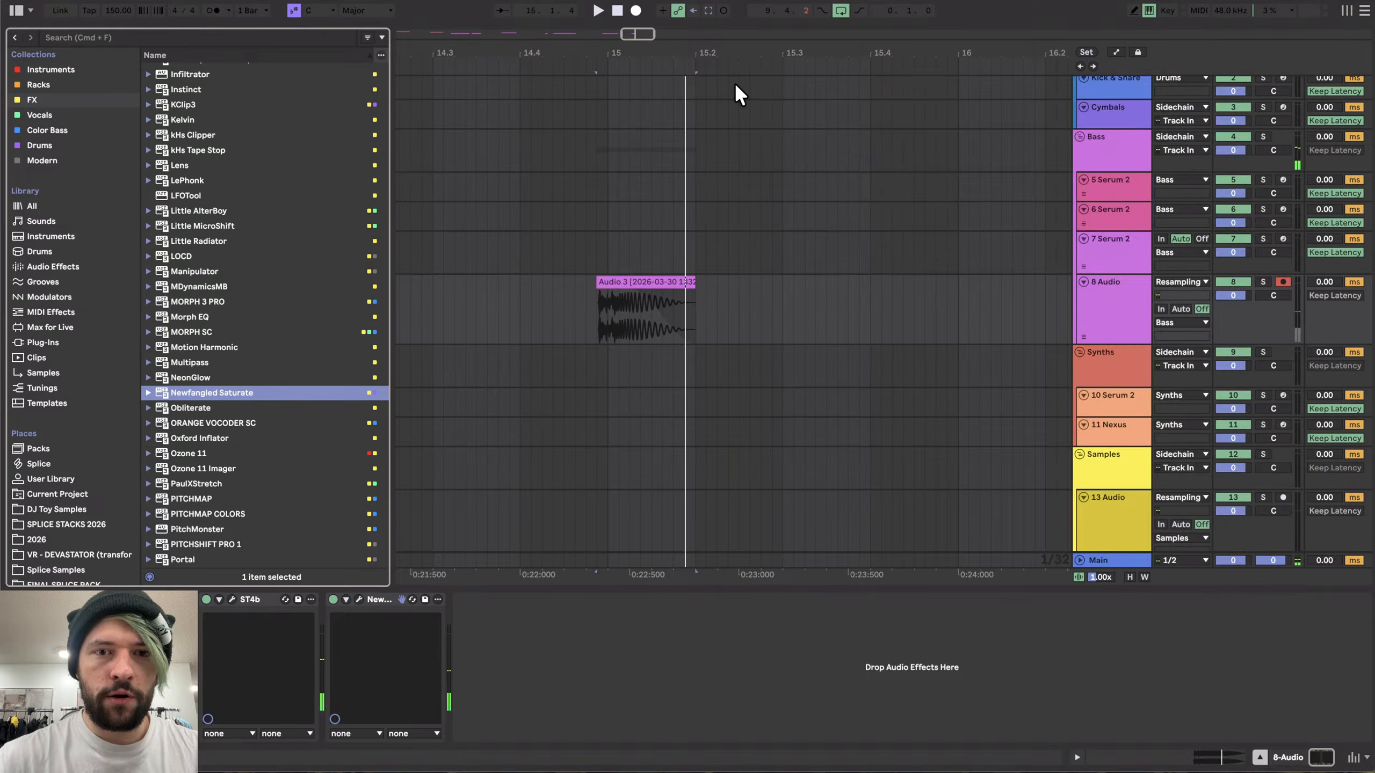
- Duplicate the 8 Audio track
scroll(610, 342, up, 5)
scroll(511, 323, down, 15)
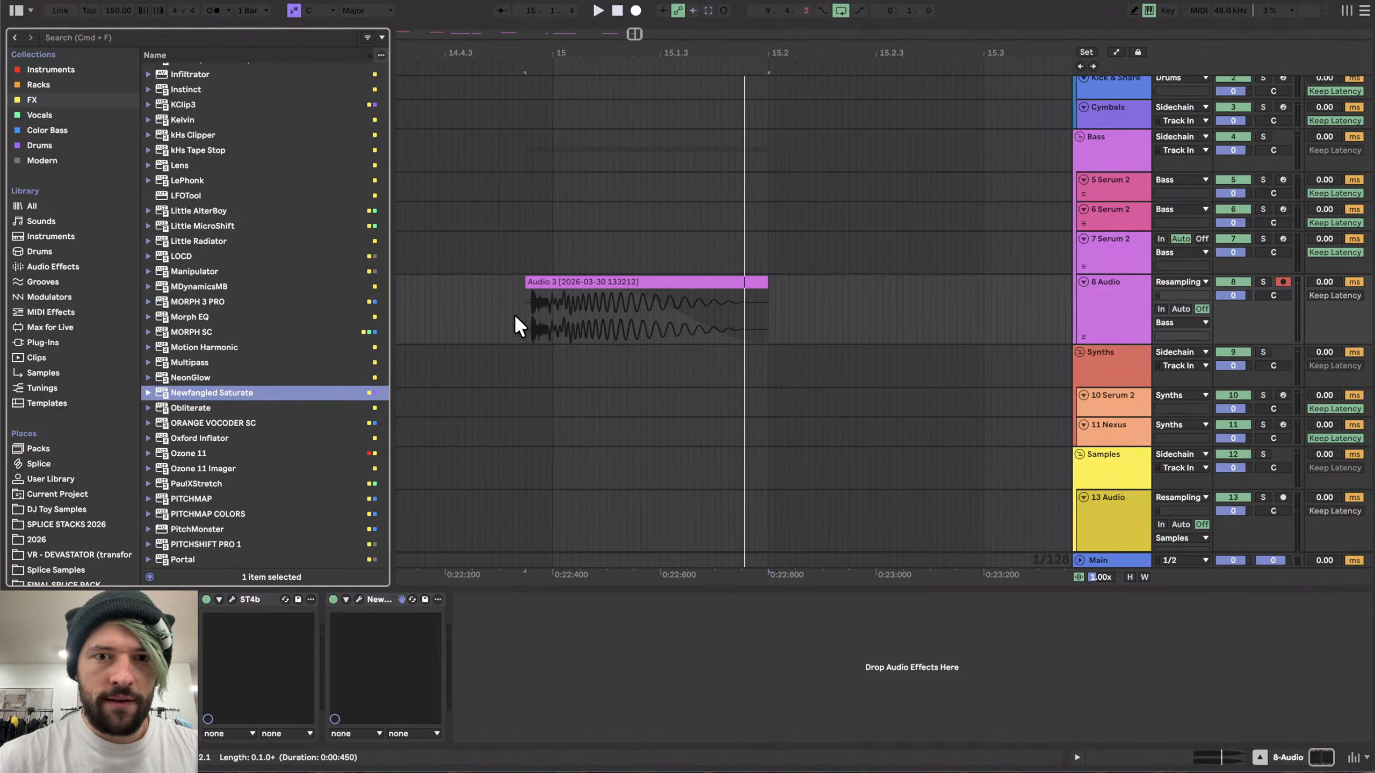
scroll(569, 320, left, 3)
scroll(622, 314, down, 1)
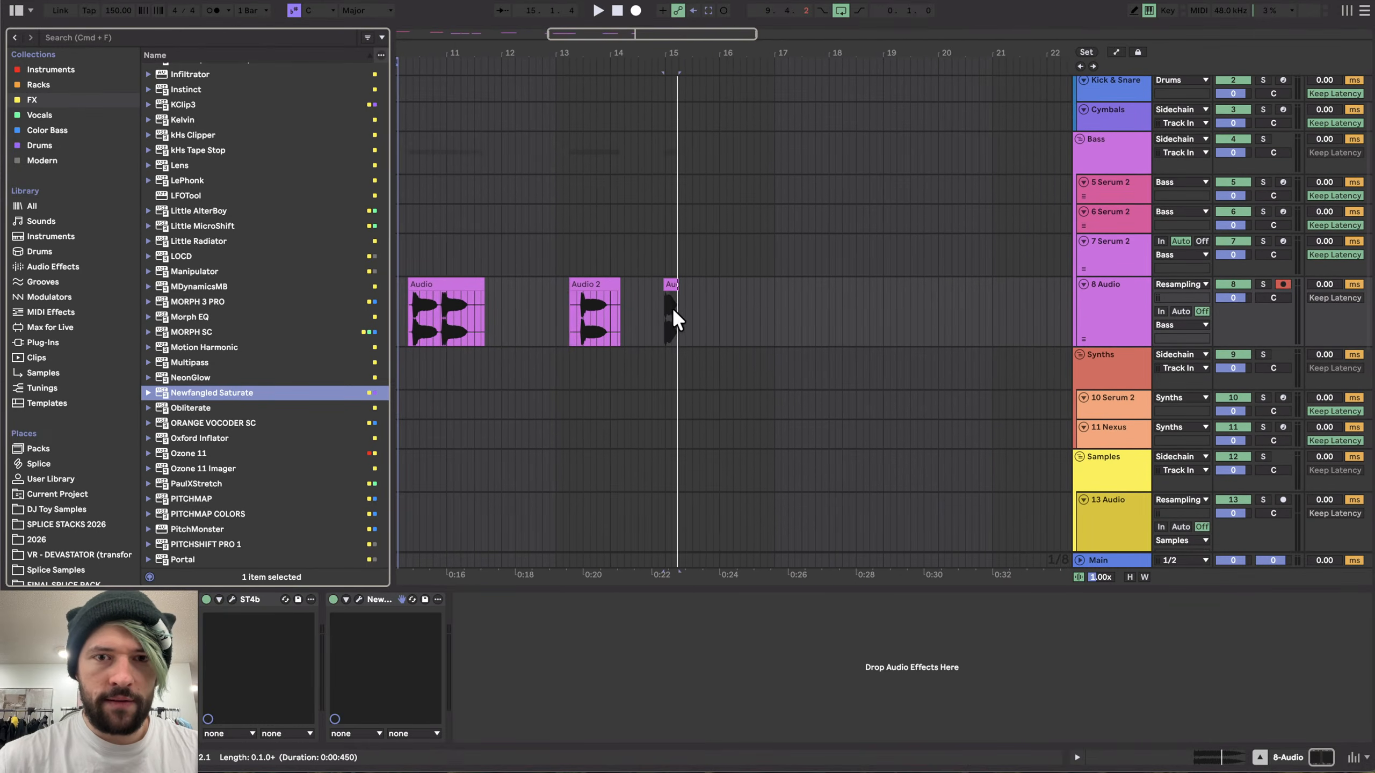
click(1128, 307)
key(super+d)
- Delete the earlier clips from the duplicated track and the new clip from the original 8 Audio track
scroll(665, 391, left, 6)
scroll(665, 391, down, 1)
drag(560, 367, 857, 368)
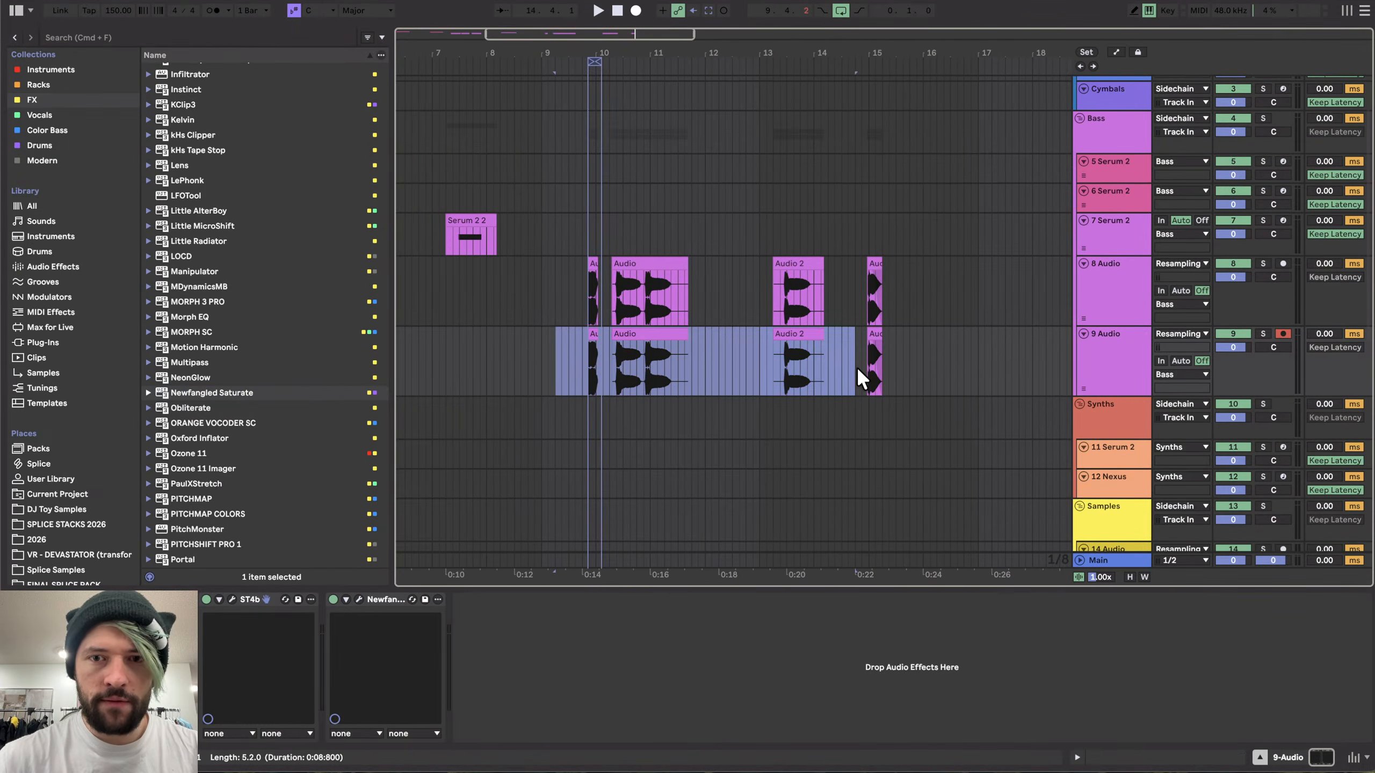
key(Delete)
drag(850, 287, 945, 289)
key(Delete)
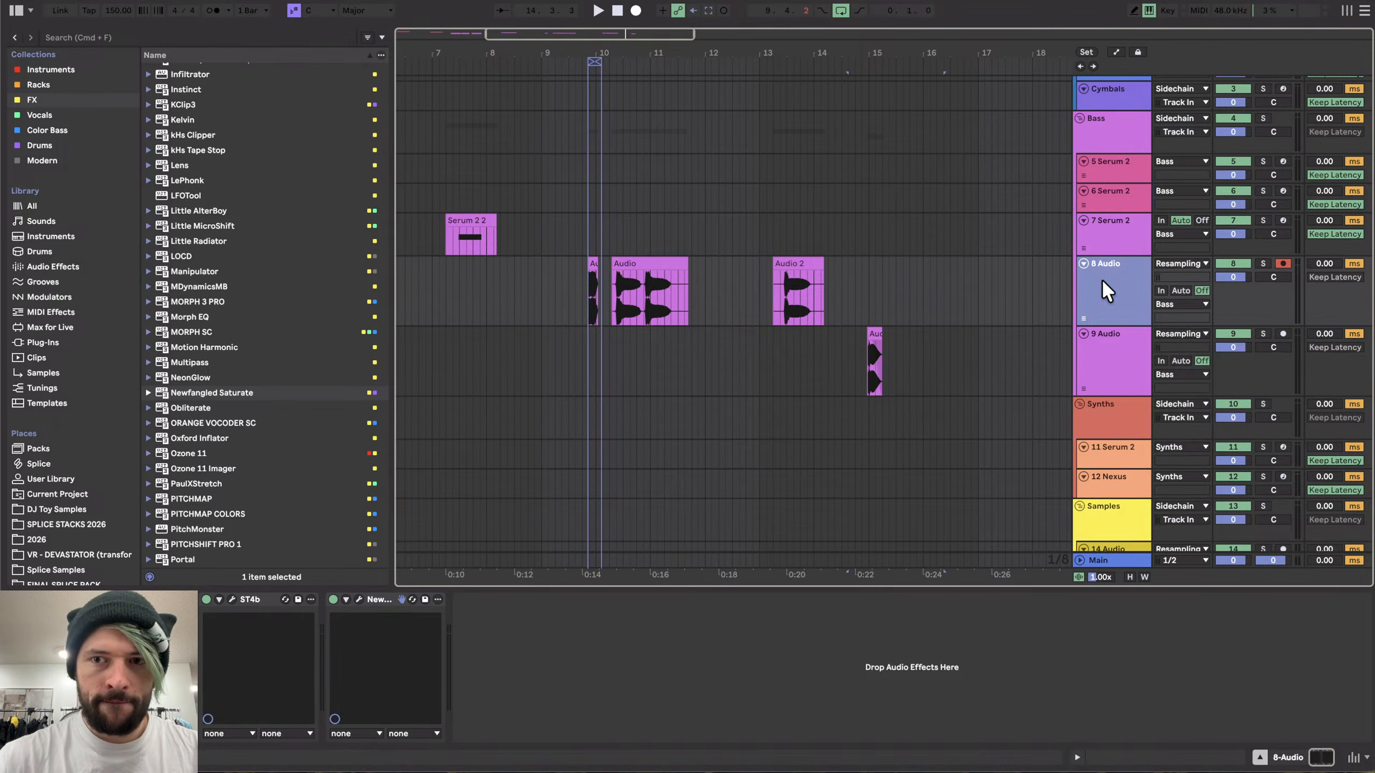
- Remove the effects from the 8 Audio track and bounce the 9 Audio track in place
click(254, 599)
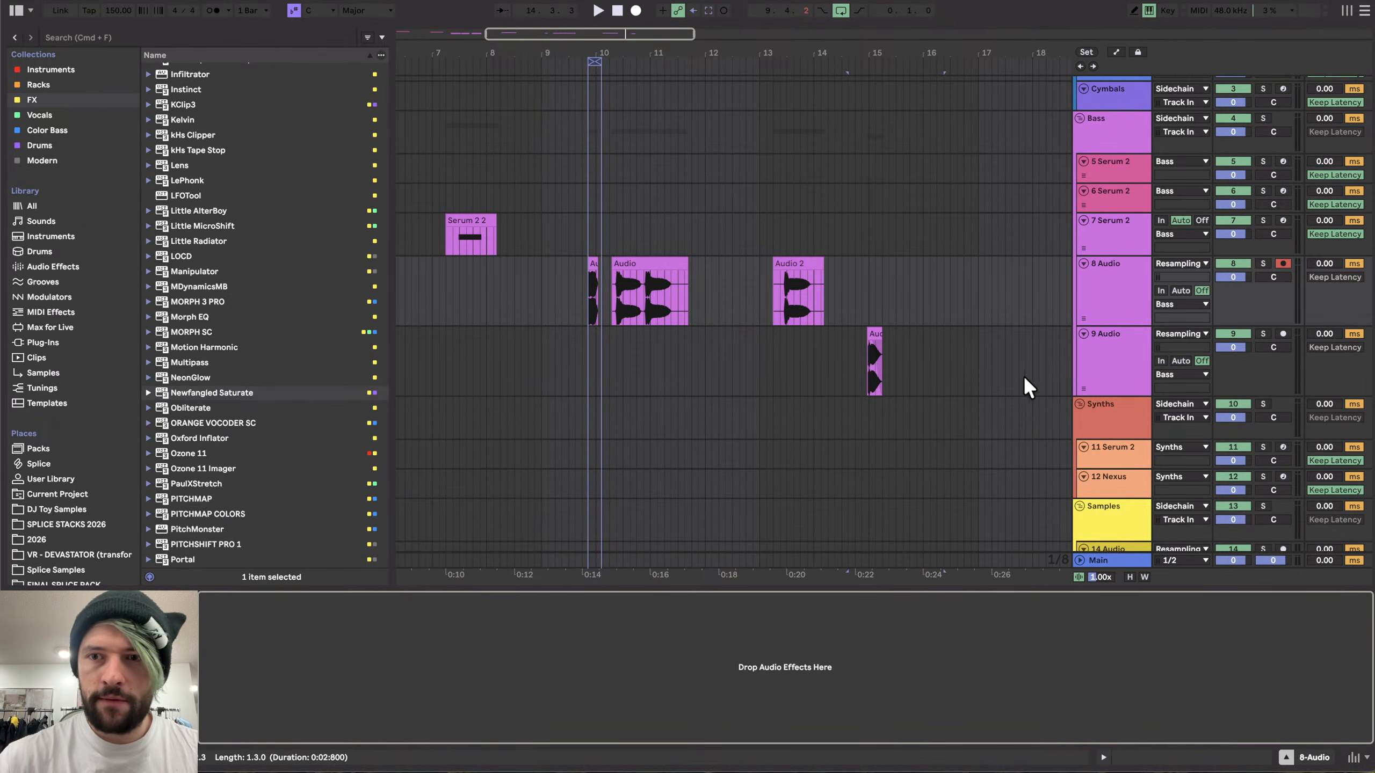
right_click(1110, 352)
click(1166, 454)
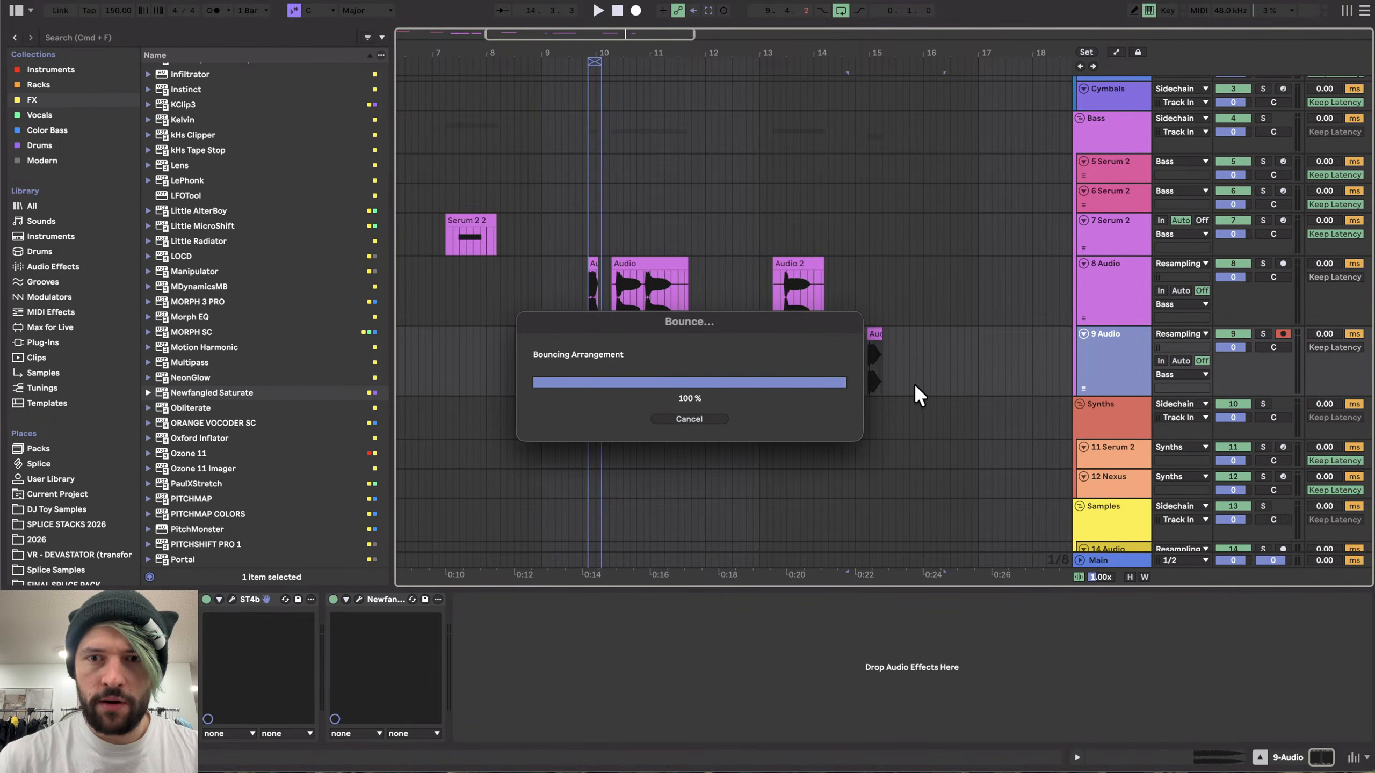
scroll(888, 360, up, 5)
scroll(888, 369, up, 2)
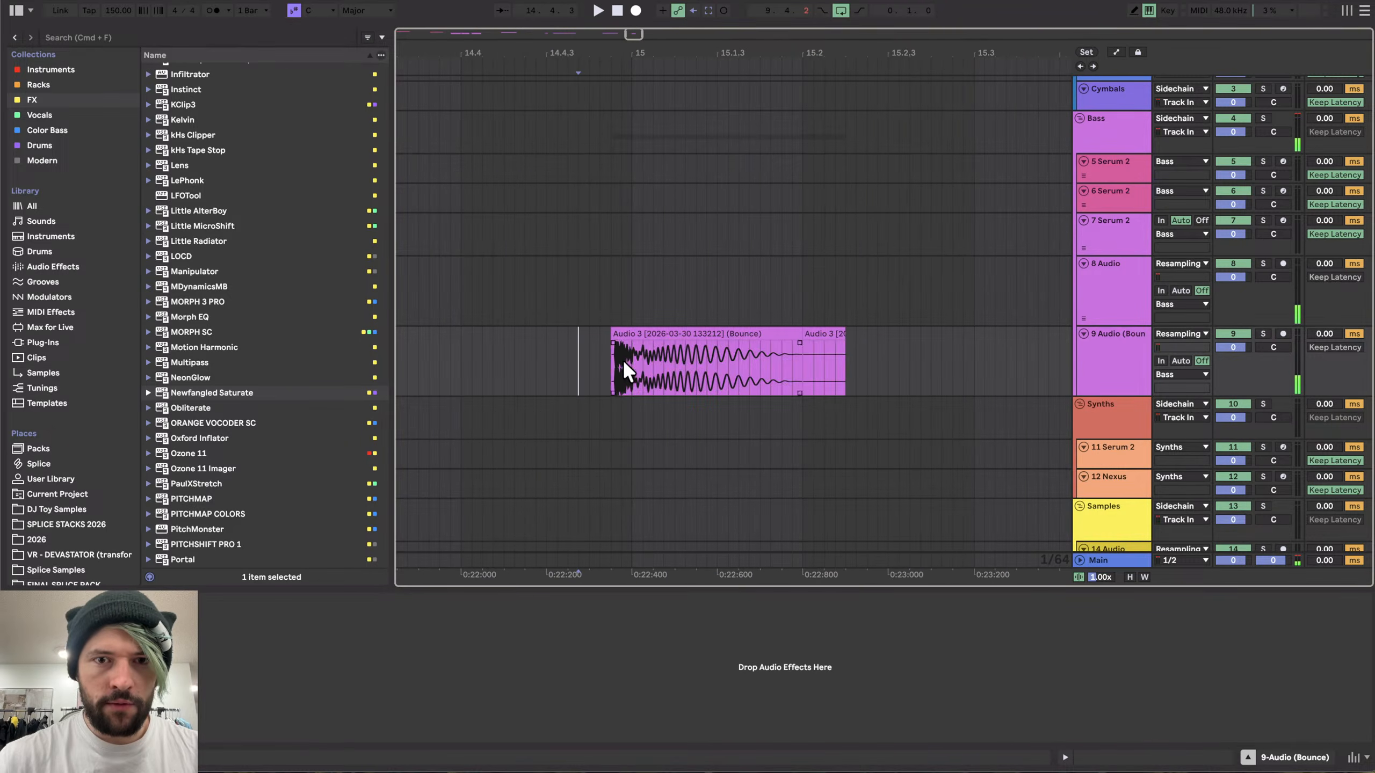
scroll(600, 369, up, 5)
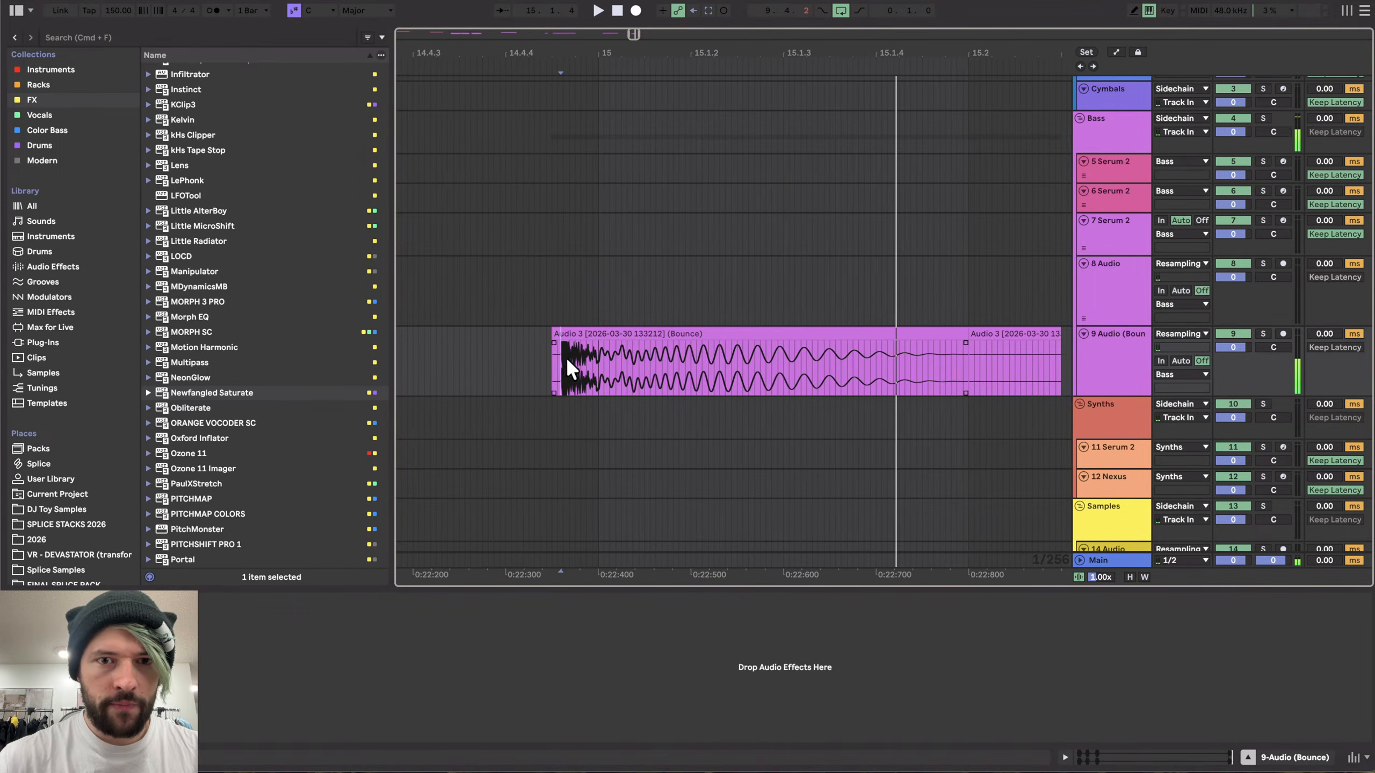
- Delete the short leading section at the start of the bounced clip on the 9 Audio track
scroll(568, 361, up, 6)
scroll(494, 368, up, 2)
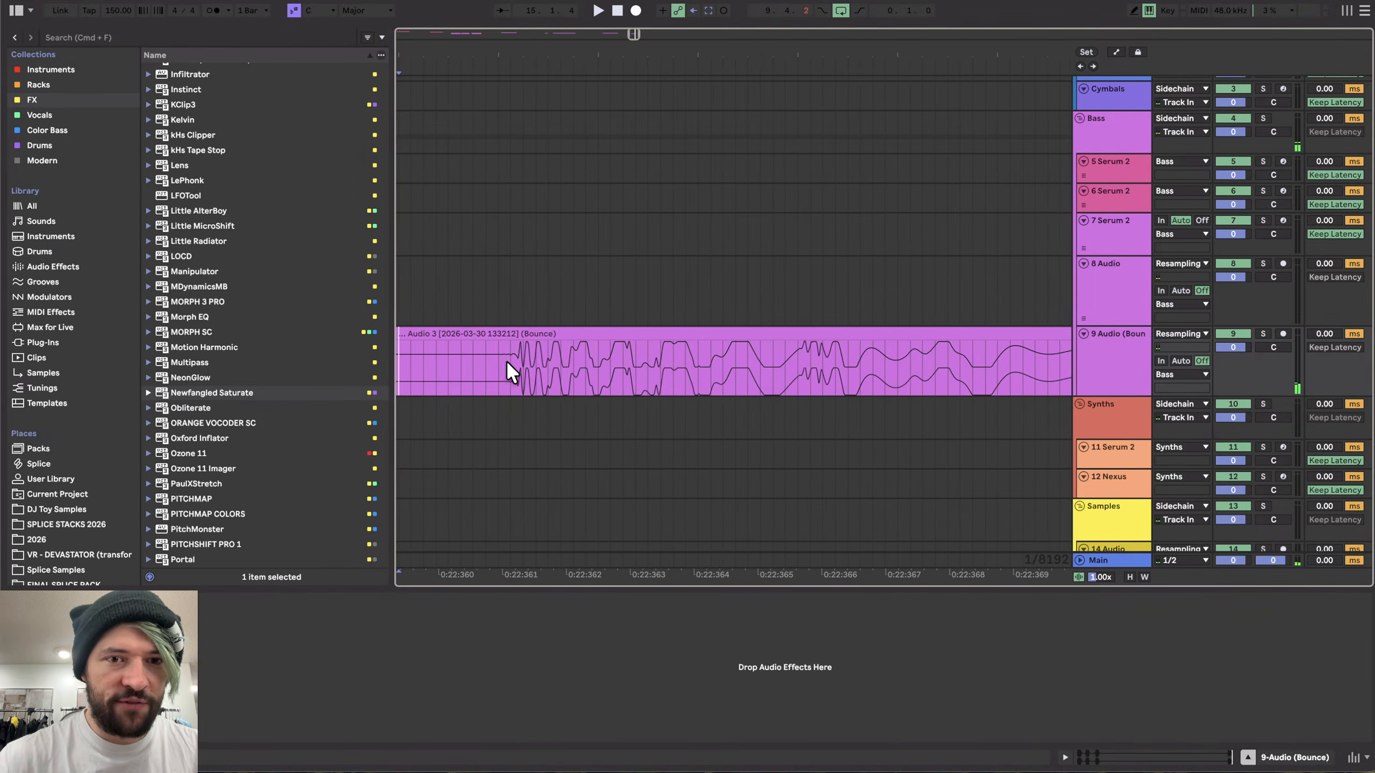
click(474, 324)
click(471, 328)
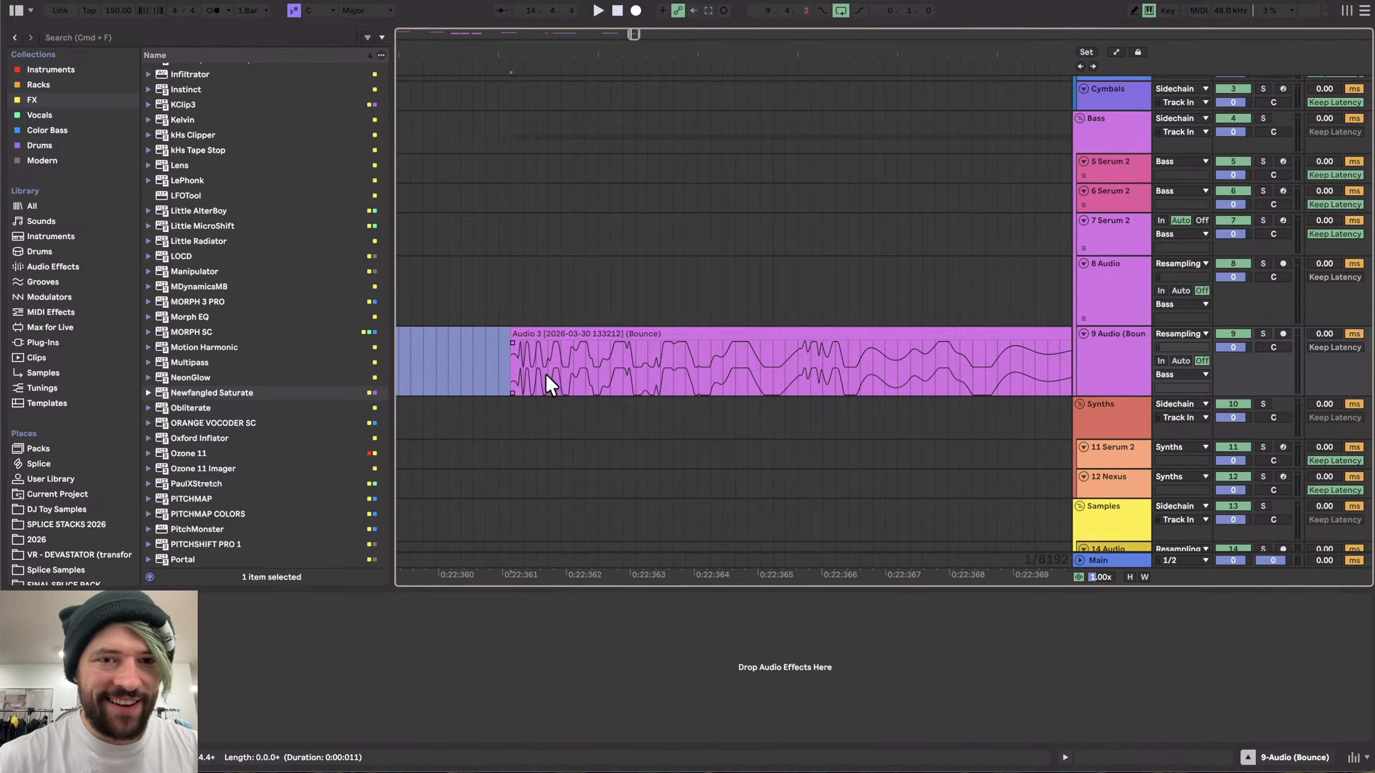
key(Delete)
- Play back the trimmed bounced clip to audition its start
scroll(519, 341, down, 5)
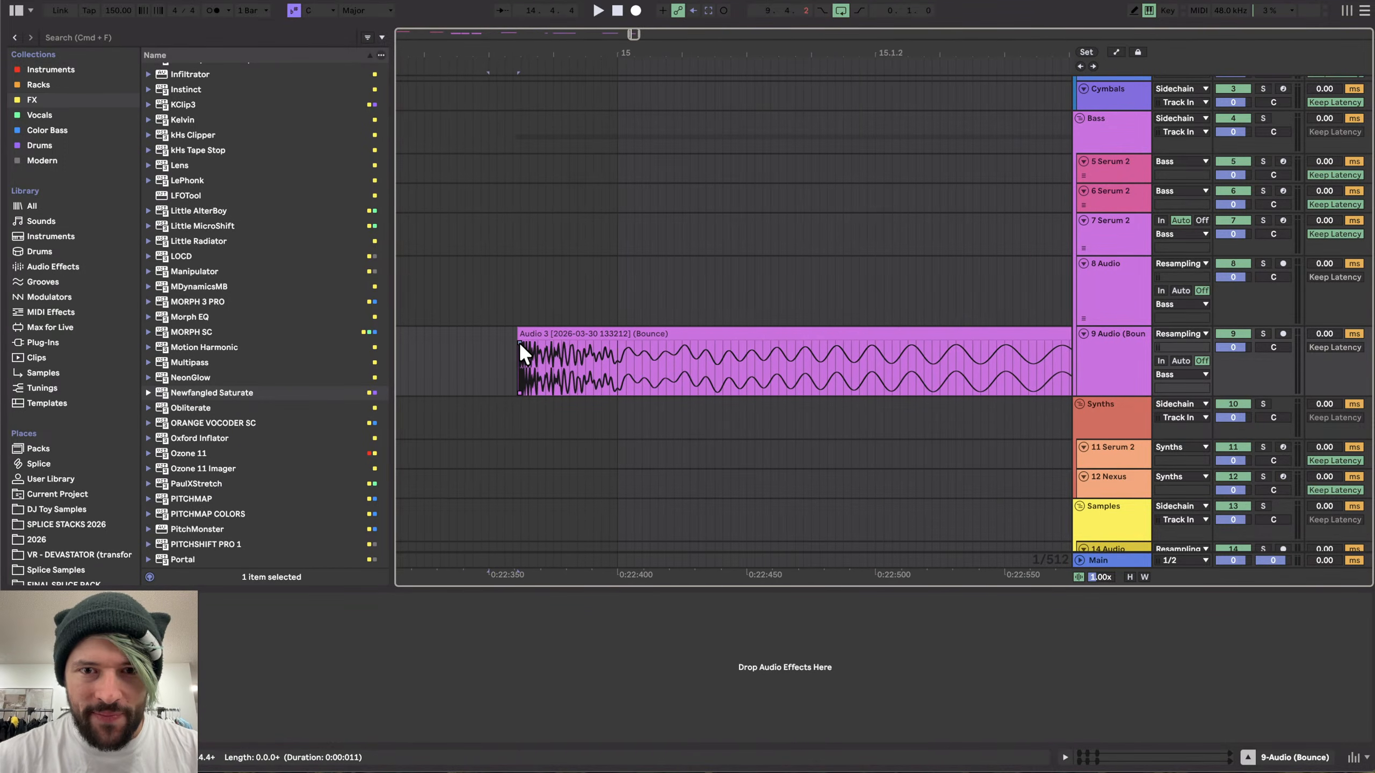
scroll(698, 352, down, 2)
scroll(682, 356, up, 2)
click(623, 355)
key(space)
key(space)
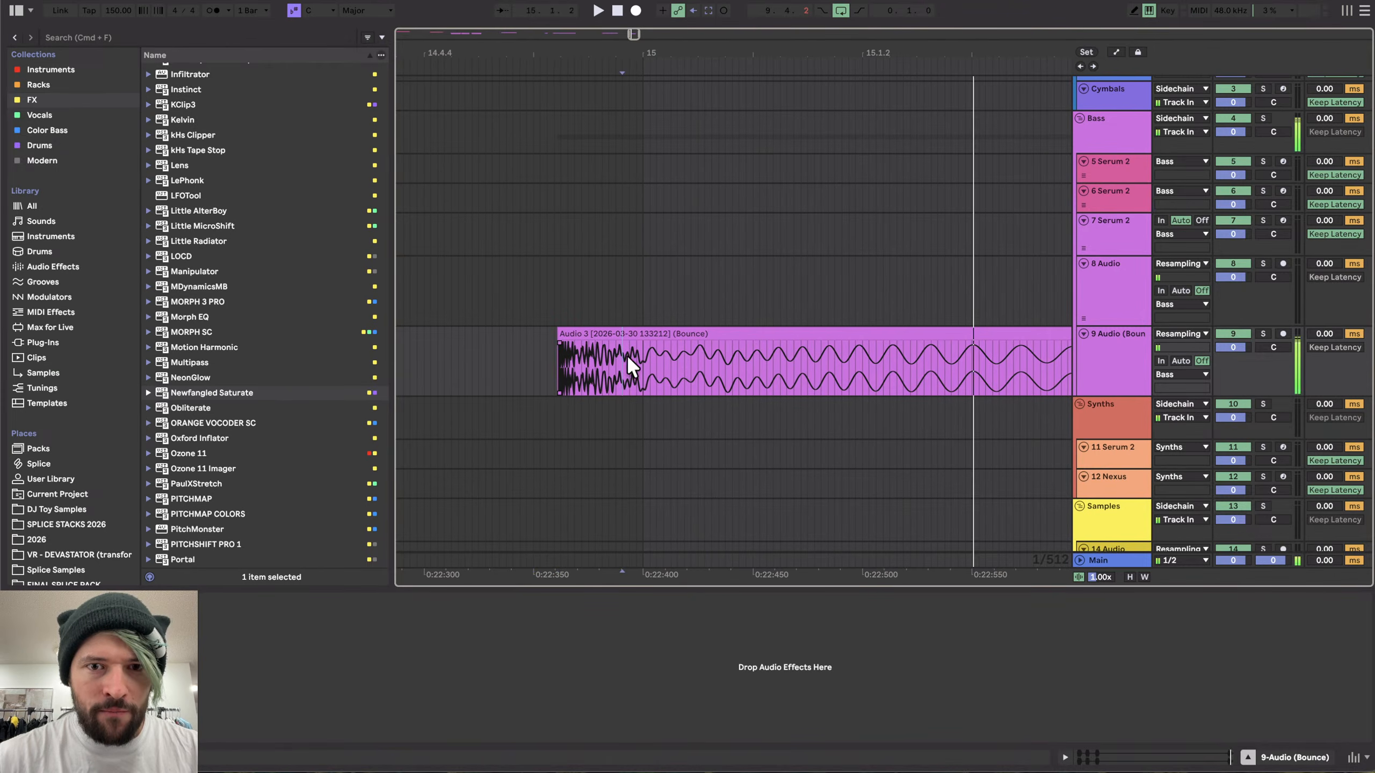
key(space)
key(space)
scroll(660, 355, down, 3)
scroll(652, 368, up, 2)
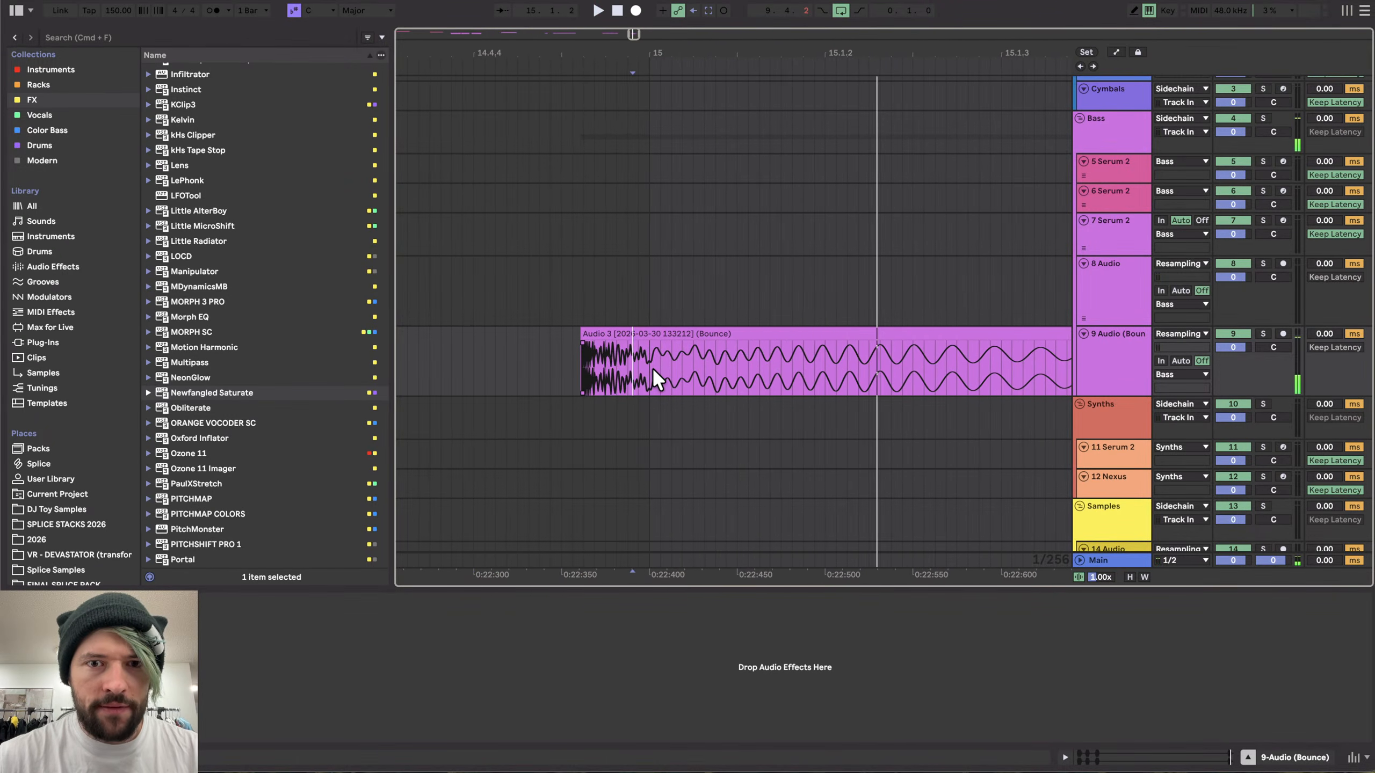
- Split the bounced clip and slide its later part left over the earlier part, auditioning the result
click(655, 359)
scroll(654, 360, up, 2)
click(716, 355)
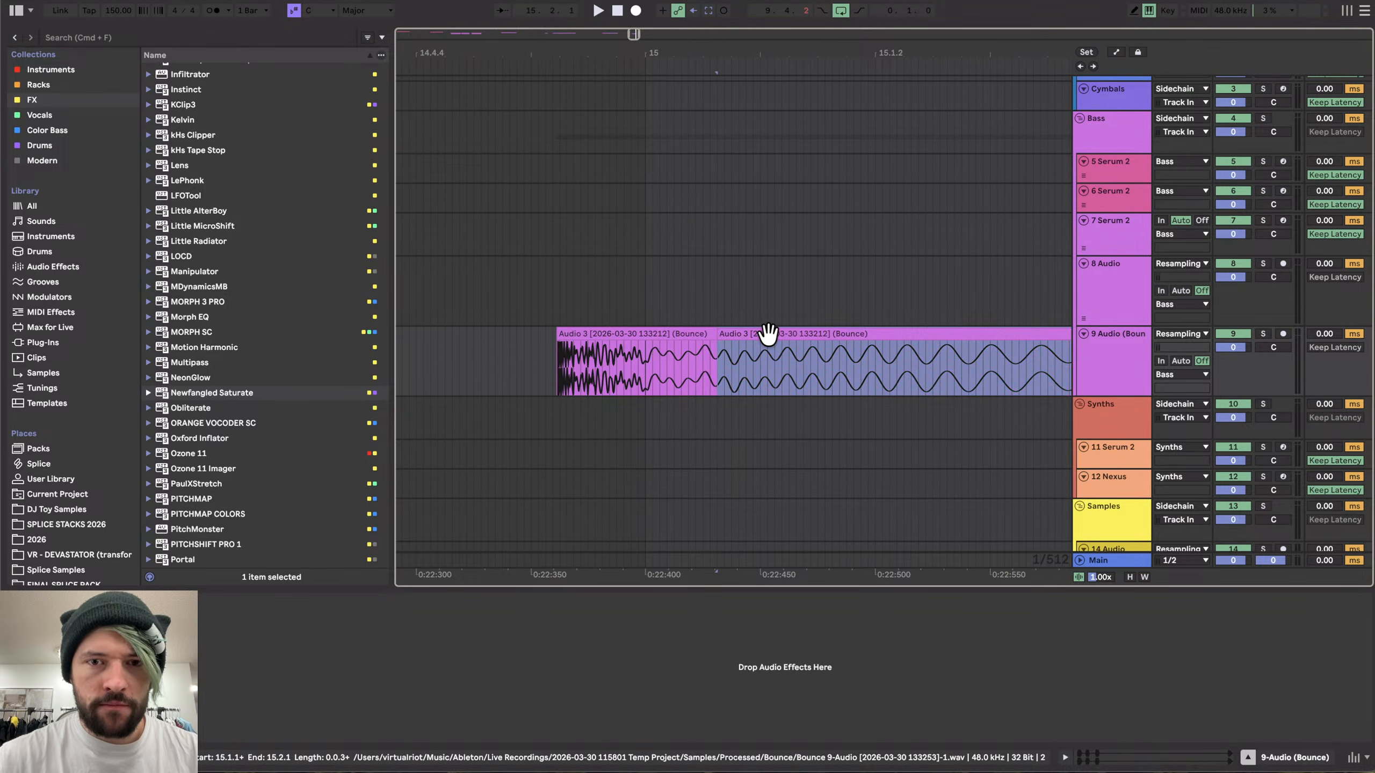
drag(769, 333, 608, 339)
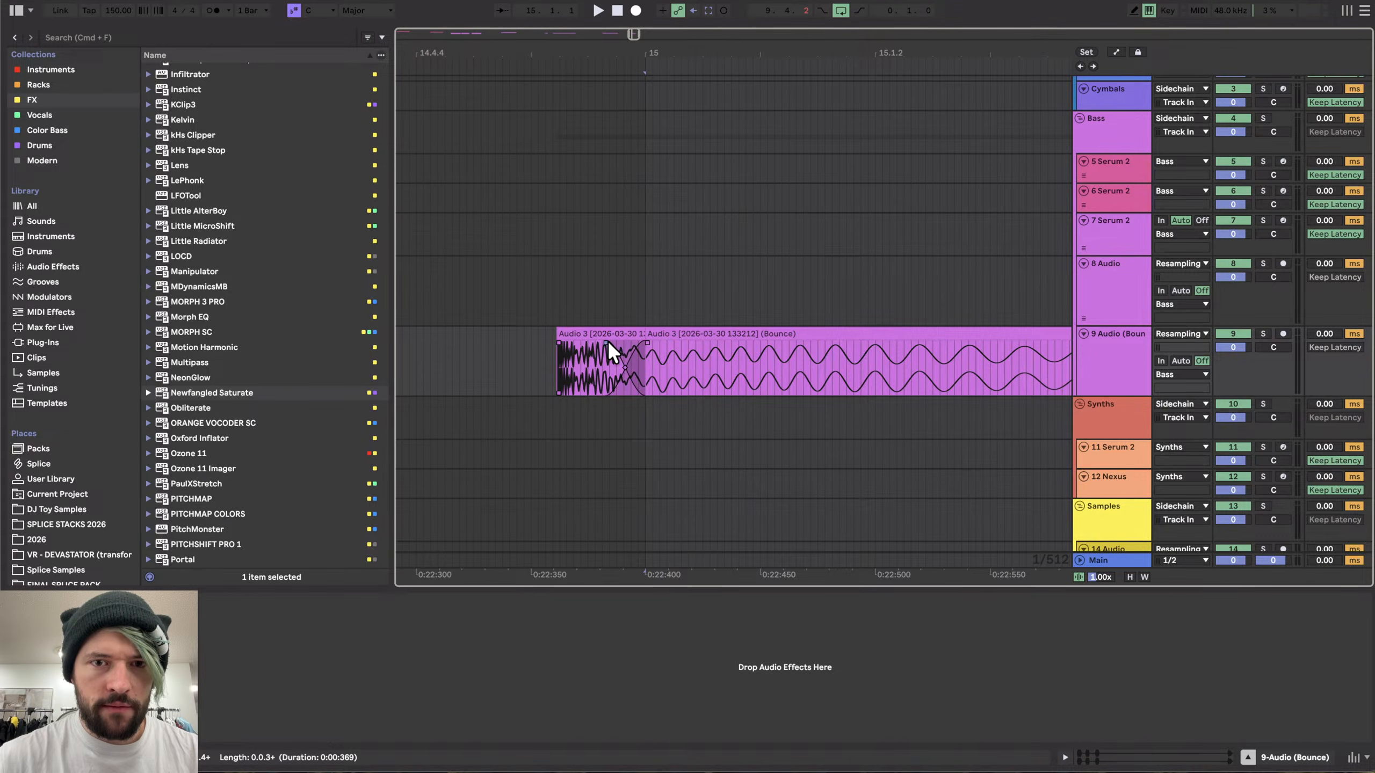
click(595, 333)
key(space)
key(space)
scroll(595, 329, right, 3)
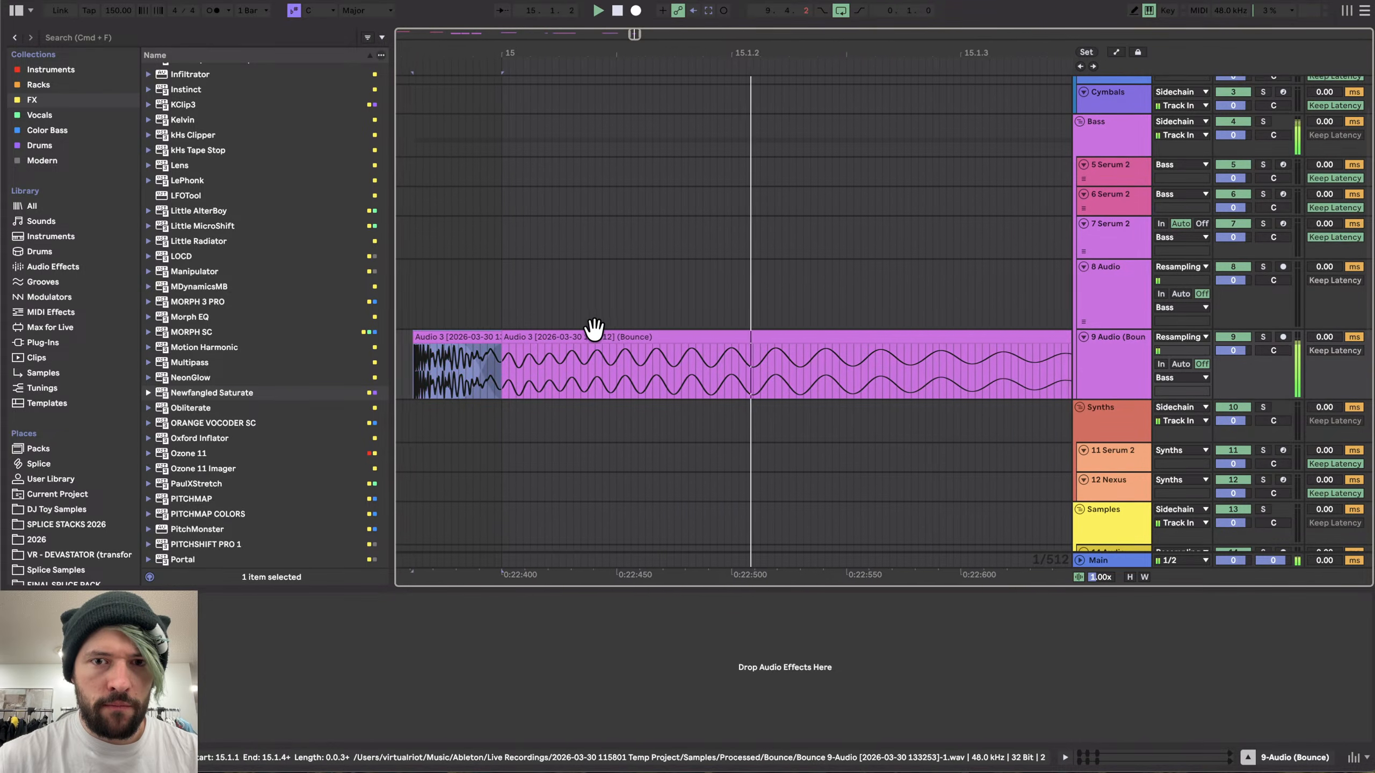
scroll(595, 329, down, 3)
key(space)
key(space)
key(space)
scroll(538, 358, left, 1)
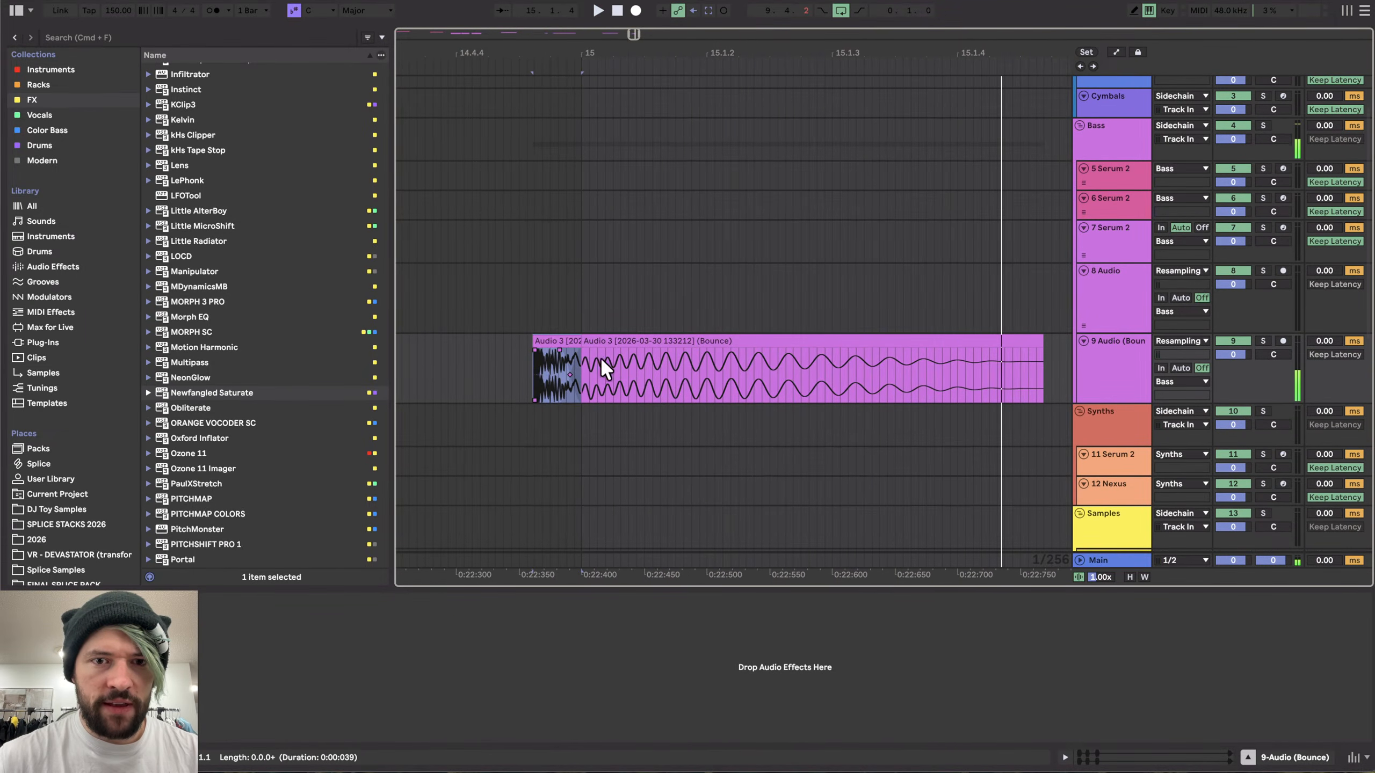
- Open the bounced clip and raise its clip gain to about 3.1 dB
double_click(636, 338)
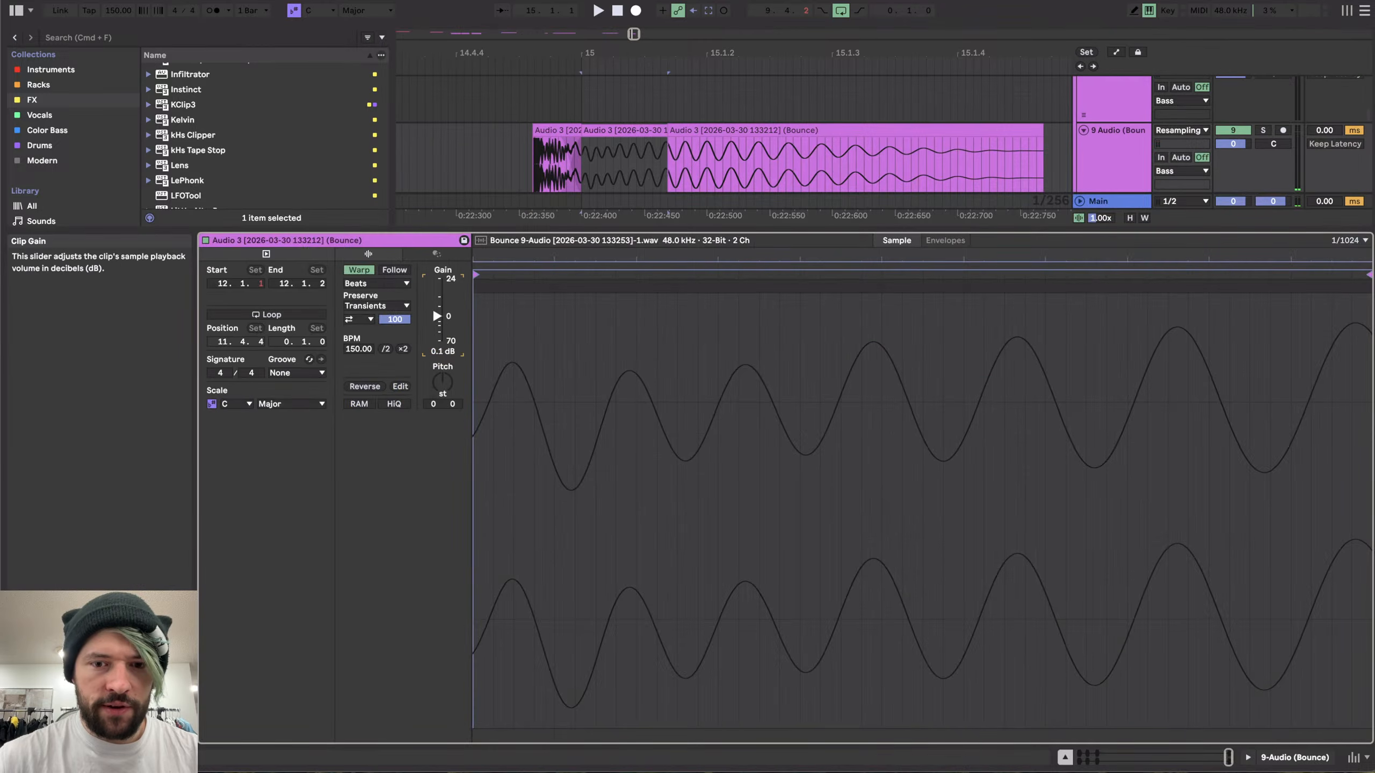
drag(430, 337, 434, 312)
click(613, 154)
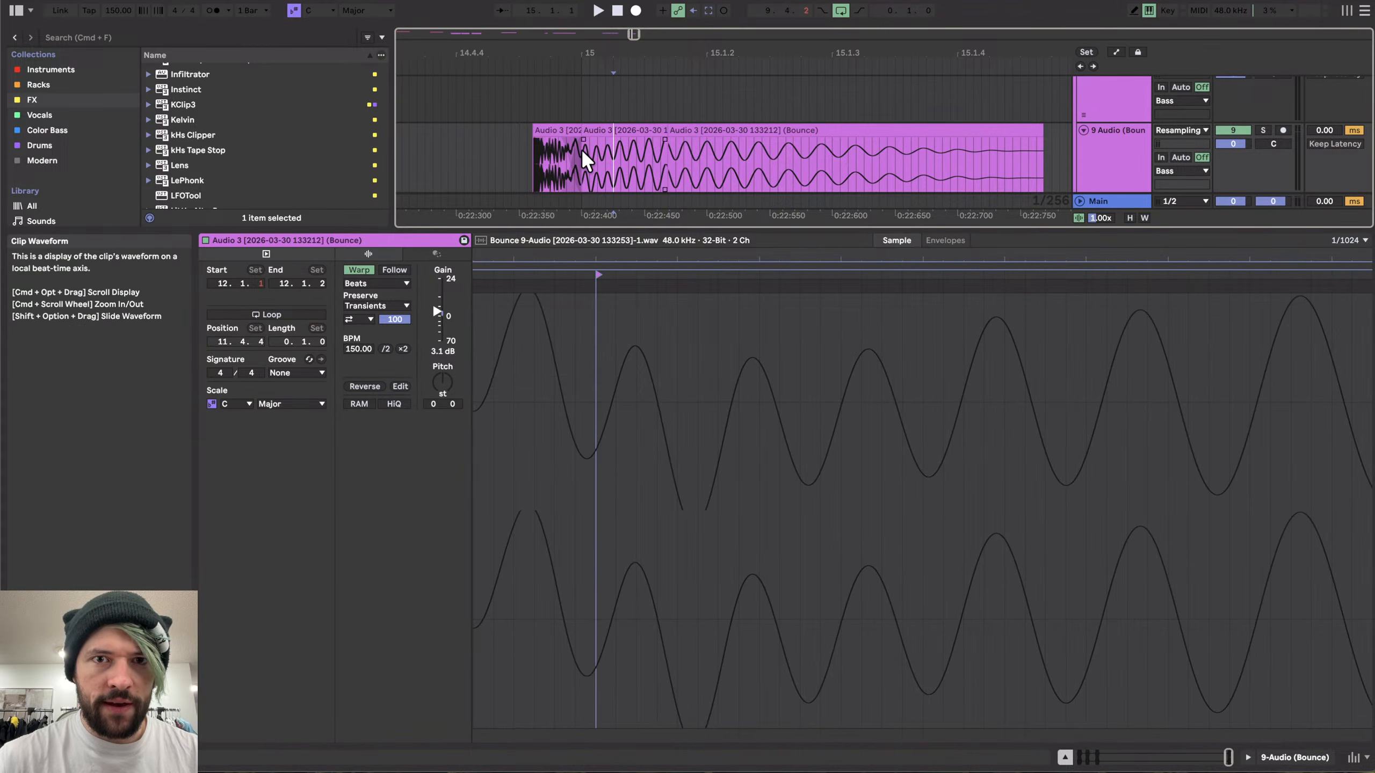
- Cut off the clip's trailing fragment and delete it
scroll(633, 171, up, 5)
drag(747, 142, 882, 152)
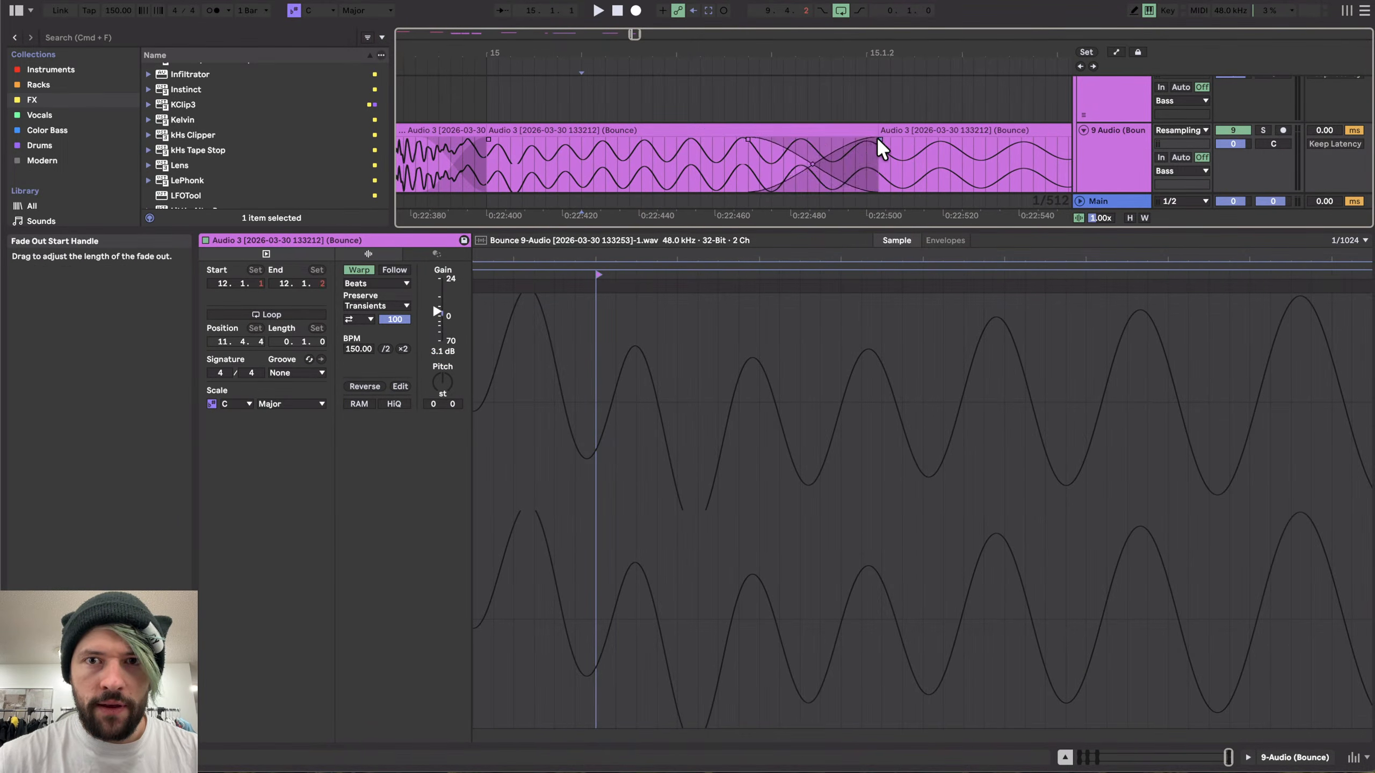
scroll(489, 155, down, 8)
click(476, 138)
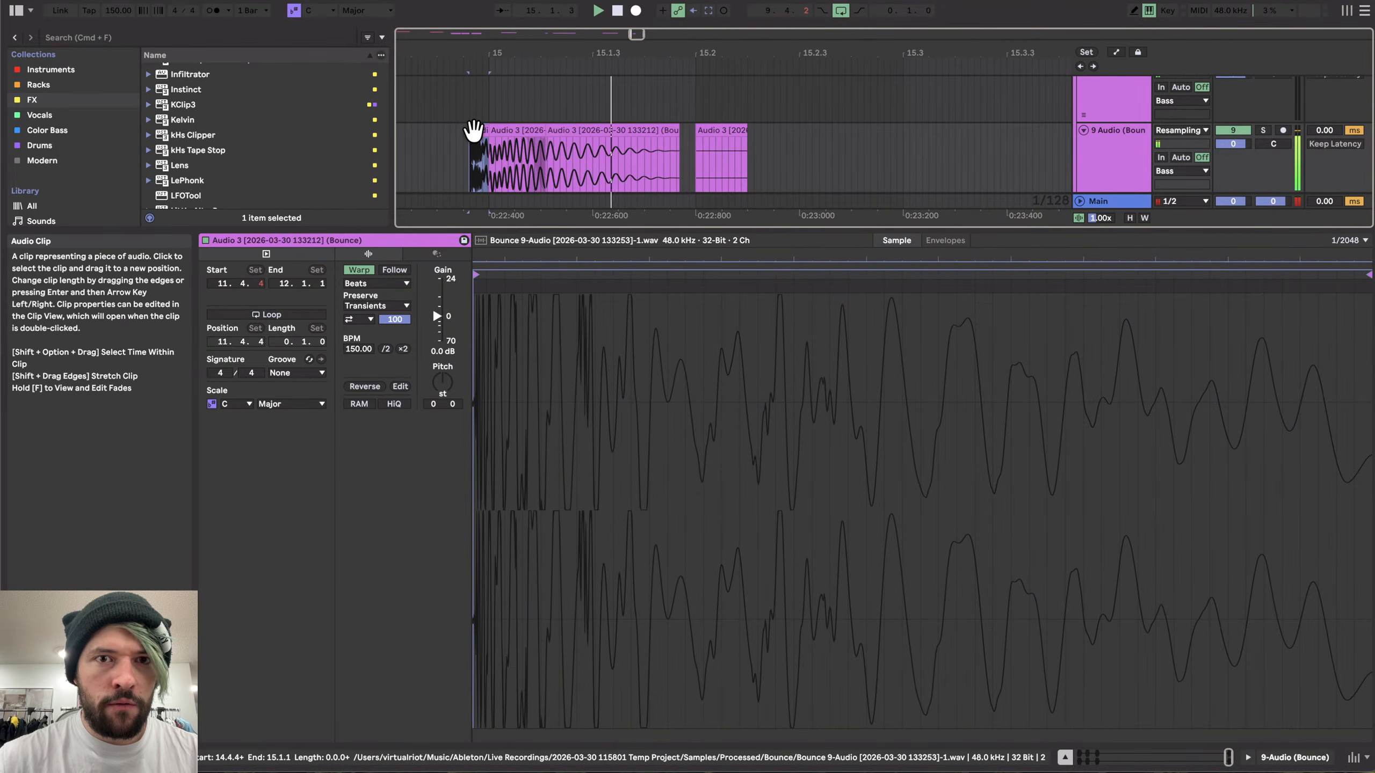
key(space)
click(725, 129)
key(Delete)
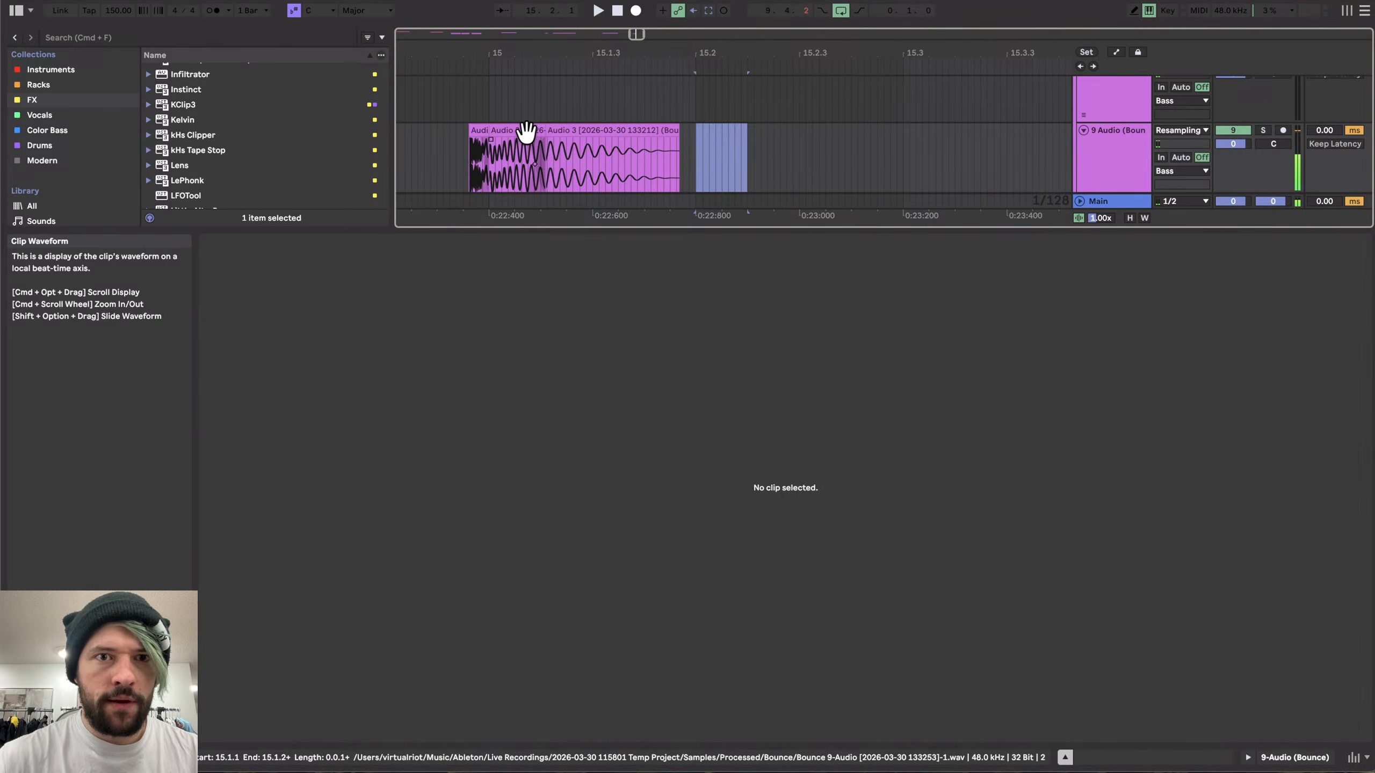
- Consolidate the remaining clip pieces on the 9 Audio track into one clip
click(478, 131)
shift+click(564, 131)
key(super+j)
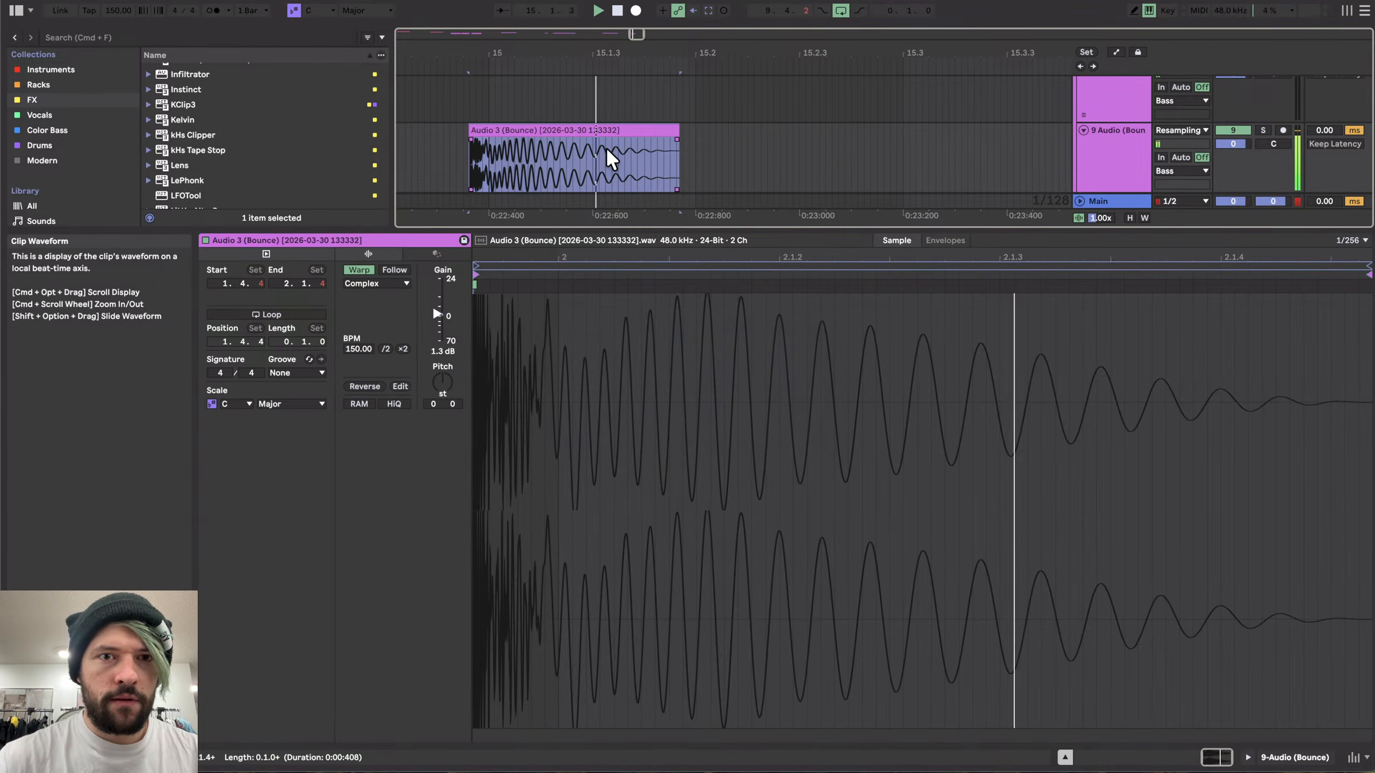
- Loop the consolidated clip and export it as HK_11 into the Hard Kicks folder
scroll(503, 173, up, 5)
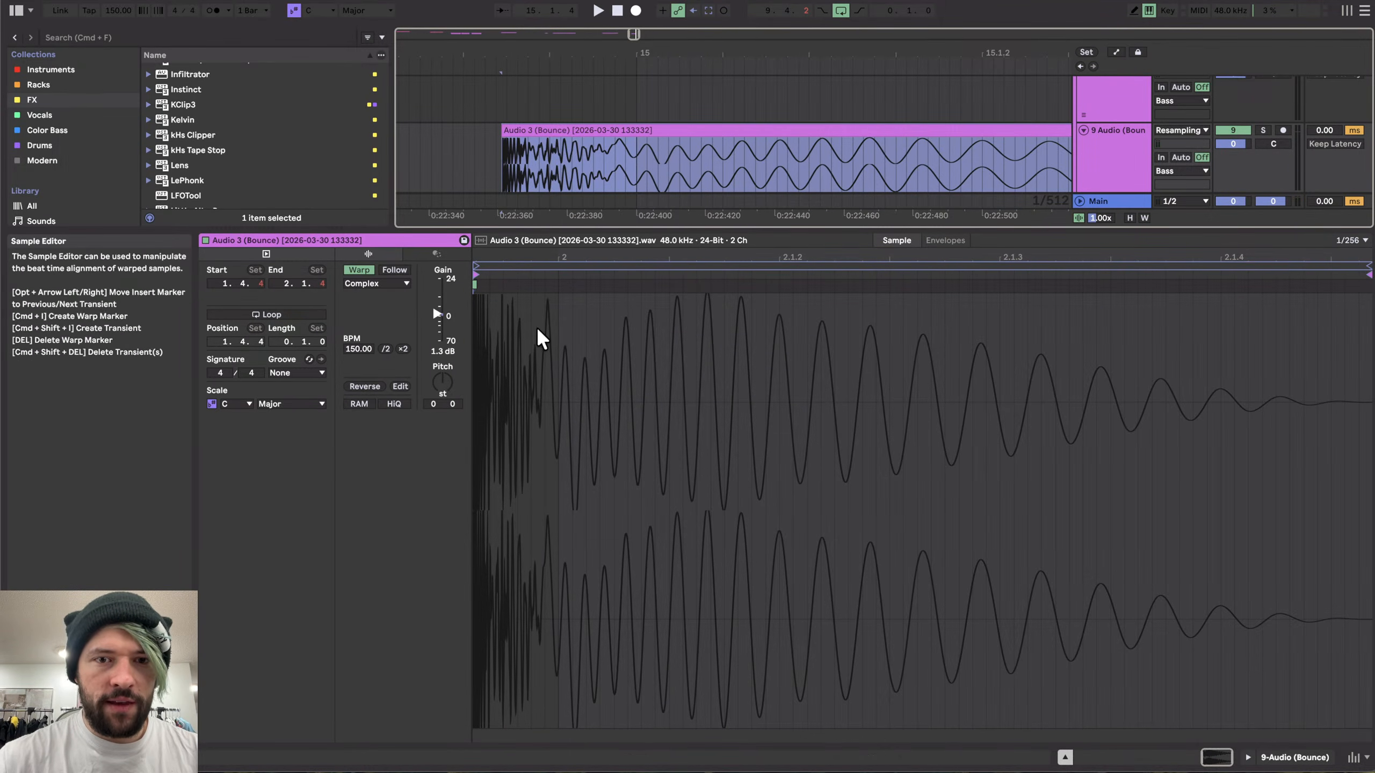
scroll(659, 163, down, 5)
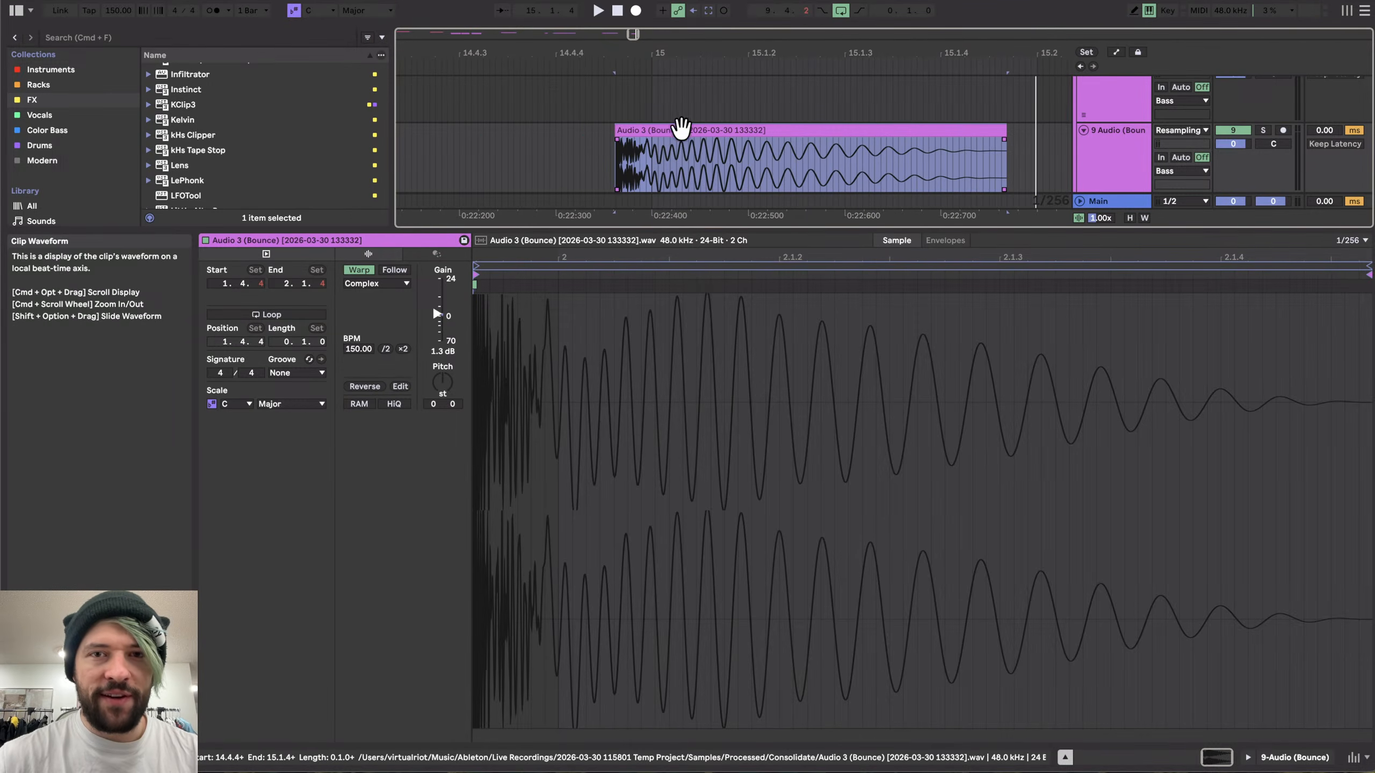
key(super+l)
click(704, 63)
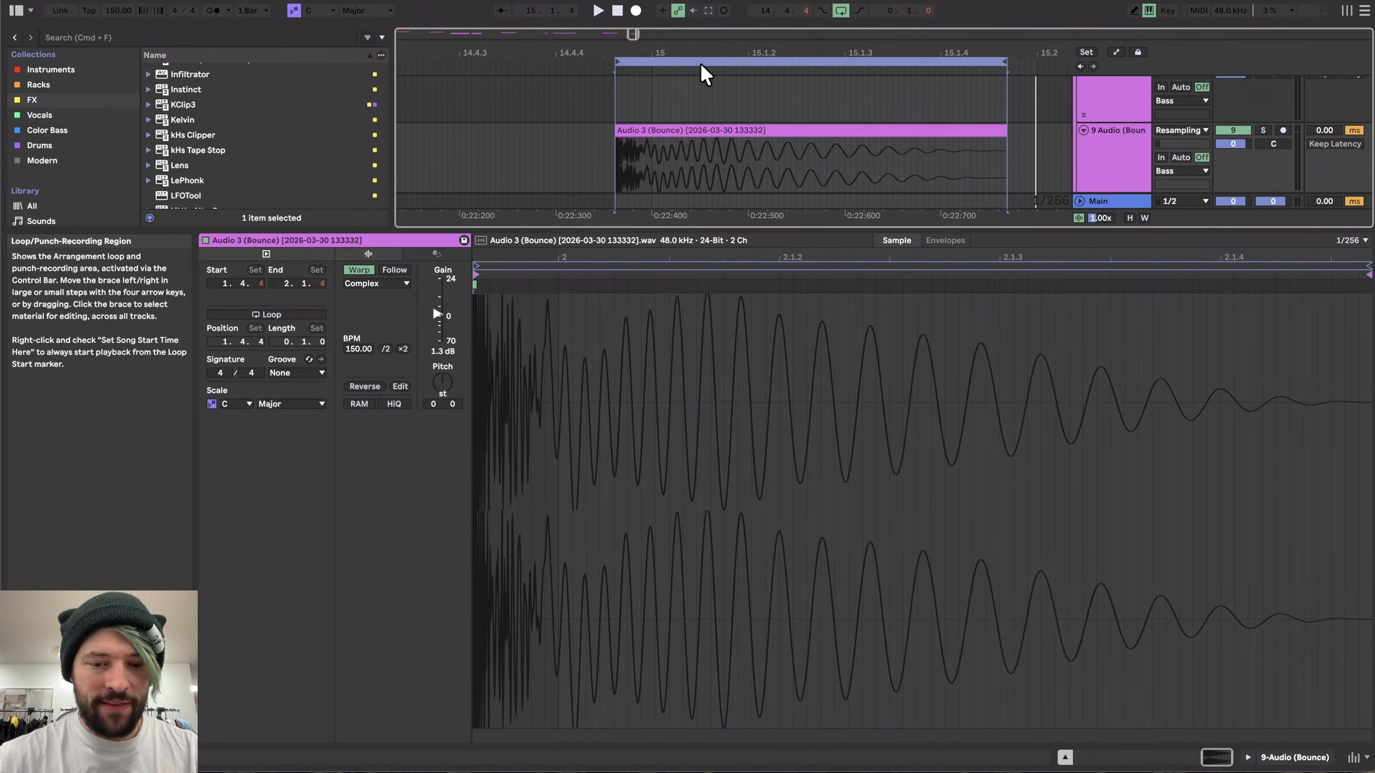
key(super+shift+r)
key(Return)
key(Right)
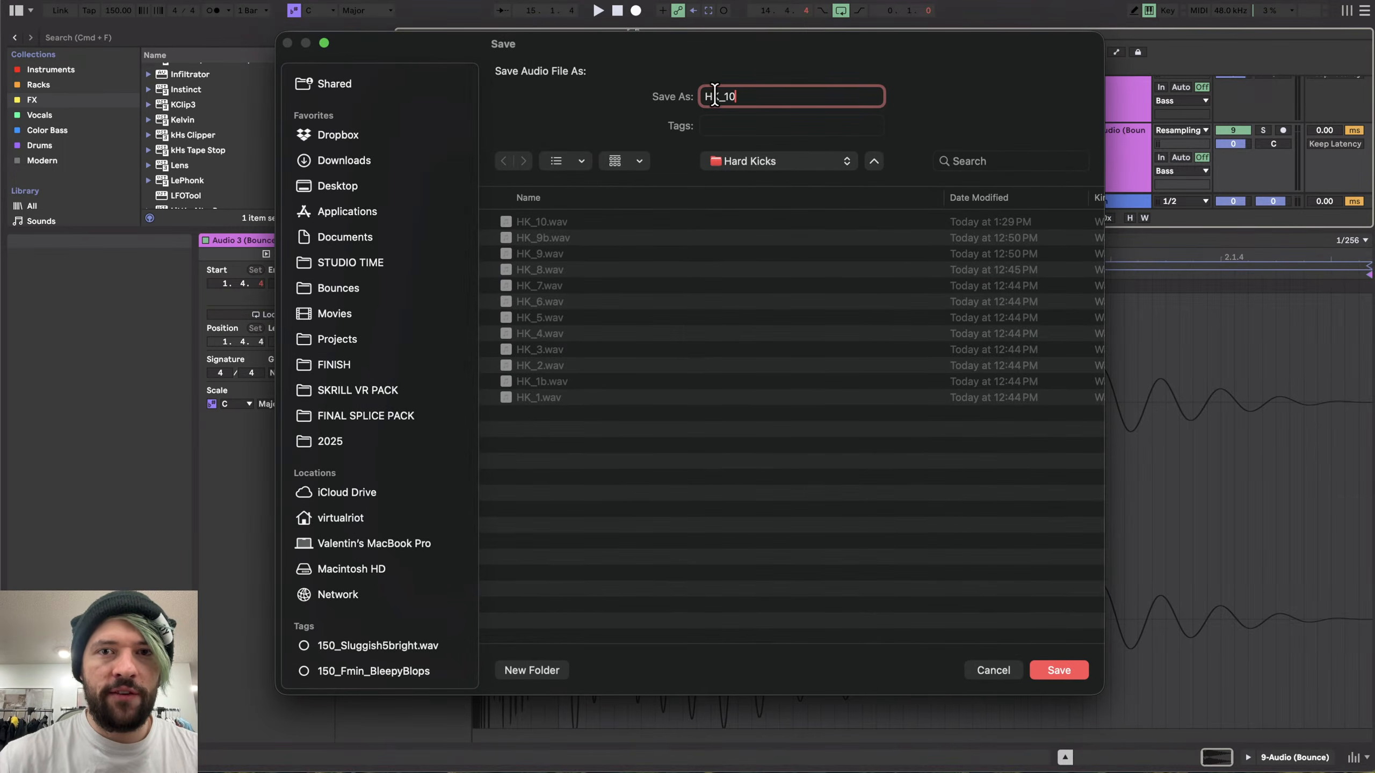
key(BackSpace)
text(1)
key(Return)
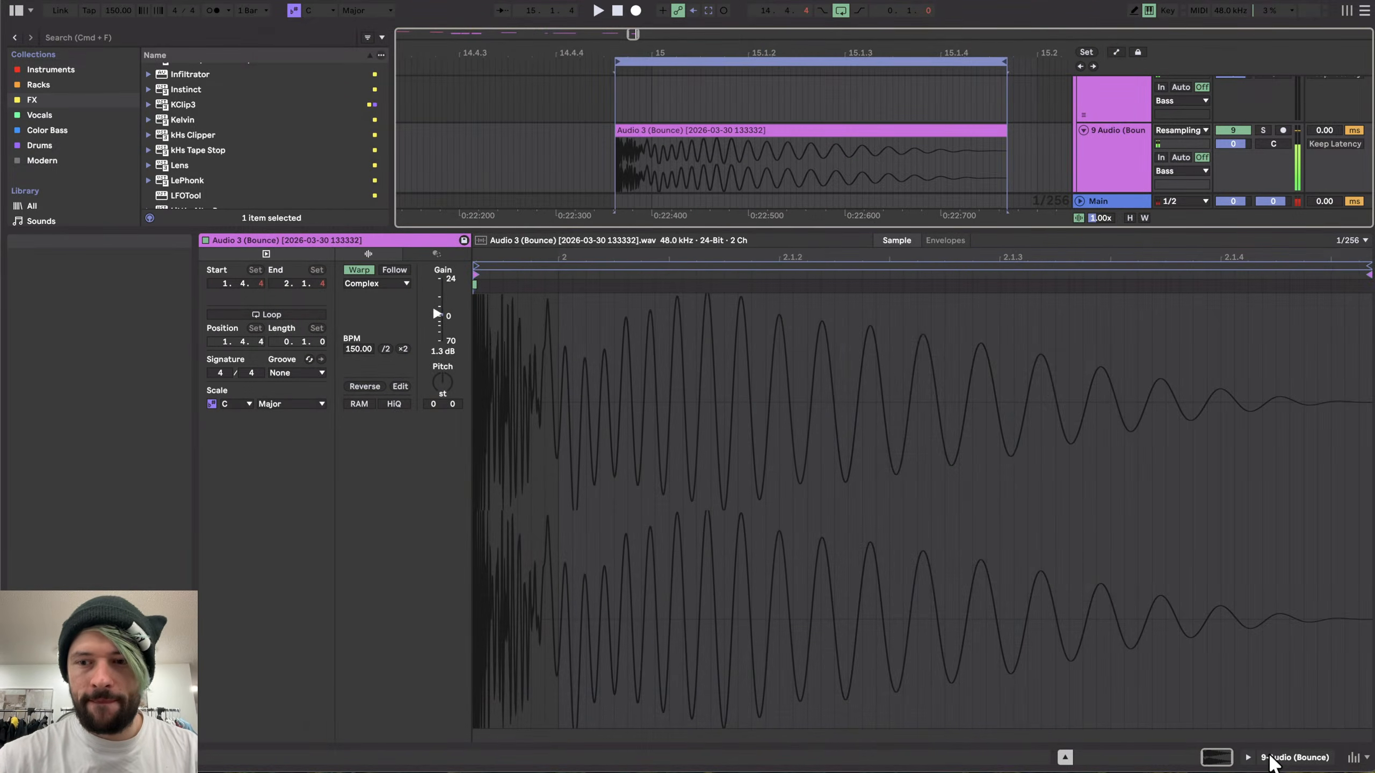
- Locate and audition the short clip on the 8 Audio track
click(1273, 757)
scroll(632, 346, down, 10)
scroll(631, 344, up, 5)
scroll(632, 345, left, 10)
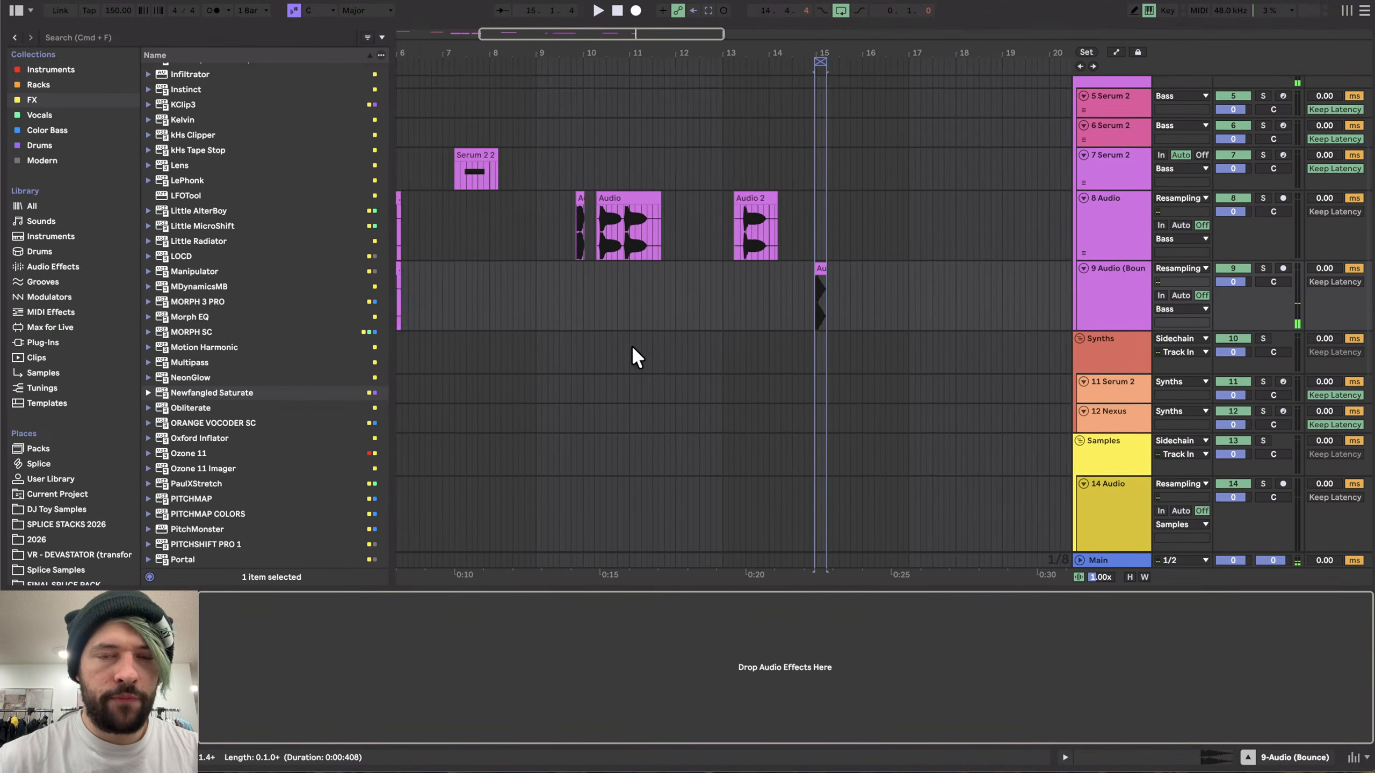
scroll(821, 217, up, 5)
click(776, 227)
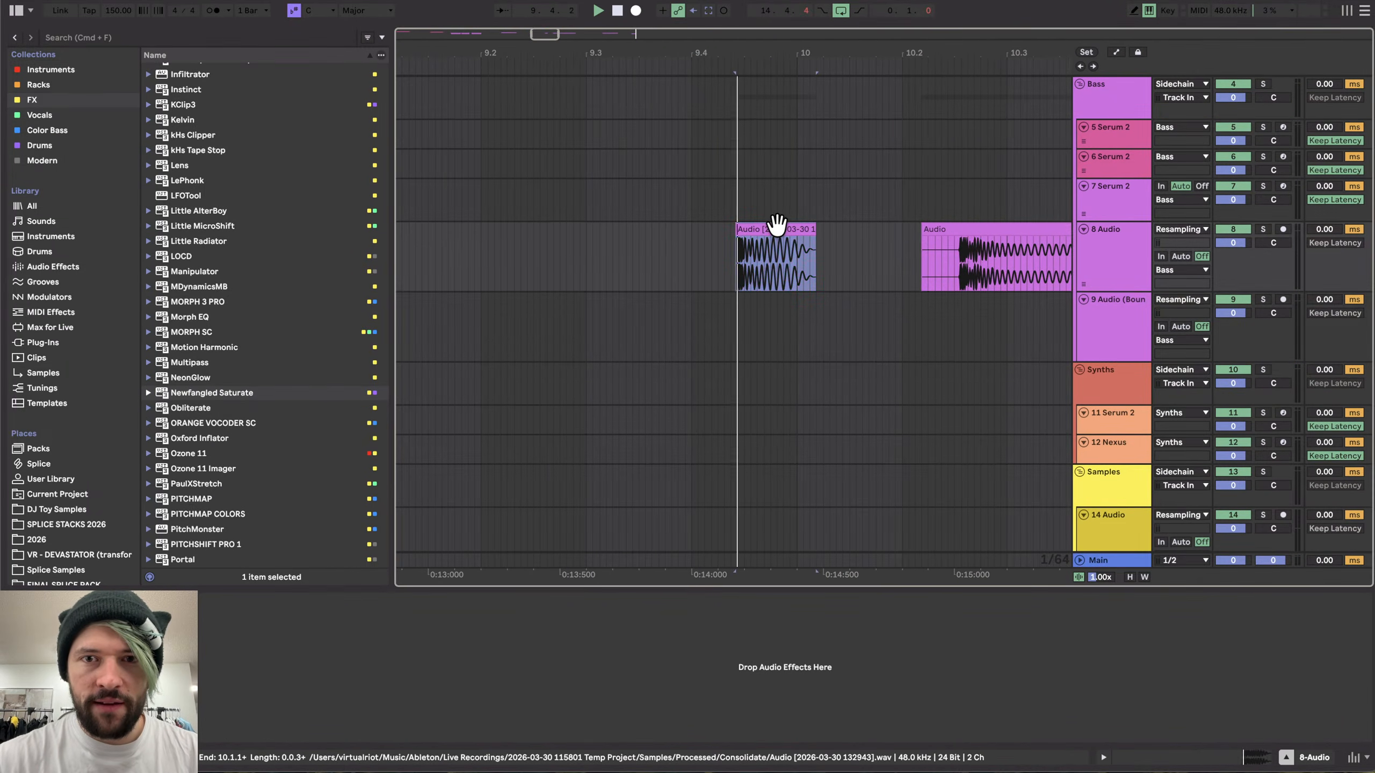
key(space)
scroll(777, 227, right, 2)
scroll(777, 227, up, 1)
key(space)
key(space)
key(super+l)
key(space)
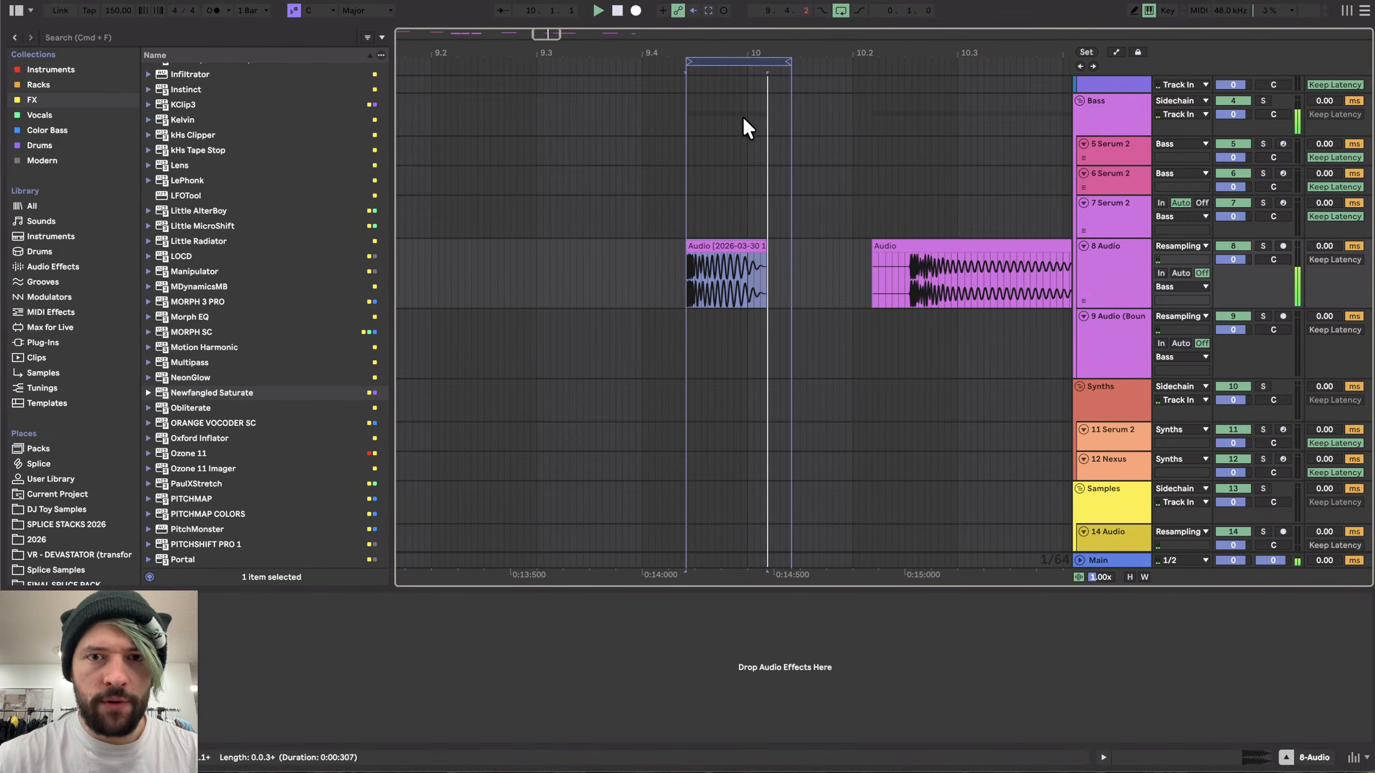
- Set the loop to the 8 Audio clip and export its audio
key(super+shift+r)
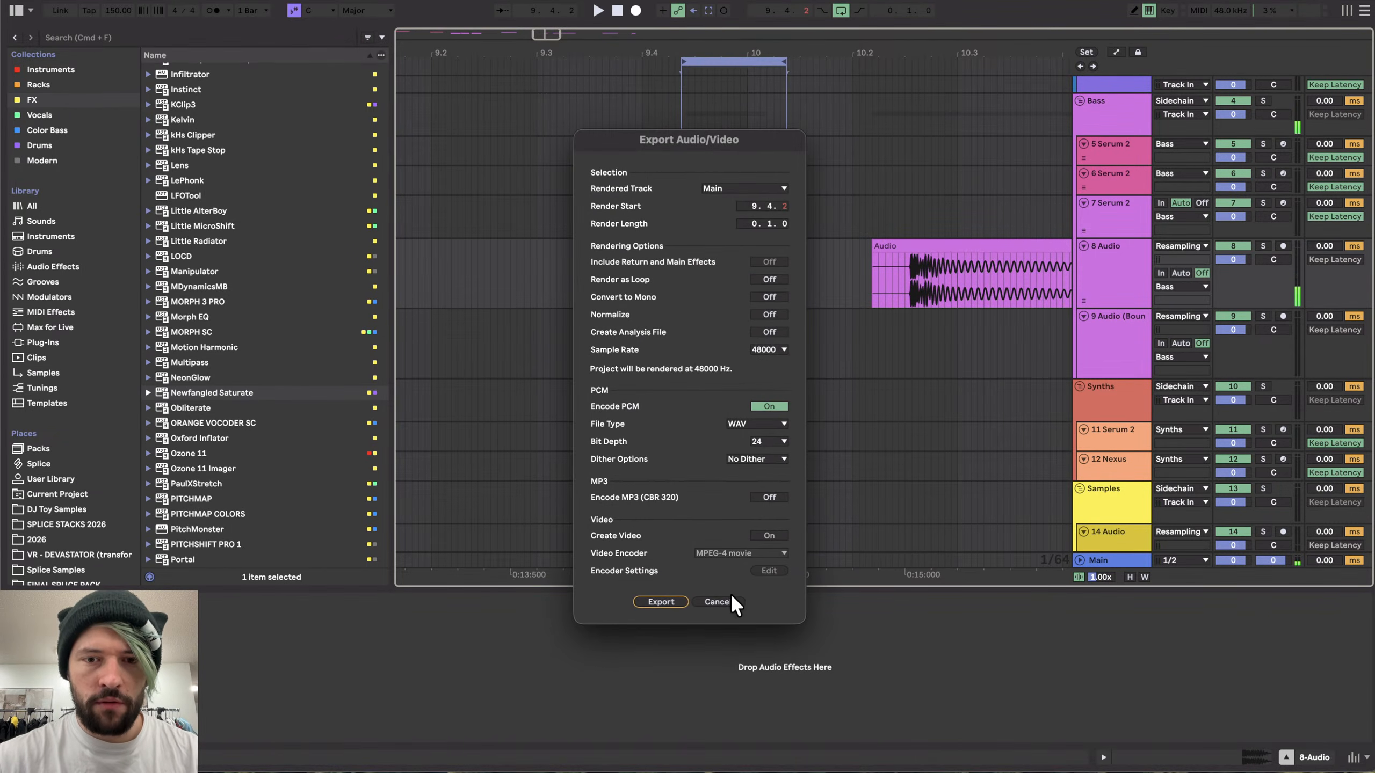
click(730, 599)
click(731, 244)
key(super+l)
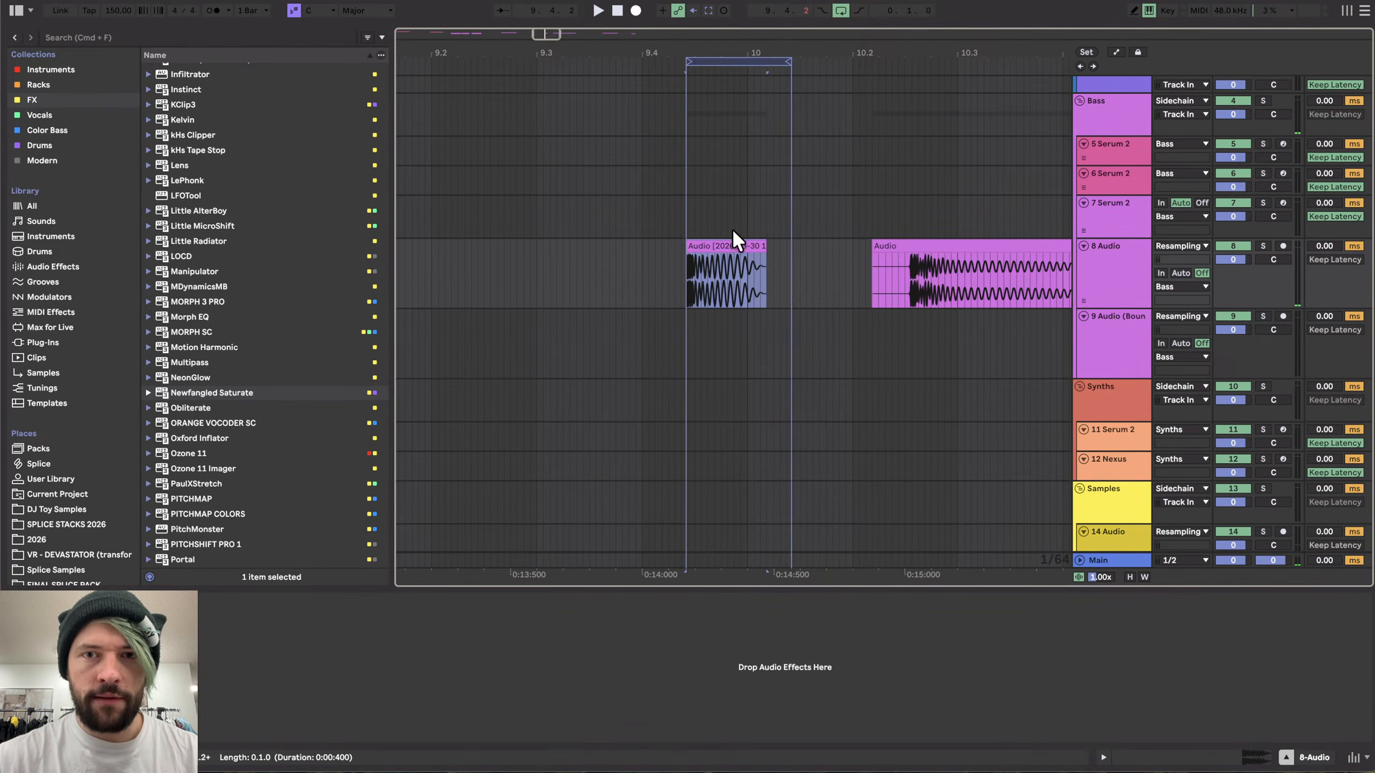
click(738, 60)
key(super+shift+r)
key(Return)
key(Return)
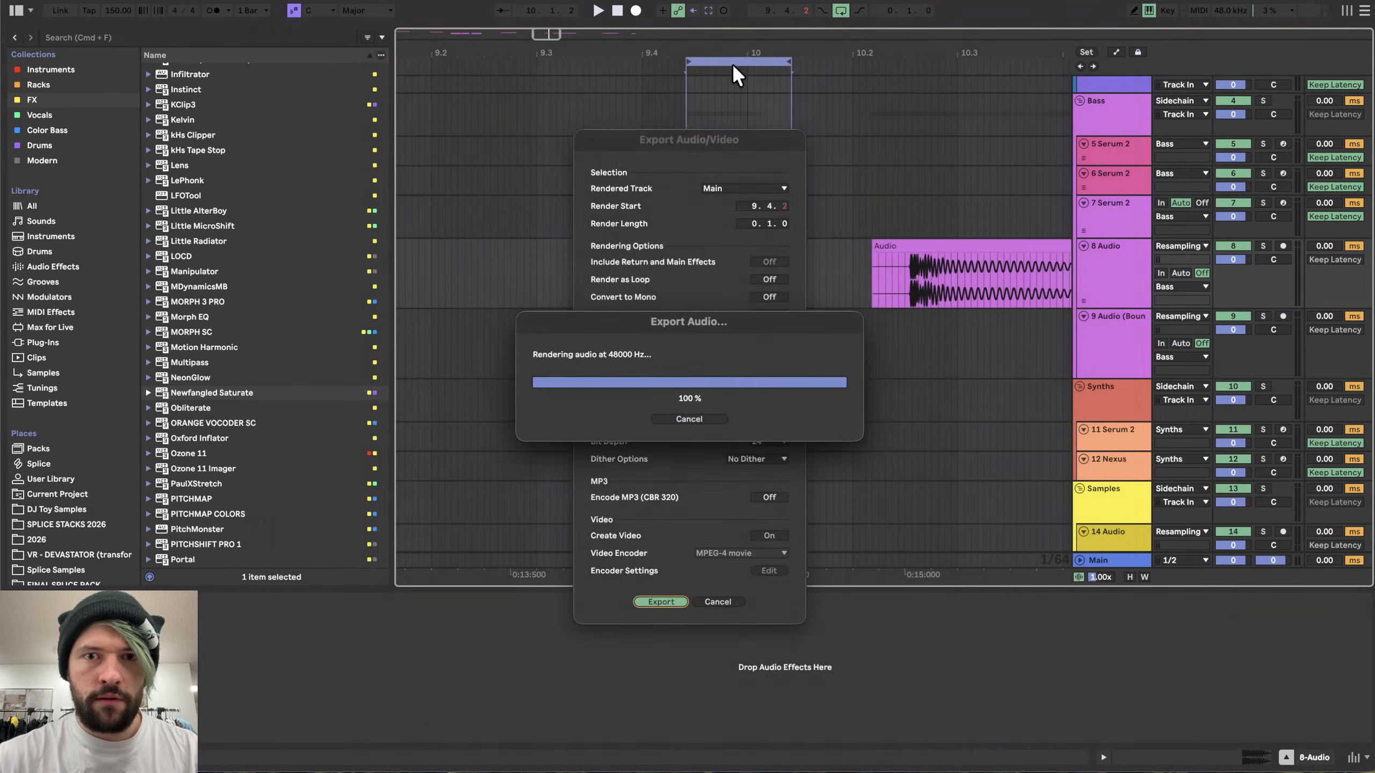
- Play the clip on the 7 Serum 2 track and open its Serum 2 instrument
scroll(580, 284, down, 10)
scroll(580, 283, left, 3)
drag(603, 199, 903, 217)
scroll(902, 218, up, 10)
click(712, 216)
key(space)
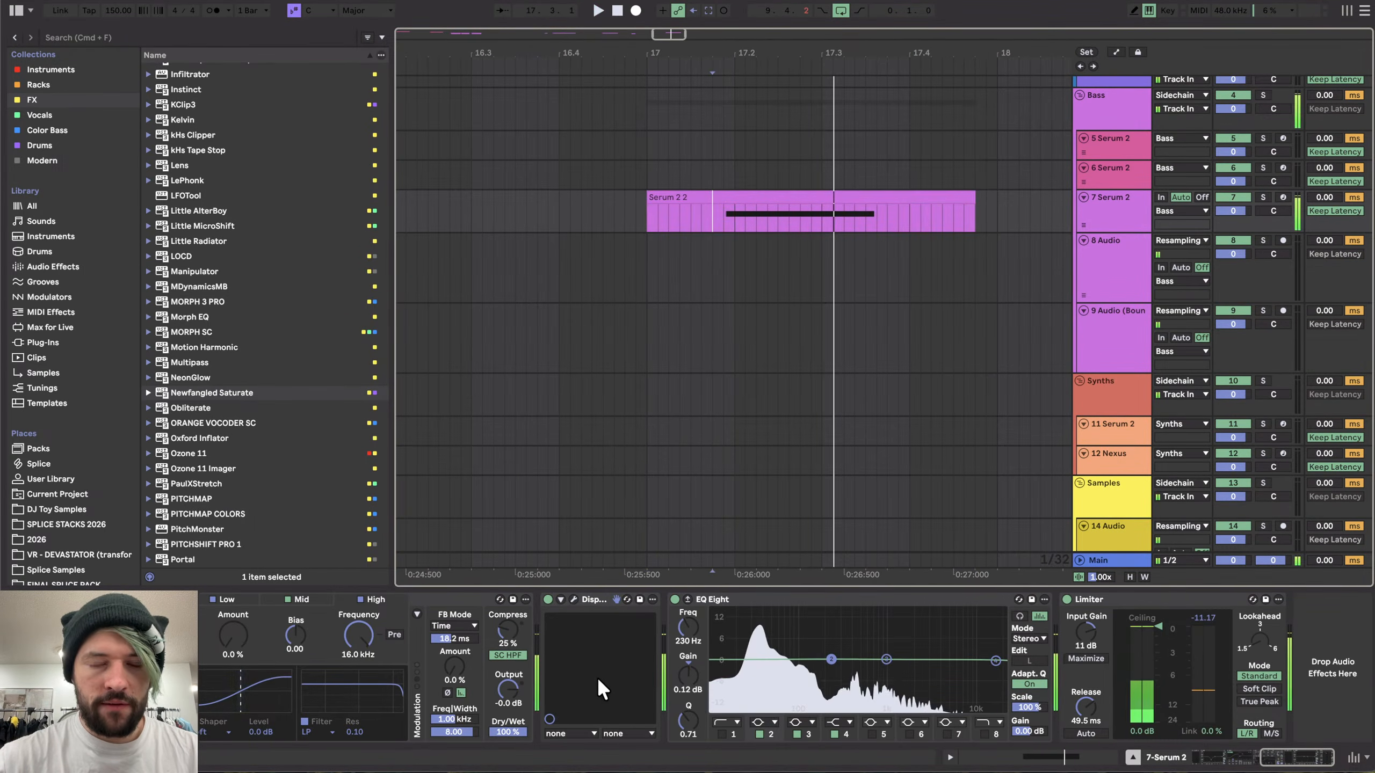
scroll(597, 673, left, 10)
click(230, 600)
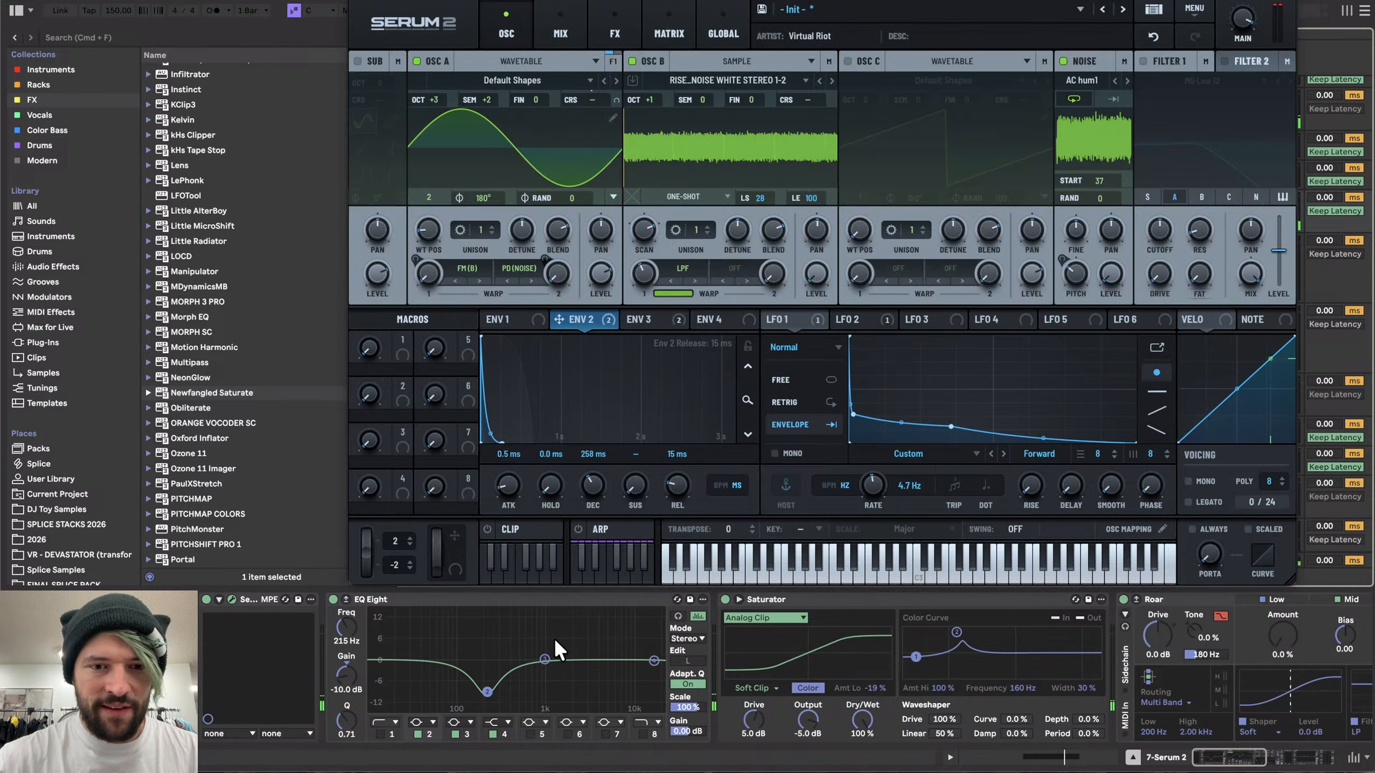
scroll(554, 638, right, 10)
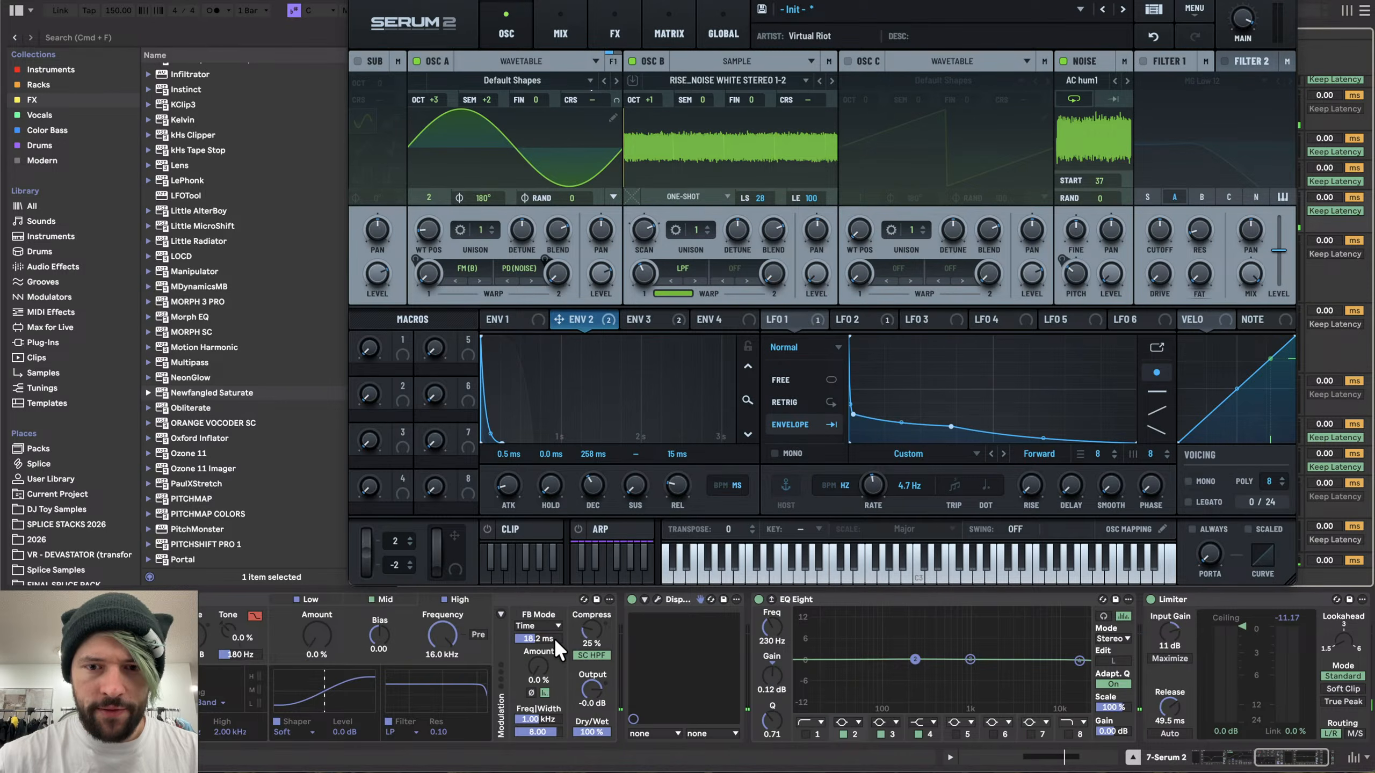
- Reshape LFO 1's custom envelope curve into a steeper, quicker decay by adding and moving points
double_click(949, 424)
key(space)
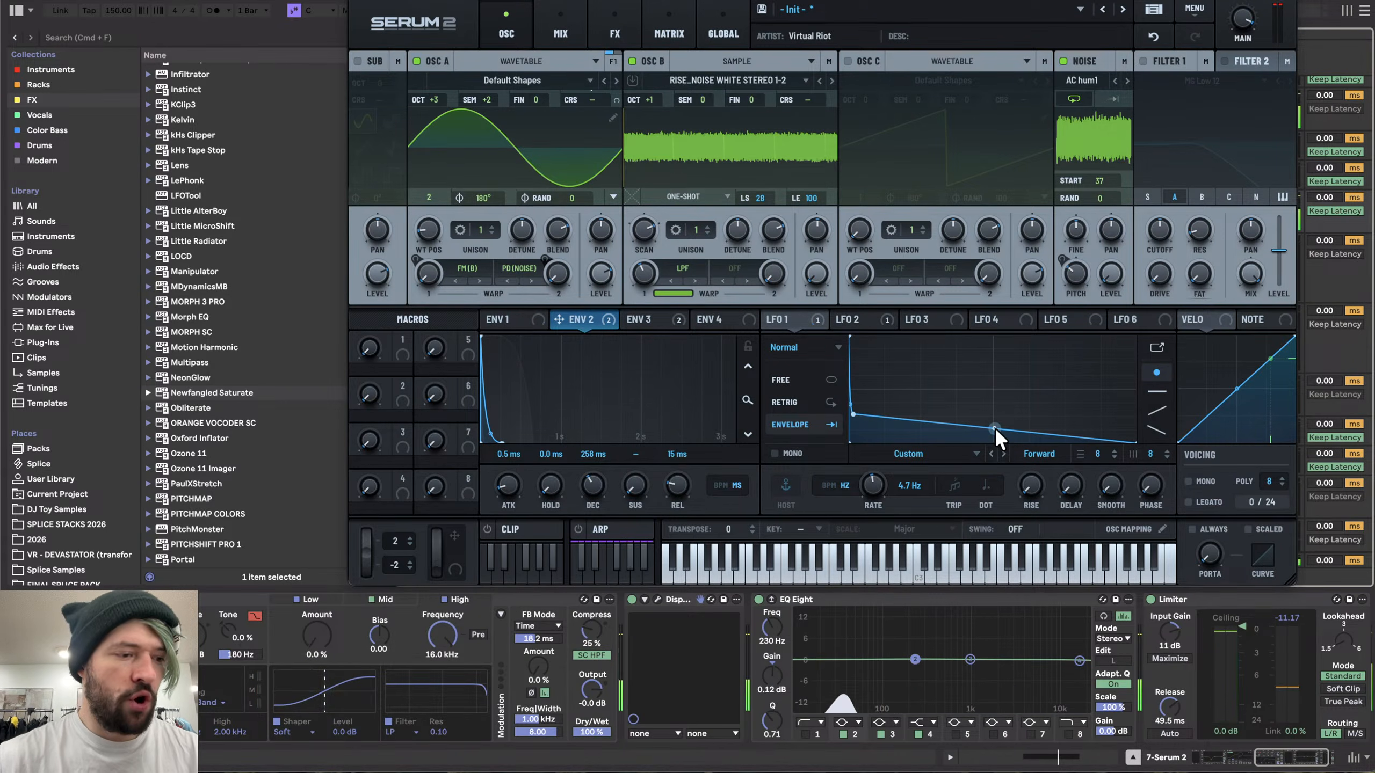
drag(994, 428, 992, 448)
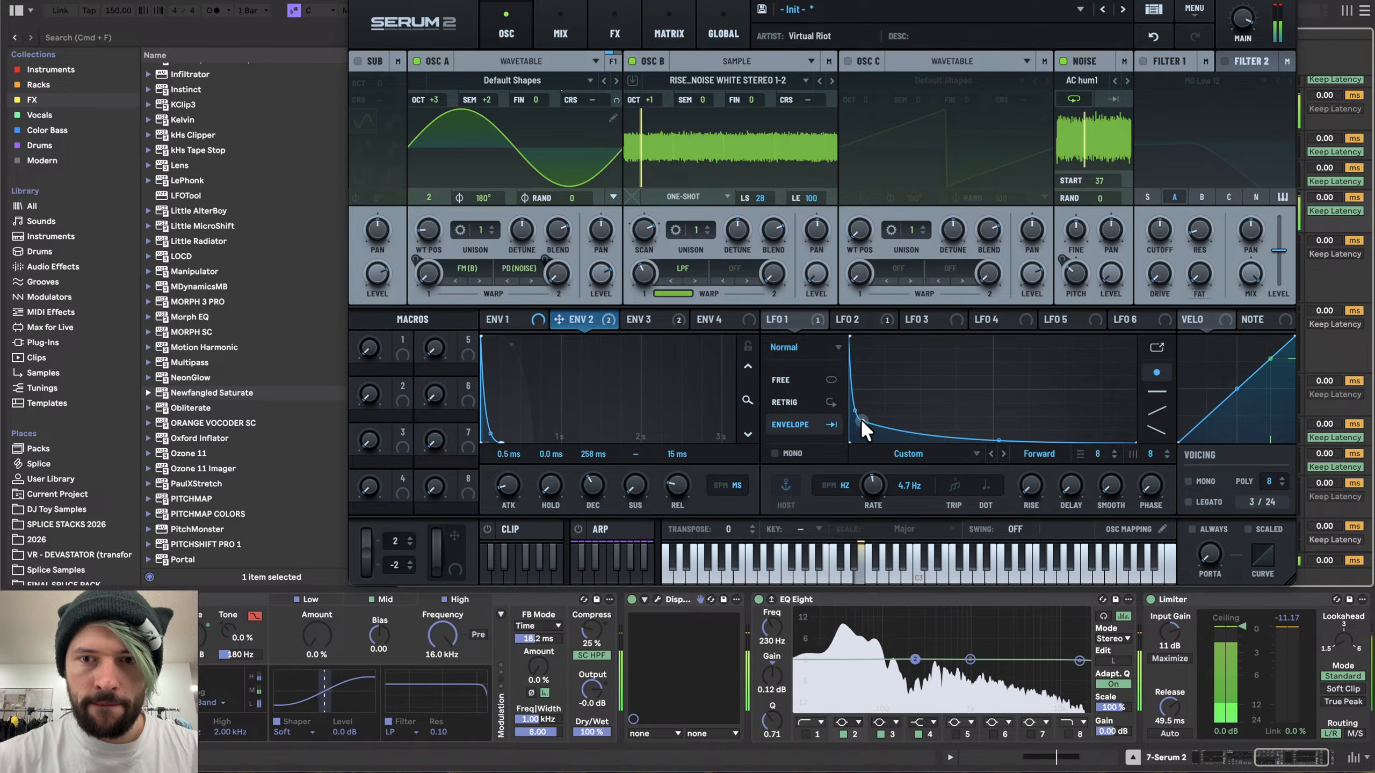
drag(863, 408, 857, 360)
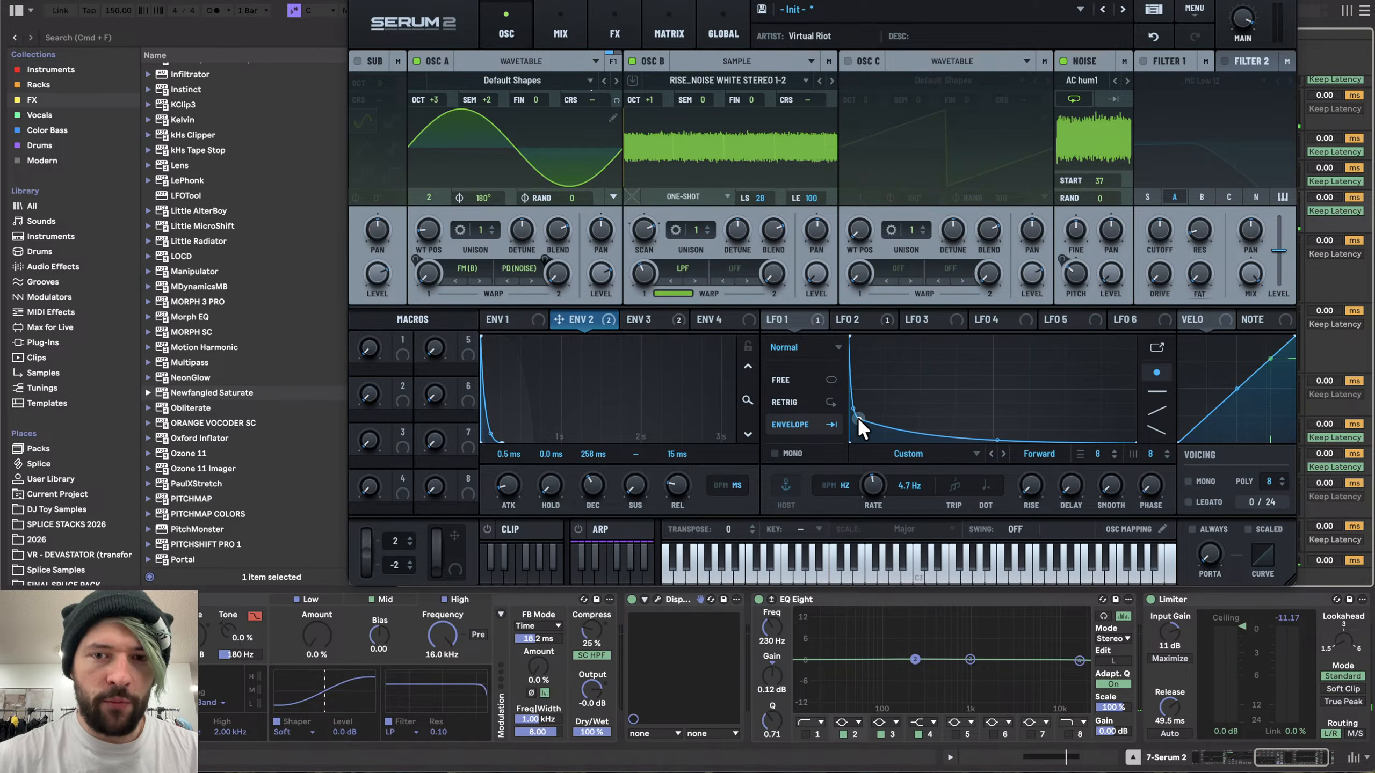
drag(858, 419, 936, 424)
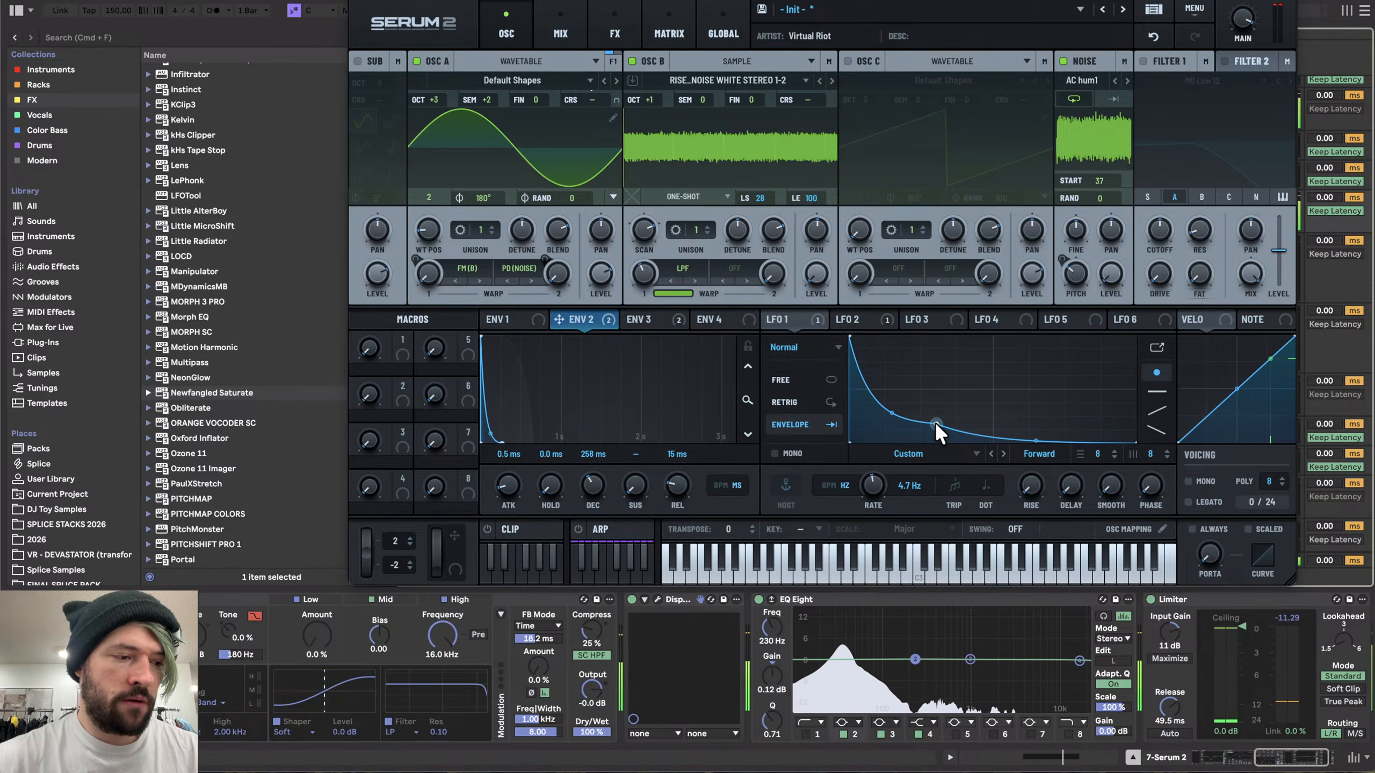
drag(876, 428, 852, 429)
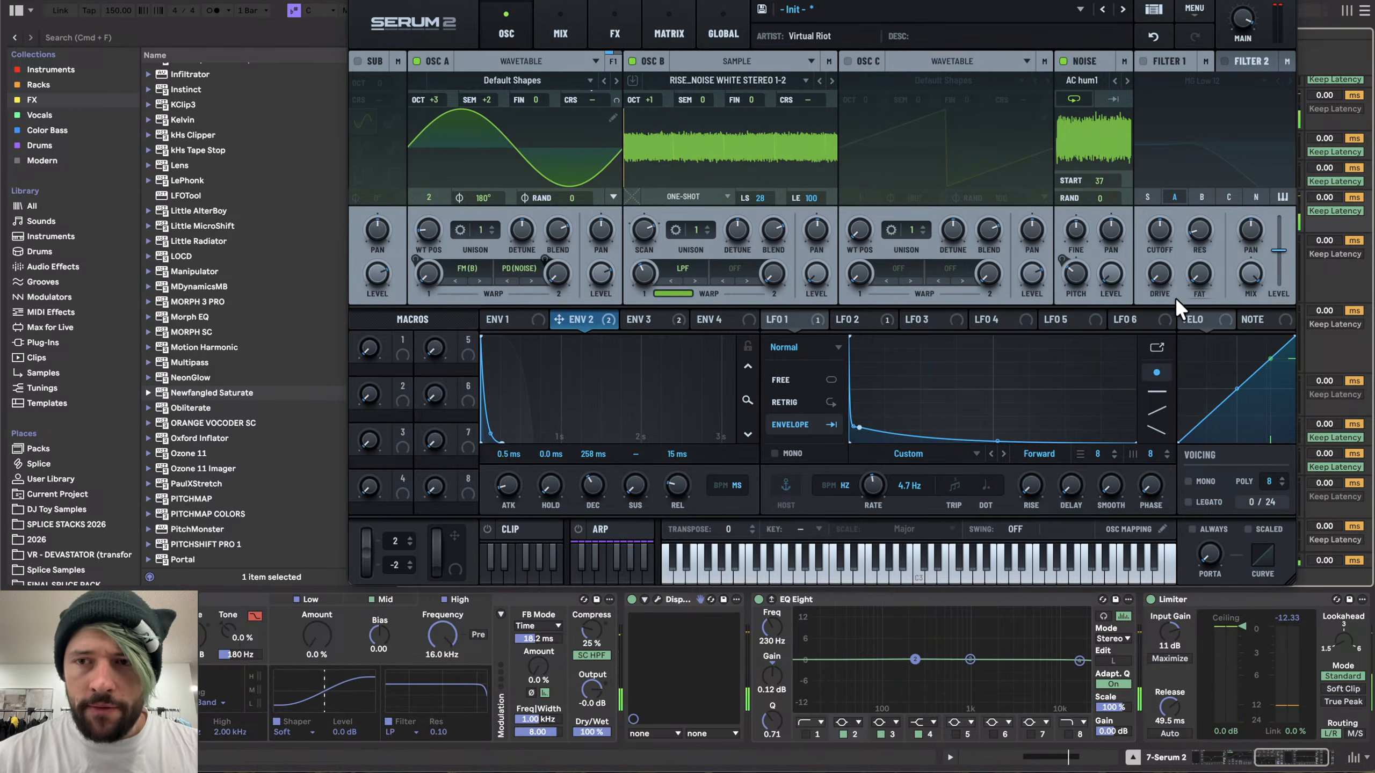
- Open LFO 1's curve in the enlarged editor window
click(1153, 348)
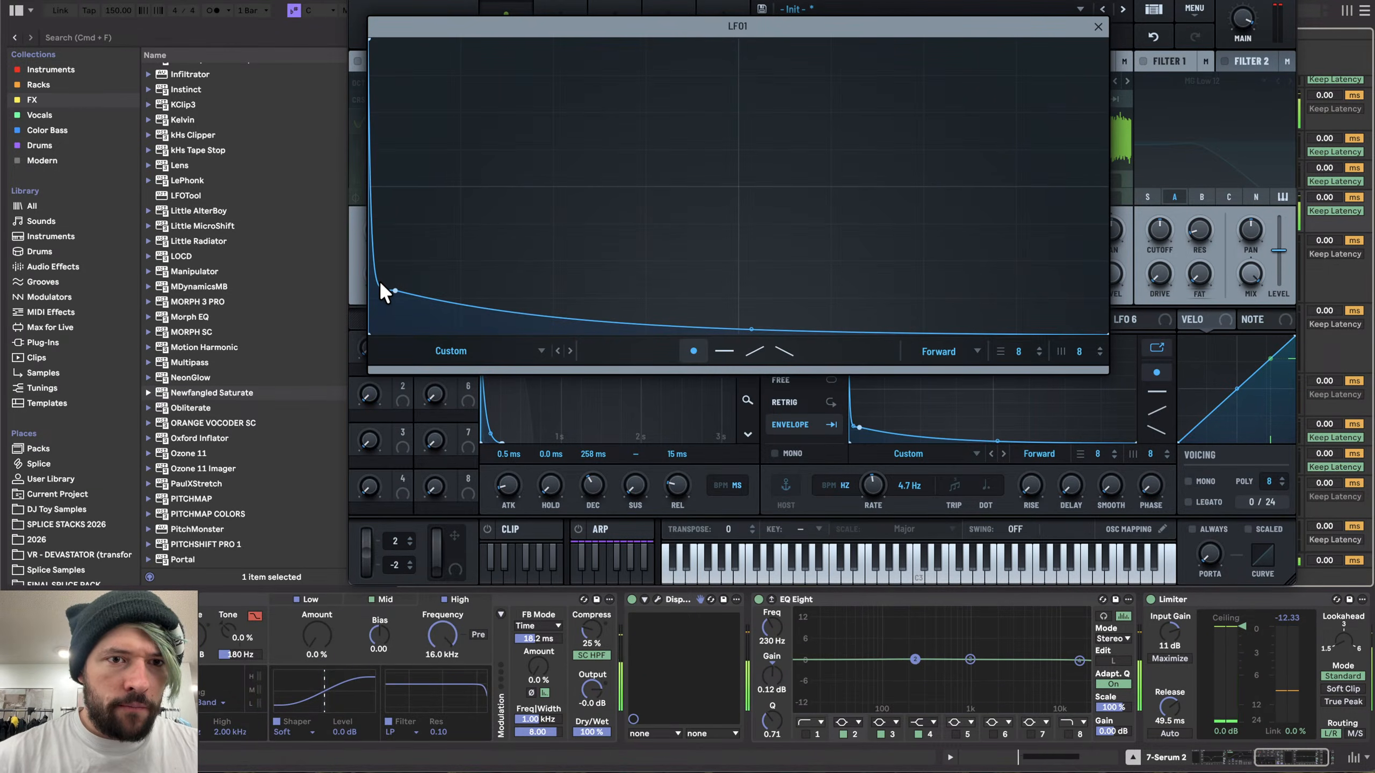
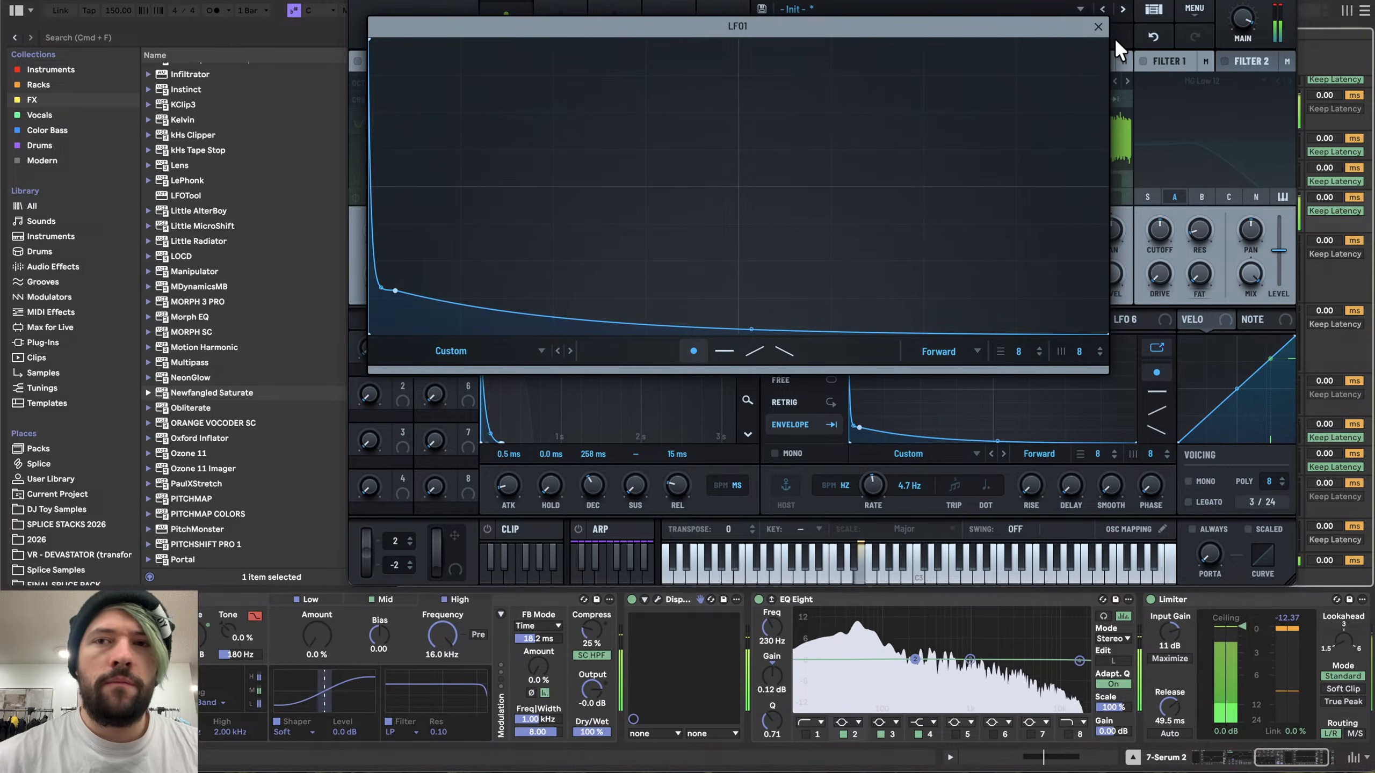
- Close the enlarged LFO editor and set the Roar drive to 2.3 dB
click(1098, 26)
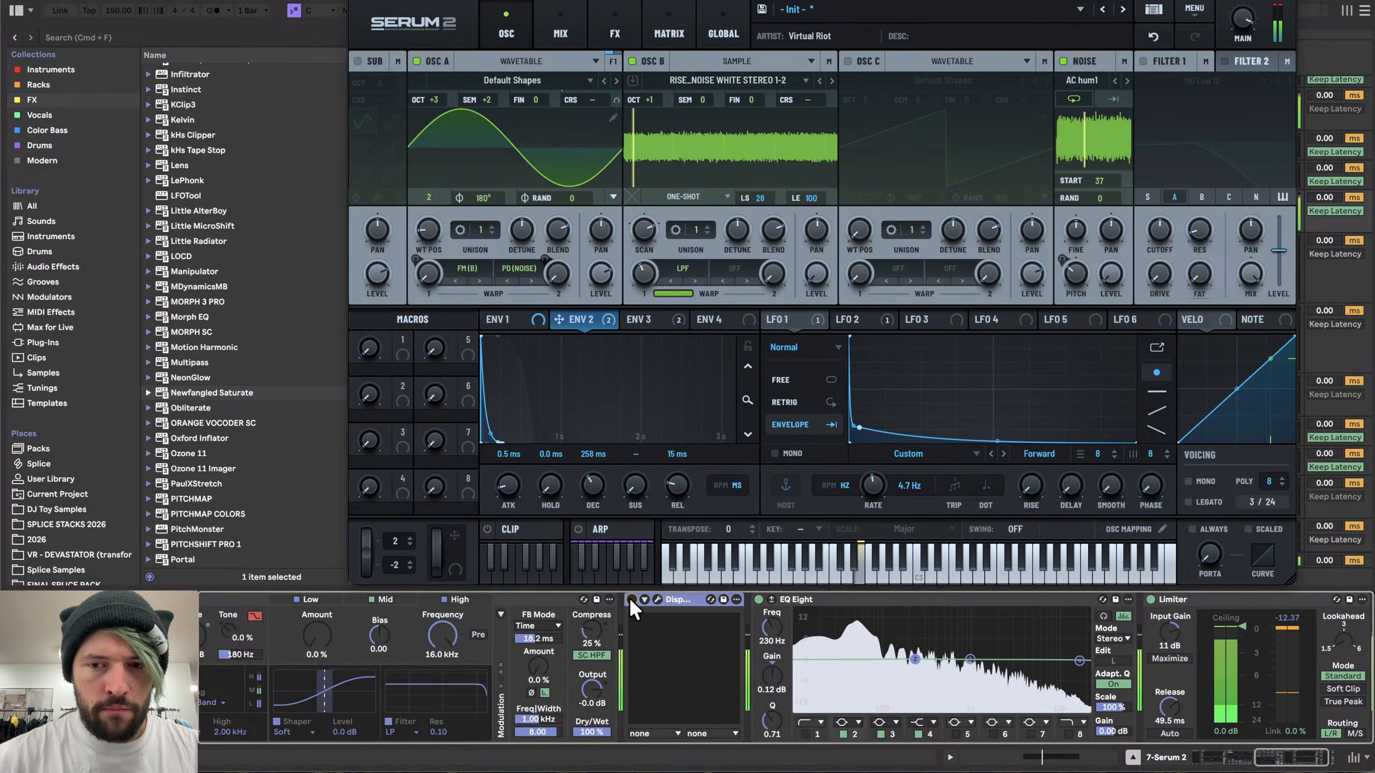
scroll(620, 650, left, 8)
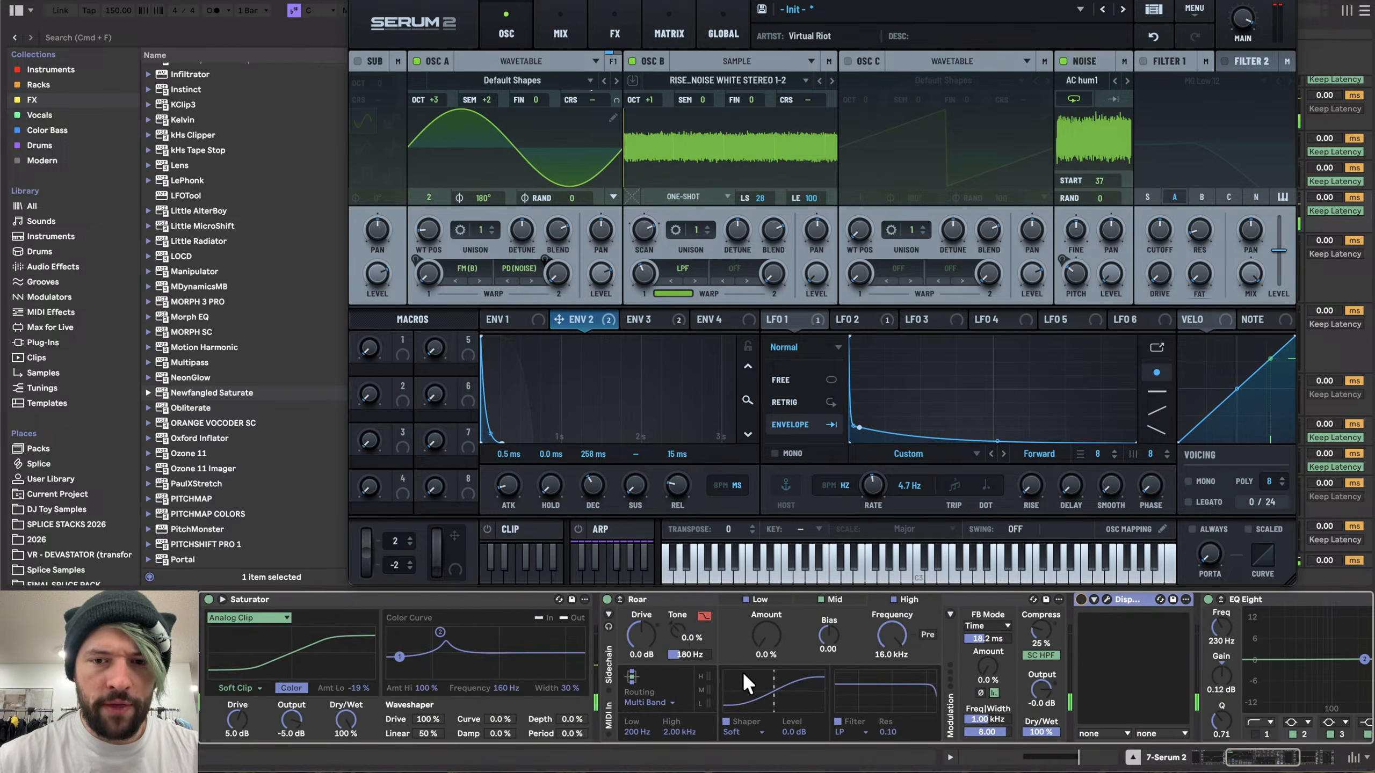
mouse_move(637, 637)
mouse_down()
mouse_move(637, 609)
mouse_move(637, 637)
mouse_up()
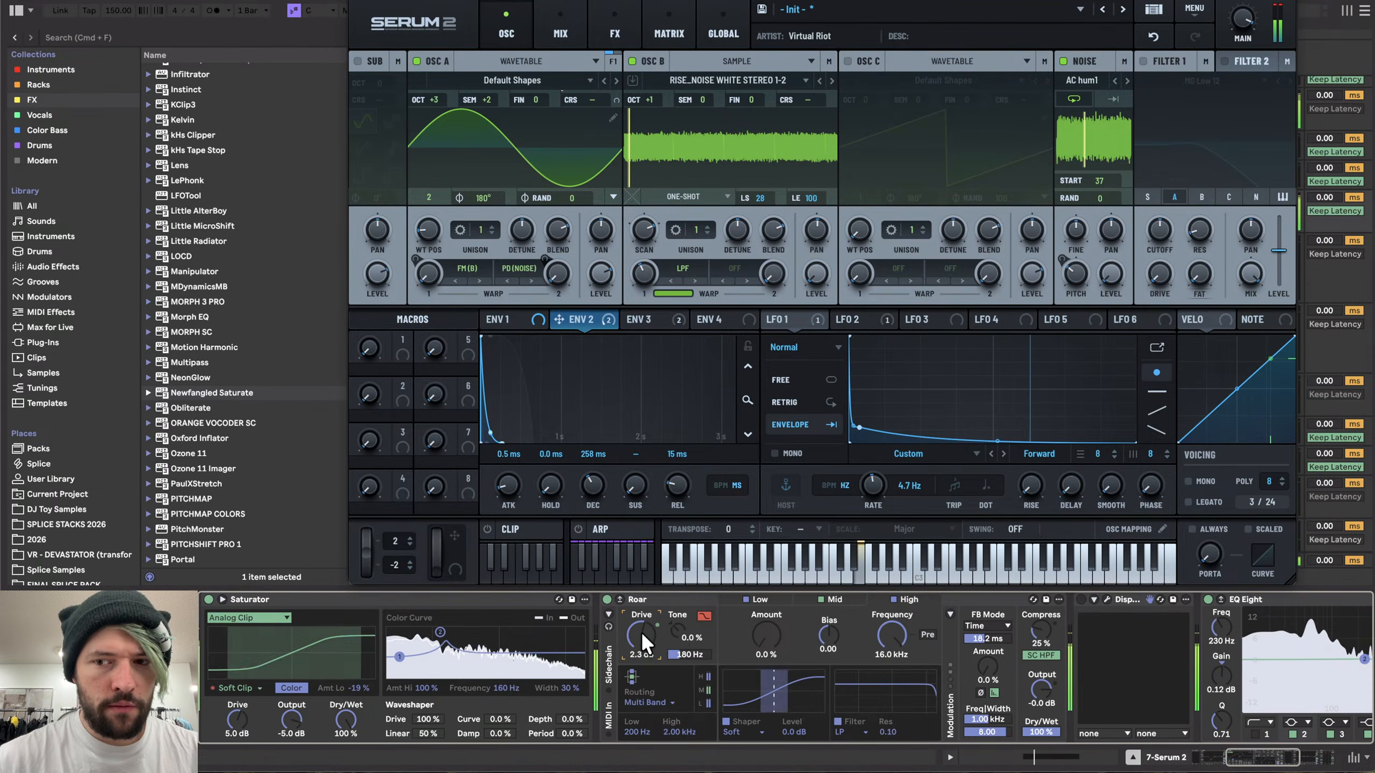
scroll(640, 632, right, 4)
scroll(465, 677, left, 6)
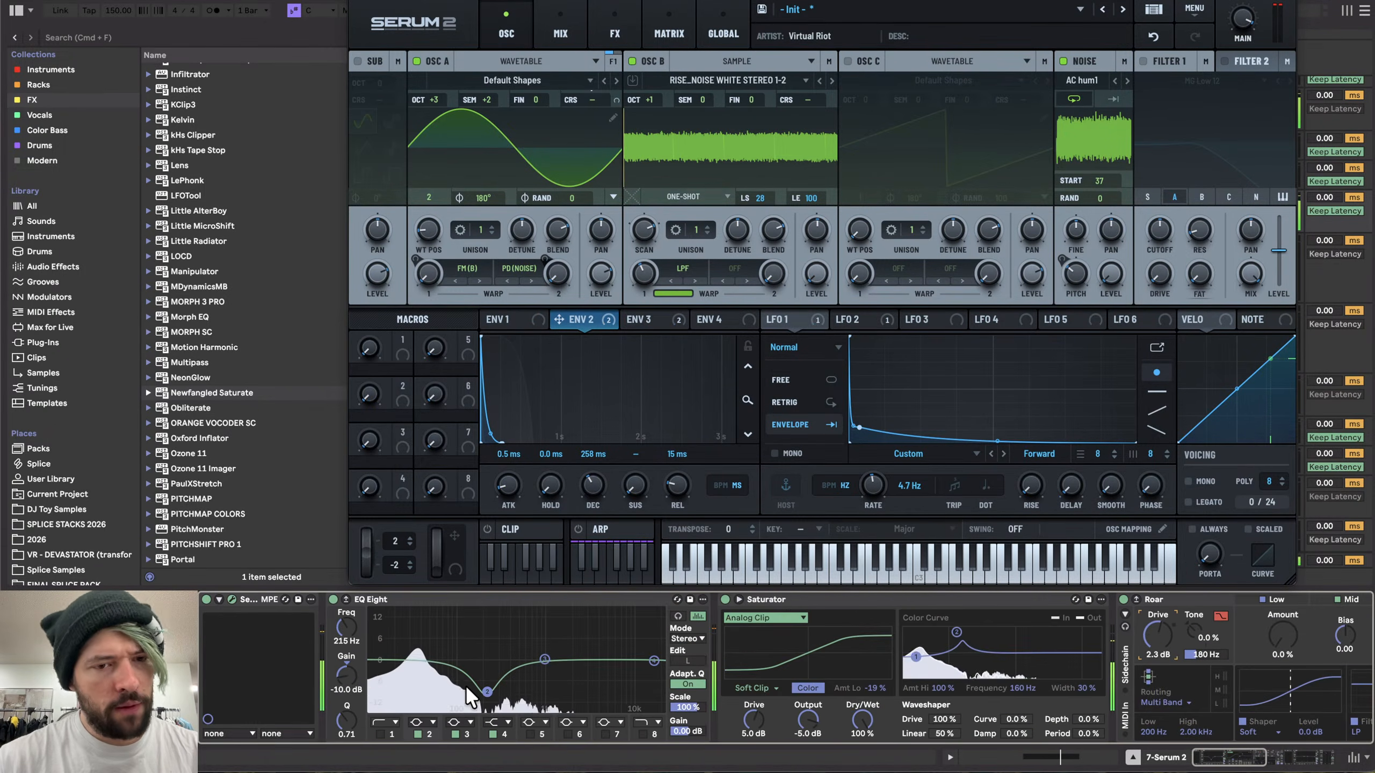
- Toggle EQ Eight off and back on to compare the sound, and close the Serum 2 window
click(333, 599)
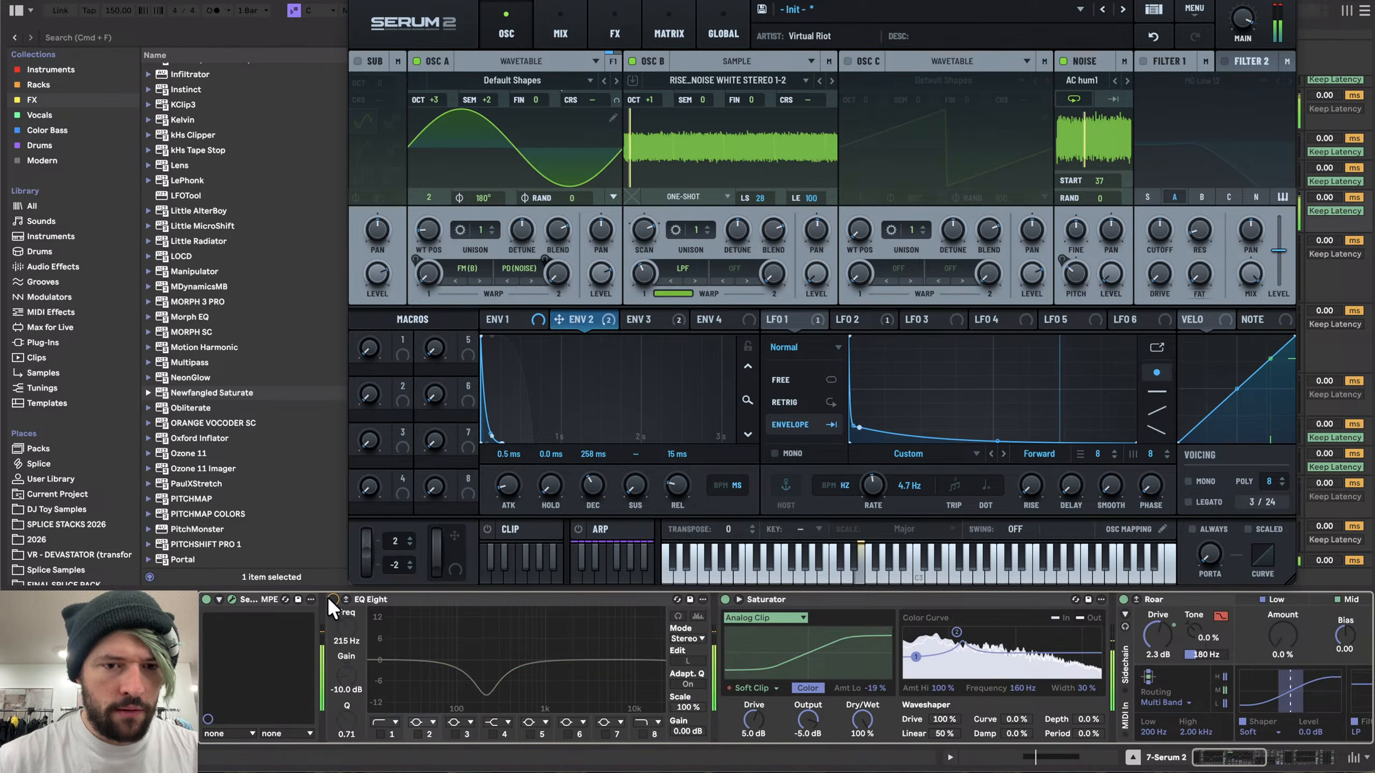
click(333, 599)
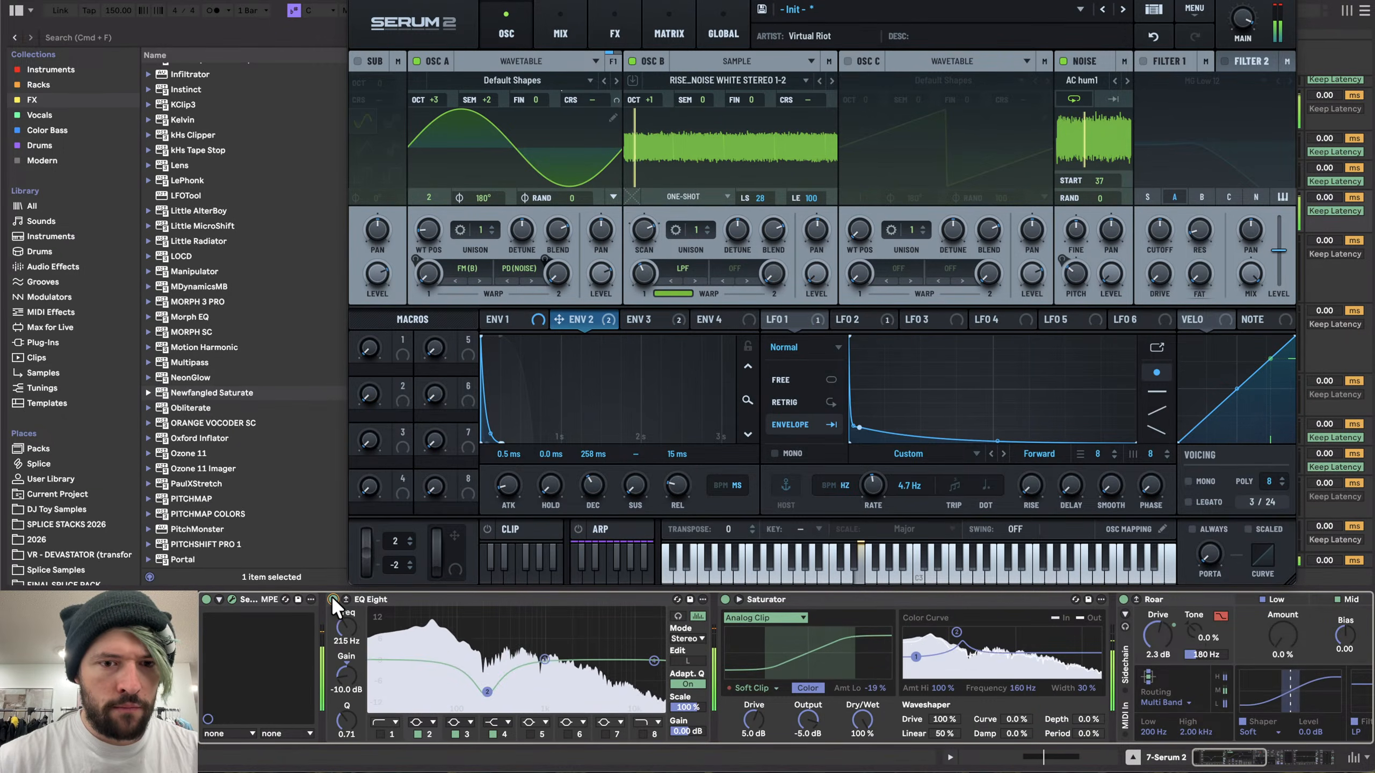
click(354, 2)
scroll(569, 327, down, 3)
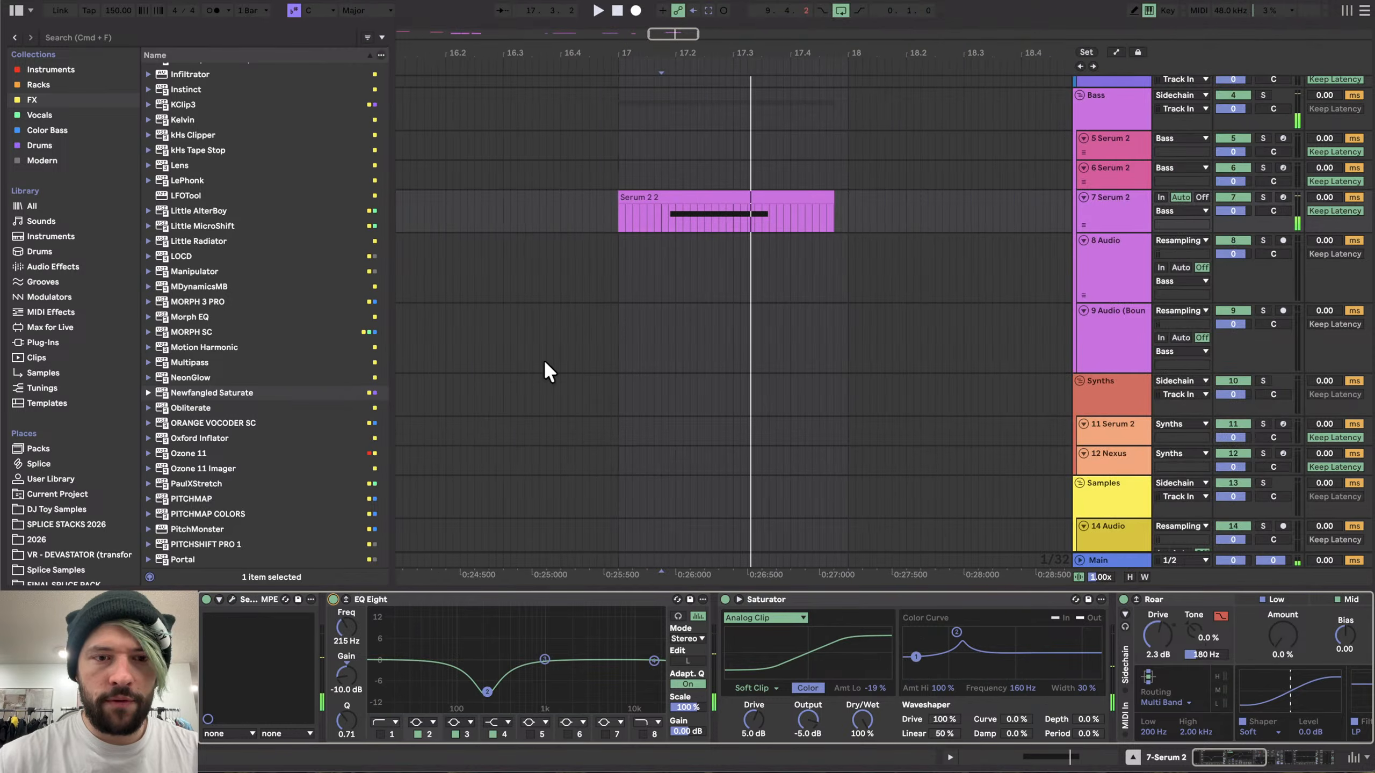
click(334, 600)
- Record the Serum 2 clip's output onto the 8 Audio track and move the recorded take to around bar 18
click(1090, 264)
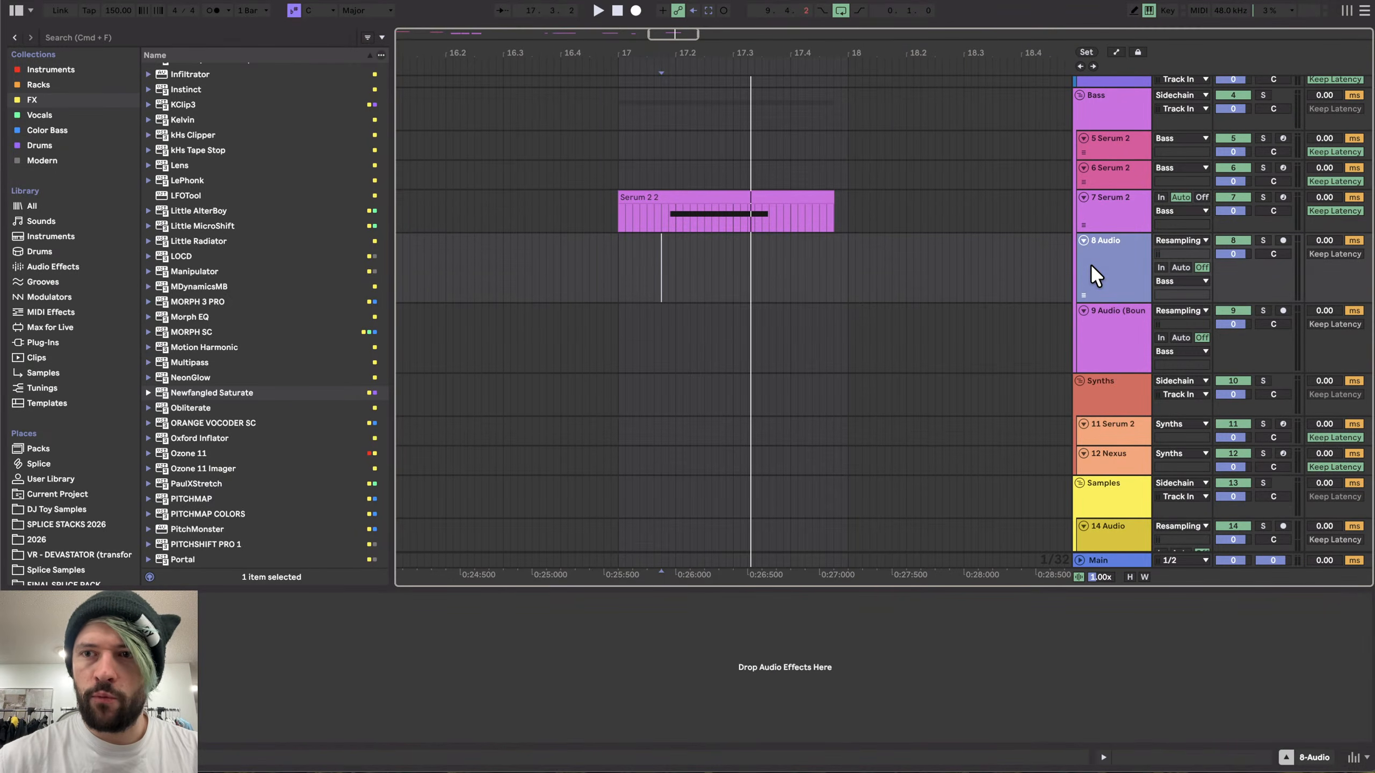
click(635, 10)
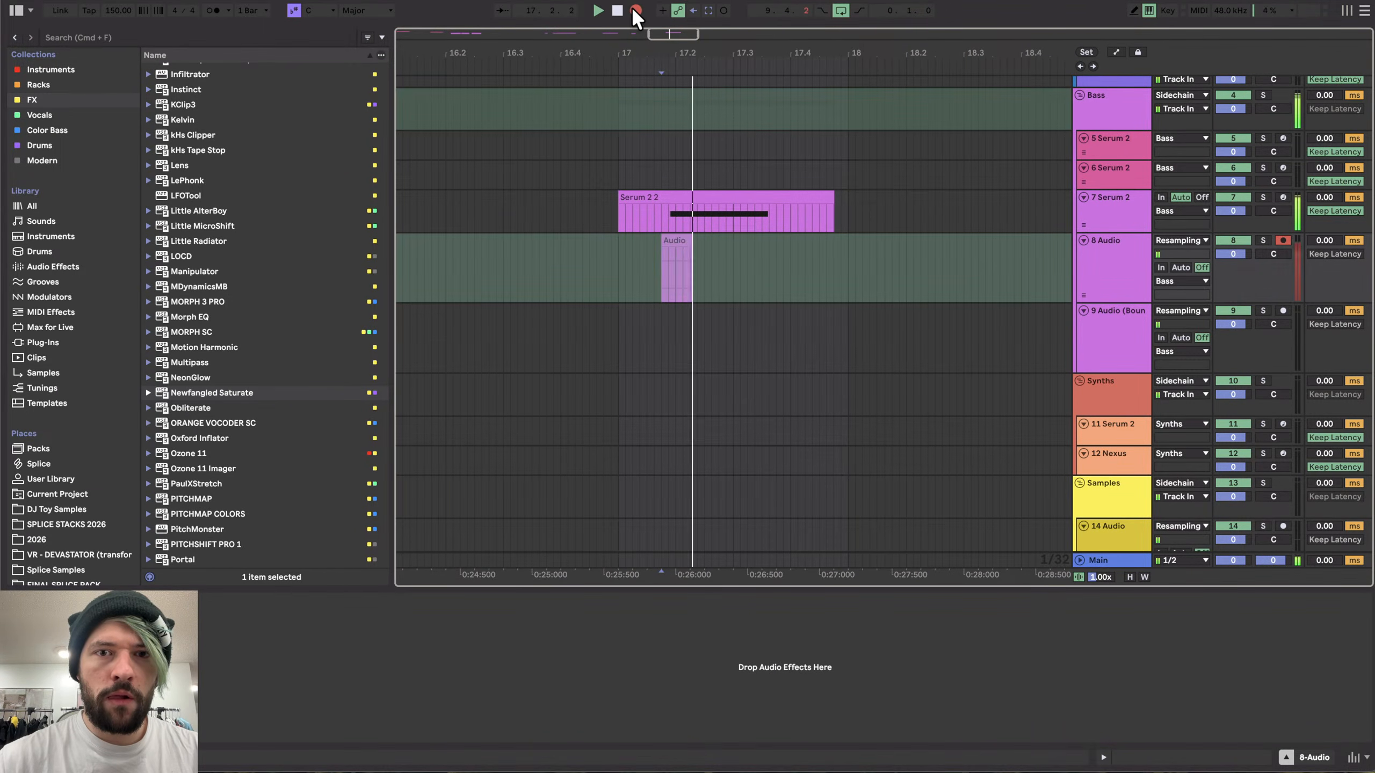
key(space)
click(689, 269)
drag(690, 243, 900, 254)
- Record a second take of the Serum 2 clip onto the 8 Audio track starting at bar 17
click(655, 210)
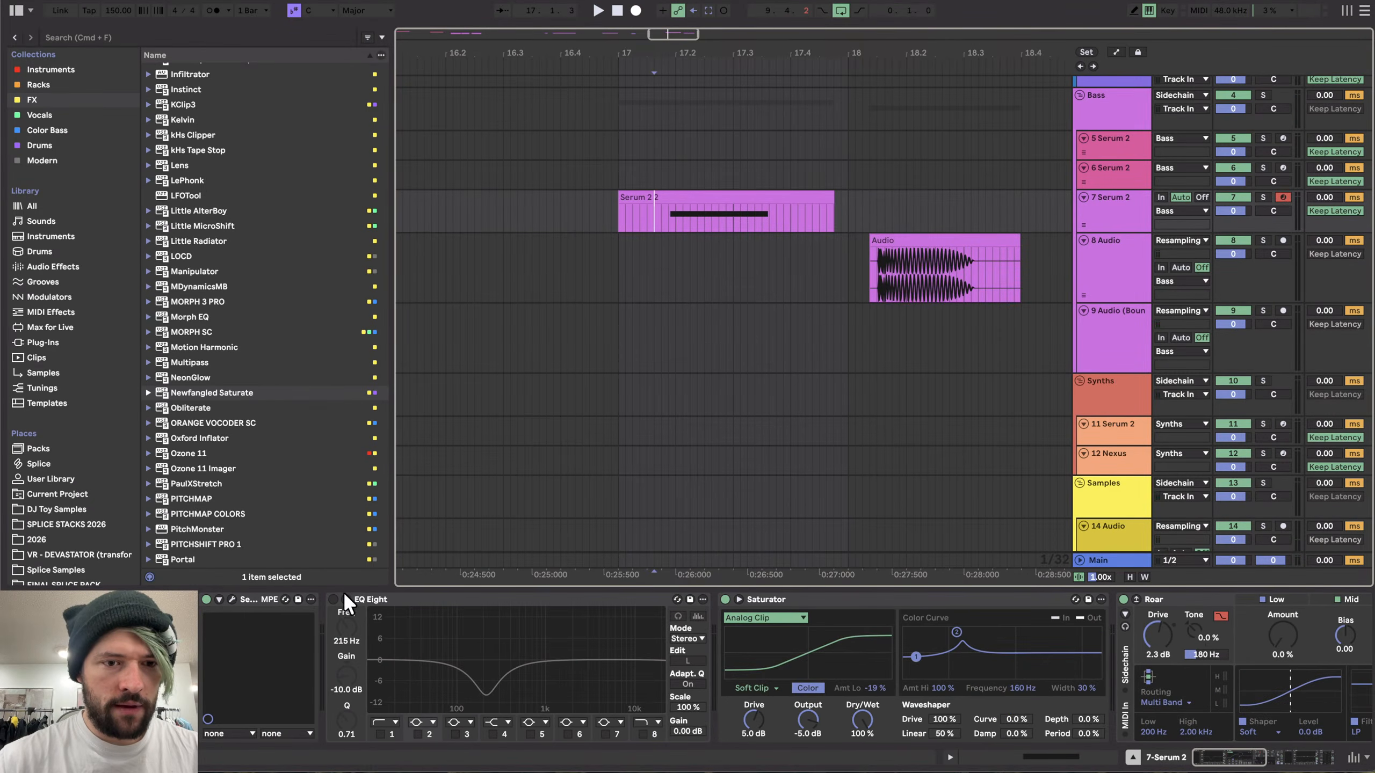
click(618, 252)
click(1103, 211)
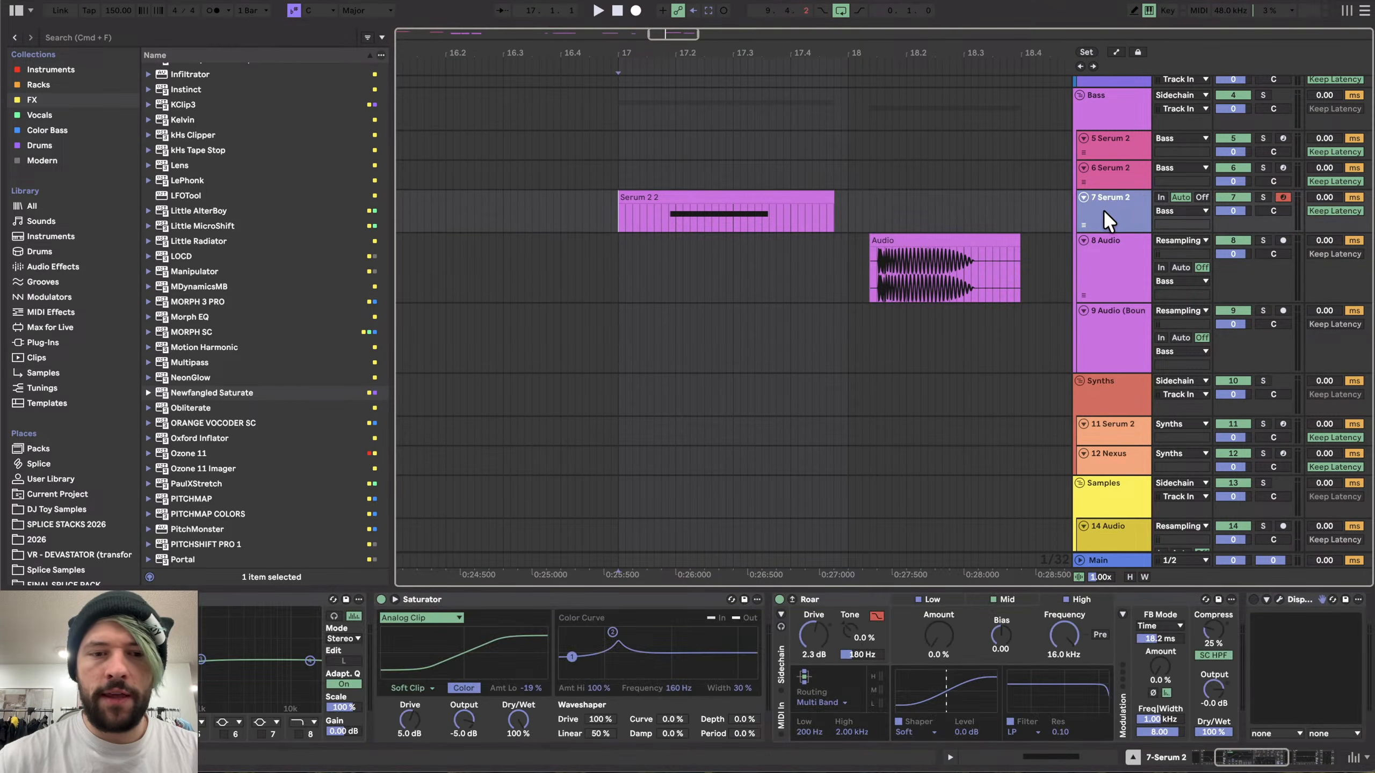
click(1116, 246)
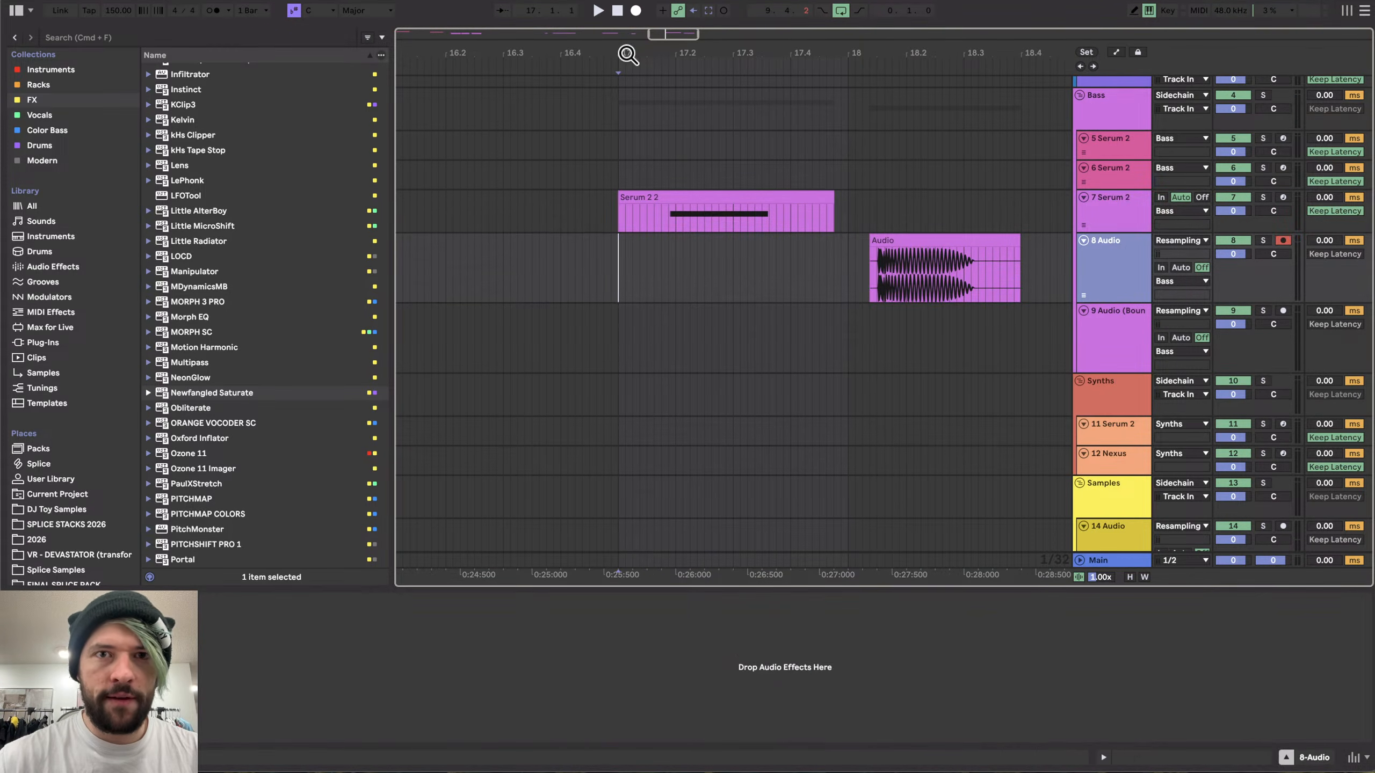
click(636, 11)
key(space)
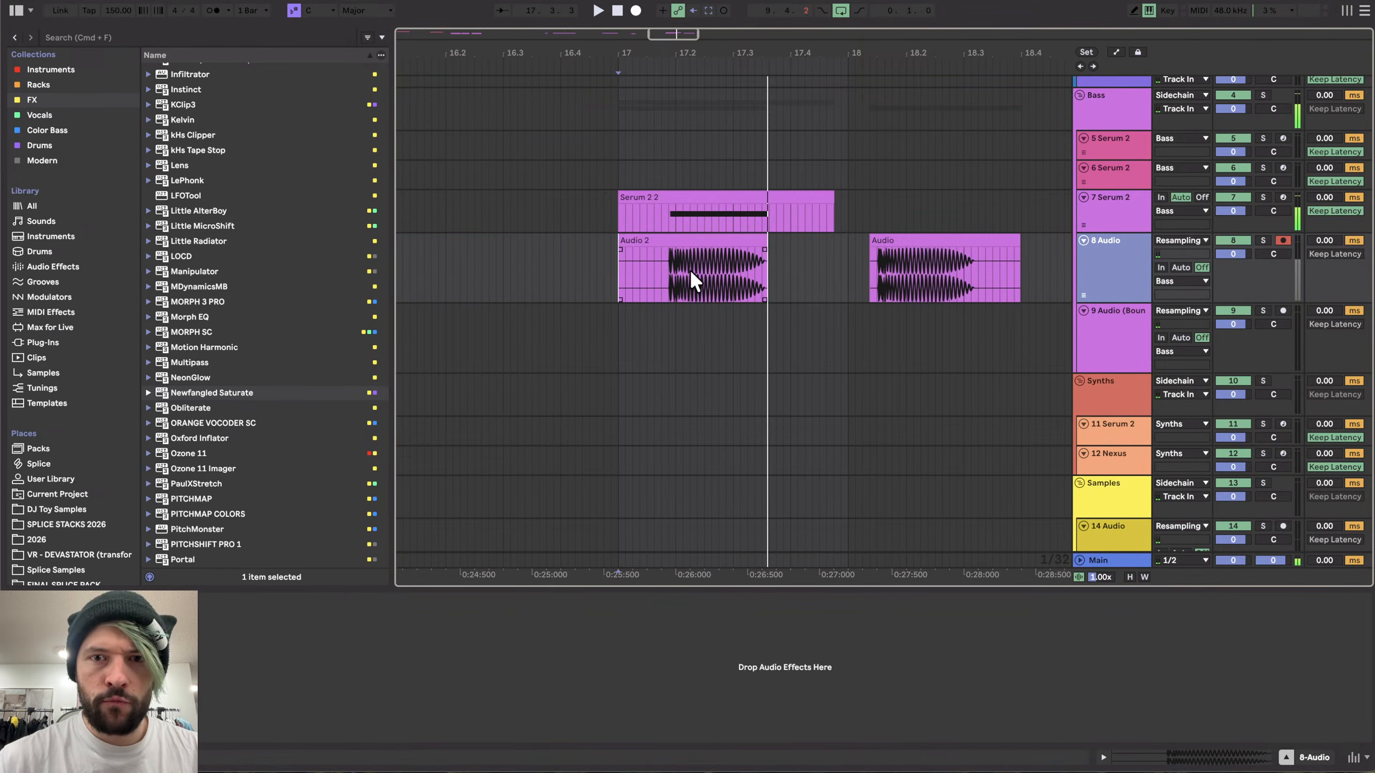
- Select the Audio 2 take from its first transient onward and paste a copy after the earlier Audio clip
scroll(649, 272, up, 5)
scroll(648, 273, down, 6)
scroll(457, 276, right, 3)
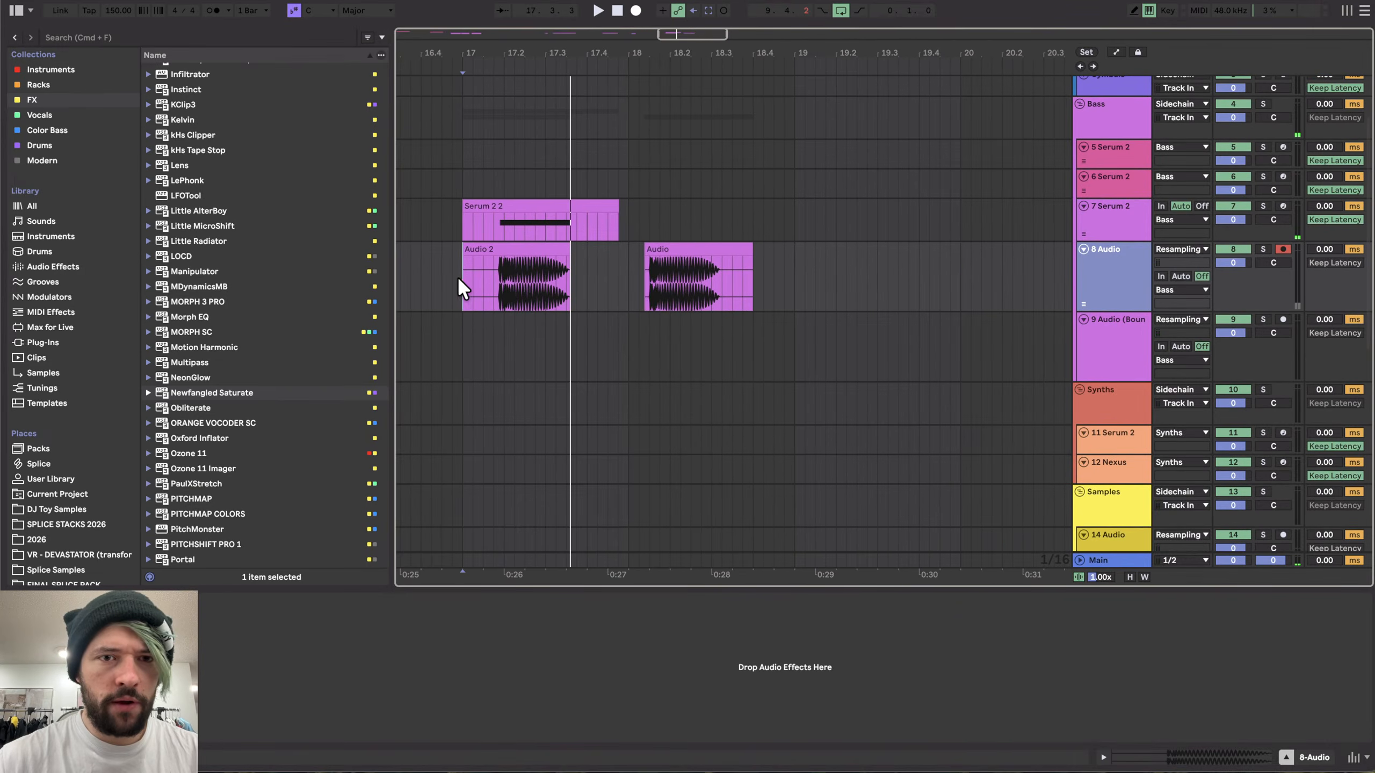
scroll(515, 273, up, 15)
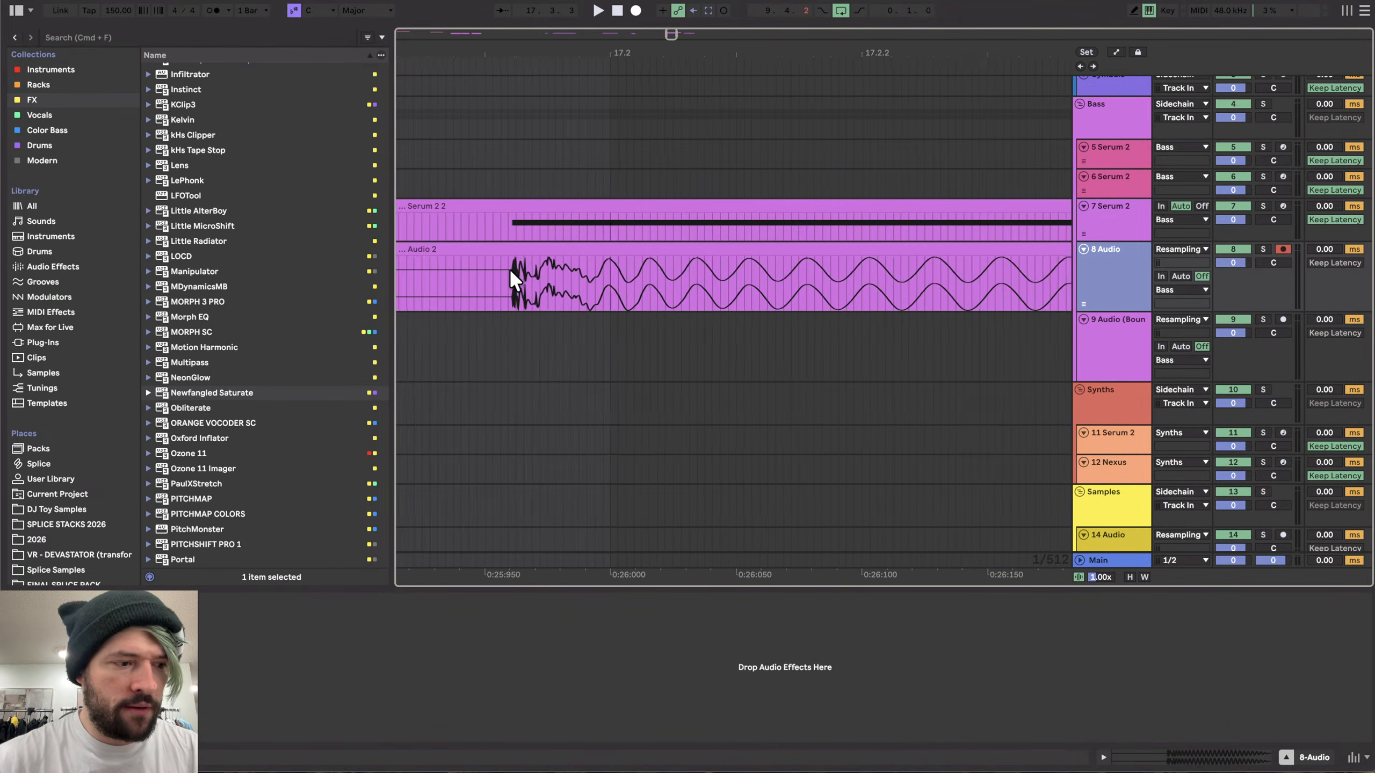
scroll(556, 283, up, 6)
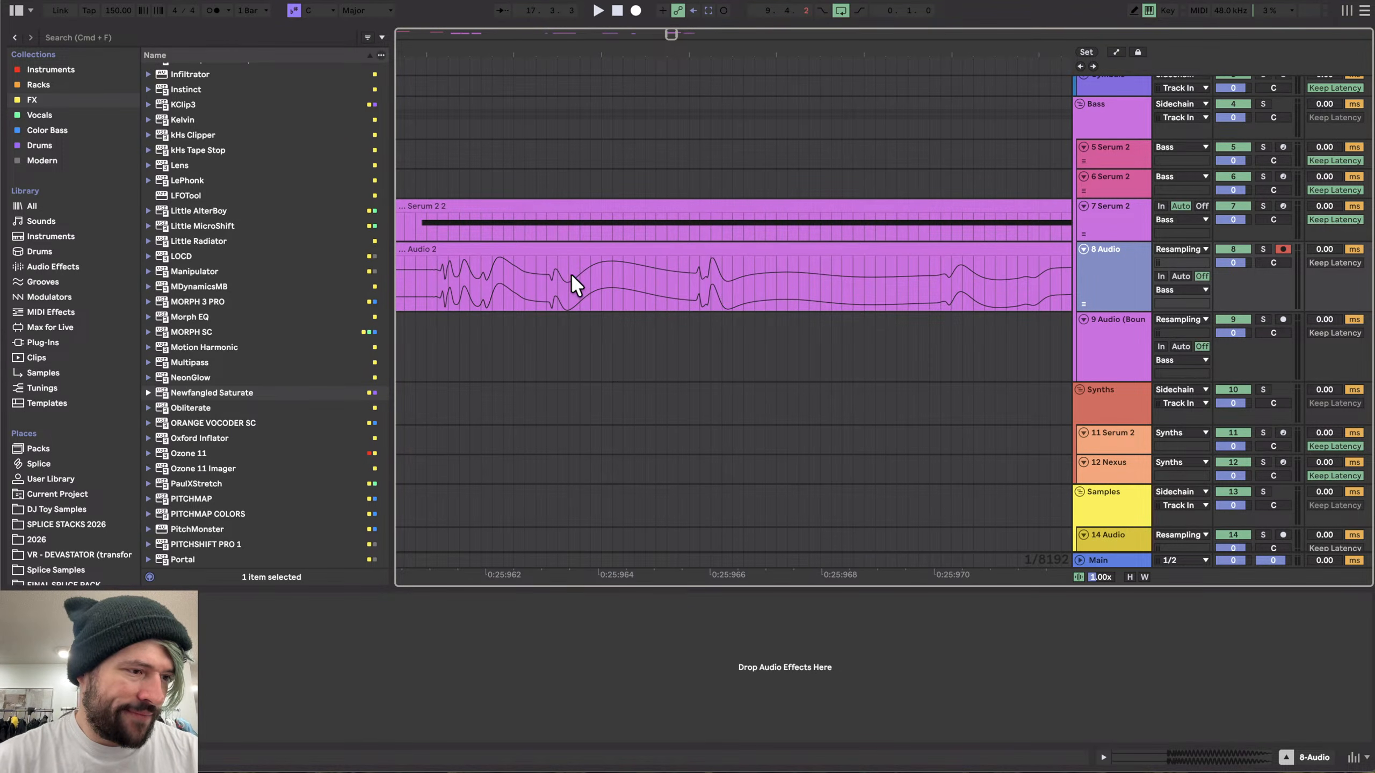
scroll(542, 273, up, 6)
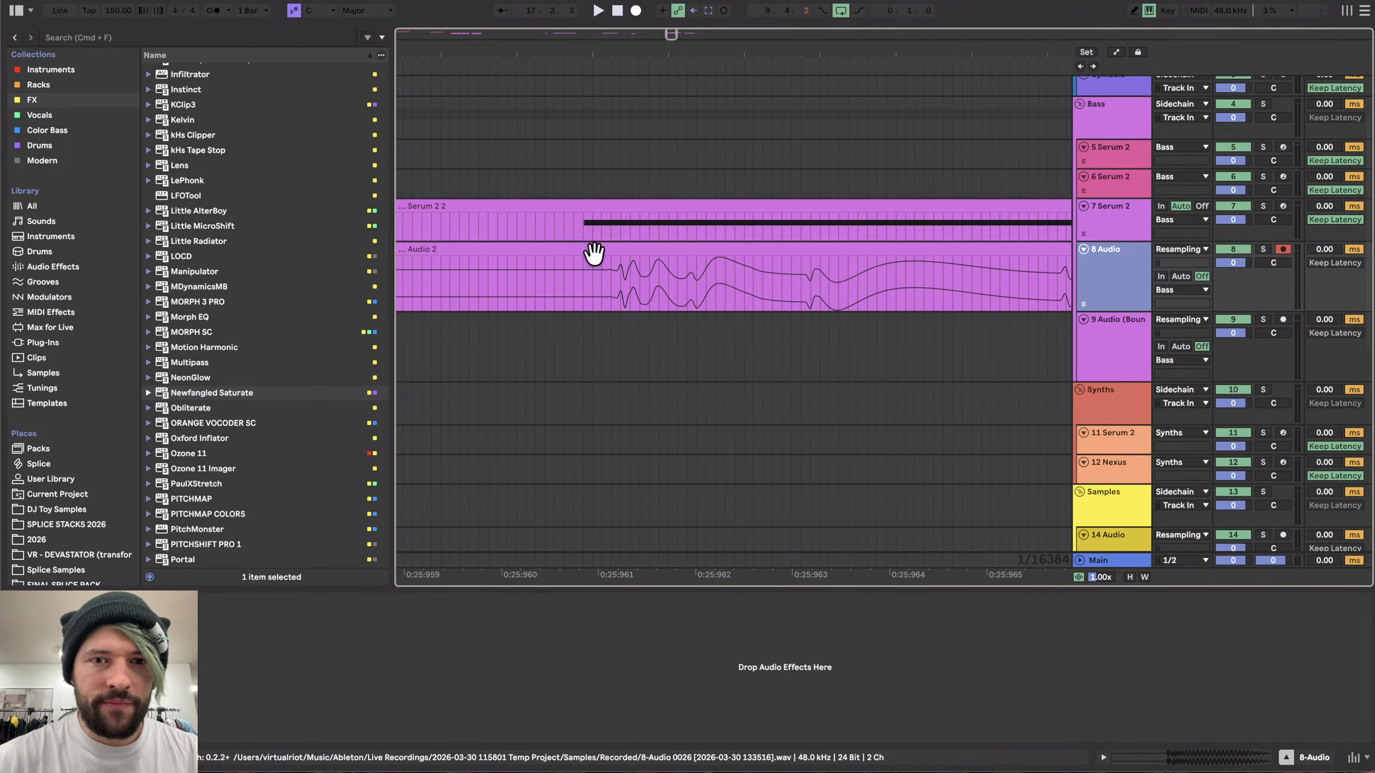
scroll(562, 271, down, 4)
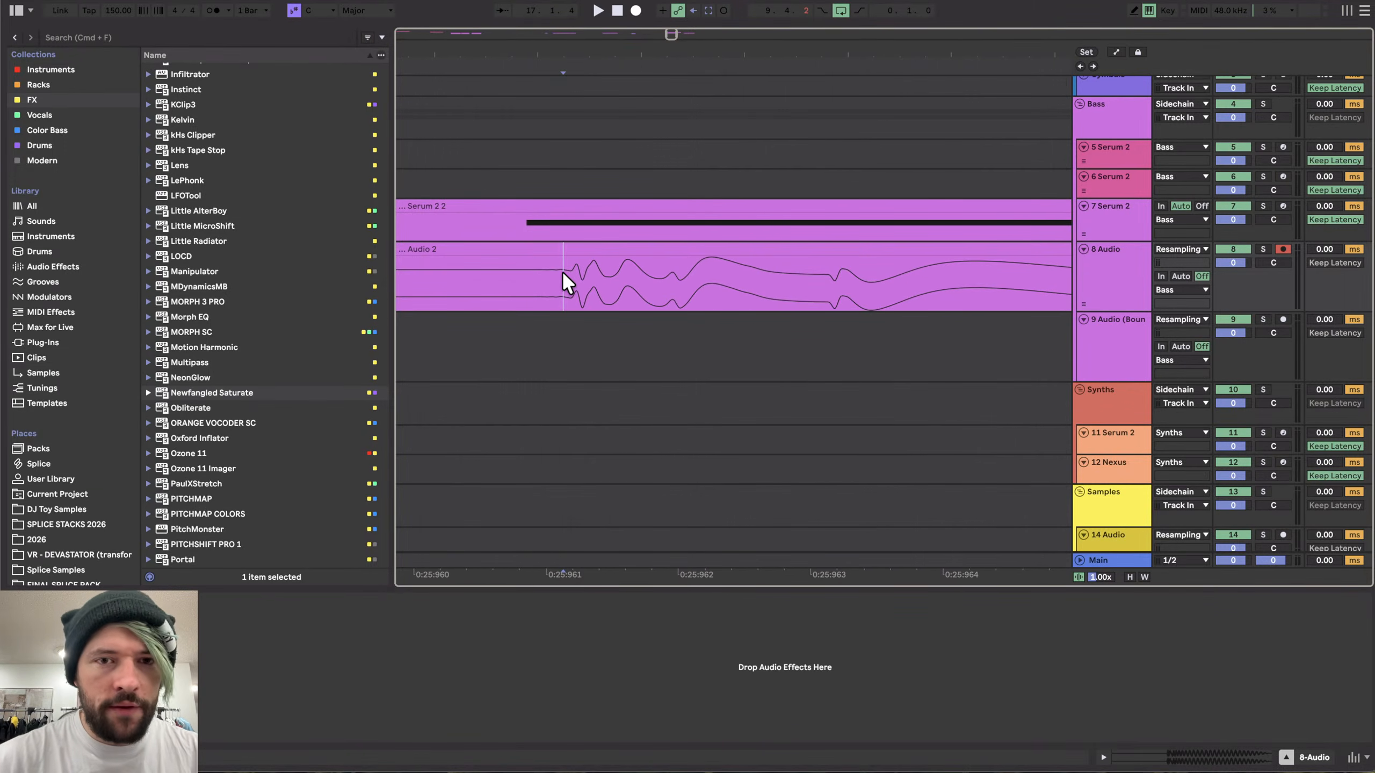
scroll(565, 278, down, 5)
click(590, 297)
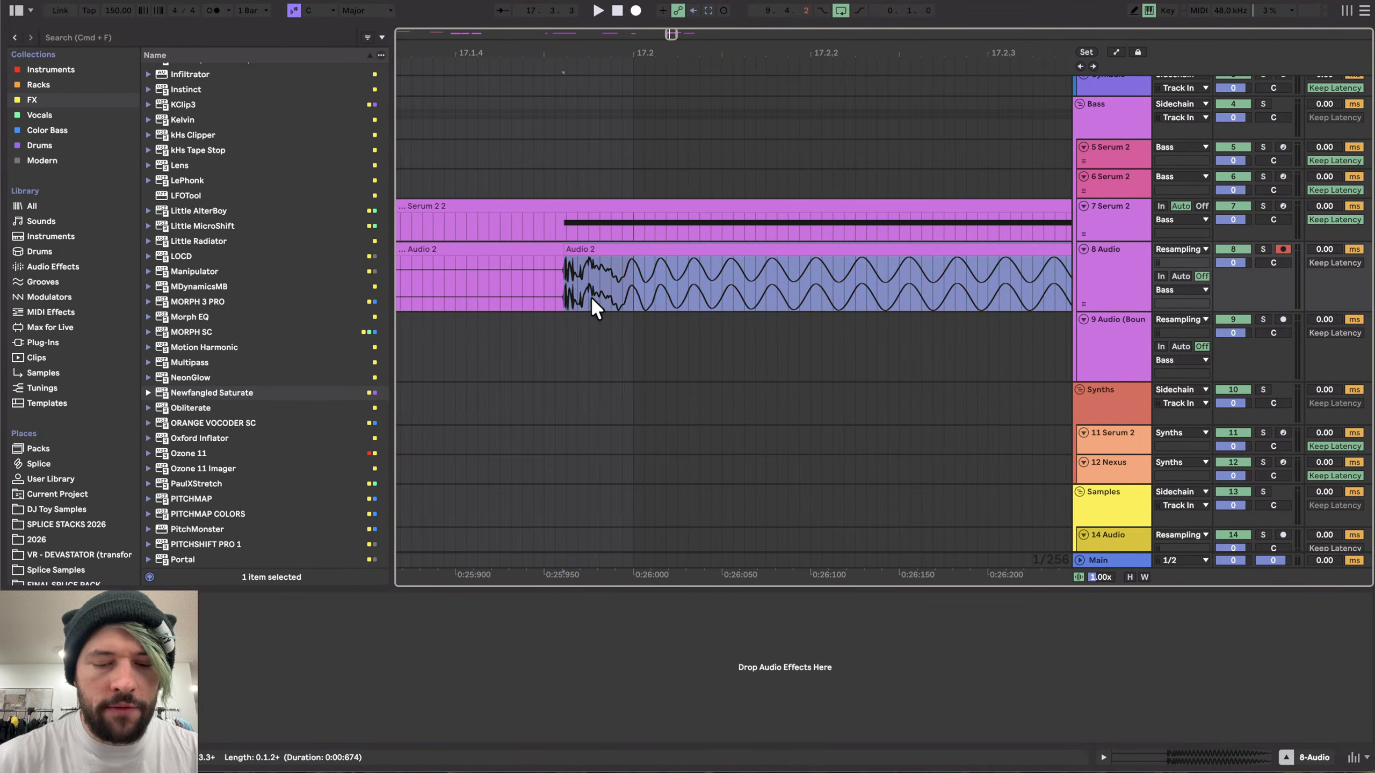
scroll(591, 303, down, 2)
scroll(592, 314, down, 3)
click(704, 268)
key(super+v)
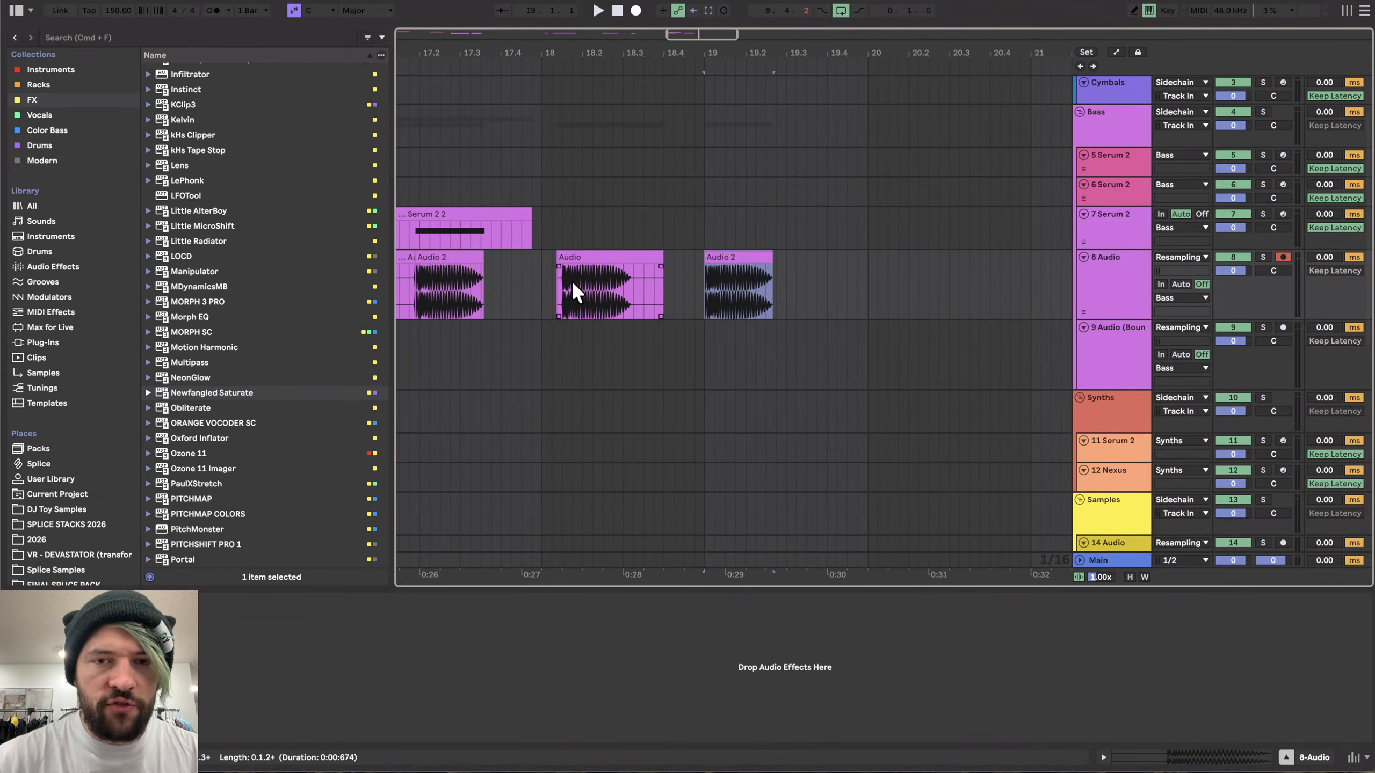
- Split the Audio clip at its transient and move the remaining part to just after the pasted Audio 2 clip
scroll(550, 280, up, 5)
scroll(605, 276, up, 4)
scroll(600, 277, up, 3)
scroll(599, 277, up, 3)
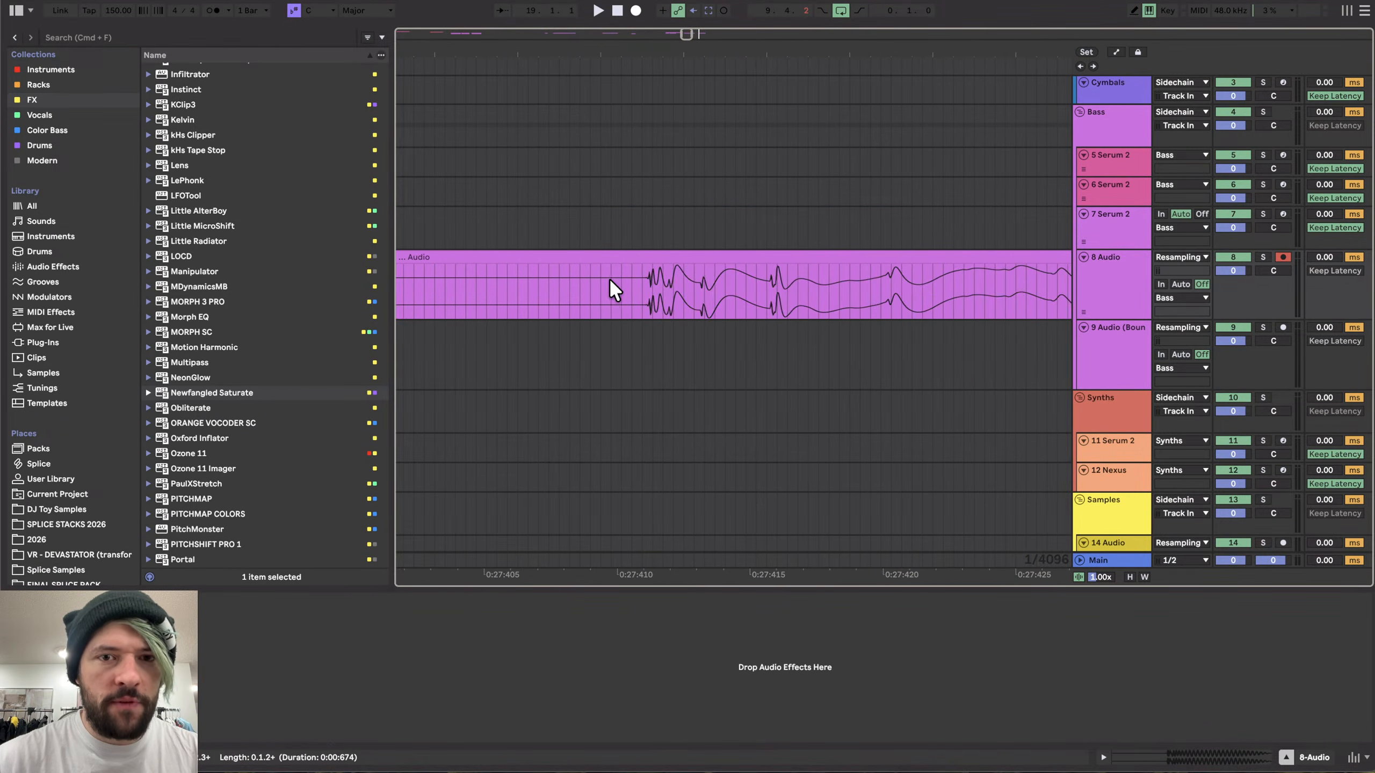
scroll(655, 277, up, 4)
click(619, 277)
key(super+e)
scroll(618, 277, down, 4)
scroll(618, 276, down, 3)
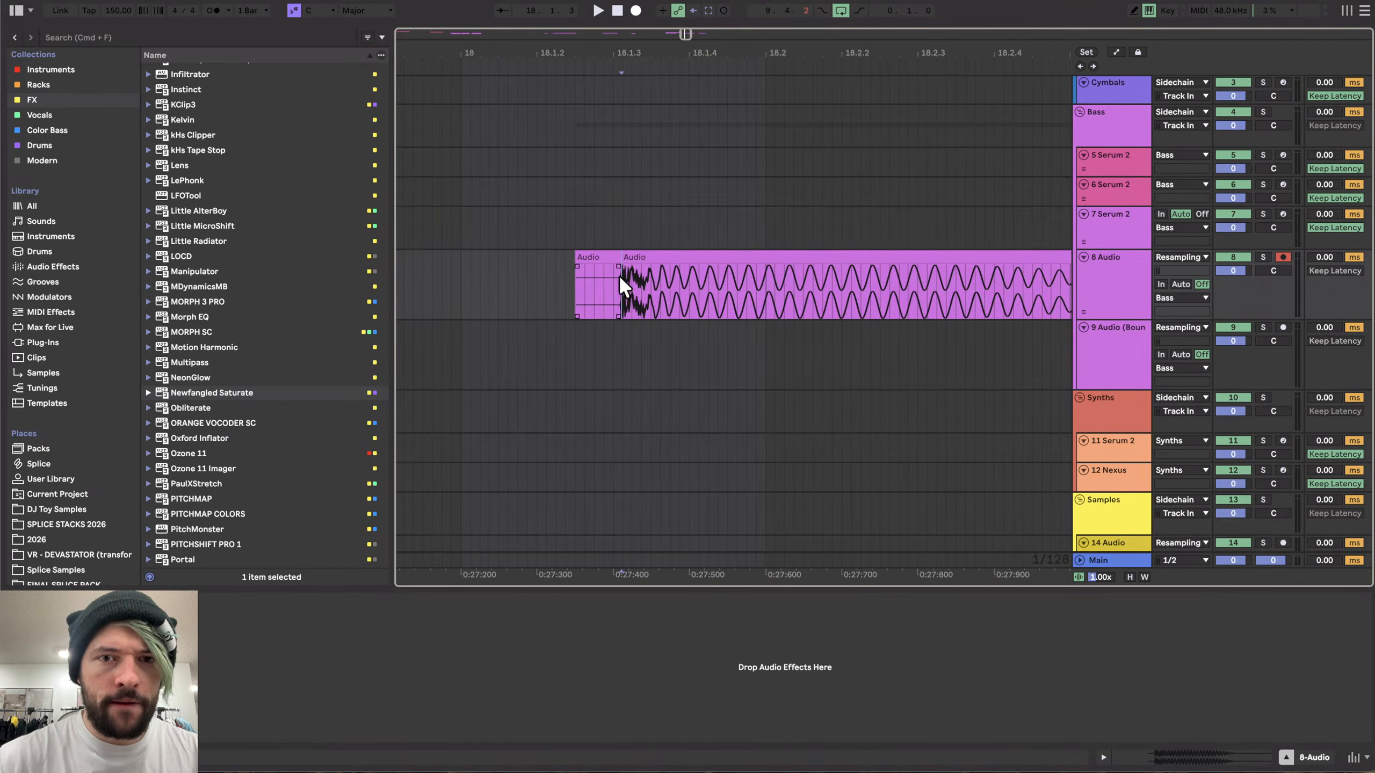
scroll(600, 260, down, 6)
drag(619, 252, 747, 273)
- Delete the leftover part of the original take at bar 17
click(541, 254)
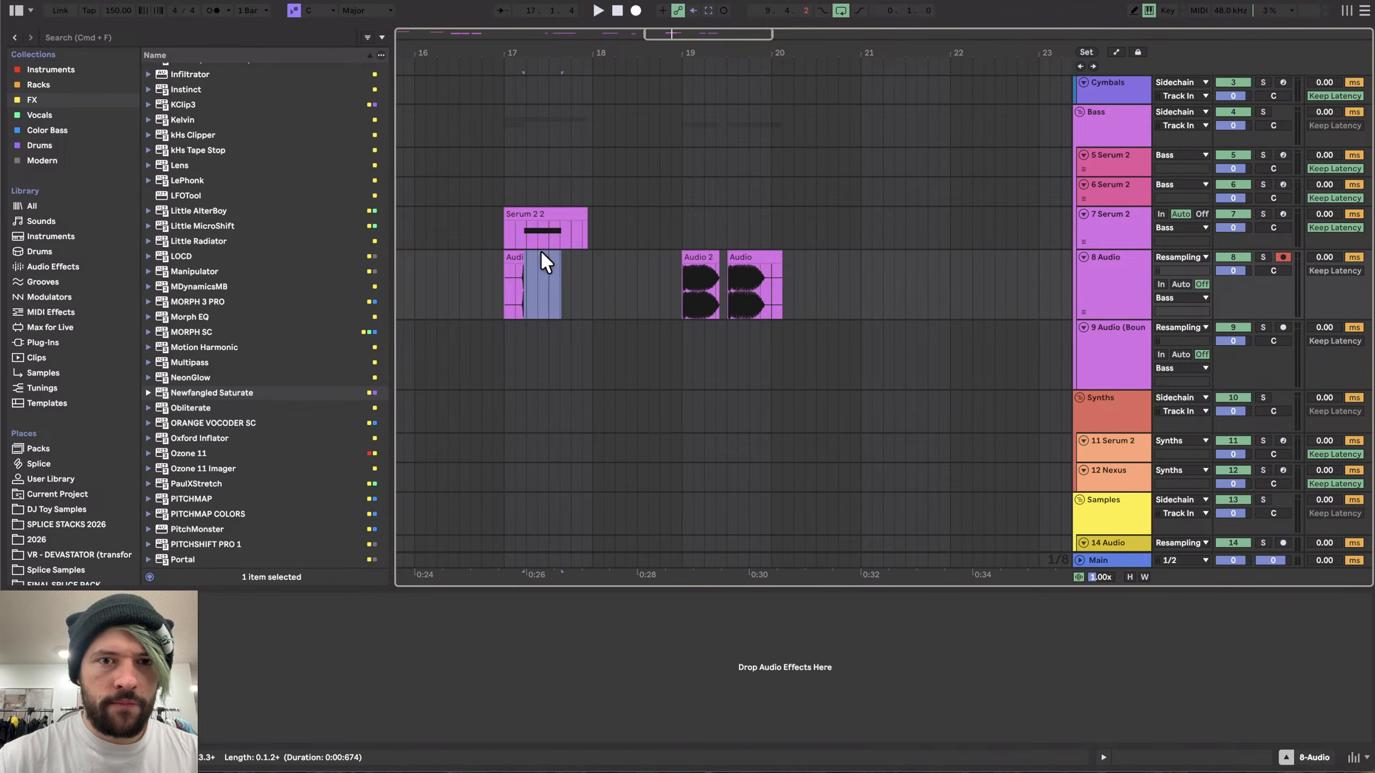
key(Delete)
click(515, 254)
- Select and play the Audio 2 and Audio clips near bar 19 to compare them
scroll(703, 276, up, 5)
click(694, 258)
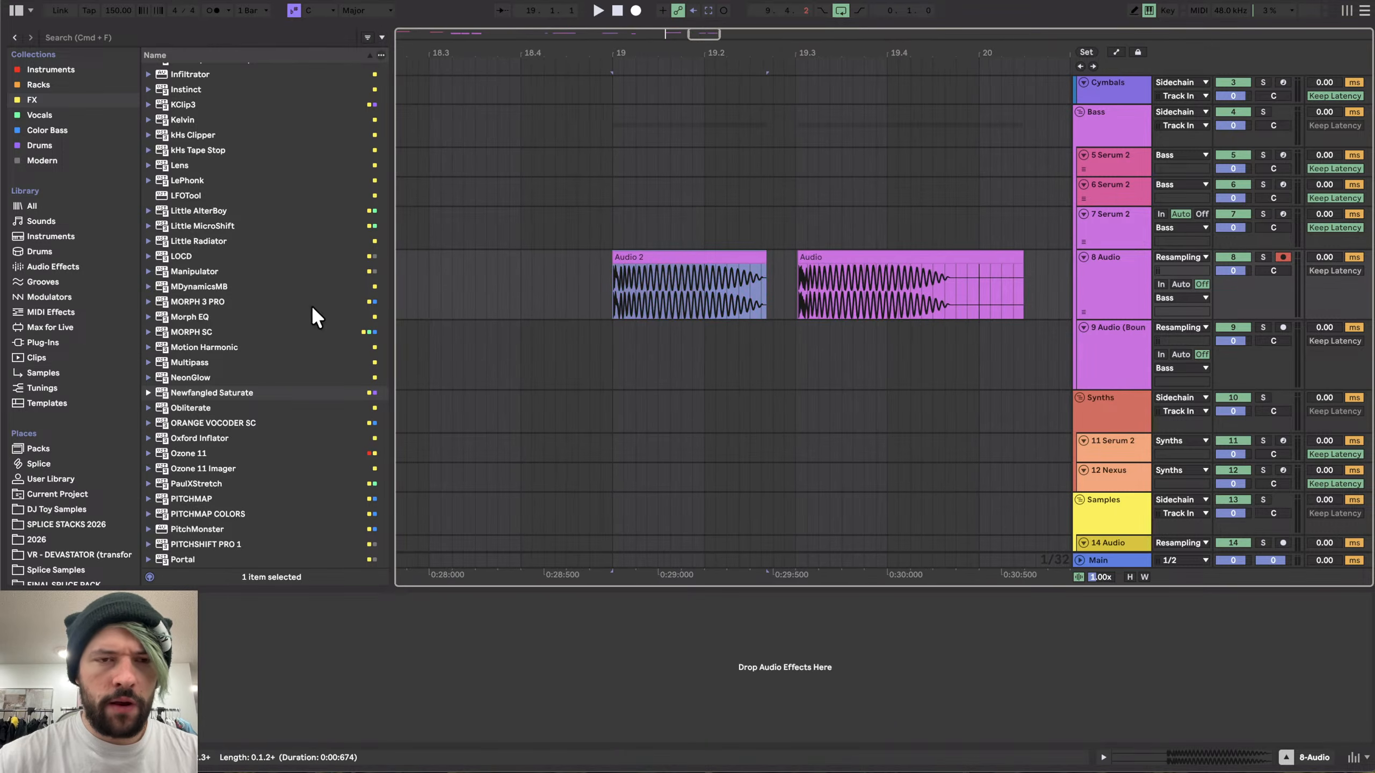
click(807, 258)
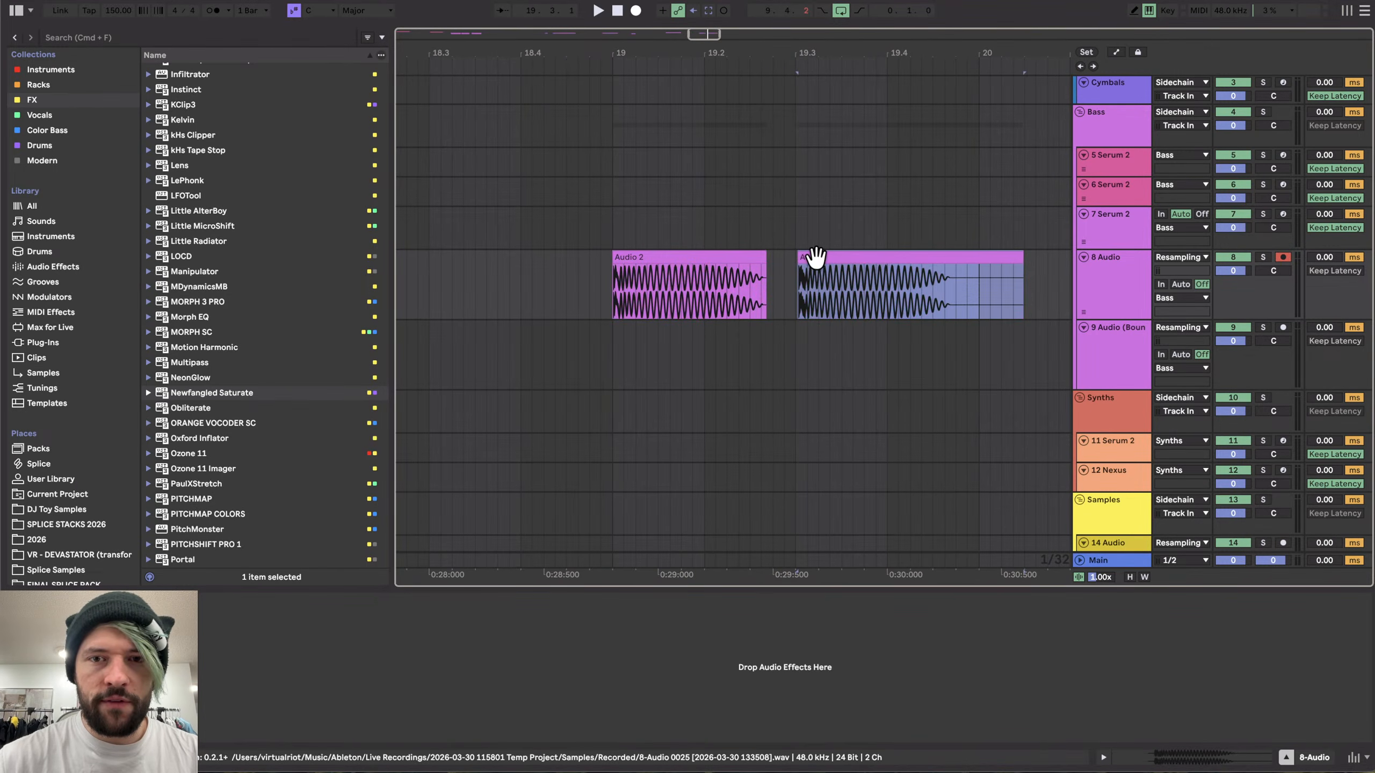
click(644, 262)
scroll(628, 270, up, 3)
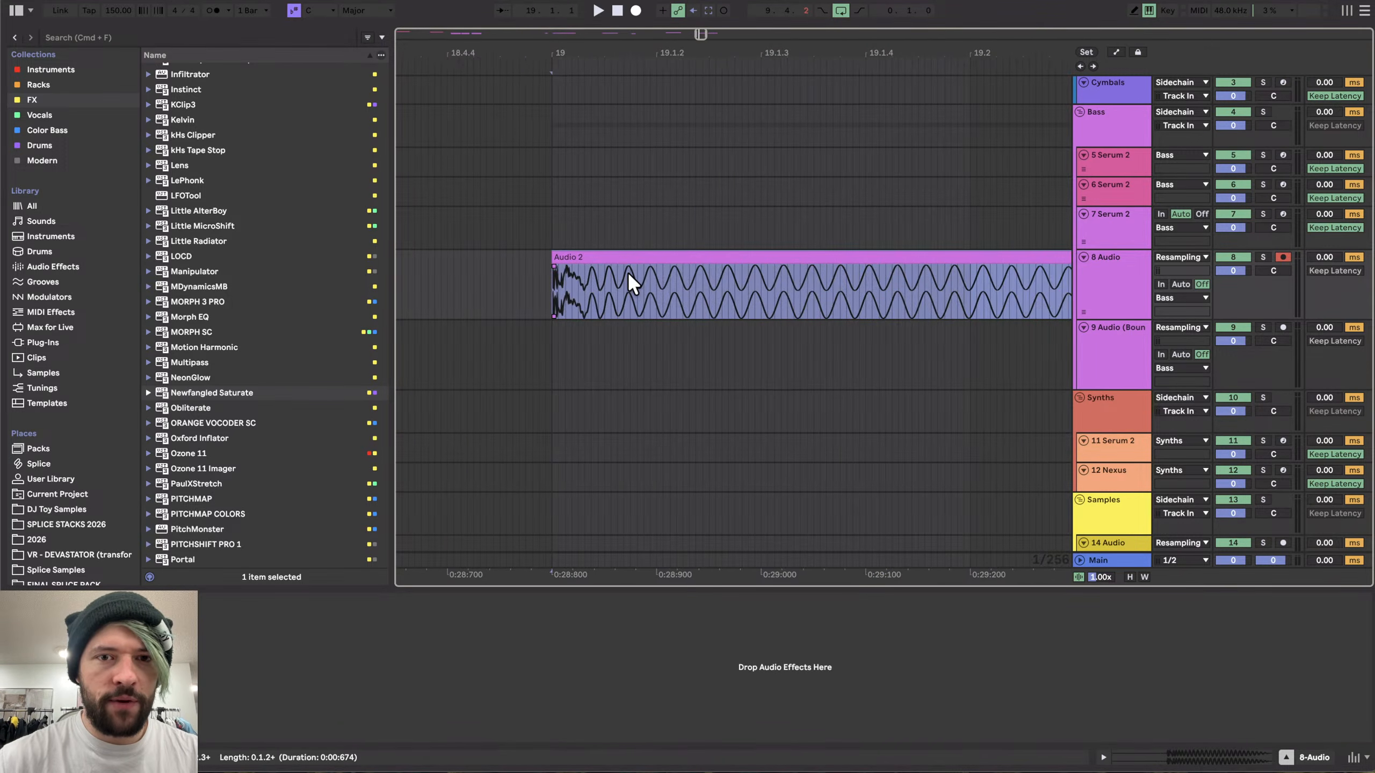
key(space)
key(space)
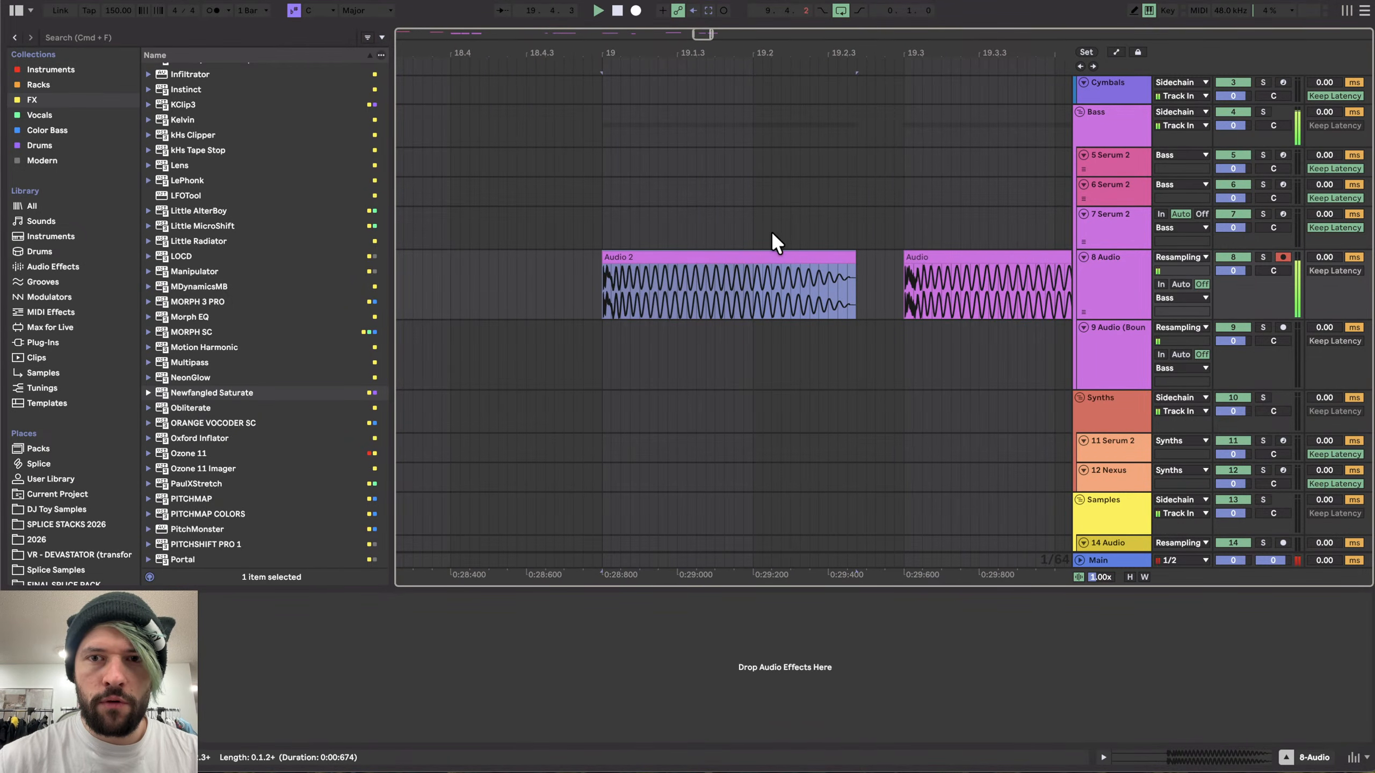
- Trim the ends of the Audio 2 and Audio clips back to shorter, matching lengths, just under 19.2 for Audio 2
scroll(638, 272, up, 3)
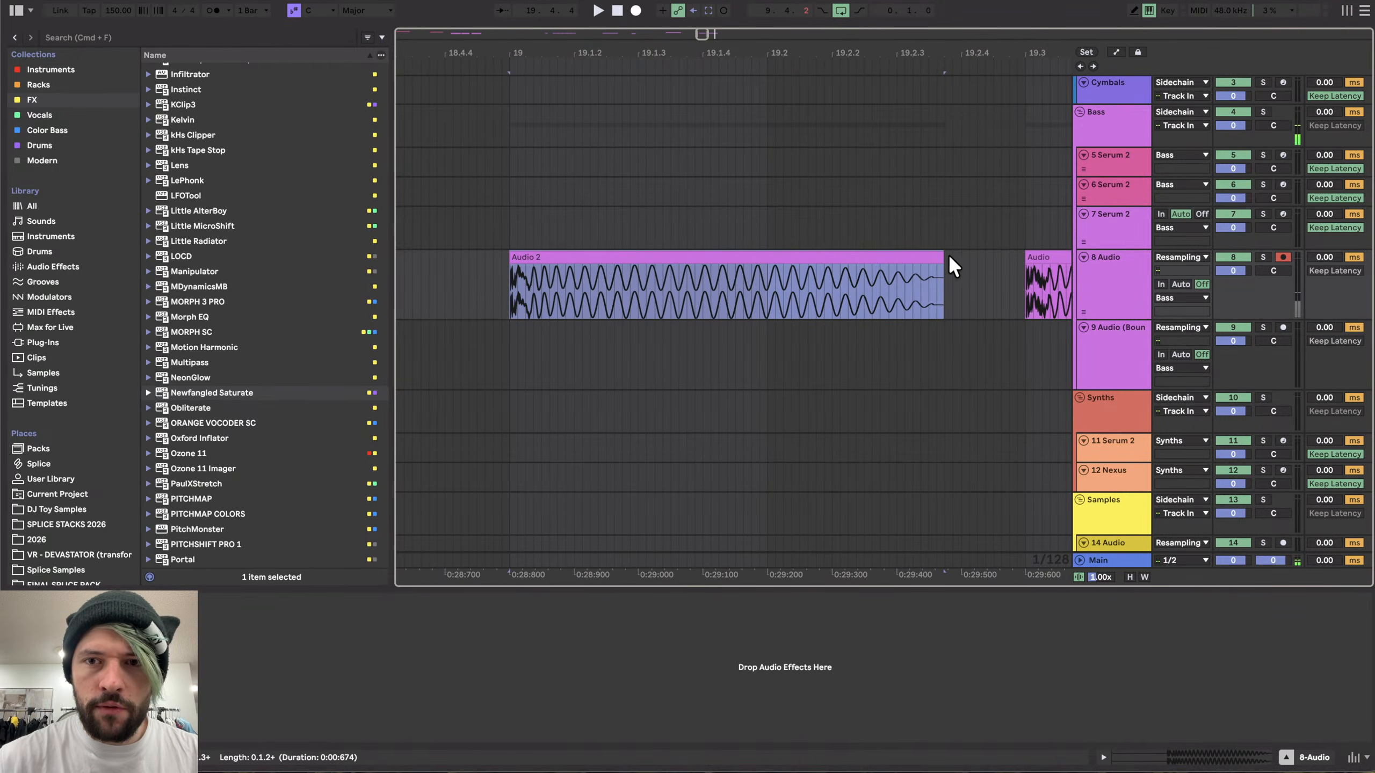
drag(938, 256, 602, 267)
key(space)
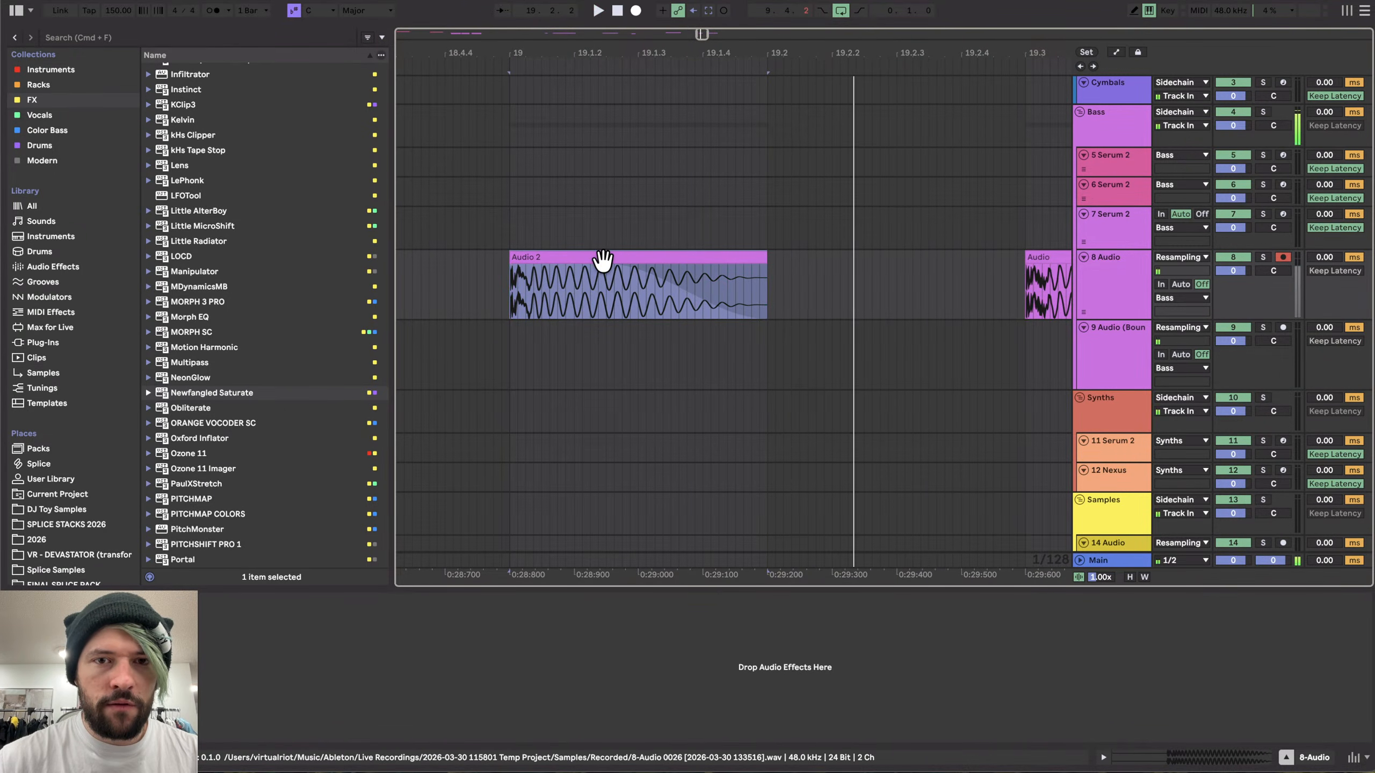
scroll(603, 260, down, 3)
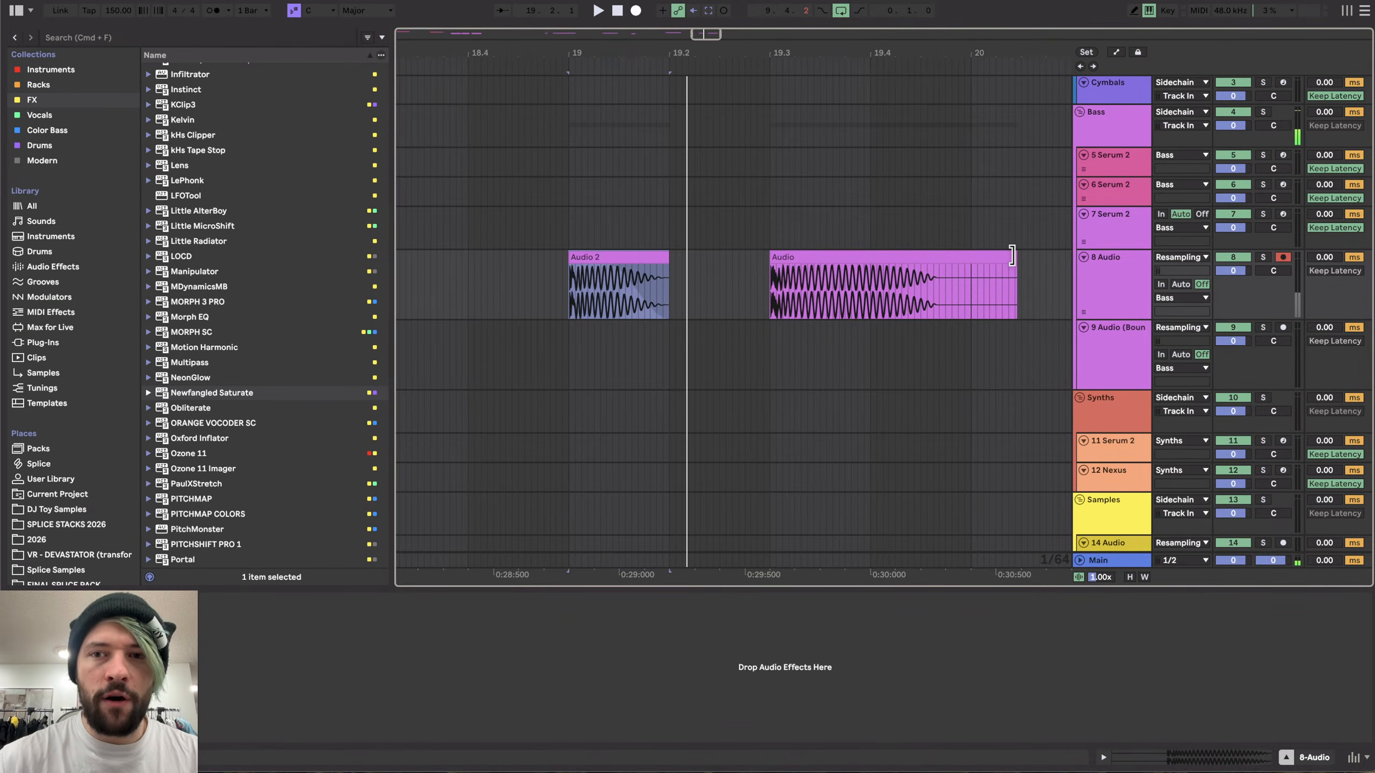
drag(1013, 257, 808, 266)
- Slip the audio inside the Audio 2 clip so more of its waveform plays, auditioning the clip
scroll(432, 265, up, 3)
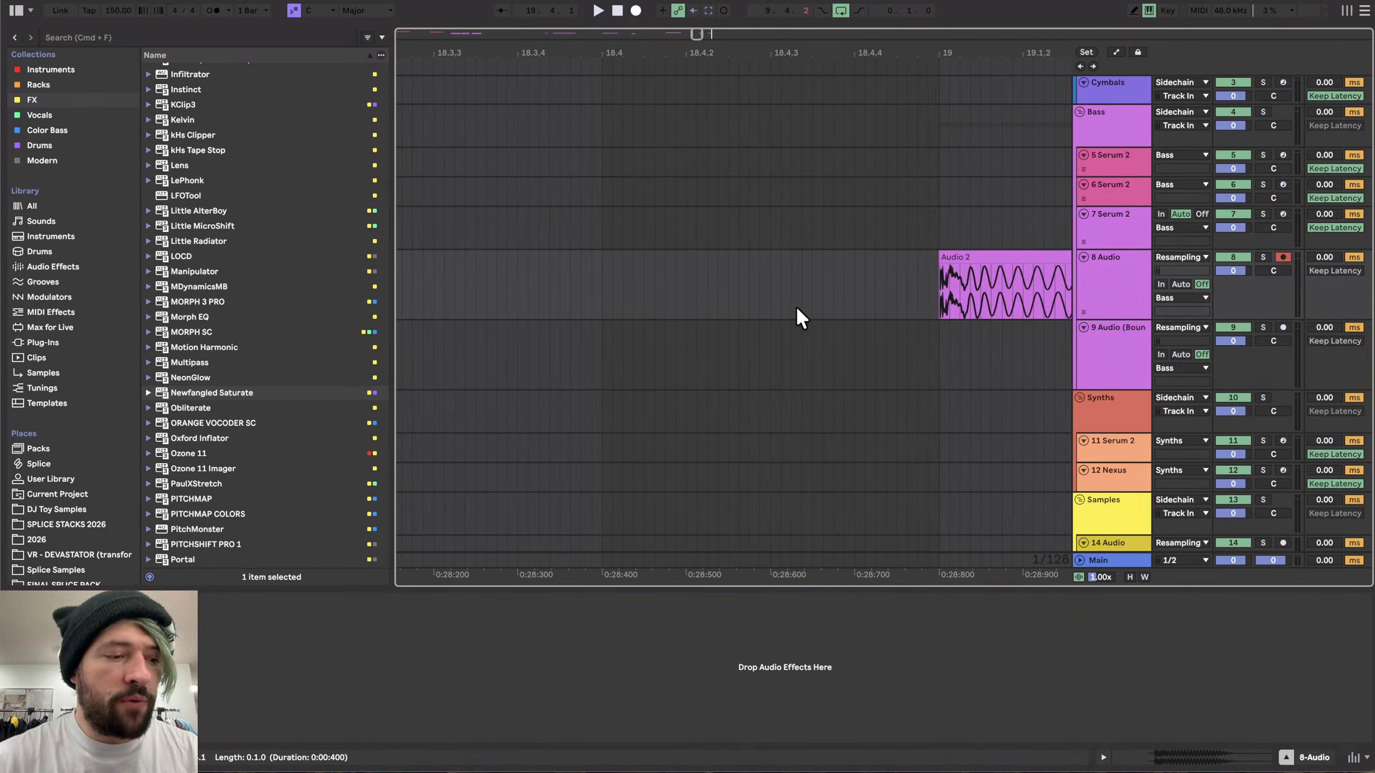
scroll(797, 308, right, 5)
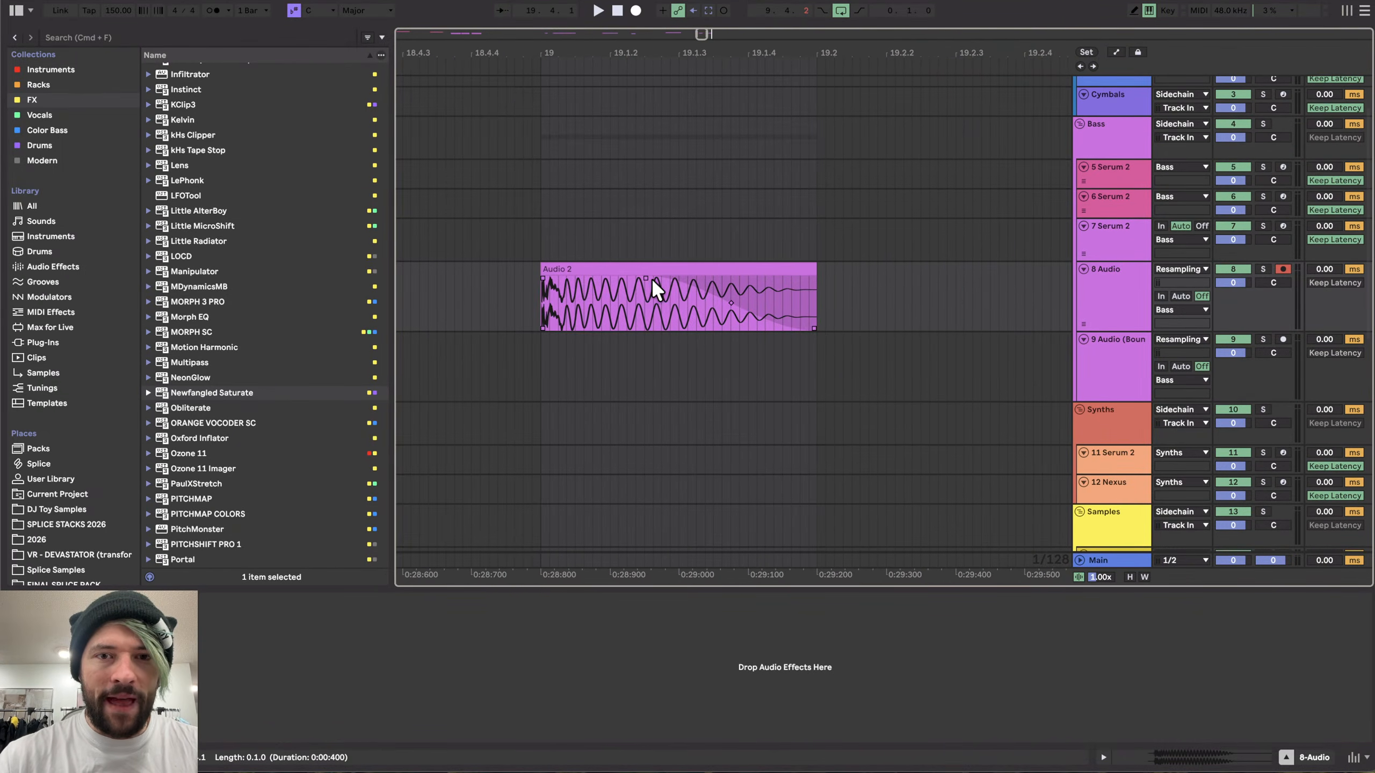
scroll(651, 277, down, 3)
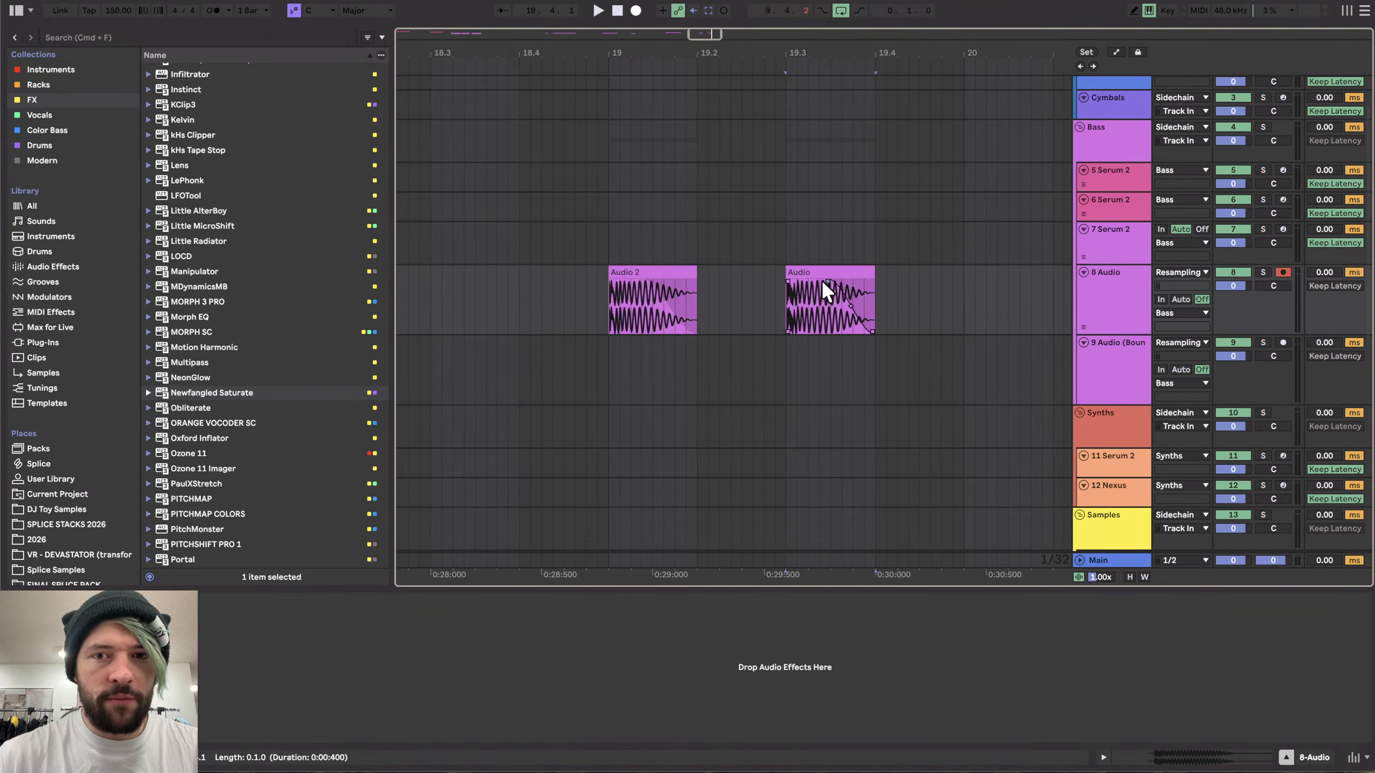
click(636, 320)
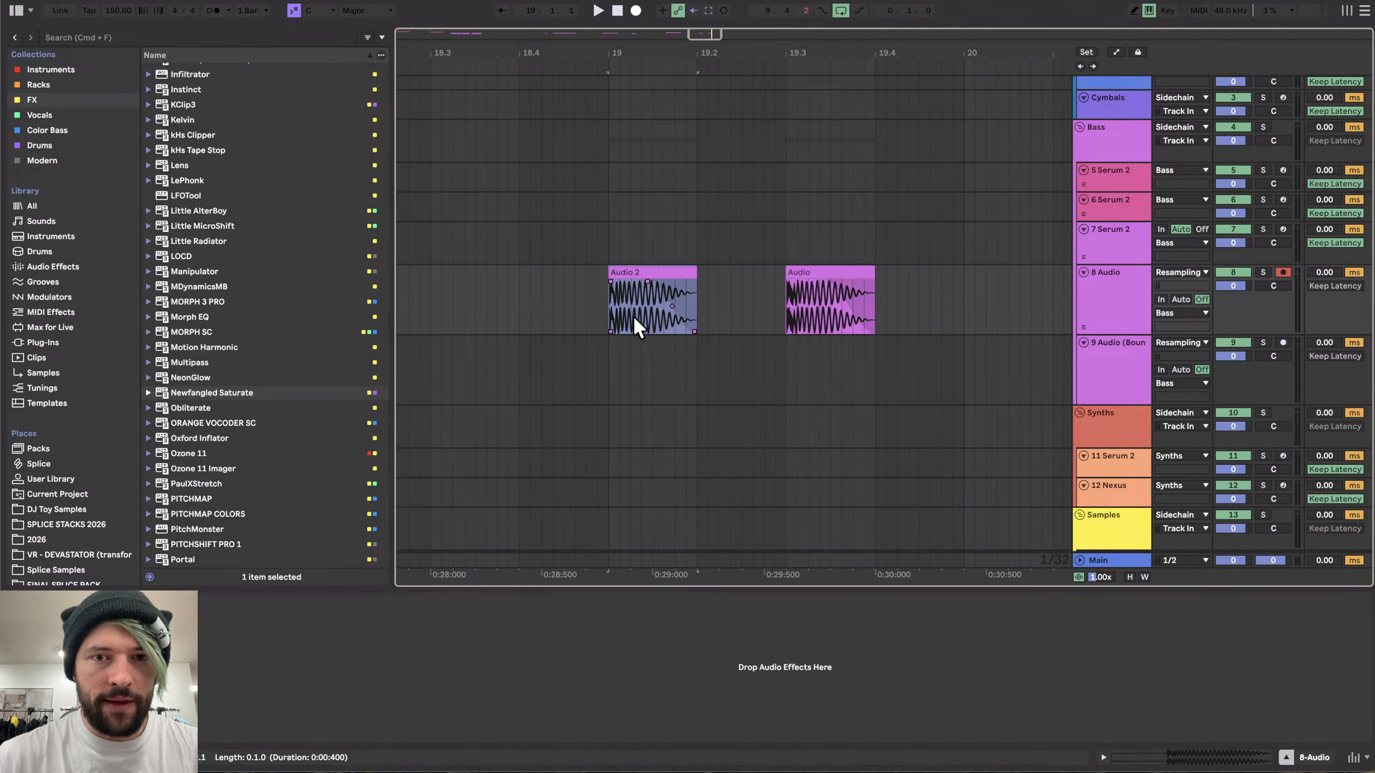
scroll(634, 321, up, 3)
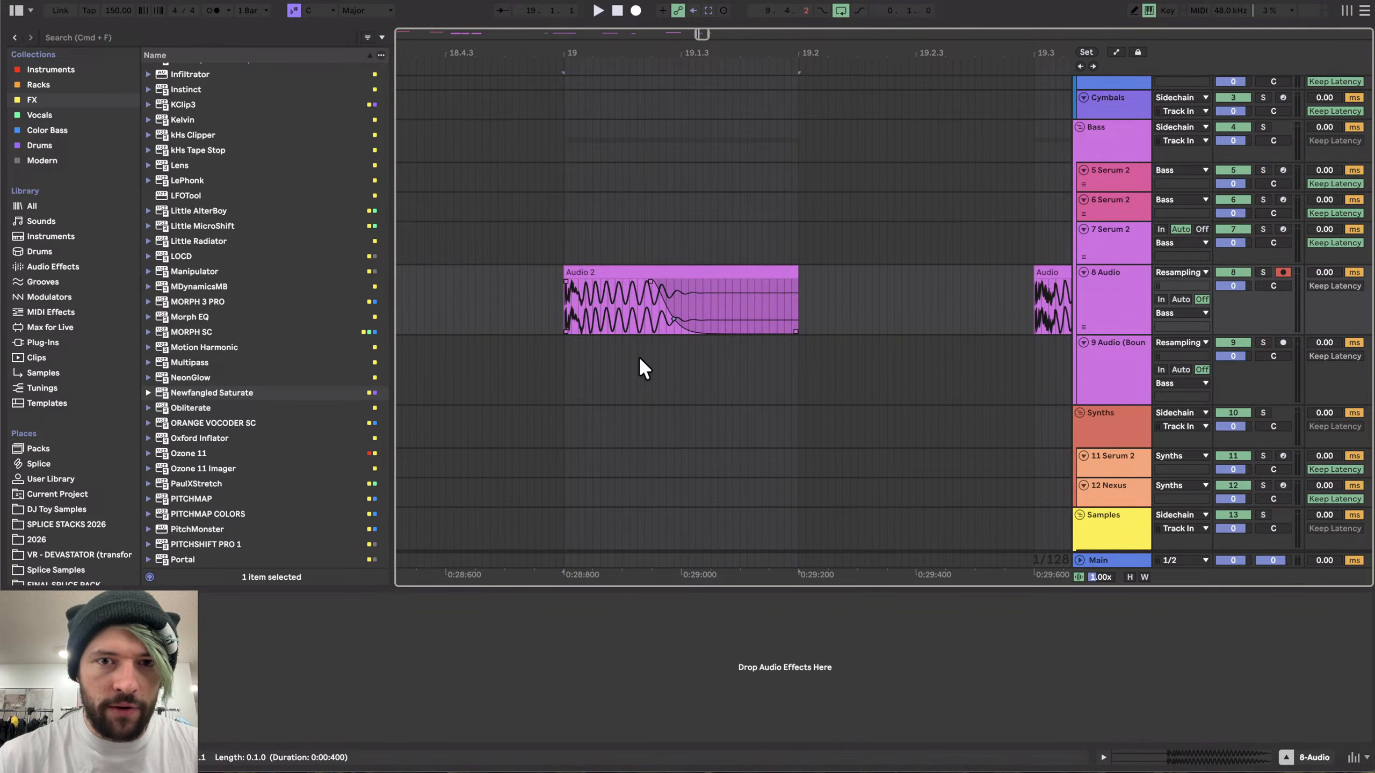
drag(650, 282, 635, 282)
click(632, 272)
key(space)
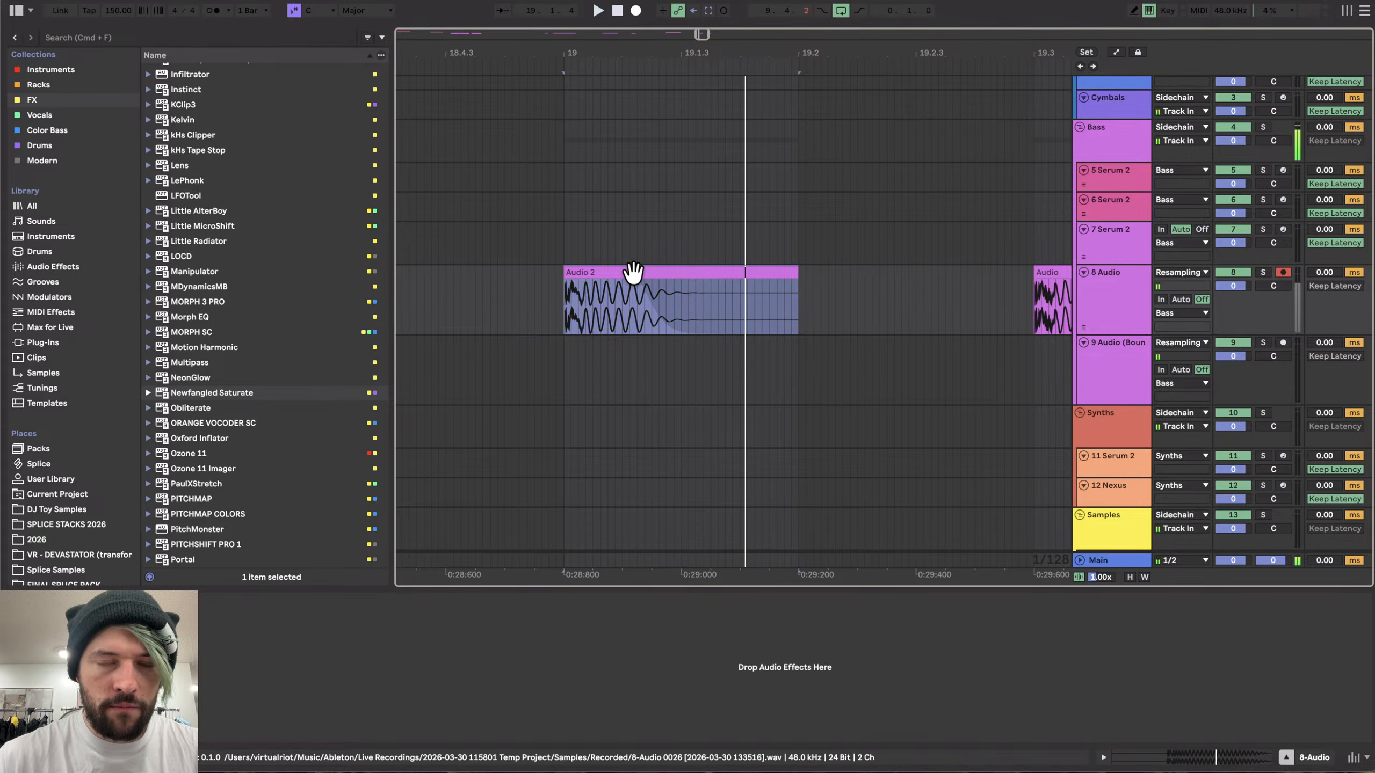
click(635, 282)
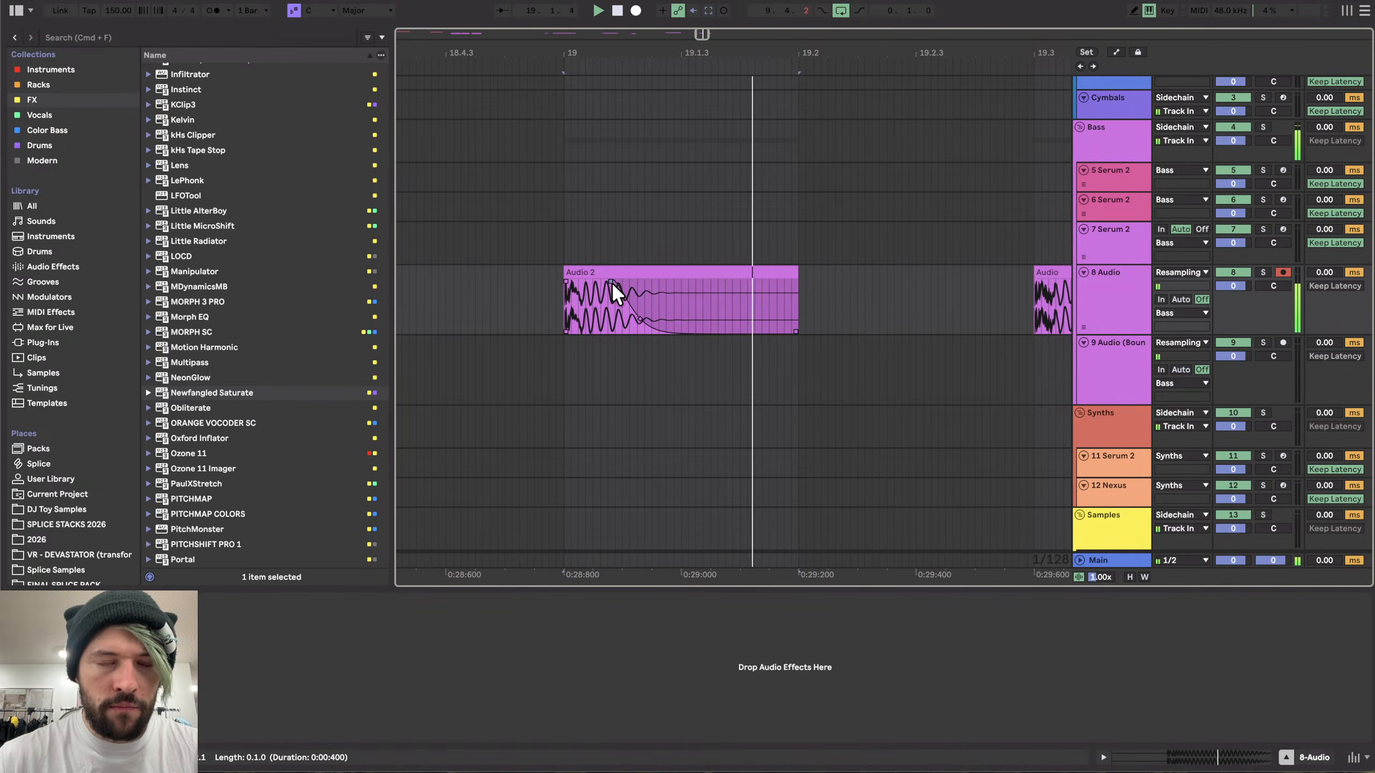
drag(612, 282, 781, 232)
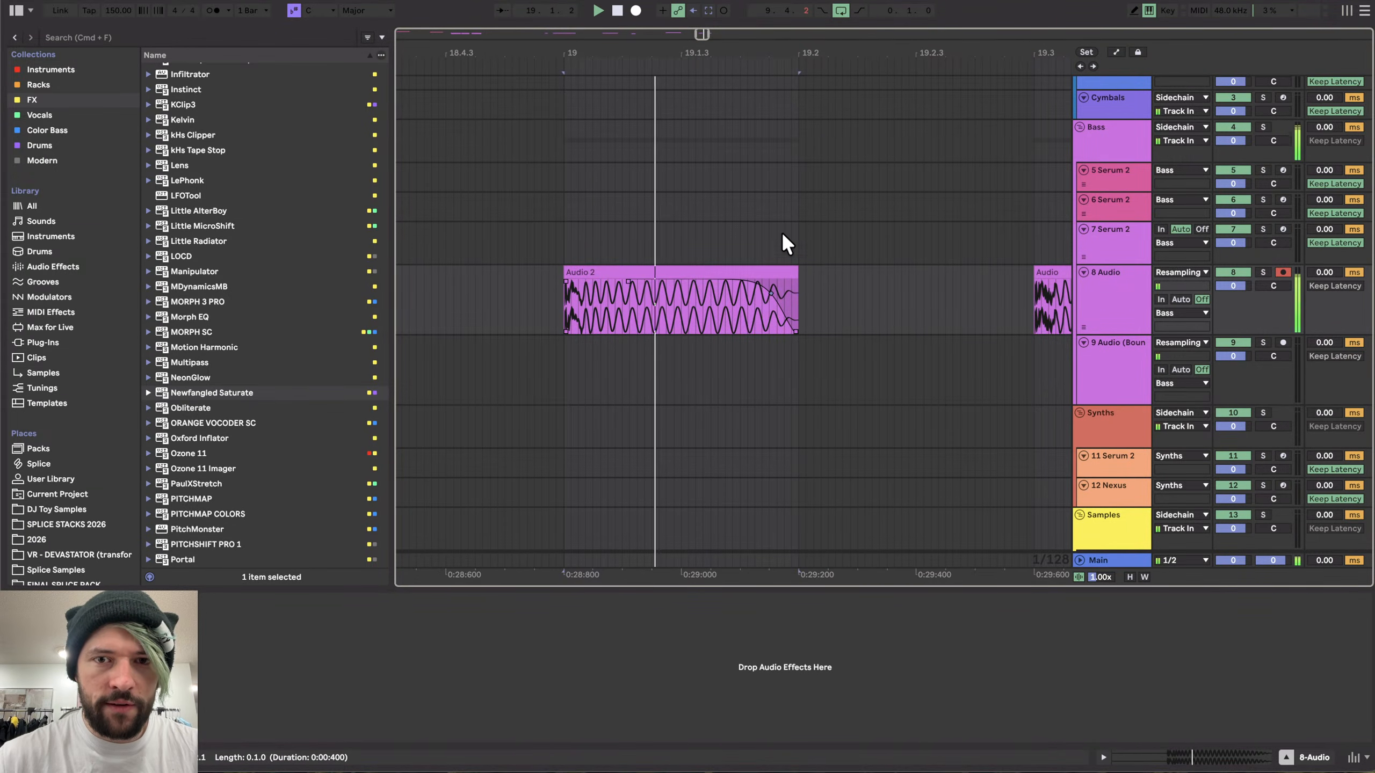
key(space)
- Zoom in to inspect the starts of the Audio 2 and Audio clips
scroll(686, 272, down, 3)
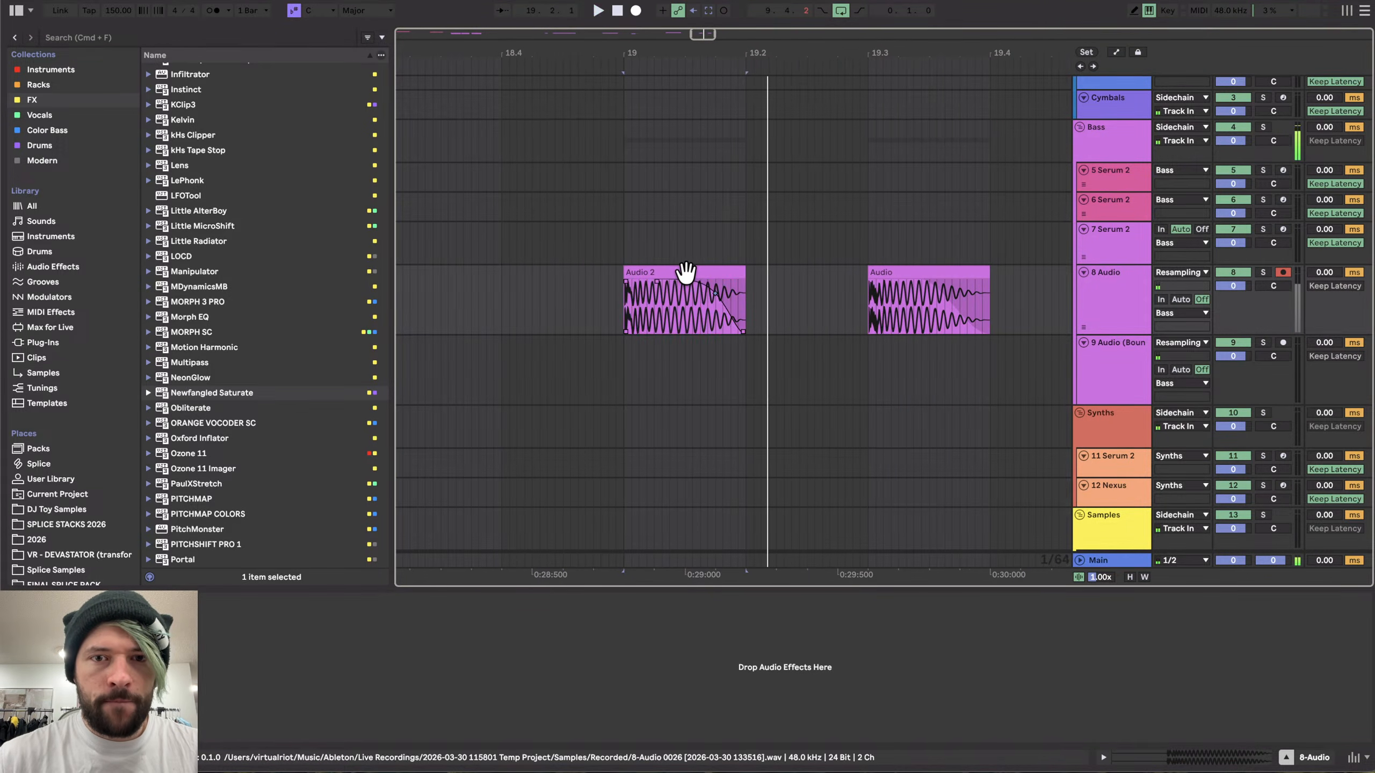
click(686, 272)
scroll(631, 292, up, 10)
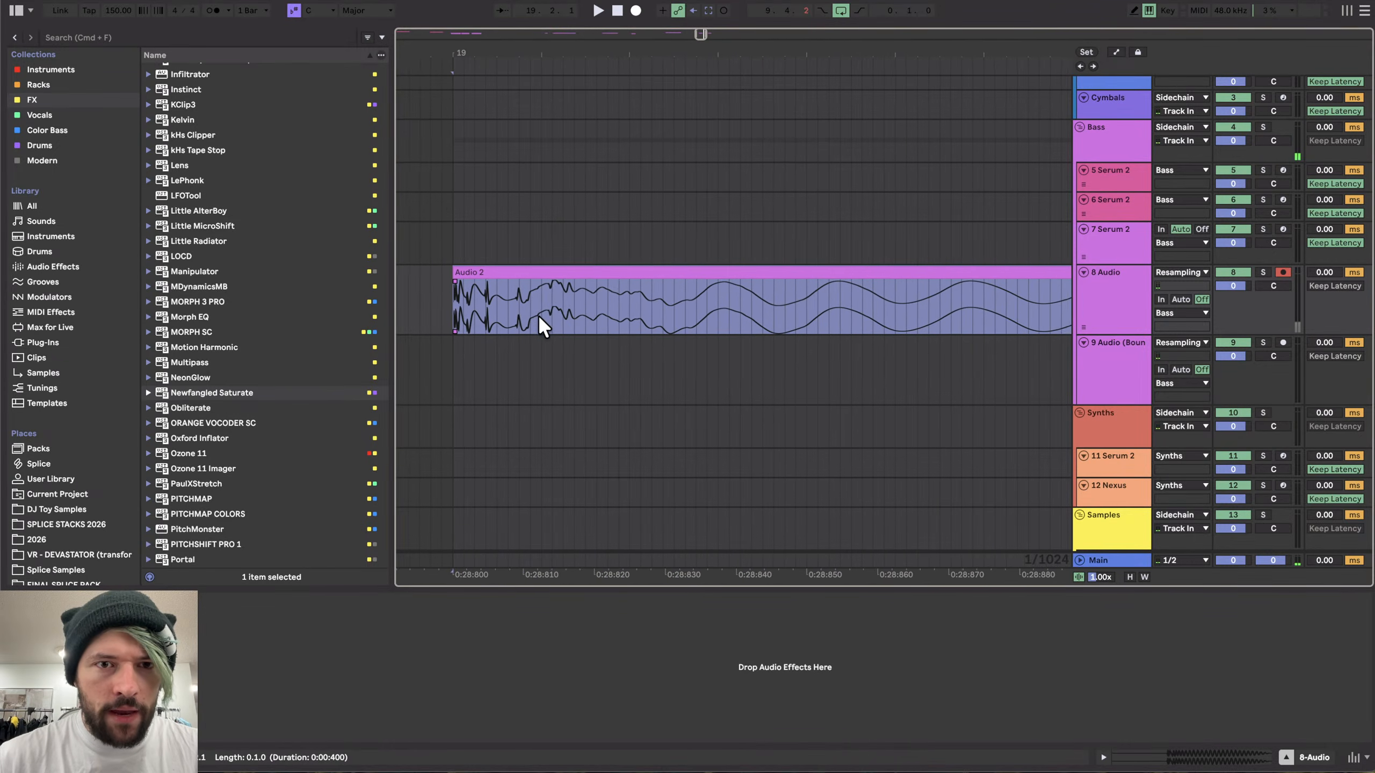
scroll(538, 314, up, 3)
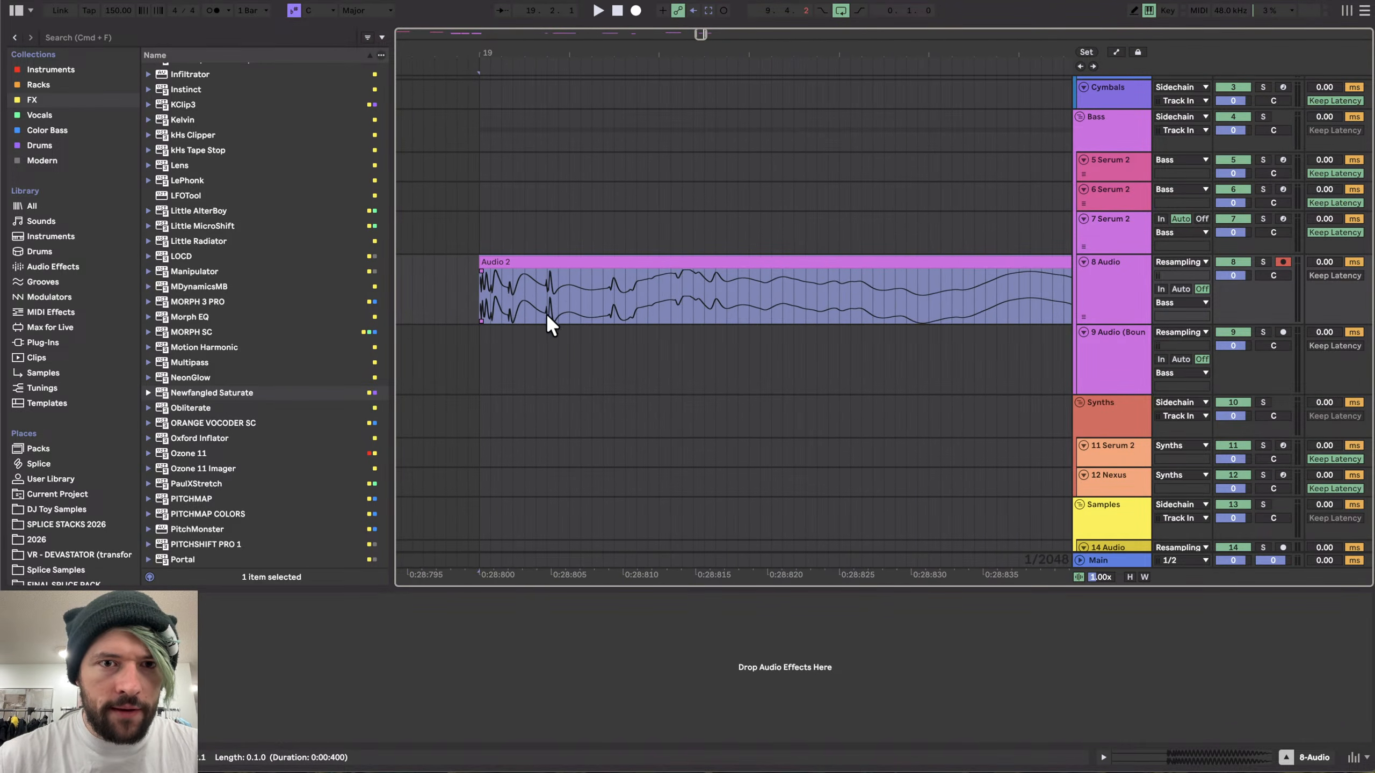
scroll(550, 277, down, 5)
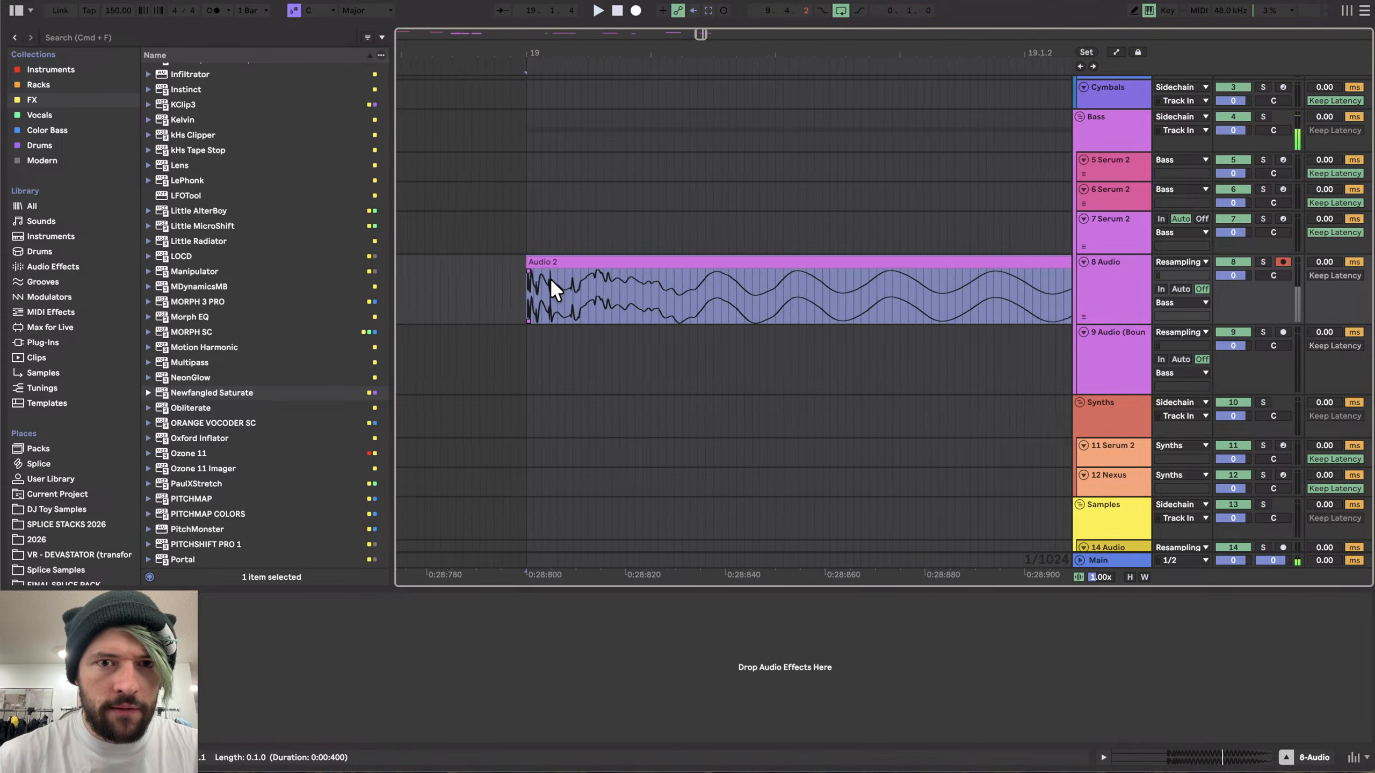
scroll(569, 308, down, 4)
scroll(569, 308, up, 4)
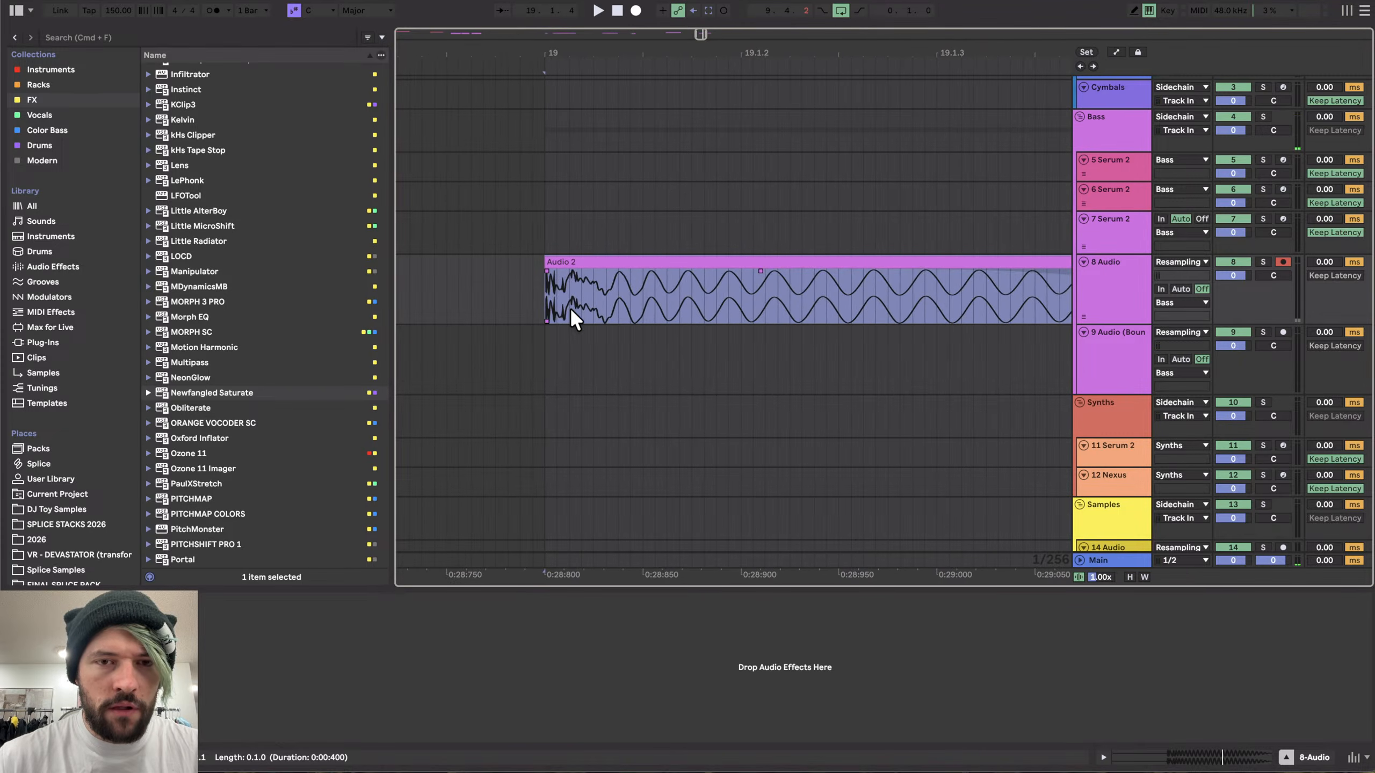
scroll(573, 305, down, 4)
scroll(725, 298, up, 5)
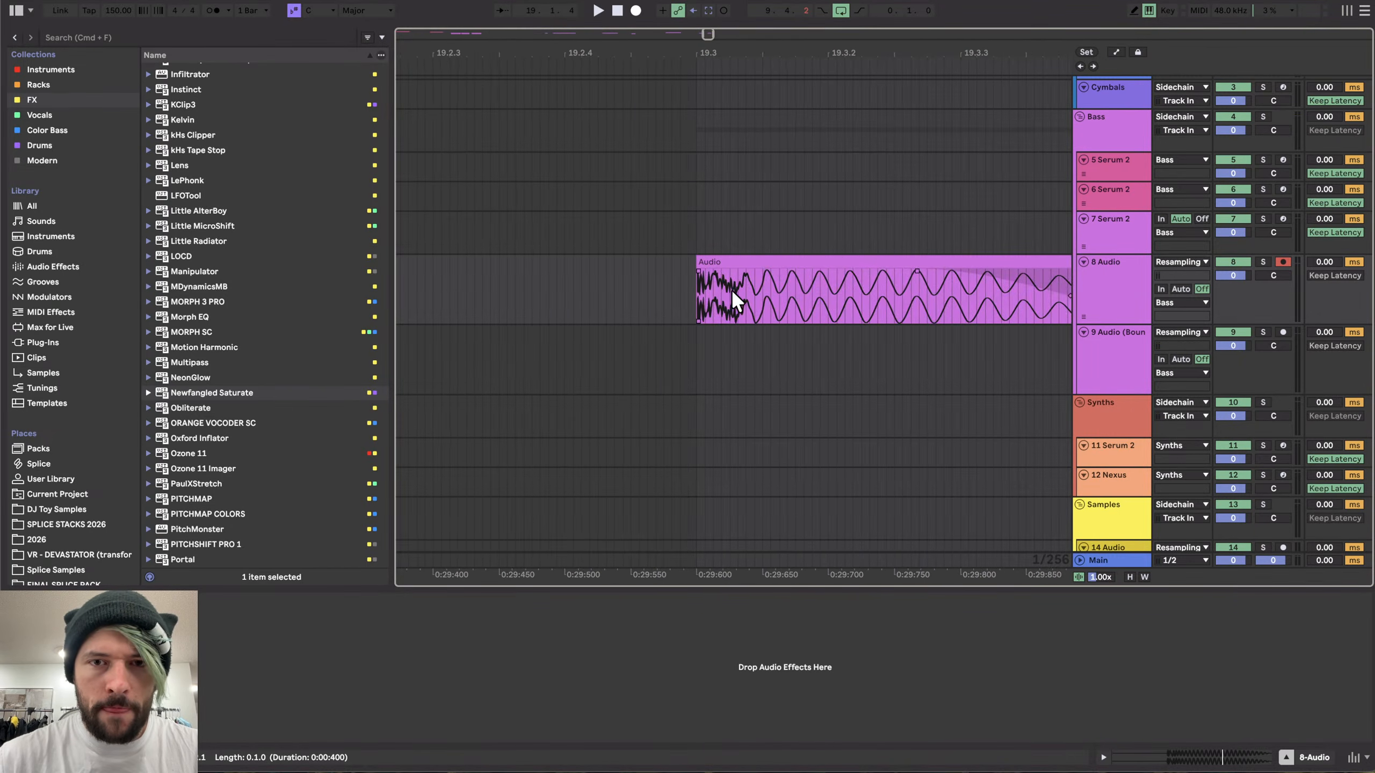
click(710, 259)
scroll(711, 259, down, 5)
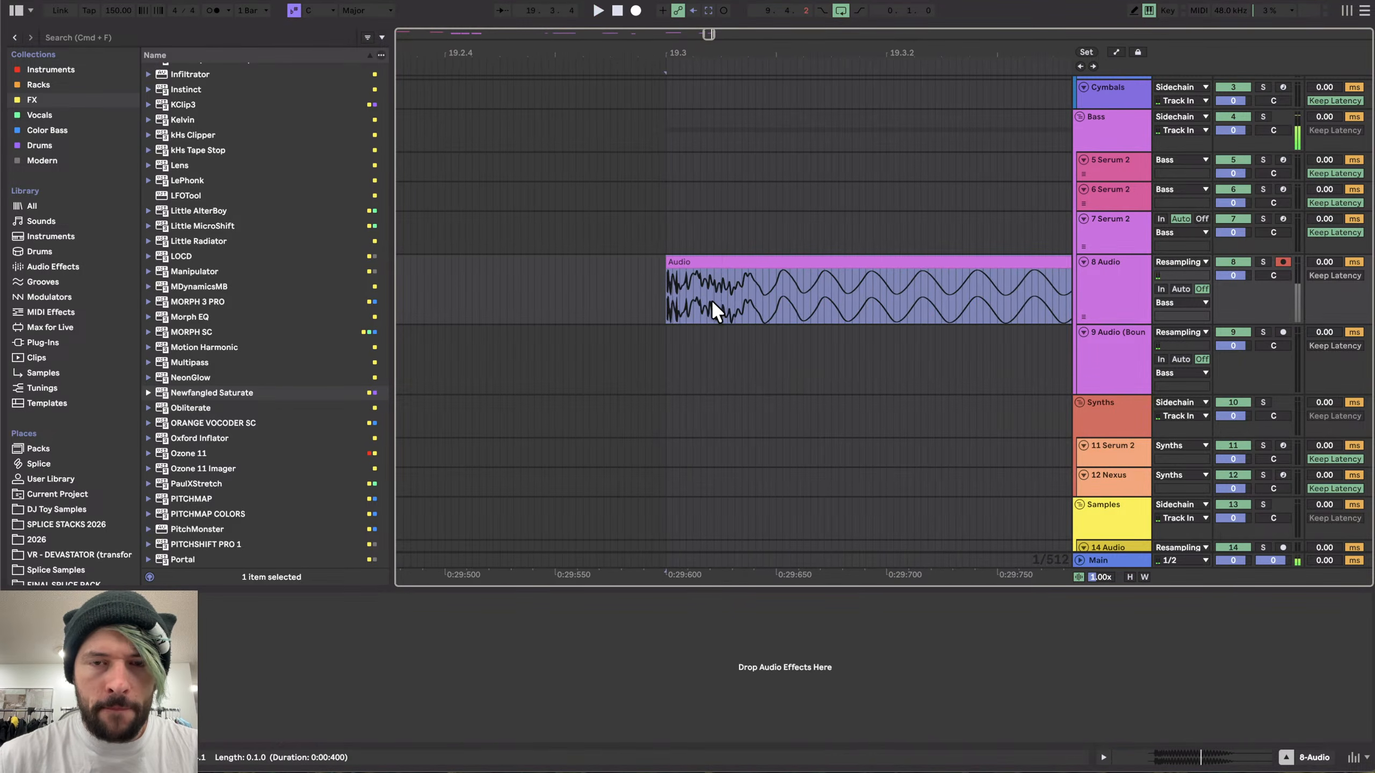
scroll(491, 286, left, 5)
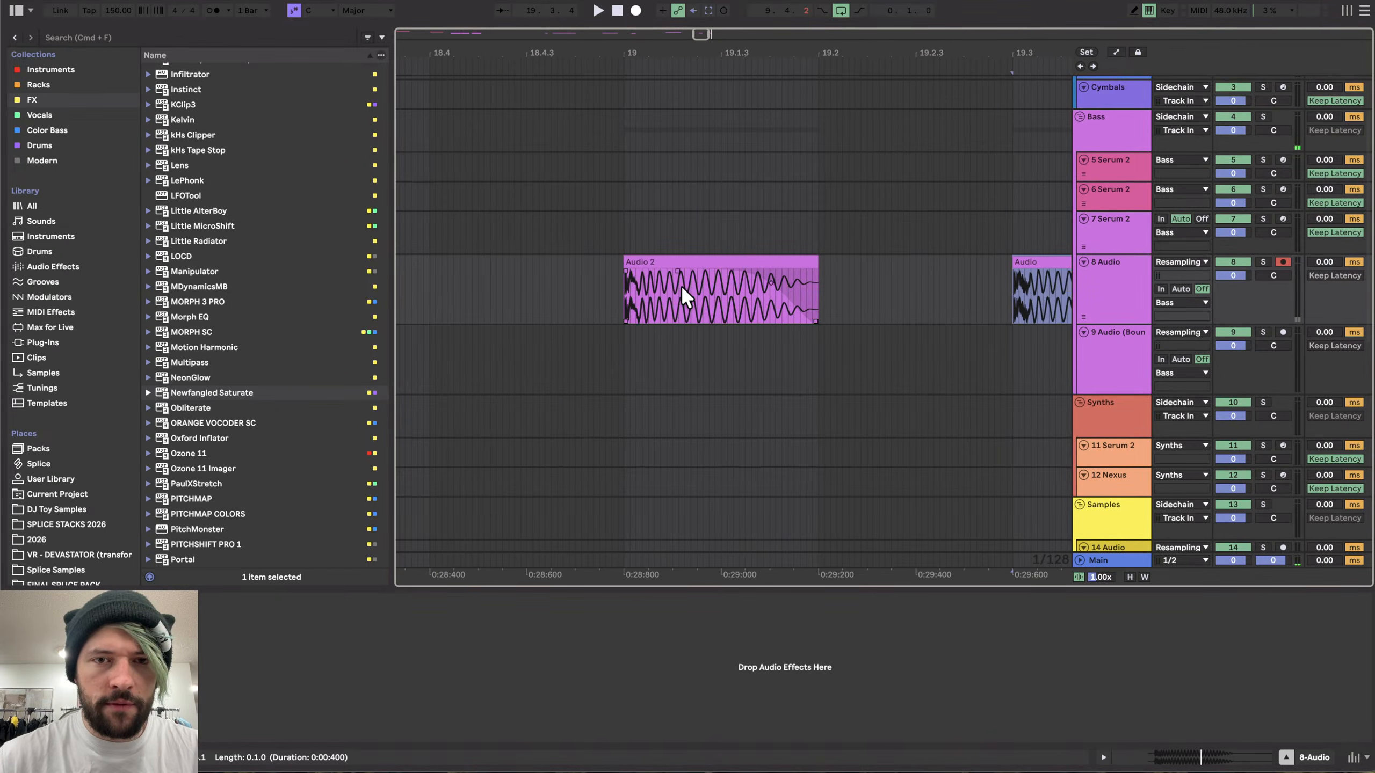
scroll(681, 286, right, 5)
scroll(681, 286, down, 2)
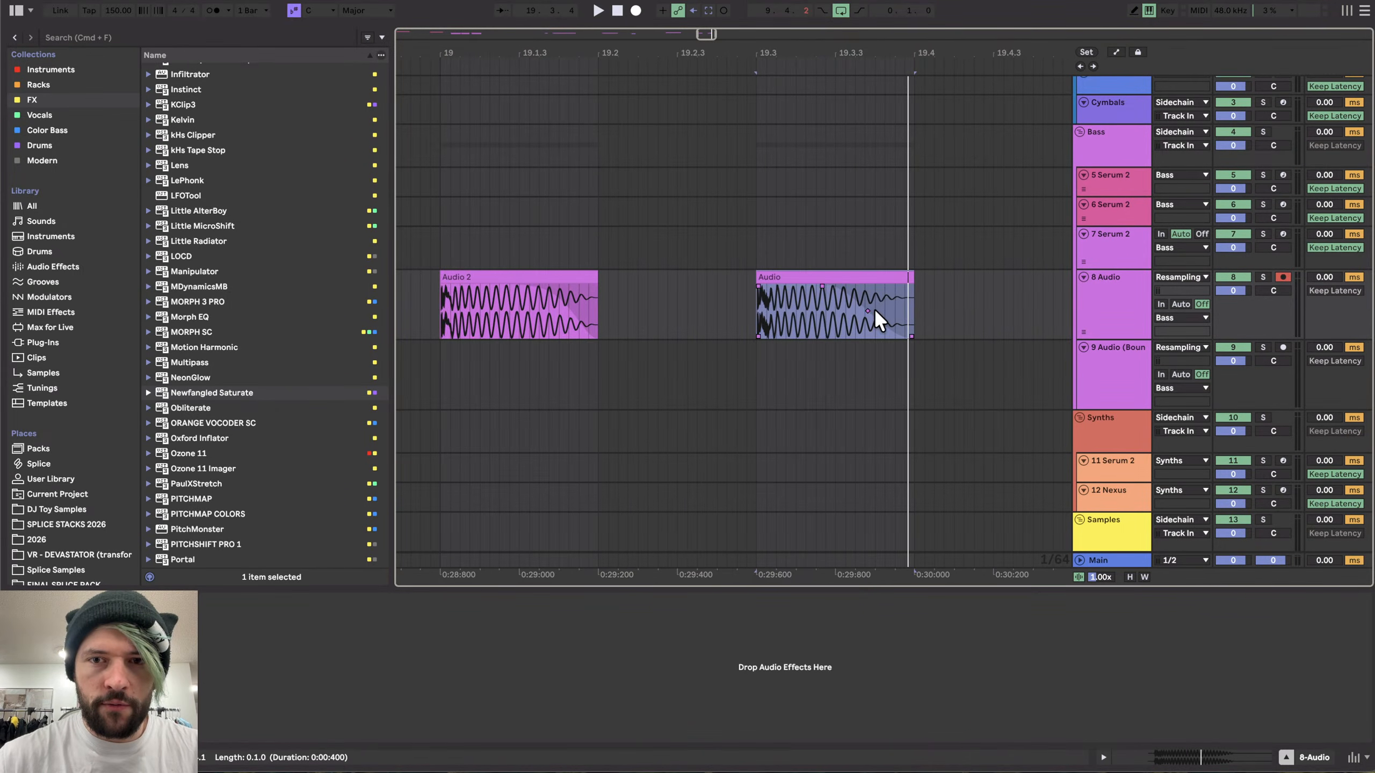
- Export the Audio 2 clip's selection as HK_13 in the Hard Kicks folder
click(573, 270)
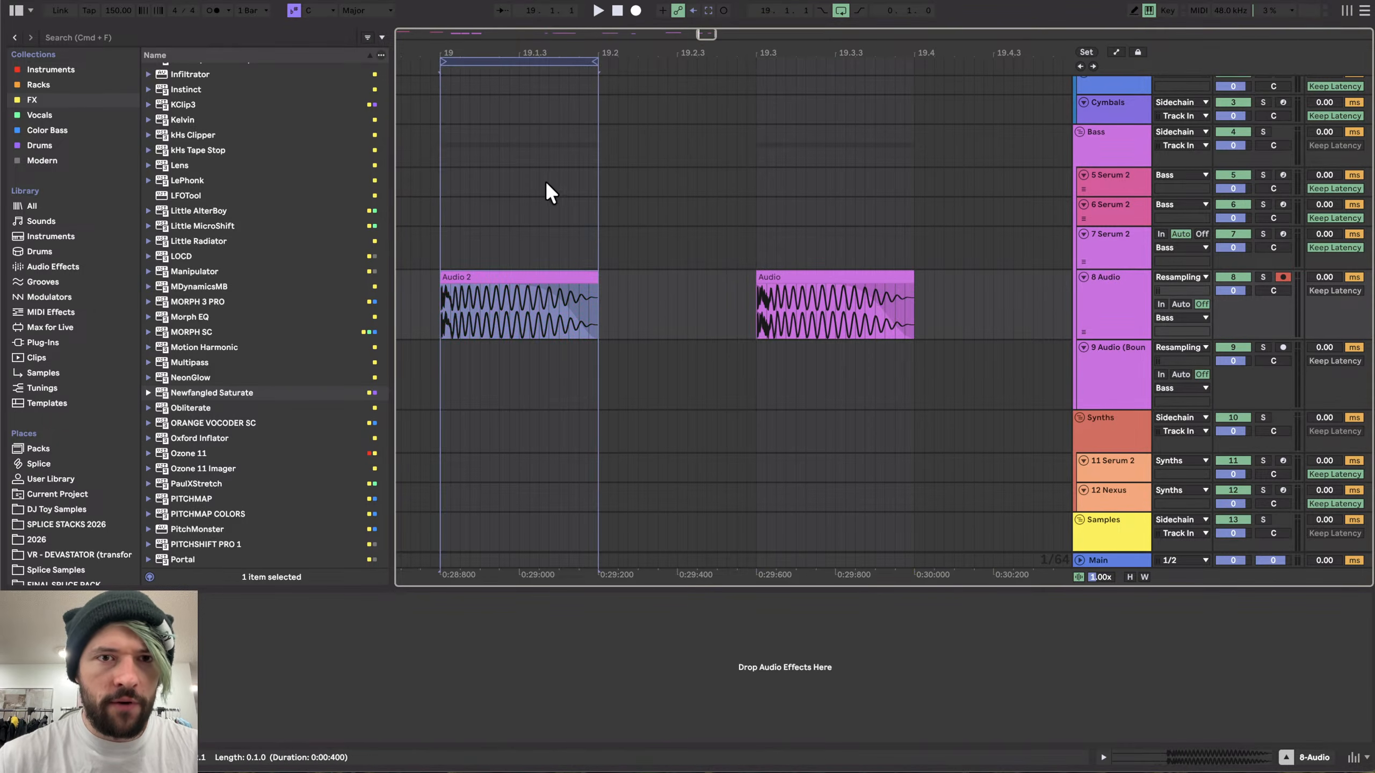
click(535, 65)
key(shift+super+r)
key(Return)
key(Right)
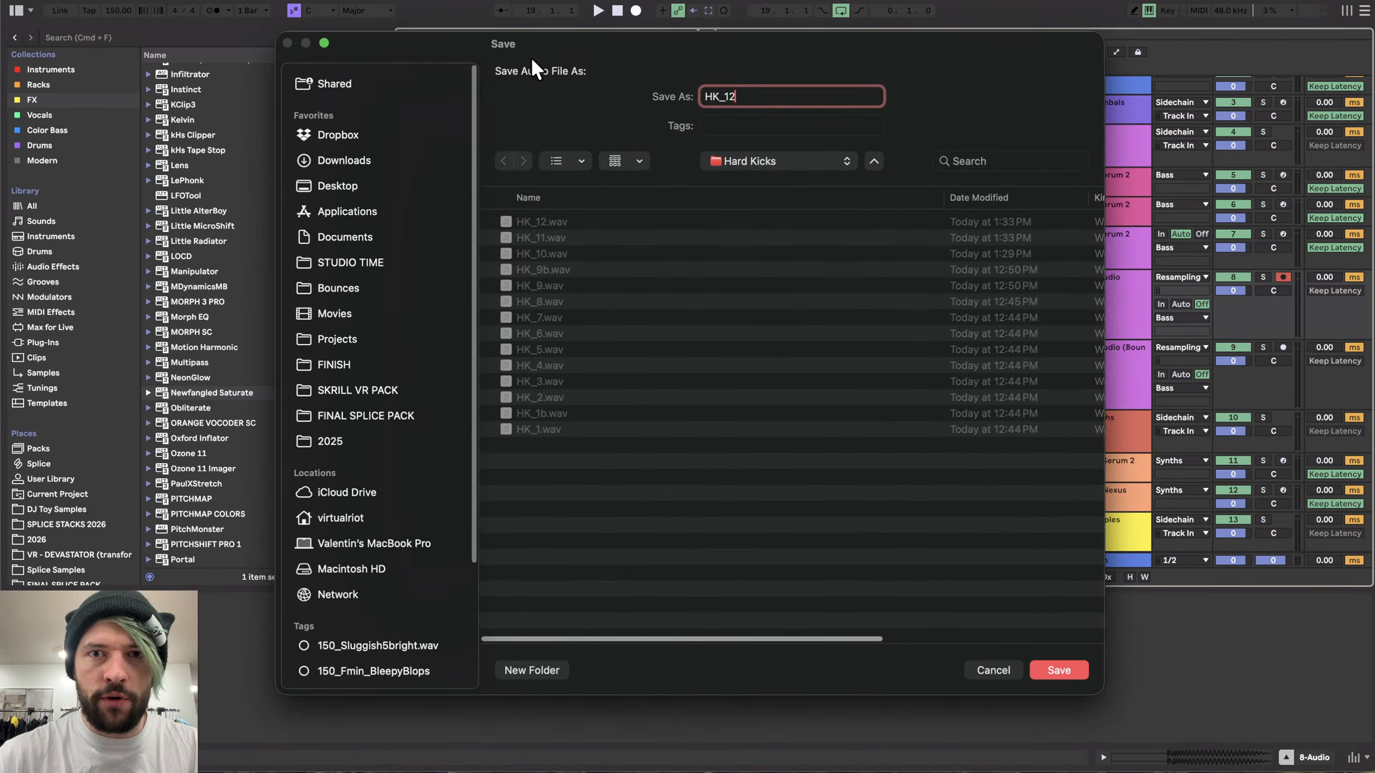
key(BackSpace)
text(3)
key(Return)
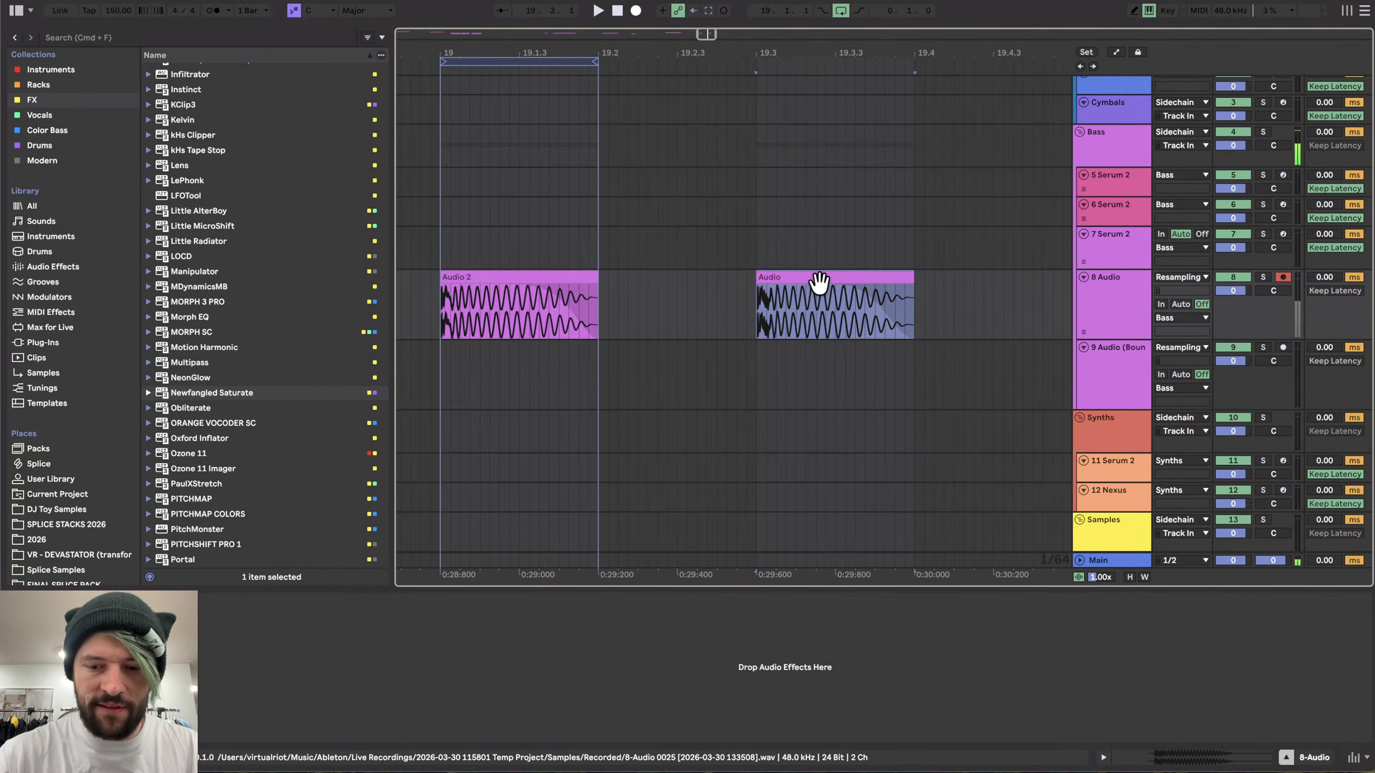
- Export the Audio clip's selection as HK_13b in the same folder
click(819, 279)
key(shift+super+r)
key(Return)
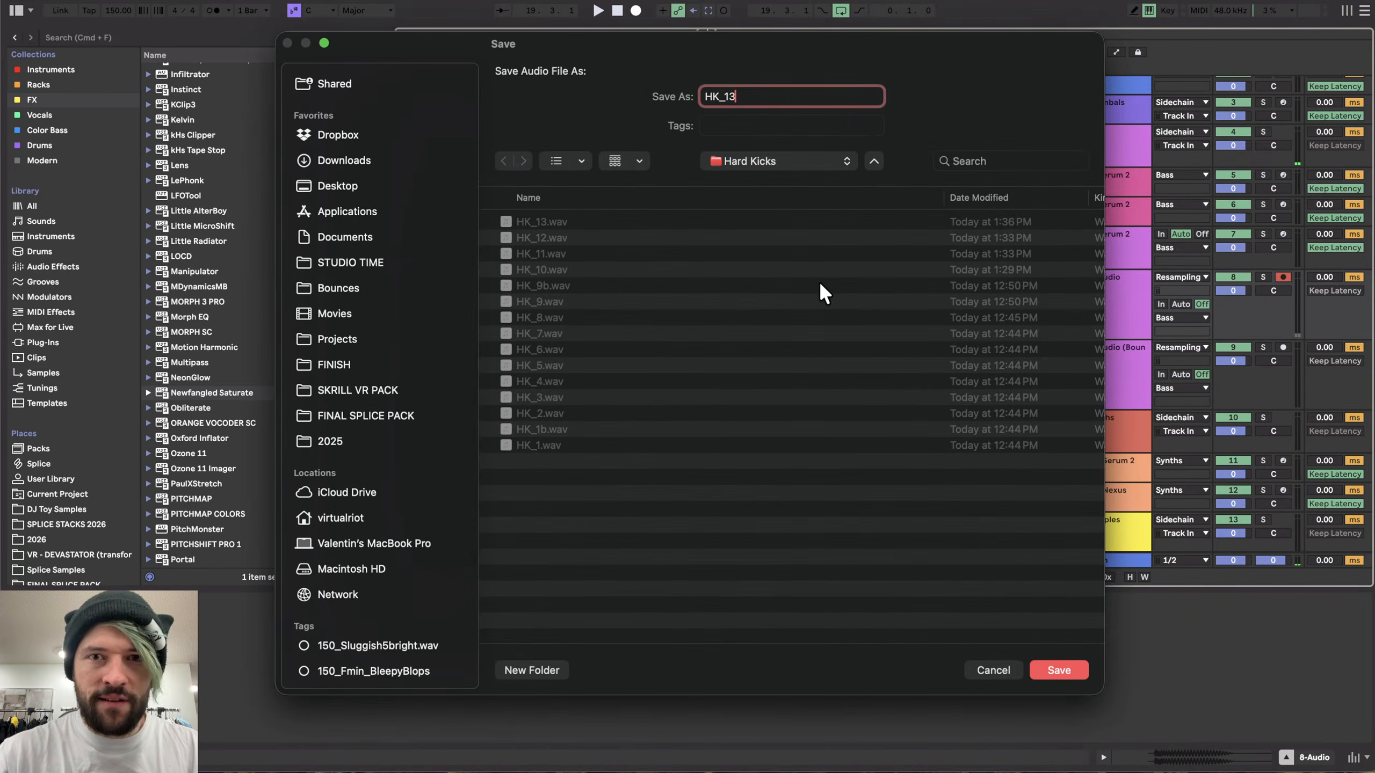
key(Right)
text(b)
key(Return)
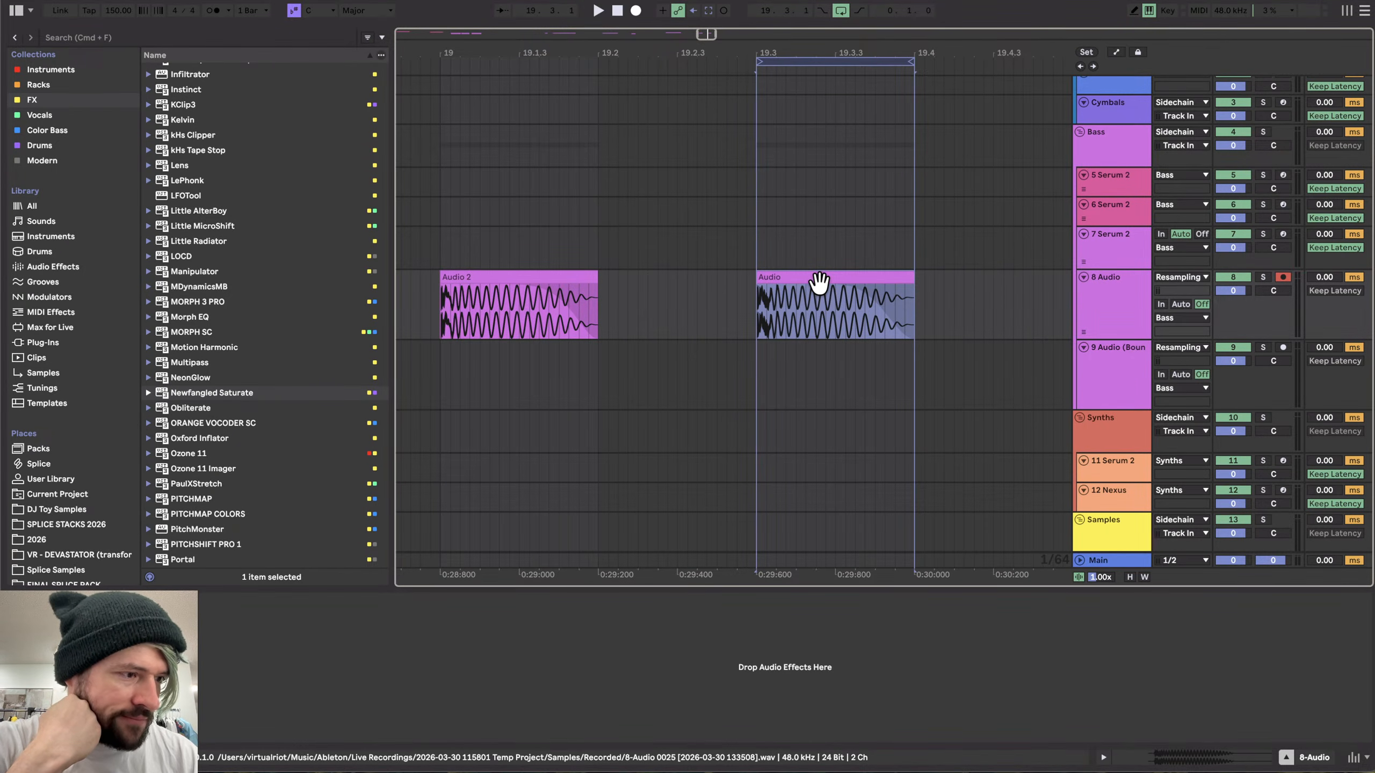
- Split the Serum 2 2 MIDI clip at its note's start and delete the empty part before it
scroll(793, 325, down, 2)
scroll(790, 315, down, 3)
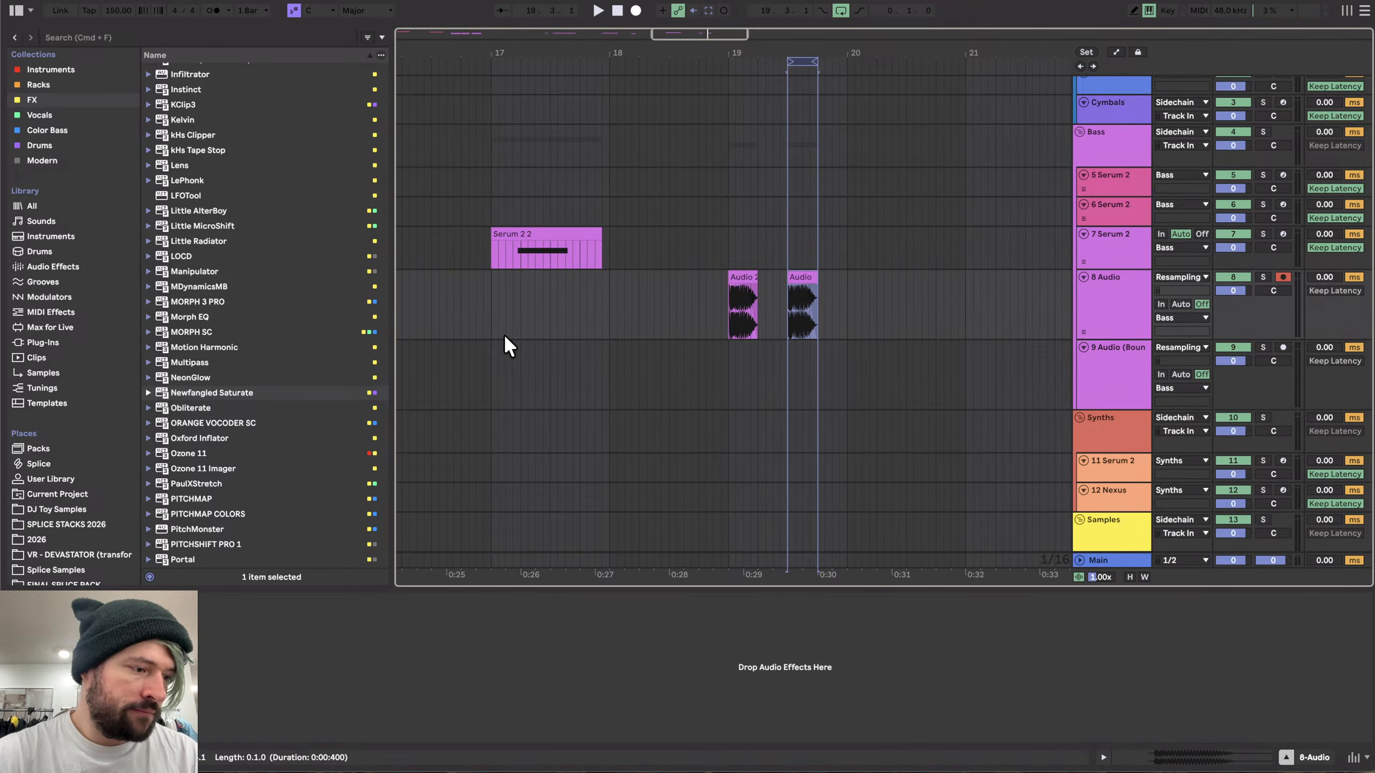
click(511, 255)
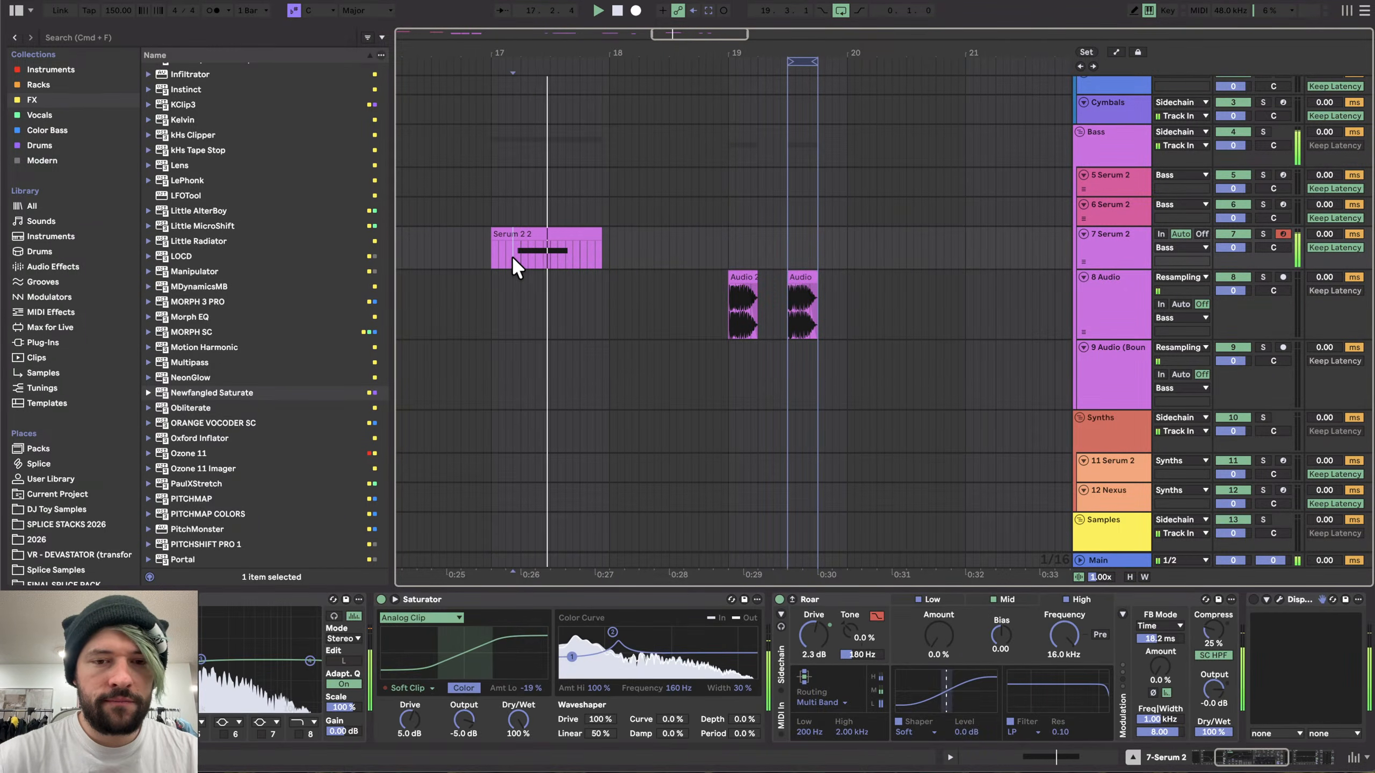
key(space)
scroll(511, 256, down, 2)
scroll(511, 256, left, 2)
scroll(575, 260, up, 8)
click(686, 252)
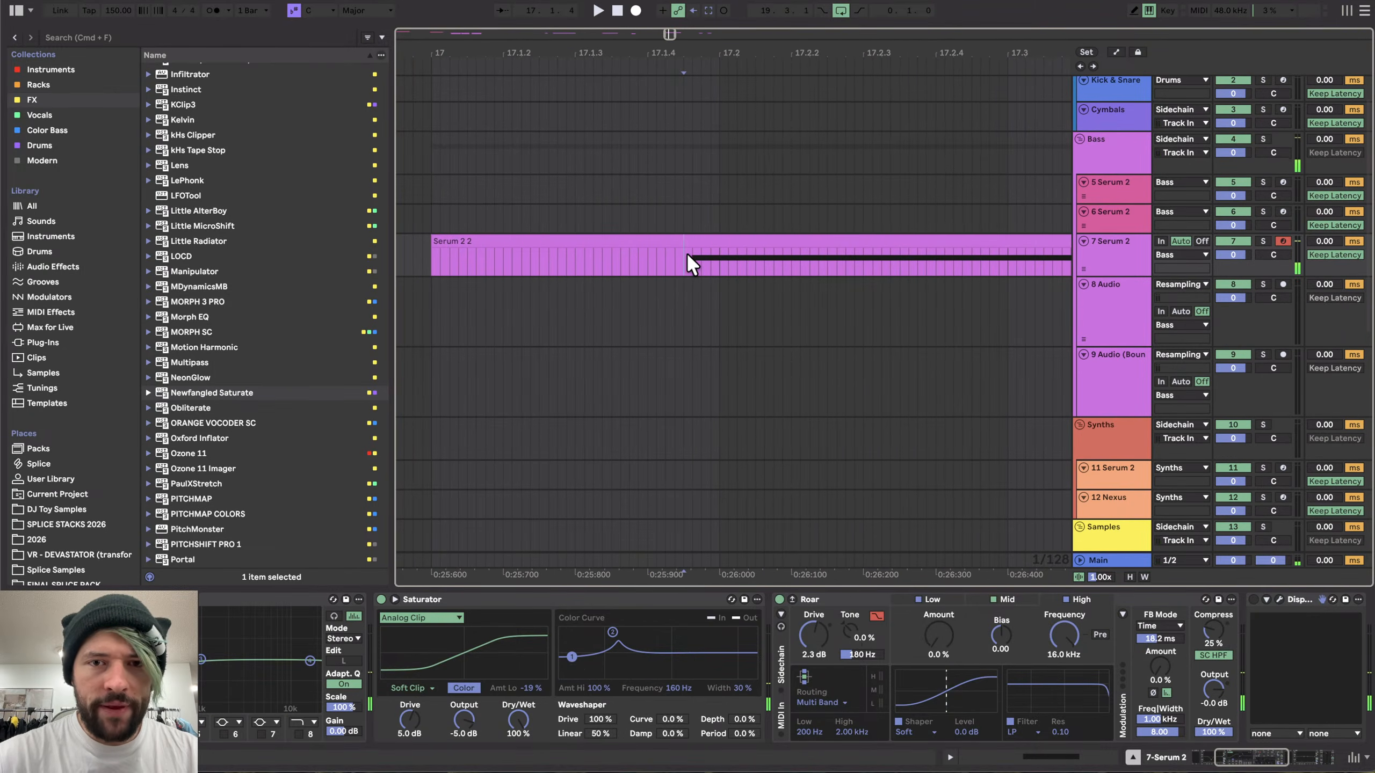
key(super+e)
click(674, 238)
key(Delete)
click(694, 240)
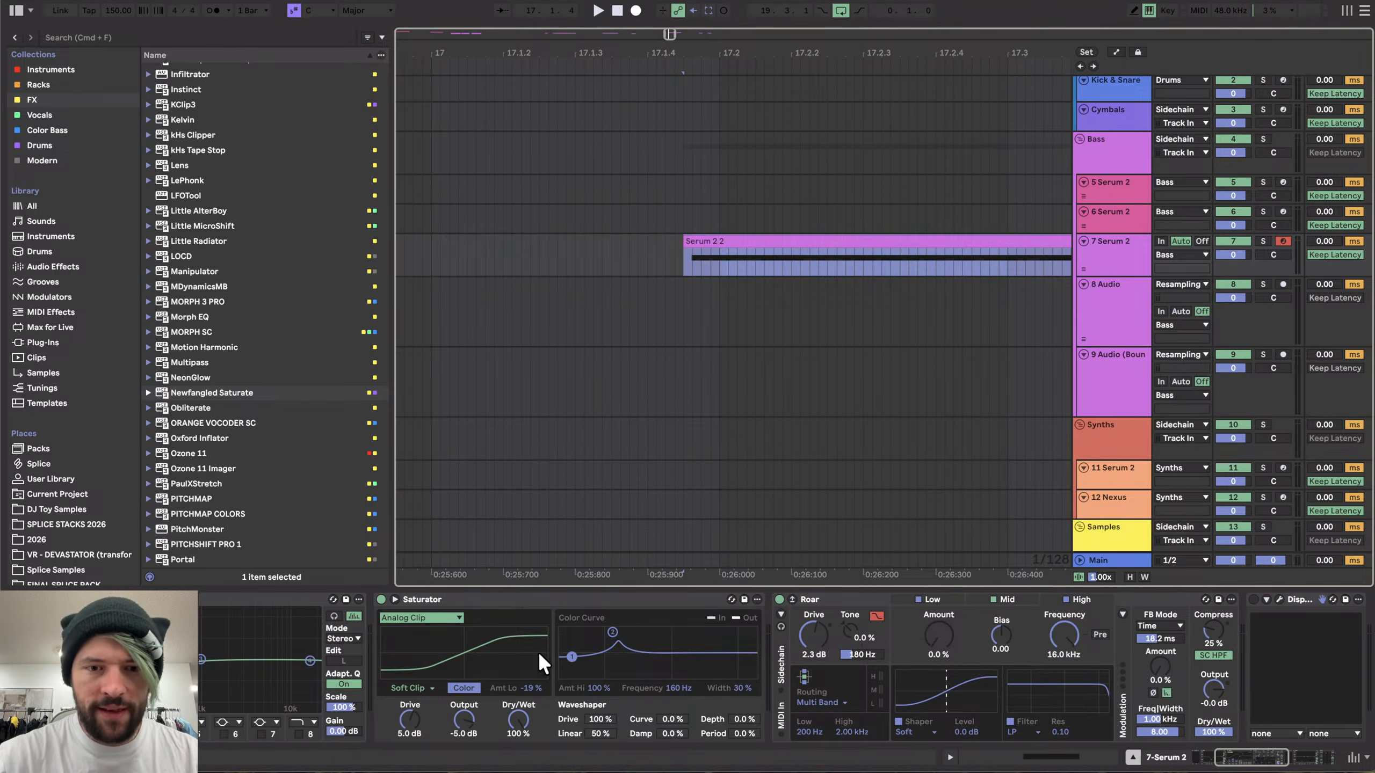
- Toggle EQ Eight on and off during playback to compare the sound
scroll(477, 664, left, 5)
click(334, 598)
key(space)
key(space)
key(space)
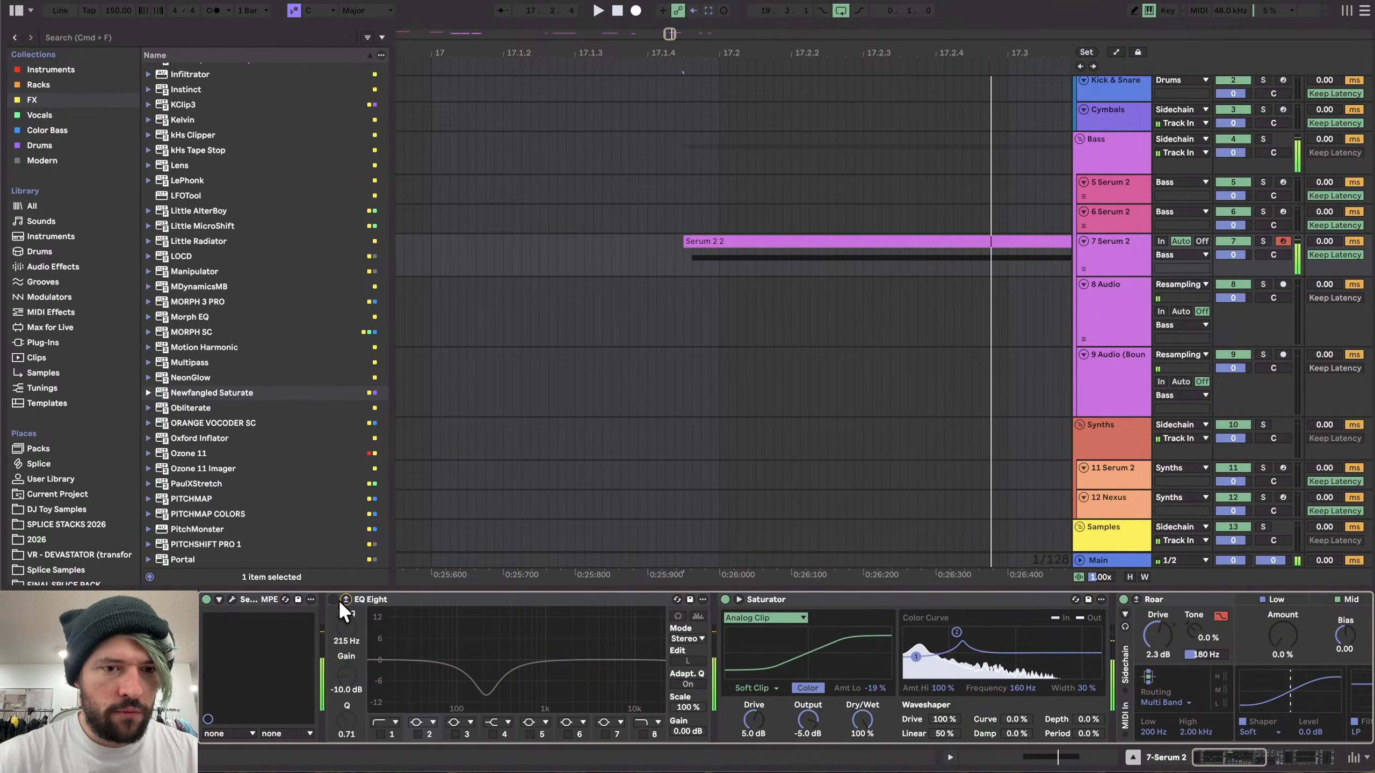
click(344, 600)
click(332, 599)
key(space)
key(space)
click(346, 598)
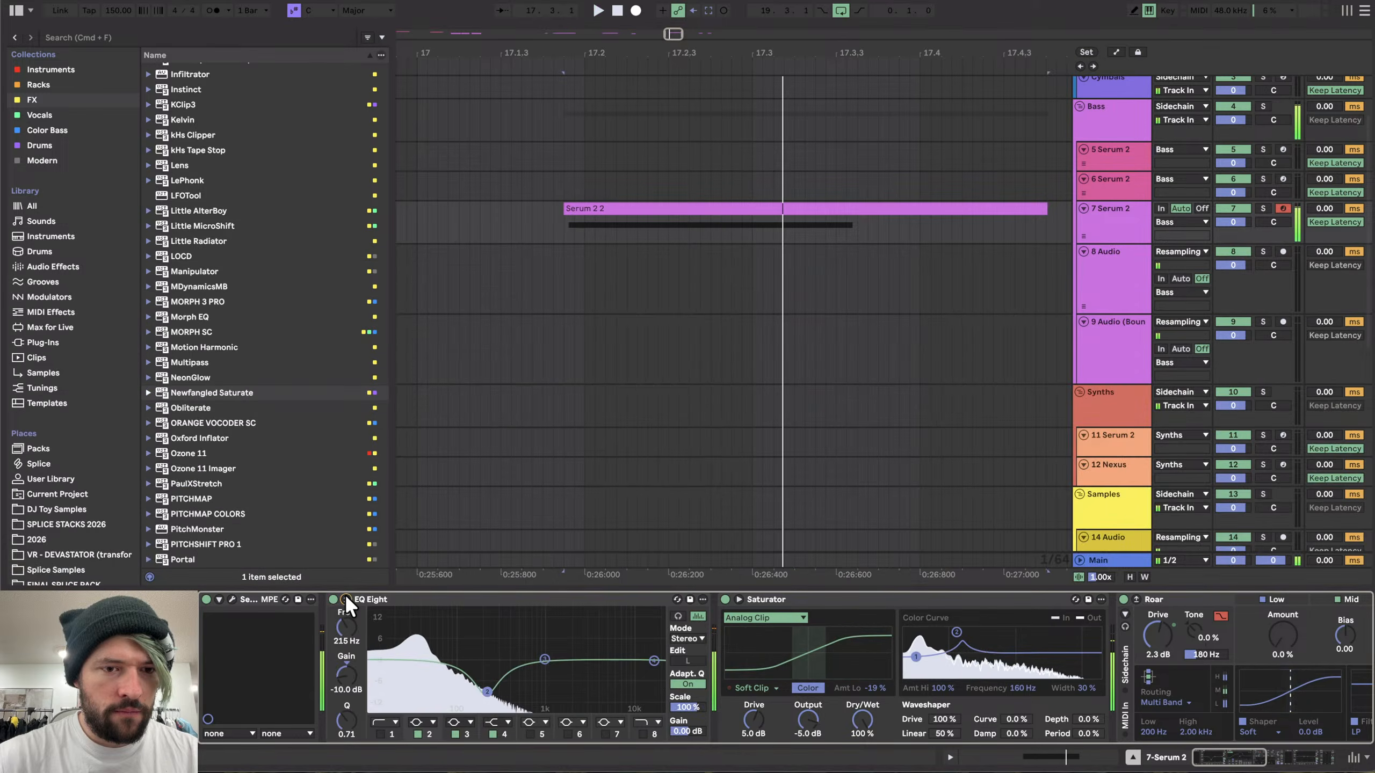
- Open Serum 2, add a point near the end of LFO 1's curve and set its rate to 3.5 Hz
click(231, 599)
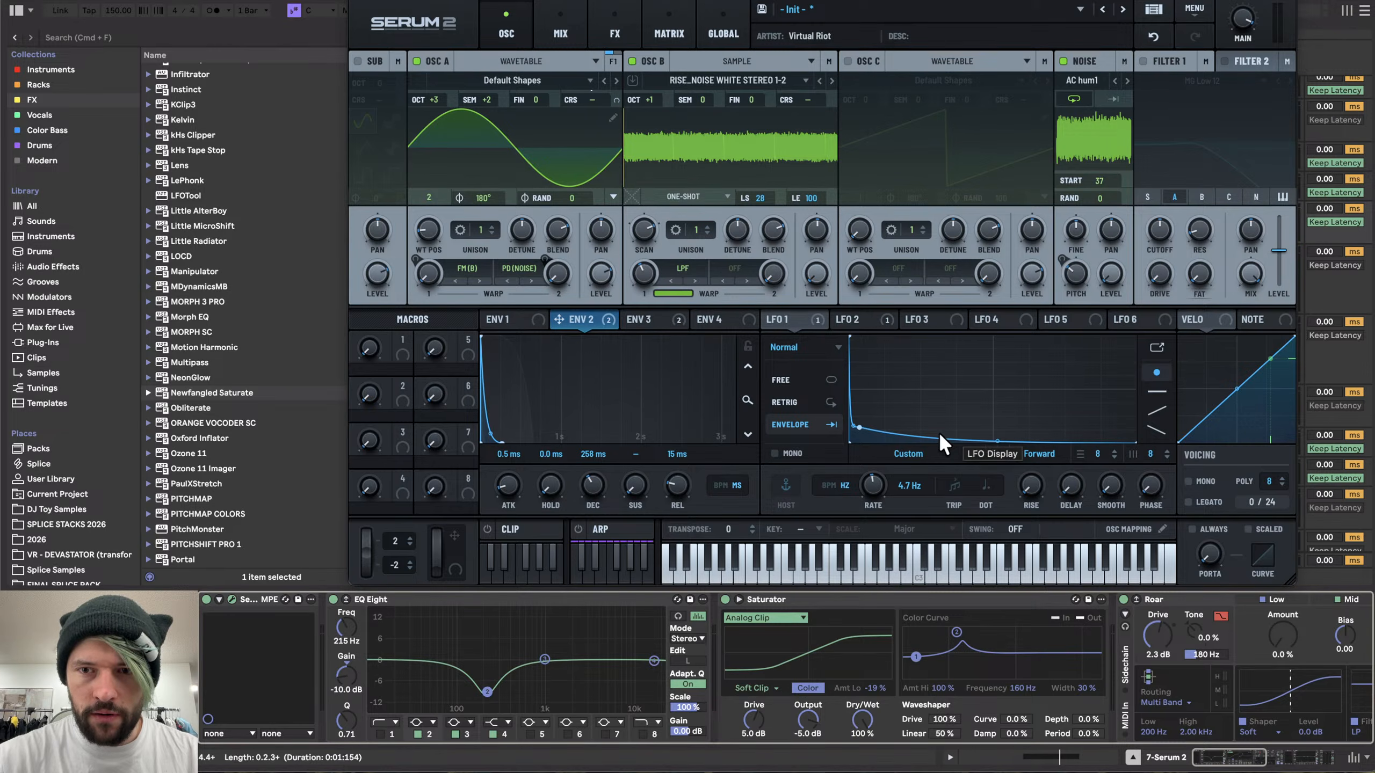
click(1000, 439)
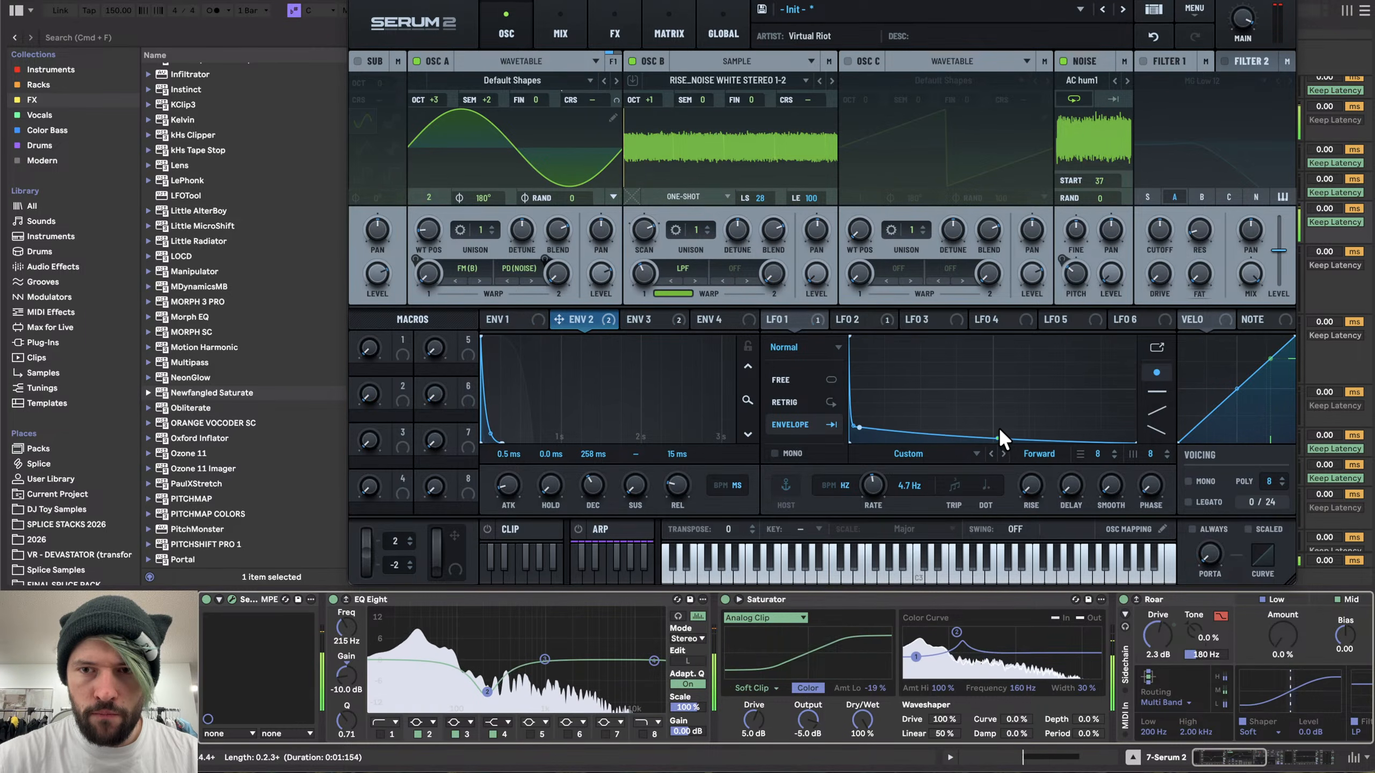
mouse_move(999, 428)
mouse_down()
mouse_move(1032, 414)
mouse_move(988, 439)
mouse_up()
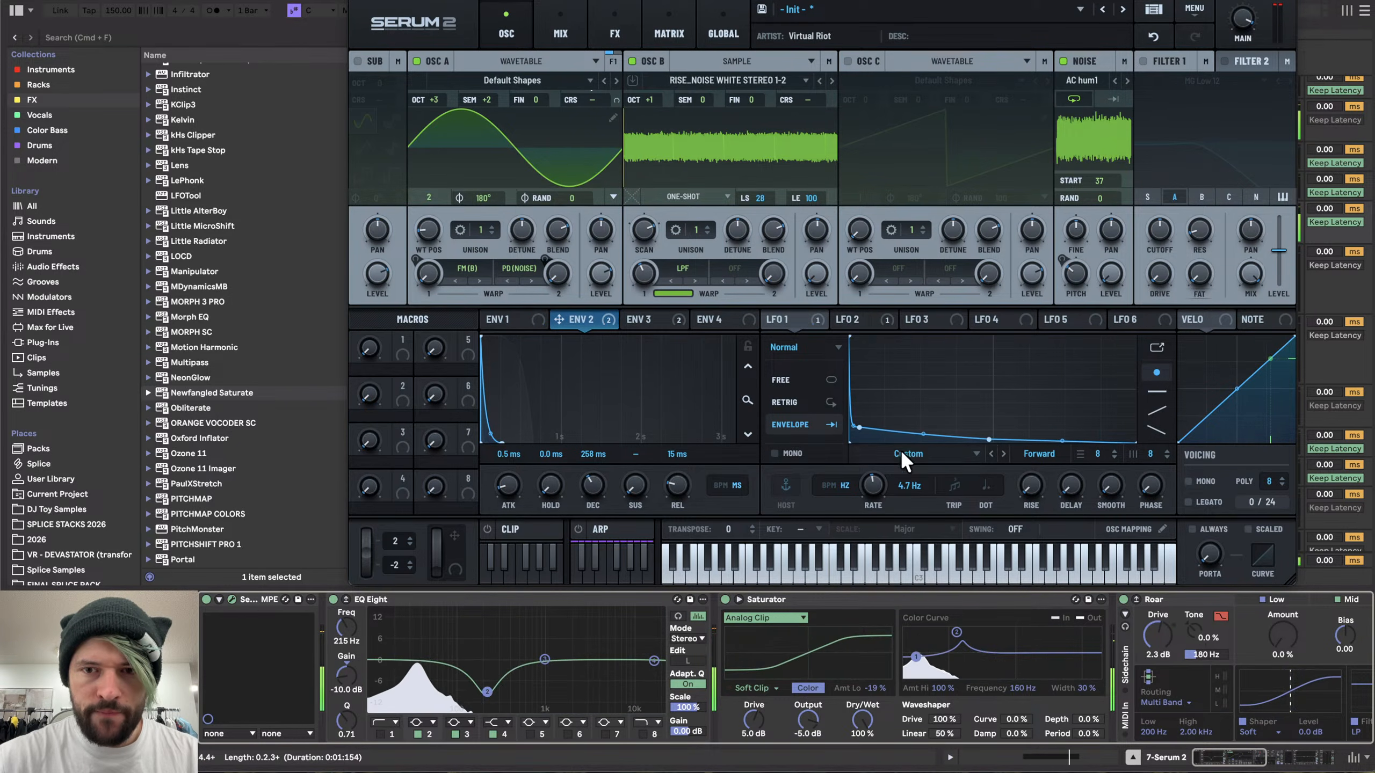
drag(872, 481, 870, 487)
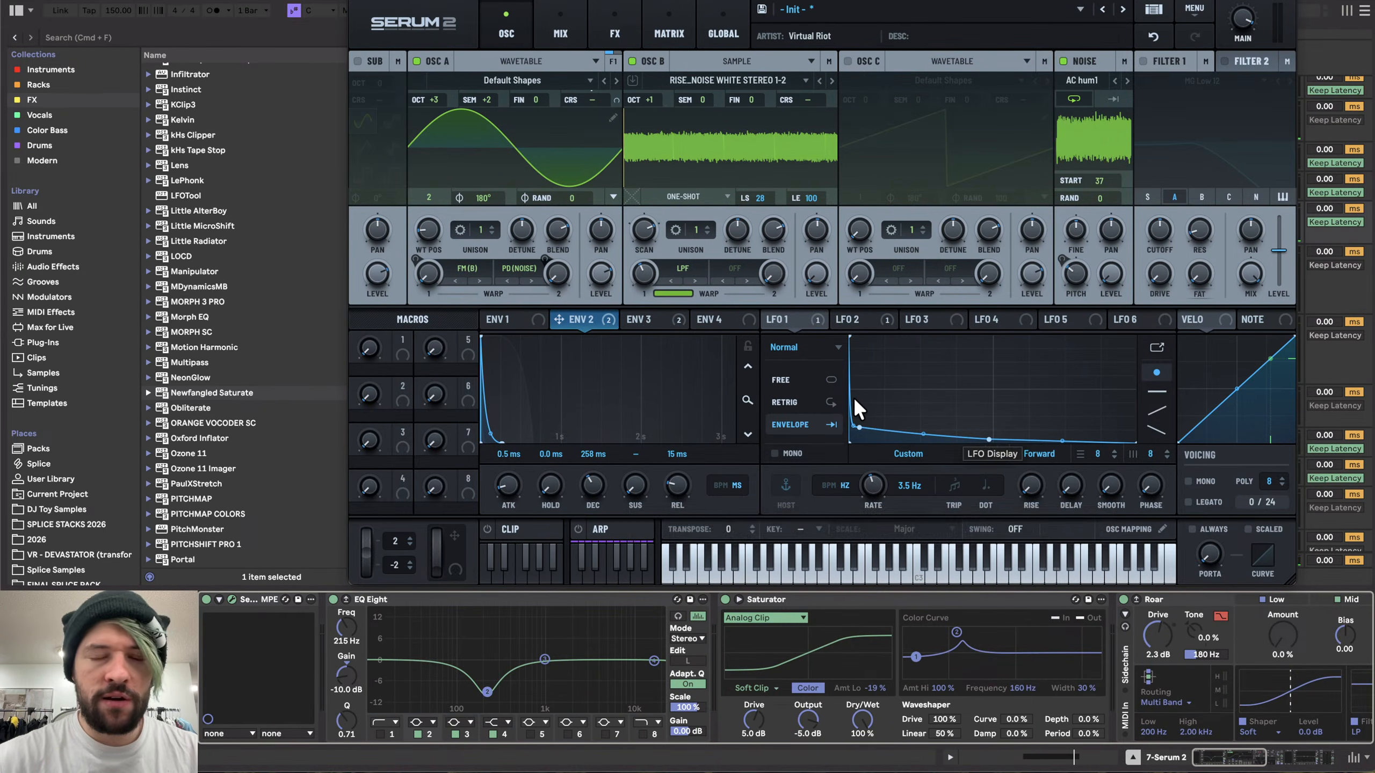
- Set Envelope 2's decay to about 154 ms
click(656, 319)
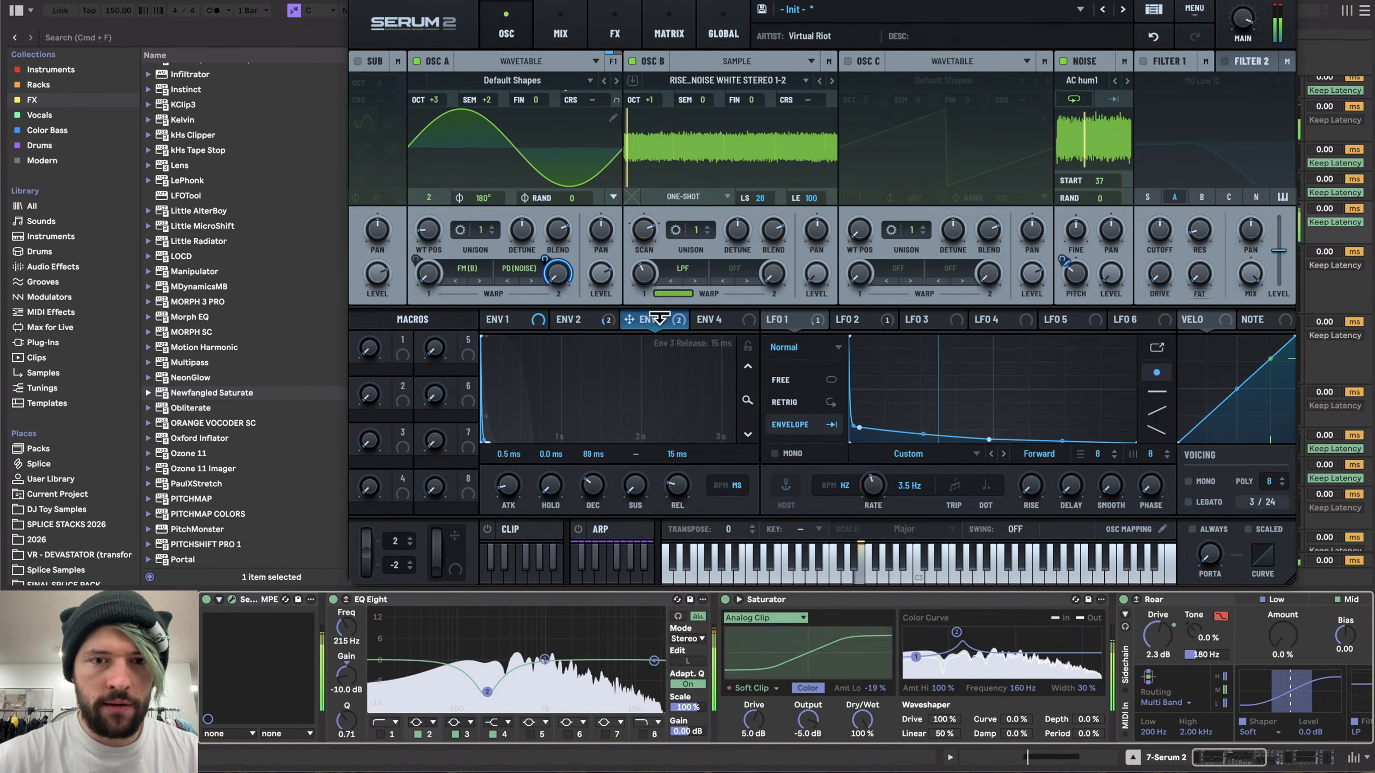
click(580, 319)
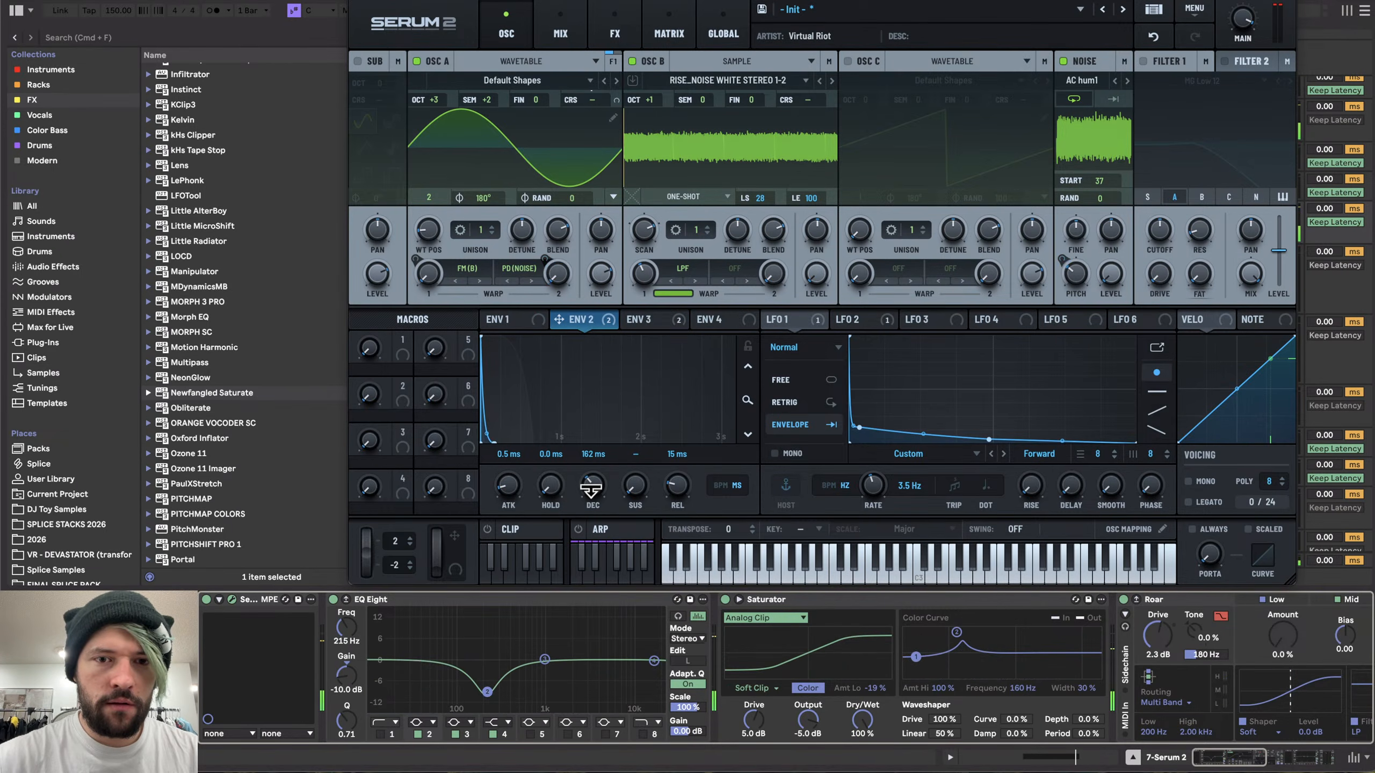
drag(591, 488, 597, 493)
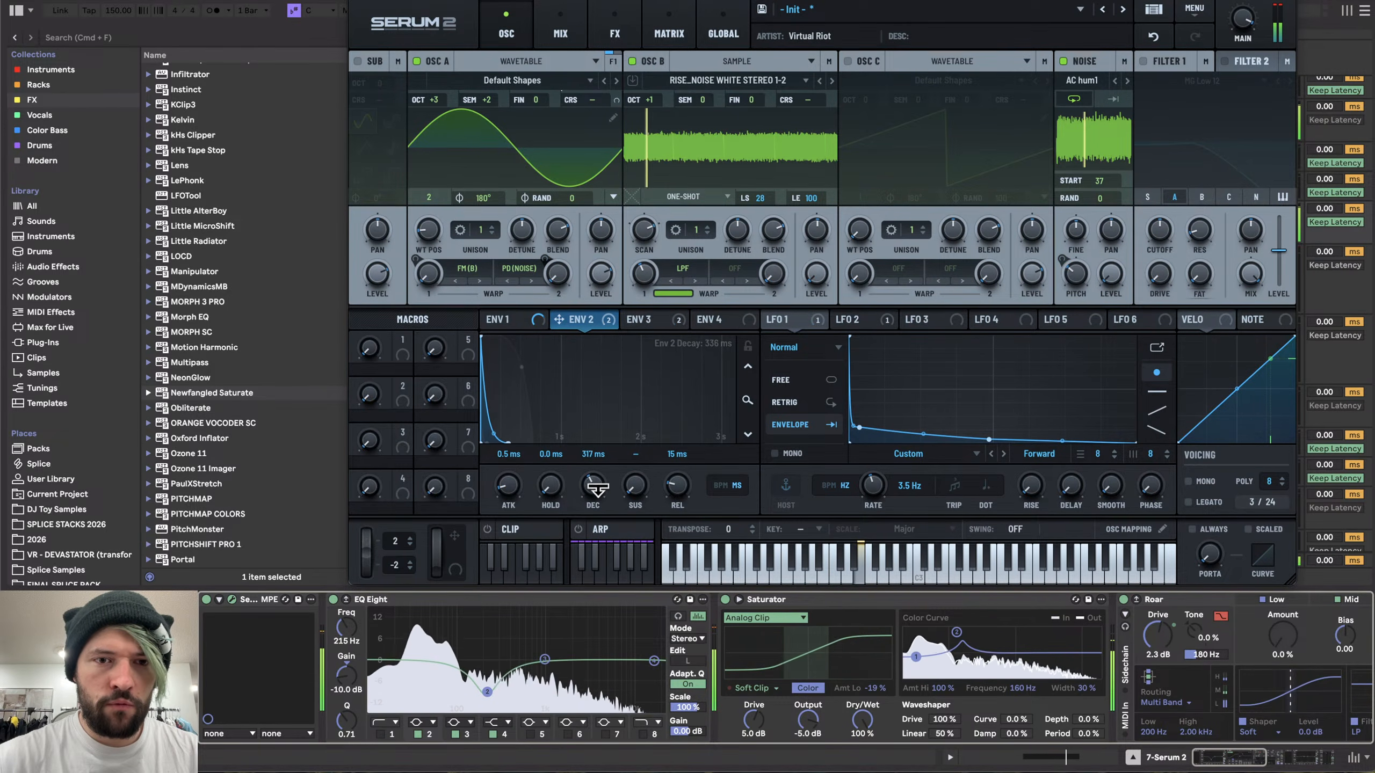
- Set Osc B's sample LS marker to 52 with Envelope 3 selected
click(644, 320)
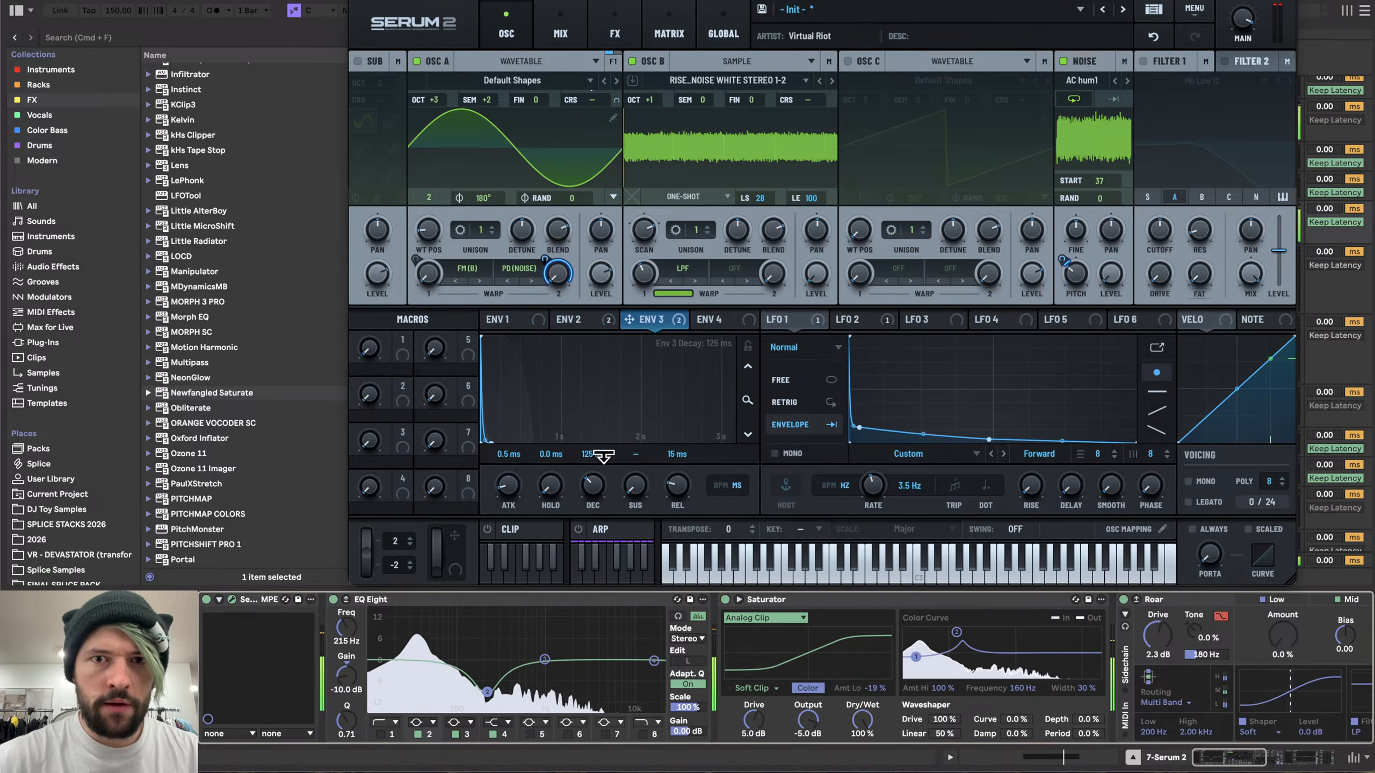
drag(625, 148, 749, 150)
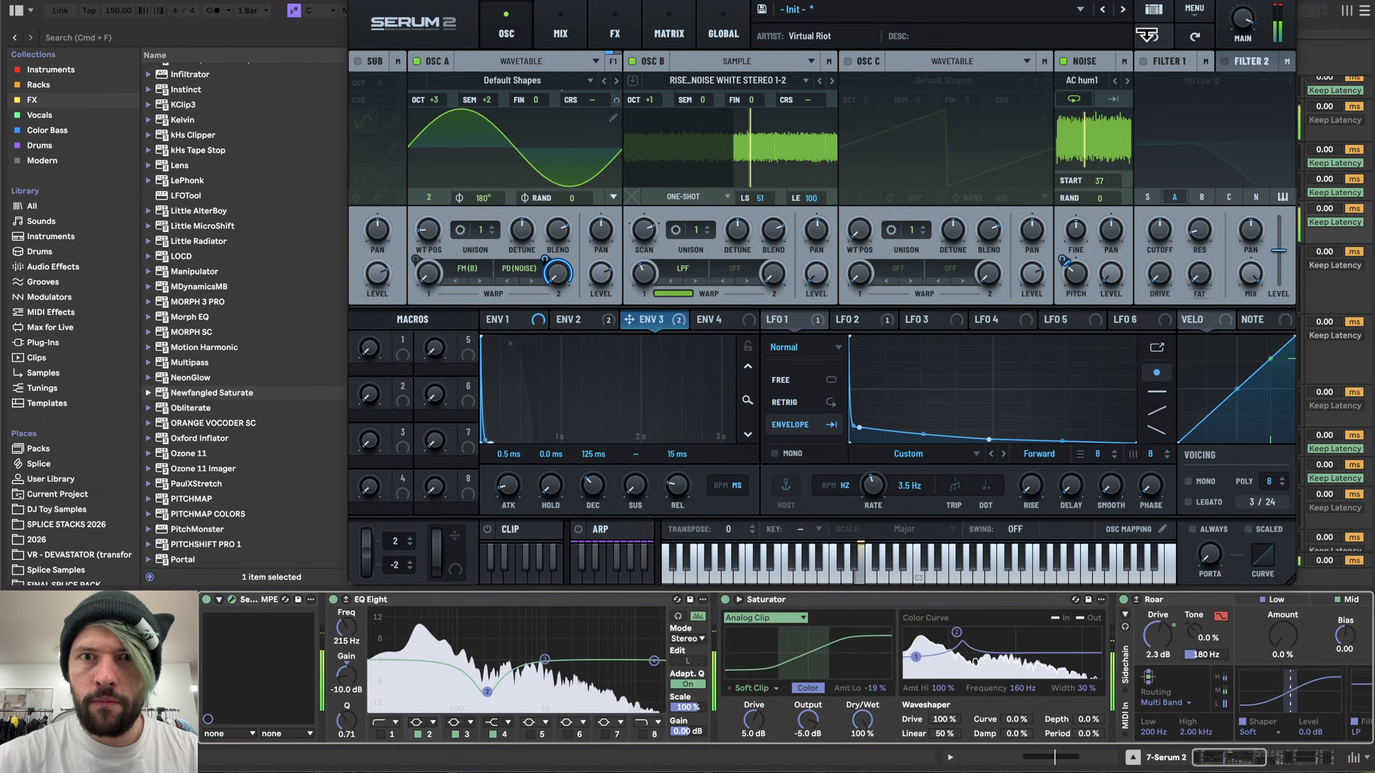
drag(750, 157, 735, 151)
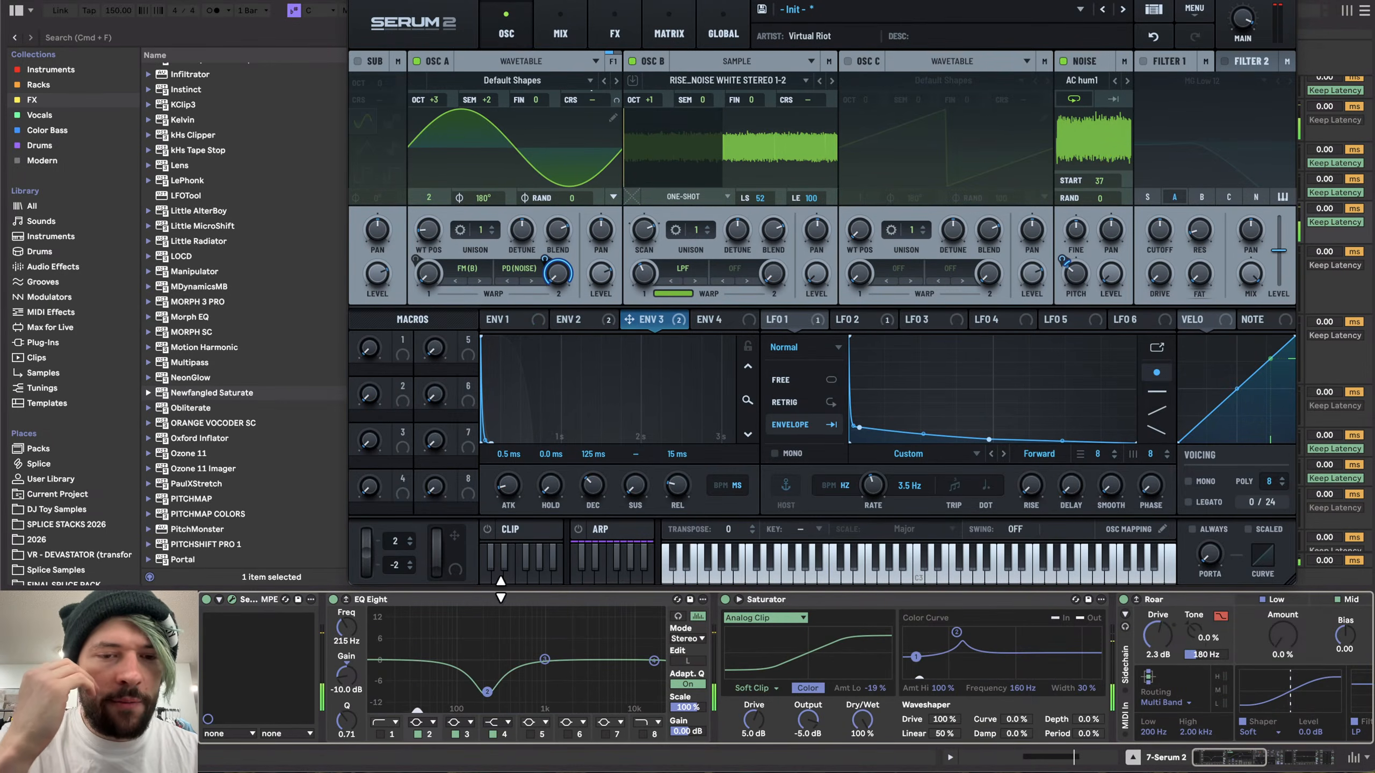
- Sweep a boosted band on the later EQ Eight around 1 kHz, then return its gain to about 0 dB
scroll(462, 653, right, 10)
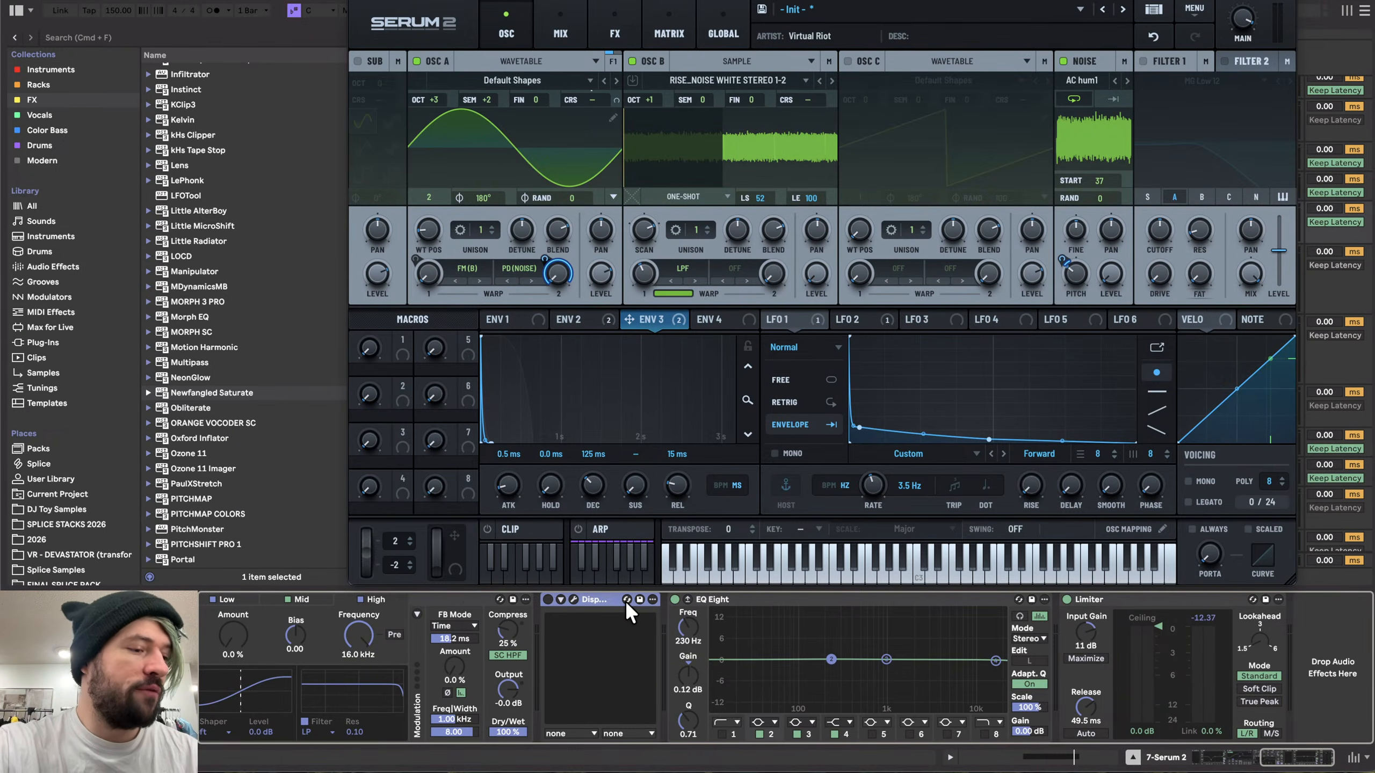
drag(886, 661, 886, 616)
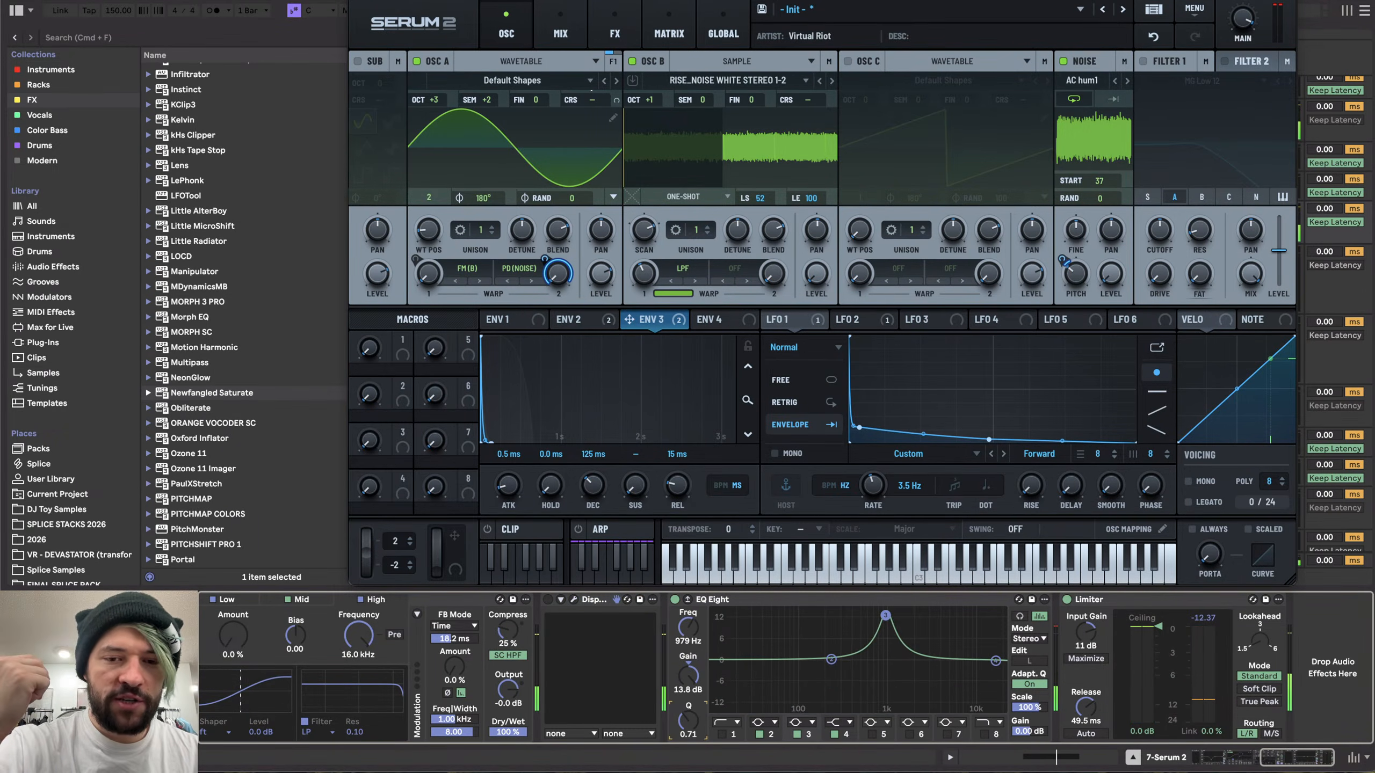
mouse_move(886, 616)
mouse_down()
mouse_move(854, 615)
mouse_move(883, 627)
mouse_up()
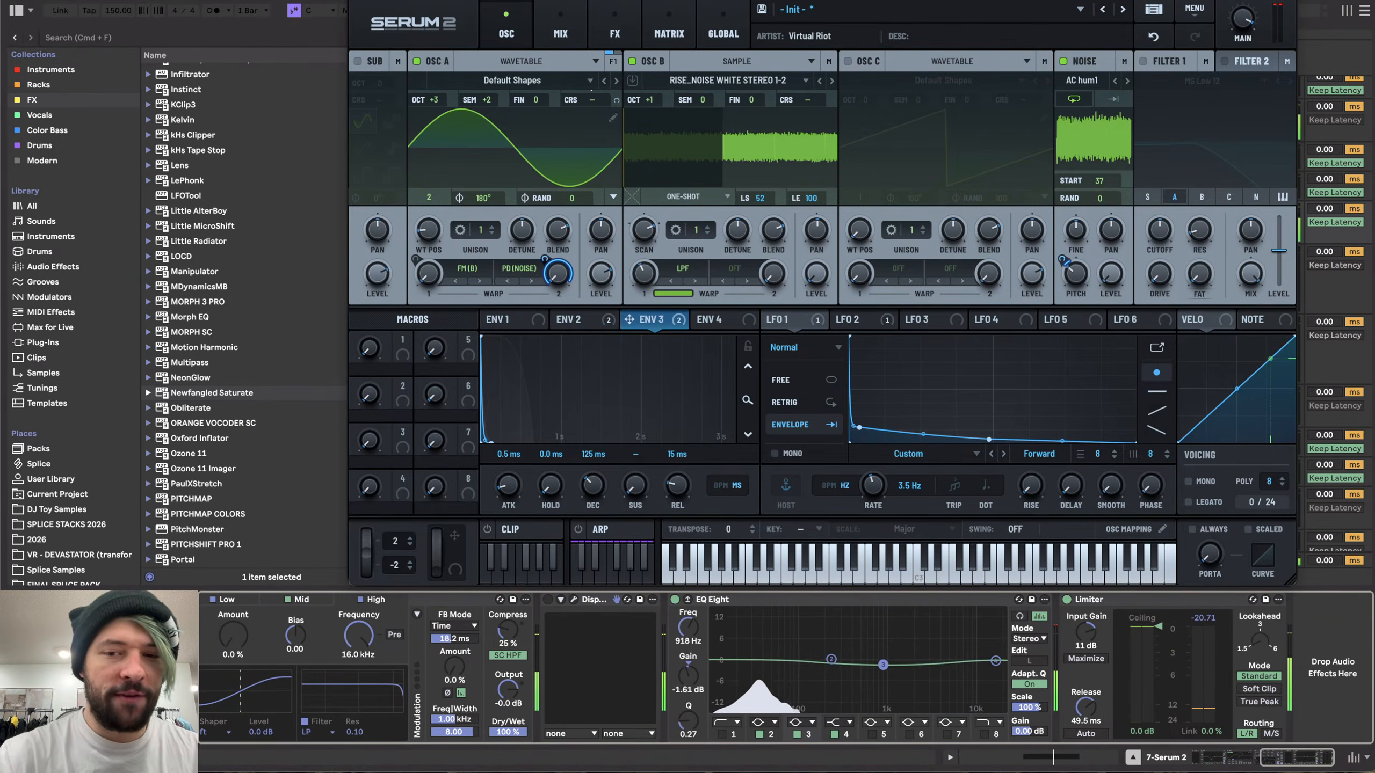
drag(883, 627, 883, 661)
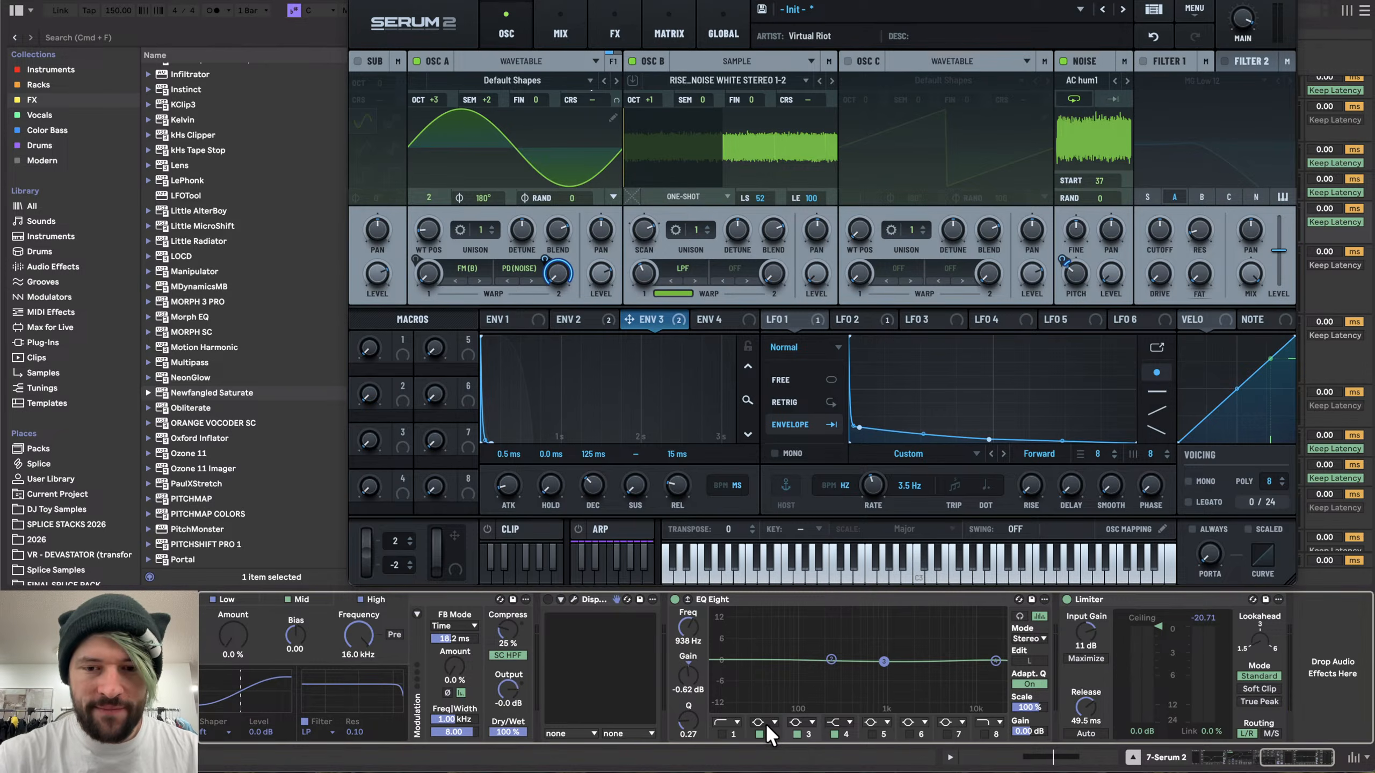
click(793, 729)
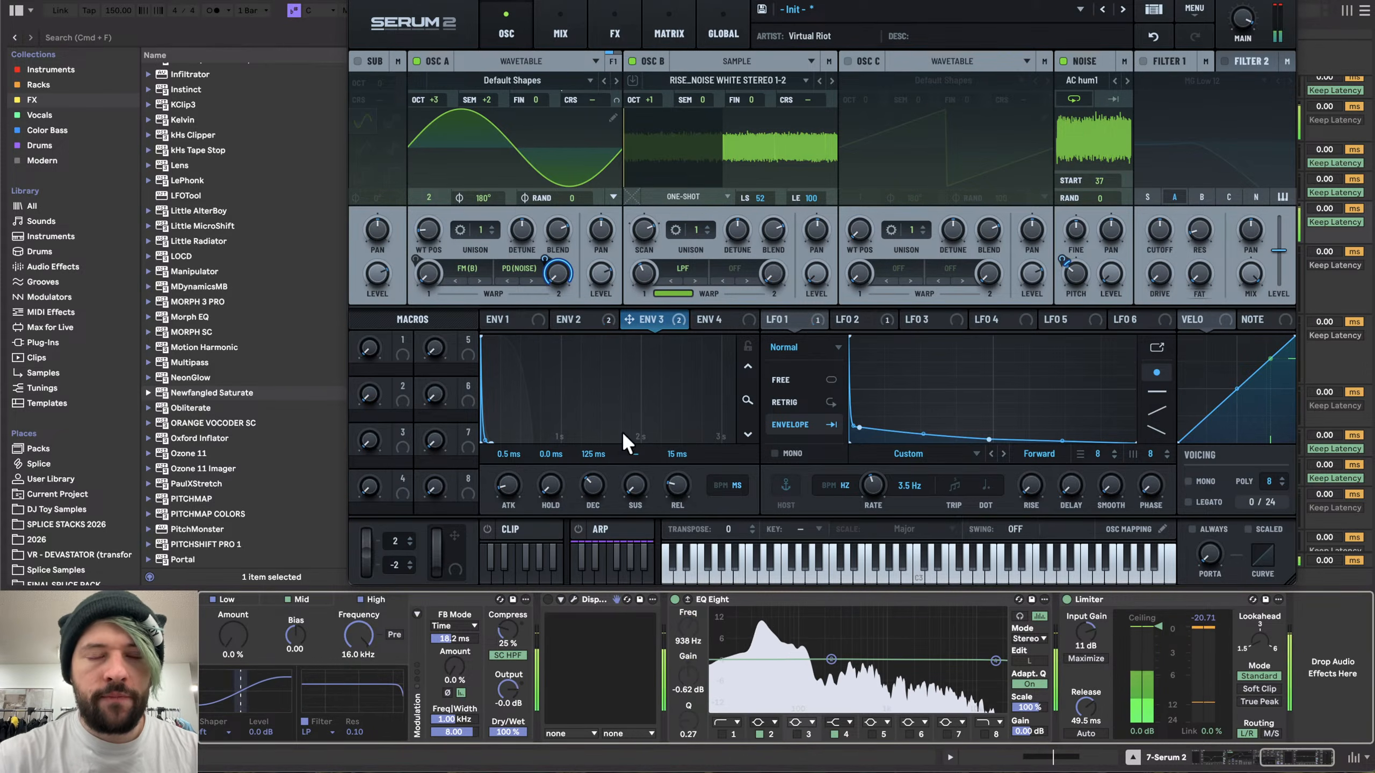
key(super+alt+p)
scroll(649, 344, down, 6)
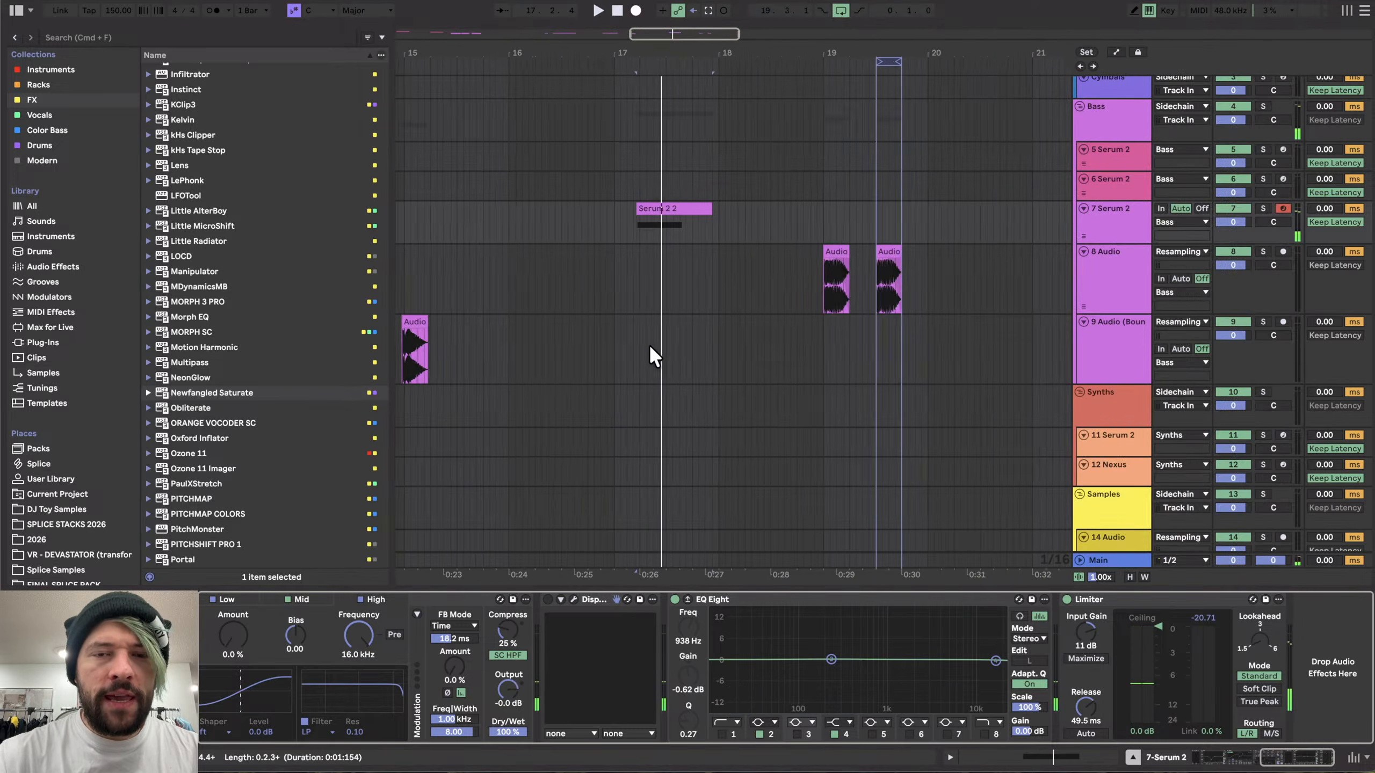
scroll(635, 286, up, 5)
click(651, 235)
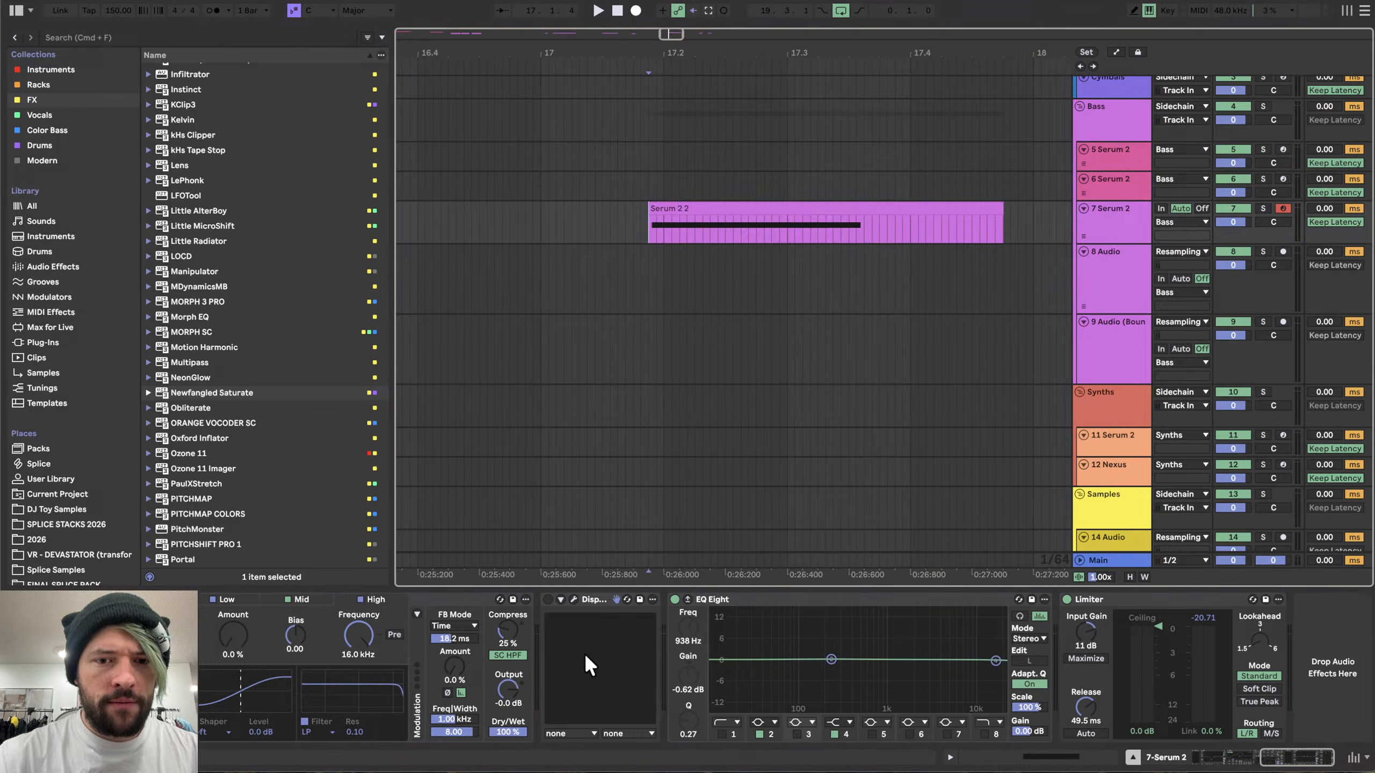
scroll(585, 653, left, 10)
click(231, 599)
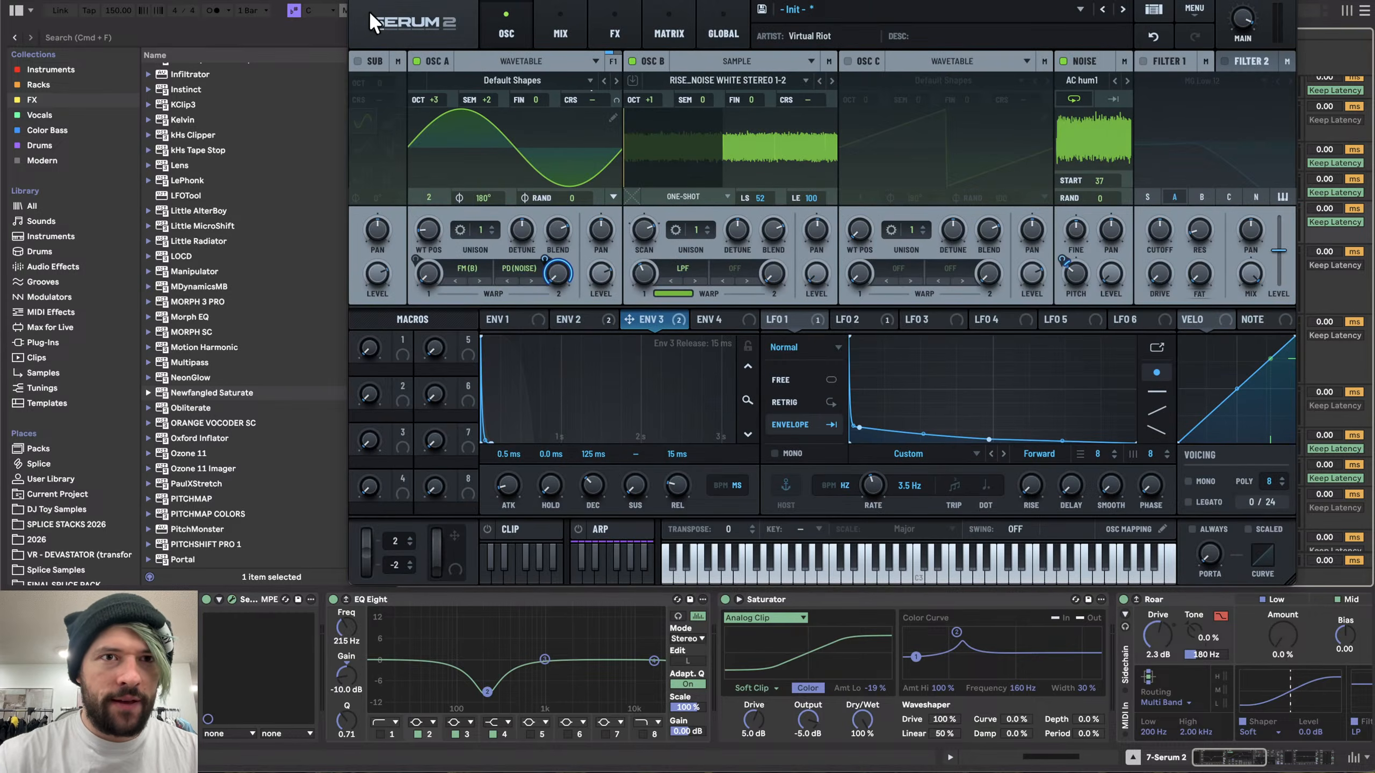
click(356, 3)
- Trim the end of the Audio 2 clip and draw a fade-out across its tail
scroll(698, 355, down, 5)
scroll(698, 355, right, 5)
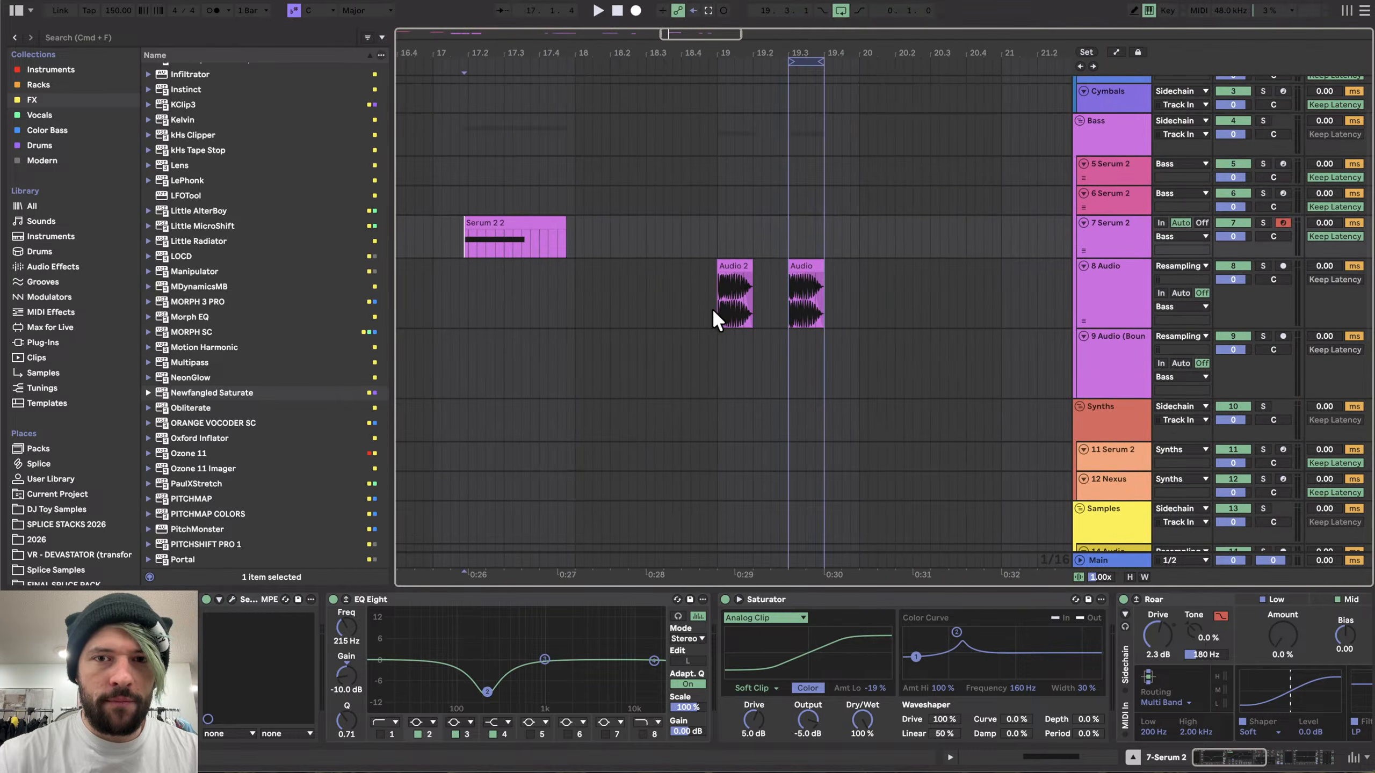
scroll(713, 276, up, 8)
scroll(986, 277, right, 3)
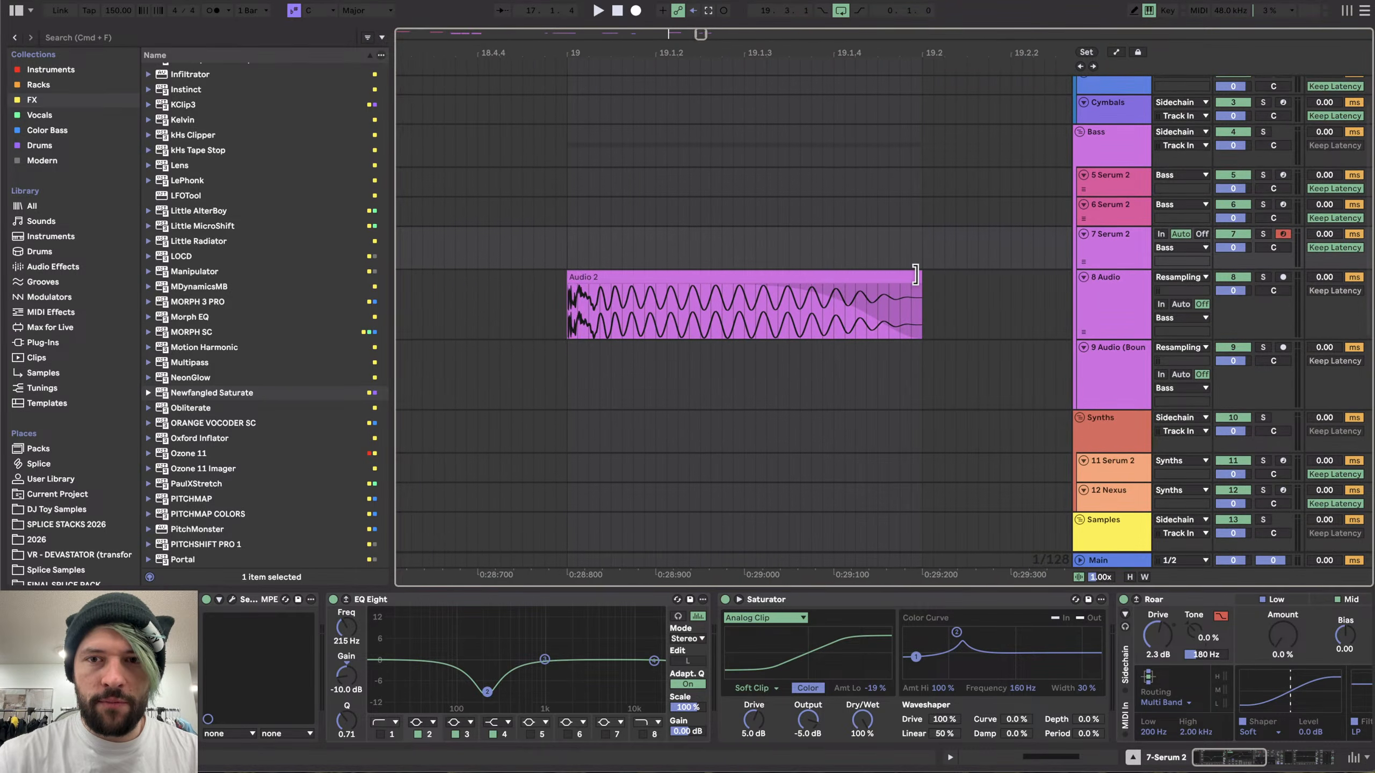
drag(920, 280, 704, 259)
scroll(657, 326, up, 3)
drag(544, 308, 783, 319)
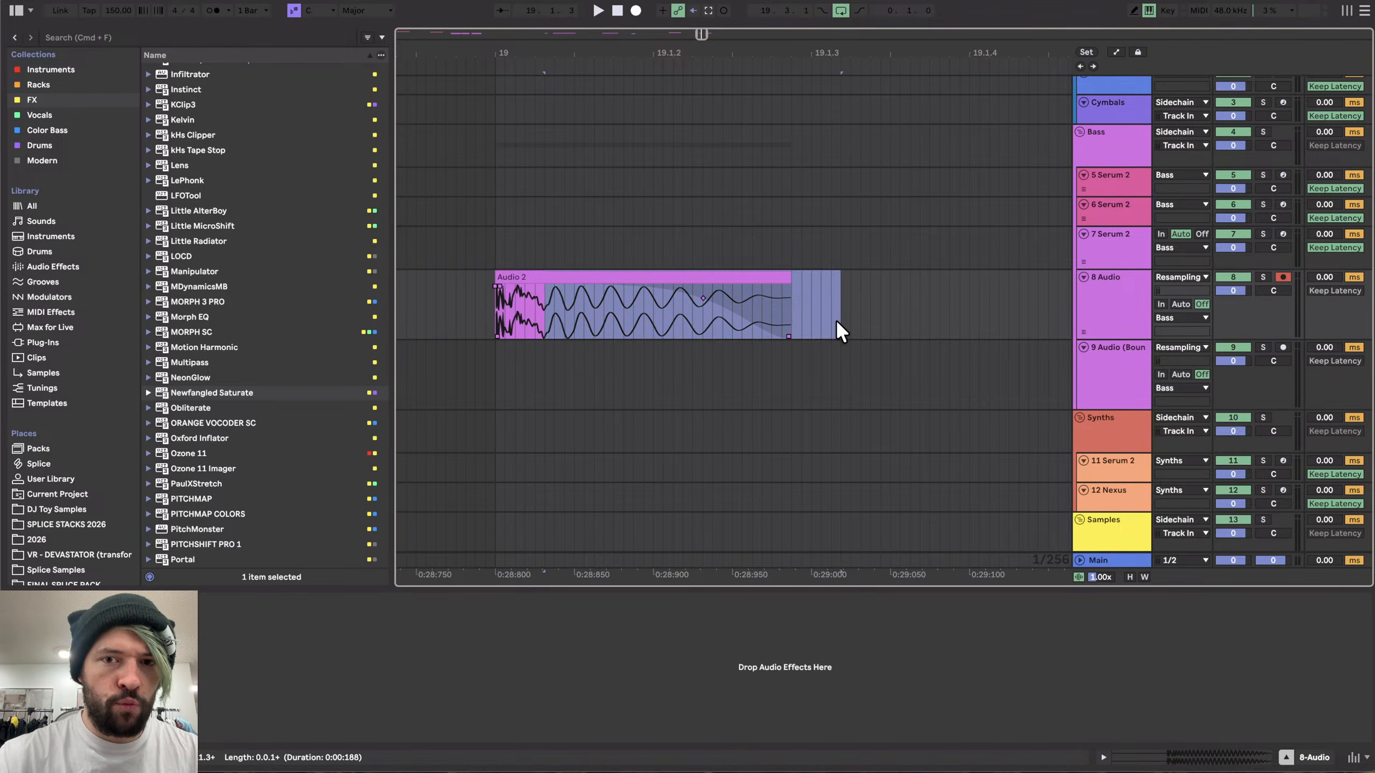
- Select the Serum 2 2 clip and play it back to audition the patch
scroll(835, 321, down, 10)
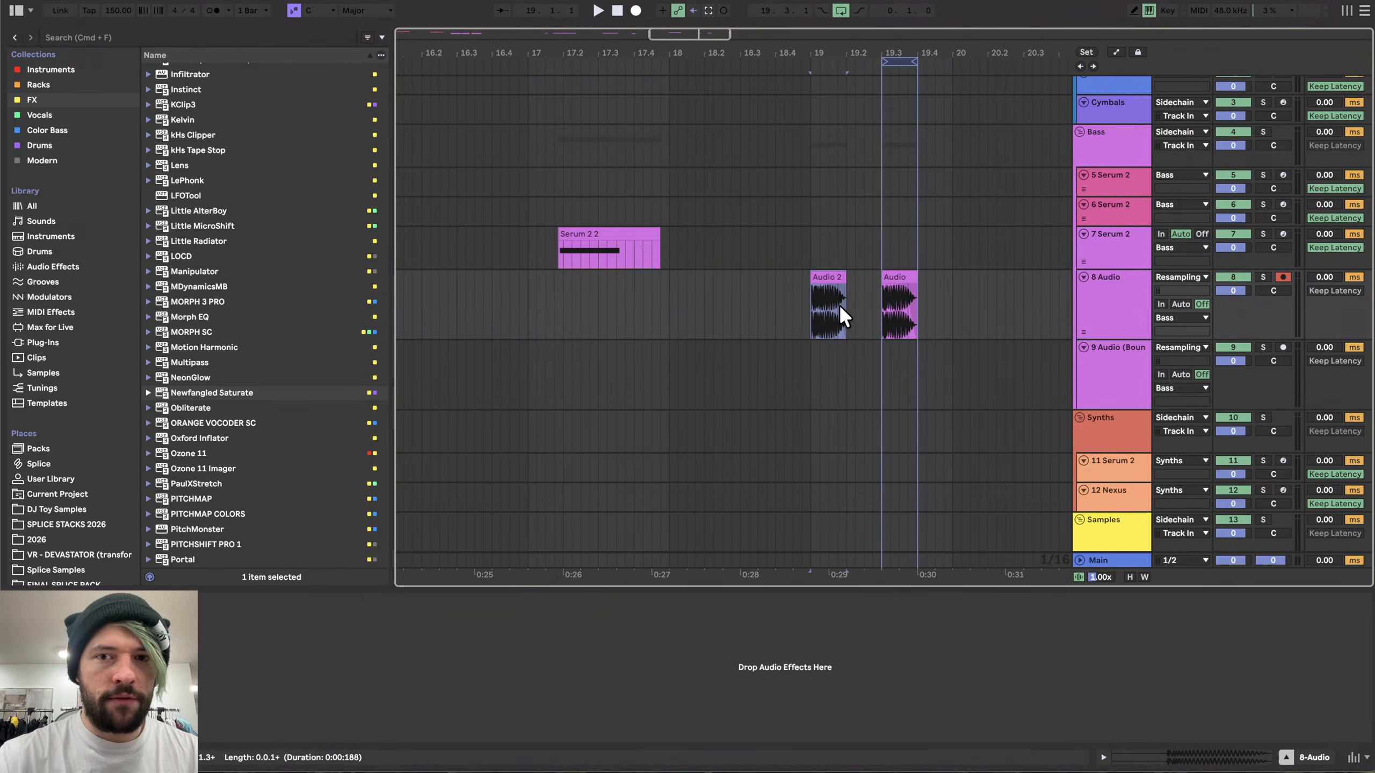
click(555, 248)
scroll(566, 241, up, 5)
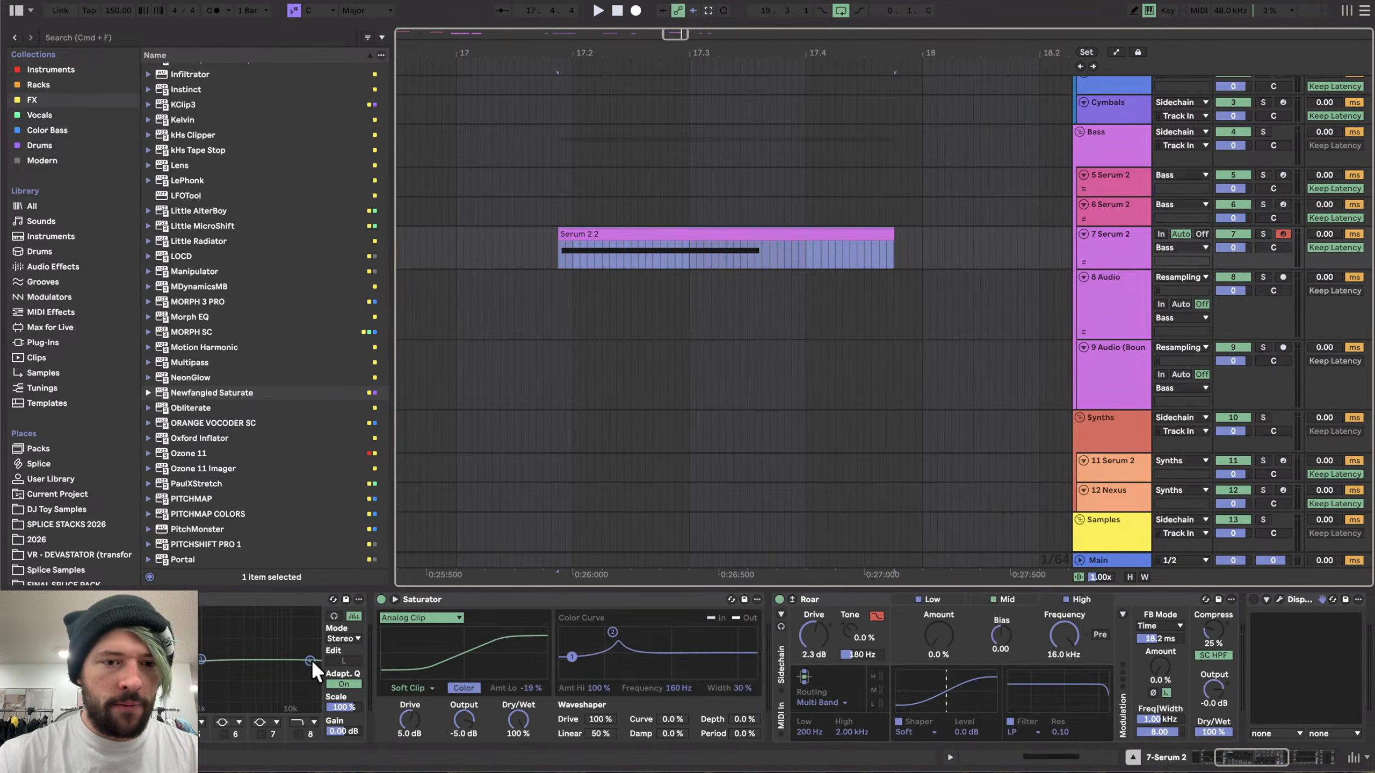
scroll(311, 660, left, 6)
click(231, 600)
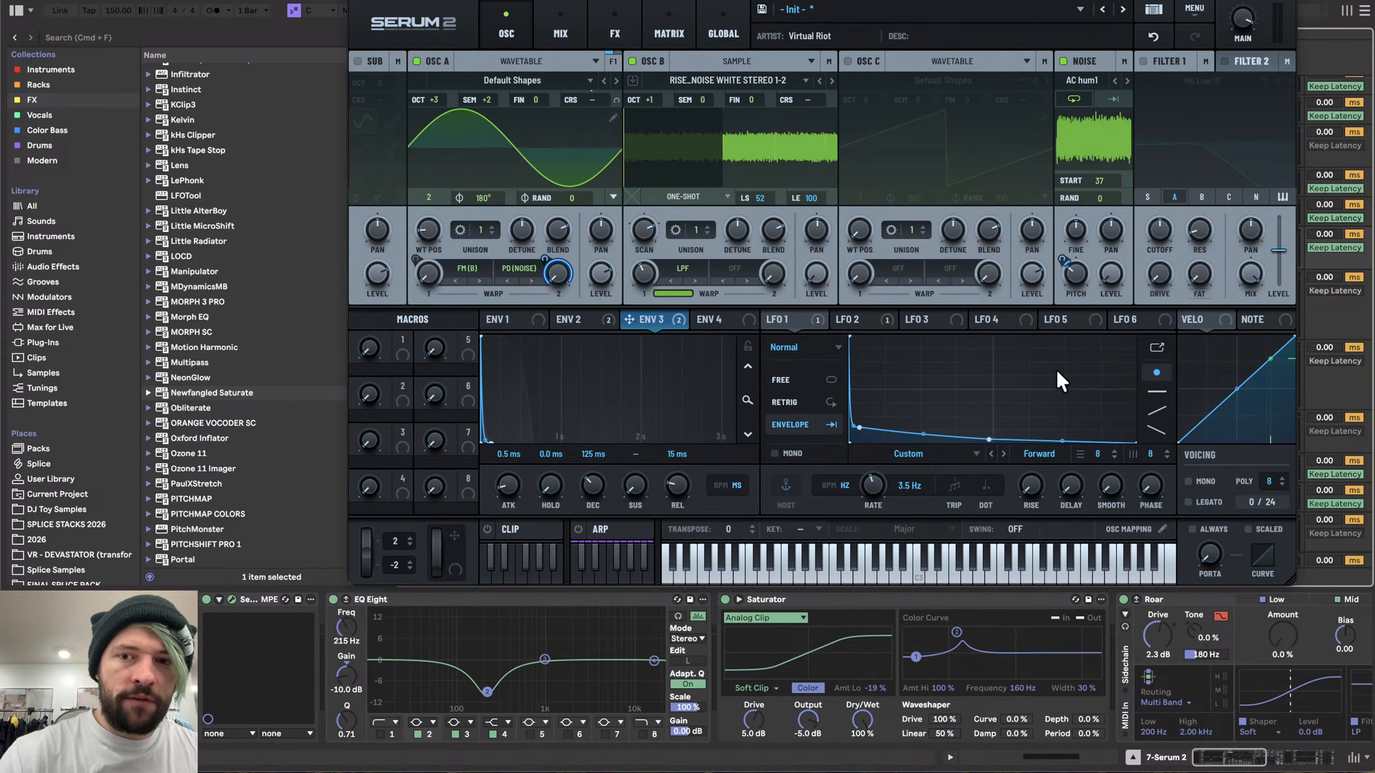
key(space)
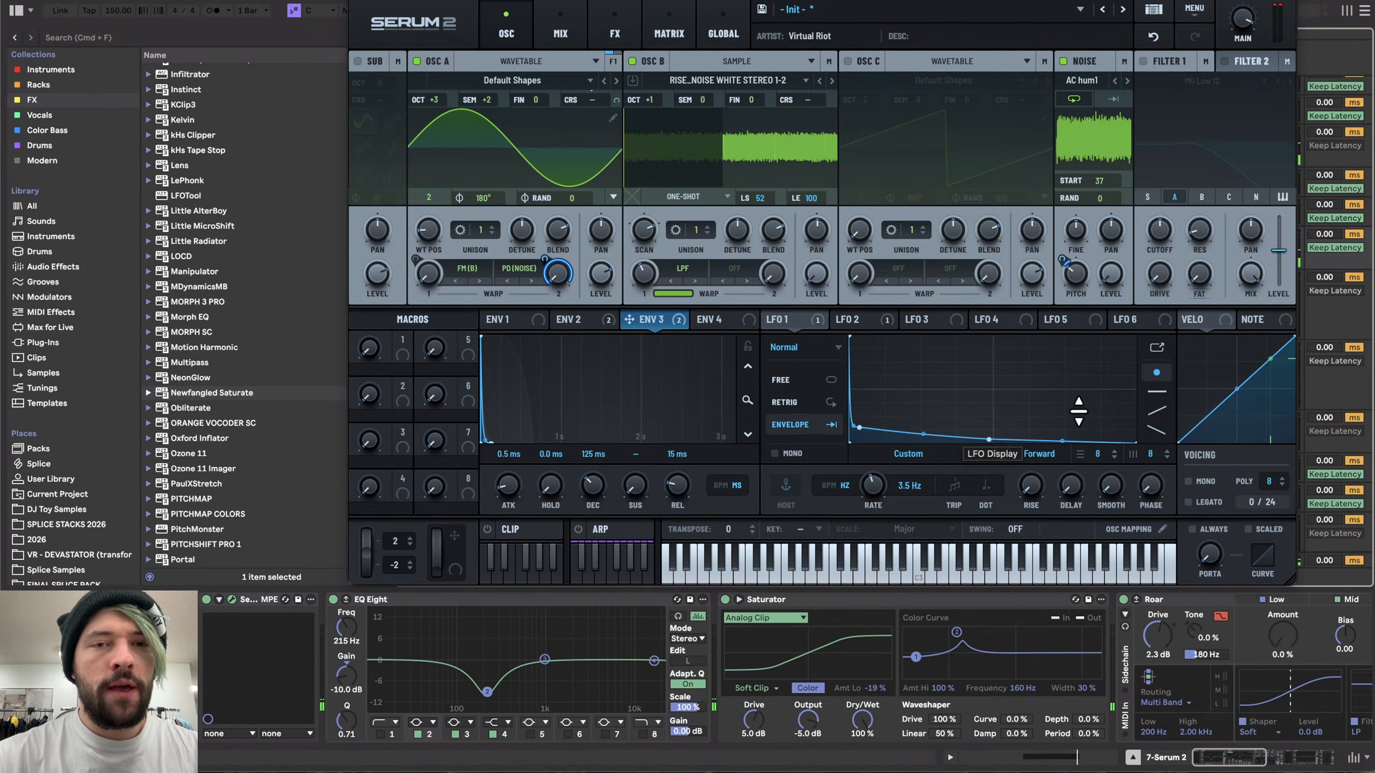
key(space)
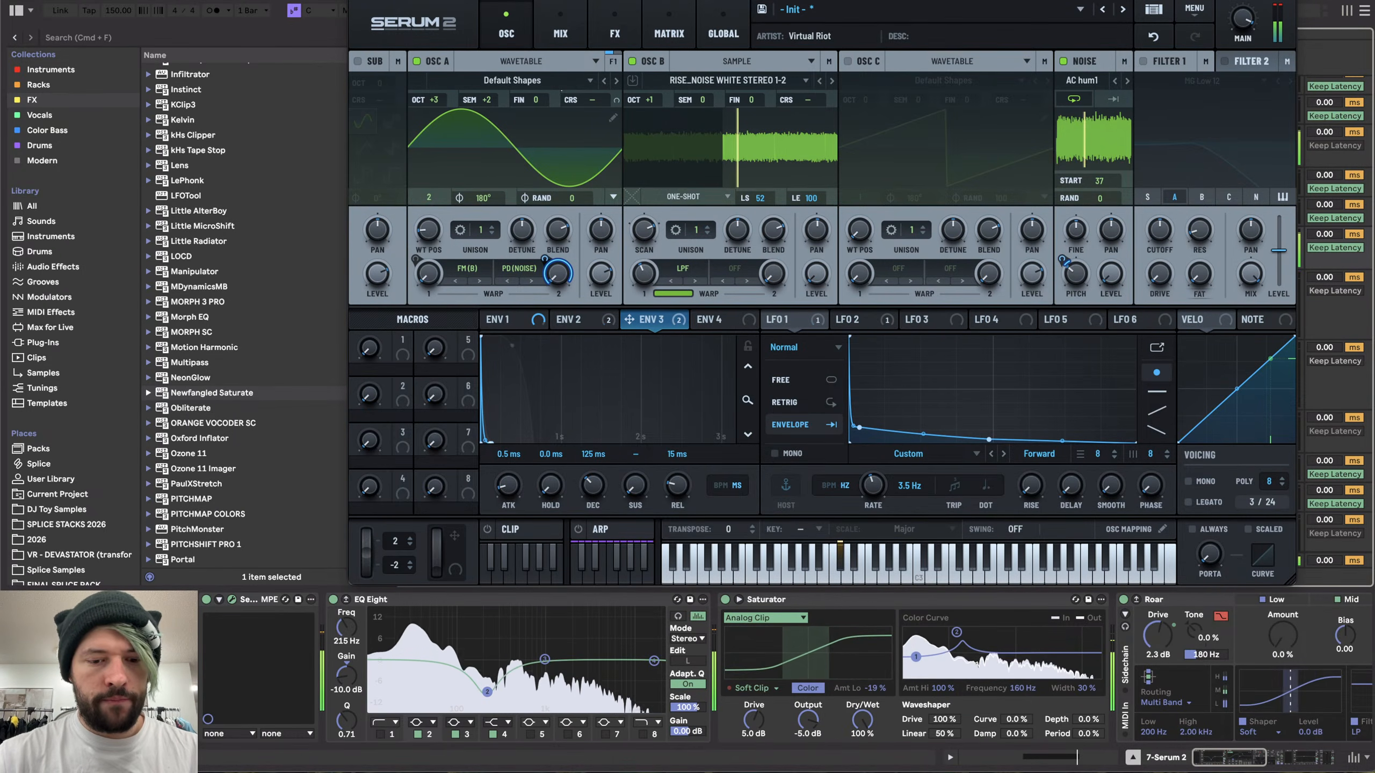
click(357, 1)
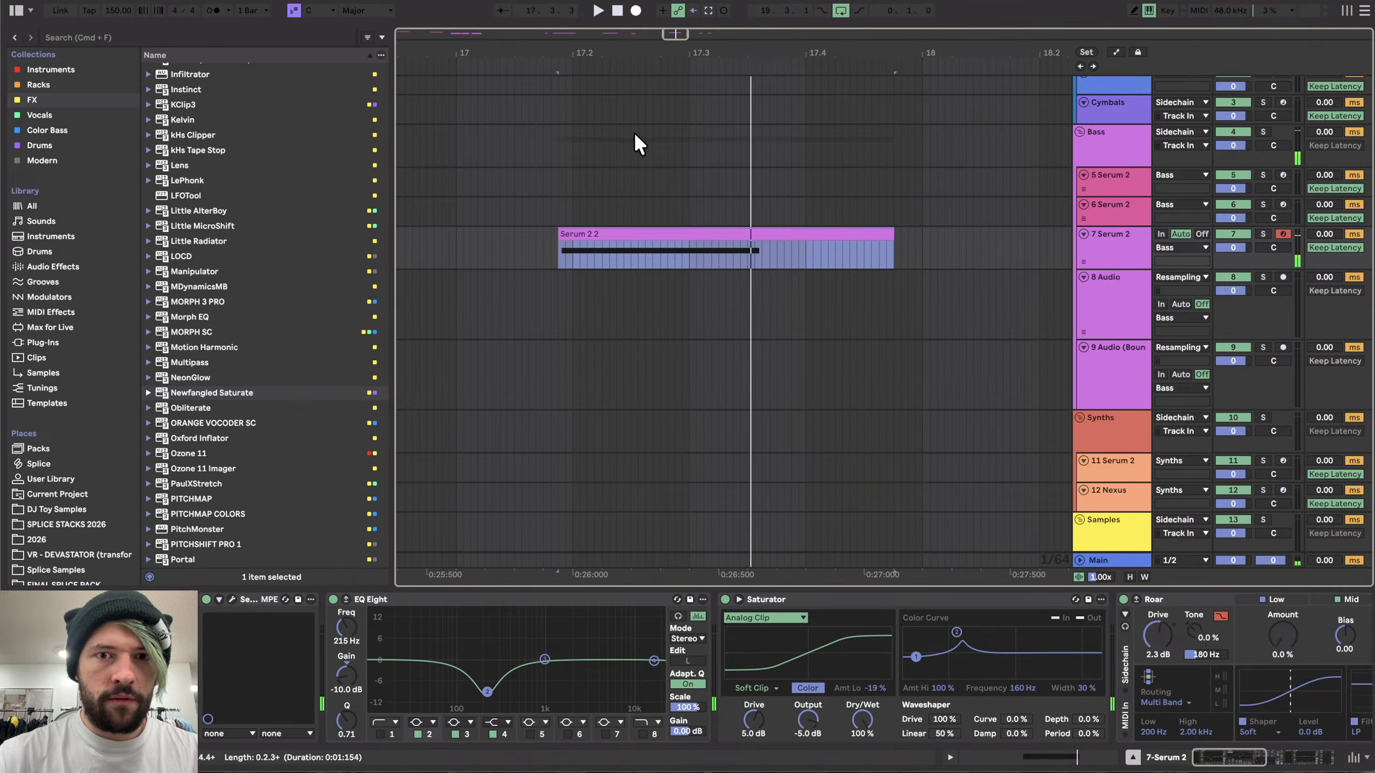
- Adjust the first EQ Eight's dip to about 194 Hz, -8.80 dB gain and Q 0.64
double_click(621, 227)
click(649, 515)
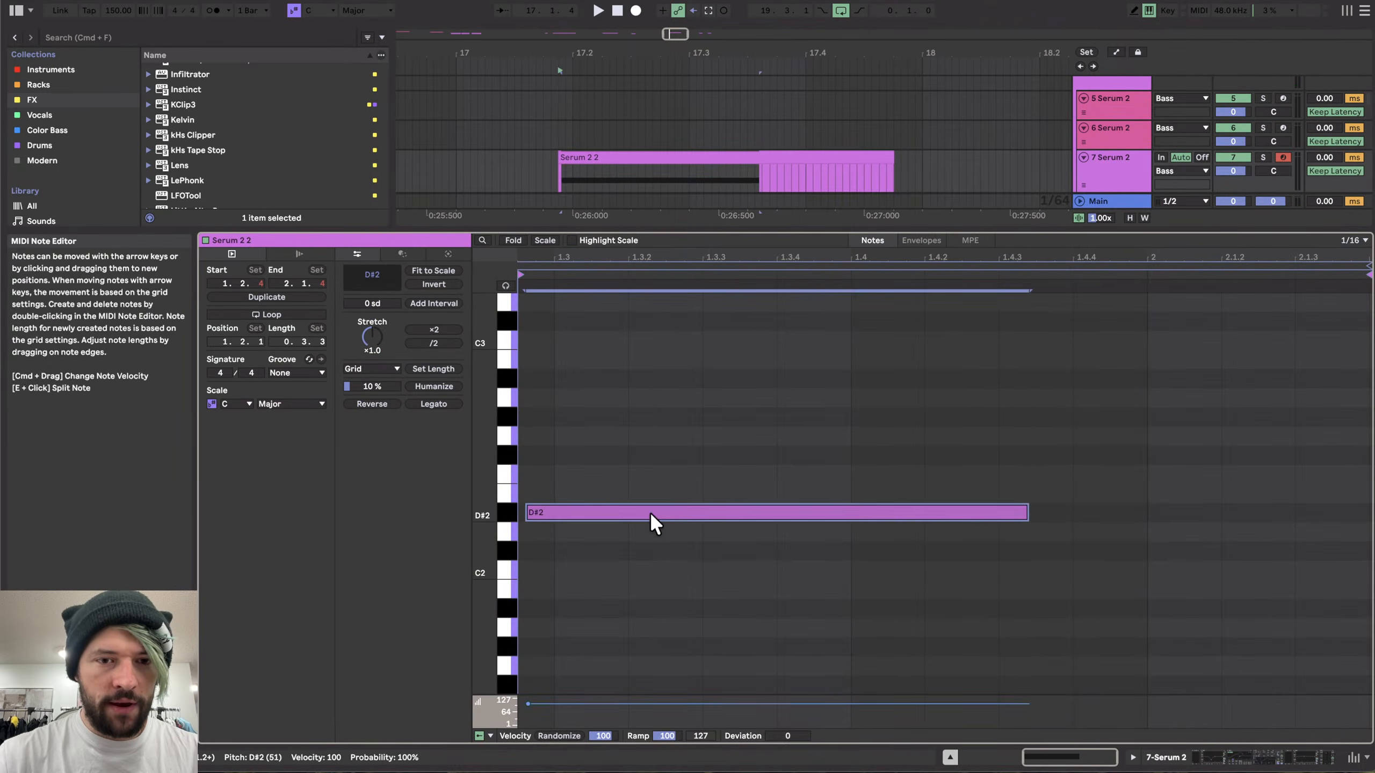
key(shift+Tab)
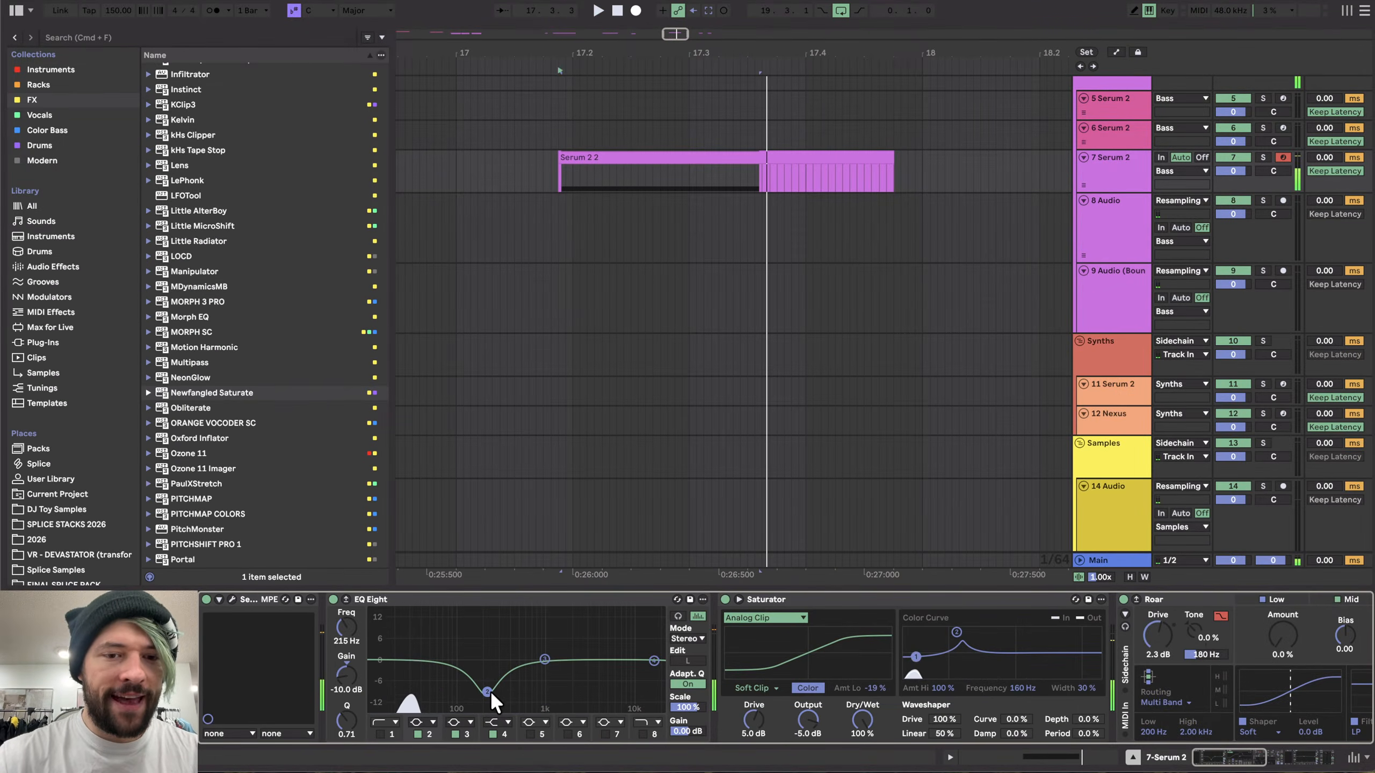
mouse_move(487, 692)
mouse_down()
mouse_move(487, 658)
mouse_move(514, 706)
mouse_move(483, 688)
mouse_up()
drag(351, 717, 352, 722)
- Set the noise oscillator's start position to 52 while auditioning the sound
key(space)
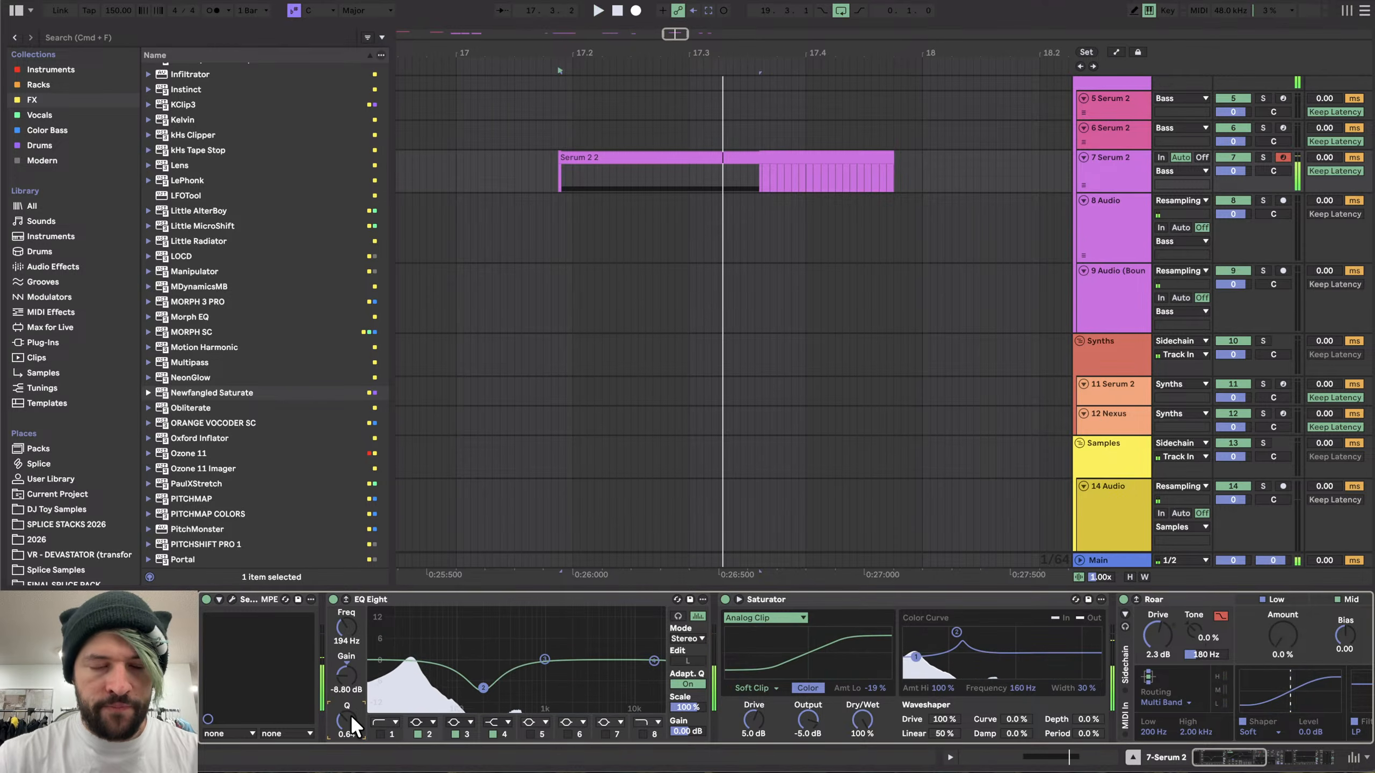
click(234, 600)
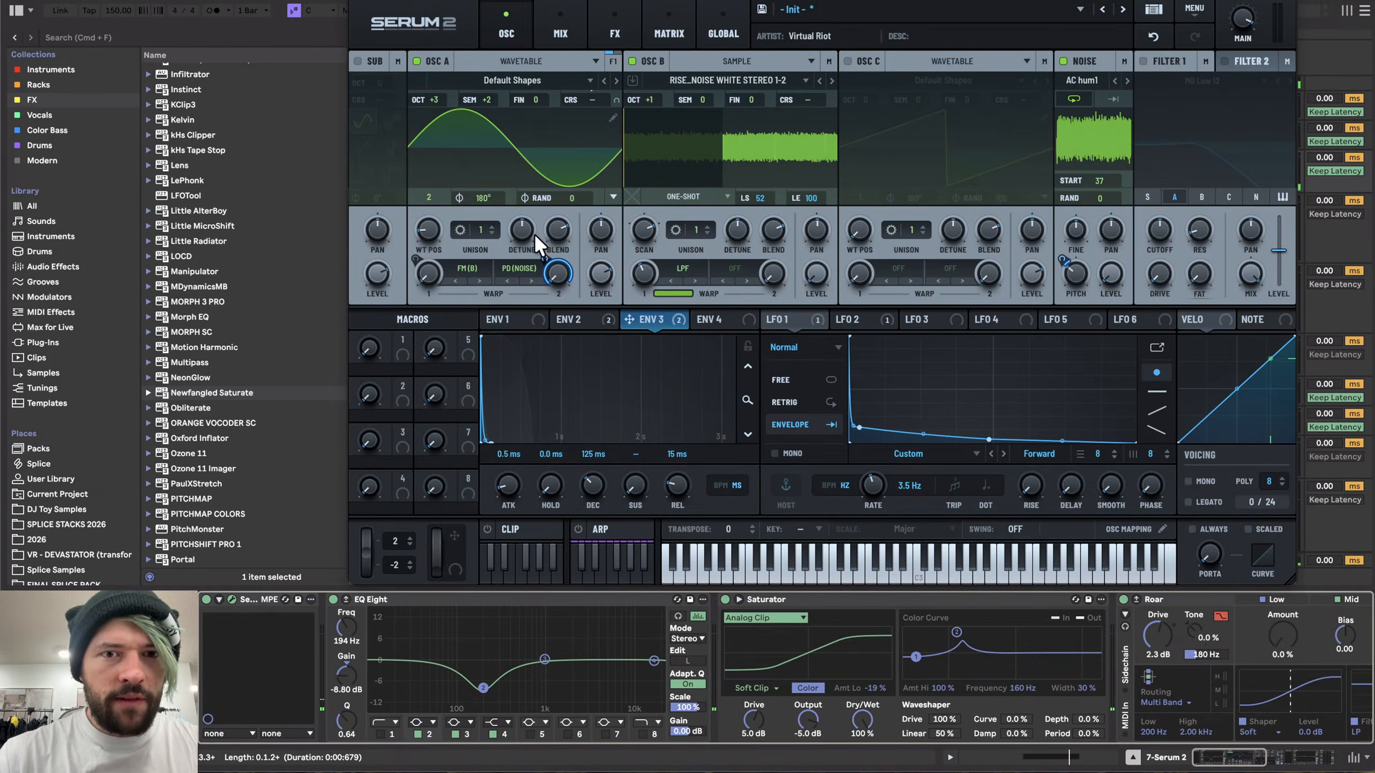
key(space)
mouse_move(1102, 181)
mouse_down()
mouse_move(1099, 197)
mouse_move(1103, 158)
mouse_up()
mouse_move(1076, 265)
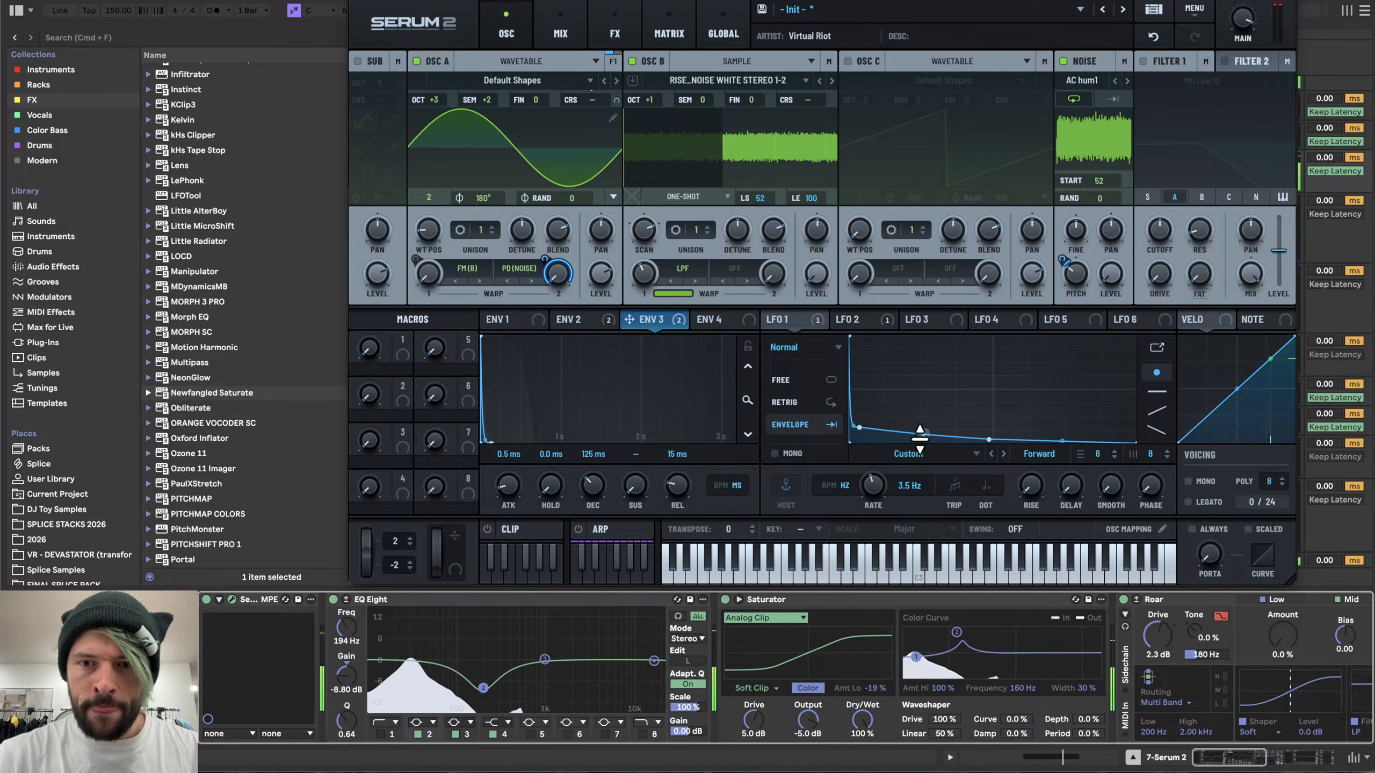
- In the enlarged LFO 1 editor, add a point near the curve's start and reshape its initial drop
click(1159, 347)
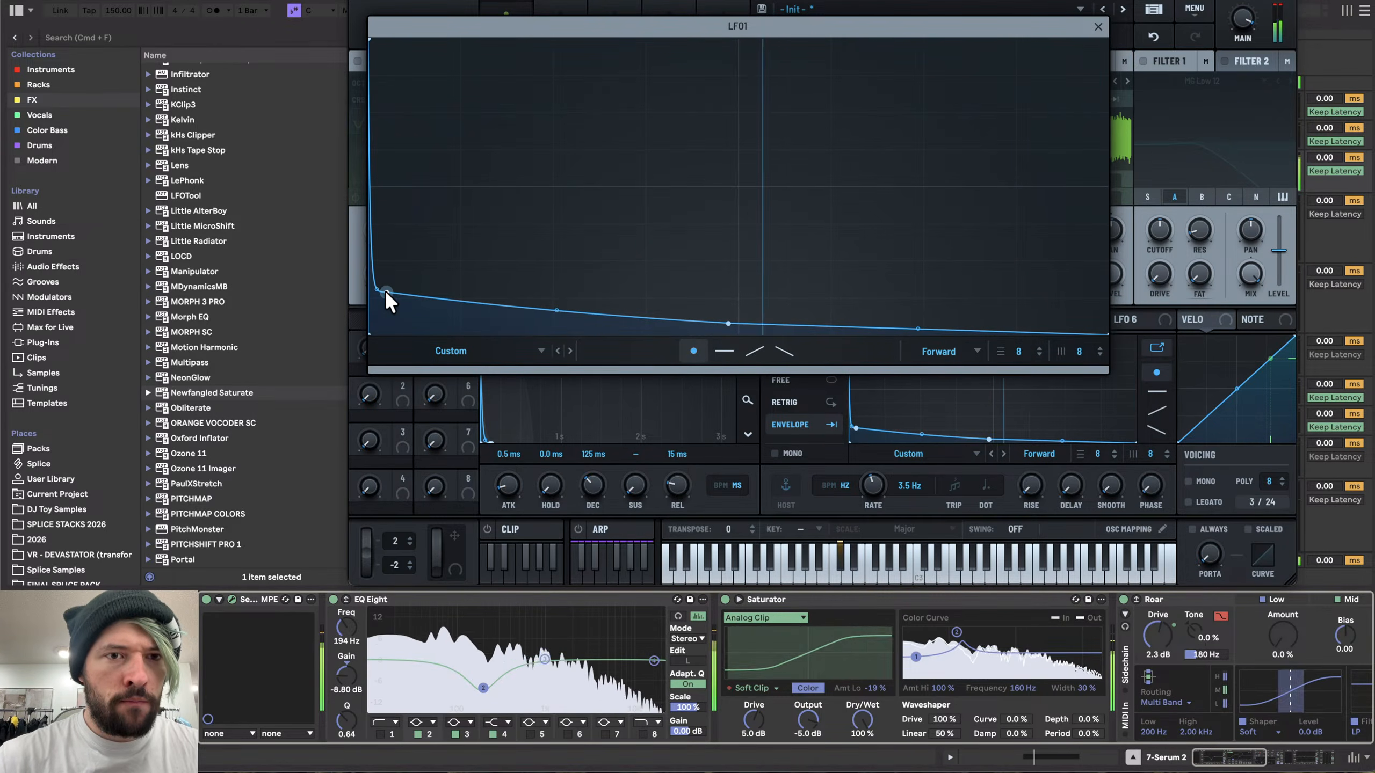
double_click(376, 277)
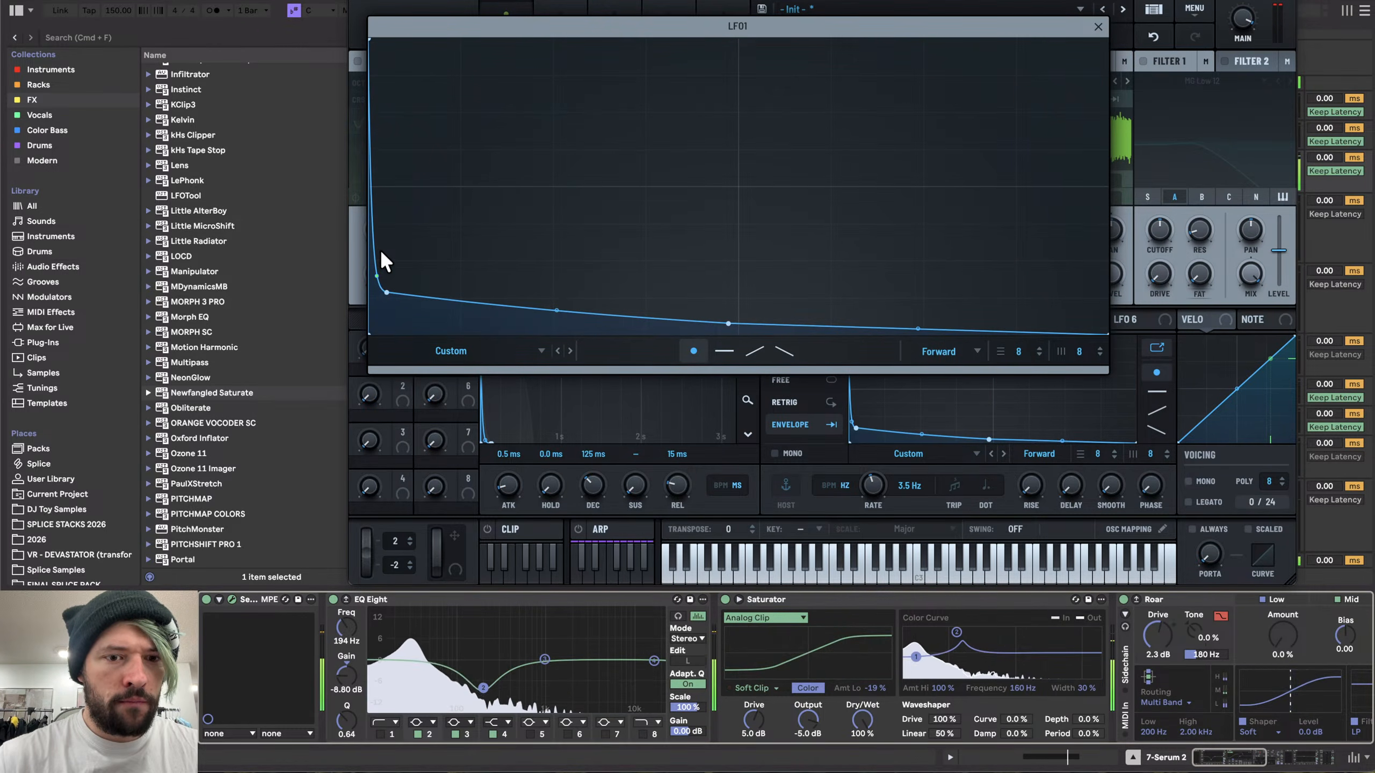
drag(377, 276, 395, 299)
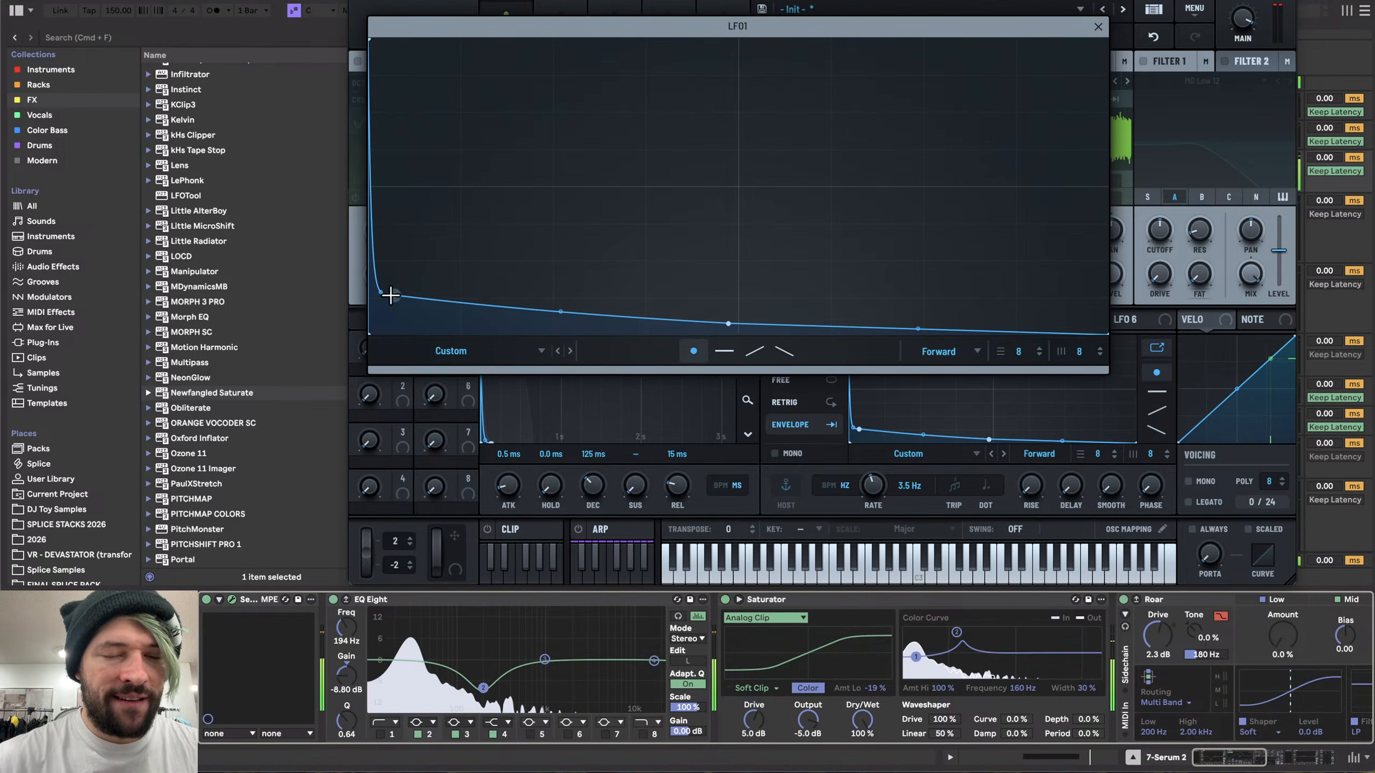
drag(393, 295, 398, 297)
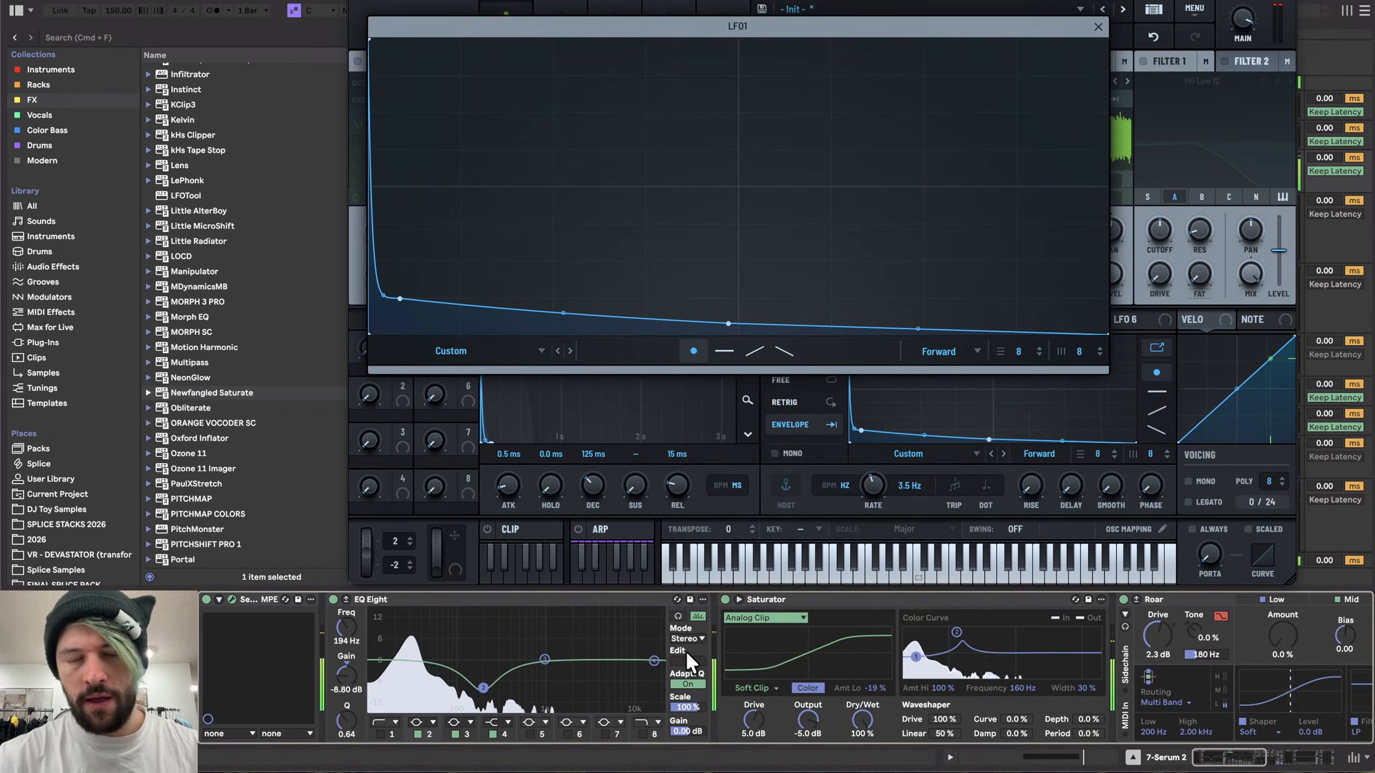
drag(385, 298, 382, 328)
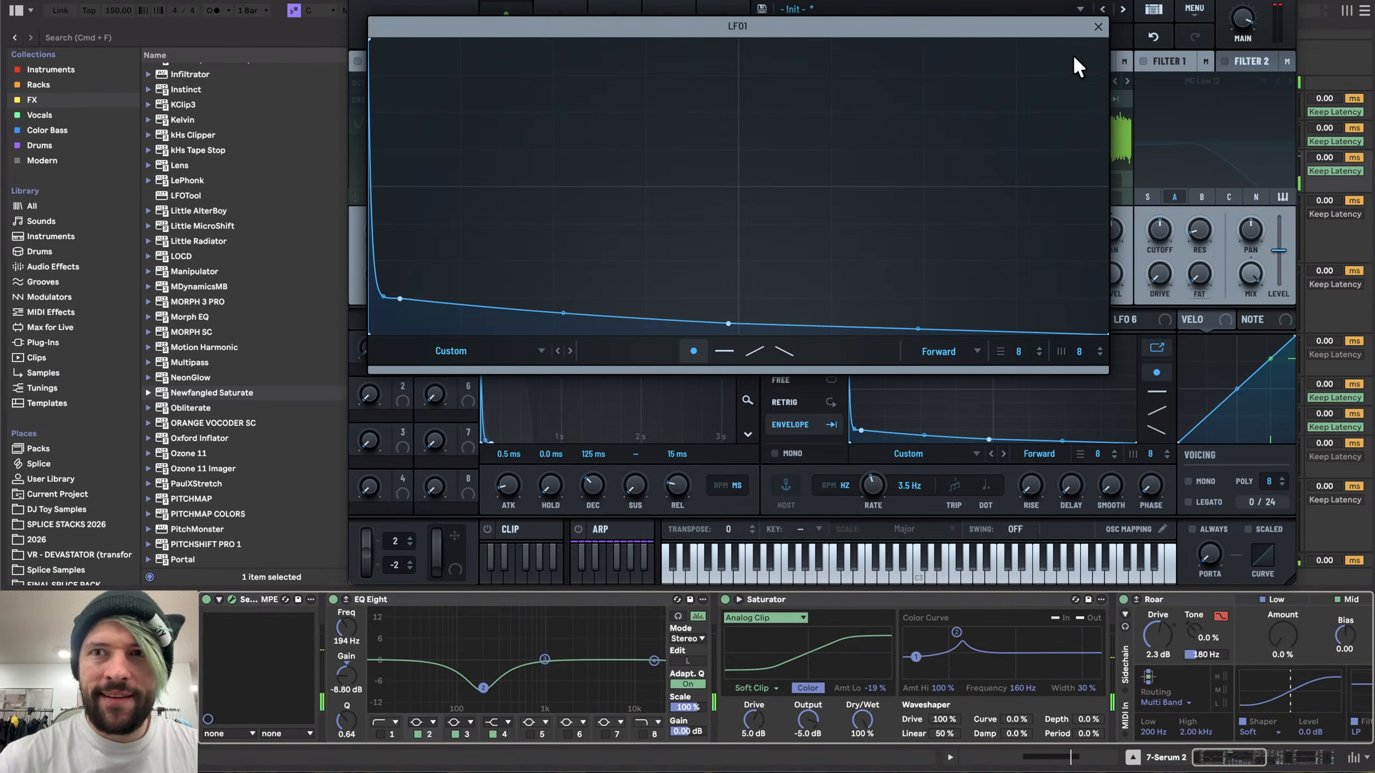
click(1097, 27)
- Set the Sine Shaper distortion's drive to 13% and modulate it with Envelope 2 at 50% range
click(628, 25)
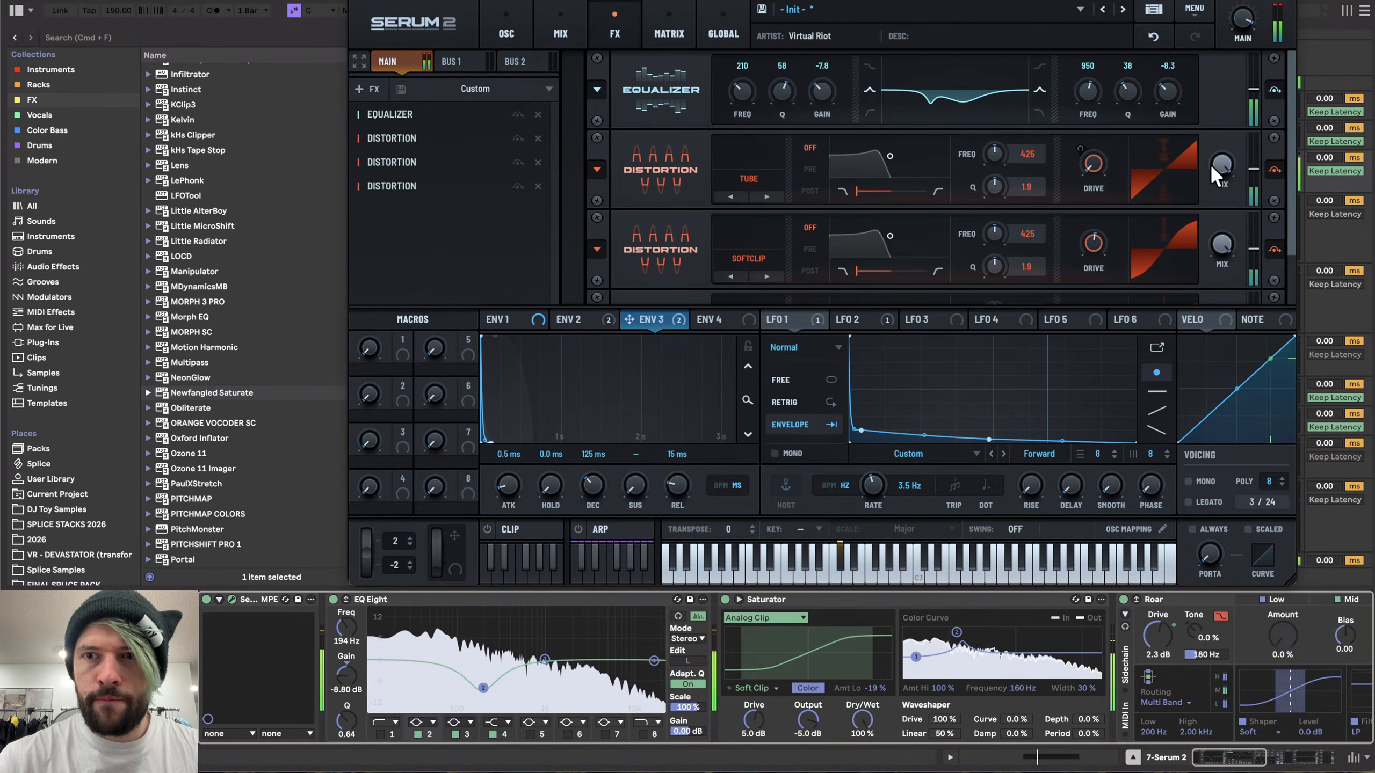
drag(1291, 124, 1291, 176)
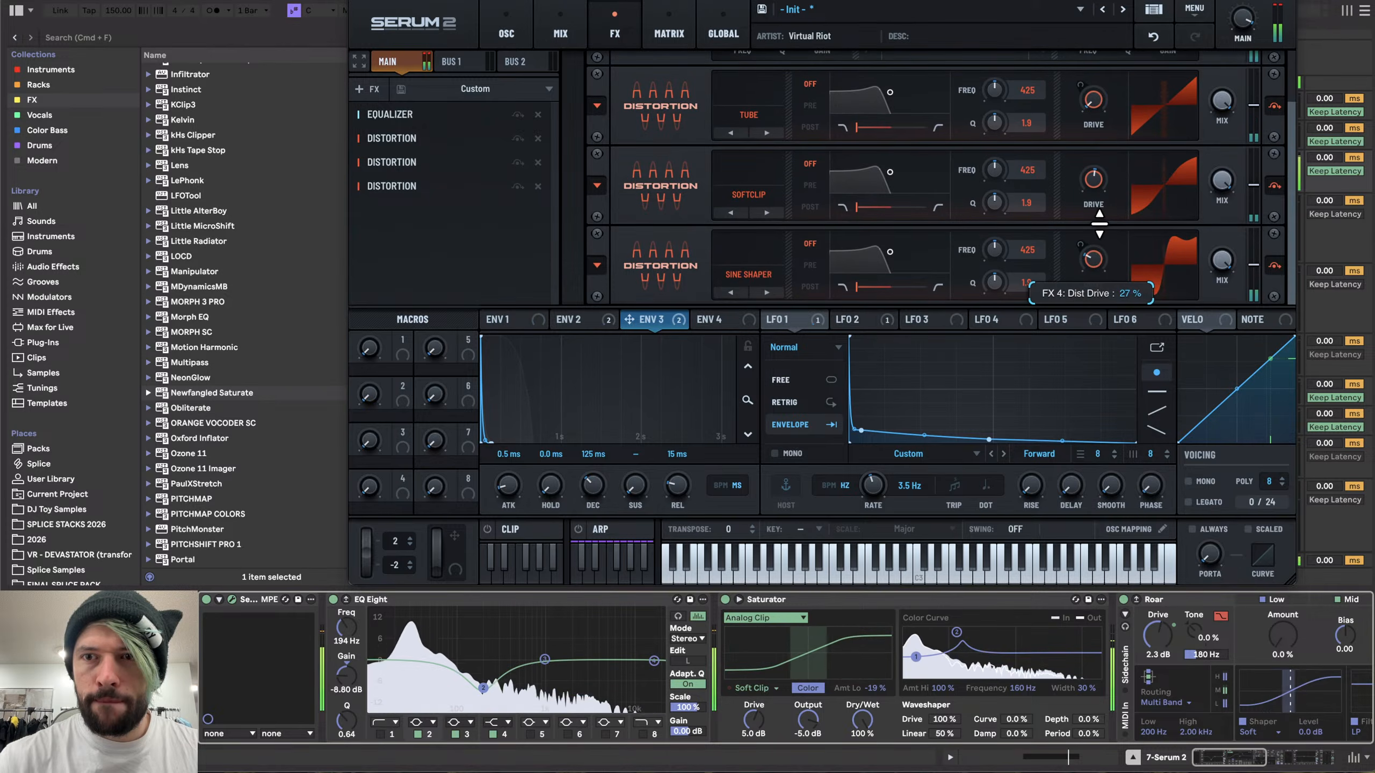
drag(1097, 248, 1095, 242)
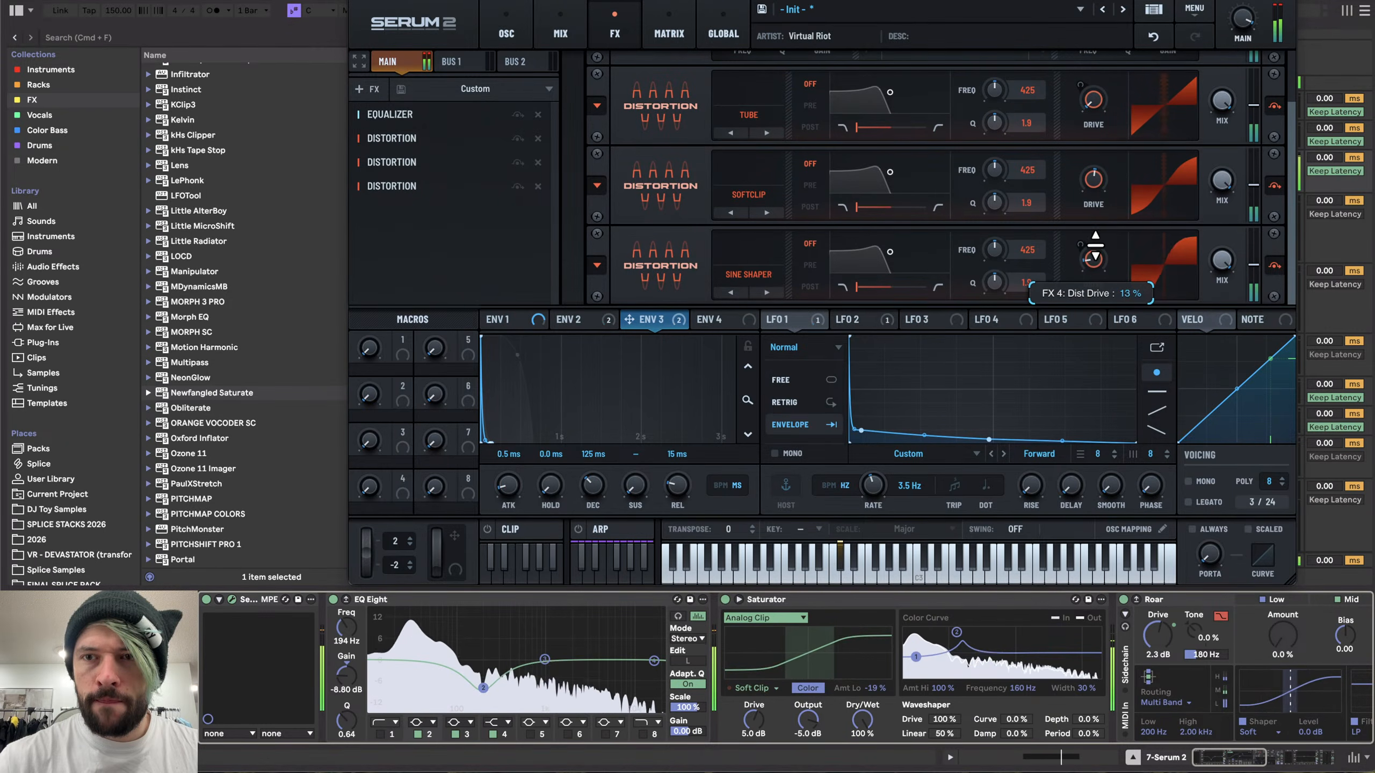
click(581, 319)
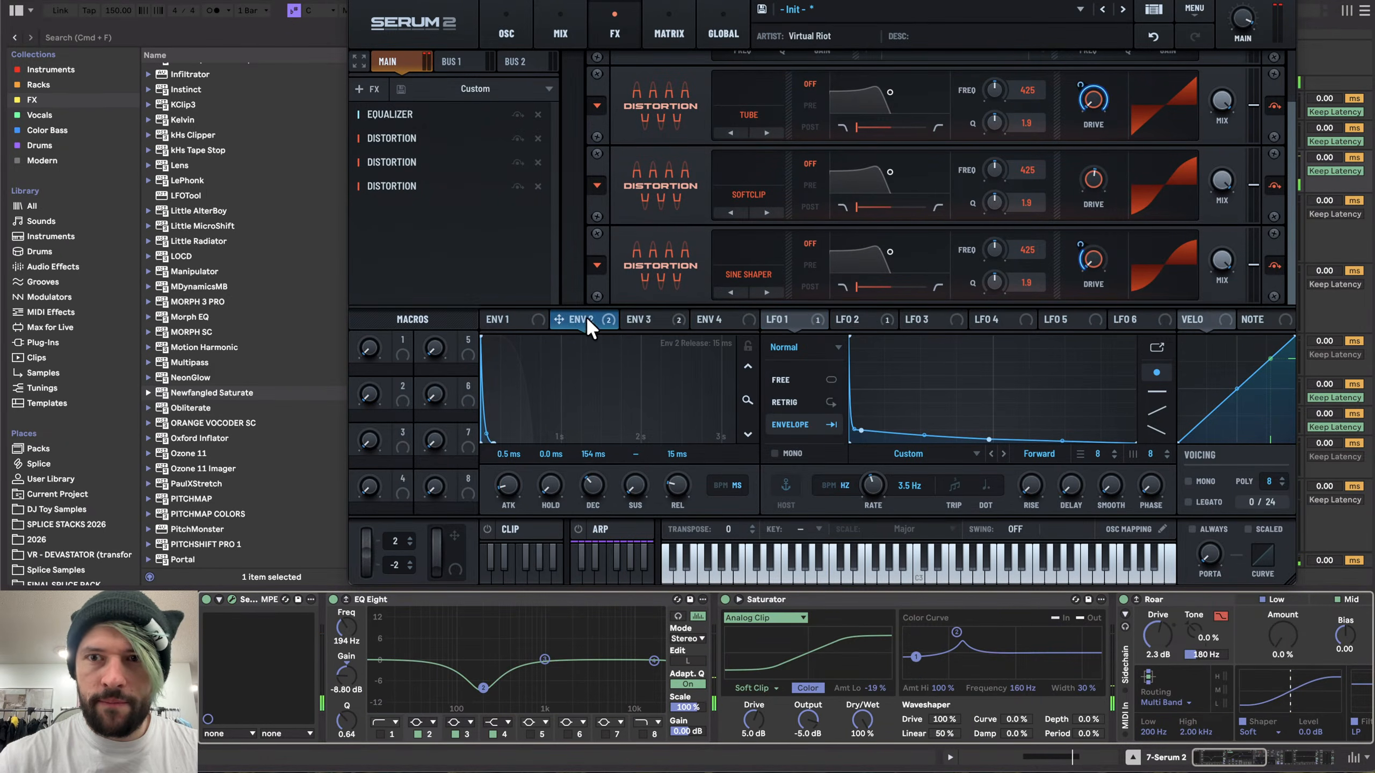
mouse_move(1079, 233)
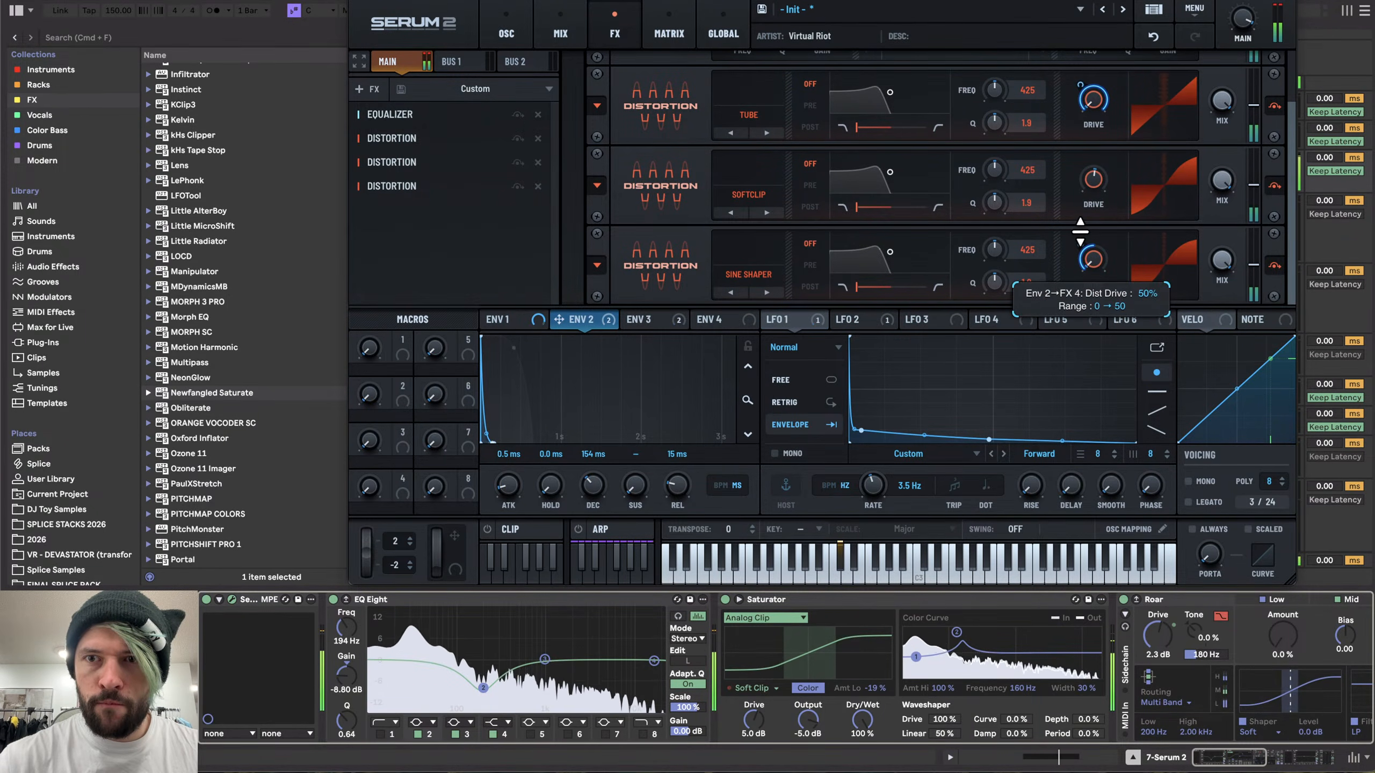
scroll(520, 655, right, 5)
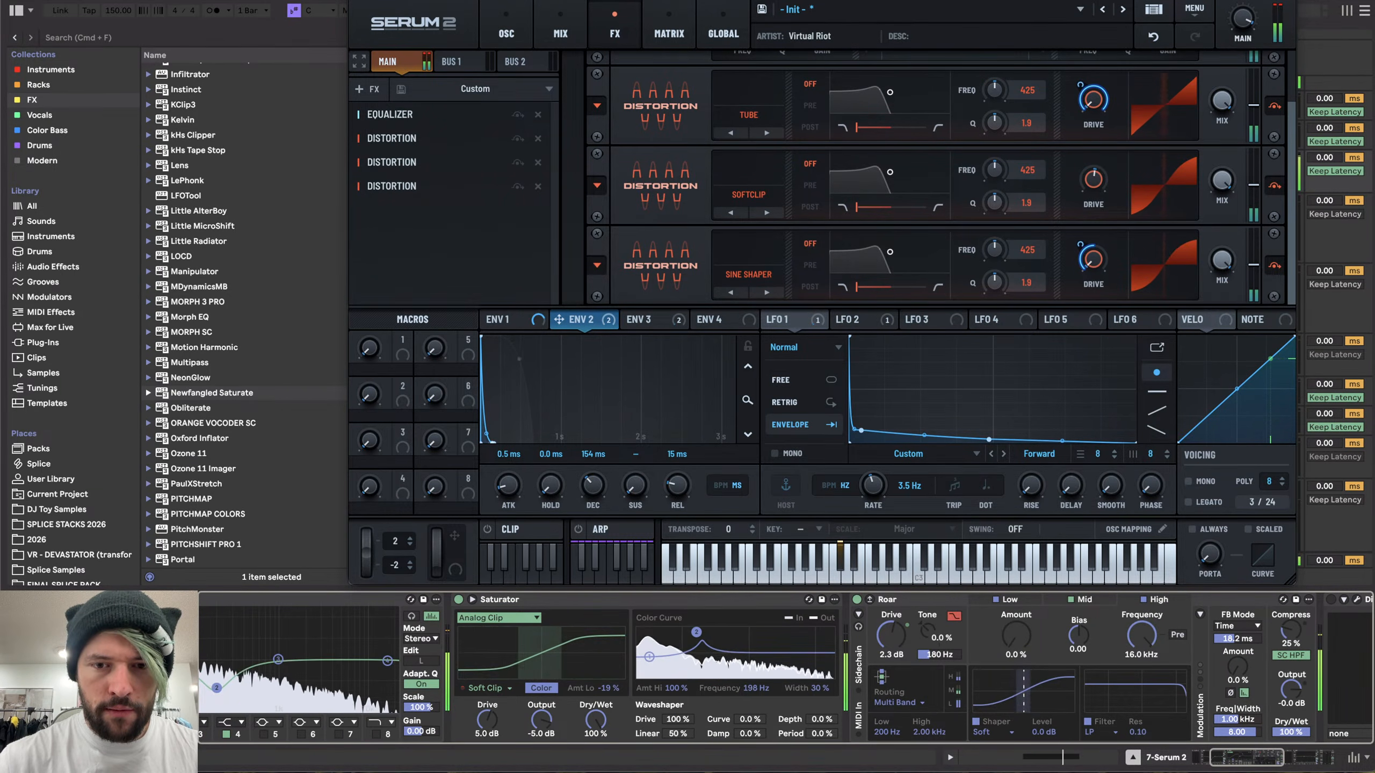
scroll(597, 593, right, 5)
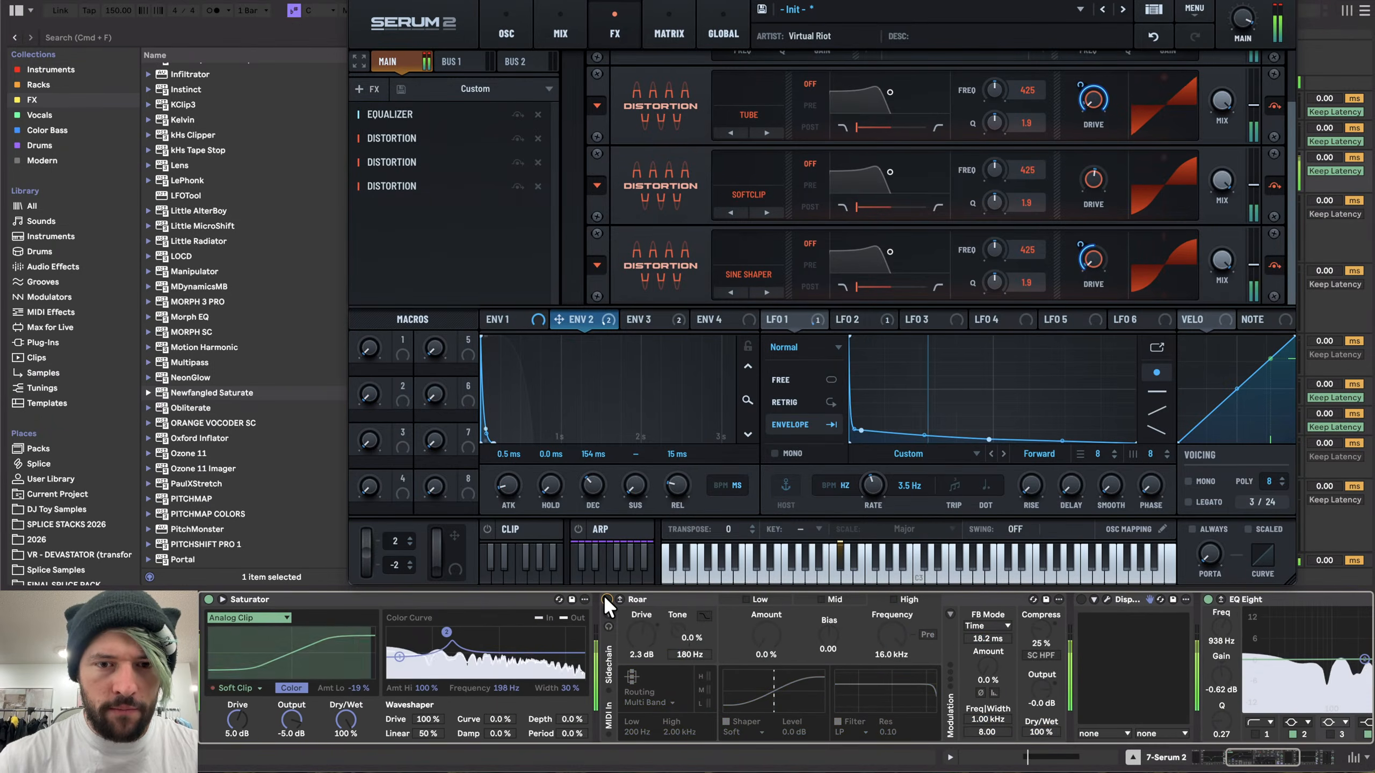
scroll(604, 595, right, 5)
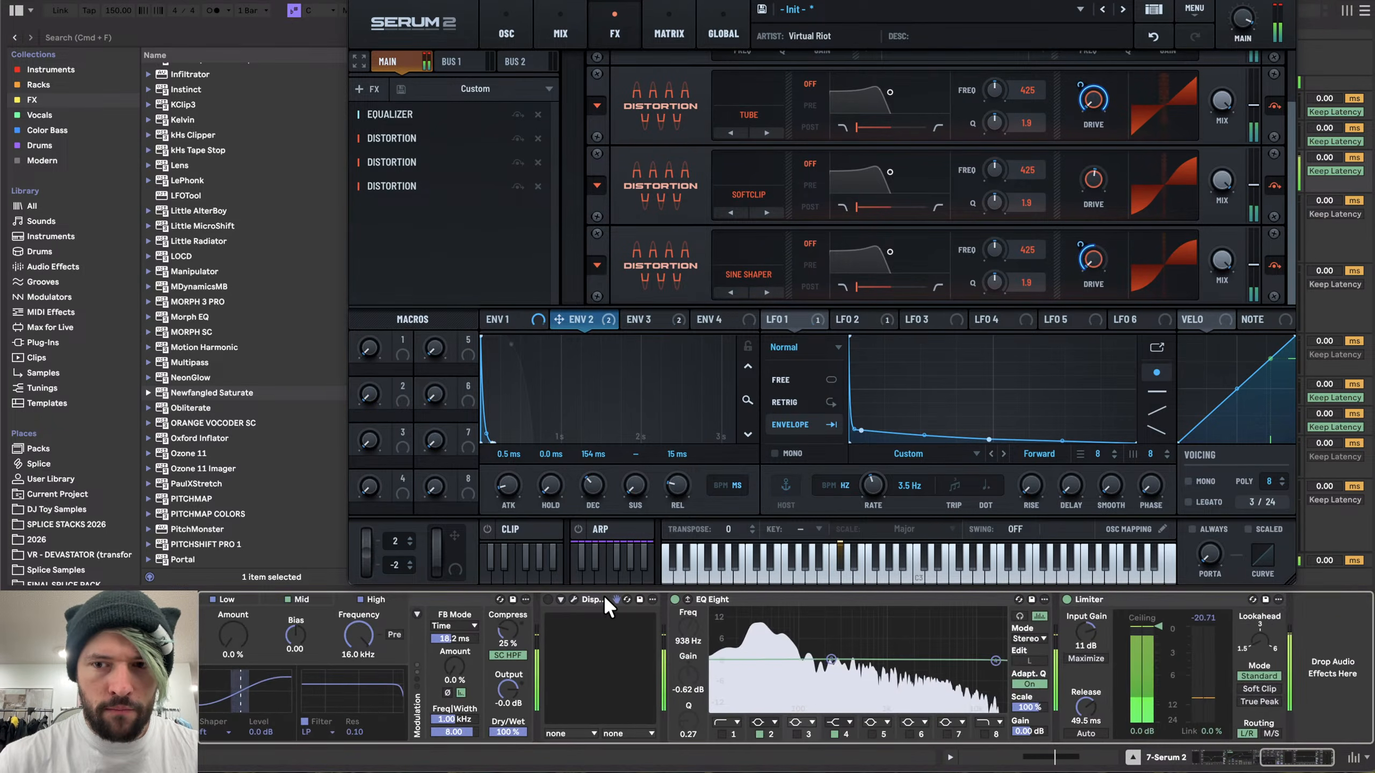
click(547, 598)
click(572, 597)
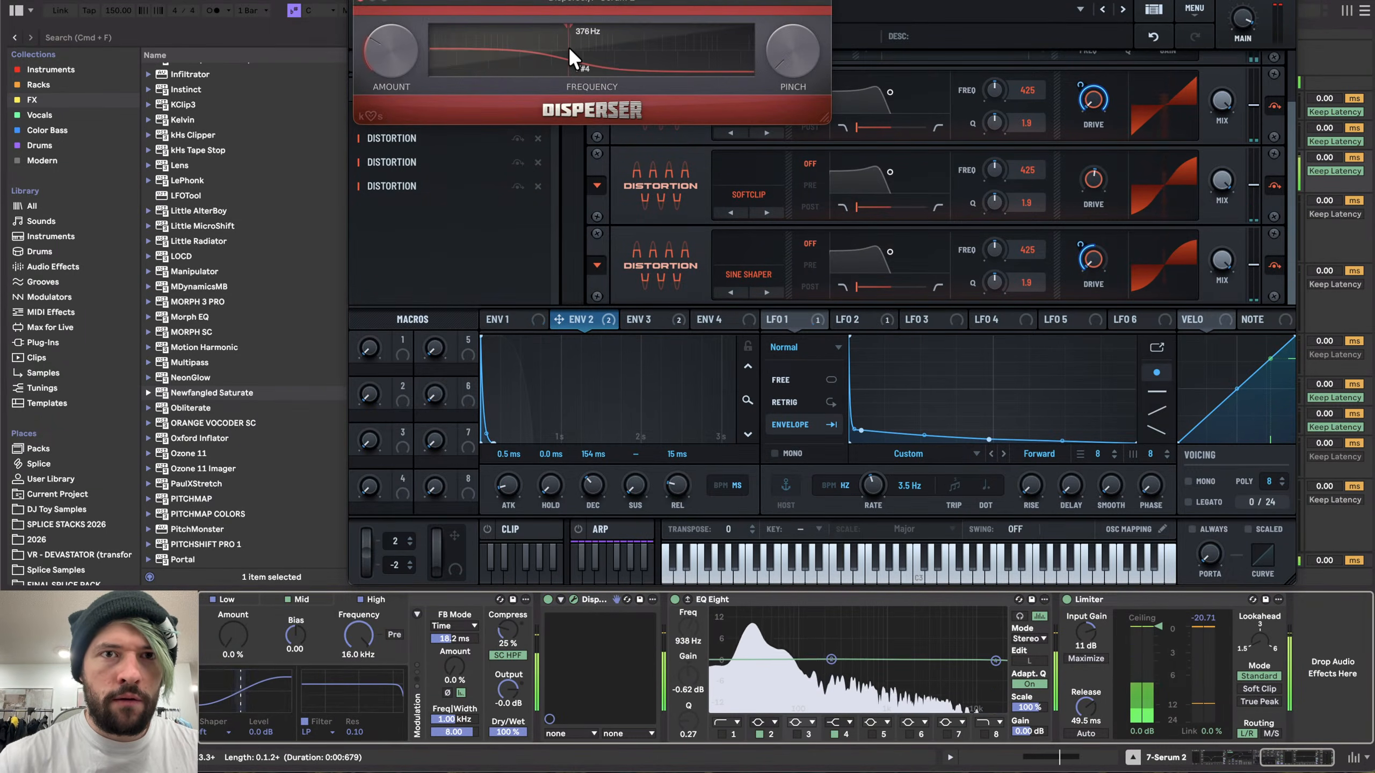
click(608, 47)
drag(608, 46, 671, 47)
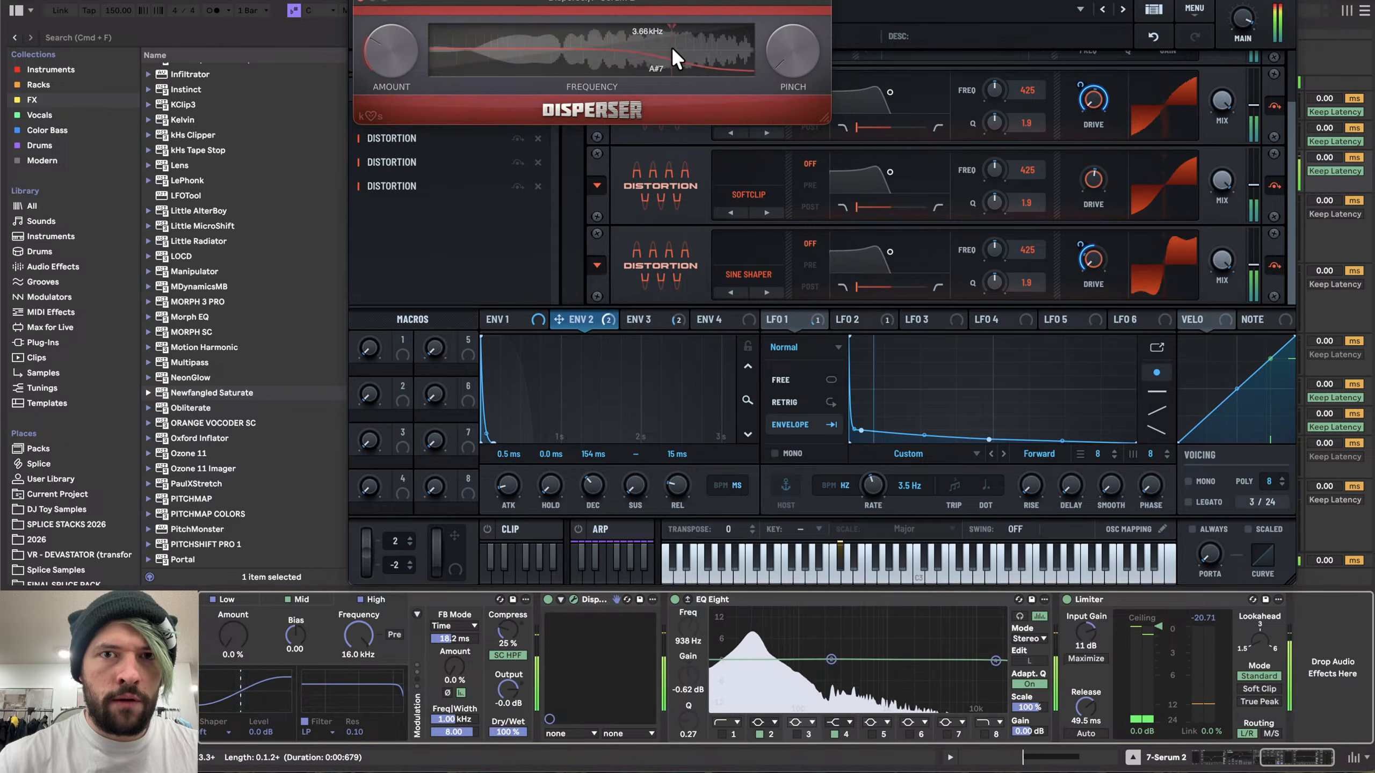
- Delete the Disperser from the track's effect chain and raise the Limiter's input gain to about 13 dB
click(601, 595)
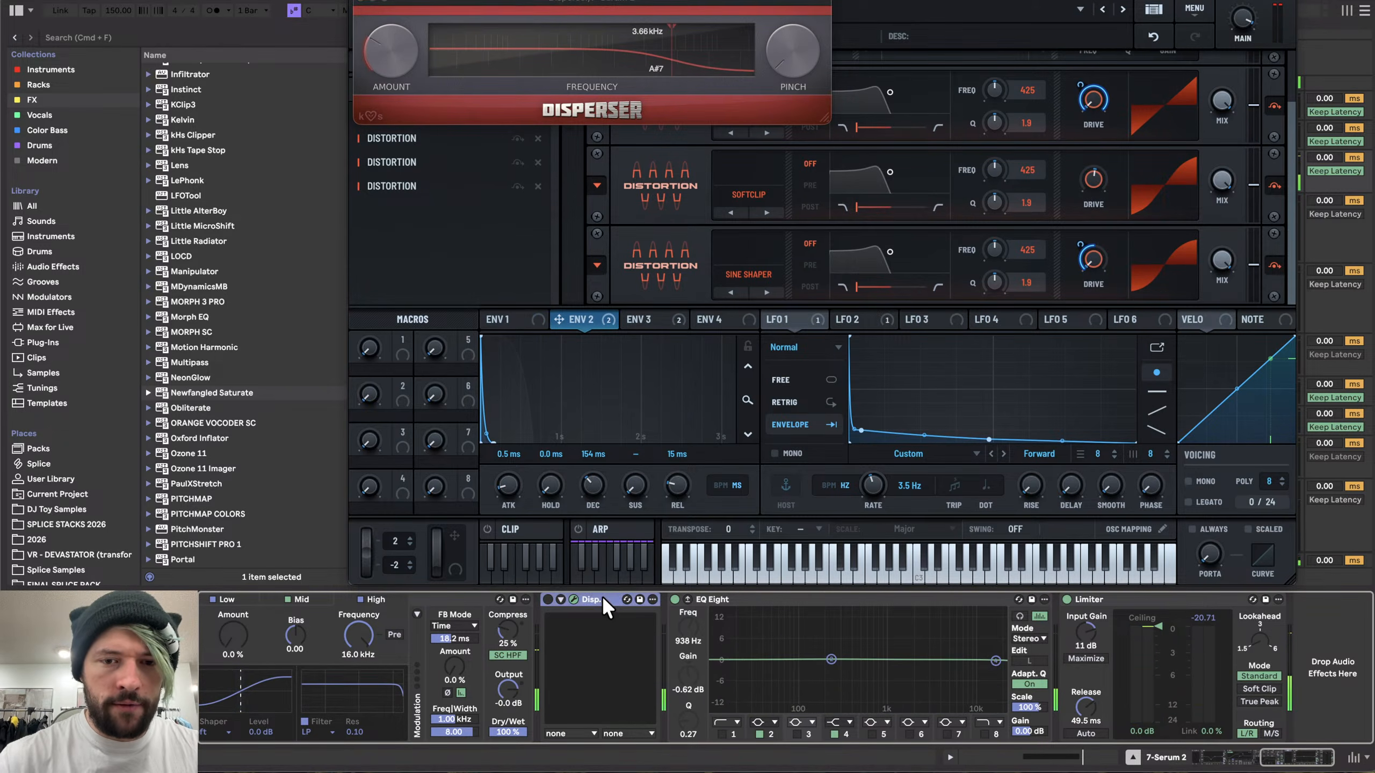
key(Delete)
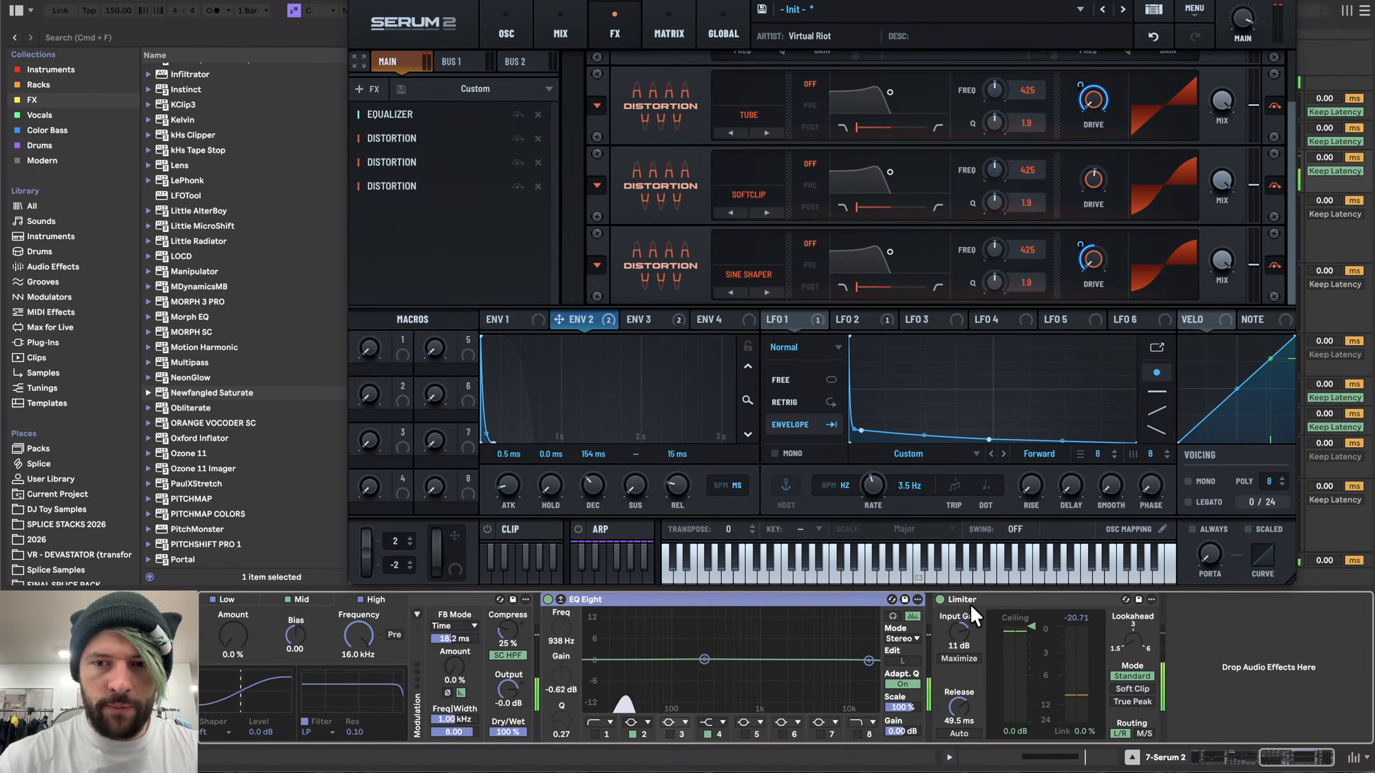
drag(959, 632, 959, 619)
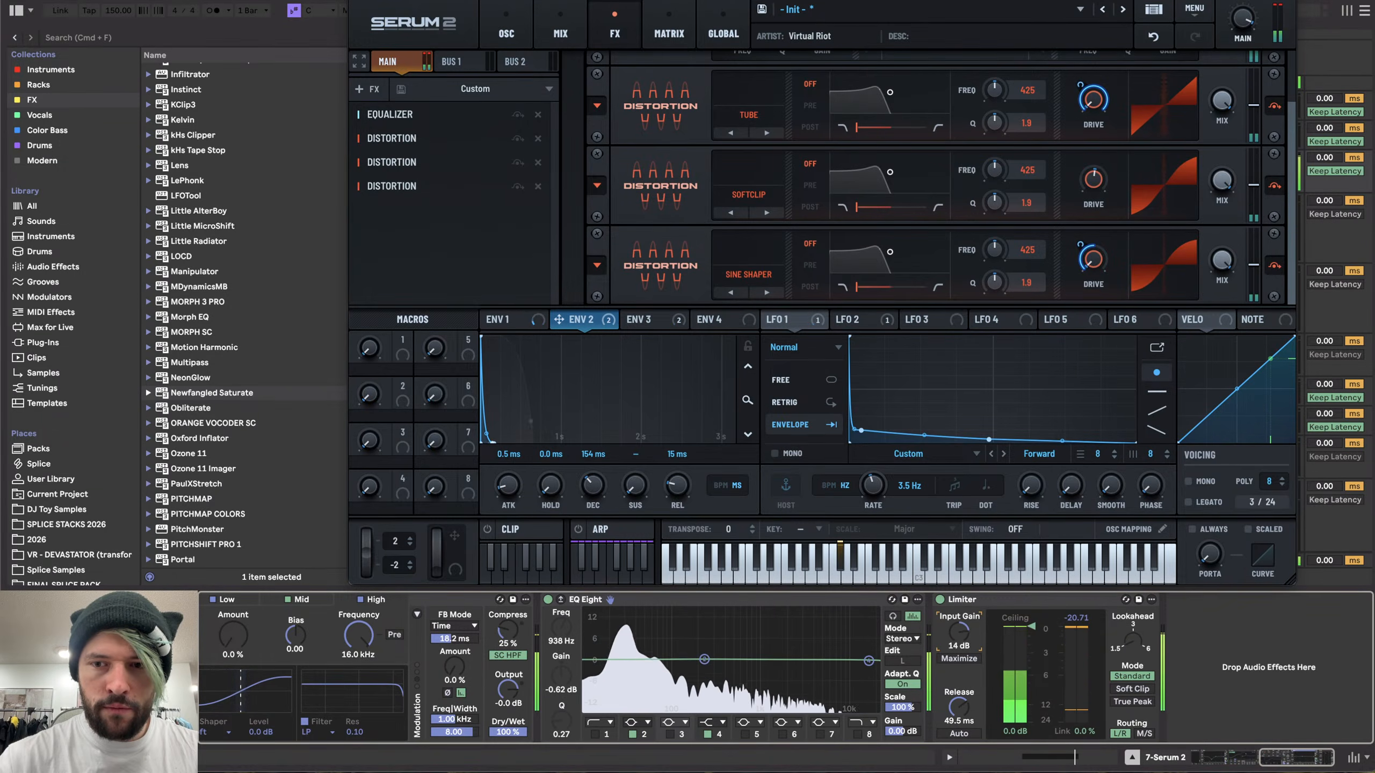
- Resample the Serum track's sound by recording it onto the resampling audio track
click(357, 3)
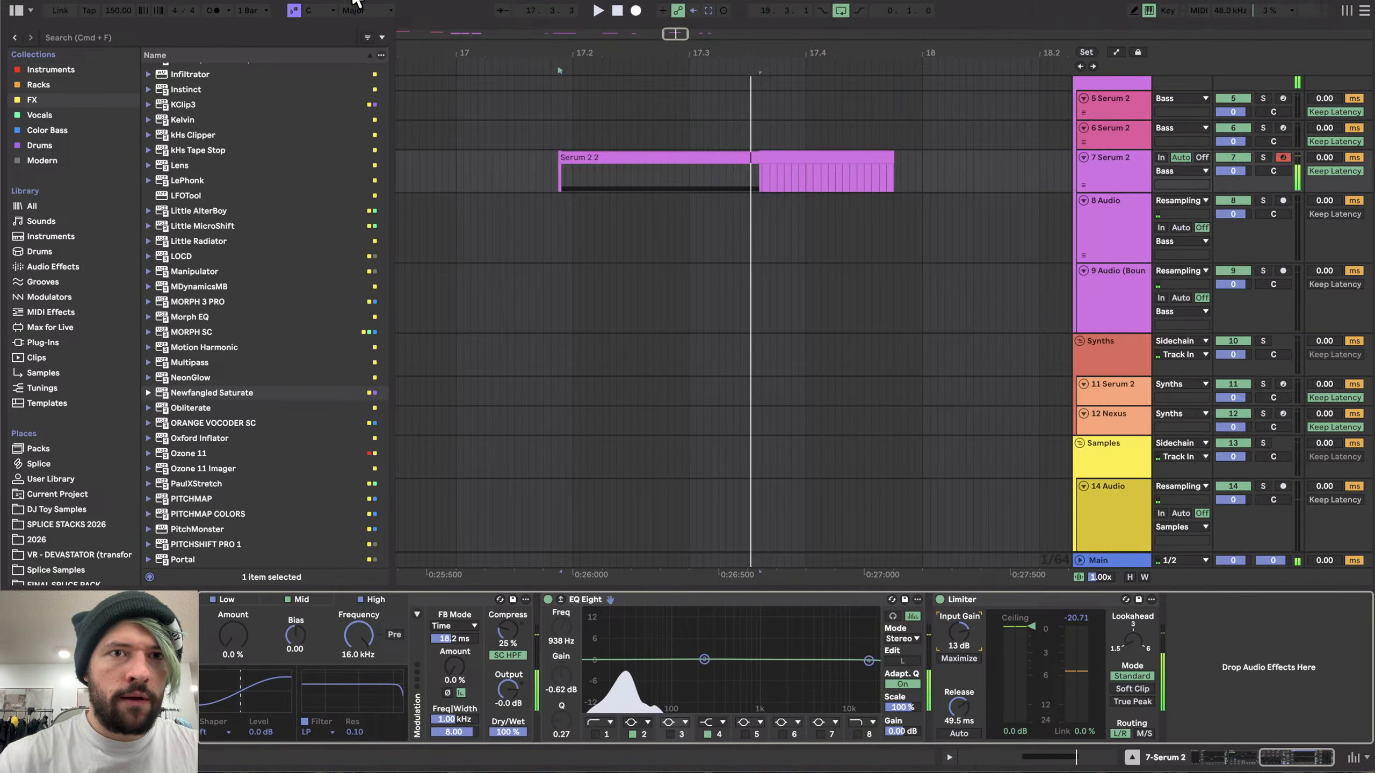
click(549, 208)
click(639, 11)
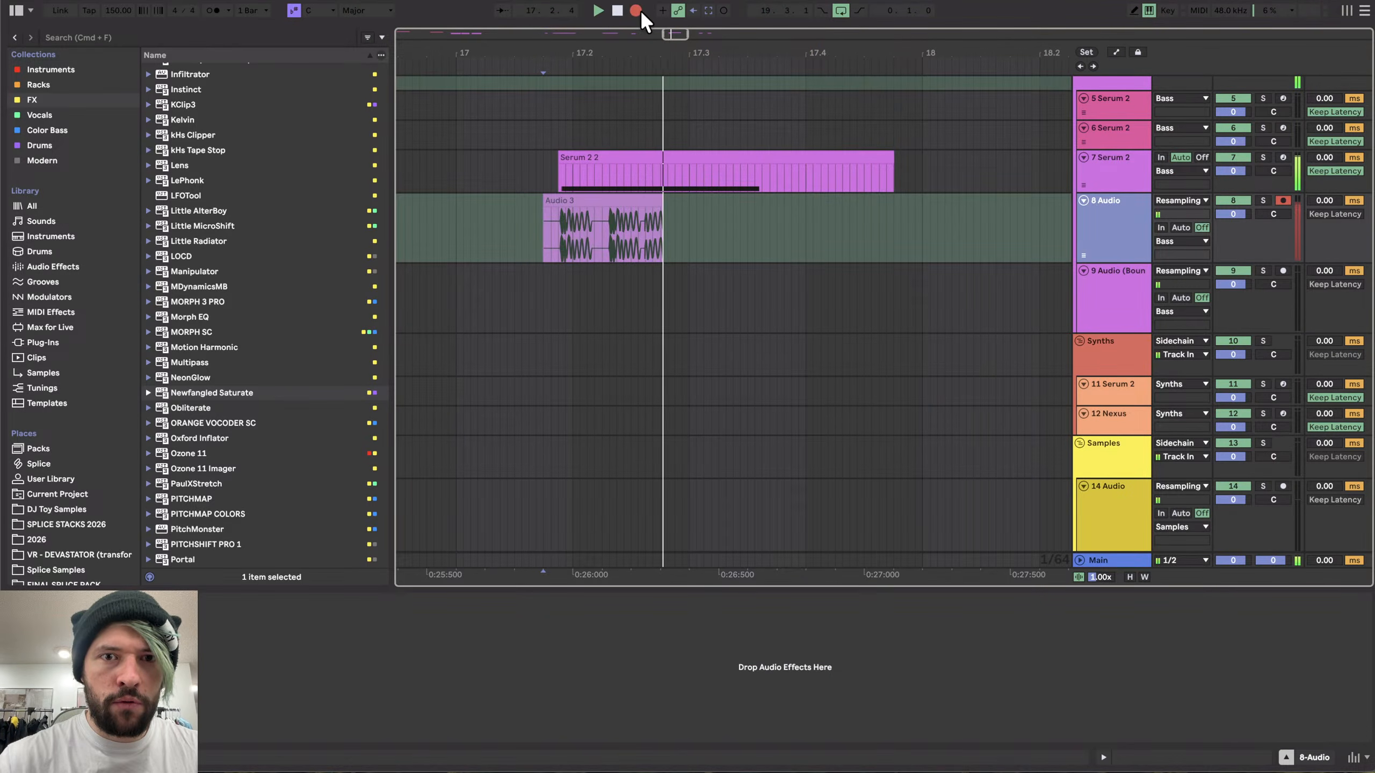
key(space)
- Delete the extra recorded audio surrounding the resampled sound
scroll(571, 251, down, 5)
drag(590, 202, 926, 243)
scroll(931, 244, up, 5)
click(942, 206)
key(Delete)
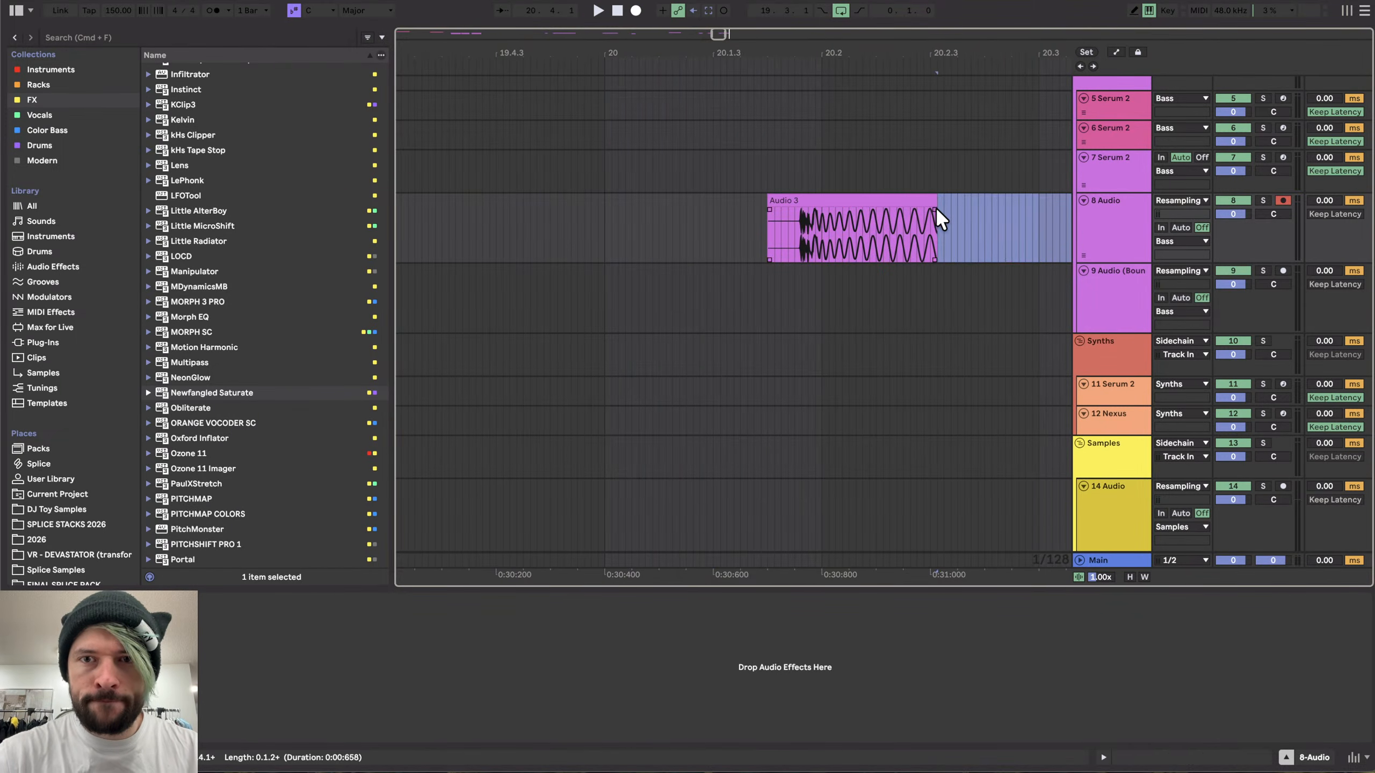
- Split the recorded clip at the start of the sound and delete the silence before it
scroll(936, 208, up, 4)
scroll(668, 243, up, 4)
scroll(608, 230, up, 5)
scroll(607, 228, up, 4)
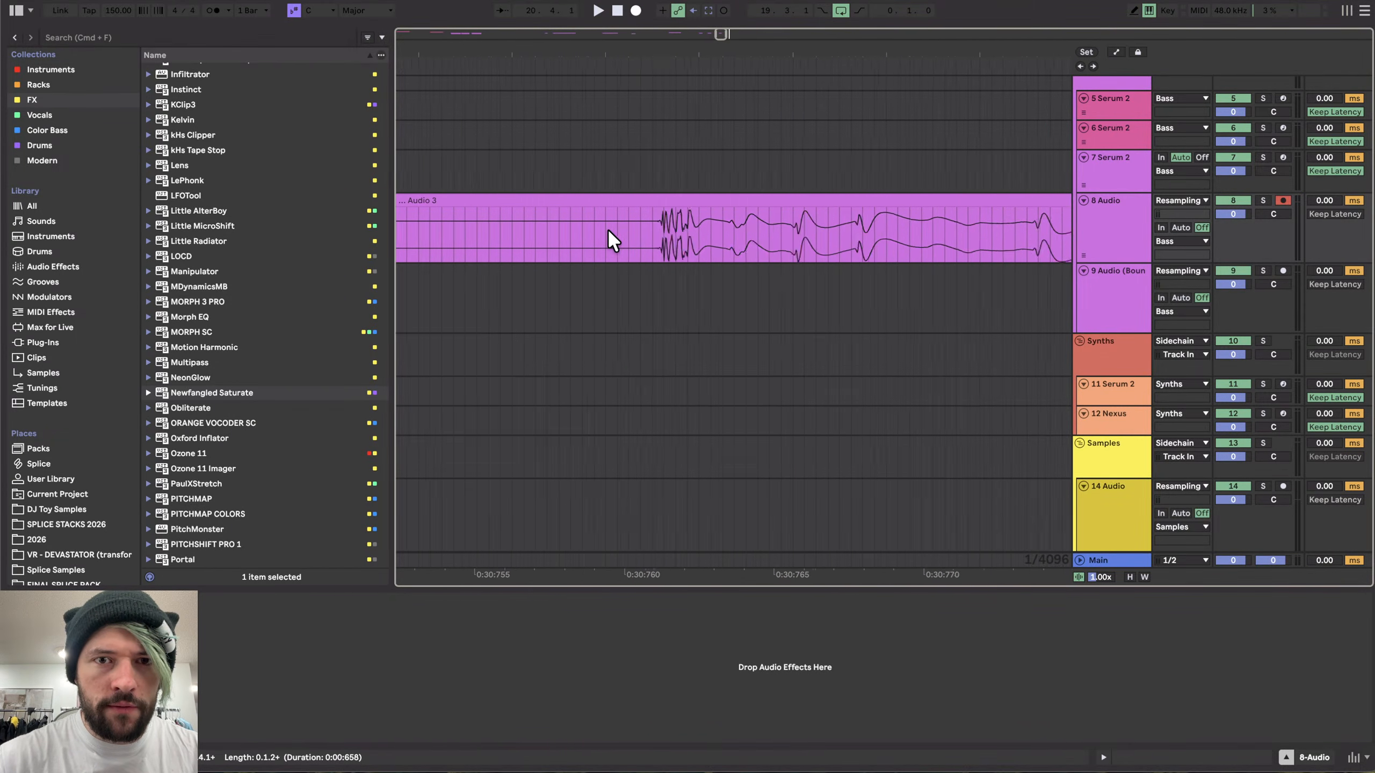
click(680, 219)
key(super+e)
click(674, 203)
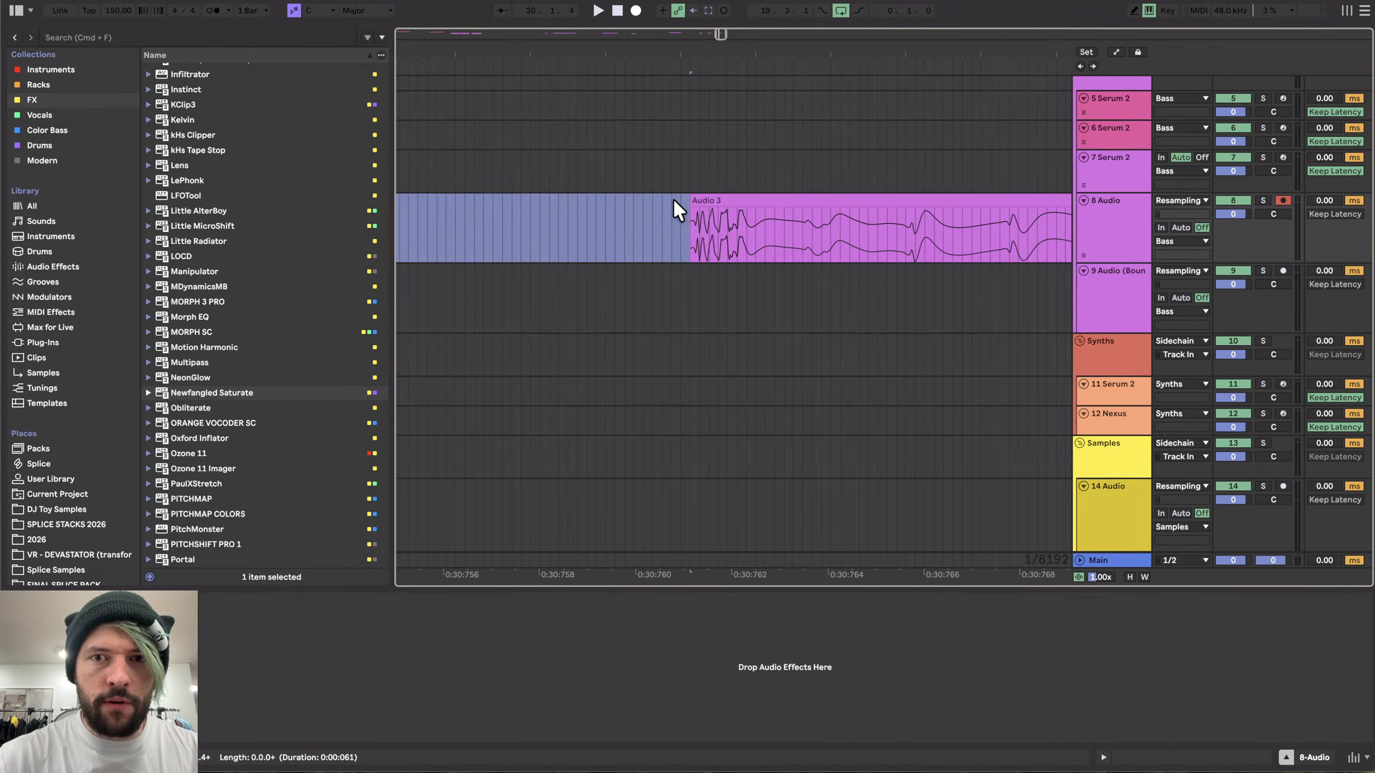
scroll(673, 209, down, 6)
key(Delete)
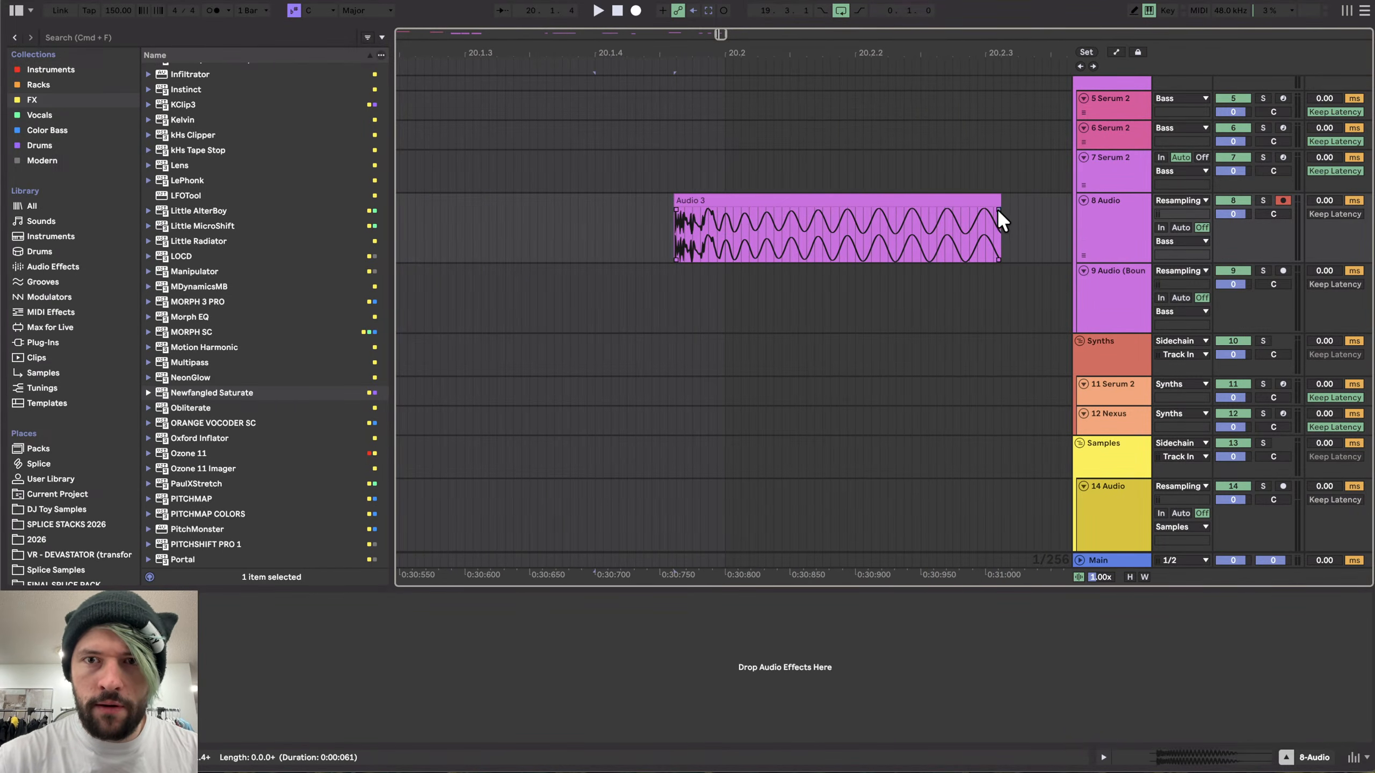
- Shorten the resampled clip's end and audition the result
drag(999, 202, 896, 202)
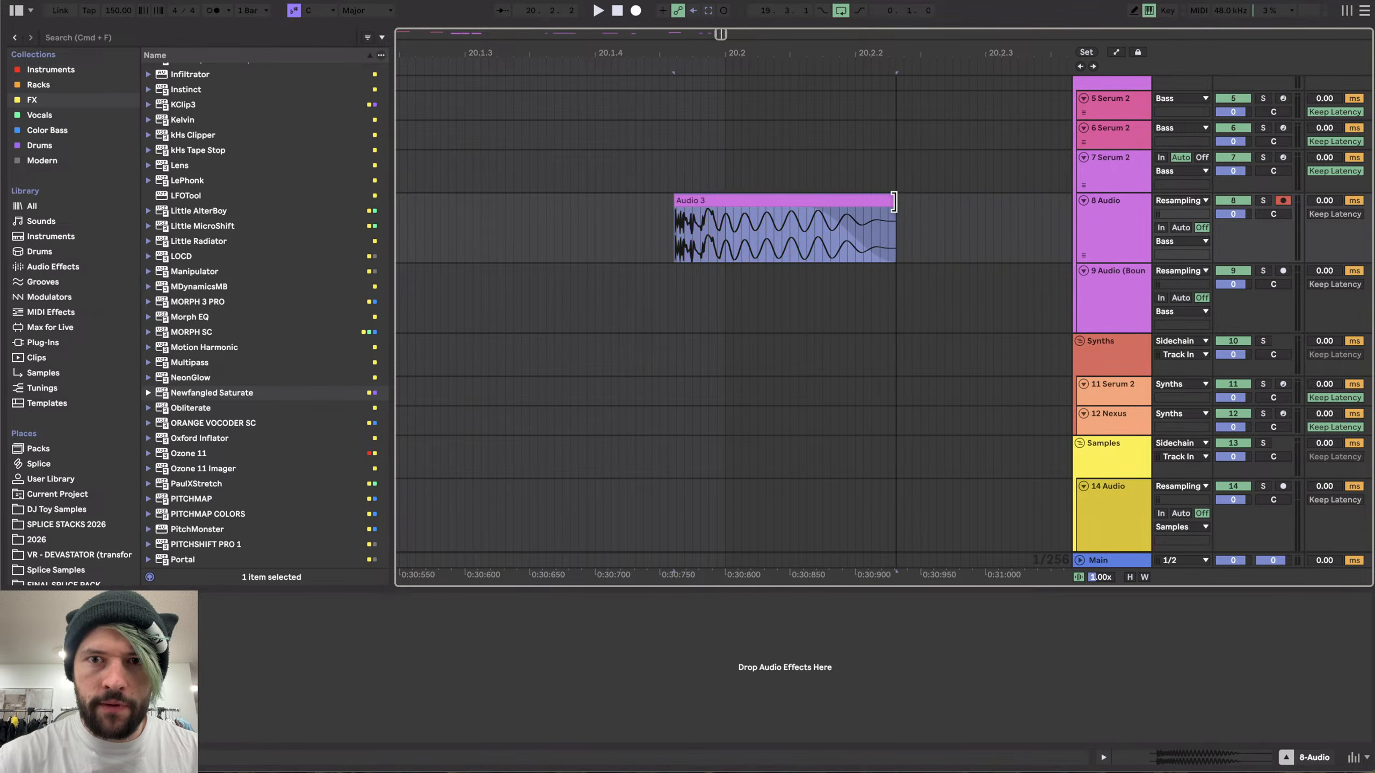
key(space)
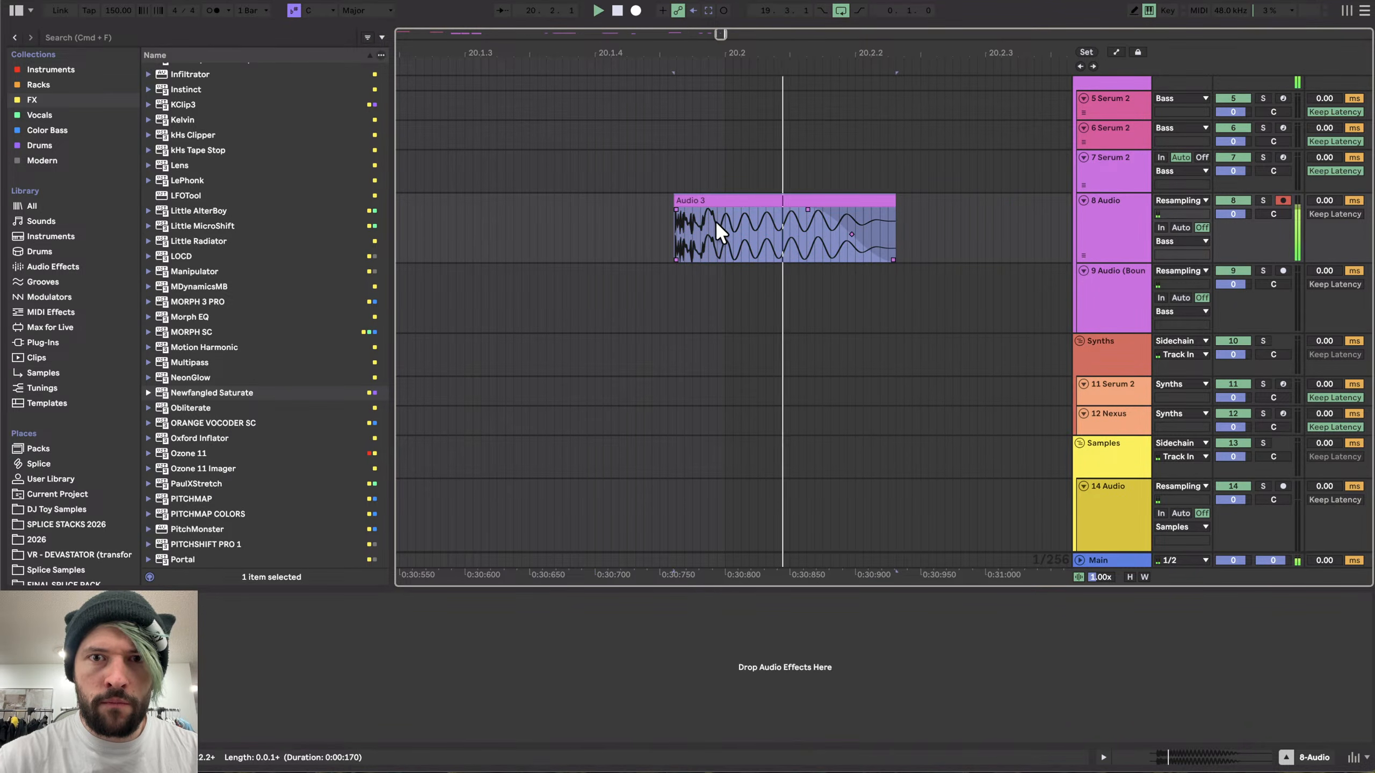
scroll(698, 231, up, 2)
scroll(698, 230, down, 8)
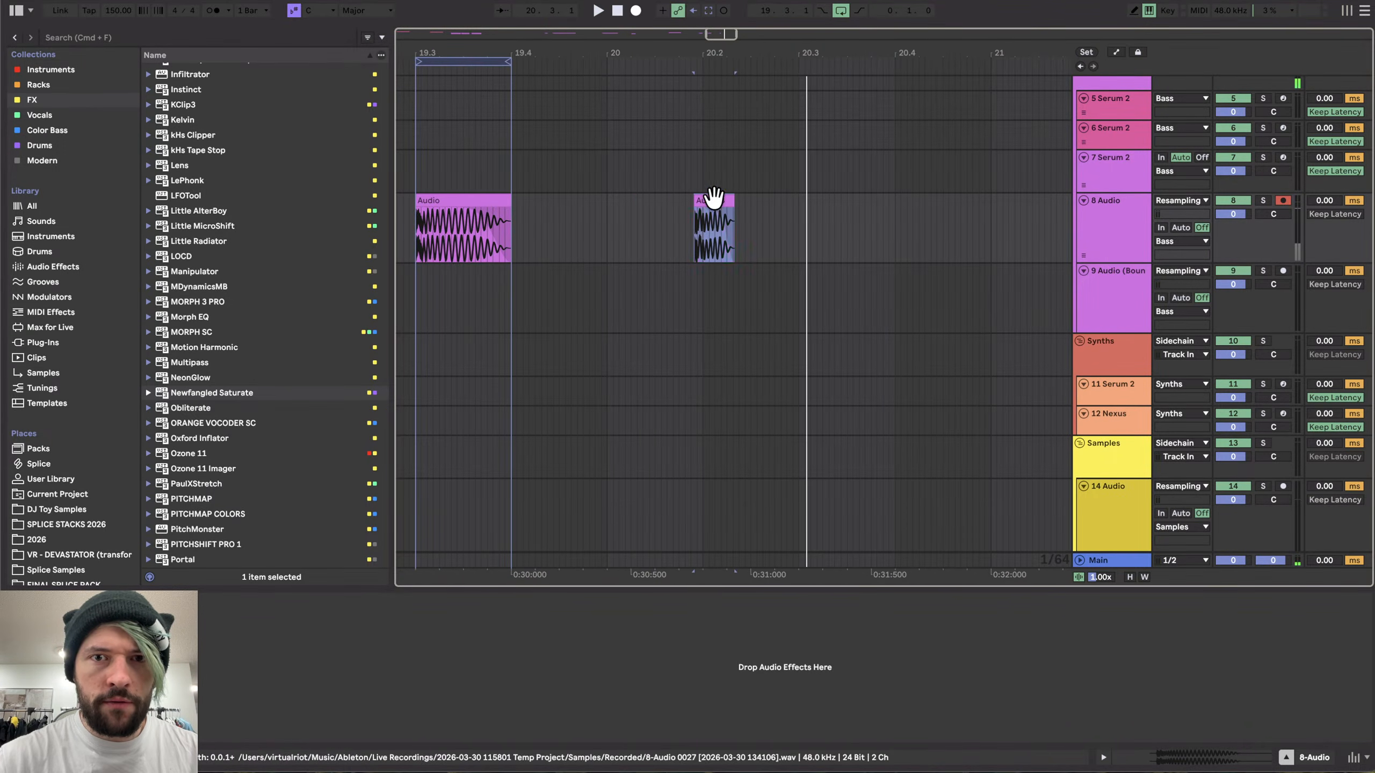
mouse_move(706, 201)
mouse_down()
mouse_move(625, 205)
mouse_move(840, 196)
mouse_move(706, 215)
mouse_move(718, 219)
mouse_up()
key(space)
scroll(620, 247, up, 5)
scroll(638, 220, down, 3)
scroll(602, 225, up, 2)
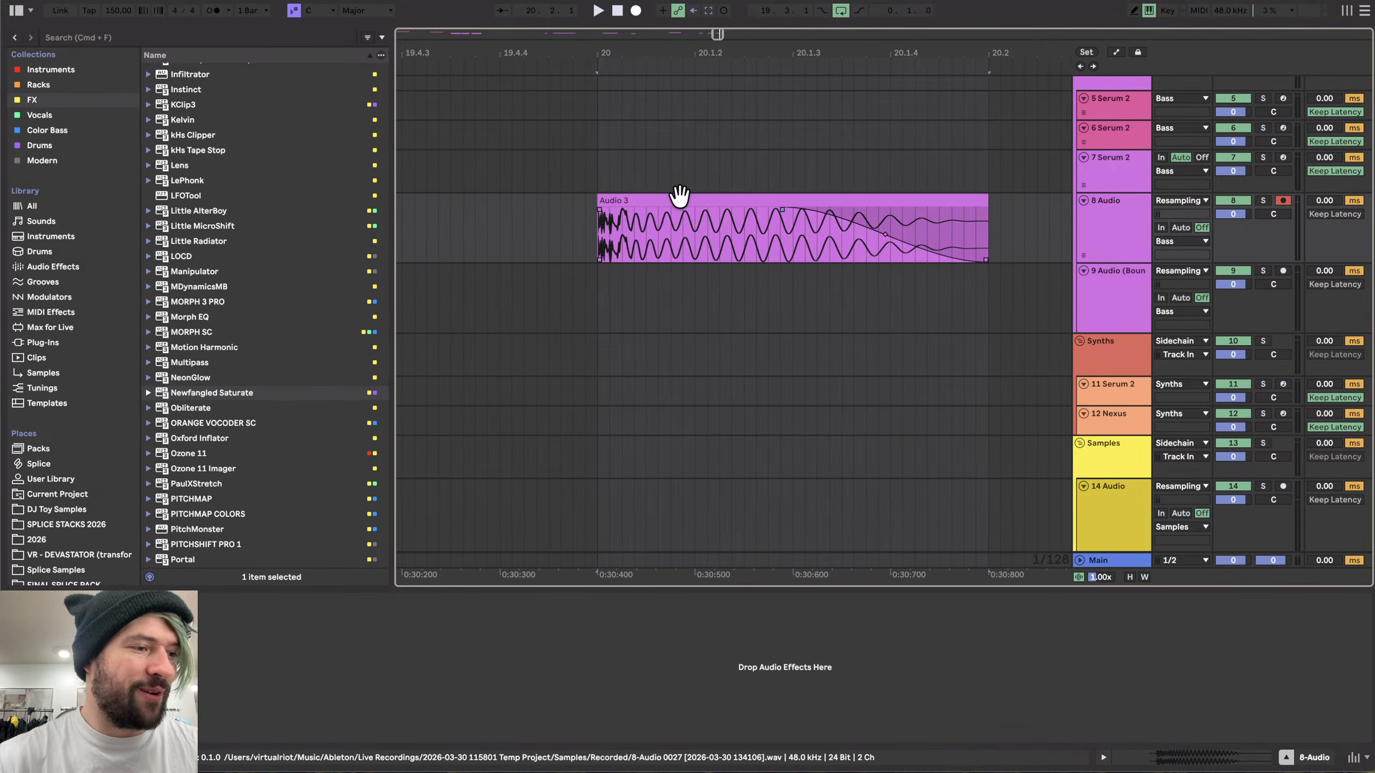
- Split the resampled clip into sections near its start
click(711, 196)
scroll(644, 226, up, 3)
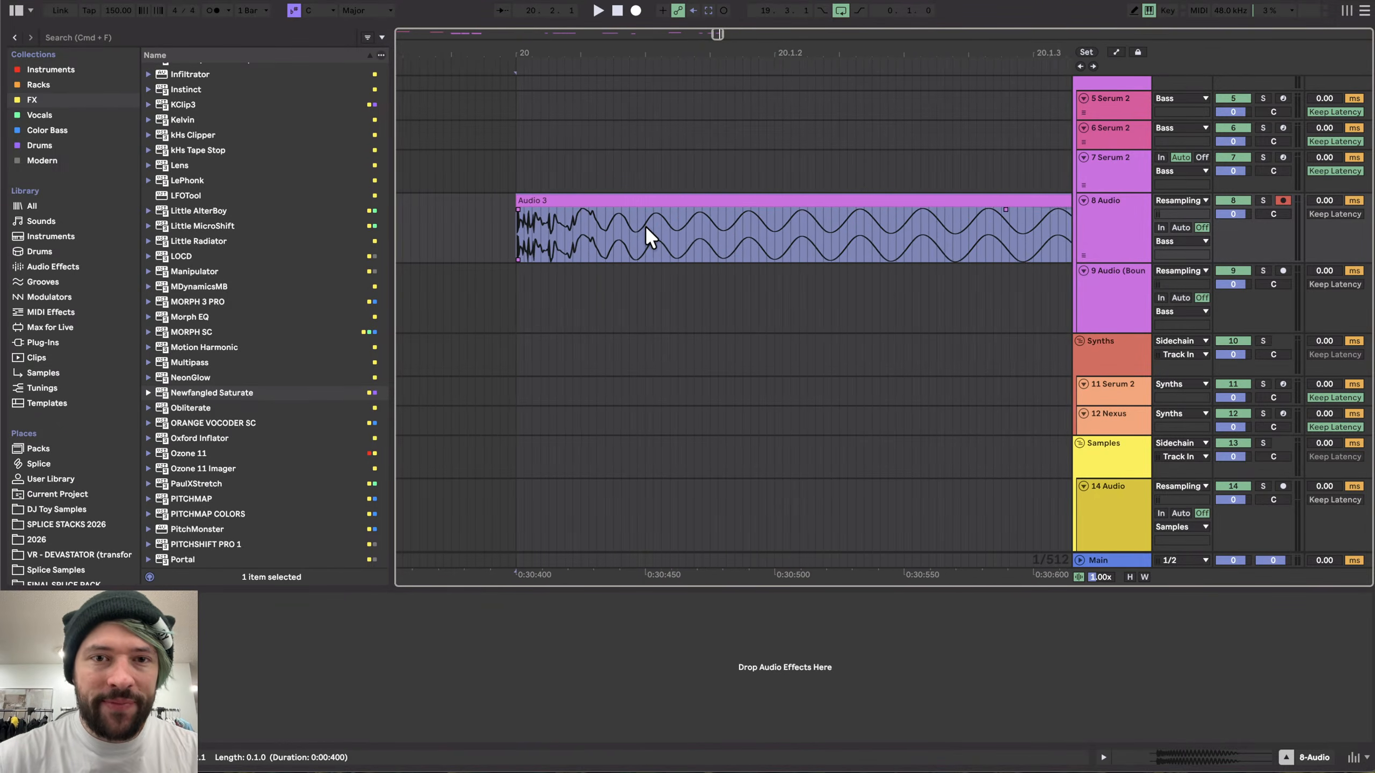
scroll(622, 232, up, 1)
scroll(601, 227, down, 2)
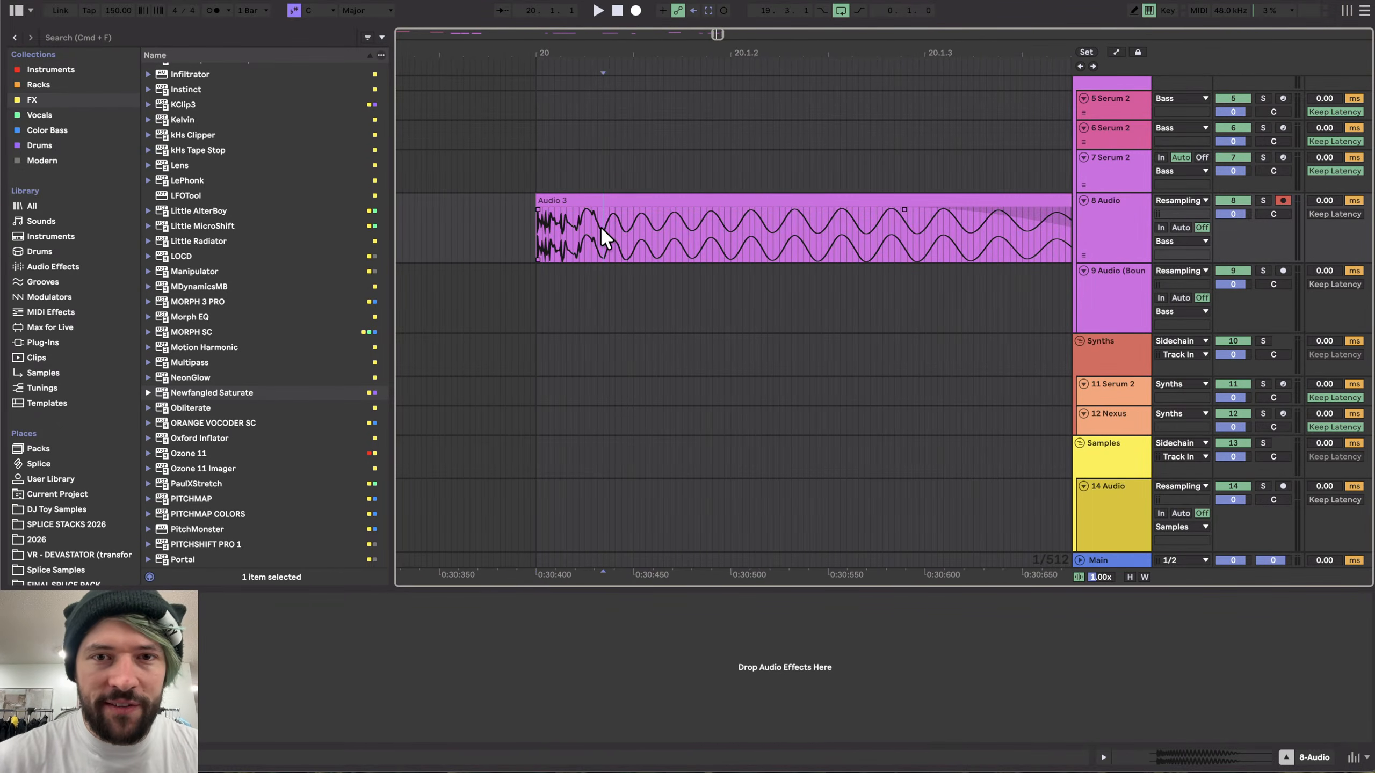
scroll(625, 251, down, 2)
key(super+e)
click(690, 228)
click(681, 217)
key(super+e)
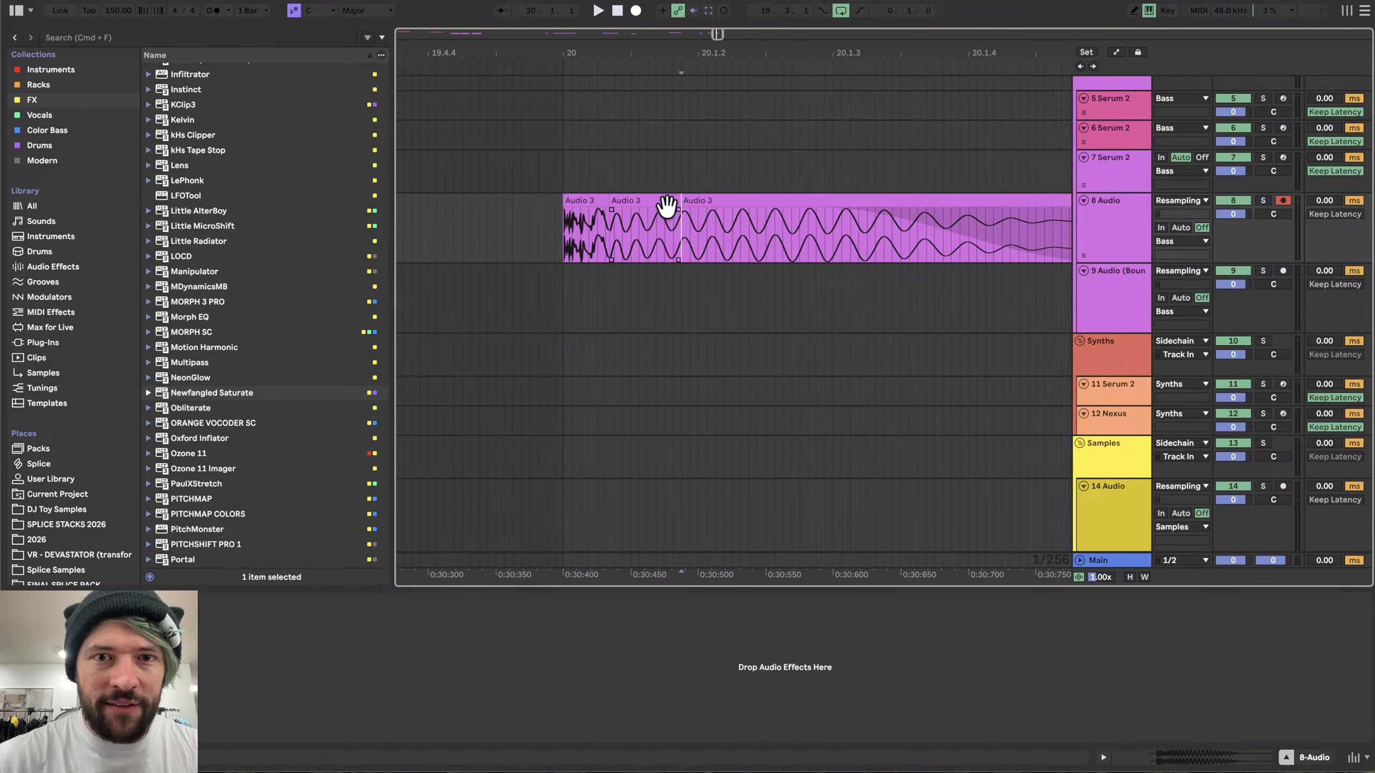
- Raise the clip section's gain to about 2.4 dB in its clip view
double_click(661, 200)
drag(439, 316, 437, 311)
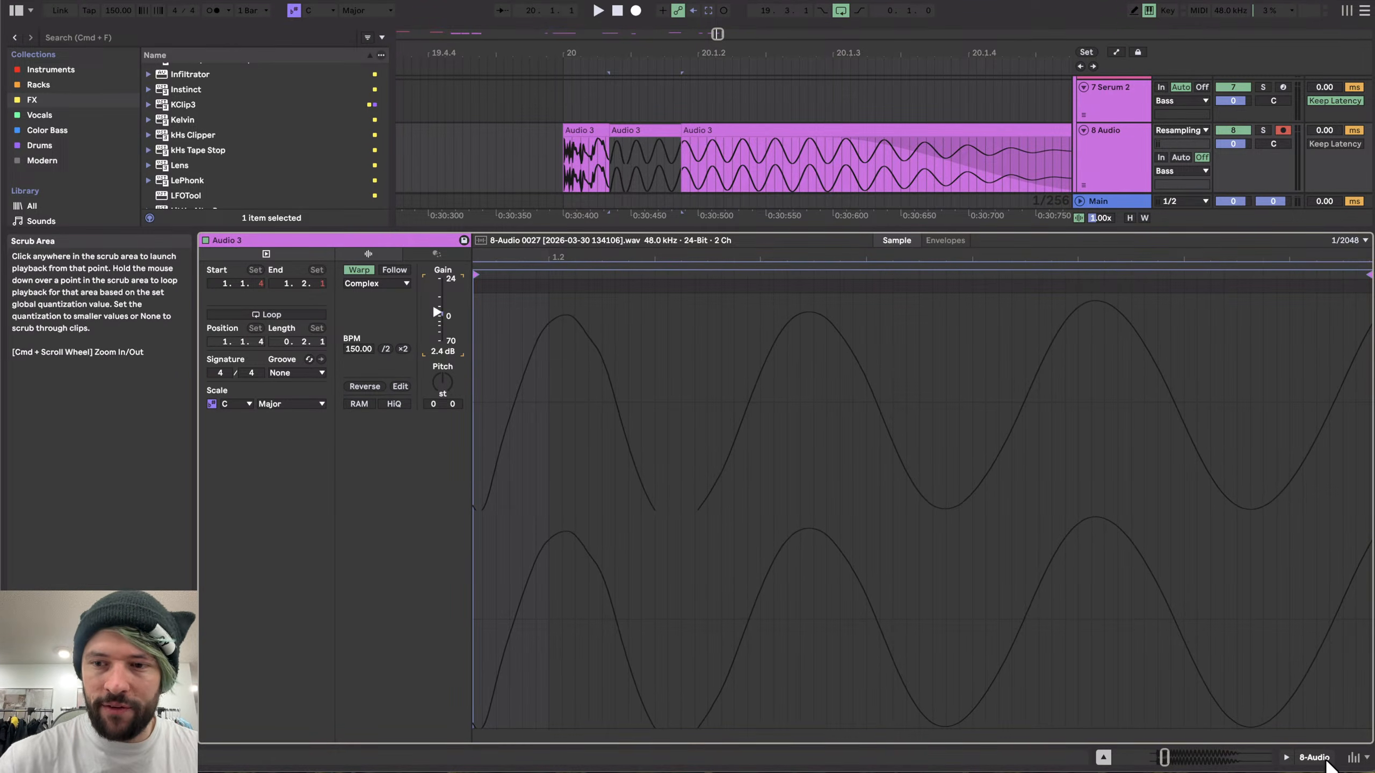
click(1324, 759)
scroll(548, 197, up, 4)
click(703, 134)
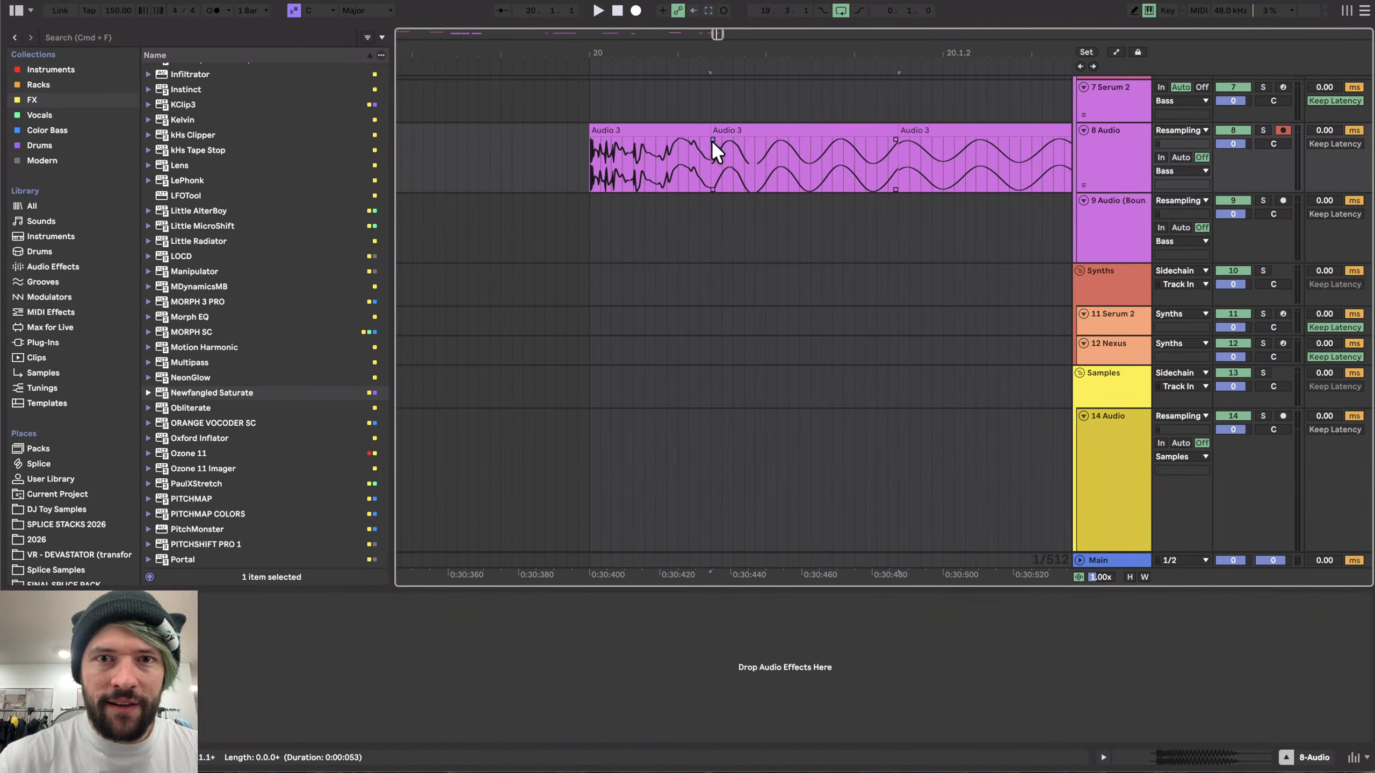
scroll(683, 140, down, 3)
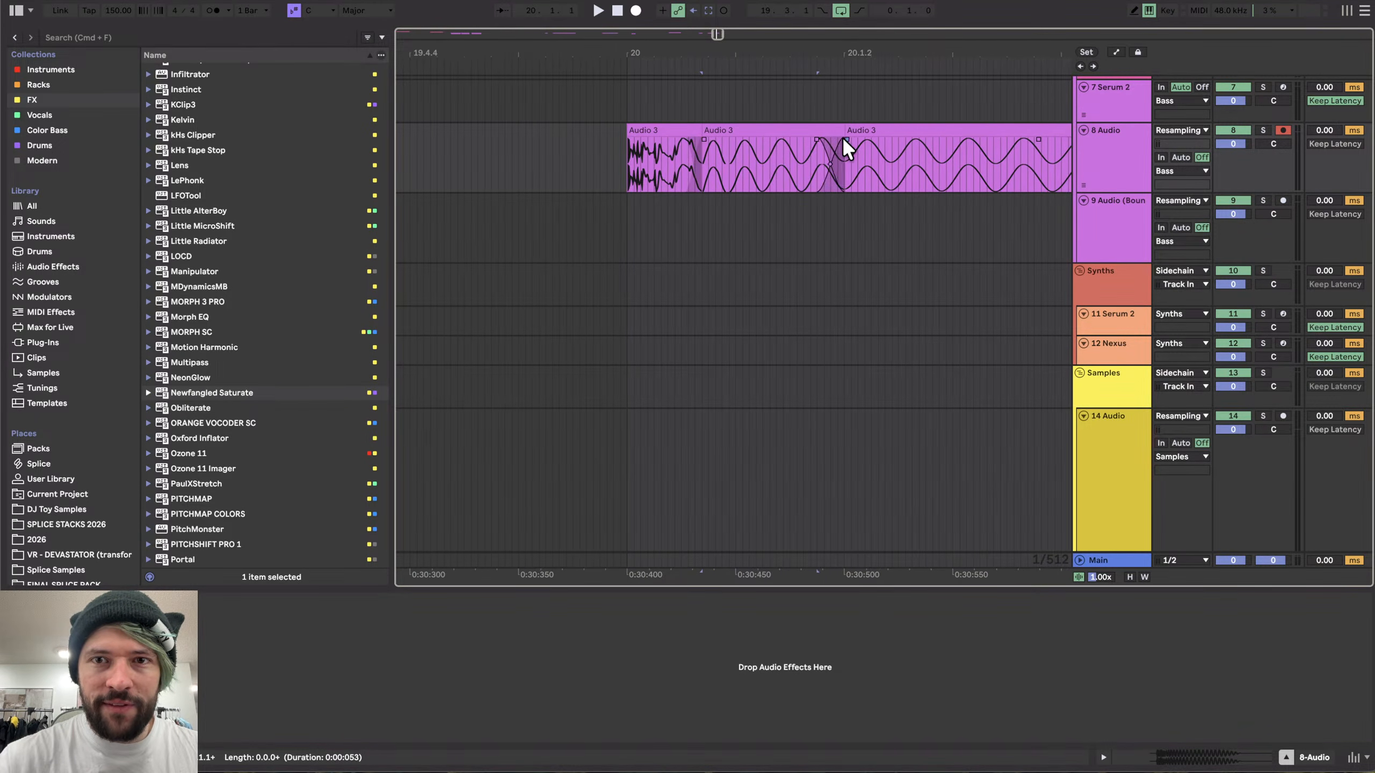
scroll(820, 142, down, 3)
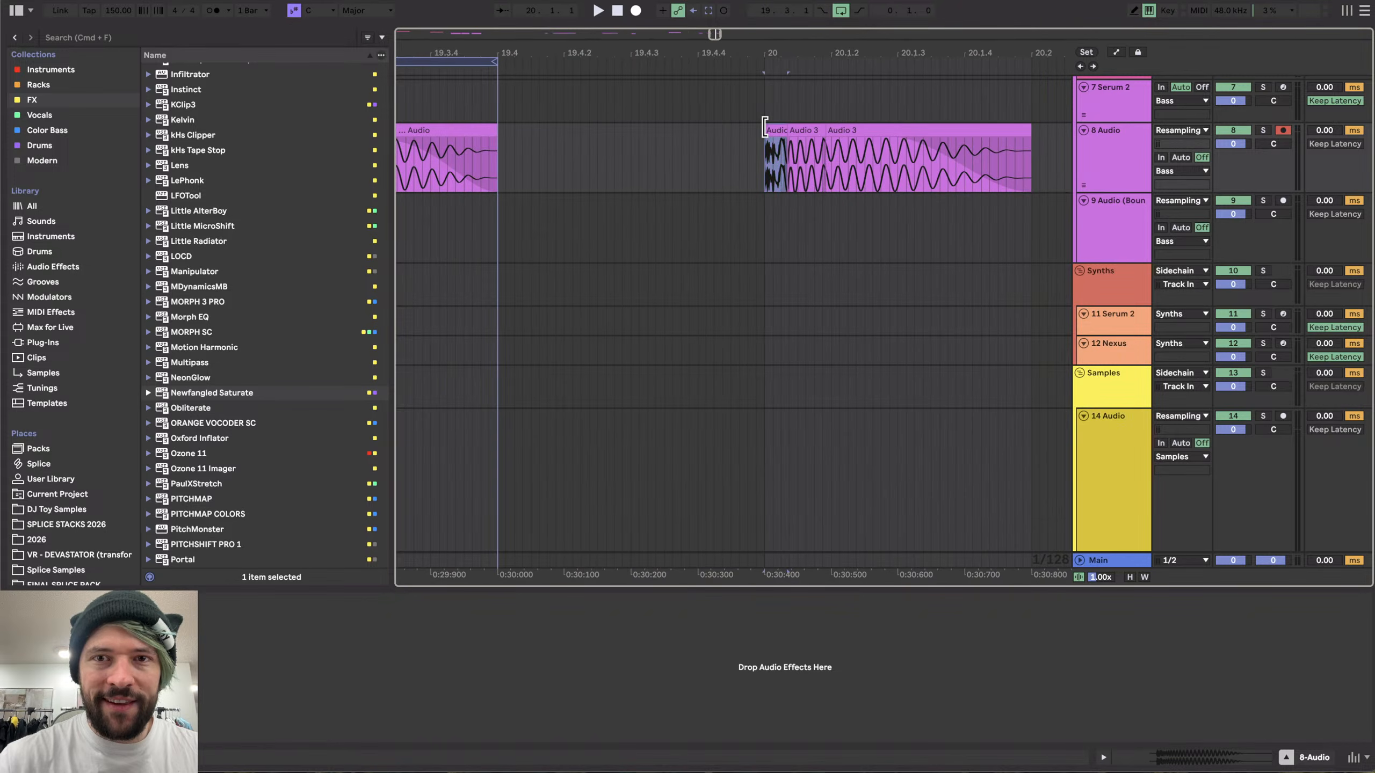
- Audition the edited clip, loop its range and export it as a WAV file named HK_14
key(space)
scroll(764, 135, right, 5)
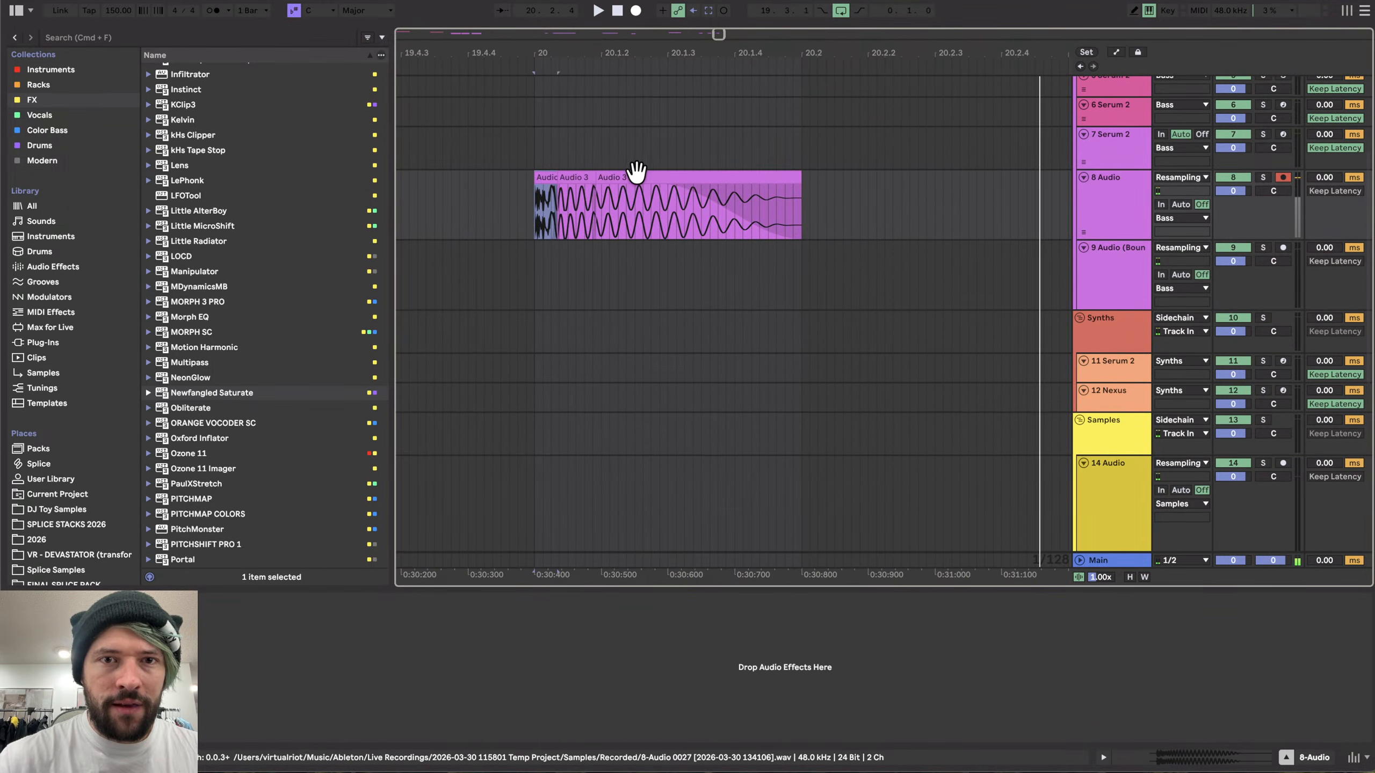
key(space)
key(super+l)
click(665, 60)
key(super+shift+r)
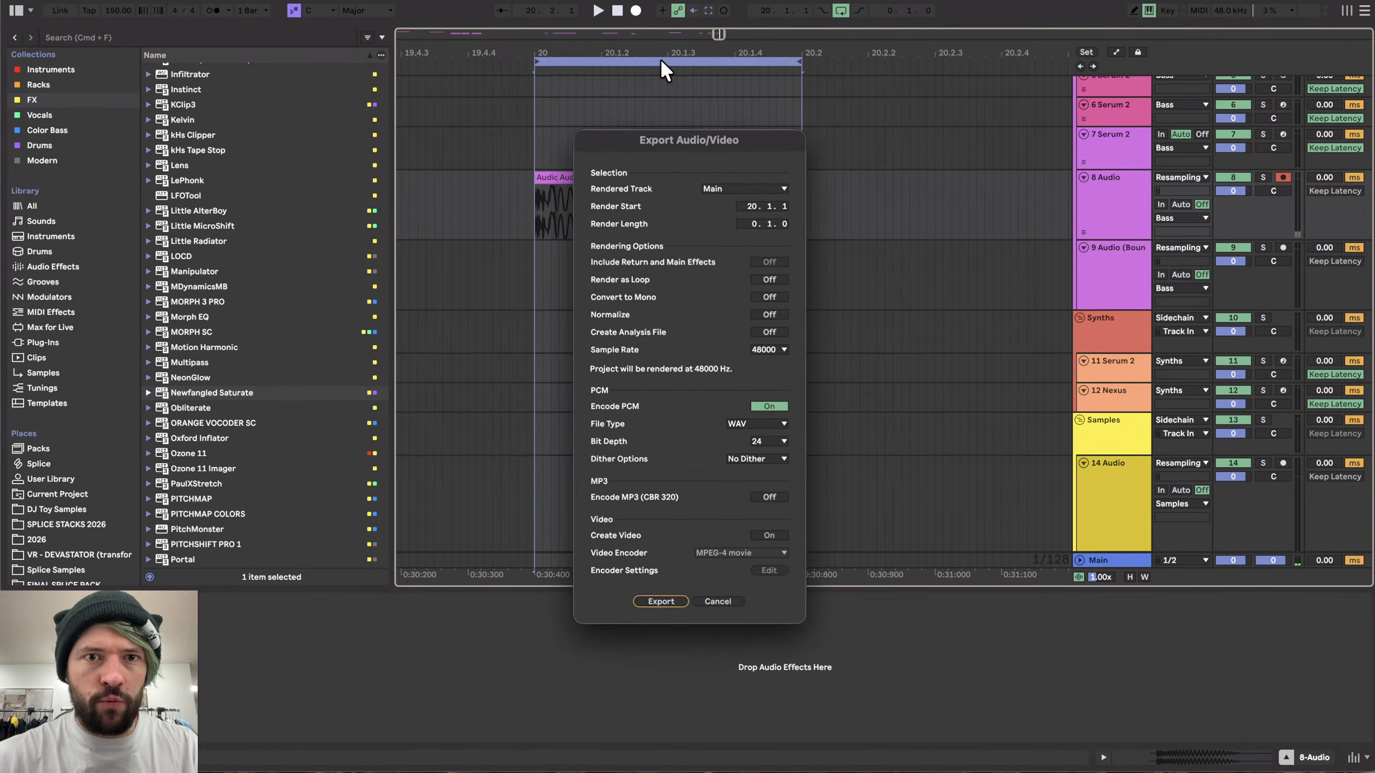
key(Return)
key(Right)
key(BackSpace)
key(BackSpace)
text(4)
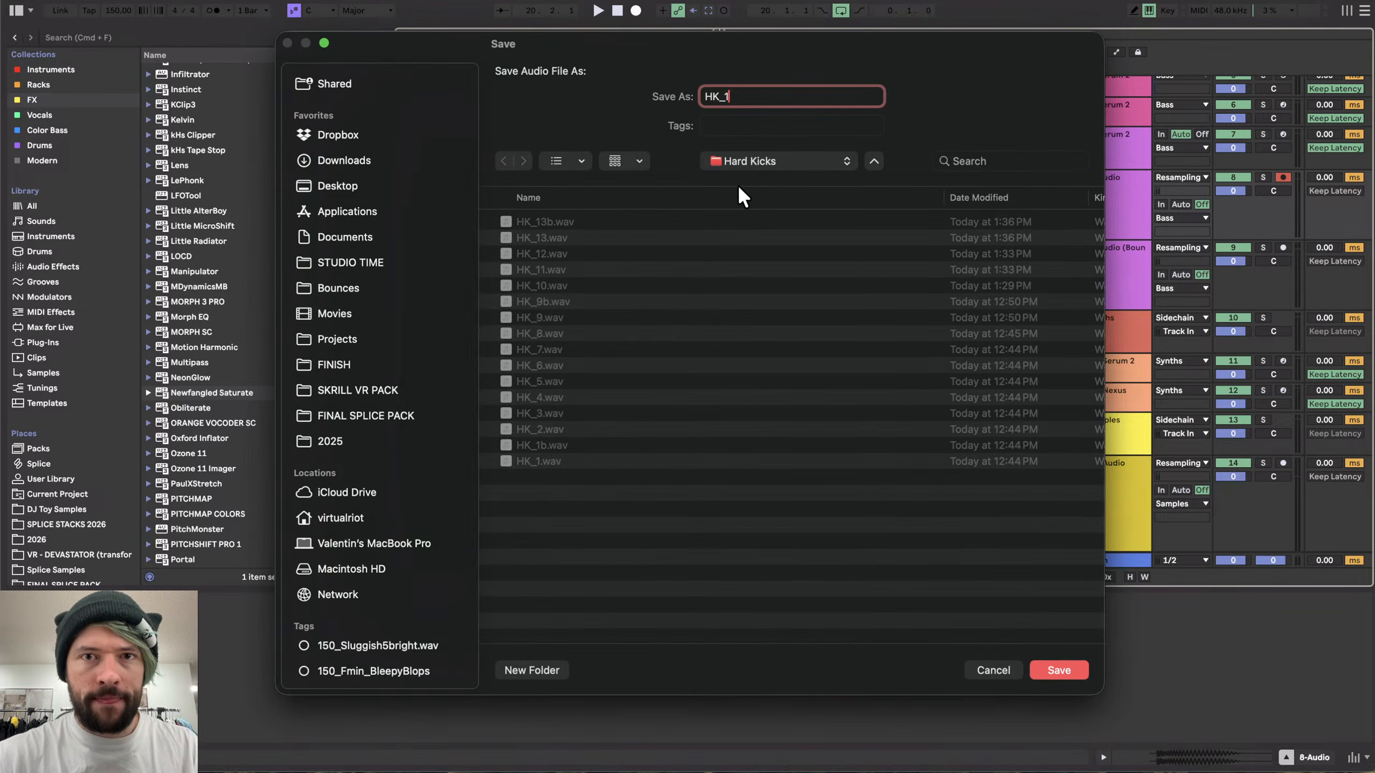
key(Return)
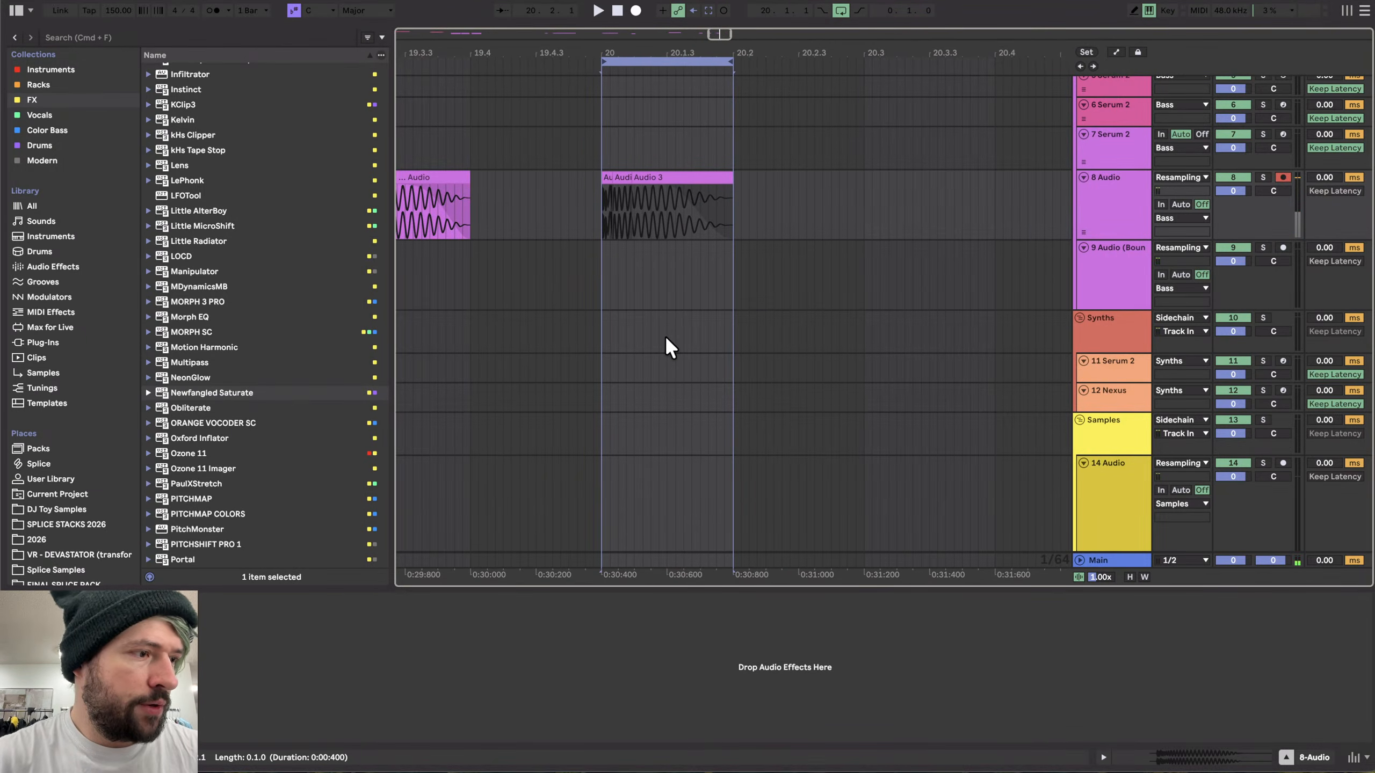
- Reopen the Serum instrument and set the equalizer's high band gain to -7.3 dB
scroll(722, 223, left, 10)
scroll(723, 222, left, 15)
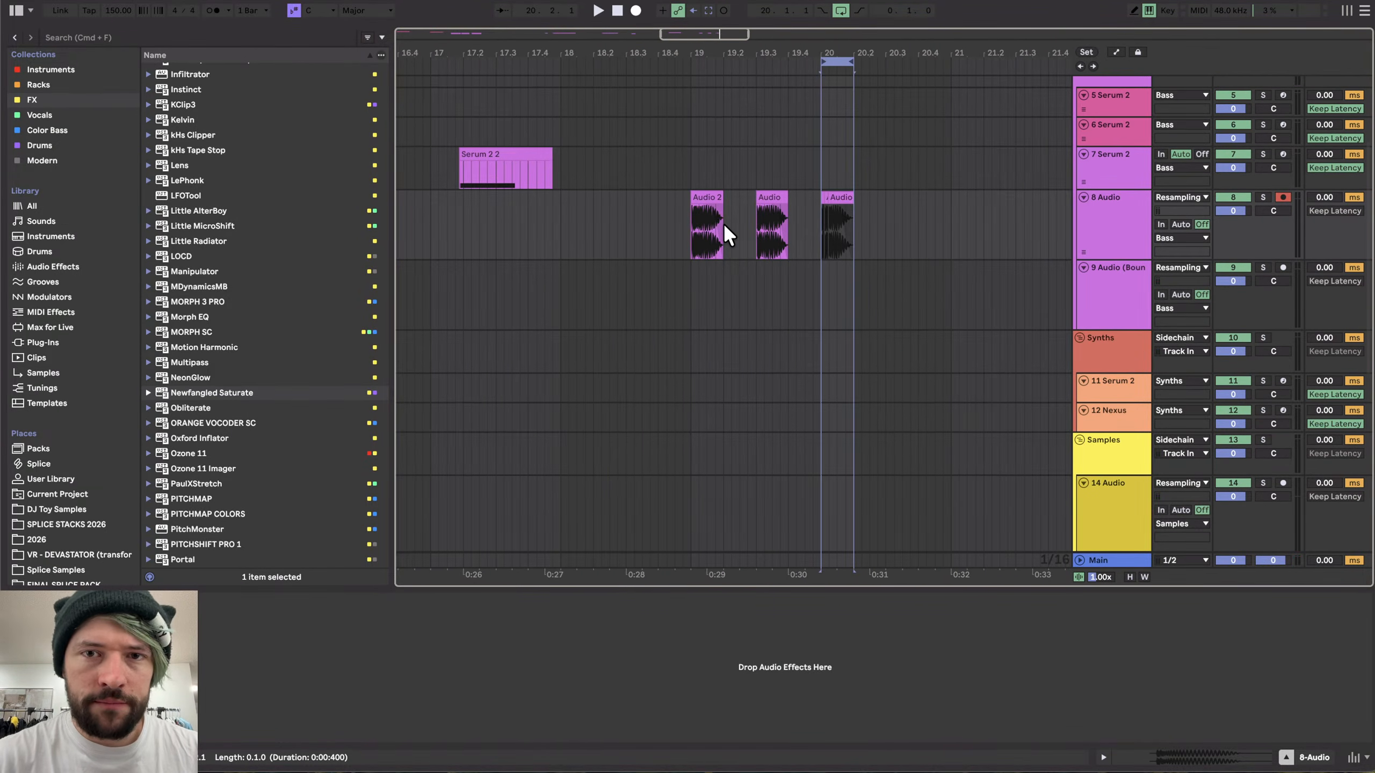
click(834, 152)
scroll(808, 179, up, 5)
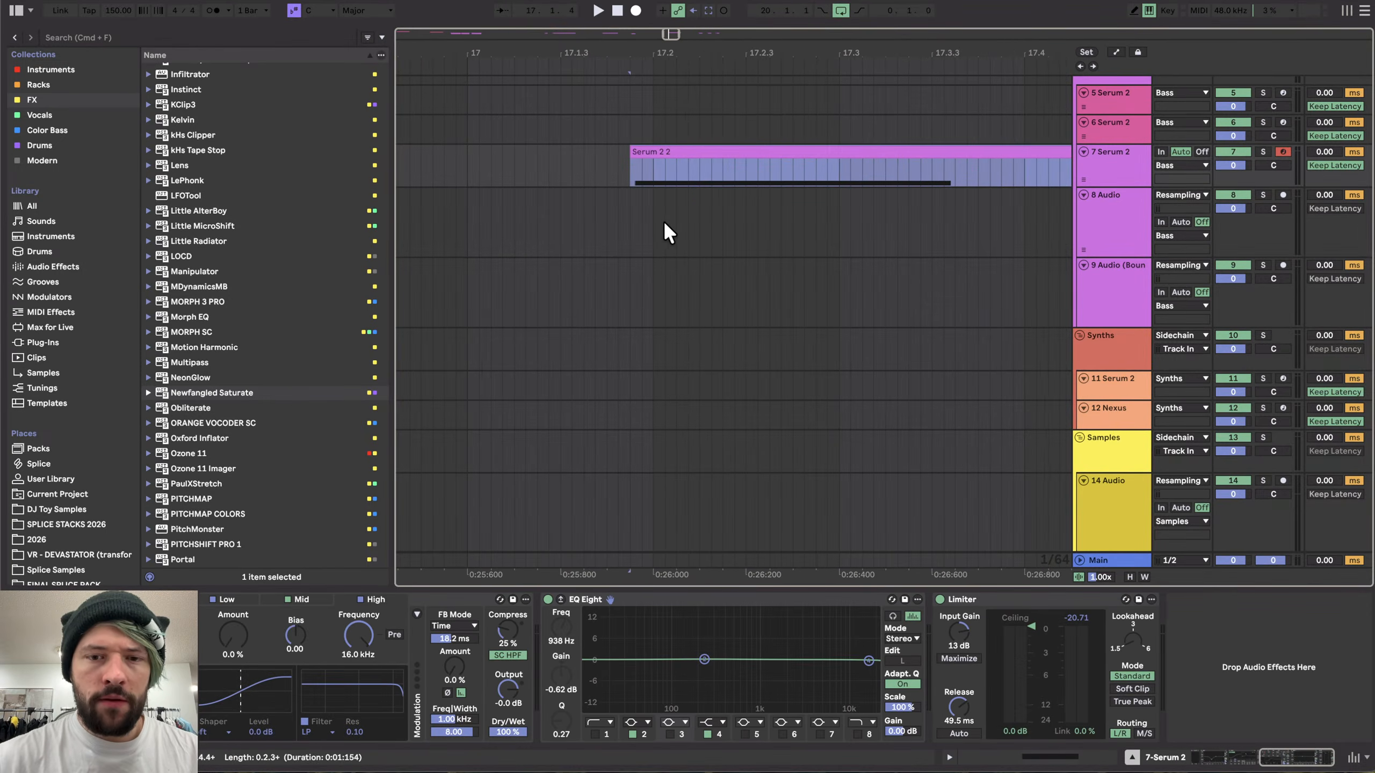
scroll(637, 145, down, 5)
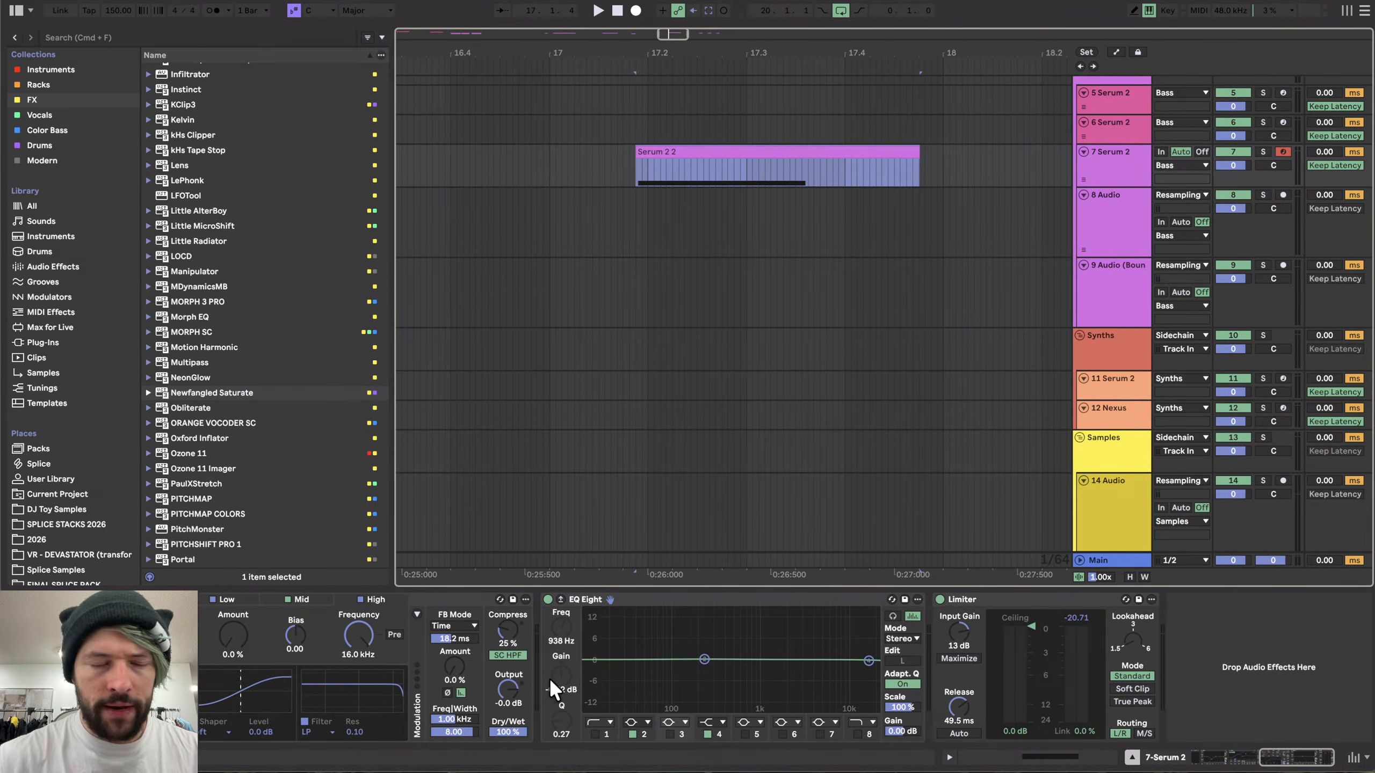
scroll(597, 668, left, 5)
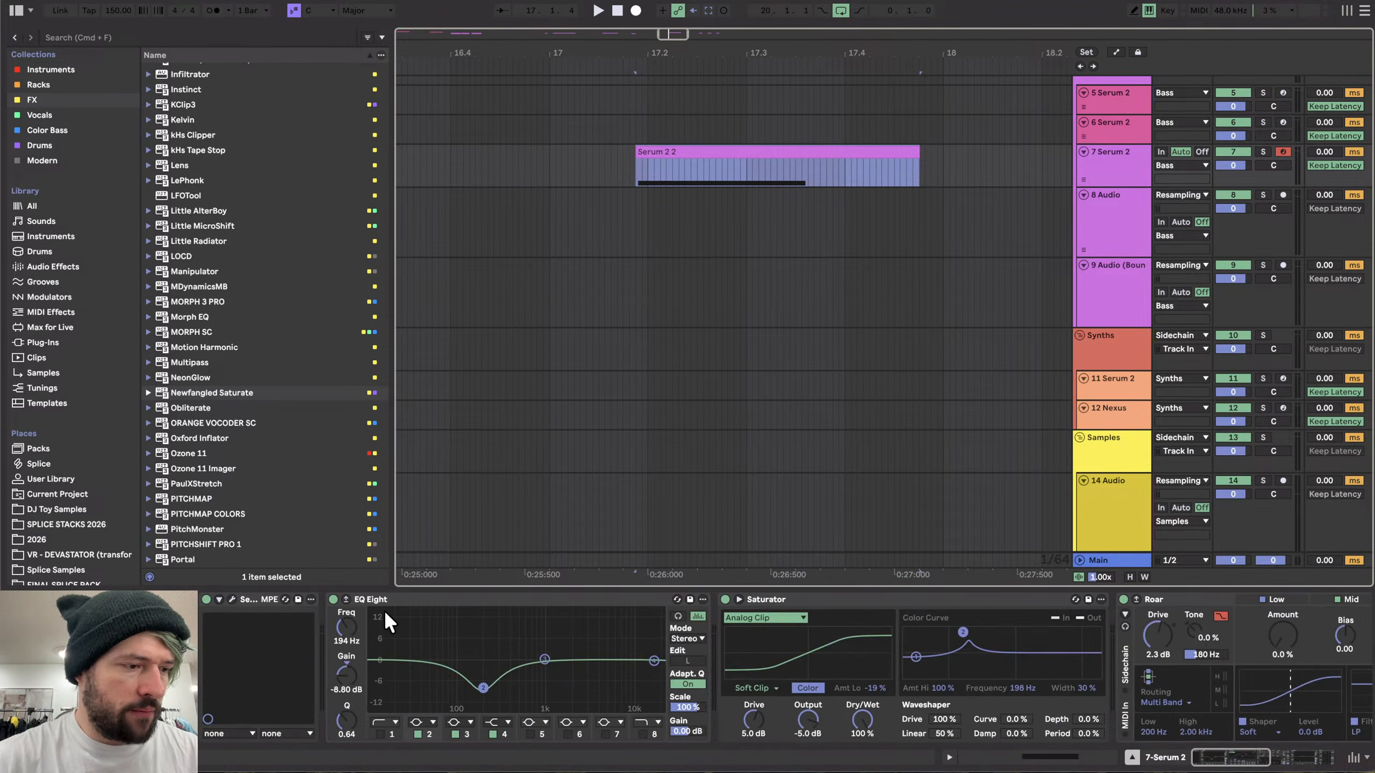
click(232, 599)
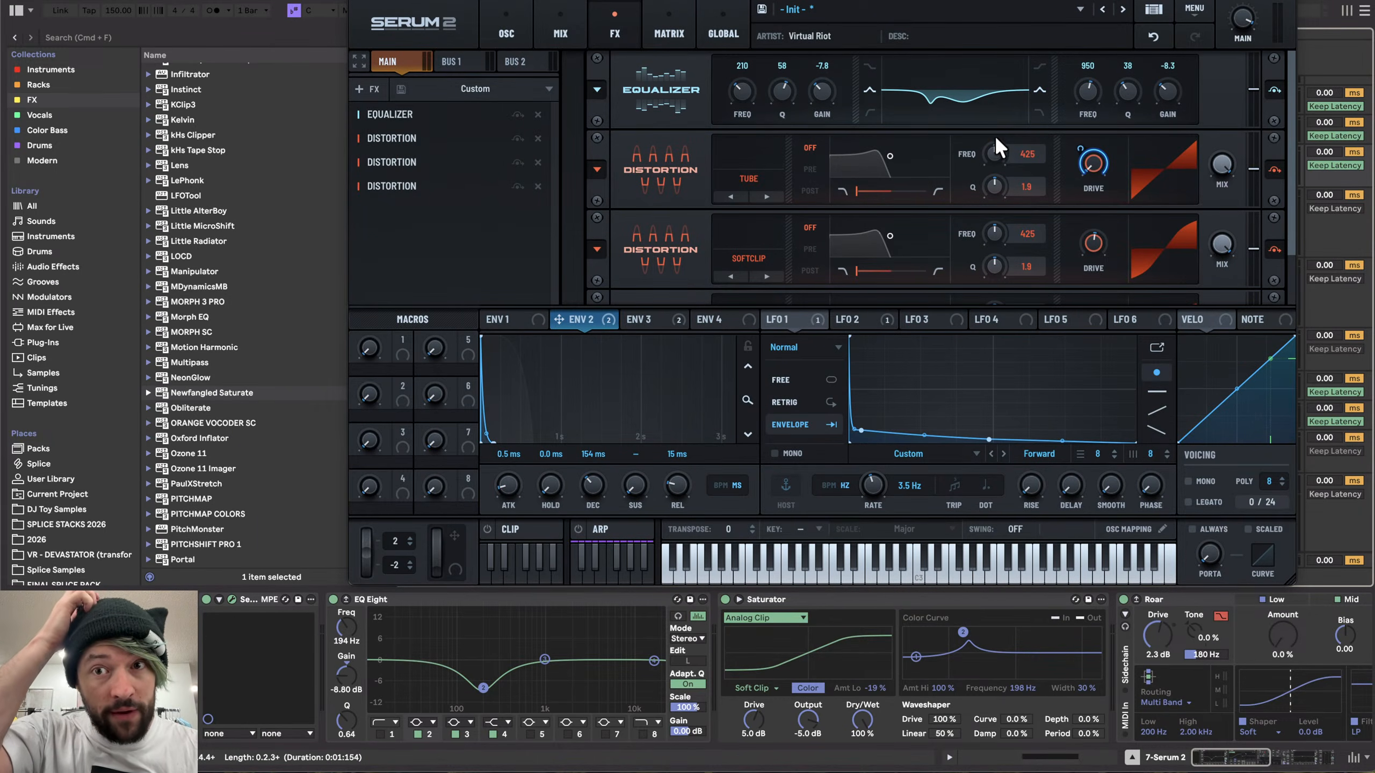
mouse_move(1159, 83)
mouse_down()
mouse_move(1175, 58)
mouse_move(1155, 112)
mouse_move(1186, 9)
mouse_move(1158, 95)
mouse_move(1162, 75)
mouse_up()
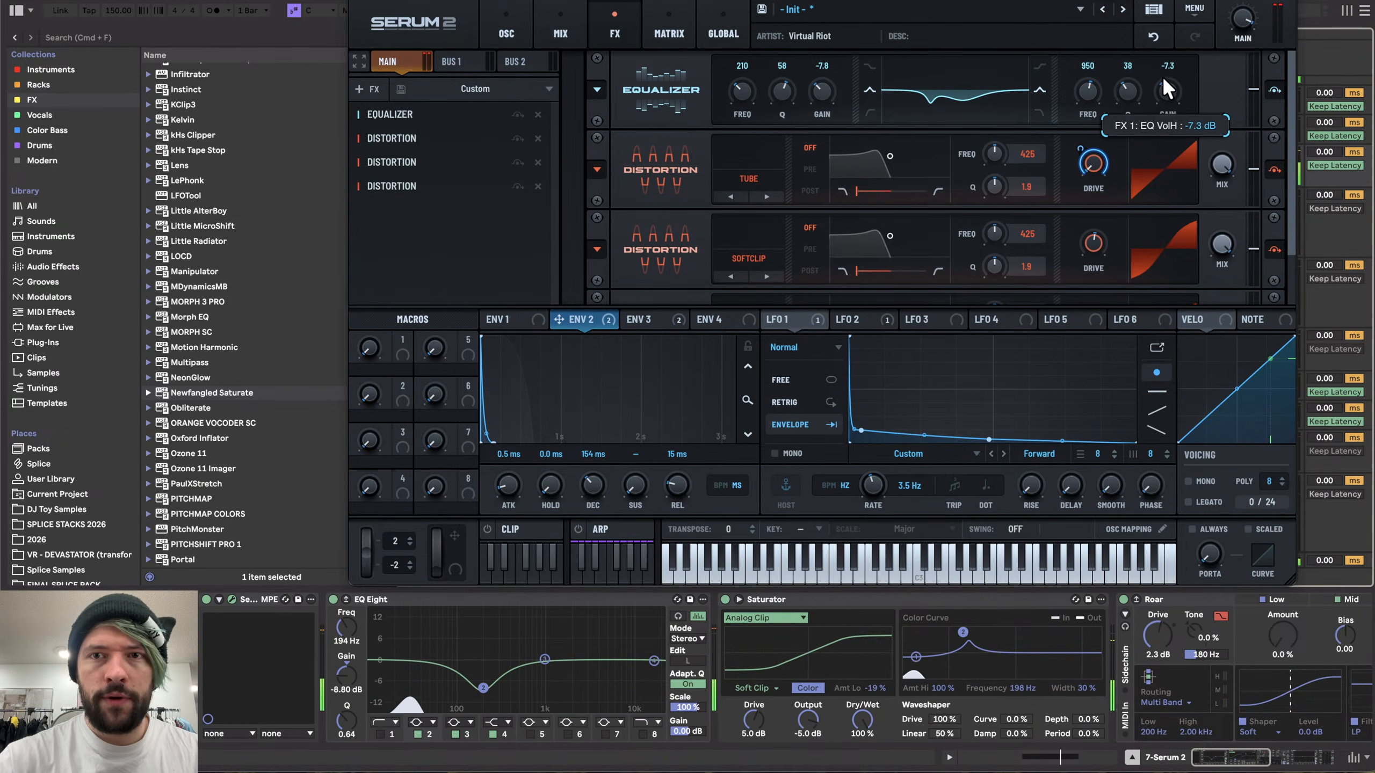
- Set the equalizer's low band to about 274 Hz at -6.9 dB and the second distortion's drive to 48%
drag(827, 86, 855, 0)
drag(743, 84, 743, 77)
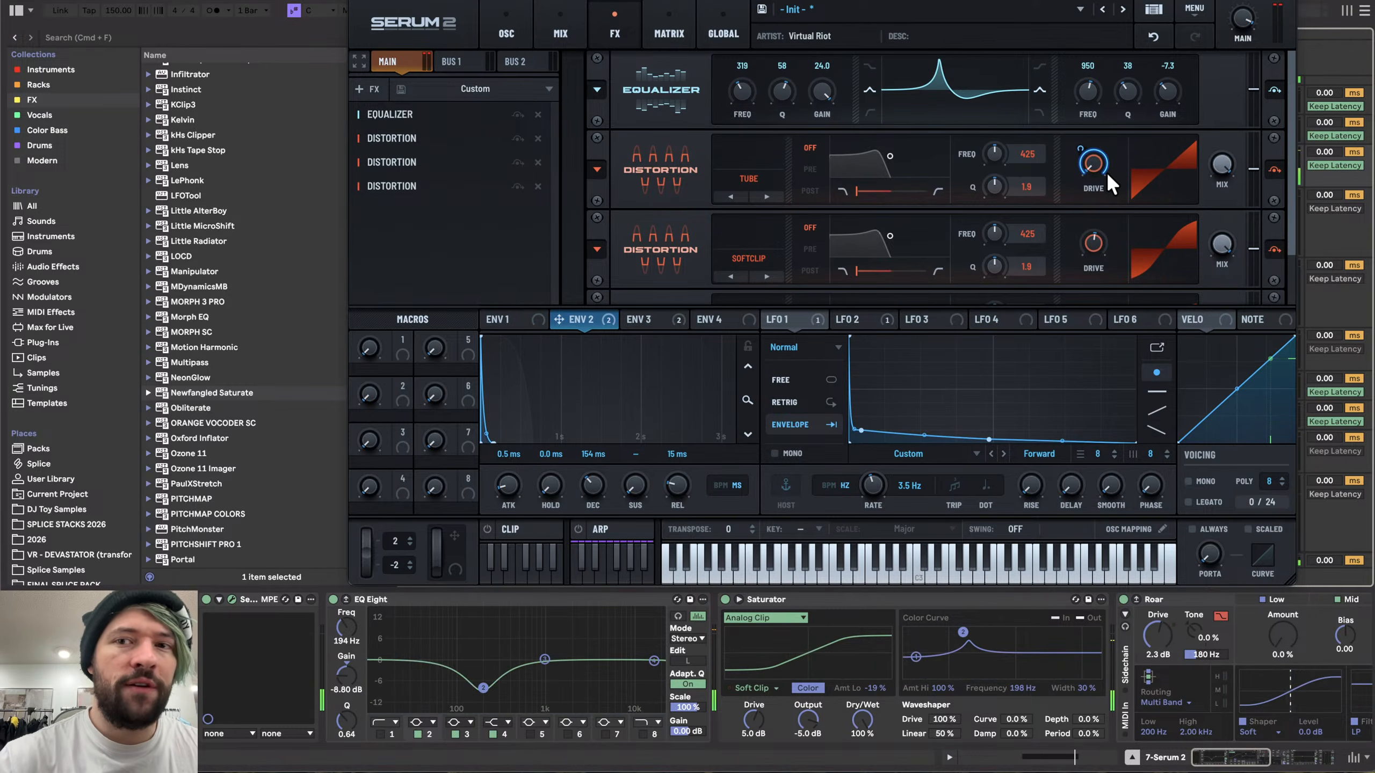
mouse_move(1097, 245)
mouse_down()
mouse_move(1096, 199)
mouse_move(1085, 228)
mouse_up()
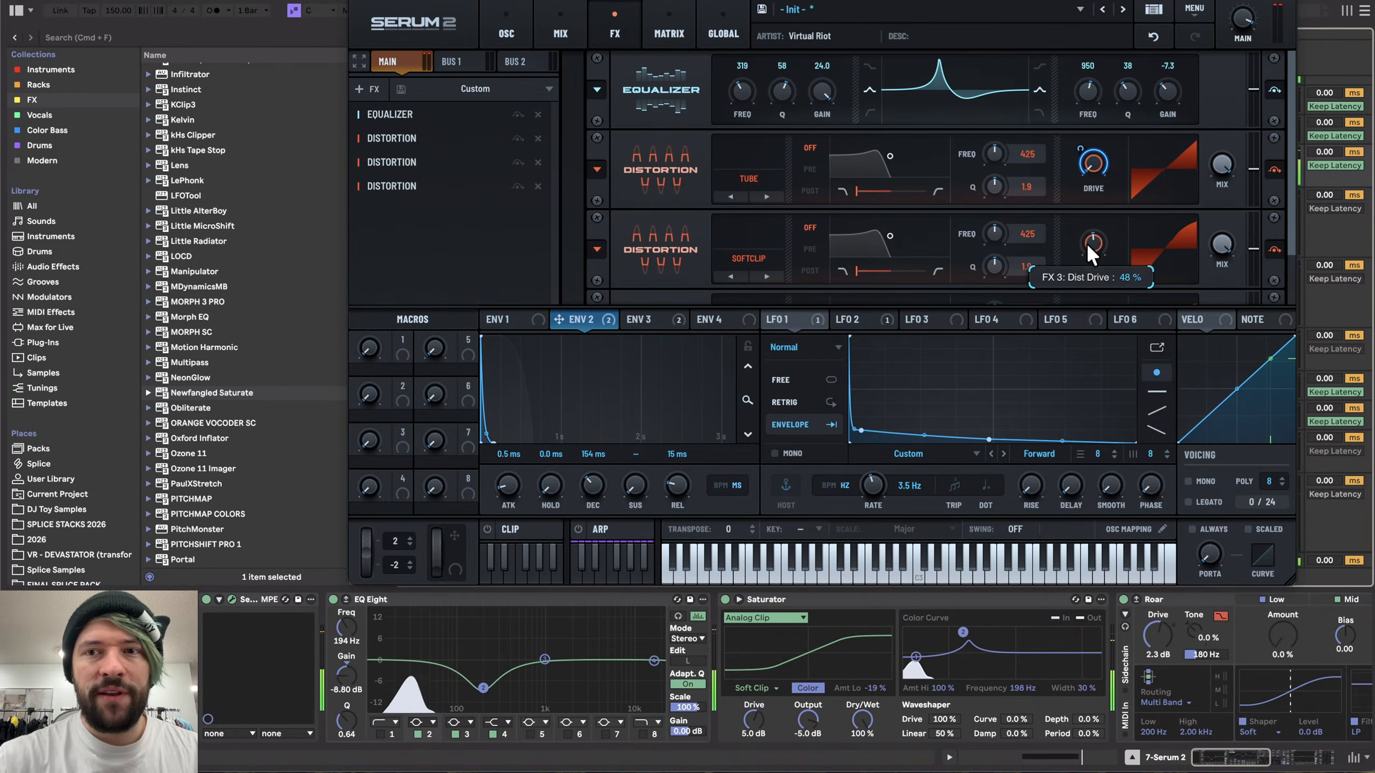
drag(748, 91, 814, 202)
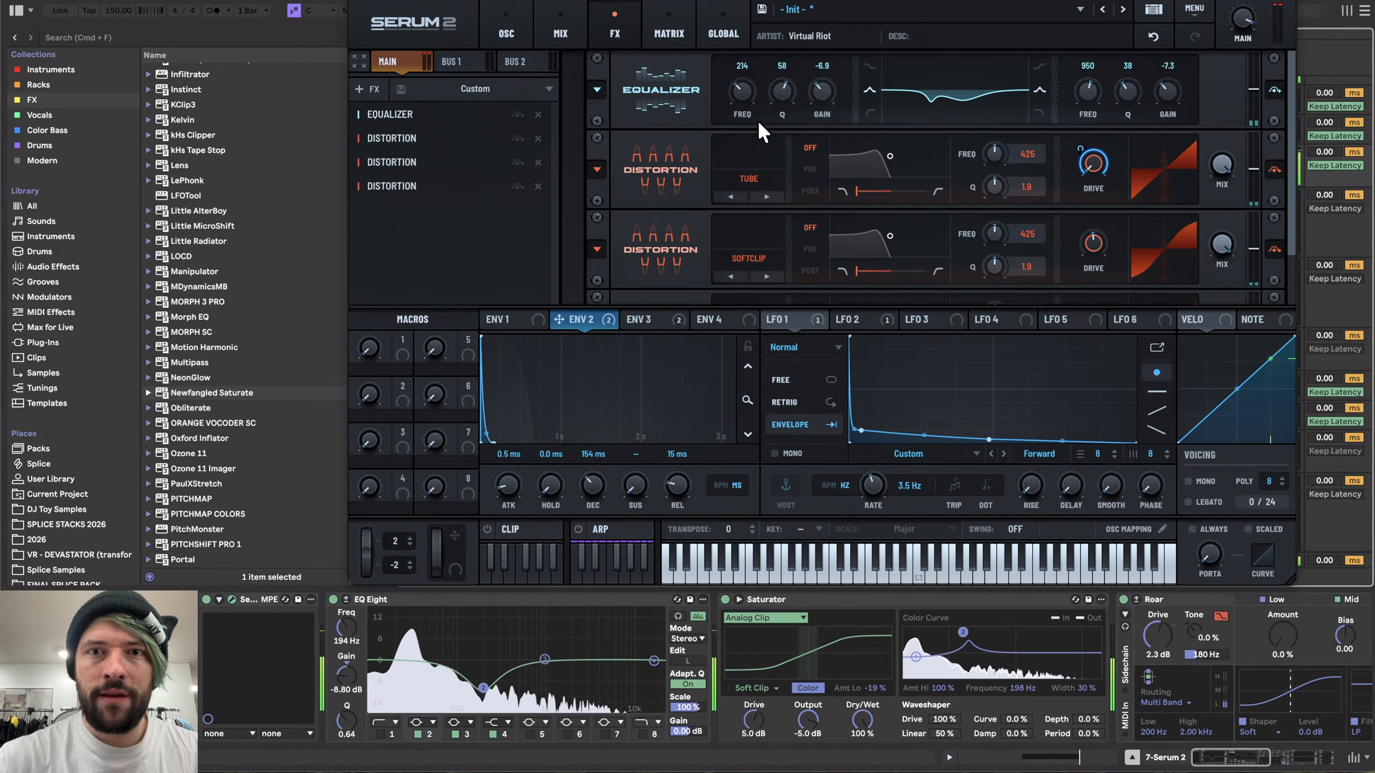
- Reshape LFO 1 in the enlarged editor into a flat hold followed by a curved drop to zero
click(503, 31)
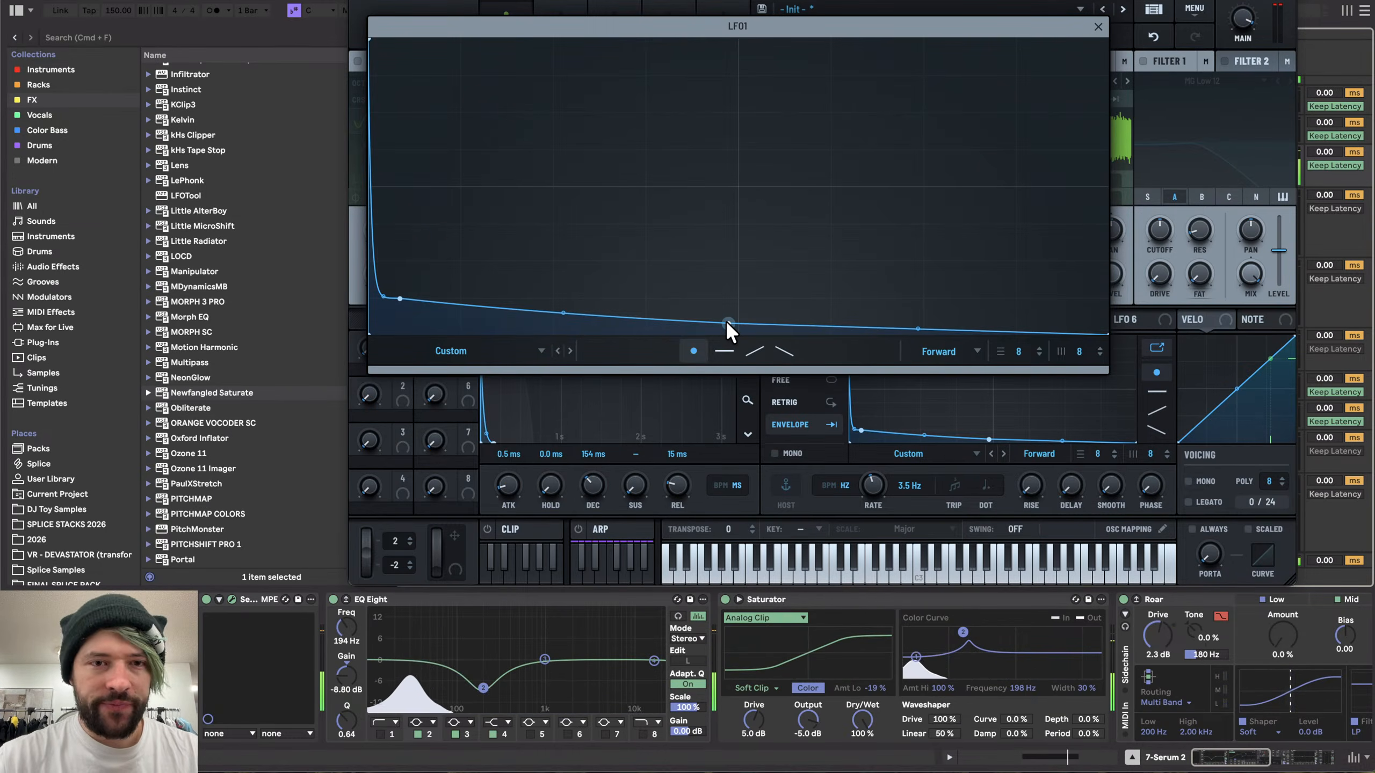
double_click(525, 231)
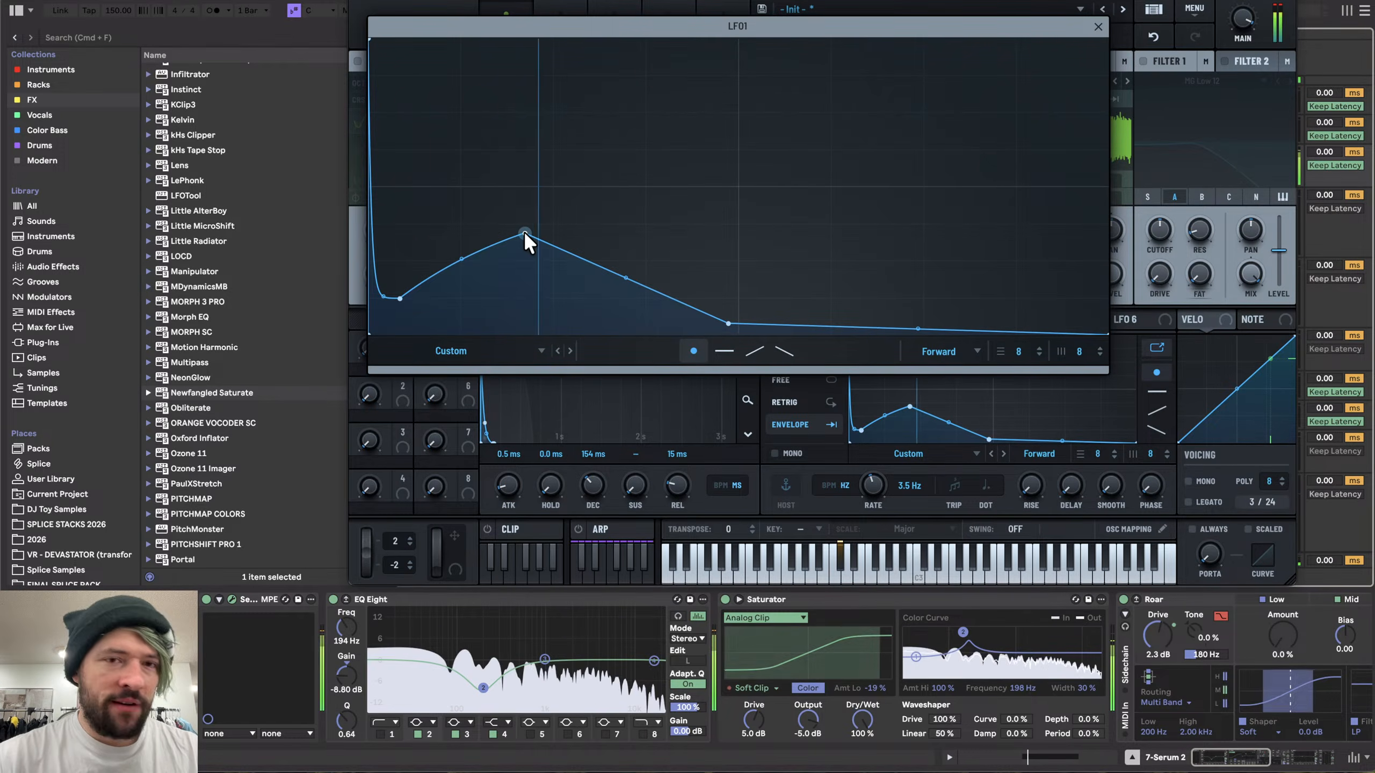
drag(522, 233, 479, 267)
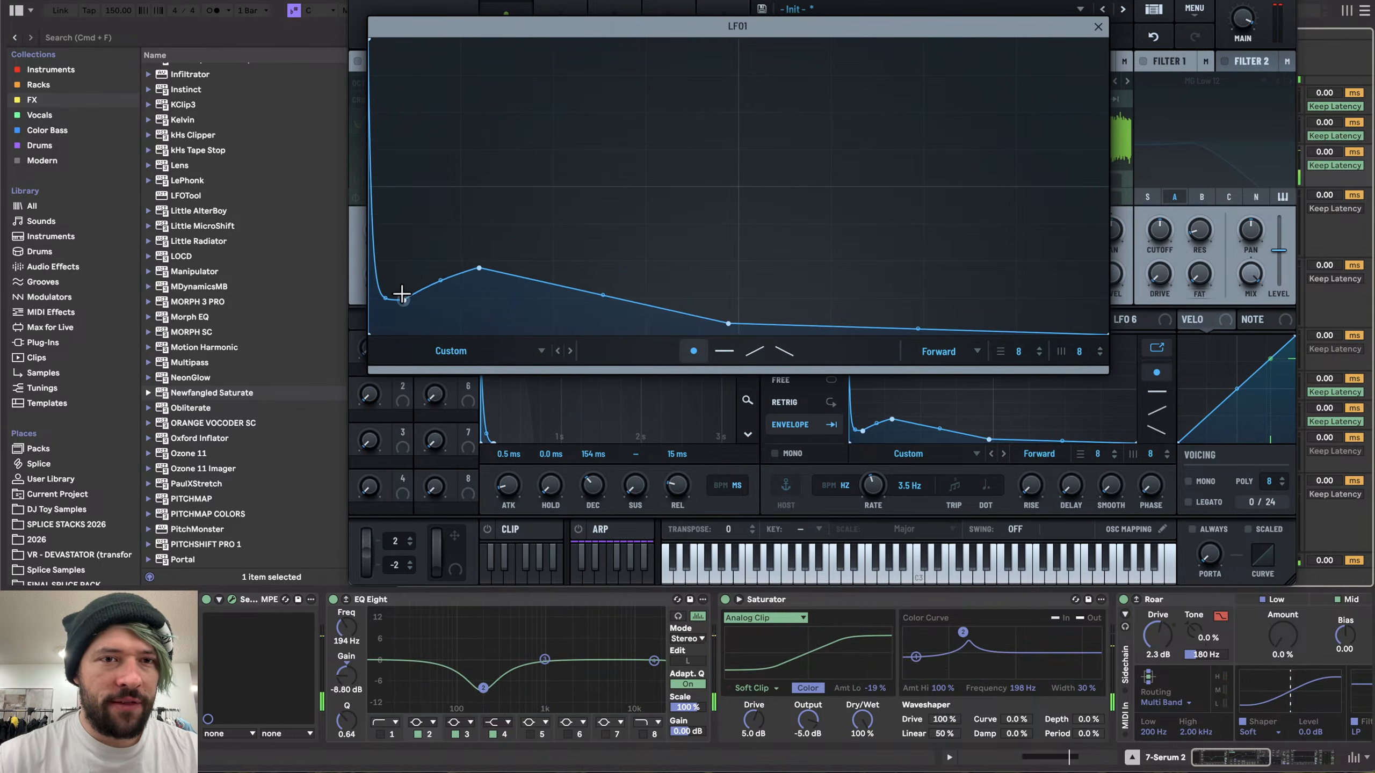
drag(399, 299, 397, 223)
double_click(479, 267)
double_click(729, 225)
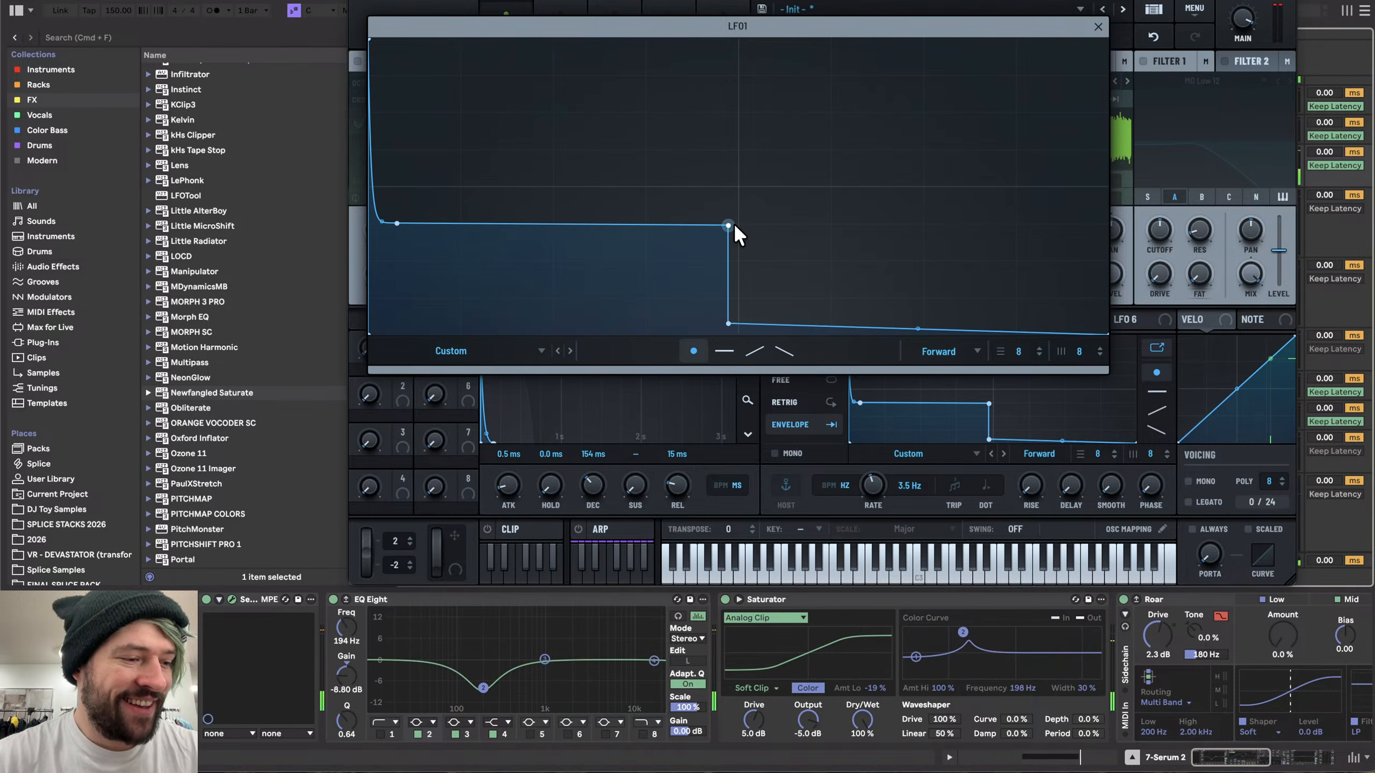
double_click(728, 325)
drag(918, 280, 911, 359)
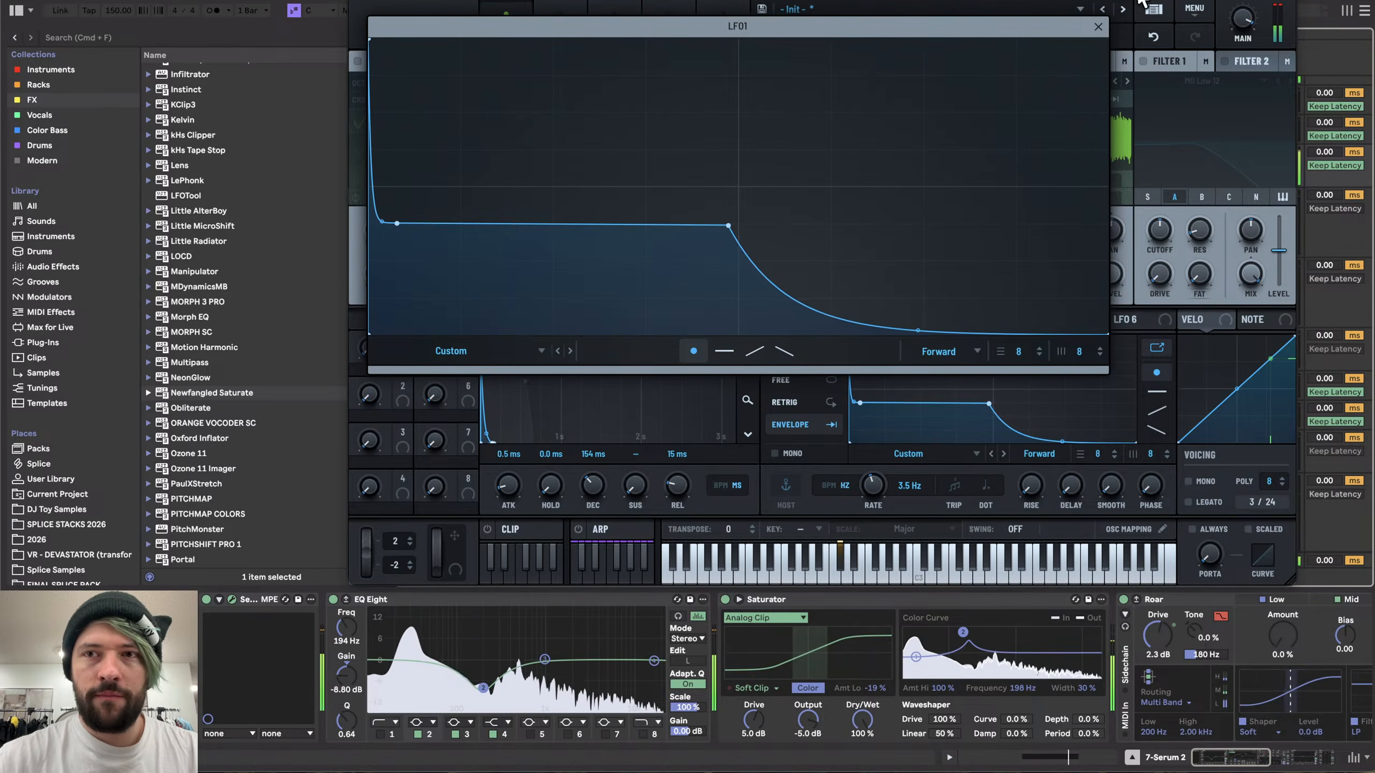
click(1097, 24)
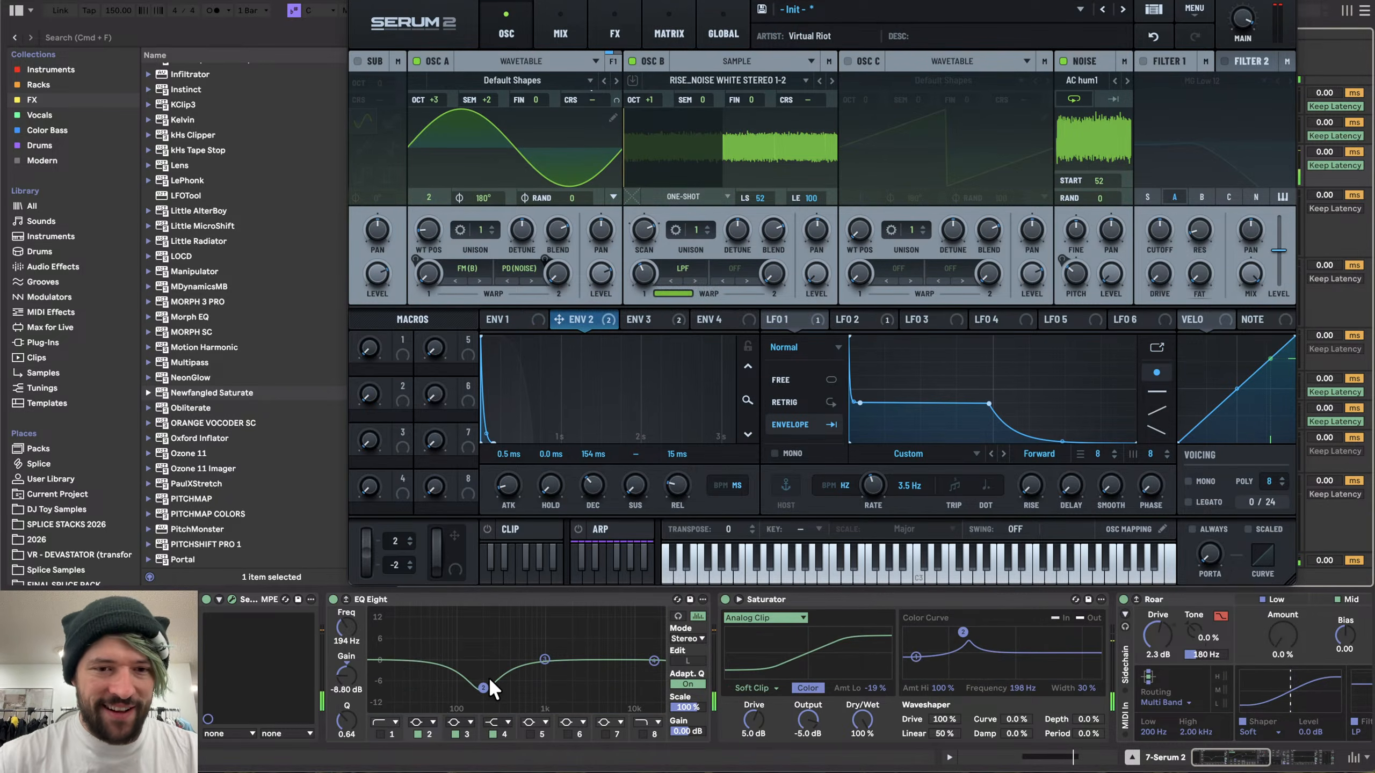
- Set EQ Eight's band gain to -5.58 dB and raise both warp amounts on oscillator A
mouse_move(484, 688)
mouse_down()
mouse_move(483, 660)
mouse_move(483, 678)
mouse_up()
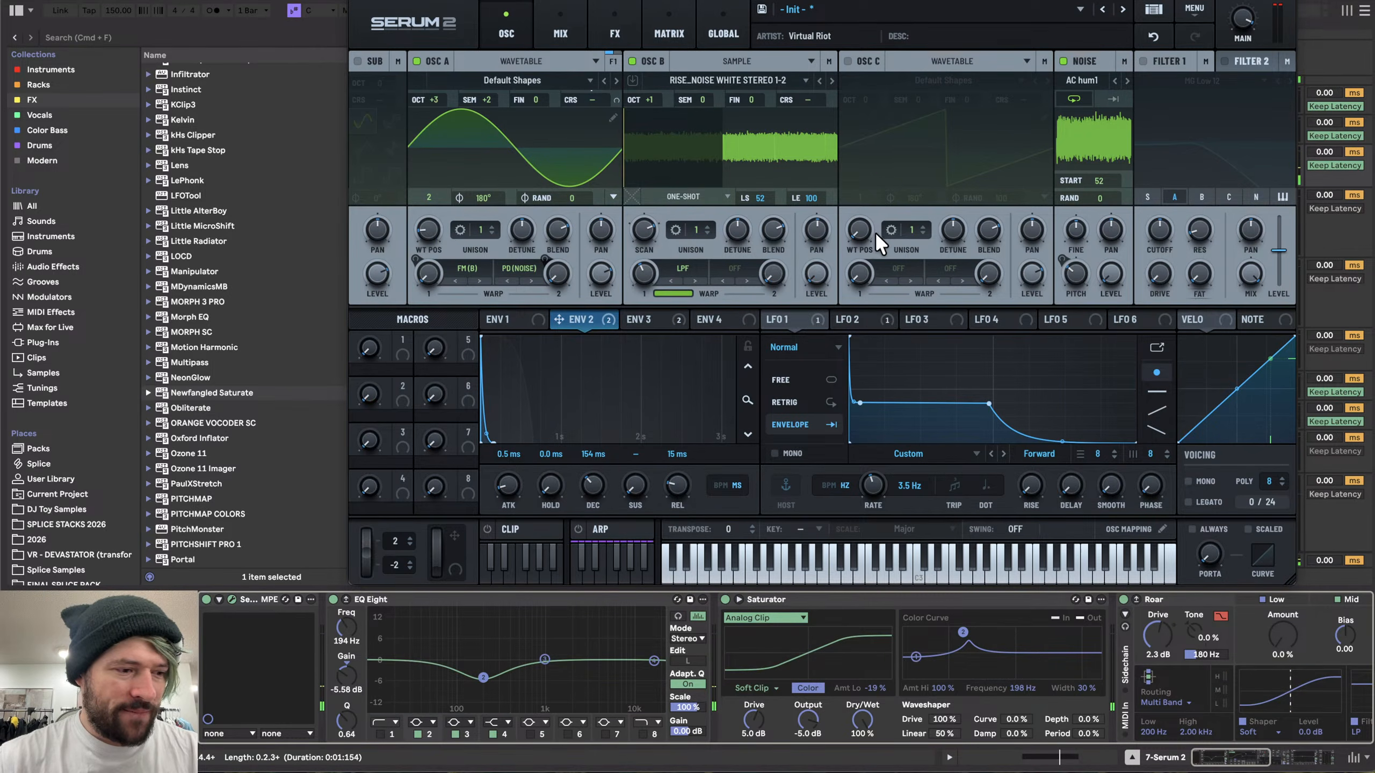
mouse_move(1077, 258)
mouse_down()
mouse_move(1073, 287)
mouse_move(1075, 273)
mouse_up()
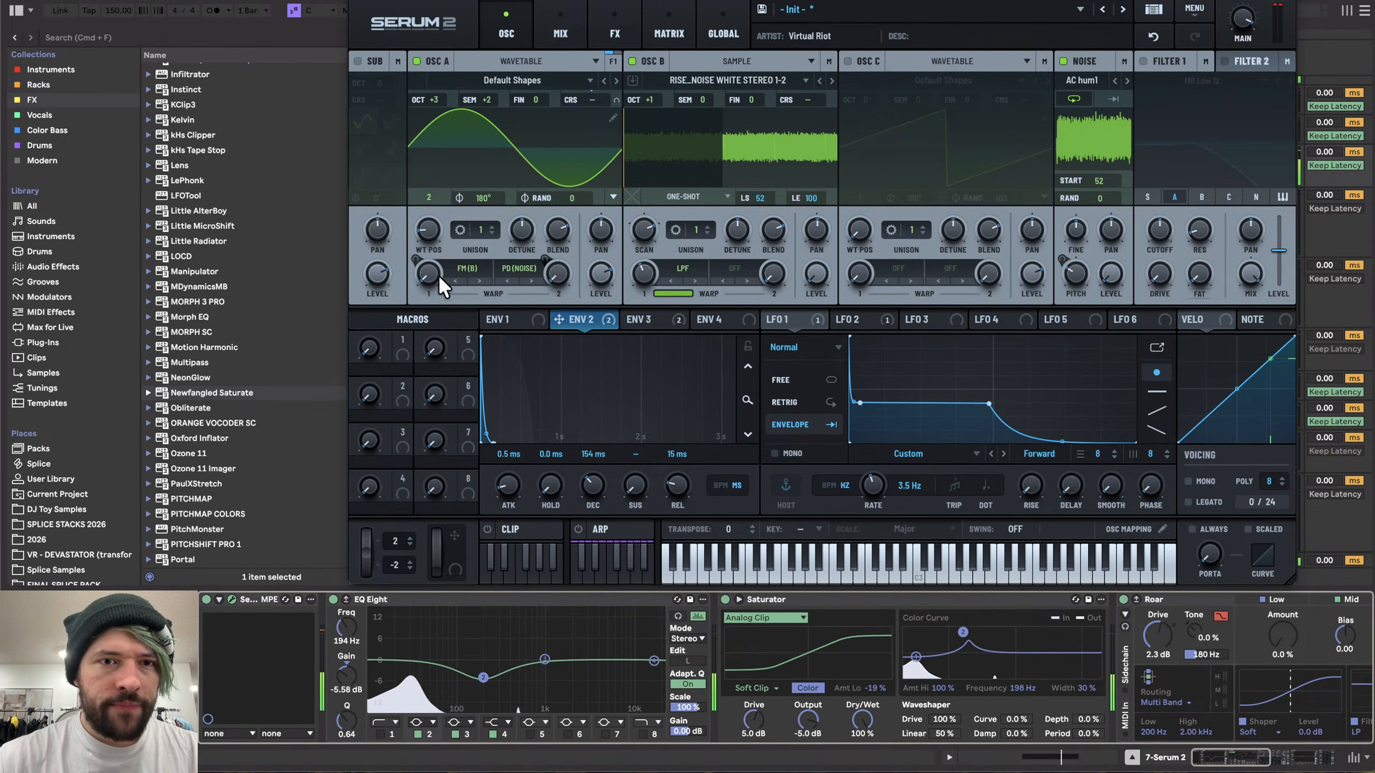
mouse_move(437, 275)
mouse_down()
mouse_move(445, 211)
mouse_move(434, 249)
mouse_up()
drag(555, 276, 561, 213)
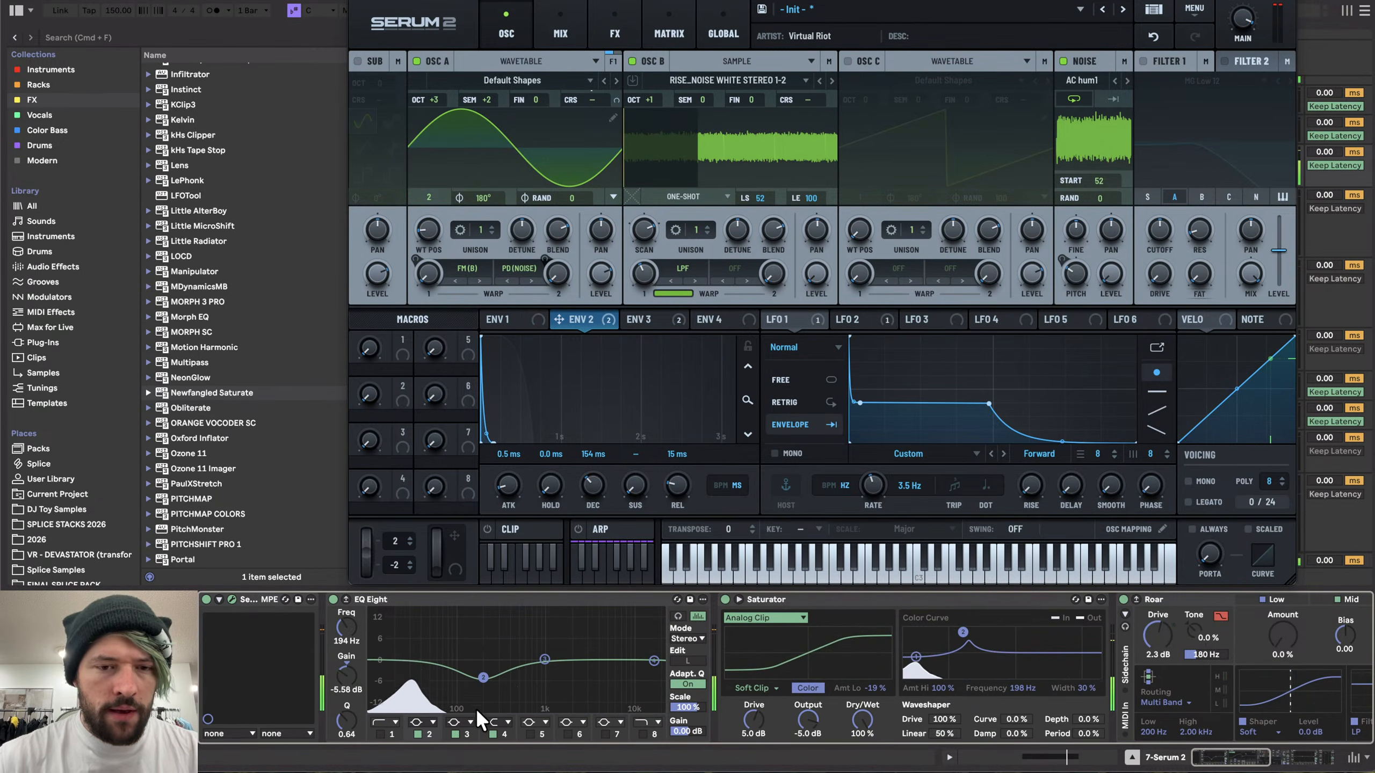
- Set Roar's drive to 7.2 dB and review the instrument's distortion chain
scroll(514, 683, right, 5)
scroll(528, 684, right, 10)
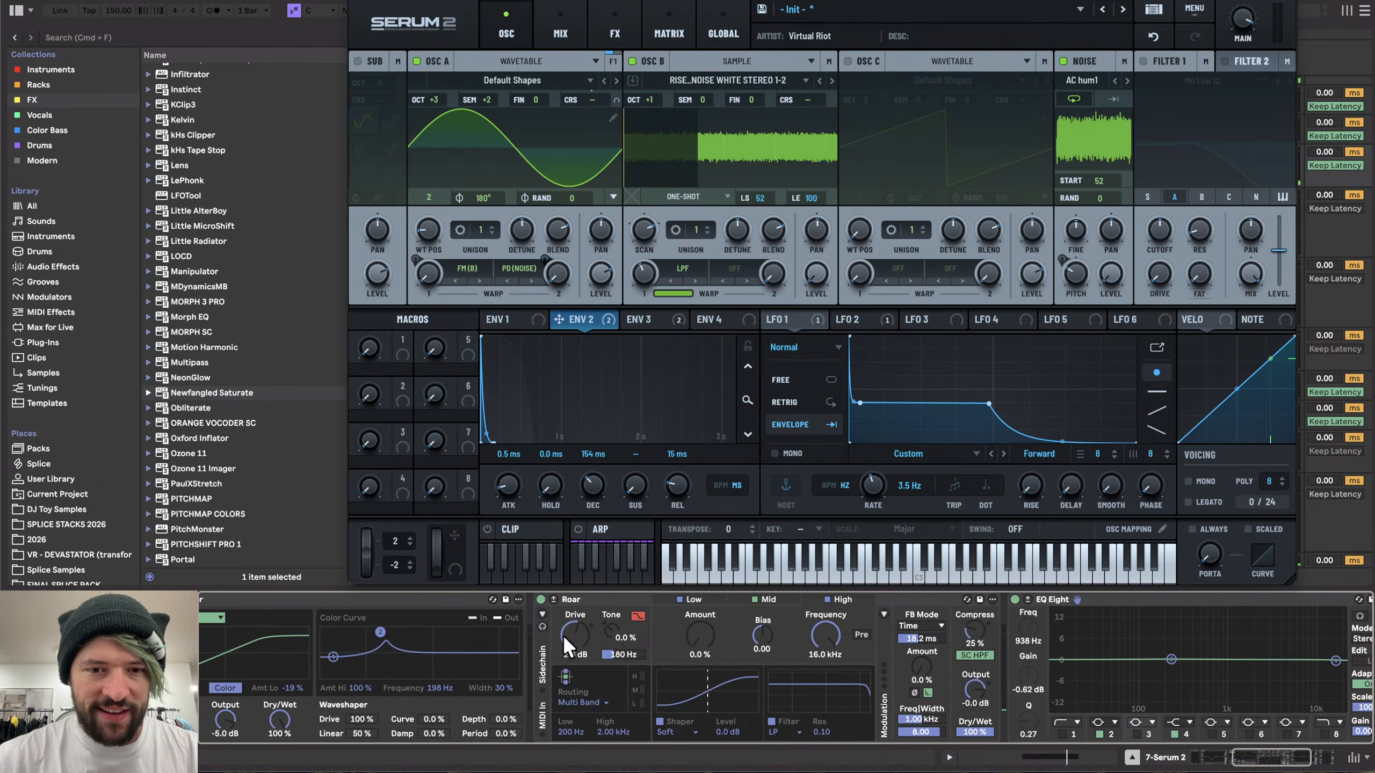
mouse_move(574, 635)
mouse_down()
mouse_move(574, 574)
mouse_move(575, 640)
mouse_up()
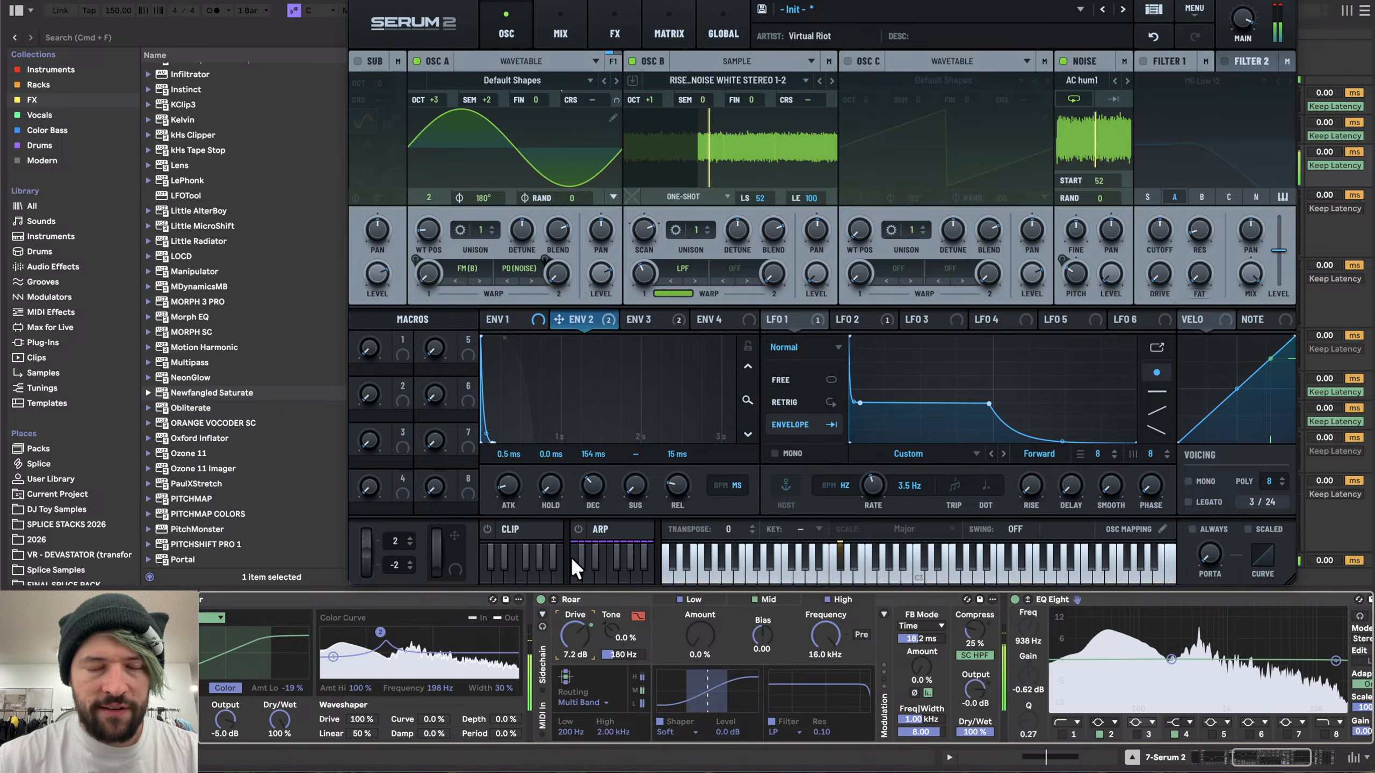
click(614, 33)
drag(1288, 135, 1299, 331)
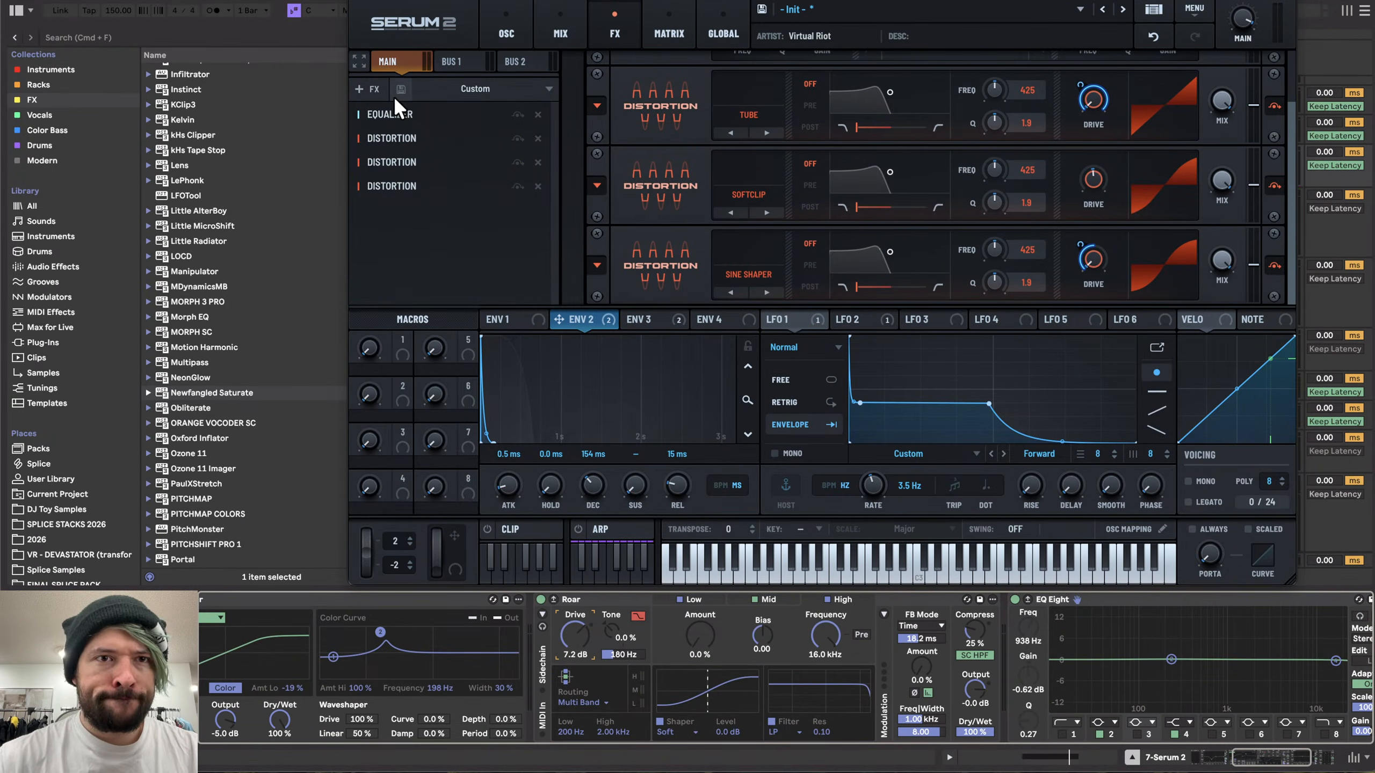
click(510, 14)
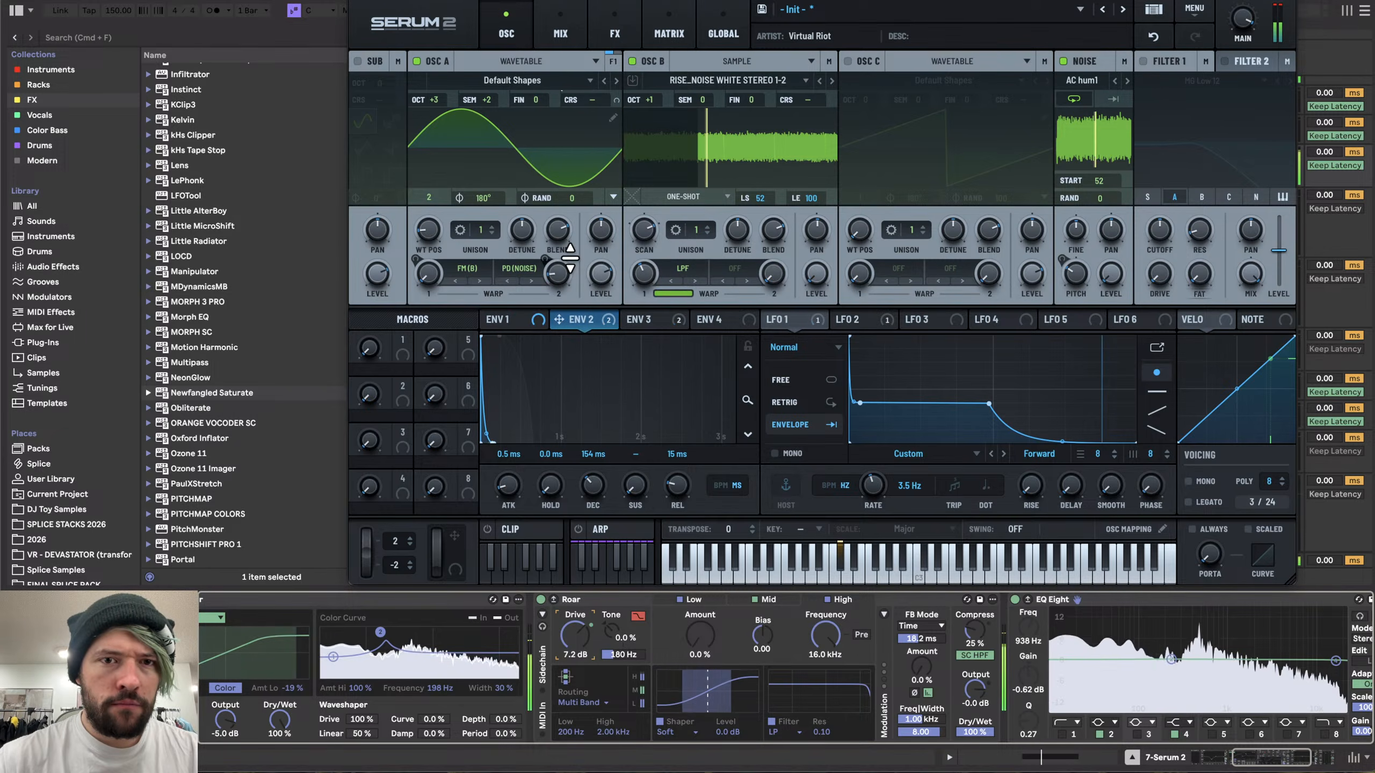
- Record a resample of the synth onto the resampling audio track
click(354, 1)
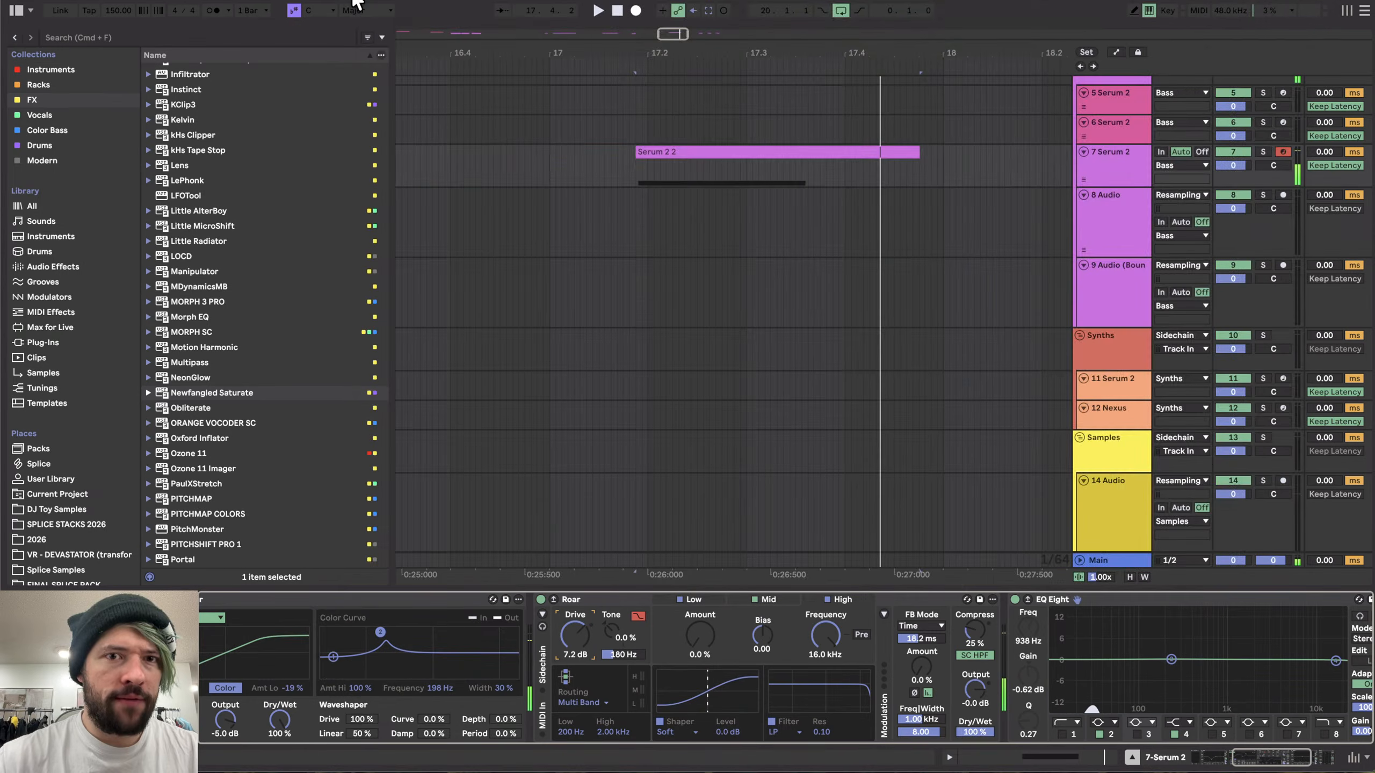
click(1192, 221)
click(636, 12)
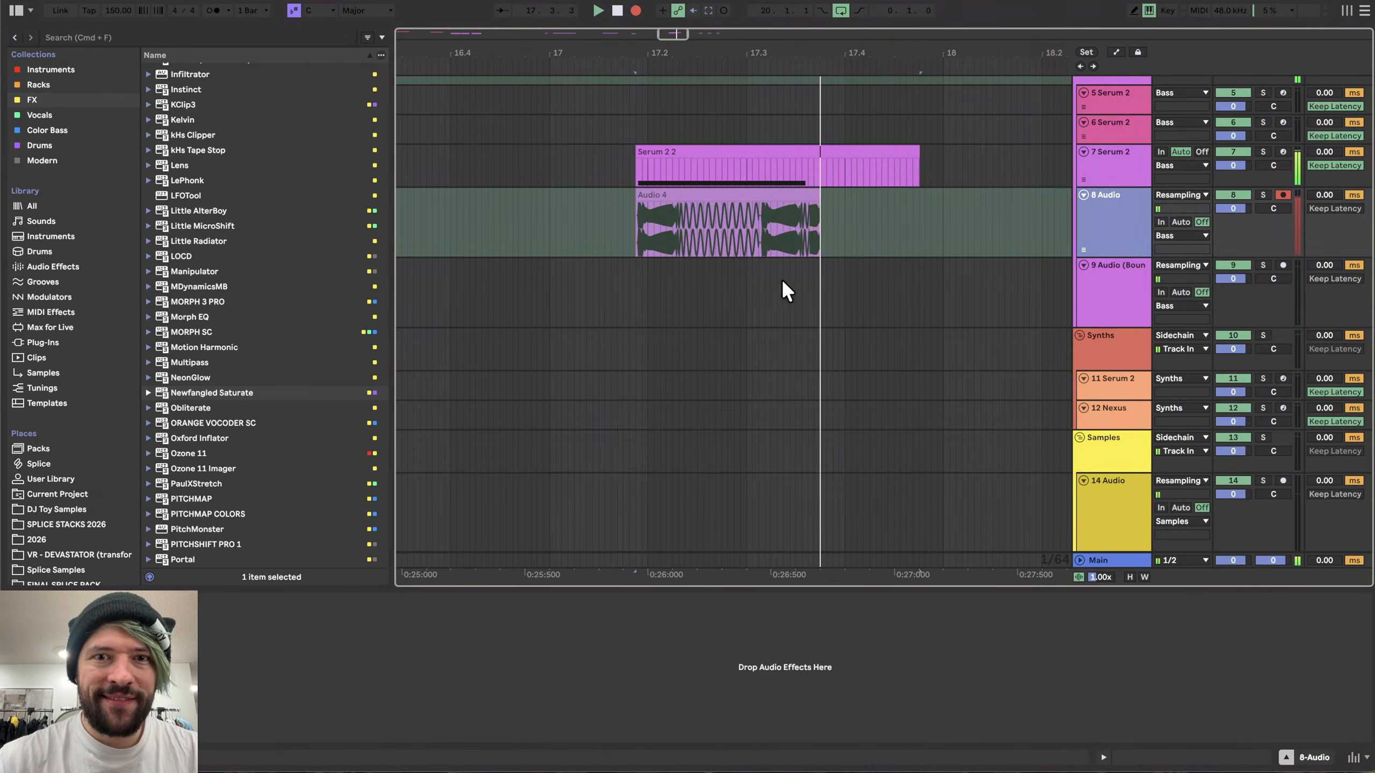
key(space)
scroll(669, 282, down, 10)
drag(670, 196, 766, 199)
scroll(726, 242, up, 10)
scroll(726, 241, up, 5)
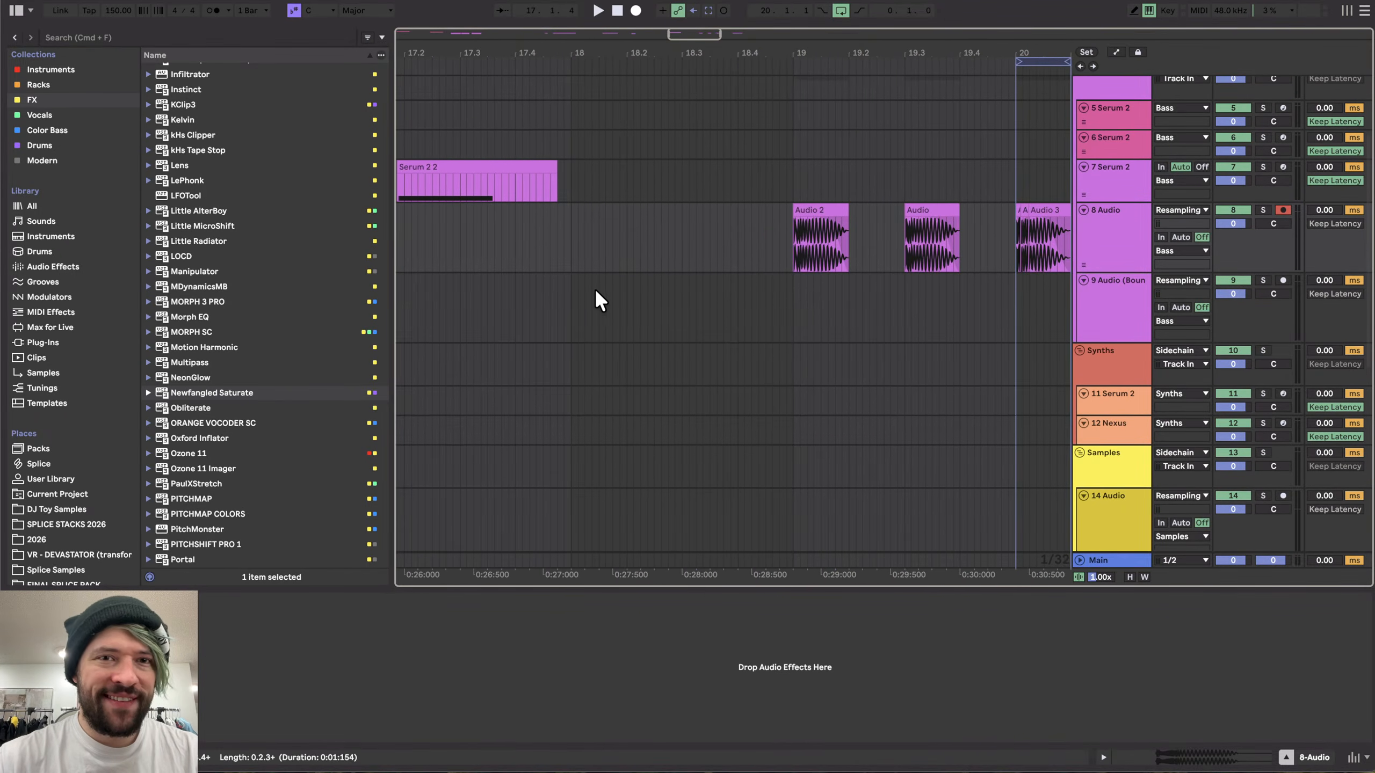
- Audition the synth clip while shifting the Saturator's color curve frequency to about 433 Hz
click(429, 169)
scroll(311, 660, left, 5)
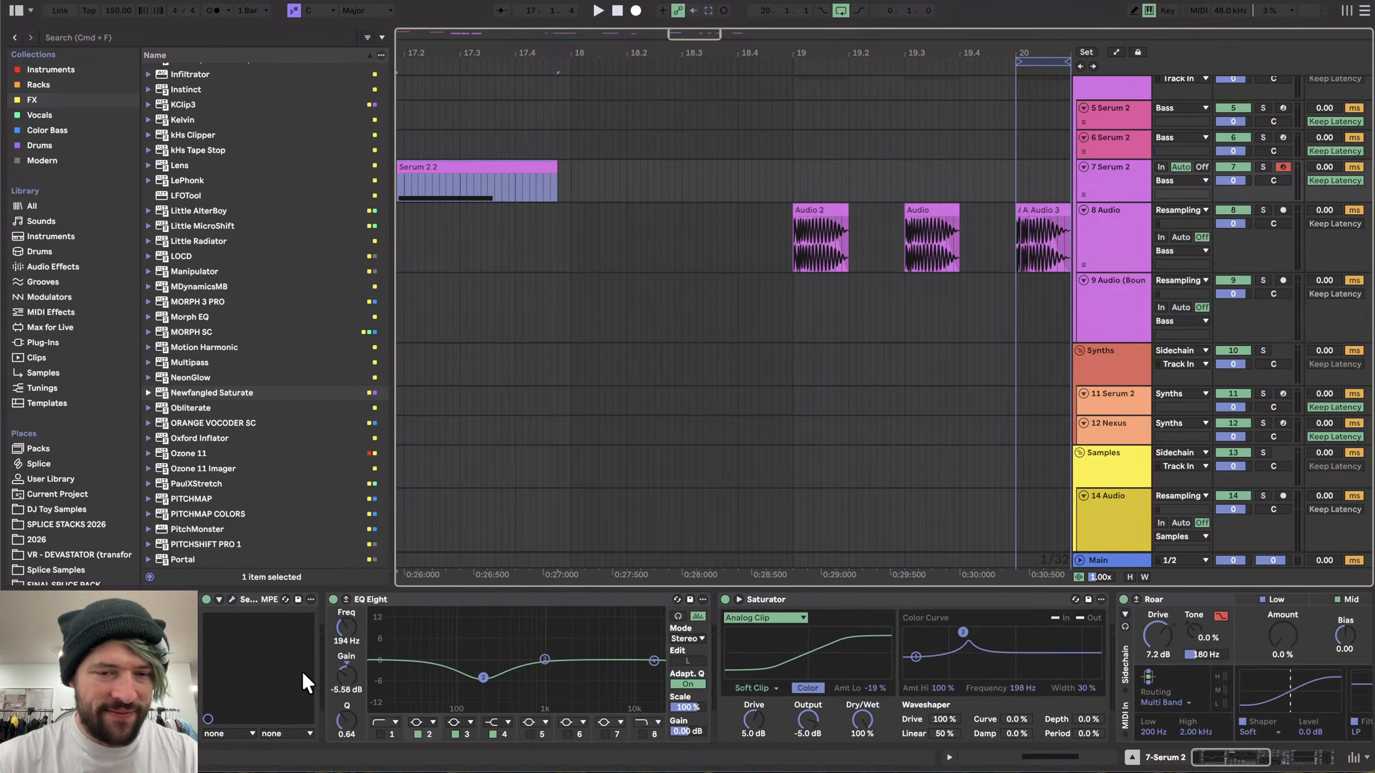
drag(968, 635, 985, 632)
key(space)
key(space)
key(space)
key(space)
key(space)
key(space)
key(space)
key(space)
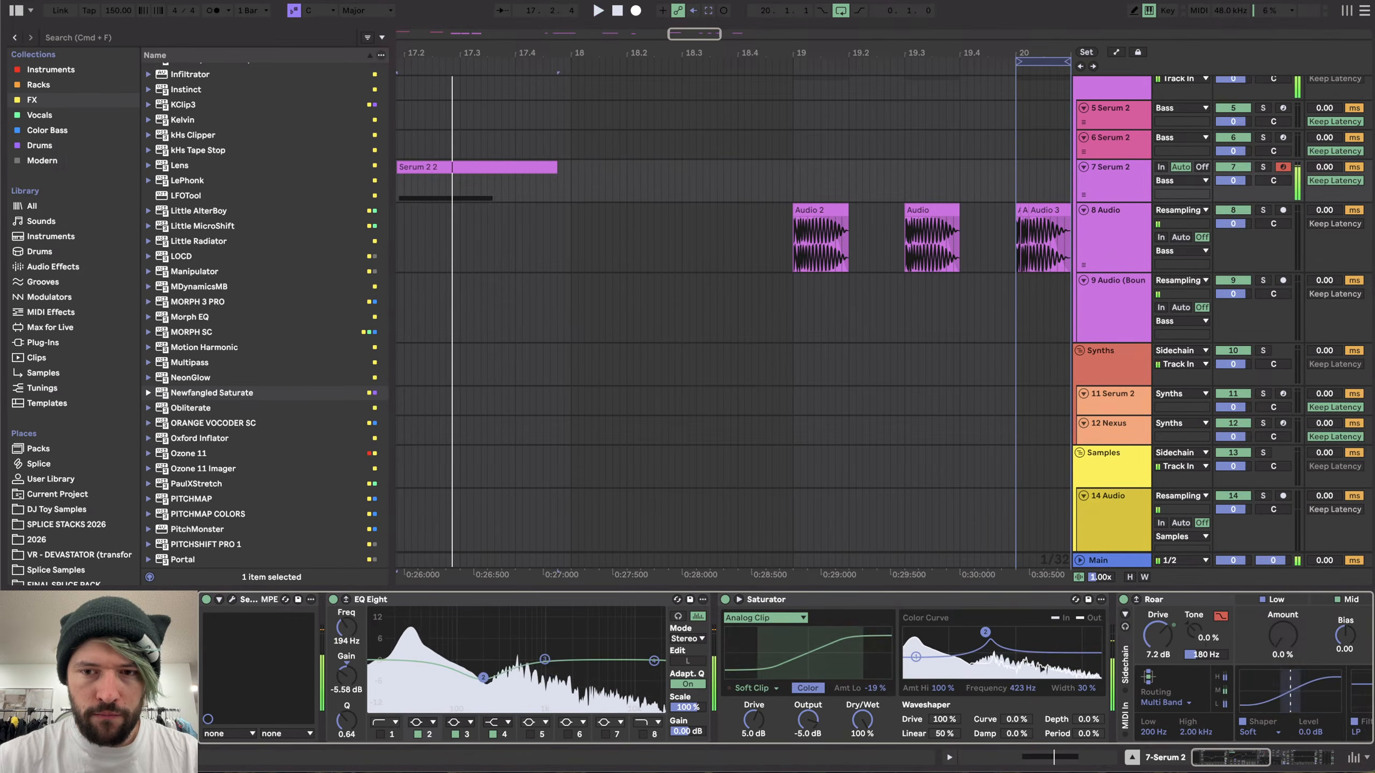
key(space)
key(space)
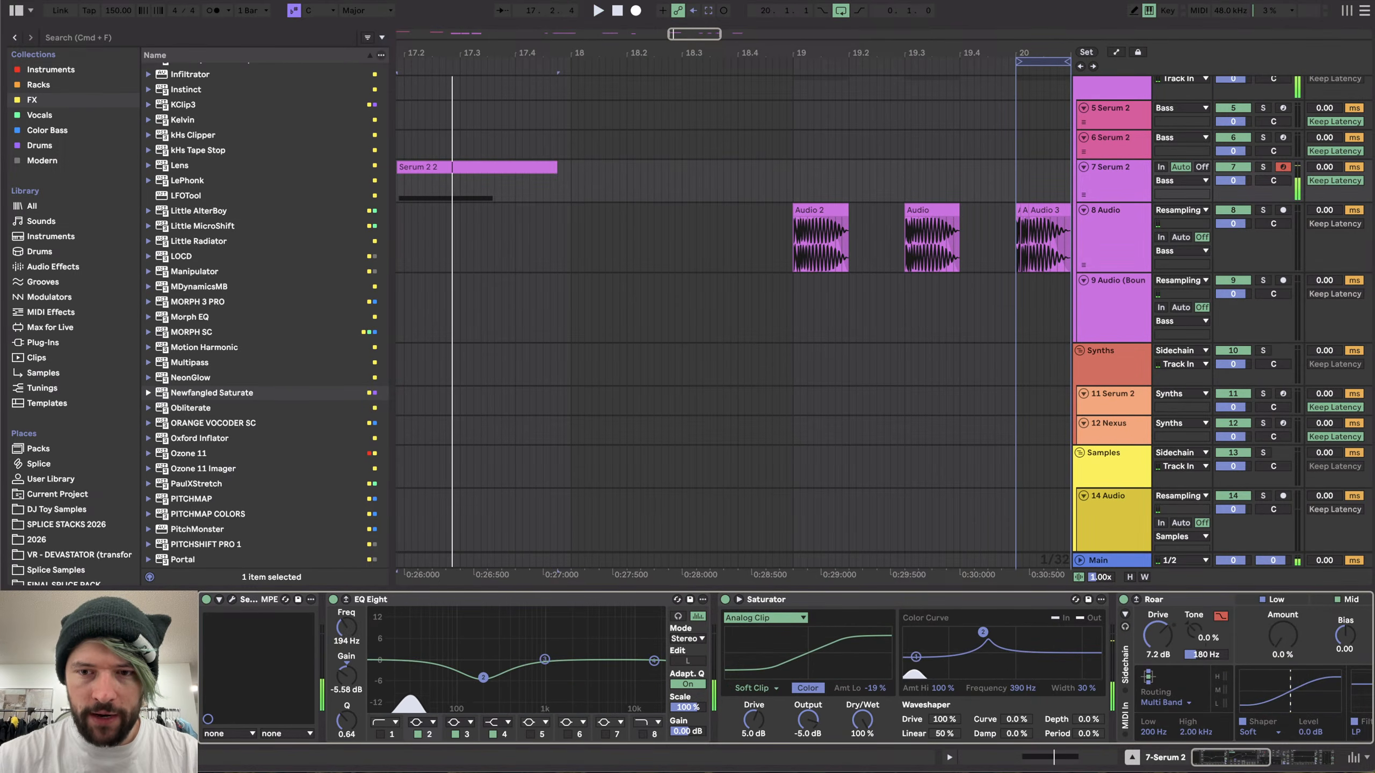
- Set the Saturator's color curve width to 88% and frequency to 317 Hz, auditioning the synth
drag(985, 632, 986, 633)
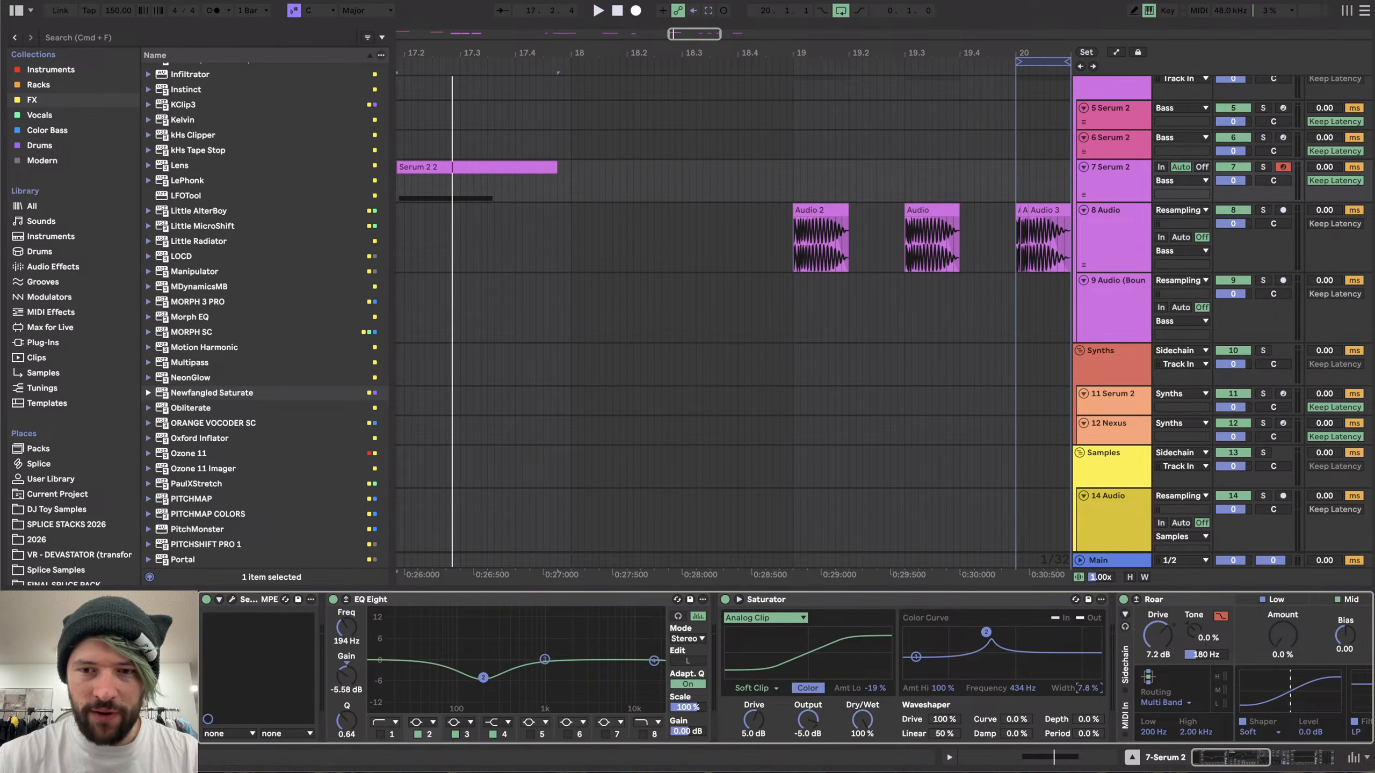
drag(1086, 688, 1086, 645)
key(space)
key(space)
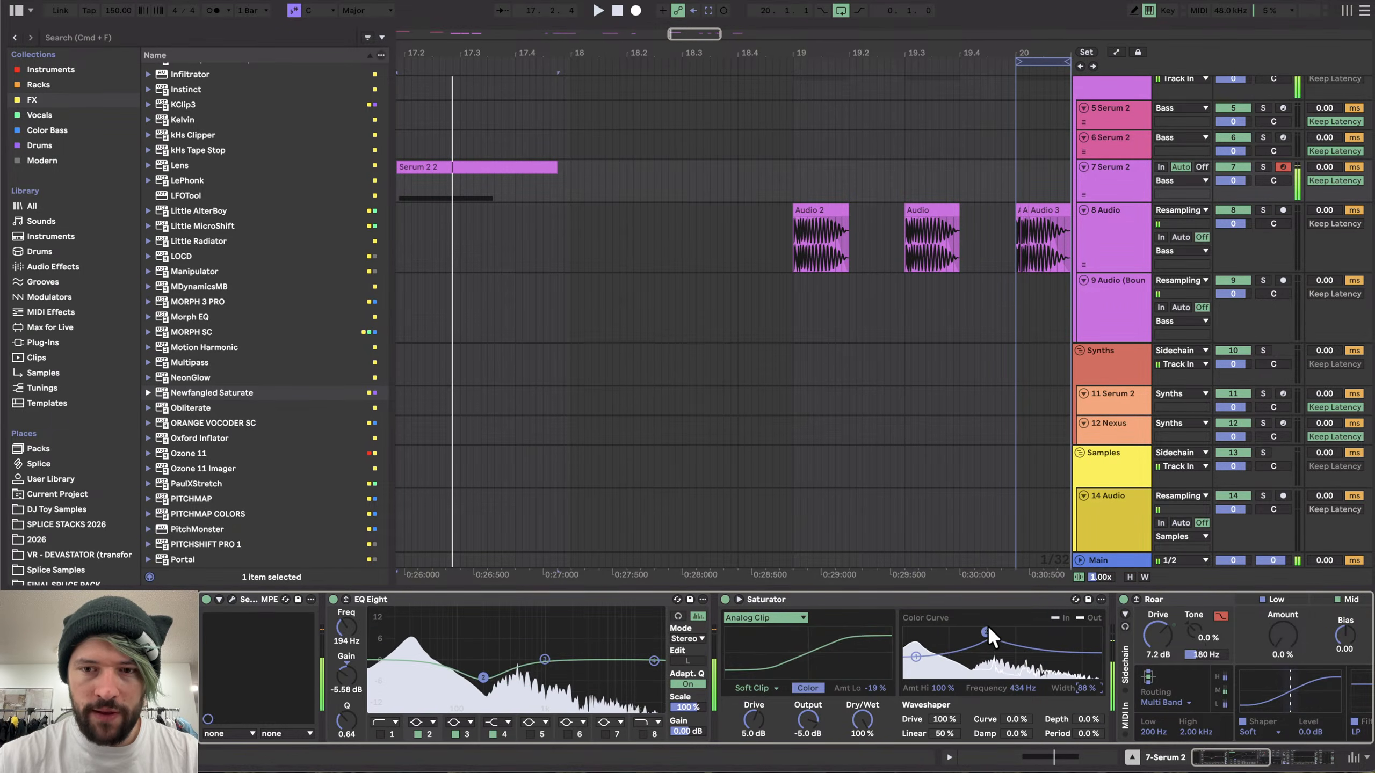
mouse_move(1031, 690)
mouse_down()
mouse_move(1031, 671)
mouse_move(1023, 706)
mouse_up()
key(space)
key(space)
key(space)
key(space)
key(space)
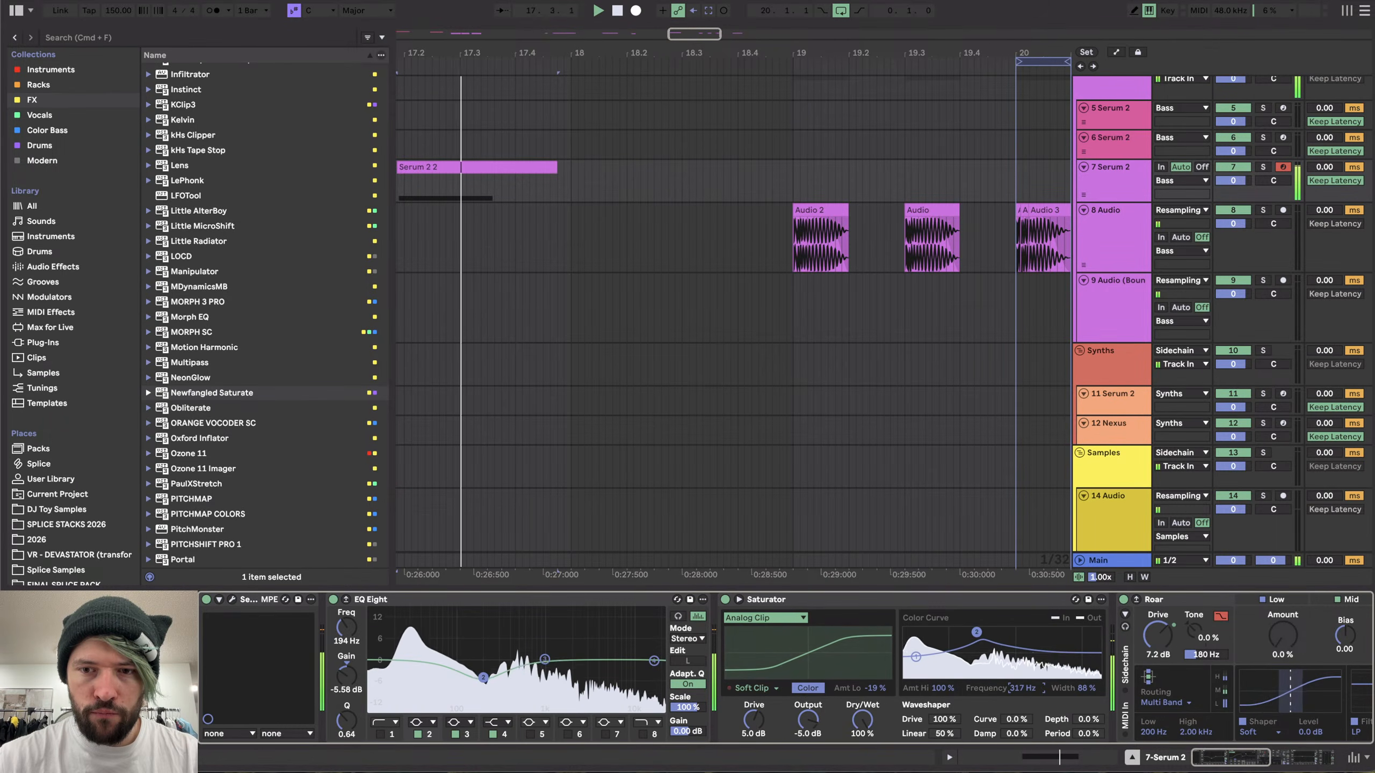
- Shorten envelope 2's decay to 106 ms and set envelope 3's decay to 125 ms
click(232, 600)
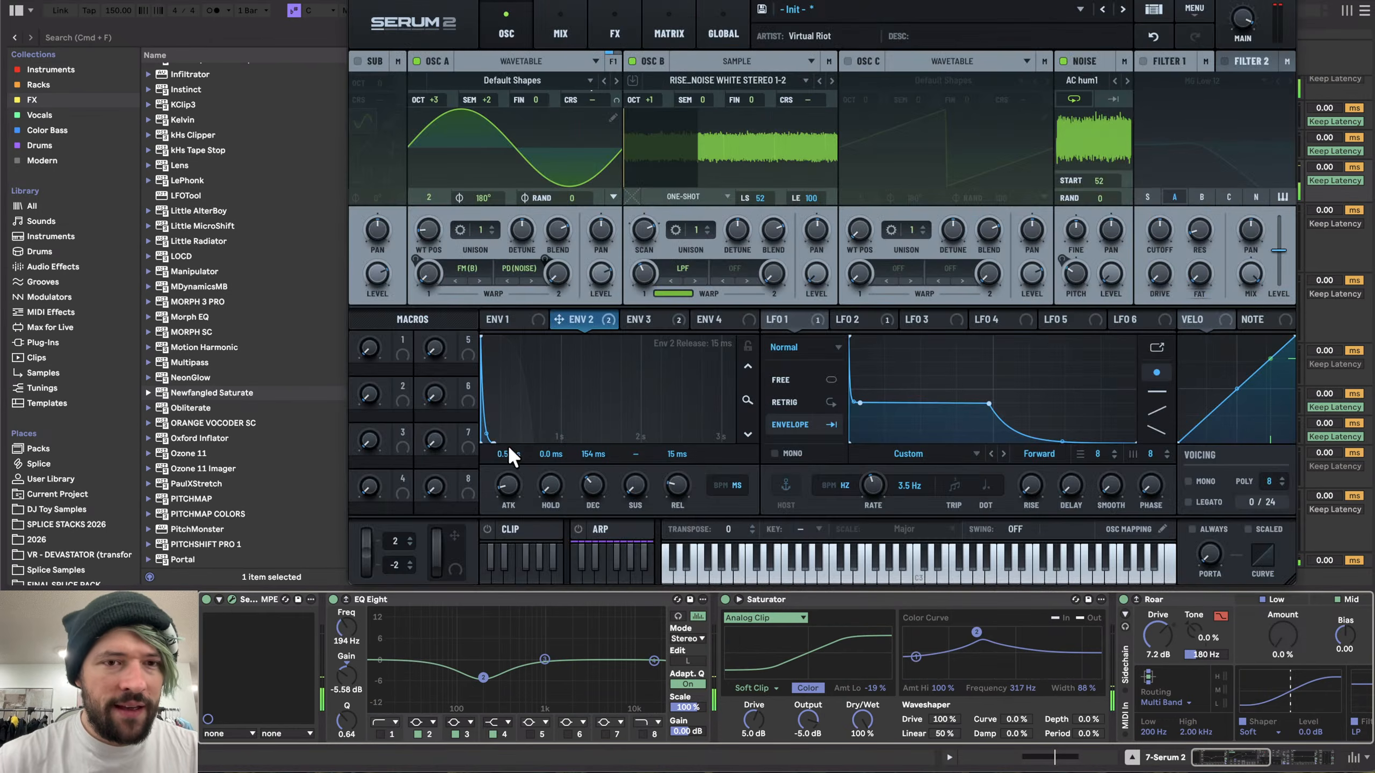
drag(584, 471, 587, 490)
key(space)
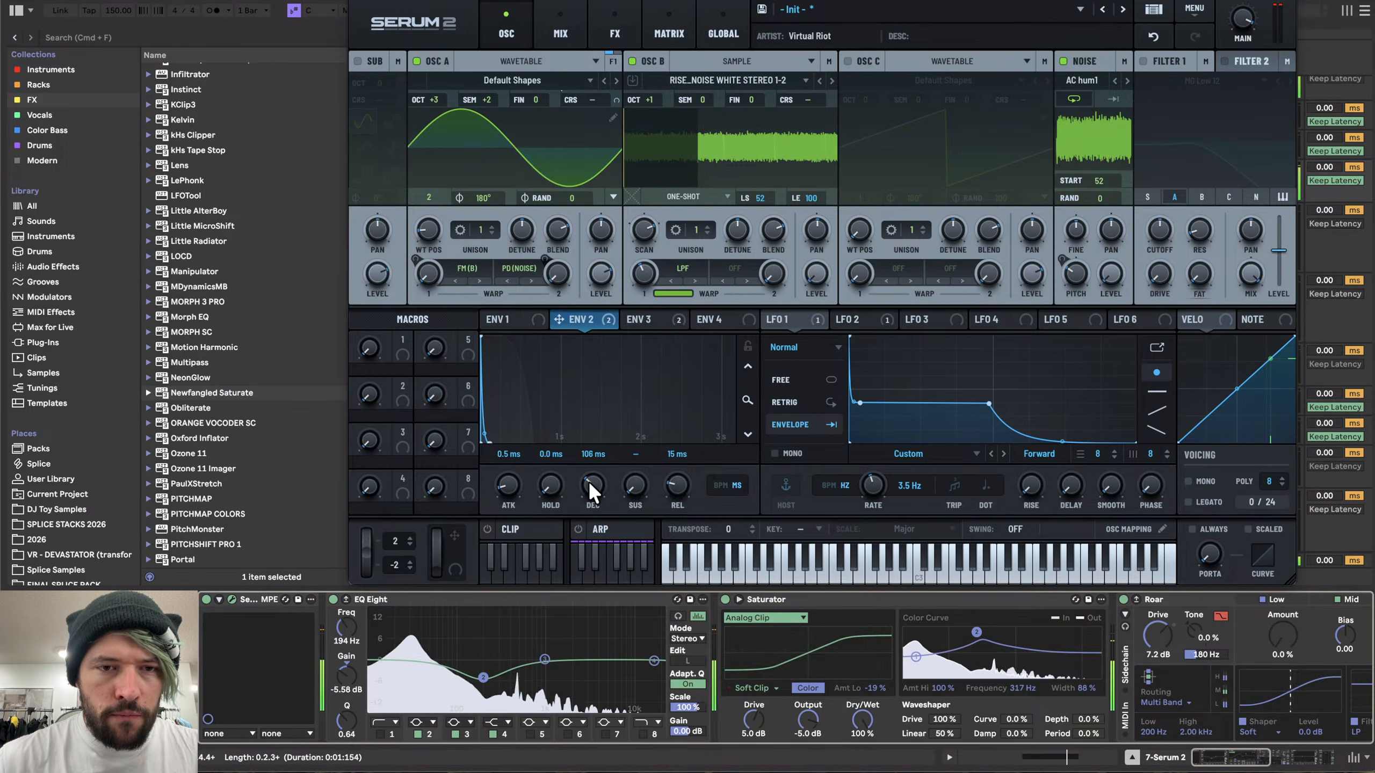
click(650, 318)
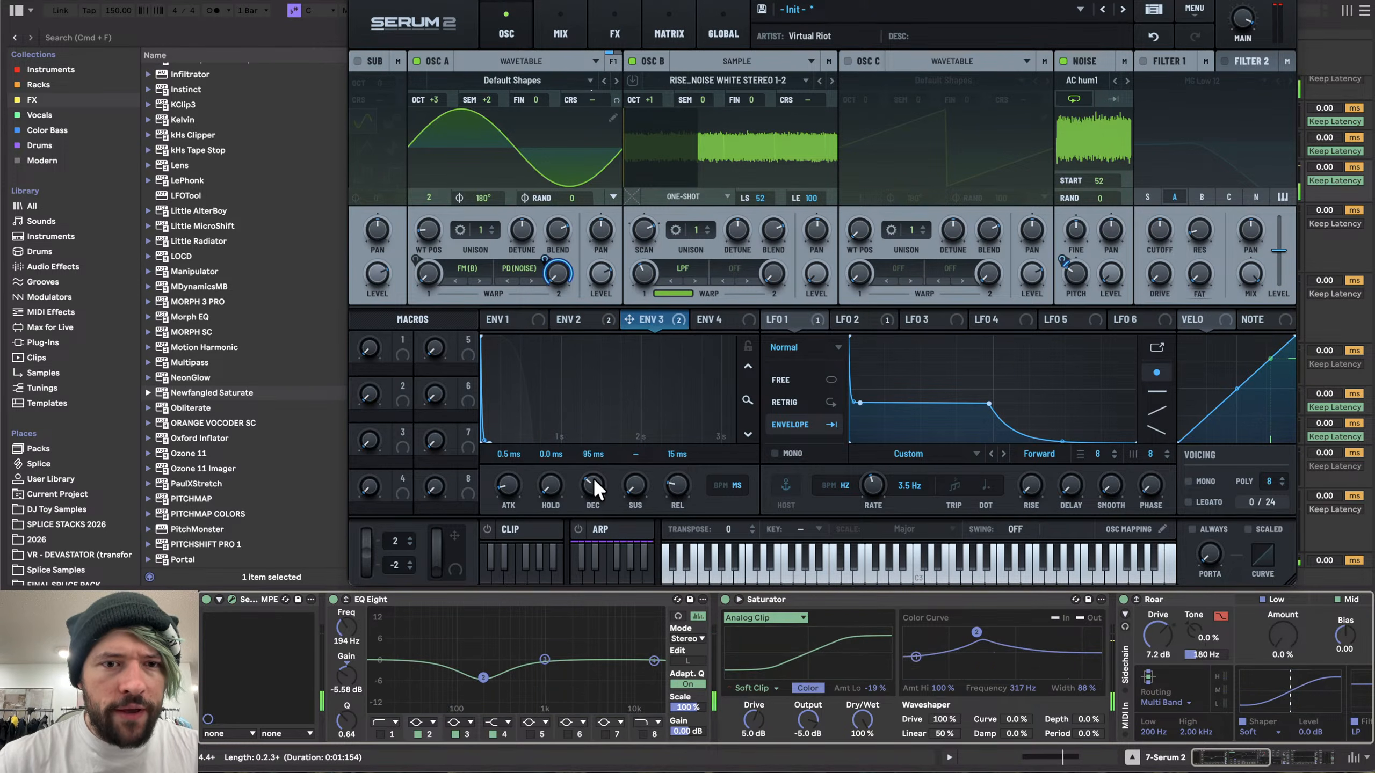
mouse_move(593, 479)
mouse_down()
mouse_move(597, 459)
mouse_move(592, 486)
mouse_up()
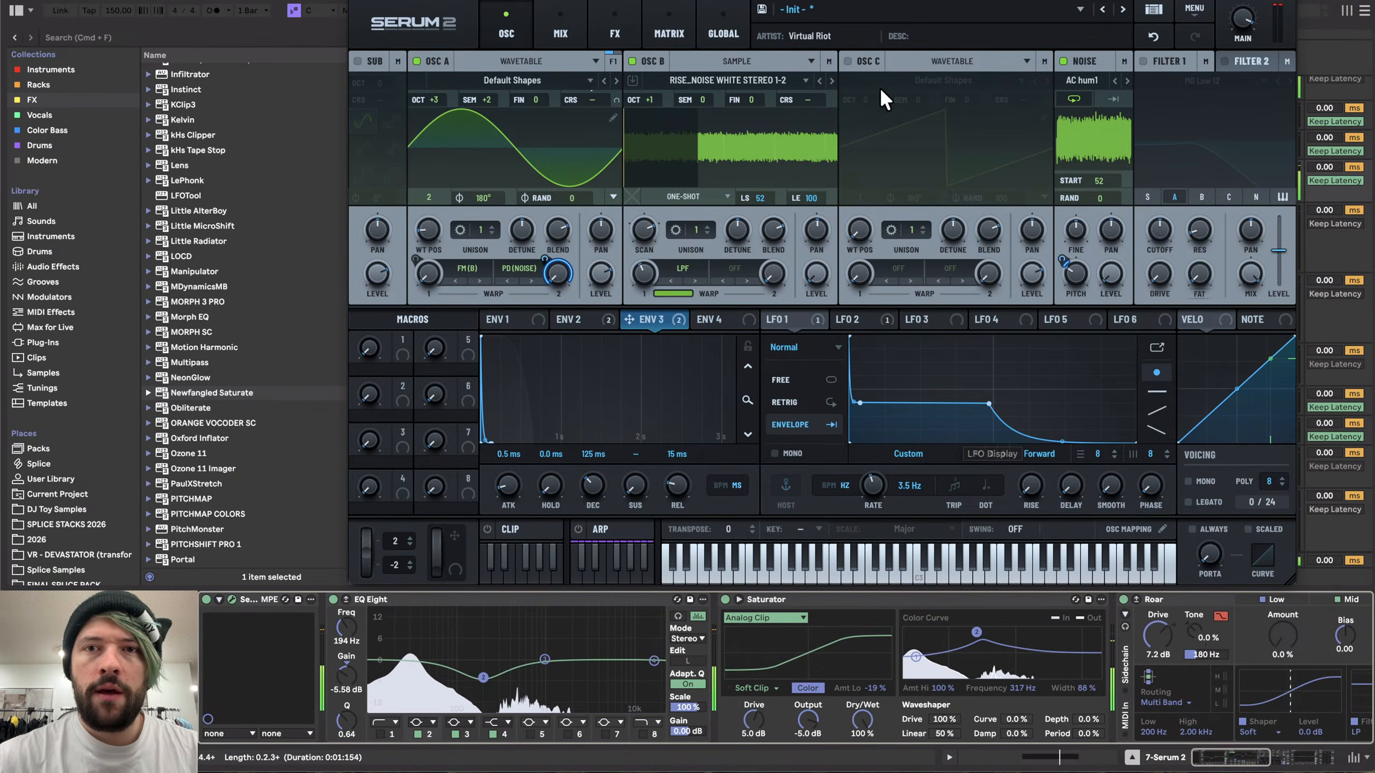
- Enable oscillator C and move its wavetable position to a sine shape
click(926, 320)
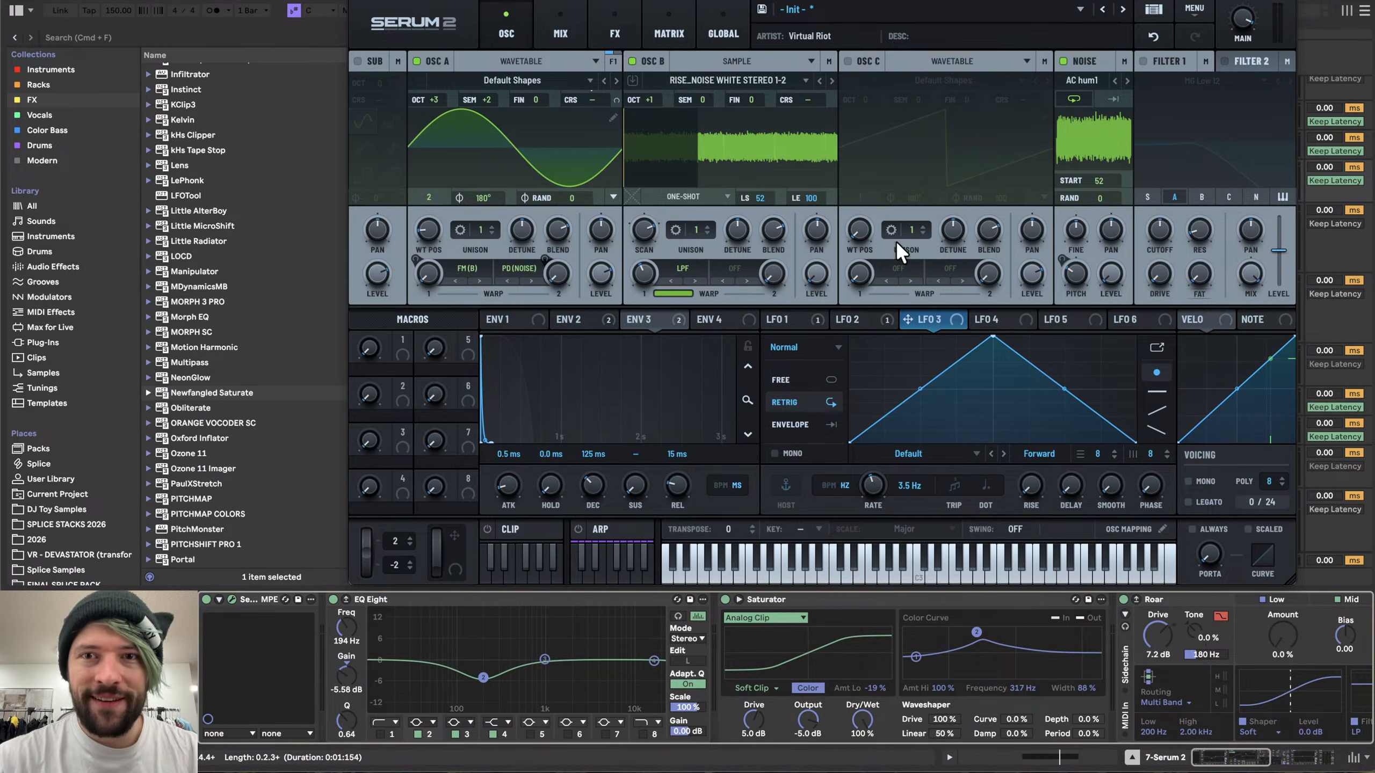
click(848, 61)
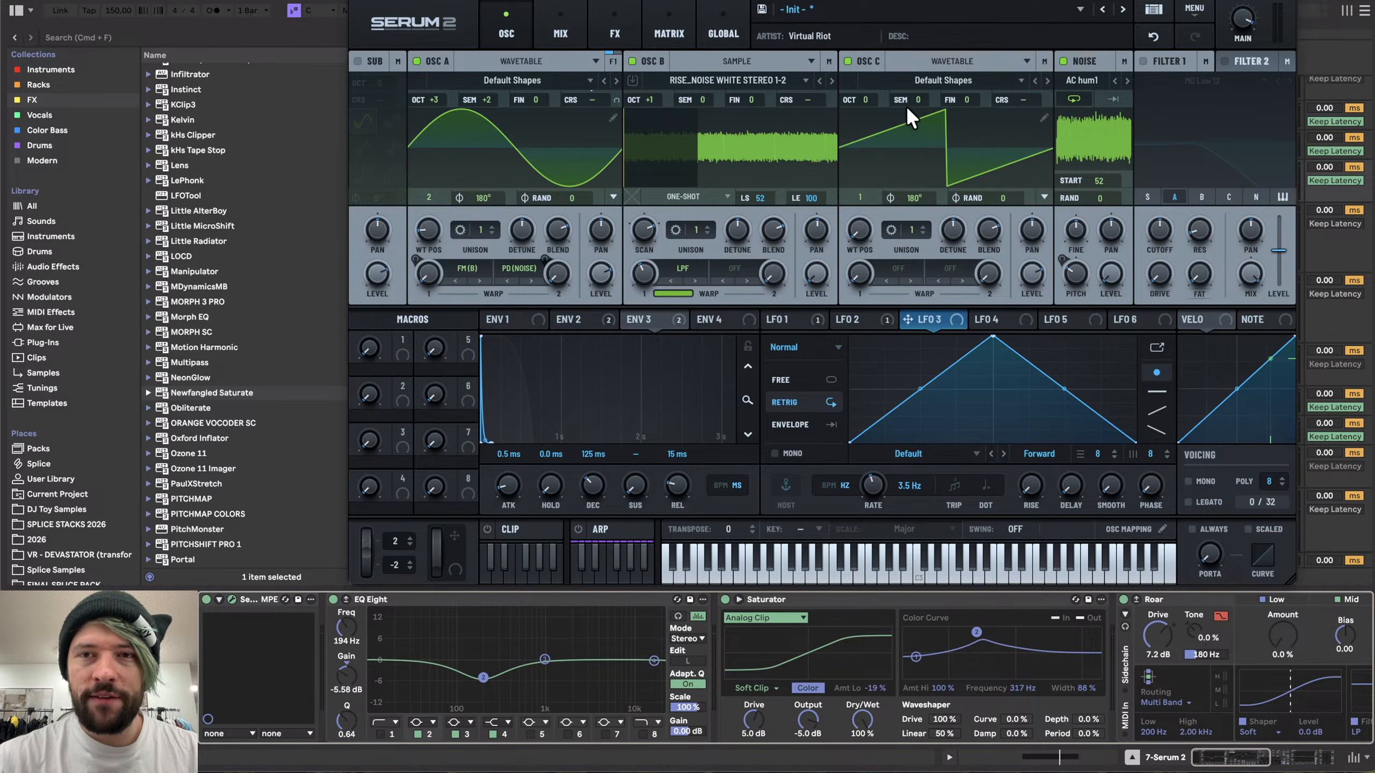
drag(865, 221, 863, 197)
- Route LFO 3 to oscillator C's coarse pitch at 71% and tune oscillator C to octave +3, semitone +1
drag(935, 316, 1049, 85)
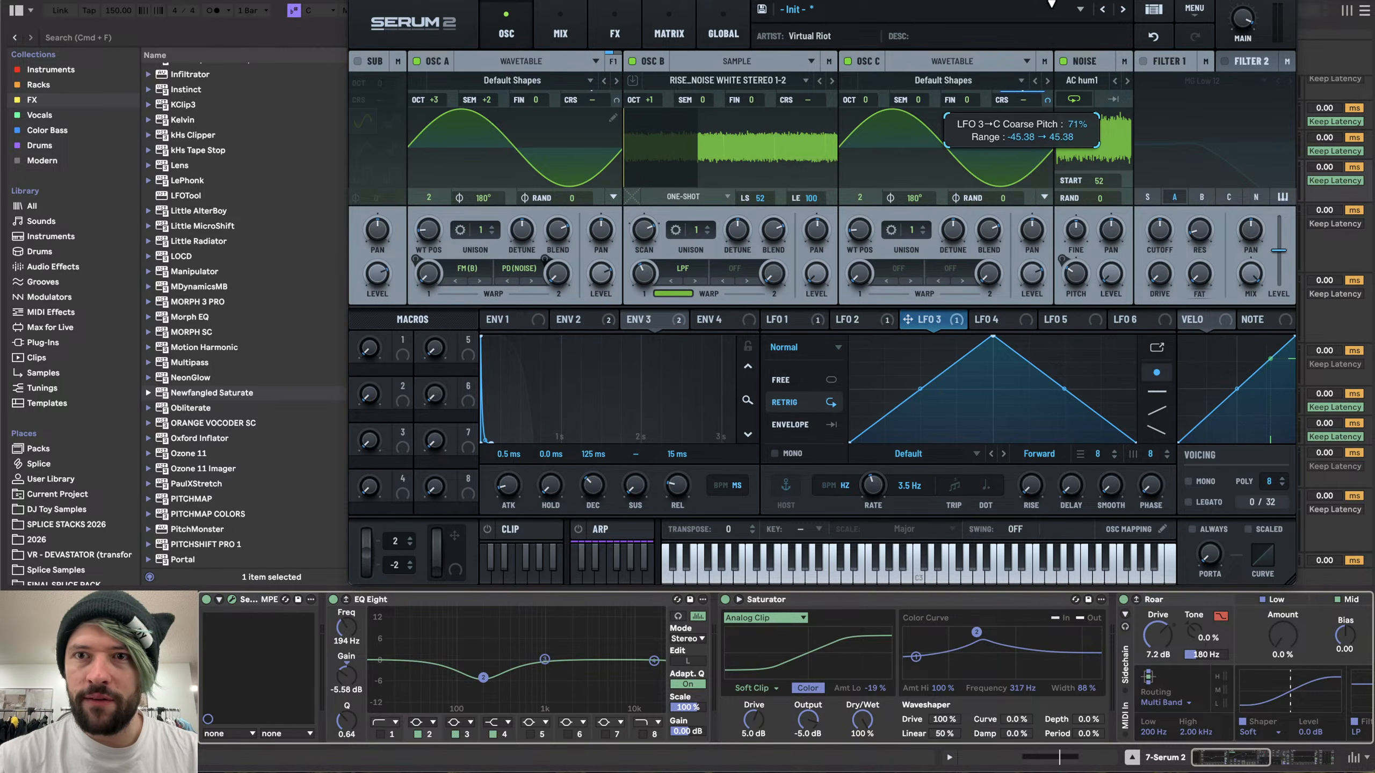
drag(1051, 4, 1046, 58)
drag(857, 98, 874, 40)
mouse_move(915, 93)
mouse_down()
mouse_move(918, 69)
mouse_move(917, 82)
mouse_up()
- Reshape LFO 3 into a sharp downward decay curve
drag(986, 336, 848, 336)
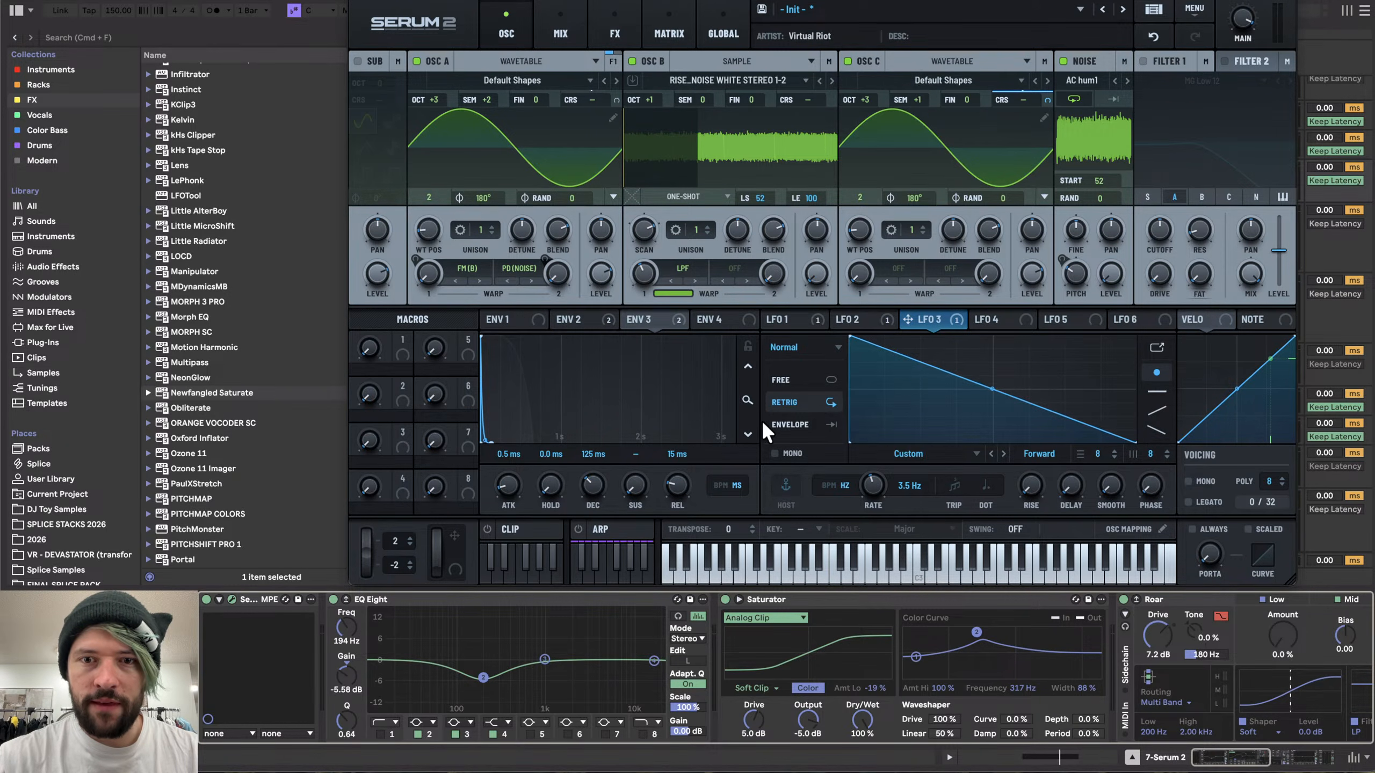
drag(994, 389, 988, 433)
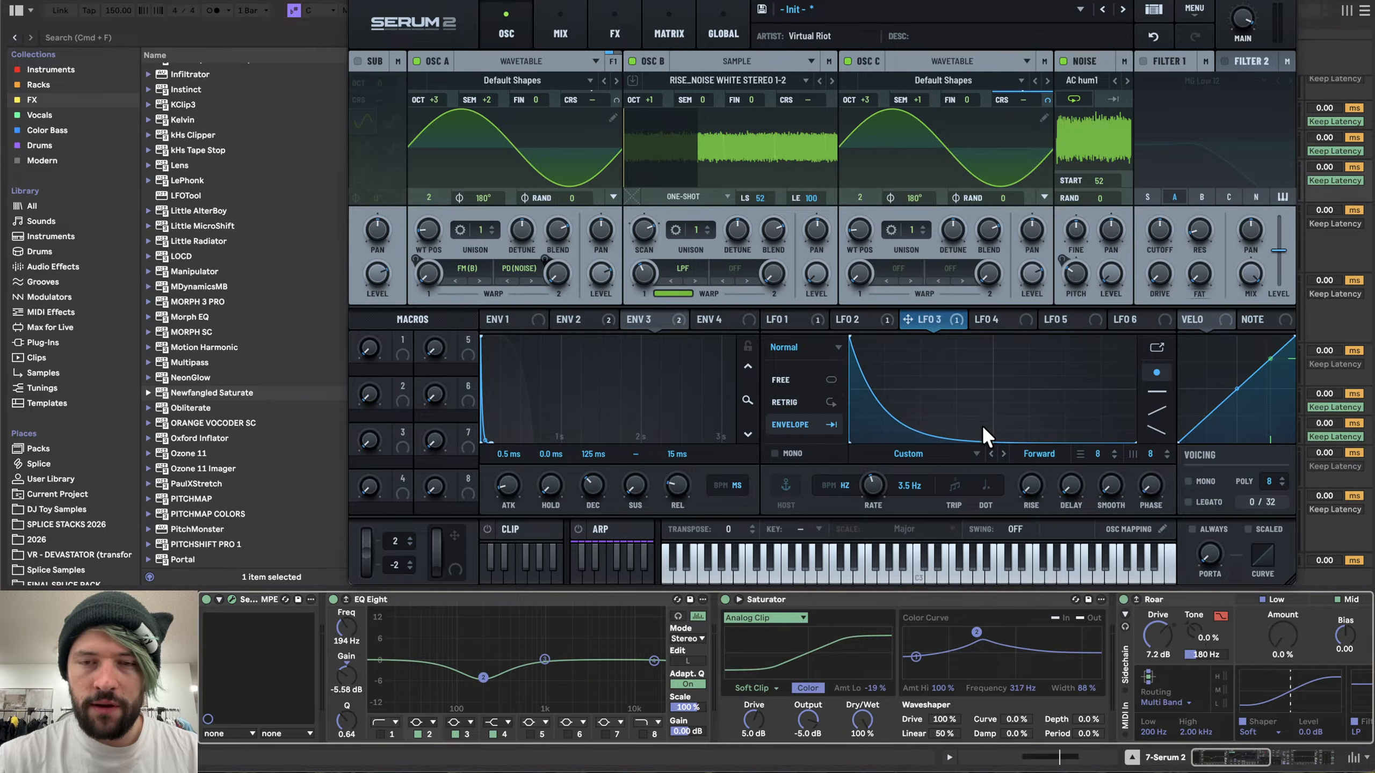
drag(857, 432, 861, 400)
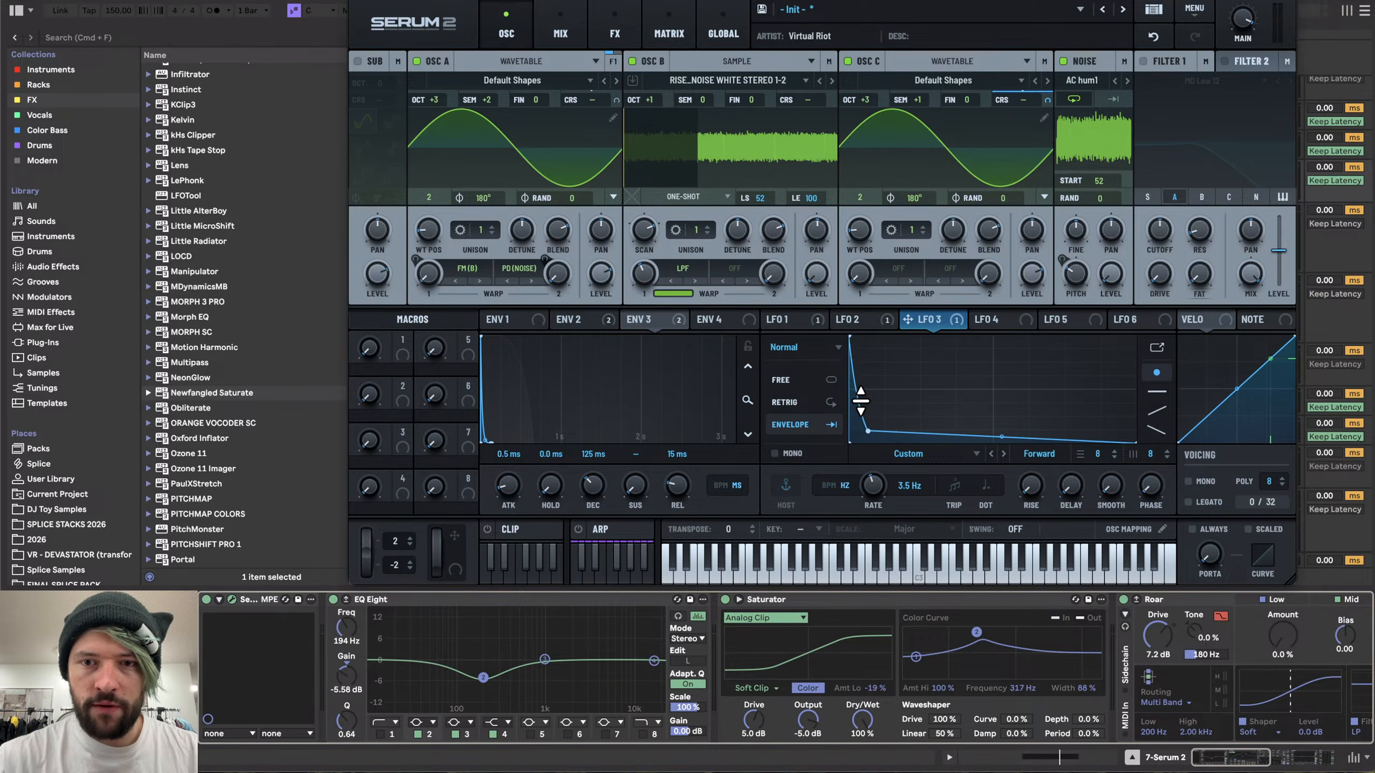
- Refine LFO 3's decay curve by nudging its first breakpoint upward
double_click(868, 430)
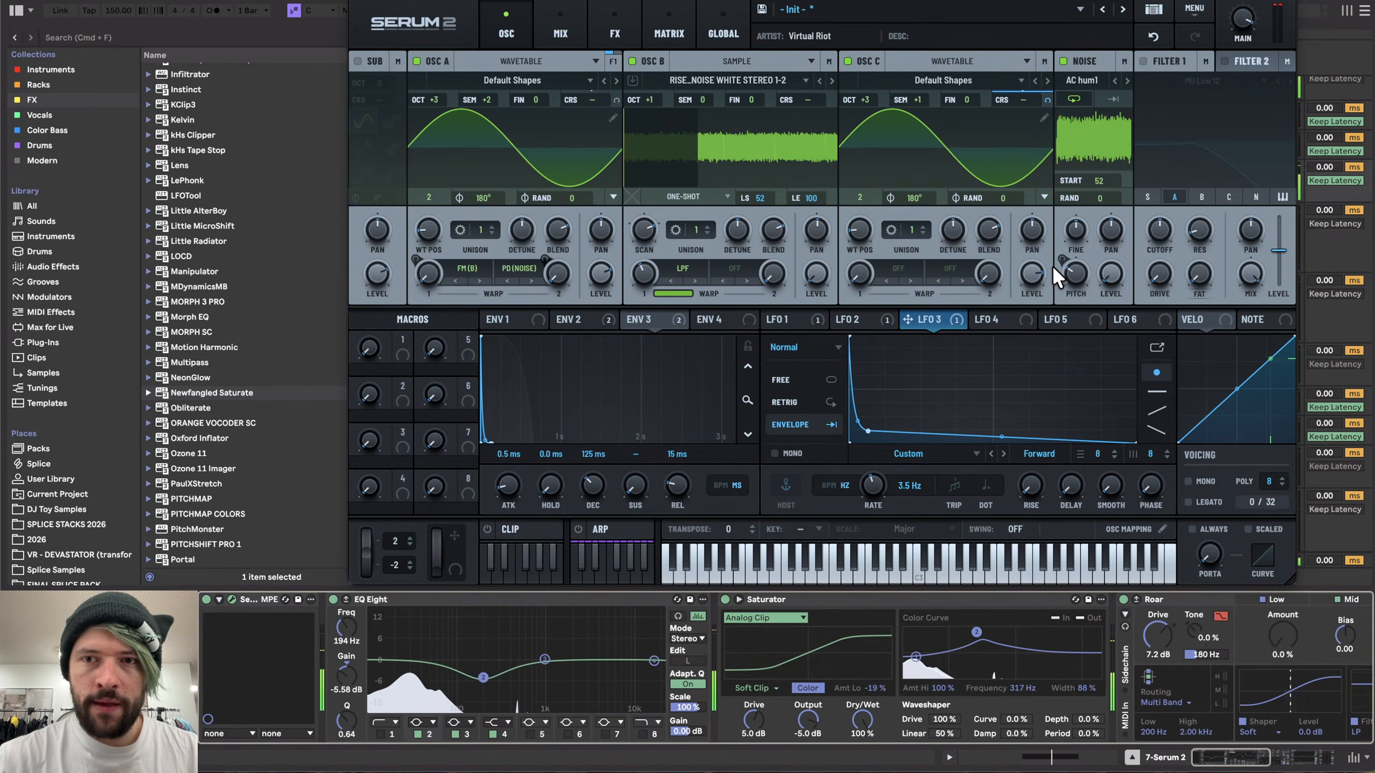
drag(868, 431, 860, 413)
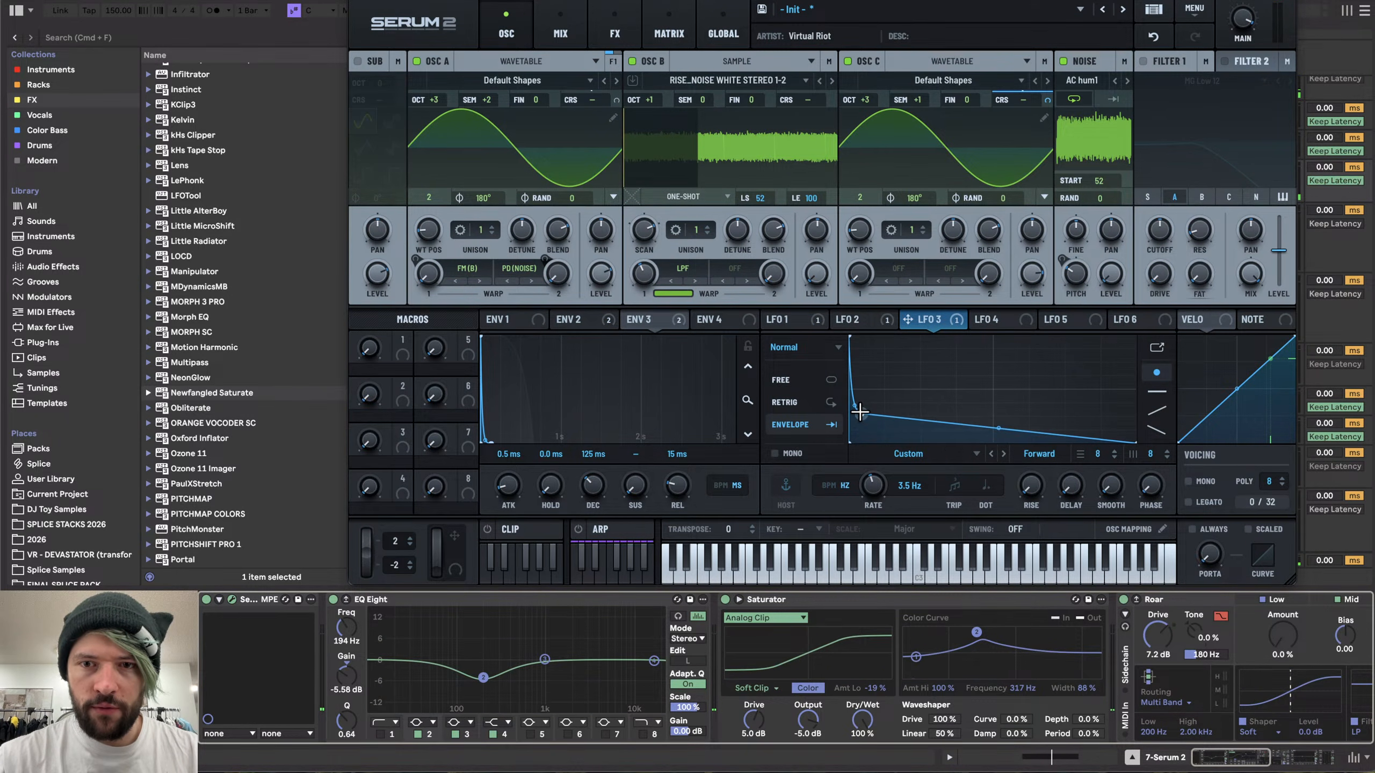
- Assign envelope 4 as a modulator to oscillator C's level
click(719, 319)
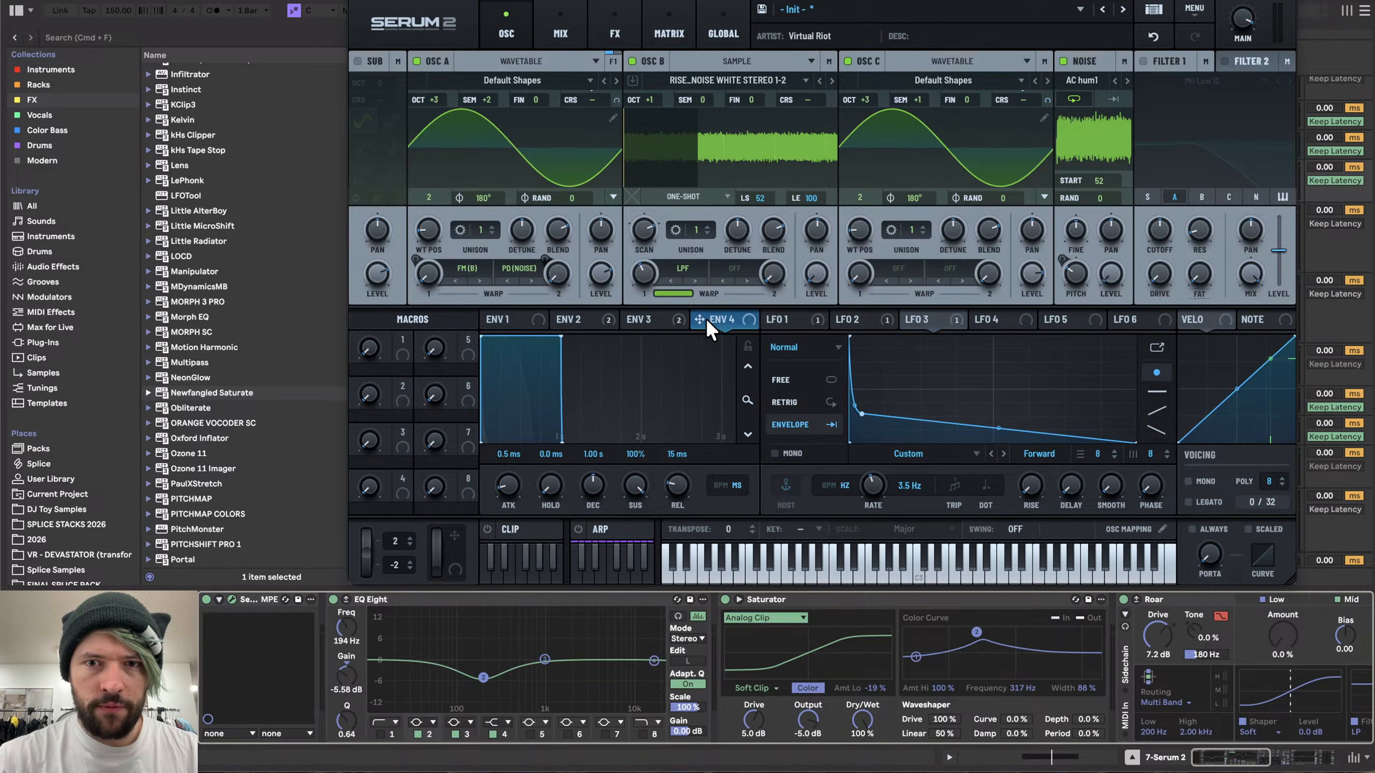
drag(699, 320, 1031, 280)
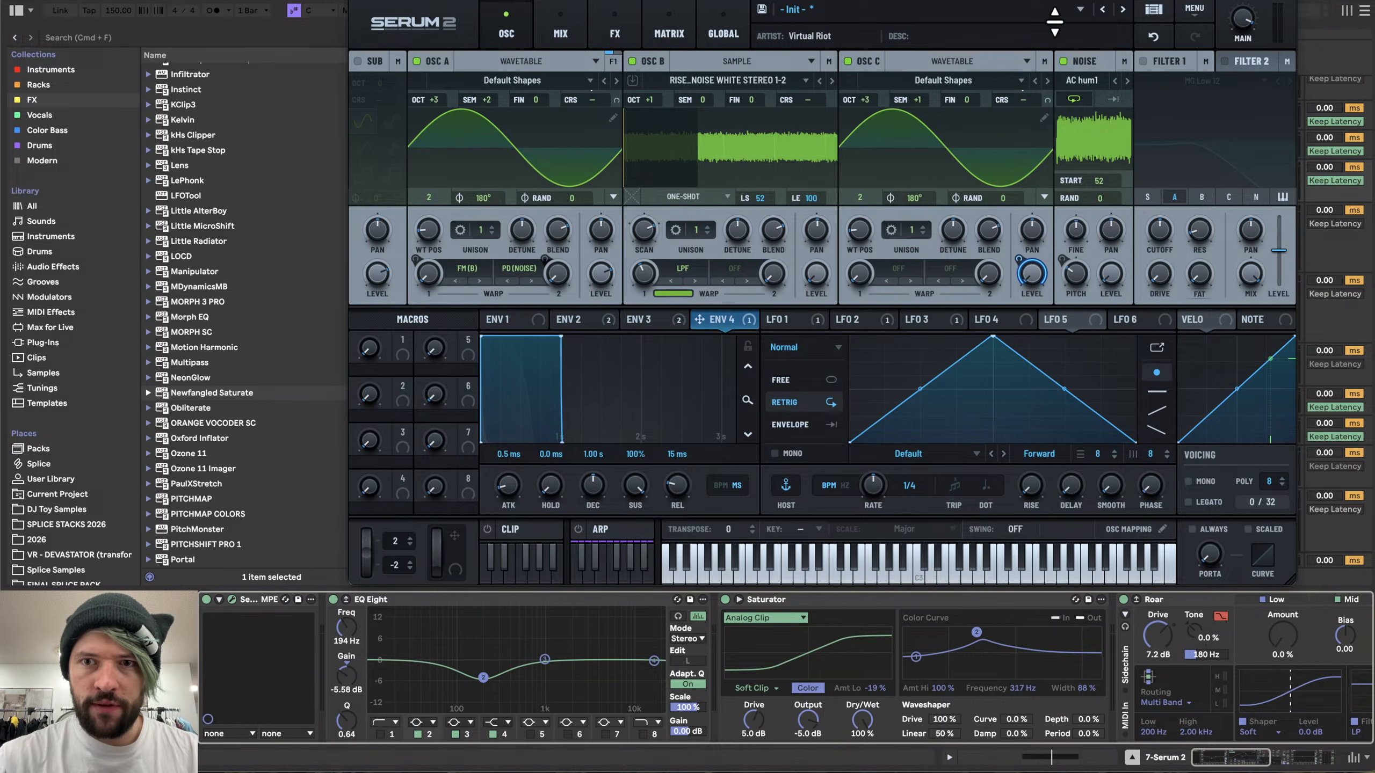
- Redraw LFO 5 as a square gate shape, switch it to envelope mode and use a Hz rate
drag(920, 388, 850, 330)
drag(1064, 389, 961, 517)
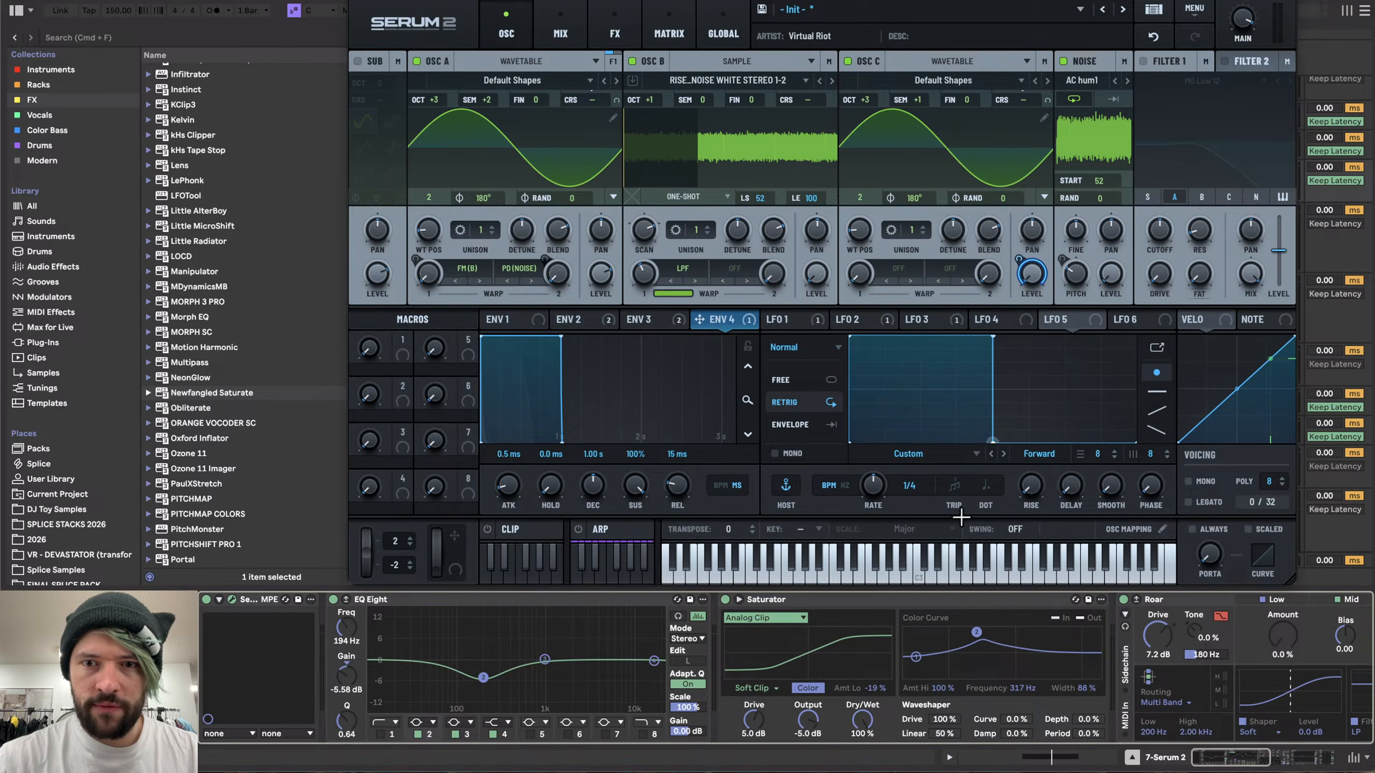
click(822, 429)
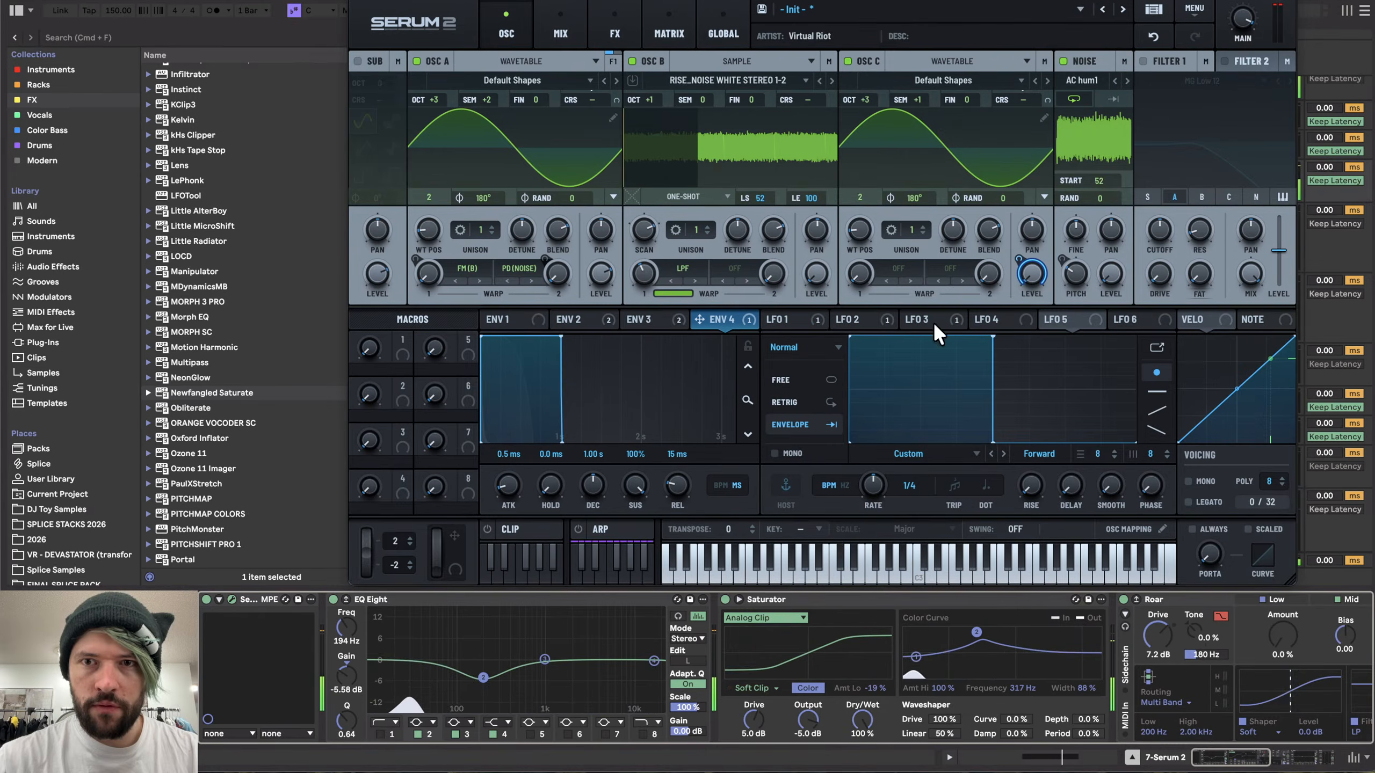
click(844, 481)
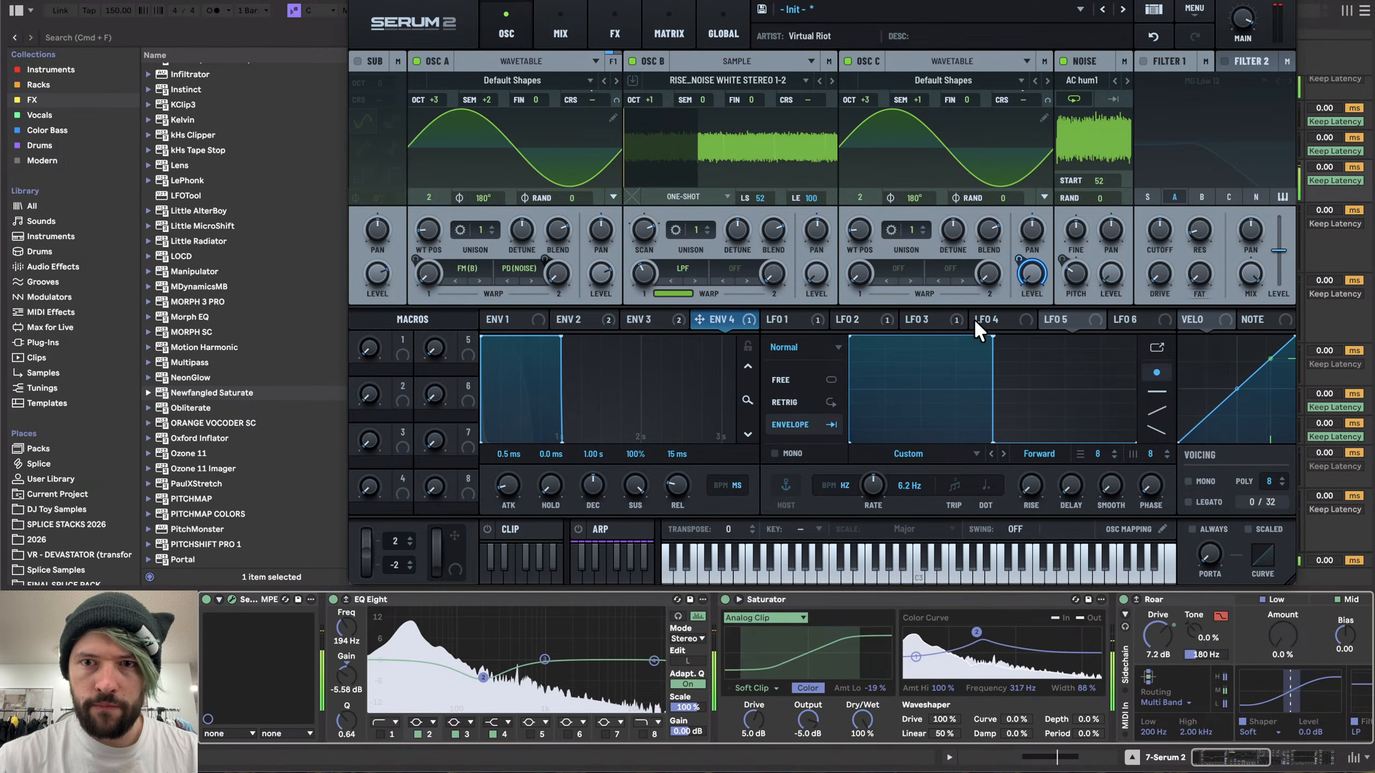
- Switch LFO 4 to a Hz rate and reshape its curve into a gate with a short ramp down
click(1079, 321)
click(1020, 320)
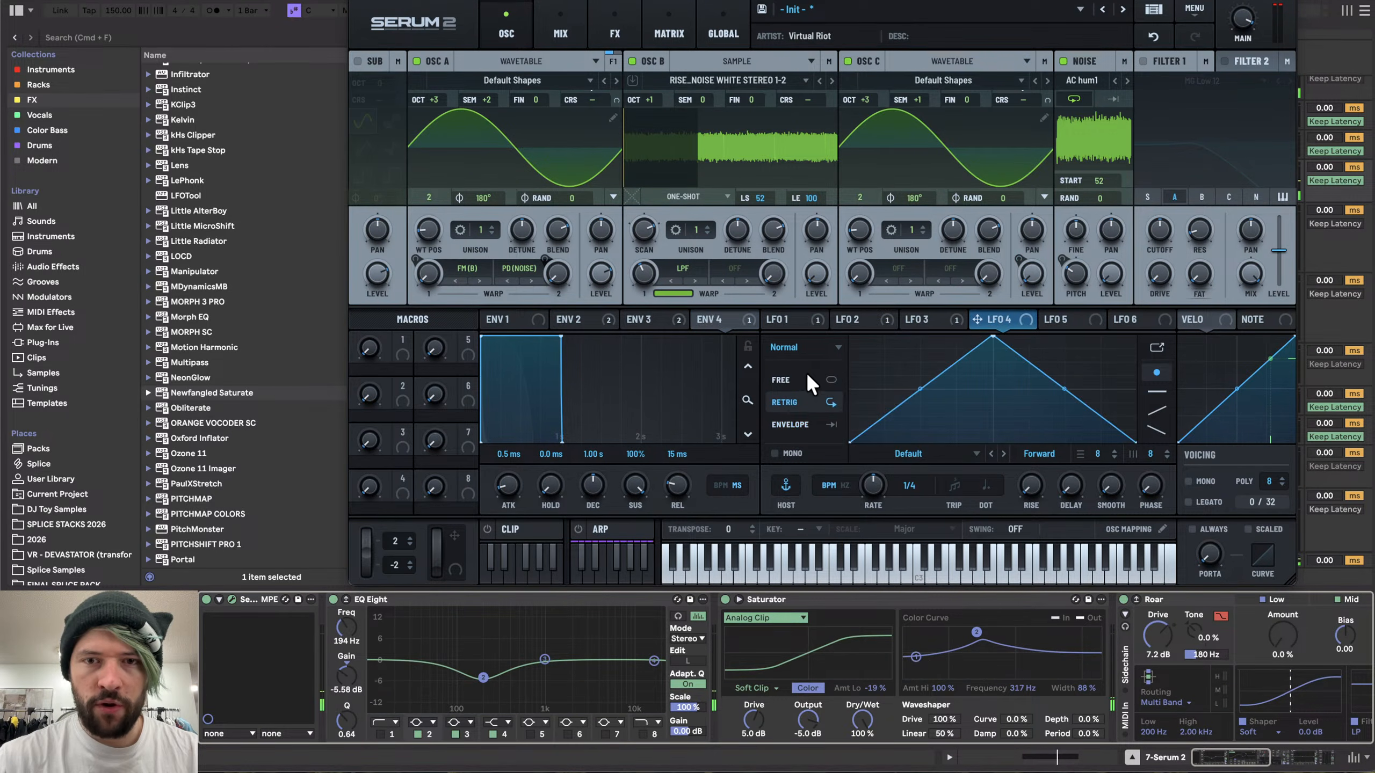
click(844, 485)
drag(1136, 443, 1022, 490)
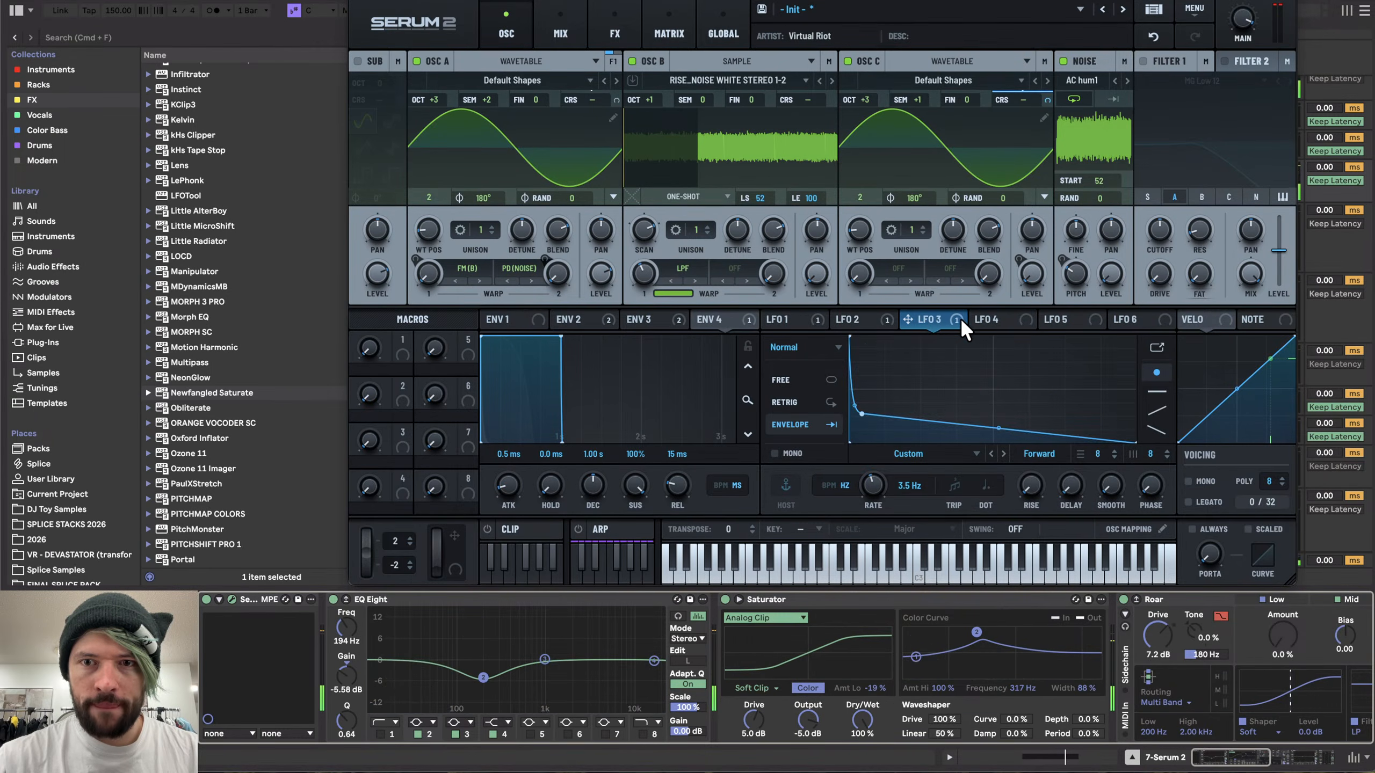
- Compare the curves of LFOs 1 to 5 by switching between their tabs
click(1047, 320)
click(917, 320)
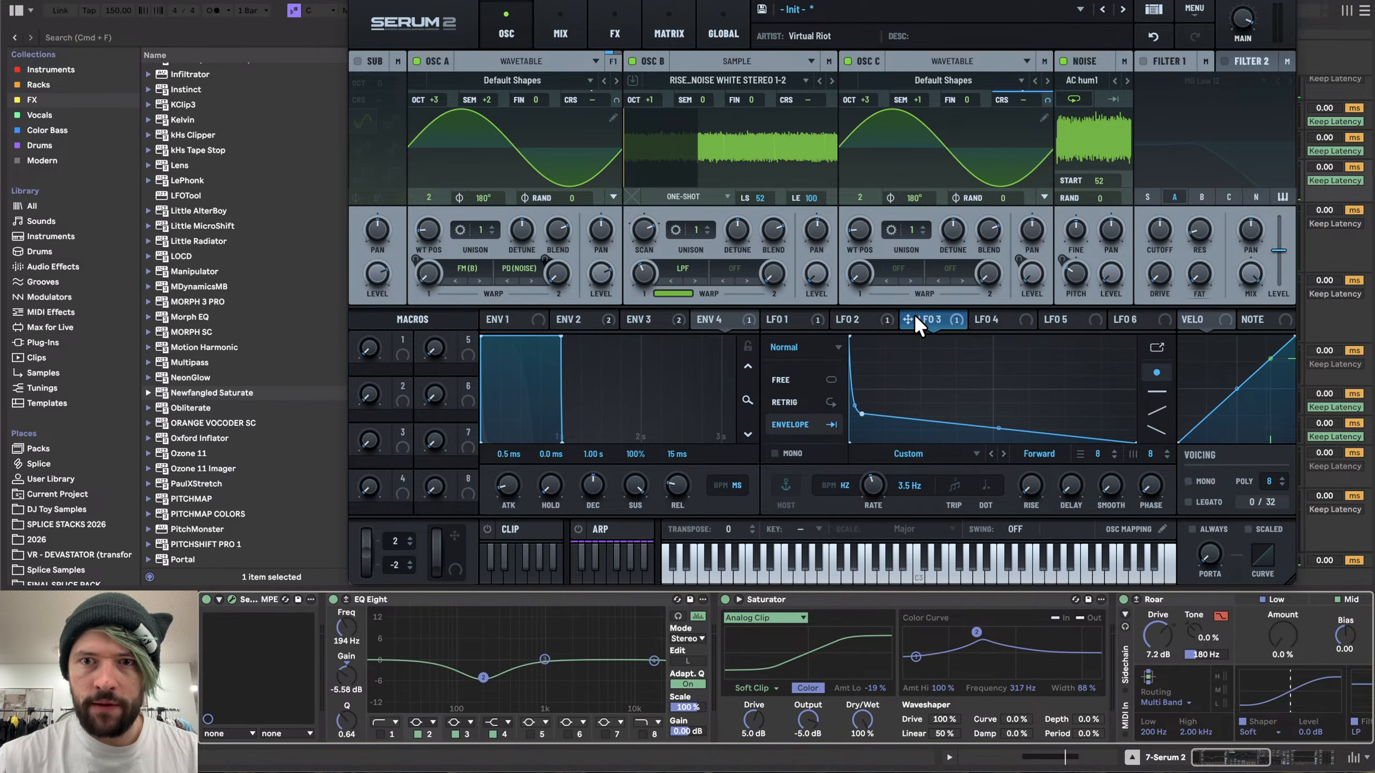
click(869, 319)
click(806, 318)
click(1044, 316)
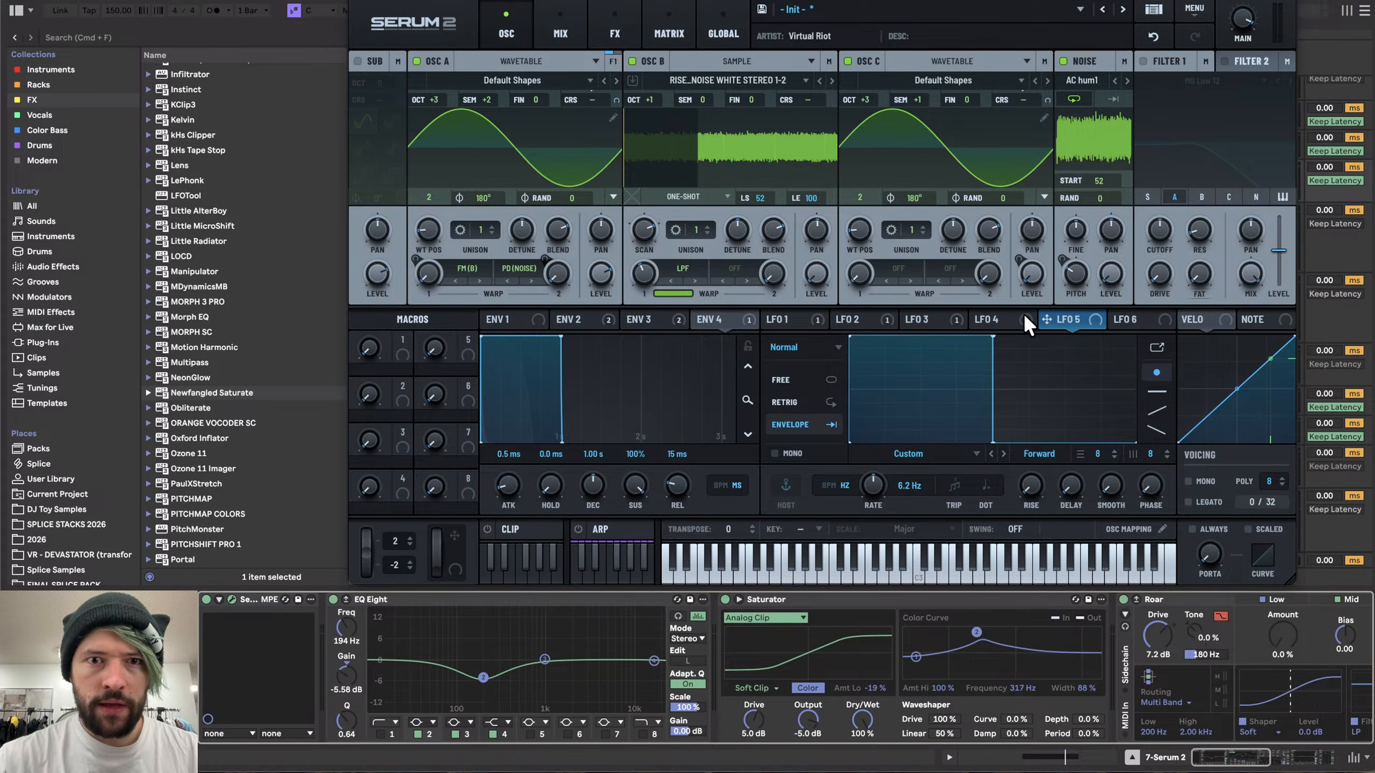
- Remove all modulators from oscillator C's level
click(724, 318)
right_click(1037, 267)
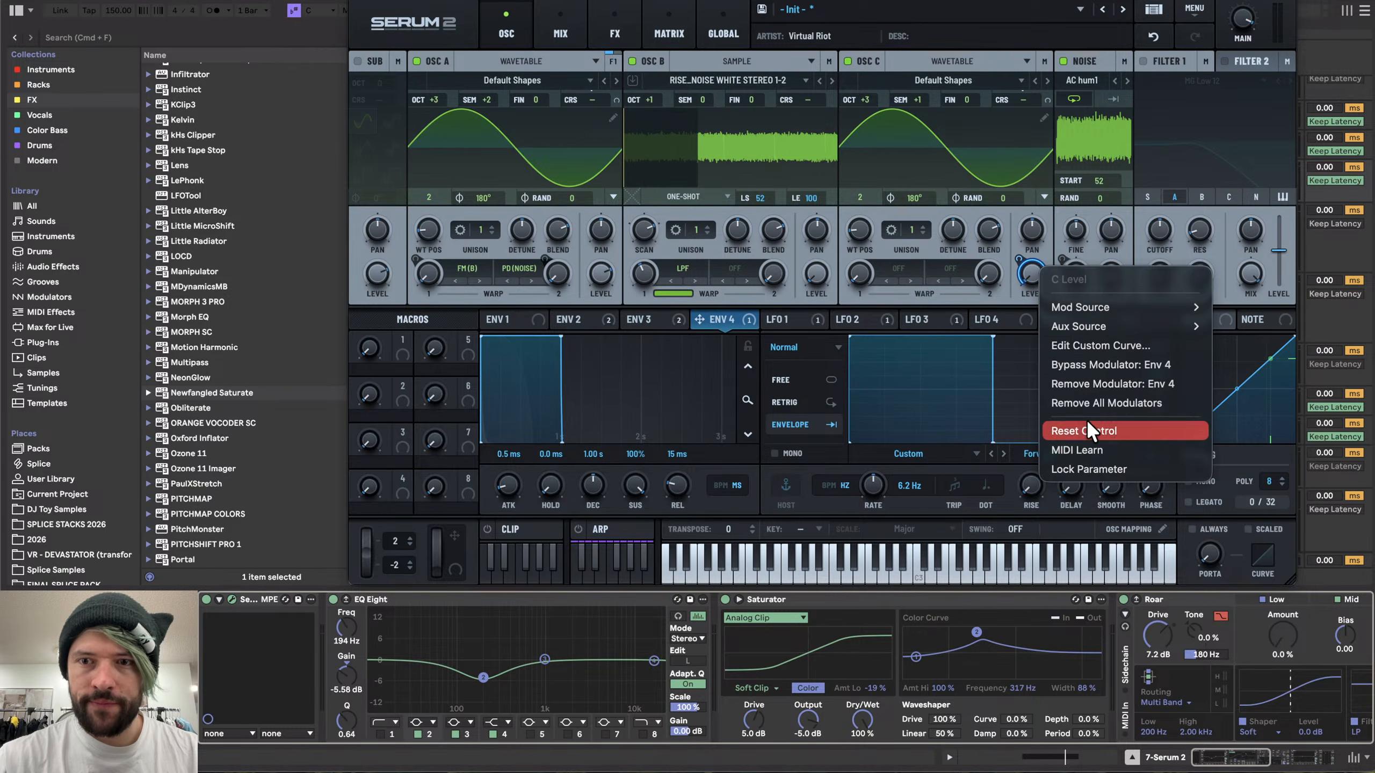
click(1086, 404)
- Adjust oscillator A's two warp amounts
click(1020, 318)
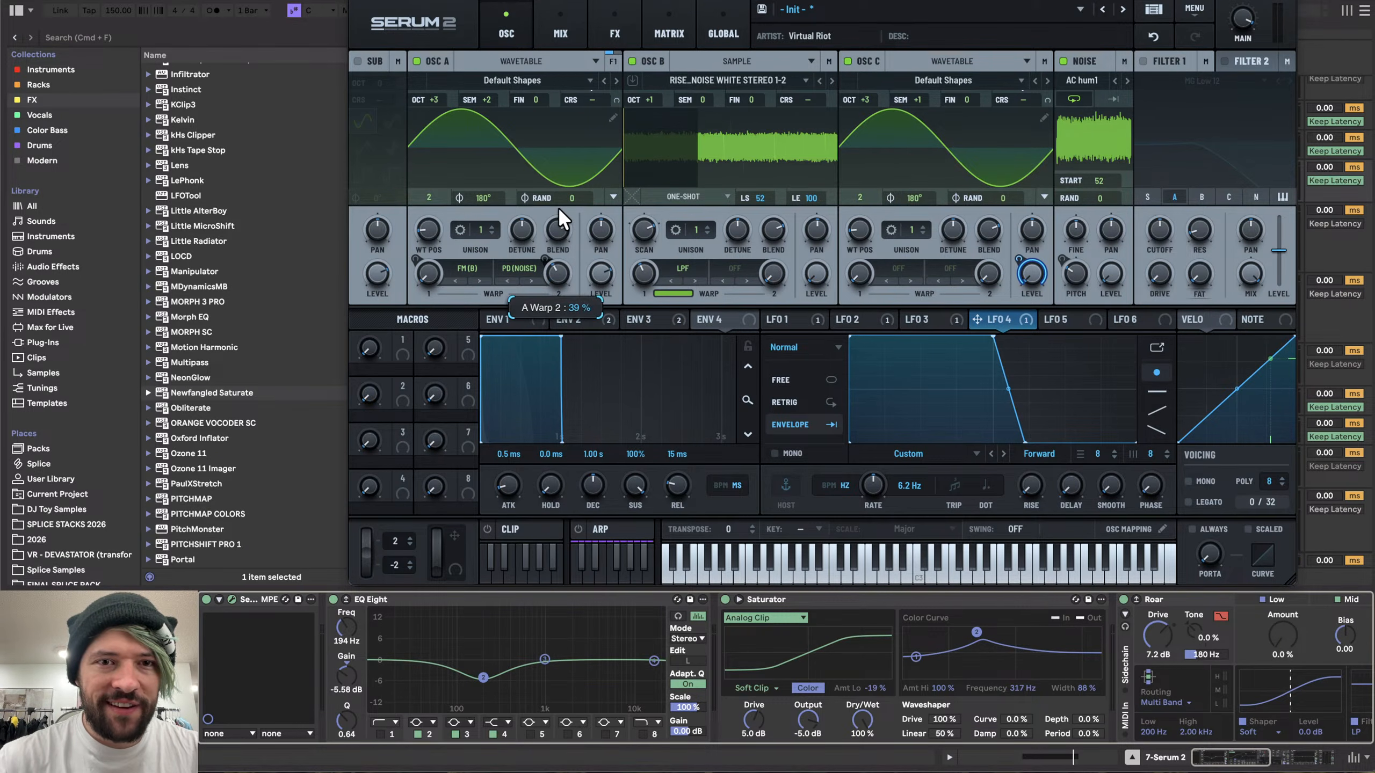
drag(559, 207, 538, 310)
mouse_move(431, 274)
mouse_down()
mouse_move(434, 184)
mouse_move(441, 249)
mouse_up()
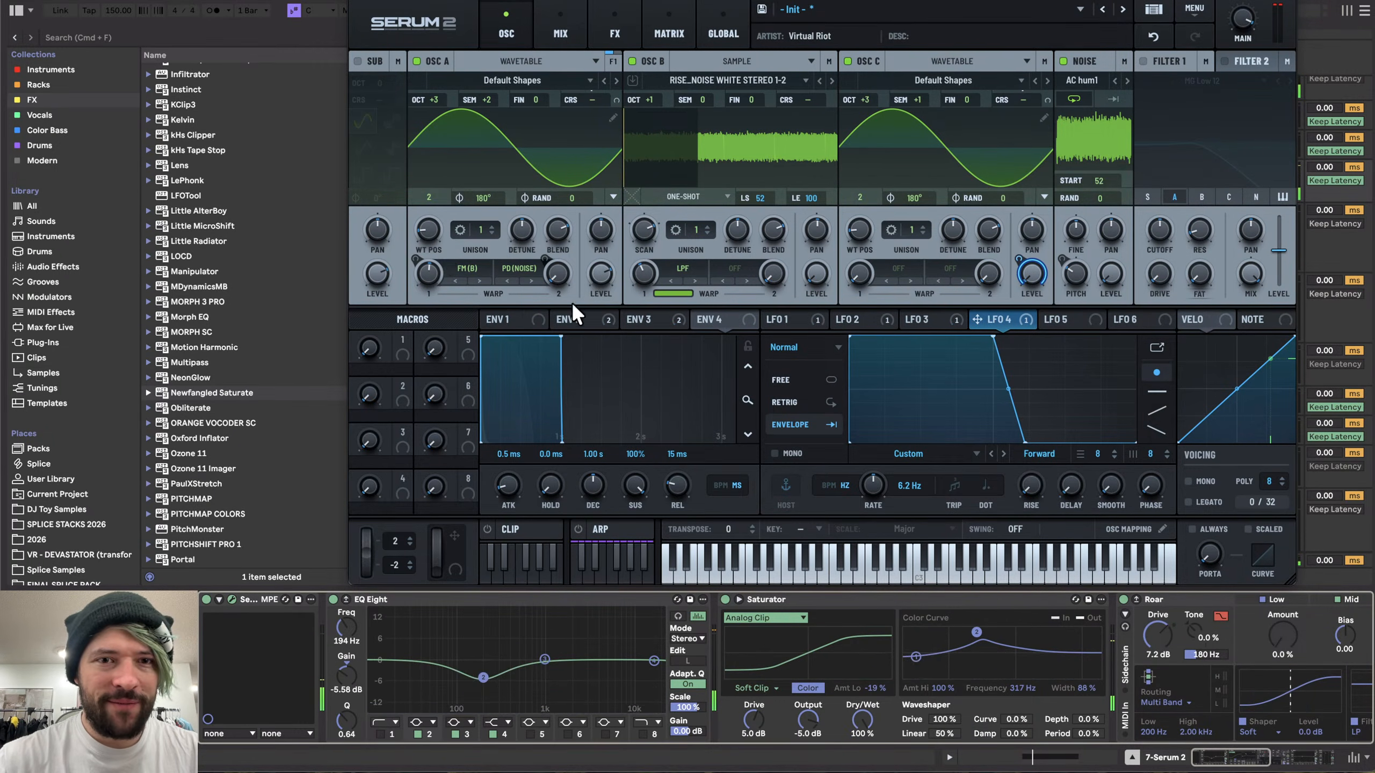
- Review the envelope and LFO tabs to check the current modulation shapes
click(579, 319)
click(714, 319)
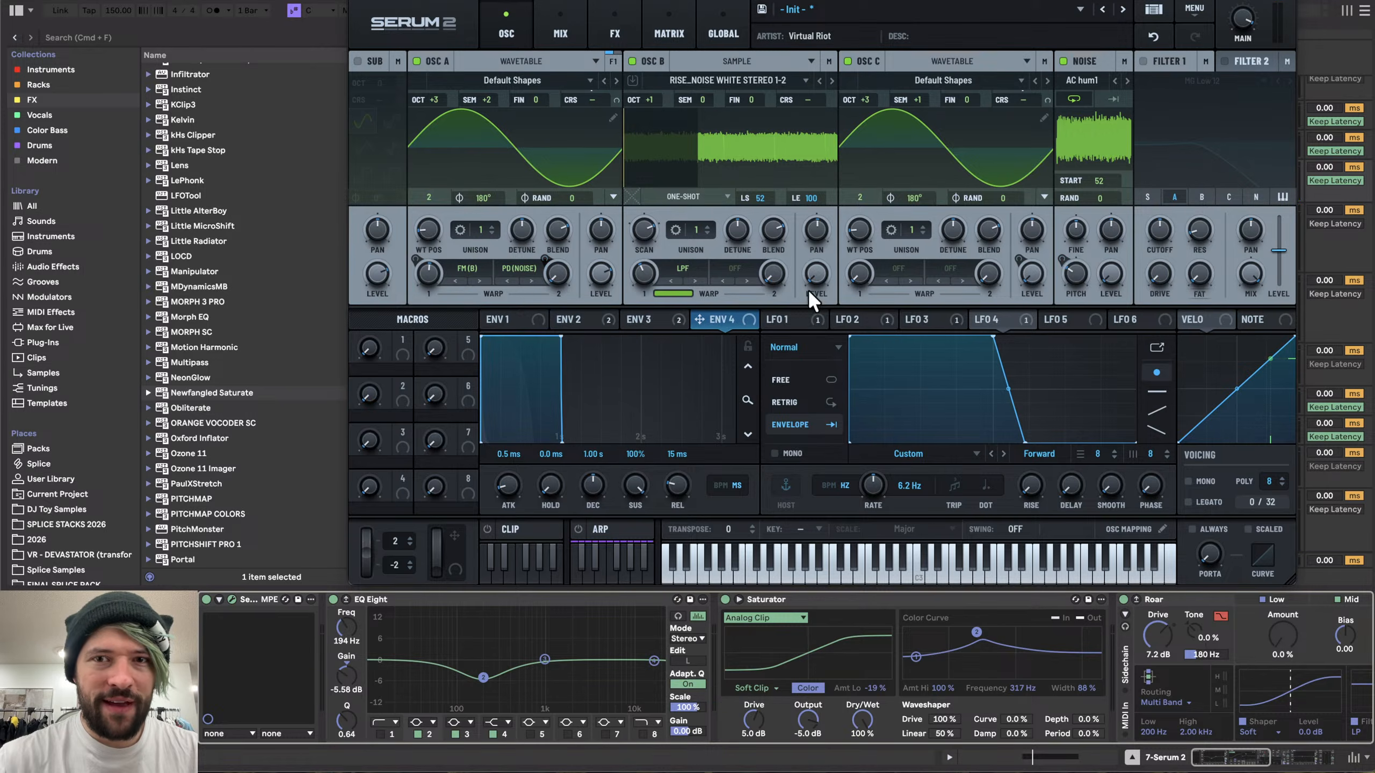
click(846, 315)
click(794, 318)
click(863, 319)
click(903, 318)
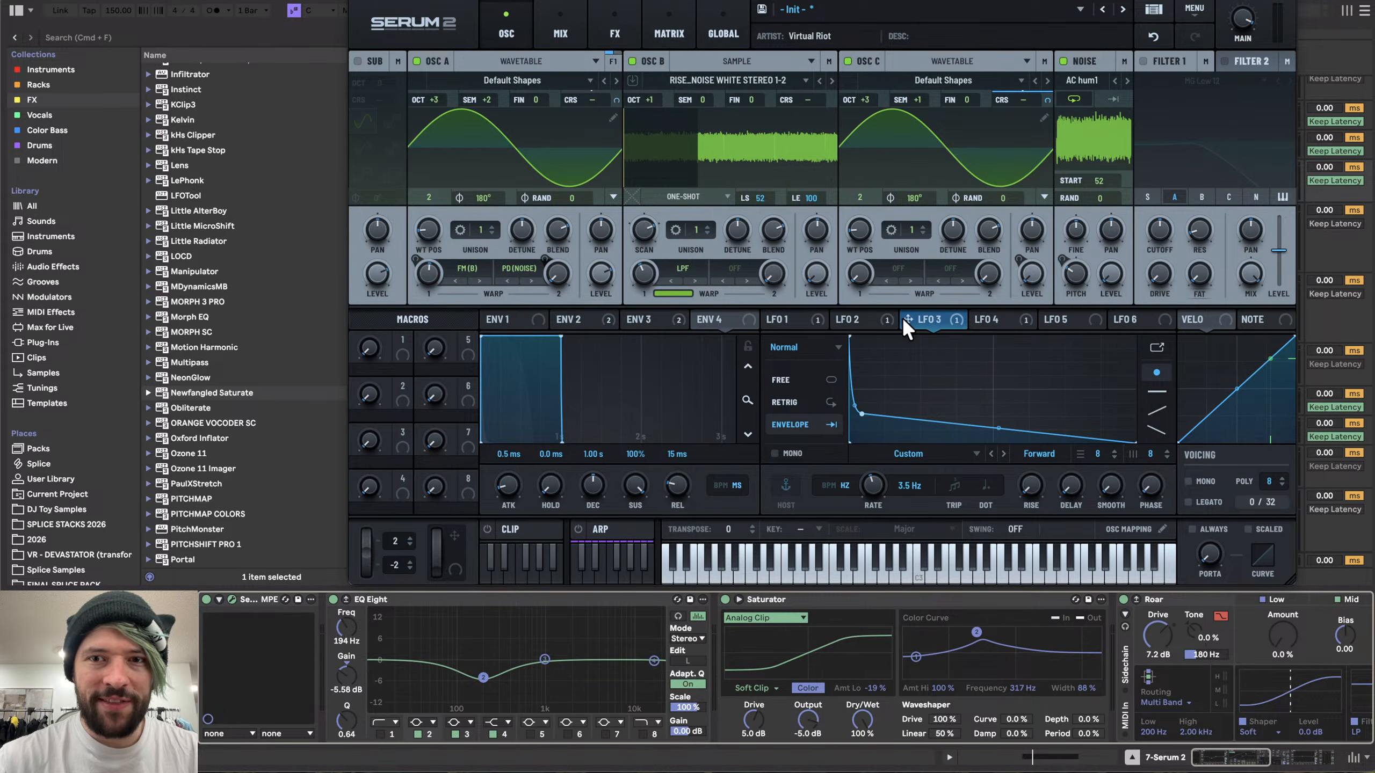
- Clear the modulation on oscillator A's first warp and route LFO 4 to it at 42%
right_click(426, 274)
click(492, 387)
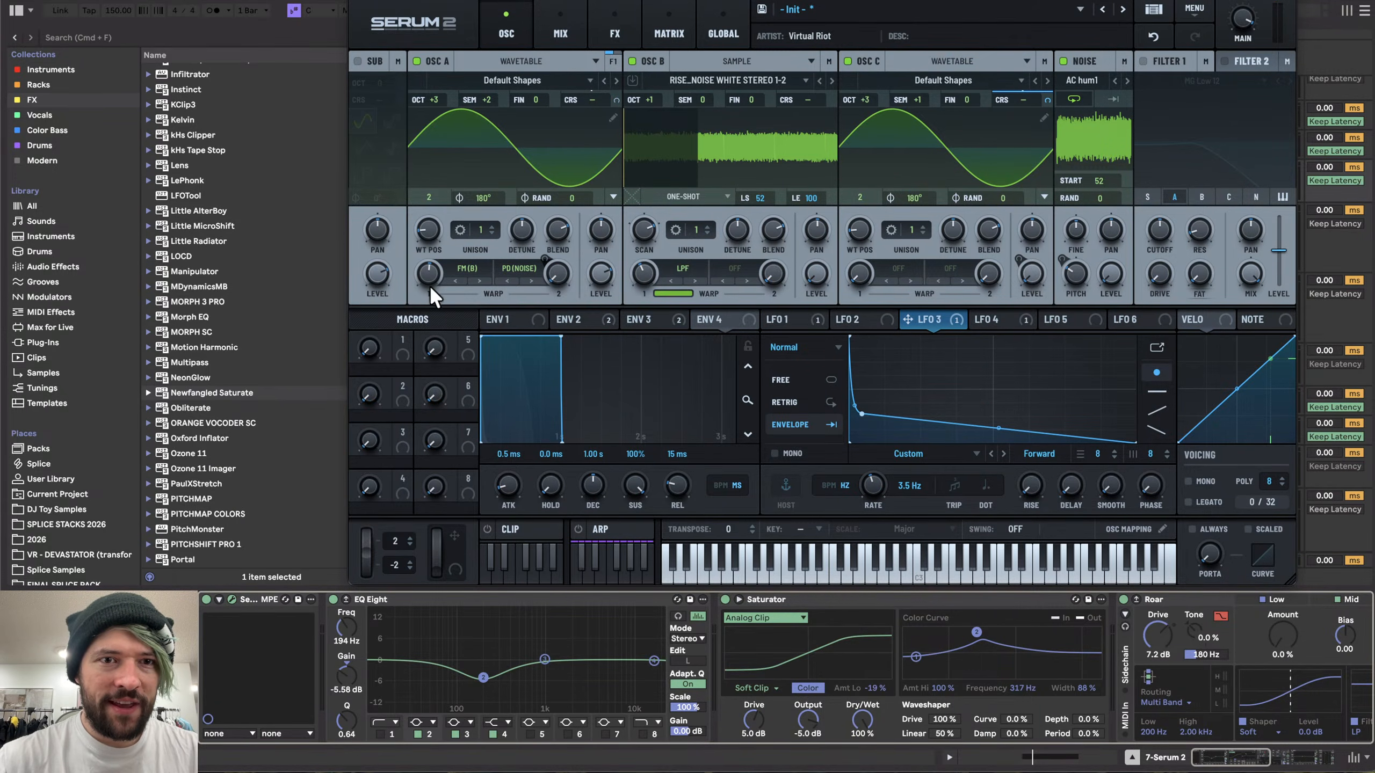
click(995, 318)
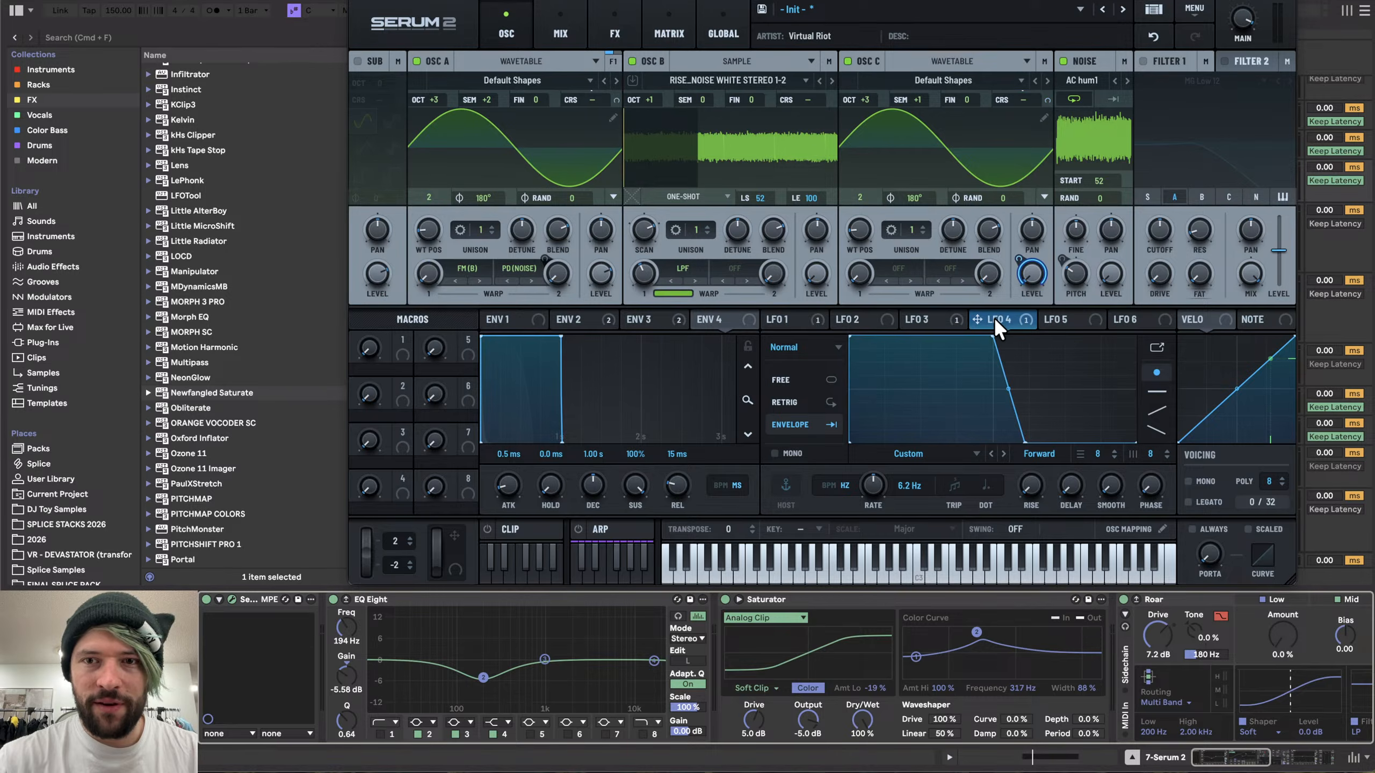
drag(993, 318, 414, 306)
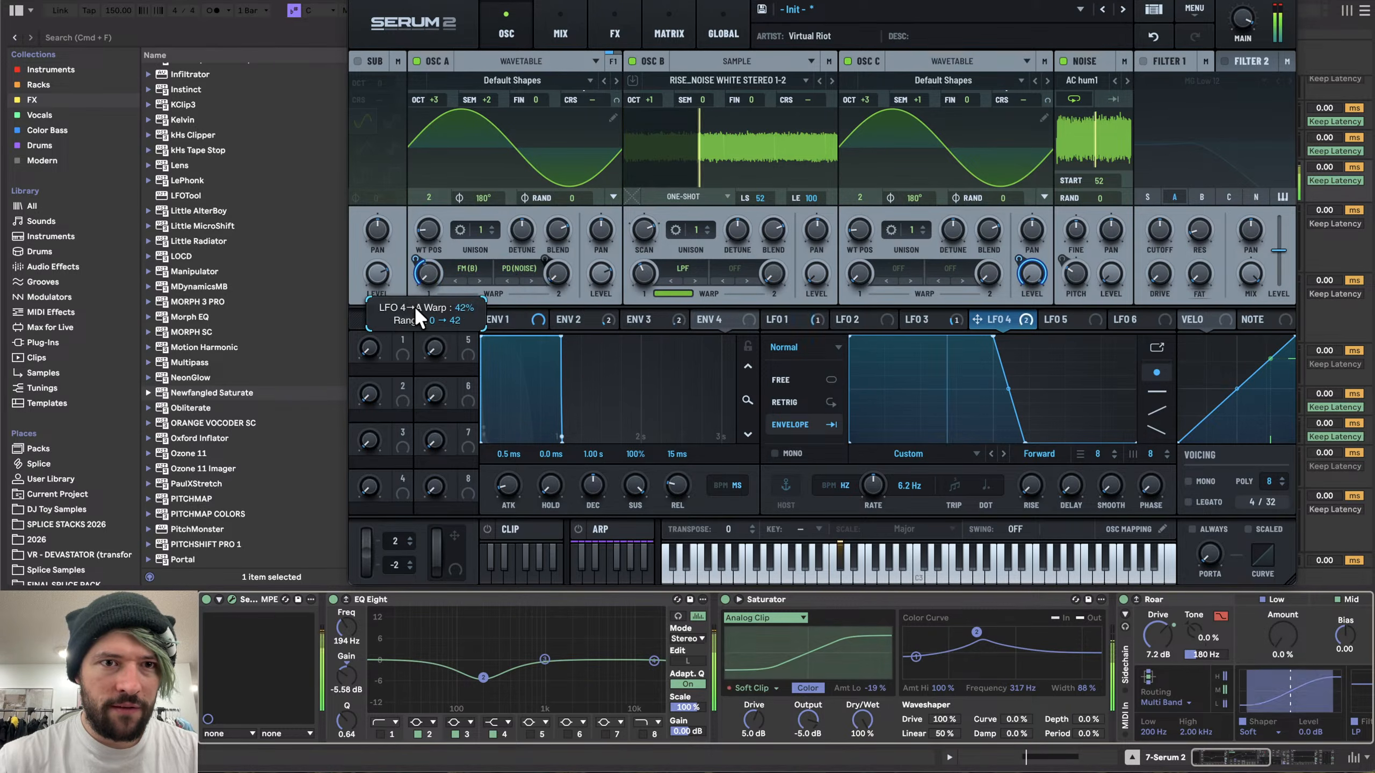
- Replace LFO 4 on oscillator A's first warp with LFO 5 and set LFO 5's rate to 3.7 Hz
right_click(423, 272)
click(492, 412)
drag(1069, 319, 419, 293)
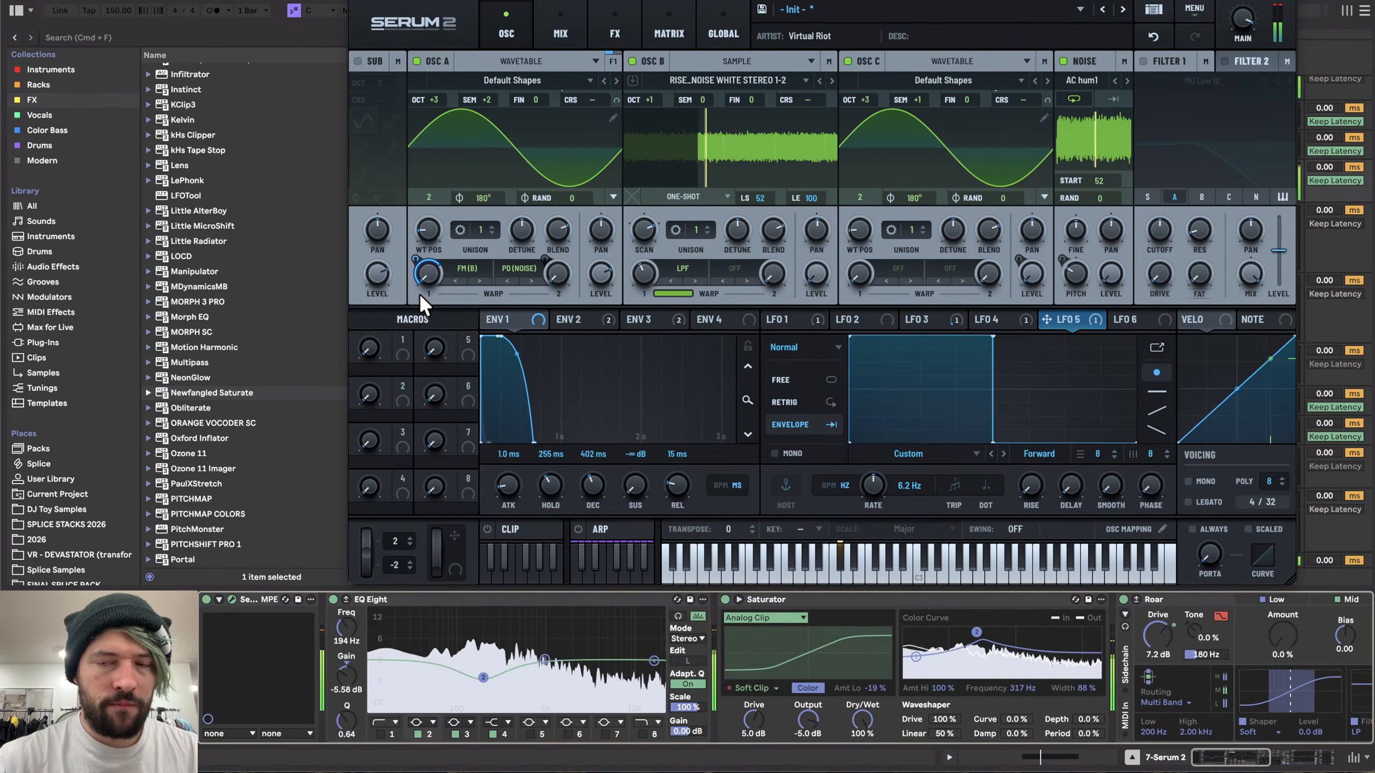
drag(906, 482, 870, 495)
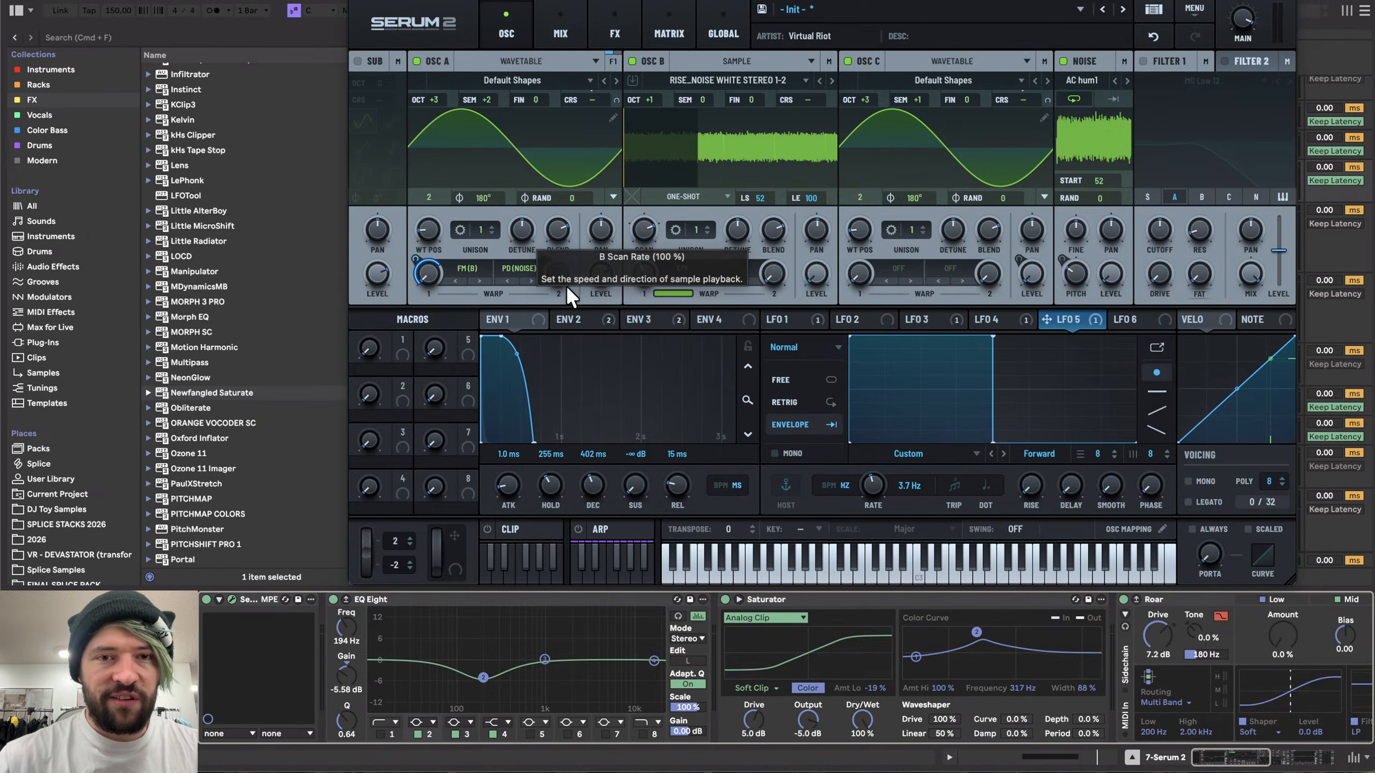
- Lower the middle breakpoint of LFO 3's decay curve
click(584, 319)
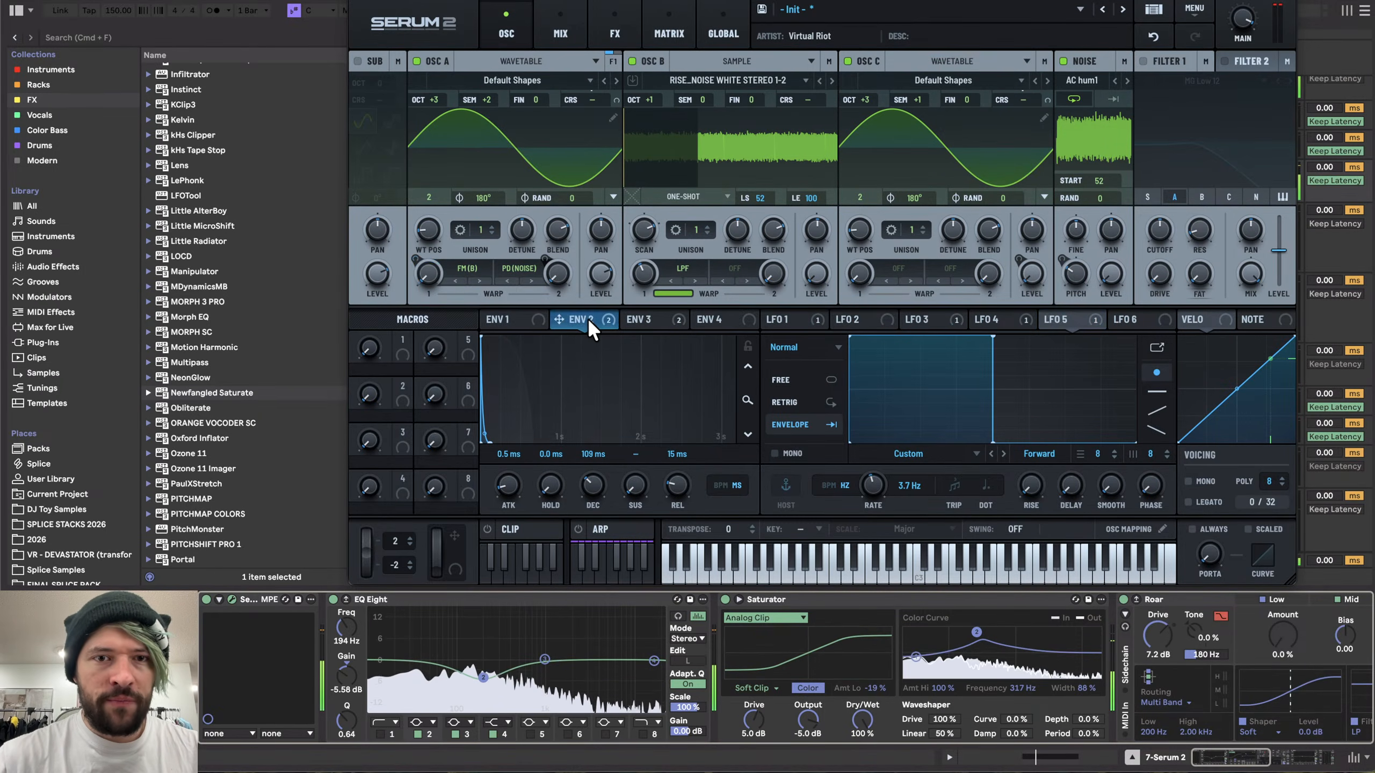
click(797, 318)
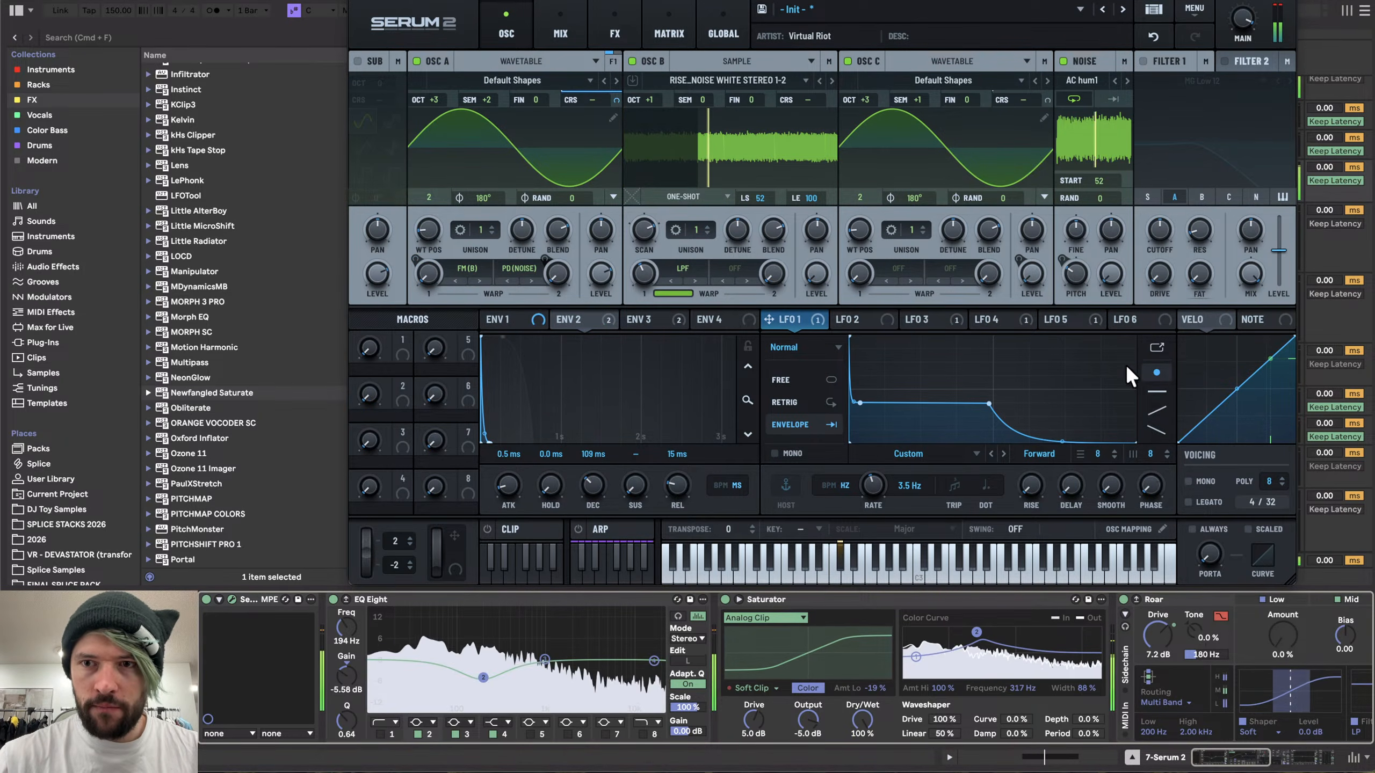
click(1007, 319)
click(944, 319)
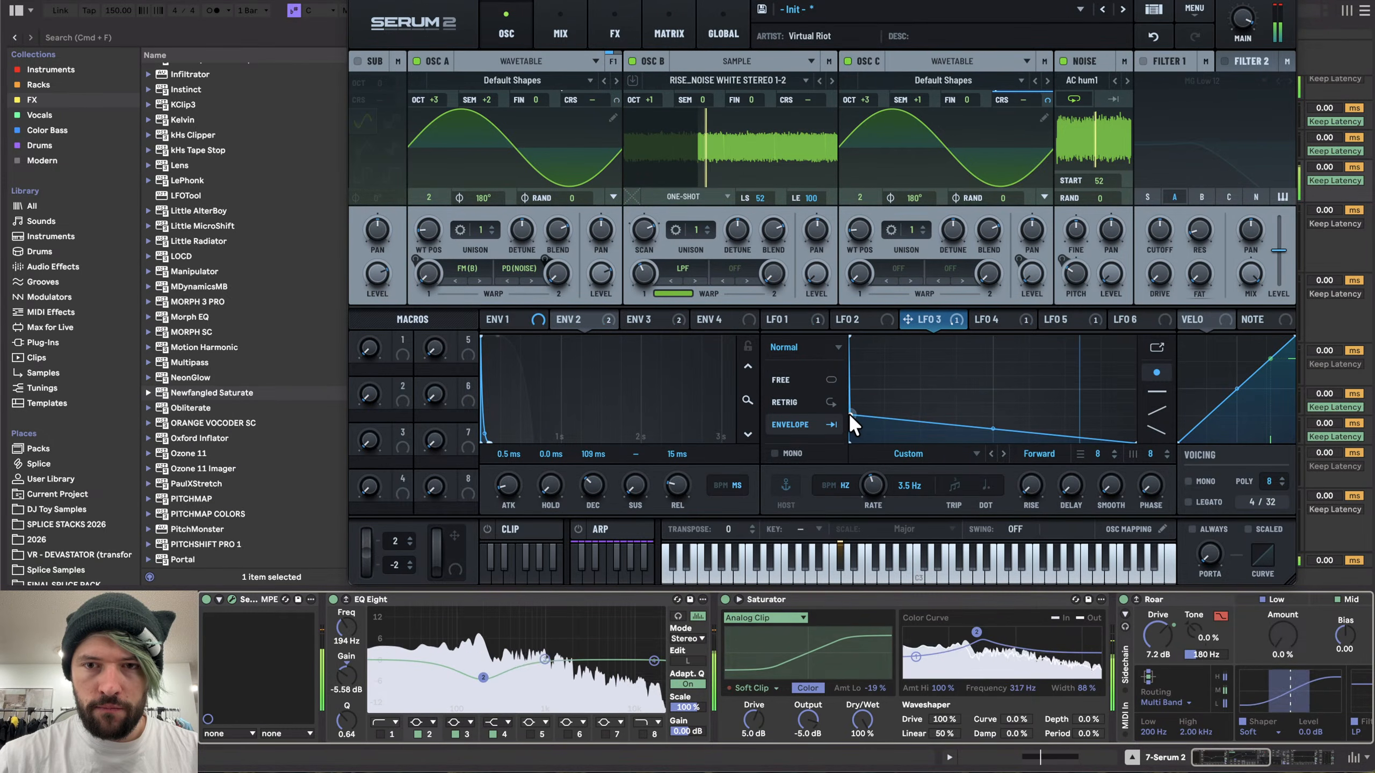
drag(992, 429, 997, 444)
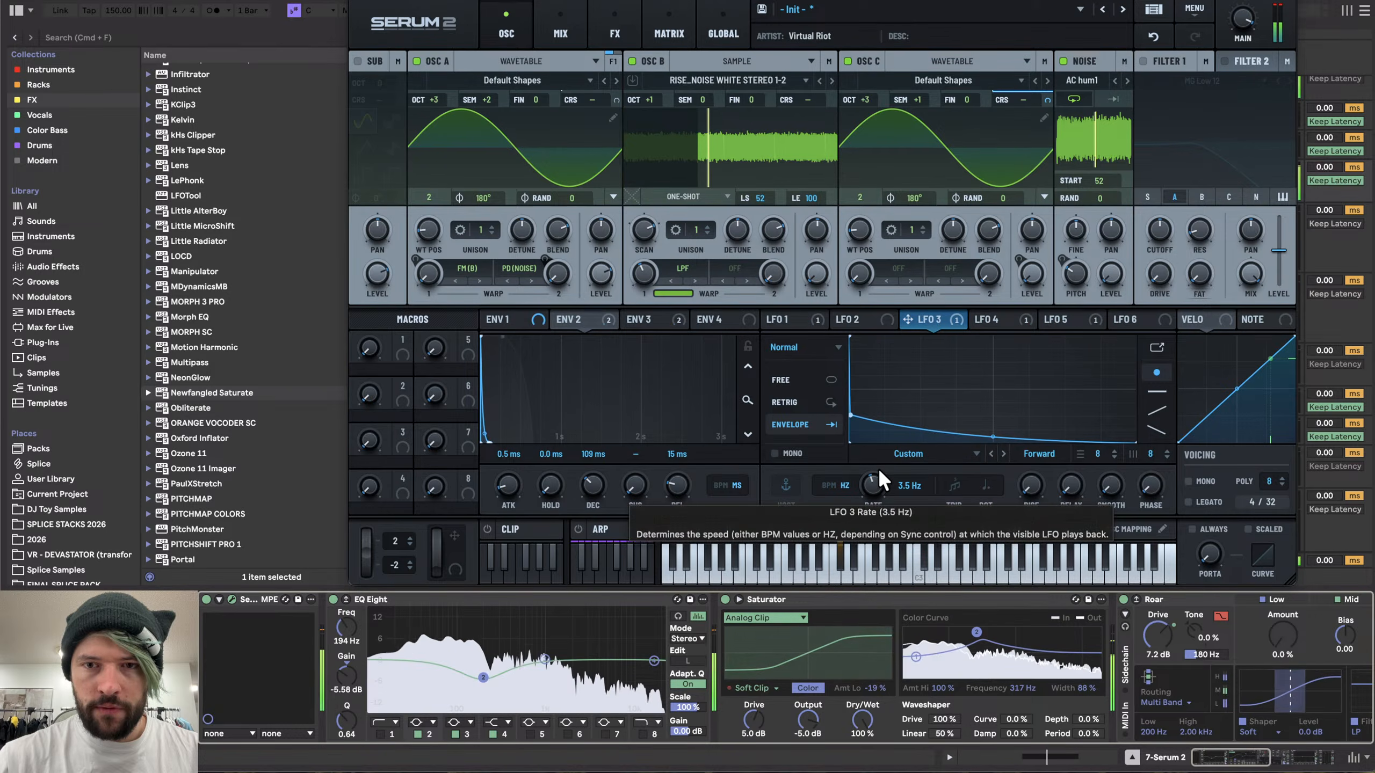
- Open LFO 1 in the enlarged editor, raise its first breakpoint, and close the editor
click(821, 317)
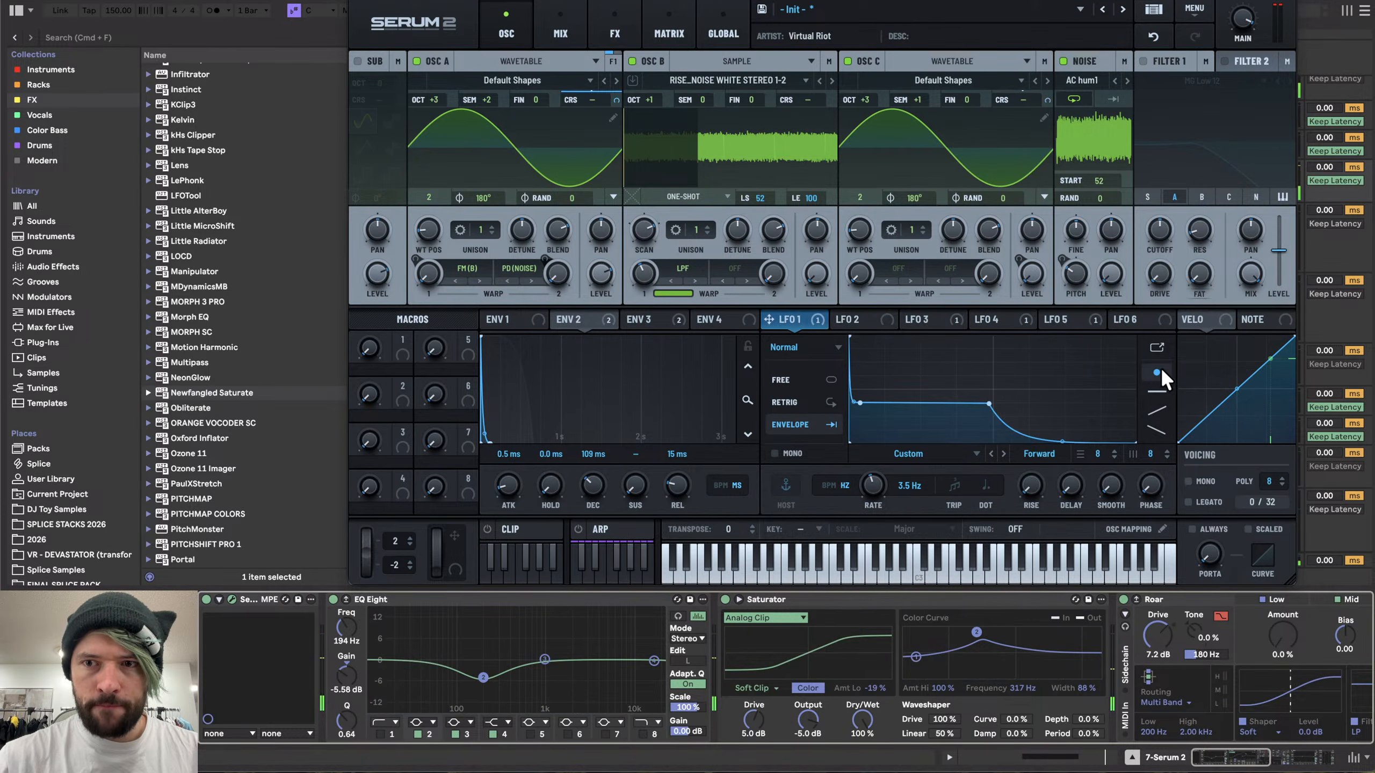
click(1157, 347)
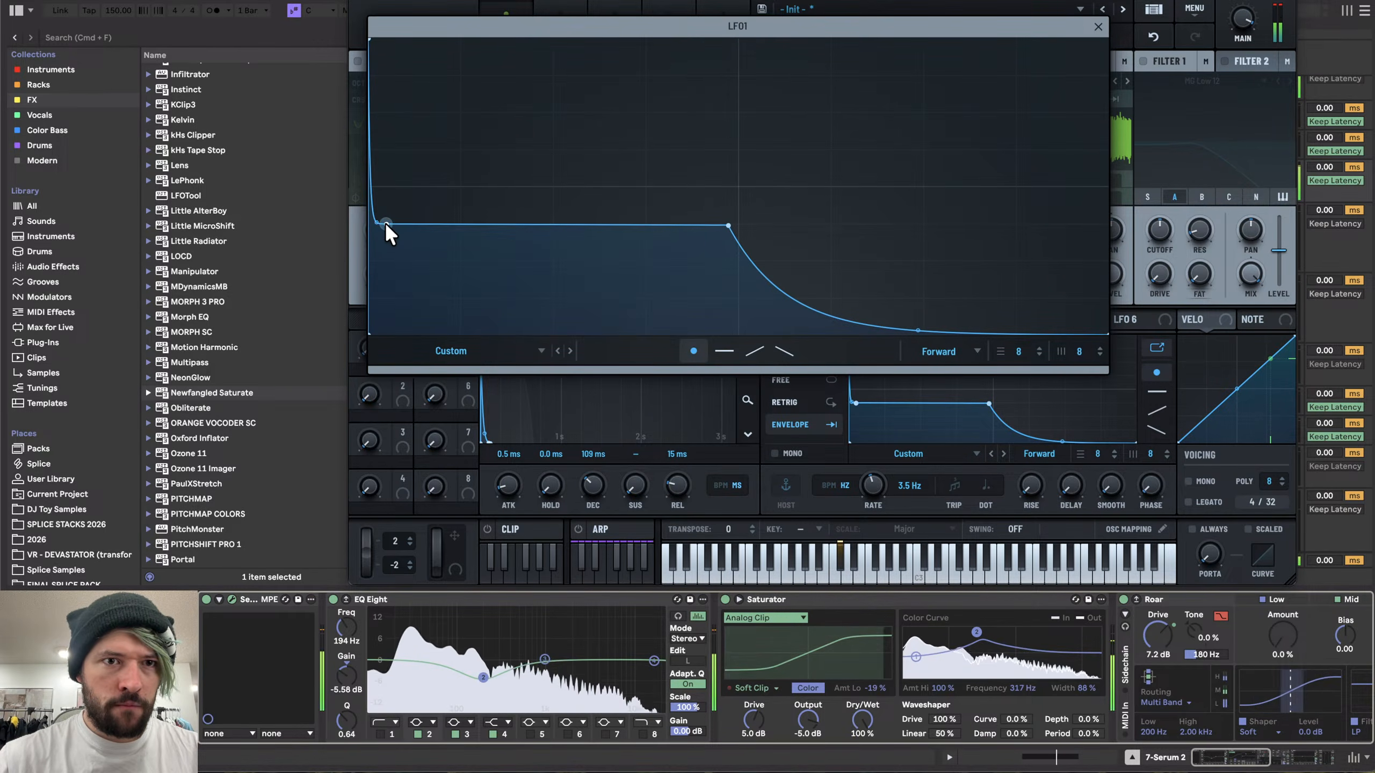
drag(383, 221, 379, 183)
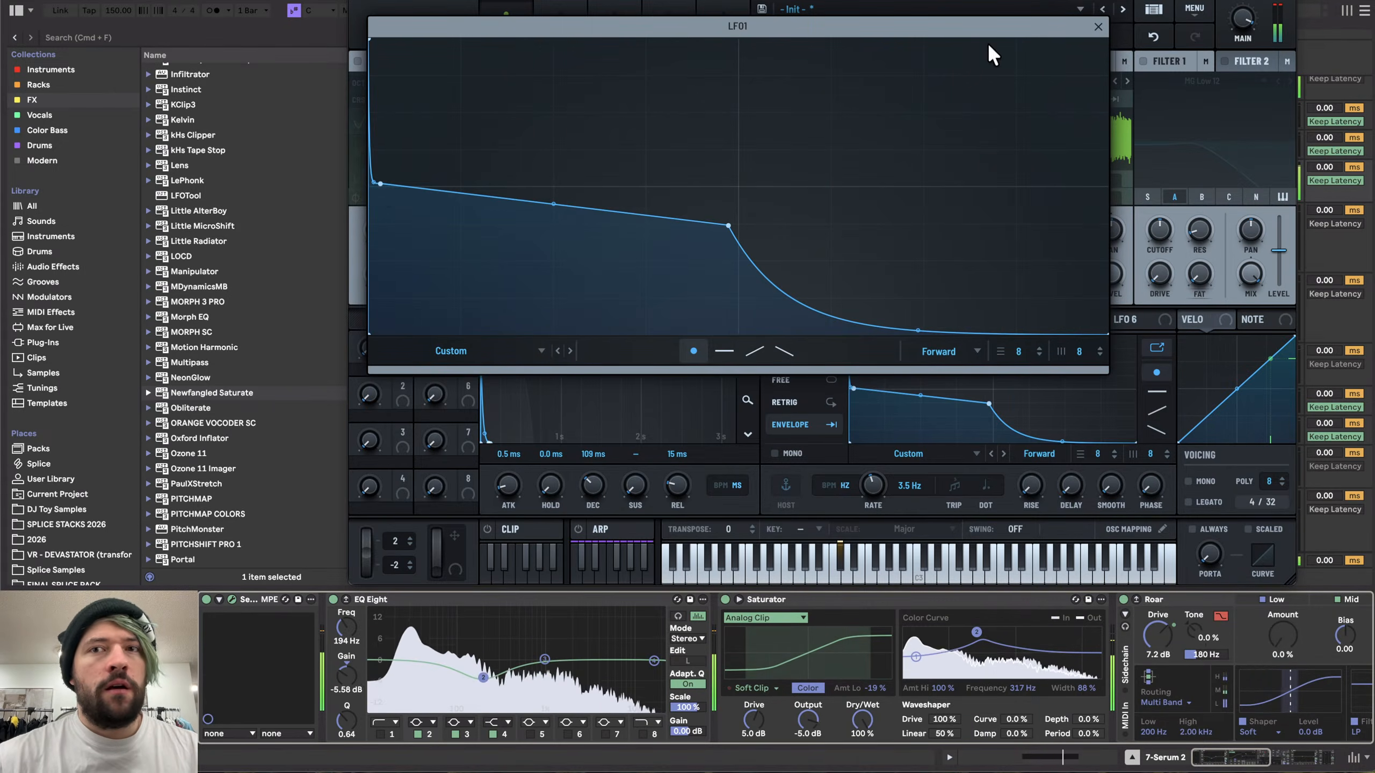
click(1098, 27)
- Record the Serum 2 clip onto the resampling audio track from the clip's start
click(337, 1)
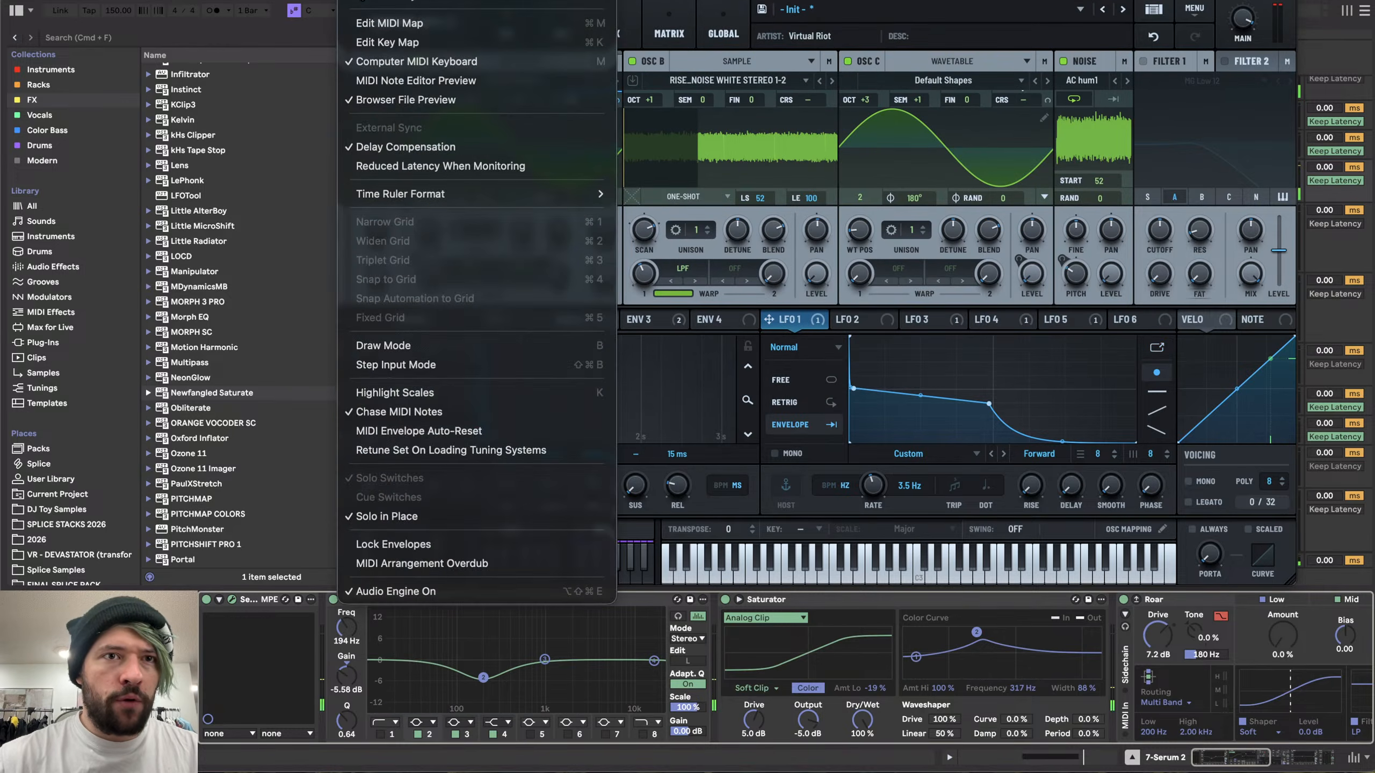
click(279, 1)
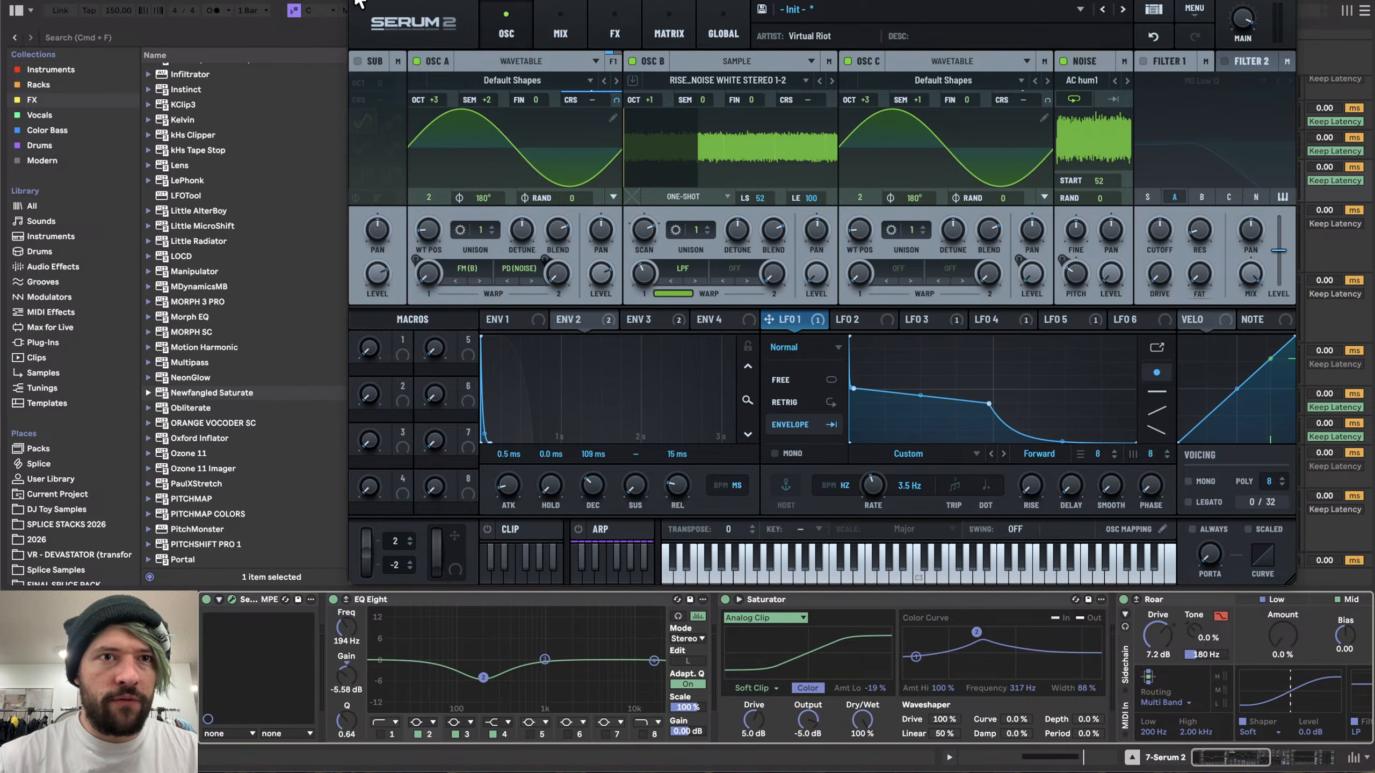
click(355, 1)
scroll(735, 227, down, 2)
scroll(735, 227, left, 3)
click(524, 245)
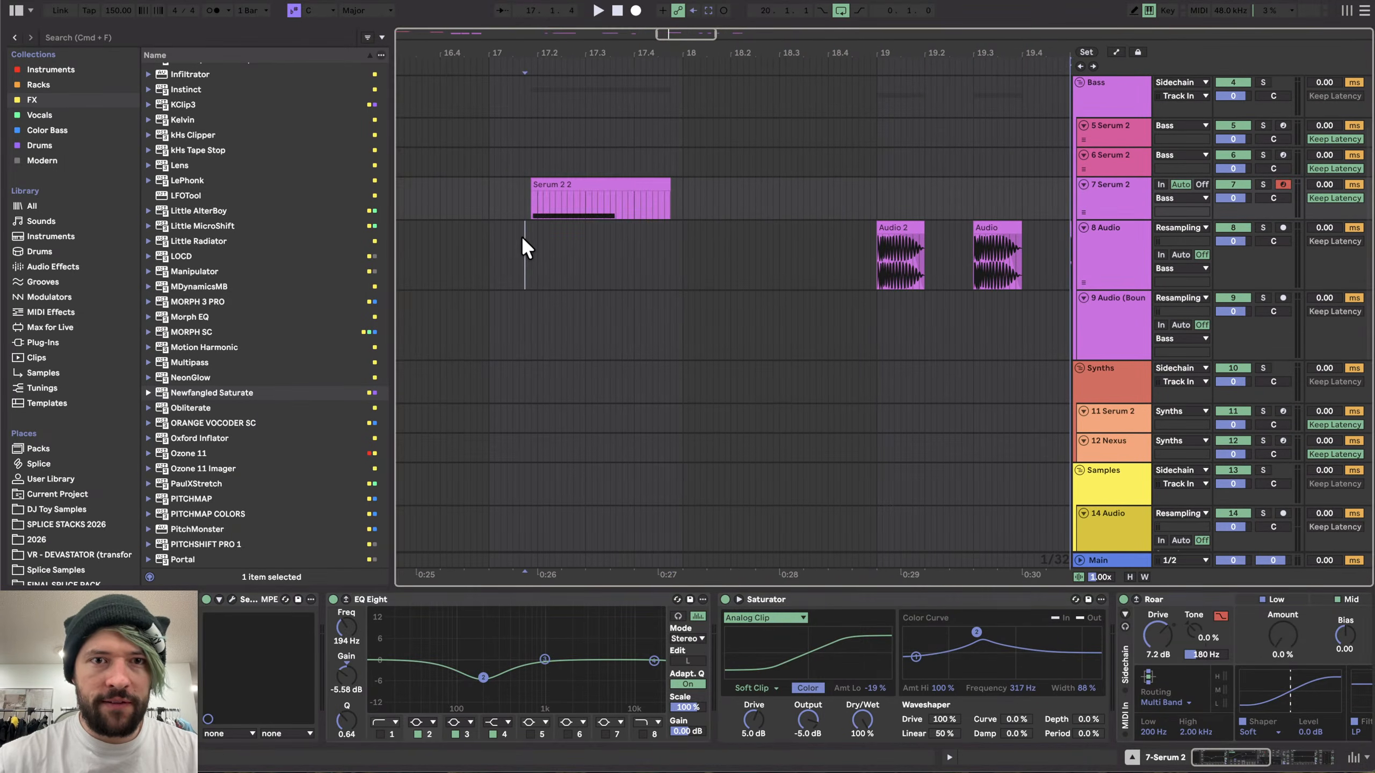
click(634, 10)
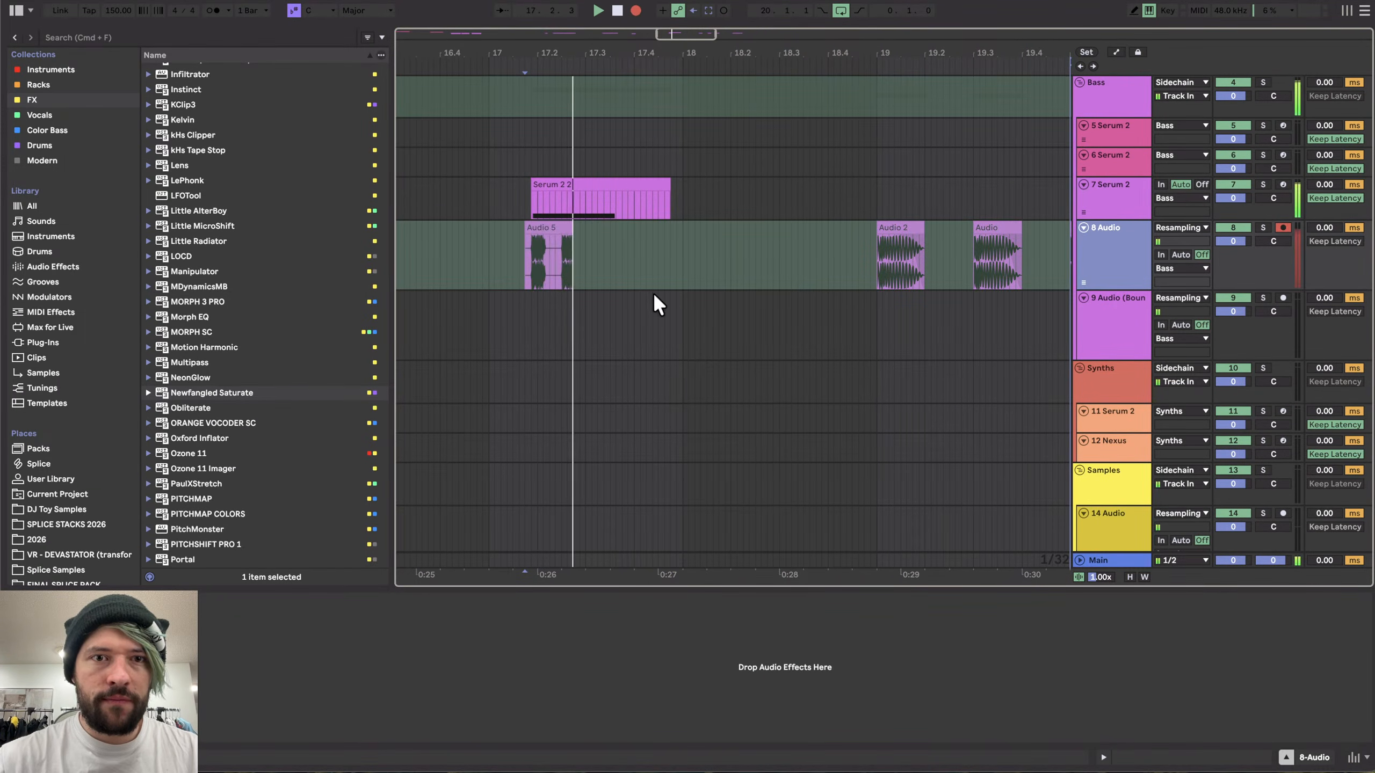
key(space)
- Return to the Serum 2 track and reopen its plugin window
scroll(573, 253, down, 2)
drag(574, 253, 1036, 242)
scroll(503, 265, up, 4)
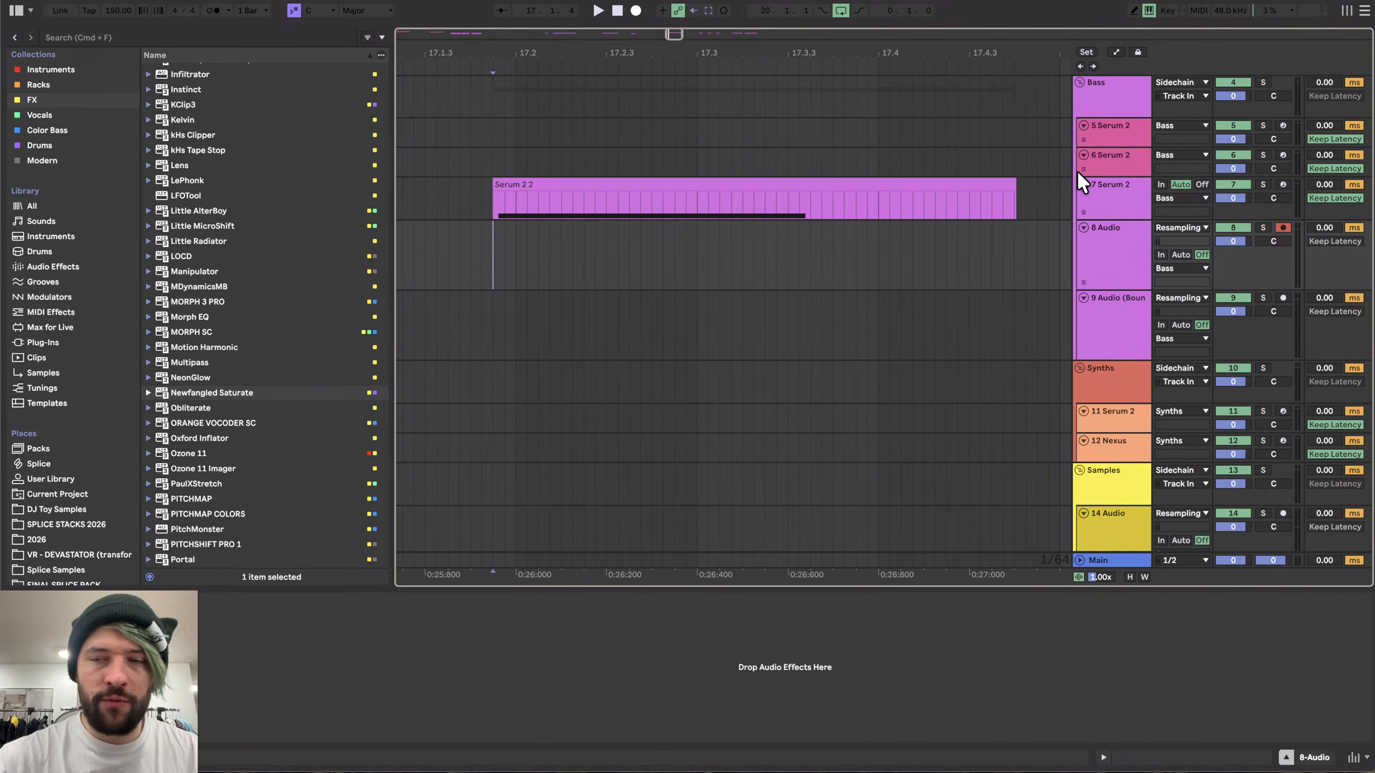
click(1088, 208)
scroll(236, 659, left, 5)
scroll(703, 247, down, 4)
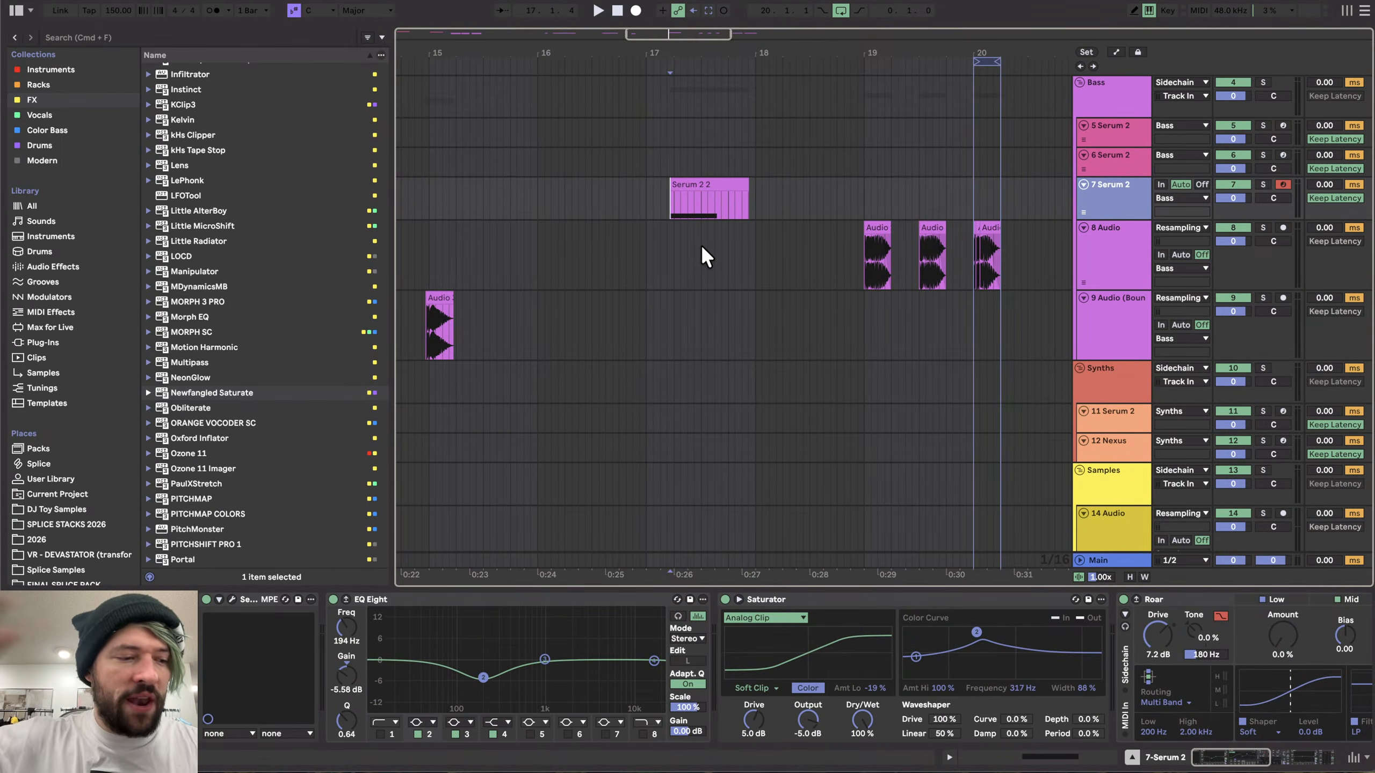
click(232, 599)
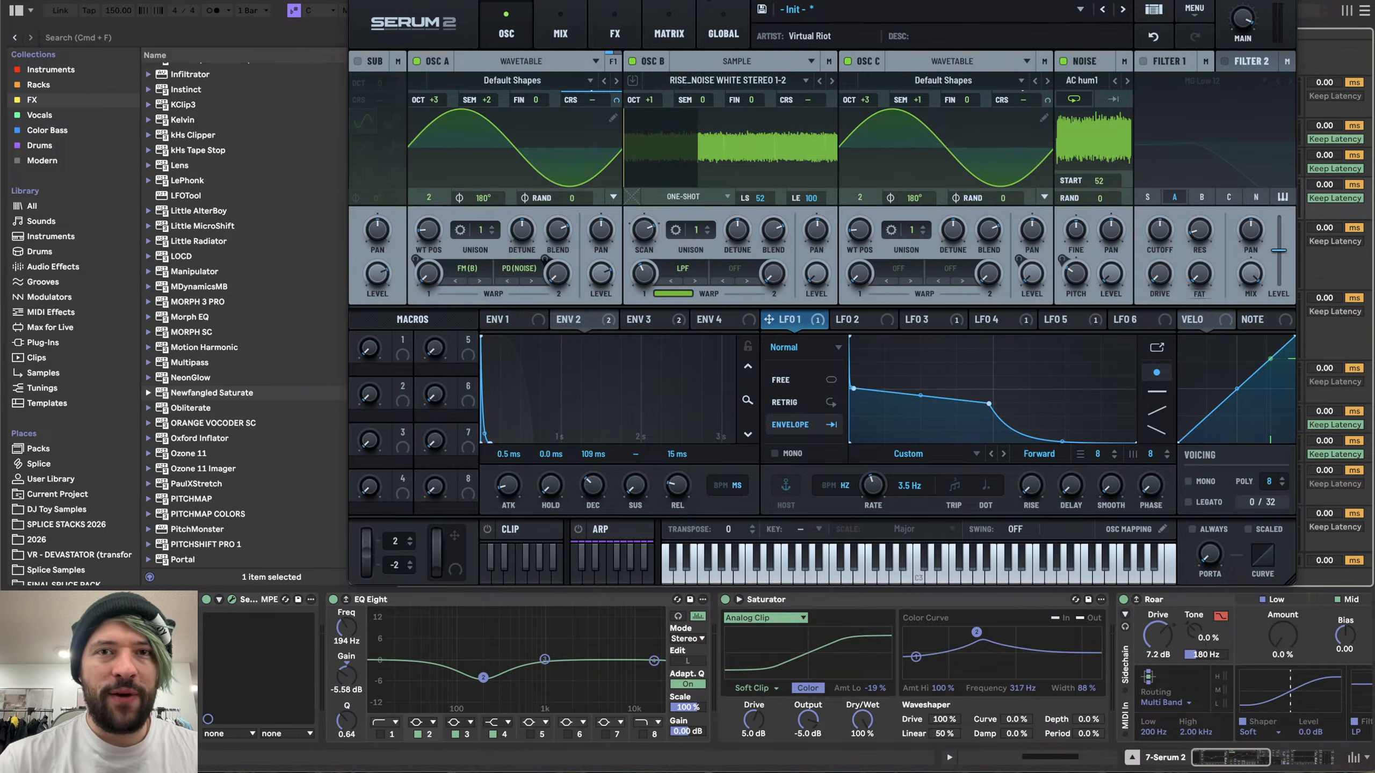
- Move LFO 1's first breakpoint slightly right and down to flatten its plateau, and close the plugin window
drag(681, 0, 520, 59)
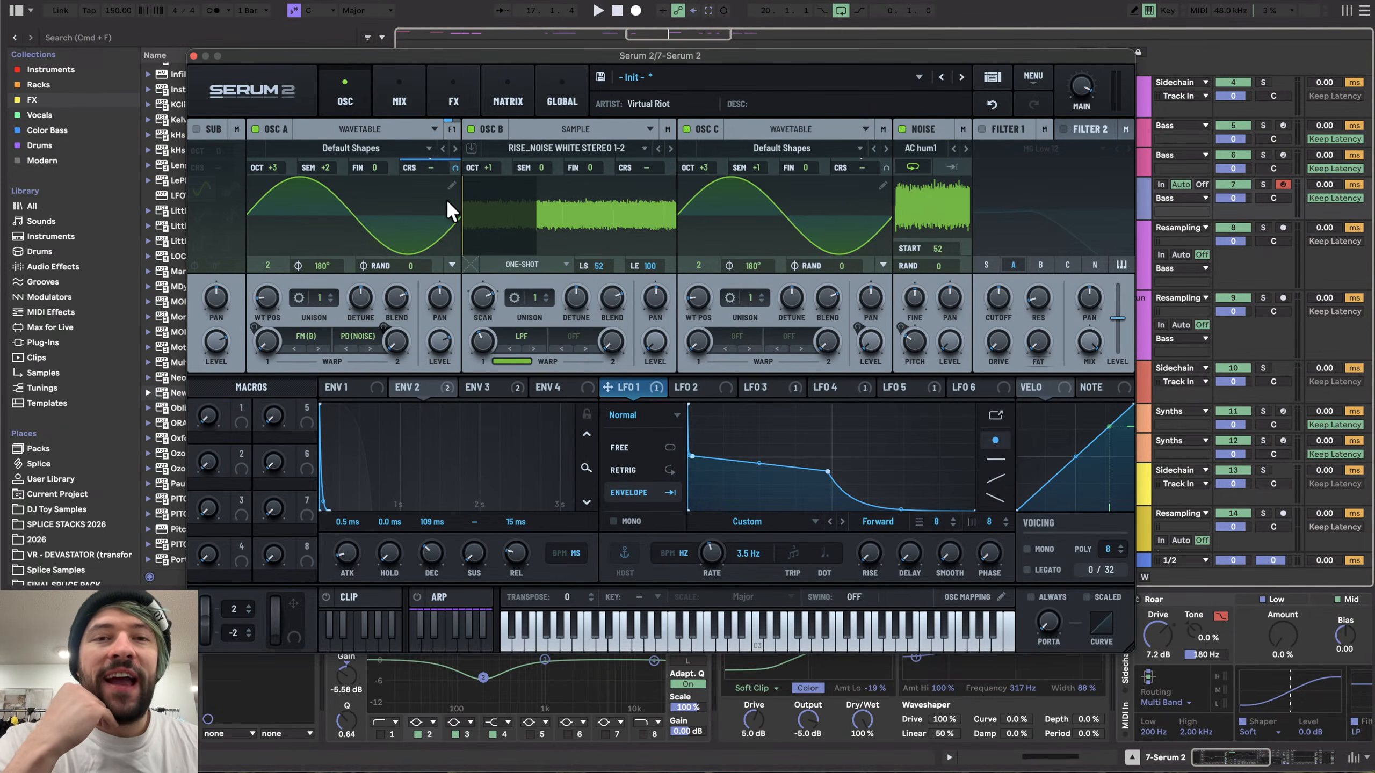
drag(382, 64, 488, 66)
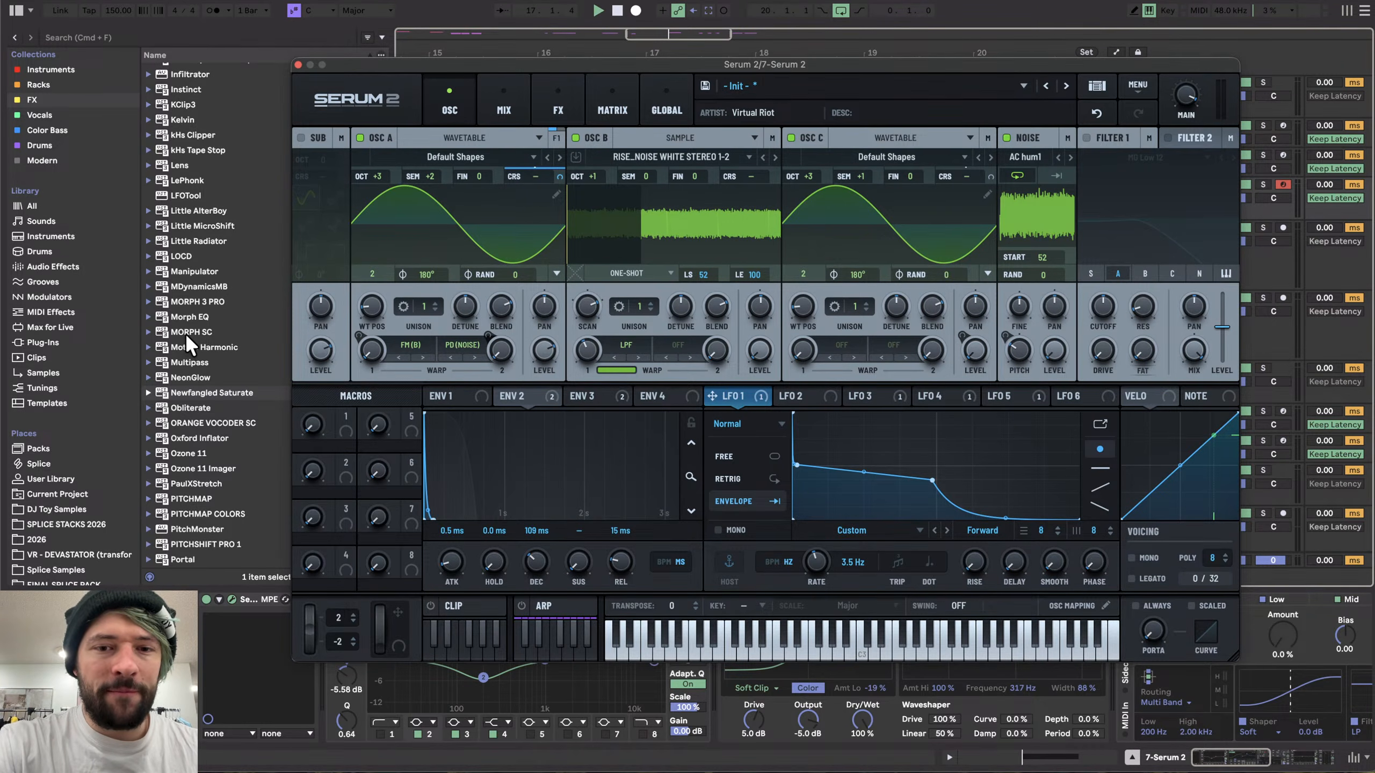
drag(377, 68, 442, 60)
scroll(22, 531, down, 4)
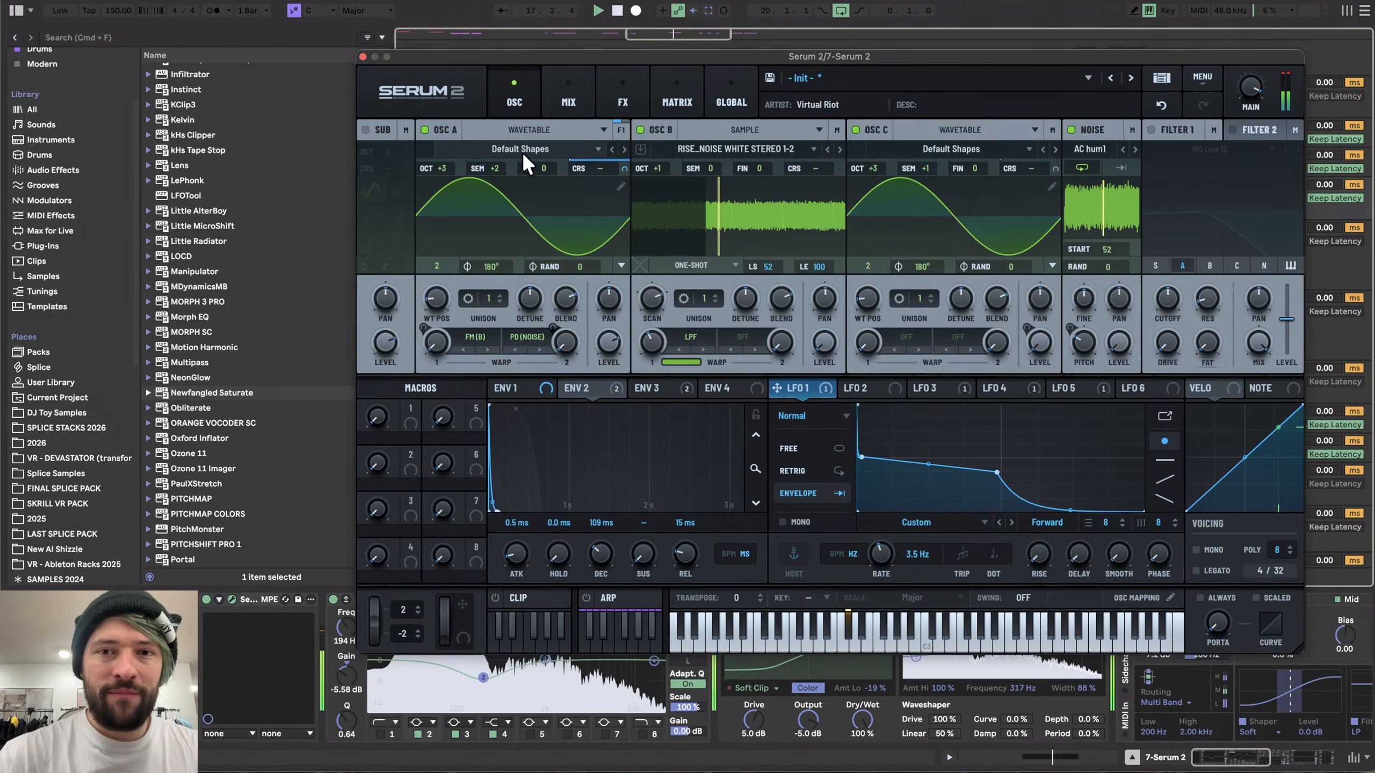
drag(605, 56, 449, 15)
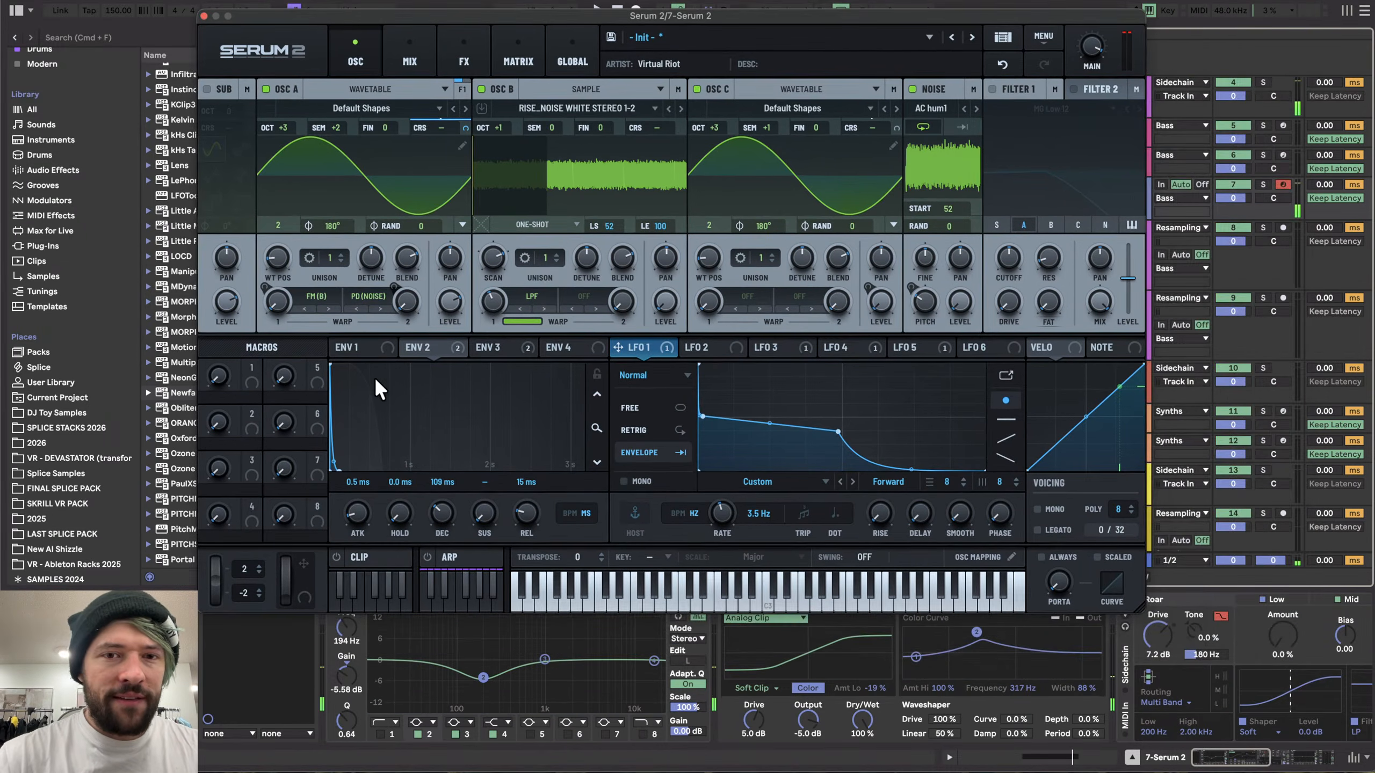
mouse_move(701, 416)
mouse_down()
mouse_move(702, 430)
mouse_move(739, 428)
mouse_move(702, 428)
mouse_move(718, 429)
mouse_up()
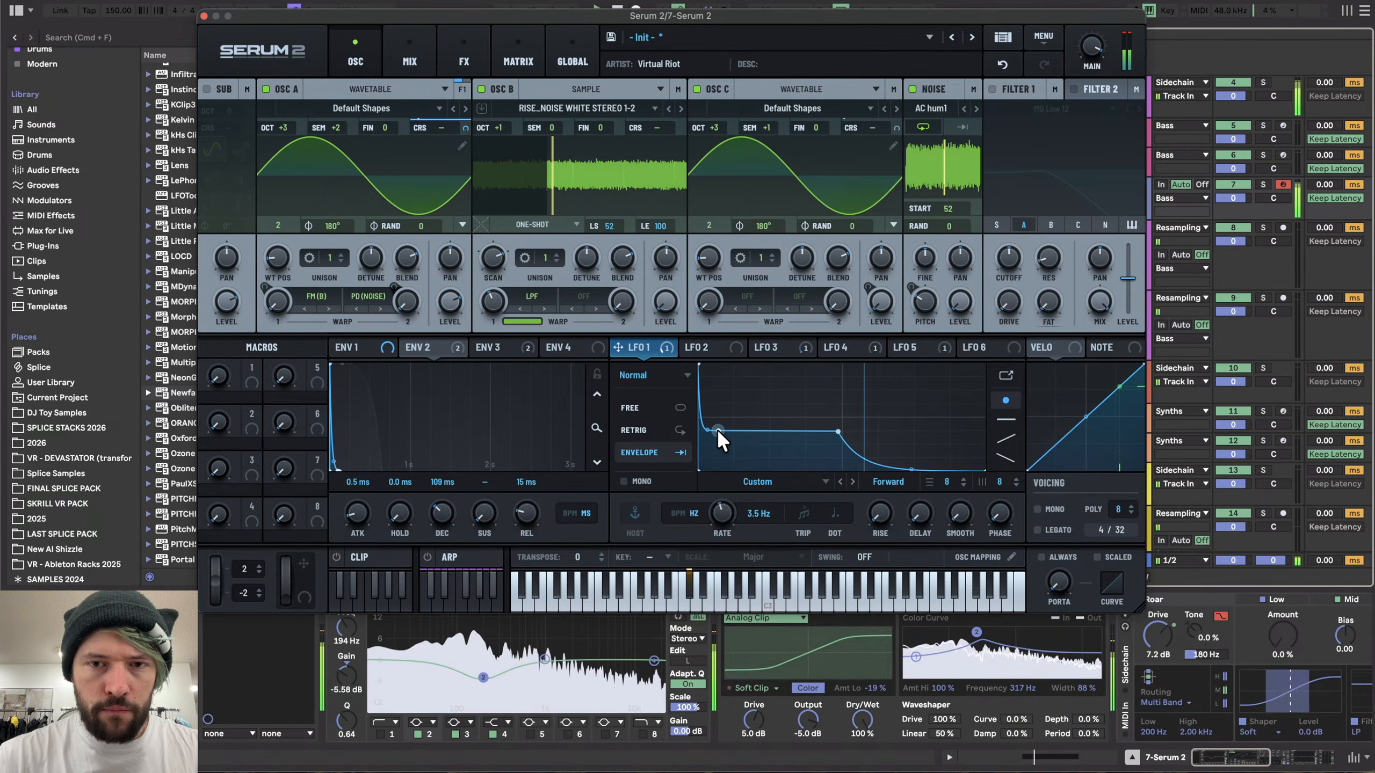
click(204, 15)
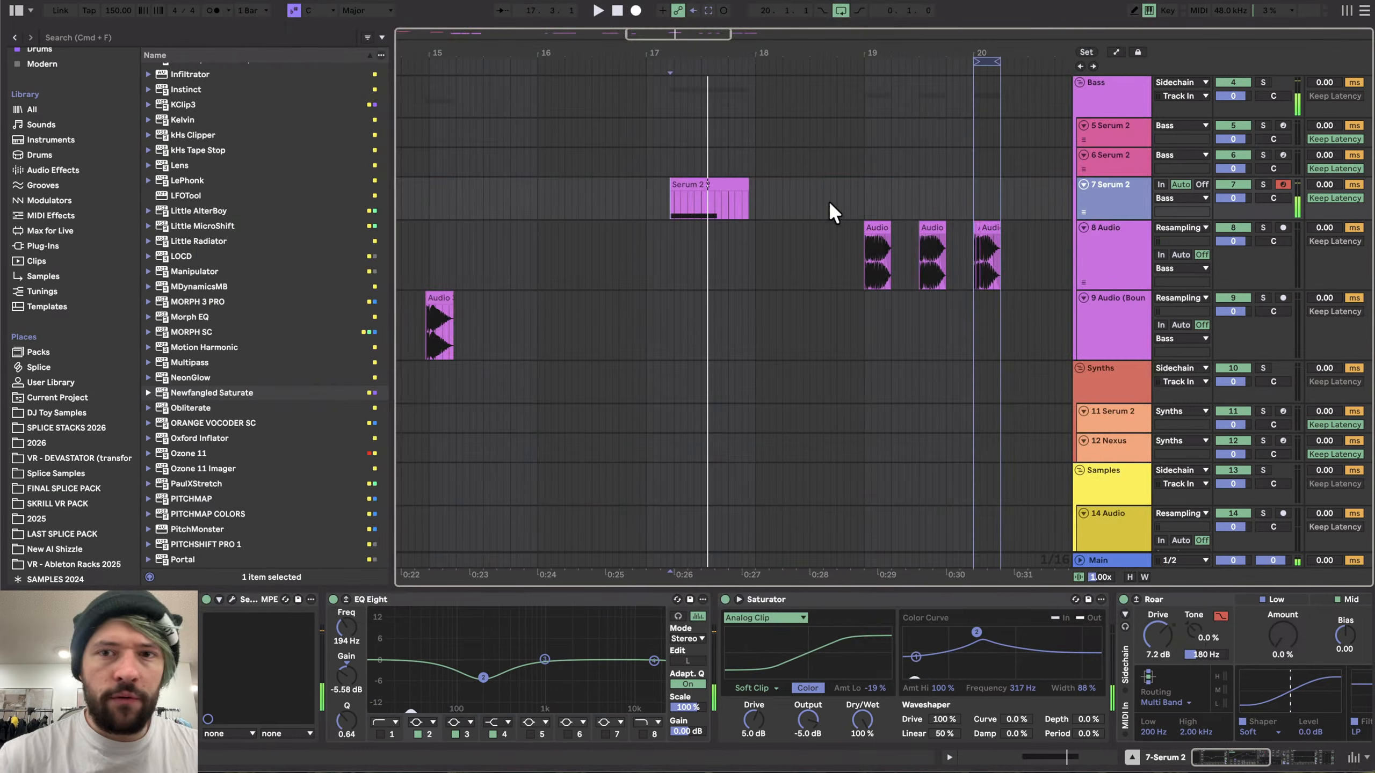
- Record the reshaped sound onto the resampling audio track
click(1075, 247)
click(634, 11)
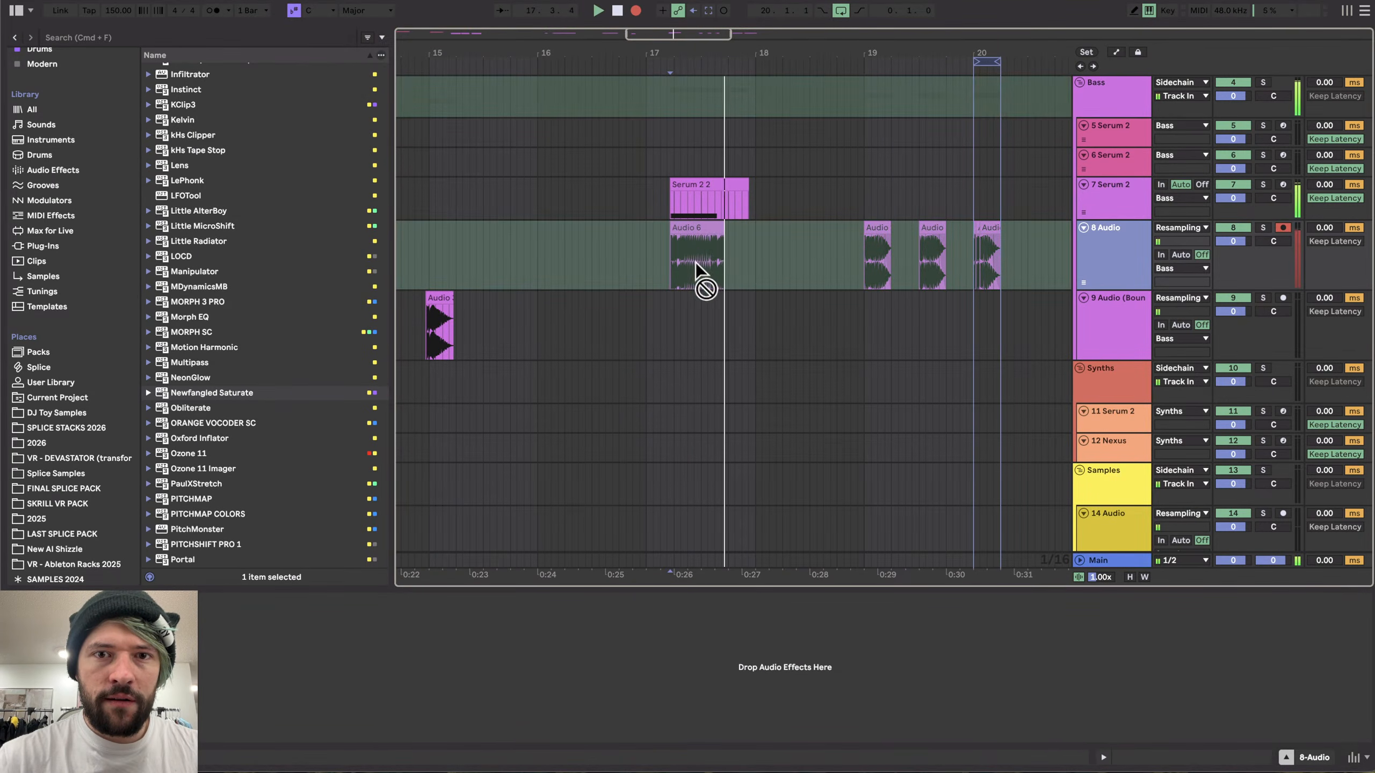
key(space)
- Move the new recording after the other recorded clips on the resampling track
click(698, 237)
scroll(698, 234, right, 2)
scroll(698, 234, right, 1)
scroll(615, 239, down, 3)
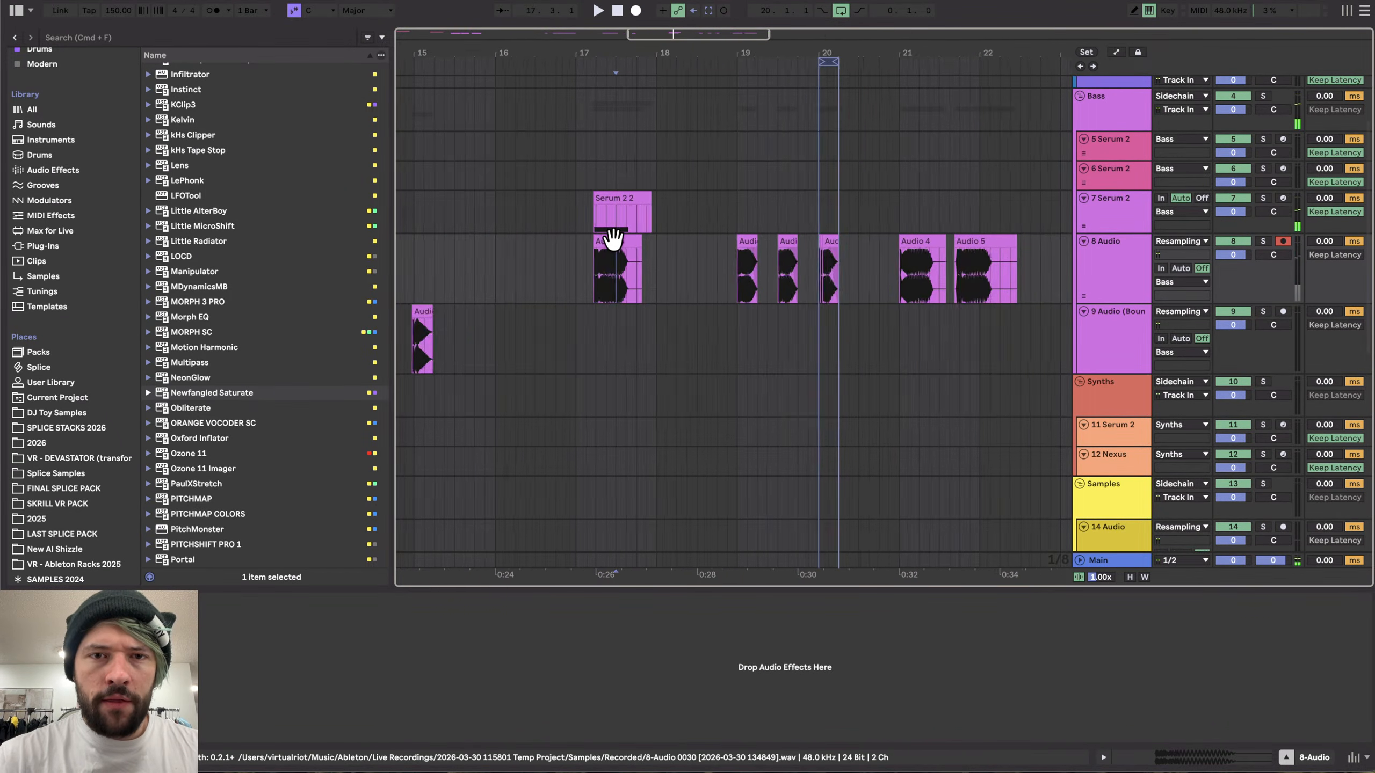
drag(617, 239, 968, 265)
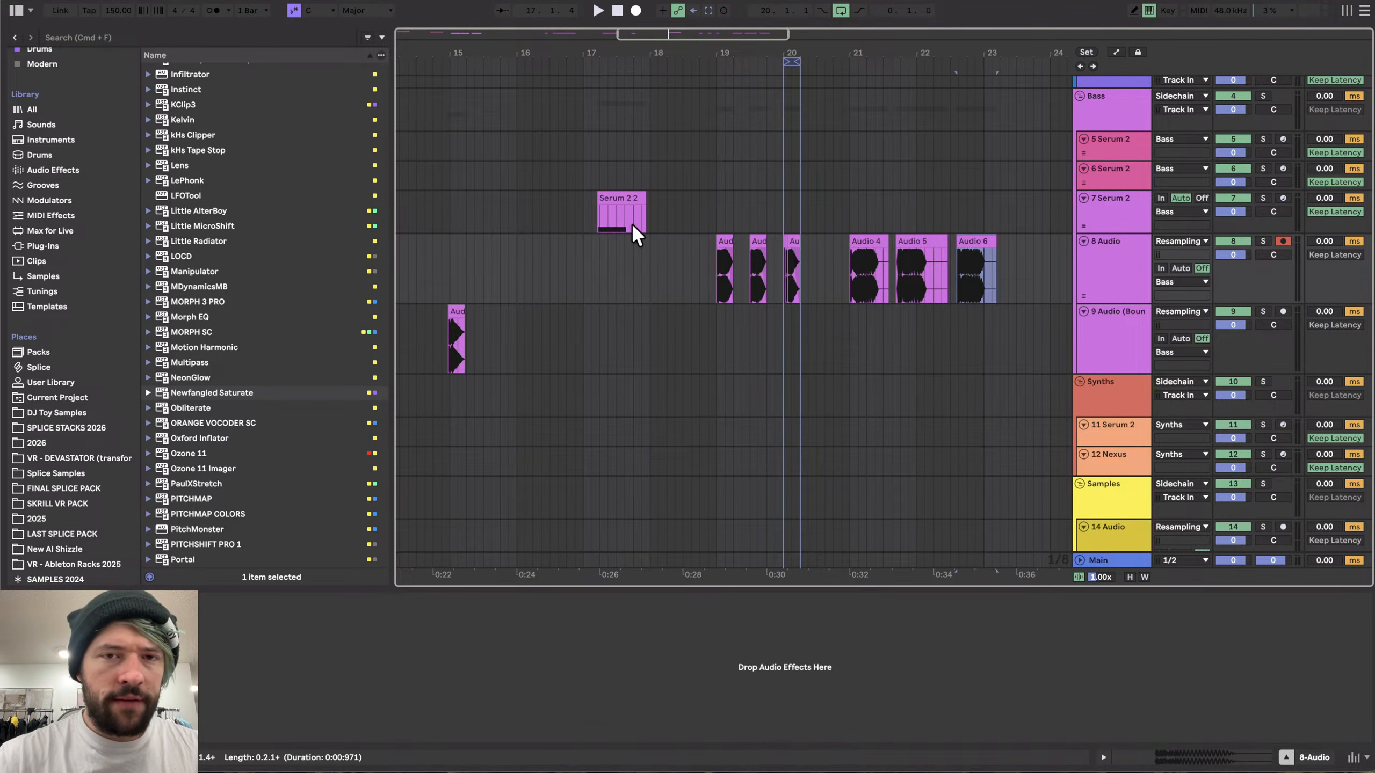
- Select the Serum 2 clip and reopen its plugin window
click(632, 223)
scroll(628, 224, up, 5)
scroll(374, 598, left, 5)
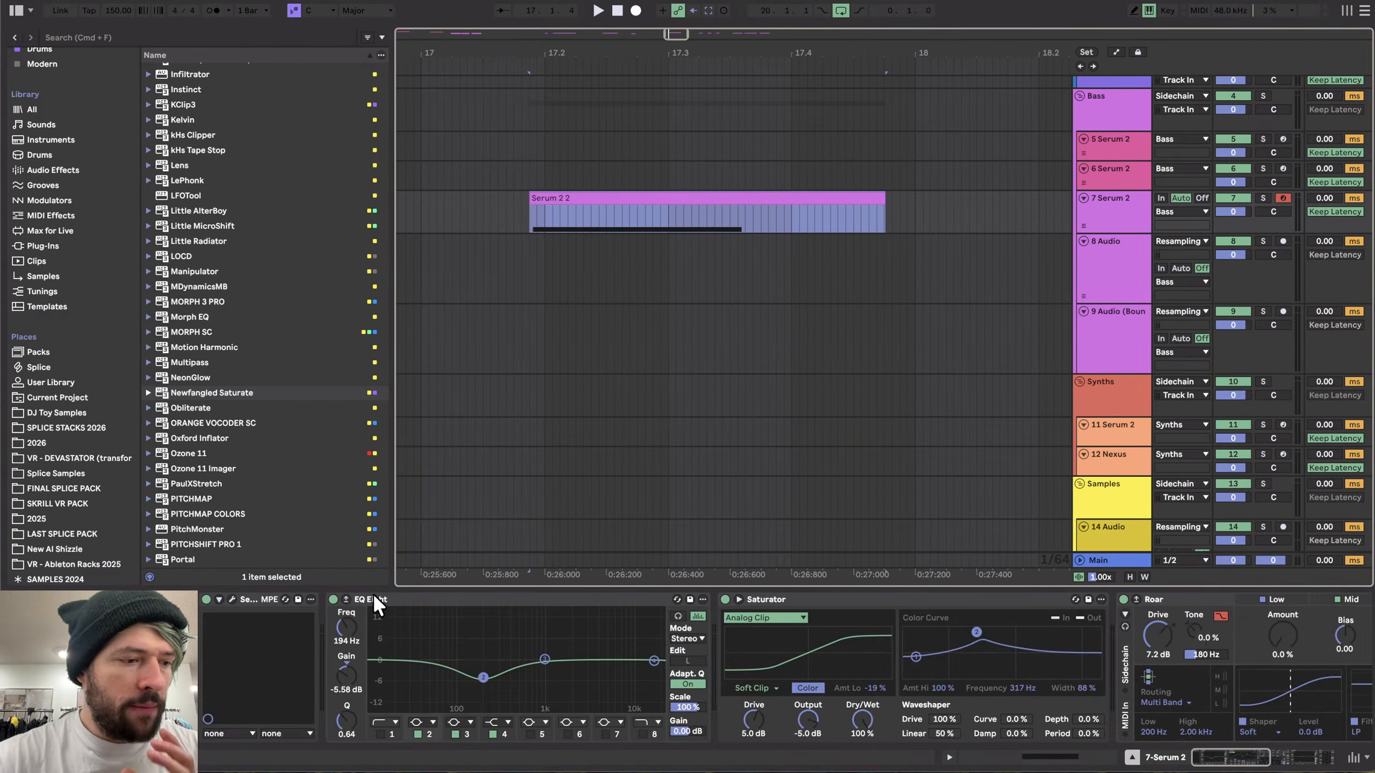
click(232, 598)
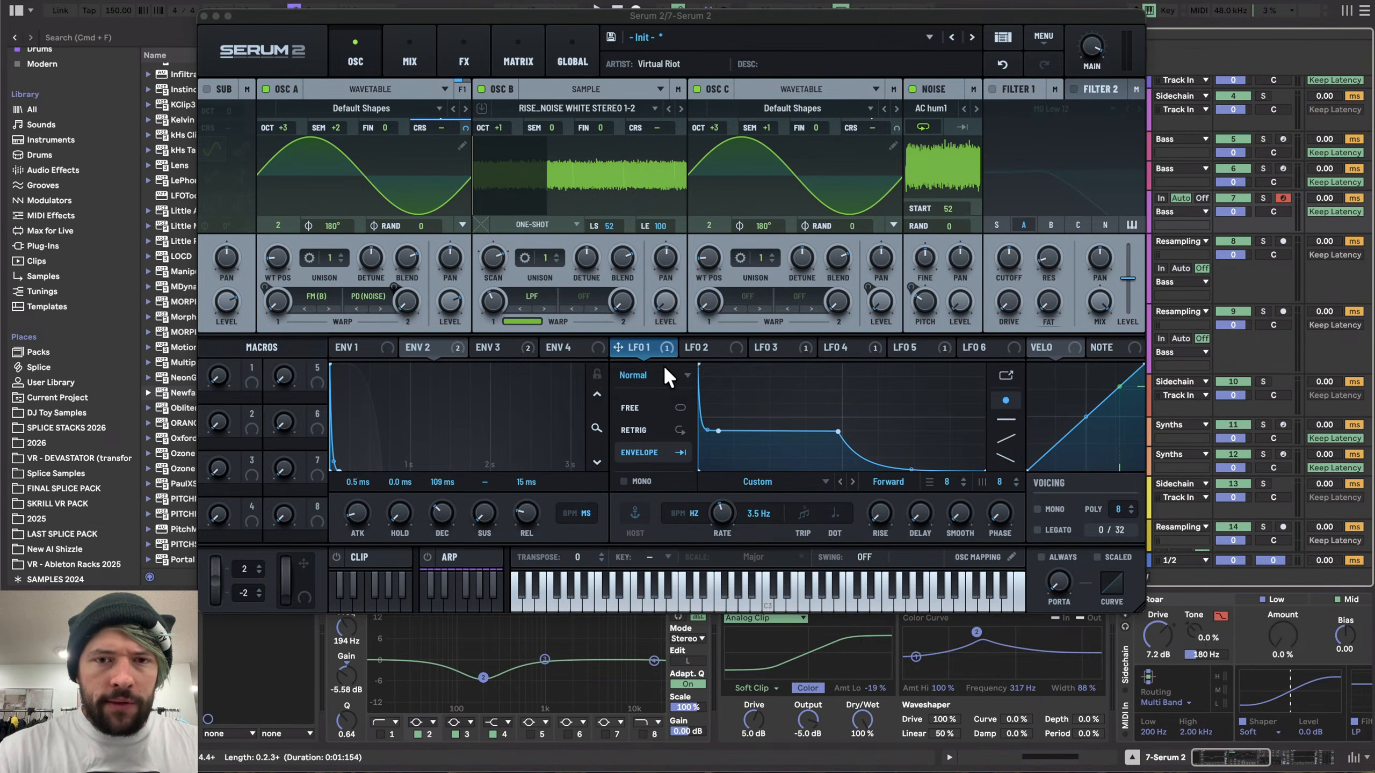
- Review the LFO 1, LFO 3 and LFO 5 envelope shapes and their warp modulation while playing the sound
mouse_move(718, 431)
mouse_down()
mouse_move(722, 416)
mouse_move(723, 429)
mouse_up()
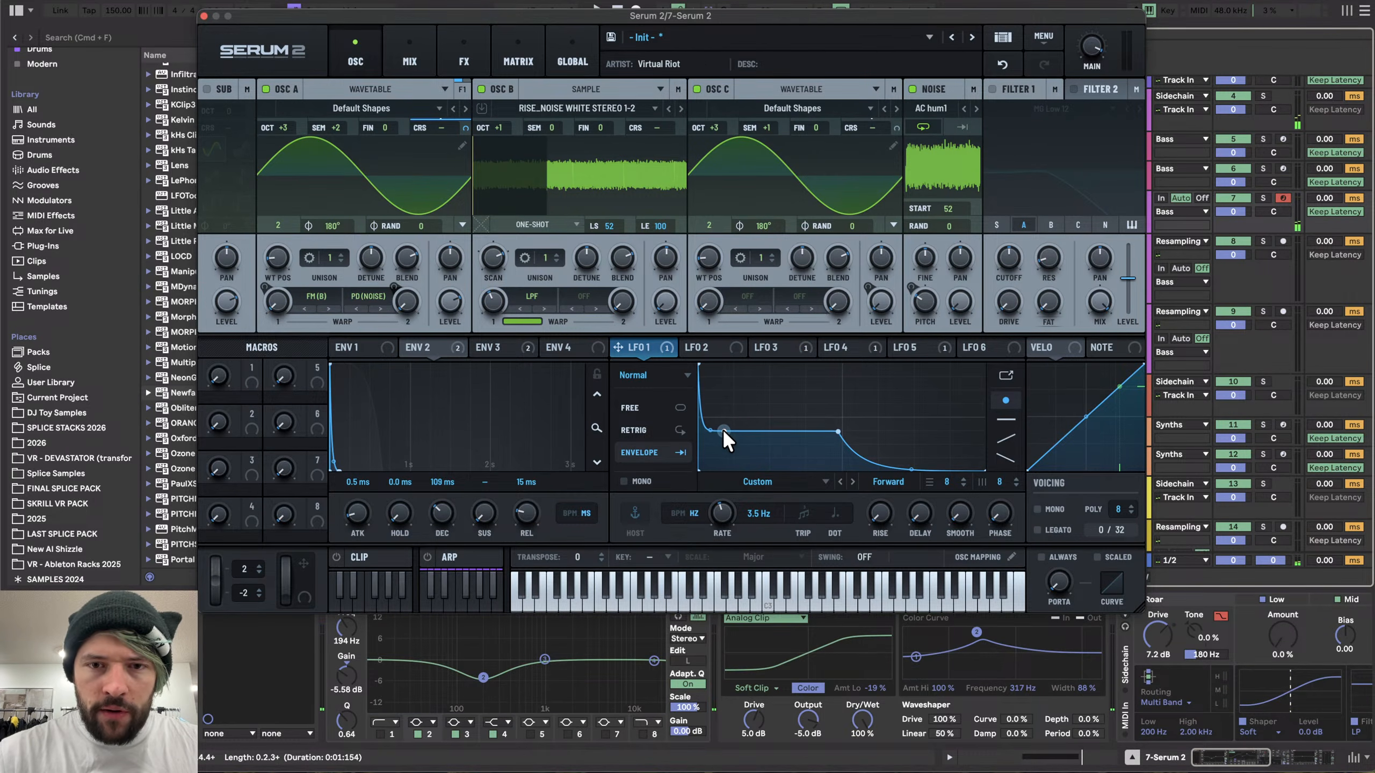
click(717, 346)
click(793, 346)
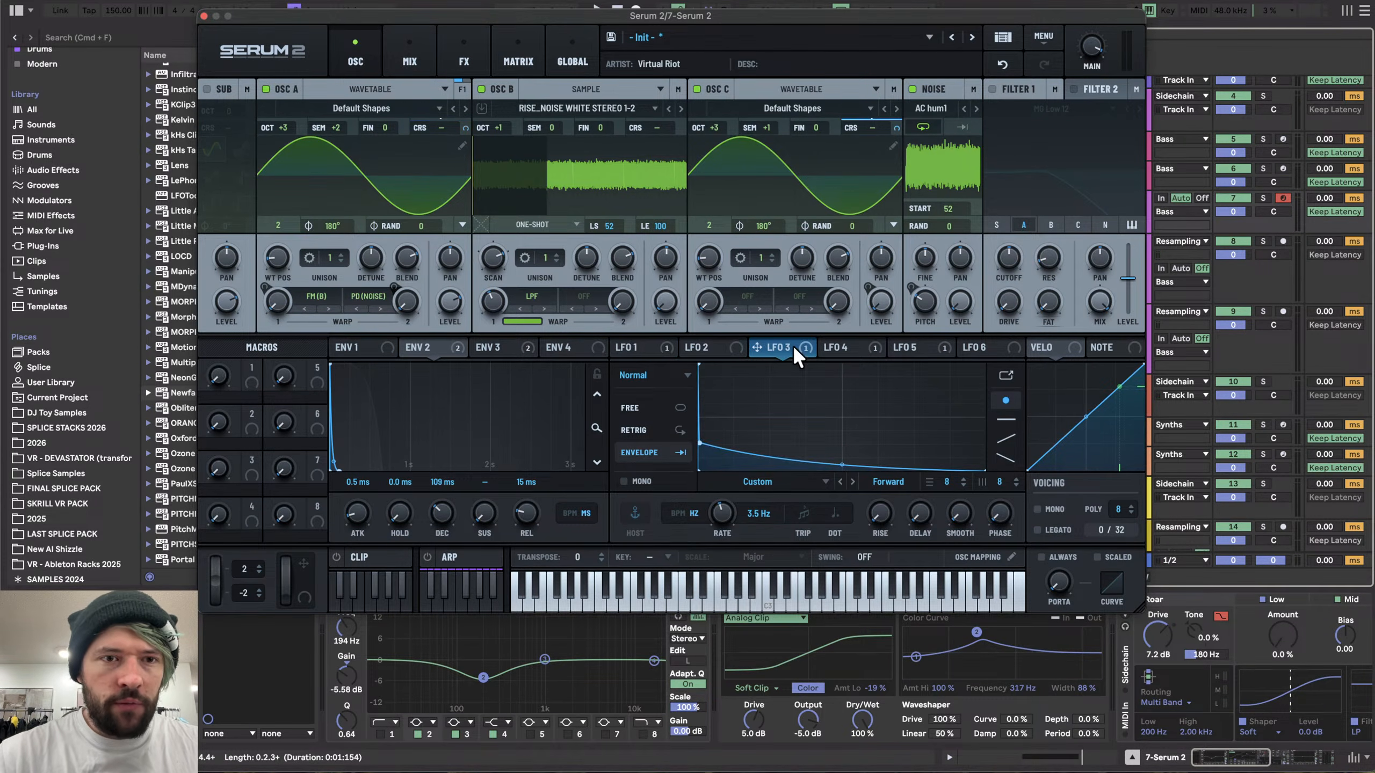
click(873, 346)
click(909, 348)
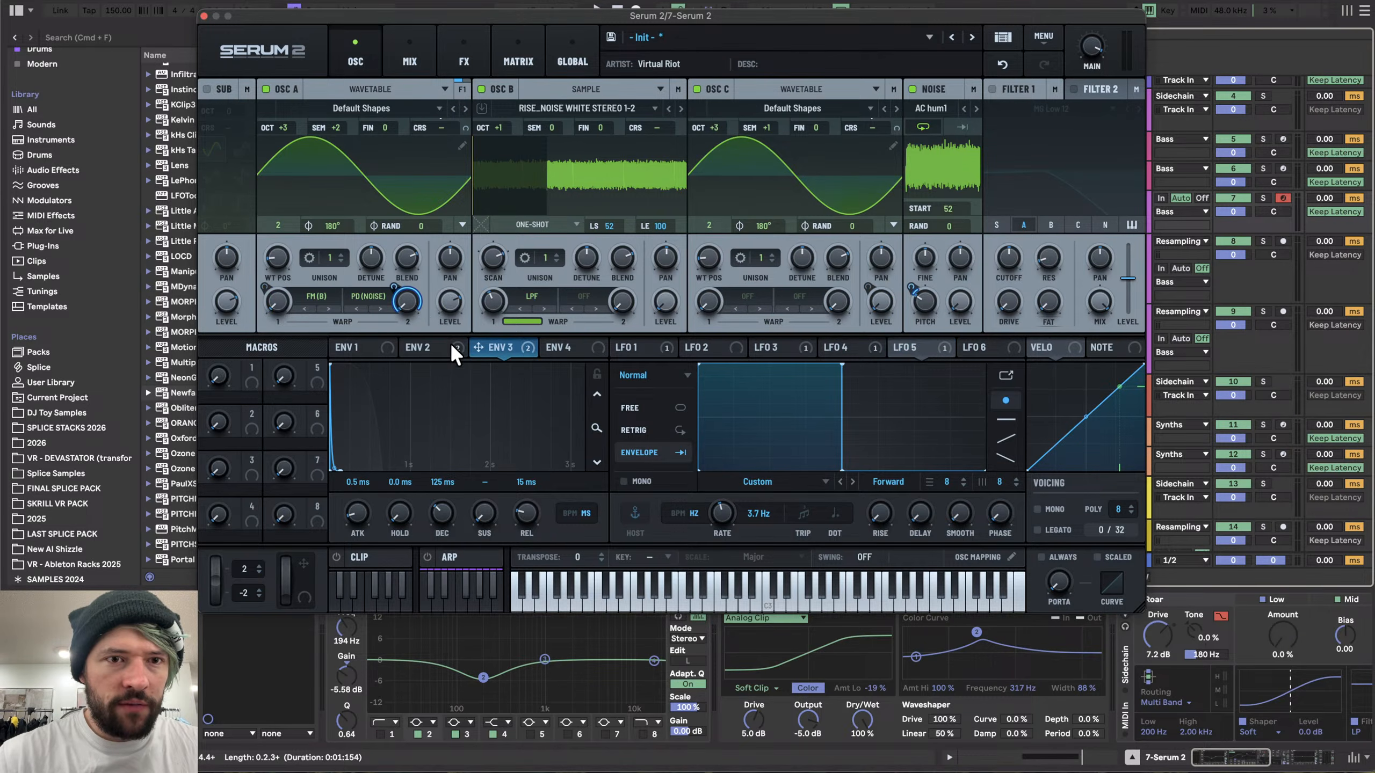
mouse_move(266, 292)
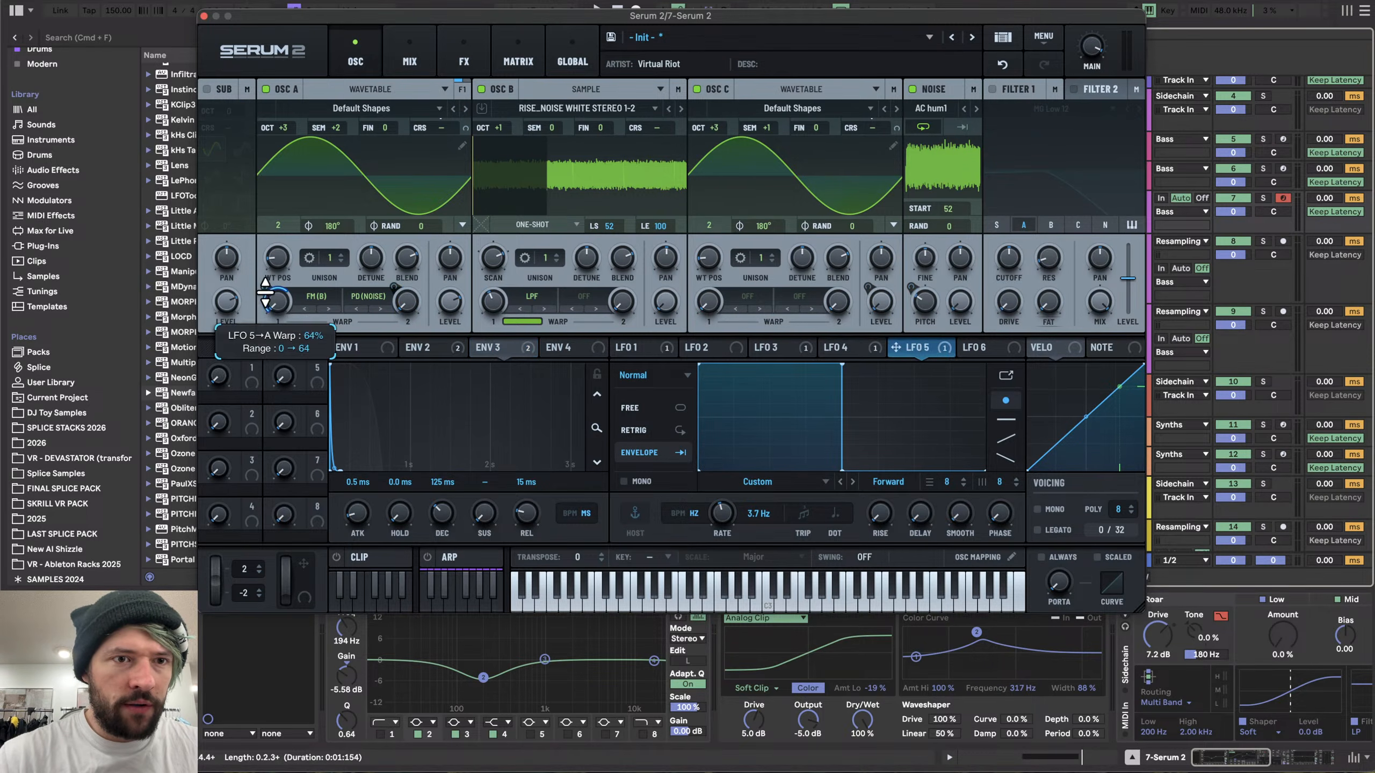
key(space)
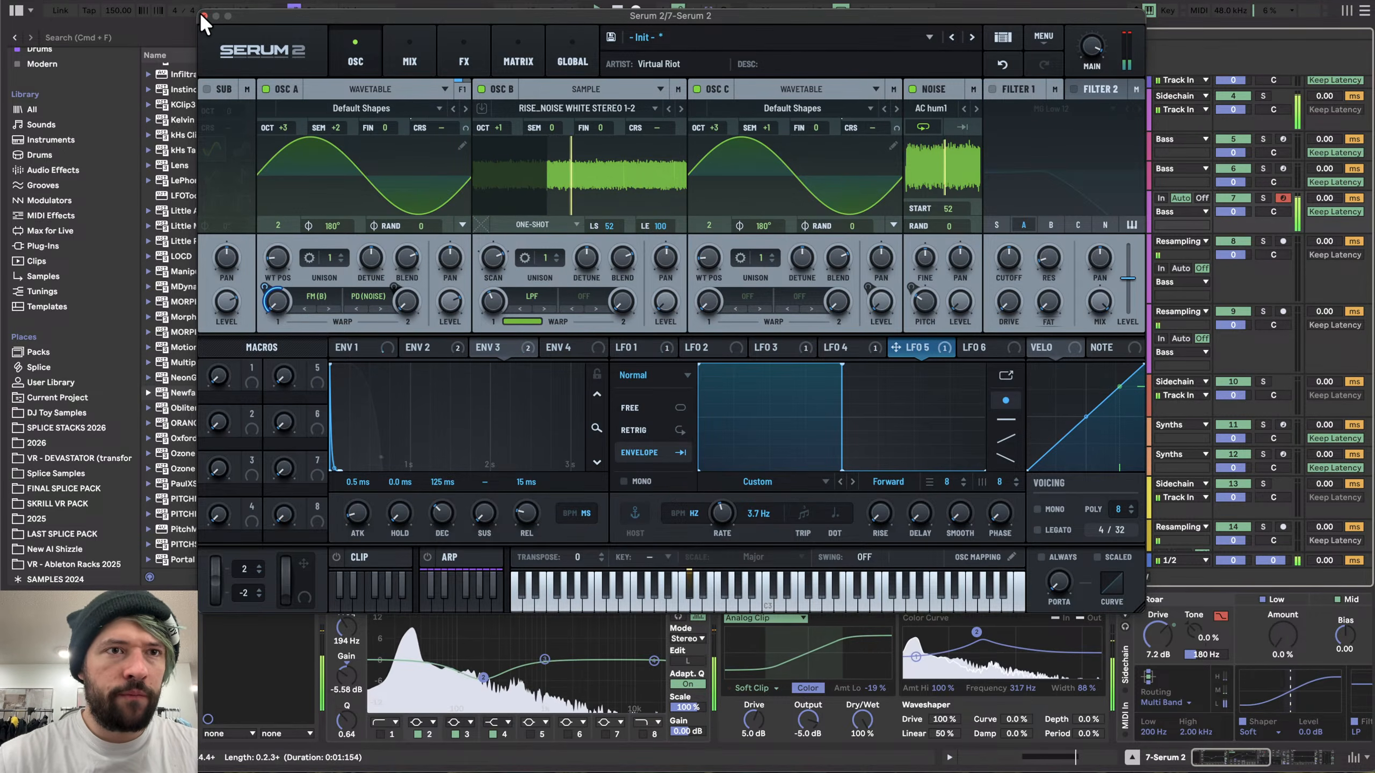
- Move Osc B's sample loop start to 81
mouse_move(548, 174)
mouse_down()
mouse_move(560, 174)
mouse_move(490, 174)
mouse_move(647, 174)
mouse_up()
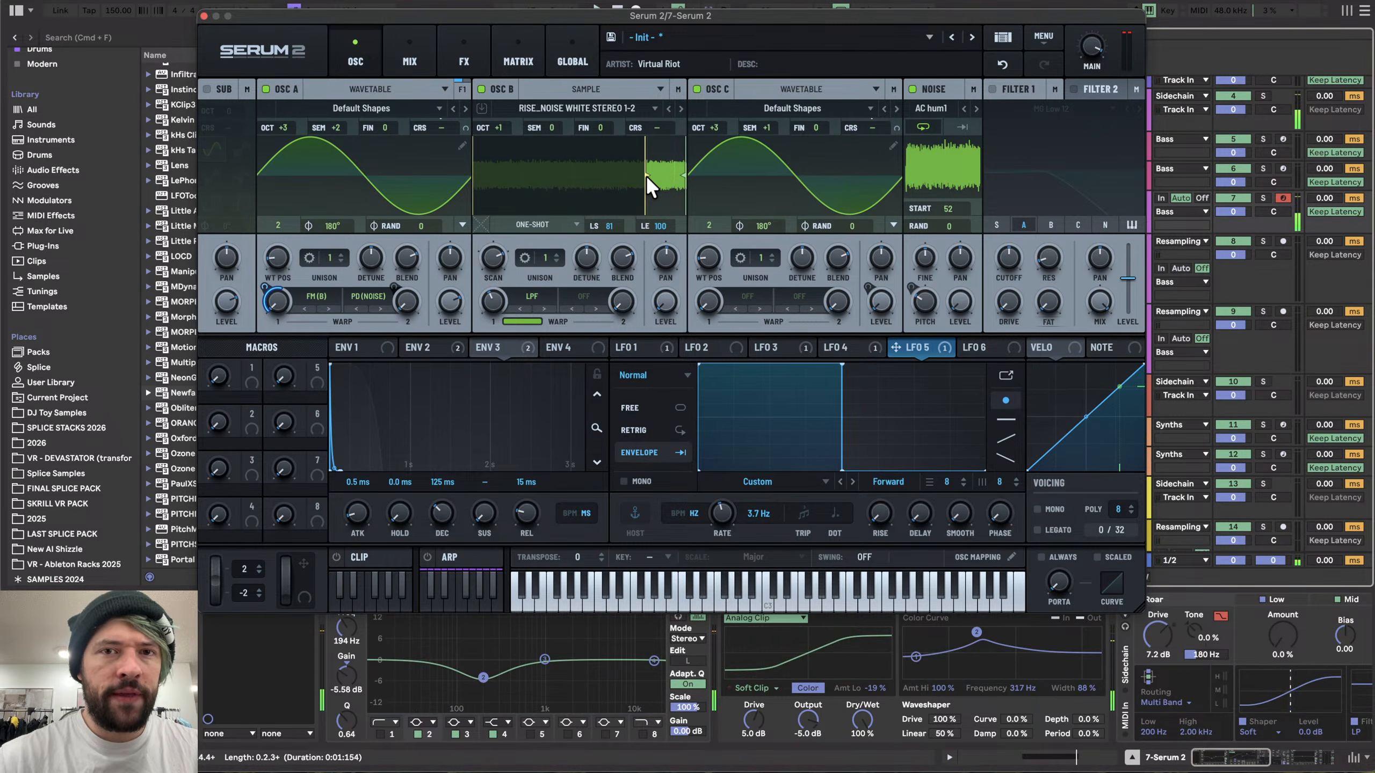
drag(647, 175, 610, 175)
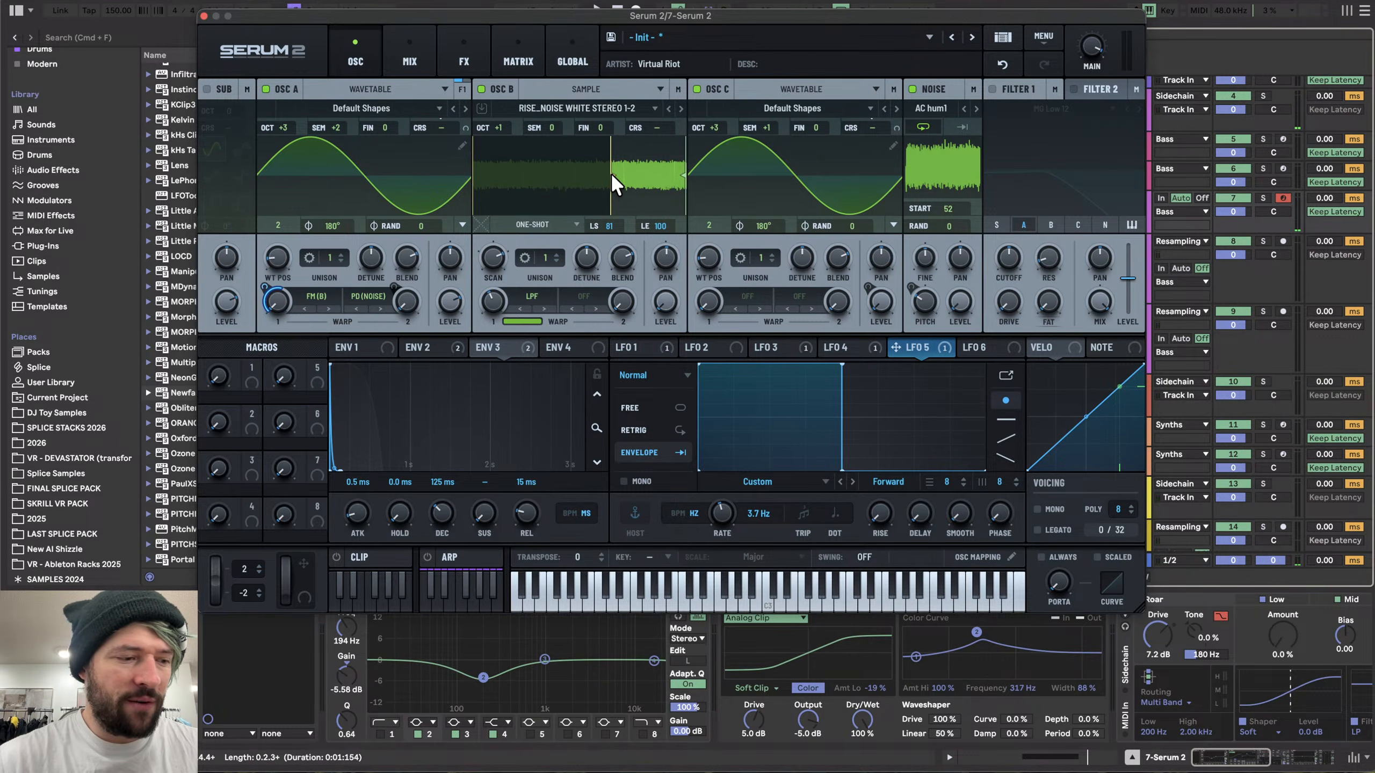
mouse_move(610, 175)
mouse_down()
mouse_move(562, 175)
mouse_move(600, 174)
mouse_up()
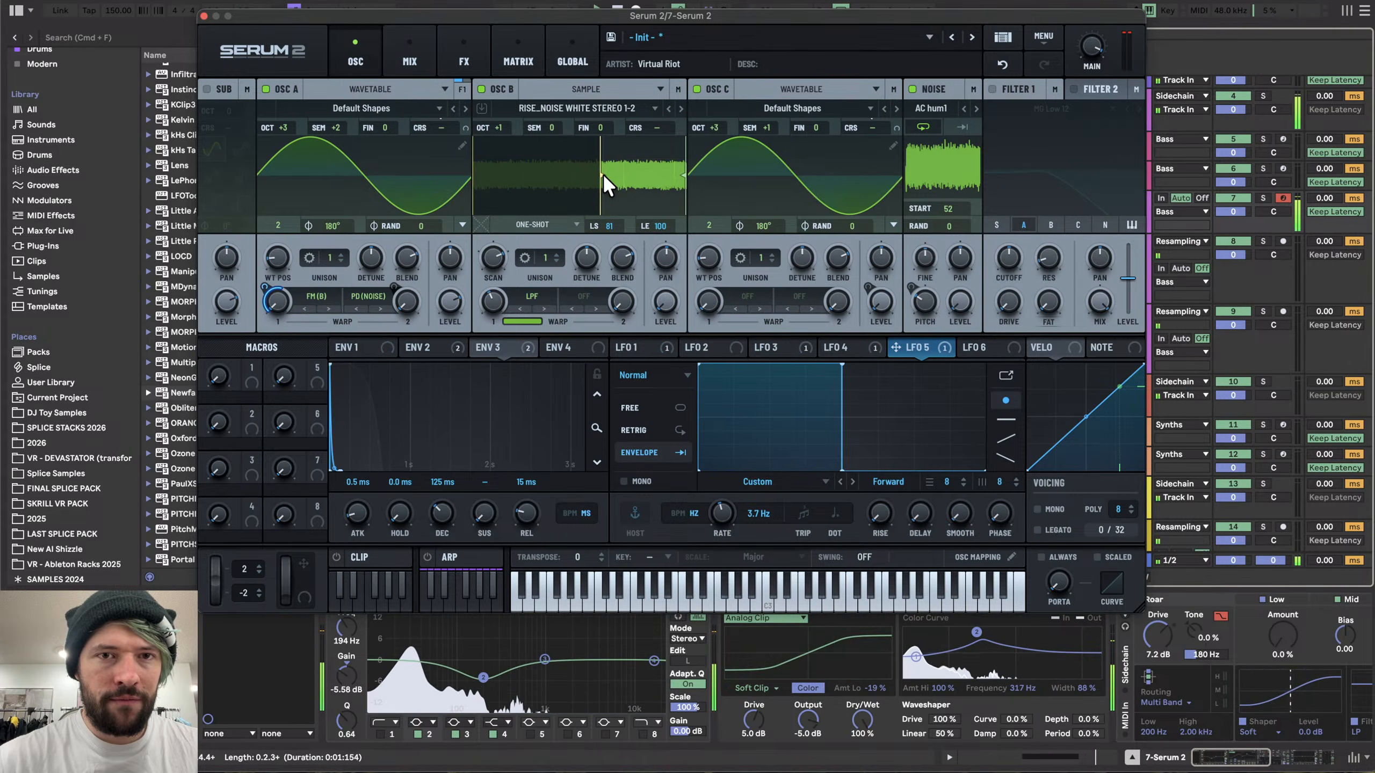
- Close the plugin, record the sound onto the resampling track again, and move the recording after the earlier clips
click(621, 342)
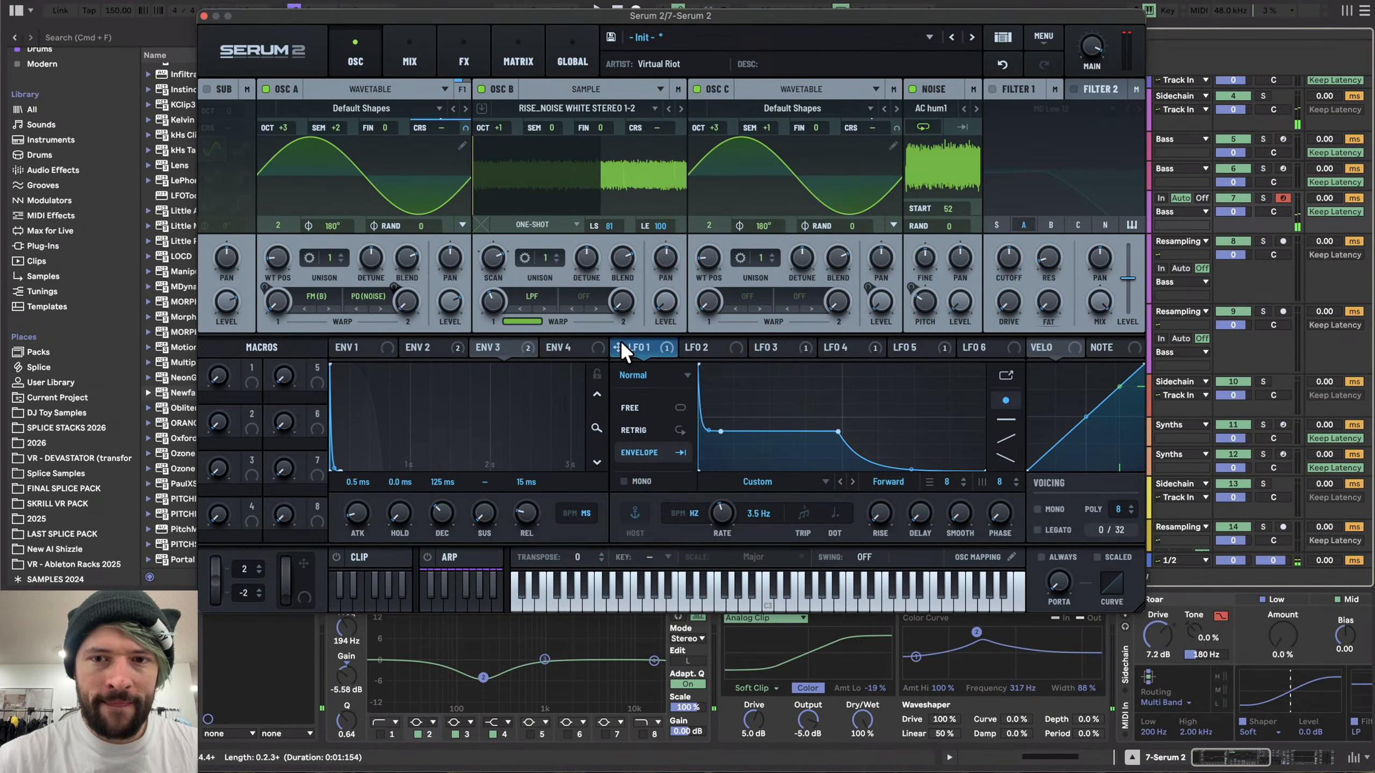
click(203, 15)
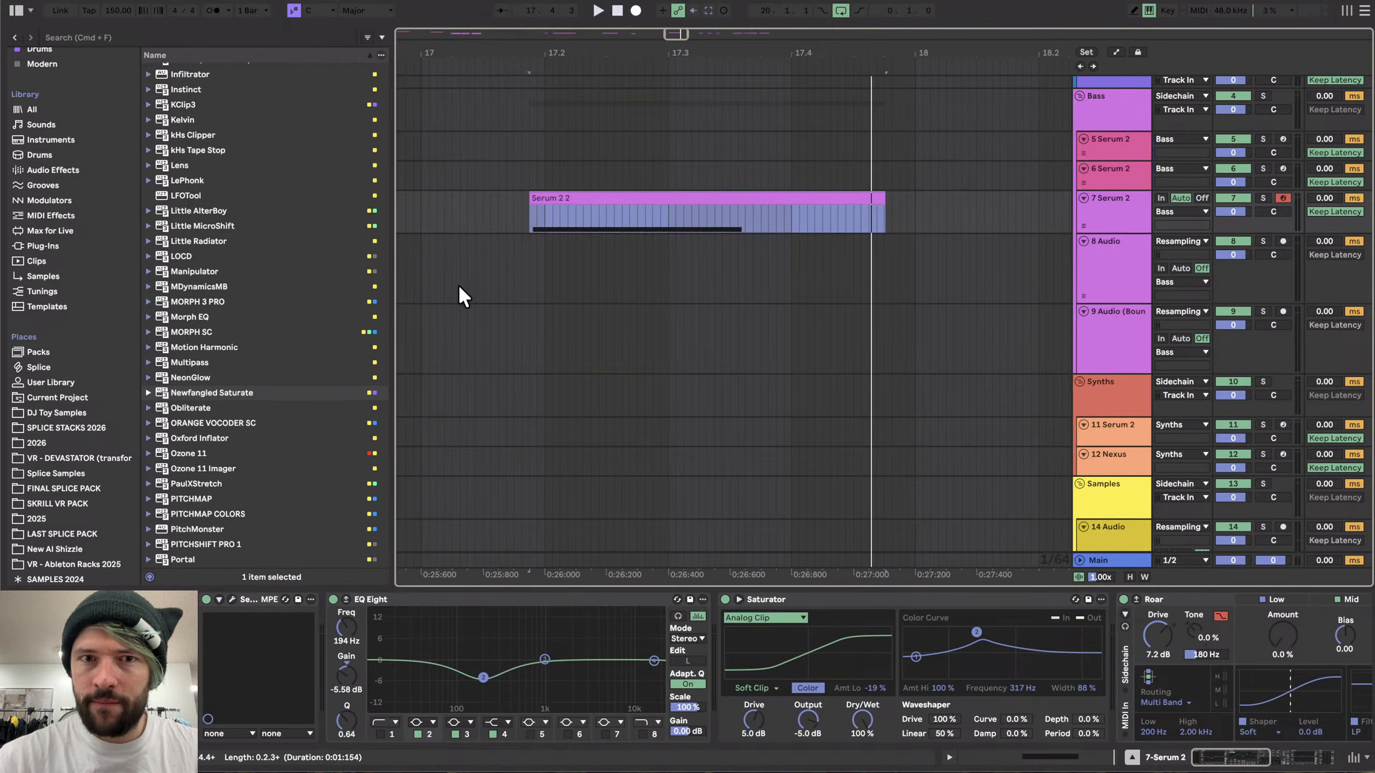
click(507, 257)
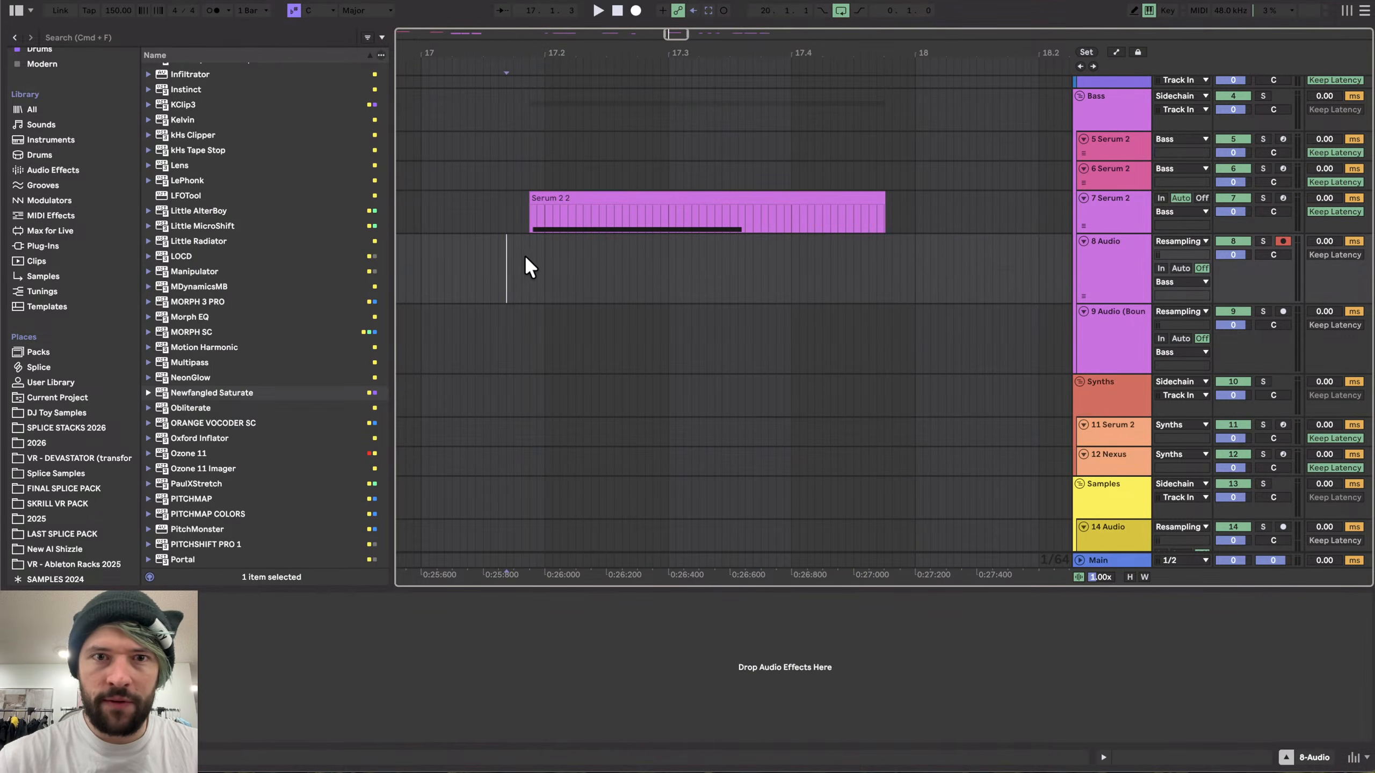
click(636, 11)
scroll(586, 309, down, 8)
key(space)
scroll(597, 262, down, 3)
drag(596, 244, 891, 252)
- Select the Serum 2 clip and reopen its plugin window
click(597, 197)
scroll(595, 197, up, 5)
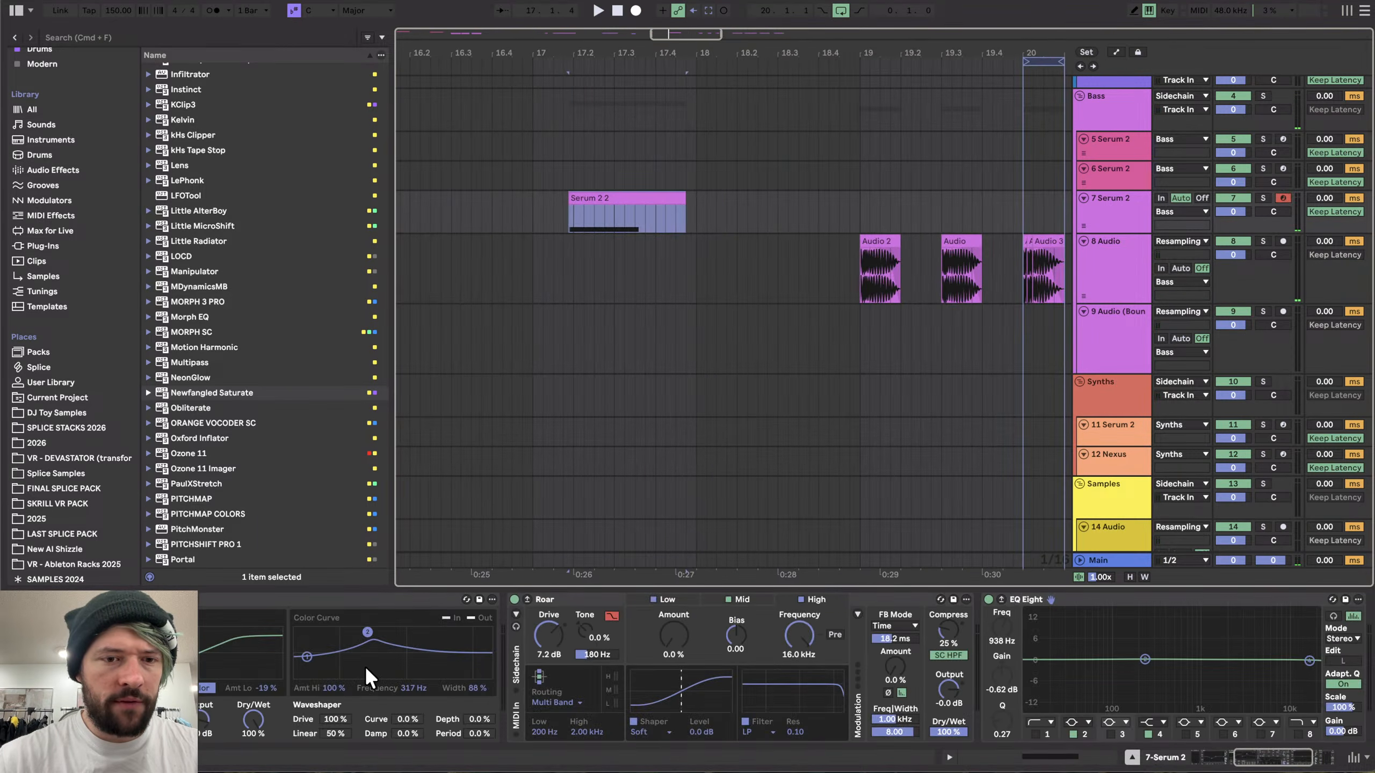
scroll(365, 666, up, 5)
click(228, 596)
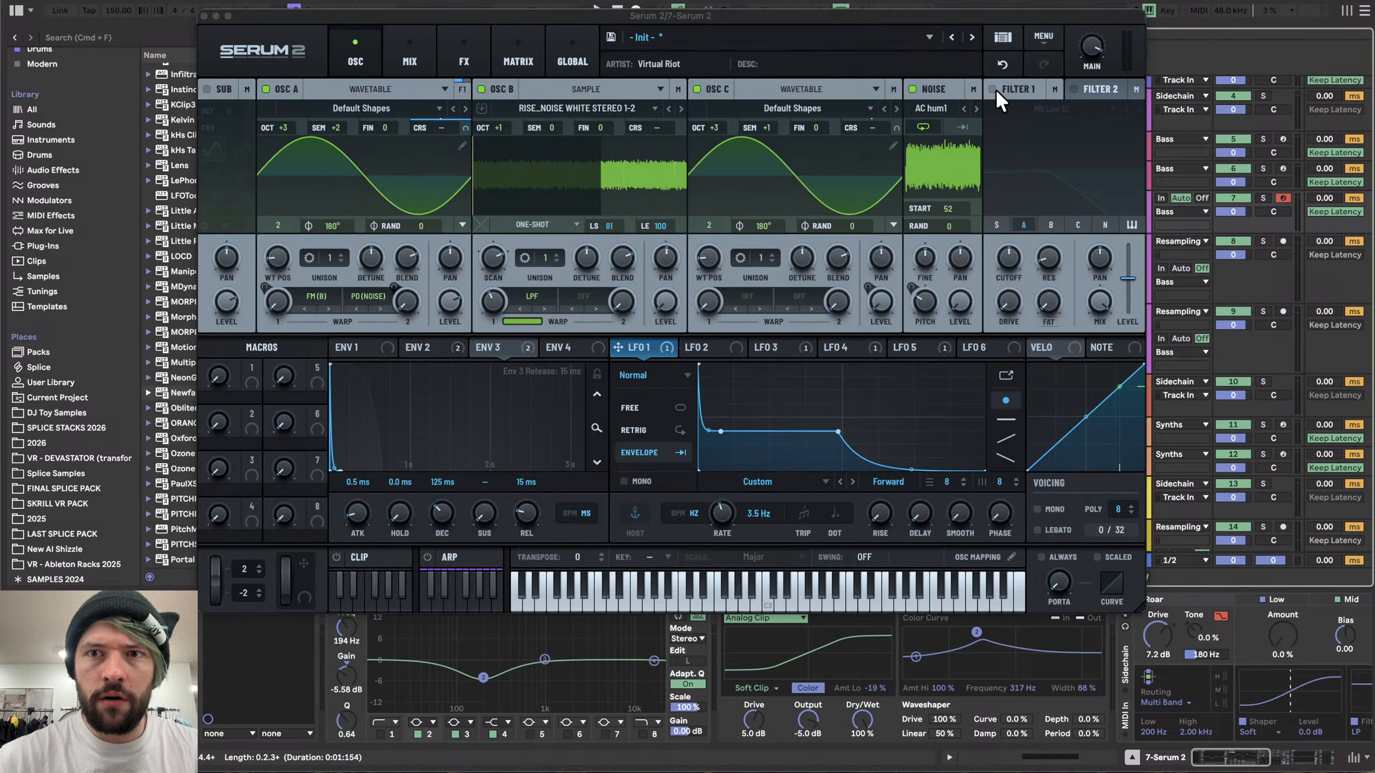
- Enable Filter 1 and choose the Cmb - comb filter from the Flanges types
click(992, 88)
click(1025, 107)
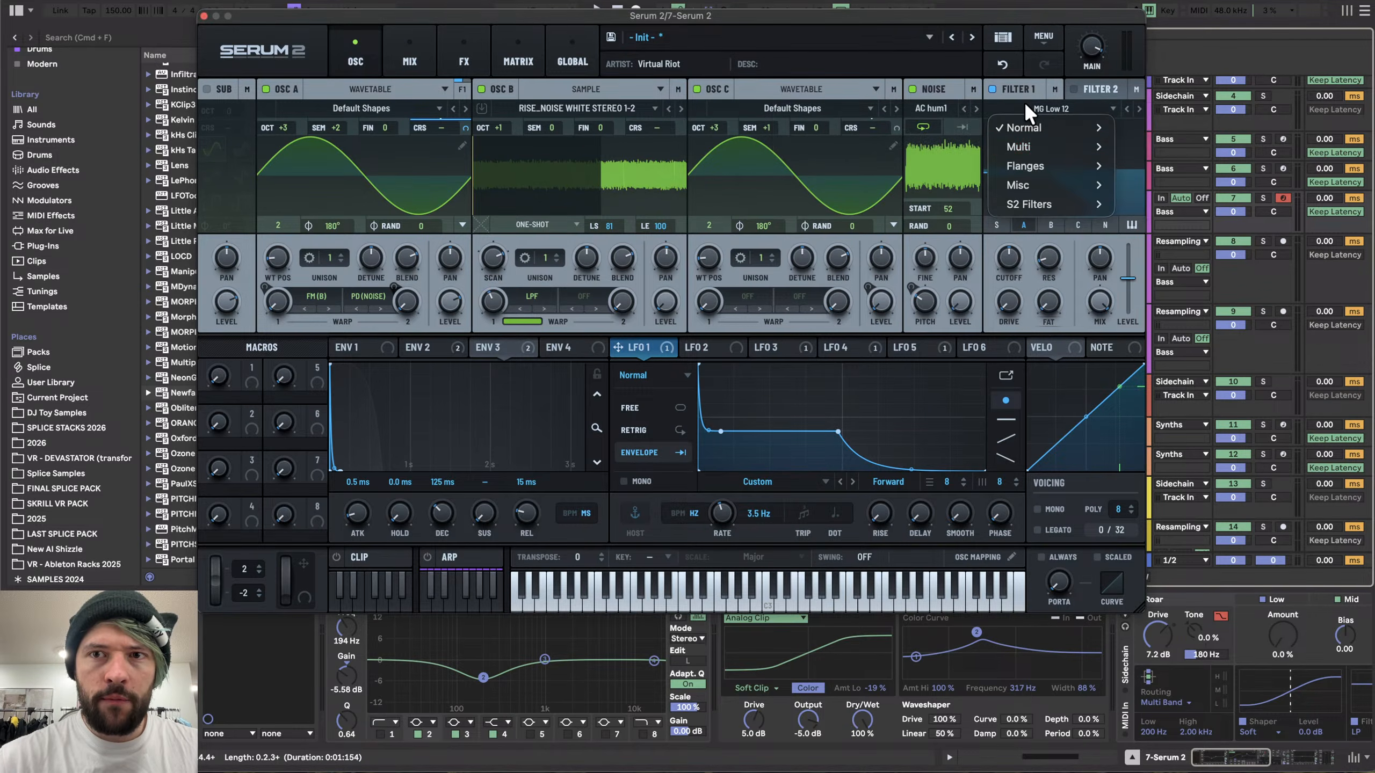
mouse_move(1034, 150)
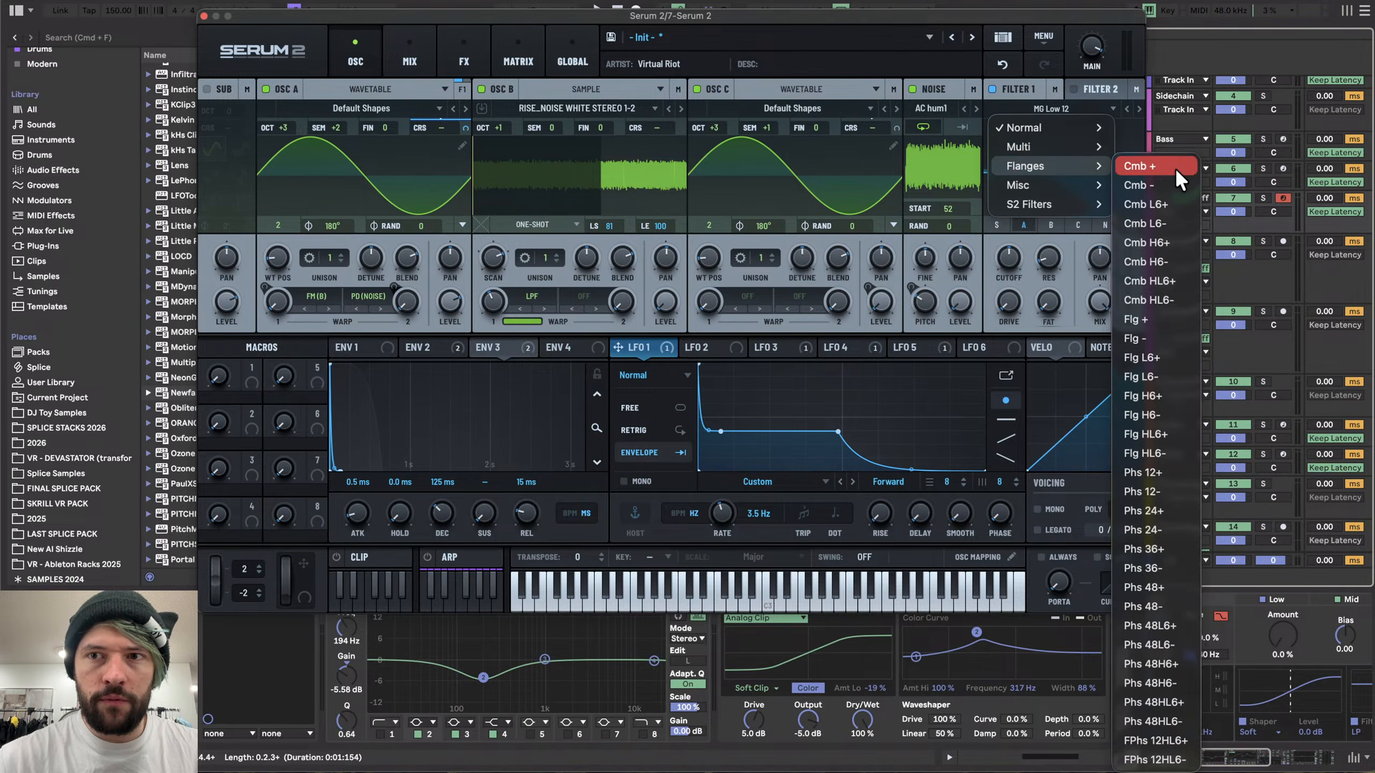
click(1153, 184)
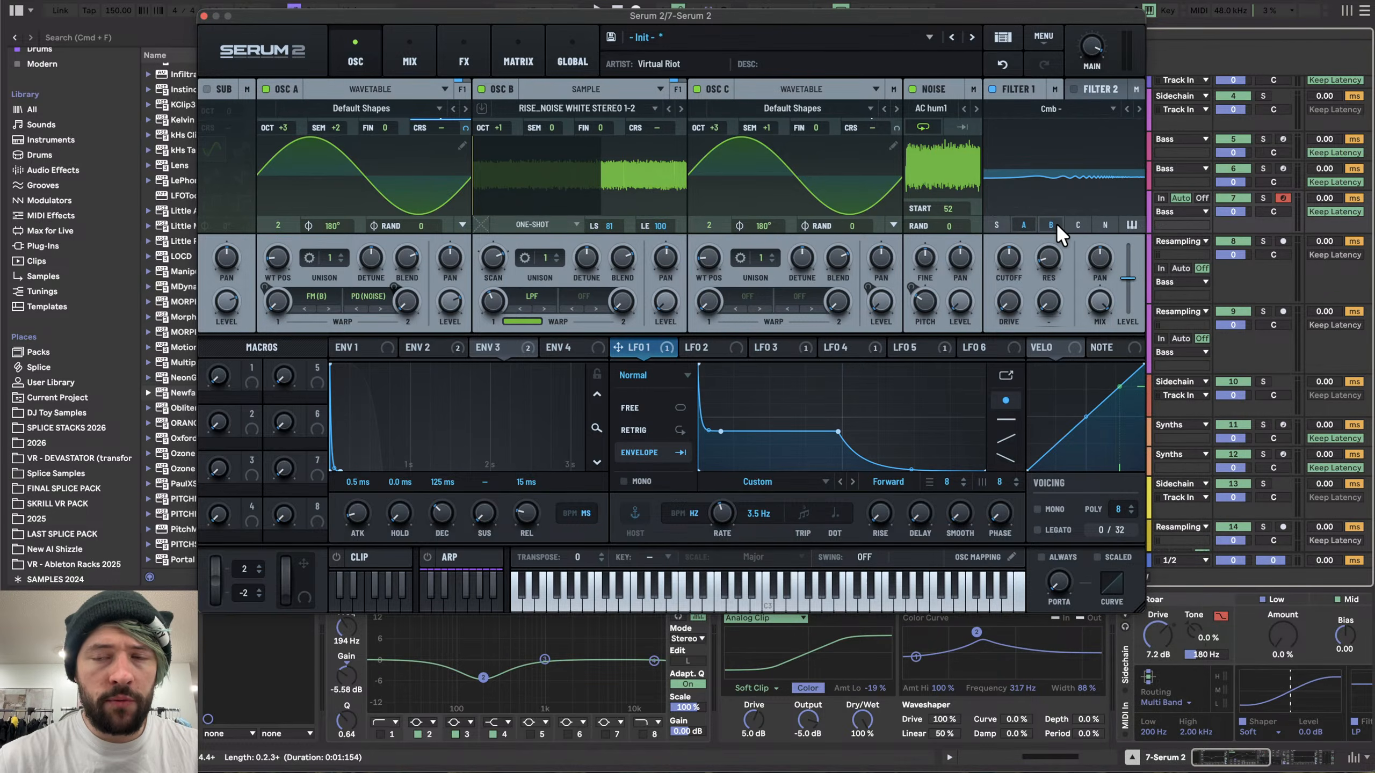
- Tune Filter 1's cutoff and resonance while auditioning, then switch Filter 1 off
key(space)
drag(1050, 258, 1052, 180)
drag(1010, 250, 1009, 200)
key(space)
key(space)
key(space)
key(space)
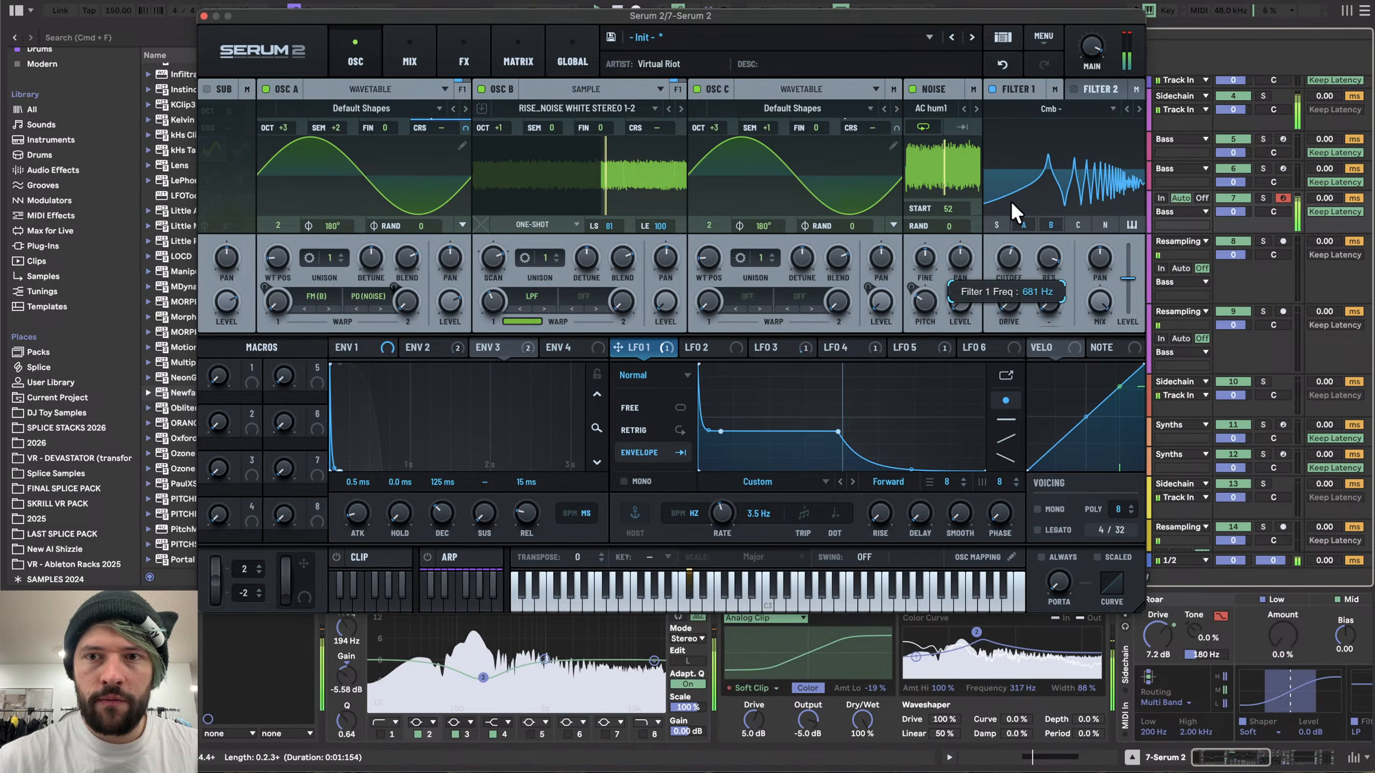
drag(1007, 249, 968, 187)
key(space)
drag(1008, 254, 1125, 265)
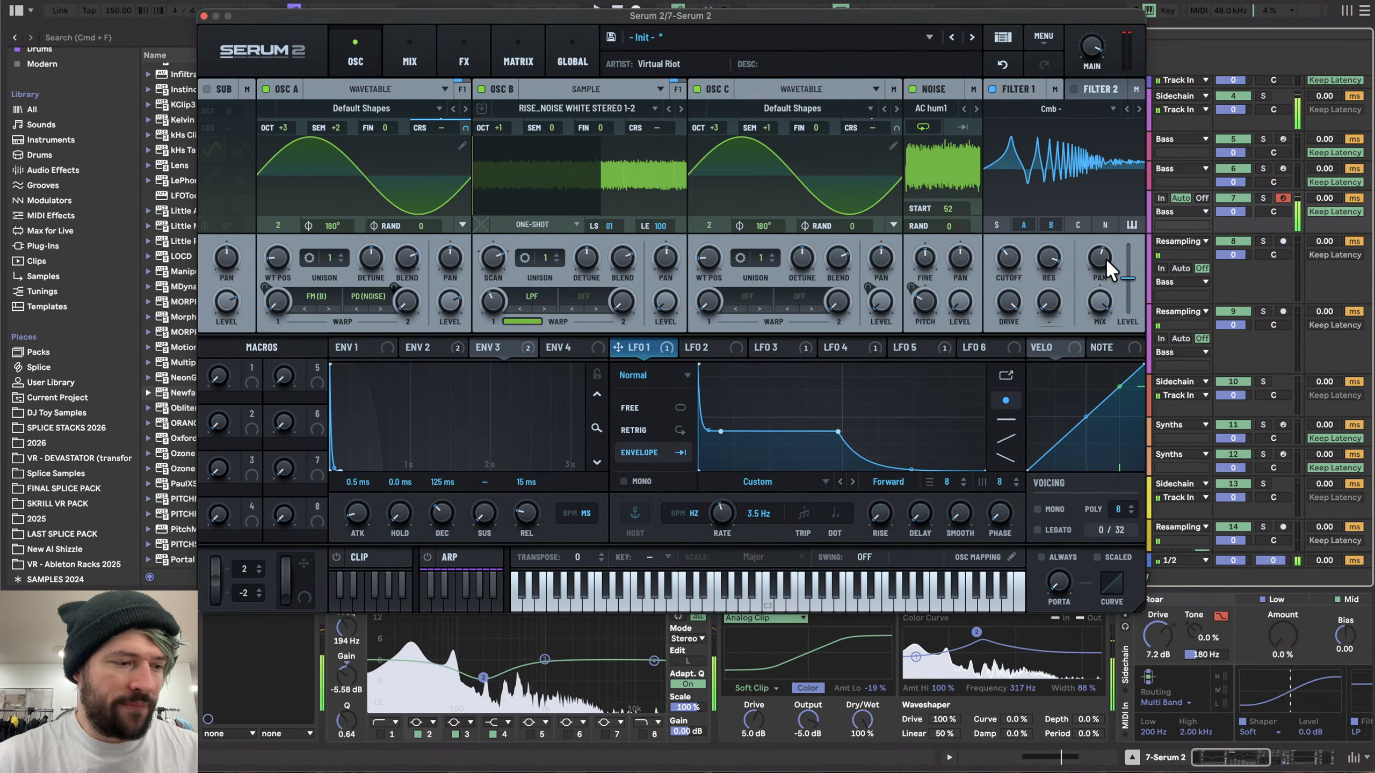
drag(1105, 259, 1042, 282)
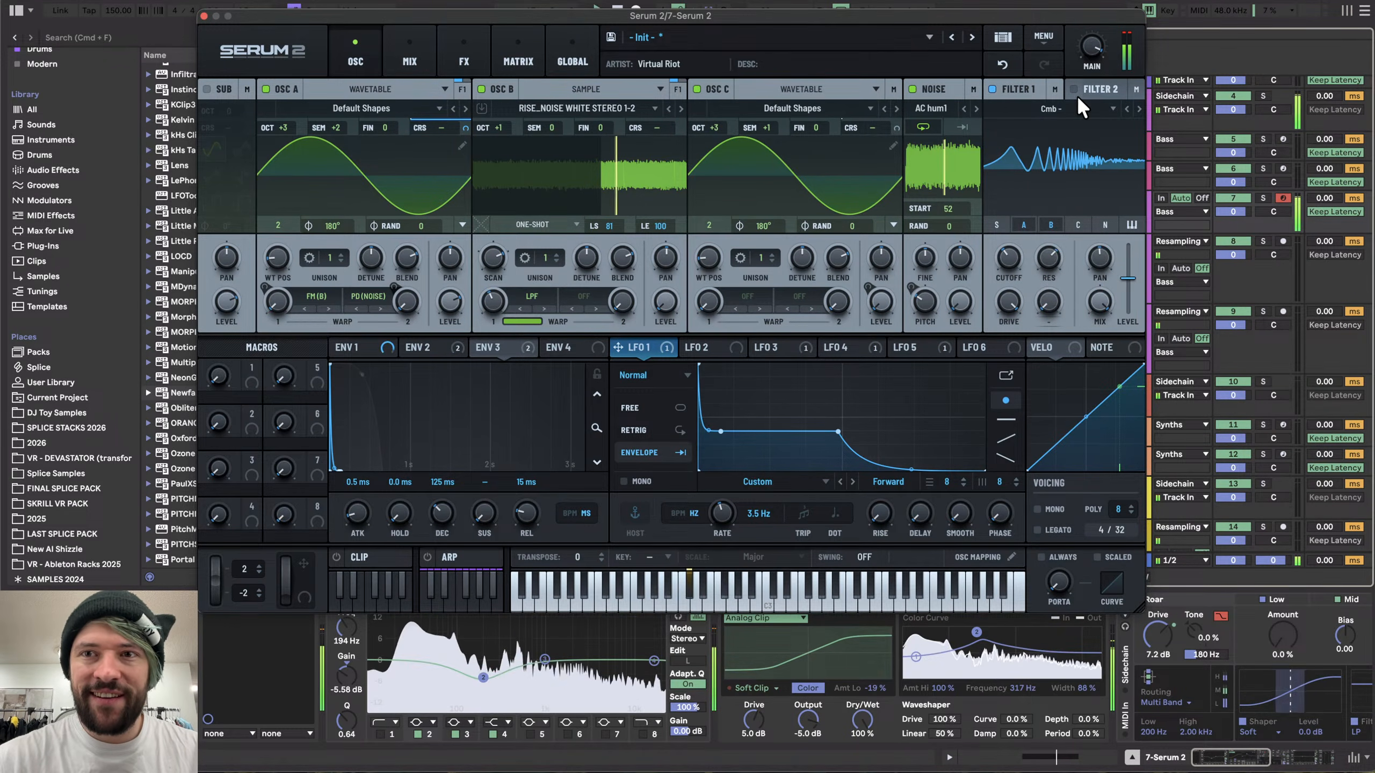
click(993, 91)
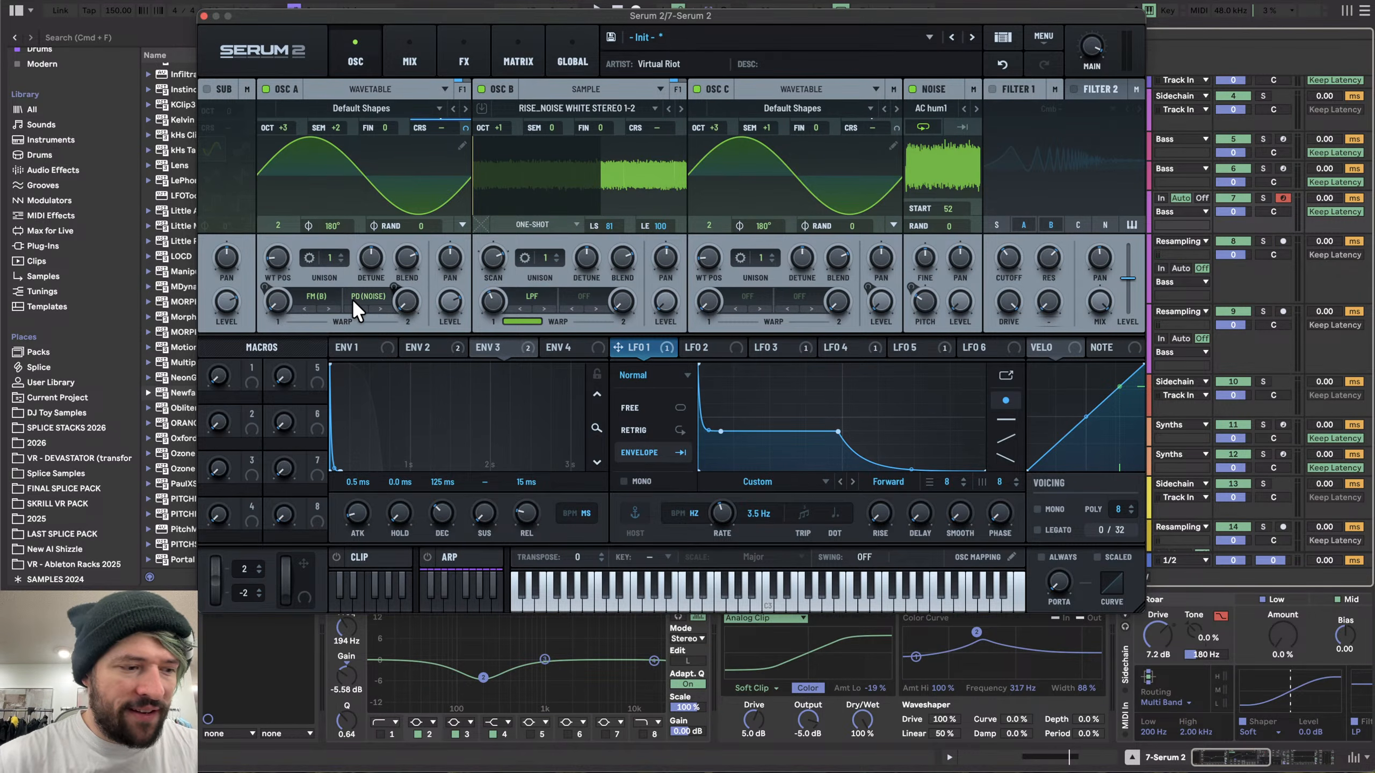
- Close the plugin, record the sound onto the resampling track, and move the recording after the earlier clips
click(203, 16)
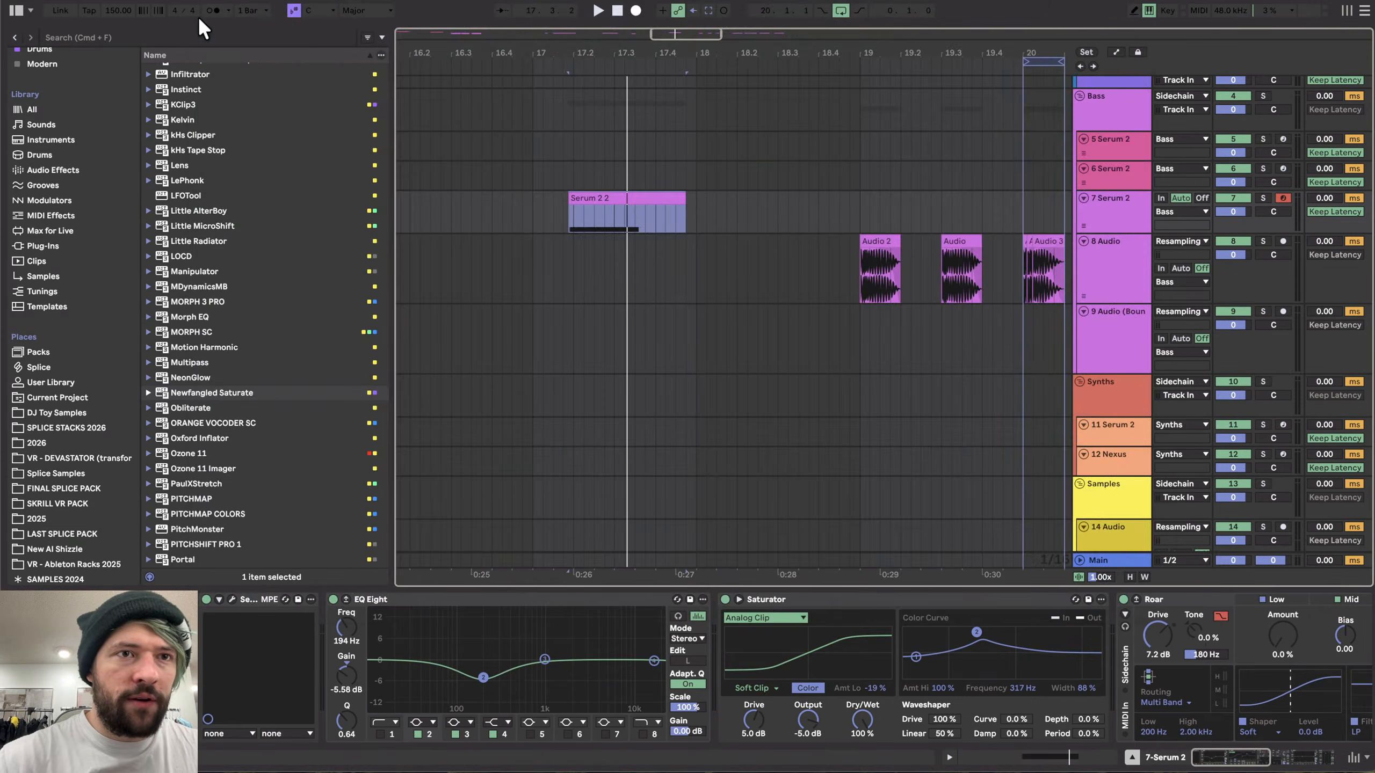
click(1097, 246)
click(634, 10)
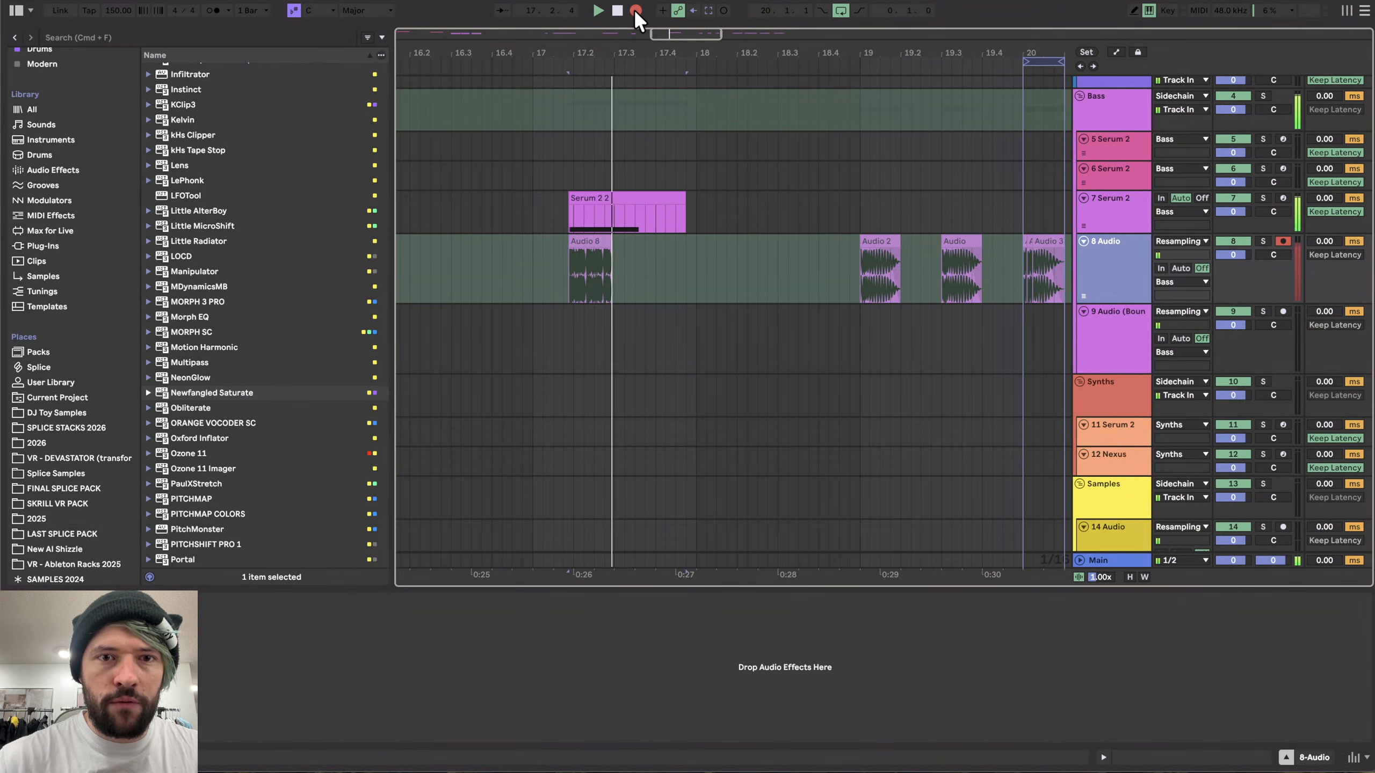
scroll(605, 278, down, 5)
key(space)
drag(605, 242, 881, 260)
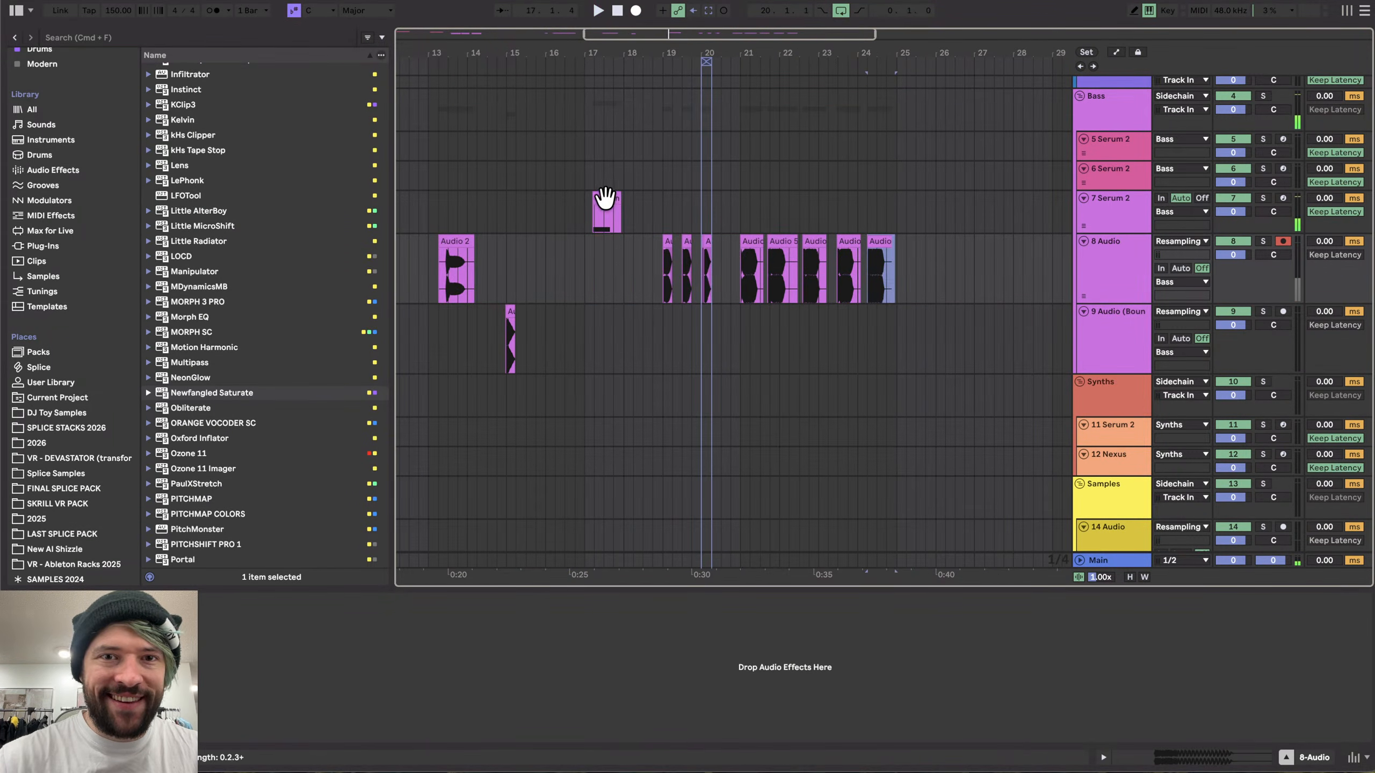
- Select the Serum 2.2 clip and open its Serum 2 plugin window
click(605, 198)
scroll(606, 198, up, 5)
scroll(489, 671, left, 10)
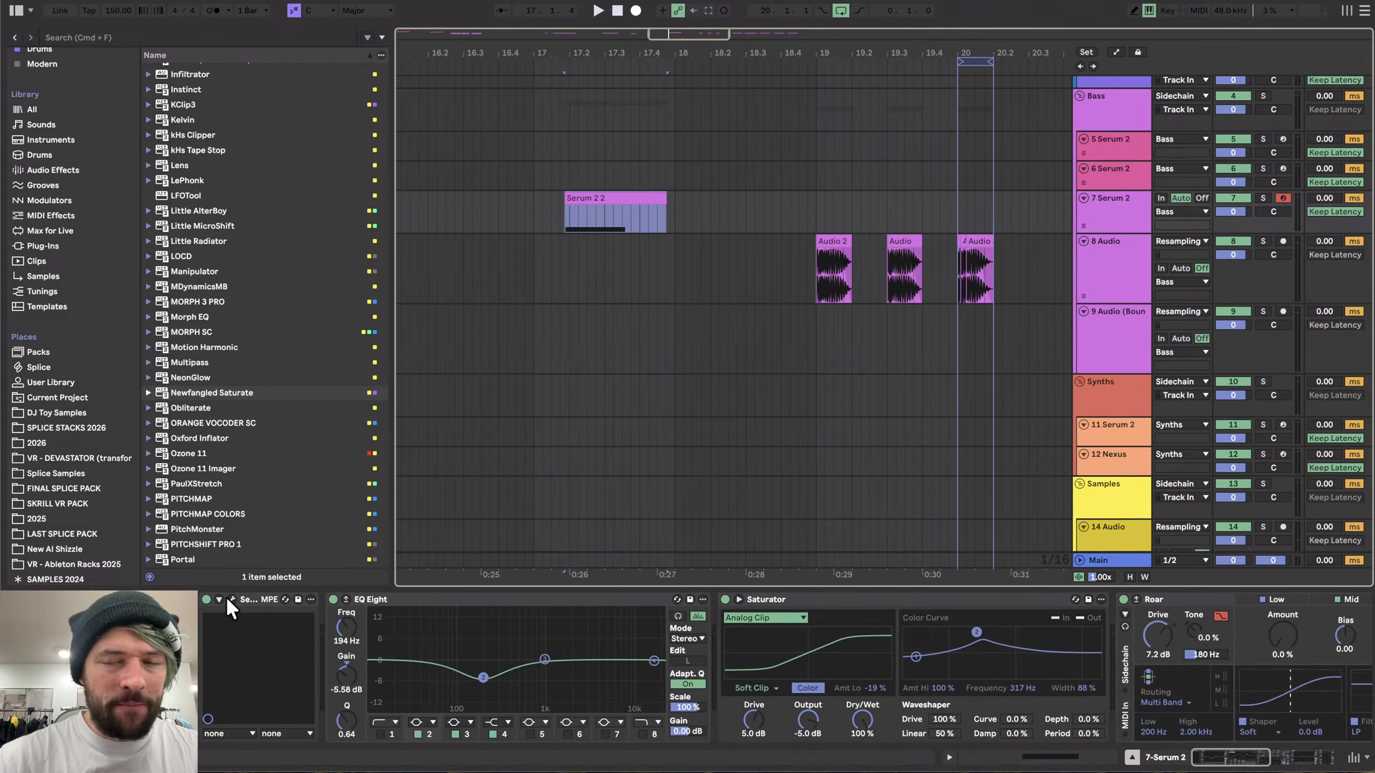
click(229, 599)
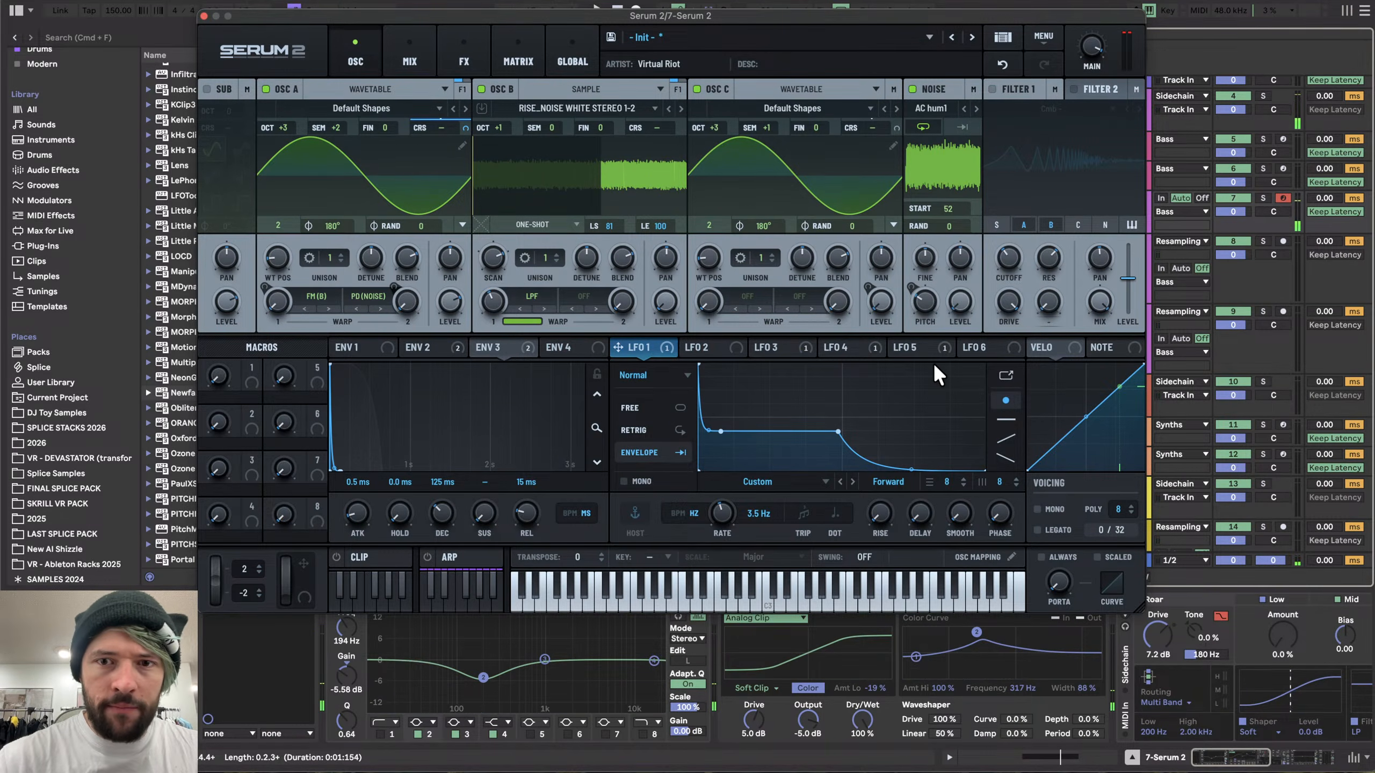
- Route LFO 5 to Osc A's warp at about 47% and raise the middle section of LFO 1's curve
click(918, 347)
drag(896, 347, 262, 295)
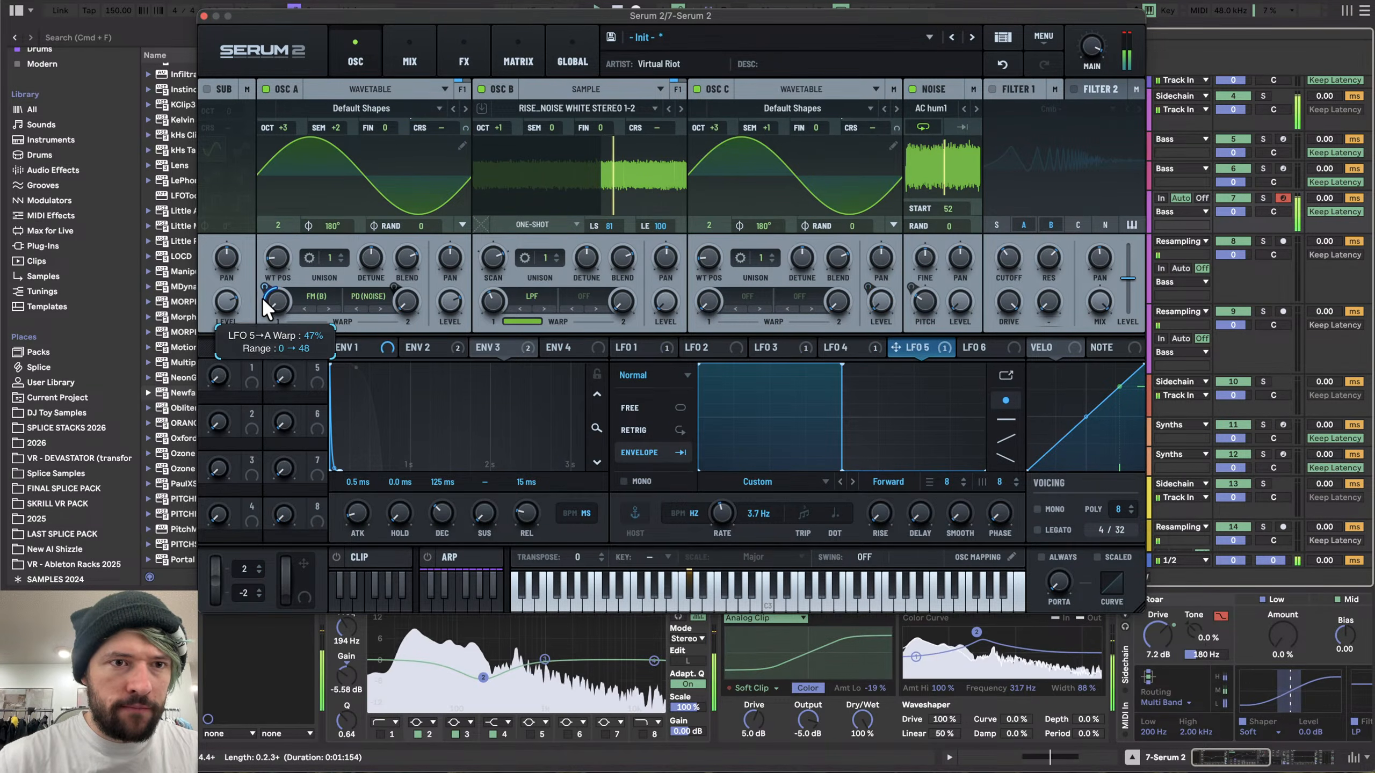
click(659, 347)
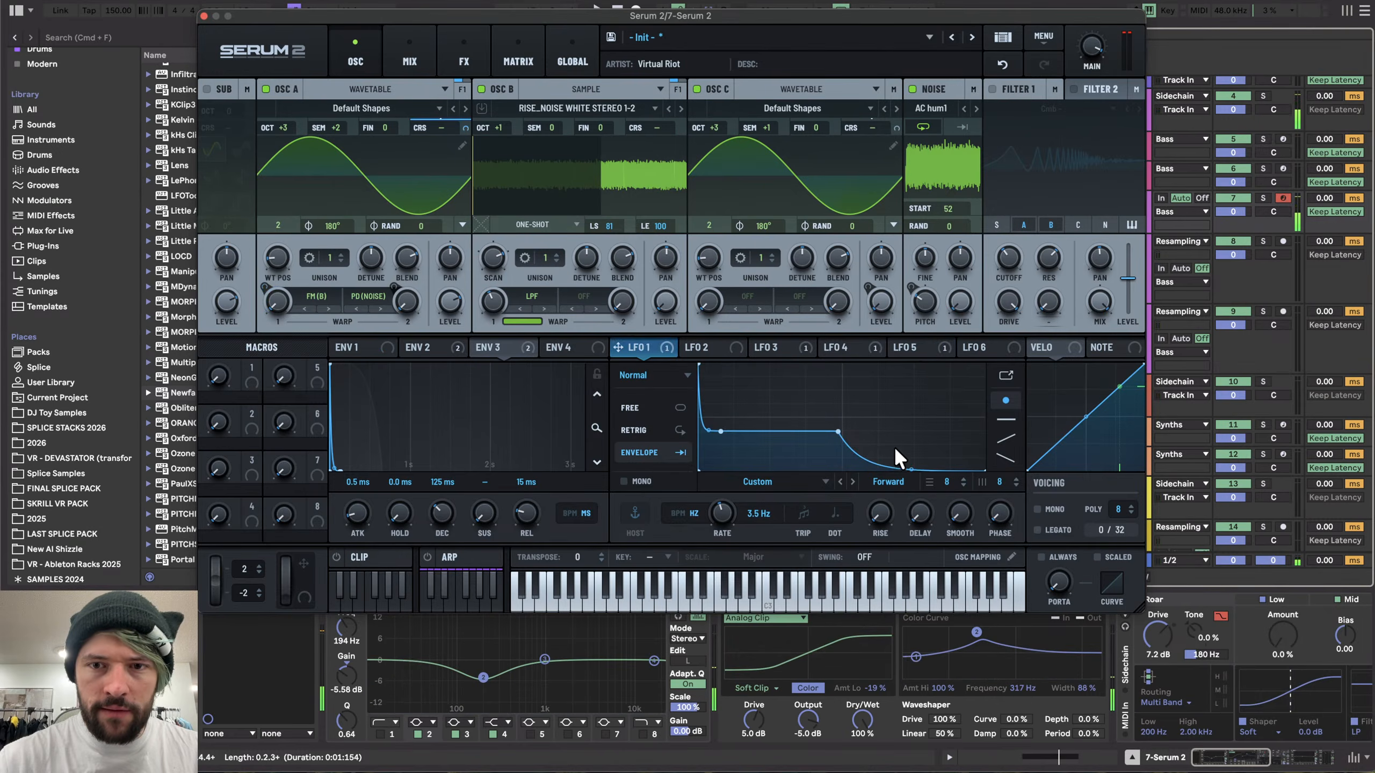
drag(912, 469, 911, 433)
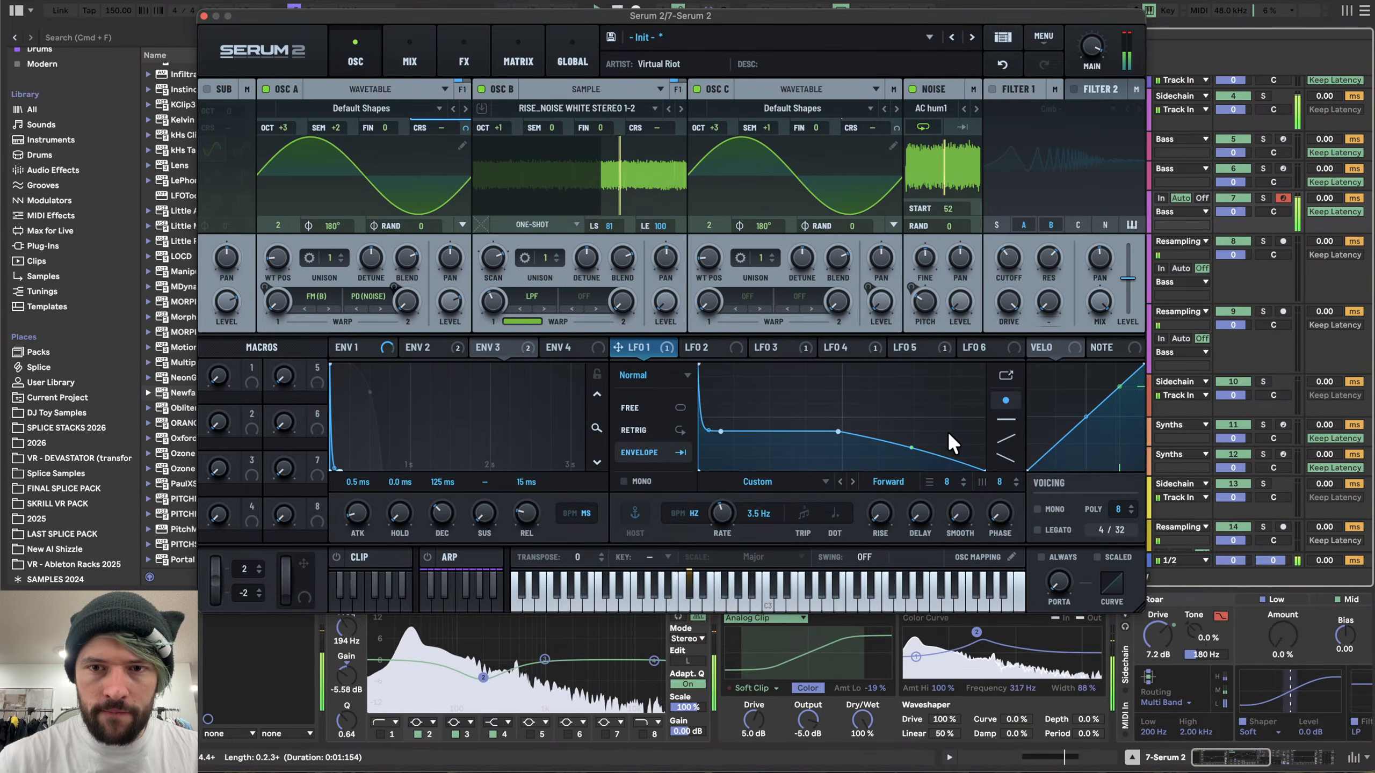
- Review the shapes of LFO 3, LFO 4 and LFO 5 by switching between their tabs
click(728, 340)
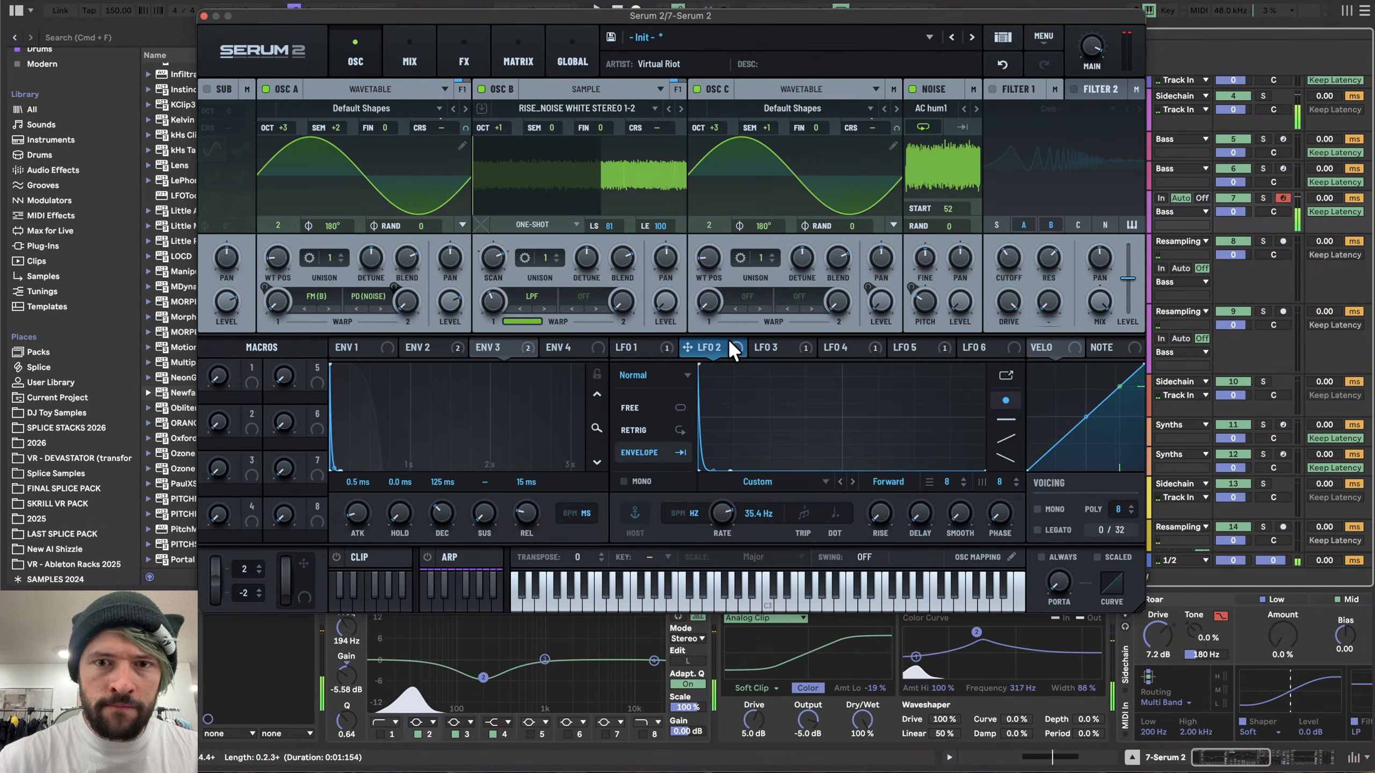
click(852, 341)
click(920, 347)
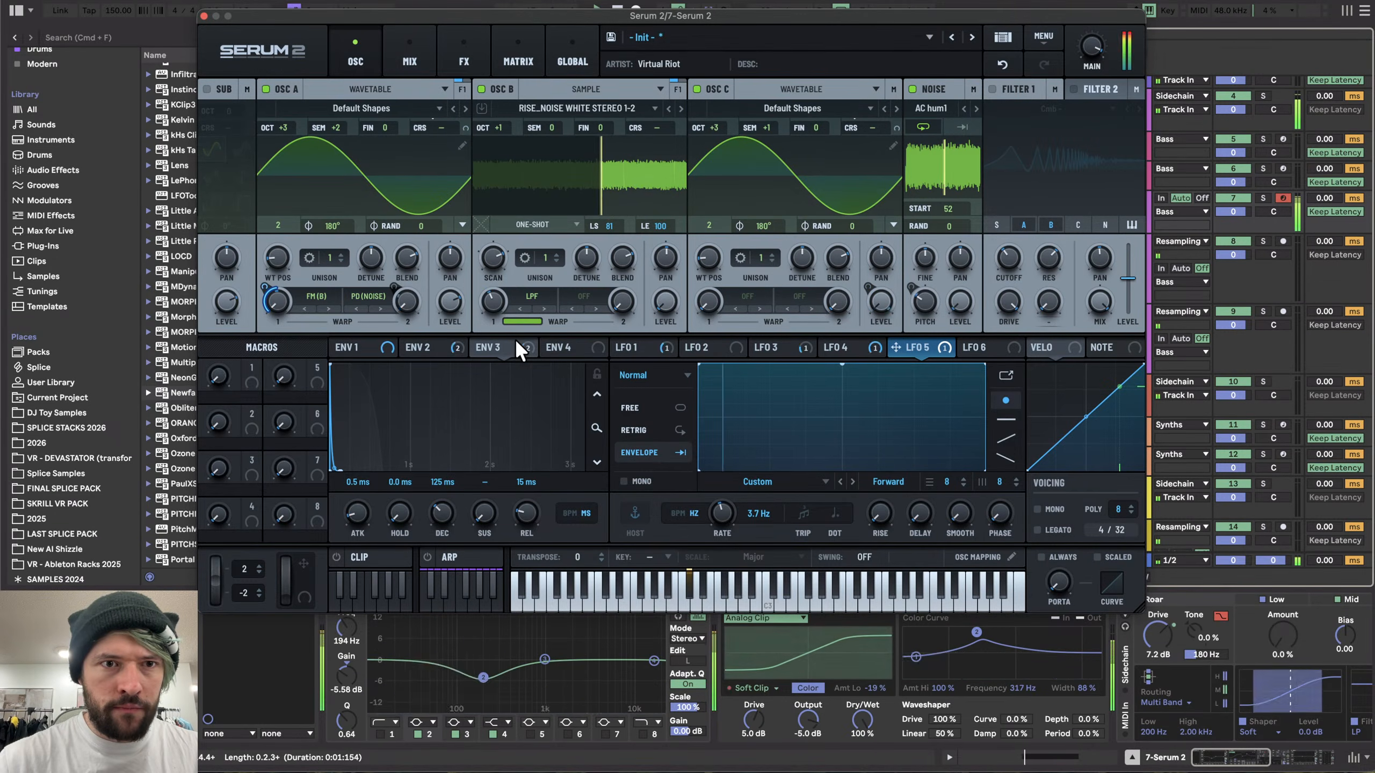
click(842, 349)
click(751, 345)
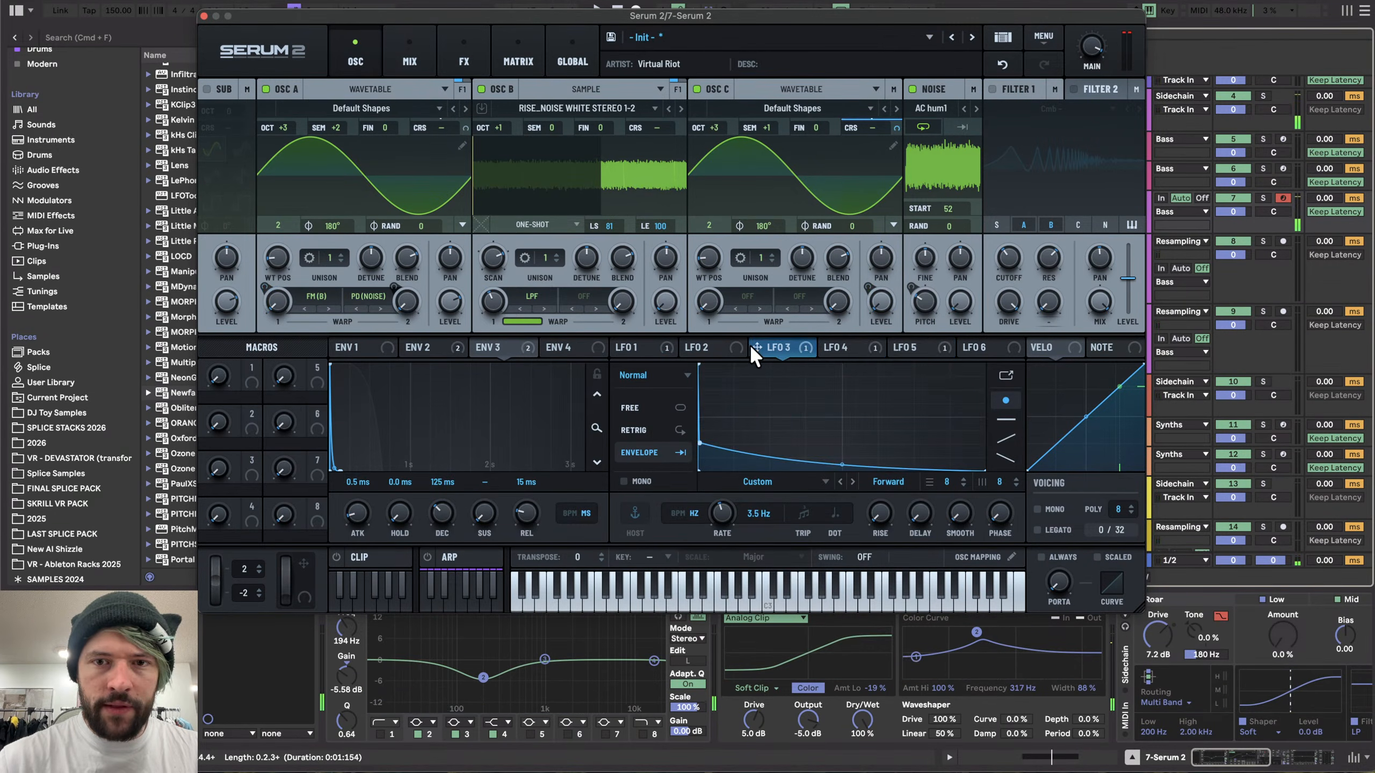
click(862, 343)
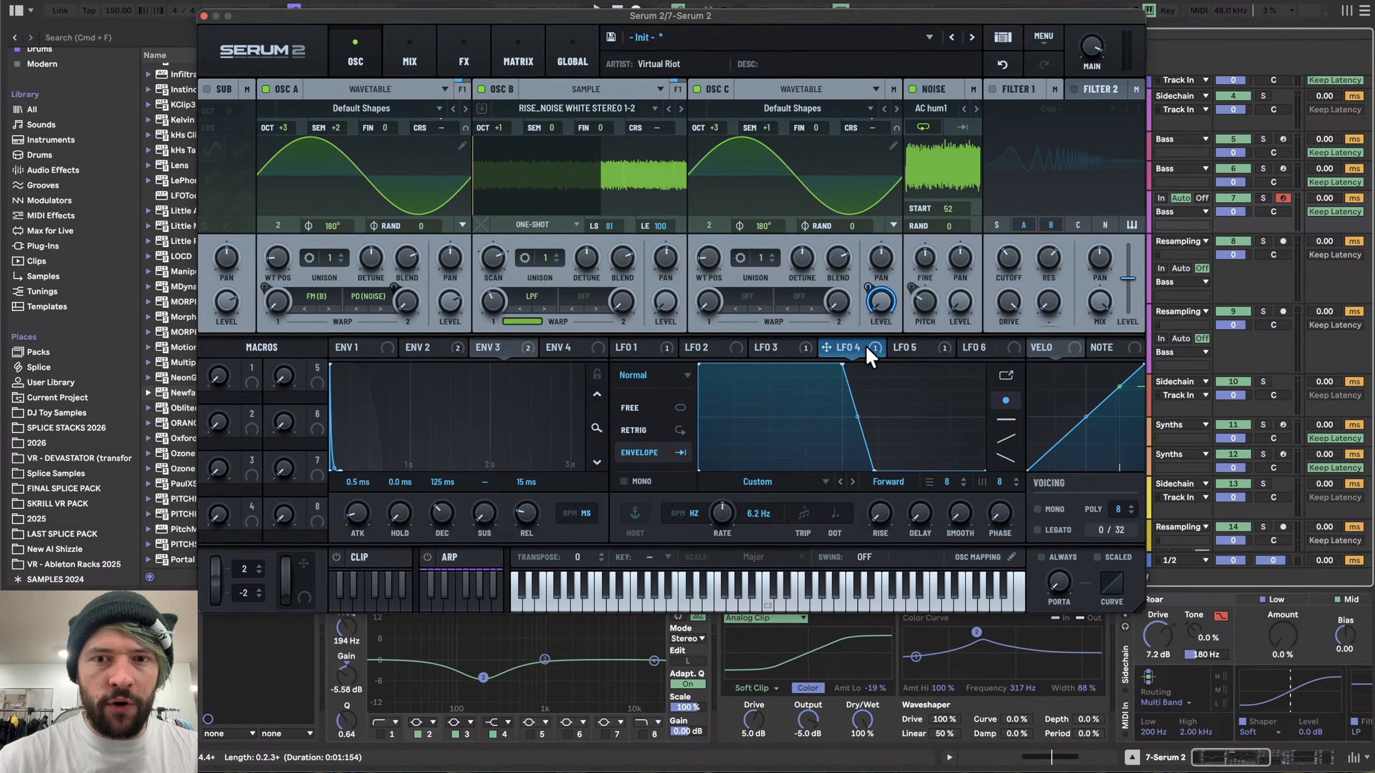
click(909, 347)
click(649, 350)
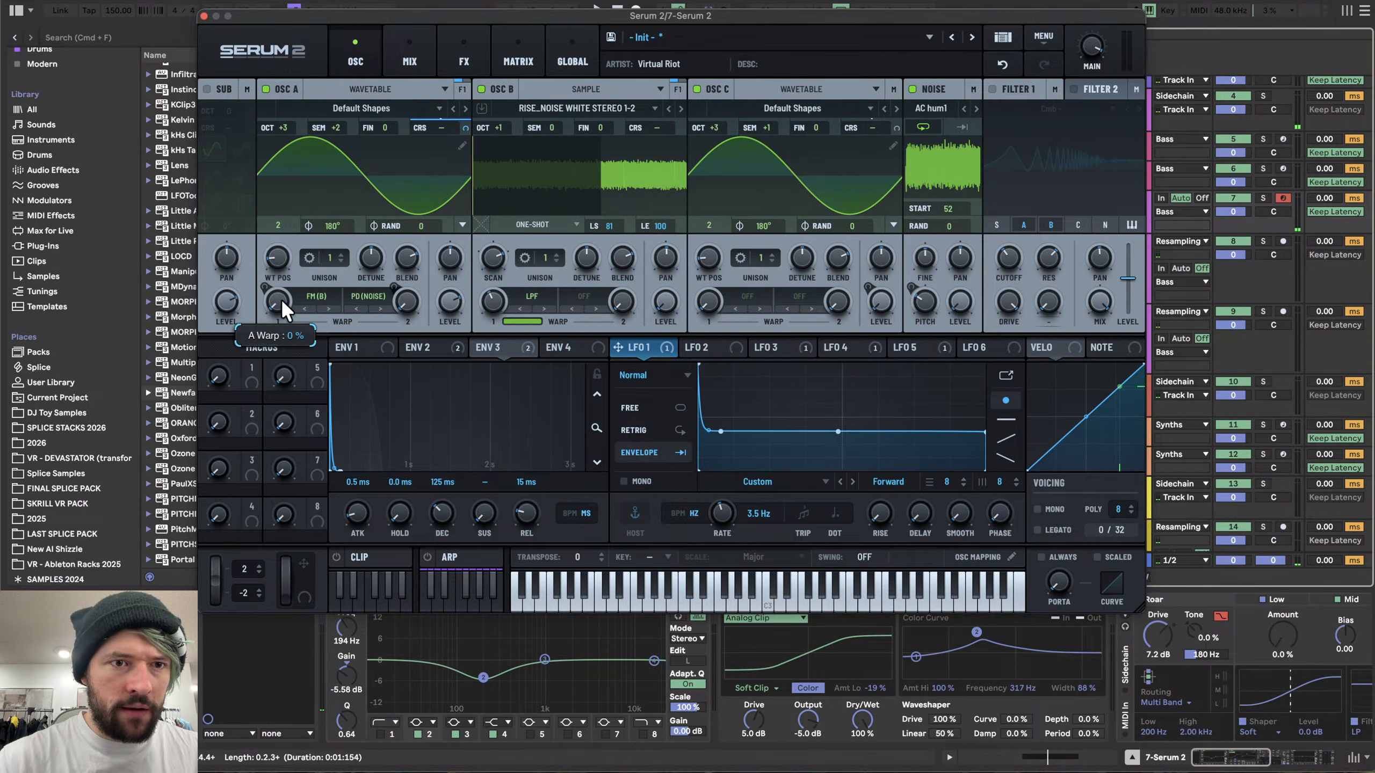
- Set Osc A's warp to 0% and raise Osc B's warp amount
mouse_move(282, 299)
mouse_down()
mouse_move(304, 233)
mouse_move(264, 320)
mouse_up()
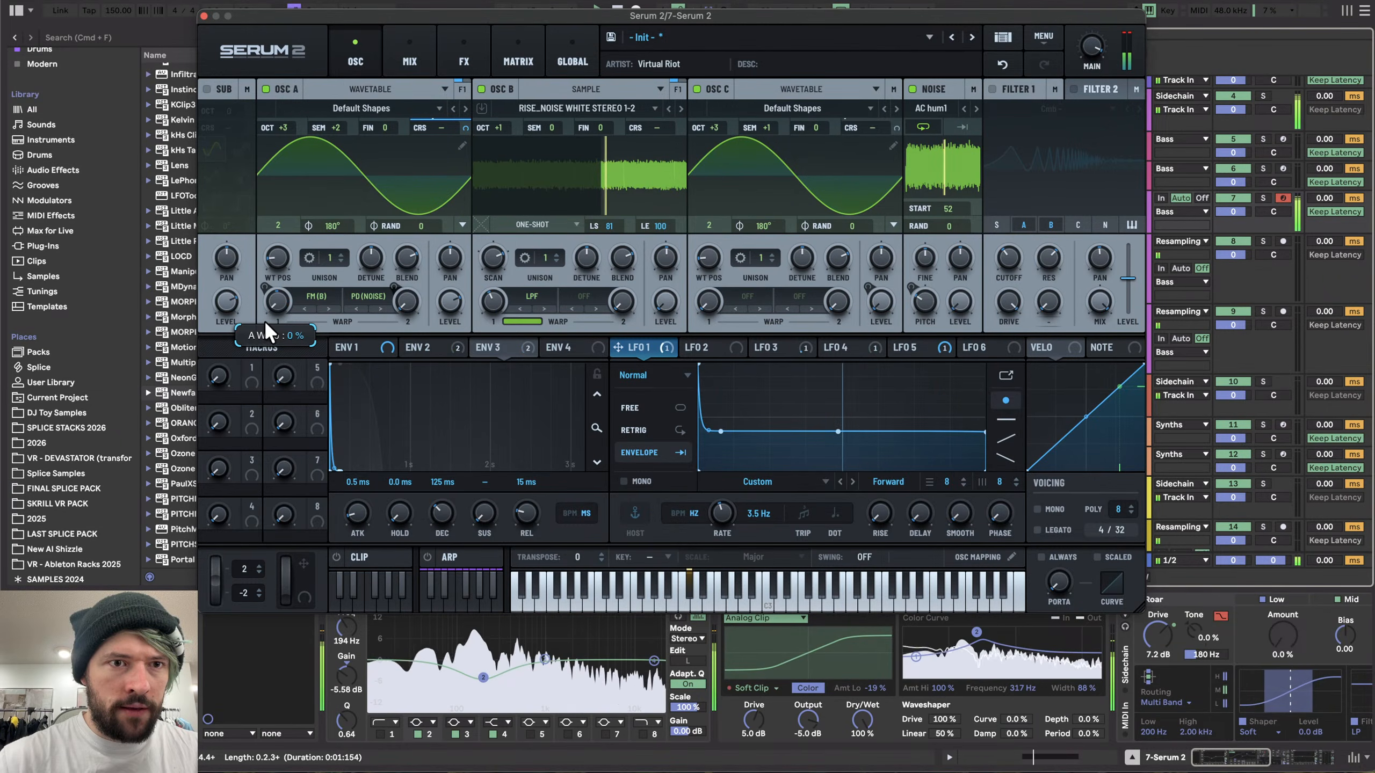
mouse_move(497, 128)
mouse_down()
mouse_move(518, 53)
mouse_move(512, 120)
mouse_up()
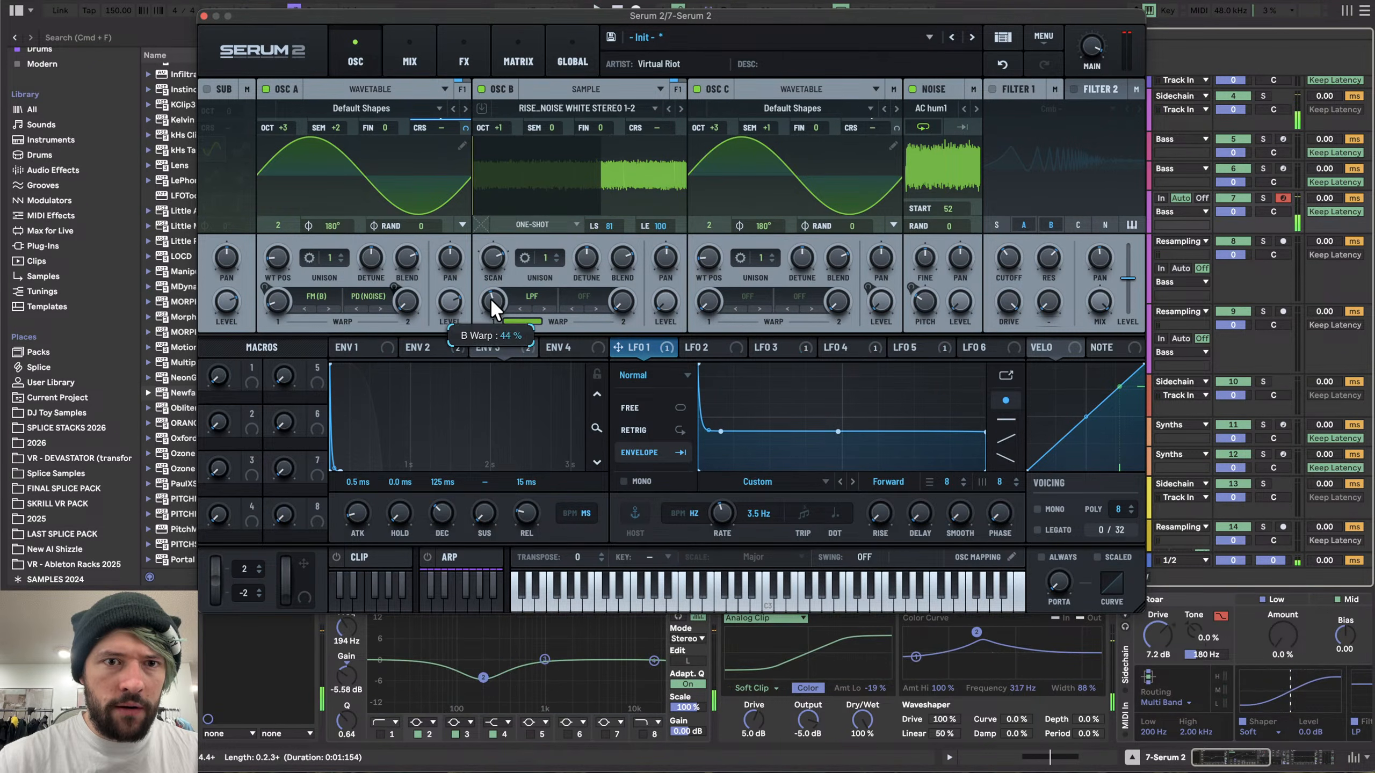
drag(490, 298, 496, 258)
mouse_move(289, 297)
mouse_down()
mouse_move(288, 280)
mouse_move(284, 297)
mouse_up()
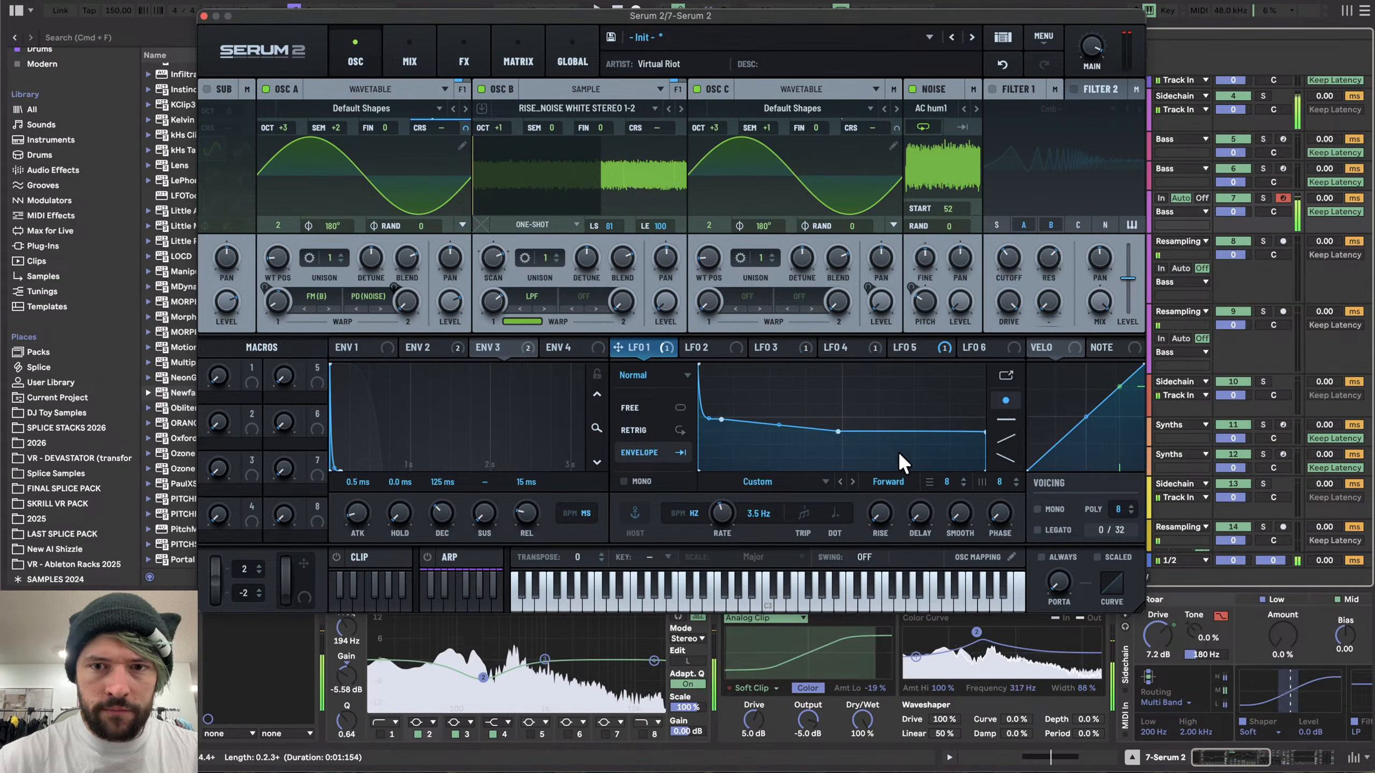
- Reshape LFO 1, which modulates Osc A's coarse pitch, into a nearly flat line
mouse_move(984, 432)
mouse_down()
mouse_move(985, 416)
mouse_move(1014, 420)
mouse_move(1012, 432)
mouse_up()
drag(741, 426, 708, 434)
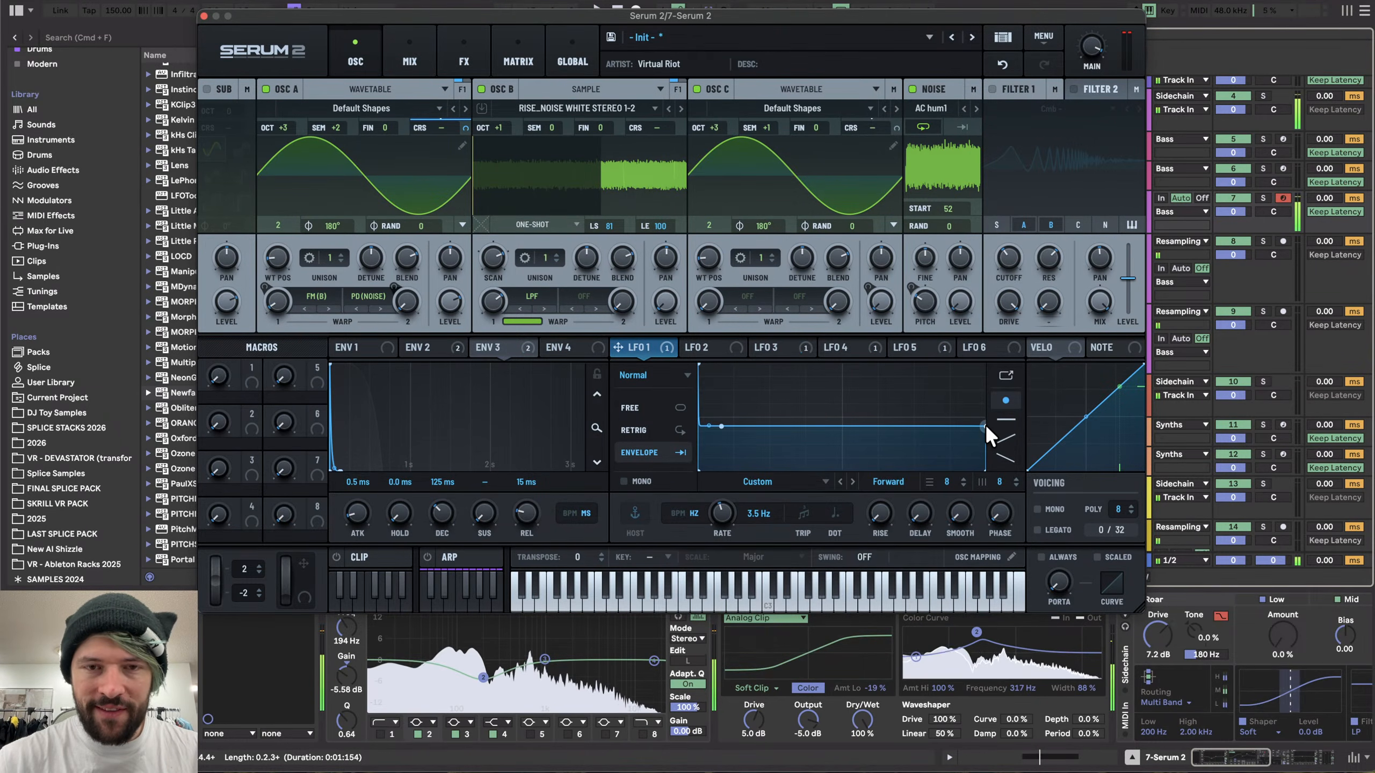
right_click(651, 346)
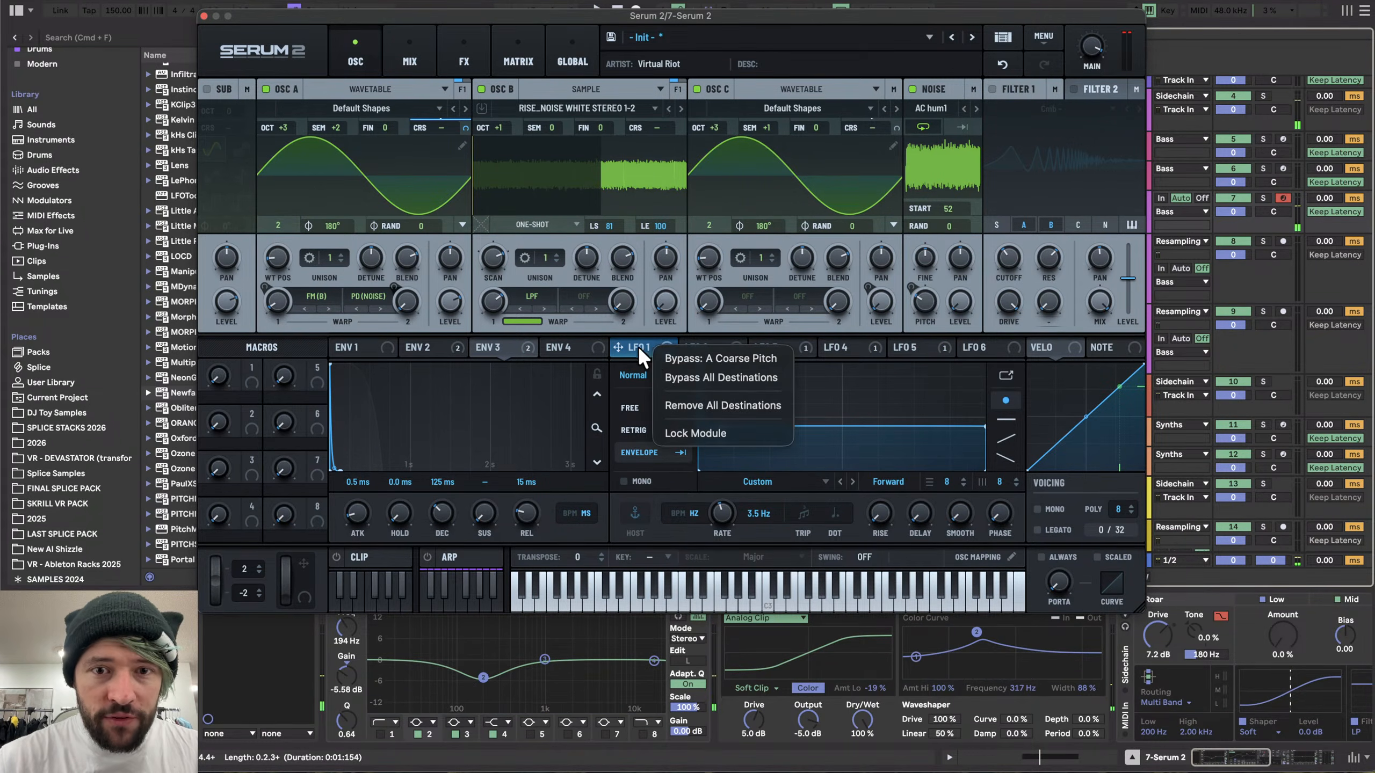
click(627, 346)
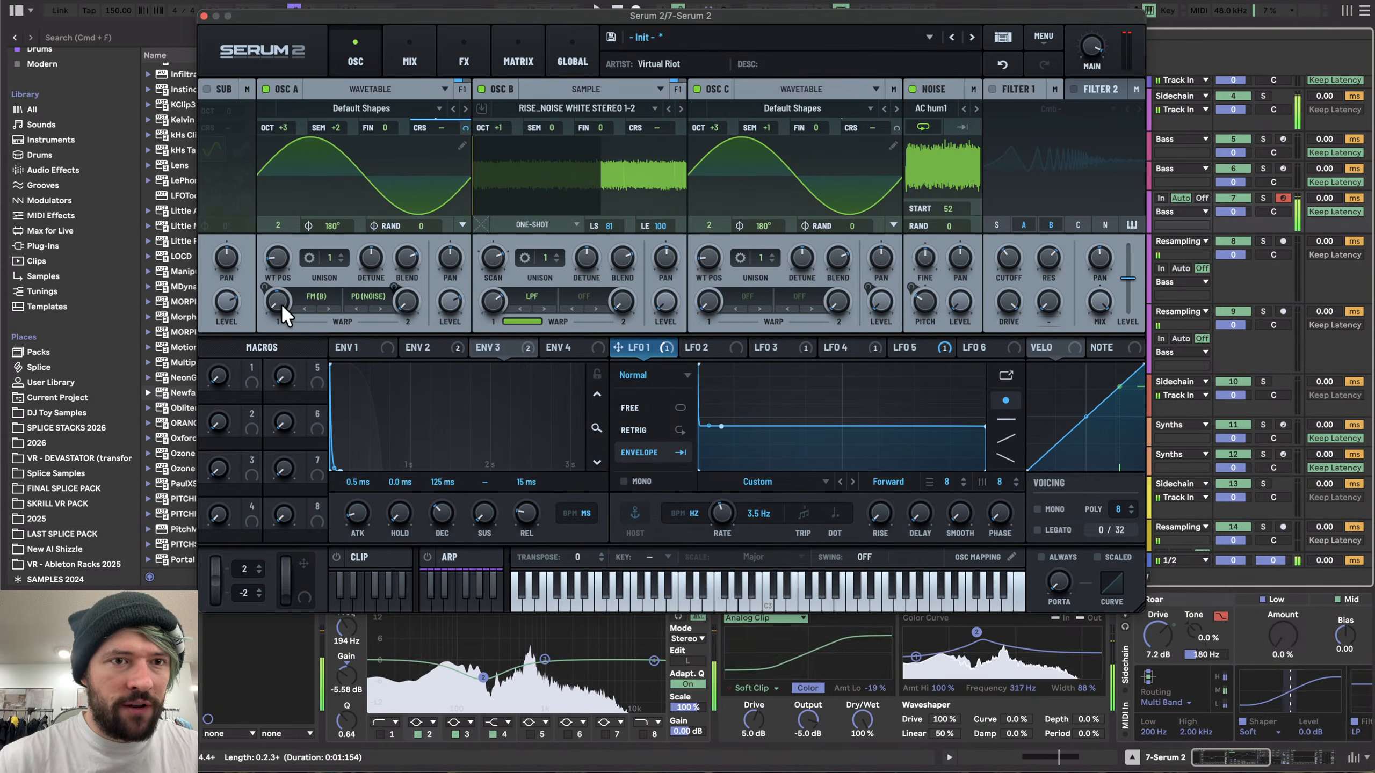
drag(721, 426, 723, 436)
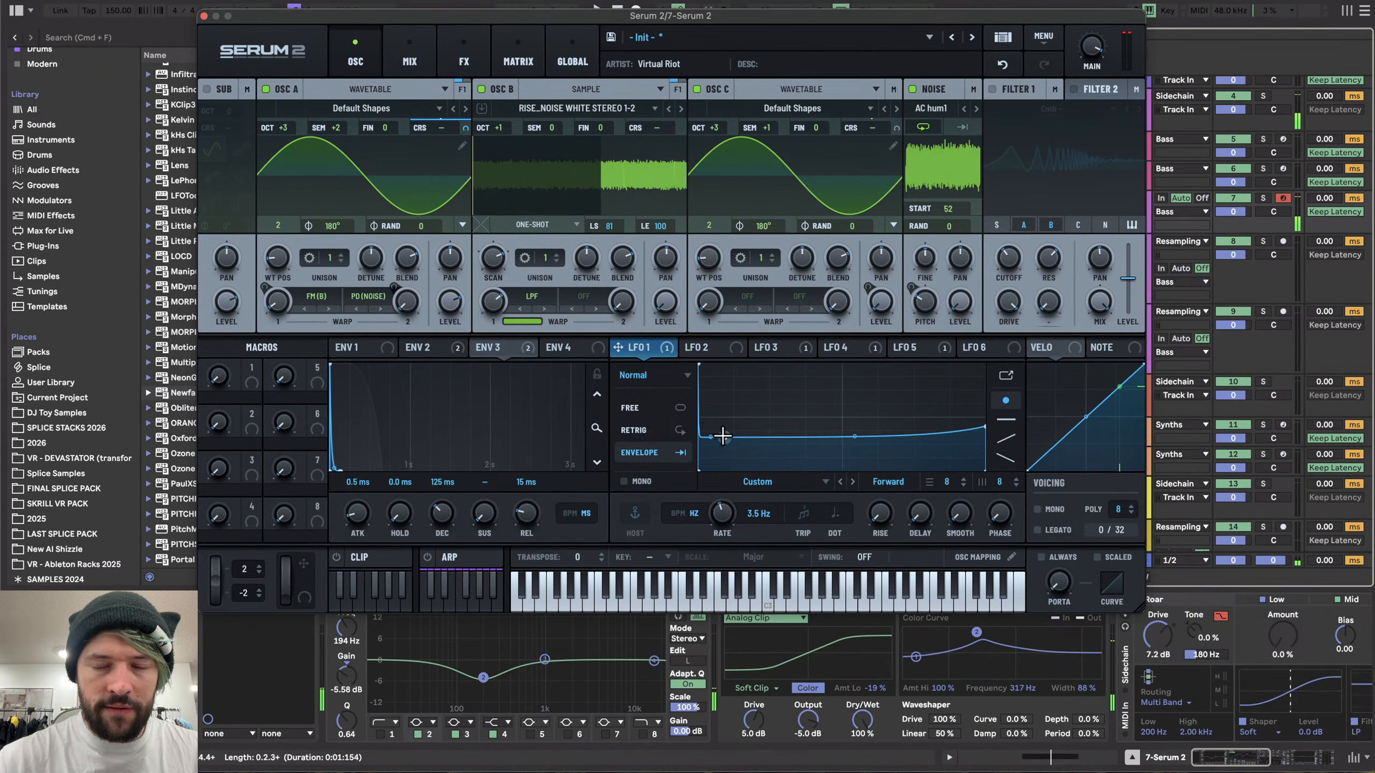
drag(982, 423, 994, 436)
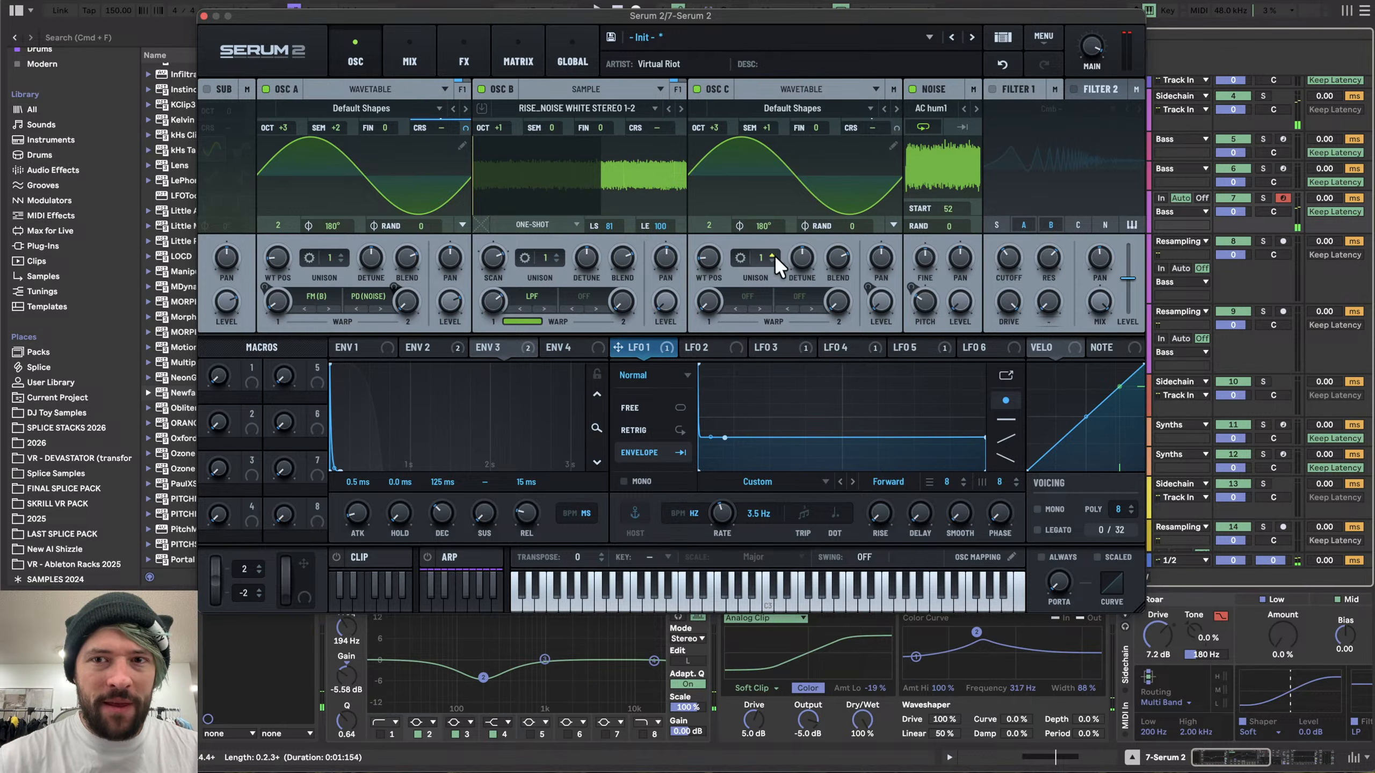
- In the FX rack, lower the Softclip distortion drive and set the Equalizer's second band to about 1090 Hz, 1.9 dB
click(477, 51)
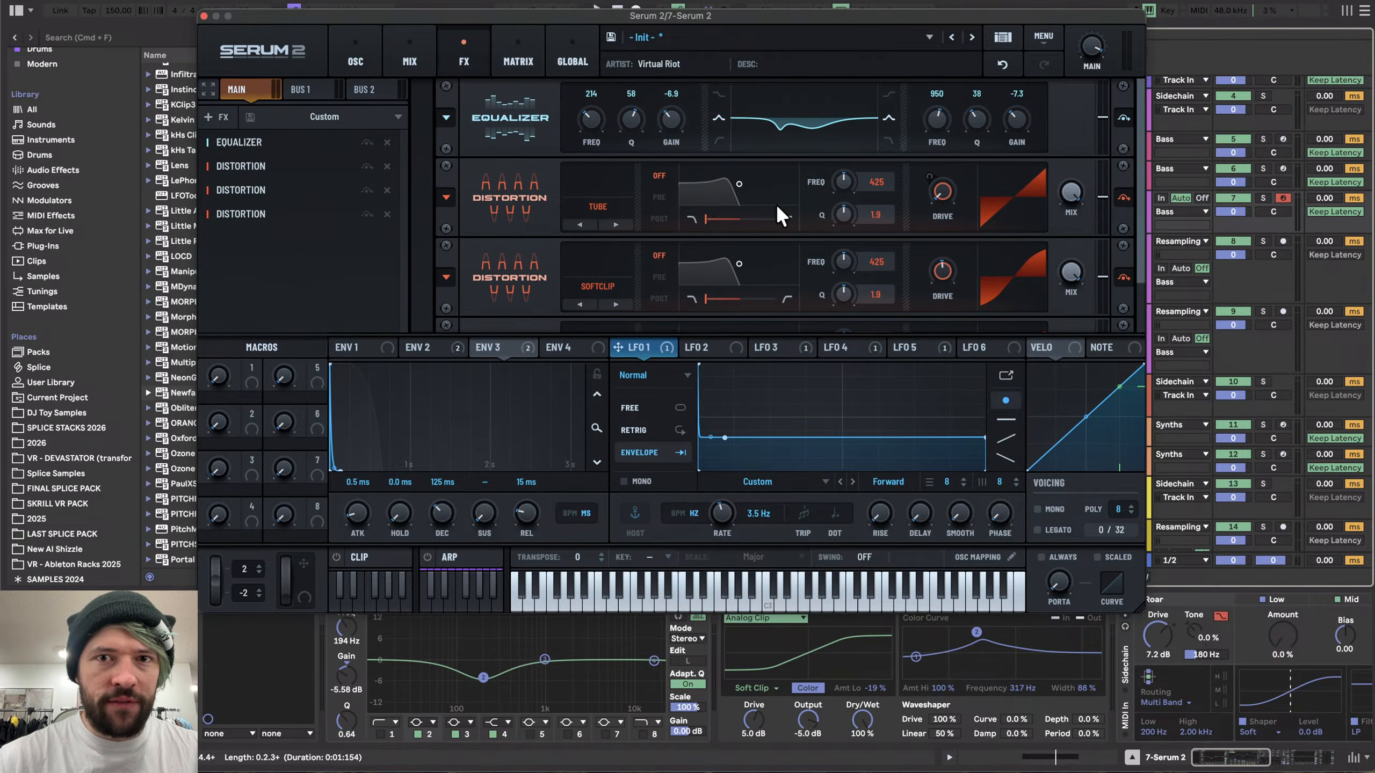
mouse_move(942, 271)
mouse_down()
mouse_move(961, 208)
mouse_move(945, 298)
mouse_up()
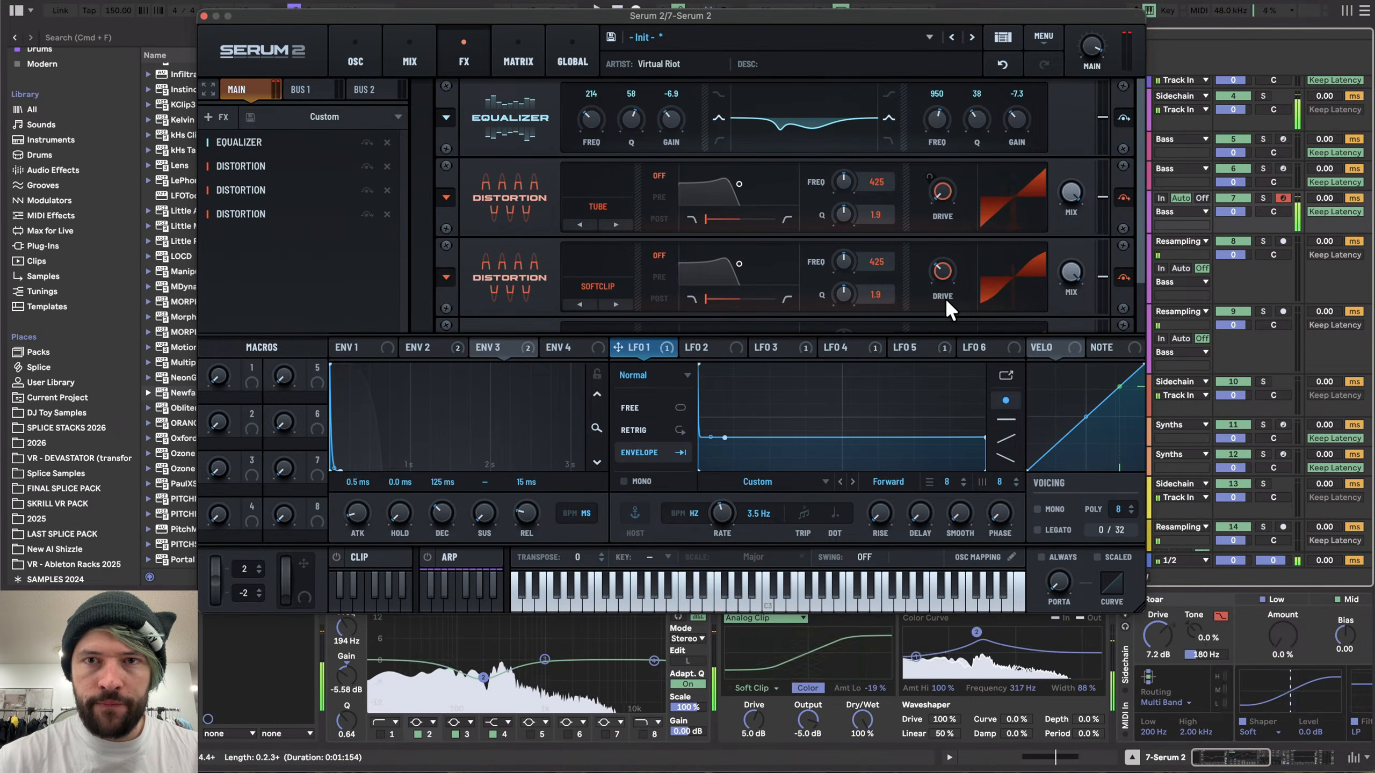
mouse_move(672, 98)
mouse_down()
mouse_move(671, 140)
mouse_move(671, 88)
mouse_up()
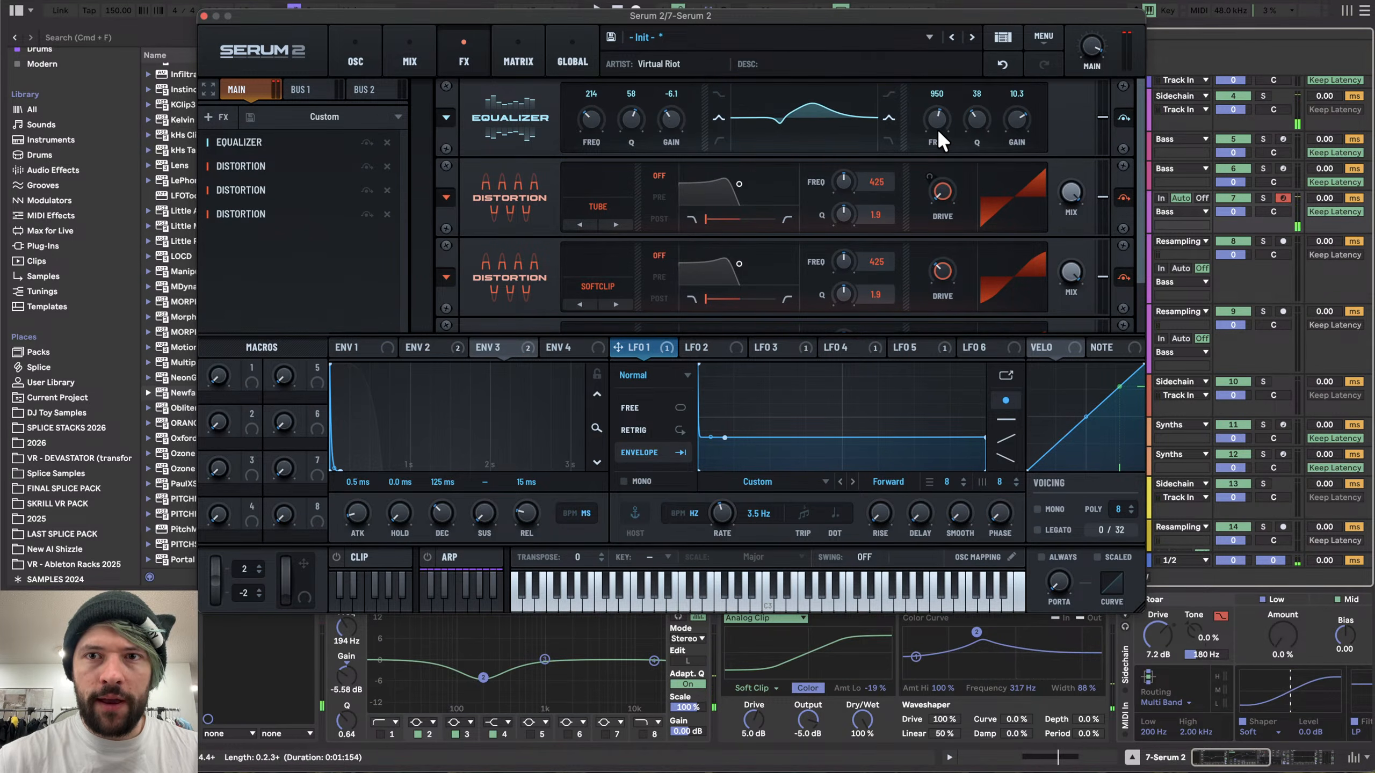
drag(936, 129, 1006, 137)
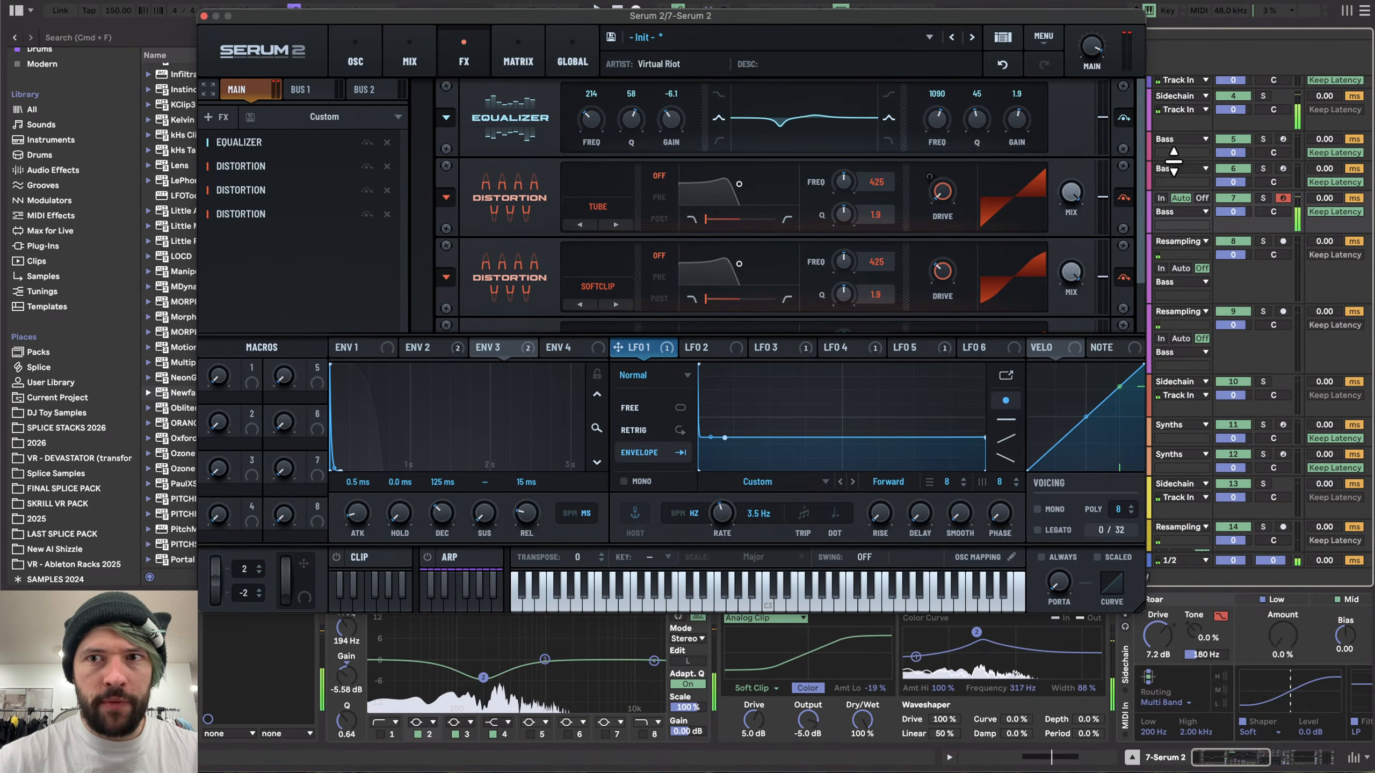
- Raise the Sine Shaper distortion's drive
scroll(973, 274, down, 3)
drag(951, 283, 947, 251)
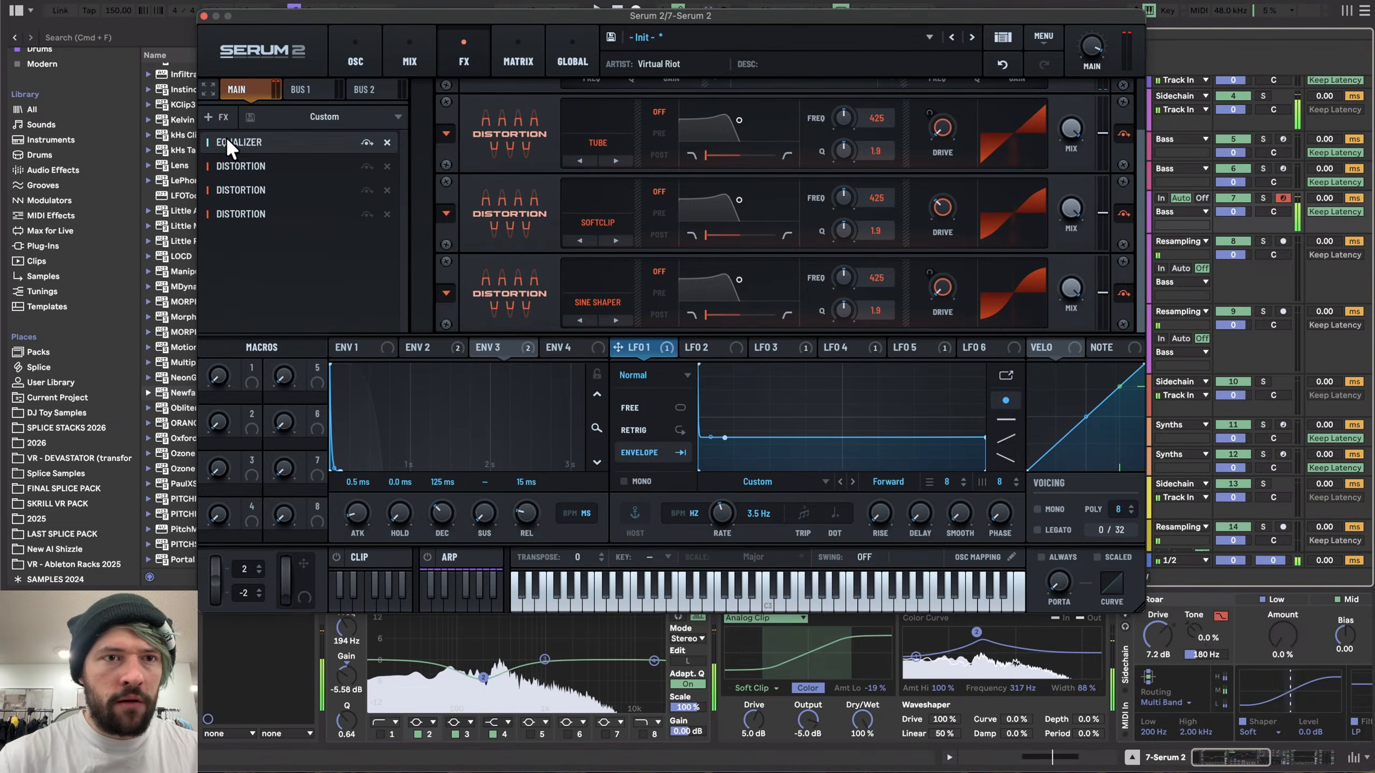
click(218, 117)
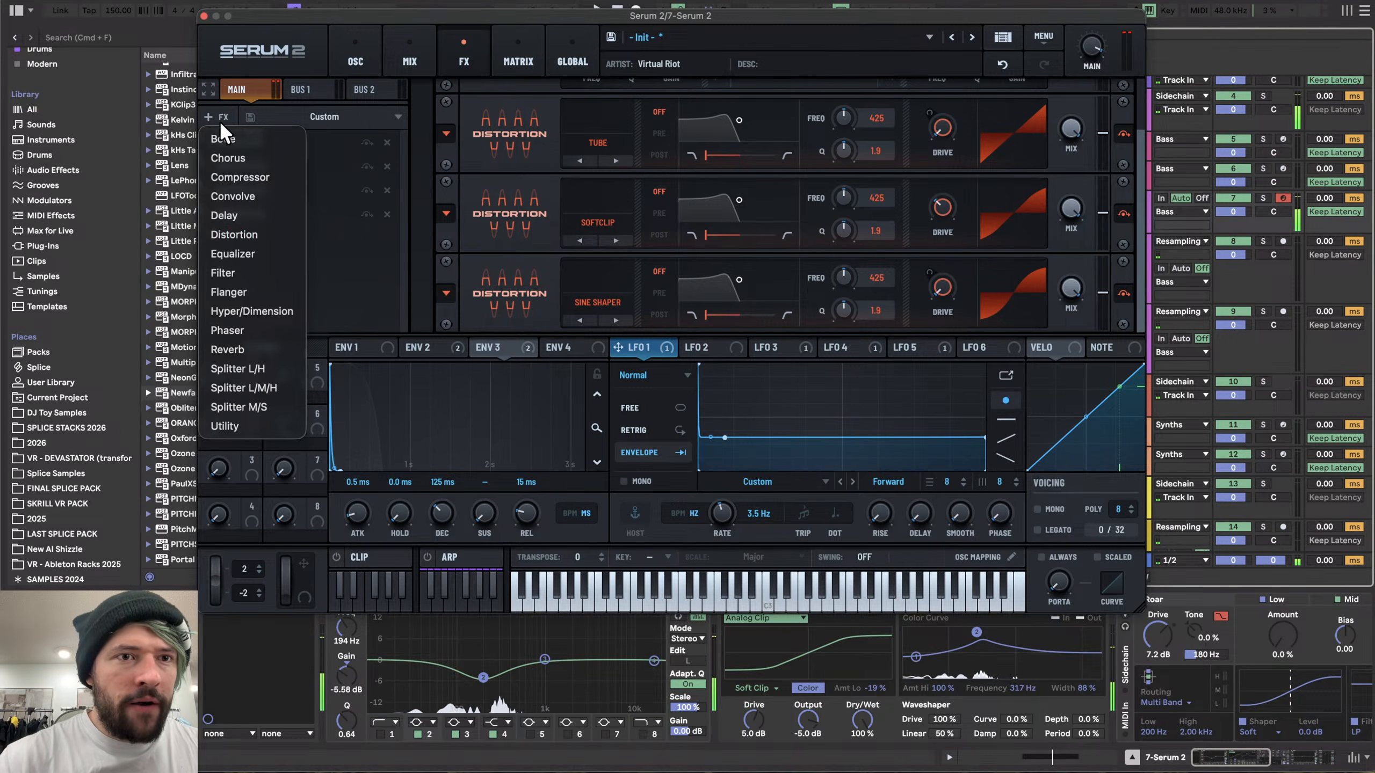
click(255, 253)
drag(669, 294, 671, 257)
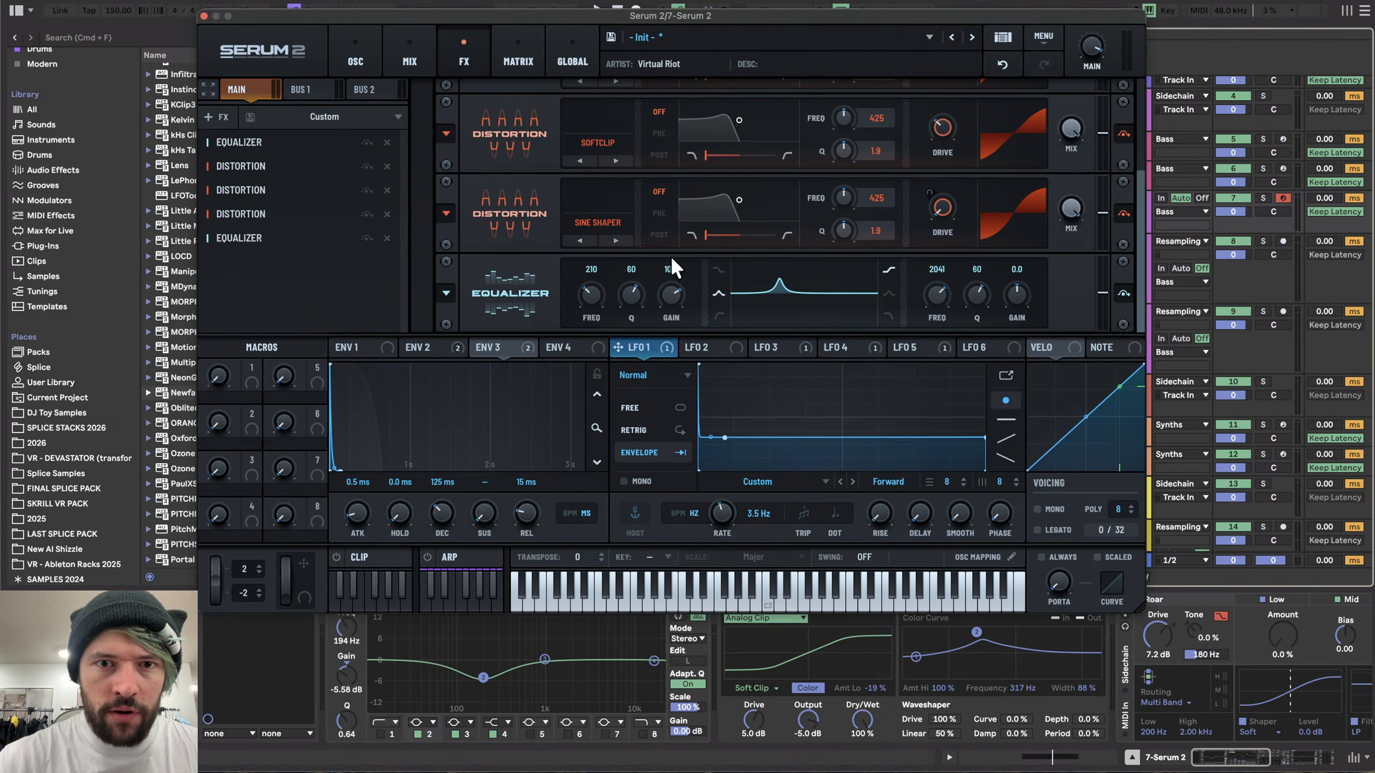
drag(578, 296, 626, 320)
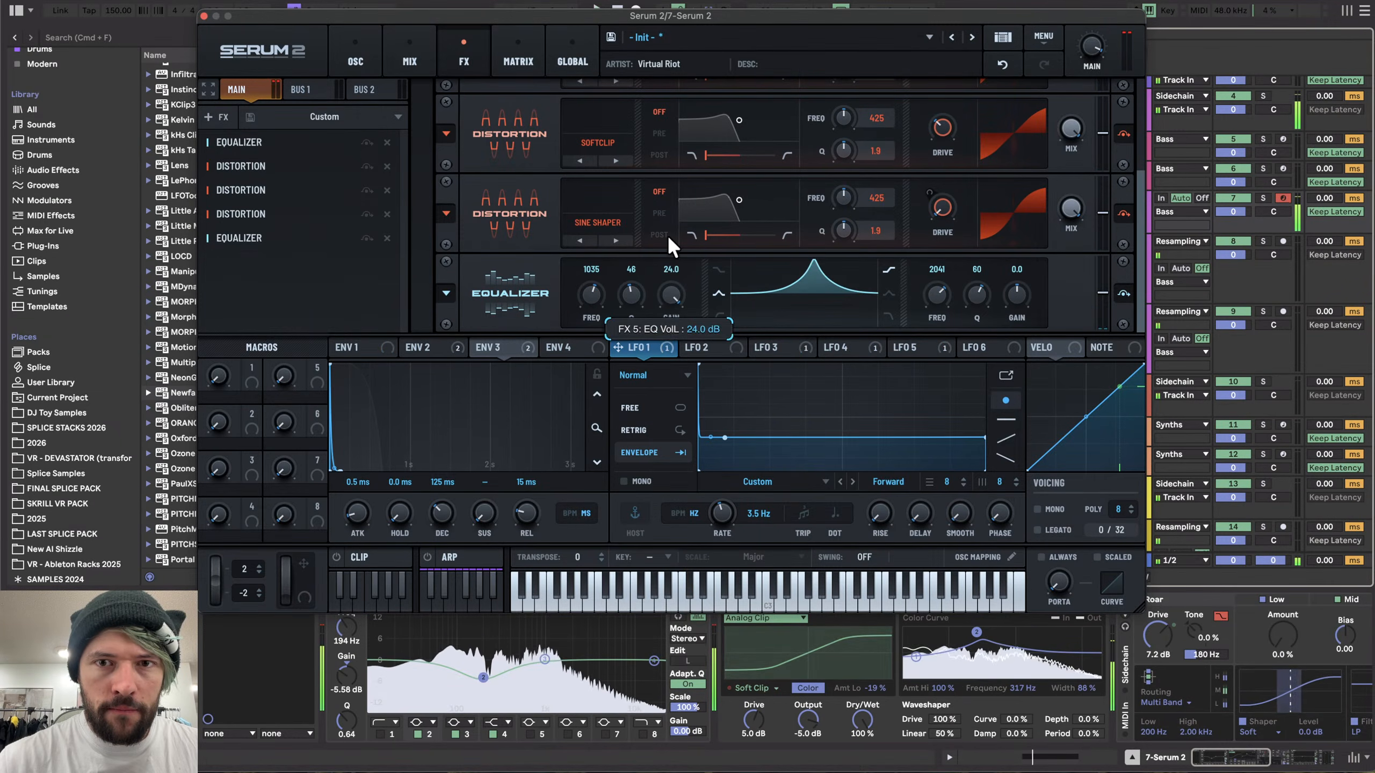
mouse_move(669, 303)
mouse_down()
mouse_move(681, 295)
mouse_move(683, 309)
mouse_up()
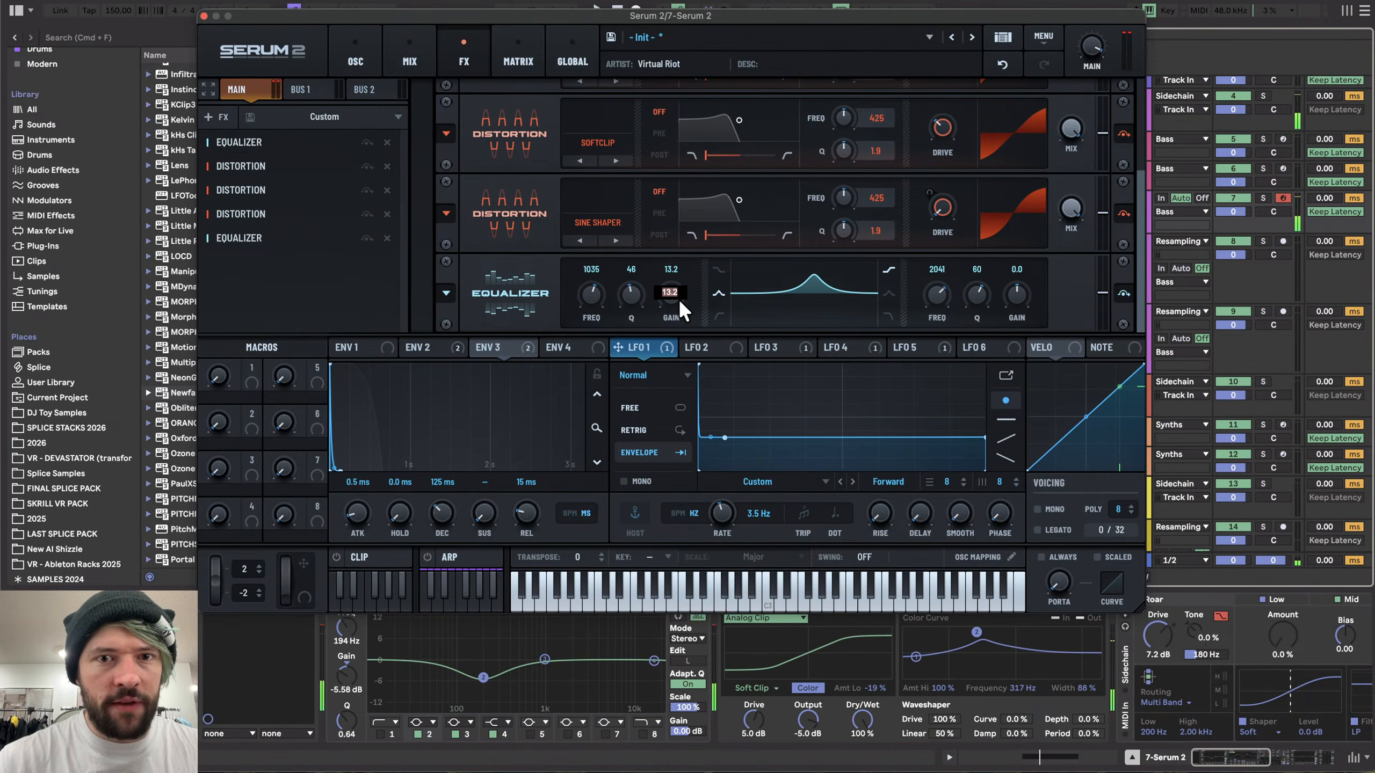
click(387, 238)
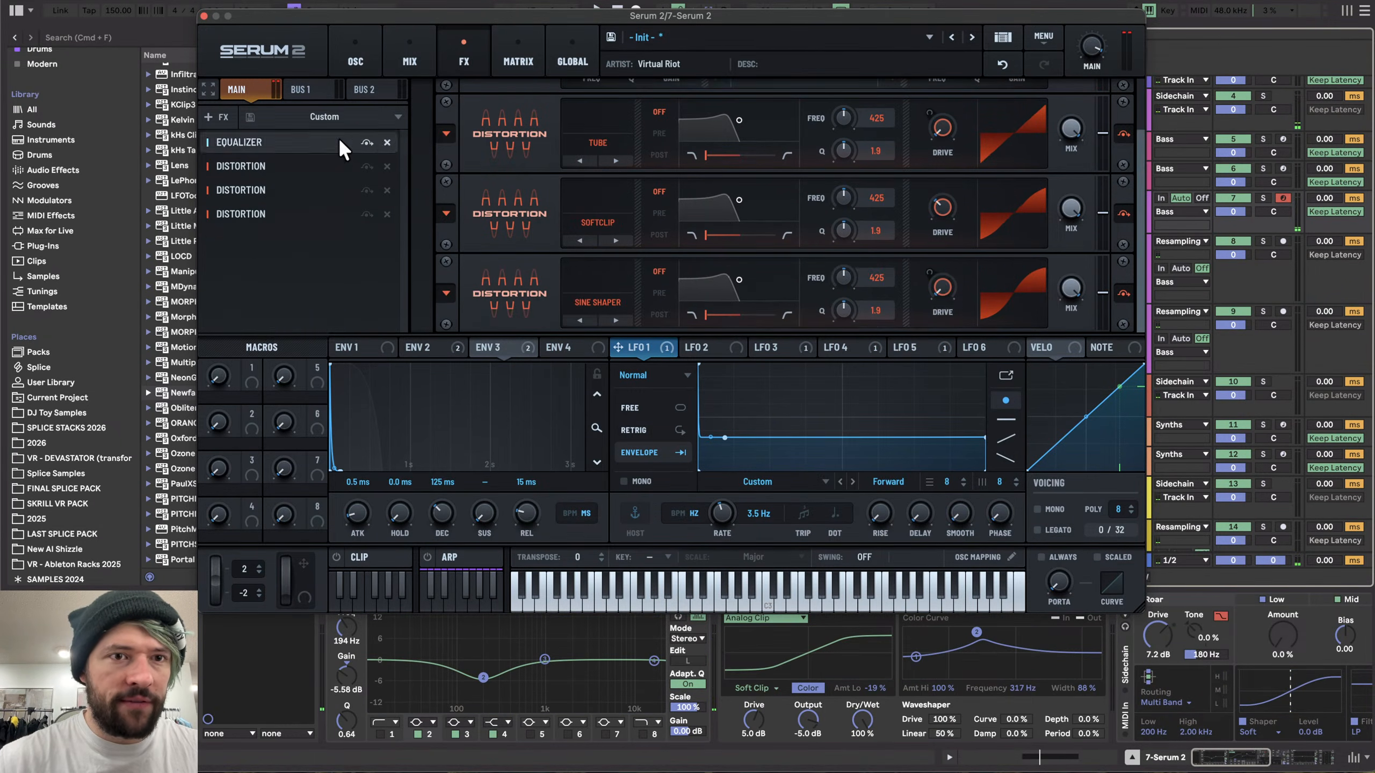
- Close the plugin and reset Roar's drive to 0 dB while auditioning the clip
click(204, 16)
scroll(611, 671, right, 10)
scroll(607, 666, left, 5)
double_click(421, 634)
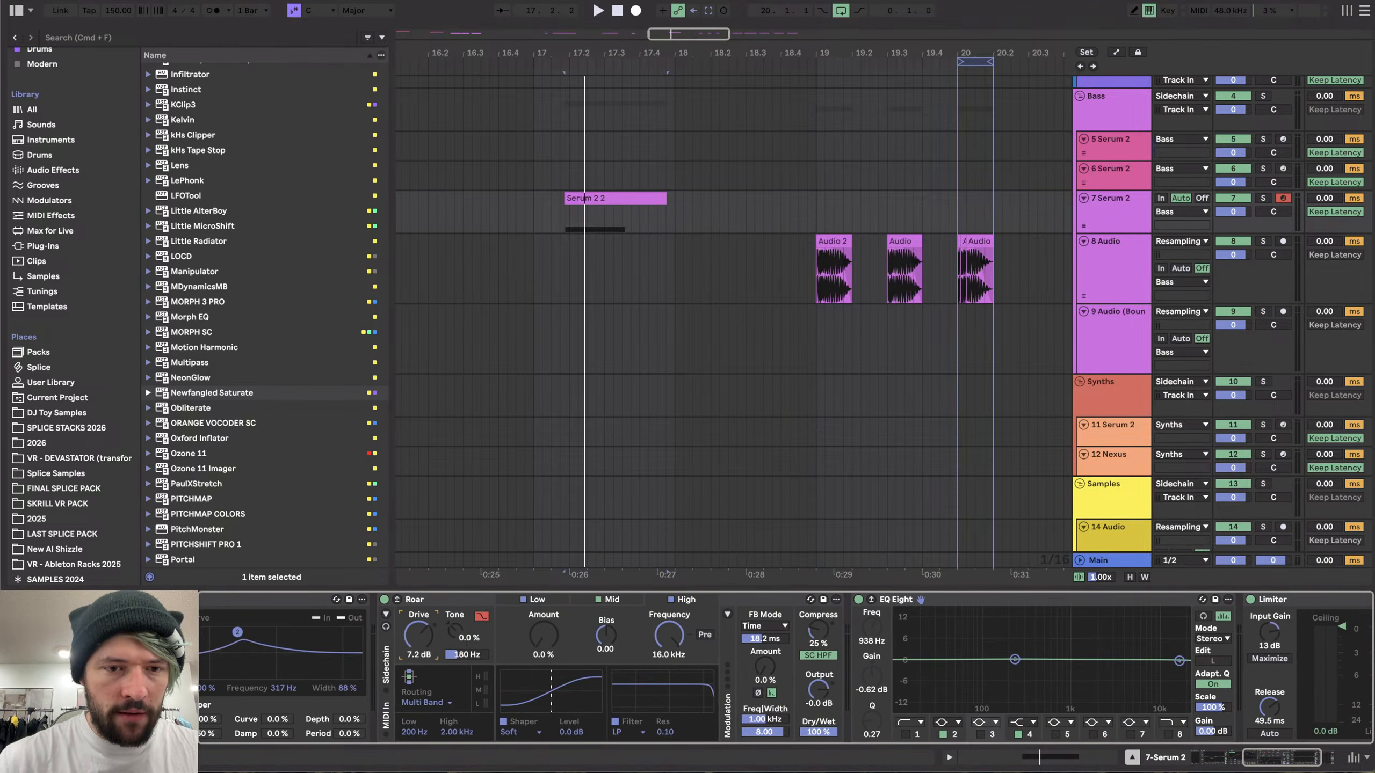
key(space)
scroll(660, 710, right, 6)
key(space)
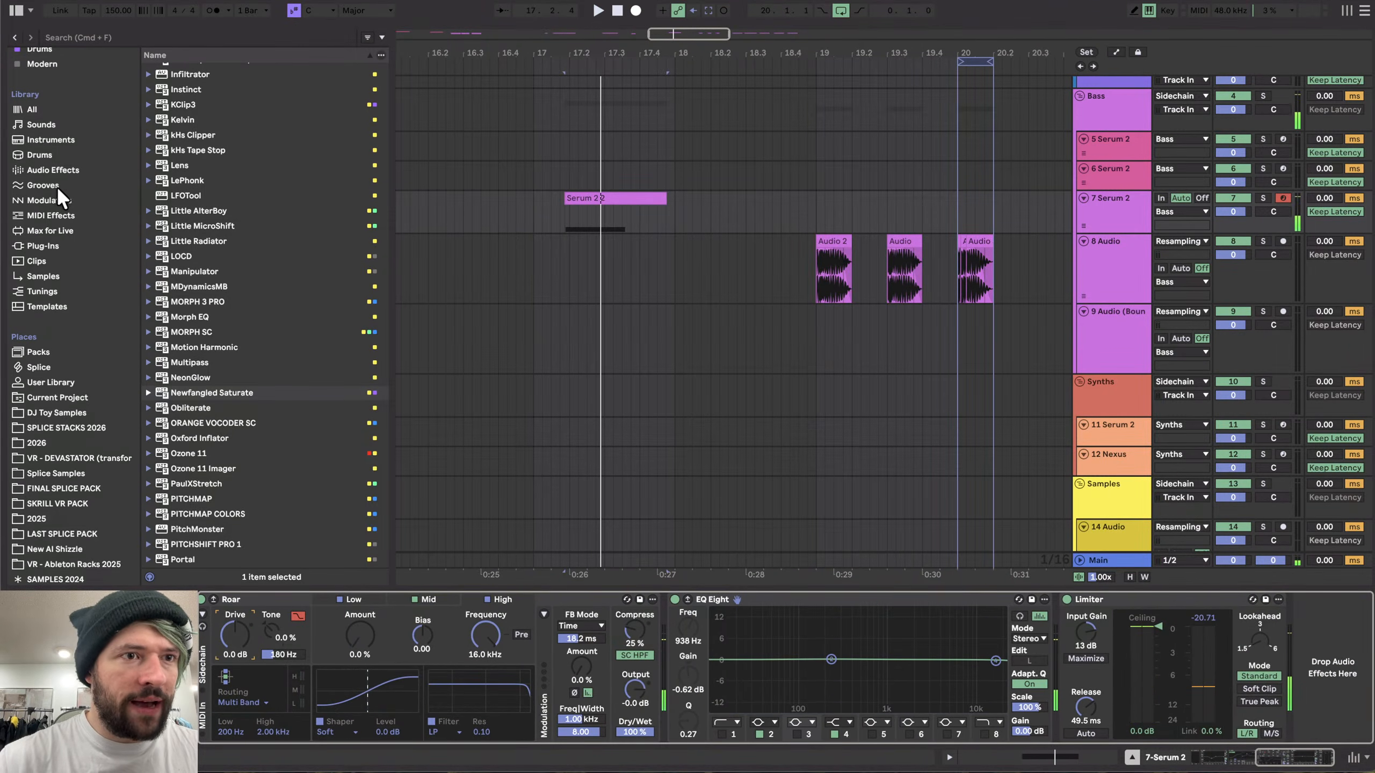
- Boost an EQ Eight band near 979 Hz by about 11.3 dB with a Q of 0.50 while auditioning
click(52, 170)
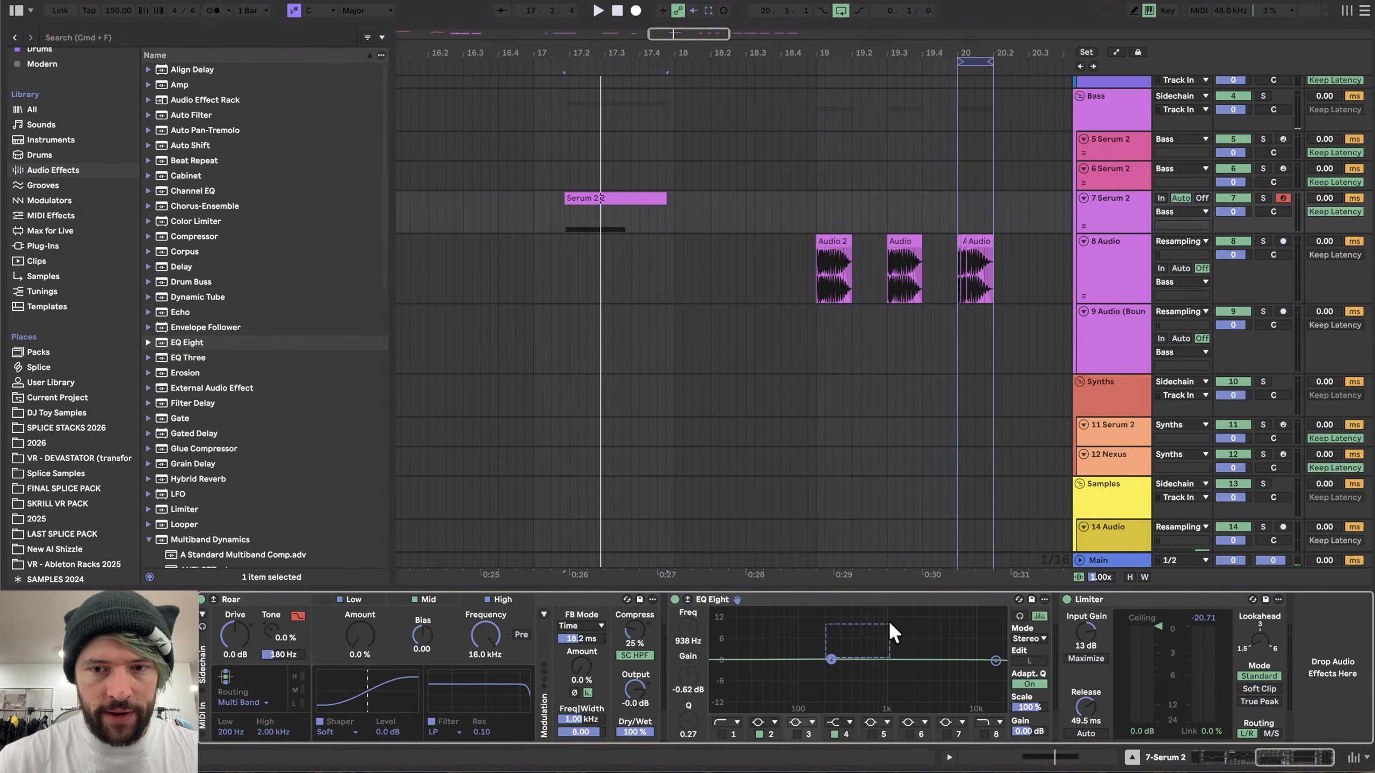
key(space)
drag(829, 660, 887, 635)
key(space)
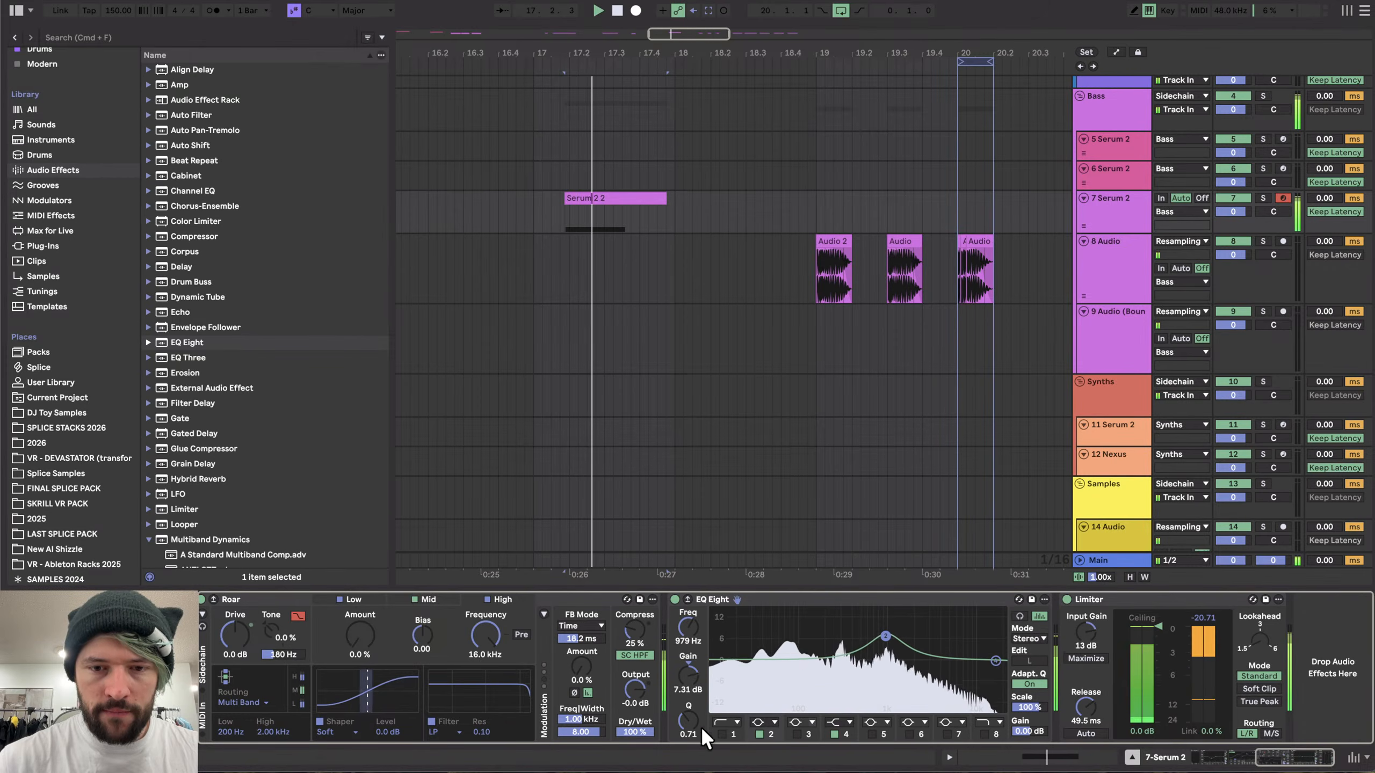
key(space)
drag(692, 723, 693, 735)
key(space)
key(space)
- Move the top EQ Eight band to about 4.84 kHz with a 2.36 dB boost and audition
key(space)
drag(886, 636, 886, 624)
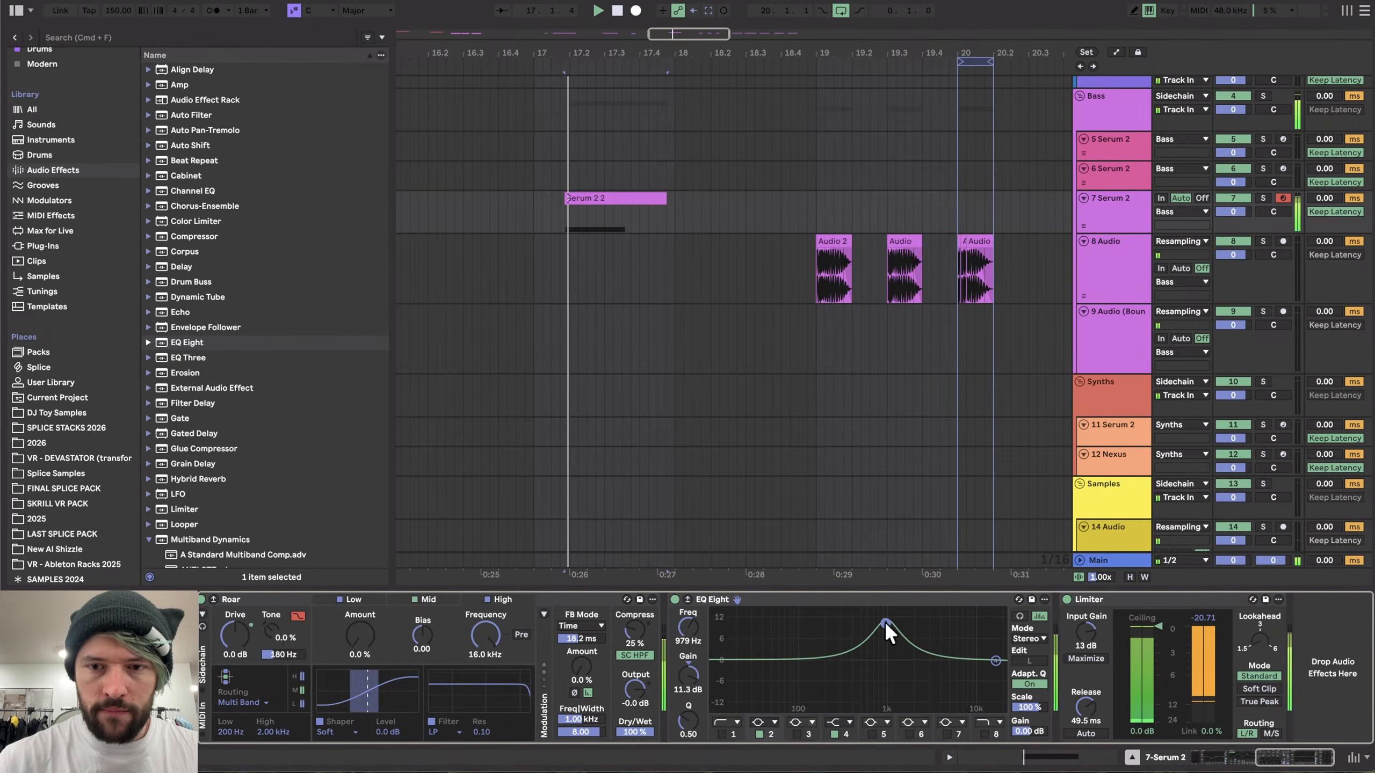
drag(994, 660, 931, 646)
key(space)
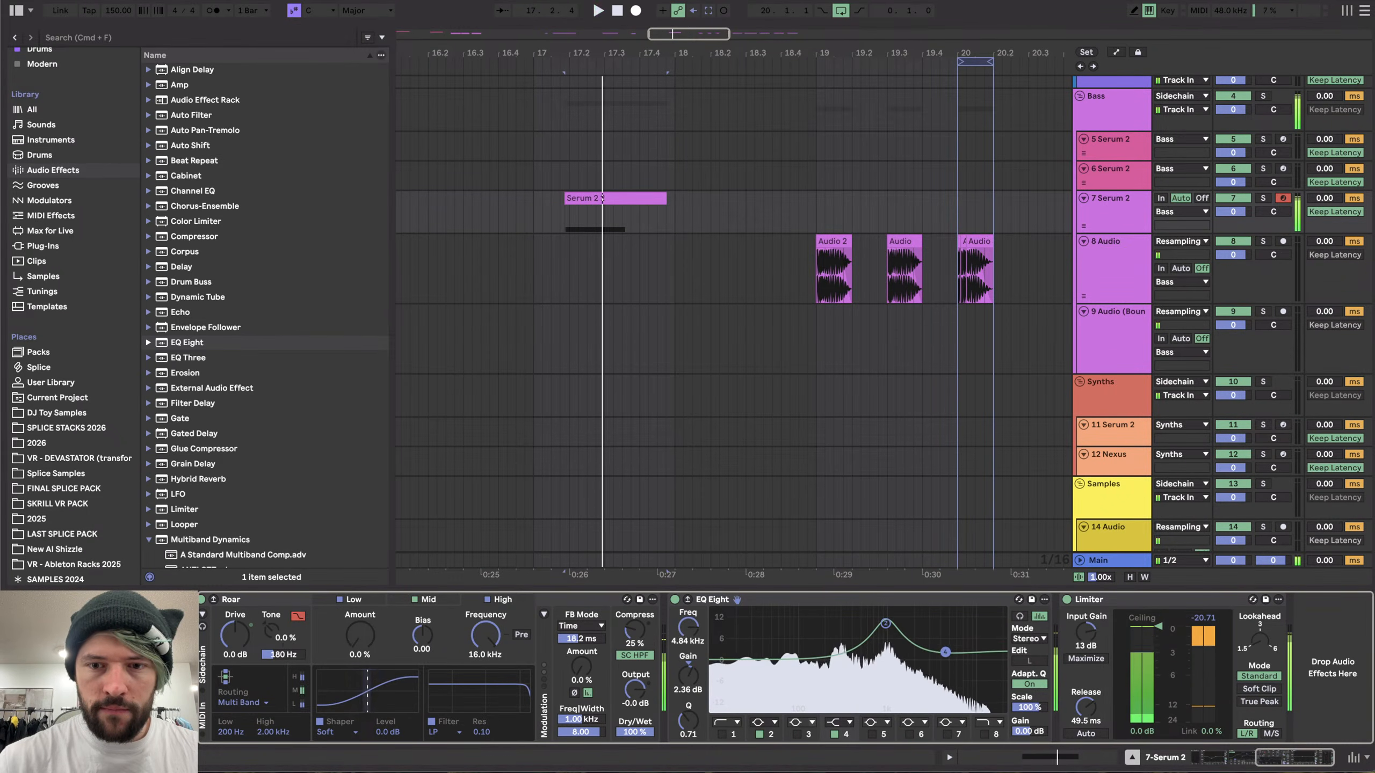
key(space)
key(space)
key(space)
- Reopen the Serum 2 plugin window
scroll(541, 671, left, 15)
click(231, 600)
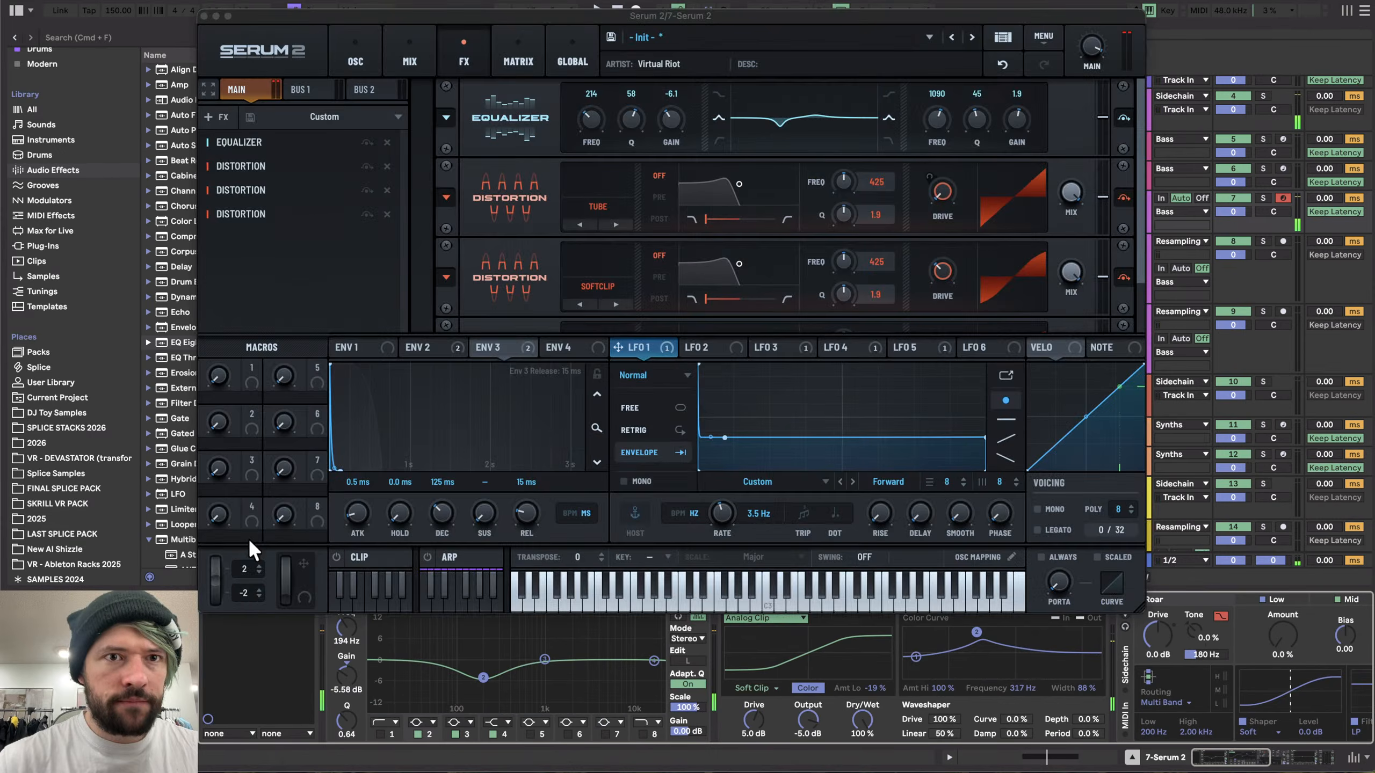
- Open the oscillator page and, while auditioning, move Osc B's noise sample start to the very beginning of the sample
click(368, 57)
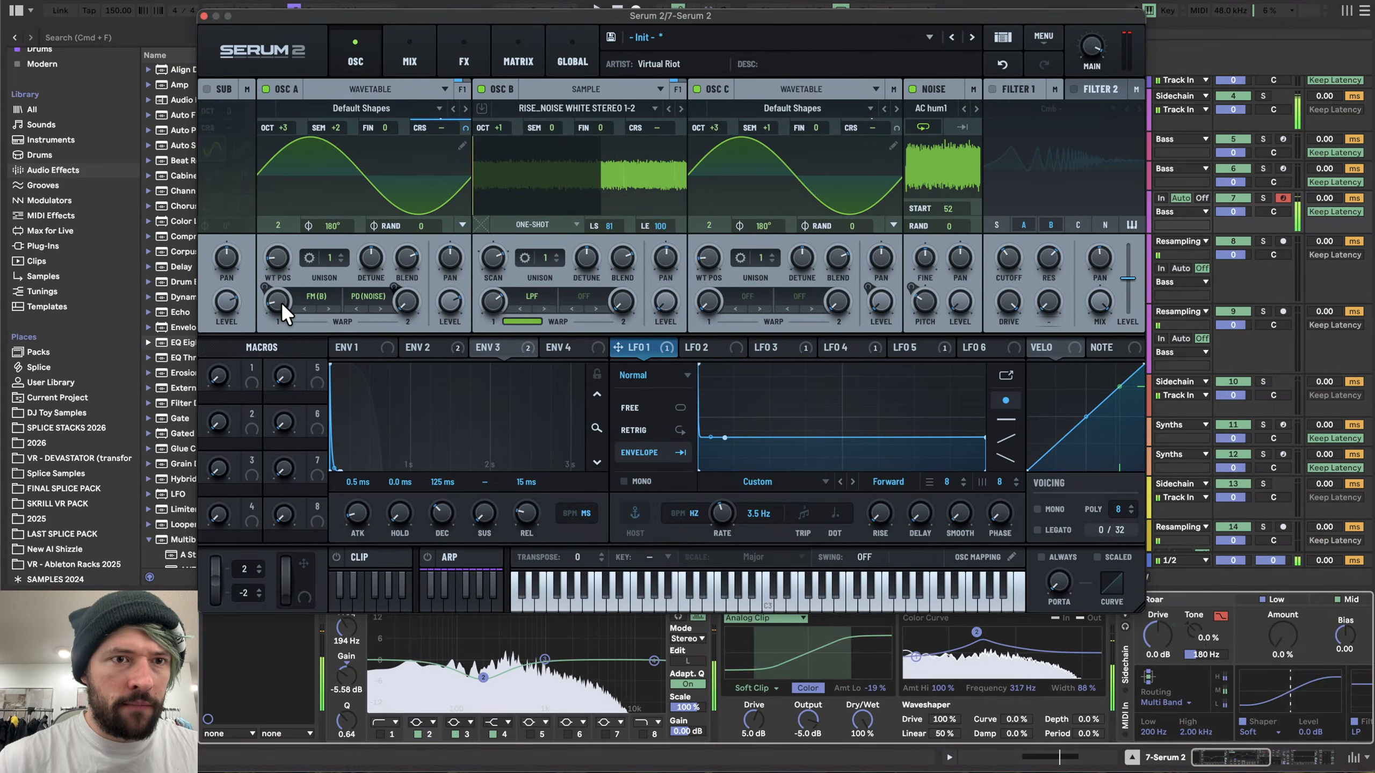
key(space)
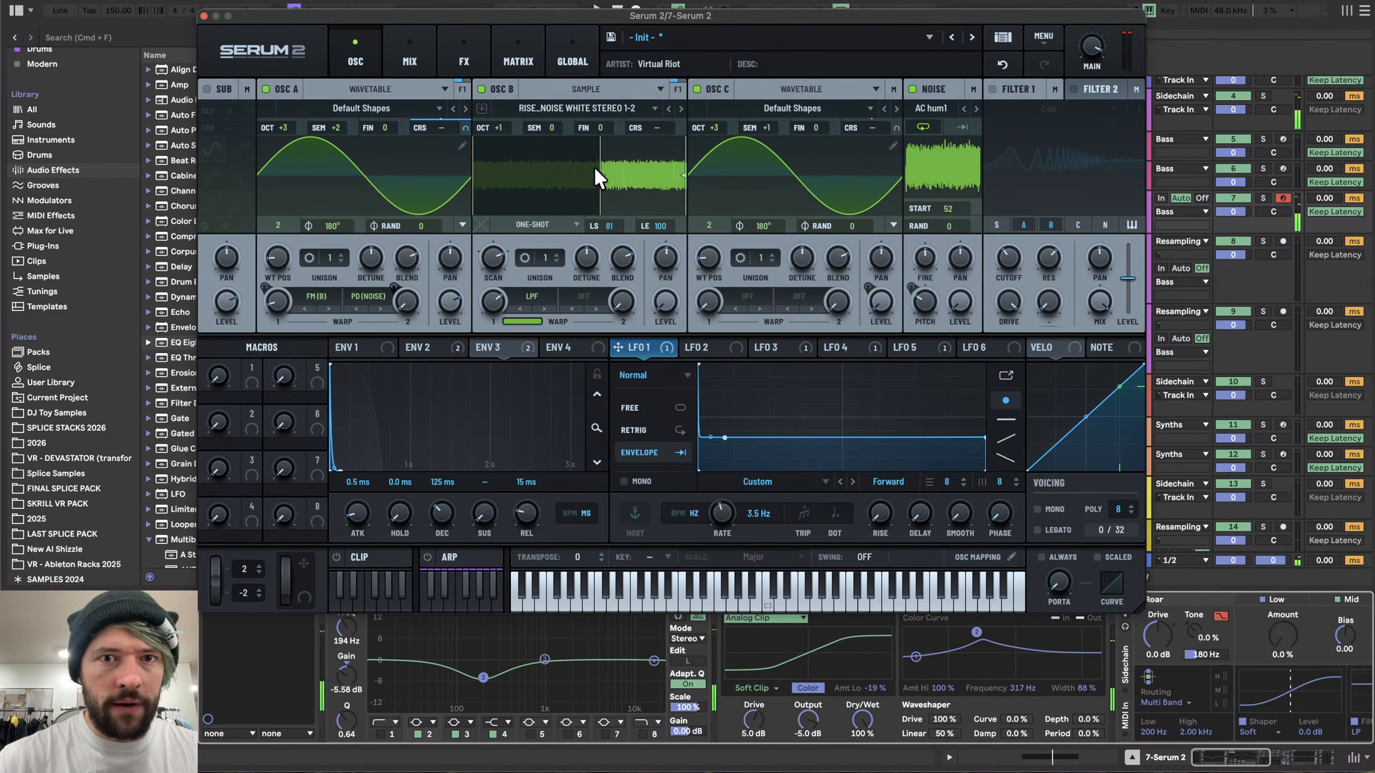
key(space)
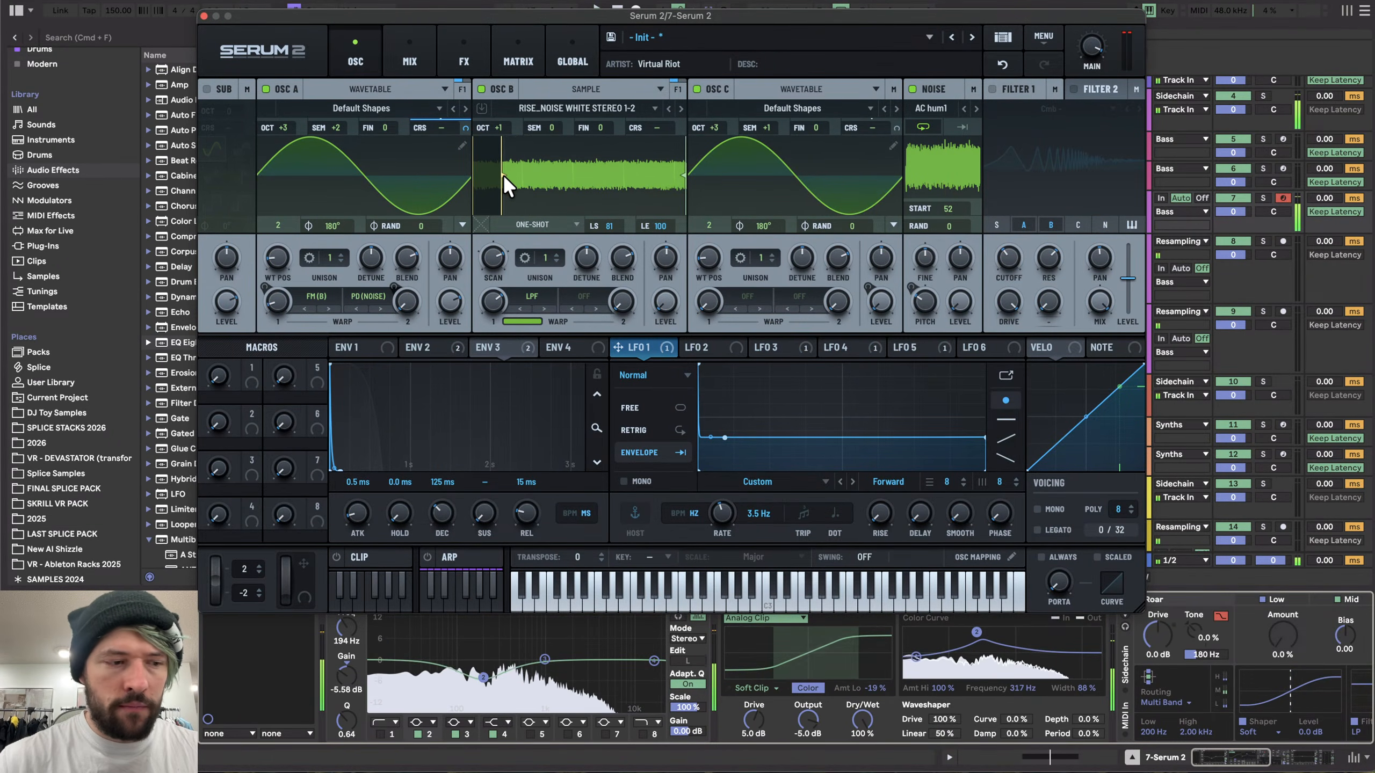
mouse_move(502, 174)
mouse_down()
mouse_move(614, 174)
mouse_move(494, 177)
mouse_up()
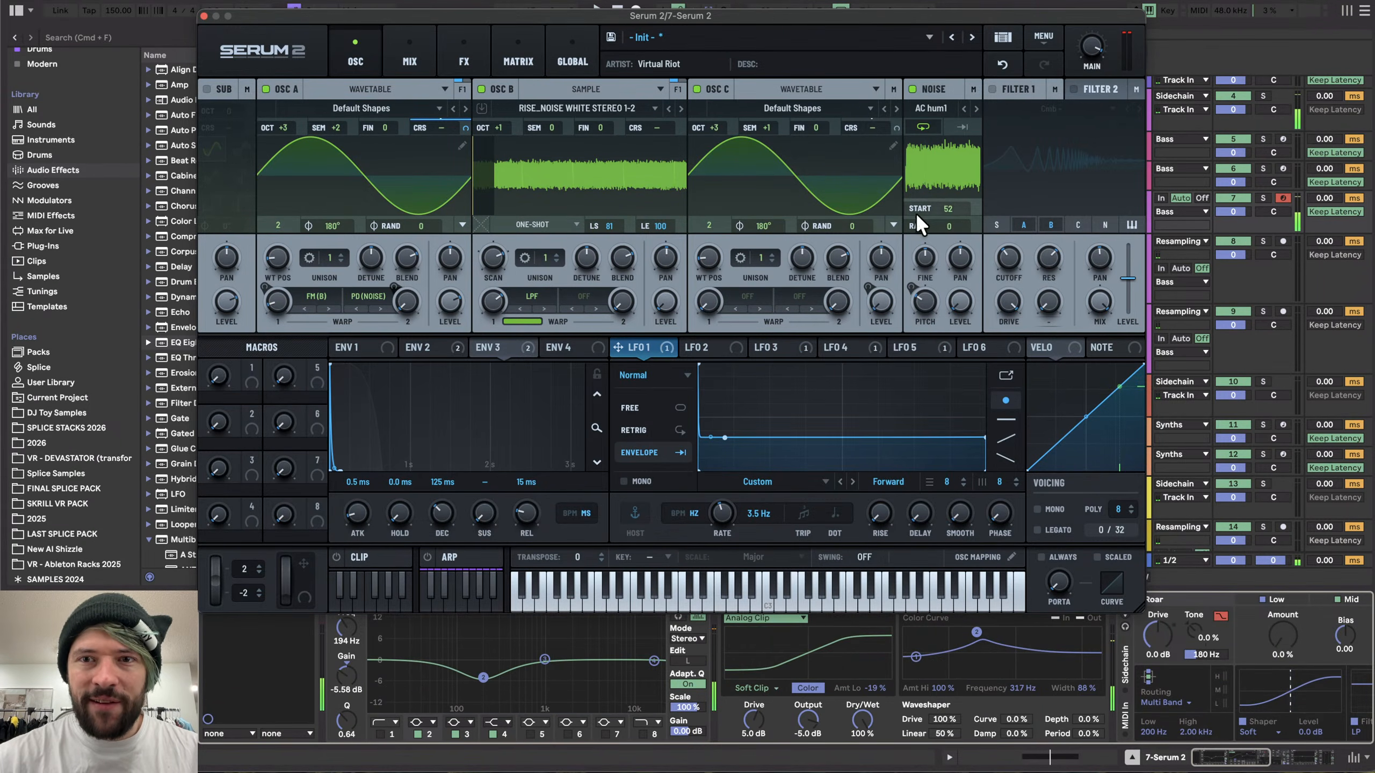
- Set the noise oscillator's start to 39, then switch Osc C off and back on to compare
drag(945, 209, 945, 233)
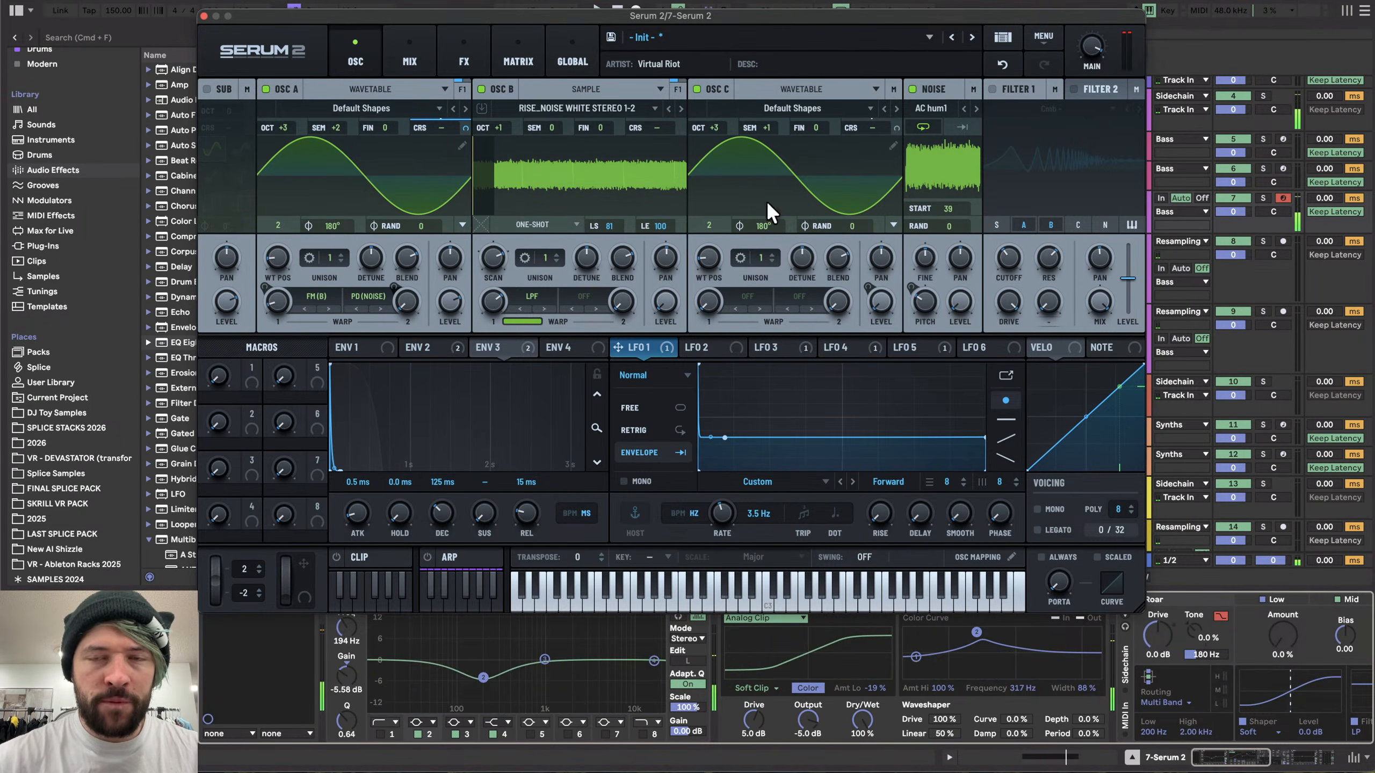
click(696, 88)
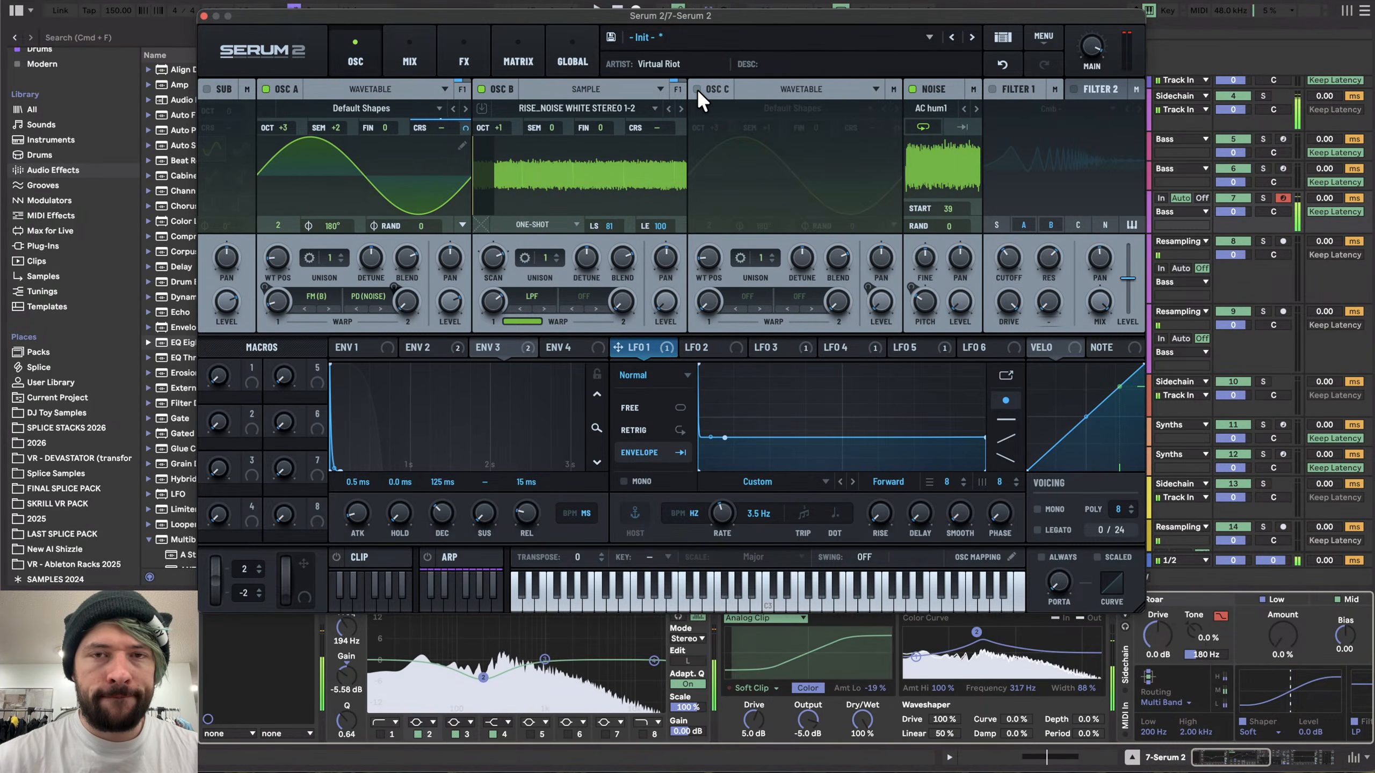
click(696, 89)
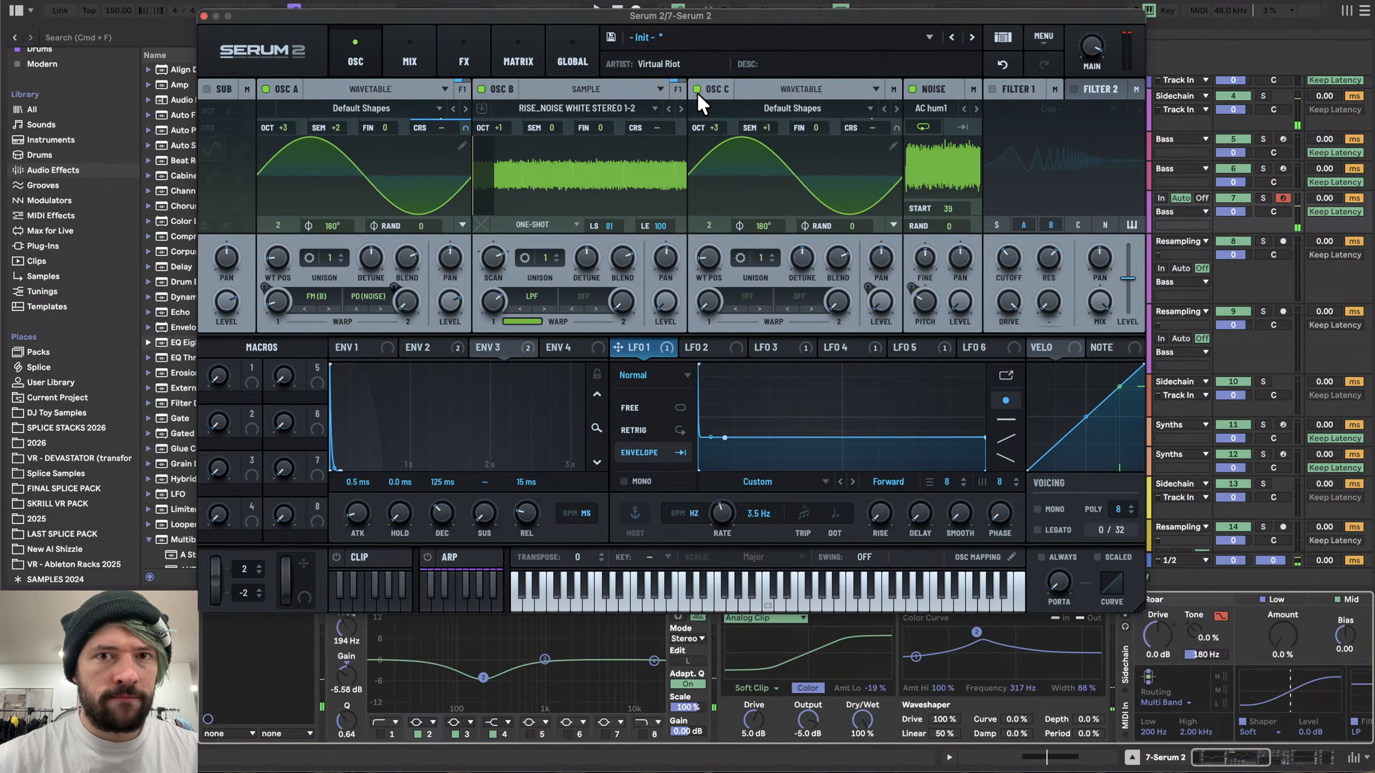
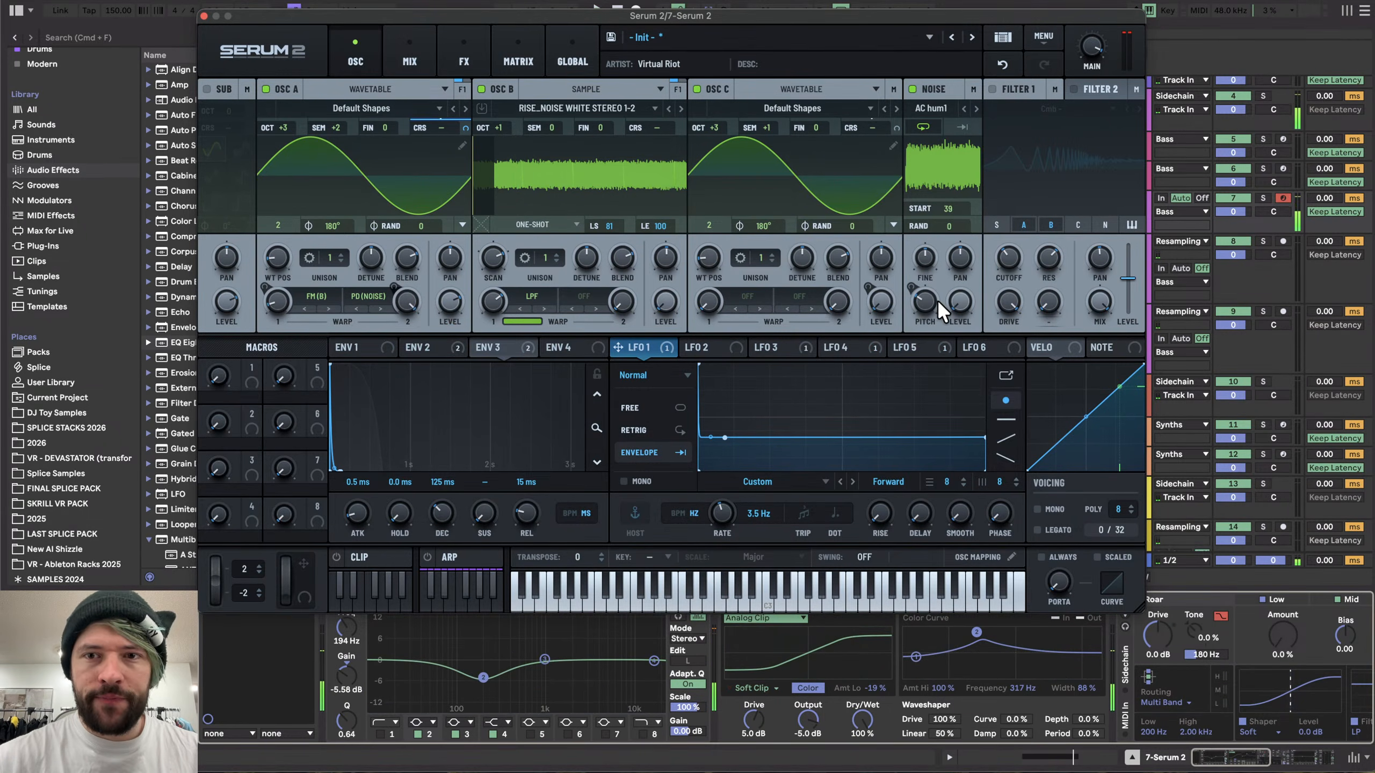
- Raise the noise oscillator's pitch and modulate it with Env 3, then audition the sound
drag(928, 302, 927, 270)
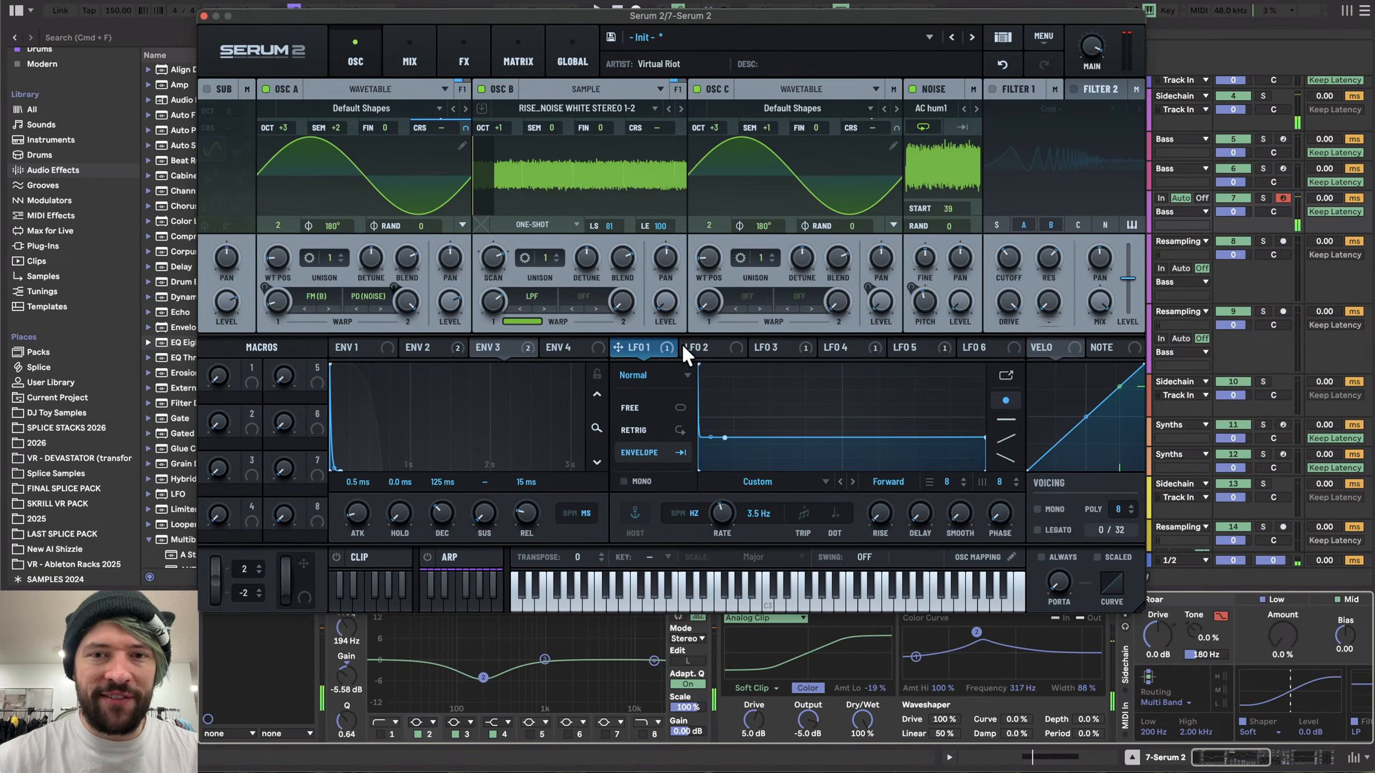
click(784, 348)
drag(480, 348, 923, 314)
key(space)
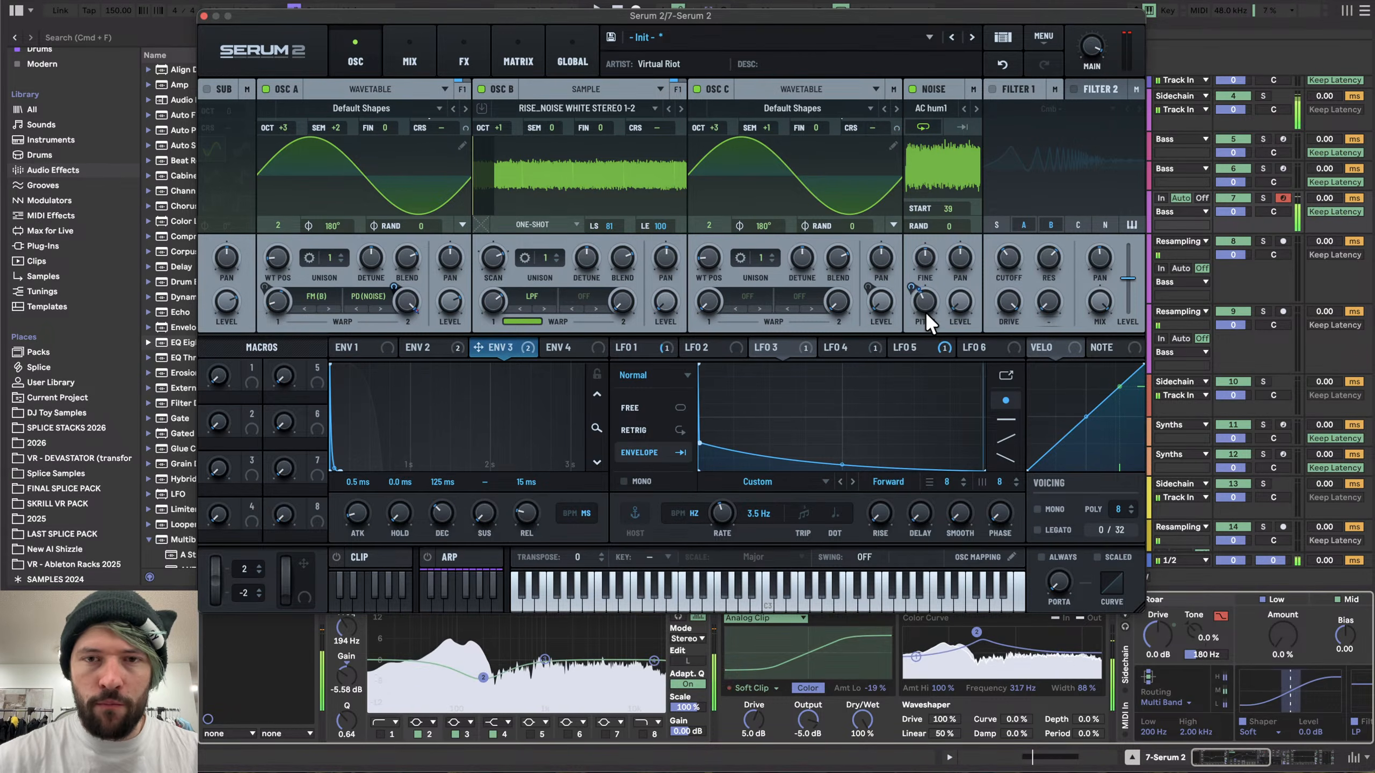
- Remove all modulators from Osc A's second warp knob and set that warp to about 47%
right_click(408, 308)
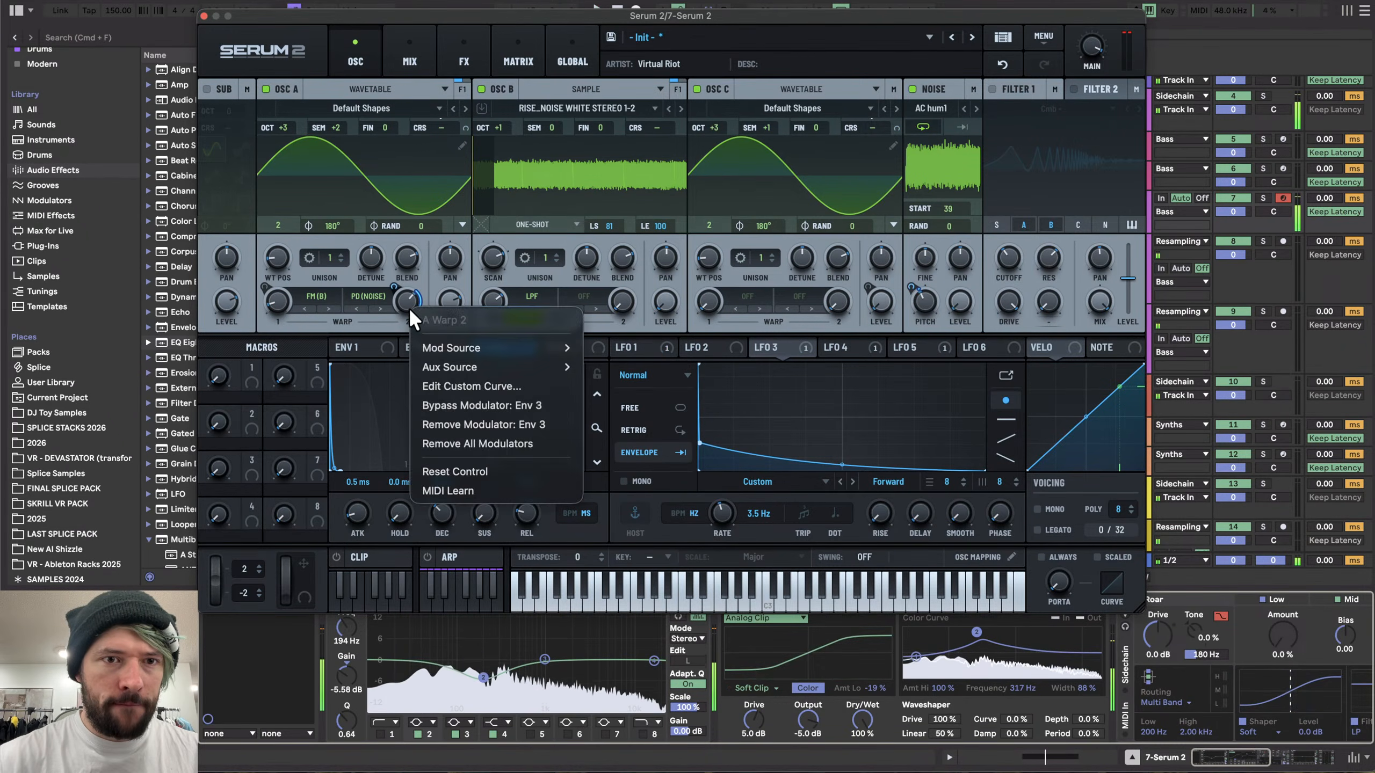
click(468, 445)
drag(406, 302, 412, 275)
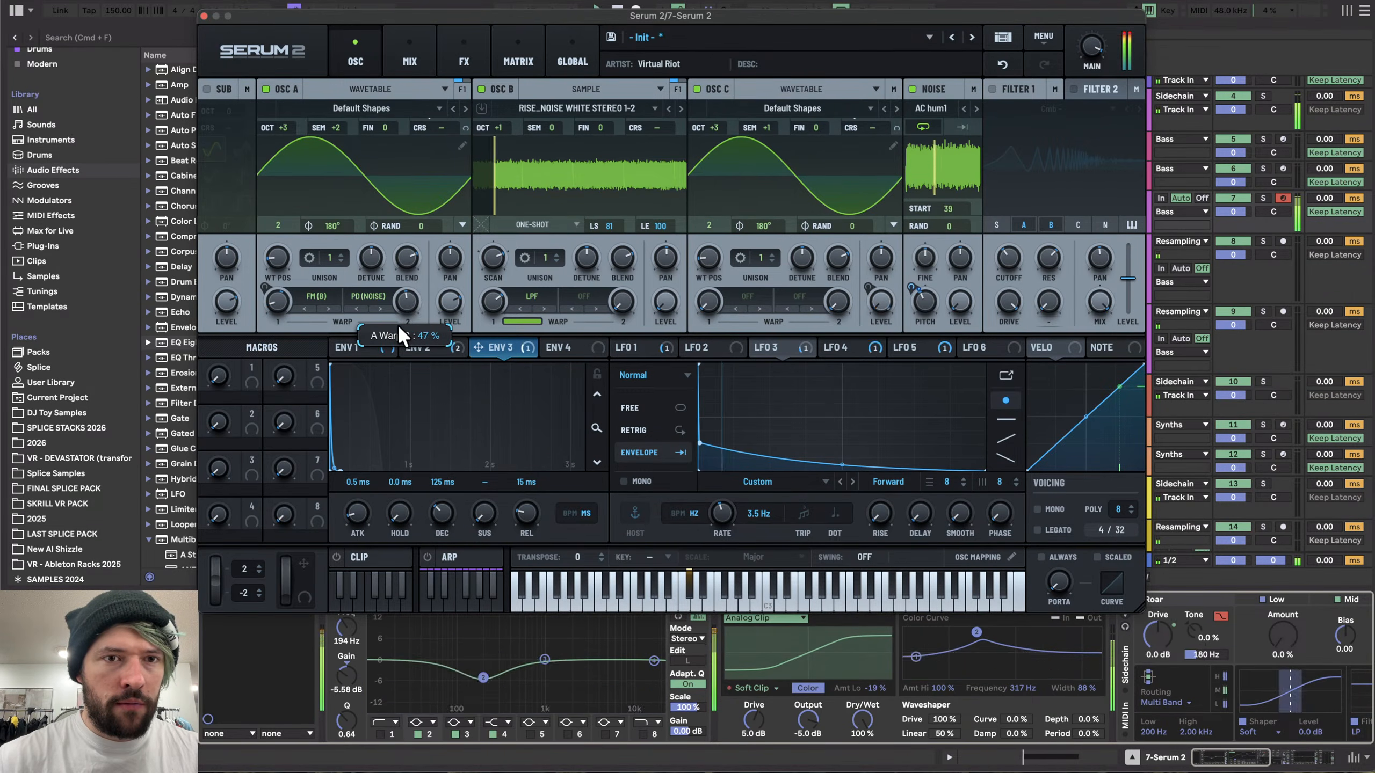
- Set the noise oscillator's pitch to 50% and audition
drag(923, 295, 924, 277)
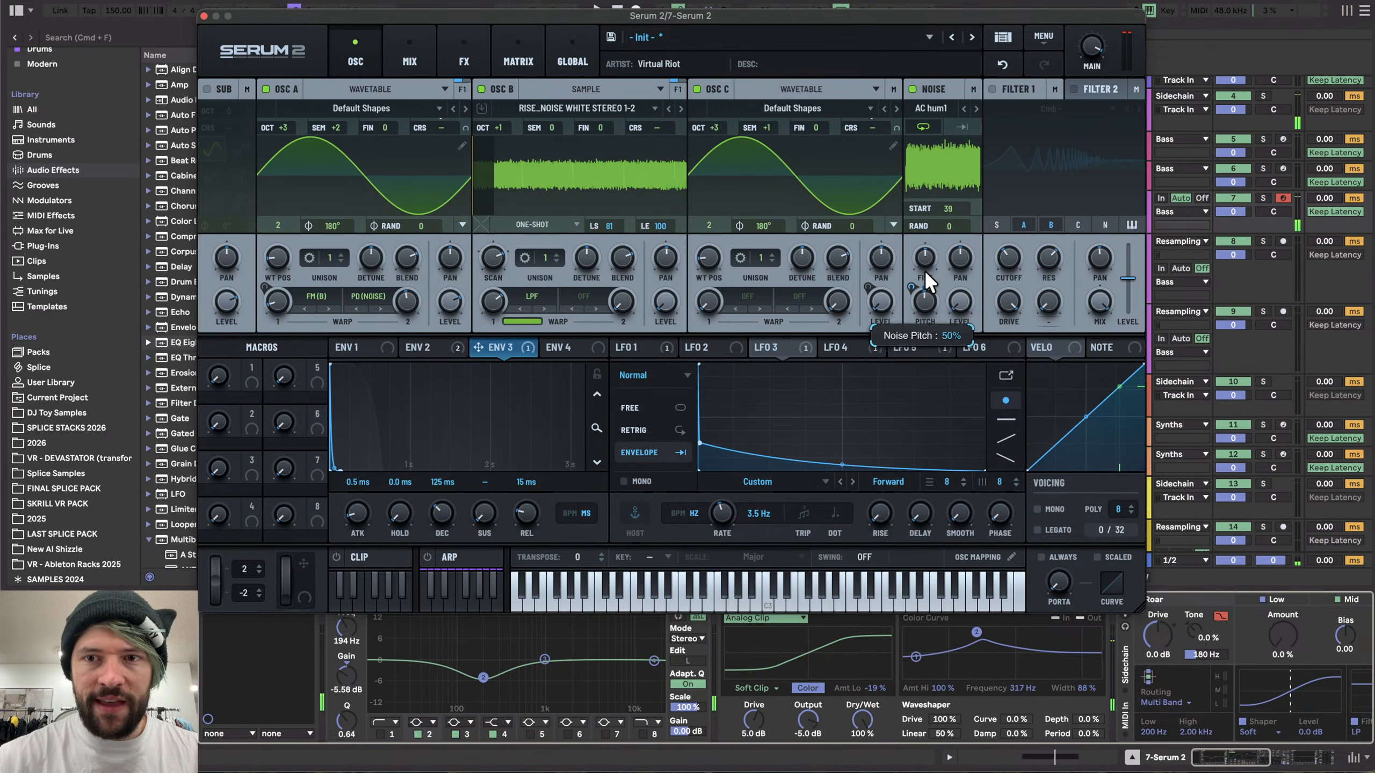
key(space)
- Switch Osc A's second warp mode to FM (Noise), set its amount to about 69%, and audition
drag(405, 296, 409, 262)
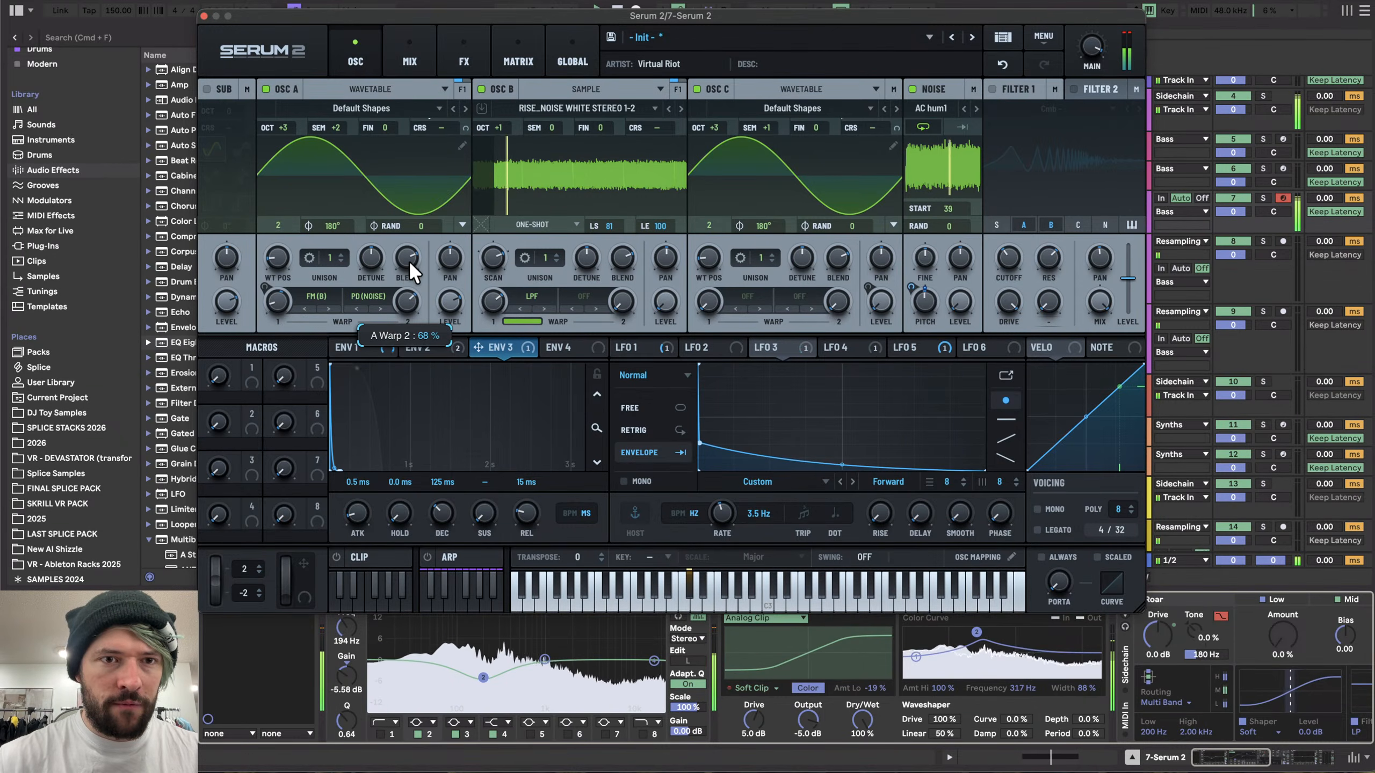
click(366, 297)
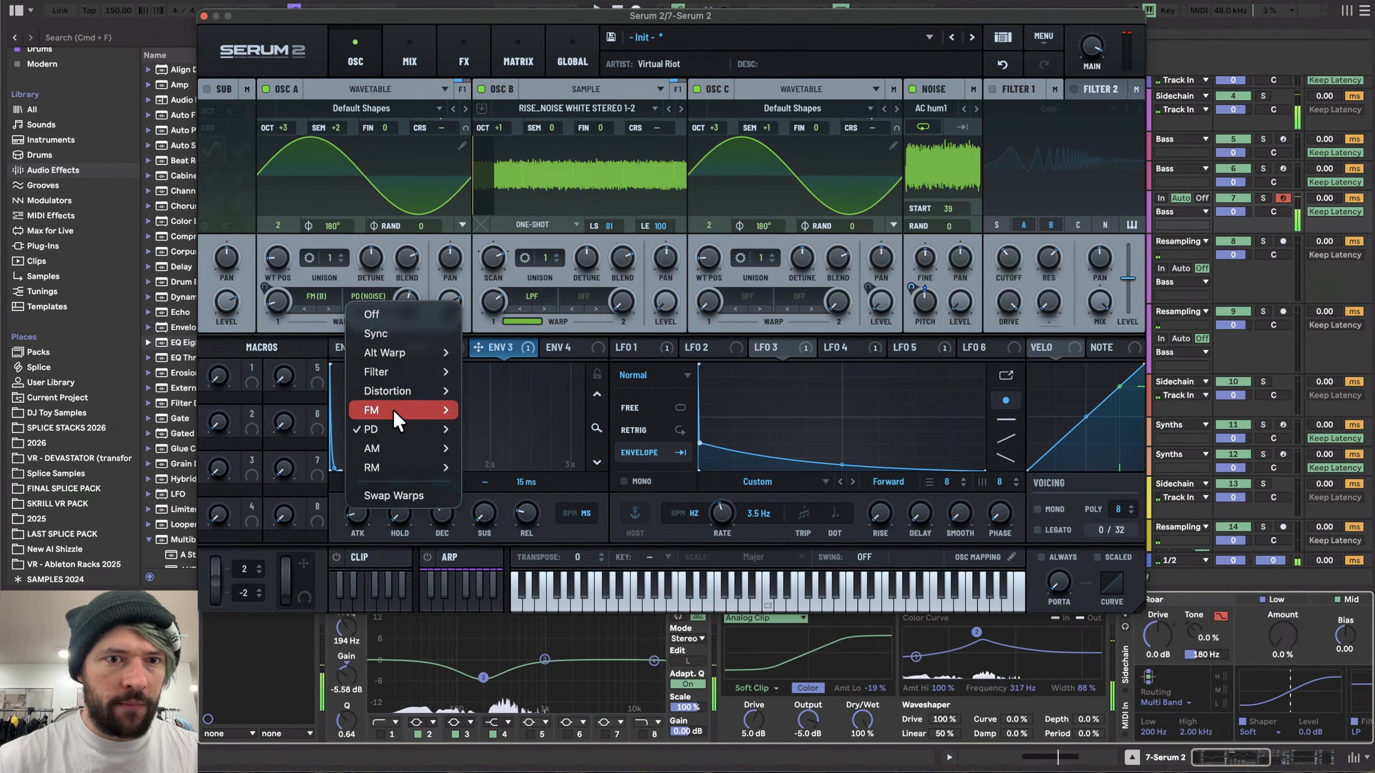
click(509, 449)
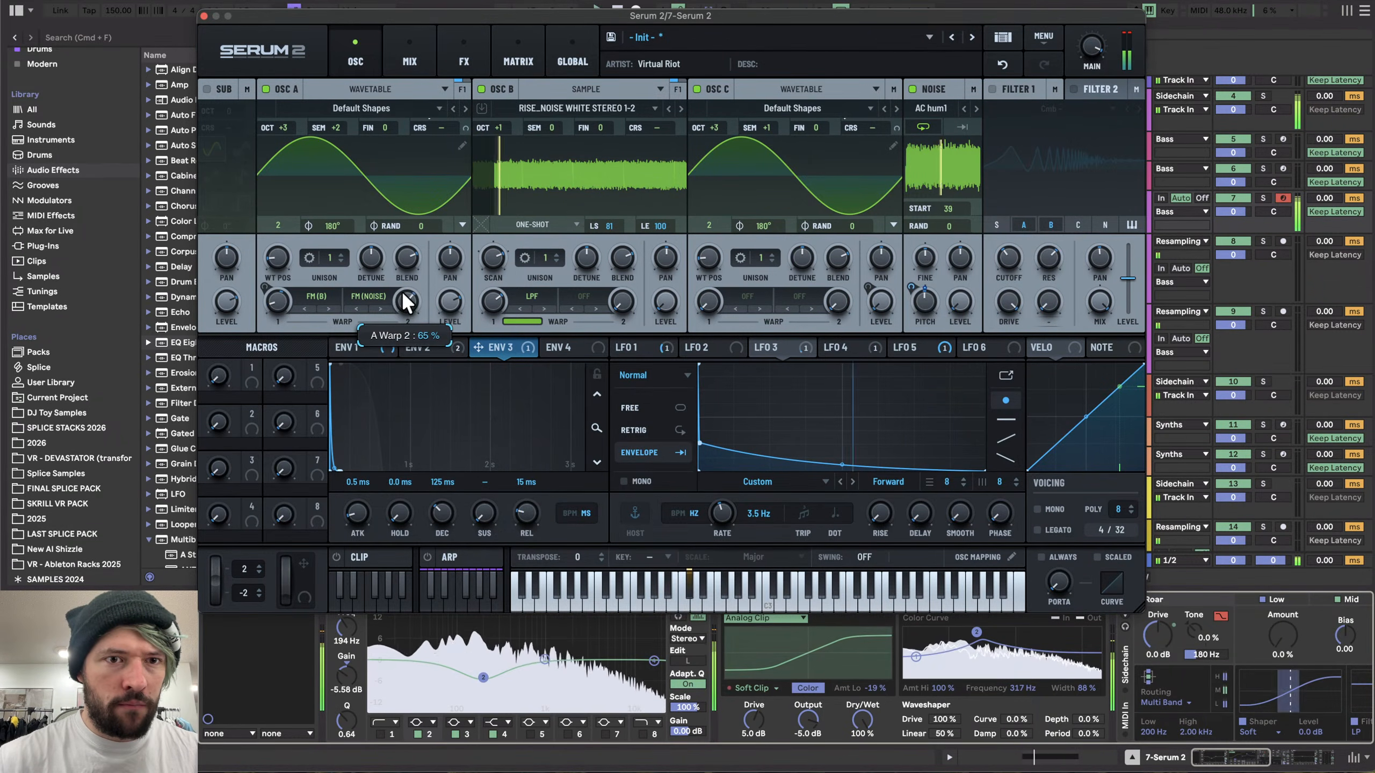
drag(402, 292, 403, 287)
key(space)
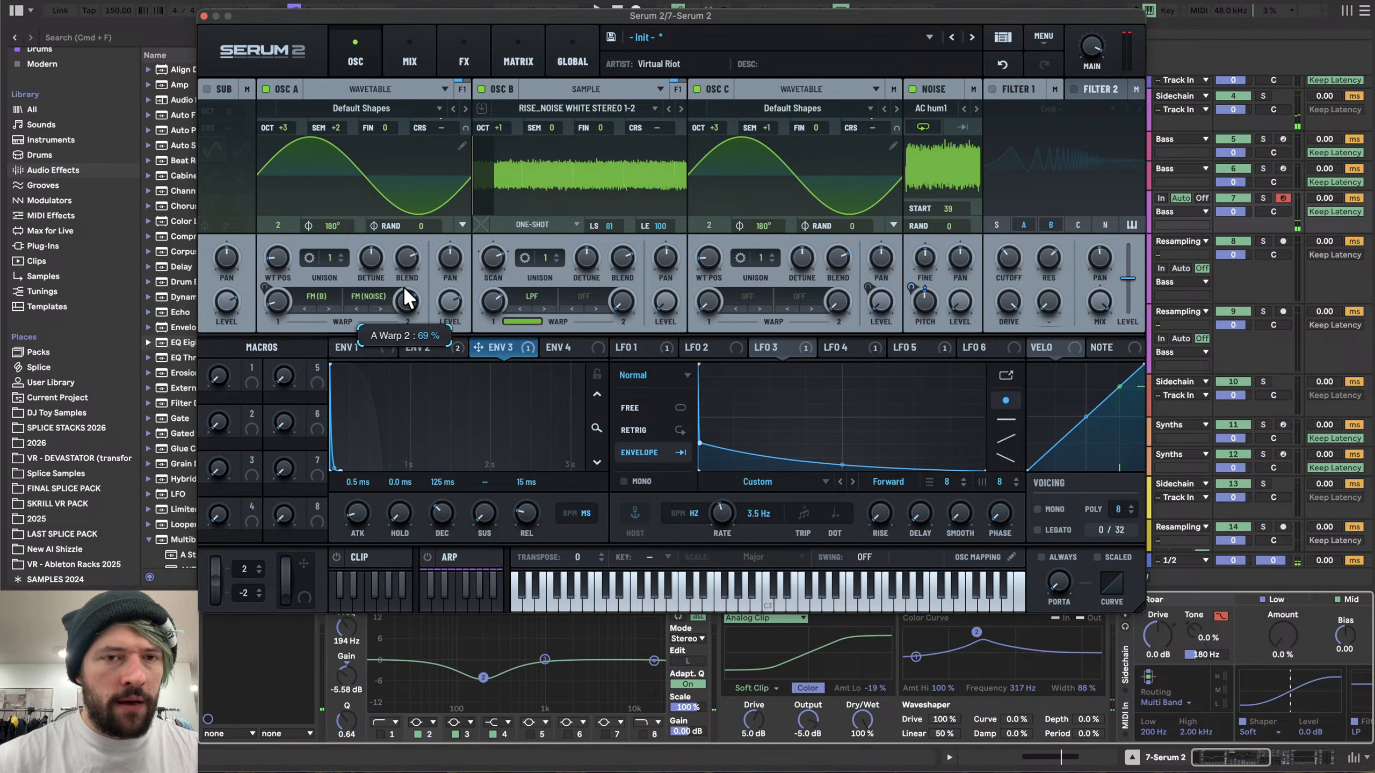
- Close the plugin window and record several hits onto the resampling Audio track
click(204, 15)
click(1110, 254)
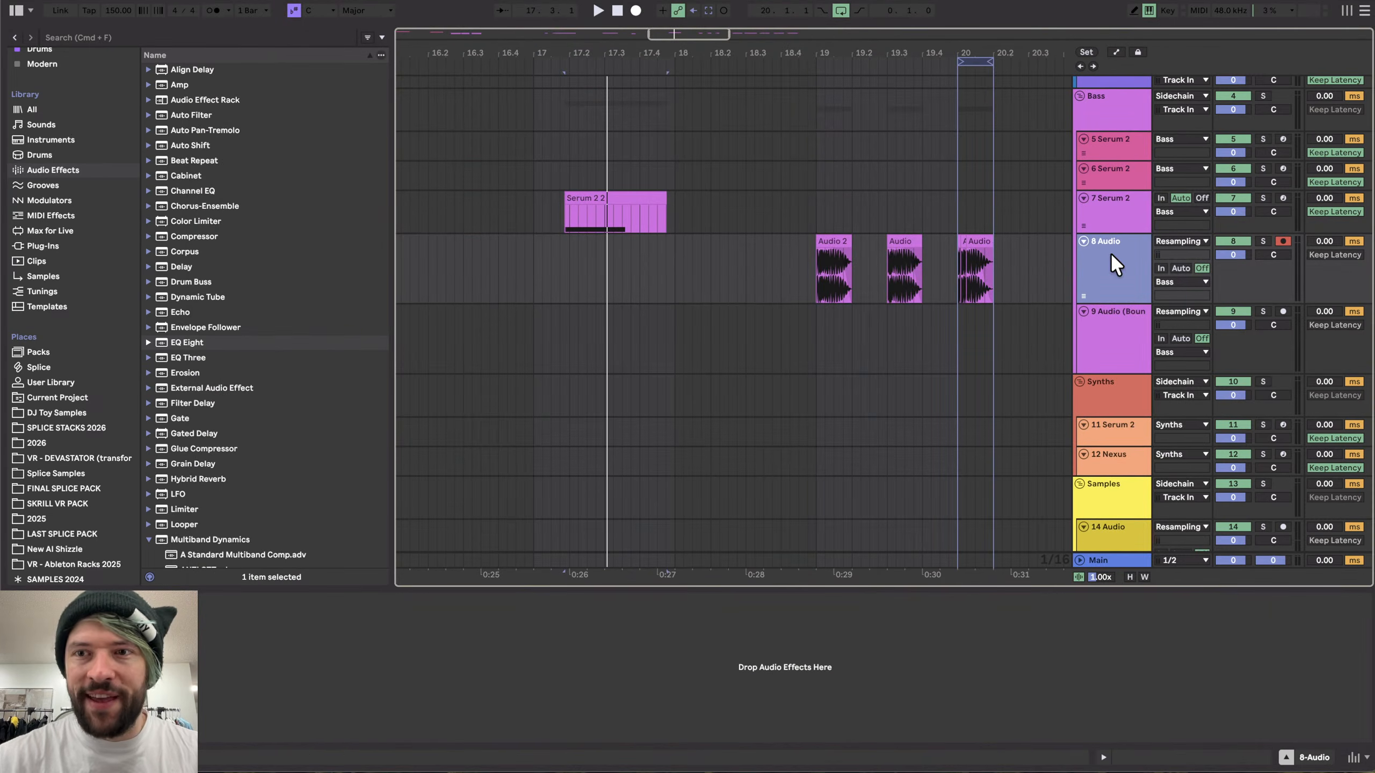
click(636, 11)
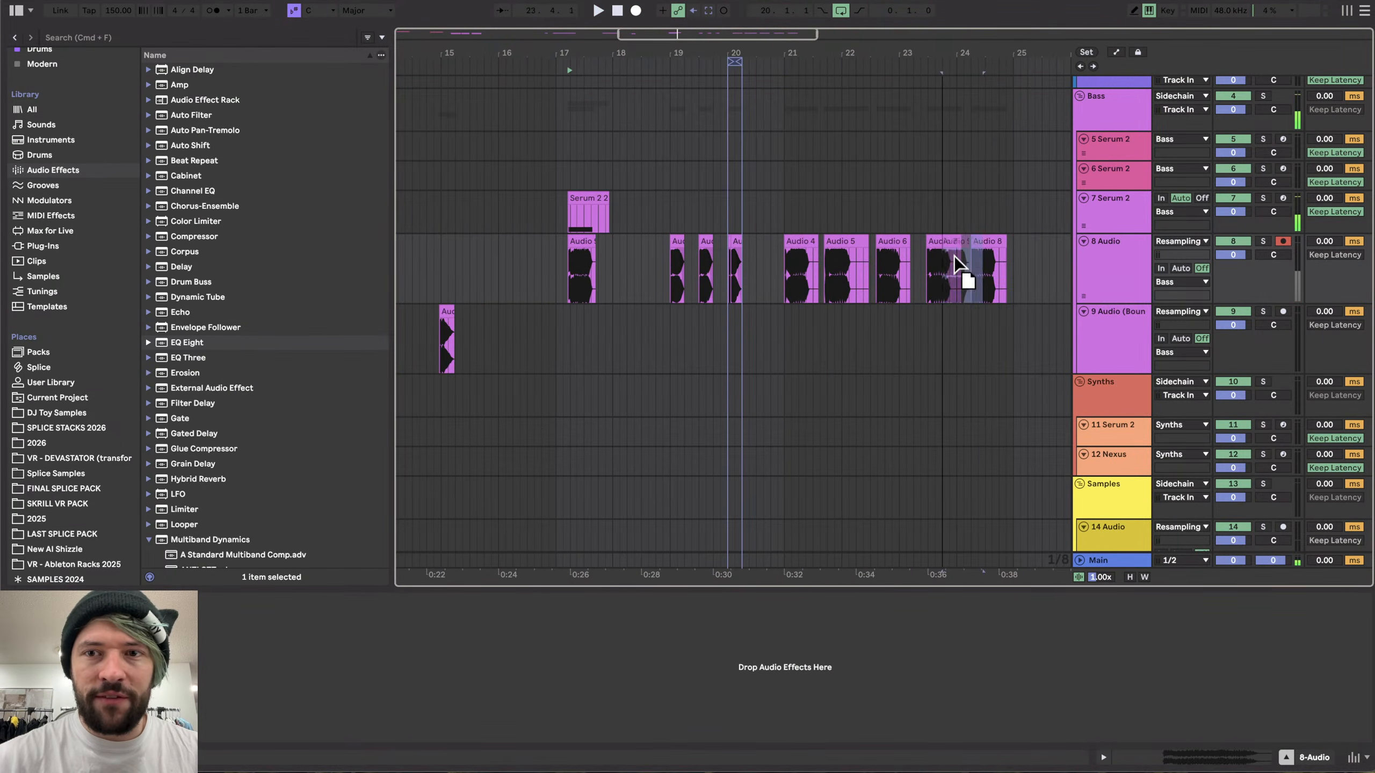
drag(954, 256, 1037, 254)
drag(1038, 254, 905, 272)
- Zoom into the first recorded hit, split it at its transient, and delete the silence before it
scroll(612, 264, up, 3)
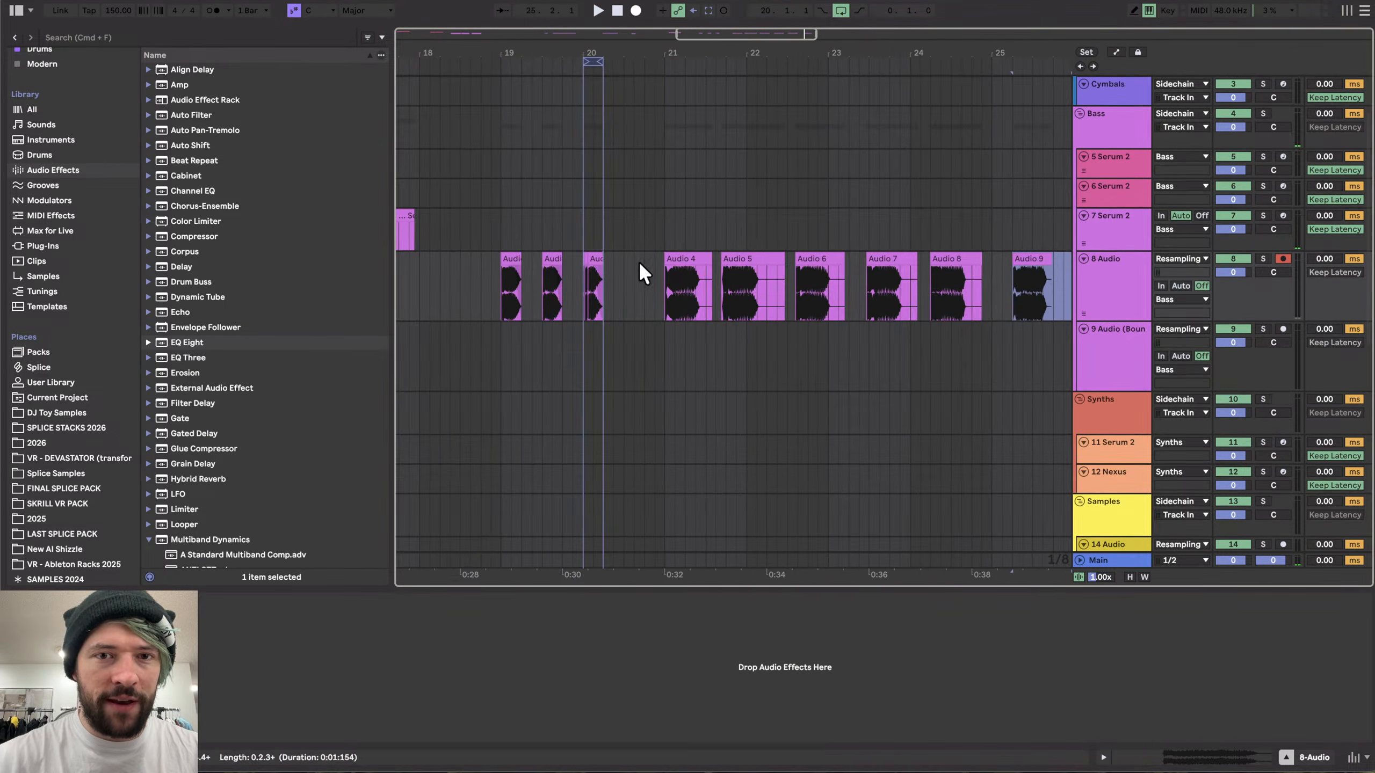
click(690, 260)
scroll(691, 260, up, 4)
scroll(621, 278, up, 10)
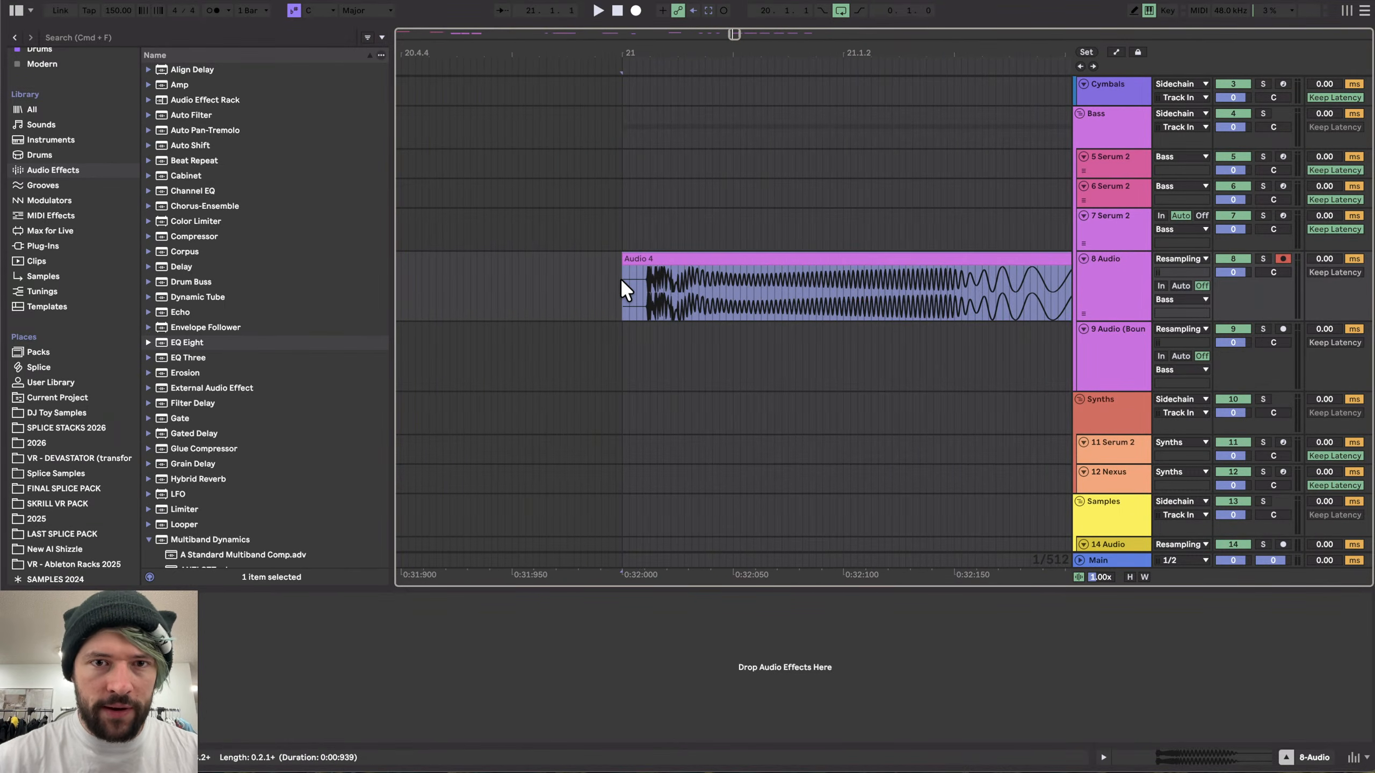
scroll(629, 280, up, 5)
click(698, 273)
key(super+e)
click(695, 258)
key(Delete)
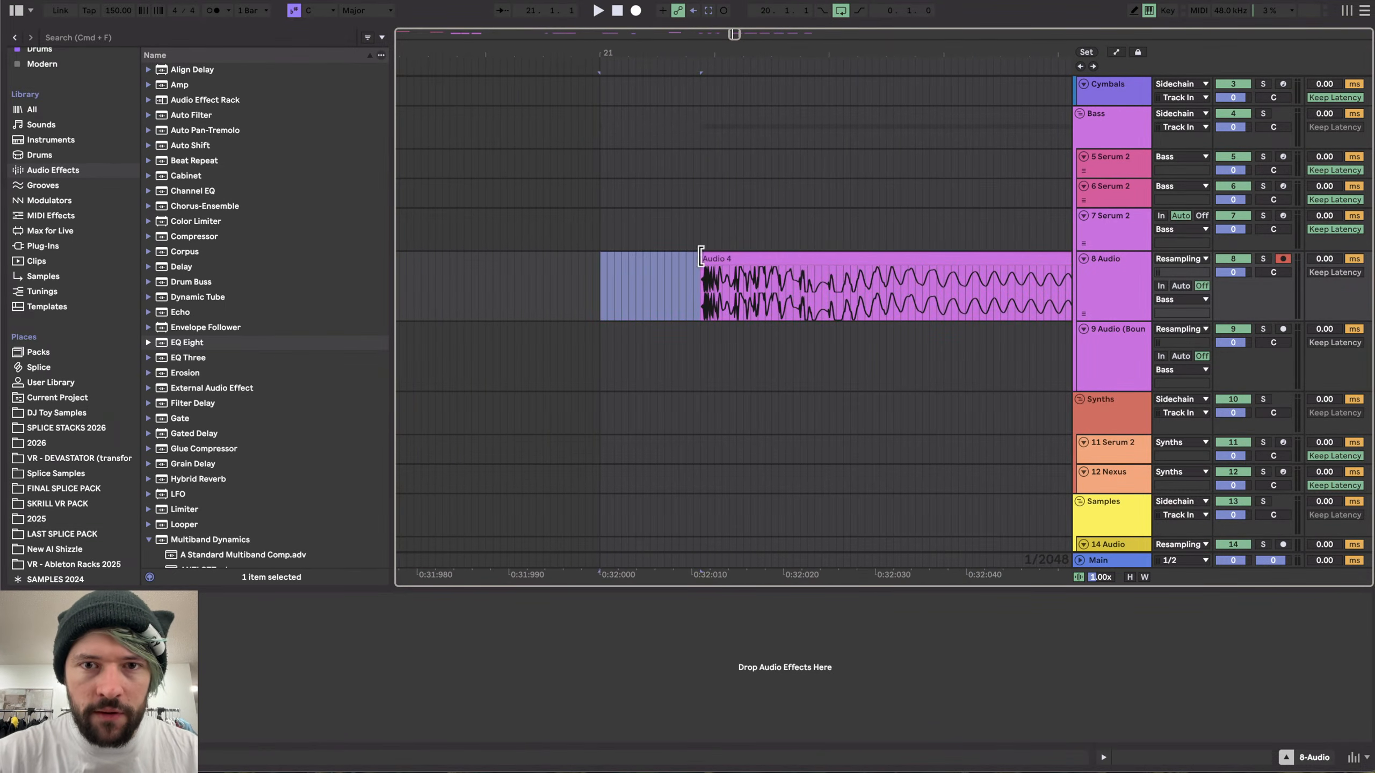
- Move the hit to start on the grid, shorten its tail, and audition it
drag(700, 255, 632, 262)
scroll(740, 261, down, 6)
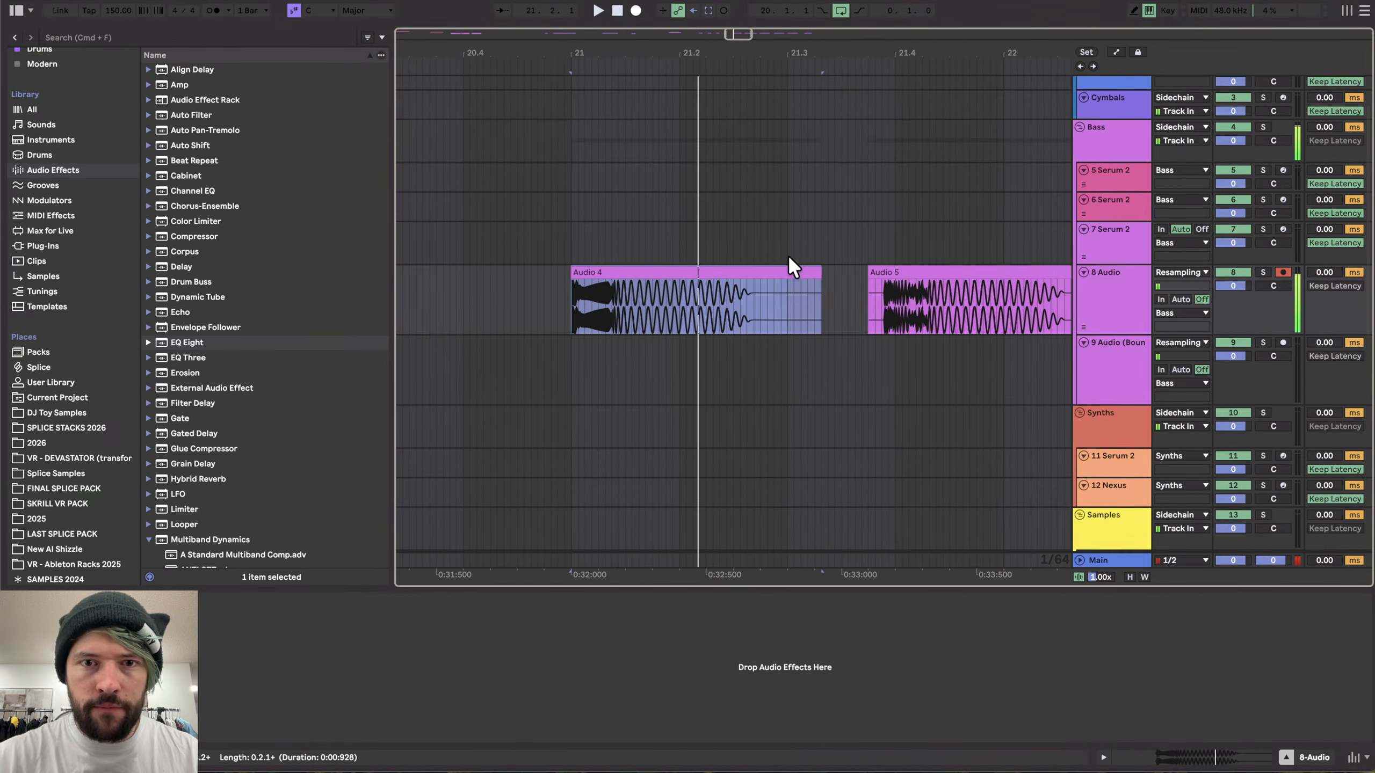
drag(821, 271, 621, 280)
key(space)
key(space)
key(space)
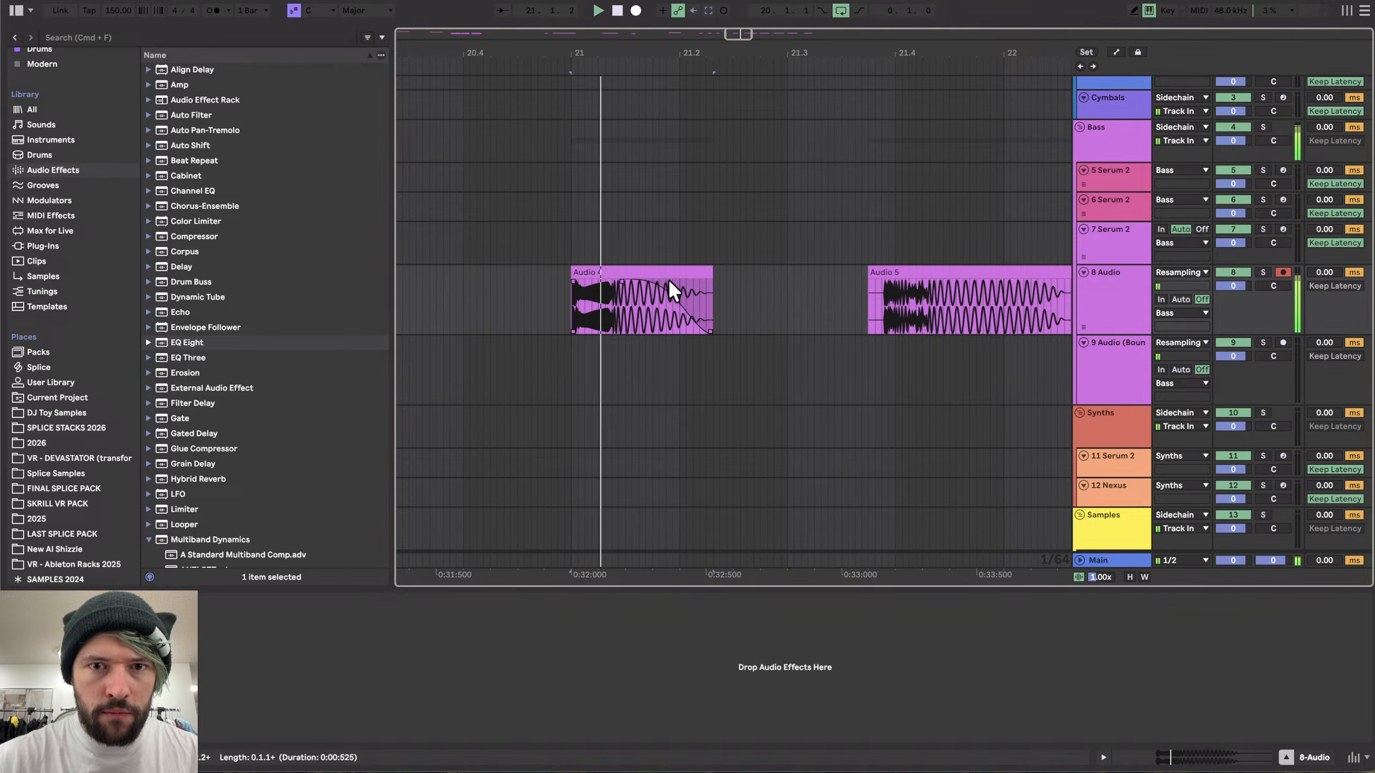
- Loop the clip's length and export it as HK_15 to the Hard Kicks folder
click(670, 271)
key(super+l)
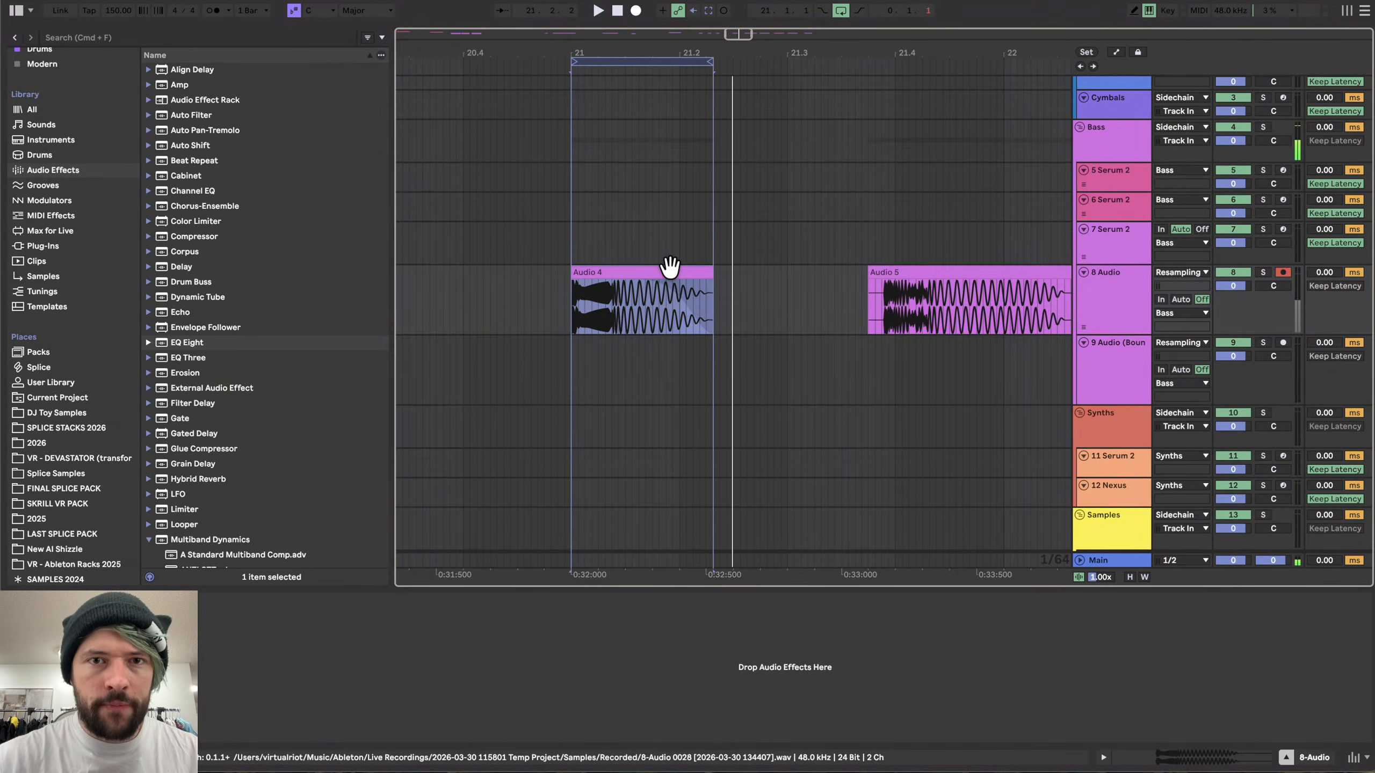
click(660, 58)
key(super+shift+r)
key(Return)
text(HK_1)
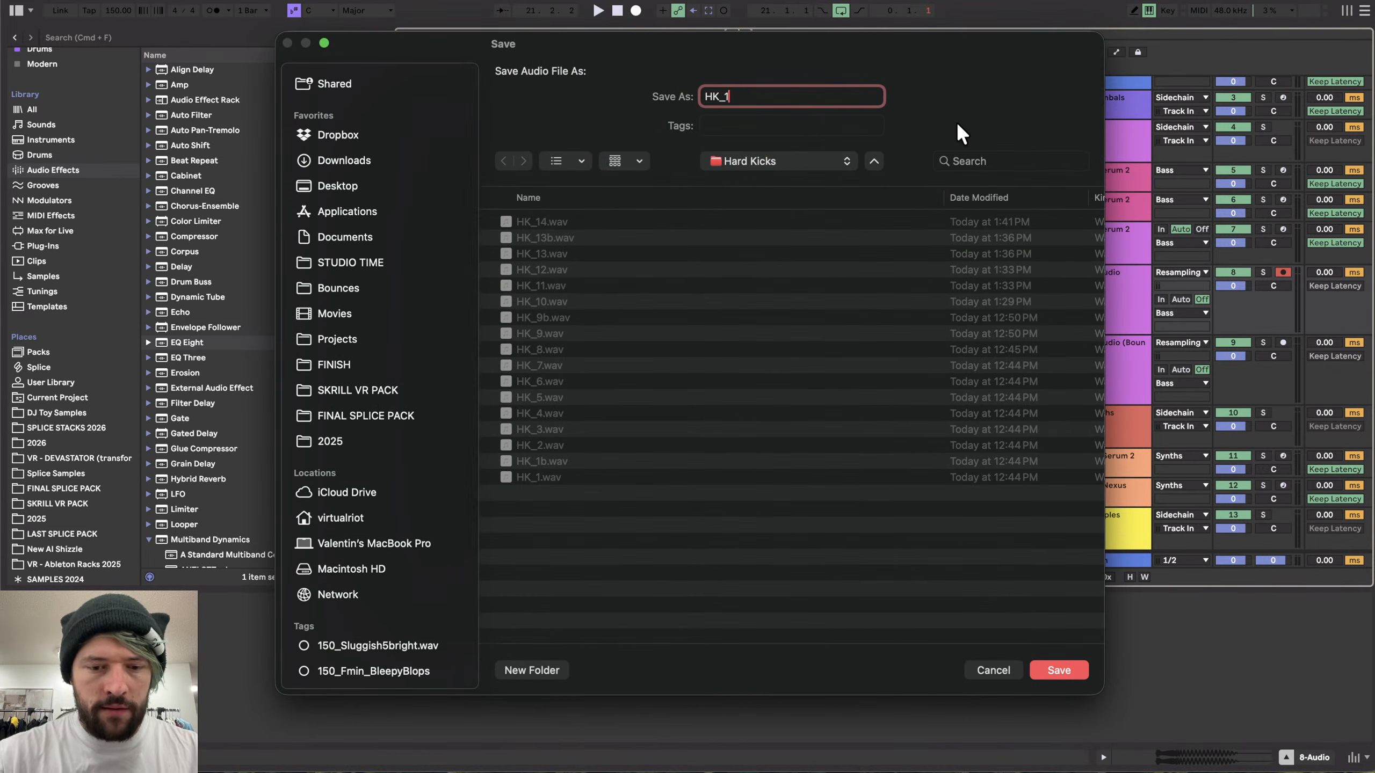
text(5)
key(Return)
- Trim the silence from the start of the next recorded hit and move it onto the grid
key(0)
scroll(927, 335, up, 1)
scroll(925, 332, up, 5)
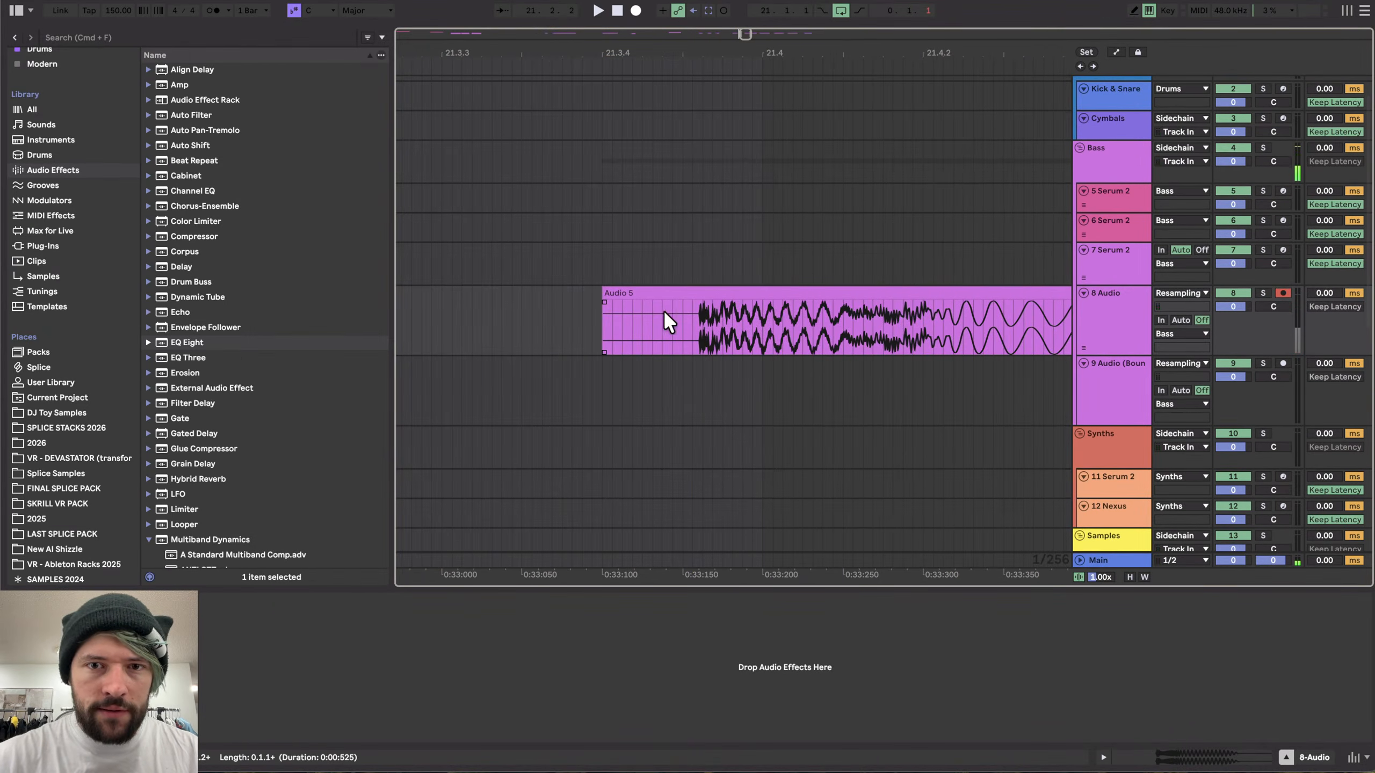
scroll(847, 318, up, 10)
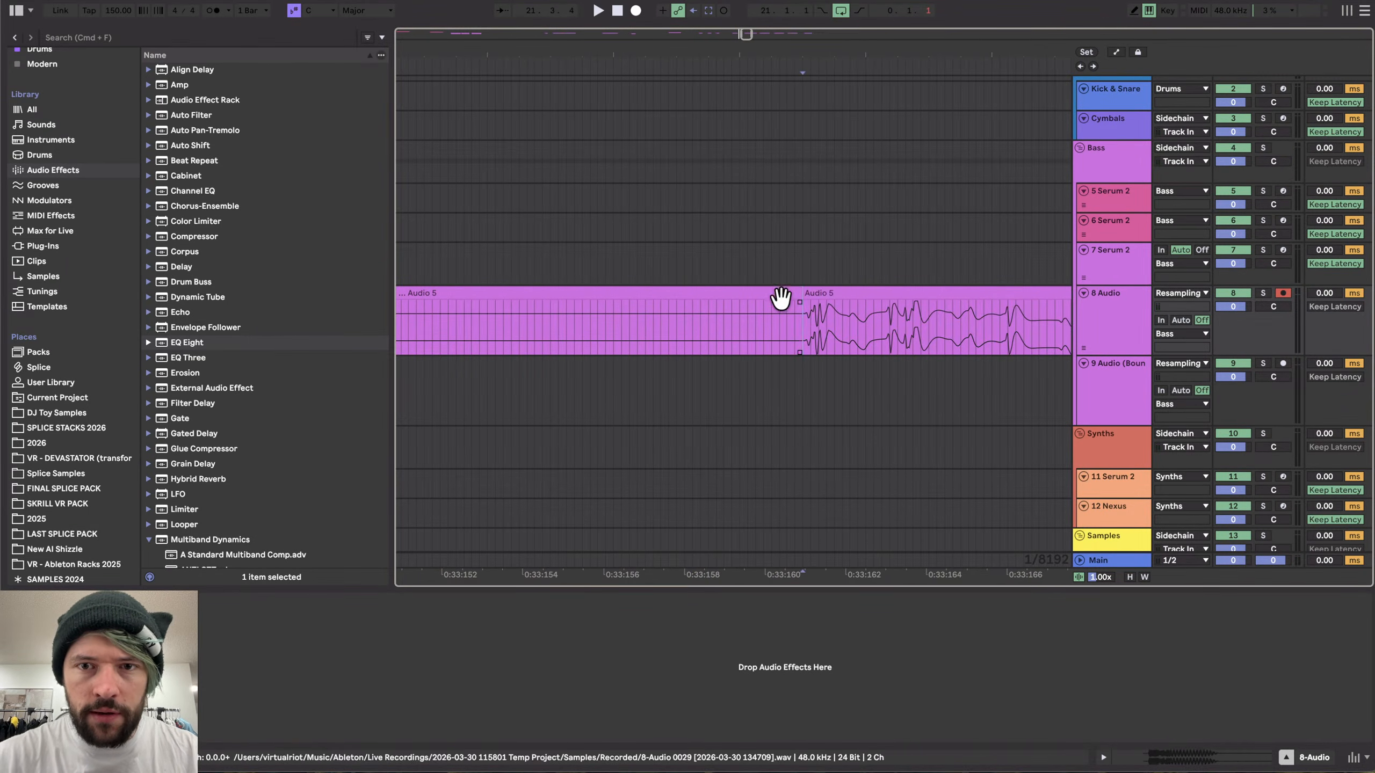
scroll(700, 323, down, 10)
scroll(690, 341, down, 2)
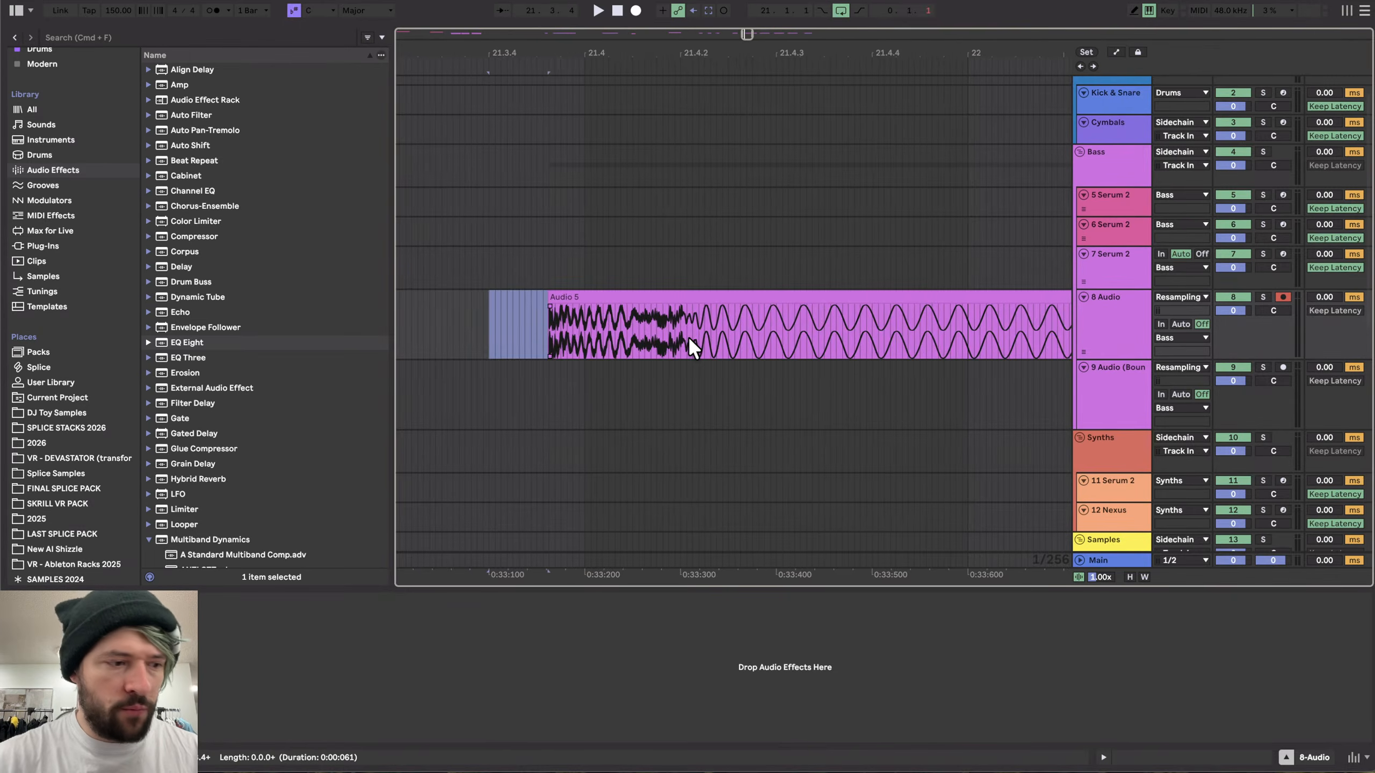
click(624, 299)
scroll(623, 298, down, 5)
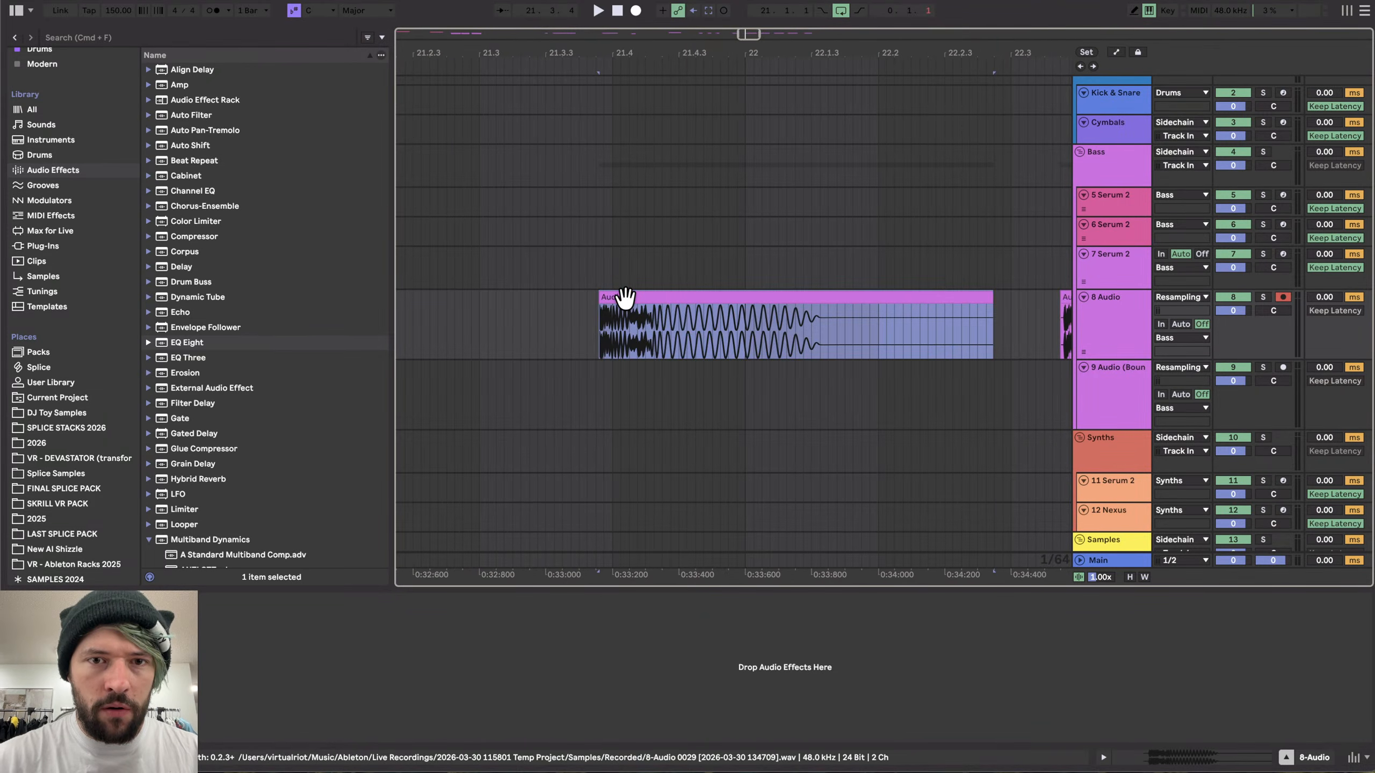
drag(622, 299, 501, 297)
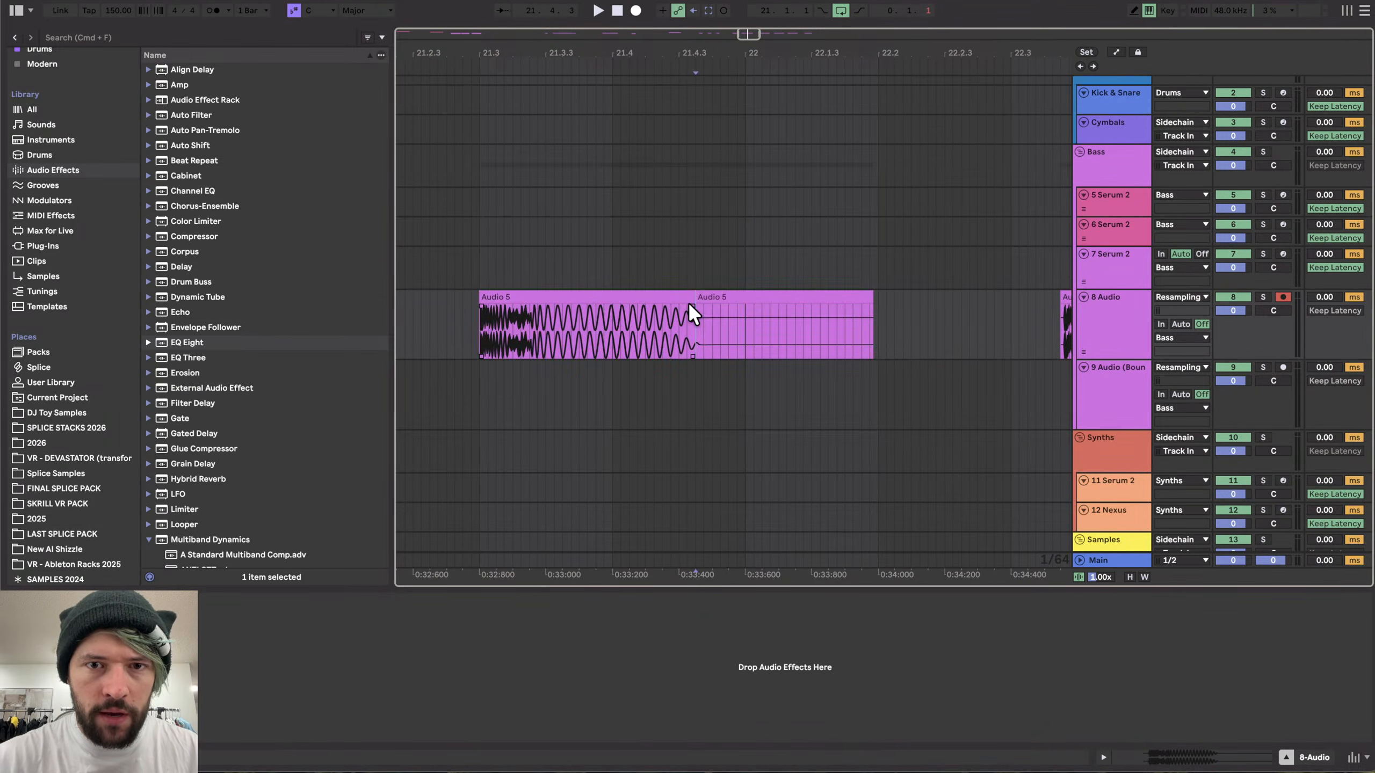
- Shorten the hit's tail, audition it, and delete the leftover tail section
drag(687, 302, 637, 302)
click(629, 297)
key(space)
key(space)
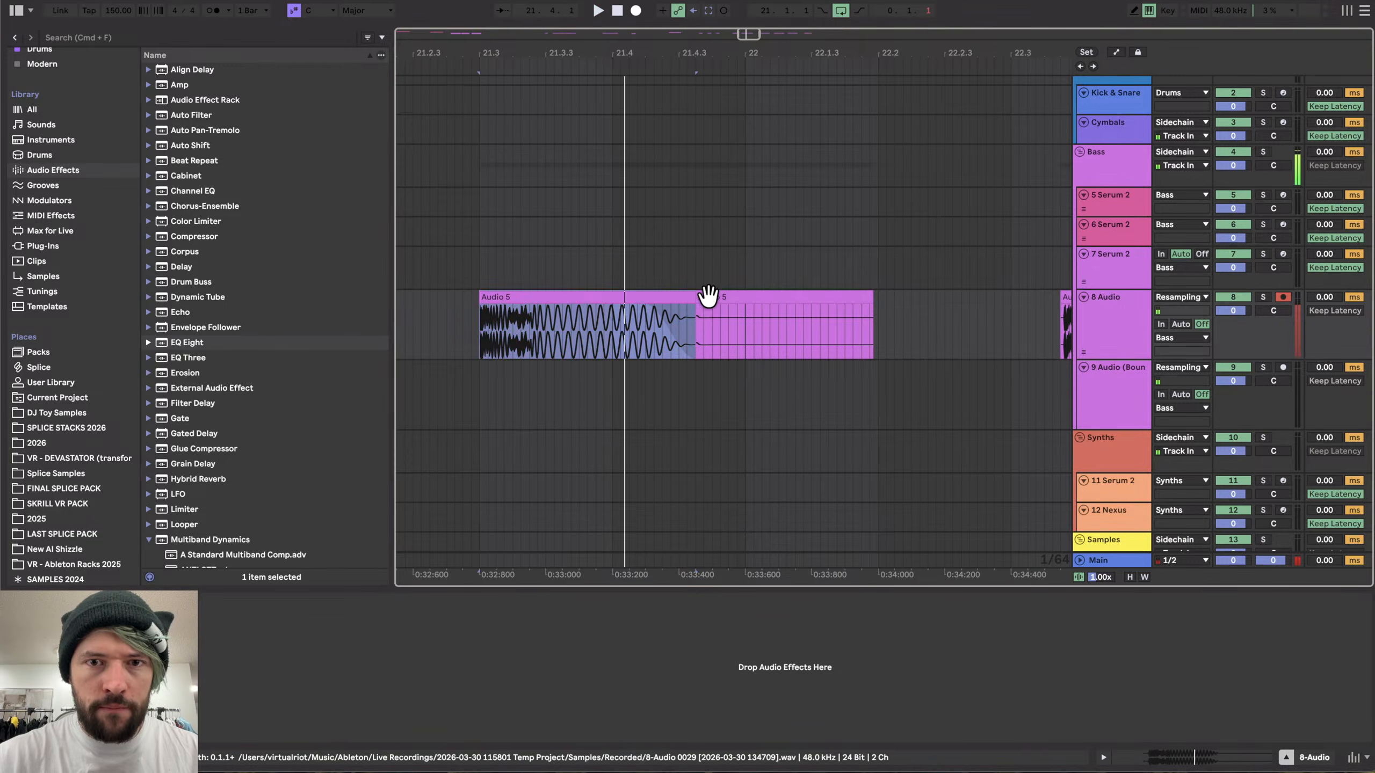
click(706, 298)
key(Delete)
click(676, 295)
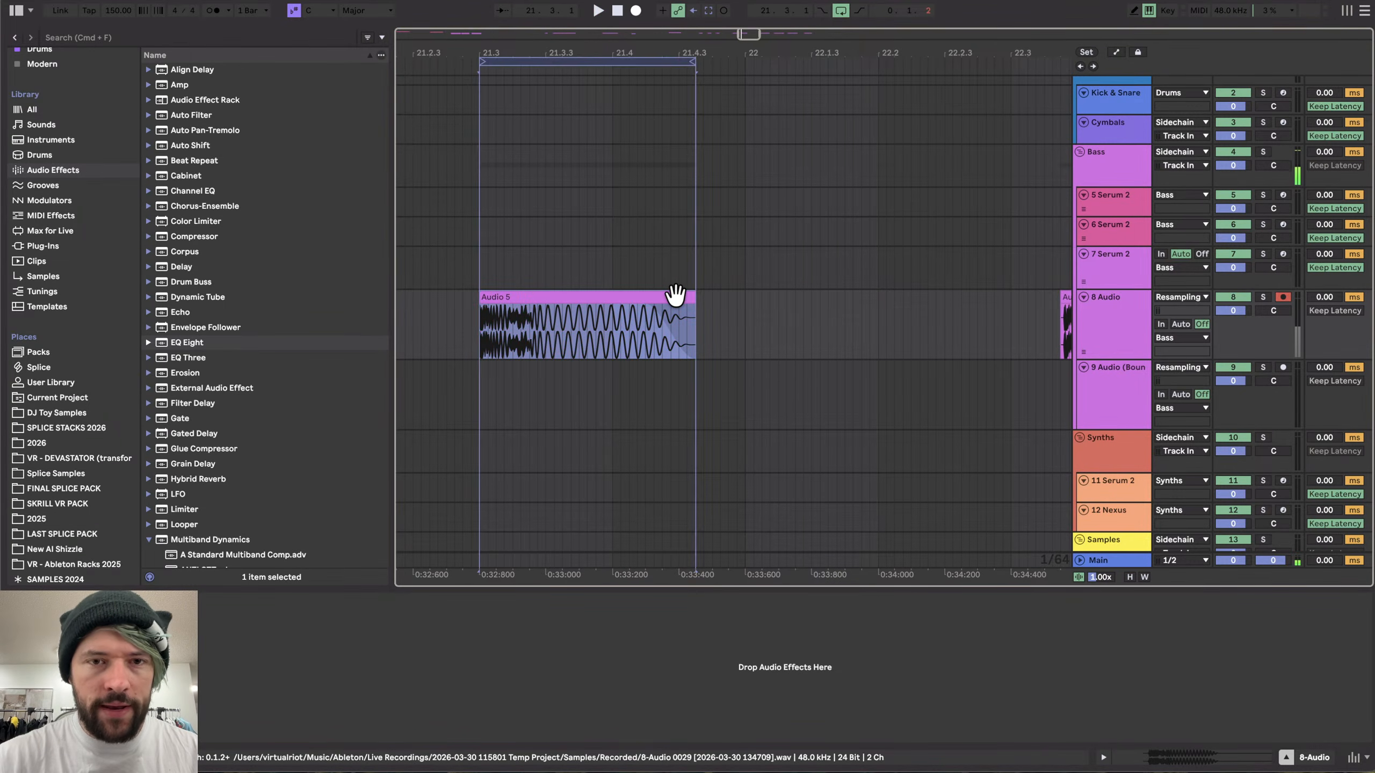
- Loop the clip's length and export it as HK_16
click(572, 61)
key(shift+super+r)
key(Return)
key(Right)
key(BackSpace)
text(6)
key(Return)
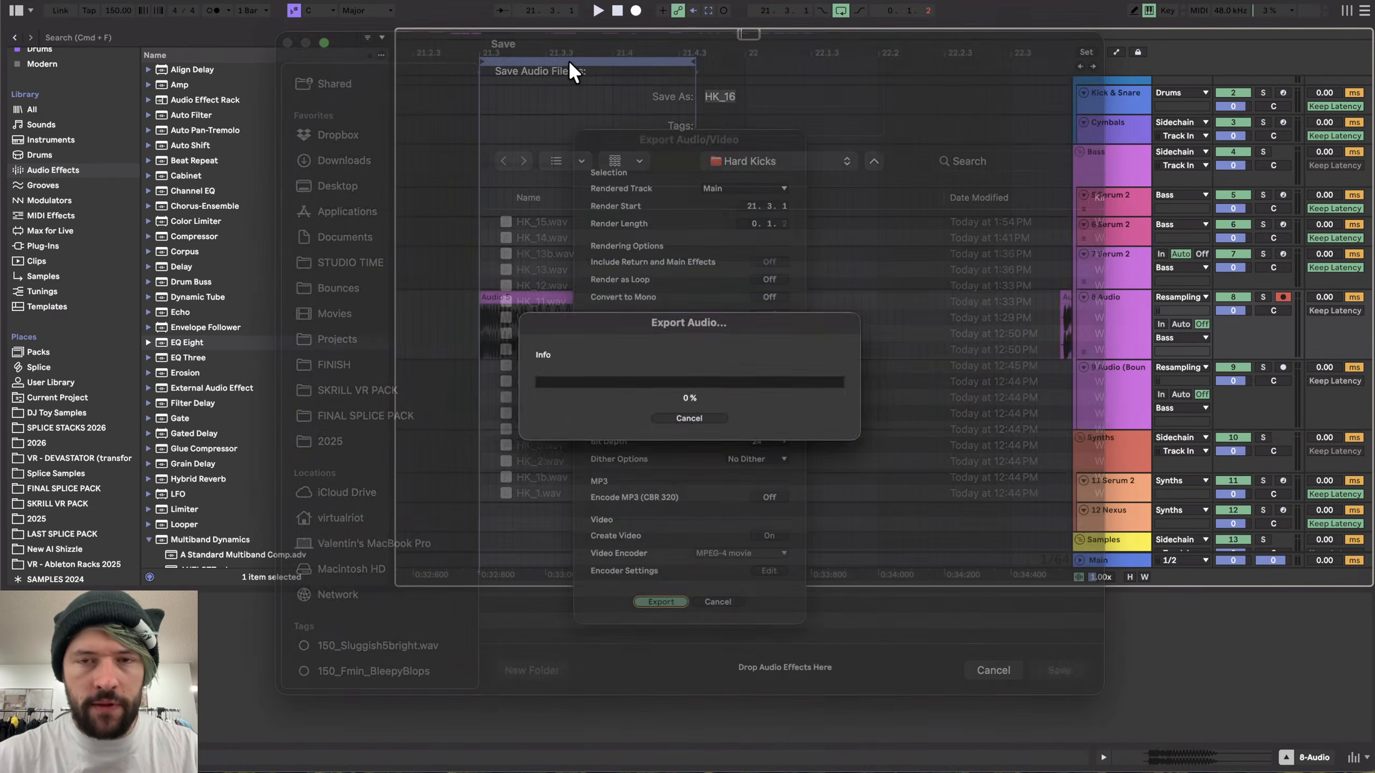
- Split the next hit at its transient and delete the silence before it
scroll(723, 415, right, 8)
scroll(526, 345, up, 10)
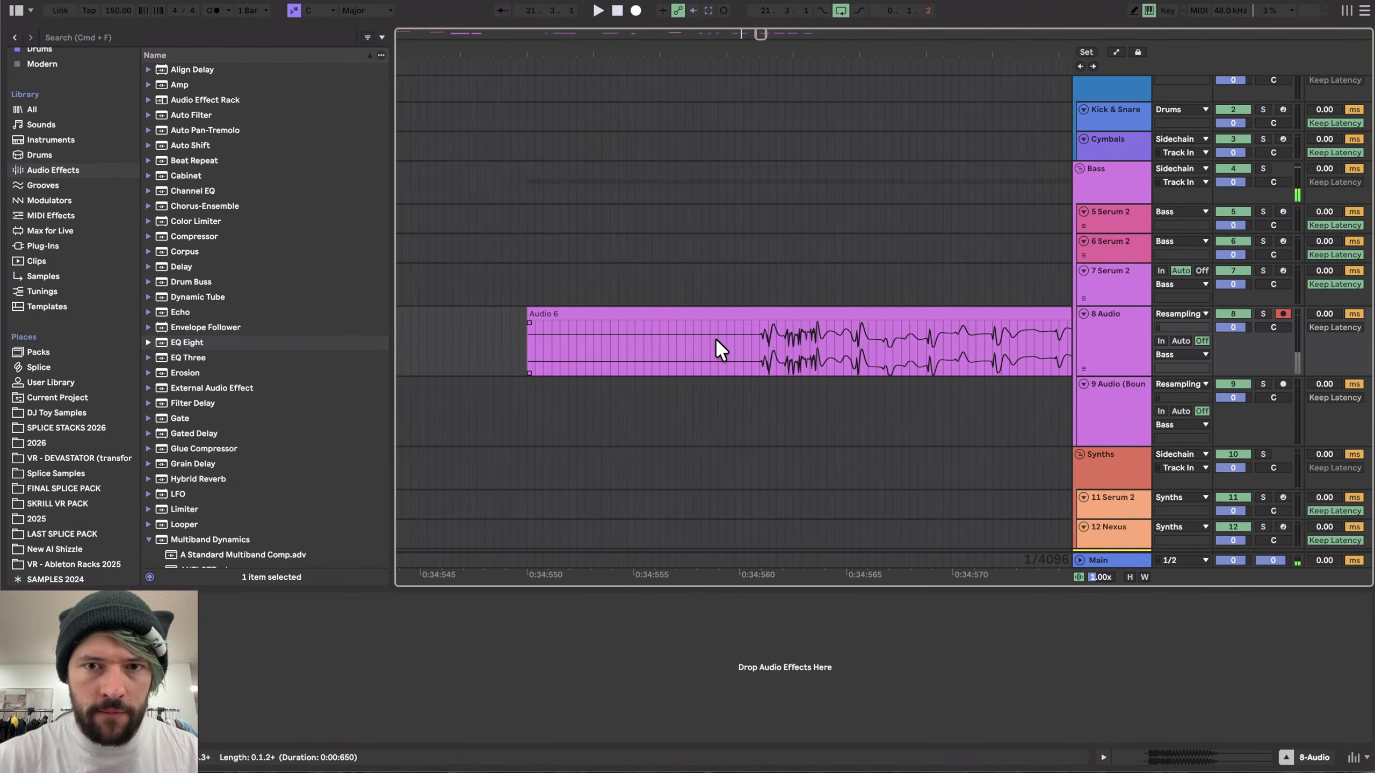
click(761, 331)
key(super+e)
click(736, 314)
key(Delete)
- Move the hit onto the grid, audition it, and shorten its tail
scroll(736, 314, down, 10)
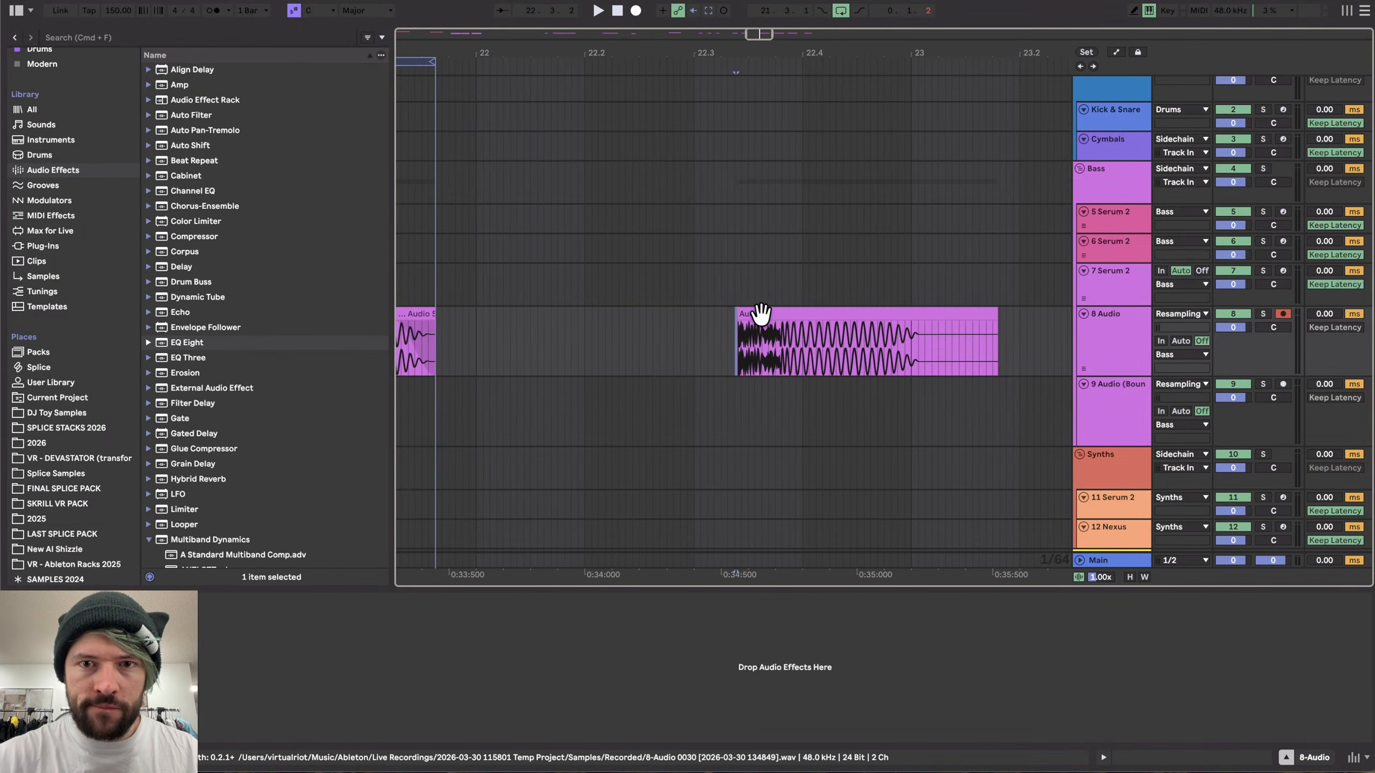
drag(761, 314, 718, 314)
key(space)
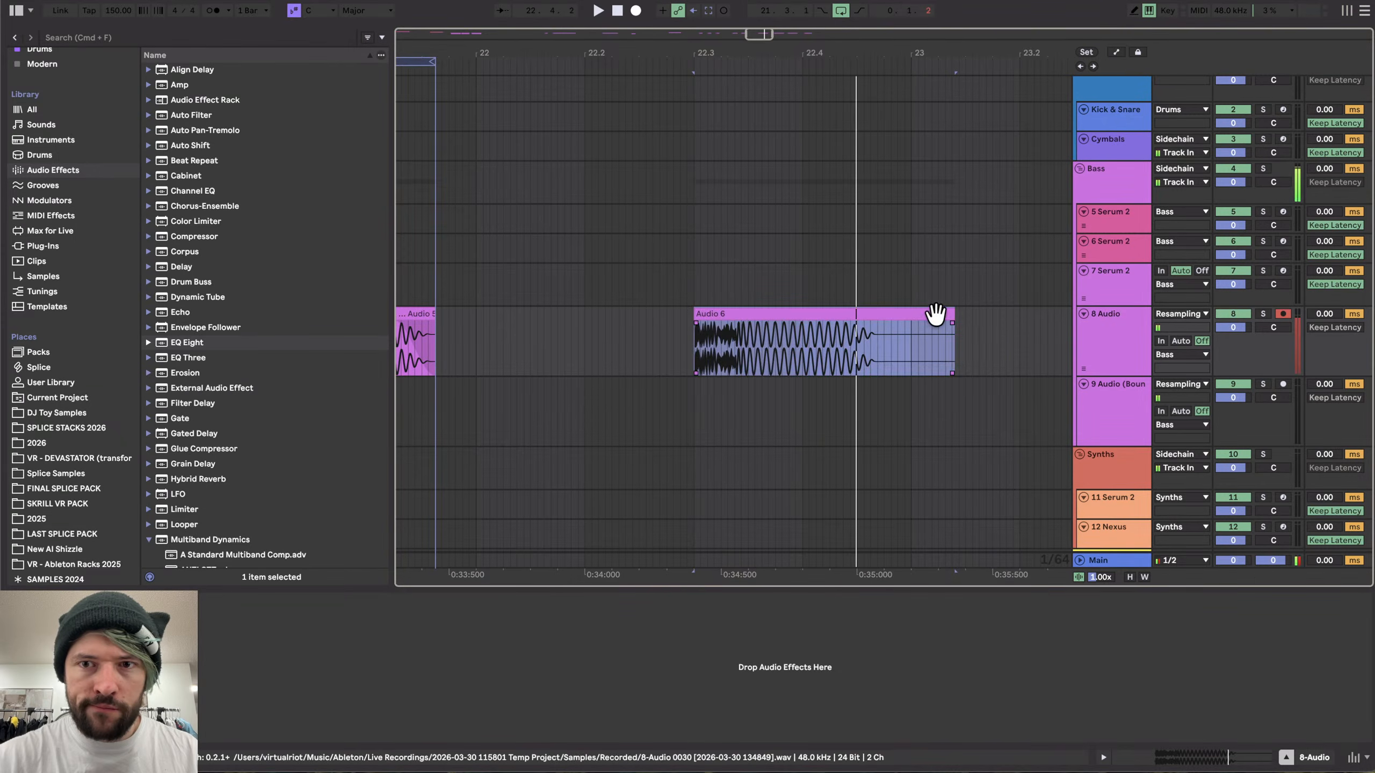
drag(953, 325, 876, 325)
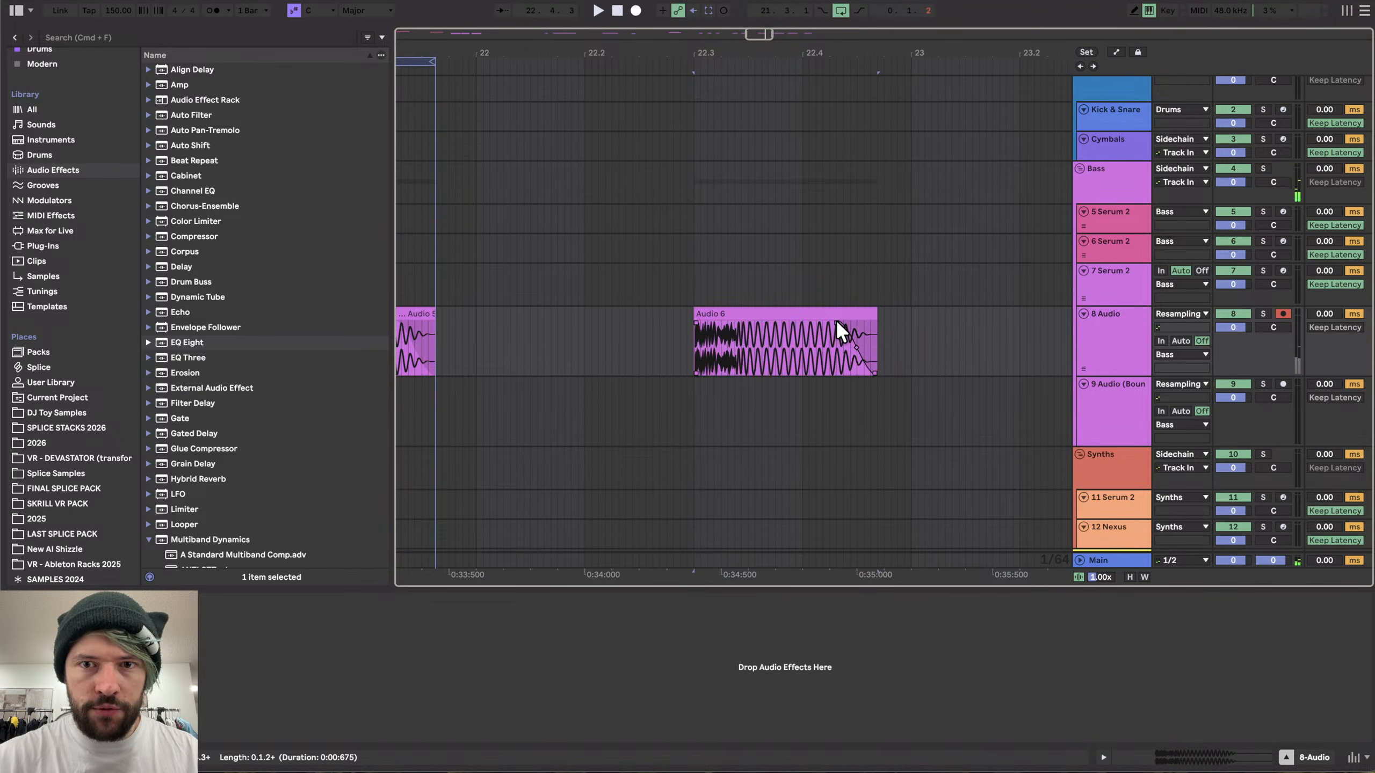
- Loop the clip's length and export it as HK_17
key(super+l)
key(super+shift+r)
key(Return)
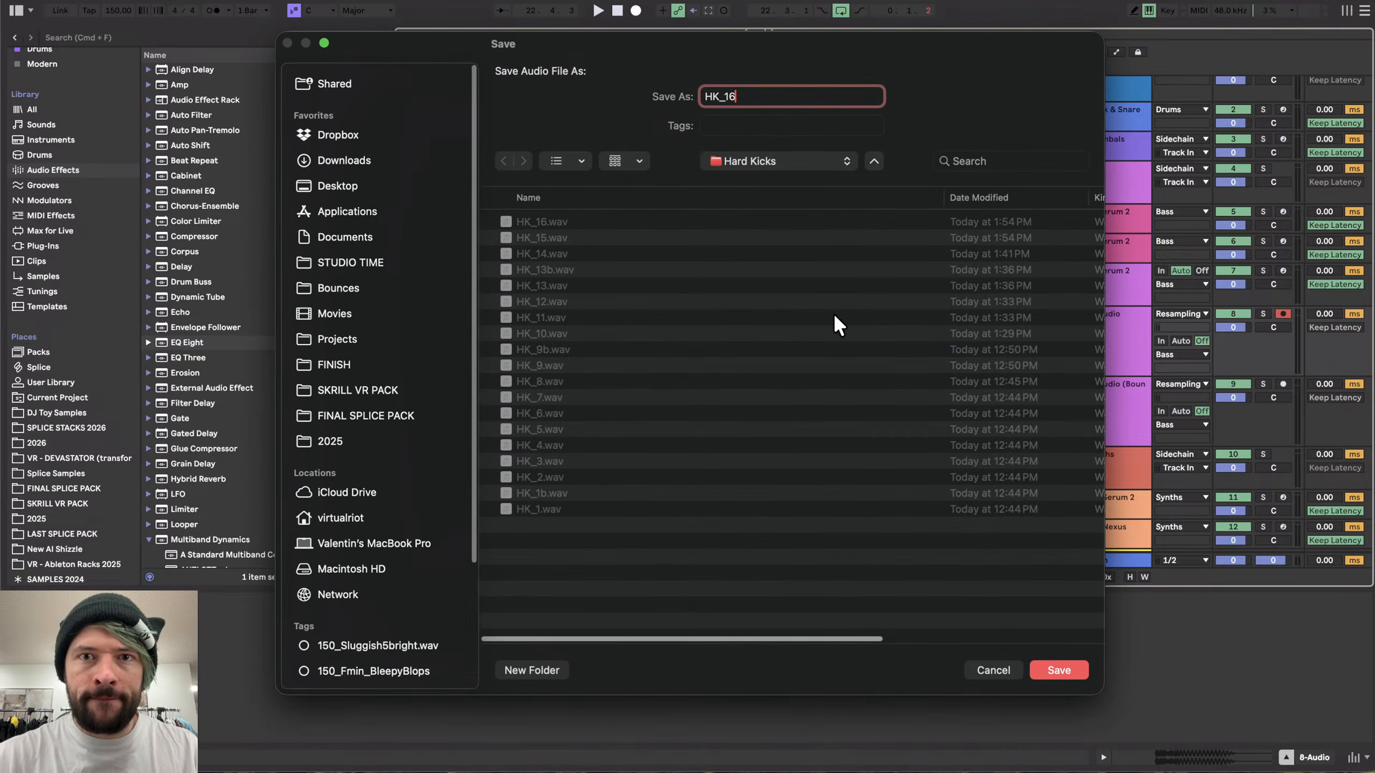
key(BackSpace)
text(7)
key(Return)
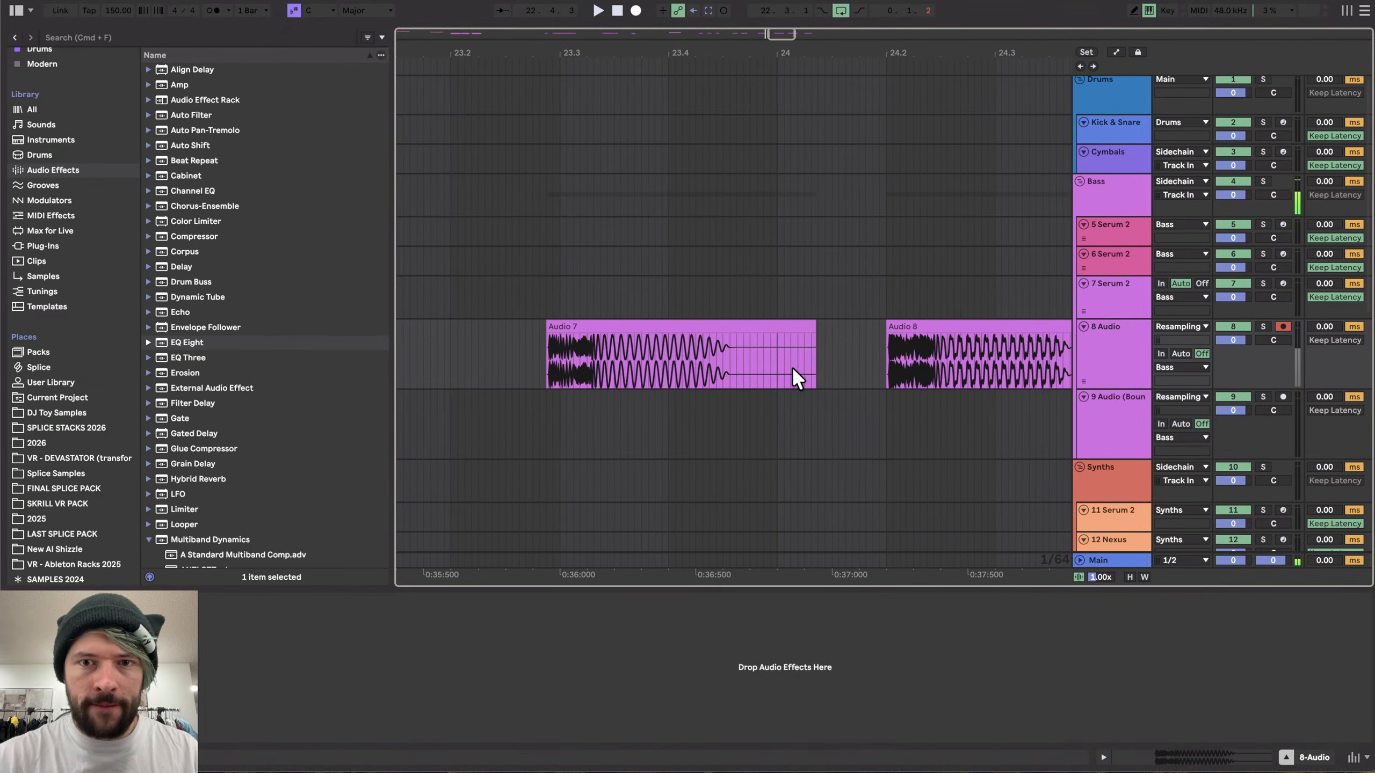
- Trim the start of the next hit to its transient and shorten its tail
scroll(547, 335, up, 10)
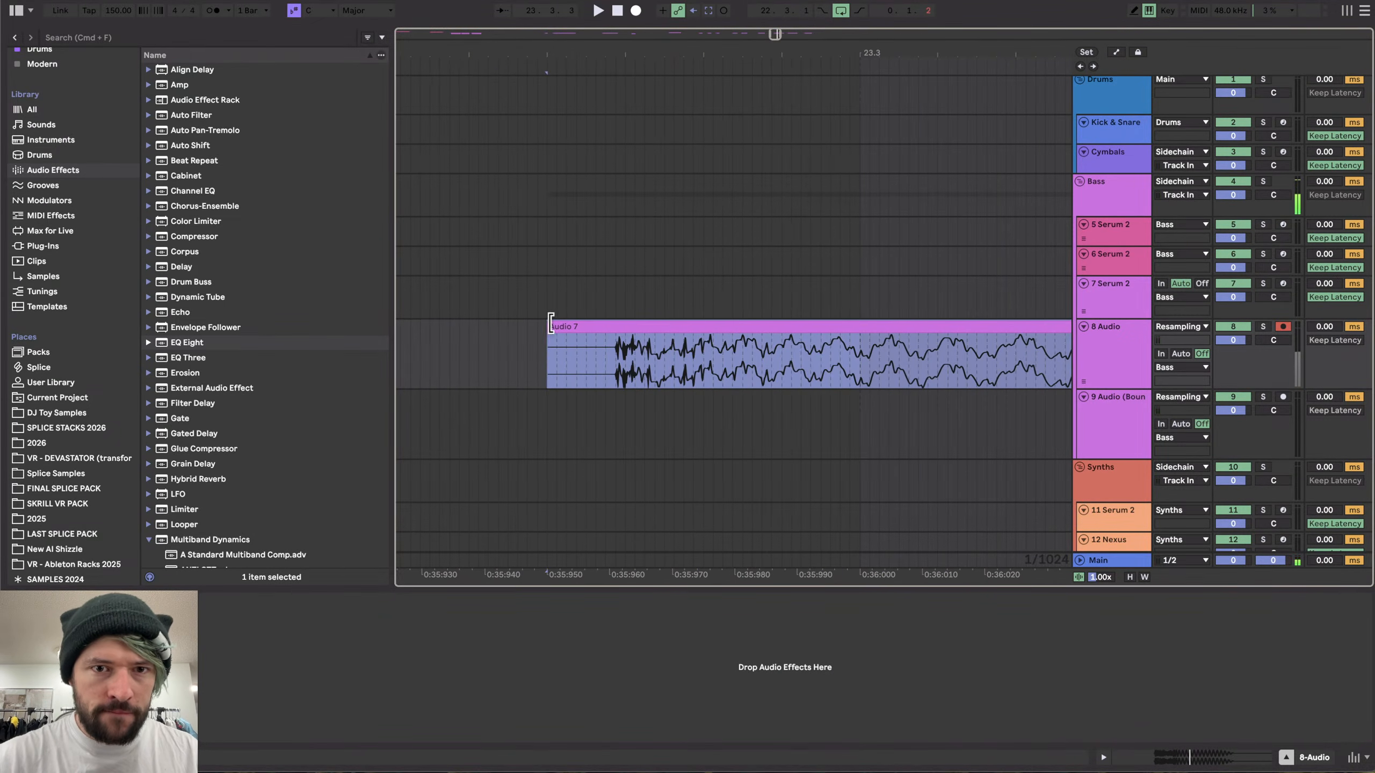
drag(550, 323, 613, 327)
scroll(613, 330, down, 4)
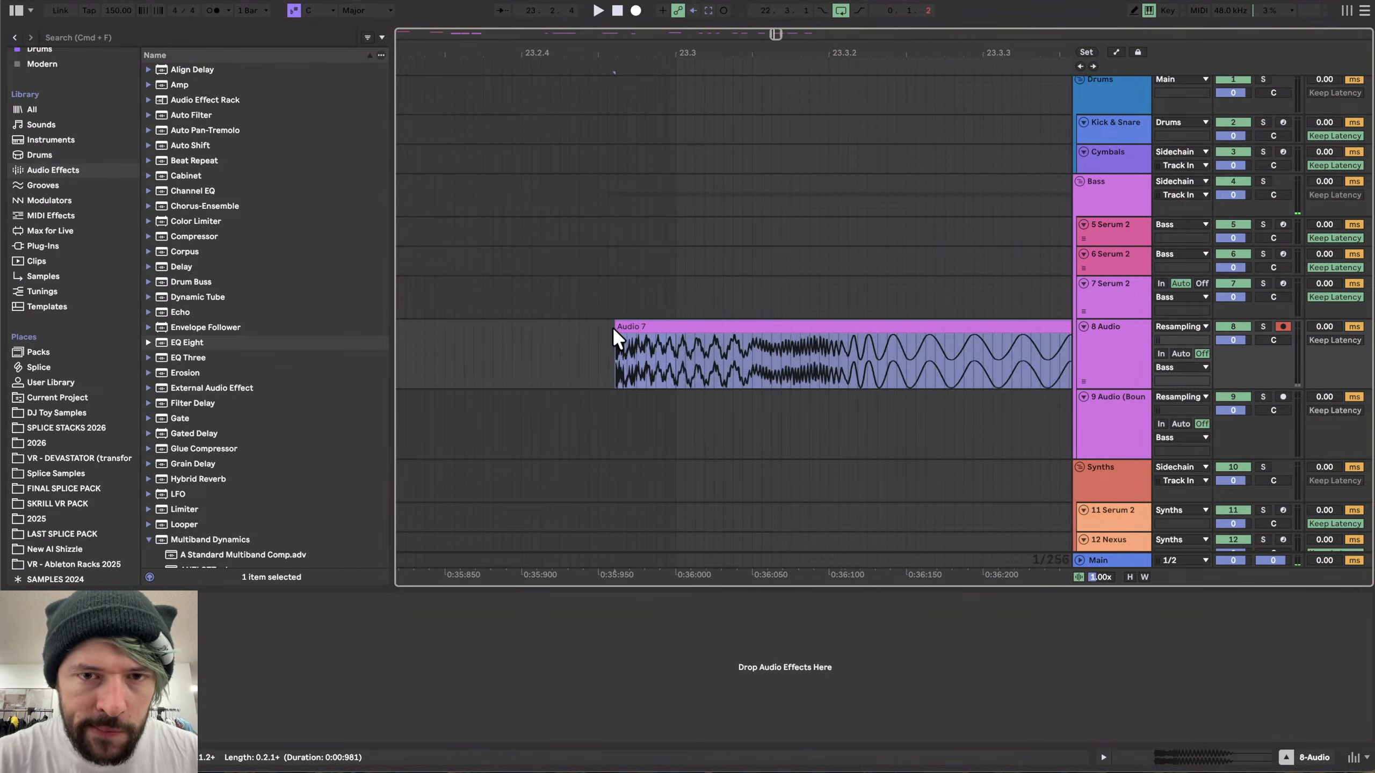
scroll(612, 327, down, 5)
drag(864, 333, 784, 335)
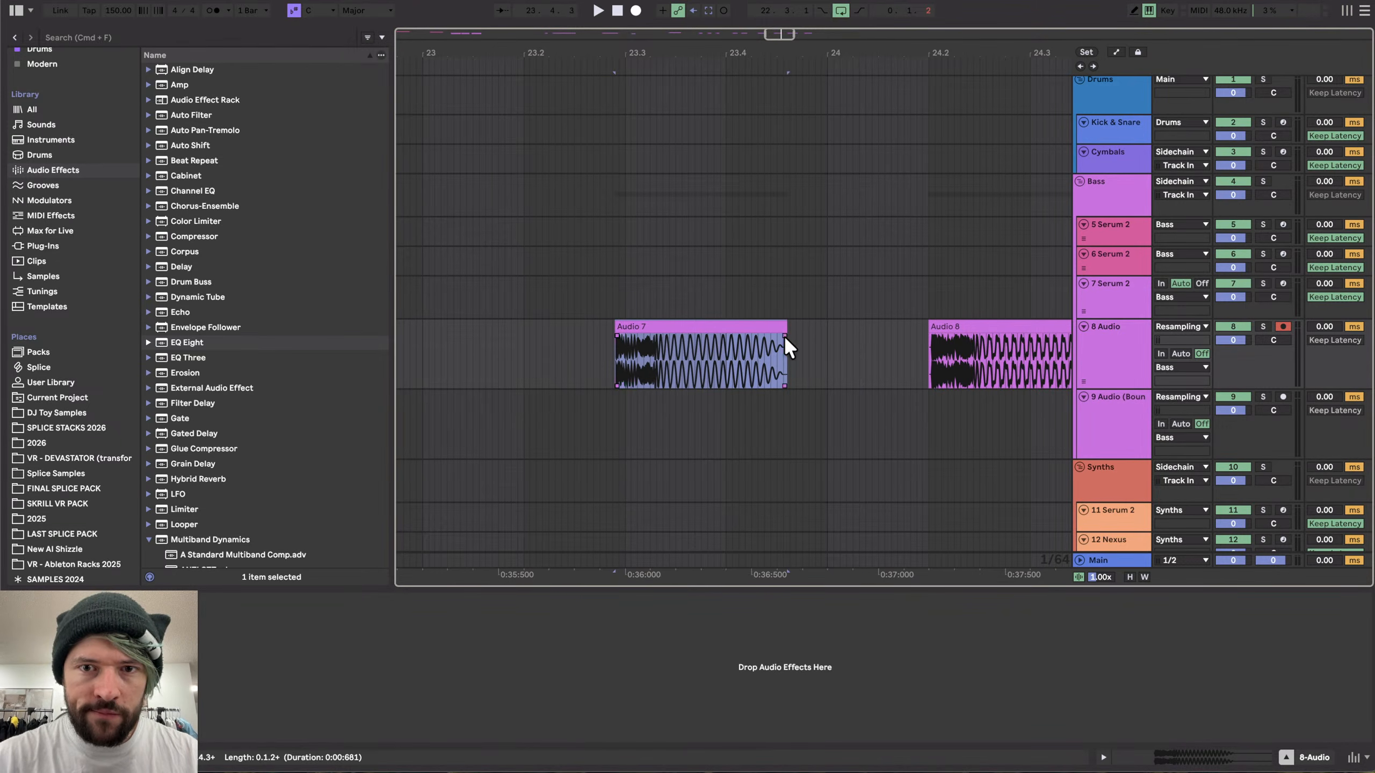
- Export the looped hit again as HK_17
click(757, 330)
key(super+shift+r)
key(Return)
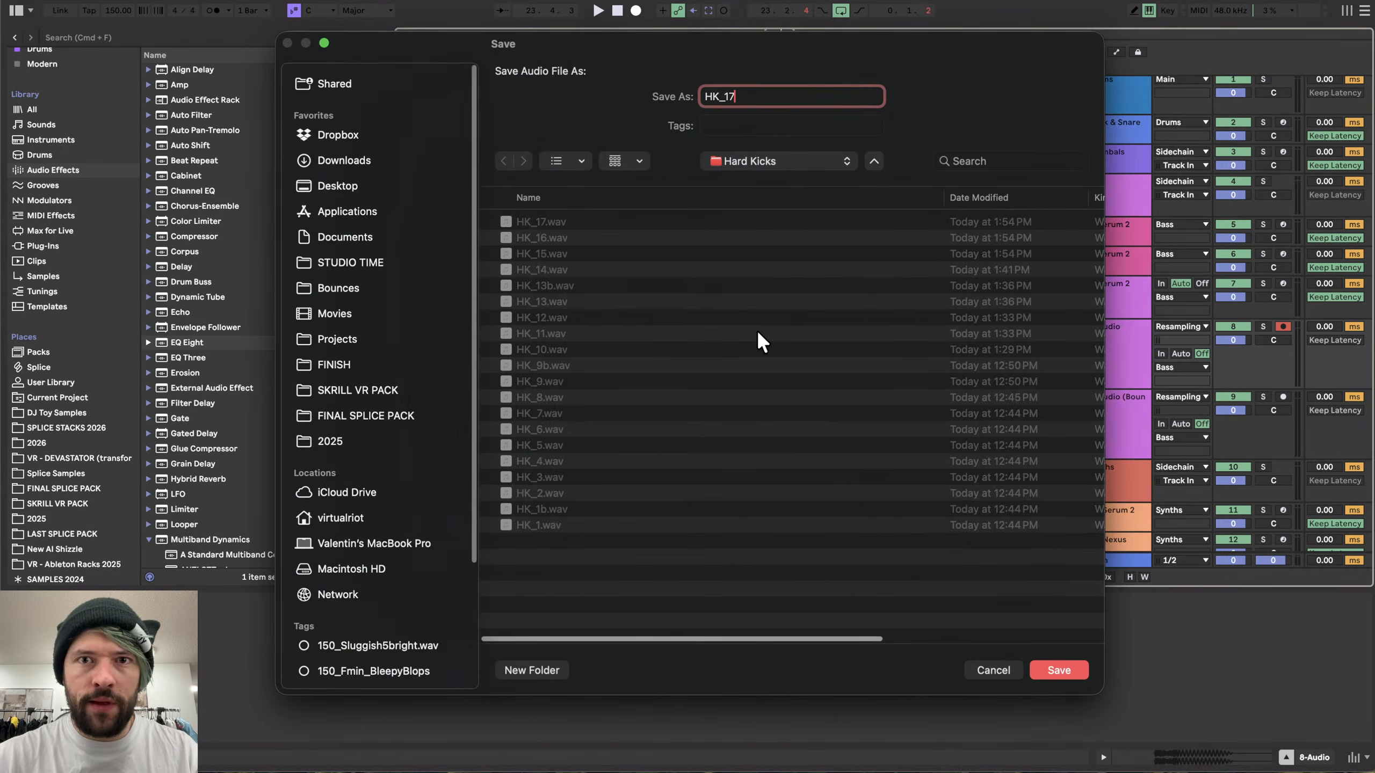
key(Return)
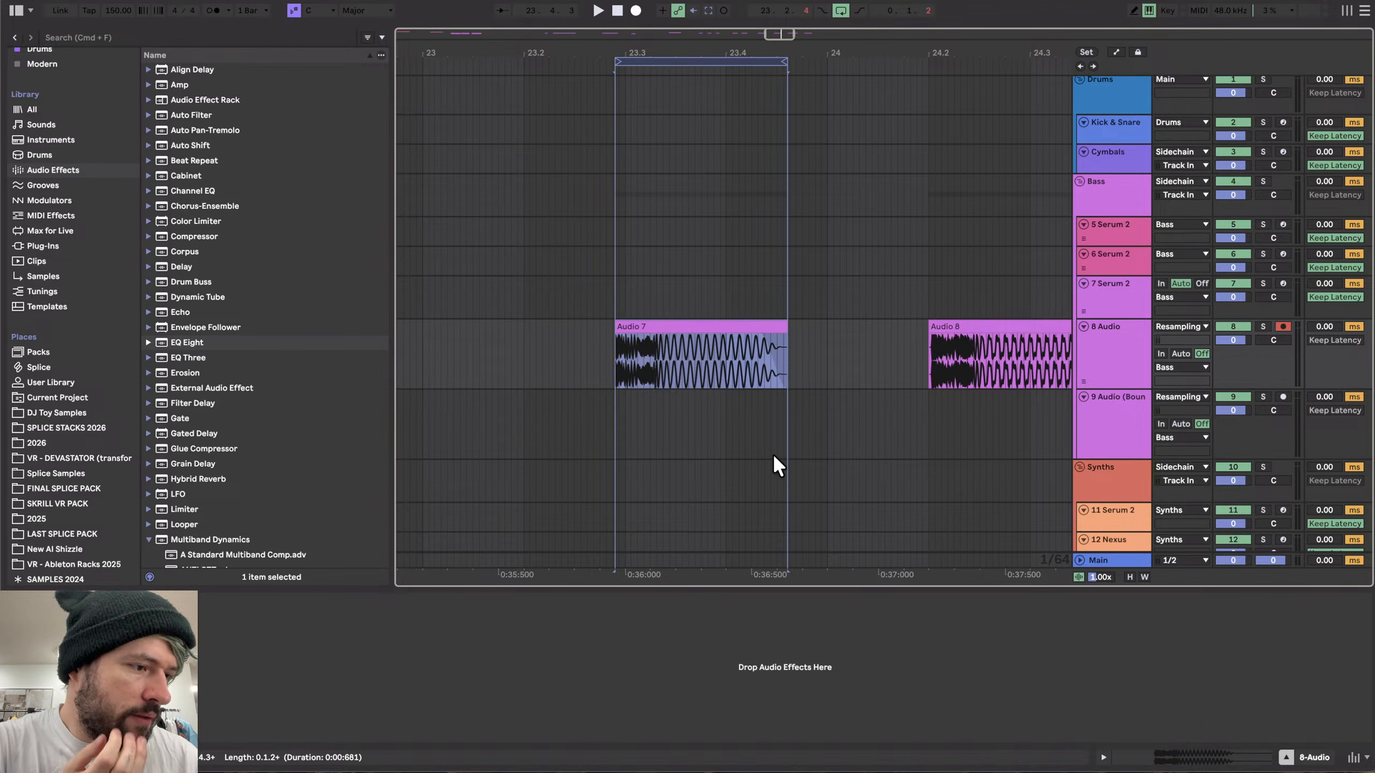
- Split the Audio 8 hit at its transient and delete the silence before it
scroll(702, 451, down, 5)
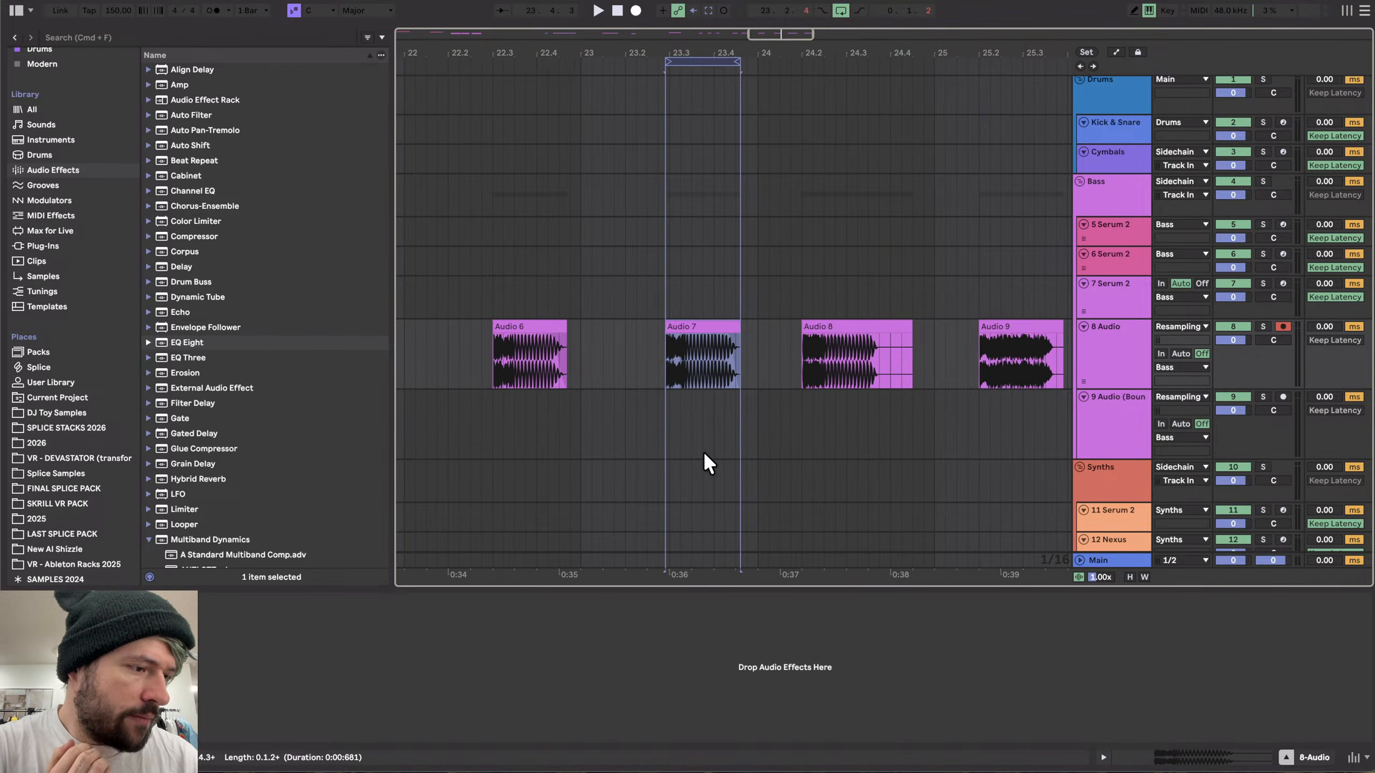
scroll(702, 451, down, 1)
click(792, 307)
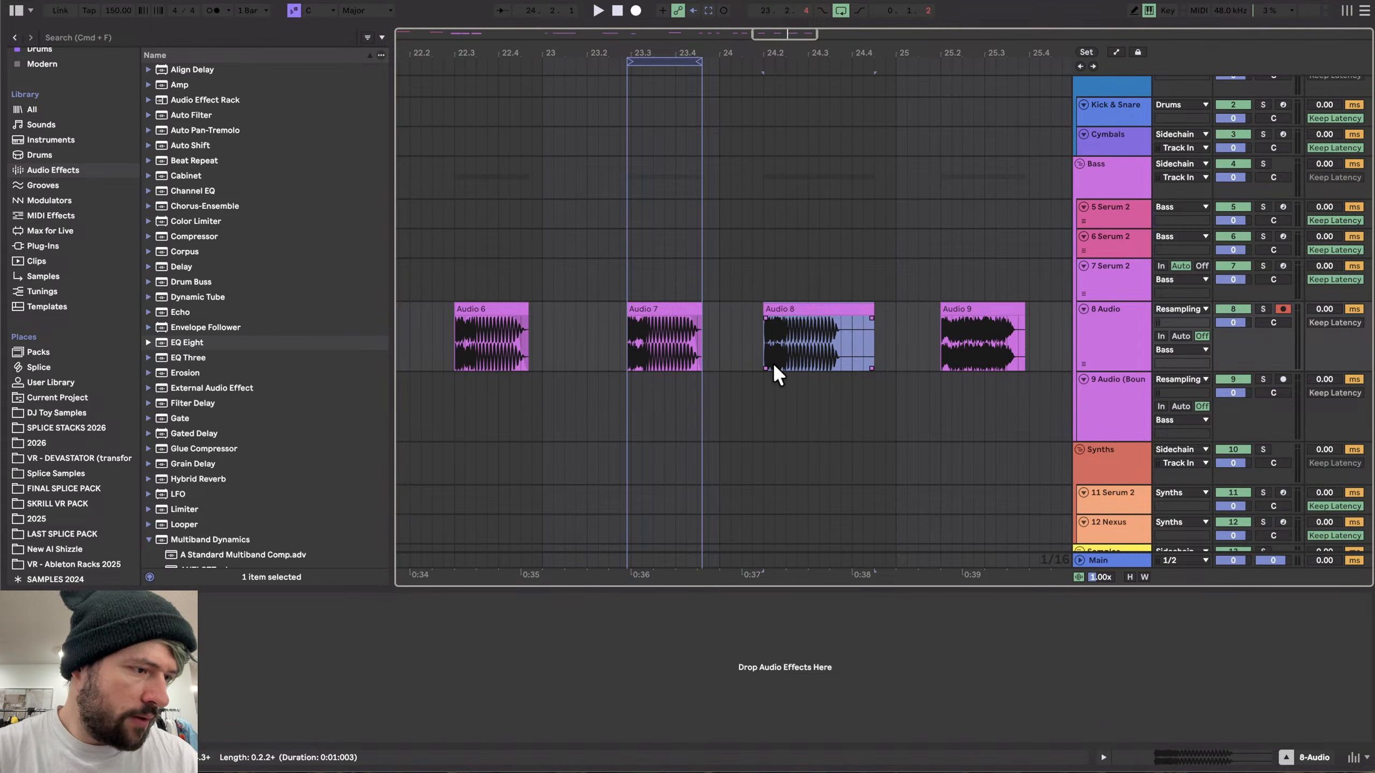
scroll(774, 364, up, 15)
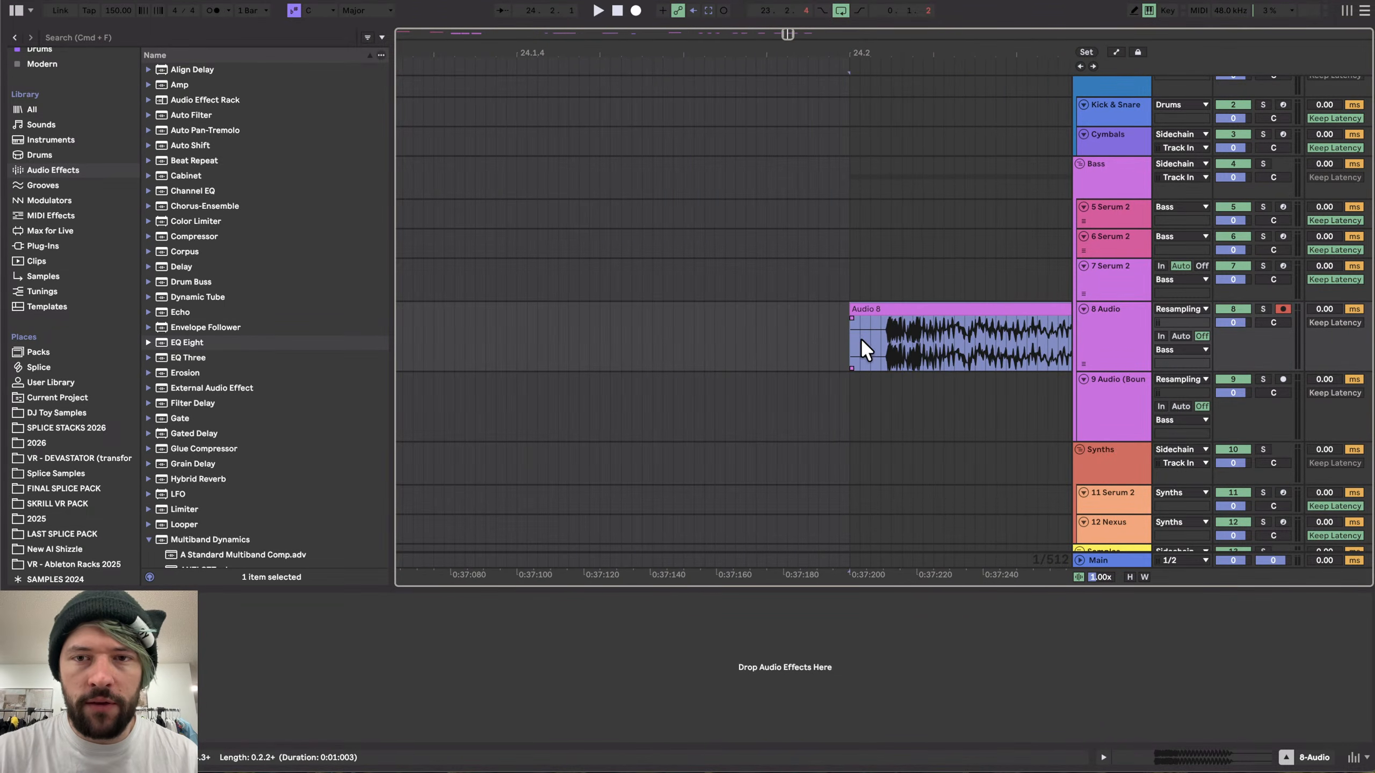
scroll(662, 337, up, 5)
click(713, 333)
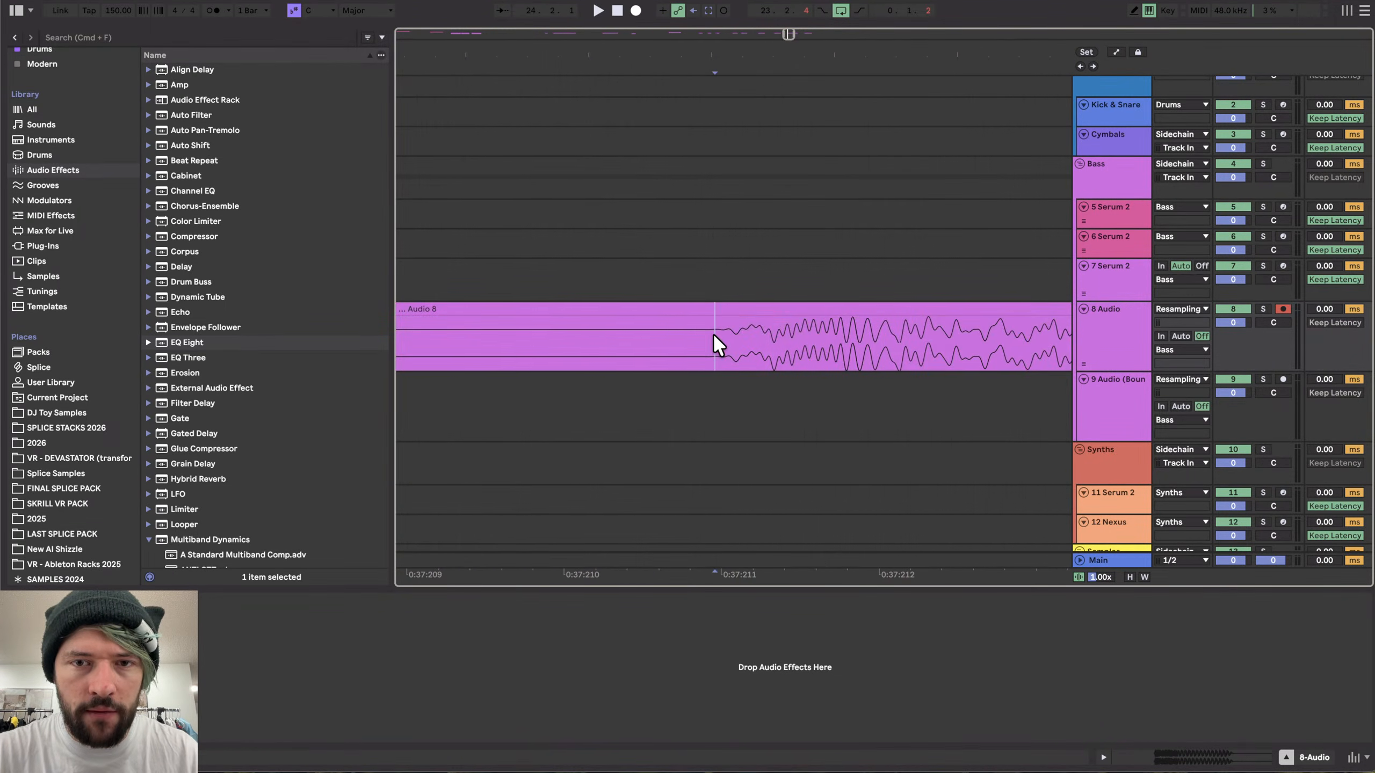
key(super+e)
click(686, 306)
scroll(644, 336, down, 15)
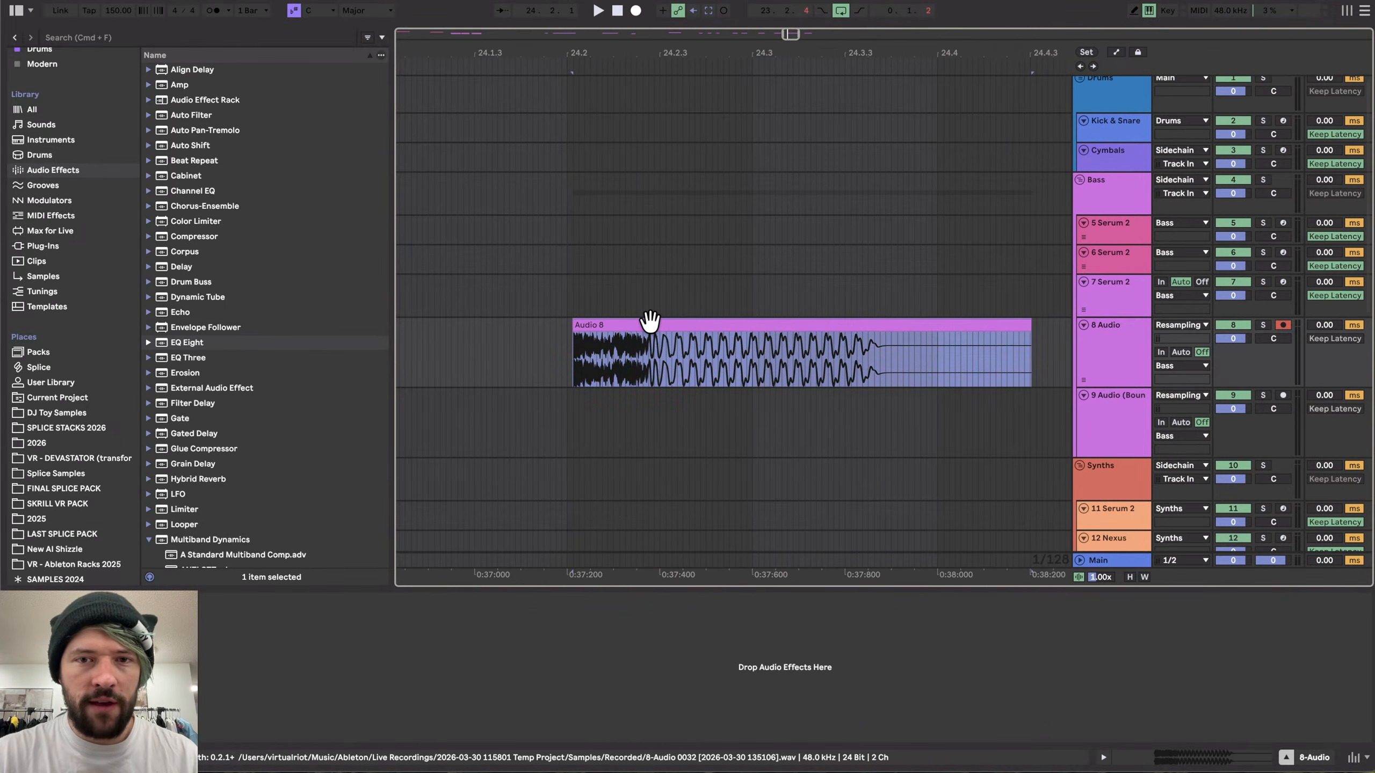
- Shorten the Audio 8 hit's tail and audition it
drag(650, 322, 648, 322)
scroll(648, 322, down, 5)
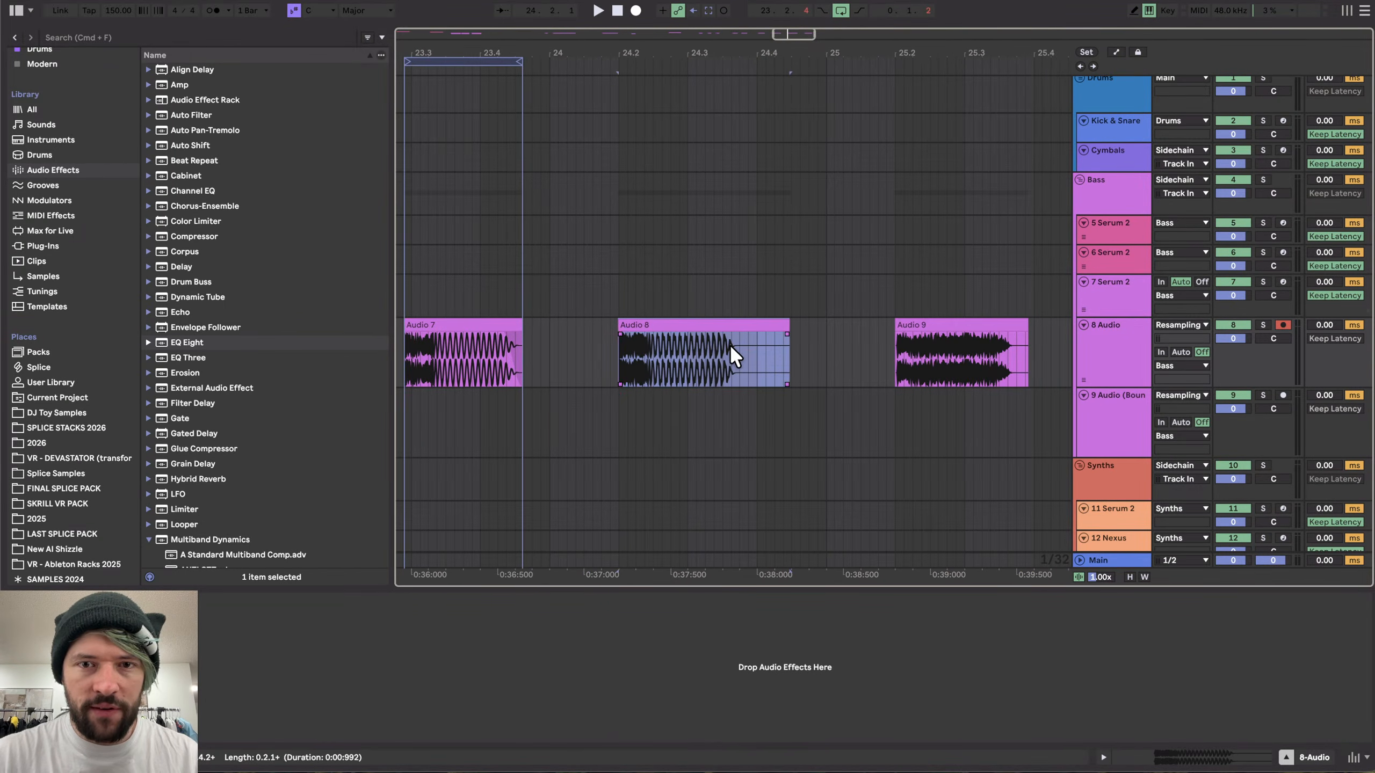
drag(729, 344, 828, 343)
click(714, 333)
click(688, 325)
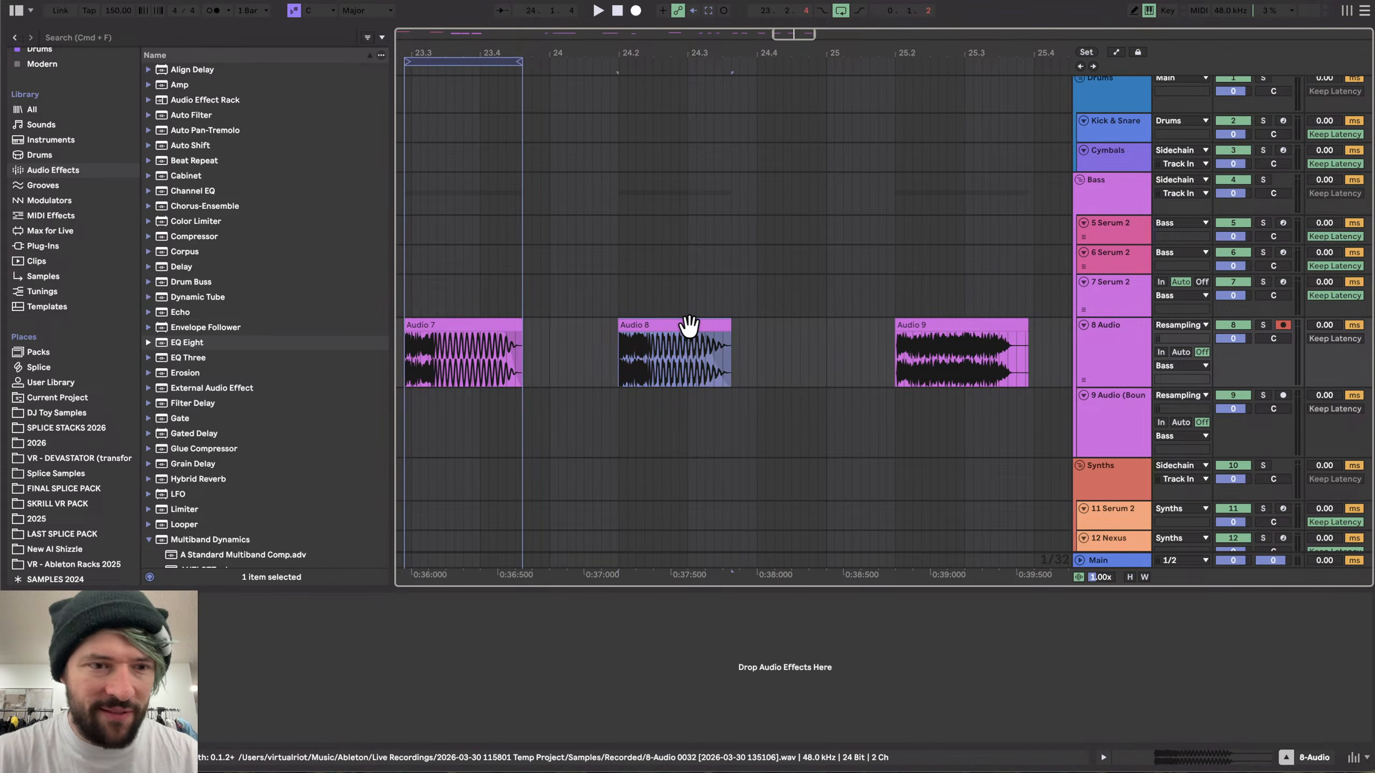
key(space)
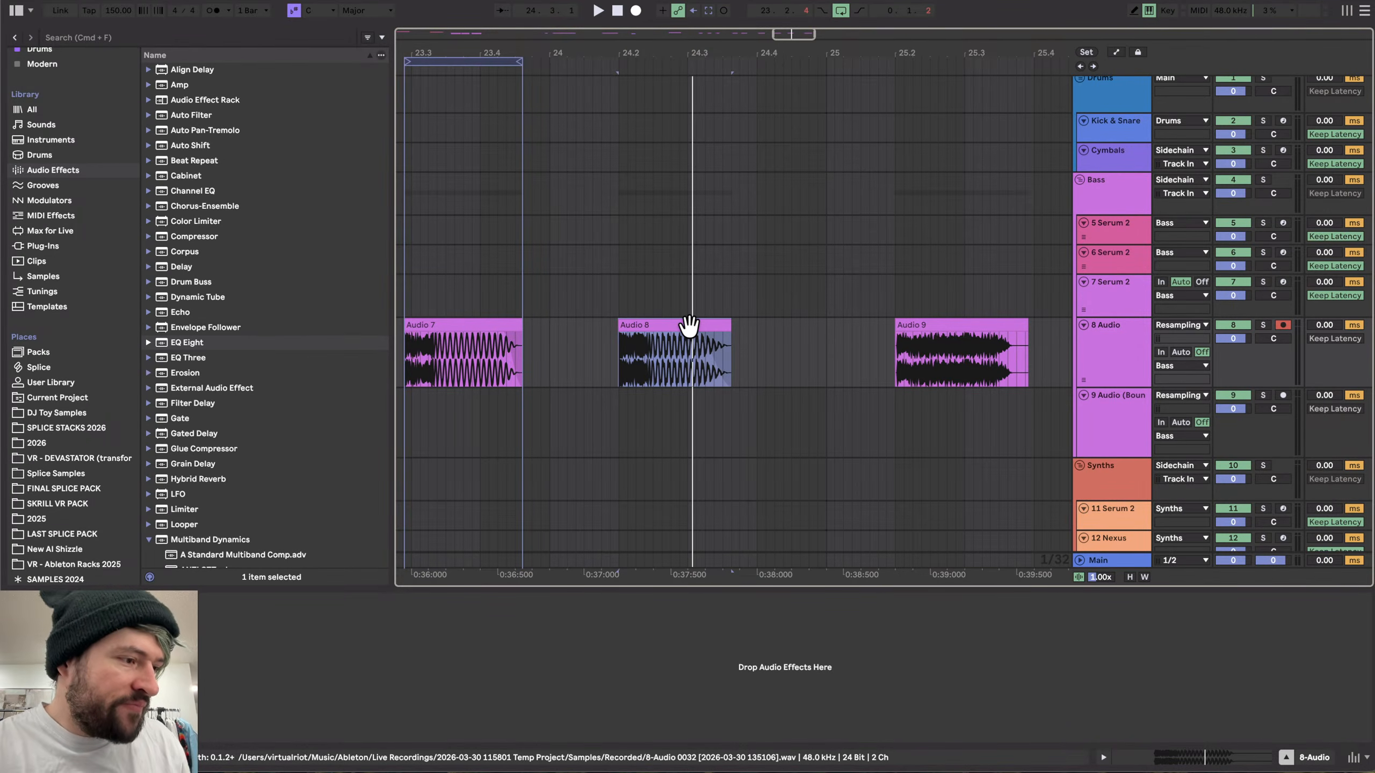
- Export the Audio 8 hit as HK_18b
scroll(503, 363, right, 3)
scroll(503, 364, down, 1)
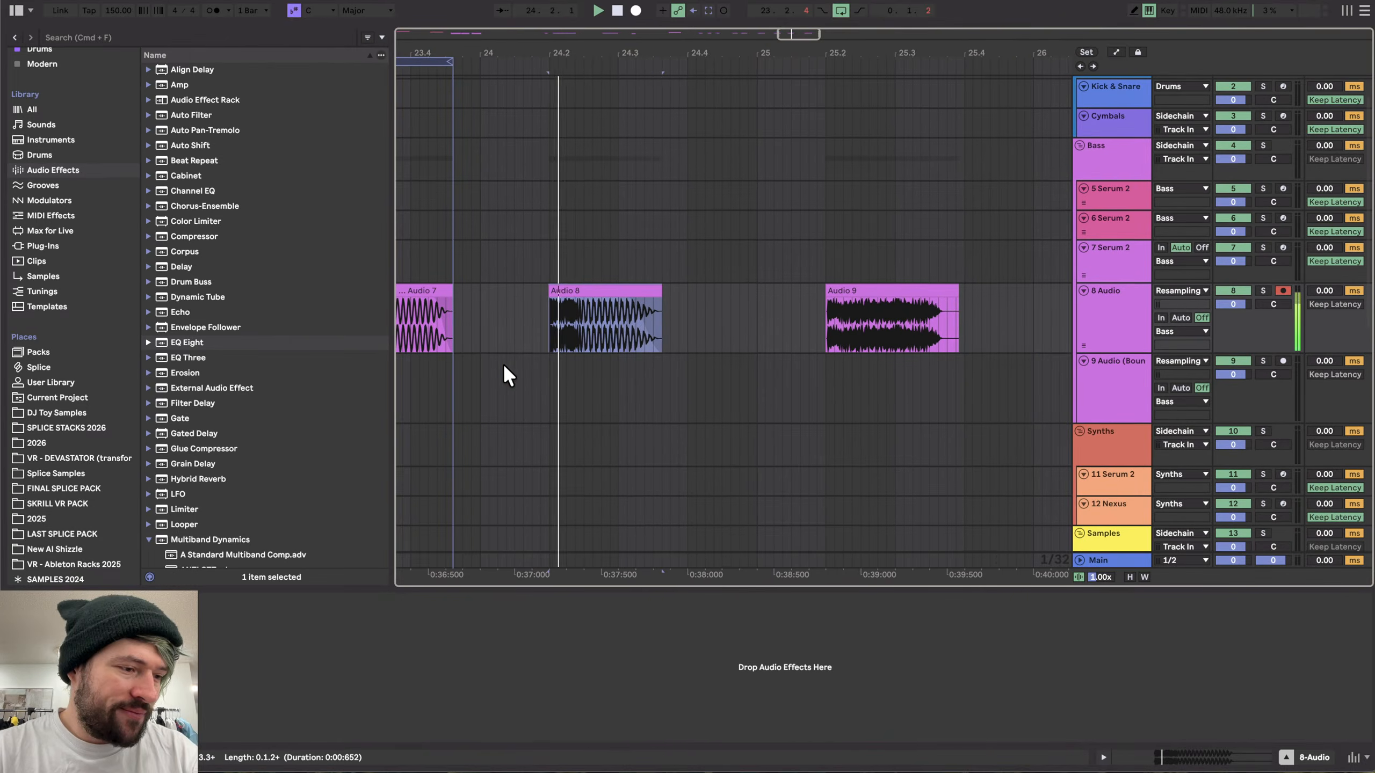
click(626, 292)
key(super+shift+r)
key(Return)
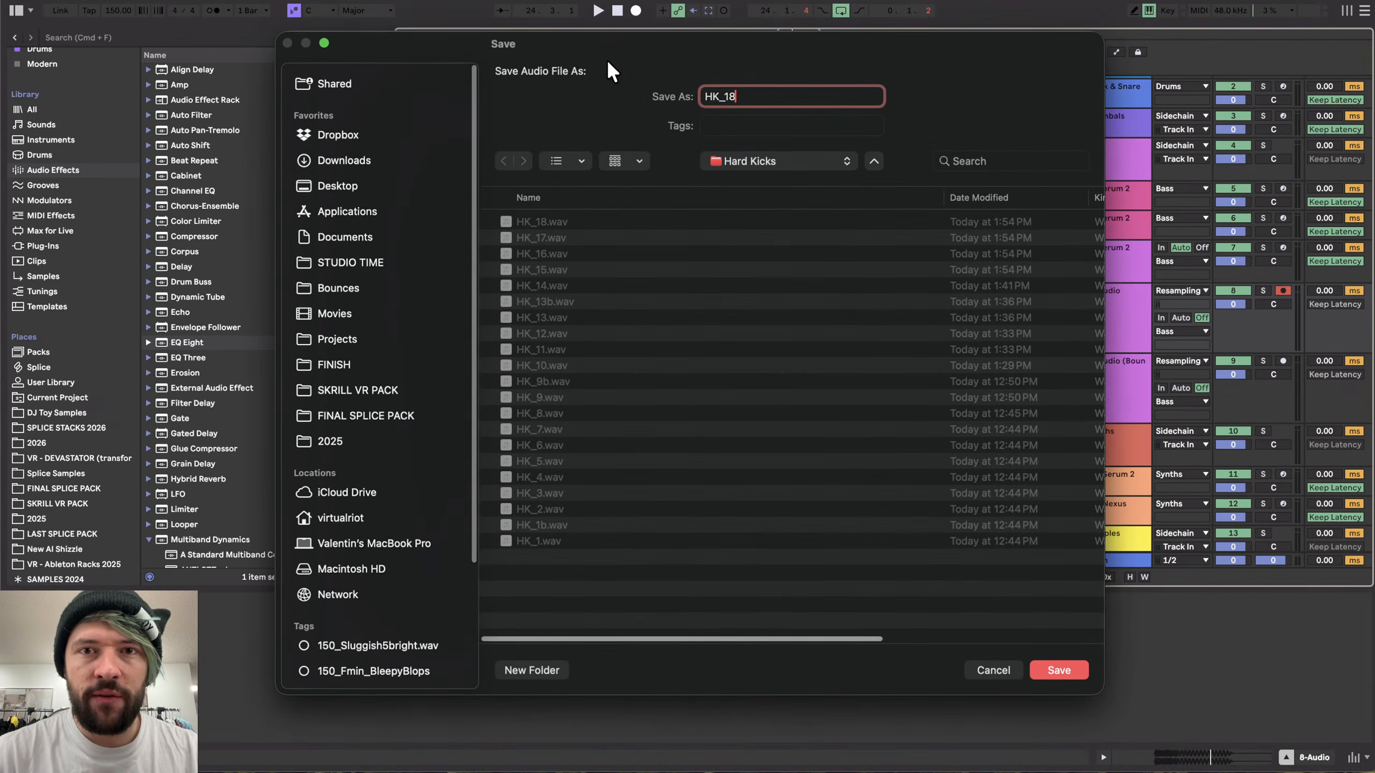
text(b)
key(Return)
- Split the Audio 9 hit at its transient and delete the silence before it
scroll(847, 321, up, 5)
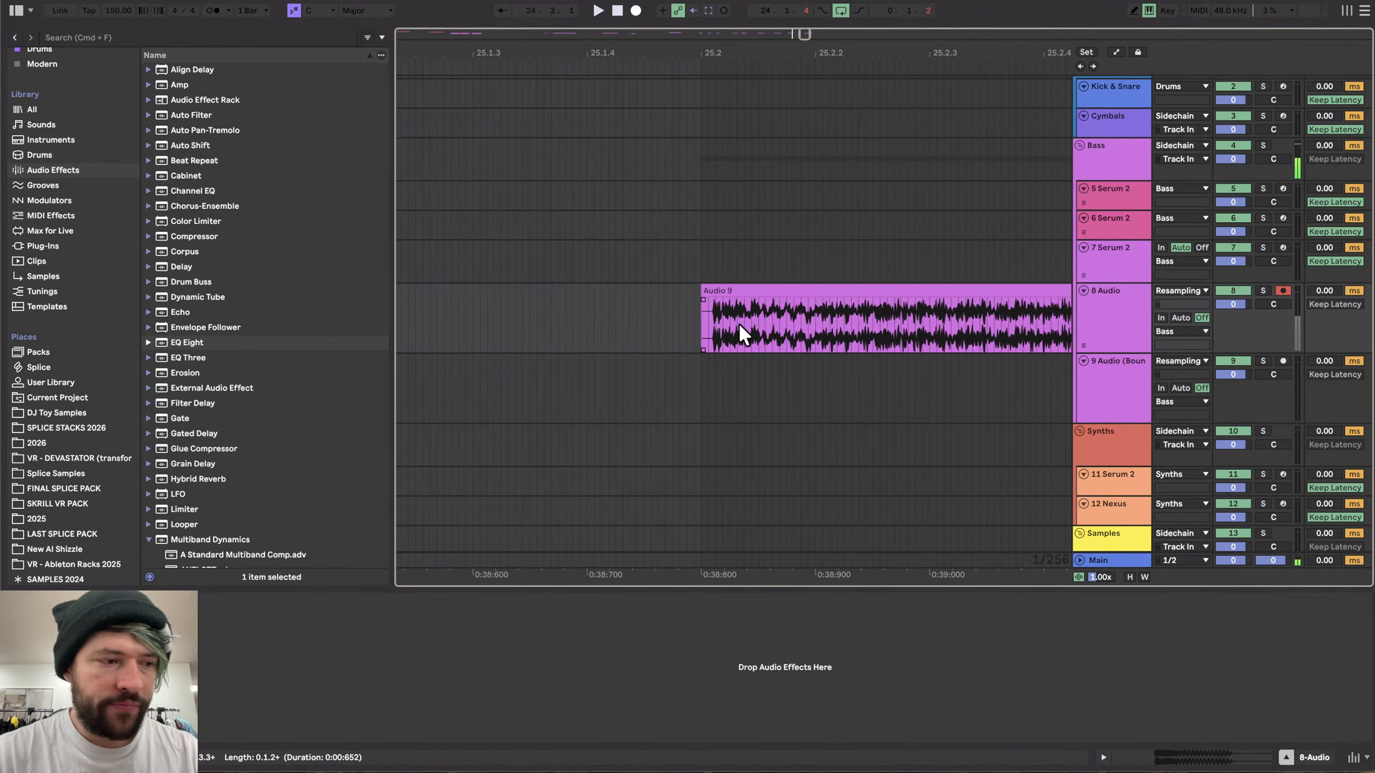
scroll(709, 325, up, 10)
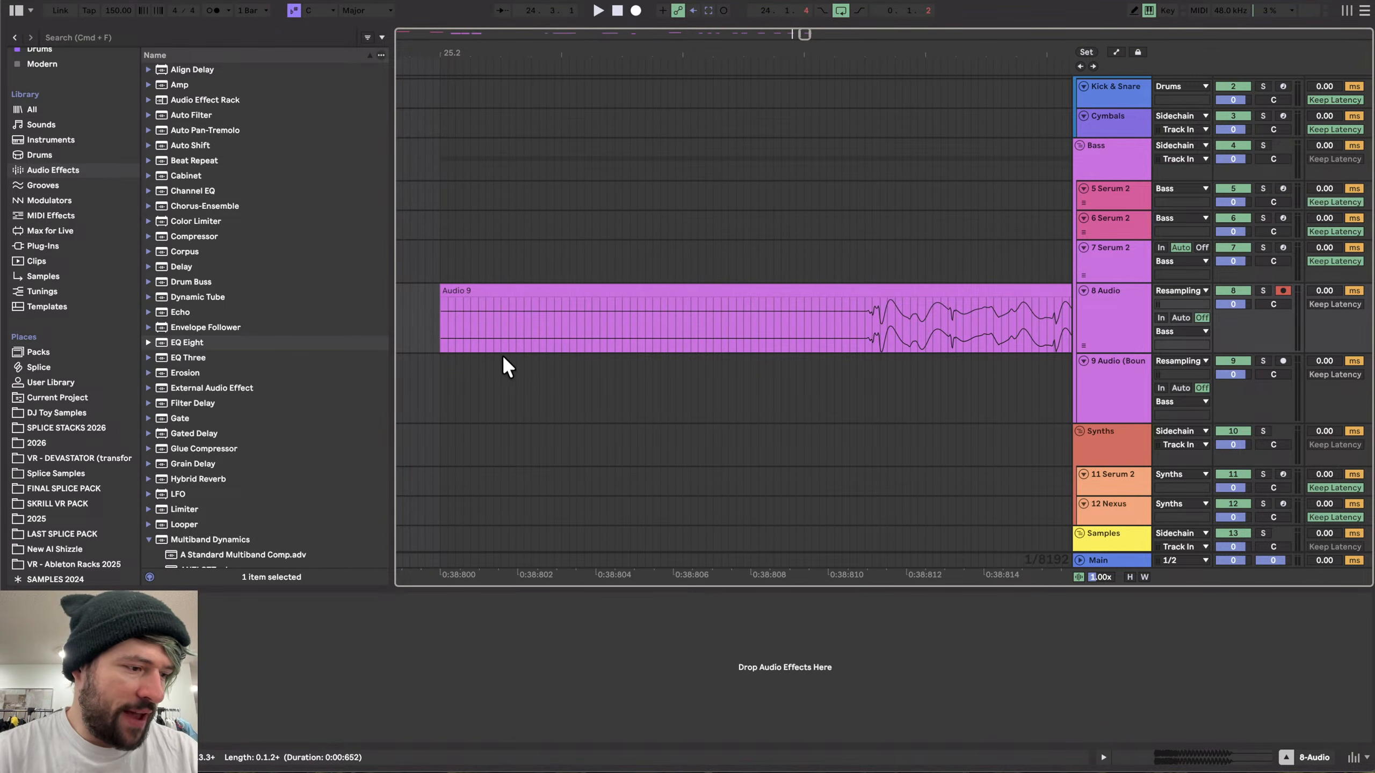
scroll(490, 345, up, 3)
scroll(401, 345, up, 2)
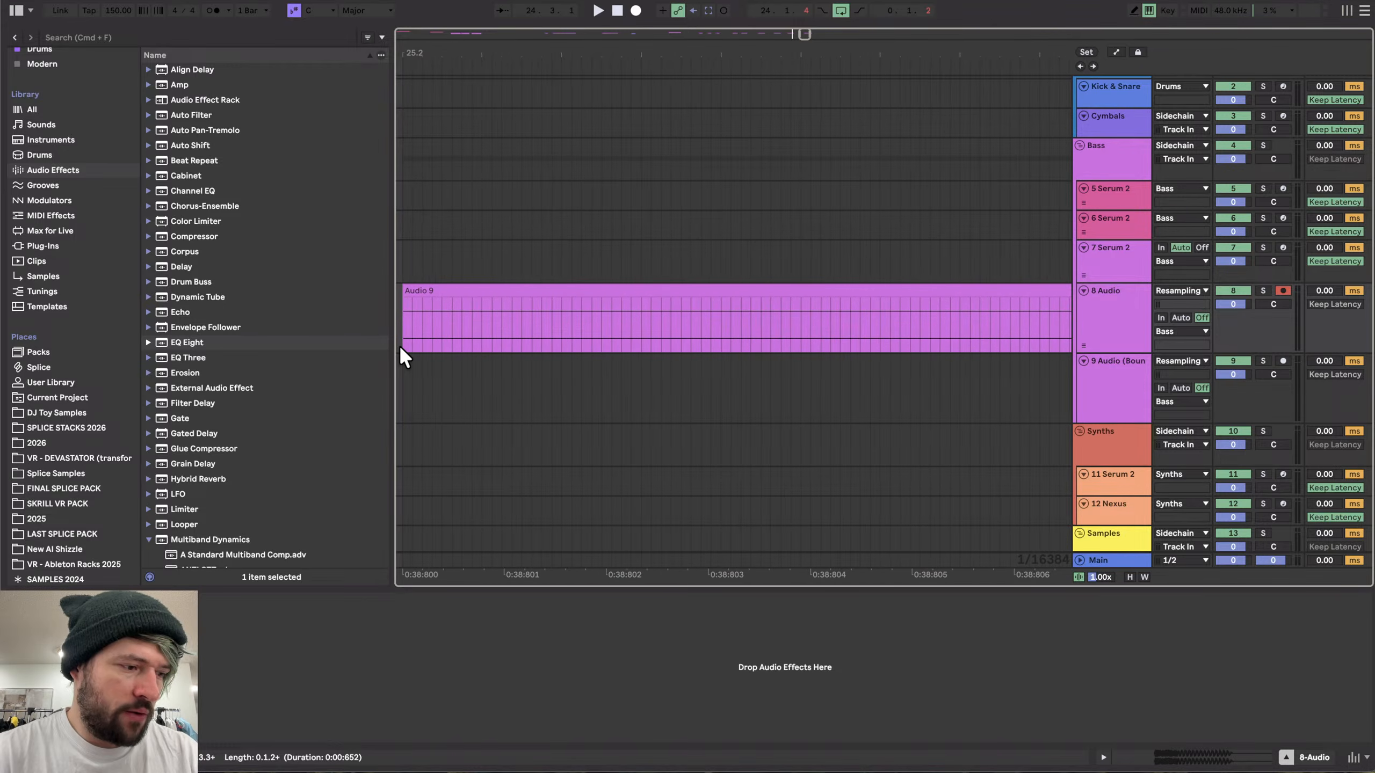
scroll(434, 343, down, 6)
scroll(517, 322, down, 1)
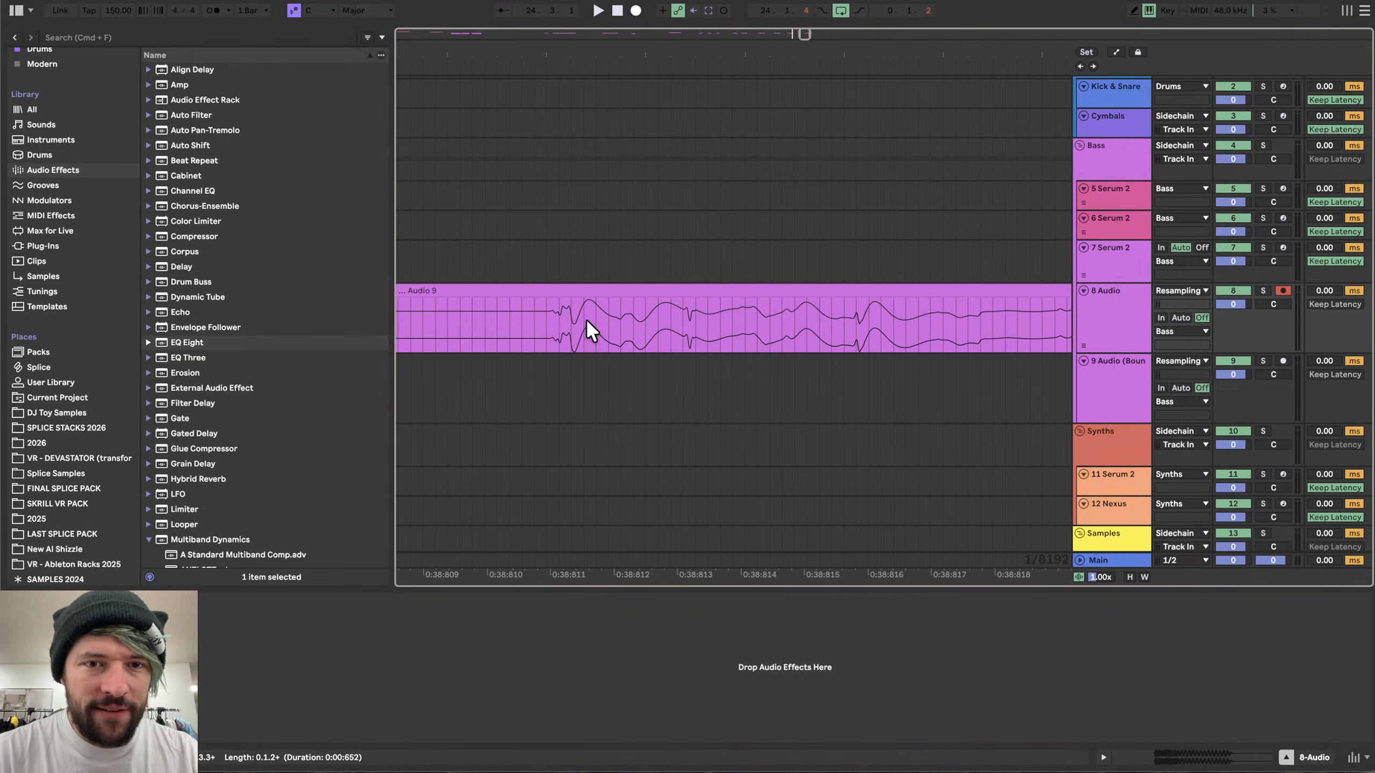
click(542, 313)
key(super+e)
click(525, 287)
key(Delete)
scroll(525, 287, down, 5)
scroll(525, 286, down, 10)
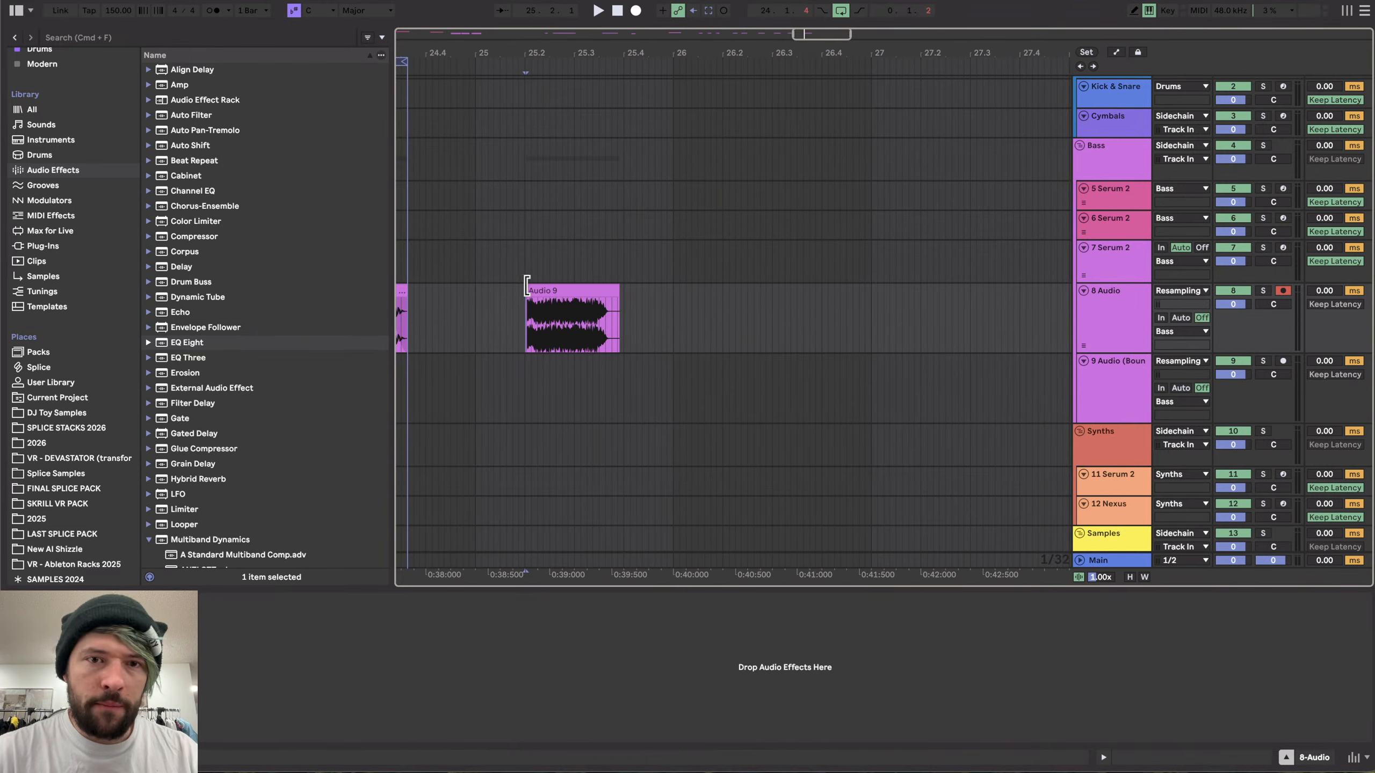
- Audition the Audio 9 hit and shorten its tail
click(563, 291)
key(space)
key(space)
drag(619, 287, 609, 288)
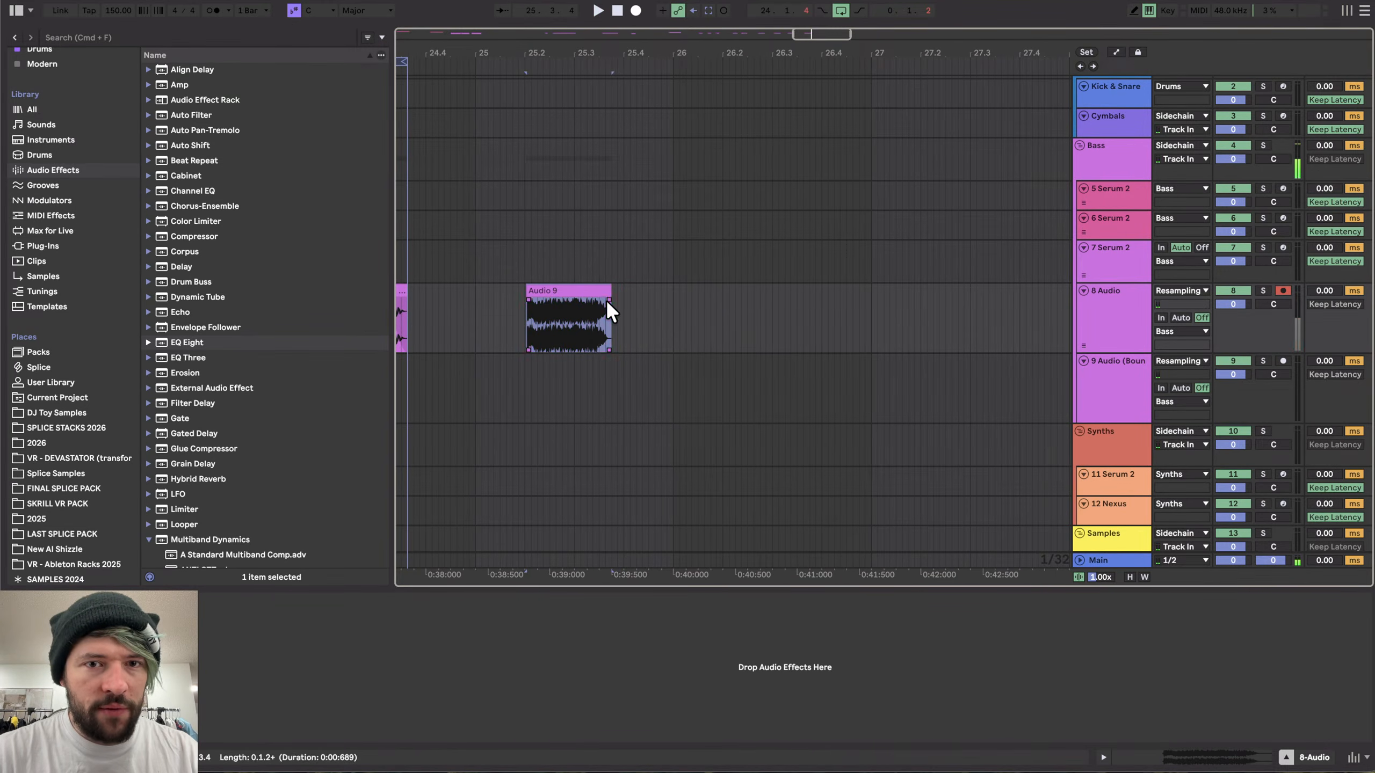
- Loop the clip's length and export it as HK_19
click(589, 290)
key(super+l)
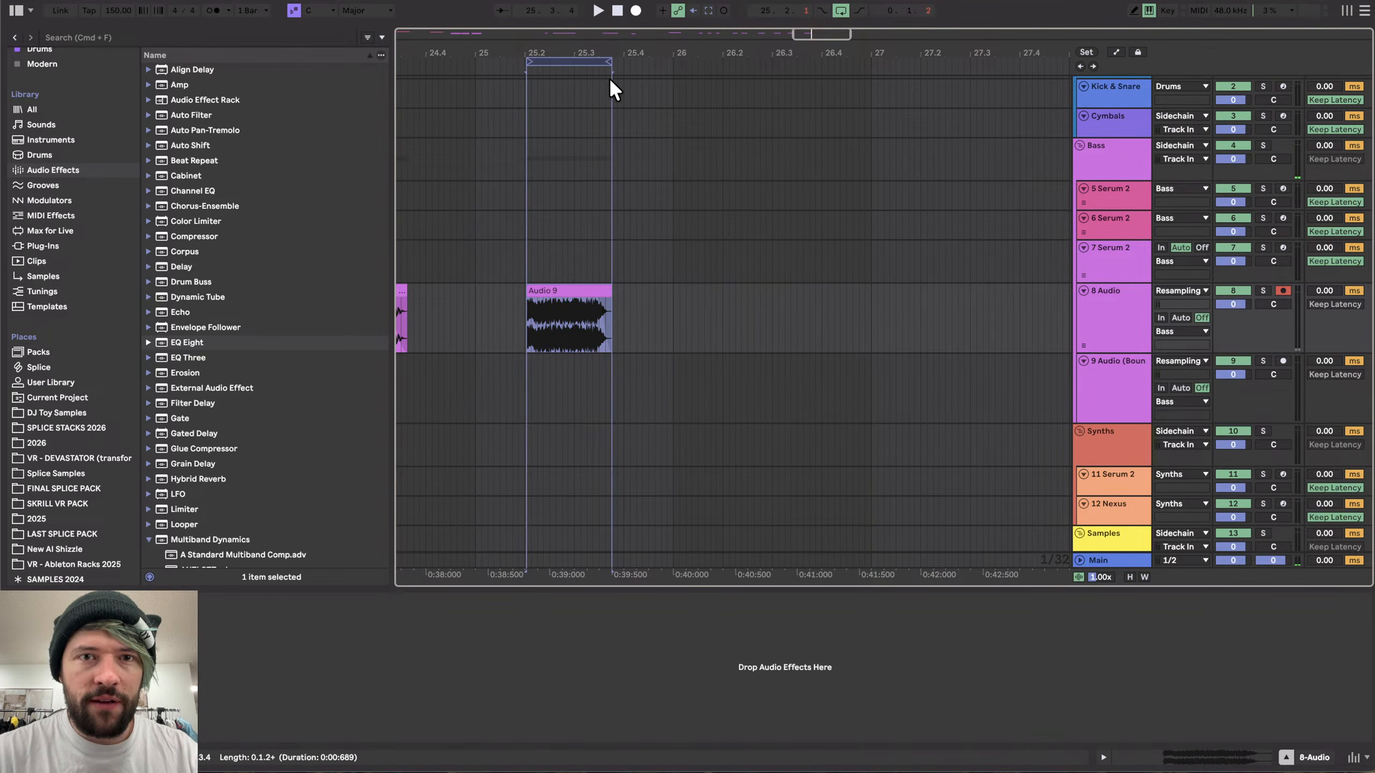
key(super+shift+r)
key(Return)
key(BackSpace)
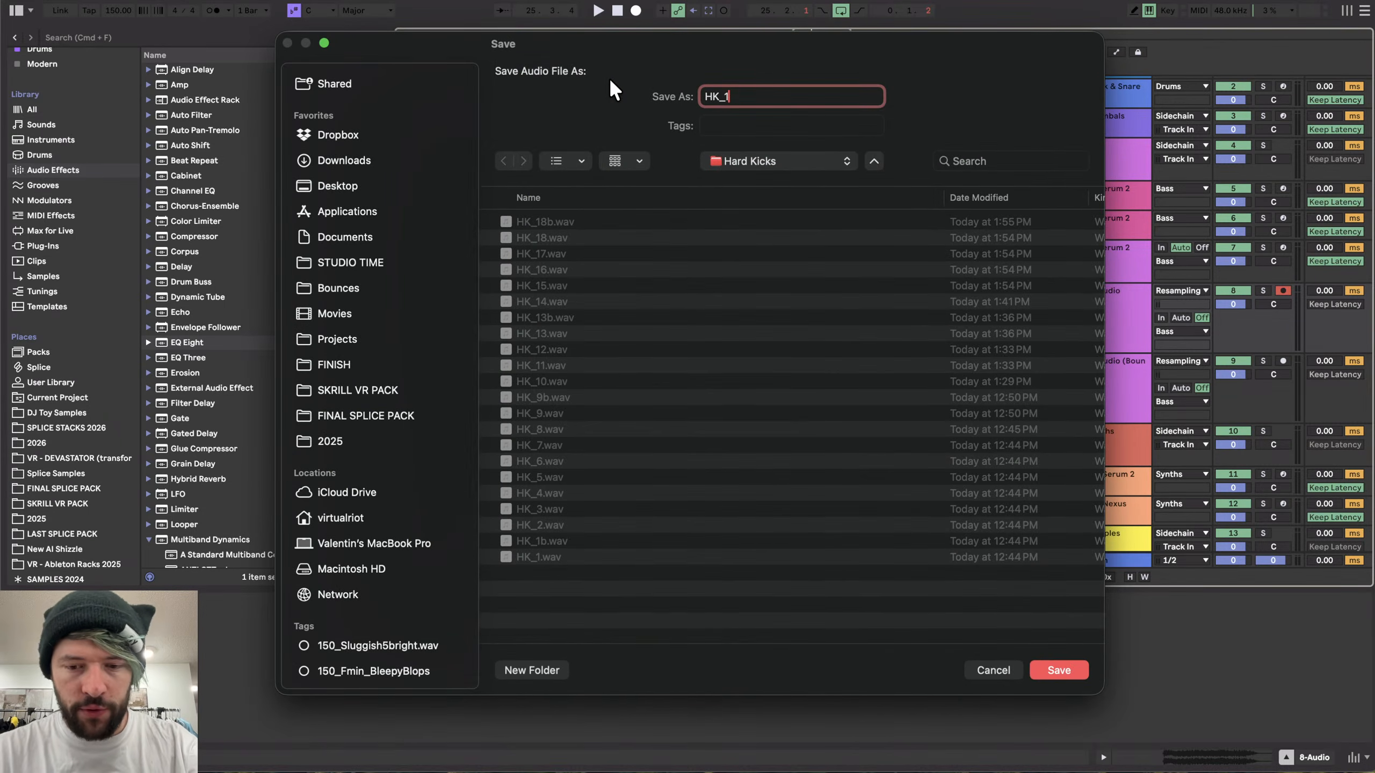
text(9)
key(Return)
- Nudge the Serum 2 MIDI clip on track 5 slightly later
scroll(548, 339, down, 10)
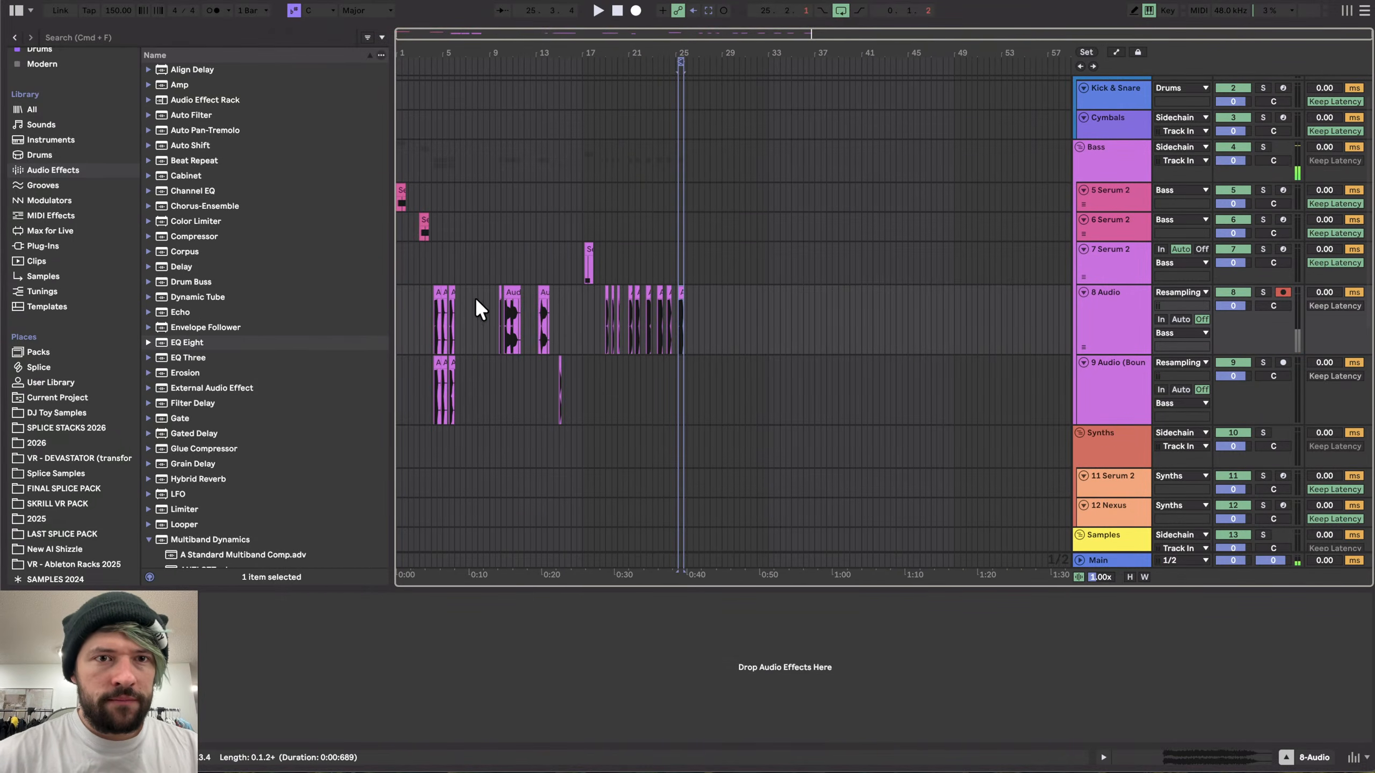
click(399, 194)
scroll(401, 200, up, 15)
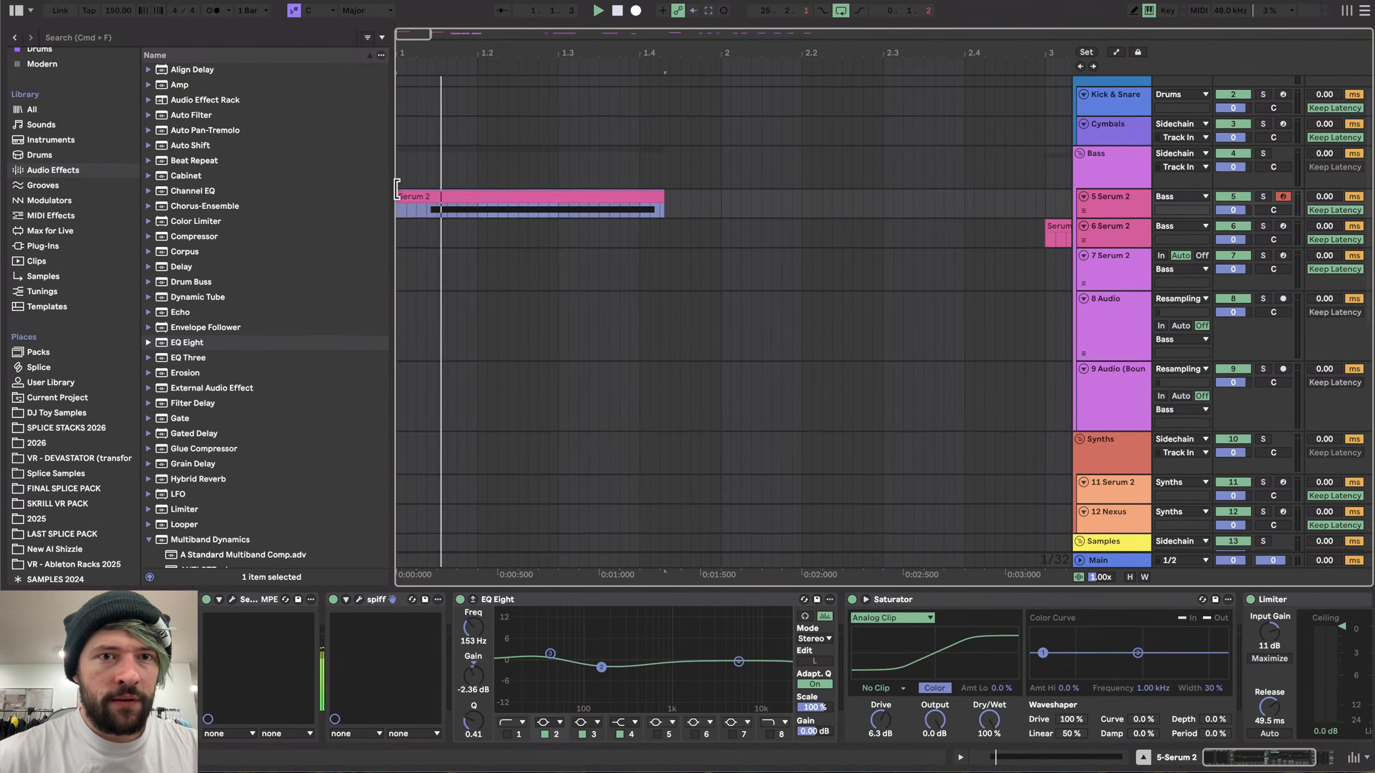
mouse_move(408, 213)
mouse_down()
mouse_move(467, 199)
mouse_move(425, 220)
mouse_up()
- Open the Serum 2 instrument and reshape the LFO 2 envelope into a fast, short decay, then audition it
click(232, 599)
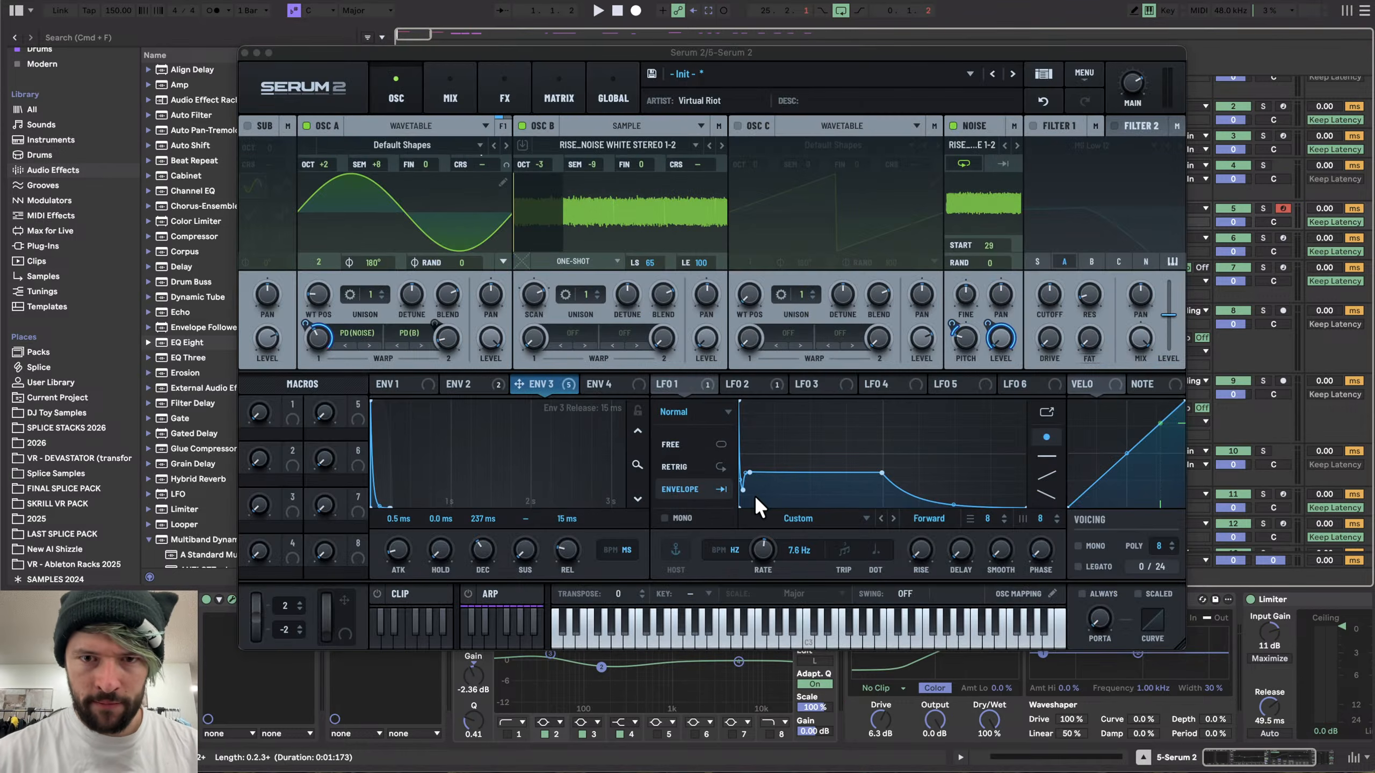
double_click(745, 490)
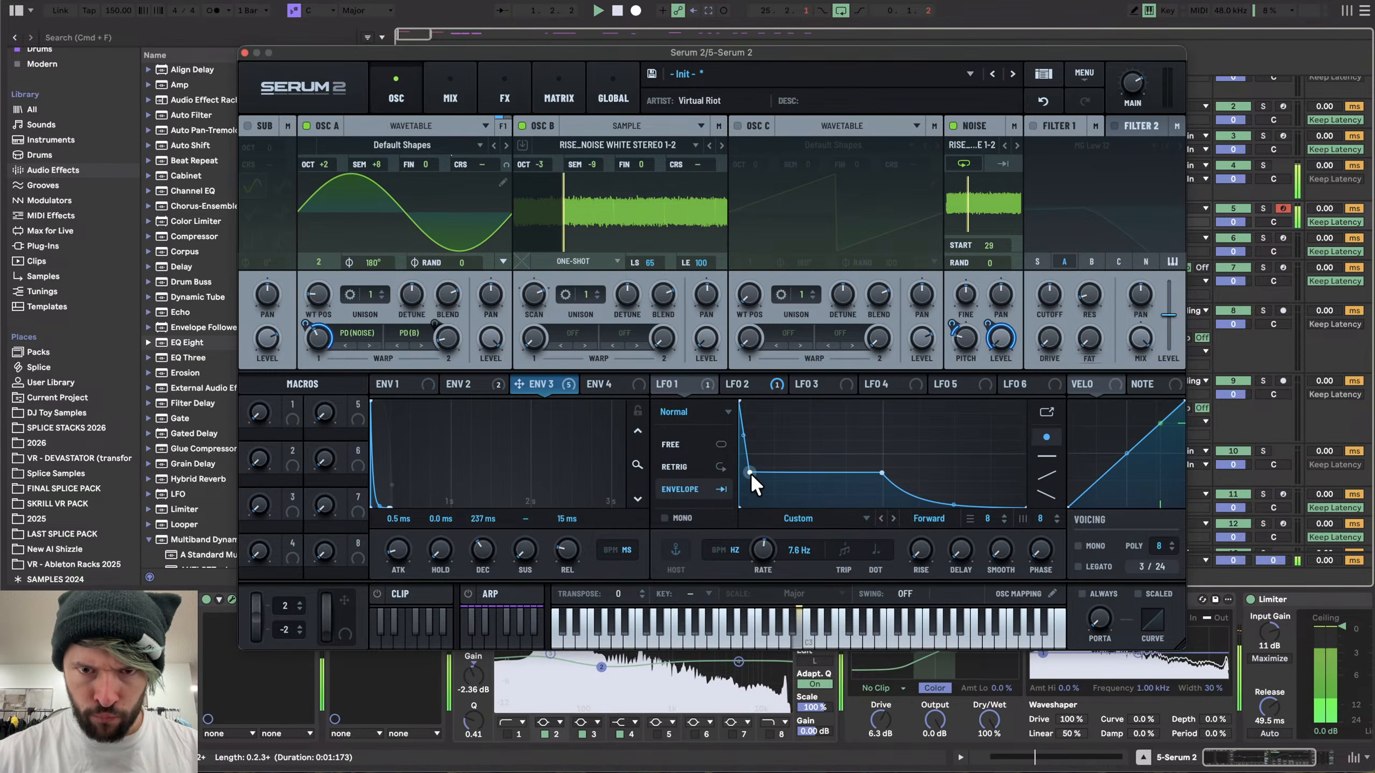
double_click(750, 472)
drag(895, 451, 861, 514)
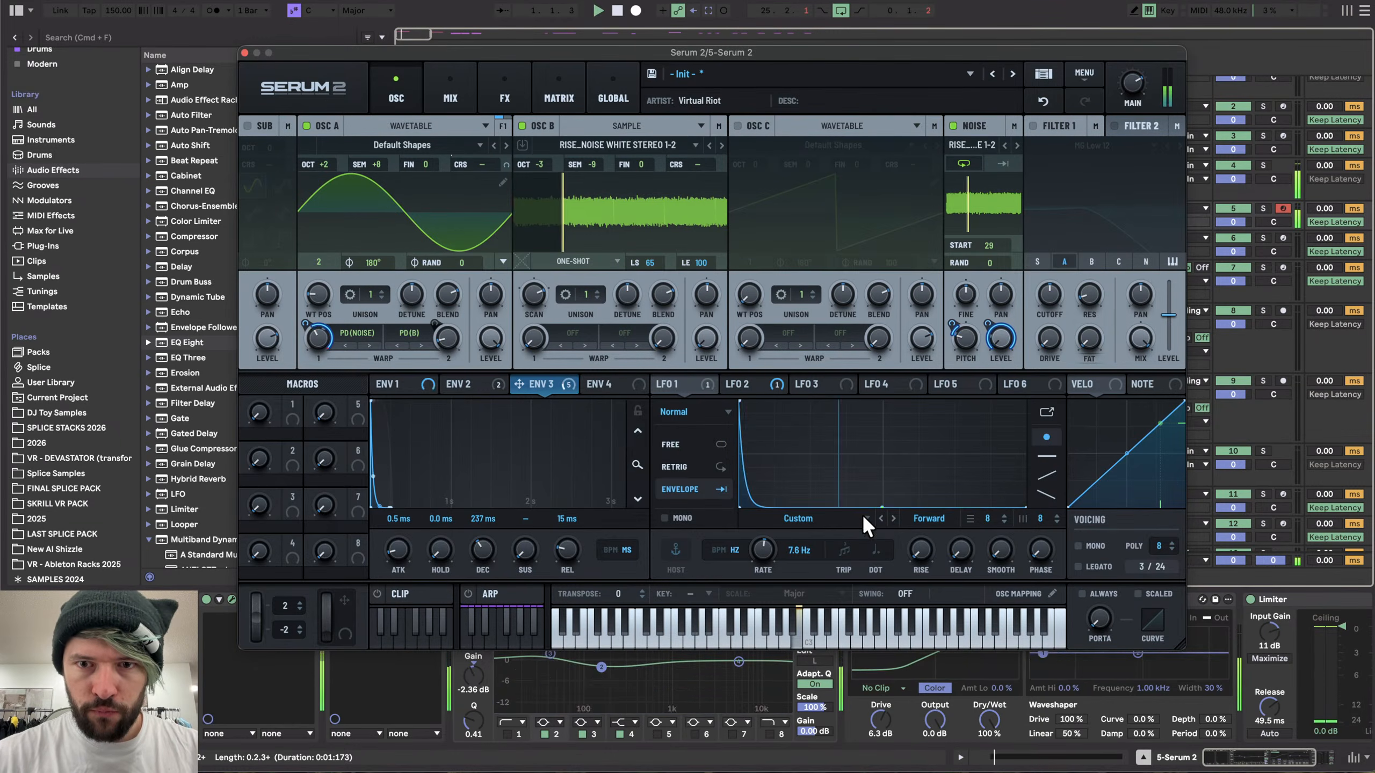
double_click(760, 486)
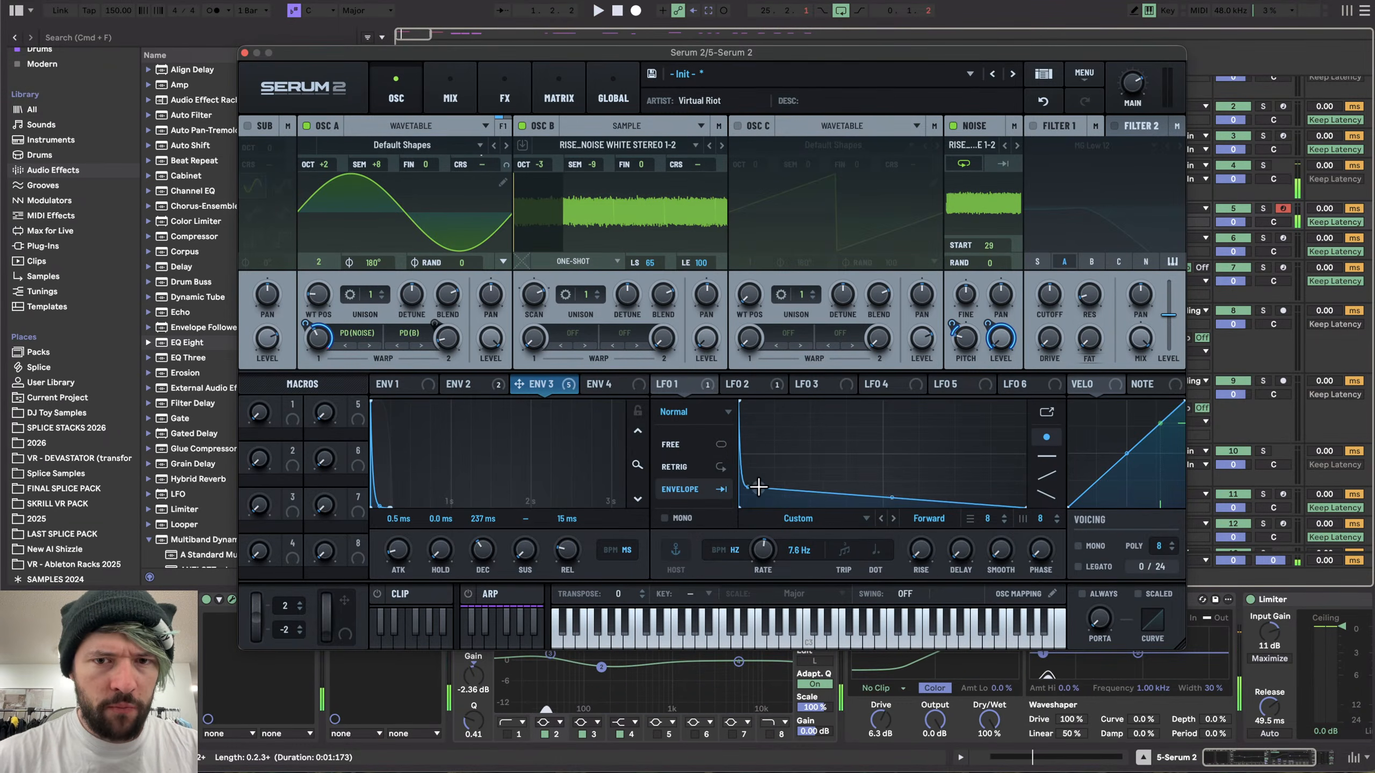
drag(758, 486, 753, 496)
key(space)
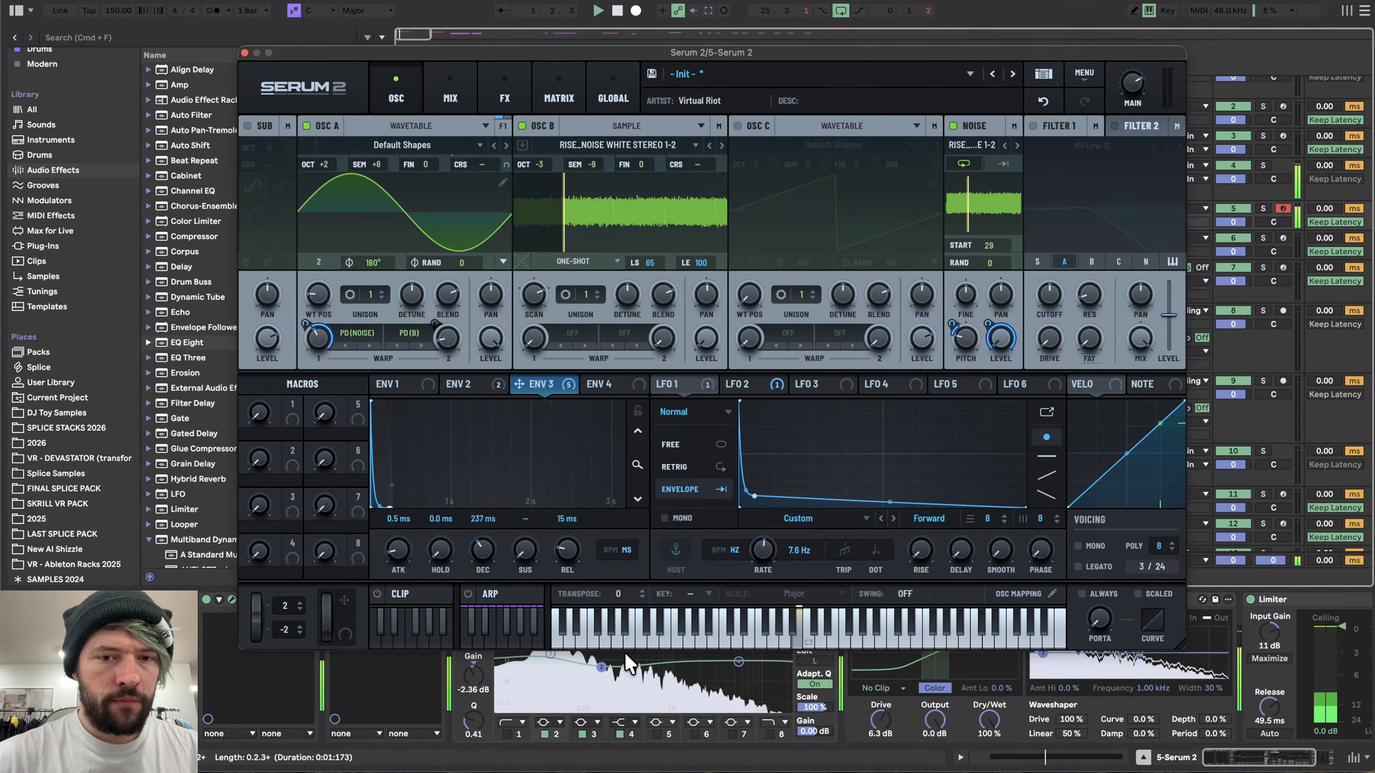
- Cut the EQ Eight band to -6.32 dB and raise the Saturator drive to 14 dB
drag(602, 666, 611, 680)
drag(884, 721, 884, 699)
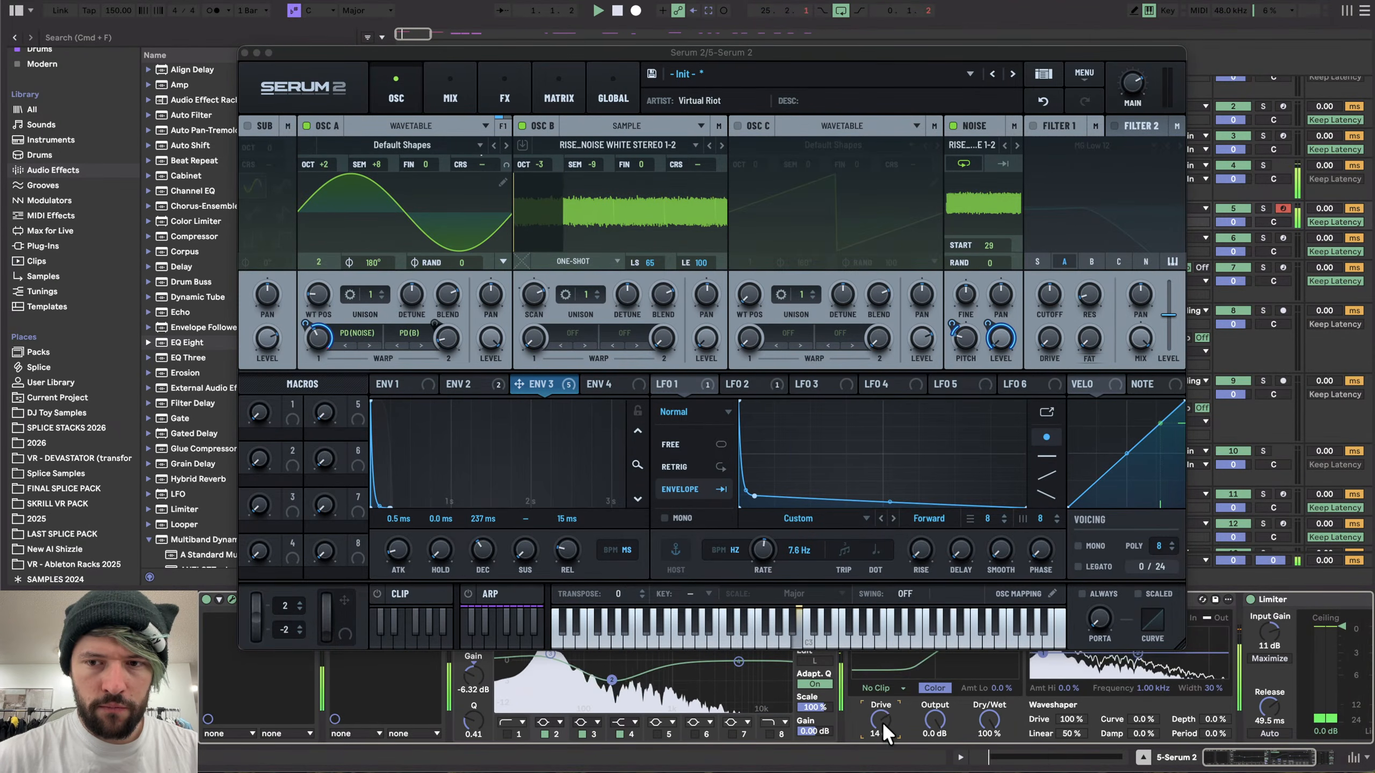
click(245, 53)
key(space)
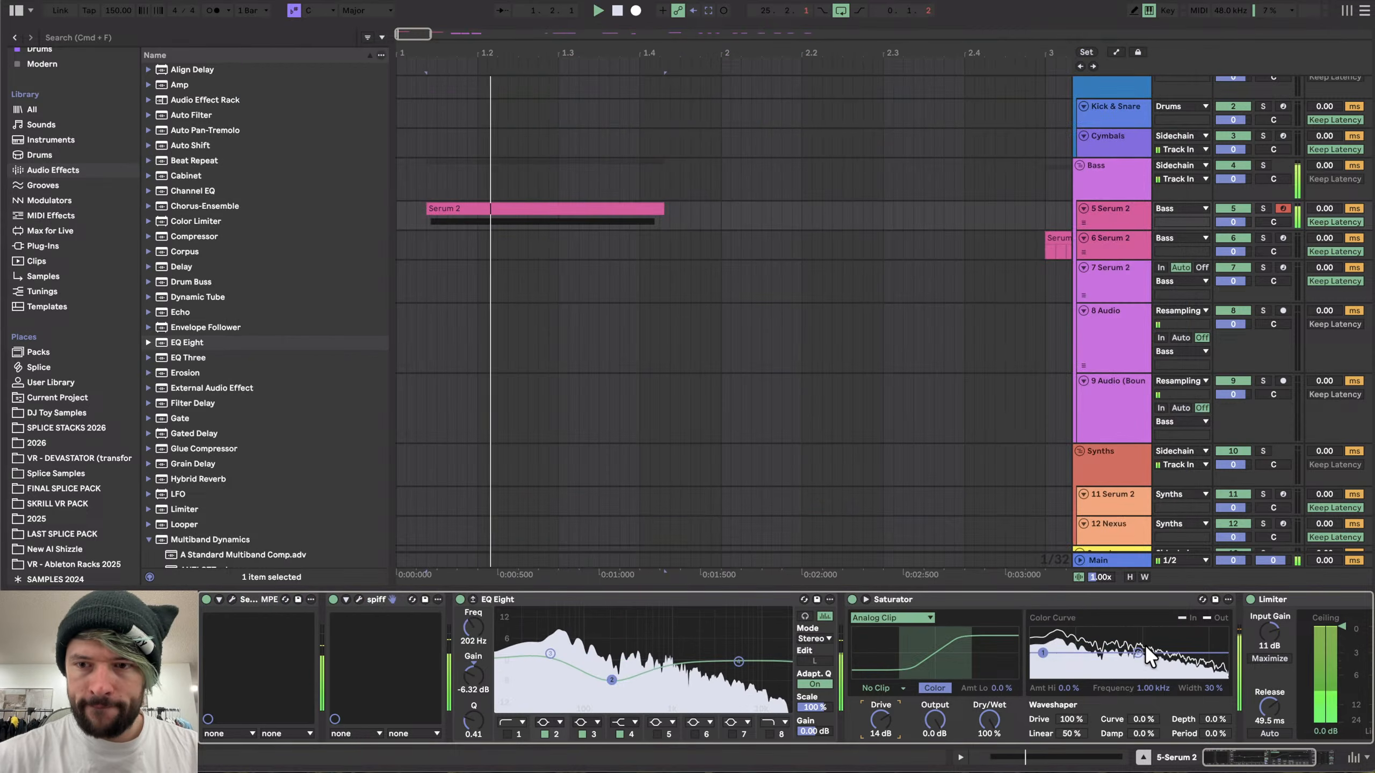
- Set the Saturator color curve frequency to 188 Hz while auditioning the synth
key(space)
drag(1138, 653, 1088, 632)
key(space)
key(space)
key(space)
key(space)
key(space)
key(space)
key(space)
key(space)
key(space)
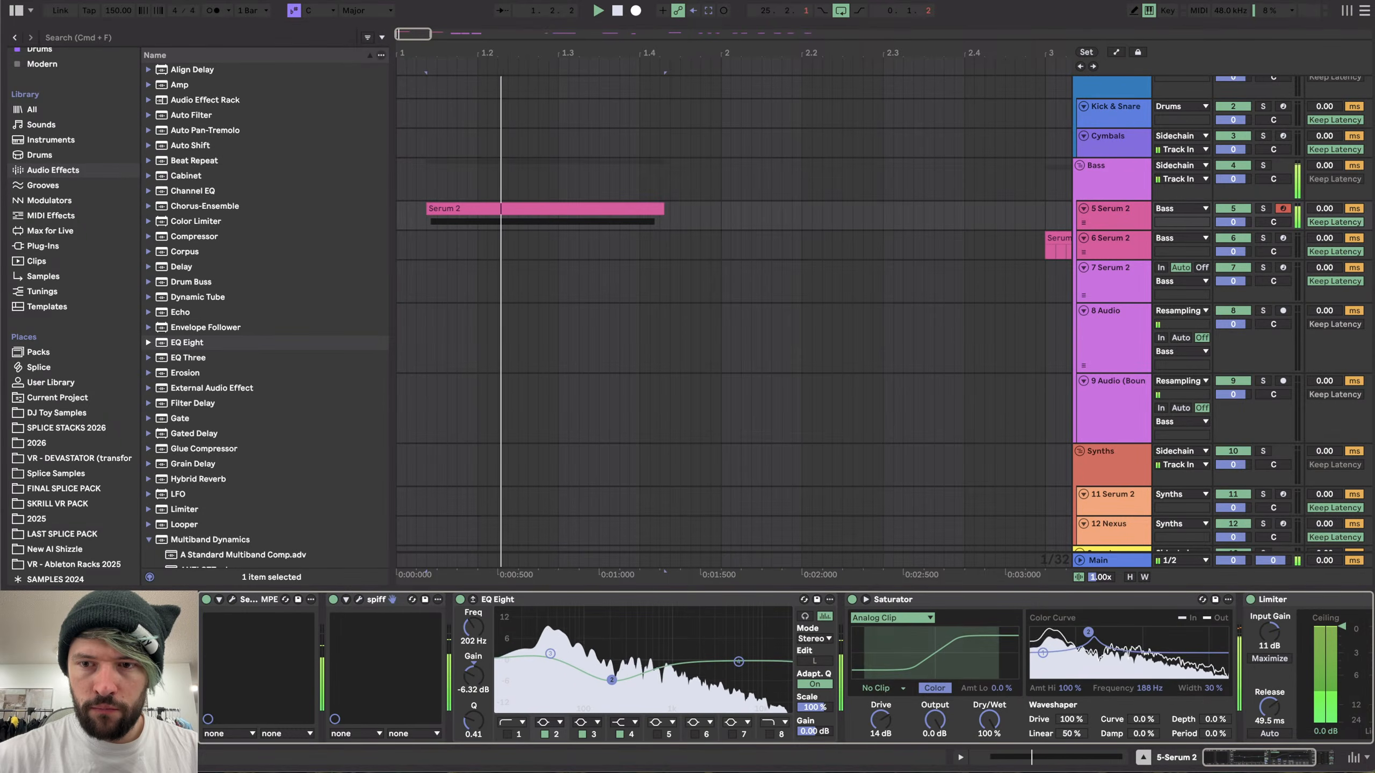
key(space)
key(space)
- Set the Saturator's low amount to -44% and audition the result
key(space)
key(space)
drag(1003, 688, 1002, 716)
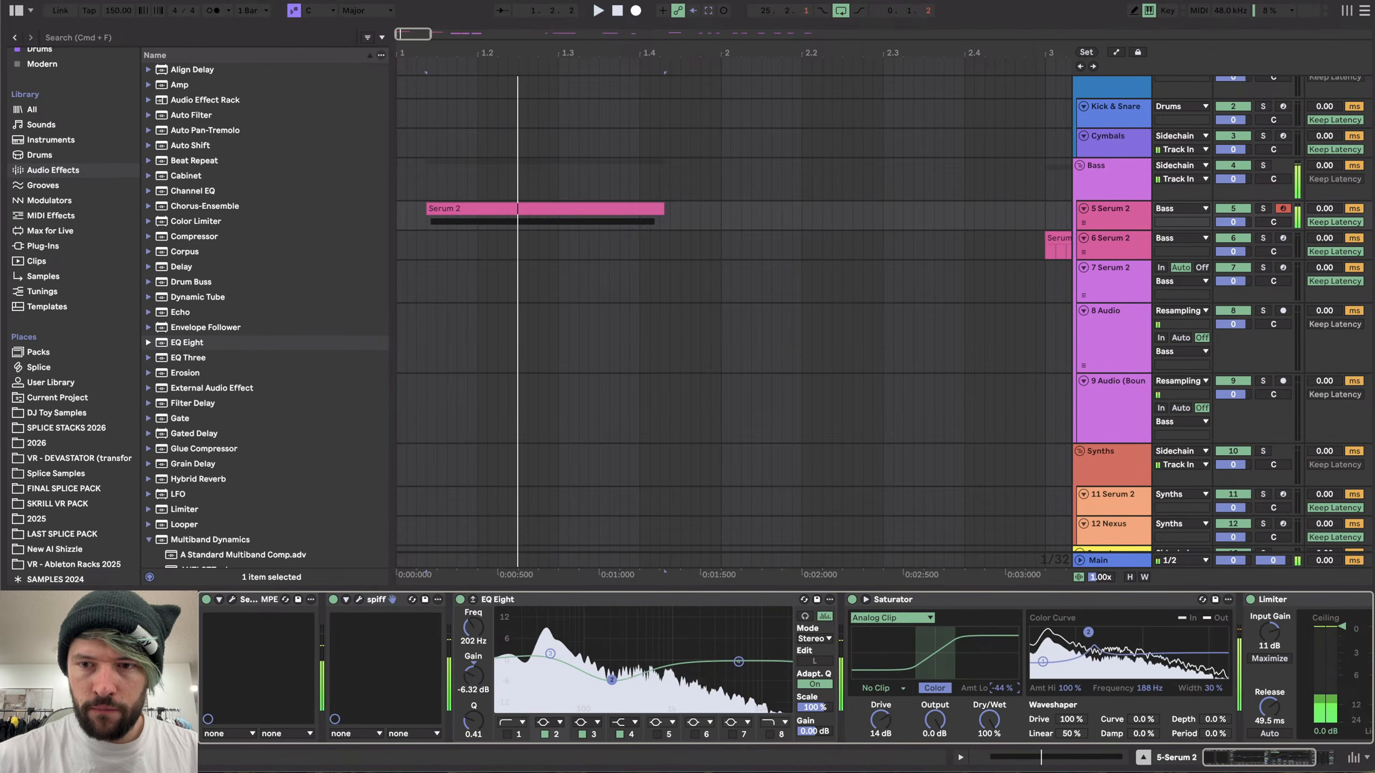
key(space)
key(space)
key(space)
- Lower the Limiter's input gain to 4.2 dB and its release to 40.5 ms, auditioning the result
click(333, 598)
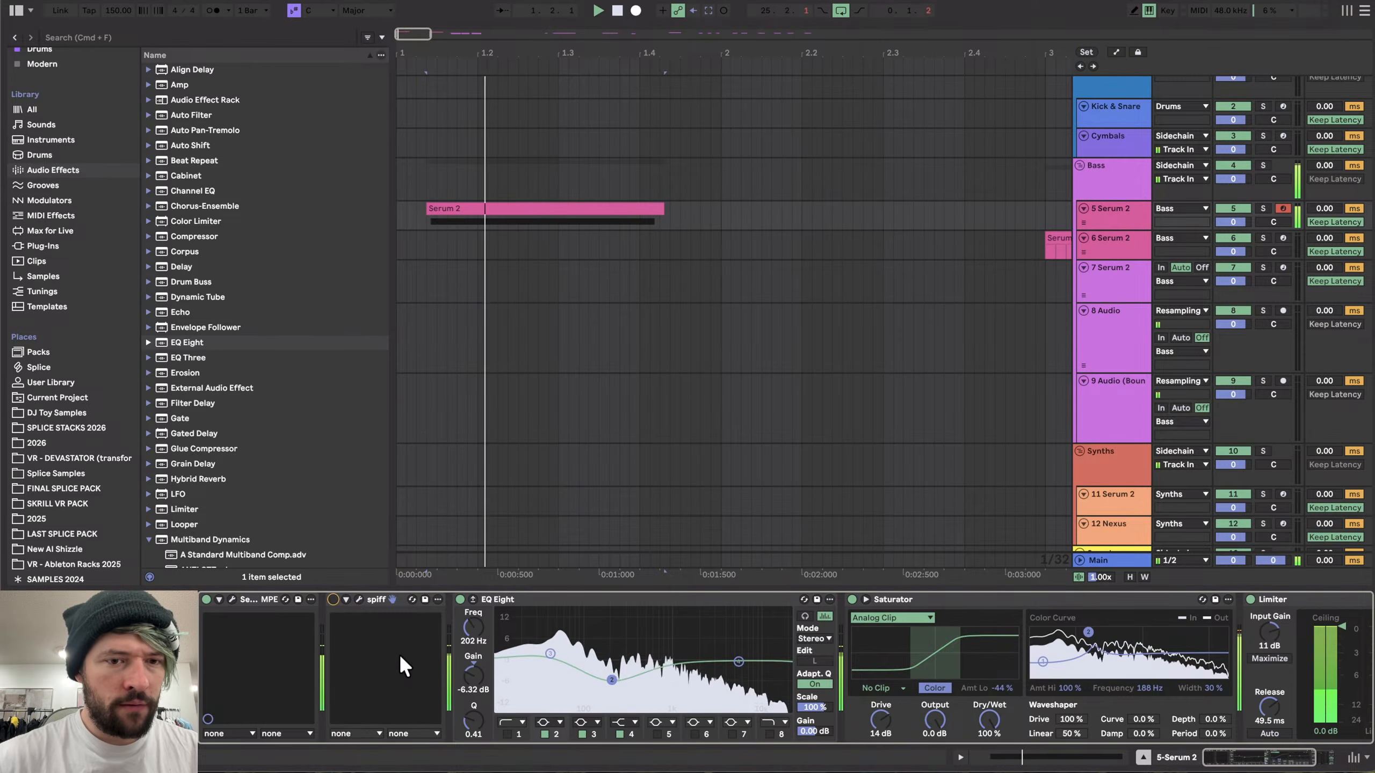
scroll(400, 653, right, 5)
key(space)
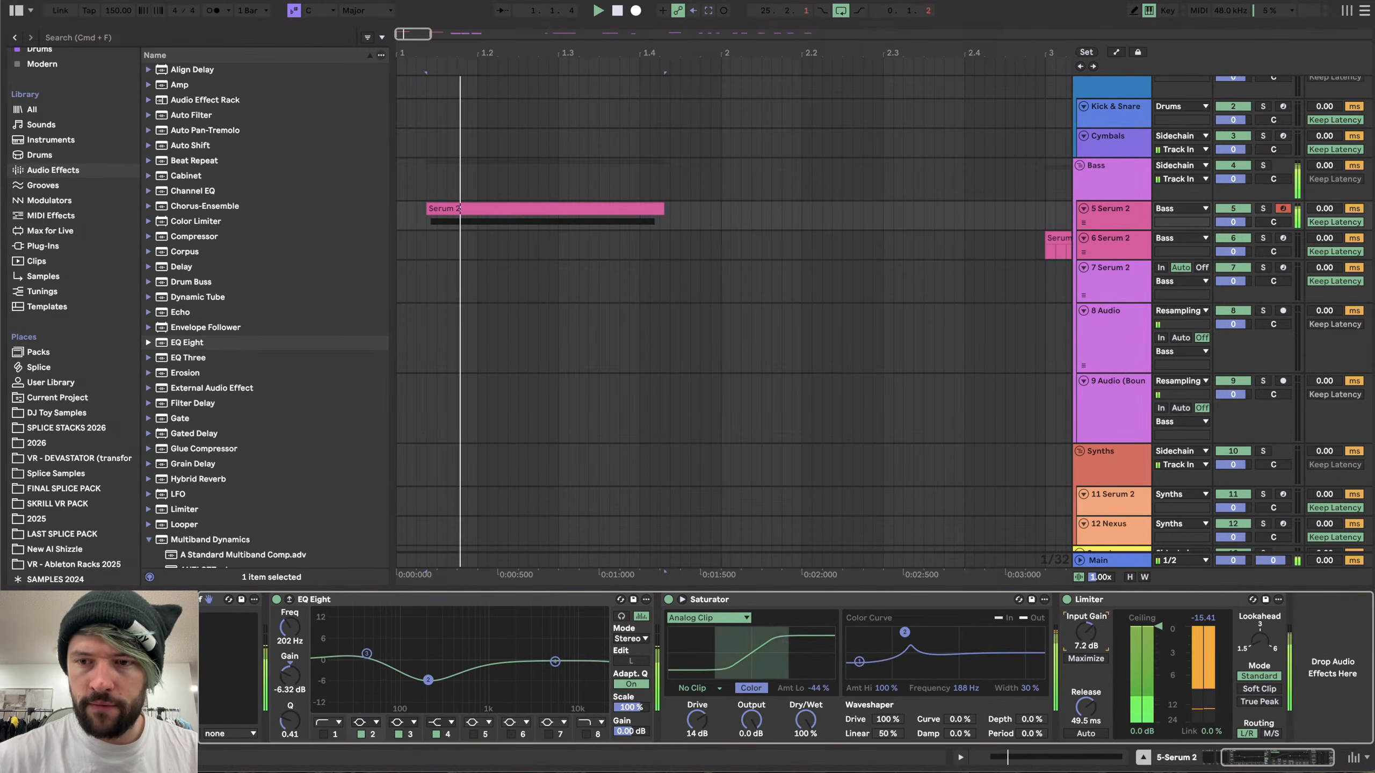
drag(1094, 634, 1094, 636)
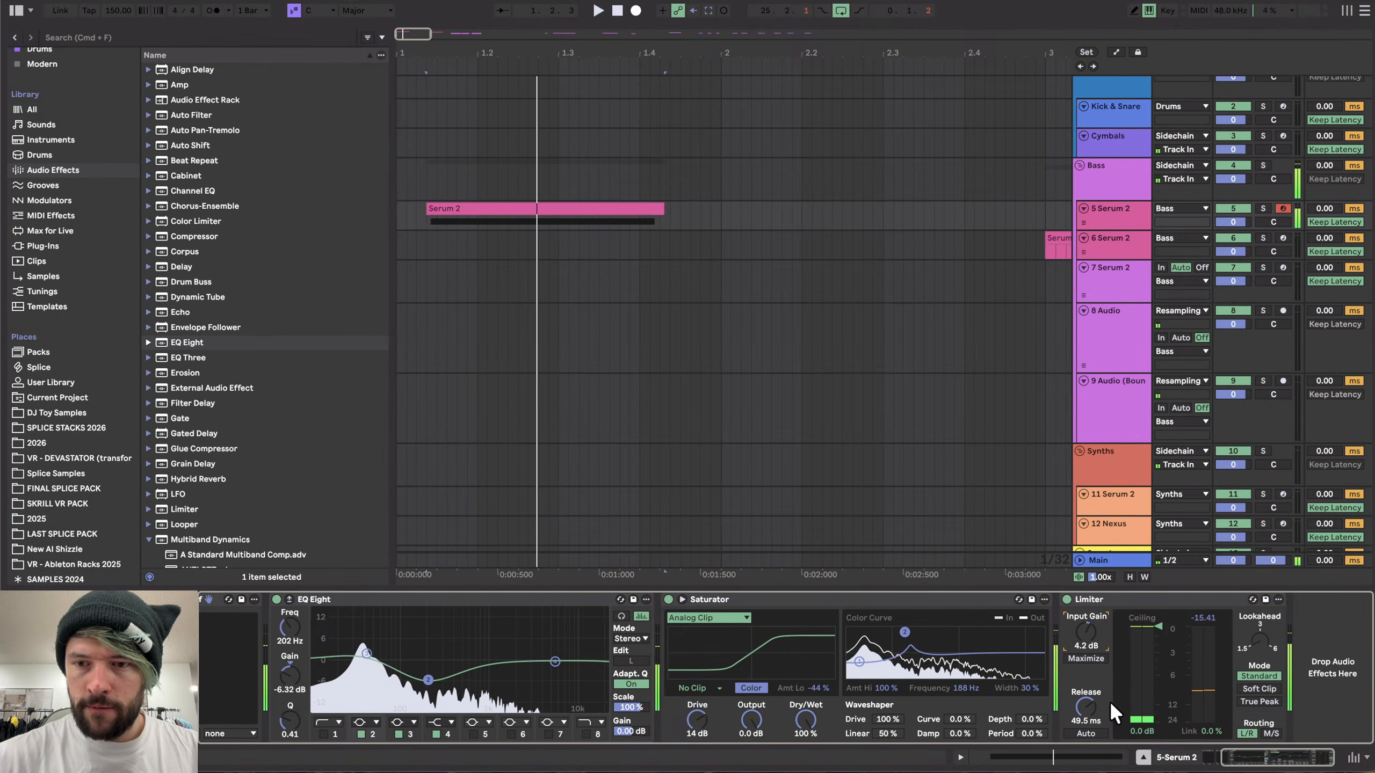
drag(1109, 700, 1093, 663)
key(space)
key(space)
key(space)
key(space)
key(space)
scroll(443, 710, left, 5)
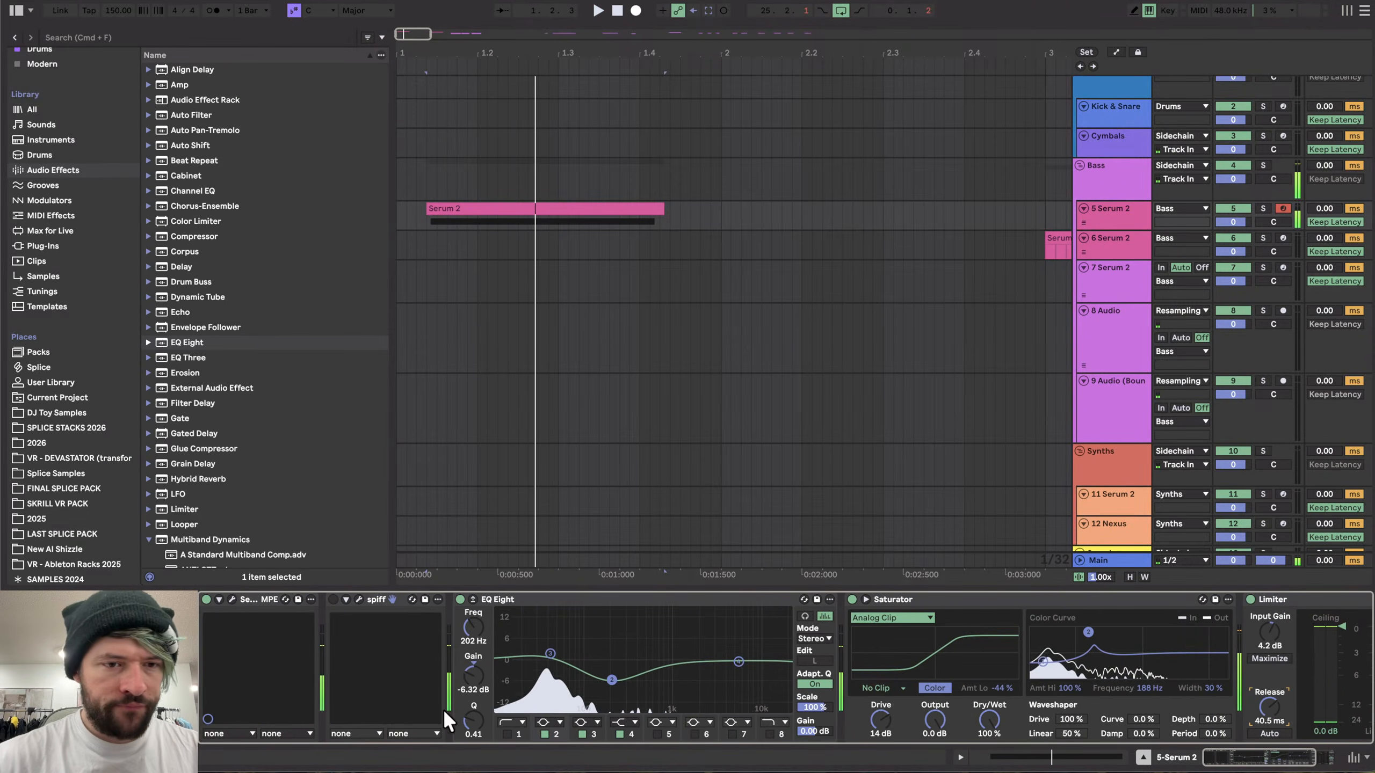
- Open the Serum synth and move OSC B's sample start marker later into the noise sample
click(231, 599)
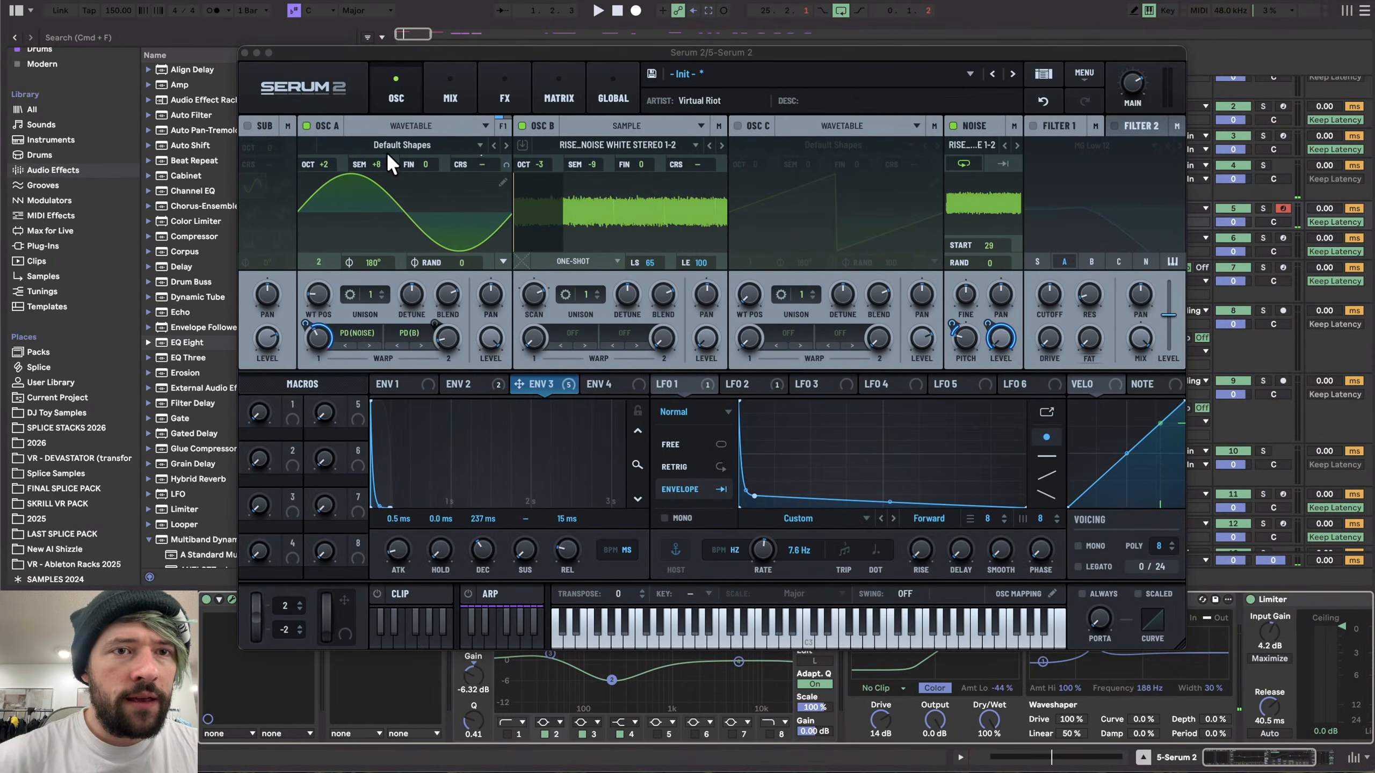
mouse_move(368, 164)
mouse_down()
mouse_move(374, 146)
mouse_move(365, 192)
mouse_move(379, 150)
mouse_move(372, 165)
mouse_up()
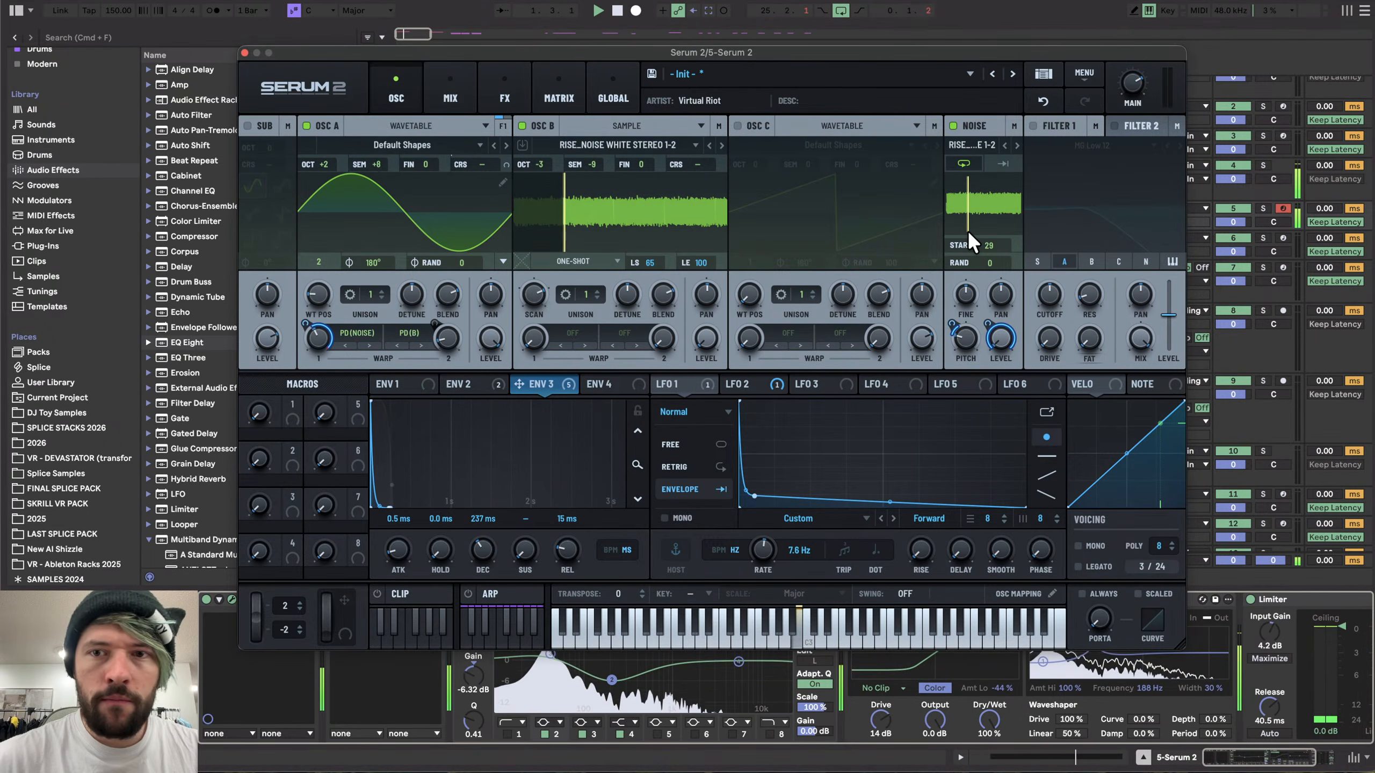
drag(564, 208, 580, 207)
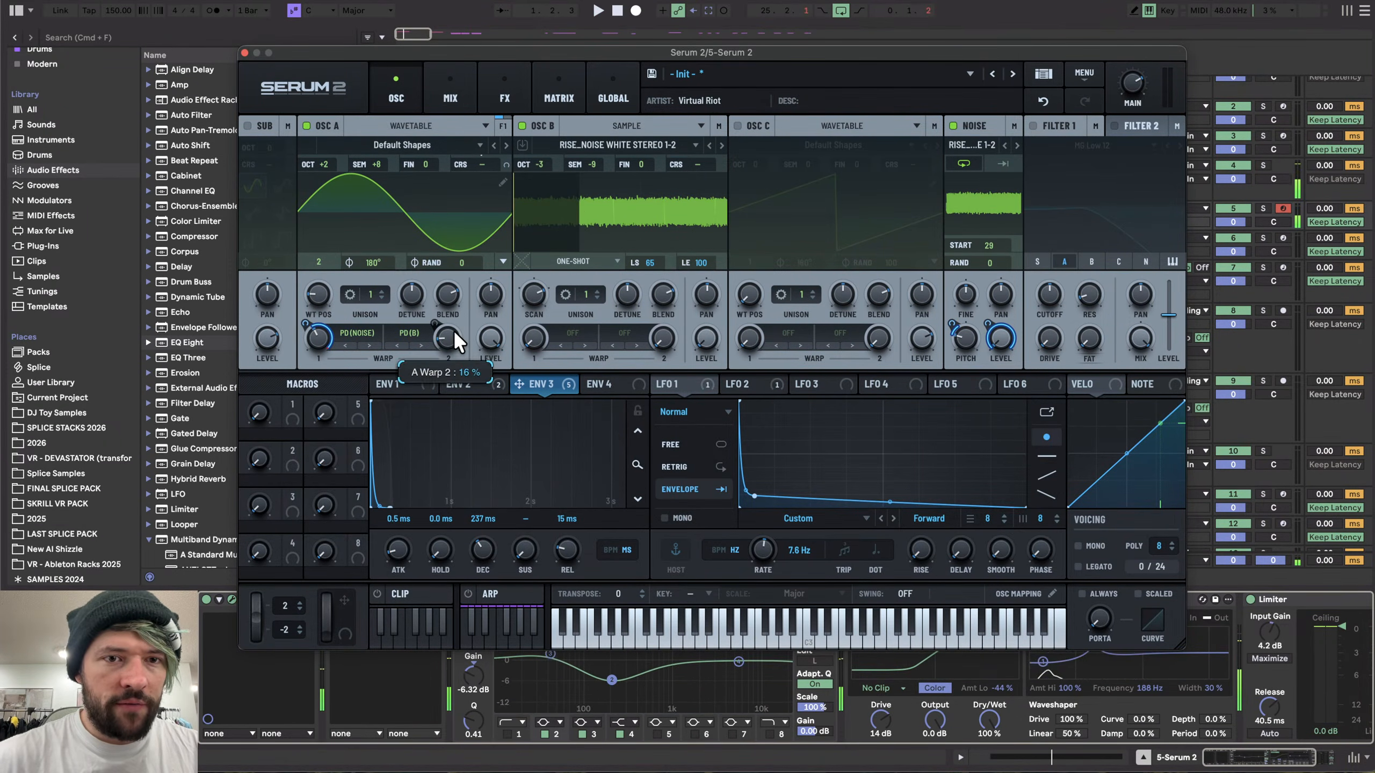
drag(576, 218, 625, 209)
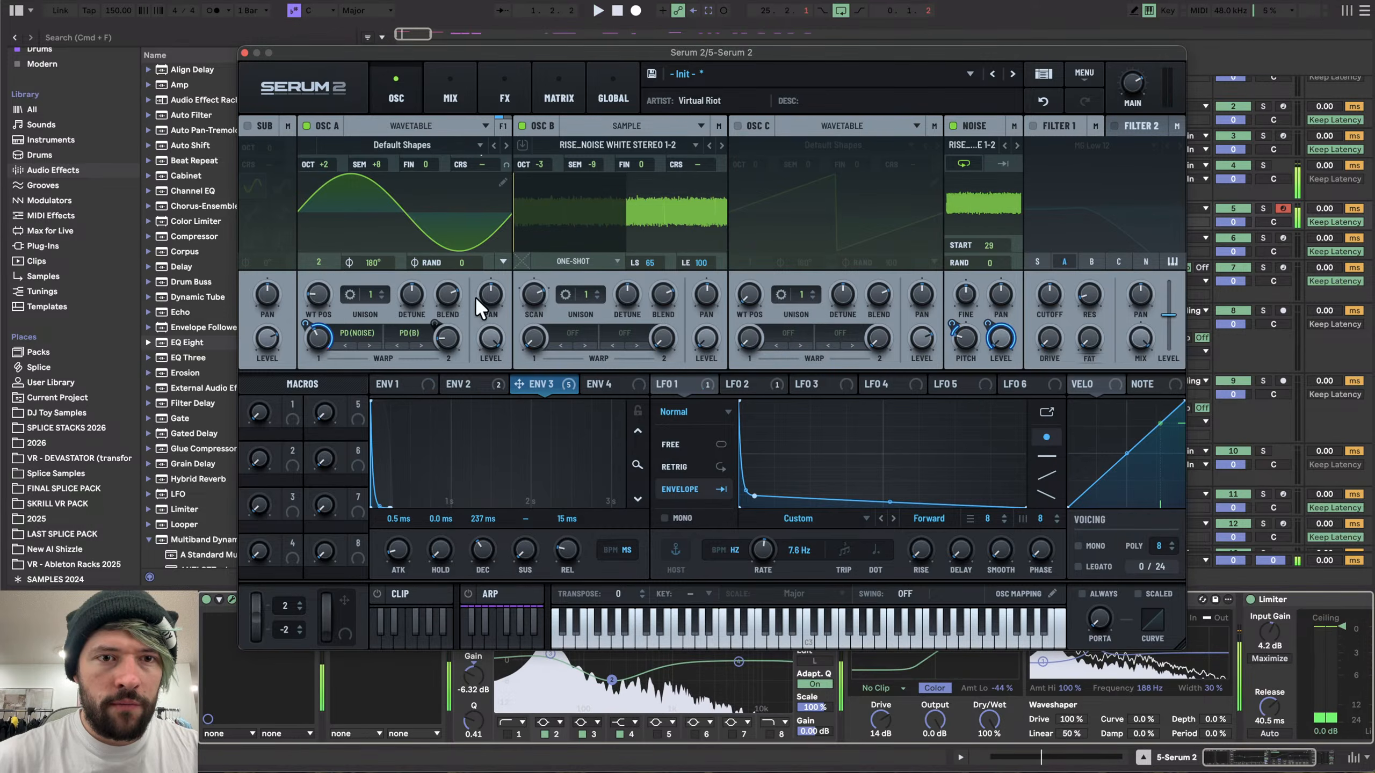
- Shorten ENV 2's decay to about 45 ms and route it to the noise oscillator, auditioning the synth
click(472, 383)
drag(481, 541, 481, 548)
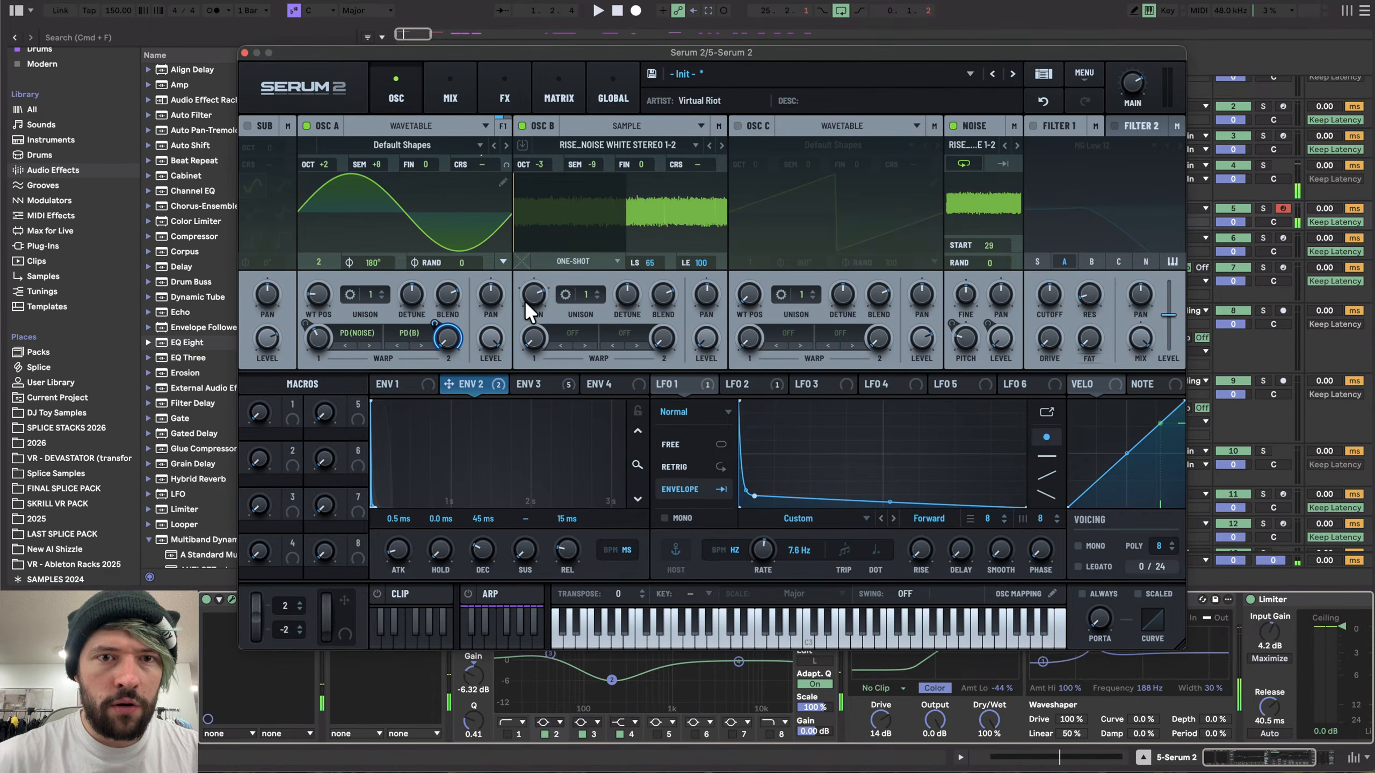
key(space)
drag(524, 302, 524, 324)
key(space)
key(space)
key(space)
key(space)
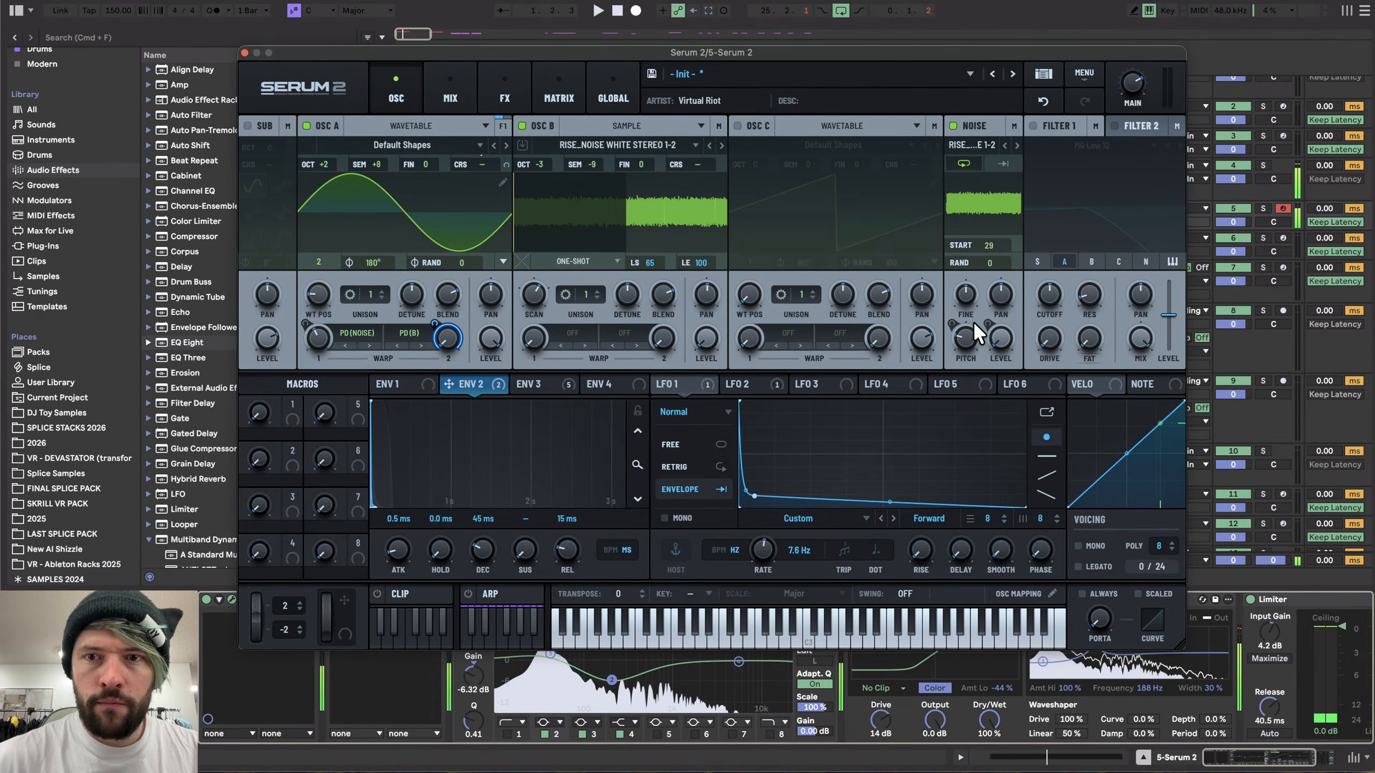
drag(510, 374, 954, 327)
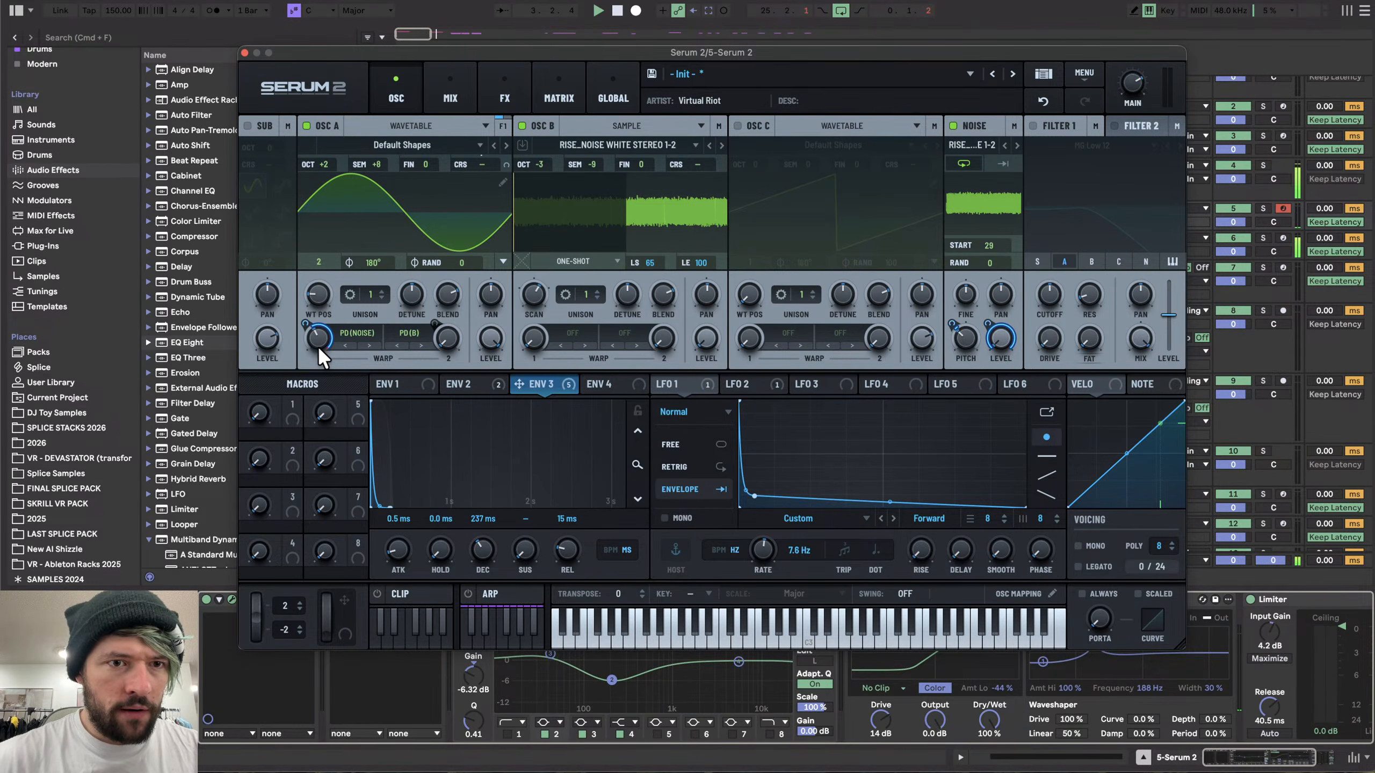
- Change OSC A's first warp mode to FM (Noise) while auditioning
key(space)
key(space)
drag(305, 324, 313, 350)
click(361, 334)
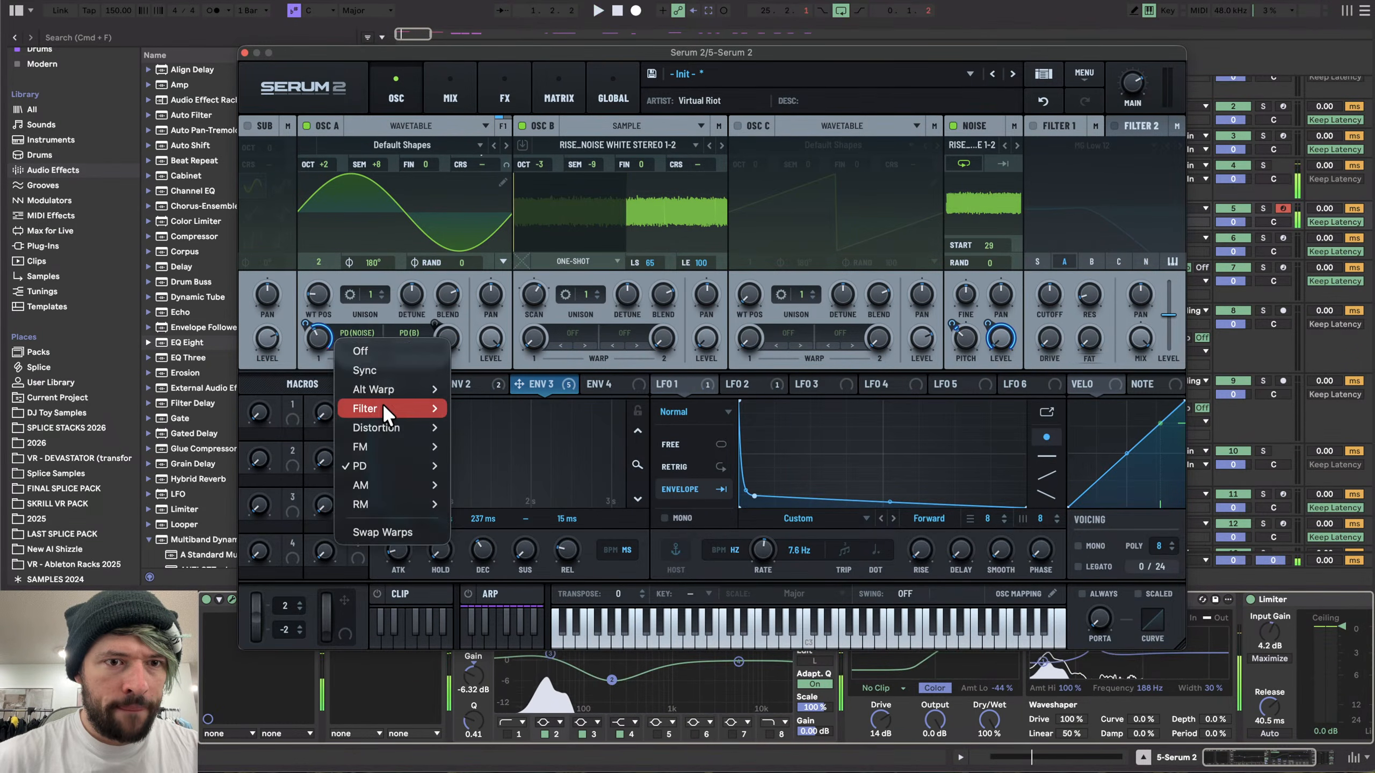
mouse_move(379, 444)
click(486, 484)
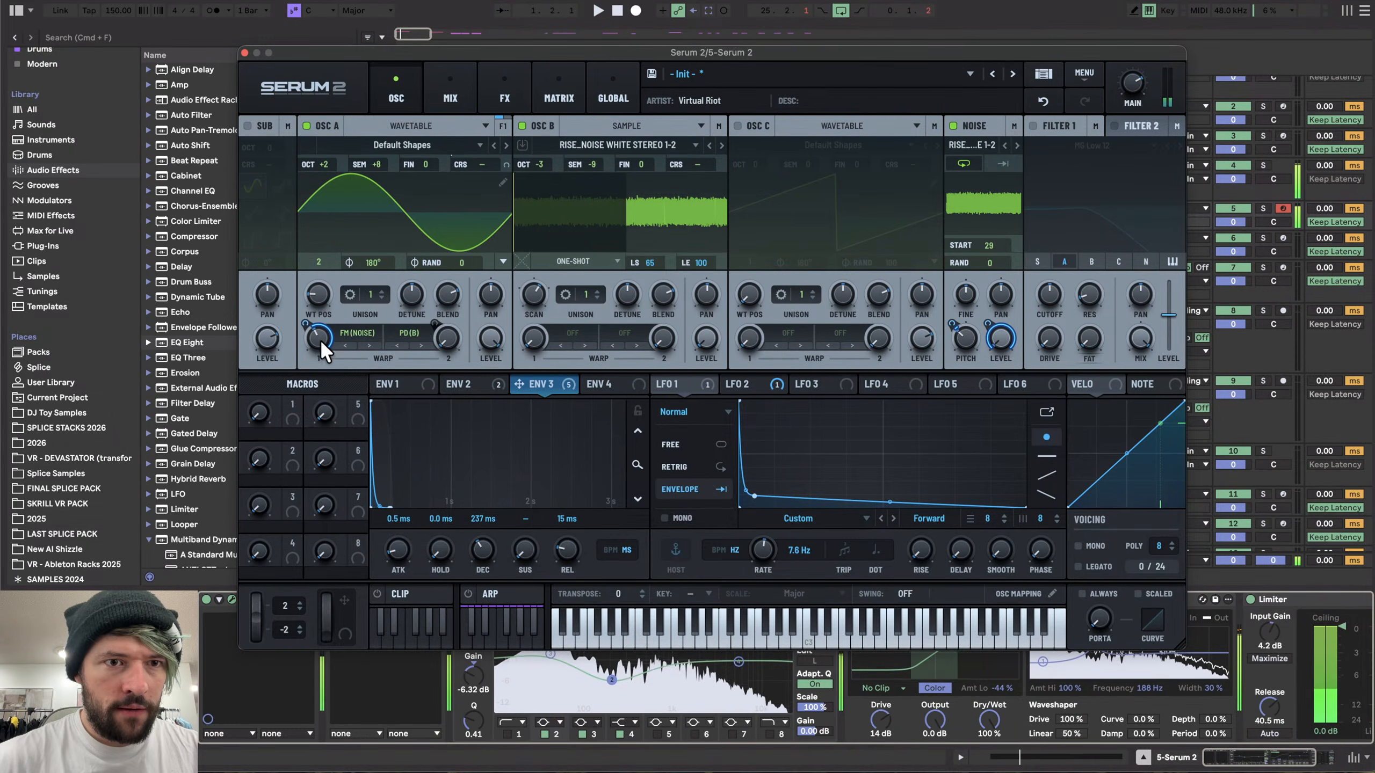
- Adjust OSC A's FM warp amount and set ENV 3's decay to about 148 ms
mouse_move(319, 340)
mouse_down()
mouse_move(316, 377)
mouse_move(318, 334)
mouse_up()
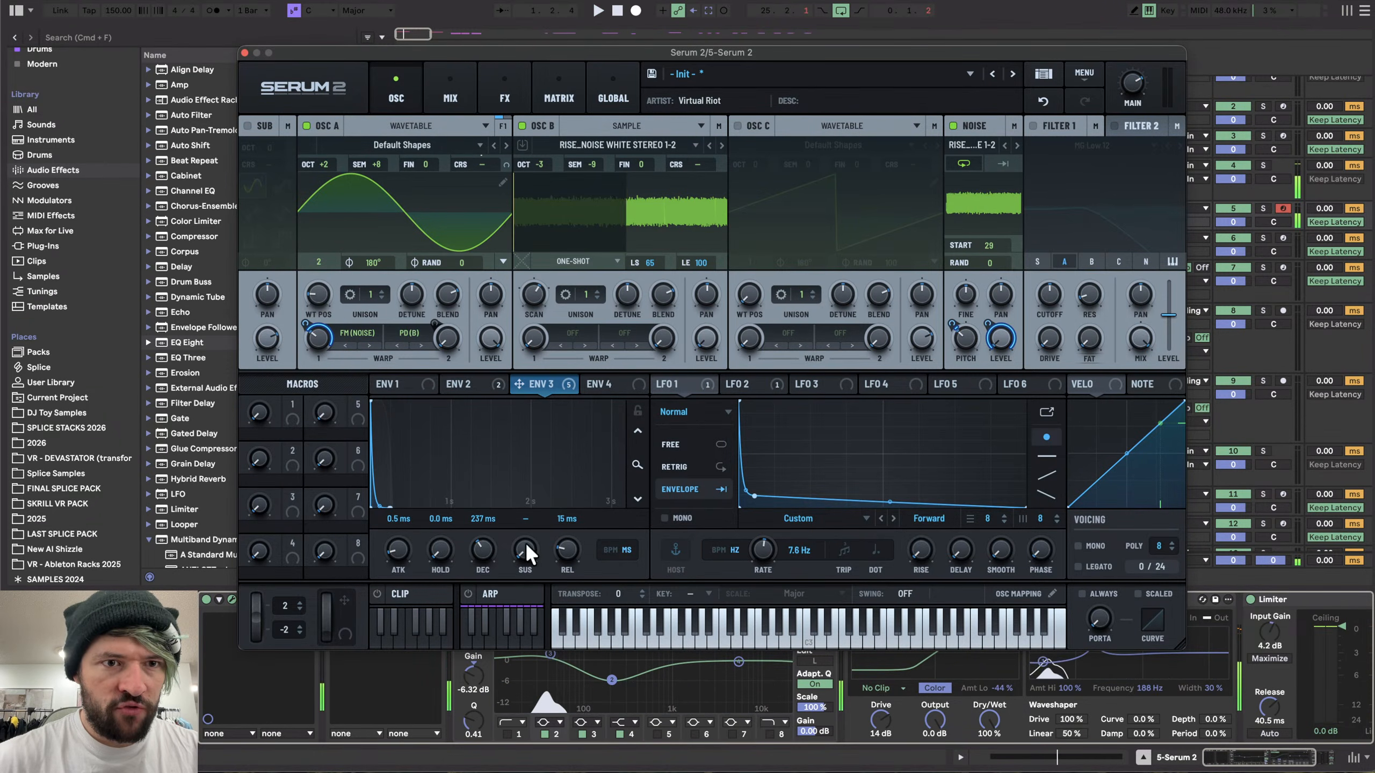
drag(484, 550, 483, 552)
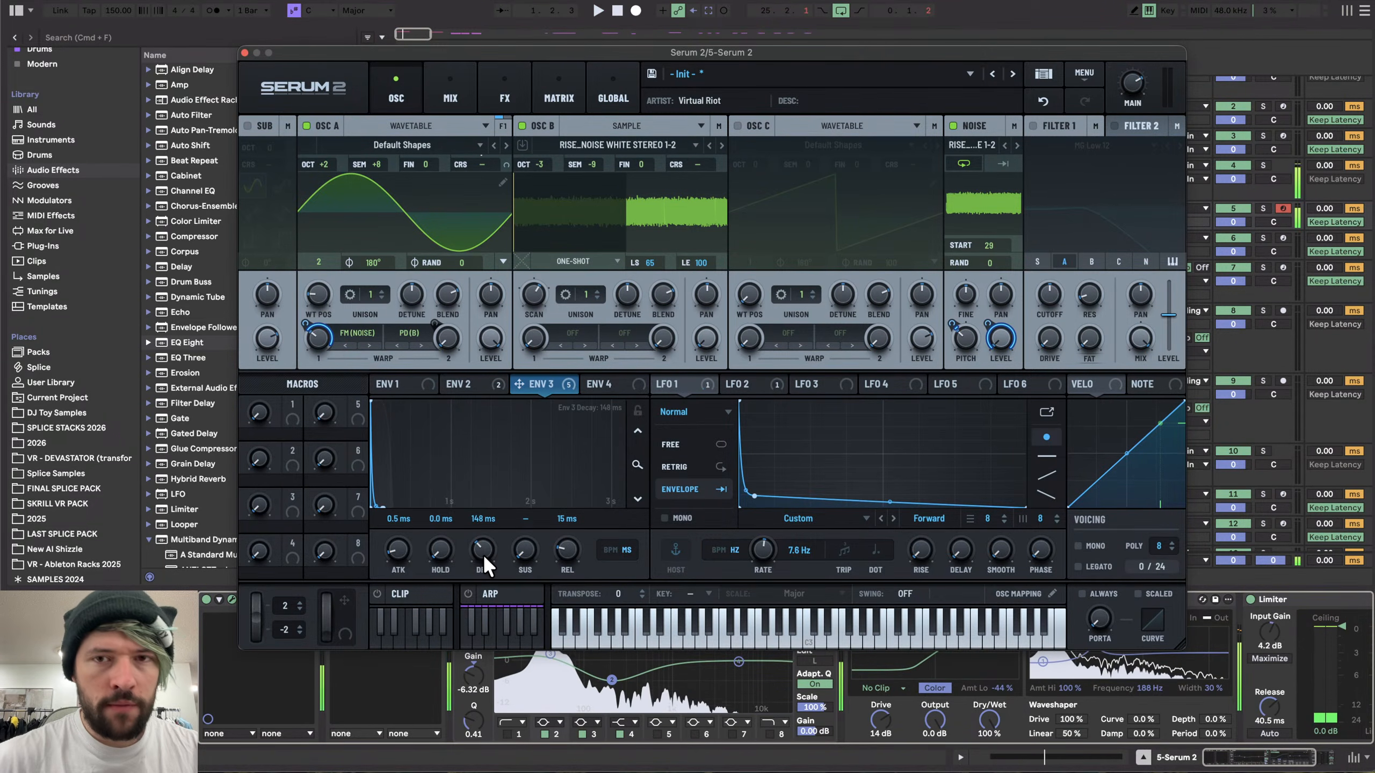
- Raise OSC B's level while auditioning the synth
key(space)
drag(706, 338, 716, 190)
key(space)
key(space)
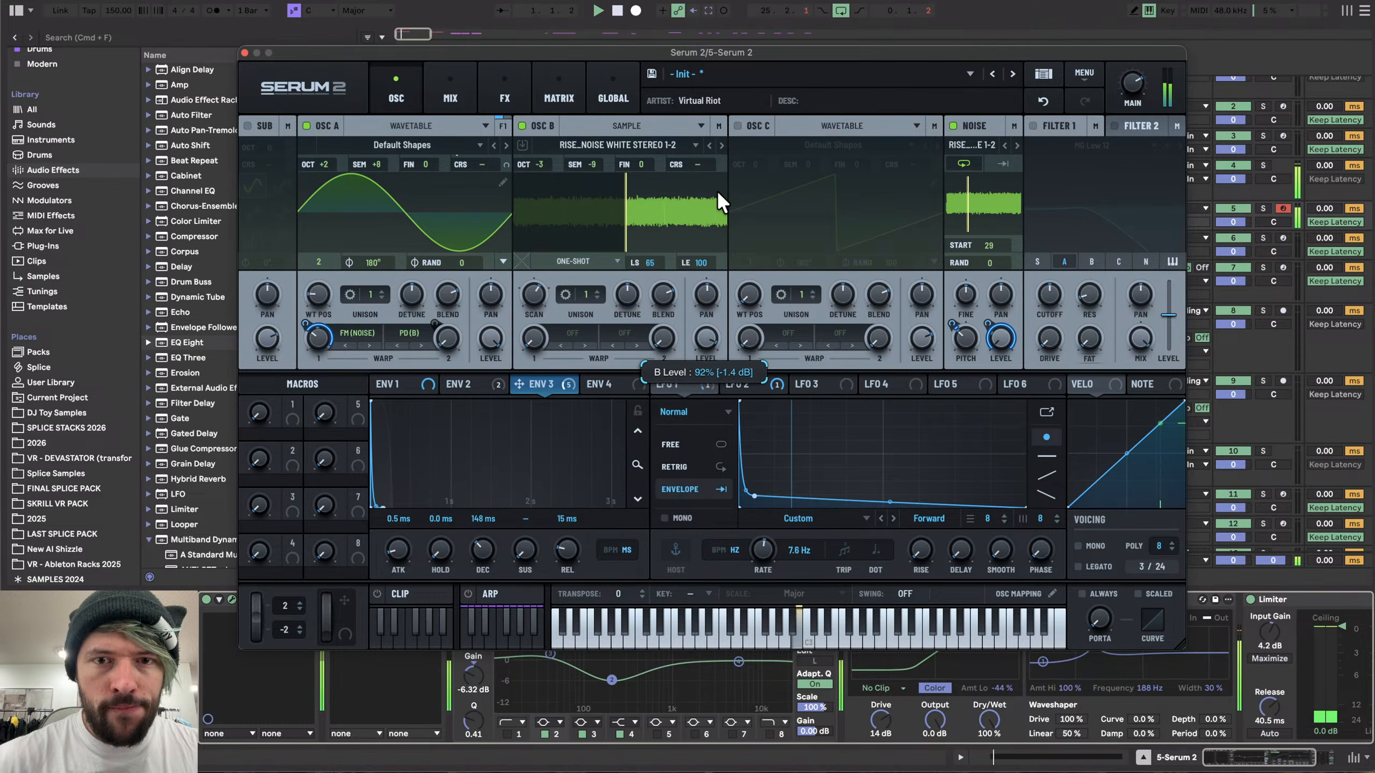
- Assign ENV 4 to OSC B's level and set its decay to about 373 ms
click(494, 386)
click(739, 382)
click(827, 382)
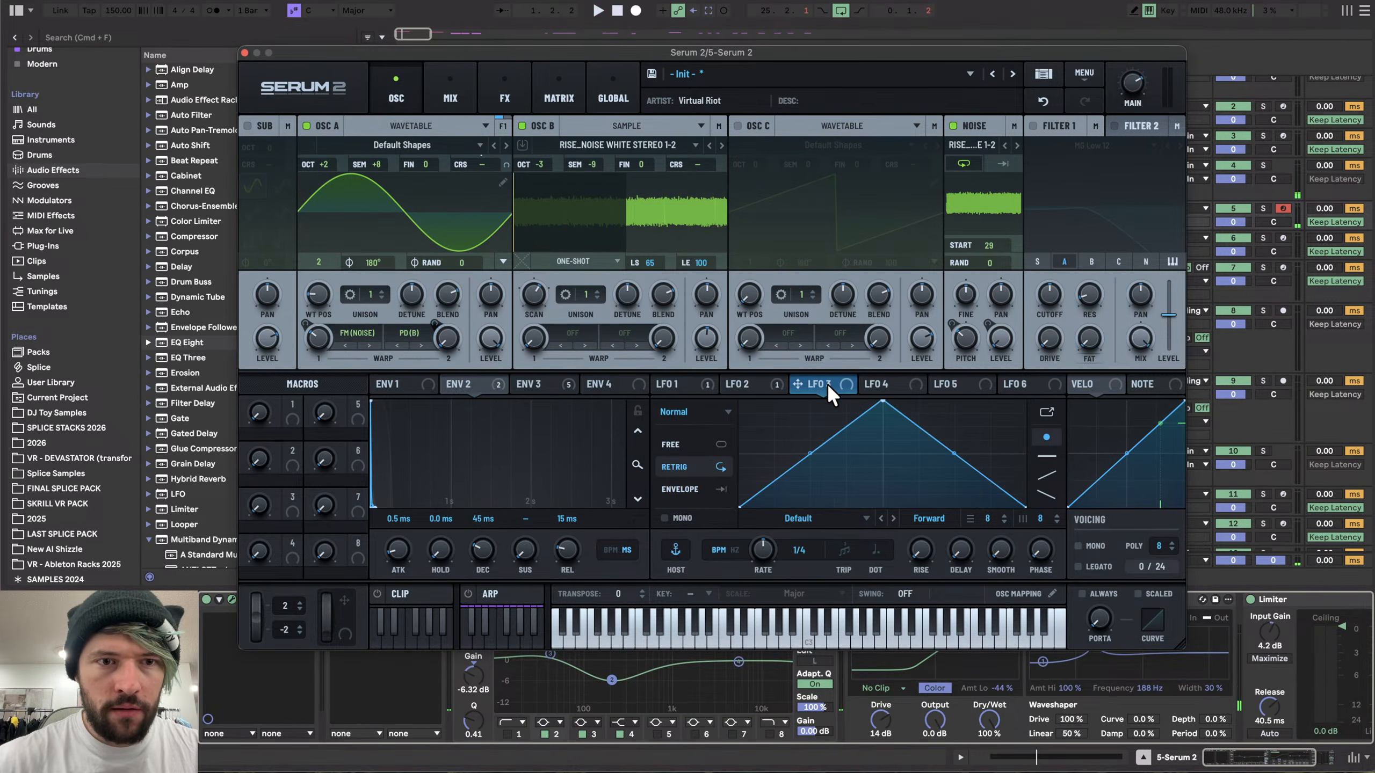
click(520, 382)
click(601, 382)
drag(621, 382, 706, 339)
drag(535, 543, 484, 565)
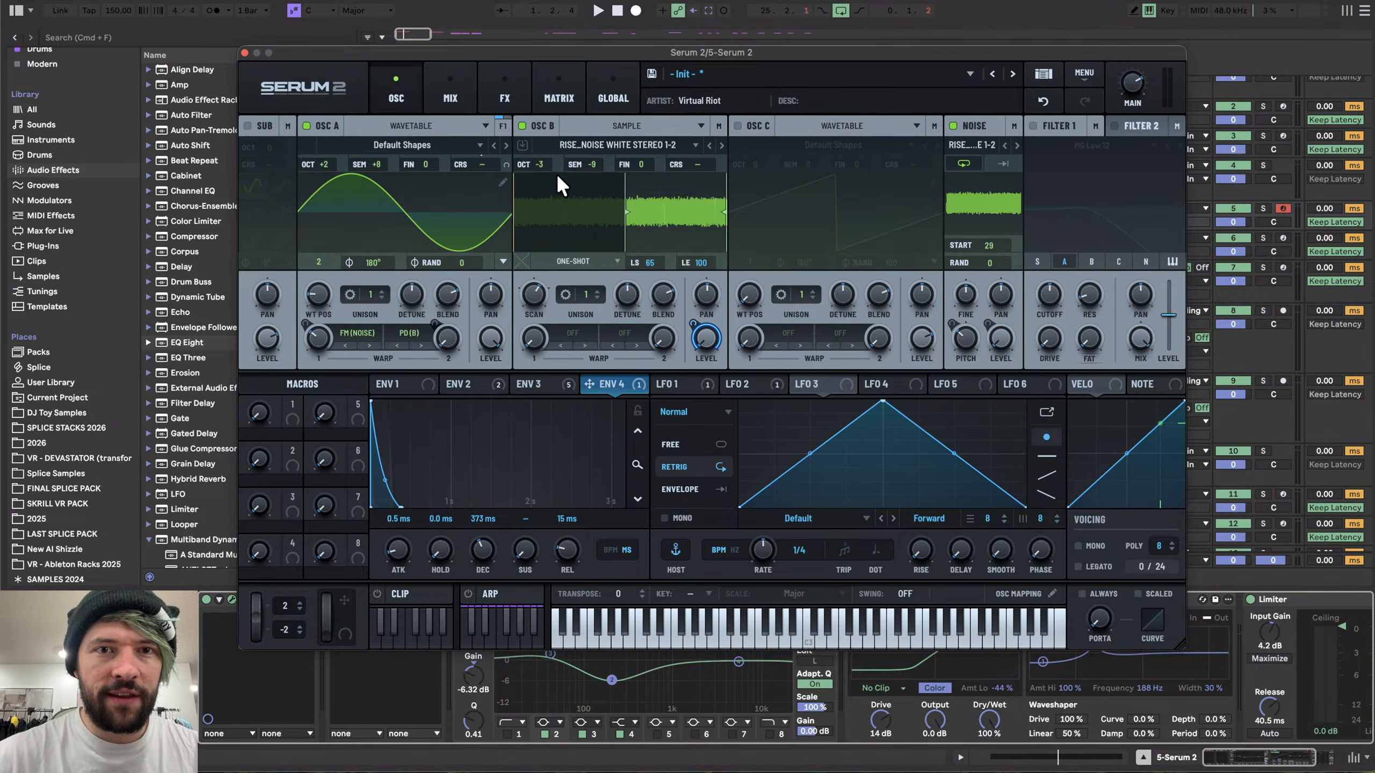
- Raise OSC B's octave to -2 and normalize its noise sample
drag(546, 165, 543, 139)
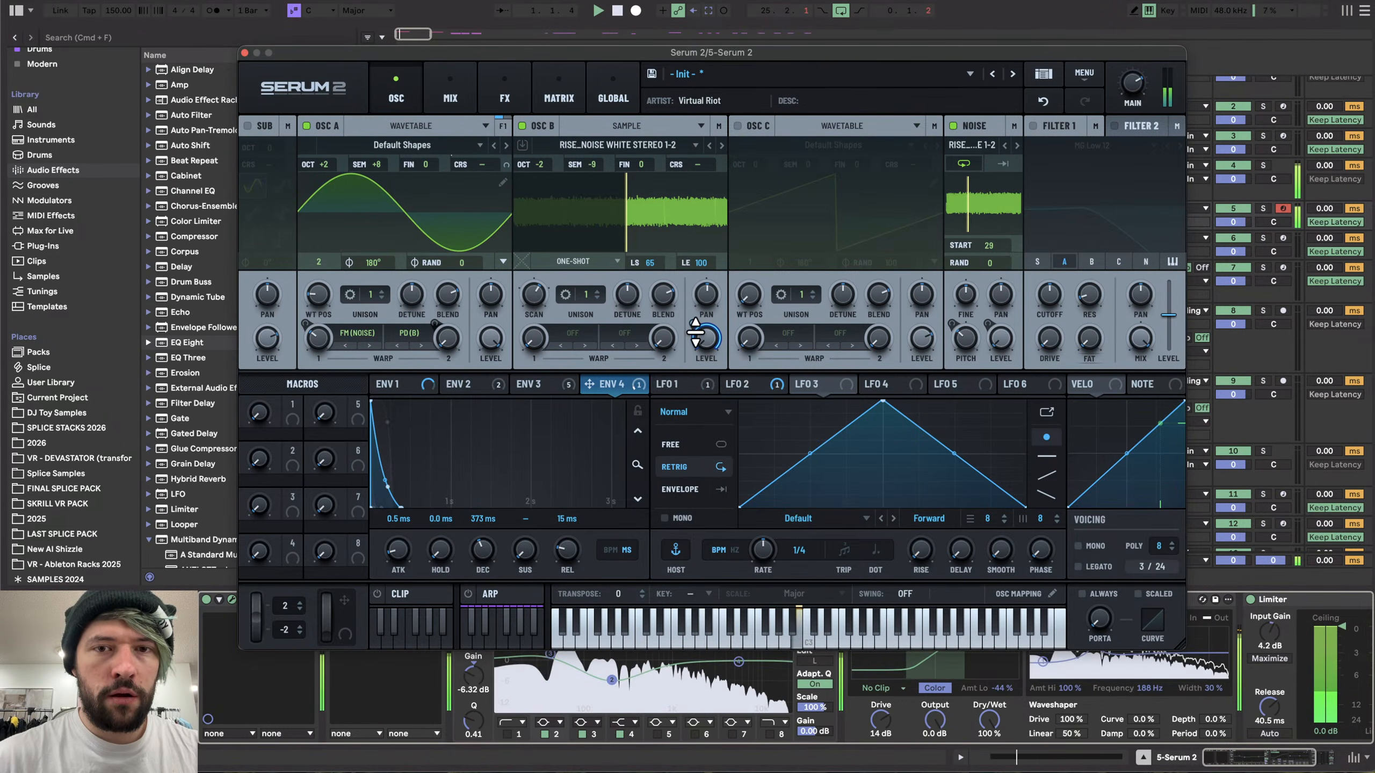
right_click(676, 212)
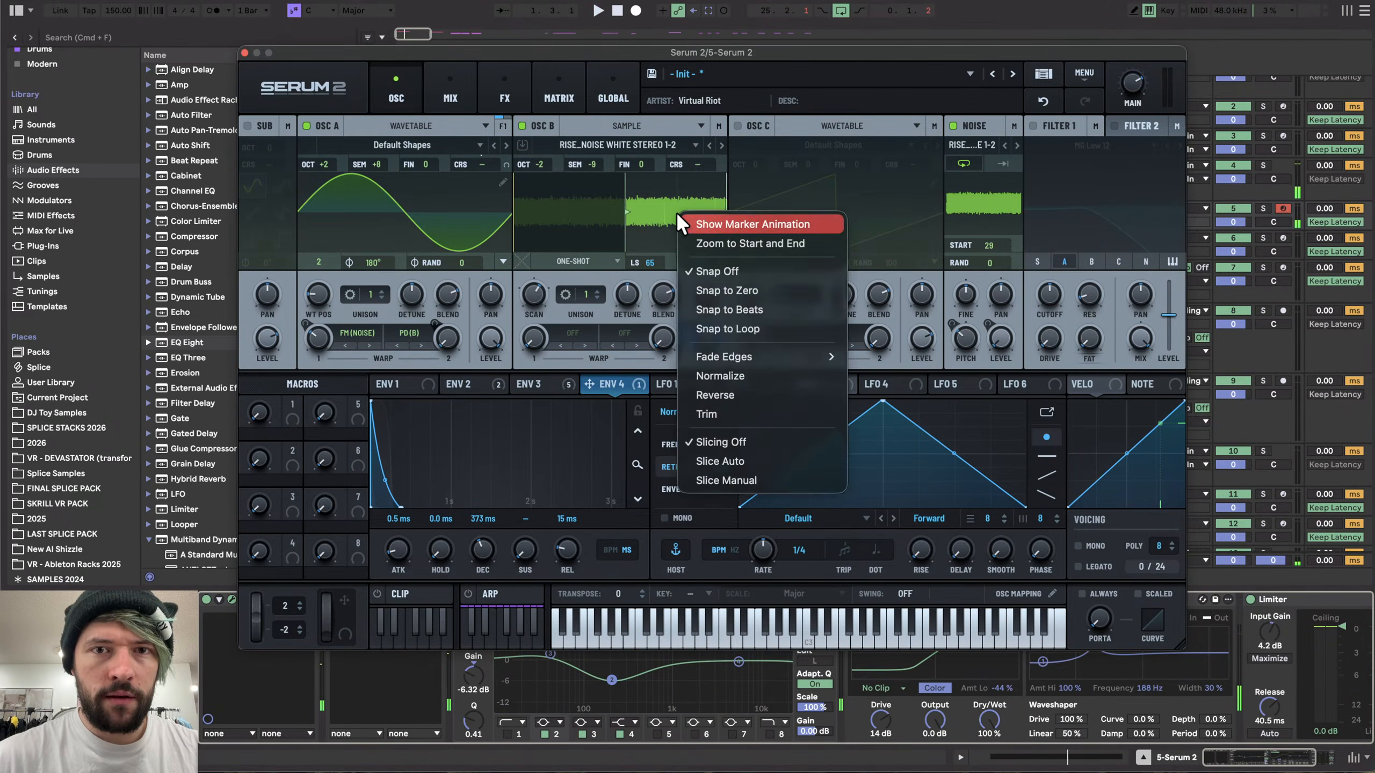
click(758, 372)
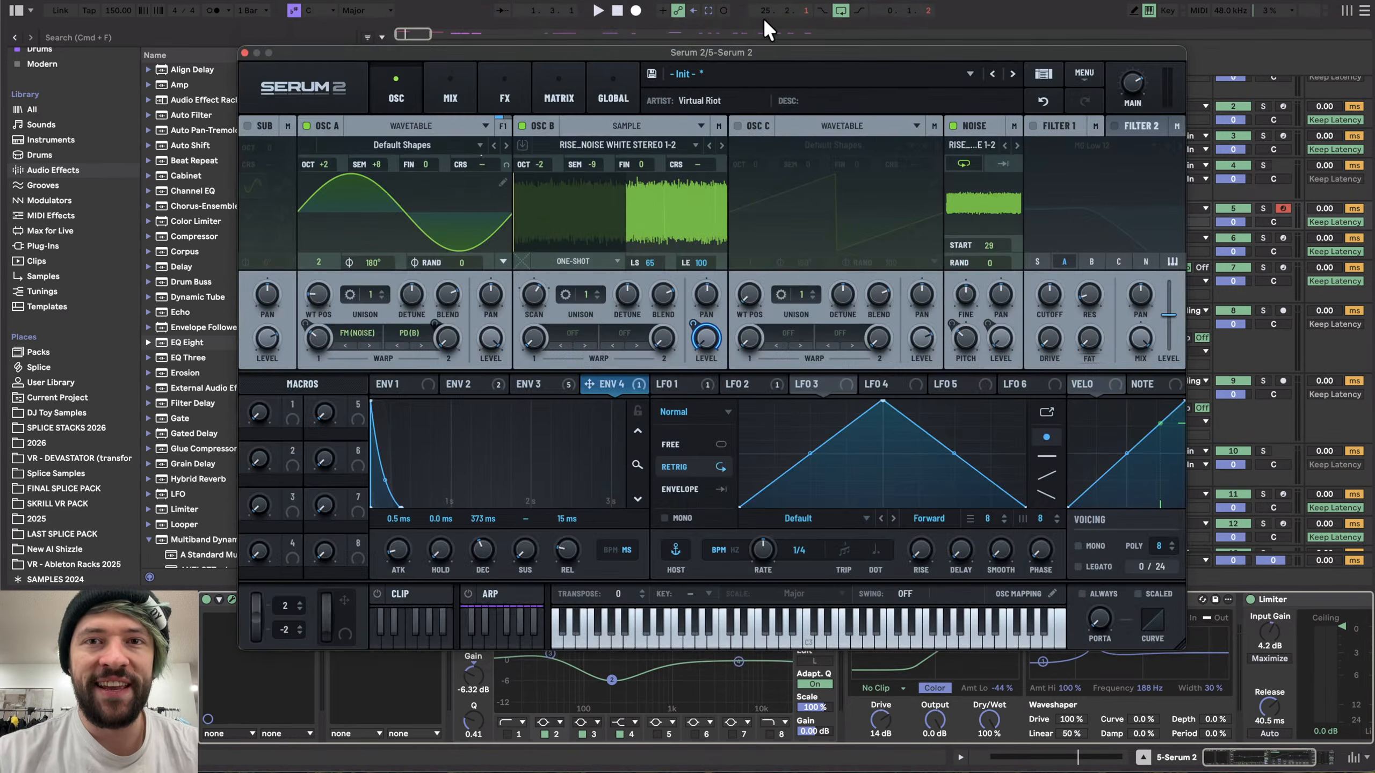
- Close Serum and record the synth's output into the 8 Audio resampling track
click(753, 2)
key(space)
key(space)
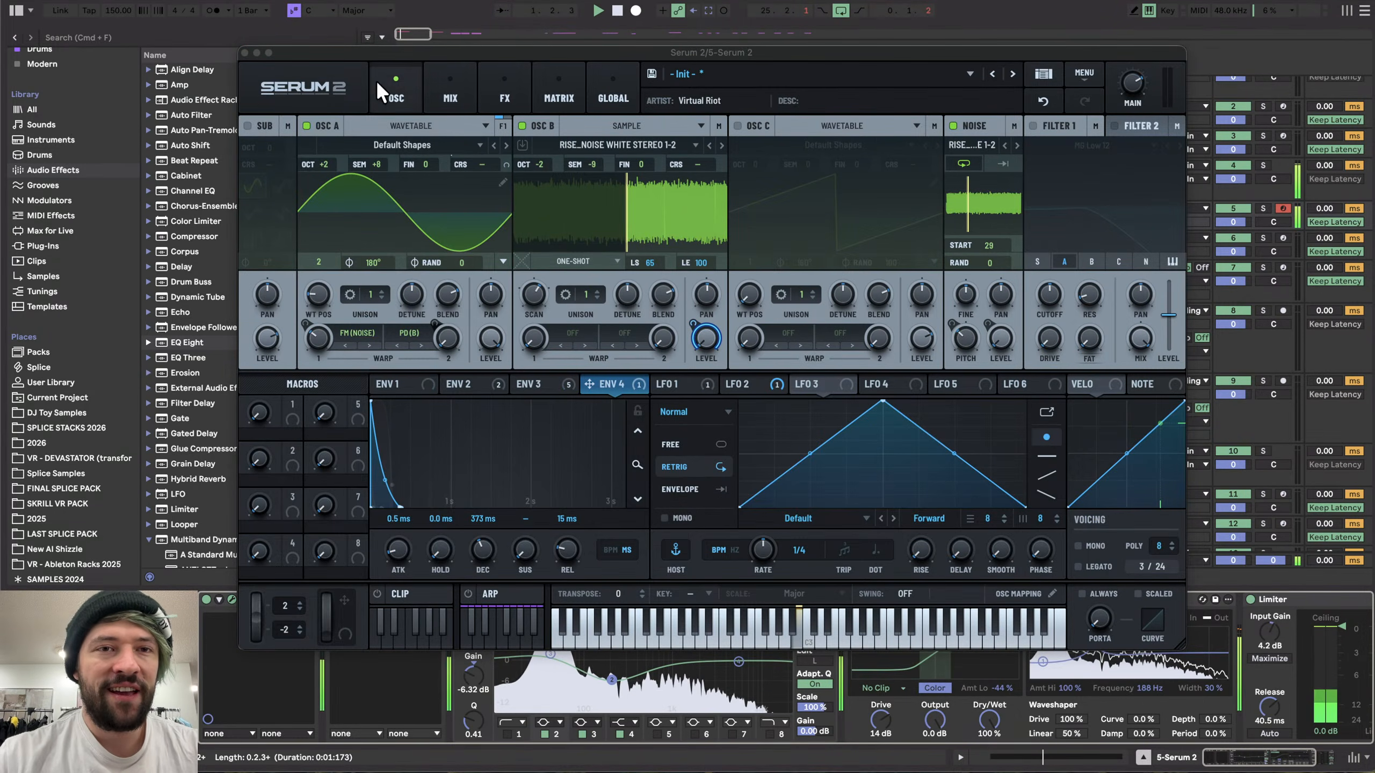
click(245, 53)
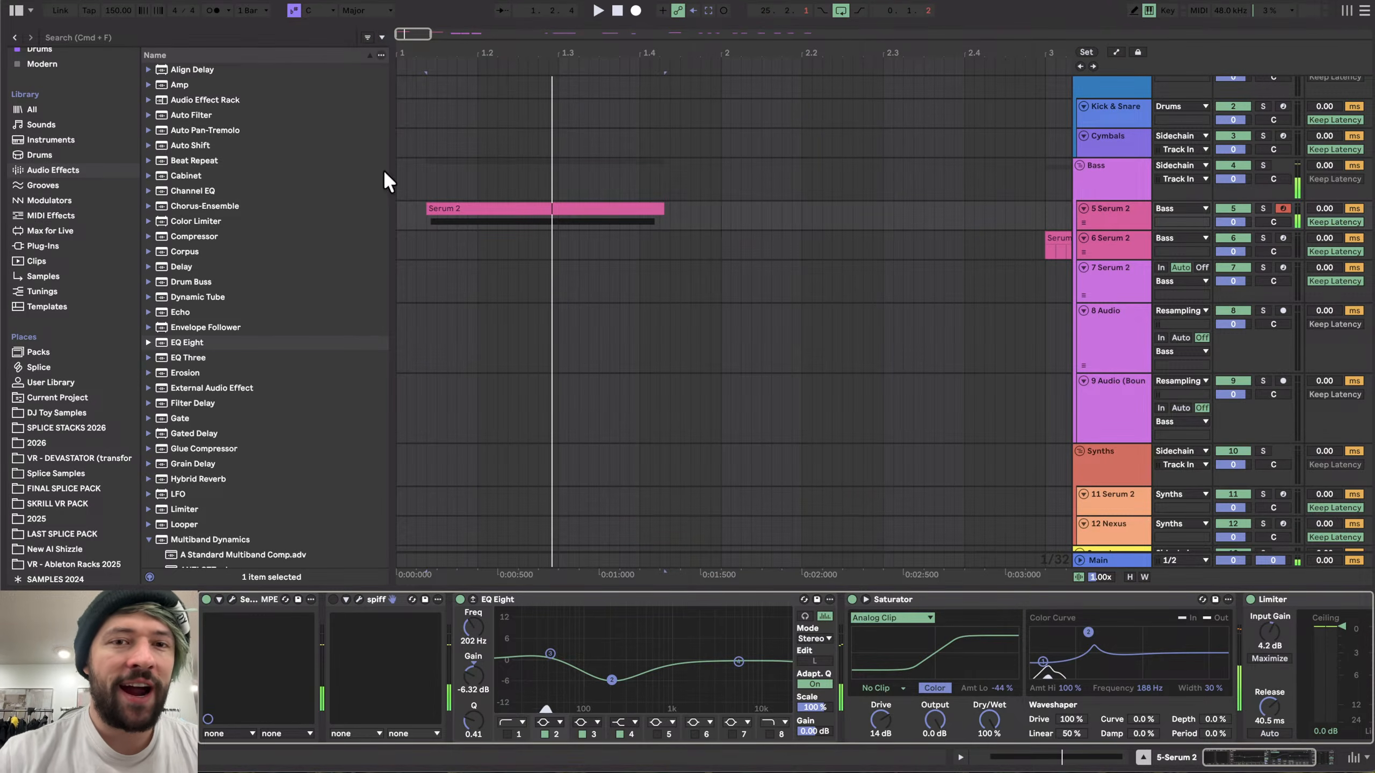
click(1128, 274)
click(1121, 321)
click(635, 11)
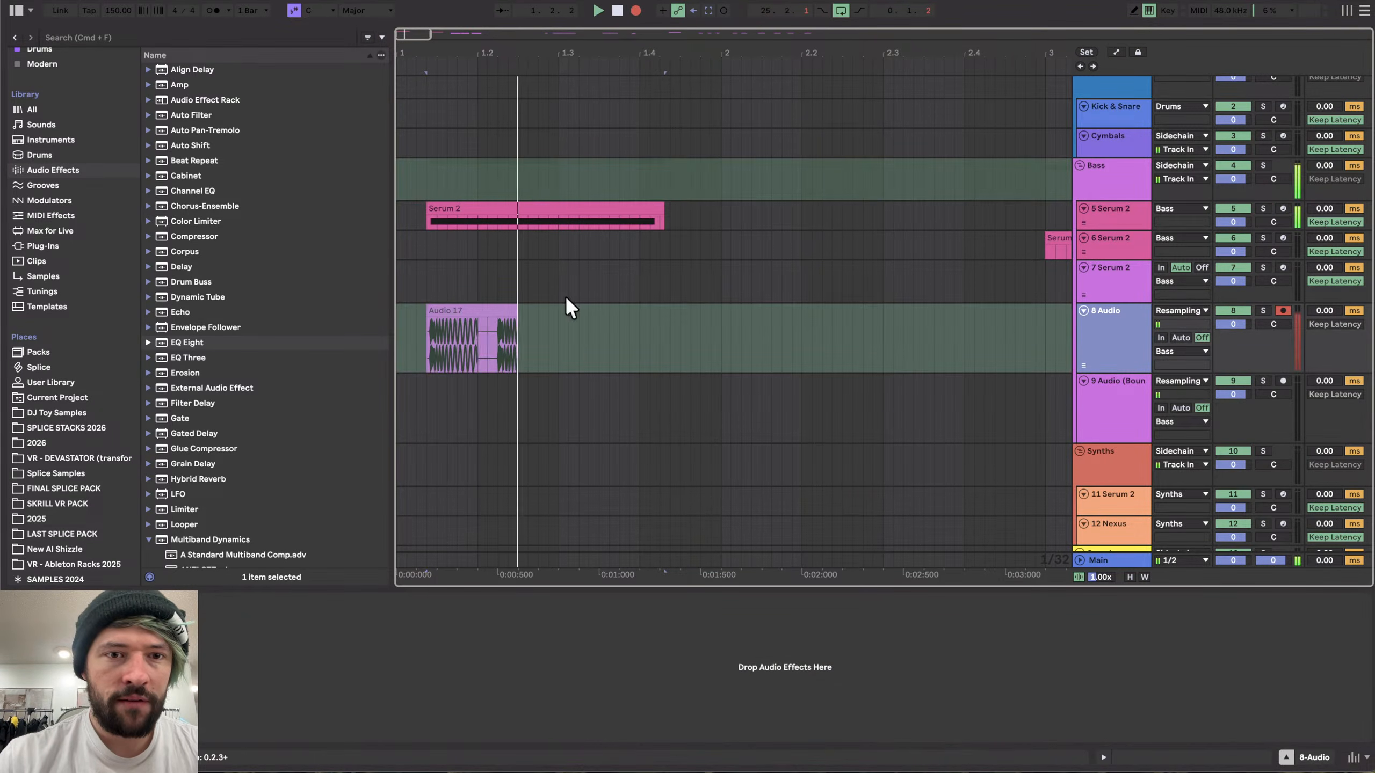
key(space)
- Split the recorded clip at the end of the sound and delete the tail
scroll(433, 352, down, 3)
drag(435, 310, 603, 316)
scroll(587, 328, up, 10)
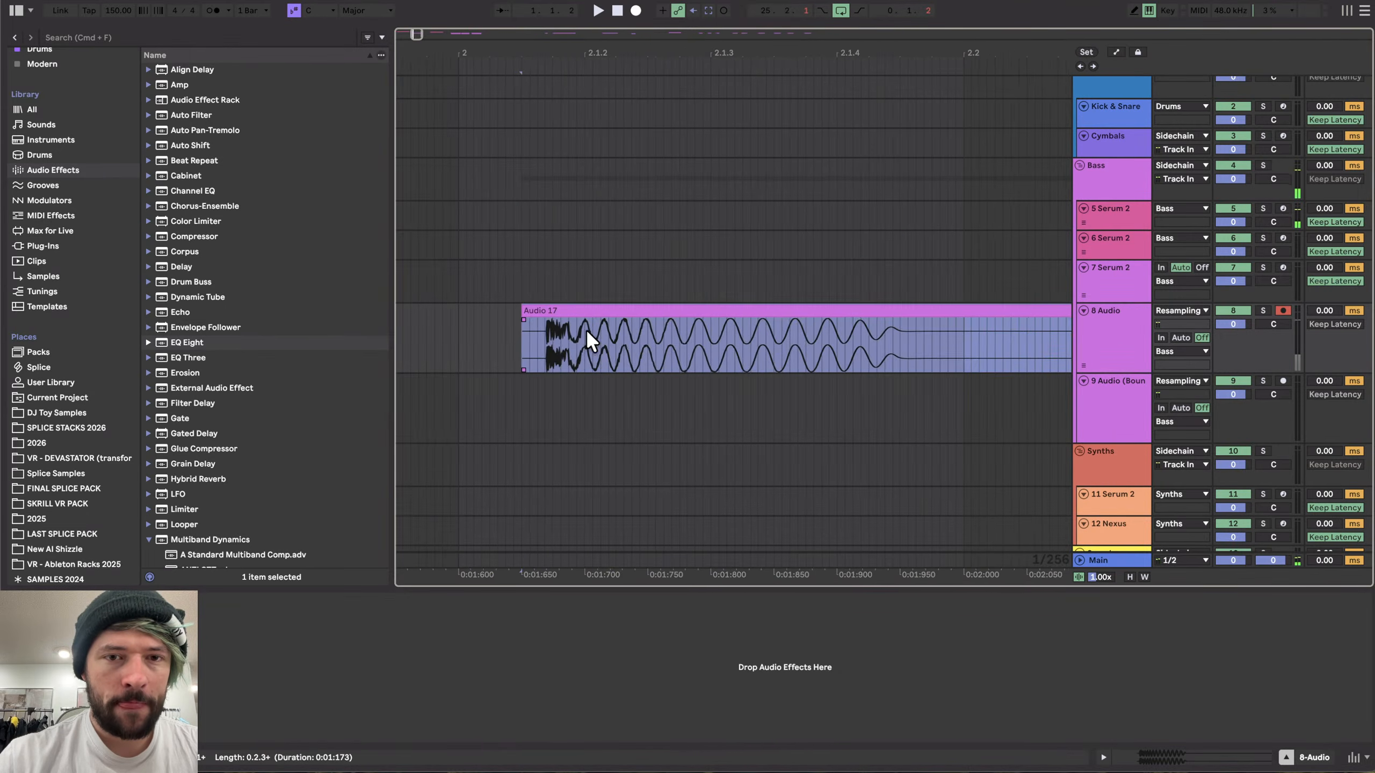
click(767, 334)
key(super+e)
click(775, 310)
key(Delete)
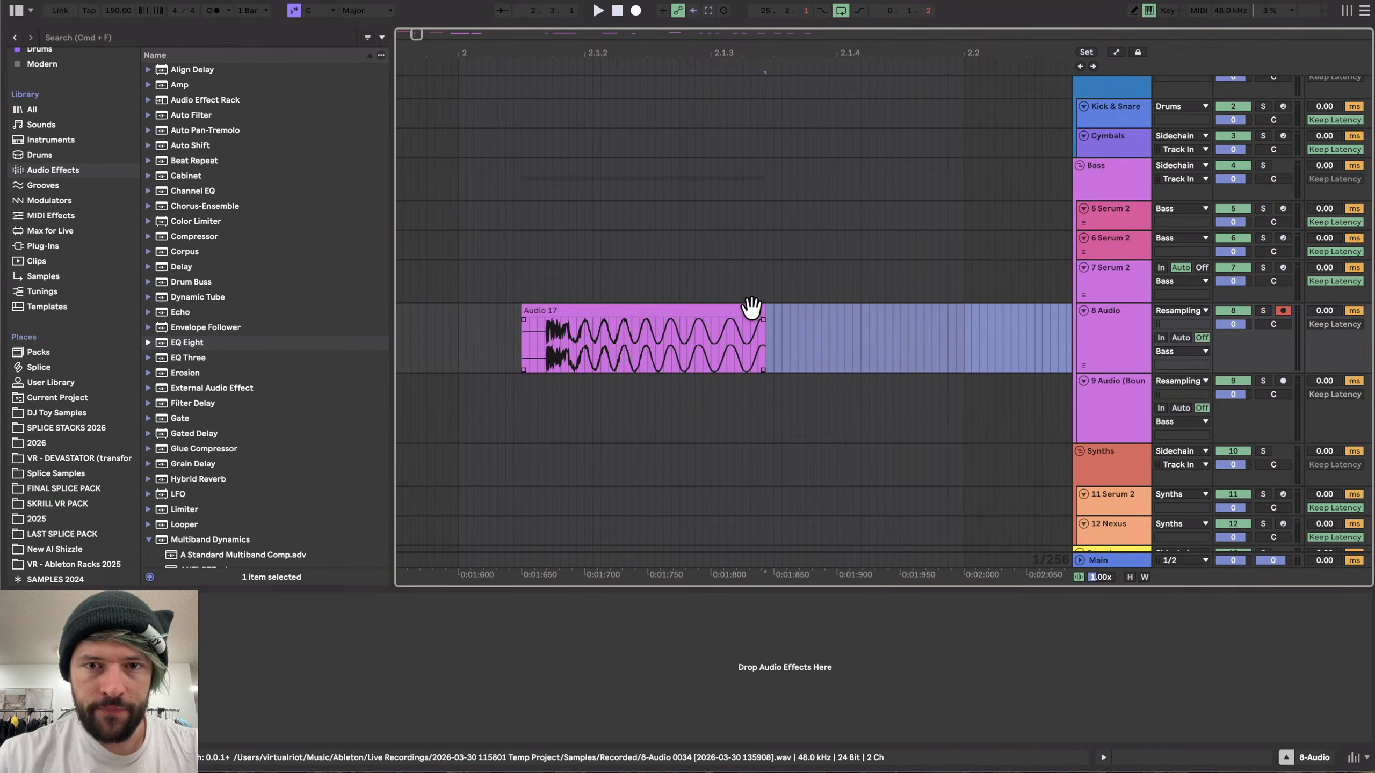
- Trim the recorded clip's start to the beginning of the sound
drag(762, 319, 674, 320)
scroll(552, 340, up, 10)
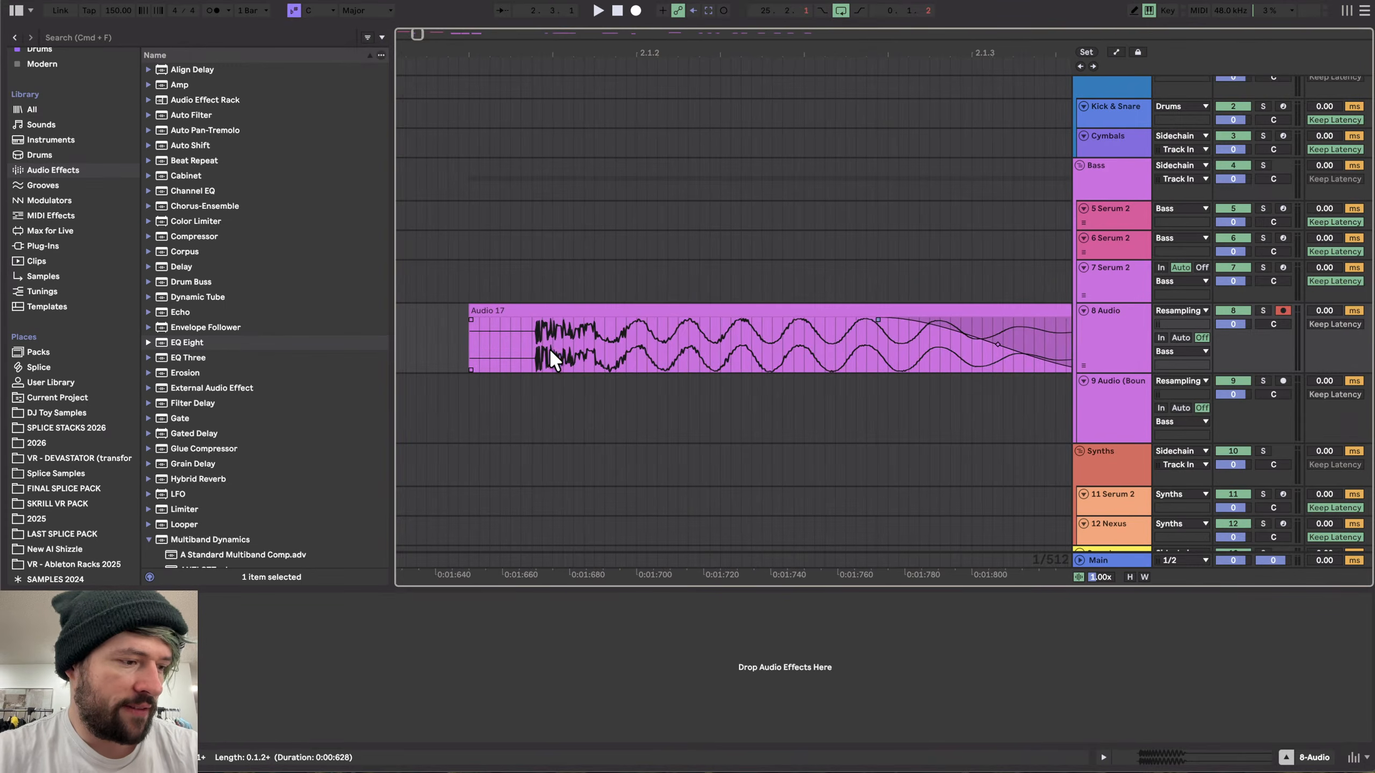
scroll(524, 345, up, 10)
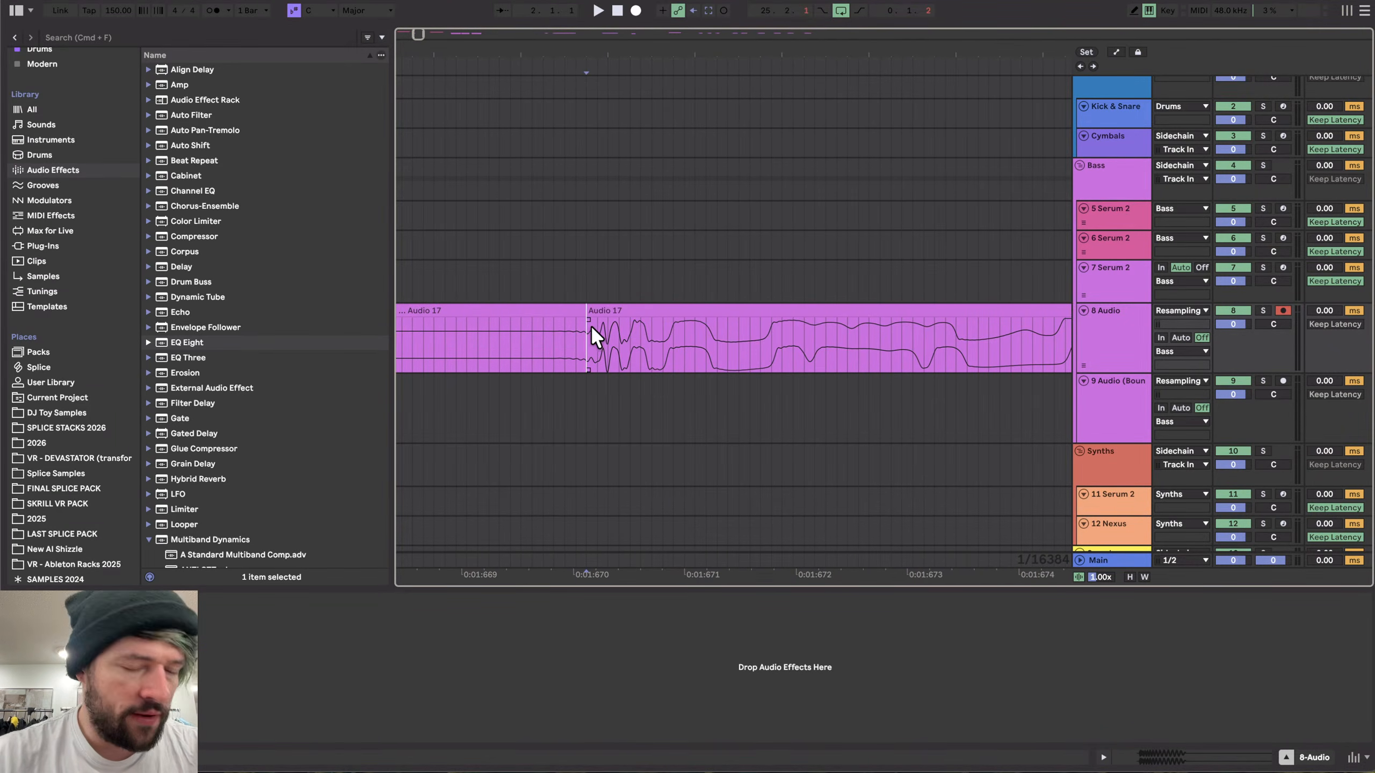
click(561, 310)
scroll(590, 338, down, 8)
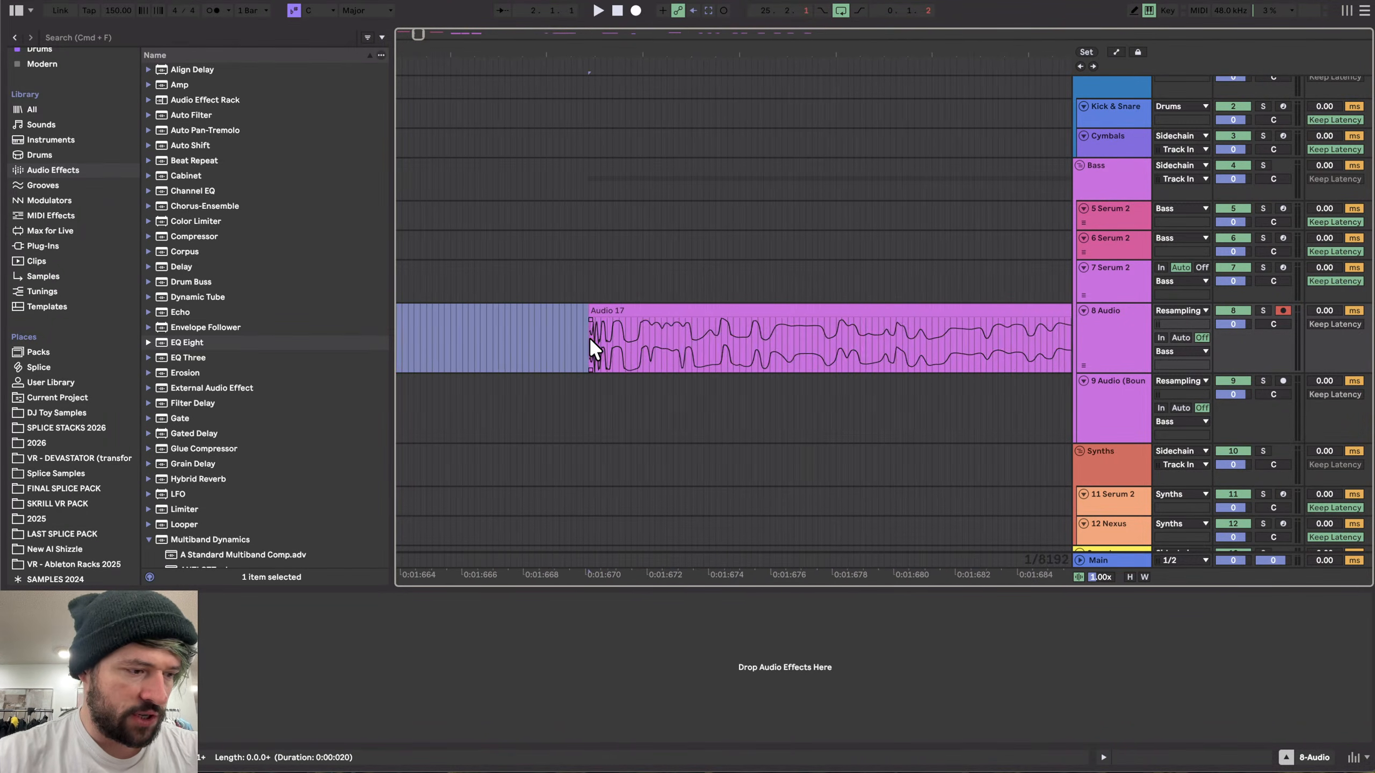
scroll(590, 346, down, 2)
- Move the clip to start on bar 2 and set the loop around it
click(631, 325)
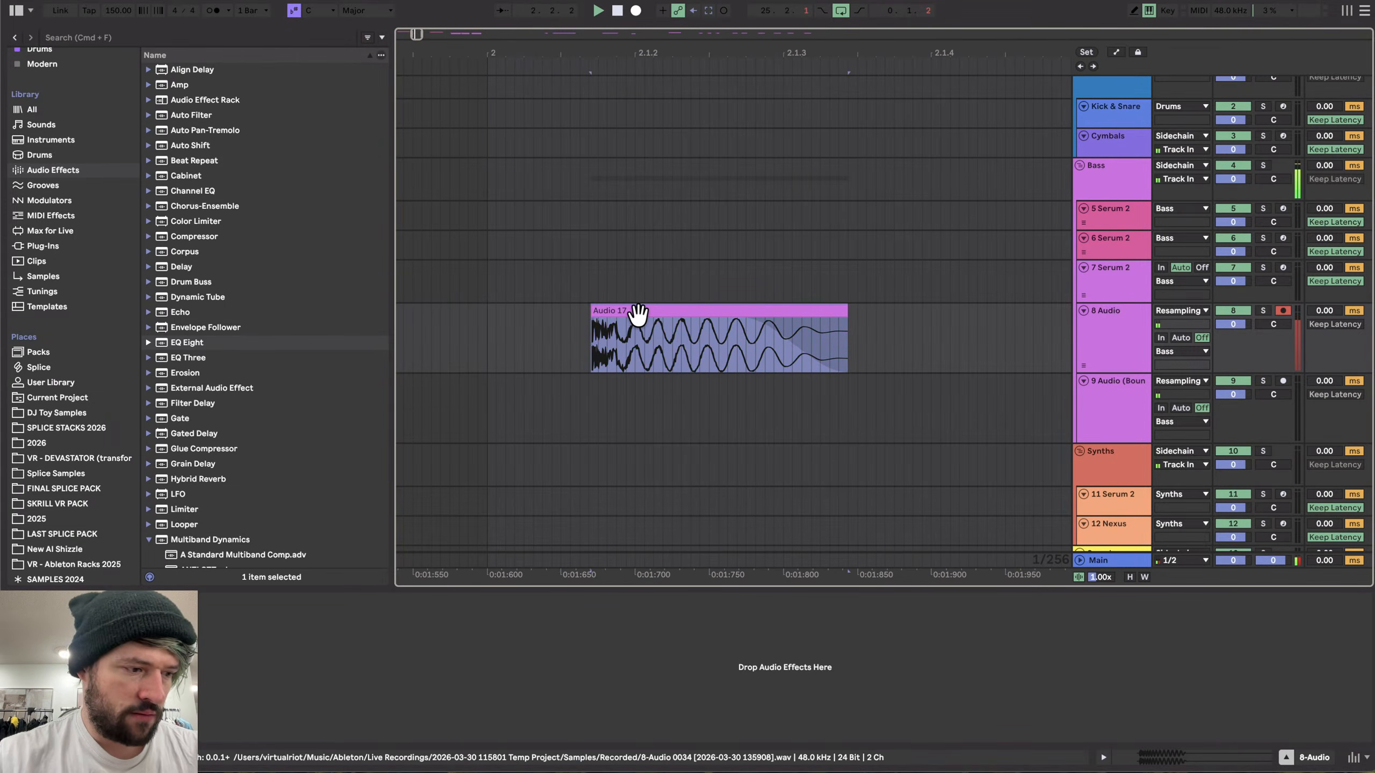
drag(641, 313, 537, 320)
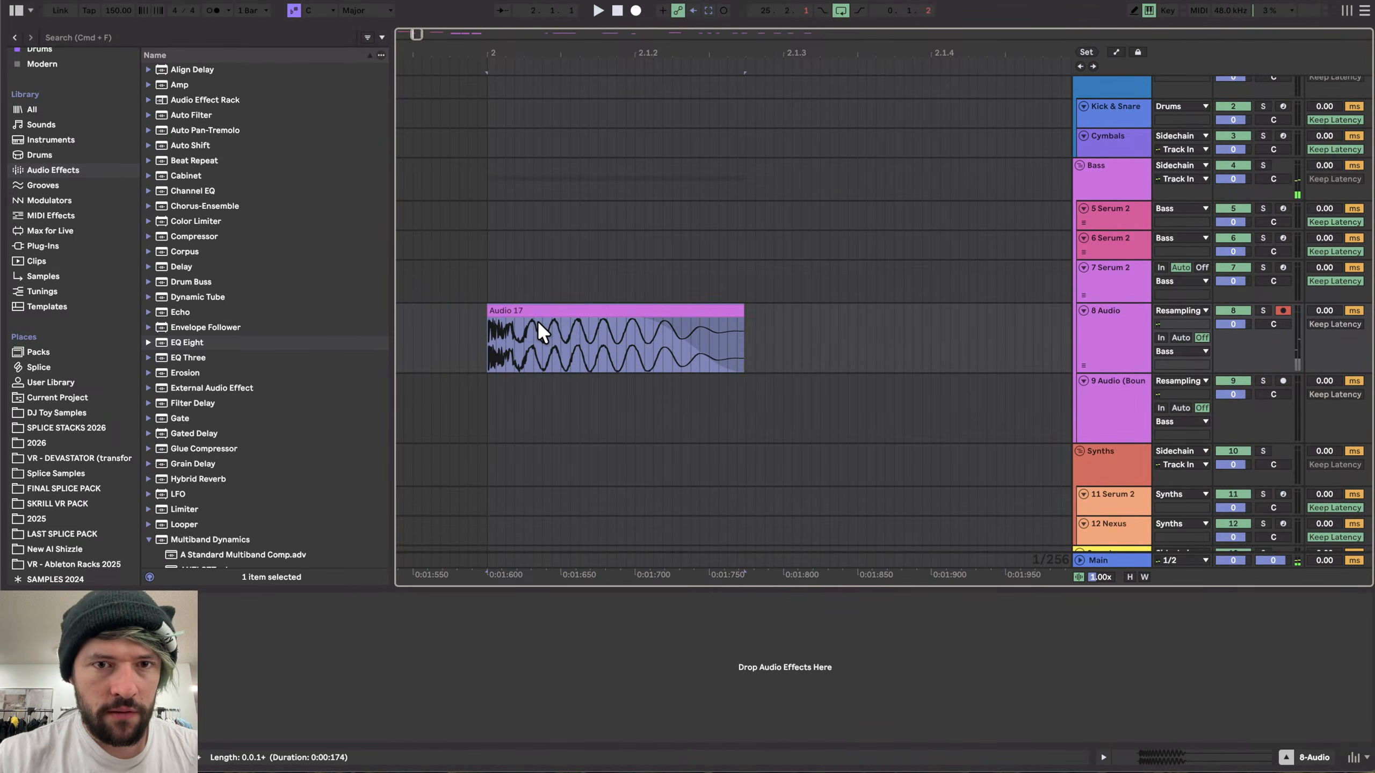
scroll(606, 333, down, 3)
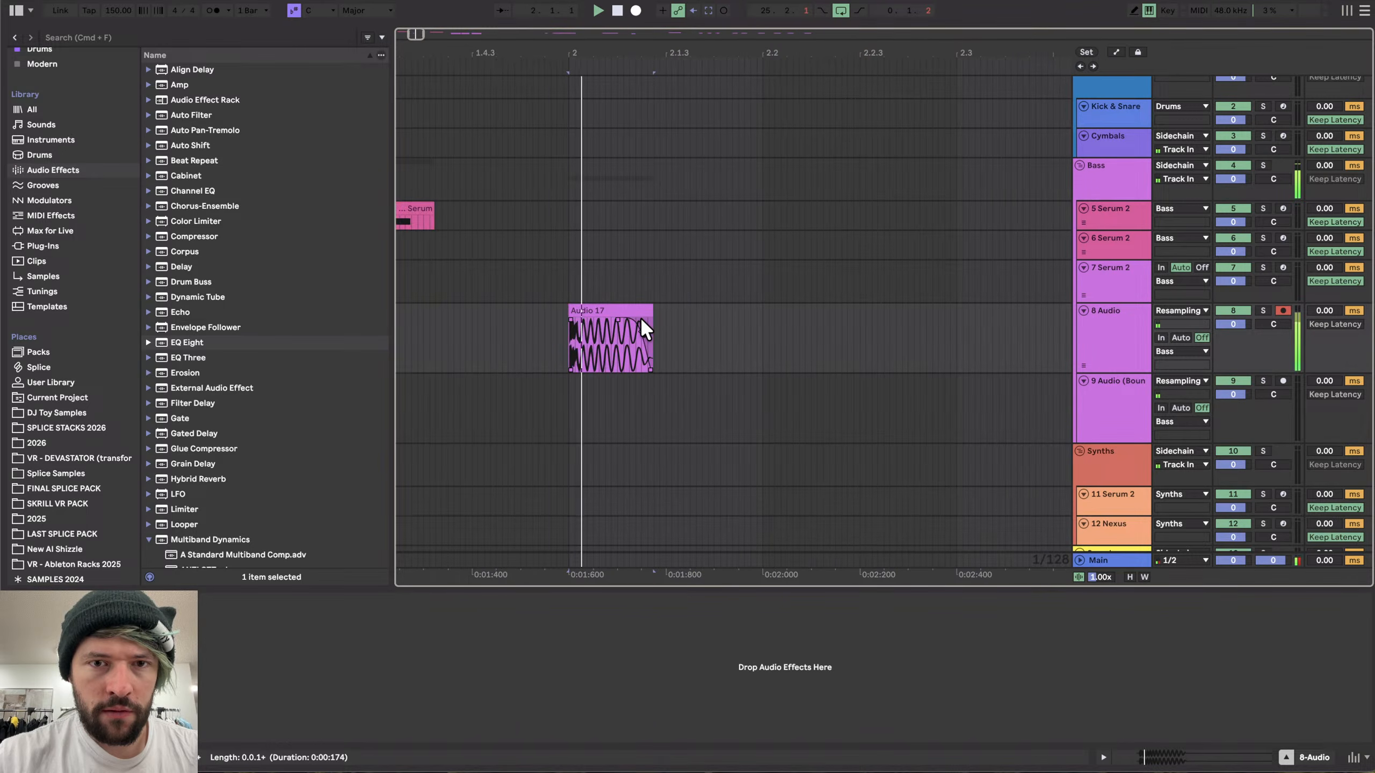
scroll(596, 309, up, 3)
click(590, 309)
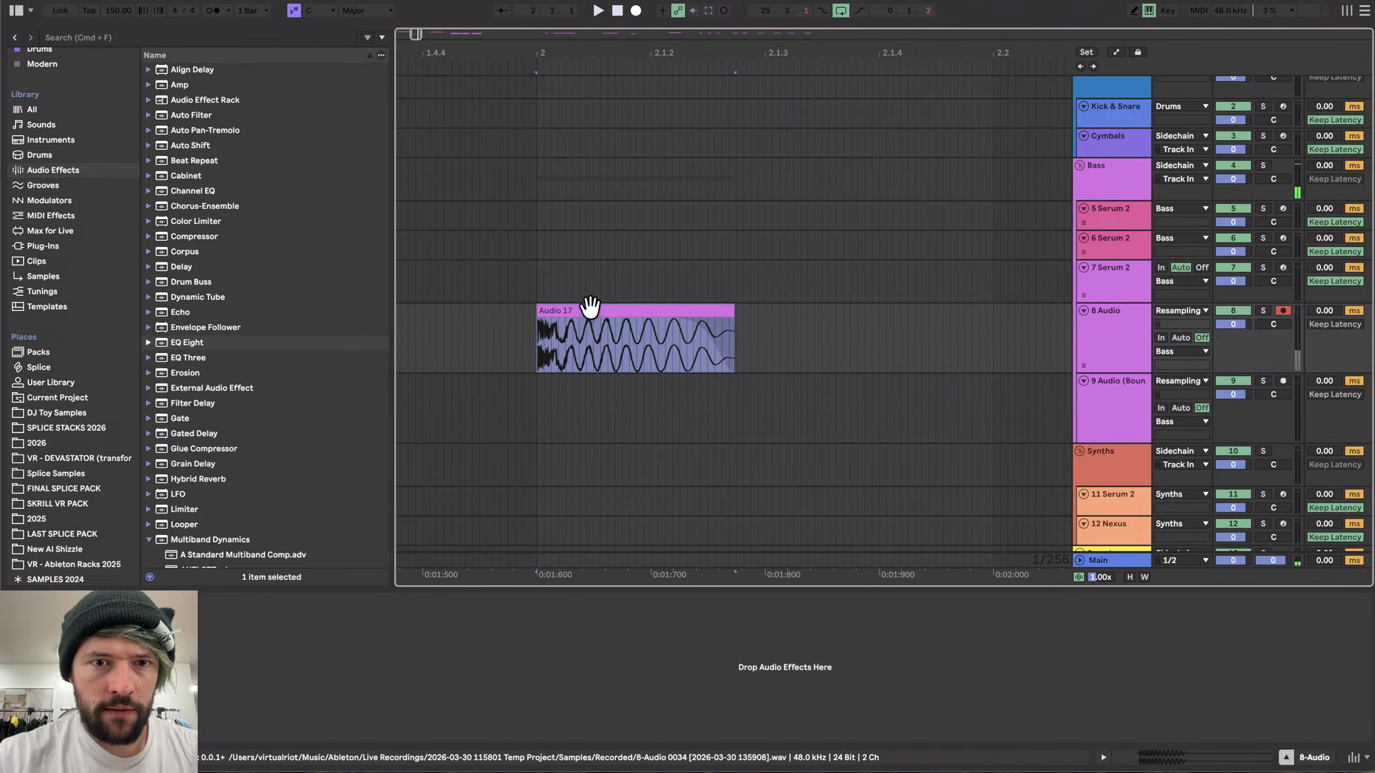
key(super+l)
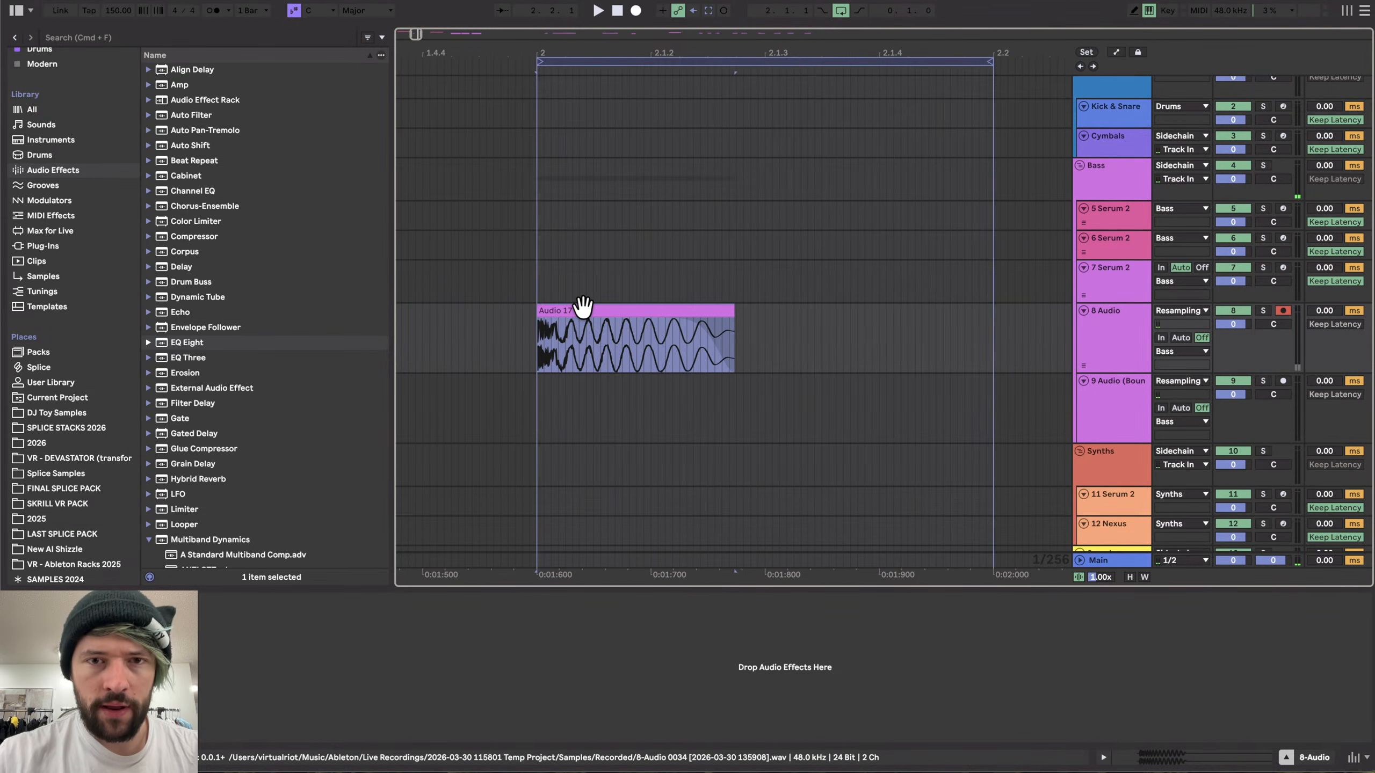
- Export the looped selection as an audio file named HK_20 in the Hard Kicks folder
click(679, 62)
key(super+shift+r)
key(Return)
key(BackSpace)
key(BackSpace)
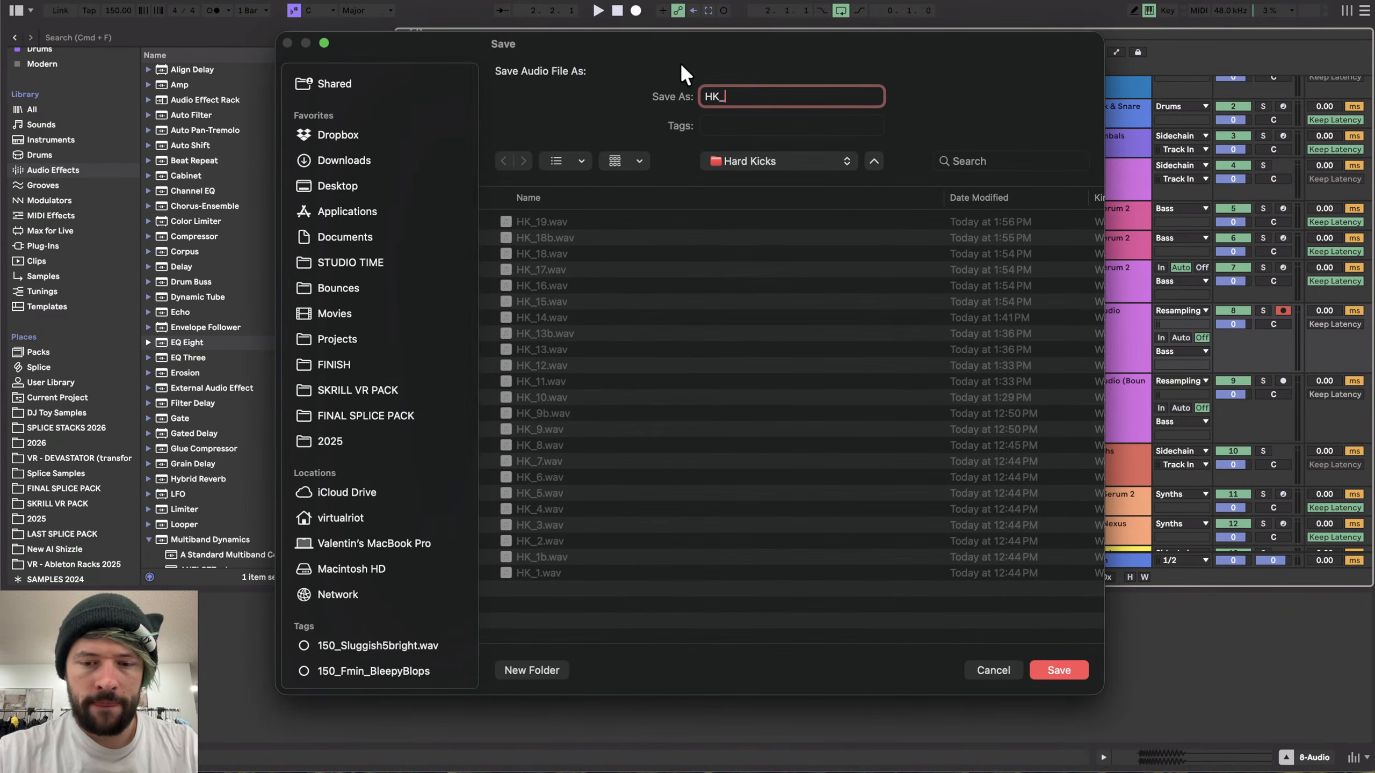
text(20)
key(Return)
- Open the Serum 2 instrument on the first bass track and set Osc B's output routing to None
scroll(519, 354, down, 5)
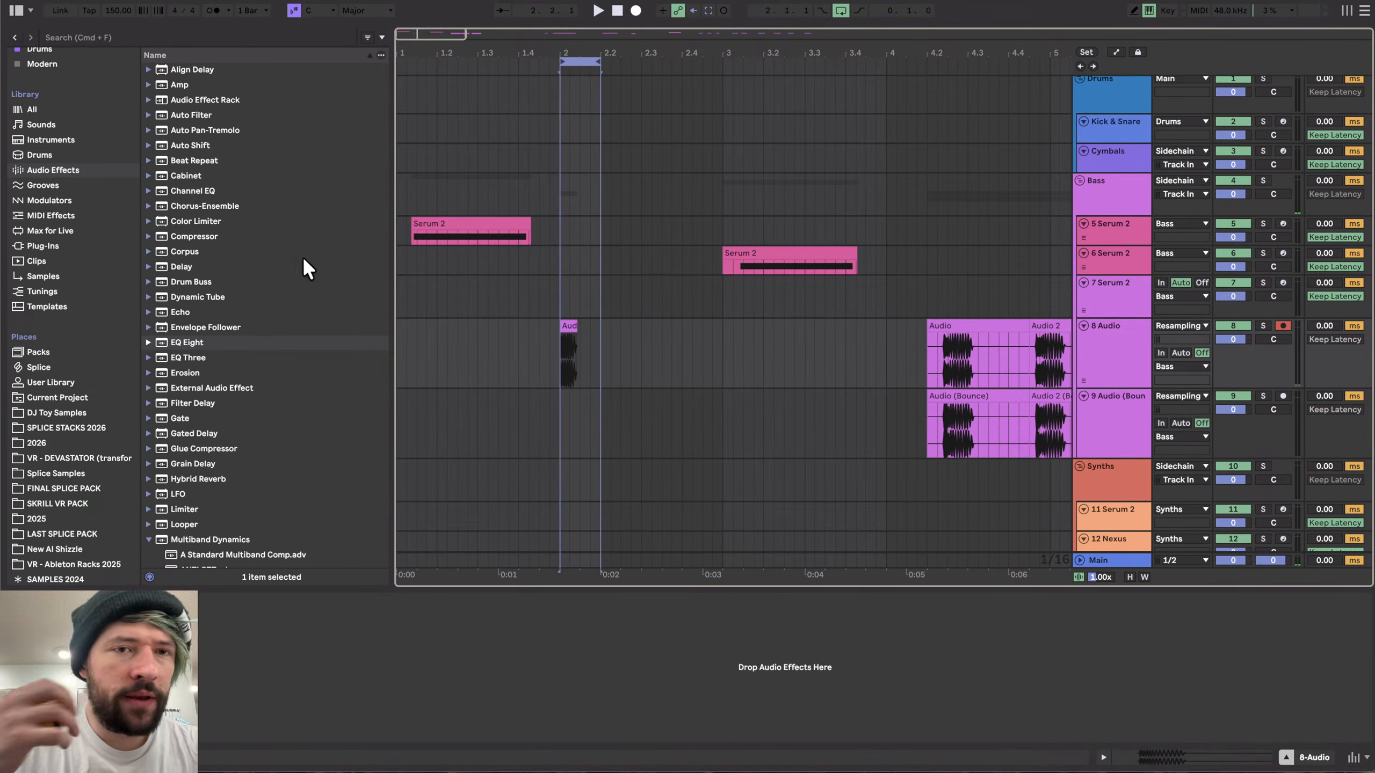
click(452, 226)
click(229, 598)
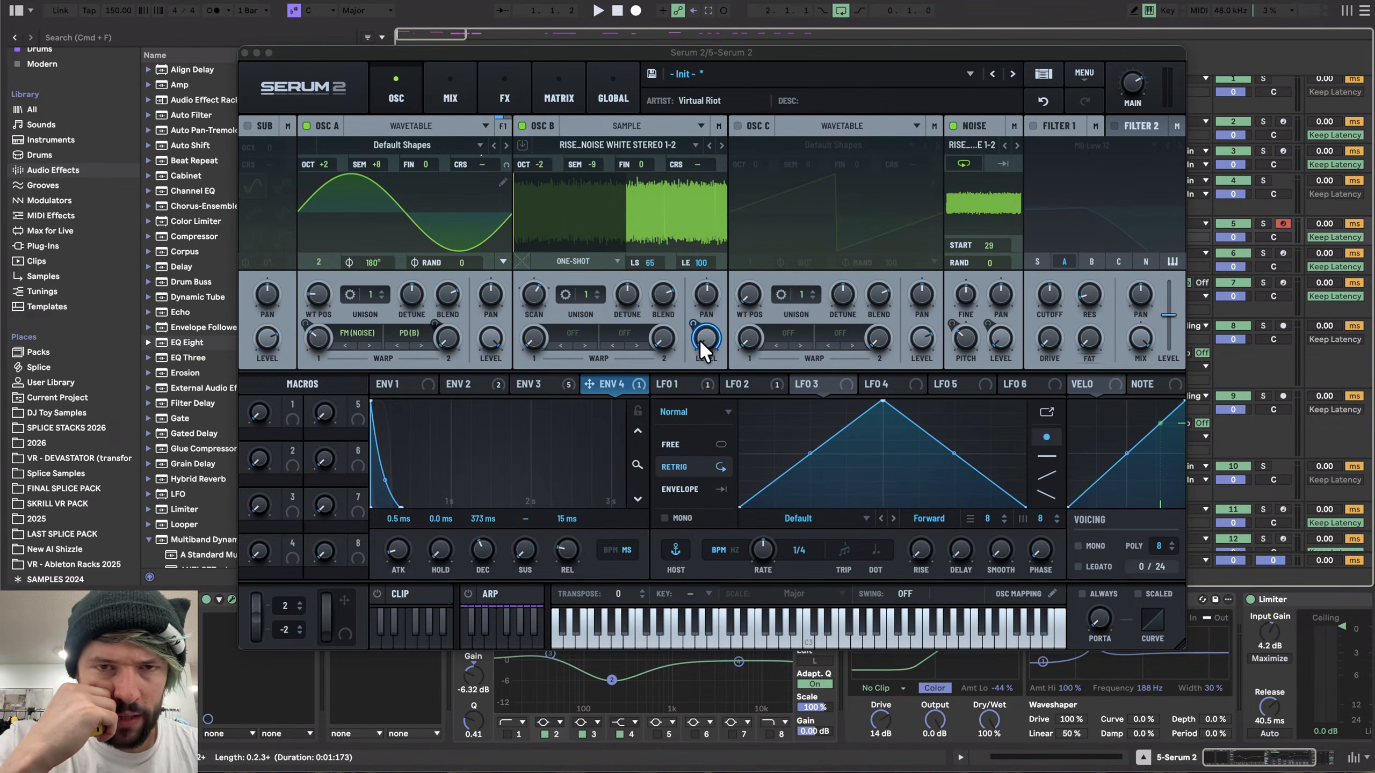
mouse_move(700, 340)
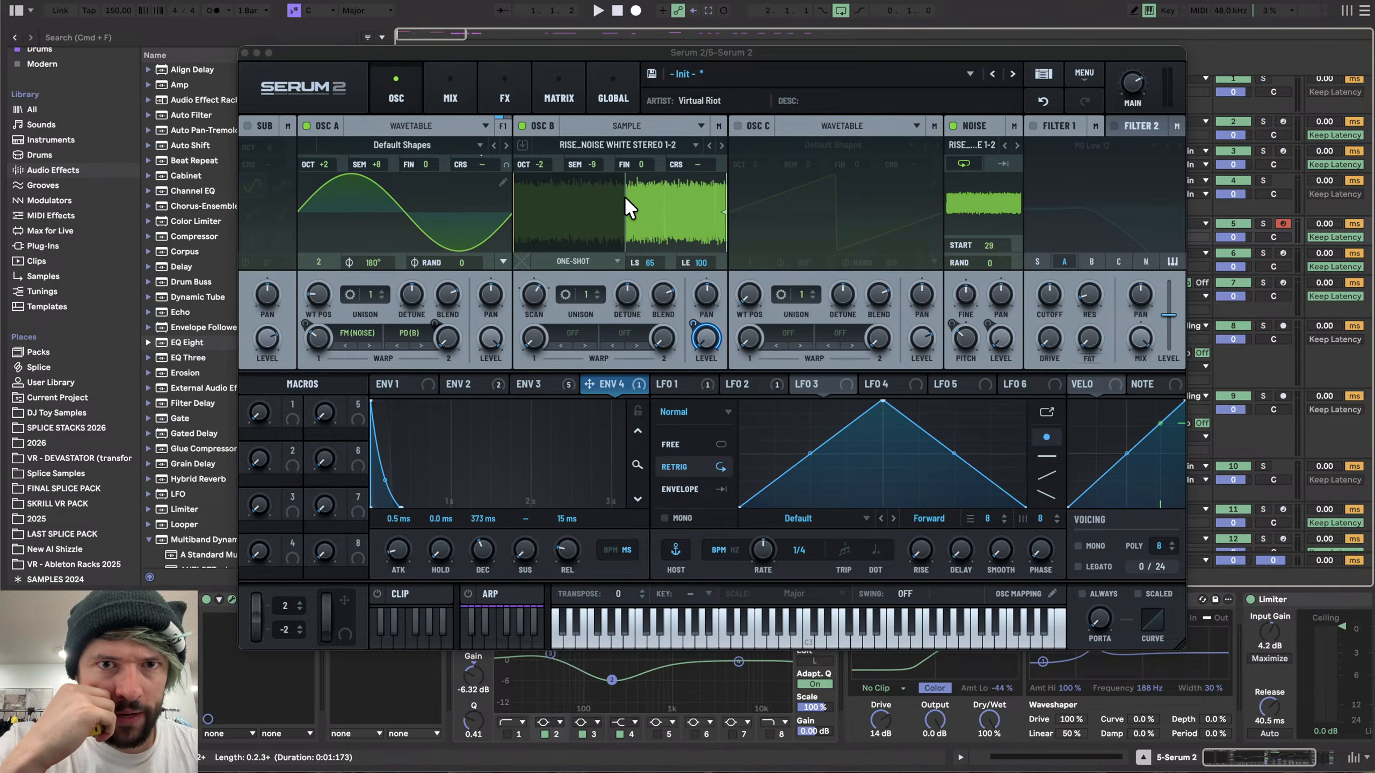
click(715, 146)
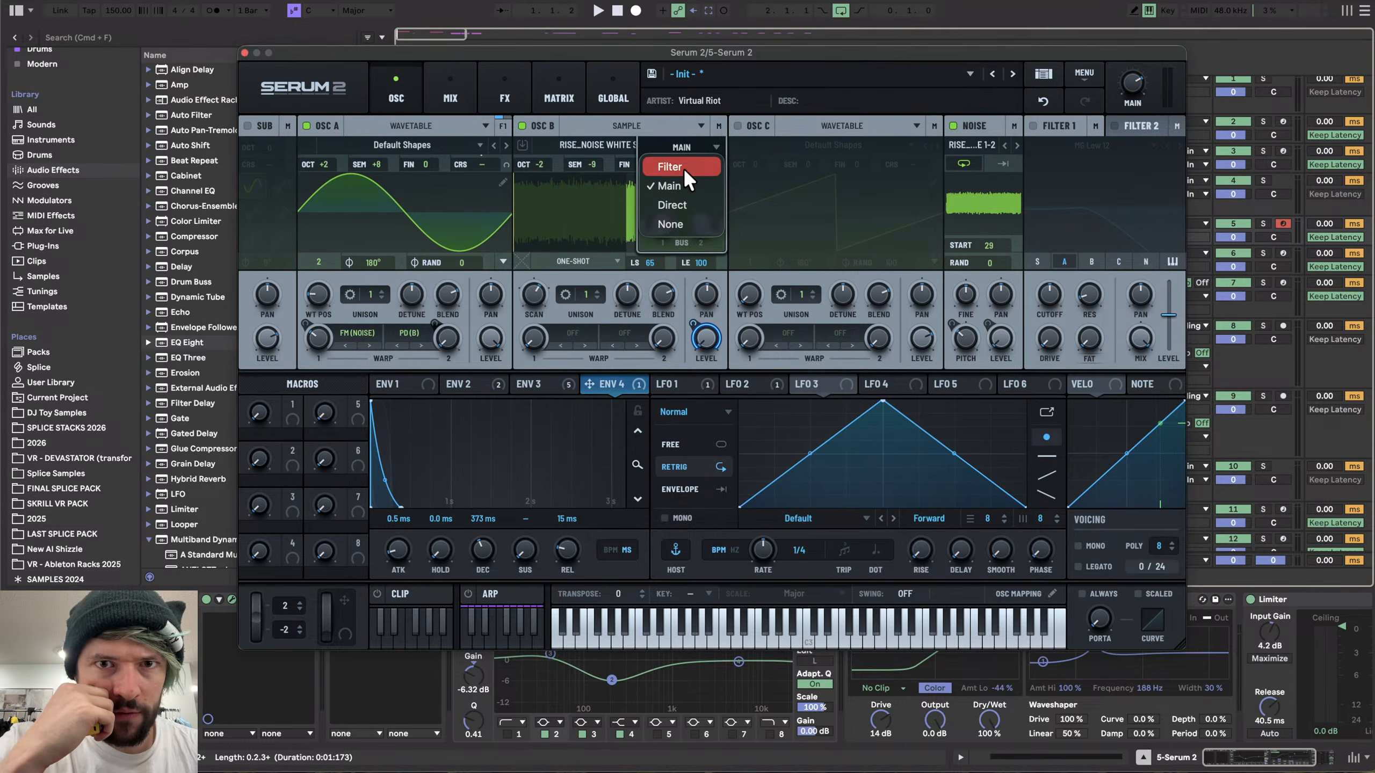
click(680, 220)
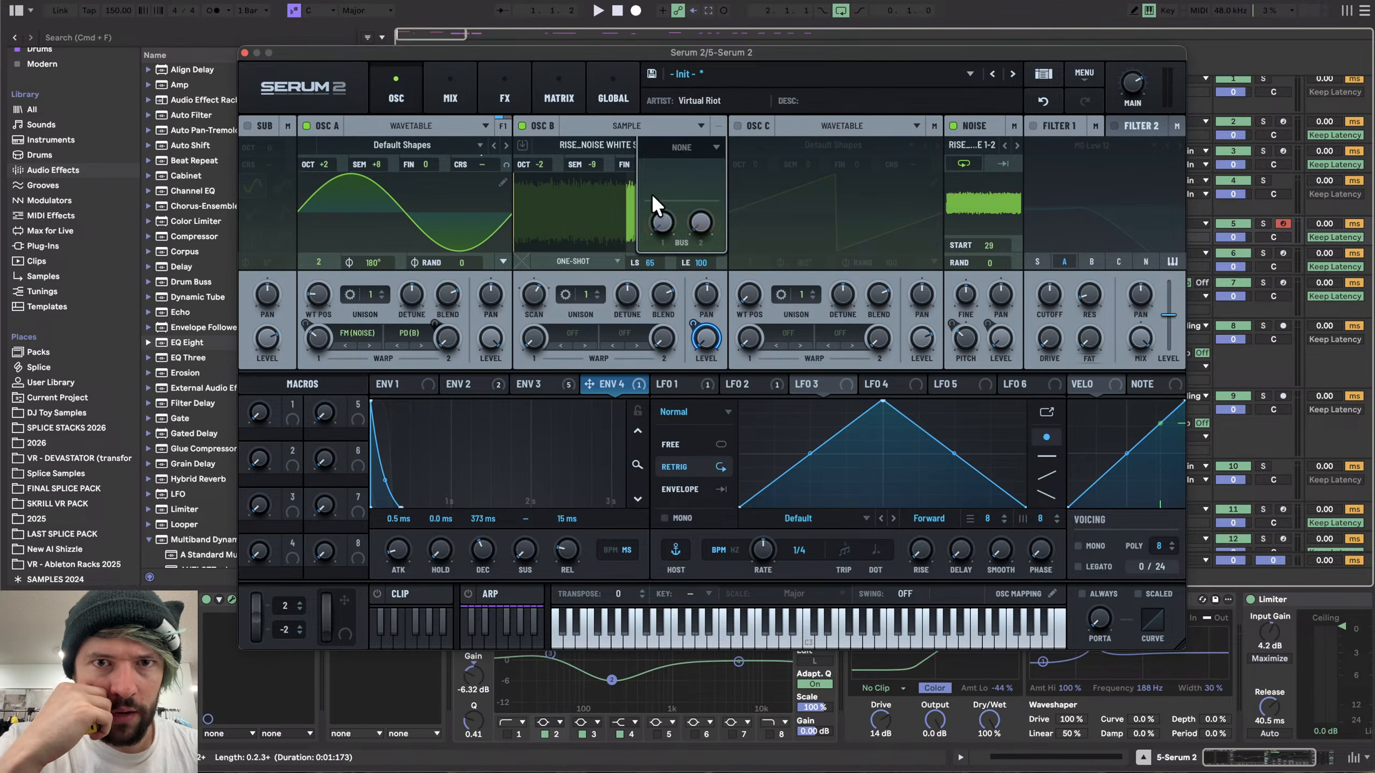
- Add Equalizer and Distortion effects to FX Bus 1 and boost the EQ's high band to about 608 Hz at 24 dB
click(567, 87)
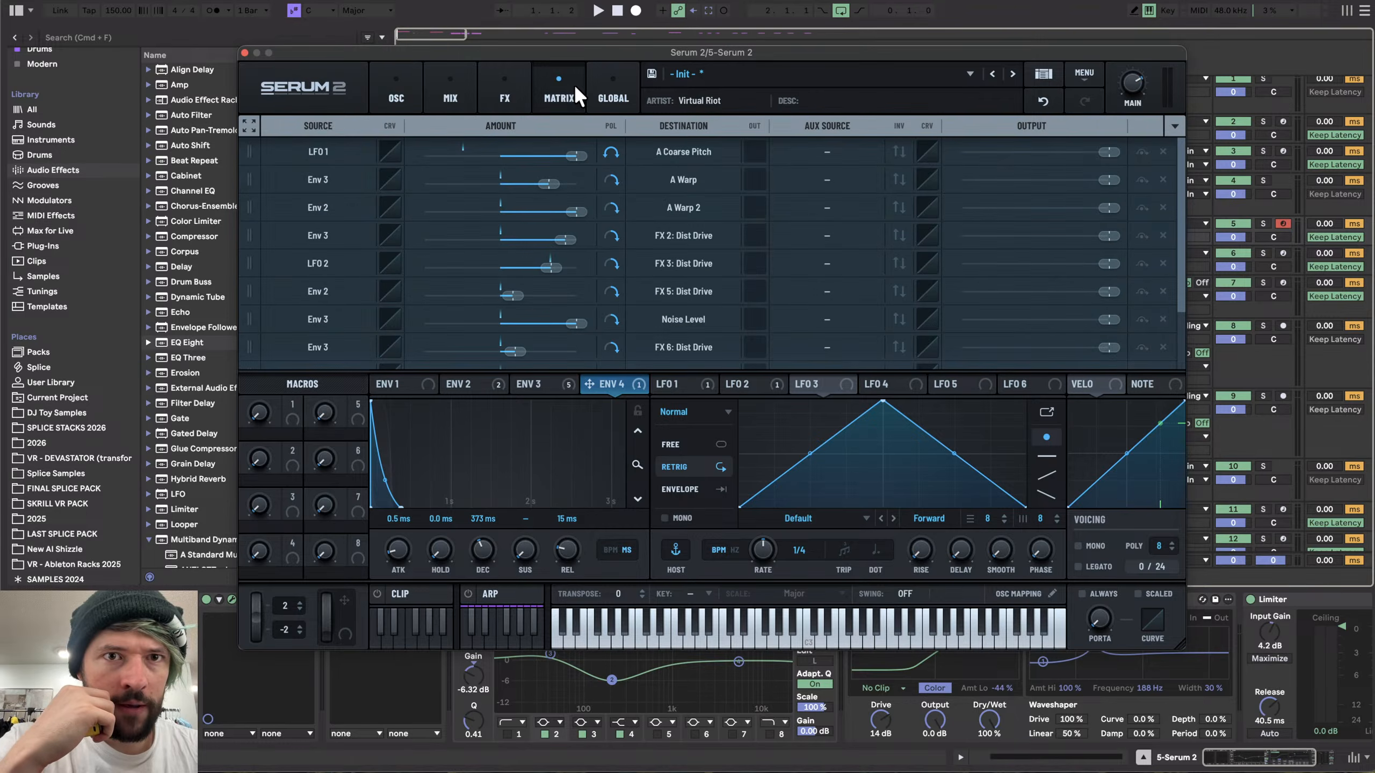
click(465, 87)
click(499, 85)
click(357, 127)
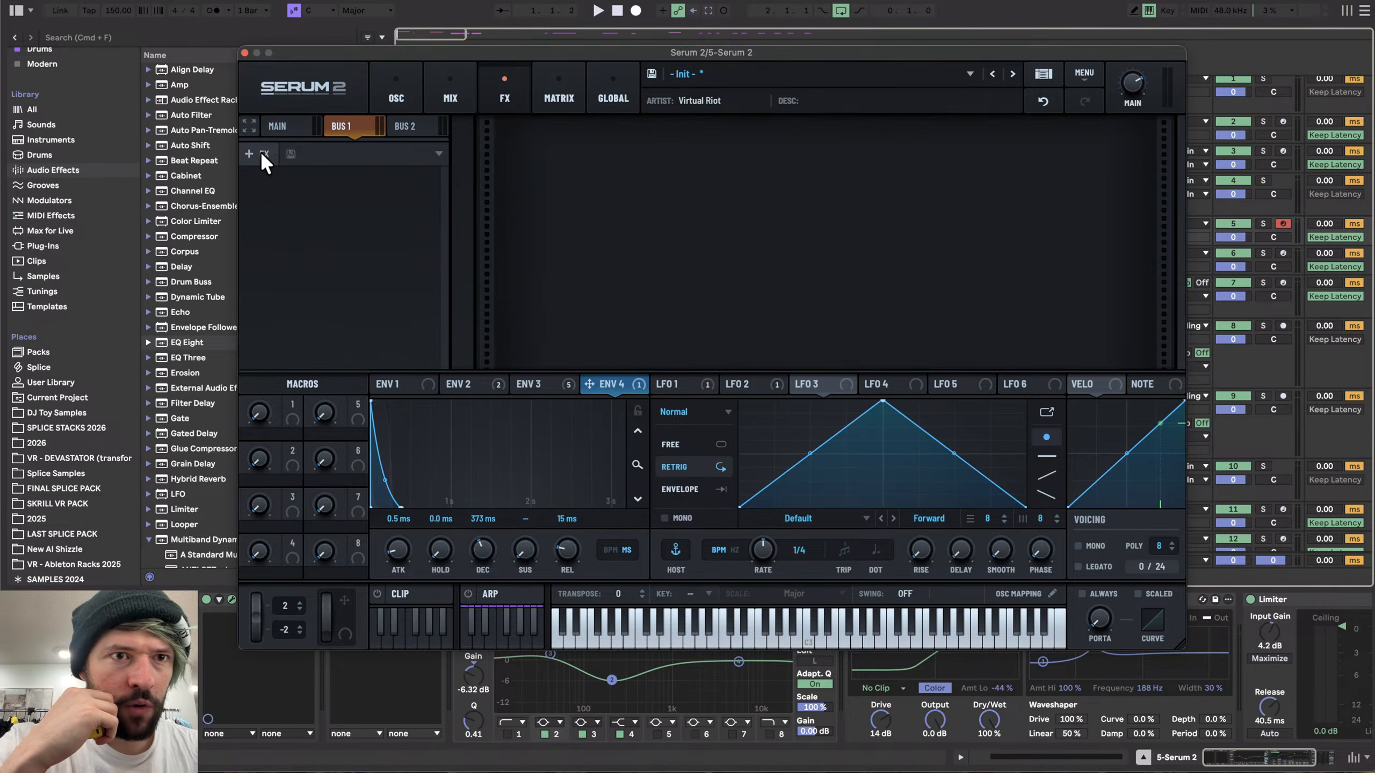
click(257, 154)
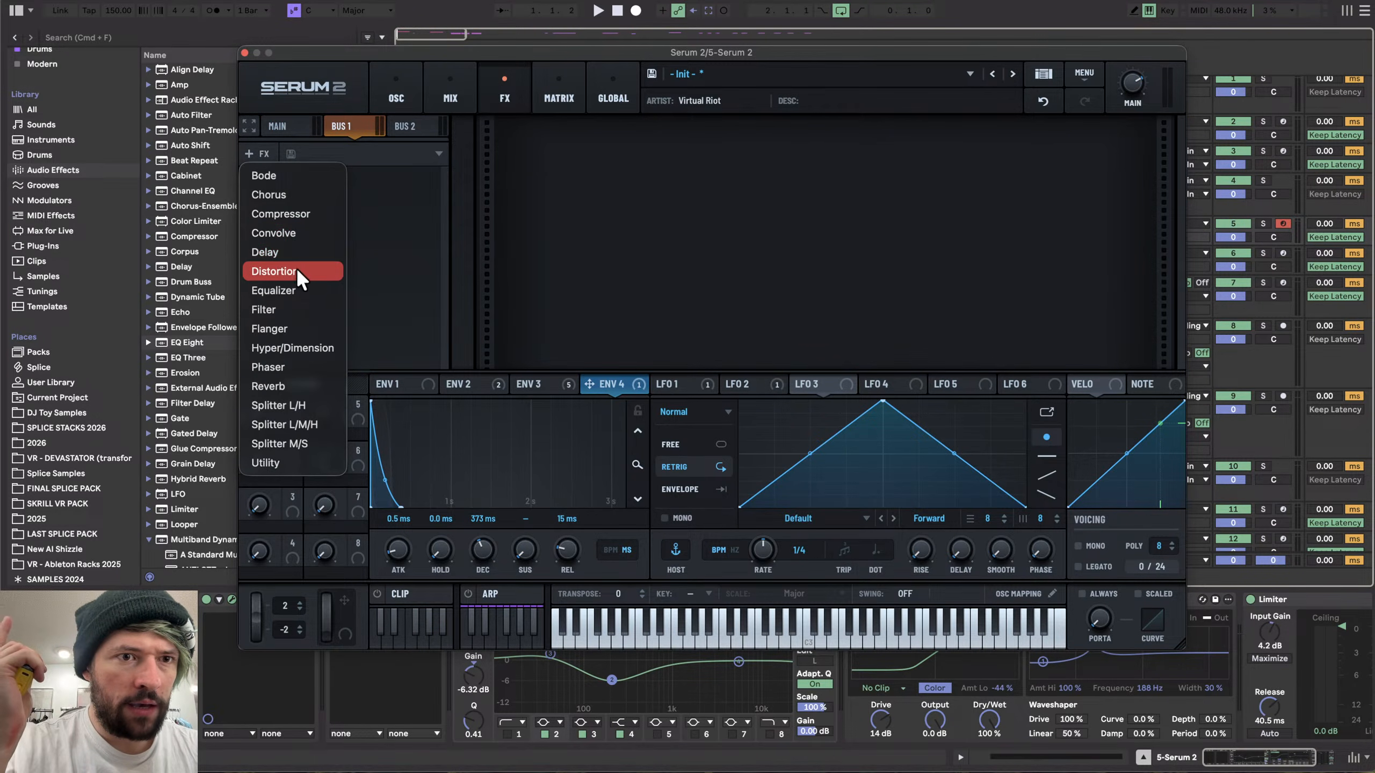
click(296, 288)
click(262, 154)
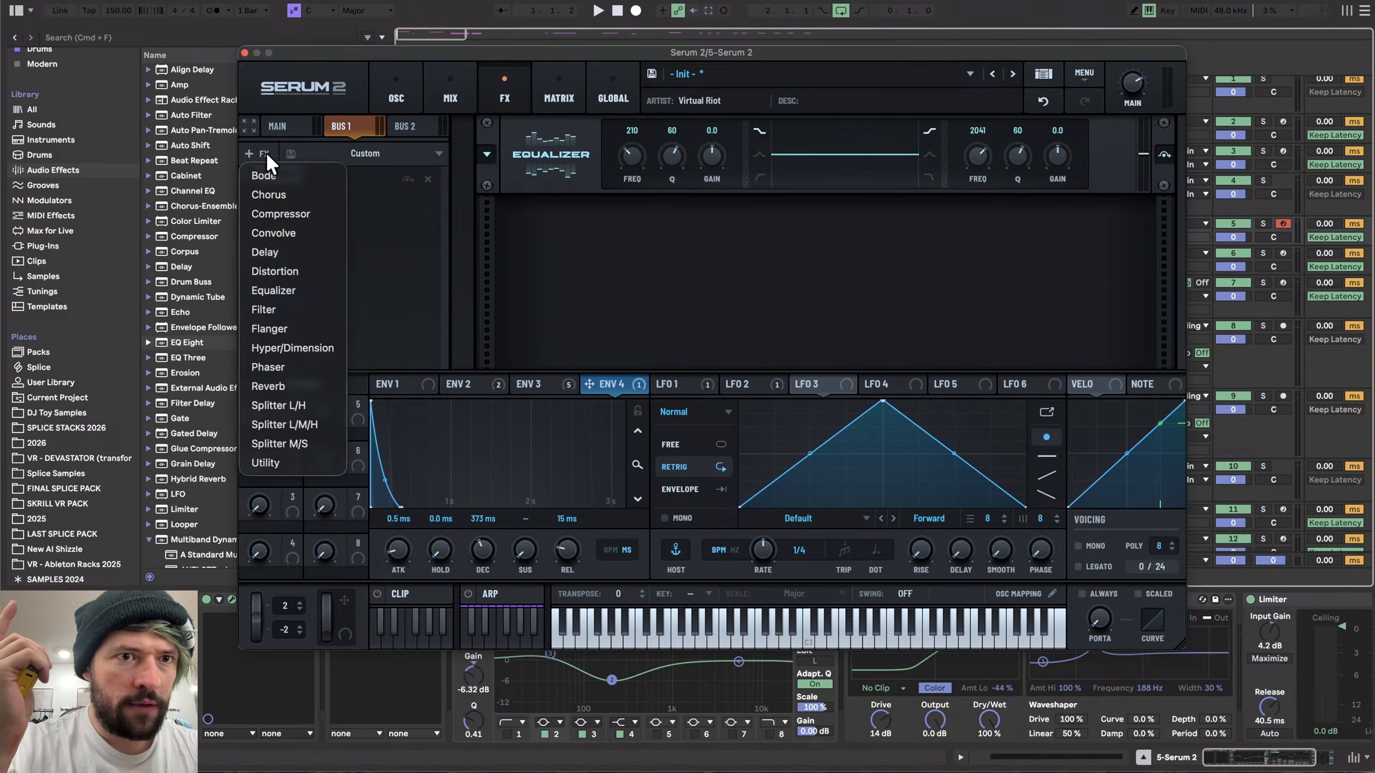
click(289, 269)
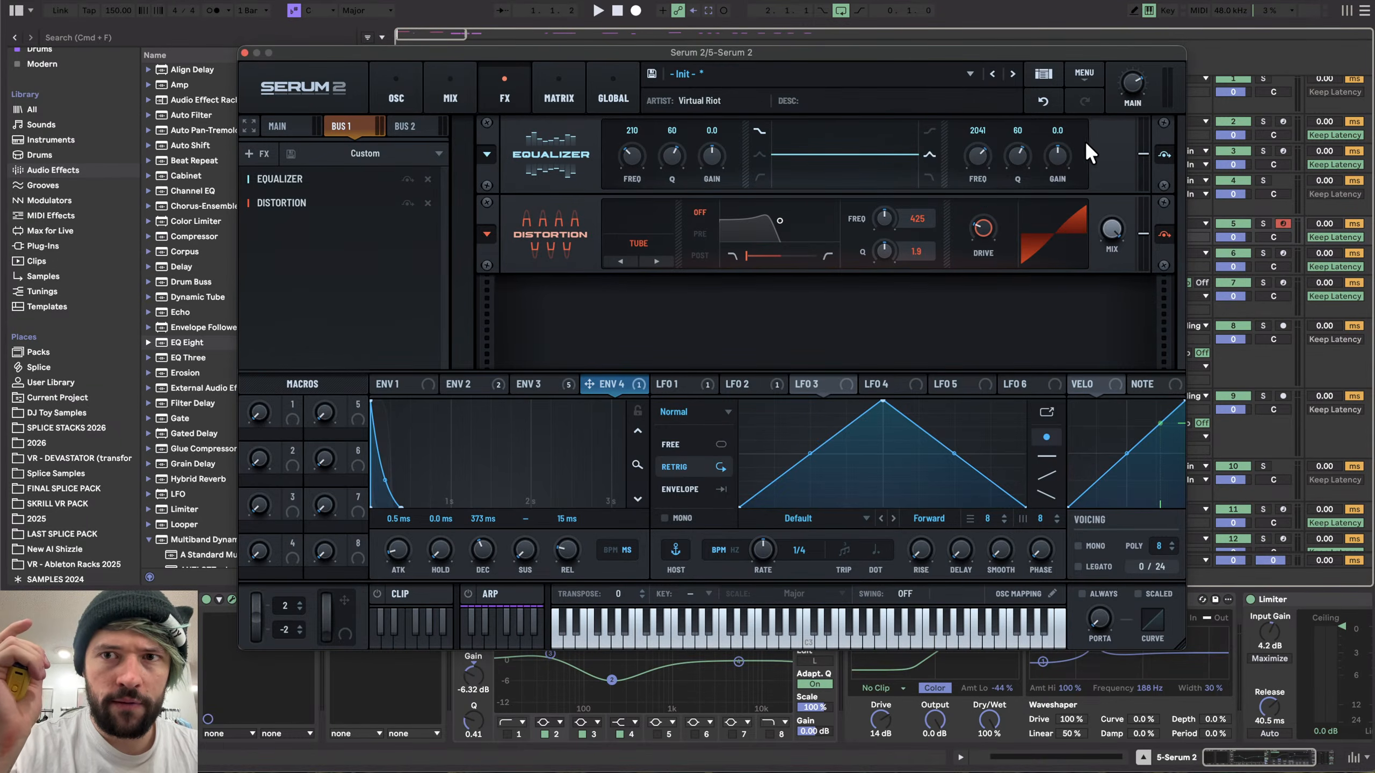
mouse_move(977, 160)
mouse_down()
mouse_move(979, 186)
mouse_move(1001, 156)
mouse_up()
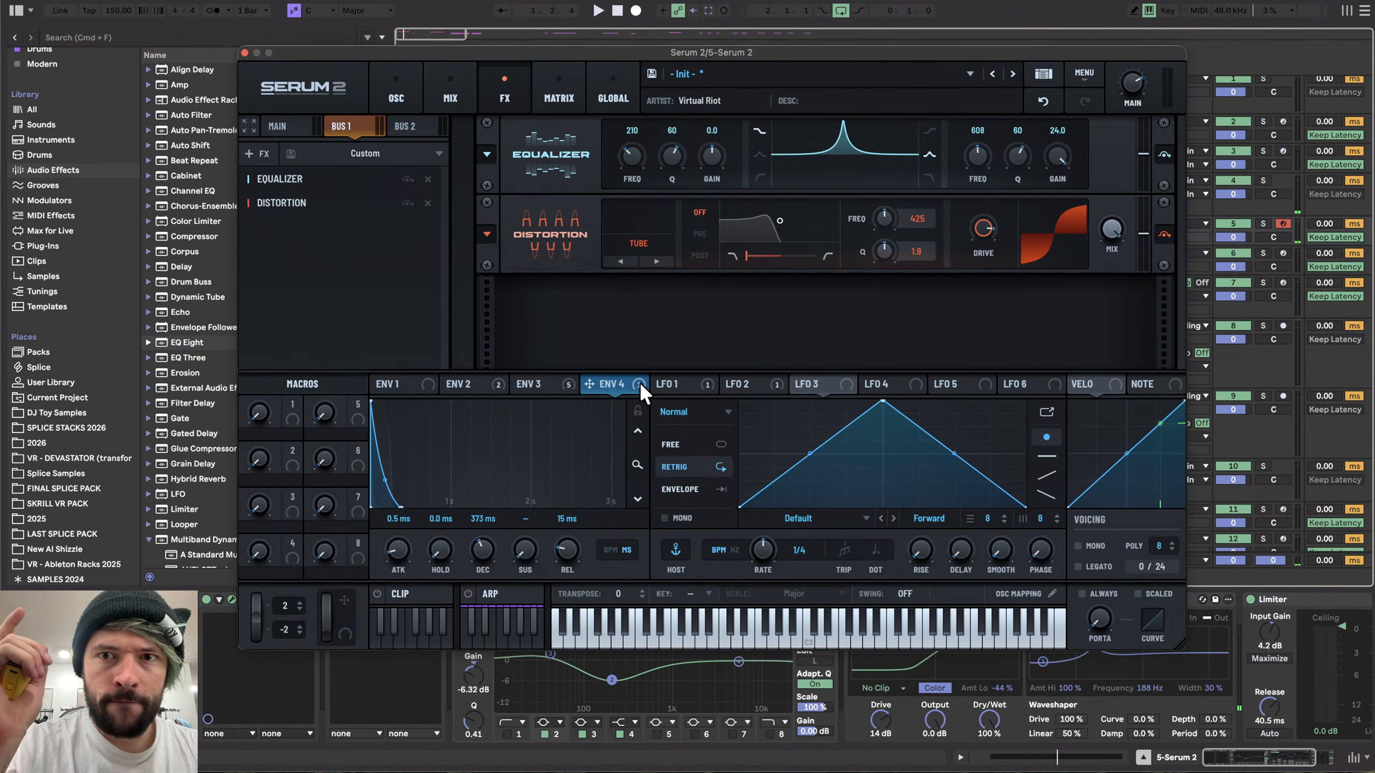
- Add a Utility effect to Bus 1 and assign Env 4 to modulate the Utility's Mix
click(261, 151)
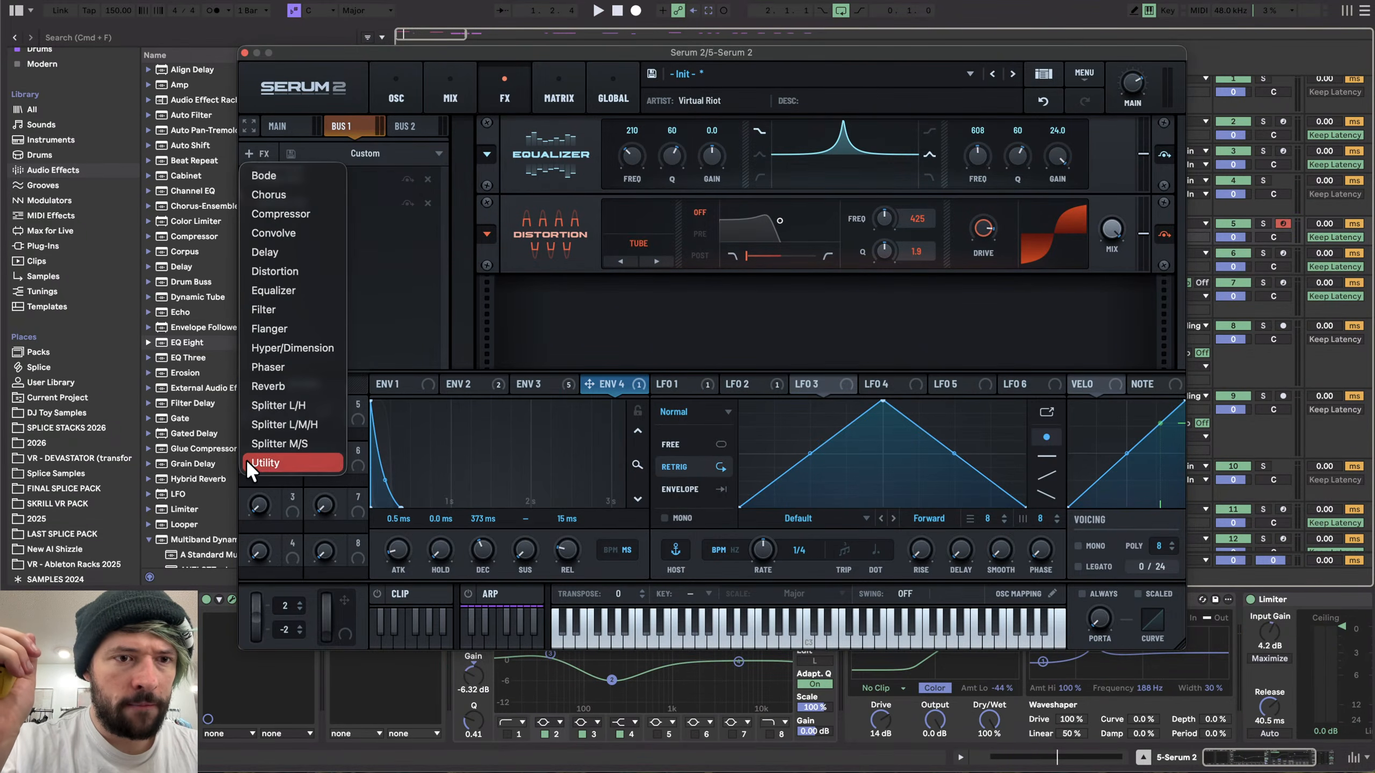
click(265, 463)
drag(633, 385, 1105, 299)
right_click(1110, 299)
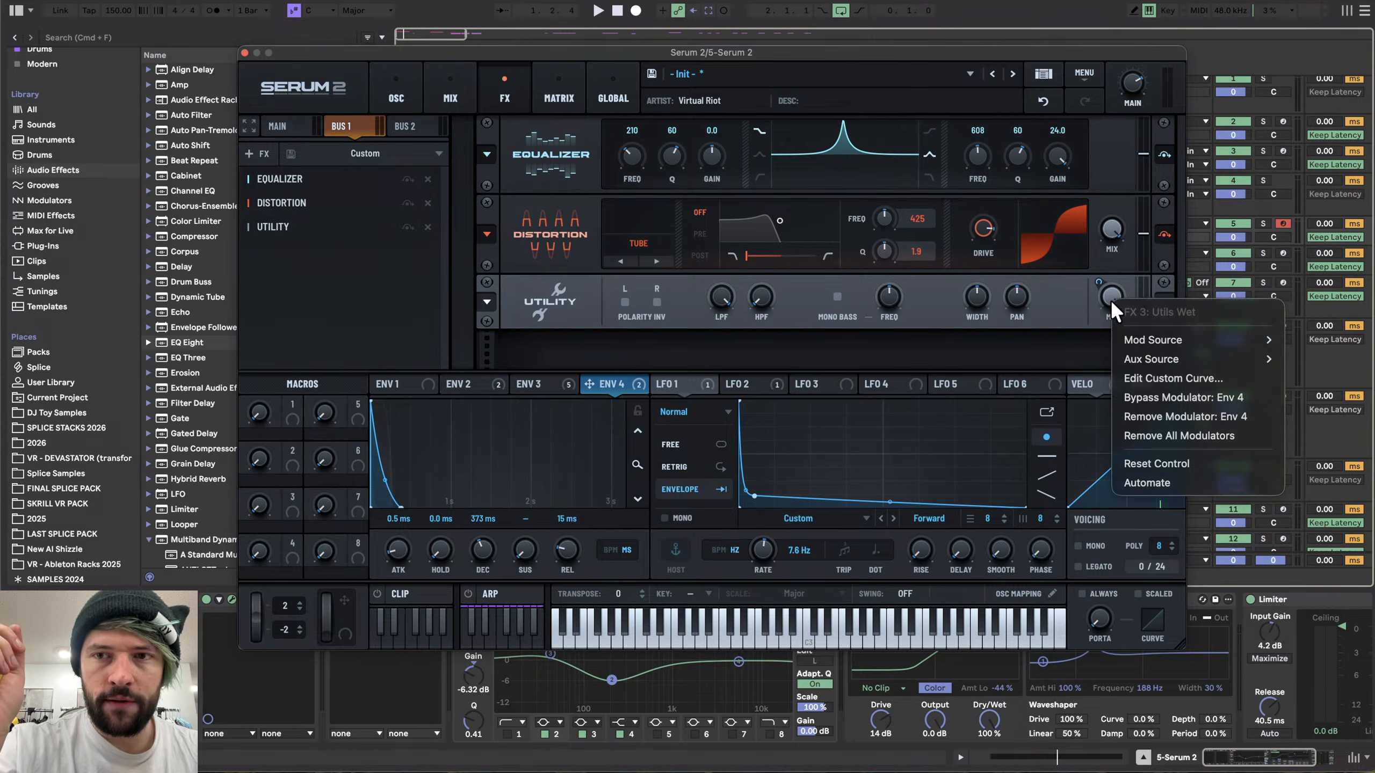
click(1083, 301)
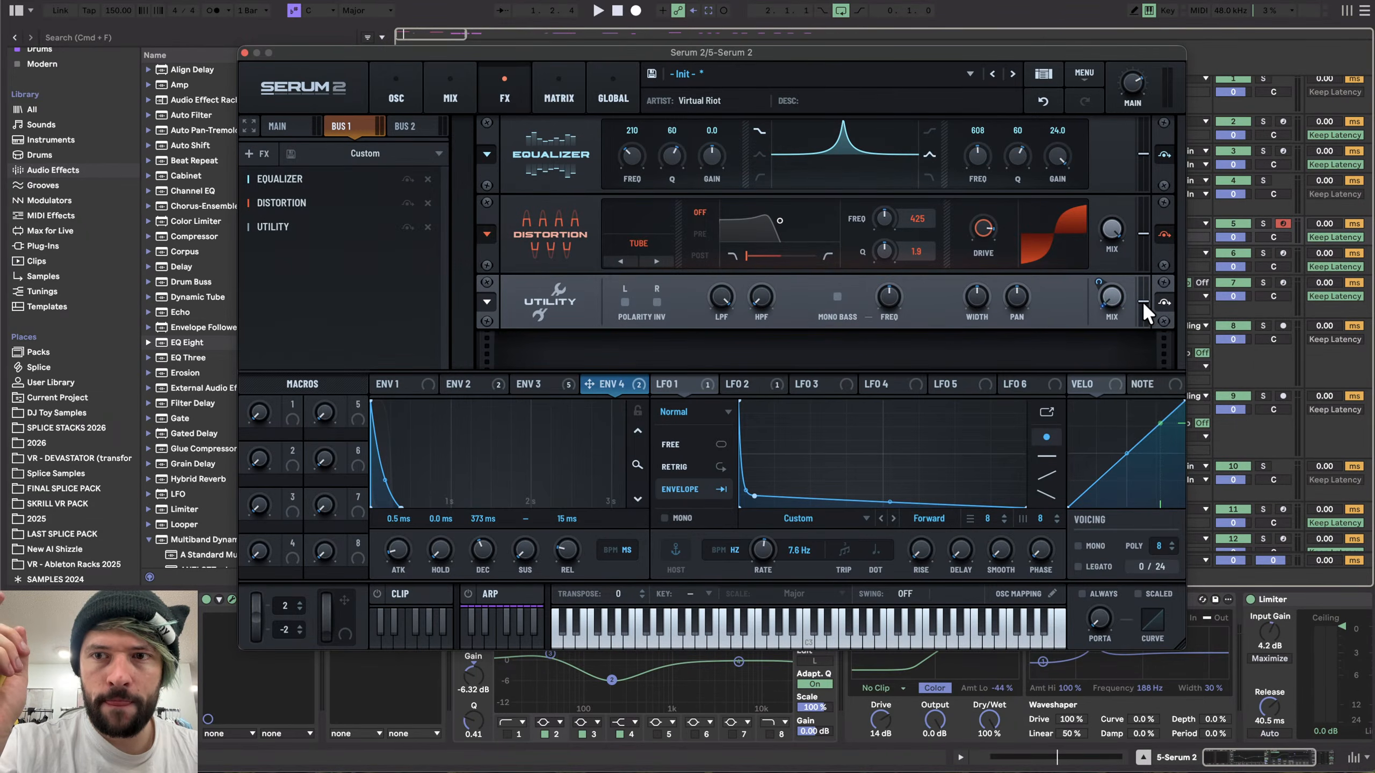
right_click(1117, 291)
click(1168, 426)
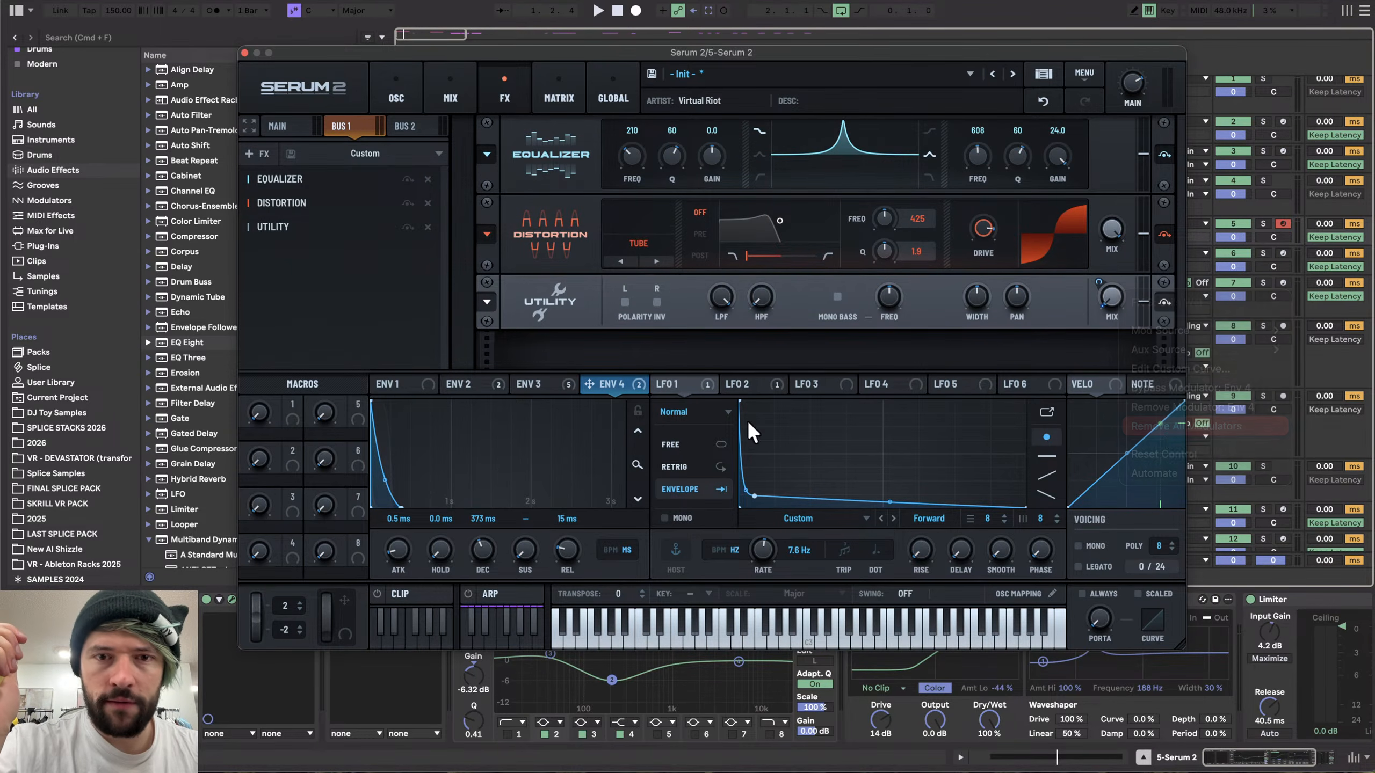
drag(614, 388, 1130, 296)
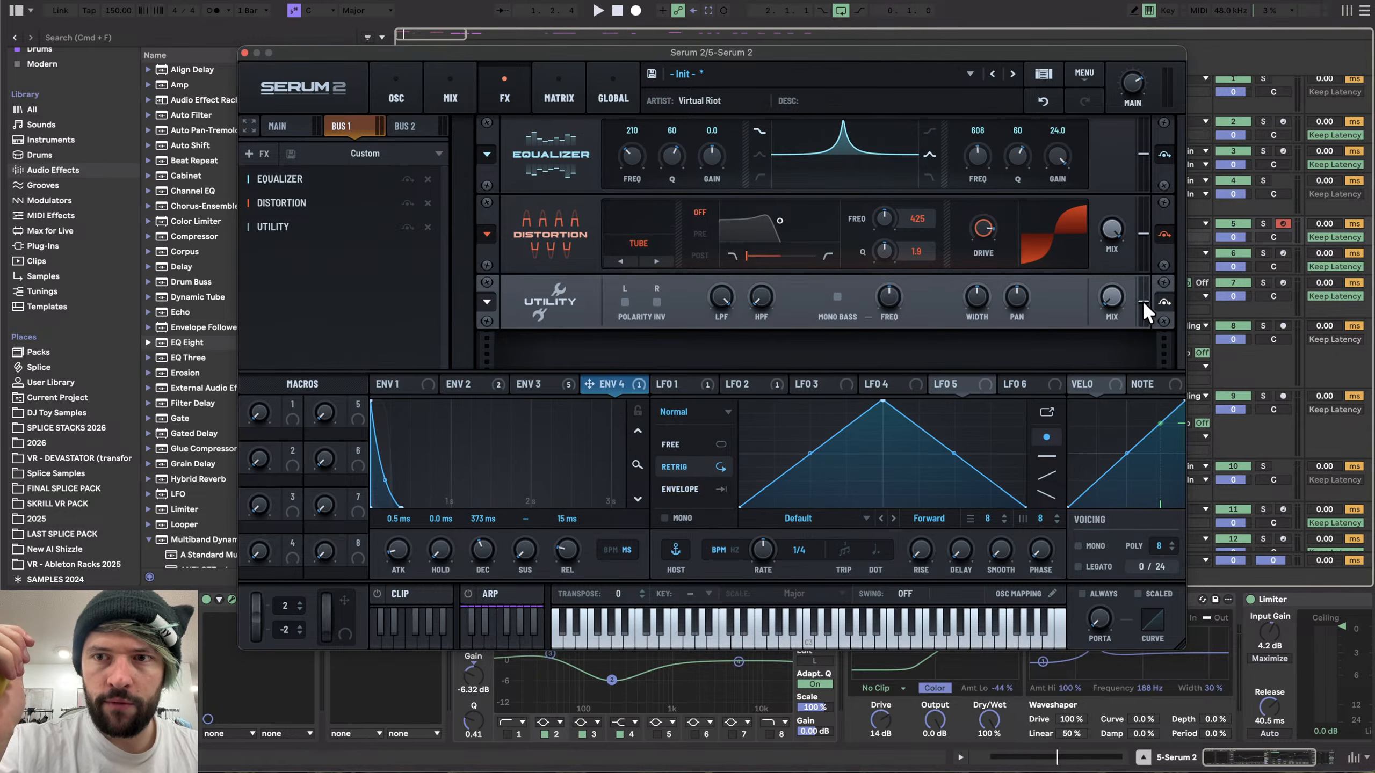
- Set the Env 4 to FX 3 Utils Level modulation amount to a negative depth in the matrix
click(559, 87)
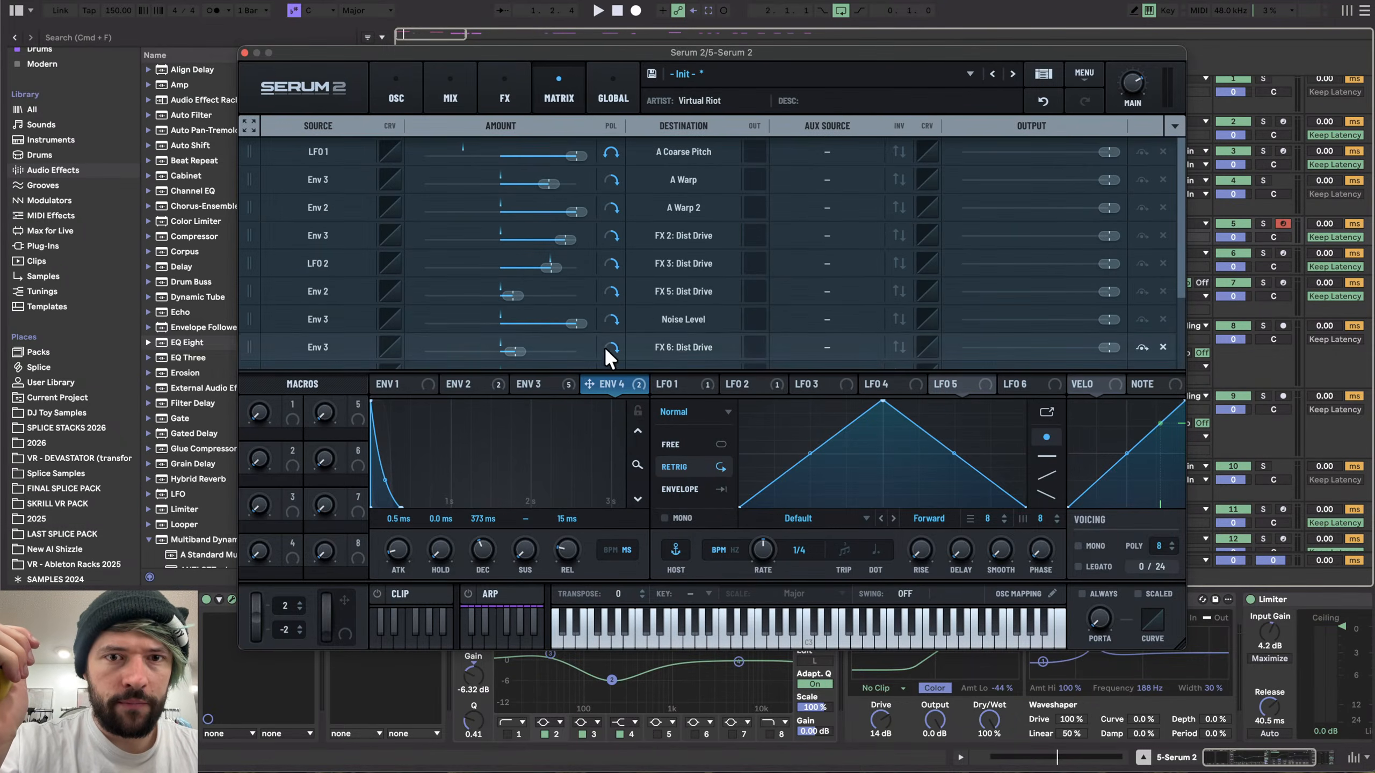
scroll(633, 322, down, 2)
scroll(632, 322, down, 2)
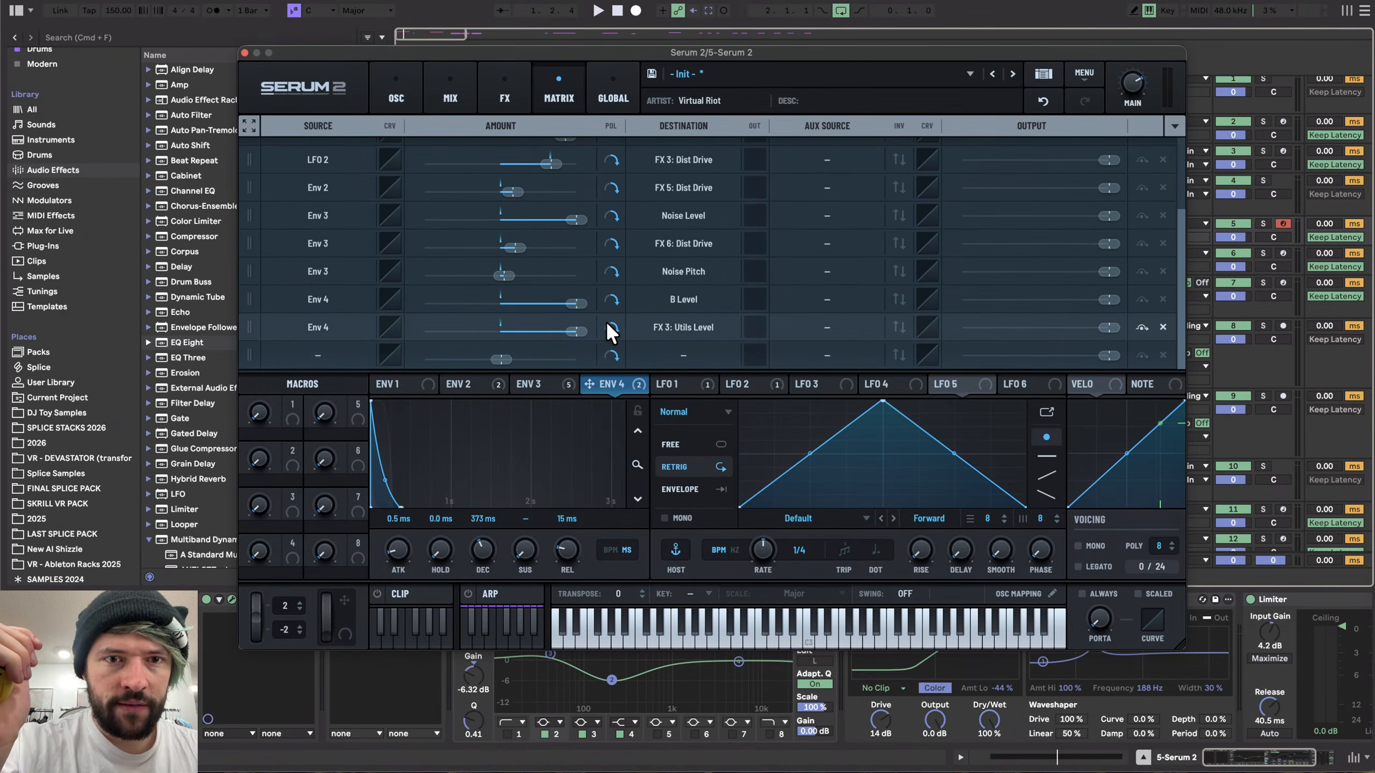
drag(584, 325, 338, 348)
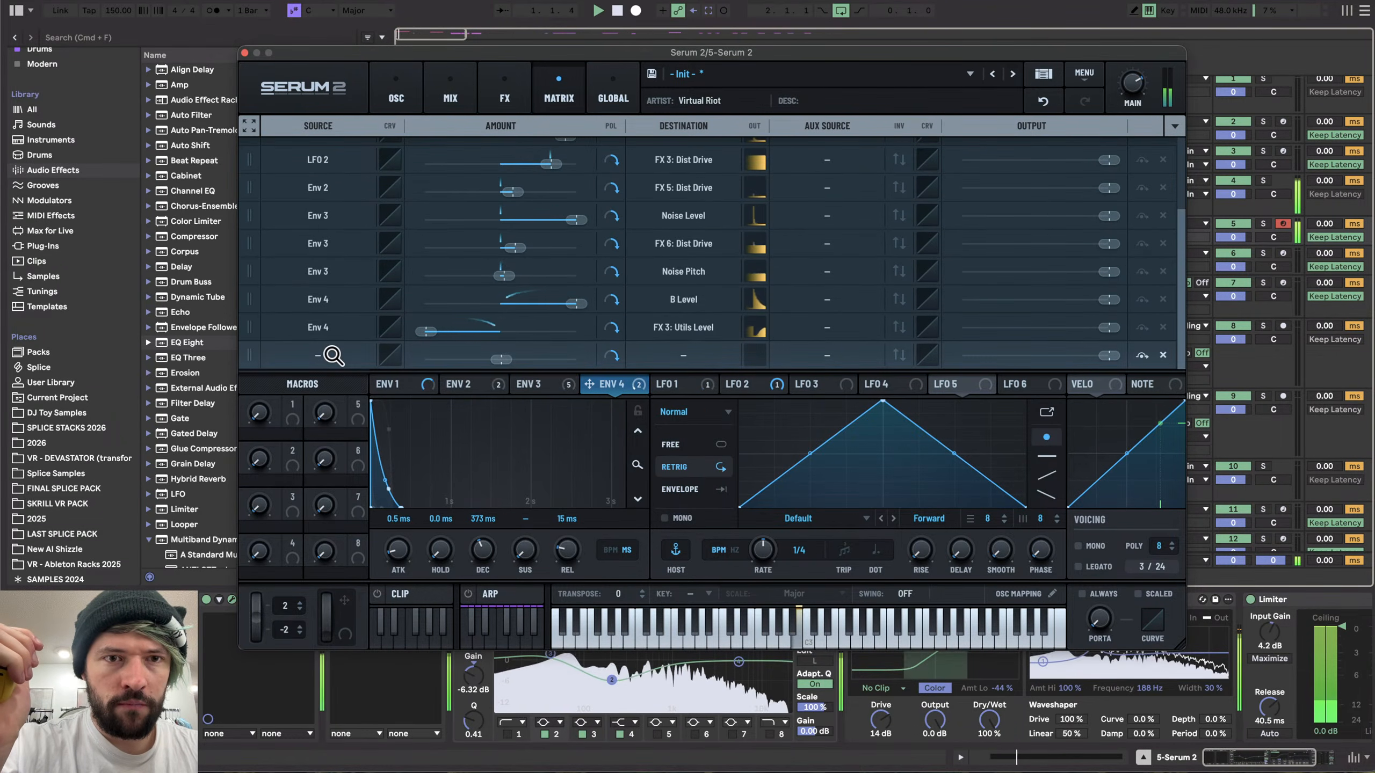
- Edit the Env 4 source curve for that slot, moving its start point right for a delayed, steeper ramp
click(389, 327)
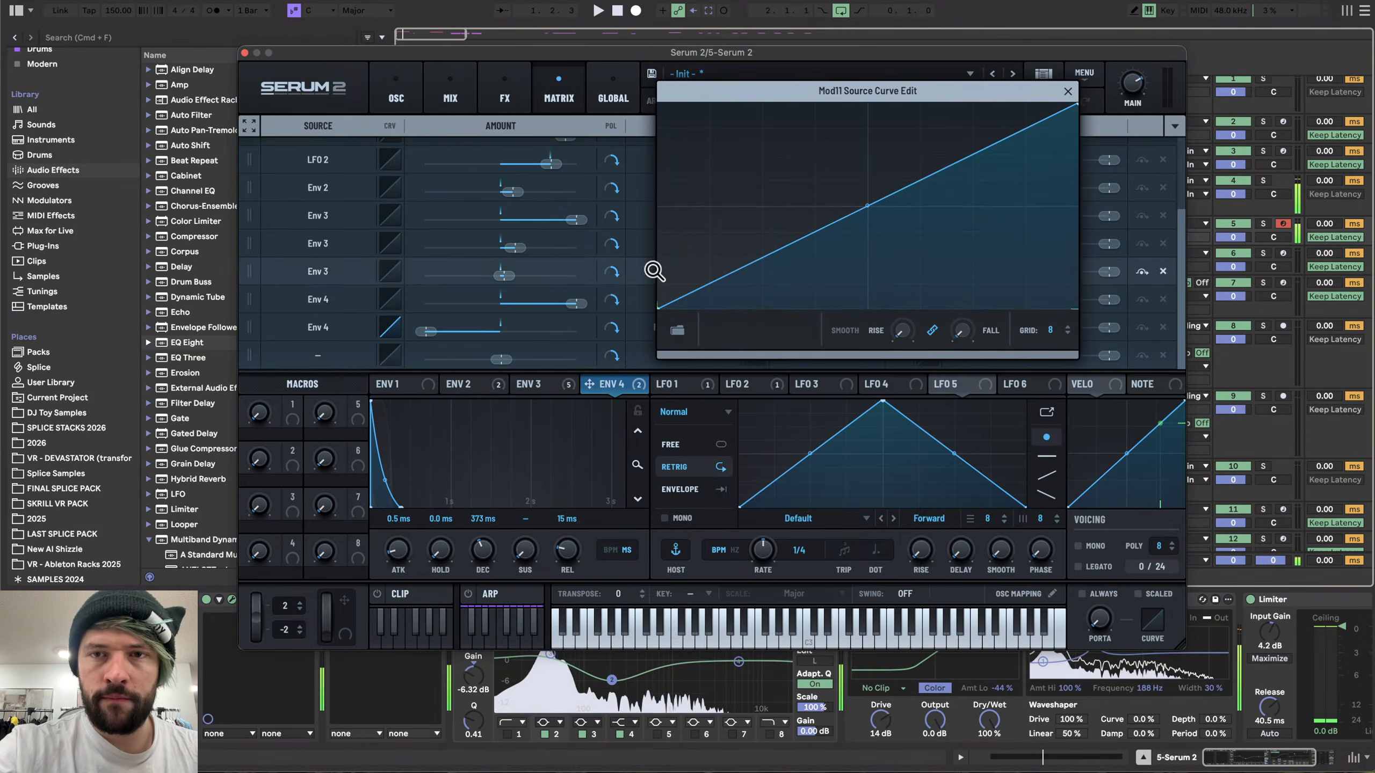
double_click(868, 299)
drag(867, 299, 868, 373)
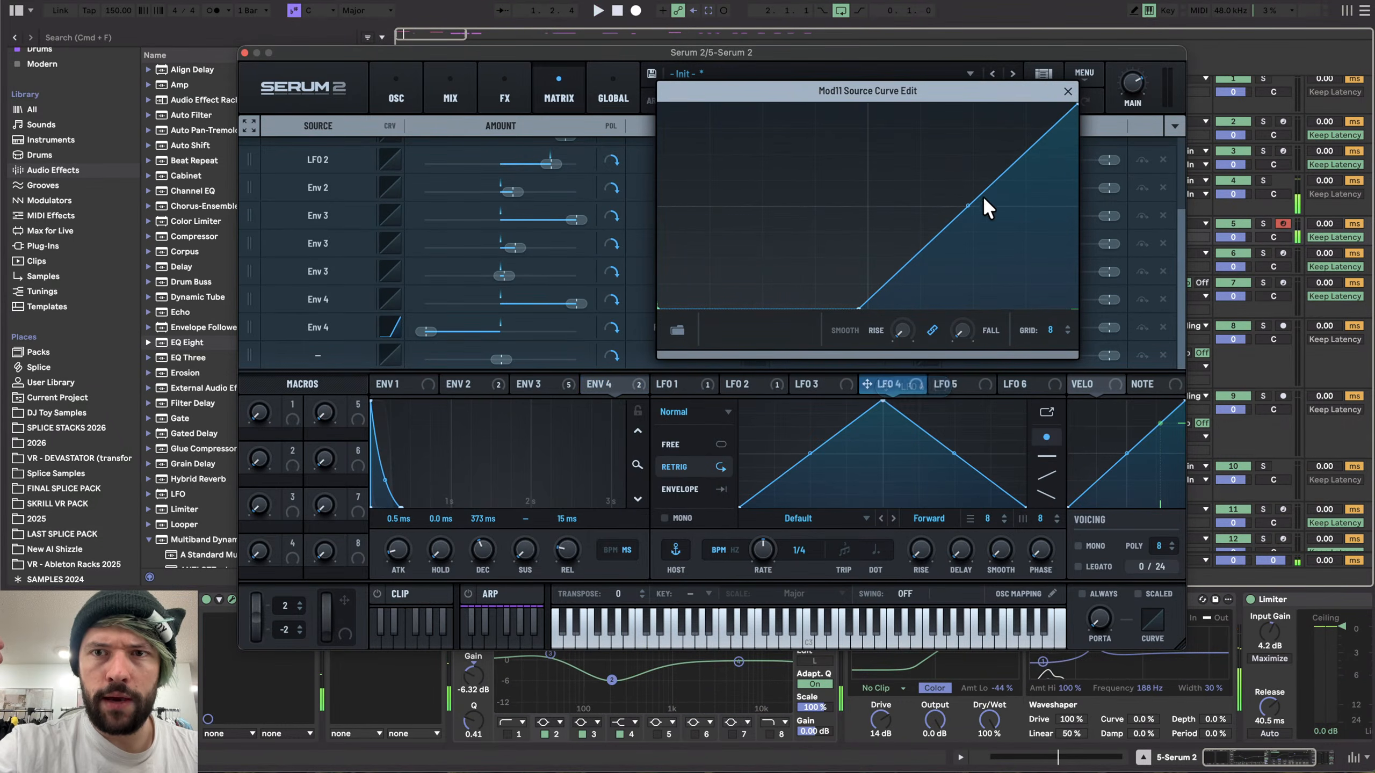
mouse_move(971, 205)
mouse_down()
mouse_move(976, 138)
mouse_move(1007, 261)
mouse_move(998, 209)
mouse_up()
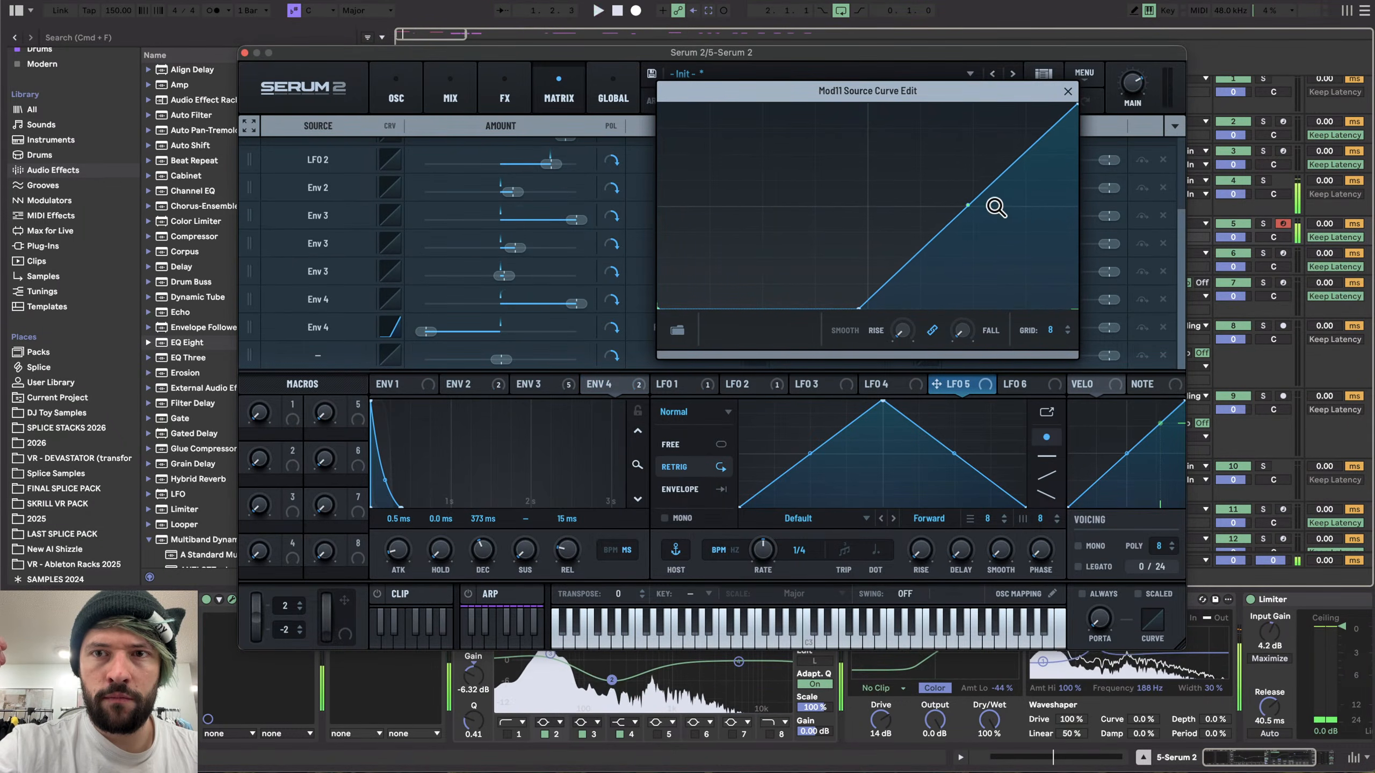
drag(860, 309, 905, 308)
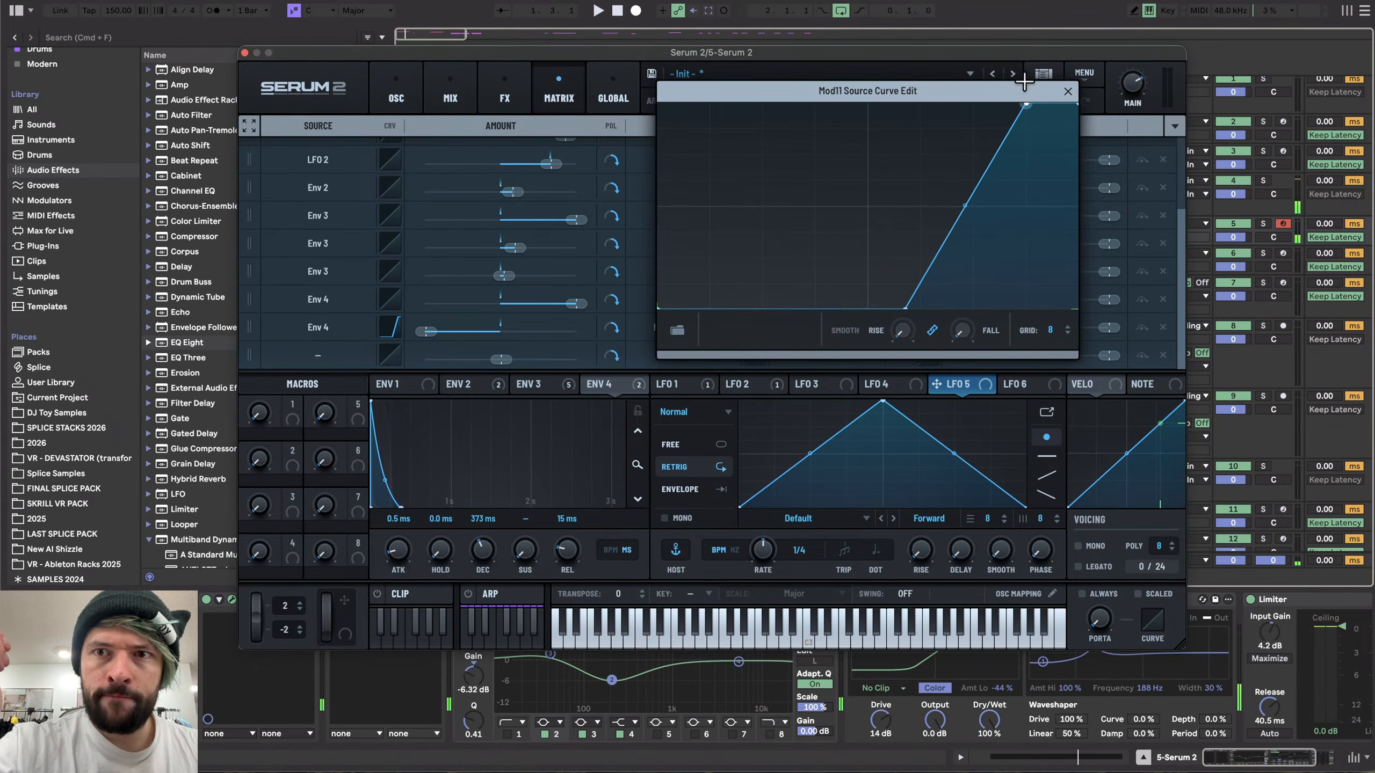
click(1068, 91)
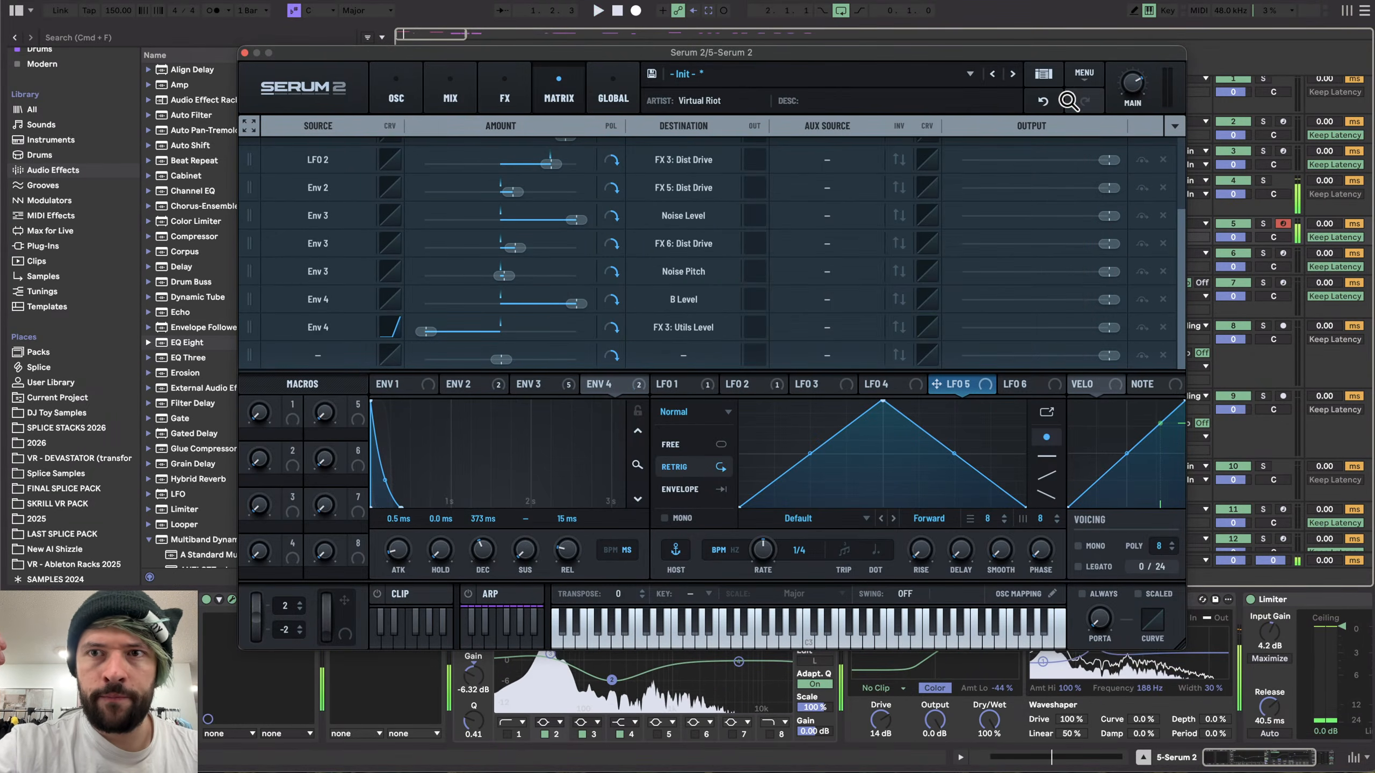
- Lower the Distortion's mix slightly and close the synth window
click(451, 93)
click(504, 93)
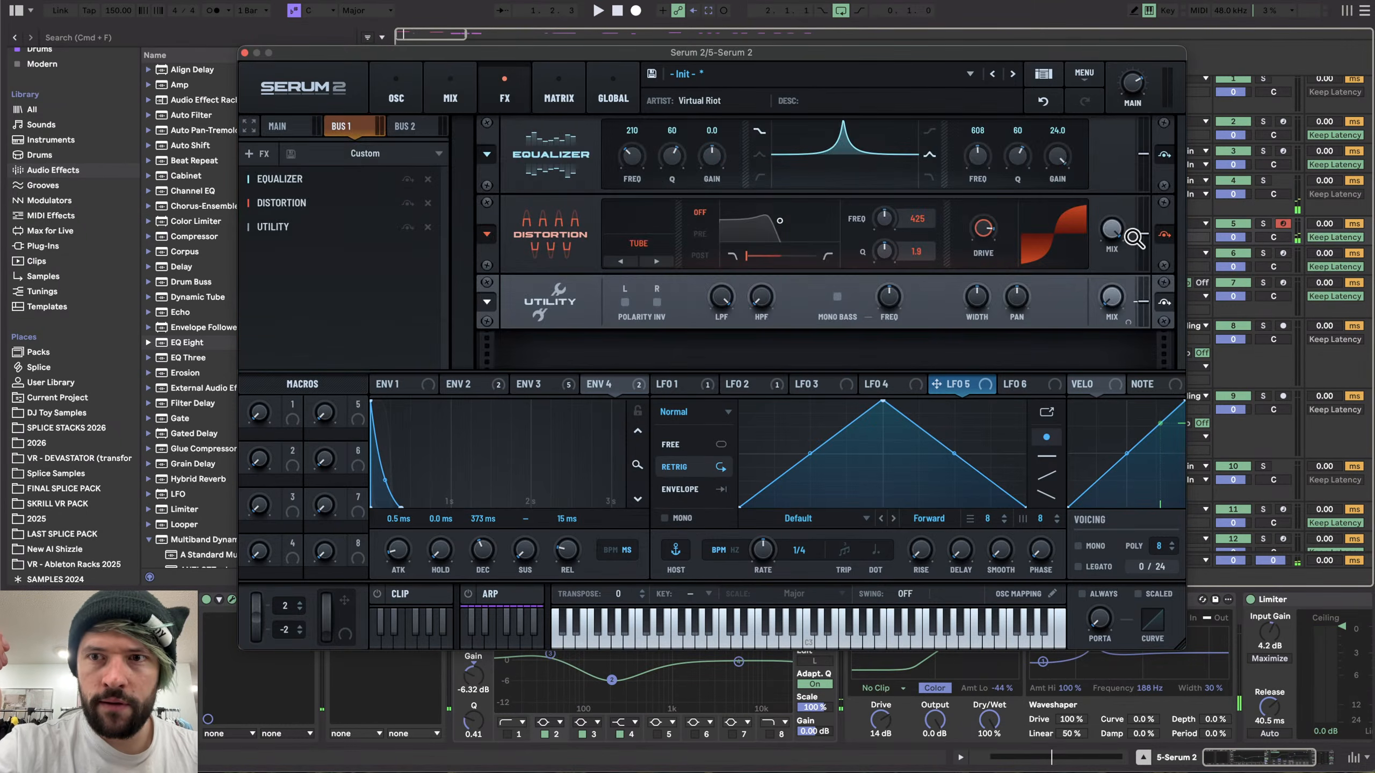
drag(1142, 242, 1141, 256)
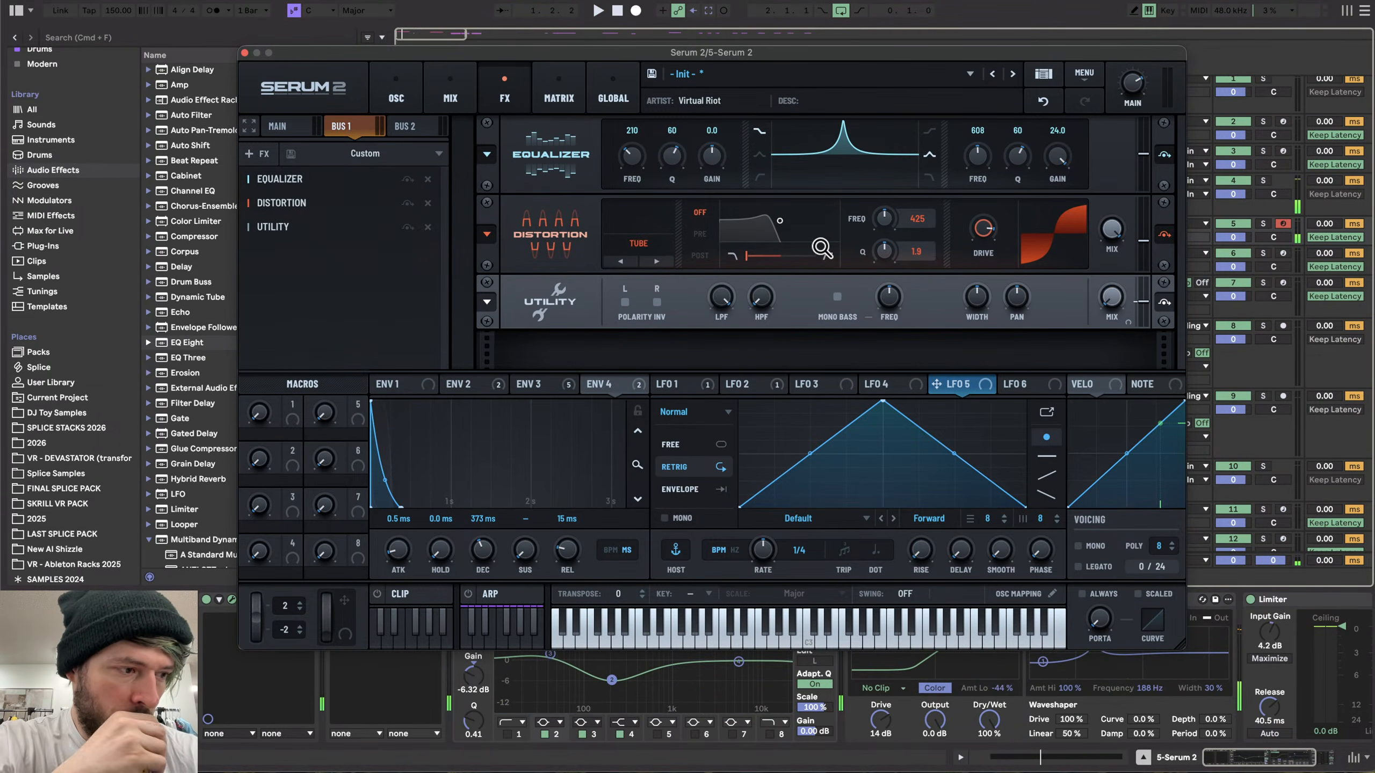
click(398, 95)
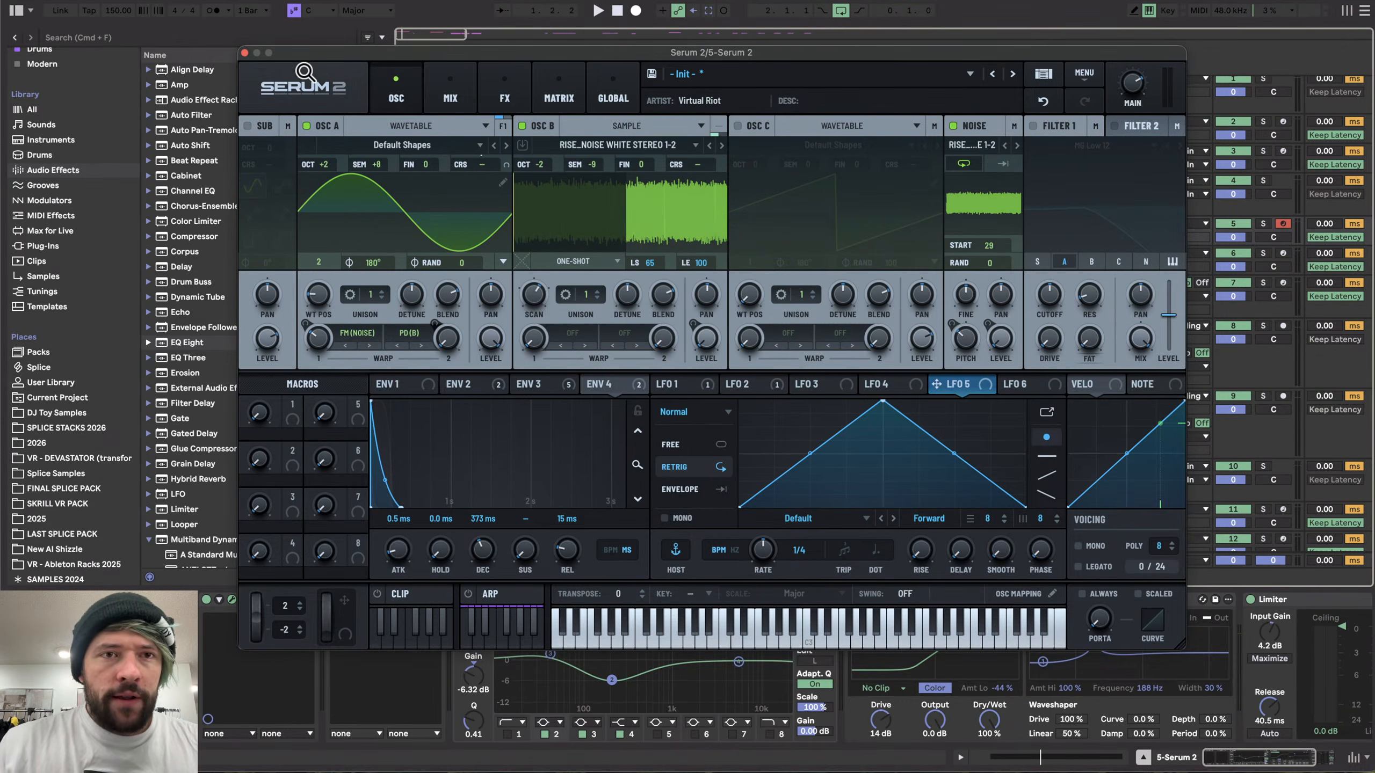
click(243, 55)
- Resample the synth by recording a new take onto audio track 8
click(367, 597)
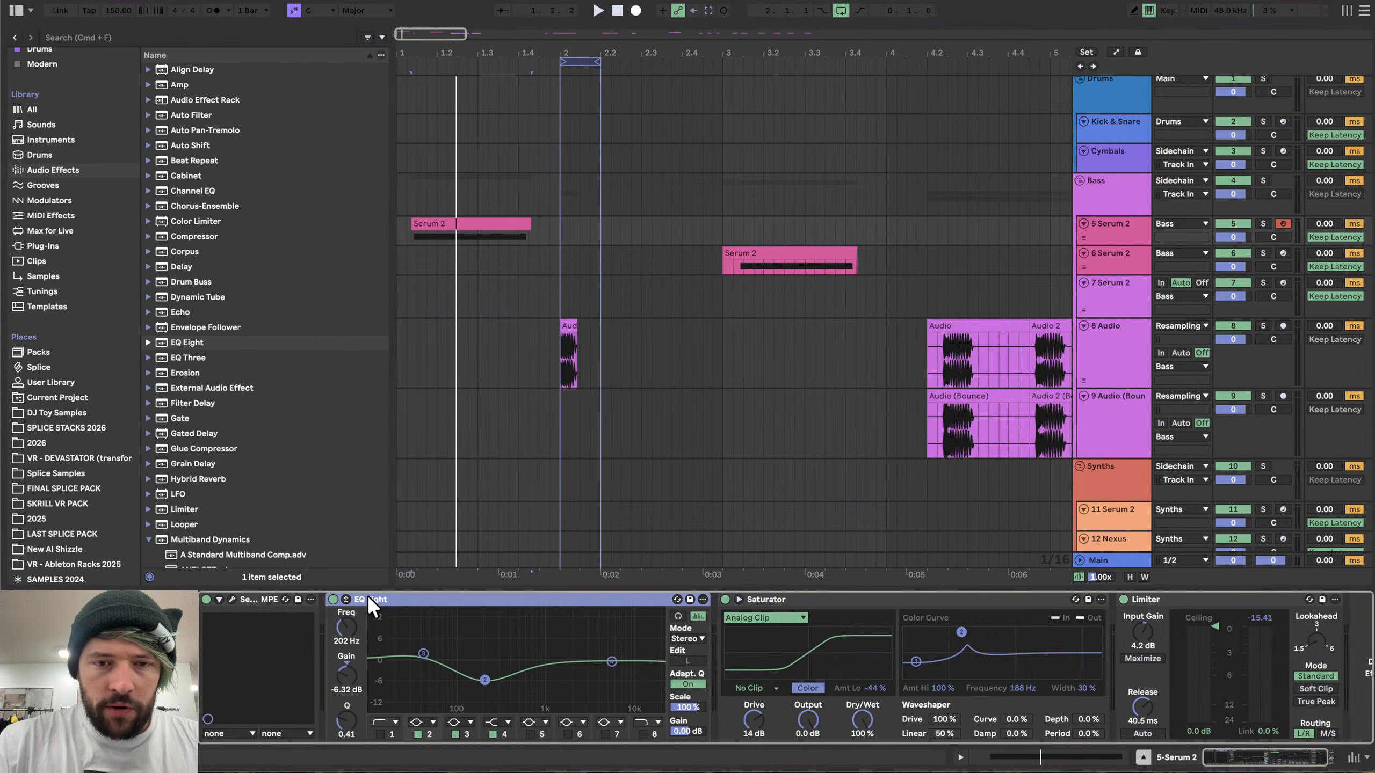
key(Delete)
click(1115, 355)
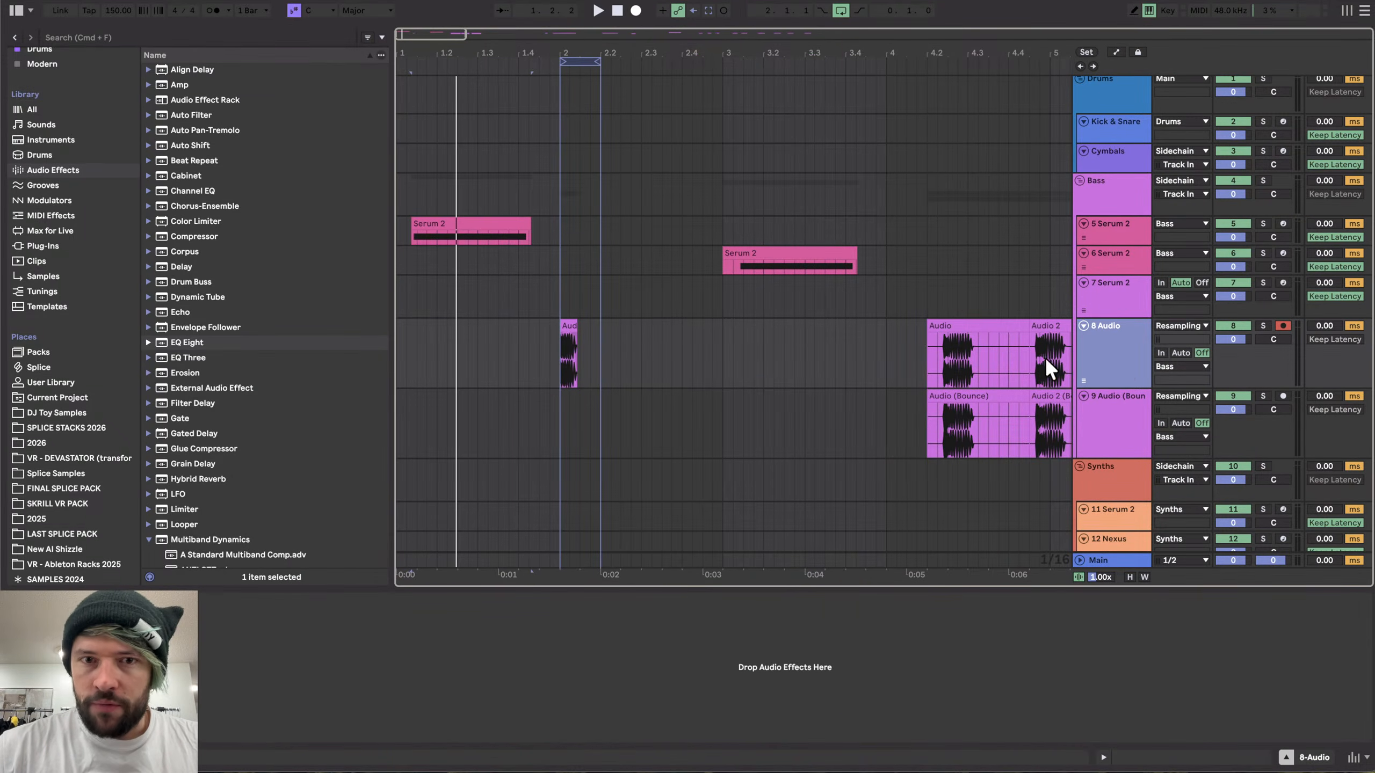
click(633, 9)
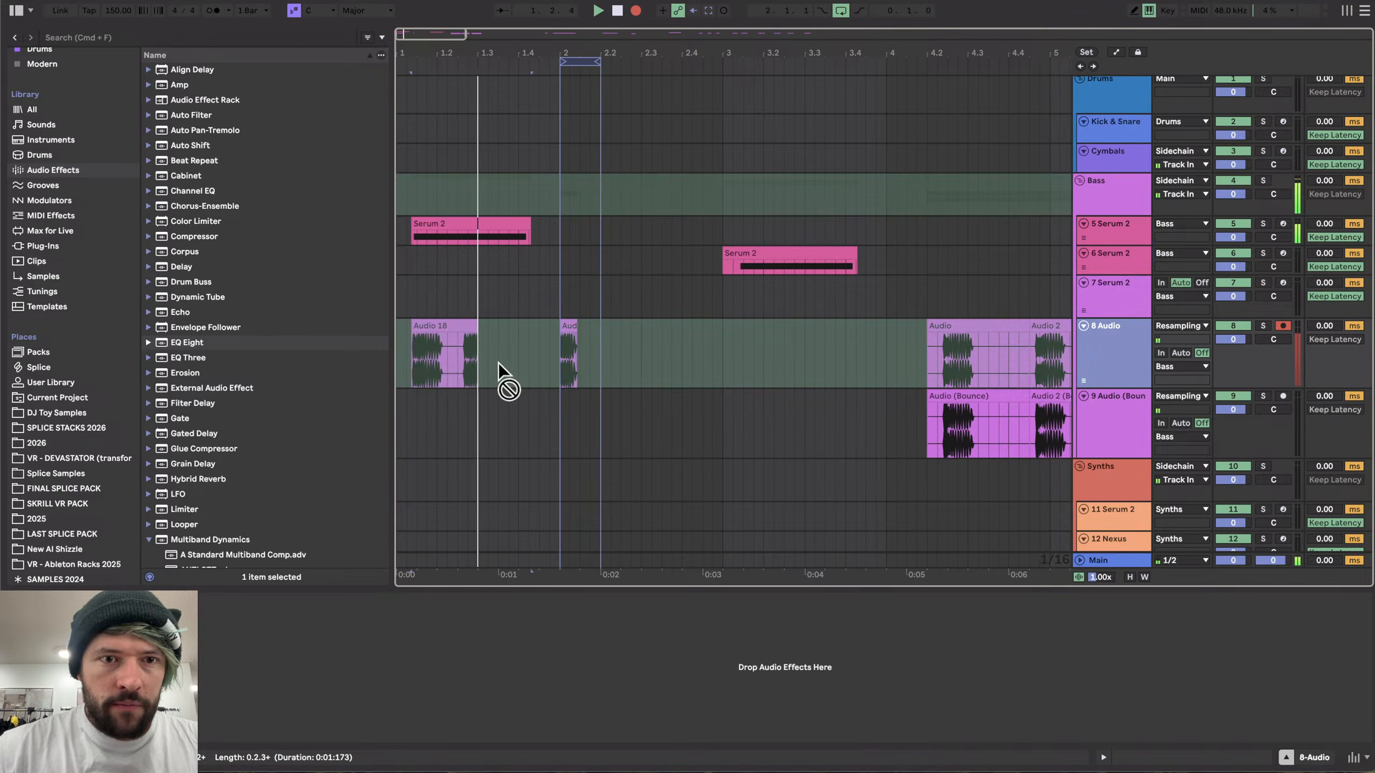
key(space)
- Select the first Serum 2 clip and solo its track
click(432, 308)
drag(438, 324, 781, 346)
click(415, 335)
key(plus)
key(plus)
key(plus)
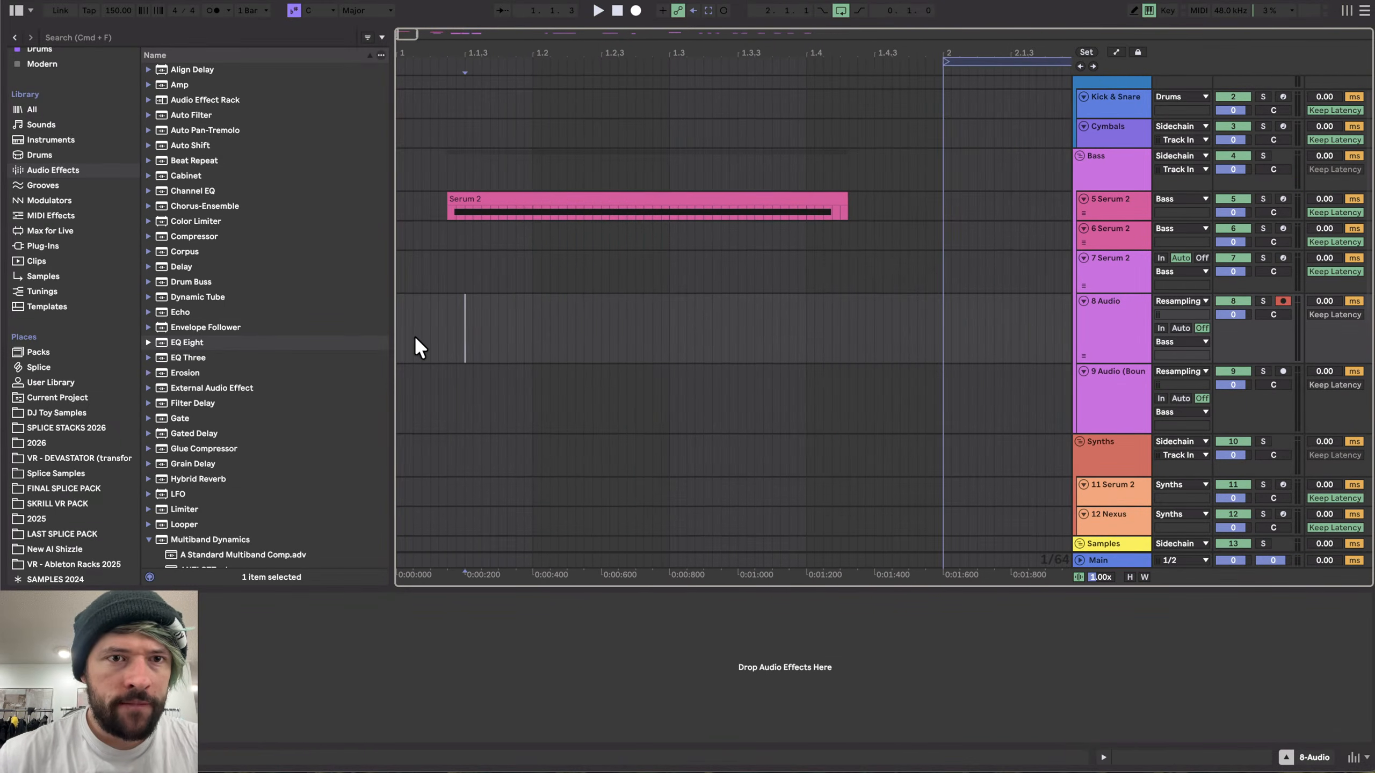
click(449, 208)
click(1263, 199)
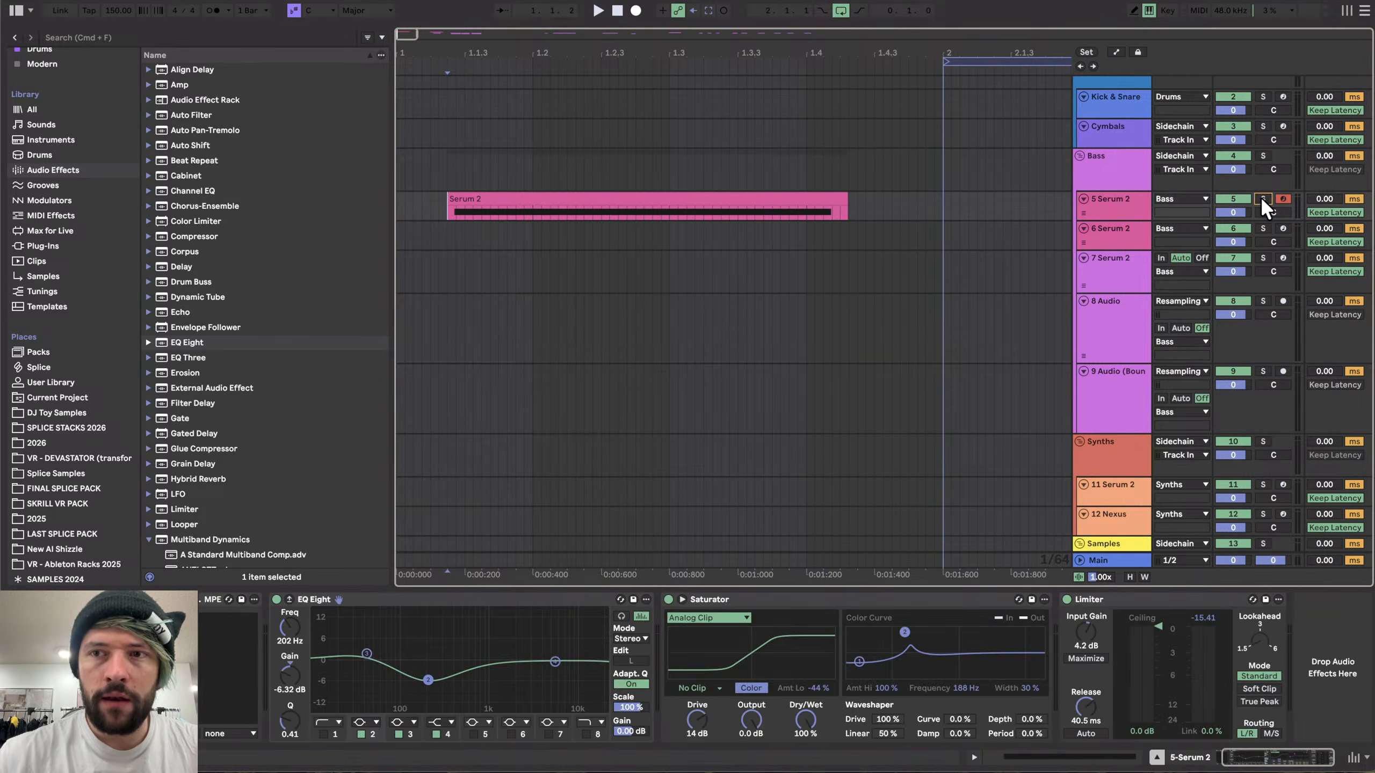
scroll(219, 617, left, 2)
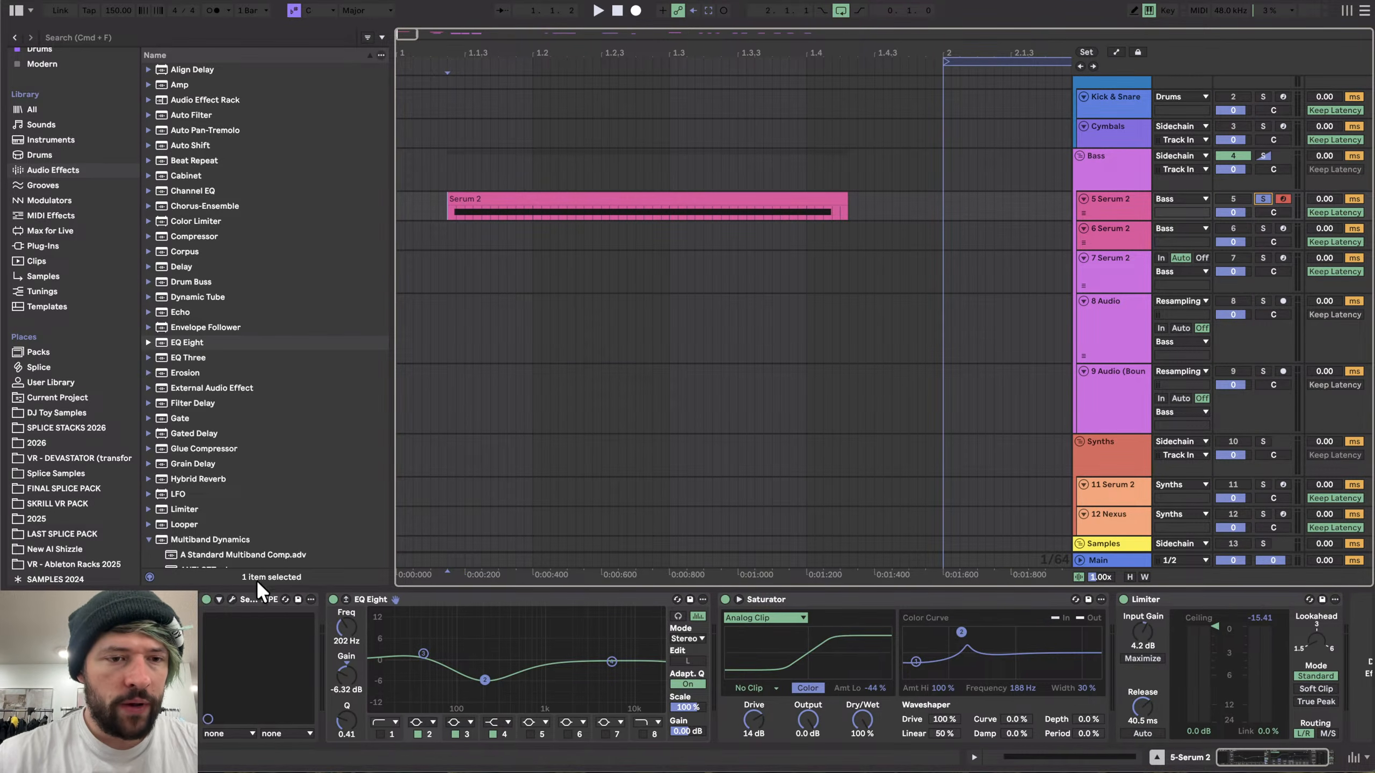
- Review the synth's FX bus chain and close the window
click(231, 598)
click(451, 94)
click(498, 88)
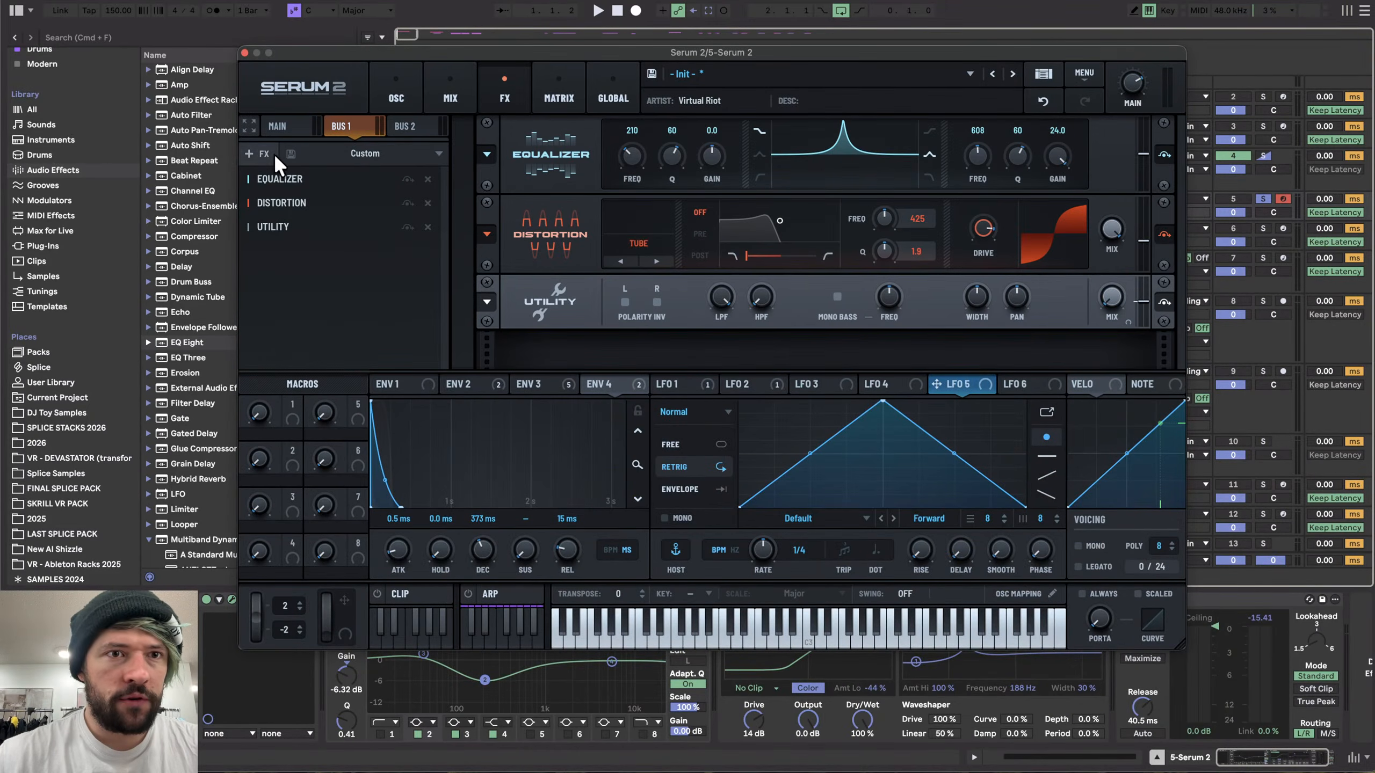
click(245, 53)
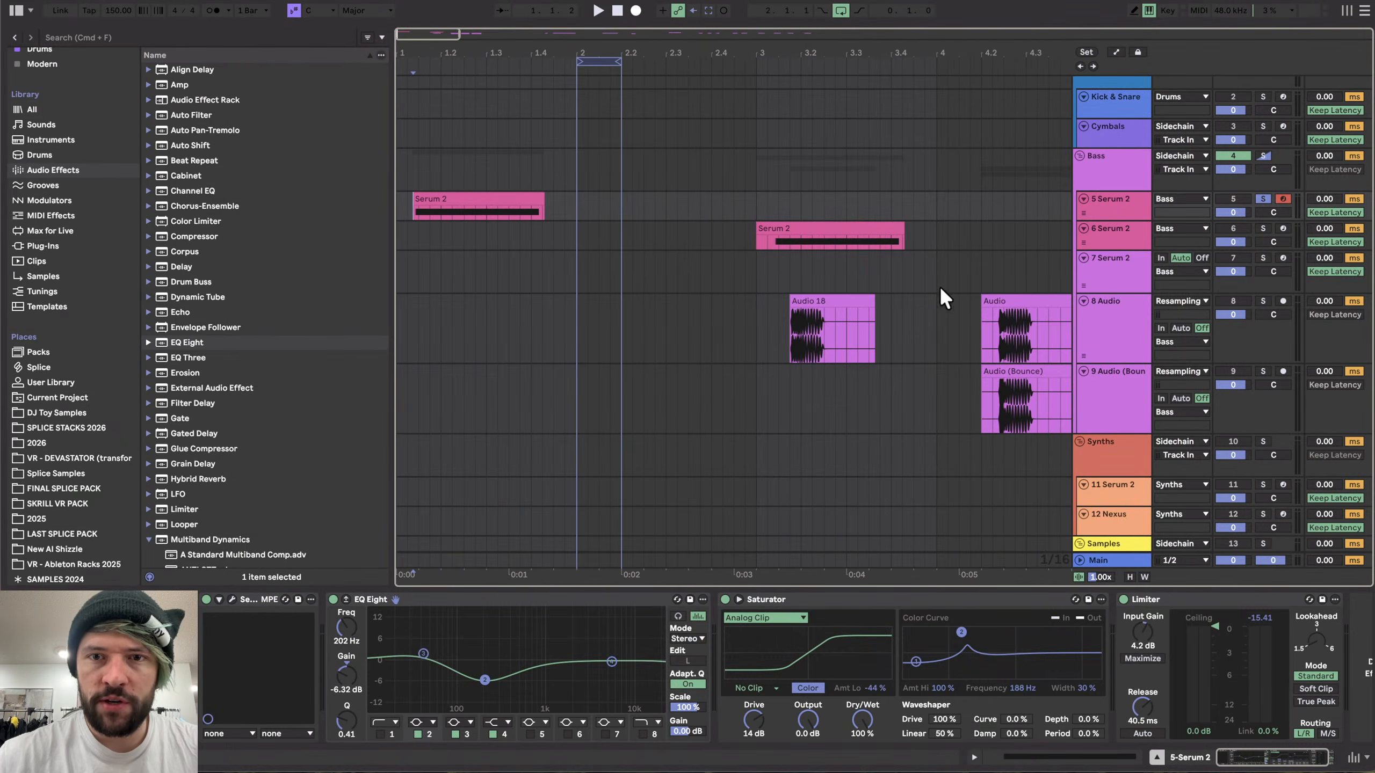
- Delete the bounced audio clips on track 9
scroll(582, 360, down, 5)
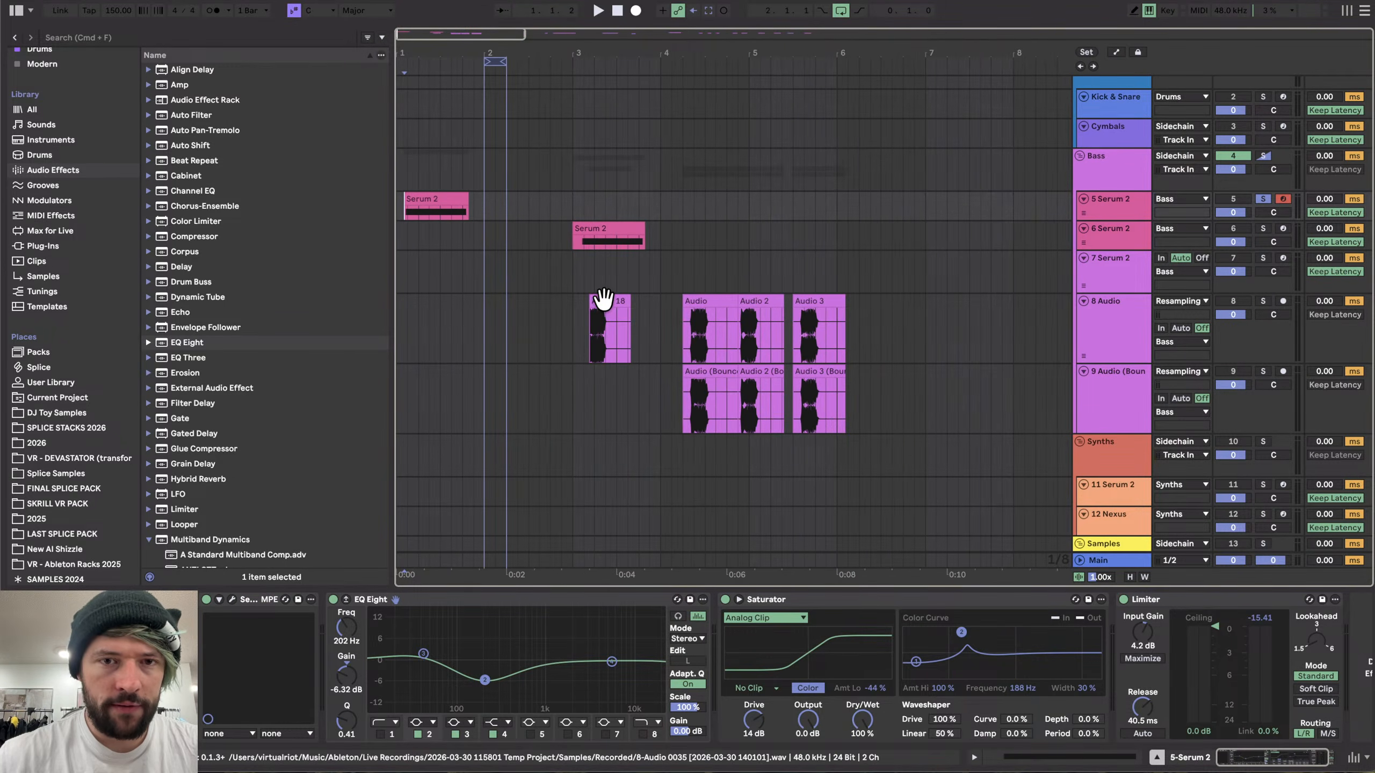
scroll(600, 299, right, 4)
scroll(585, 303, right, 1)
scroll(571, 306, down, 5)
drag(462, 404, 969, 403)
key(Delete)
scroll(628, 351, right, 10)
scroll(628, 351, left, 9)
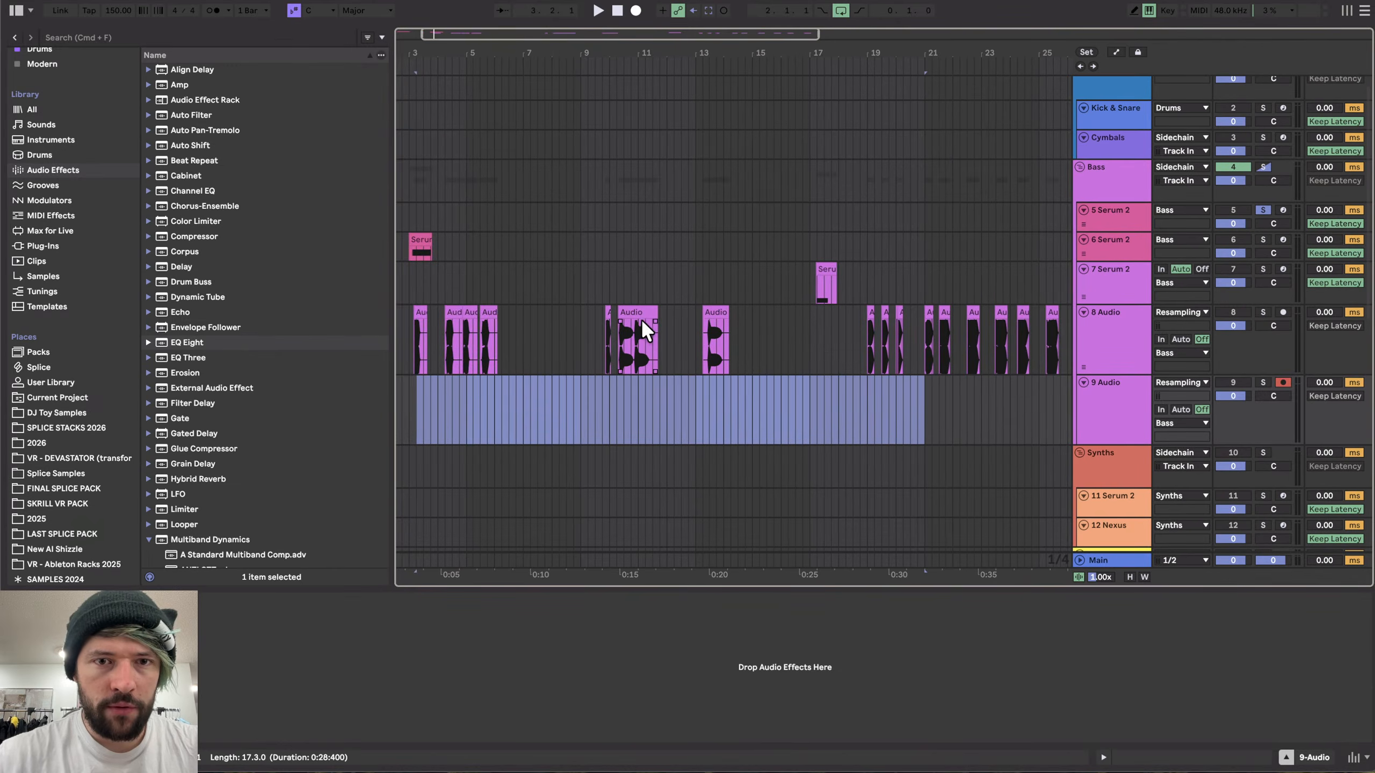
- Audition a resampled clip on track 8 and move it slightly later on the timeline
click(487, 309)
key(space)
key(space)
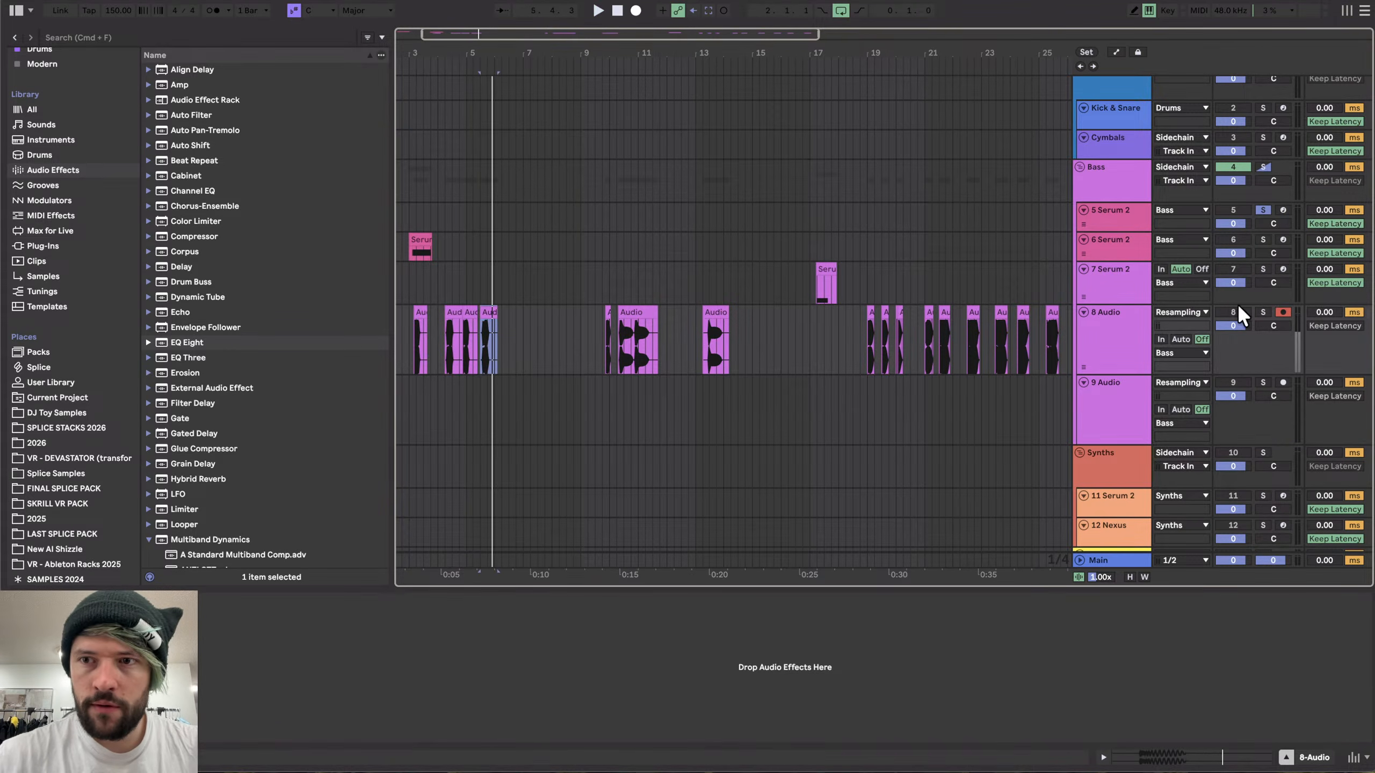
drag(485, 313, 523, 317)
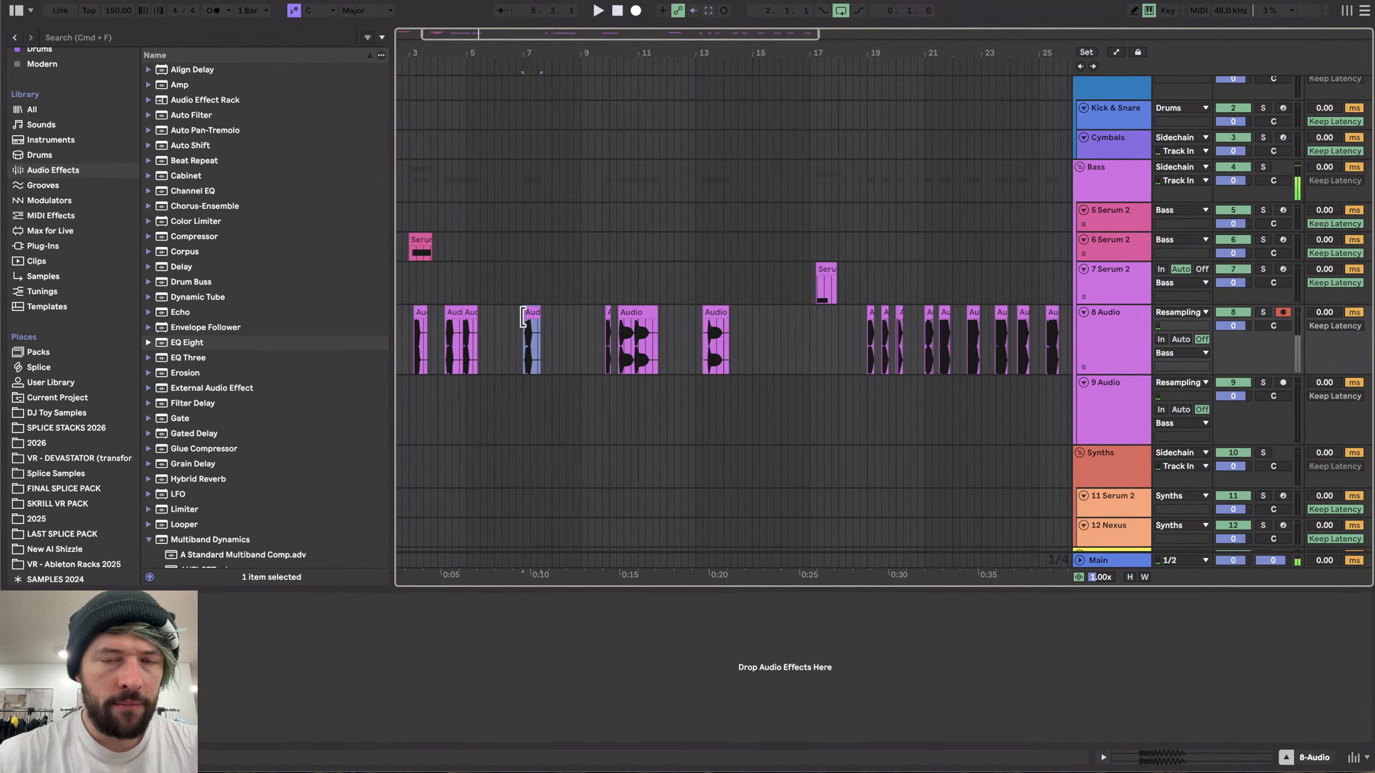
- Split the Audio 3 clip exactly at its waveform onset and delete the silent part before it
scroll(527, 337, up, 10)
scroll(527, 337, down, 1)
scroll(449, 337, up, 10)
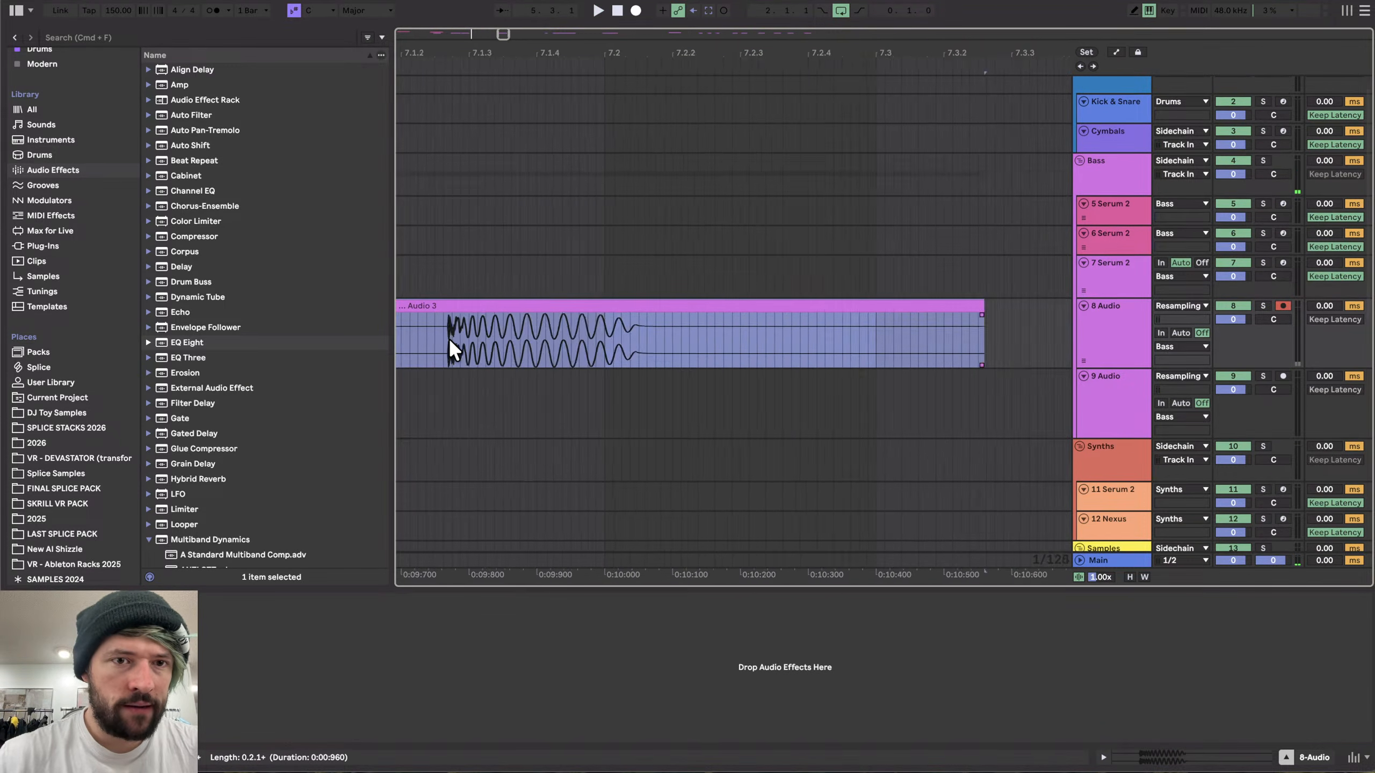
scroll(449, 337, left, 2)
scroll(449, 337, up, 5)
click(447, 345)
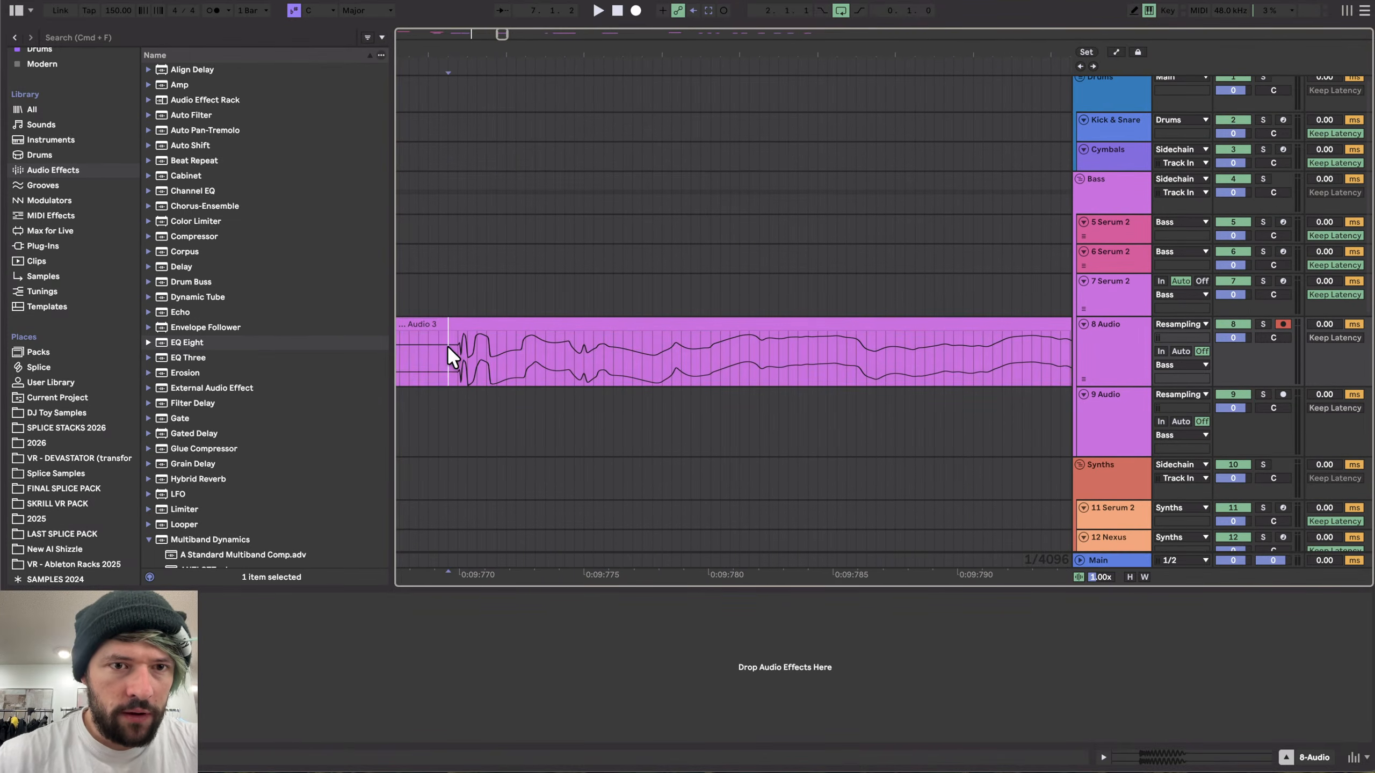
key(super+e)
click(431, 325)
key(Delete)
- Select the Audio 3 clip and add a Reverb to track 8
scroll(523, 328, down, 5)
click(523, 325)
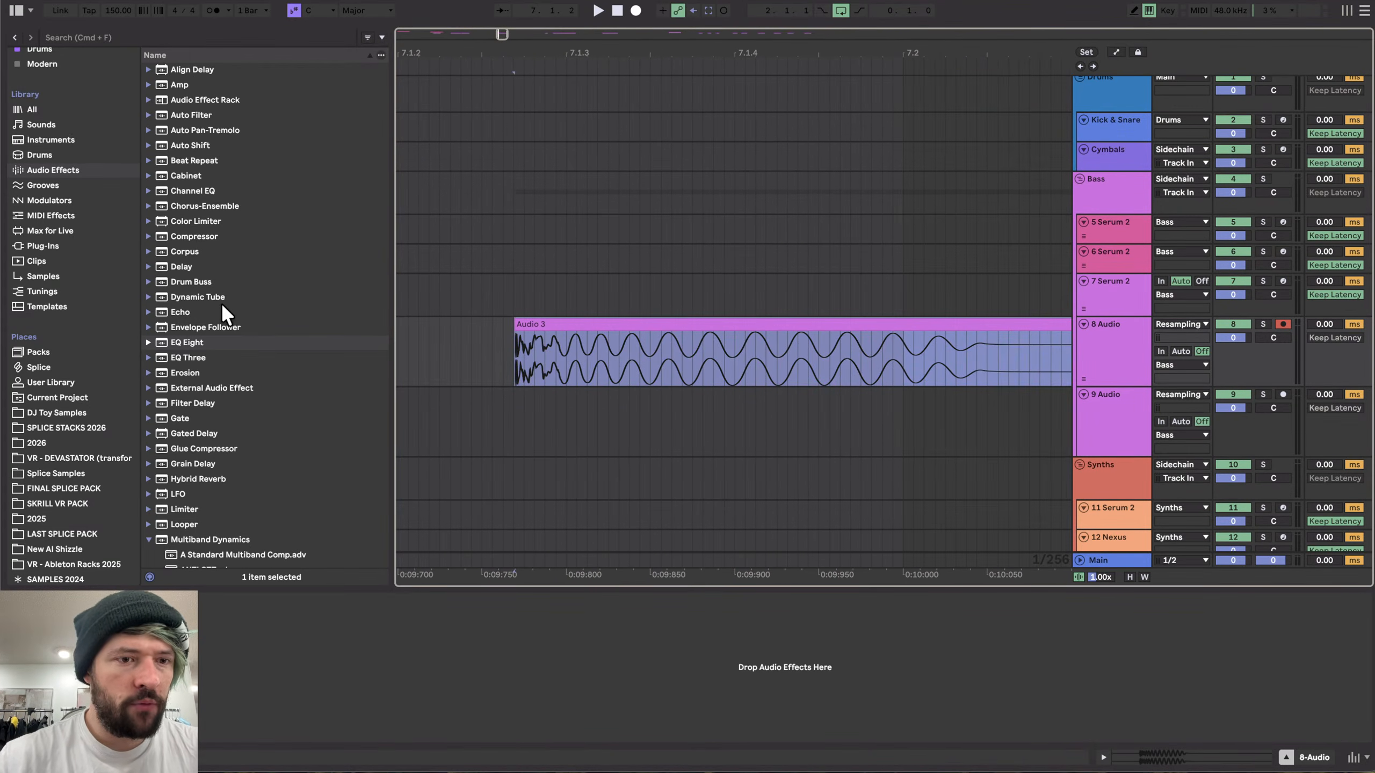
scroll(219, 311, down, 10)
double_click(187, 347)
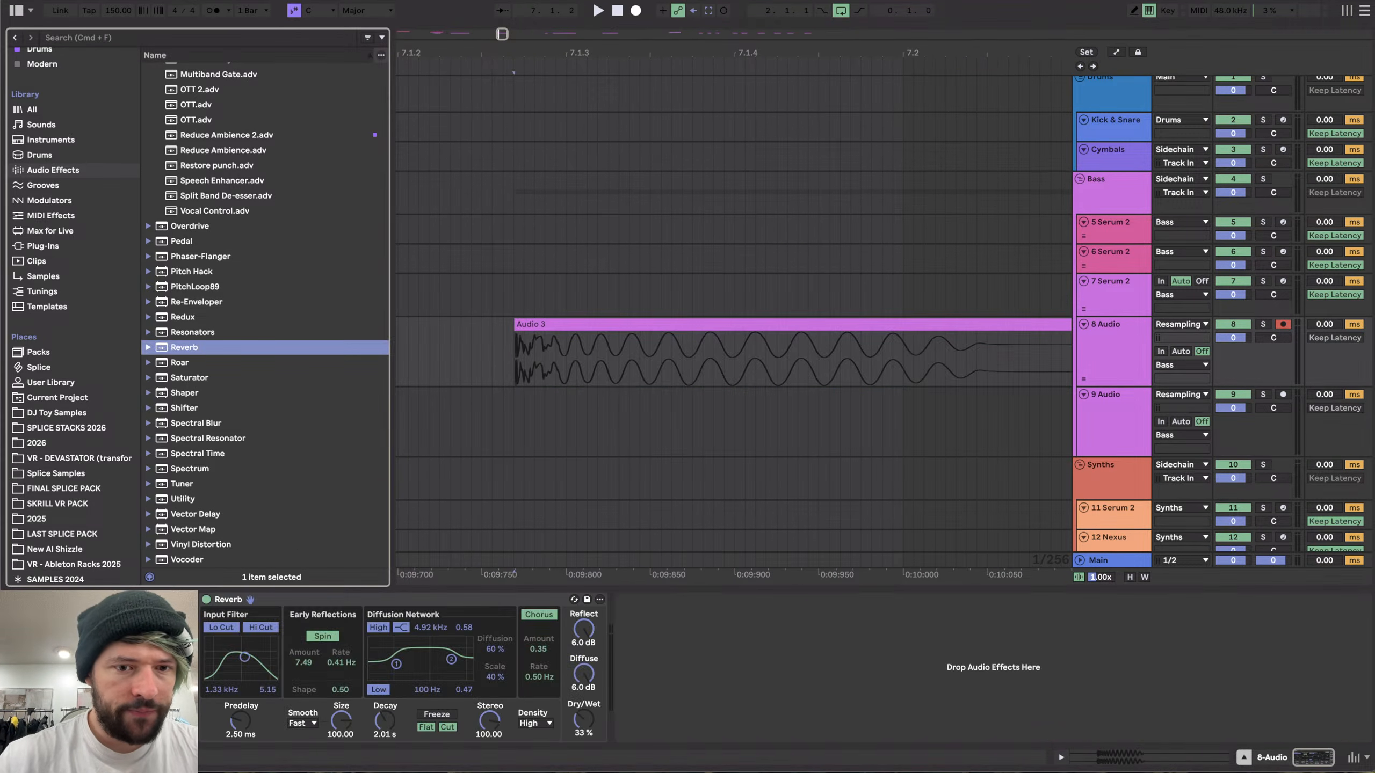
- Set the Reverb's Size to about 3.95 and Decay to about 2.41 s while auditioning
scroll(534, 411, down, 3)
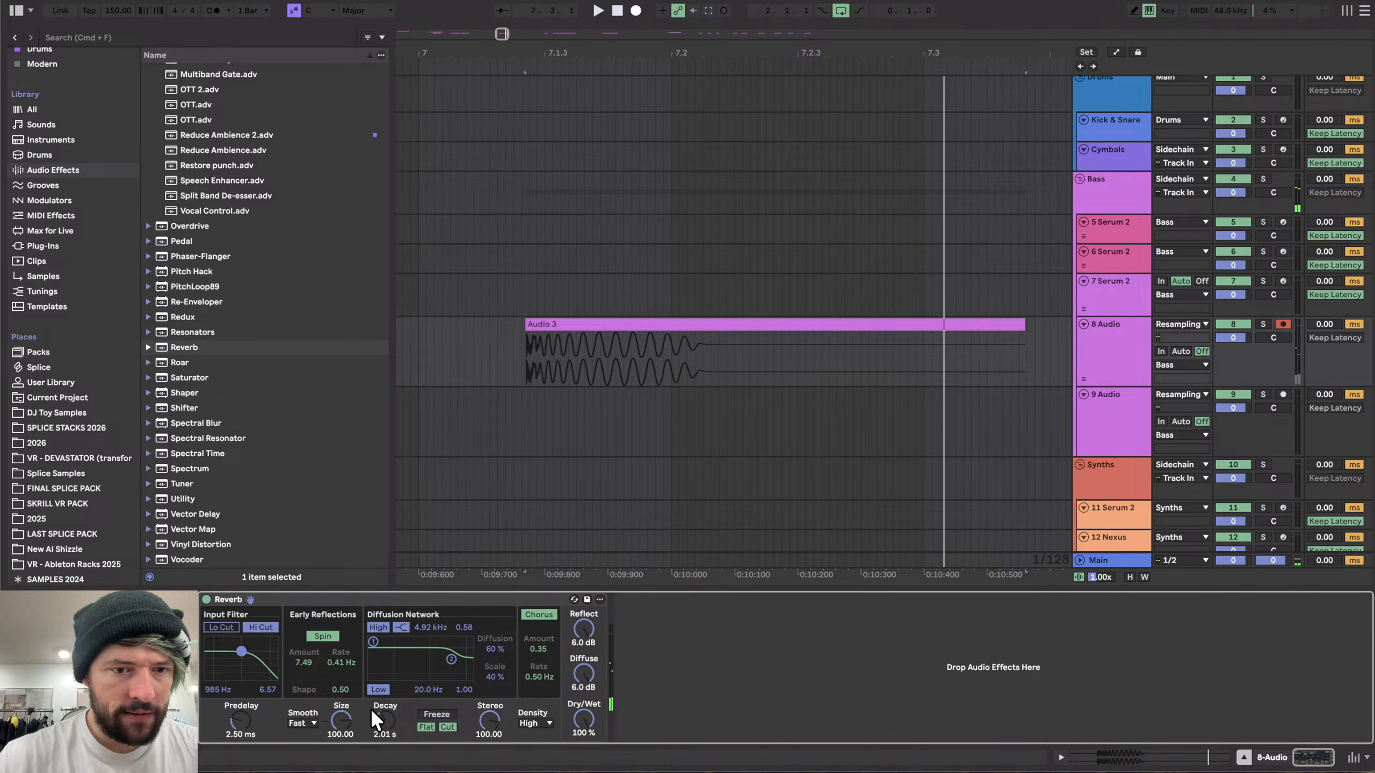
key(space)
drag(341, 720, 341, 769)
key(space)
key(space)
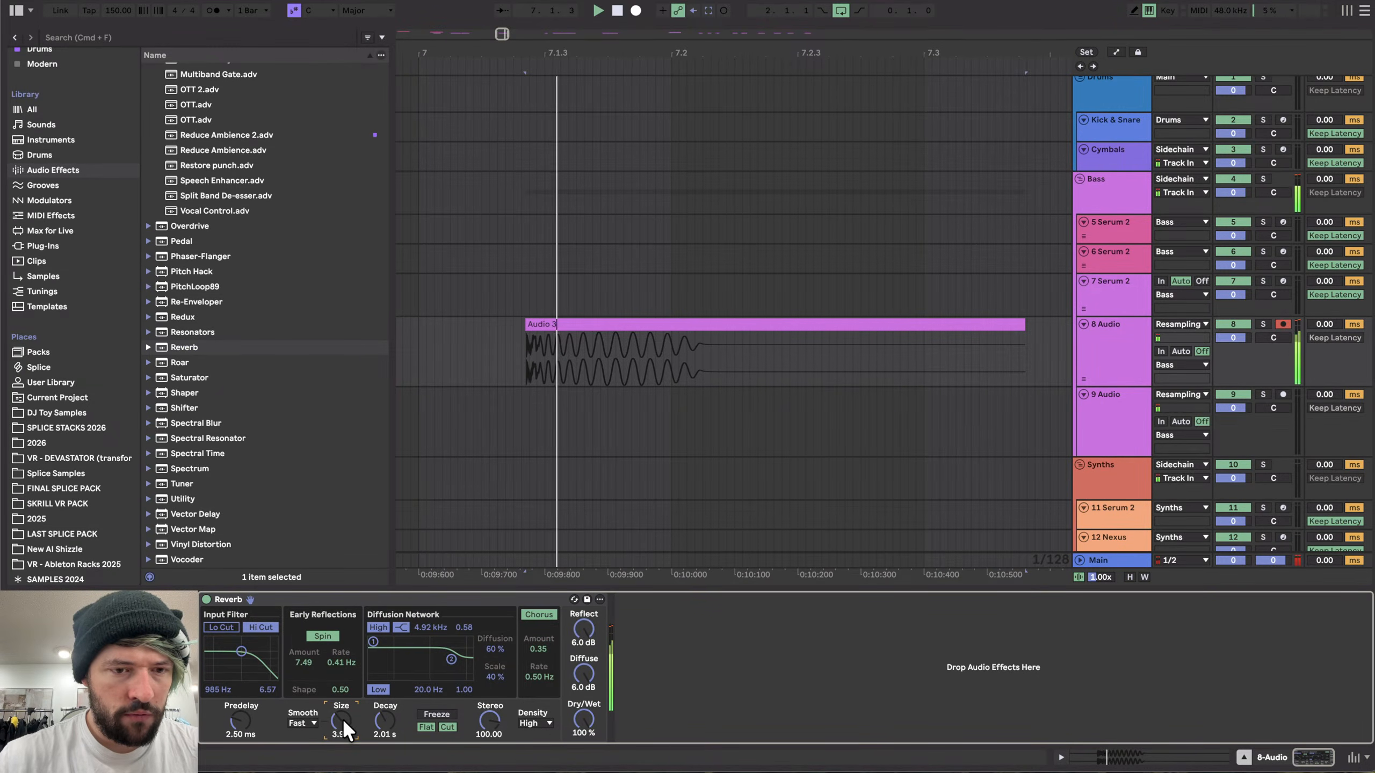
mouse_move(385, 721)
mouse_down()
mouse_move(385, 743)
mouse_move(384, 698)
mouse_up()
scroll(225, 219, up, 15)
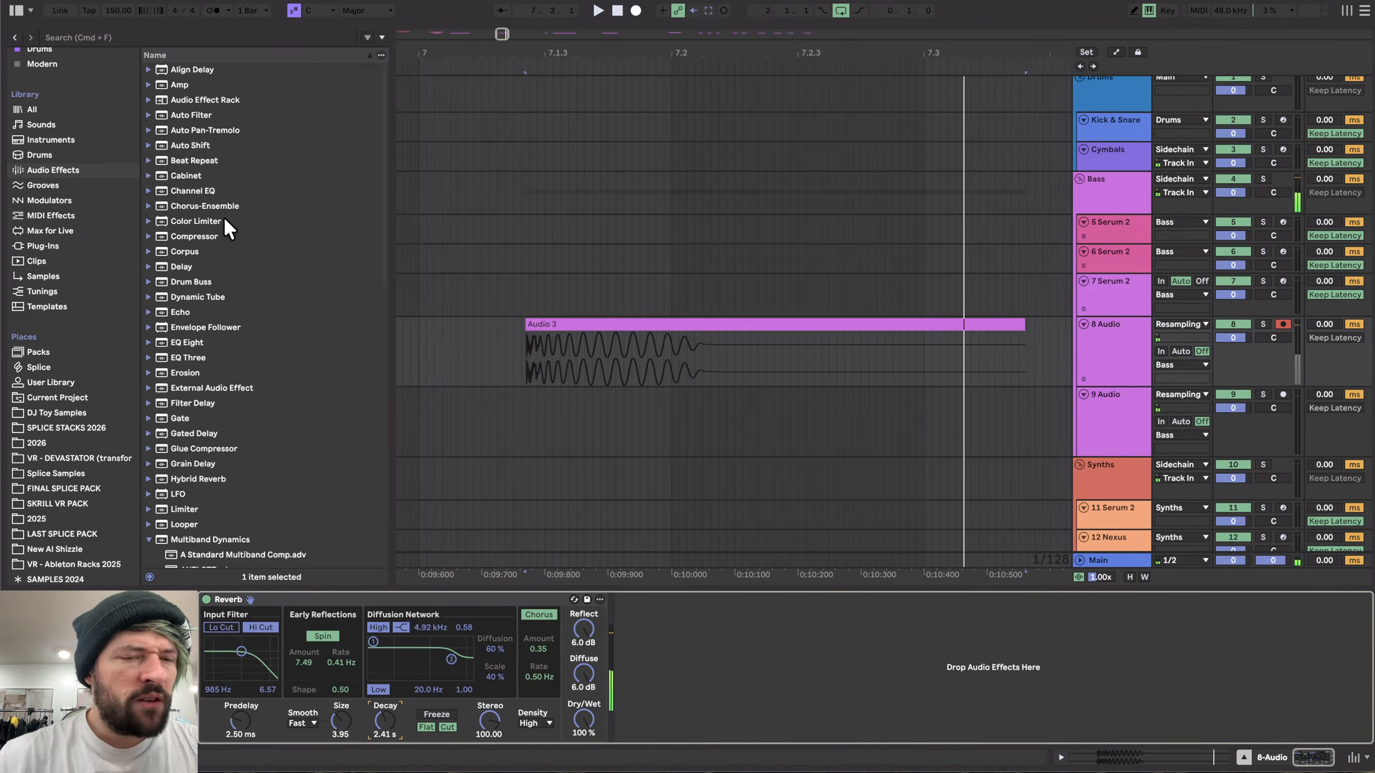
- Add a Gate after the Reverb, sidechained from 8-Audio with the SC filter at 267 Hz
scroll(223, 217, down, 3)
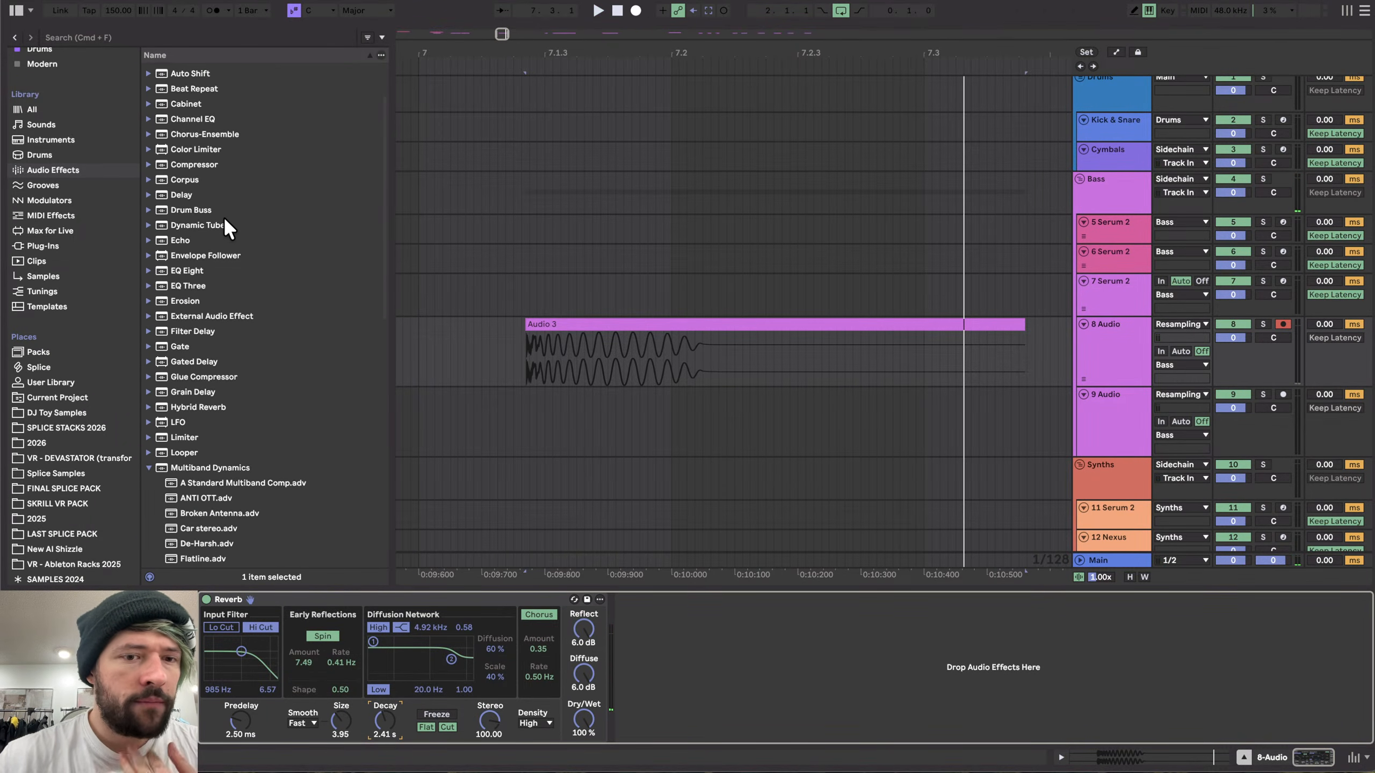
drag(175, 345, 713, 636)
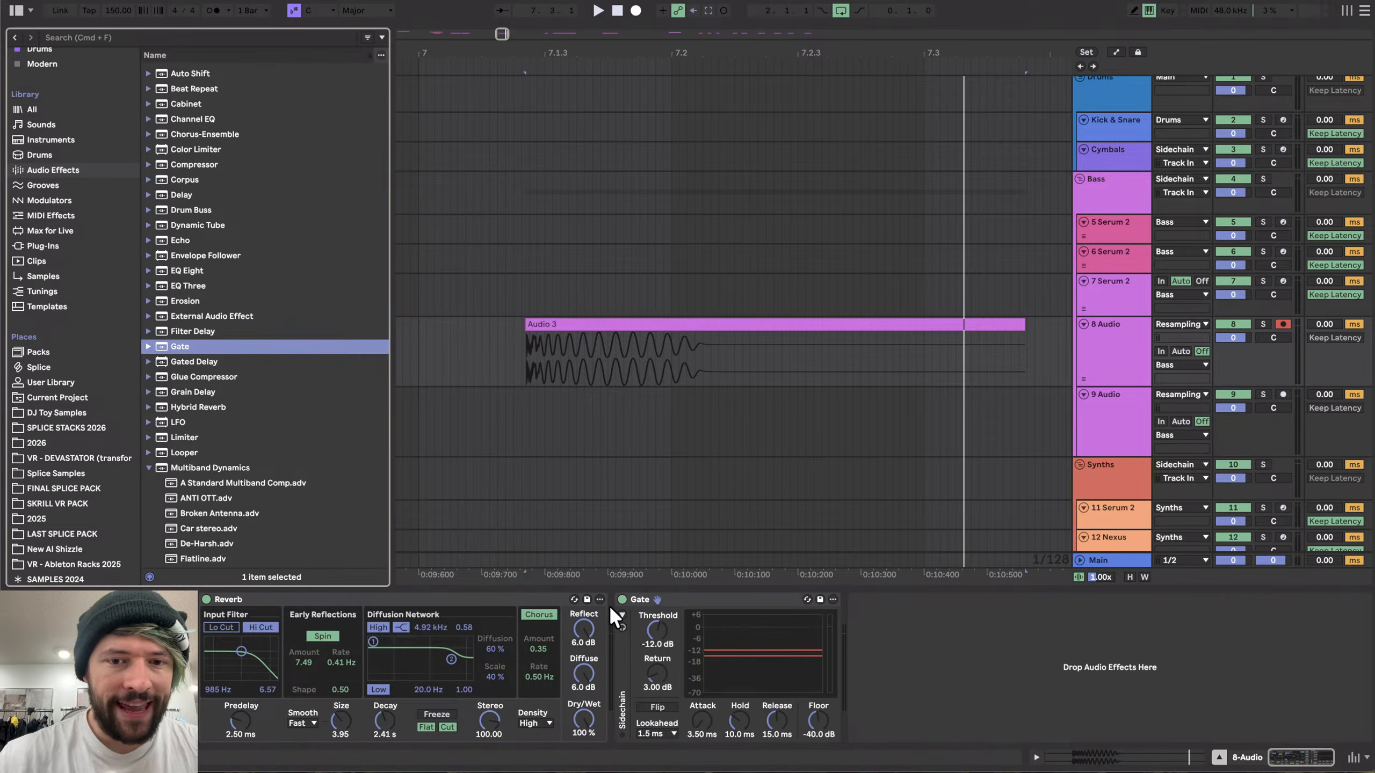
click(622, 613)
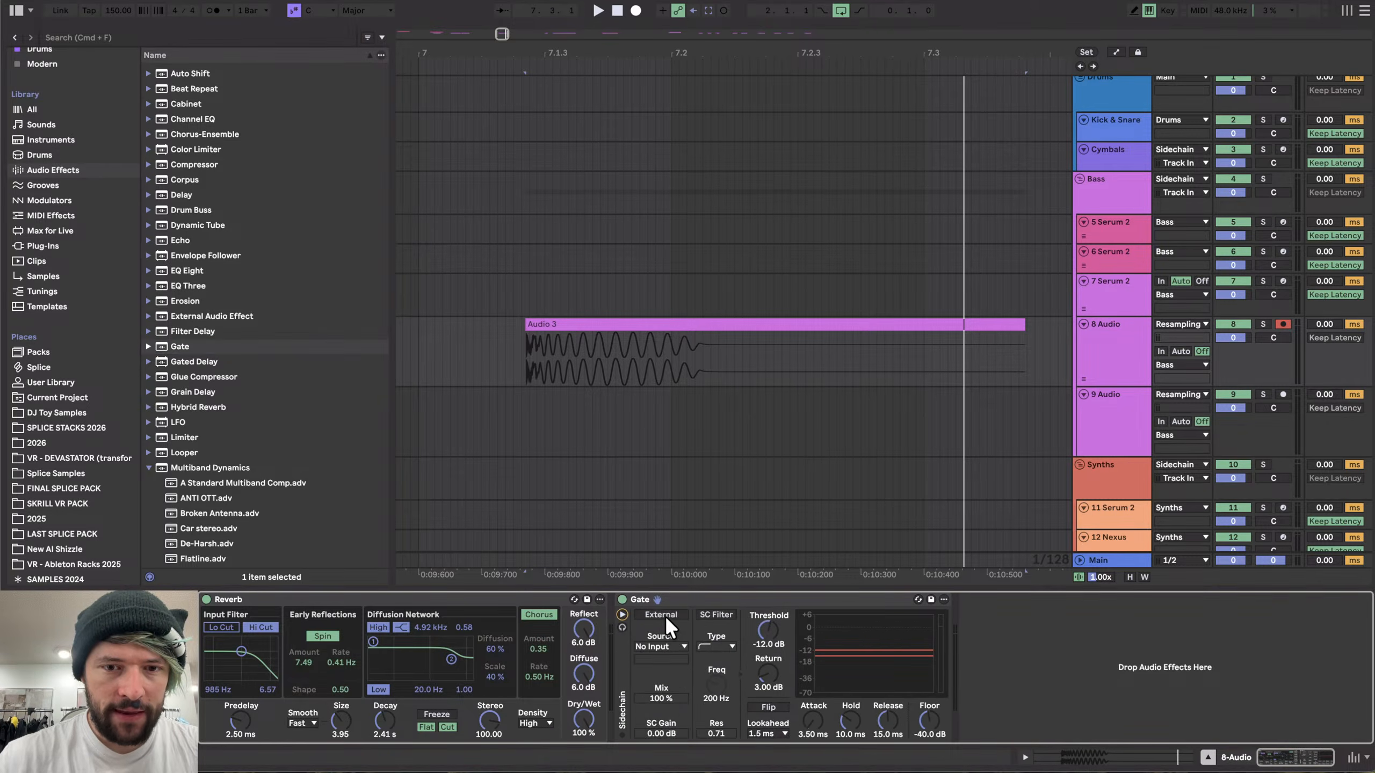
click(660, 646)
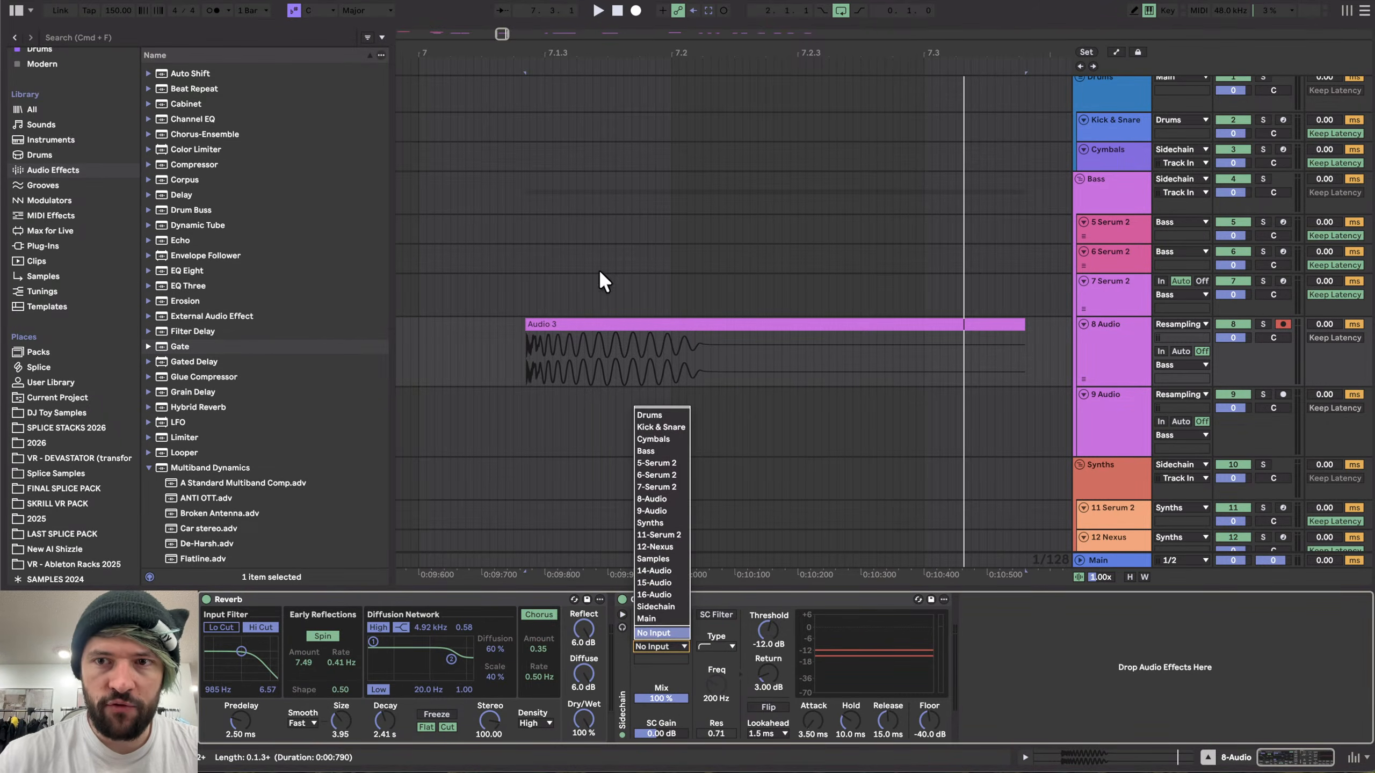
click(671, 498)
click(715, 615)
drag(716, 698, 716, 689)
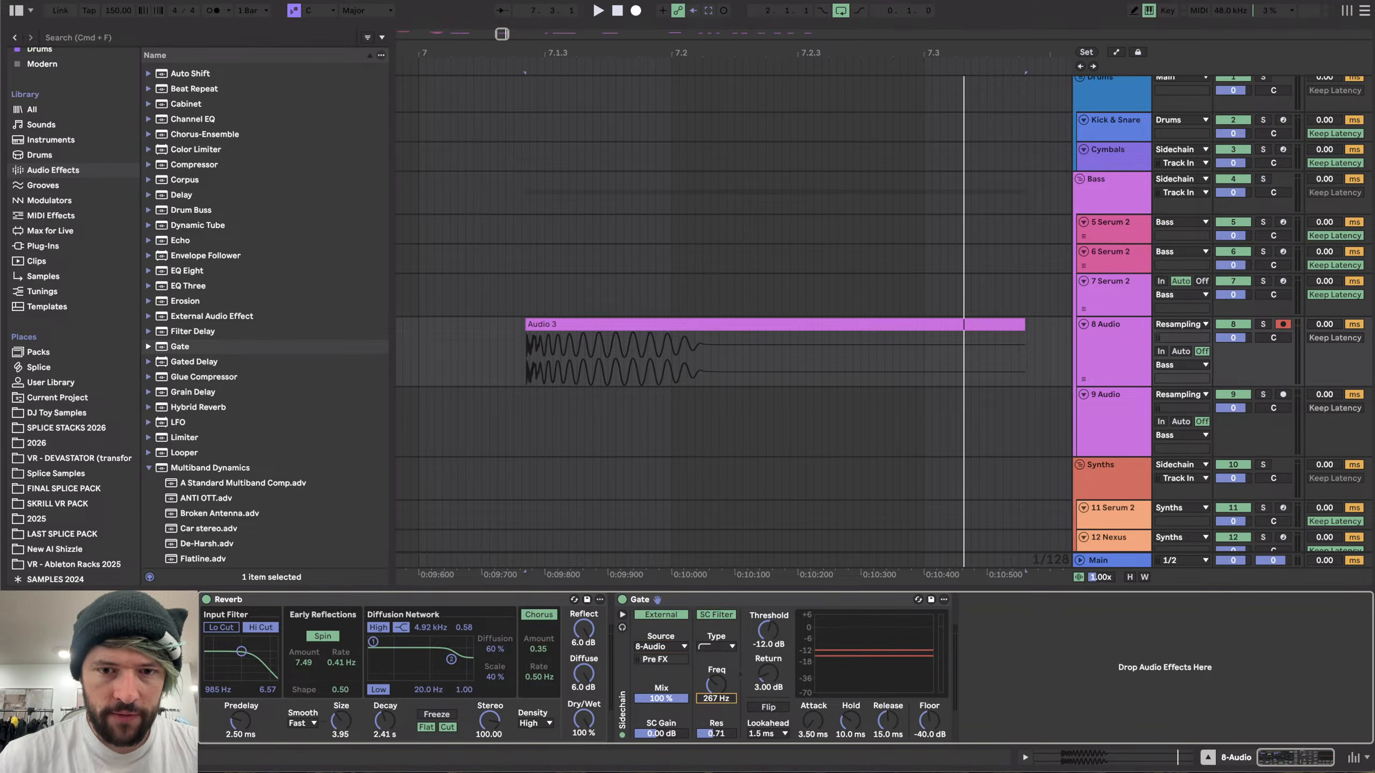
- Set the Gate's threshold to -20.6 dB, hold to 7.20 ms, release to 36.2 ms and floor to -inf dB
key(space)
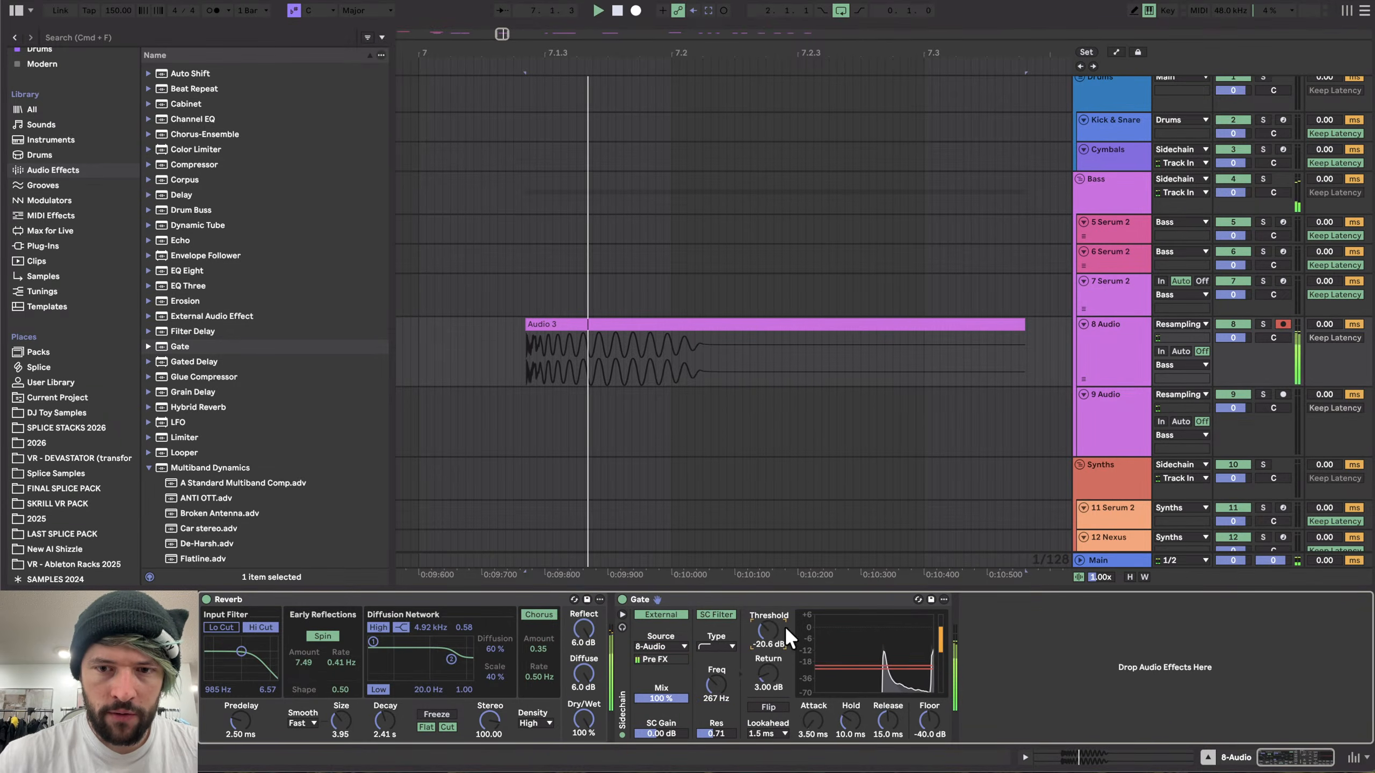
drag(784, 627, 812, 758)
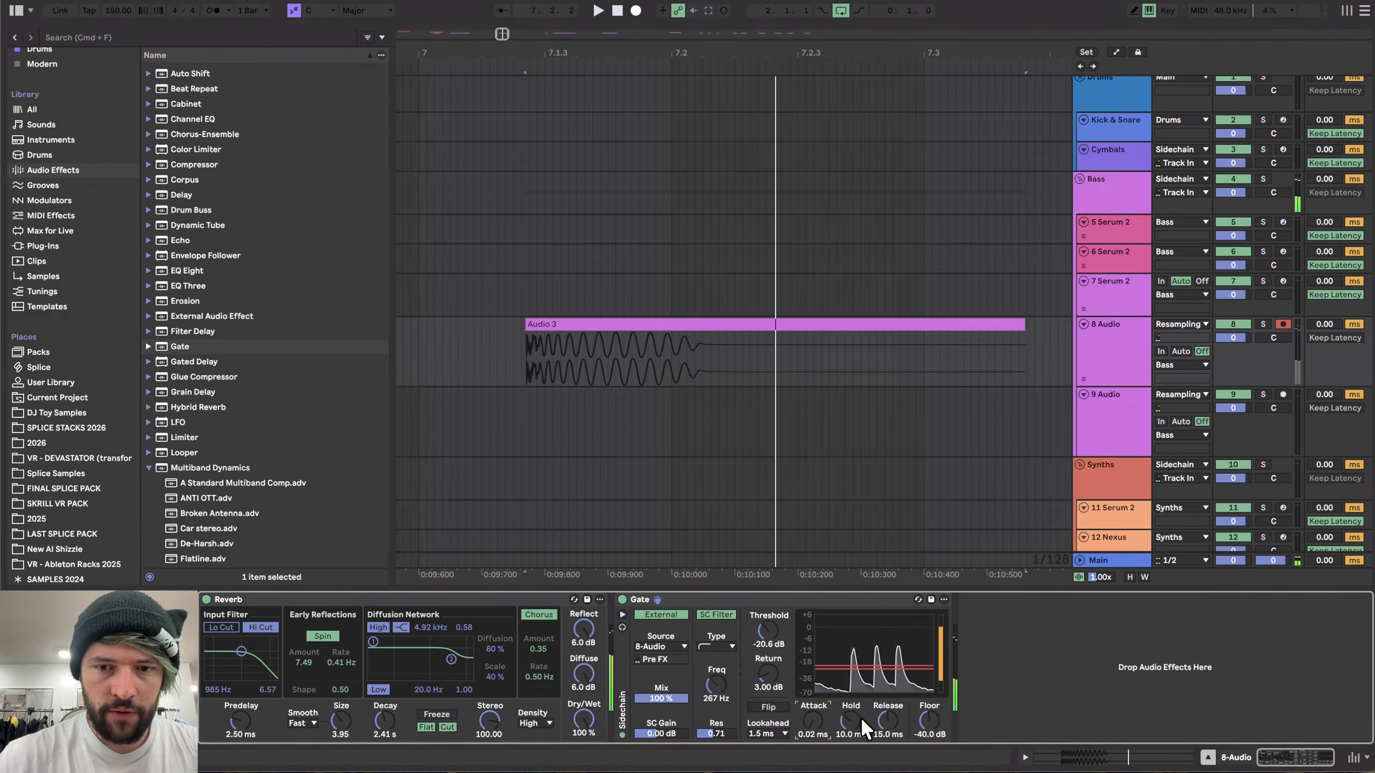
key(space)
key(space)
key(space)
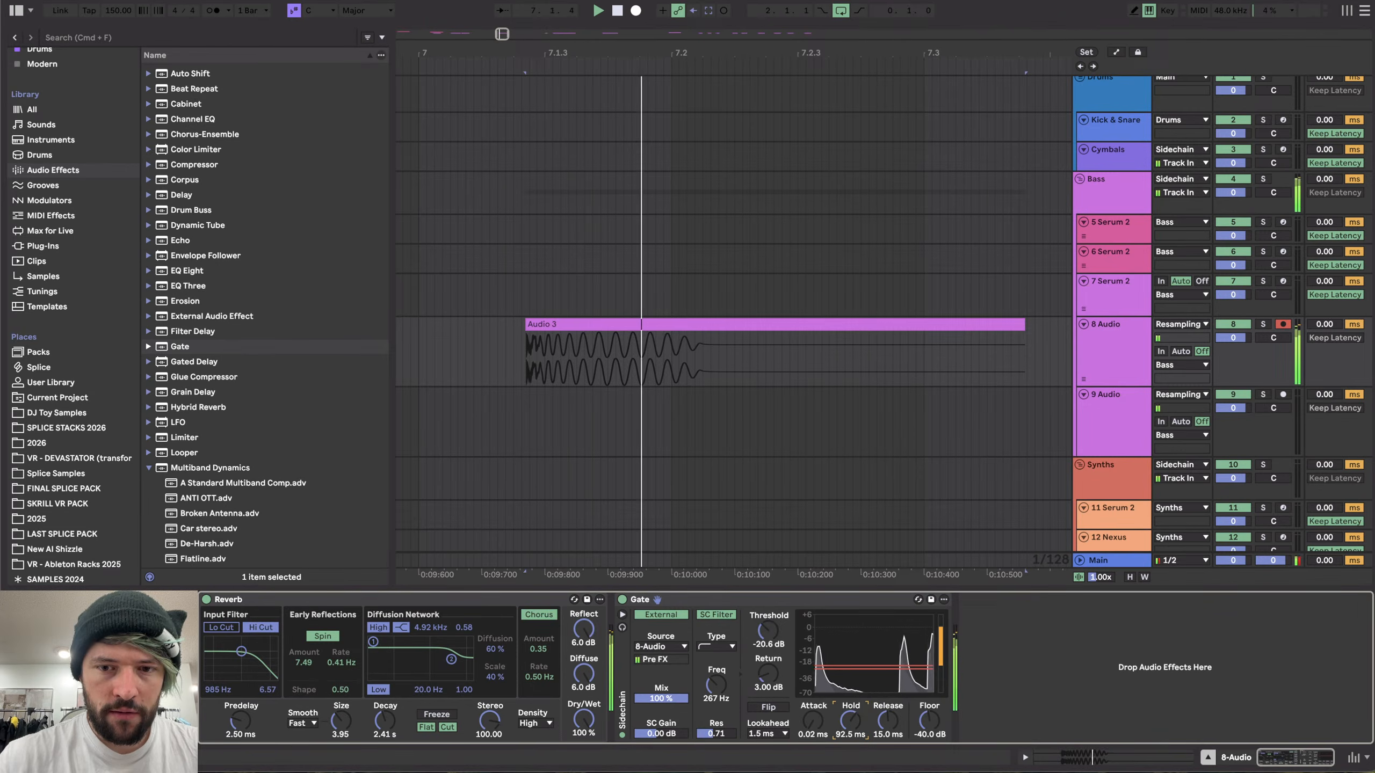
key(space)
key(space)
key(space)
drag(851, 720, 932, 758)
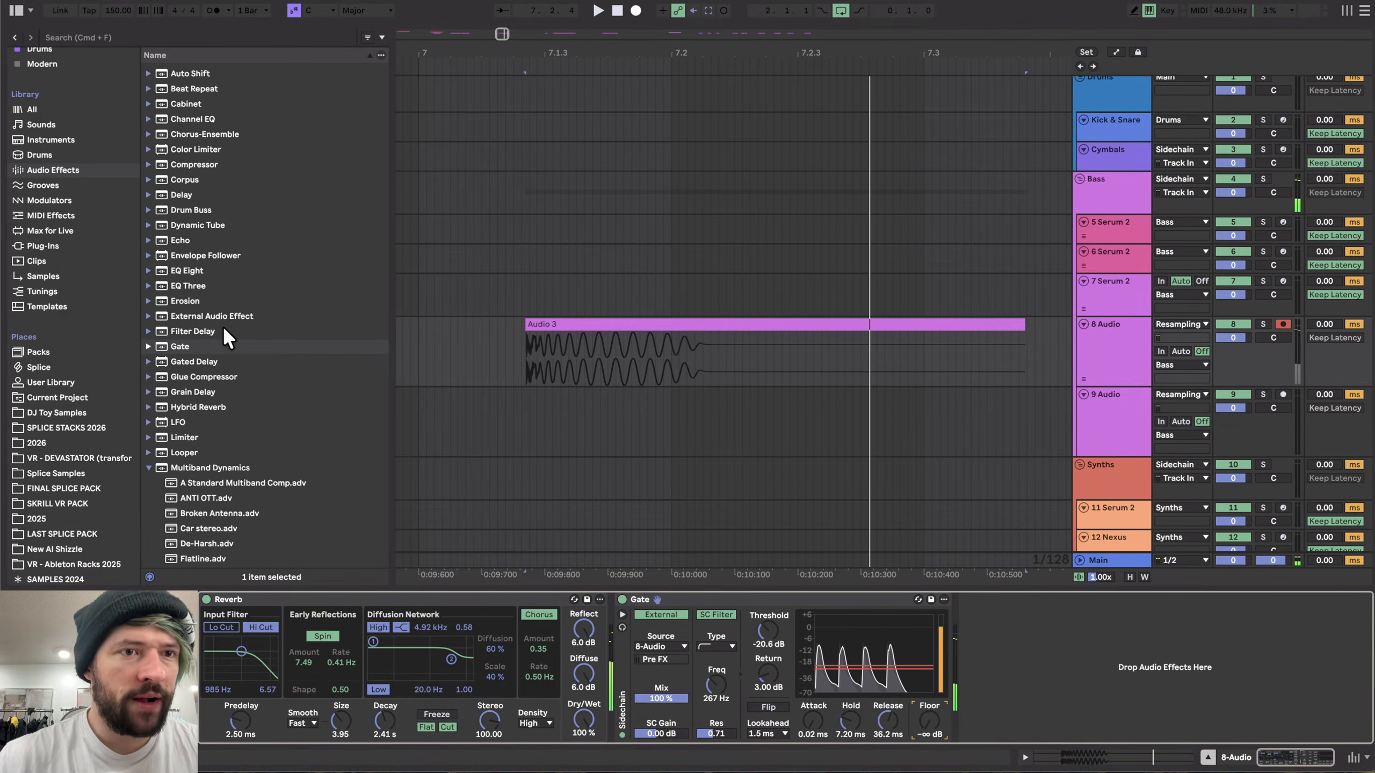
- Insert an Overdrive and a Multiband Dynamics preset between the Reverb and the Gate
scroll(223, 325, down, 5)
scroll(240, 189, down, 6)
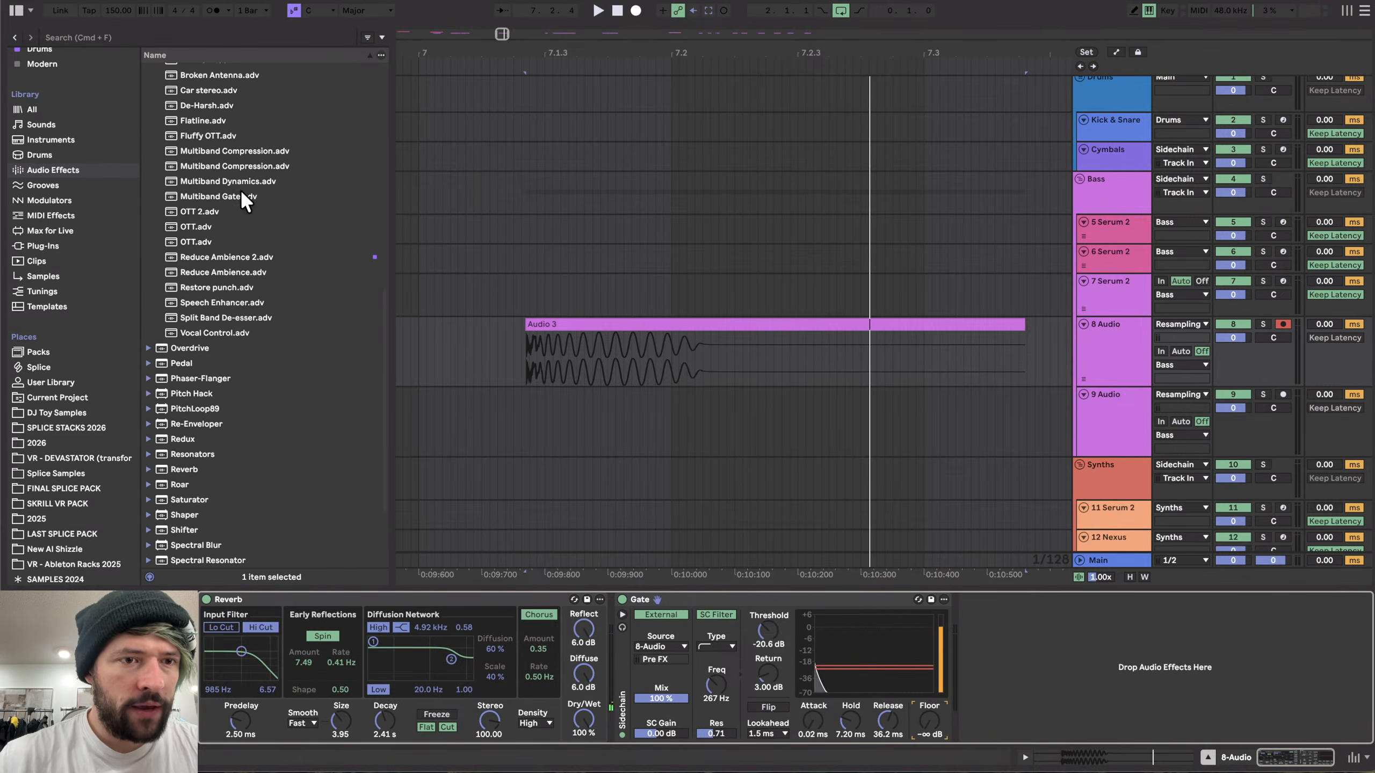
drag(188, 347, 605, 652)
scroll(187, 226, up, 4)
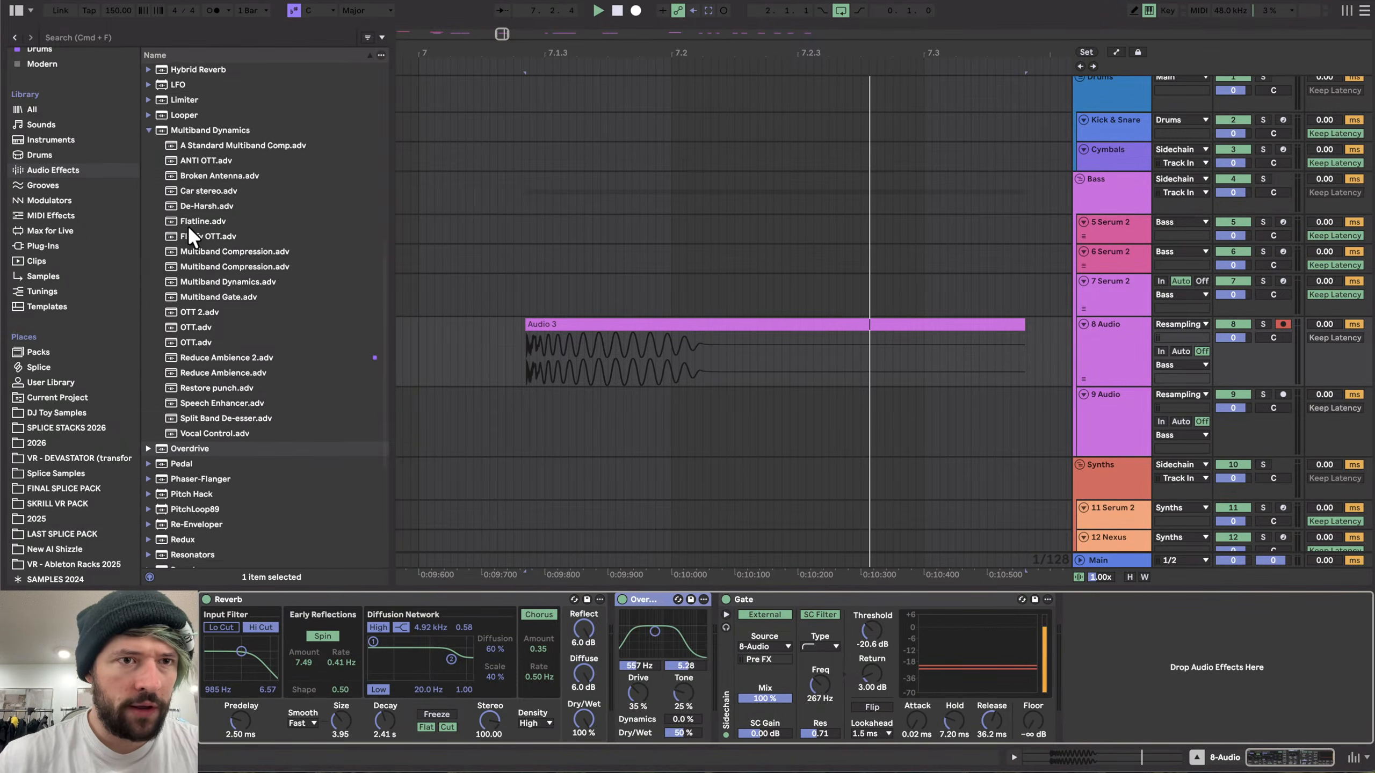
click(182, 172)
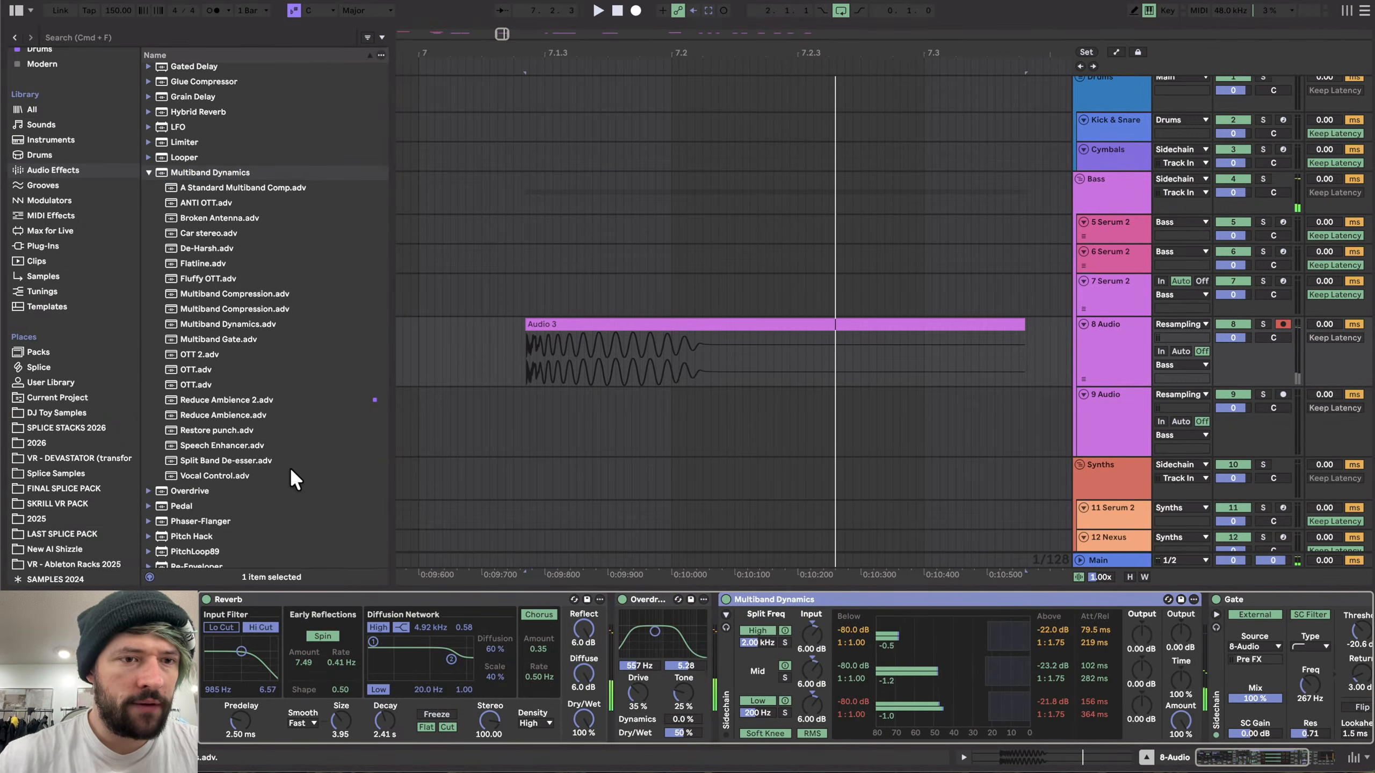
- Add a Saturator and an EQ Eight after the Multiband Dynamics
scroll(290, 466, down, 5)
drag(184, 447, 1109, 693)
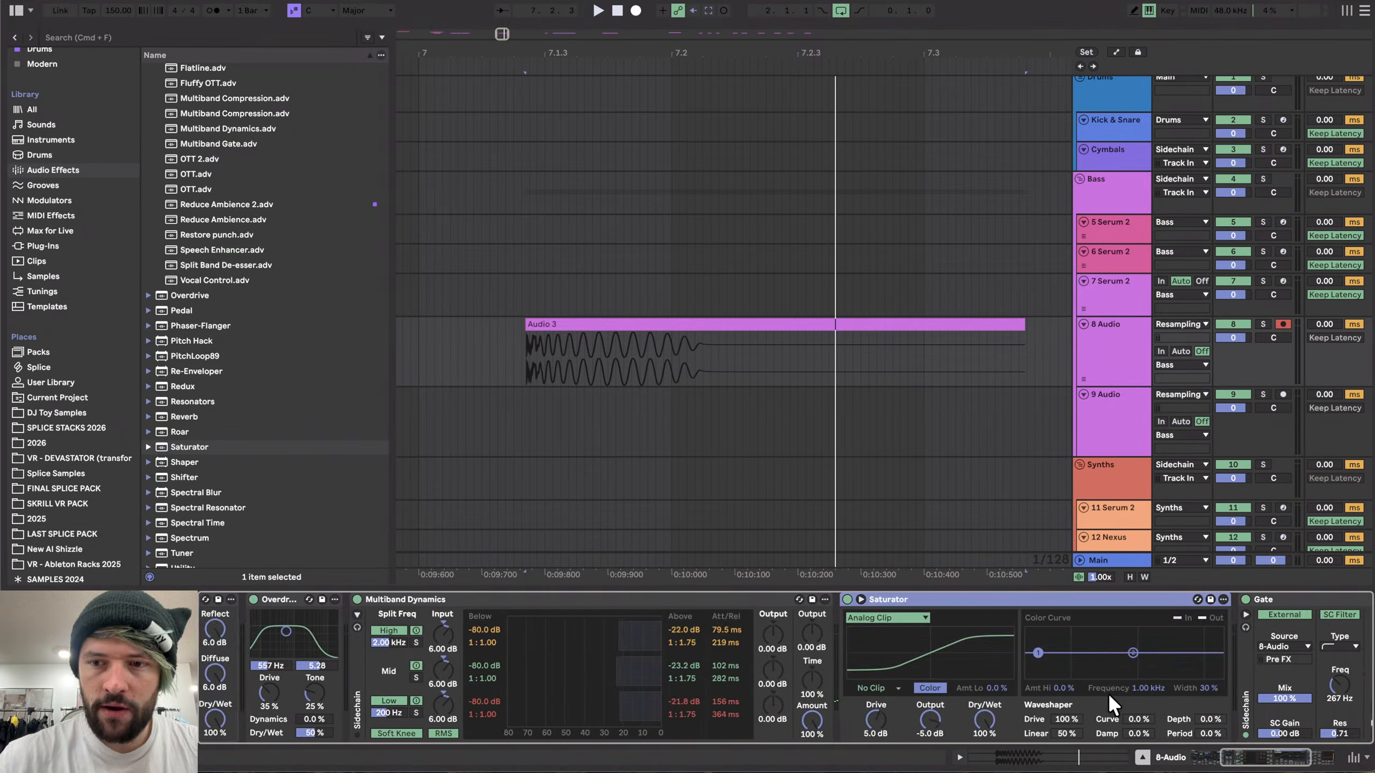
scroll(299, 328, up, 10)
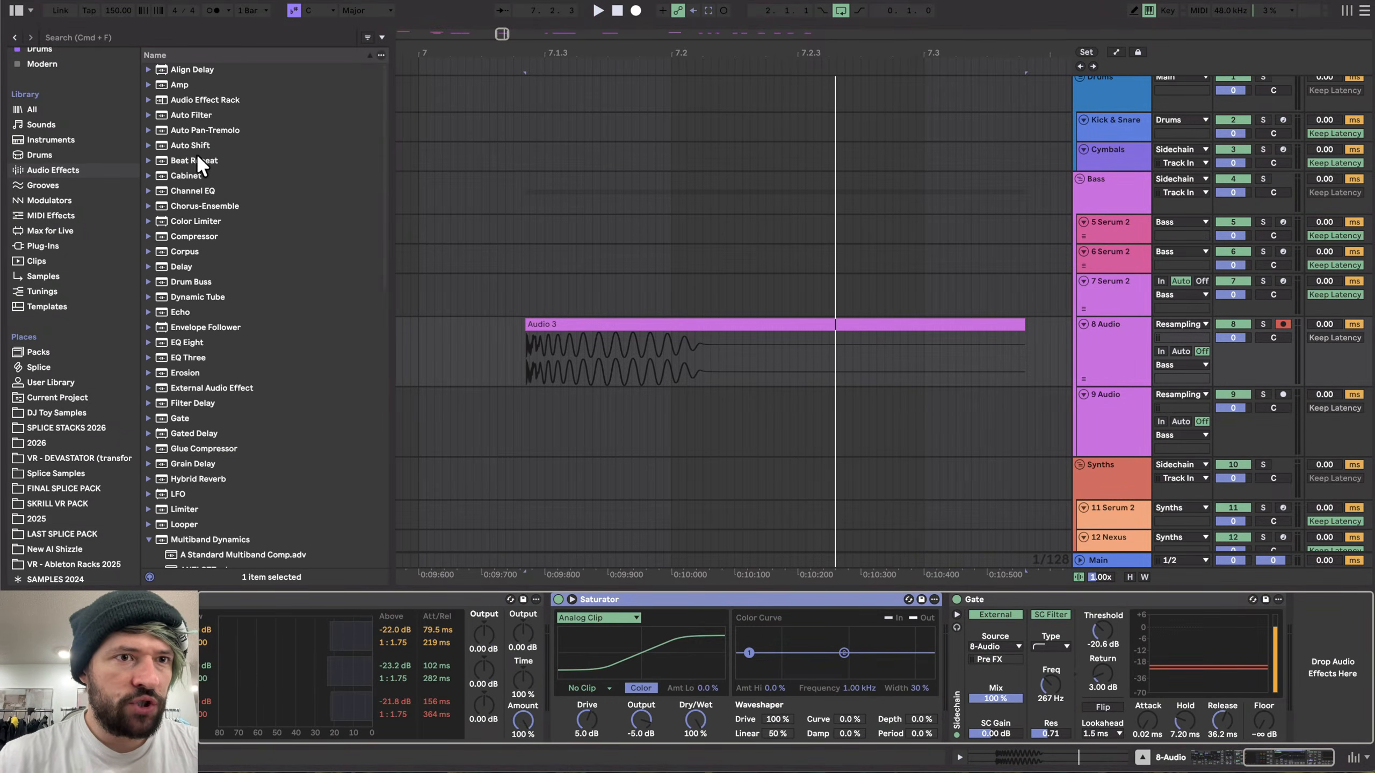
drag(179, 341, 931, 671)
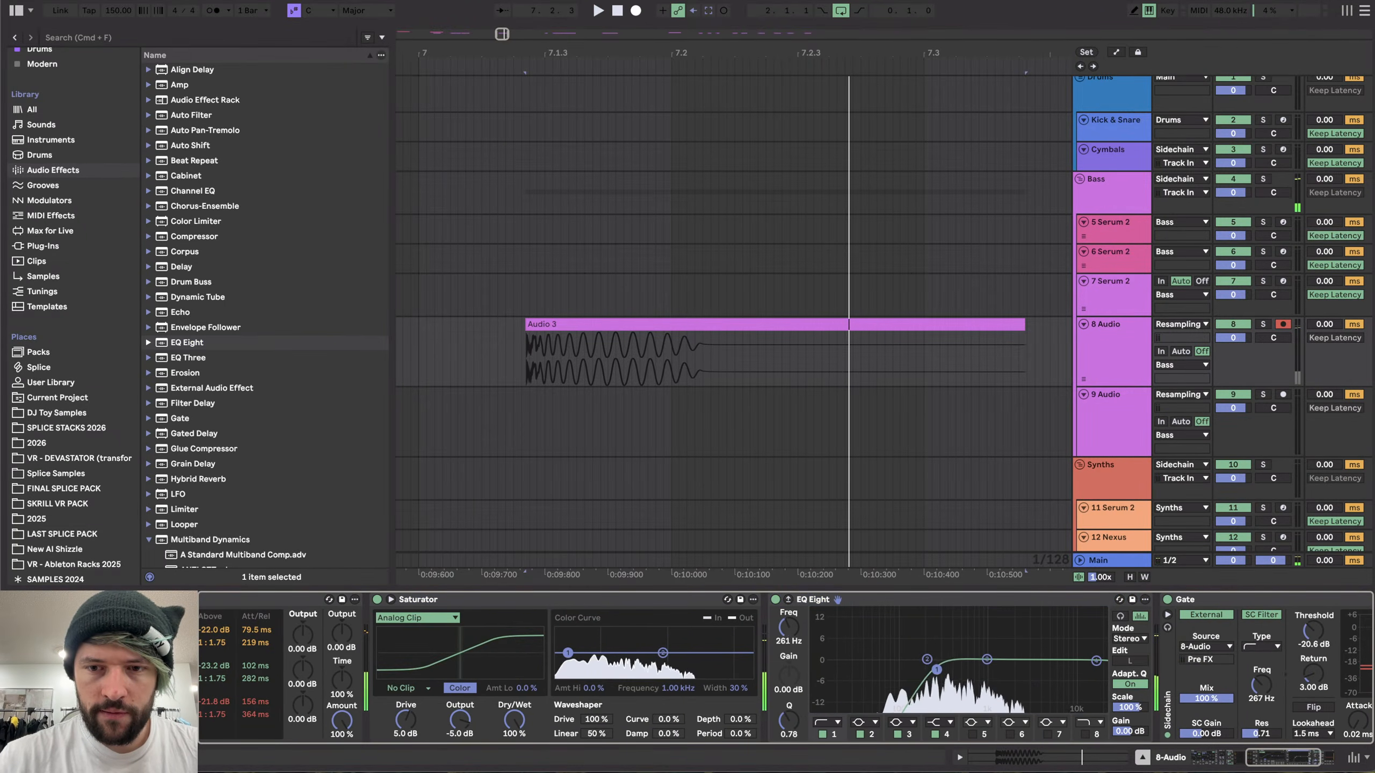
- Shape the EQ Eight with a low cut and a resonant boost of about 11.5 dB near 681 Hz while auditioning
scroll(869, 678, right, 3)
drag(817, 624, 828, 611)
key(space)
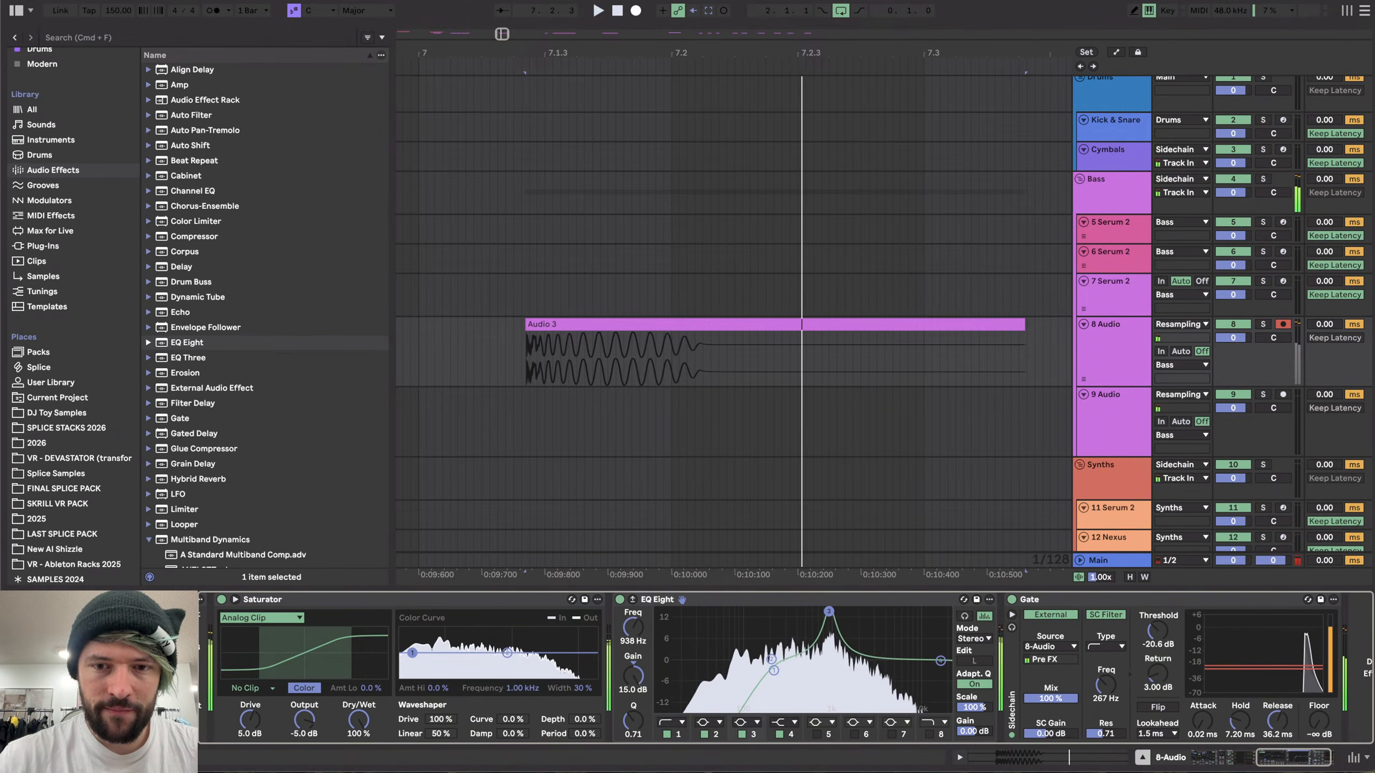
key(space)
key(space)
key(space)
drag(773, 670, 817, 622)
key(space)
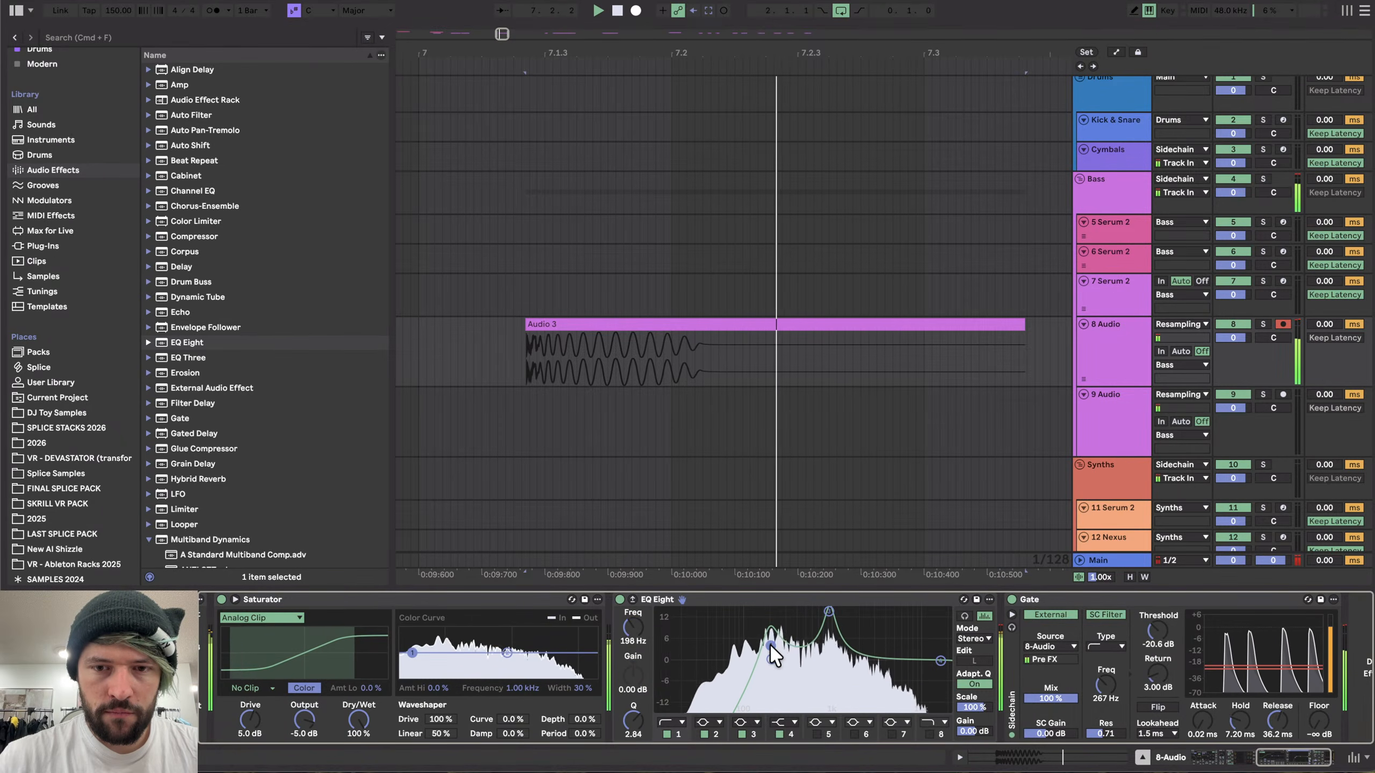
key(space)
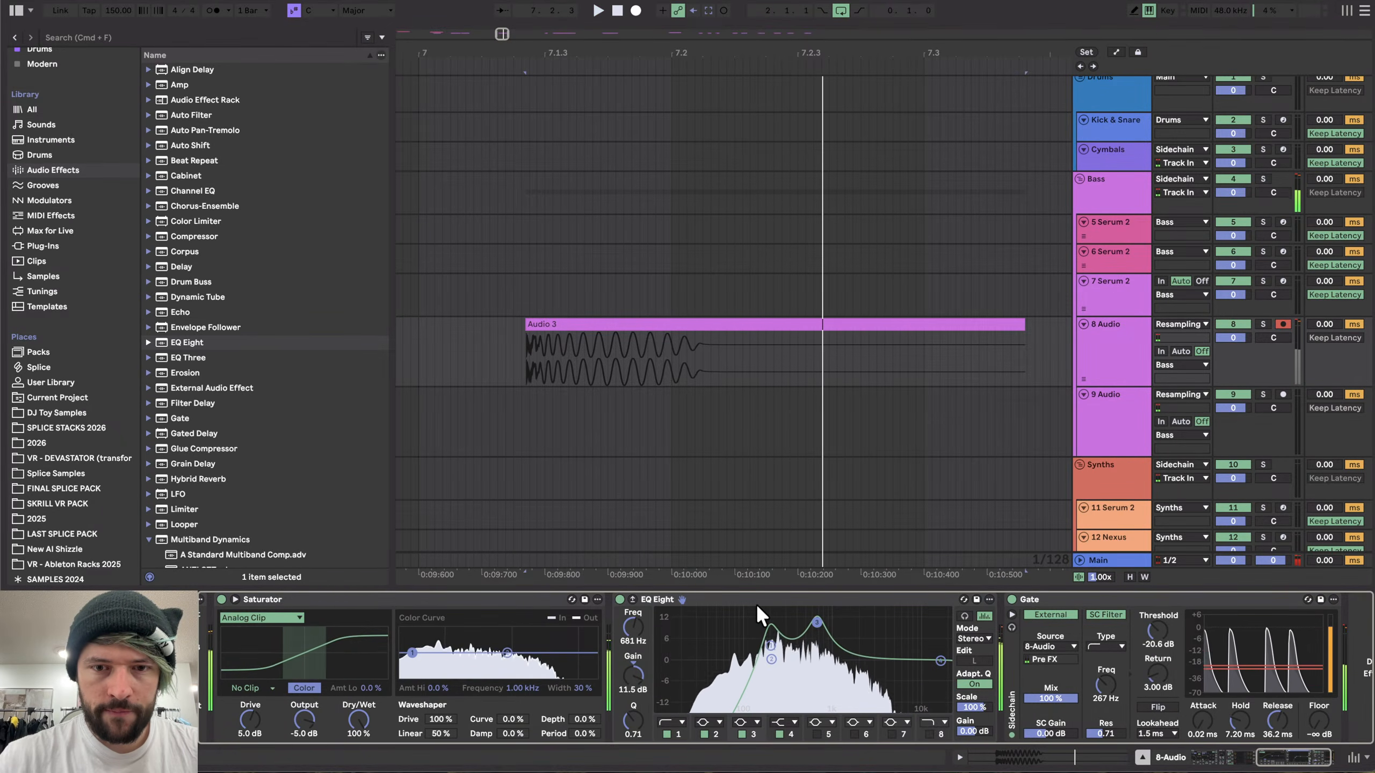
- Move the EQ Eight in front of the Saturator and audition the result
scroll(764, 614, left, 5)
drag(966, 601, 602, 660)
scroll(769, 727, right, 5)
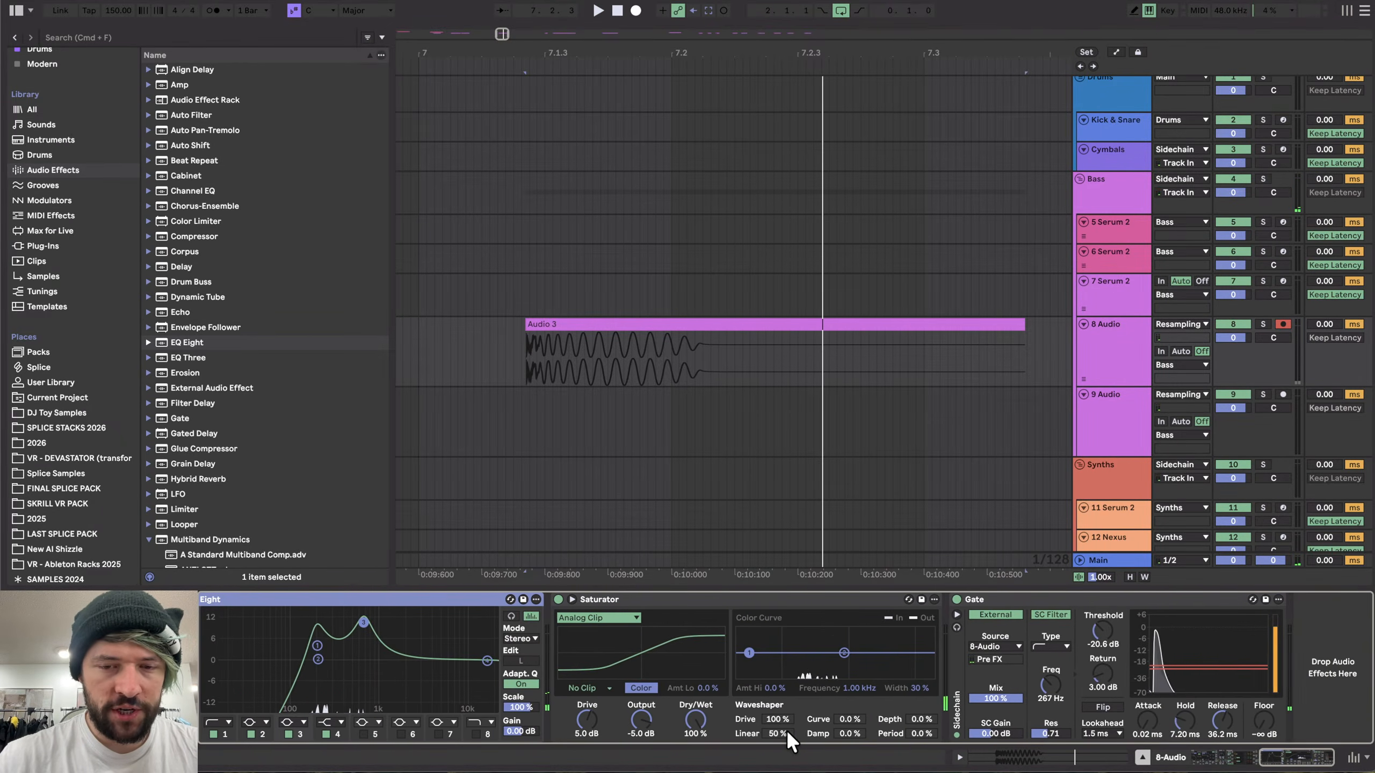
key(space)
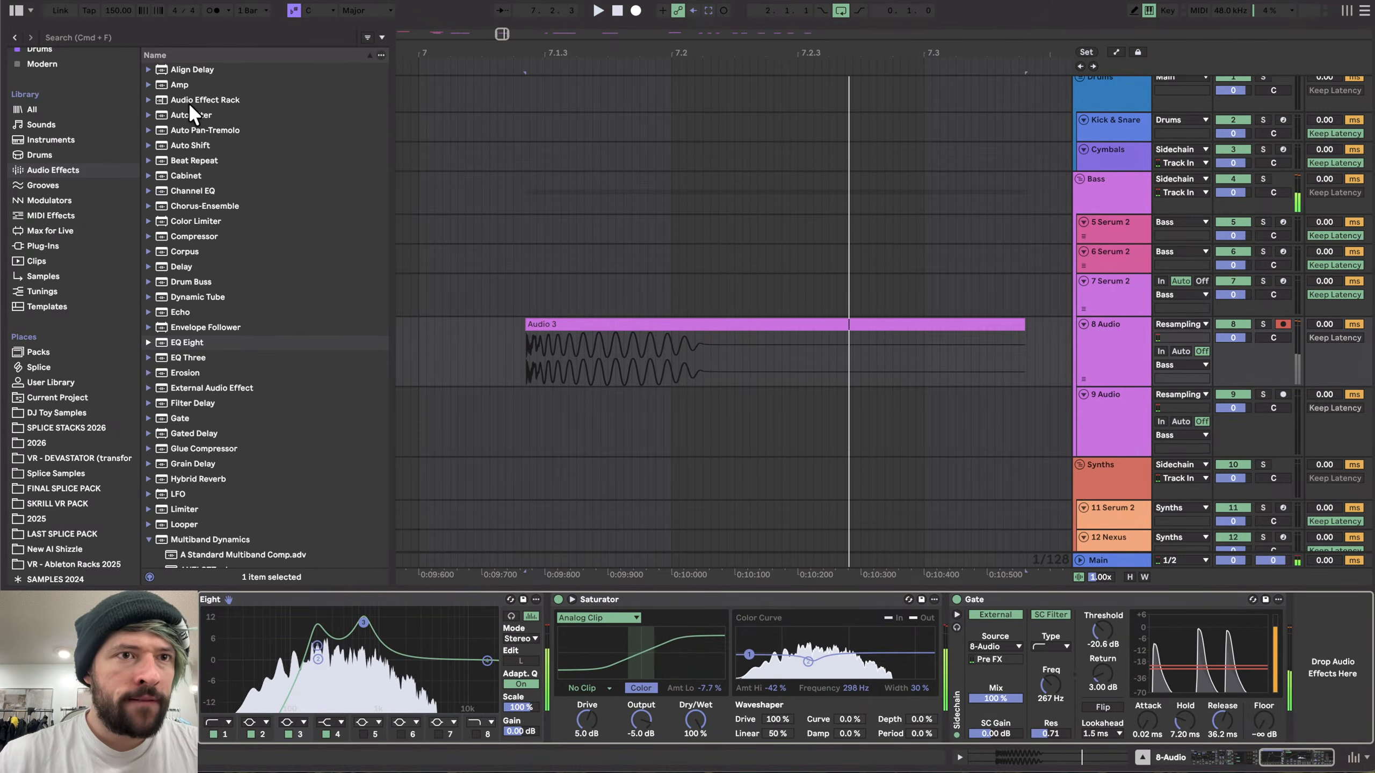
- Add a second EQ Eight at the end of the chain after the Gate
drag(184, 342, 944, 652)
drag(1185, 617, 1188, 620)
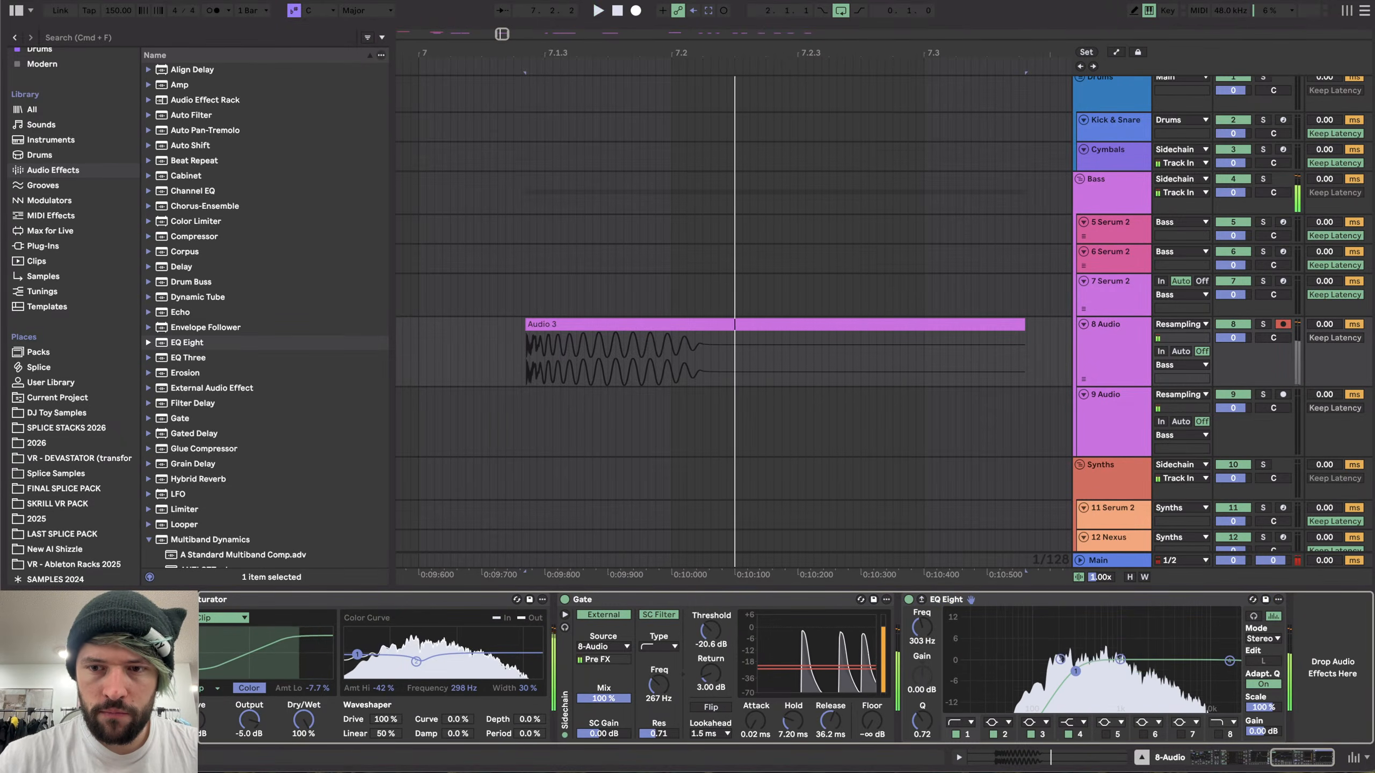
- Group the whole effect chain into an Audio Effect Rack and add a second empty chain
scroll(838, 700, left, 10)
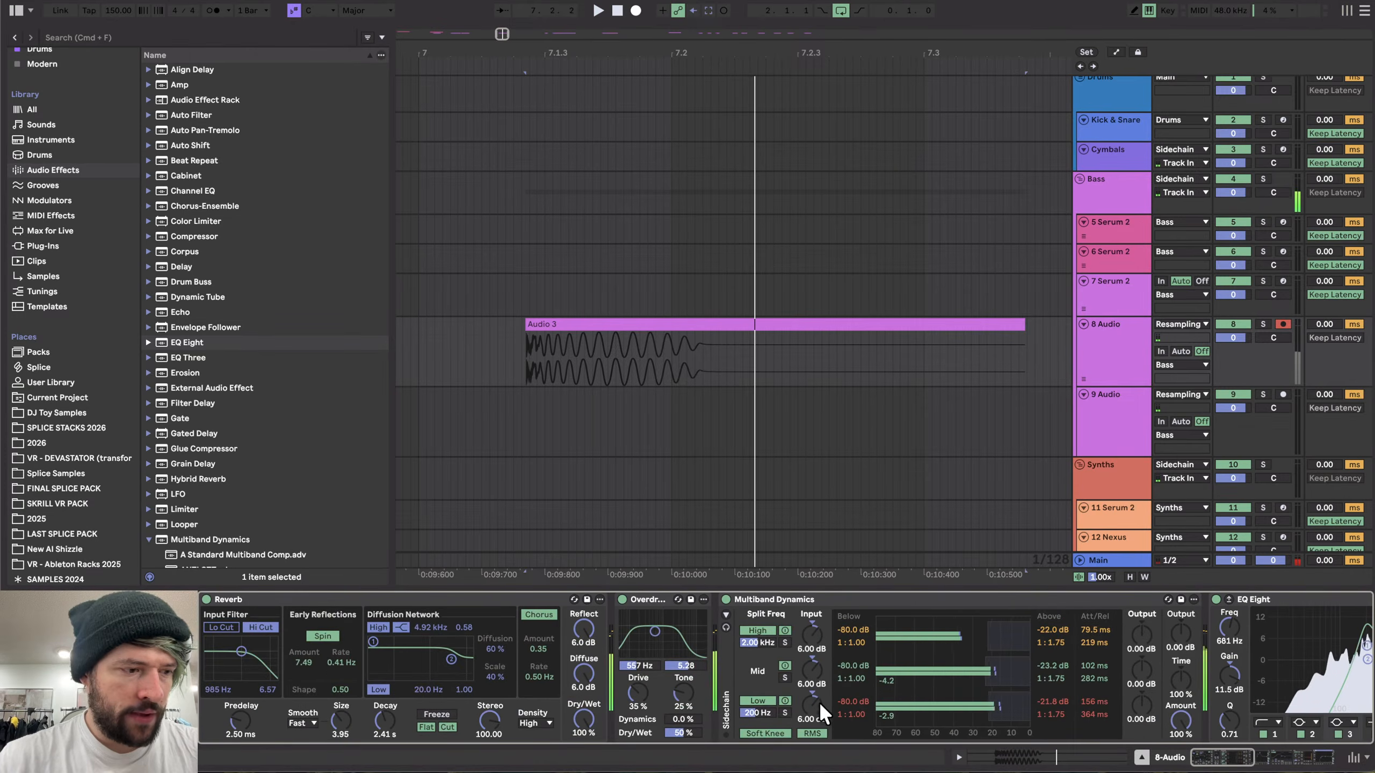
click(373, 591)
key(super+g)
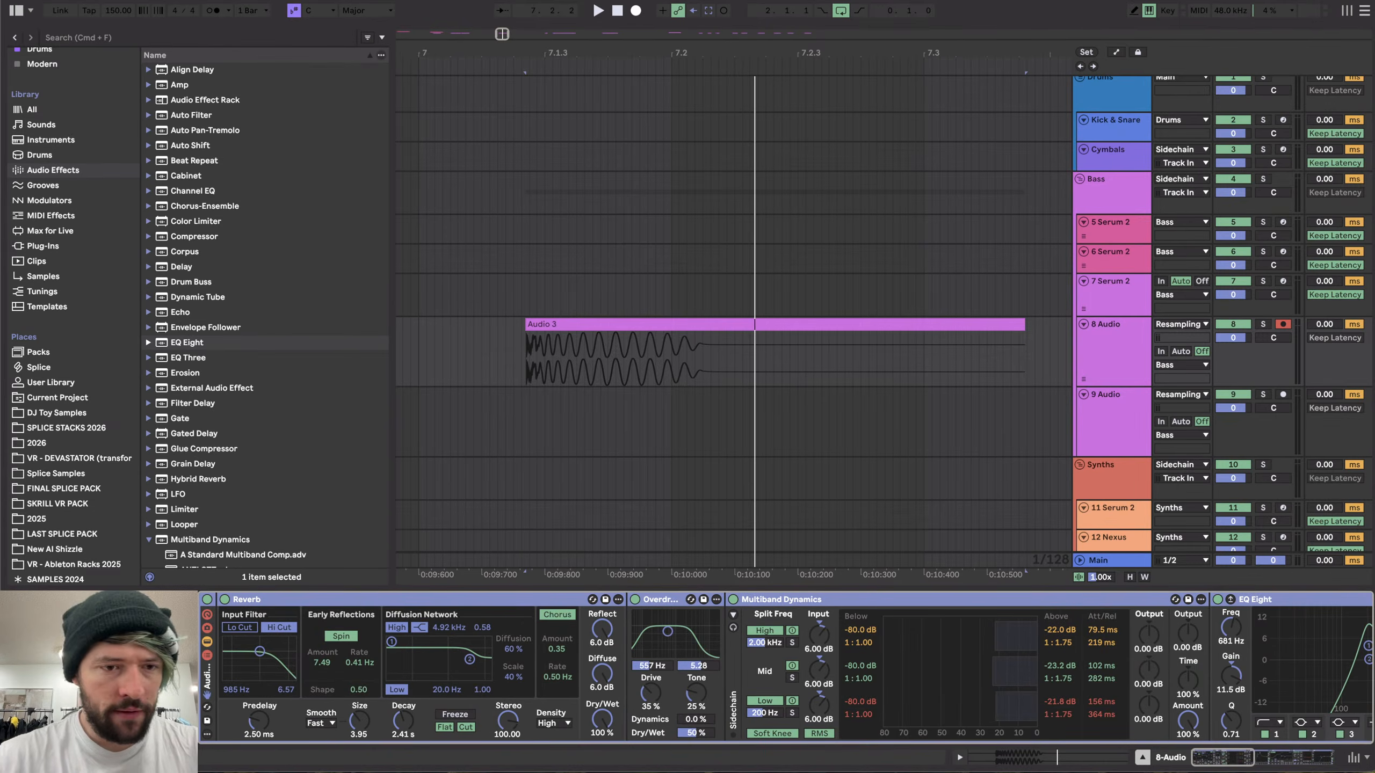
click(205, 655)
right_click(248, 685)
click(273, 691)
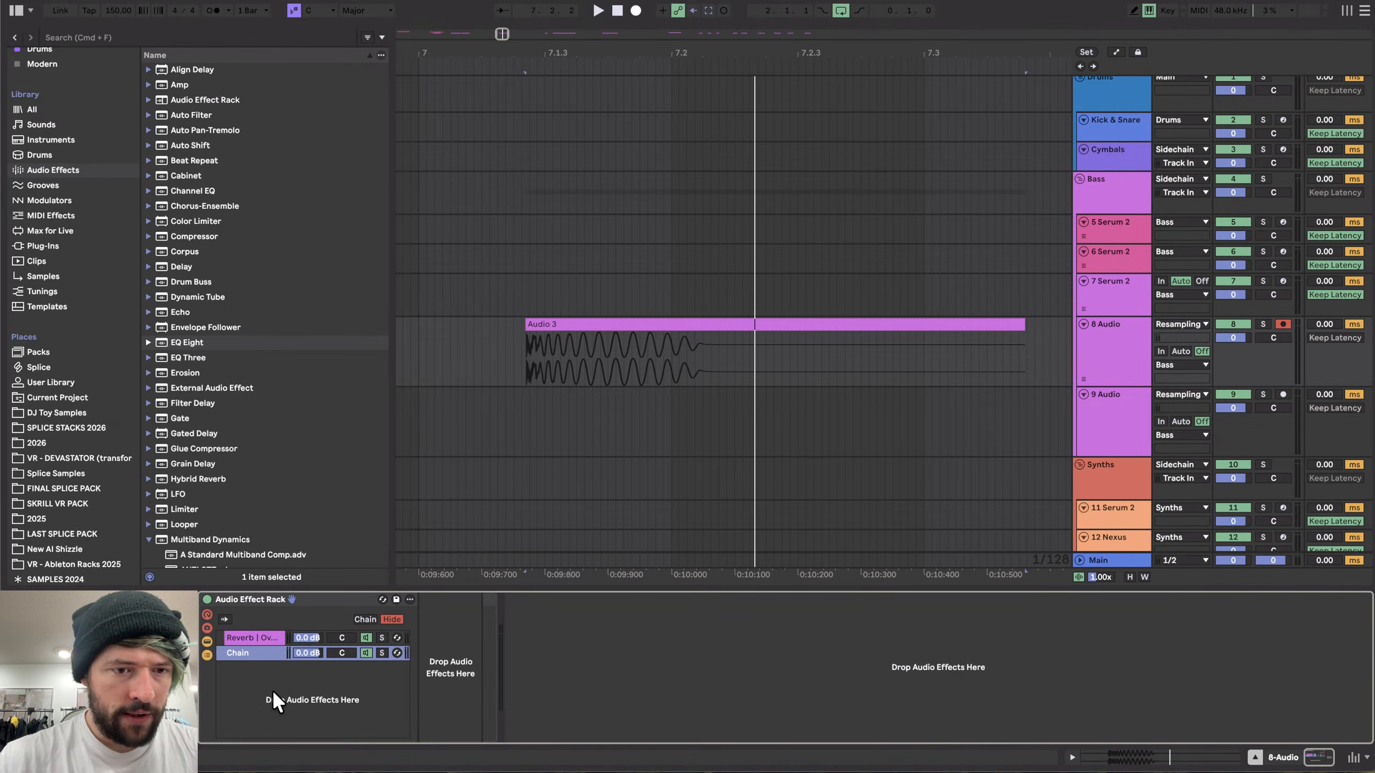
- In the Reverb chain, set the Gate attack to 52.4 ms and boost the last EQ Eight about 5 dB near 245 Hz
click(254, 637)
scroll(494, 694, right, 10)
scroll(496, 696, right, 3)
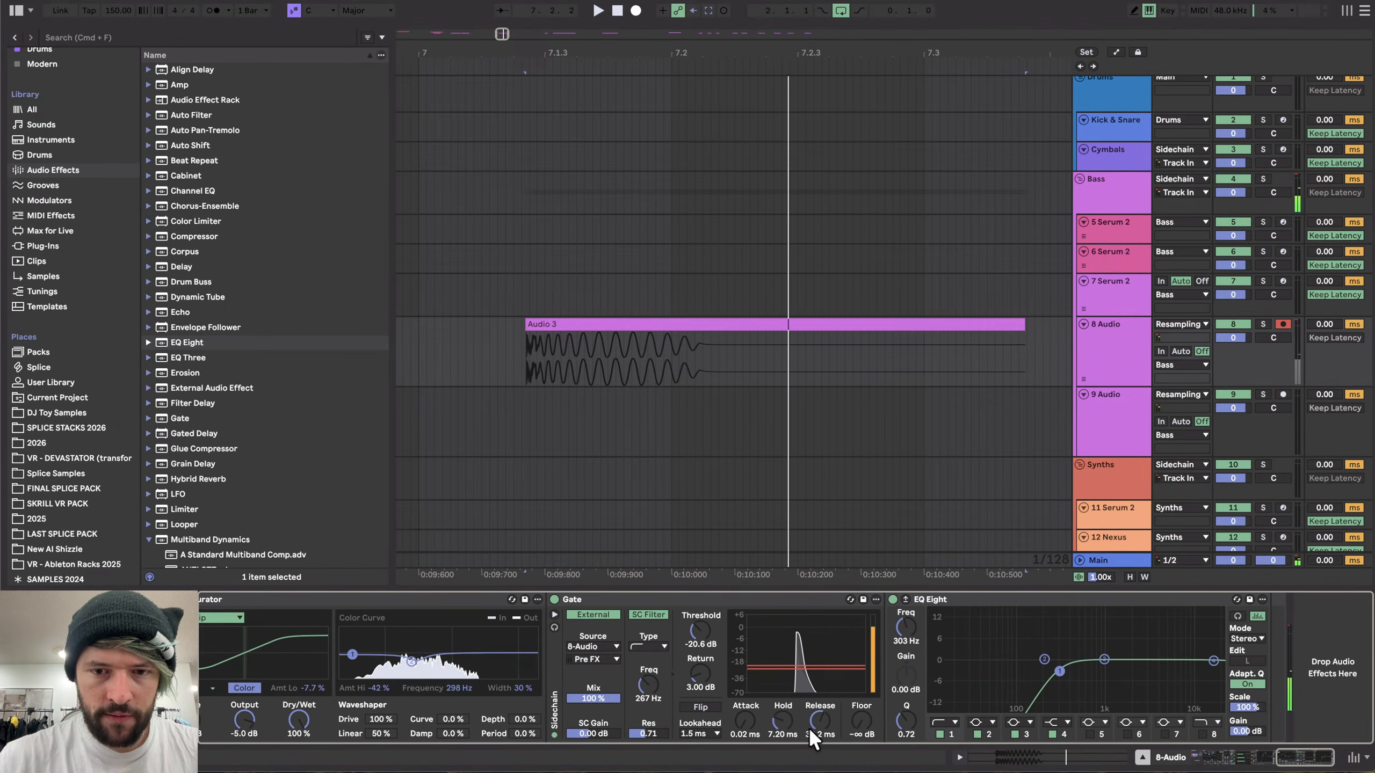
drag(745, 723, 745, 688)
key(space)
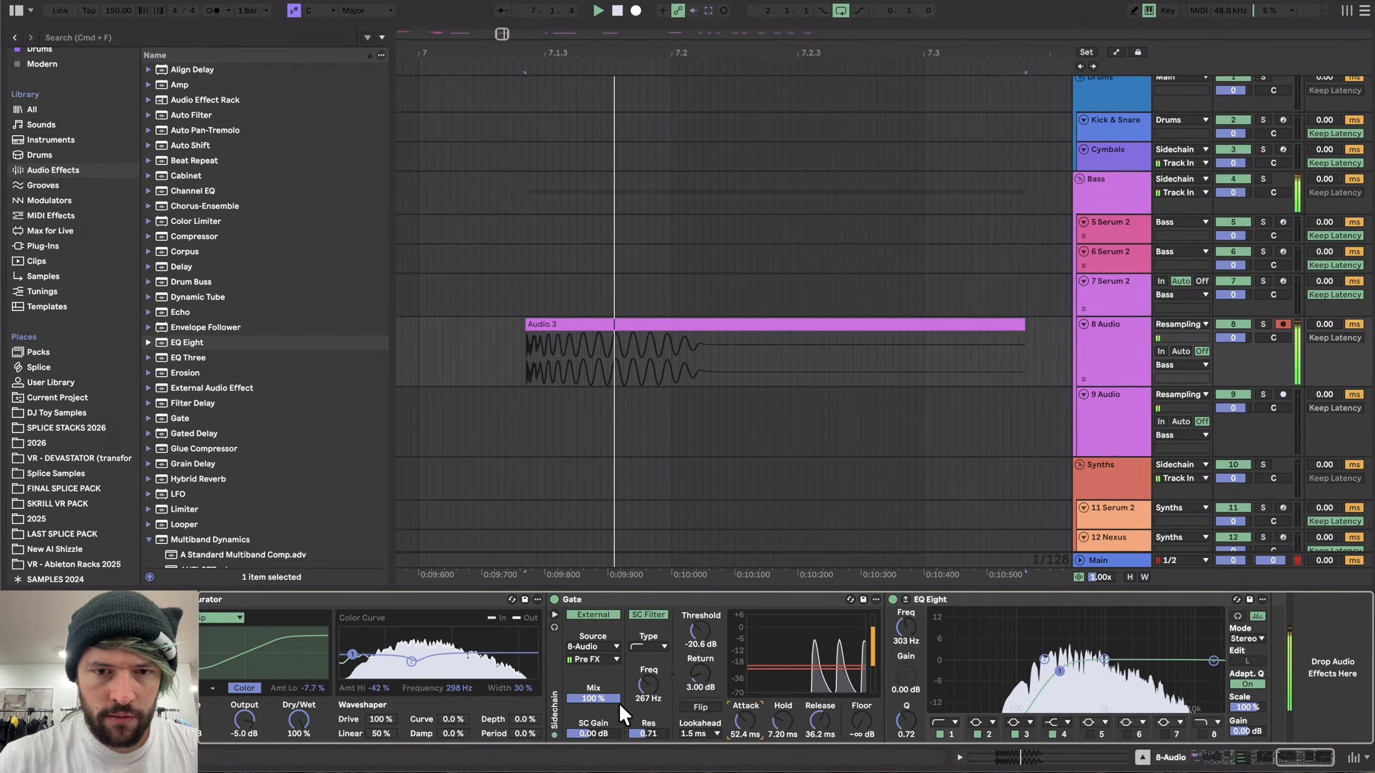
click(1200, 734)
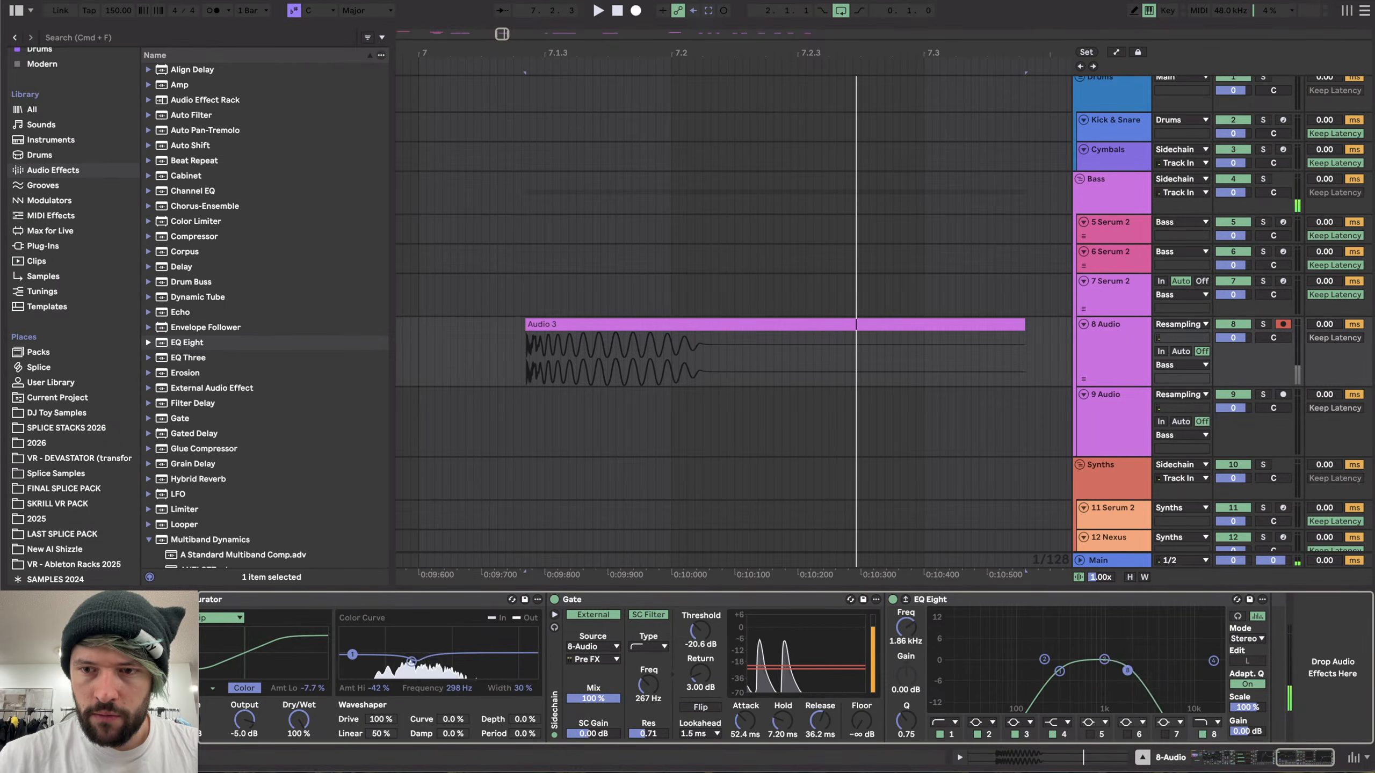
drag(1214, 669, 1051, 641)
- Add a Limiter to the end of the Reverb chain
scroll(200, 379, down, 5)
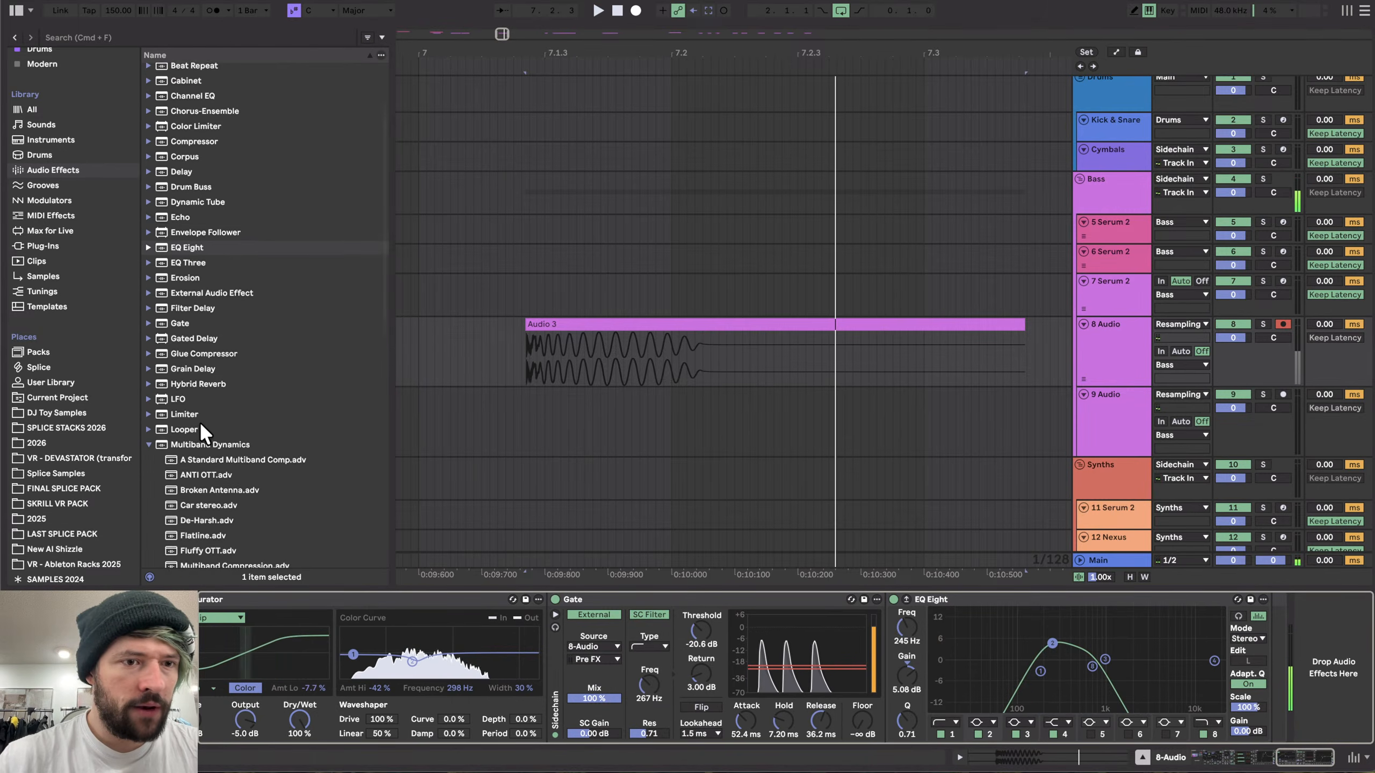
double_click(186, 400)
scroll(733, 655, left, 10)
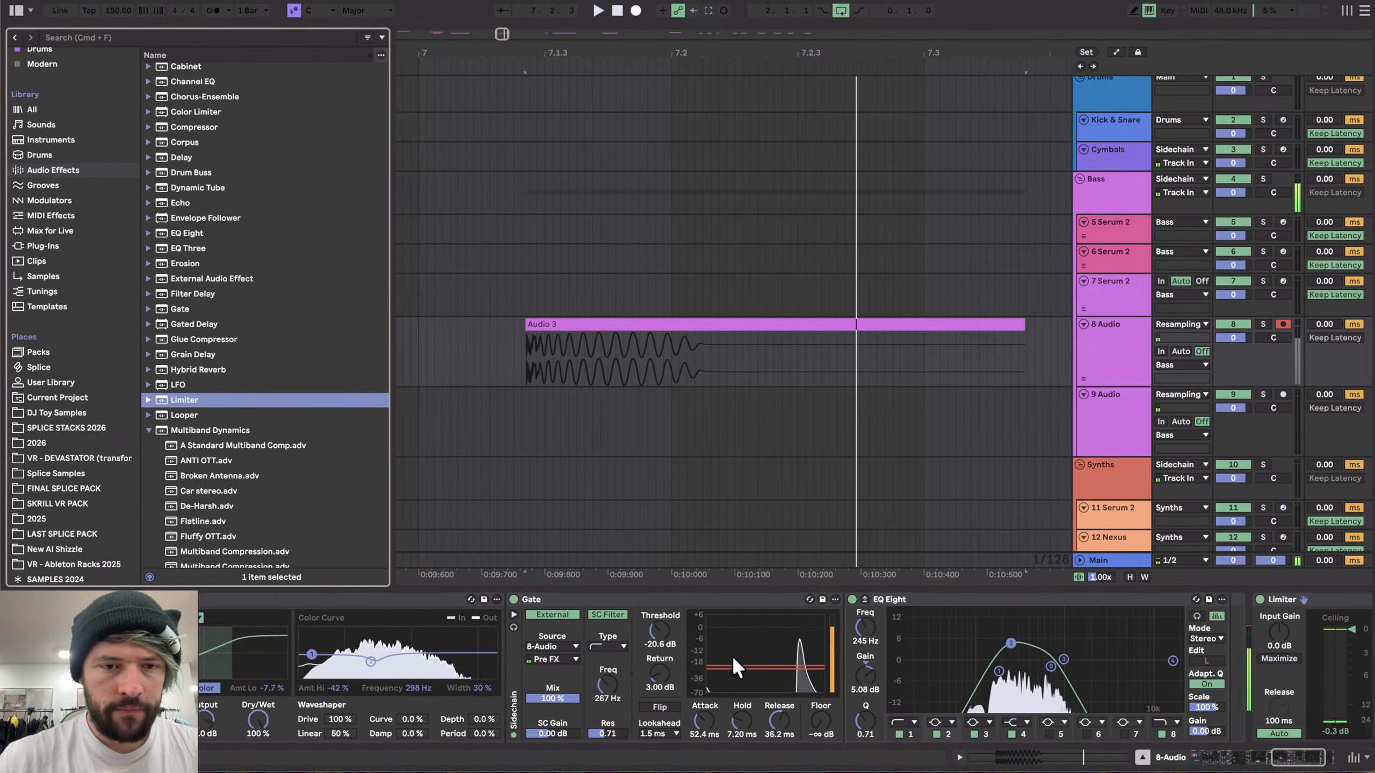
scroll(279, 175, down, 10)
scroll(513, 671, left, 10)
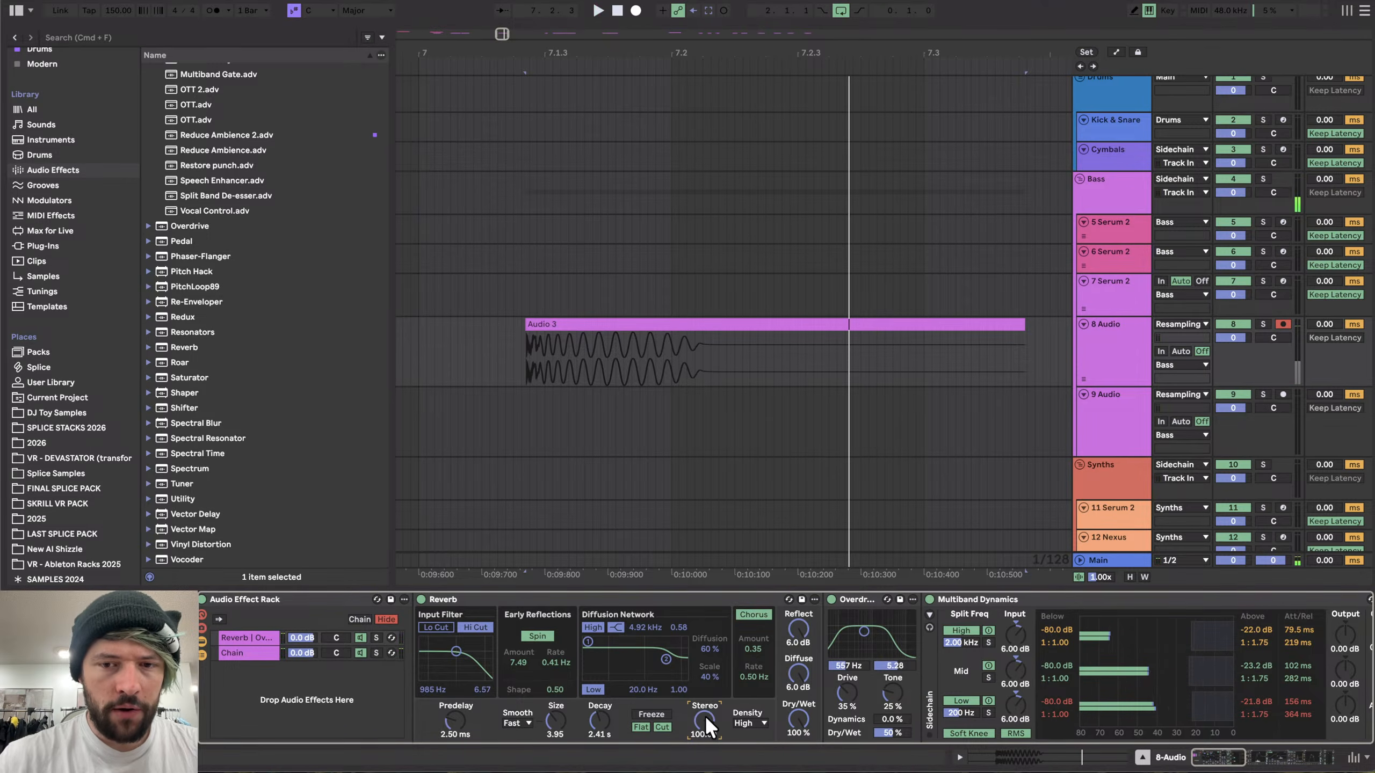
- Set the Reverb's stereo width to about 69.5, its size to 0.22 and its decay to 778 ms
mouse_move(705, 716)
mouse_down()
mouse_move(705, 693)
mouse_move(703, 716)
mouse_up()
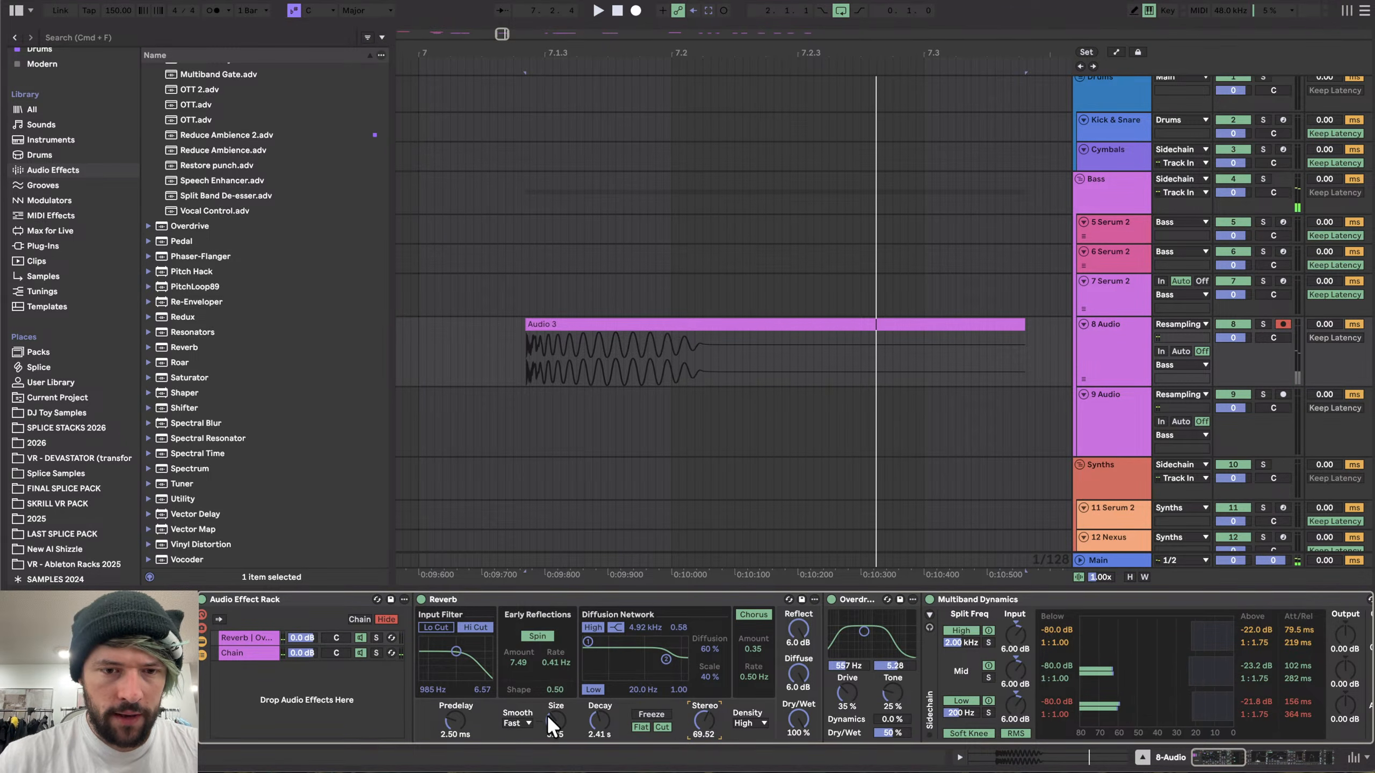
key(space)
click(602, 716)
drag(556, 715, 599, 719)
- Insert a Shifter between the Gate and the EQ Eight and set its coarse shift to -500 Hz while auditioning
scroll(527, 702, right, 10)
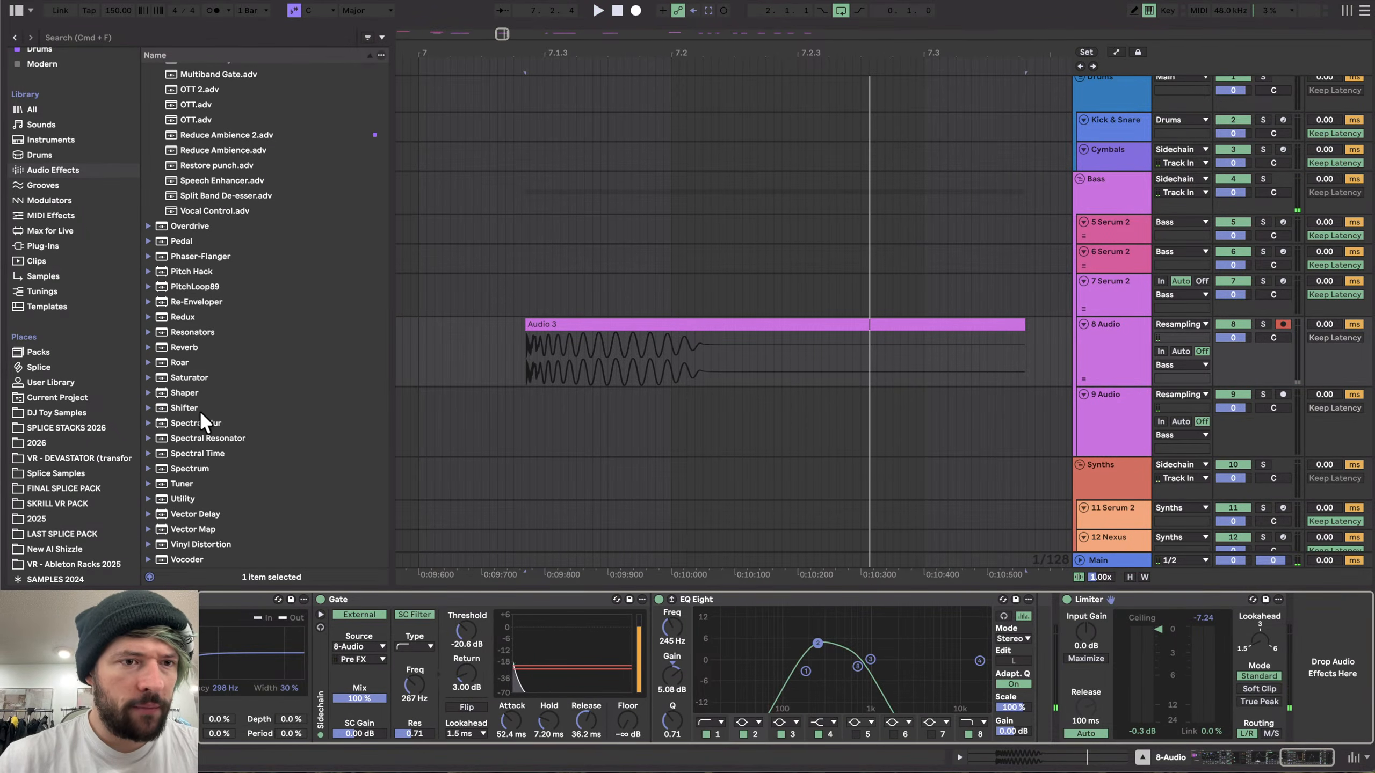
drag(187, 407, 655, 650)
click(701, 628)
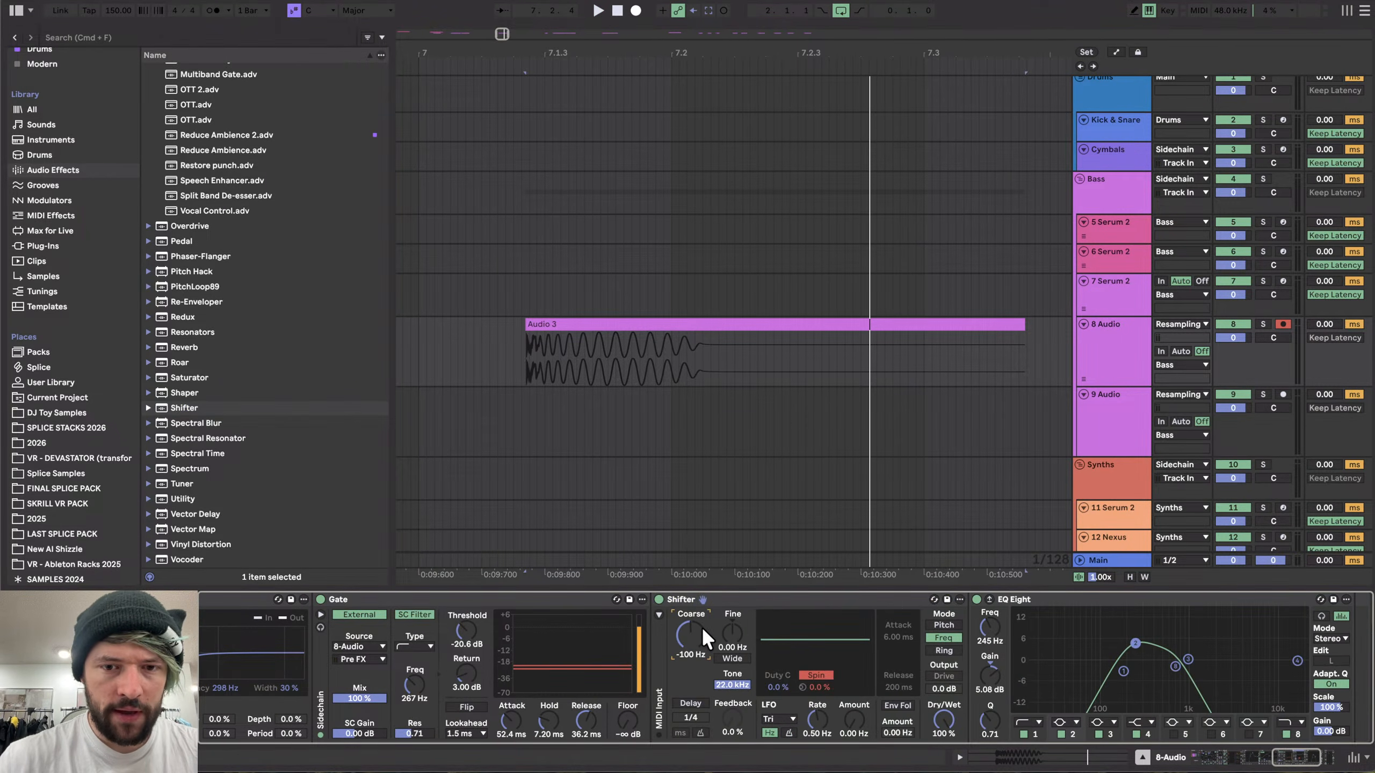
key(space)
key(space)
key(space)
key(Down)
key(Down)
key(Down)
key(space)
key(space)
key(Down)
key(space)
key(space)
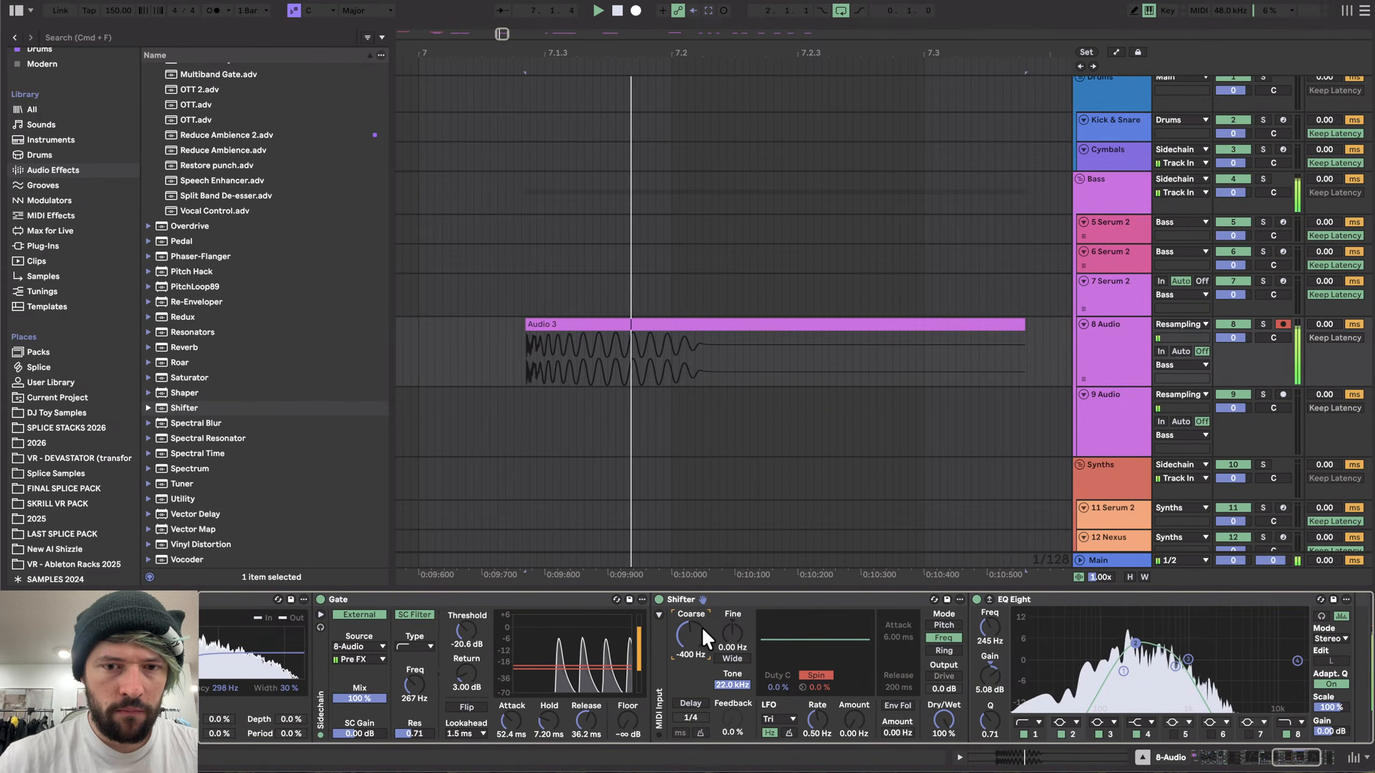
key(Down)
key(space)
key(space)
key(space)
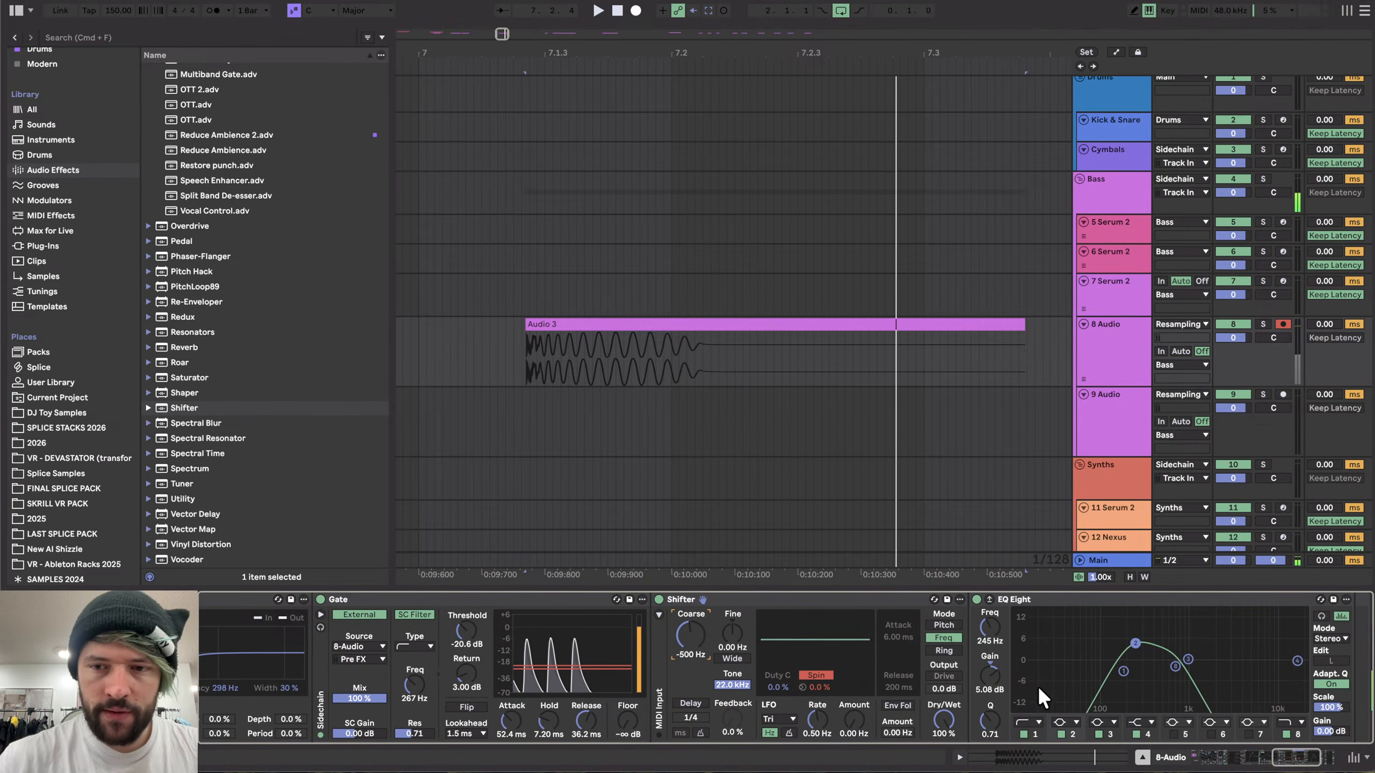
key(space)
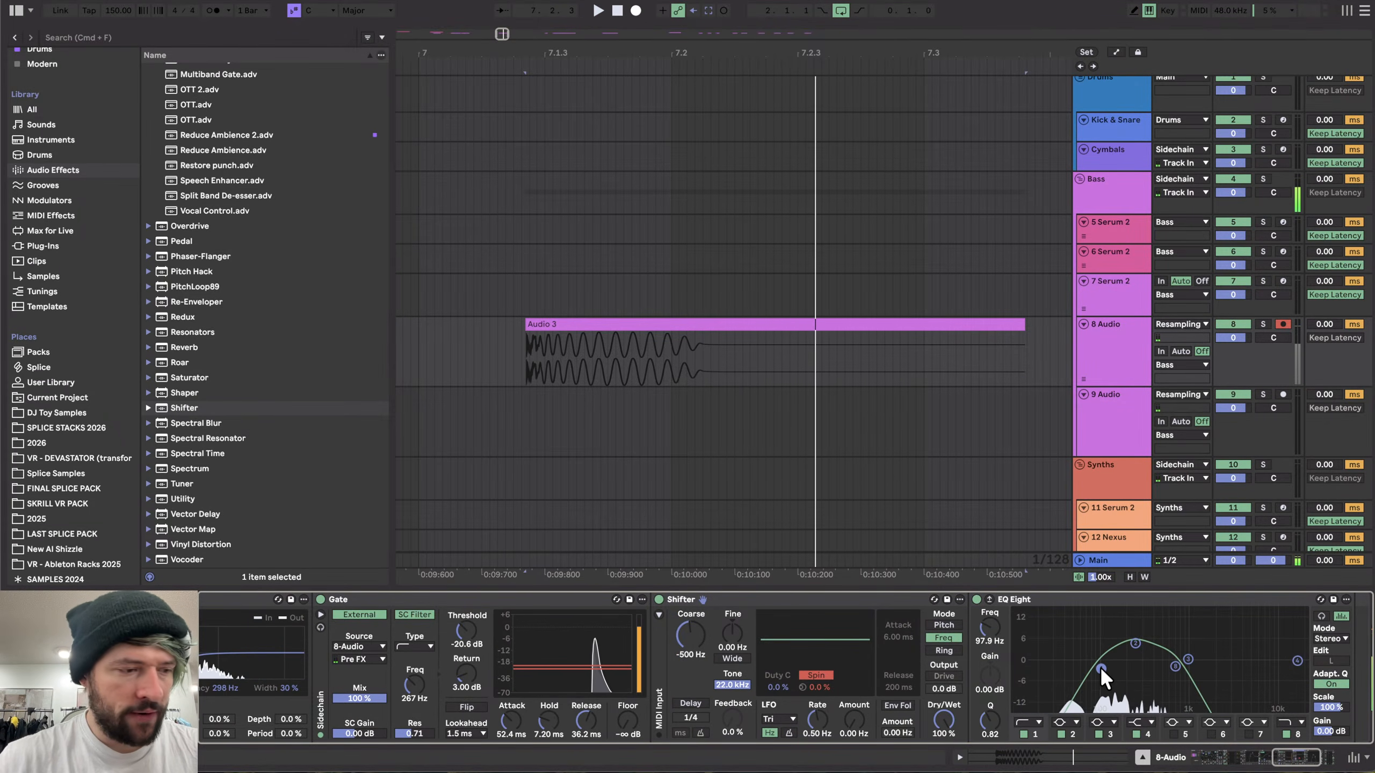
- Lengthen the Gate release to 202 ms and set the Shifter's coarse shift to -794 Hz
scroll(1100, 665, right, 5)
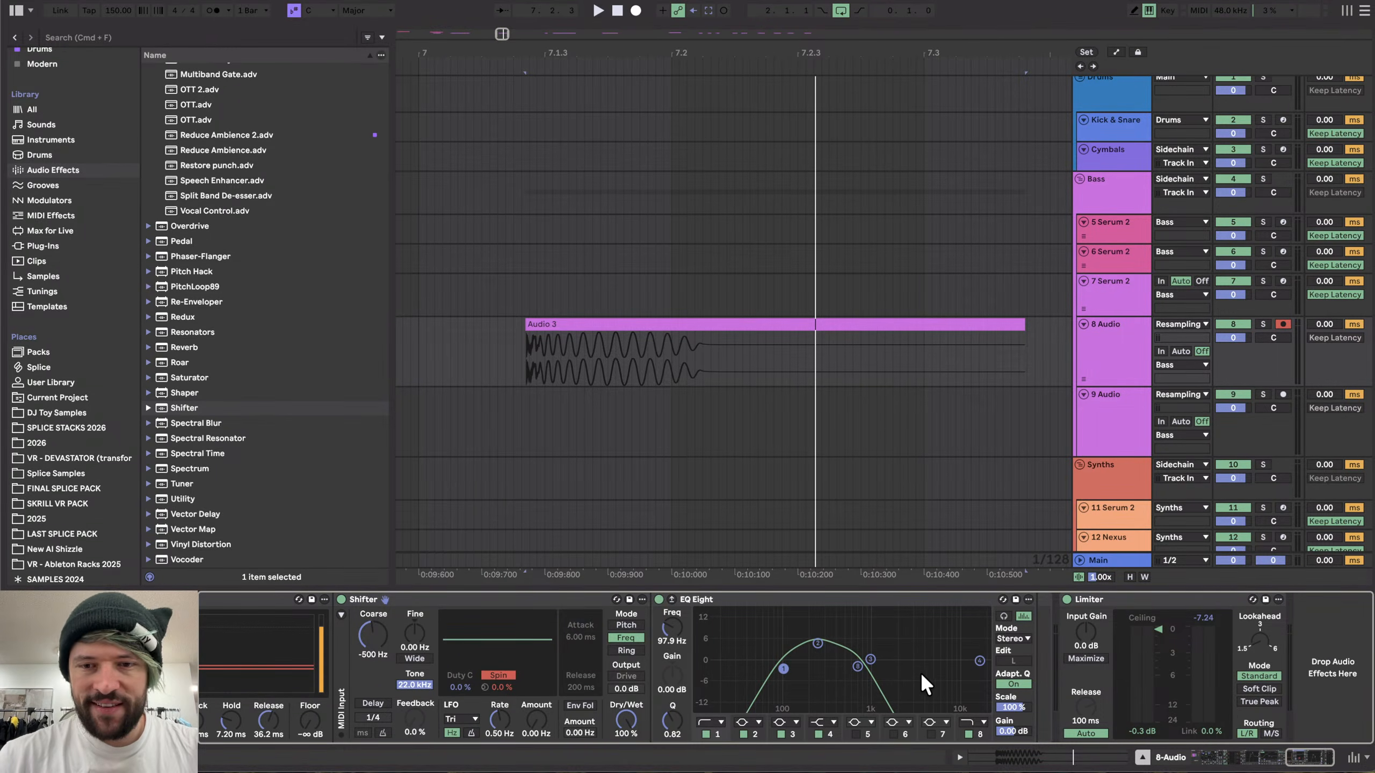
scroll(857, 663, left, 5)
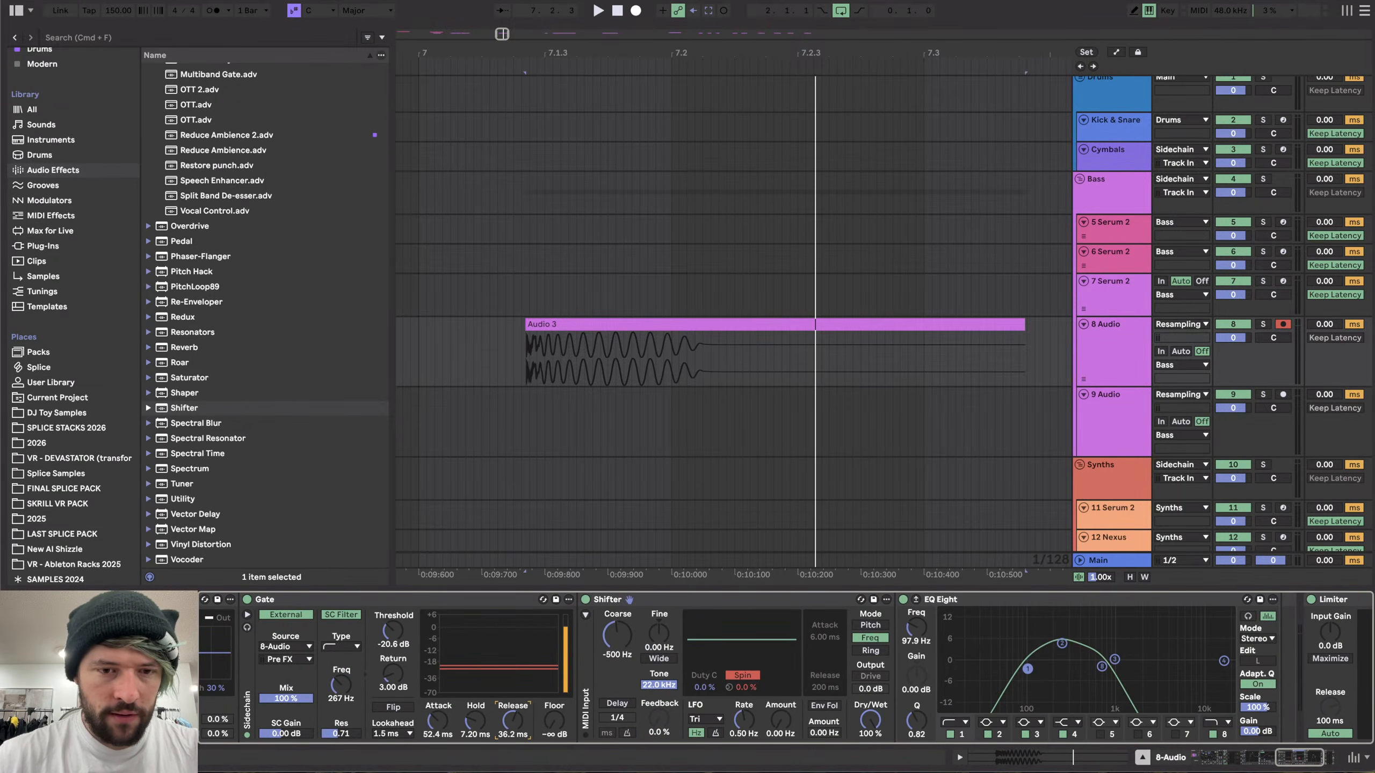
key(space)
mouse_move(512, 721)
mouse_down()
mouse_move(511, 701)
mouse_move(437, 728)
mouse_move(507, 717)
mouse_up()
key(space)
key(space)
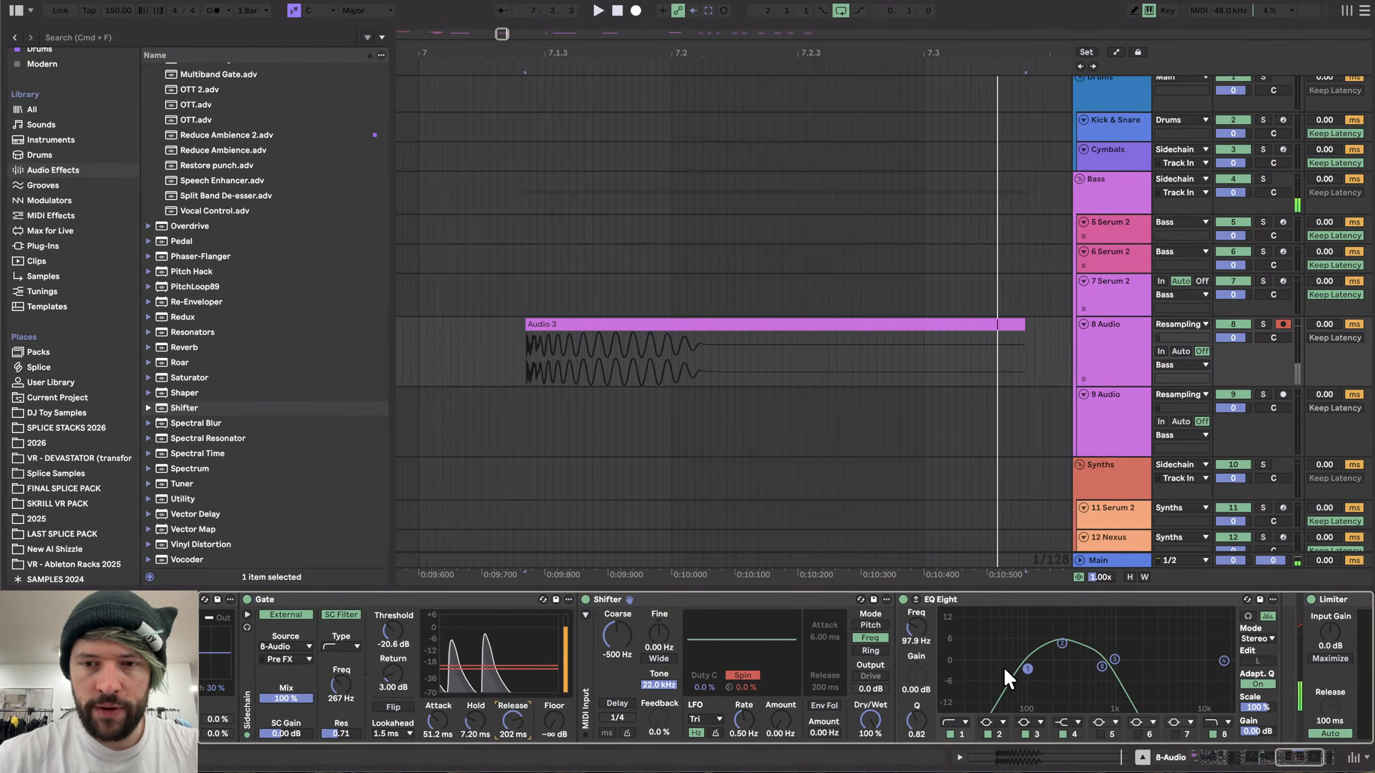
key(space)
drag(616, 630, 616, 642)
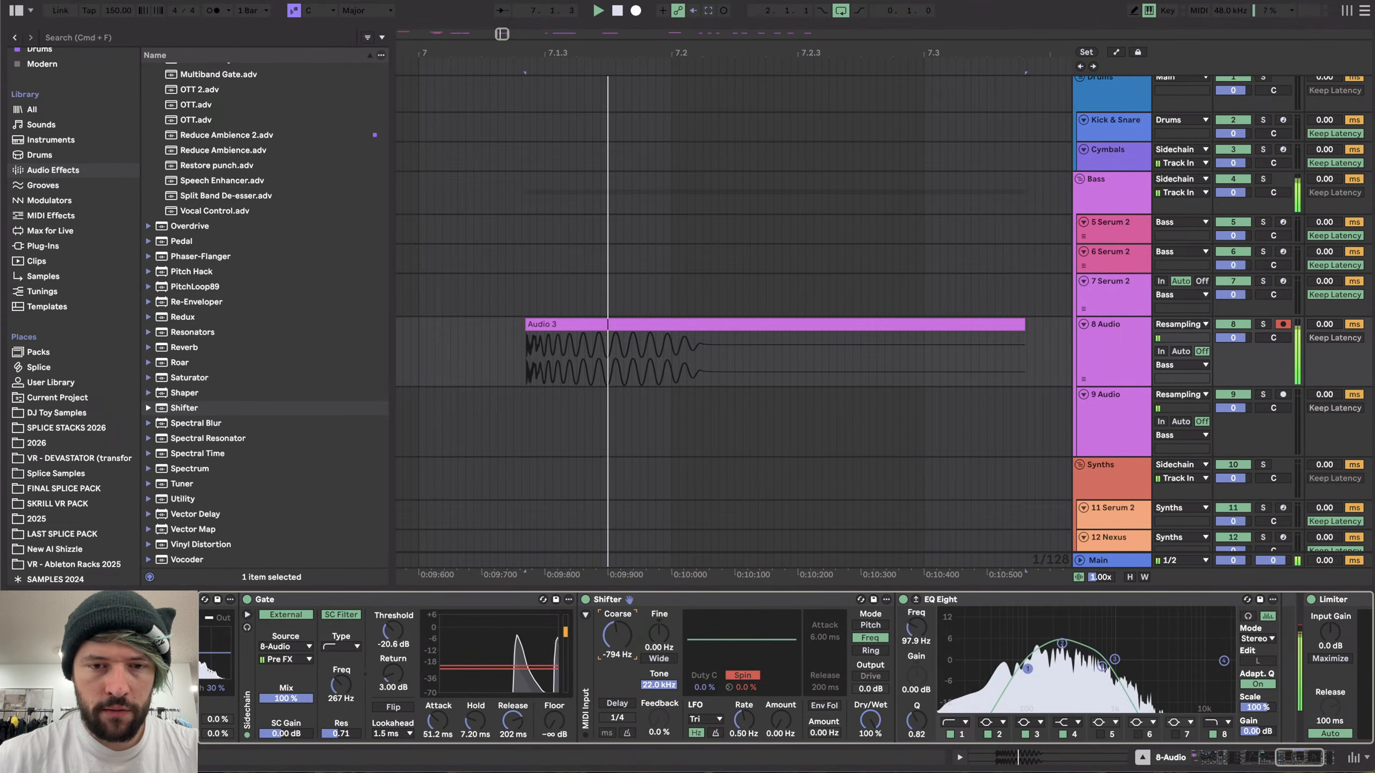
- Change band 8's filter type on the last EQ Eight and boost a band about 11.8 dB near 198 Hz
scroll(762, 671, right, 5)
click(978, 720)
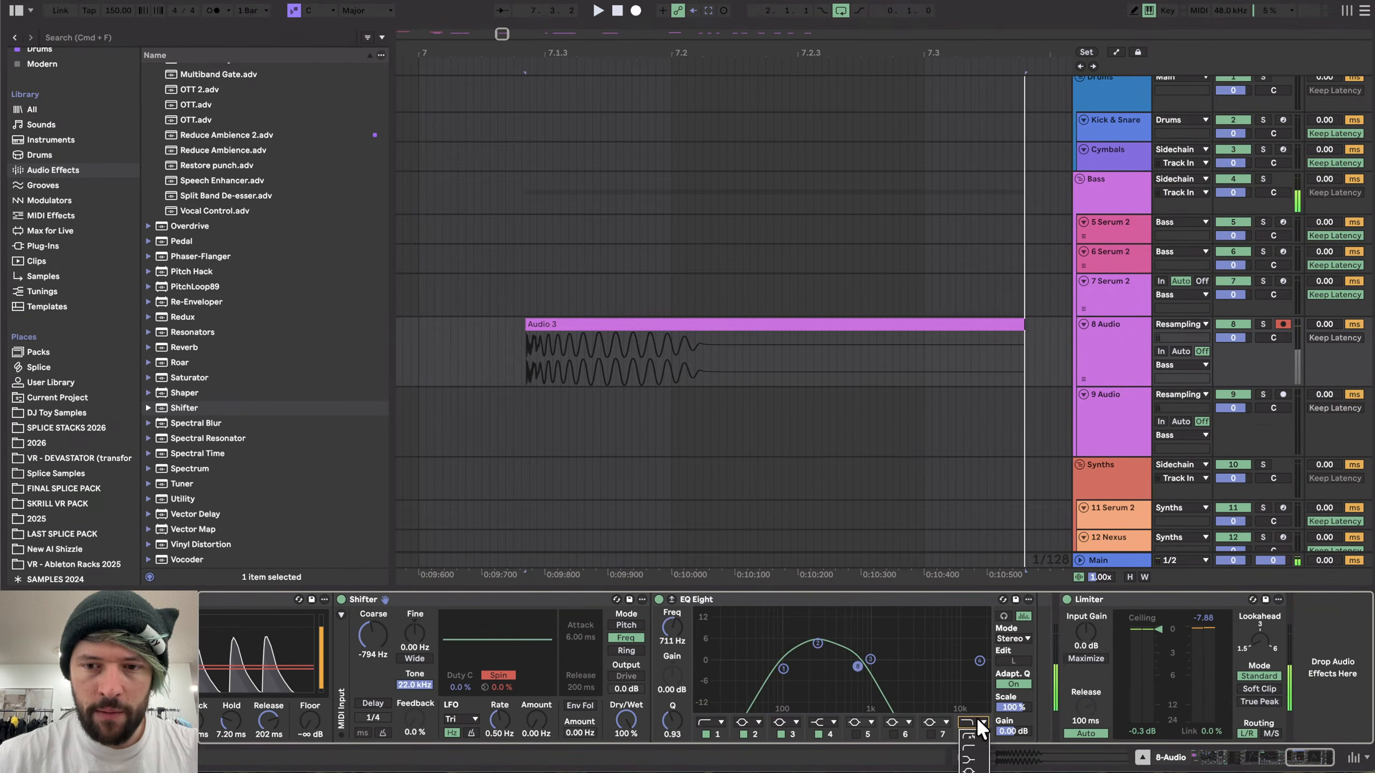
click(970, 736)
drag(860, 664, 809, 620)
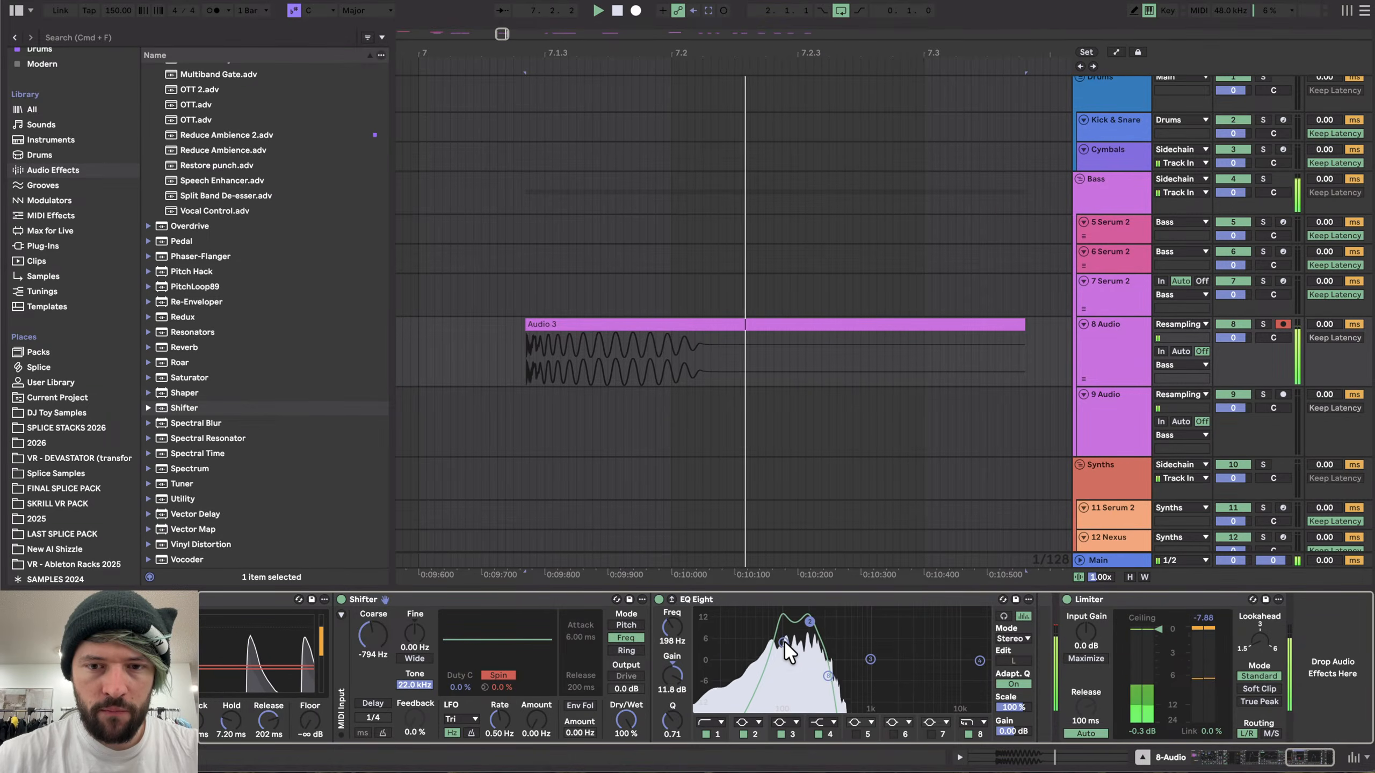
- Set the Shifter's coarse shift to -952 Hz and move the Overdrive filter to about 133 Hz with 77% drive
scroll(776, 635, left, 10)
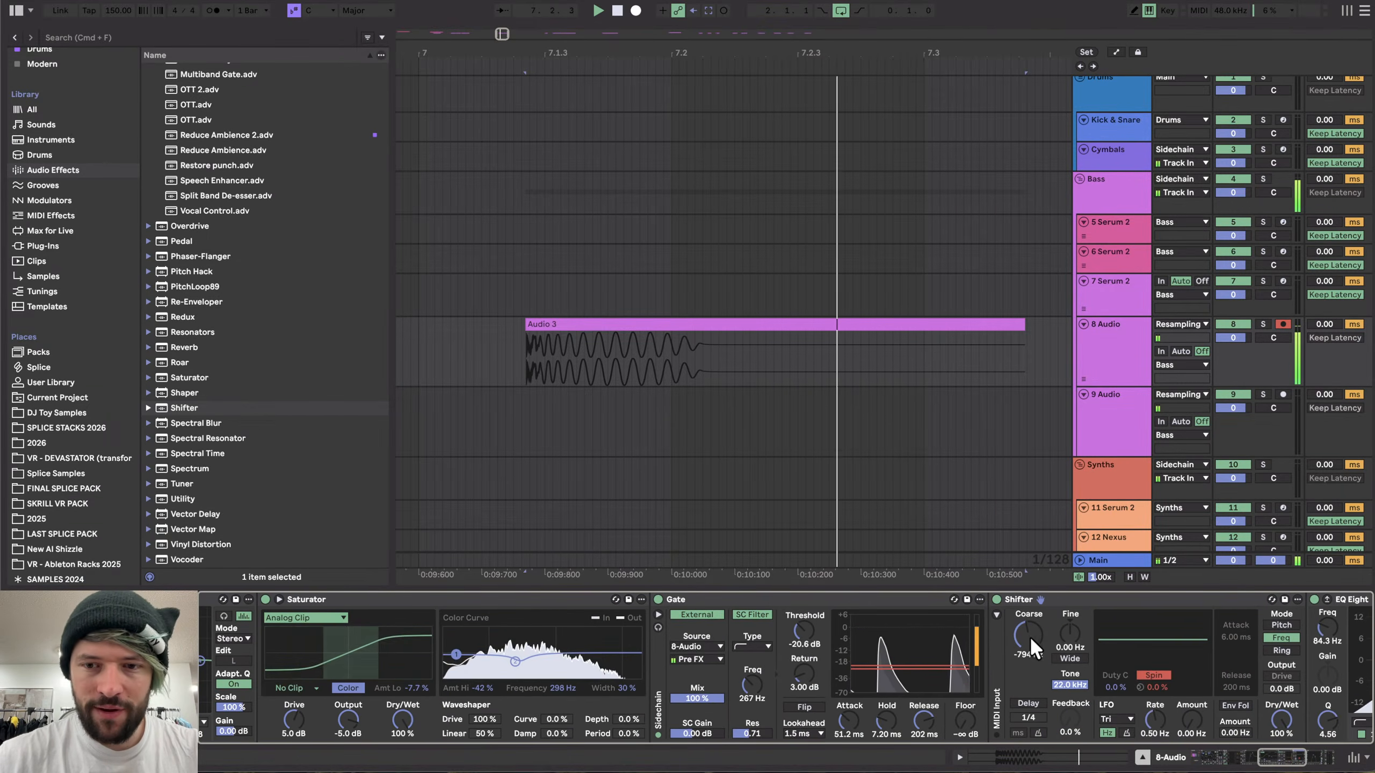
mouse_move(1031, 640)
mouse_down()
mouse_move(1031, 606)
mouse_move(1031, 645)
mouse_up()
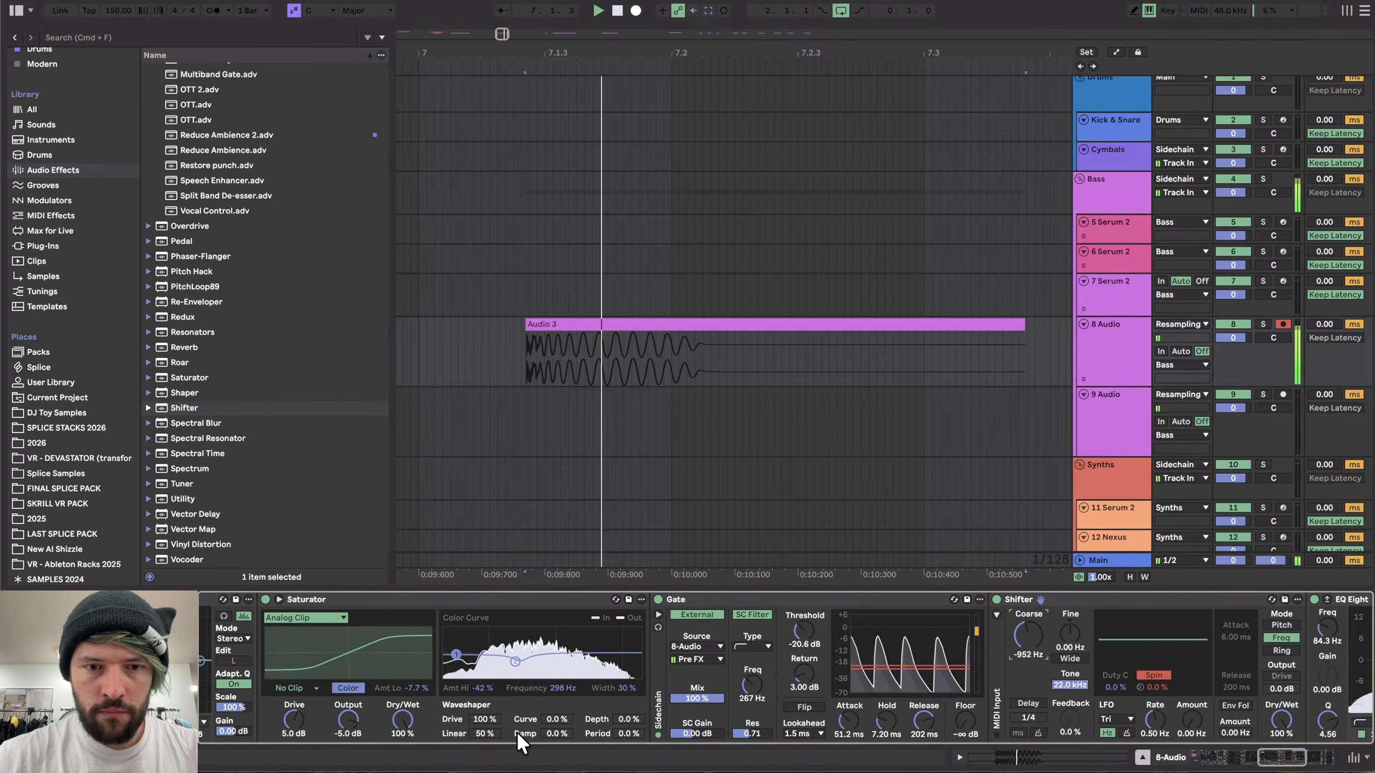
scroll(517, 732, left, 10)
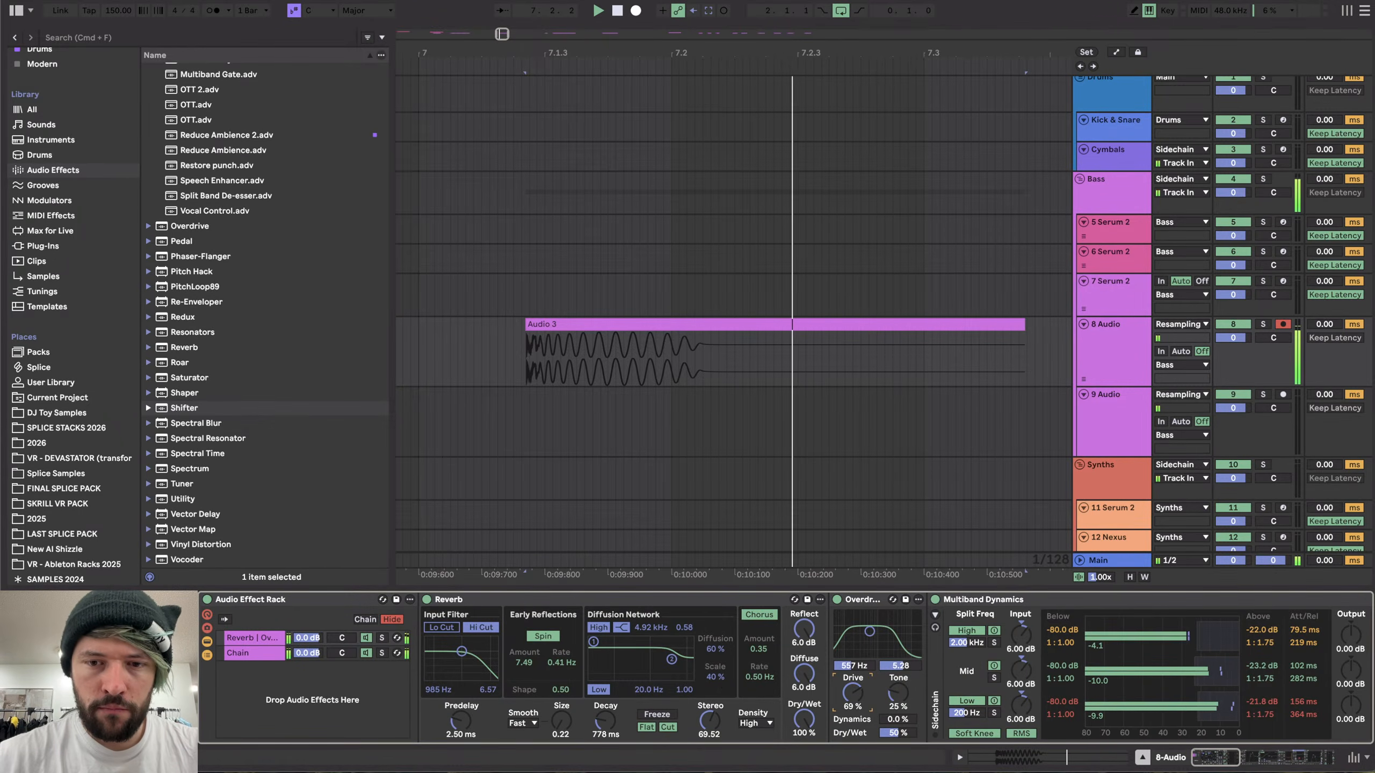
drag(878, 631, 851, 616)
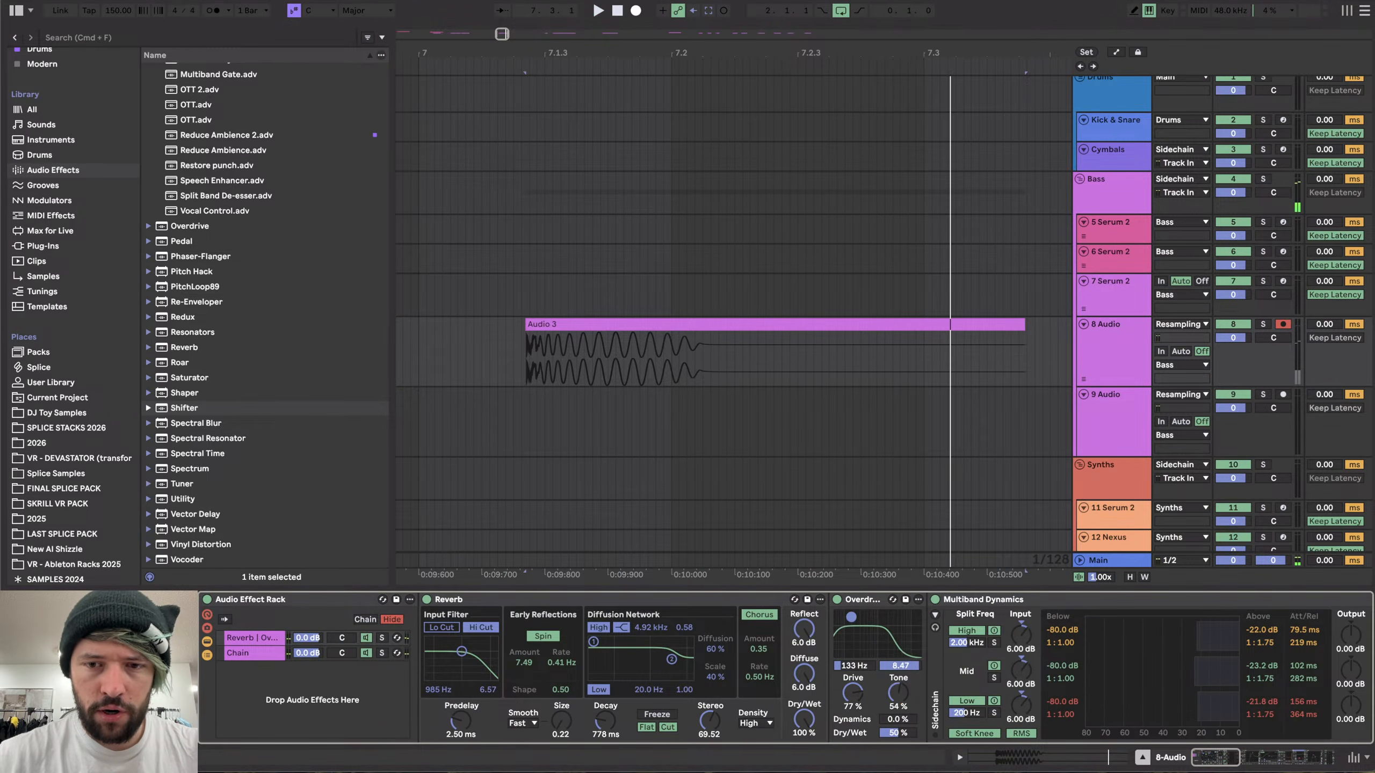
- Lower the Saturator's output level
scroll(1142, 624, right, 8)
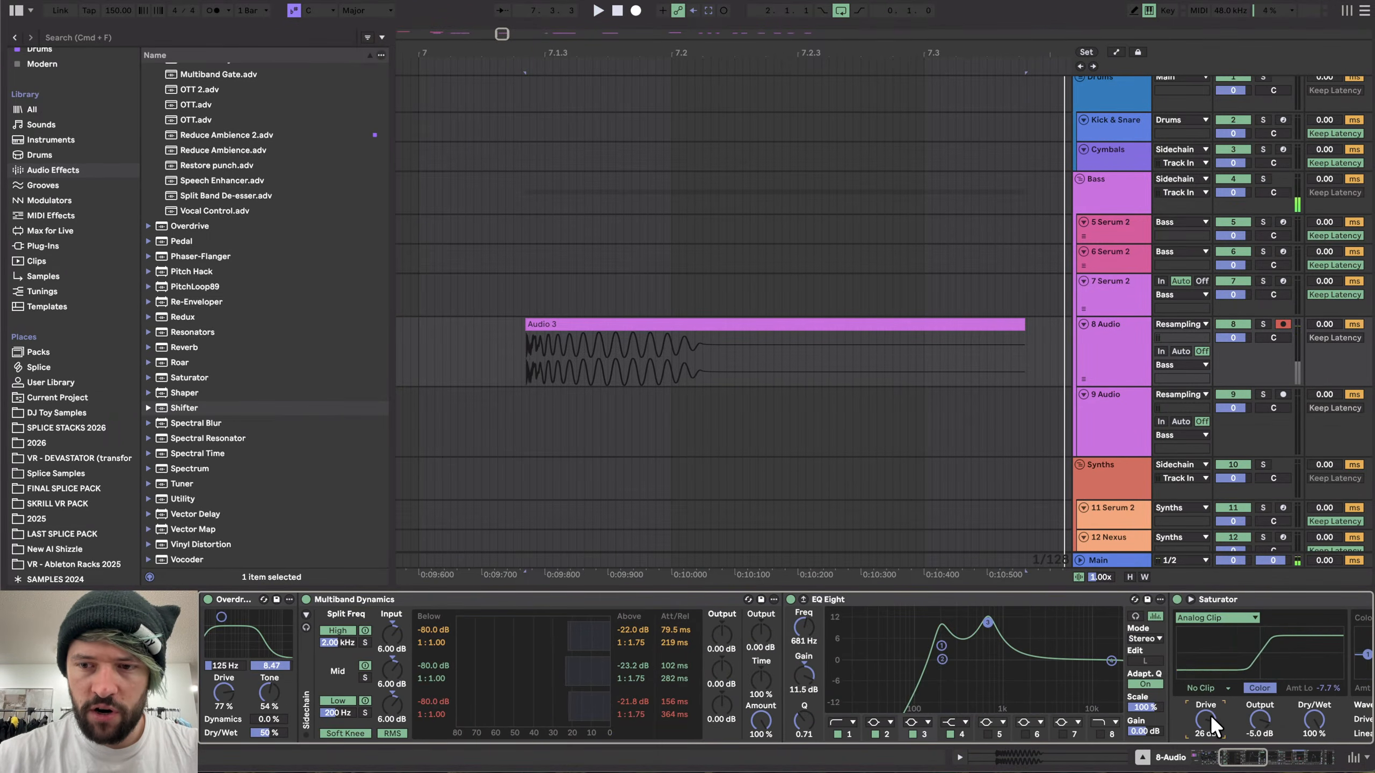
scroll(1210, 715, right, 8)
drag(649, 721, 647, 736)
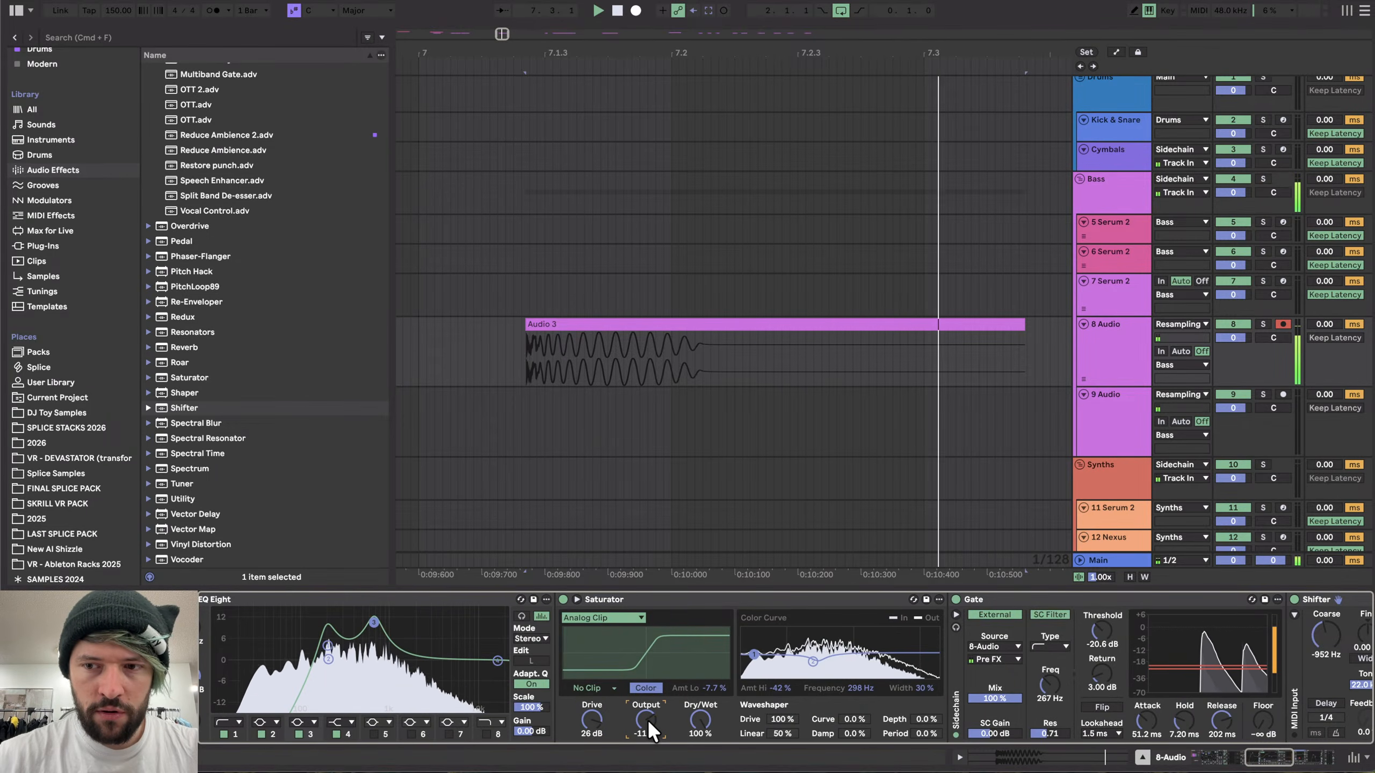
scroll(634, 698, right, 8)
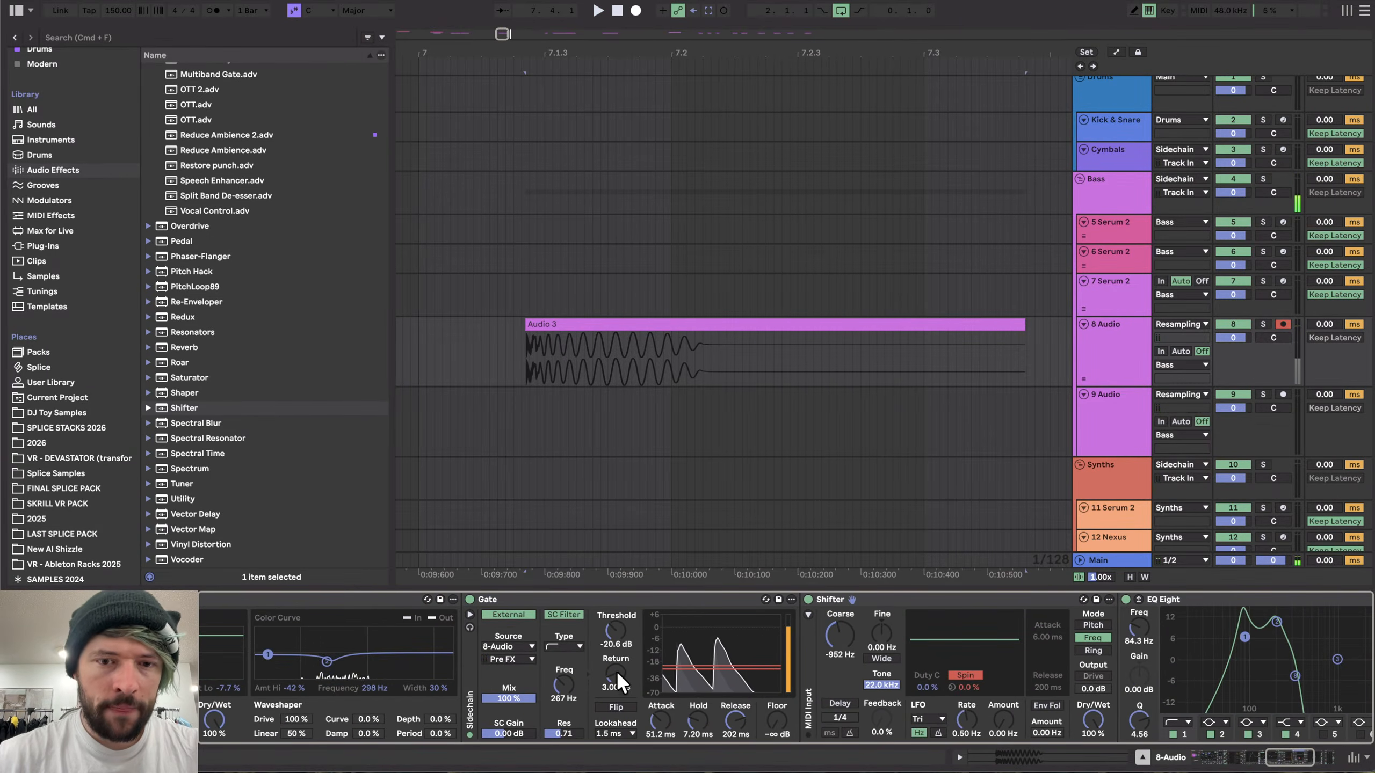
scroll(487, 690, left, 20)
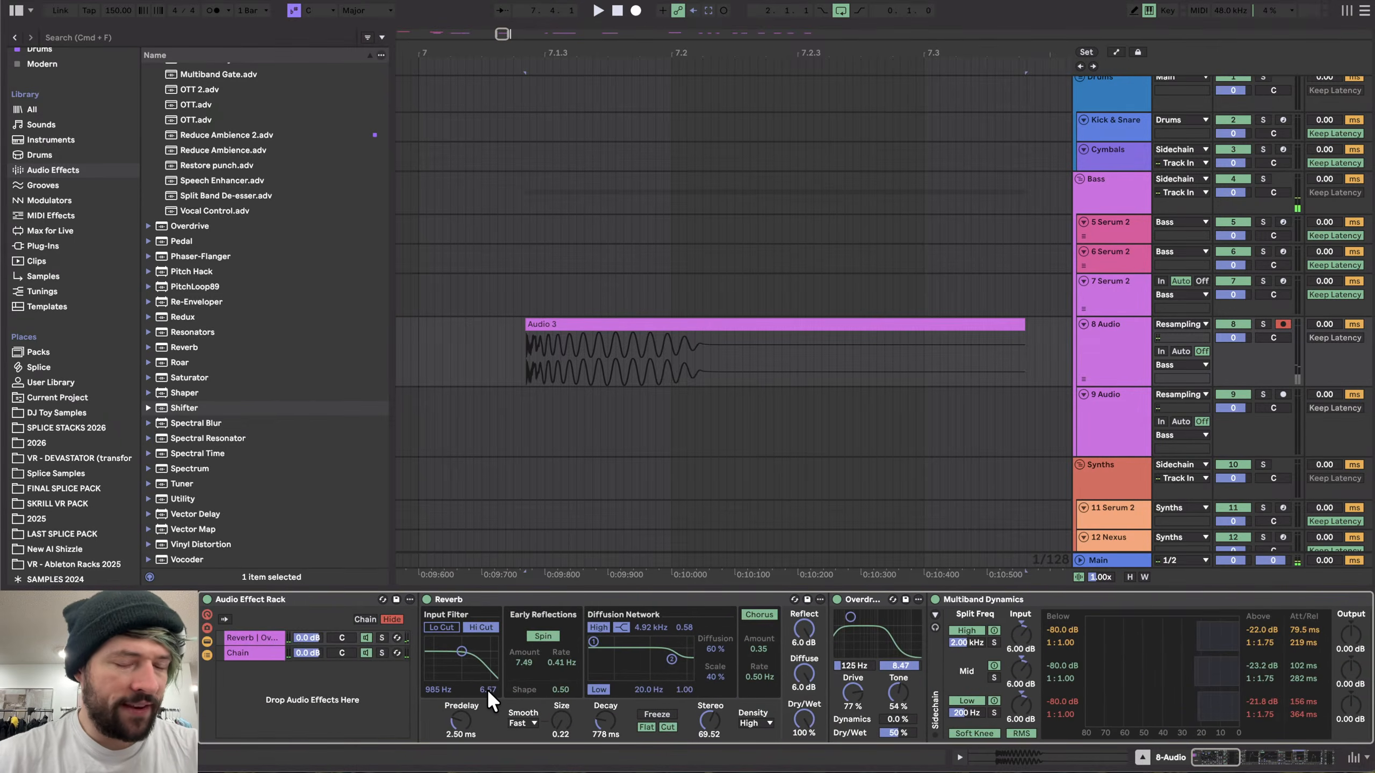
- Reset the Reverb's stereo width to 0.00 while toggling the Reverb chain's switches in the rack
click(366, 637)
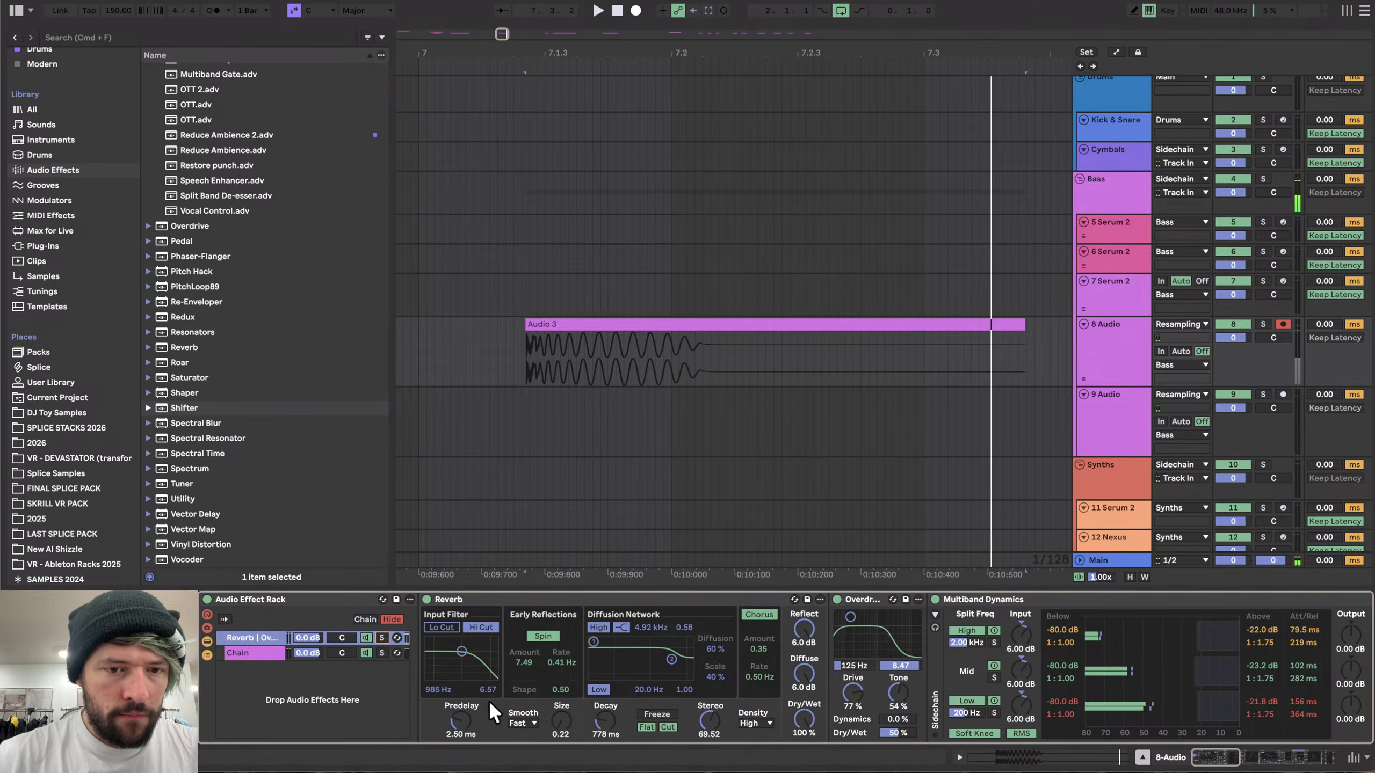
double_click(709, 720)
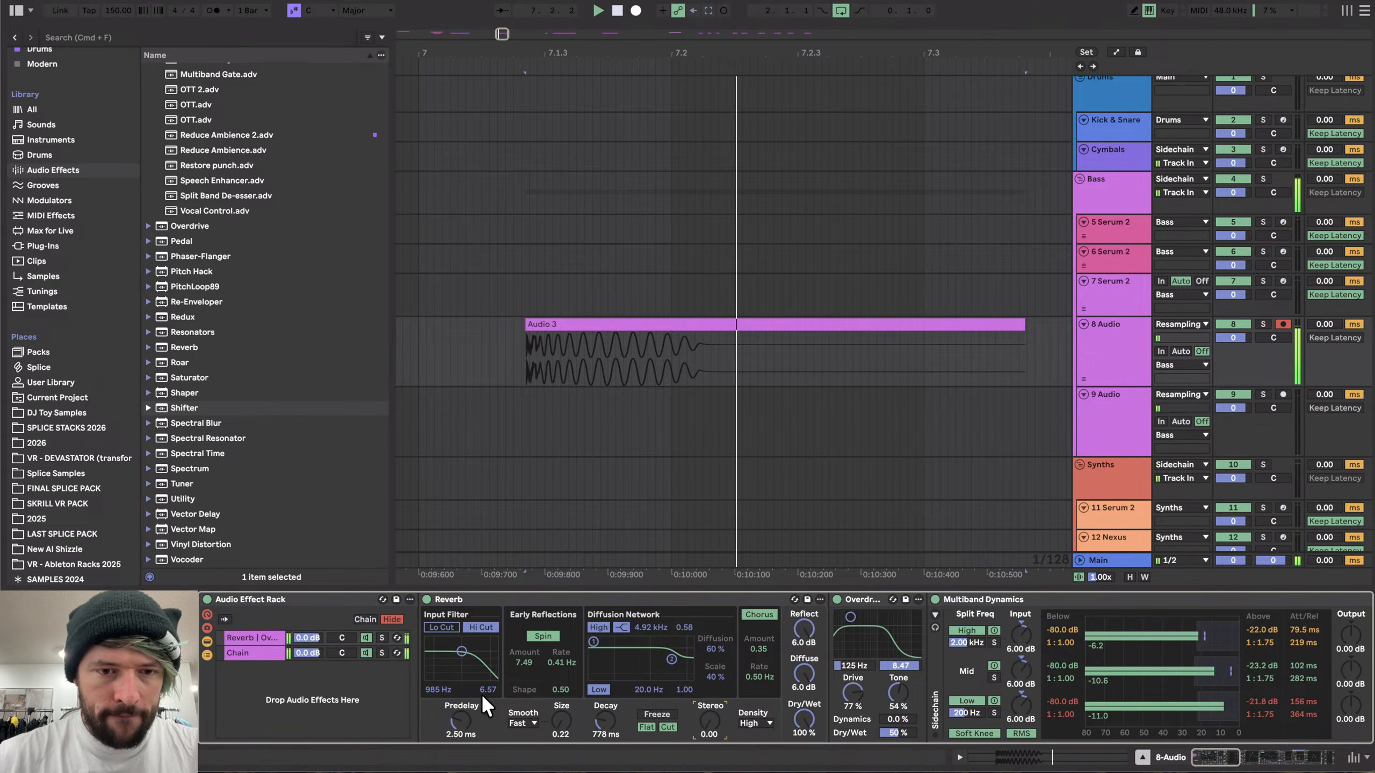
click(383, 637)
- Change band 8's filter type on the last EQ Eight and shift a band to about 843 Hz while auditioning
scroll(611, 640, right, 15)
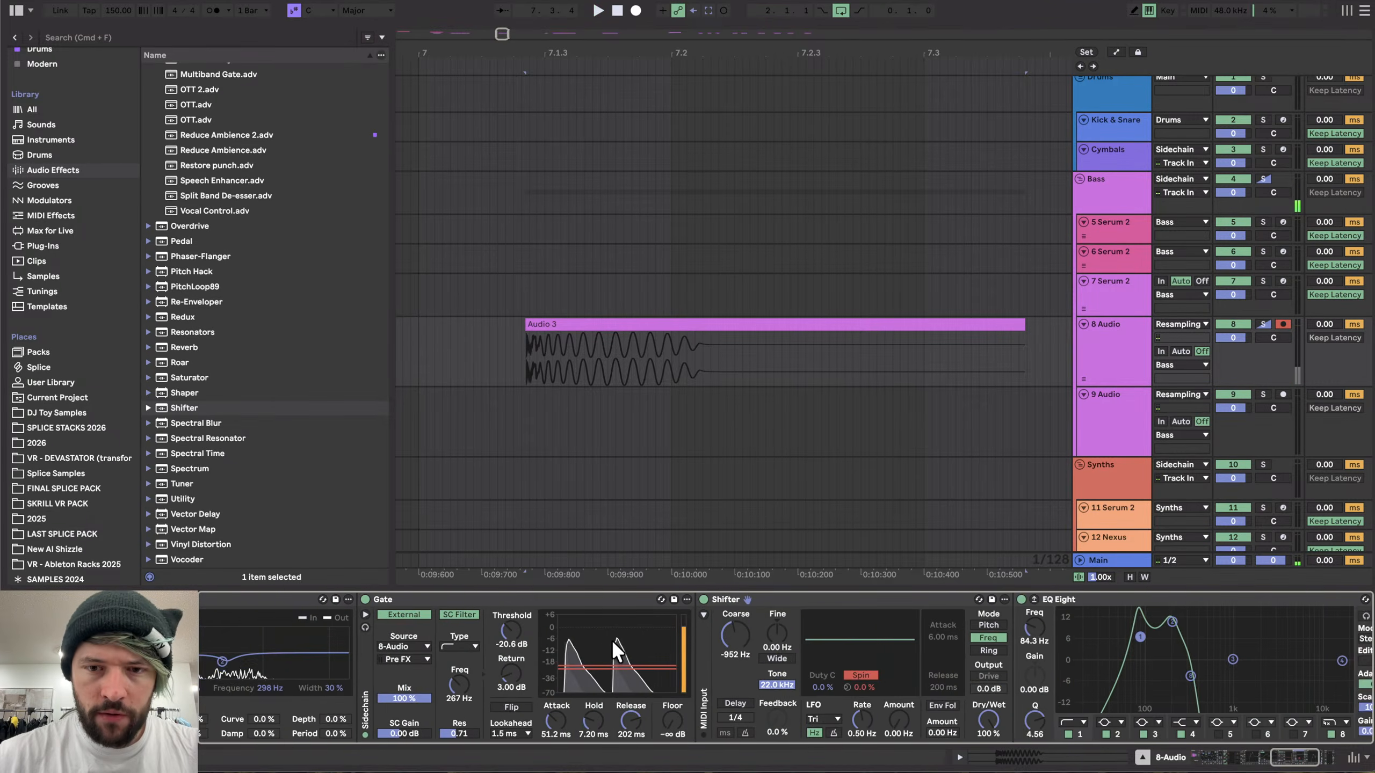
click(970, 721)
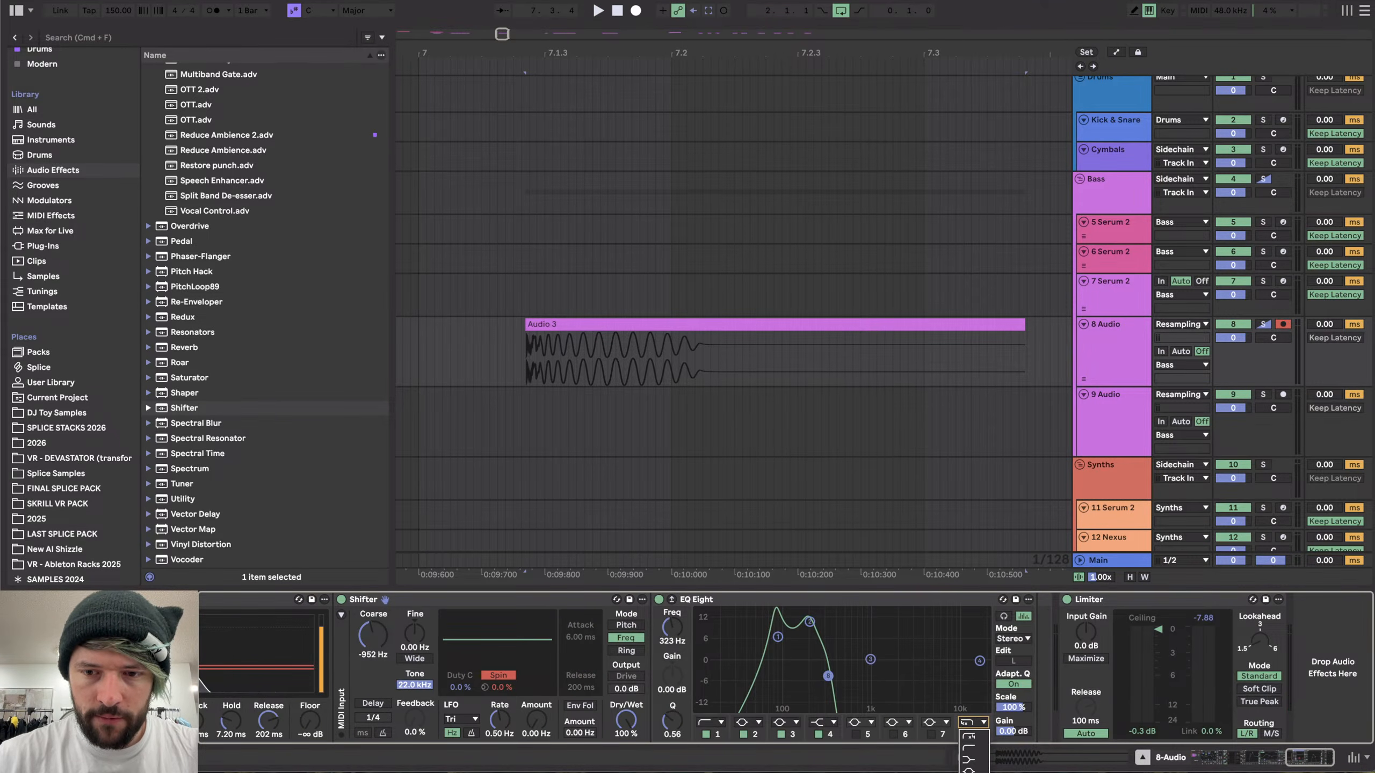
click(969, 772)
key(space)
drag(828, 675, 864, 675)
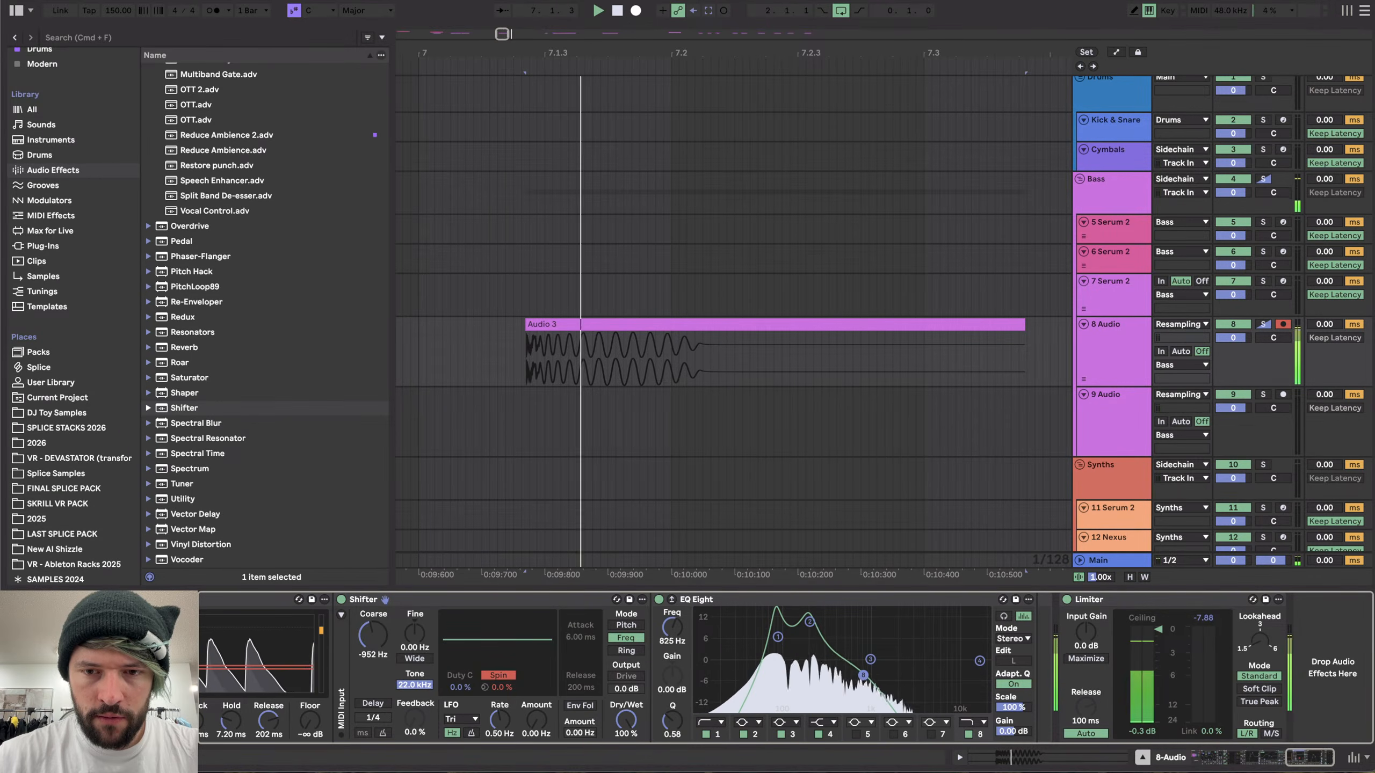
drag(863, 675, 865, 674)
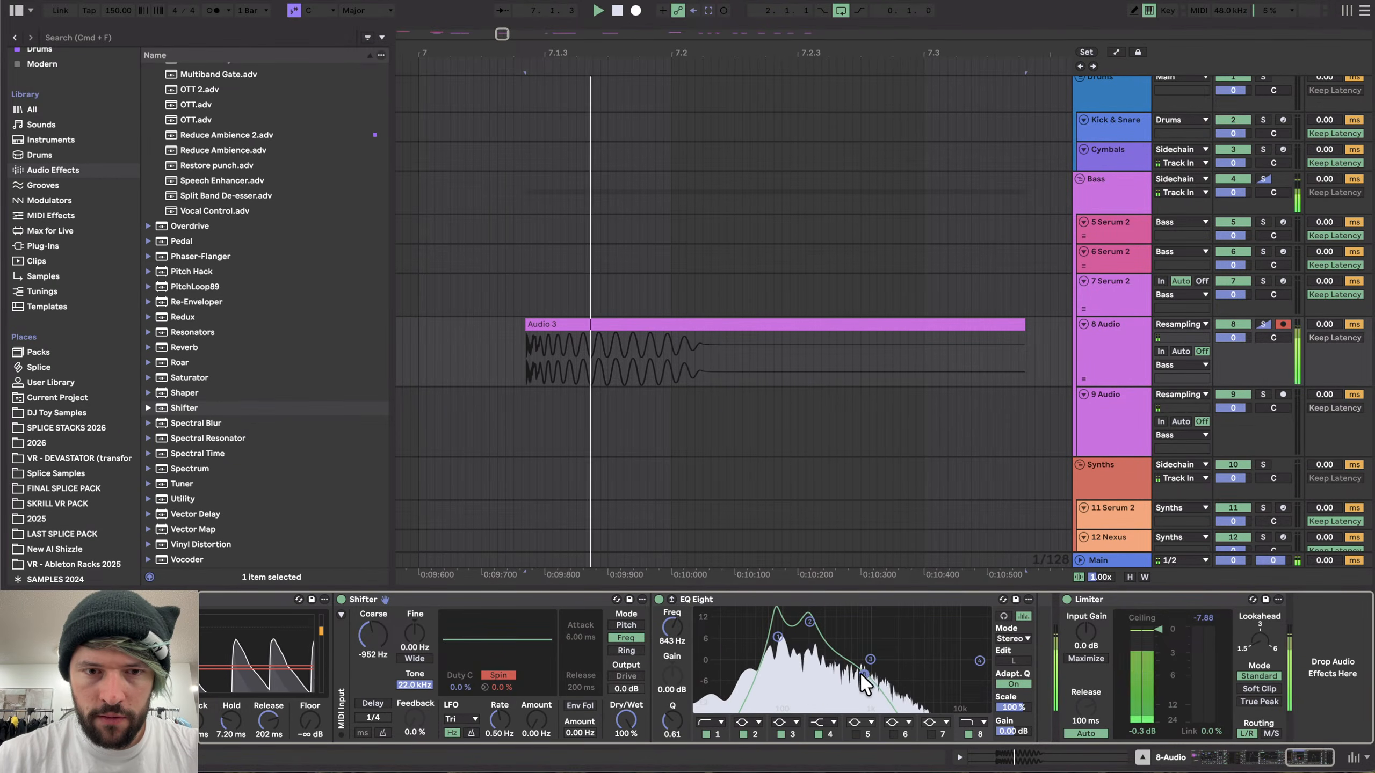
scroll(636, 687, left, 5)
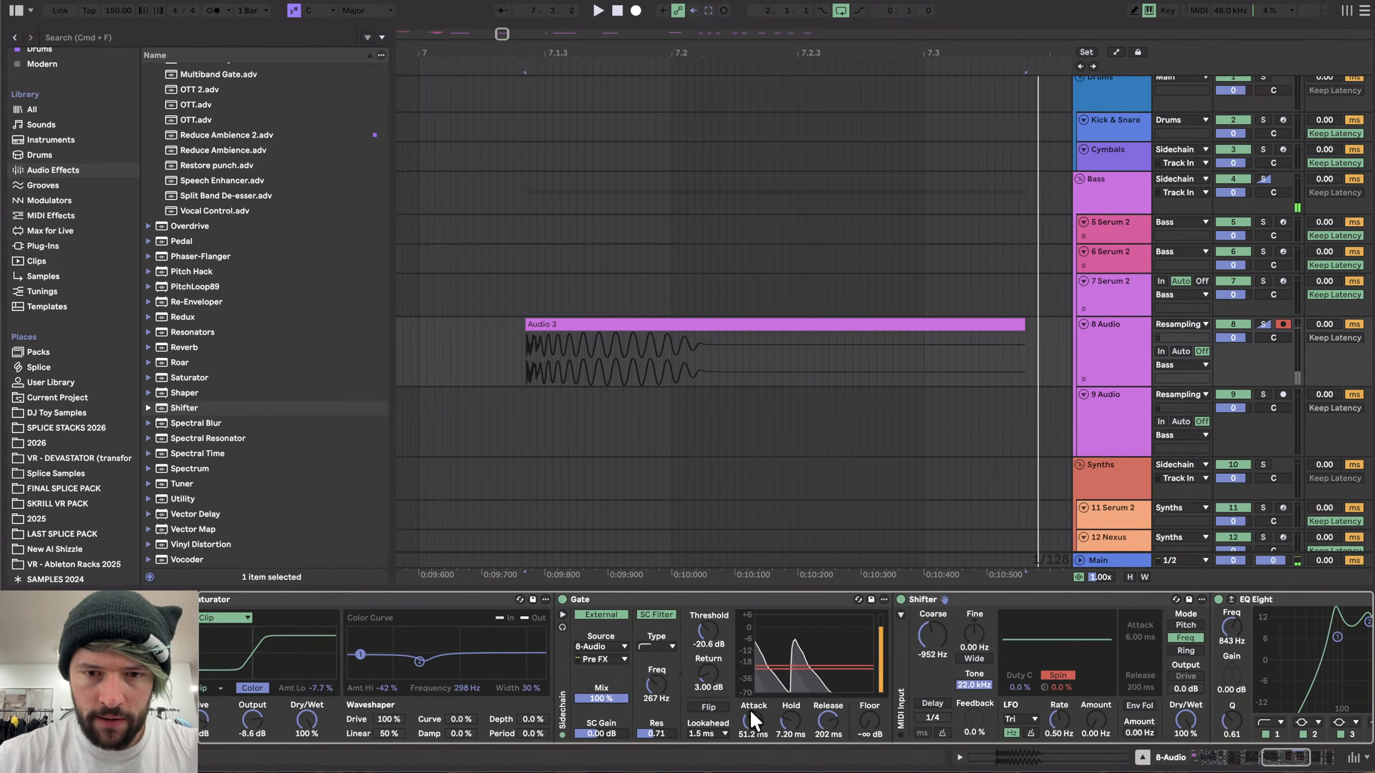
- Set the Gate attack to 0.02 ms and audition the sound
key(space)
drag(749, 709, 749, 758)
scroll(717, 422, down, 5)
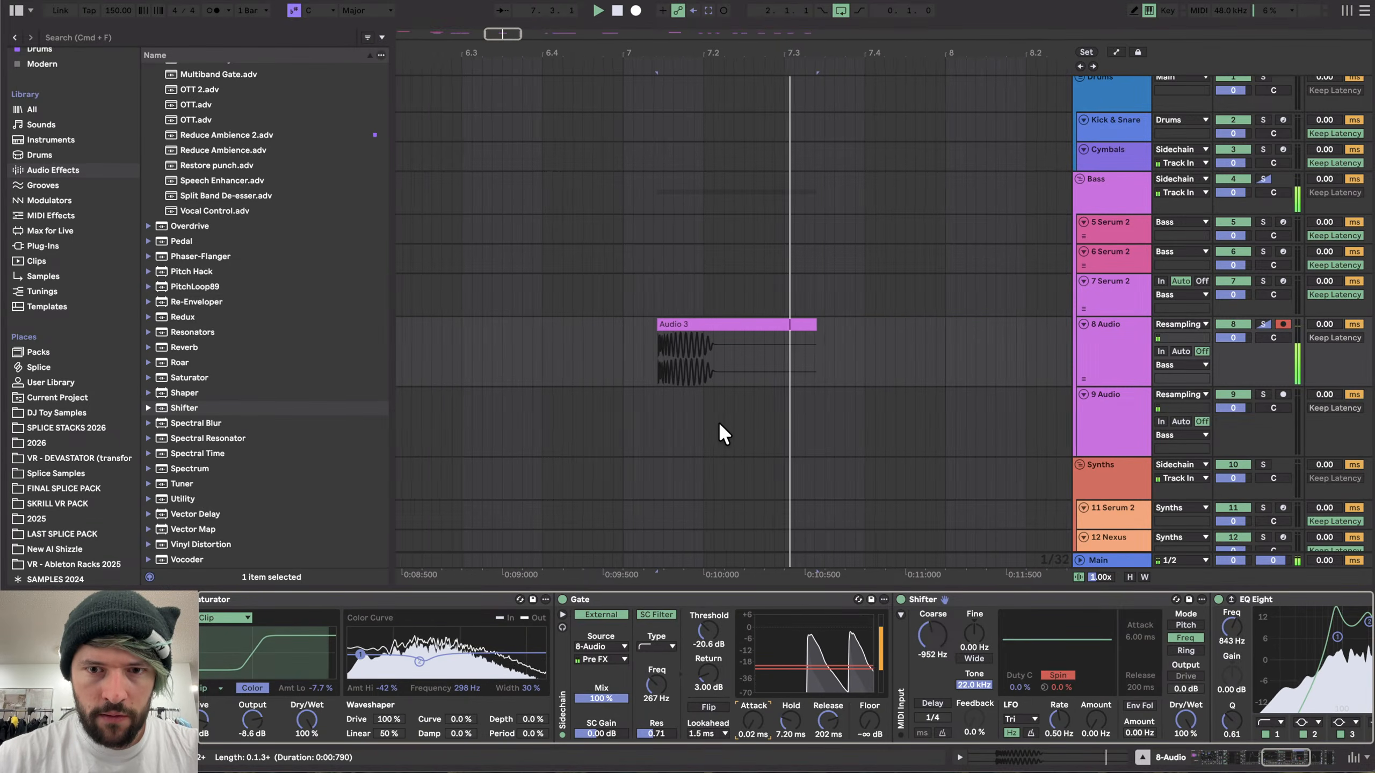
key(space)
- Insert a new audio track below the resampling tracks
scroll(718, 421, down, 2)
click(1110, 326)
key(super+t)
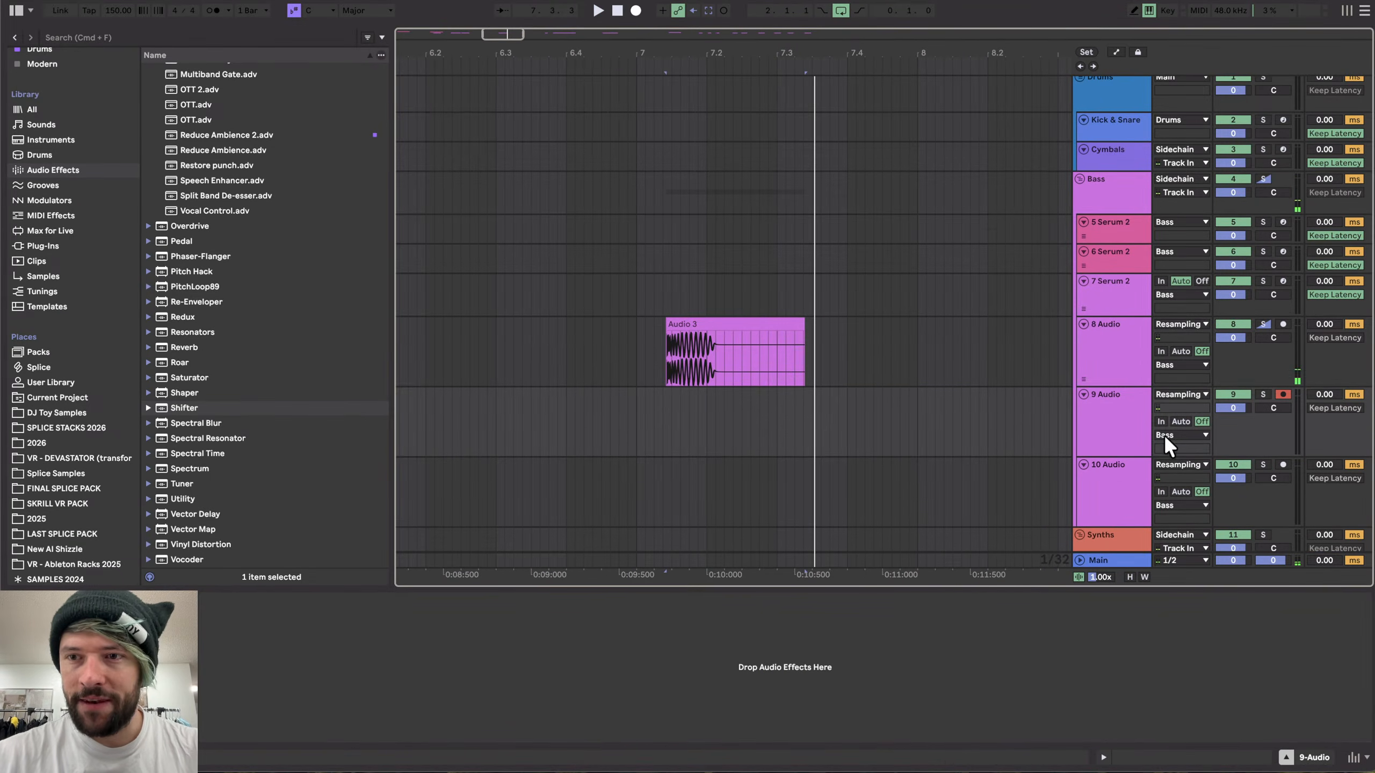
- Record a take onto the armed 9 Audio track, stop, and select the new clip
click(636, 10)
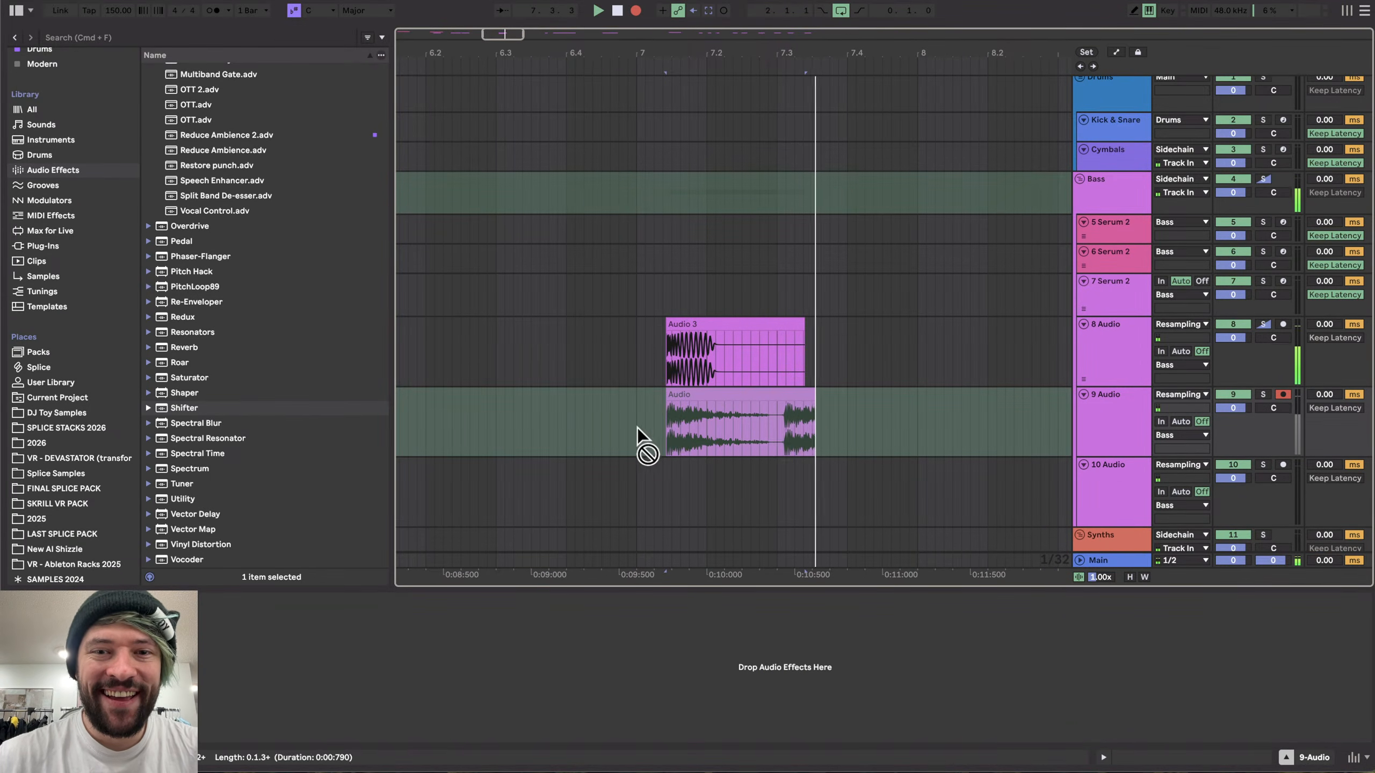
key(space)
scroll(622, 421, down, 4)
click(649, 398)
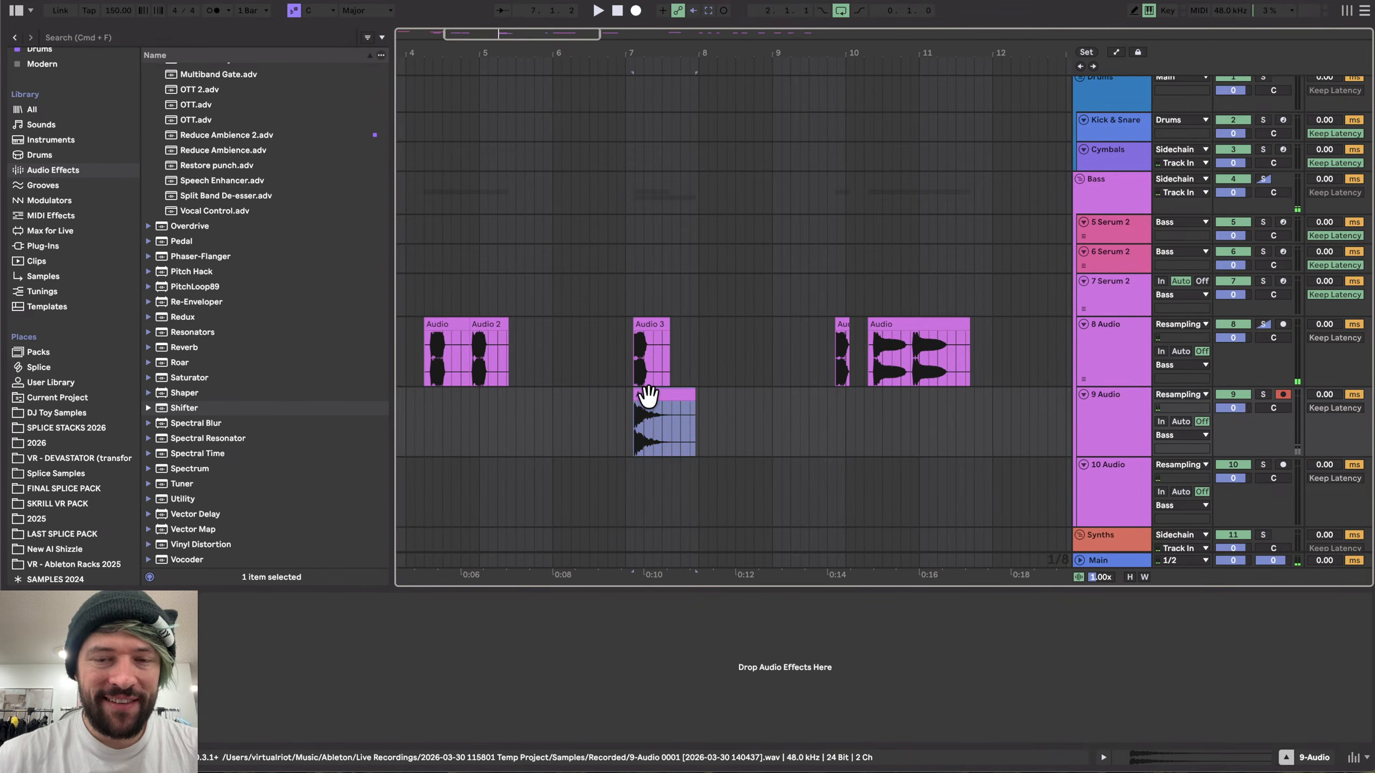
- Open the 8 Audio track's device chain and play back the arrangement to compare
scroll(649, 401, up, 1)
click(1096, 355)
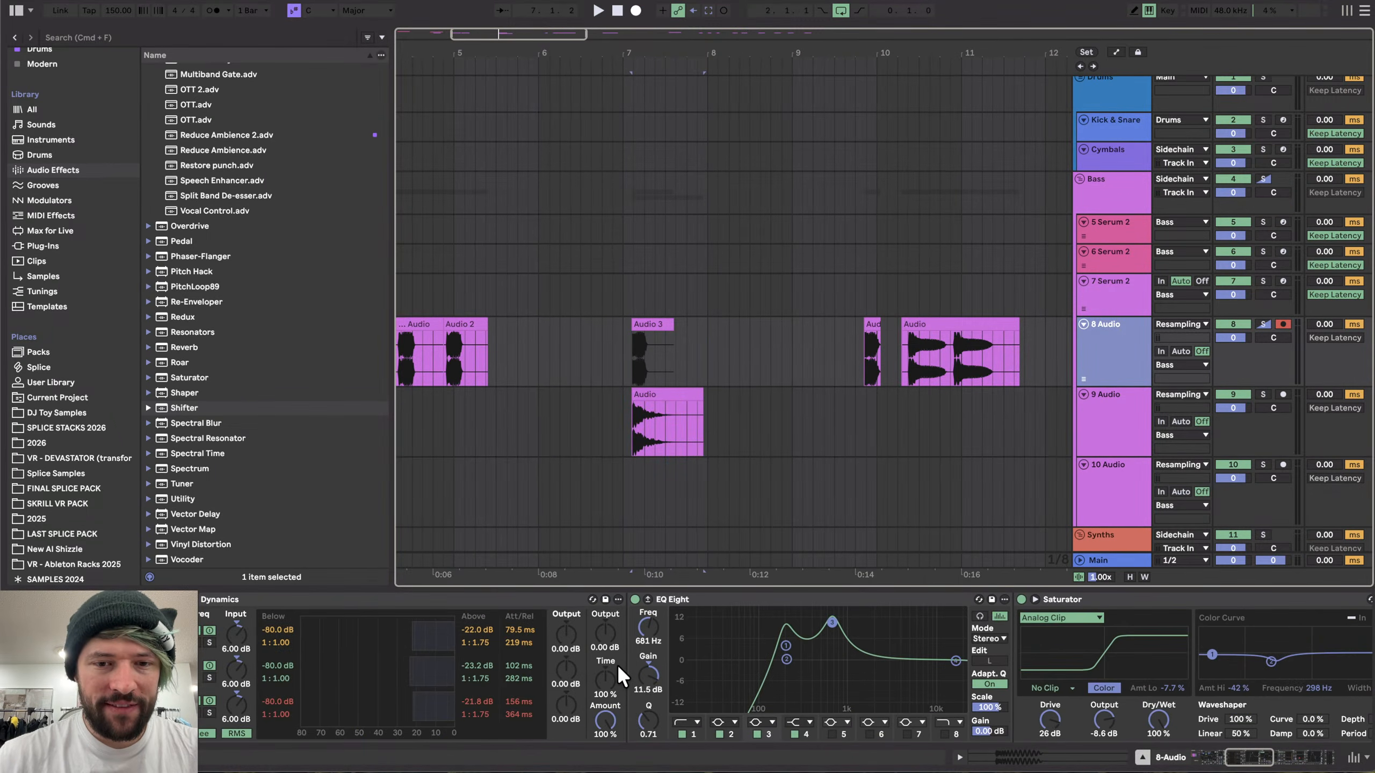
scroll(617, 664, left, 10)
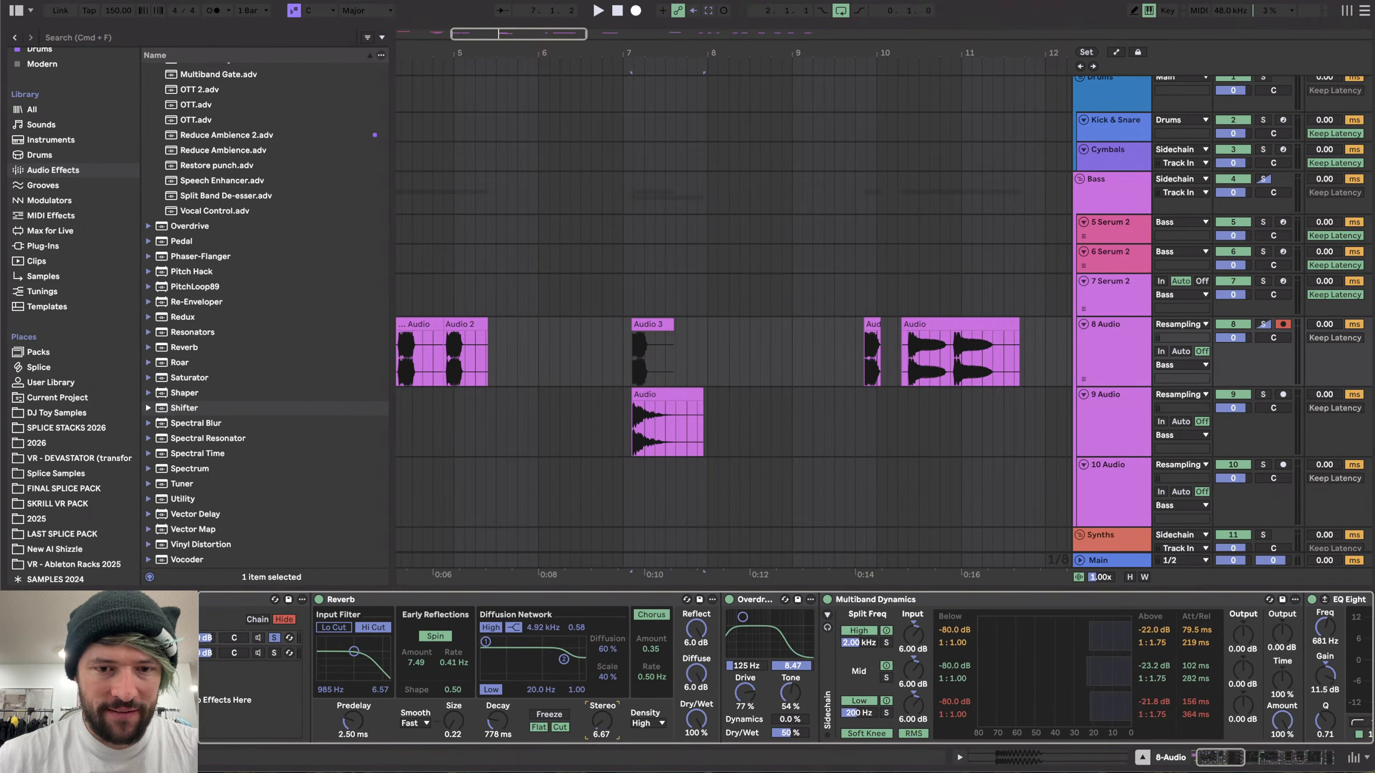
key(space)
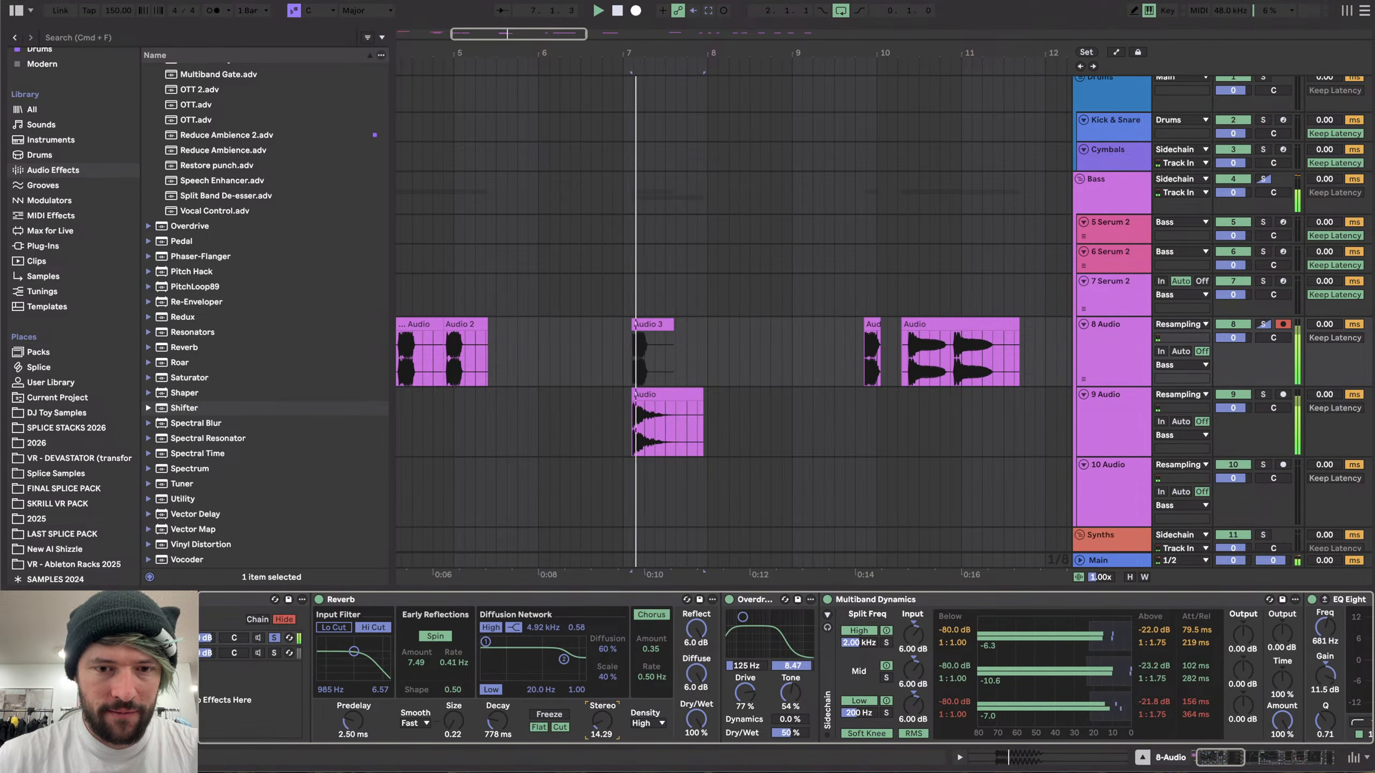
- Select the 9 Audio track and record a new take onto it
click(1092, 450)
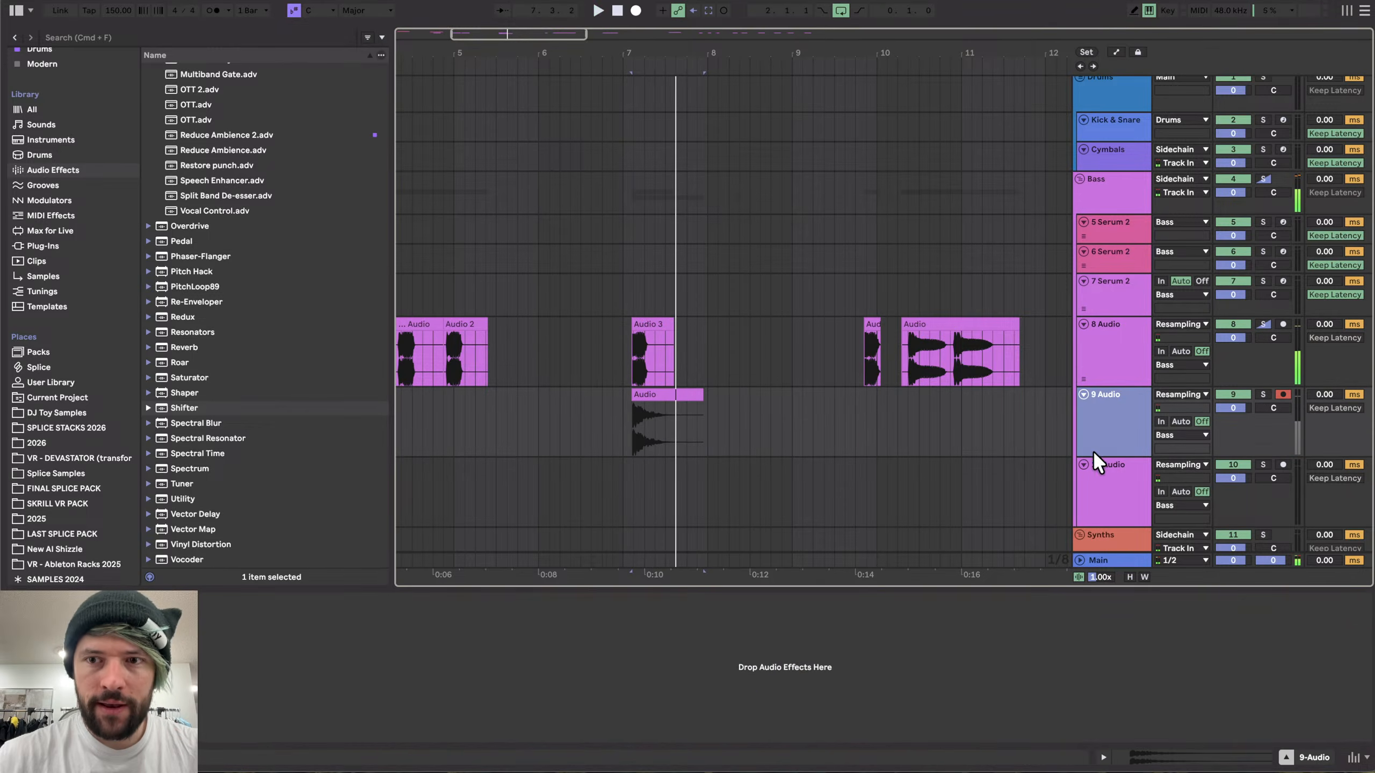
click(636, 10)
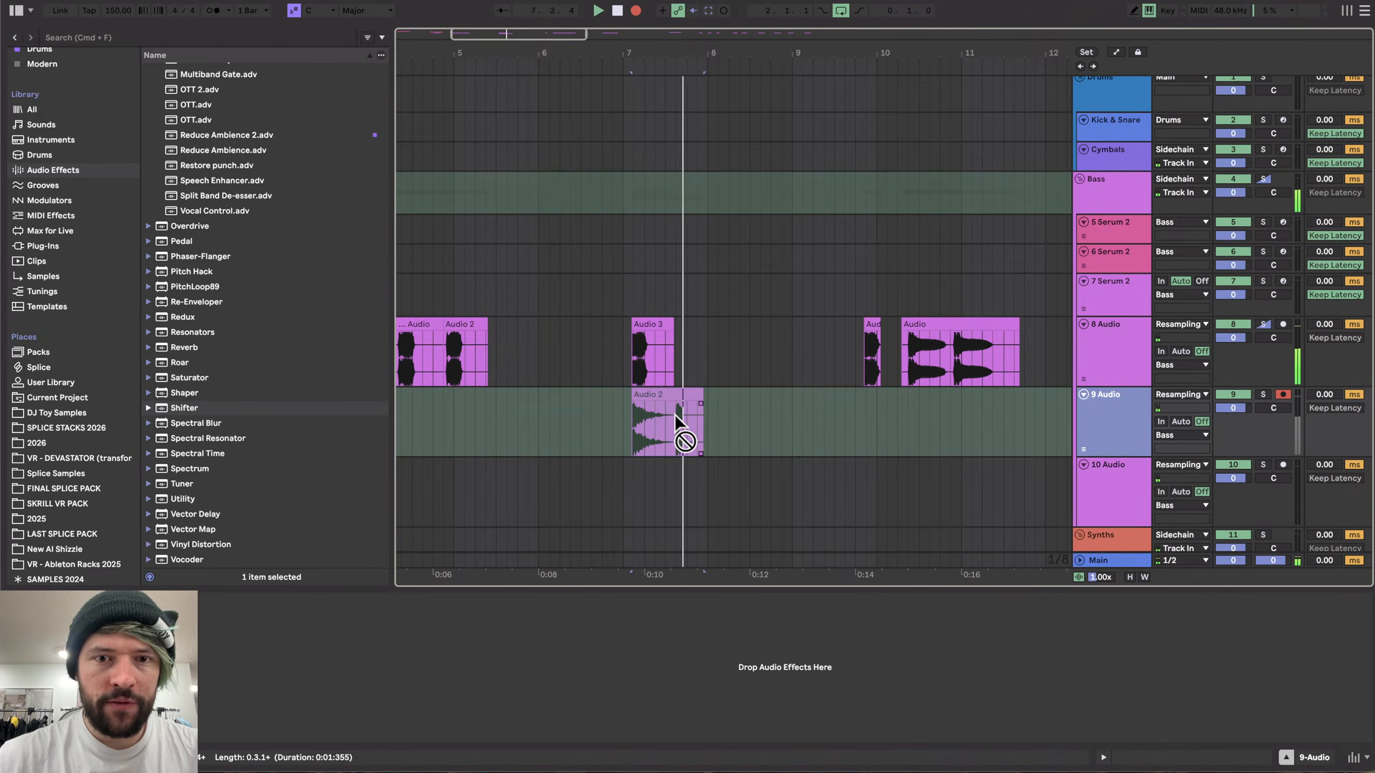
key(space)
- Move the new clip later, delete the leftover fragment, and align the clip's start to bar 8
drag(665, 395, 739, 399)
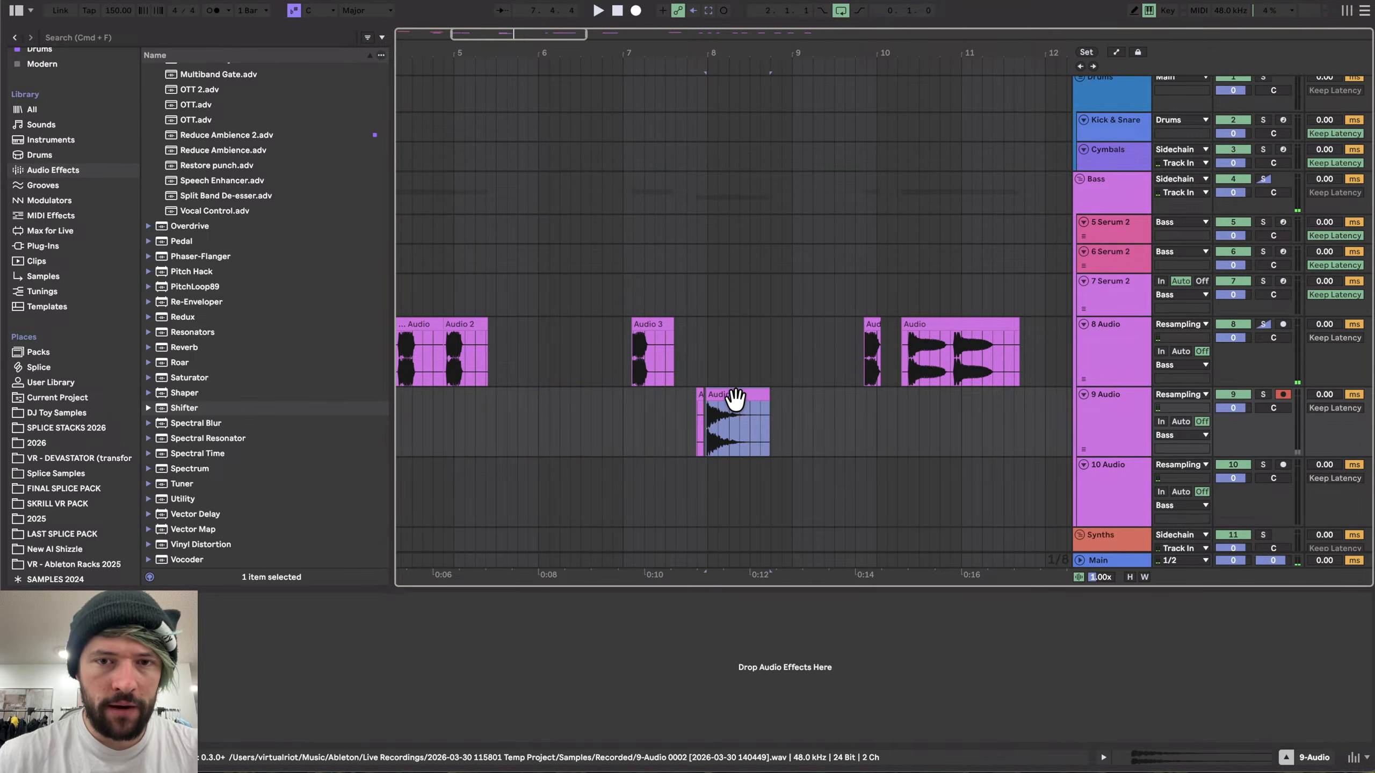
scroll(739, 399, up, 5)
click(526, 394)
key(Delete)
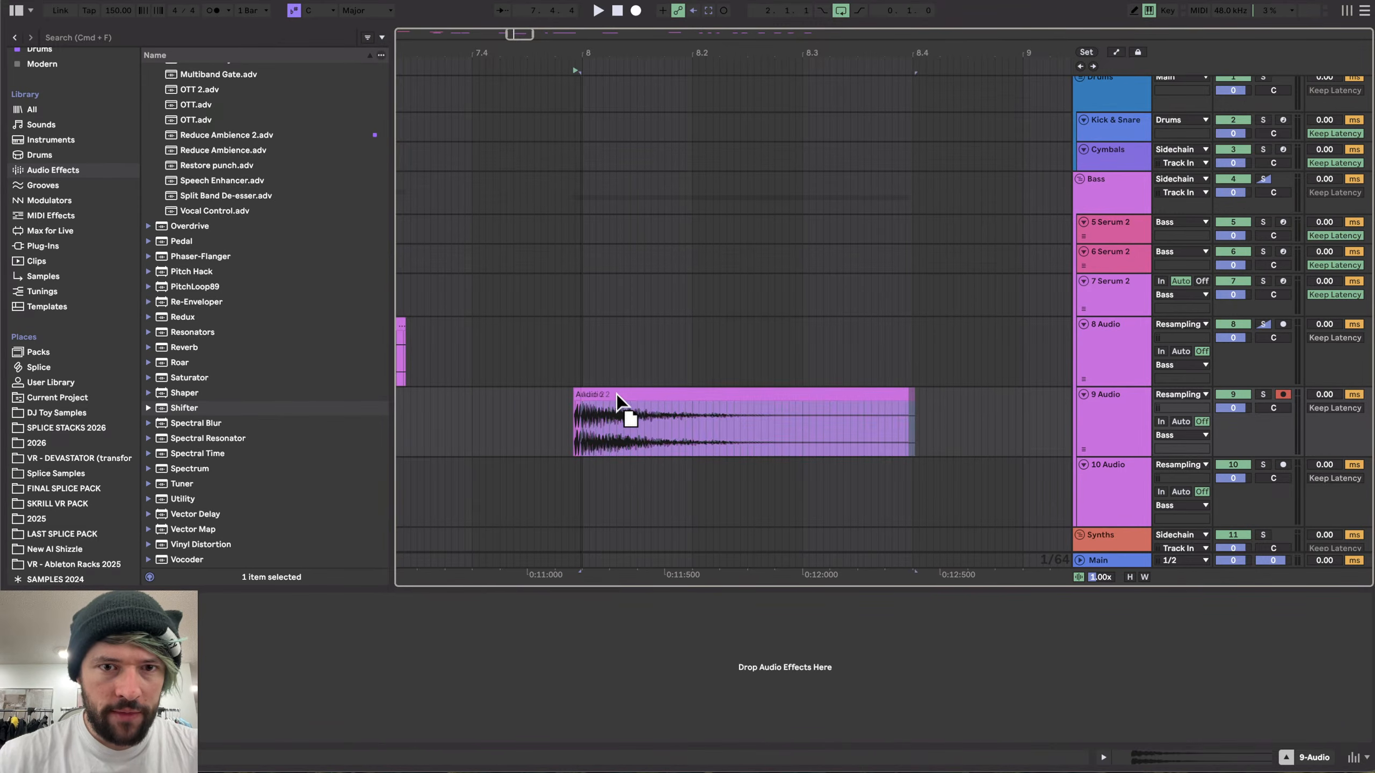
drag(619, 394, 627, 393)
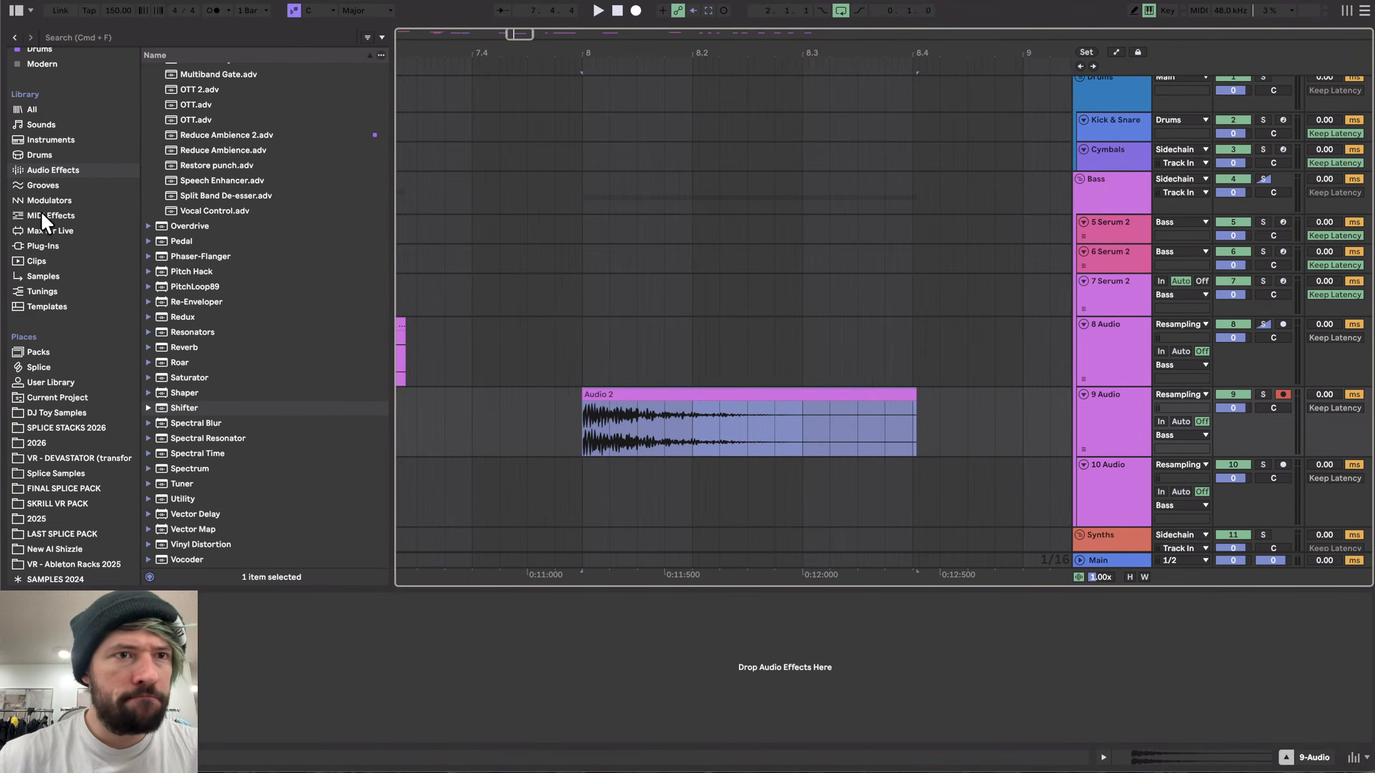
- Load ST4b from the Drums collection onto the 9 Audio track and boost the high and low-mid transients while auditioning
scroll(60, 180, up, 4)
click(41, 141)
double_click(179, 463)
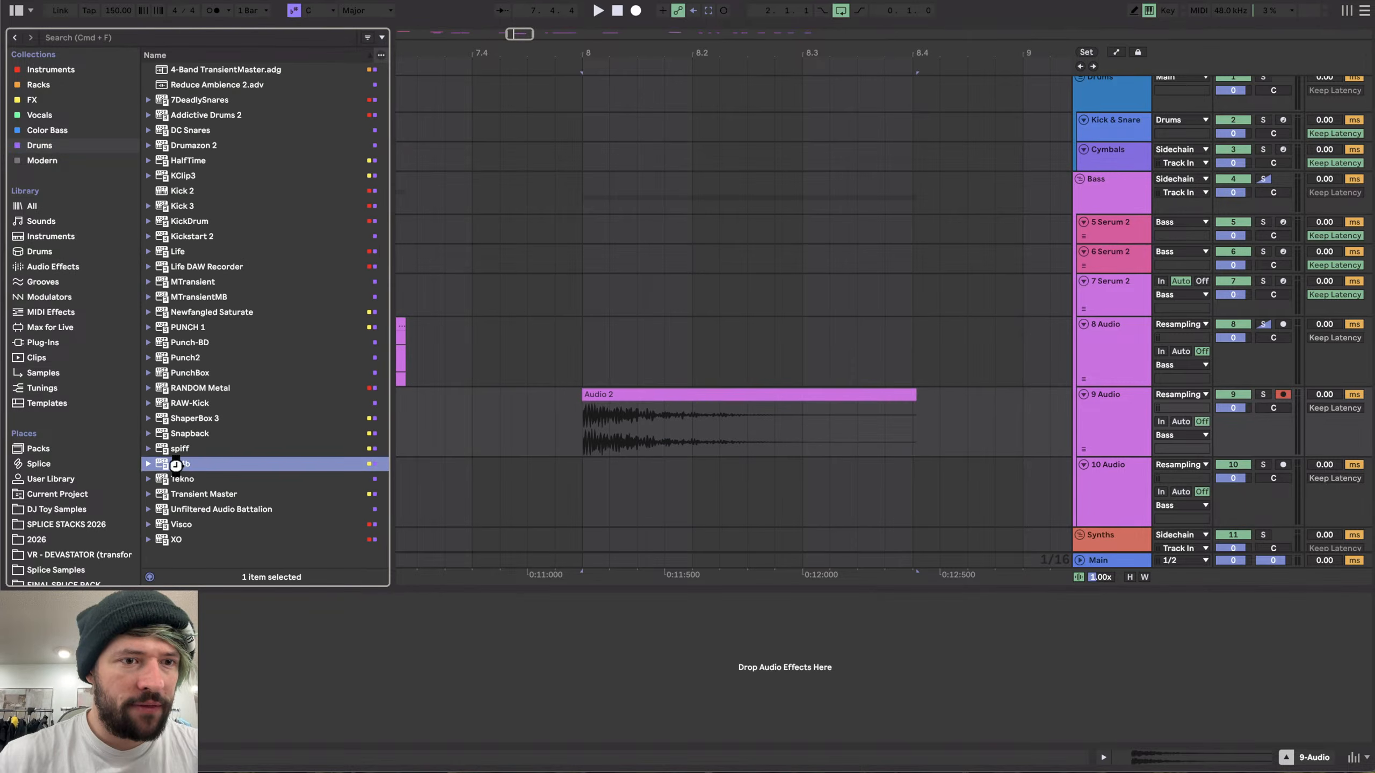
key(space)
drag(552, 239, 553, 215)
key(space)
key(space)
drag(551, 306, 555, 70)
key(space)
- Raise ST4b's low band transient to +45.0 and reset the low-mid band to +0.0 while auditioning
key(space)
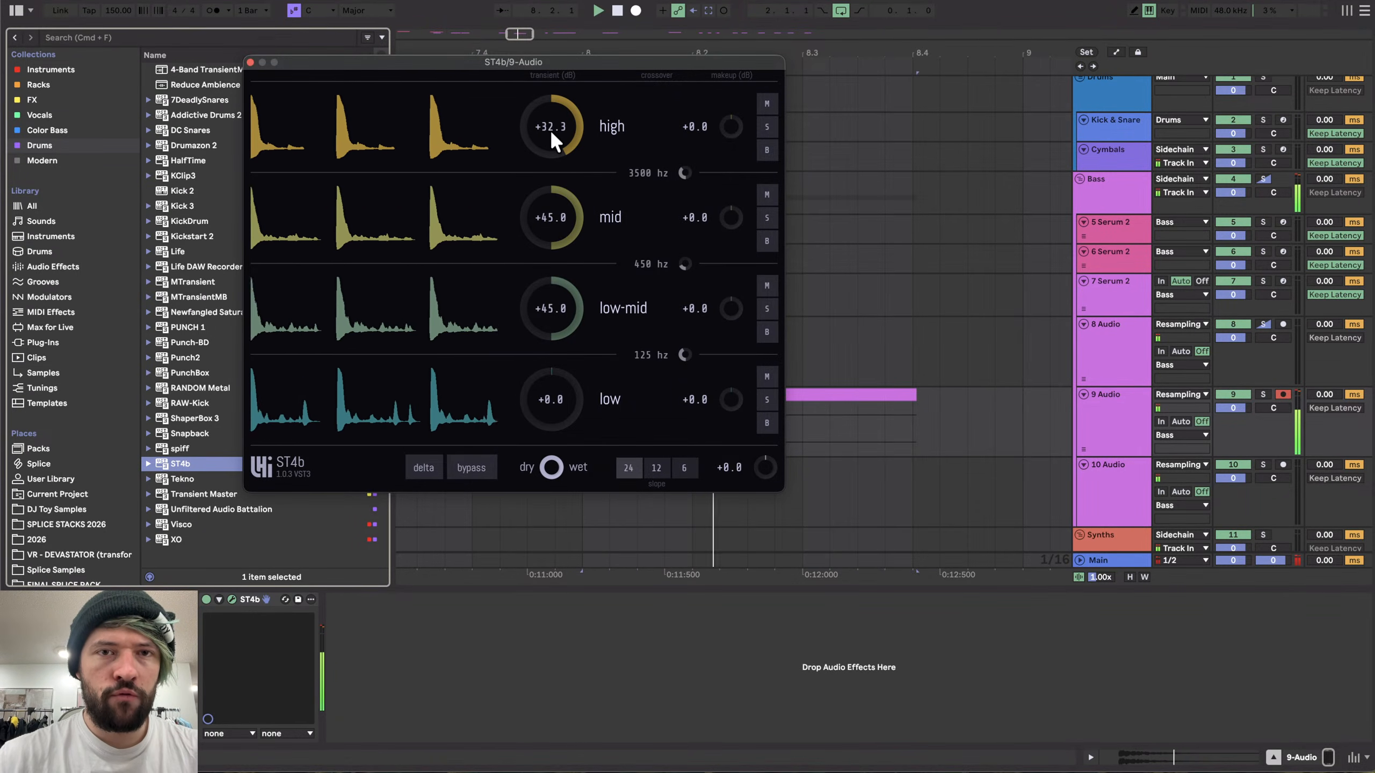
key(space)
key(space)
key(space)
key(space)
drag(549, 414, 549, 379)
key(space)
key(space)
key(space)
- Raise ST4b's low-mid and high transients, lower the low band, and close the plugin window
key(space)
key(space)
key(space)
double_click(549, 316)
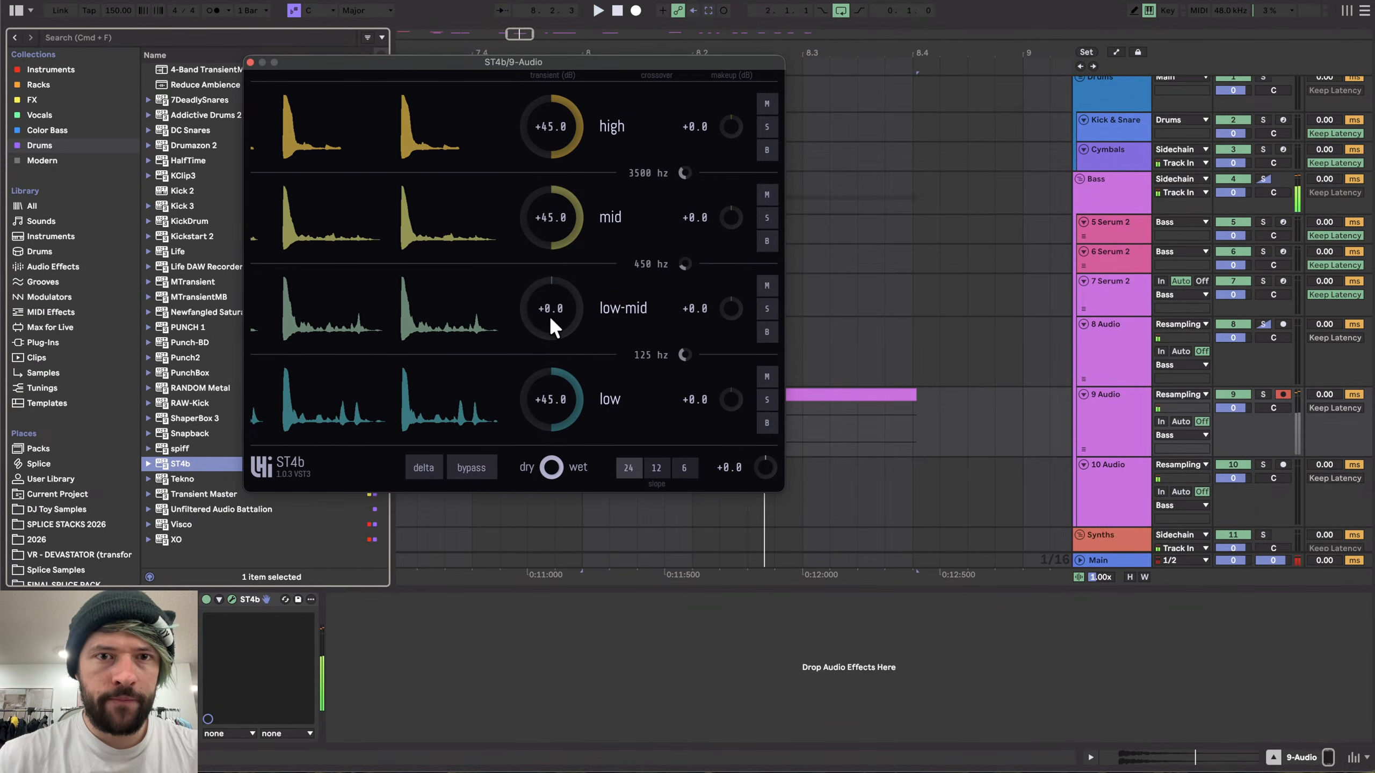
key(space)
key(space)
key(space)
drag(549, 315, 558, 285)
key(space)
drag(552, 233, 553, 179)
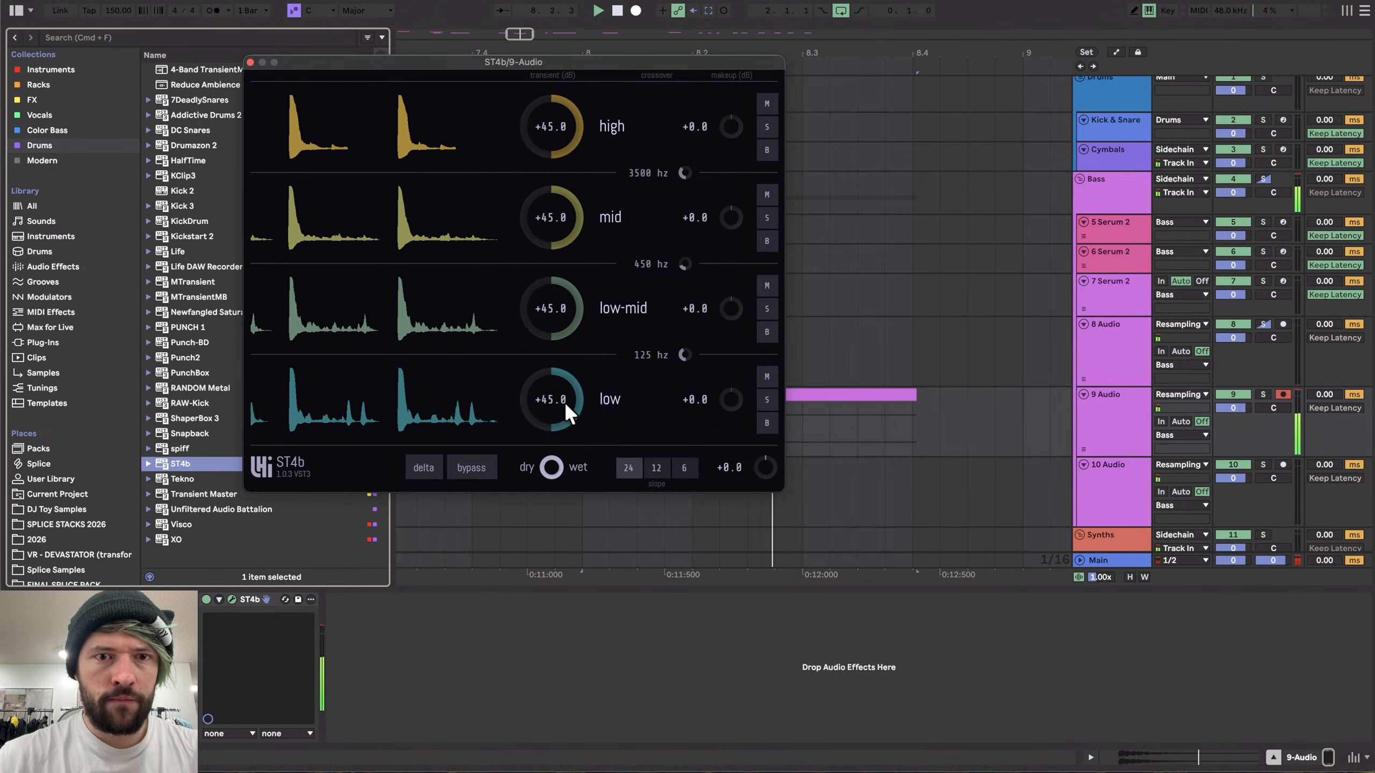
drag(563, 402, 564, 460)
click(250, 62)
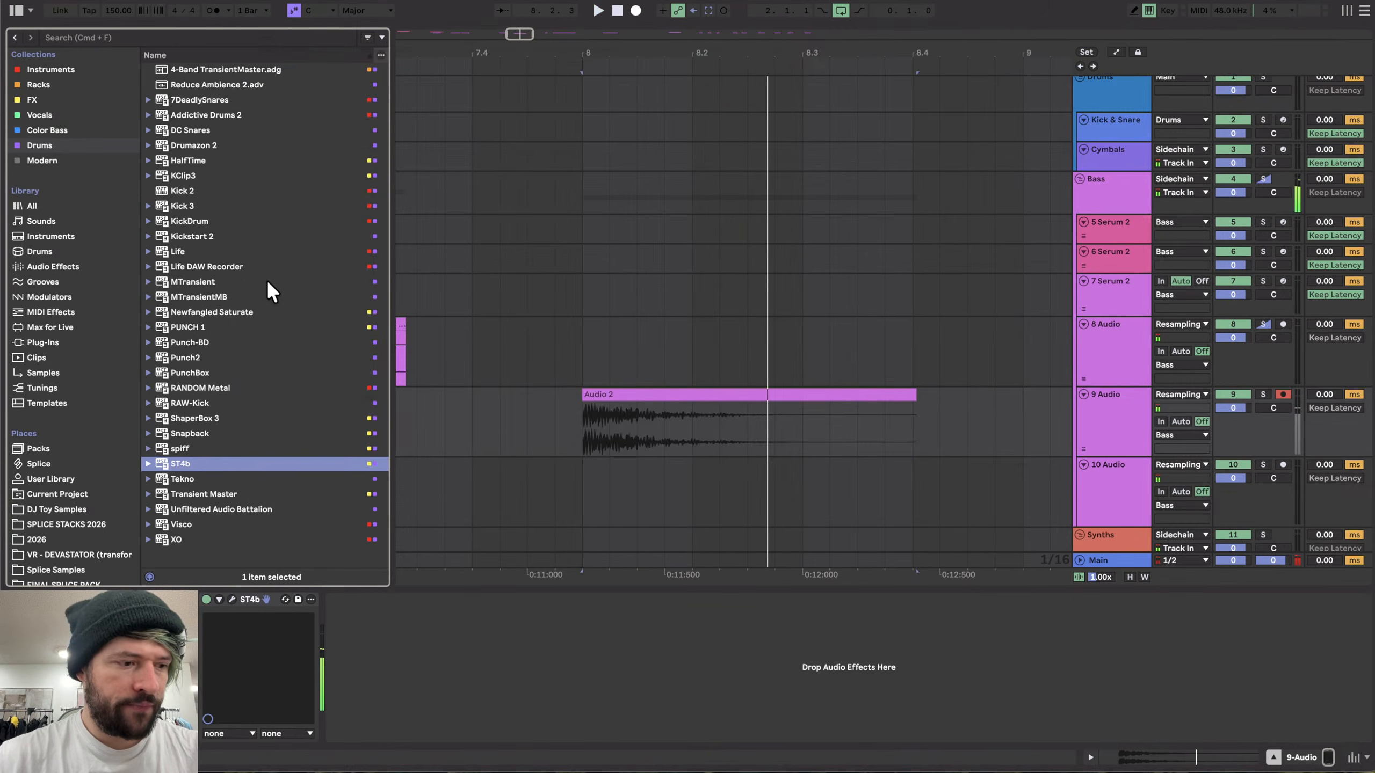
- Add an EQ Eight after ST4b and boost a low band to about 48.4 Hz and 11.5 dB
click(81, 267)
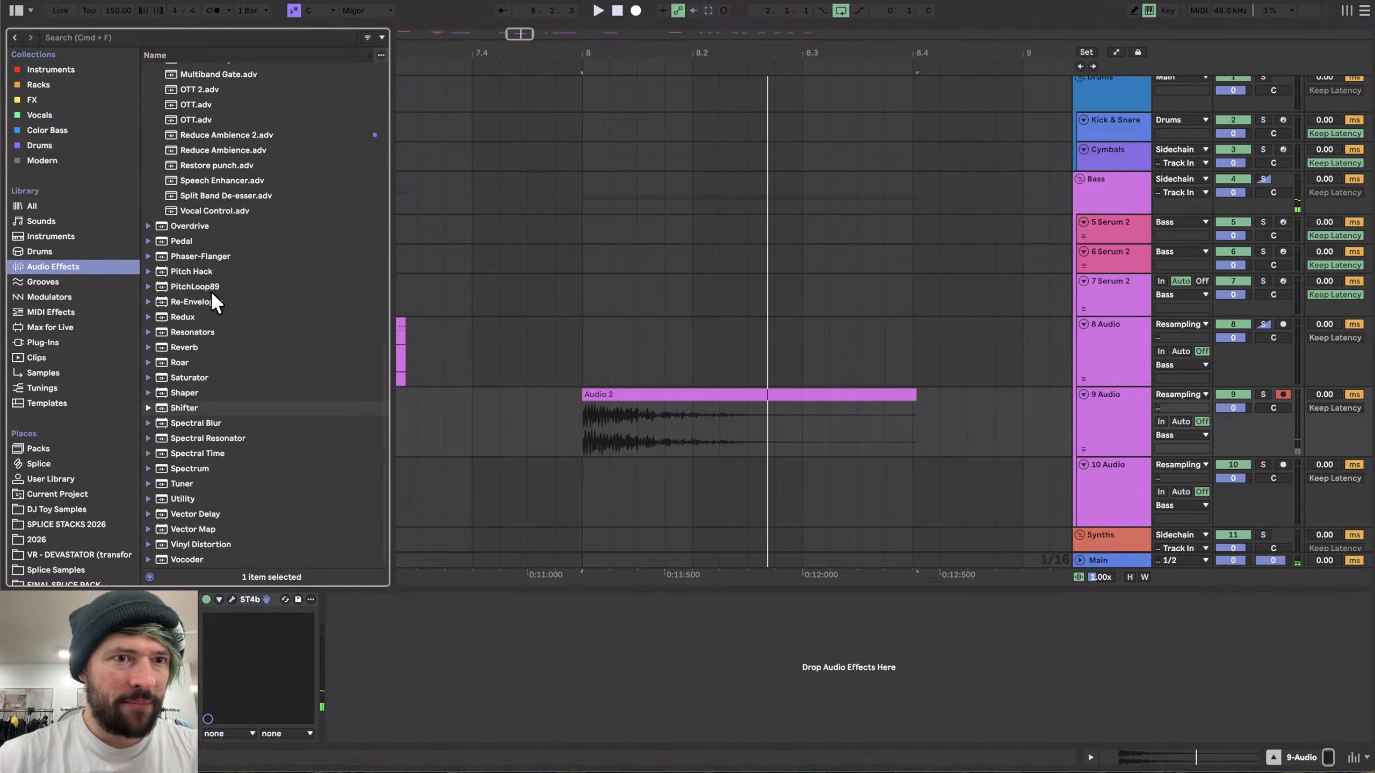
double_click(187, 342)
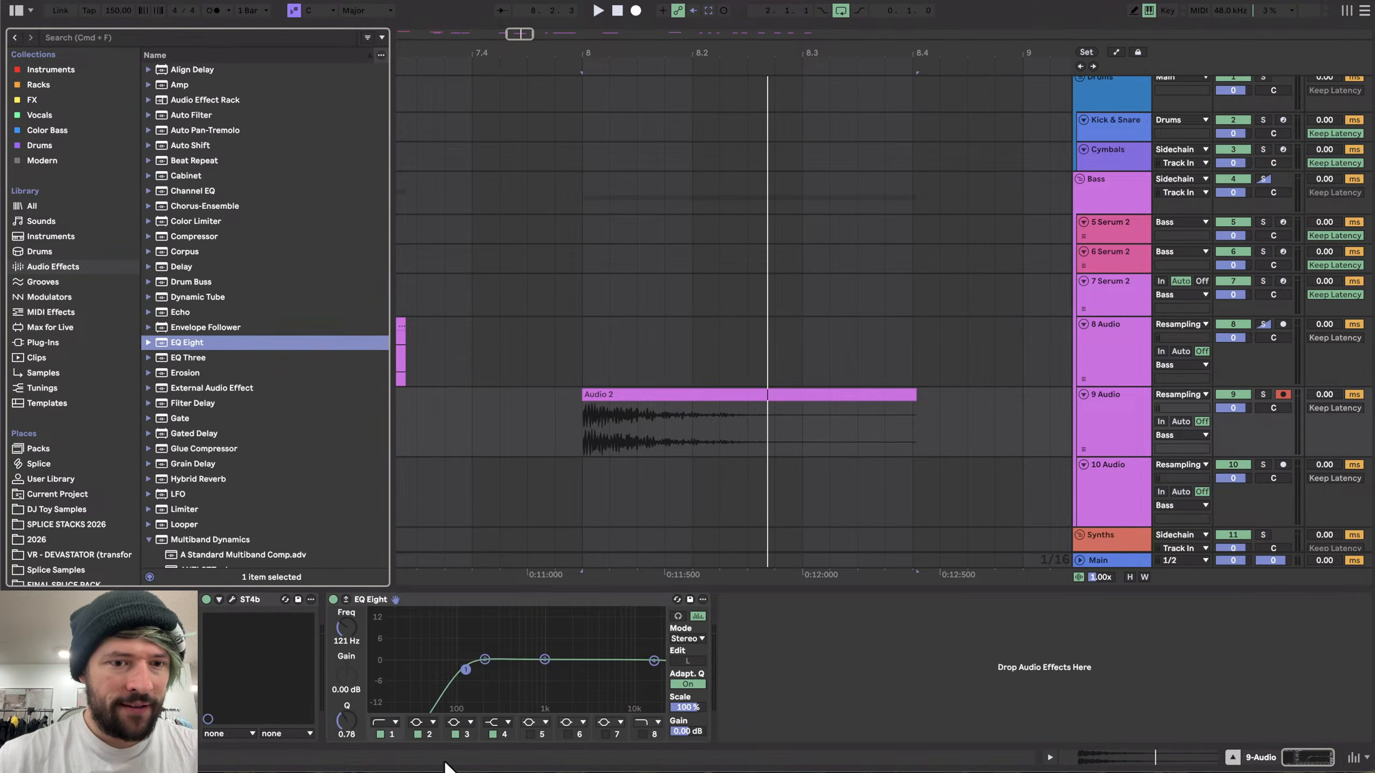
drag(484, 659, 430, 621)
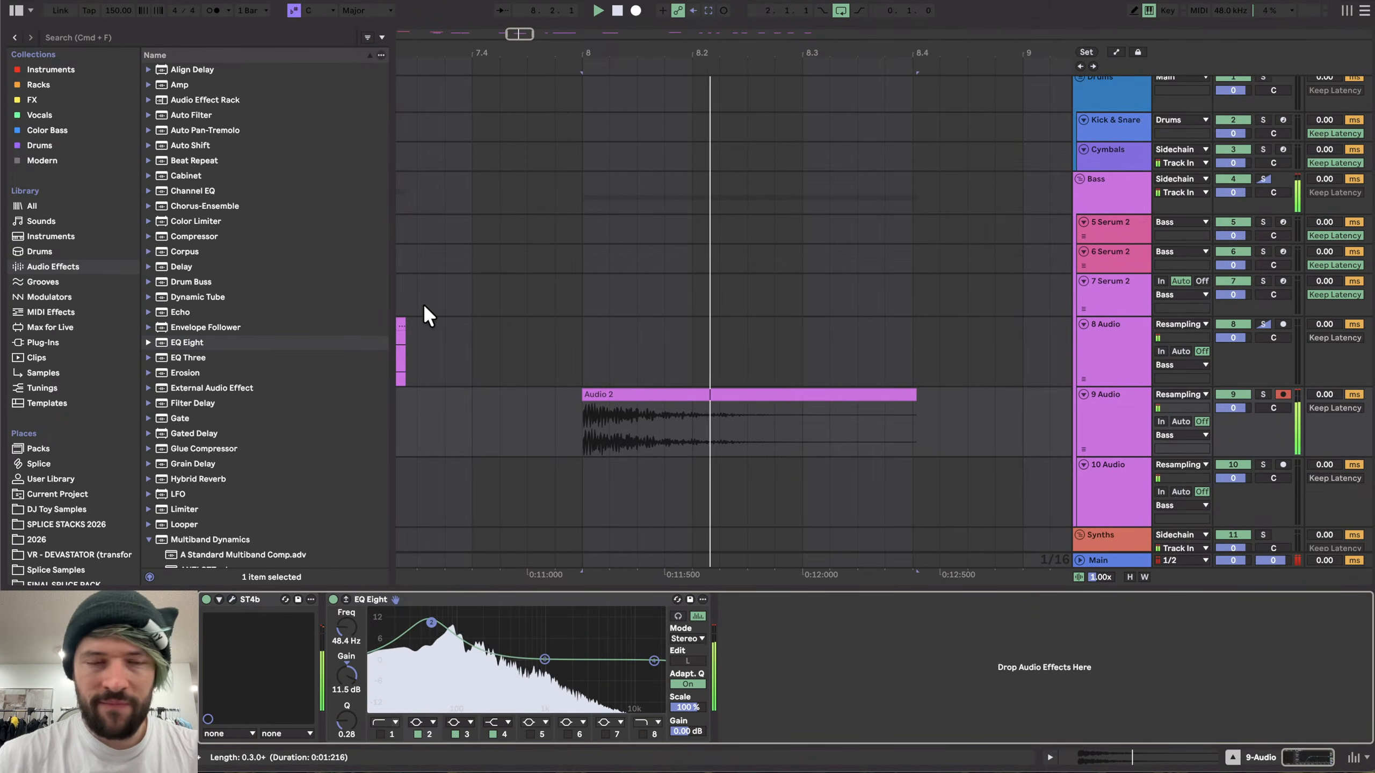
scroll(228, 347, down, 3)
scroll(227, 346, down, 5)
double_click(210, 393)
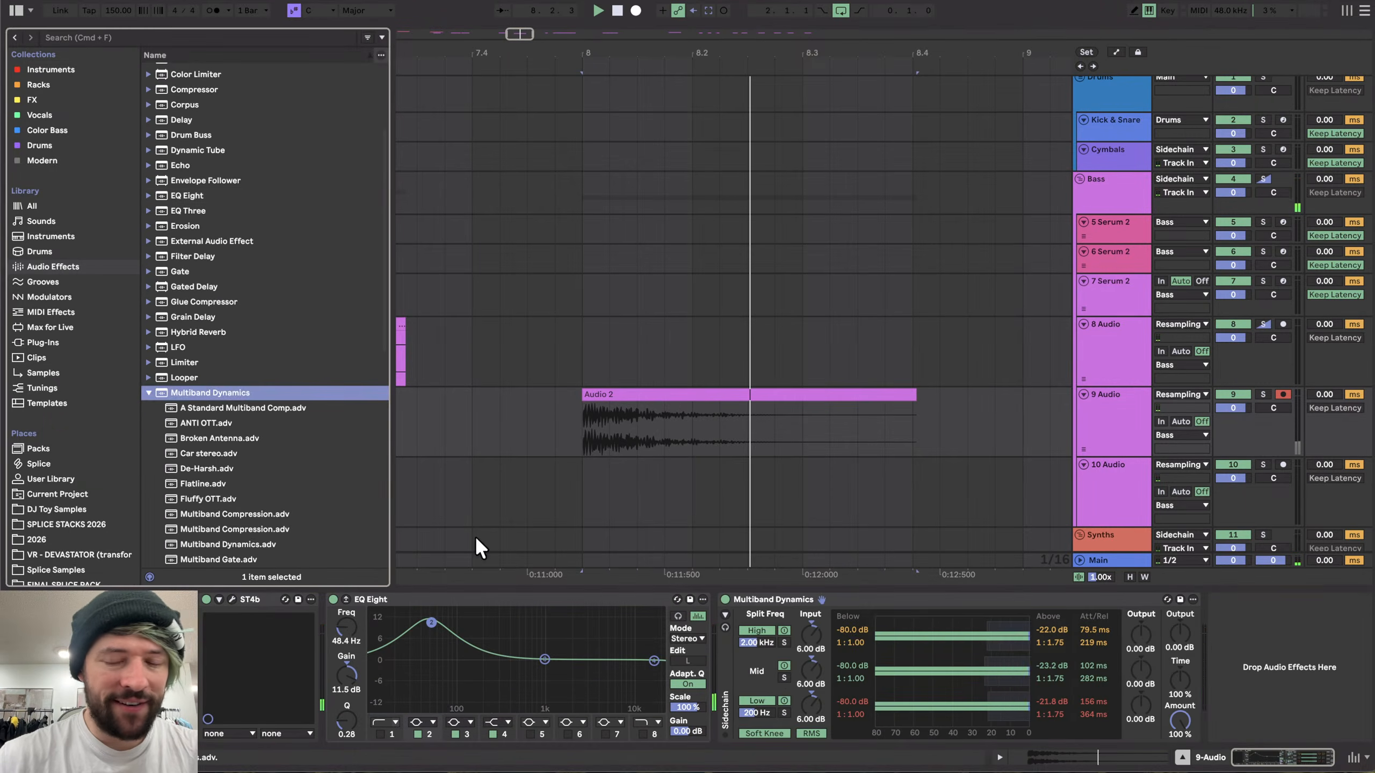
key(Delete)
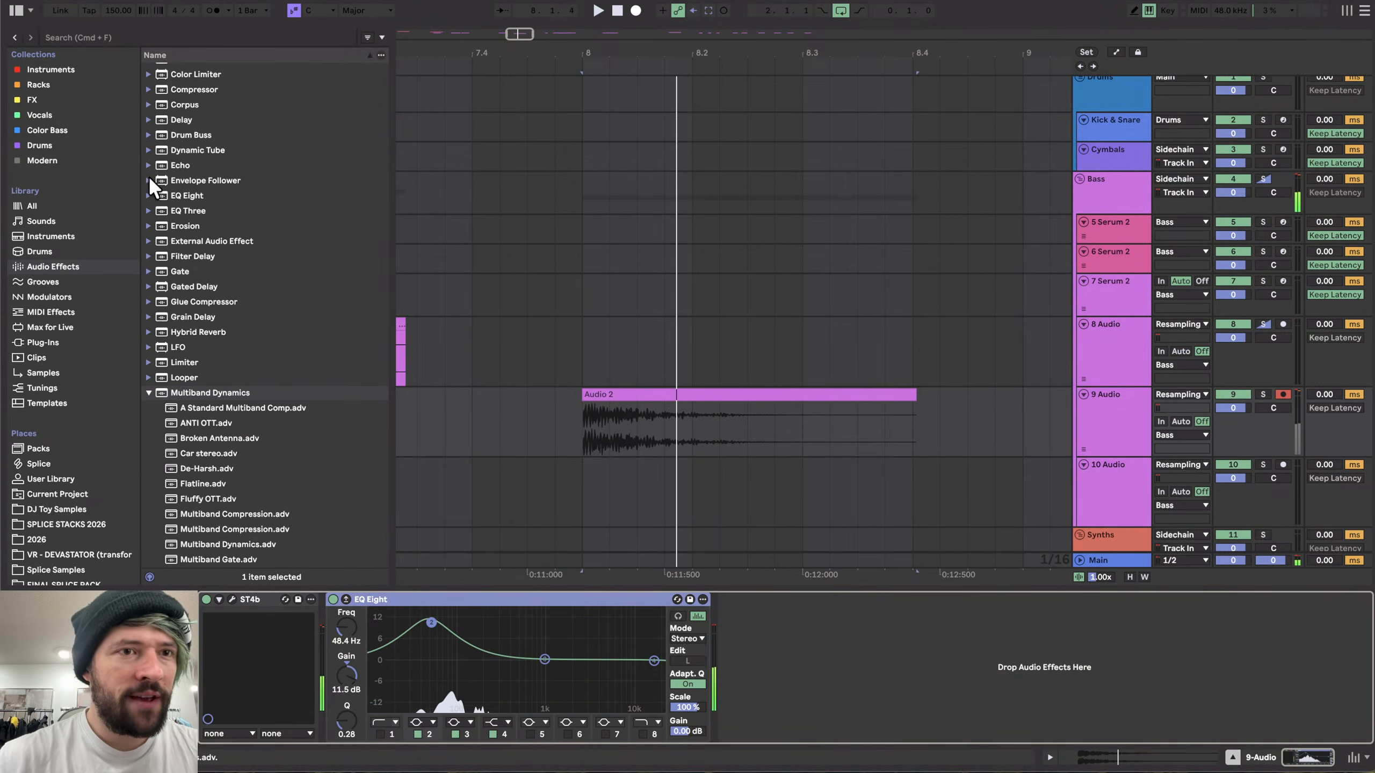
- Open the recorded clip and transpose it to -2 semitones while auditioning
double_click(625, 404)
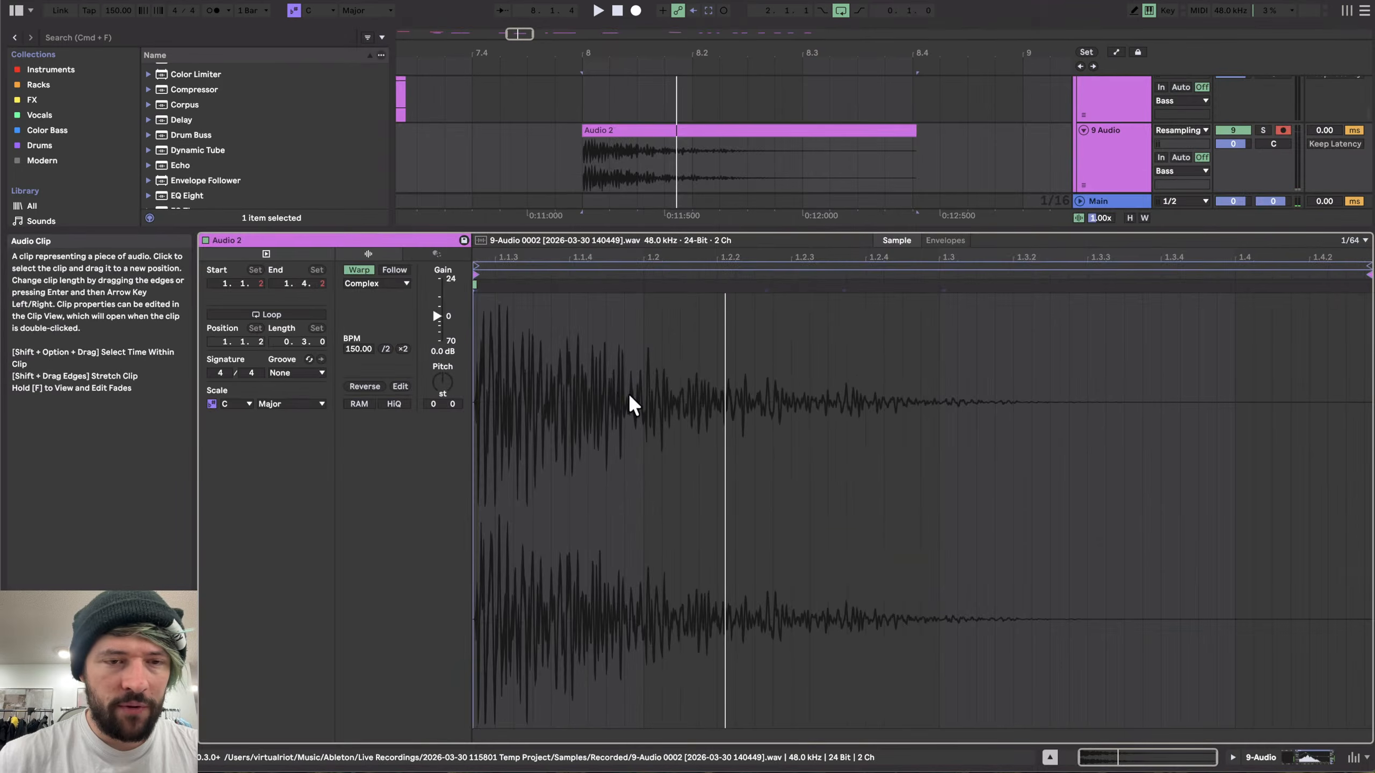
click(441, 378)
key(Down)
key(Down)
key(space)
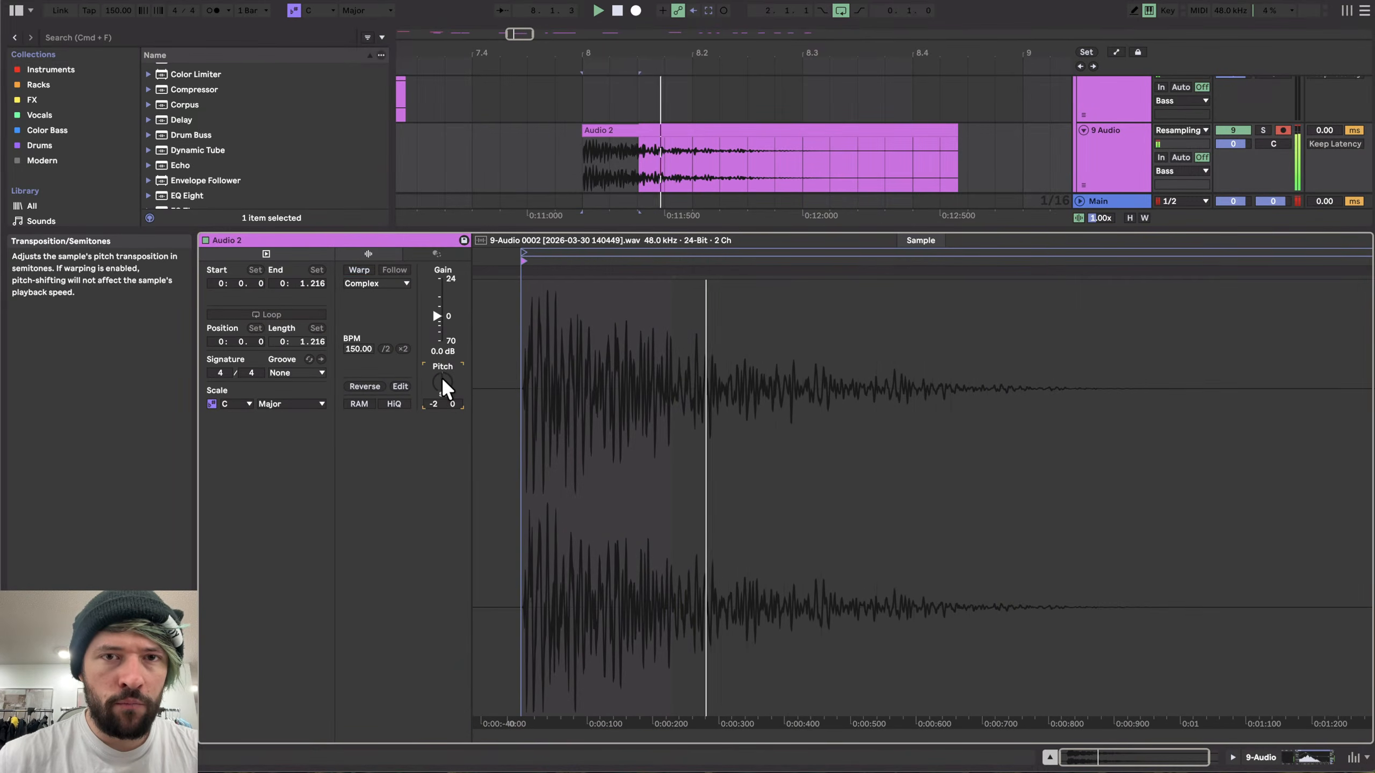
key(space)
key(space)
key(space)
key(Down)
key(space)
key(Up)
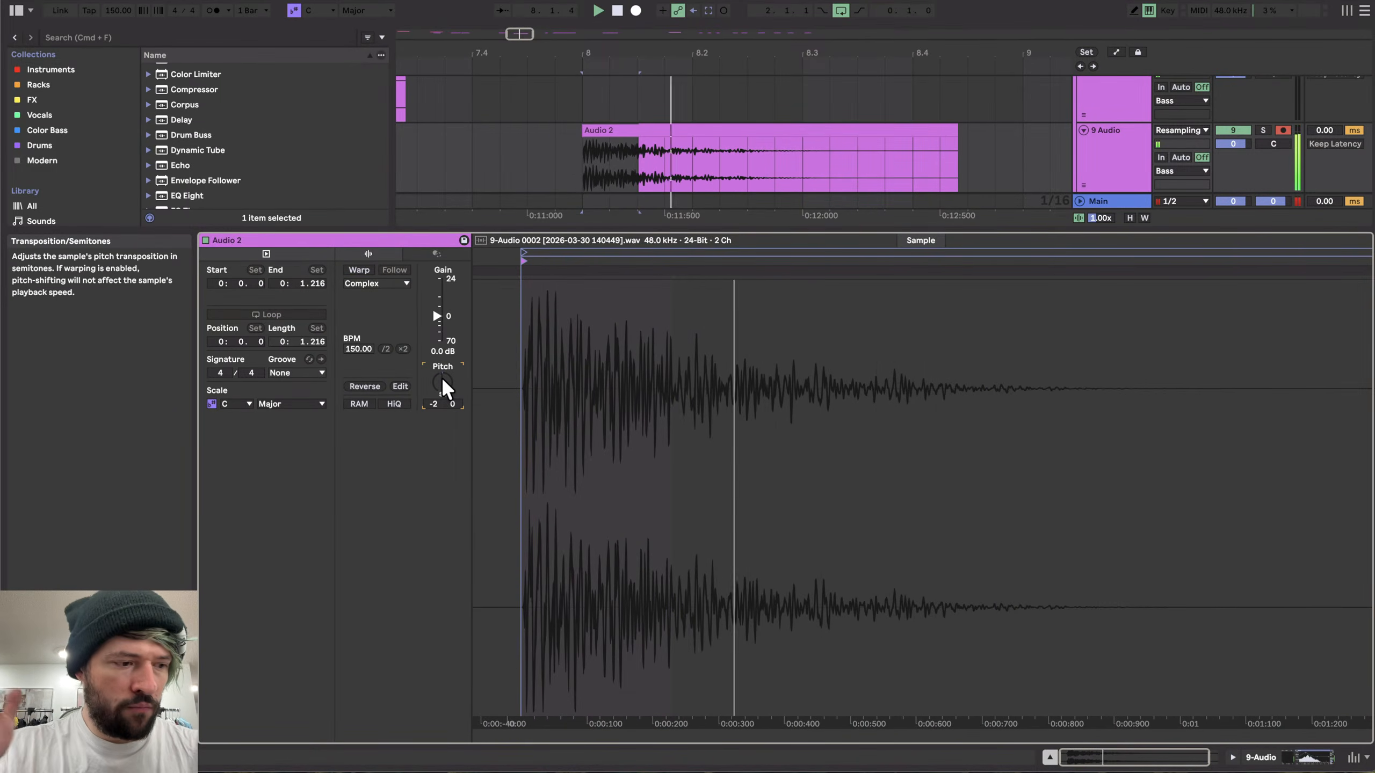
- Loop a one-beat selection at the start of the 9 Audio clip and play it
key(space)
click(1279, 754)
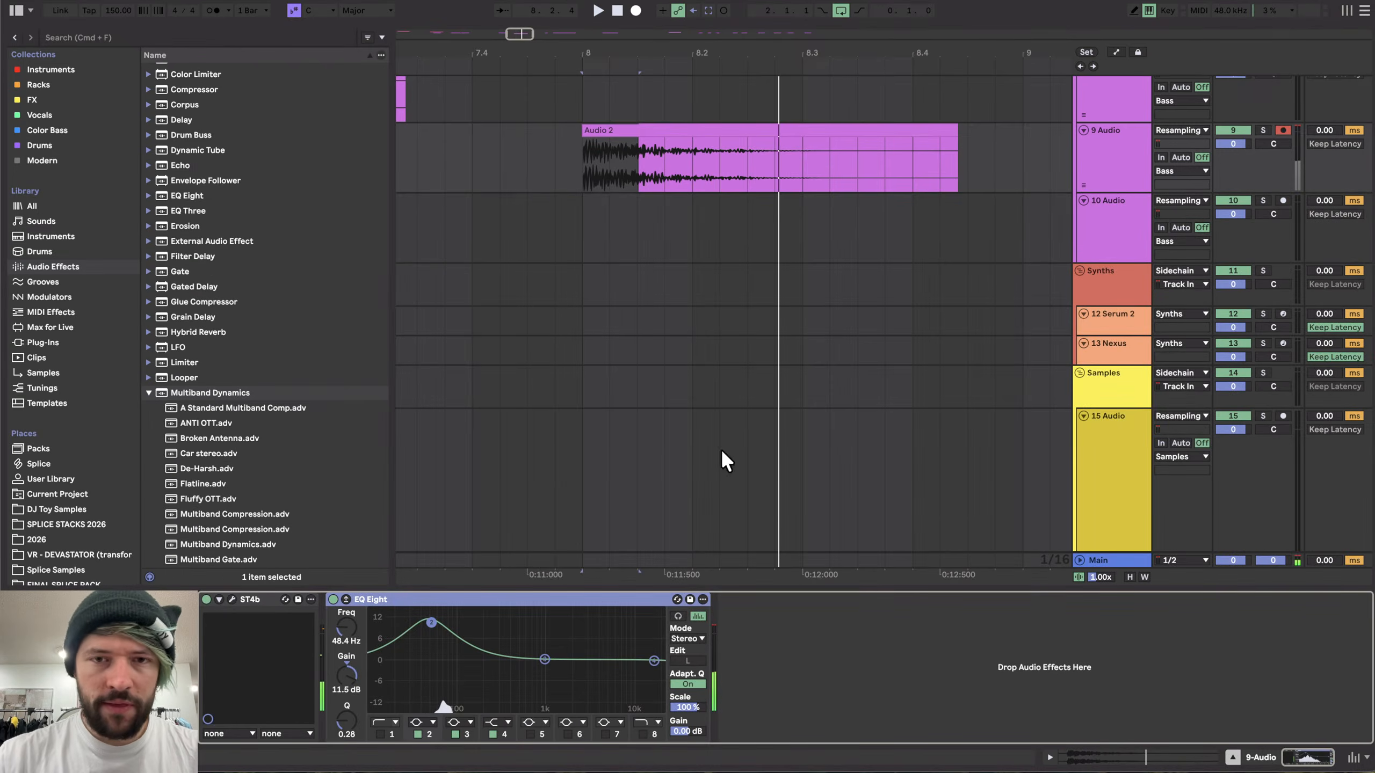
scroll(617, 274, down, 3)
click(592, 171)
scroll(592, 172, down, 3)
drag(592, 171, 642, 173)
key(super+l)
key(space)
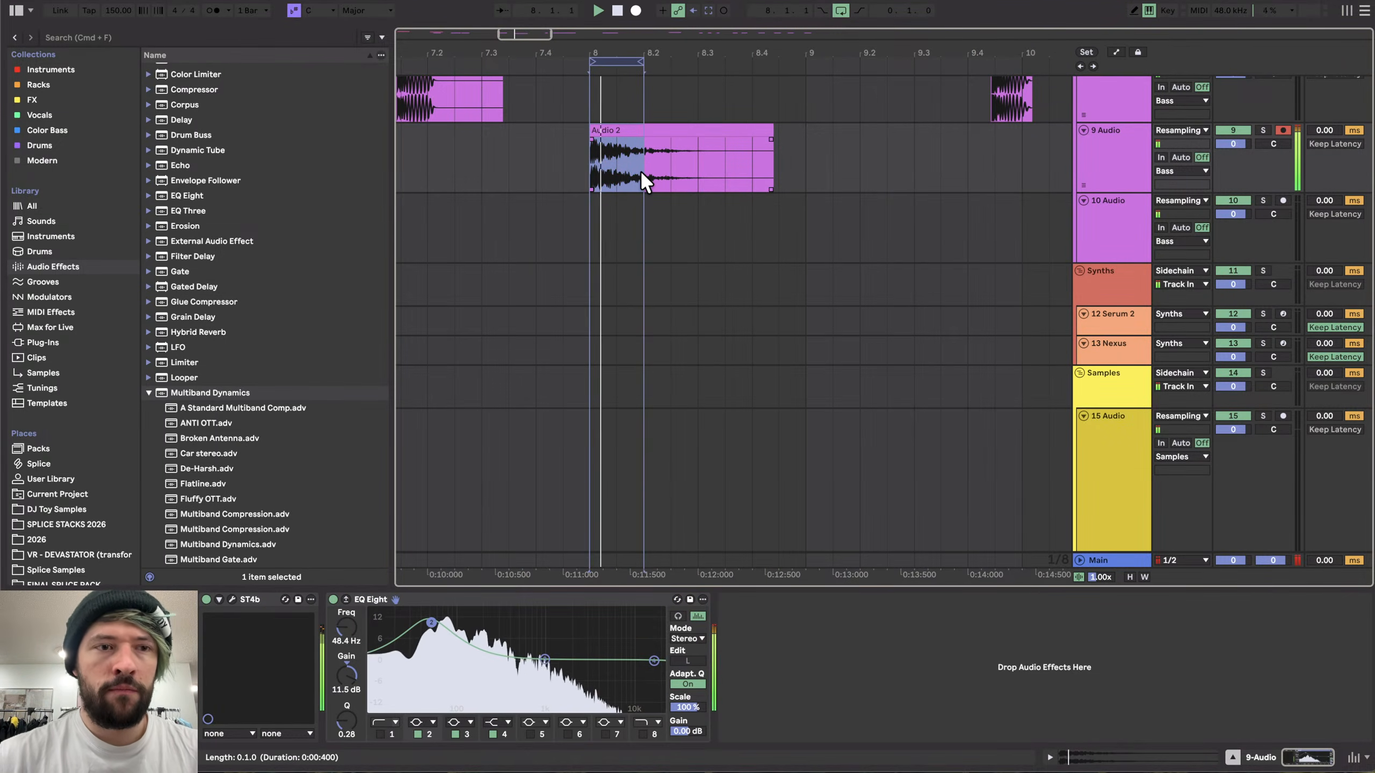
key(space)
scroll(629, 174, up, 3)
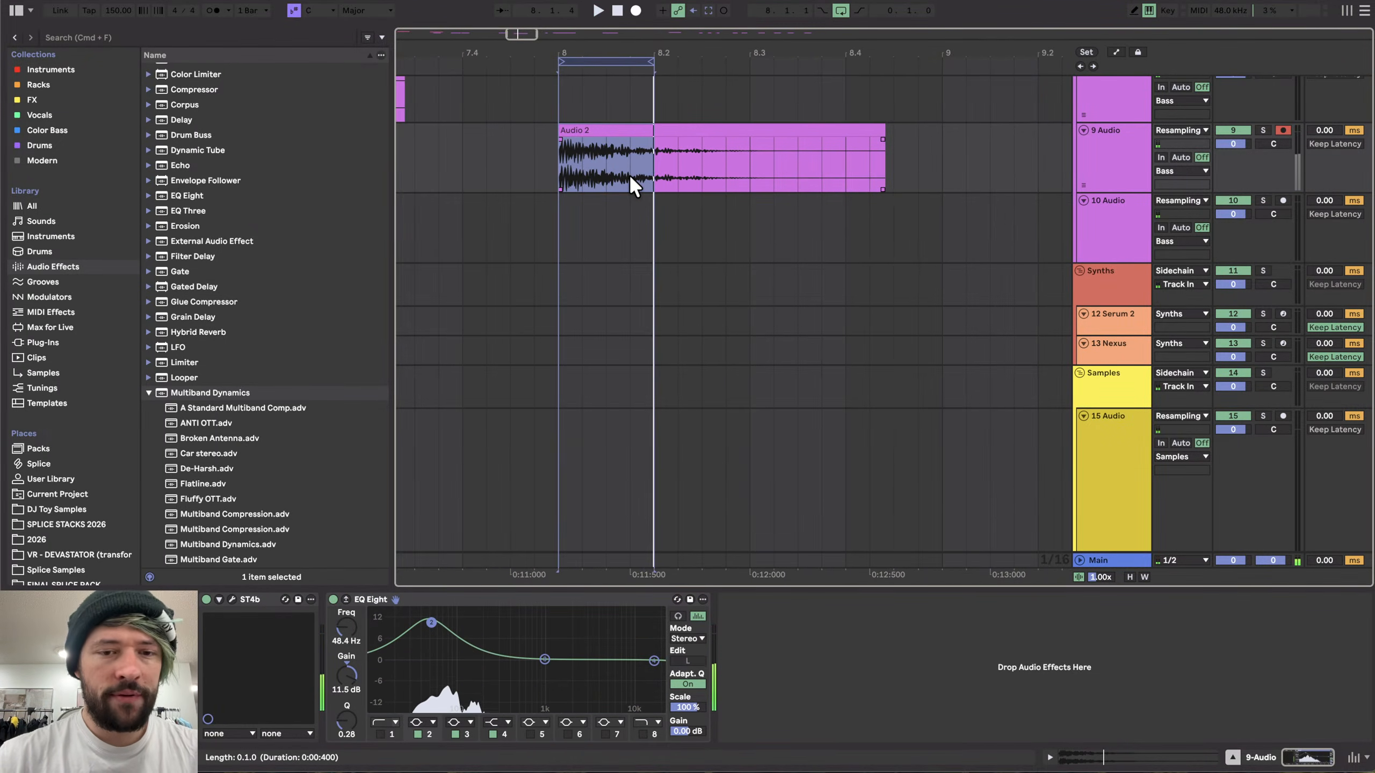
scroll(629, 174, up, 1)
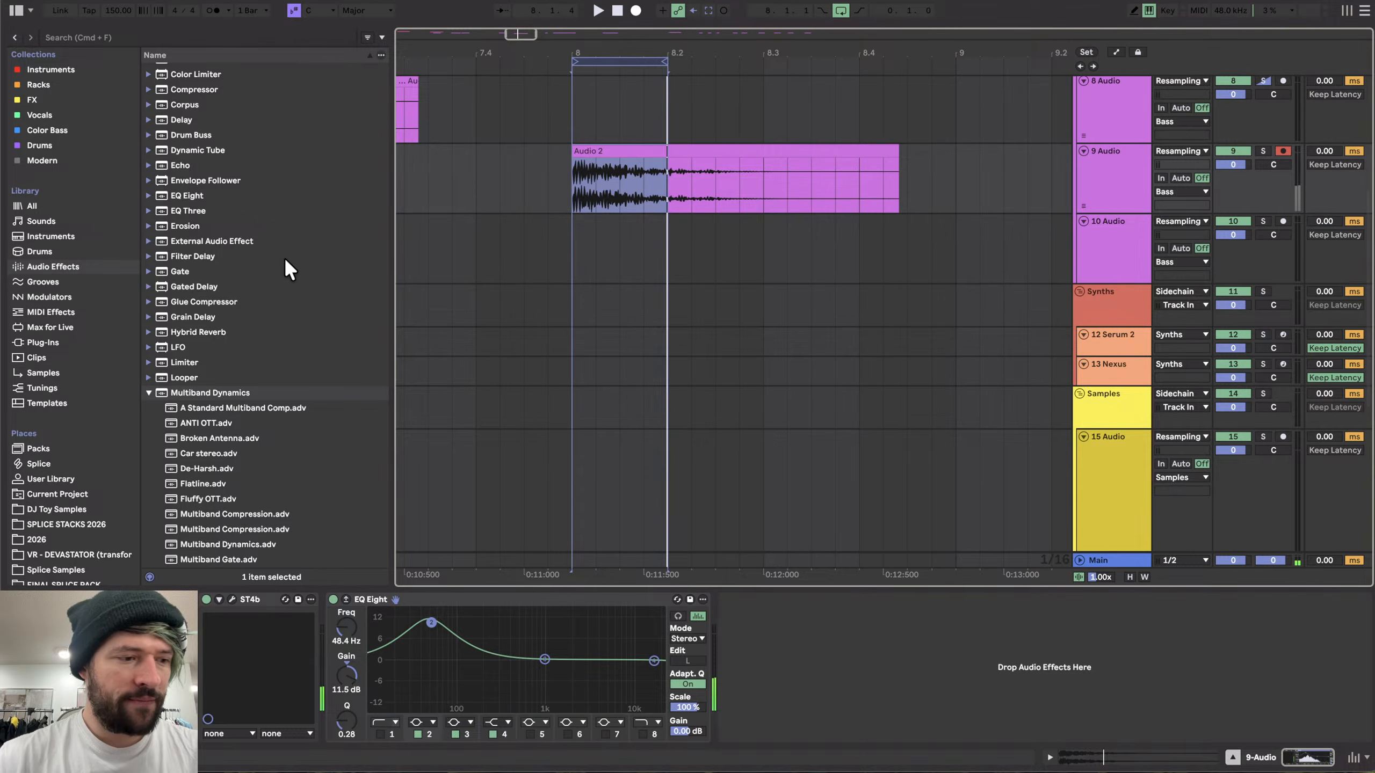
click(37, 146)
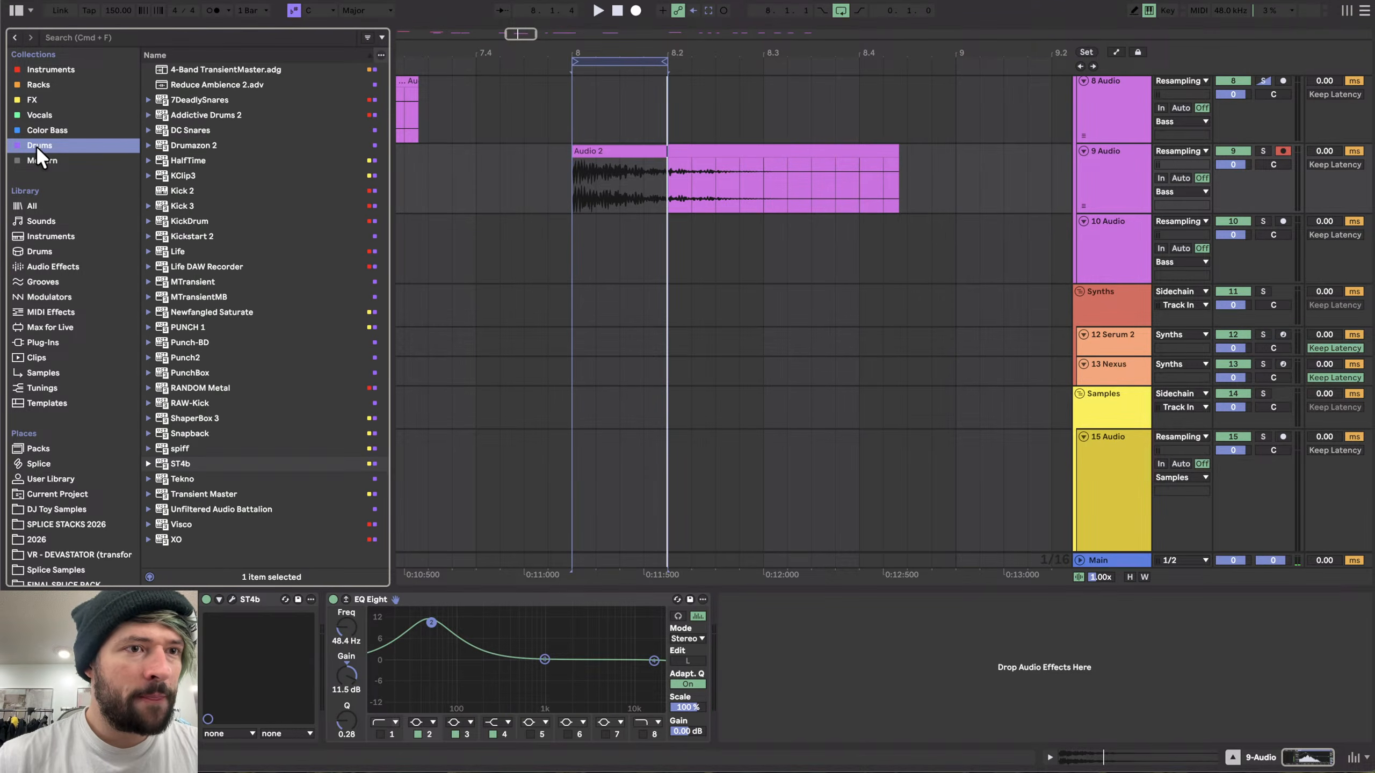
double_click(187, 463)
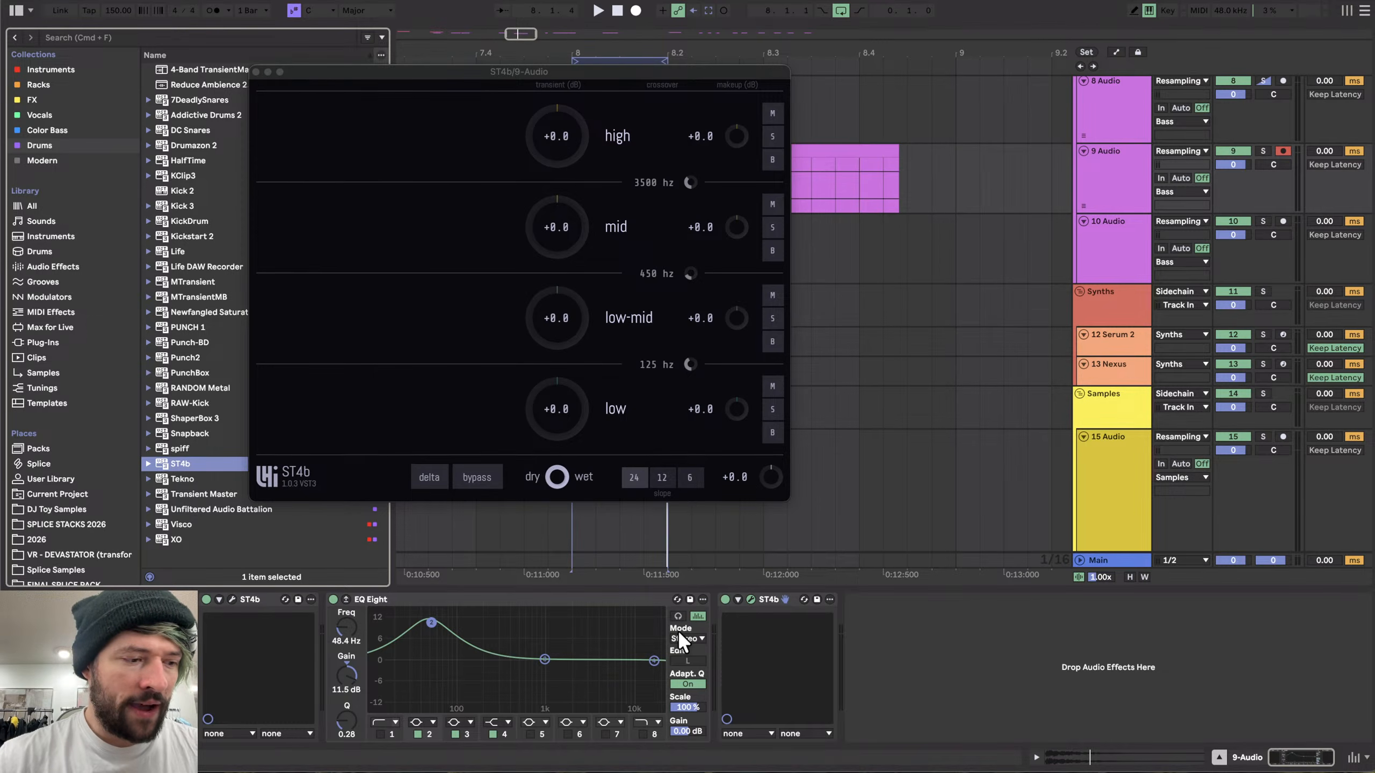
click(768, 598)
key(Delete)
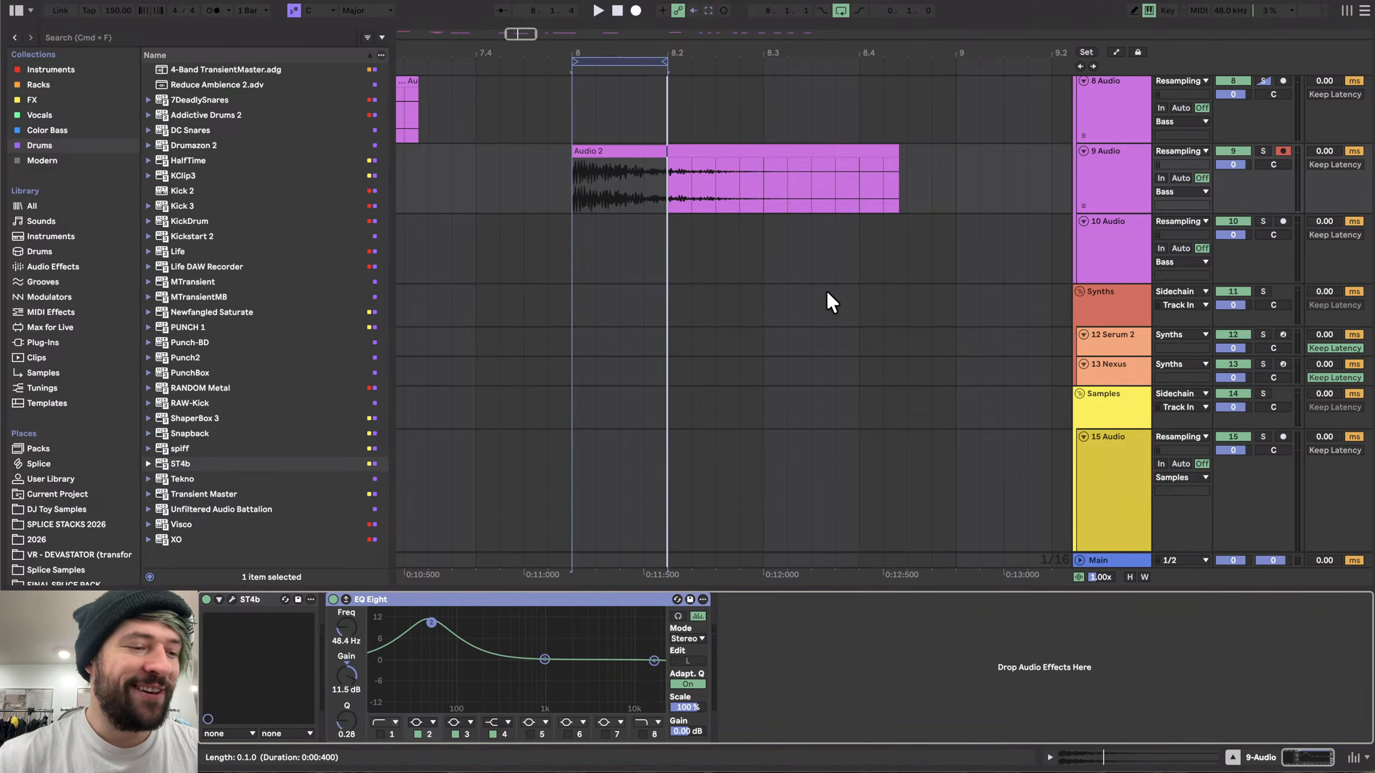
- Audition a shorter selection at the clip start, then add the 4-Band TransientMaster rack from Racks to the track
drag(589, 178, 643, 174)
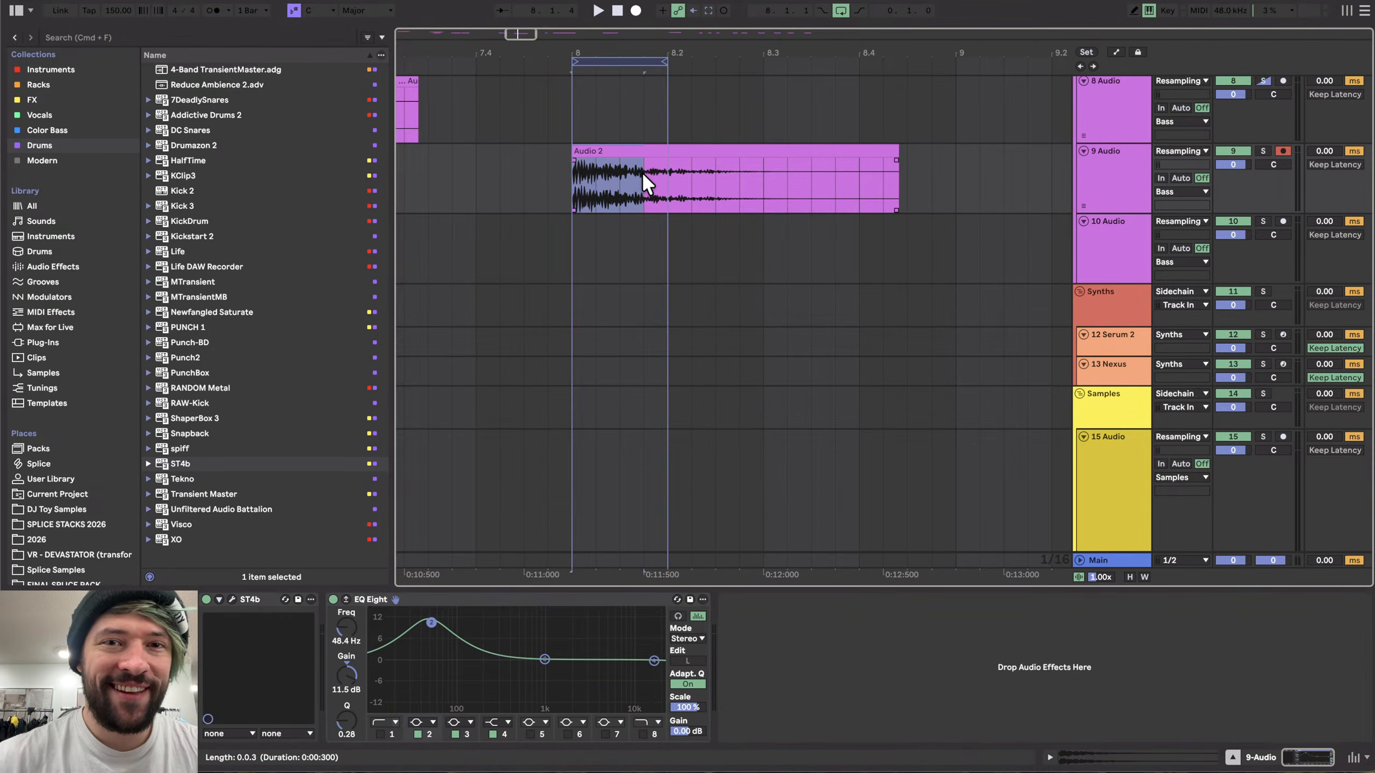
key(space)
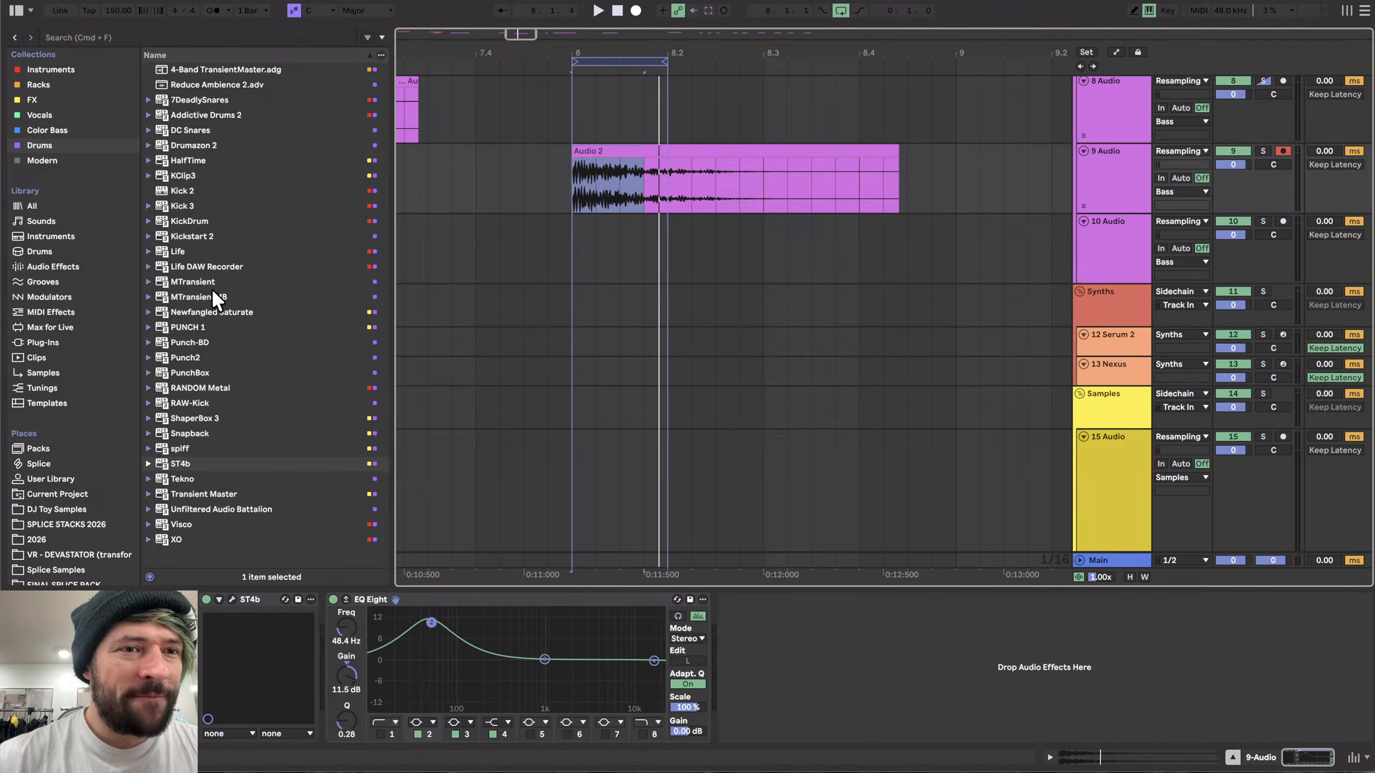
click(32, 84)
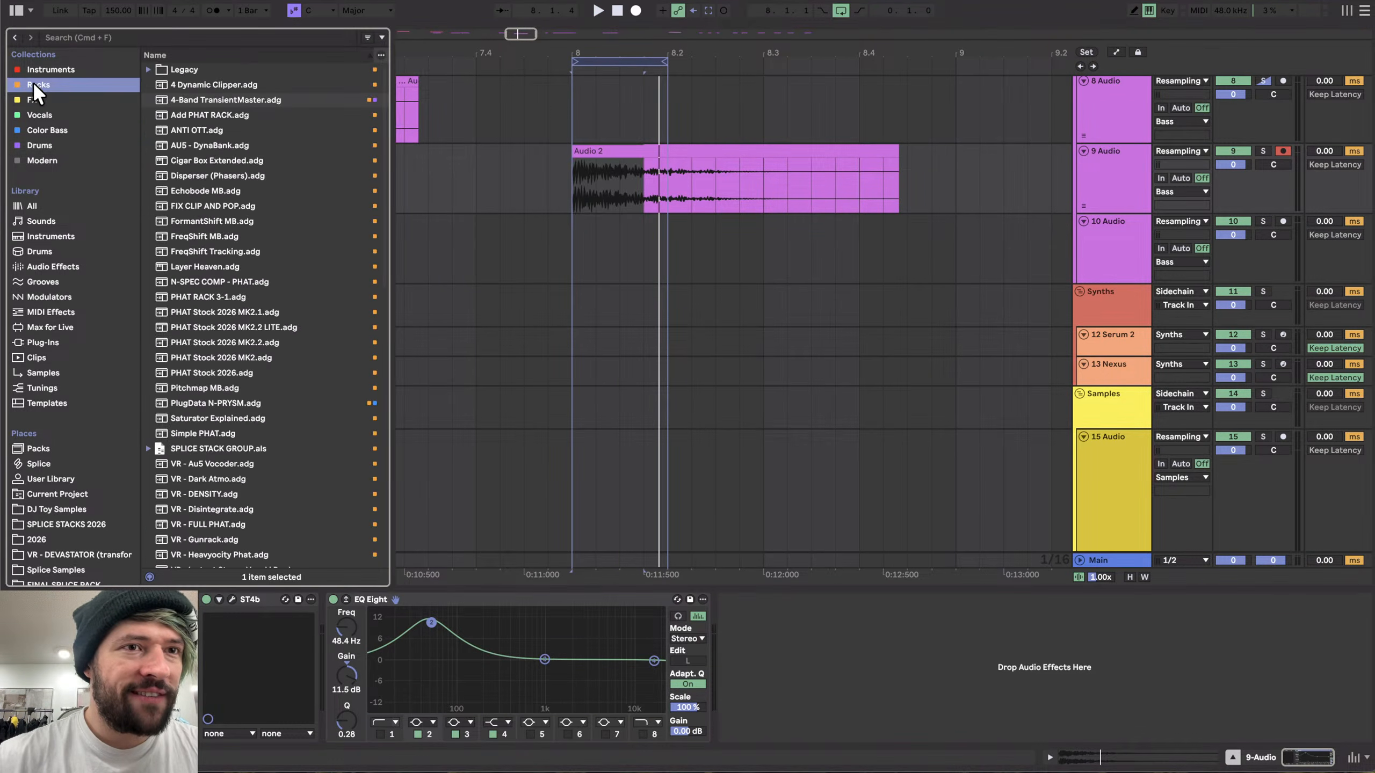
click(203, 100)
drag(205, 102, 567, 442)
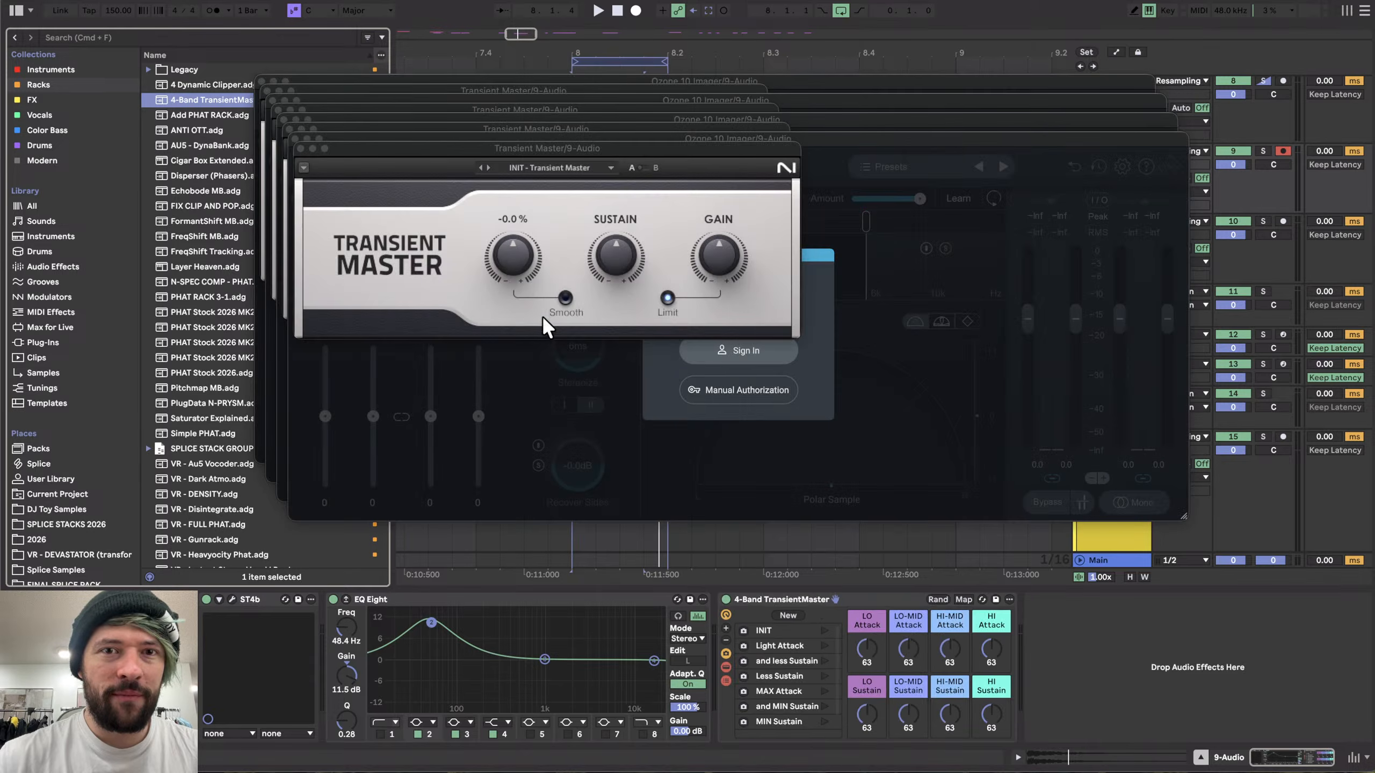
- Close all the plugin windows the rack opened
click(301, 148)
click(294, 138)
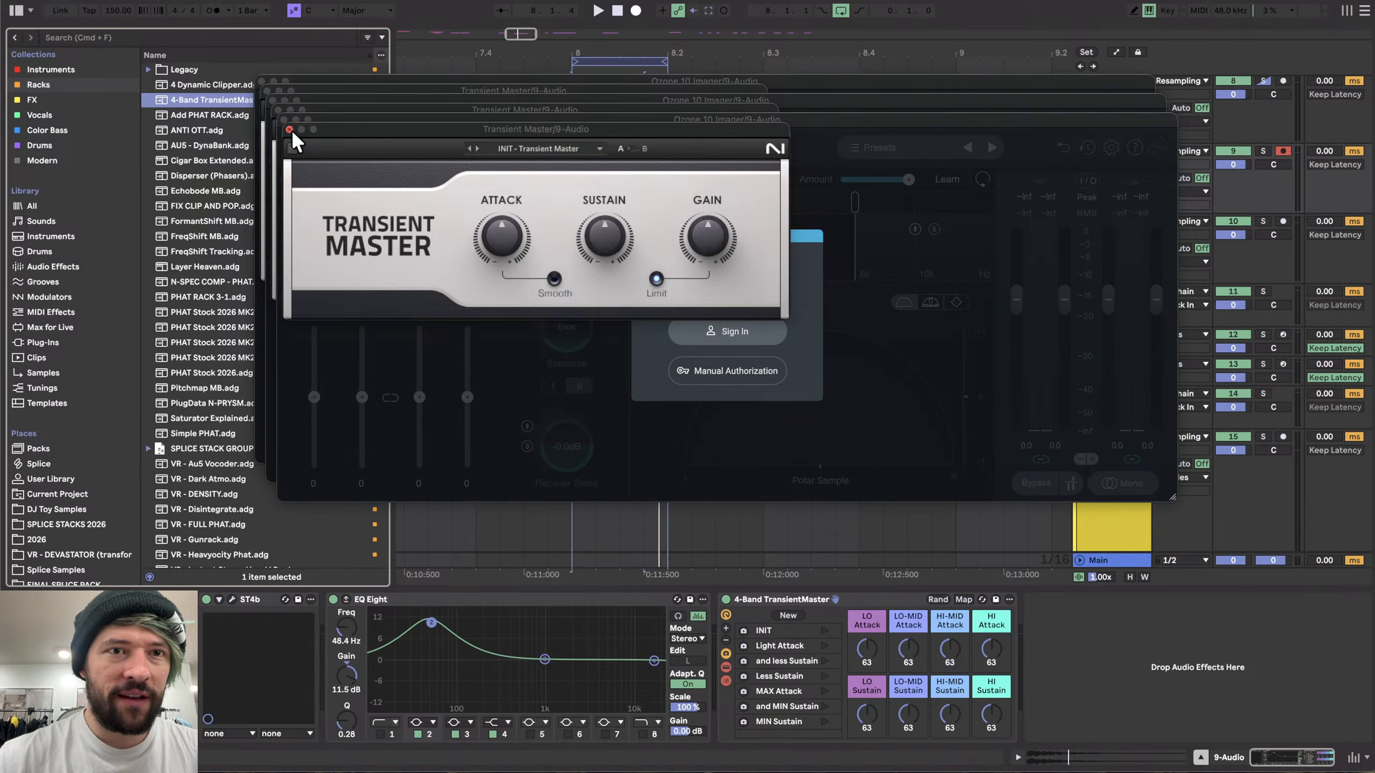
click(289, 129)
click(282, 118)
click(278, 109)
click(273, 101)
click(267, 92)
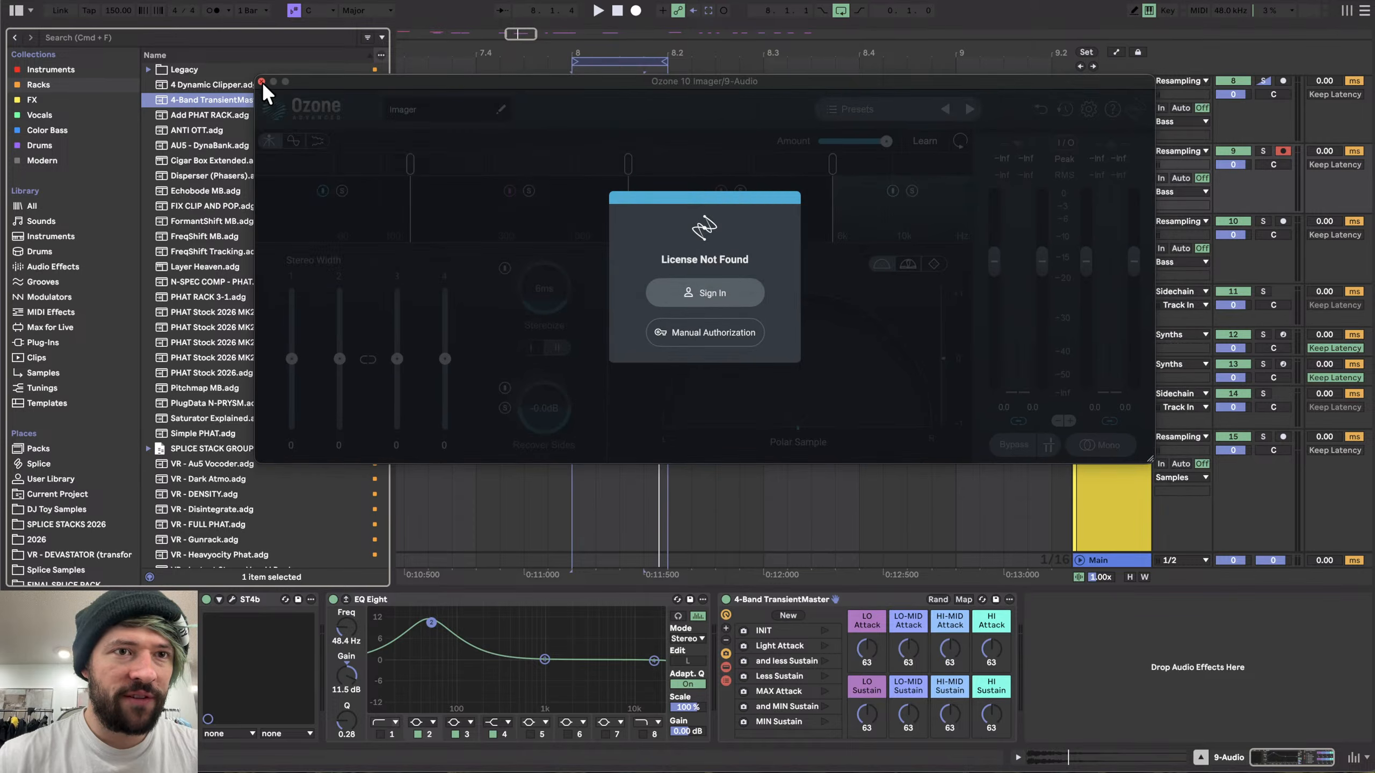
click(262, 81)
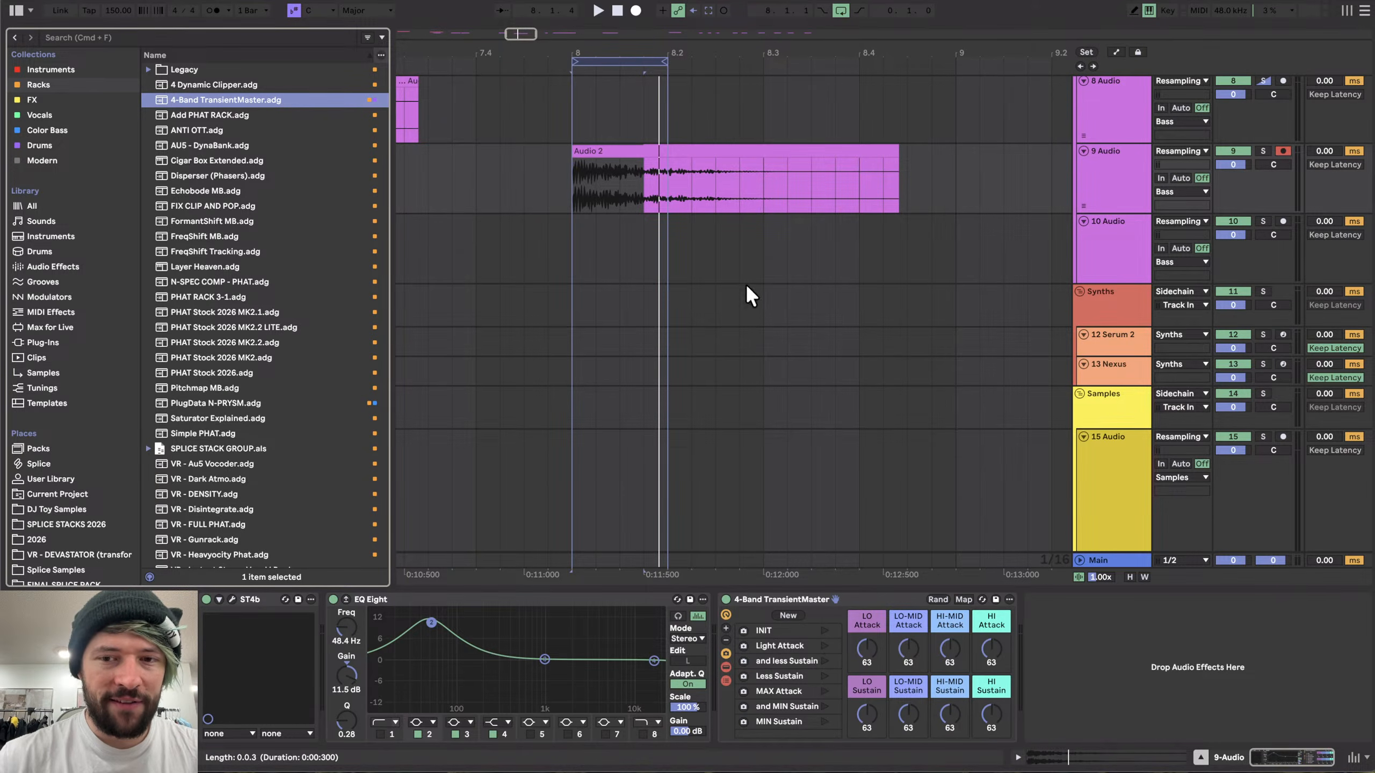
- Extend the loop to cover roughly the first bar of the clip and play it
drag(667, 61, 884, 59)
key(space)
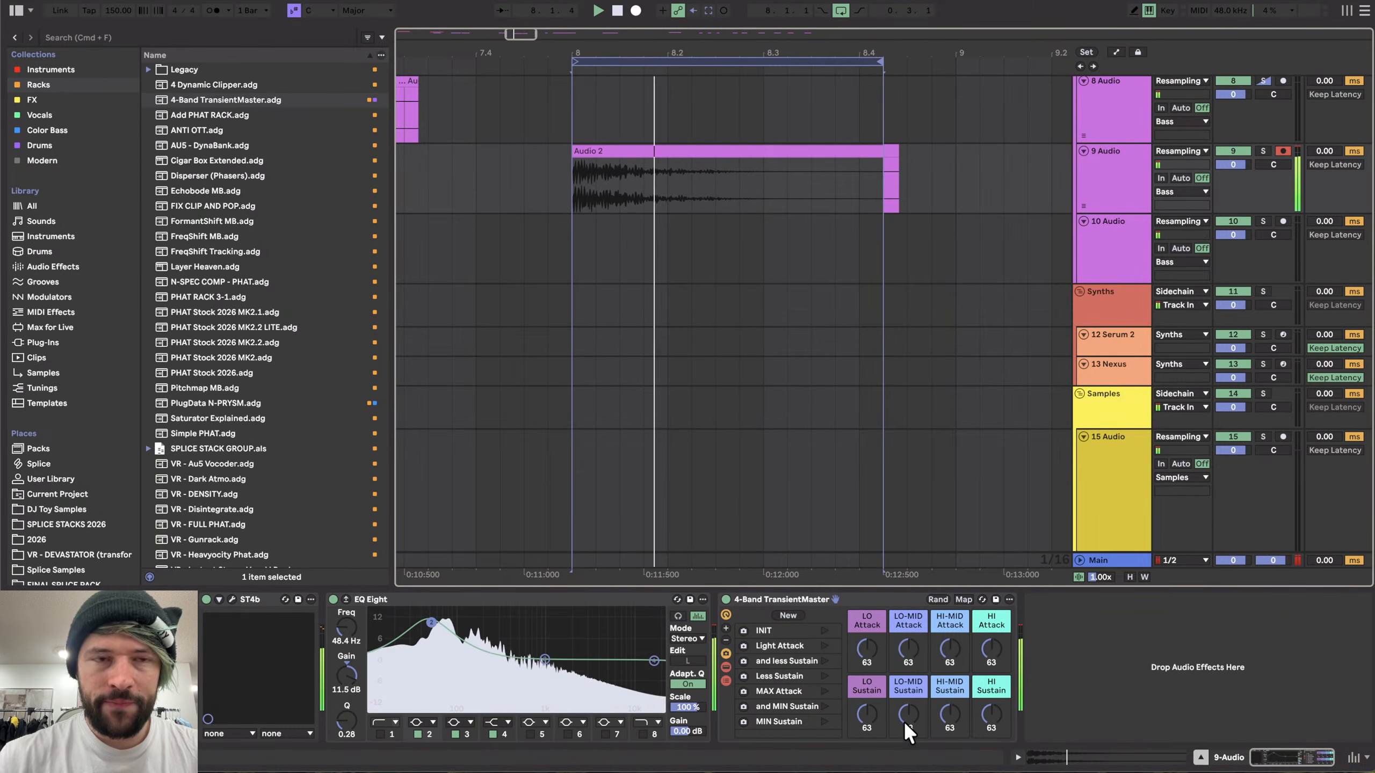
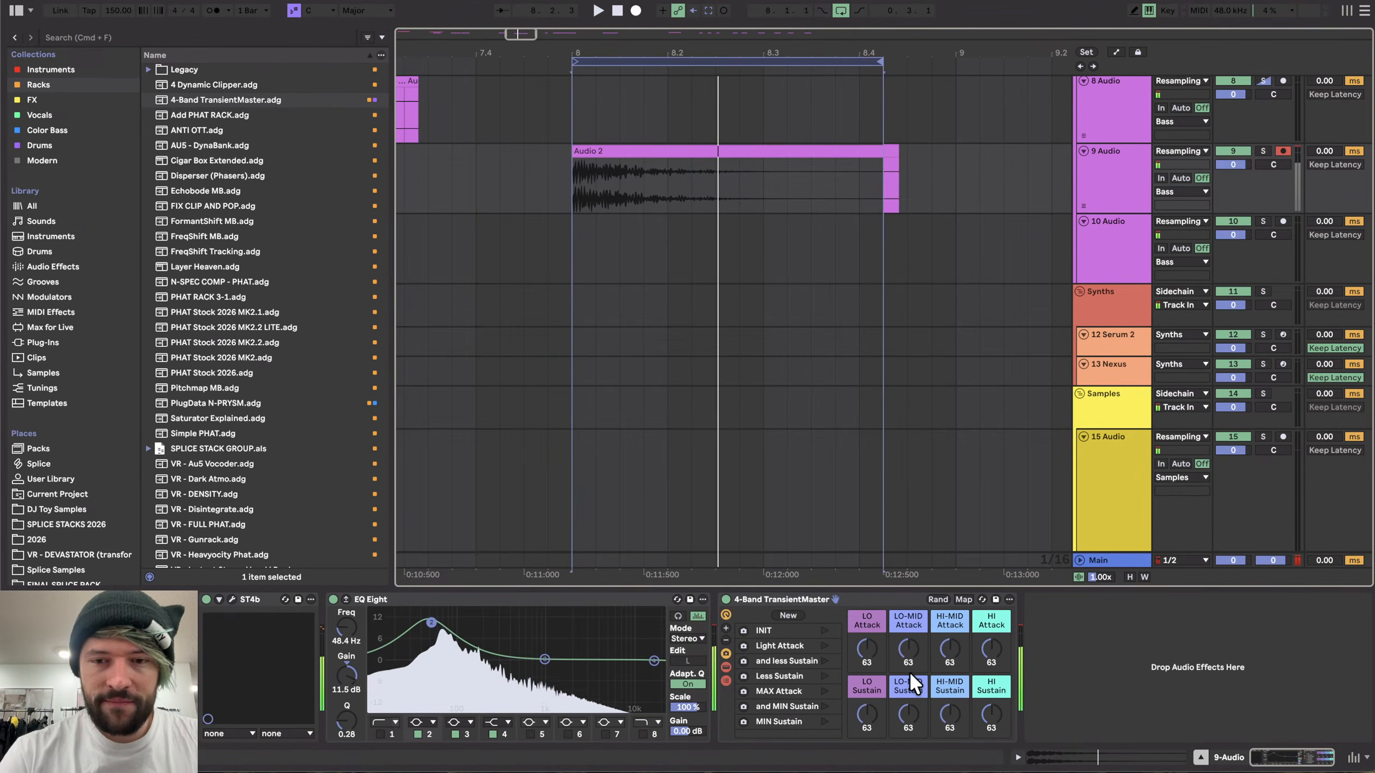
- Reset the LO-MID Sustain knob and add a Limiter after the 4-Band TransientMaster
drag(905, 709, 906, 710)
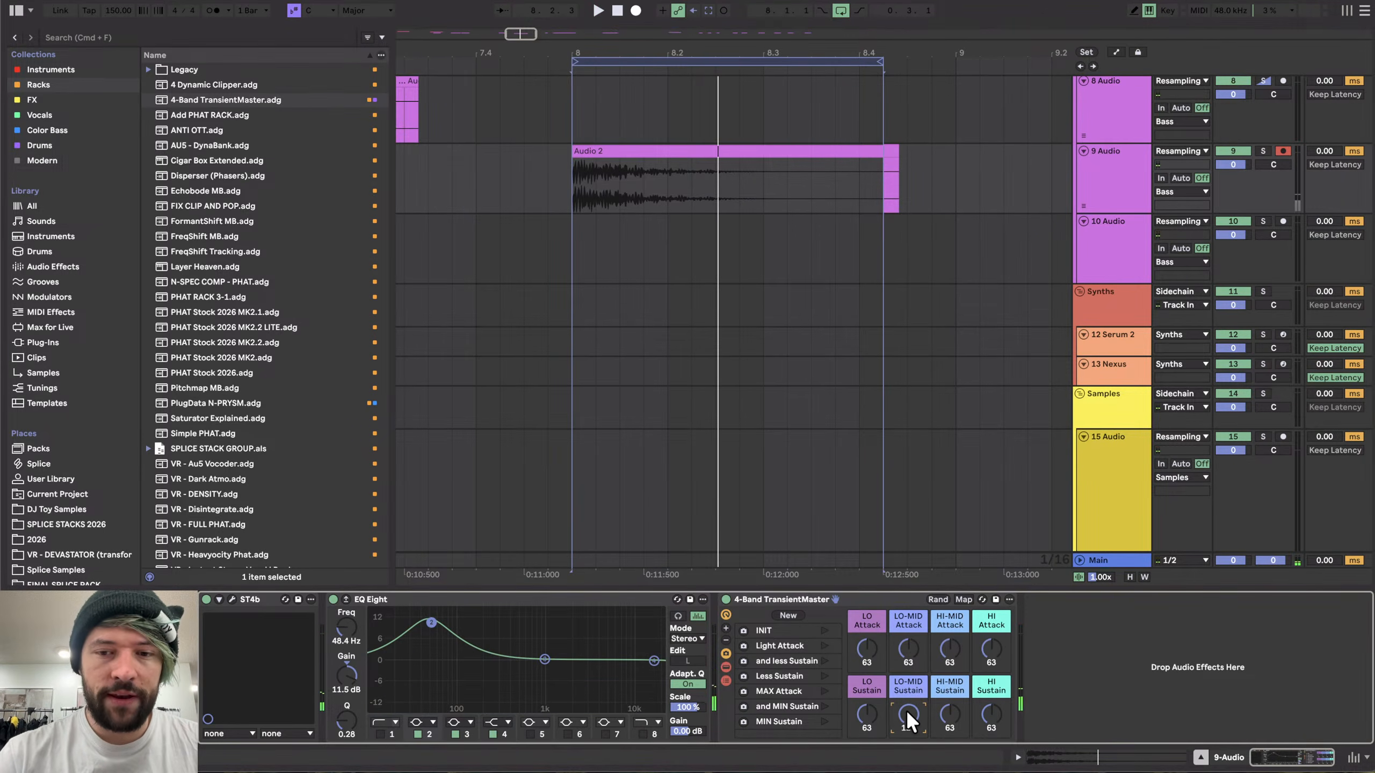
double_click(908, 706)
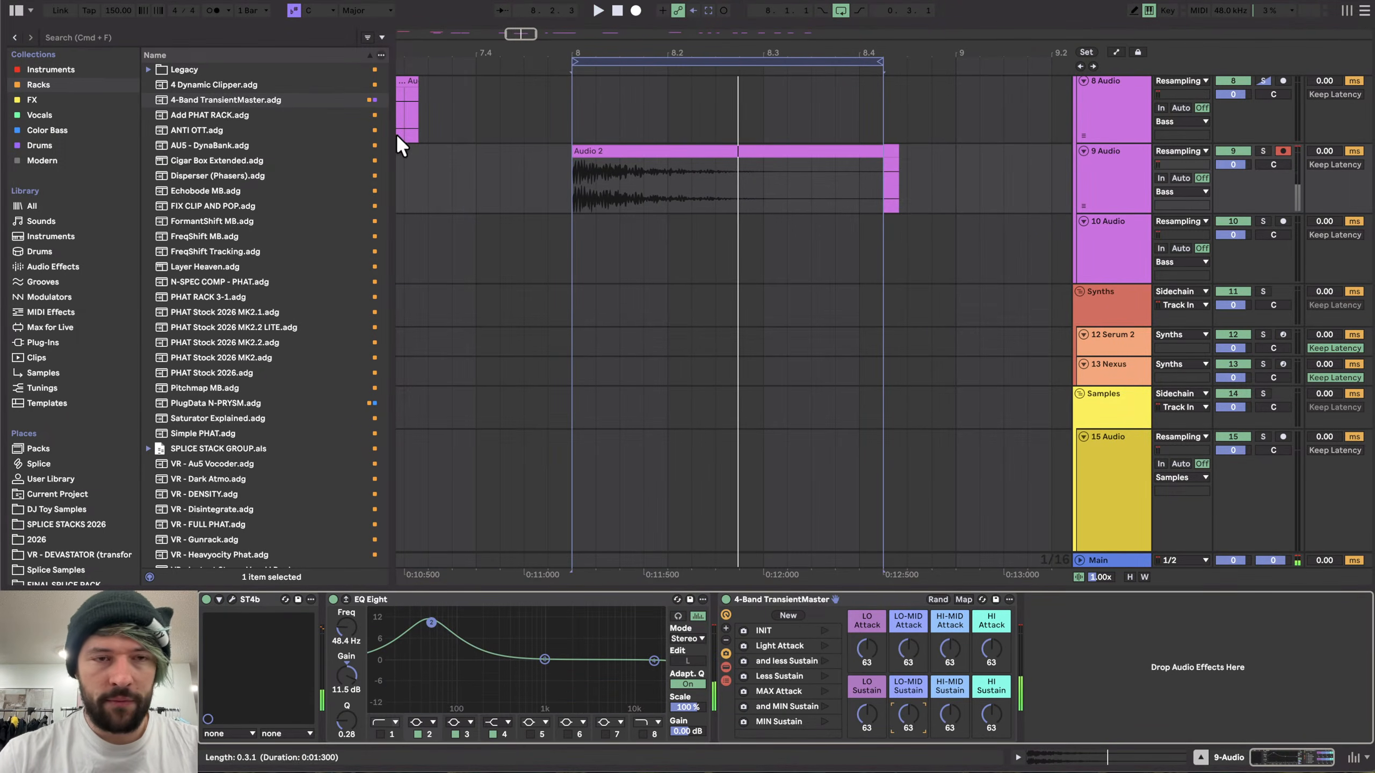
click(53, 266)
scroll(264, 448, down, 3)
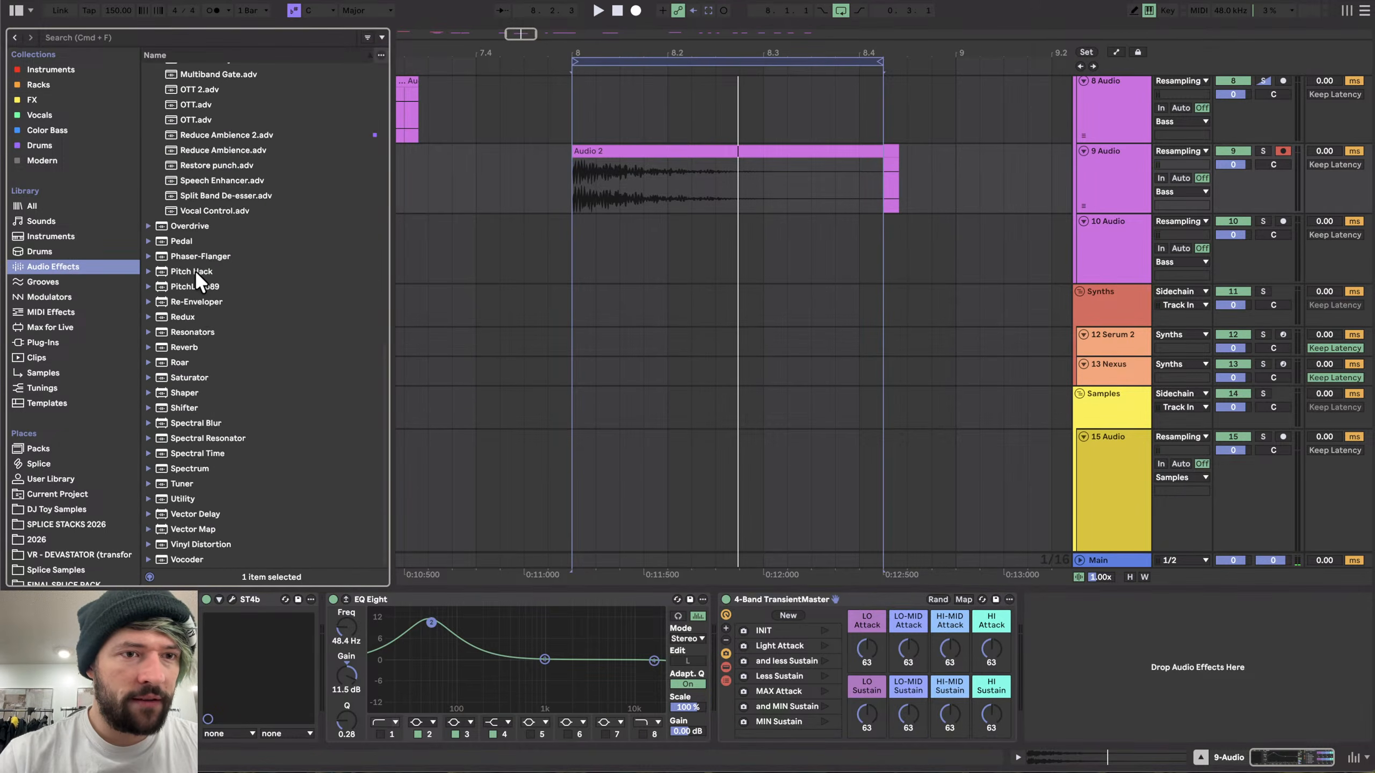
scroll(195, 270, down, 3)
drag(179, 309, 919, 673)
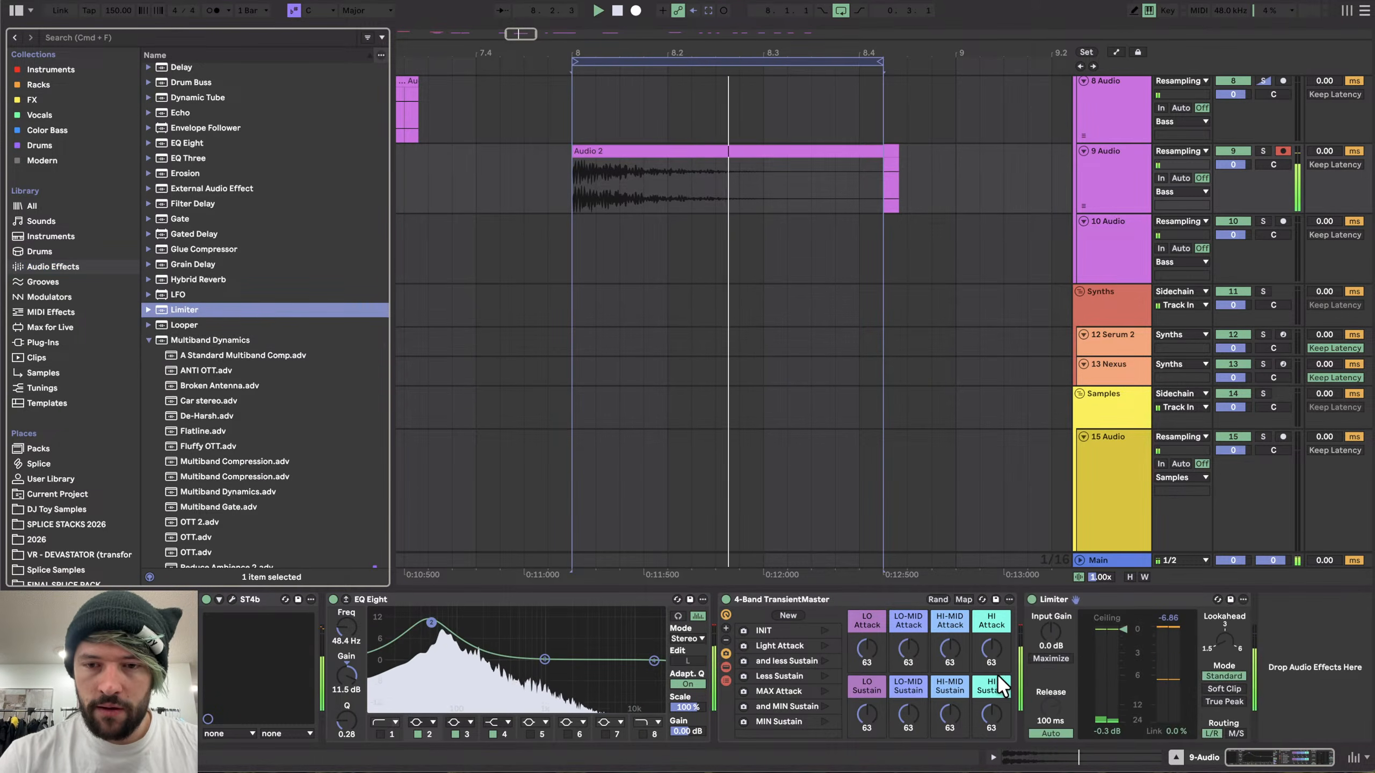
- Raise the HI-MID Sustain to 127 and audition the kick
drag(868, 719, 947, 708)
key(Delete)
key(space)
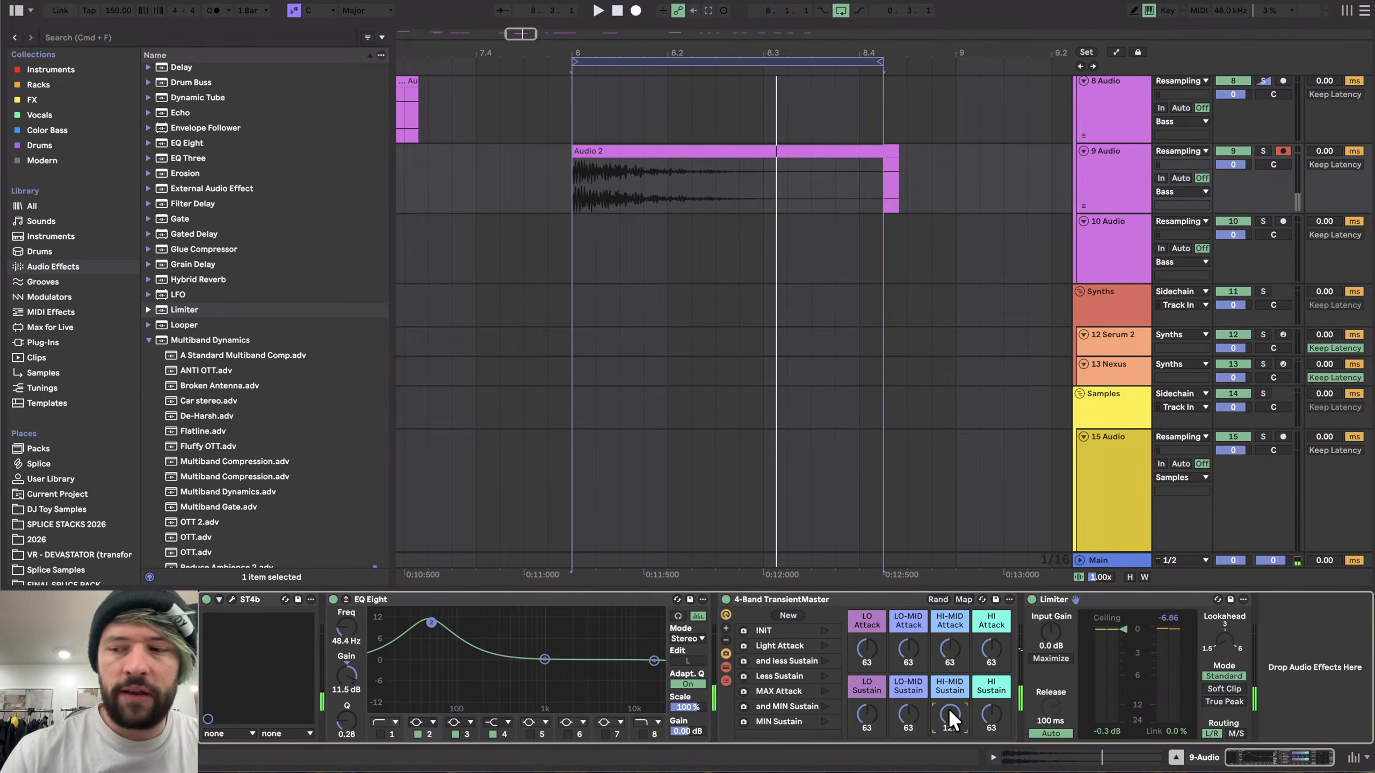
key(space)
key(space)
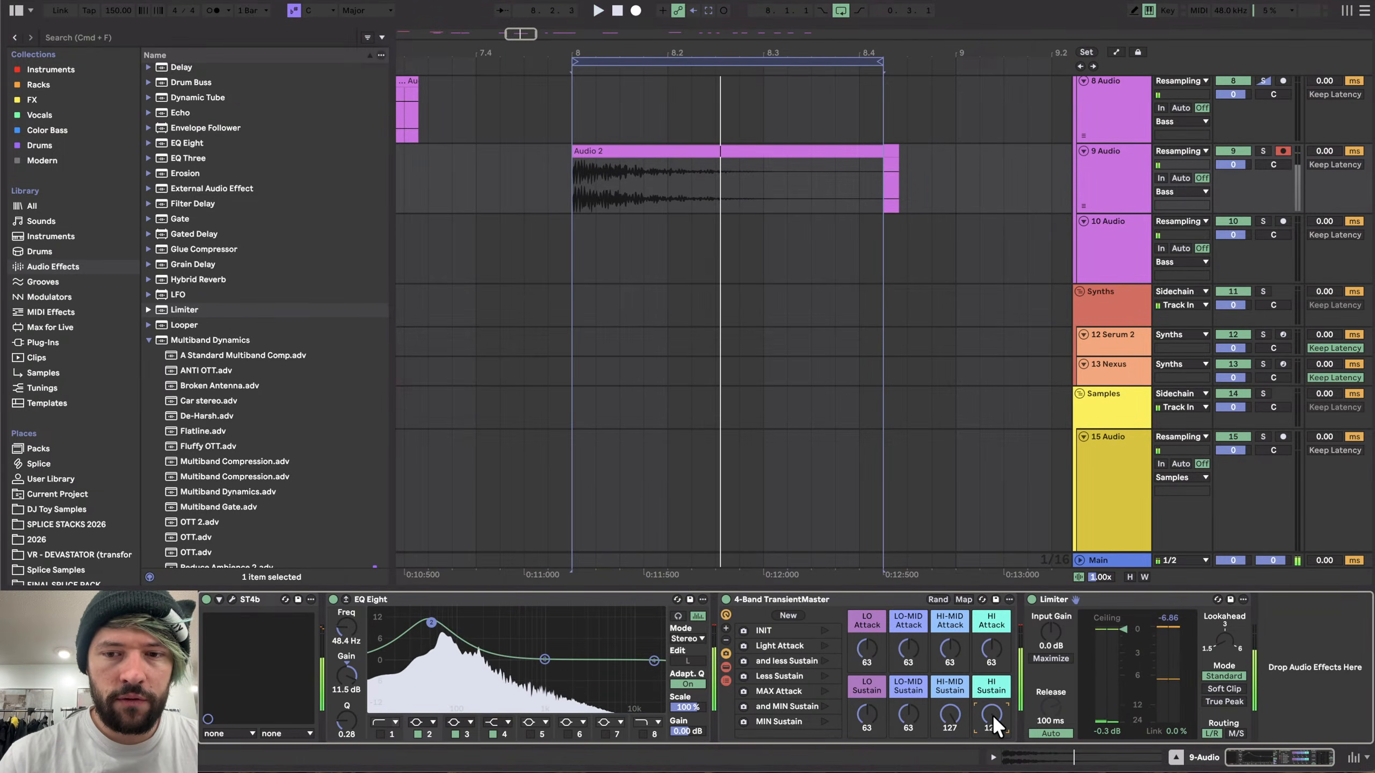
key(space)
- Raise the LO-MID and HI Attack to 127 and the HI-MID Attack to 126, then audition
drag(950, 651, 949, 603)
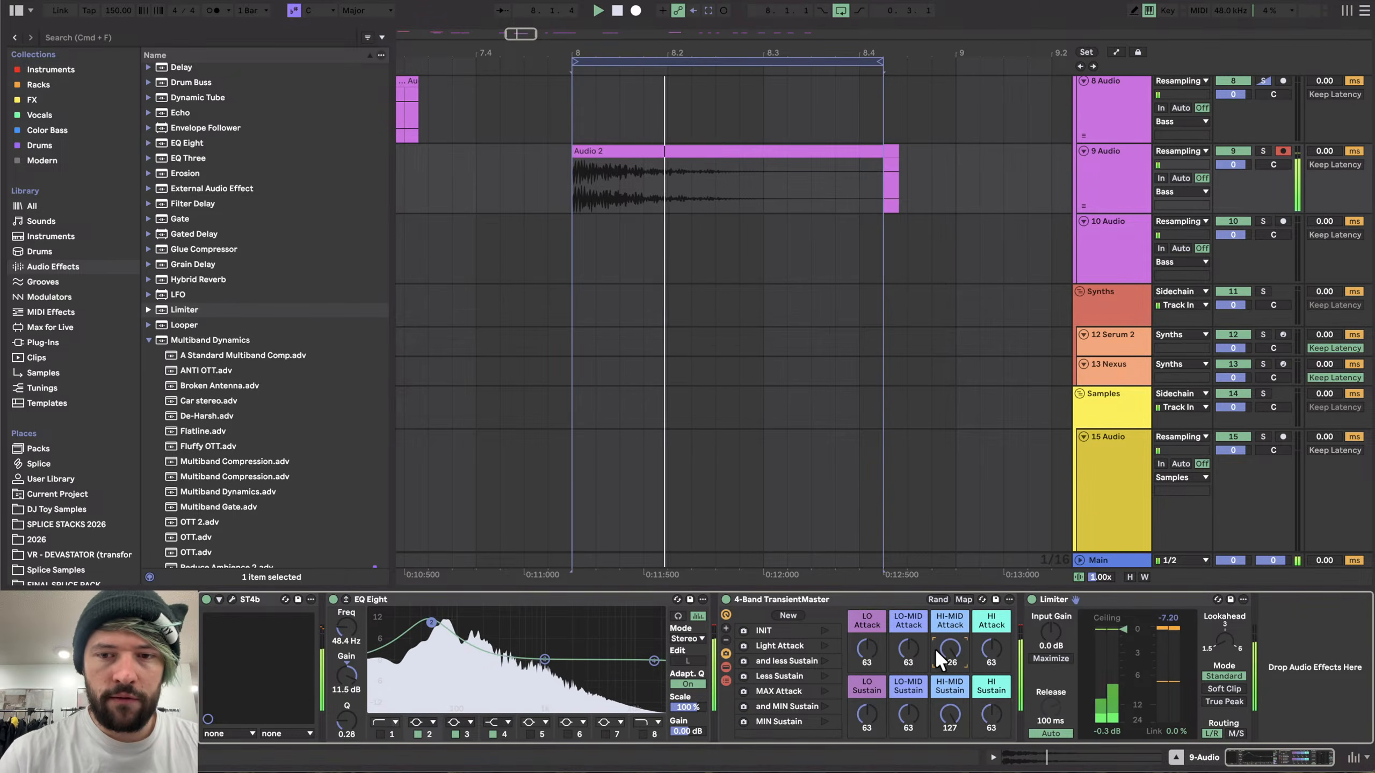
drag(906, 652, 905, 602)
drag(994, 649, 995, 601)
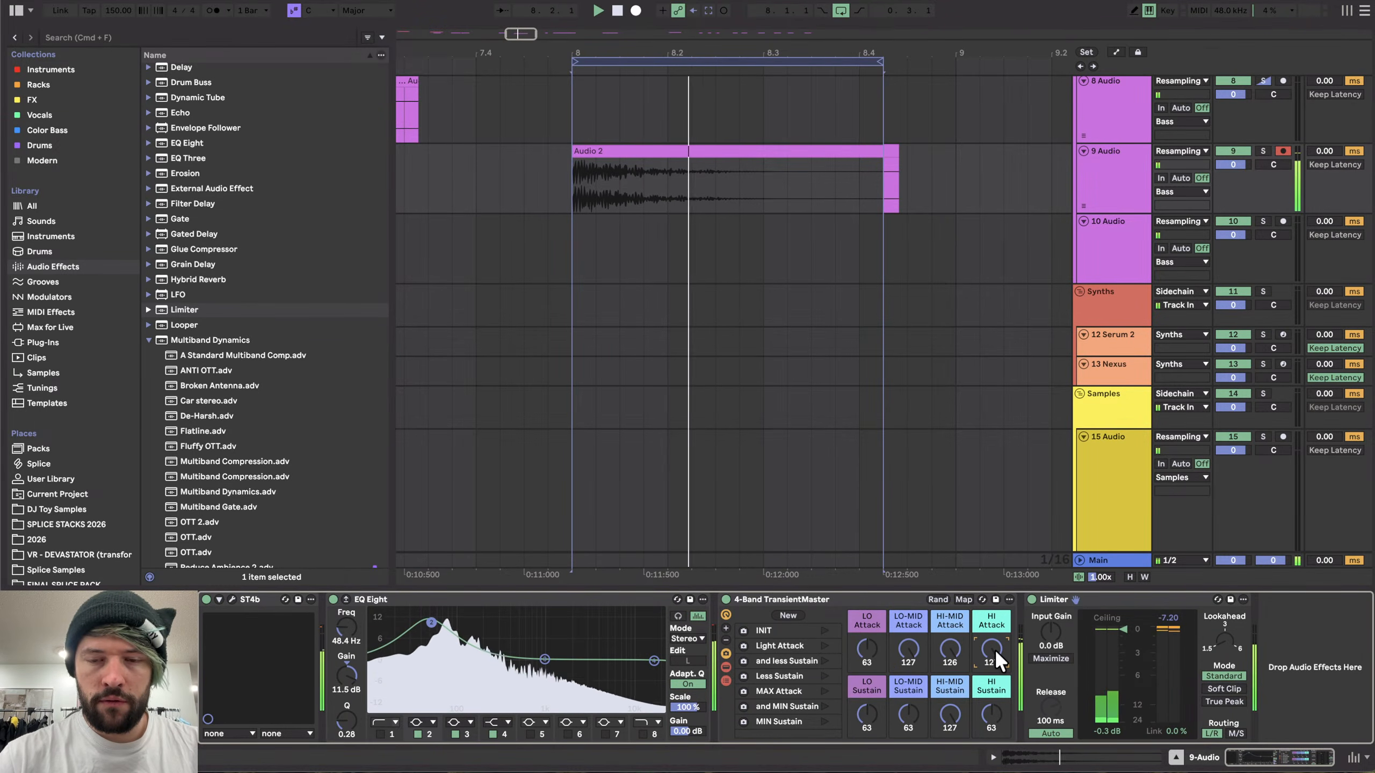
drag(867, 649, 866, 649)
key(space)
- Raise the LO Sustain to 90 and audition the kick
key(space)
key(space)
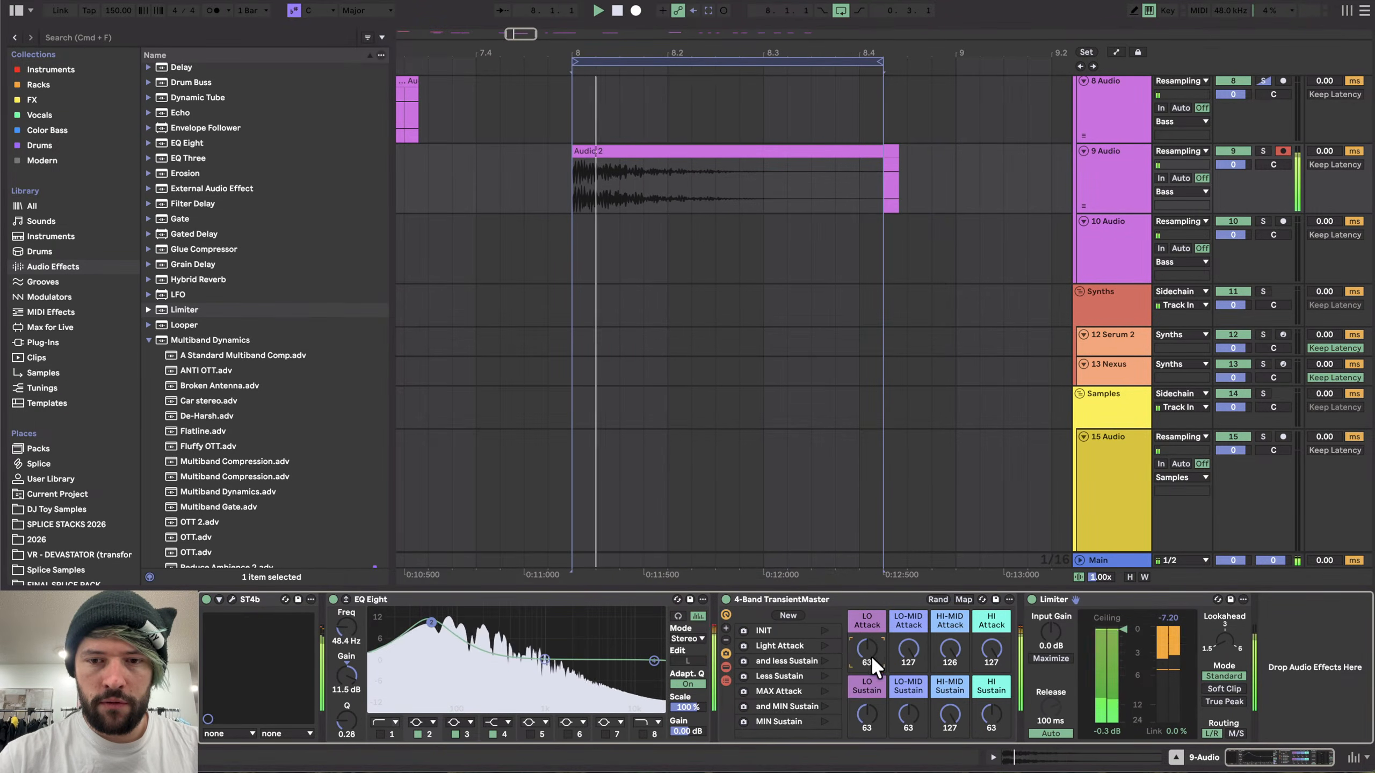
mouse_move(868, 714)
mouse_down()
mouse_move(867, 679)
mouse_move(868, 694)
mouse_up()
- Reset the HI-MID Sustain to 63 and audition the kick several times
key(space)
key(space)
key(space)
key(space)
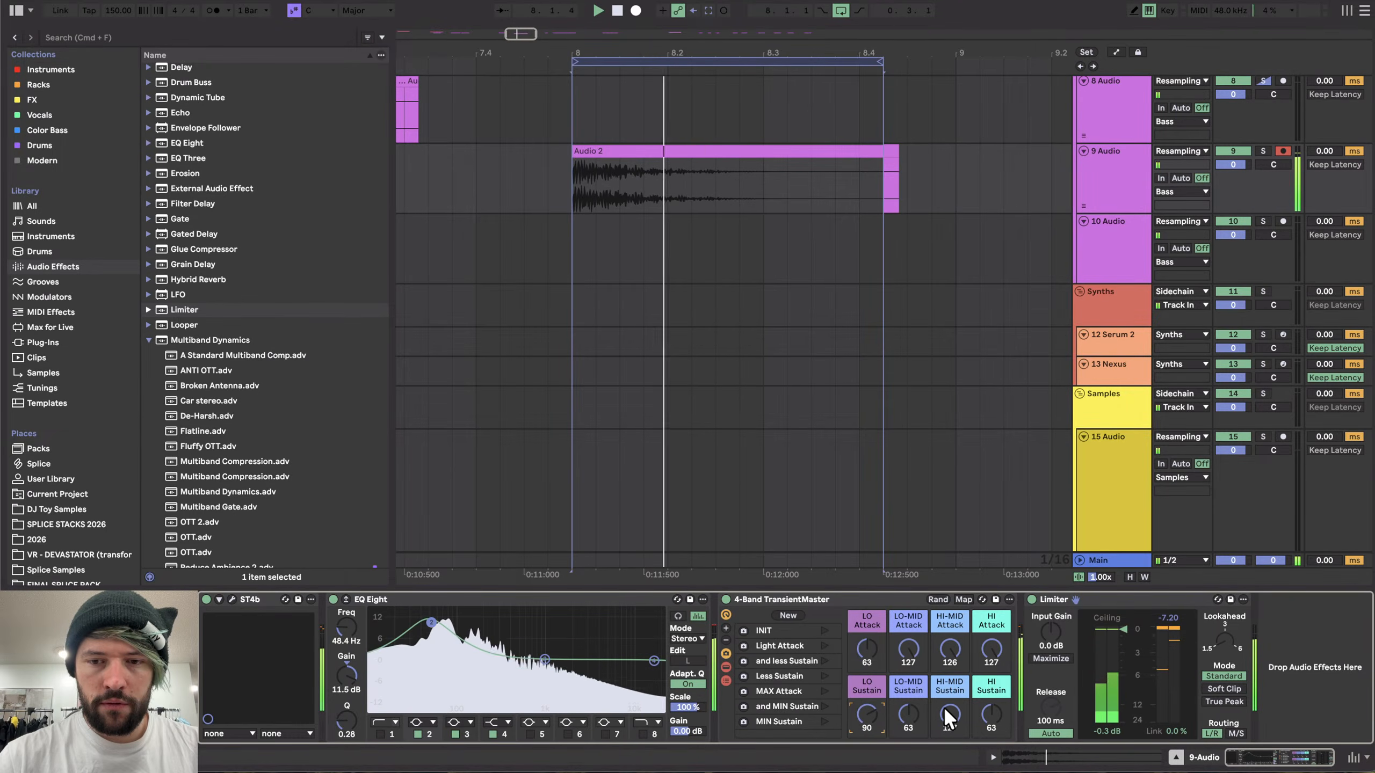
double_click(946, 710)
key(space)
key(space)
key(space)
key(space)
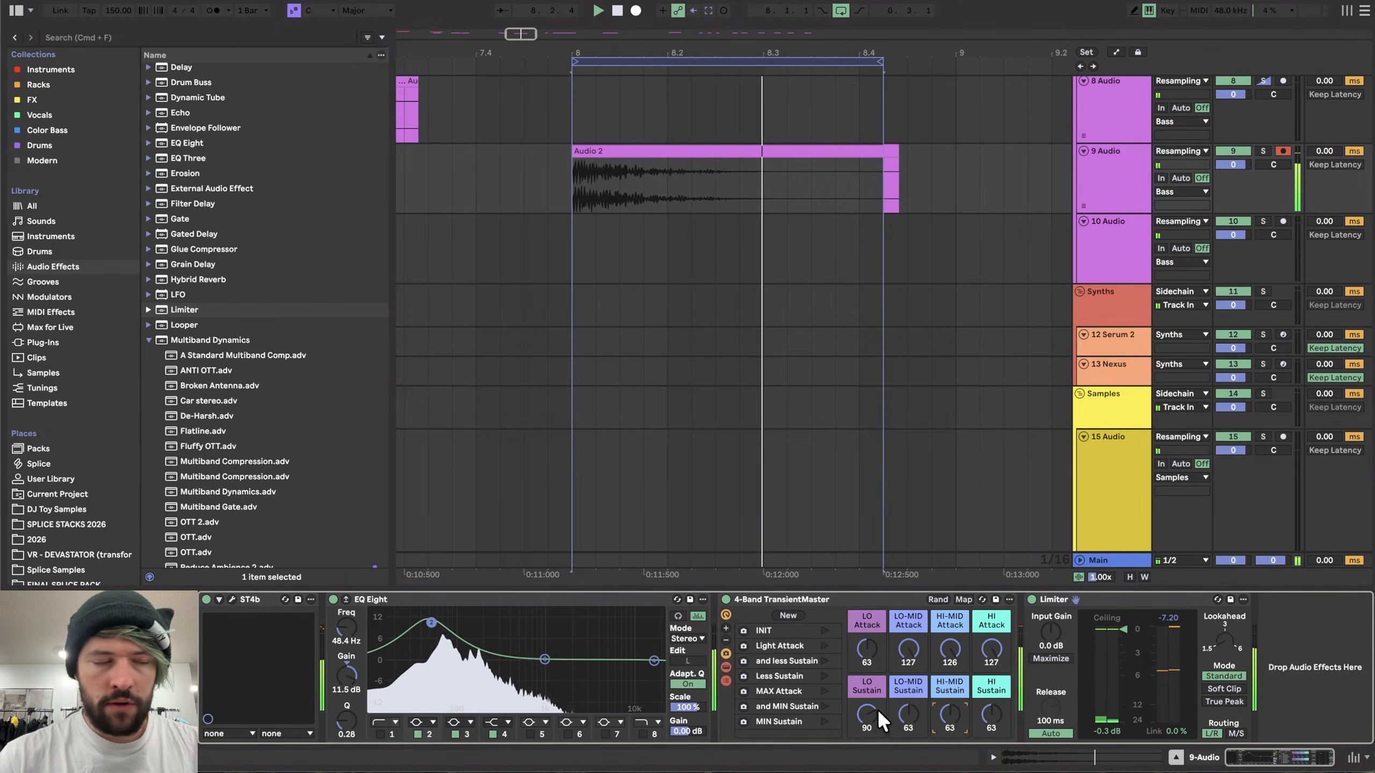
key(space)
key(space)
key(space)
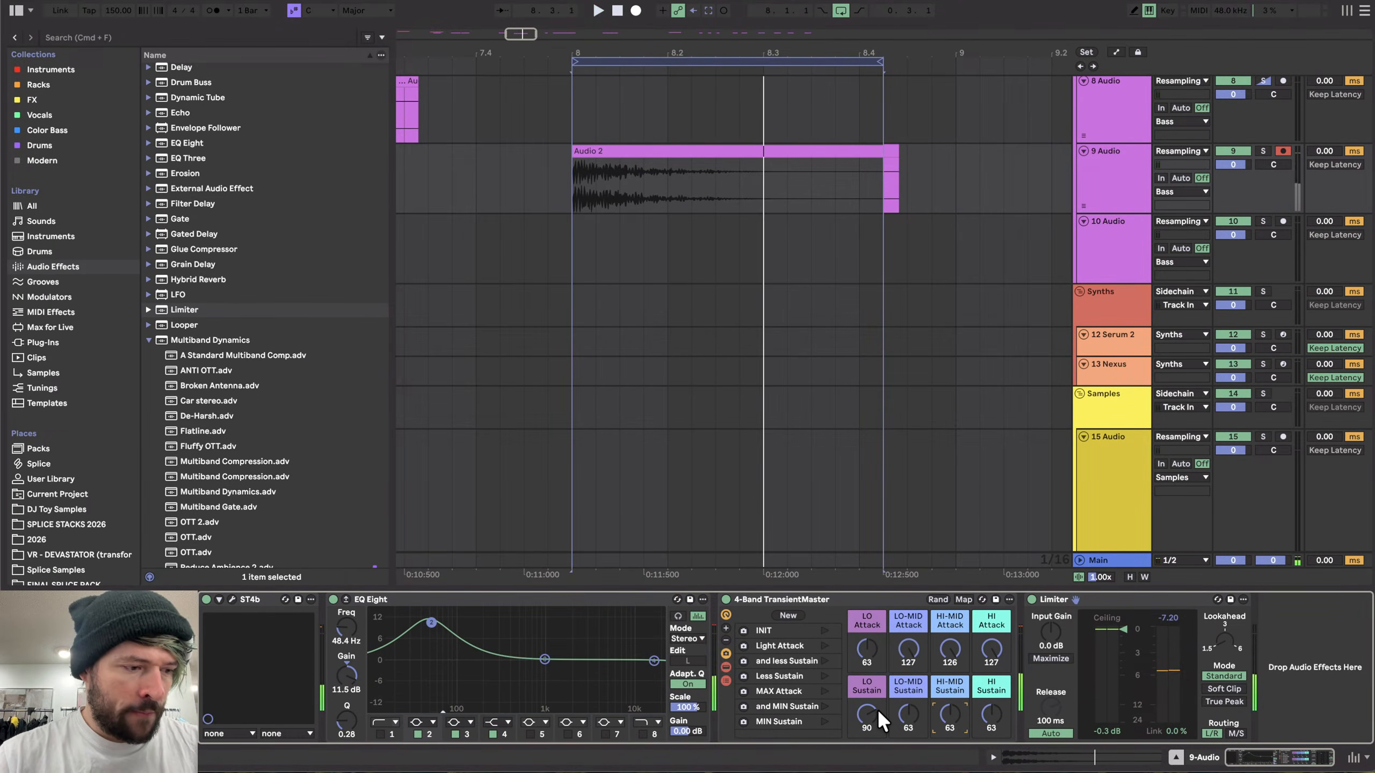
- Toggle the 4-Band TransientMaster bypass and audition the difference
key(space)
click(724, 598)
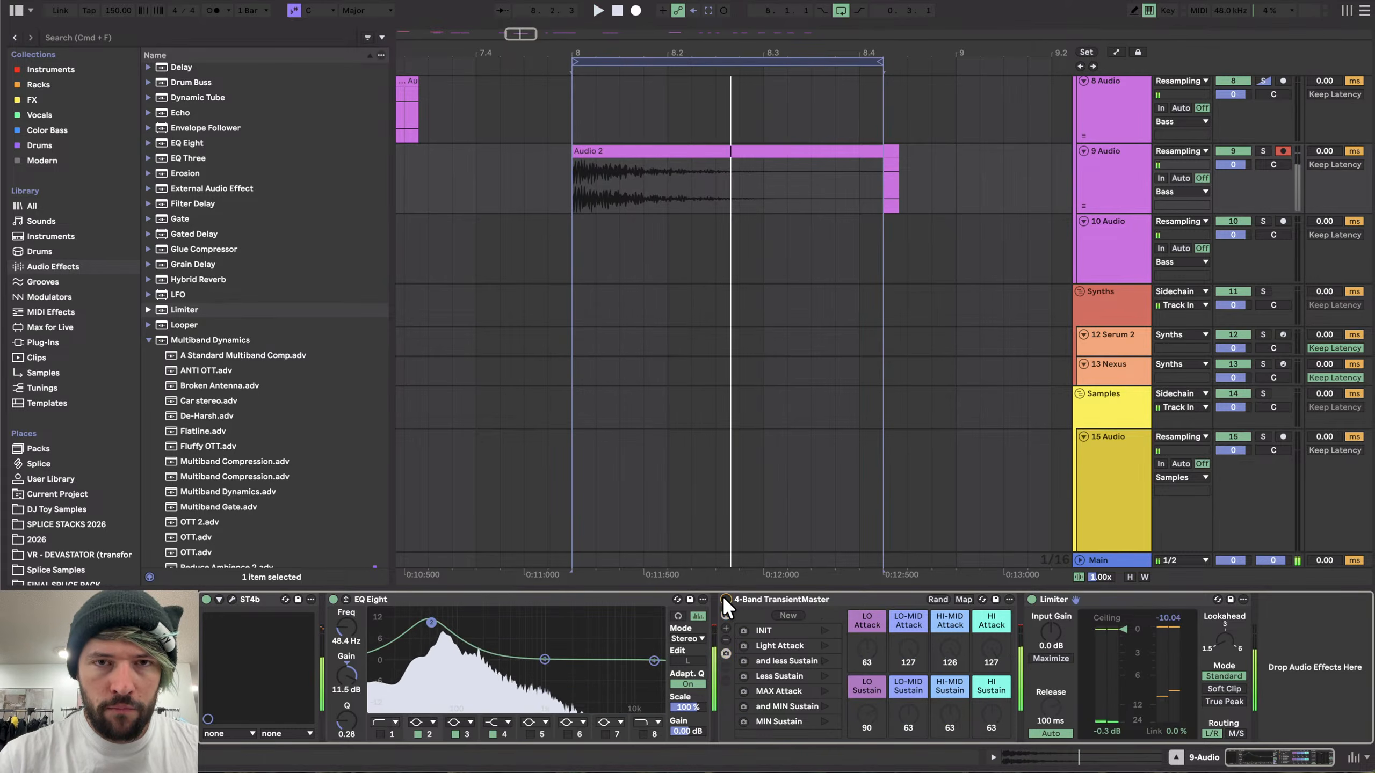
key(space)
key(space)
key(space)
key(space)
- Shorten the loop region's end and export the looped kick as HK_20
scroll(679, 224, down, 3)
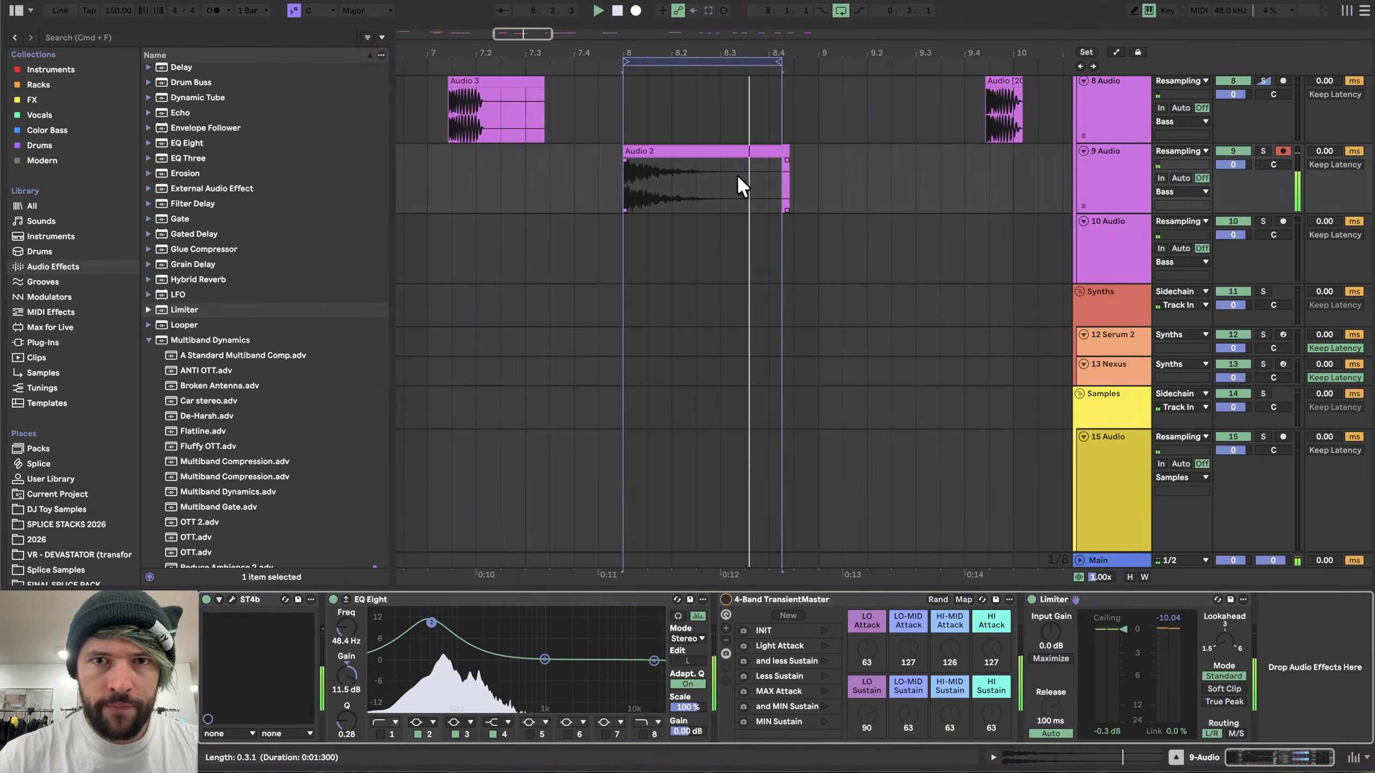
click(778, 63)
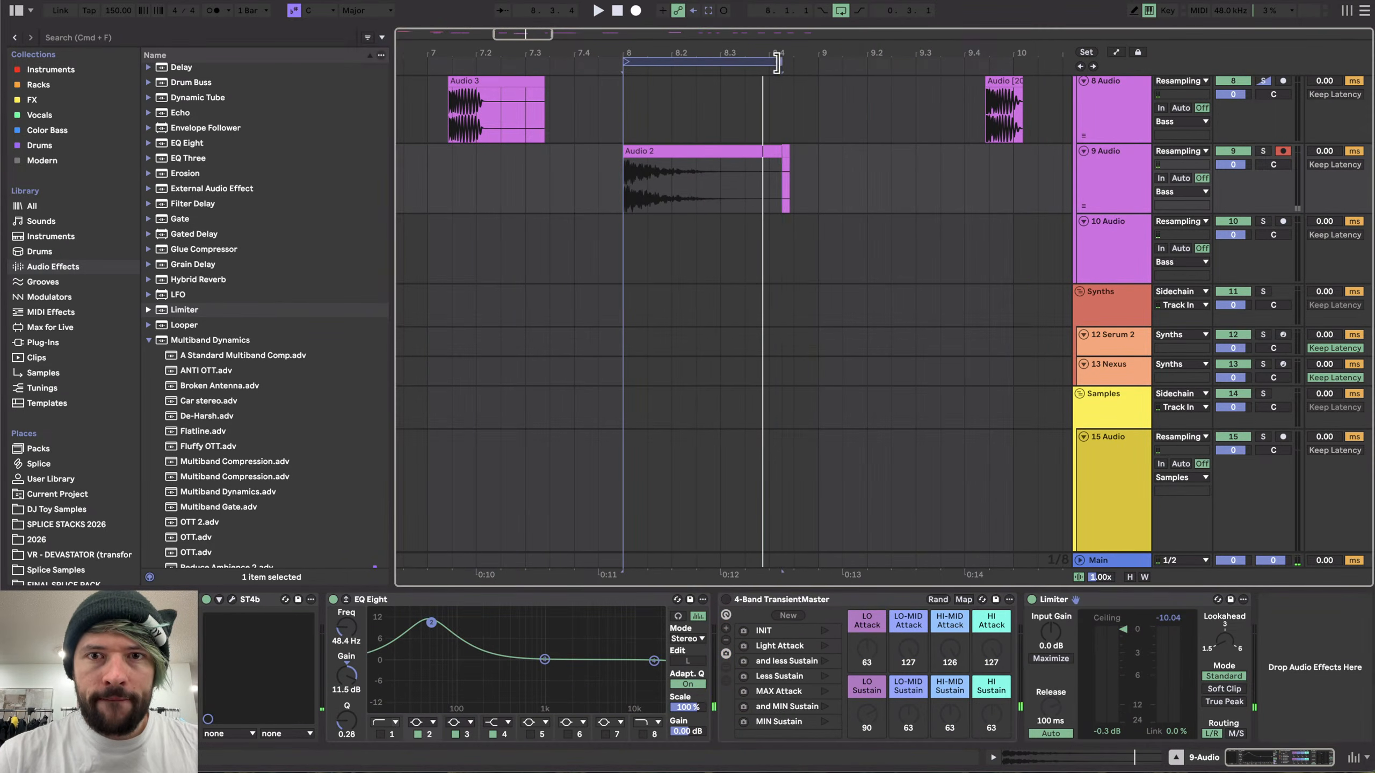
click(726, 59)
key(super+shift+r)
key(Return)
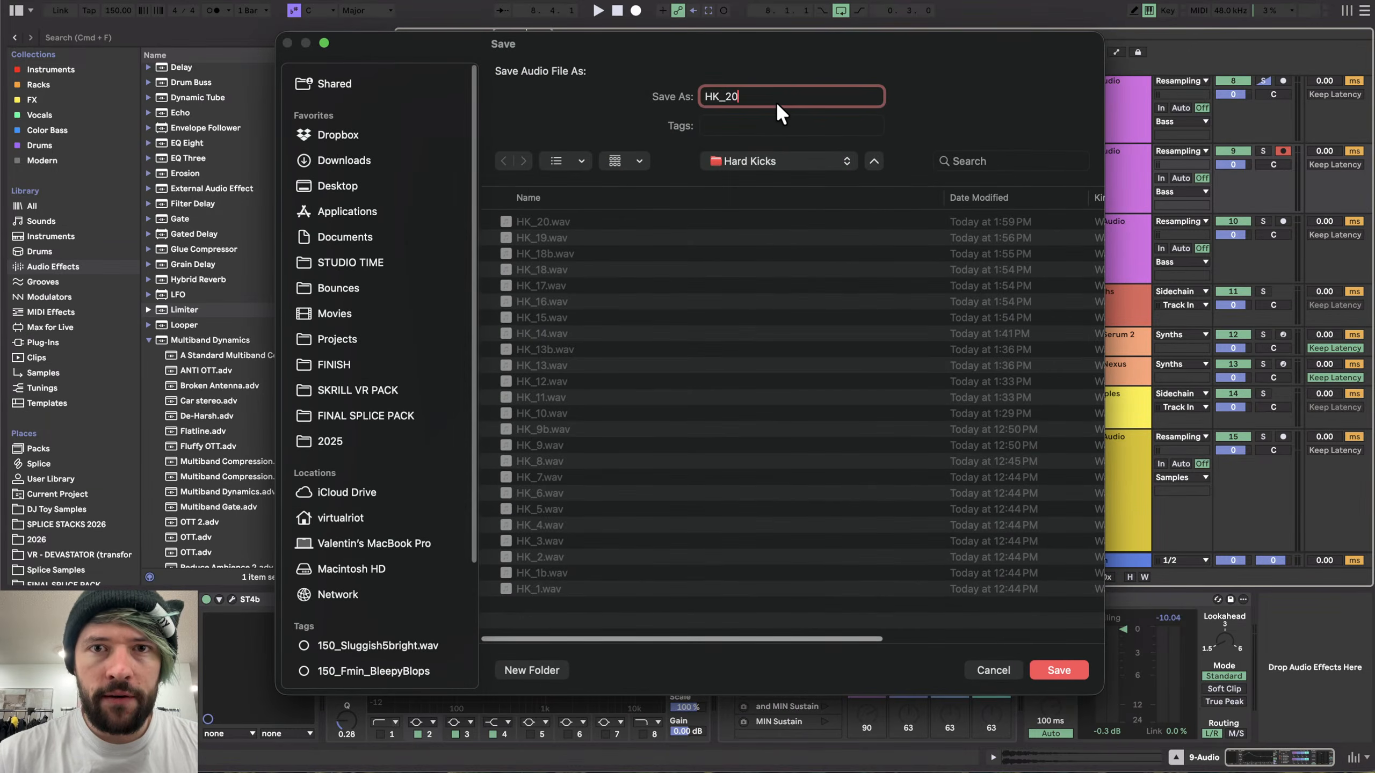
key(Return)
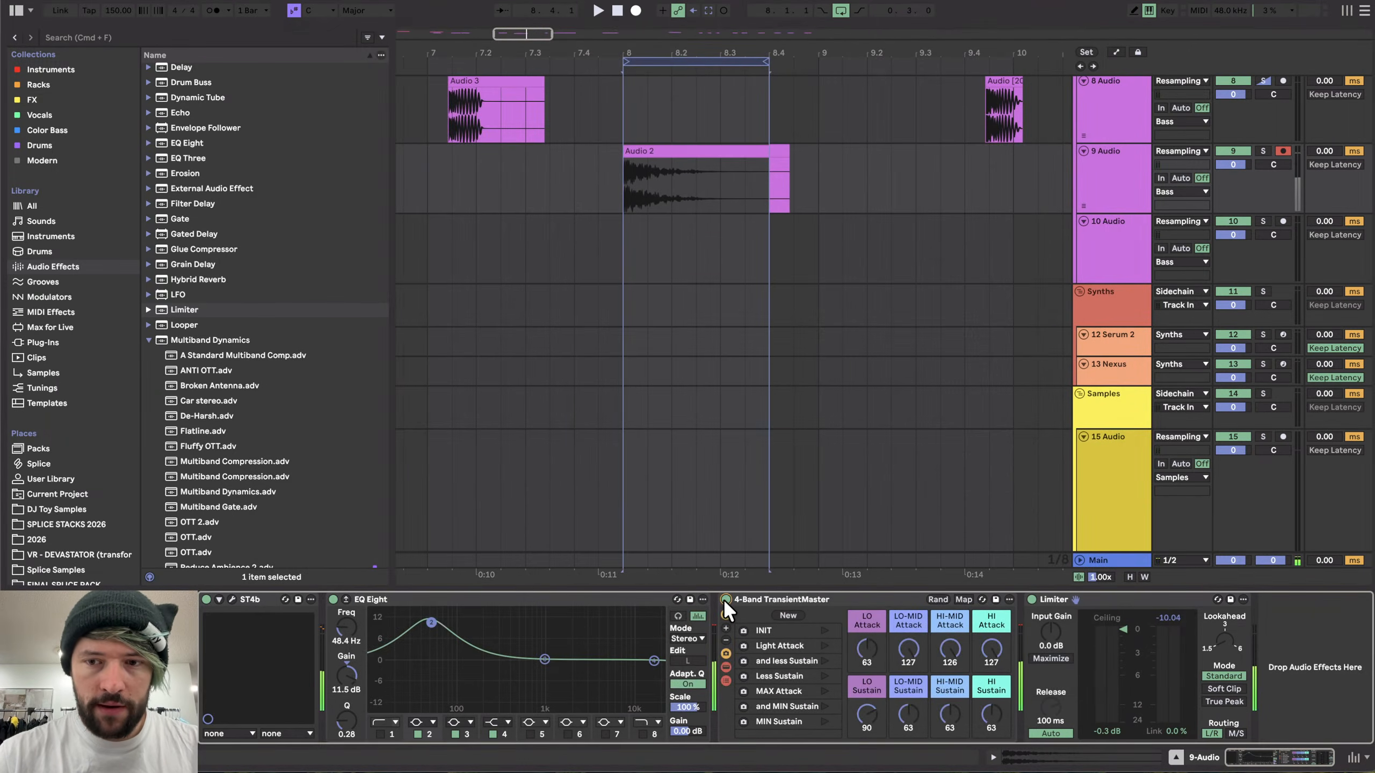
- Export the loop region again as a WAV audio file
key(space)
key(super+shift+r)
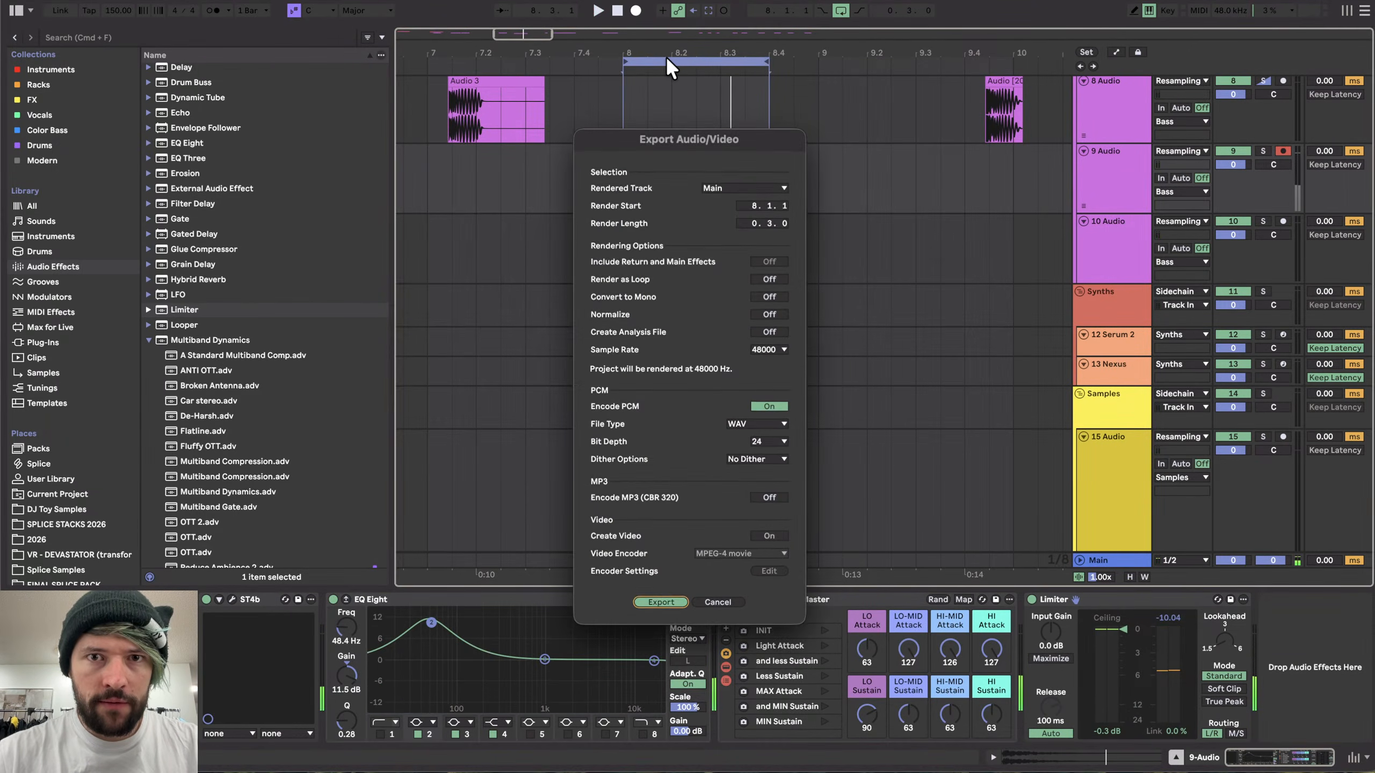
key(Return)
key(Return)
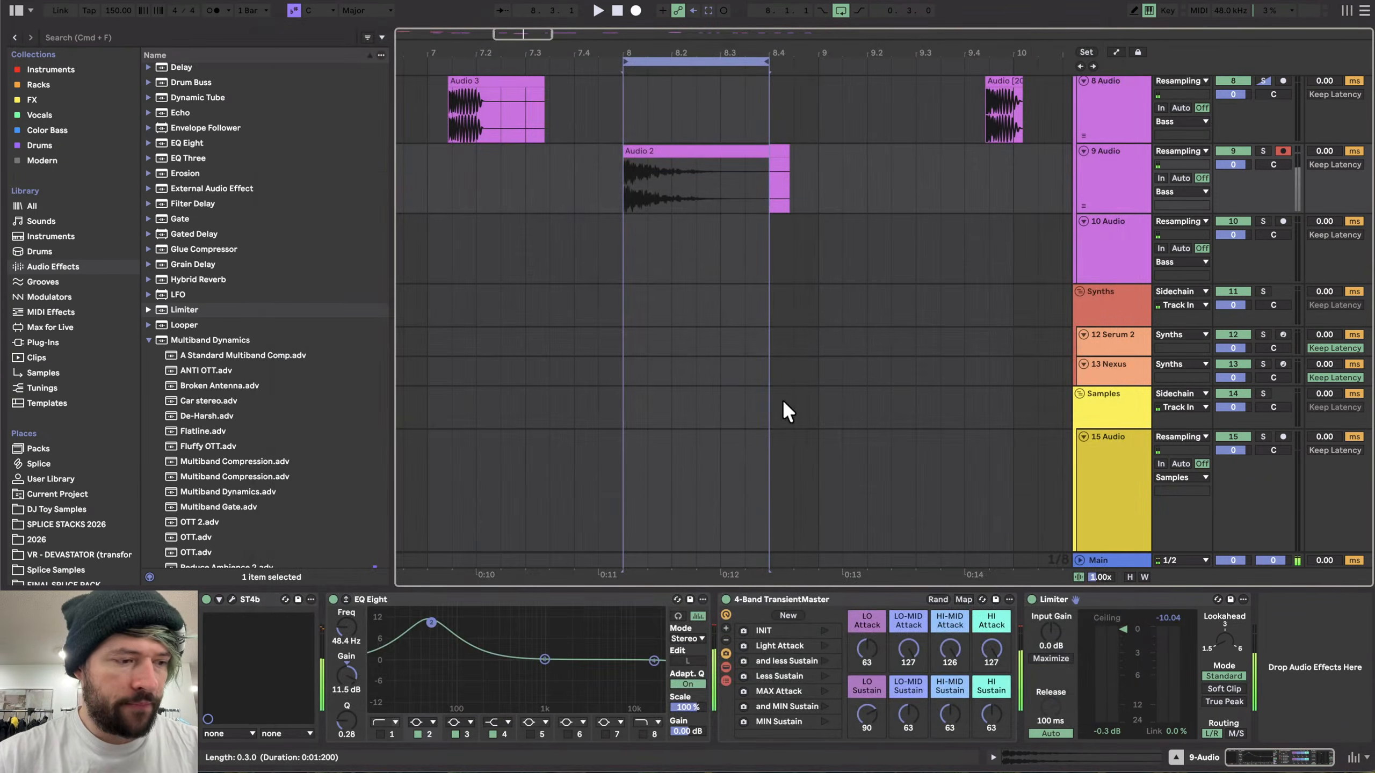
- Set the HI-MID and HI Sustain to 127 and the LO-MID Sustain to 23
key(space)
drag(953, 713, 953, 644)
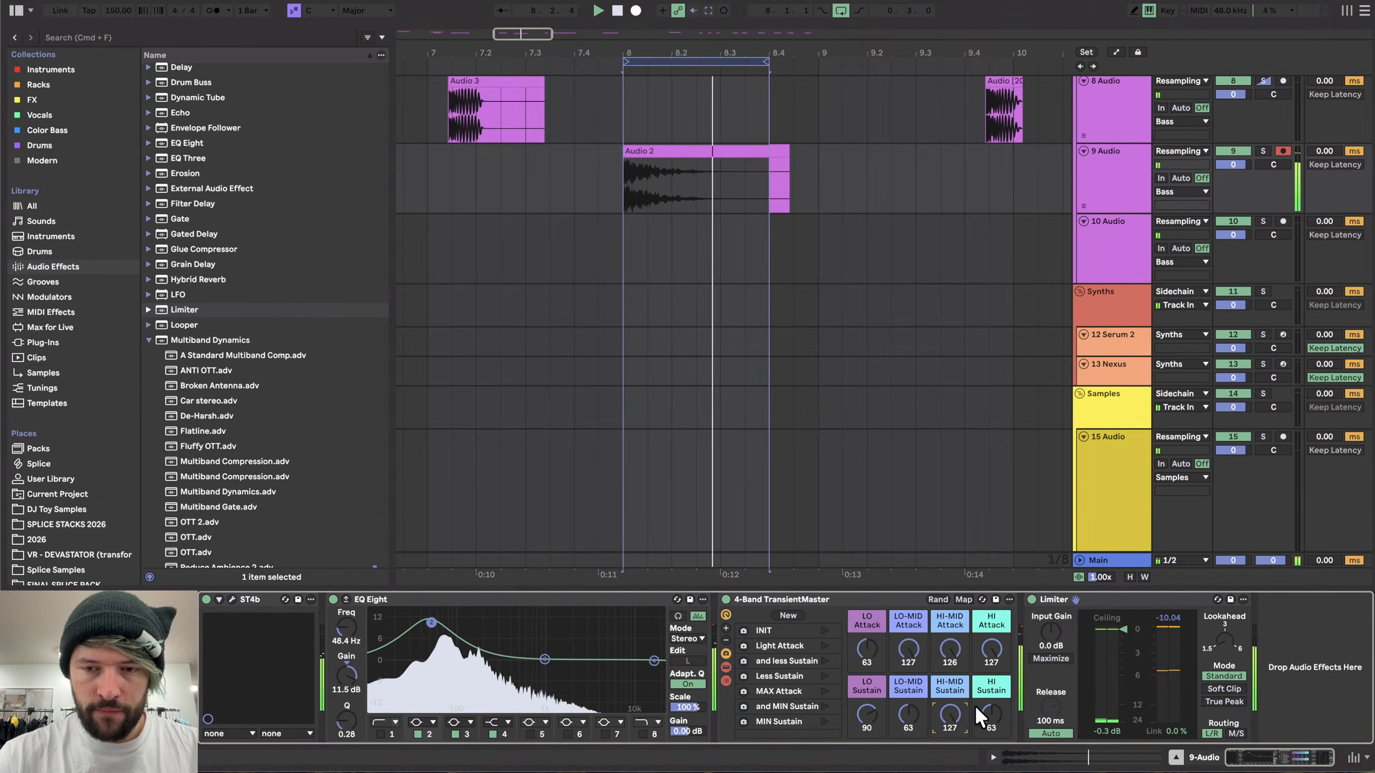
drag(989, 714, 989, 645)
drag(910, 715, 911, 644)
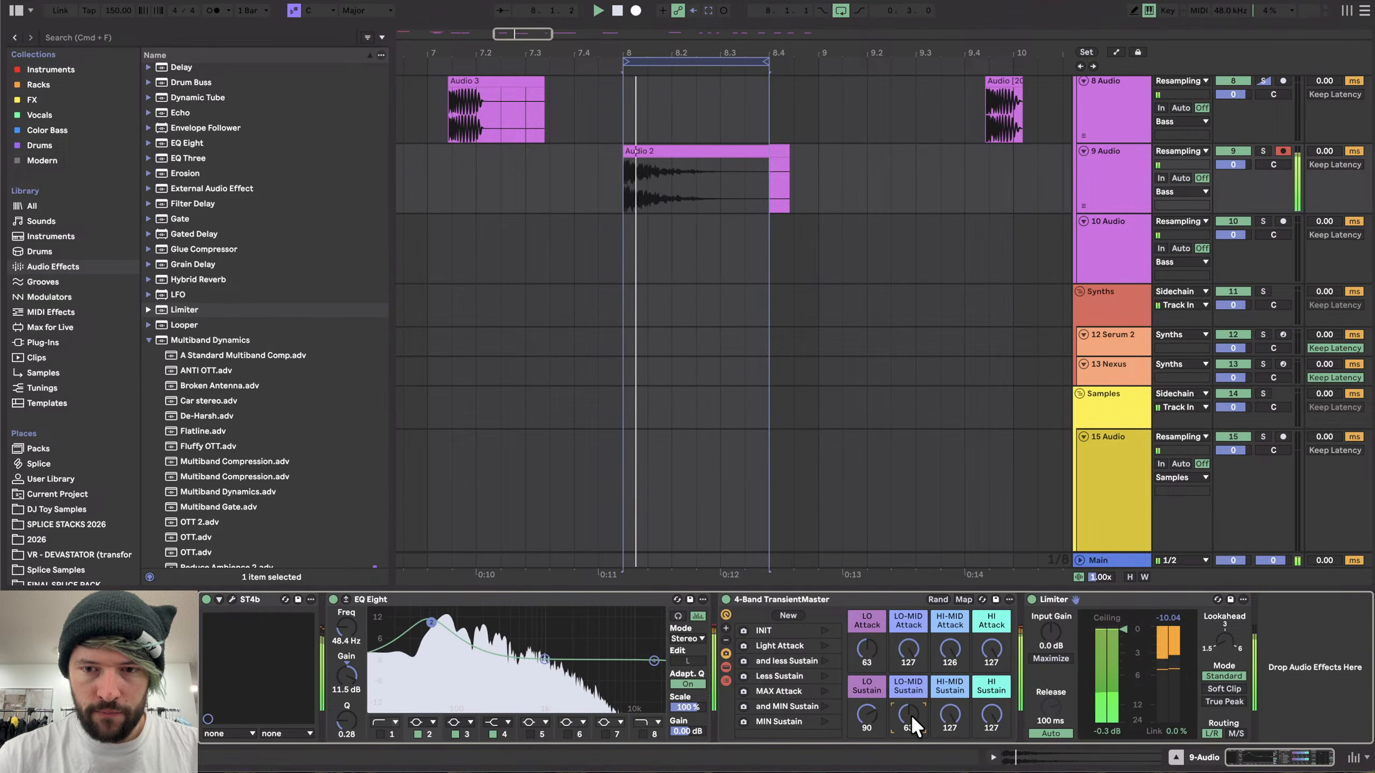
mouse_move(911, 715)
mouse_down()
mouse_move(910, 769)
mouse_move(911, 704)
mouse_up()
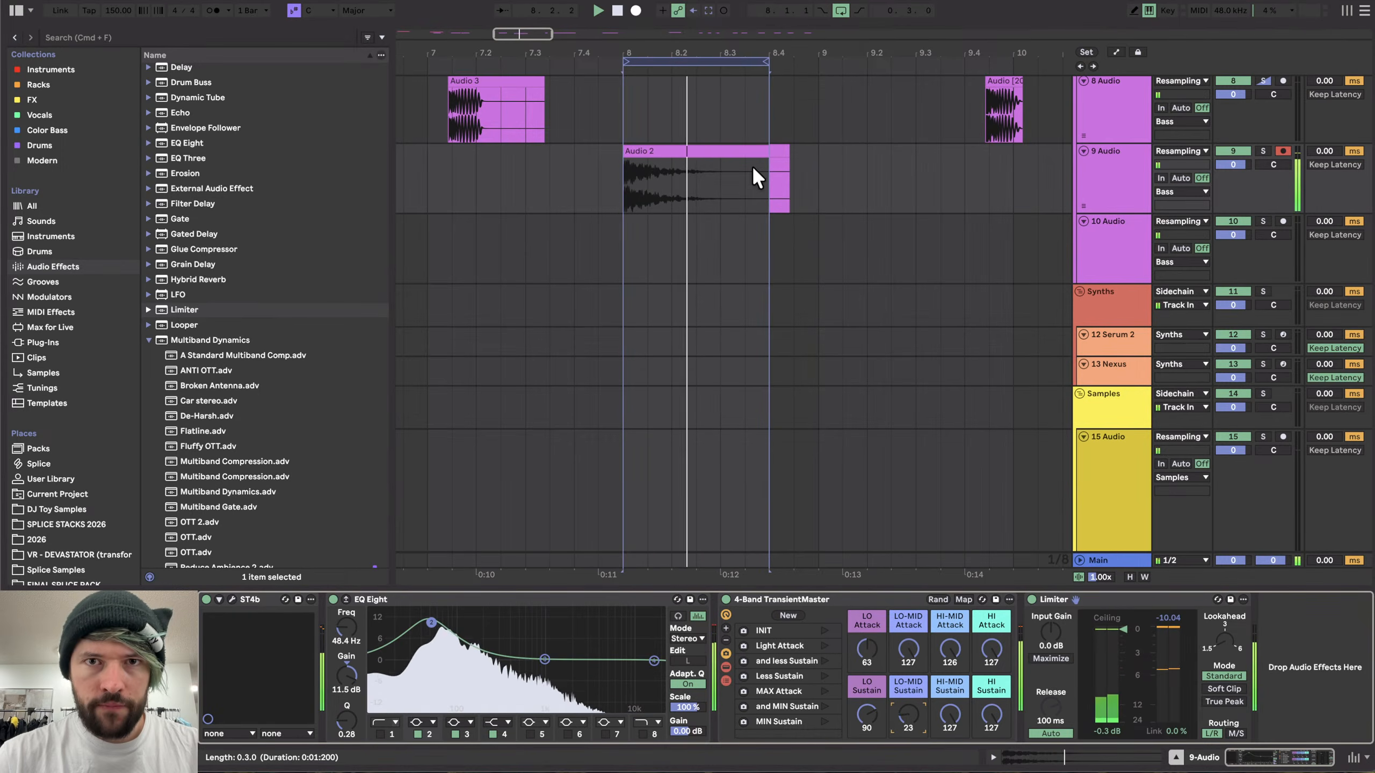
- Add an EQ Eight after the 4-Band TransientMaster
click(723, 56)
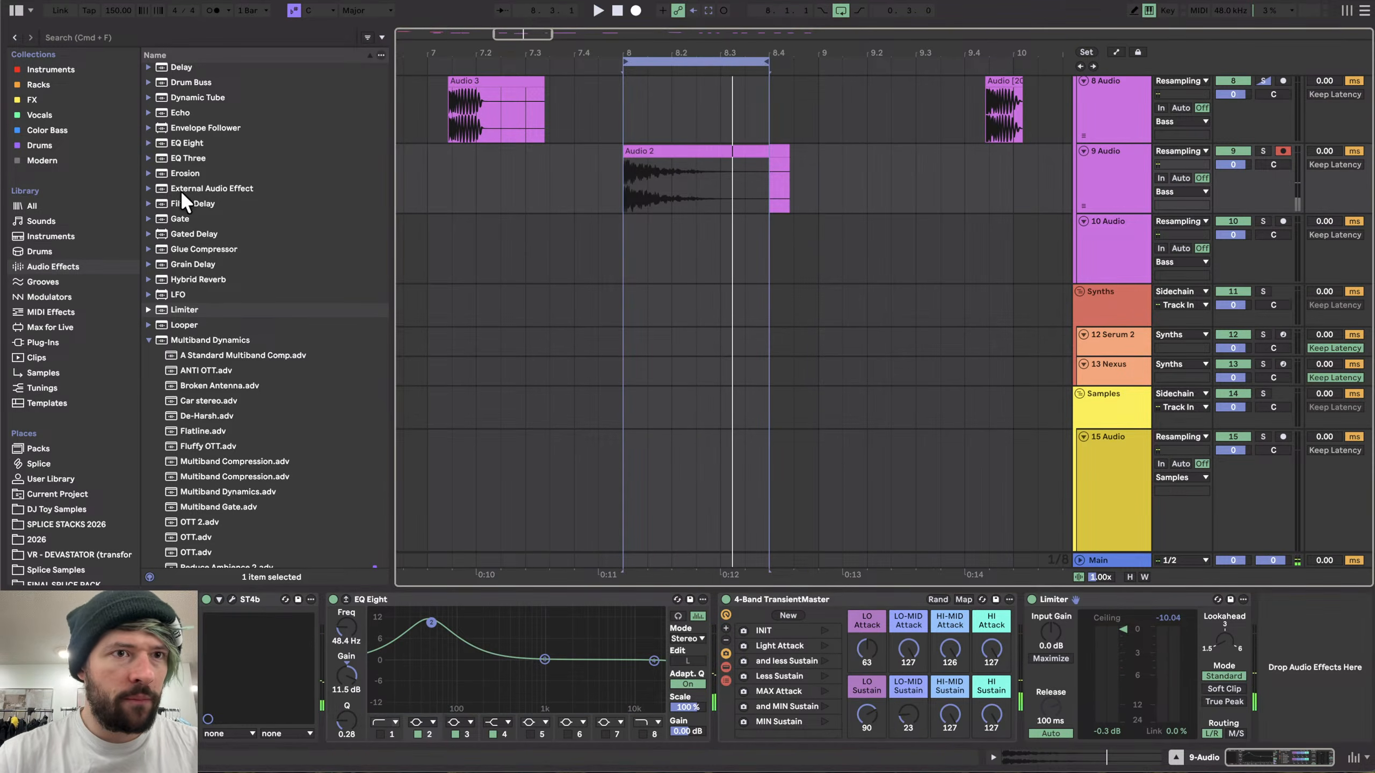
scroll(181, 194, up, 5)
drag(171, 341, 954, 645)
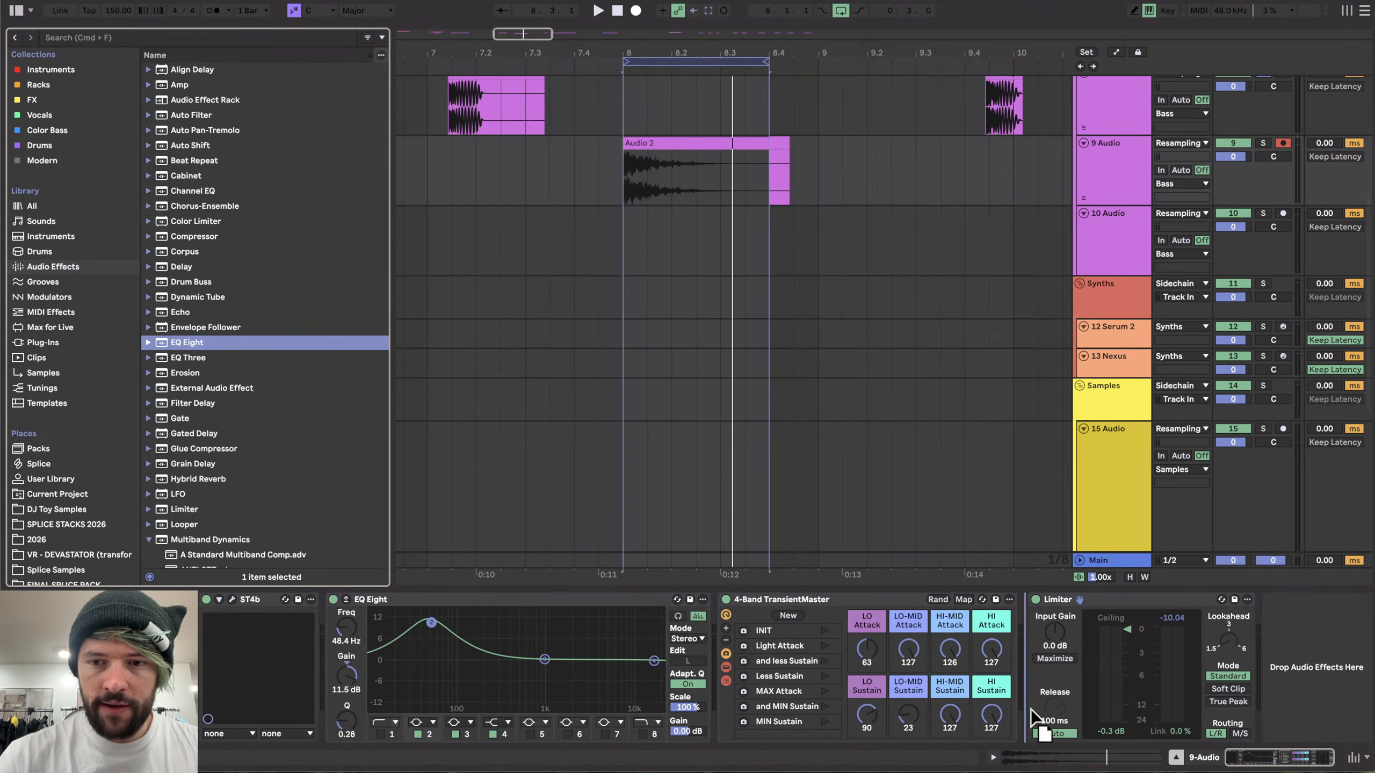
drag(1031, 710, 1027, 726)
- Set the new EQ Eight's high shelf to about 791 Hz with about 4.63 dB gain
key(space)
drag(1310, 661, 1179, 635)
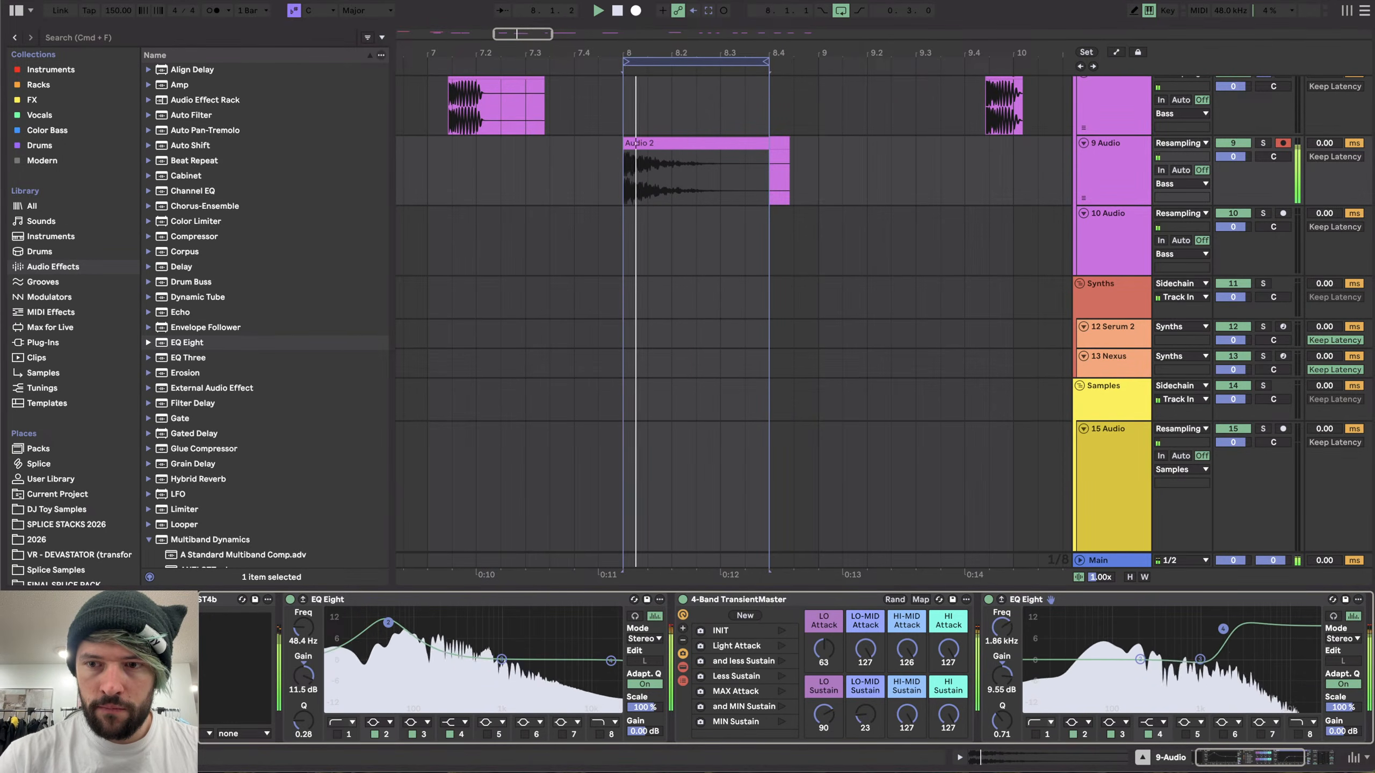
drag(1179, 634, 1216, 626)
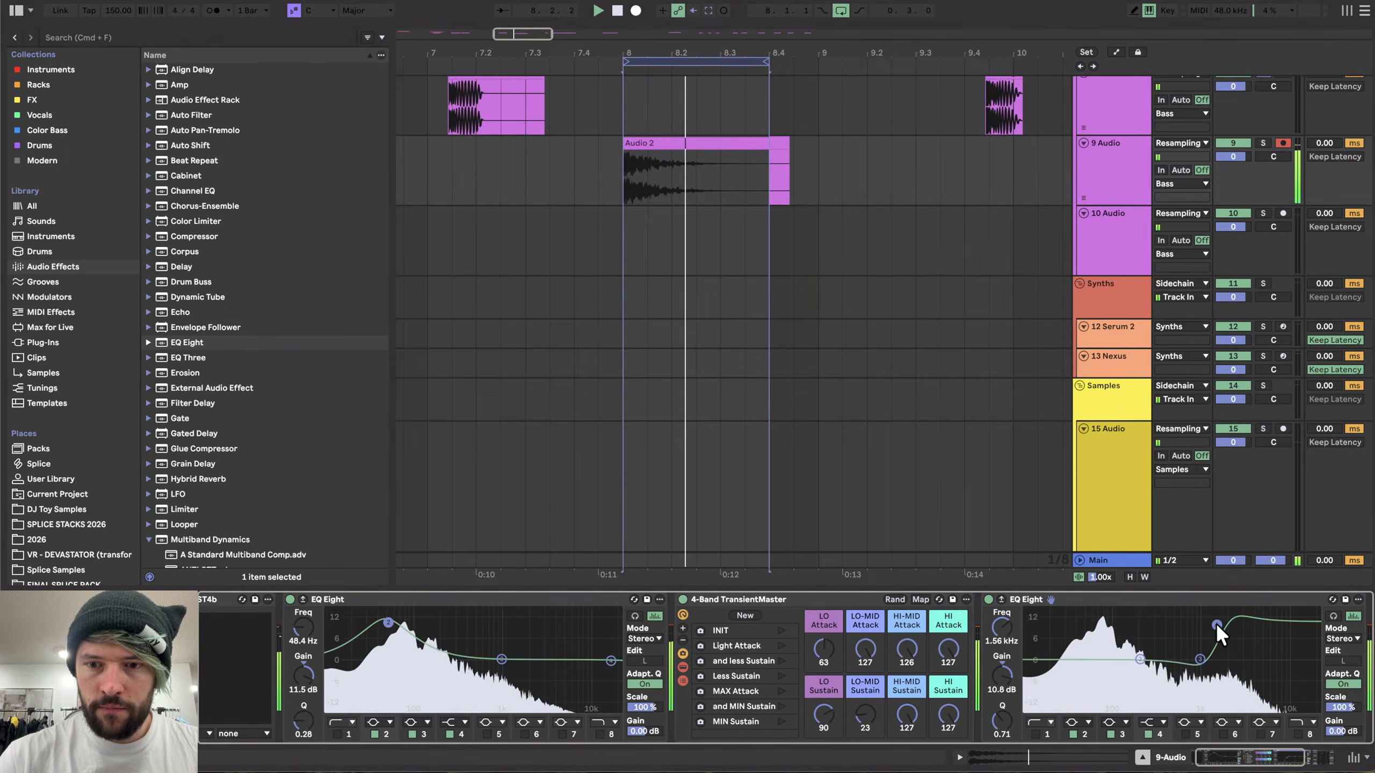
drag(1002, 721, 1002, 758)
drag(1217, 625, 1190, 644)
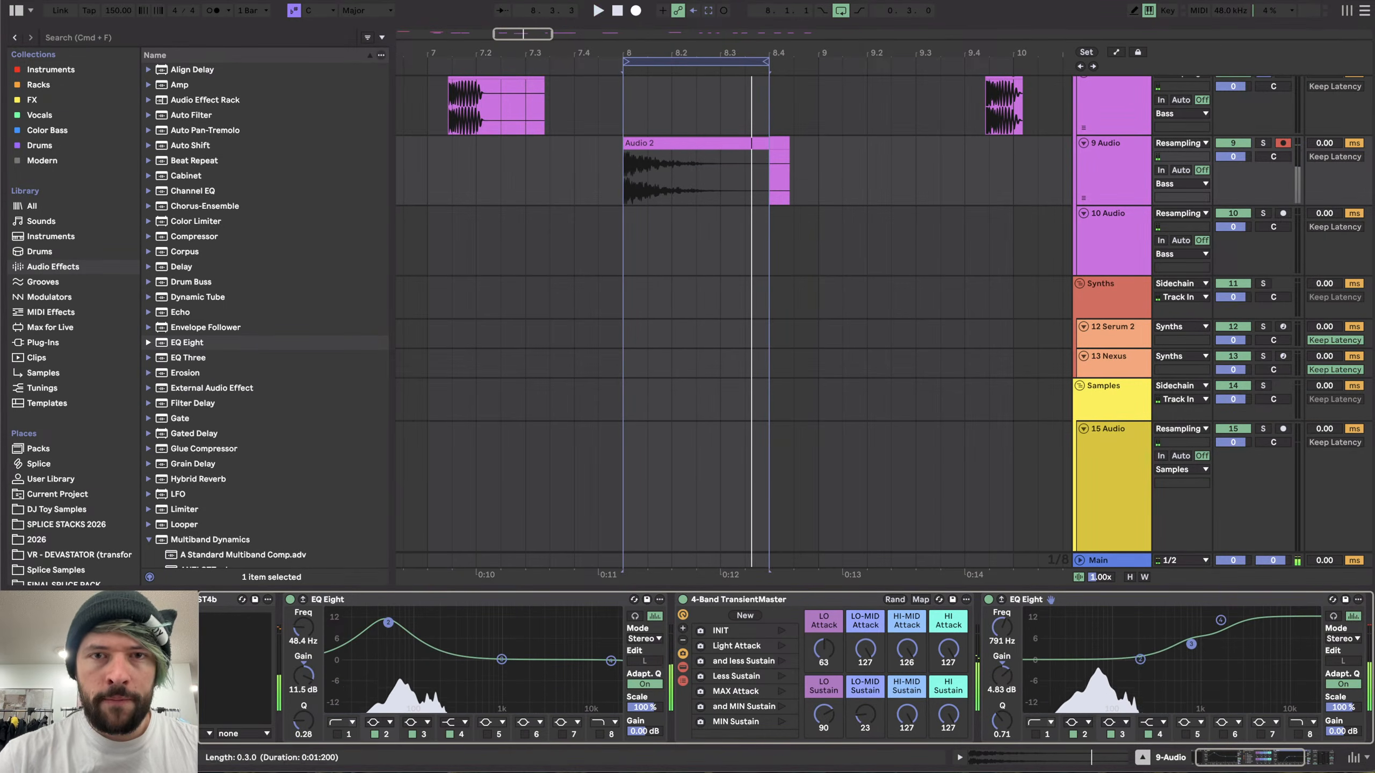
- Export the loop region as HK_21b
key(super+shift+r)
key(Return)
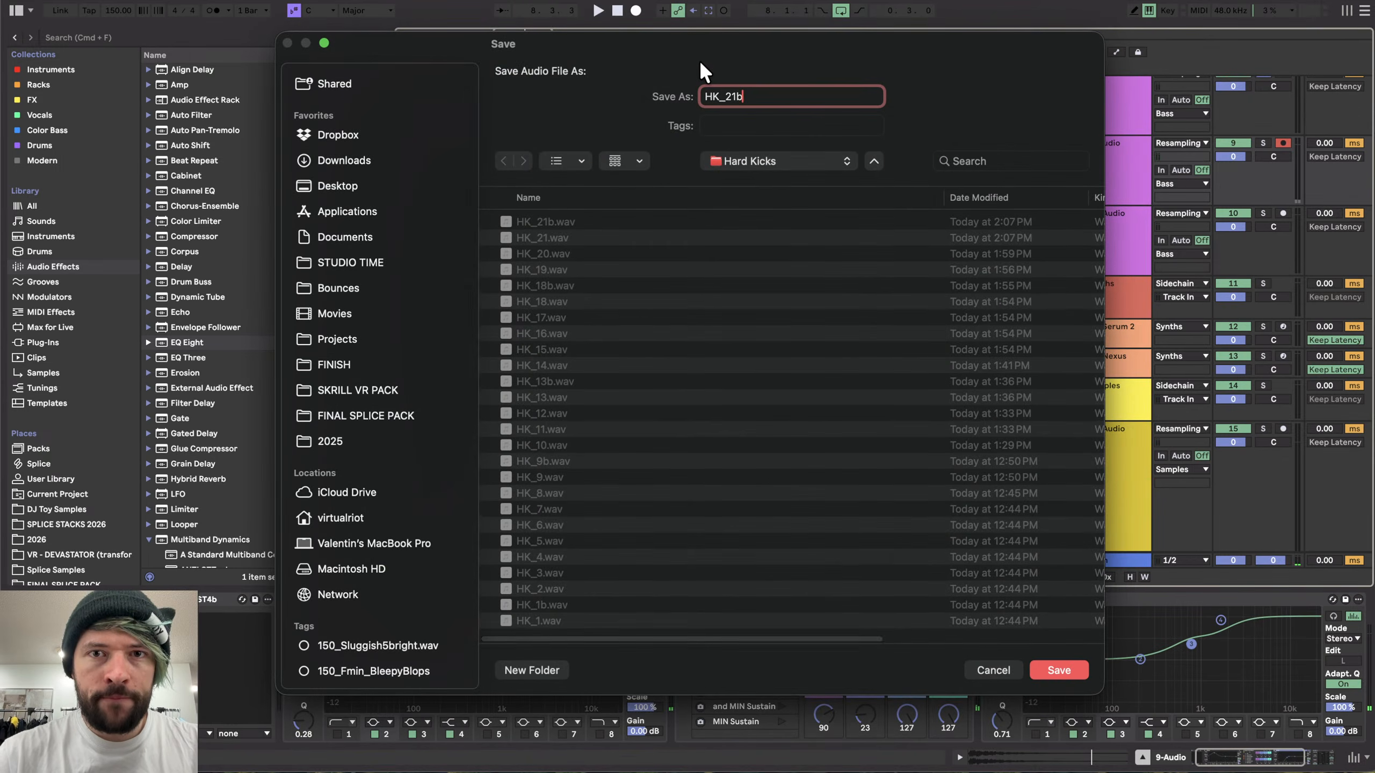
key(Return)
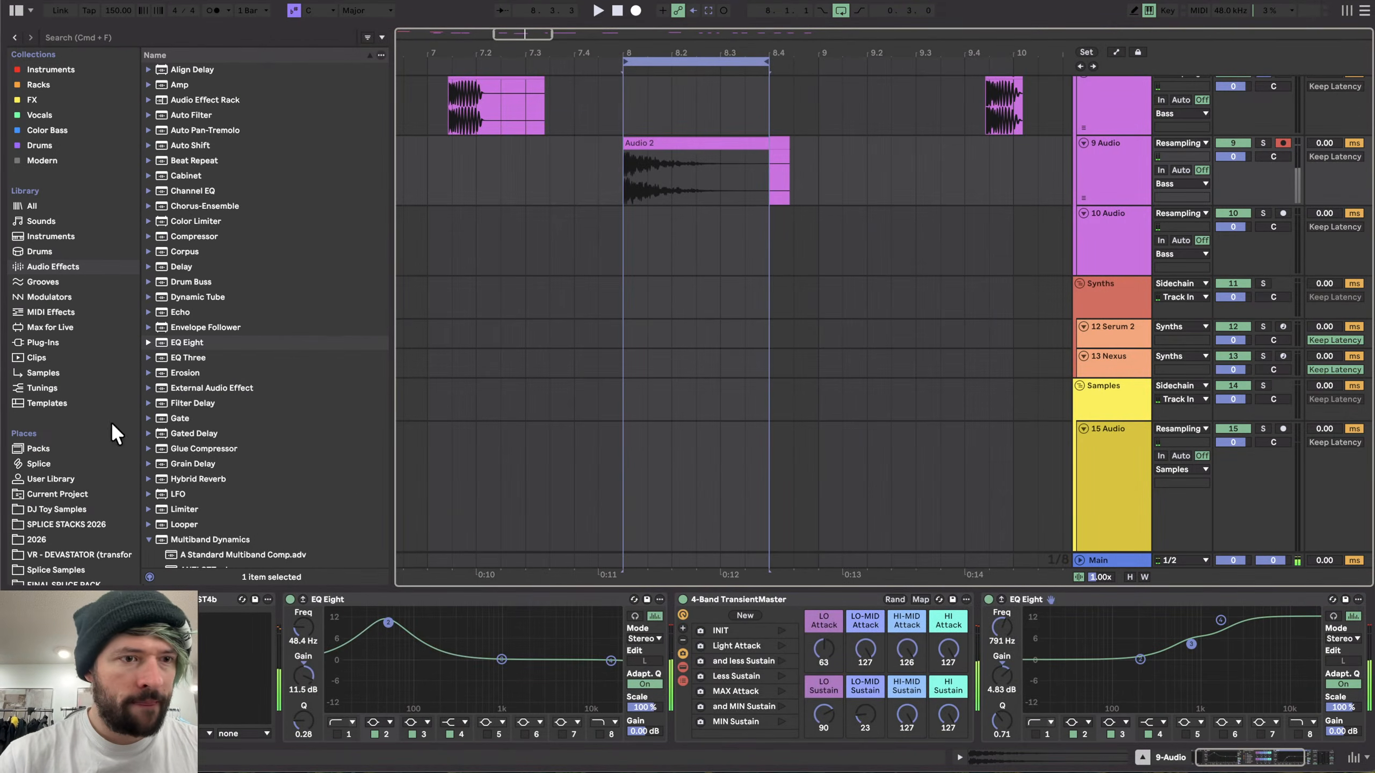
- Open the Hard Kicks folder in the 2026 place and preview the exported kick files
scroll(67, 504, down, 5)
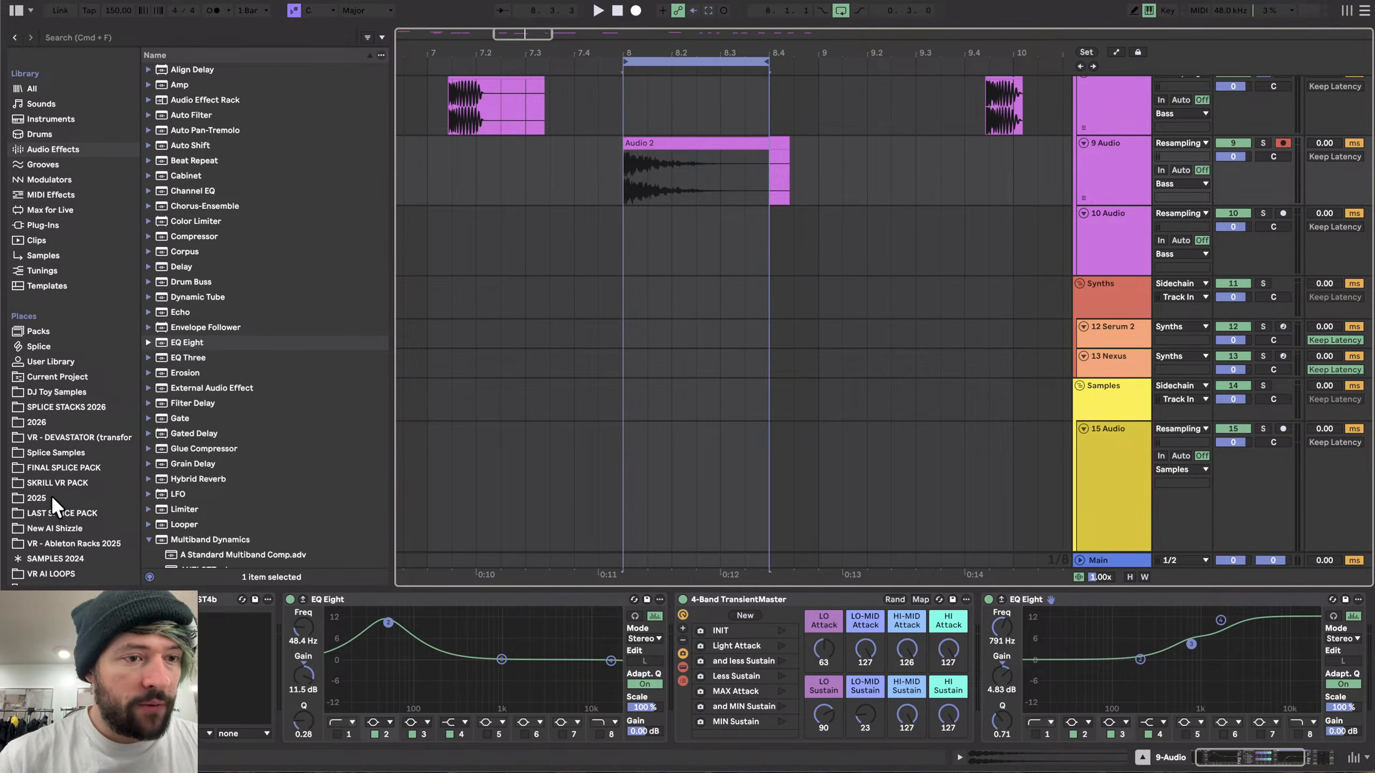
click(54, 418)
click(233, 265)
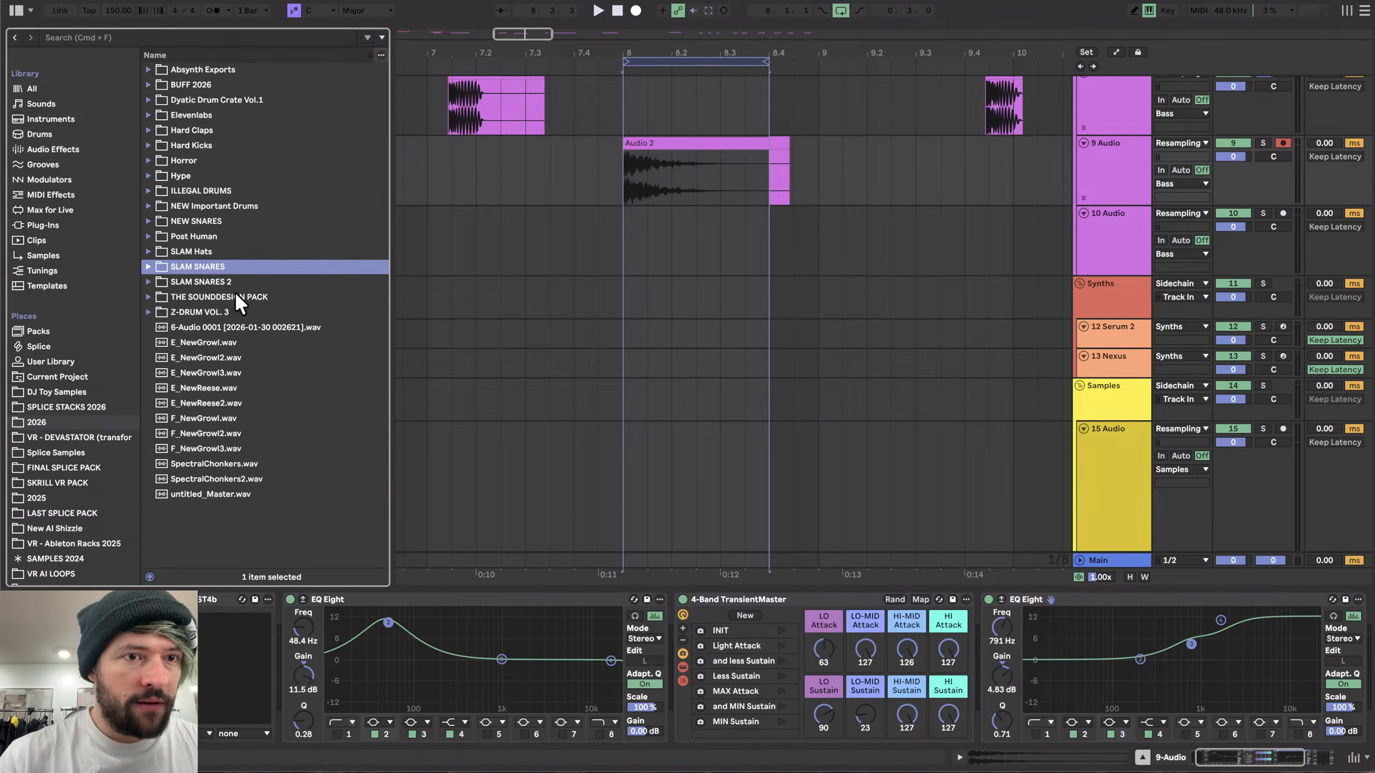
click(205, 139)
key(Right)
key(Down)
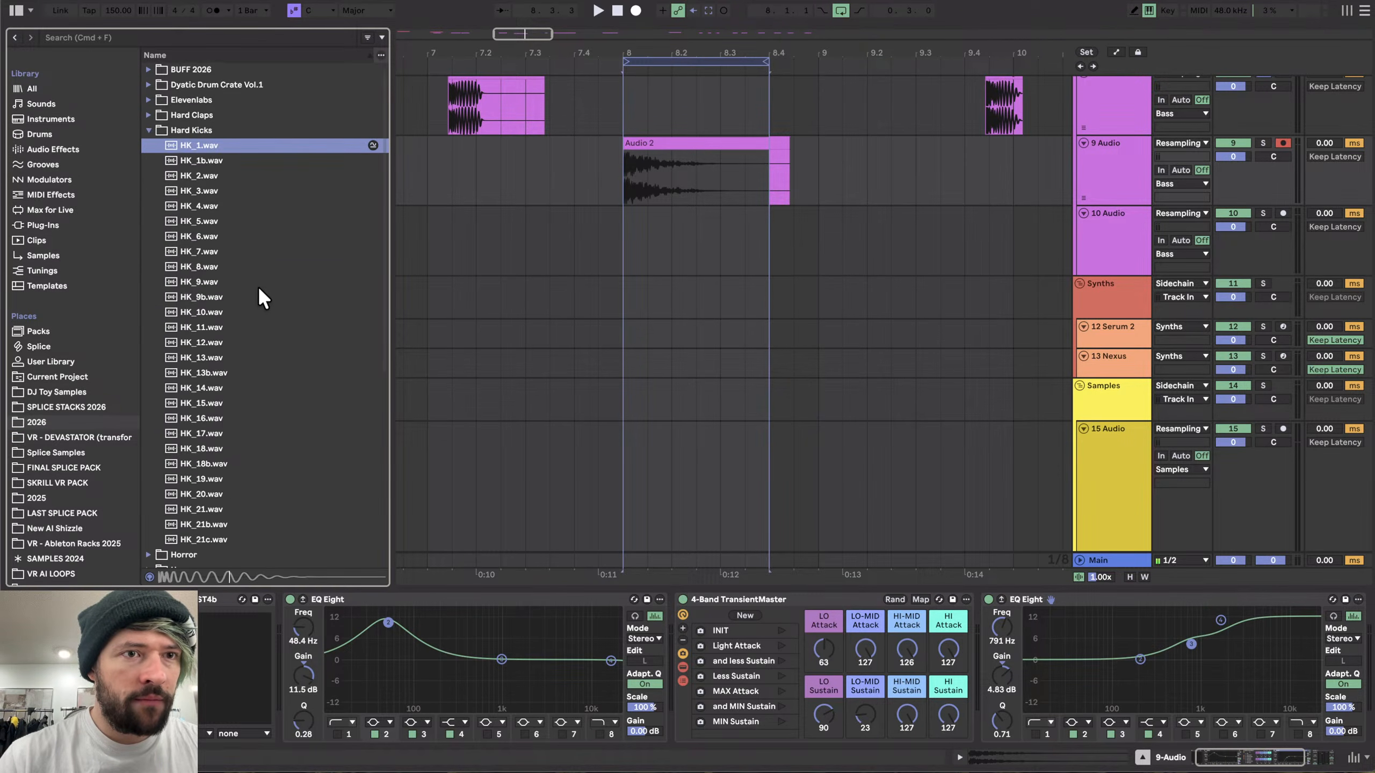
key(Down)
key(Down)
key(Down)
key(Up)
key(Up)
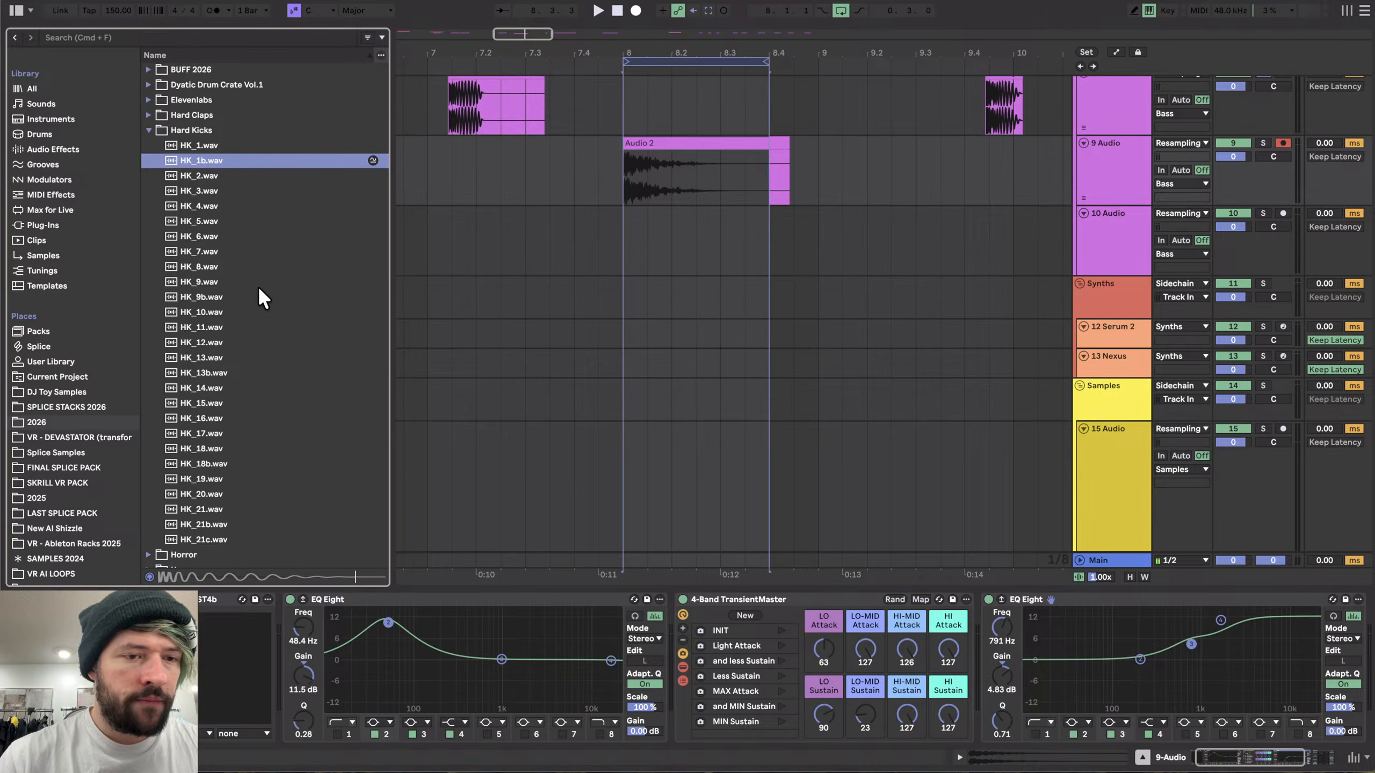
key(Up)
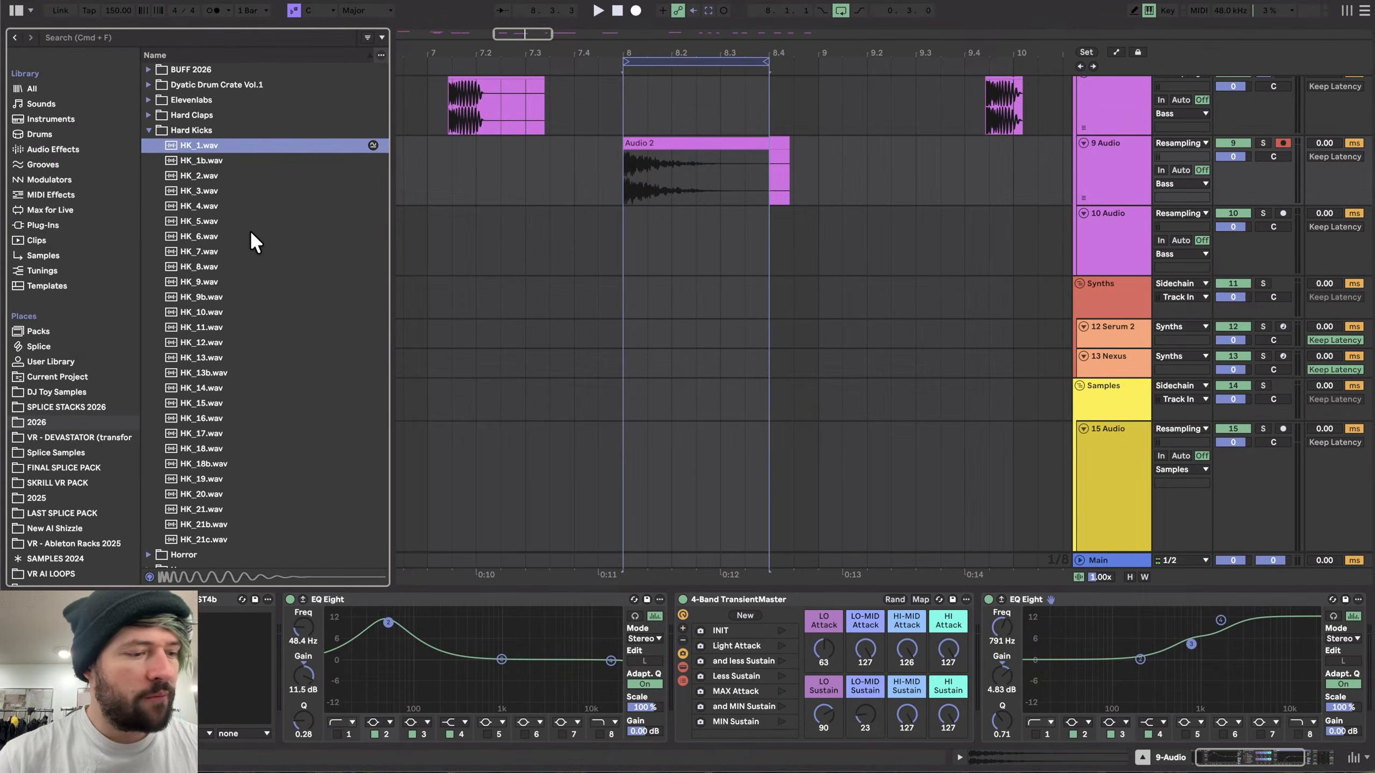
key(Down)
key(Down)
key(Down)
key(Down)
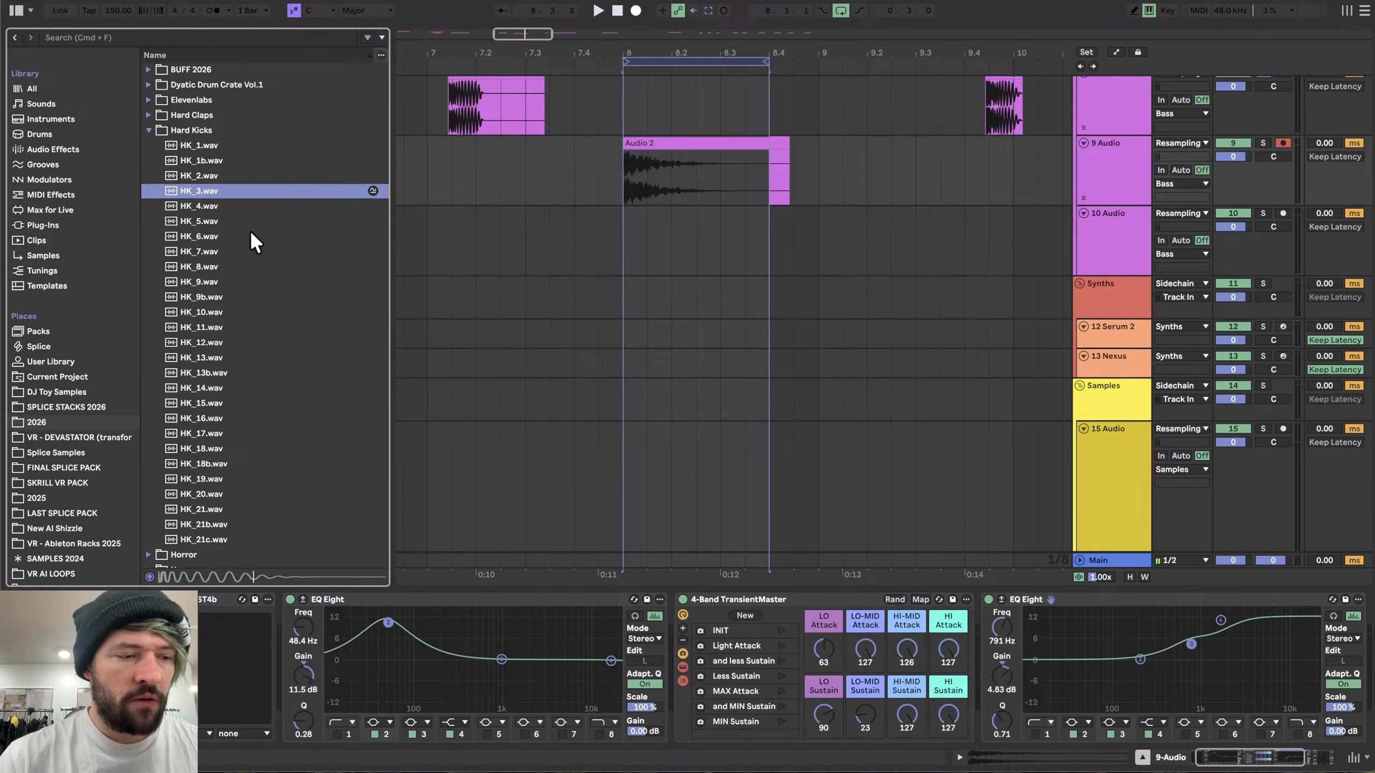
- Preview the exported kick files in the Hard Kicks folder one after another
key(Down)
key(Down)
key(Down)
key(Down)
key(Down)
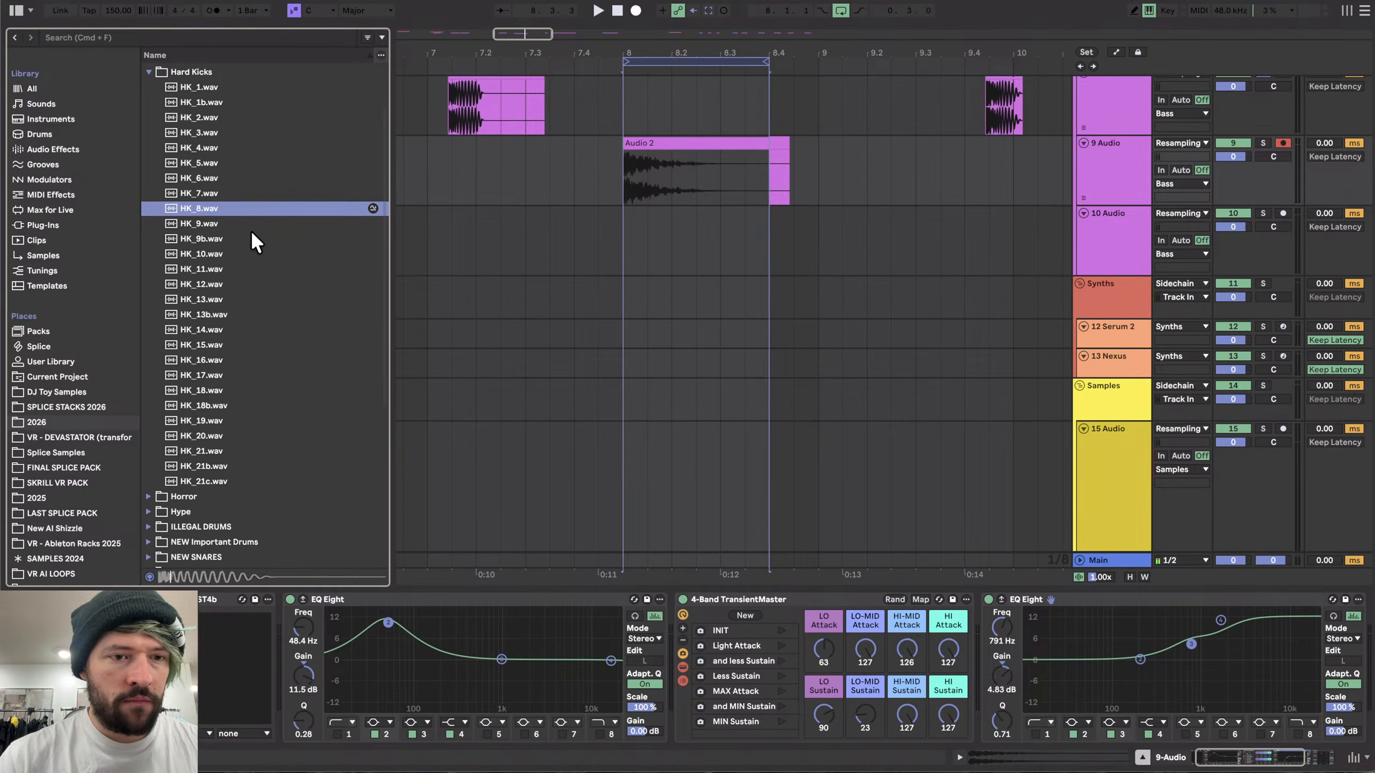
key(Down)
key(Down)
key(Down)
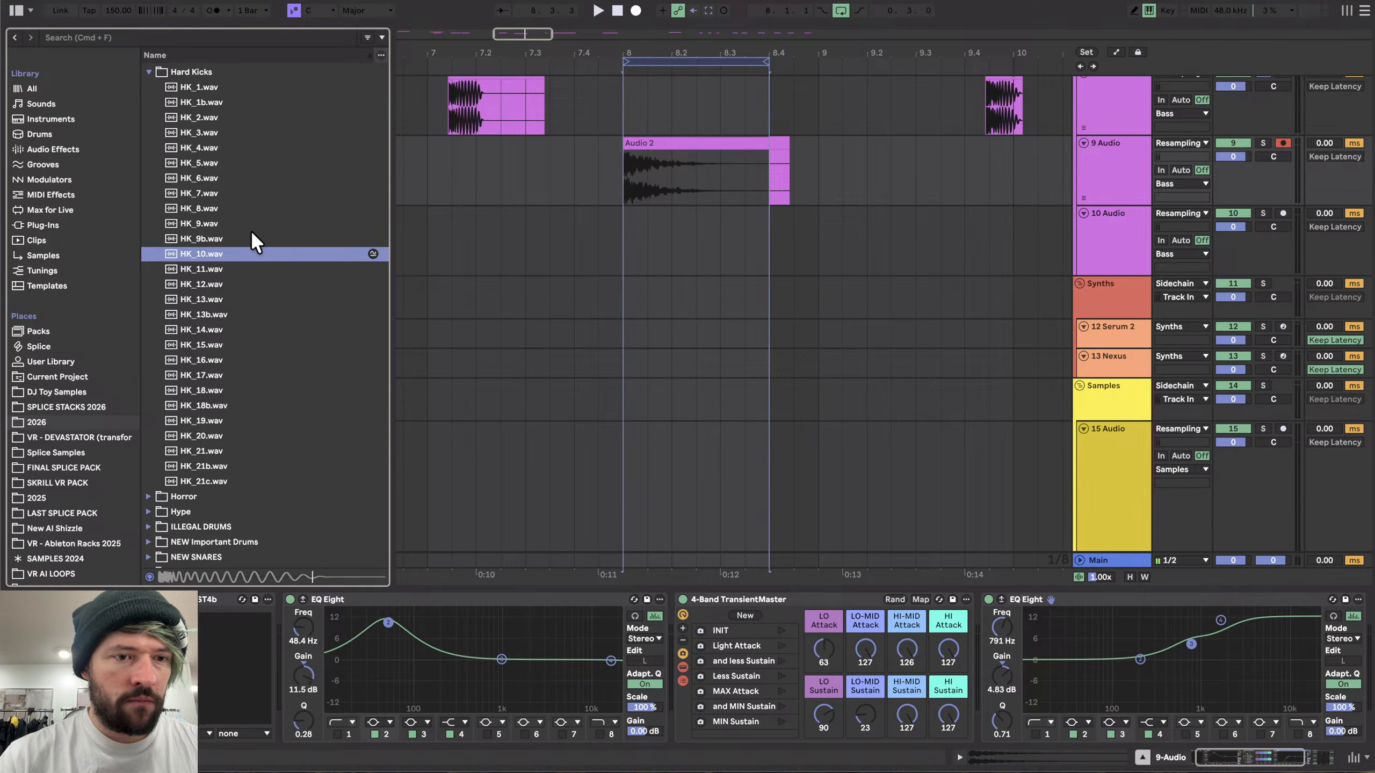
key(Down)
key(Down)
key(Down)
key(Down)
key(Down)
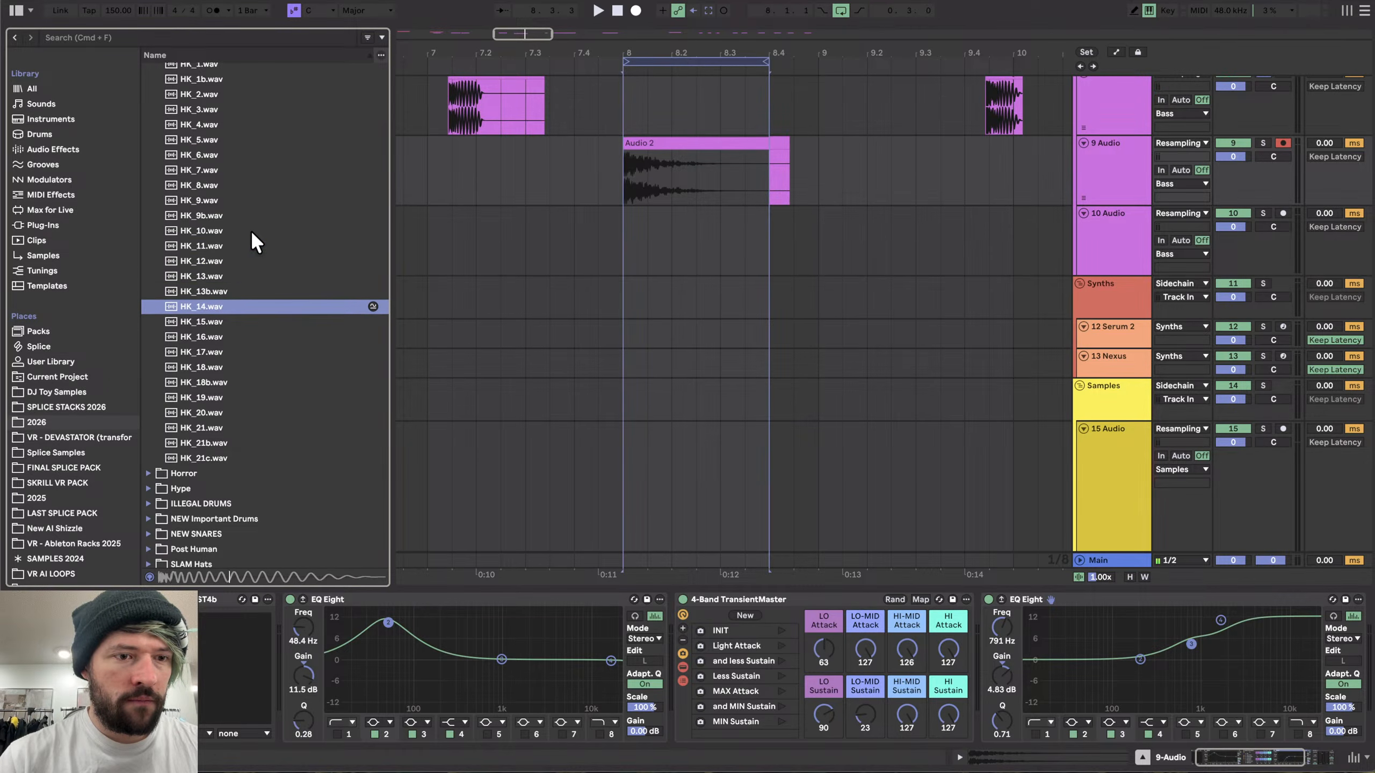
key(Down)
key(Down)
key(Down)
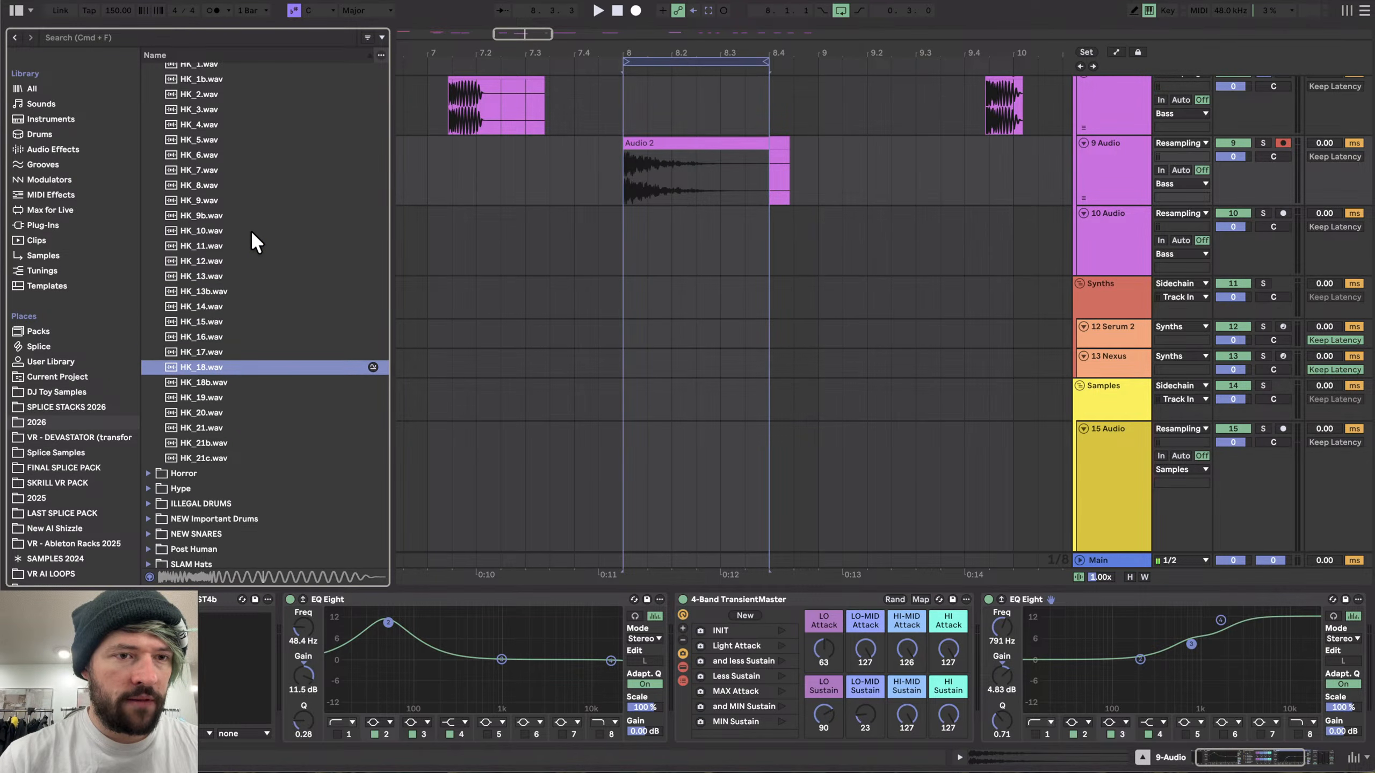
key(Down)
key(Down)
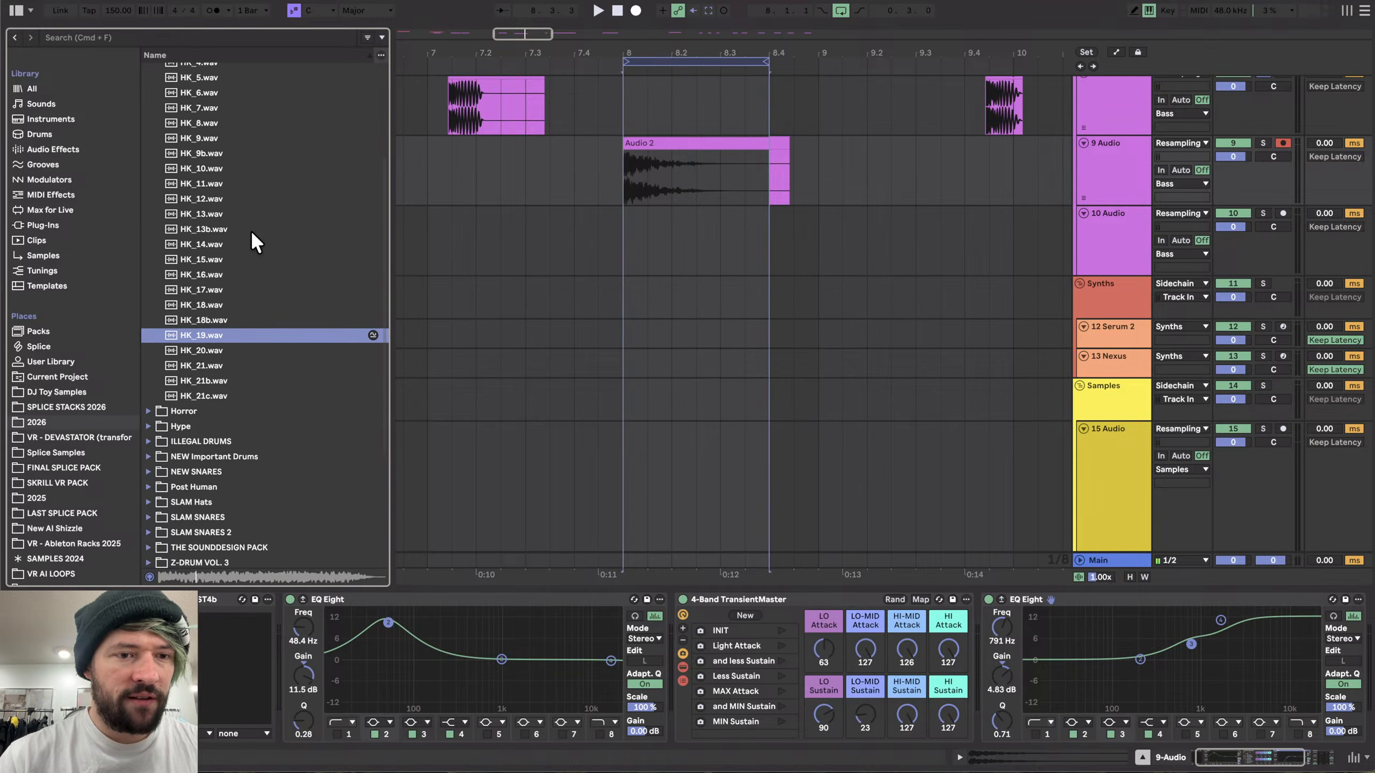
key(Down)
key(Down)
key(Down)
key(Down)
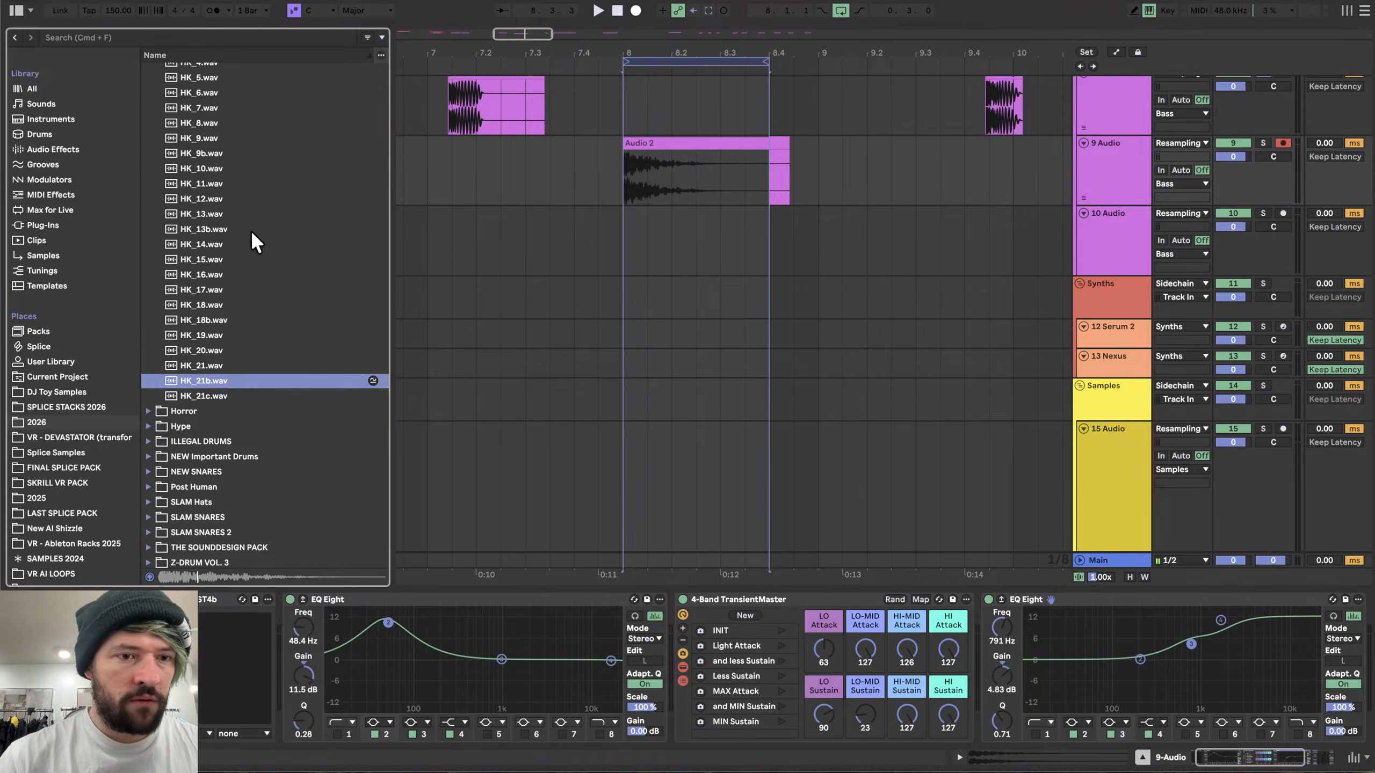
key(Up)
key(Up)
key(Up)
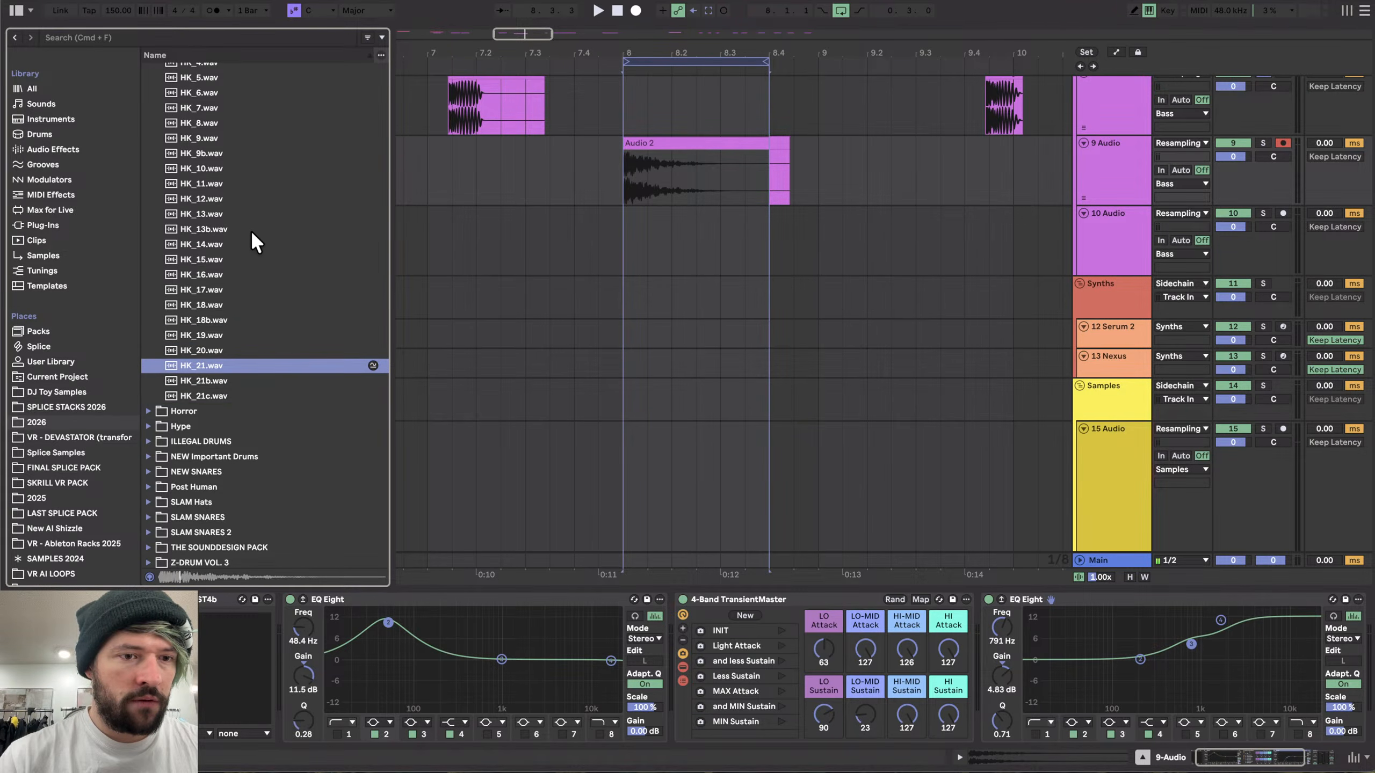
- Open the Serum 2 instrument on the 5 Serum 2 track and inspect its oscillator page
scroll(434, 299, down, 10)
scroll(434, 299, up, 5)
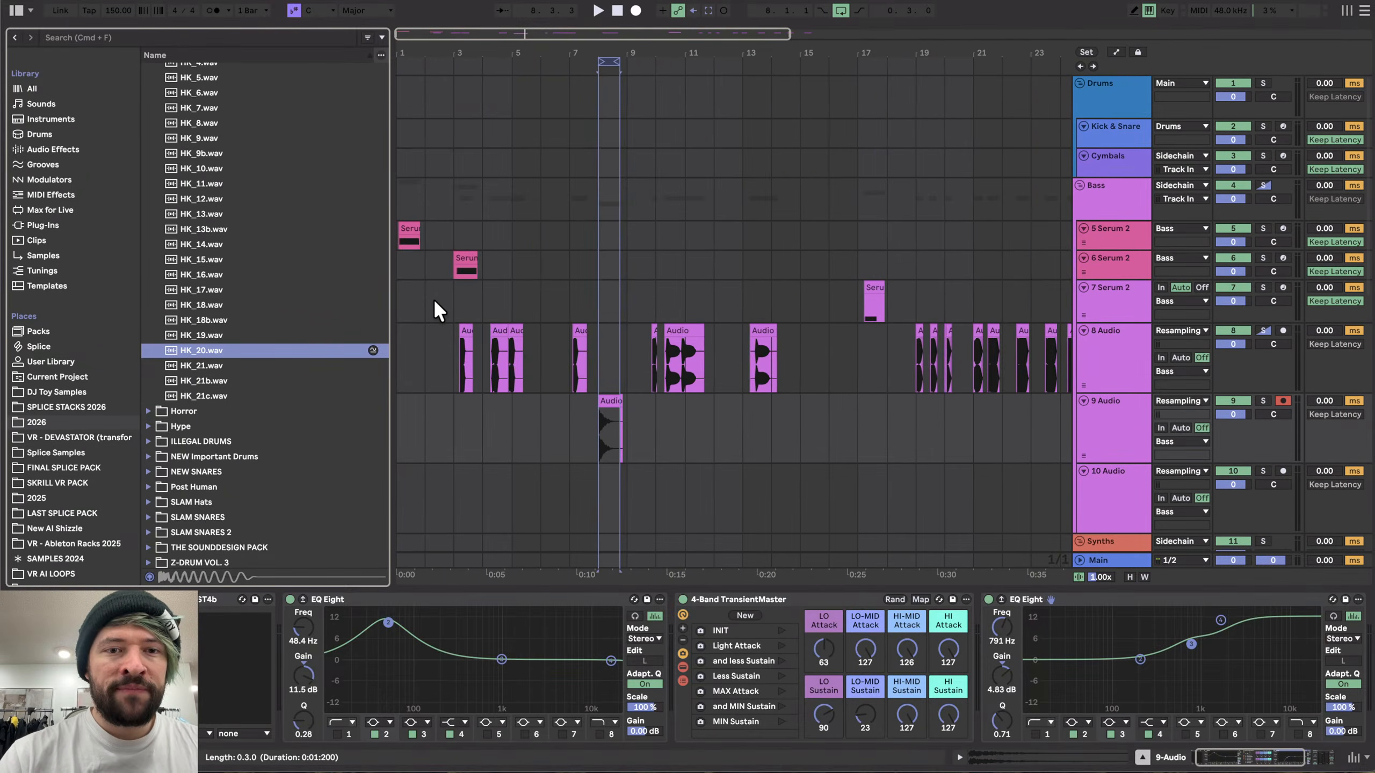
scroll(433, 299, up, 2)
scroll(434, 299, left, 1)
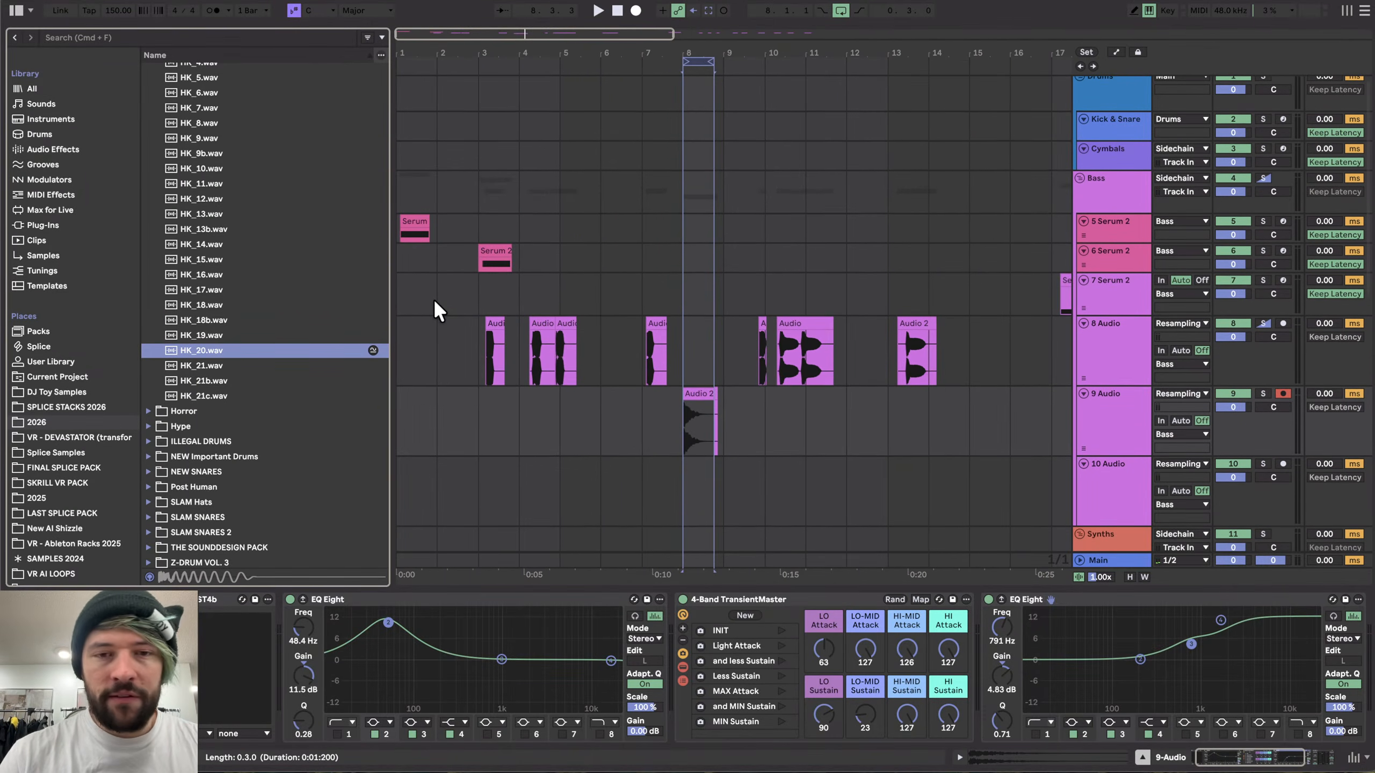
click(412, 222)
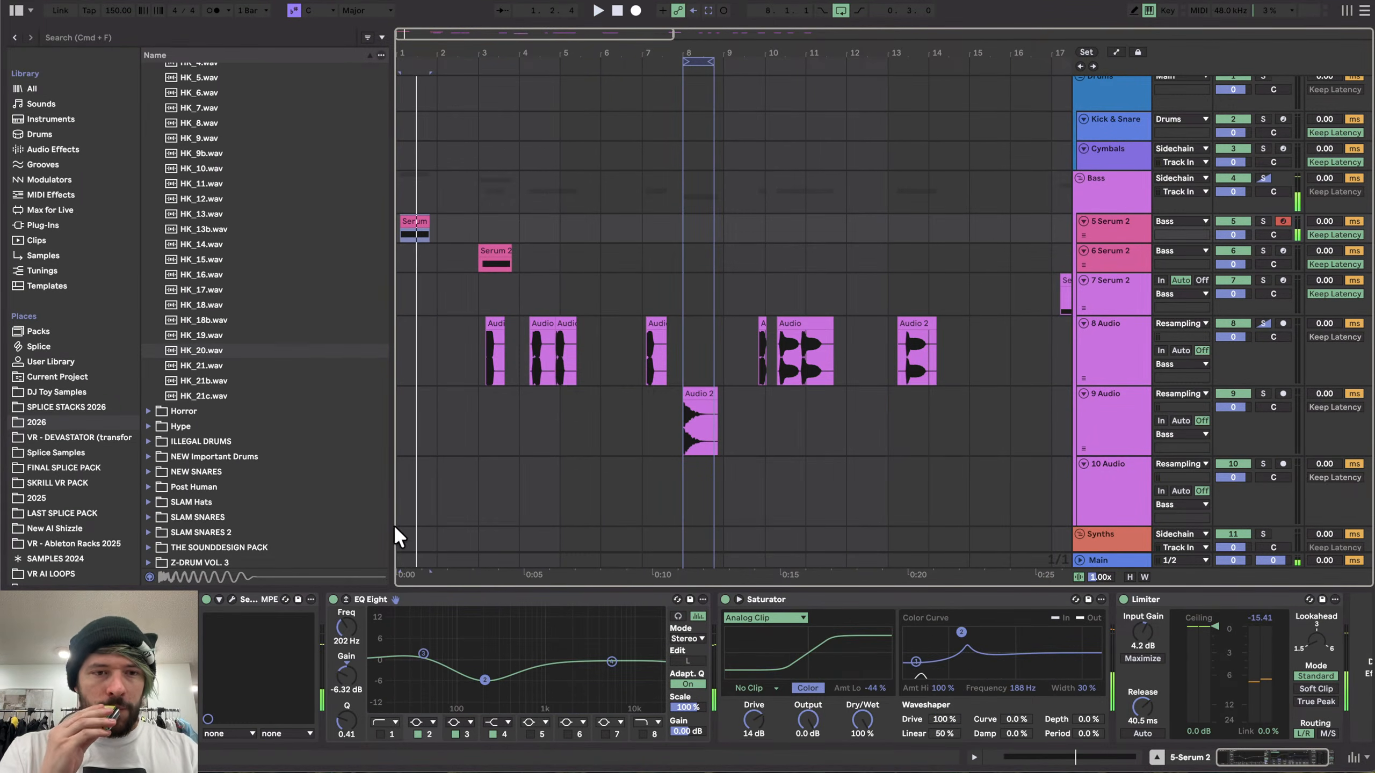
scroll(397, 510, up, 5)
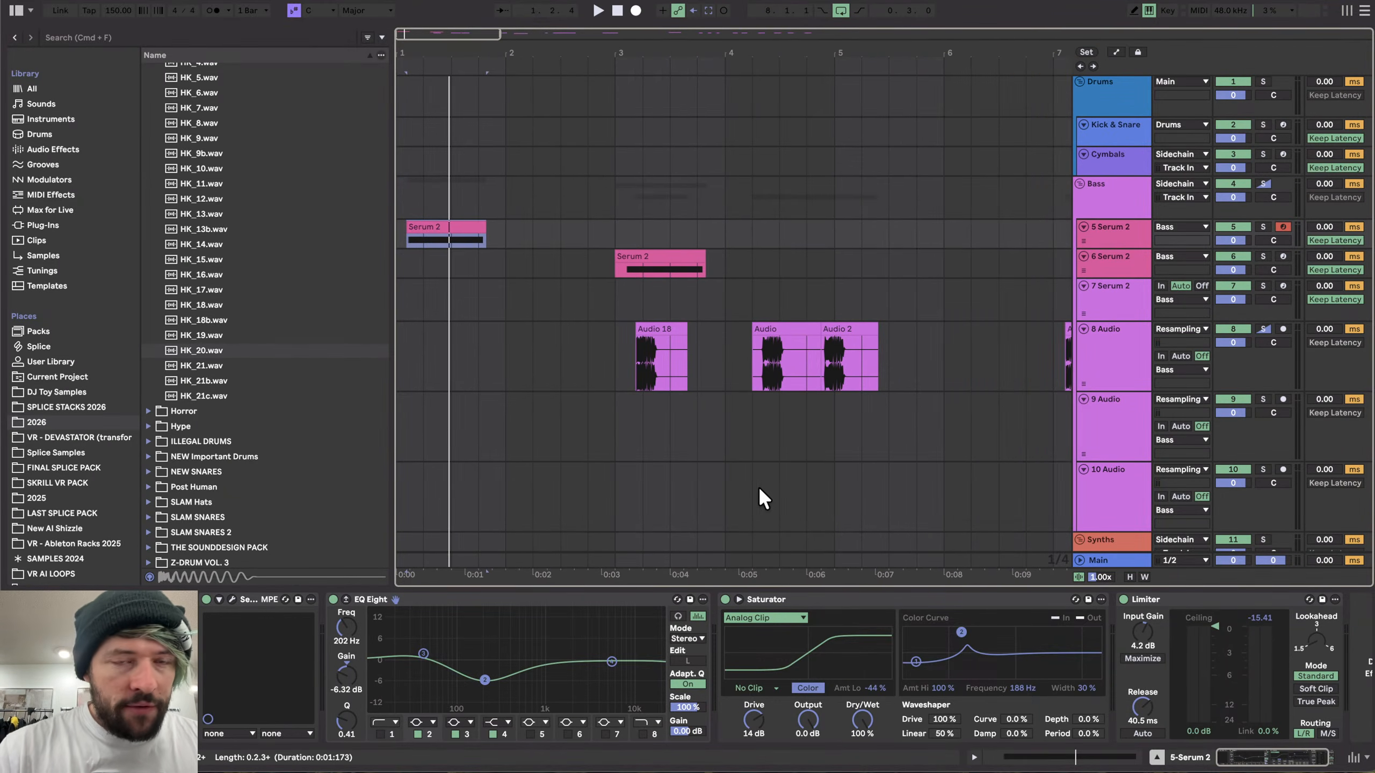
scroll(451, 301, up, 3)
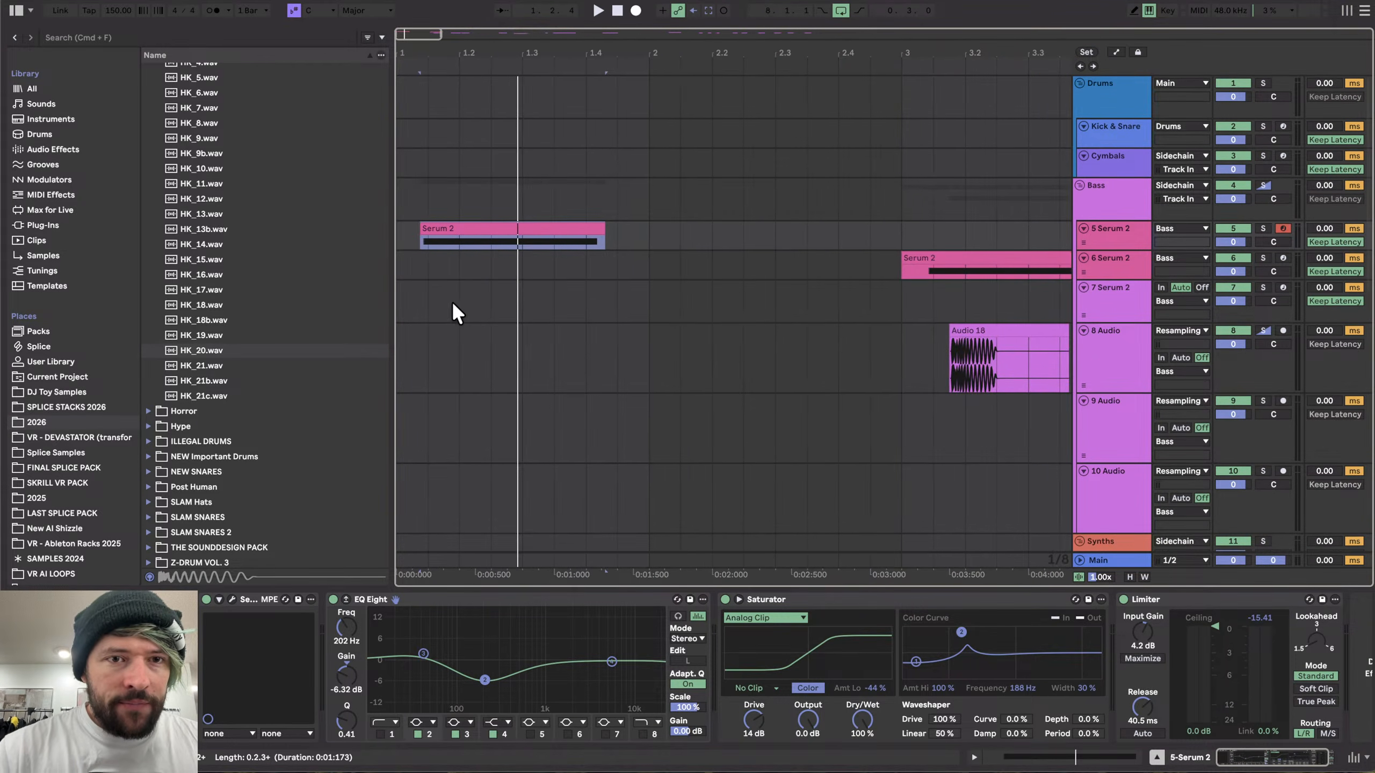
click(232, 599)
mouse_move(651, 61)
mouse_down()
mouse_move(604, 3)
mouse_move(659, 45)
mouse_move(634, 46)
mouse_move(646, 43)
mouse_up()
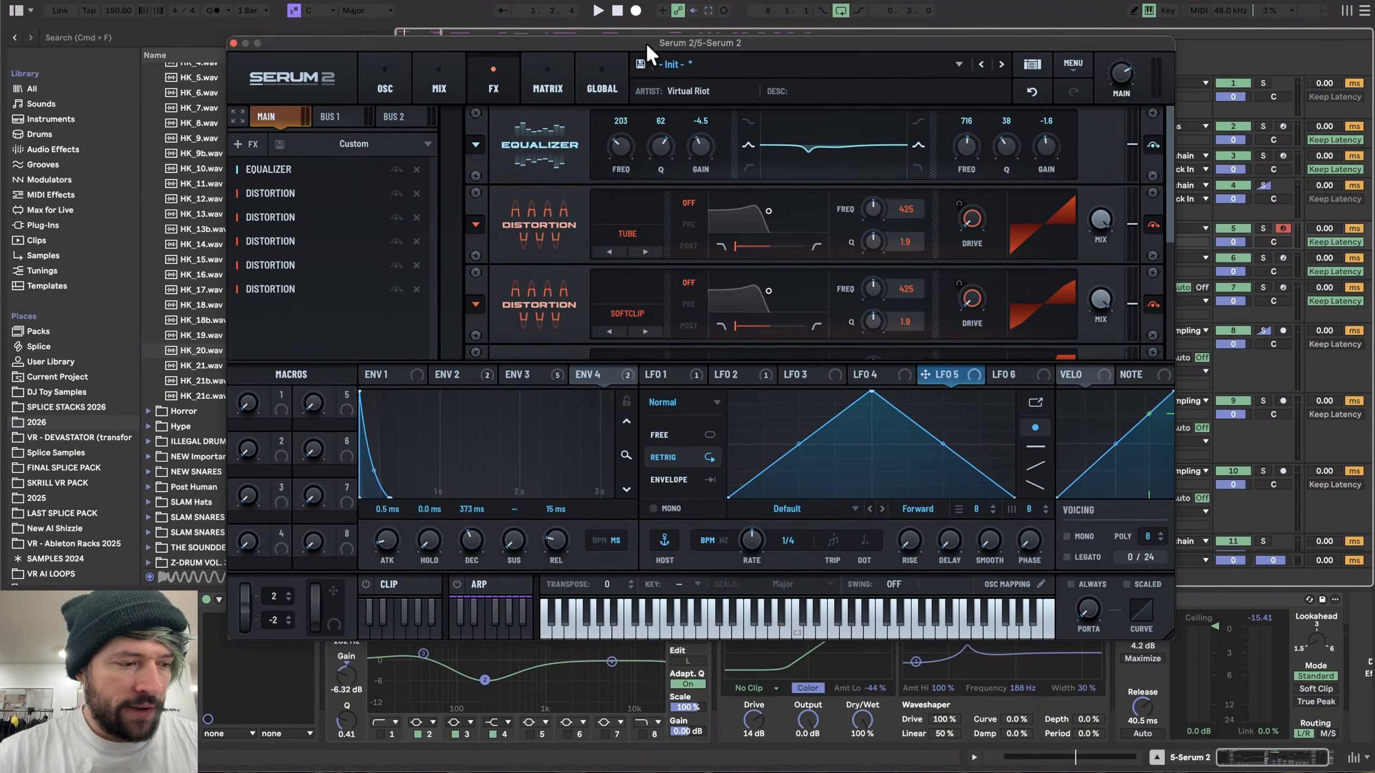
click(385, 81)
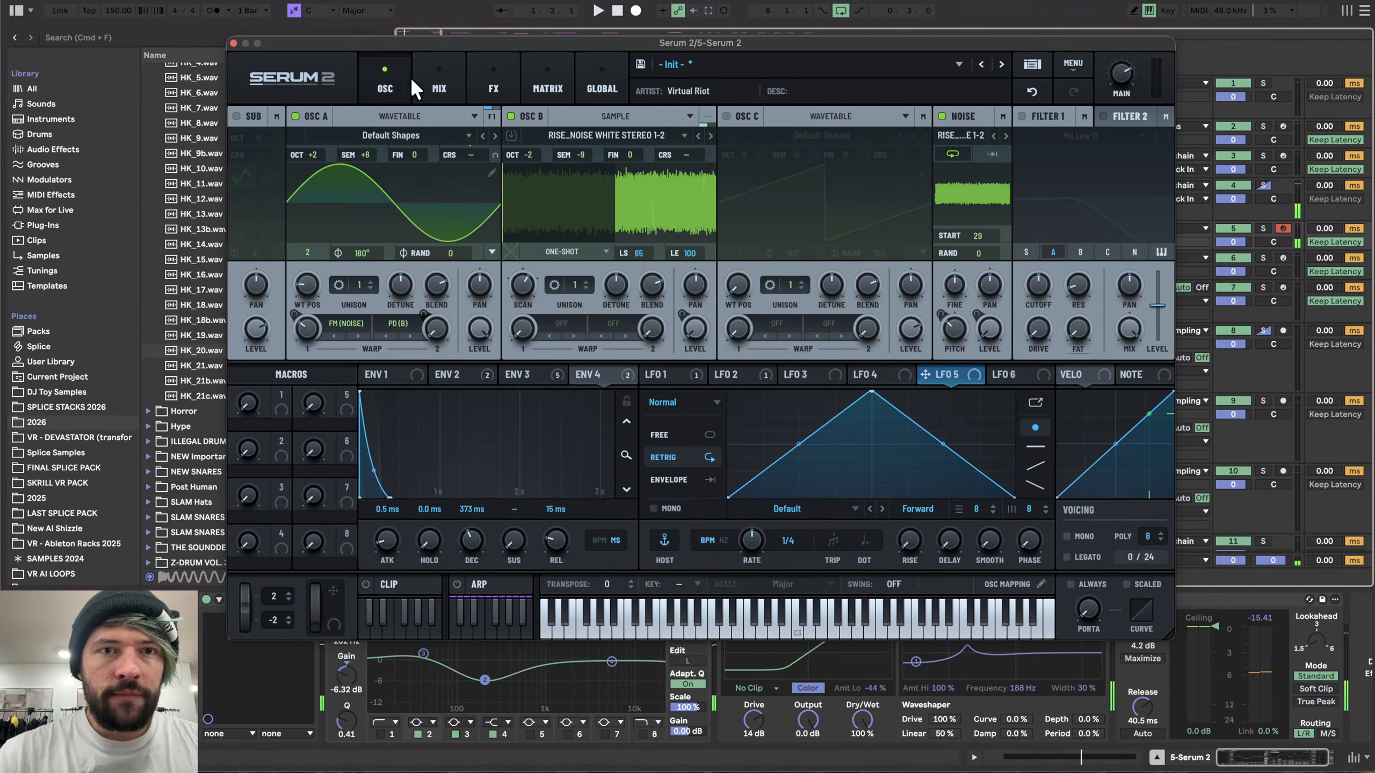
click(487, 66)
click(233, 43)
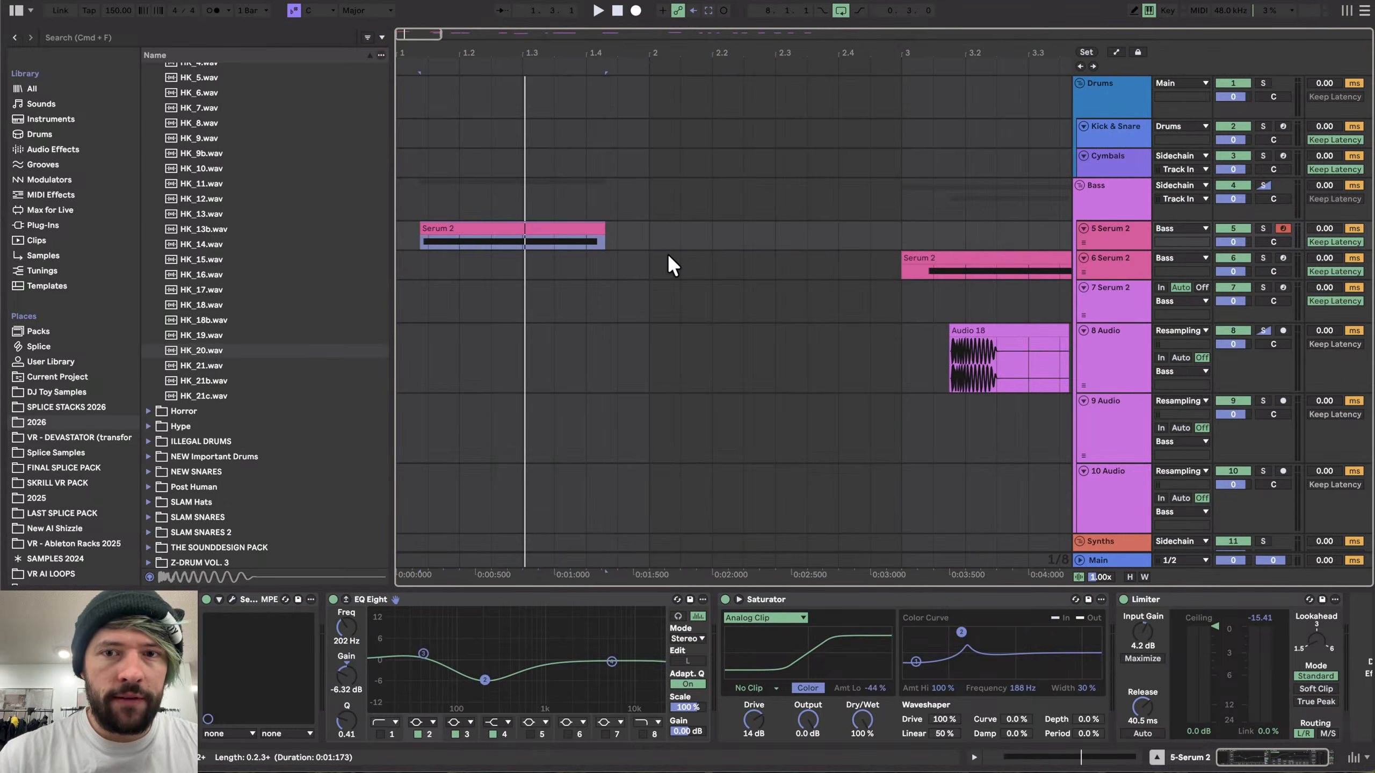
- Locate the Audio 18 clip on the 8 Audio track and preview more files in the Hard Kicks folder
scroll(667, 253, down, 3)
drag(487, 332, 426, 336)
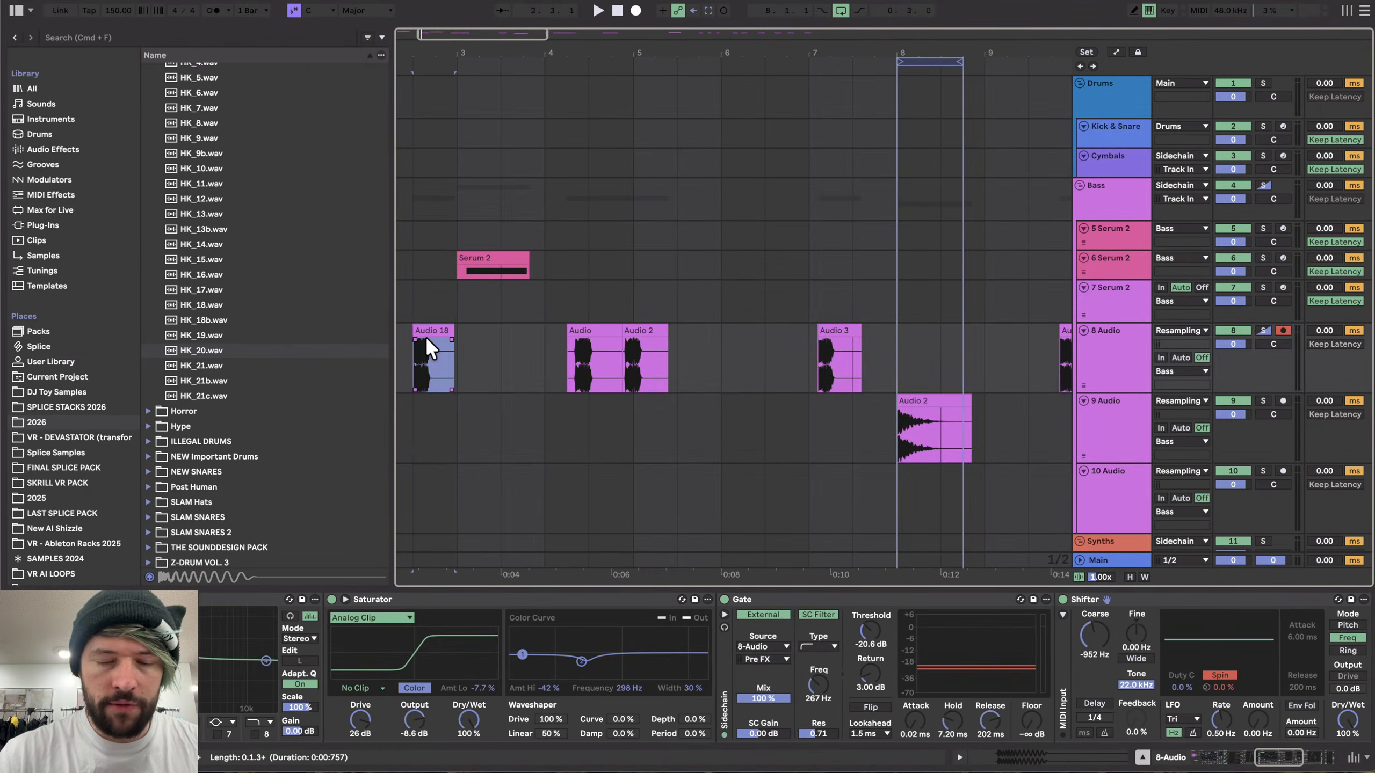
scroll(425, 336, left, 3)
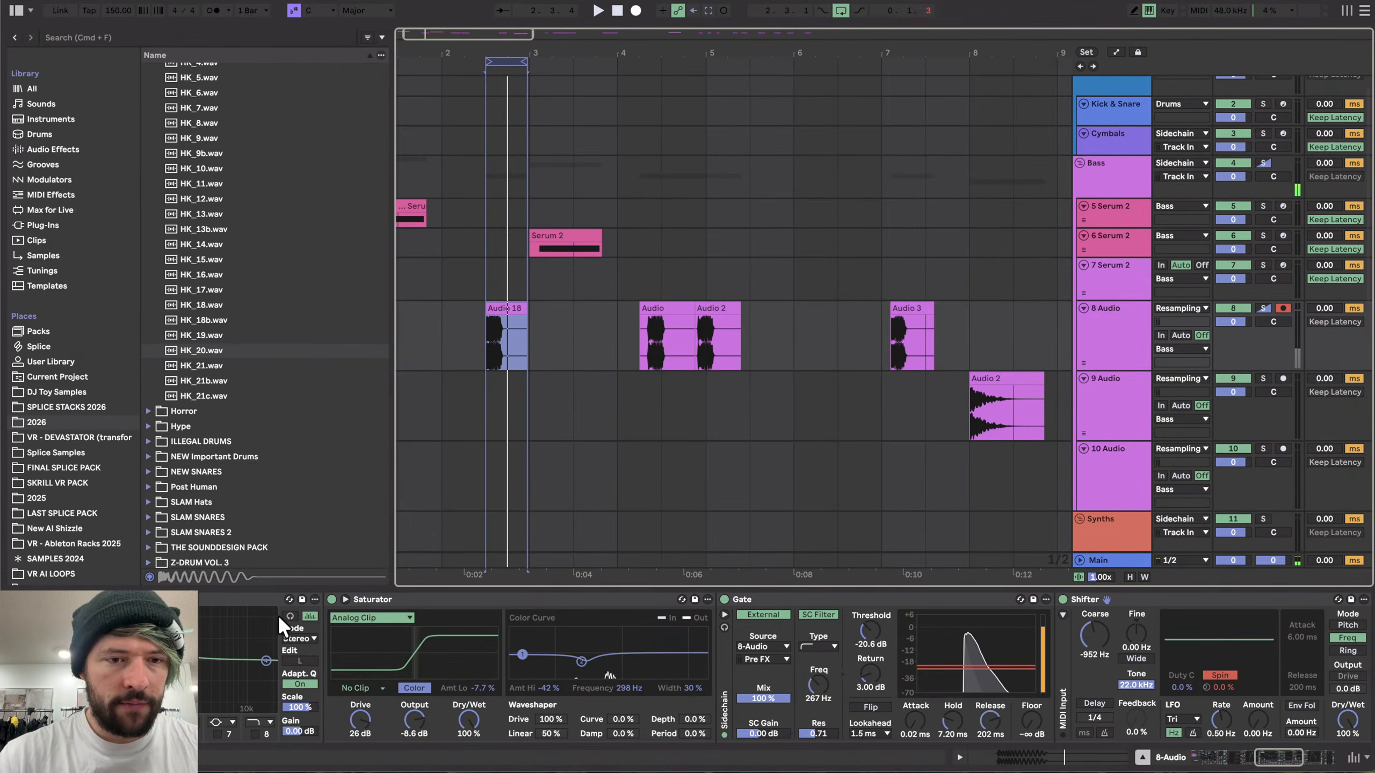
scroll(270, 617, left, 5)
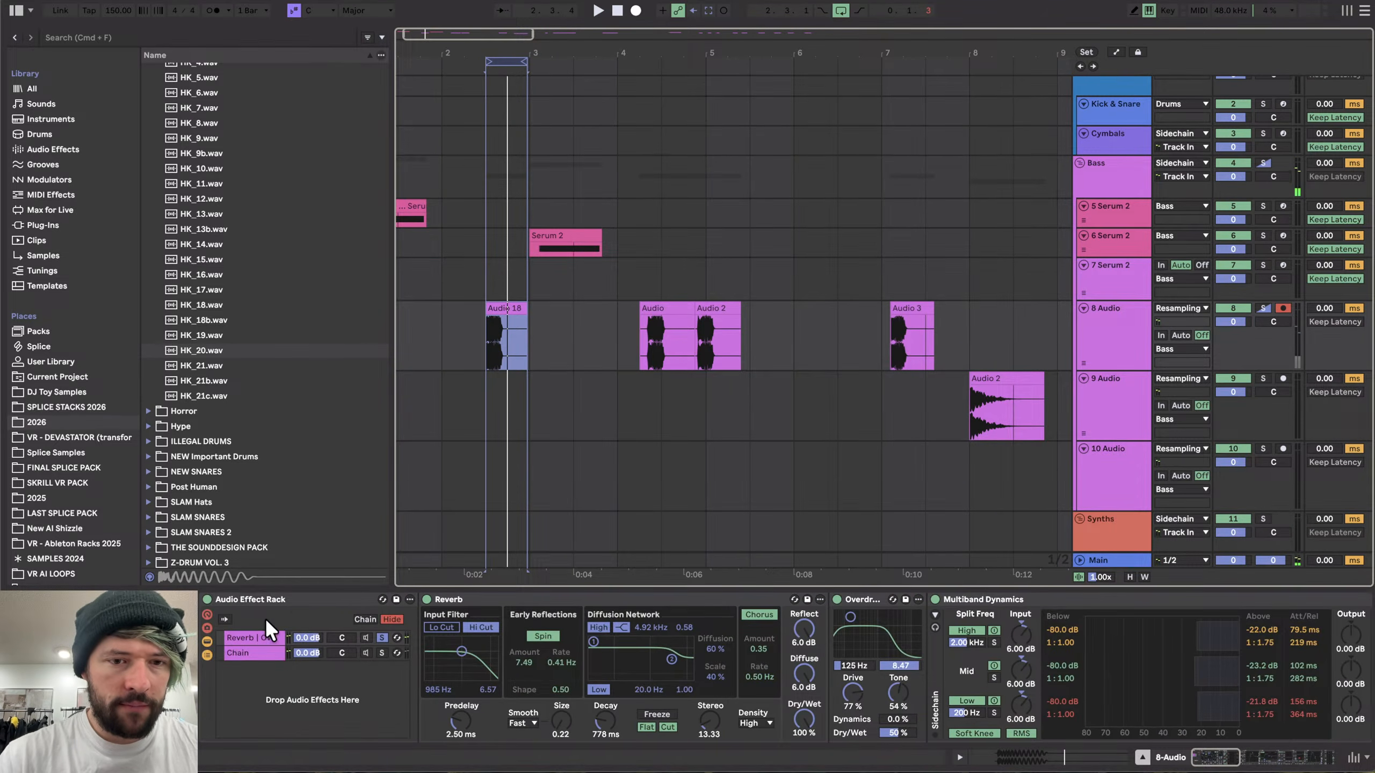
click(365, 638)
click(217, 374)
key(Up)
key(Up)
key(Up)
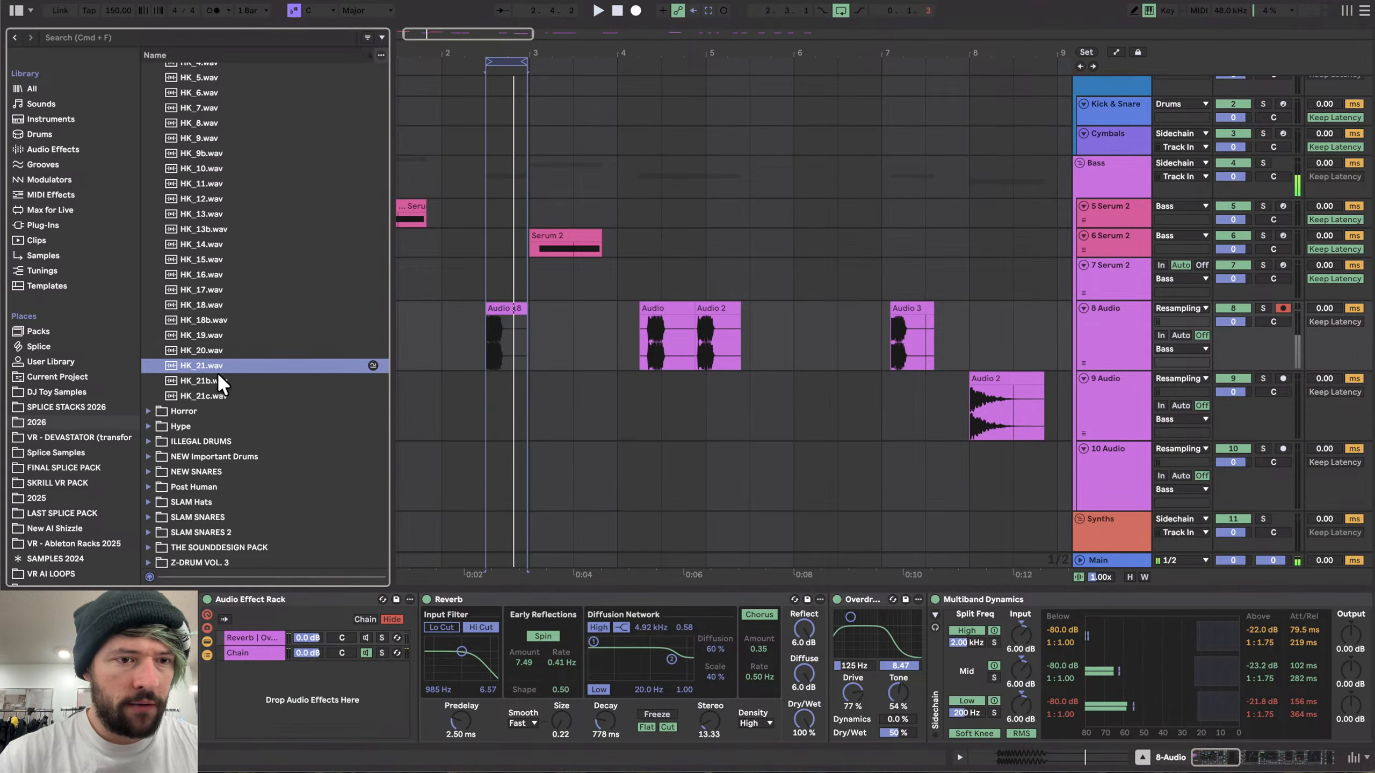
key(Up)
key(Up)
key(Up)
scroll(441, 321, up, 5)
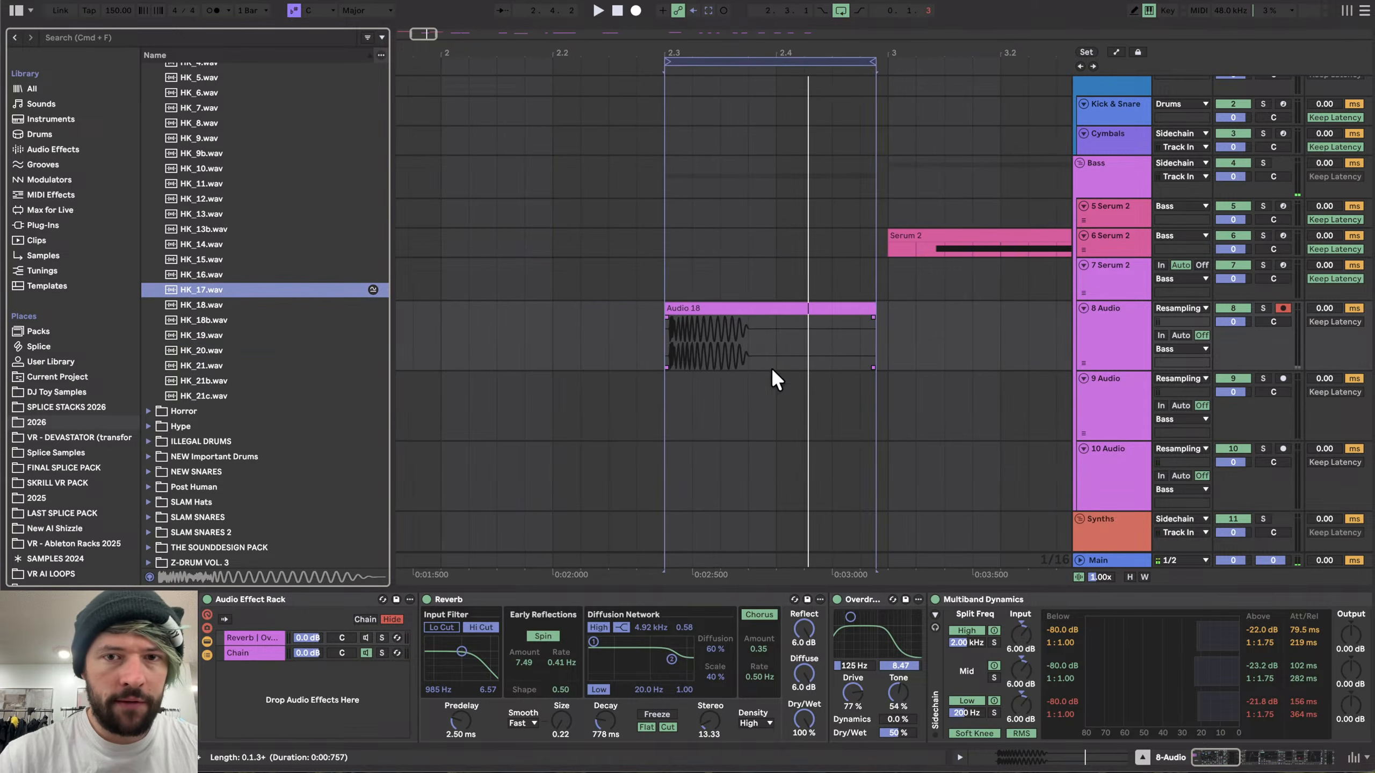
- Trim the Audio 18 clip by splitting it after the kick and deleting the tail
click(766, 326)
scroll(649, 338, up, 10)
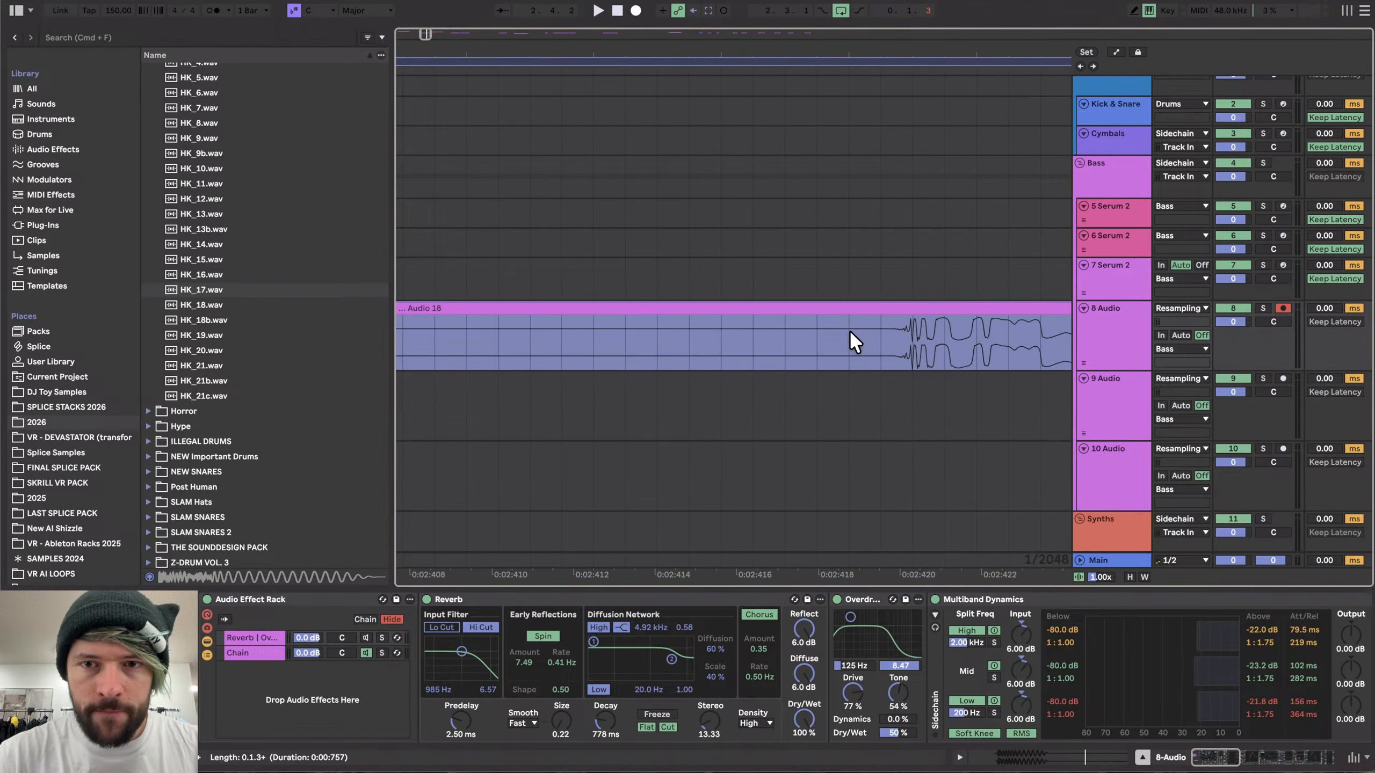
scroll(835, 331, down, 8)
click(866, 309)
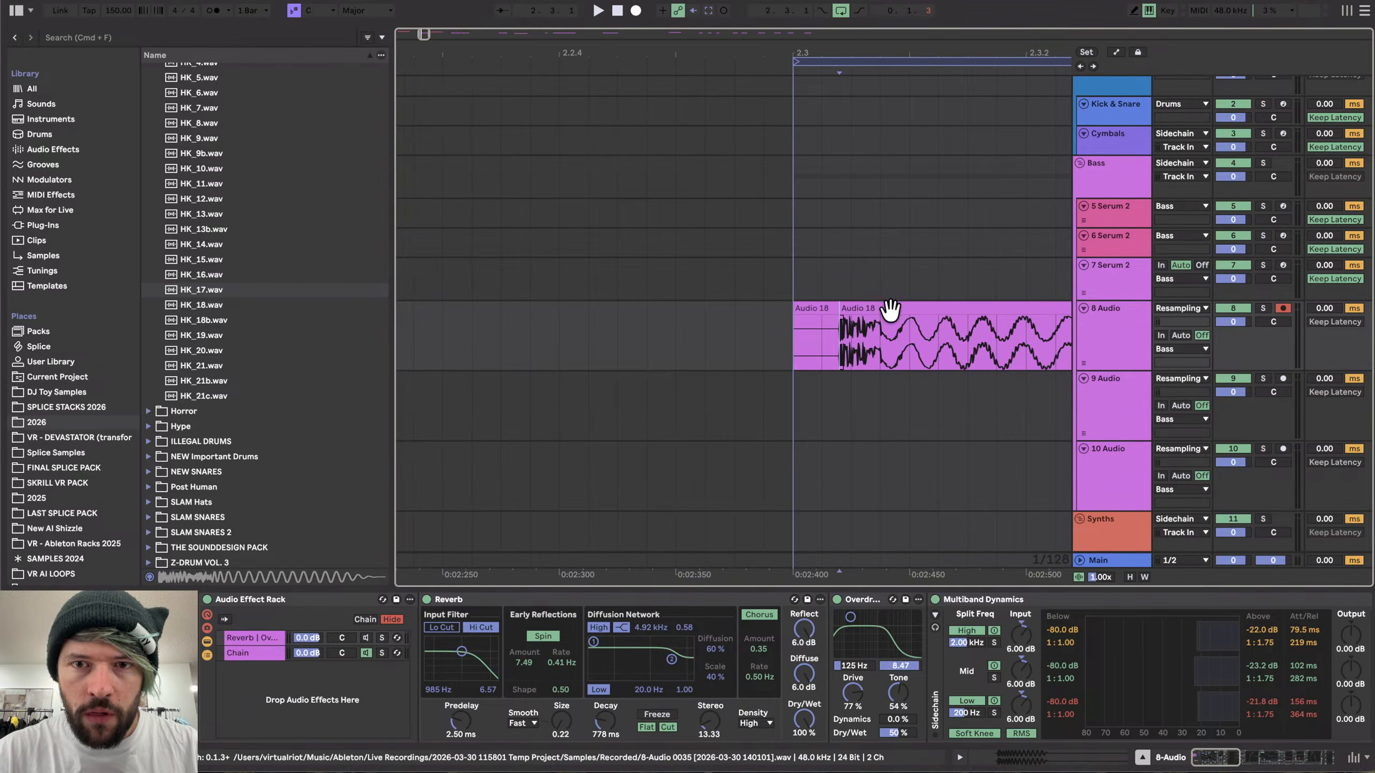
scroll(841, 313, down, 6)
click(784, 346)
key(super+e)
click(795, 323)
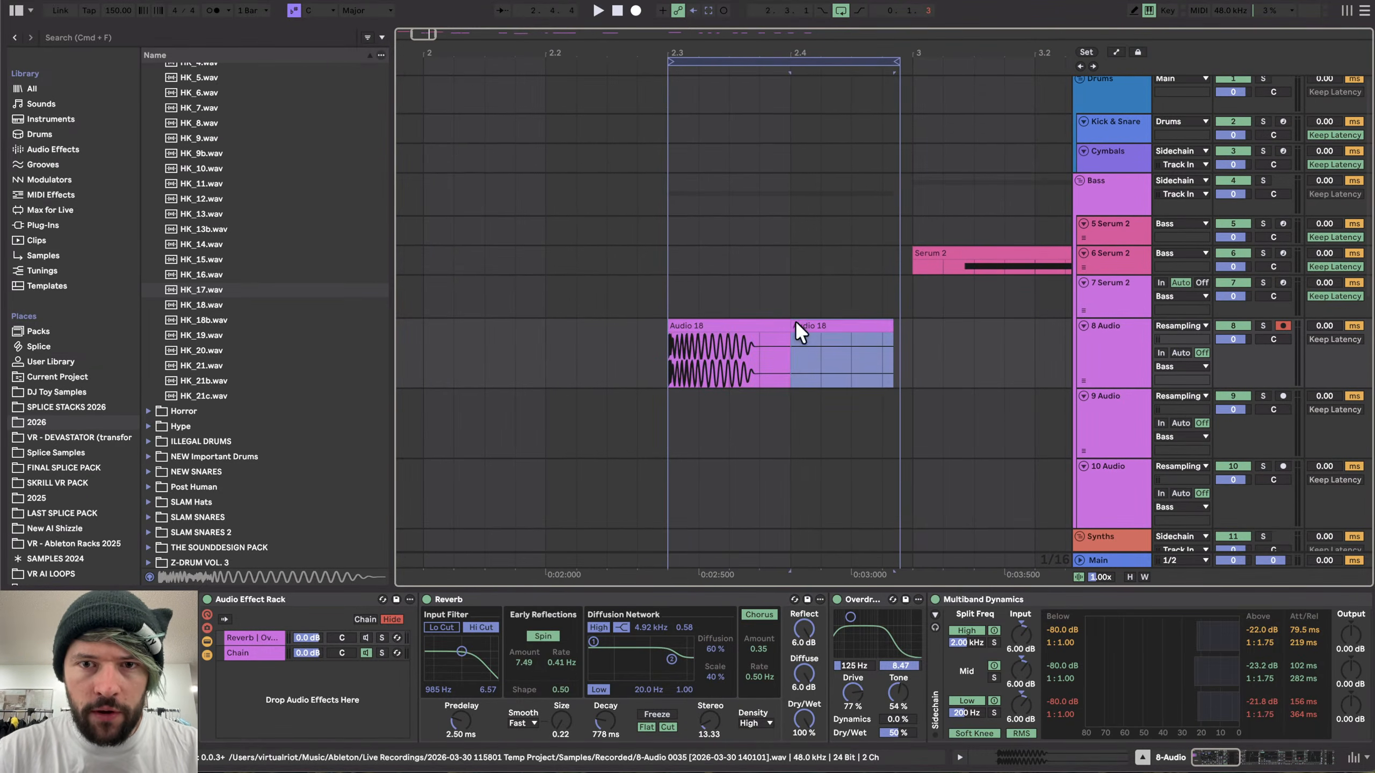
key(Delete)
- Loop the trimmed Audio 18 clip and export the loop region as HK_21c
click(770, 325)
key(super+l)
click(730, 61)
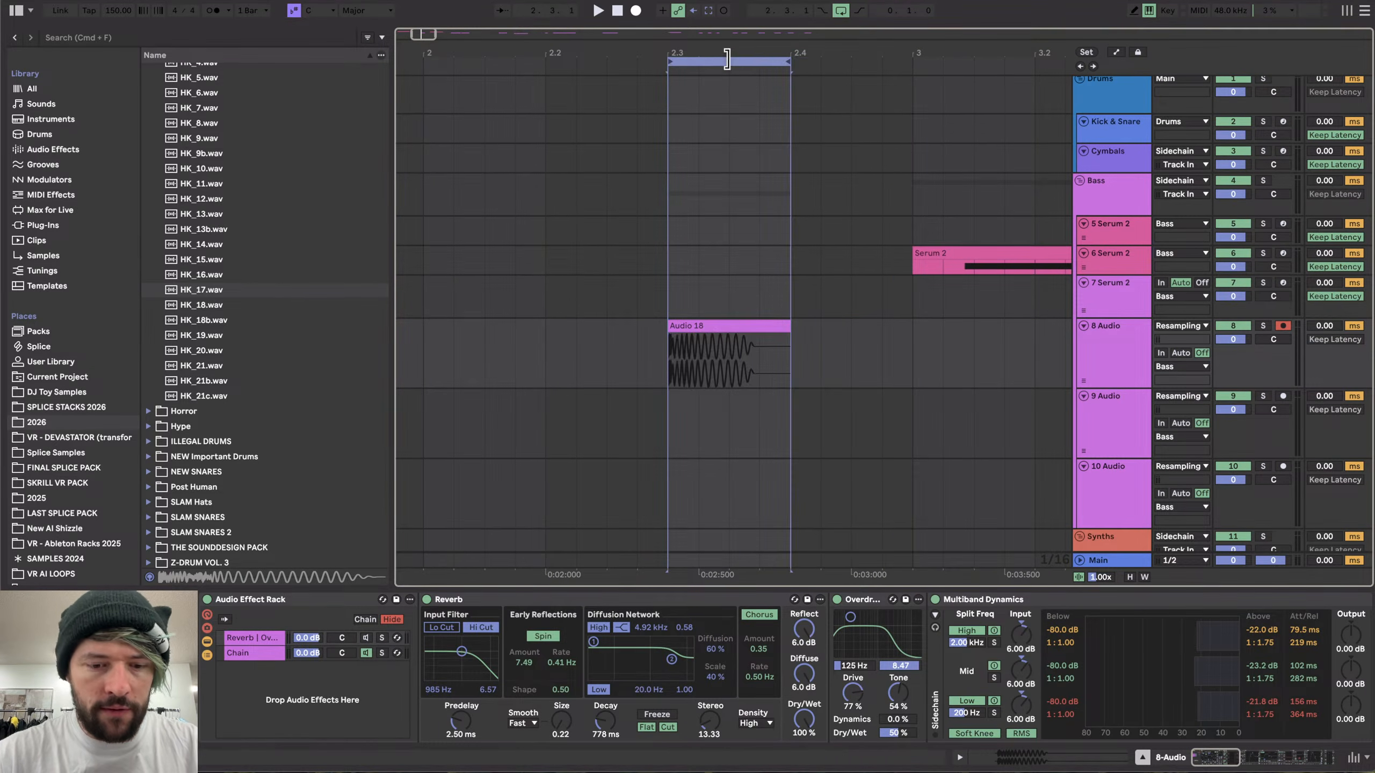
key(super+shift+r)
key(Return)
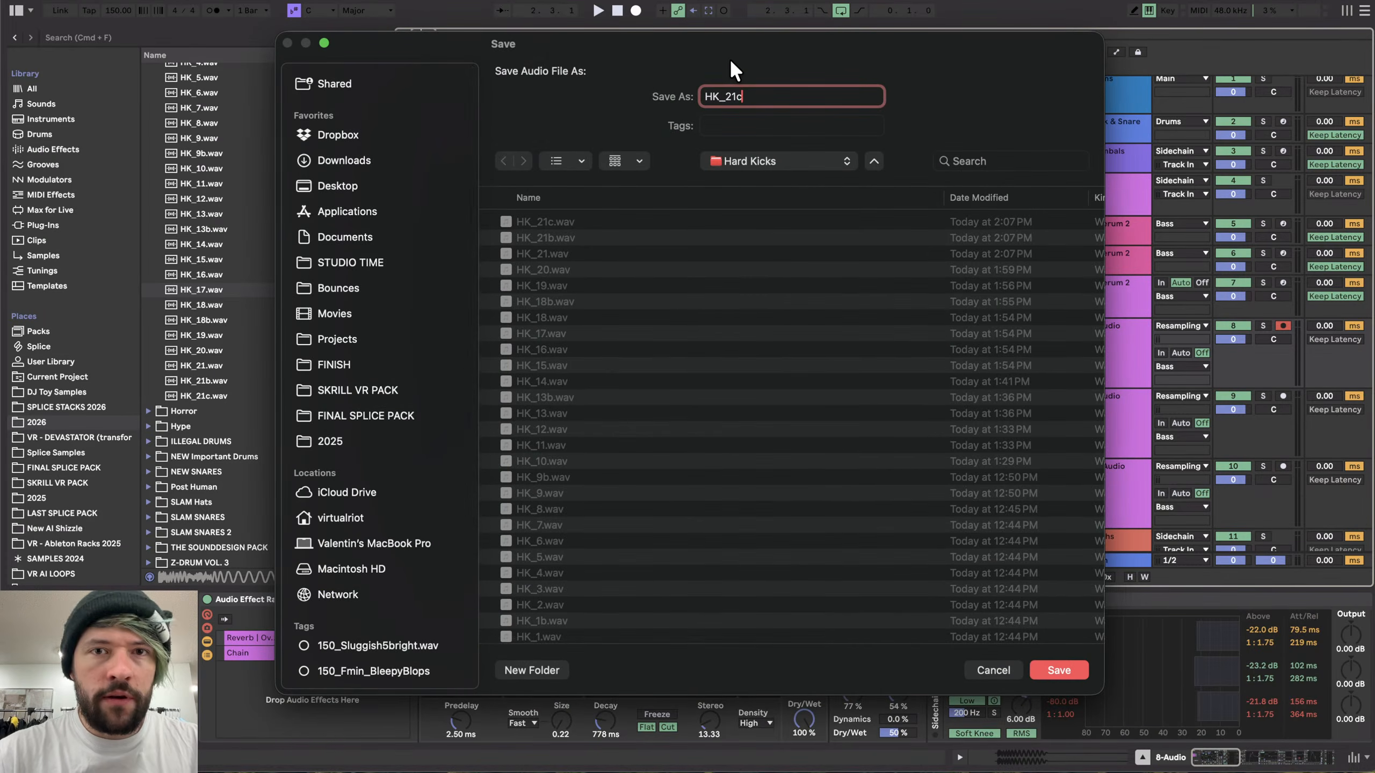
key(Return)
- Play back the kick clips on the 8 Audio track to audition them
scroll(592, 267, down, 4)
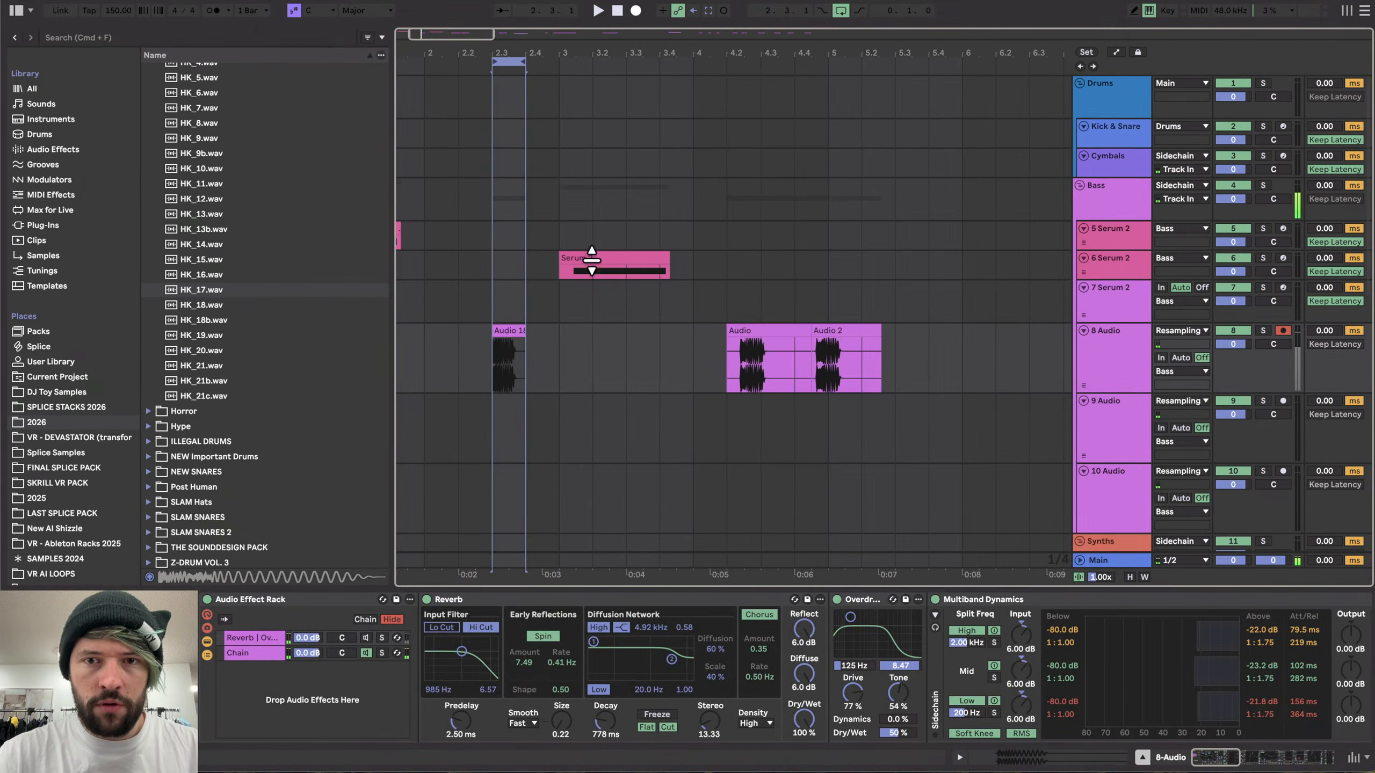
click(732, 357)
key(space)
scroll(779, 357, up, 5)
key(space)
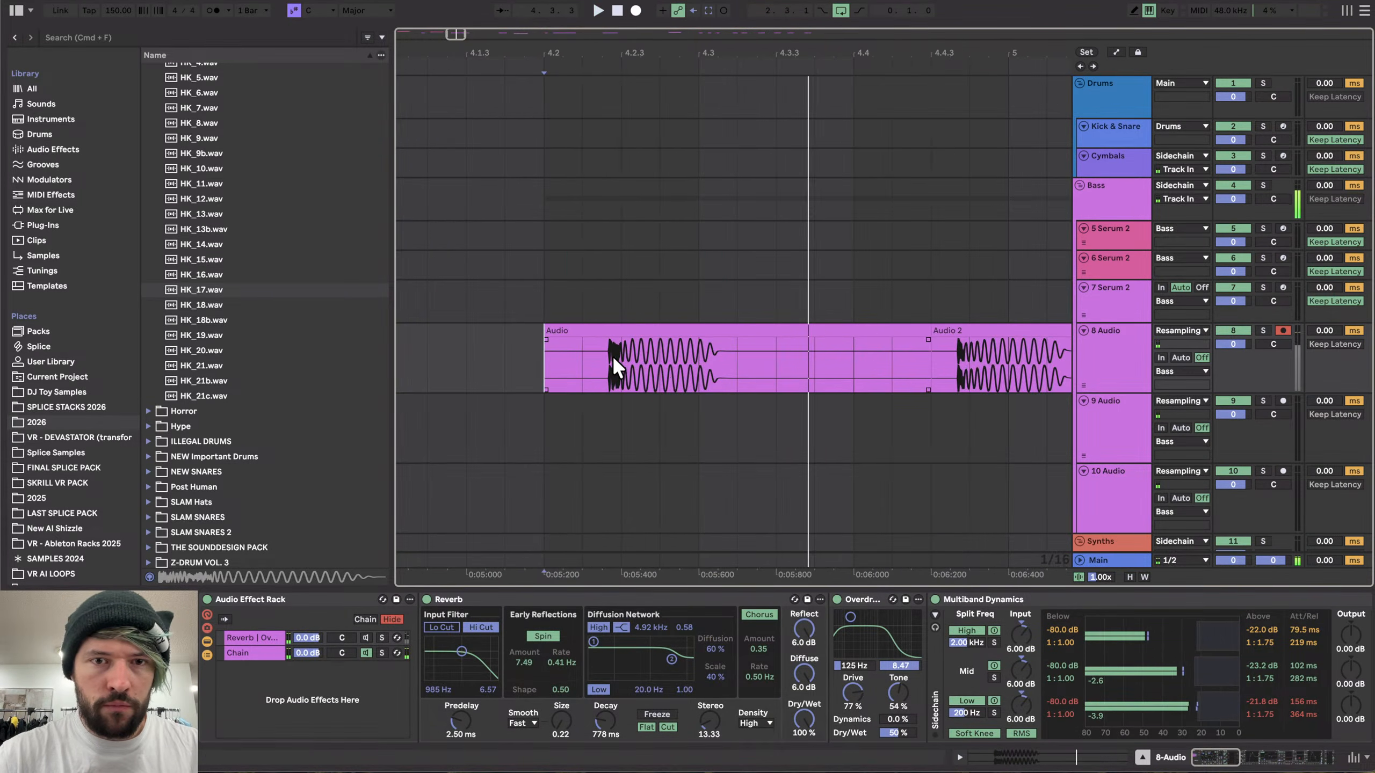
scroll(612, 356, up, 3)
click(585, 356)
key(space)
key(space)
- Preview earlier files in the Hard Kicks folder, stepping back up the list
click(213, 331)
key(Up)
key(Up)
key(Up)
key(Up)
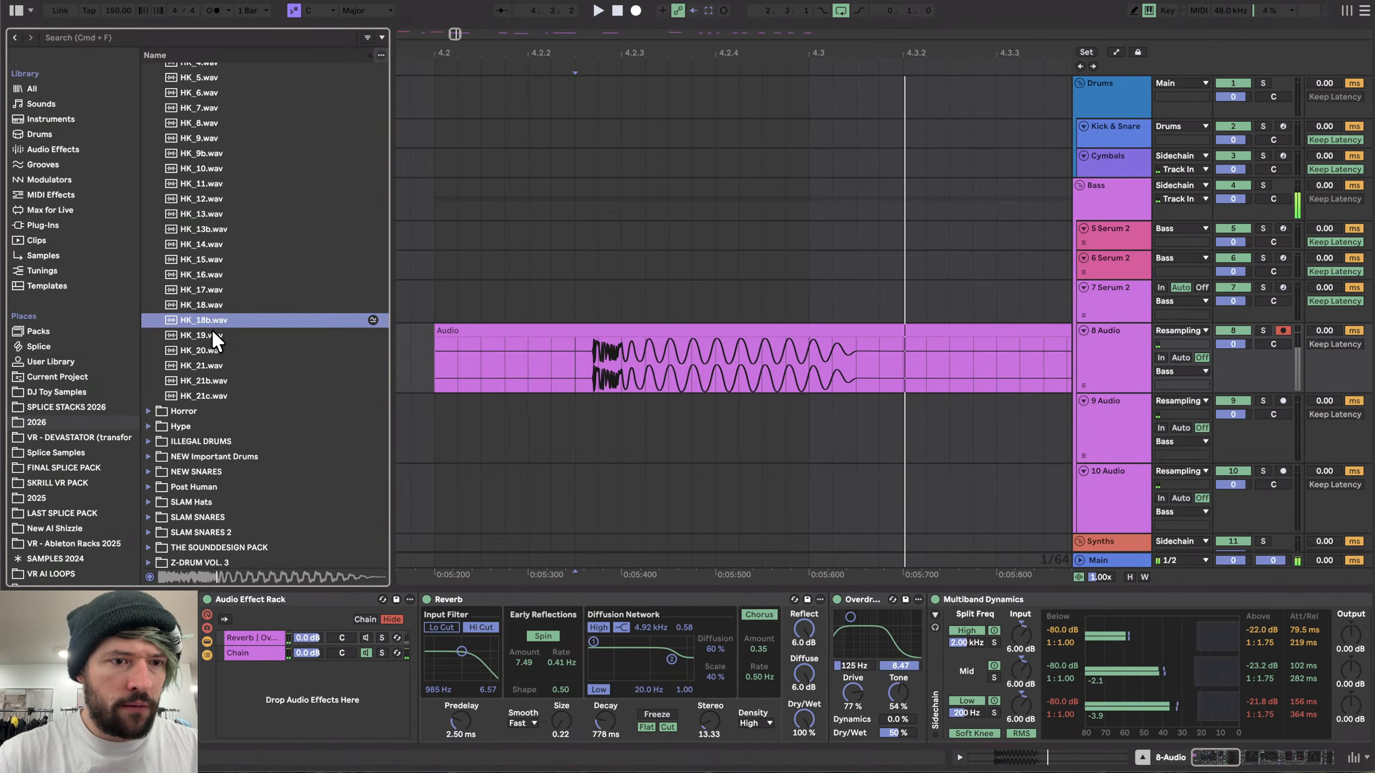
key(Up)
key(Up)
key(Up)
key(Up)
scroll(597, 358, up, 5)
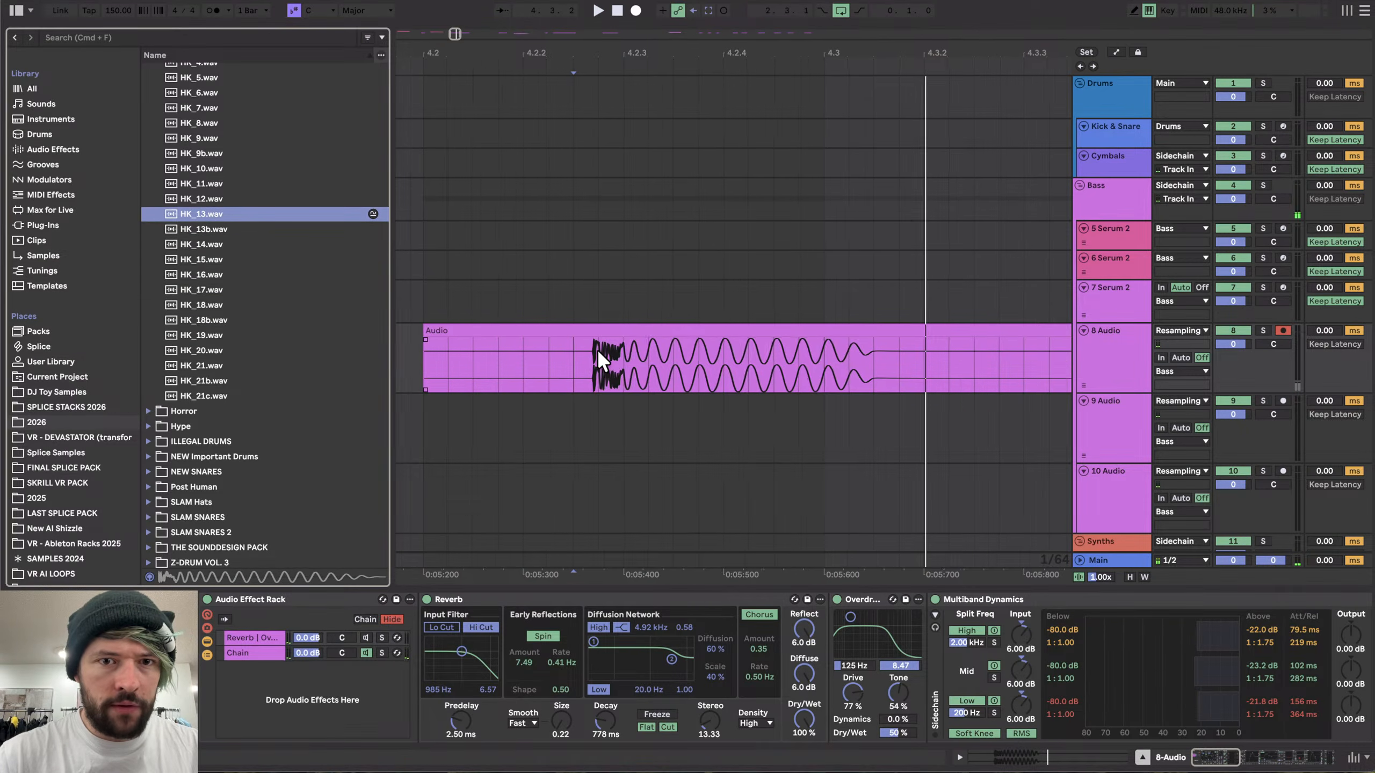
scroll(603, 357, up, 5)
- Isolate a kick on the 8 Audio track by splitting at its start and end, then export the selection
click(611, 361)
key(super+e)
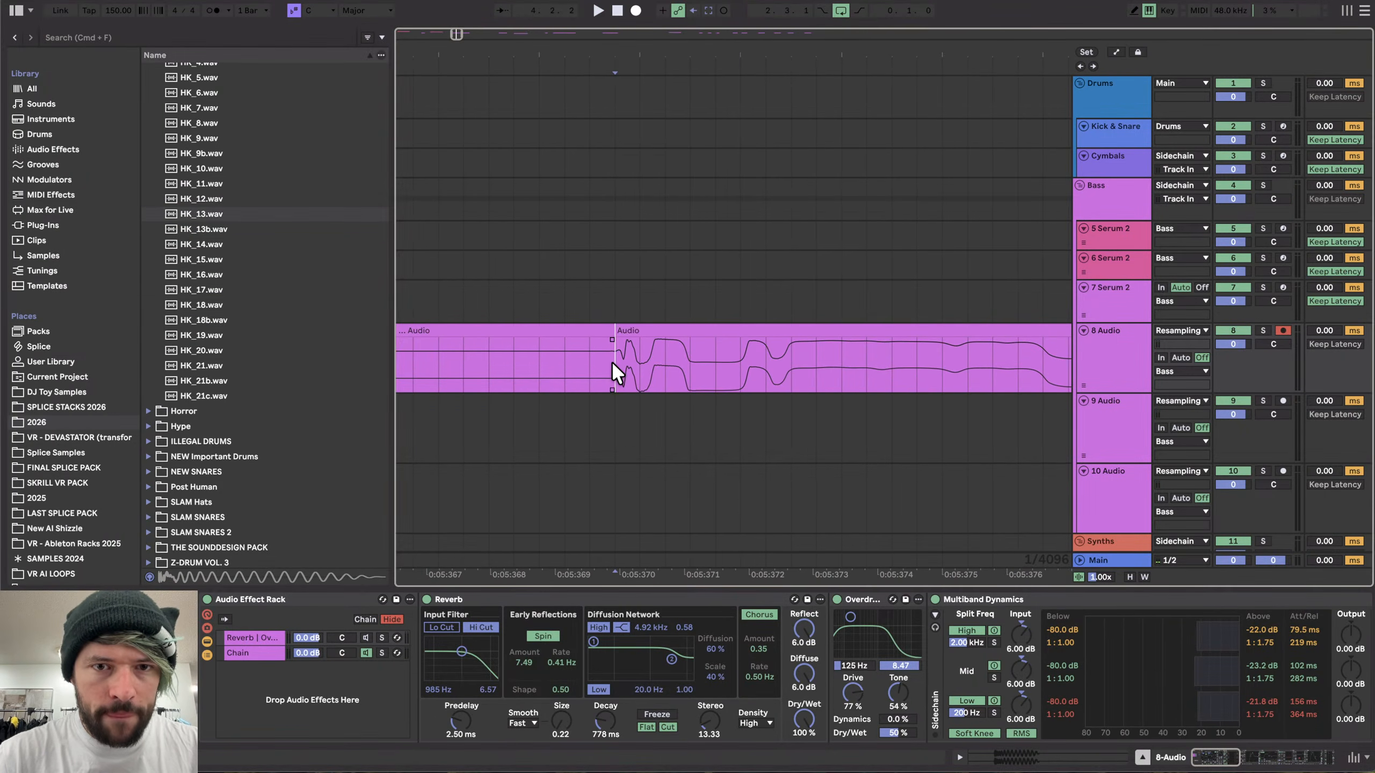
scroll(612, 361, down, 10)
drag(613, 364, 732, 355)
key(super+e)
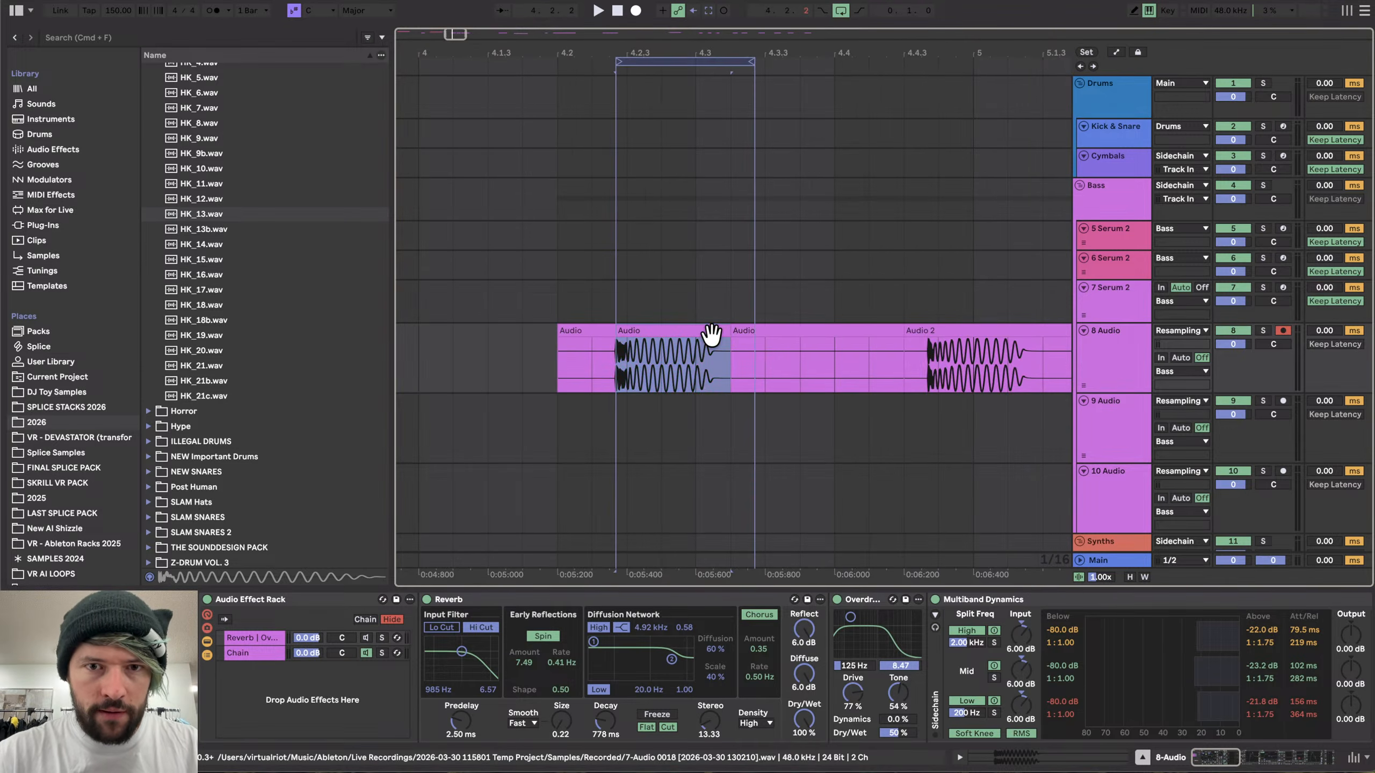
key(super+shift+r)
key(Return)
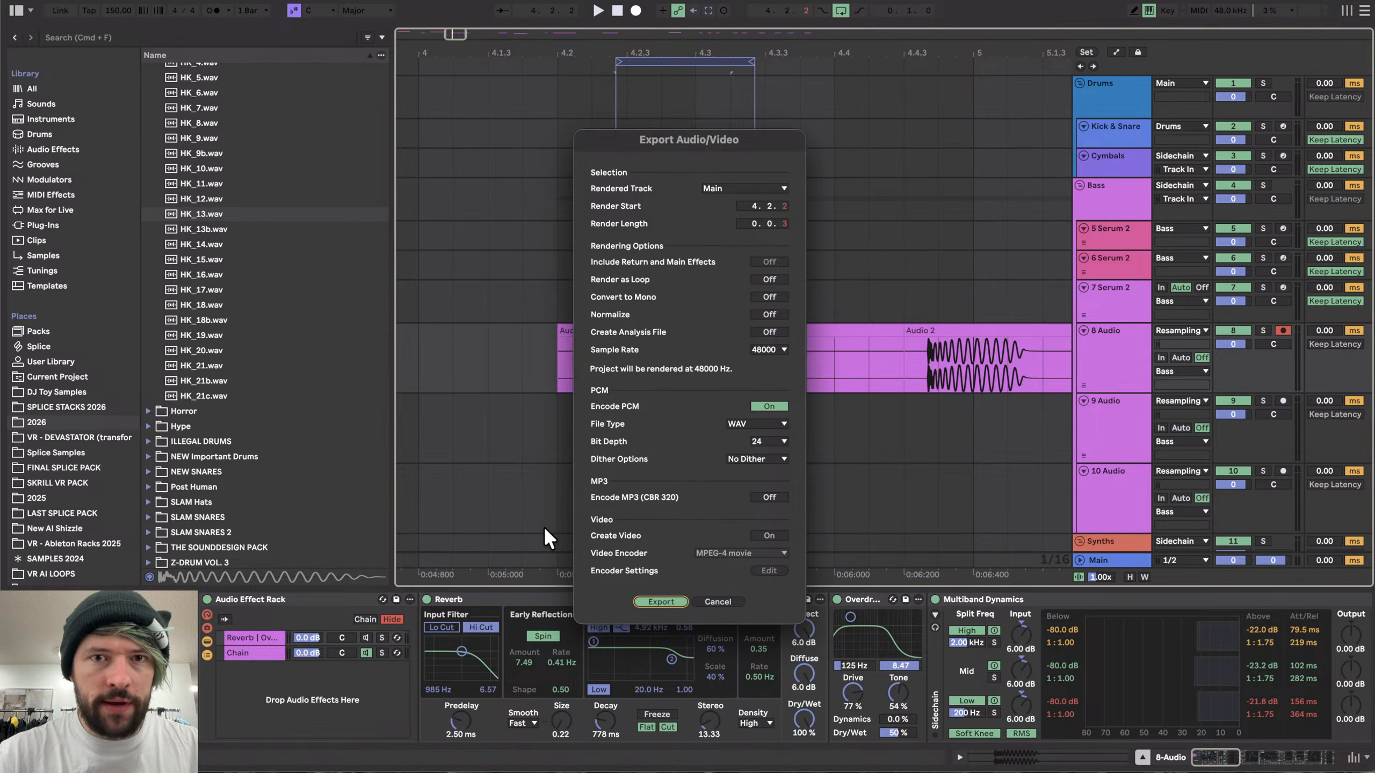
key(Return)
- Play back the kicks on the 8 Audio track from just before the last Audio 2 clip to audition them
click(910, 367)
key(space)
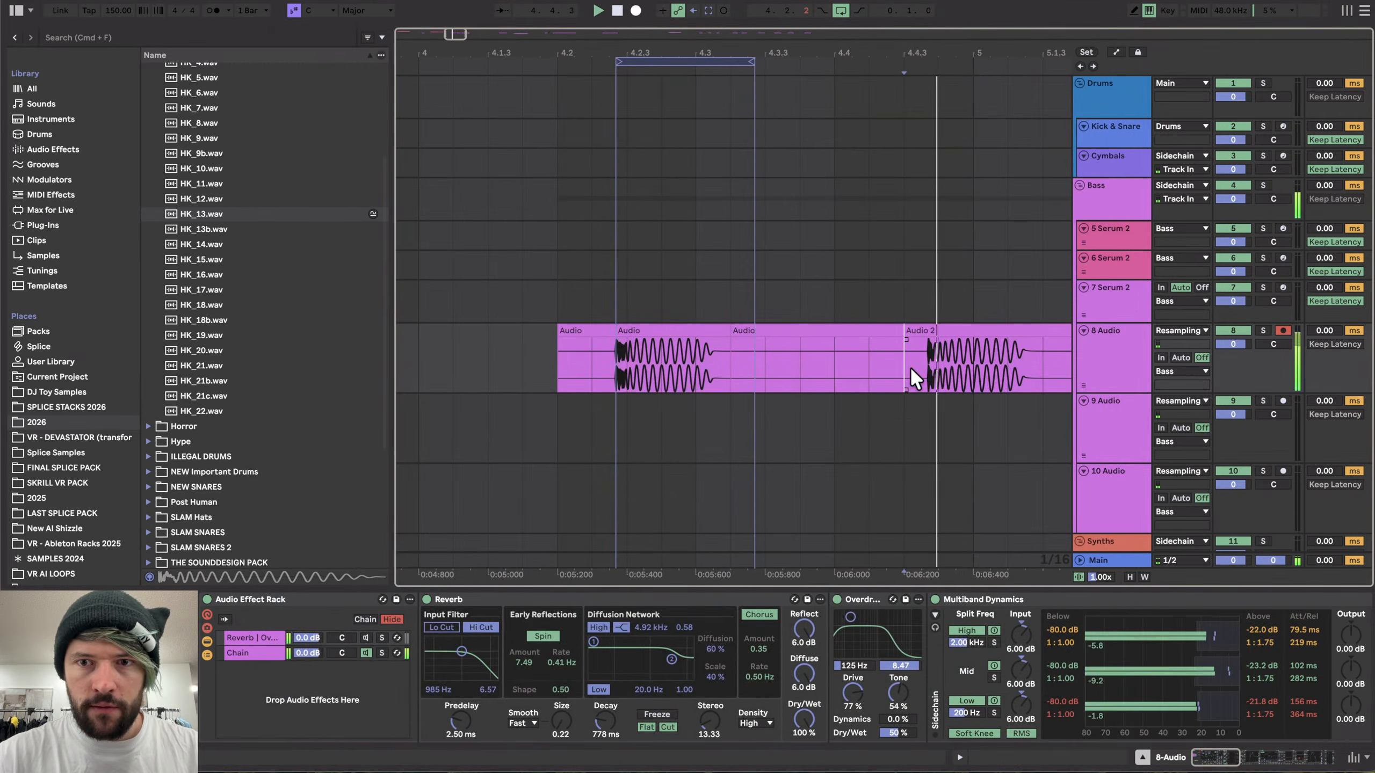
scroll(910, 367, right, 10)
scroll(756, 376, left, 4)
key(space)
- Zoom in on the last Audio 2 kick and trim its clip start slightly later onto the transient
scroll(583, 335, up, 5)
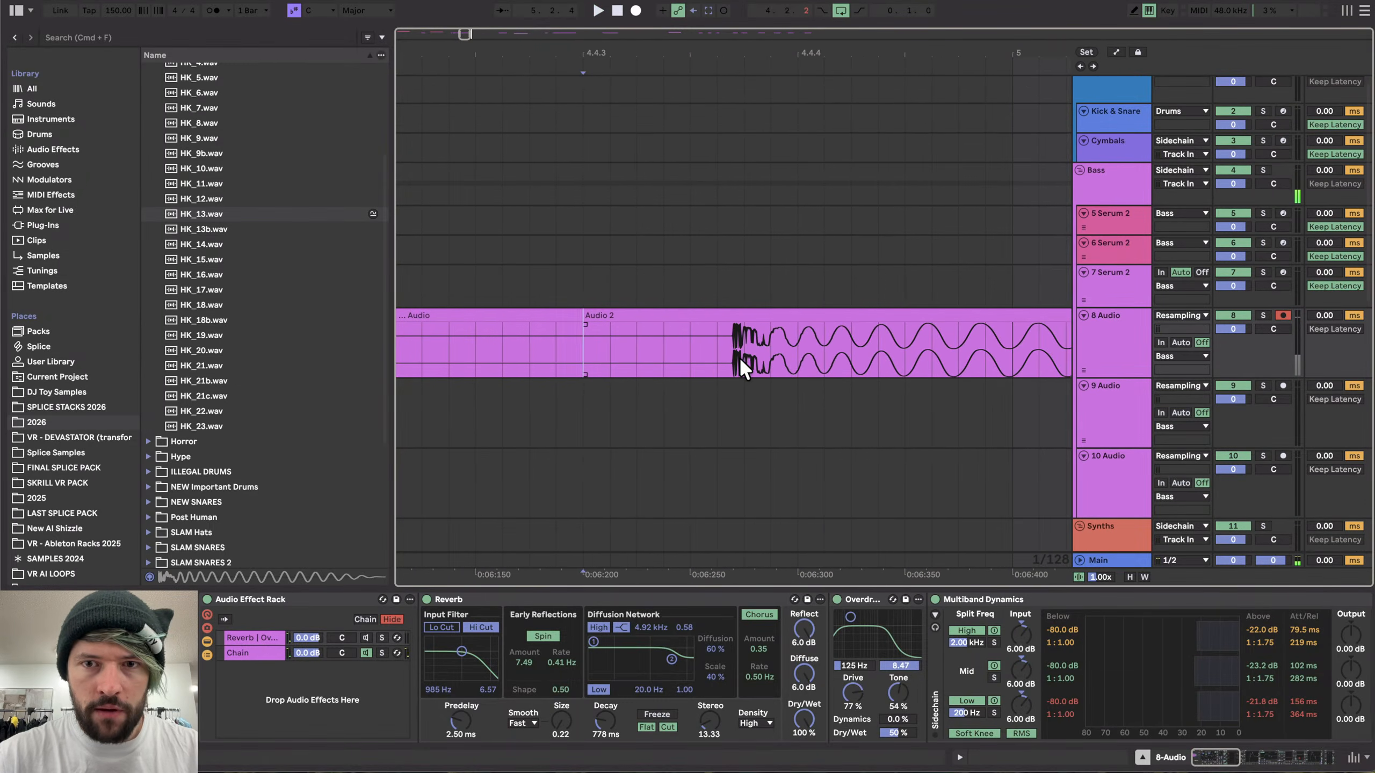
scroll(739, 357, up, 10)
key(super+e)
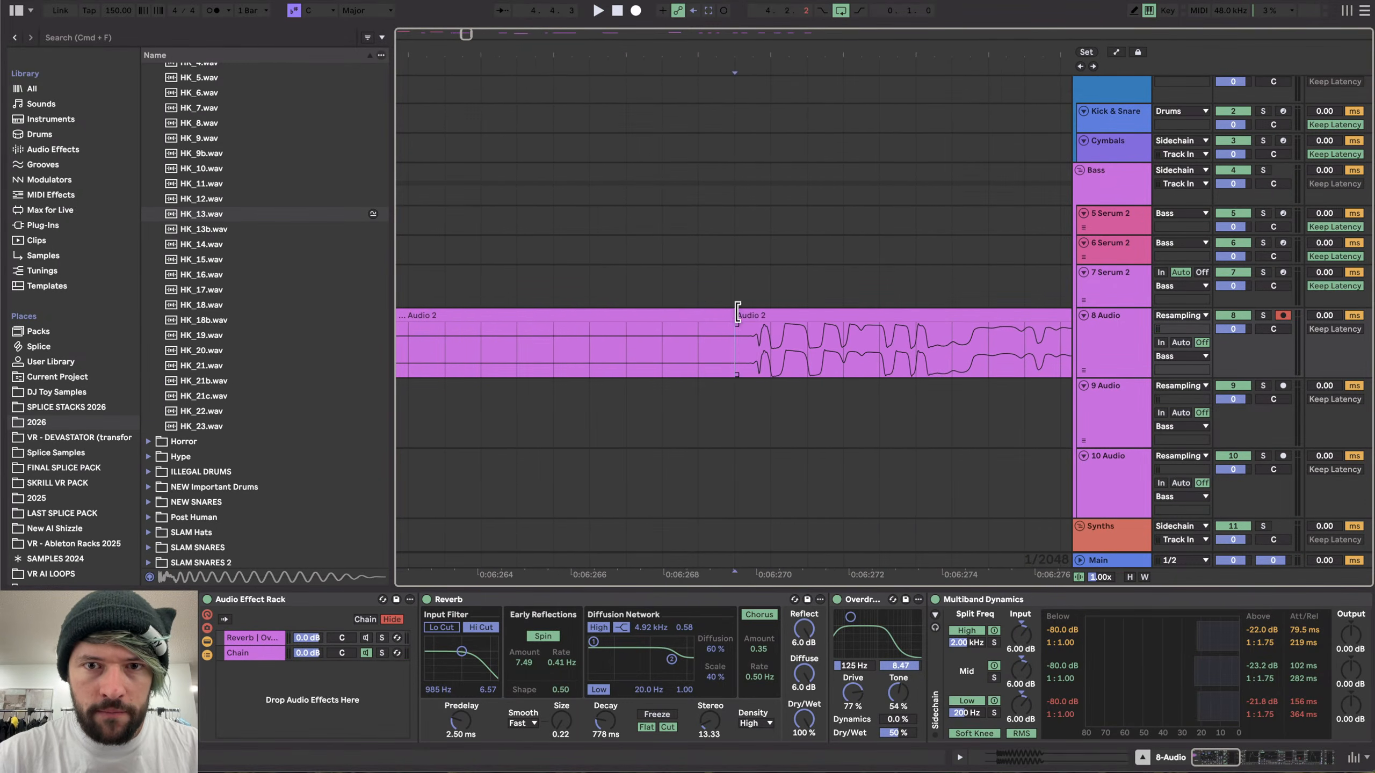
drag(735, 317, 744, 312)
scroll(749, 310, down, 15)
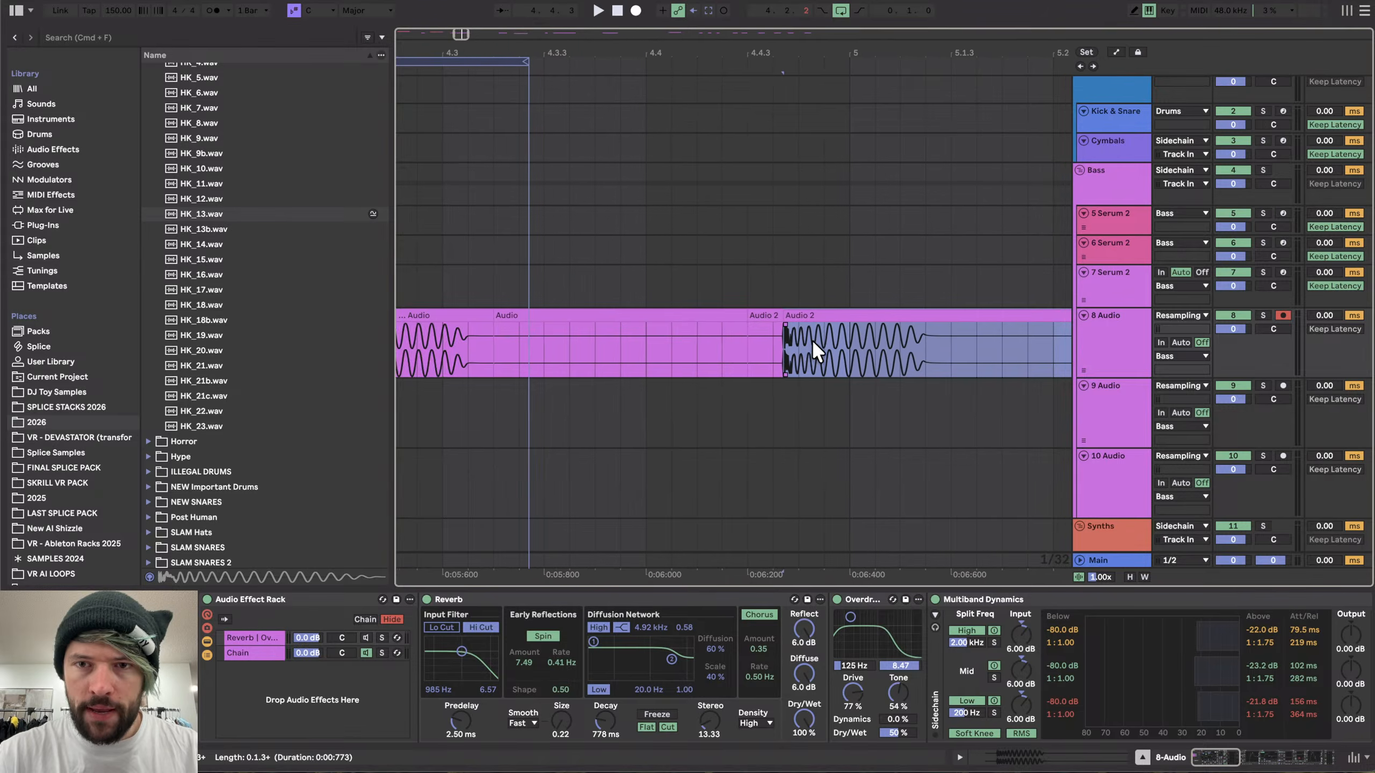
- Select the trimmed Audio 2 kick, loop its span and export the loop region as HK_24
click(832, 320)
key(super+l)
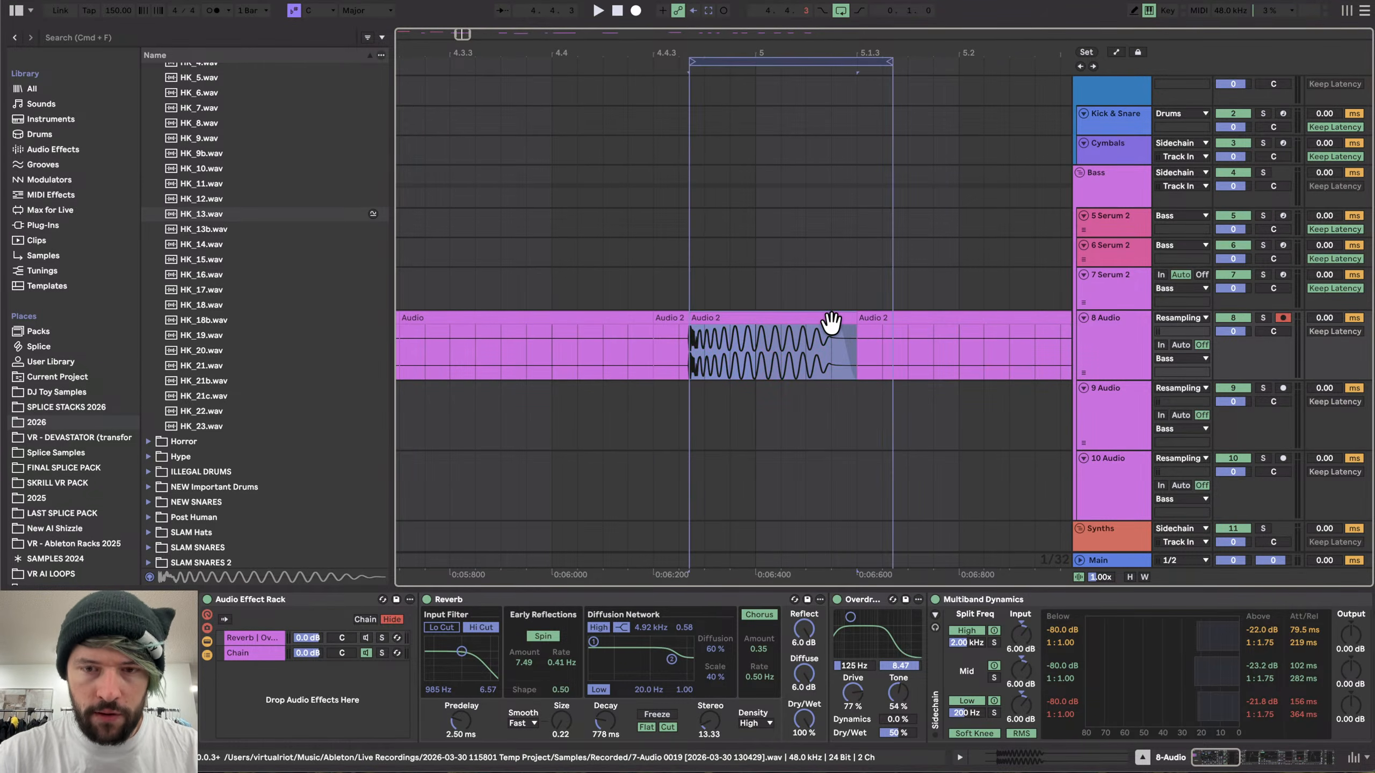
key(super+shift+r)
key(Return)
key(Right)
text(b)
key(Return)
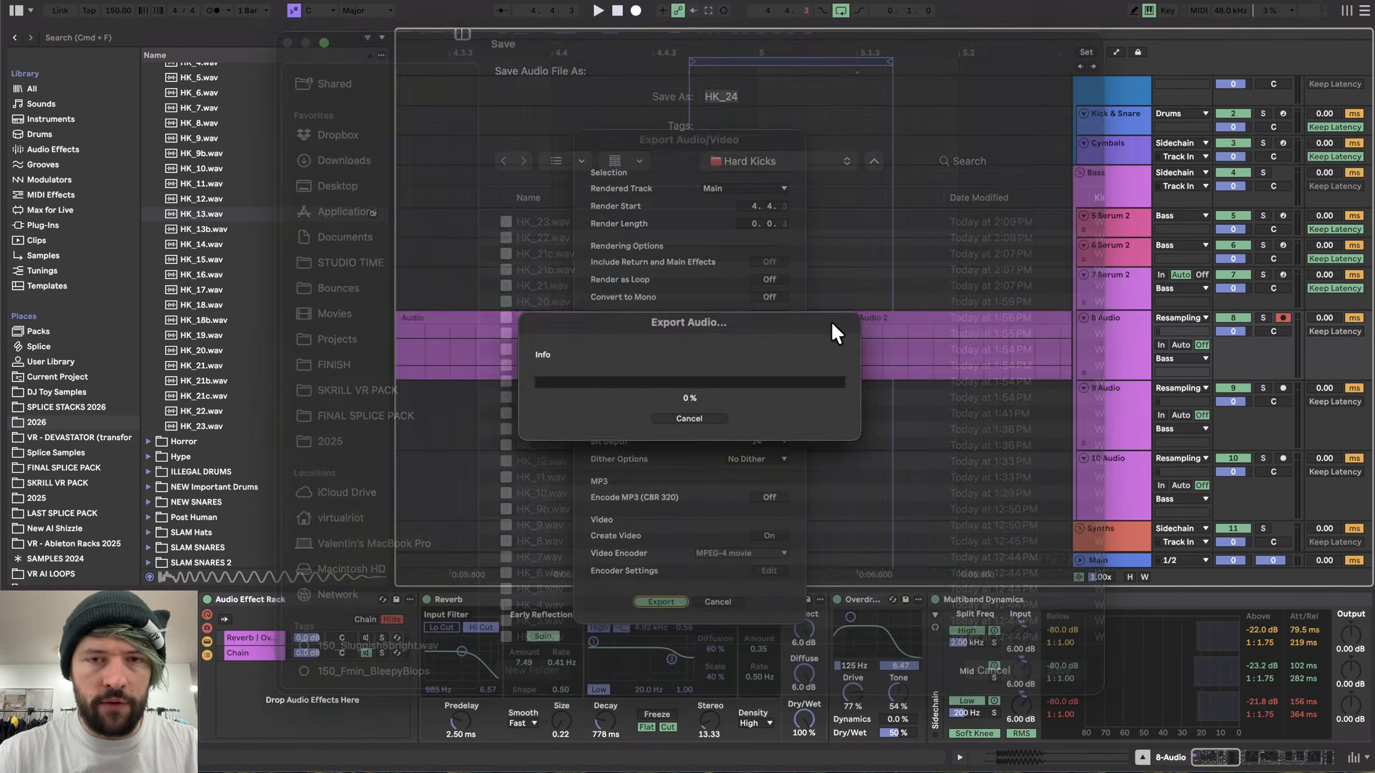
- Isolate the Audio 3 kick at bar 7 by splitting the clip after the kick and looping the kick portion
scroll(741, 393, down, 5)
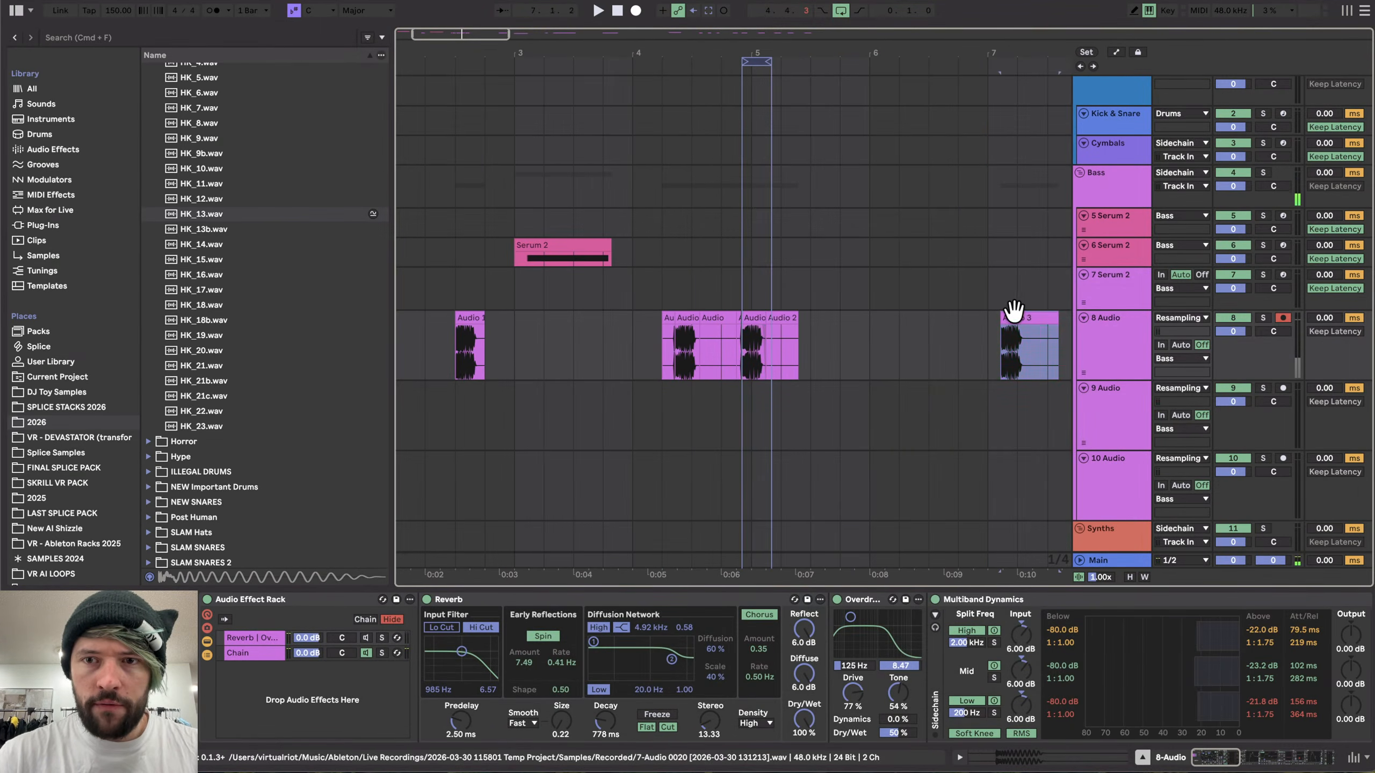
click(1001, 315)
scroll(1000, 311, right, 5)
key(z)
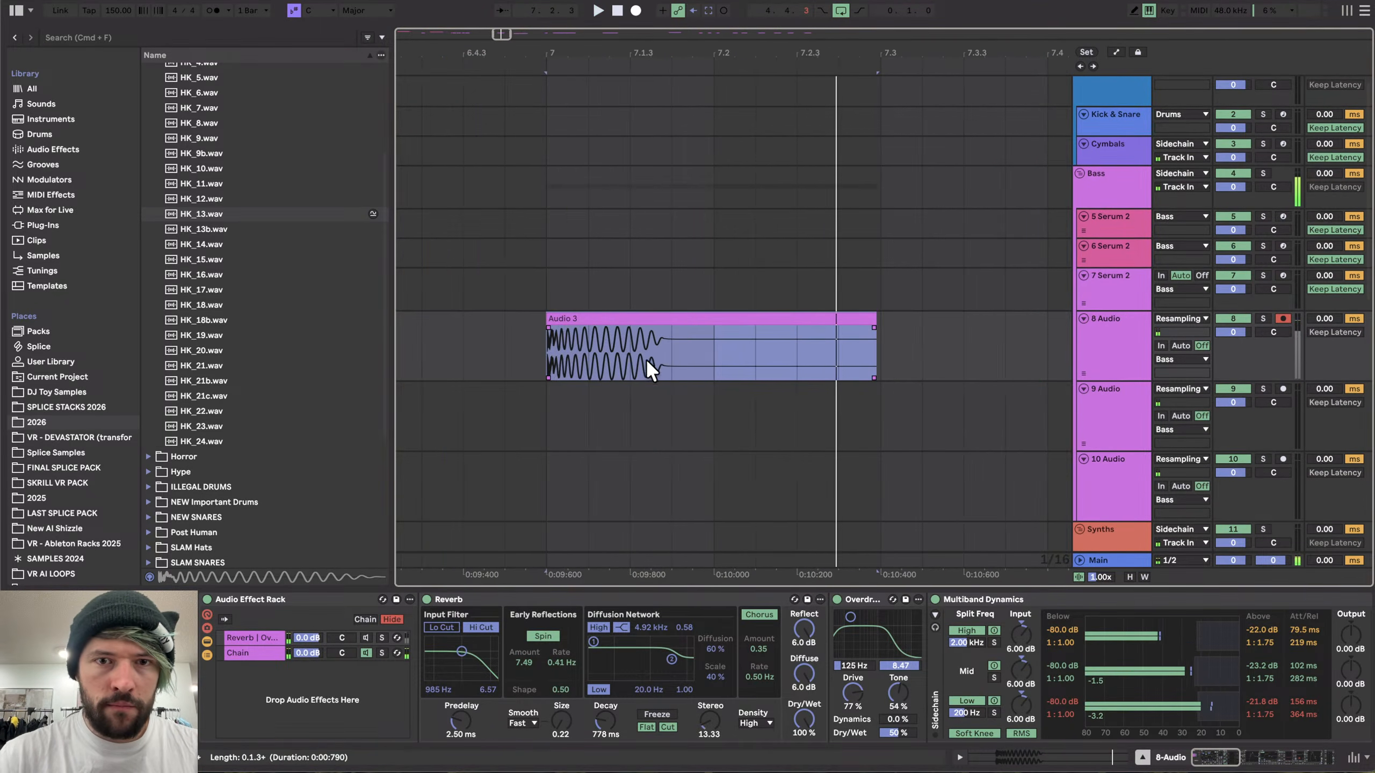
key(super+e)
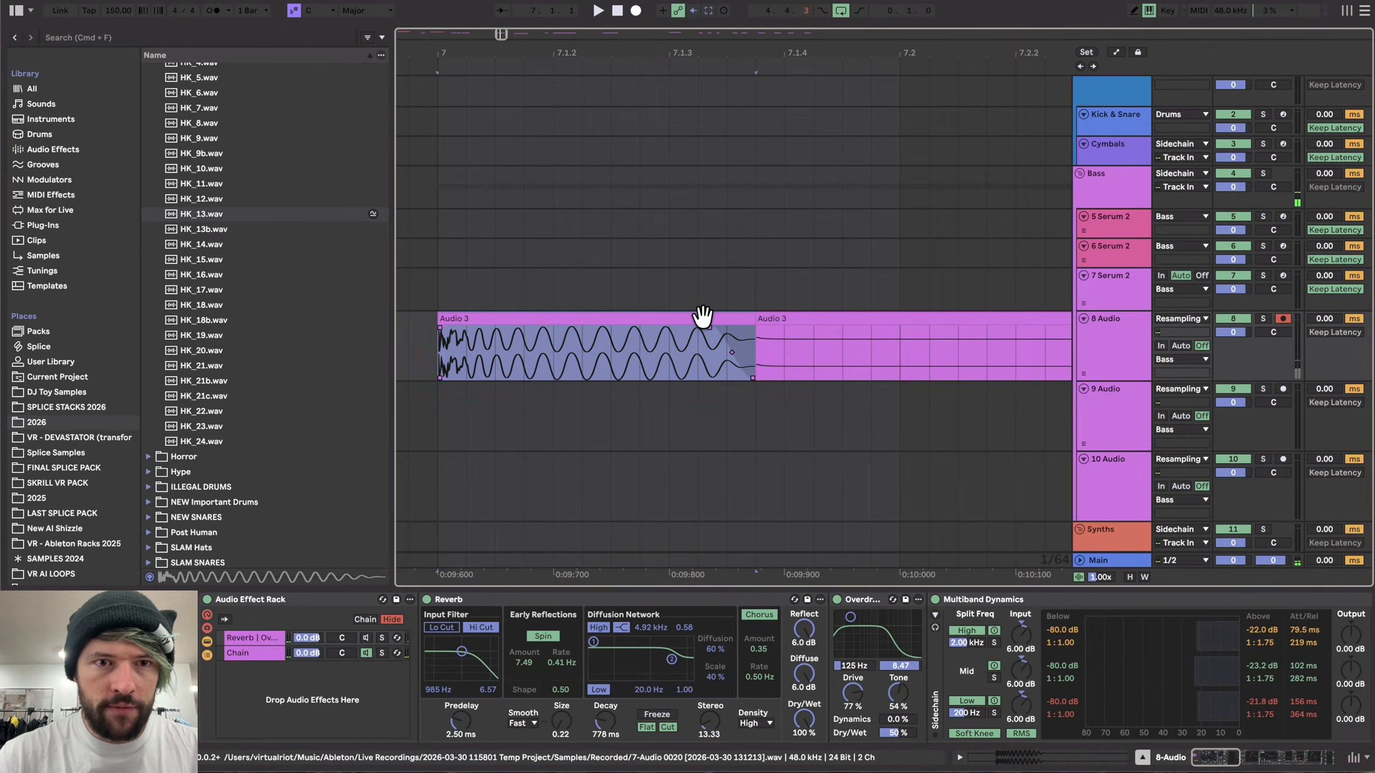
key(super+l)
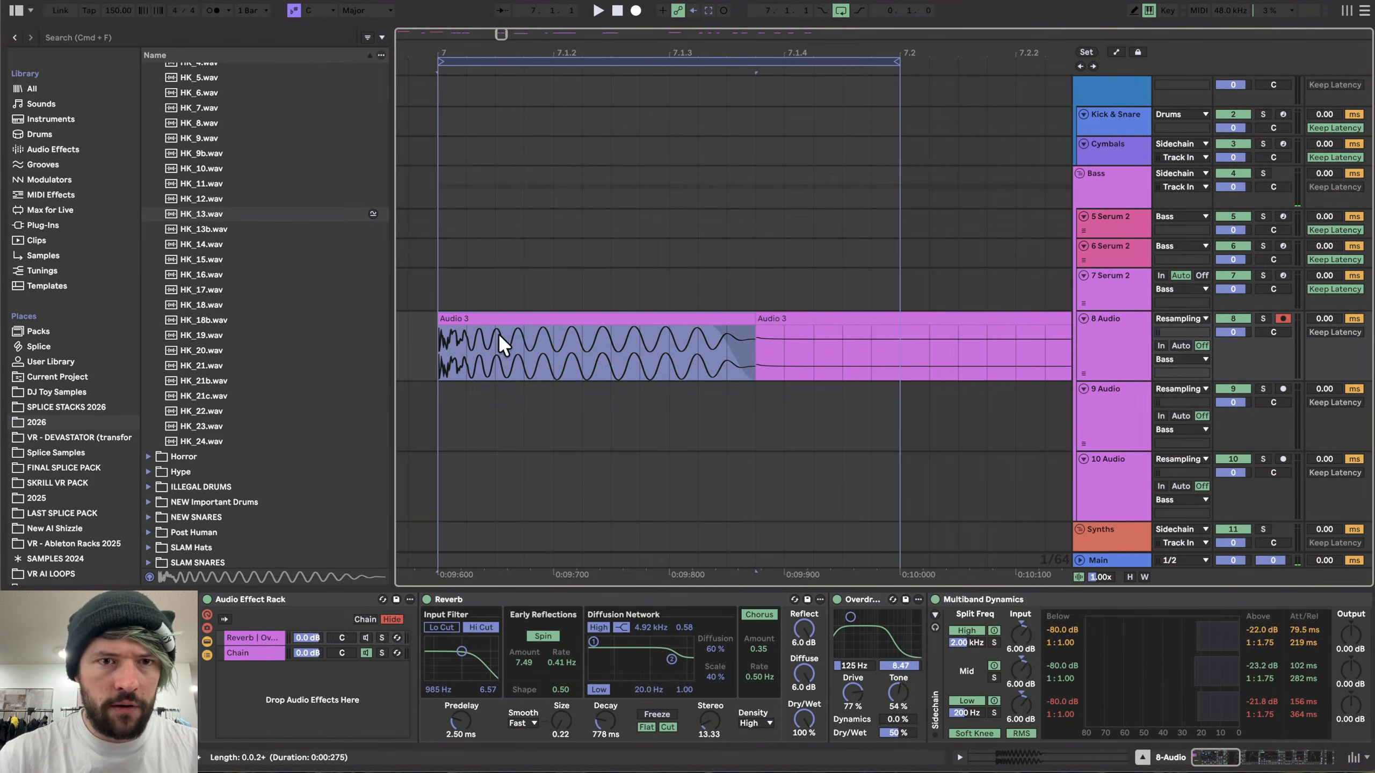
- Preview the HK_13b to HK_14 files in the Hard Kicks folder
click(222, 229)
key(Down)
key(Down)
key(Up)
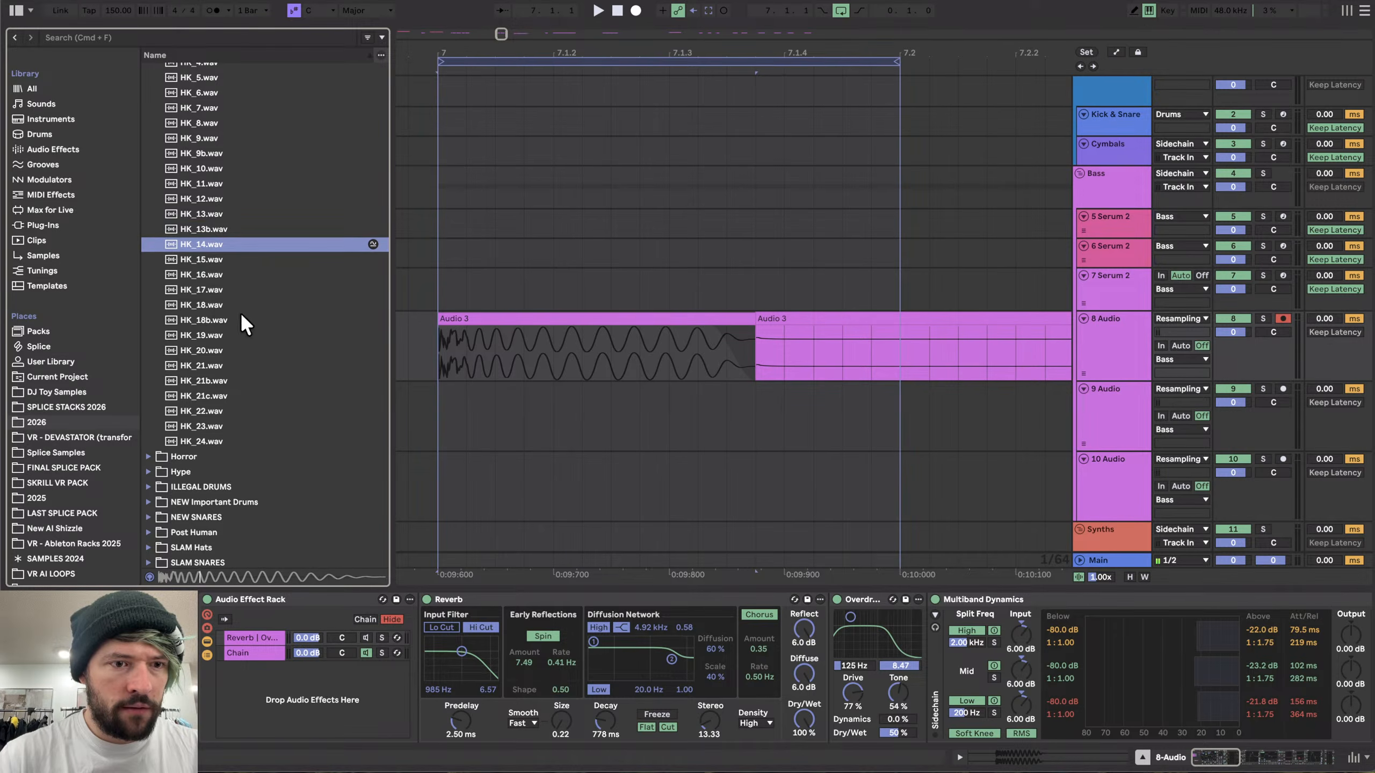
- Audition the isolated Audio 3 kick and delete the leftover clip part after it
click(449, 319)
key(space)
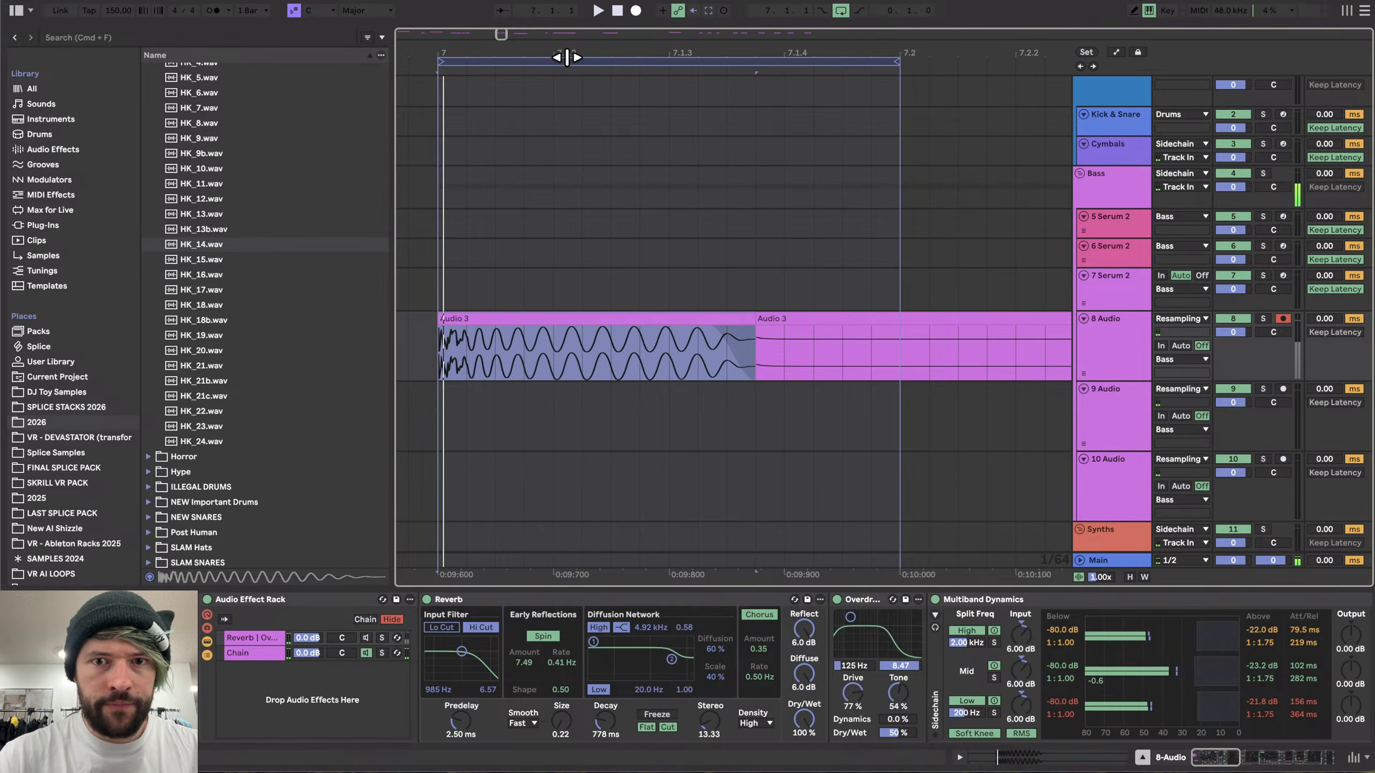
click(788, 316)
key(Delete)
- Export the looped kick region to the Hard Kicks folder under the suggested file name
click(673, 64)
key(super+shift+r)
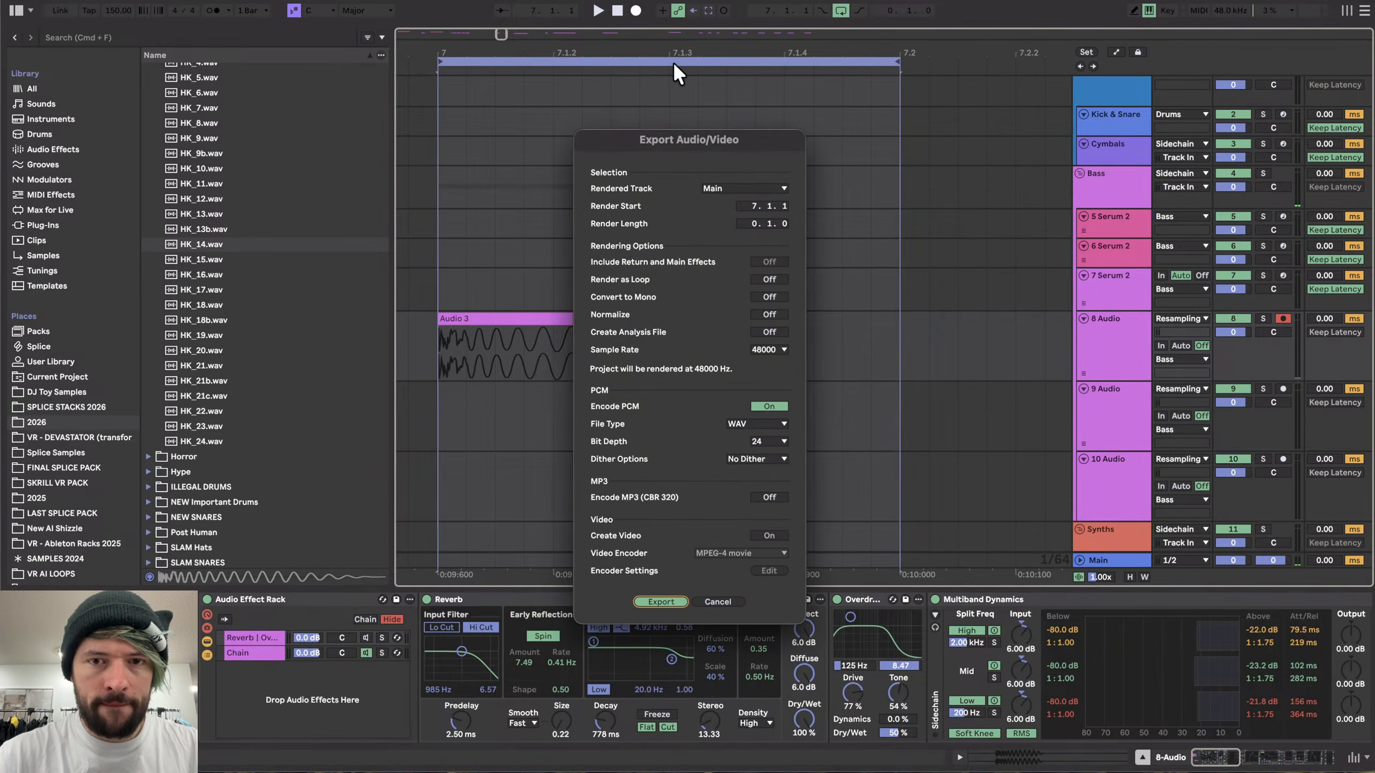
key(Return)
key(Return)
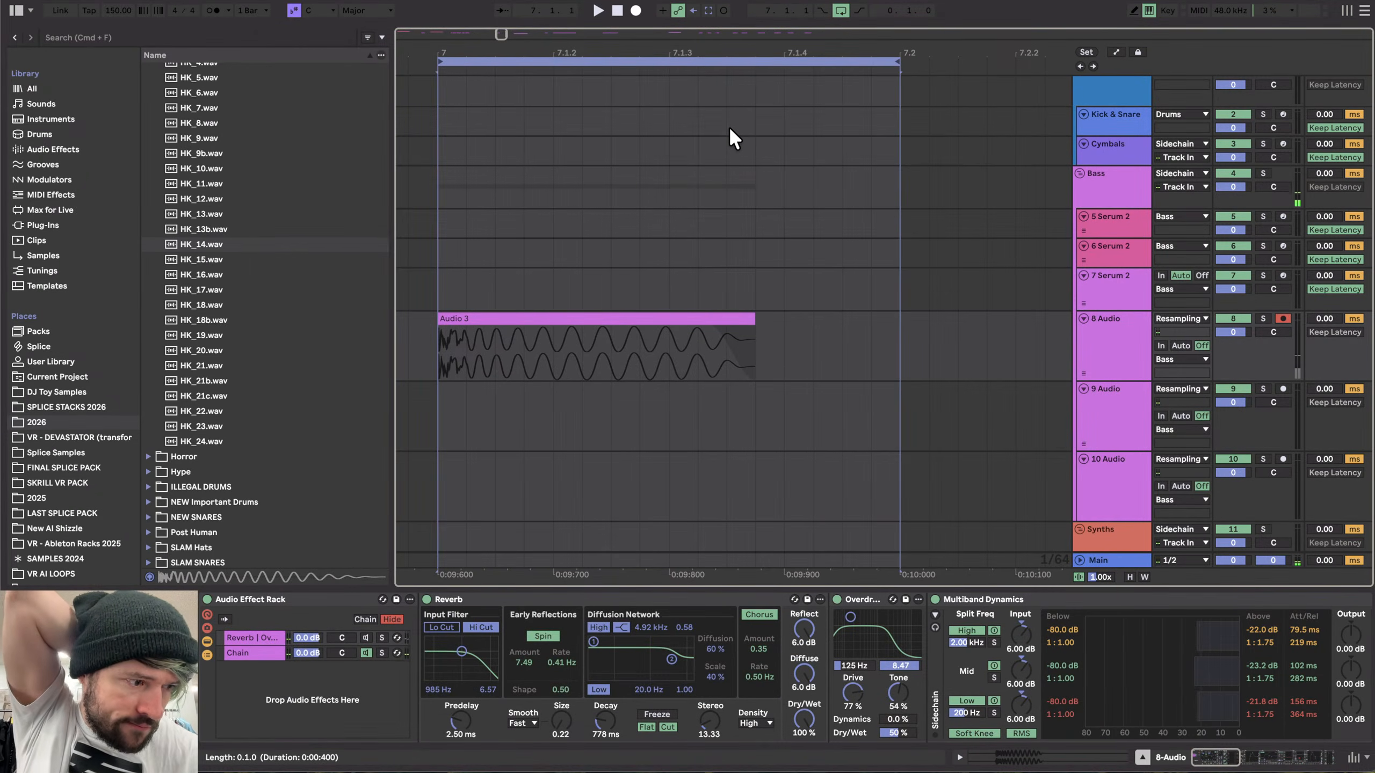
click(729, 127)
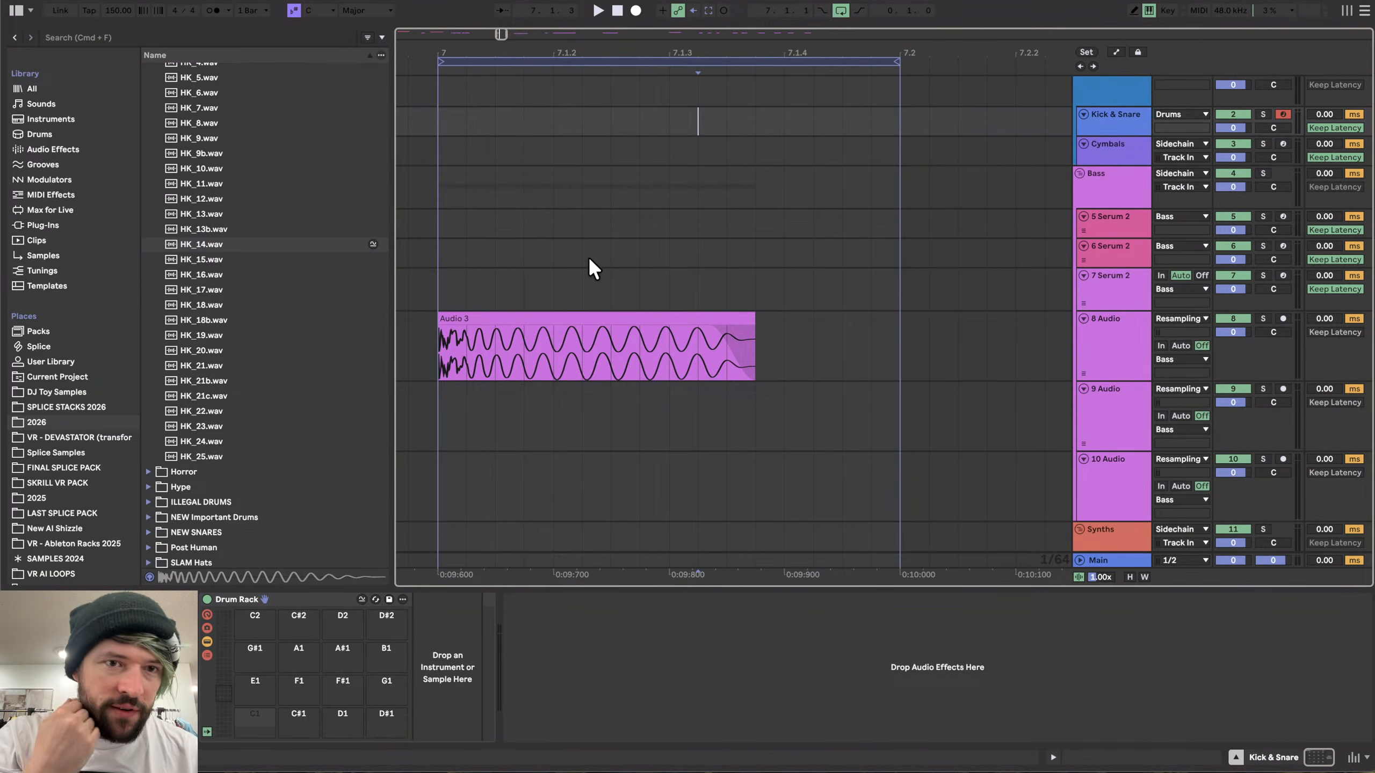
- Open the Serum 2 instrument on the 5 Serum 2 track to inspect its effects, then close it
click(425, 330)
scroll(425, 331, down, 5)
scroll(426, 331, left, 15)
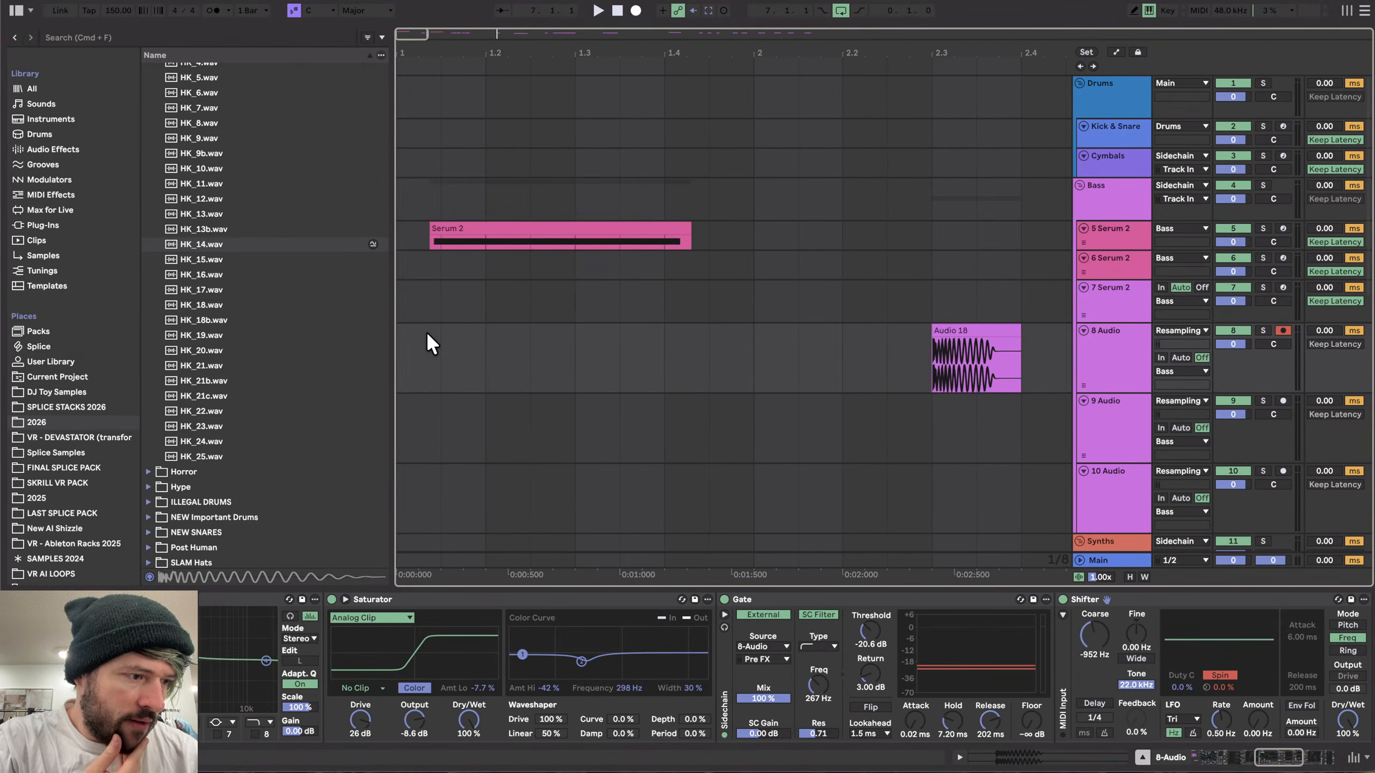
click(436, 242)
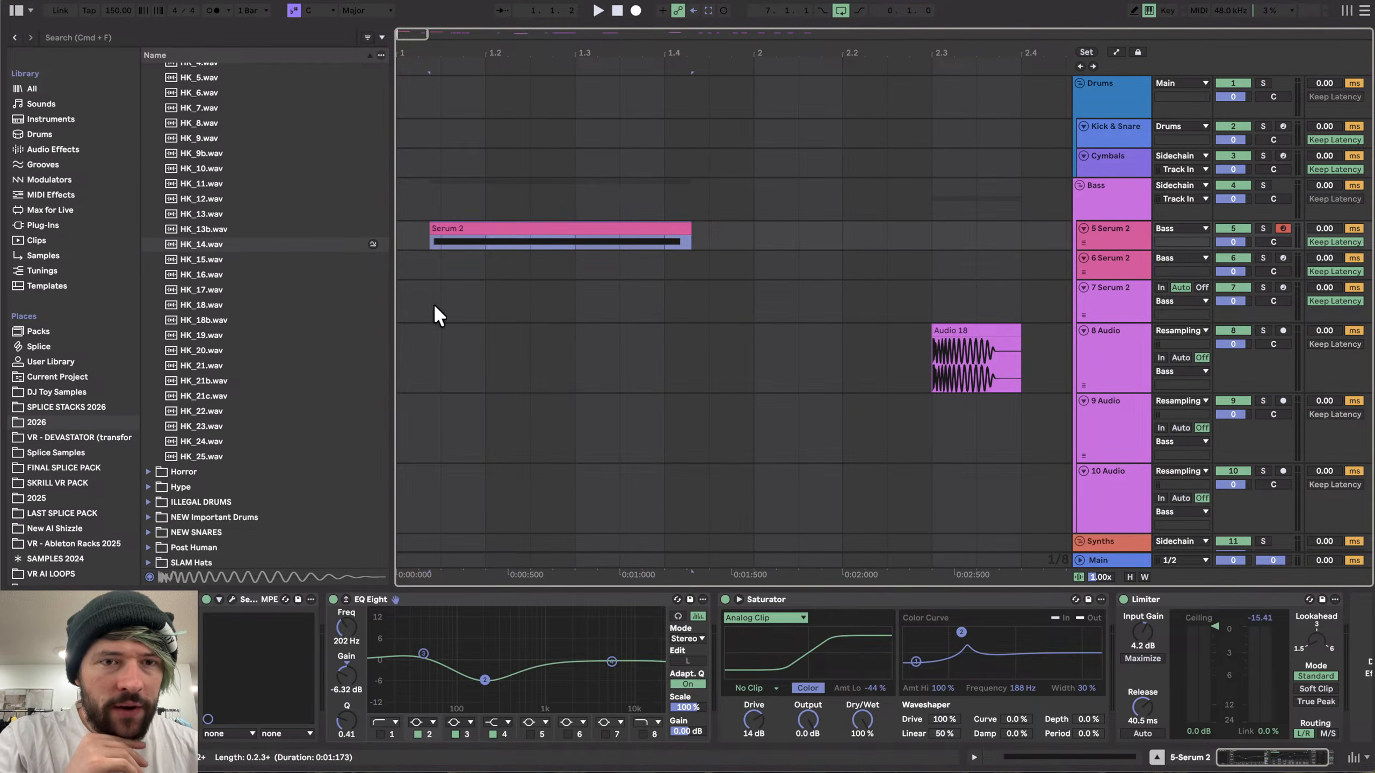
click(228, 597)
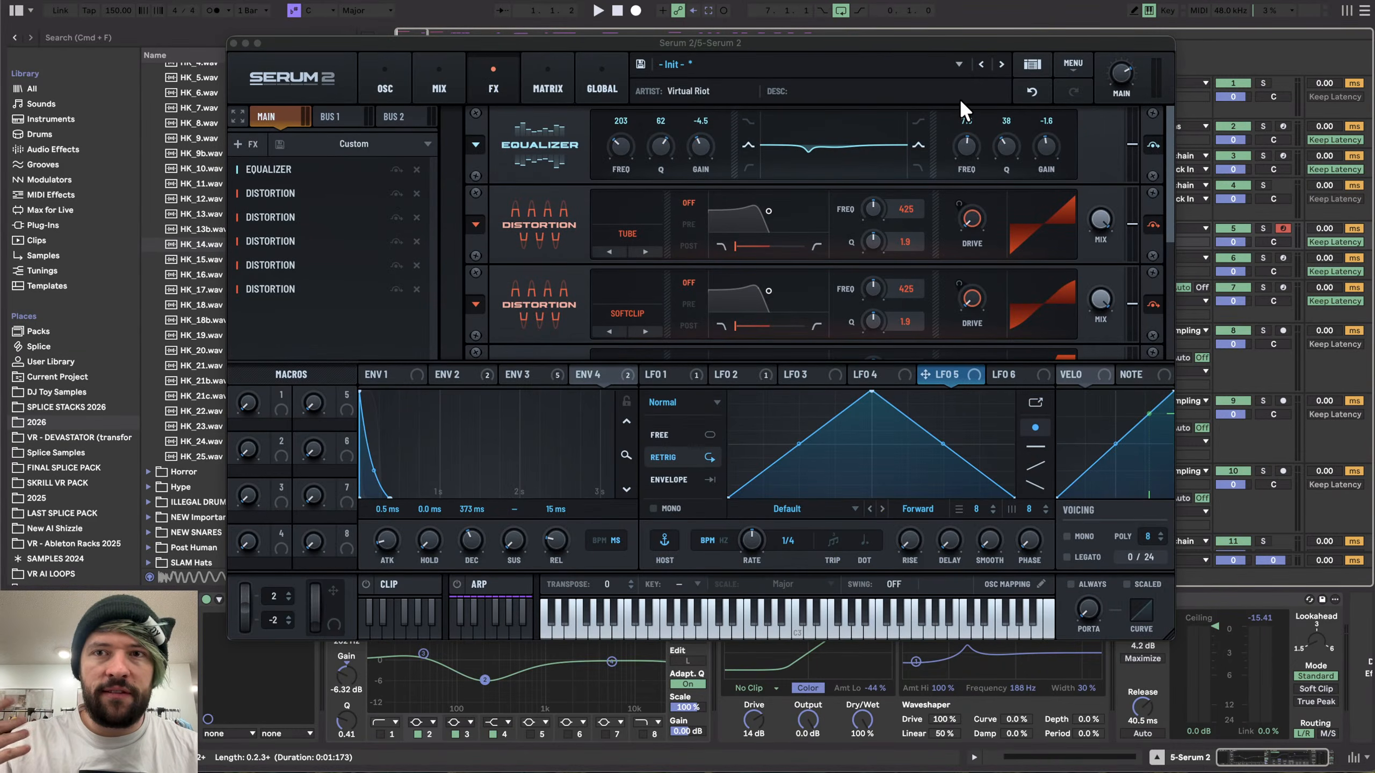
click(233, 42)
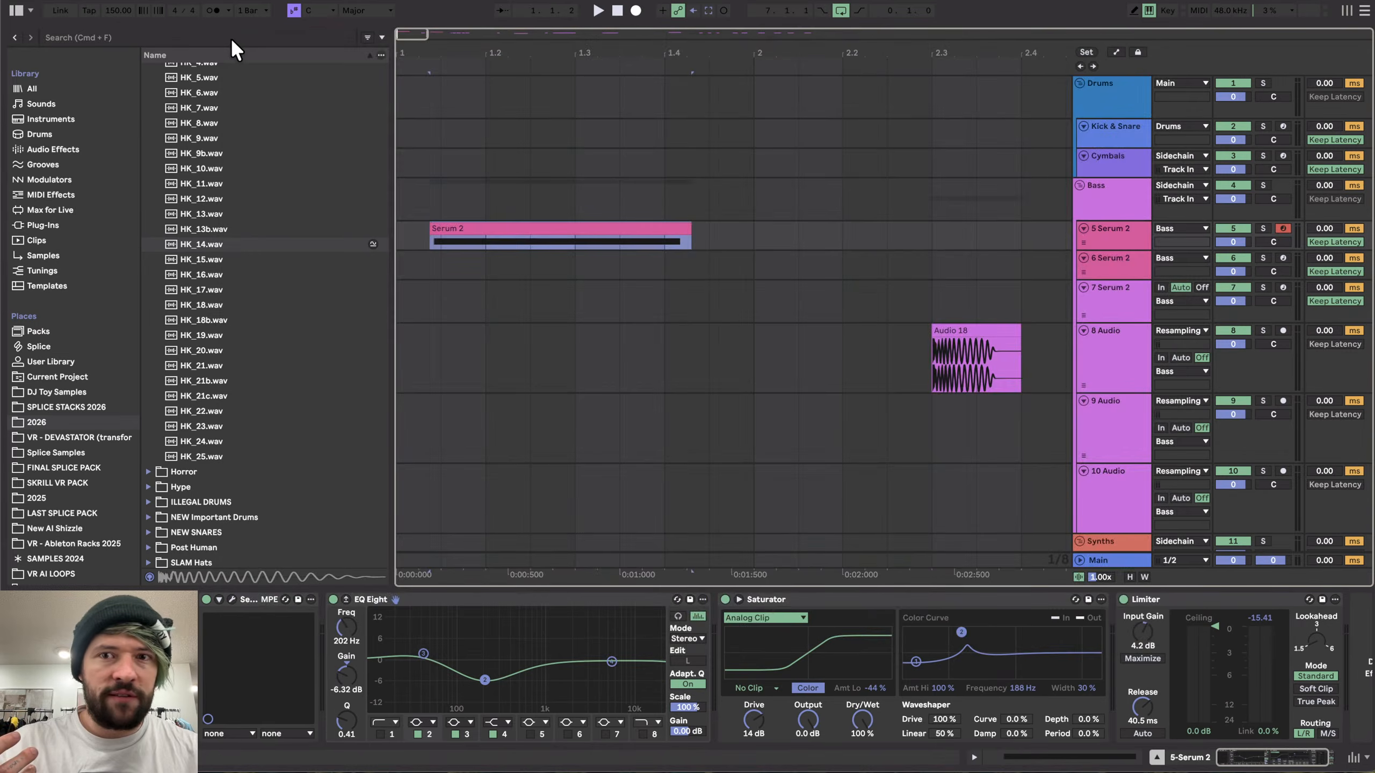
- Quit the Live set and delete its temporary recording files
scroll(451, 151, down, 2)
key(super+q)
click(562, 409)
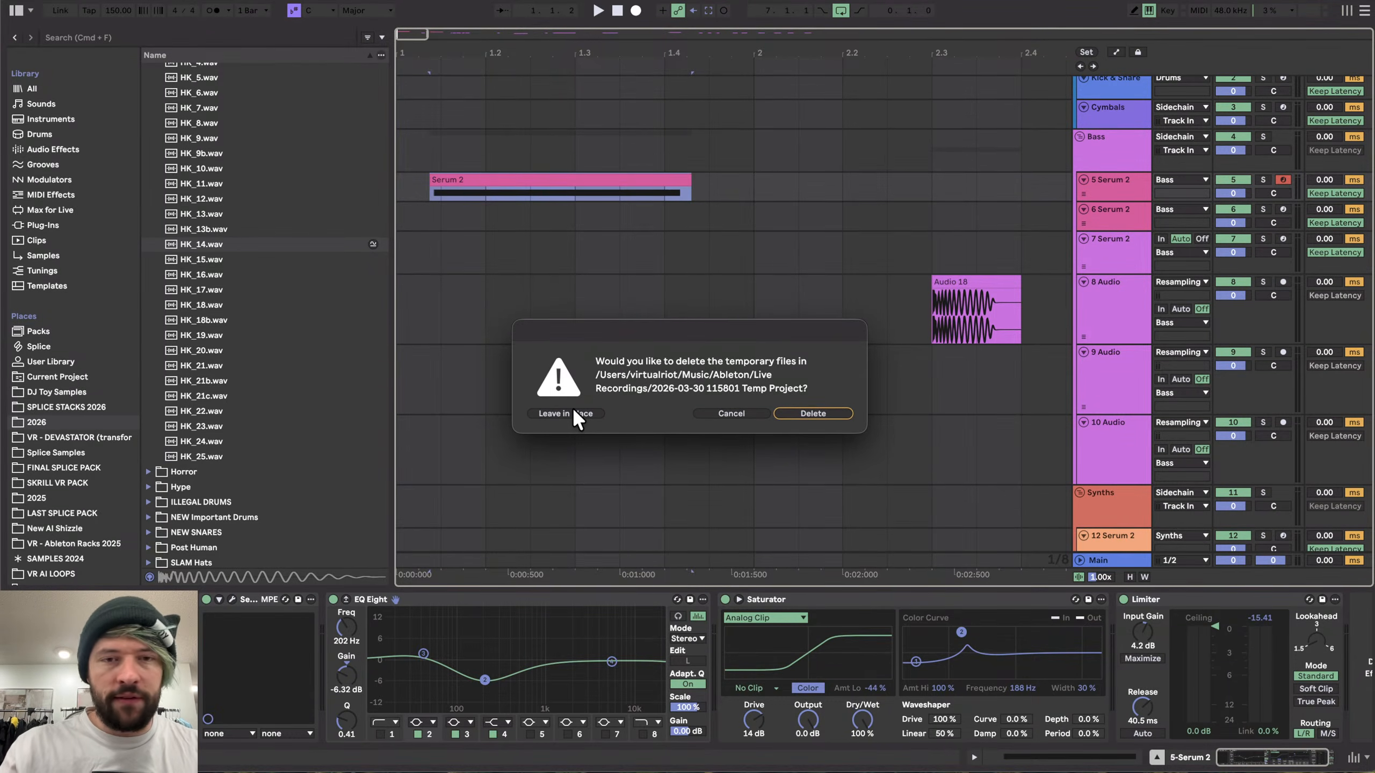
click(813, 412)
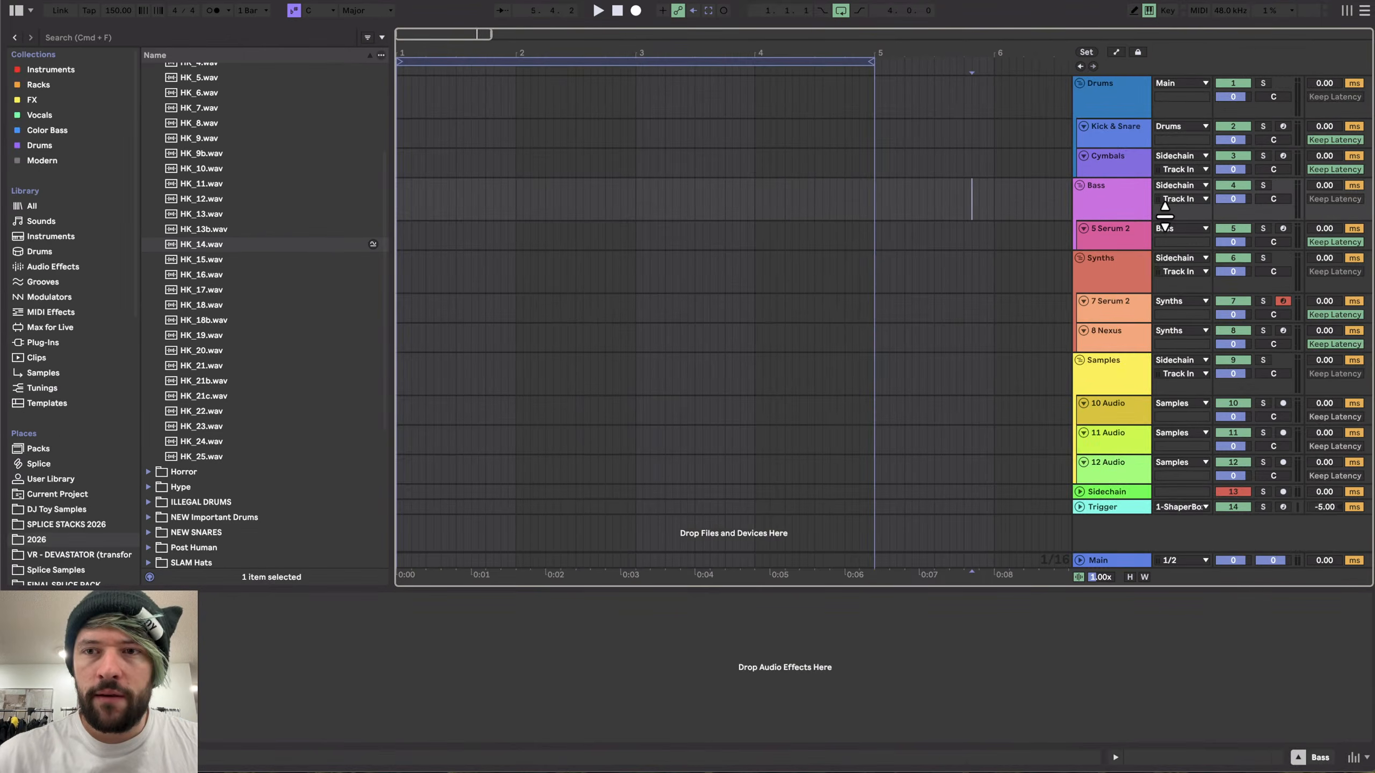
- In the new set, open Serum 2 on the 5 Serum 2 track, disable Oscillator A and enable the Noise oscillator
click(232, 599)
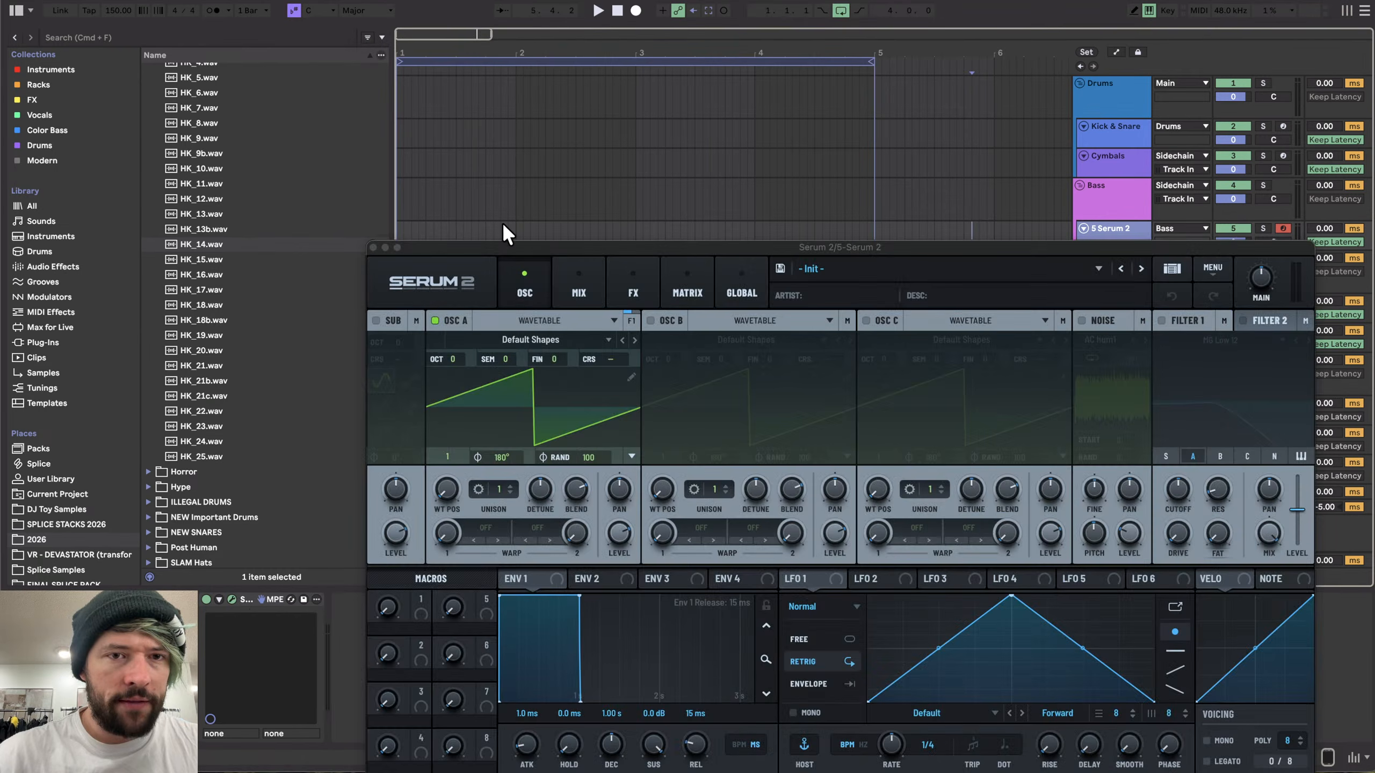
drag(498, 247, 431, 48)
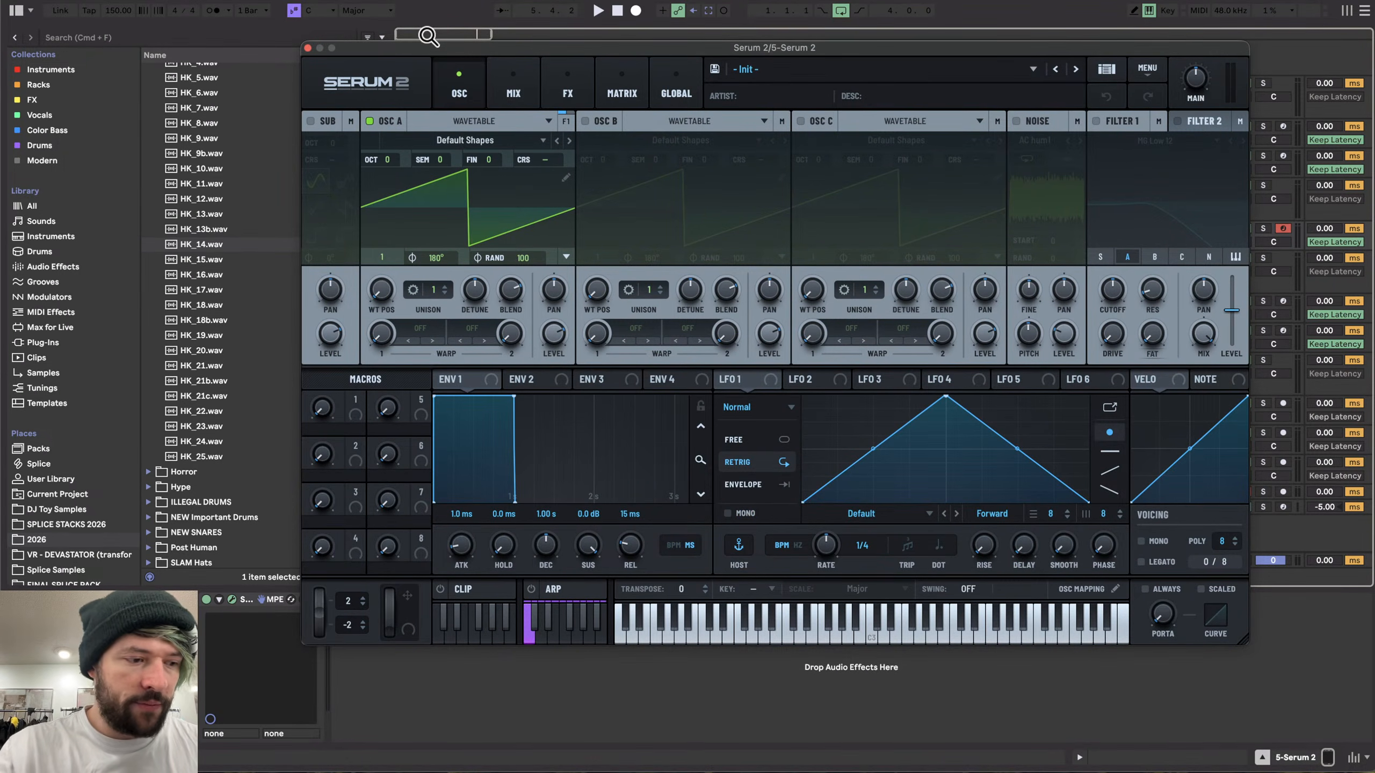
drag(508, 48, 460, 34)
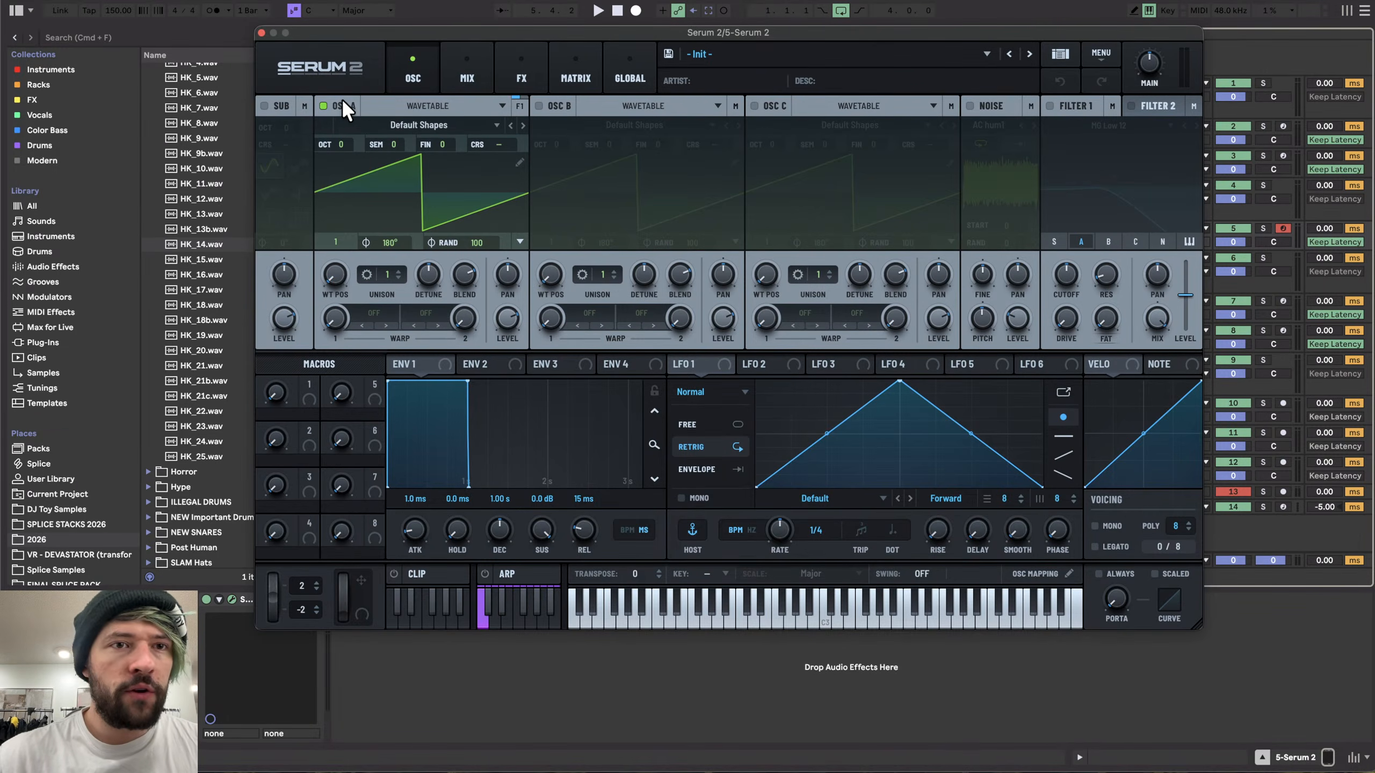
click(323, 106)
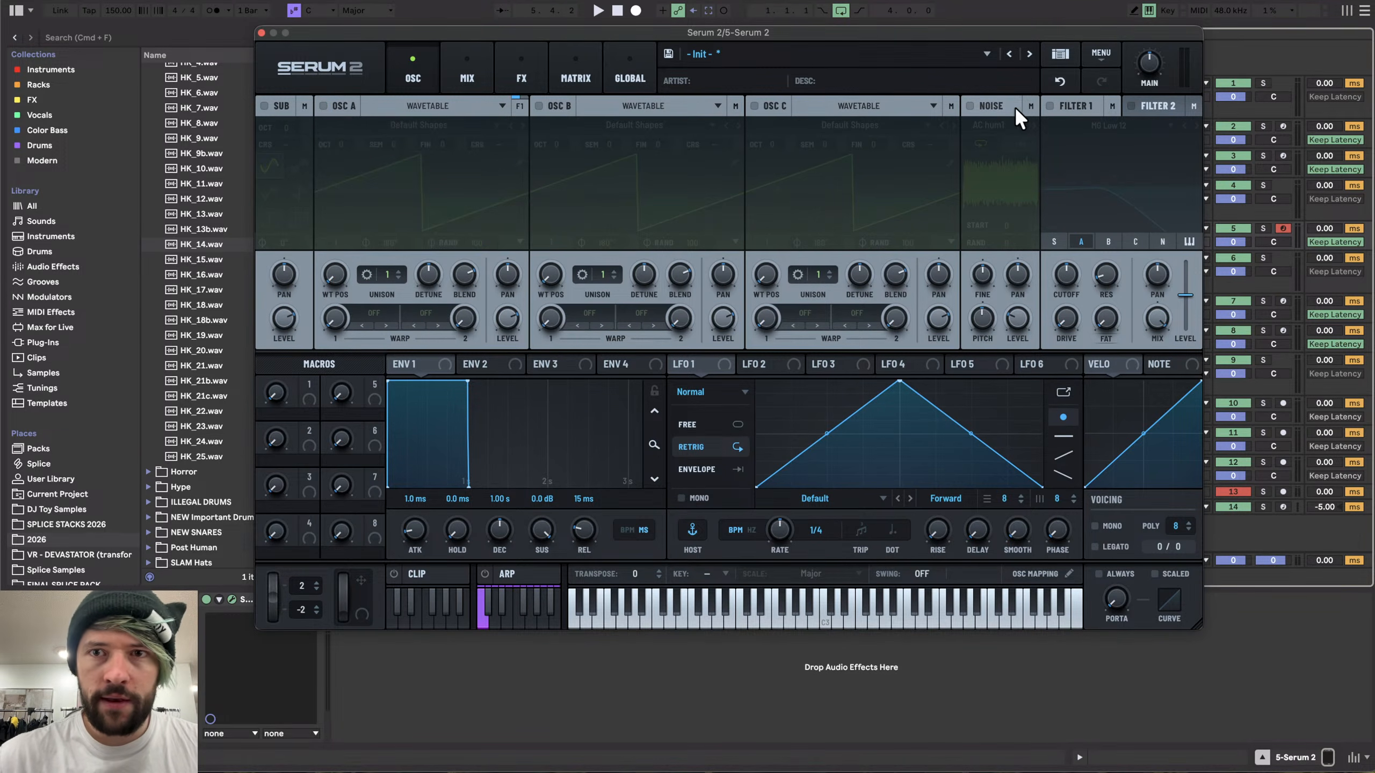
click(969, 106)
- Open the Hard Claps folder in the browser and preview its first samples
scroll(217, 109, up, 5)
double_click(191, 146)
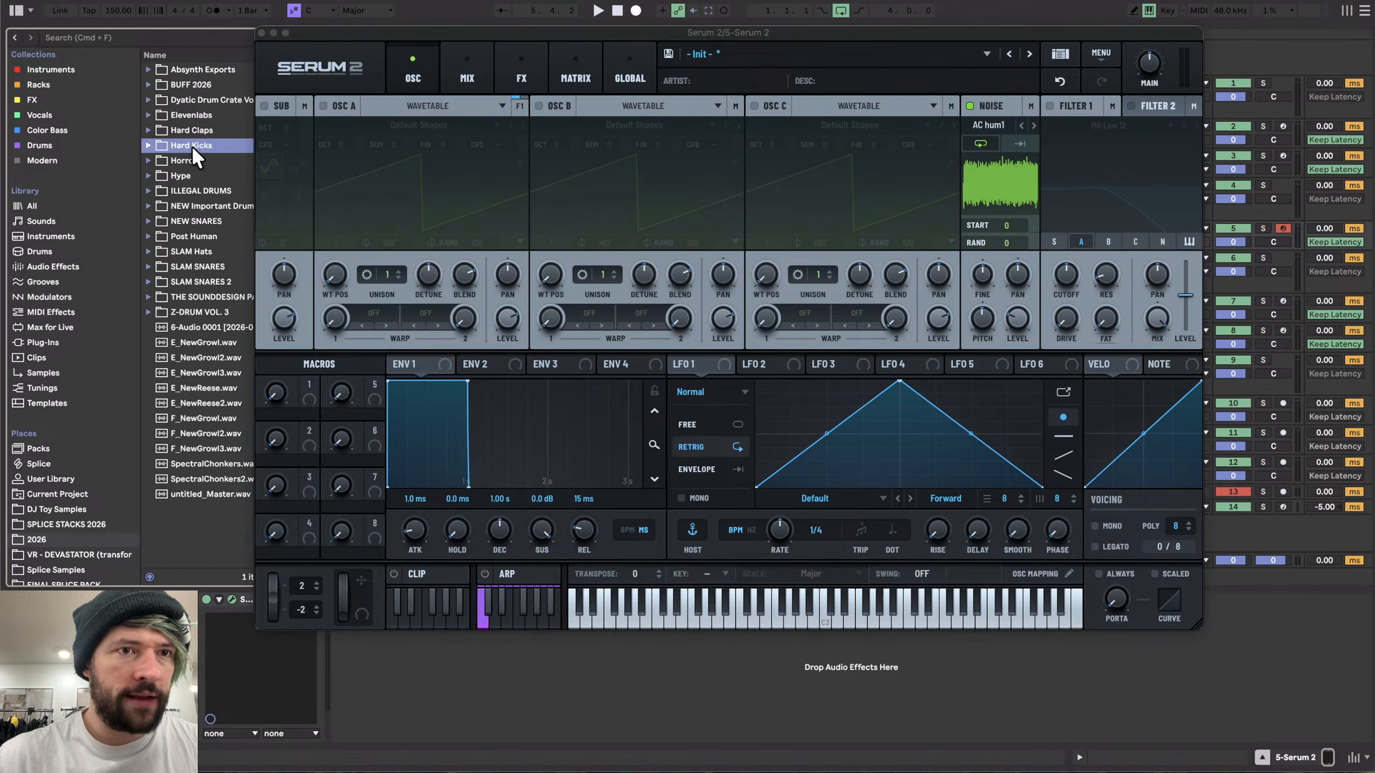
key(Up)
key(Right)
scroll(214, 178, down, 1)
click(194, 131)
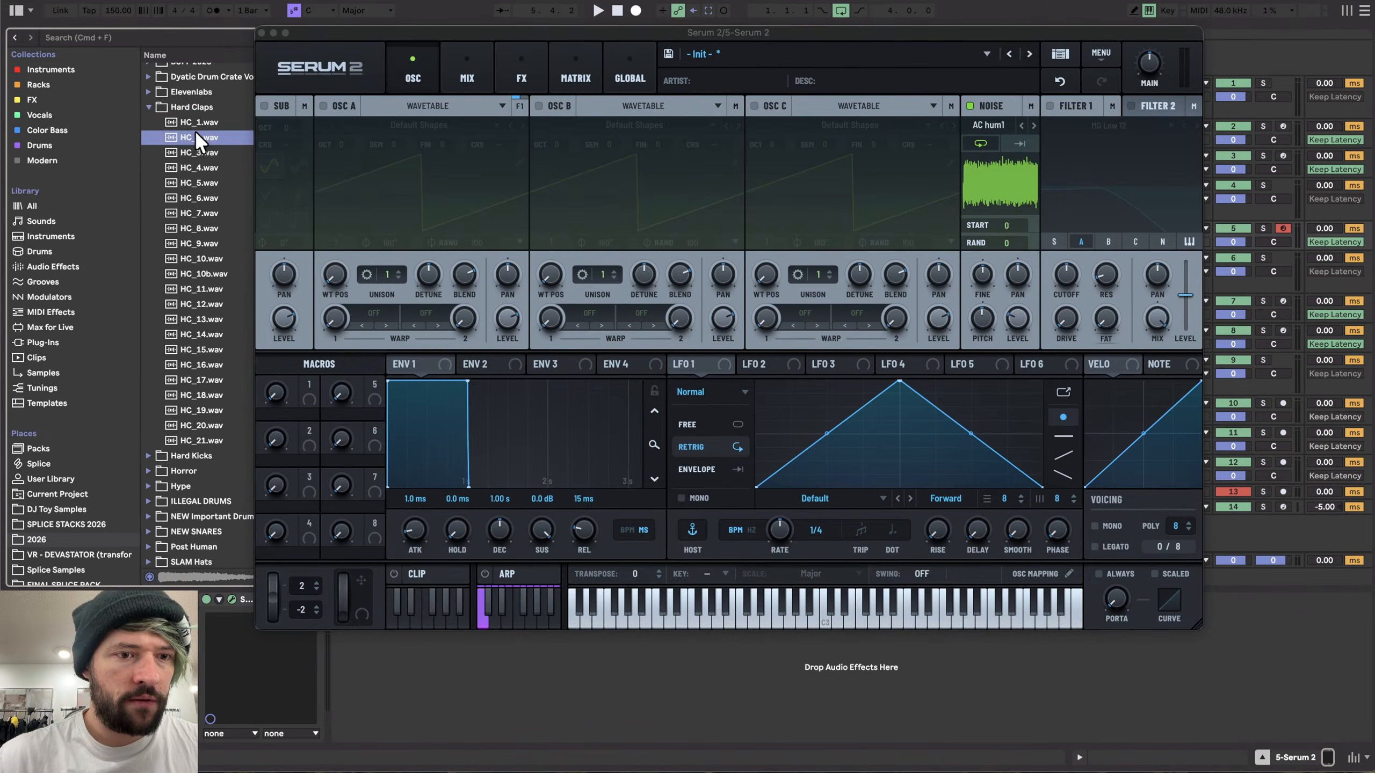
key(Up)
- Step down through the Hard Claps samples, previewing each from HC_3 to HC_18
drag(361, 30, 556, 32)
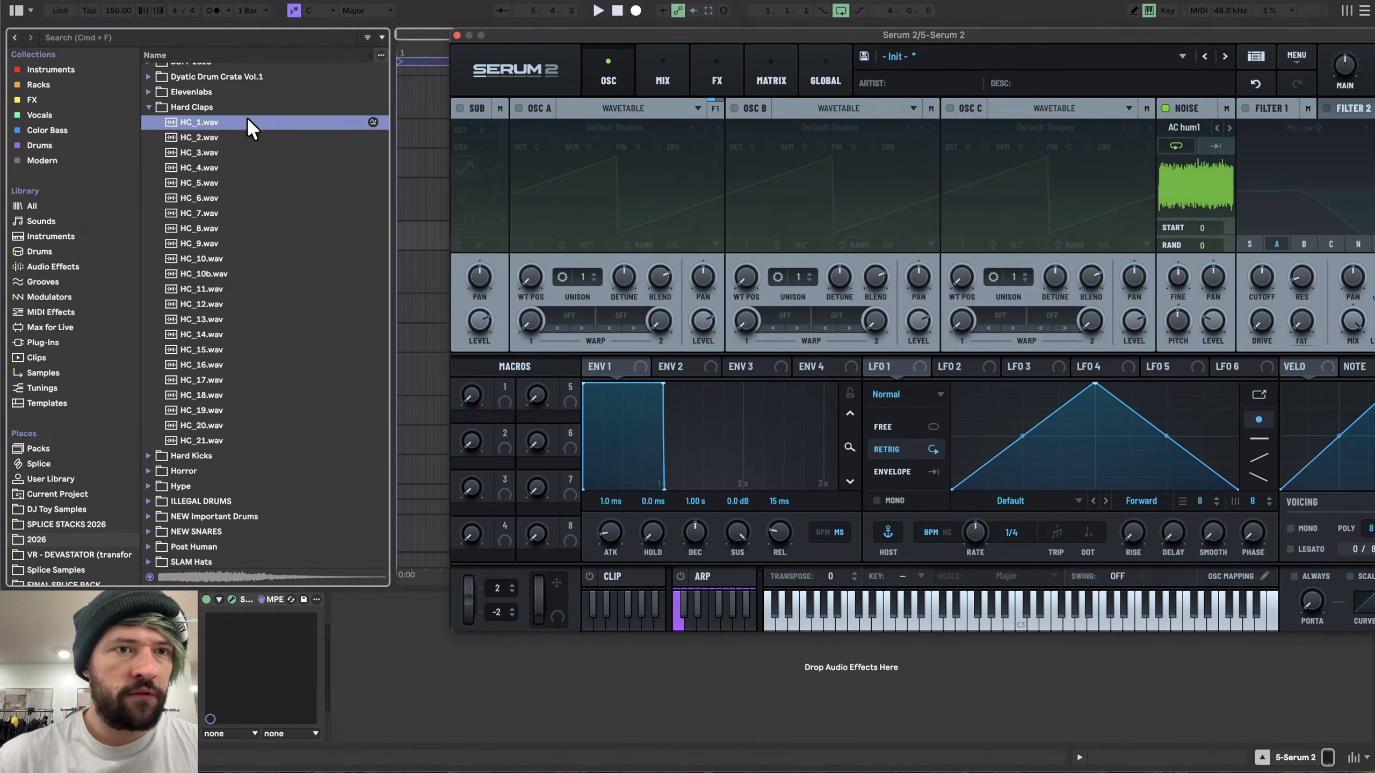
click(191, 150)
key(Down)
key(Down)
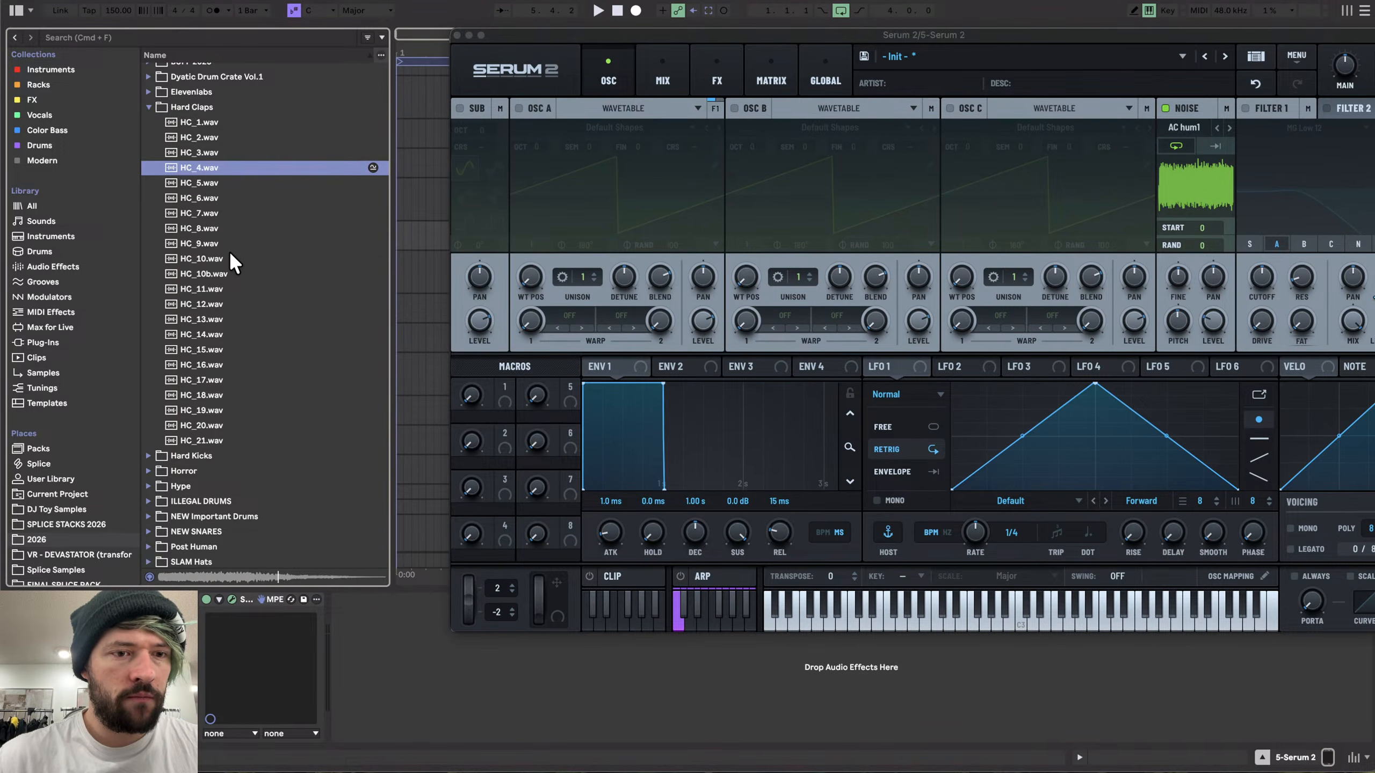
scroll(230, 254, down, 2)
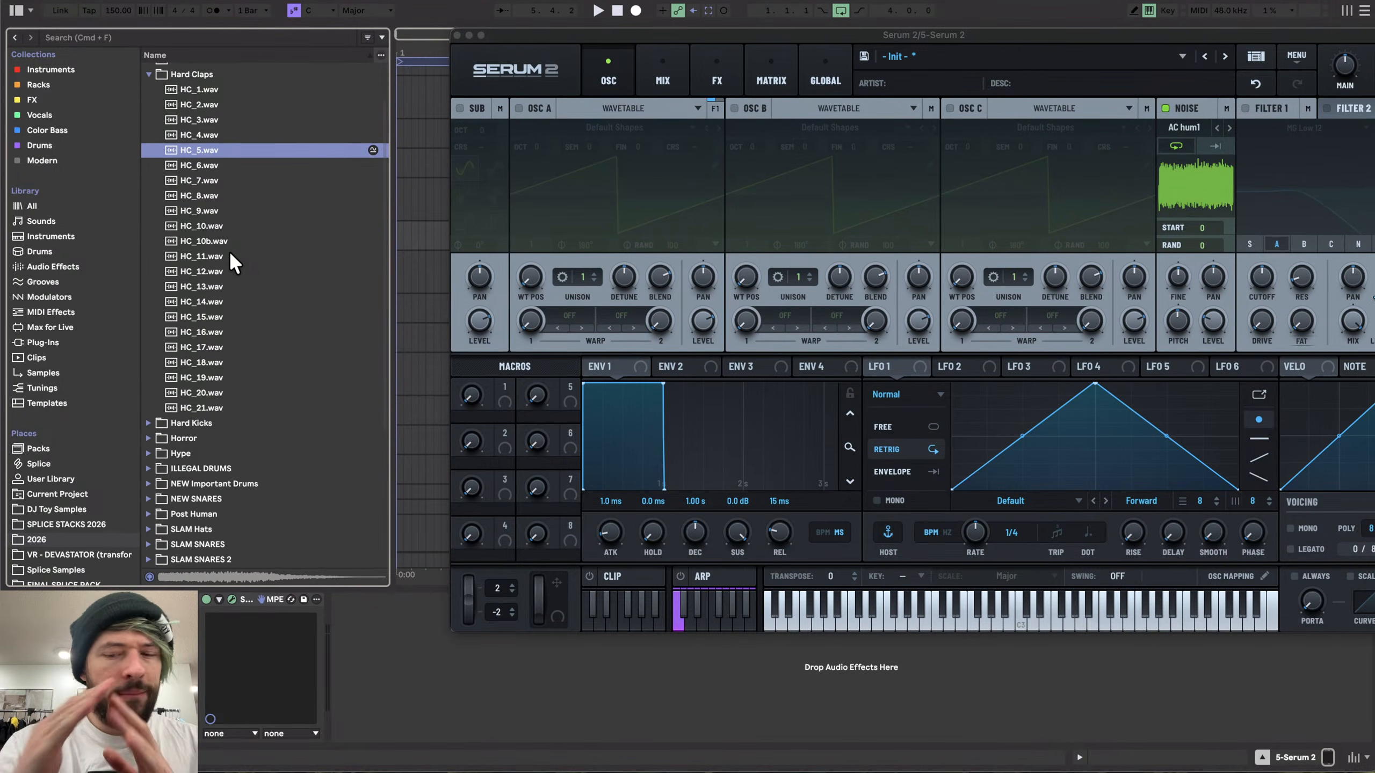
key(Down)
scroll(232, 254, down, 1)
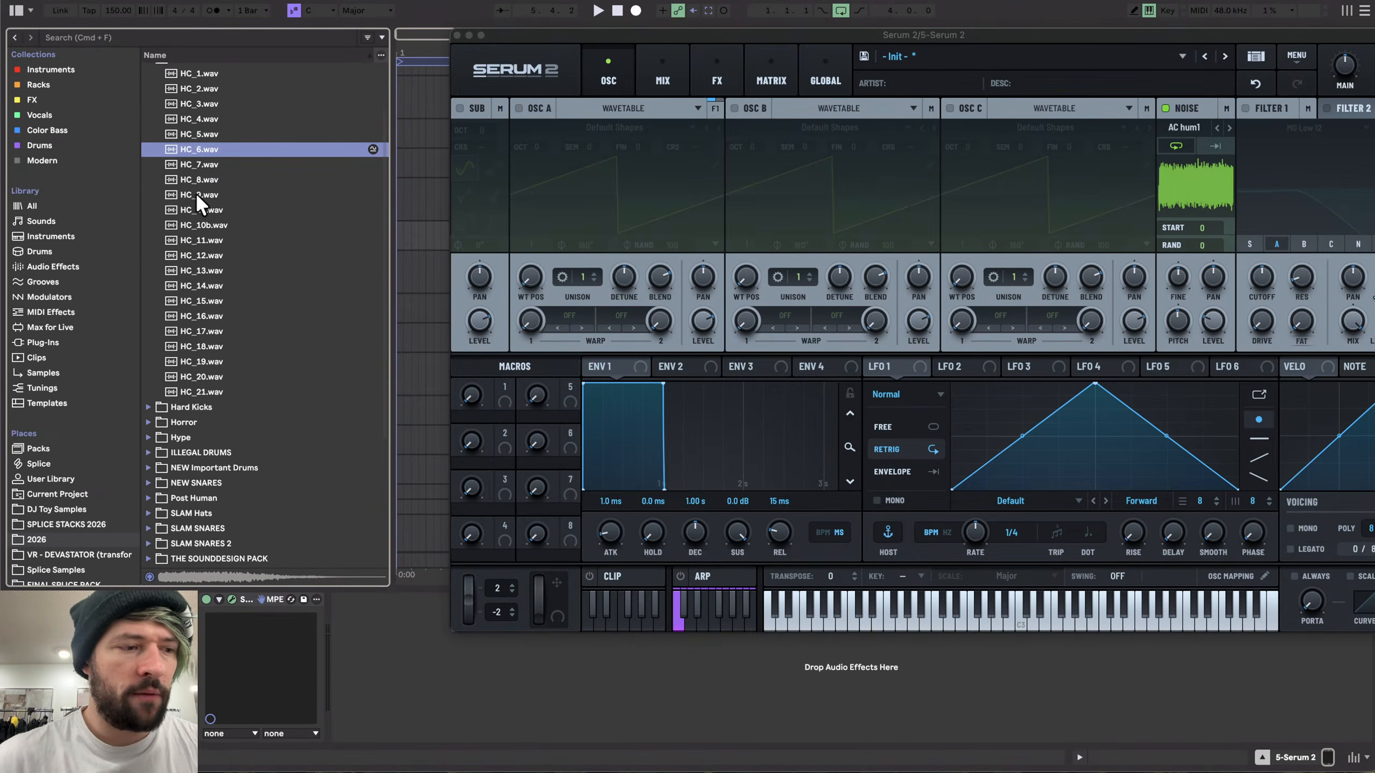
click(196, 194)
key(Down)
scroll(223, 267, down, 1)
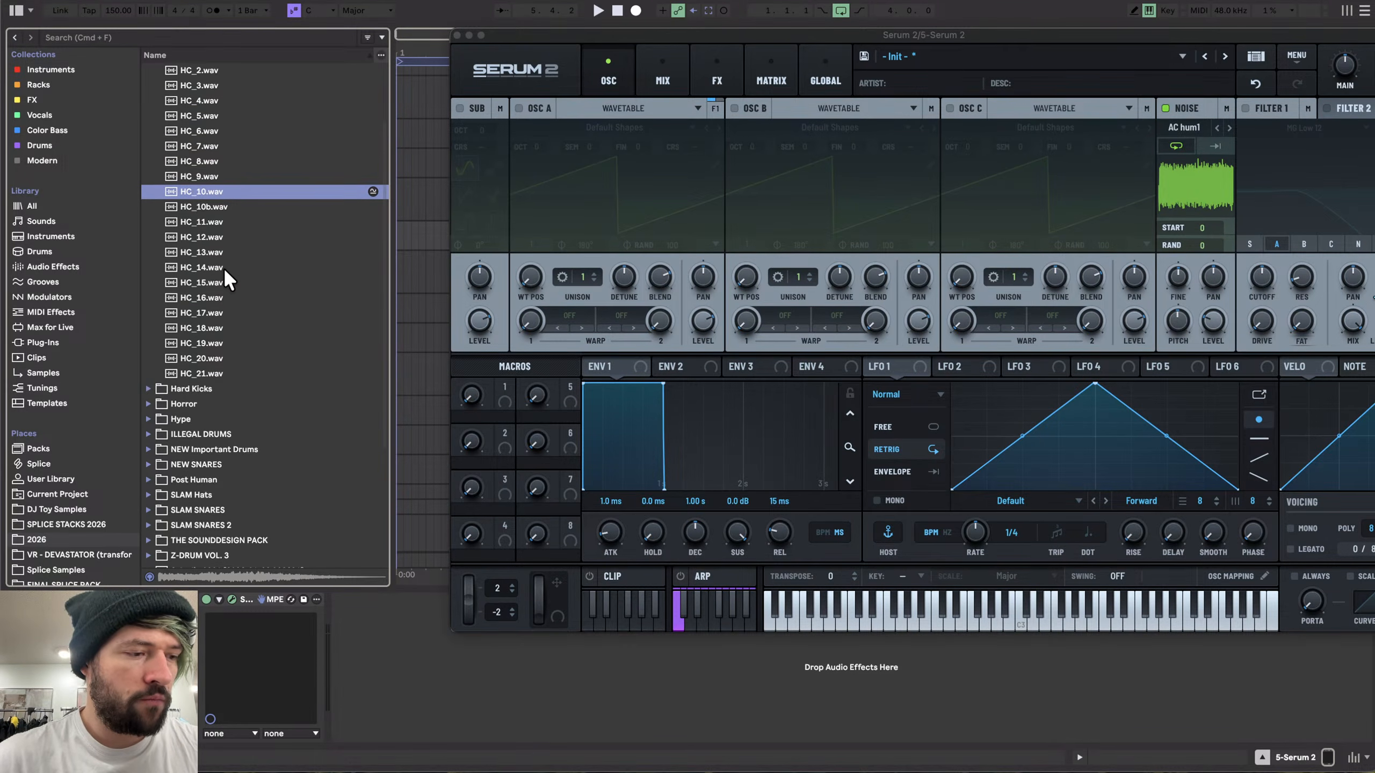
key(Down)
key(Down)
key(Down)
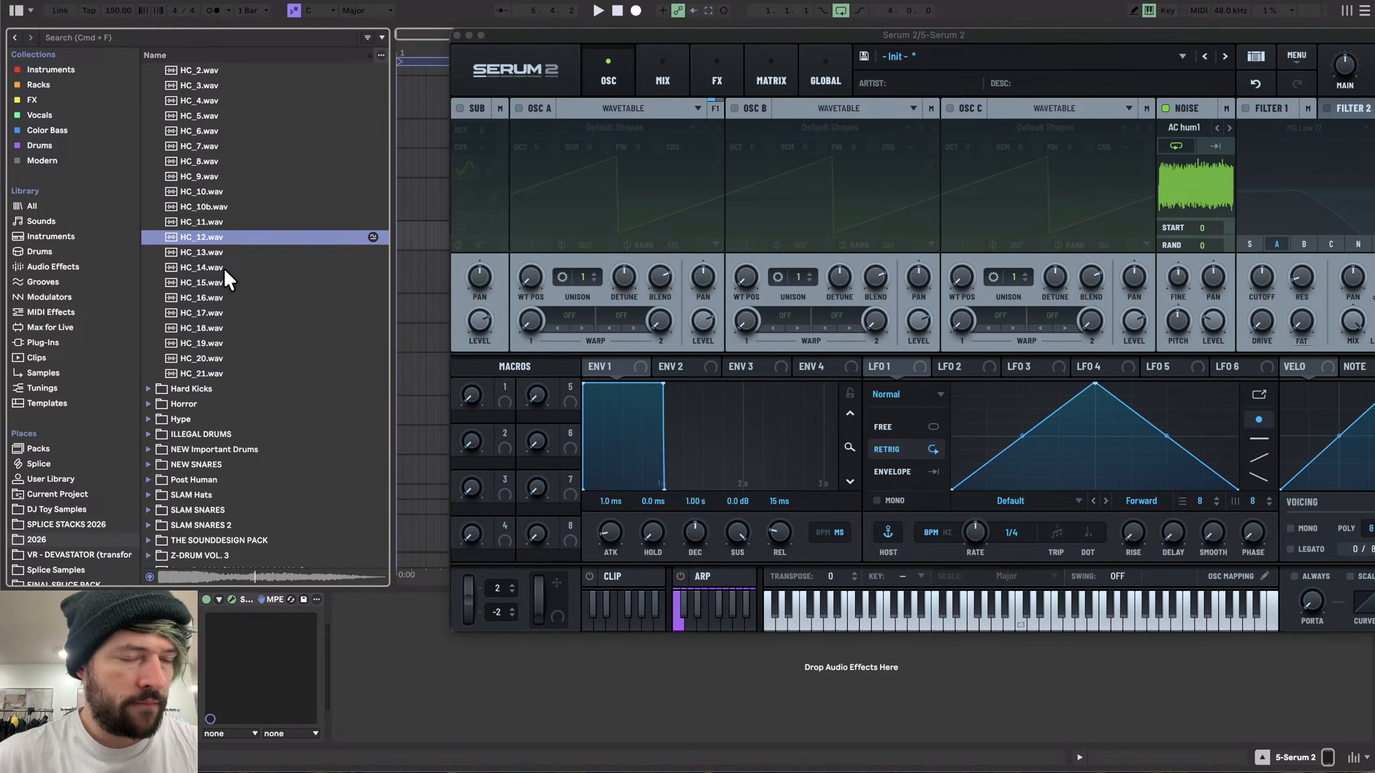
key(Down)
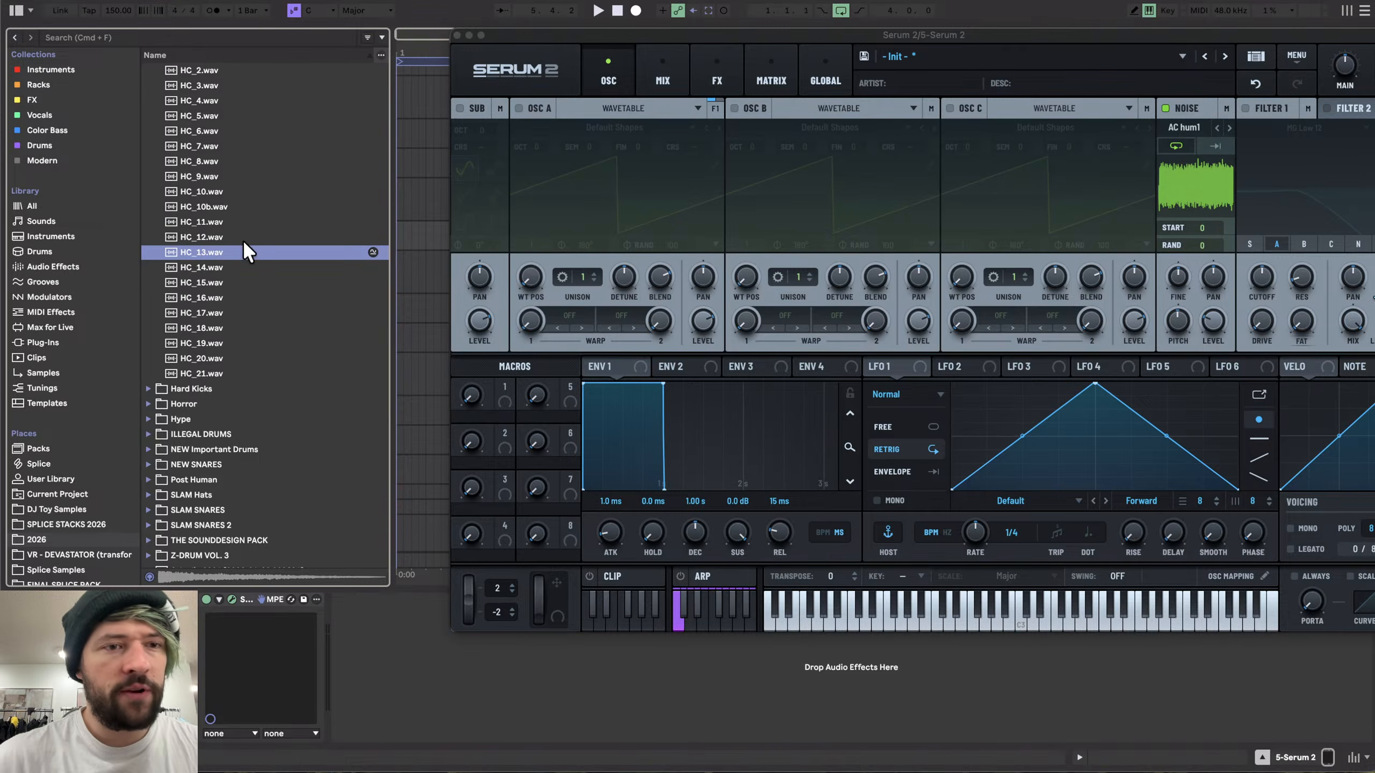
click(301, 310)
scroll(300, 310, down, 2)
key(Down)
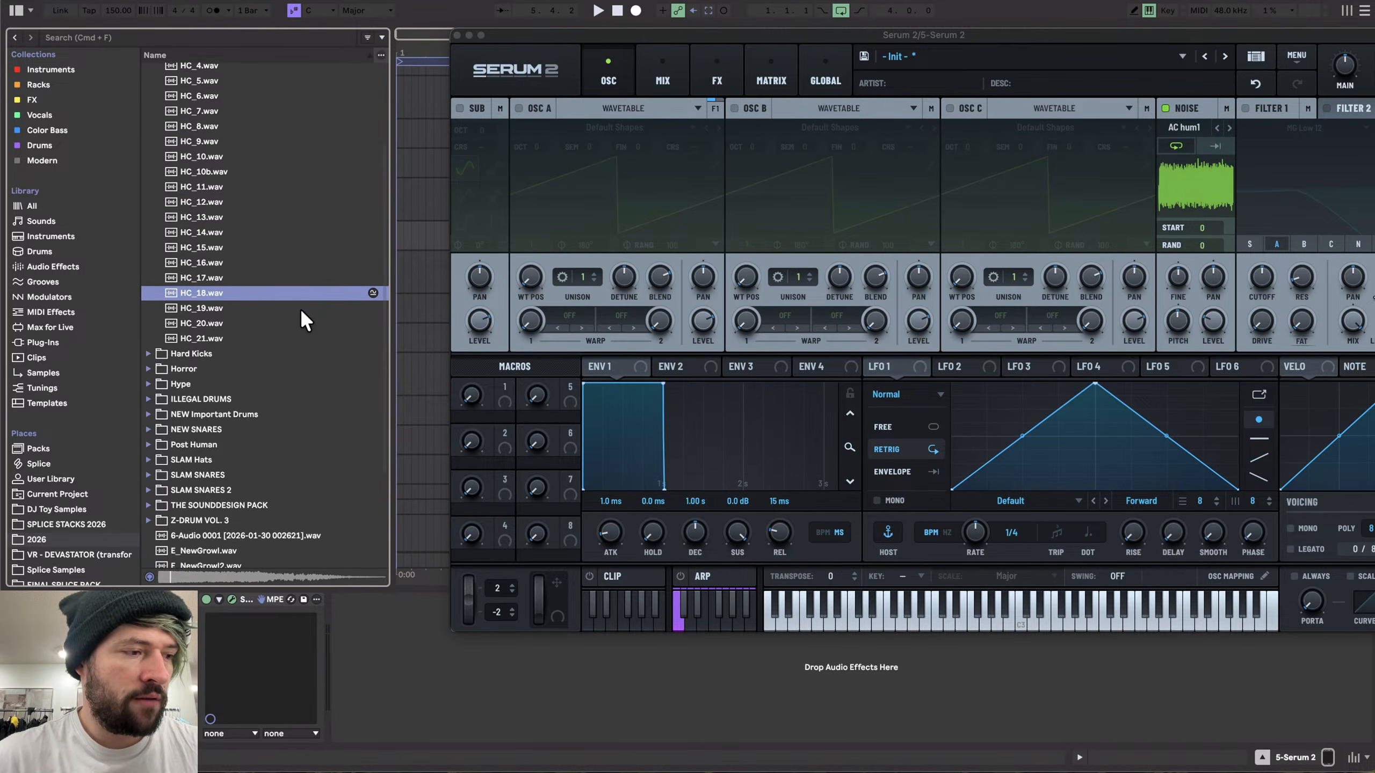
- Preview the remaining Hard Claps samples HC_19 to HC_21, then collapse the Hard Claps folder
key(Down)
key(Down)
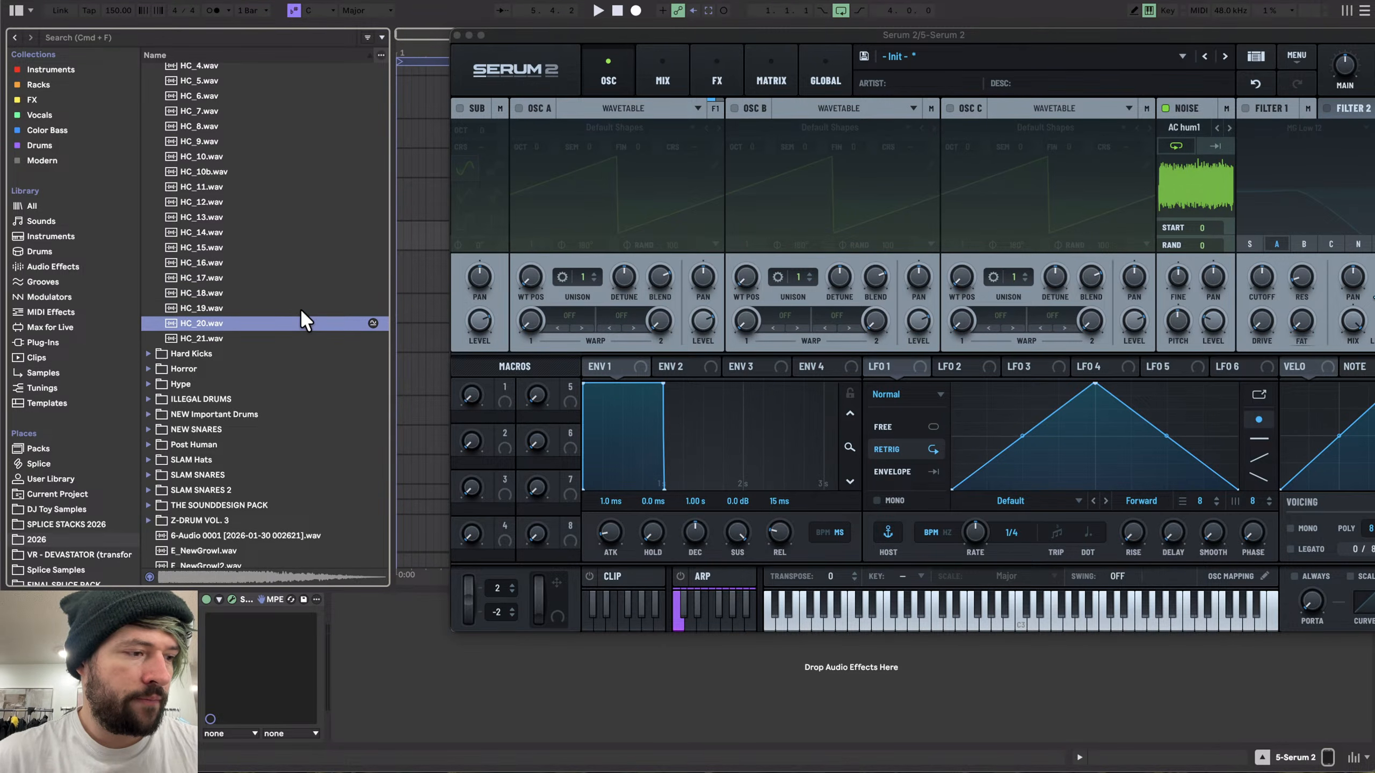
key(Down)
scroll(339, 313, down, 2)
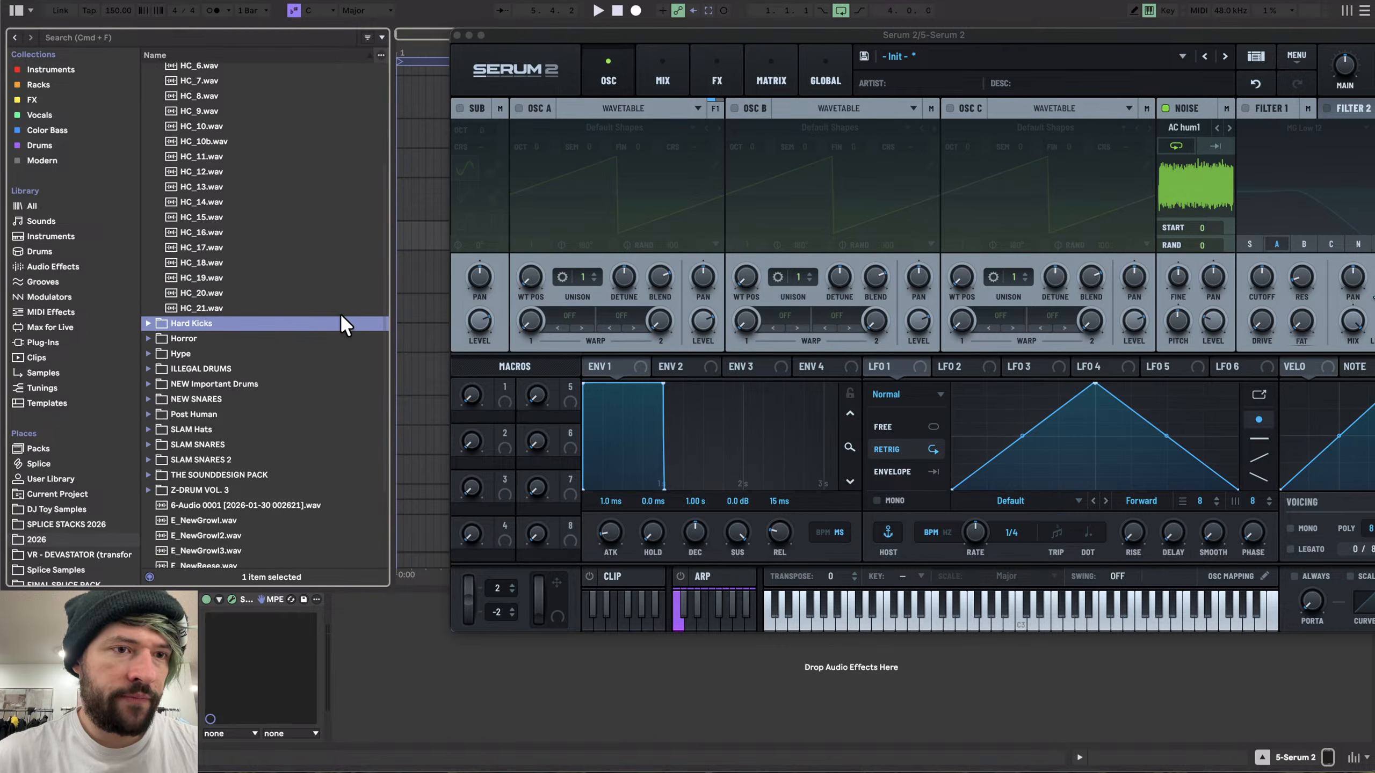
scroll(340, 313, up, 5)
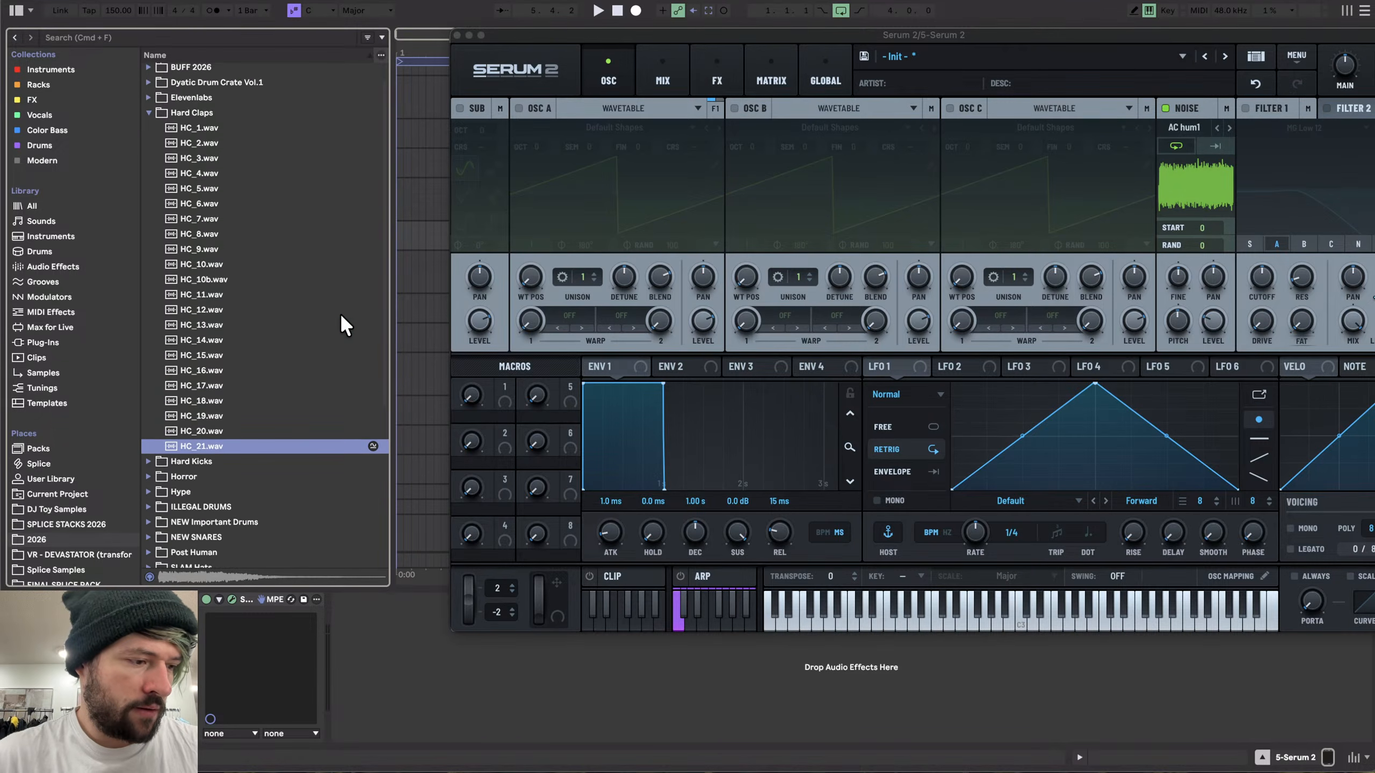
key(Left)
key(Left)
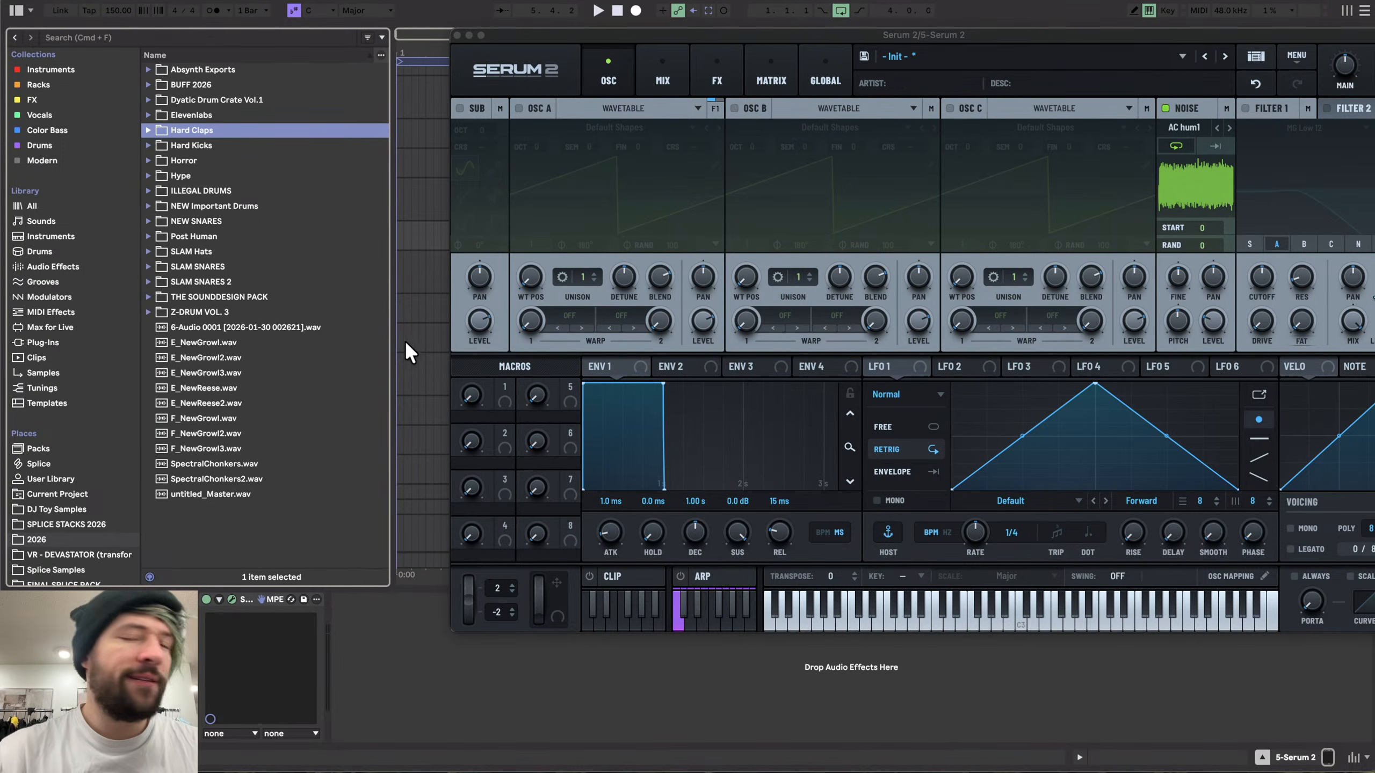
- Open the Noise oscillator's sample selection menu in Serum 2
drag(624, 35, 359, 41)
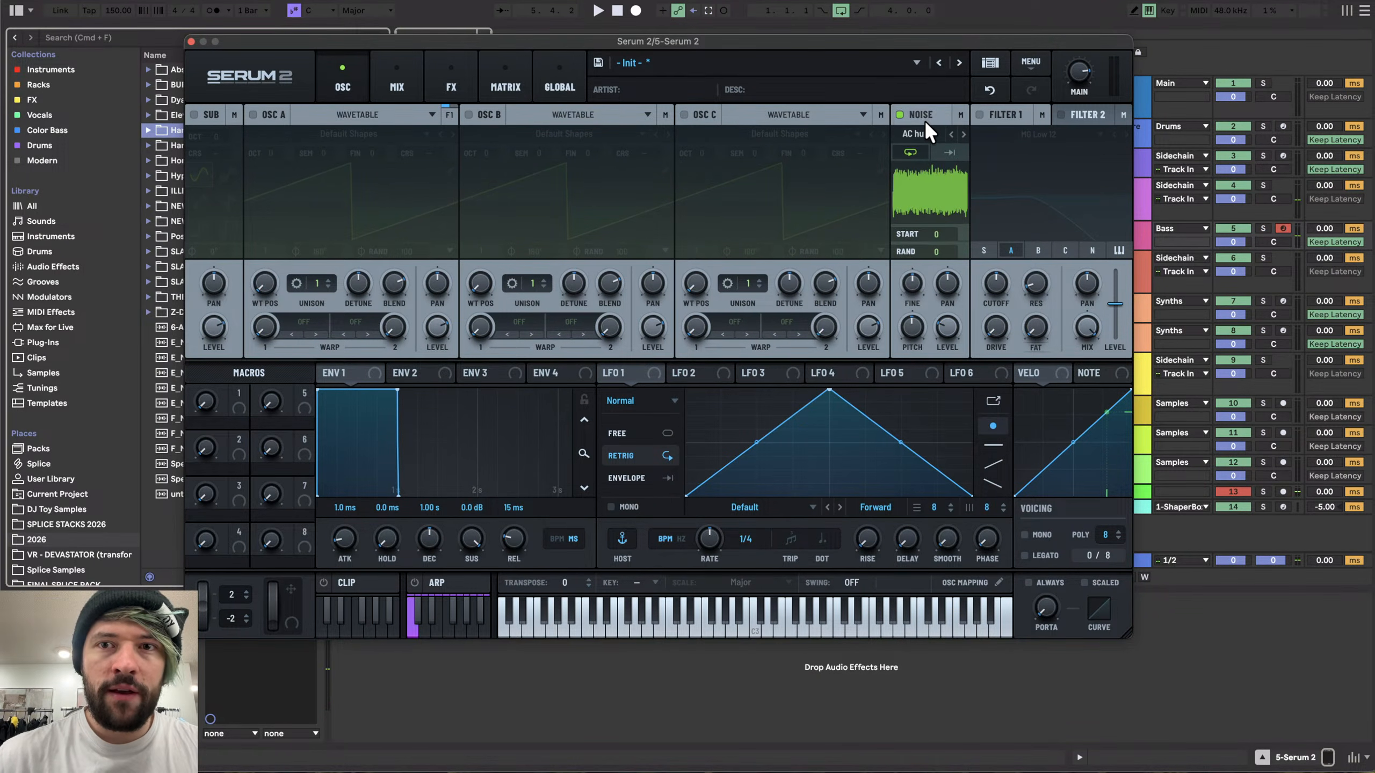
click(921, 134)
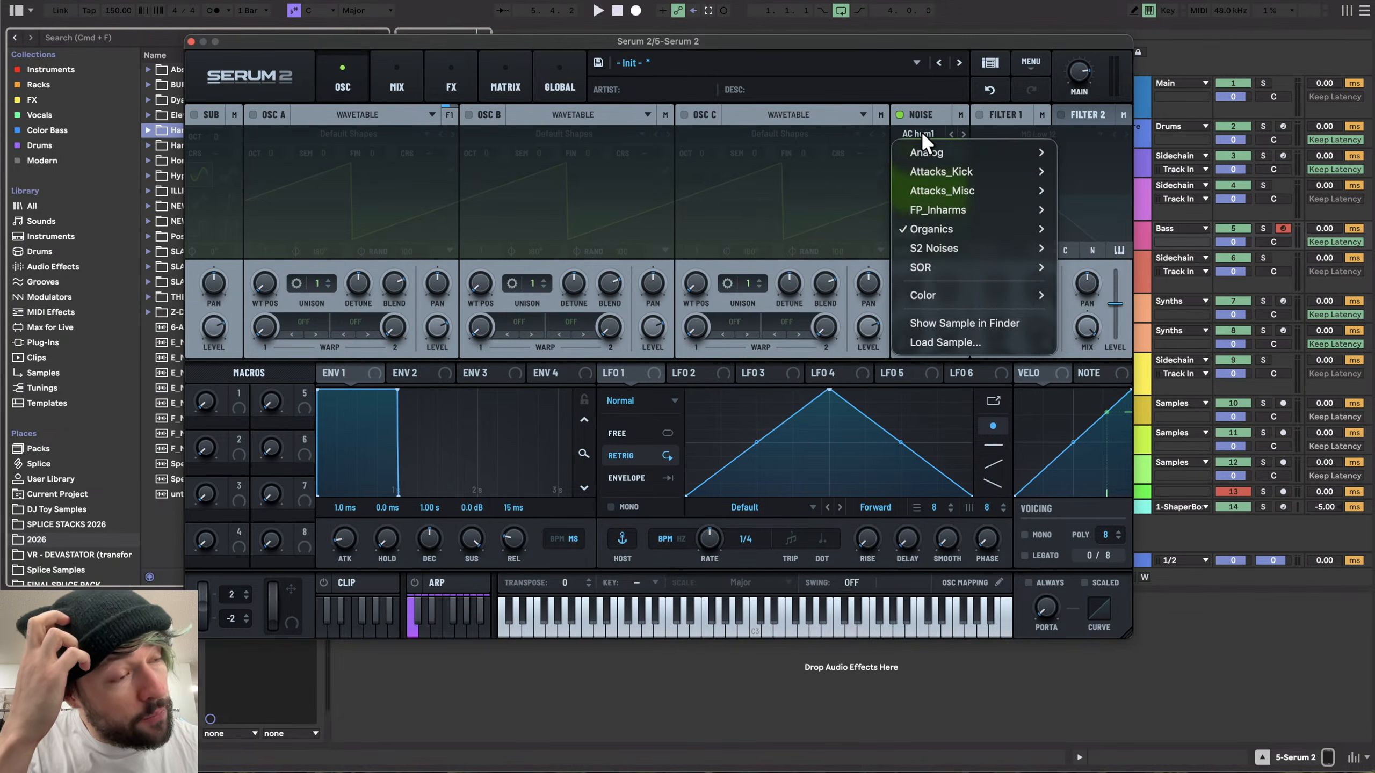
key(super+Tab)
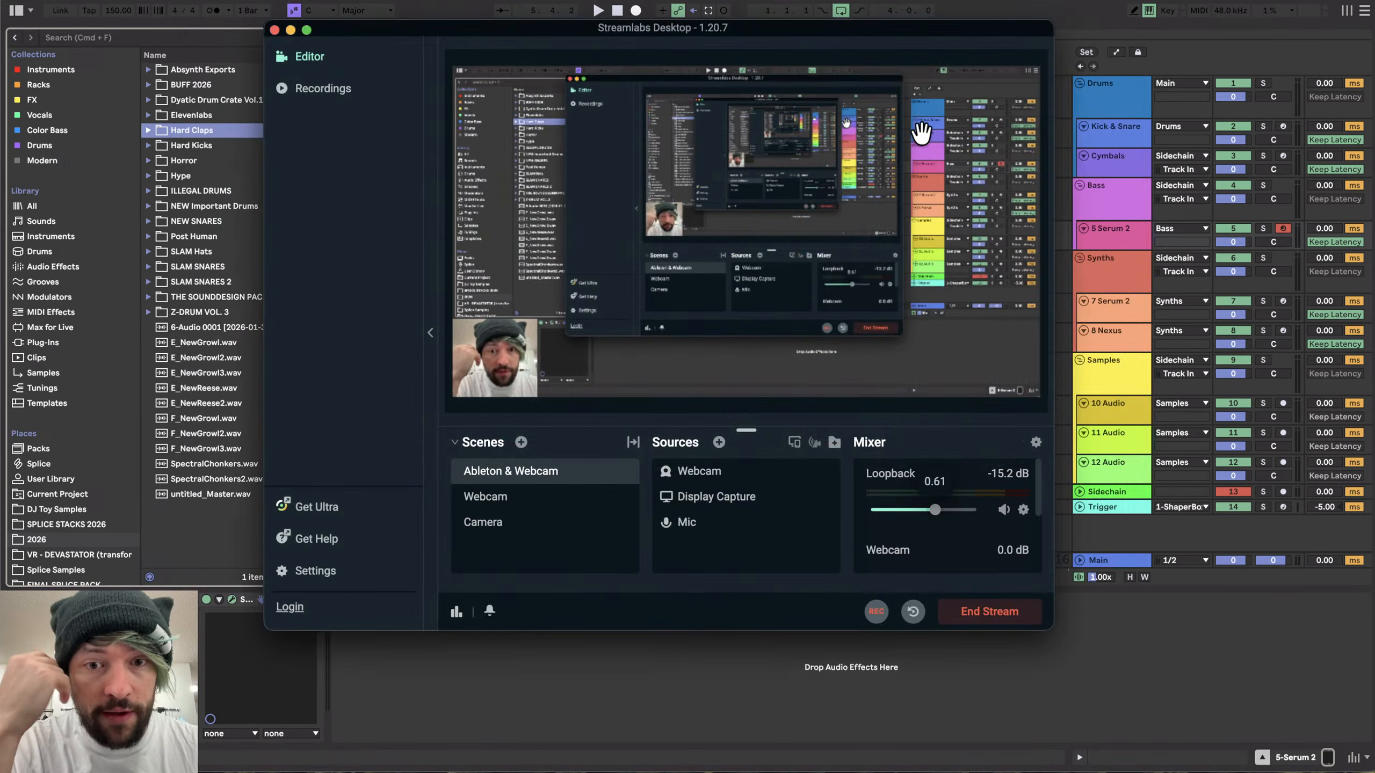
click(482, 531)
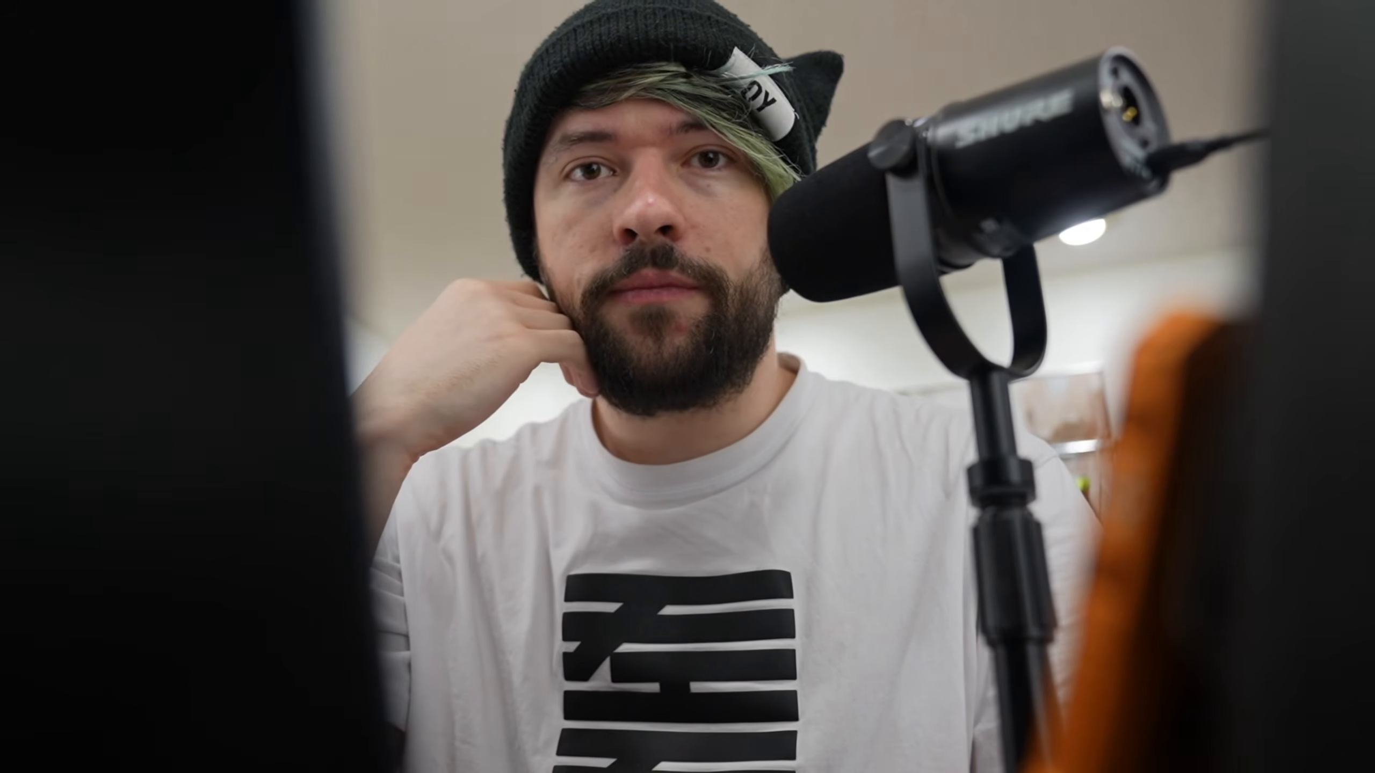
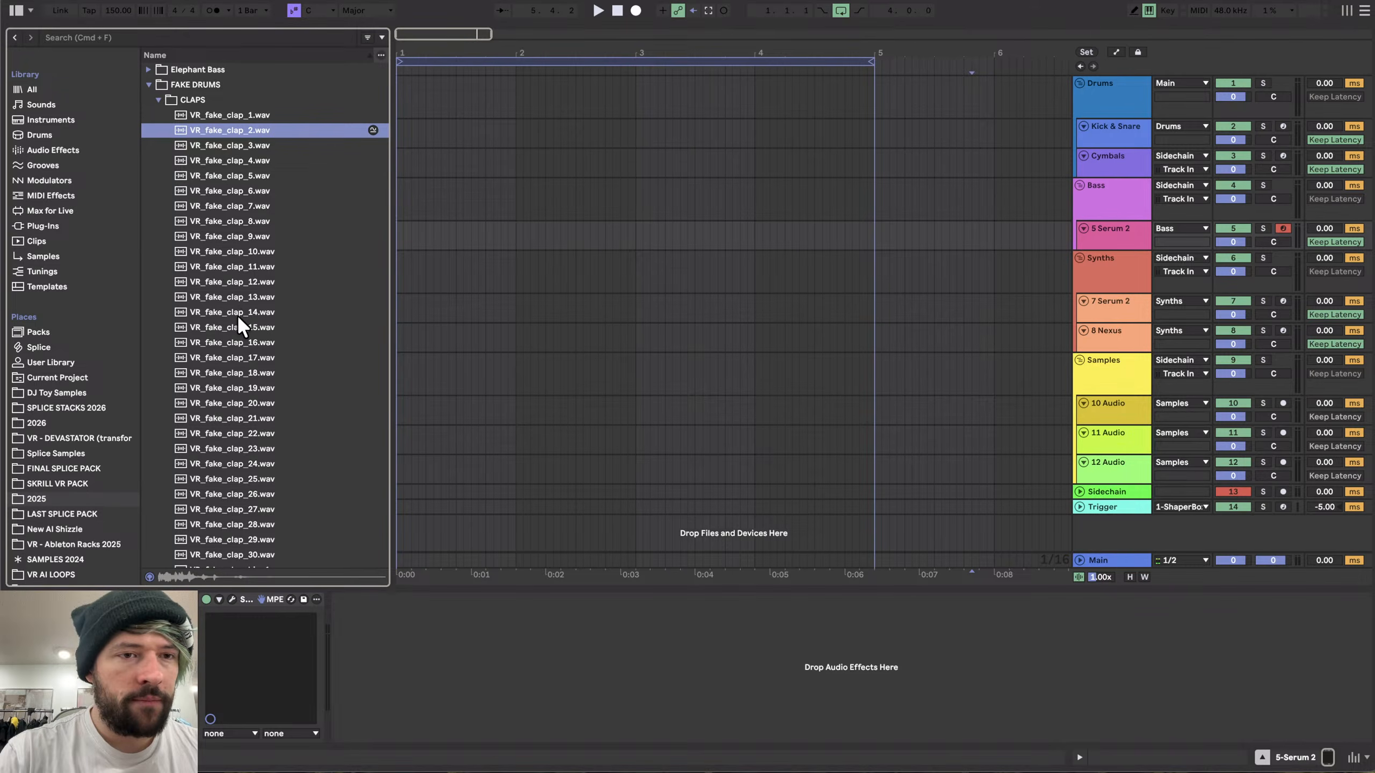
- Preview the VR_fake_clap samples in the FAKE DRUMS claps folder, stepping down to clap 29
click(238, 316)
scroll(238, 315, down, 5)
click(238, 316)
key(Down)
key(Down)
key(Down)
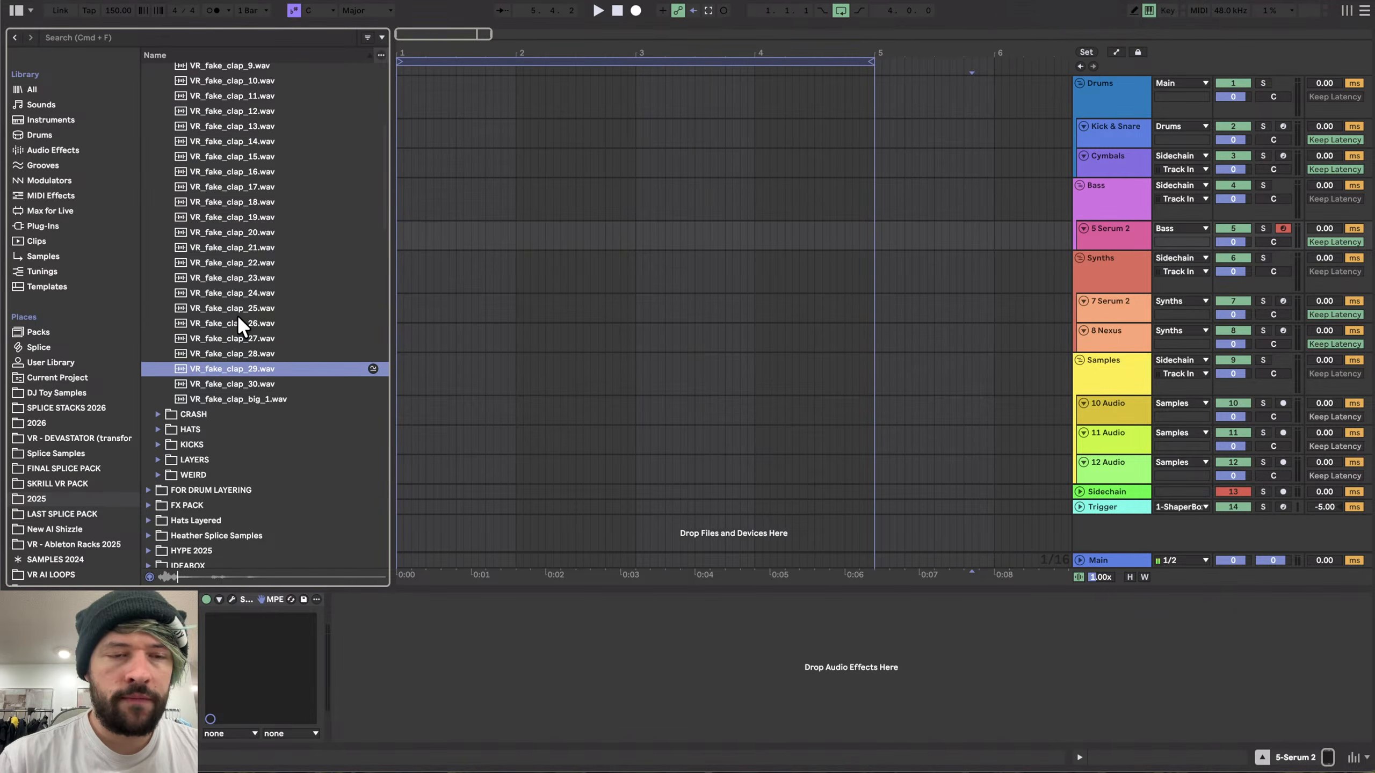
key(Up)
scroll(252, 335, up, 2)
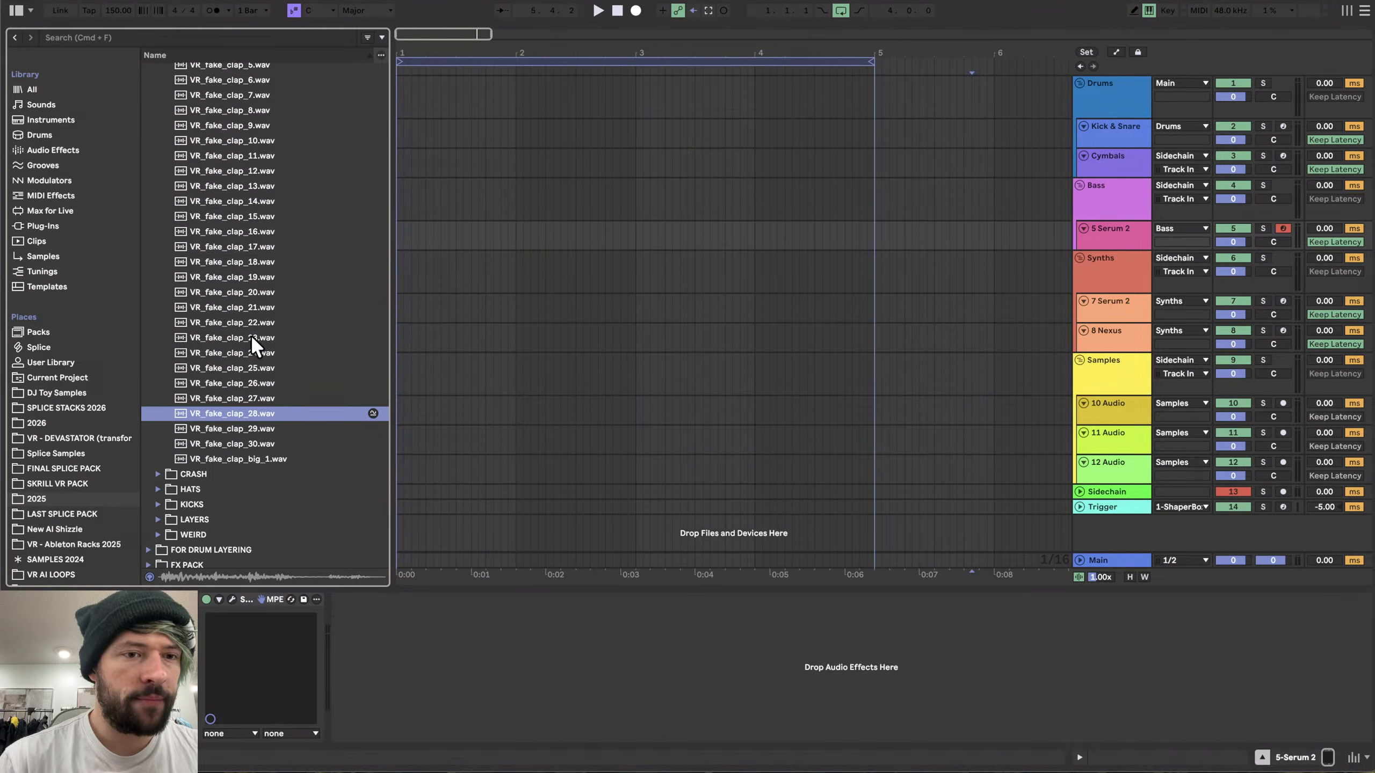
- Step back up through the fake clap samples, previewing from clap 28 up to clap 21
key(Down)
key(Down)
key(Down)
scroll(233, 260, up, 3)
key(Up)
key(Up)
key(Up)
key(Up)
key(Up)
key(Up)
key(Up)
key(Up)
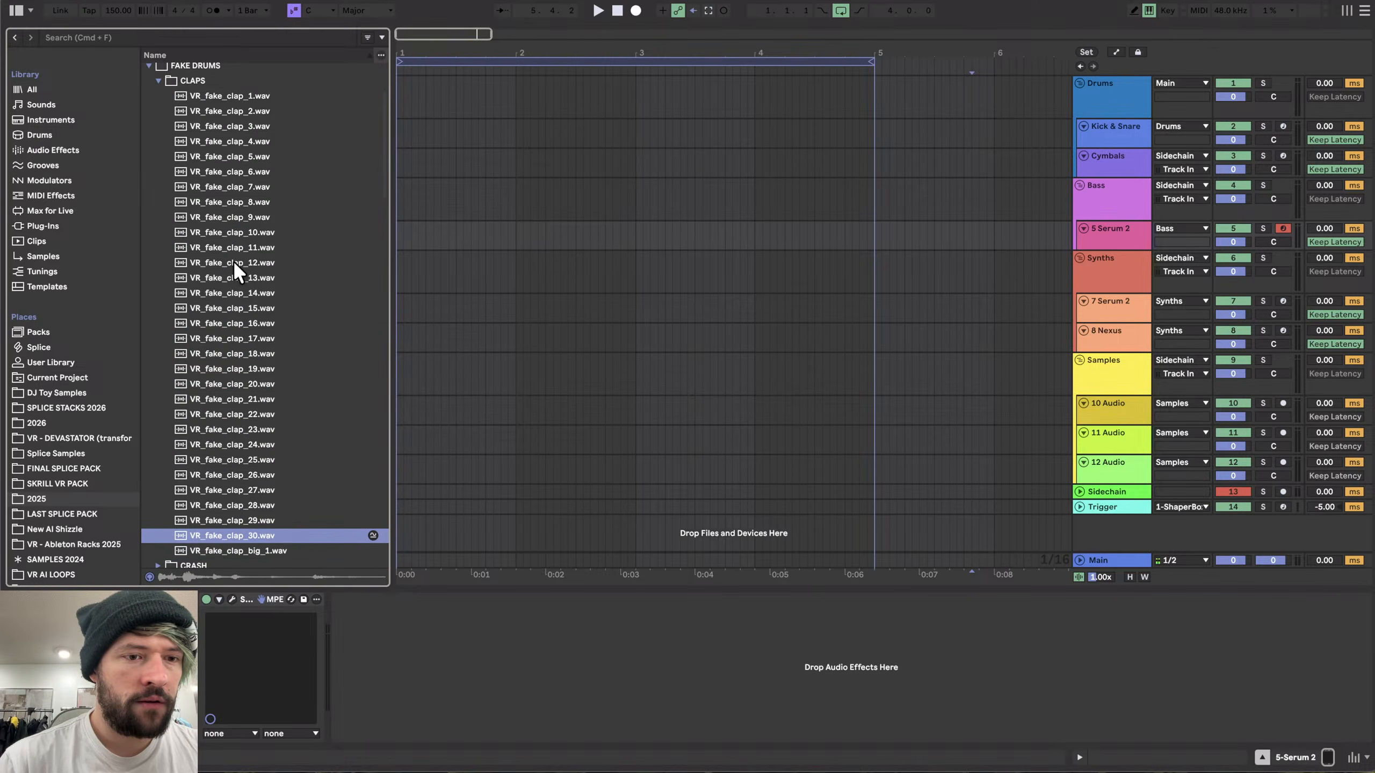
key(Up)
key(Up)
key(Up)
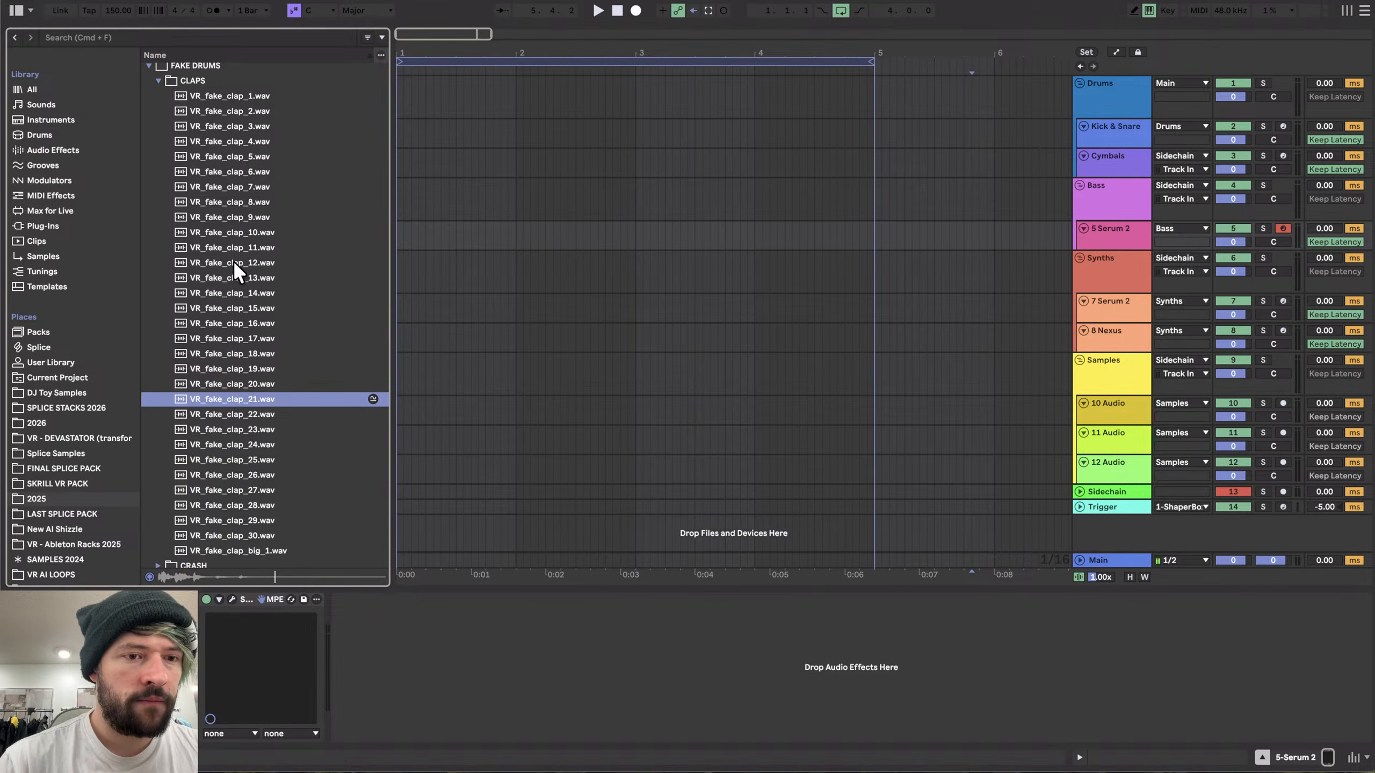
- Collapse the claps folder, open the WEIRD folder and preview VR_fake_weird samples 1 to 8
key(Left)
click(183, 156)
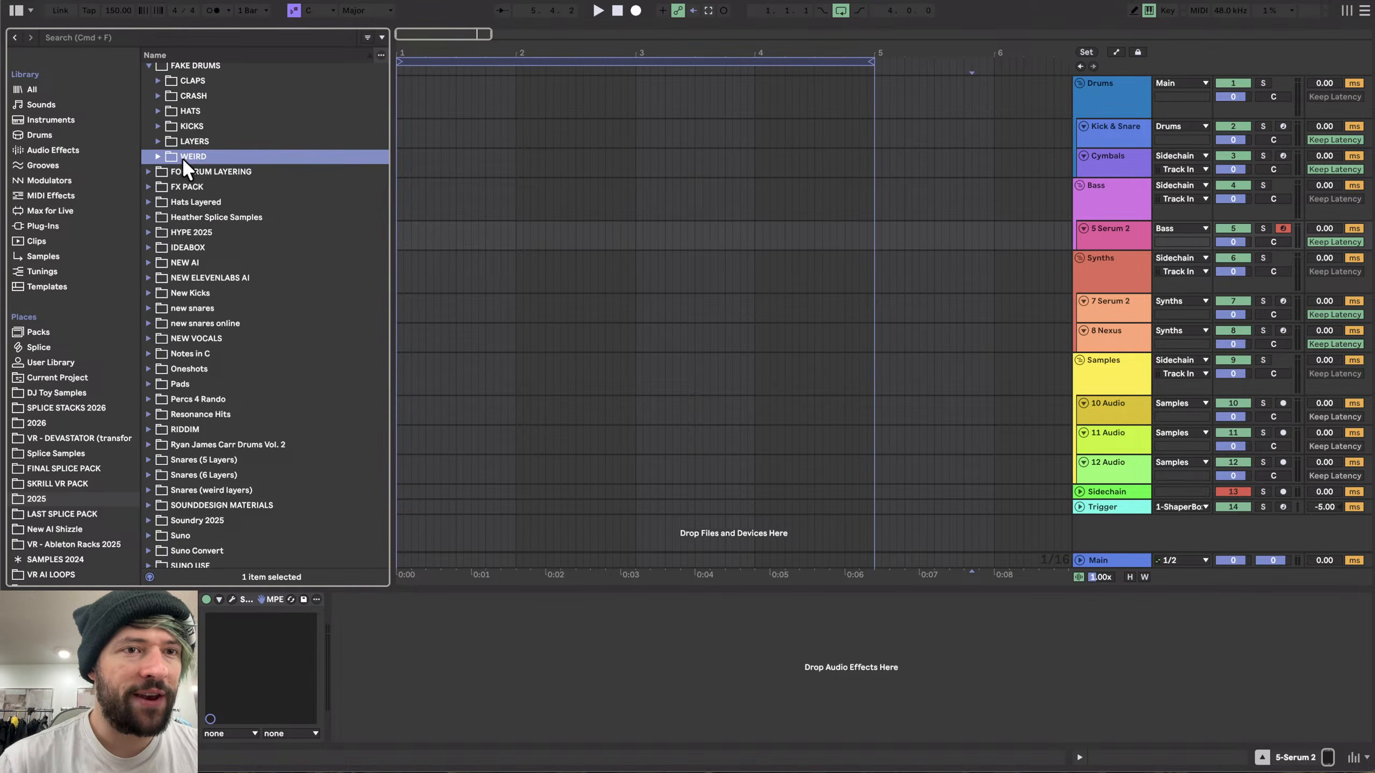
key(Right)
key(Down)
key(Down)
key(Down)
key(Down)
key(Down)
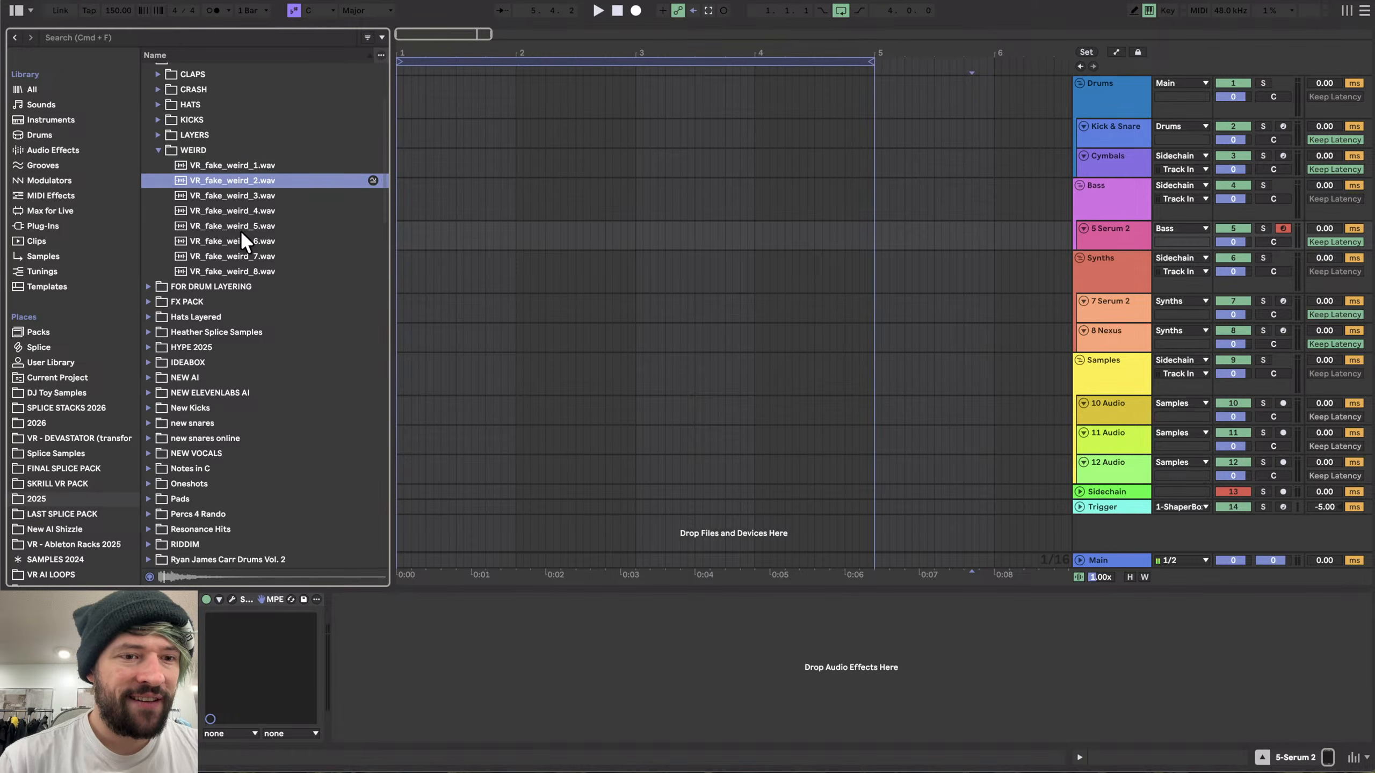
key(Down)
key(Down)
key(Down)
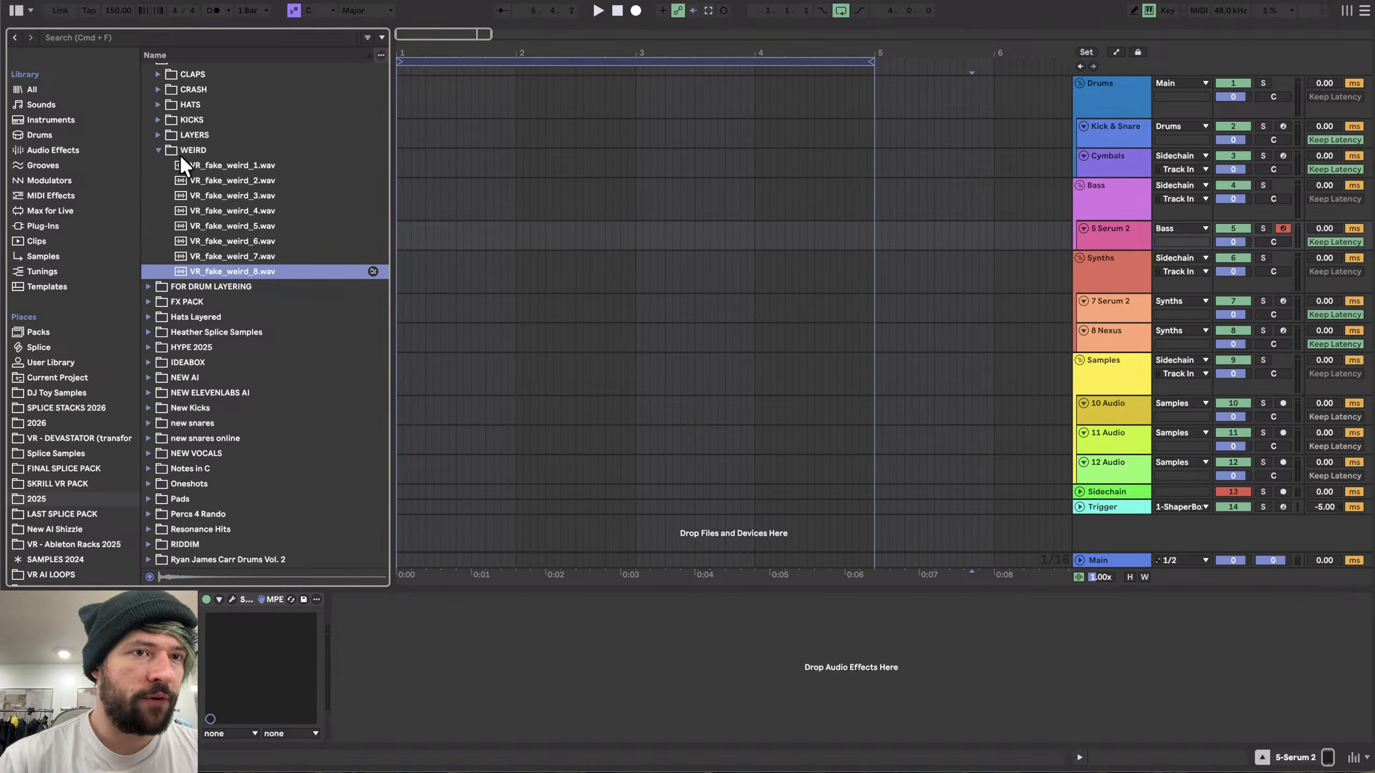
- Open the LAYERS folder and preview the three VR_fake_layer_kick_burial samples
key(Left)
key(Left)
key(Up)
key(Up)
key(Right)
key(Left)
key(Down)
key(Right)
key(Down)
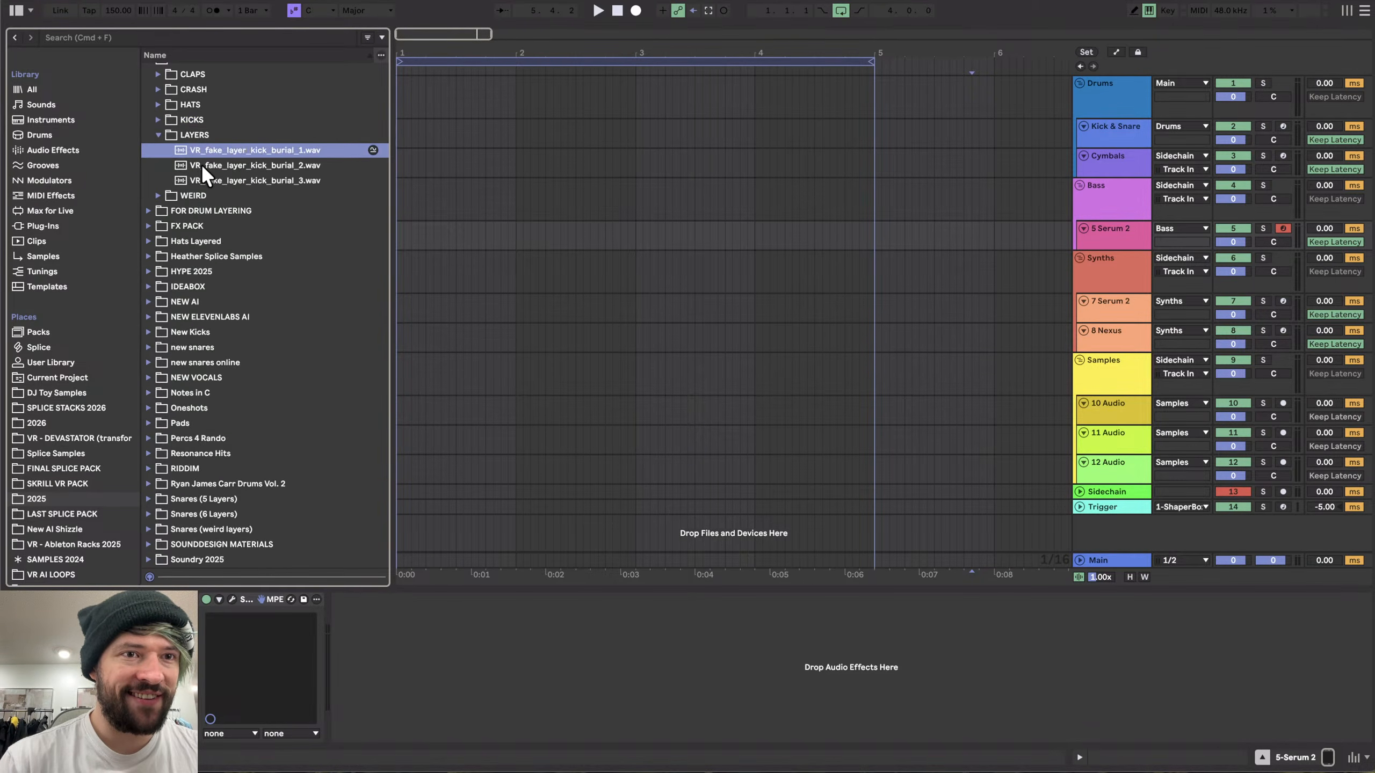
key(Down)
key(Down)
scroll(207, 176, up, 3)
key(Up)
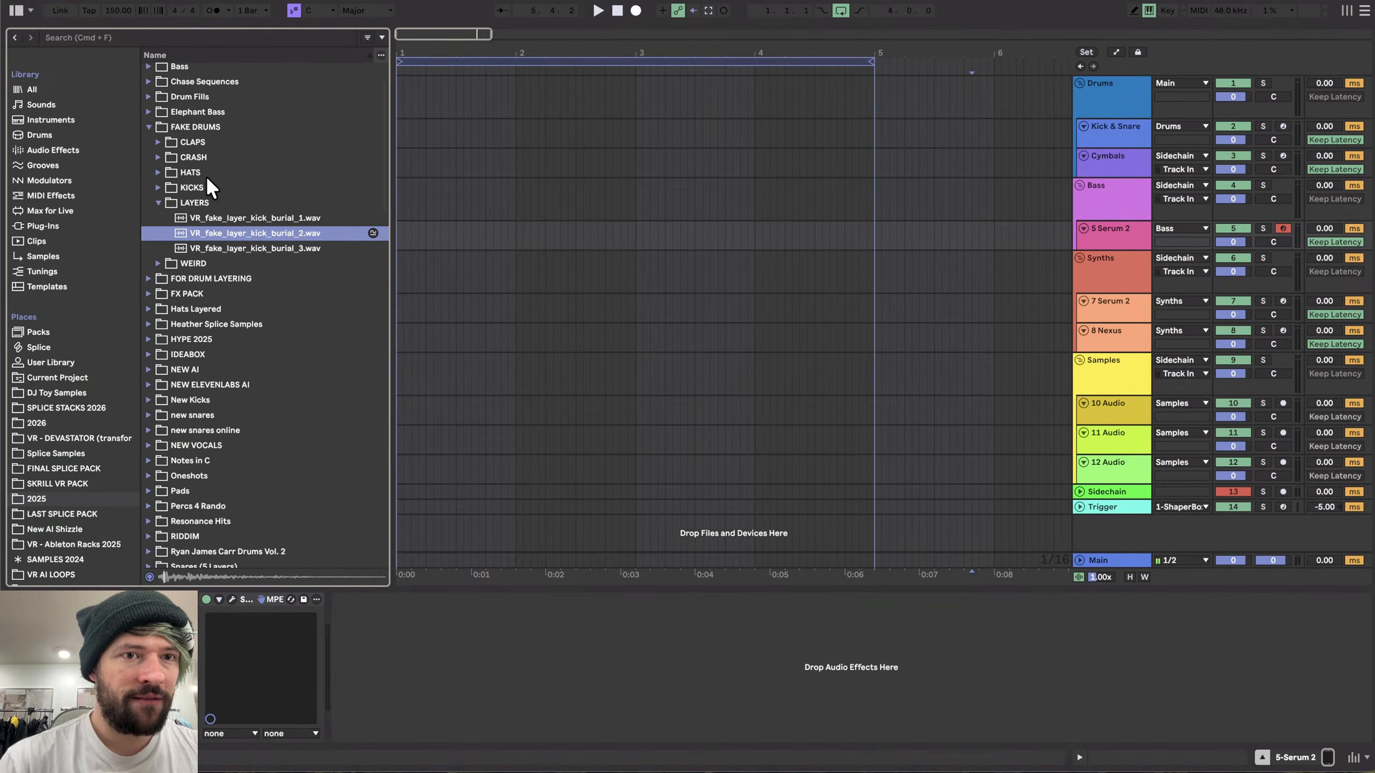
key(Up)
- Collapse LAYERS, open the KICKS folder in FAKE DRUMS and preview the fake kick samples
key(Left)
key(Left)
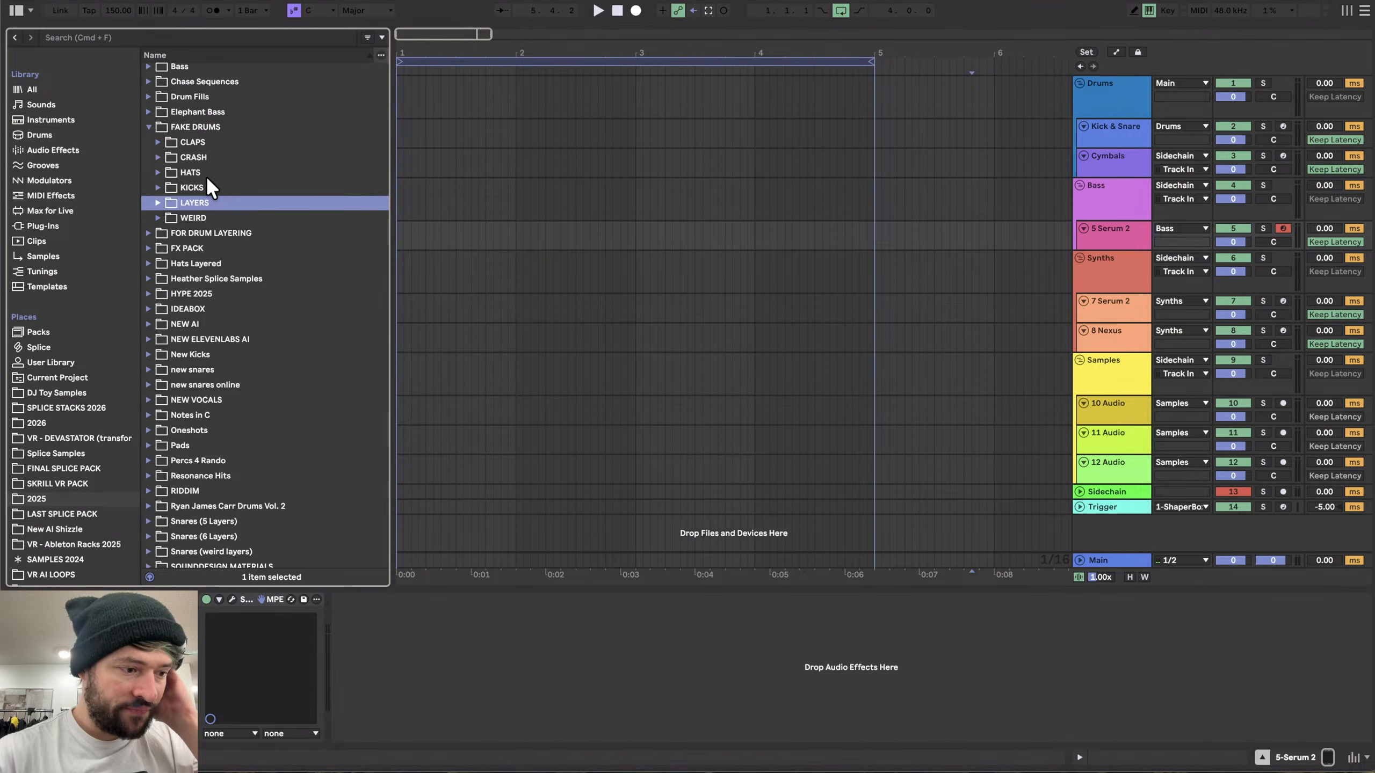
key(Up)
key(Right)
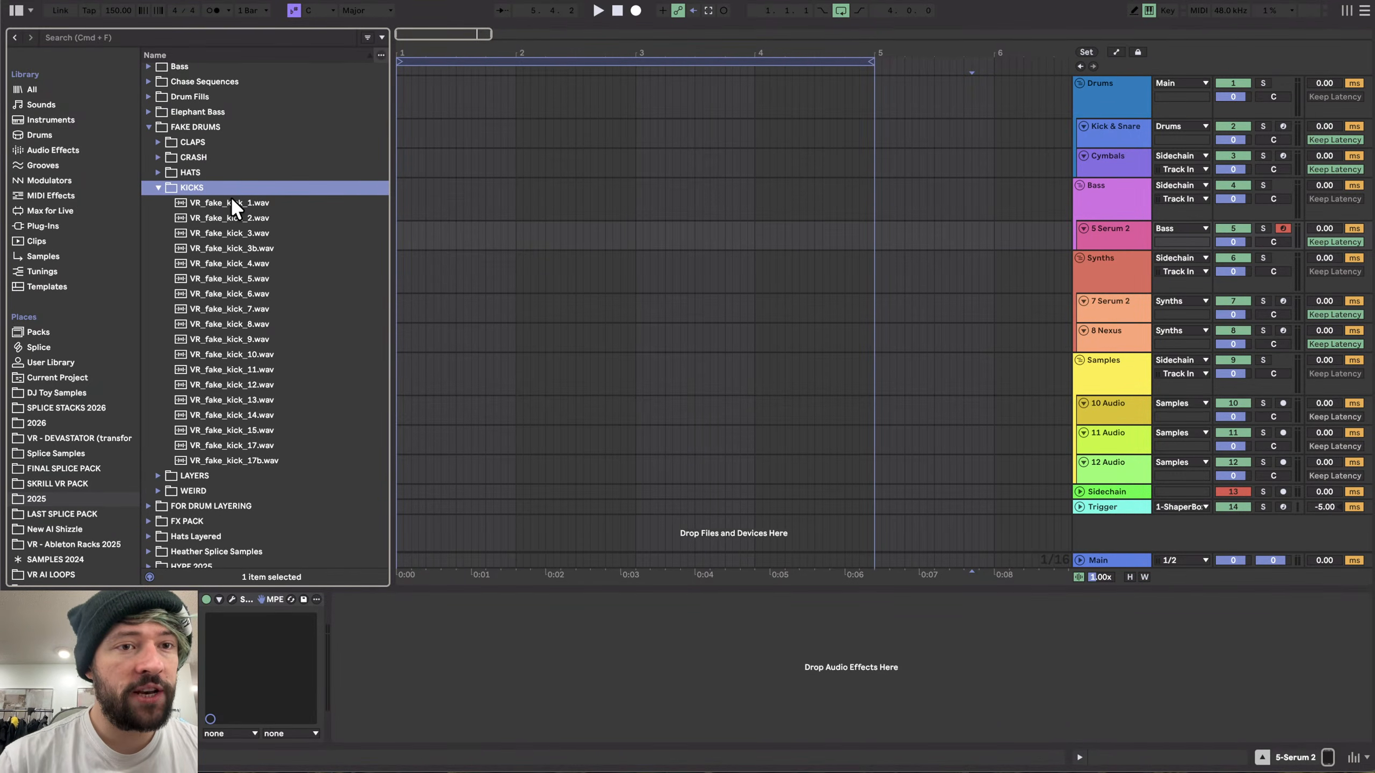
key(Down)
key(Down)
key(Down)
key(Down)
key(Down)
key(Down)
key(Down)
key(Down)
key(Down)
key(Down)
key(Down)
key(Down)
key(Down)
key(Down)
key(Down)
key(Down)
key(Down)
key(Down)
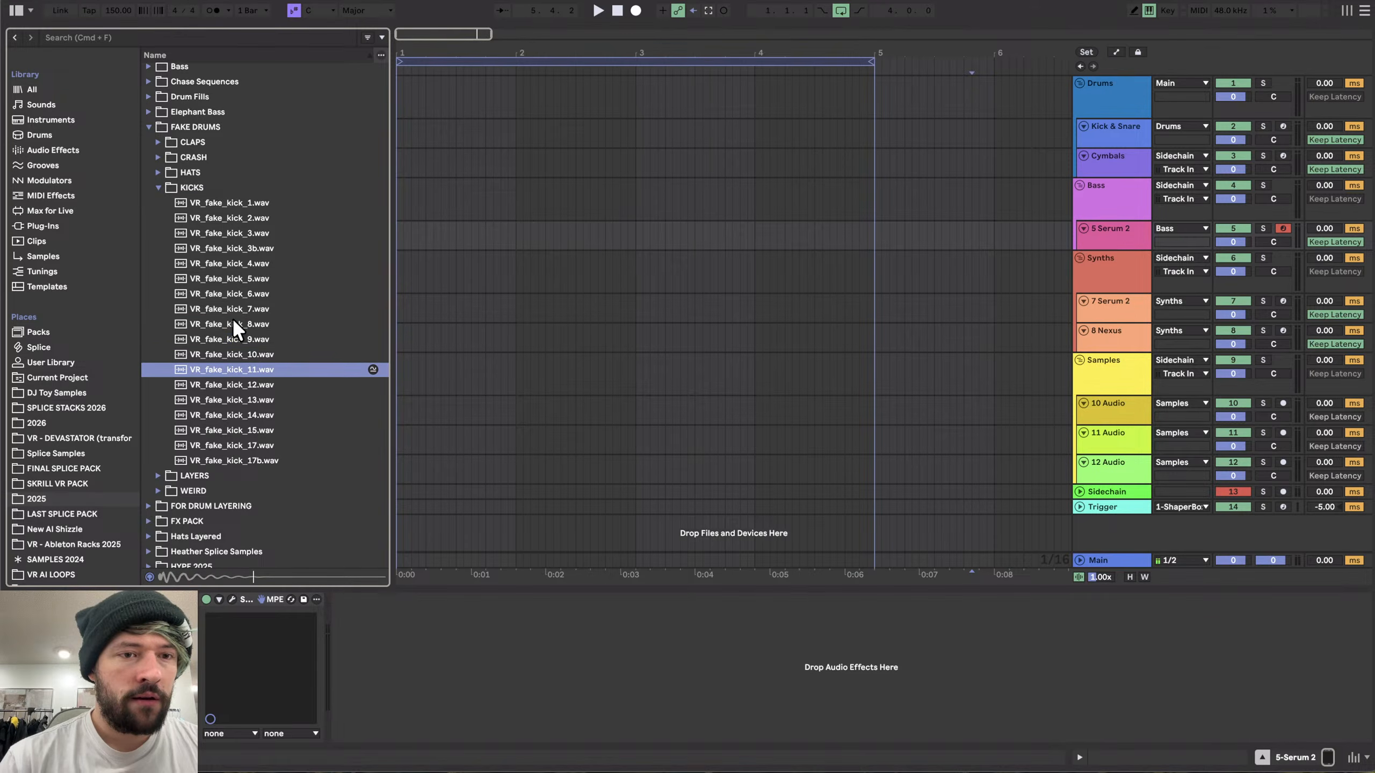
key(Up)
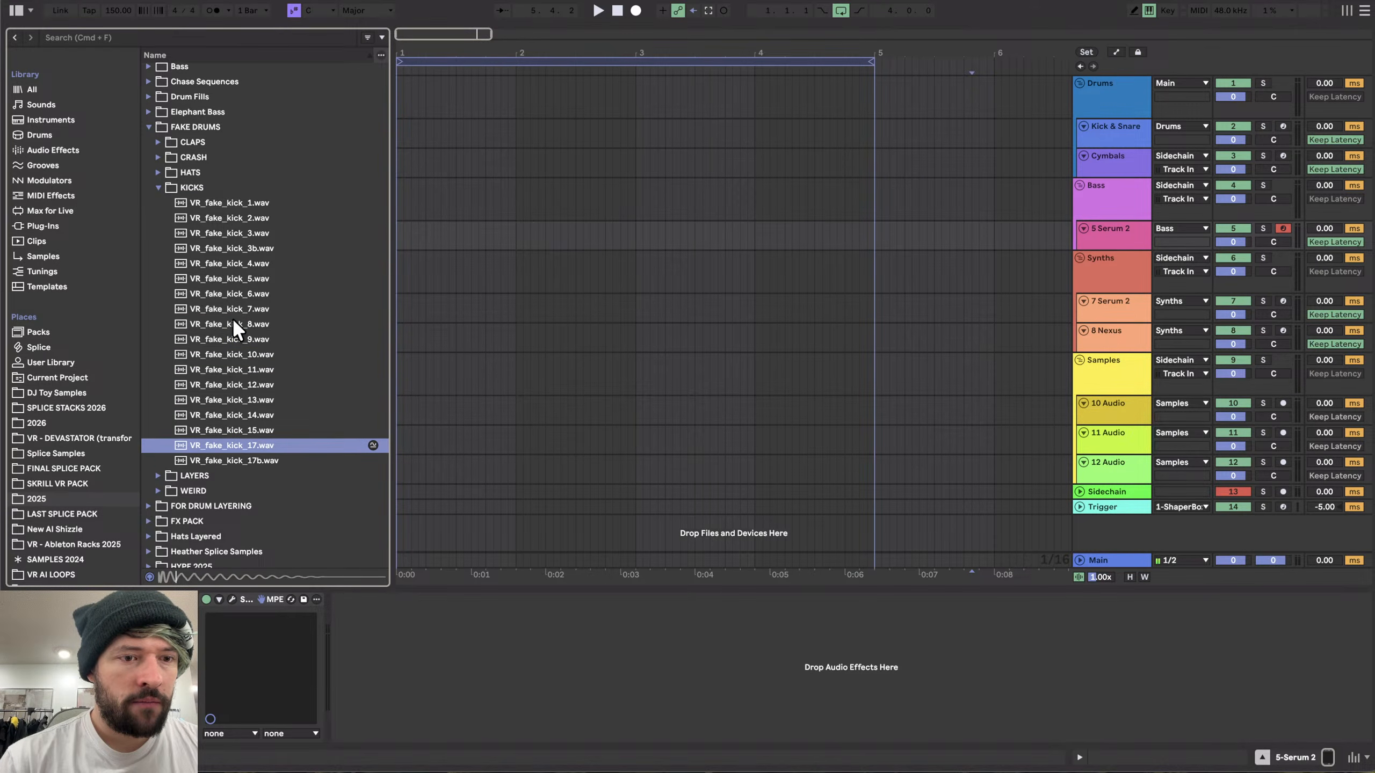
click(191, 355)
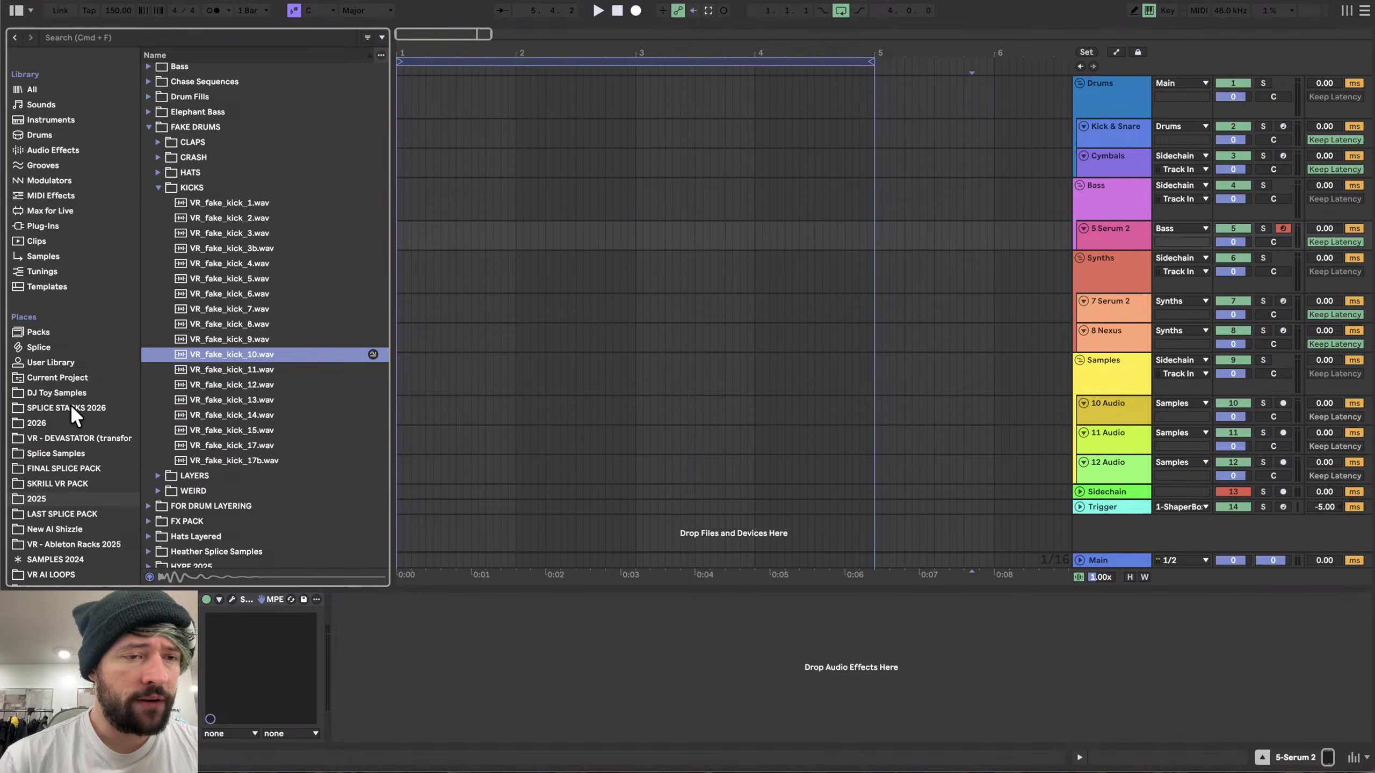
- Open the SKRILL VR PACK place and preview its drum one-shot kick samples
click(76, 484)
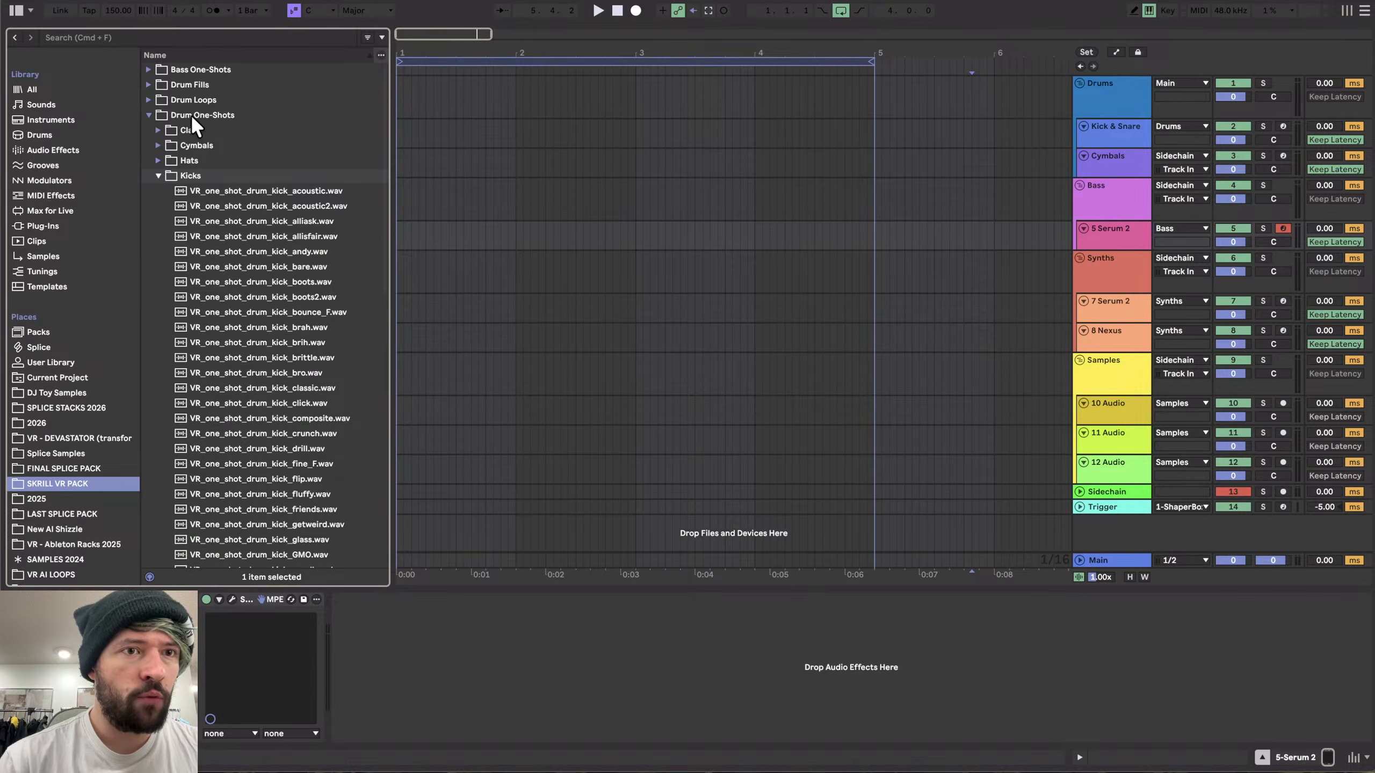
click(206, 189)
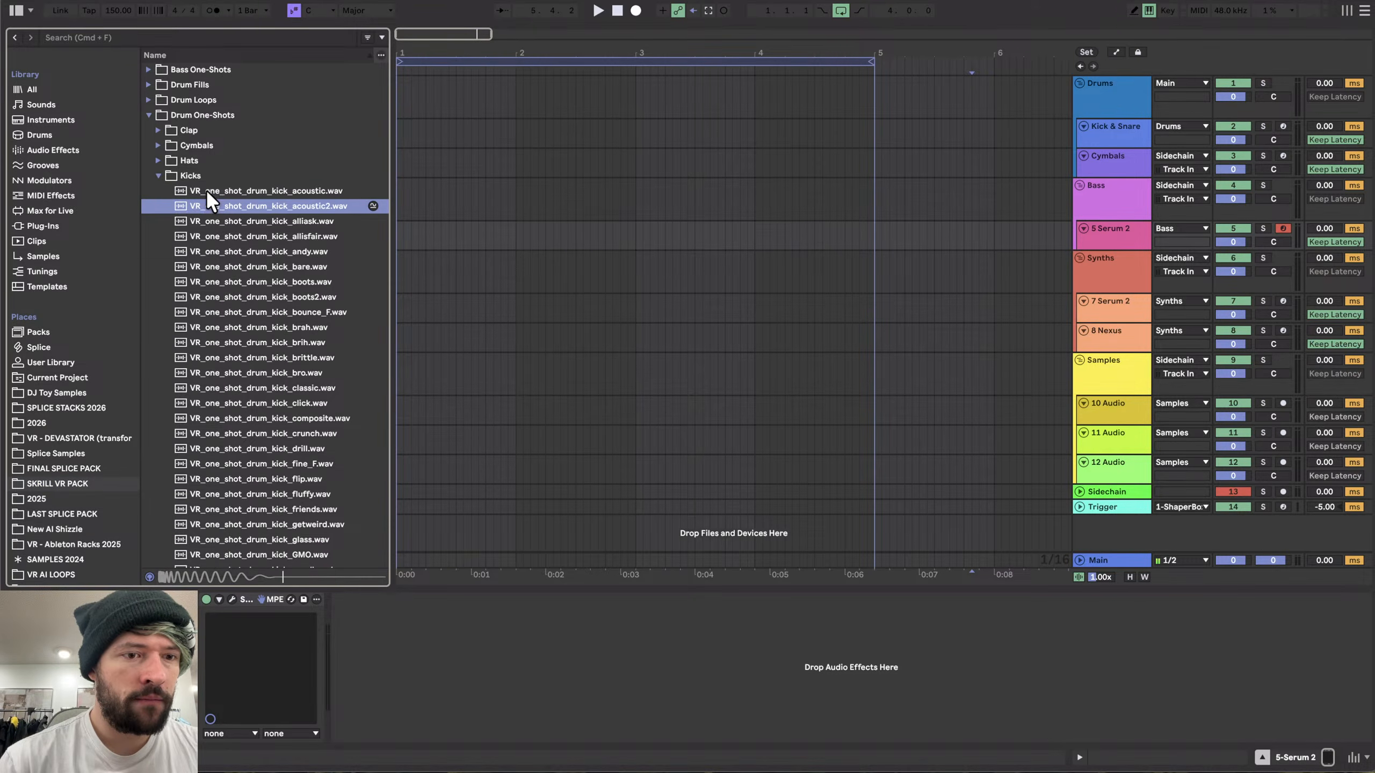
key(Down)
key(Up)
key(Up)
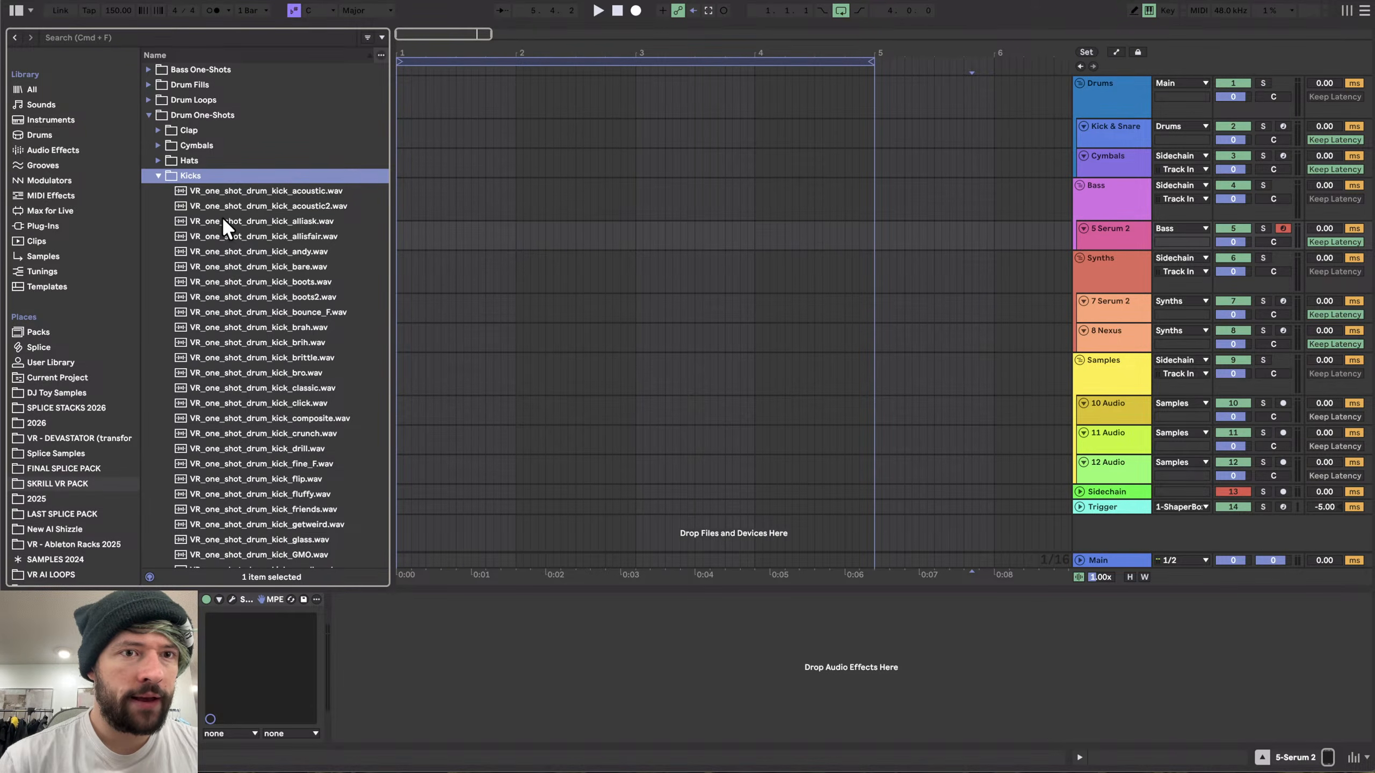
click(221, 219)
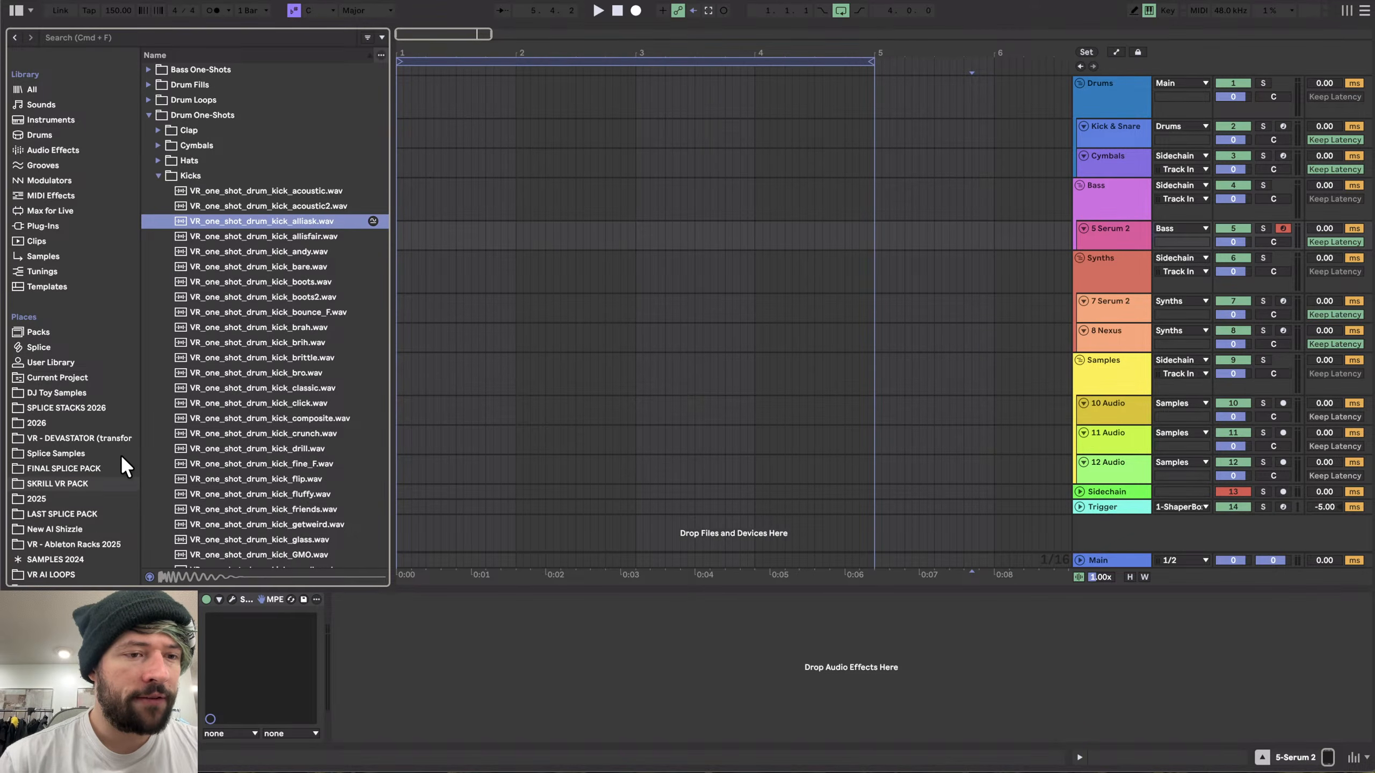
- Return to the 2025 folder, preview several fake kick samples, and collapse the KICKS folder
click(55, 497)
click(219, 323)
key(Up)
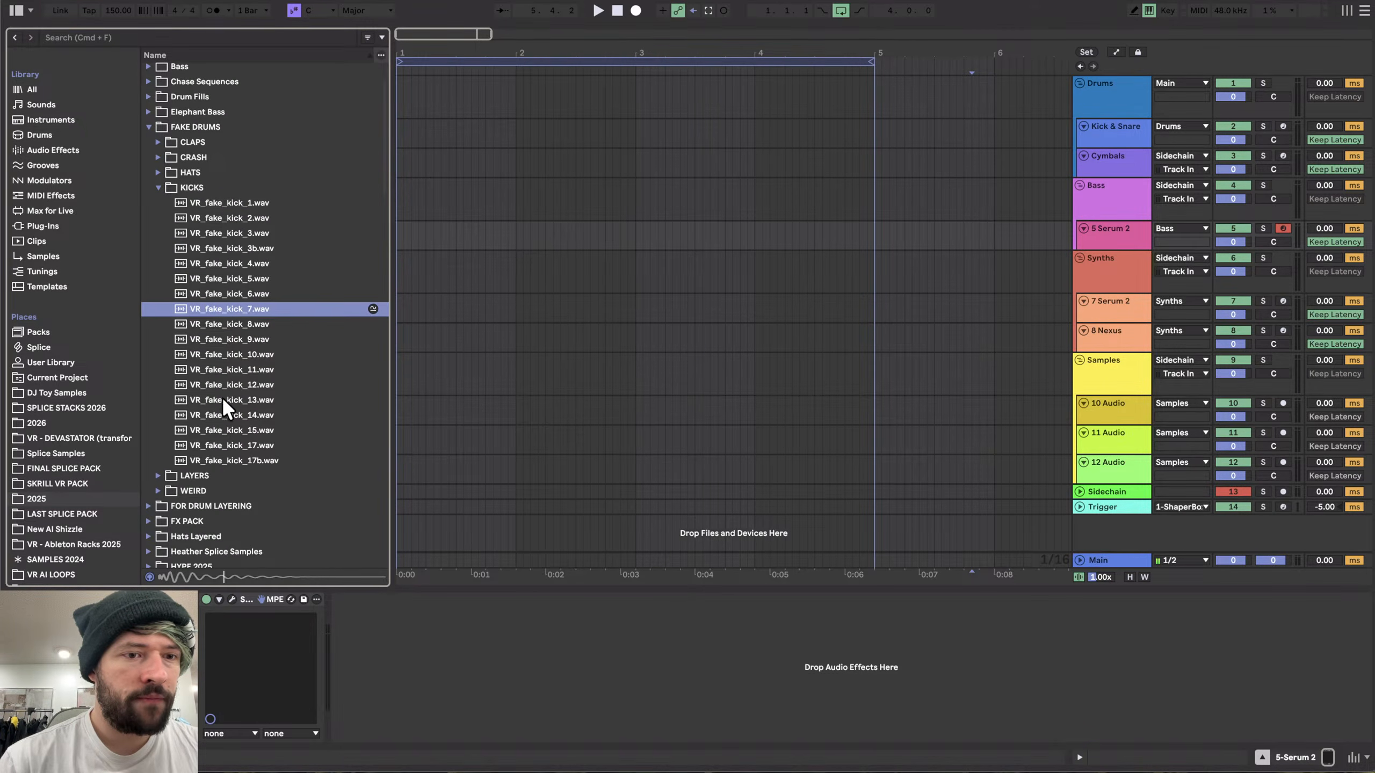
click(222, 398)
key(Down)
click(221, 433)
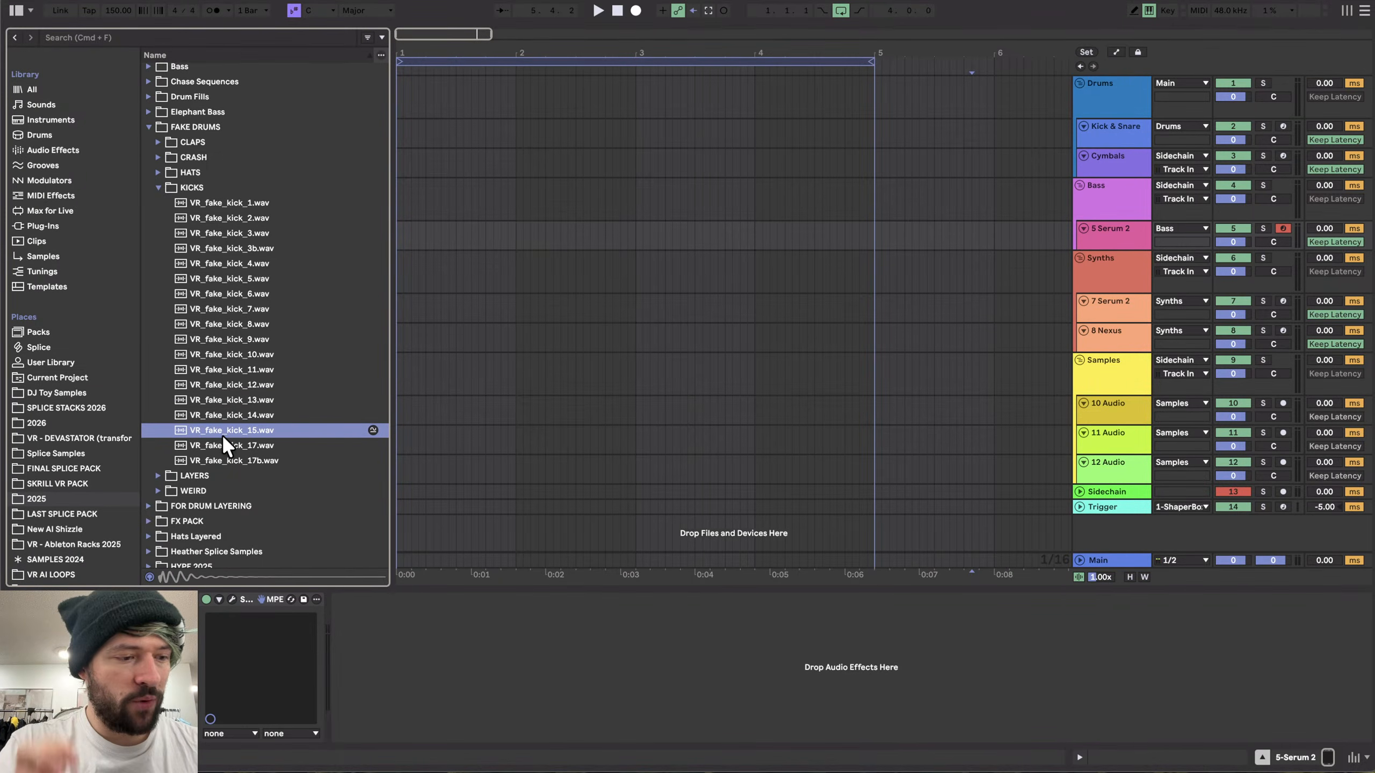
click(216, 382)
key(Left)
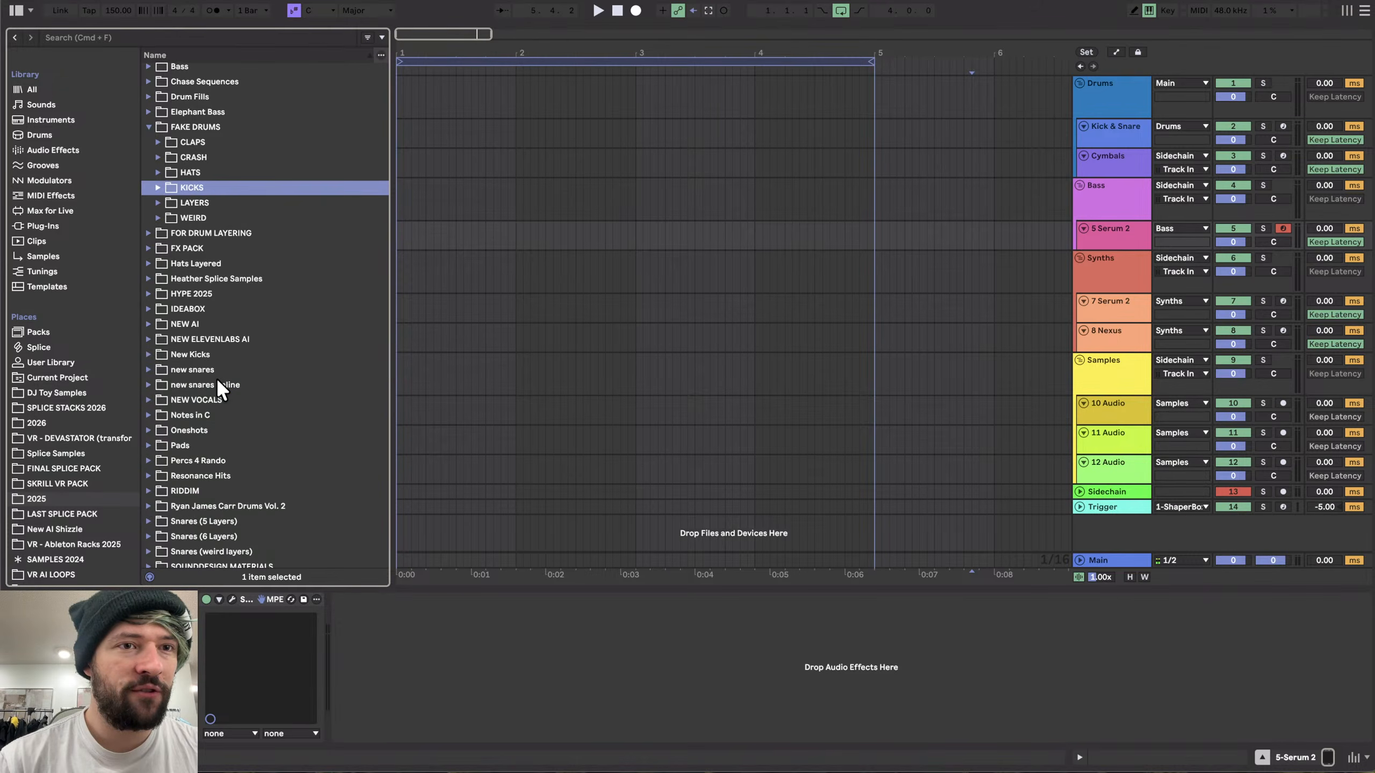
- Open the FOR DRUM LAYERING folder to inspect its Claps, Snares and Weird Layers subfolders, then collapse it
key(Down)
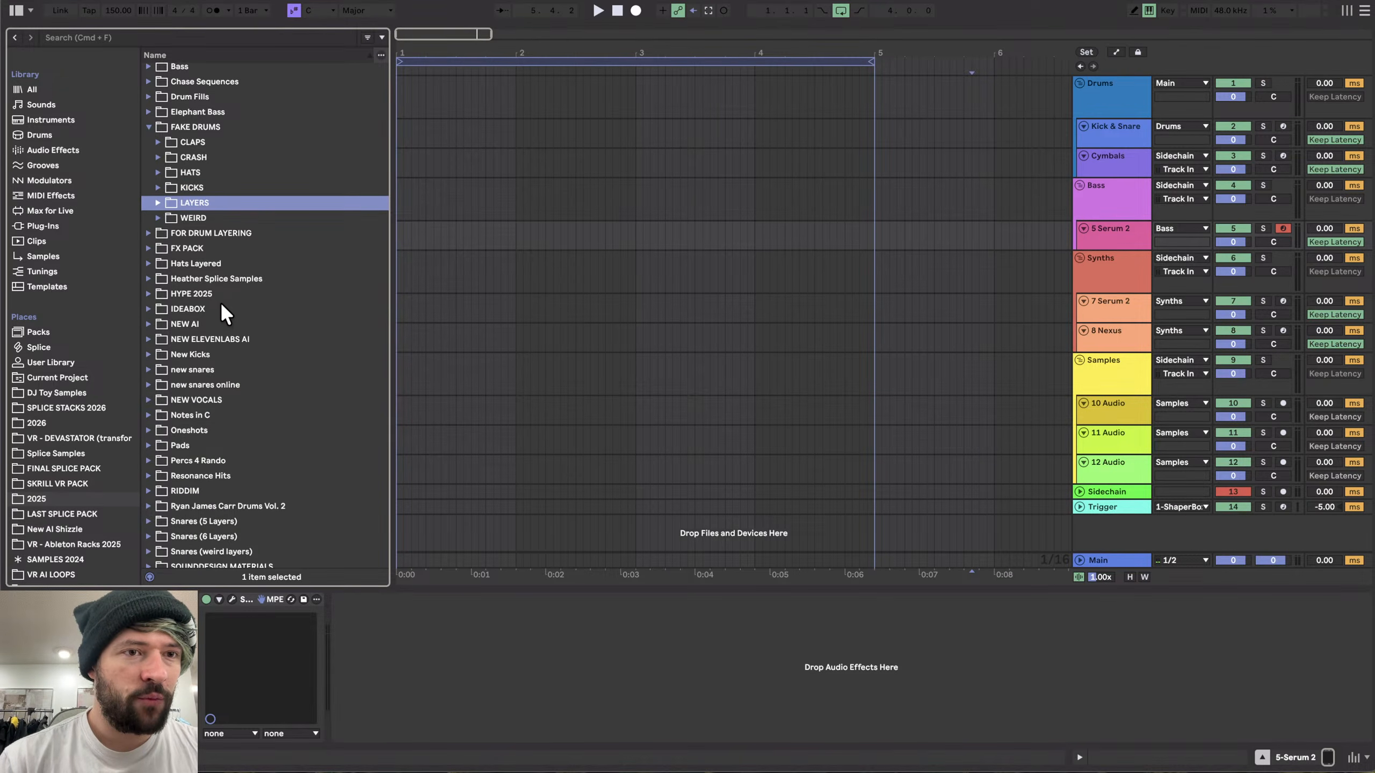
key(Left)
click(208, 233)
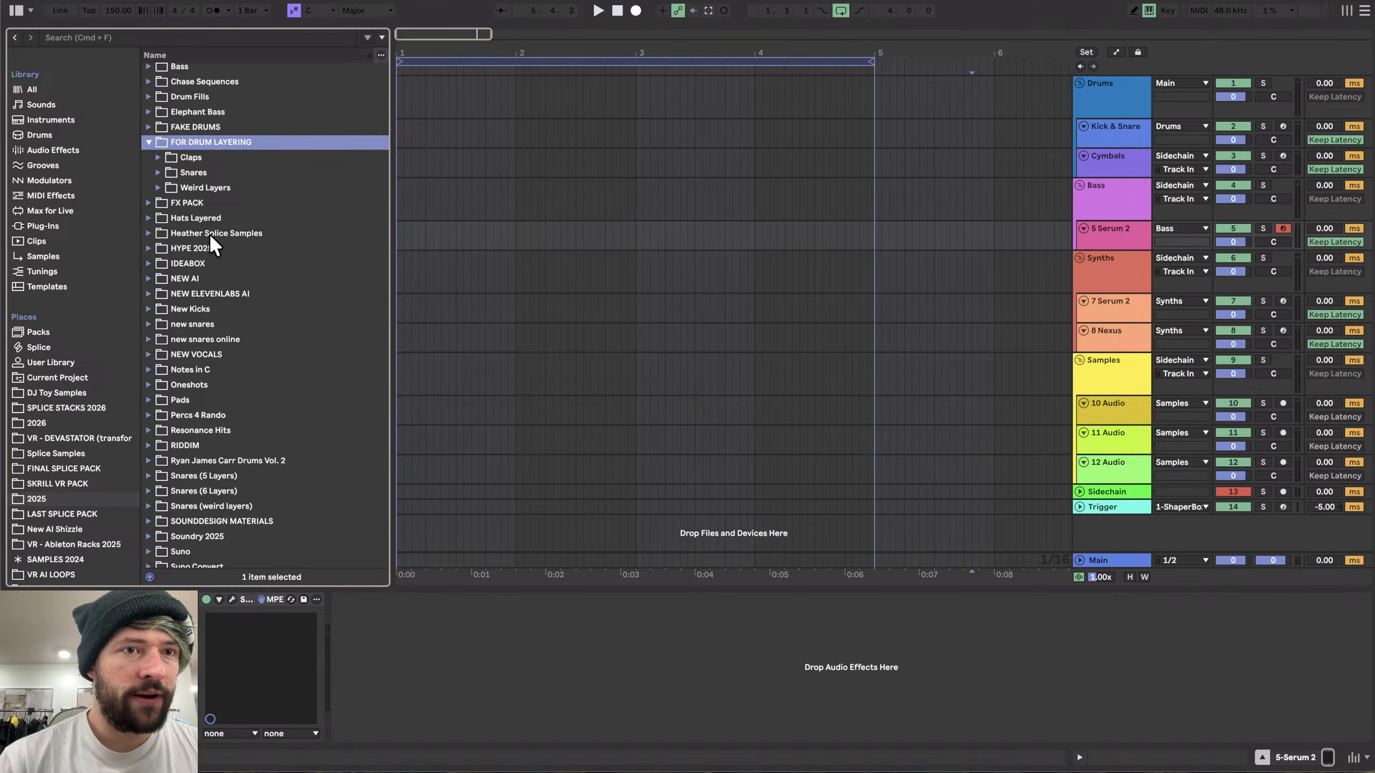
key(Down)
key(Right)
key(Down)
click(219, 260)
key(Left)
key(Left)
key(Left)
key(Left)
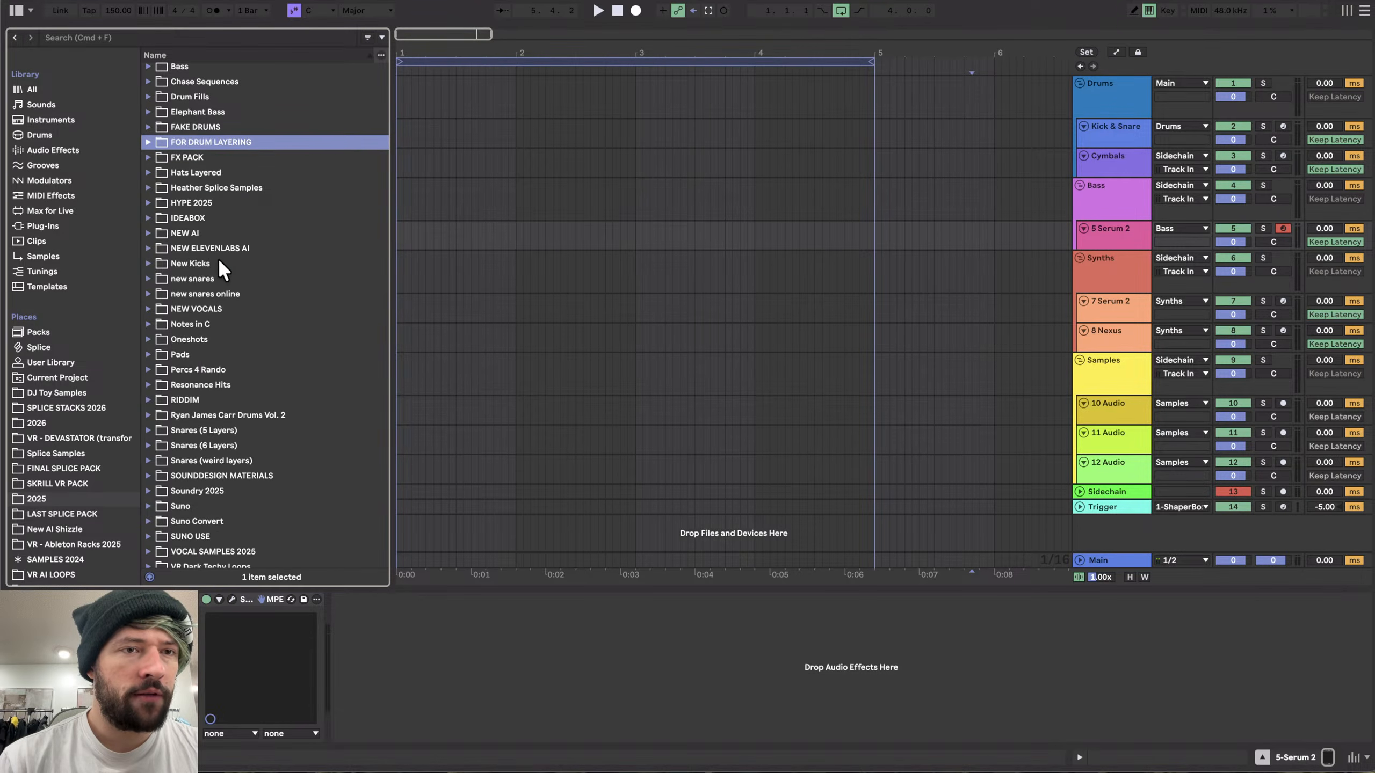
scroll(438, 277, down, 2)
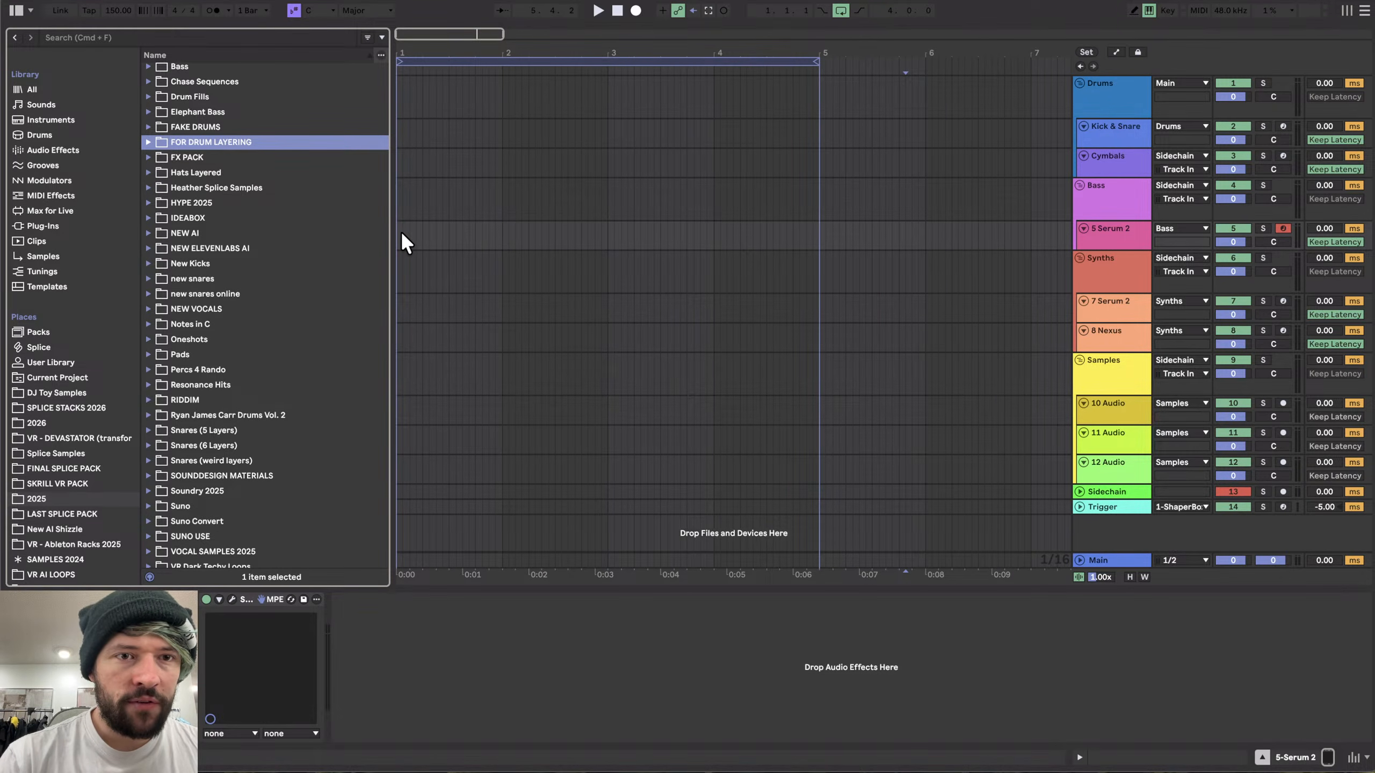
key(super+Tab)
key(super+Tab)
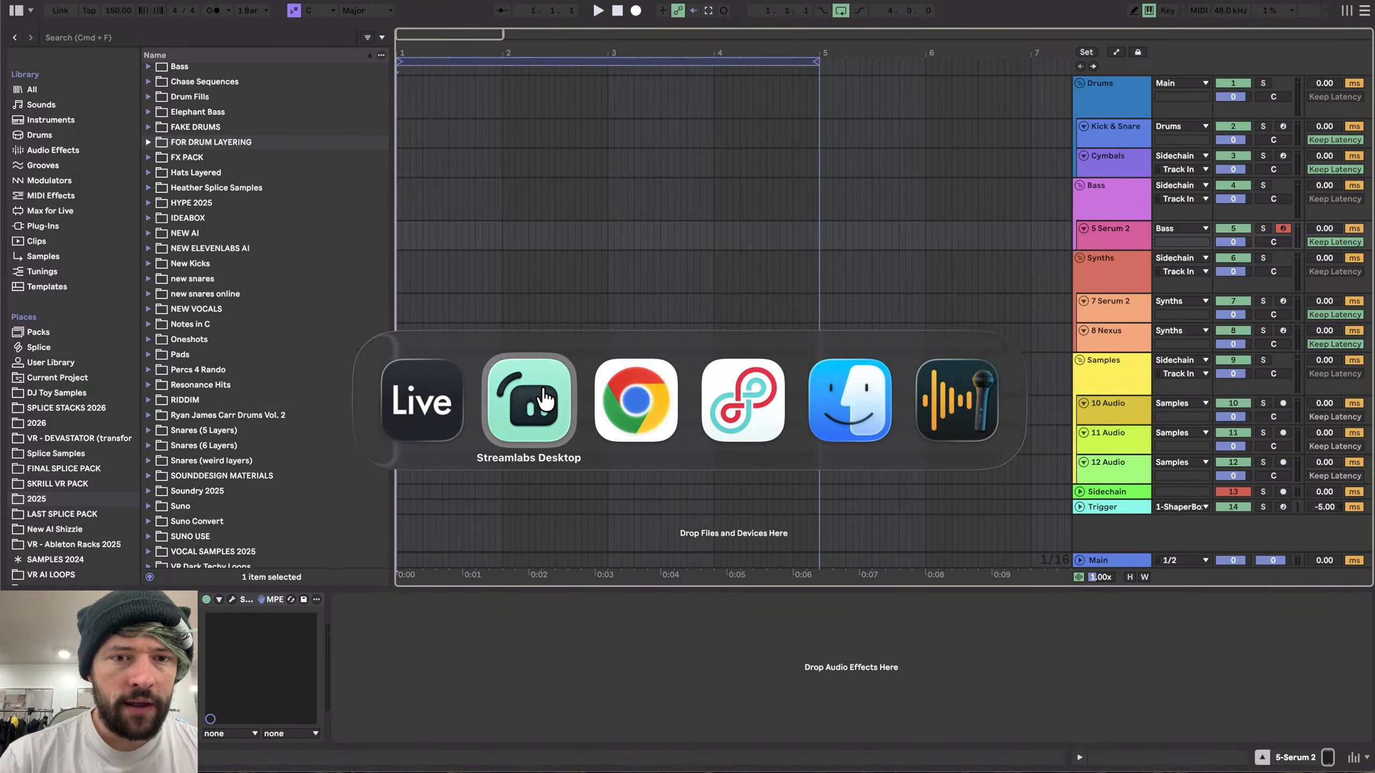
click(544, 401)
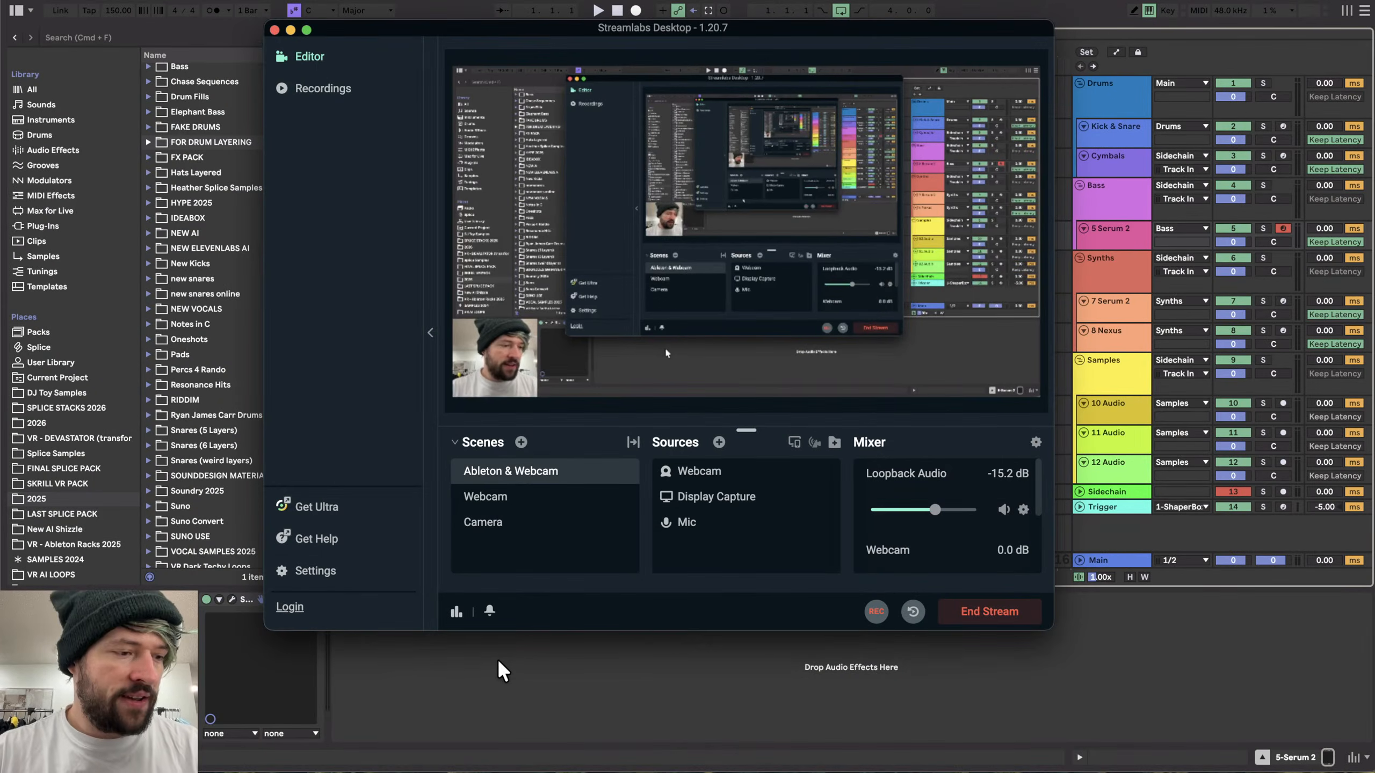
click(523, 659)
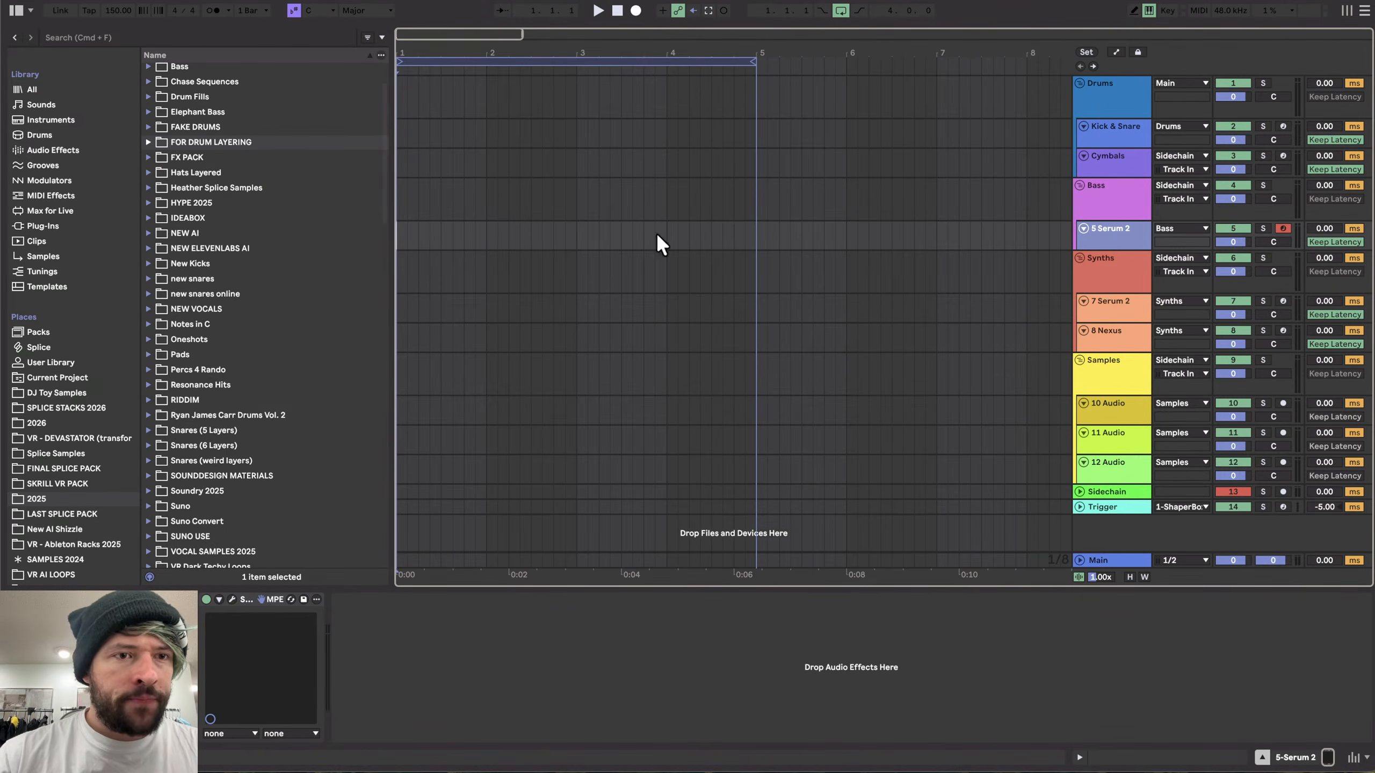
click(234, 594)
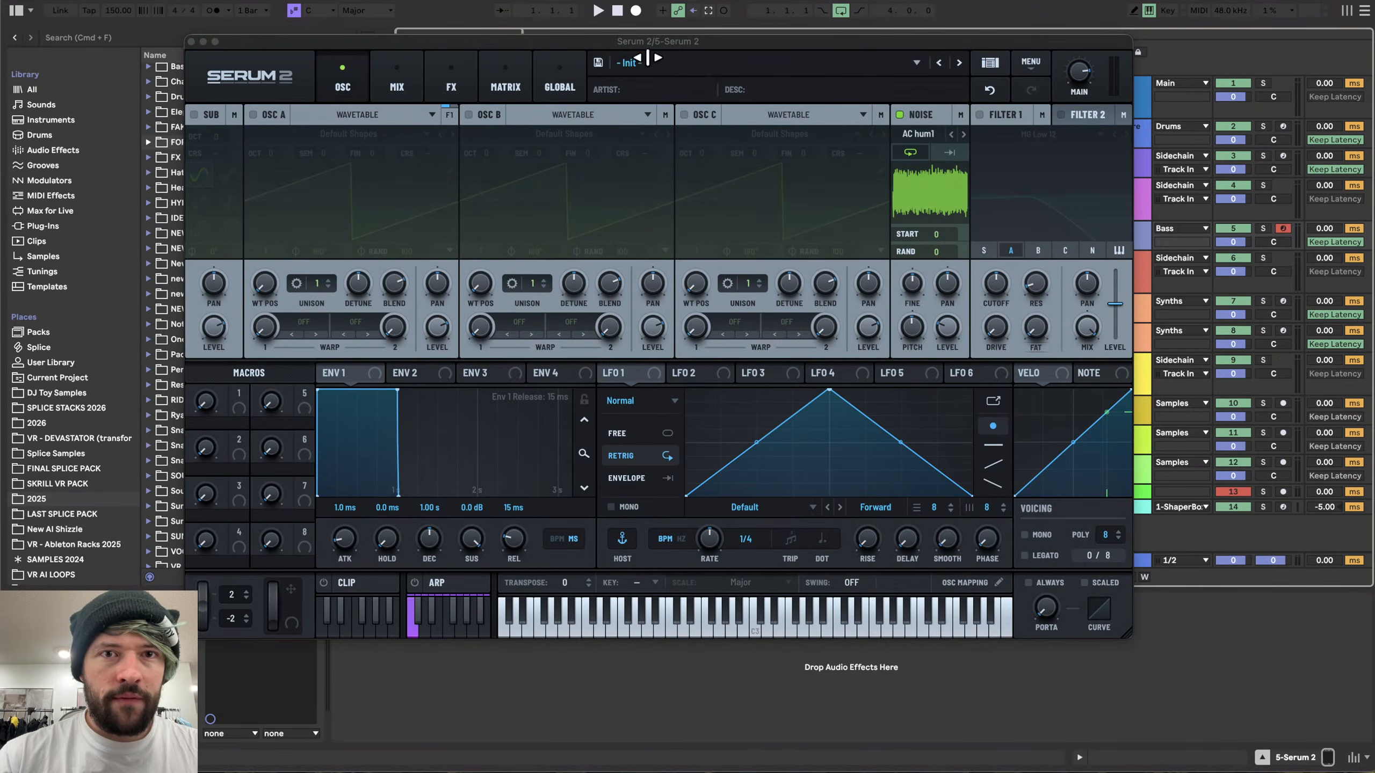
drag(605, 43, 635, 51)
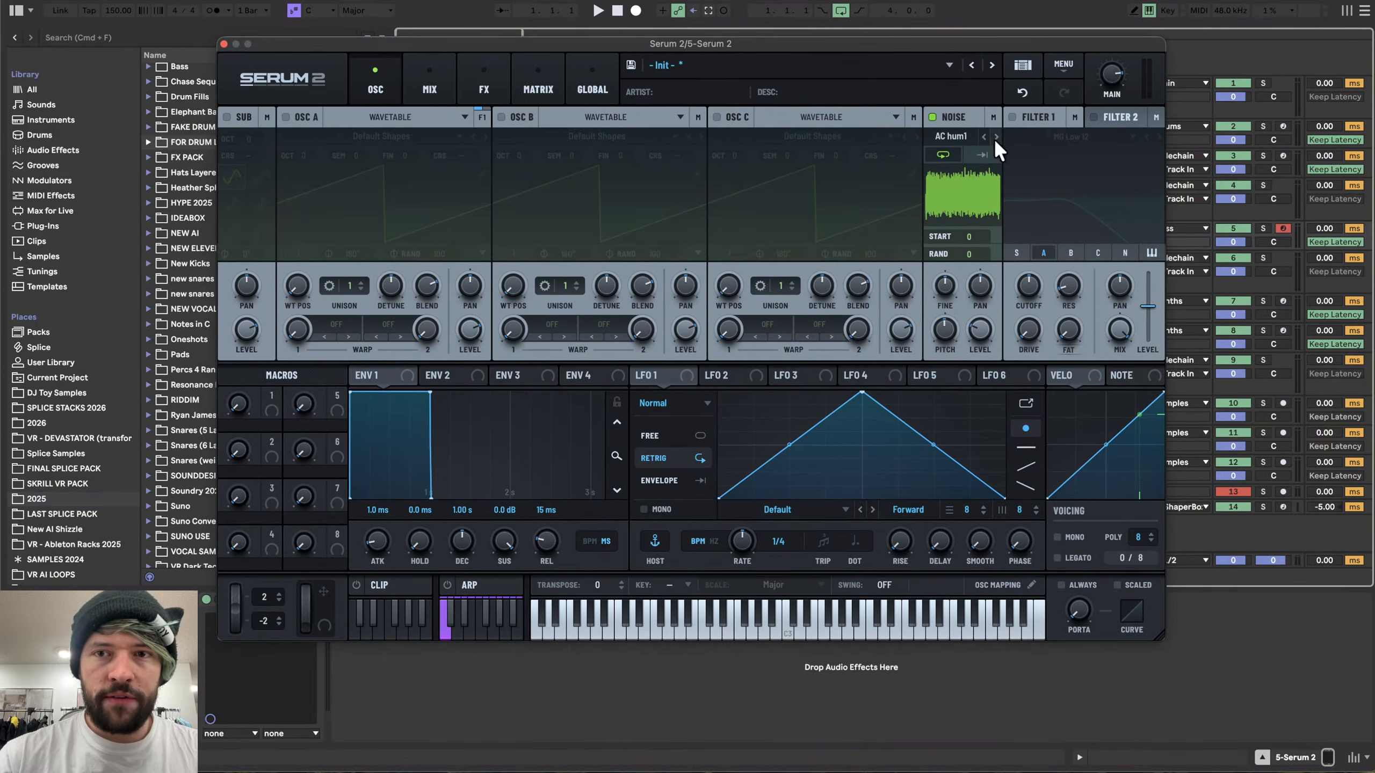
click(224, 44)
- Load Phase Plant from the Instruments collection onto a new track
scroll(69, 159, up, 2)
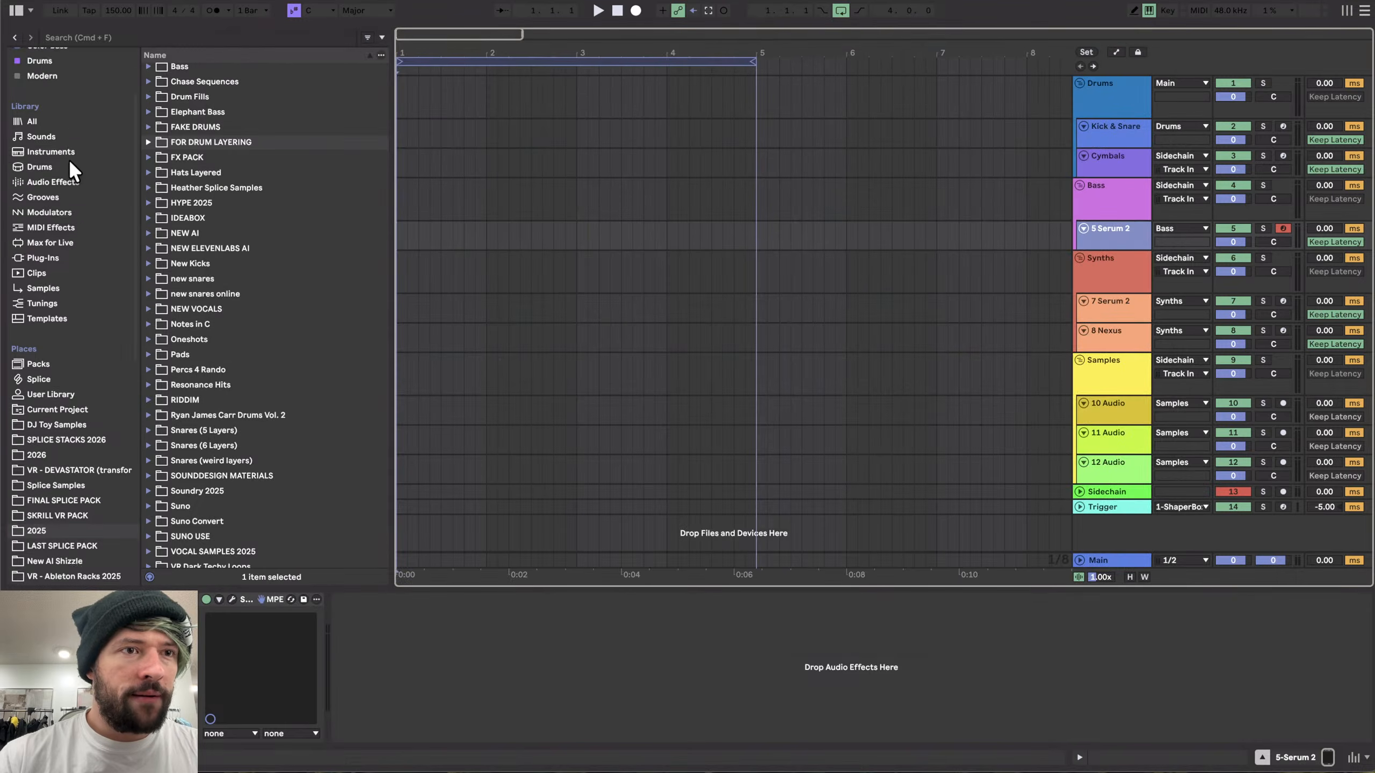
scroll(69, 159, up, 3)
click(51, 69)
scroll(242, 451, down, 10)
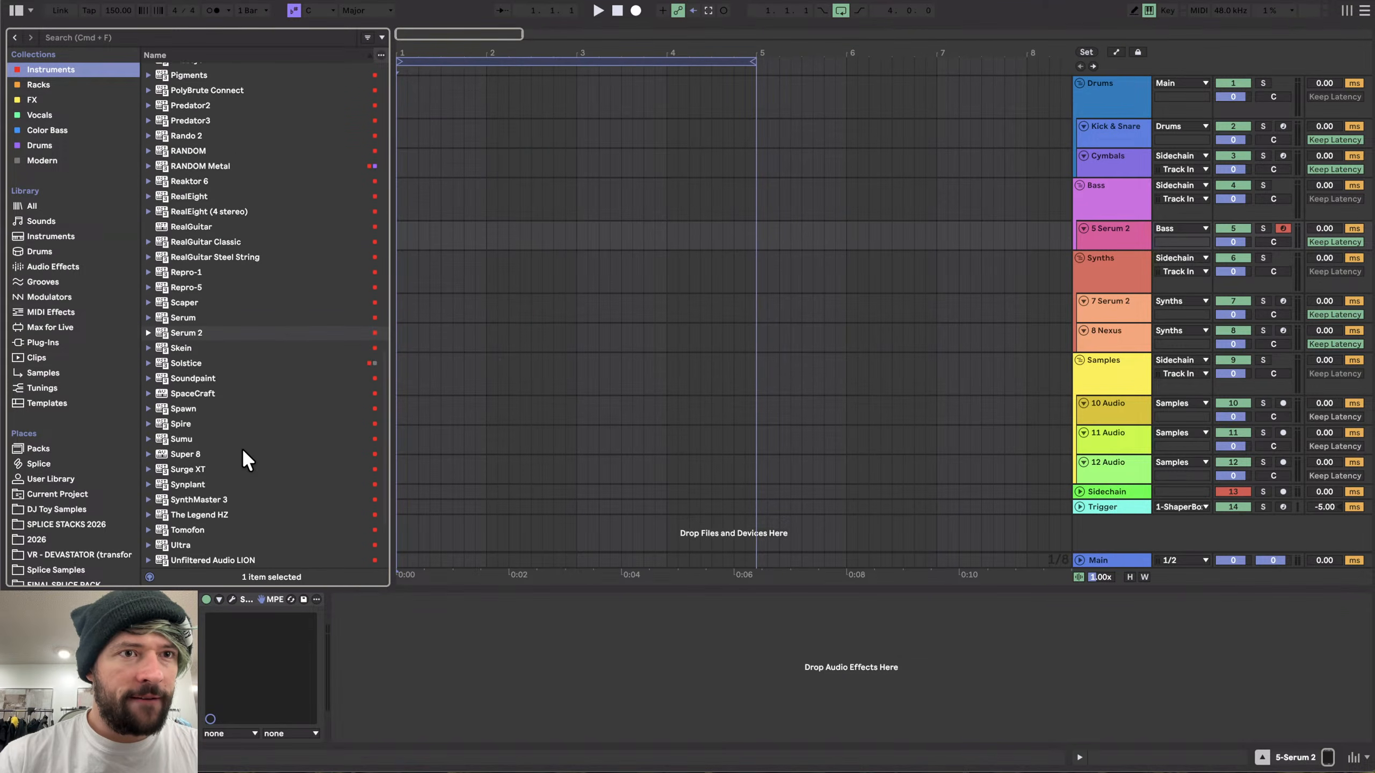
scroll(195, 98, up, 1)
drag(191, 89, 451, 548)
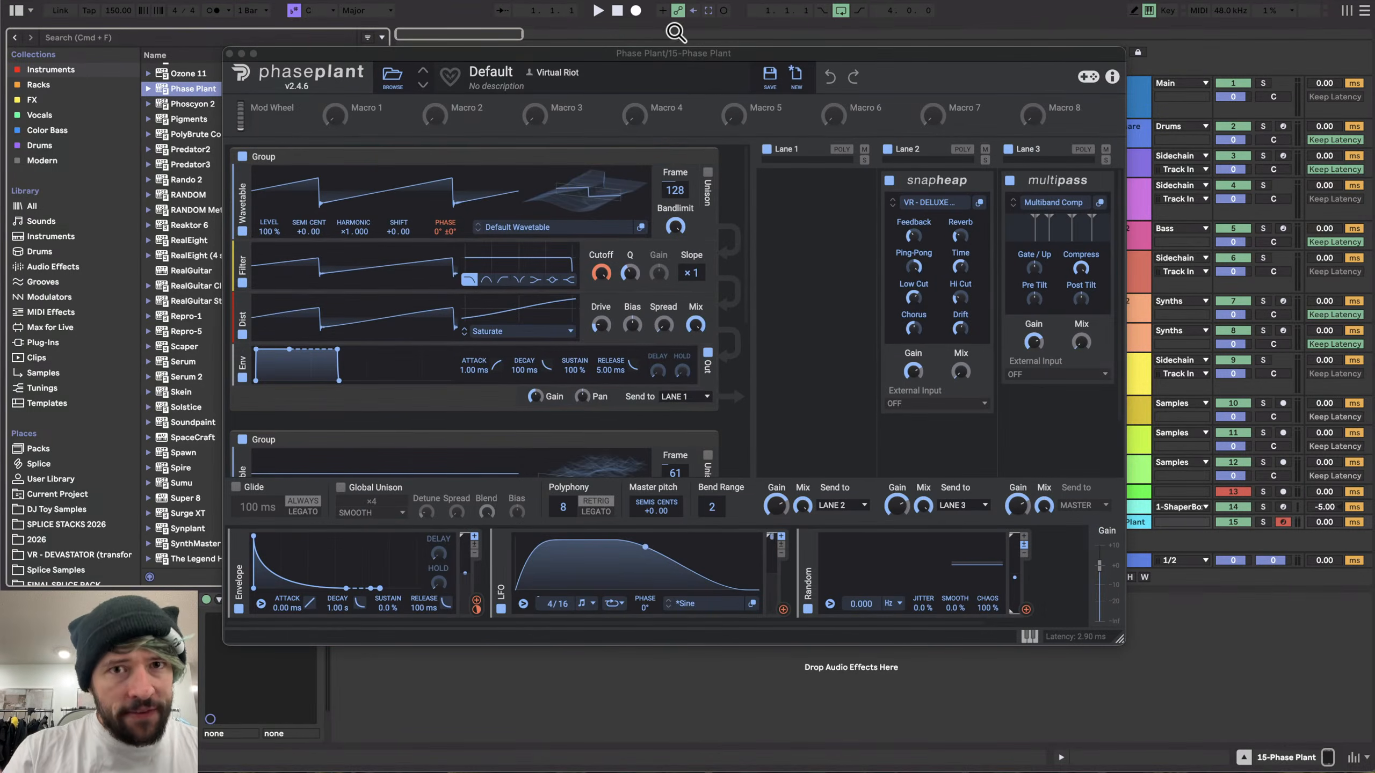
- Start a new empty Phase Plant patch and enlarge the plugin window
click(795, 76)
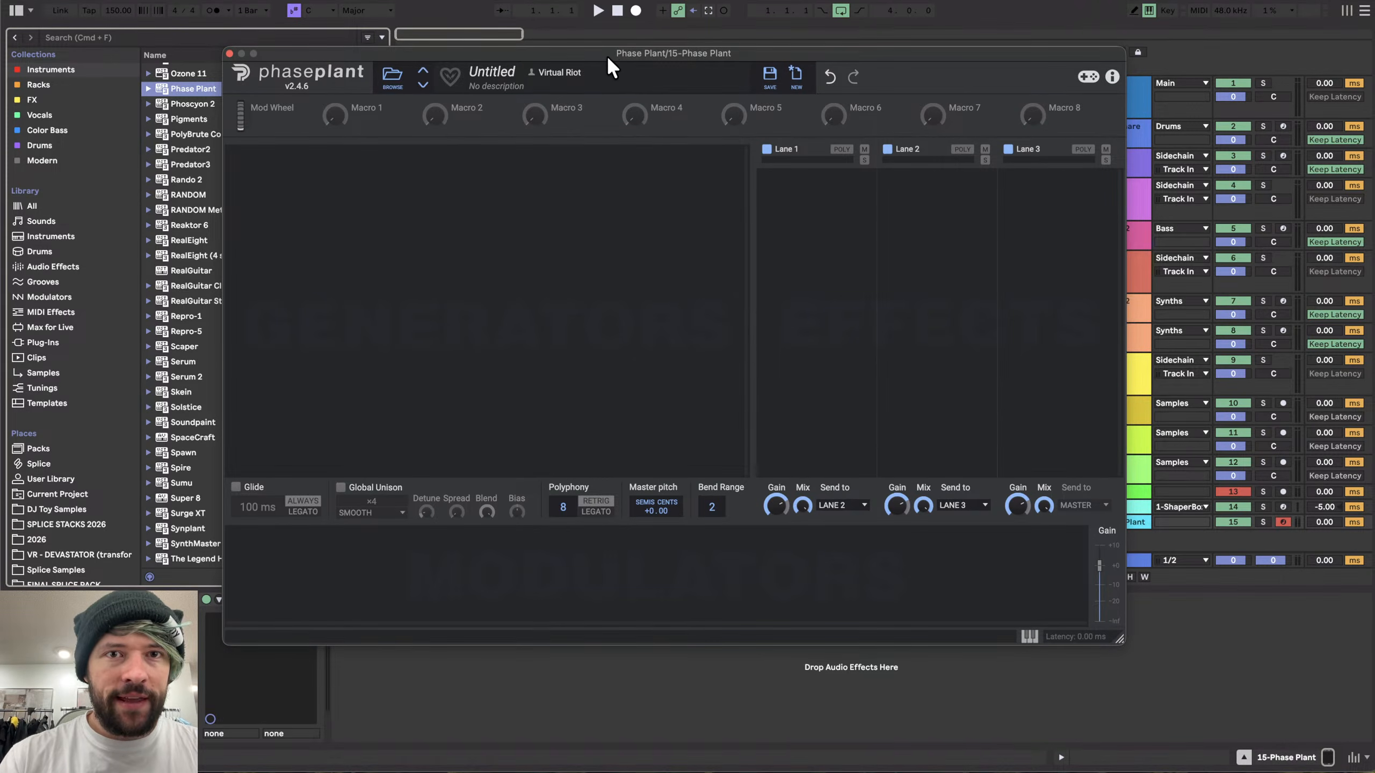
drag(606, 55, 569, 2)
drag(1077, 582, 1118, 753)
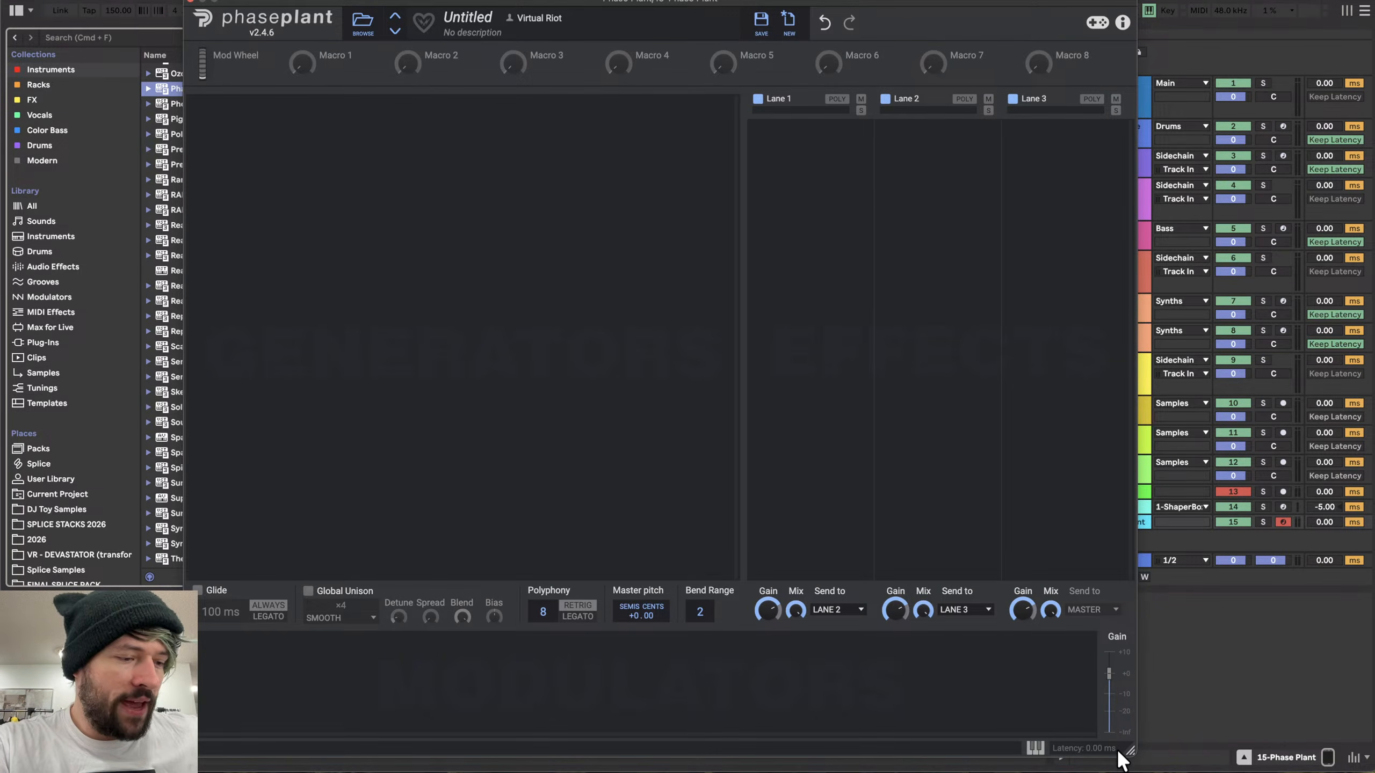
- Add a Noise generator to the empty patch and insert a band-pass filter with ×2 slope after it
click(288, 118)
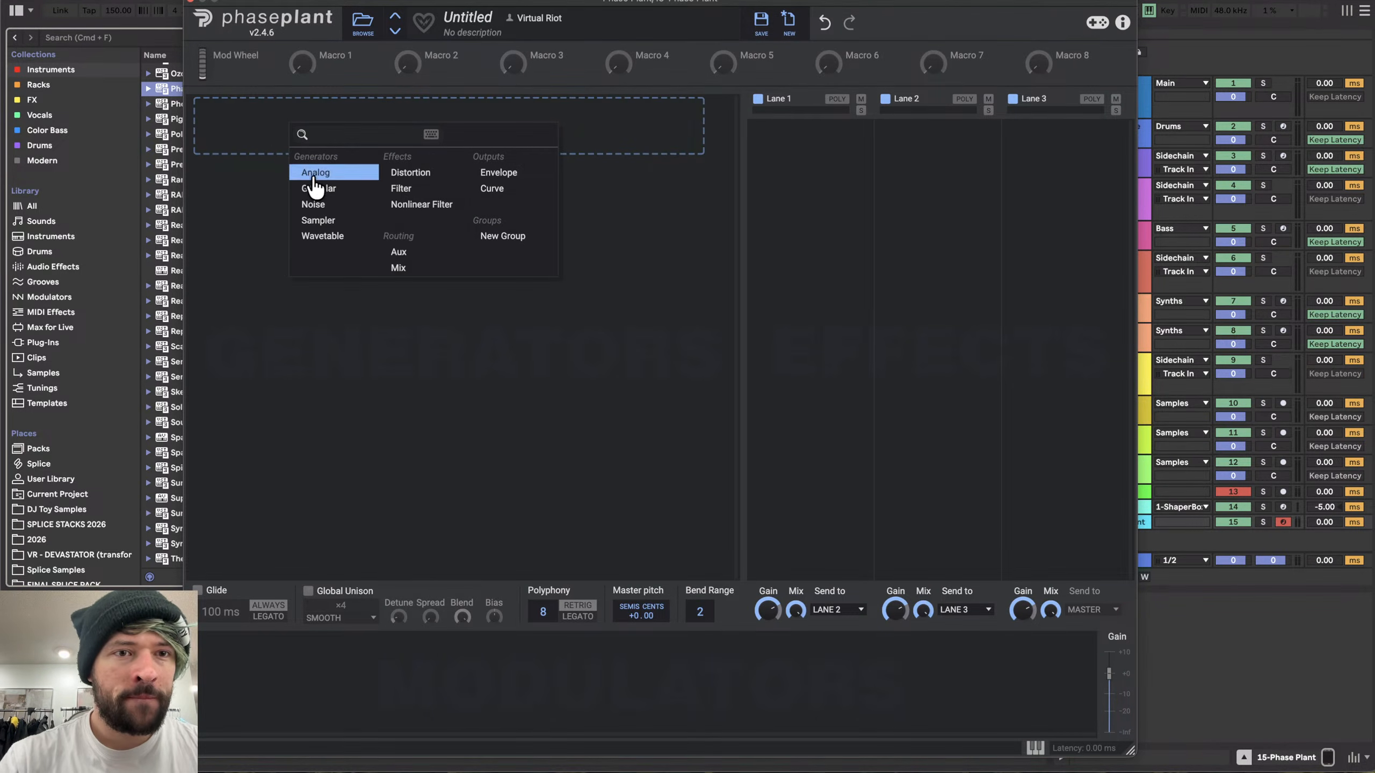
click(318, 204)
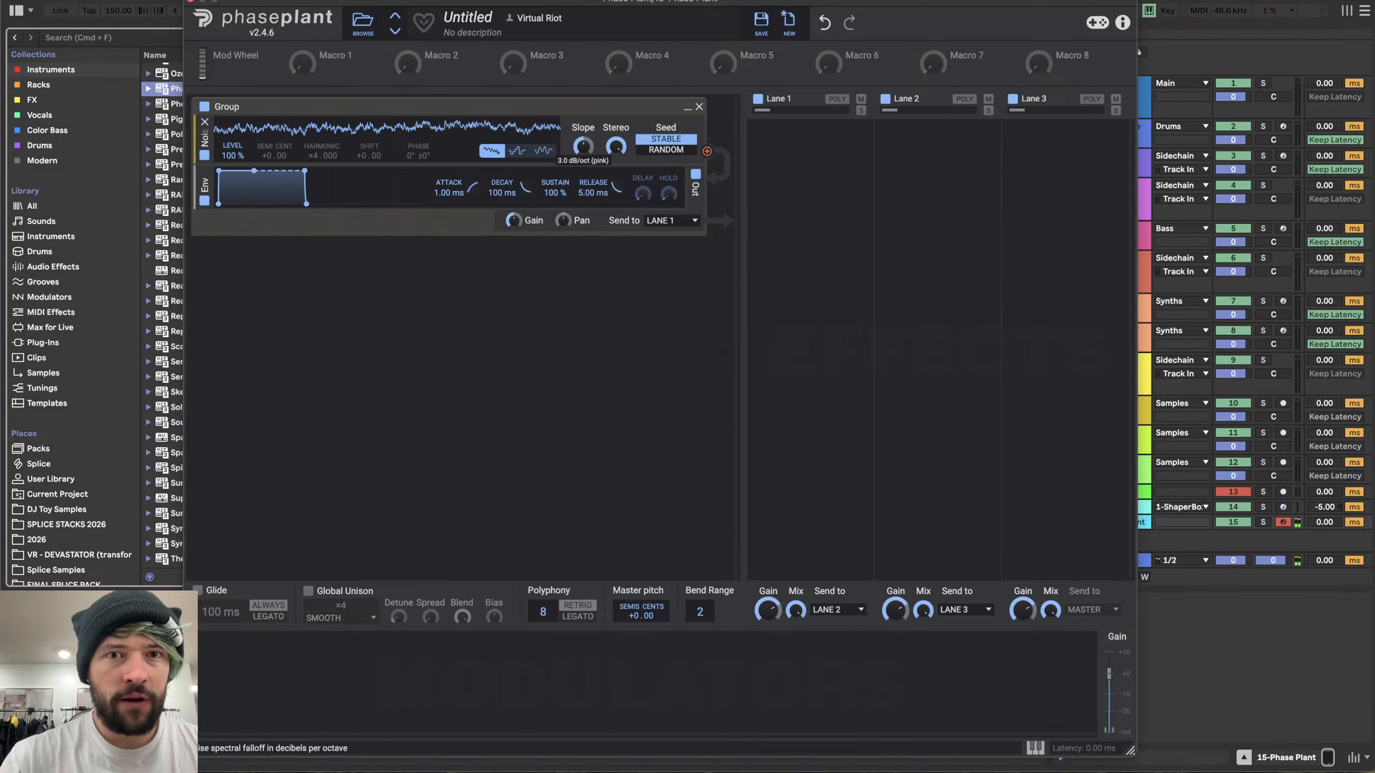
click(422, 168)
click(538, 236)
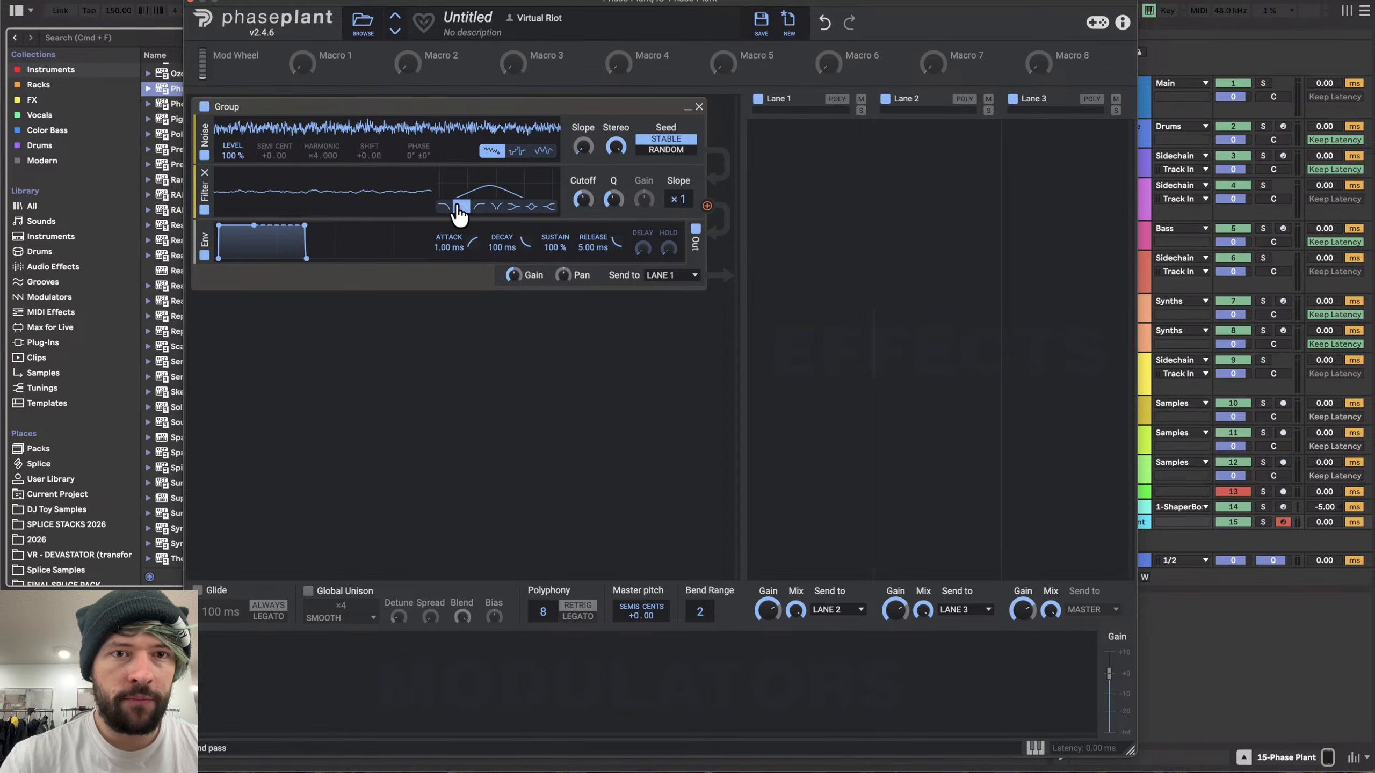
drag(584, 200, 584, 198)
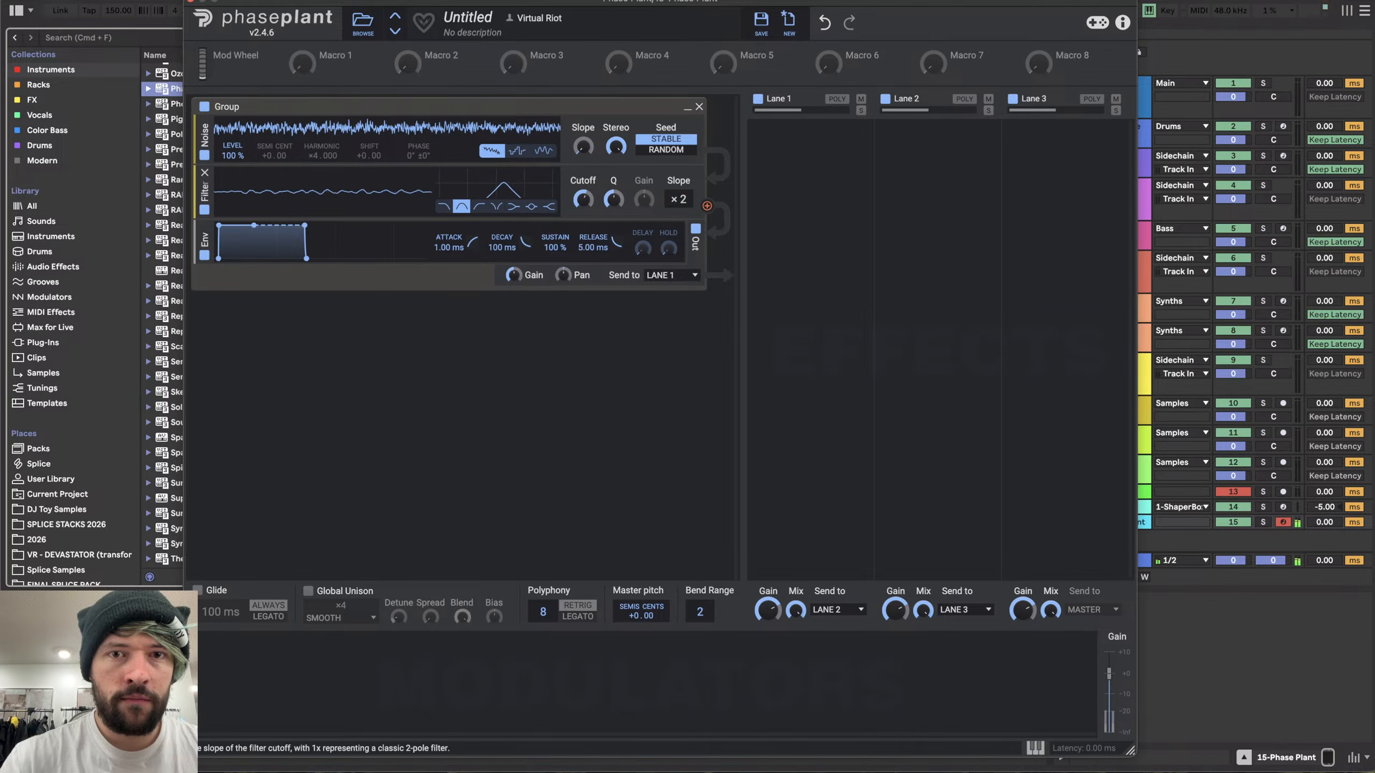
- Raise the noise level to 128% and add an Envelope modulator with its sustain set to 0%
mouse_move(233, 156)
mouse_down()
mouse_move(233, 135)
mouse_move(232, 147)
mouse_up()
click(265, 667)
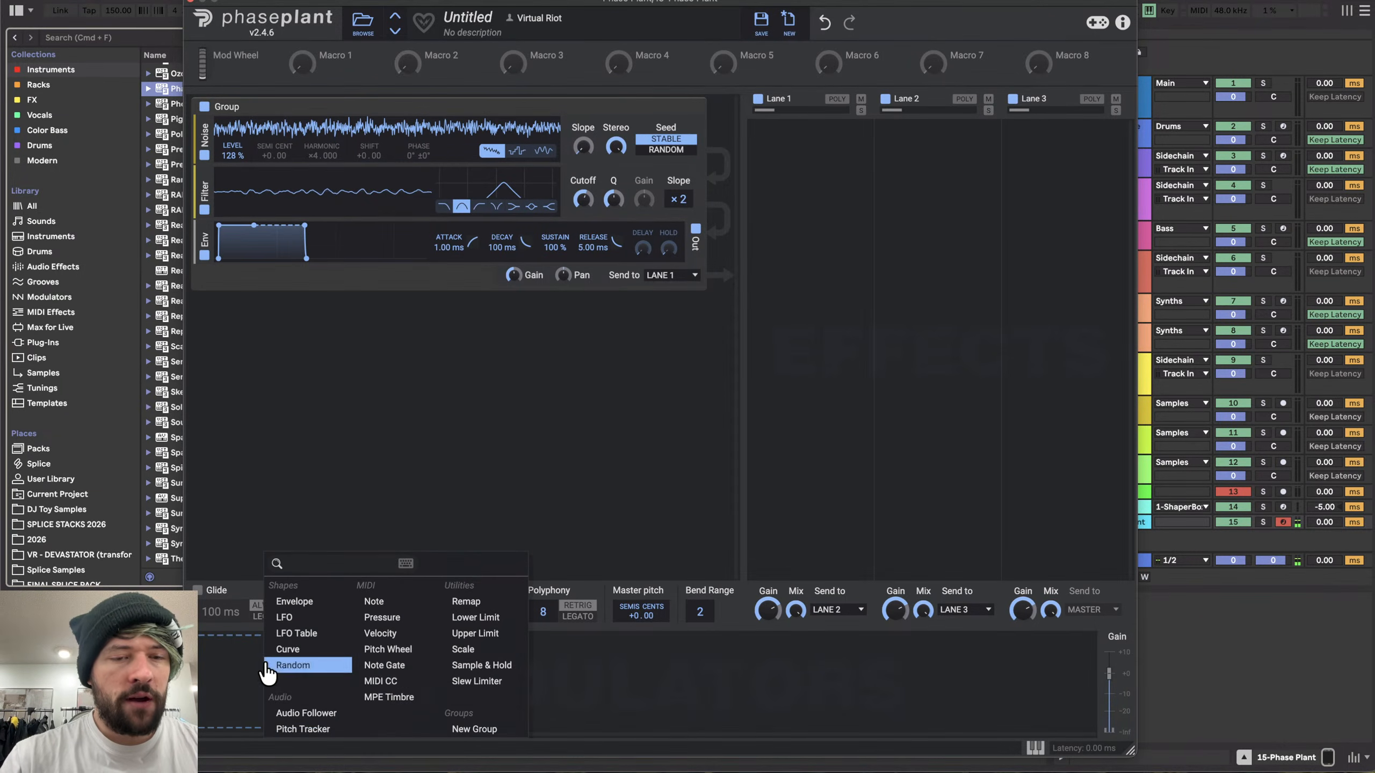
click(303, 602)
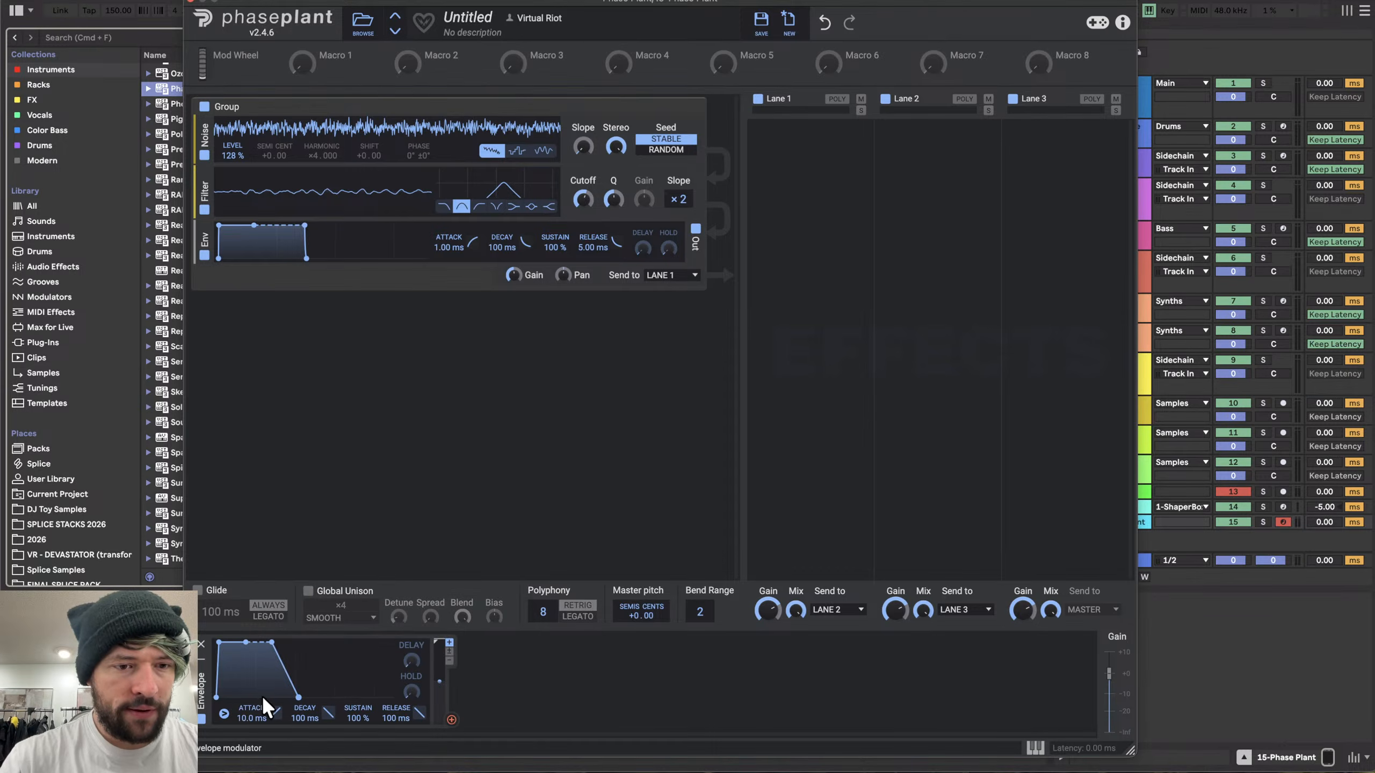
drag(356, 717, 357, 753)
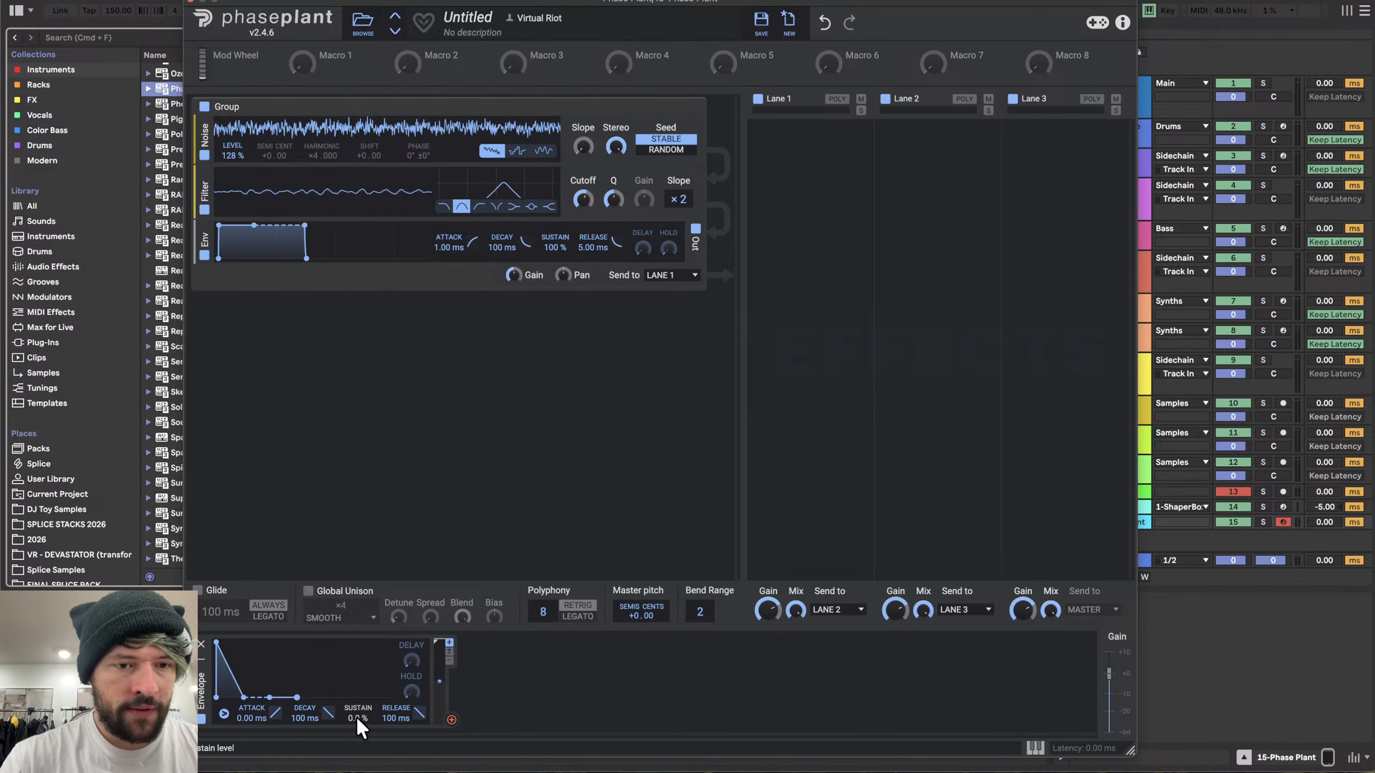
- Route the envelope to the noise level with a +200% modulation depth
click(451, 719)
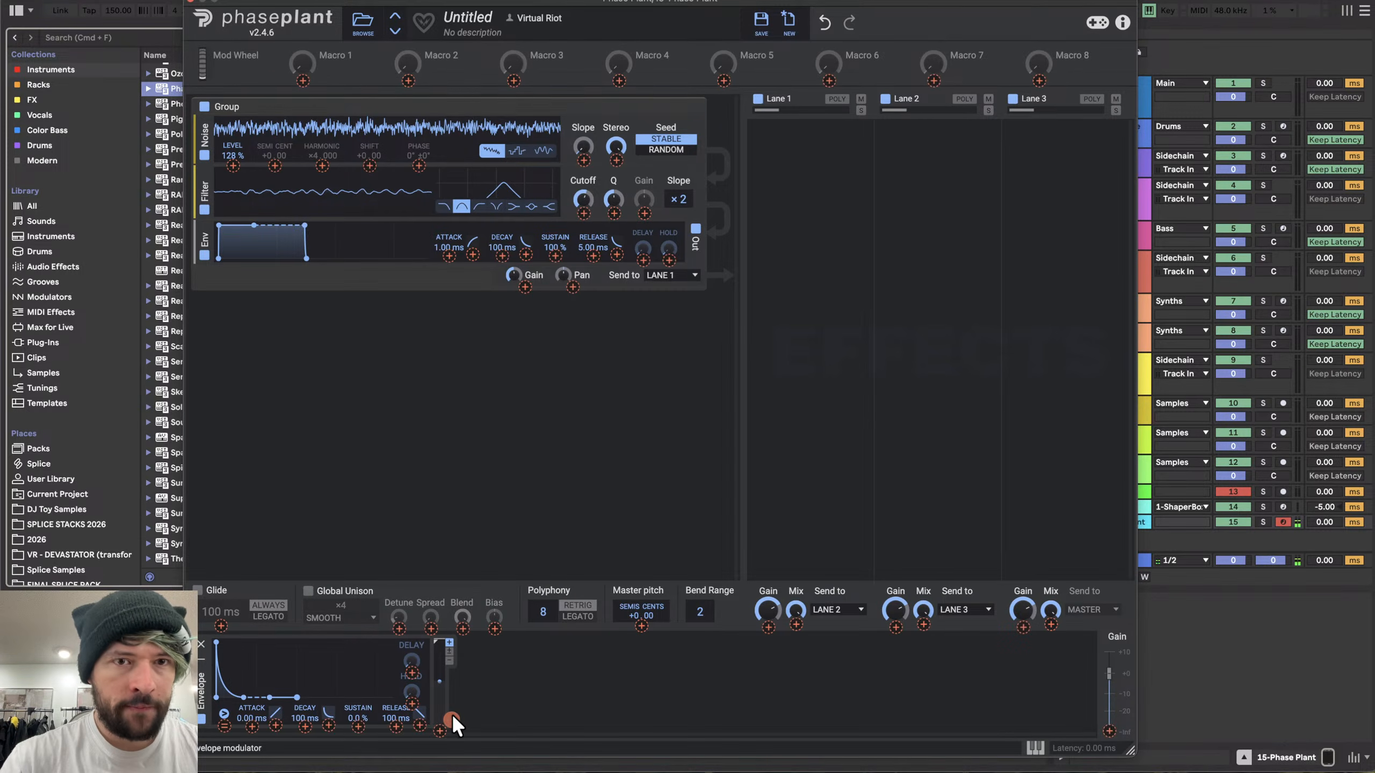
click(231, 165)
drag(233, 156, 233, 109)
key(XF86AudioRaiseVolume)
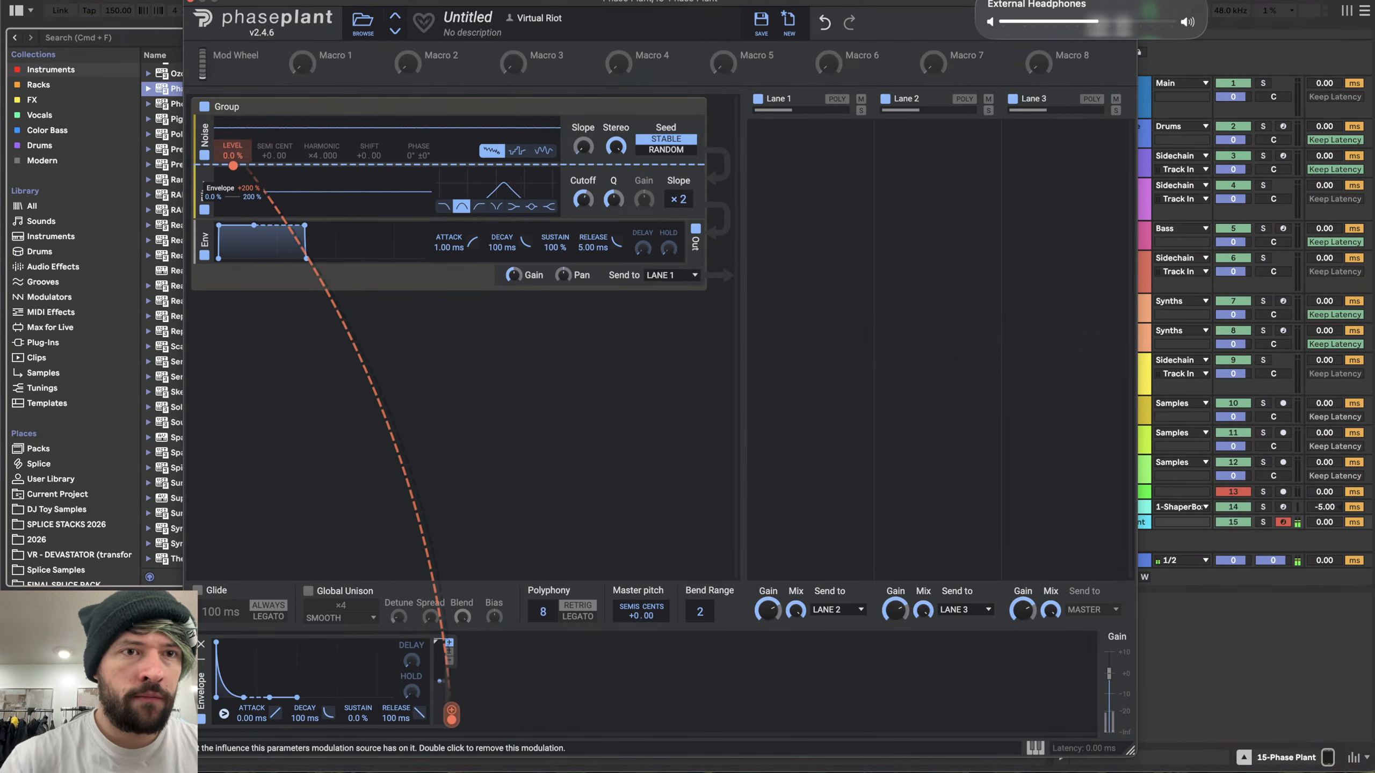
- Lengthen the envelope decay to 223 ms, nudge the filter cutoff, and add a short envelope delay
drag(304, 717, 305, 691)
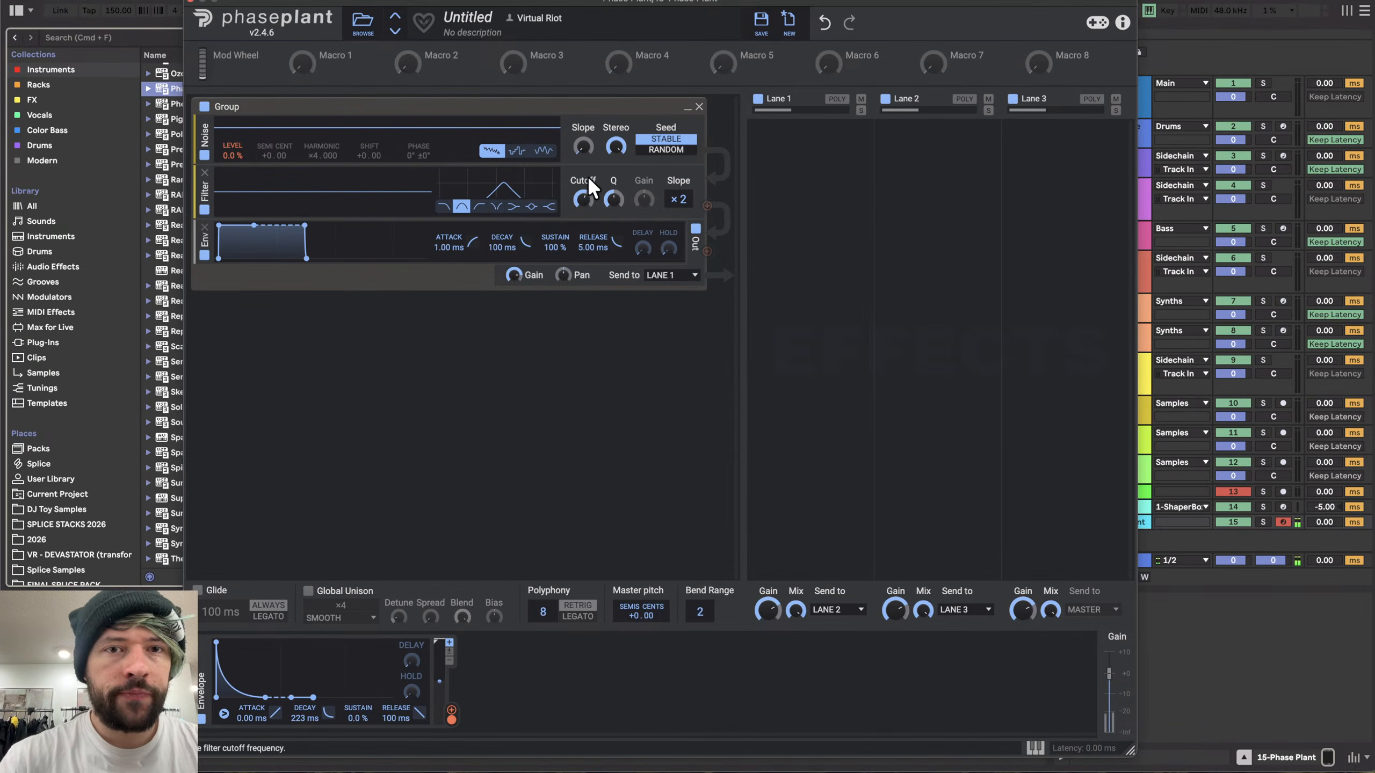
mouse_move(610, 201)
mouse_down()
mouse_move(610, 187)
mouse_move(611, 201)
mouse_up()
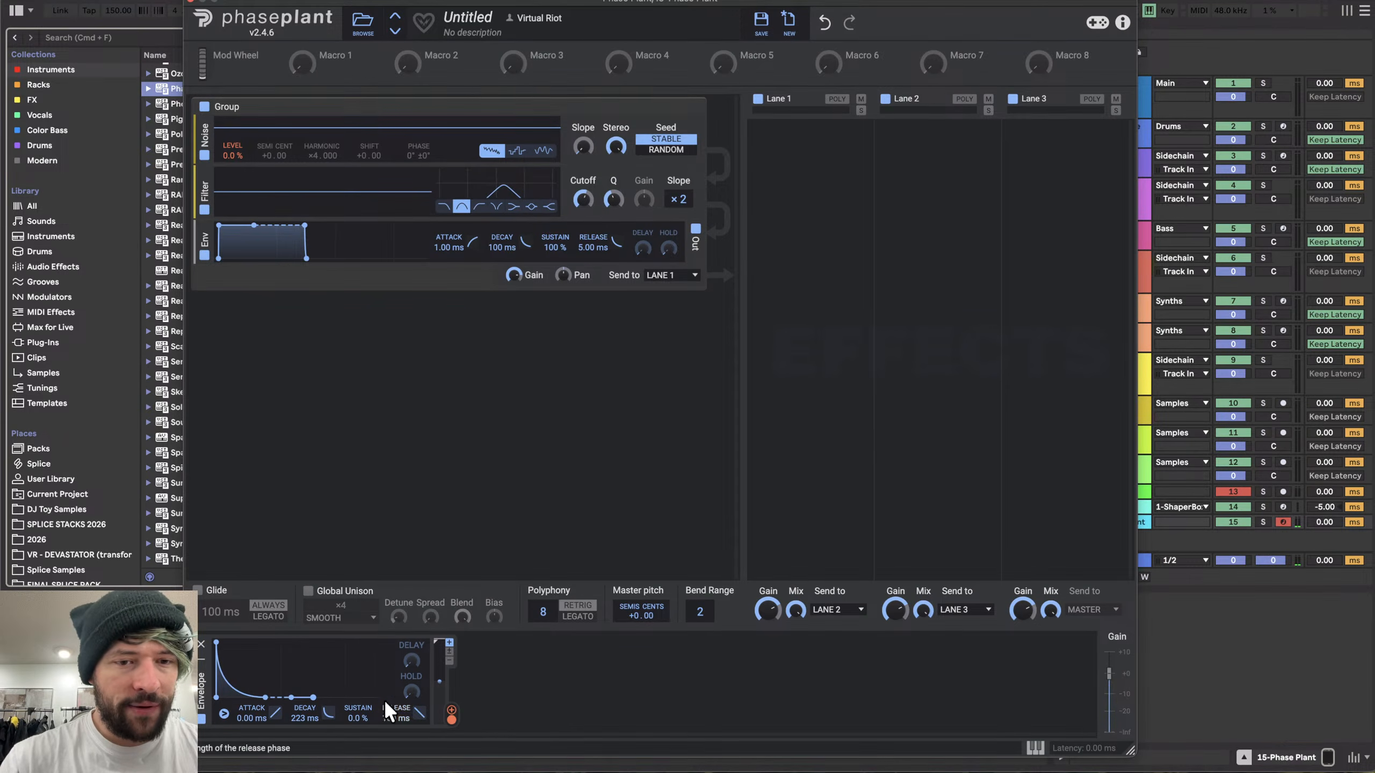
mouse_move(412, 659)
mouse_down()
mouse_move(413, 626)
mouse_move(412, 660)
mouse_up()
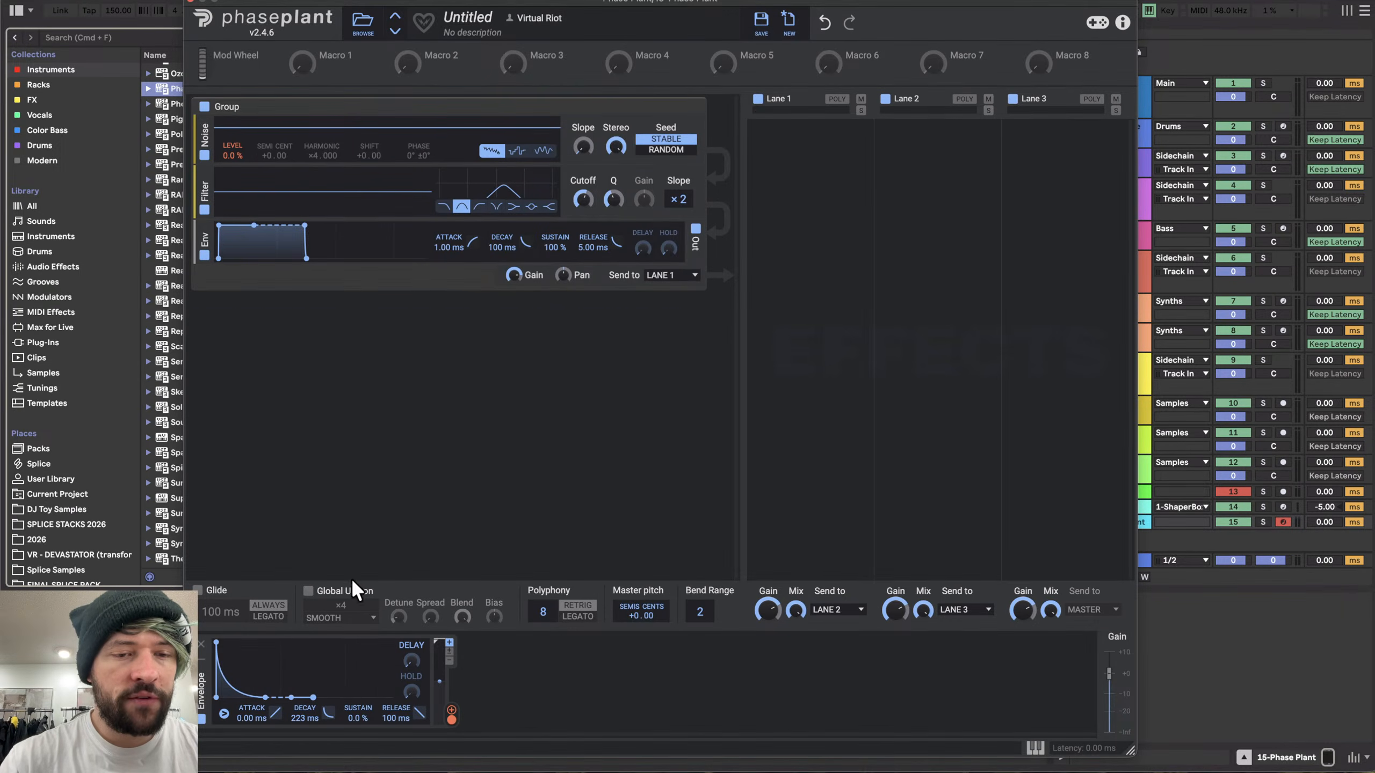
drag(412, 660, 412, 653)
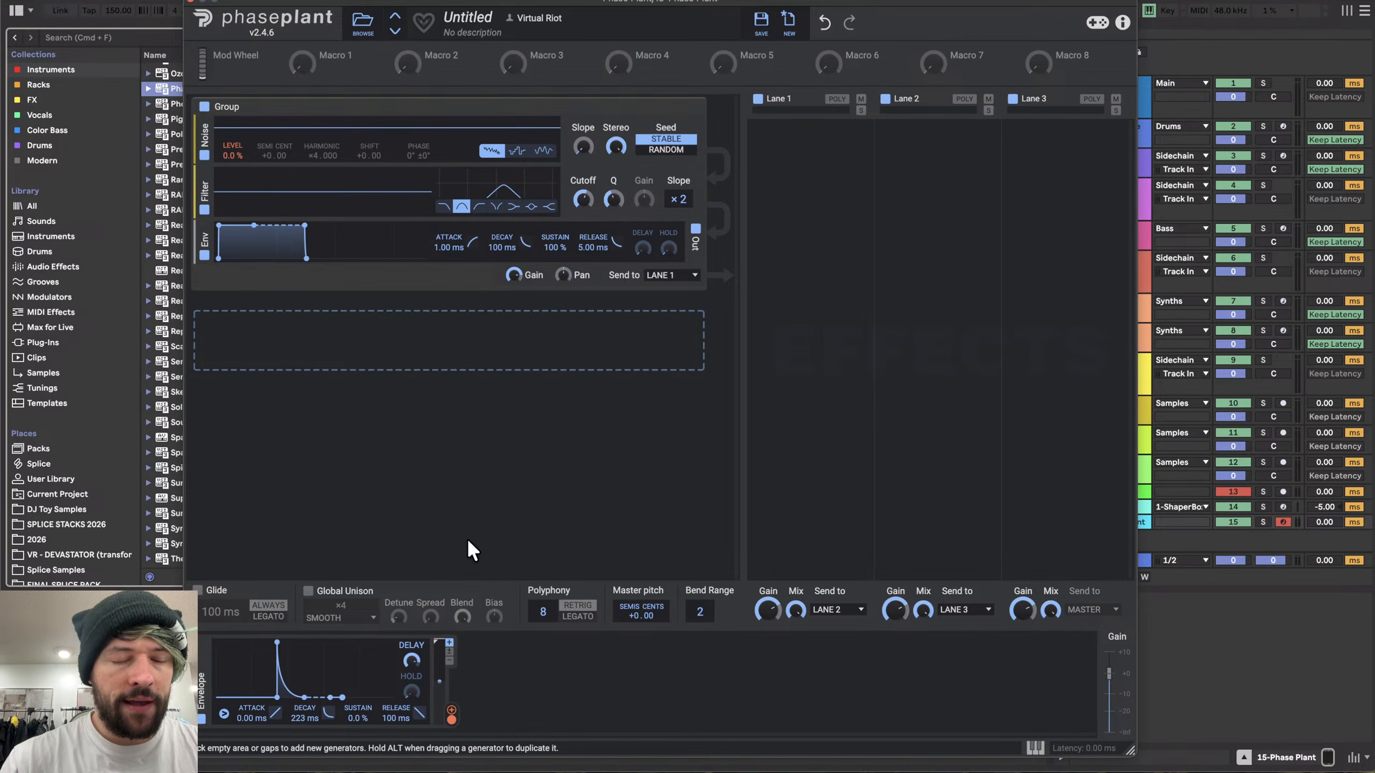
drag(410, 655, 410, 670)
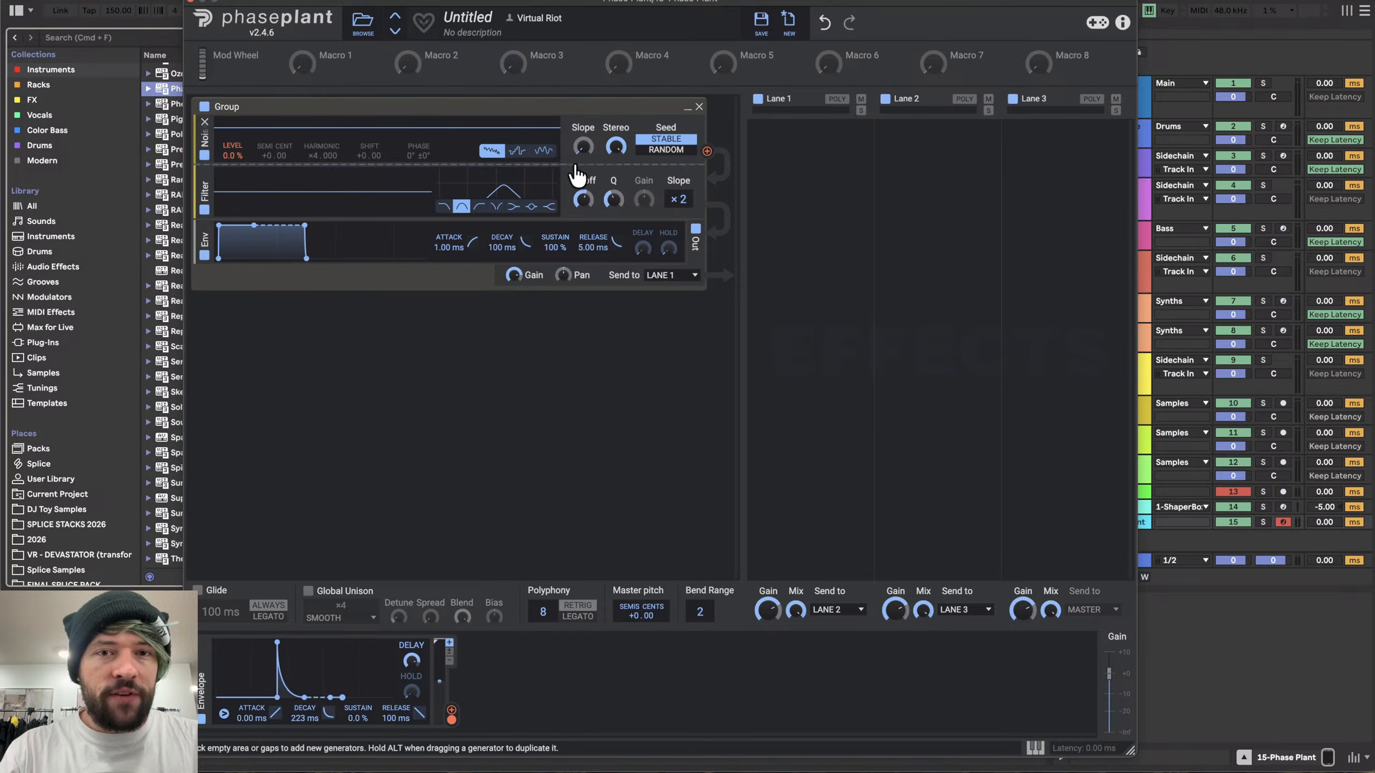
- Lower the band-pass filter cutoff and set the envelope decay to 203 ms
drag(613, 202, 595, 204)
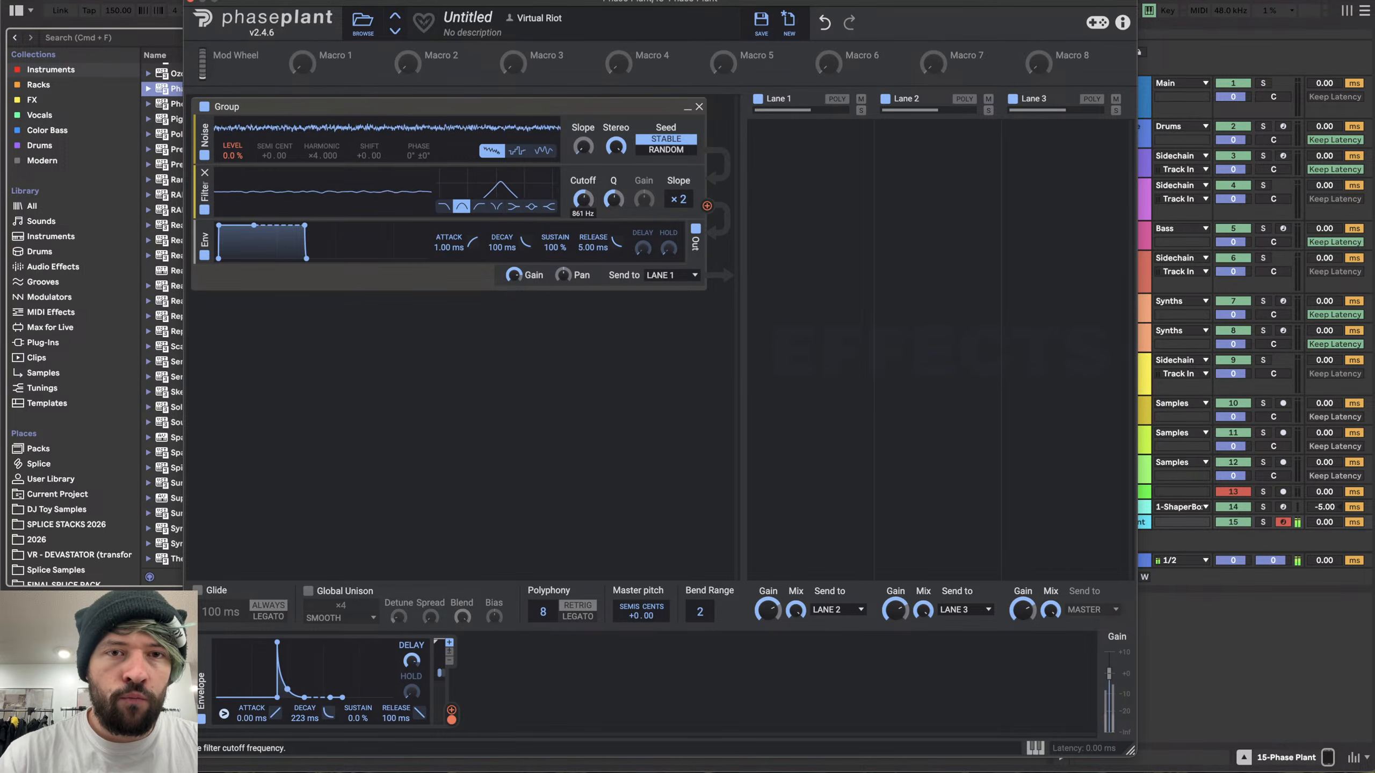
drag(583, 199, 578, 198)
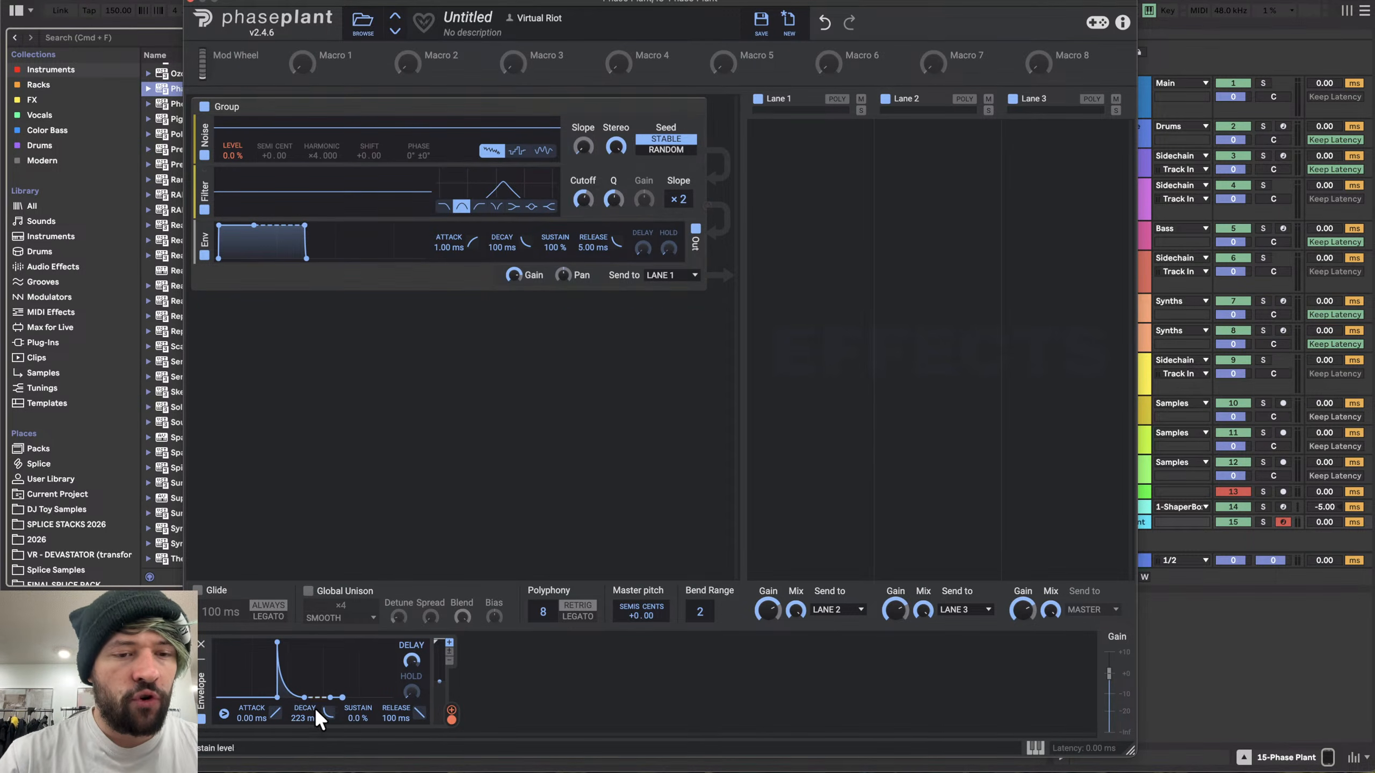
mouse_move(308, 712)
mouse_down()
mouse_move(307, 728)
mouse_move(307, 693)
mouse_up()
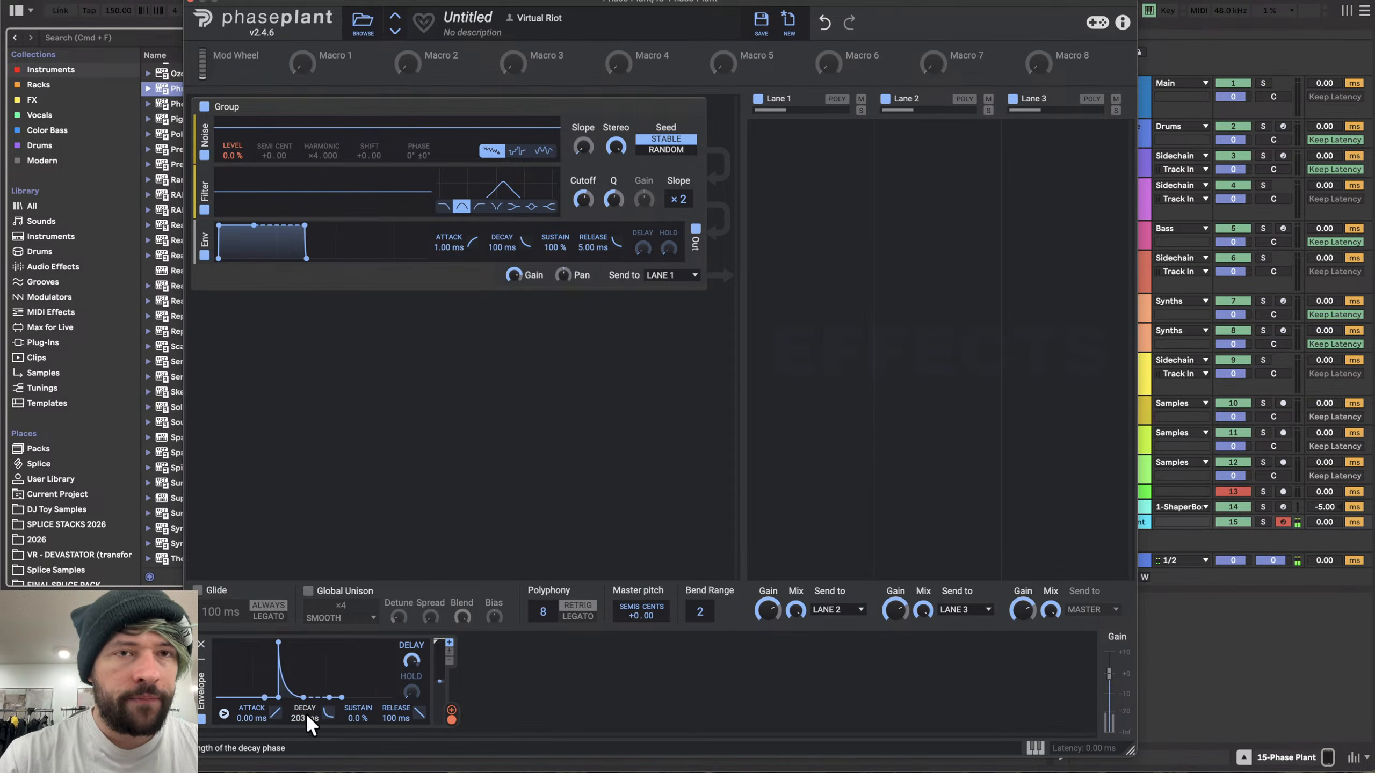
- Load the Crowd Clap preset from the preset browser
click(361, 22)
scroll(448, 335, down, 10)
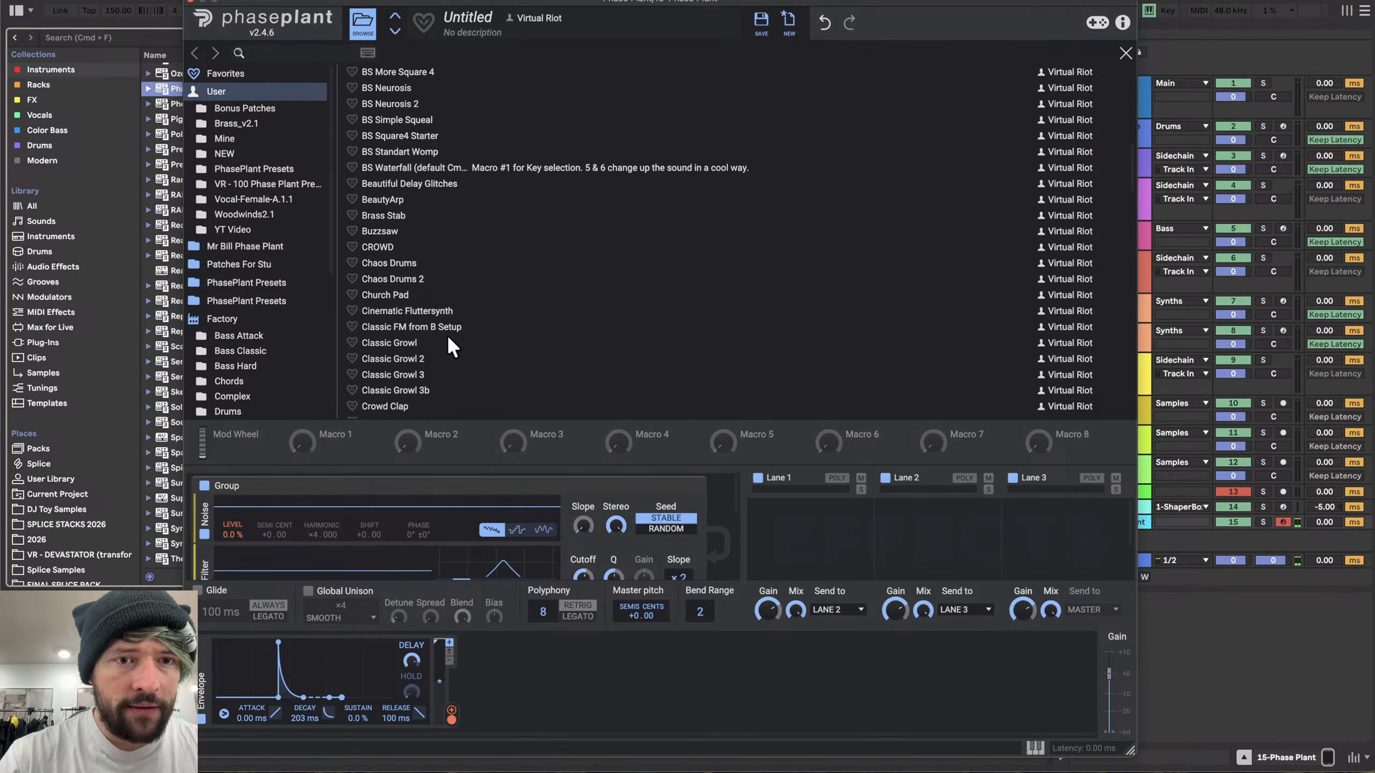
scroll(447, 335, down, 2)
double_click(389, 317)
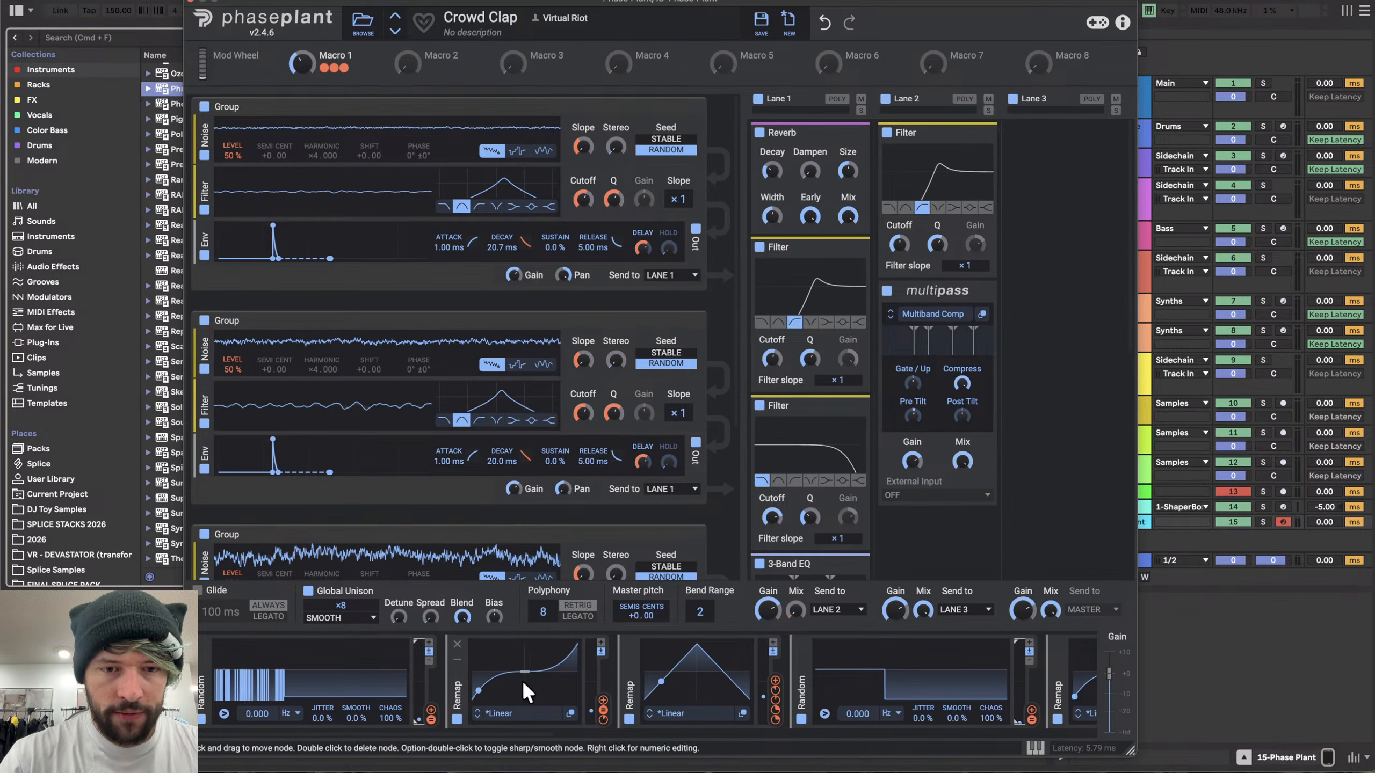
- Turn off Global Unison and lower the master gain slightly
scroll(479, 680, left, 5)
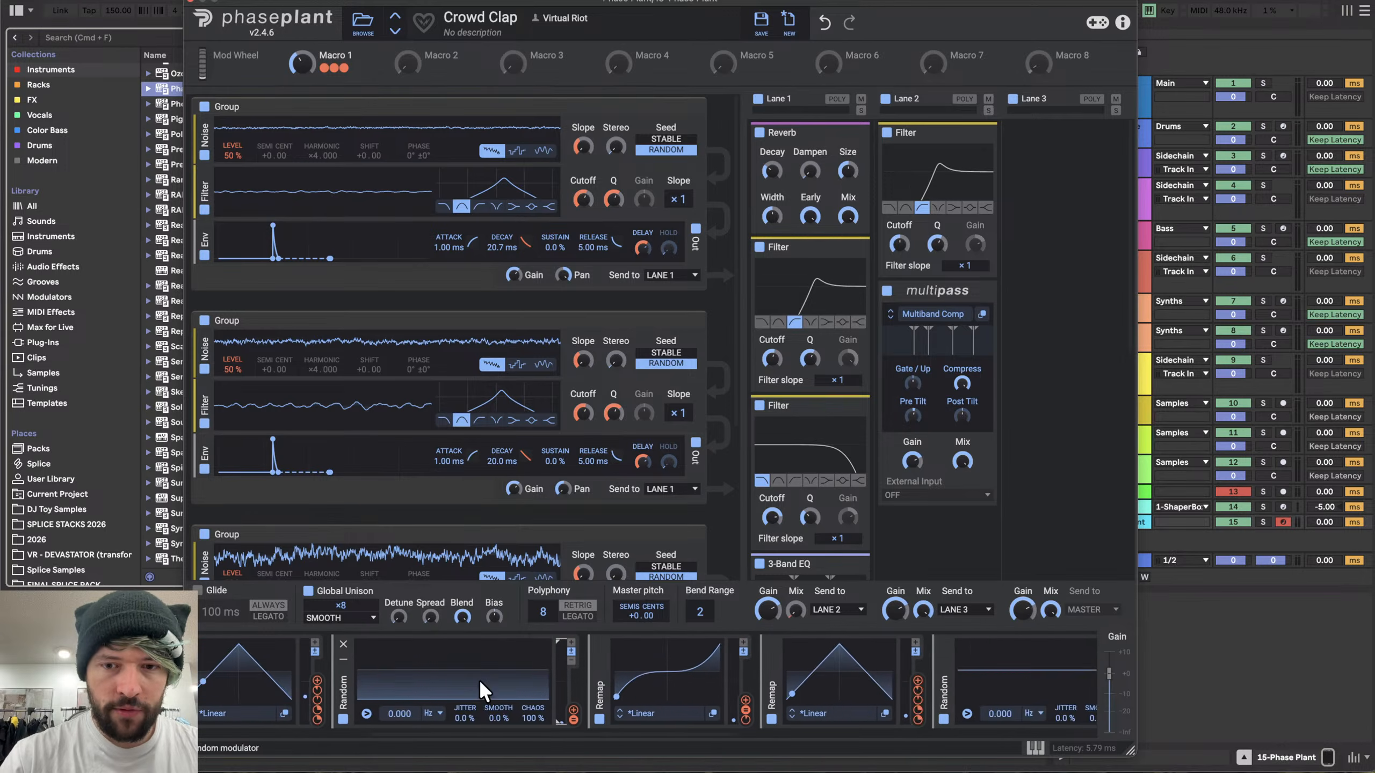
scroll(479, 679, left, 5)
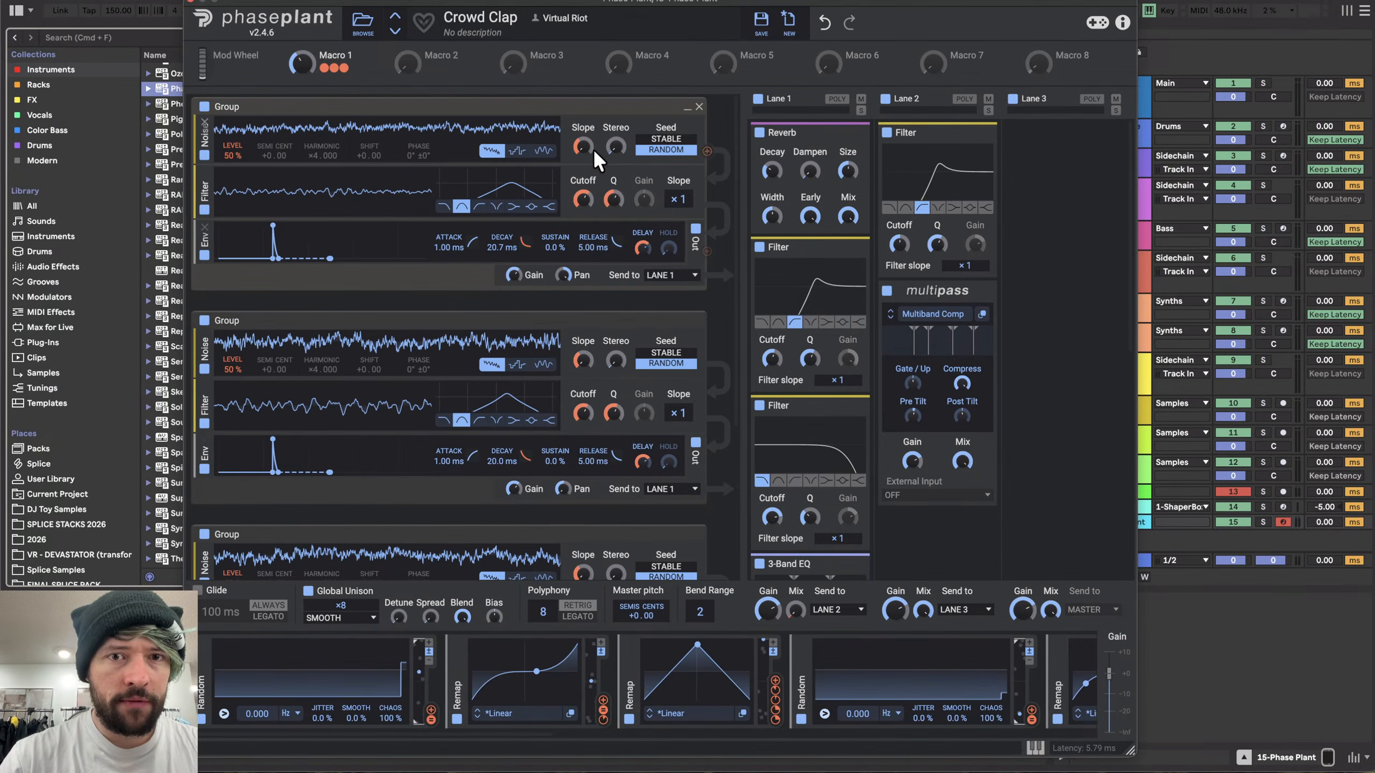
click(308, 591)
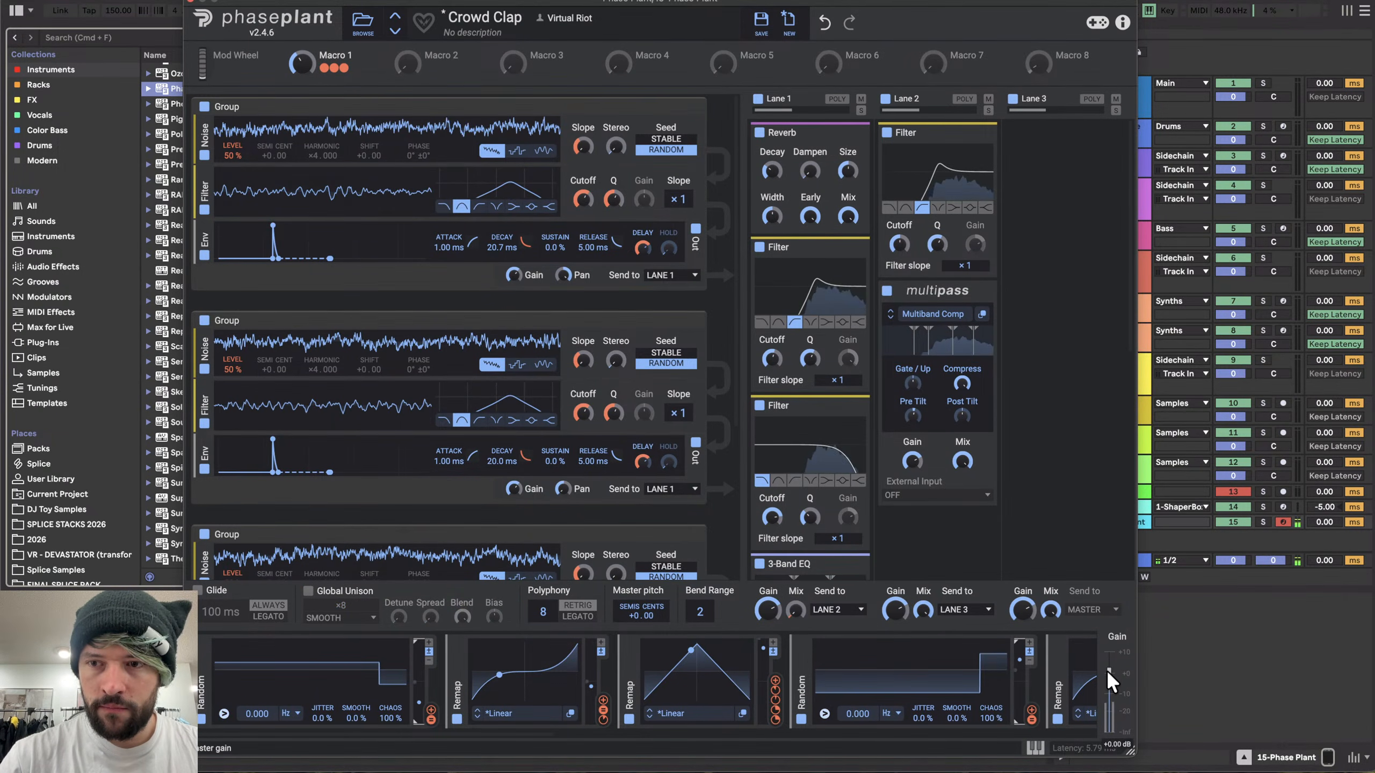
mouse_move(1110, 670)
mouse_down()
mouse_move(1109, 690)
mouse_move(1105, 668)
mouse_up()
key(XF86AudioLowerVolume)
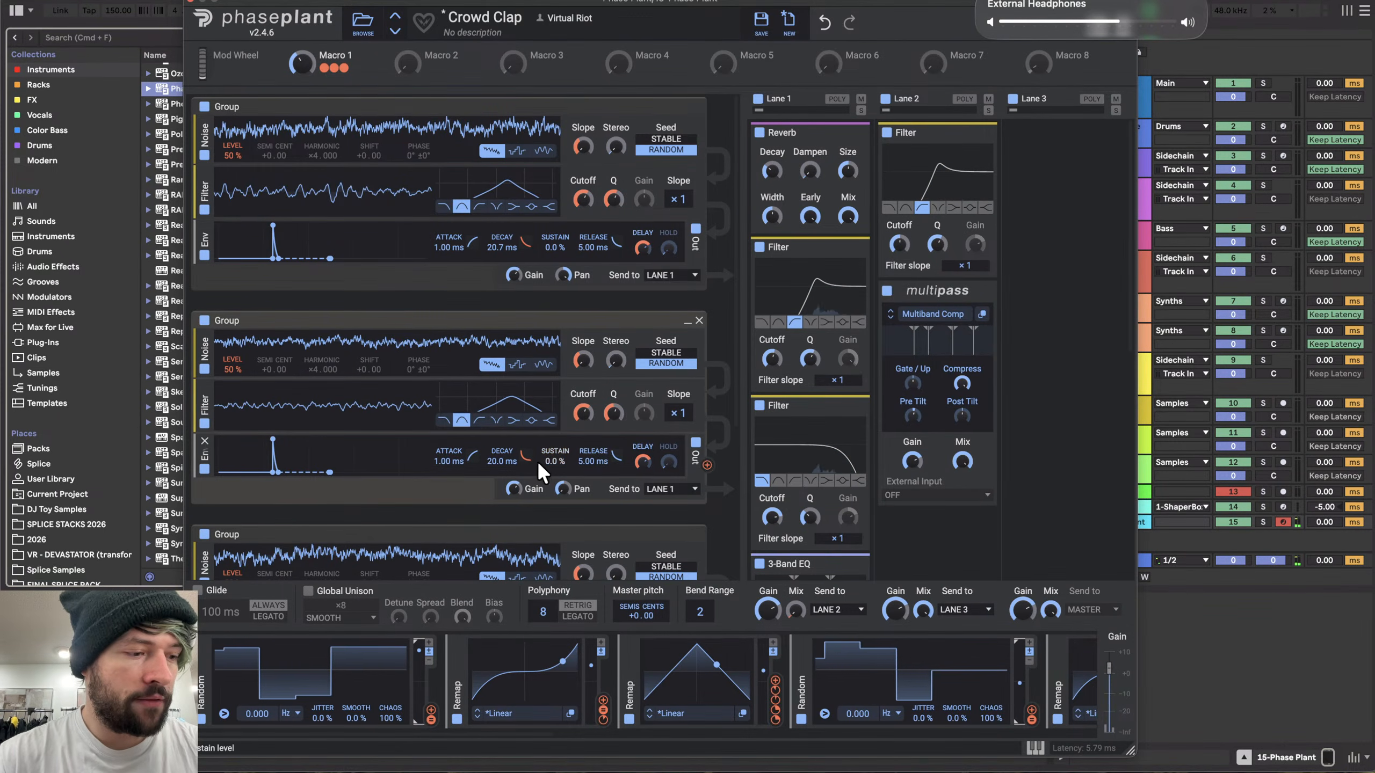
- Scroll through the preset's stacked noise generator groups and effect lanes to examine their settings
scroll(537, 460, down, 5)
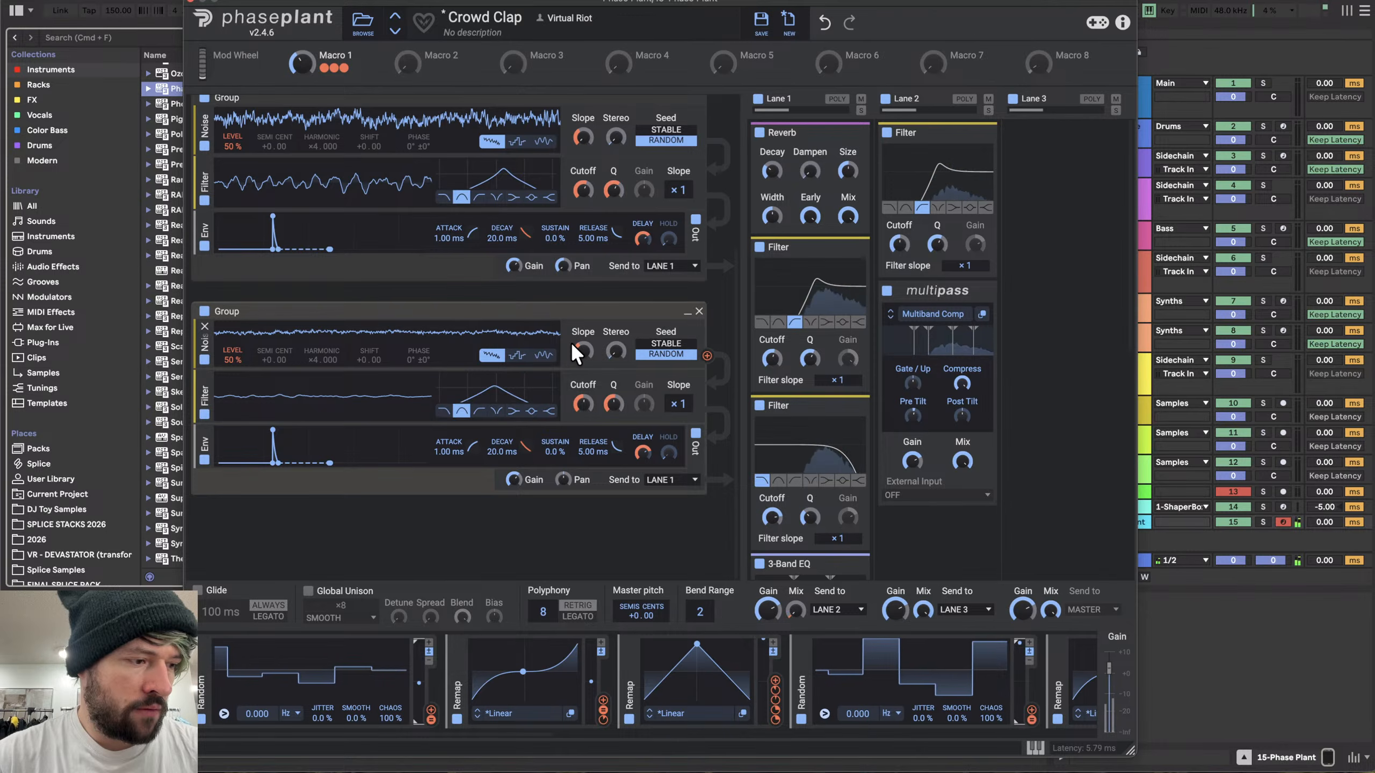
scroll(590, 287, up, 5)
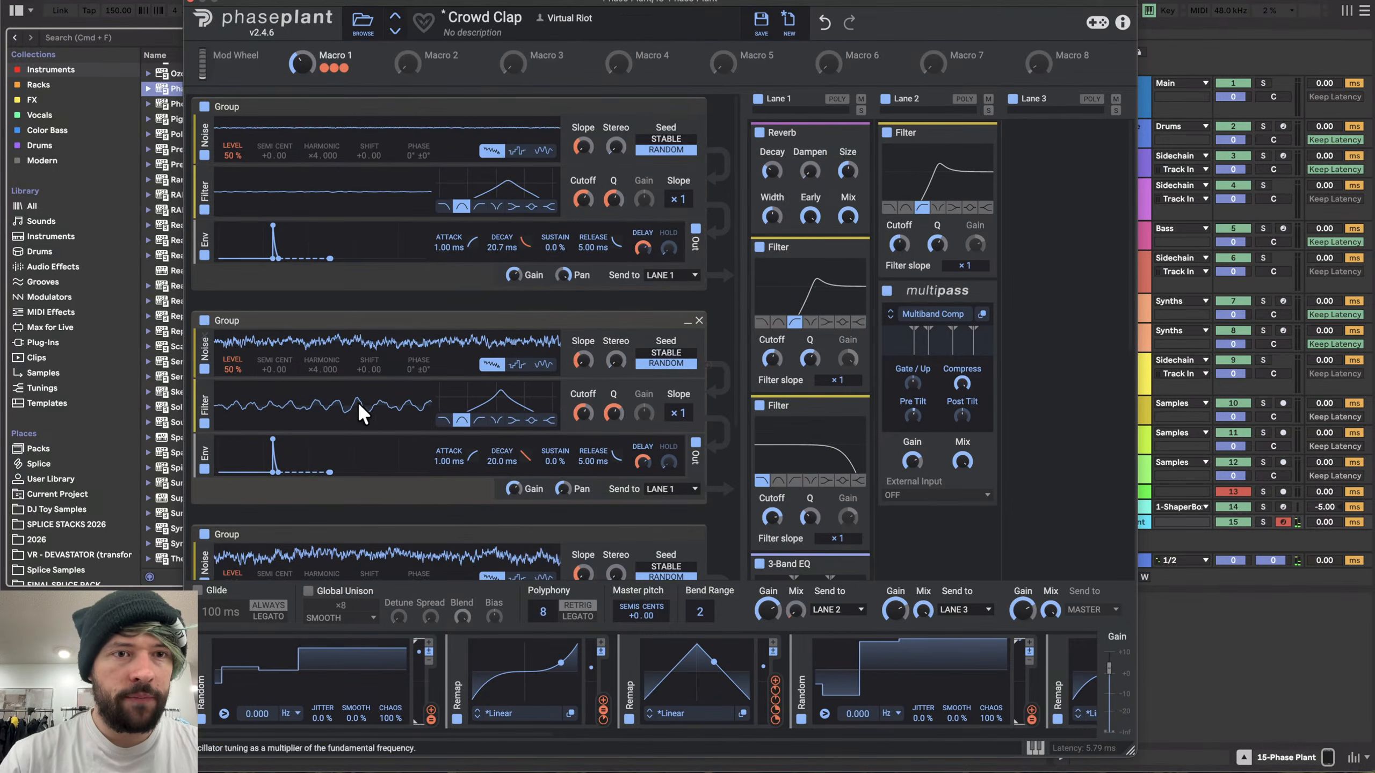
scroll(380, 426, down, 3)
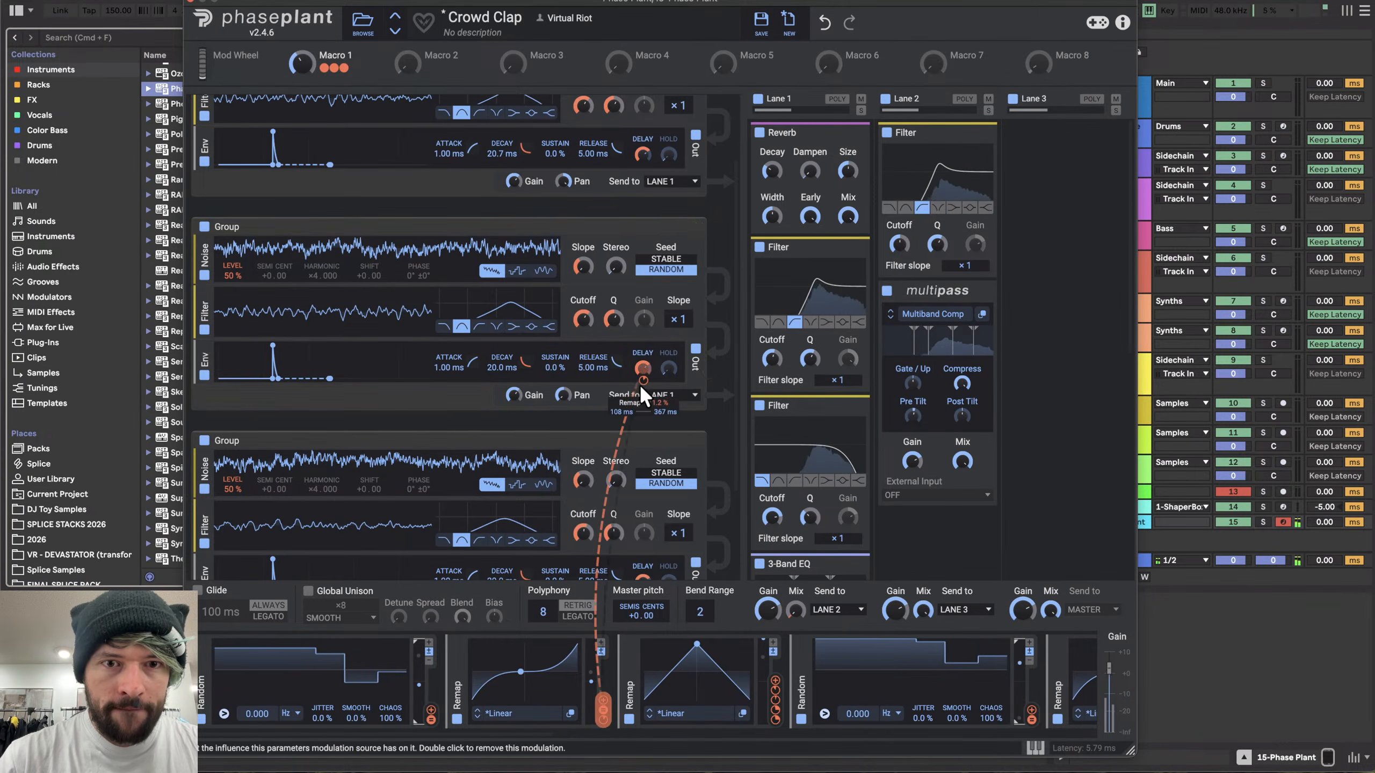
scroll(514, 441, down, 2)
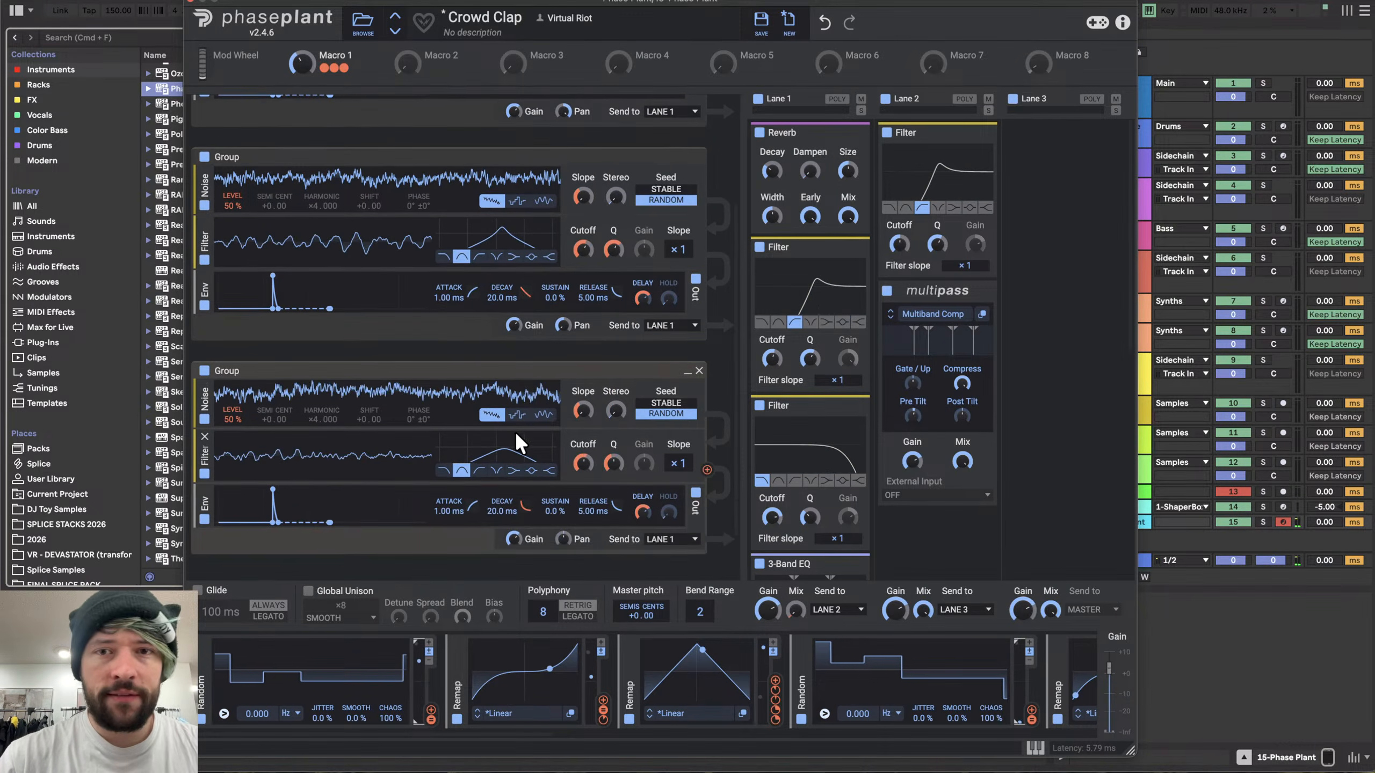
scroll(798, 315, down, 4)
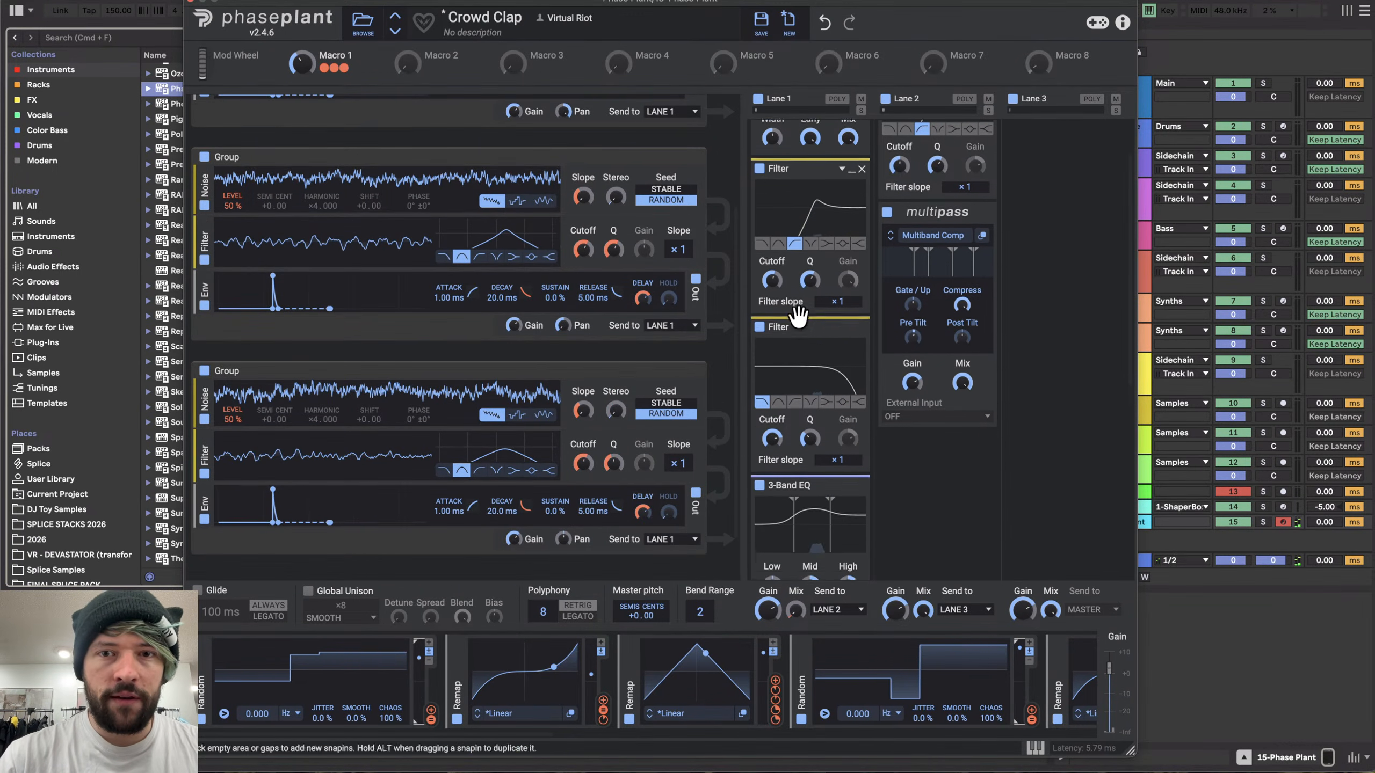
scroll(861, 422, up, 4)
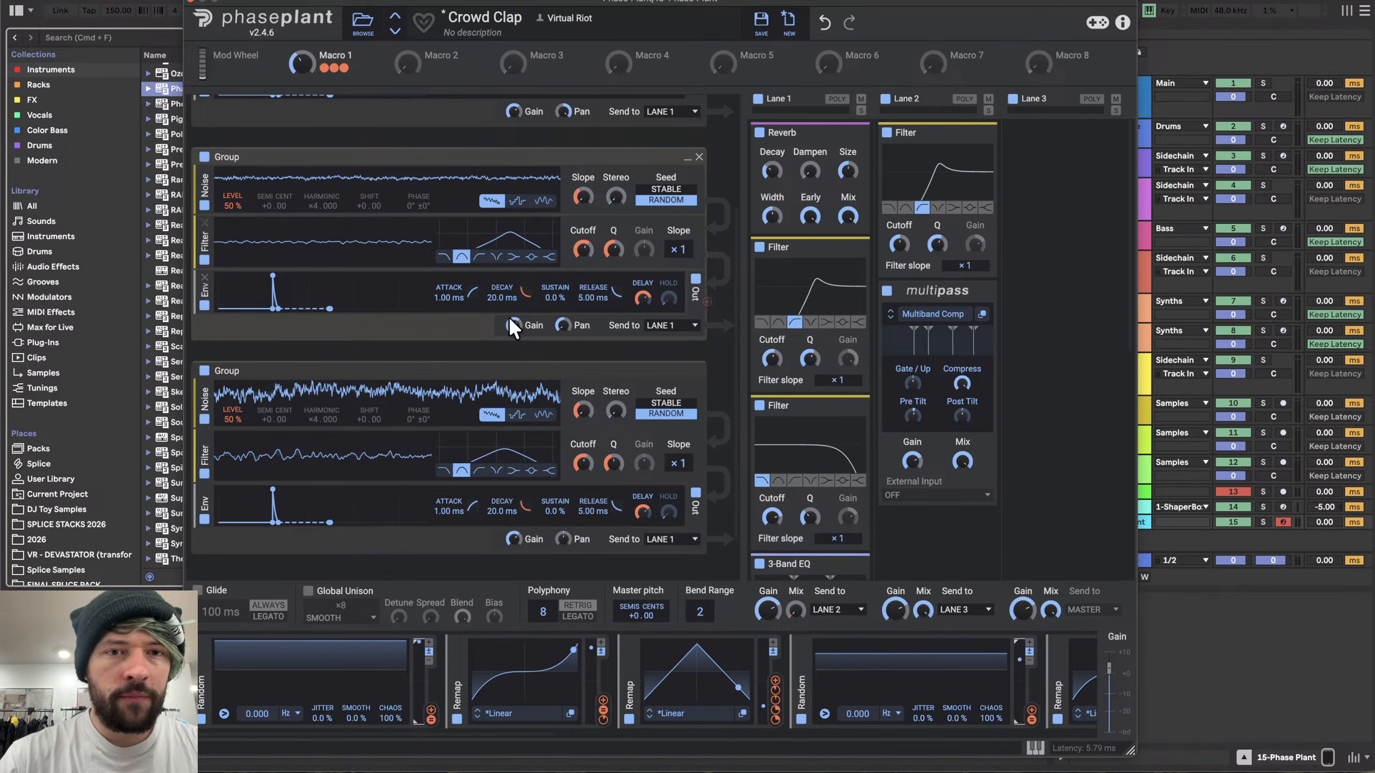
scroll(509, 324, down, 2)
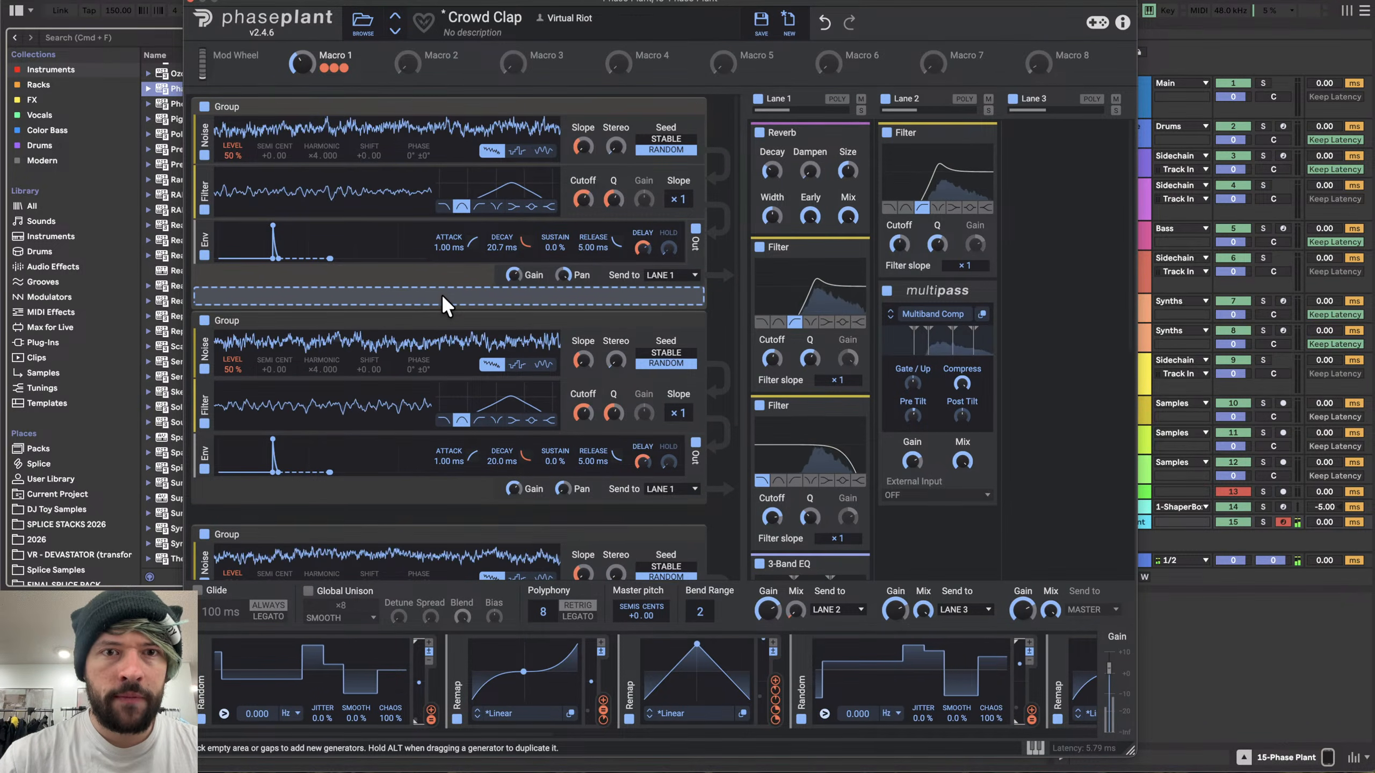
scroll(441, 295, down, 4)
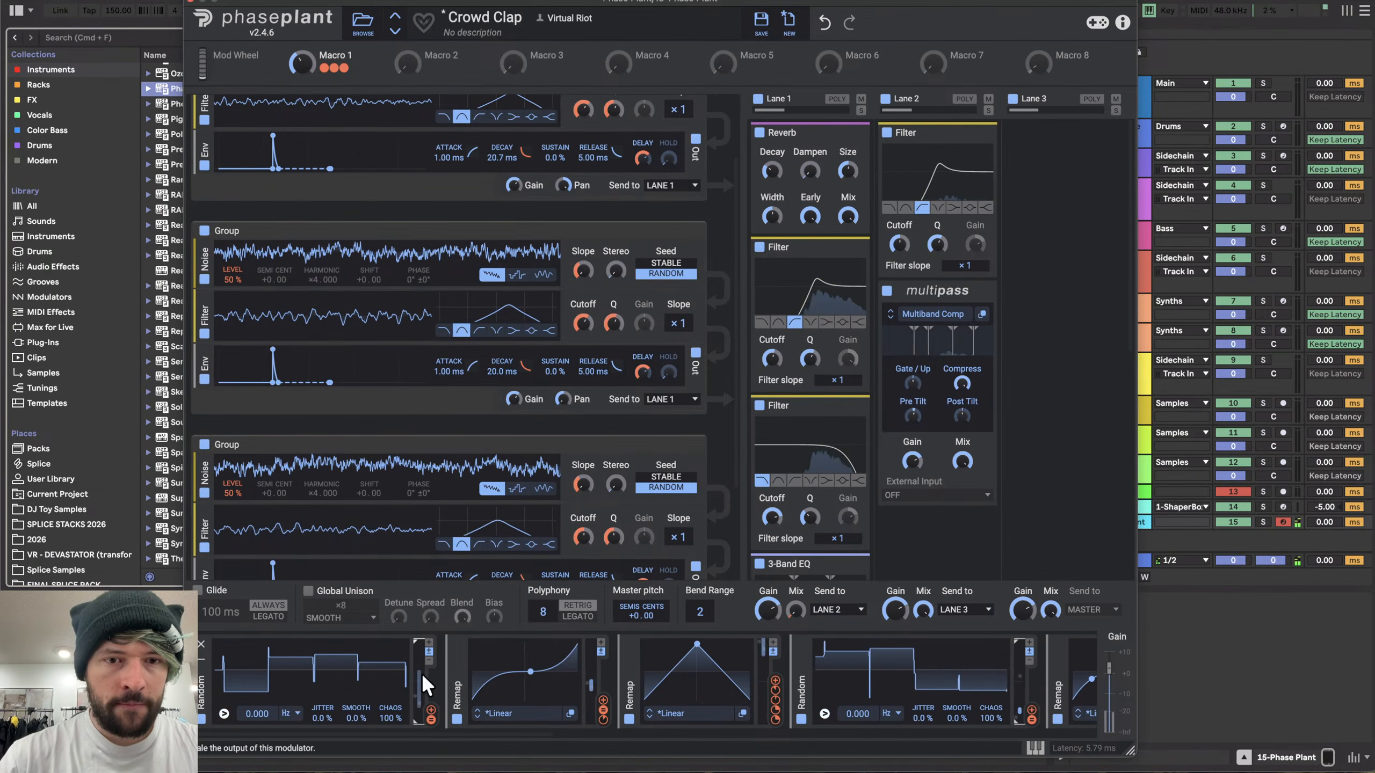
scroll(474, 411, down, 3)
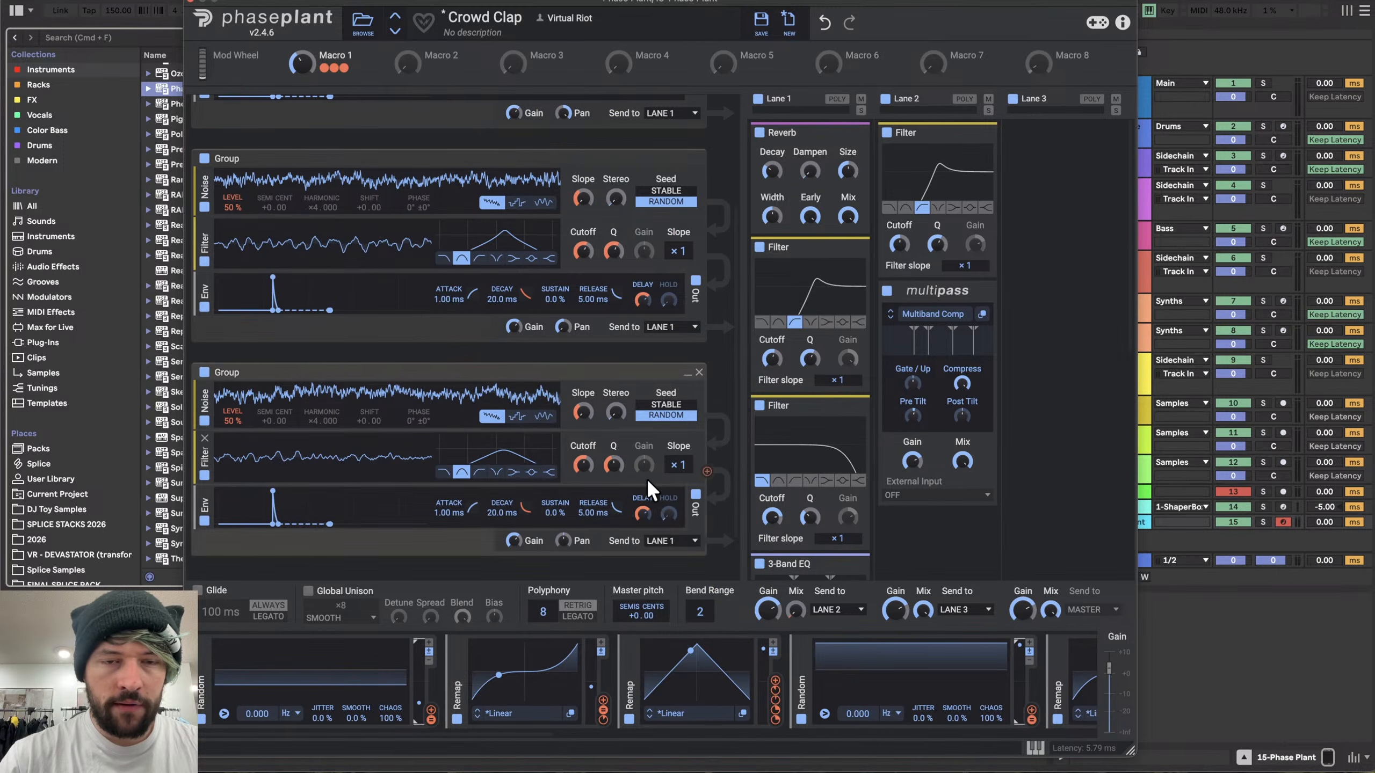
scroll(646, 478, down, 2)
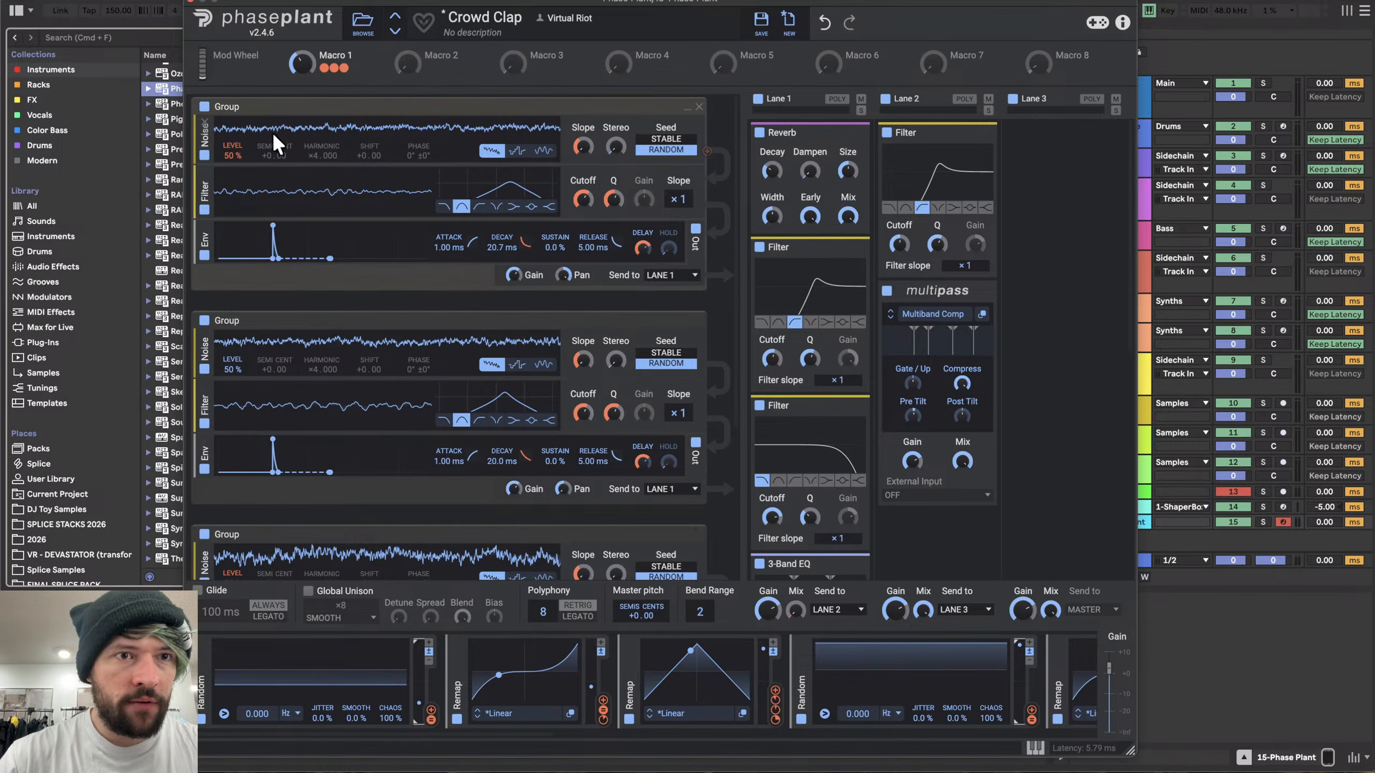
- Set the first noise generator's level to 0%
click(232, 165)
drag(230, 150, 229, 206)
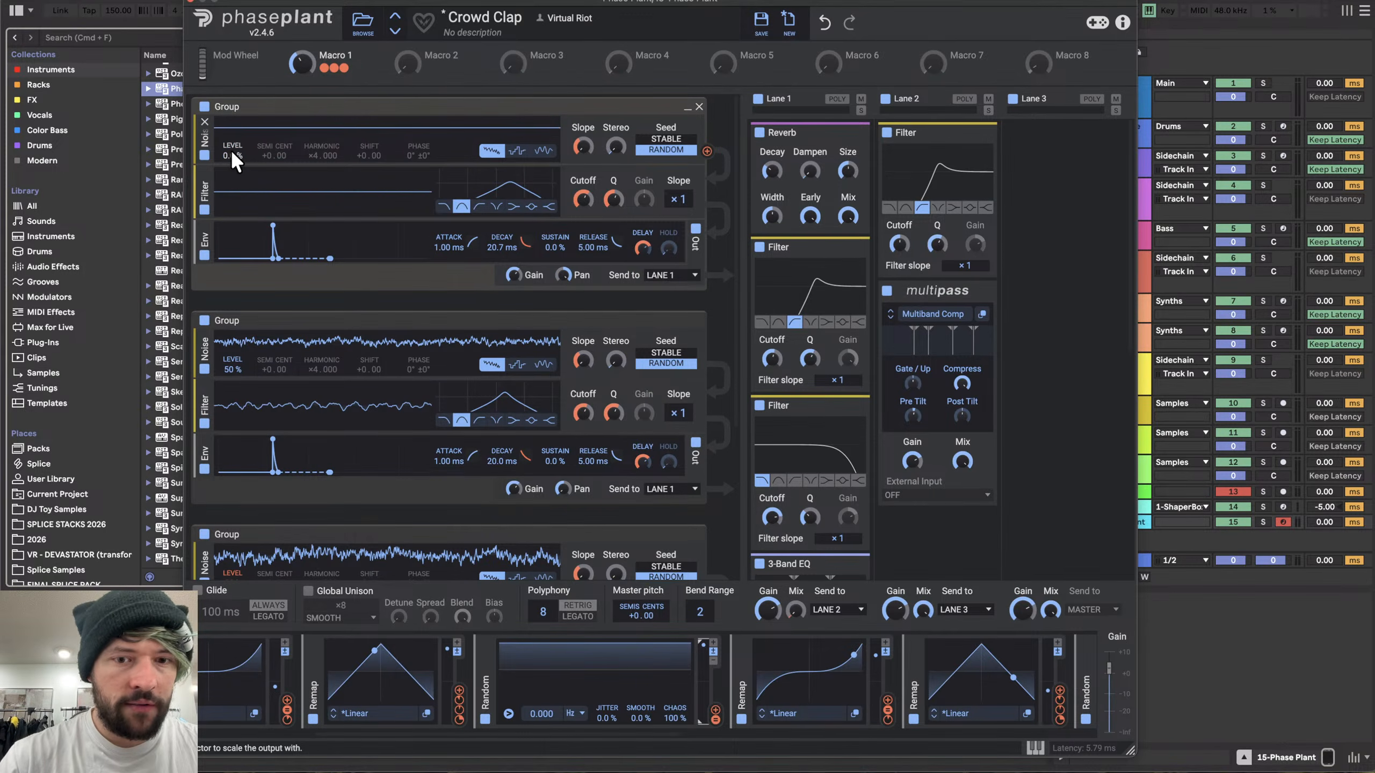
scroll(598, 681, left, 6)
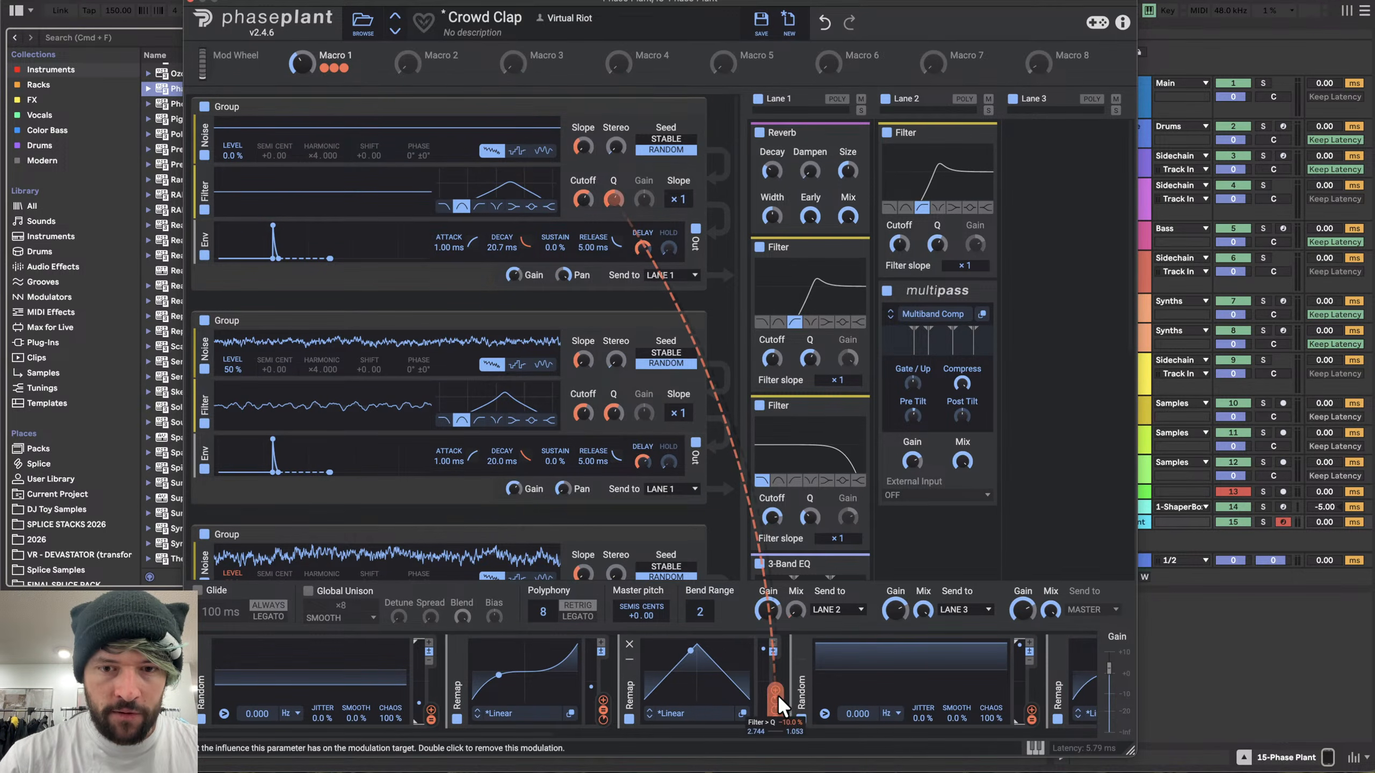
- Route two remap modulators to the level of the first and second noise generators
drag(773, 687, 232, 165)
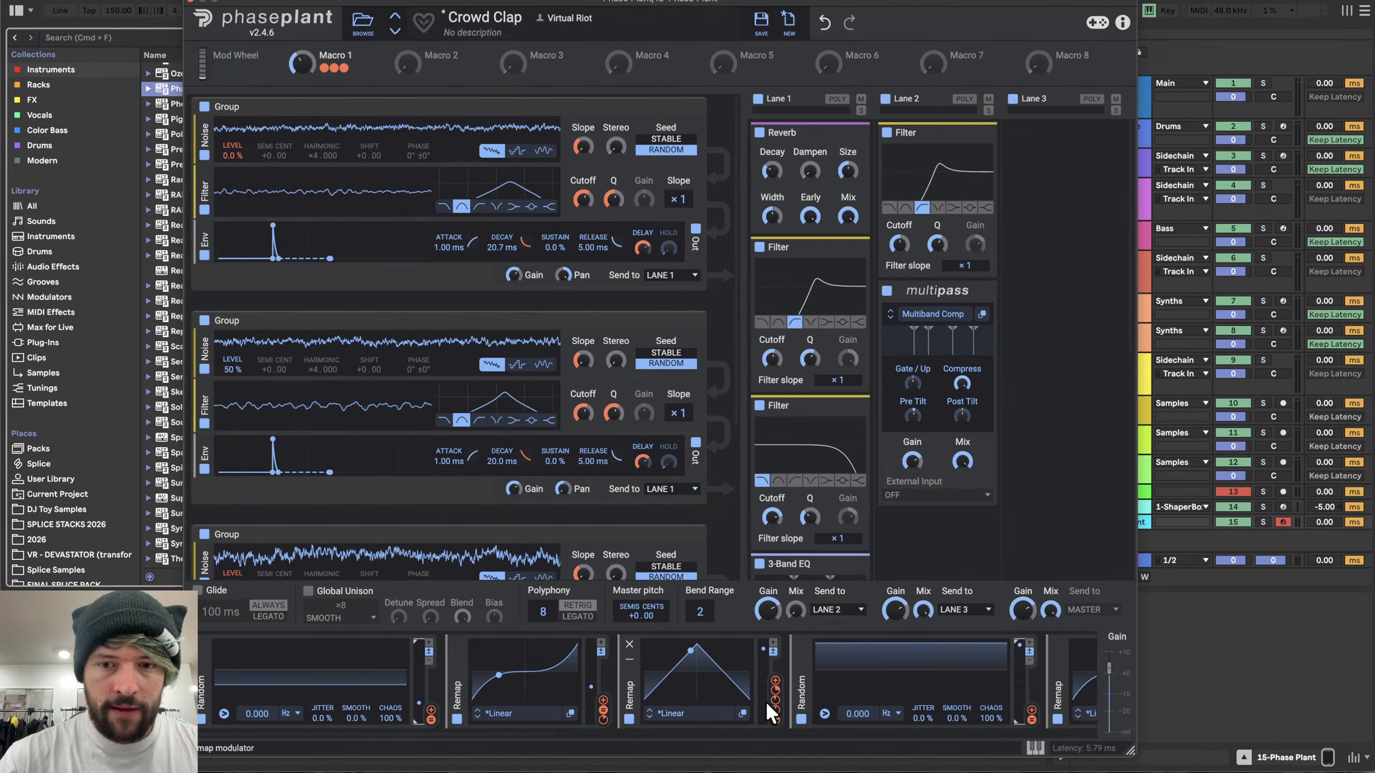
scroll(764, 701, left, 3)
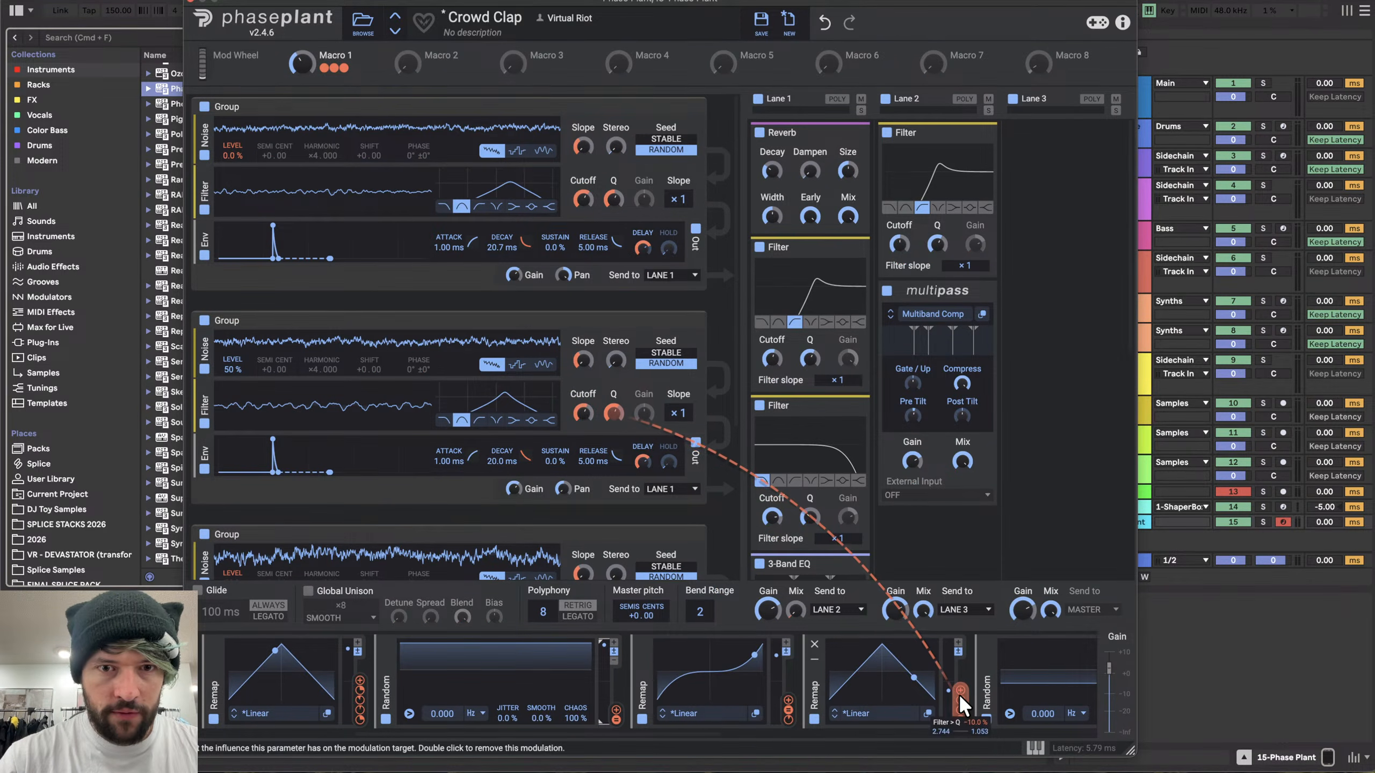
drag(958, 689, 232, 378)
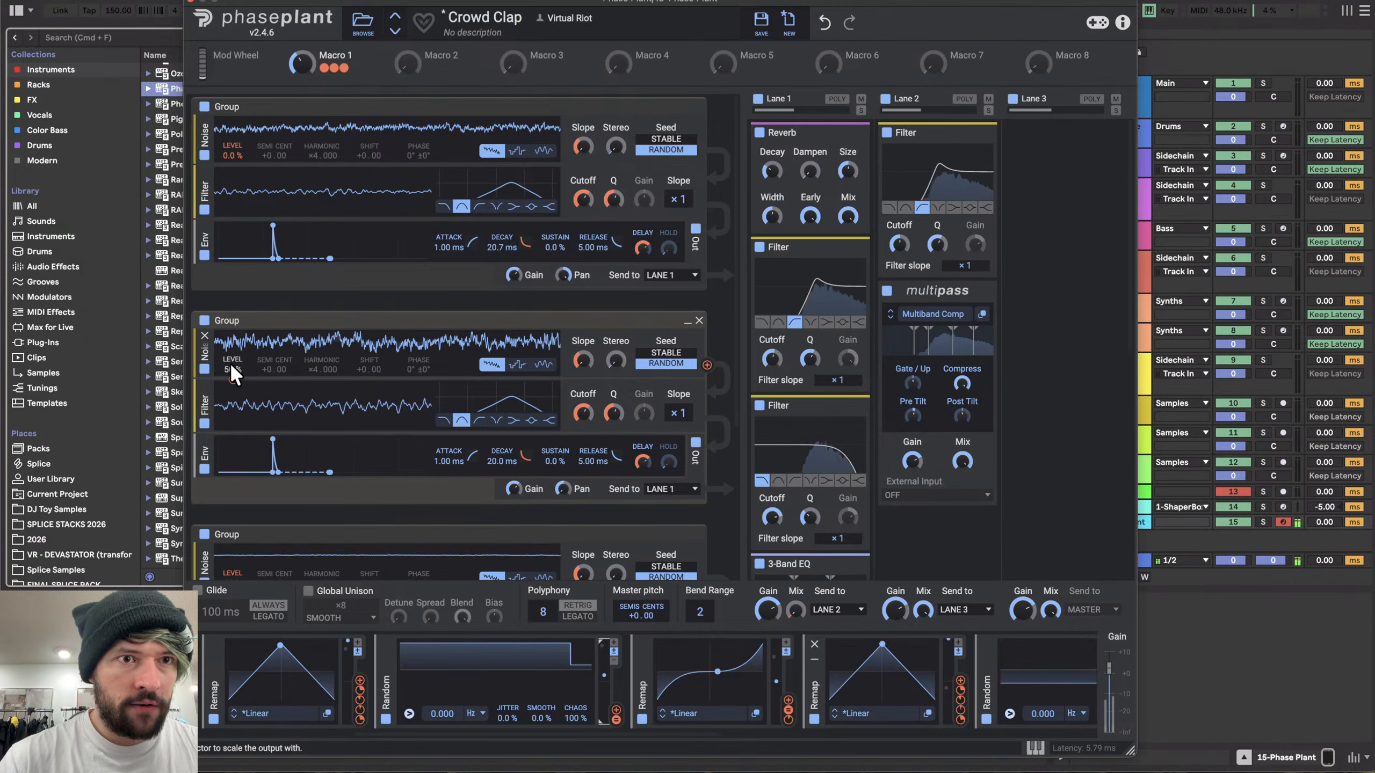
- Set the first noise generator's level to 50%
scroll(263, 411, down, 2)
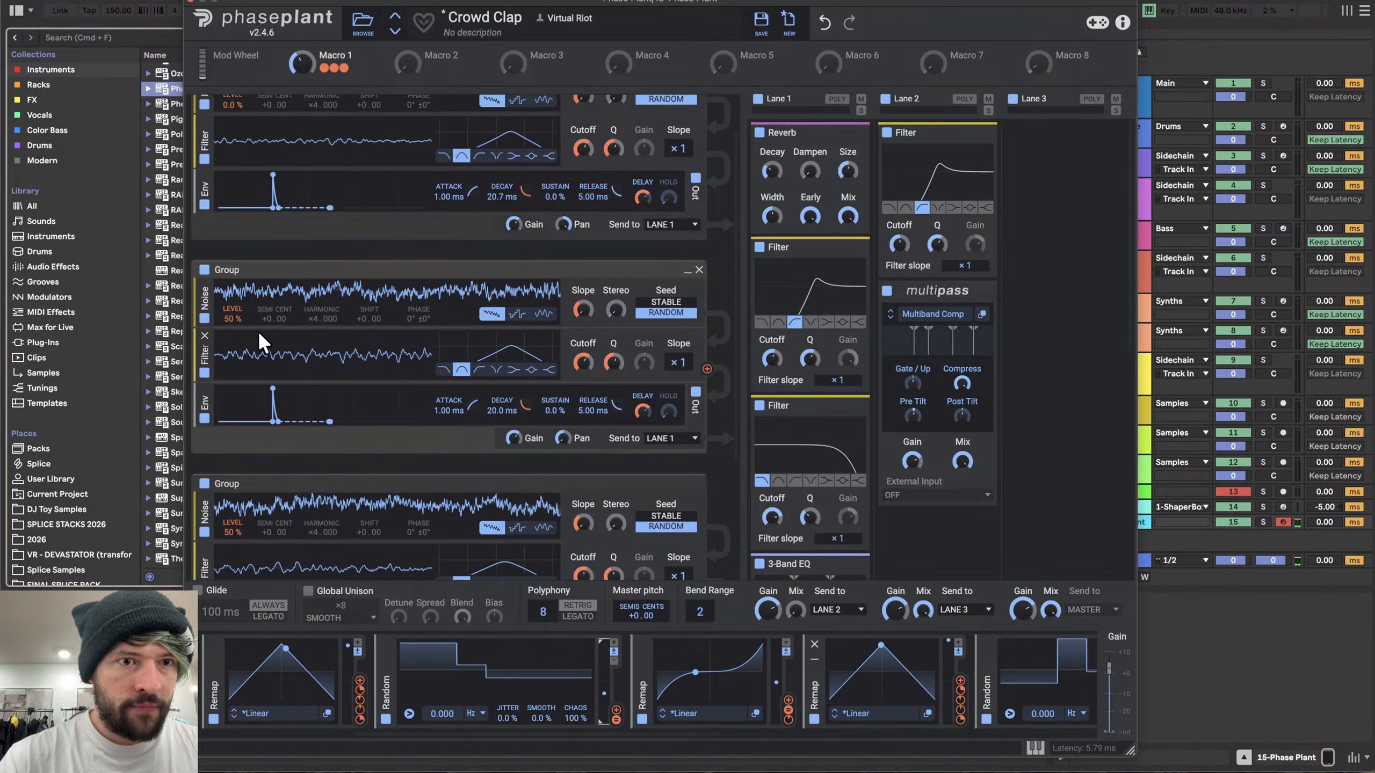
mouse_move(232, 329)
scroll(303, 344, up, 2)
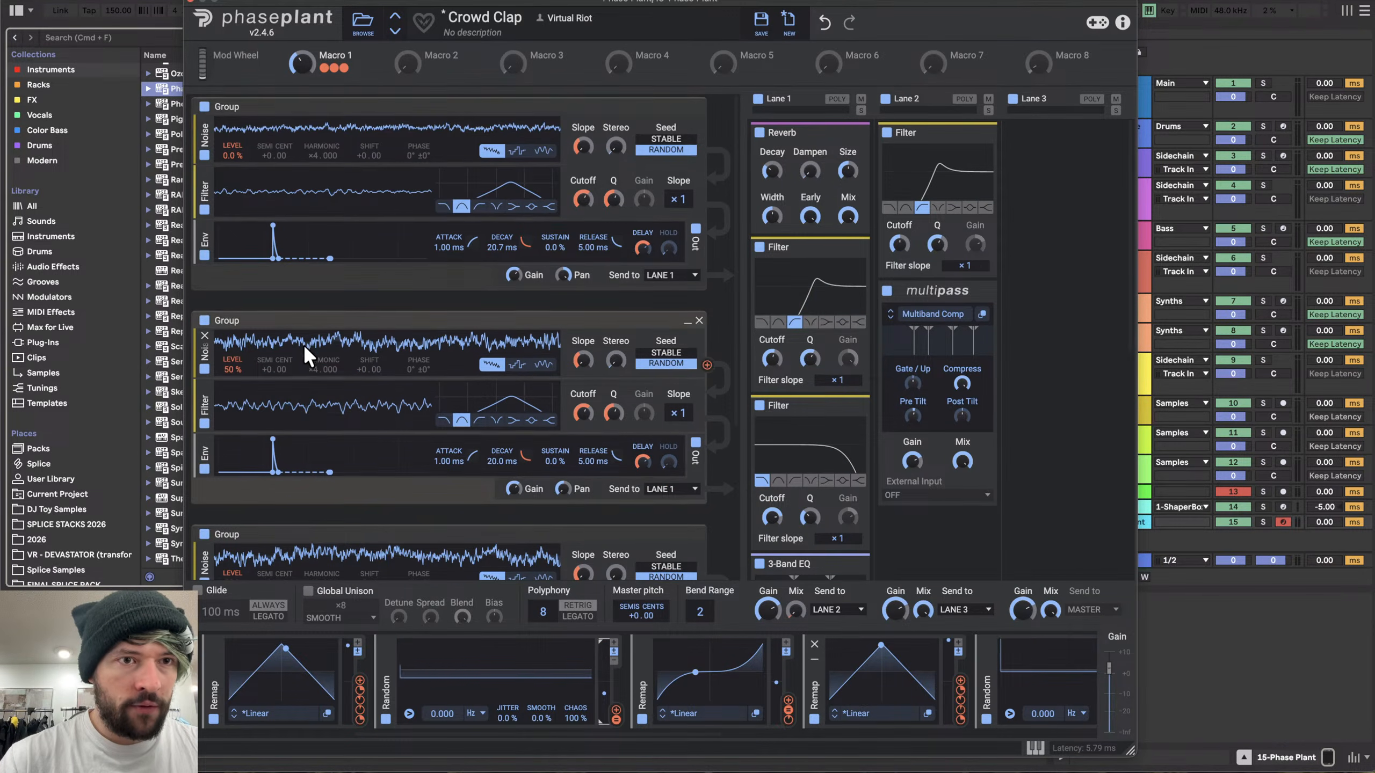
right_click(232, 153)
text(50)
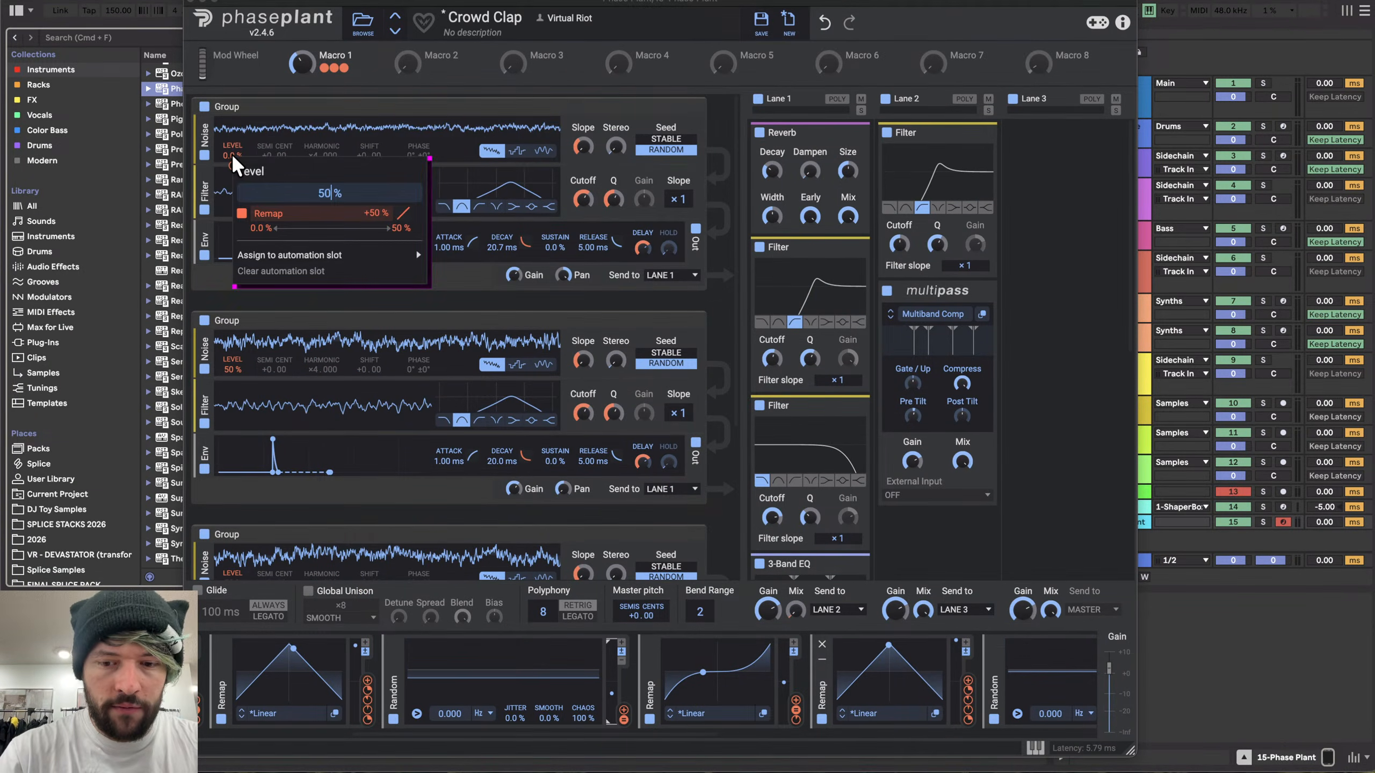
key(Return)
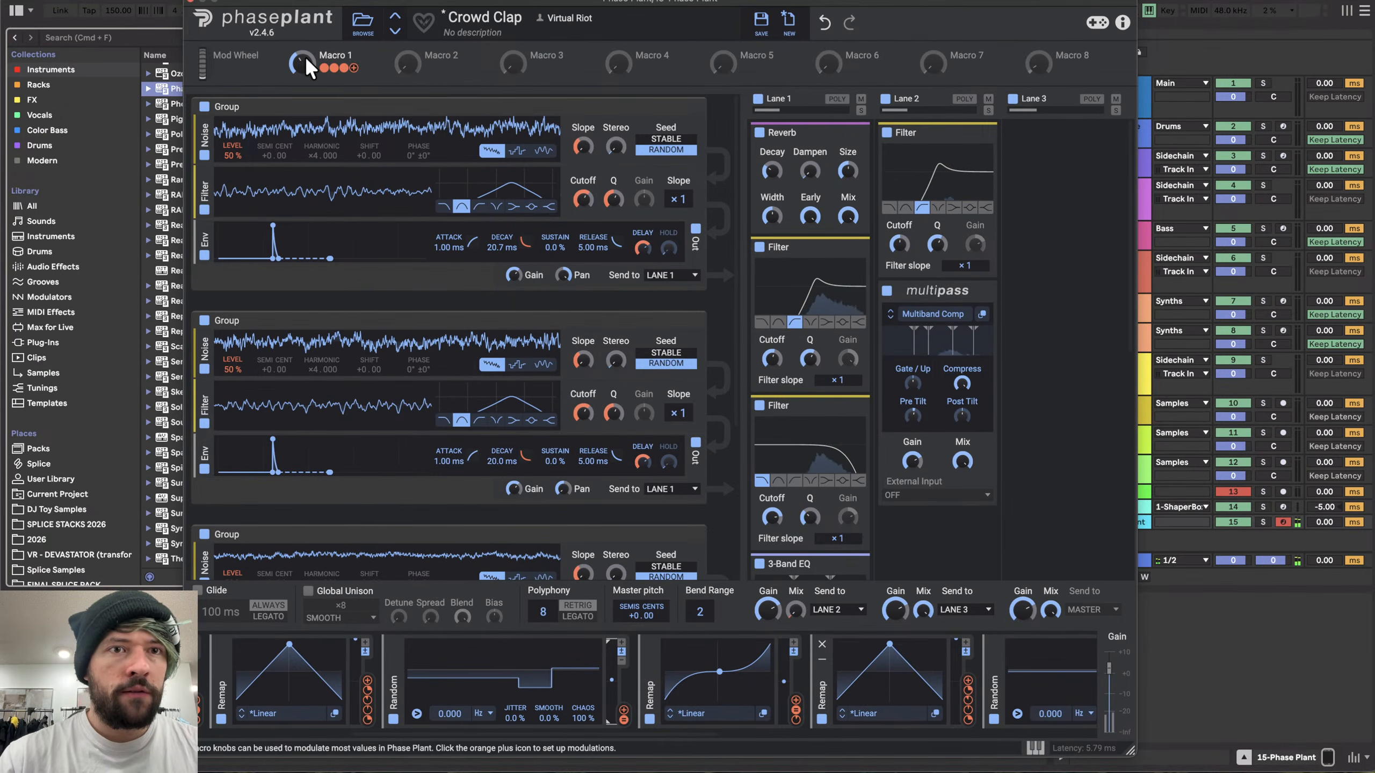
- Turn Macro 1 down to 0%
mouse_move(345, 68)
drag(302, 61, 301, 101)
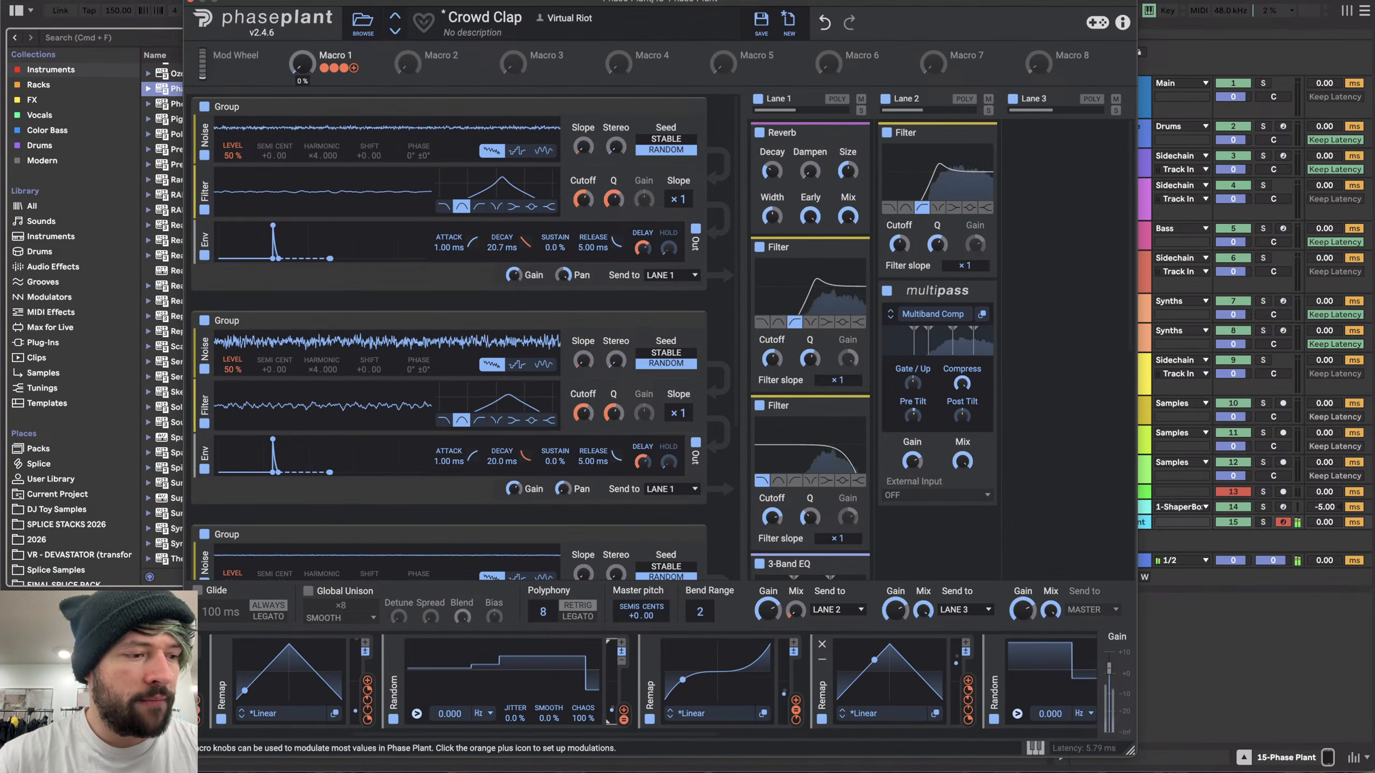
scroll(374, 303, down, 5)
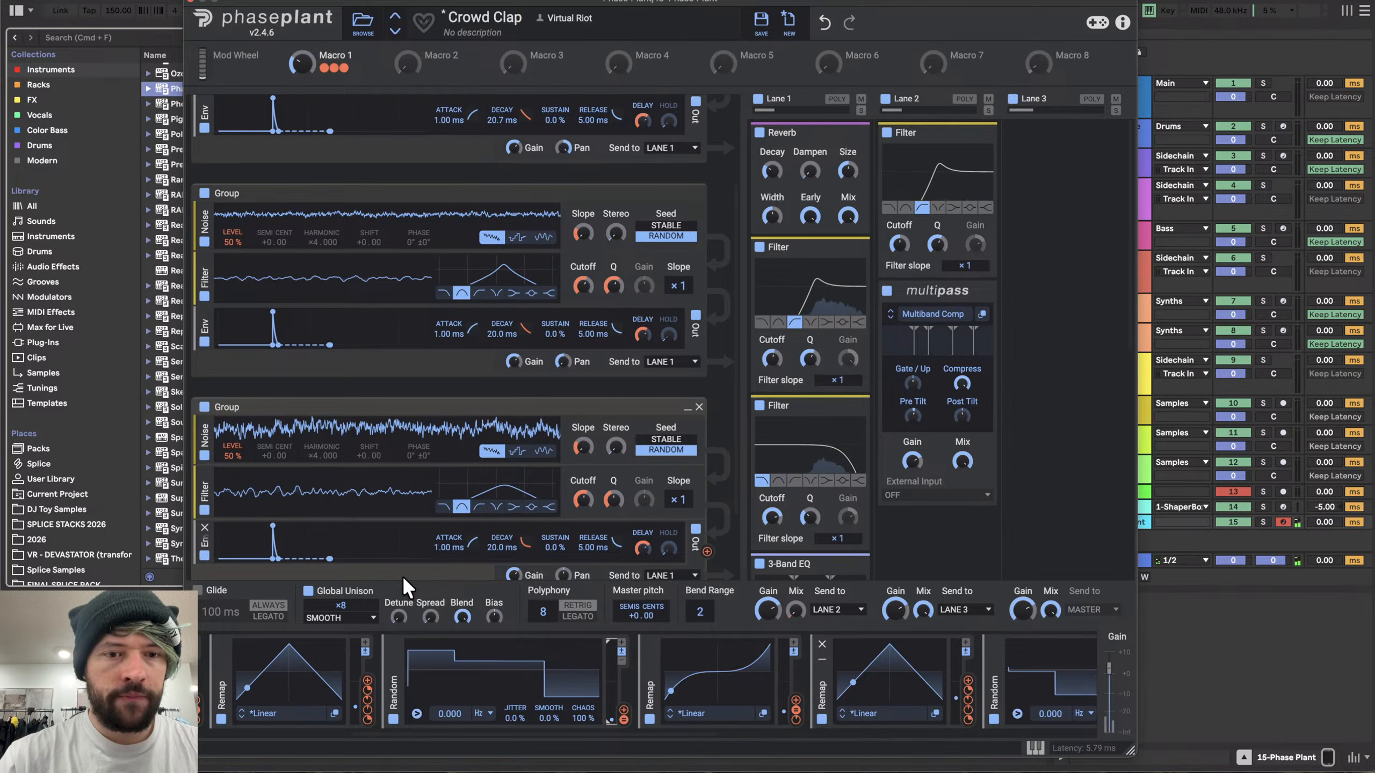
- Reshape the curves of two remap modulators into sharper, narrower peaks
scroll(433, 666, left, 3)
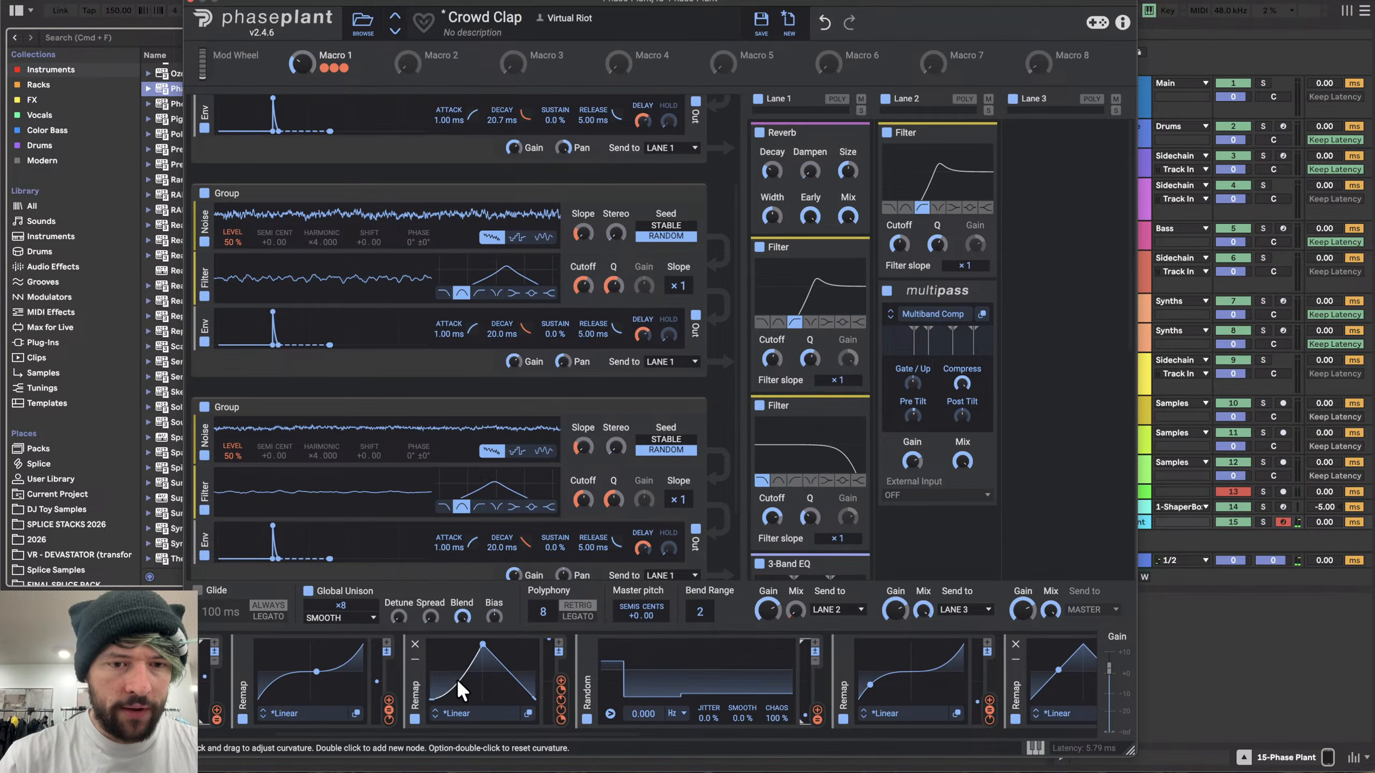
drag(507, 679, 500, 696)
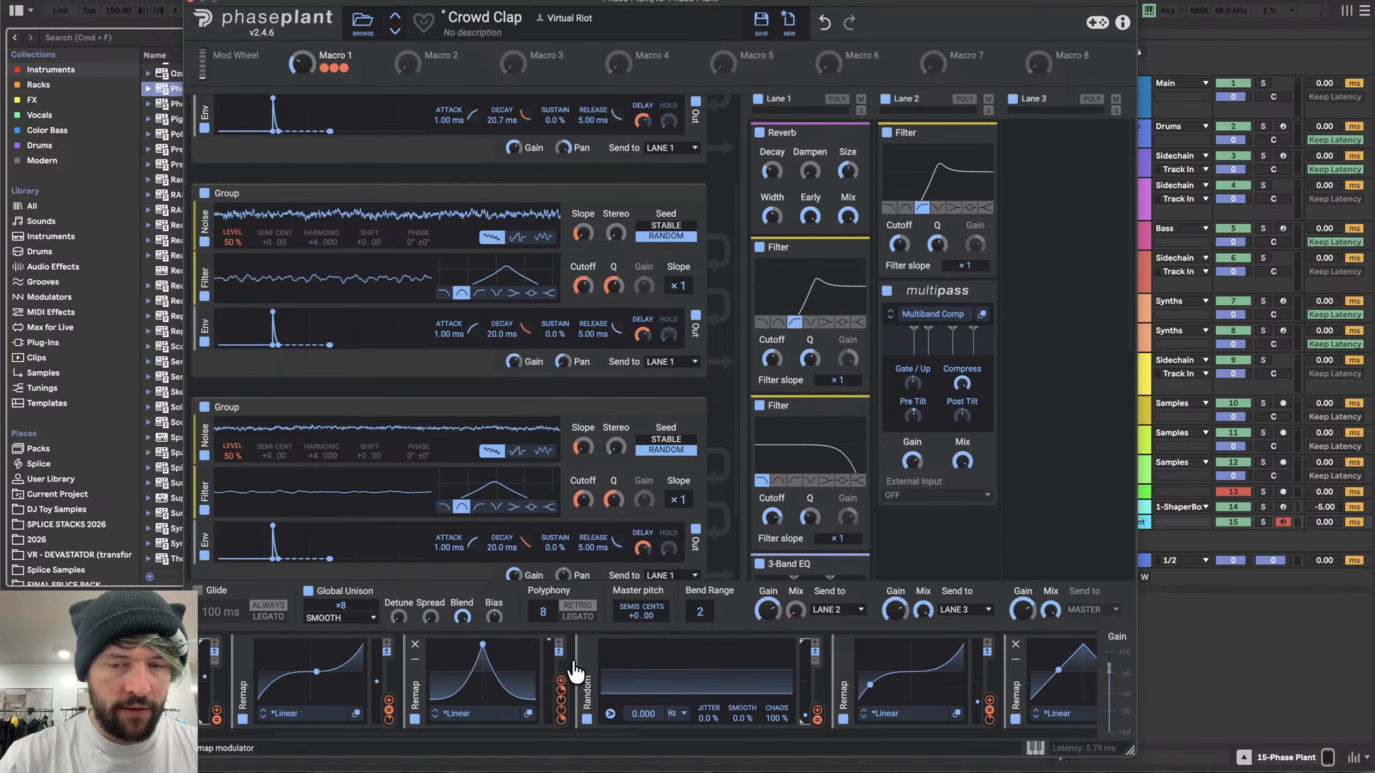
scroll(572, 664, right, 5)
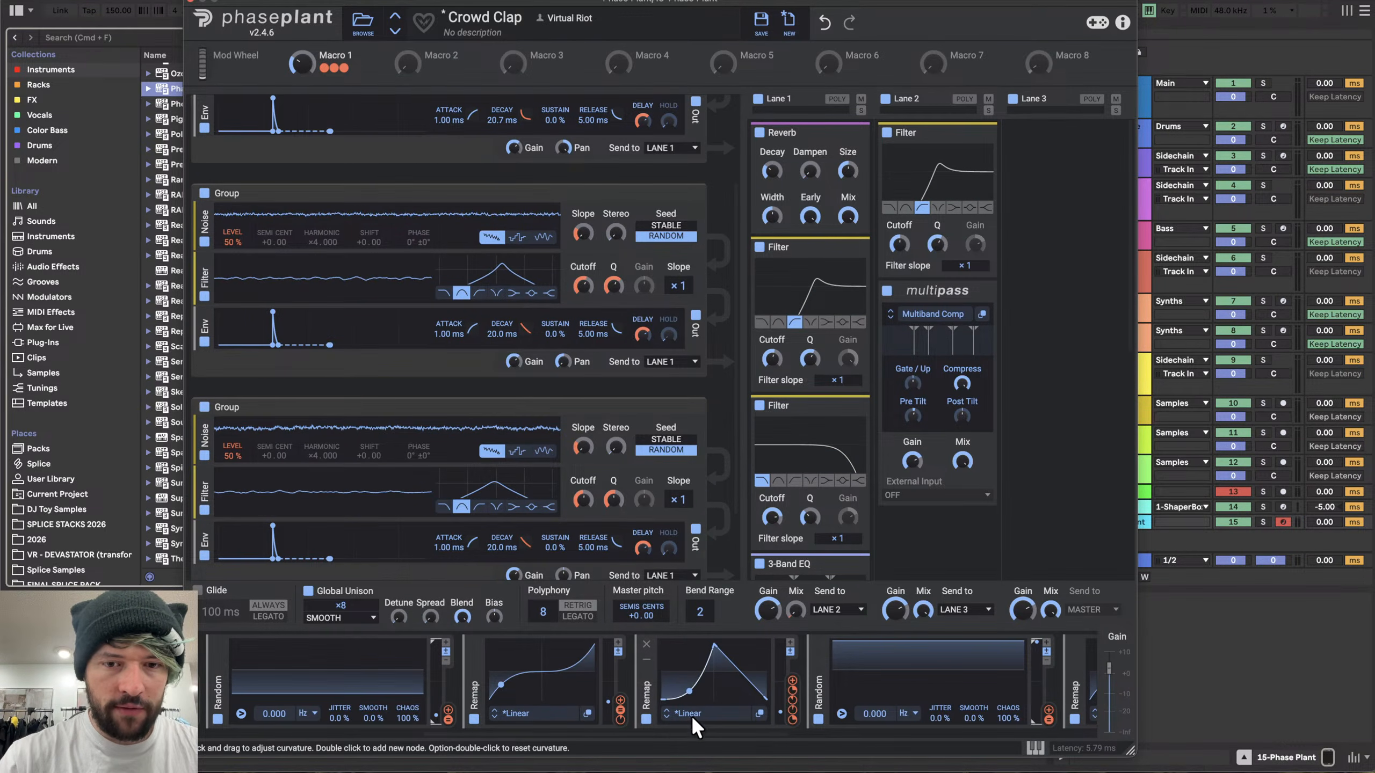
scroll(732, 669, right, 5)
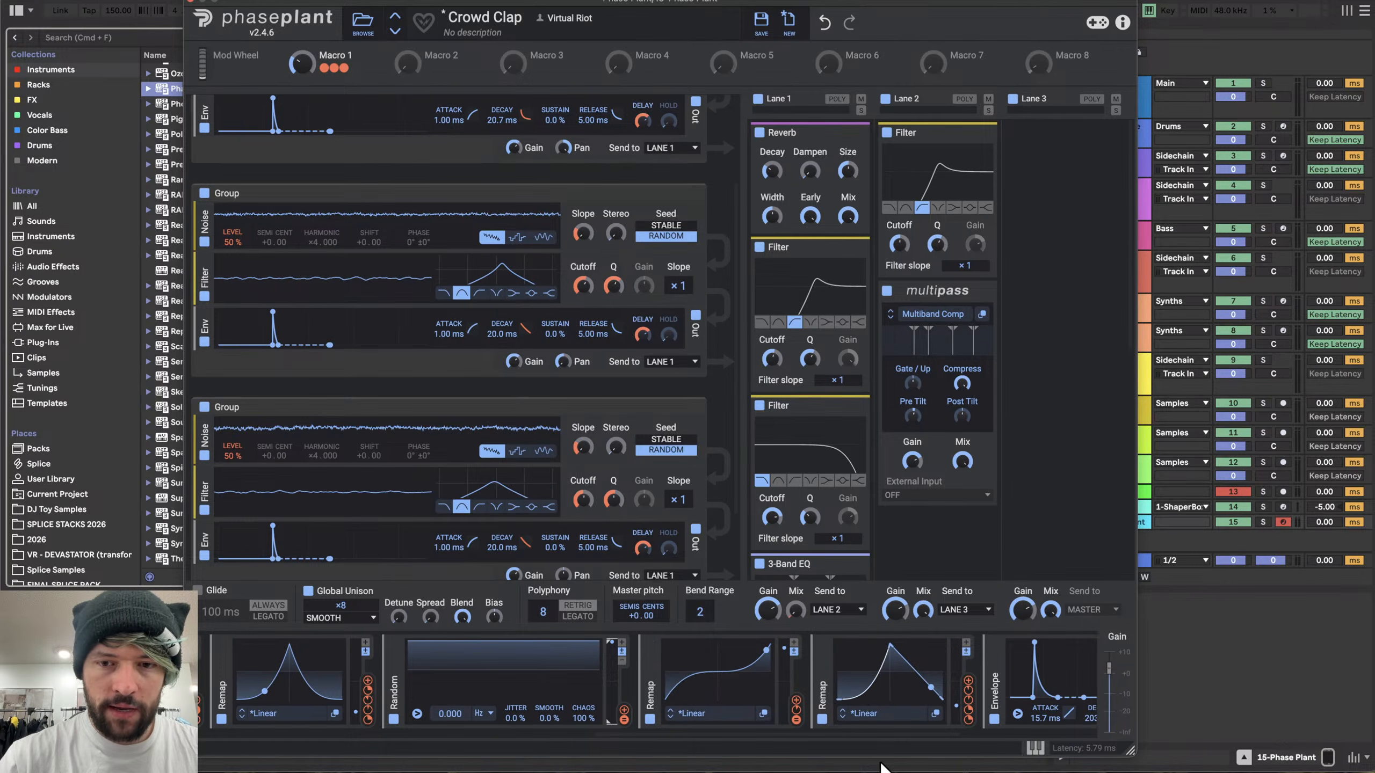
drag(918, 686, 914, 702)
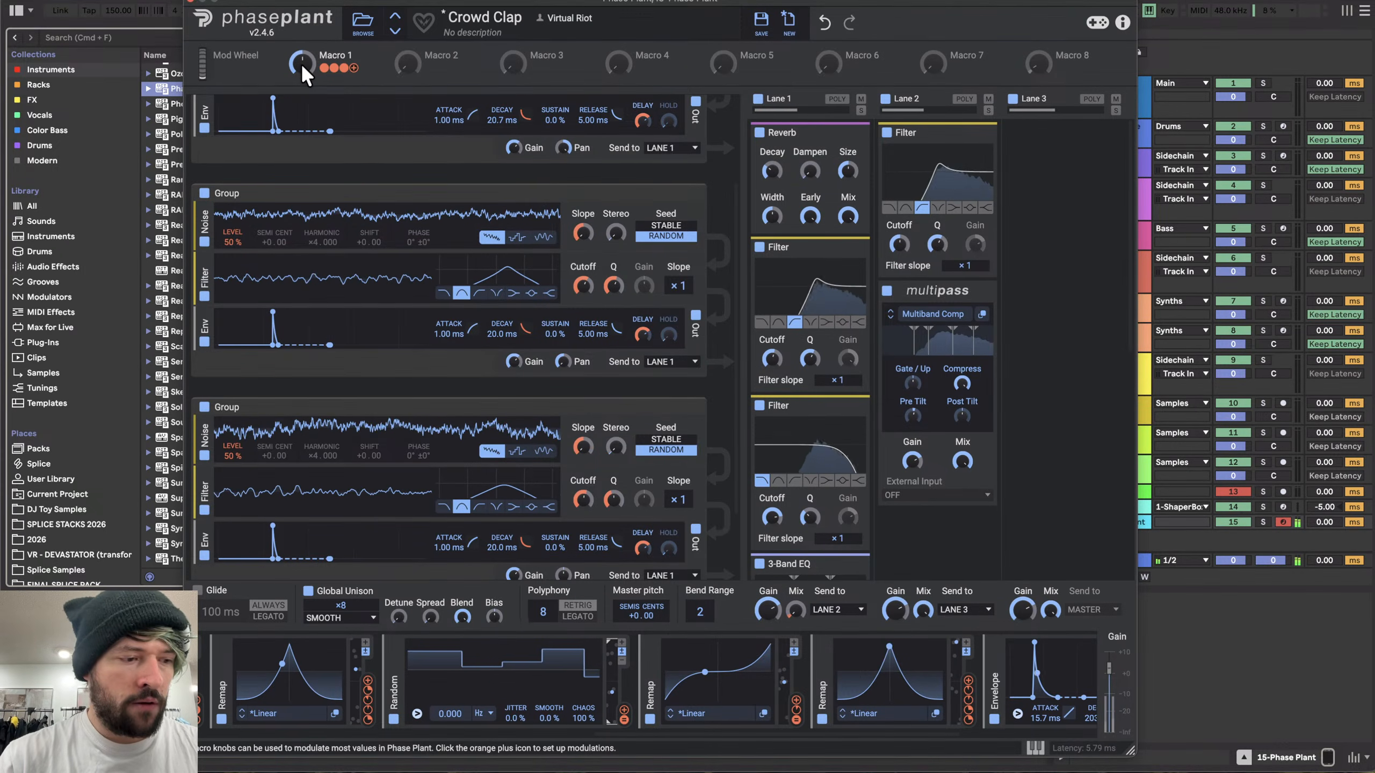
- Save the preset as Crowd Clap, overwriting the existing file
scroll(387, 385, down, 3)
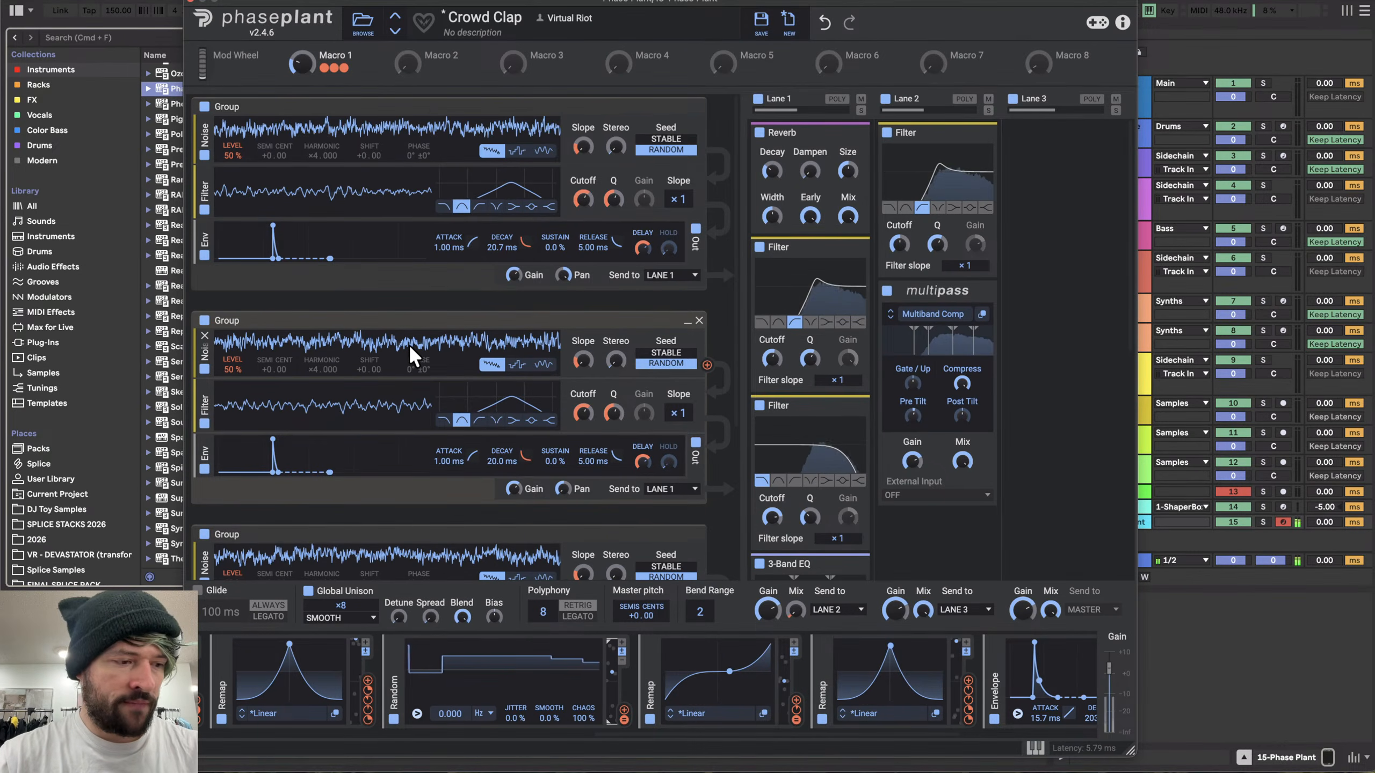
click(754, 26)
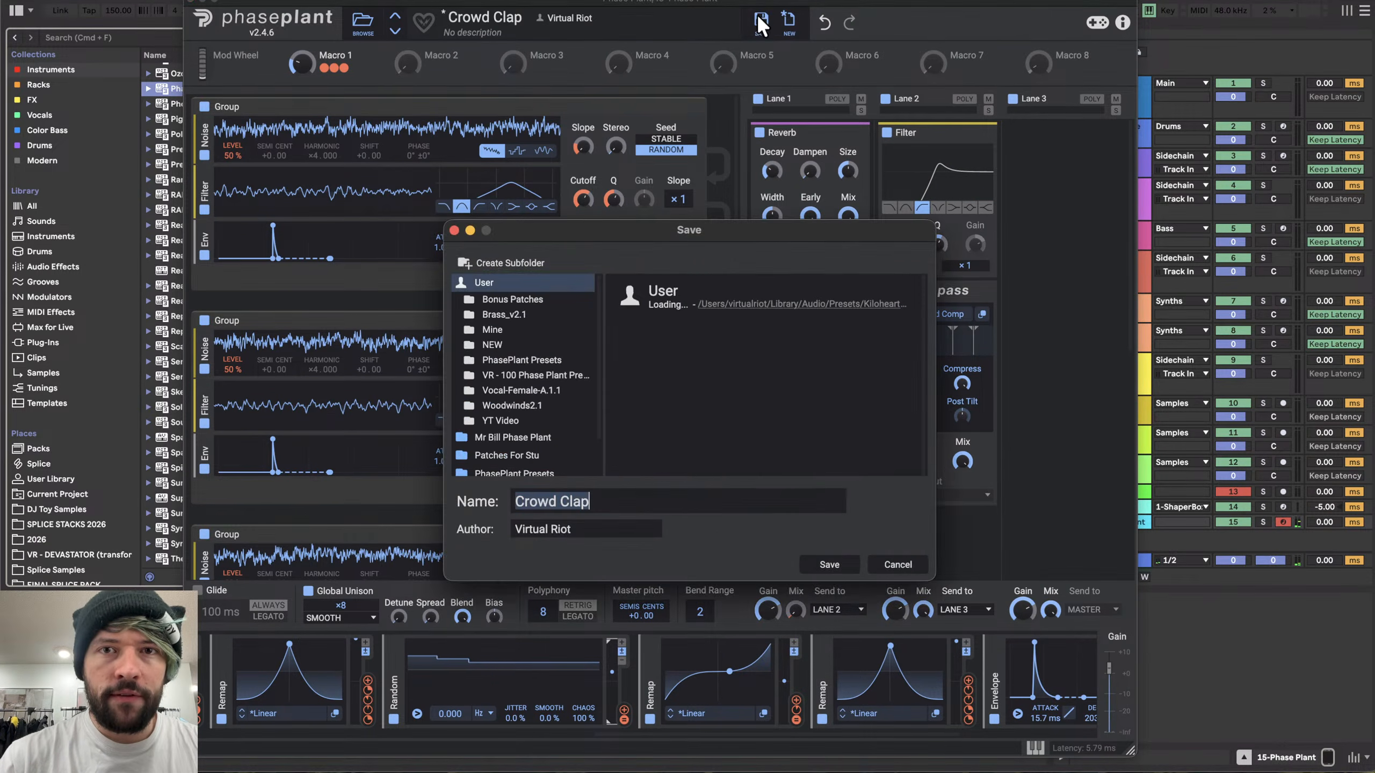
click(833, 566)
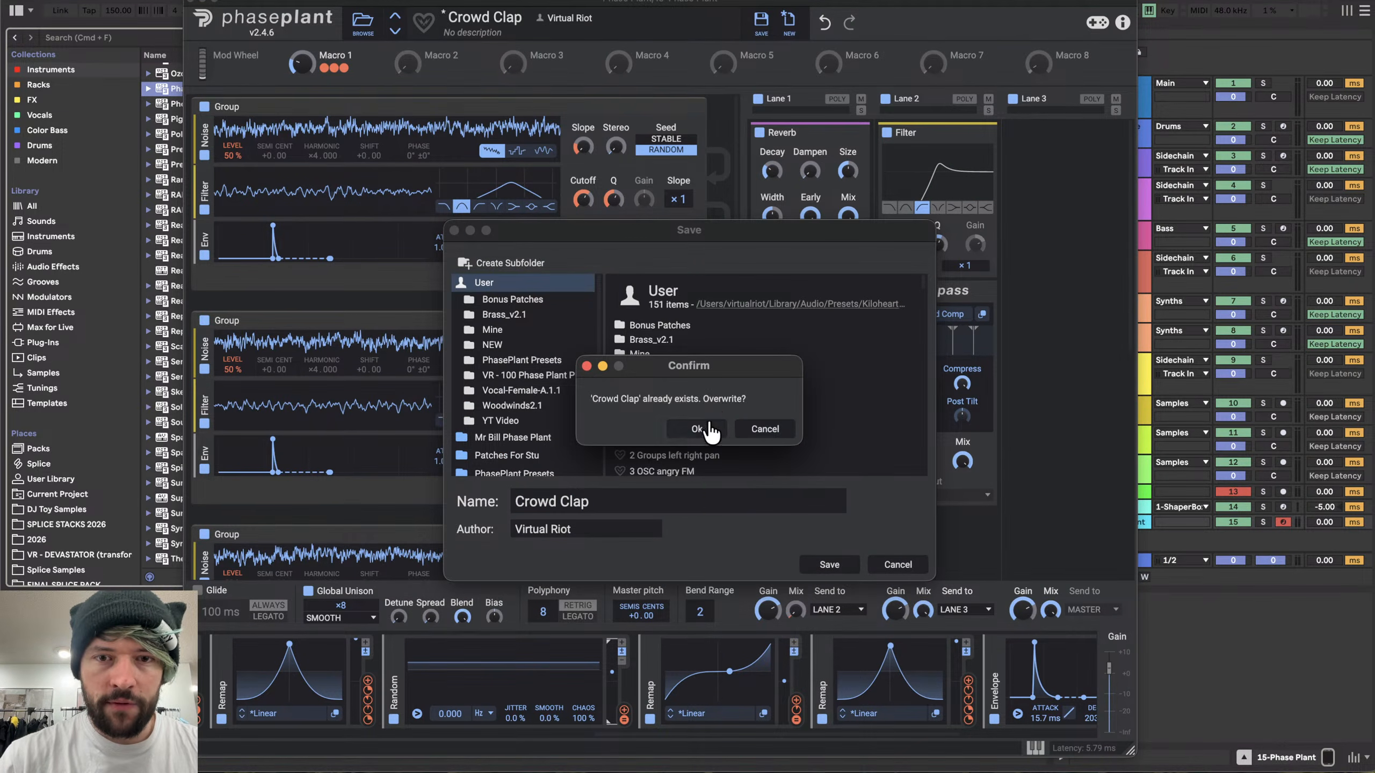
click(697, 429)
- Step forward to the Crowd Clap 3 preset and lower the convolver's mix
click(395, 30)
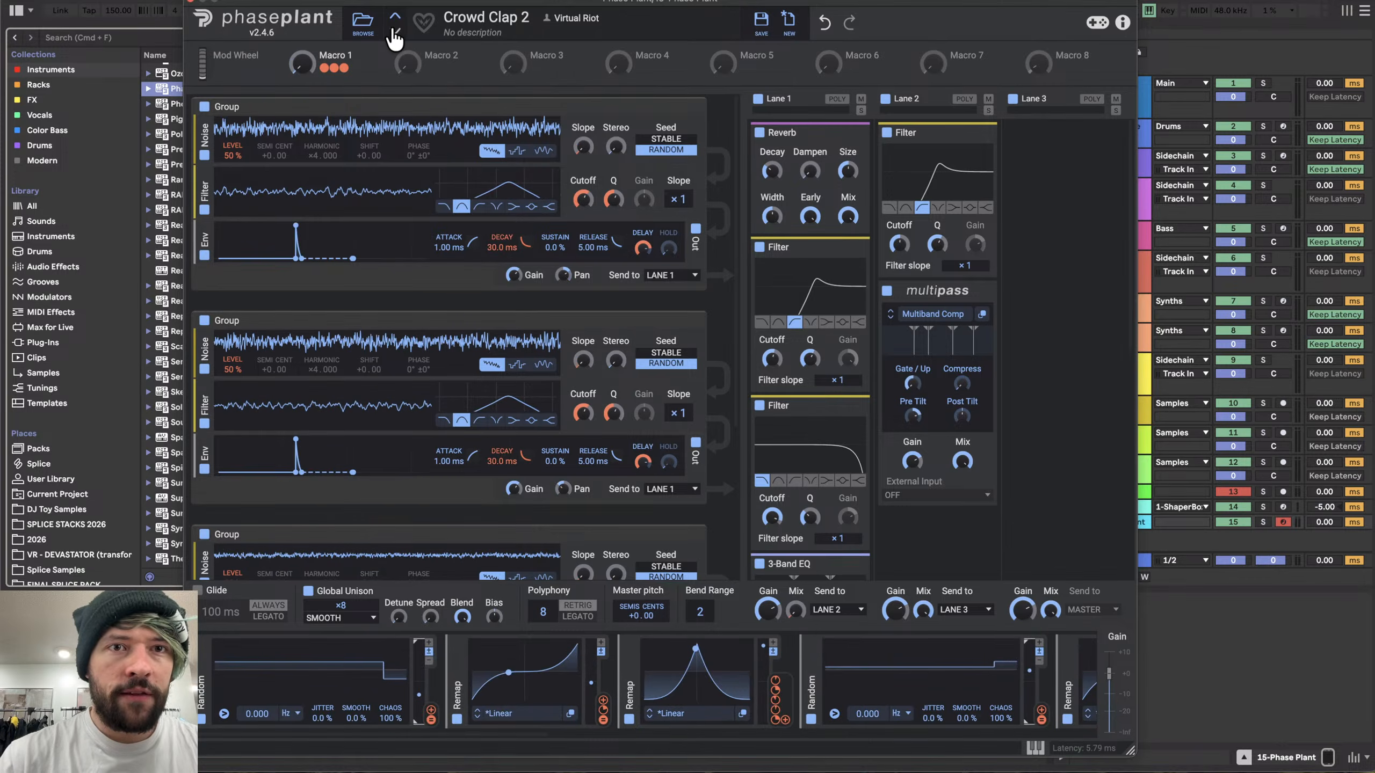
click(395, 31)
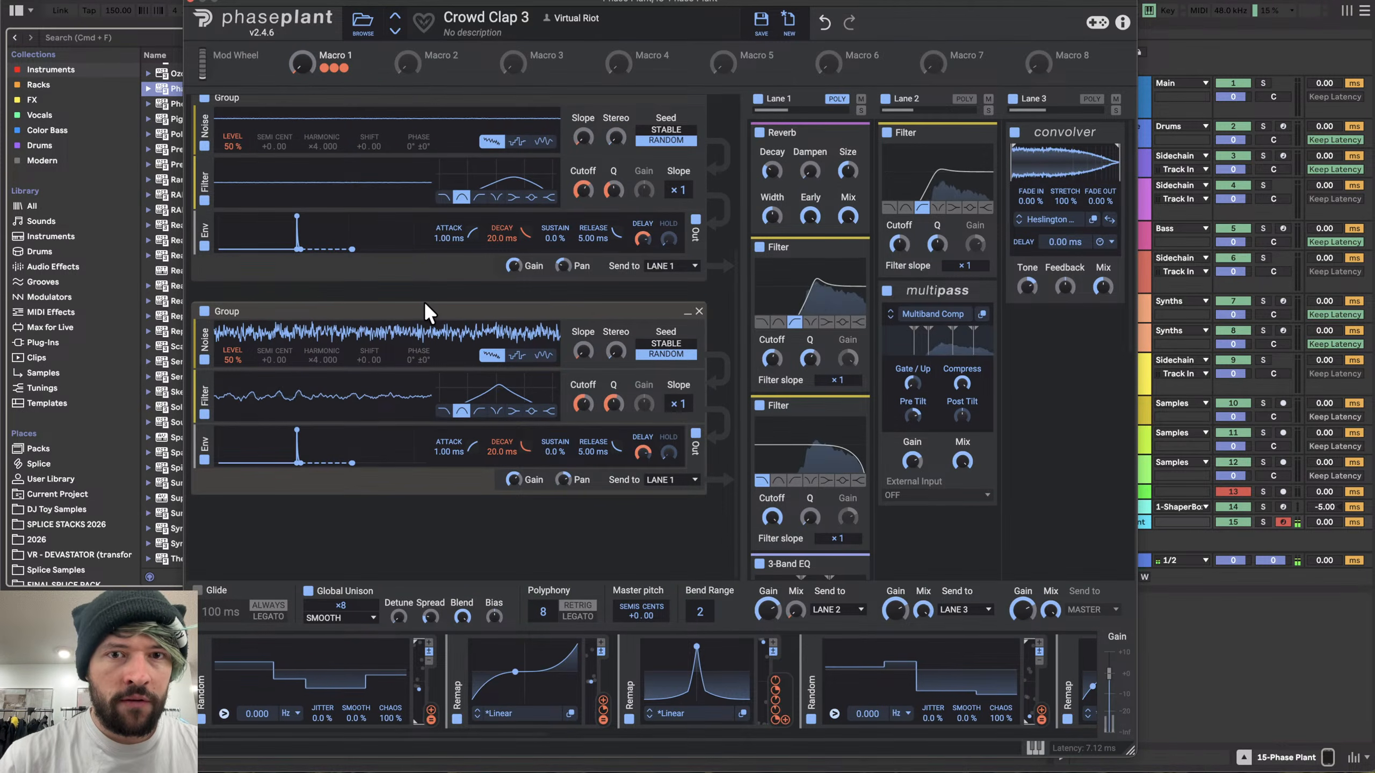
drag(1102, 284, 1102, 314)
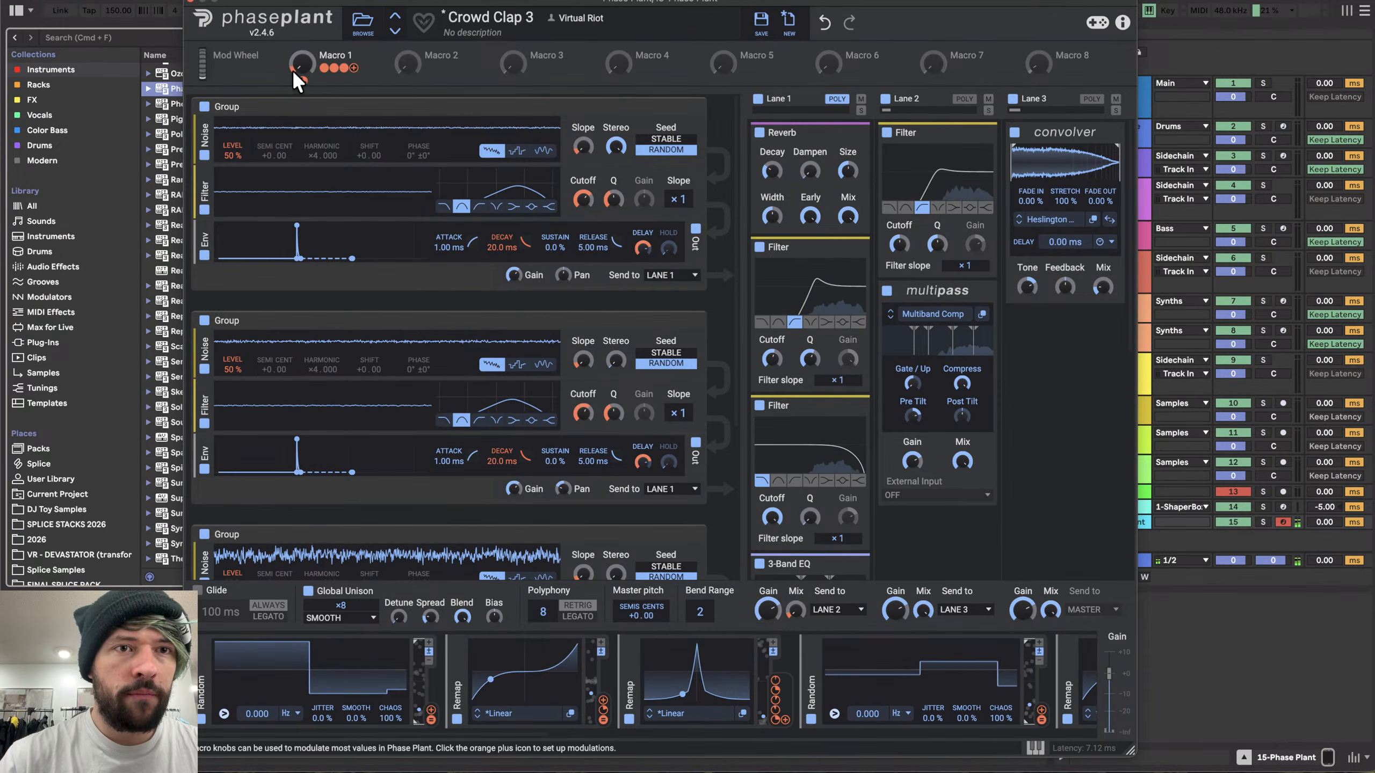
- Adjust the envelope modulation depth applied to Macro 1
drag(293, 68, 305, 62)
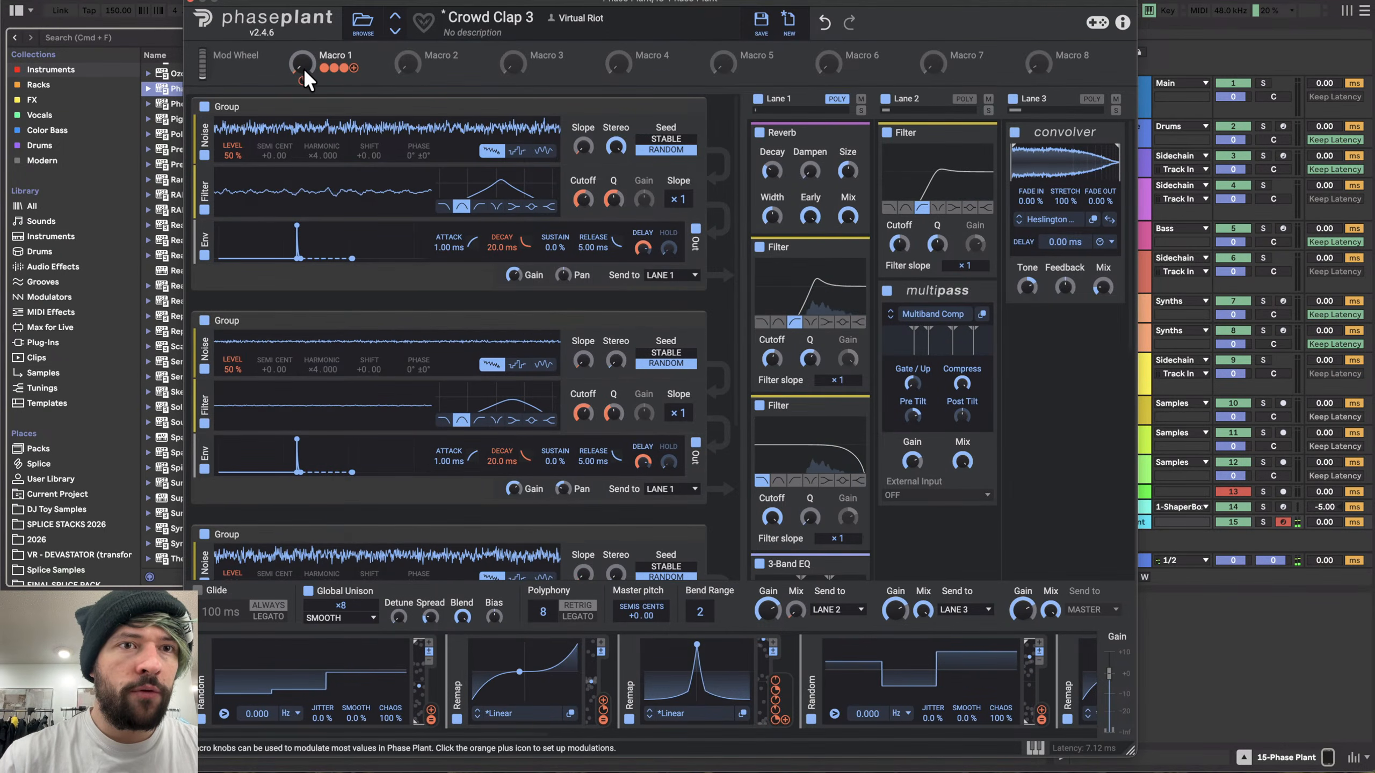
mouse_move(303, 81)
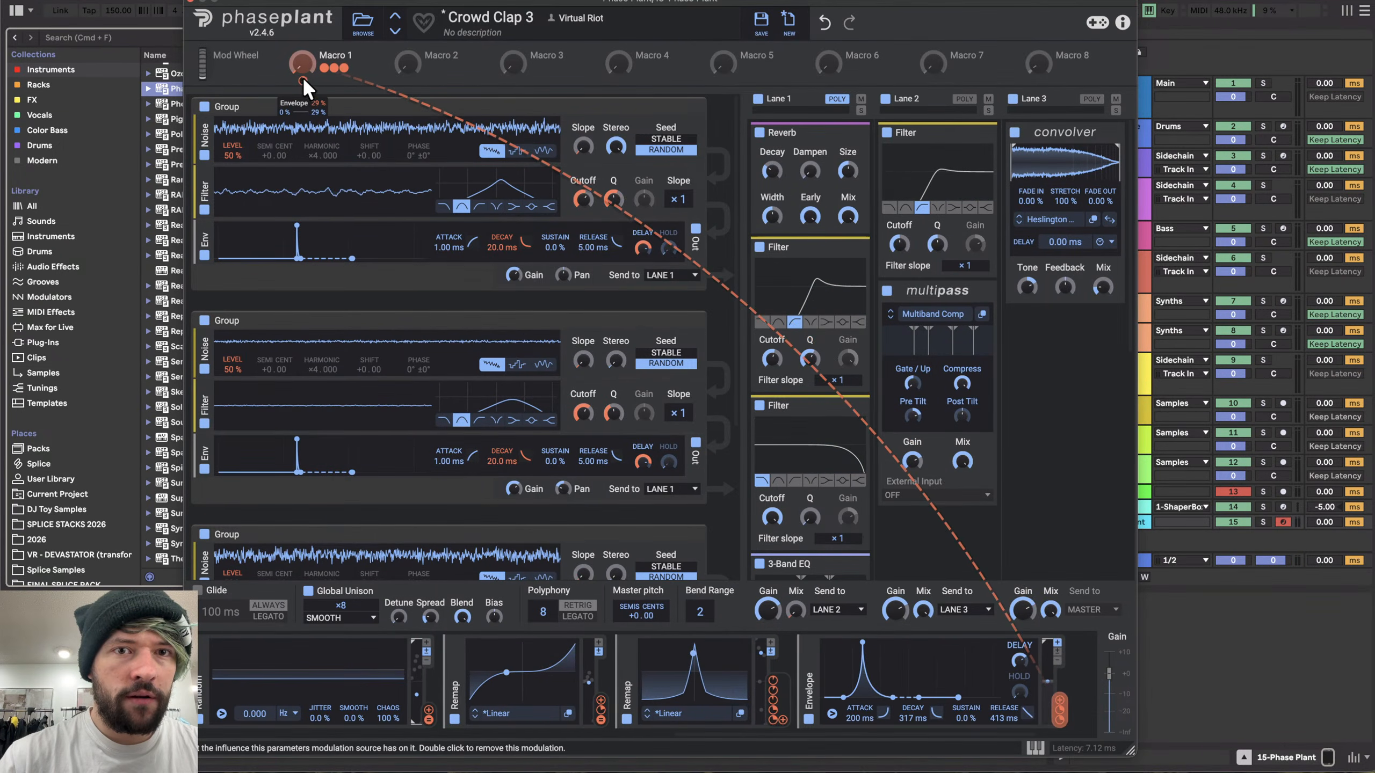
mouse_move(303, 80)
mouse_down()
mouse_move(303, 107)
mouse_move(303, 71)
mouse_move(303, 95)
mouse_up()
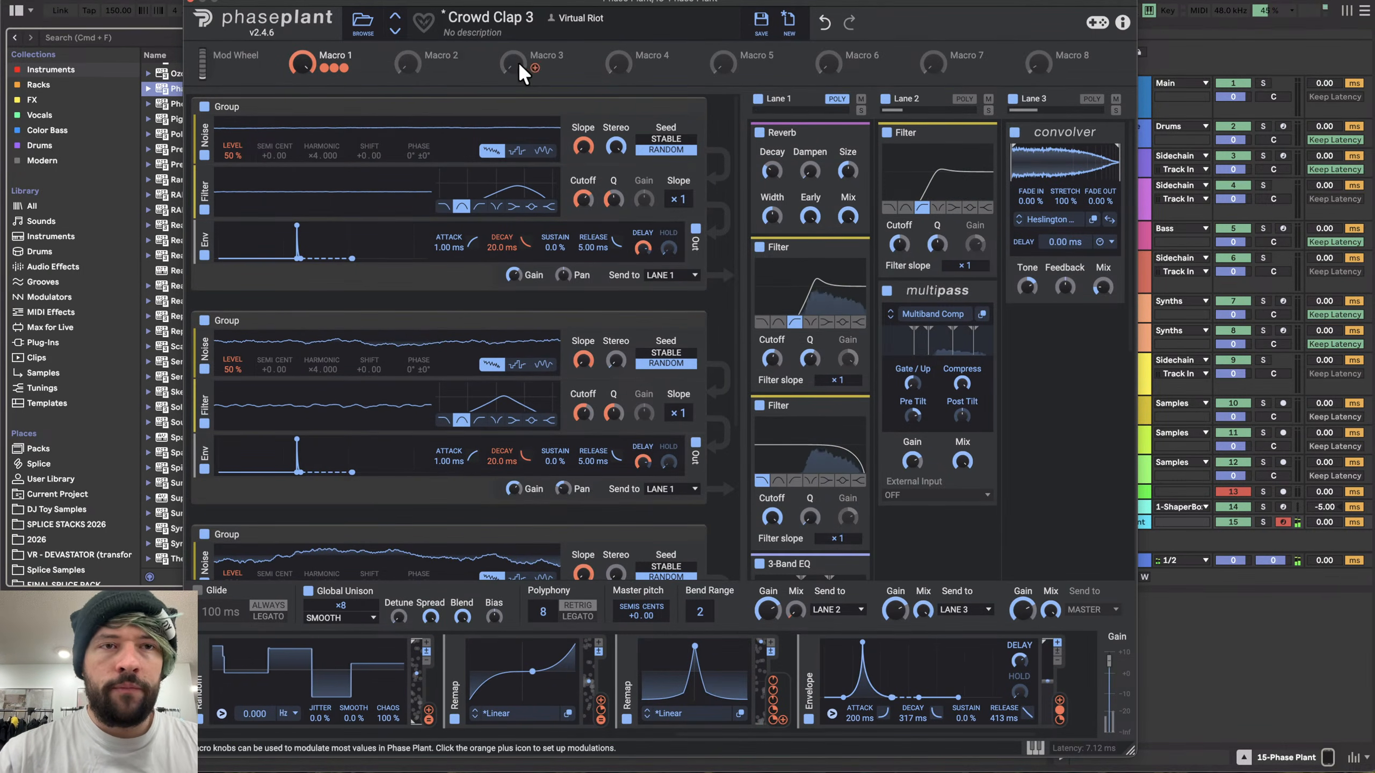
- Browse the 2025 > FAKE DRUMS > CLAPS folder and audition the fake clap samples
click(191, 1)
scroll(73, 514, down, 3)
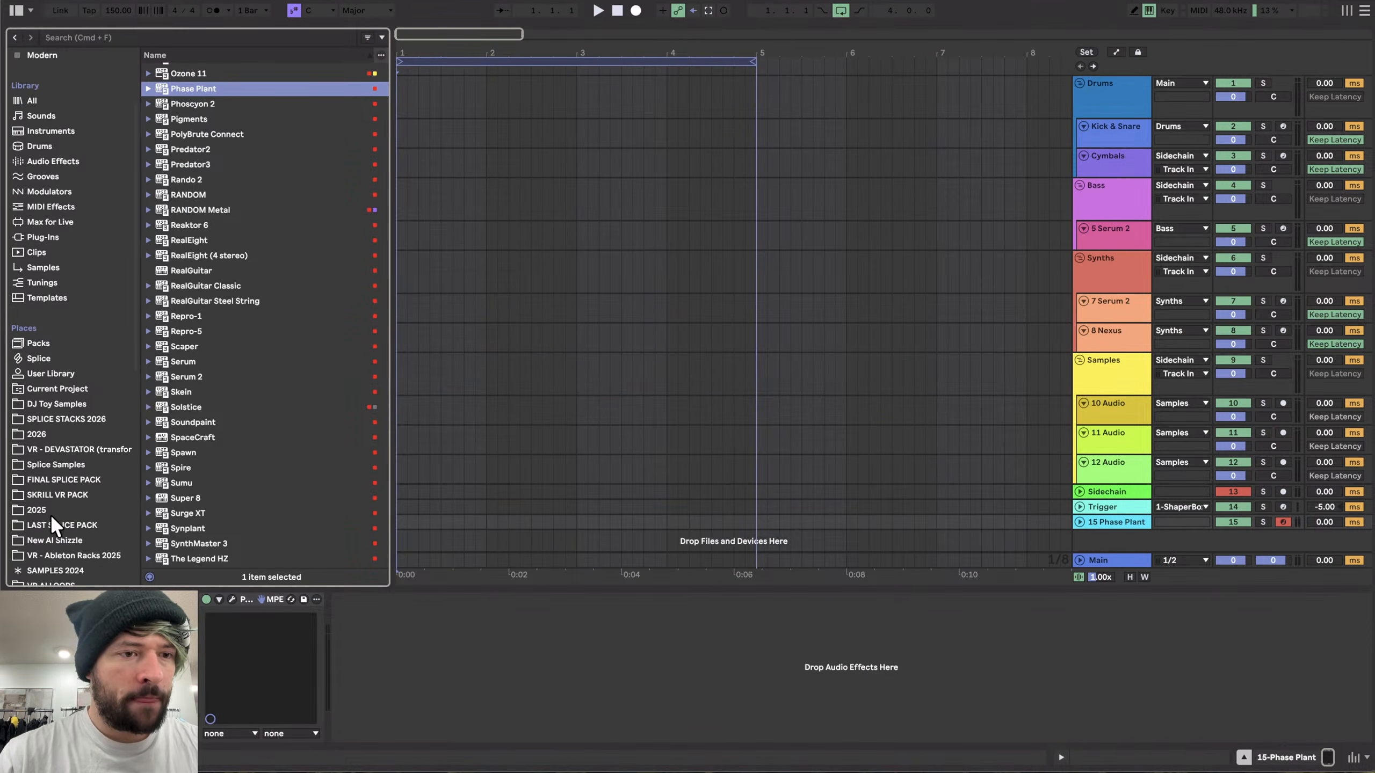
click(50, 511)
click(206, 157)
key(Up)
key(Up)
key(Right)
key(Down)
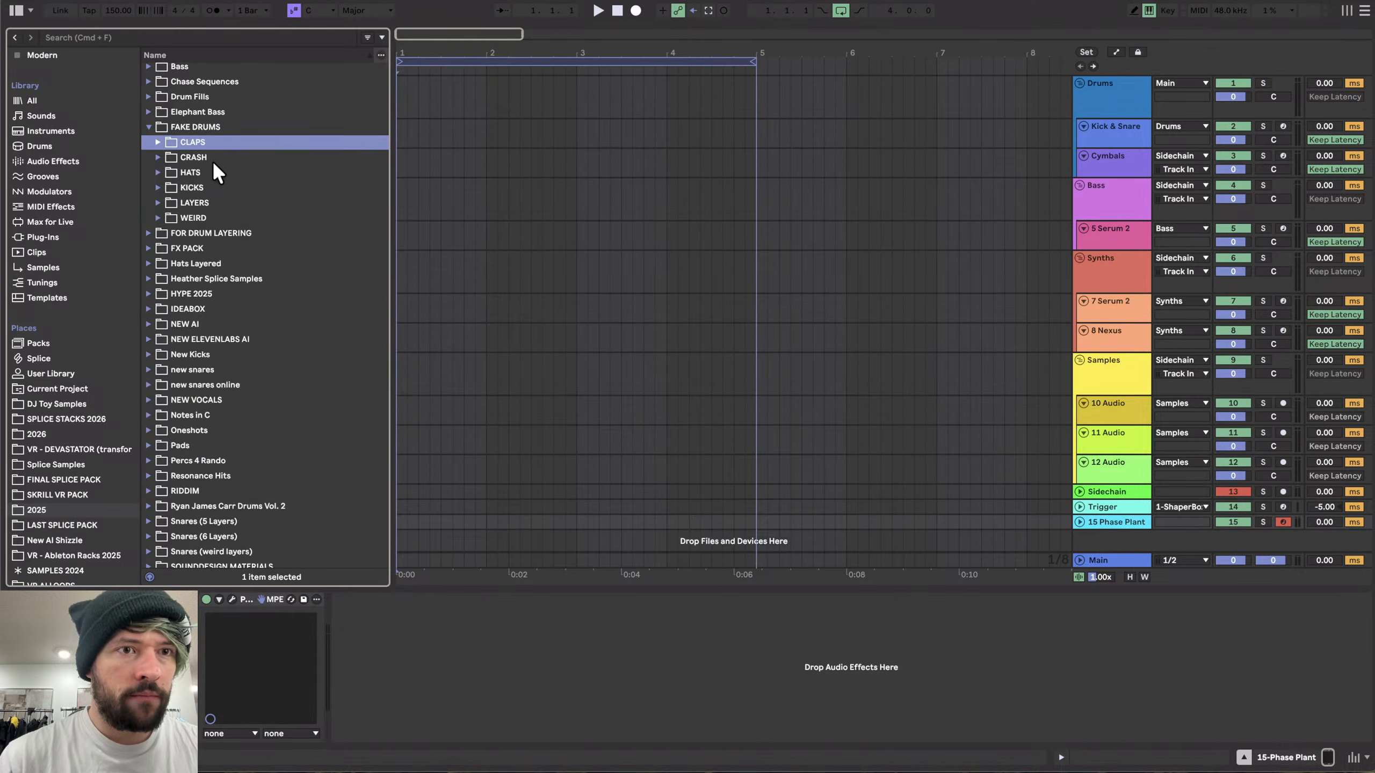
key(Right)
key(Down)
key(Down)
key(Down)
click(232, 388)
key(Down)
scroll(232, 387, down, 7)
key(Down)
key(Down)
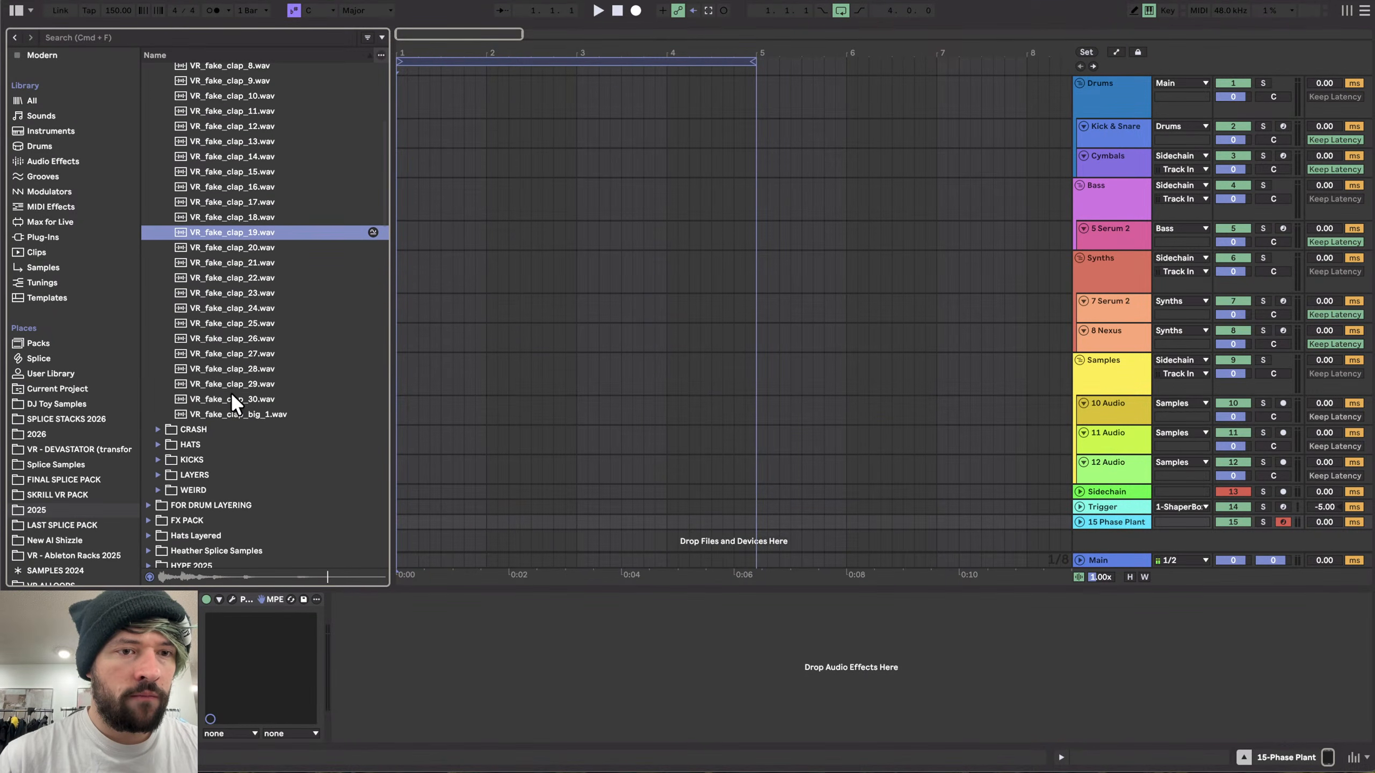
click(230, 405)
key(Down)
scroll(232, 411, up, 15)
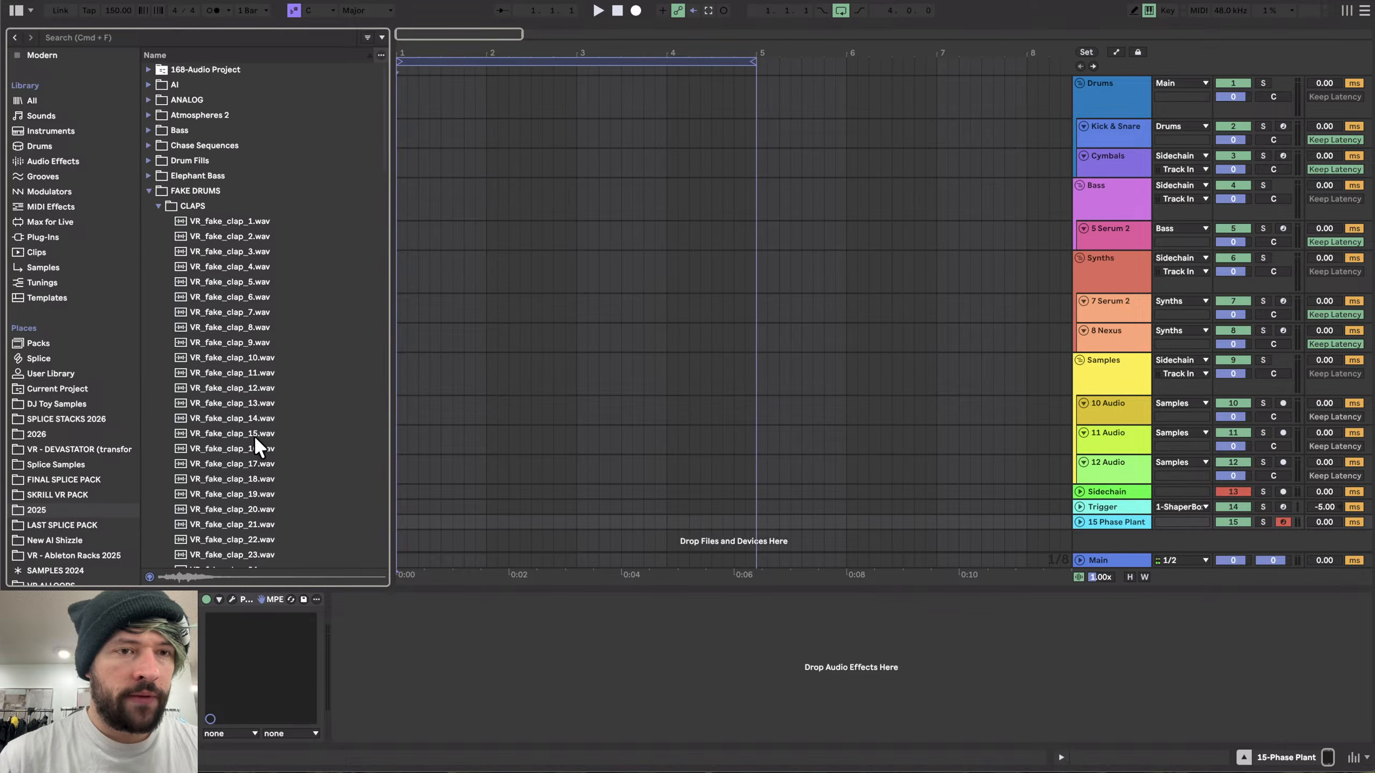
scroll(253, 435, down, 10)
scroll(246, 168, up, 3)
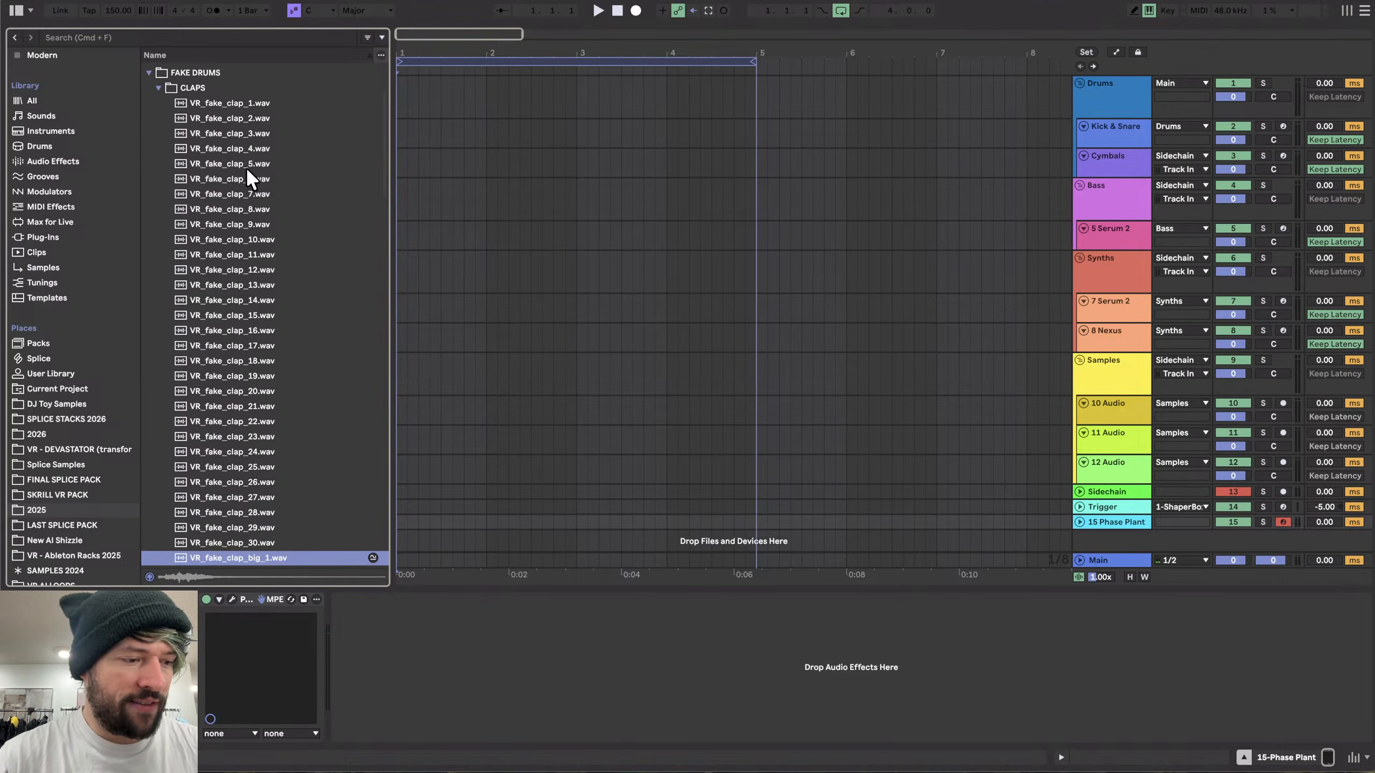
- Reopen the Phase Plant instrument and sweep Macro 1 up and down
click(1101, 229)
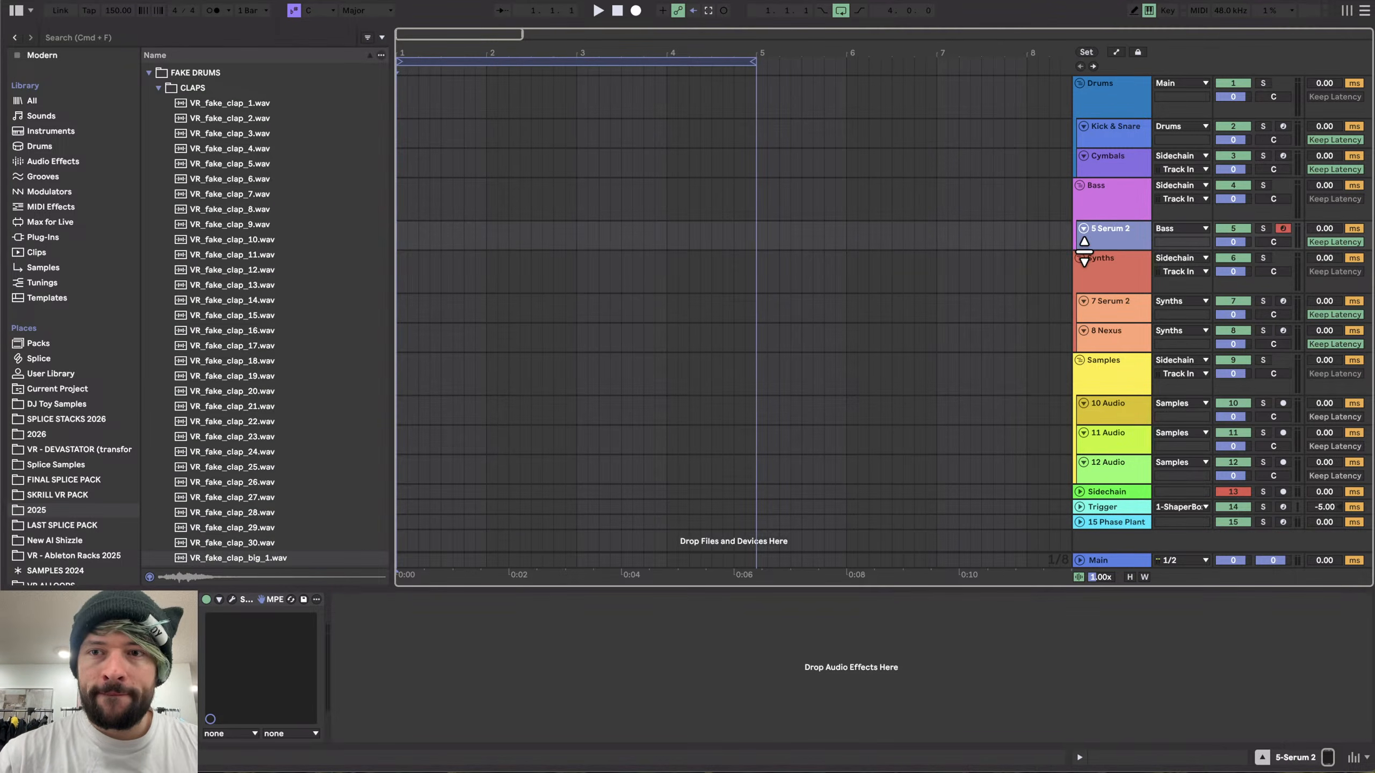
click(1108, 522)
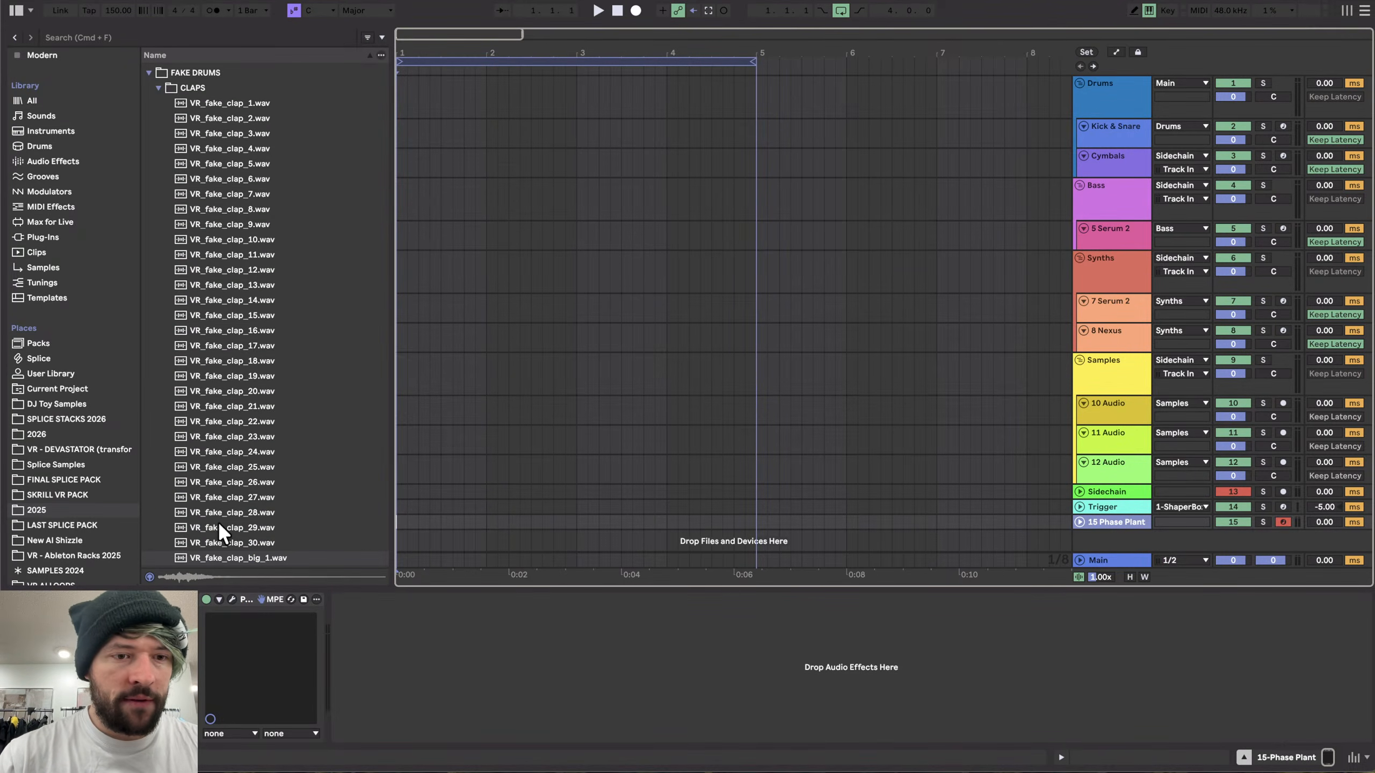
click(232, 598)
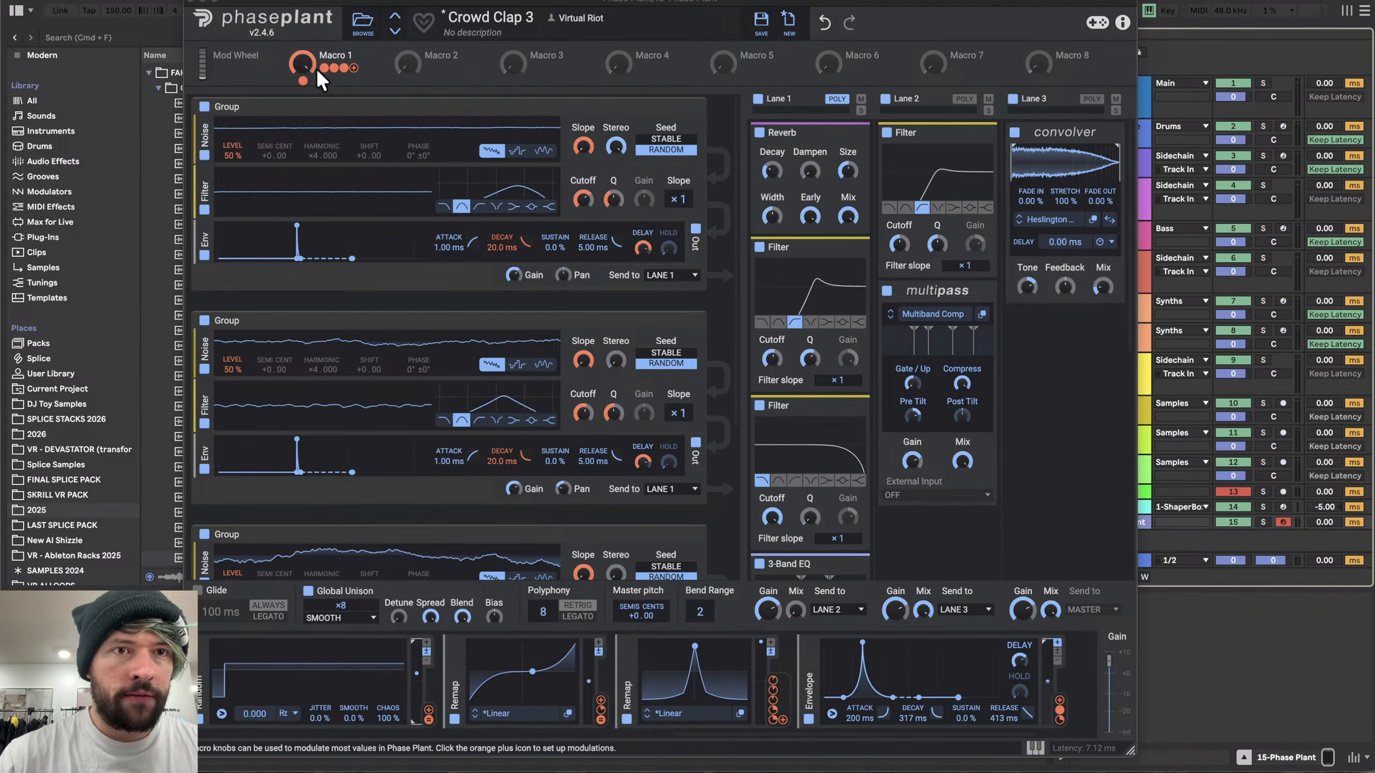
mouse_move(336, 68)
scroll(398, 222, up, 2)
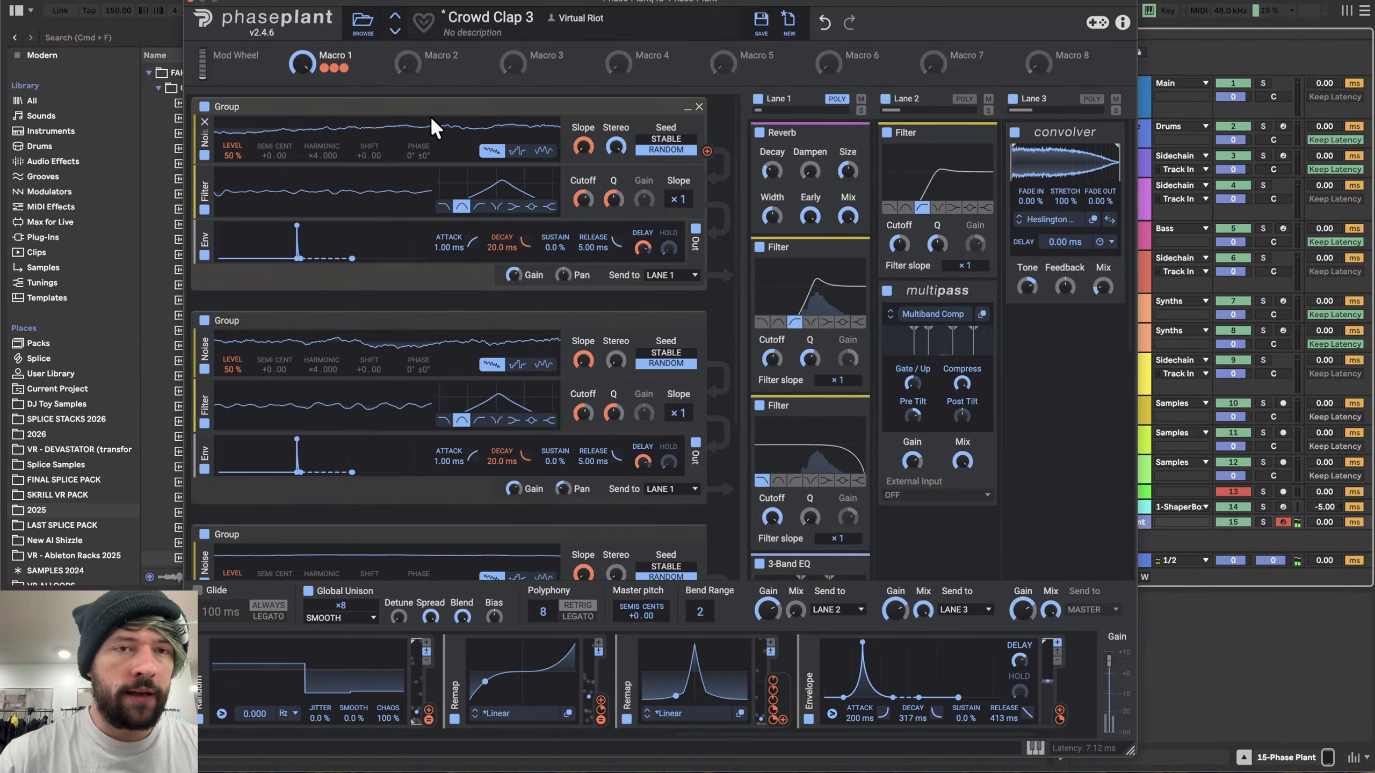
drag(303, 57, 303, 136)
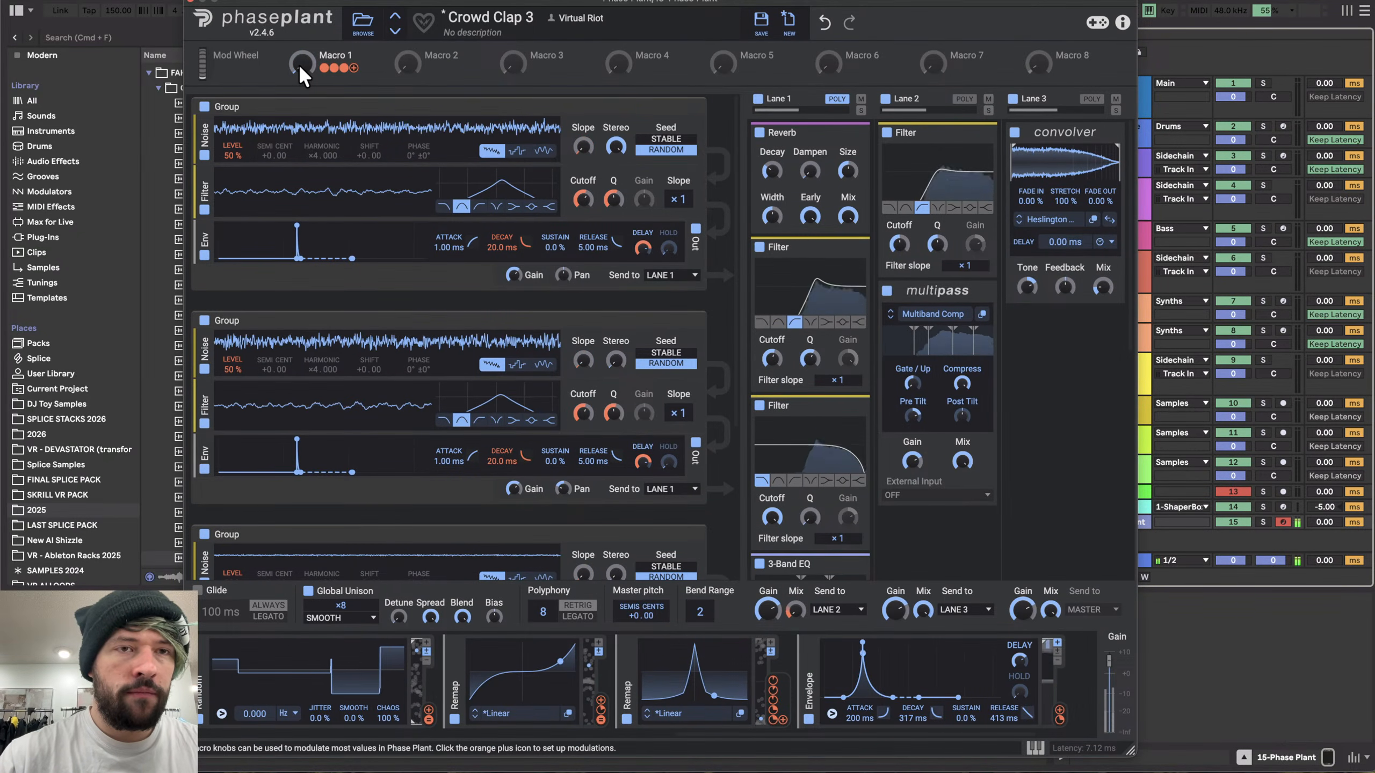
drag(300, 67, 300, 2)
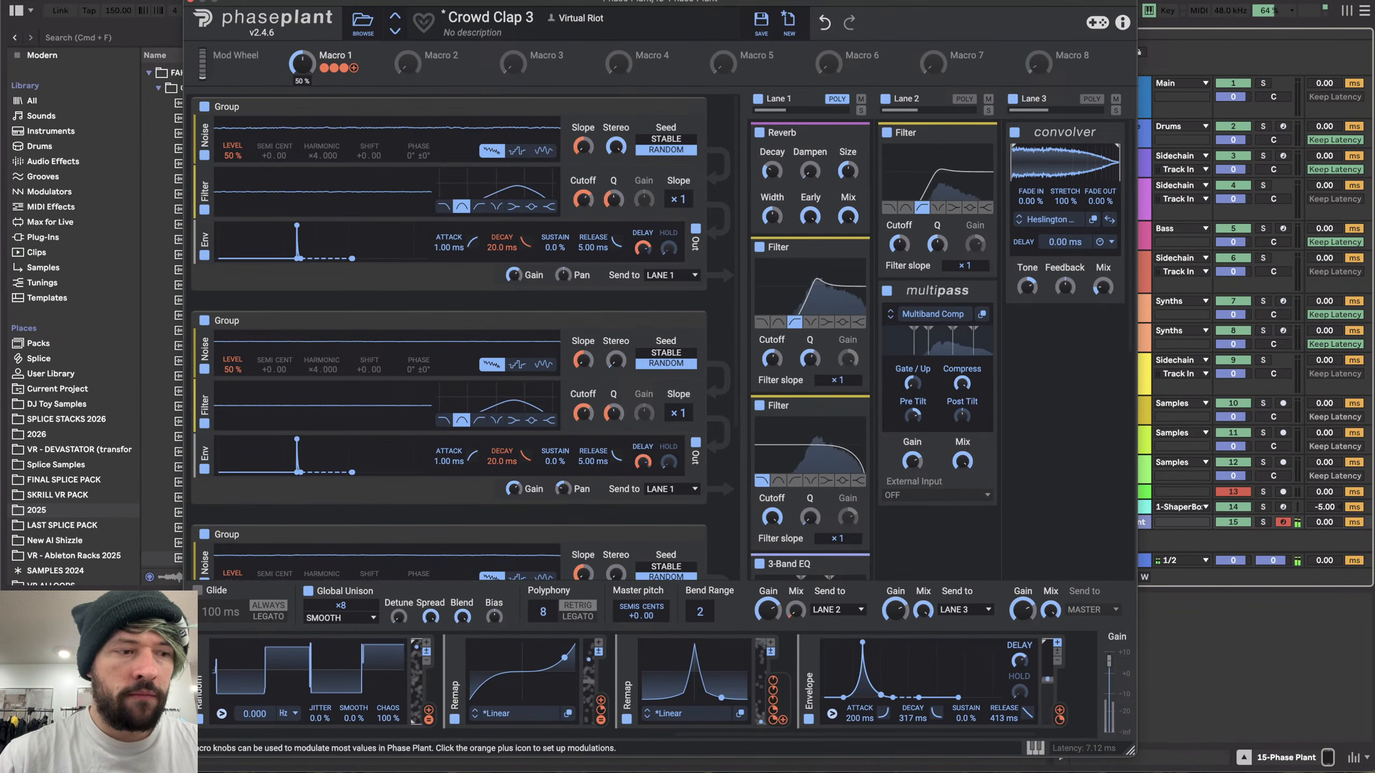
drag(301, 76, 305, 21)
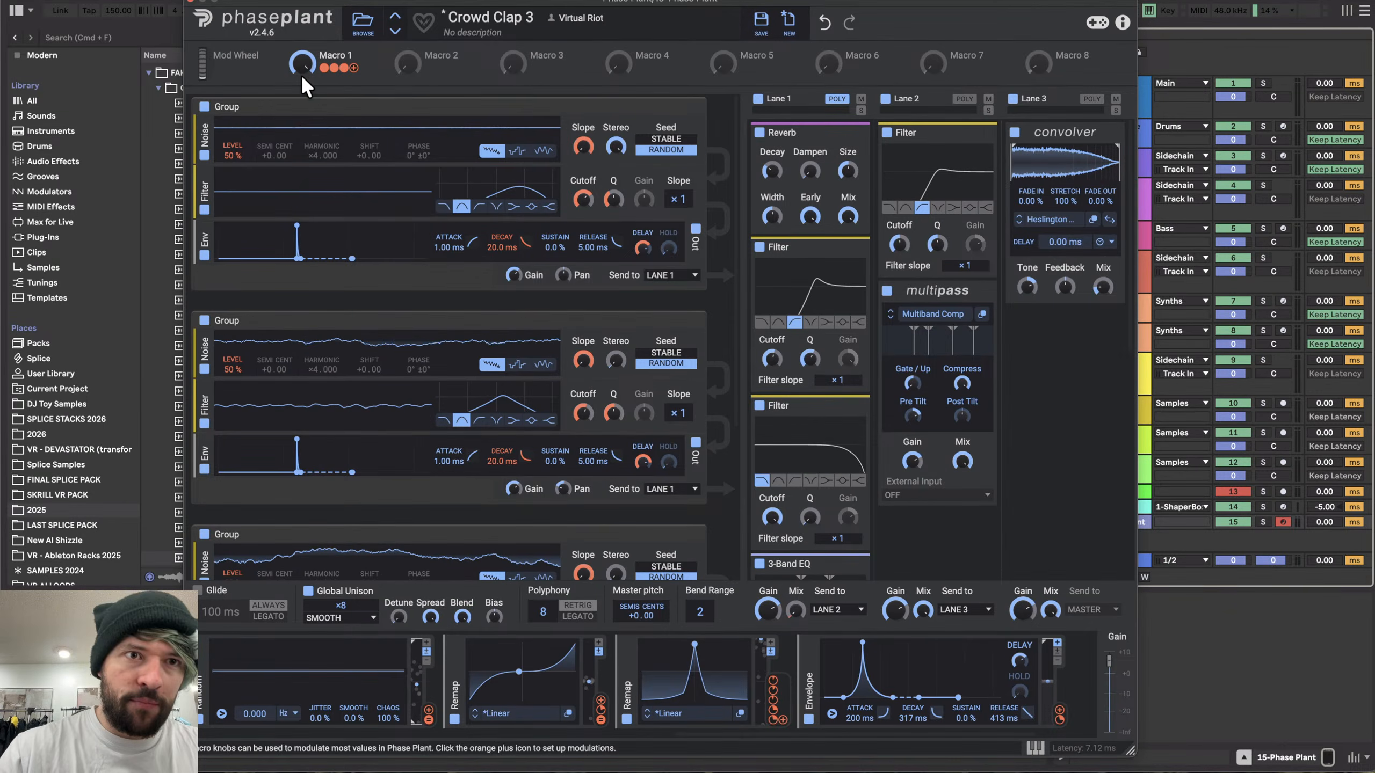
- Route the envelope to Macro 1 again and set its modulation amount on the macro
click(1061, 712)
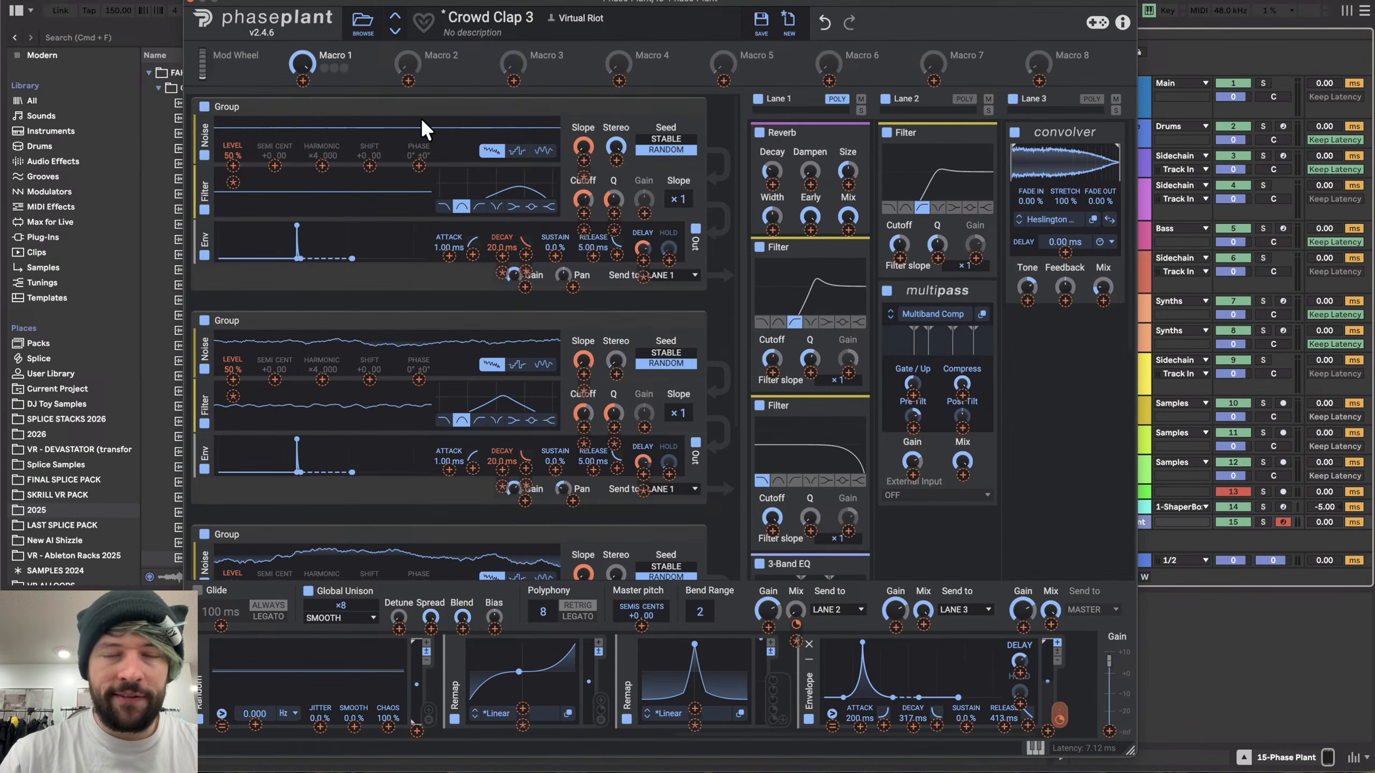
click(303, 80)
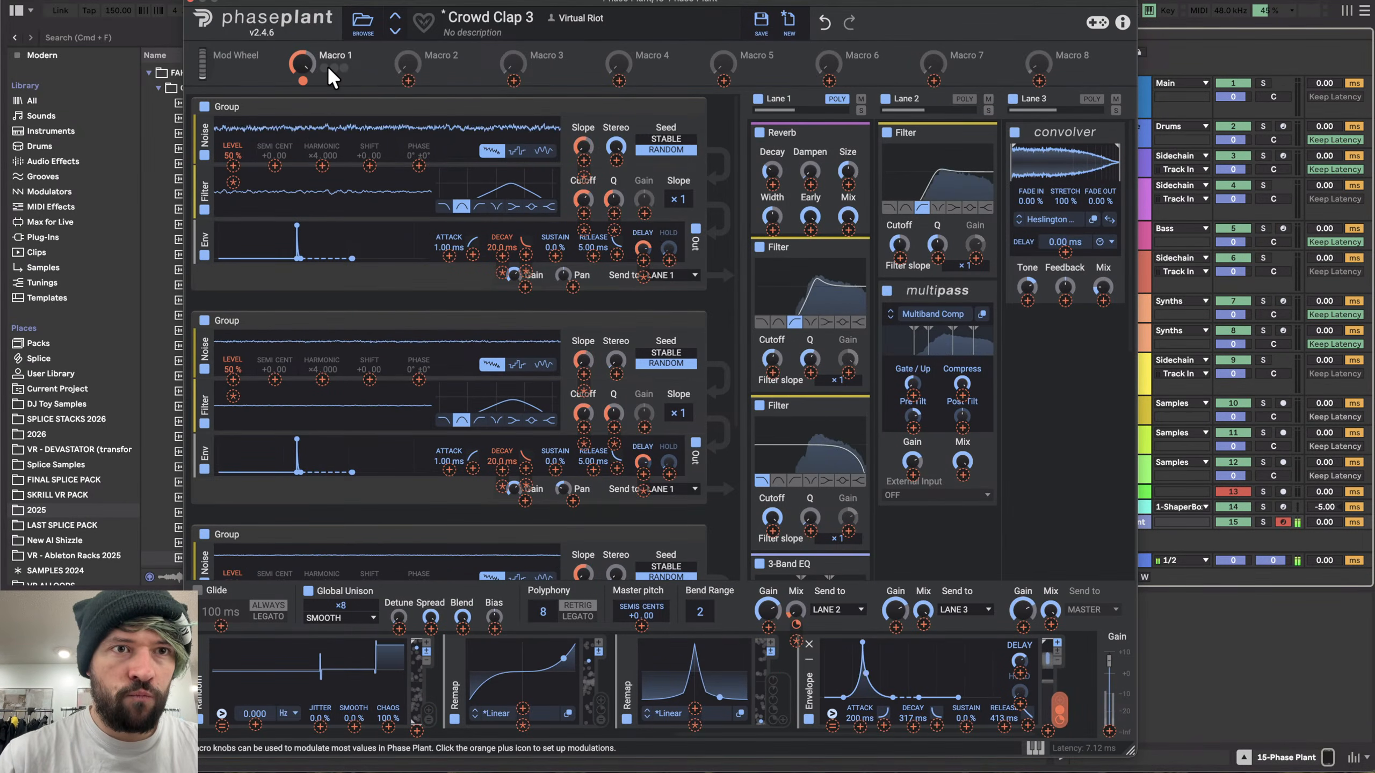
mouse_move(302, 79)
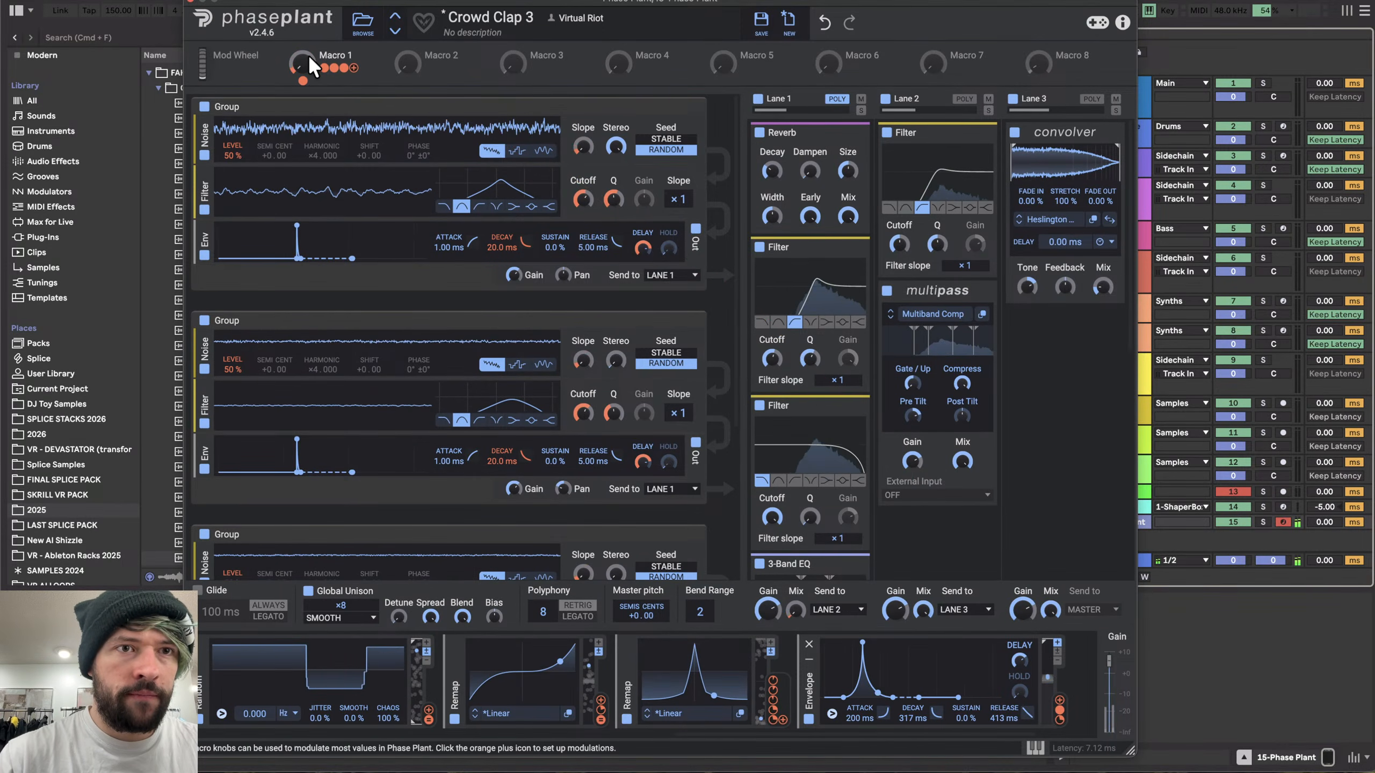
mouse_move(307, 64)
mouse_down()
mouse_move(307, 10)
mouse_move(303, 95)
mouse_move(301, 80)
mouse_up()
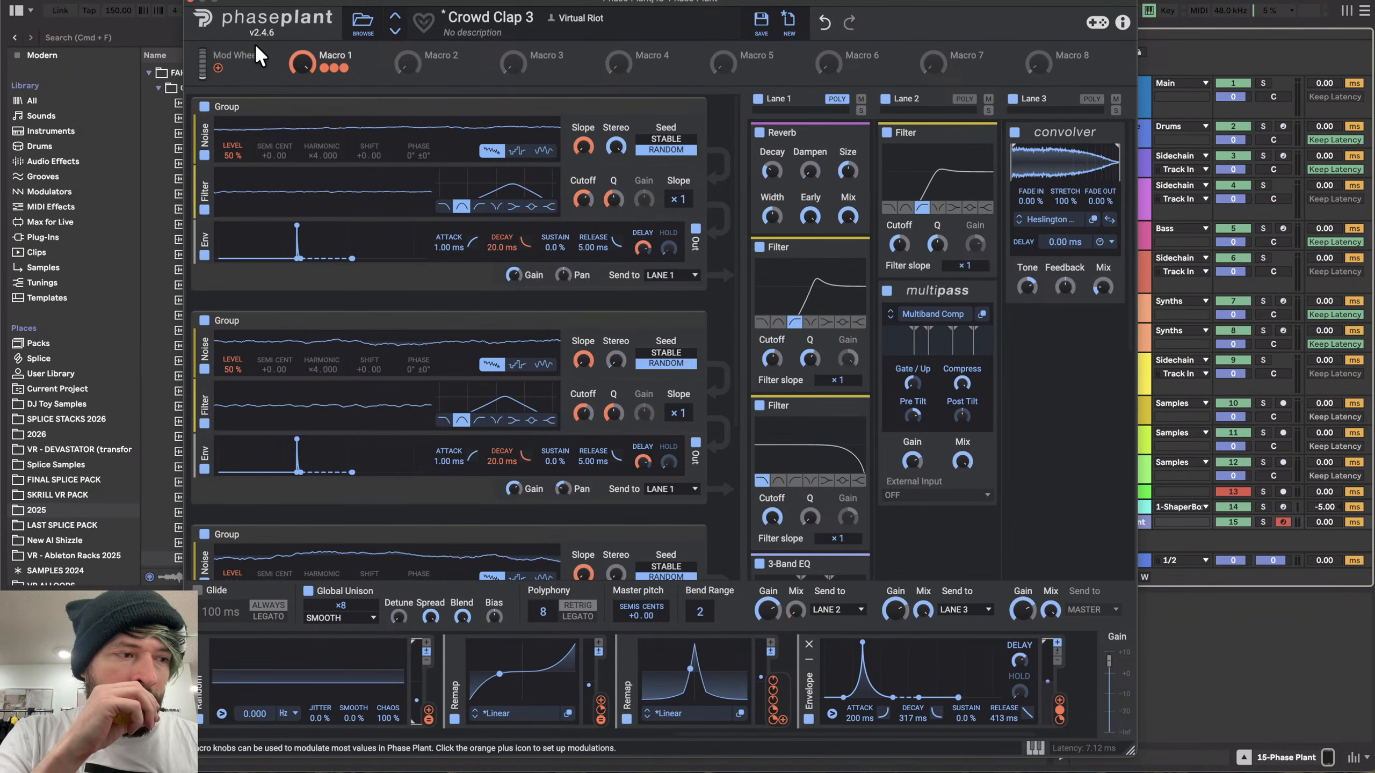
- Close the Phase Plant window and delete the Phase Plant track
click(200, 2)
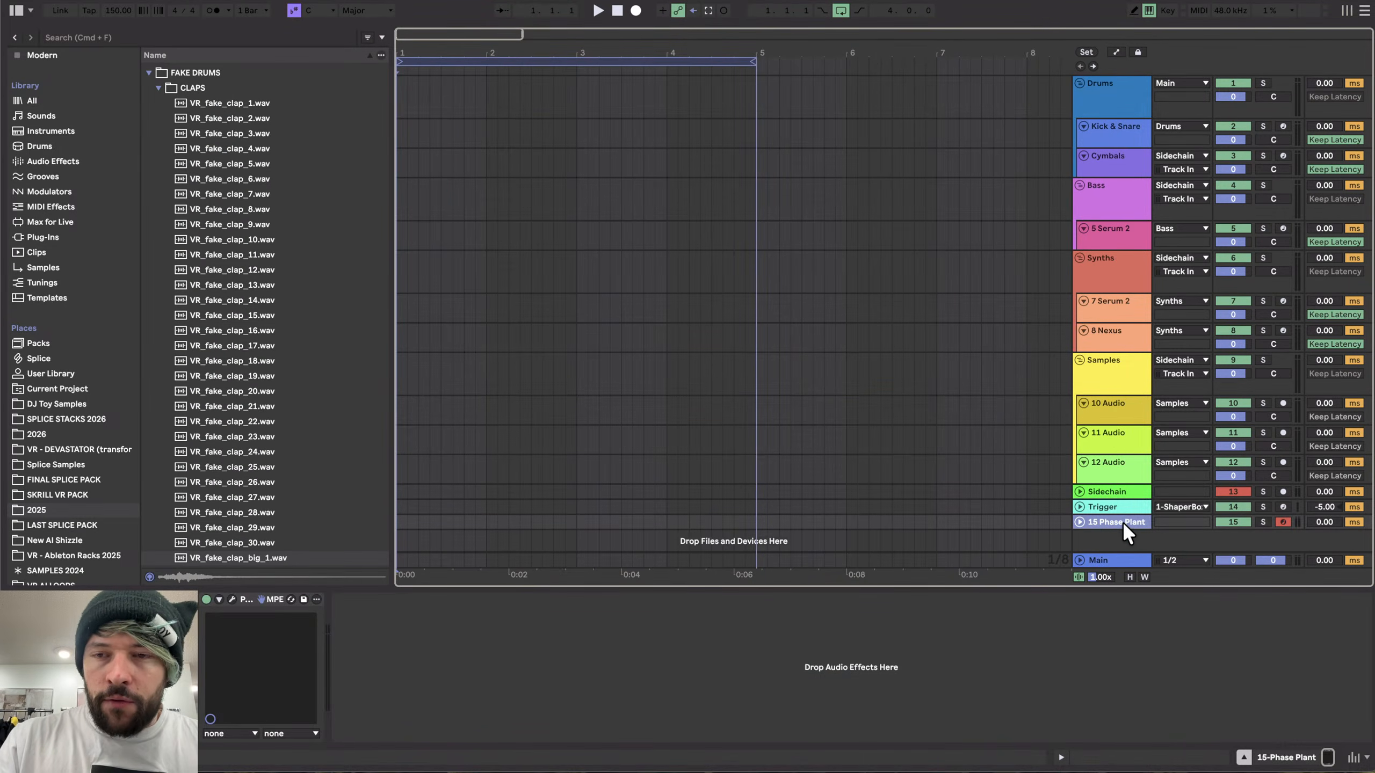
key(Delete)
- Open the Serum 2 instance on the 5 Serum 2 track
click(1119, 234)
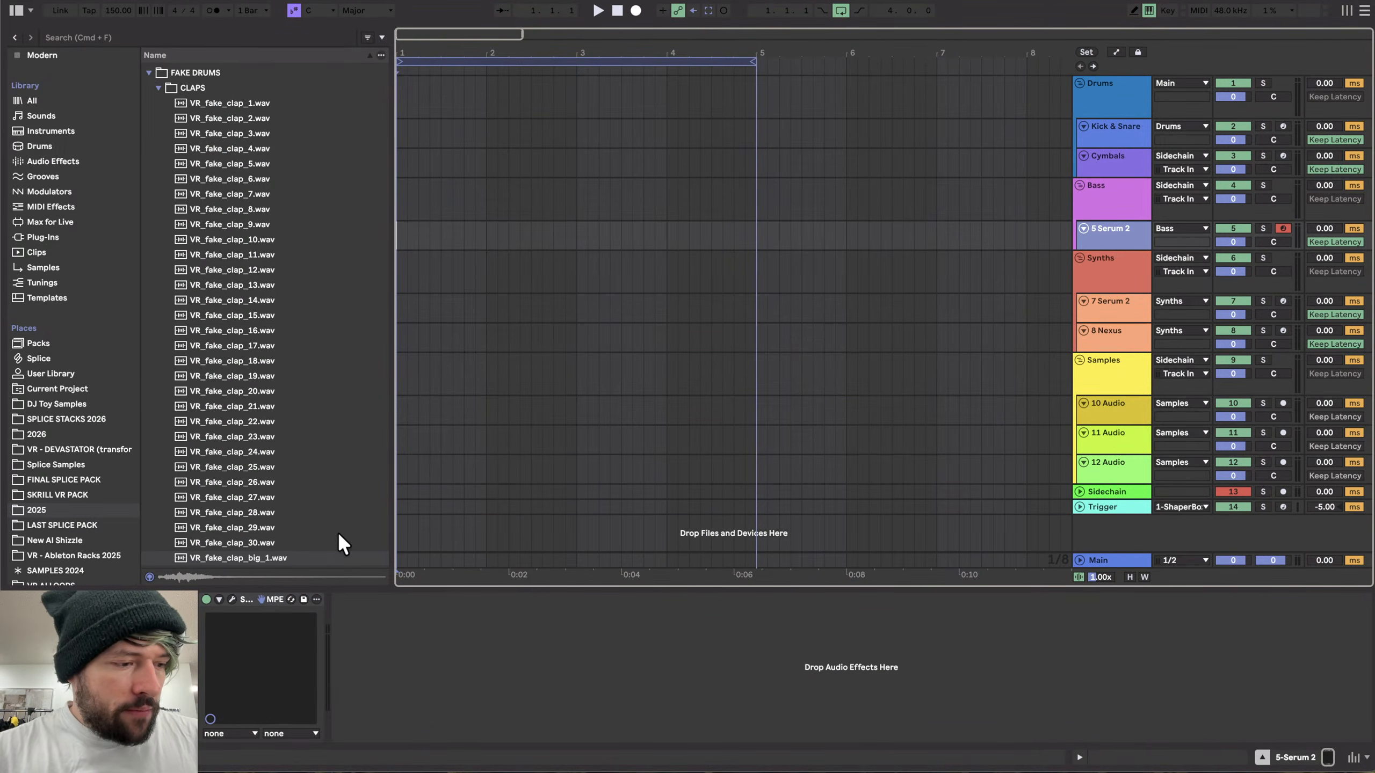
click(230, 598)
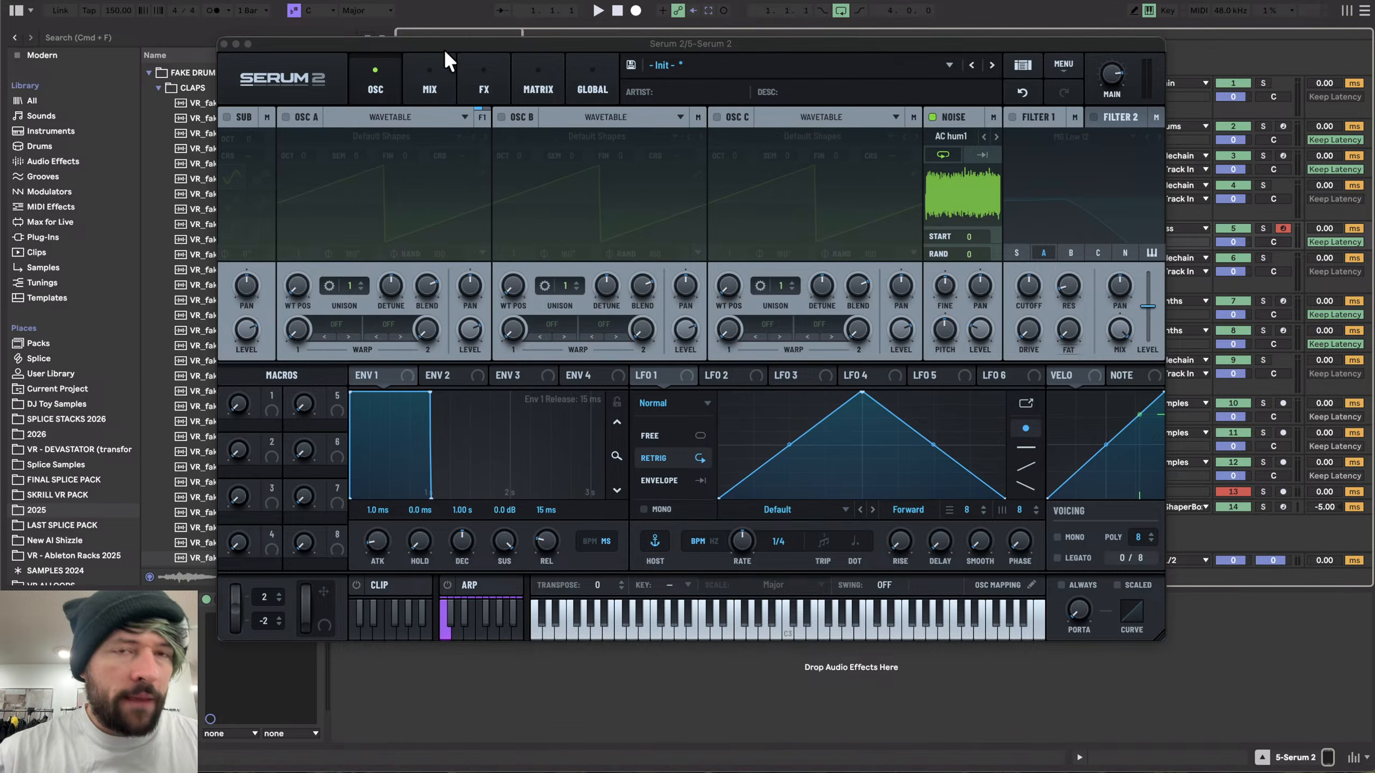
drag(494, 44, 456, 11)
key(d)
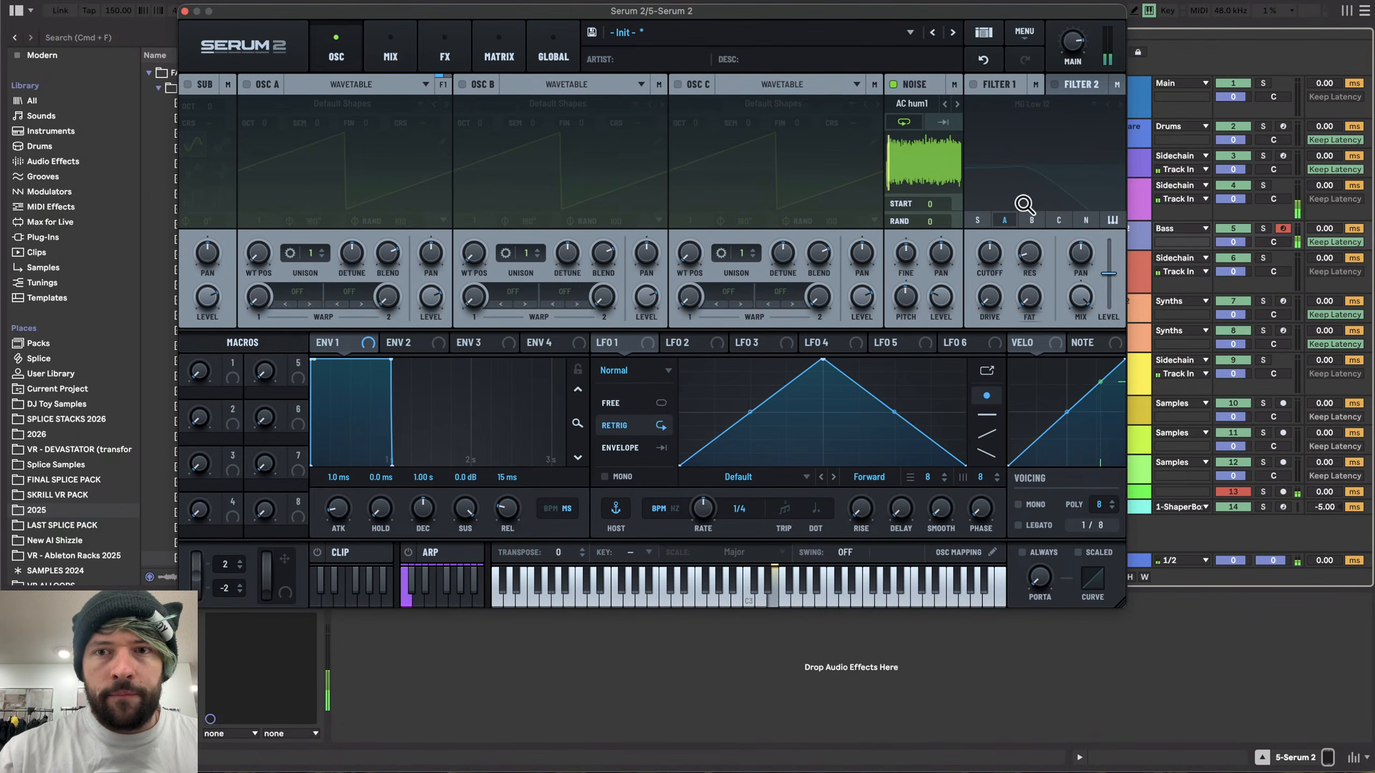
- Load the White noise from the Color category into the noise oscillator
click(909, 103)
mouse_move(973, 258)
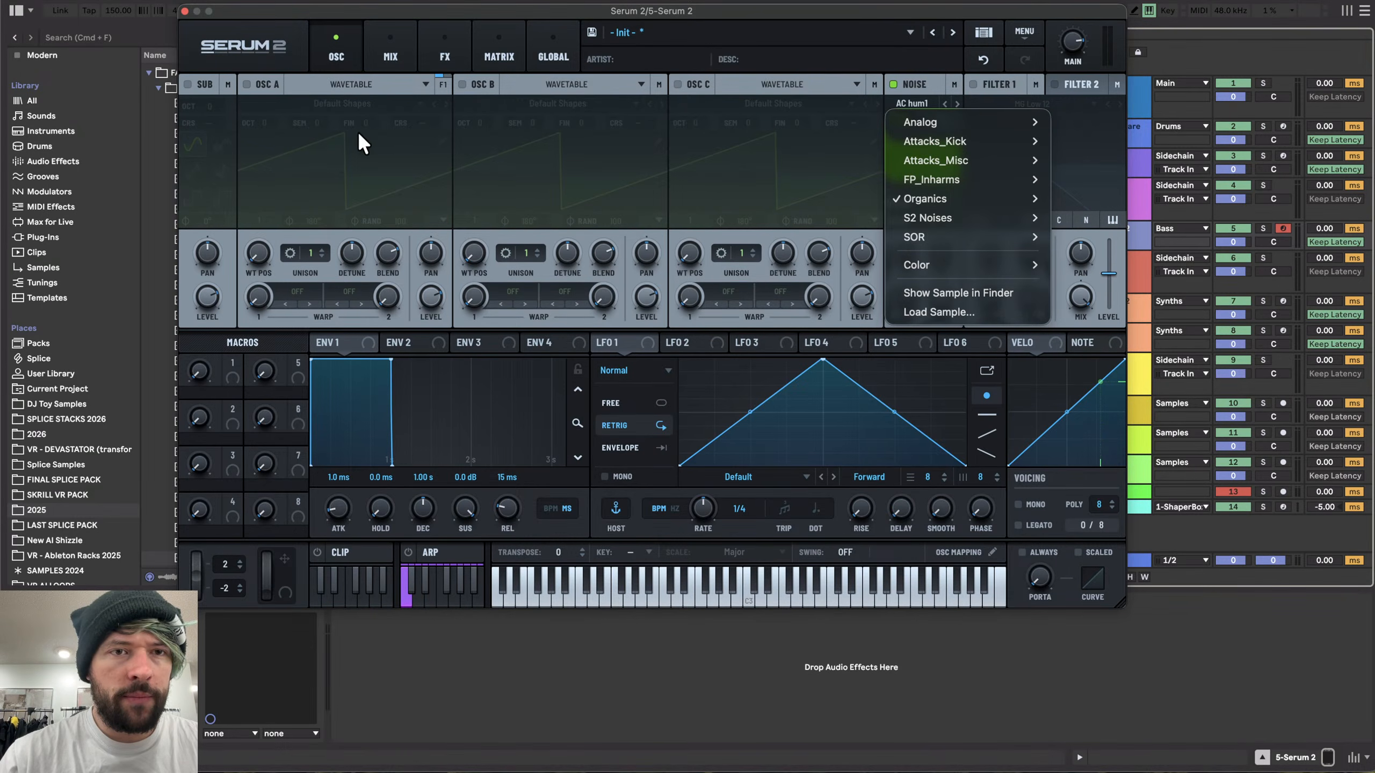
mouse_move(914, 265)
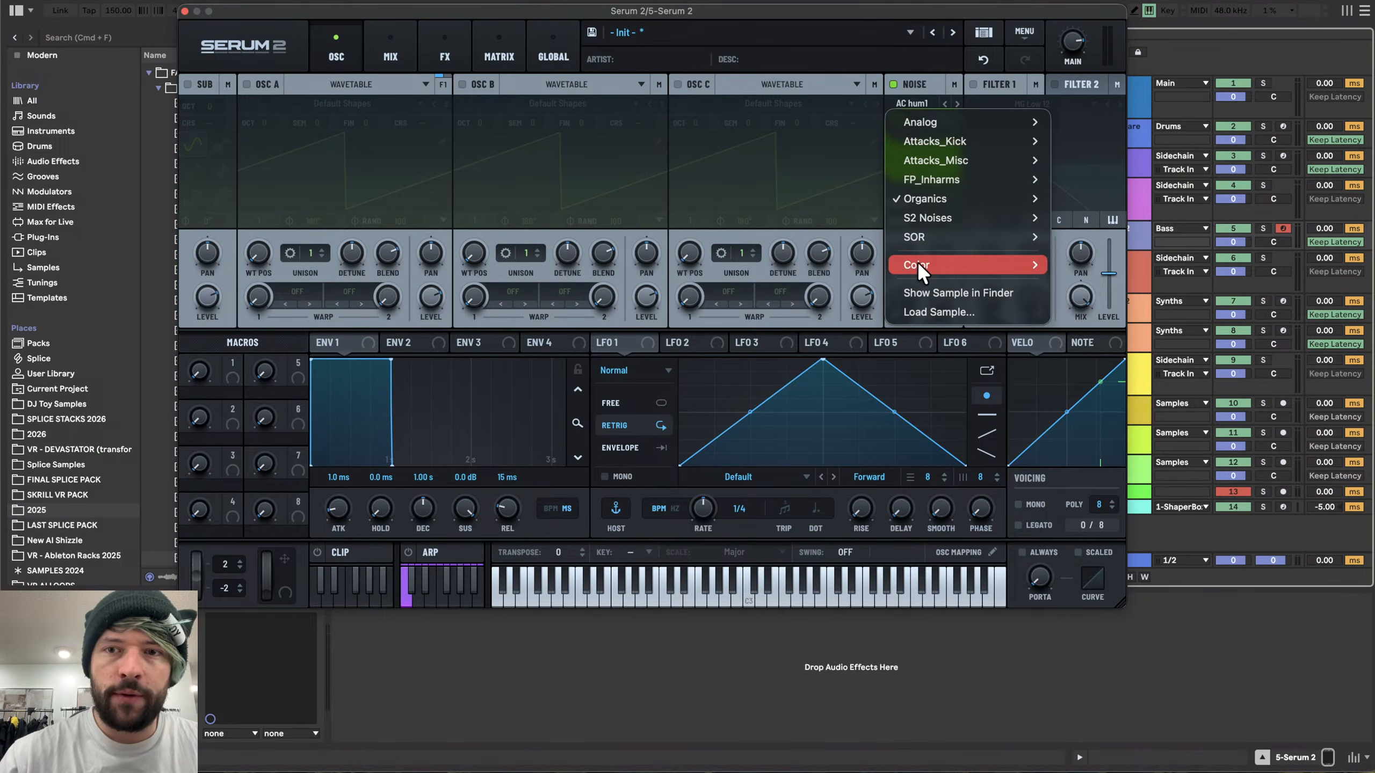
click(1059, 265)
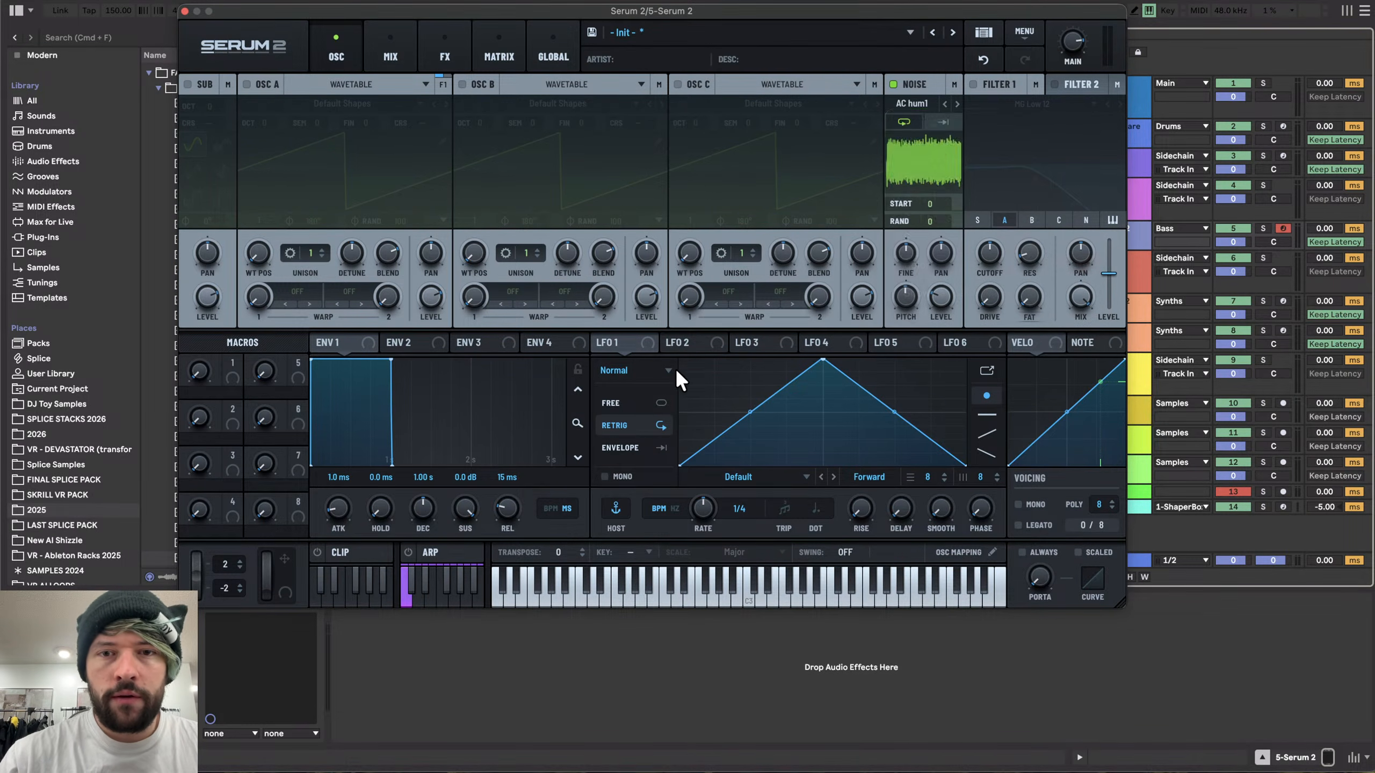
- Draw a custom LFO 1 shape of three quick saw spikes followed by a long decay
click(741, 414)
drag(727, 417, 707, 506)
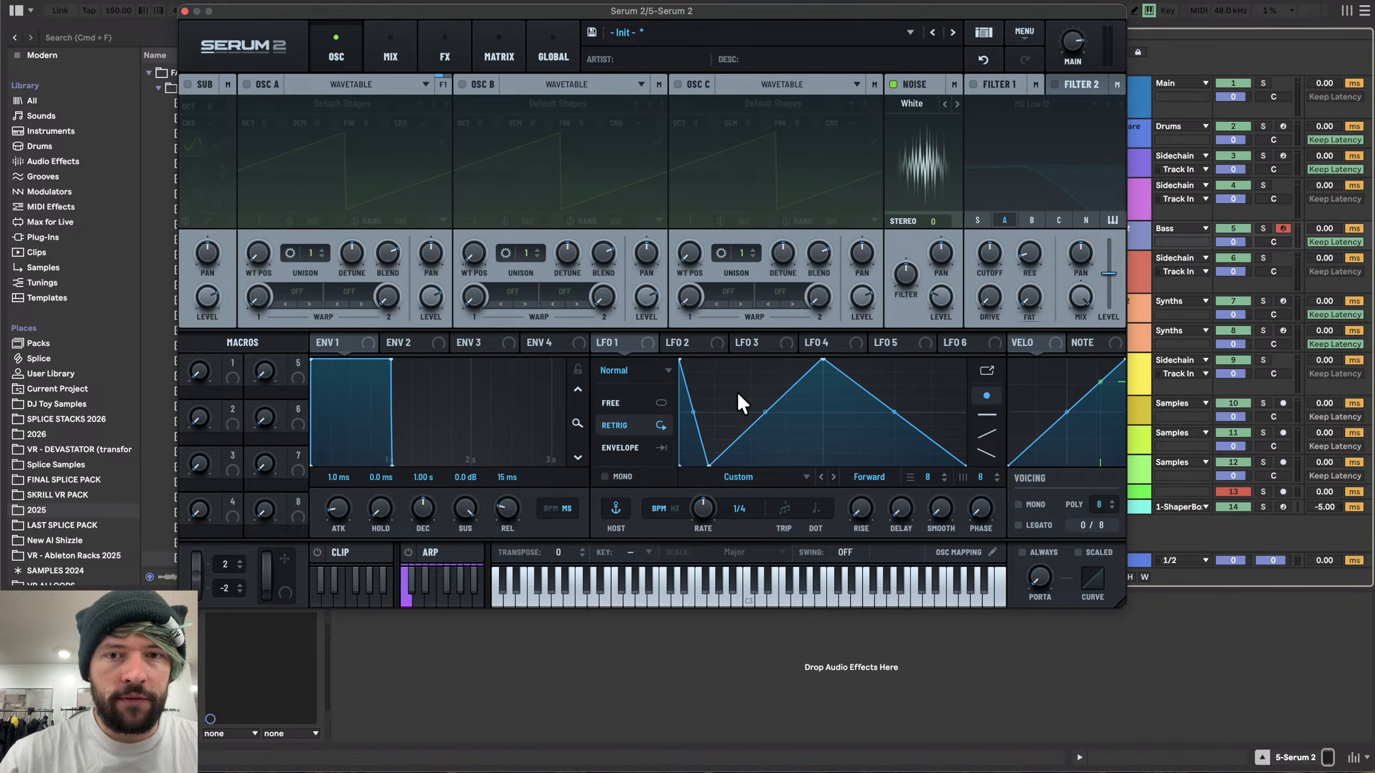
drag(737, 394, 694, 319)
drag(746, 422, 742, 479)
drag(759, 385, 738, 325)
drag(813, 446, 788, 501)
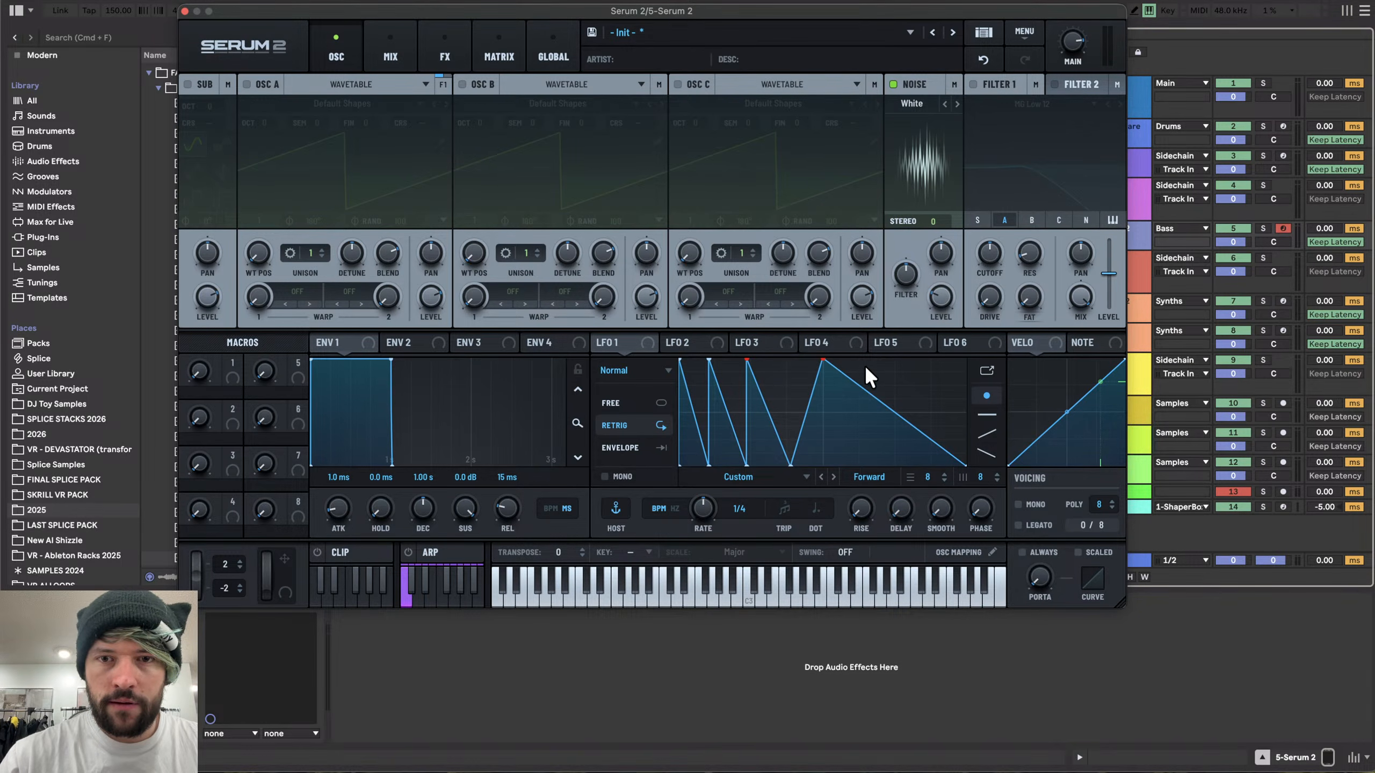
drag(824, 357, 790, 359)
- Modulate the noise level with LFO 1 in Envelope mode and set its rate to 8.9 Hz
drag(633, 338, 932, 182)
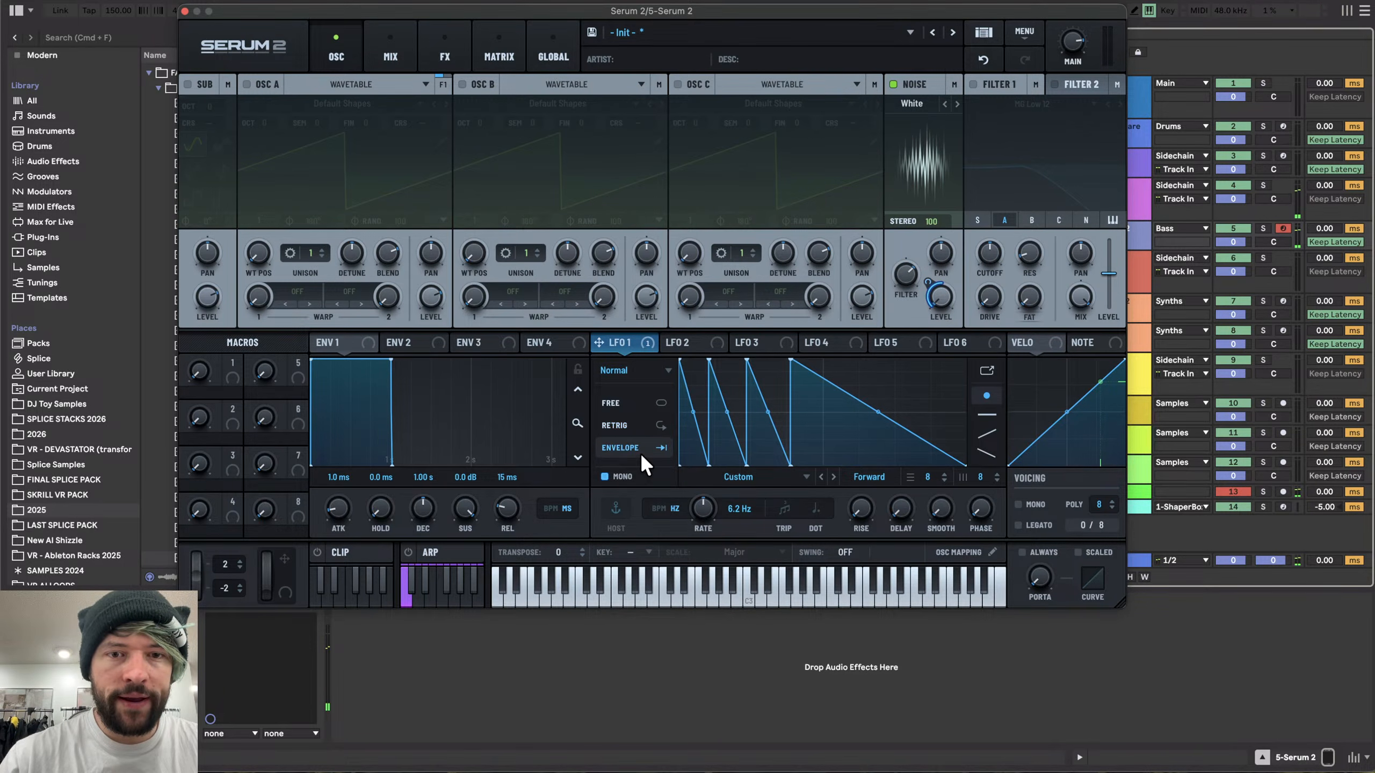
click(624, 472)
drag(708, 506, 709, 497)
click(444, 49)
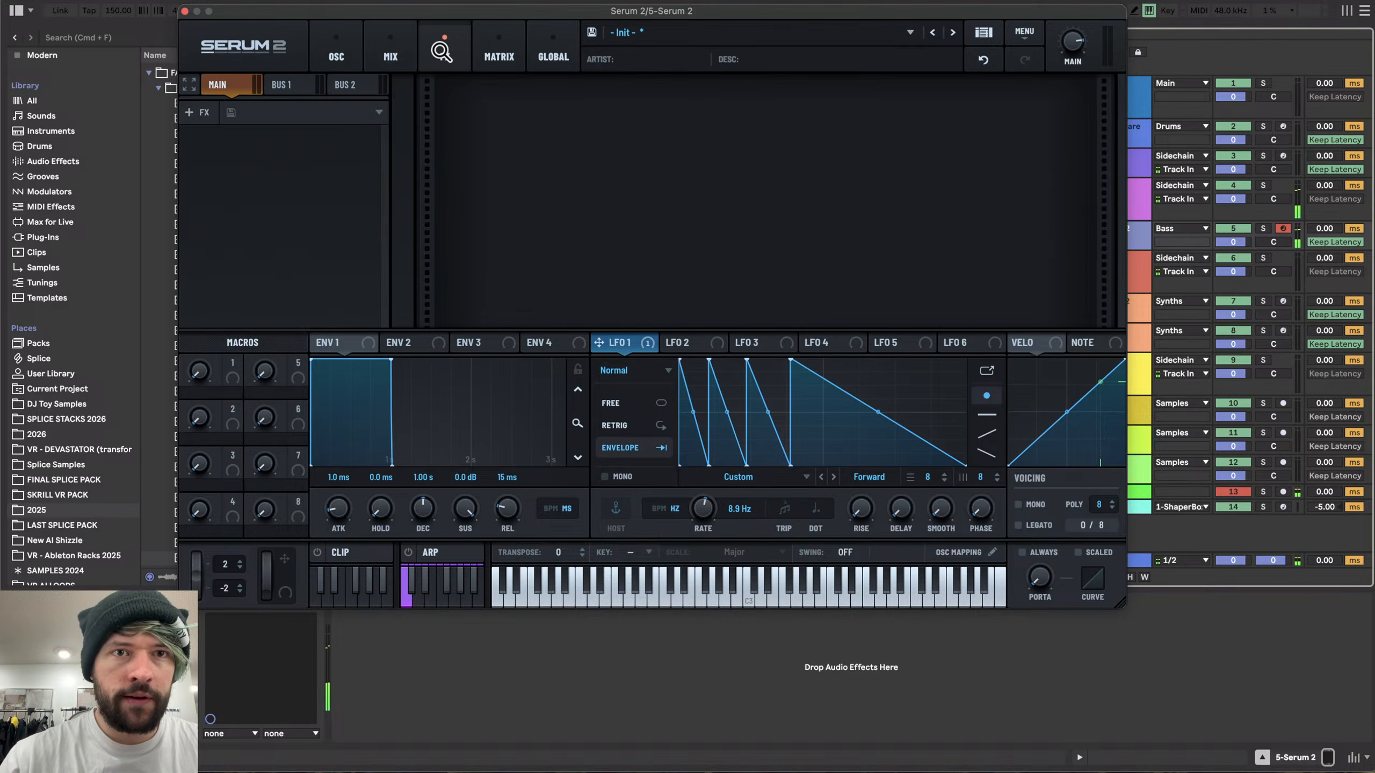
click(205, 114)
click(330, 54)
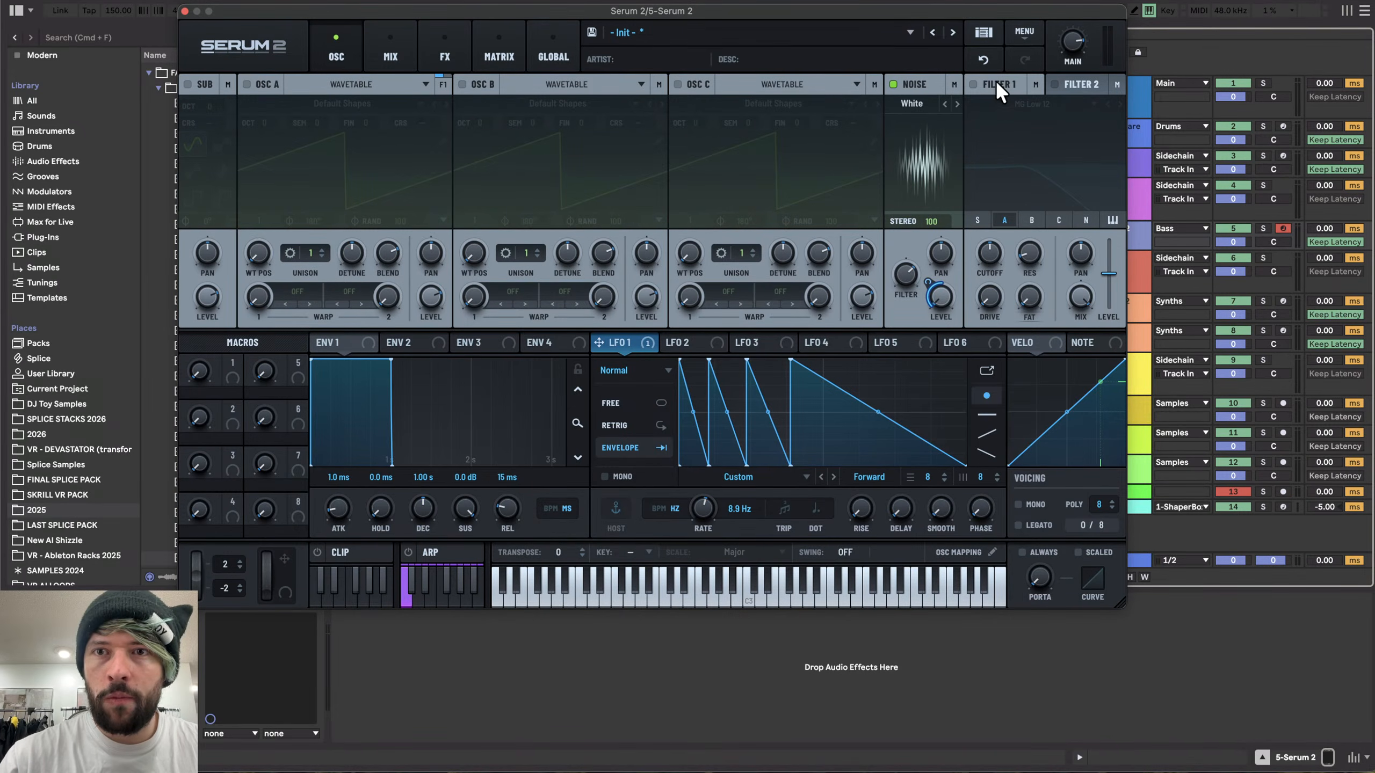
- Enable Filter 1 on the noise as a High 24 highpass and adjust its cutoff
click(974, 84)
click(997, 103)
mouse_move(1045, 116)
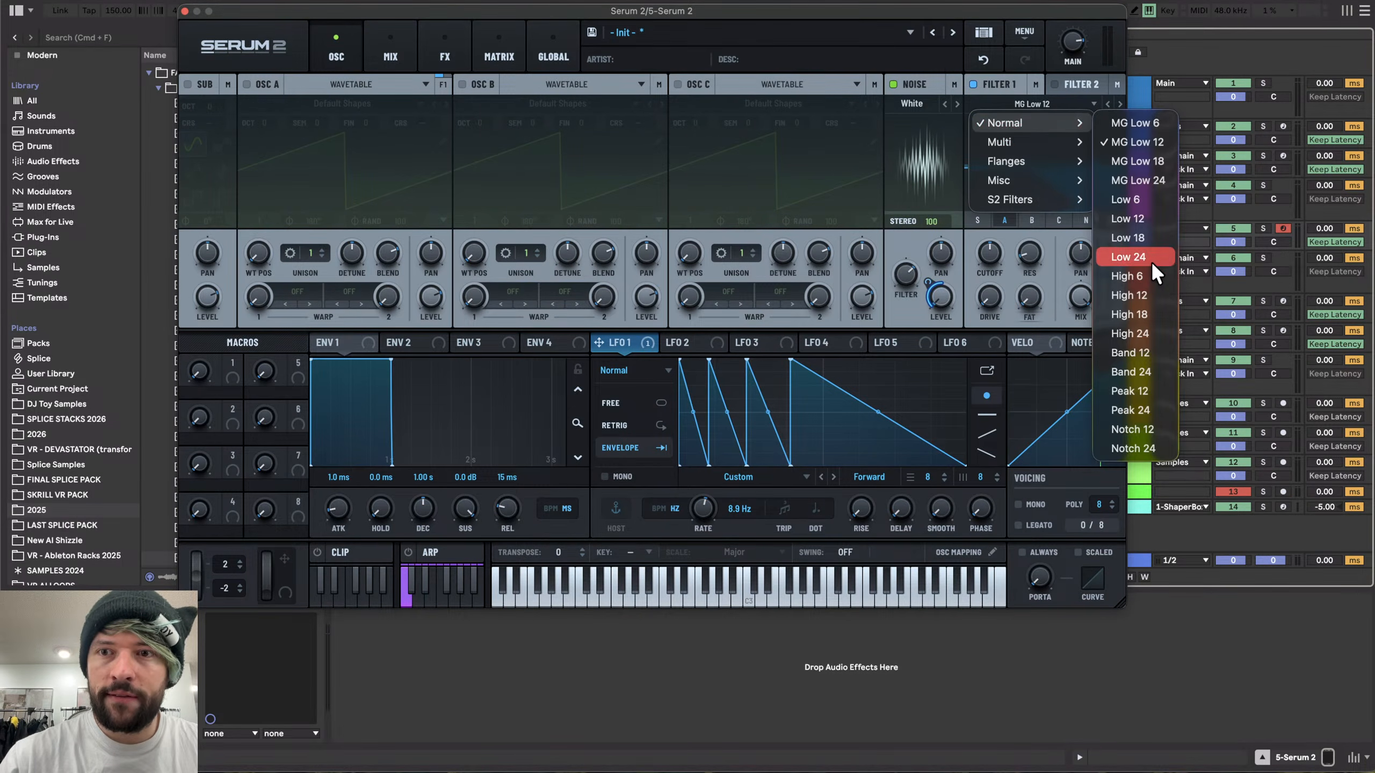
click(1142, 294)
mouse_move(993, 243)
mouse_down()
mouse_move(1029, 231)
mouse_move(993, 234)
mouse_move(995, 252)
mouse_up()
click(1085, 220)
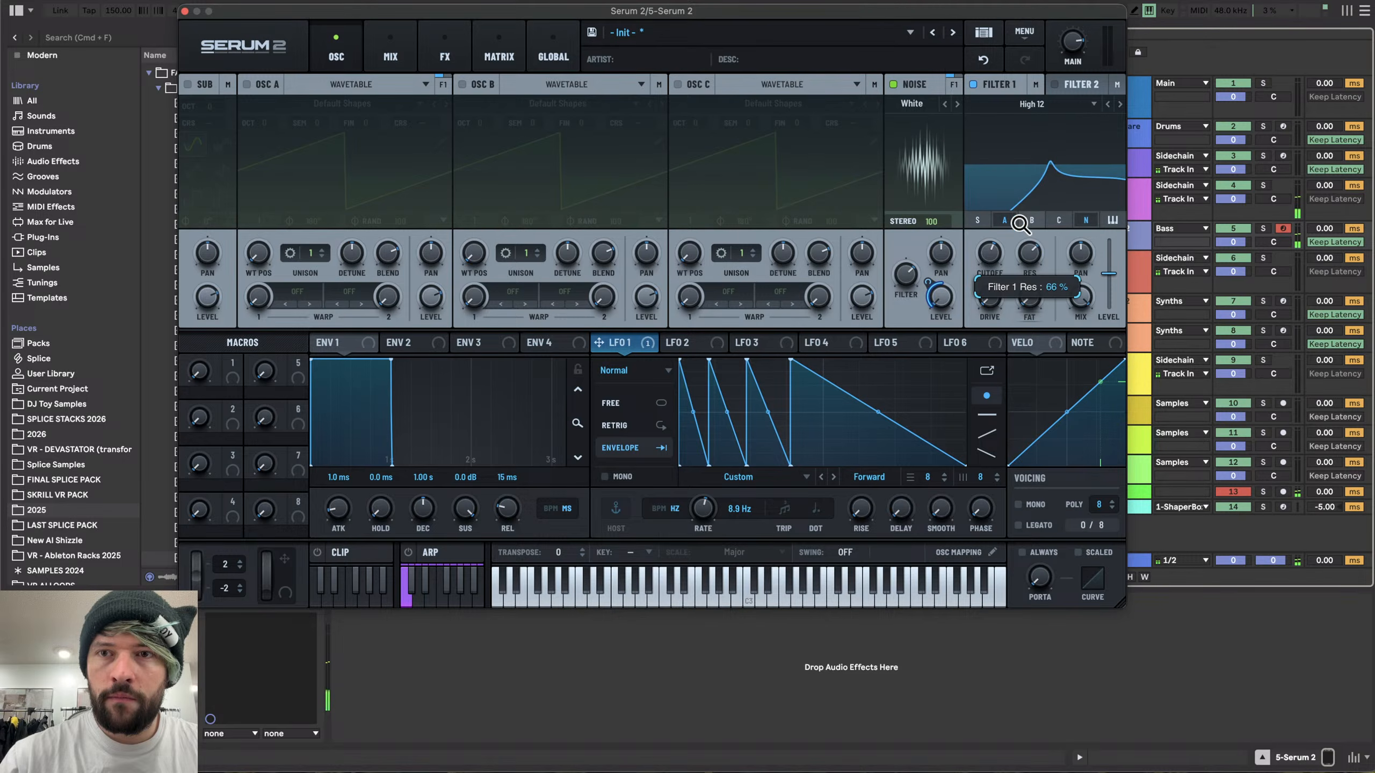
click(1107, 102)
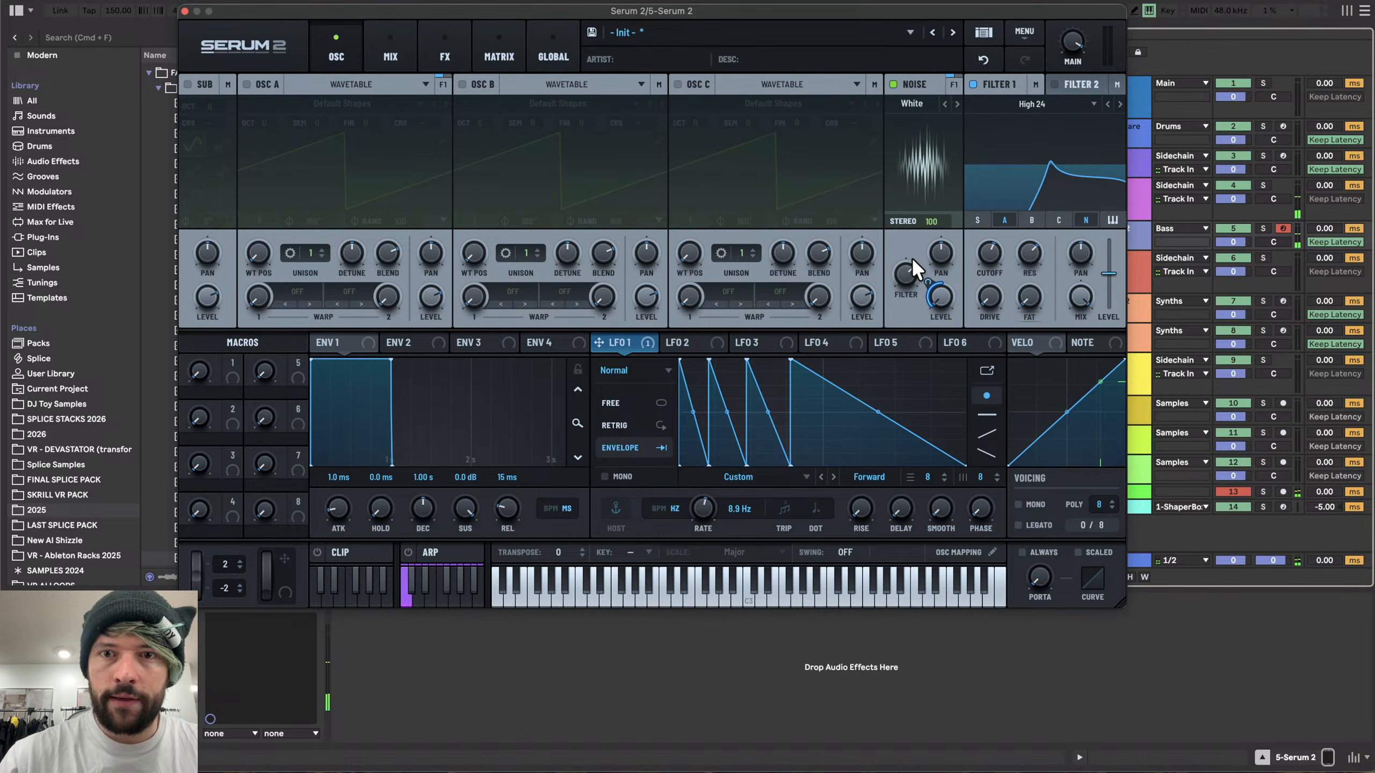
- Adjust the noise oscillator's filter knob, switch the noise to Pink and audition the sound
drag(905, 273, 900, 309)
click(957, 104)
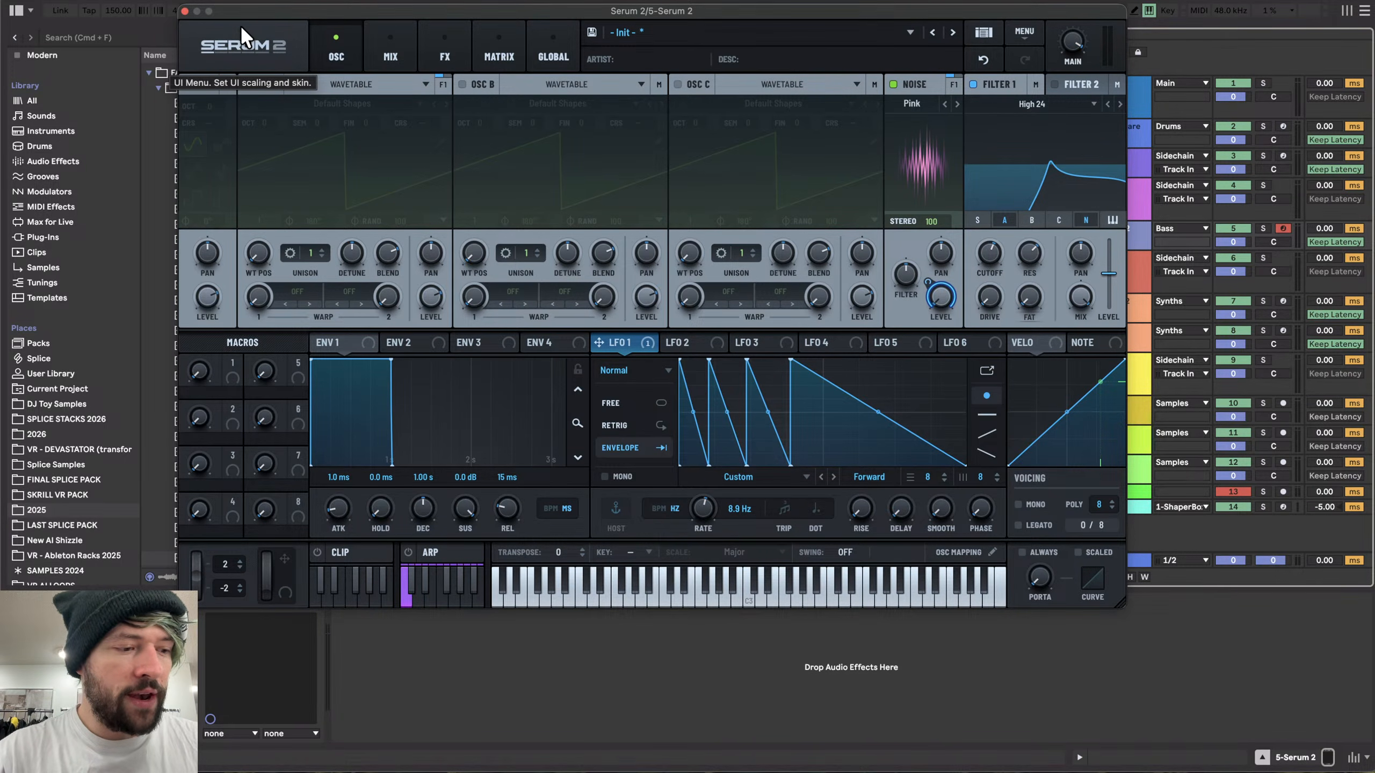
key(a)
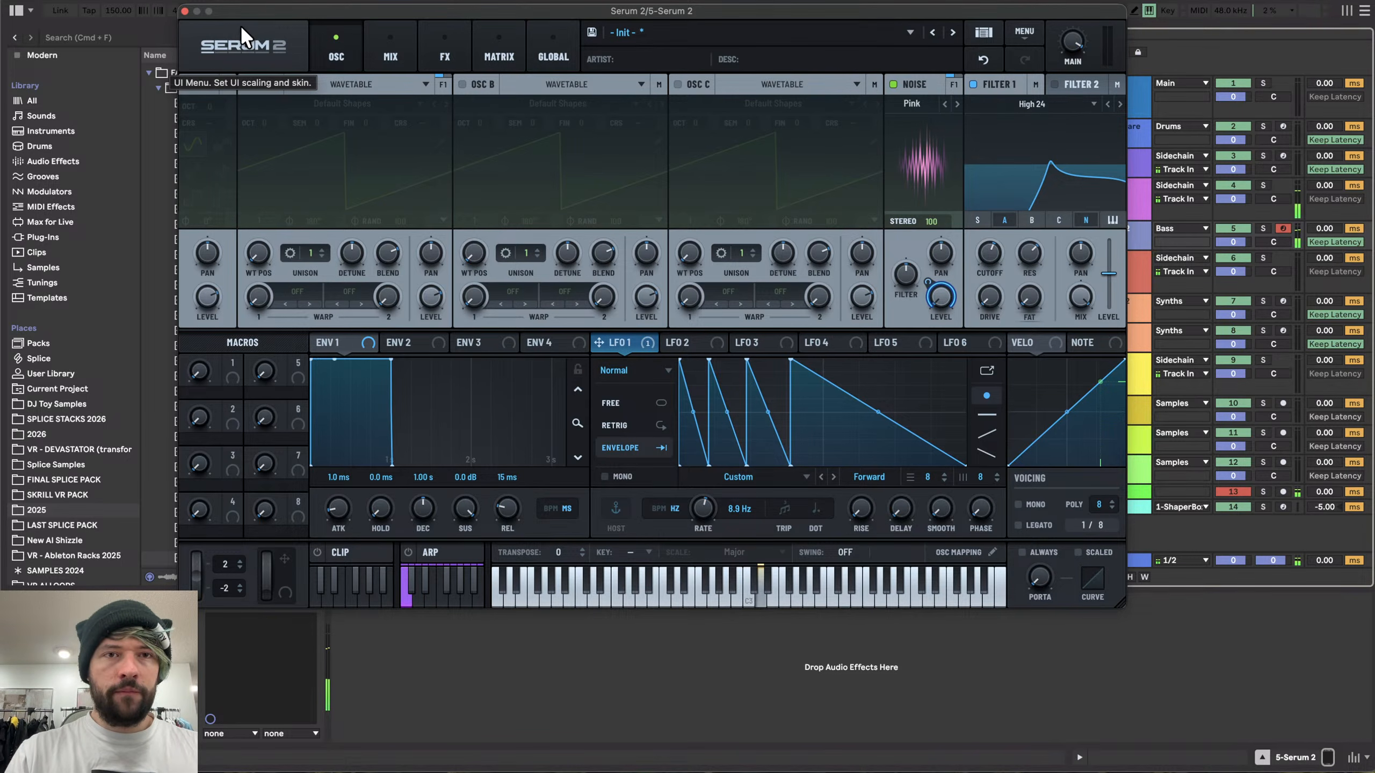
- Reset Serum 2 to the Init patch and reposition the plugin window
click(1013, 30)
click(1048, 118)
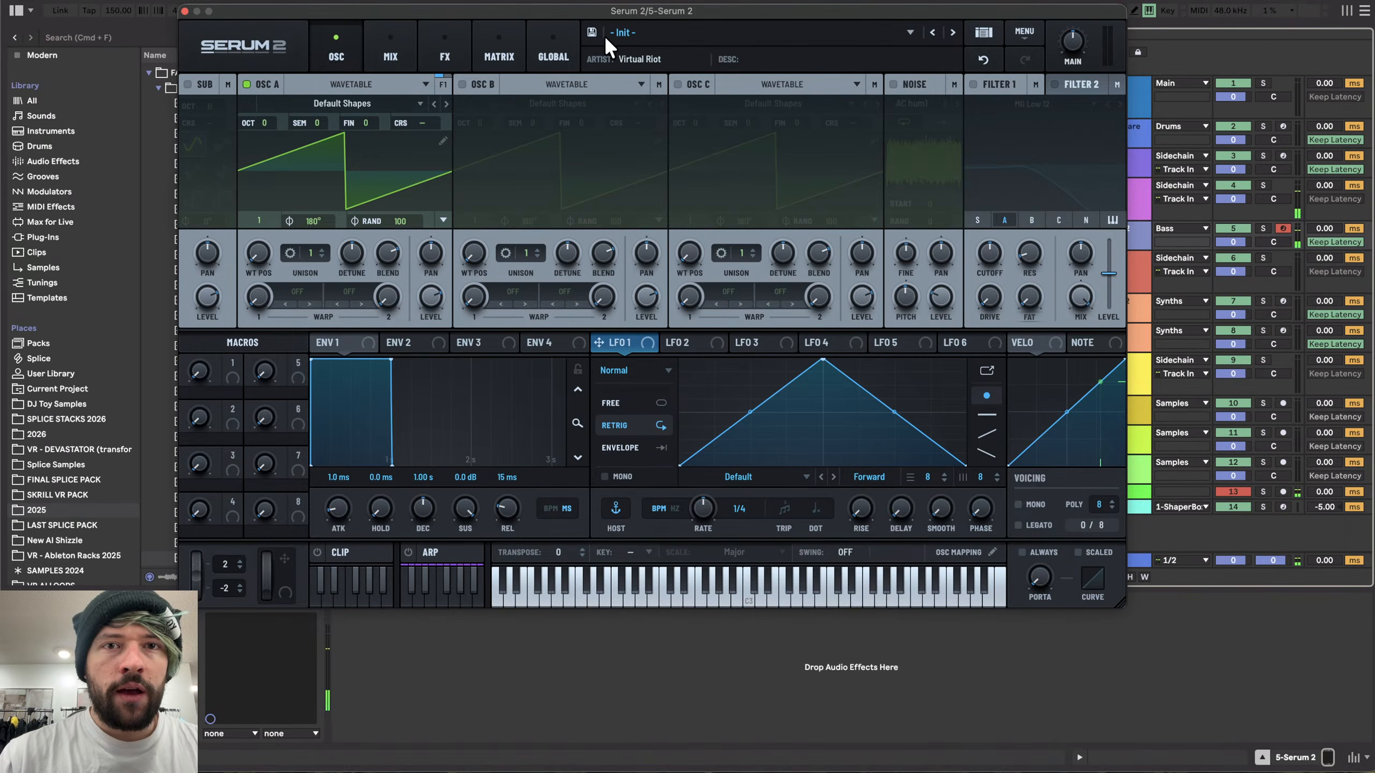
drag(609, 10, 583, 17)
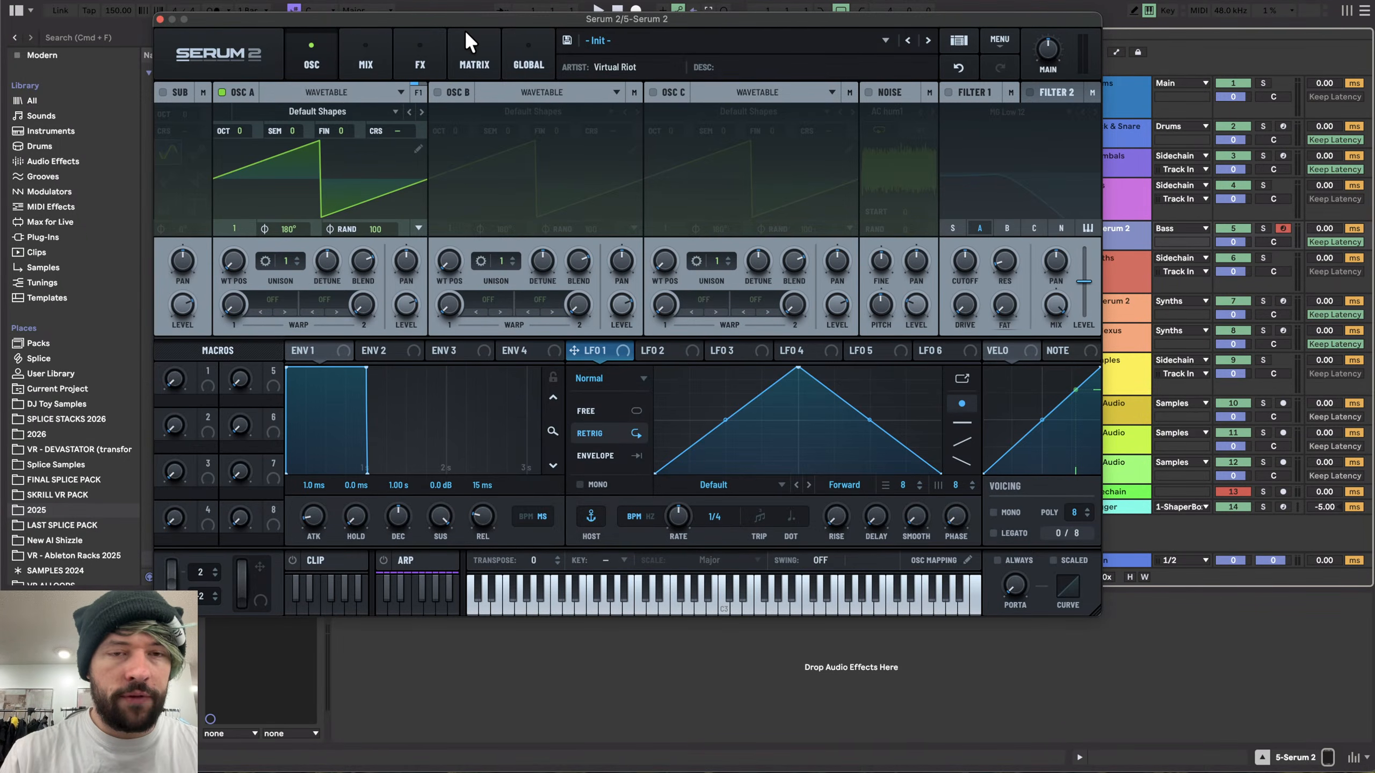
key(super+Tab)
drag(511, 20, 567, 34)
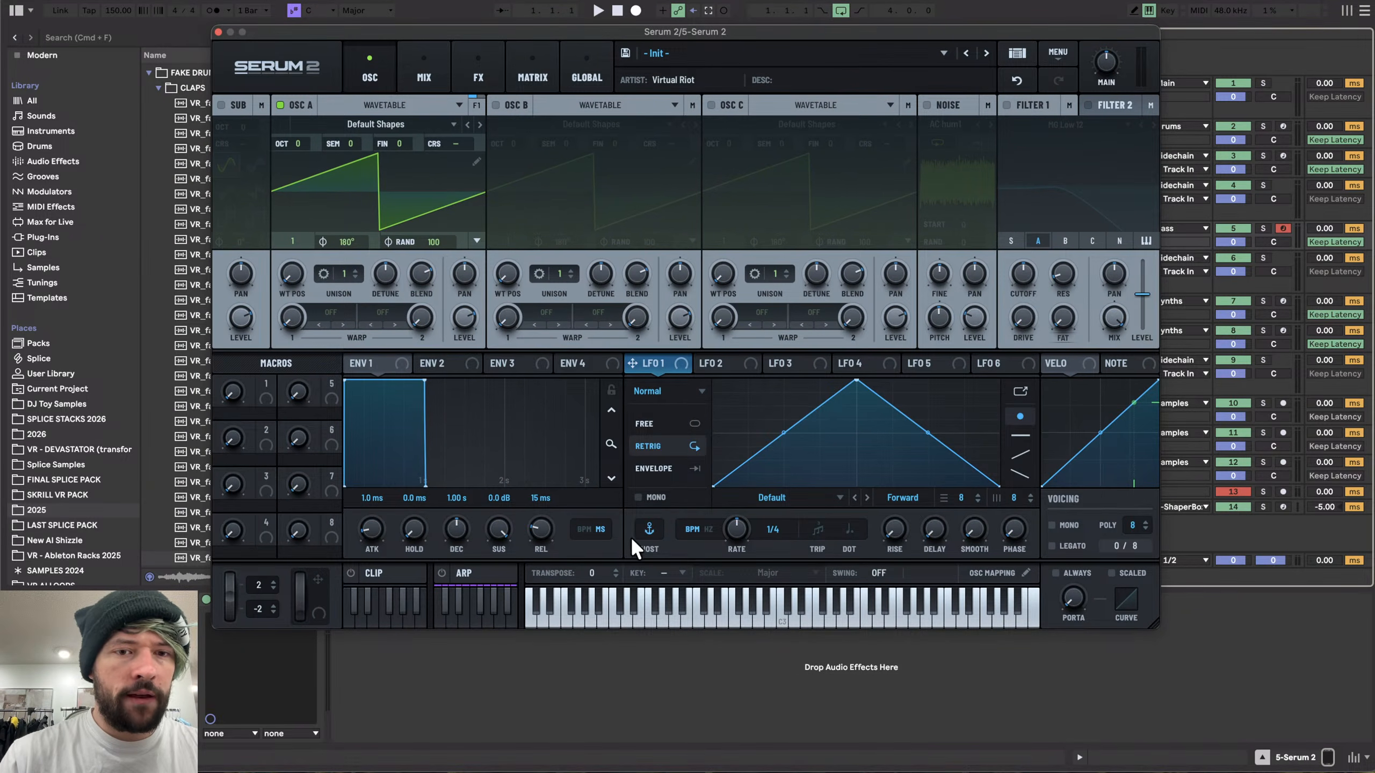
- Set the Env 1 release to 810 ms and lower the main volume
drag(542, 505, 540, 477)
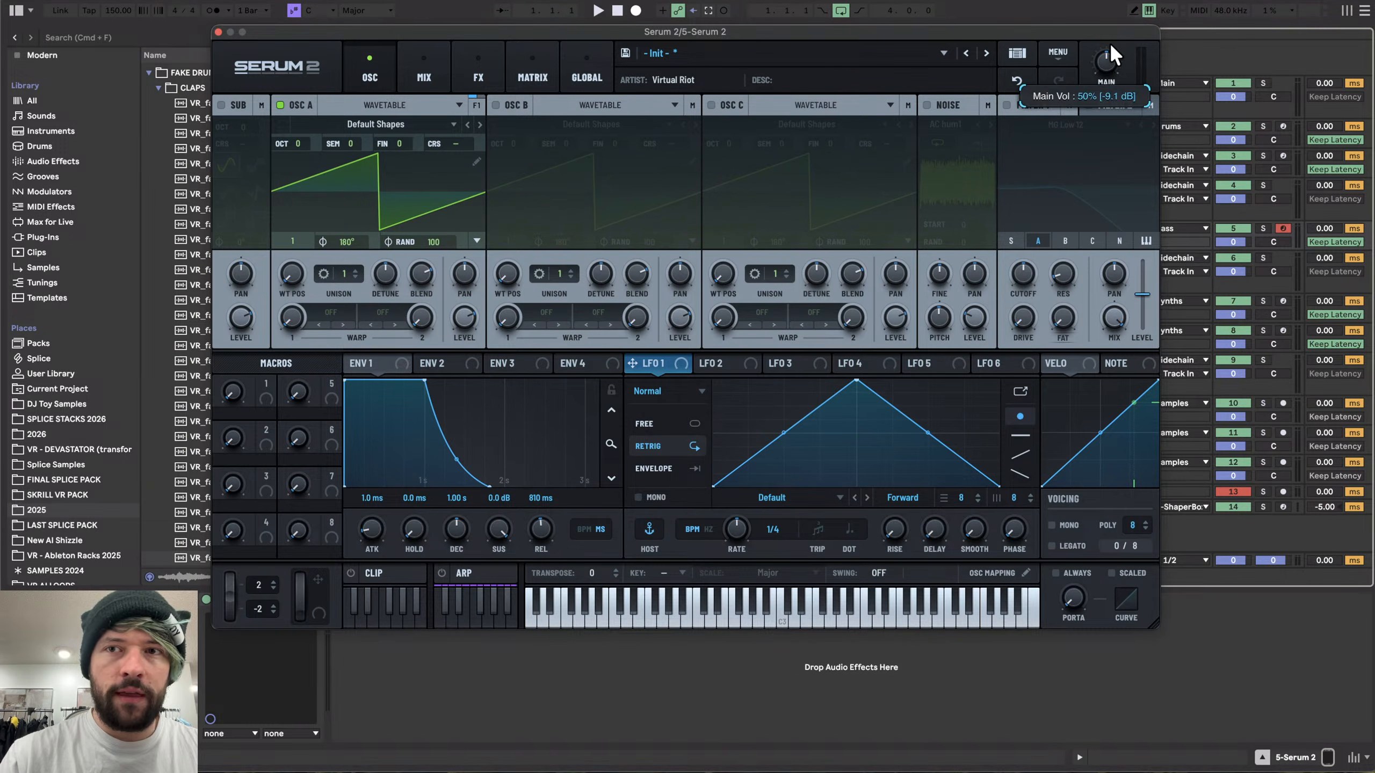
mouse_move(1109, 54)
mouse_down()
mouse_move(1105, 90)
mouse_move(1107, 60)
mouse_move(1102, 72)
mouse_up()
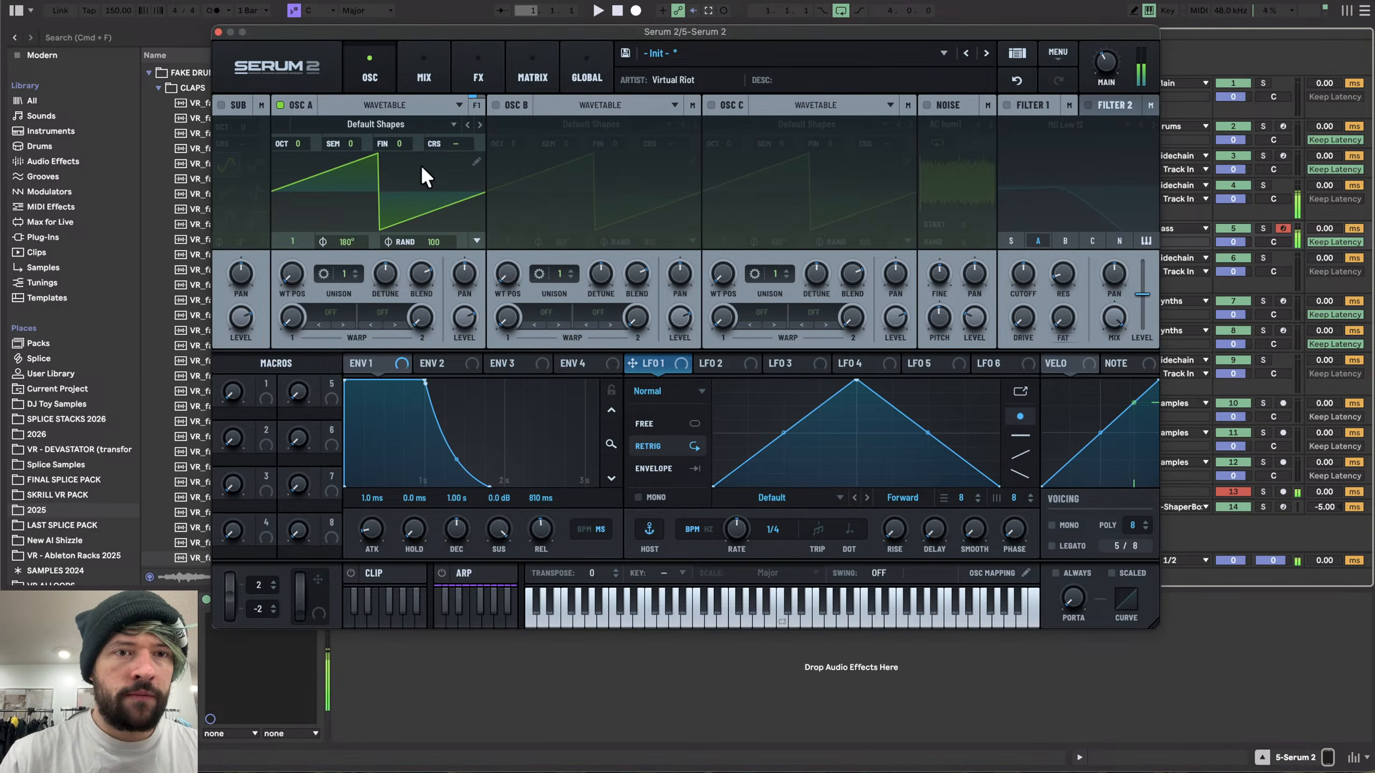
- Assign NoteOn Rand (Discrete) as a modulation source for Oscillator A's fine tuning
right_click(397, 139)
mouse_move(485, 216)
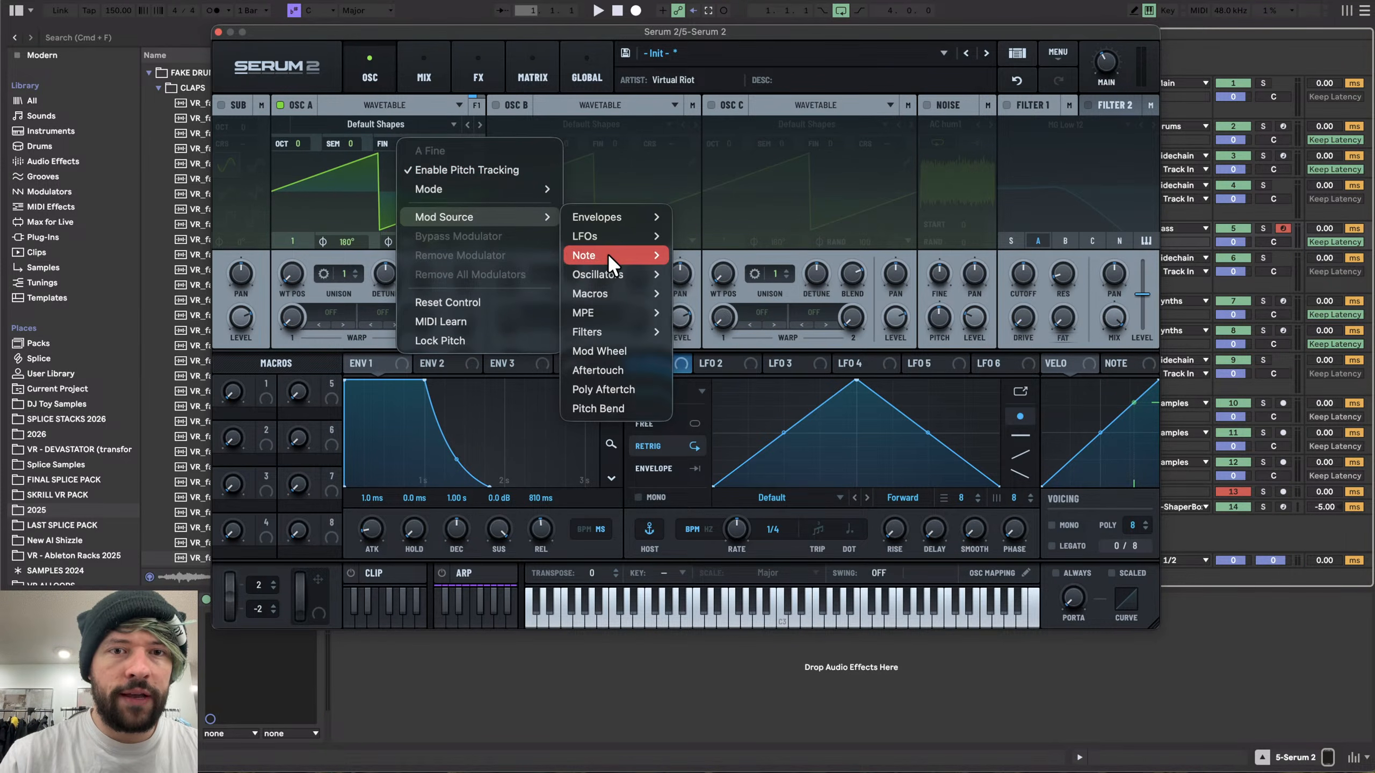
mouse_move(608, 255)
click(739, 331)
- Reduce the NoteOn Rand (Discrete) to A Fine modulation amount in the matrix
click(530, 77)
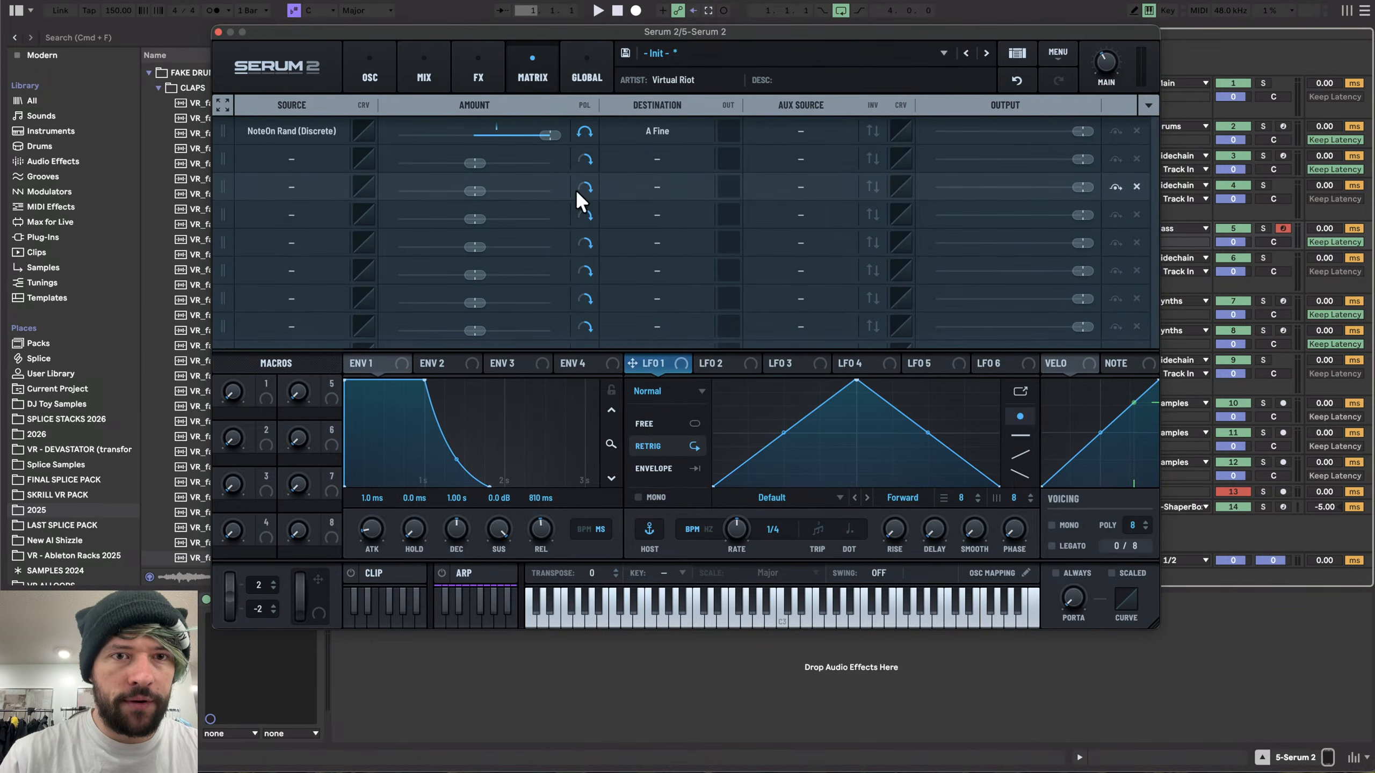
drag(552, 131, 485, 133)
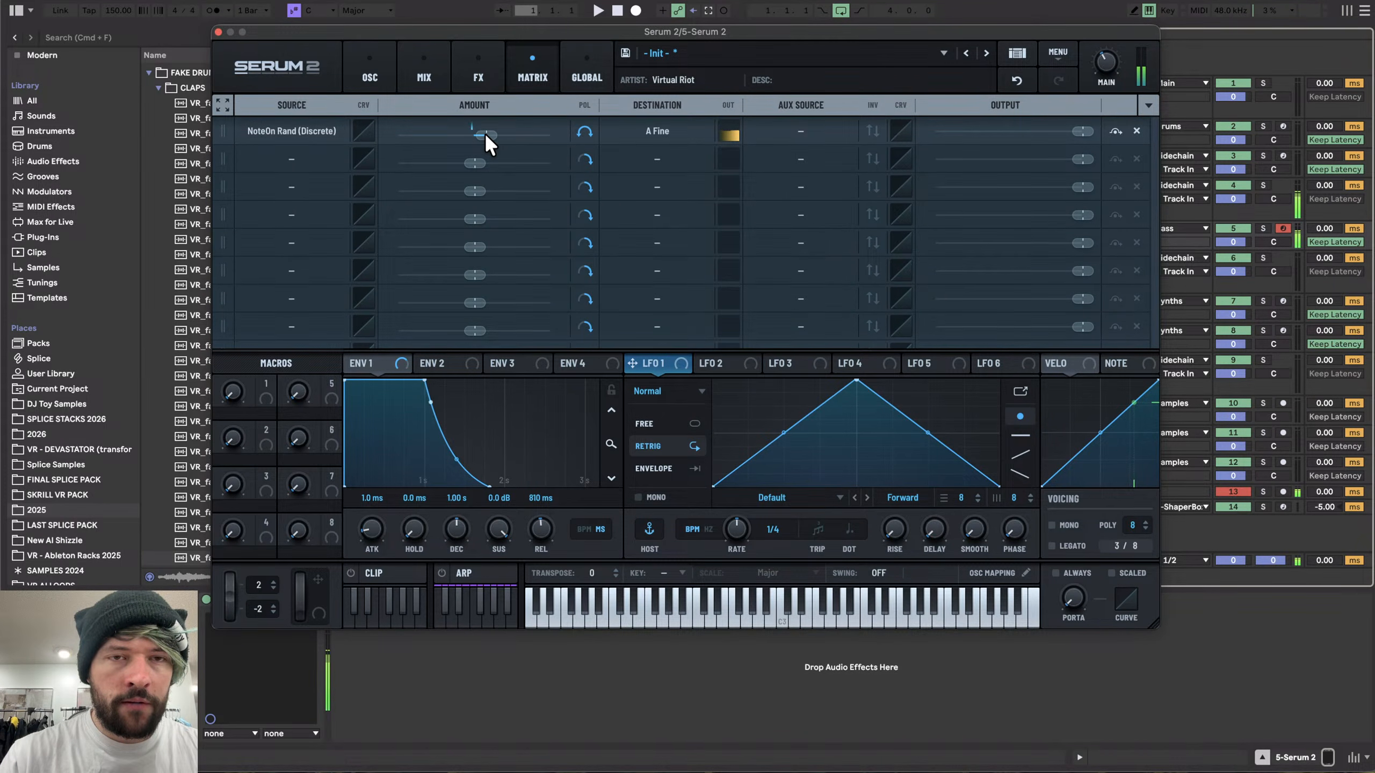
drag(484, 133, 480, 134)
click(358, 56)
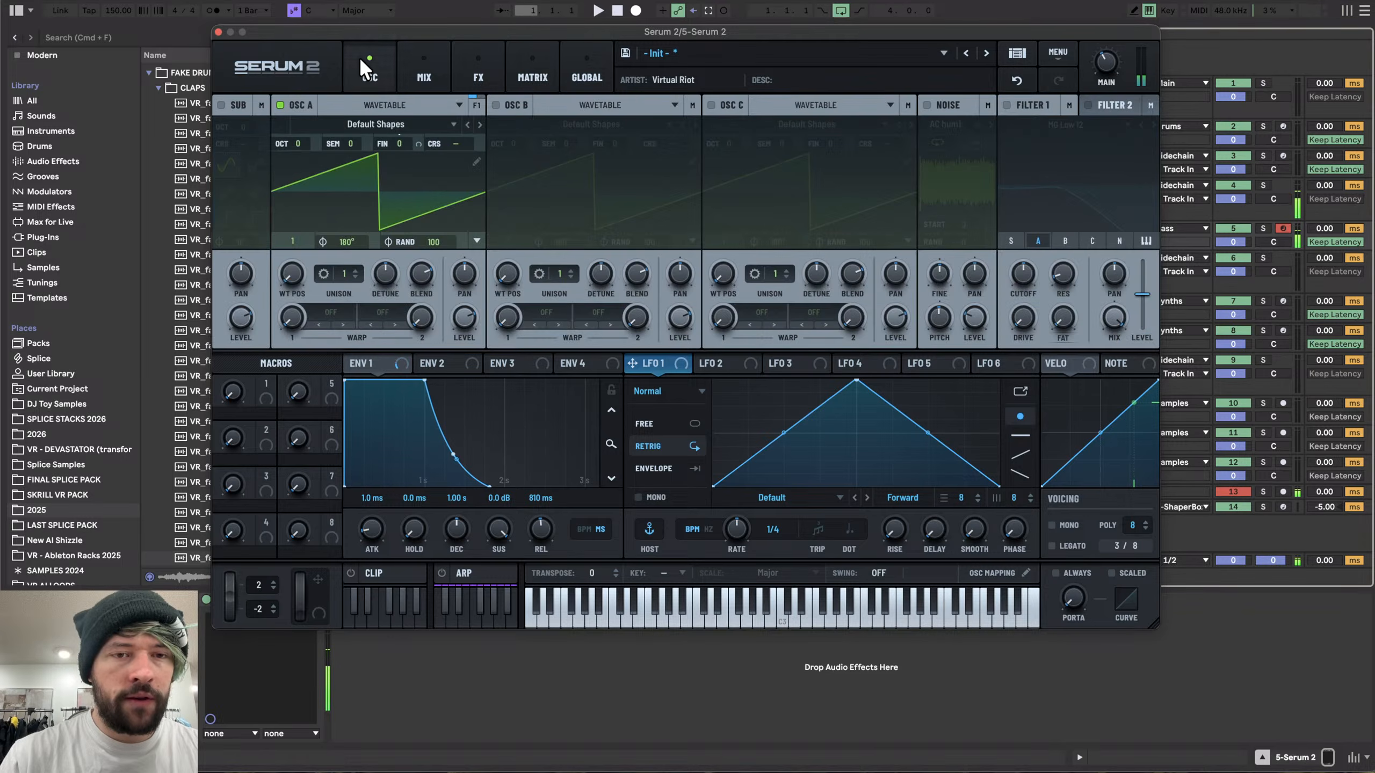
- Set the Env 1 sustain to -inf dB and the decay to 1.16 s
drag(509, 526, 475, 593)
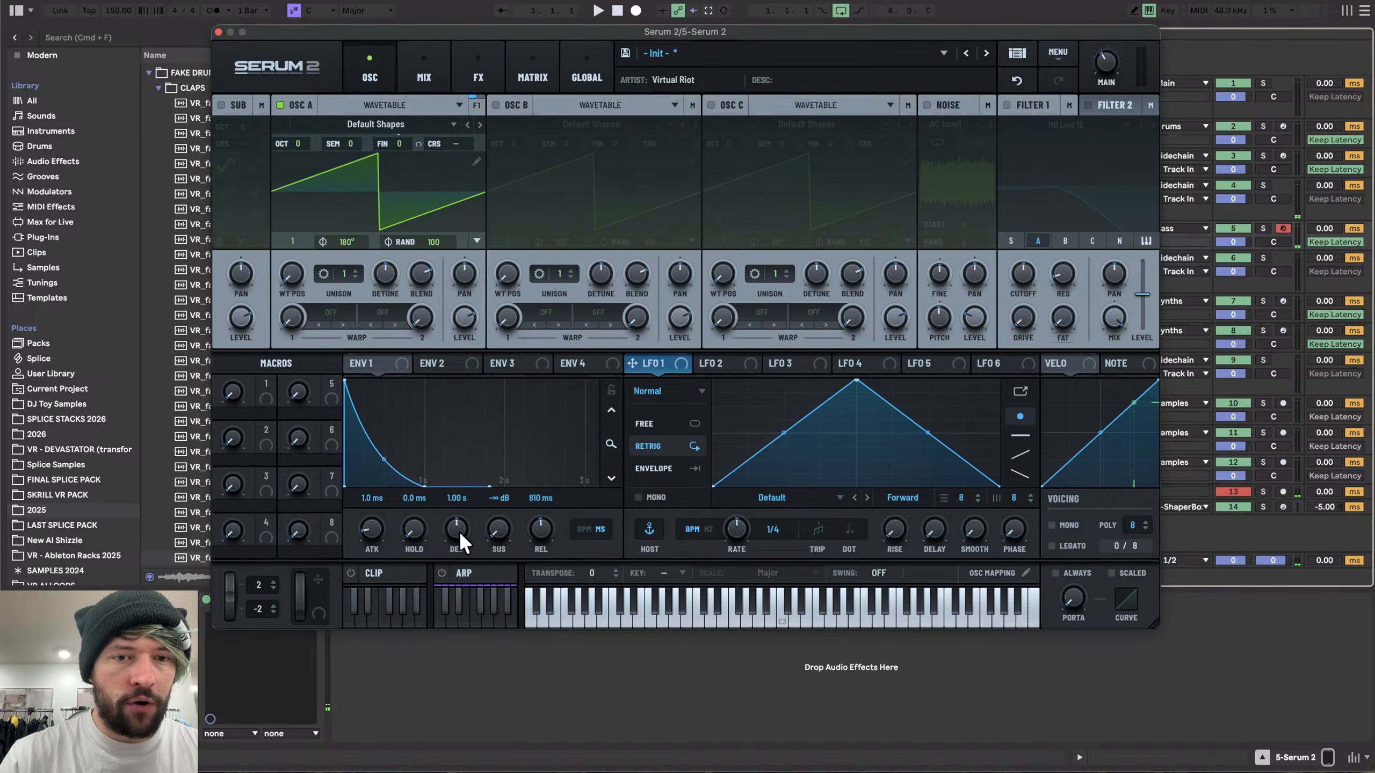
drag(459, 530, 460, 529)
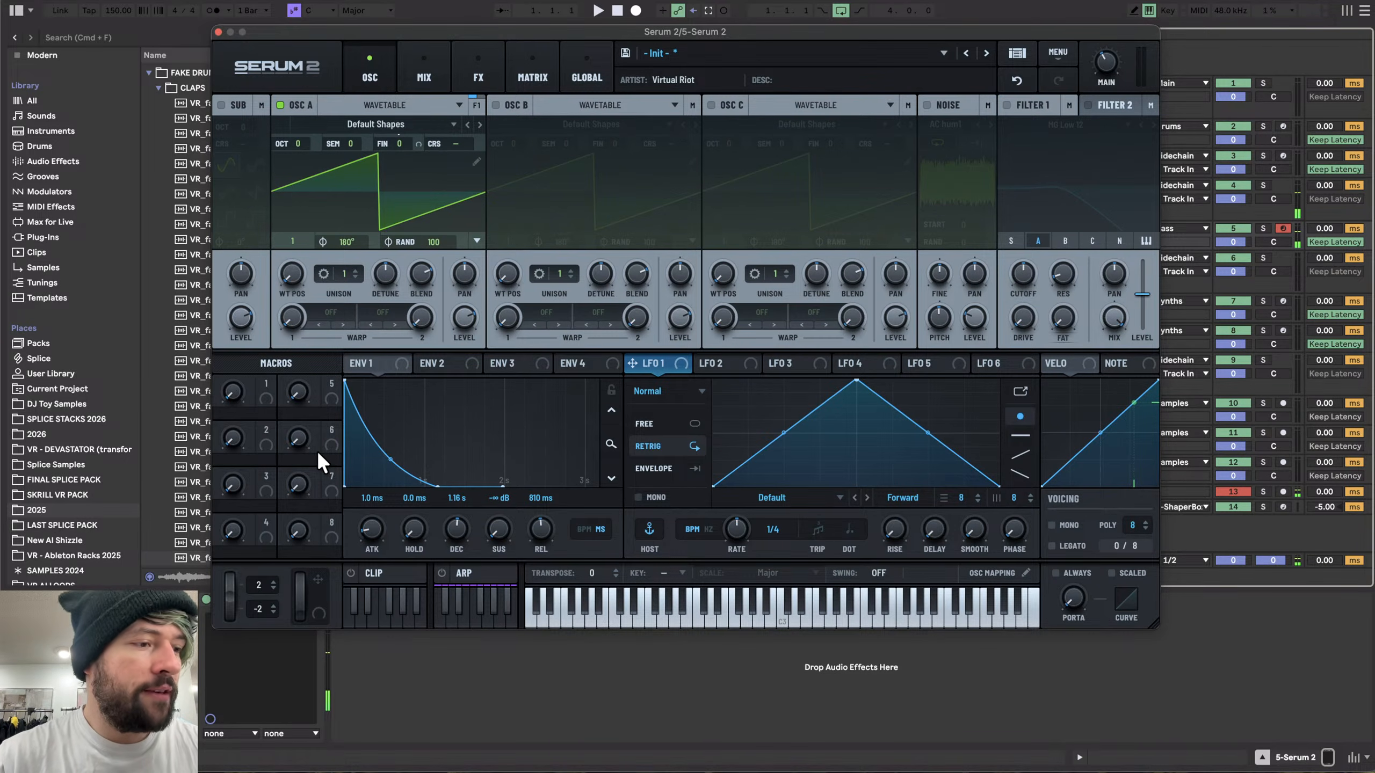
- Assign NoteOn Rand (Discrete) as a modulation source for Oscillator A's pan
right_click(464, 272)
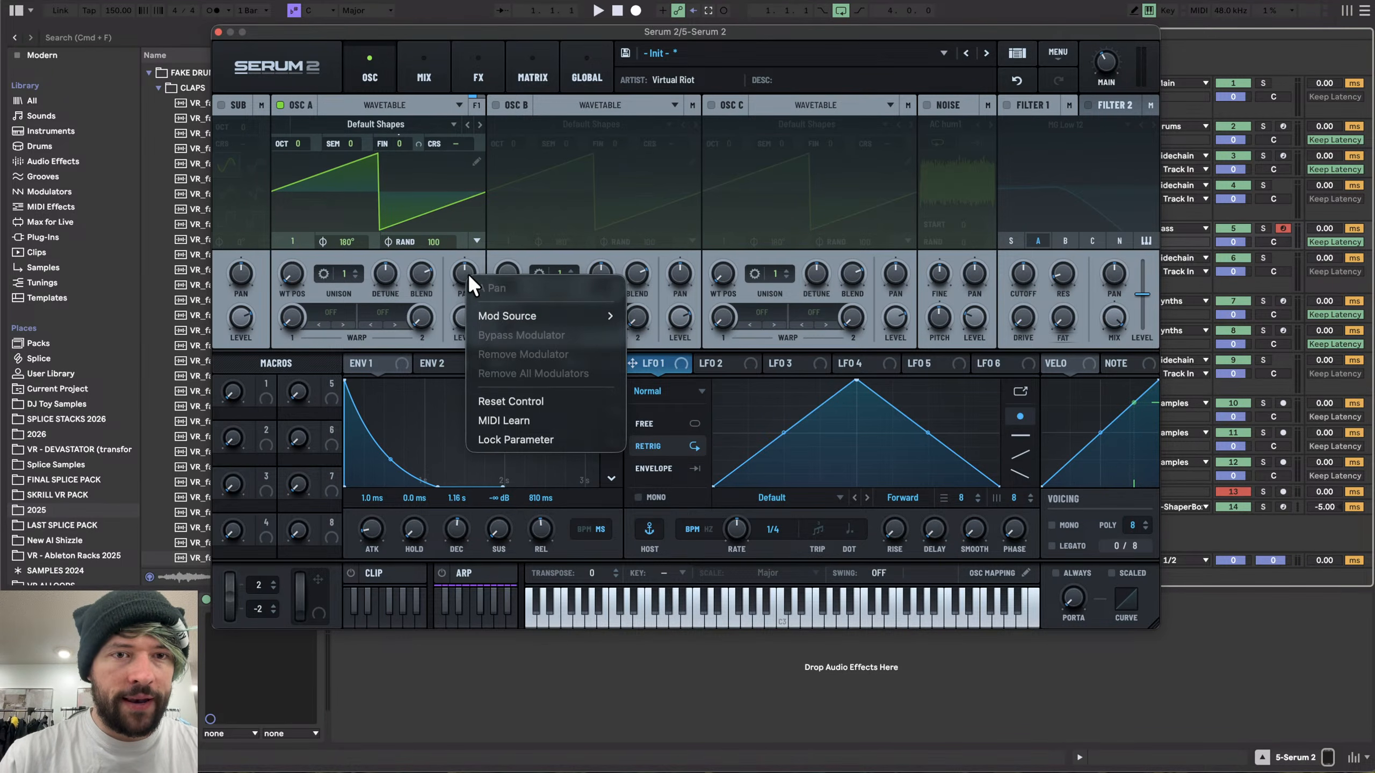
click(458, 265)
right_click(472, 265)
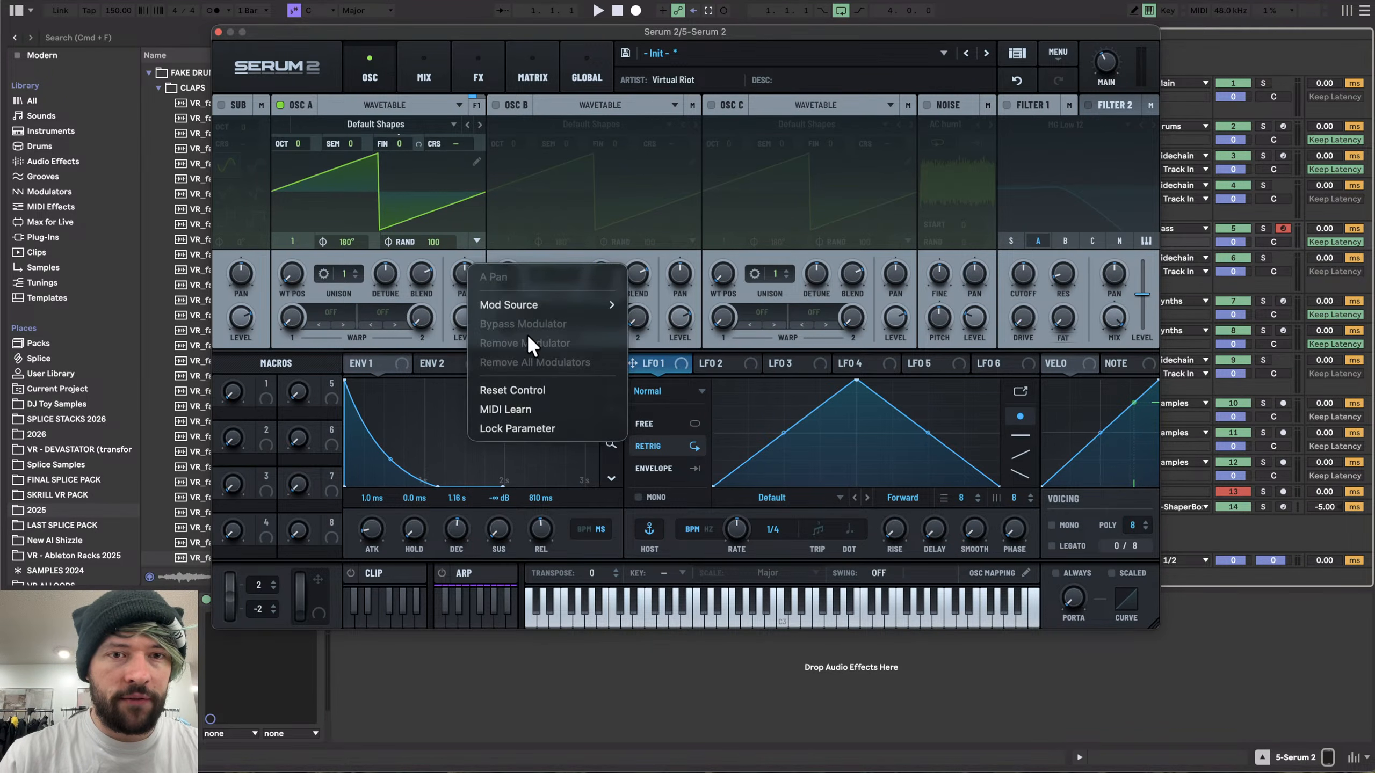
mouse_move(527, 306)
mouse_move(723, 343)
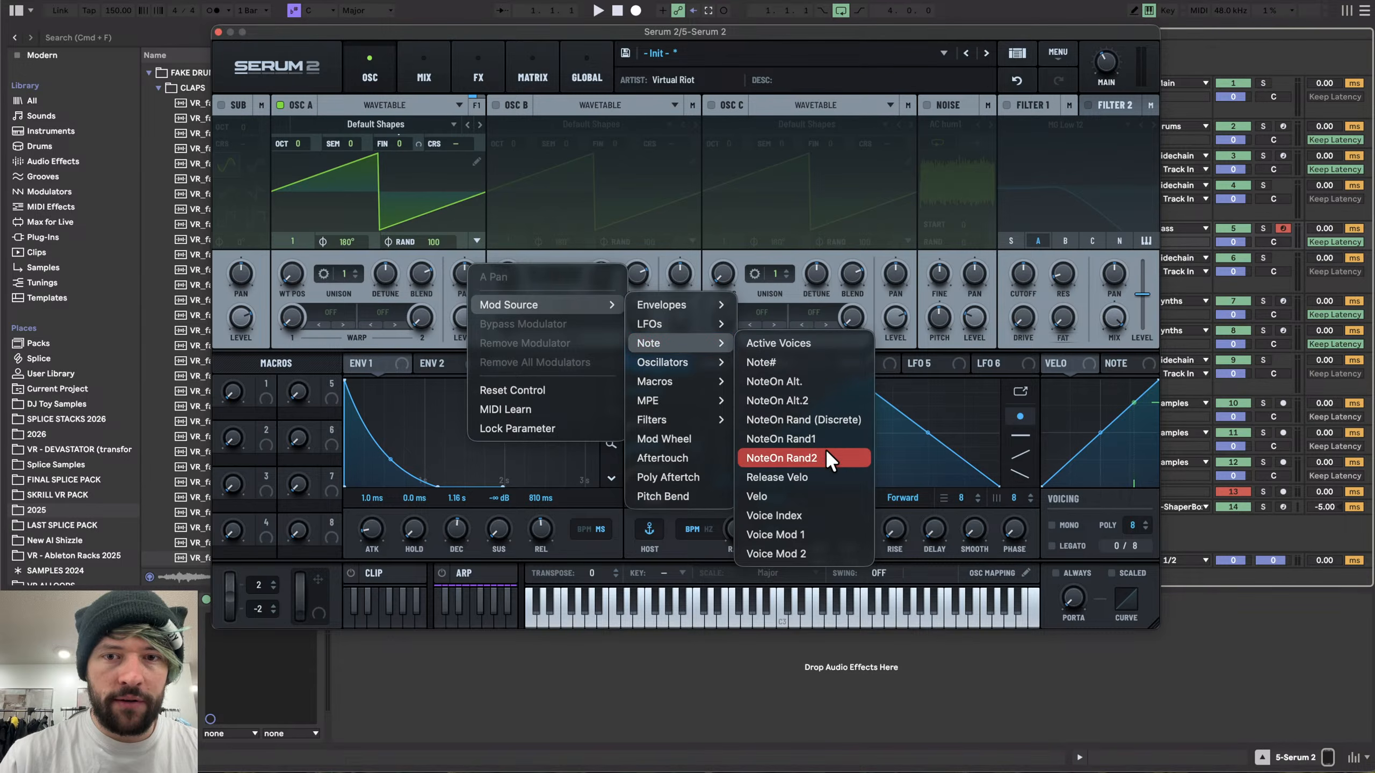
click(804, 422)
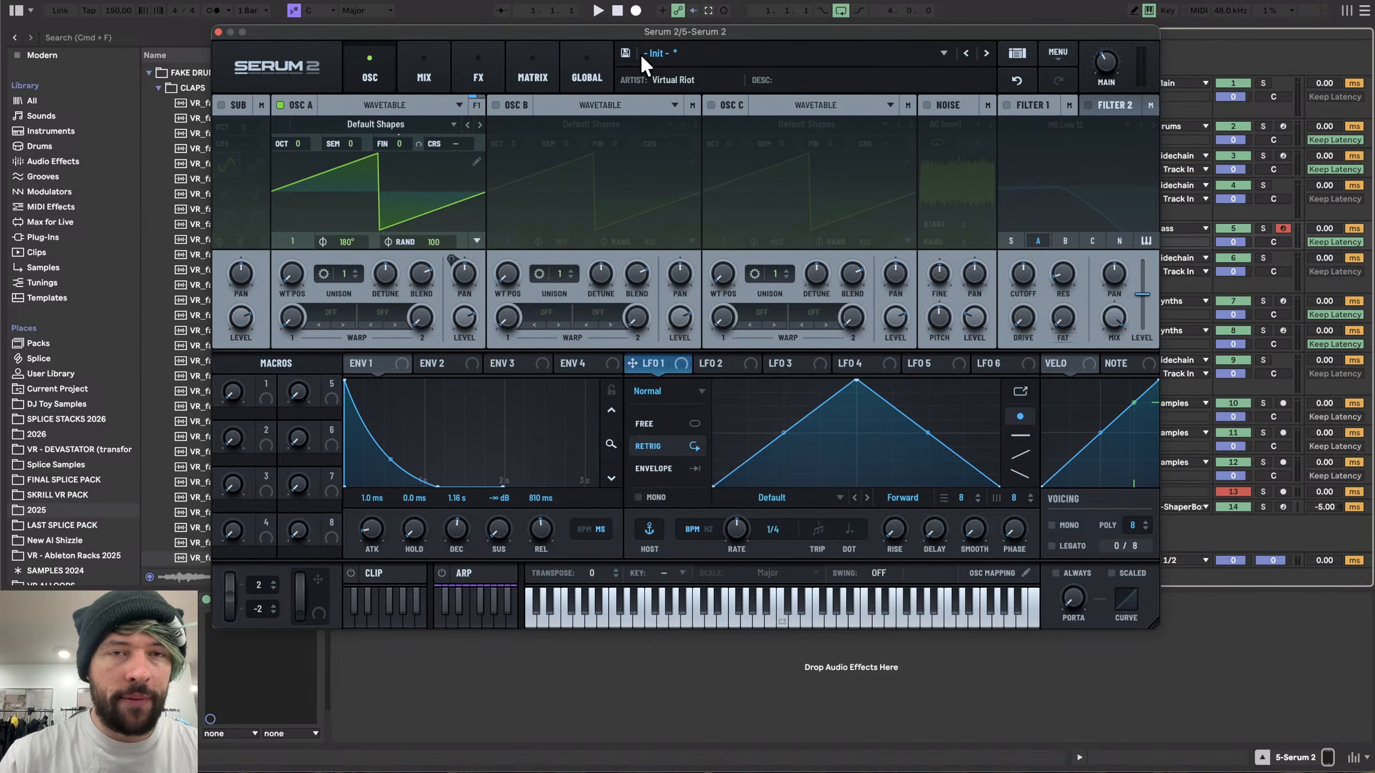
- Add Delay and Reverb effects to the main FX chain
click(476, 65)
click(231, 132)
click(265, 232)
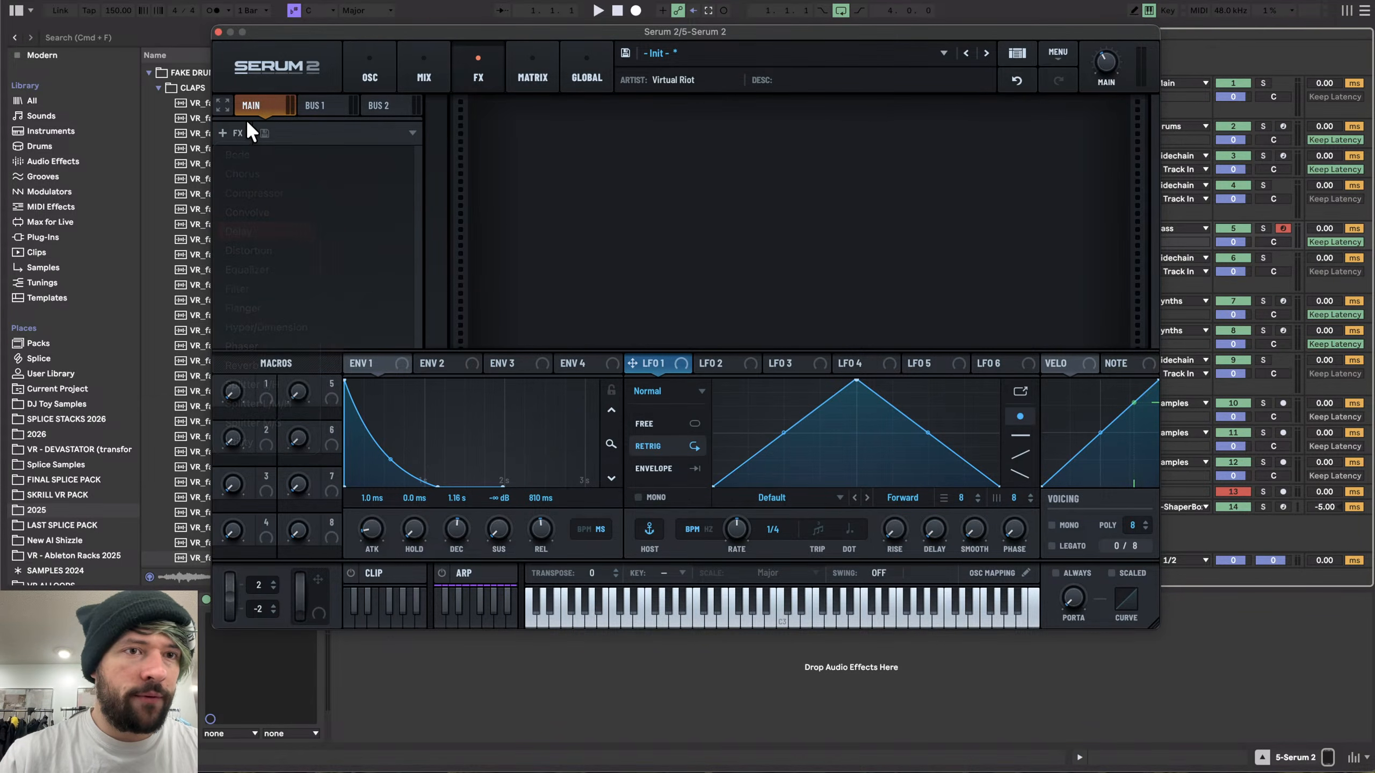
click(233, 132)
click(273, 370)
click(378, 89)
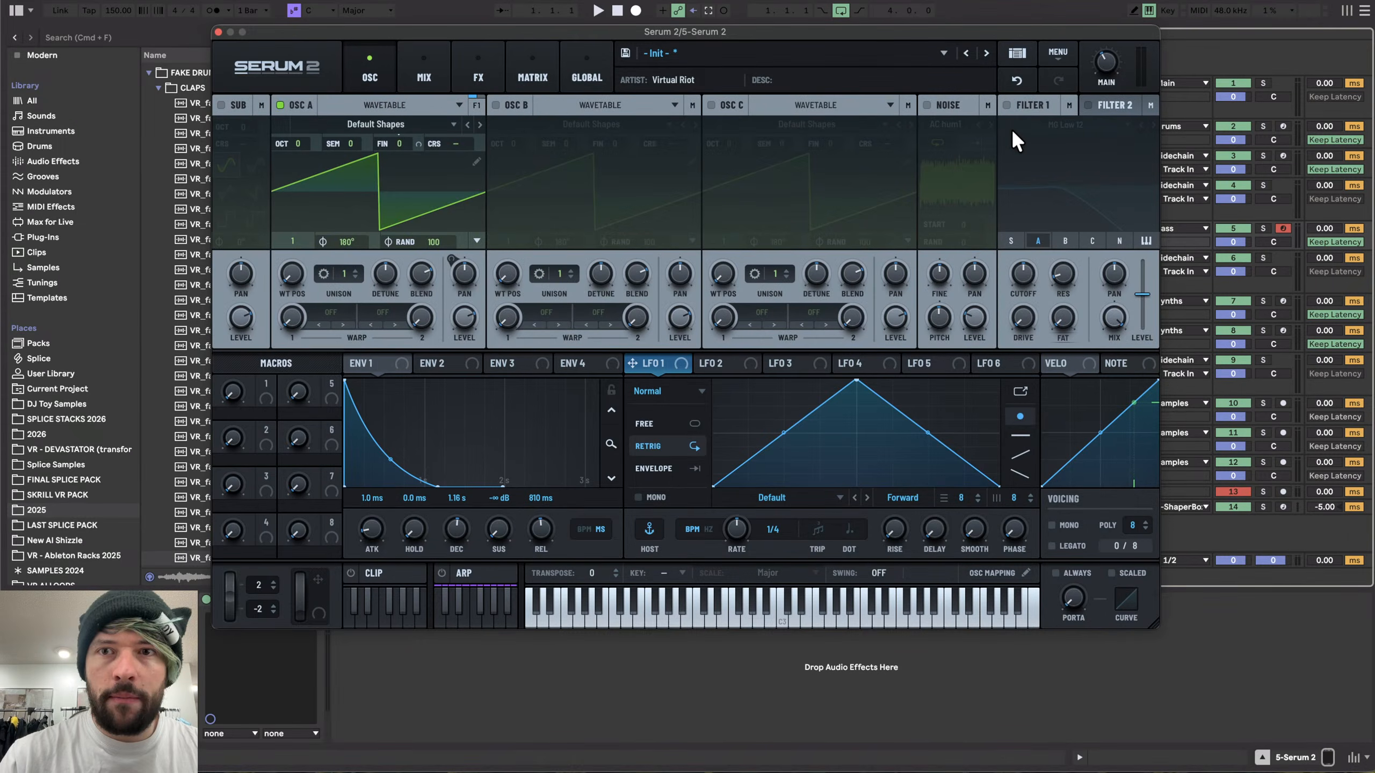
- Enable Filter 1, raise its cutoff, and play notes to audition the clap
click(1005, 108)
drag(1023, 281, 1039, 252)
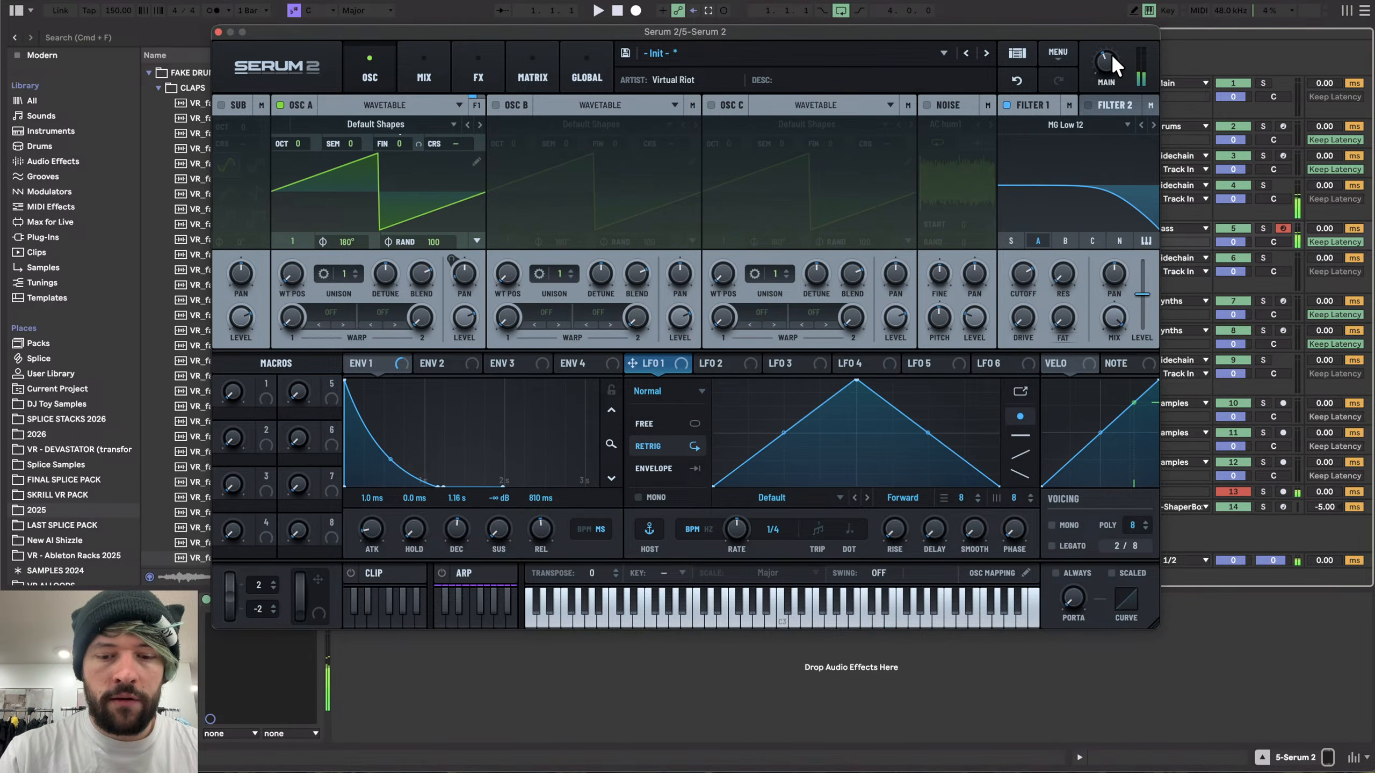
key(h)
key(s)
key(k)
key(f)
key(h)
key(s)
key(d)
key(k)
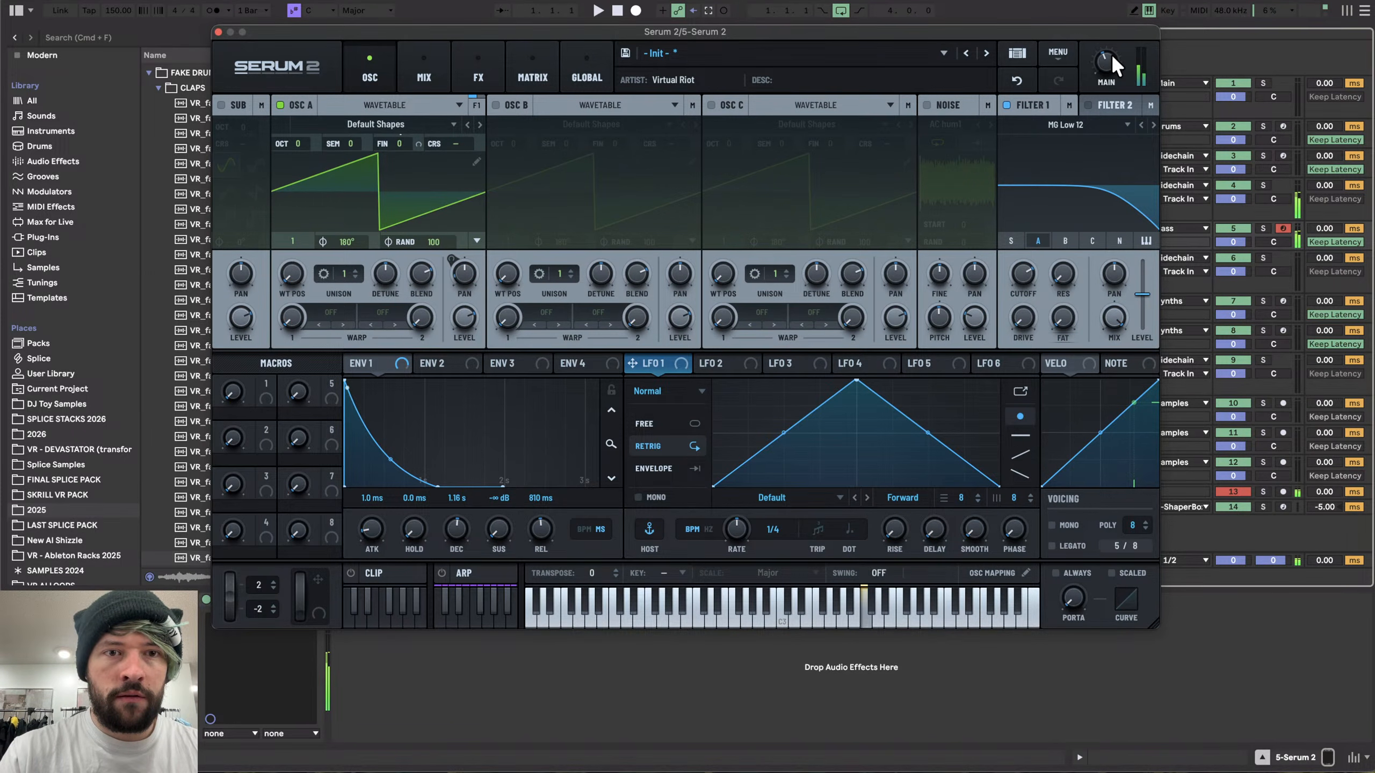
key(f)
key(s)
key(h)
key(f)
key(k)
key(a)
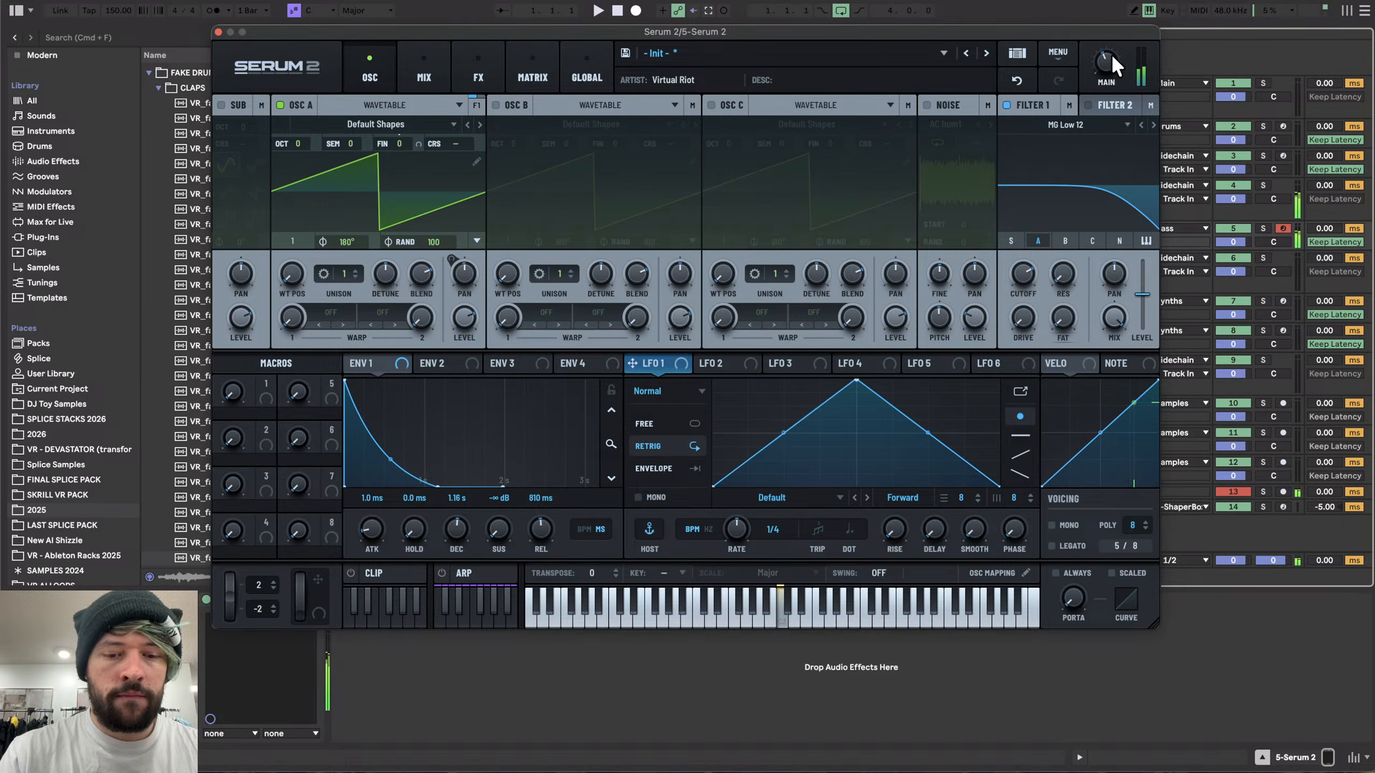
key(h)
key(k)
key(f)
key(h)
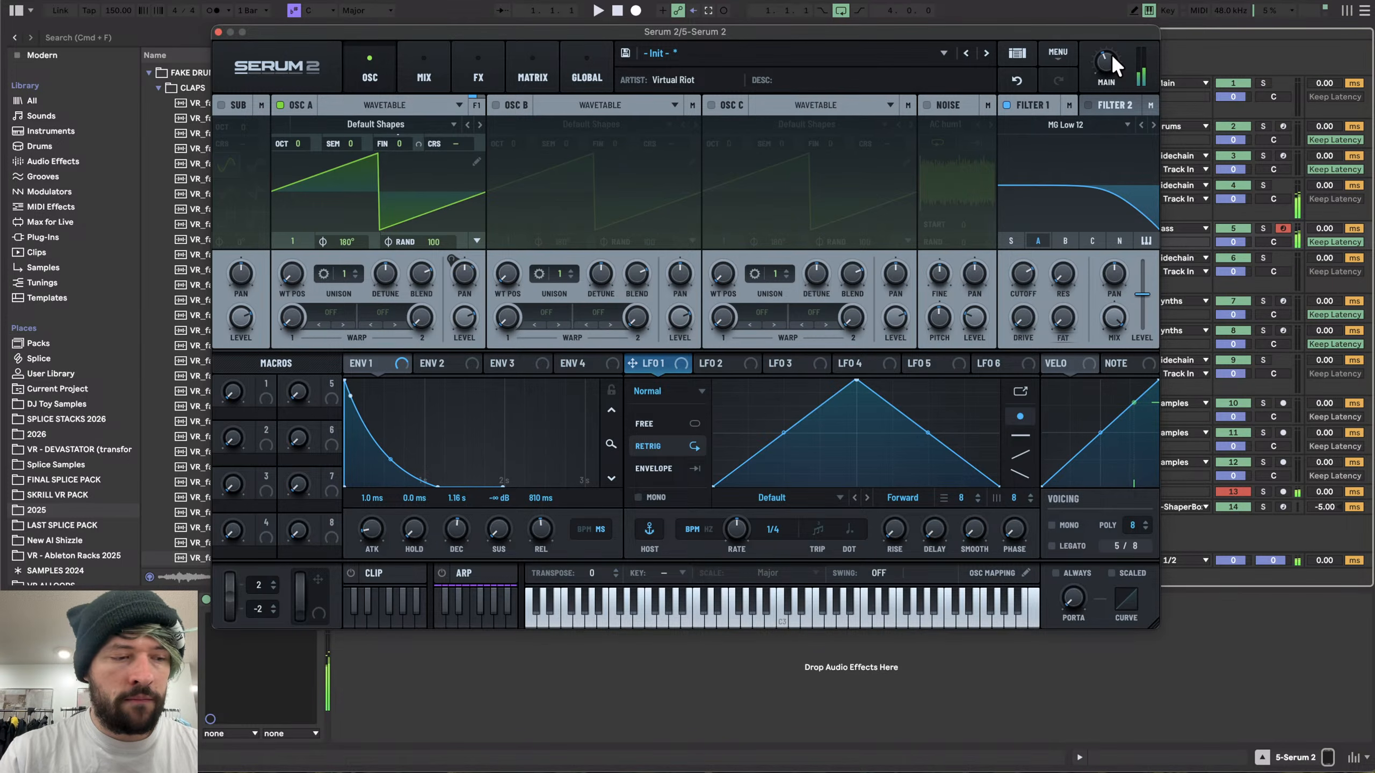
key(k)
- Add an Equalizer at the top of the FX chain and boost its low shelf to 8.4 gain around 221 Hz
click(473, 77)
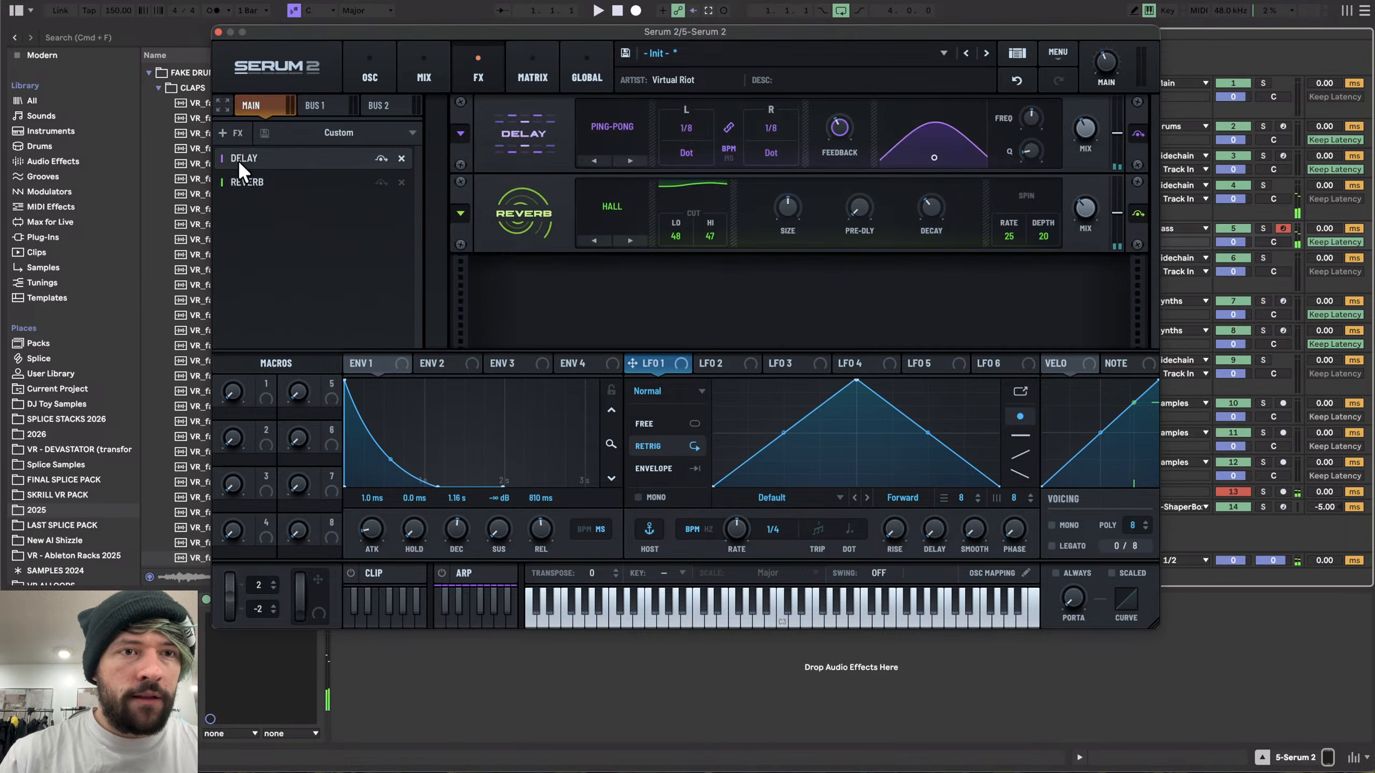
click(230, 133)
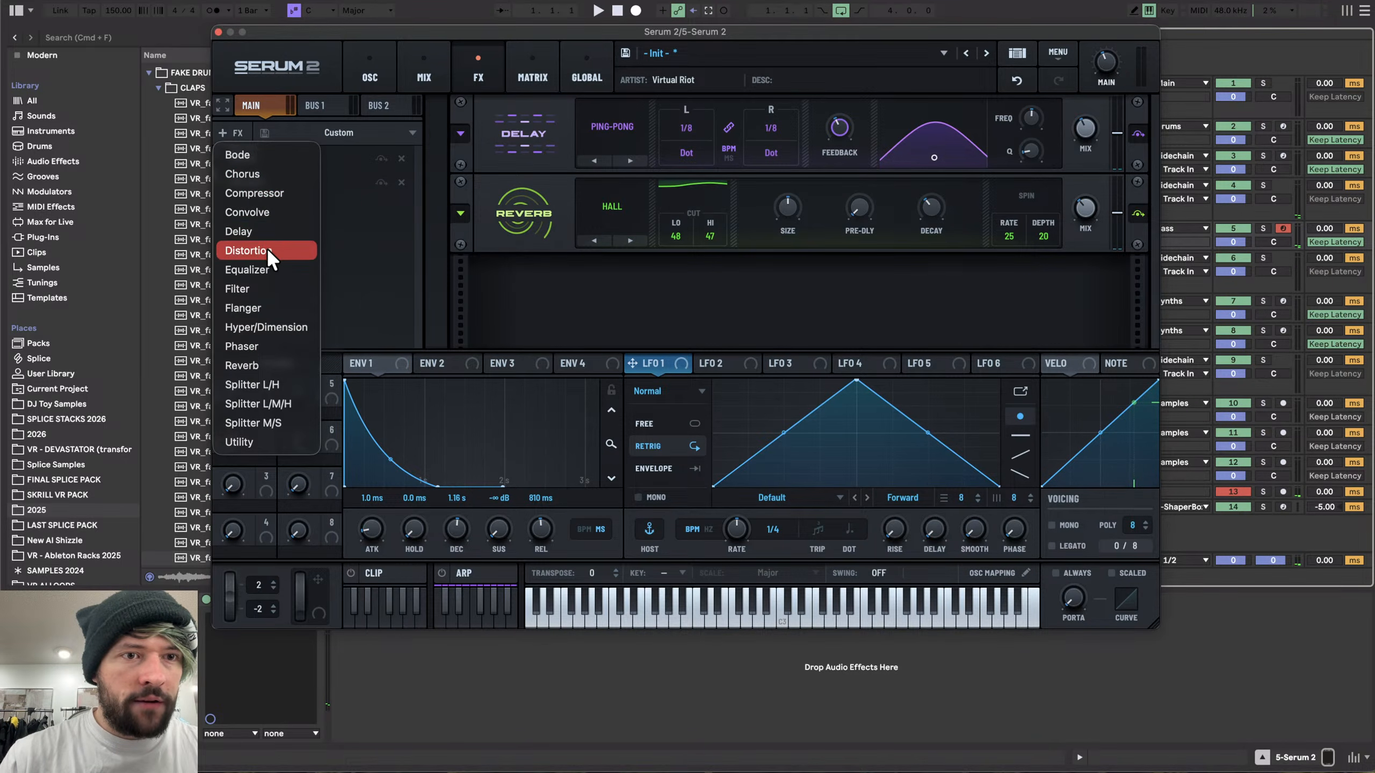
click(263, 270)
drag(261, 195, 265, 152)
drag(689, 128, 689, 94)
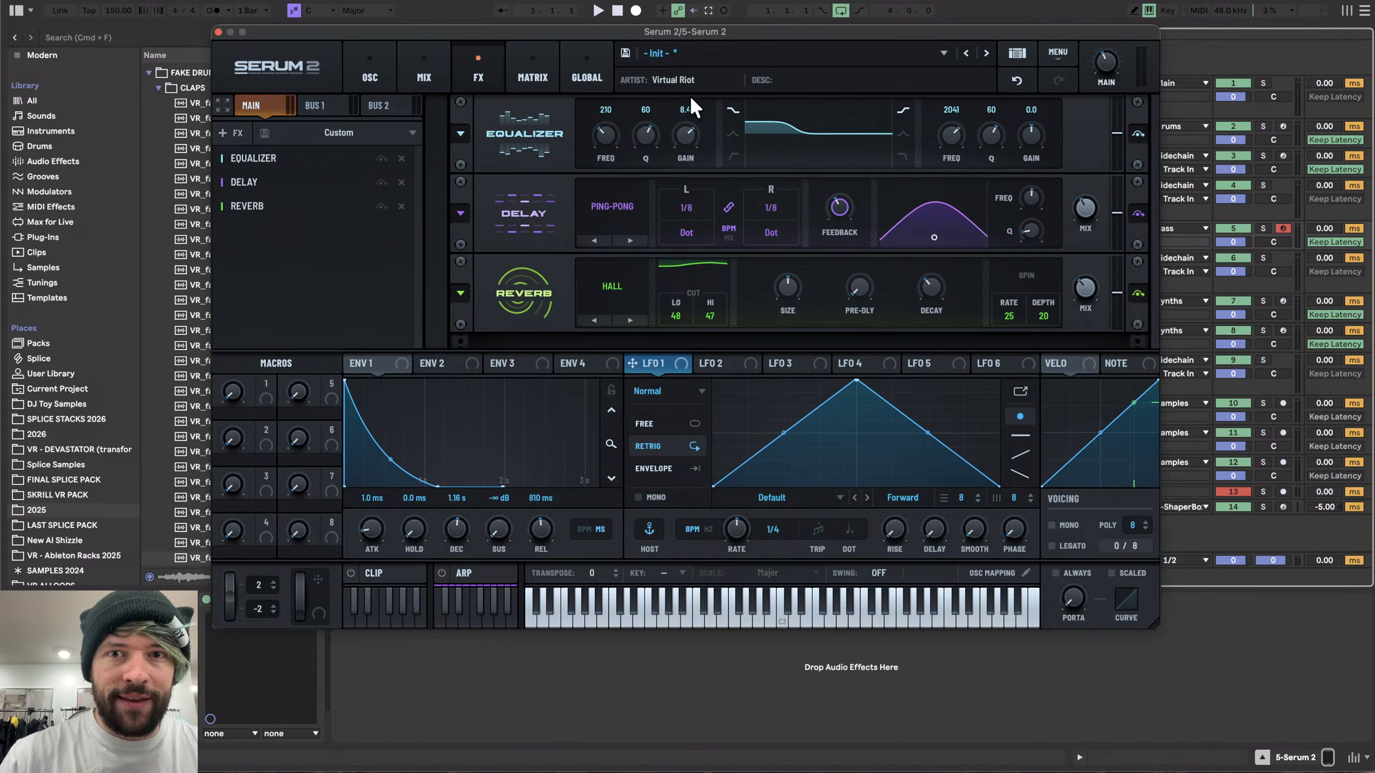
drag(610, 131, 610, 129)
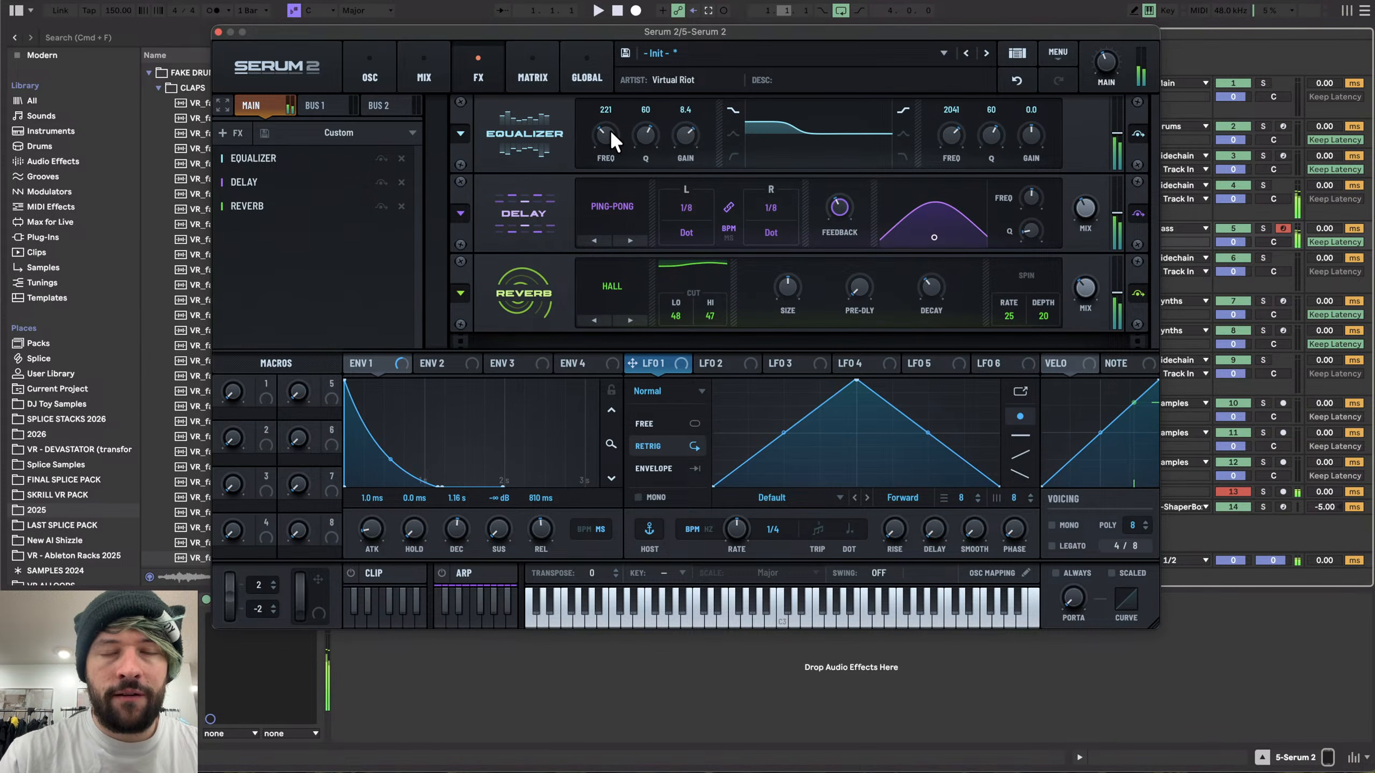
- Enable the noise oscillator and load the White noise sample
click(378, 71)
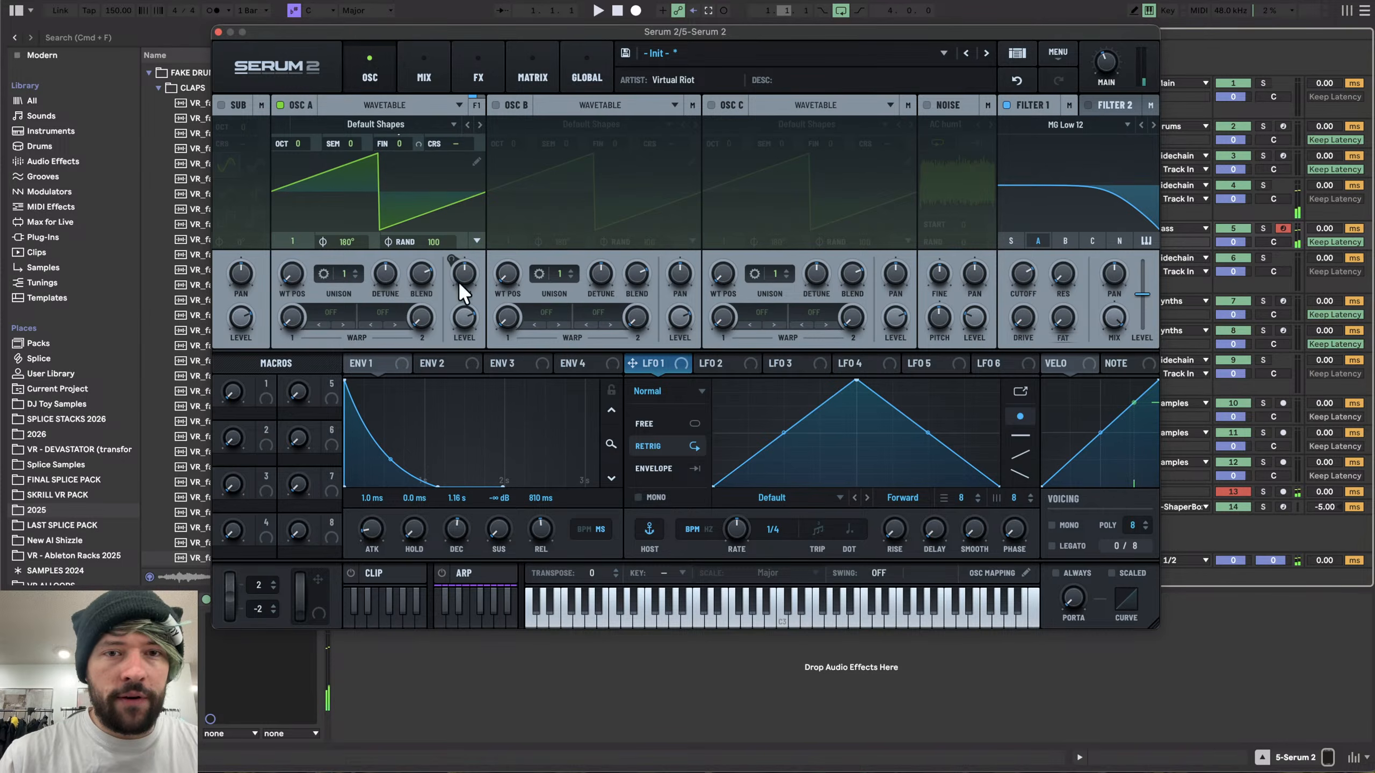
click(926, 104)
click(950, 123)
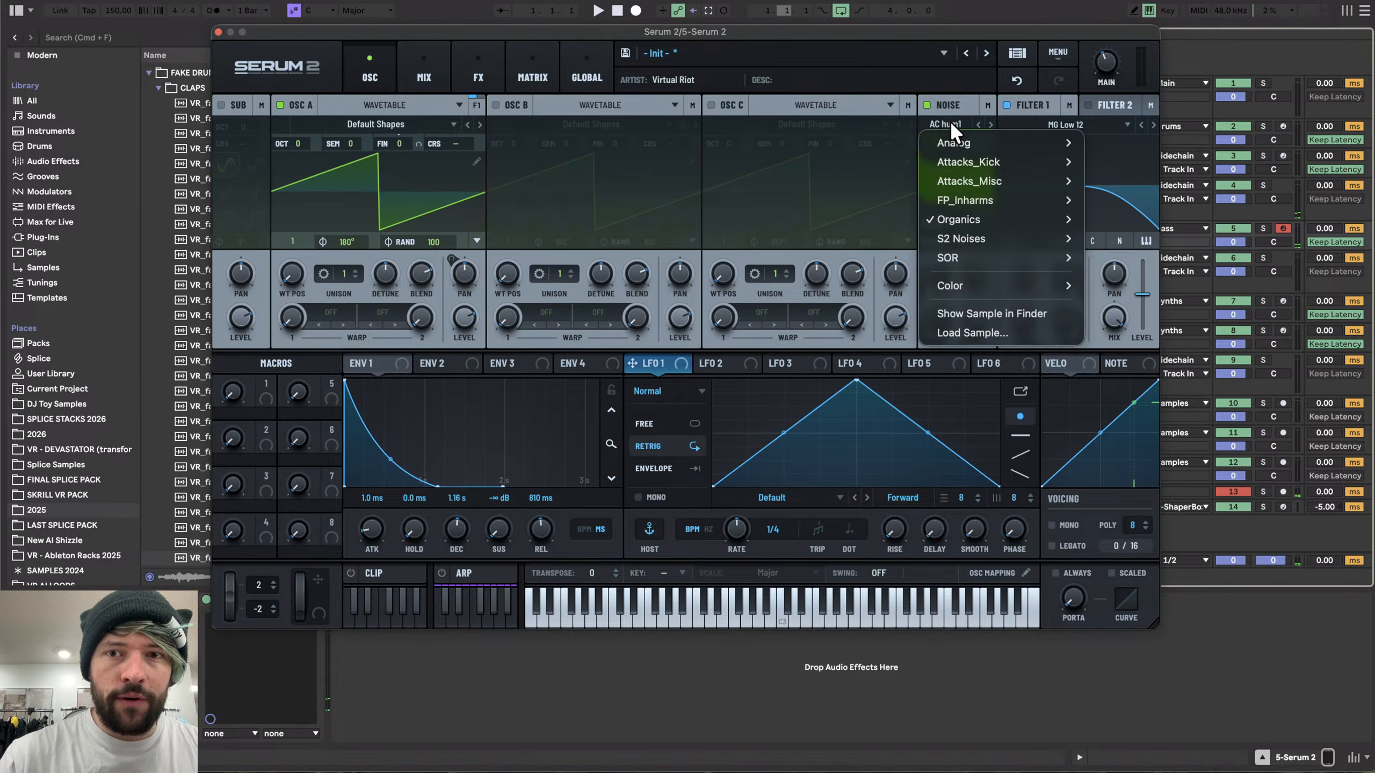
mouse_move(969, 288)
click(1107, 285)
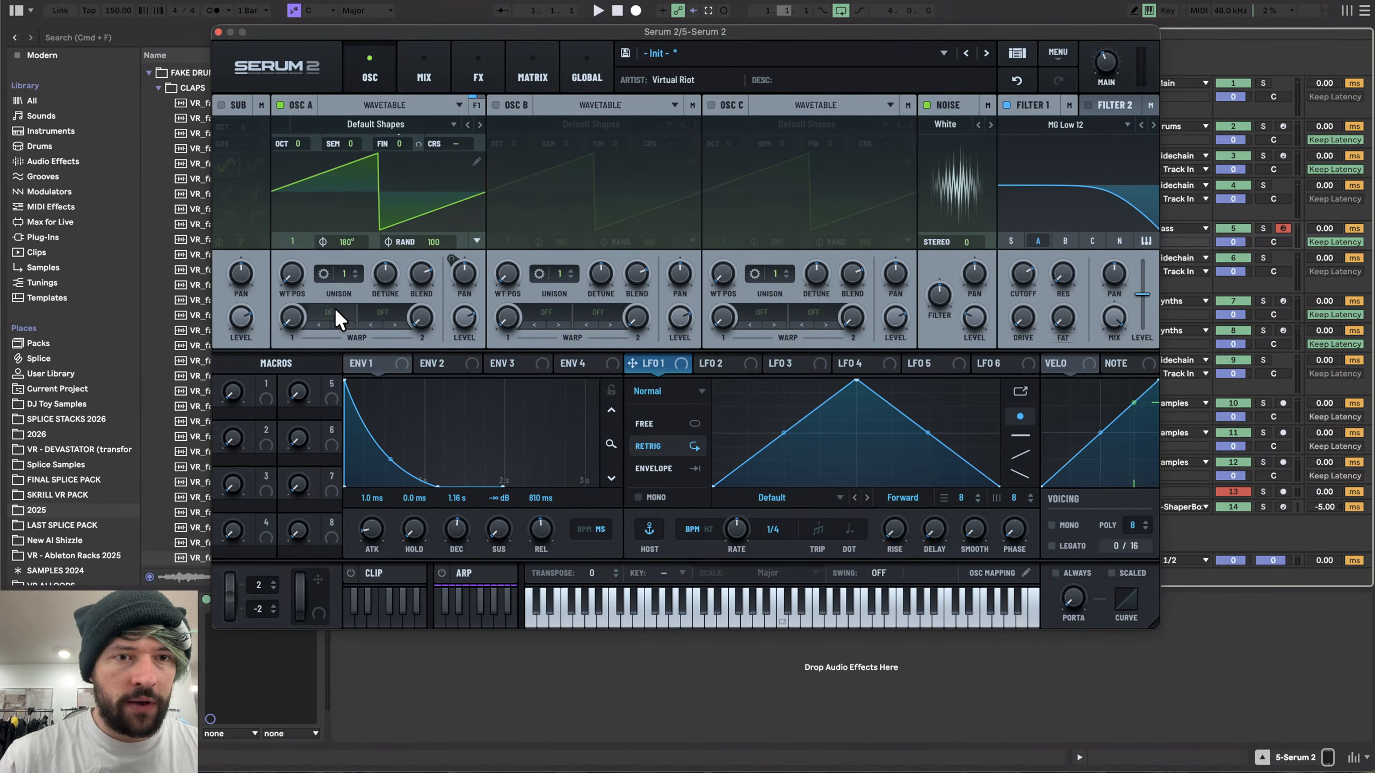
- Set Oscillator A's warp mode to FM (Noise) at about 60% and turn the noise level down
click(332, 313)
mouse_move(373, 426)
click(452, 426)
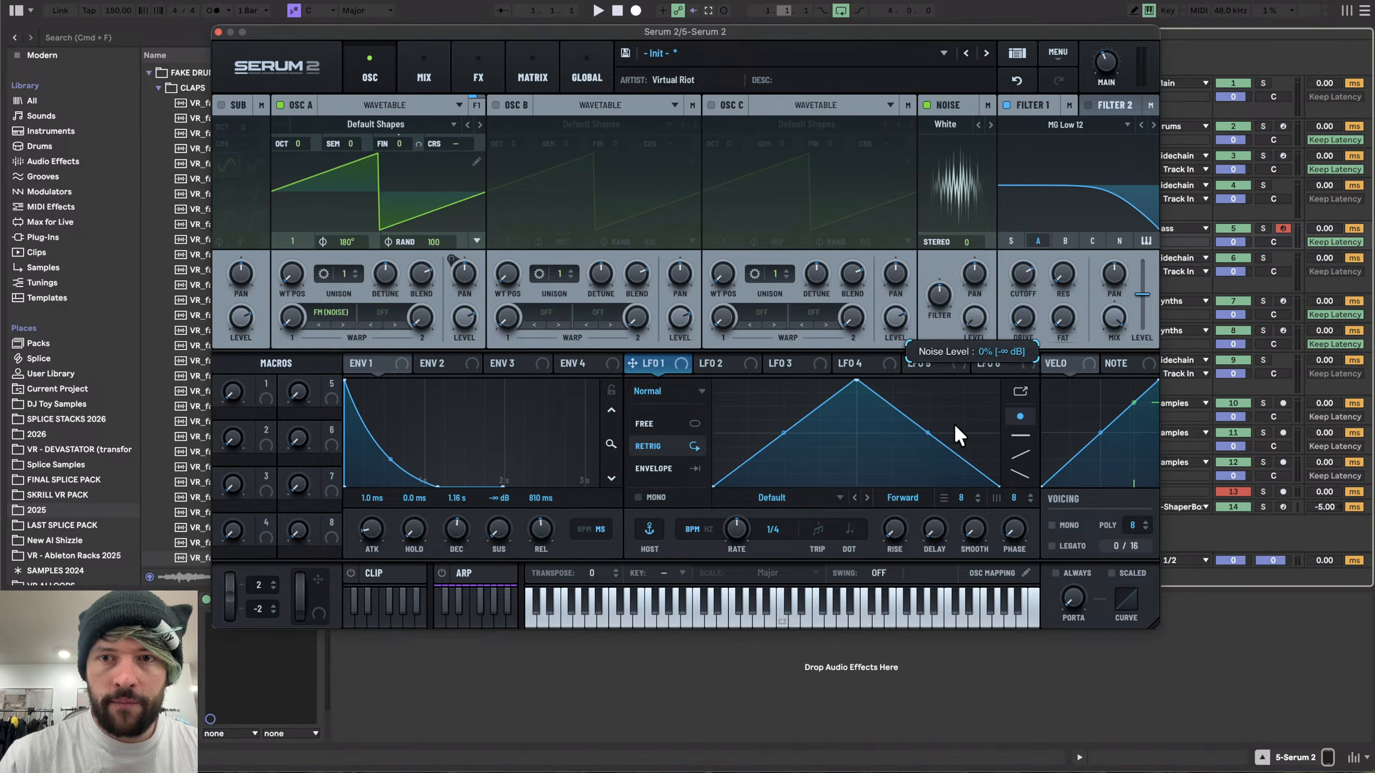
drag(291, 317, 294, 226)
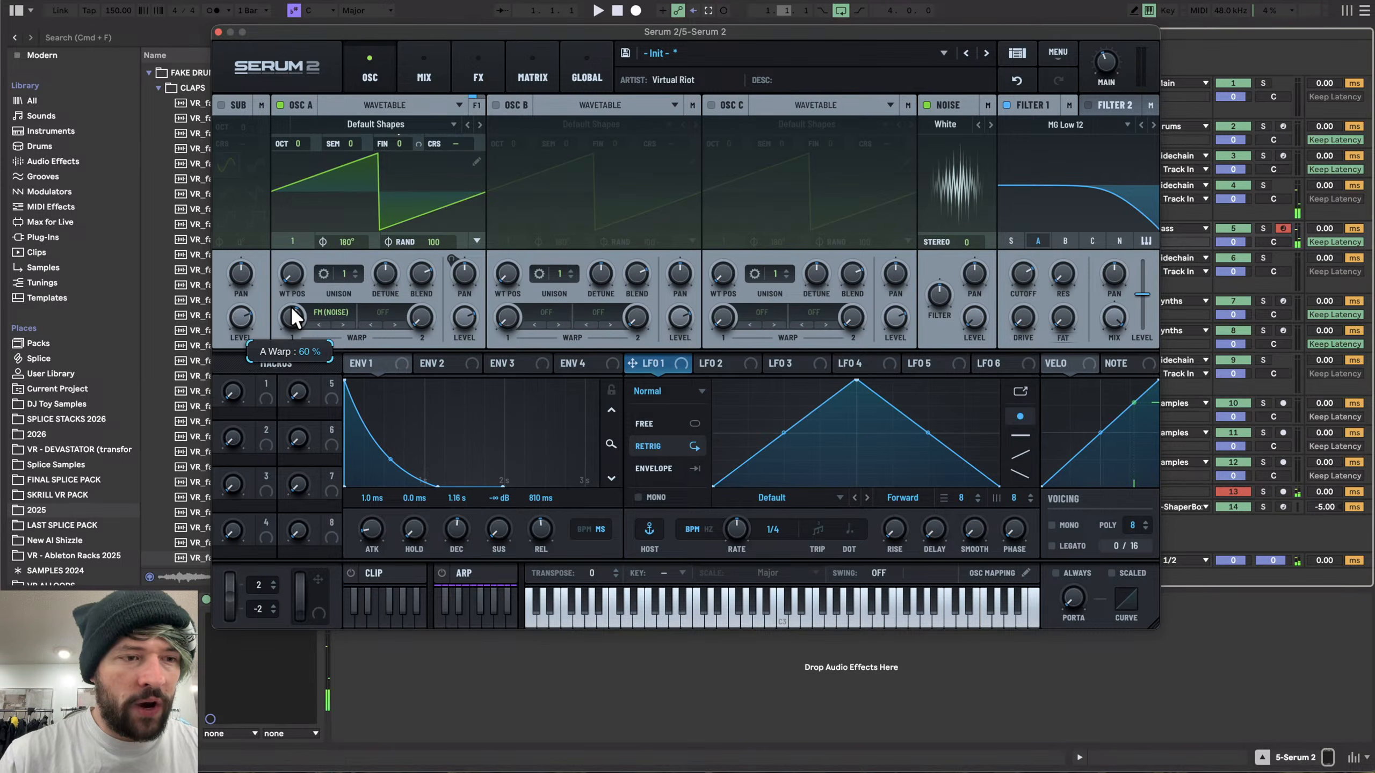
drag(933, 306, 915, 362)
drag(288, 324, 289, 328)
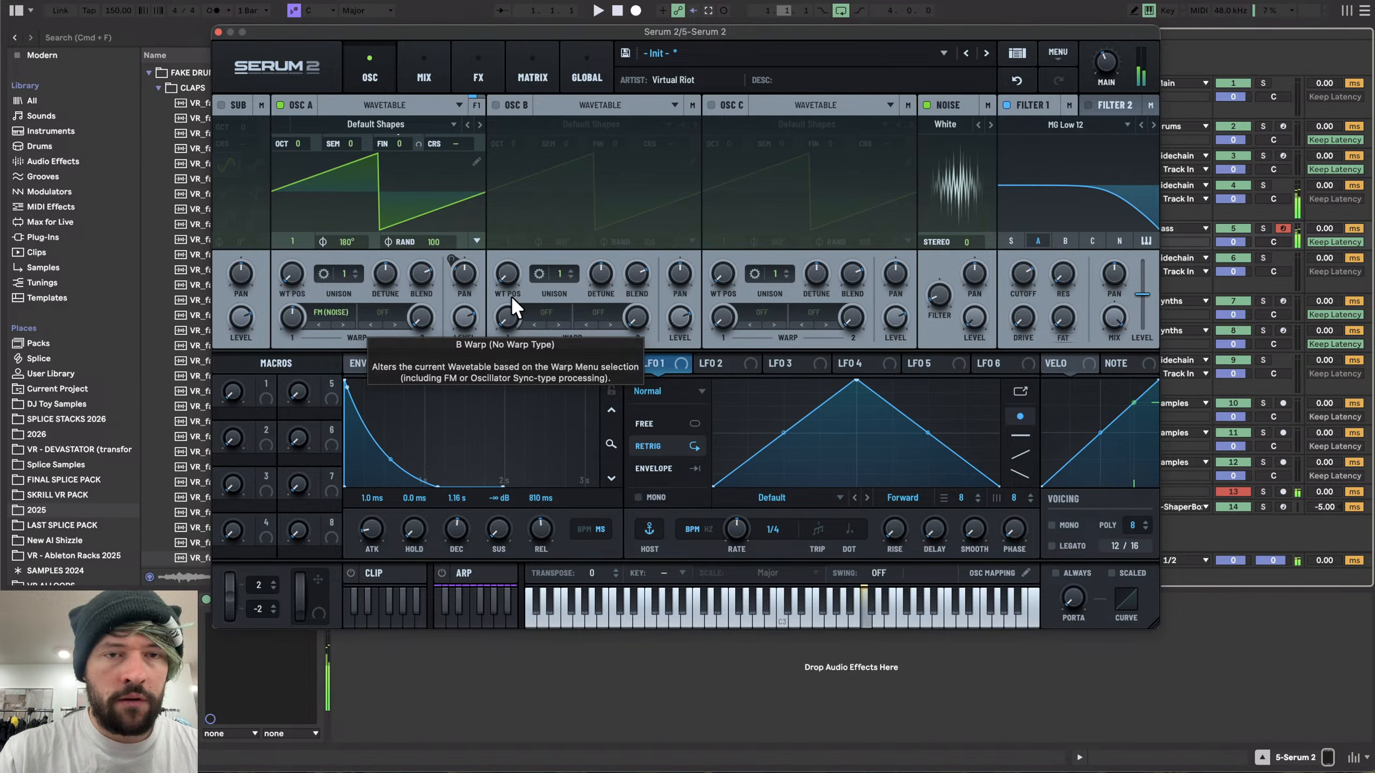
- Change the source of the A Pan modulation in the matrix to NoteOn Alt.2
click(515, 52)
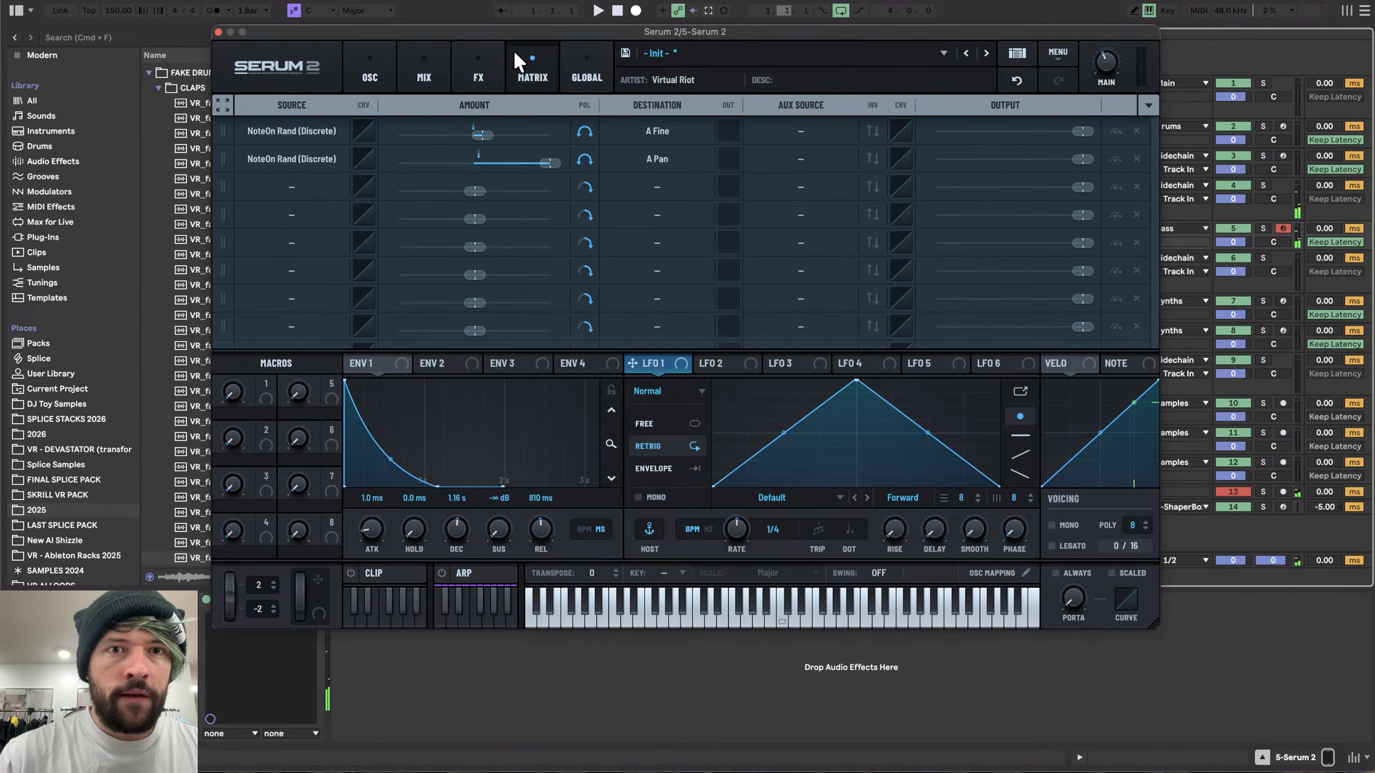
drag(520, 165, 515, 166)
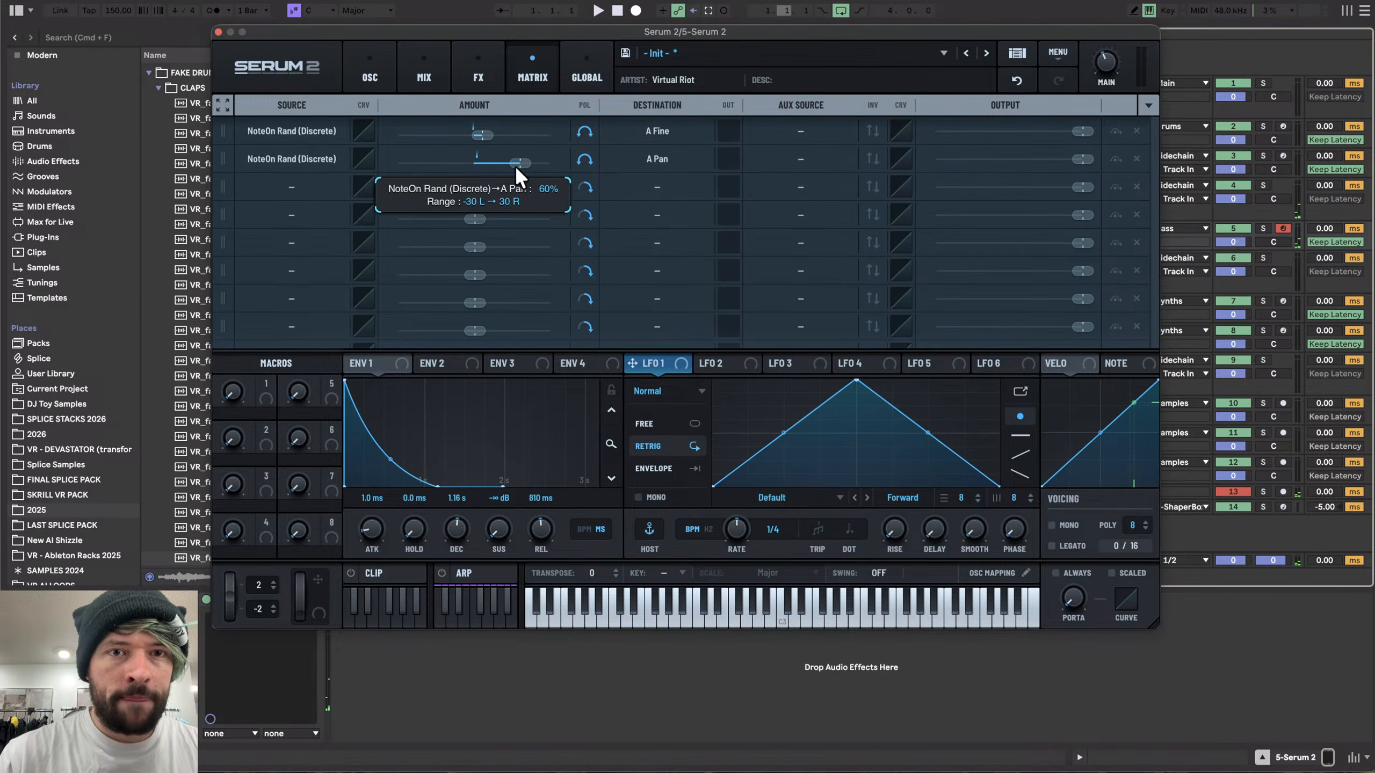
click(307, 157)
mouse_move(319, 239)
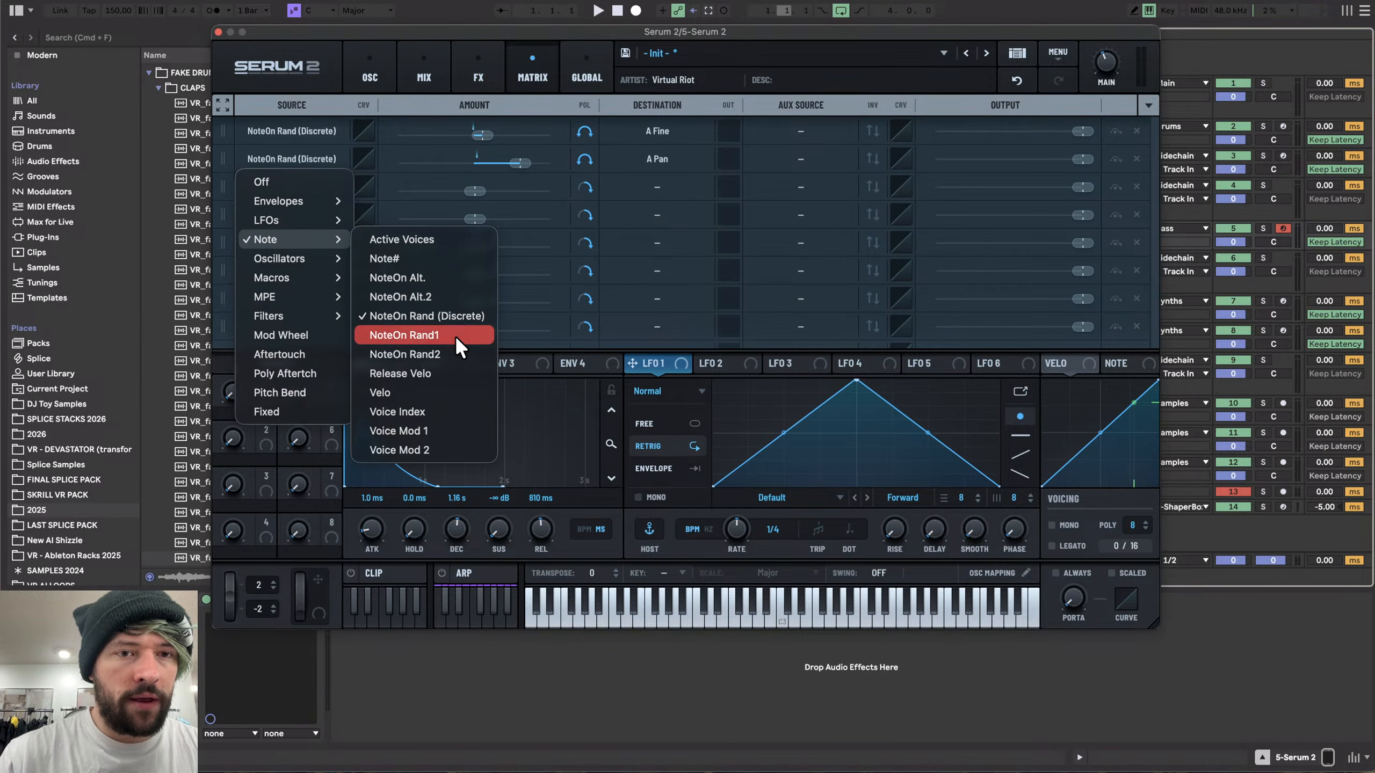
click(409, 295)
- Reassign the A Pan modulation source to Voice Mod 1
click(299, 161)
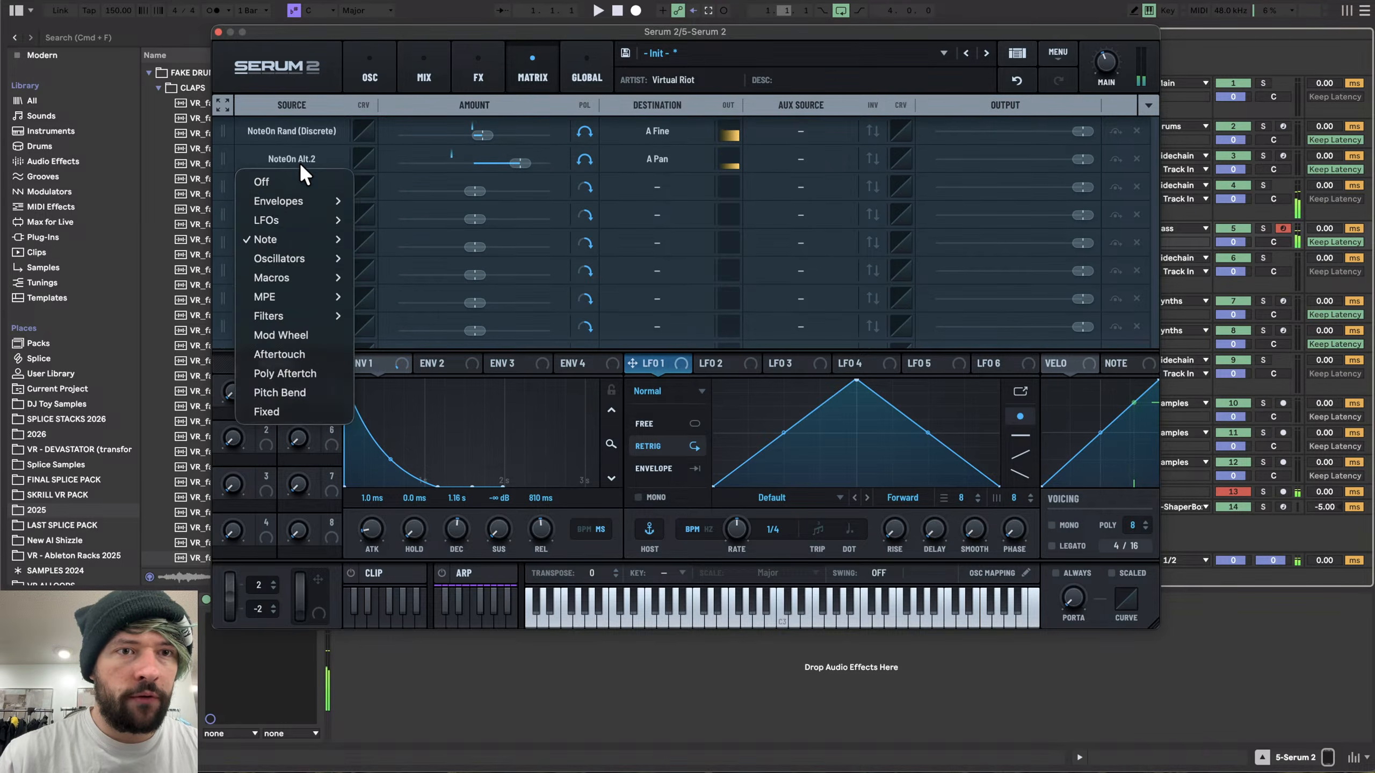
mouse_move(298, 239)
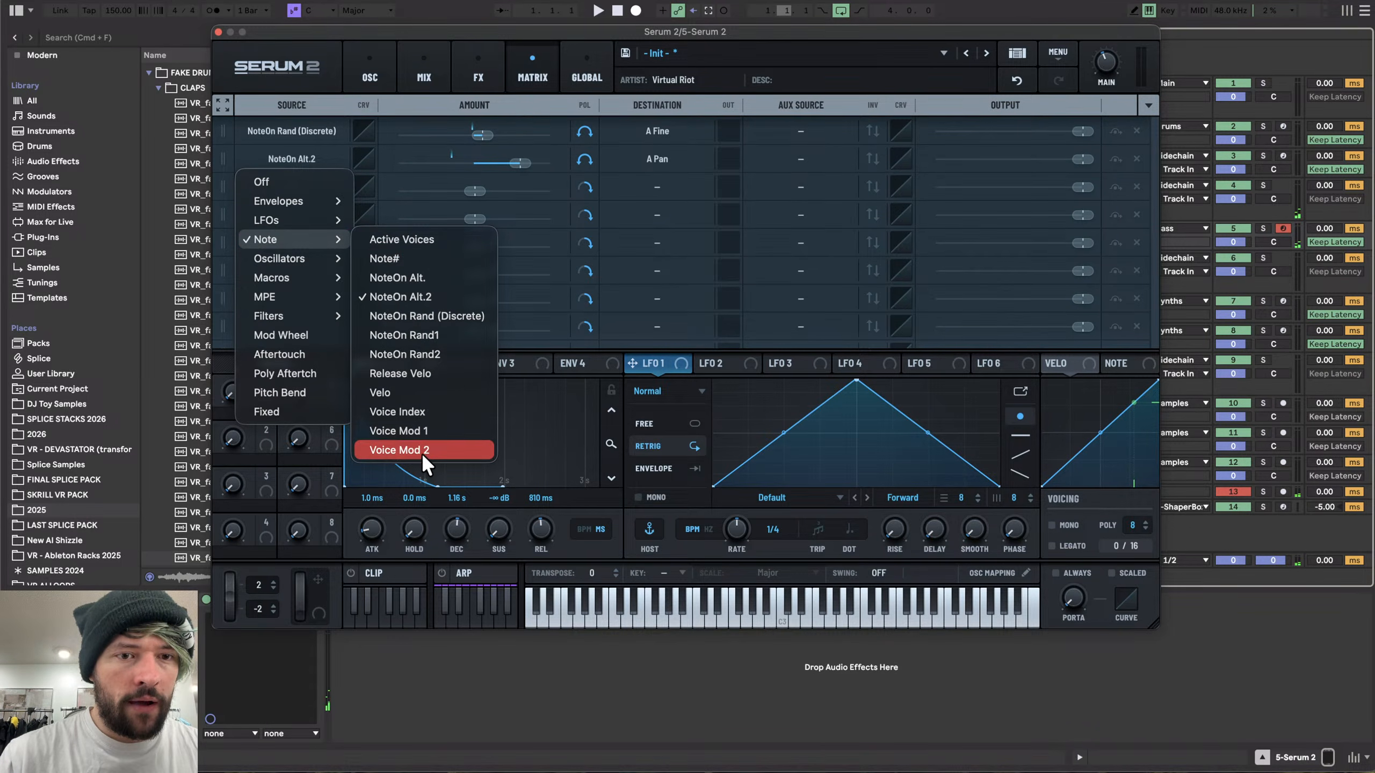
click(441, 289)
- Draw varied per-voice Mod 1 values across the eight Voice Control slots
click(587, 73)
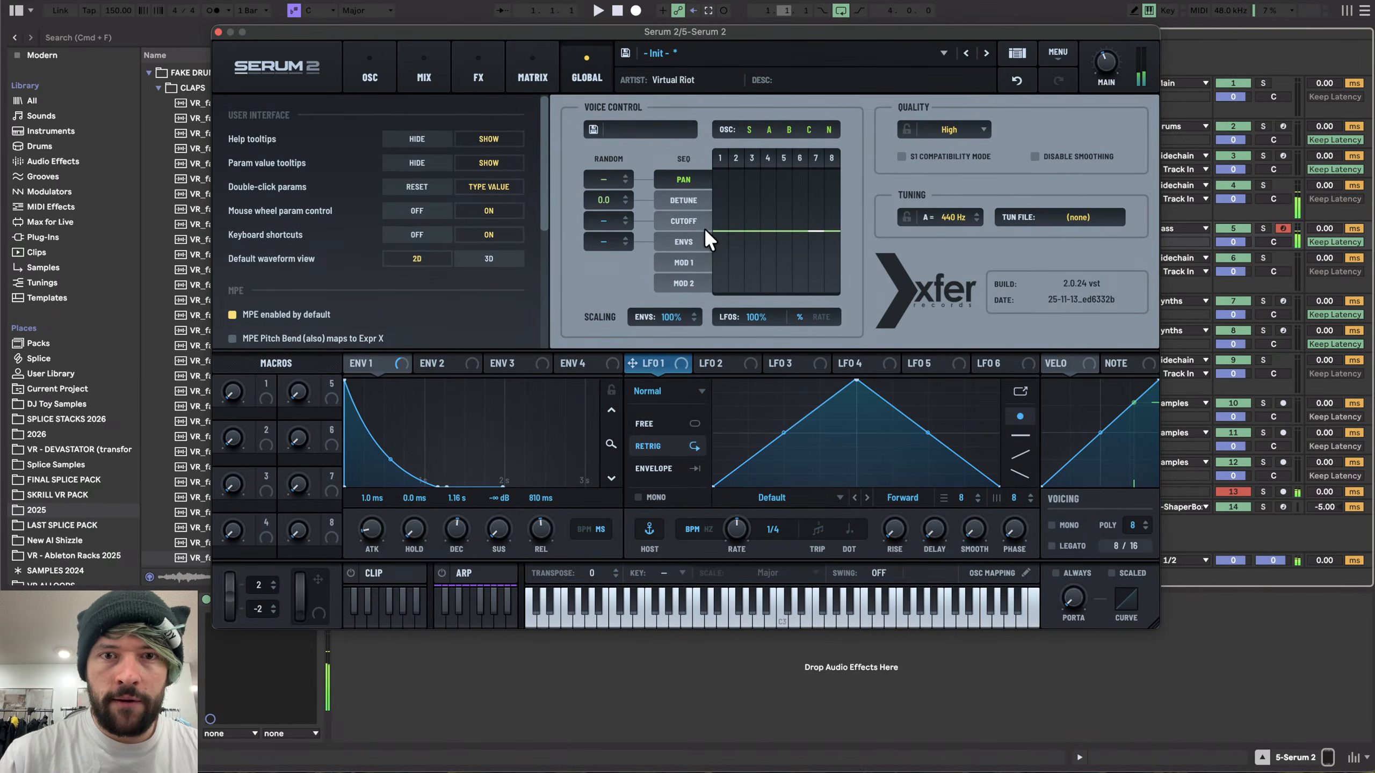
click(684, 261)
click(683, 262)
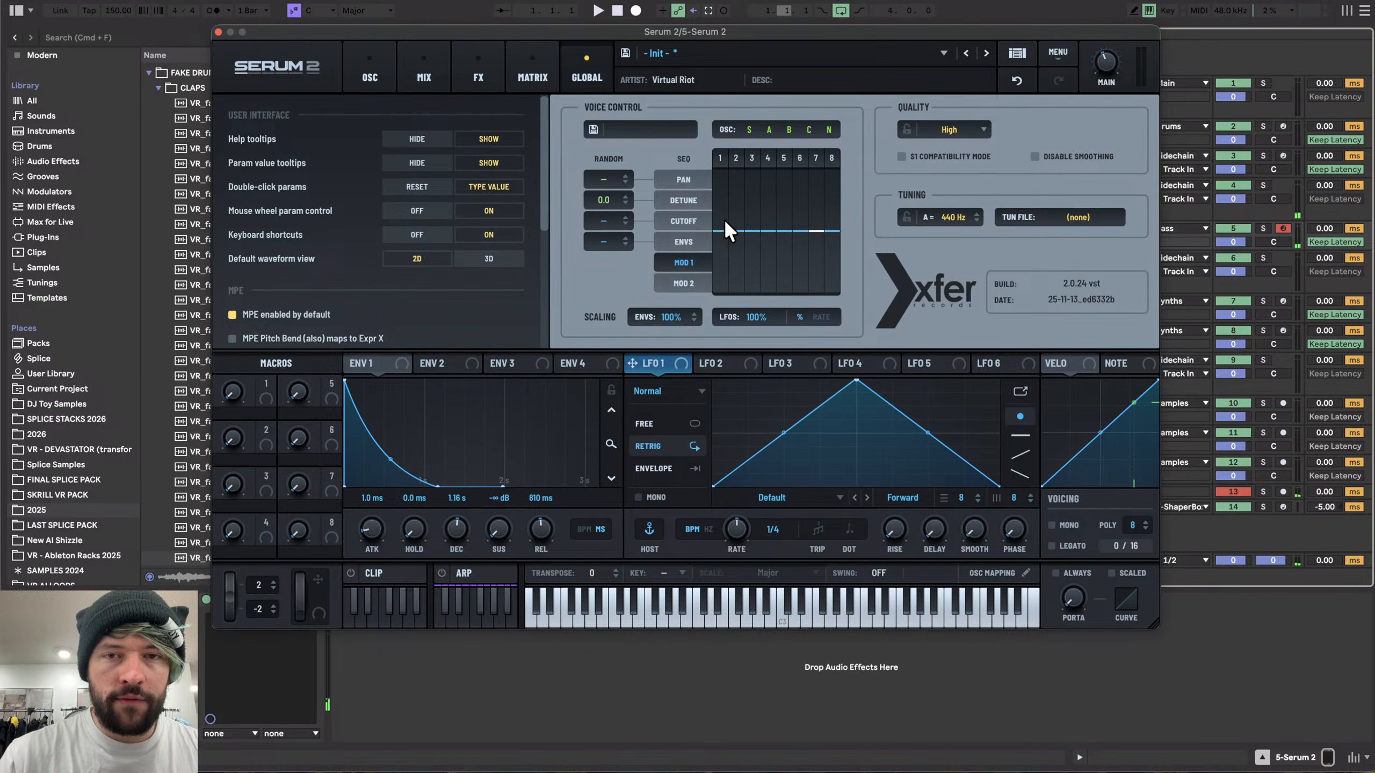
drag(724, 219, 718, 106)
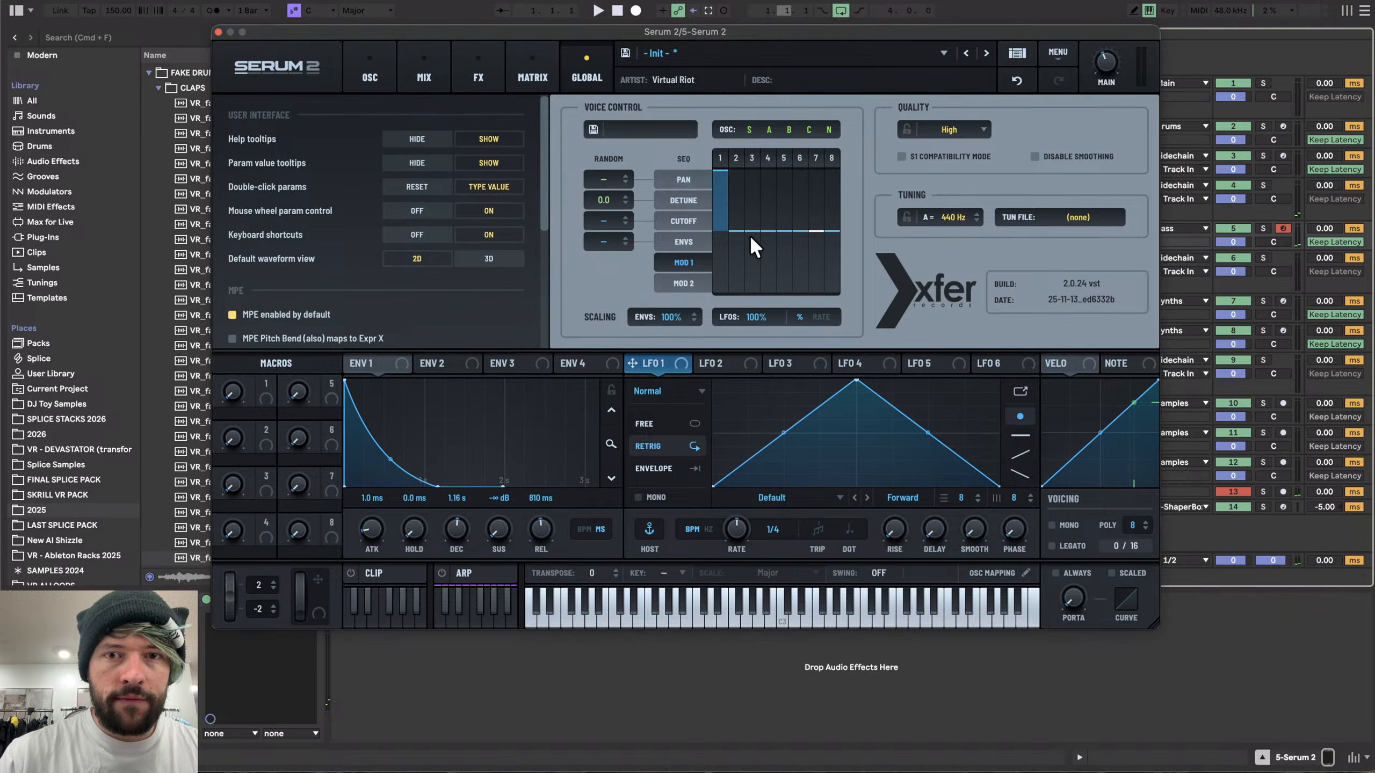
mouse_move(750, 234)
mouse_down()
mouse_move(756, 282)
mouse_move(764, 158)
mouse_up()
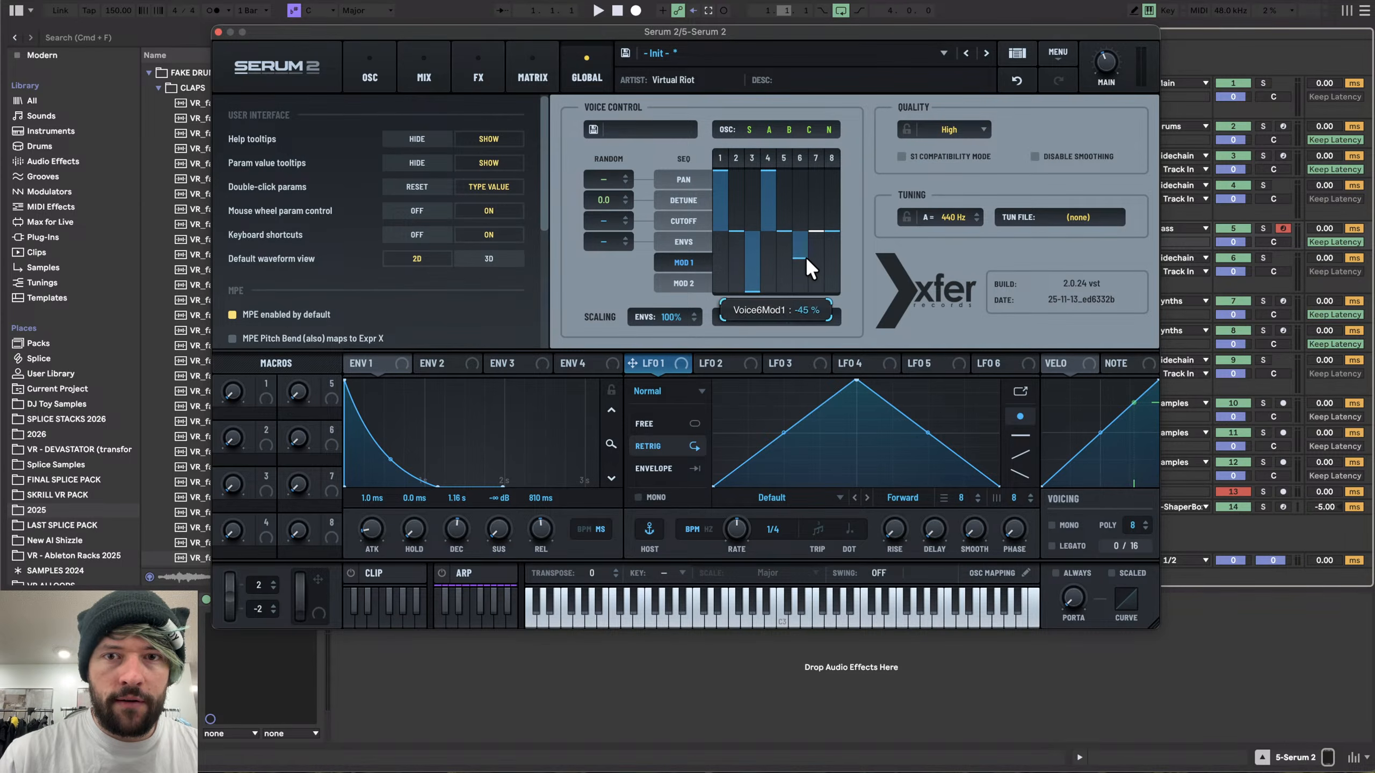
drag(805, 256, 797, 337)
drag(832, 211, 831, 115)
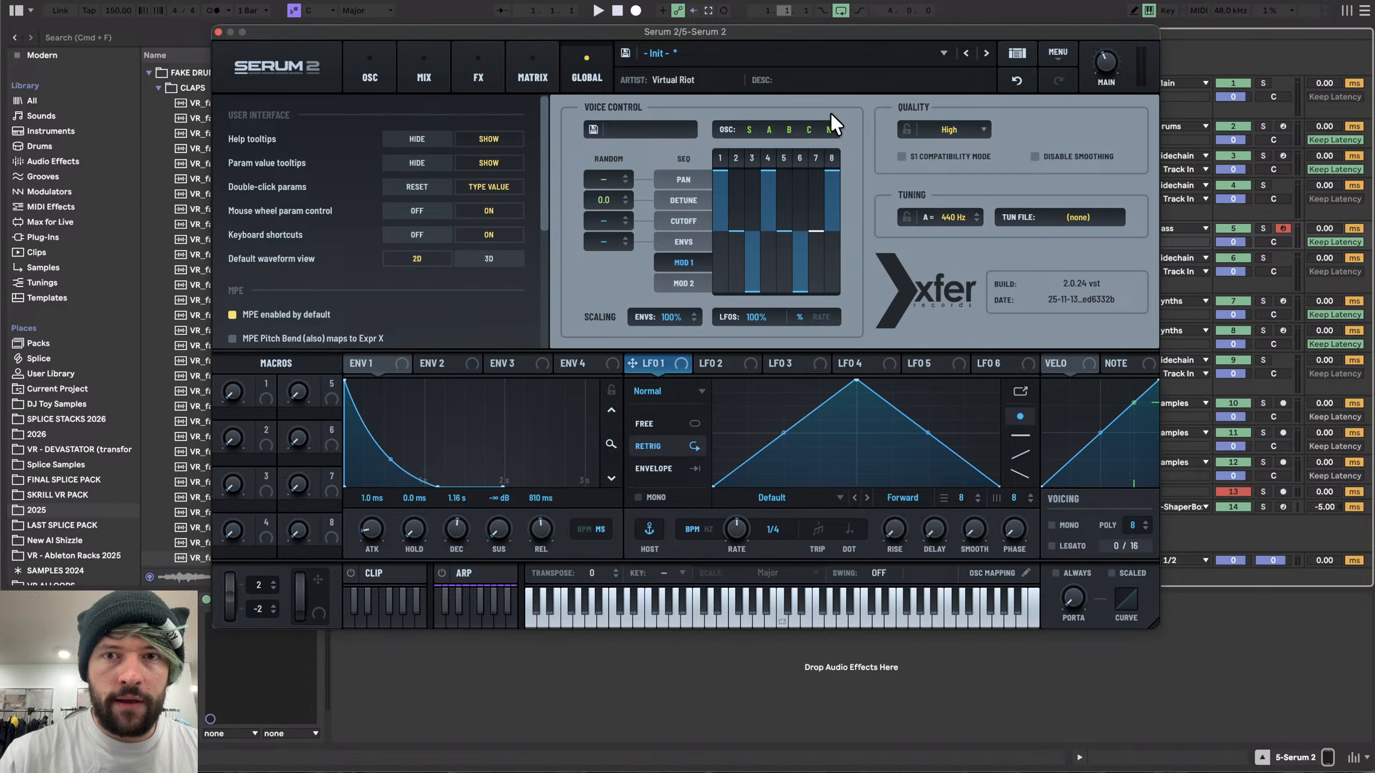
drag(834, 230, 834, 379)
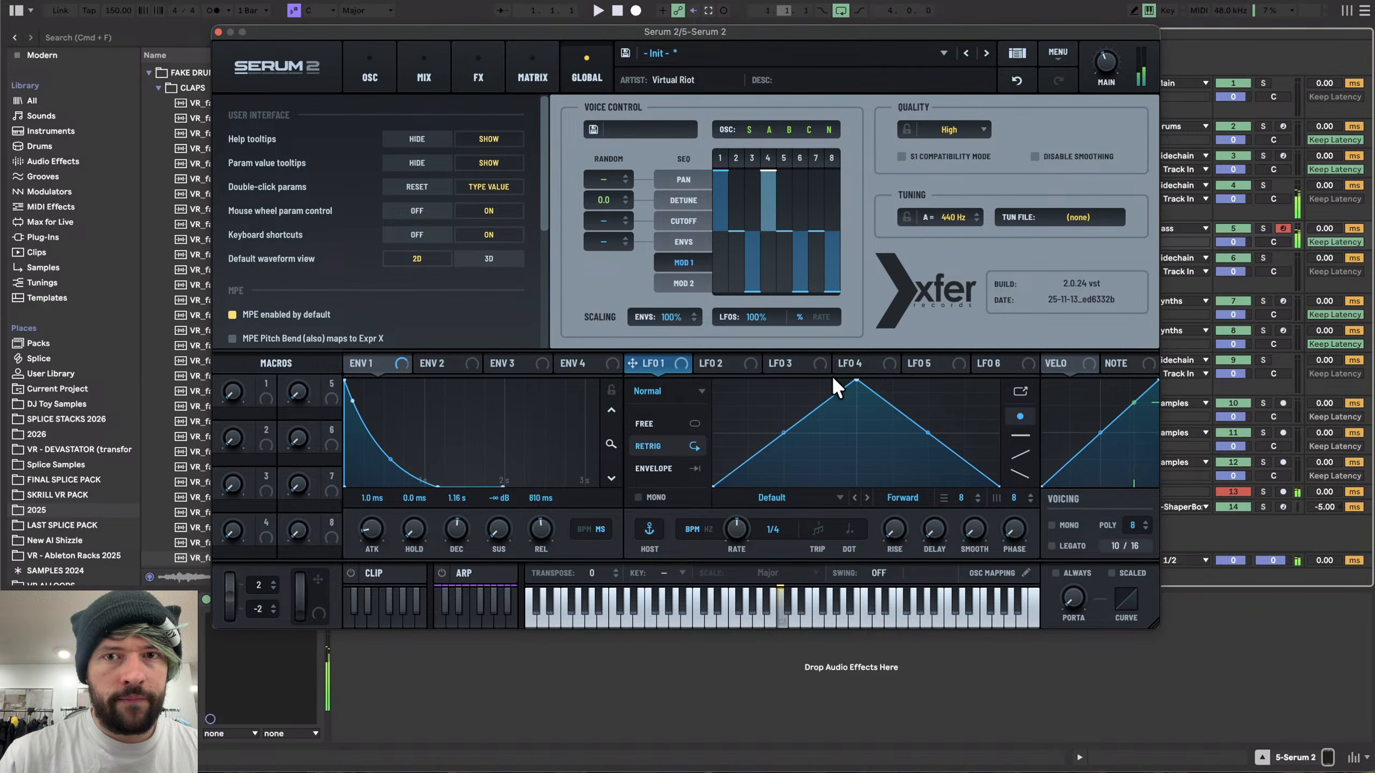
mouse_move(813, 200)
mouse_down()
mouse_move(846, 268)
mouse_move(834, 231)
mouse_up()
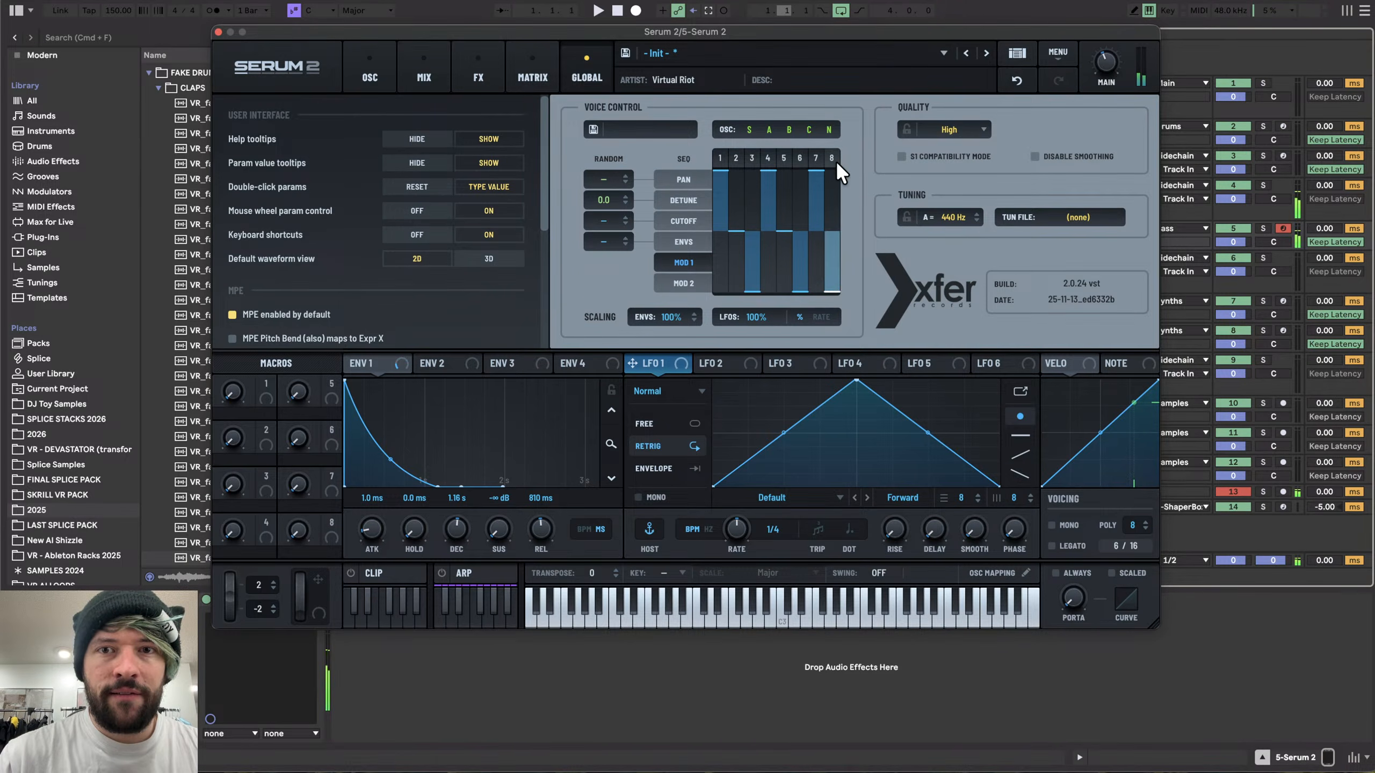
- Limit the Voice Control sequence to the first four voice slots
click(793, 156)
click(774, 155)
click(754, 155)
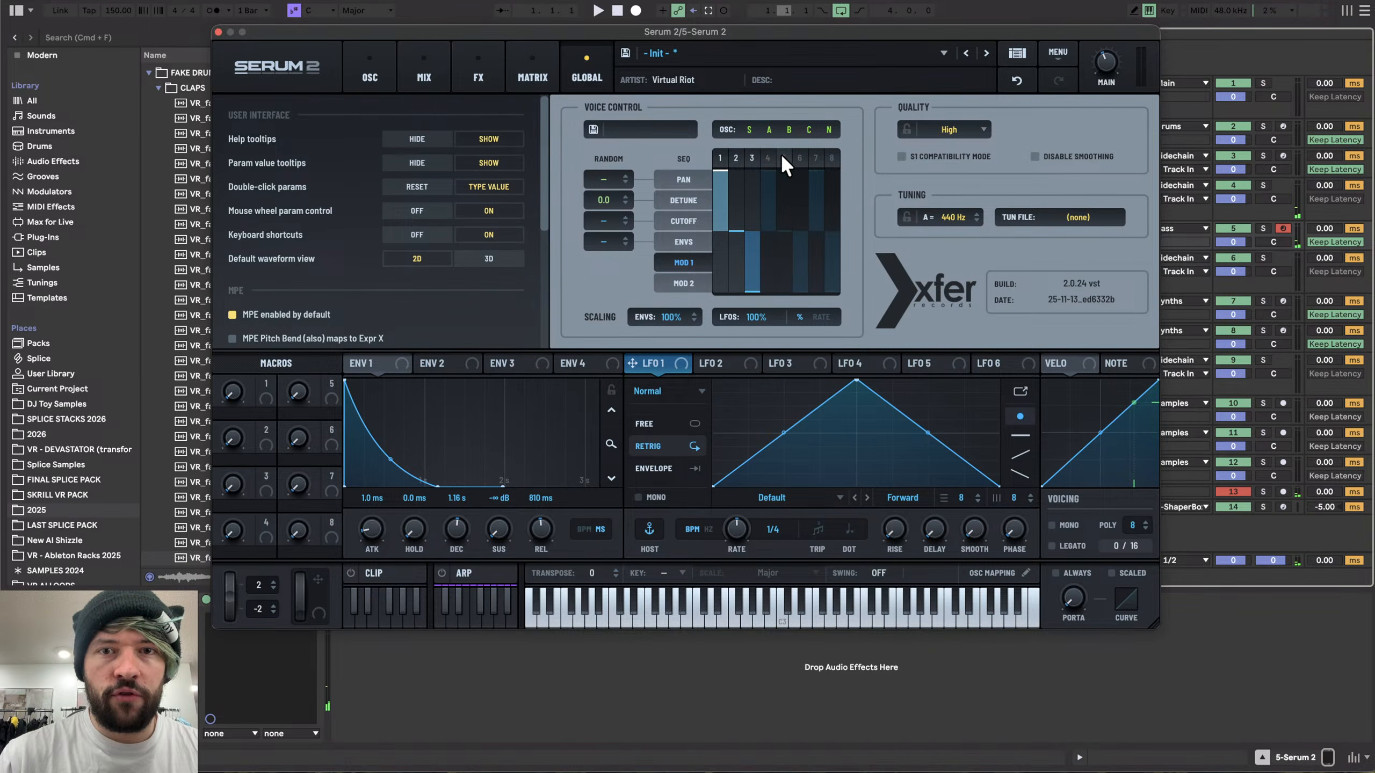
click(816, 156)
click(831, 157)
click(752, 157)
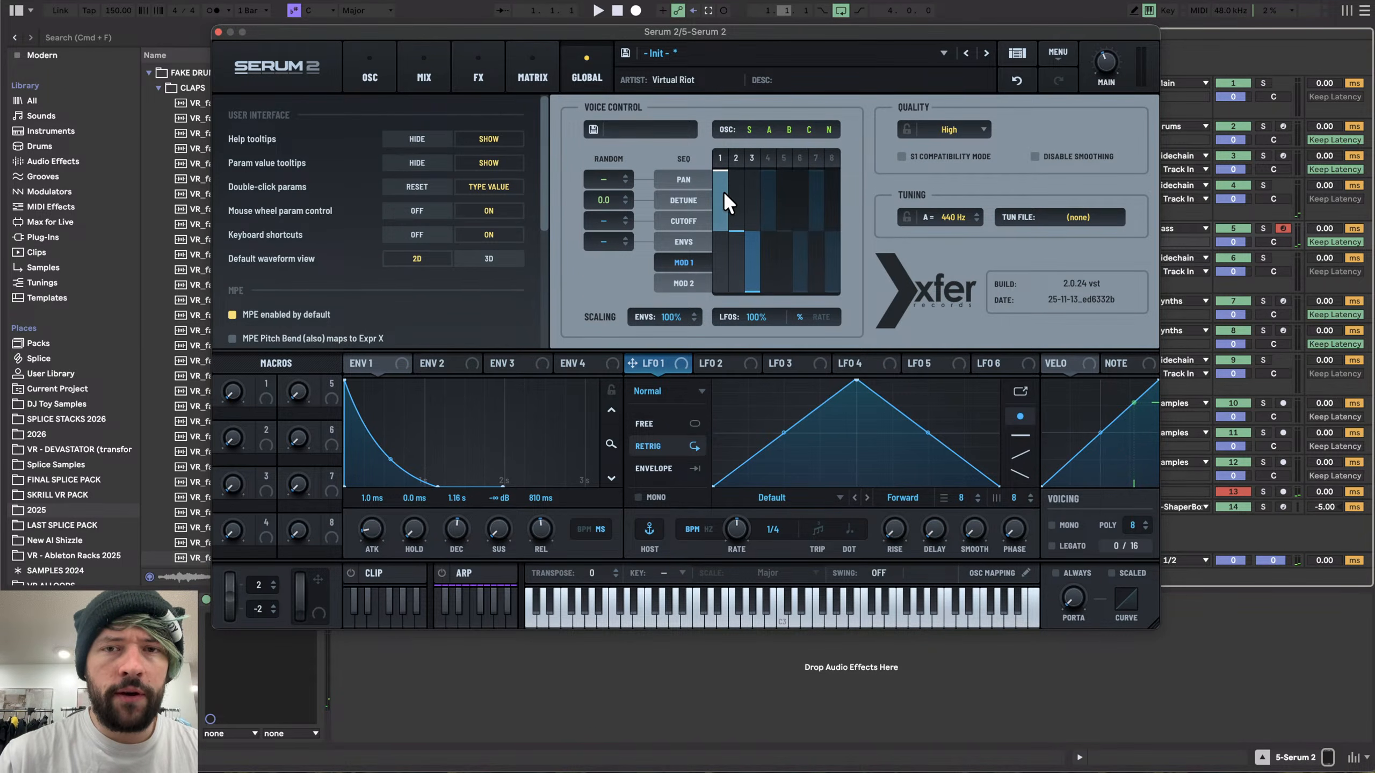
click(769, 155)
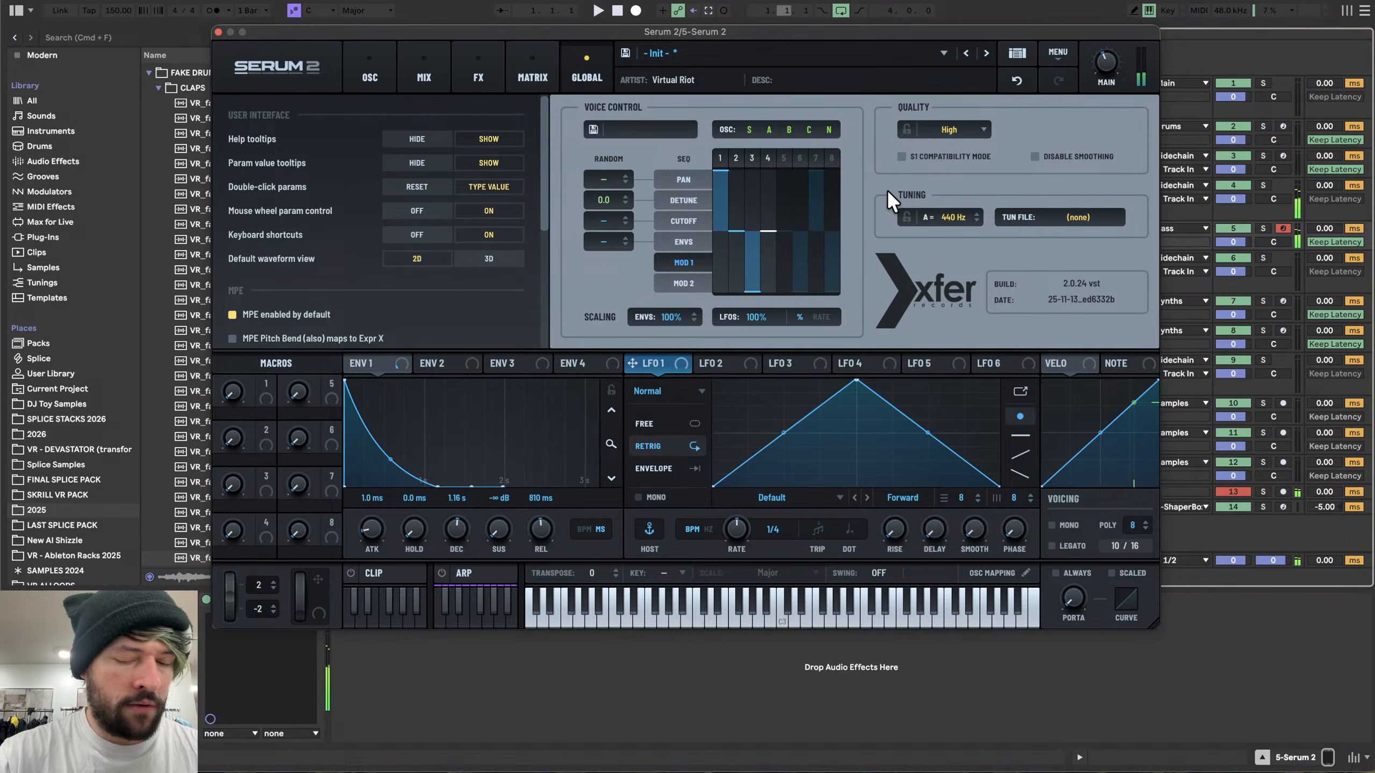
- Return to the oscillator page and sweep OSC A's wavetable position to the sine shape
click(353, 53)
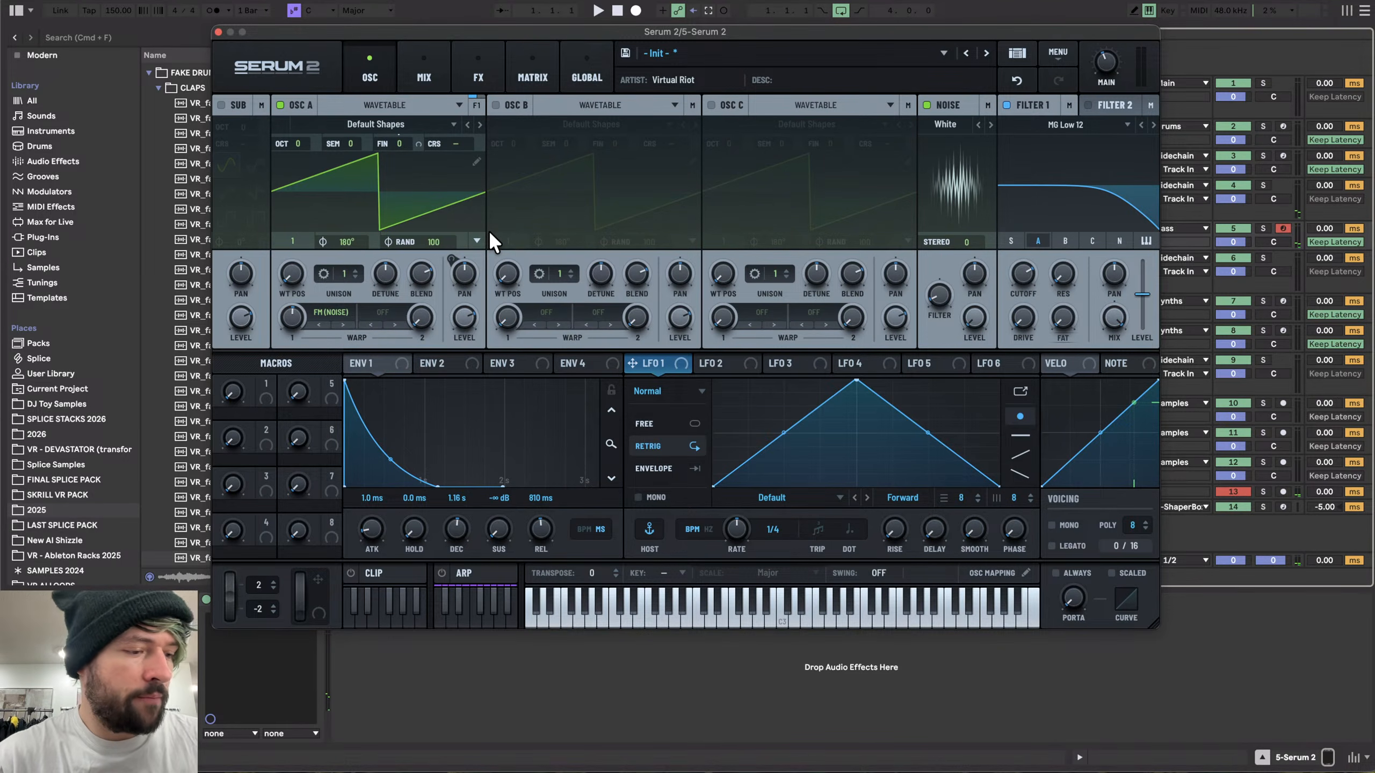
drag(296, 265, 299, 232)
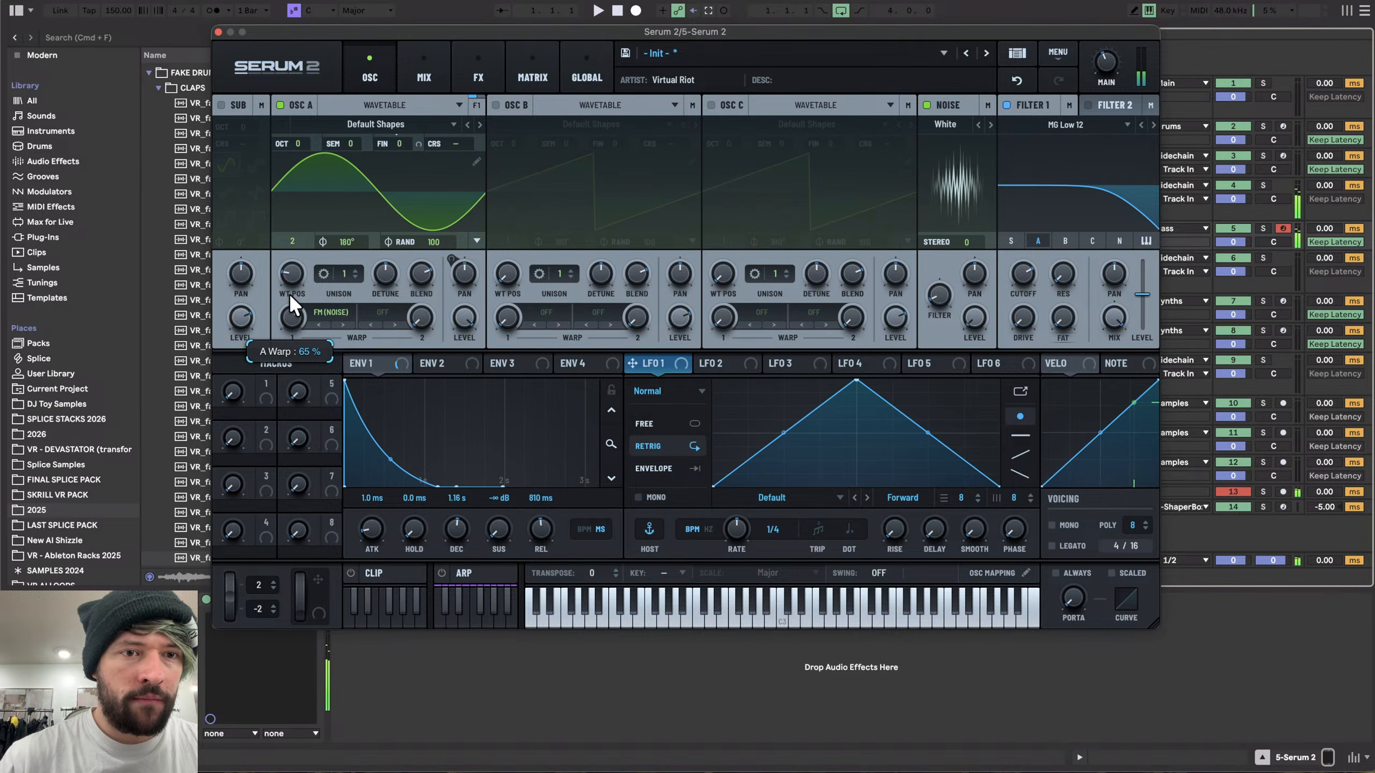
- Assign ENV 2 to OSC A's warp, shorten ENV 2's decay to about 271 ms, and adjust the warp modulation depth
drag(443, 362, 291, 319)
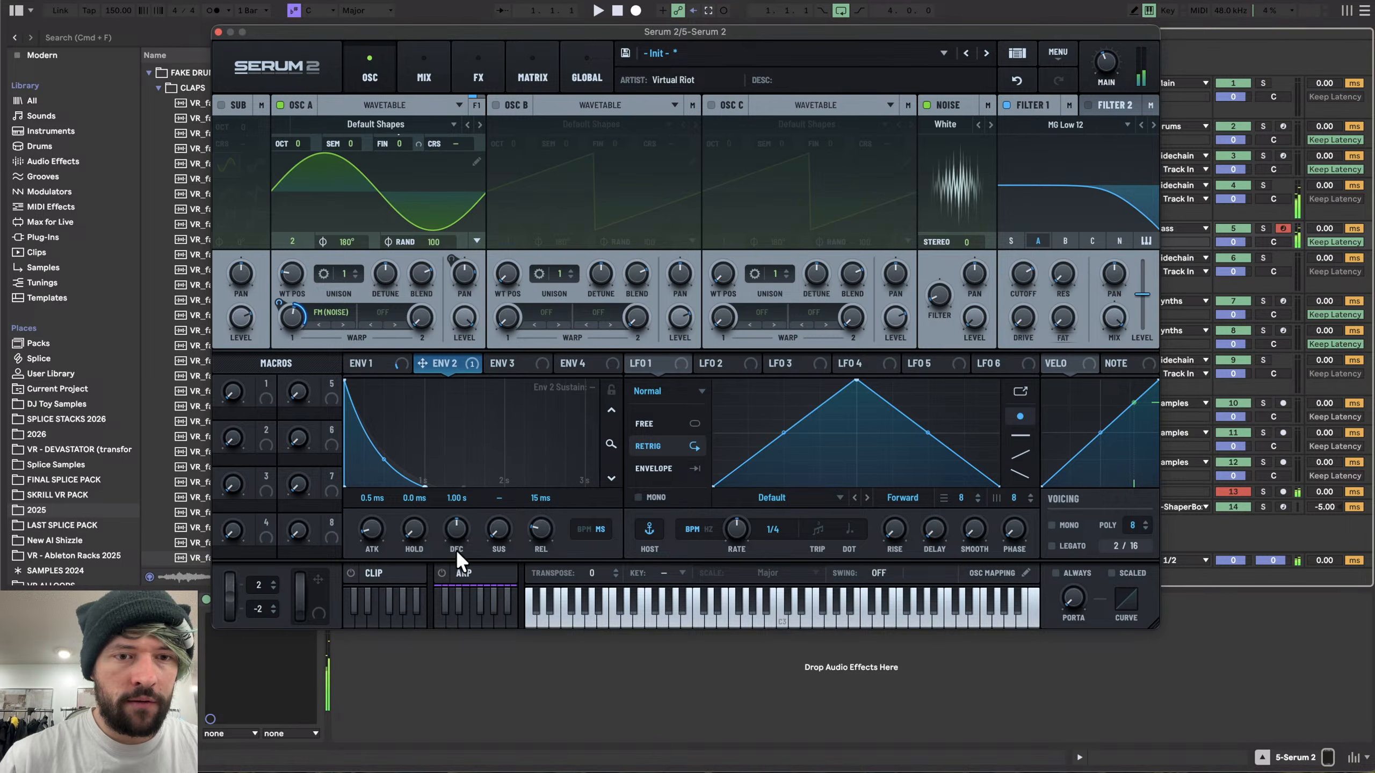
drag(457, 558, 458, 560)
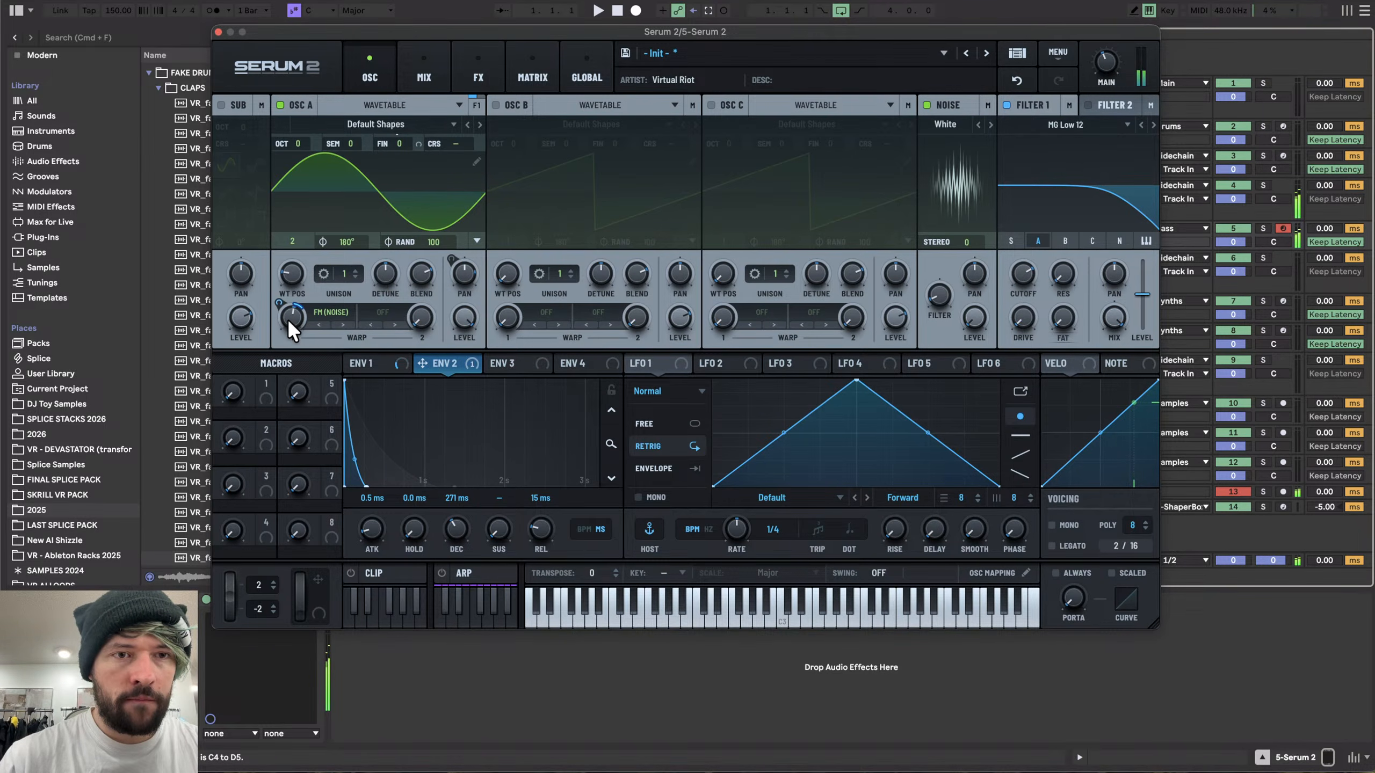
drag(288, 321, 292, 312)
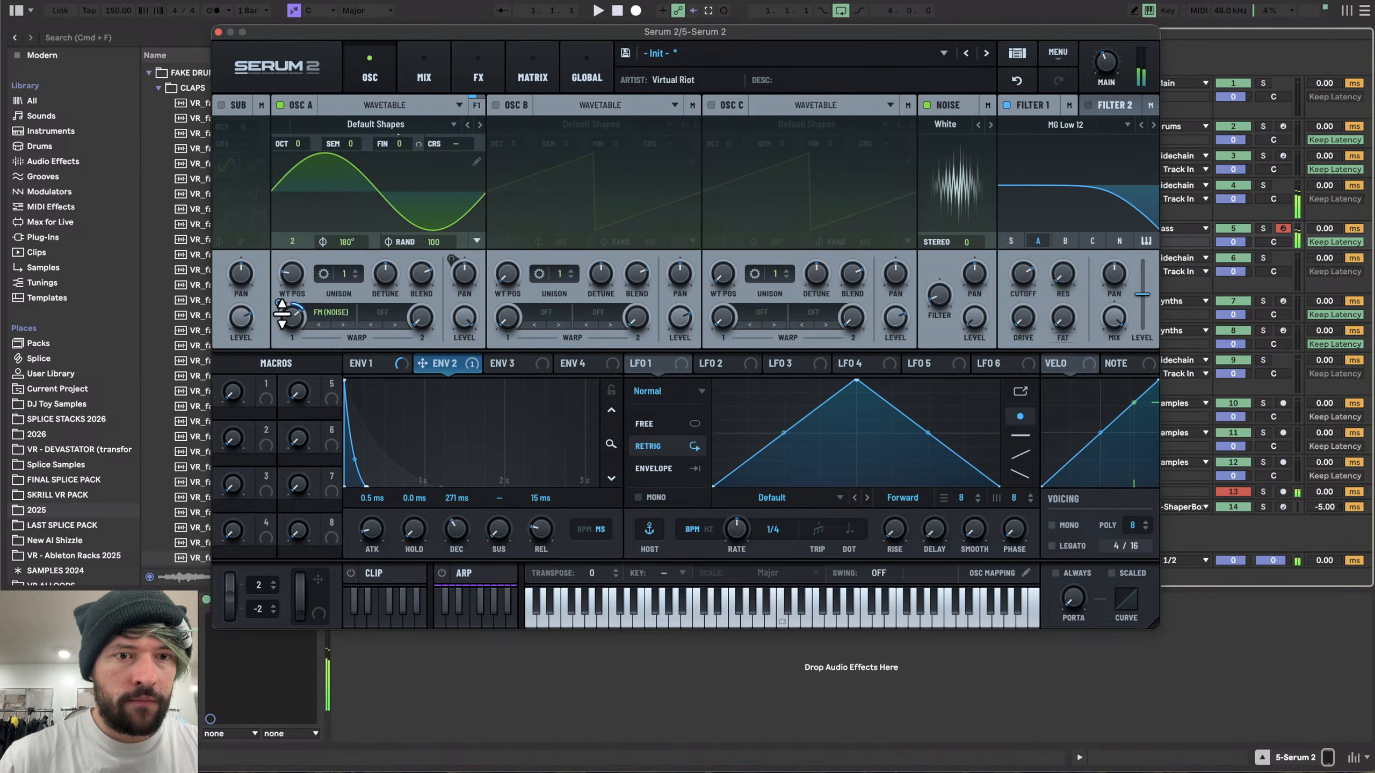
- Set ENV 2's decay to about 541 ms and release to about 305 ms, then fine-tune the warp modulation depth
scroll(457, 526, up, 3)
drag(539, 528, 533, 504)
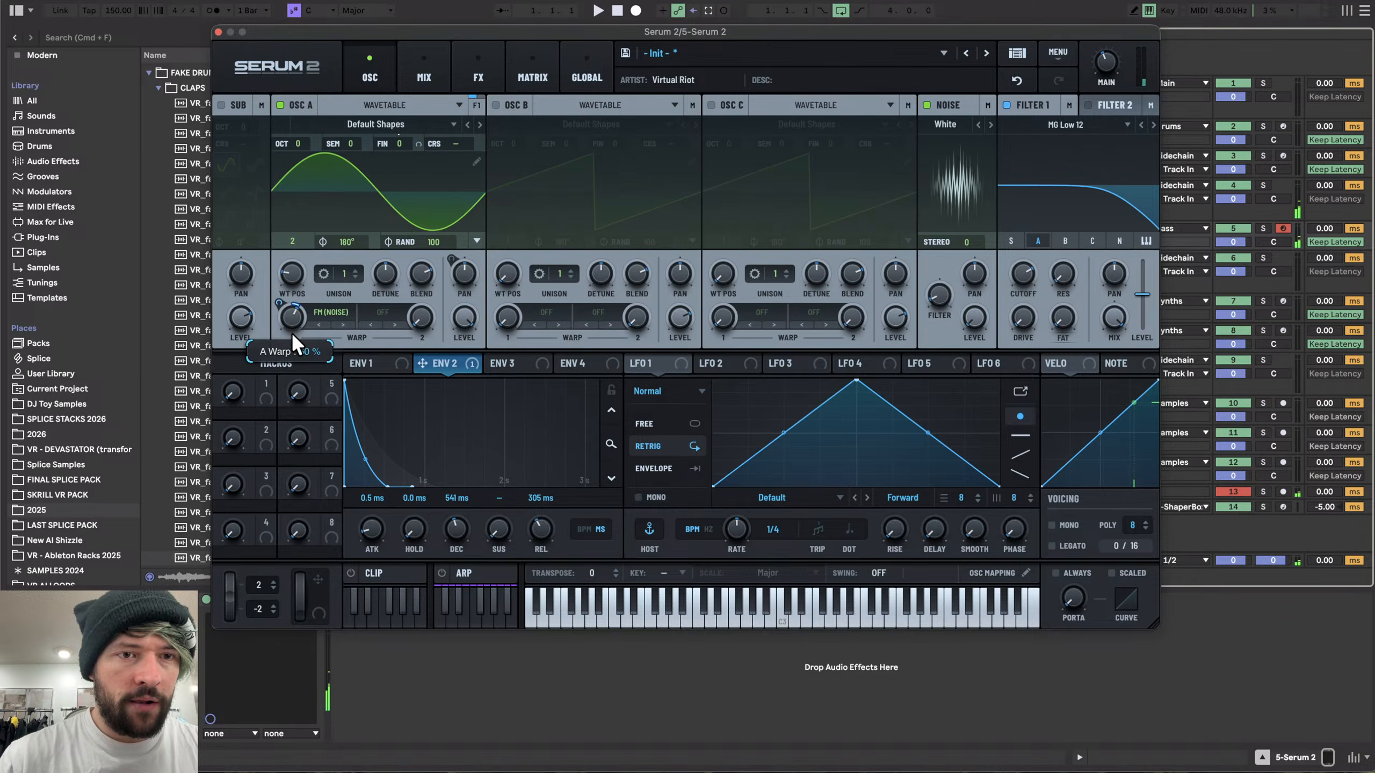
drag(290, 339, 291, 320)
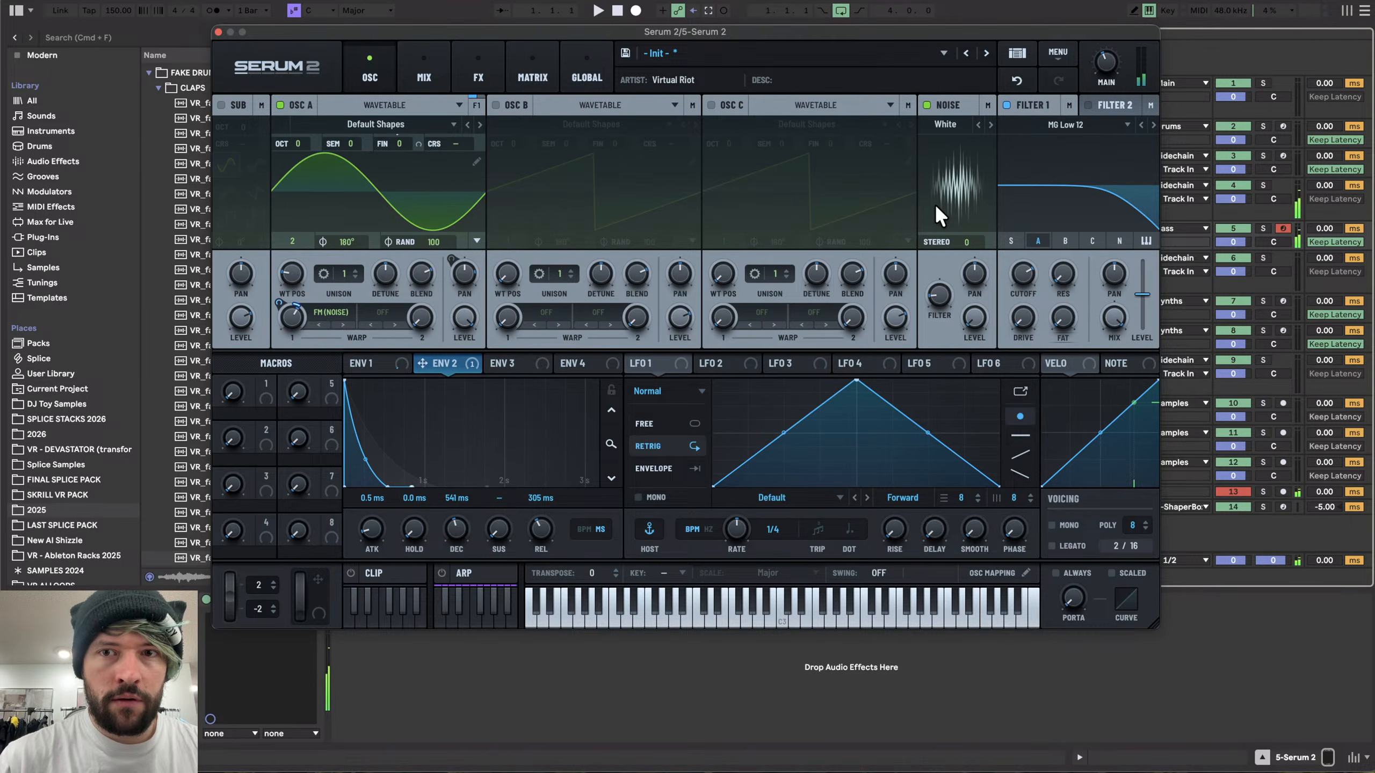
- Raise the noise oscillator's stereo to 100 and clear the modulators from OSC A's warp control
drag(966, 243, 972, 135)
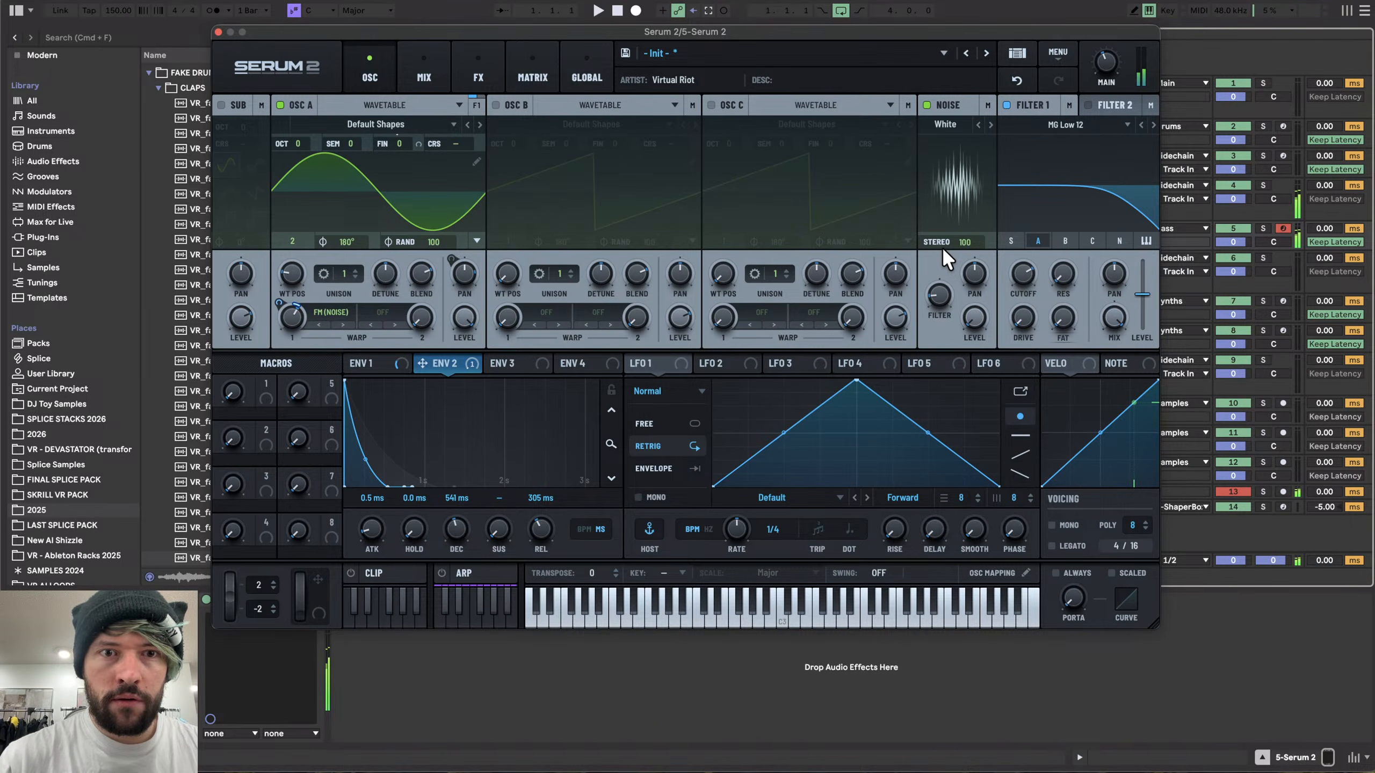
right_click(301, 307)
click(361, 433)
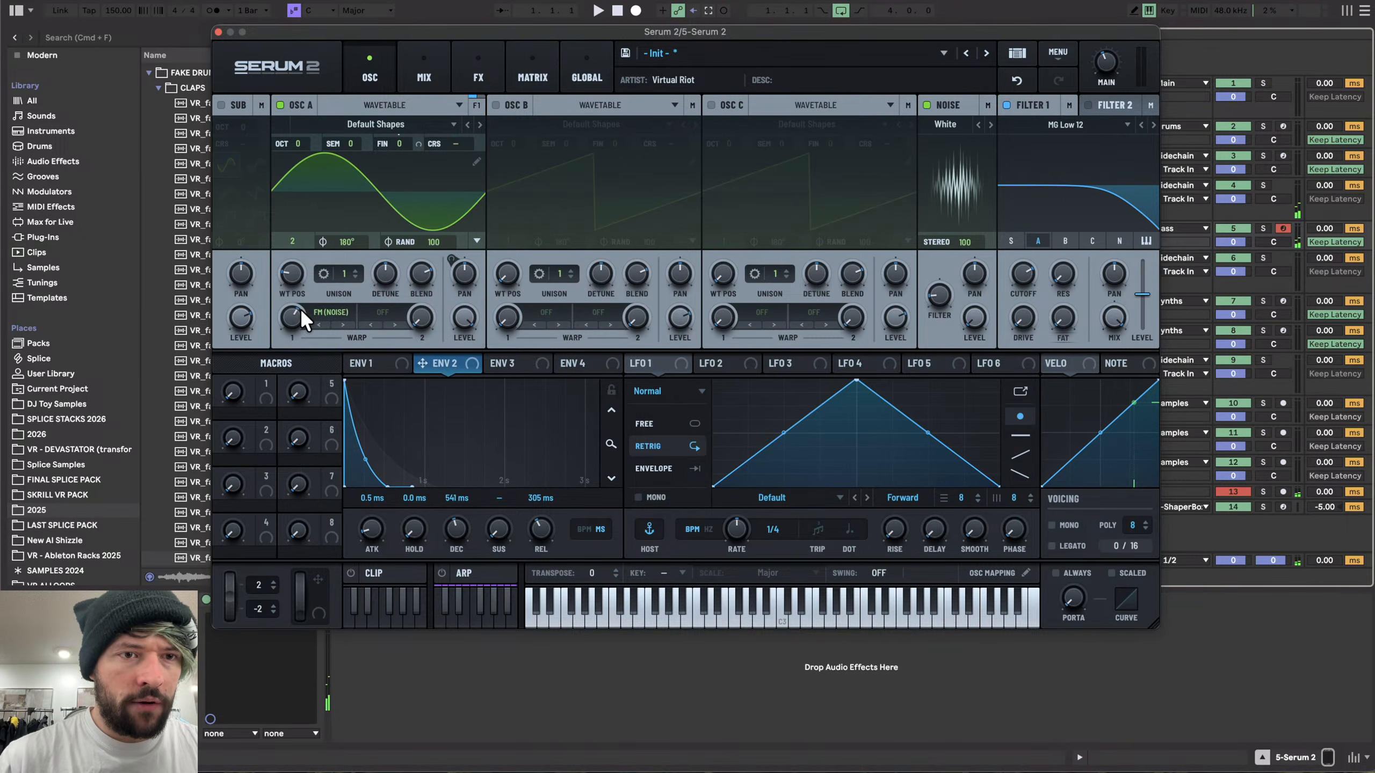
- Bypass the Delay and Reverb effects in the main FX chain and return to the oscillators
click(494, 67)
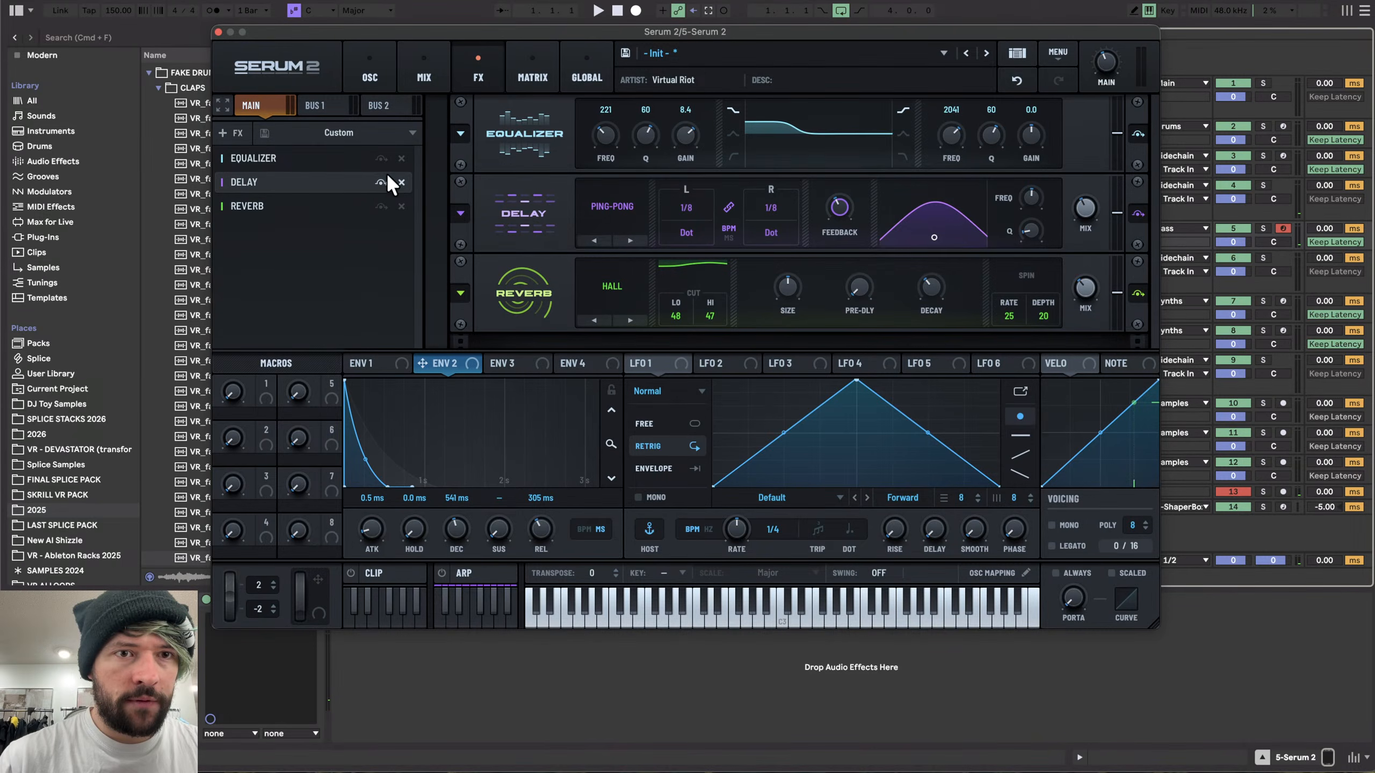
click(322, 60)
click(380, 56)
click(373, 68)
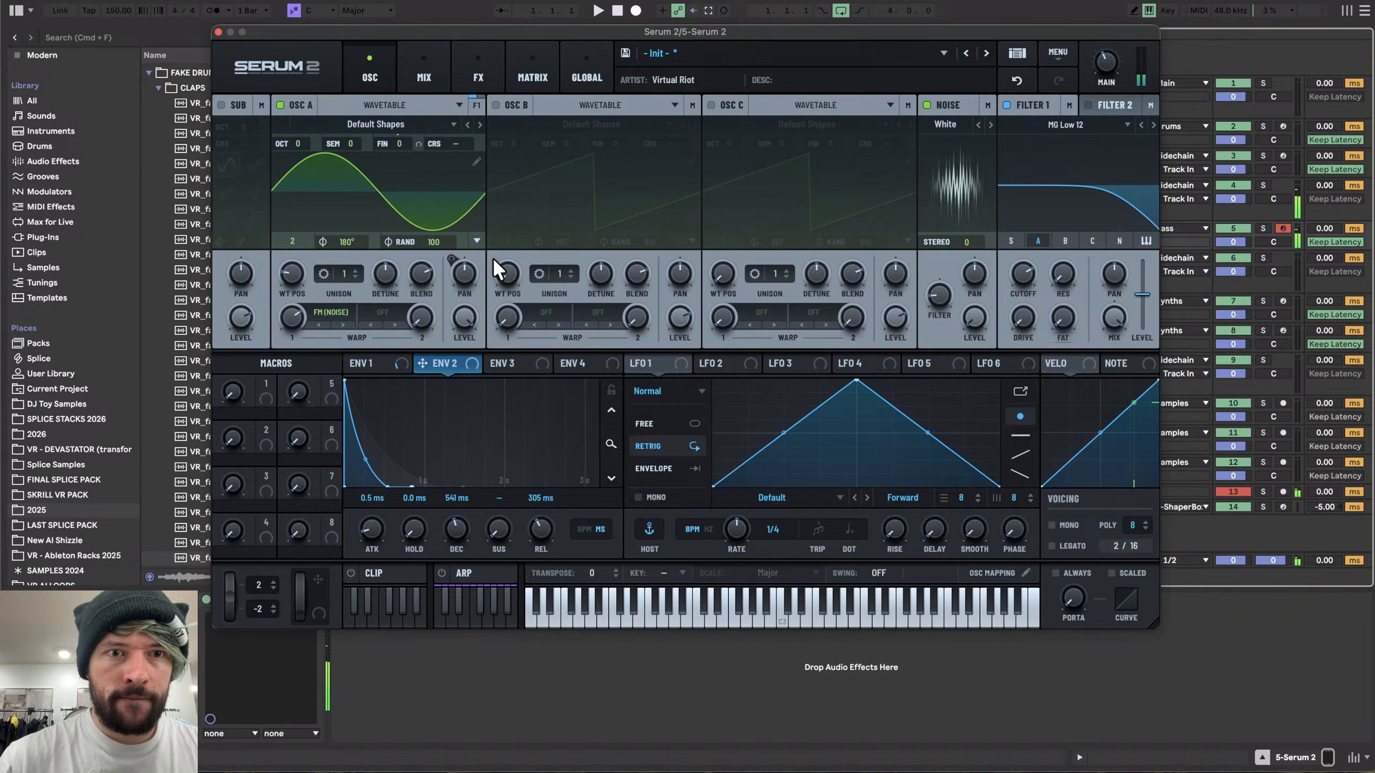
- Remove all modulators from OSC A's pan control
right_click(469, 274)
click(539, 389)
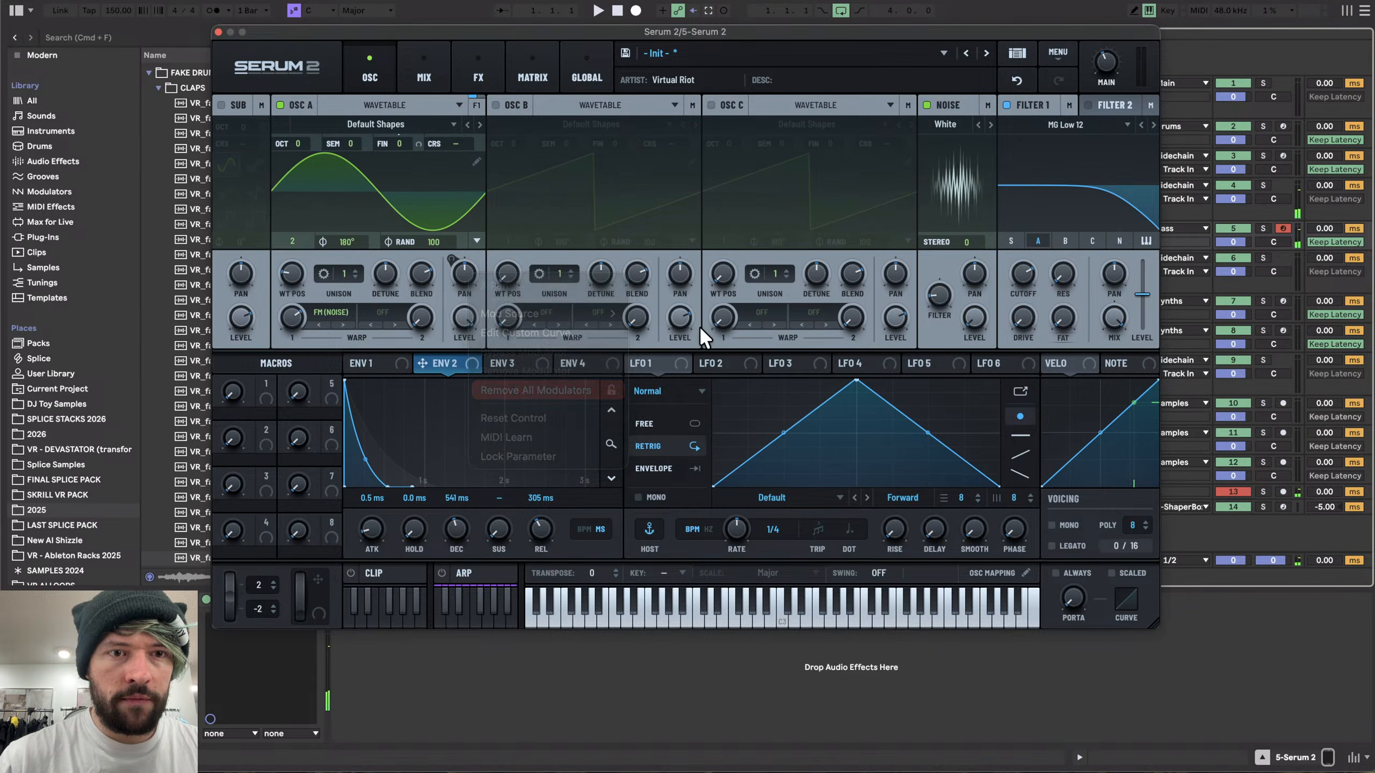
- Set OSC A's unison to 2 voices and the noise oscillator's stereo to 100
drag(971, 244, 1020, 67)
click(1020, 71)
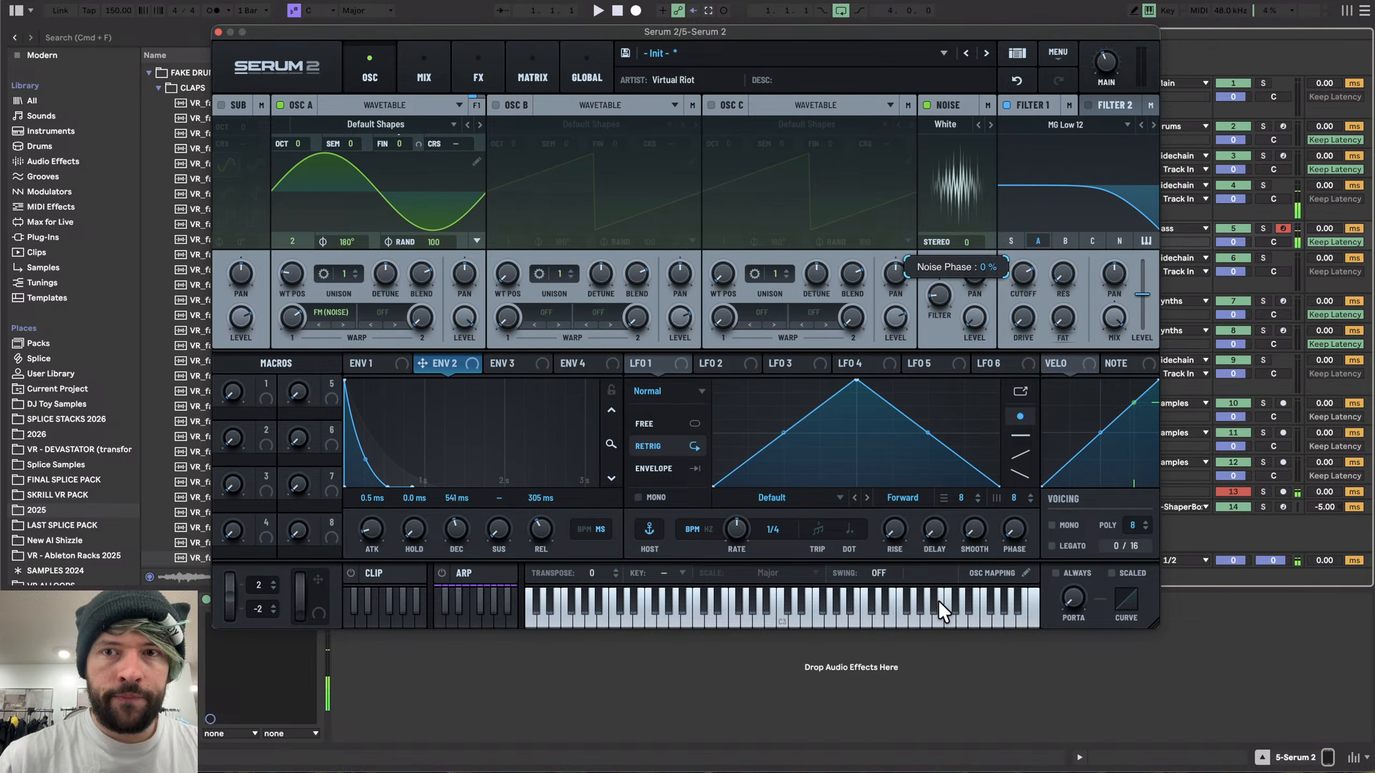
click(355, 270)
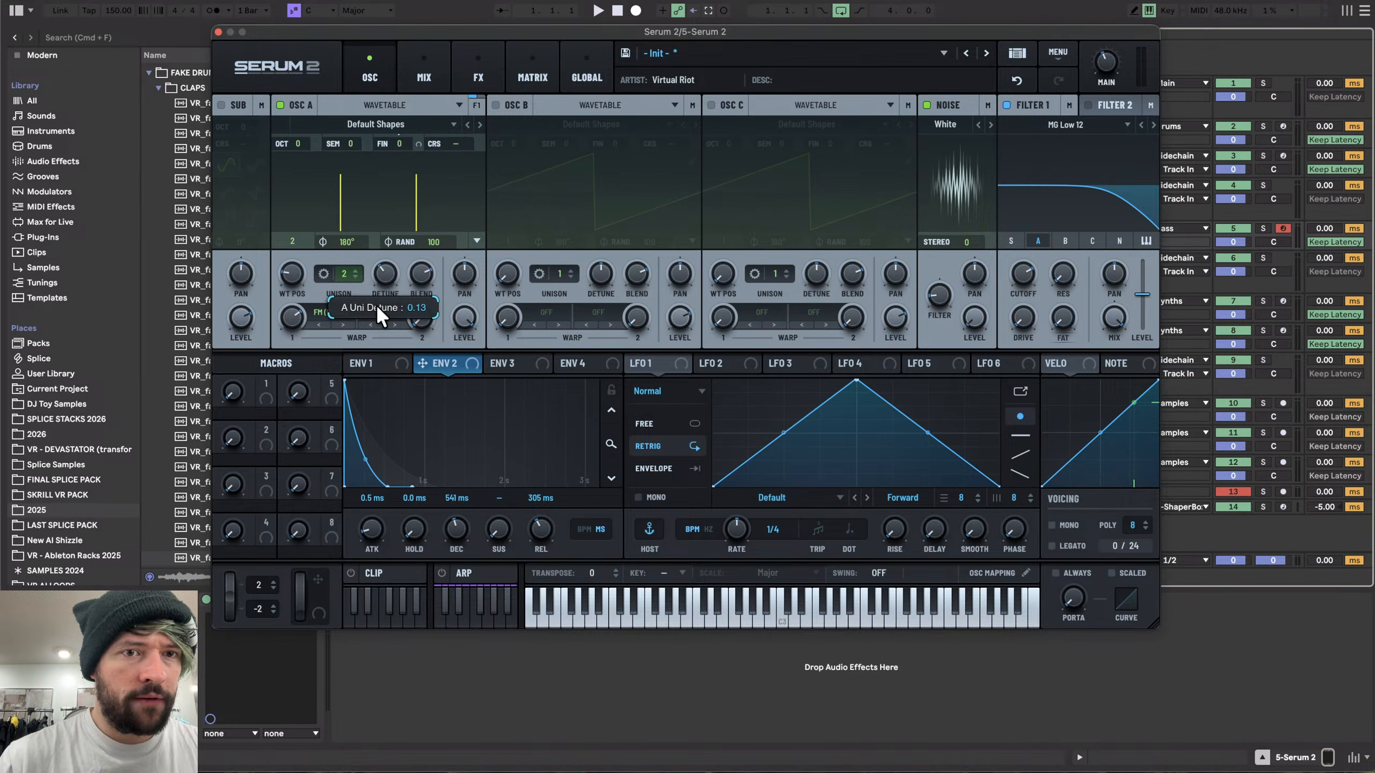
drag(961, 242, 990, 232)
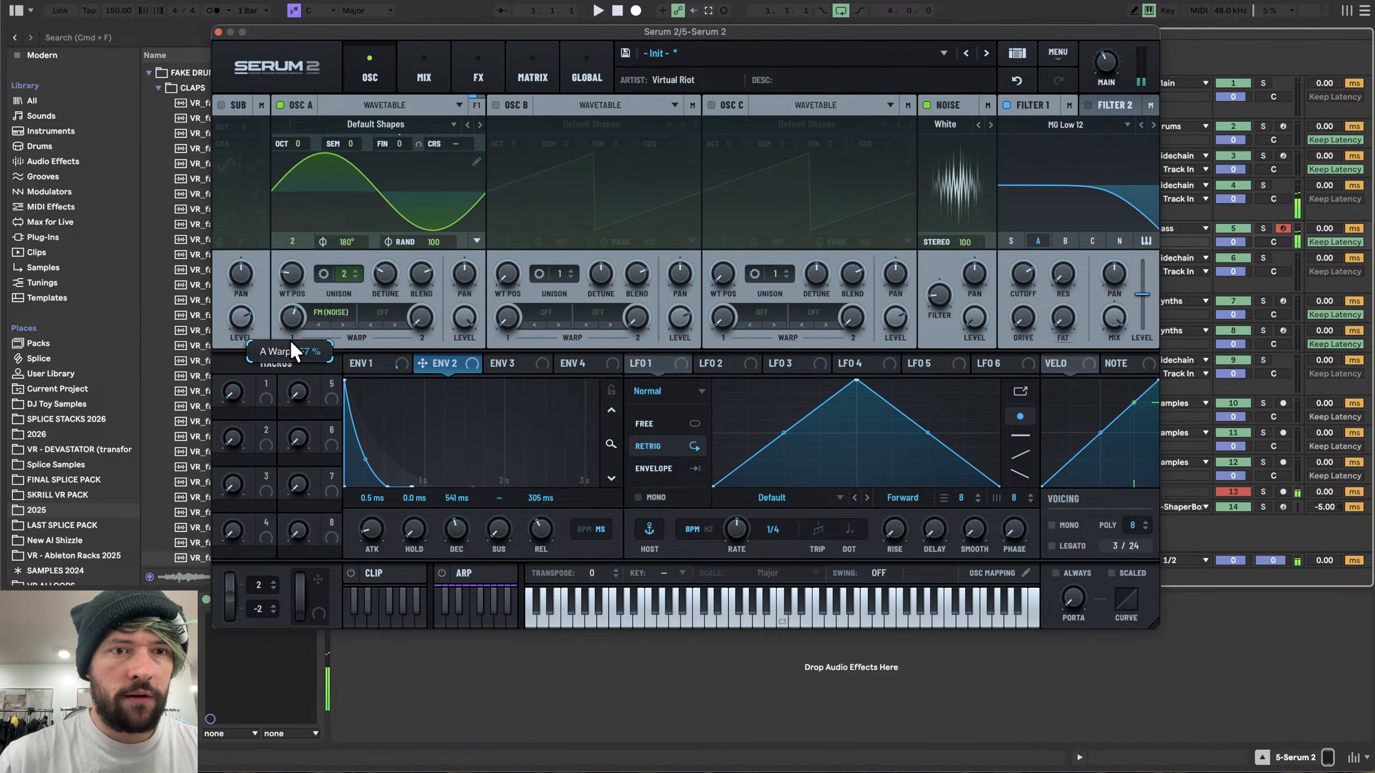
- Check the FX chain, then set OSC A's wavetable position back to the saw shape
click(472, 69)
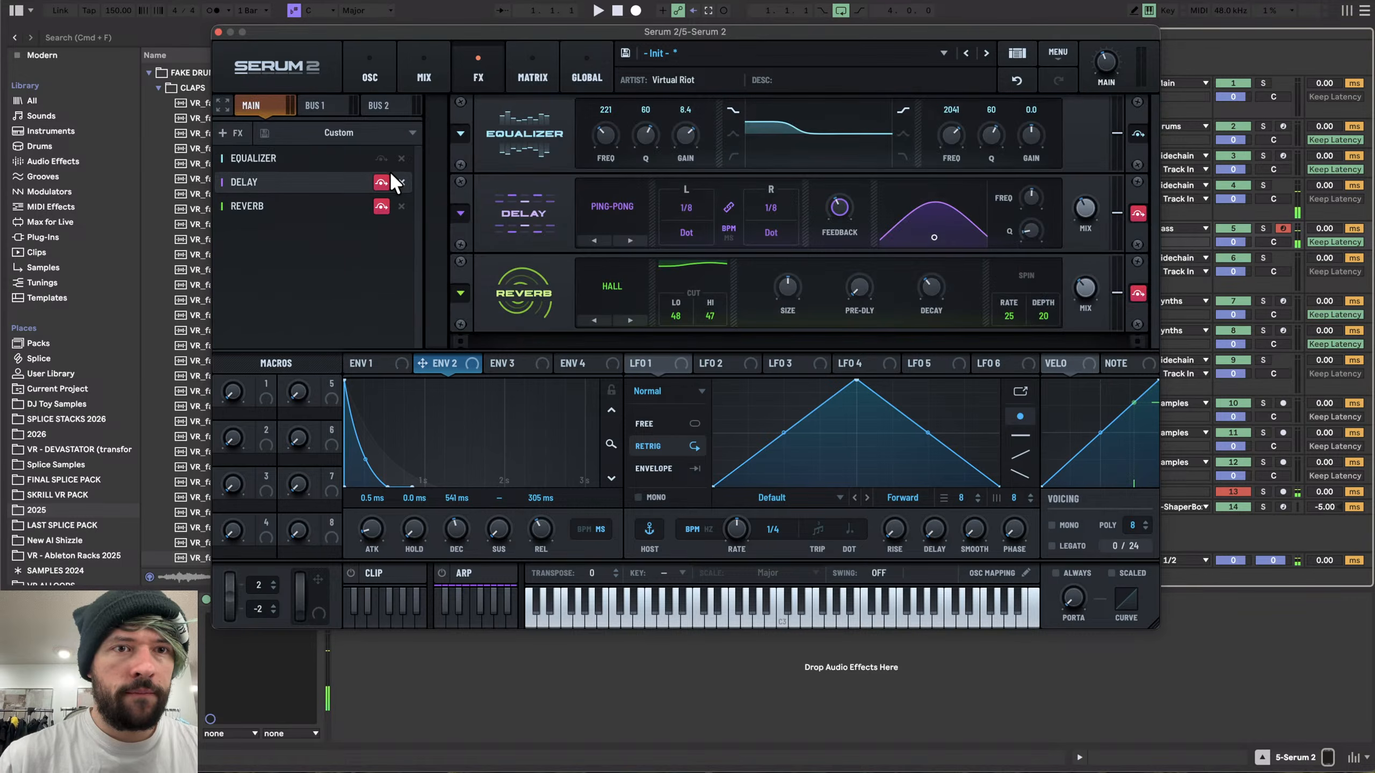
click(357, 78)
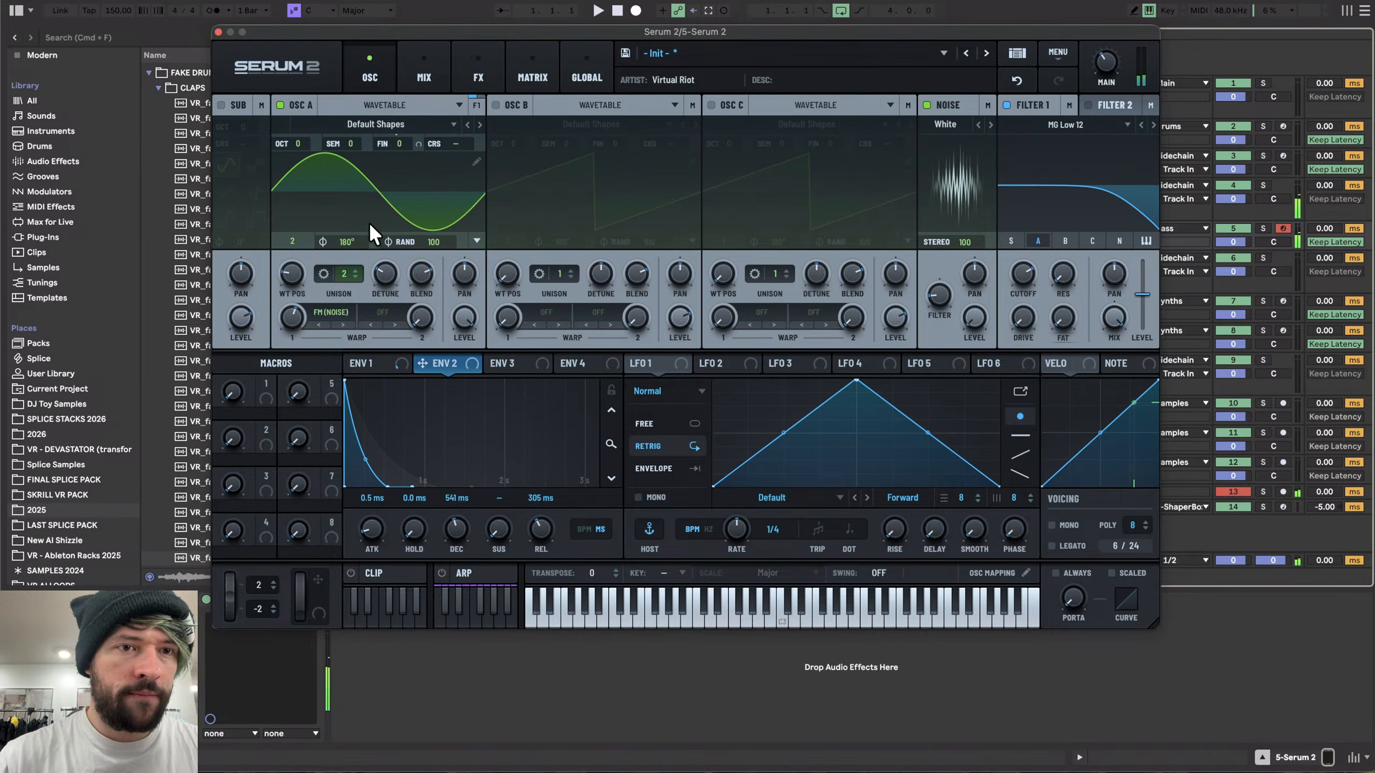
drag(294, 273, 275, 425)
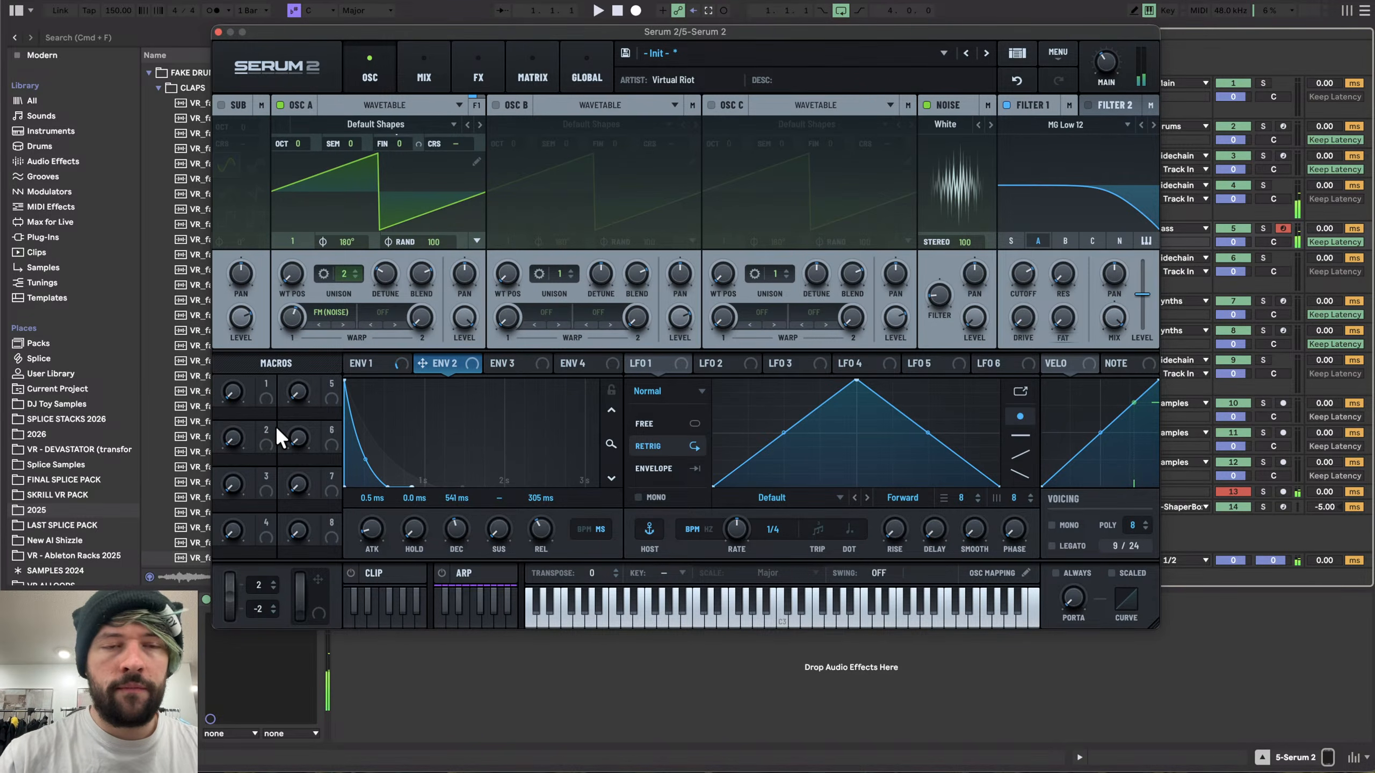
- Close the Serum 2 window and delete the Serum 2 instrument from the track
click(218, 31)
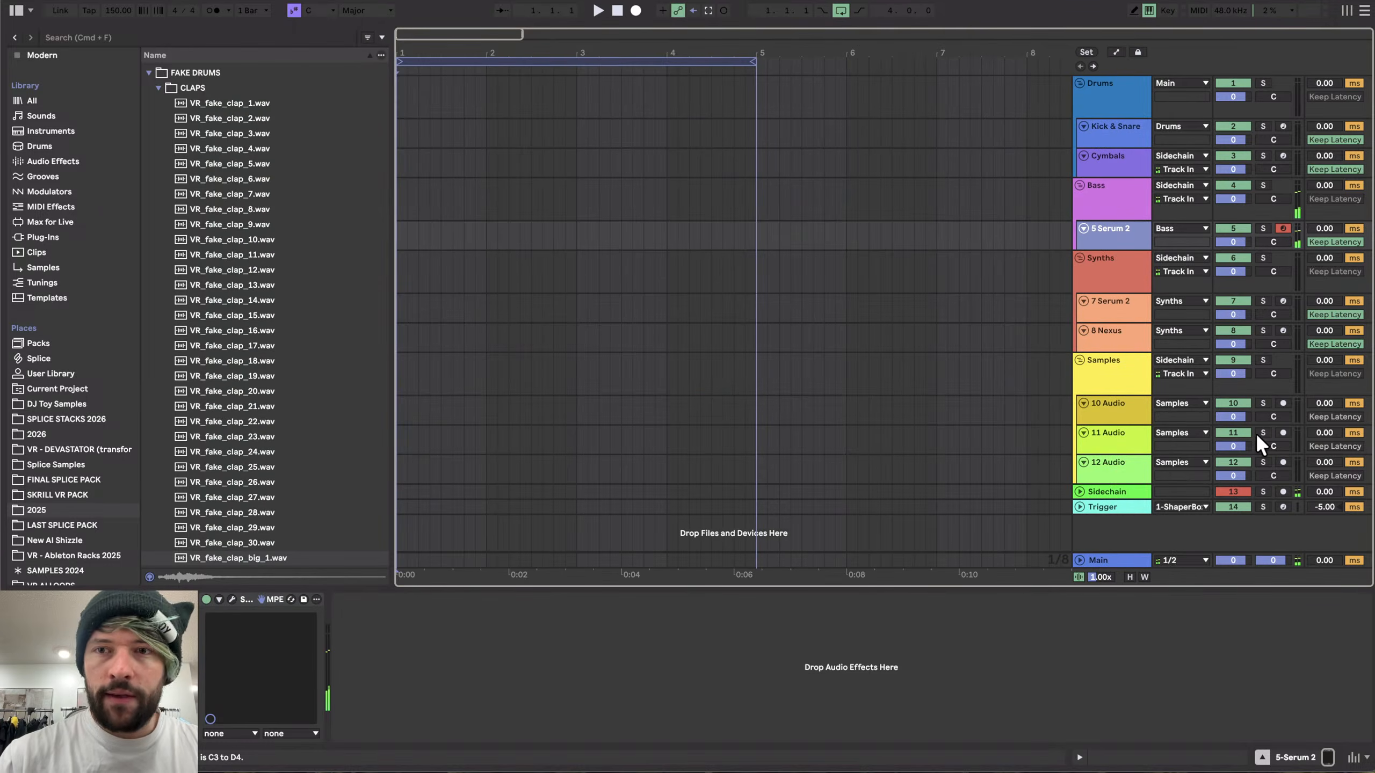
click(243, 600)
key(Delete)
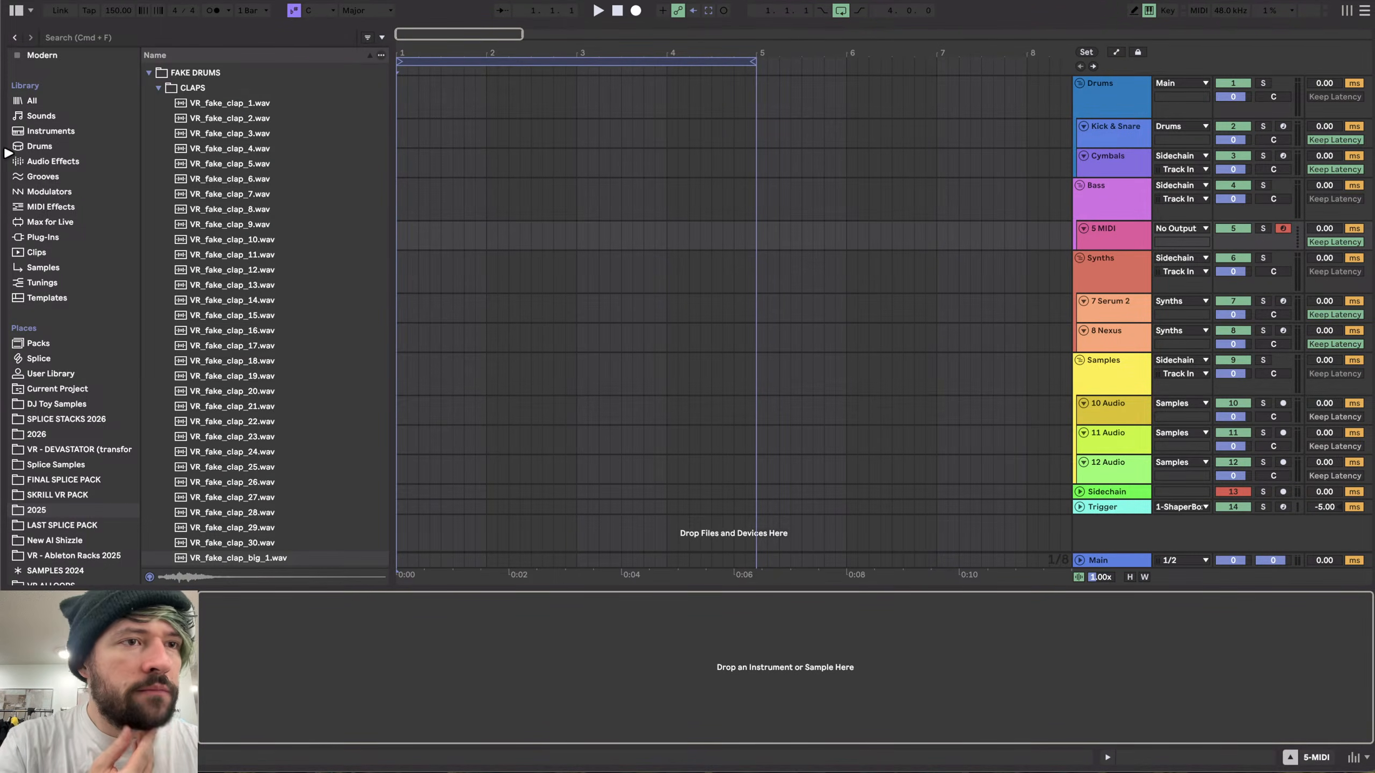
- Load Absynth 6 from the instruments browser onto the MIDI track 5
scroll(33, 136, up, 3)
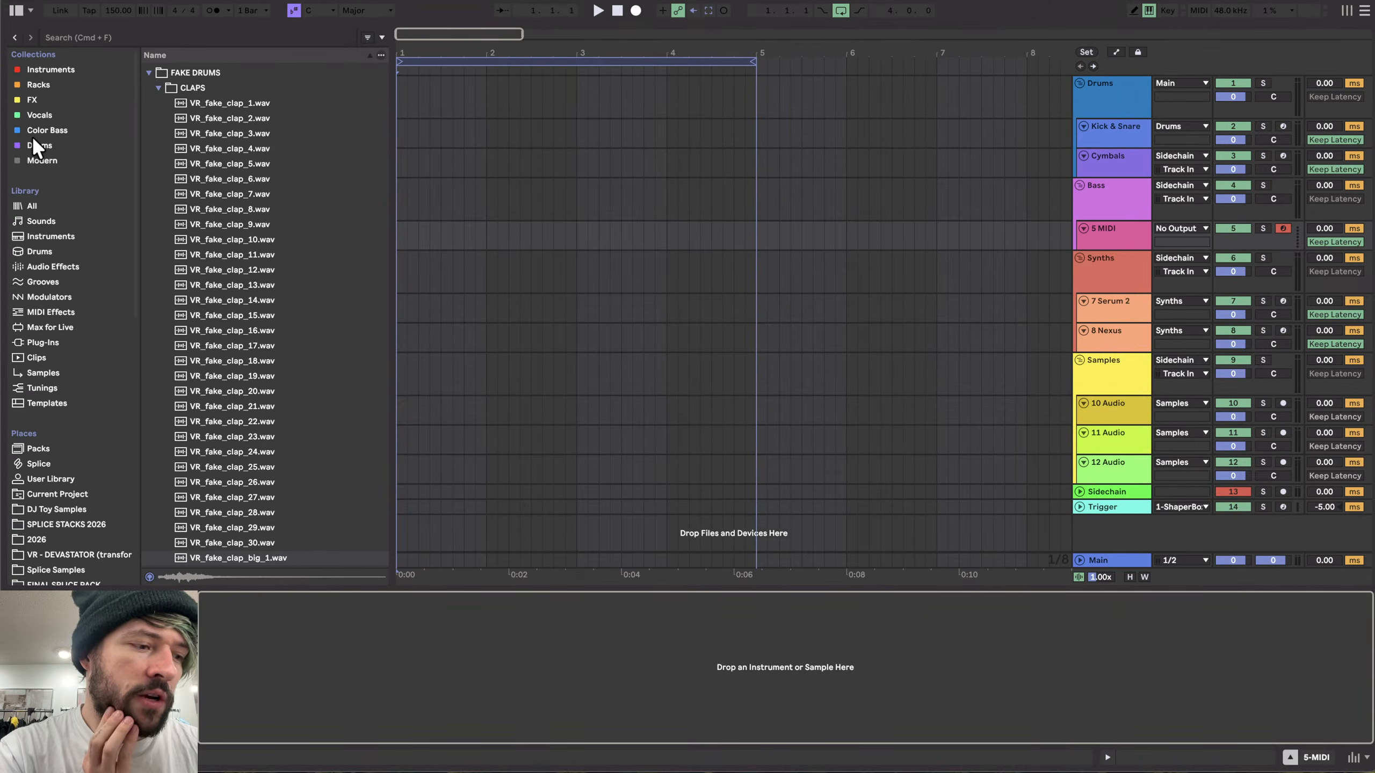
click(147, 71)
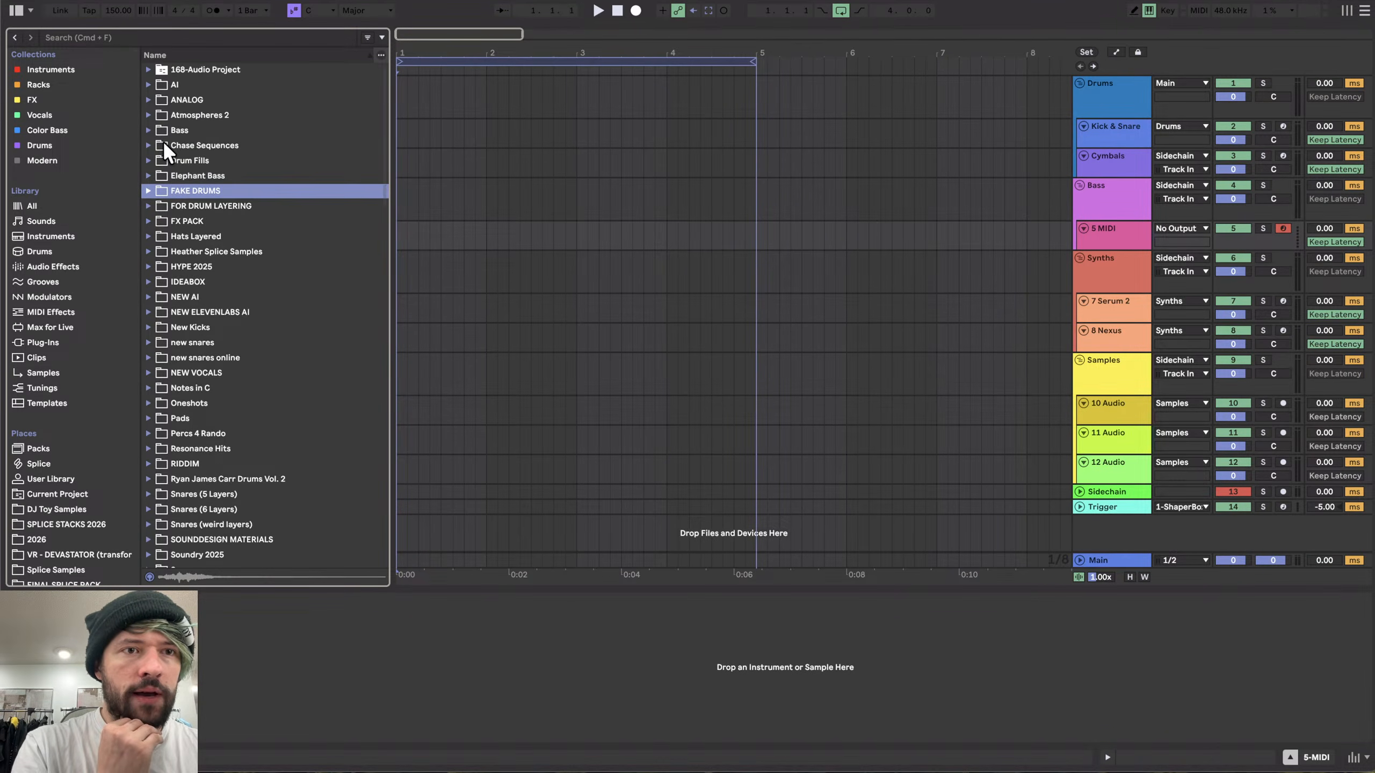
click(116, 266)
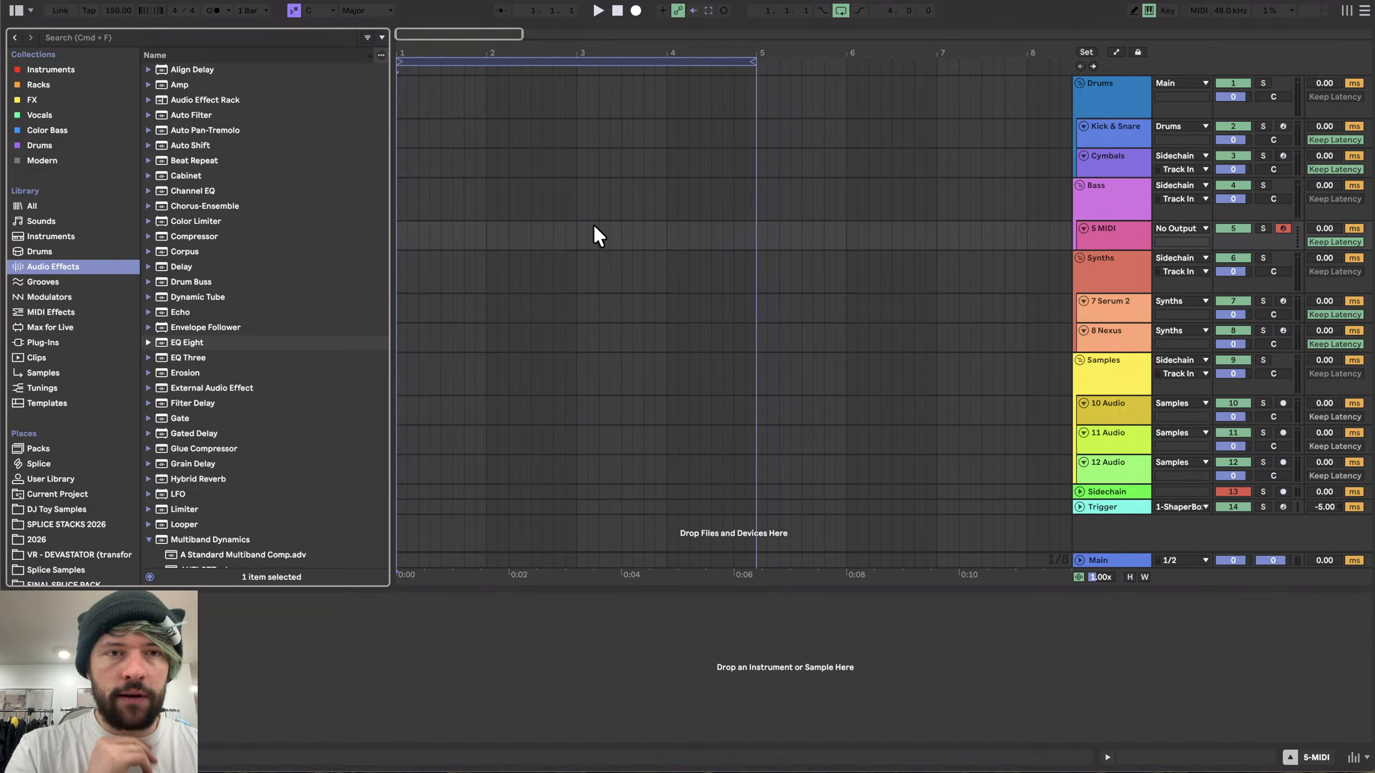
scroll(549, 215, down, 5)
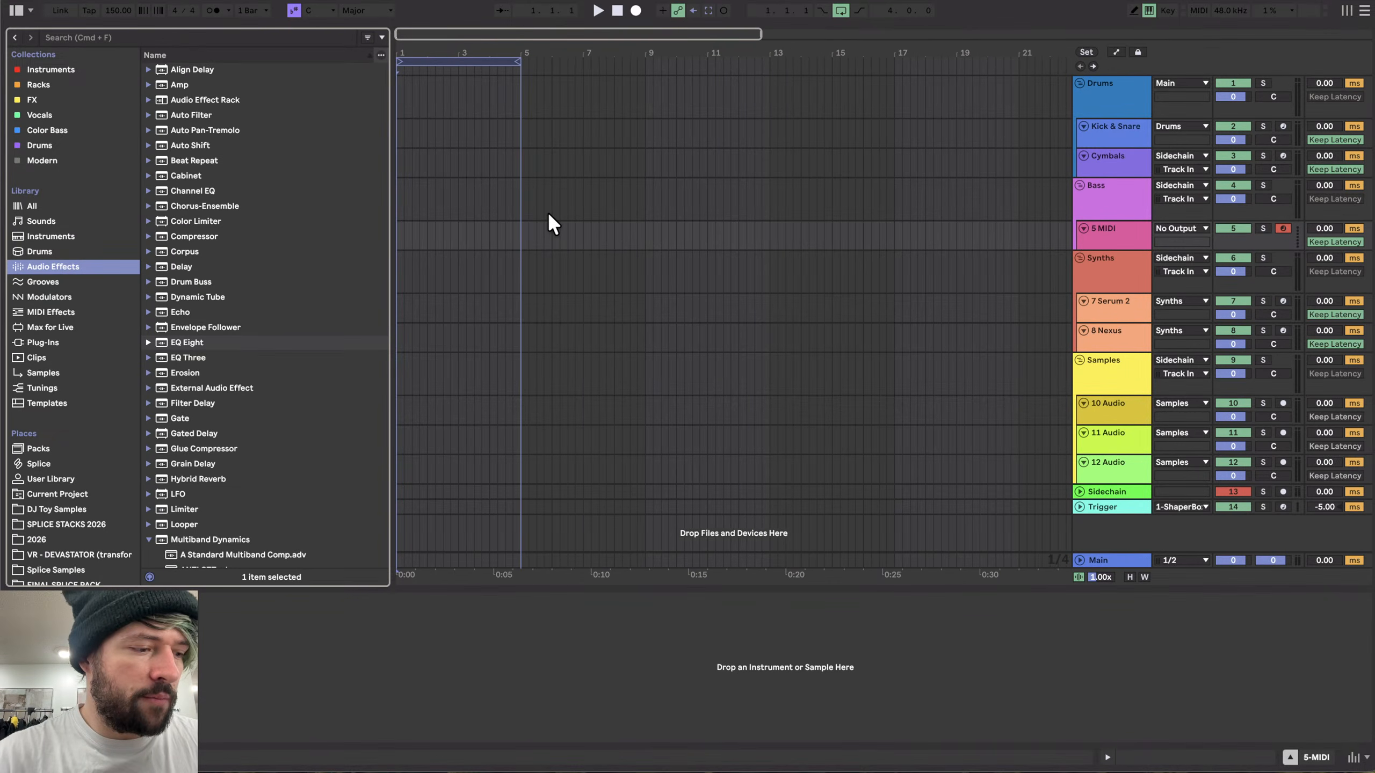
scroll(549, 214, down, 2)
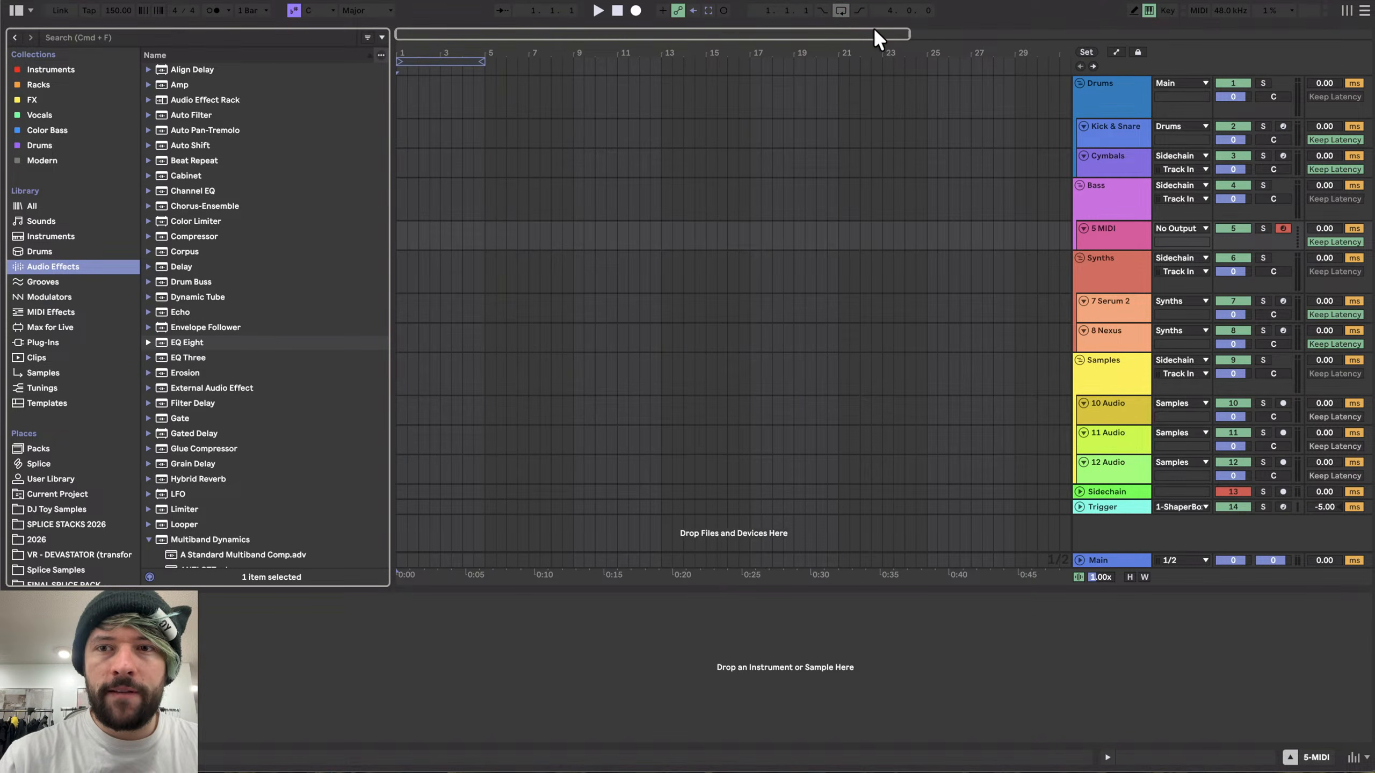
click(1124, 234)
click(36, 69)
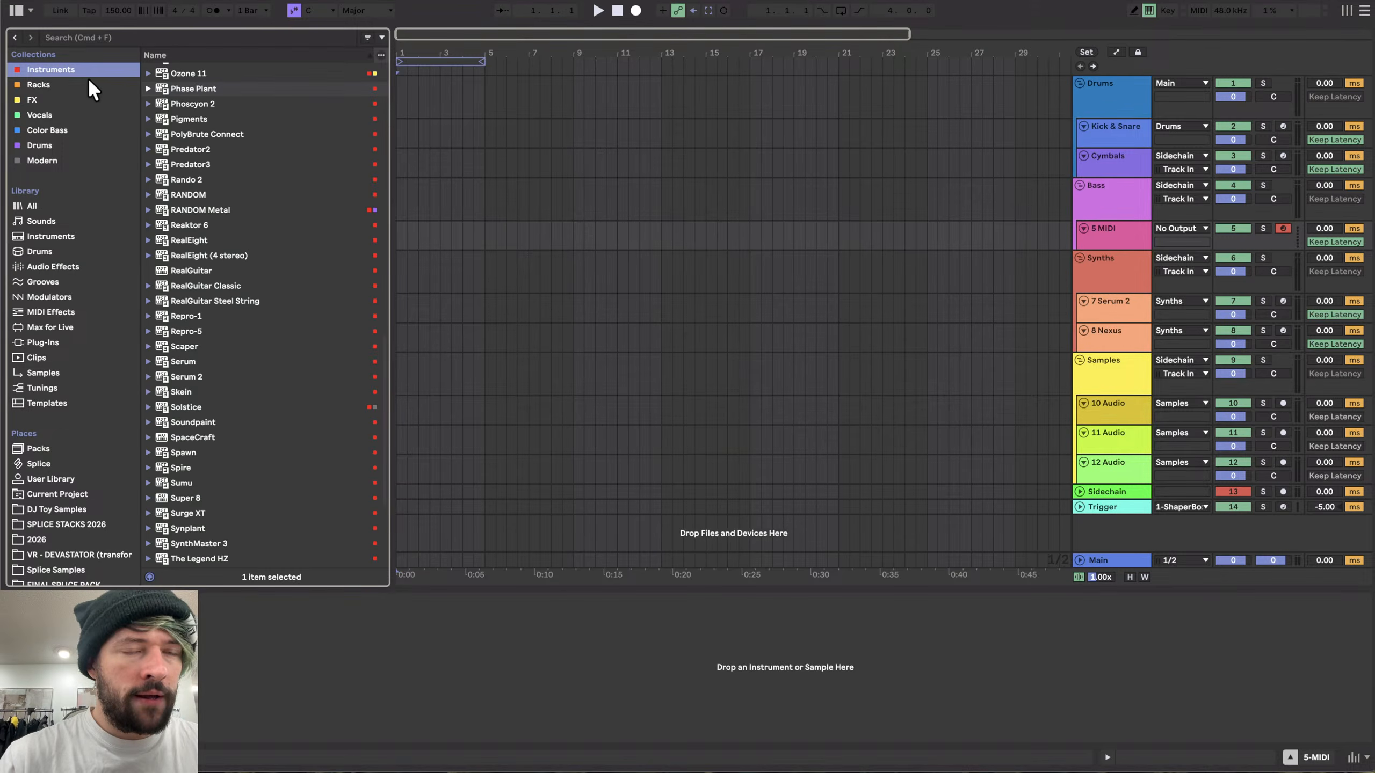
scroll(295, 141, up, 15)
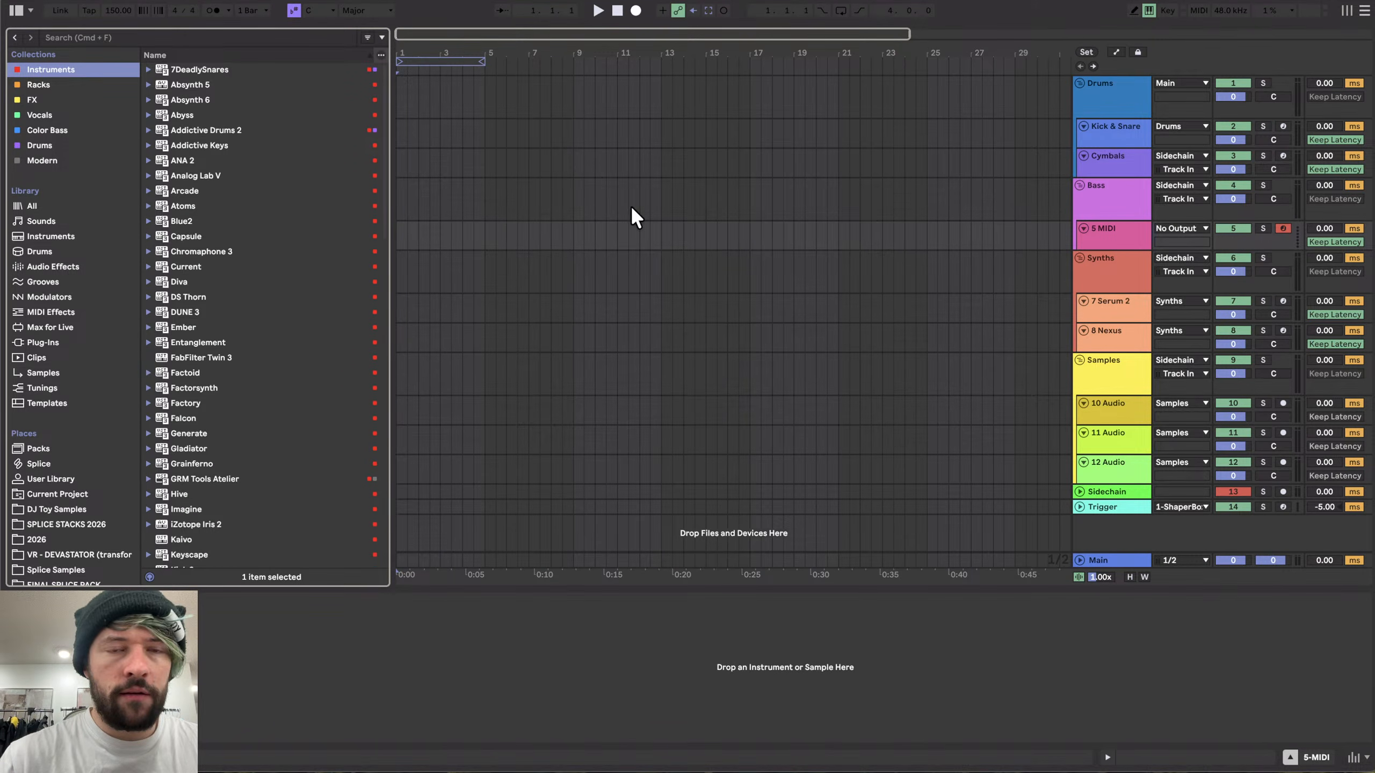
drag(196, 100, 1111, 247)
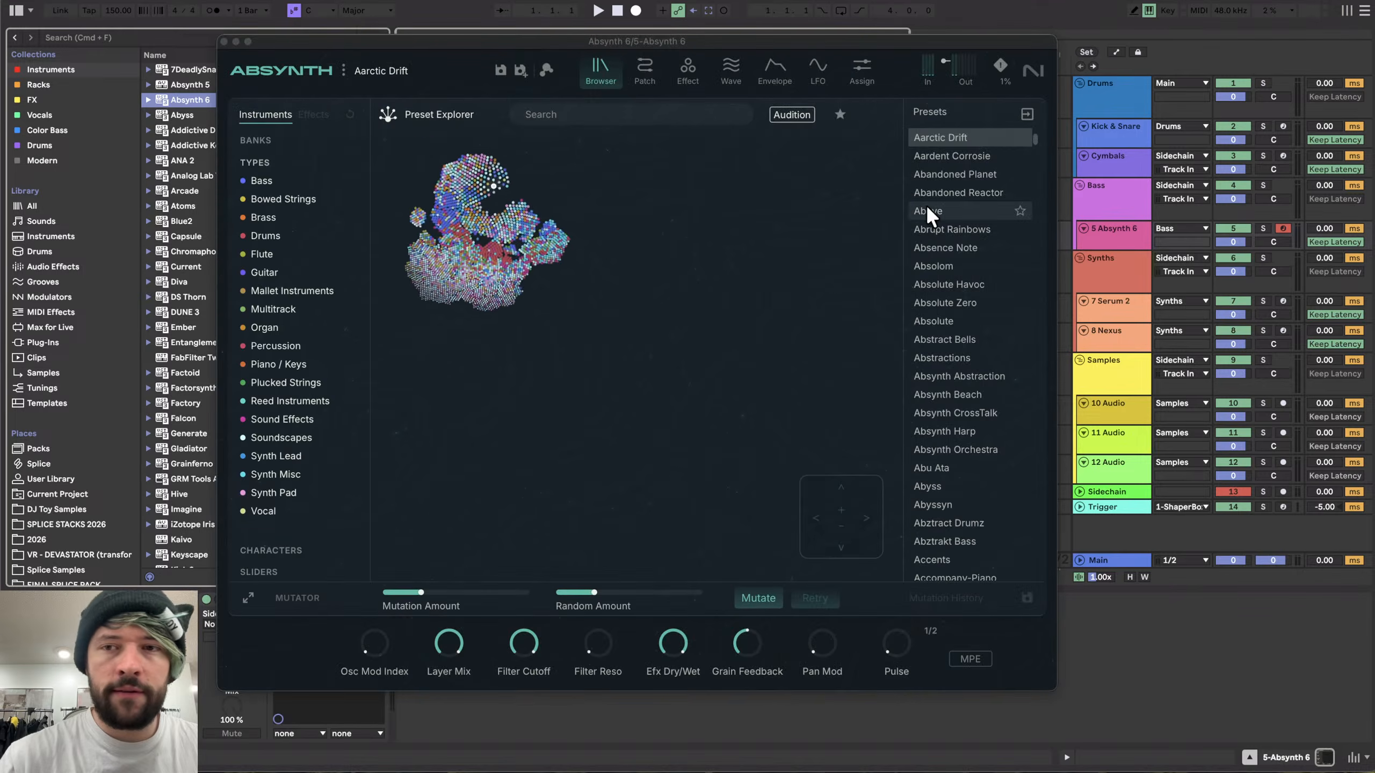
- Look through Absynth's Patch page and its editor sections
click(544, 44)
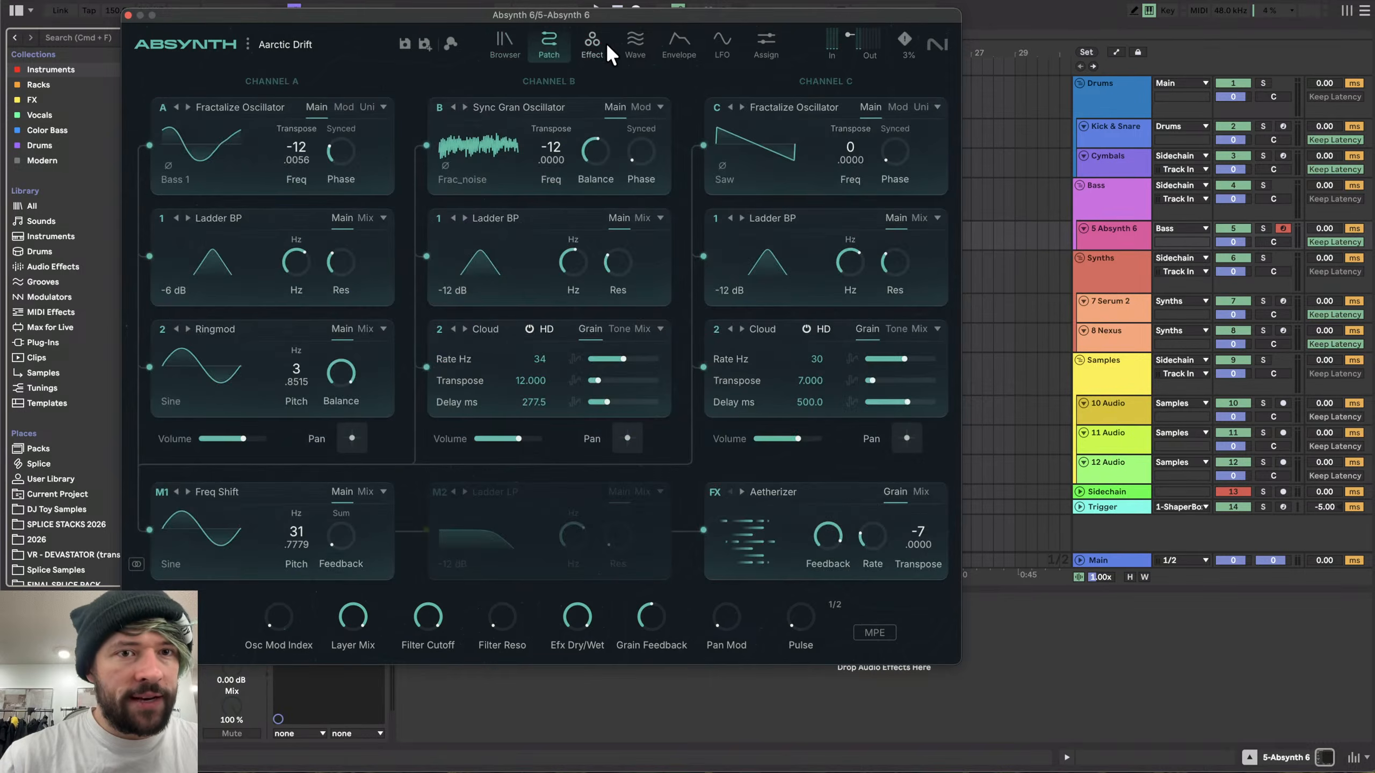
click(634, 48)
click(652, 48)
click(723, 43)
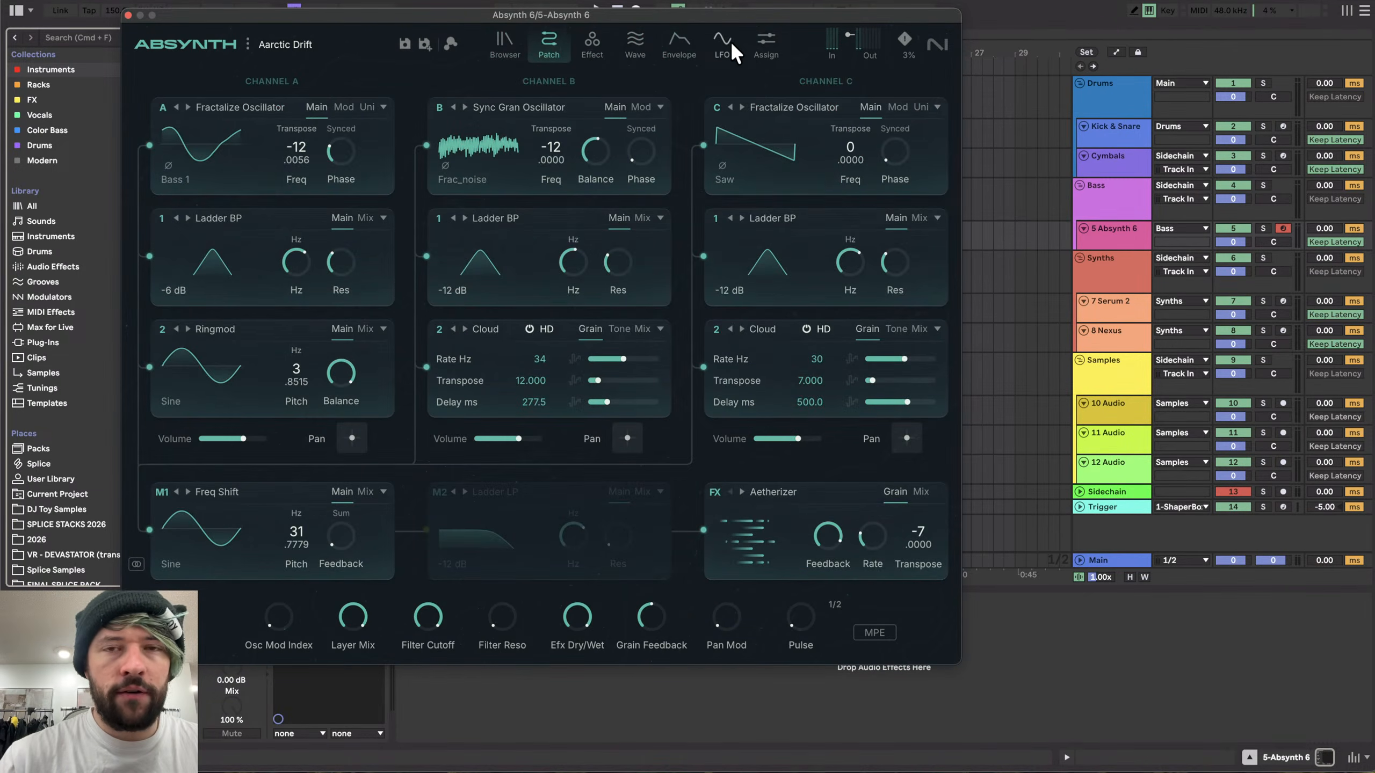
click(766, 47)
- Open the preset browser and load the Absynth Harp preset
click(500, 40)
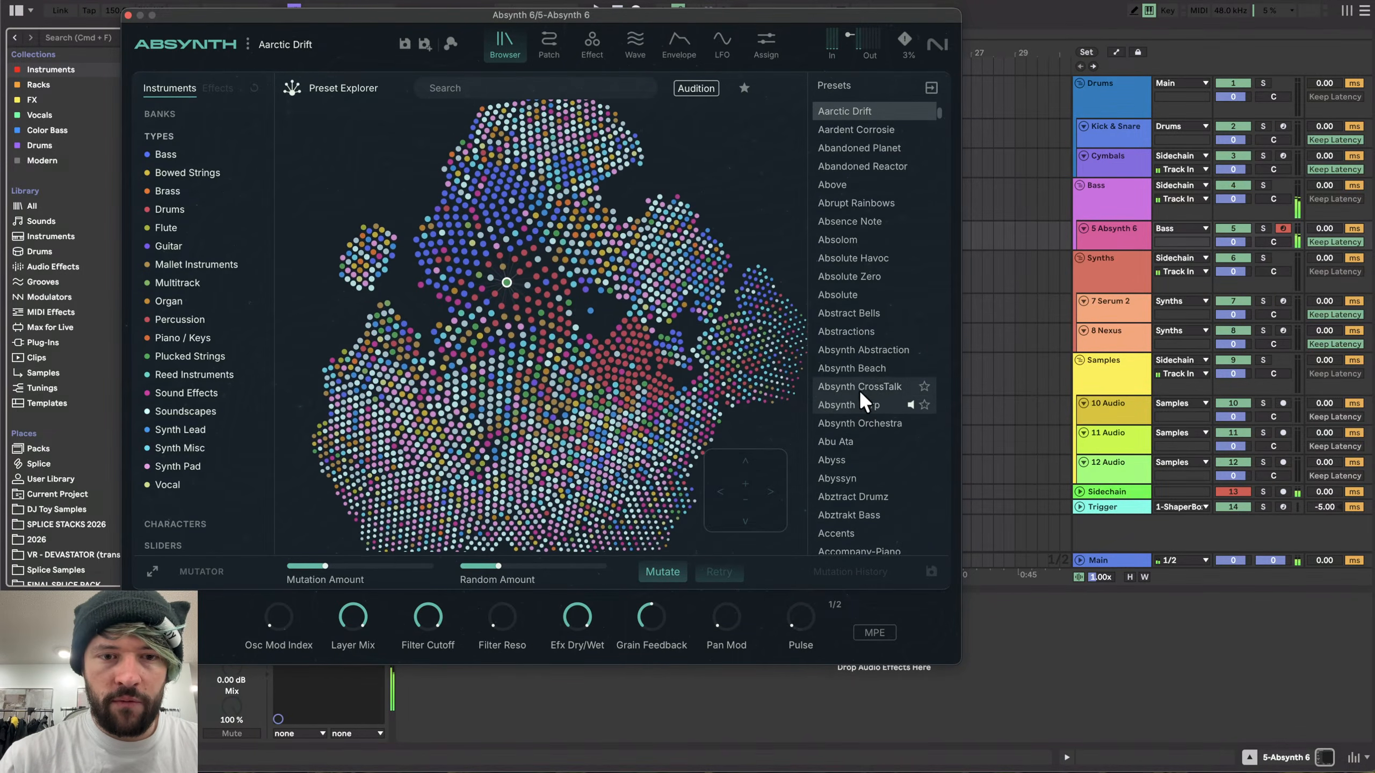
click(853, 402)
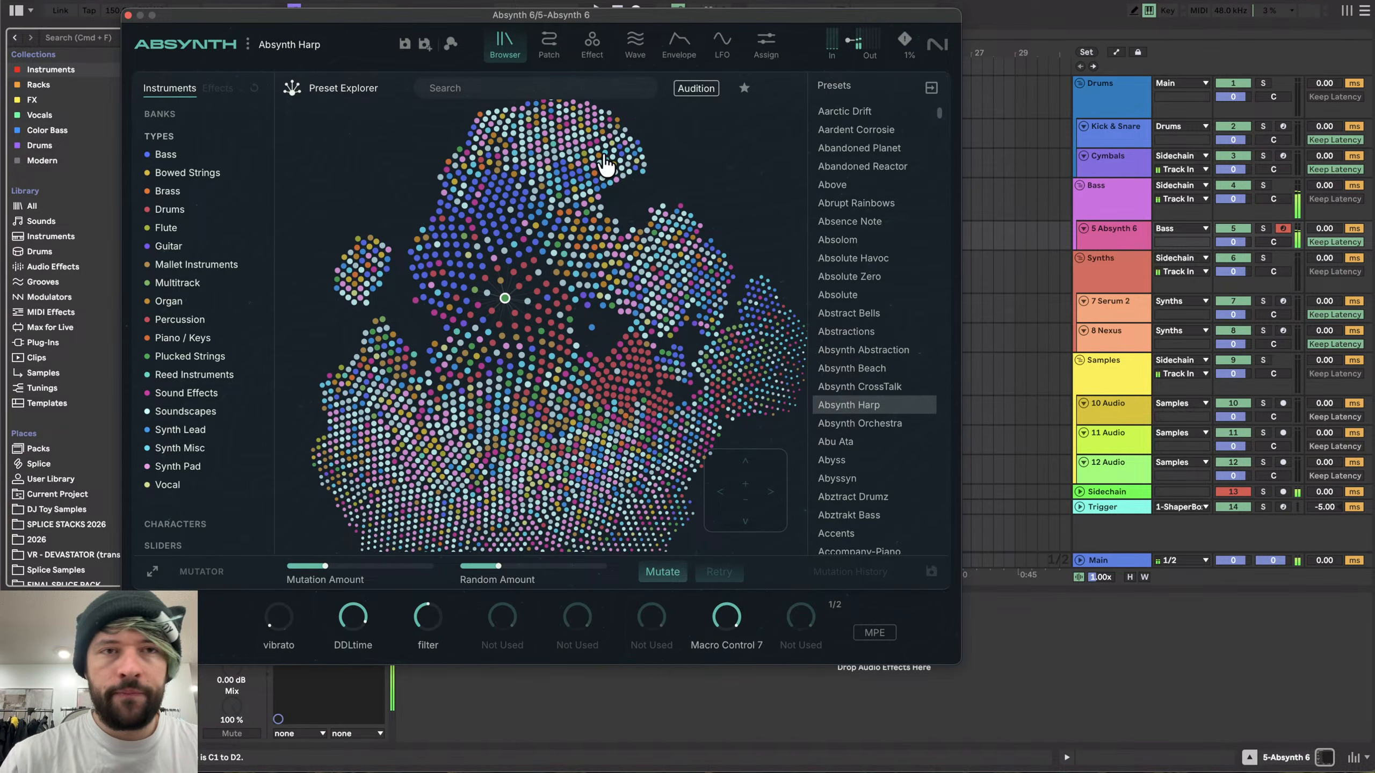
- Open the Mutator, raise the Mutation and Random amounts, and mutate the preset
click(151, 570)
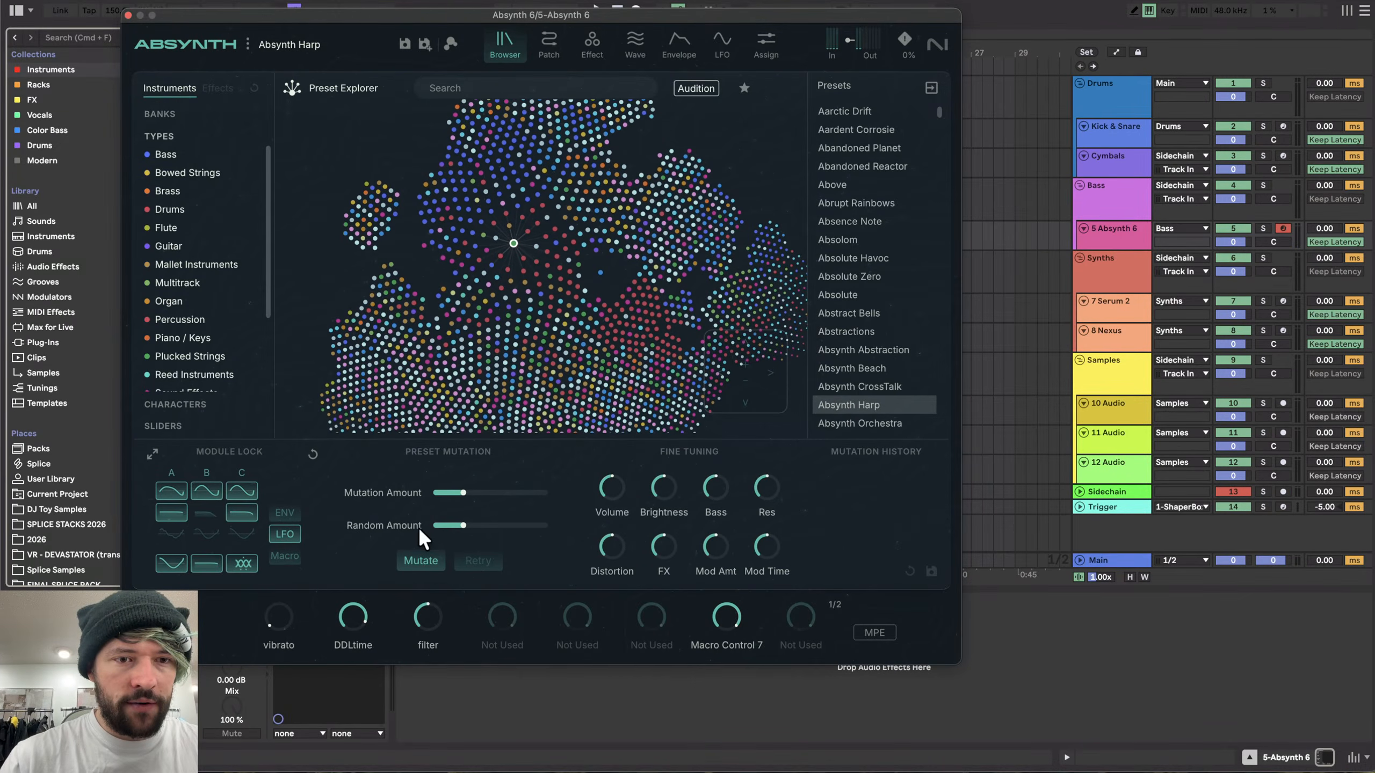
drag(472, 495, 505, 525)
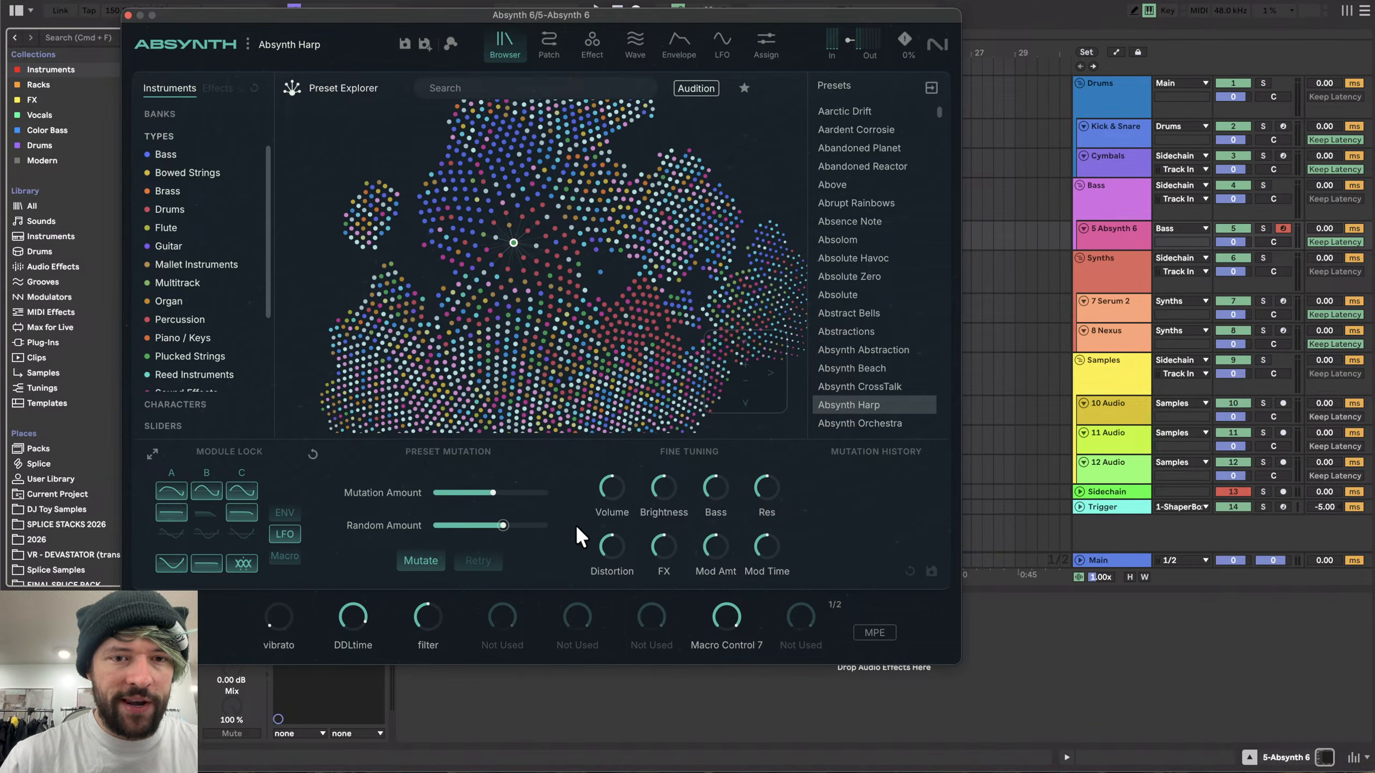
click(426, 562)
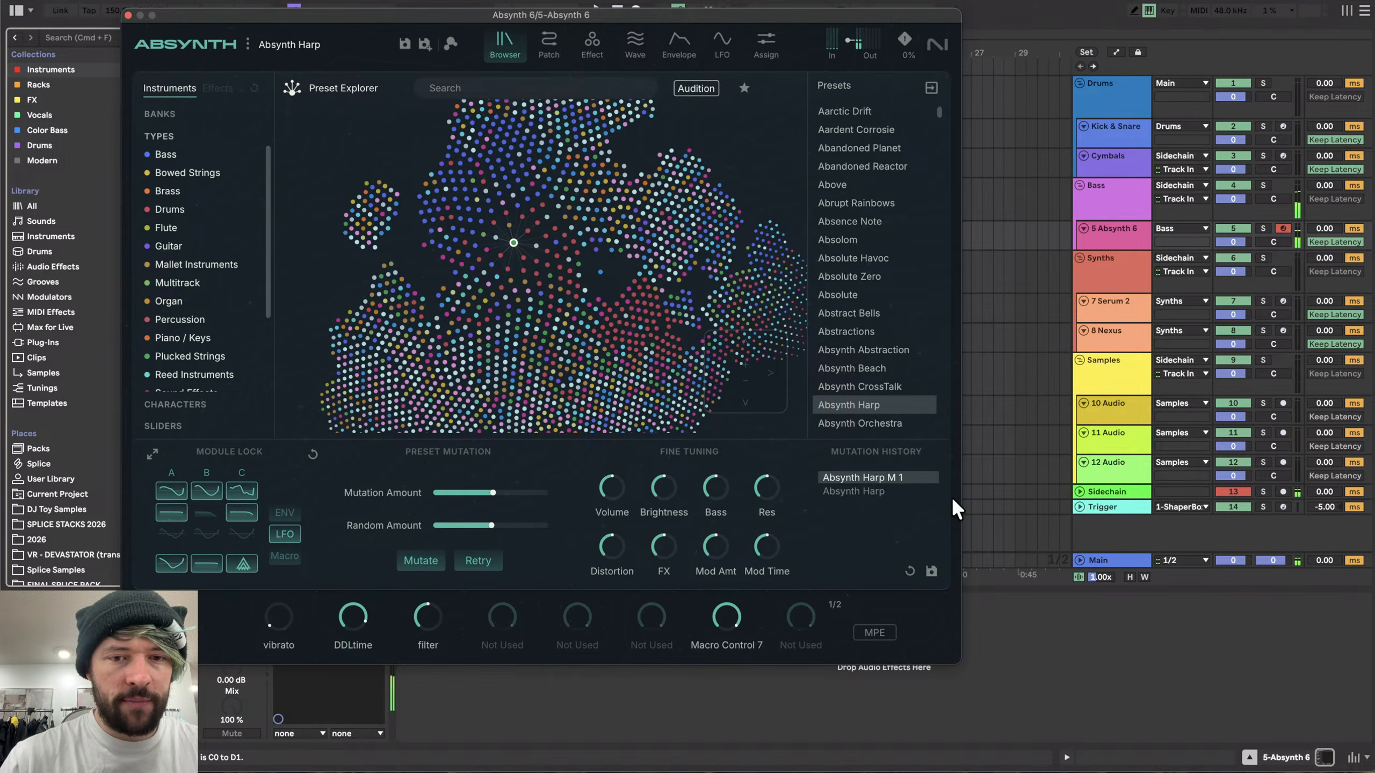
- Mutate the Absynth Harp preset three more times, toggling a module lock between mutations
click(423, 562)
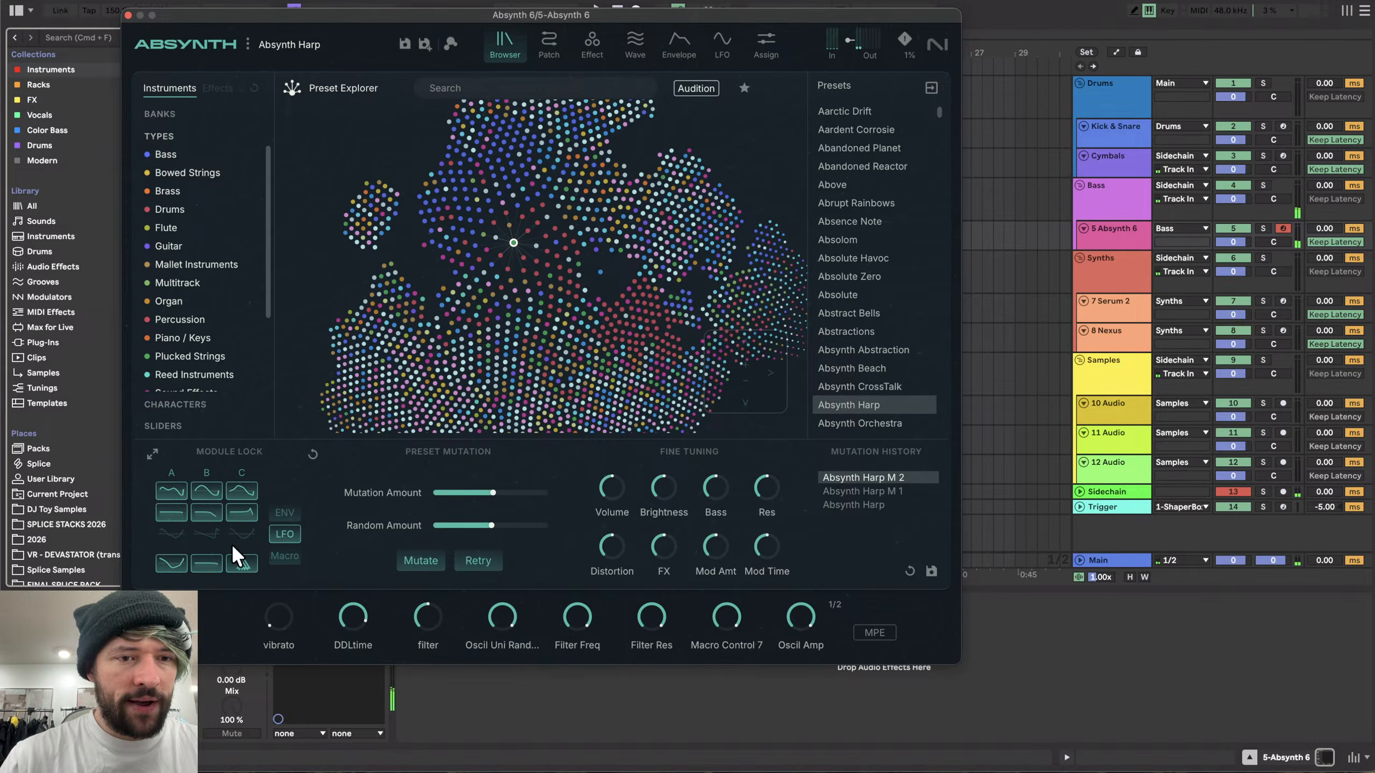
click(298, 535)
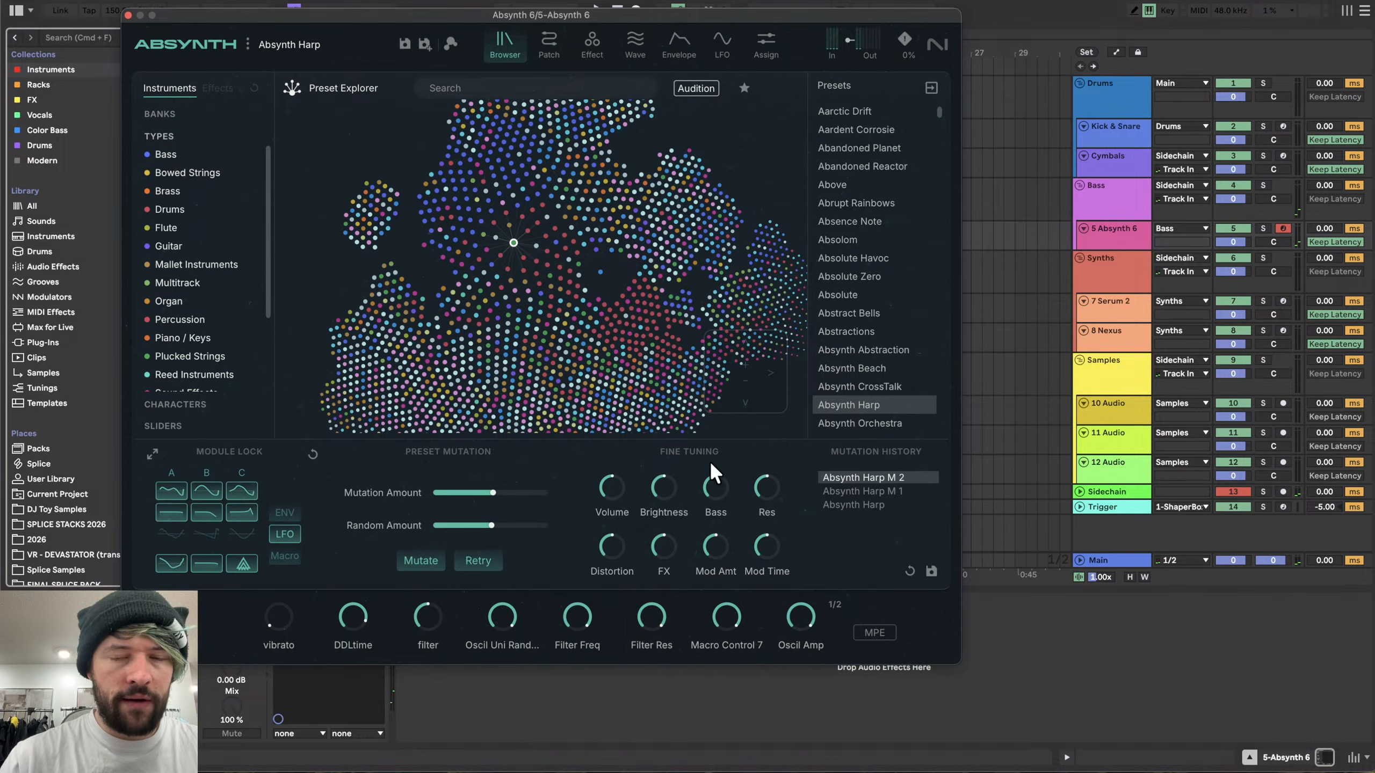
click(403, 558)
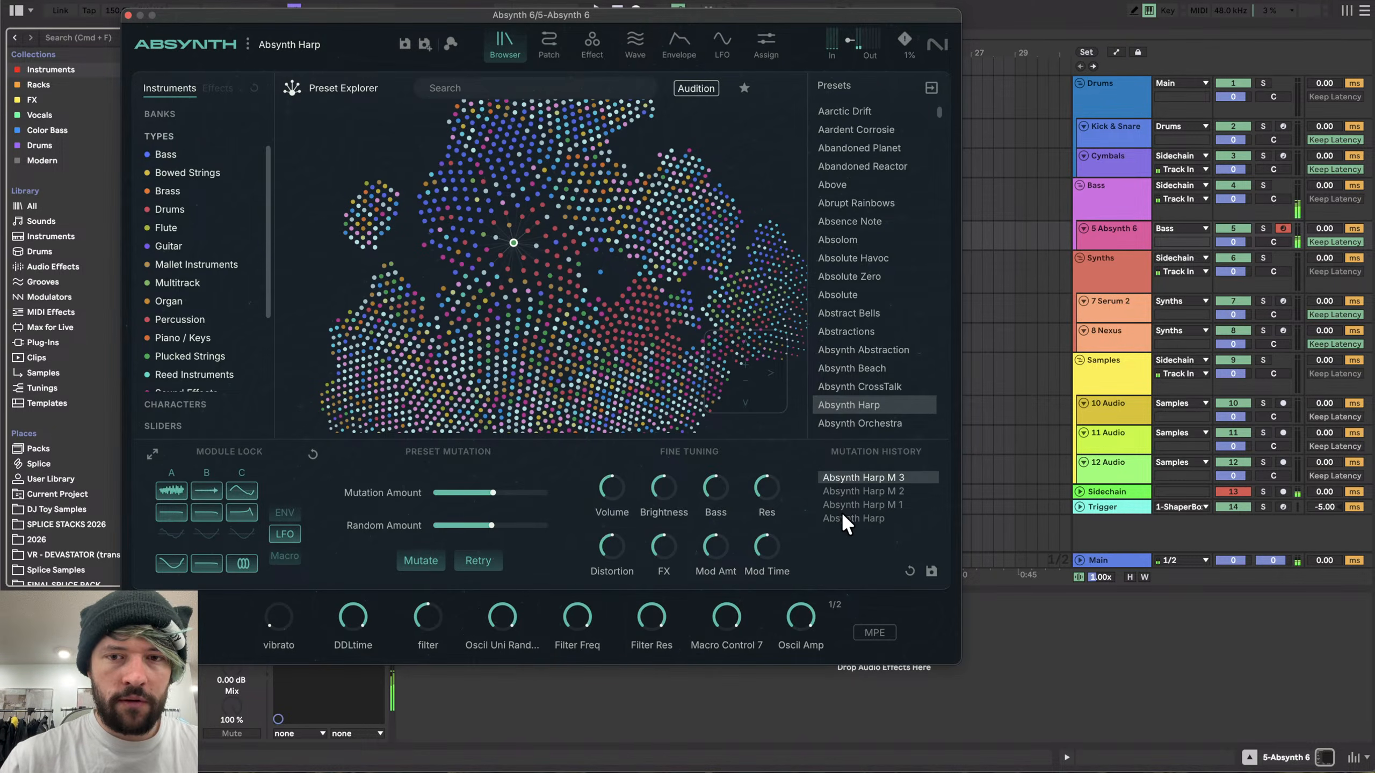
click(422, 558)
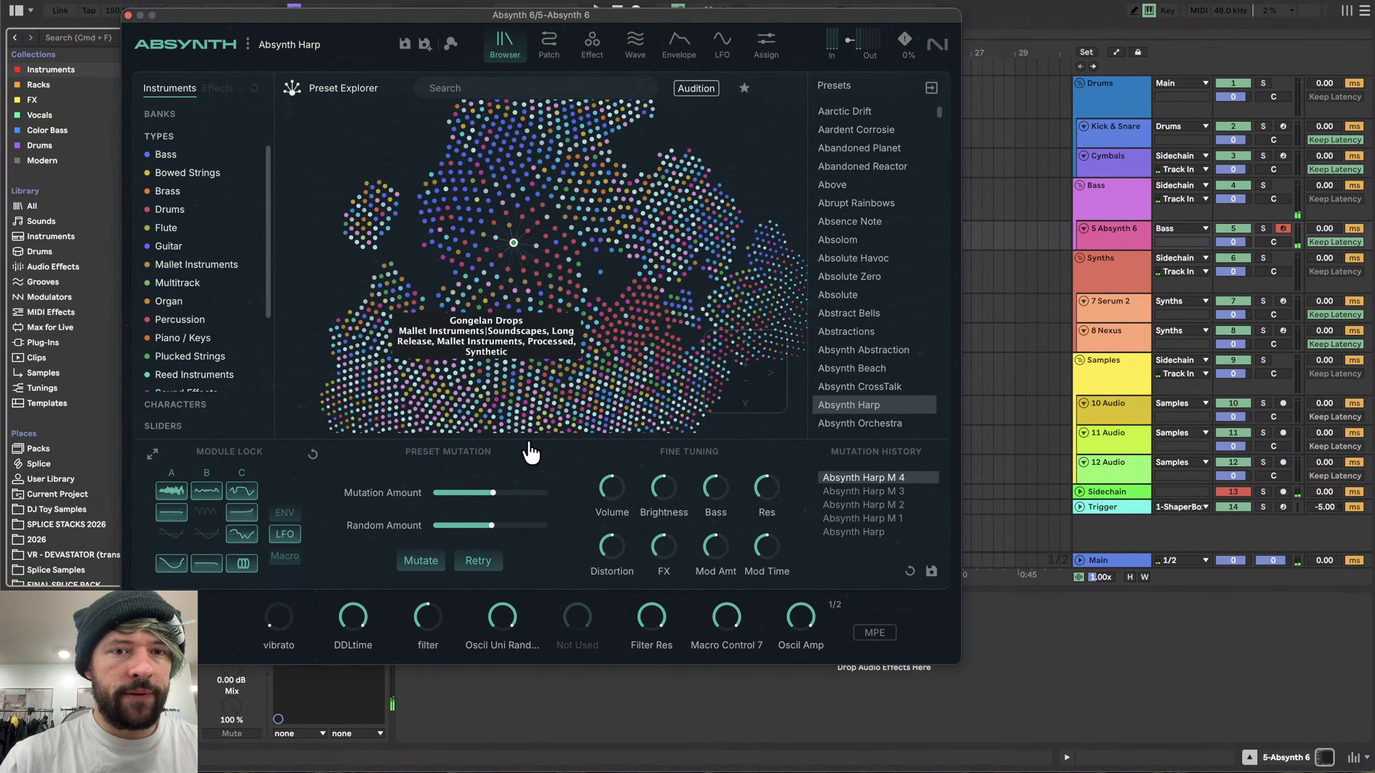
- Add the Reduce Ambience 2 multiband dynamics preset to the Absynth 6 track
drag(337, 10, 651, 33)
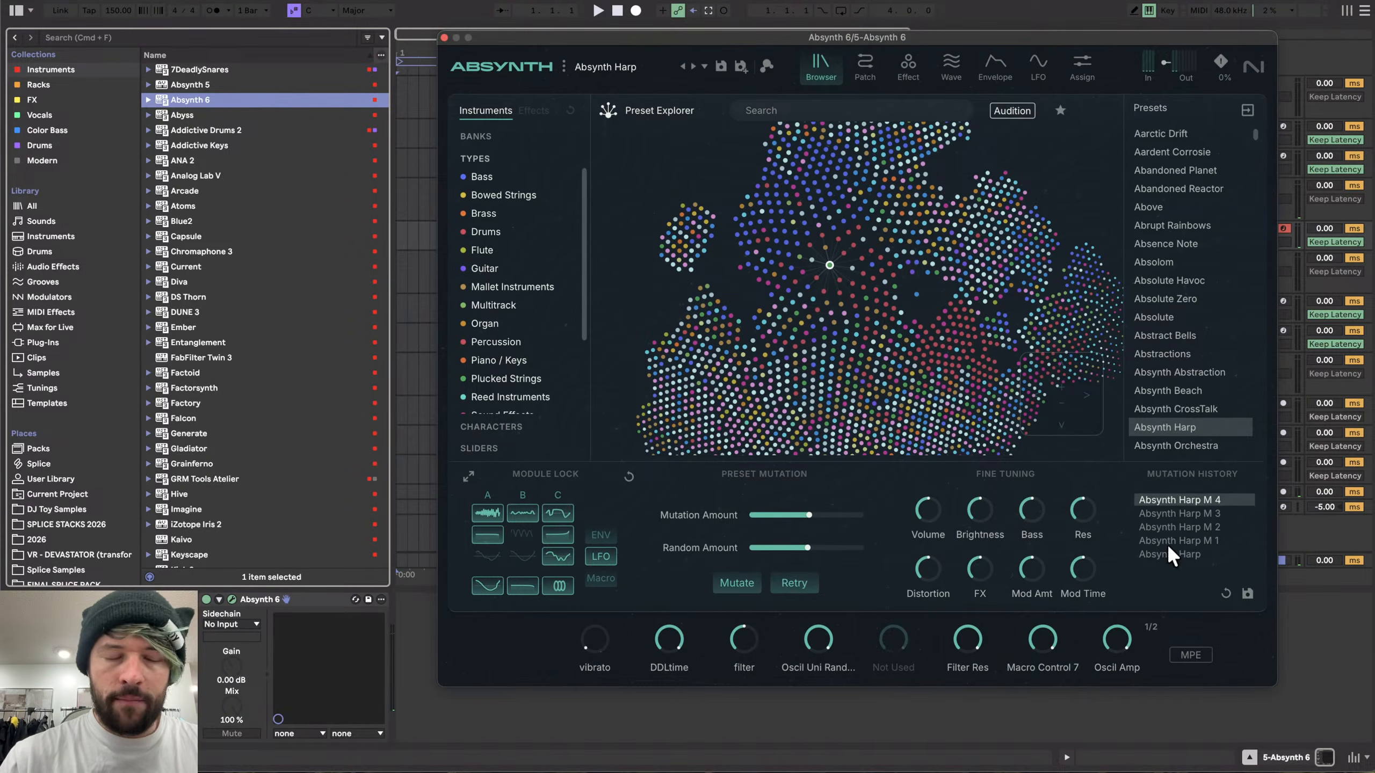
click(64, 266)
click(444, 36)
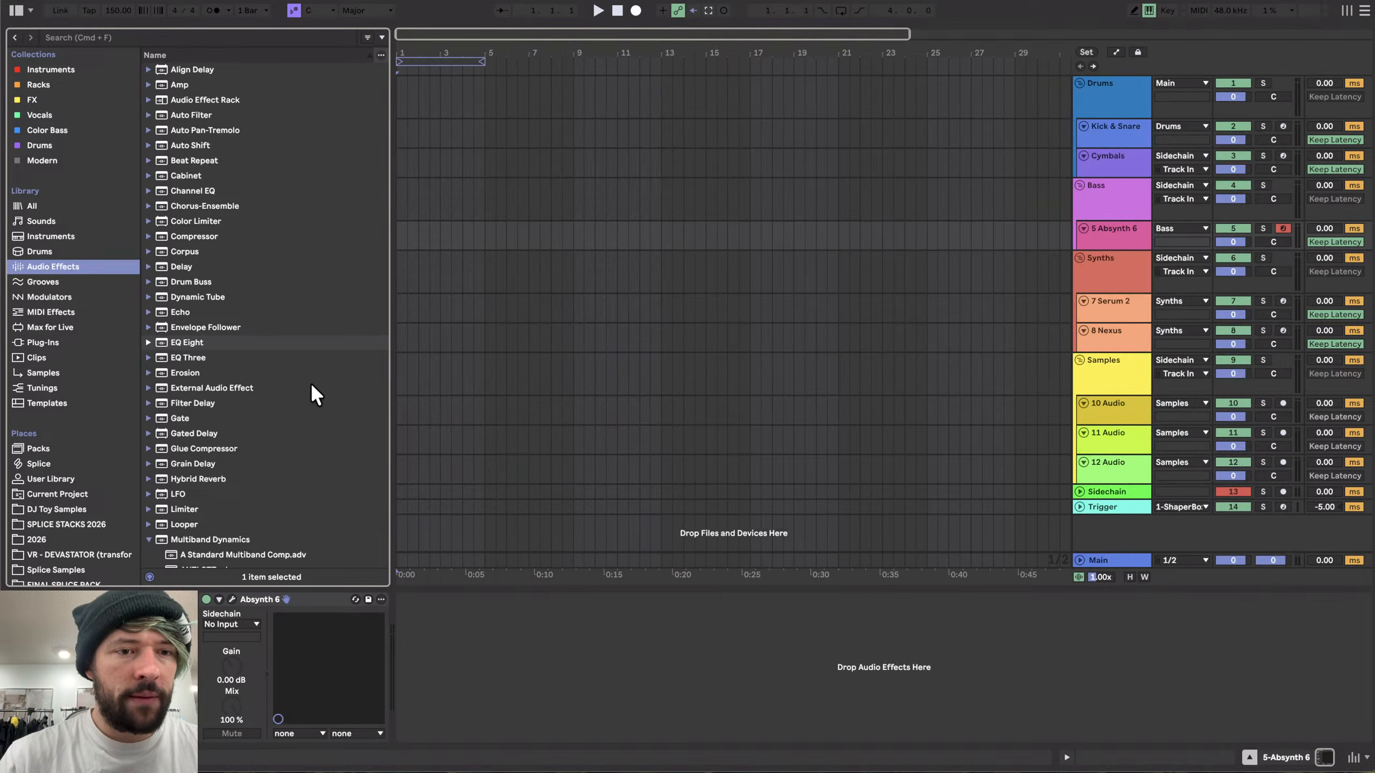
scroll(295, 454, down, 10)
double_click(223, 469)
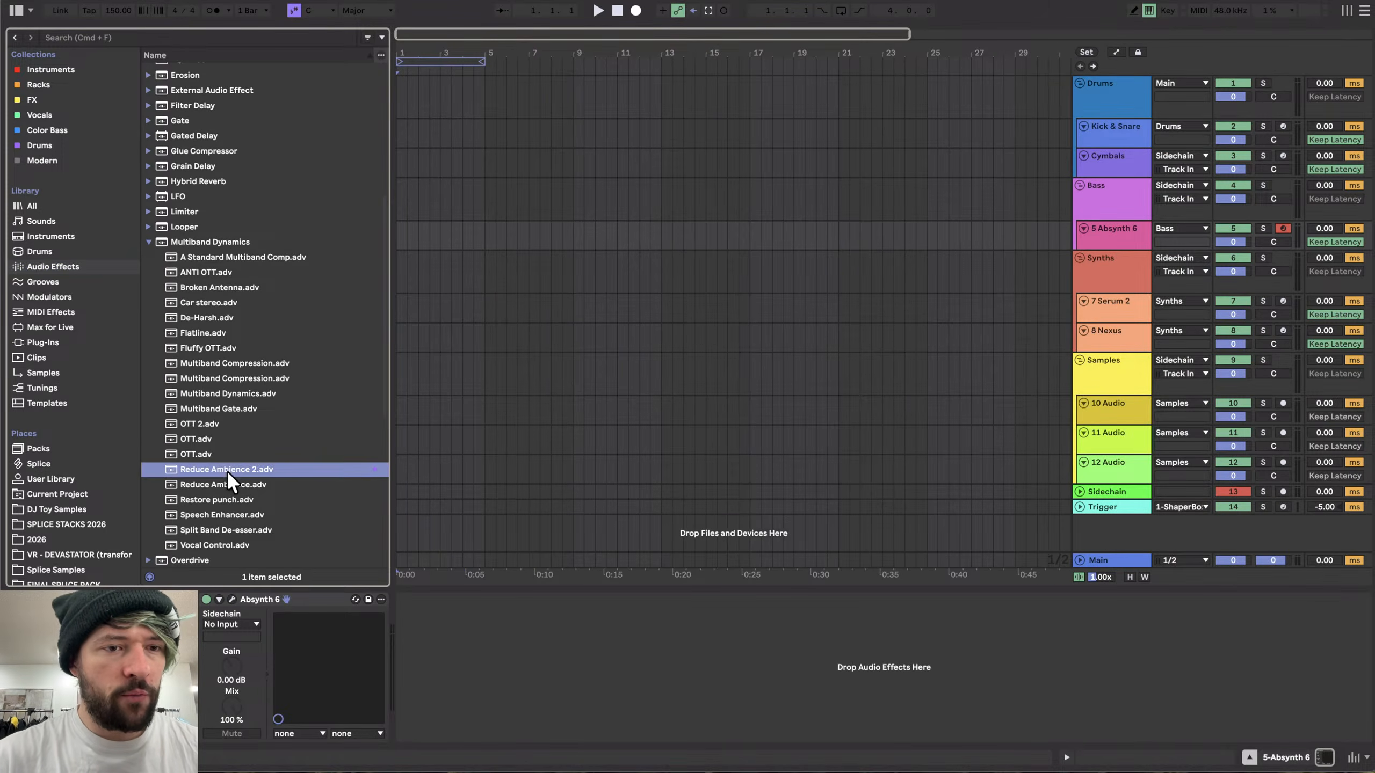
click(151, 240)
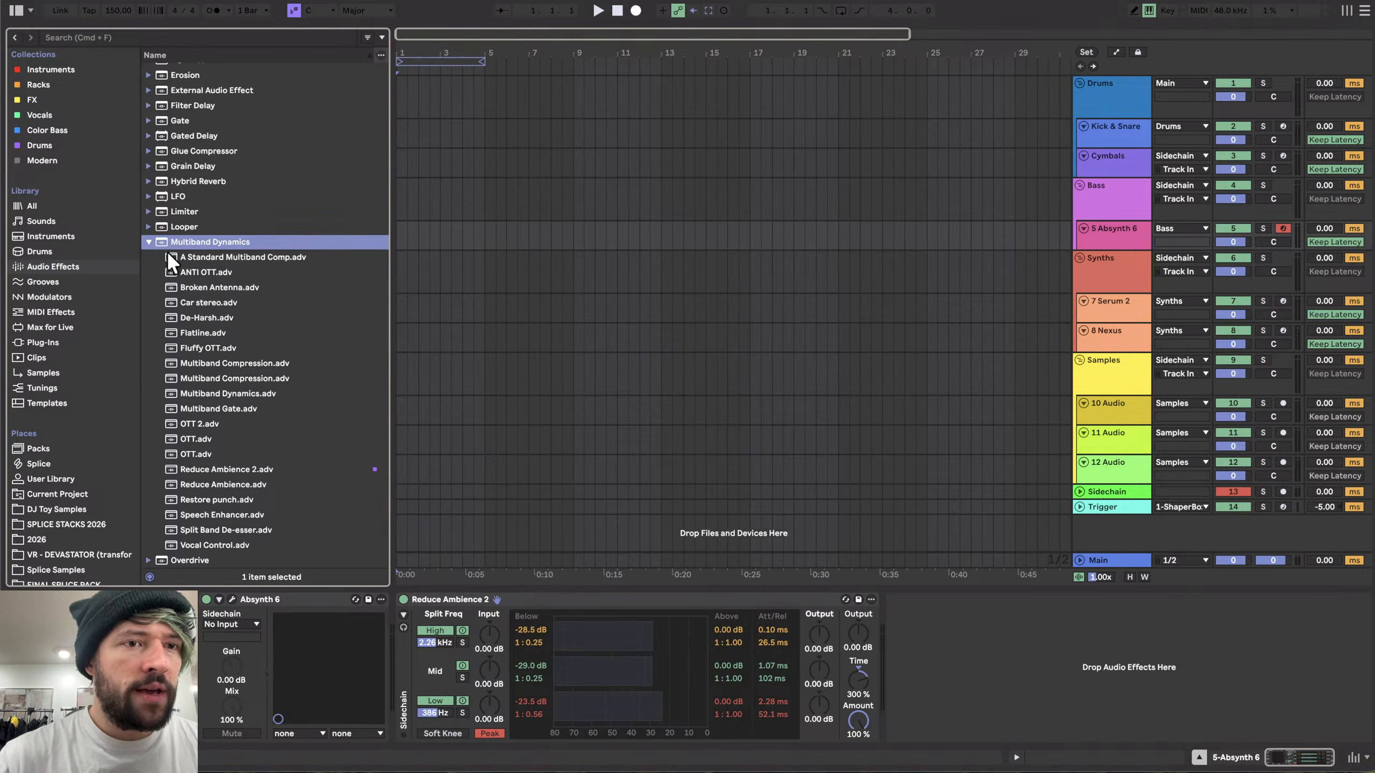
- Add the VR - PHAT 2026™ rack from the Racks collection to the track
click(40, 83)
scroll(232, 390, down, 5)
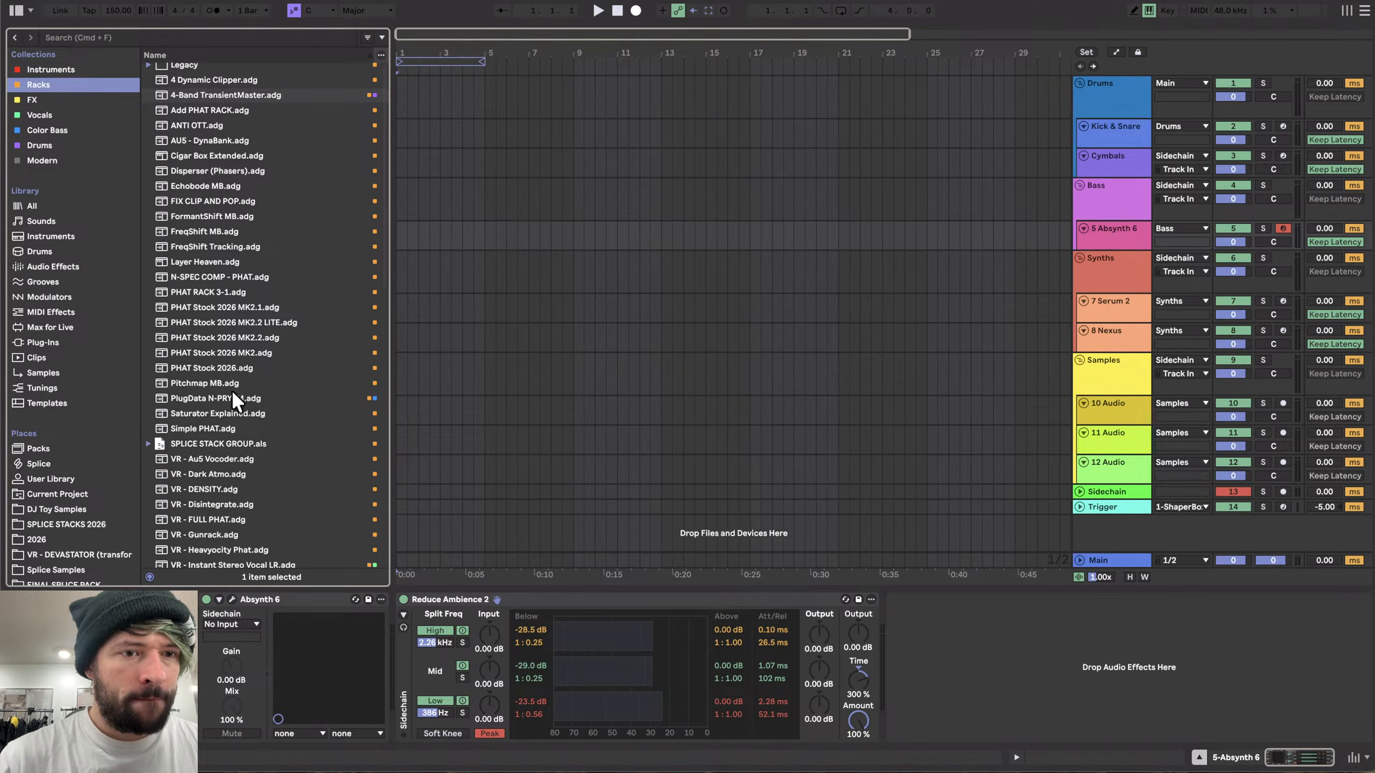
scroll(232, 389, down, 2)
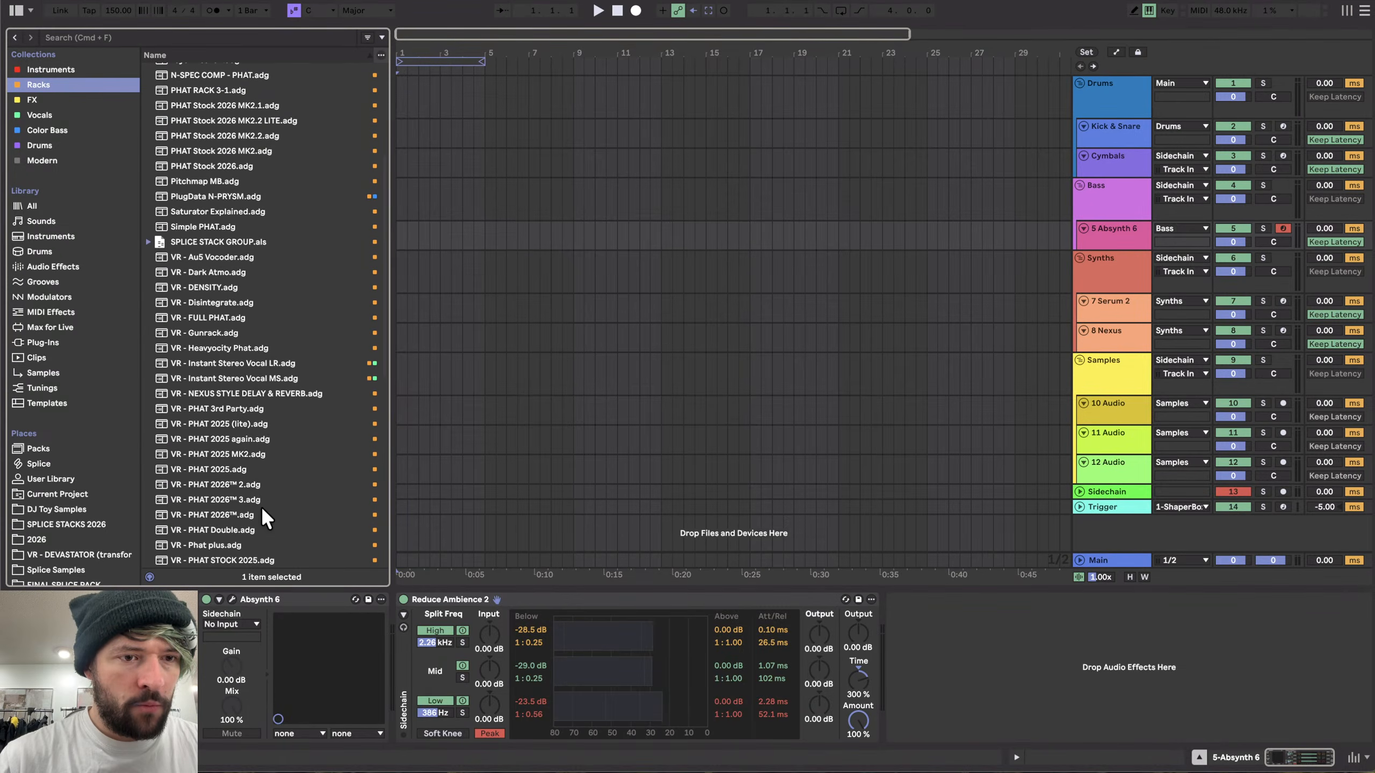
double_click(232, 515)
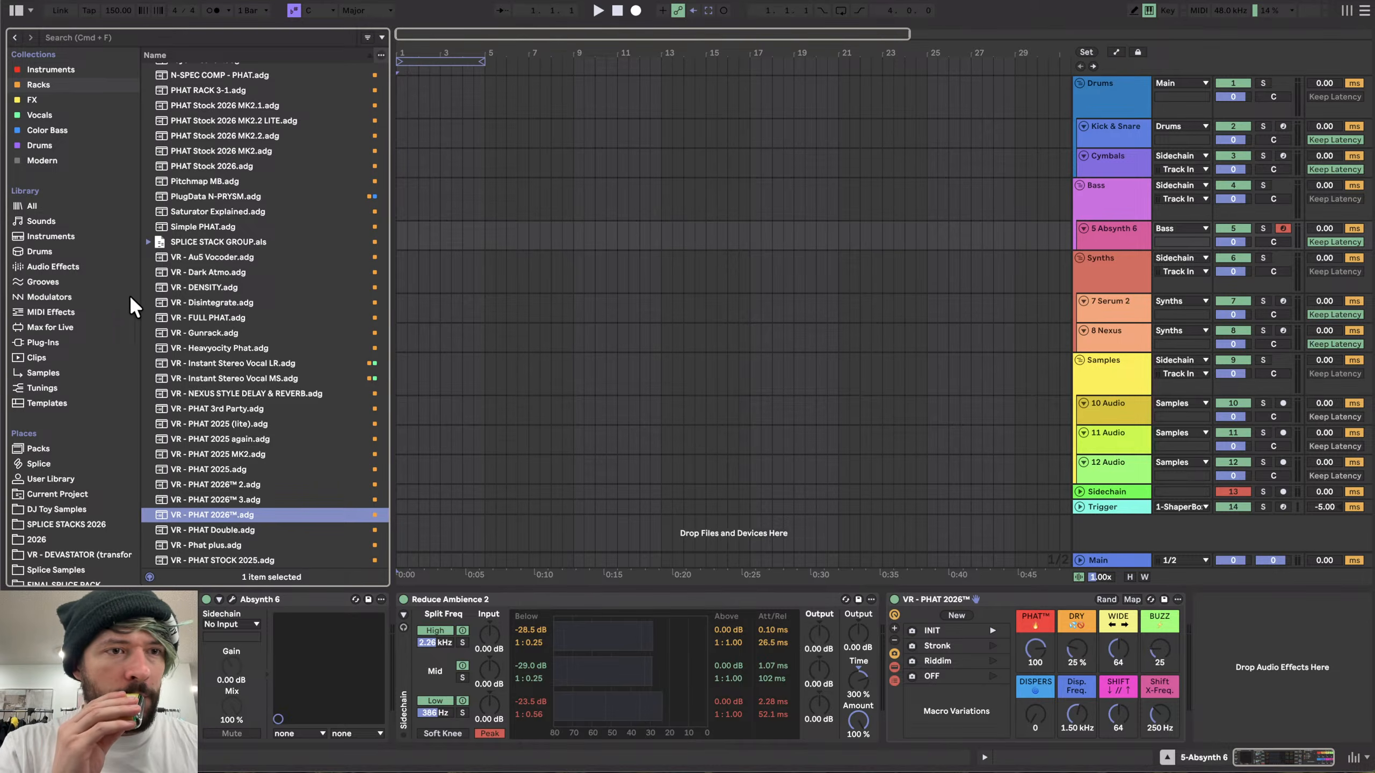
- Add a Limiter at the end of the Absynth 6 track's device chain
click(79, 269)
scroll(258, 387, down, 3)
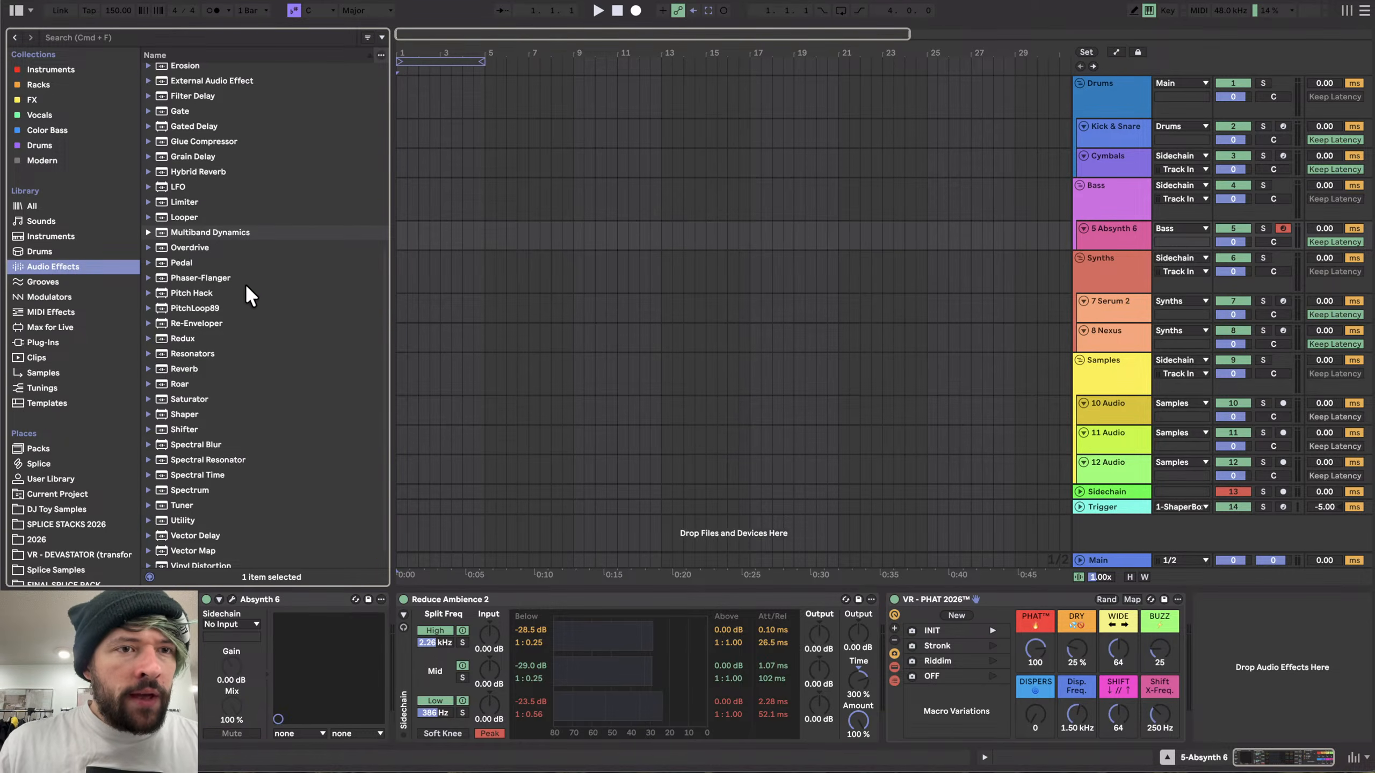
double_click(181, 196)
scroll(981, 539, right, 6)
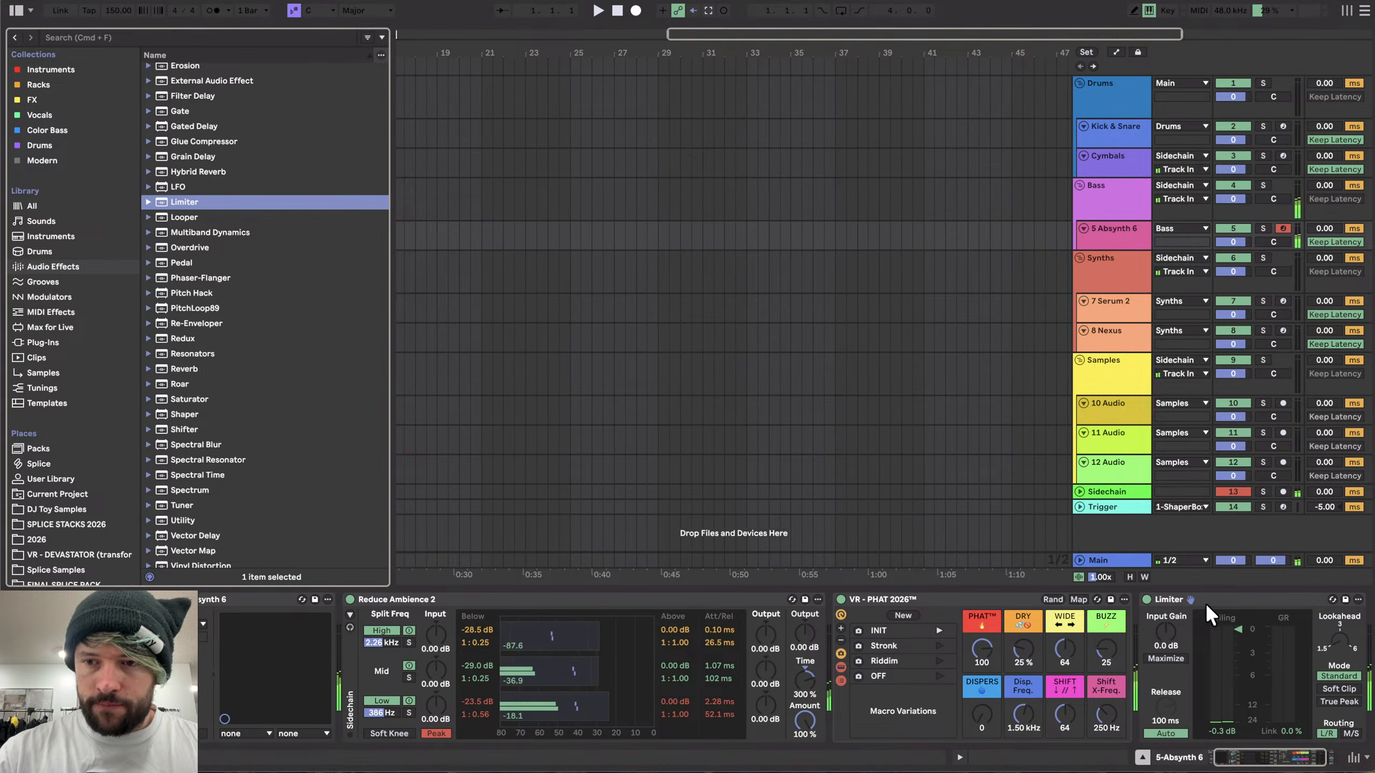
drag(1223, 629, 1224, 622)
- Delete the Reduce Ambience 2 device and set the Main track volume to -7.9 dB
scroll(877, 651, left, 2)
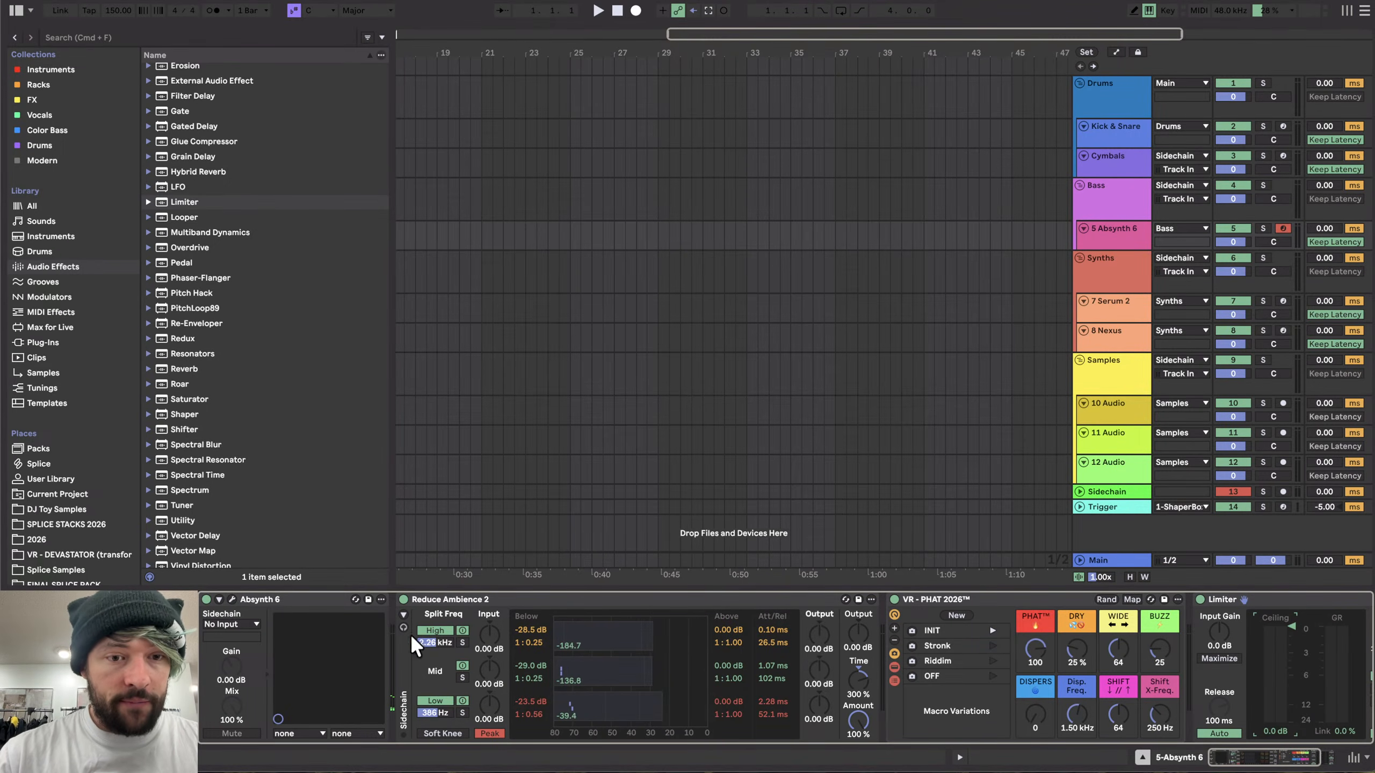
click(565, 598)
key(Delete)
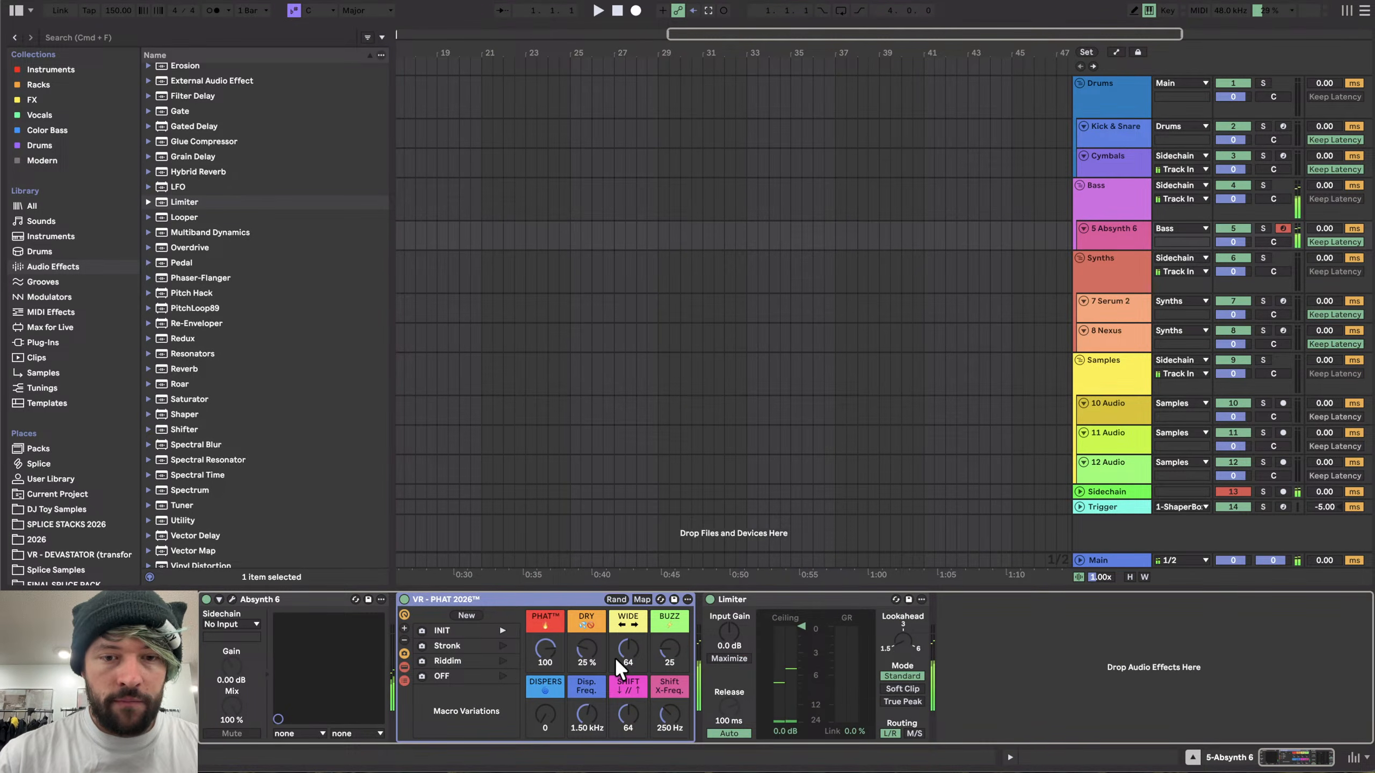
scroll(221, 413, down, 1)
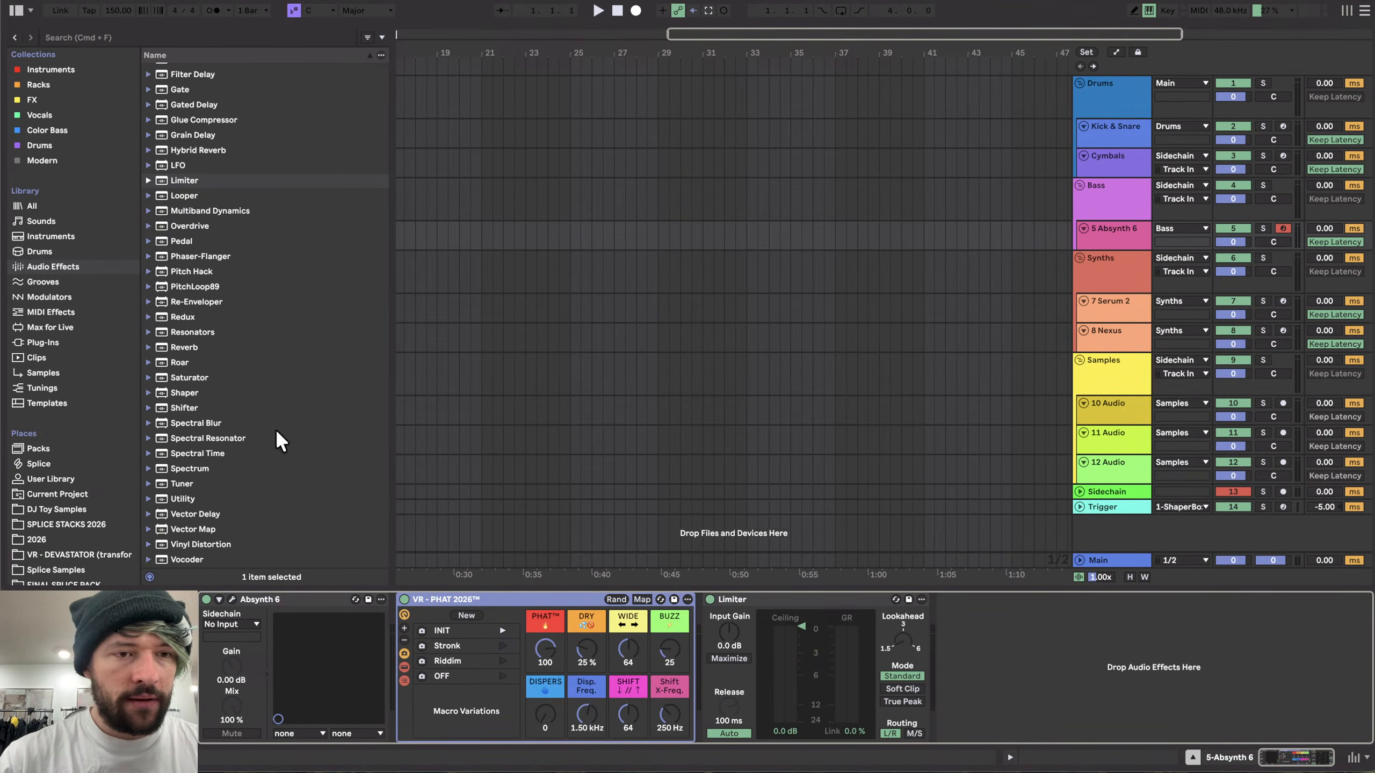
drag(1234, 555, 1234, 555)
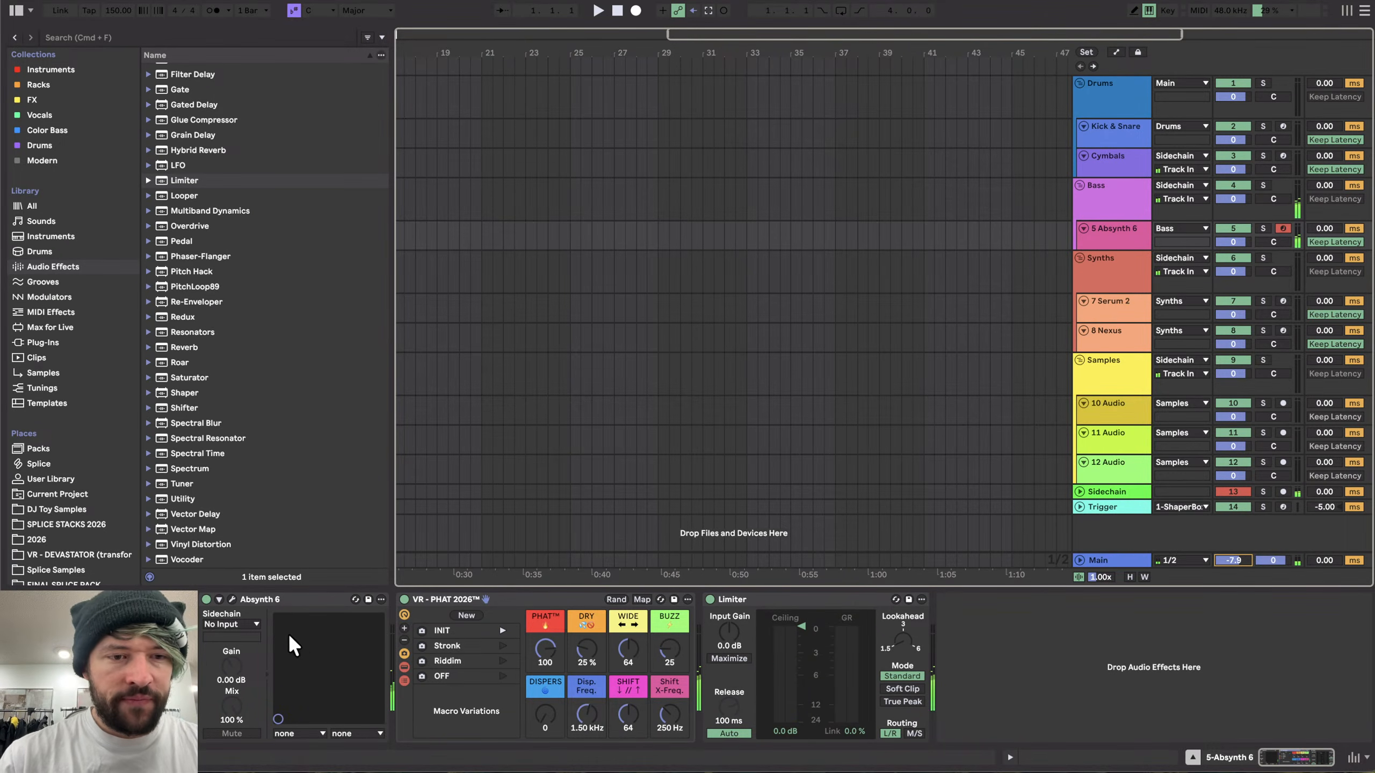
- Set the VR - PHAT 2026™ macros to PHAT 114, DRY 13% and BUZZ 0
click(232, 599)
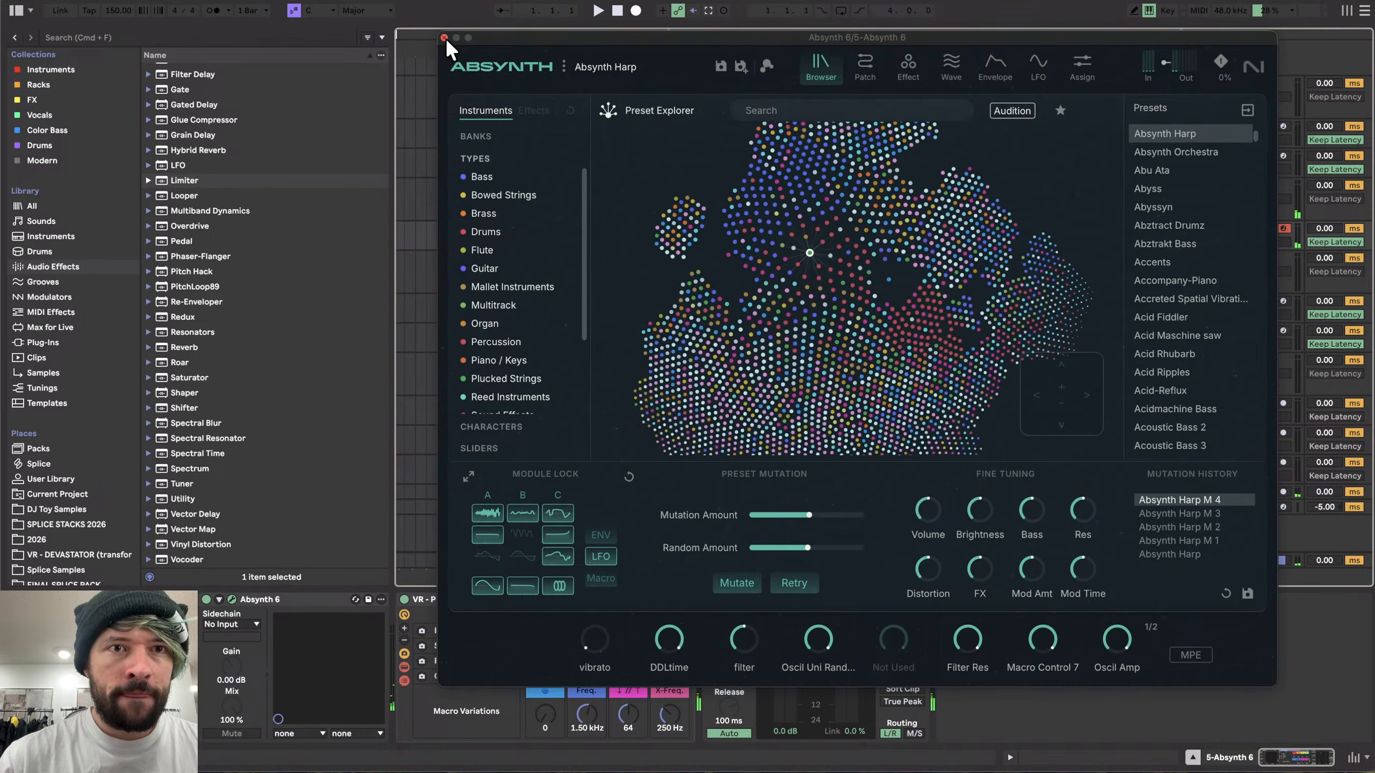
click(440, 38)
click(557, 653)
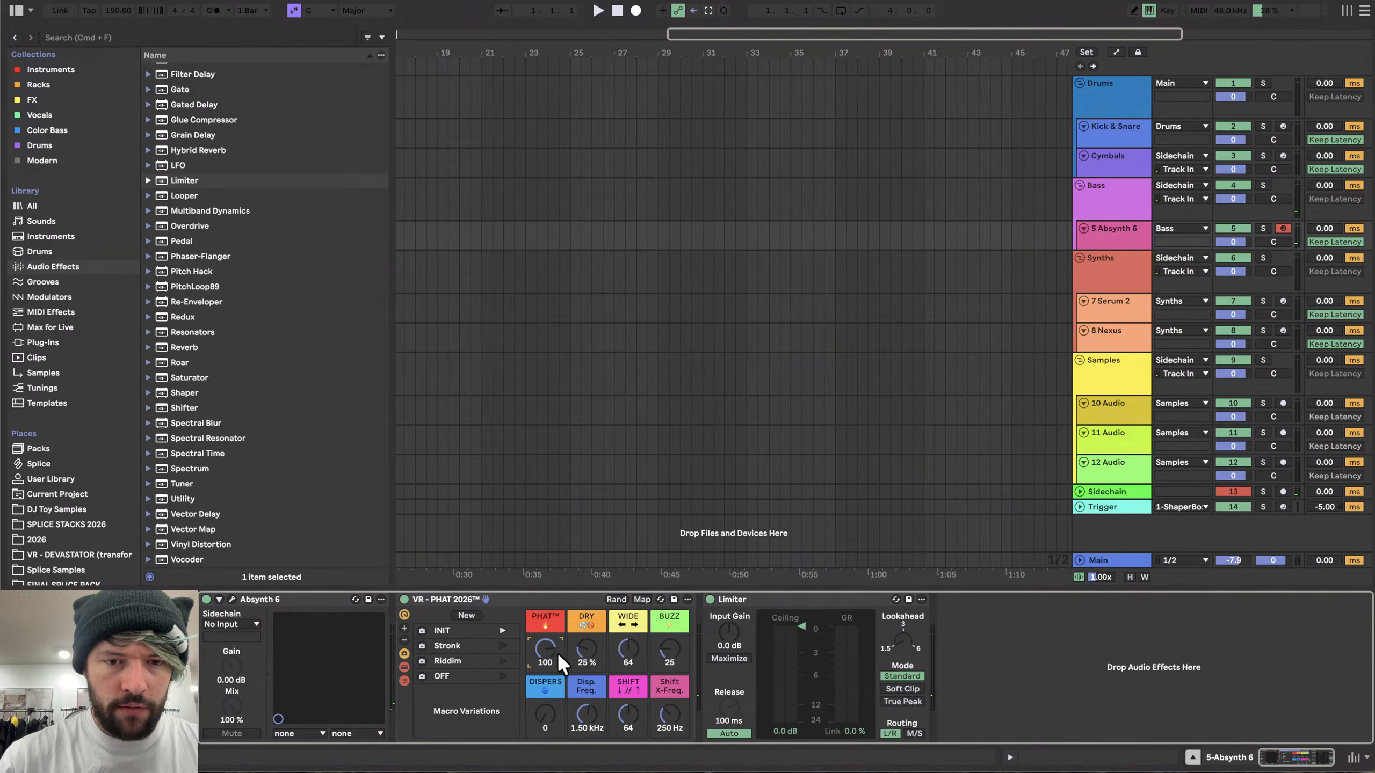
drag(588, 646, 588, 678)
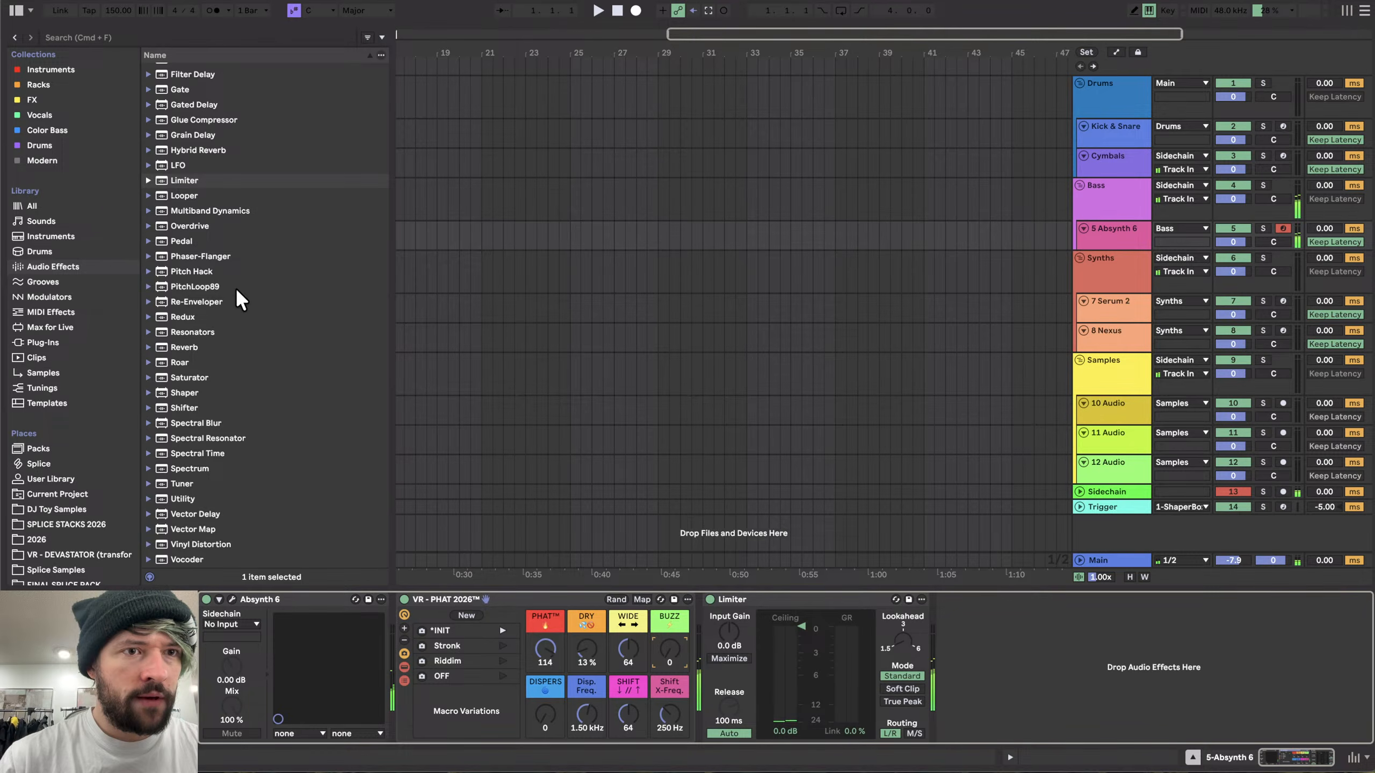
- Insert a Multiband Dynamics device before the PHAT rack and fold the devices
click(190, 210)
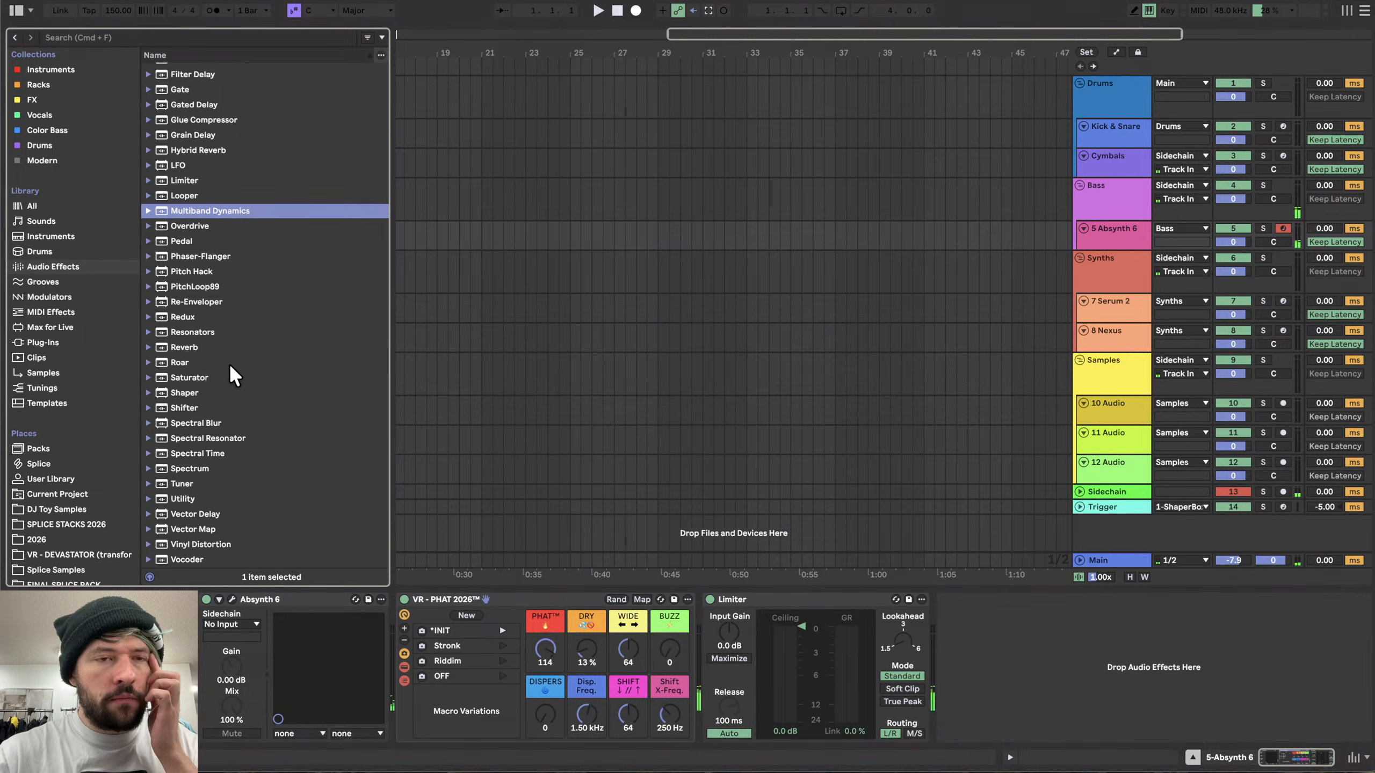
drag(220, 211, 406, 695)
double_click(431, 608)
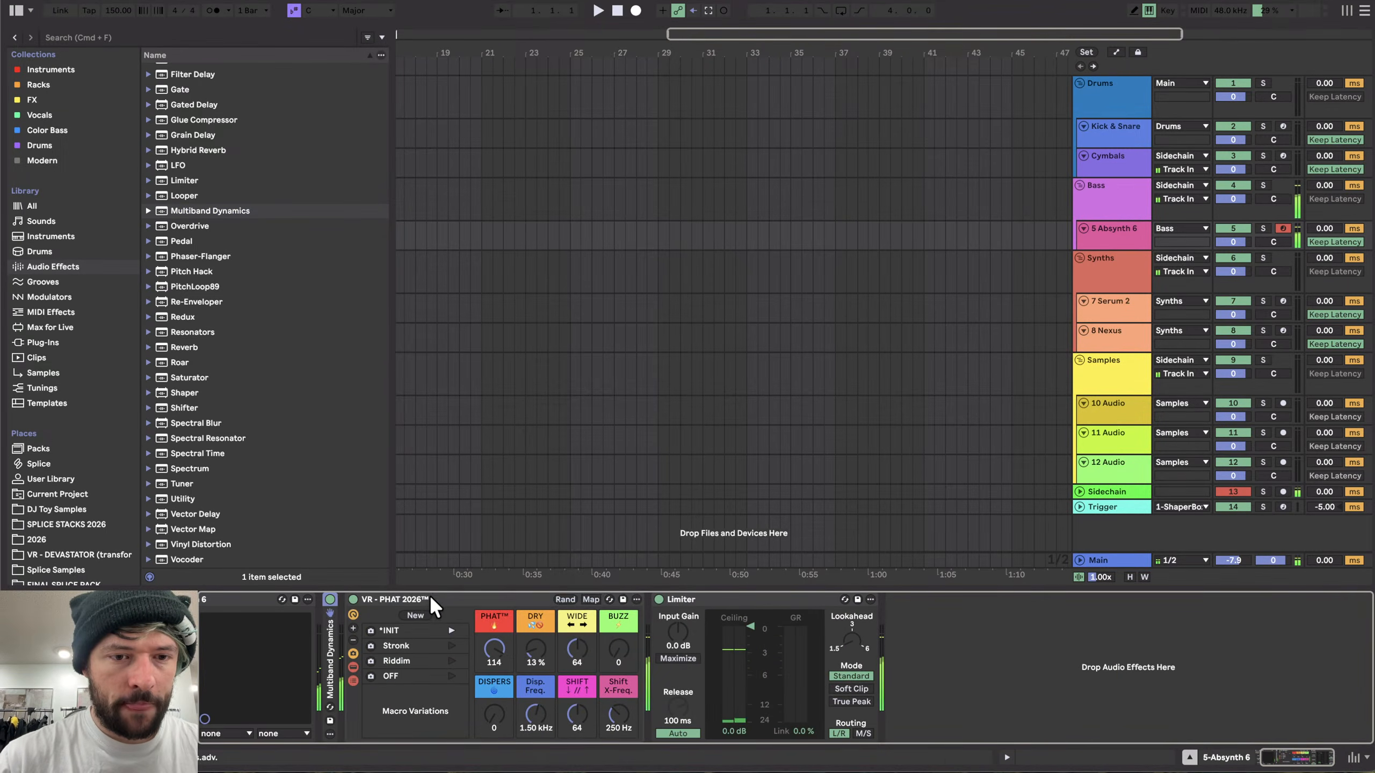
click(353, 615)
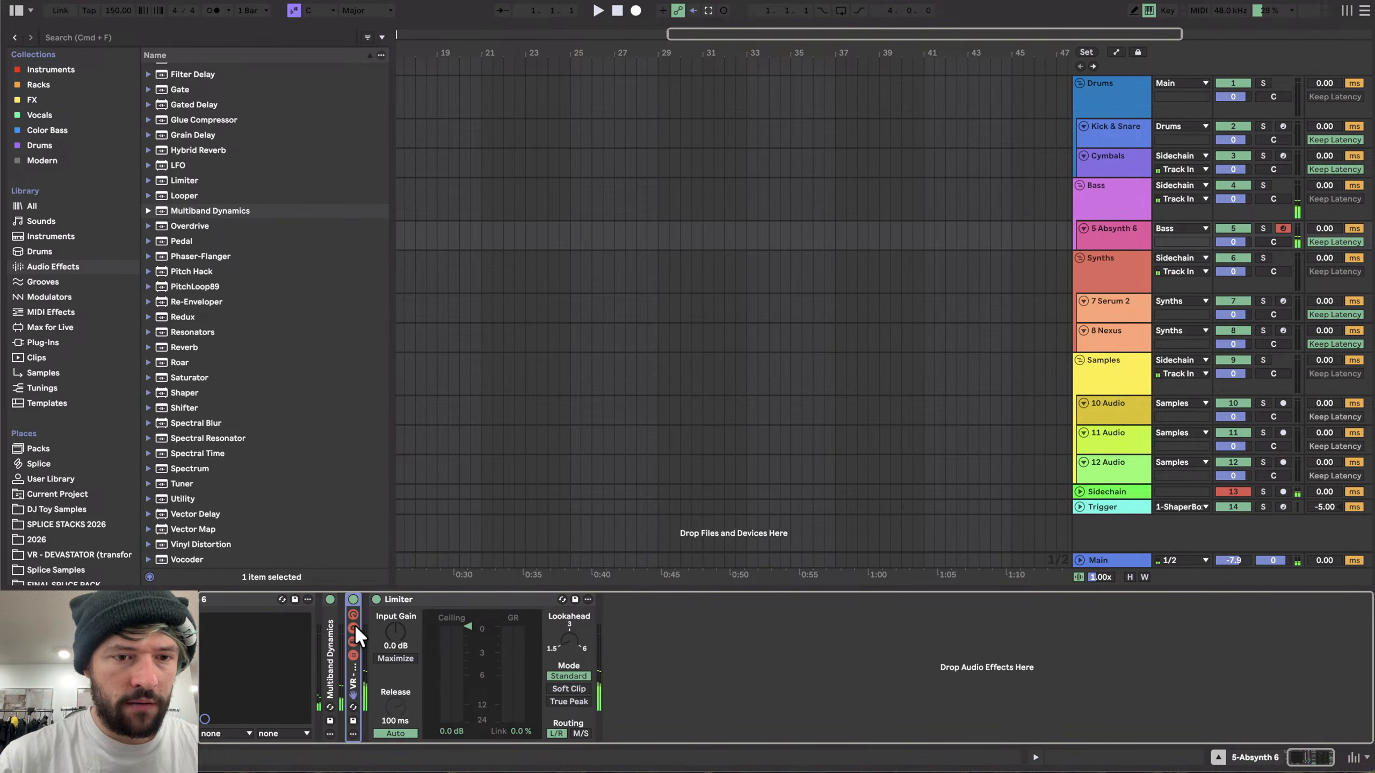
- Reopen Absynth and mutate the Harp preset repeatedly to audition new variations
click(232, 598)
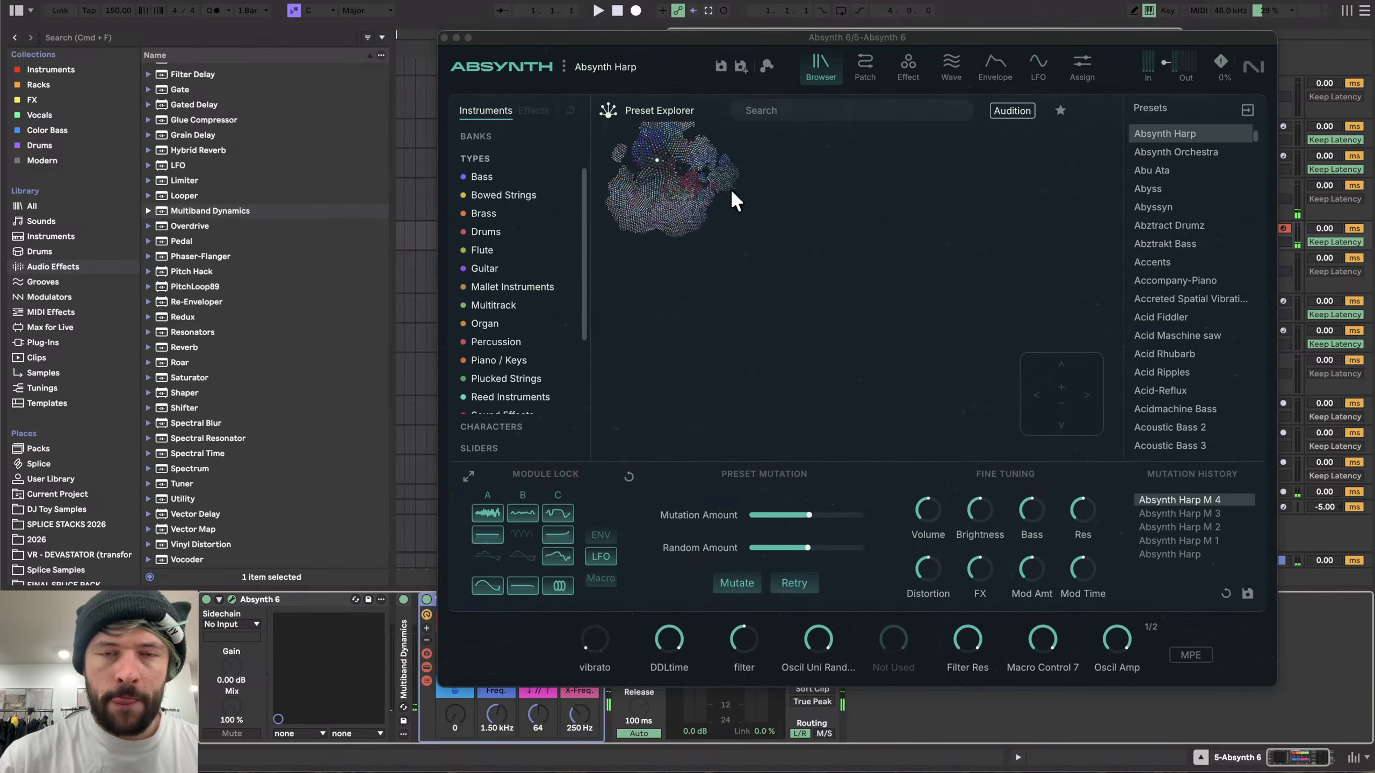
drag(686, 58, 469, 9)
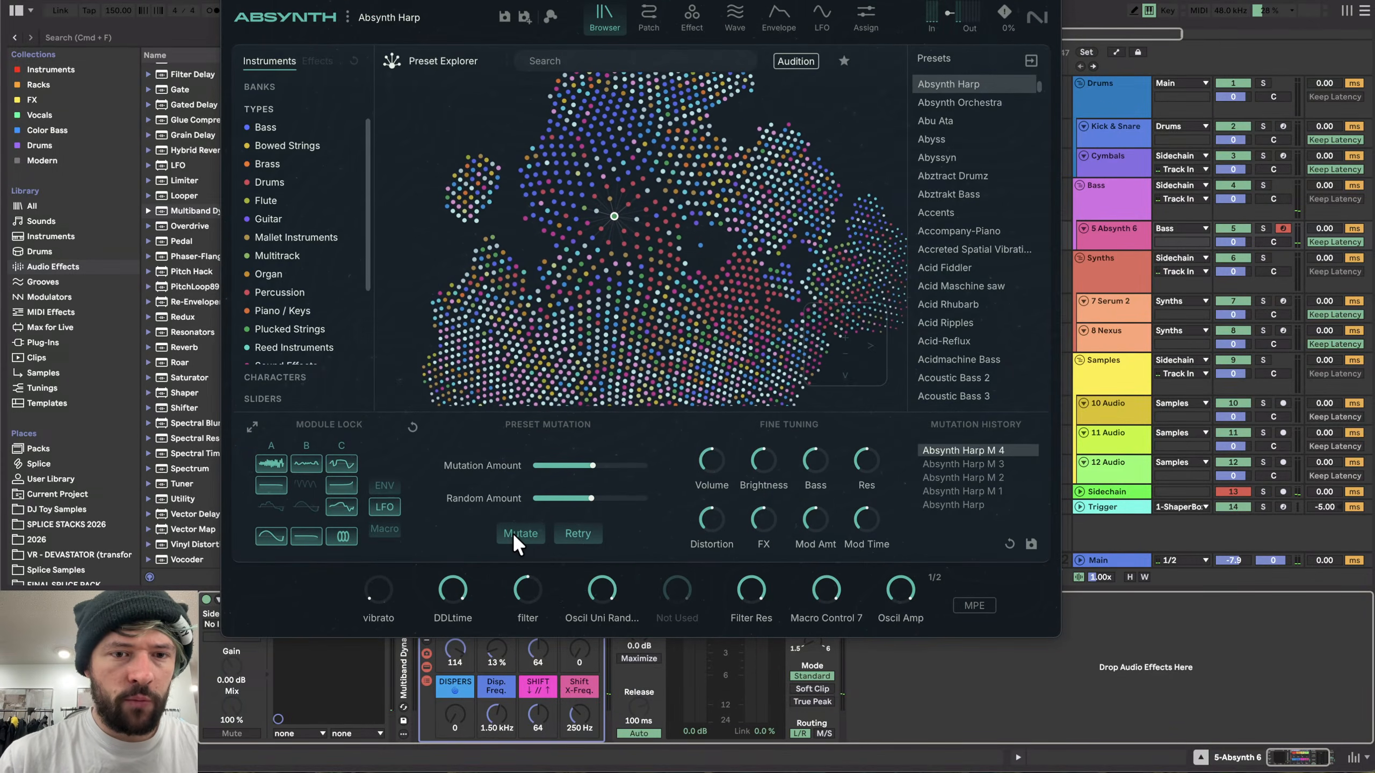
click(513, 533)
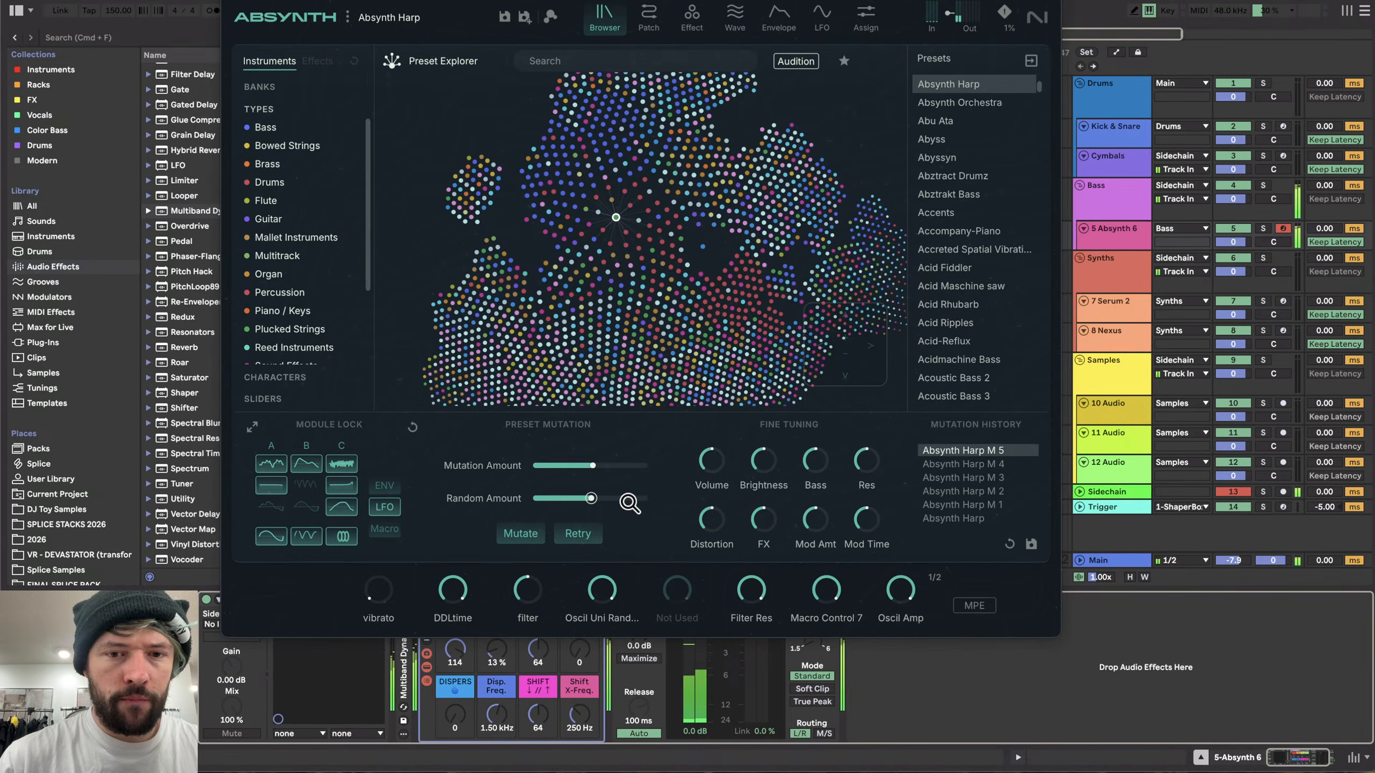
click(524, 532)
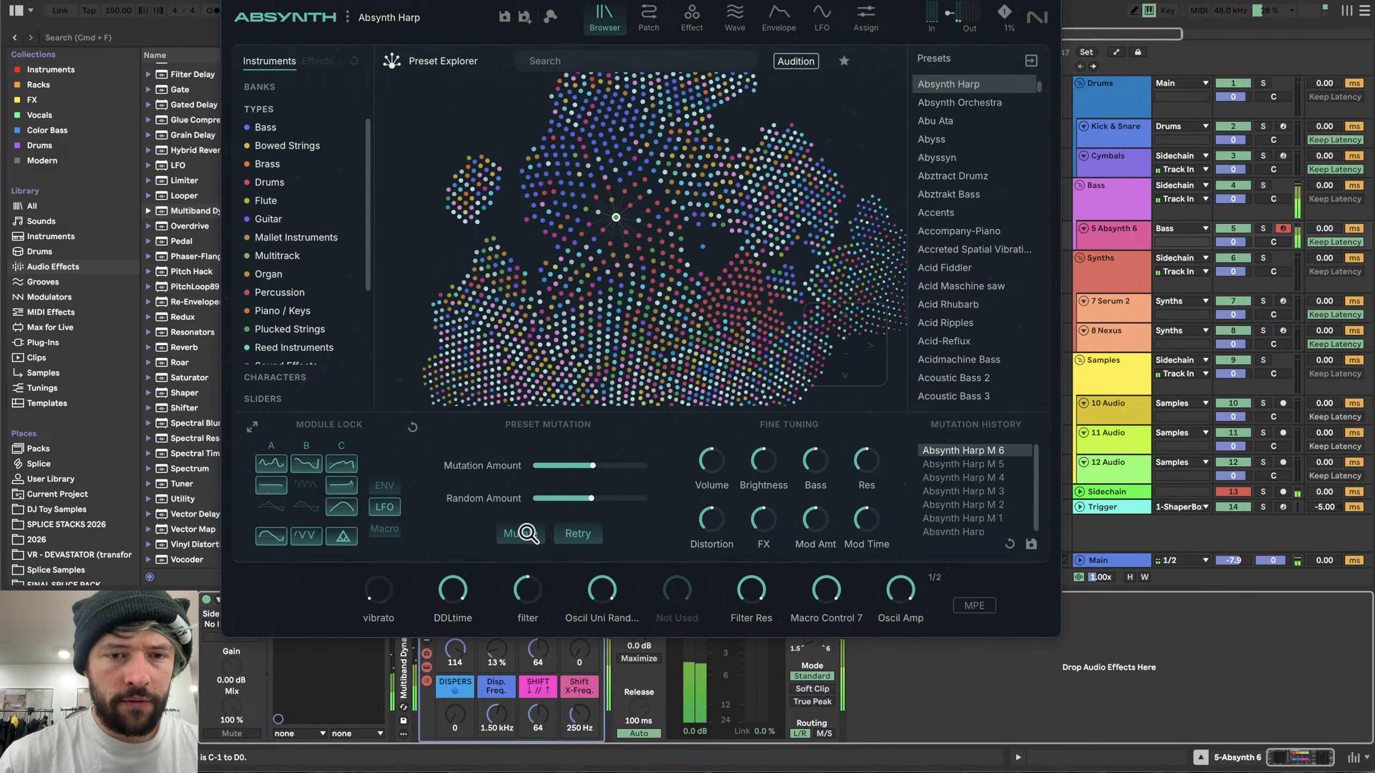
key(z)
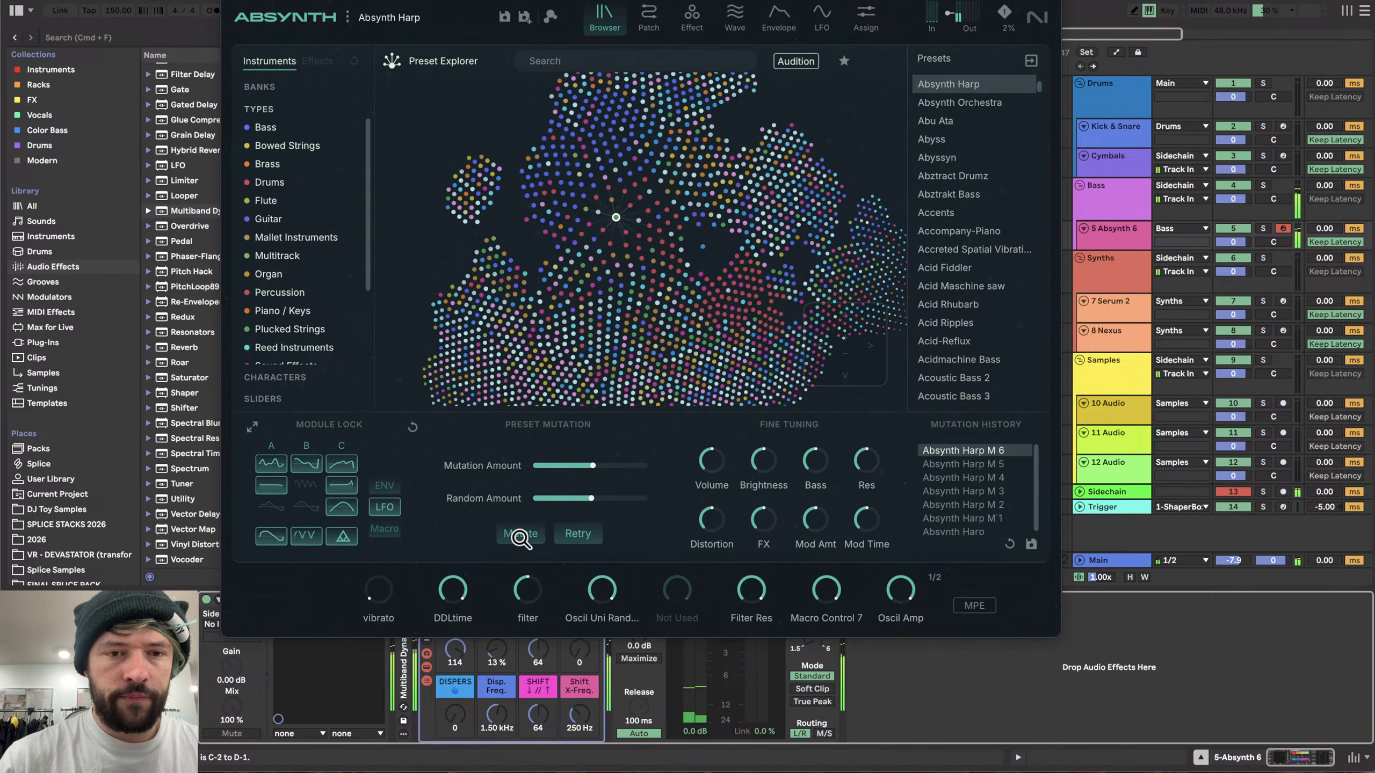
click(520, 535)
click(522, 536)
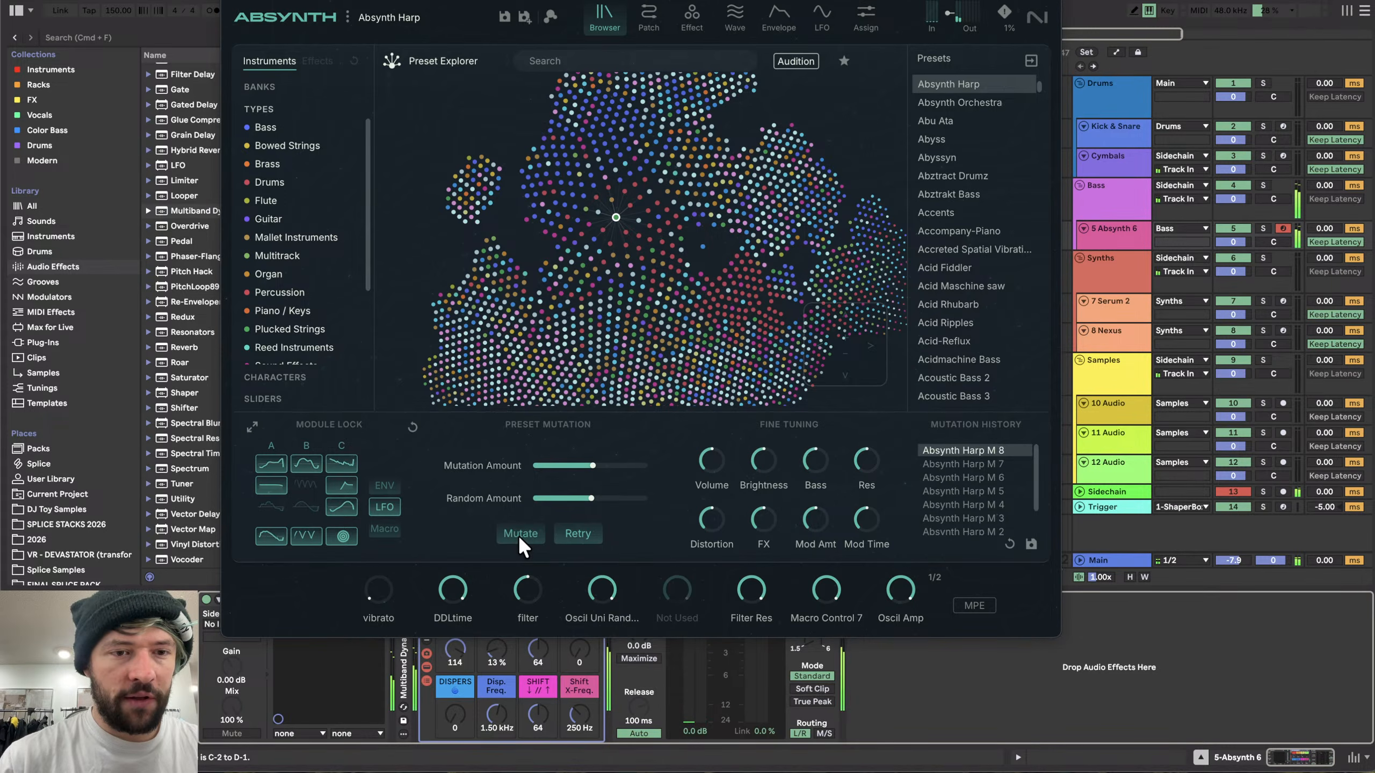
click(521, 535)
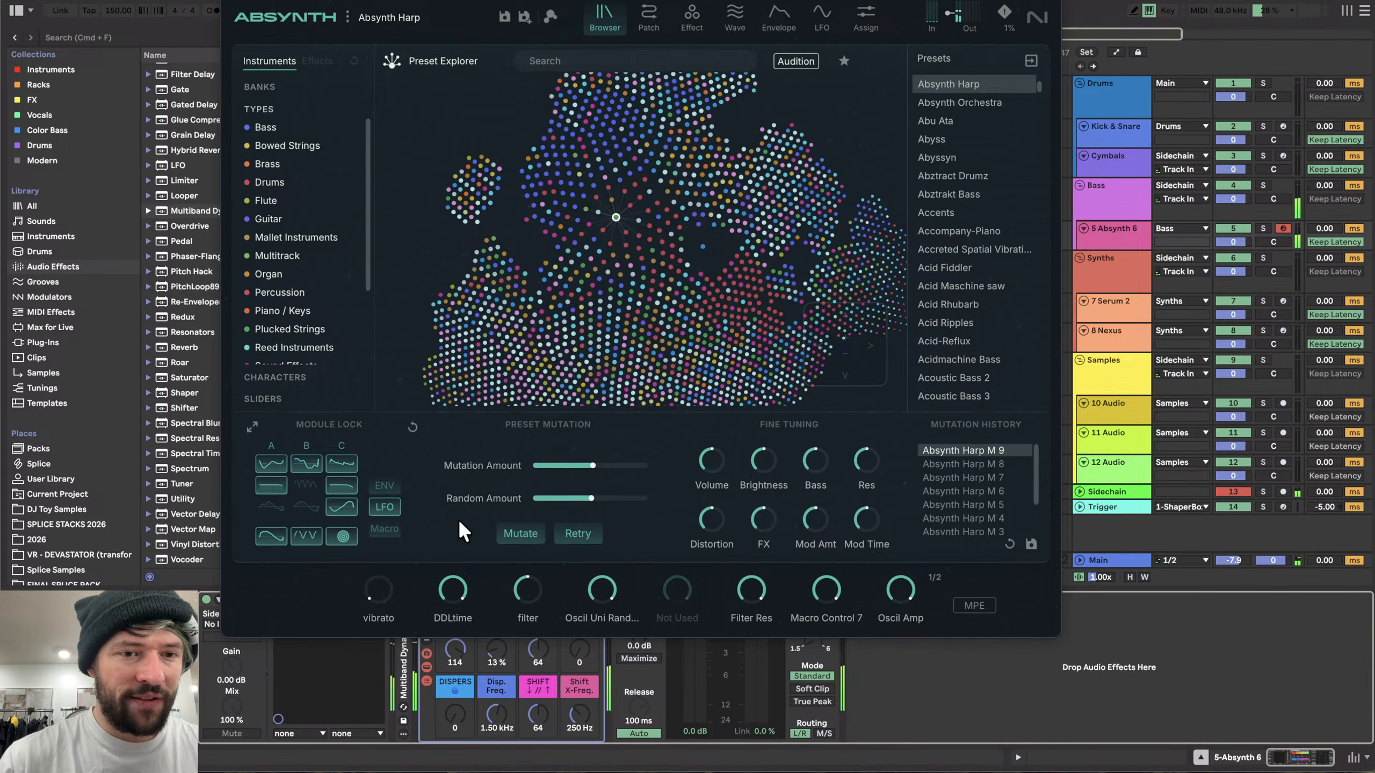
click(520, 533)
click(533, 530)
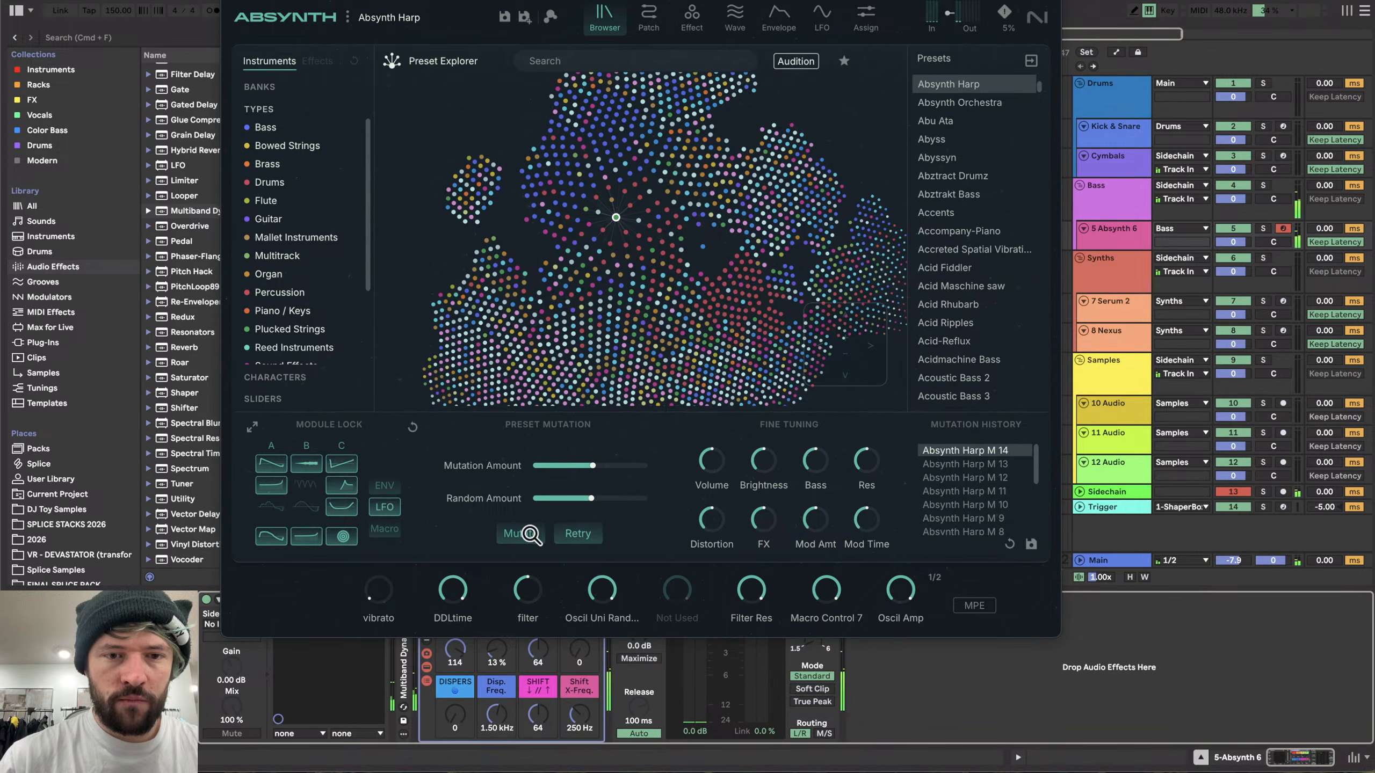
click(529, 534)
click(530, 533)
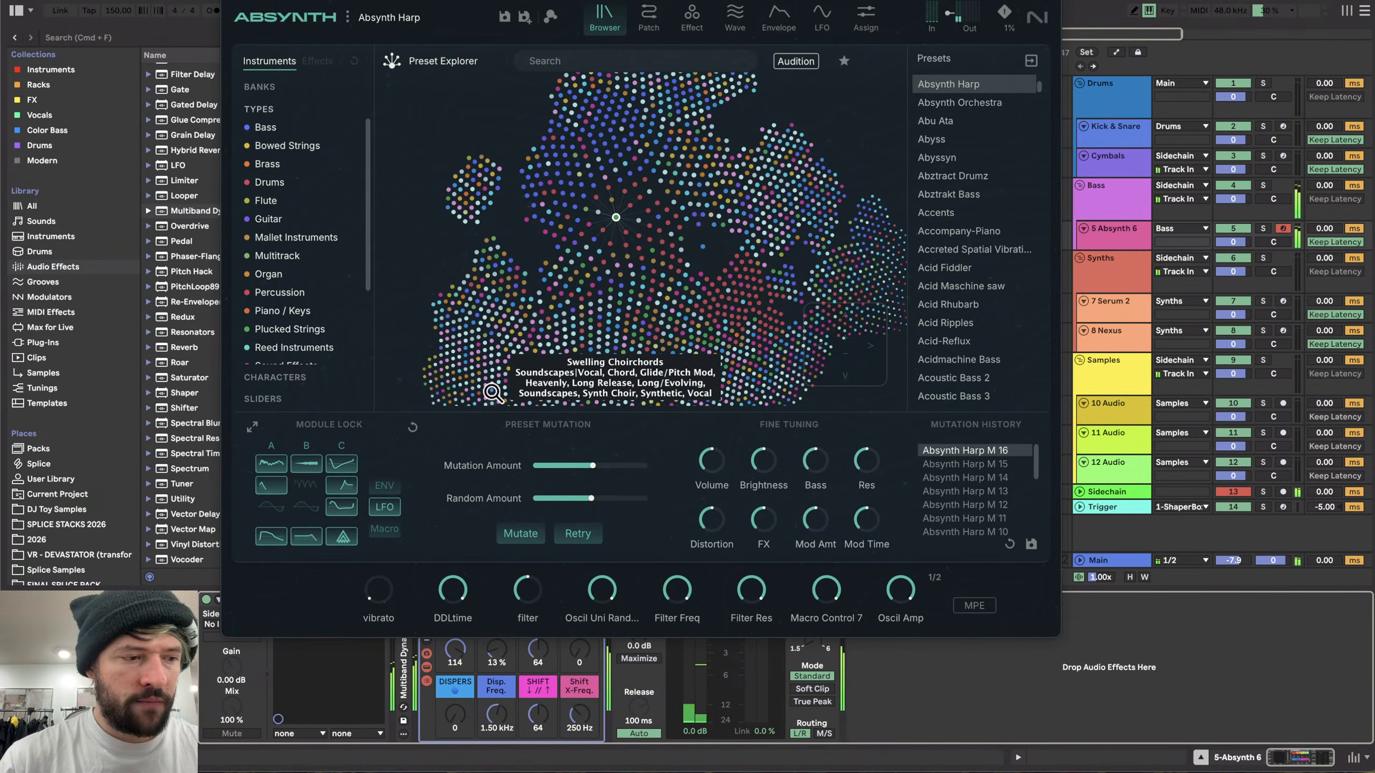
- Add the Flatline multiband preset after the Multiband Dynamics device and fold it
click(232, 0)
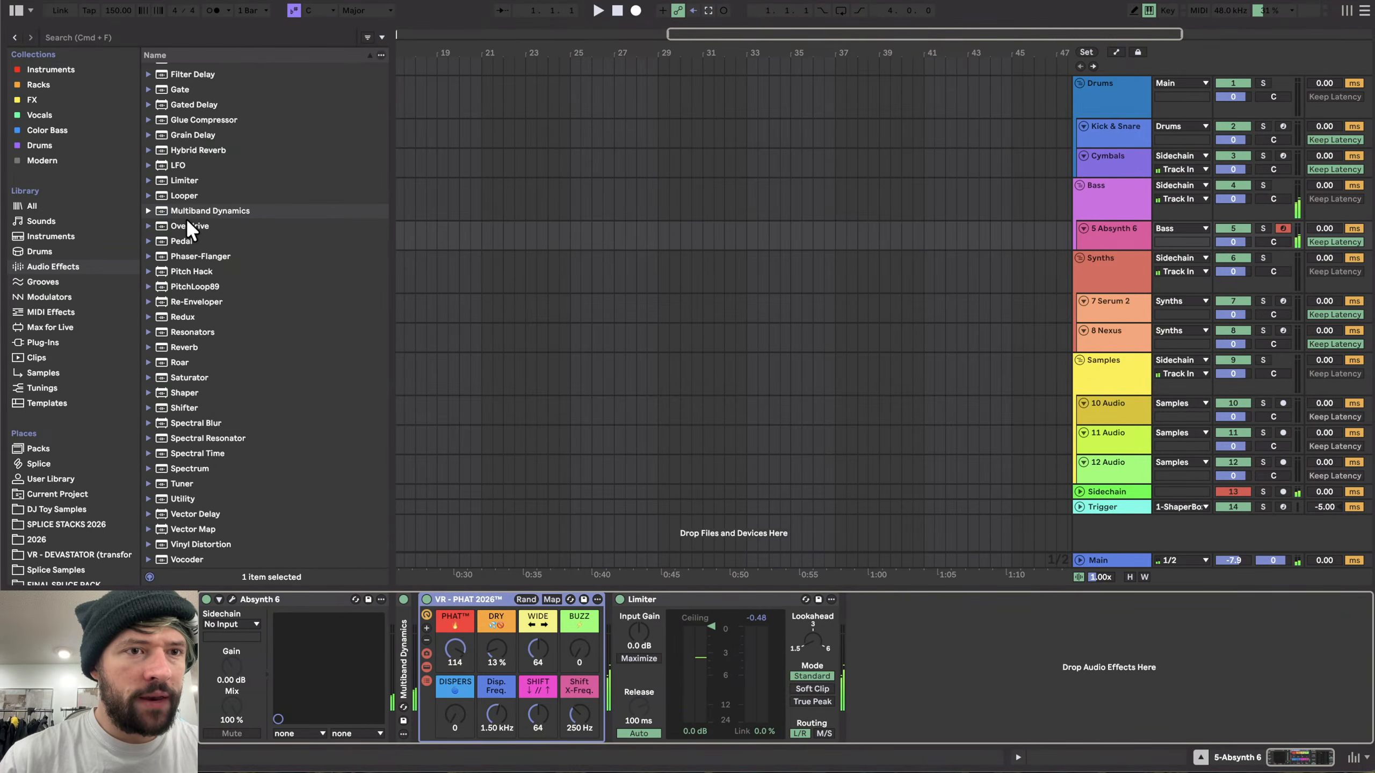
click(149, 210)
drag(196, 299, 465, 645)
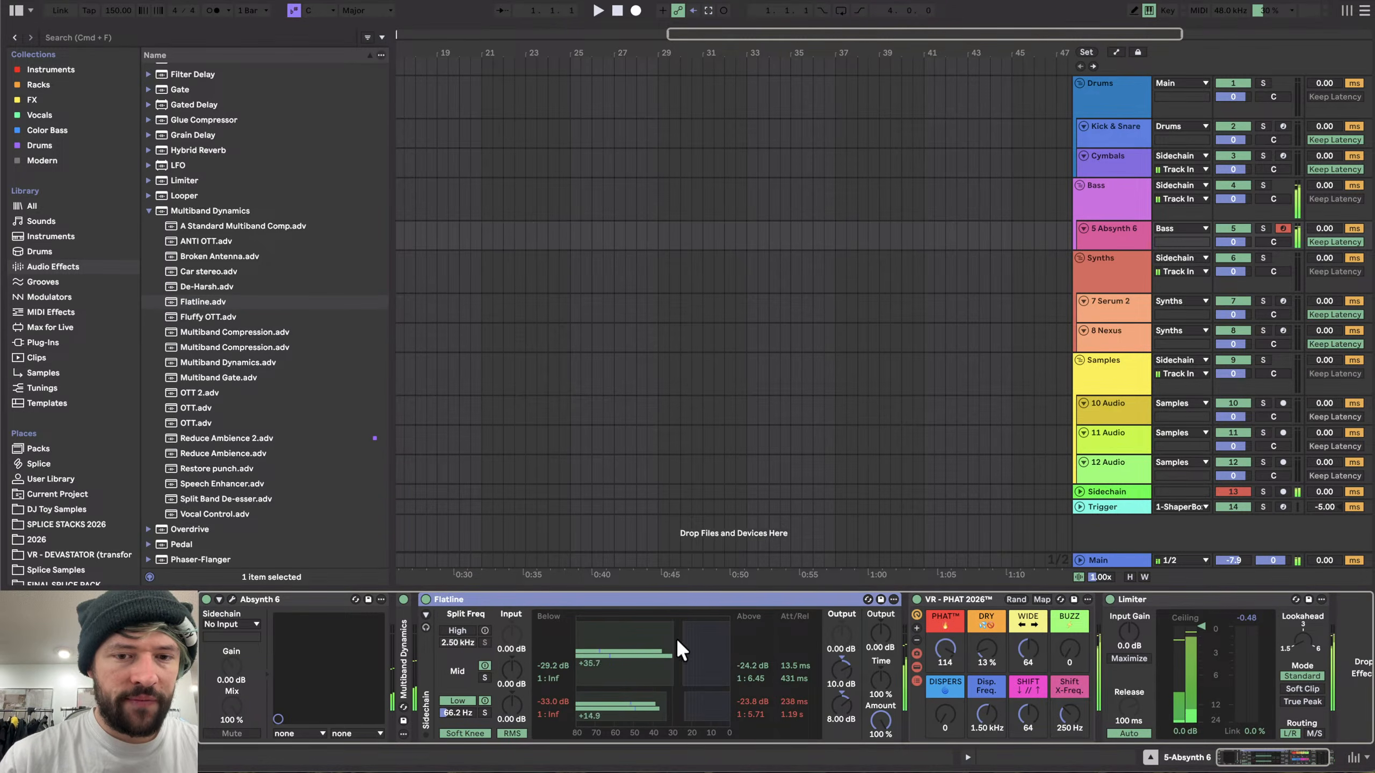
double_click(581, 598)
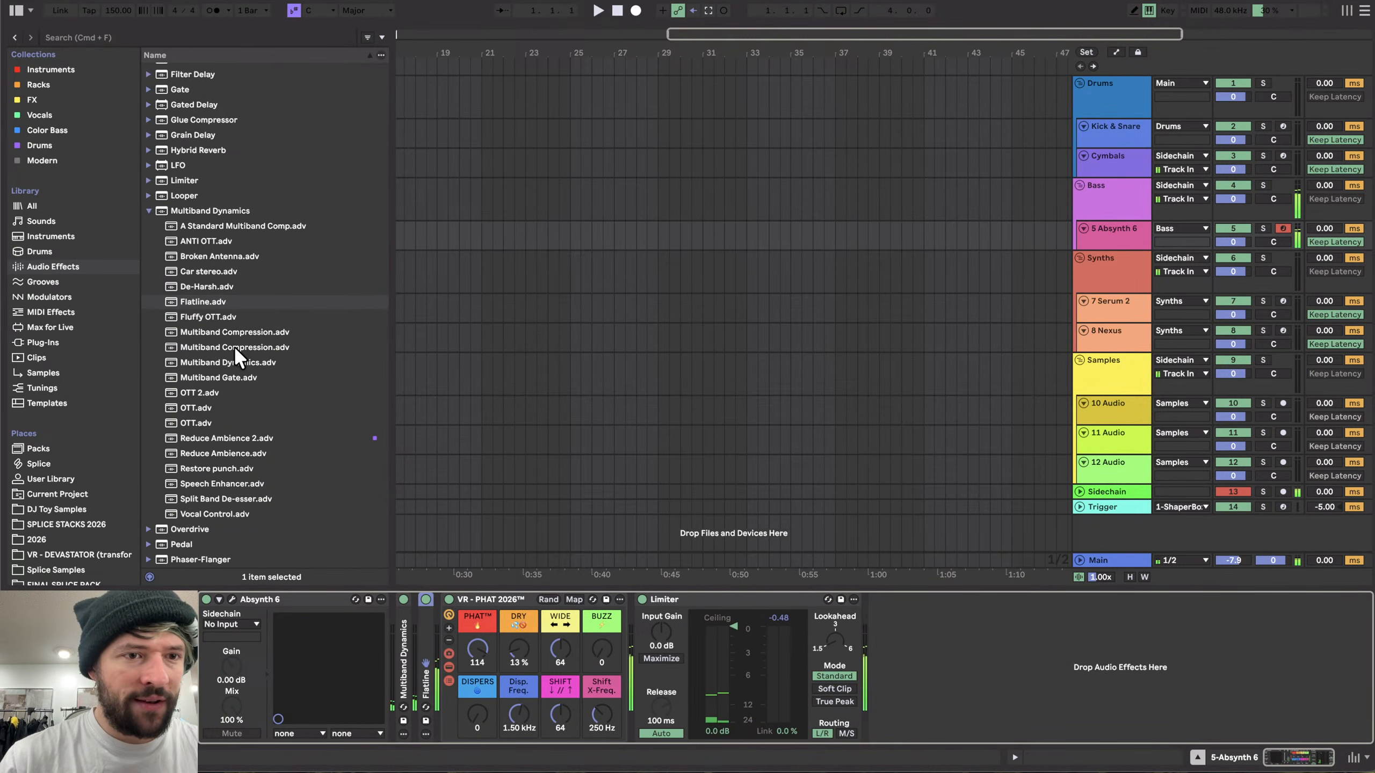
- Add the Reduce Ambience 2 multiband preset after the Flatline device
drag(219, 436, 441, 645)
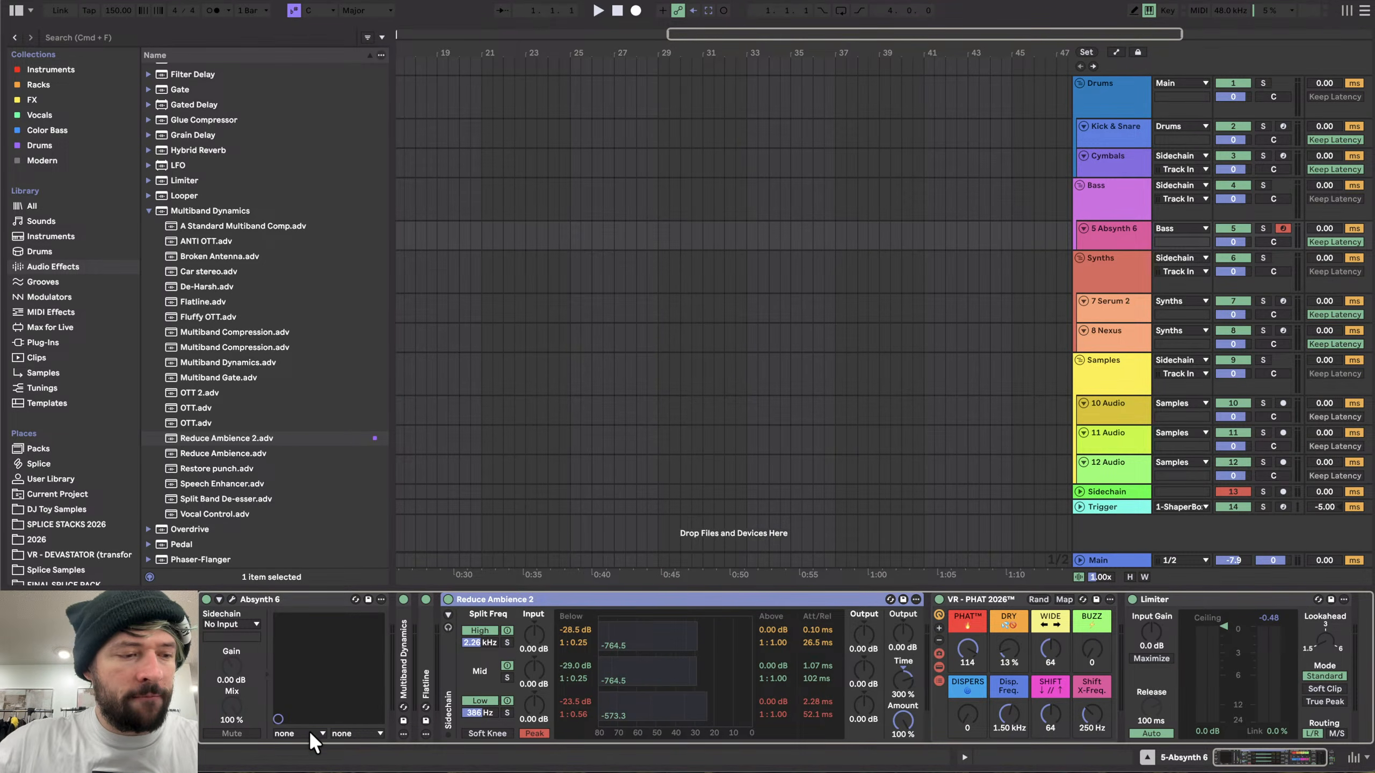
- Open the Absynth window, mutate the Harp preset once more, and close the window
click(231, 599)
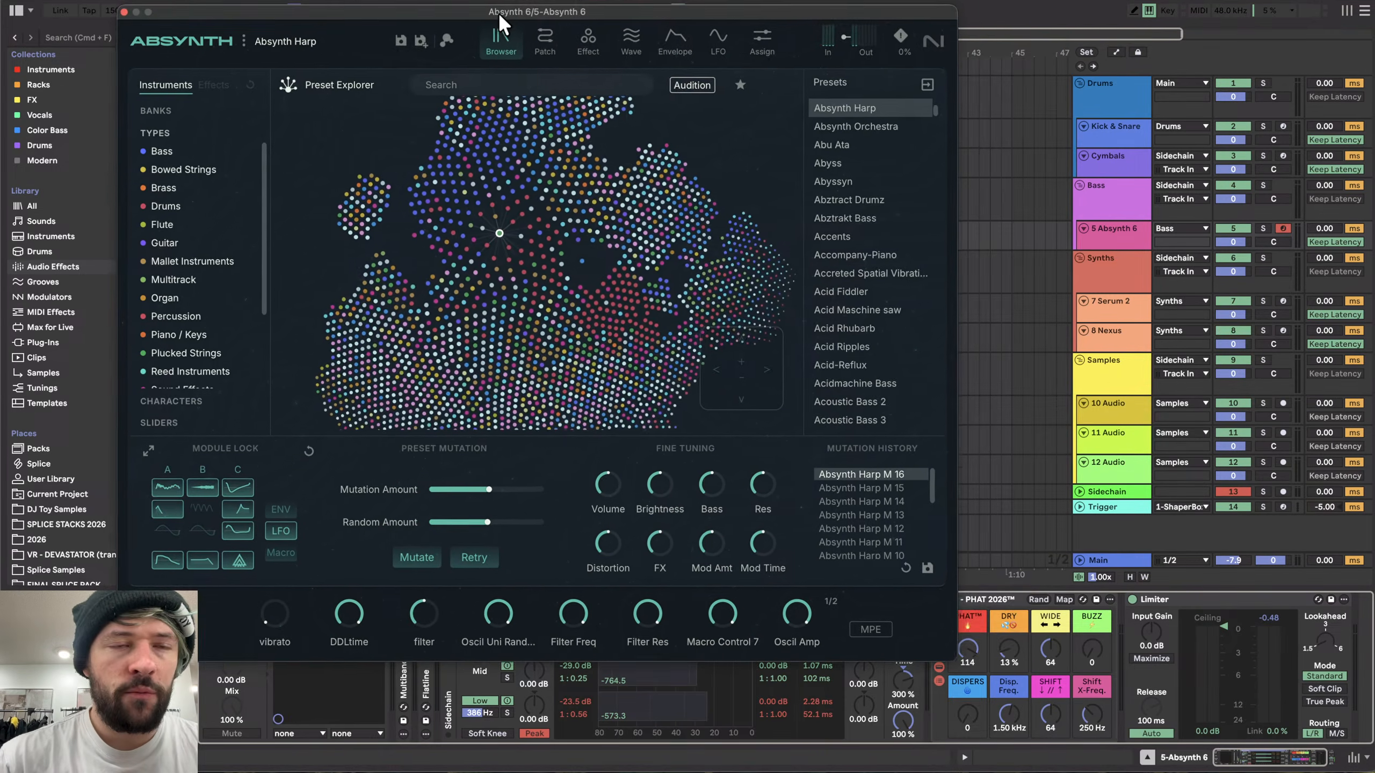
drag(499, 12, 544, 28)
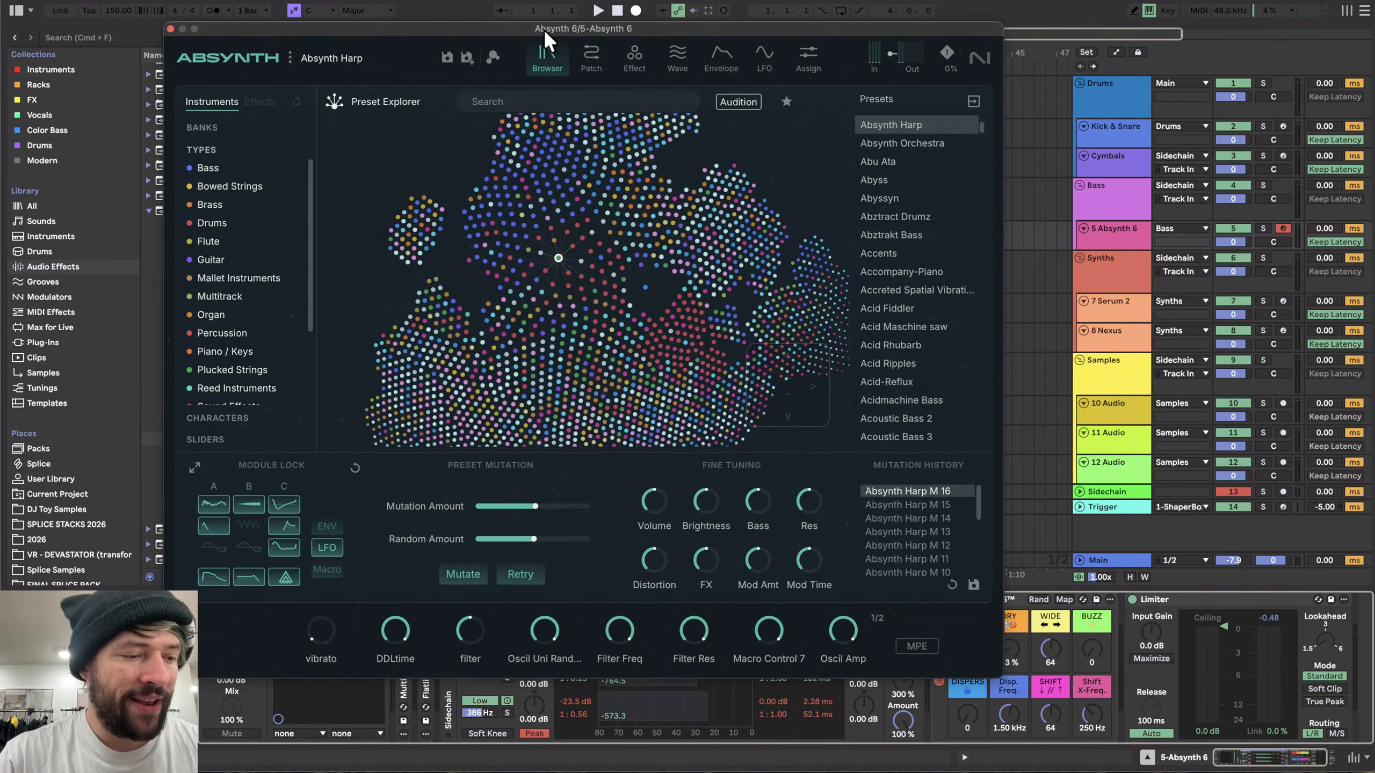
click(454, 570)
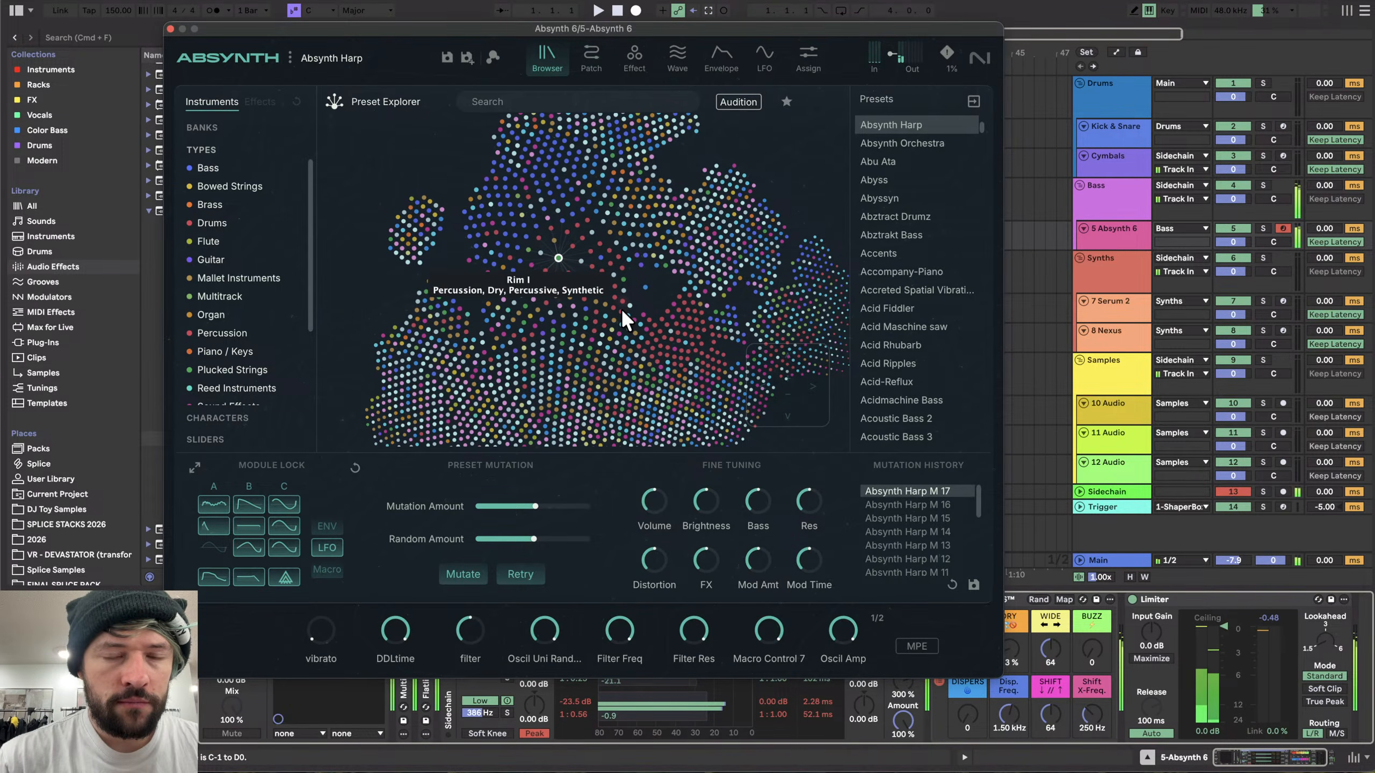
click(169, 27)
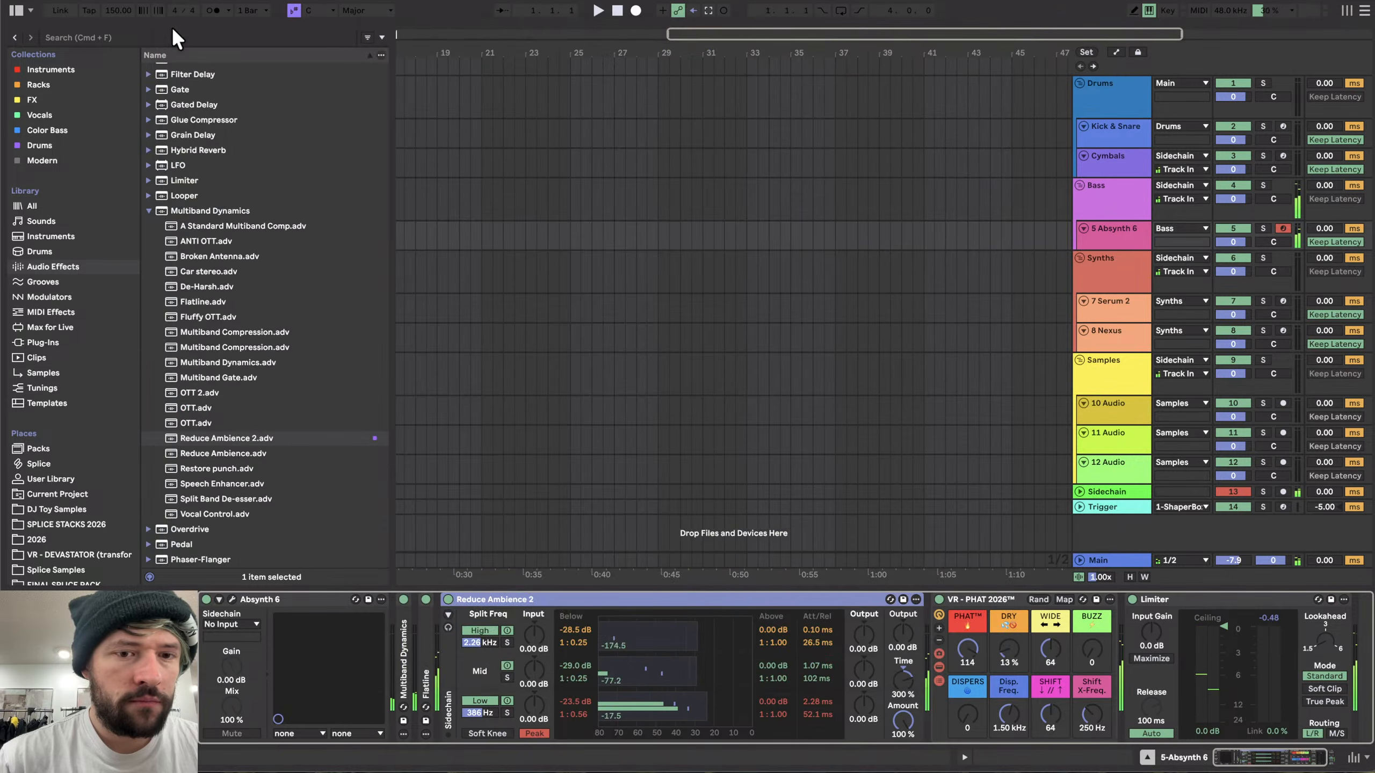
- Lower the high band's below threshold in Reduce Ambience 2 to about -47.8 dB and fold the device
click(489, 600)
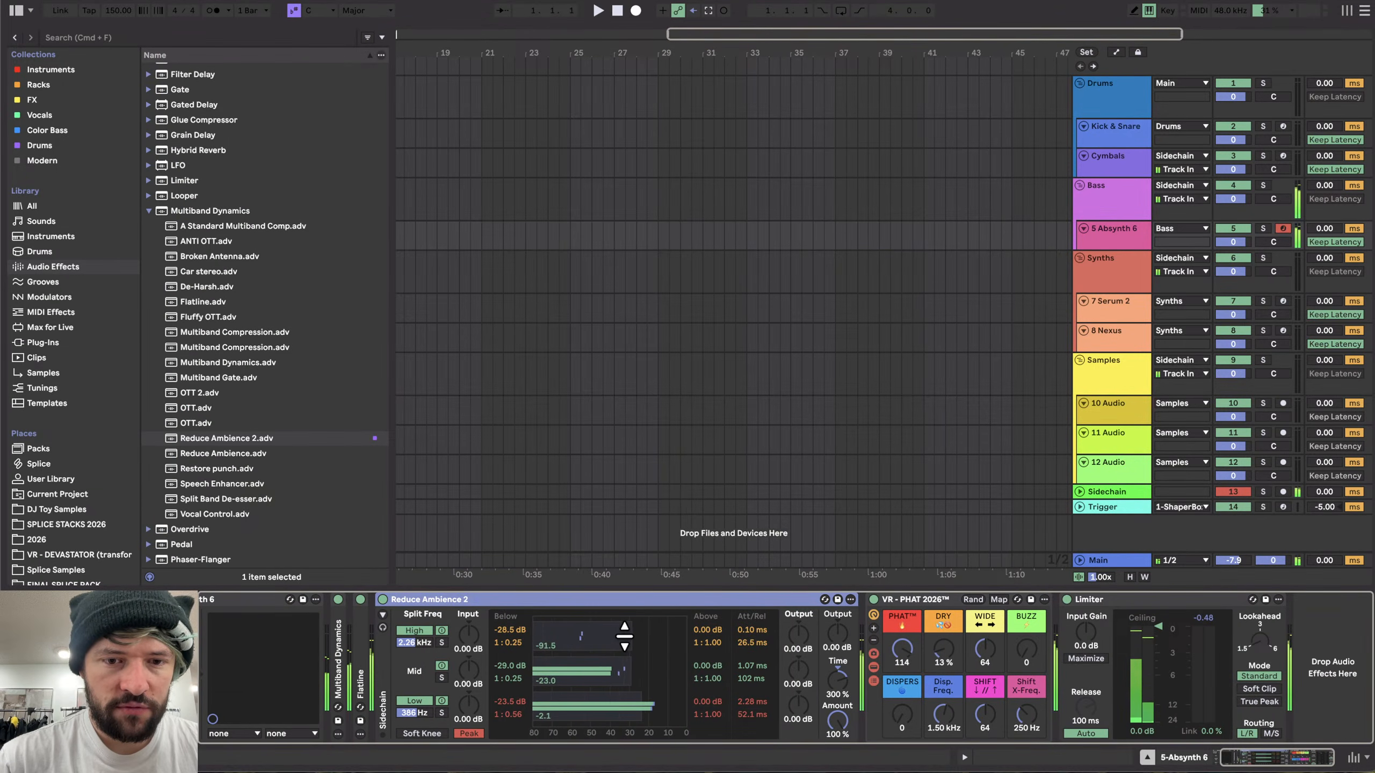
drag(626, 636, 591, 636)
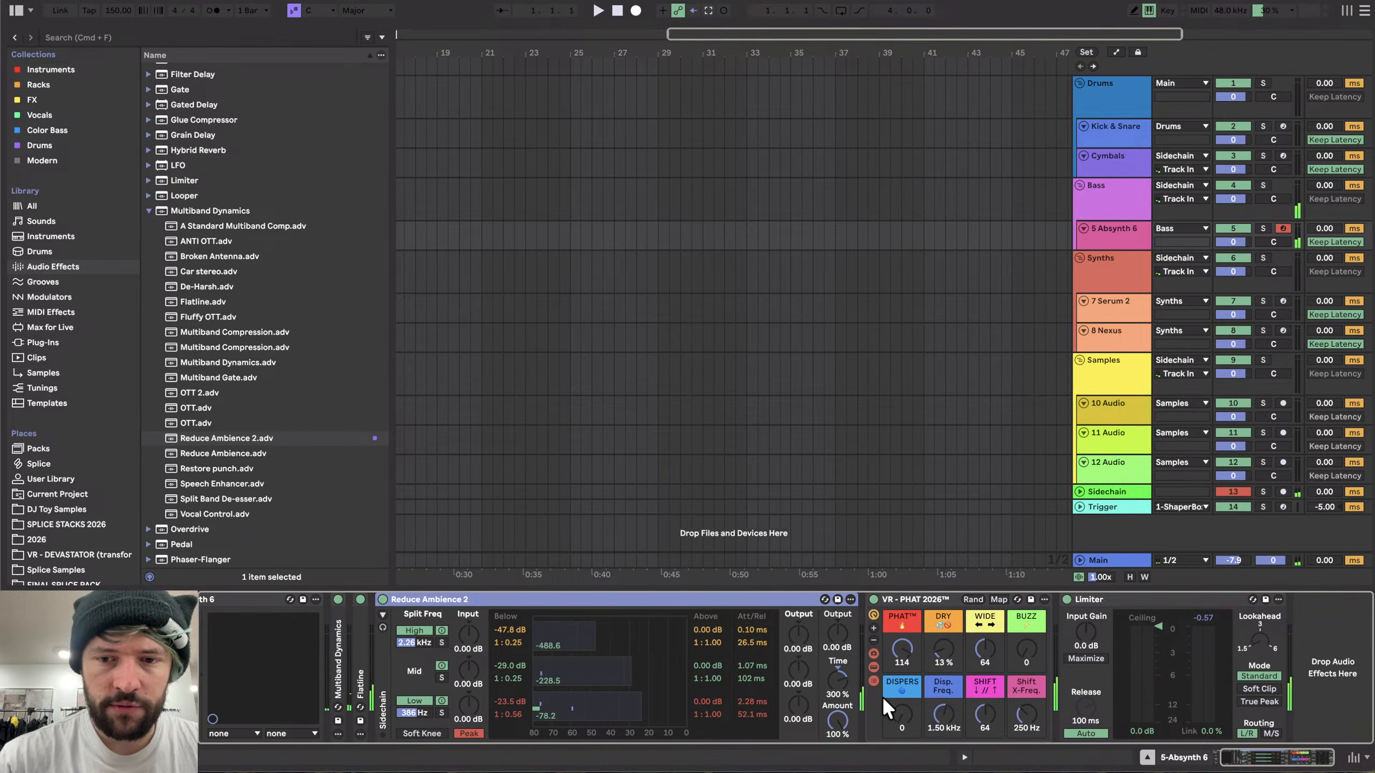
double_click(572, 600)
- Insert a Roar device before the Multiband Dynamics device and fold it
scroll(214, 157, up, 2)
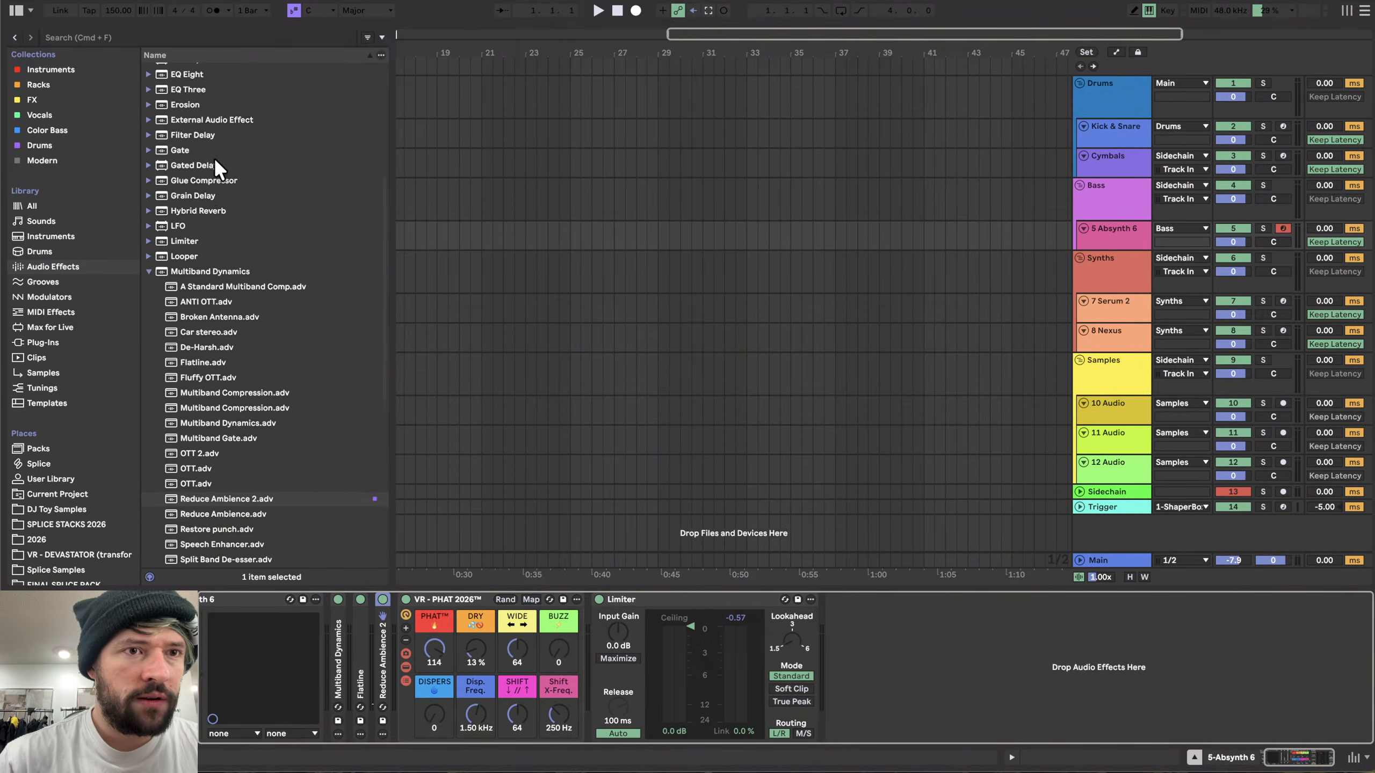
scroll(184, 325, down, 10)
drag(181, 362, 335, 649)
double_click(391, 599)
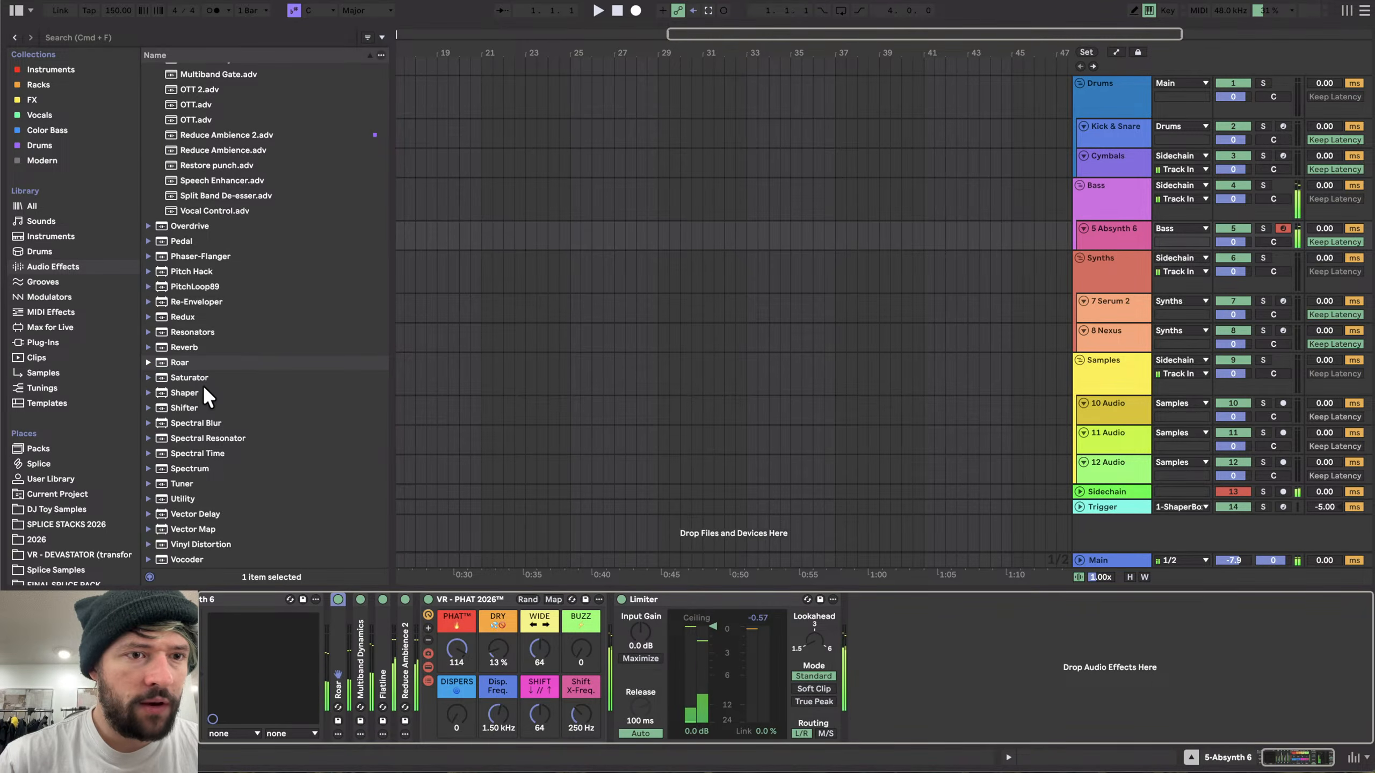
- Add a Saturator after the PHAT rack, fold it, and rearrange the folded device chain
drag(202, 379, 606, 671)
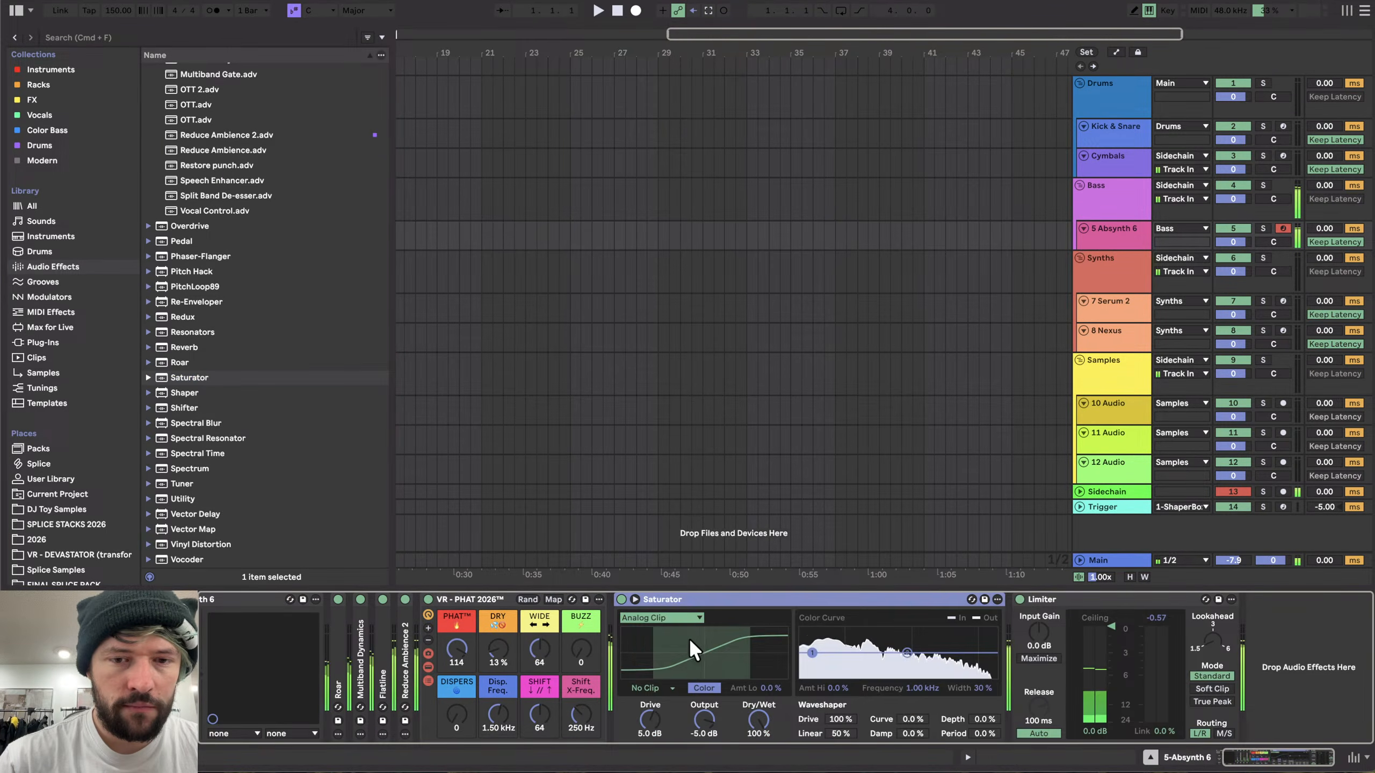
double_click(667, 595)
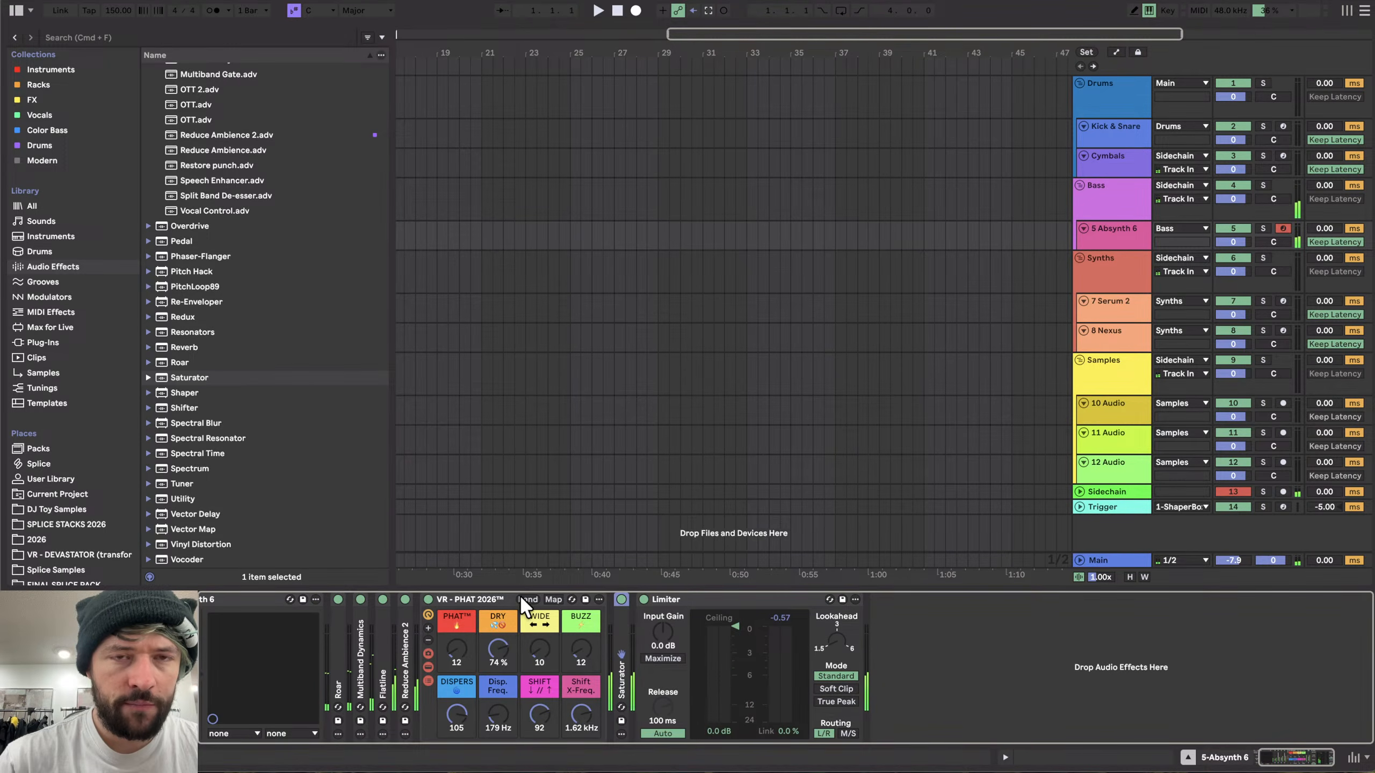
click(478, 597)
double_click(478, 597)
key(minus)
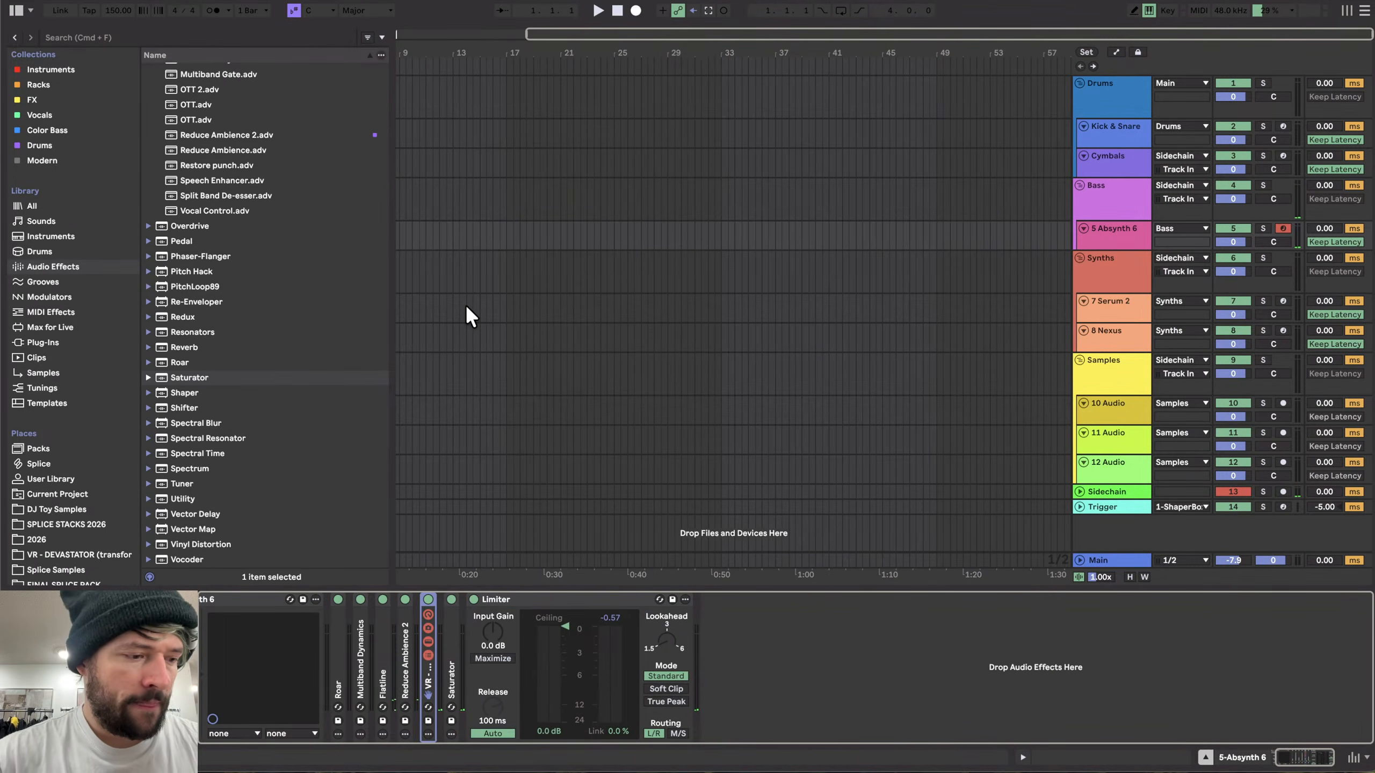
double_click(426, 618)
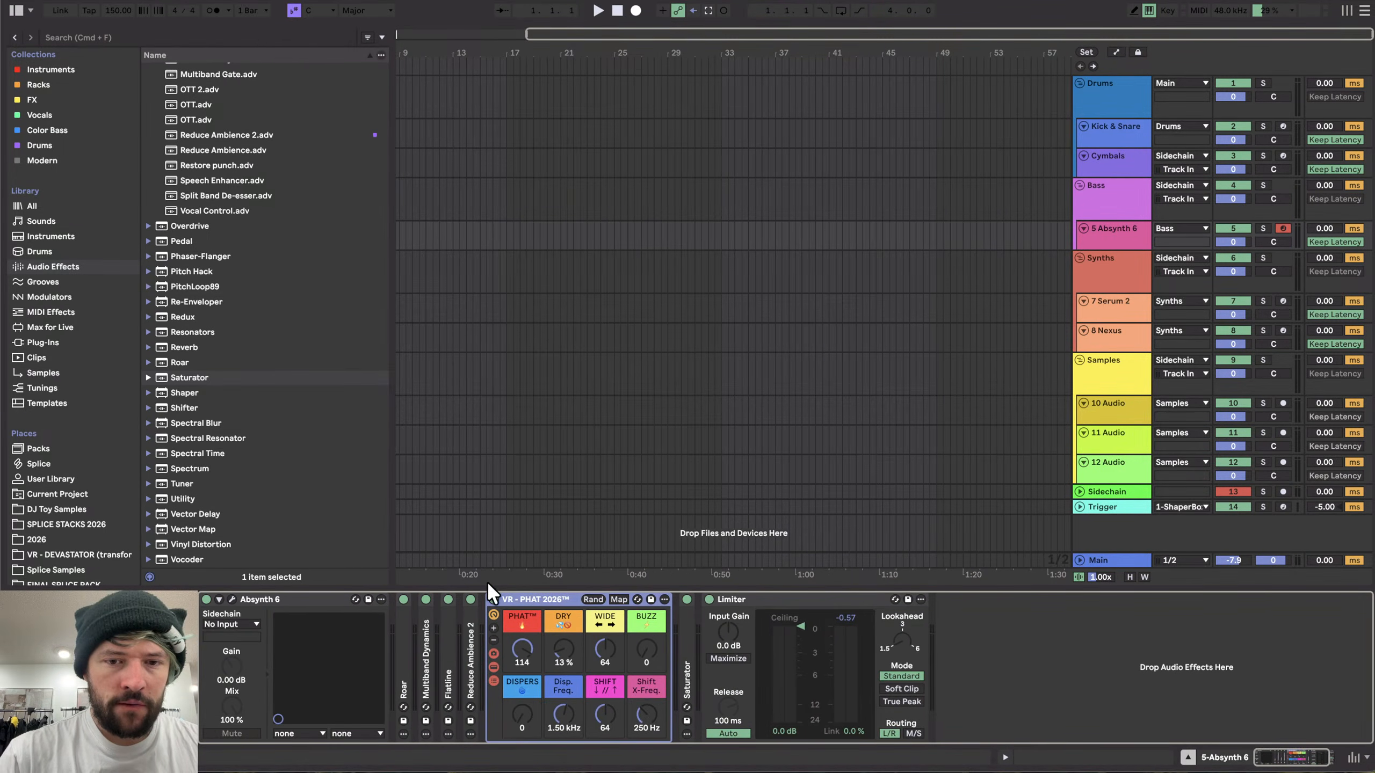
- Enlarge the Absynth 6 track and insert a new audio track below it set to Resampling input
click(1103, 247)
drag(1103, 250, 1105, 277)
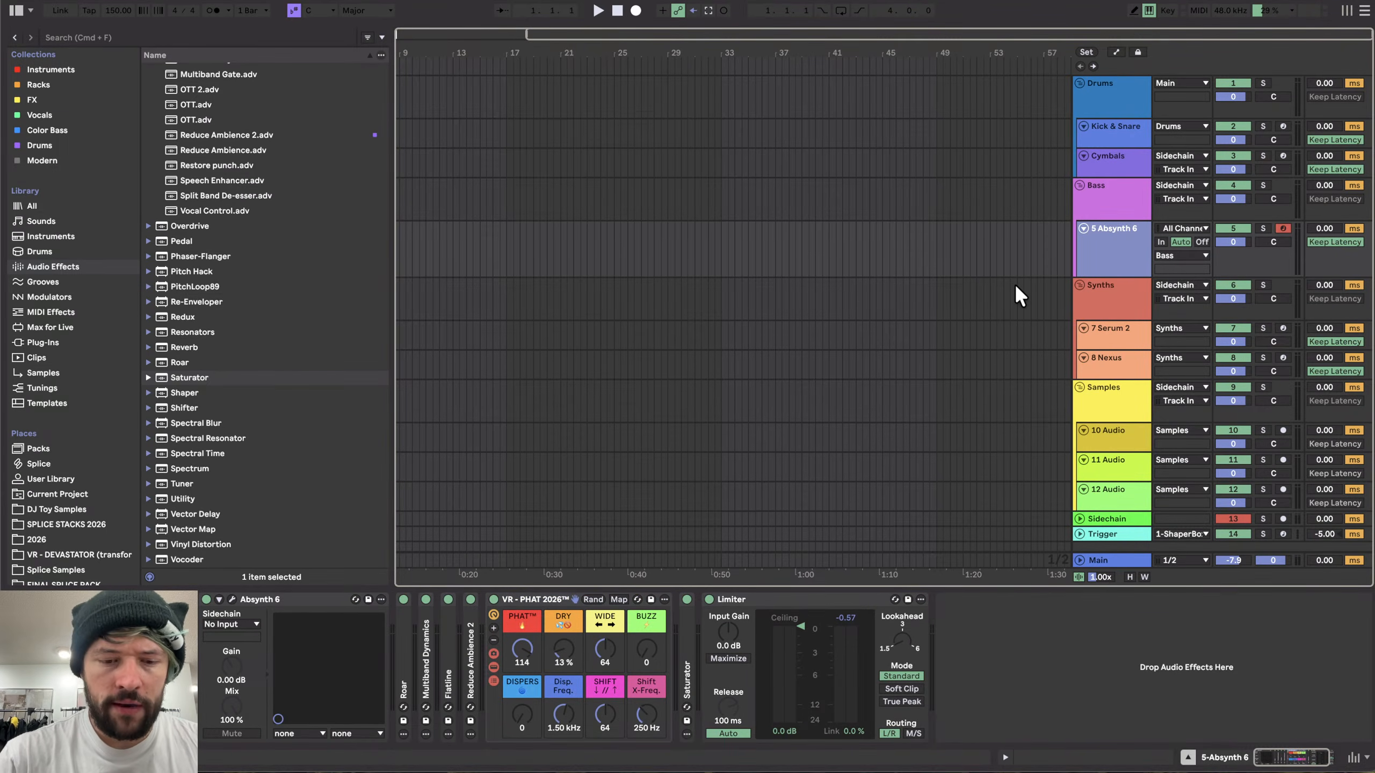
key(super+t)
click(1099, 233)
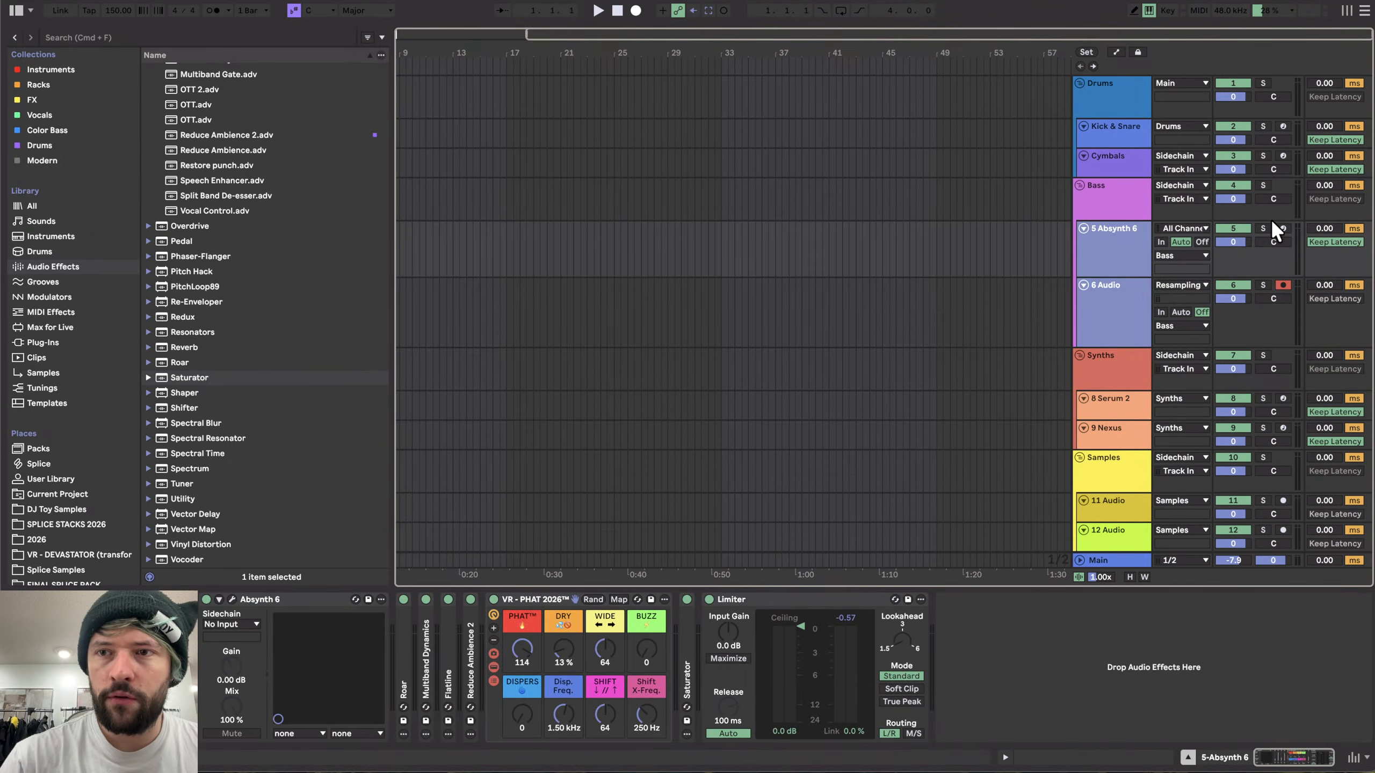
- Arm the tracks, place the playhead at the arrangement start, and start recording
click(1282, 228)
click(417, 237)
scroll(417, 238, down, 5)
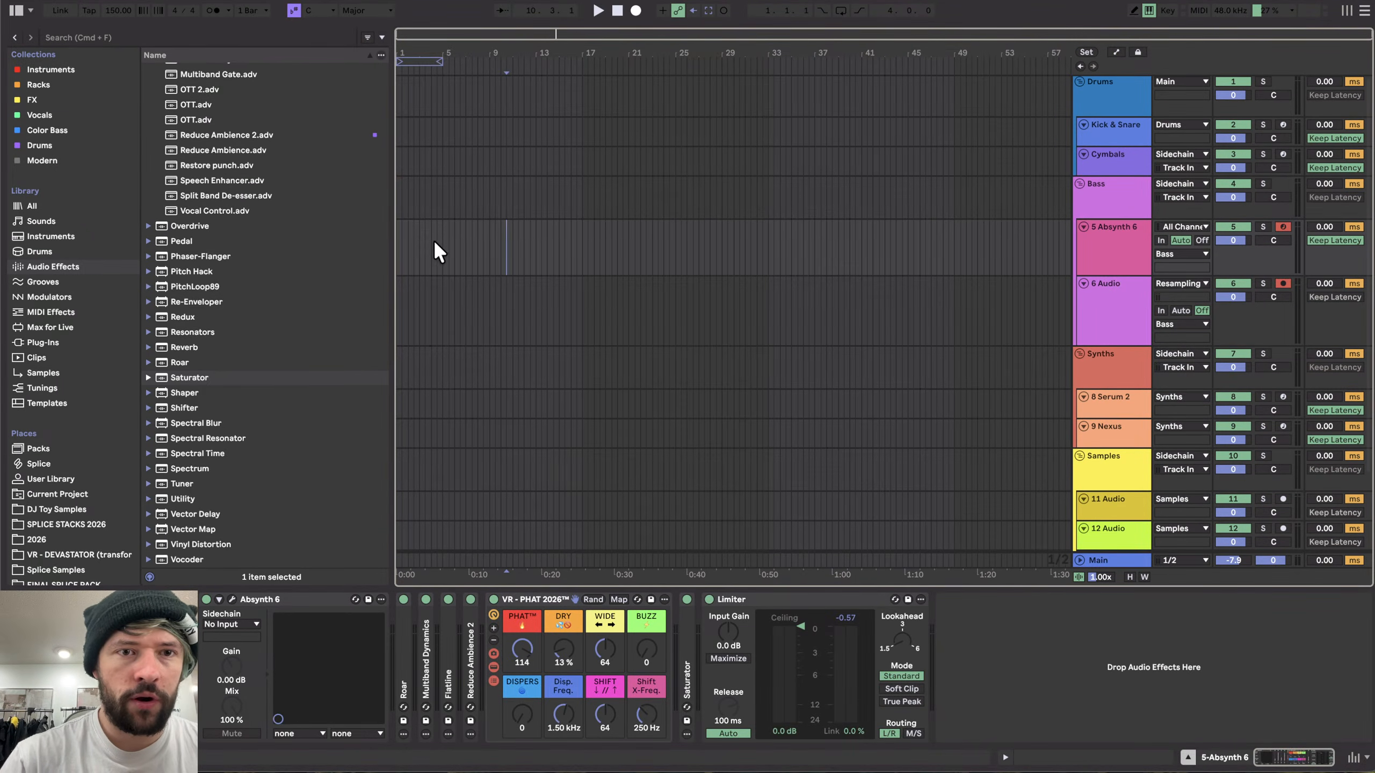
click(397, 235)
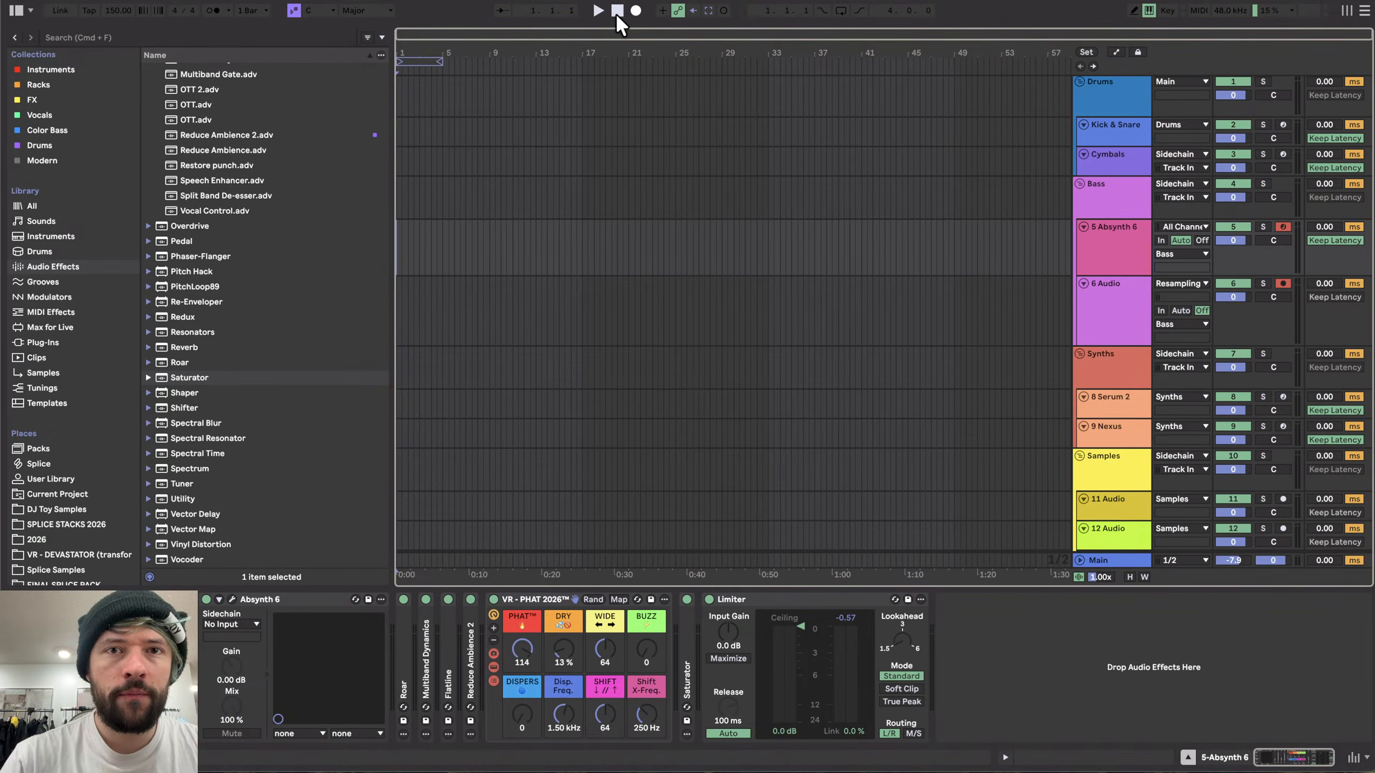
click(635, 10)
- Reopen Absynth and mutate the Harp preset repeatedly while the resampling recording runs
scroll(426, 353, up, 10)
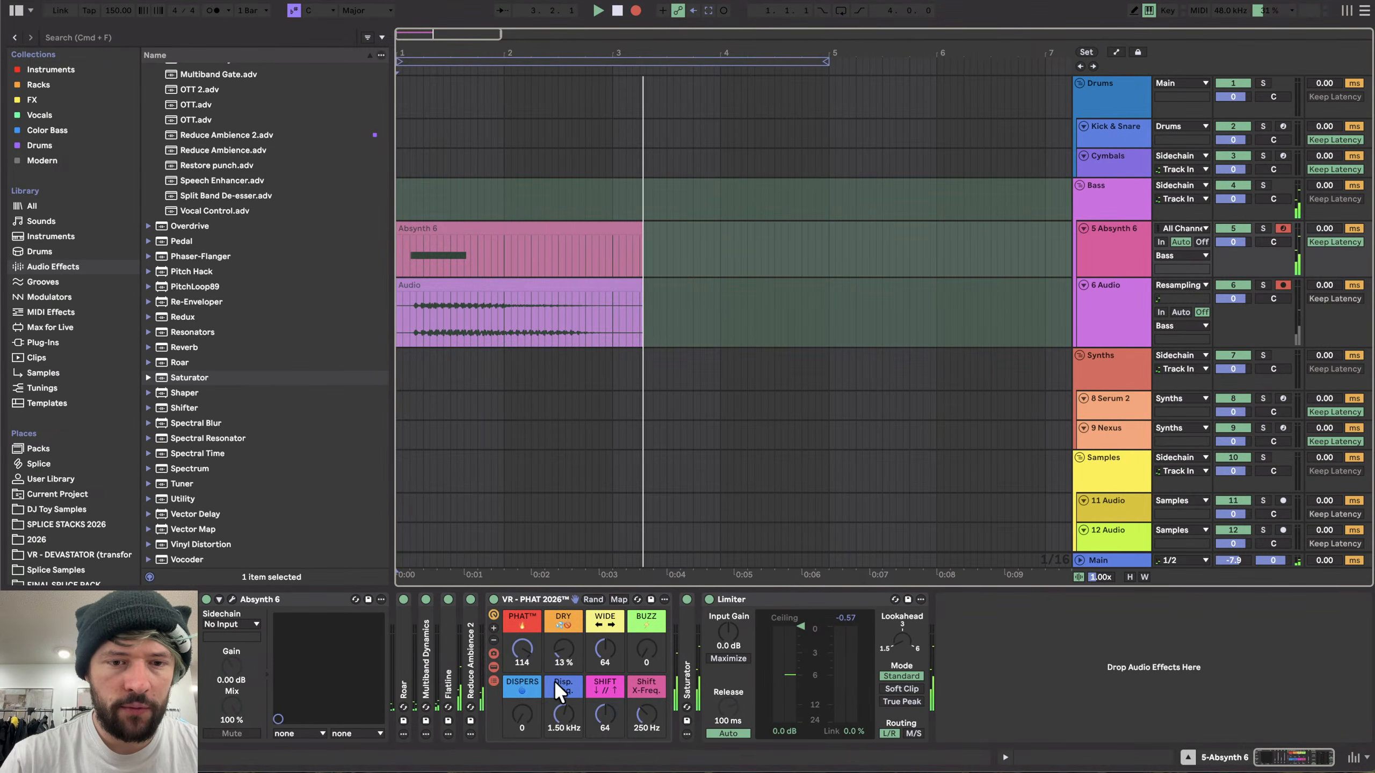
click(232, 599)
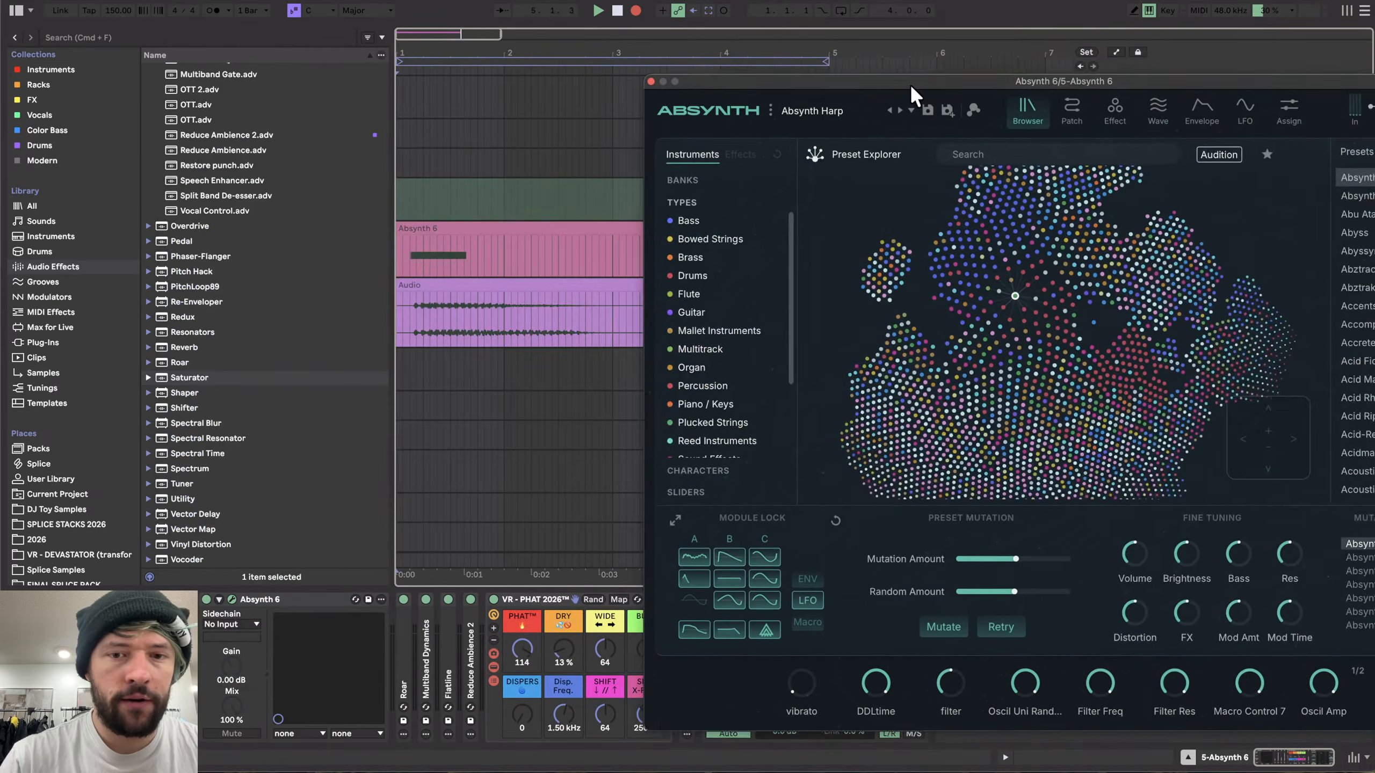
drag(909, 83, 953, 1)
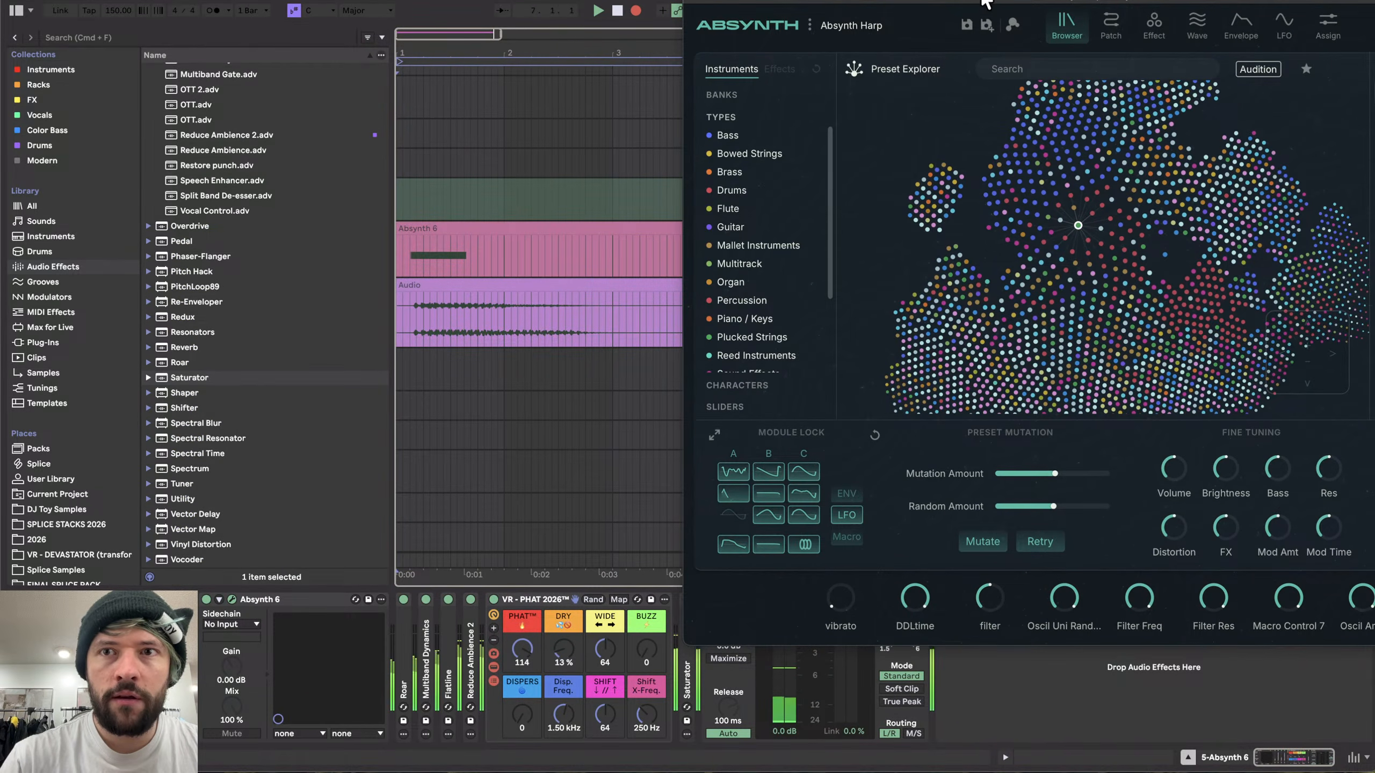
drag(980, 1, 945, 0)
click(516, 244)
scroll(524, 256, down, 6)
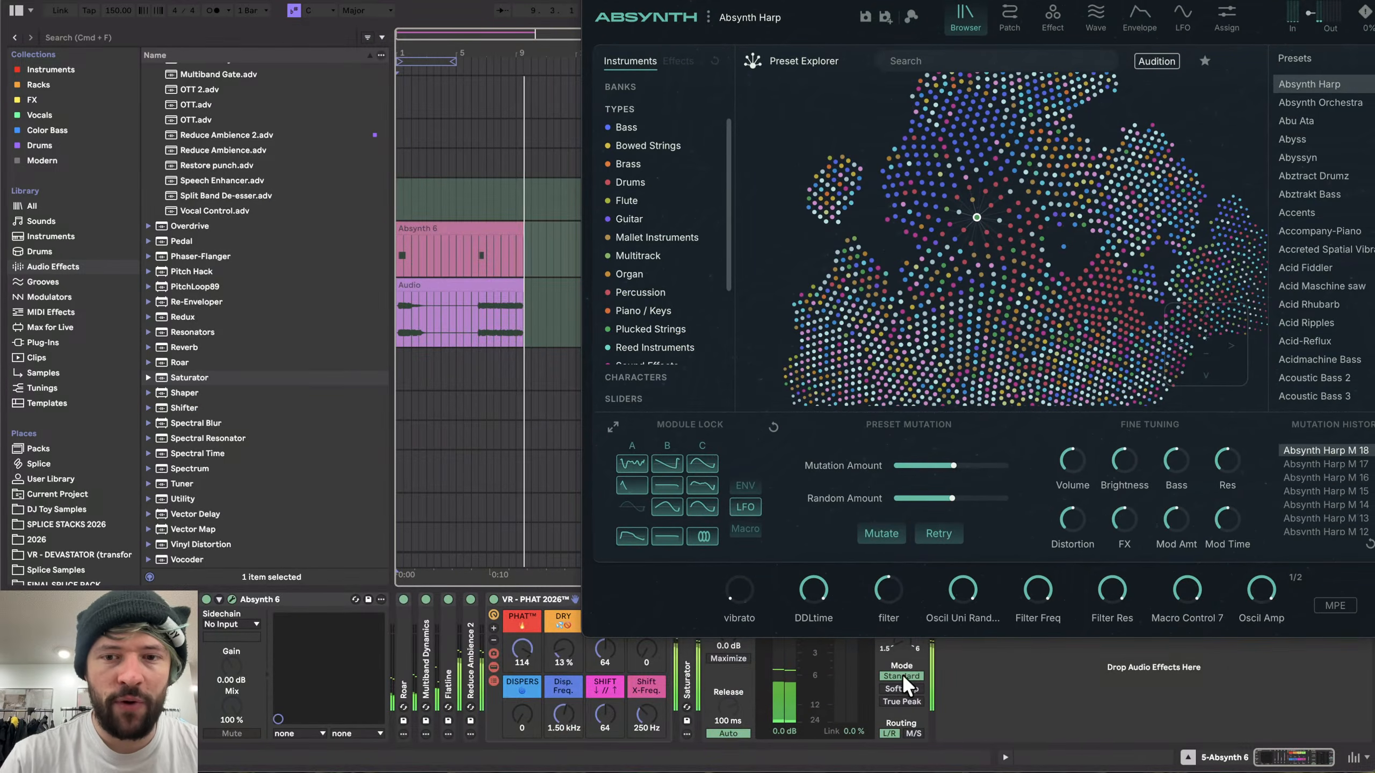
click(867, 531)
click(883, 534)
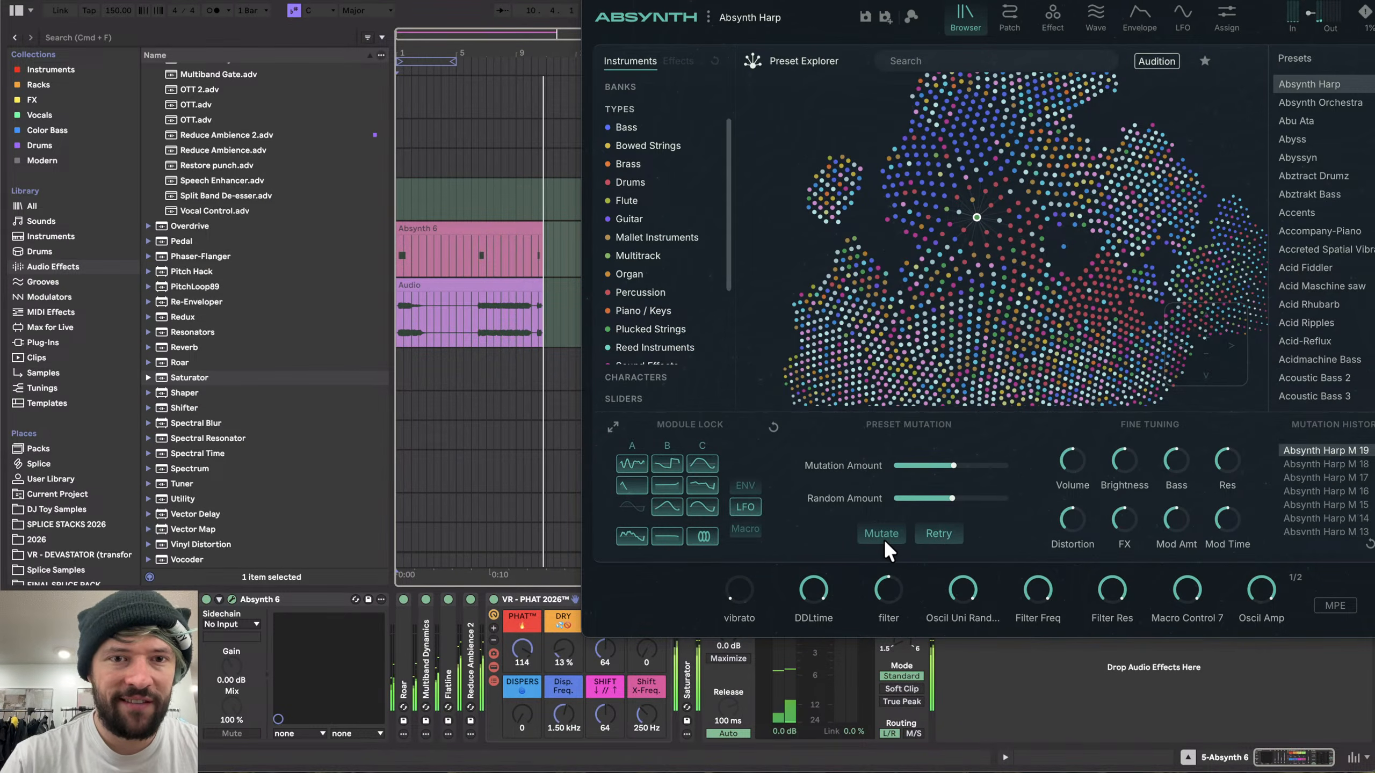
click(882, 534)
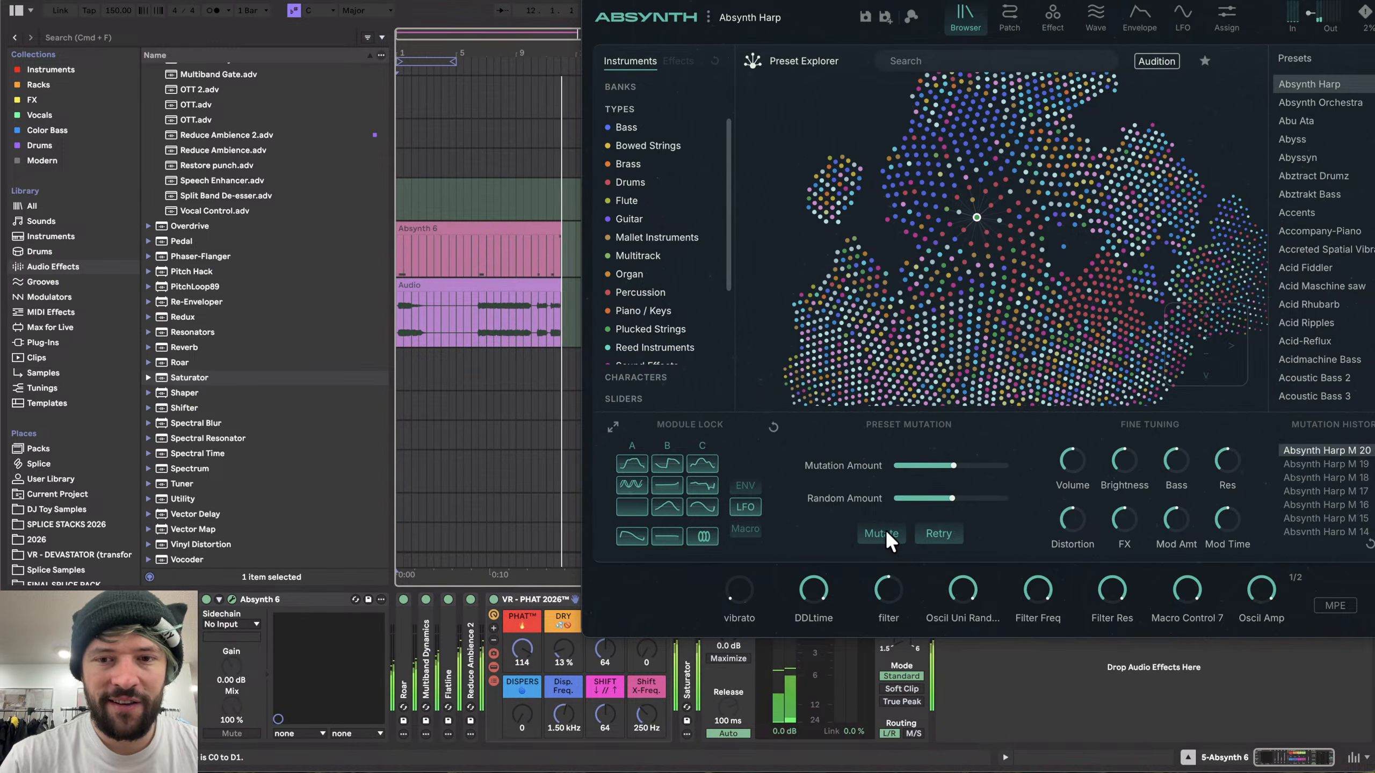
click(886, 533)
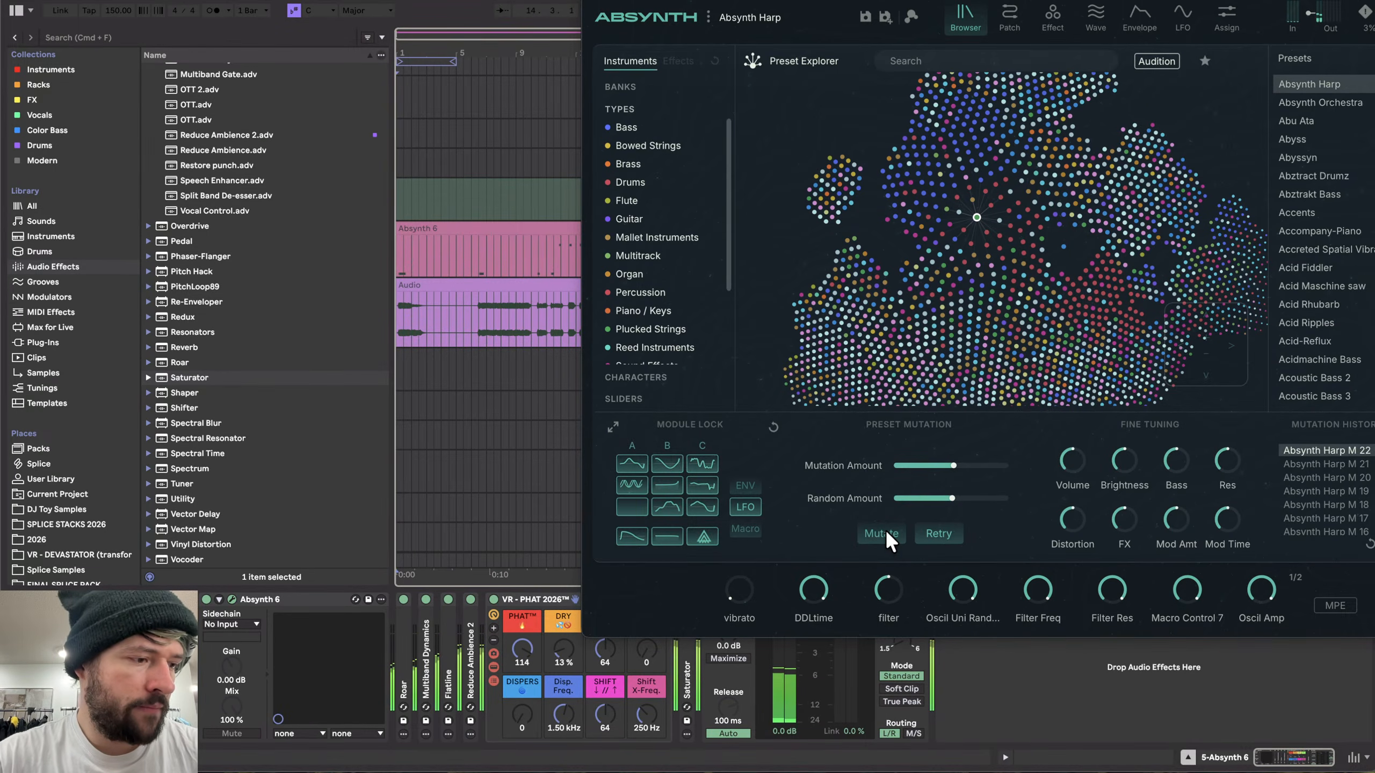
click(886, 533)
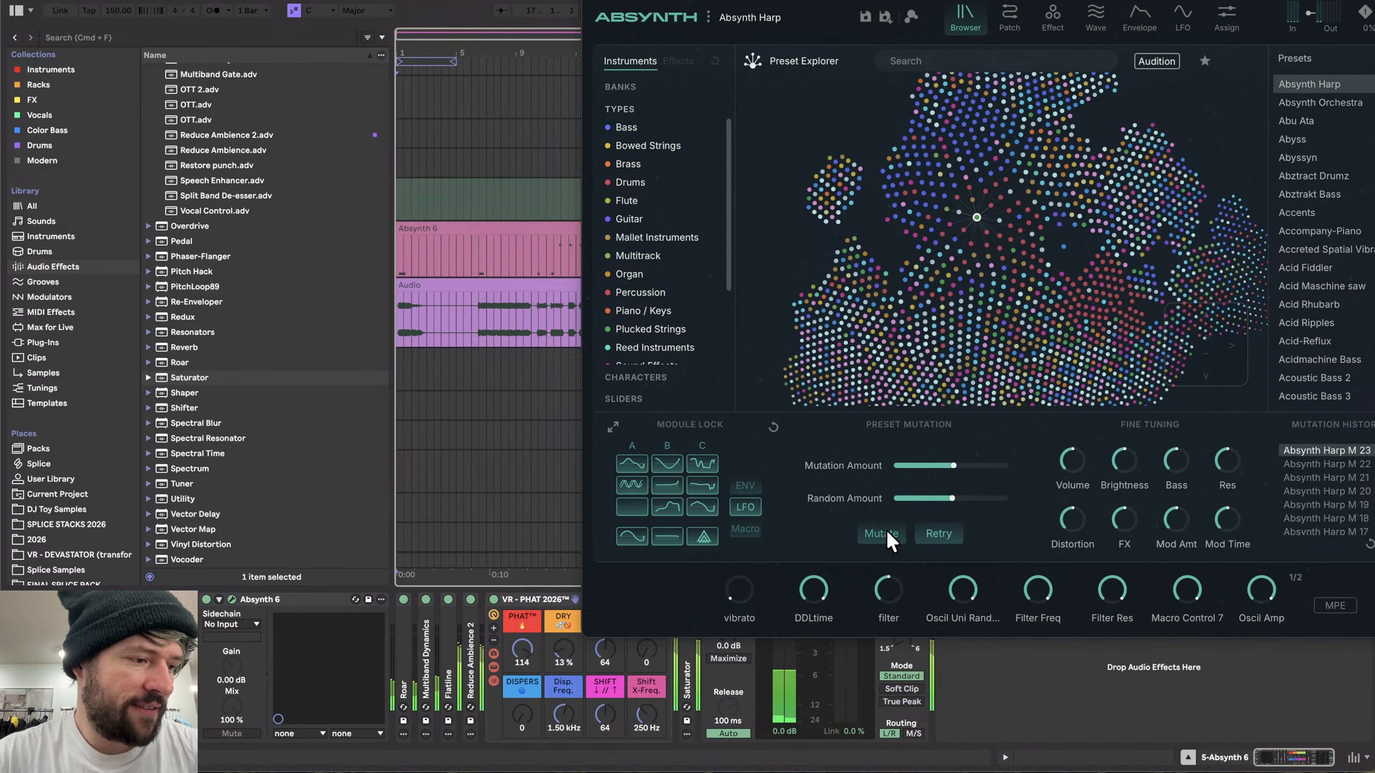
click(886, 532)
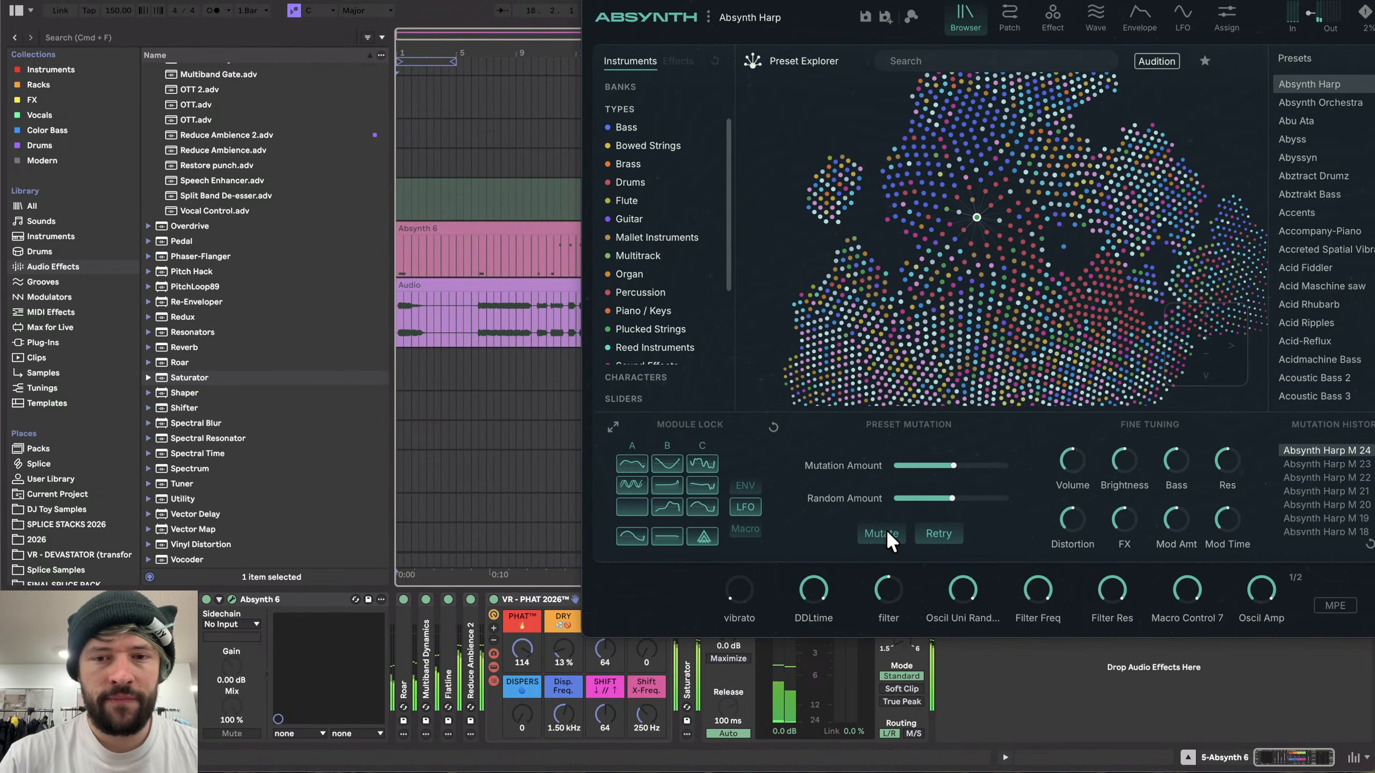
click(886, 532)
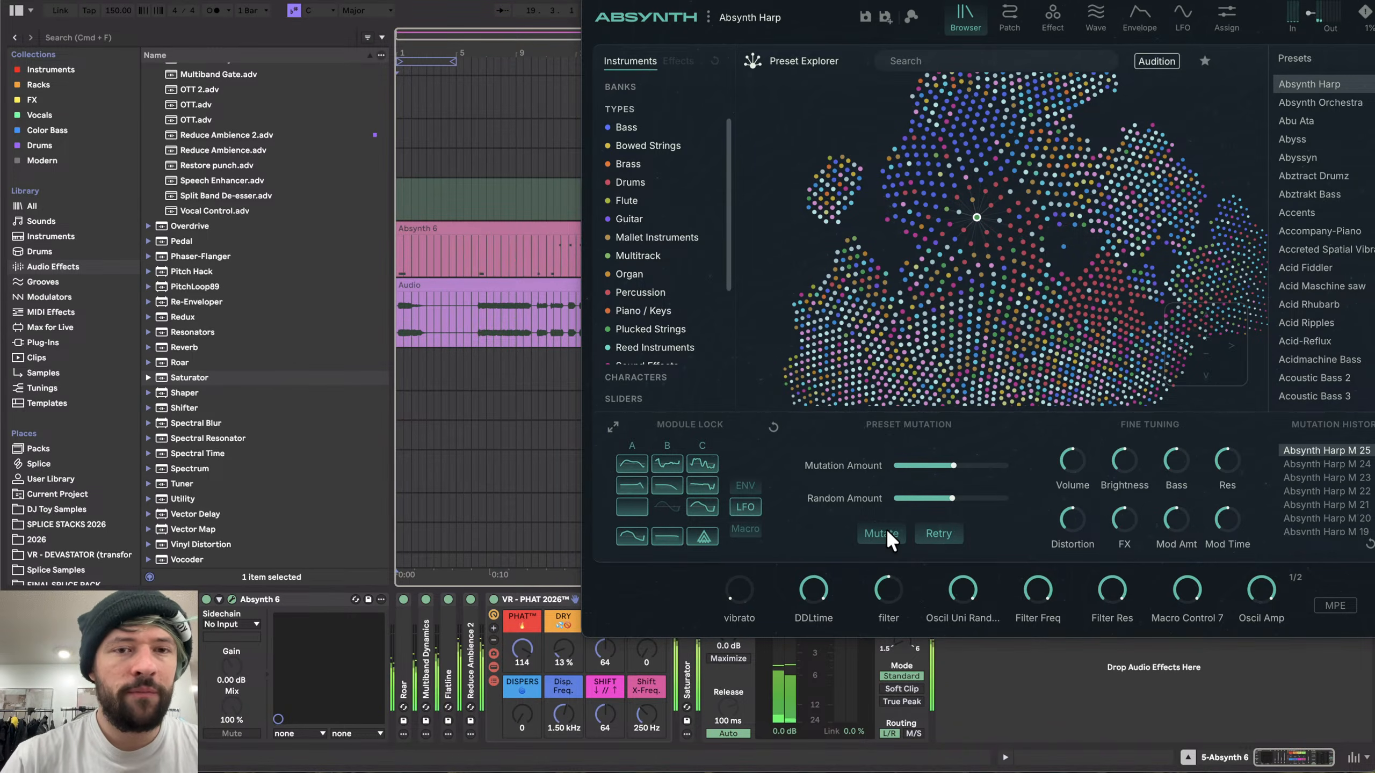
click(887, 533)
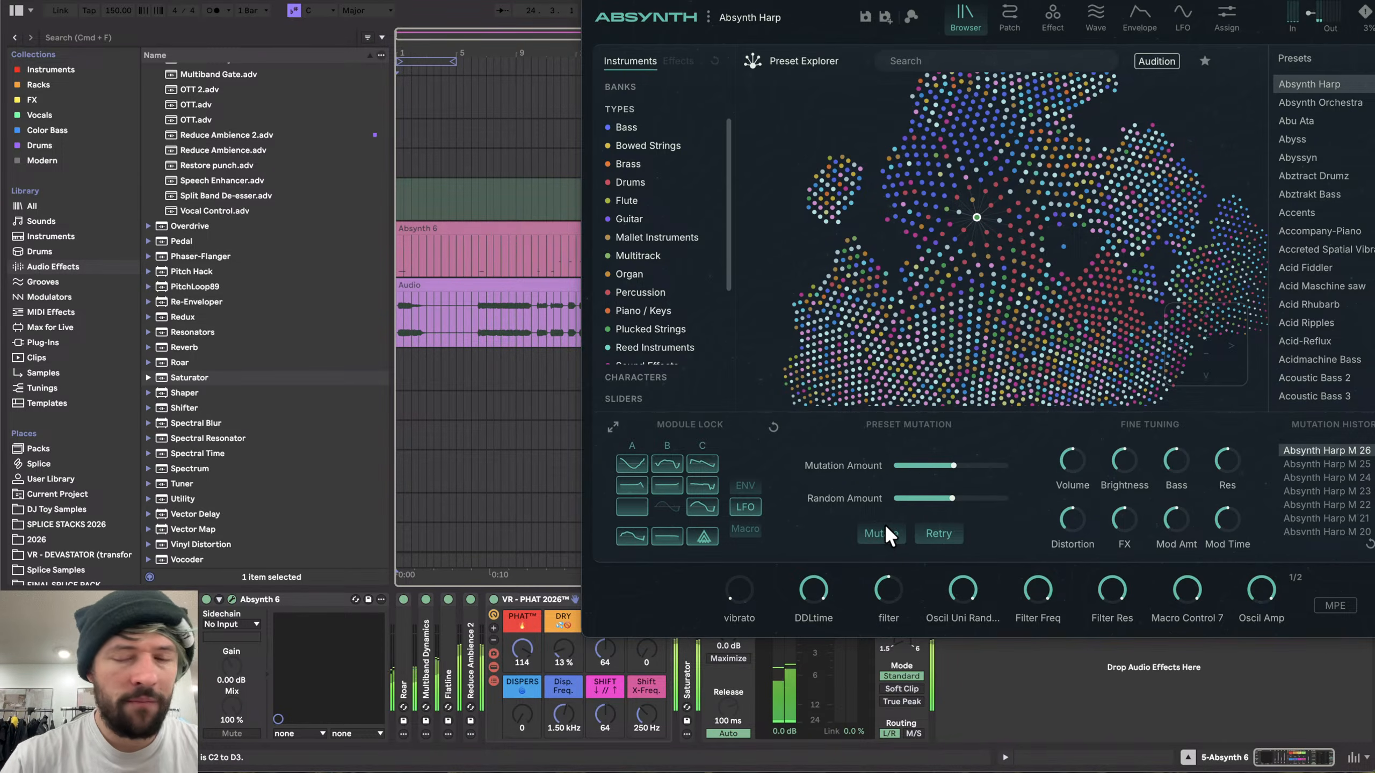
click(881, 532)
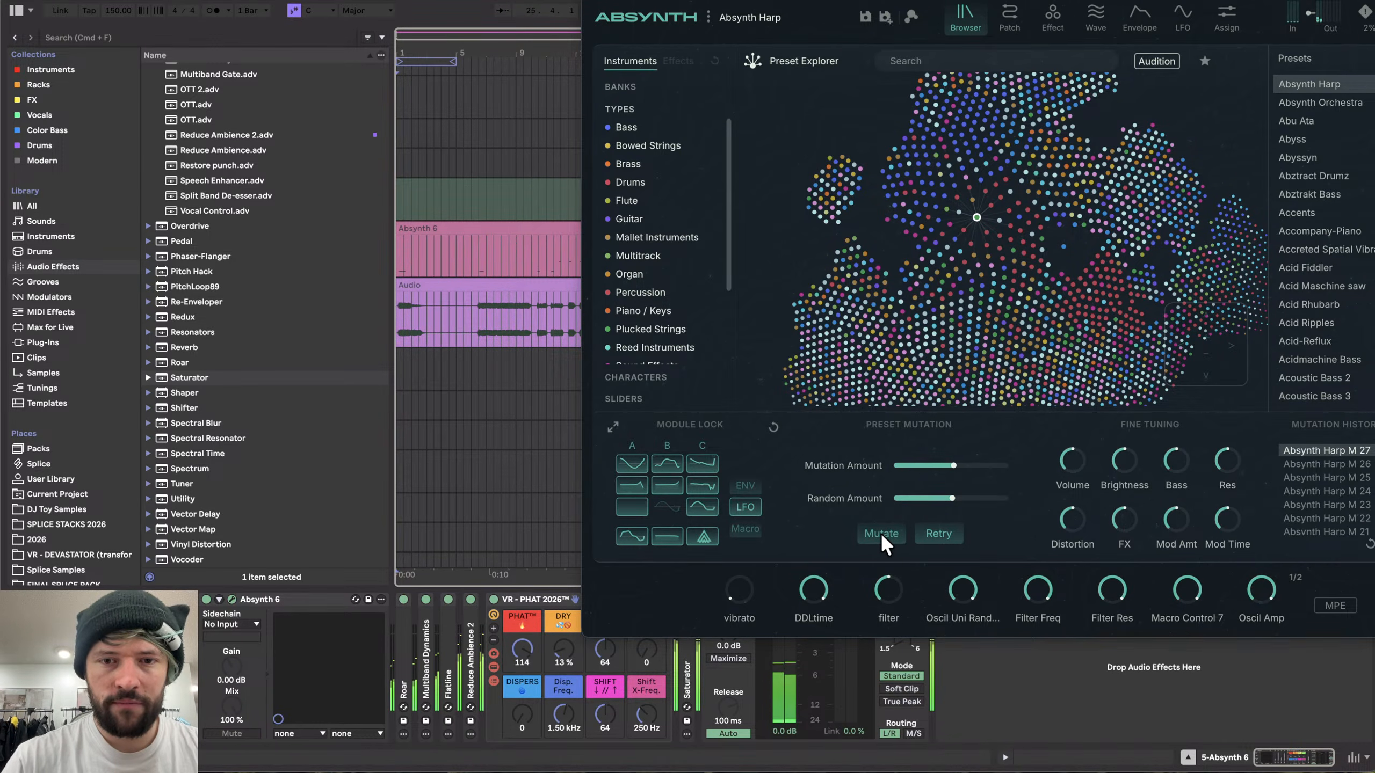
- Inspect the Absynth Effect page, then return to the preset browser
click(1088, 17)
click(1054, 12)
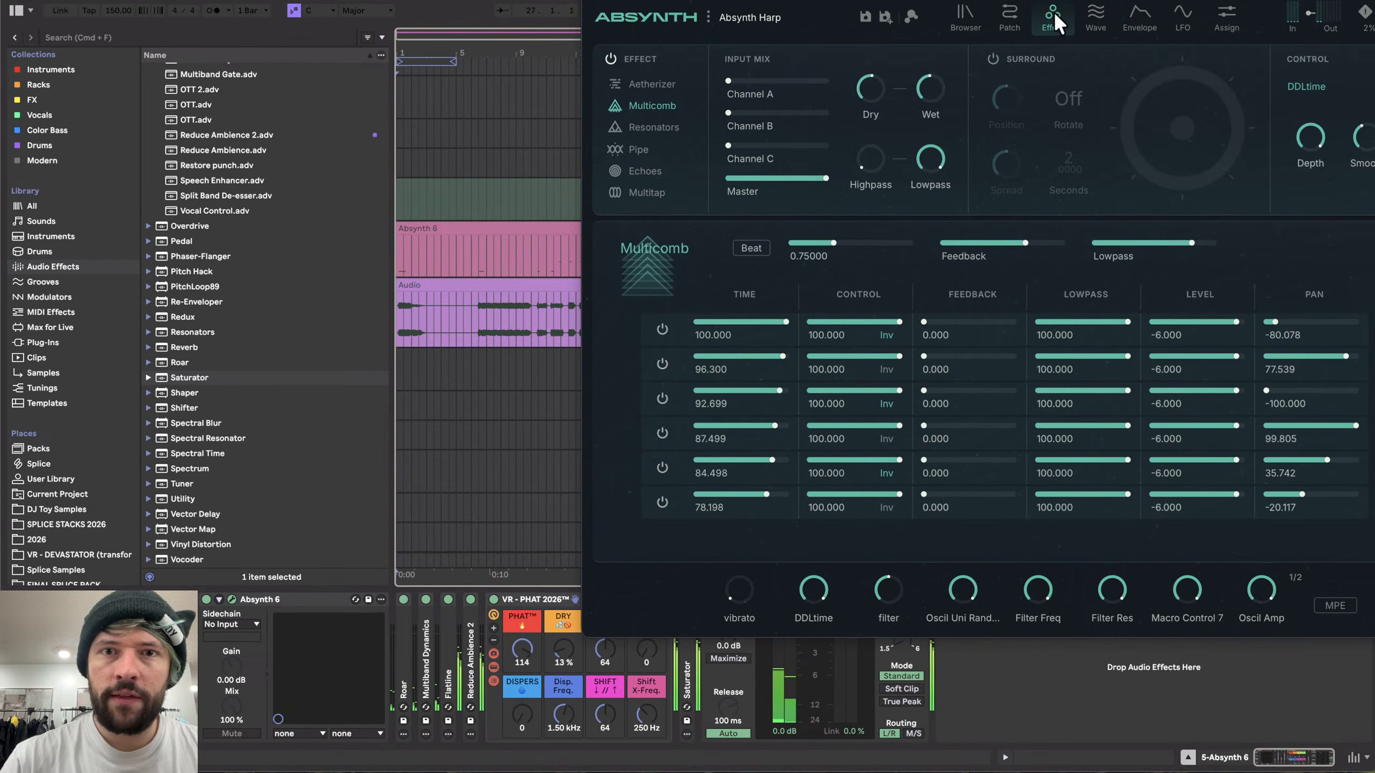
click(963, 16)
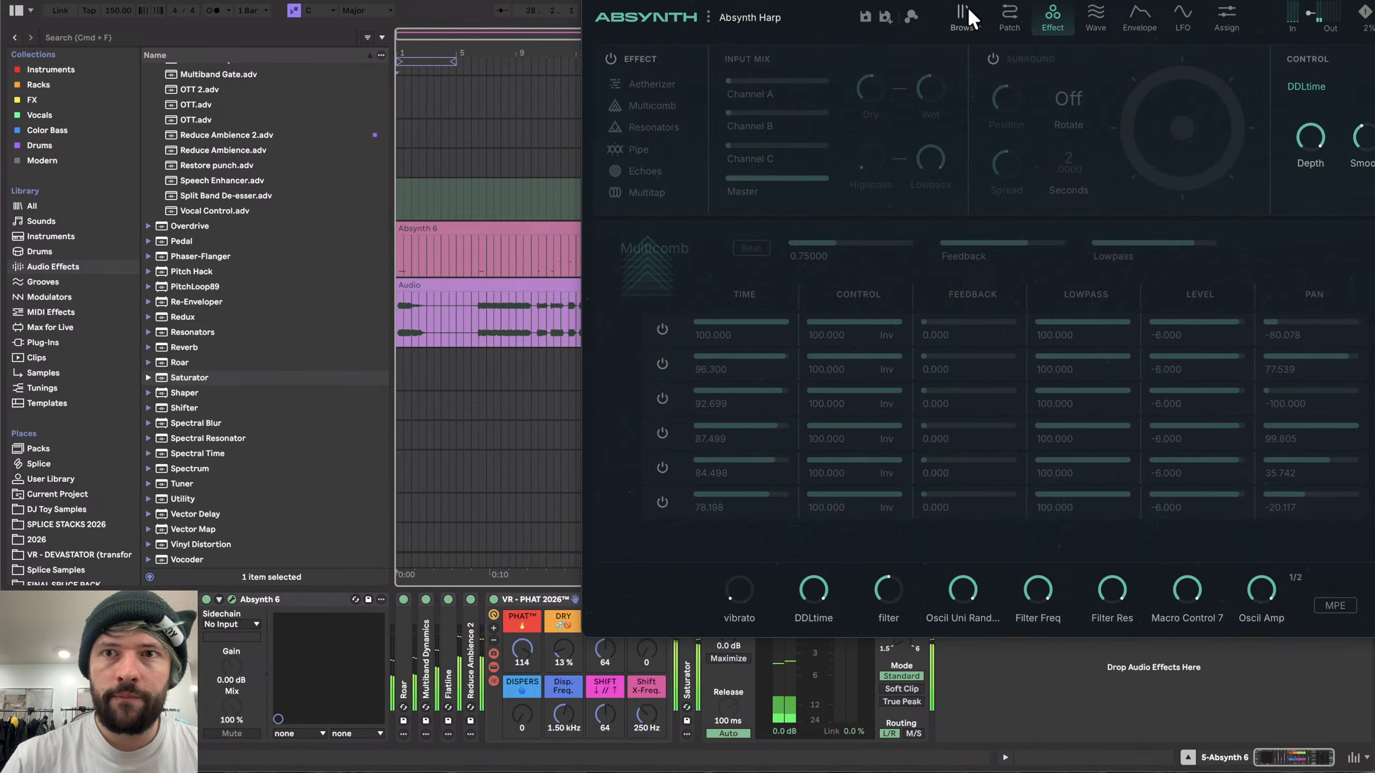
- Keep mutating the Absynth Harp preset several more times from the preset browser's Mutate control
click(883, 532)
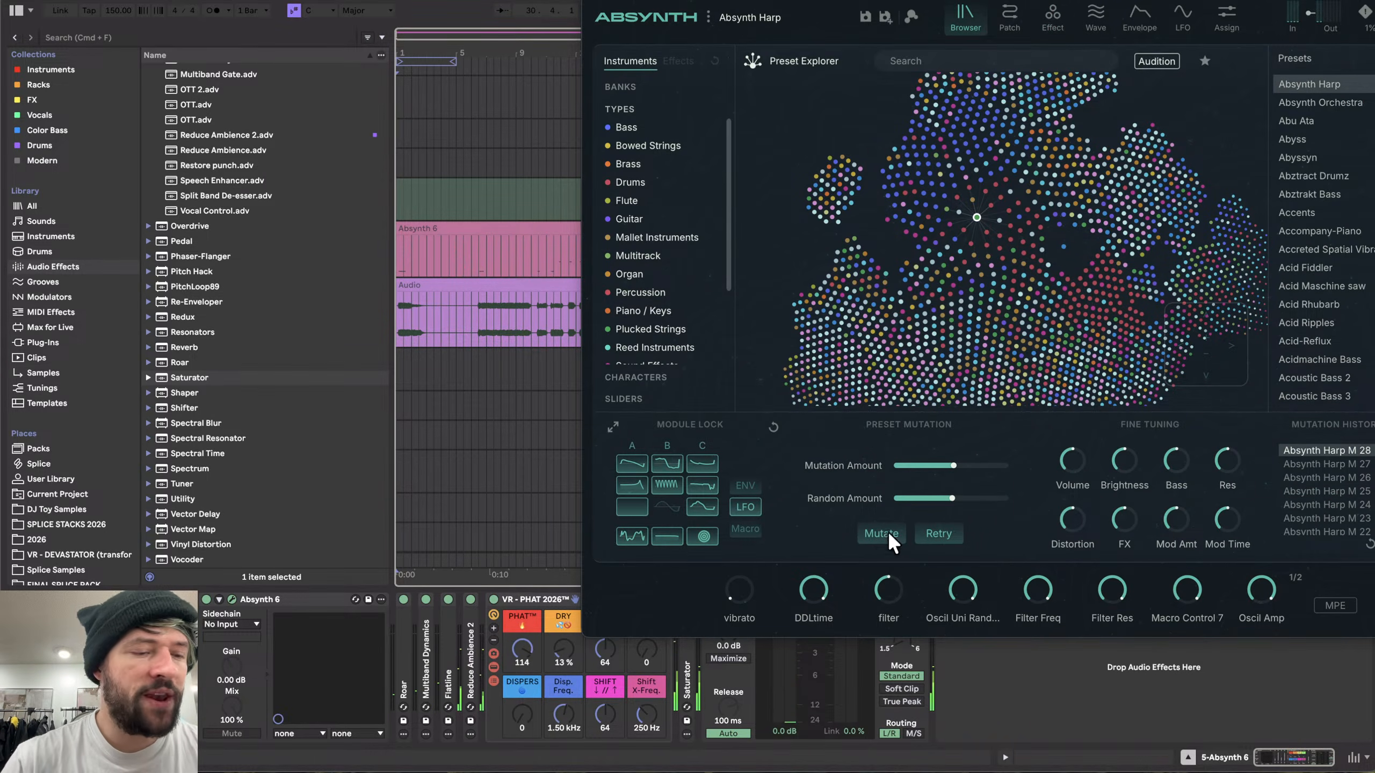
click(883, 531)
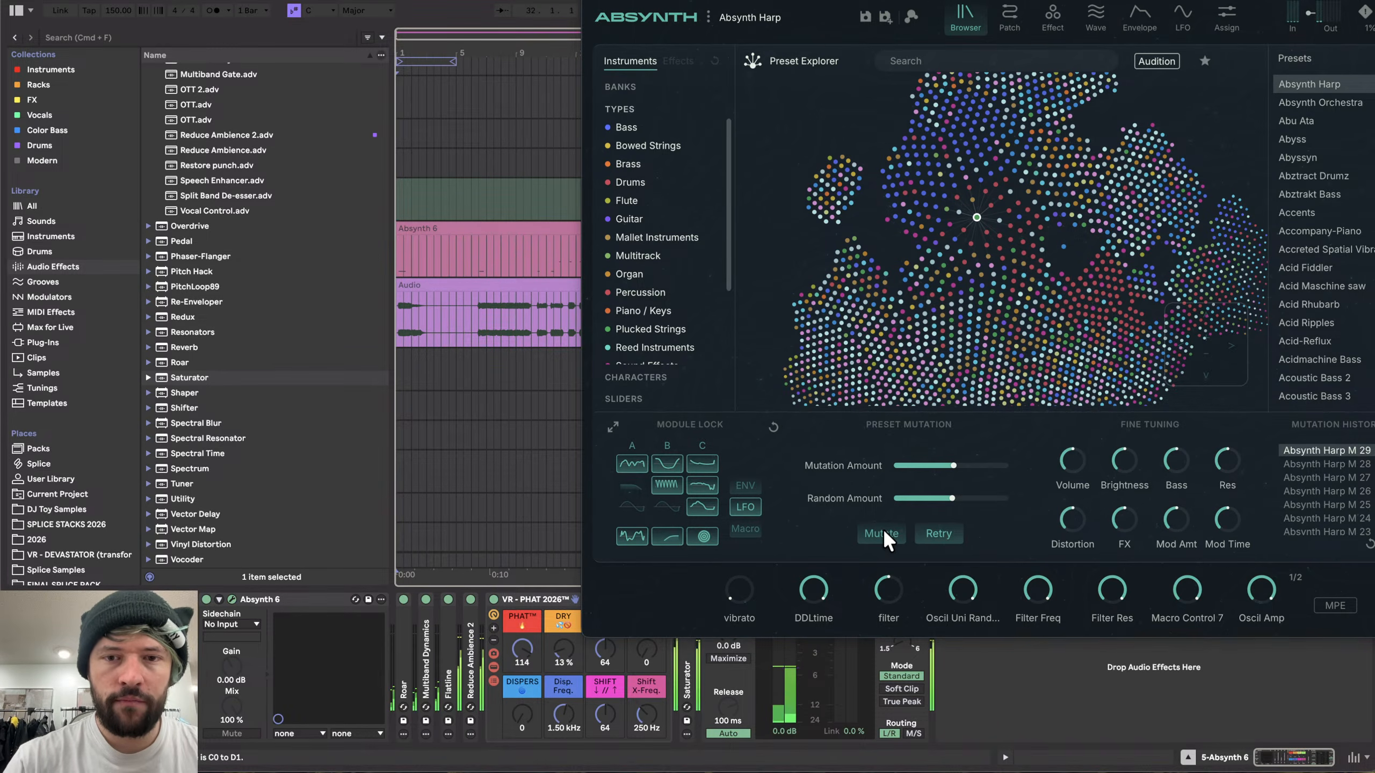
click(883, 532)
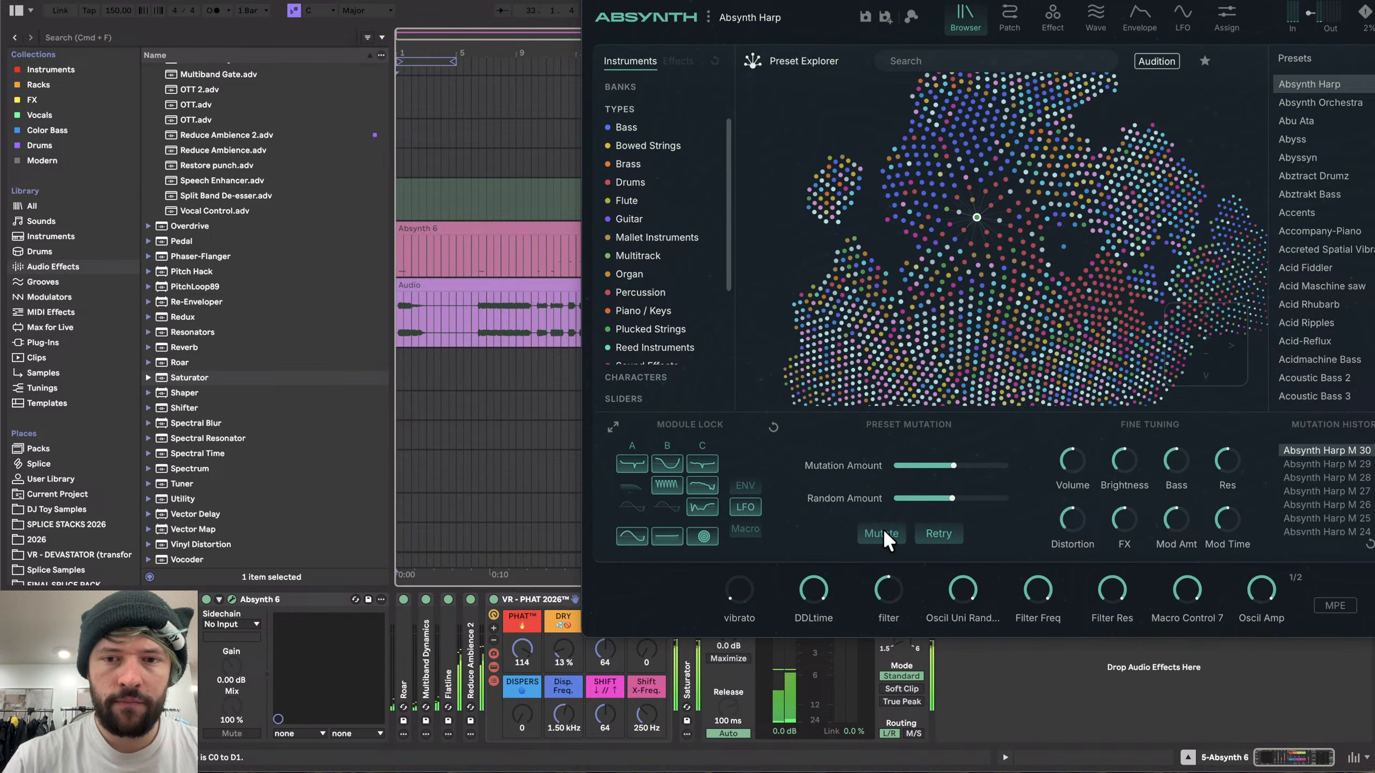
click(884, 532)
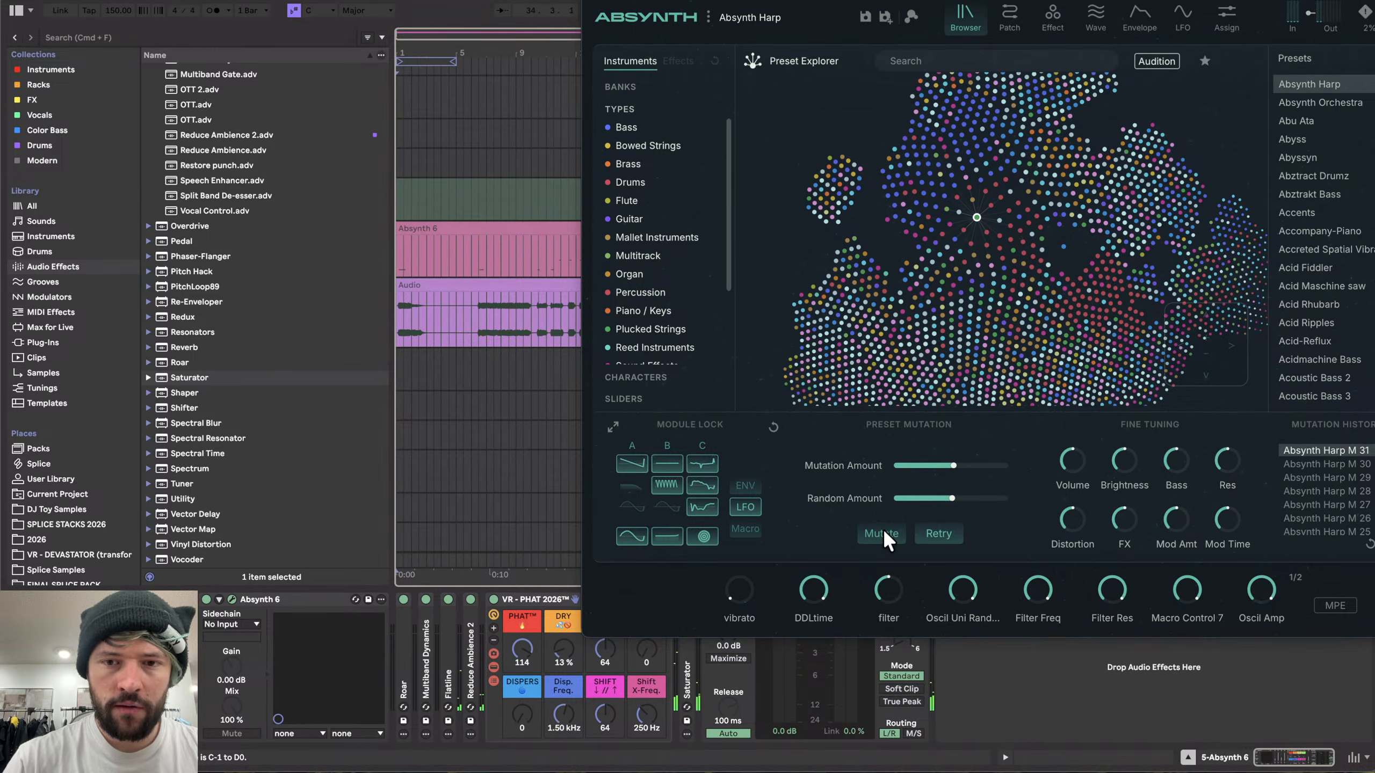
click(884, 531)
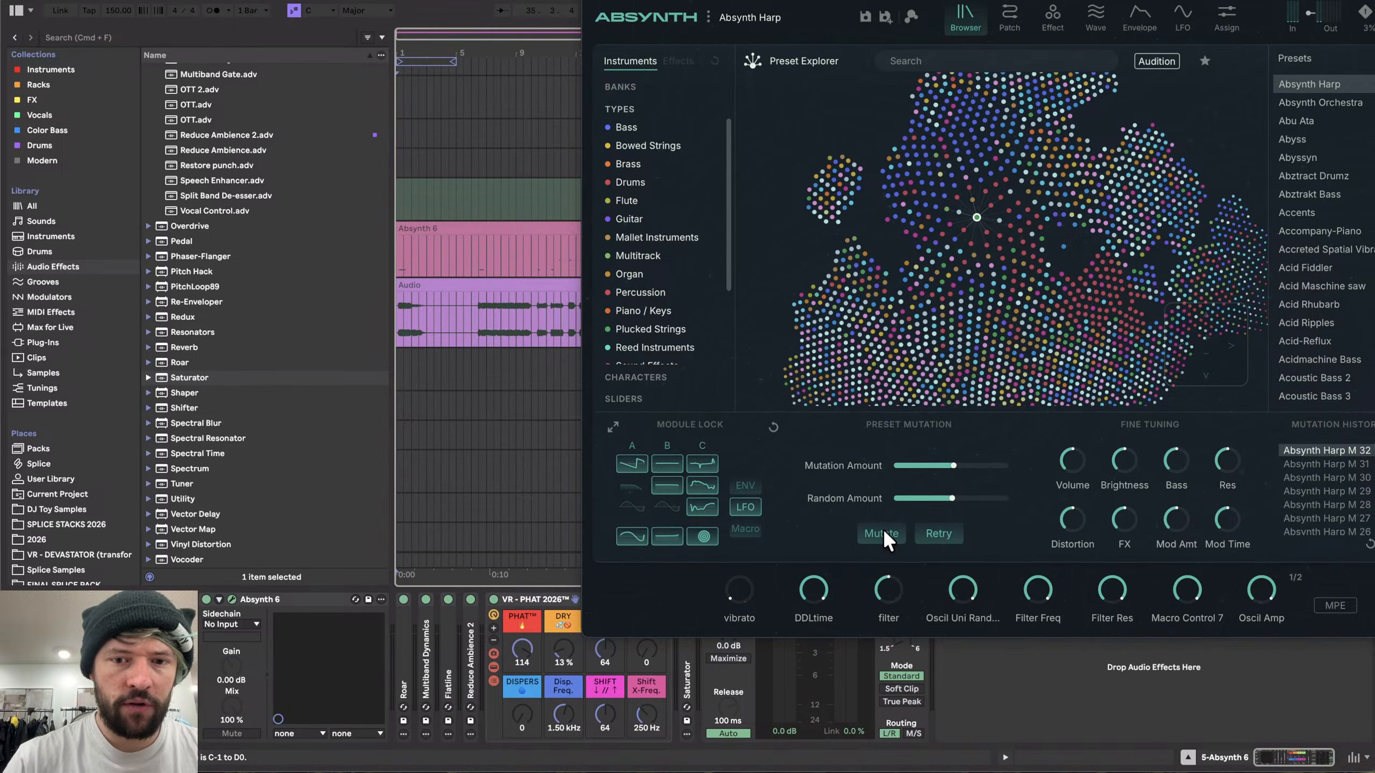
click(883, 533)
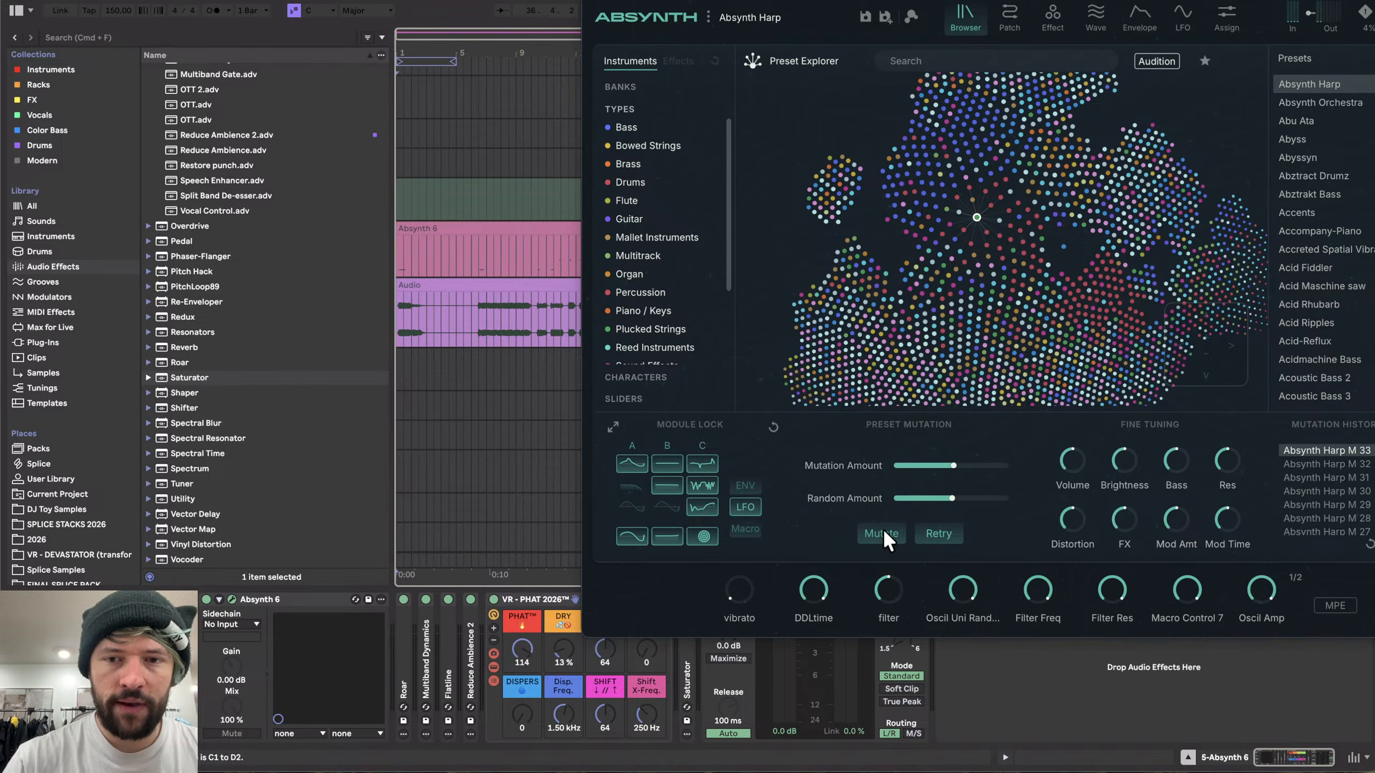
click(883, 533)
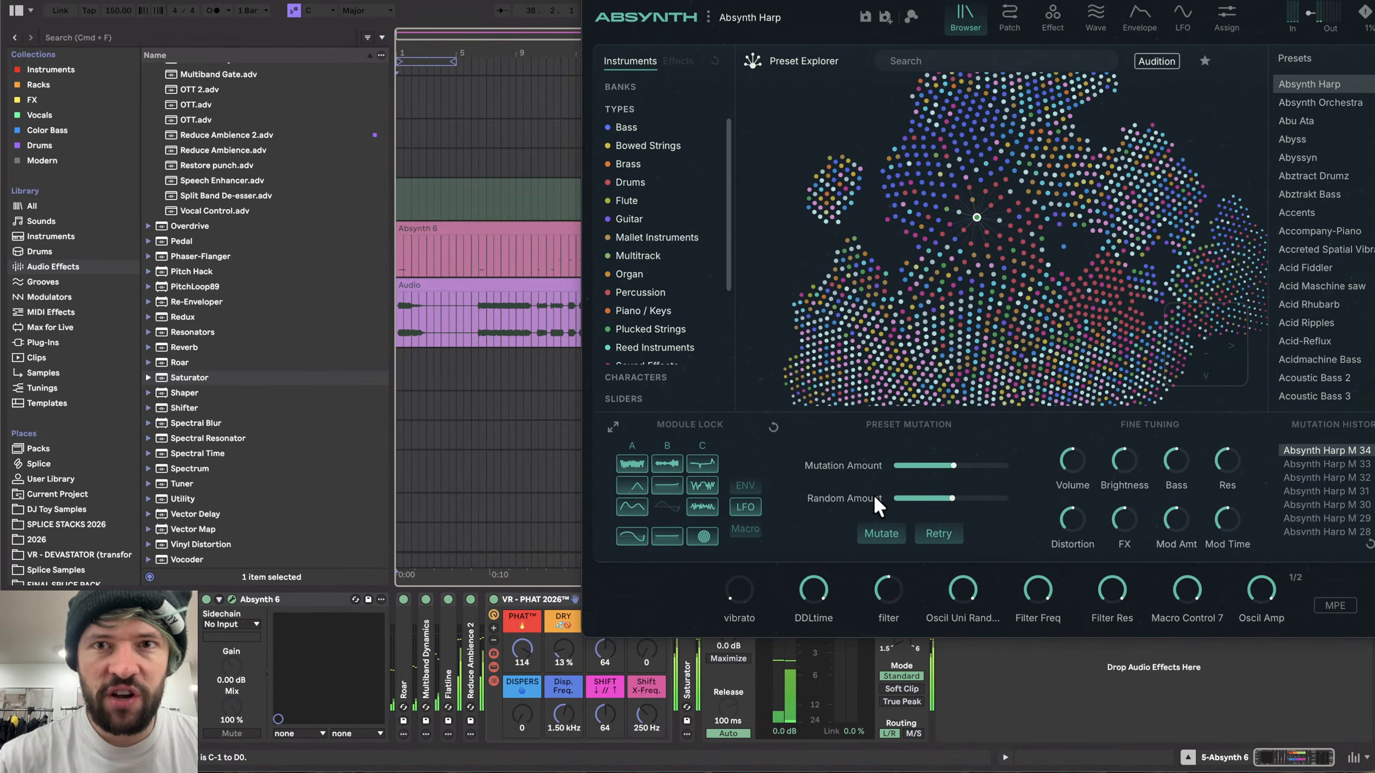
- Move the Absynth window aside and continue mutating the Harp preset
drag(855, 12, 562, 9)
click(596, 530)
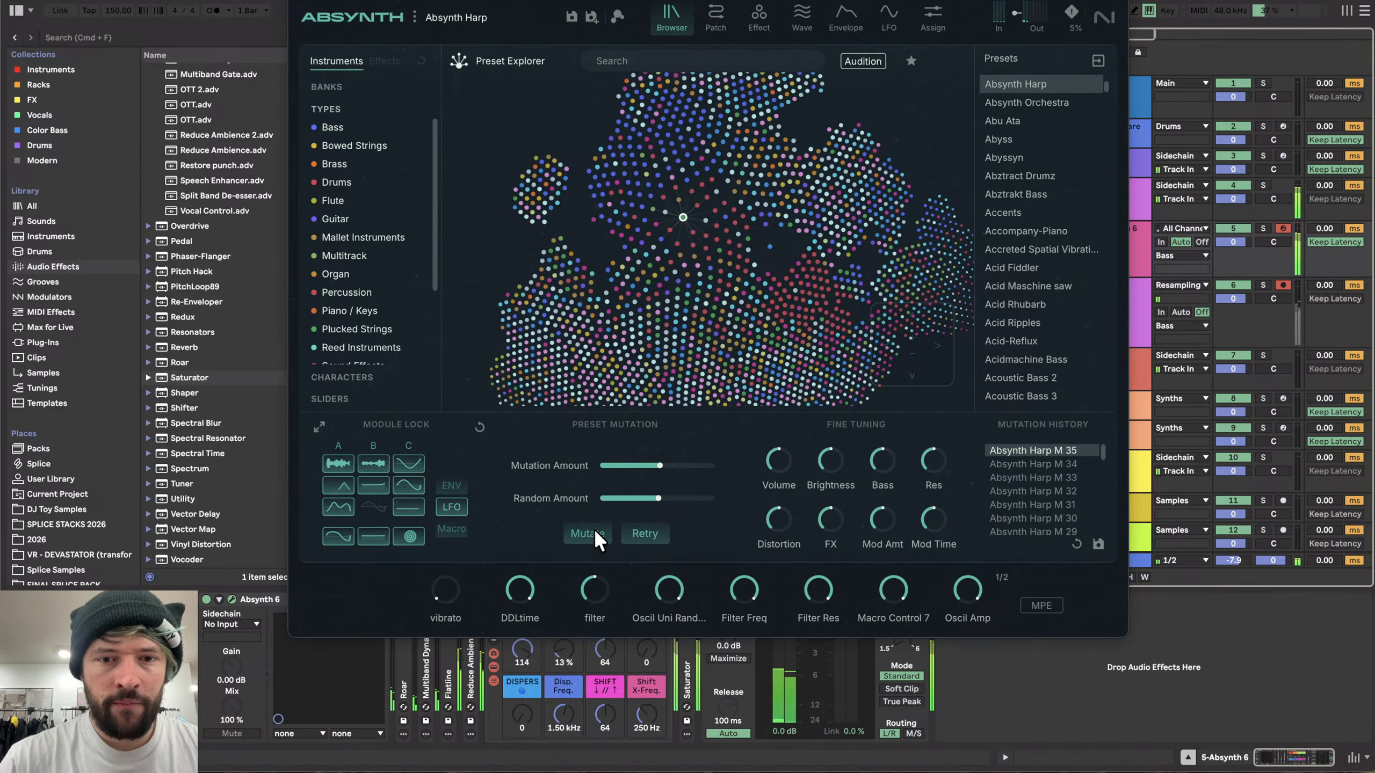
click(593, 530)
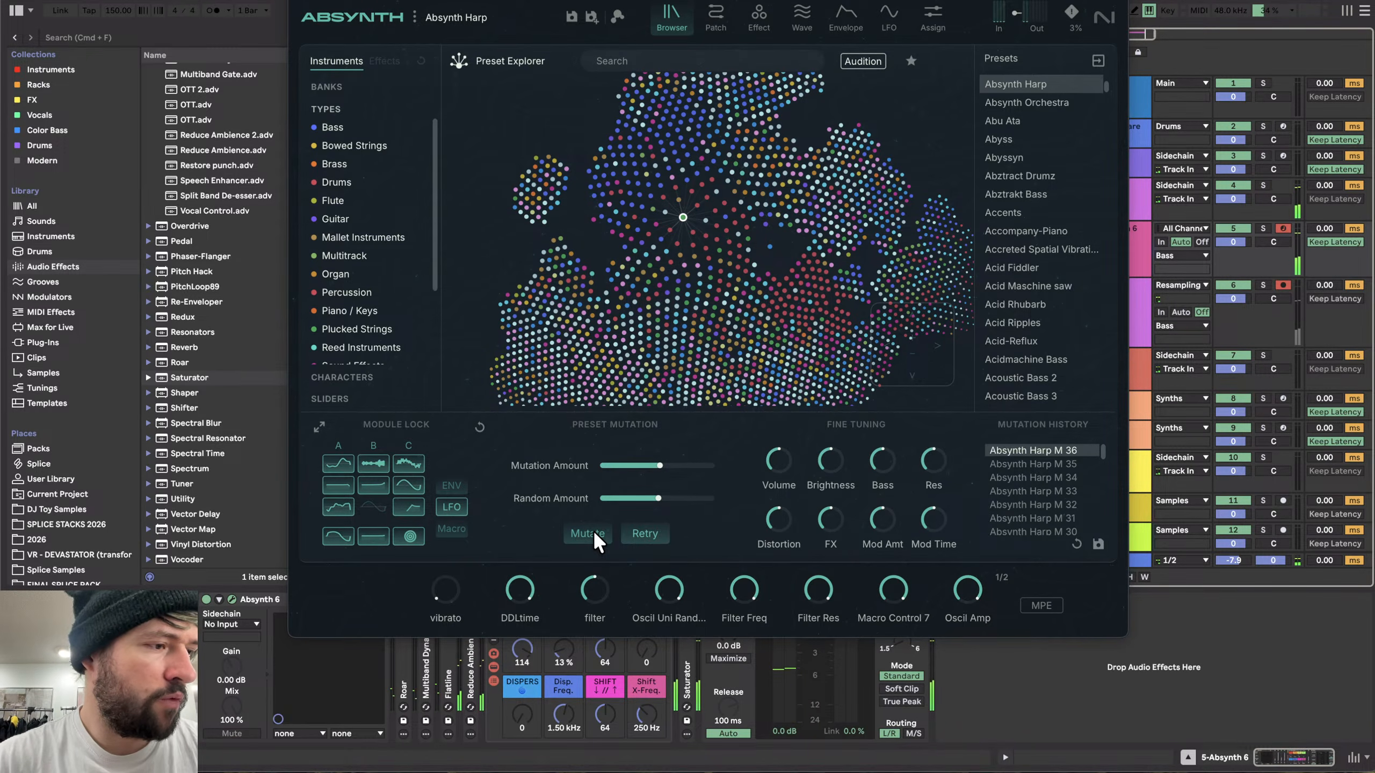
click(594, 532)
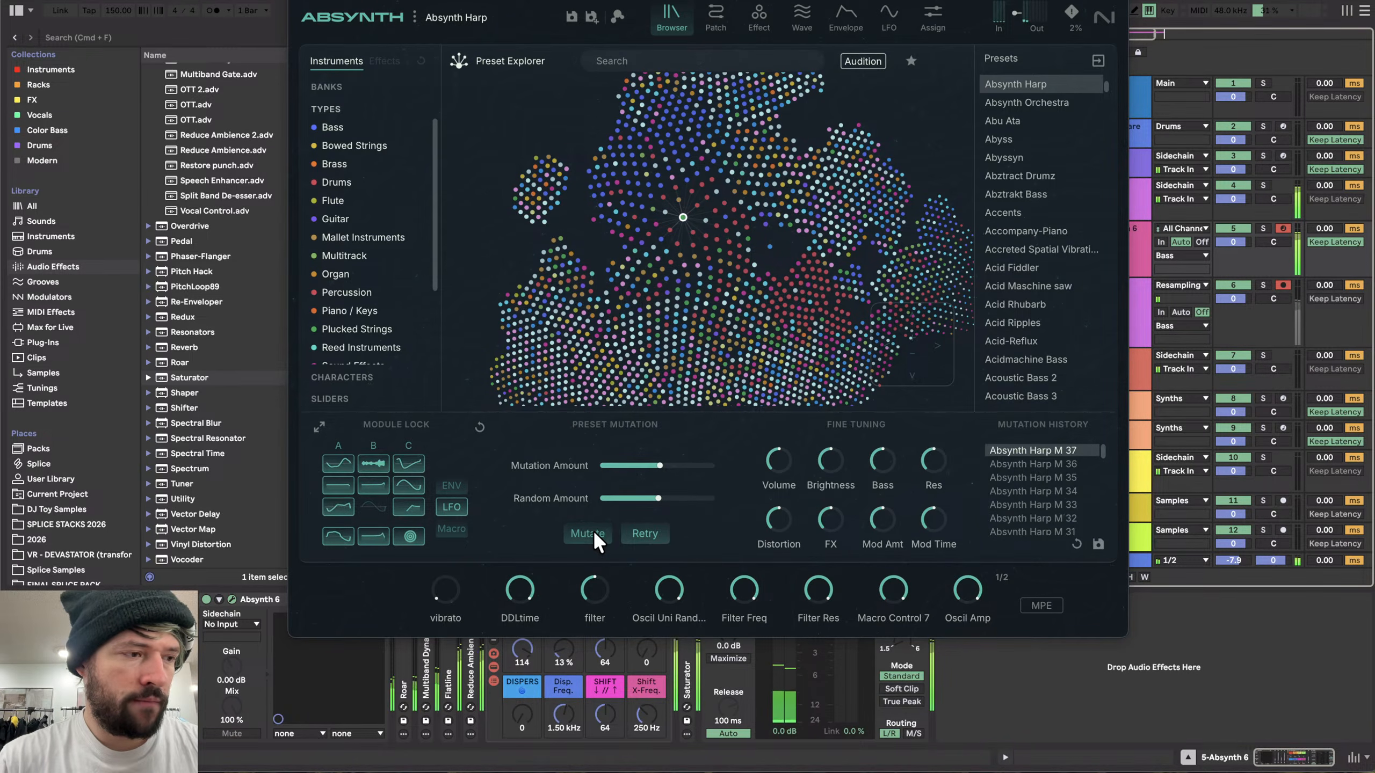
click(593, 532)
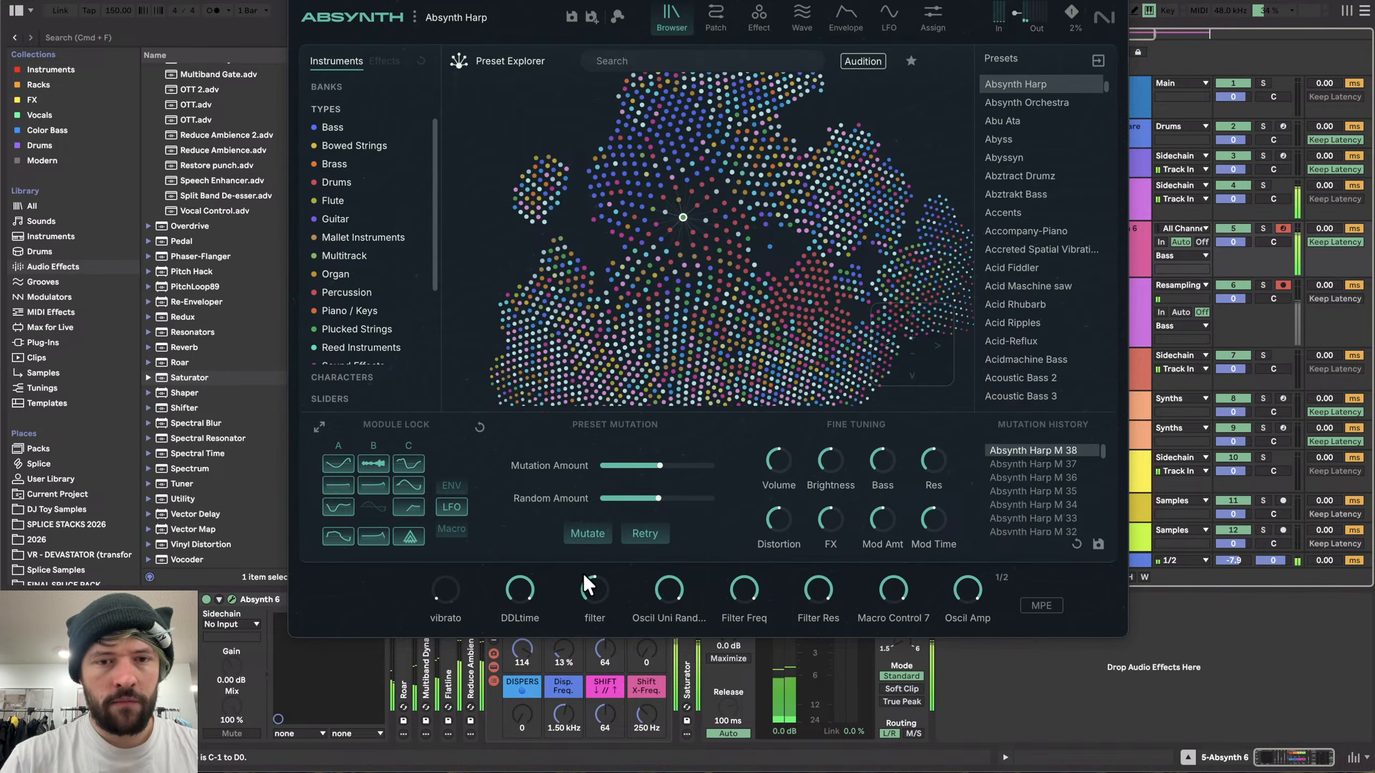
- Shift the computer keyboard's note range down one octave, then up three octaves
click(521, 716)
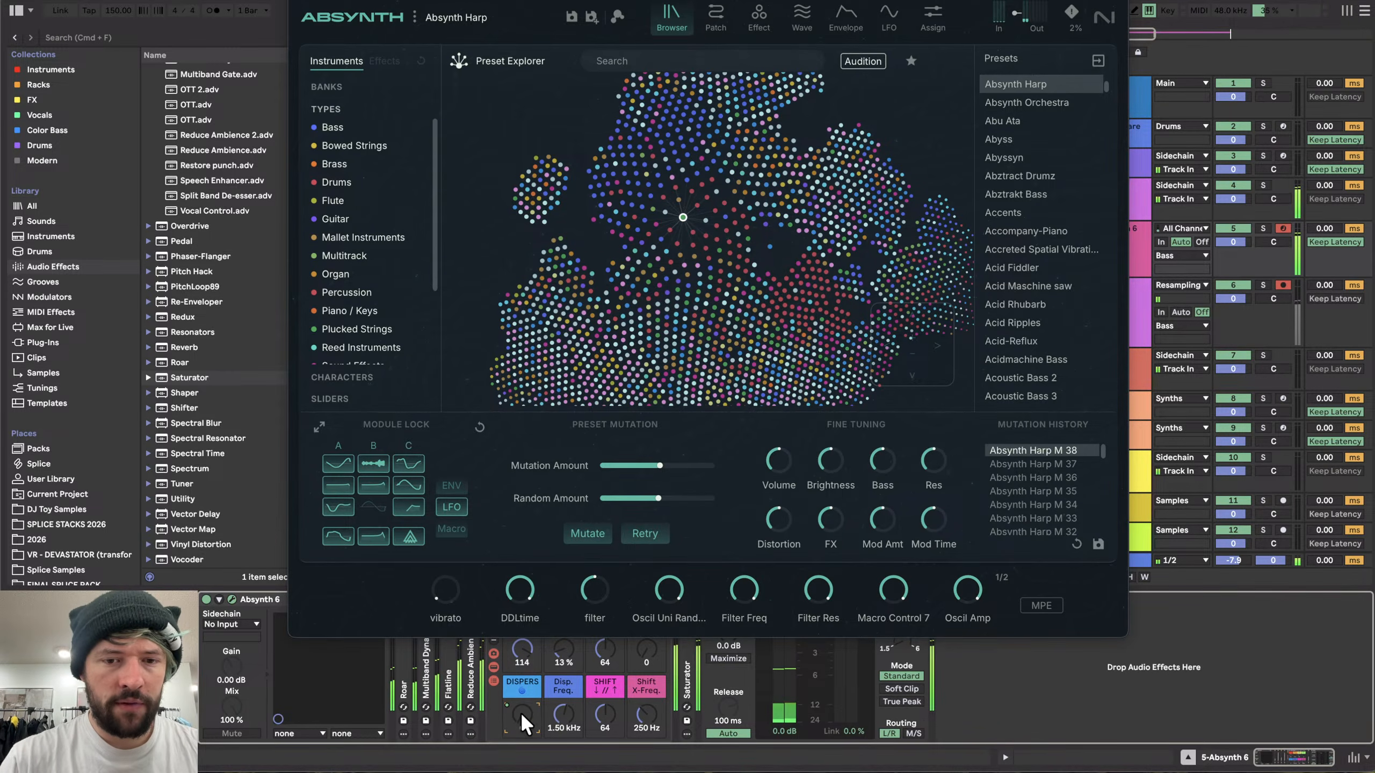
key(z)
key(x)
key(x)
key(x)
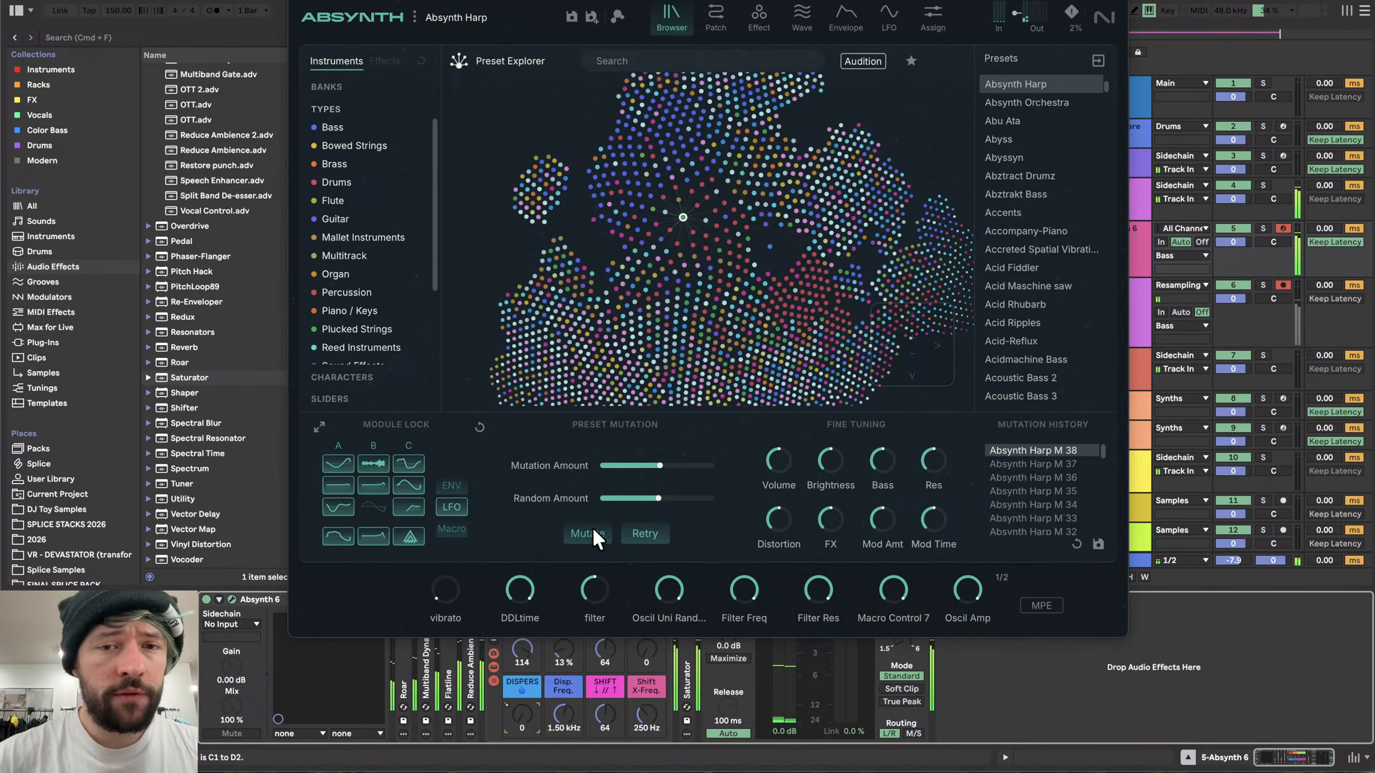
- Mutate the Harp preset several more times while playing the higher notes
click(593, 533)
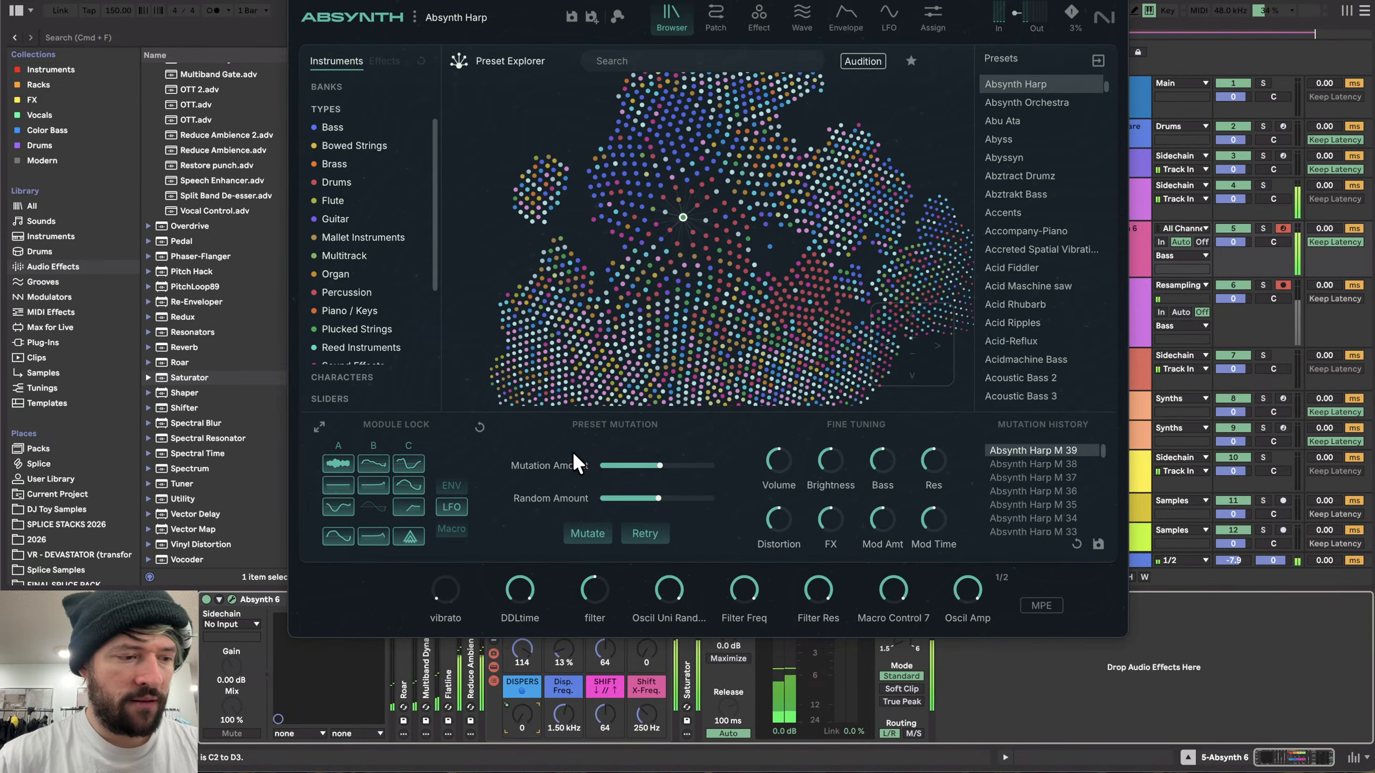
click(576, 535)
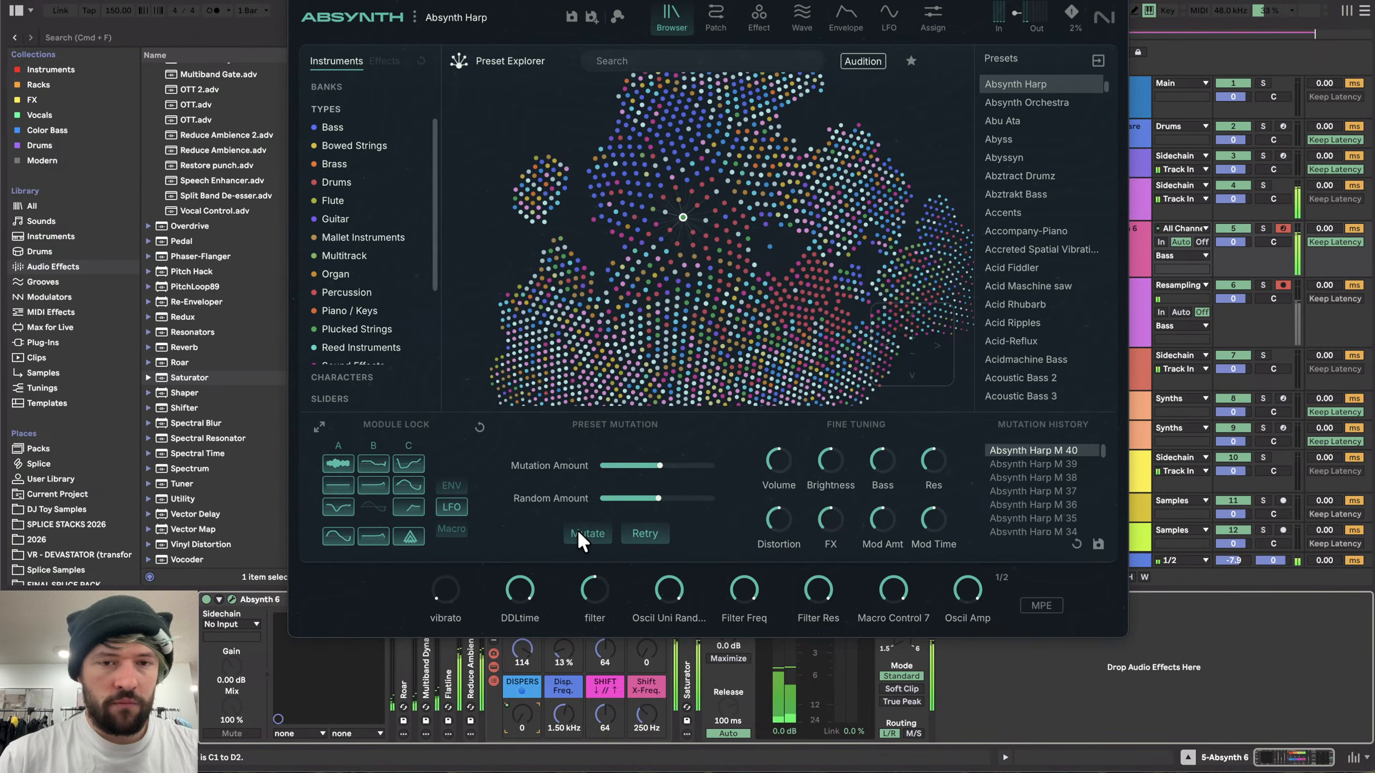
click(577, 531)
click(576, 533)
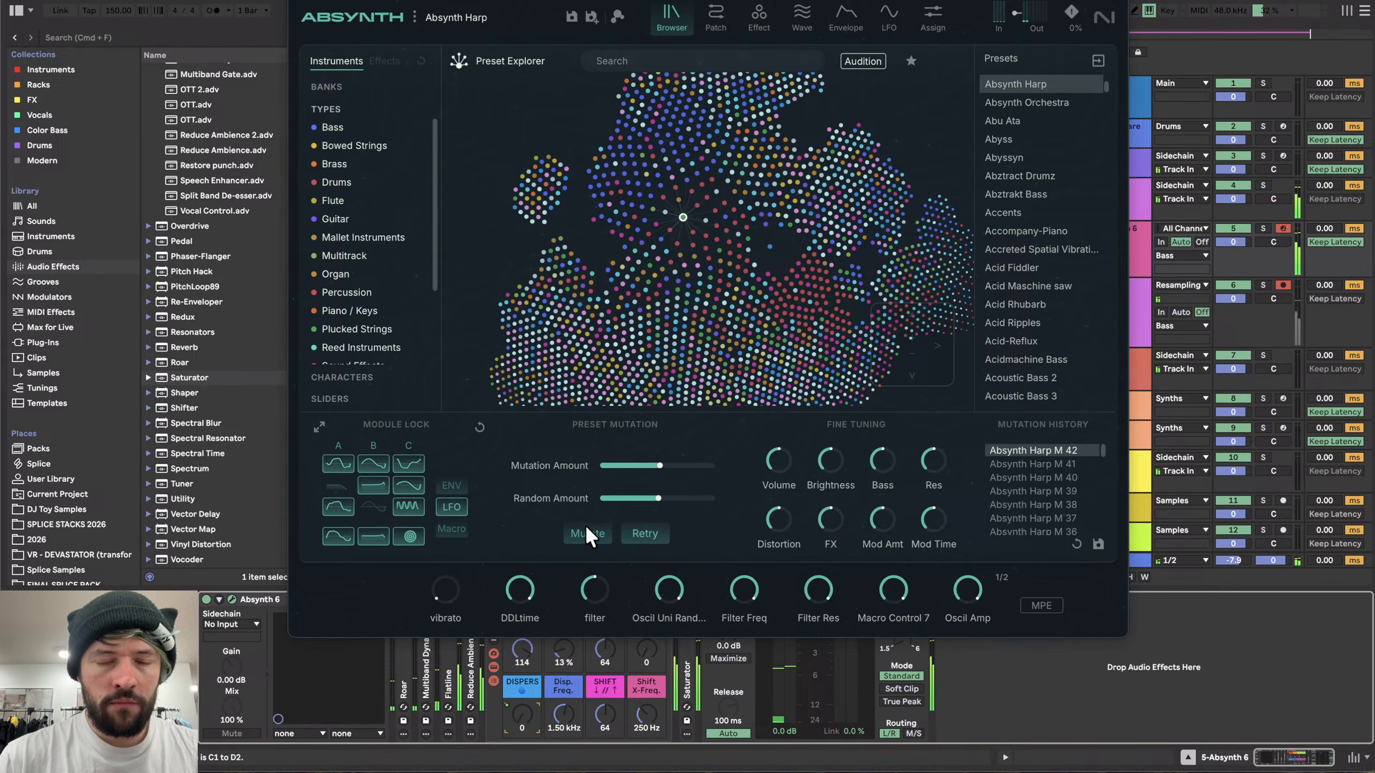
click(592, 533)
click(592, 534)
click(592, 534)
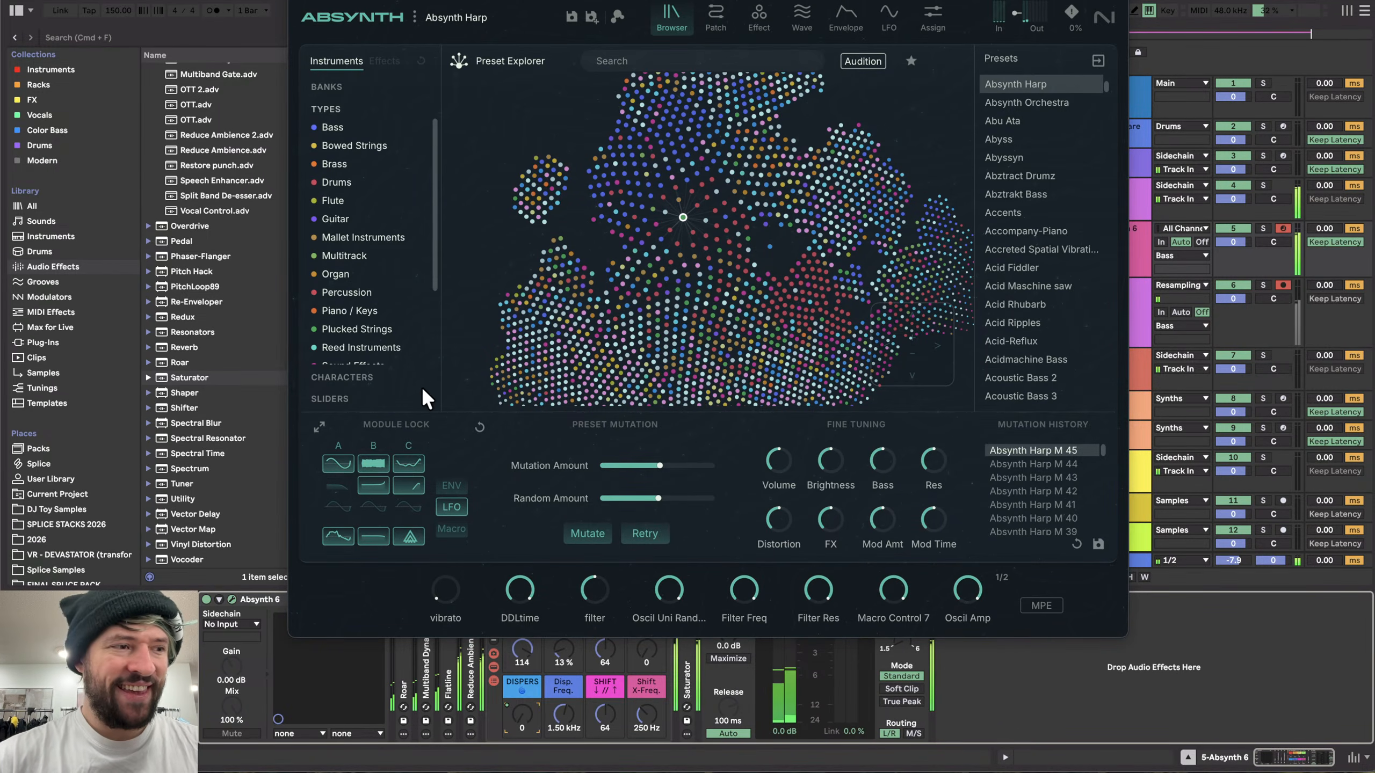
- Add the Utility audio effect to the Absynth 6 track's device chain
scroll(223, 255, up, 8)
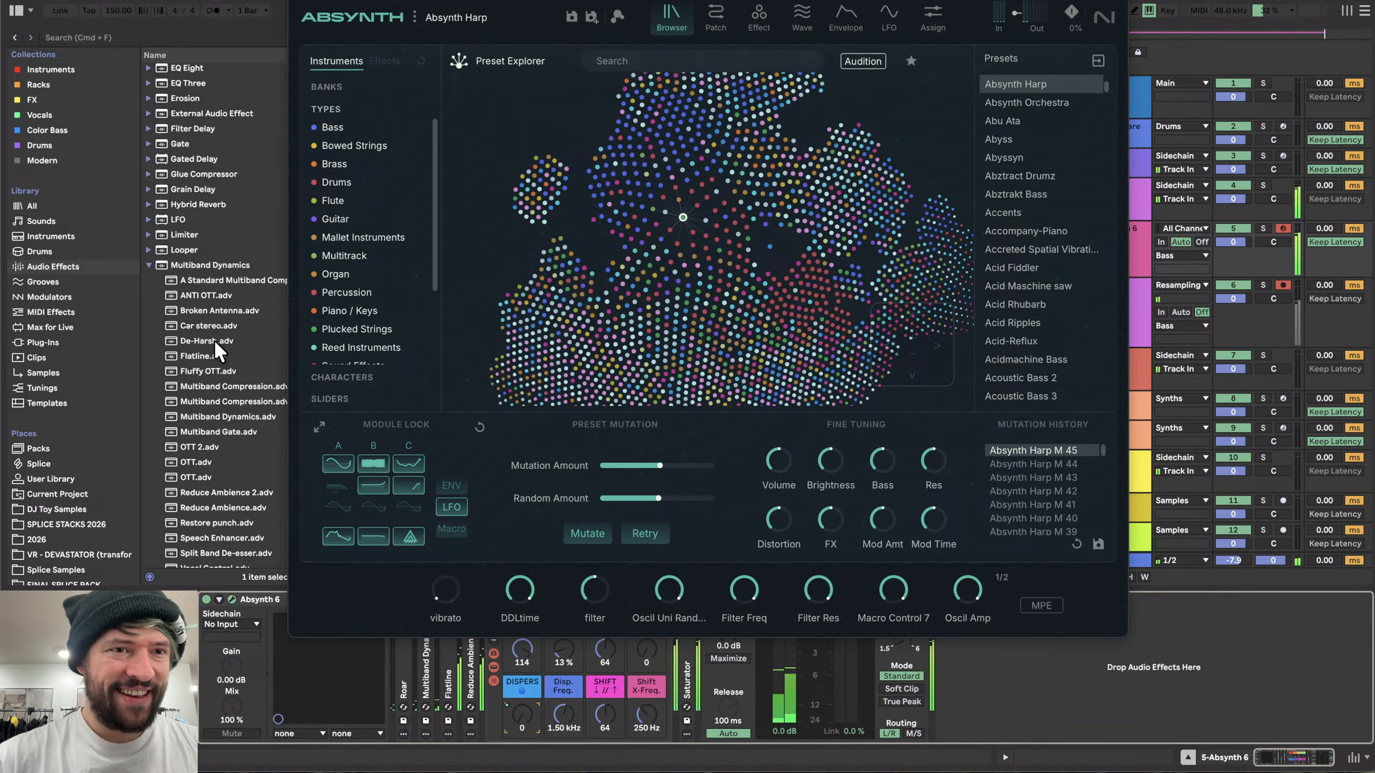
scroll(198, 242, down, 8)
drag(187, 501, 369, 689)
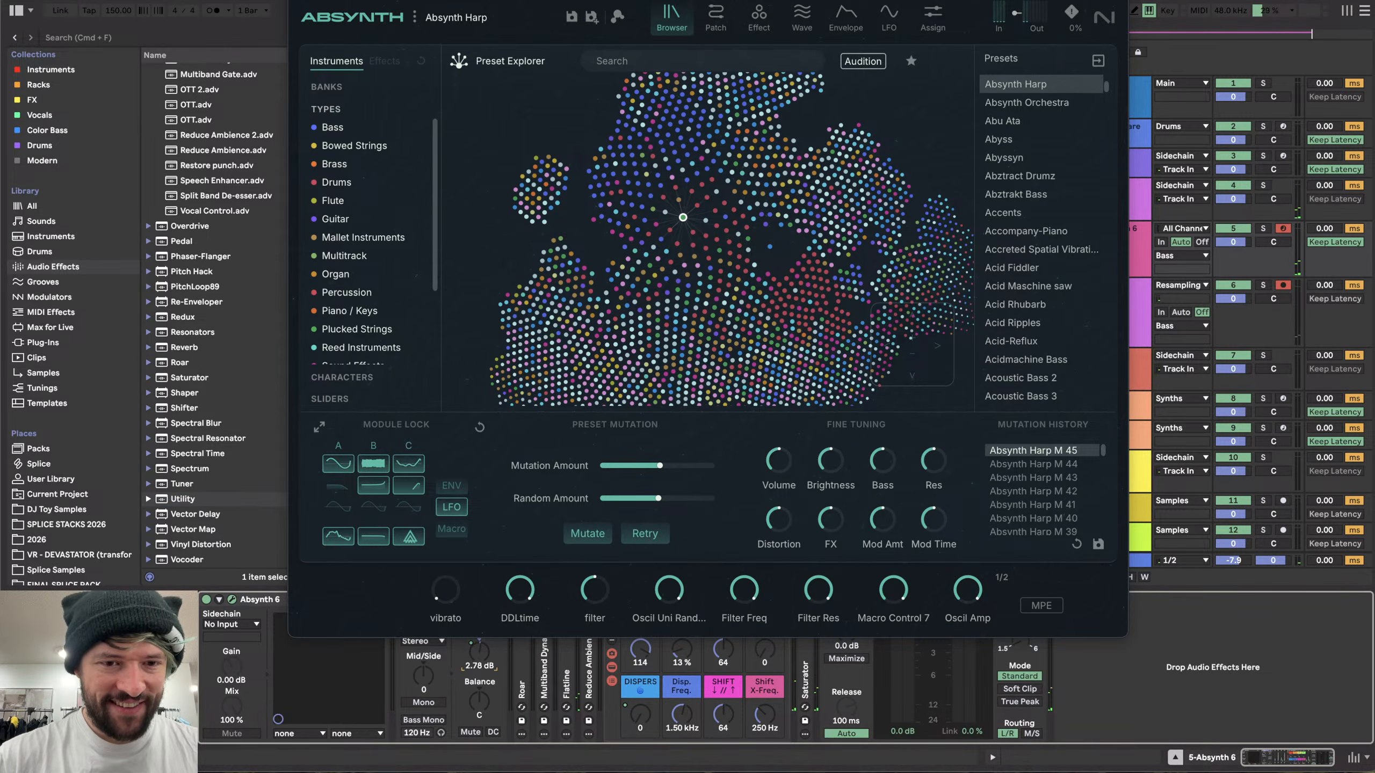
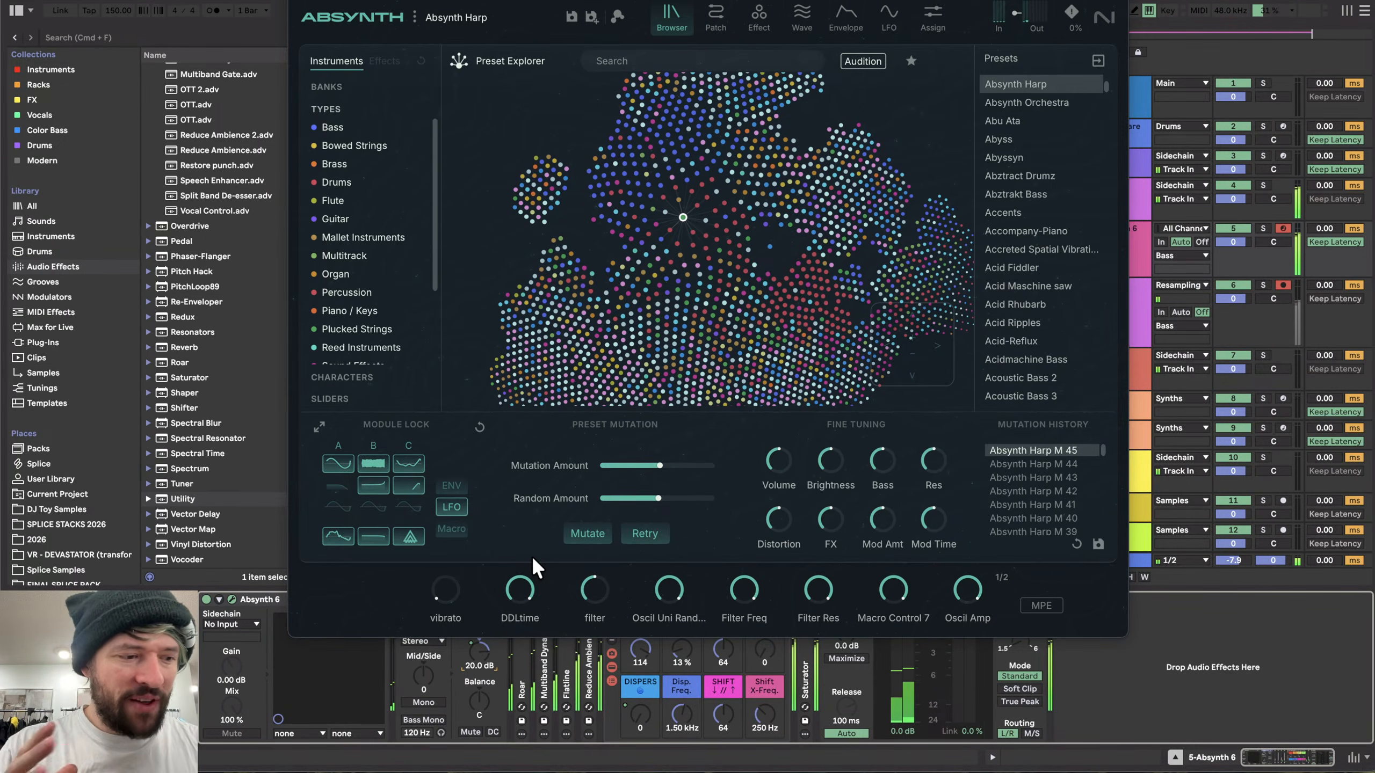
- Switch off the Absynth effect module on the Effect page and return to the preset browser
click(754, 24)
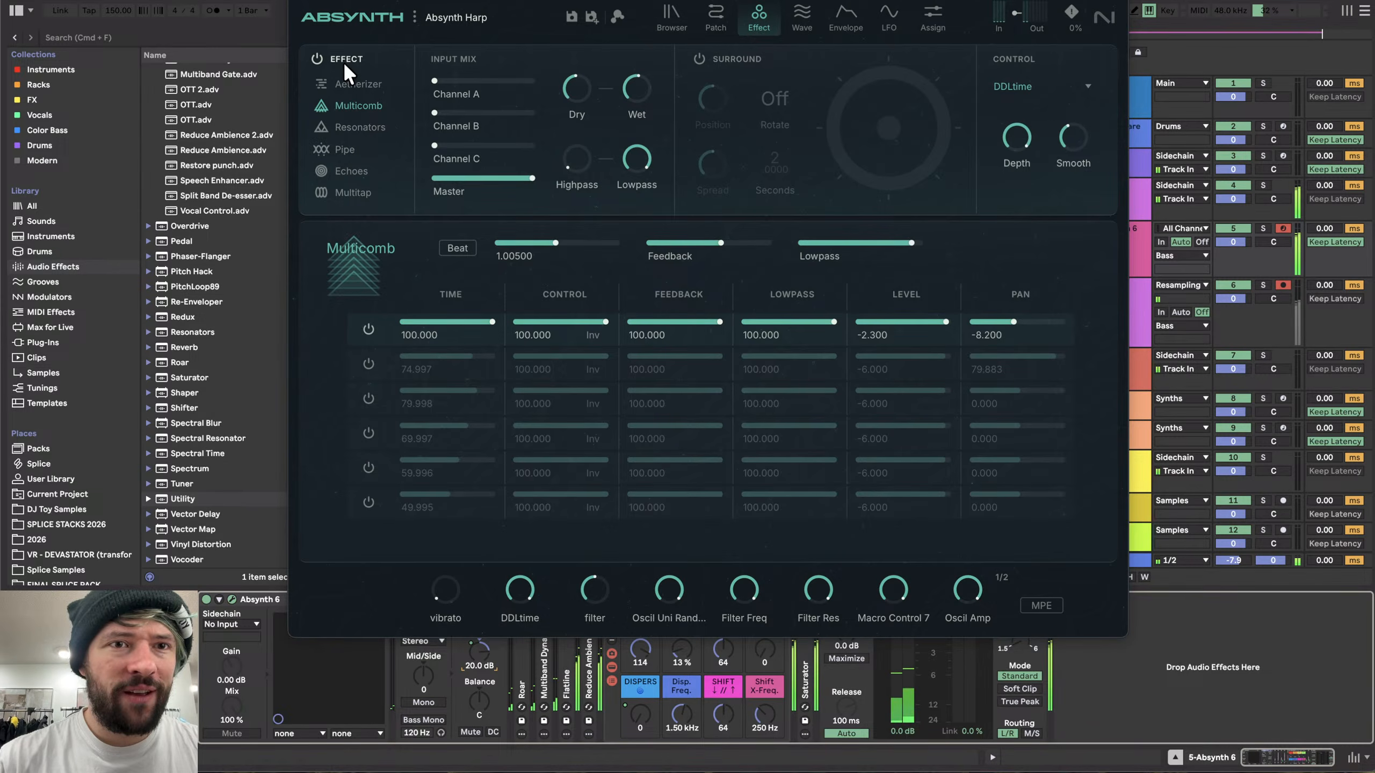
click(317, 58)
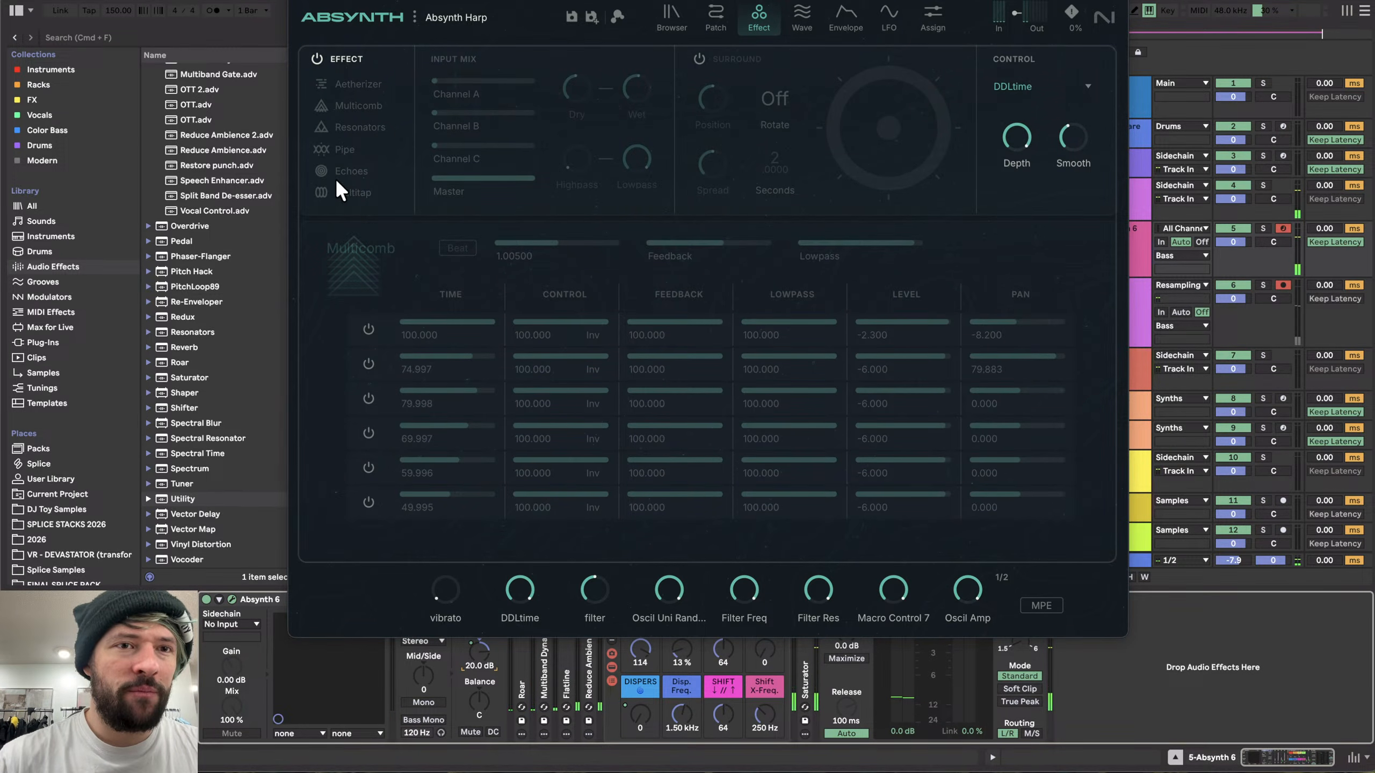
click(674, 22)
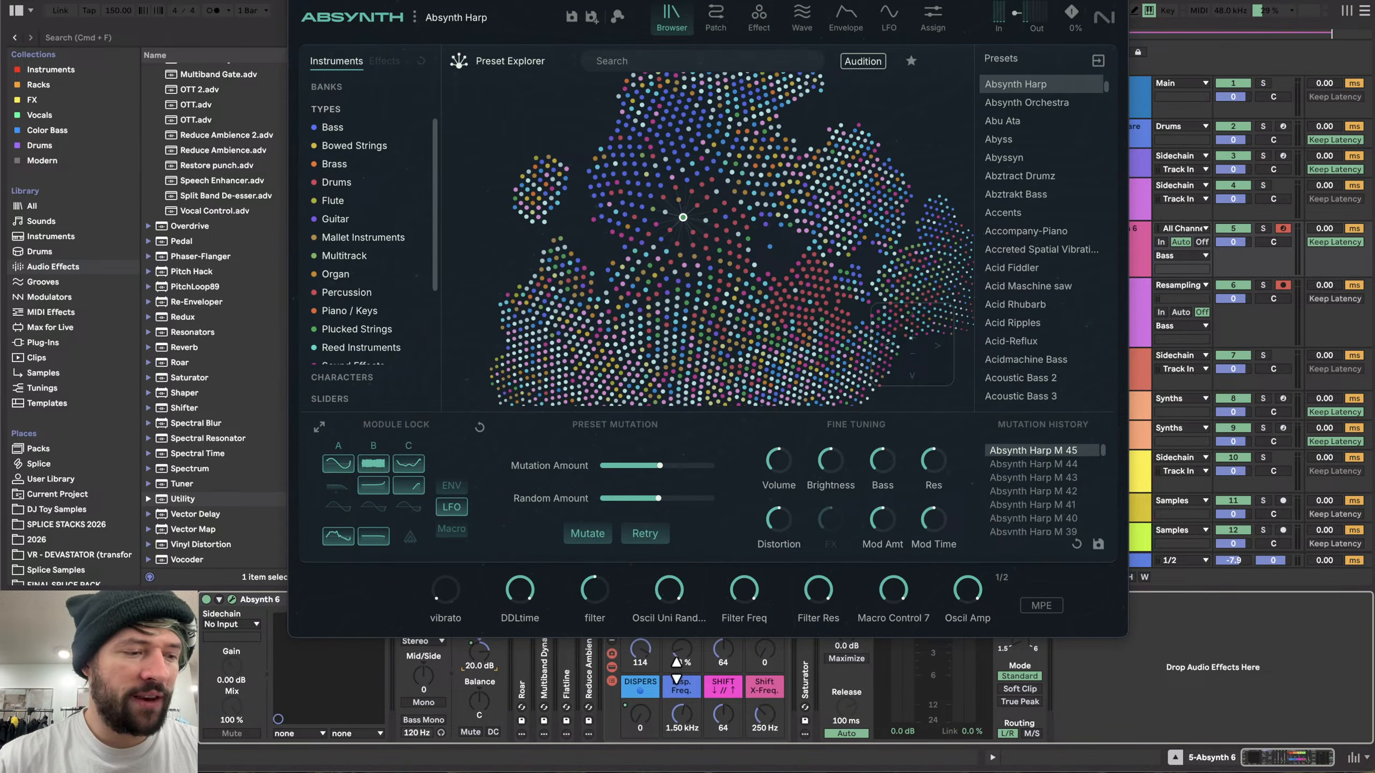
- Move the Absynth window aside to watch the resampling recording progress in the arrangement
drag(651, 0, 565, 290)
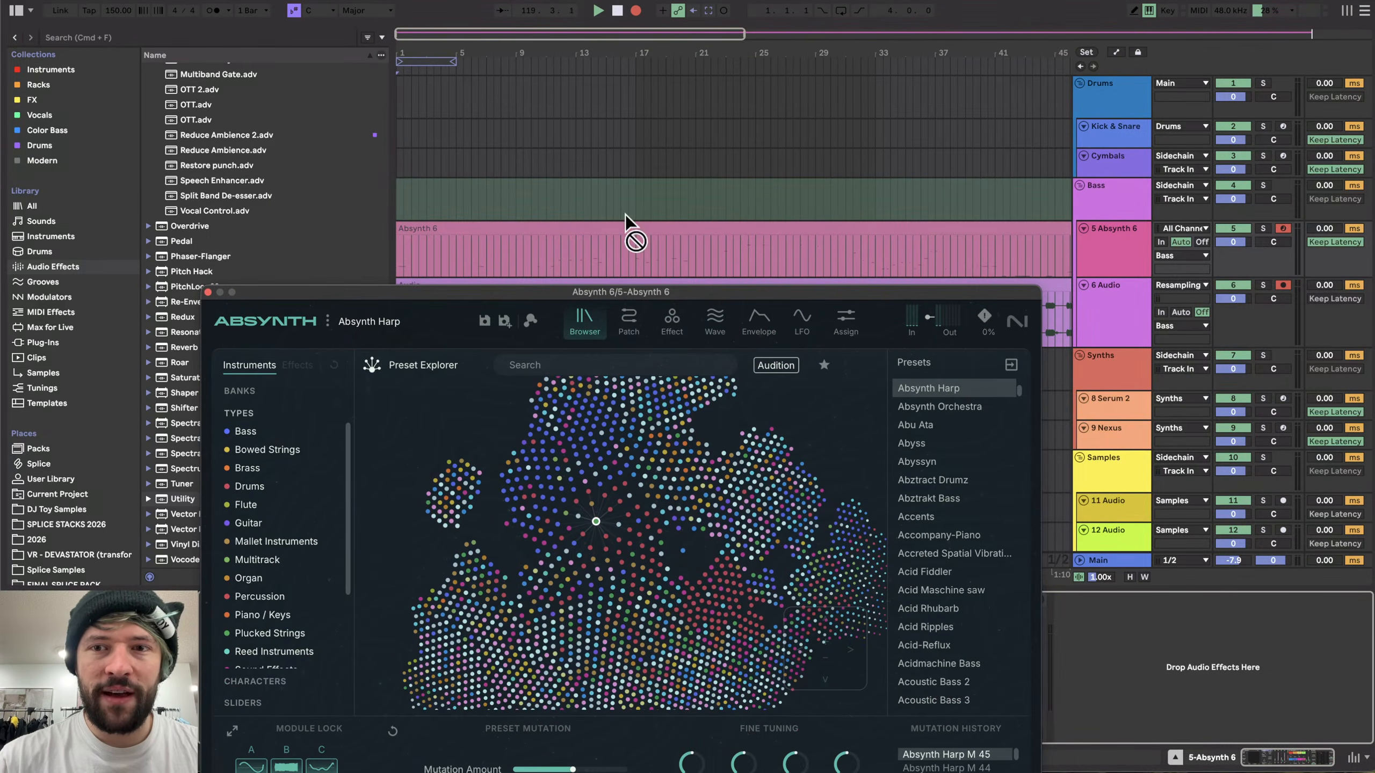
scroll(628, 216, right, 15)
scroll(633, 218, down, 3)
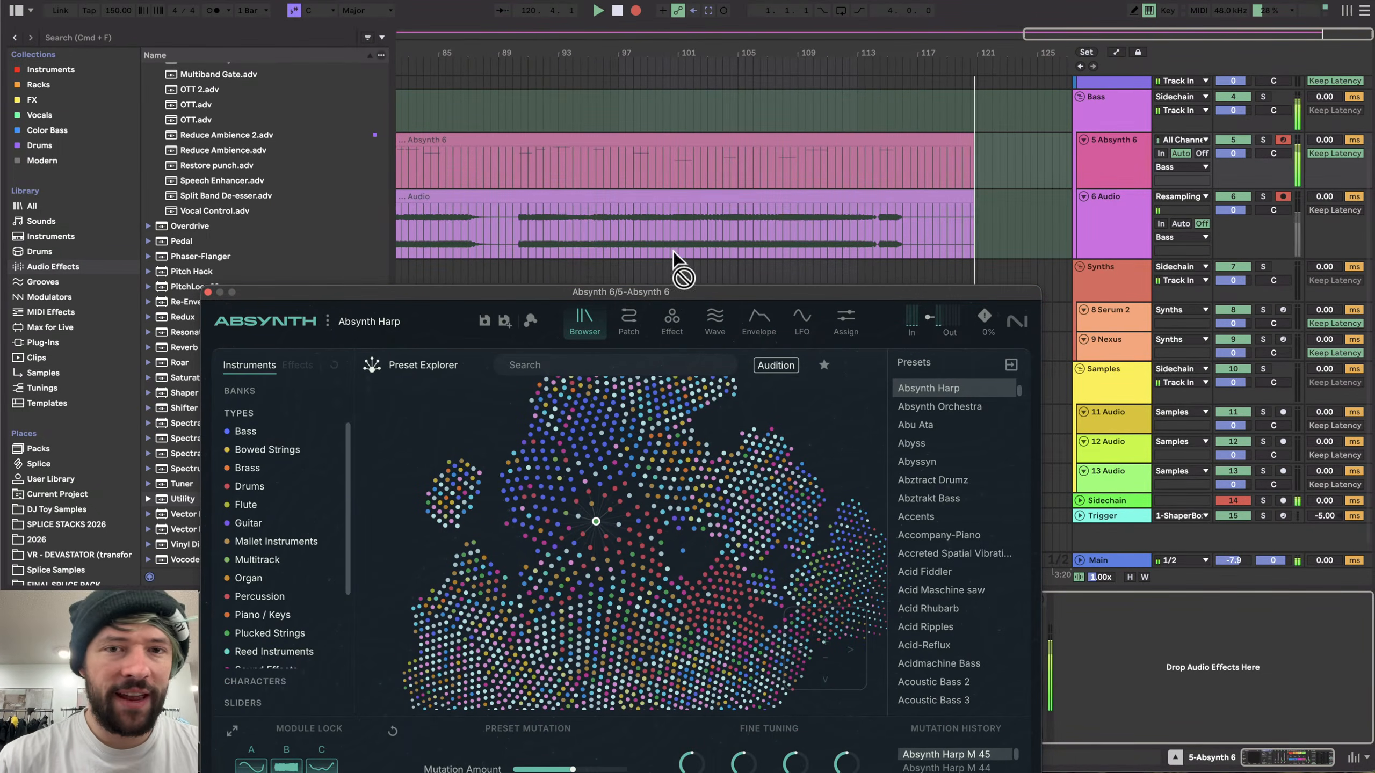
drag(676, 294, 602, 50)
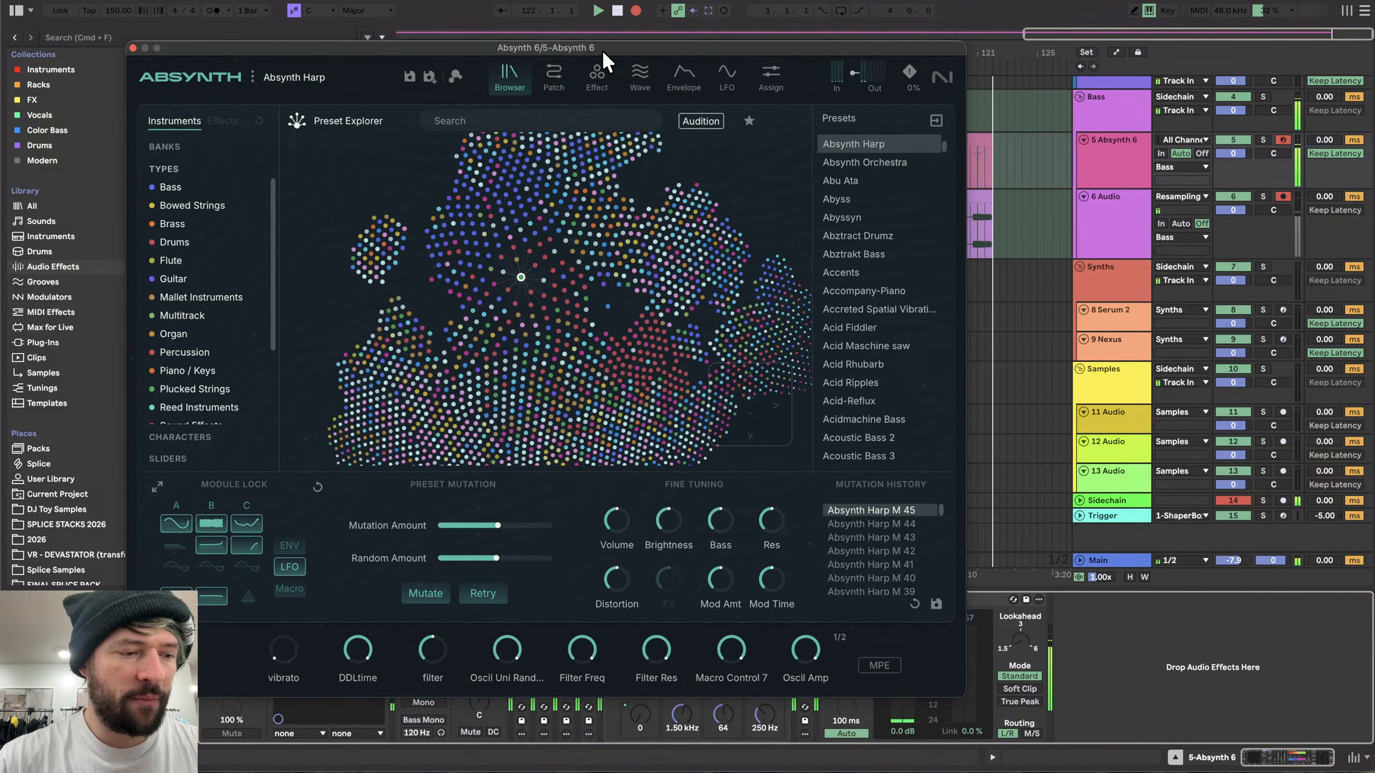
drag(166, 50, 90, 33)
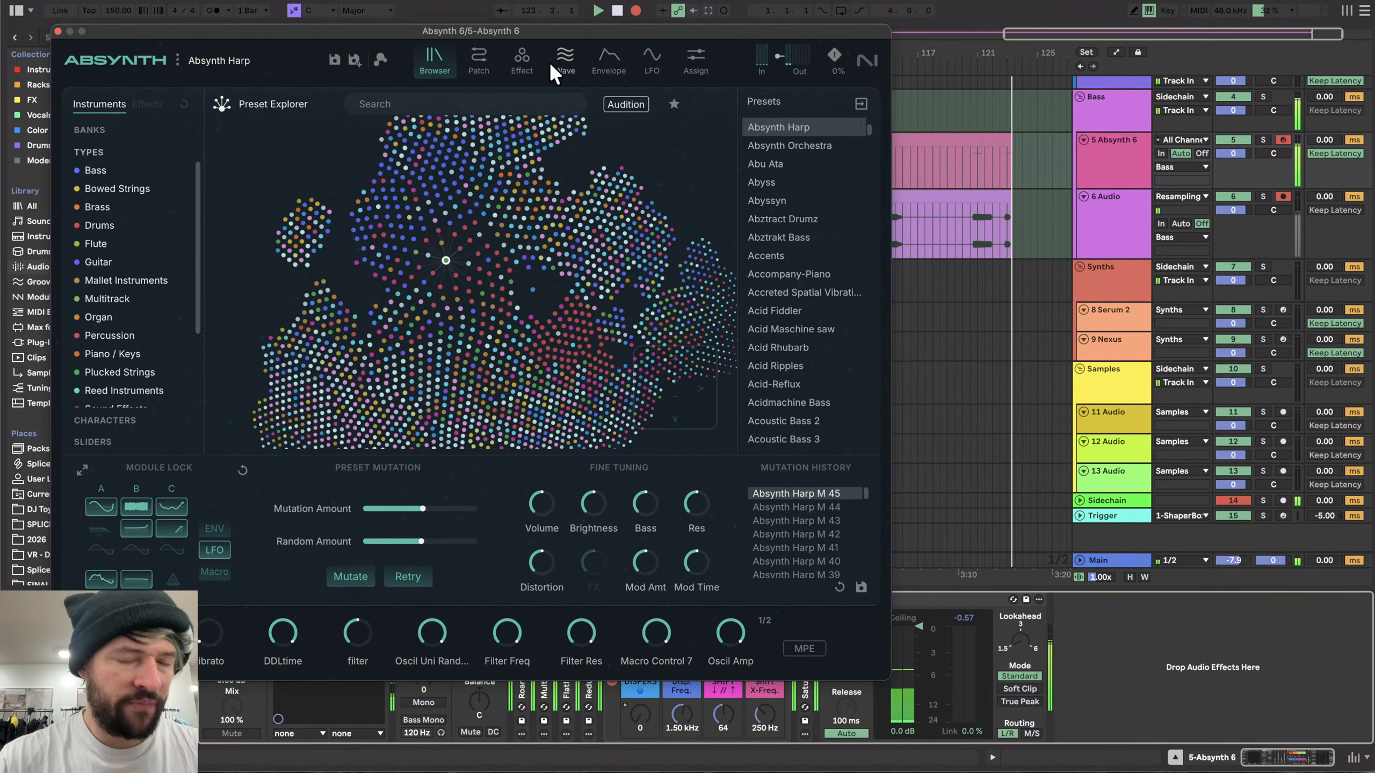
drag(535, 25, 805, 304)
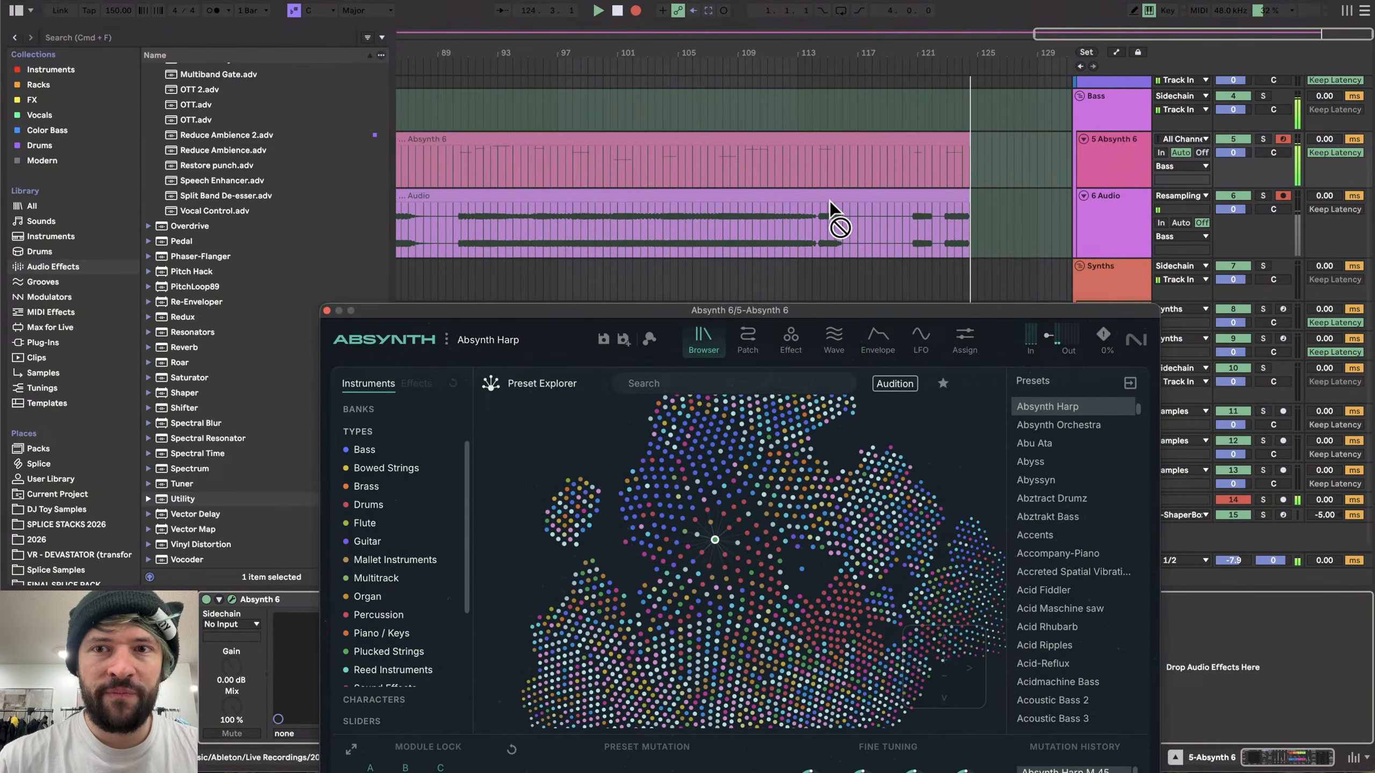
scroll(935, 213, up, 5)
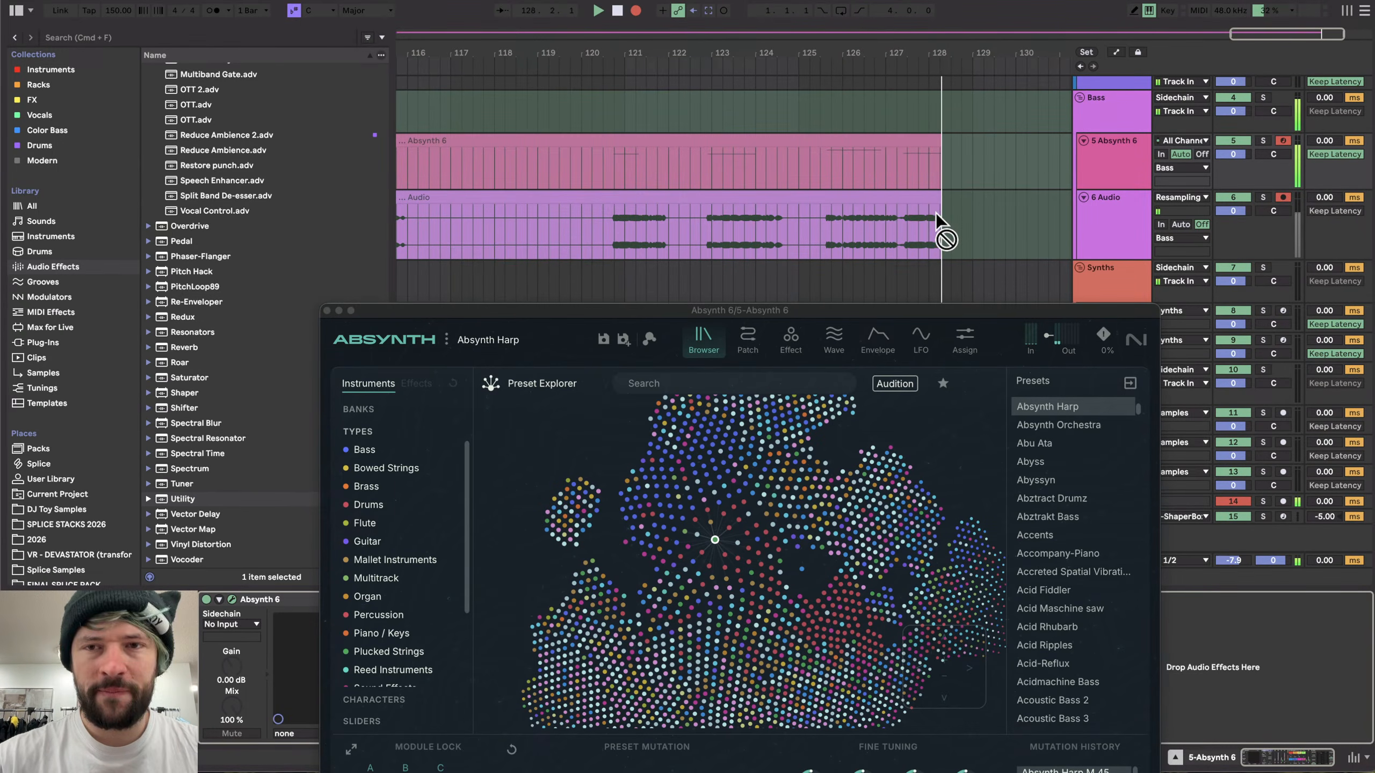
scroll(936, 213, right, 4)
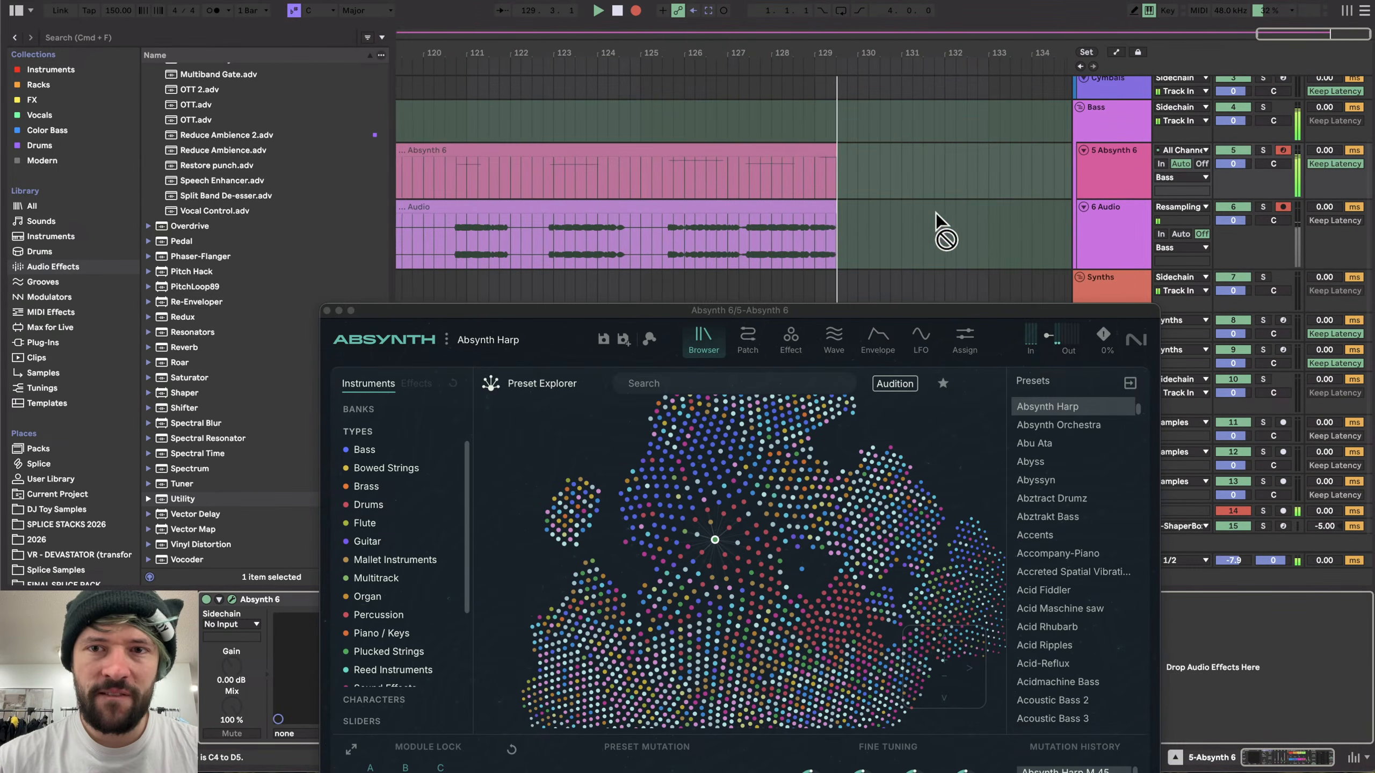
- Shift the computer keyboard's note range to C3 to D4
key(x)
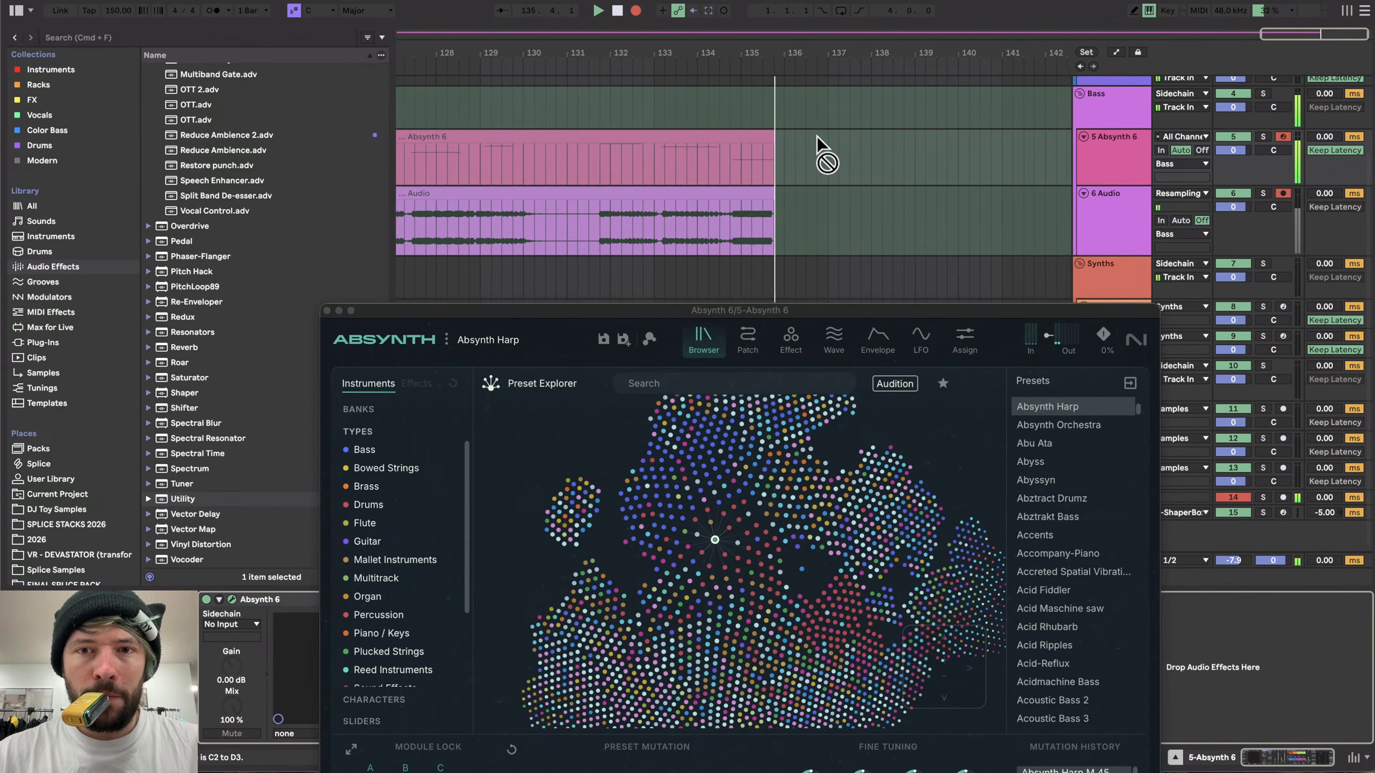
key(z)
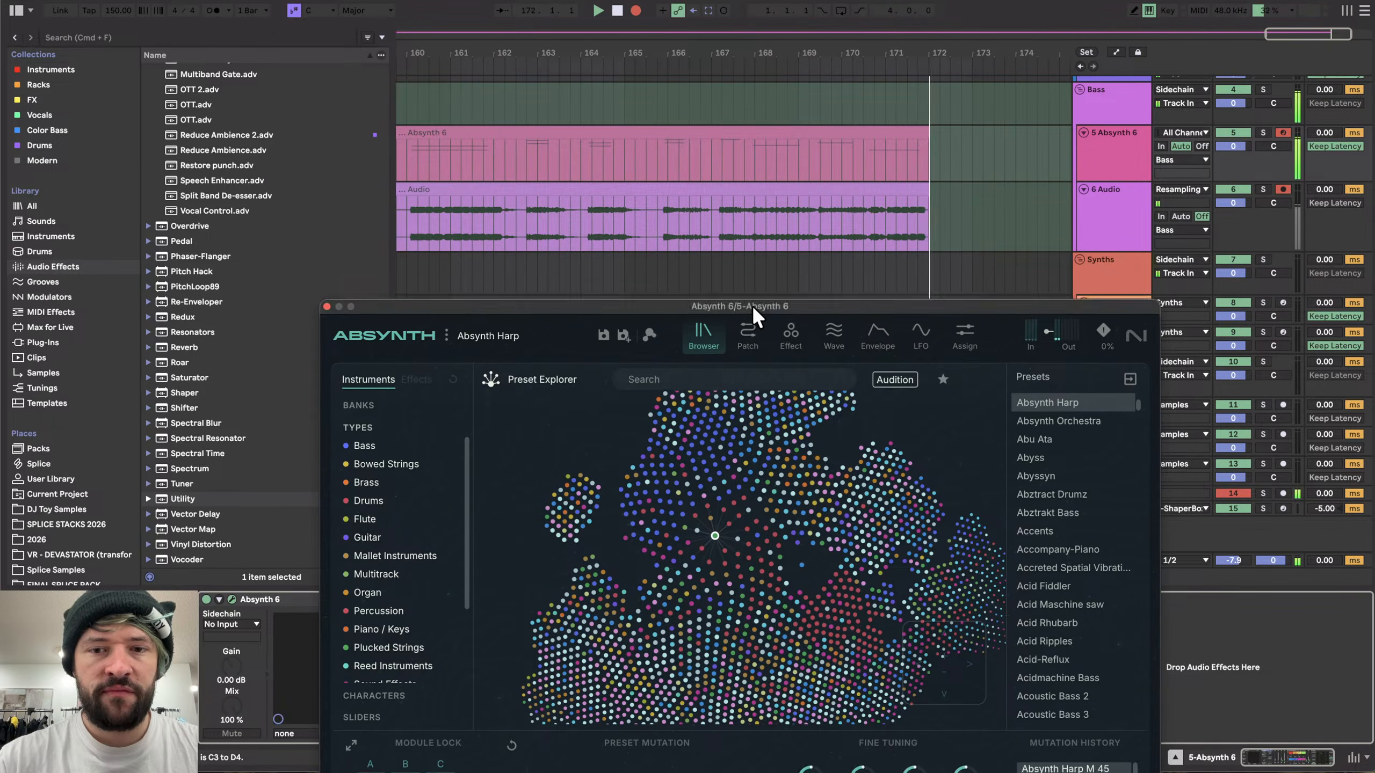
- Switch the Absynth effect module to Aetherizer on the Effect page
drag(753, 311, 678, 46)
click(718, 72)
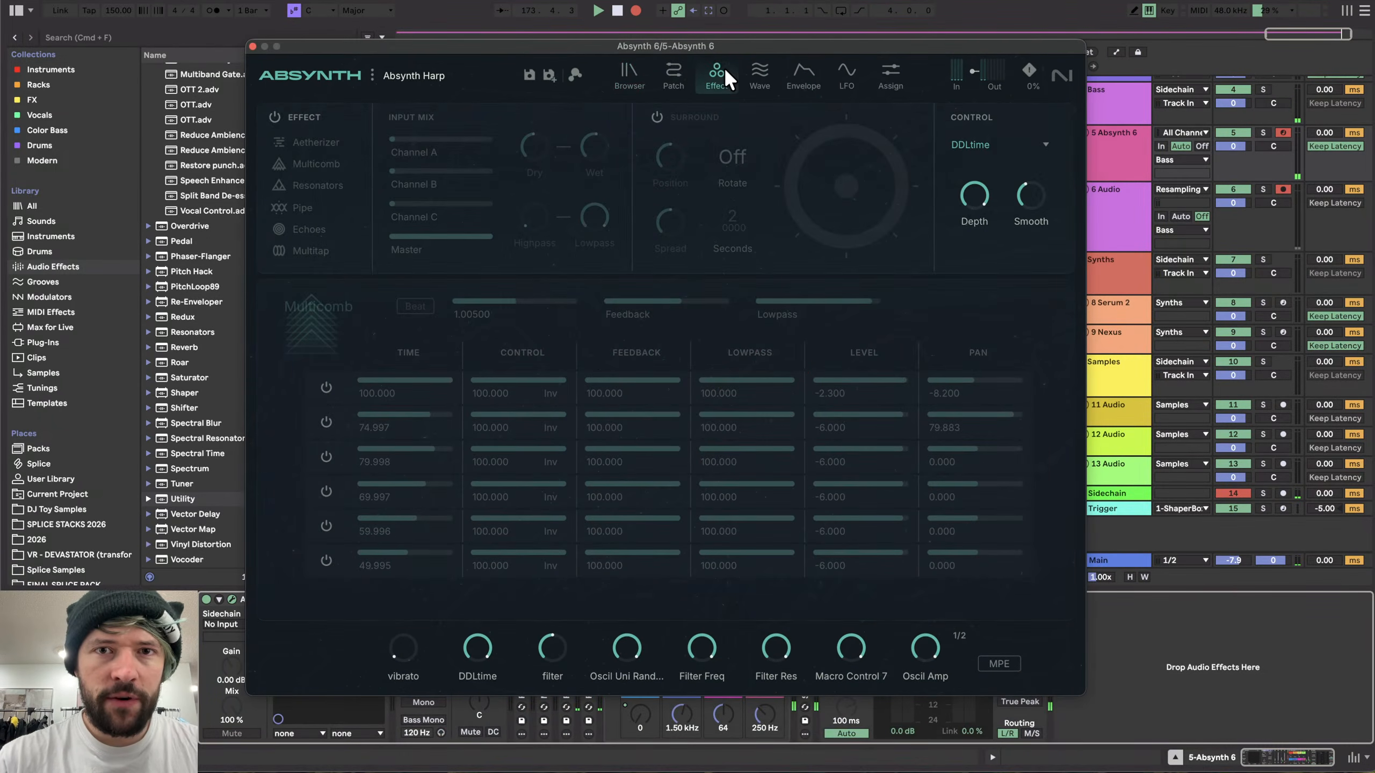
click(301, 141)
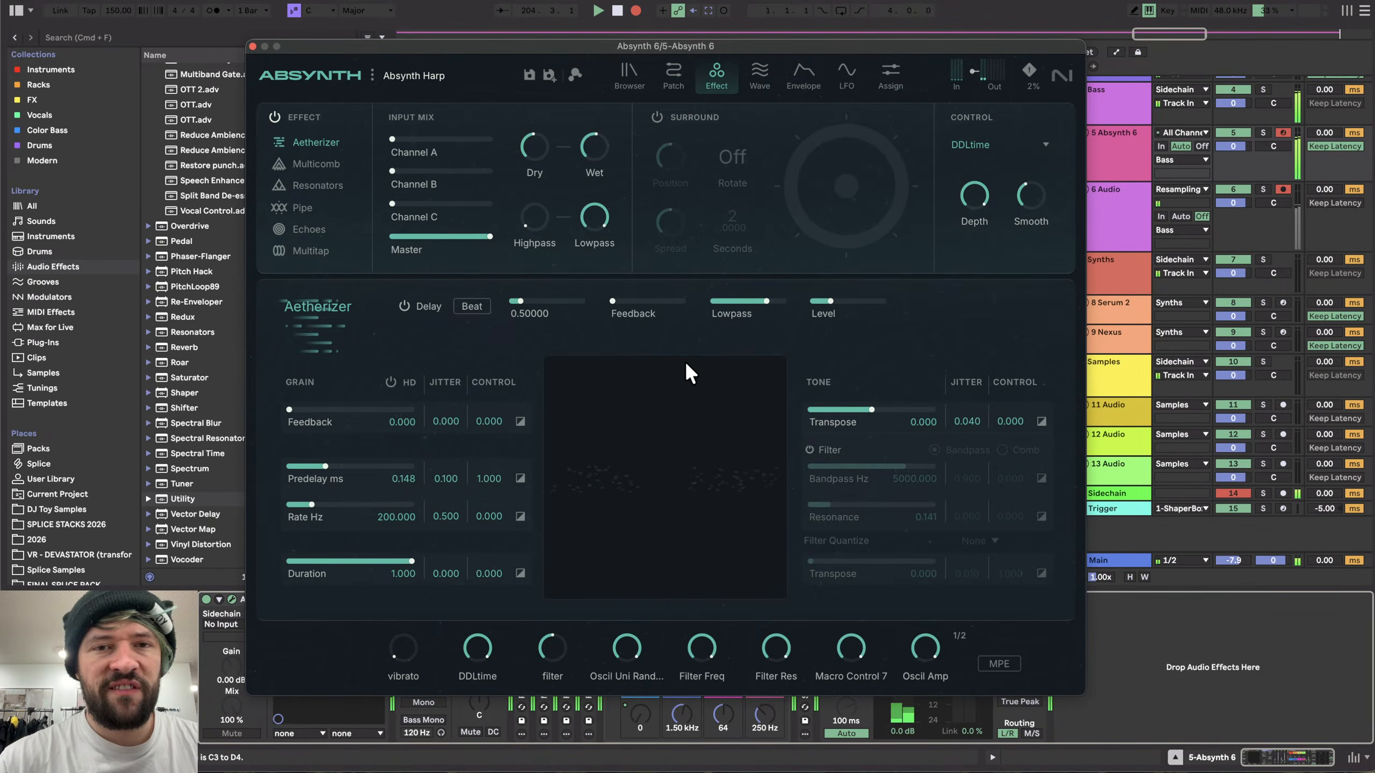
- Mutate the Harp preset once more with the Aetherizer effect active
drag(788, 46, 498, 295)
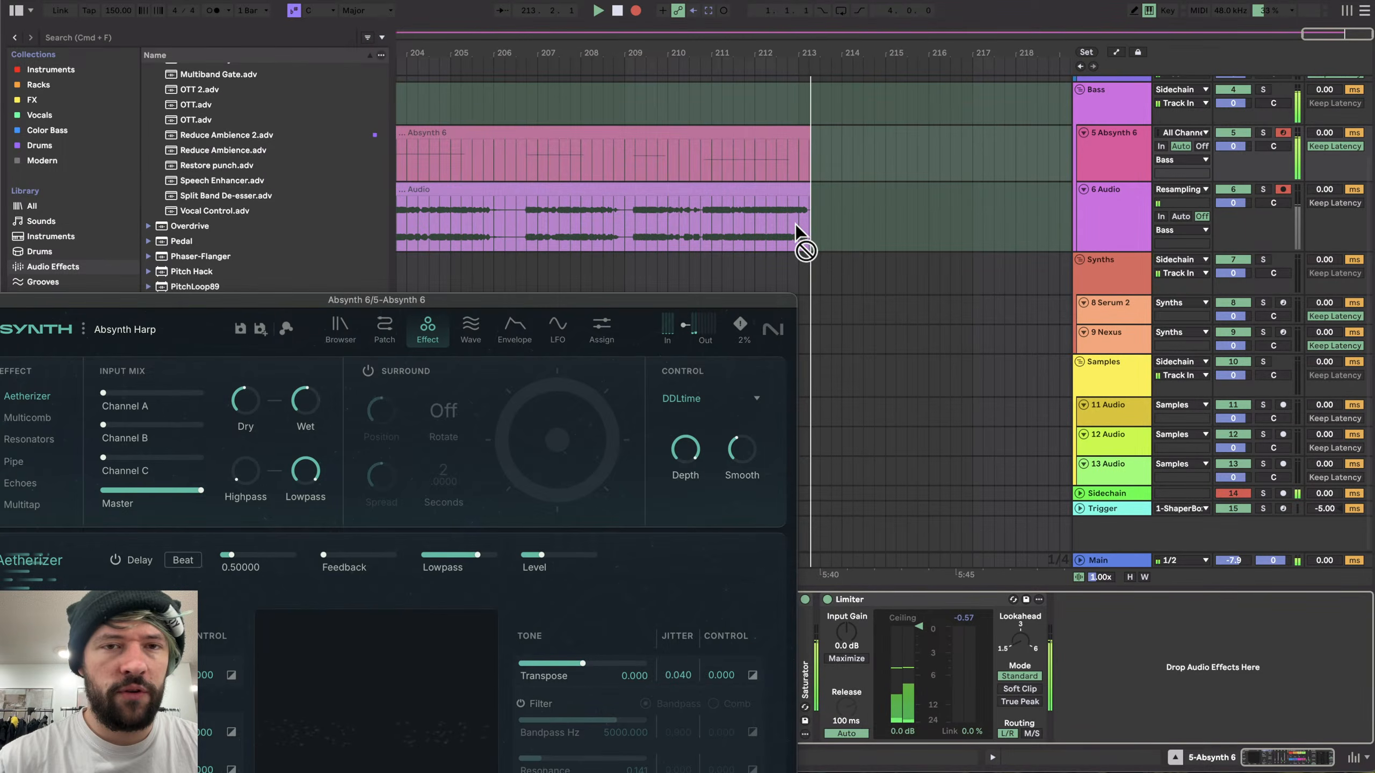
drag(700, 300, 1020, 18)
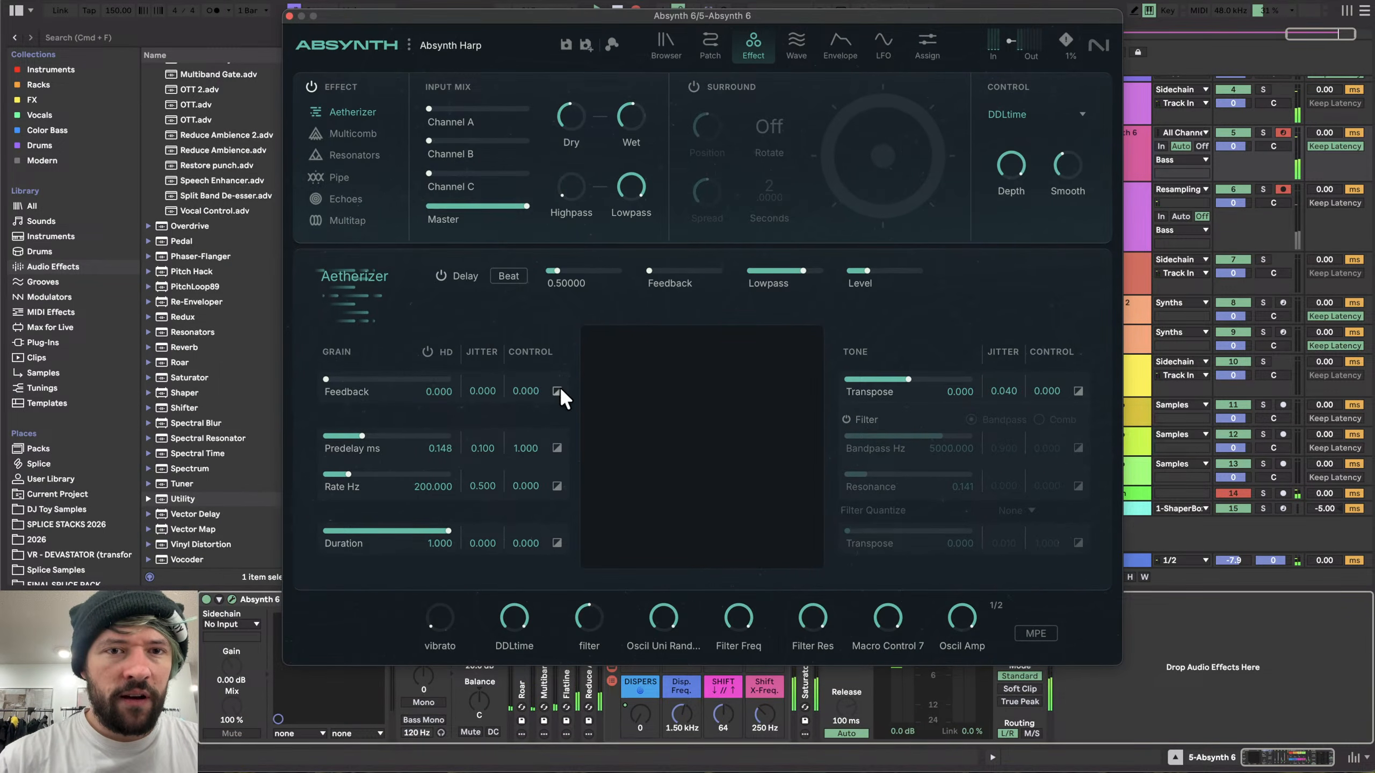
click(658, 45)
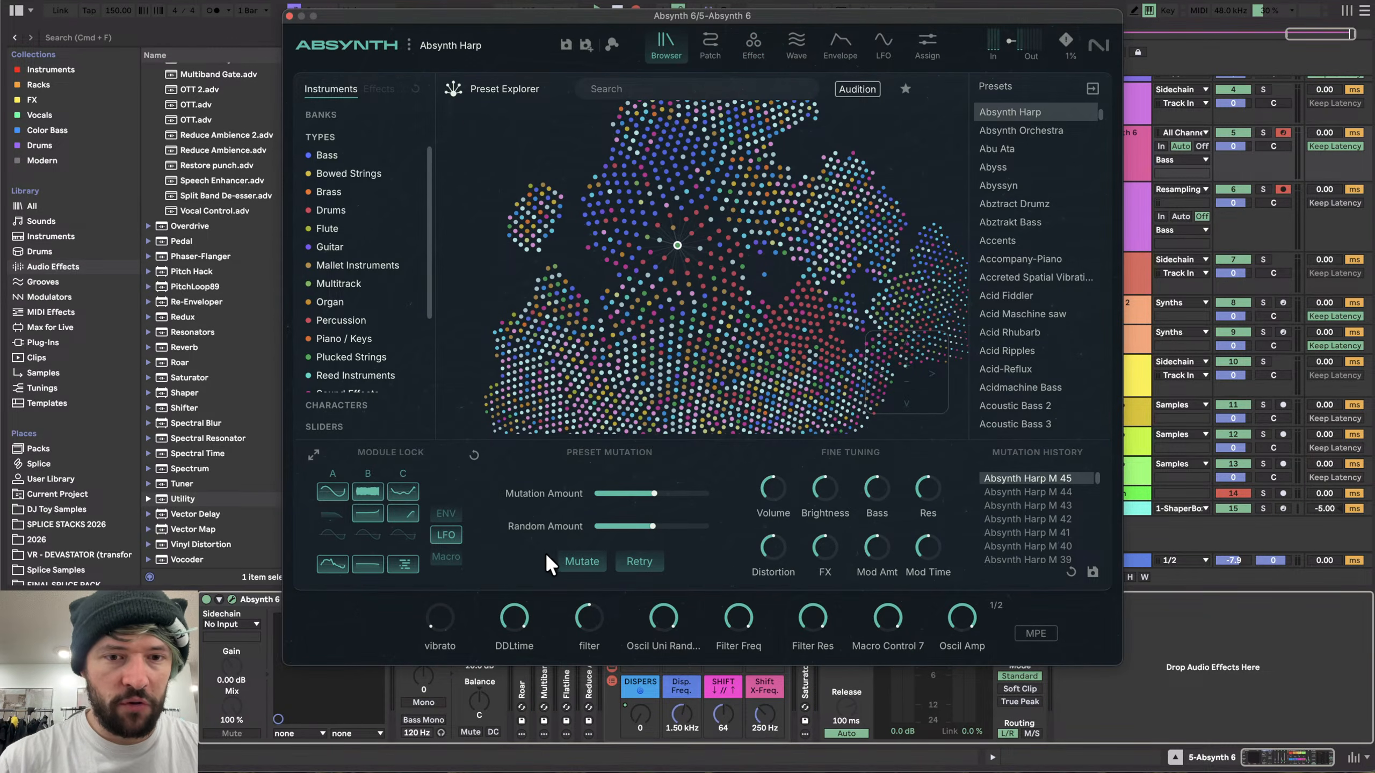
click(576, 561)
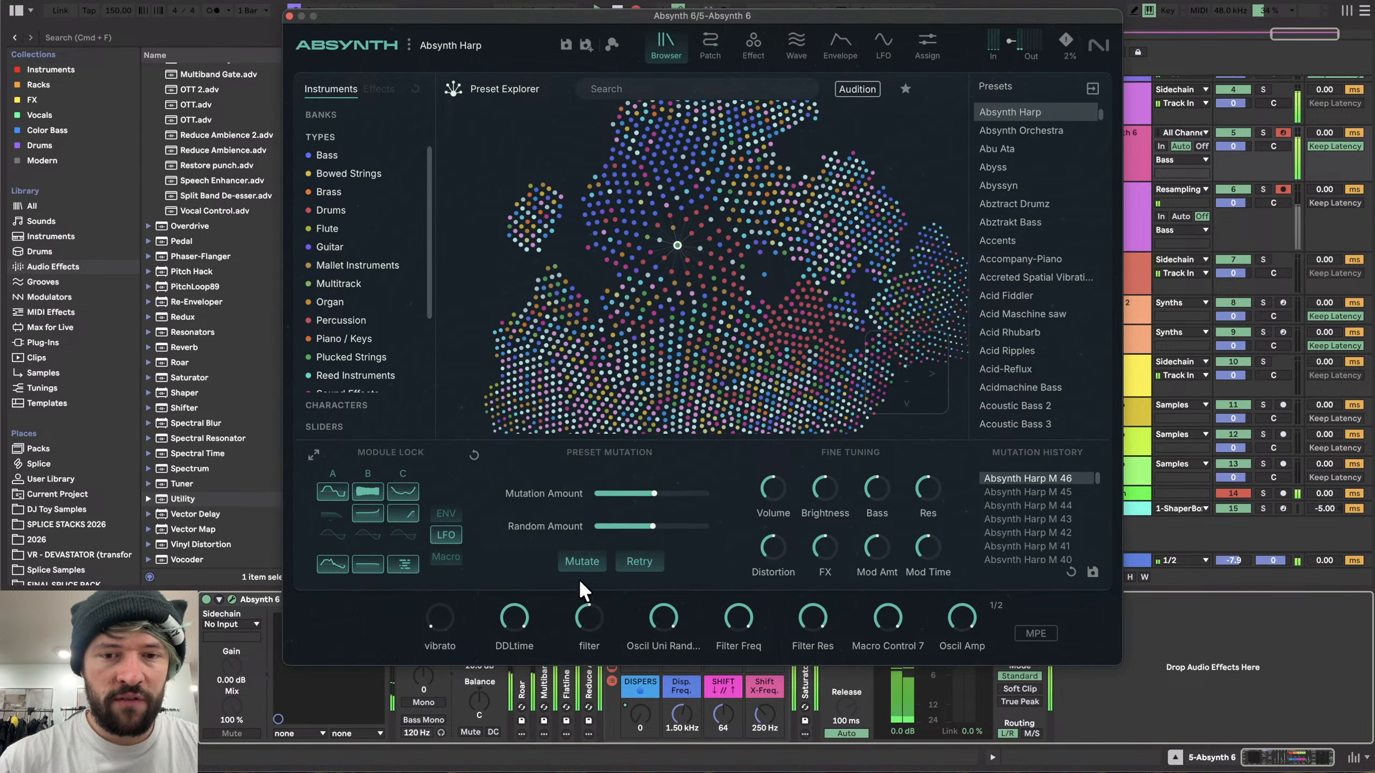
- Check the Effect page of the mutated preset, then return to the preset browser
click(753, 44)
click(753, 47)
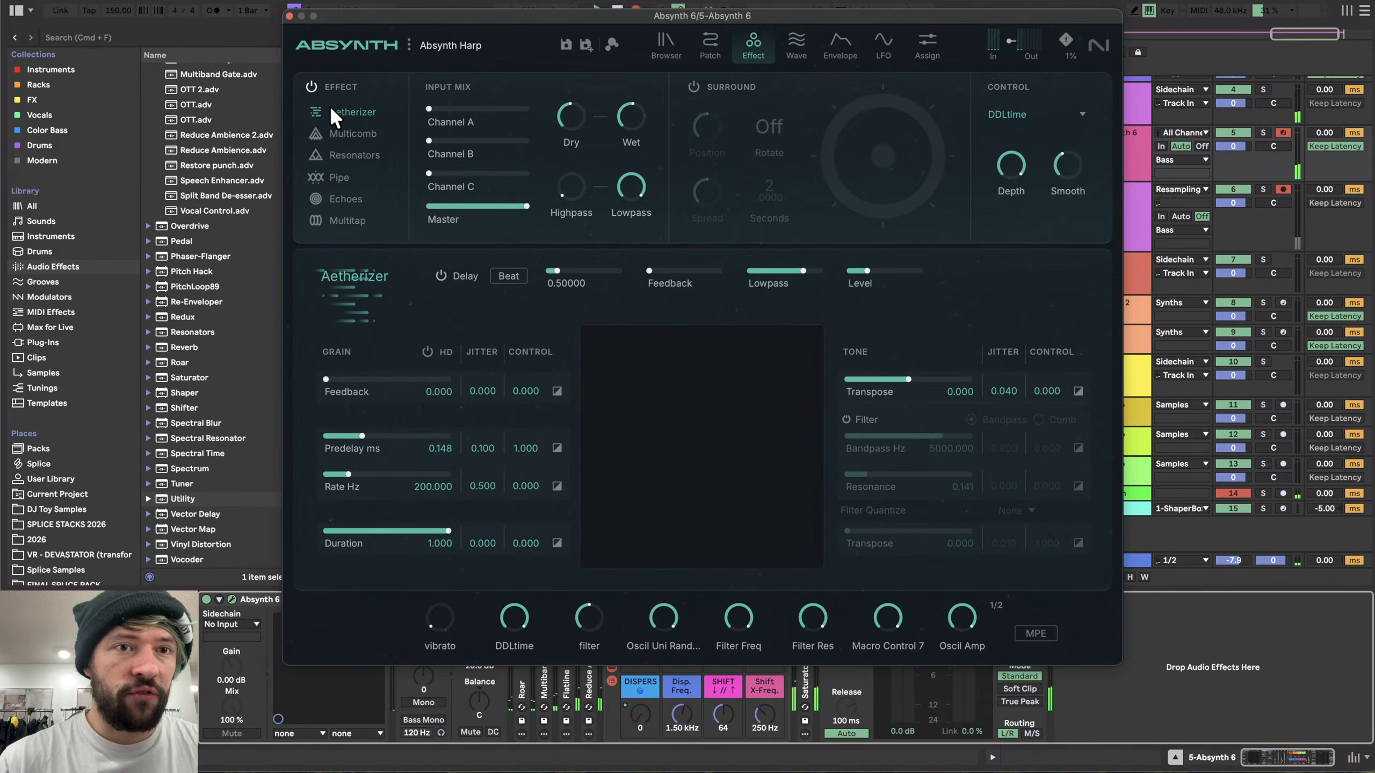
click(670, 47)
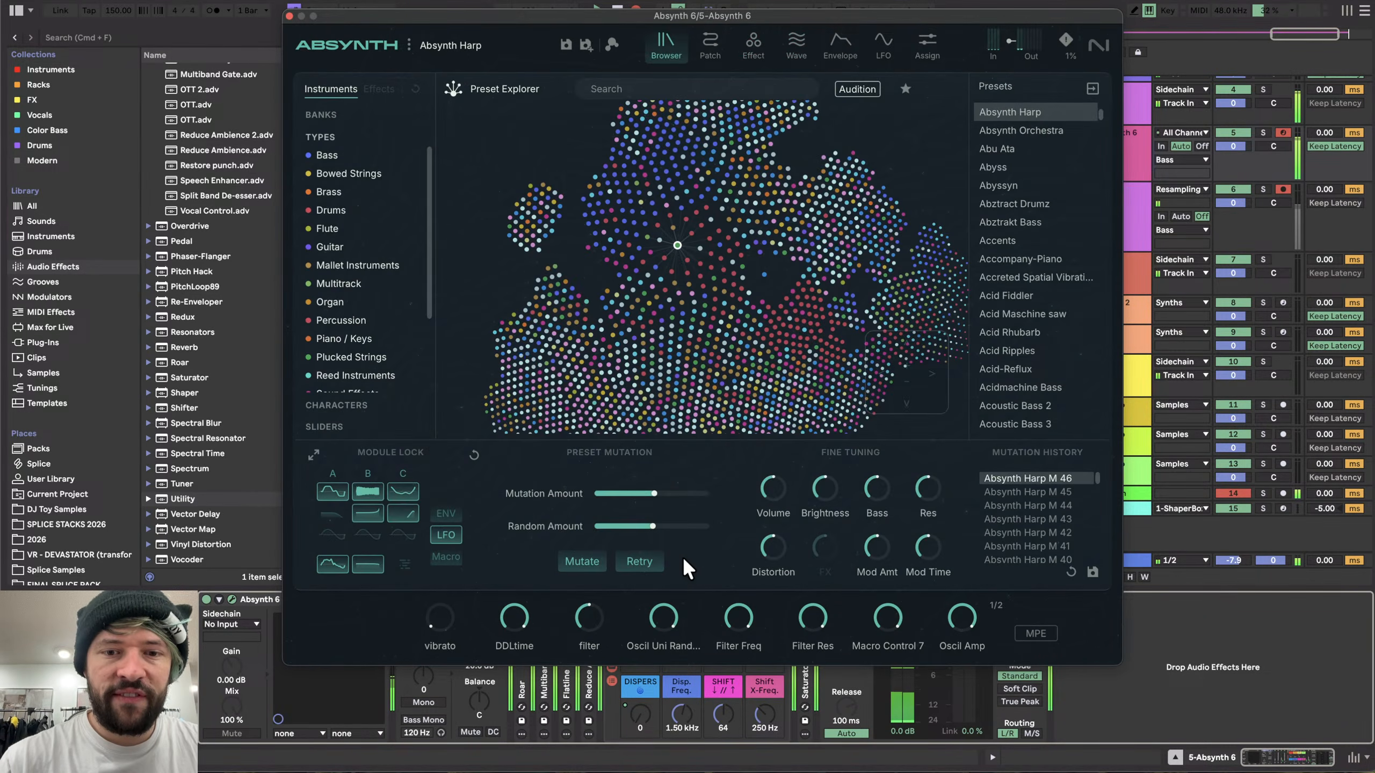
- Raise the Limiter's input gain to about 6 dB on the Absynth 6 track
drag(698, 16, 386, 150)
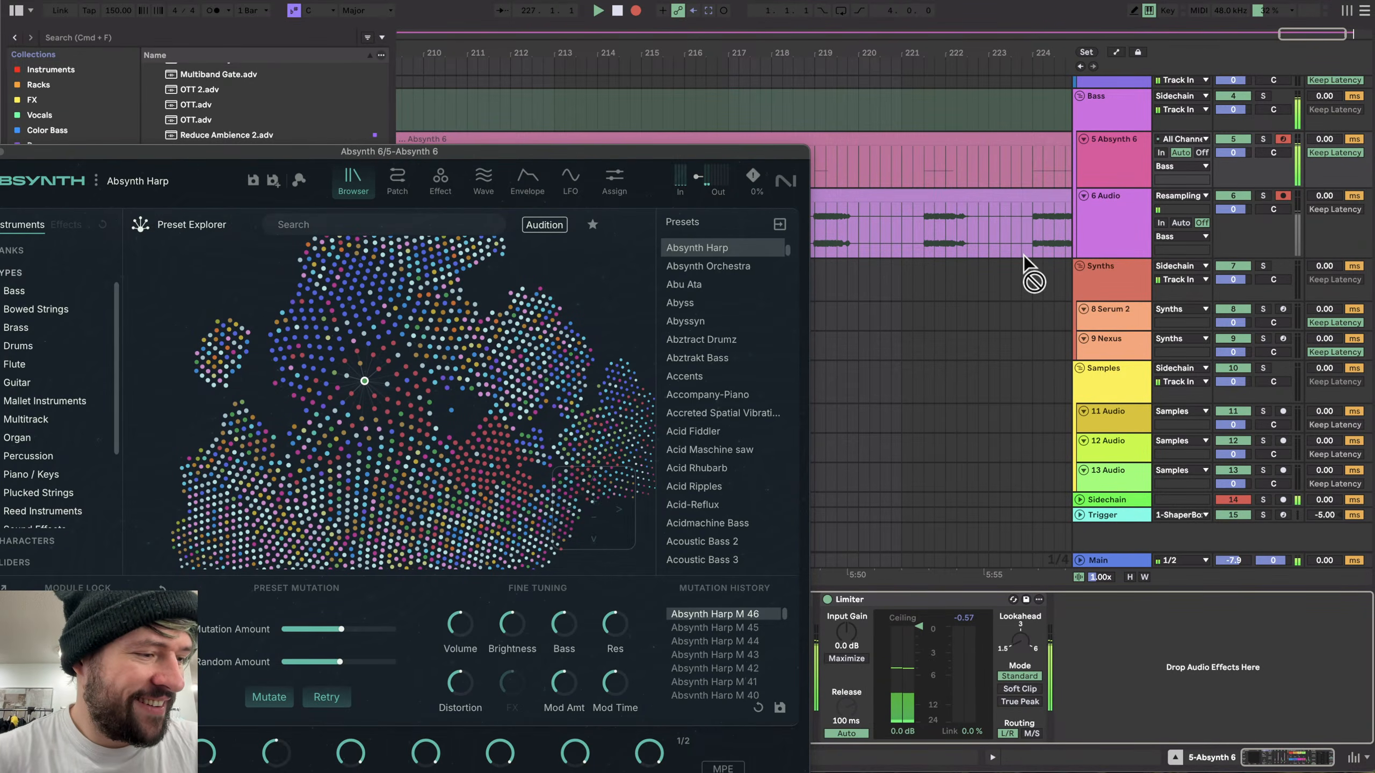
scroll(993, 258, up, 1)
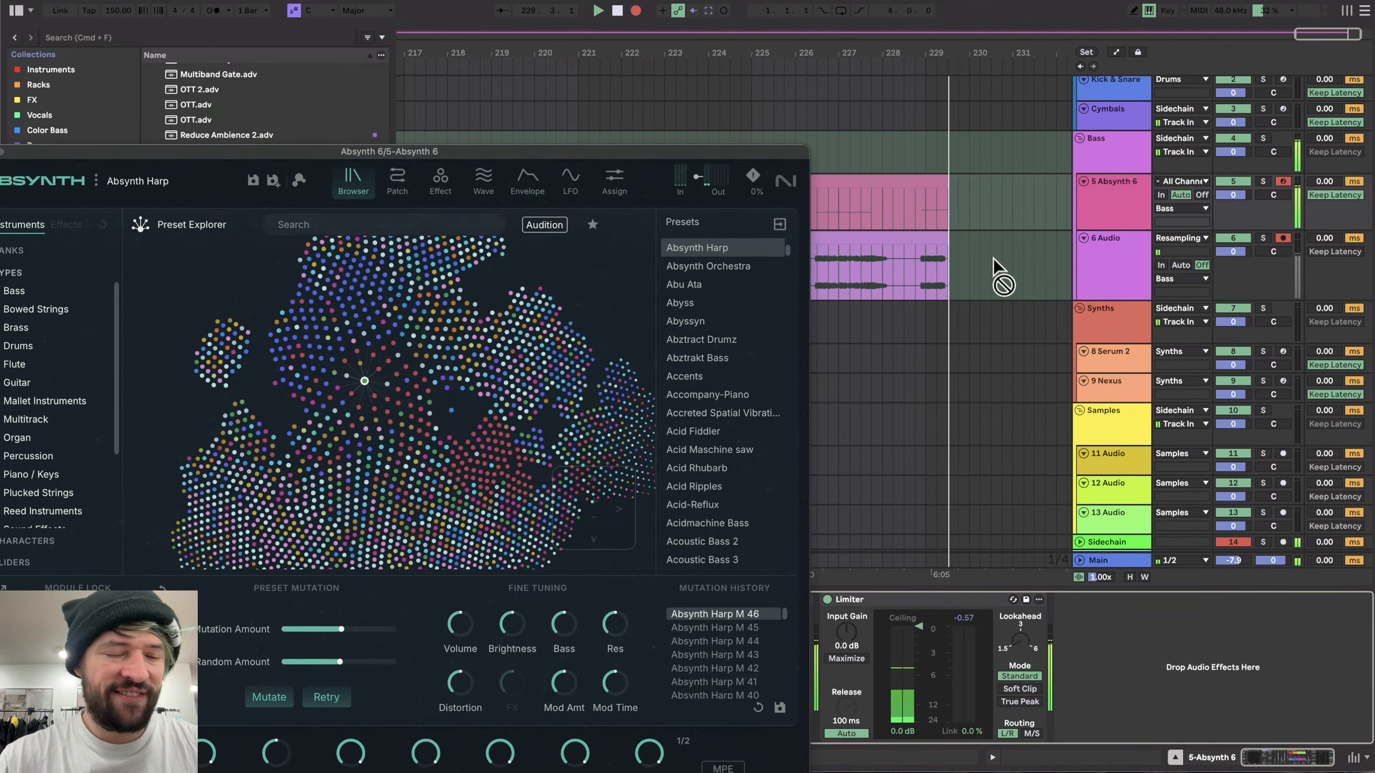
scroll(1012, 285, up, 1)
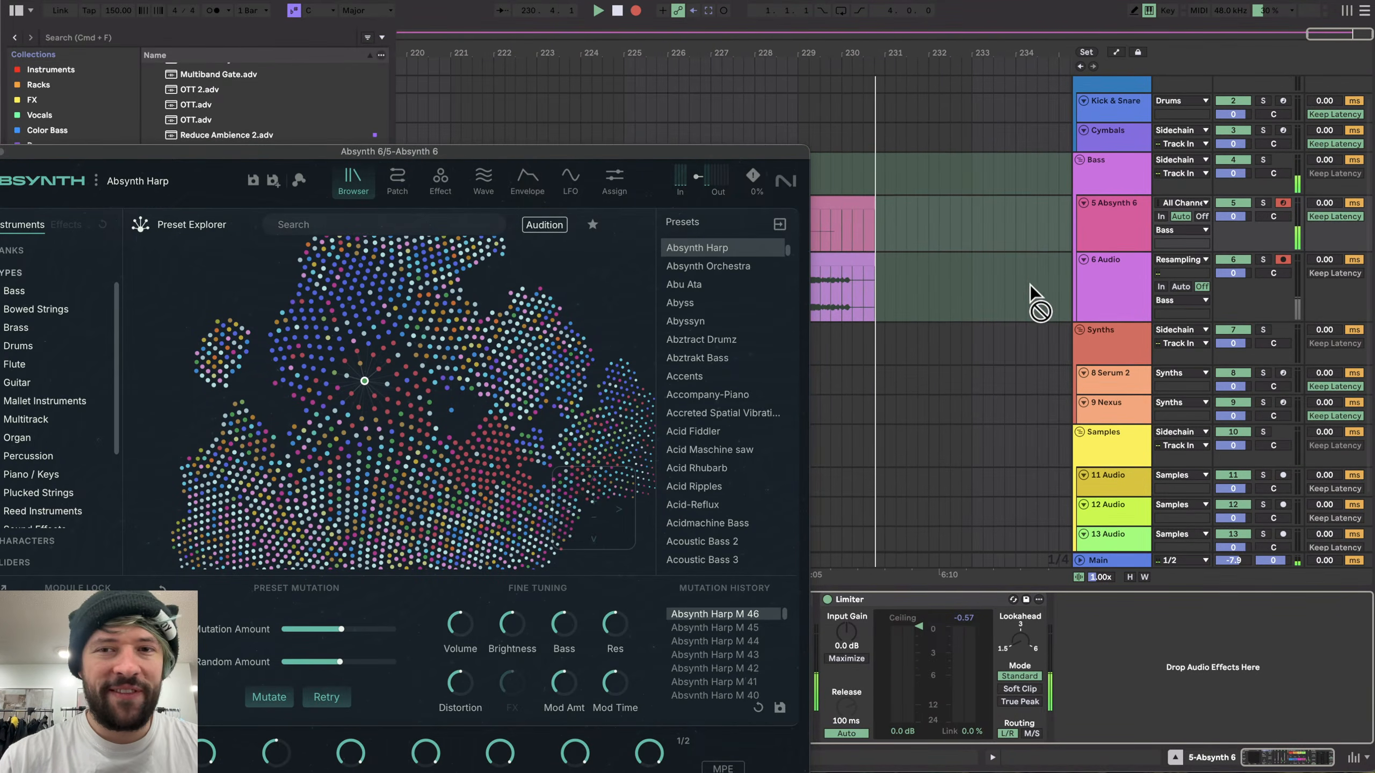
scroll(981, 297, down, 3)
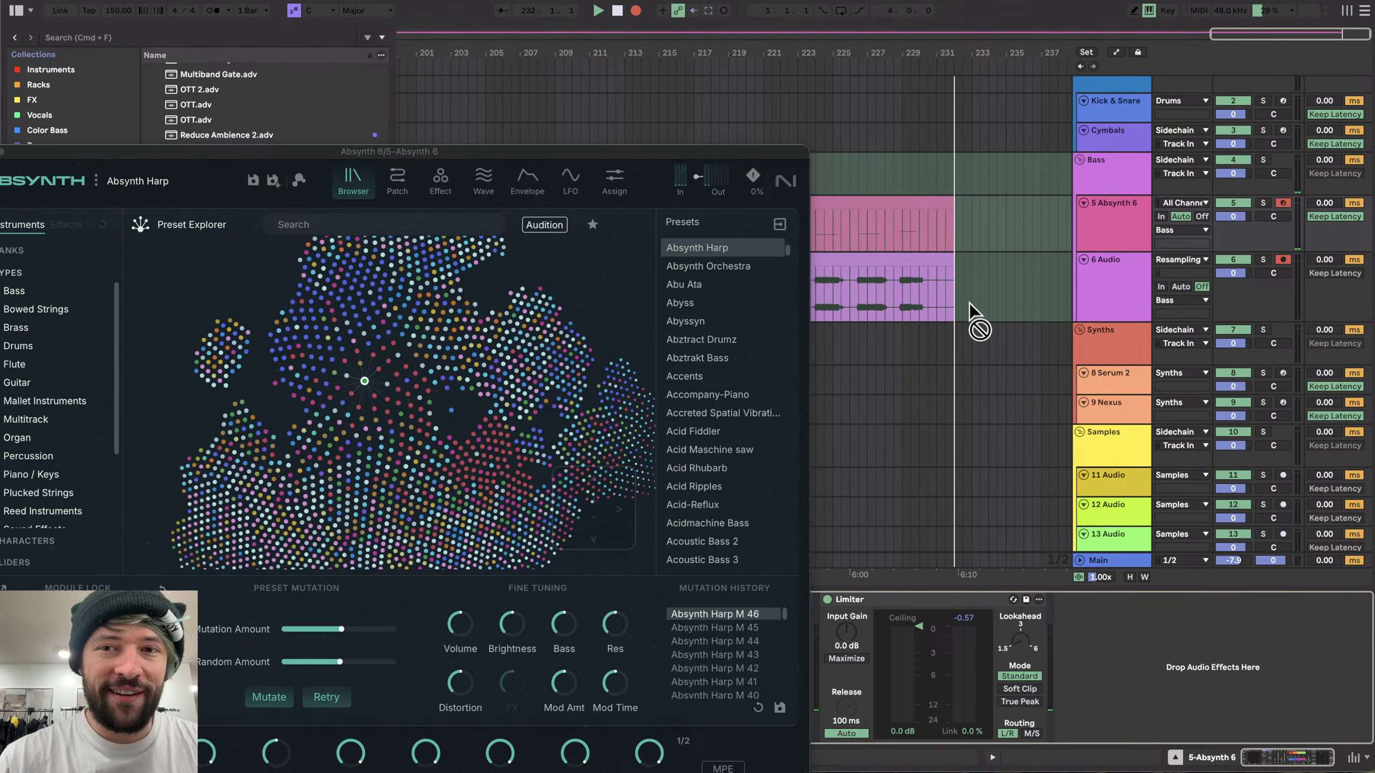
scroll(969, 303, down, 2)
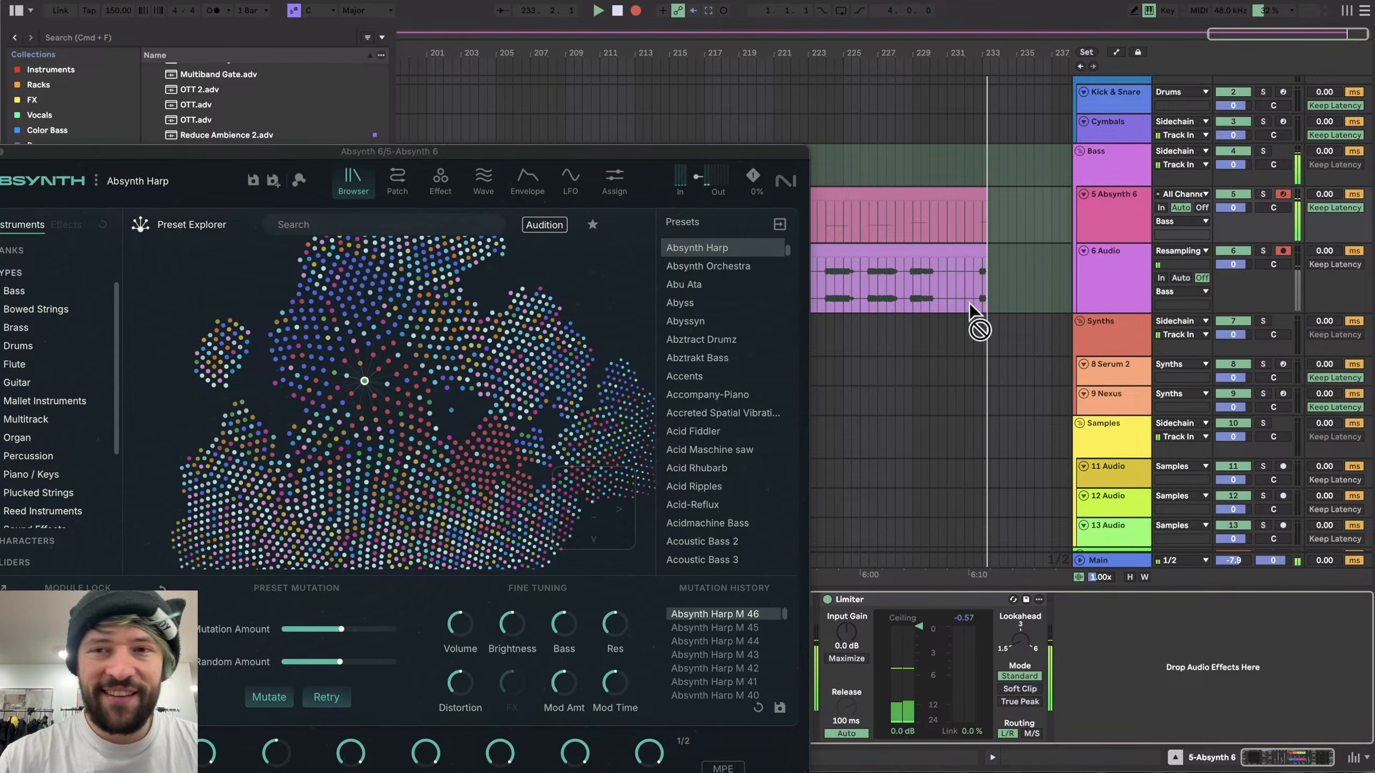
scroll(968, 303, up, 1)
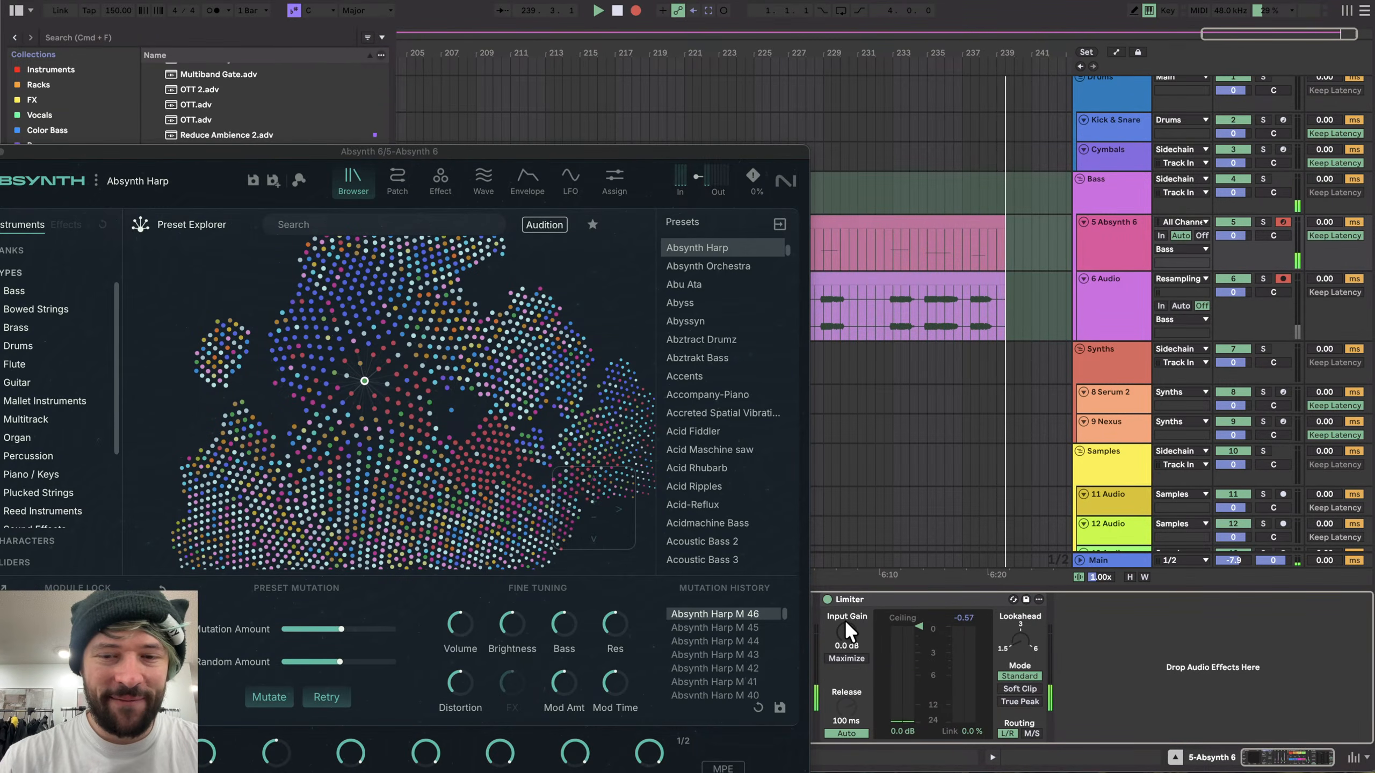
drag(845, 632, 845, 615)
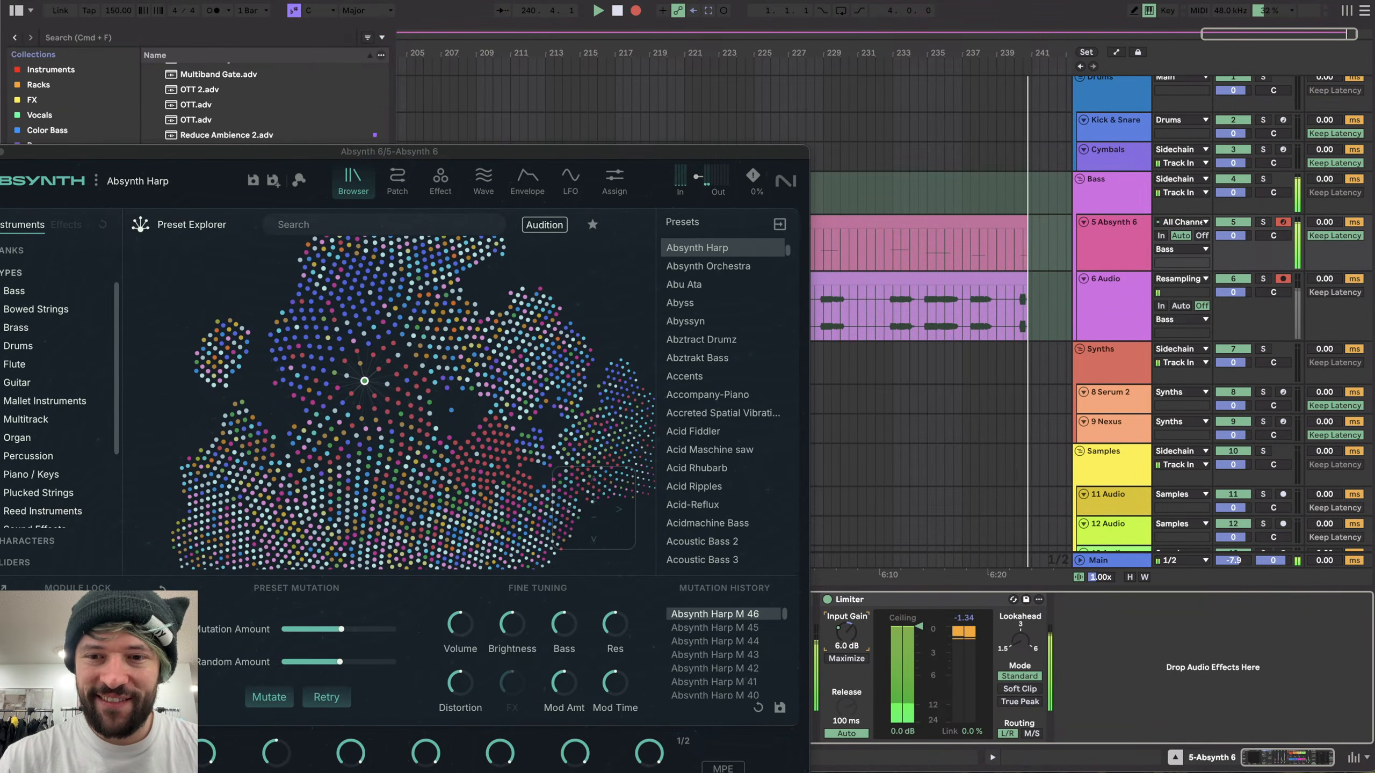
- Shift the keyboard range up one octave and mutate the Harp preset again
scroll(980, 303, right, 2)
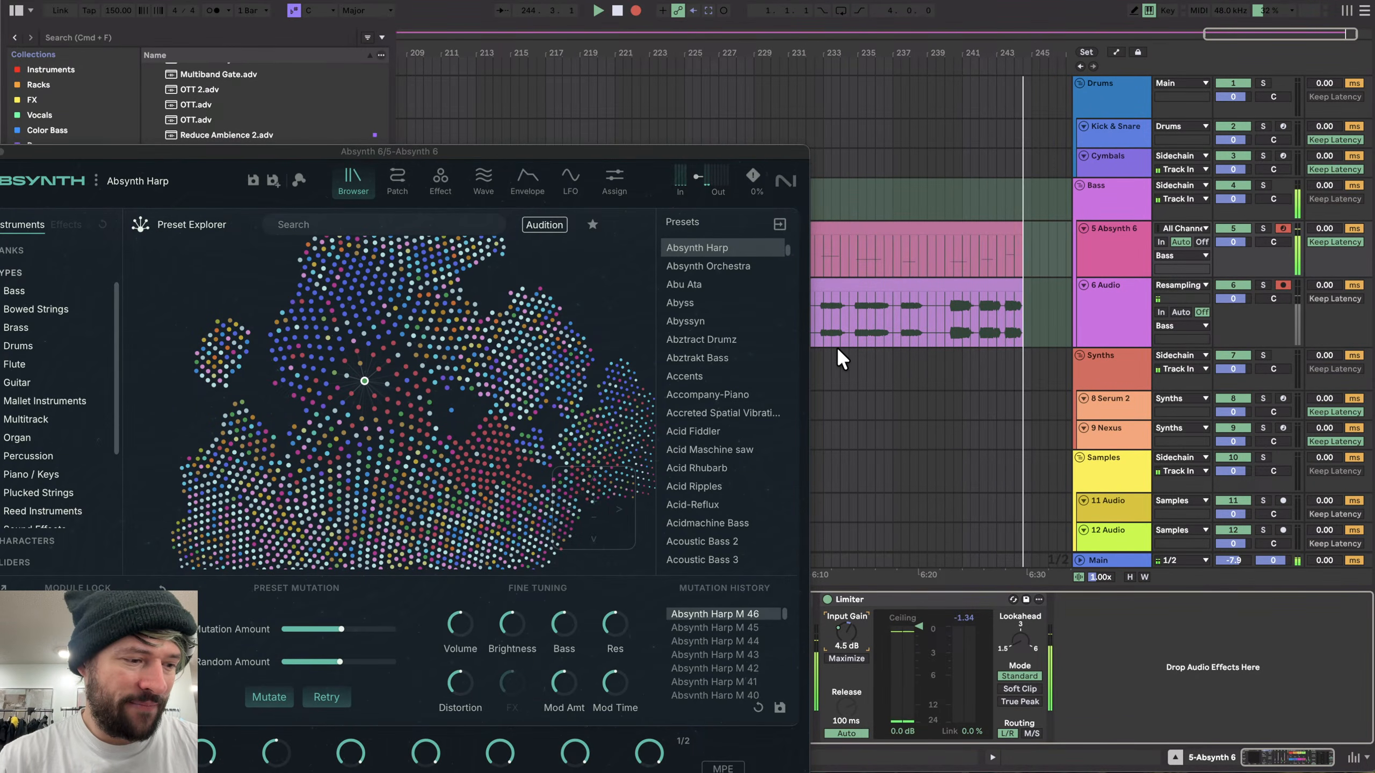
drag(559, 151, 692, 32)
key(x)
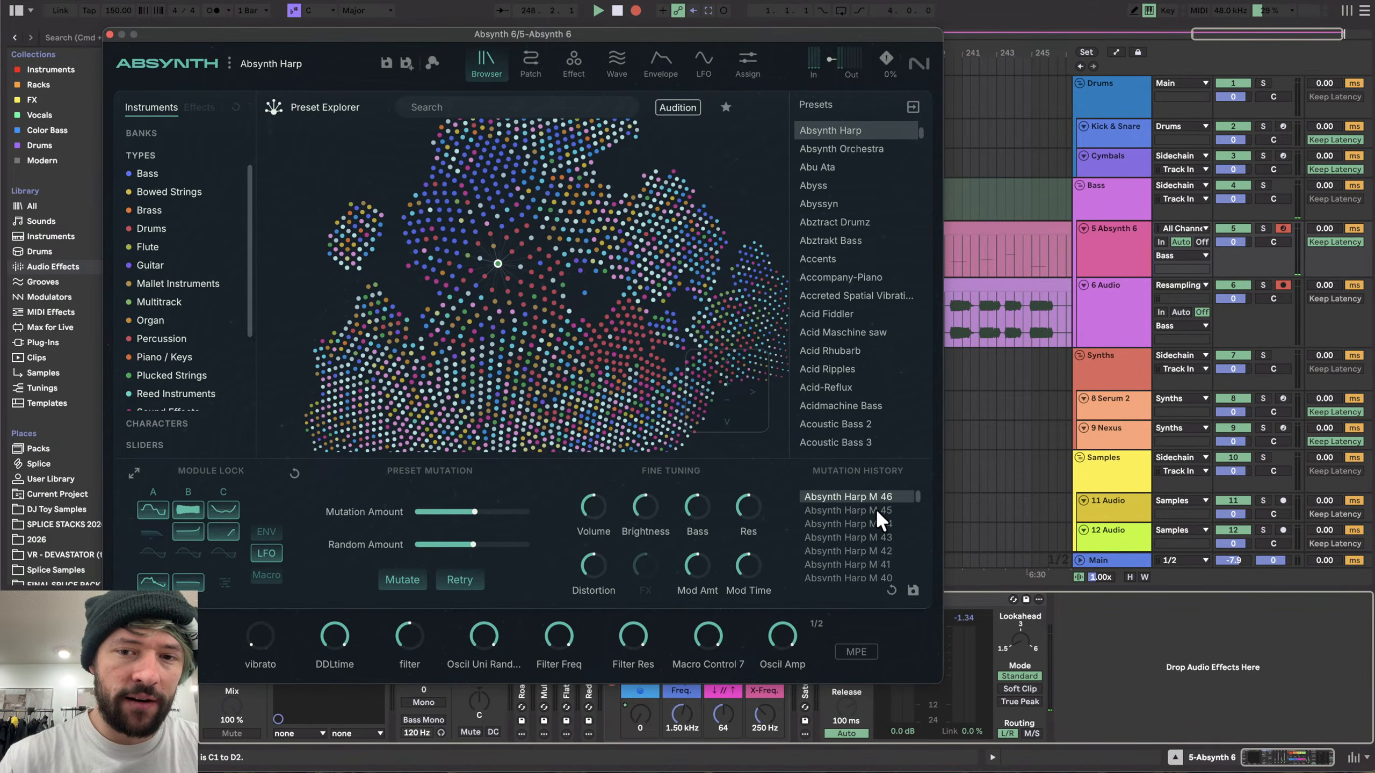
click(400, 576)
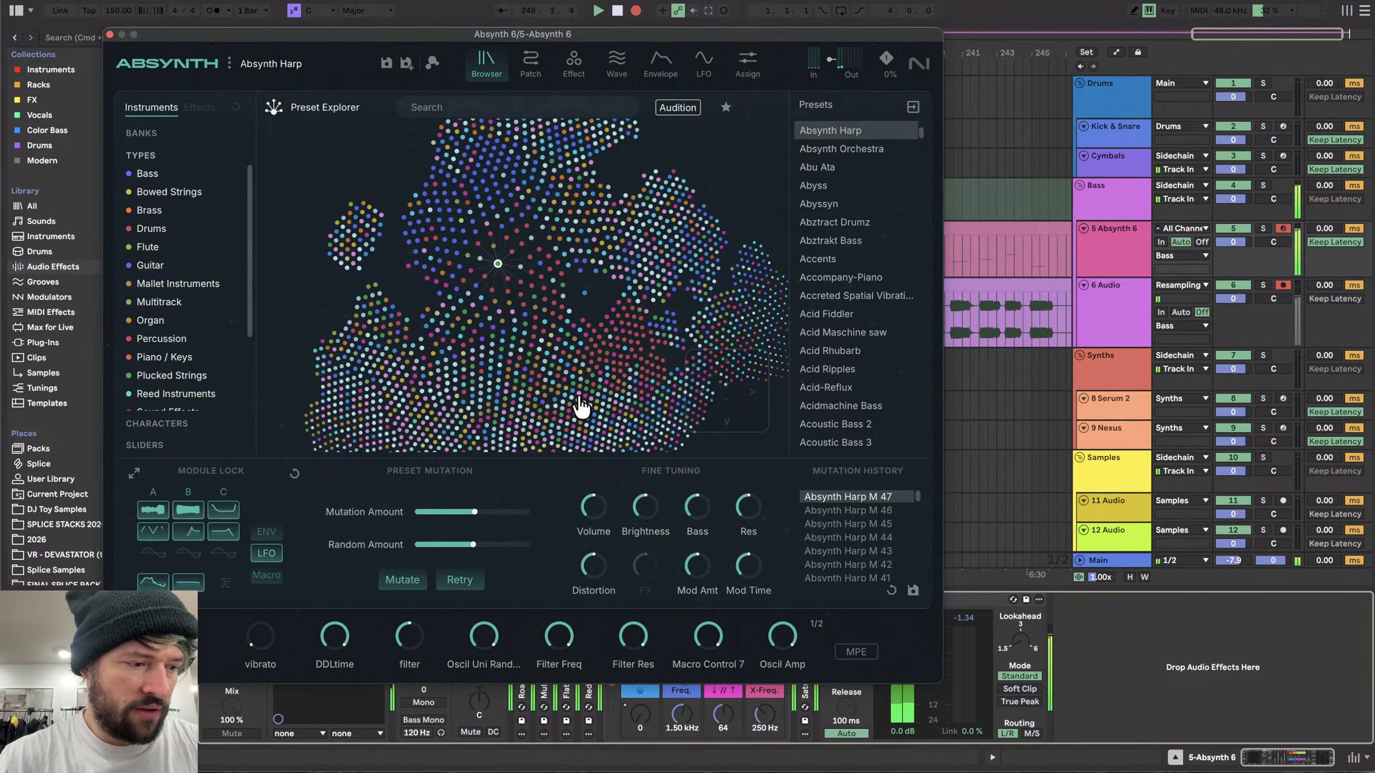
- Shift the keyboard range up another octave and close the Absynth window
scroll(998, 319, right, 4)
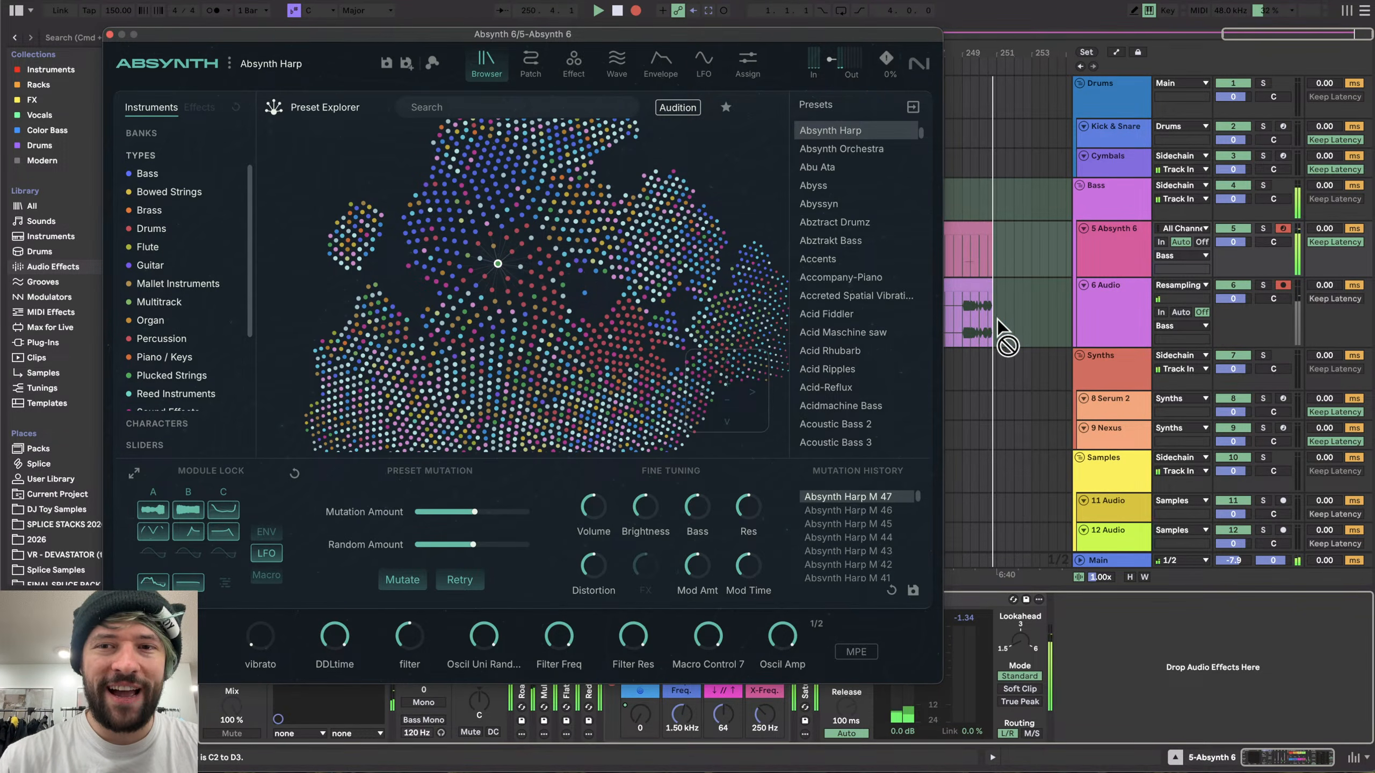
key(x)
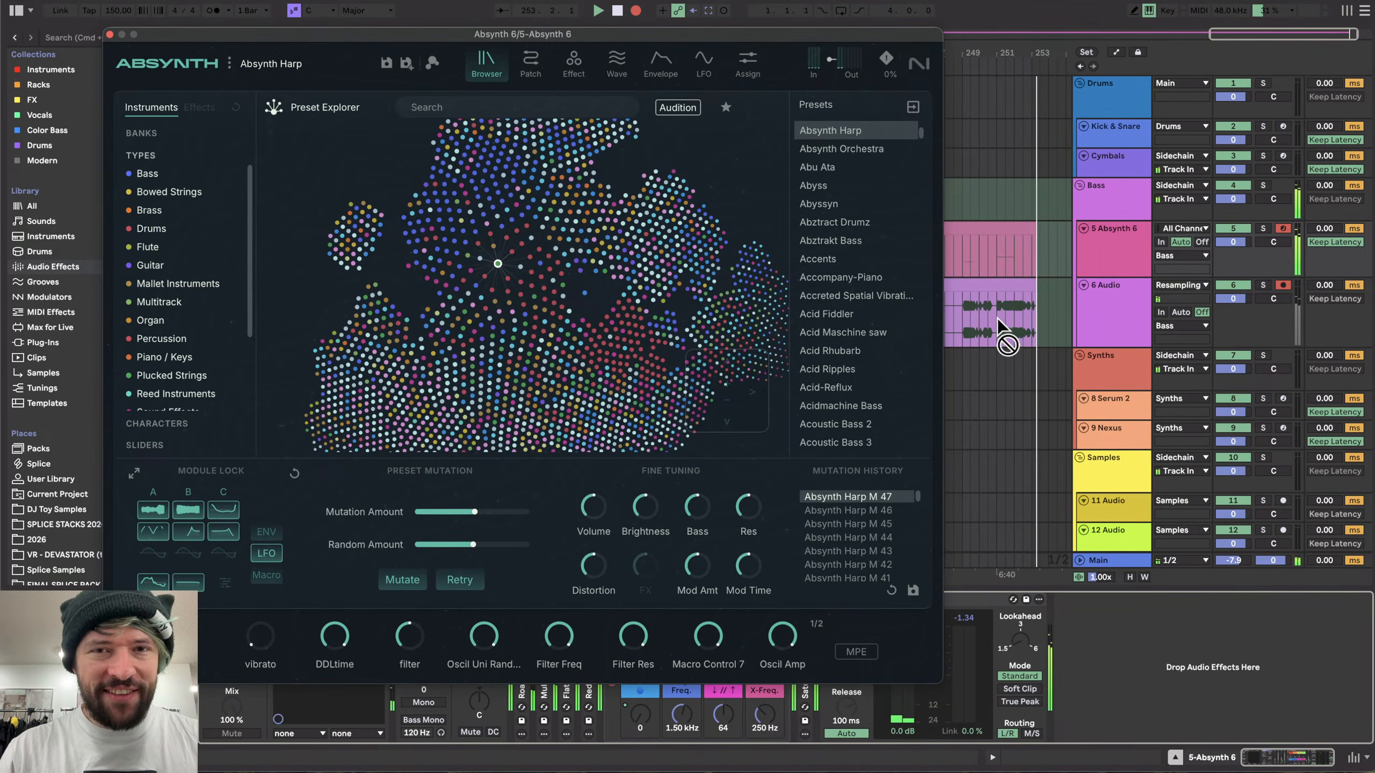
click(109, 34)
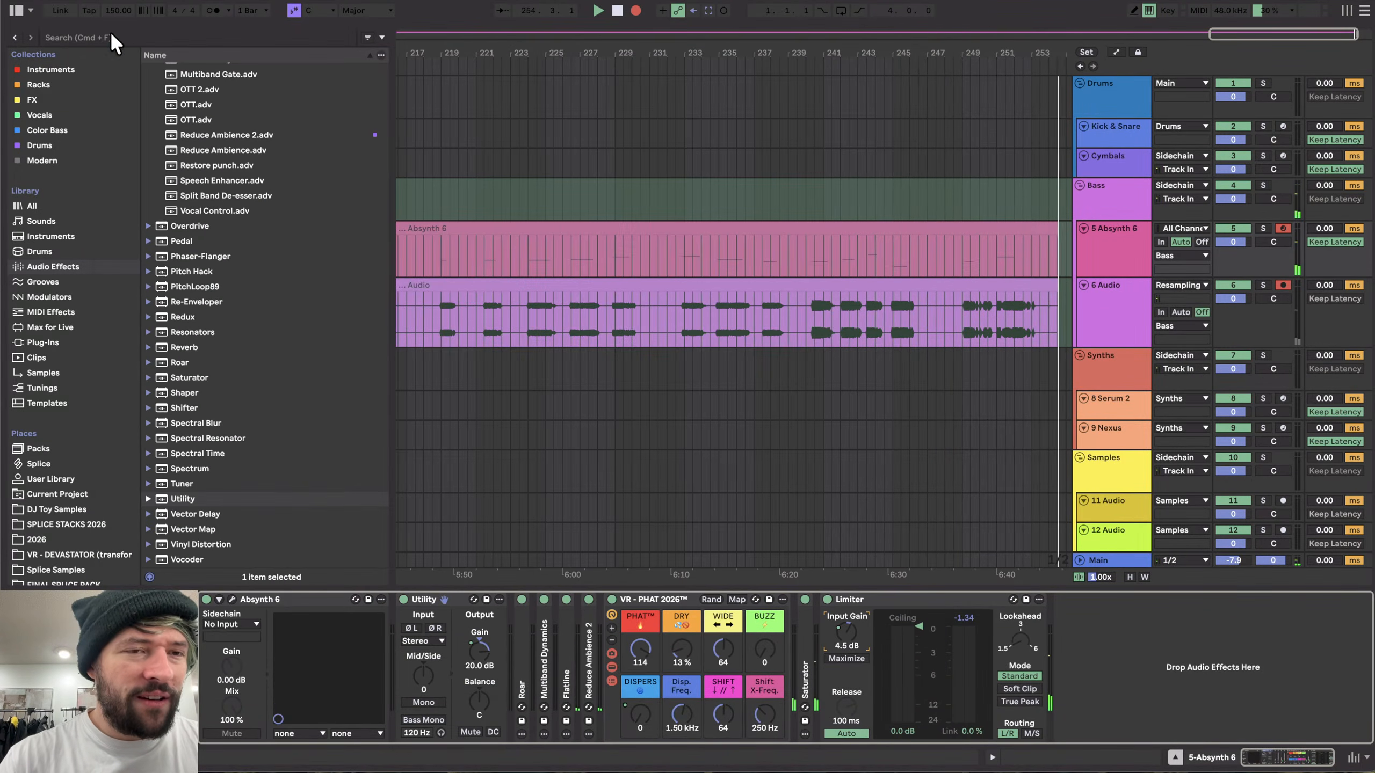
- Search the plug-ins for "mdy" and add MDynamicsMB to the Absynth 6 track before the Limiter
scroll(156, 271, up, 15)
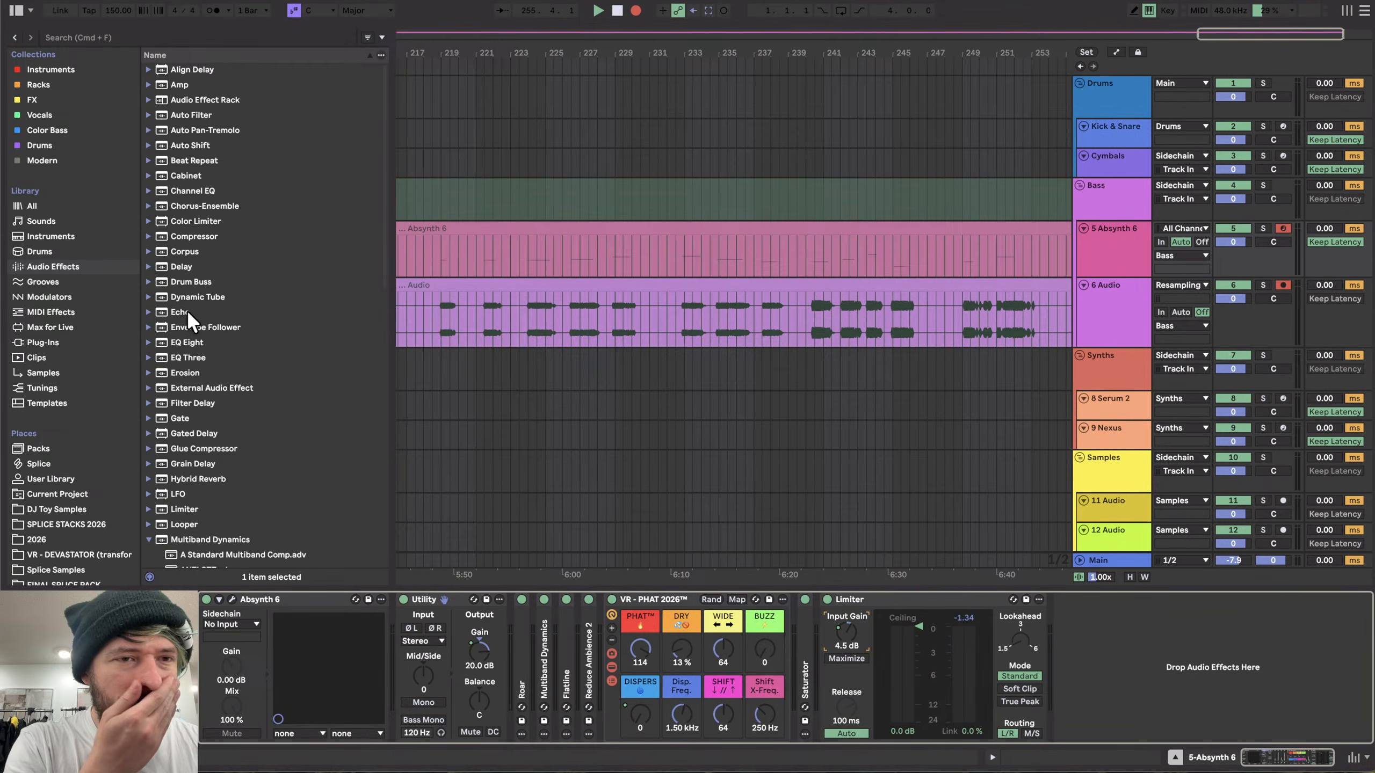
scroll(188, 312, down, 3)
scroll(187, 314, down, 3)
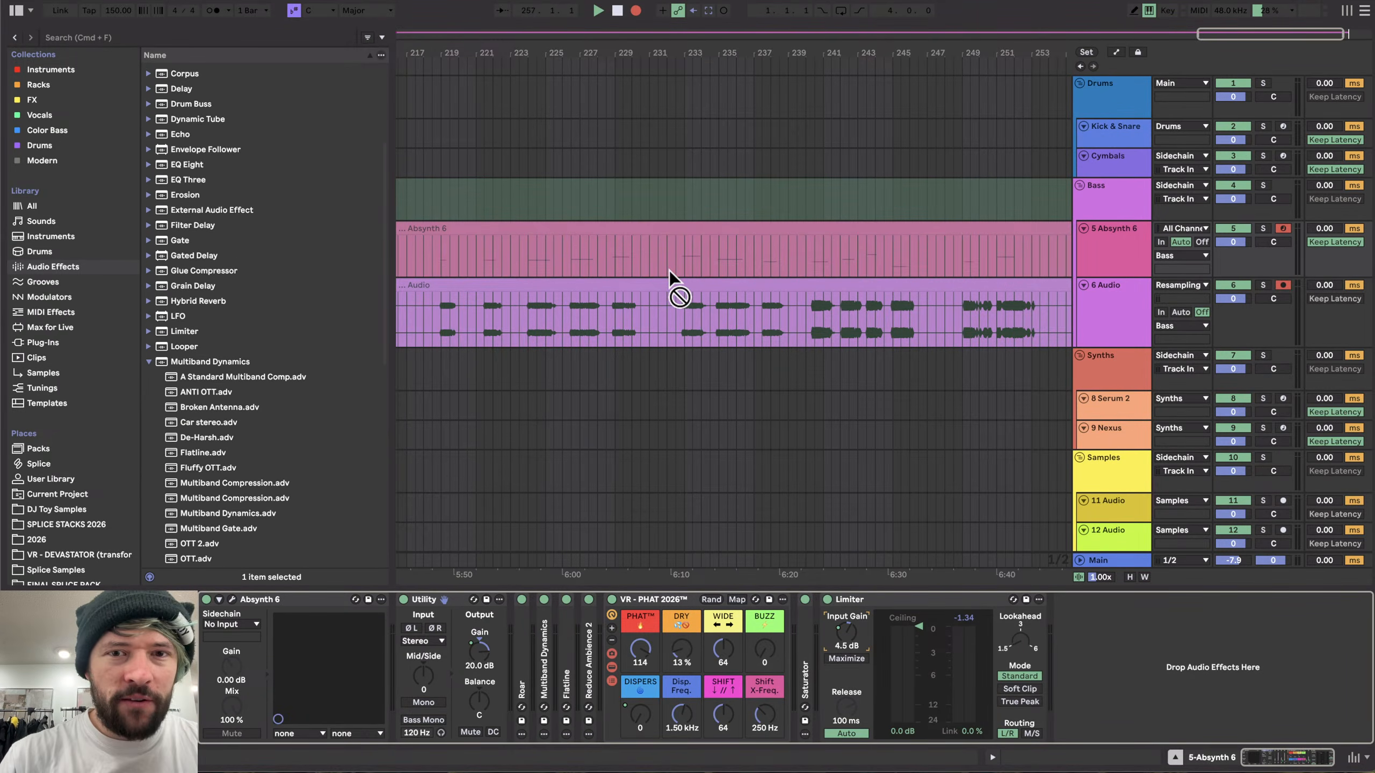
scroll(669, 271, down, 5)
scroll(861, 344, up, 5)
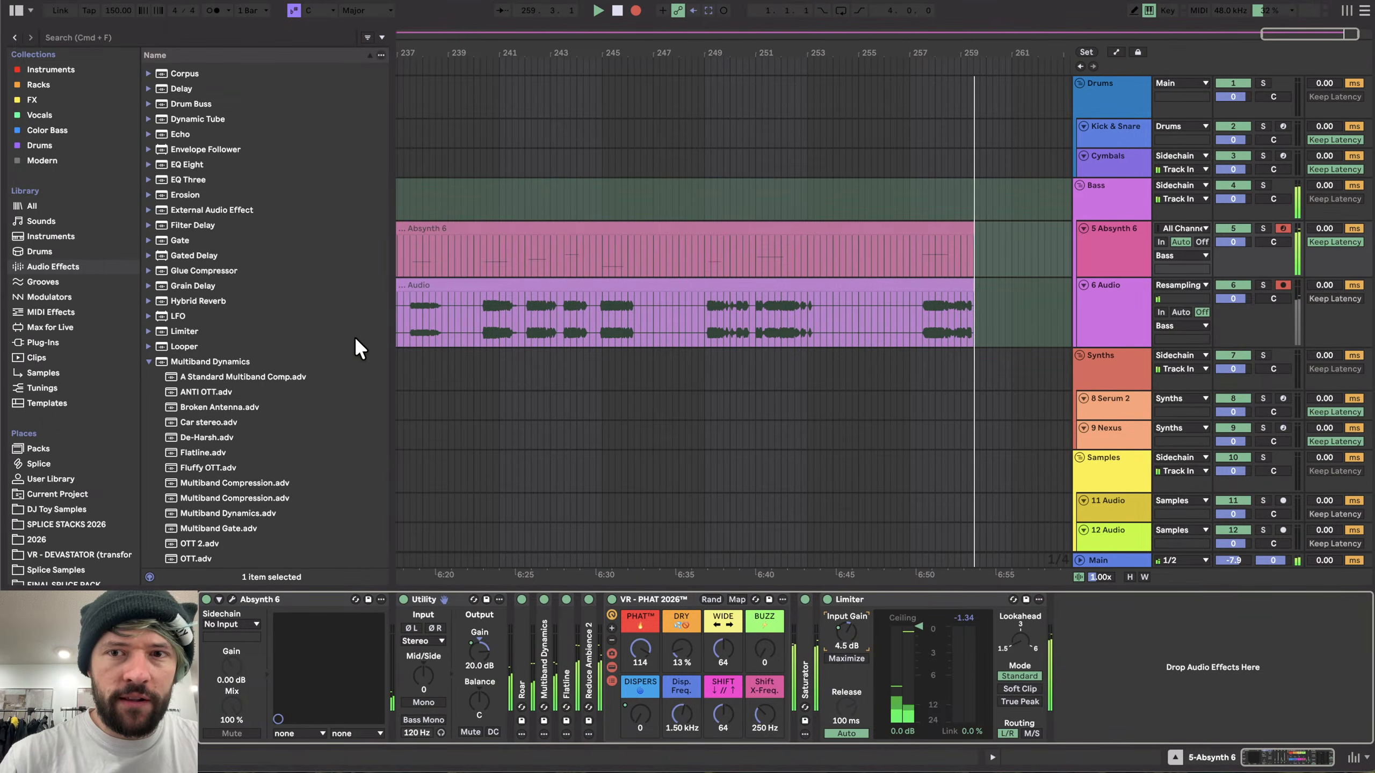
key(space)
click(47, 343)
click(181, 38)
text(m)
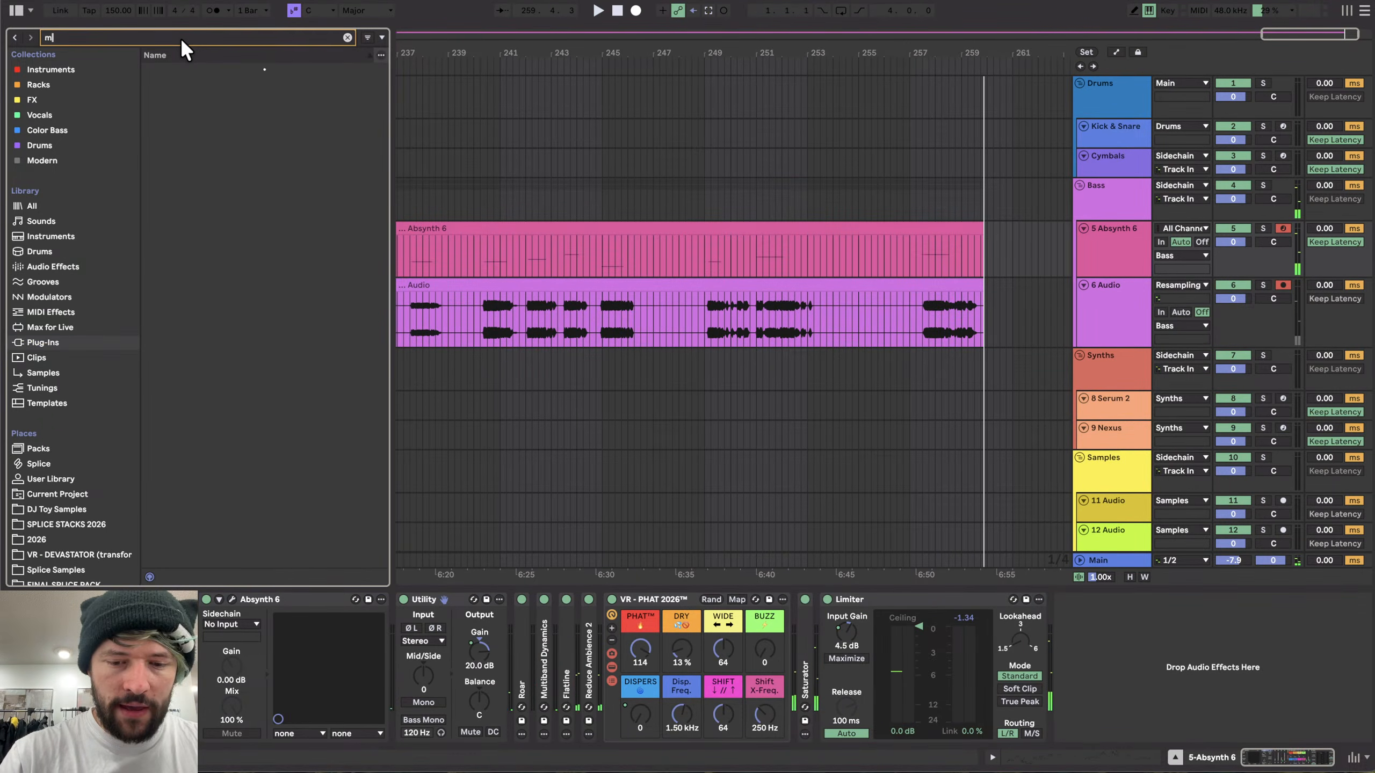
text(dy)
mouse_move(192, 206)
mouse_down()
mouse_move(688, 662)
mouse_move(810, 655)
mouse_up()
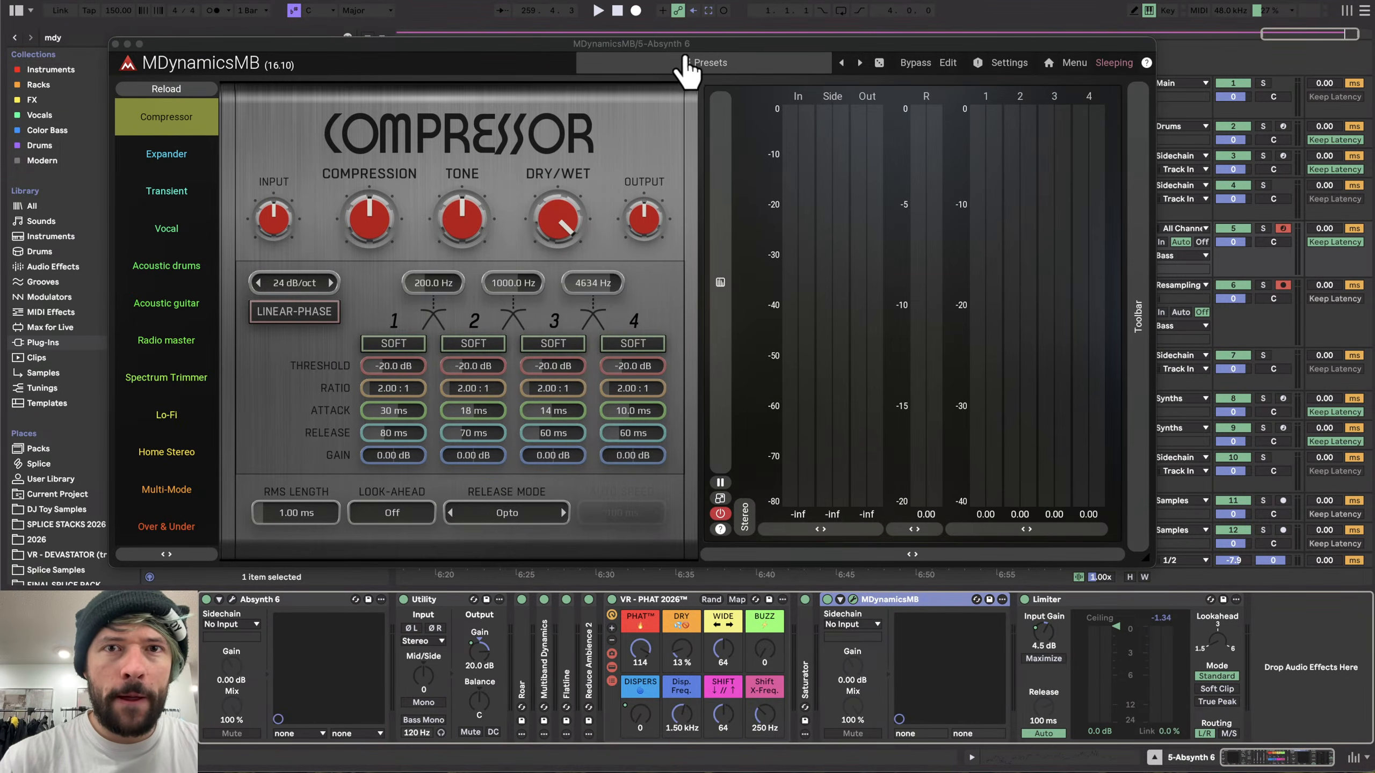
- Switch MDynamicsMB to its Over & Under mode
click(168, 526)
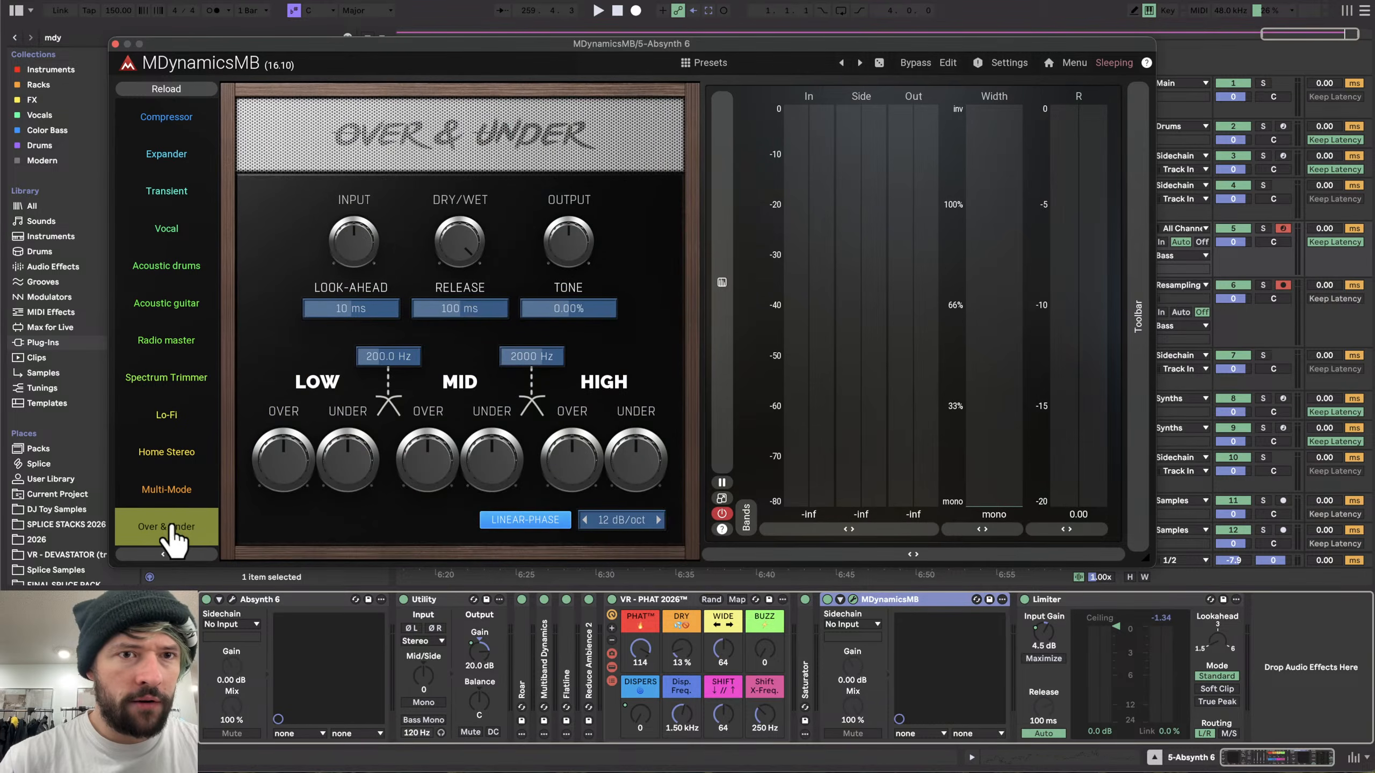
drag(509, 44, 438, 409)
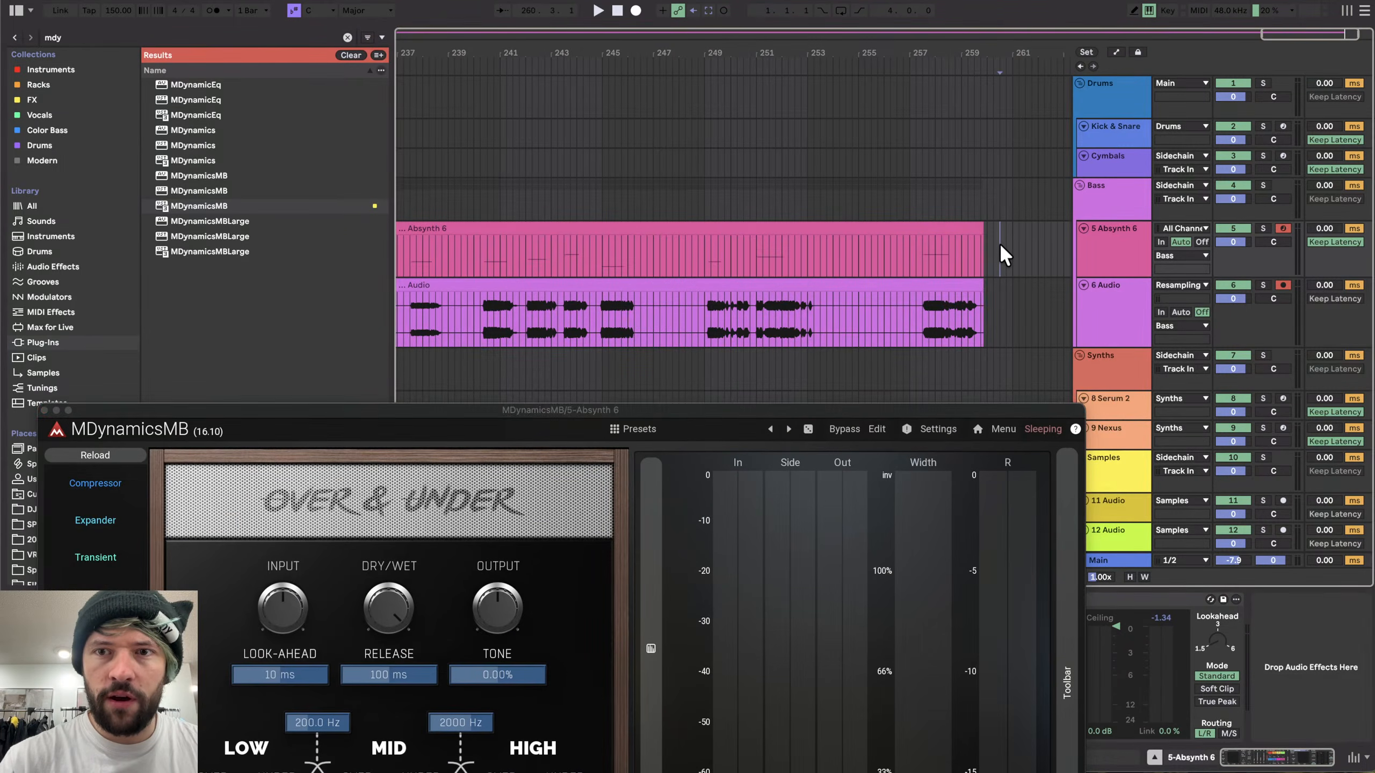
drag(853, 406, 836, 54)
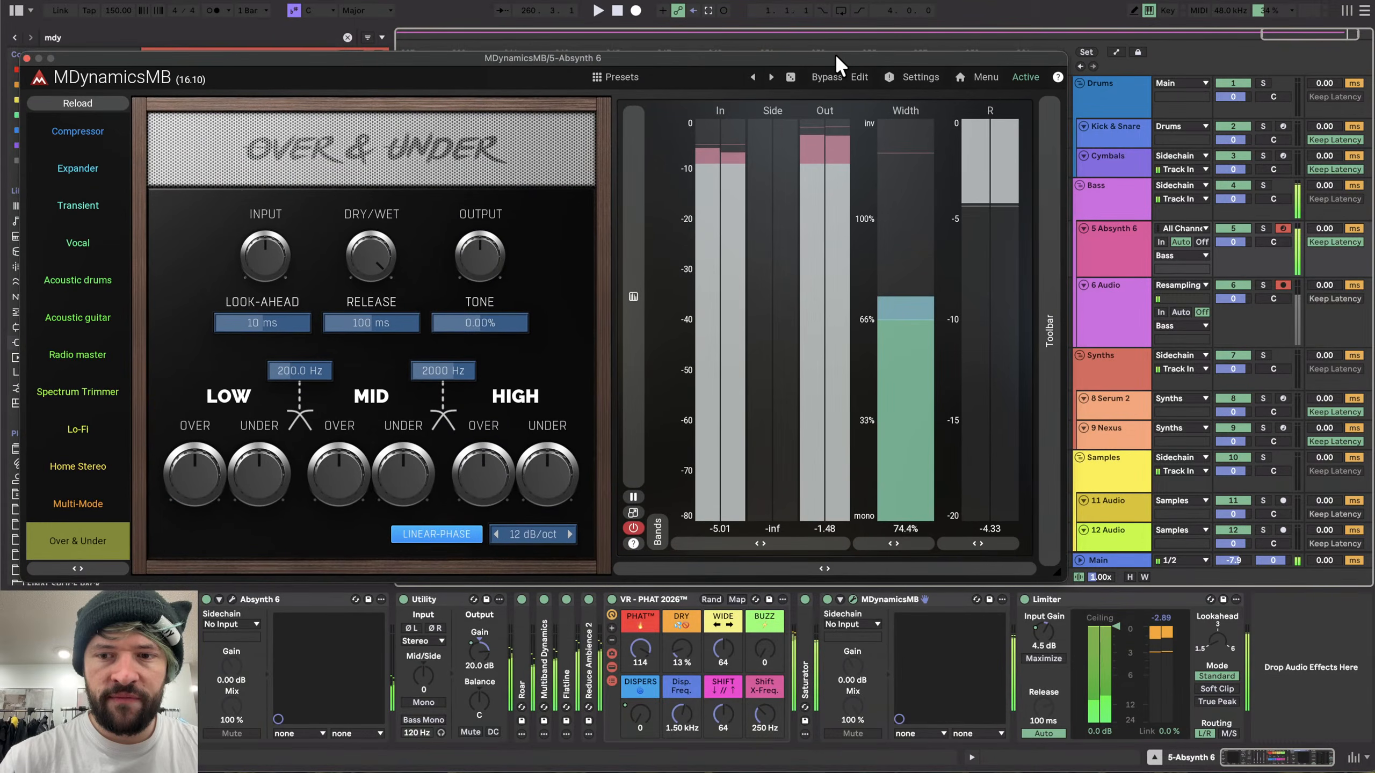
- Delete the automation on the Limiter's input gain and close the MDynamicsMB window
right_click(1042, 624)
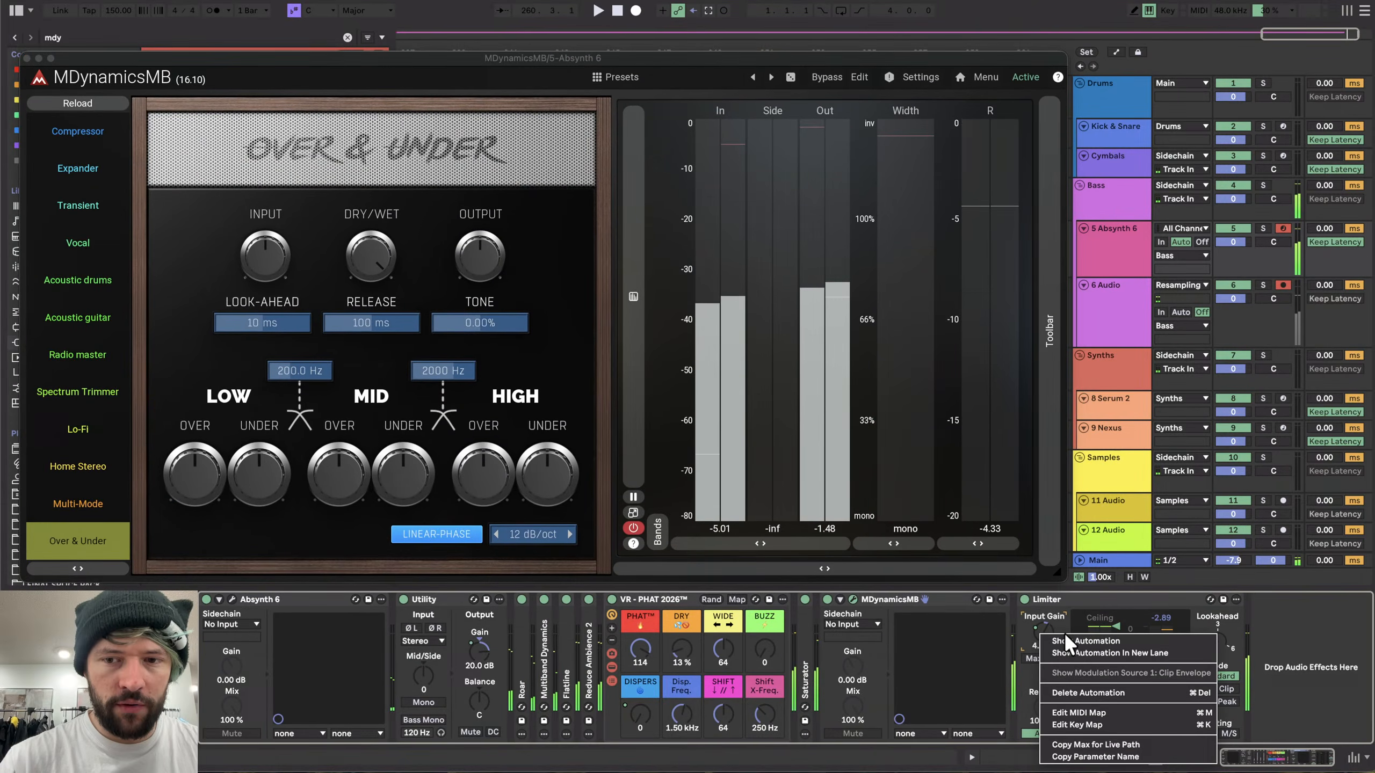
click(1072, 692)
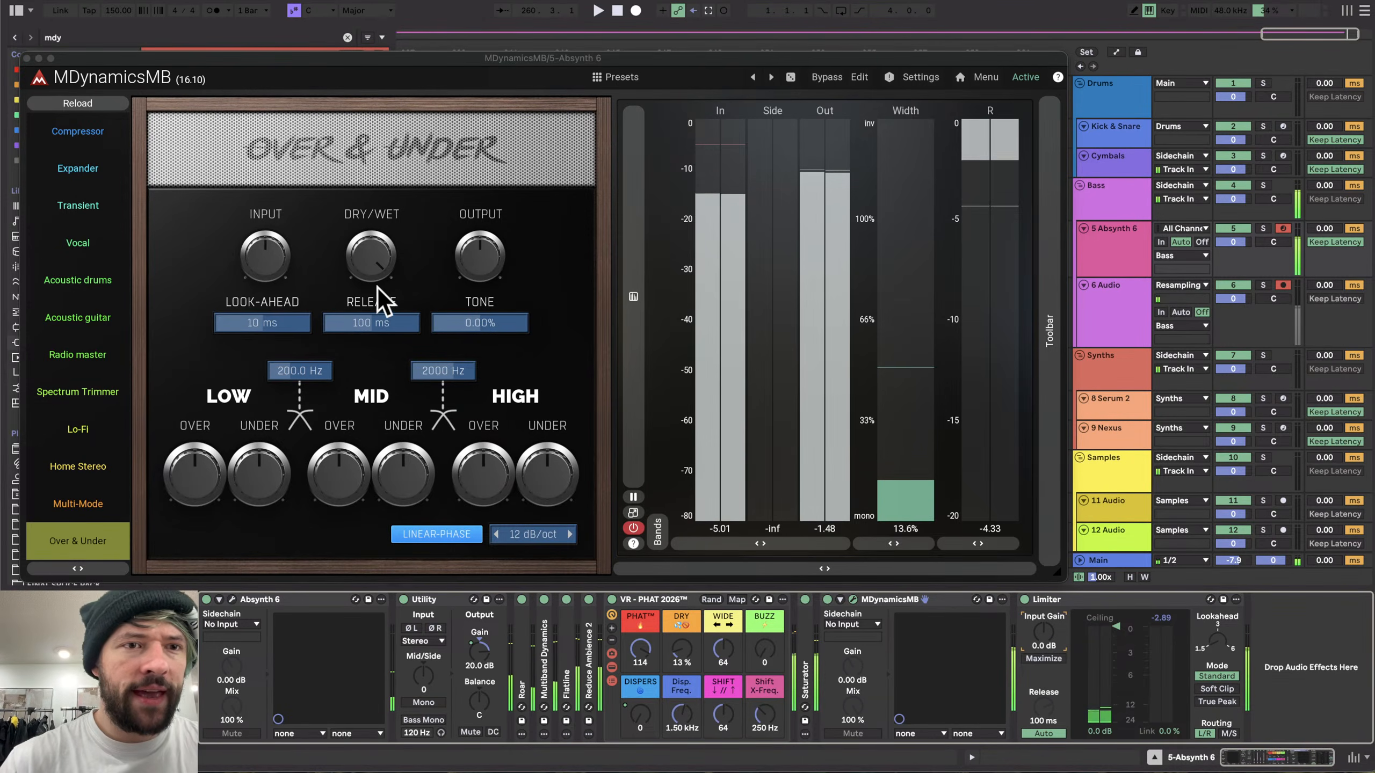
click(26, 58)
- Start recording the Absynth track's output into the arrangement
click(636, 11)
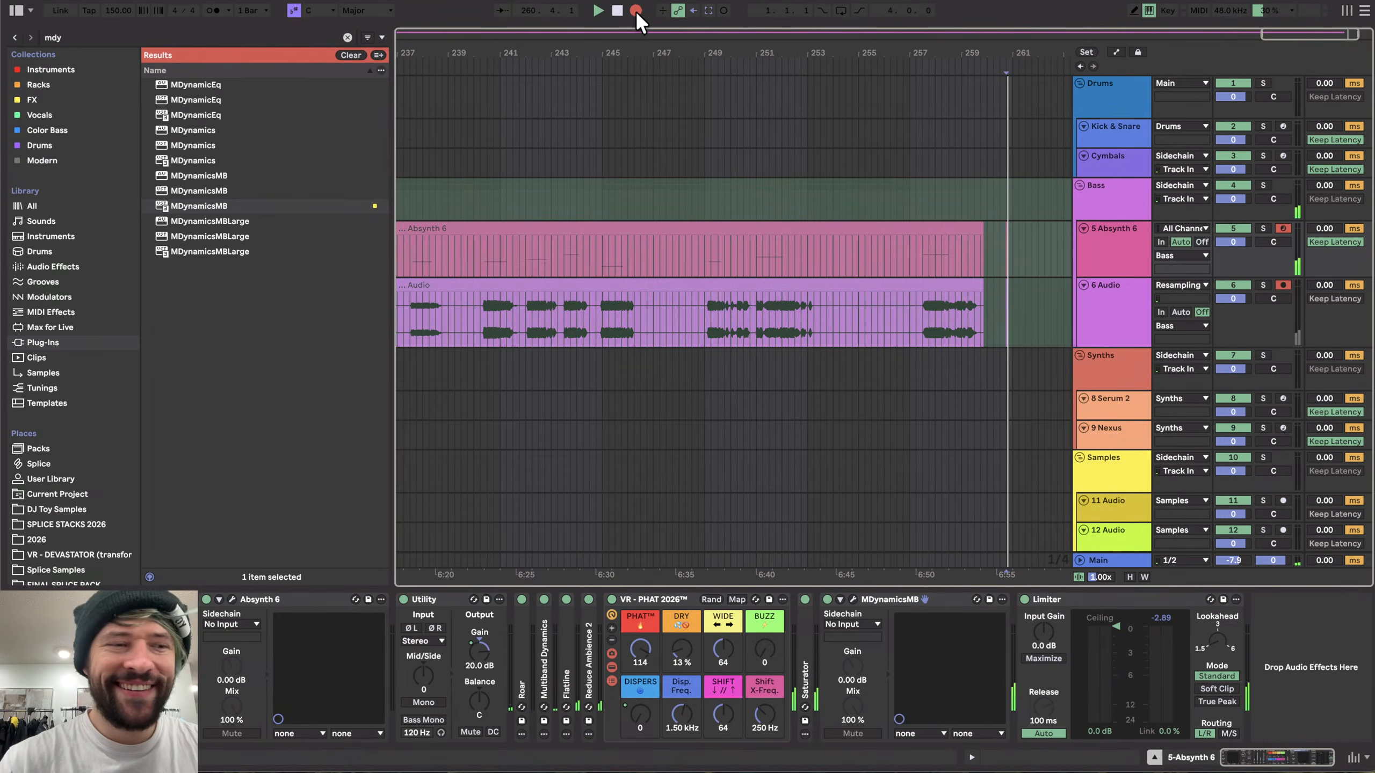
scroll(956, 275, up, 6)
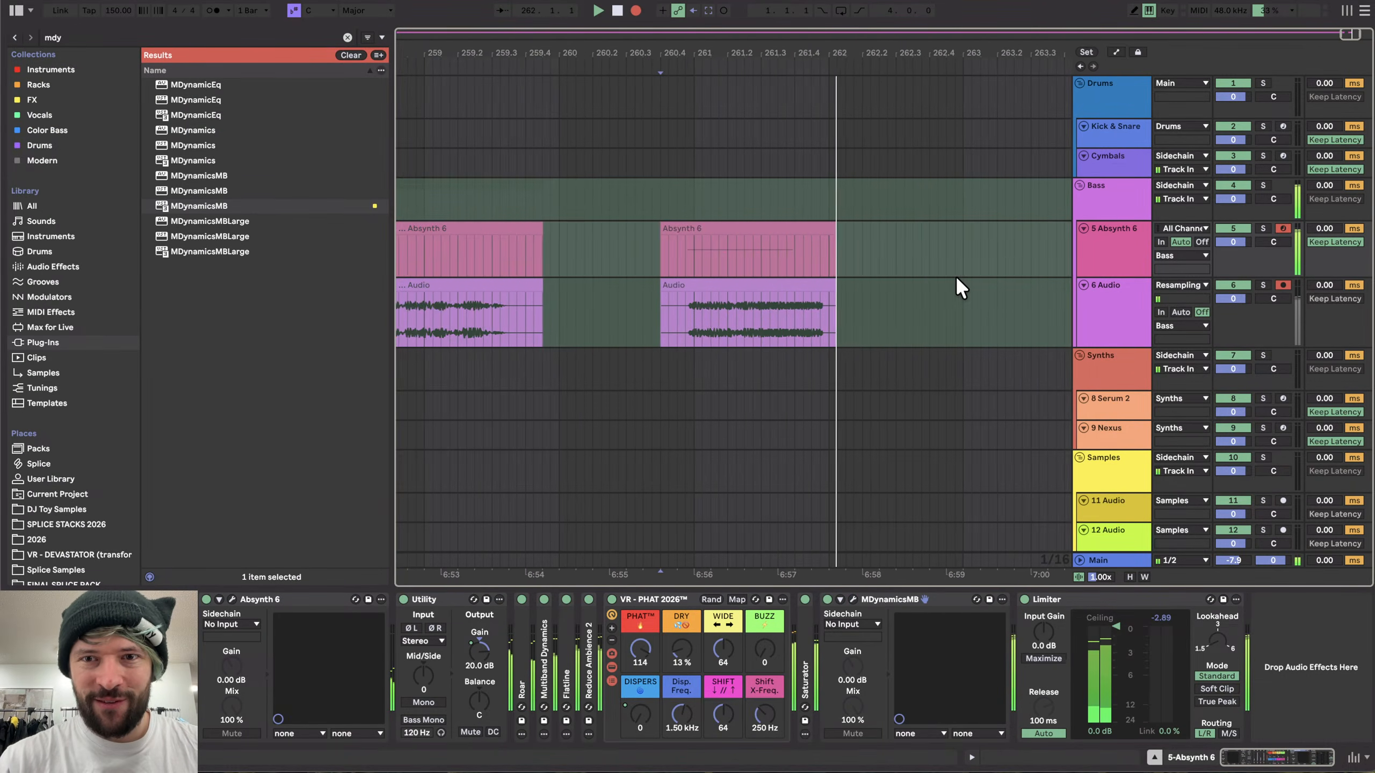
scroll(956, 275, right, 4)
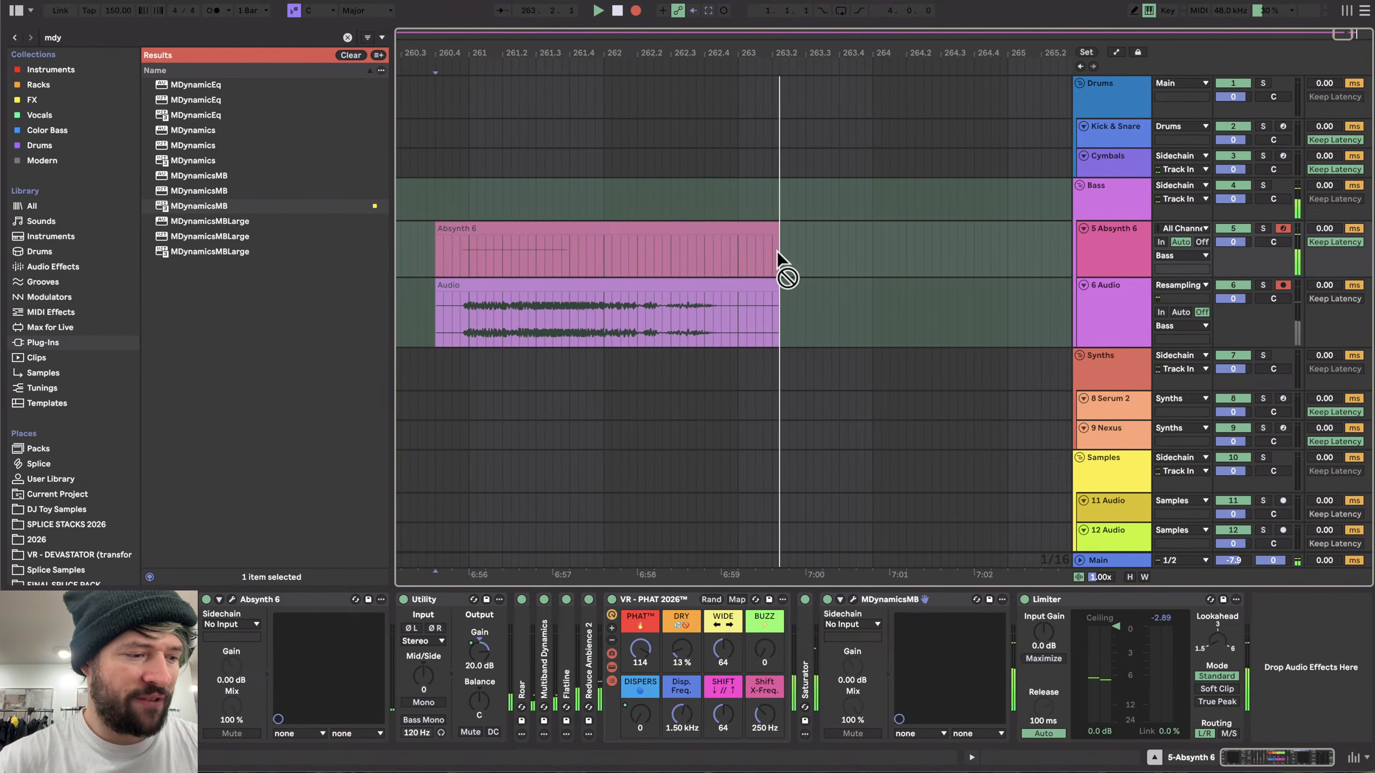
scroll(777, 251, down, 3)
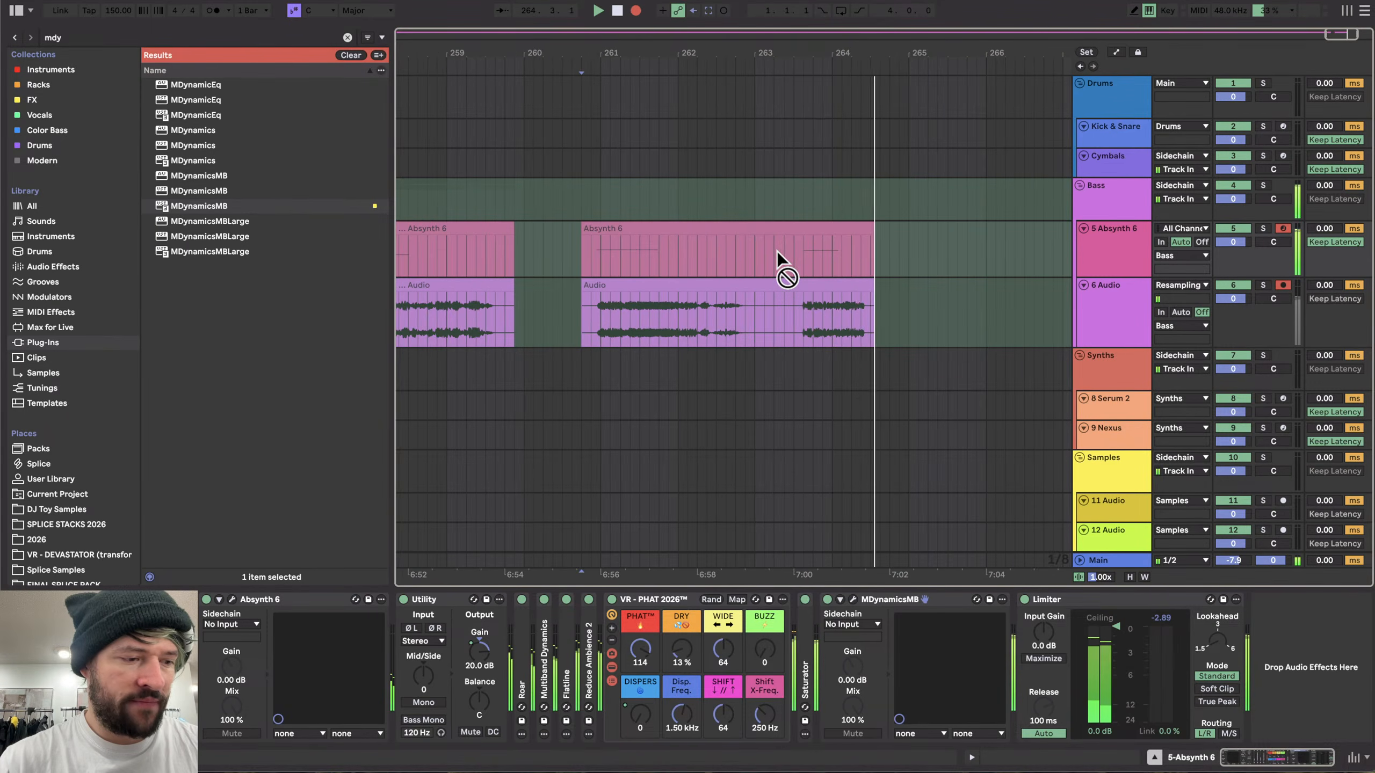
scroll(778, 251, right, 5)
scroll(698, 273, left, 1)
scroll(698, 273, down, 1)
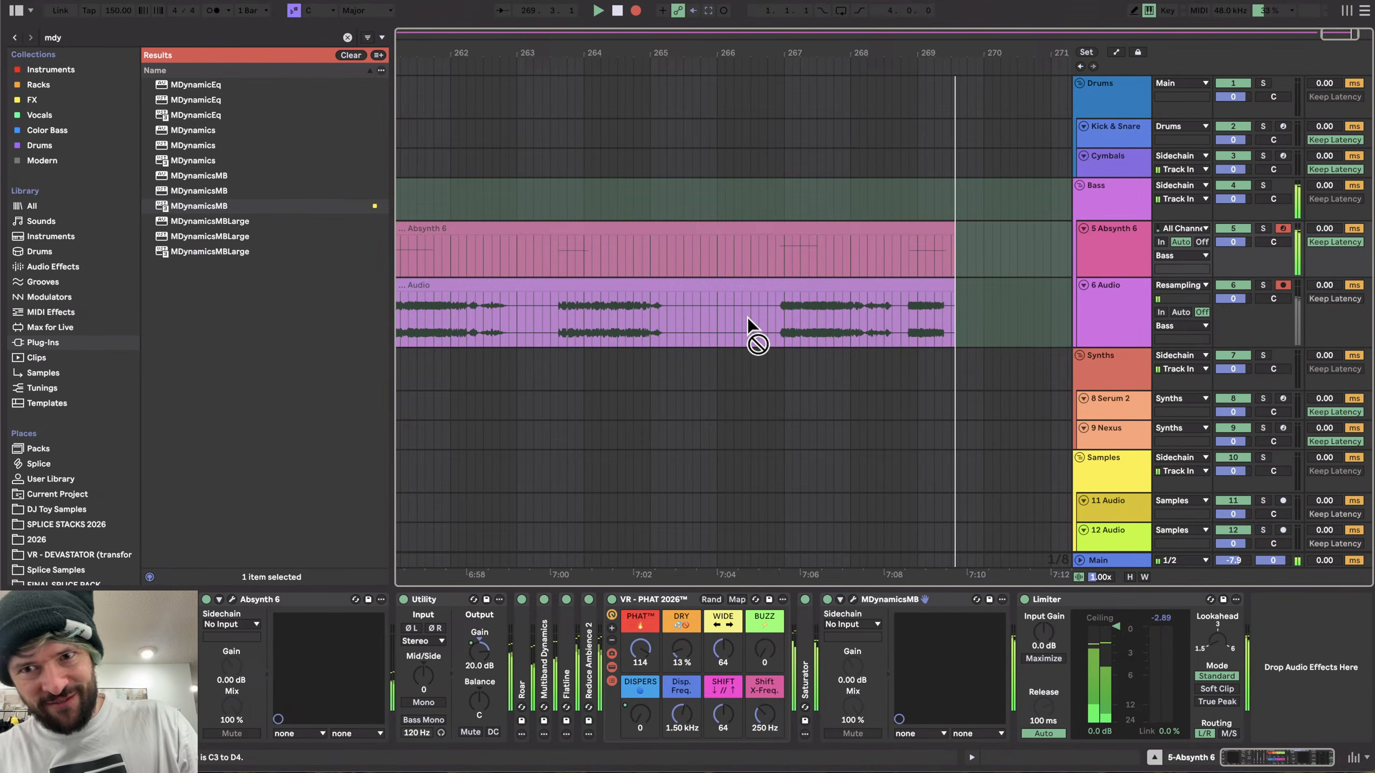
- Open Absynth's Effect page and set the Aetherizer grain Feedback to about 0.515
click(231, 599)
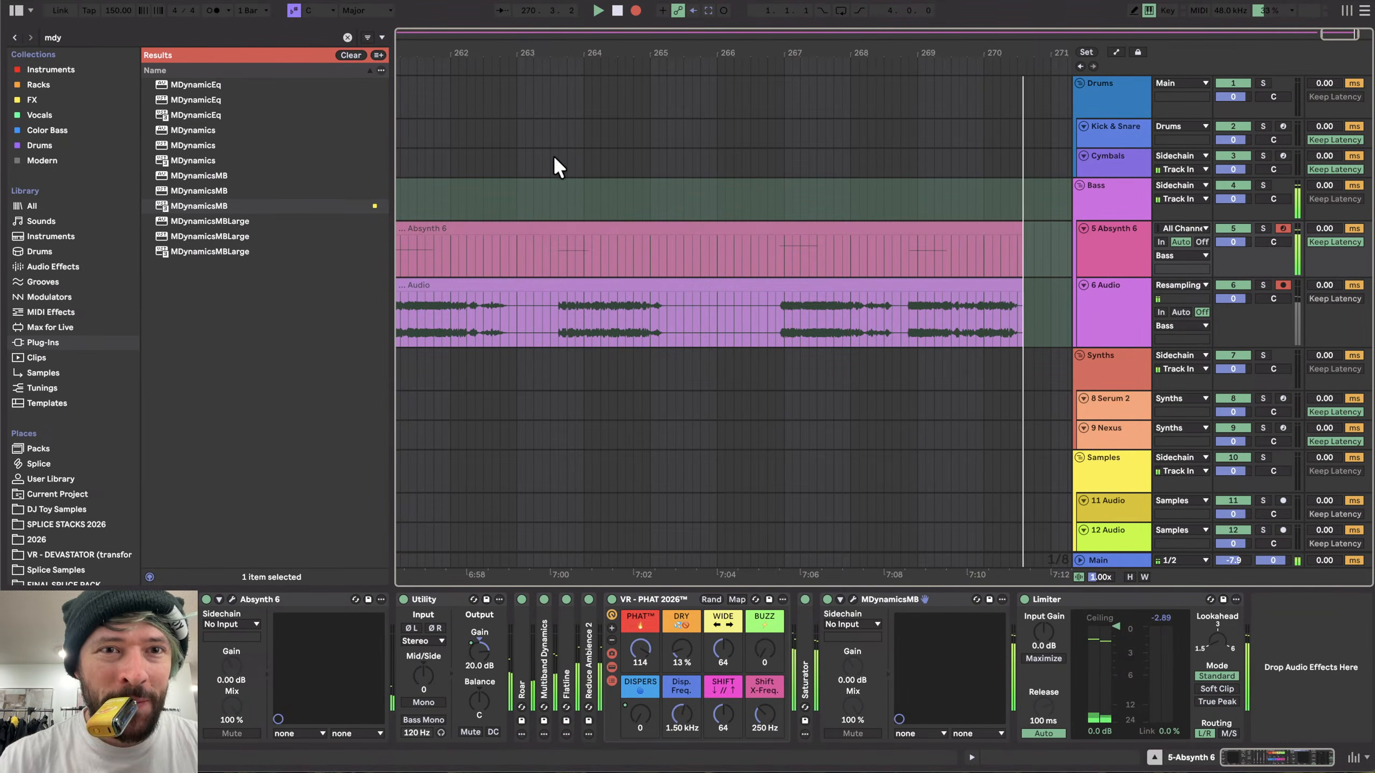
click(617, 62)
click(576, 60)
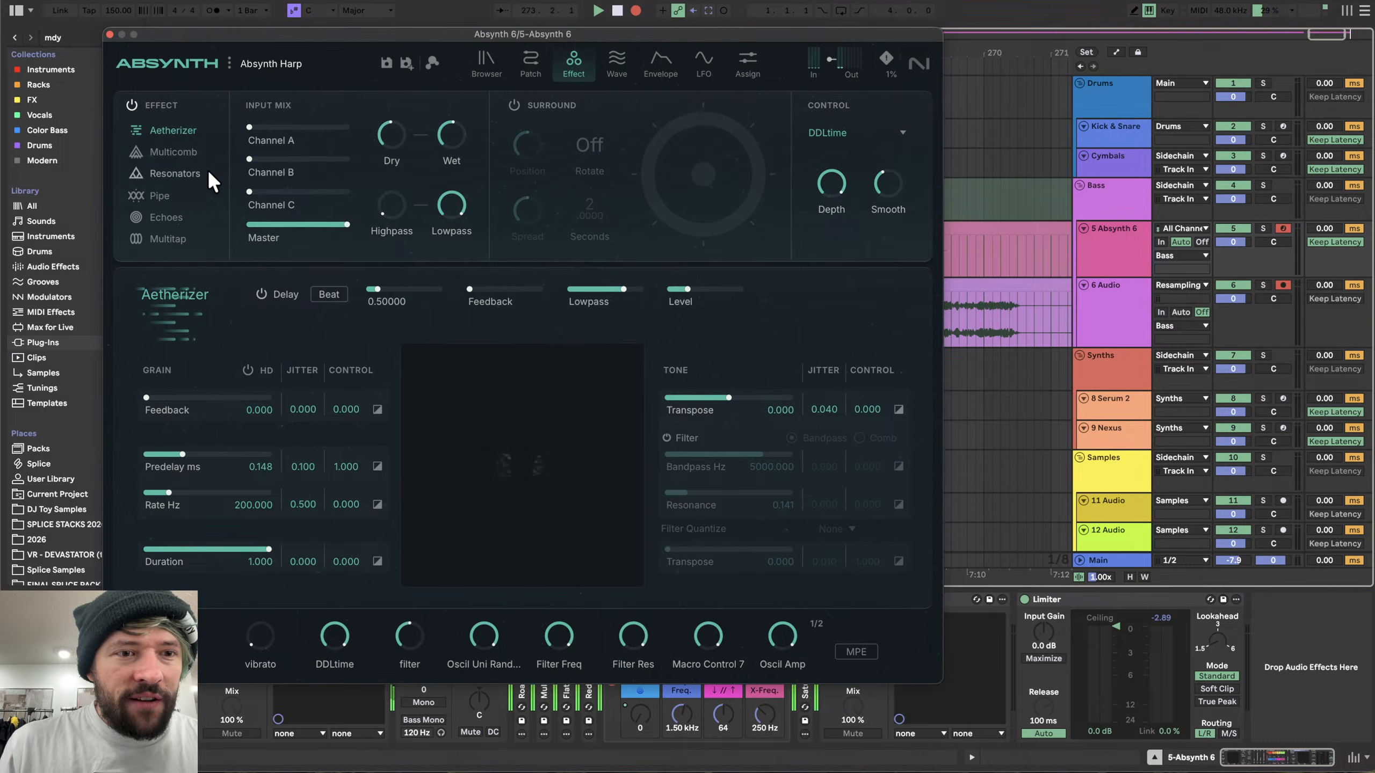
scroll(1028, 325, down, 1)
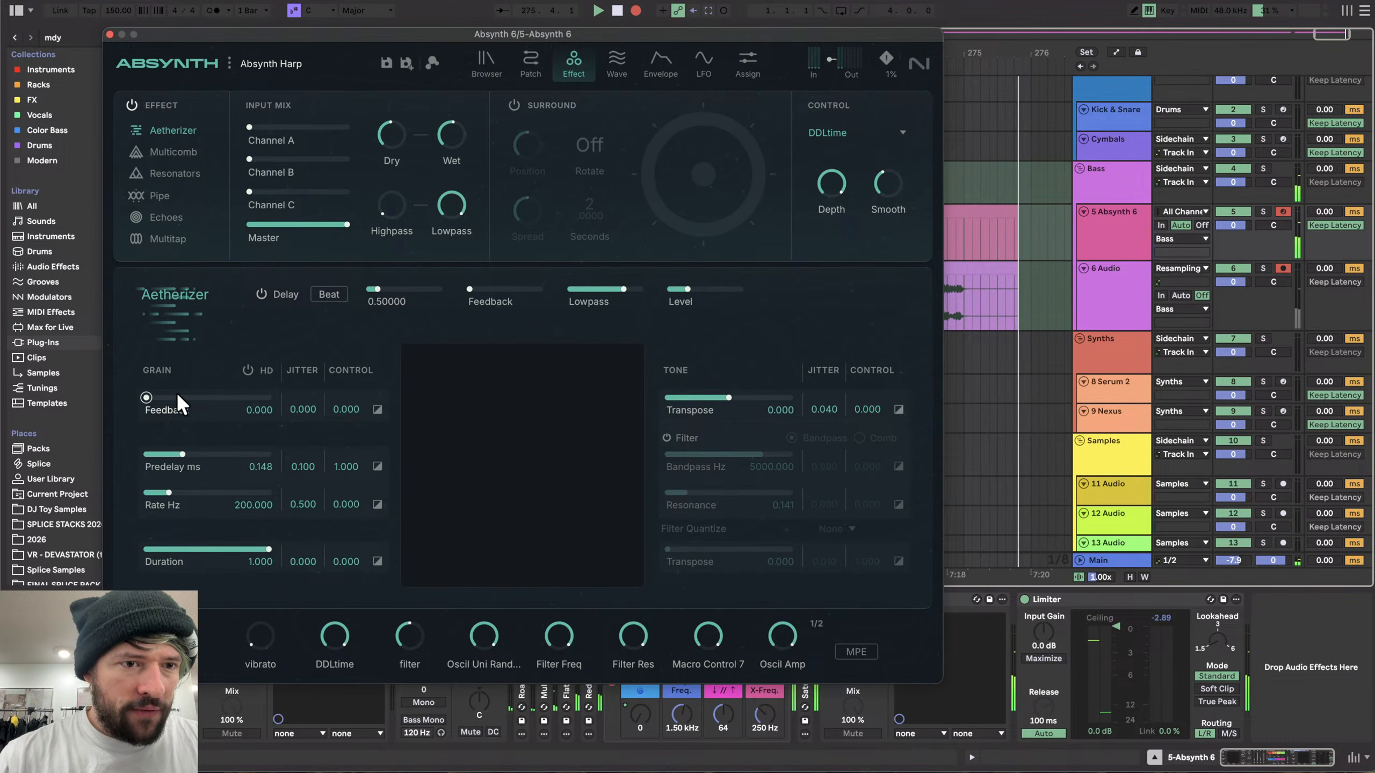
drag(176, 392, 317, 387)
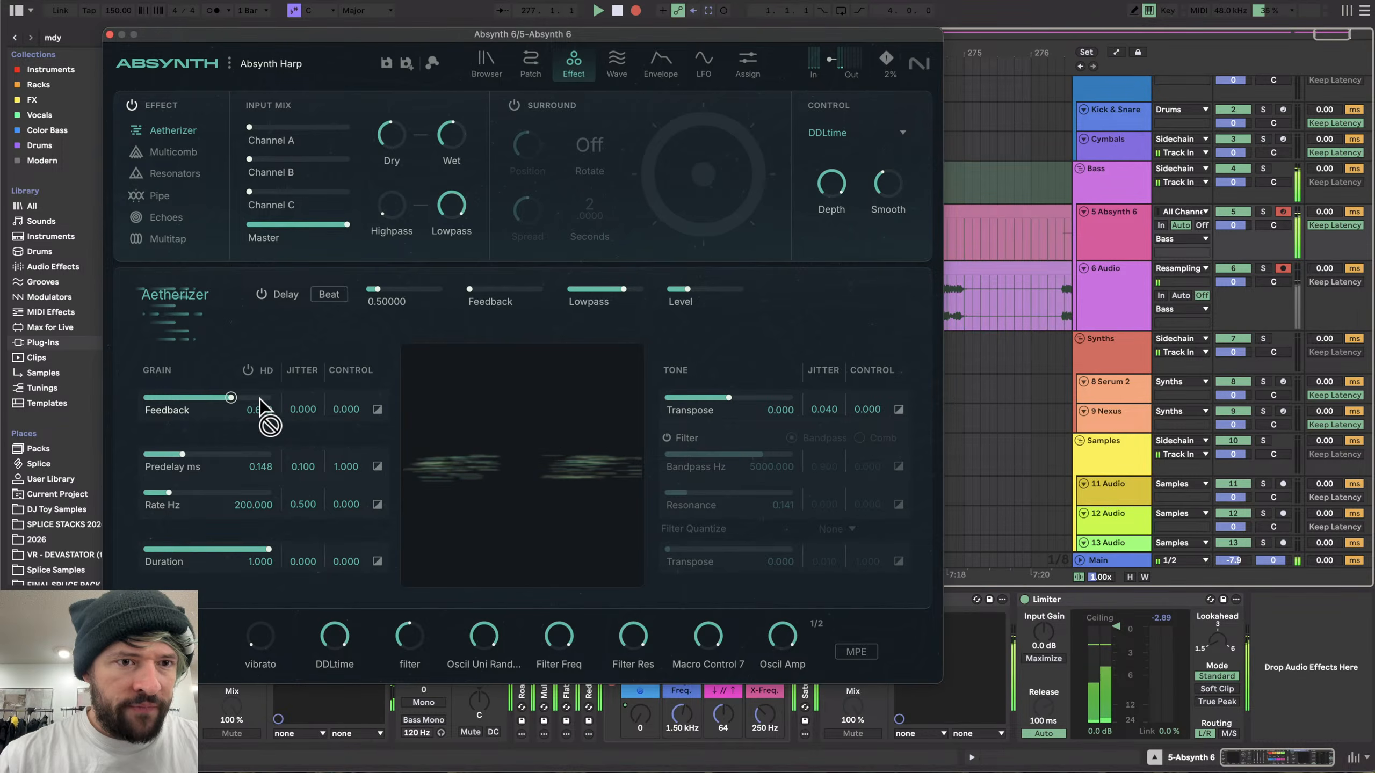
drag(258, 398, 167, 397)
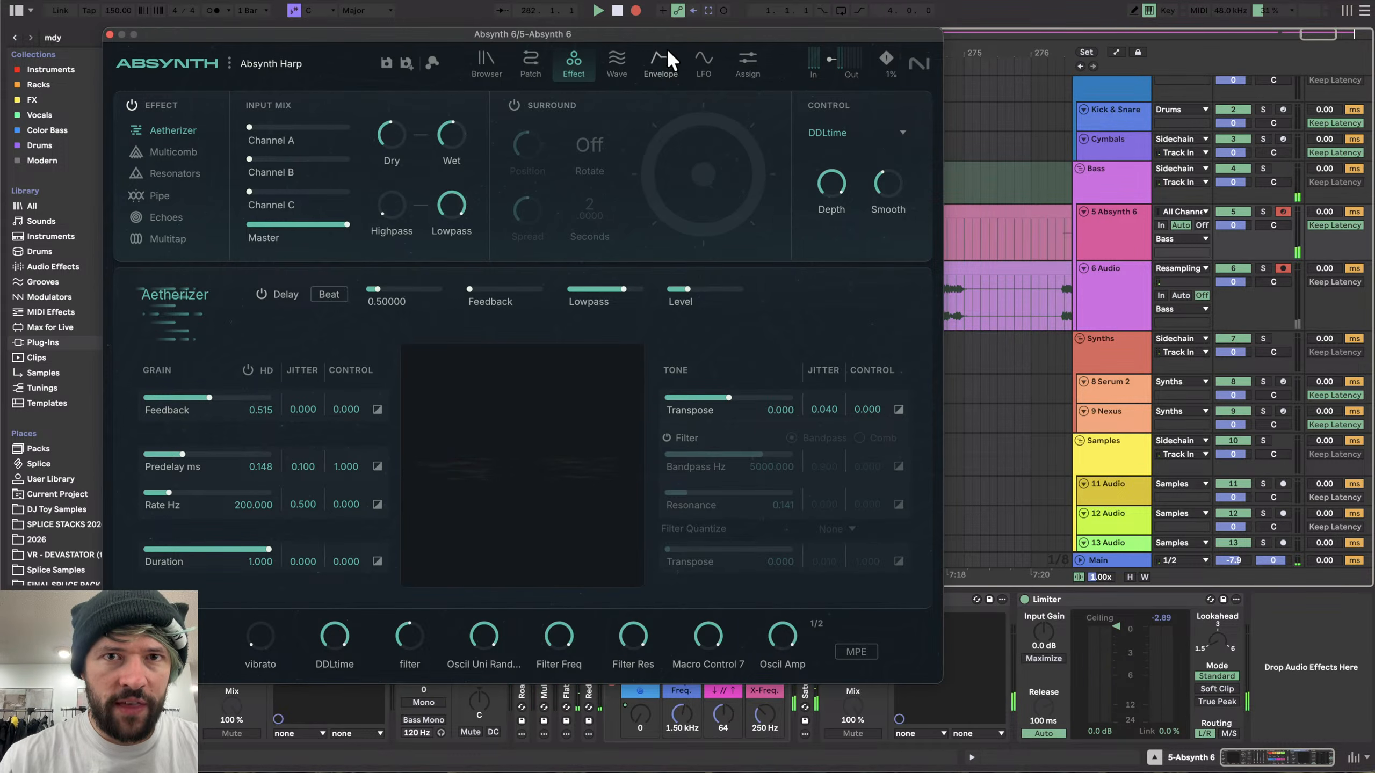
- Enable the Aetherizer tone filter and set its Filter Quantize to Minor 7
drag(659, 33, 584, 0)
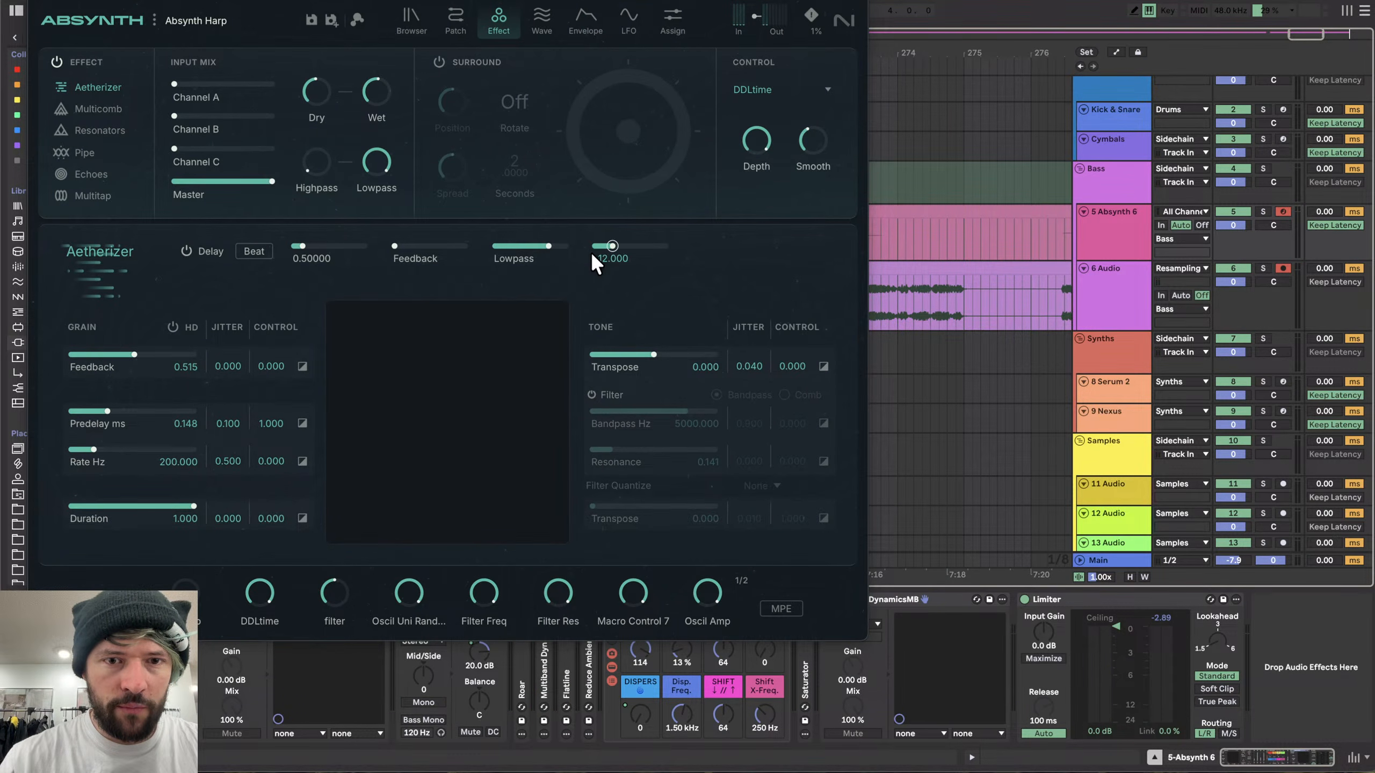
click(592, 395)
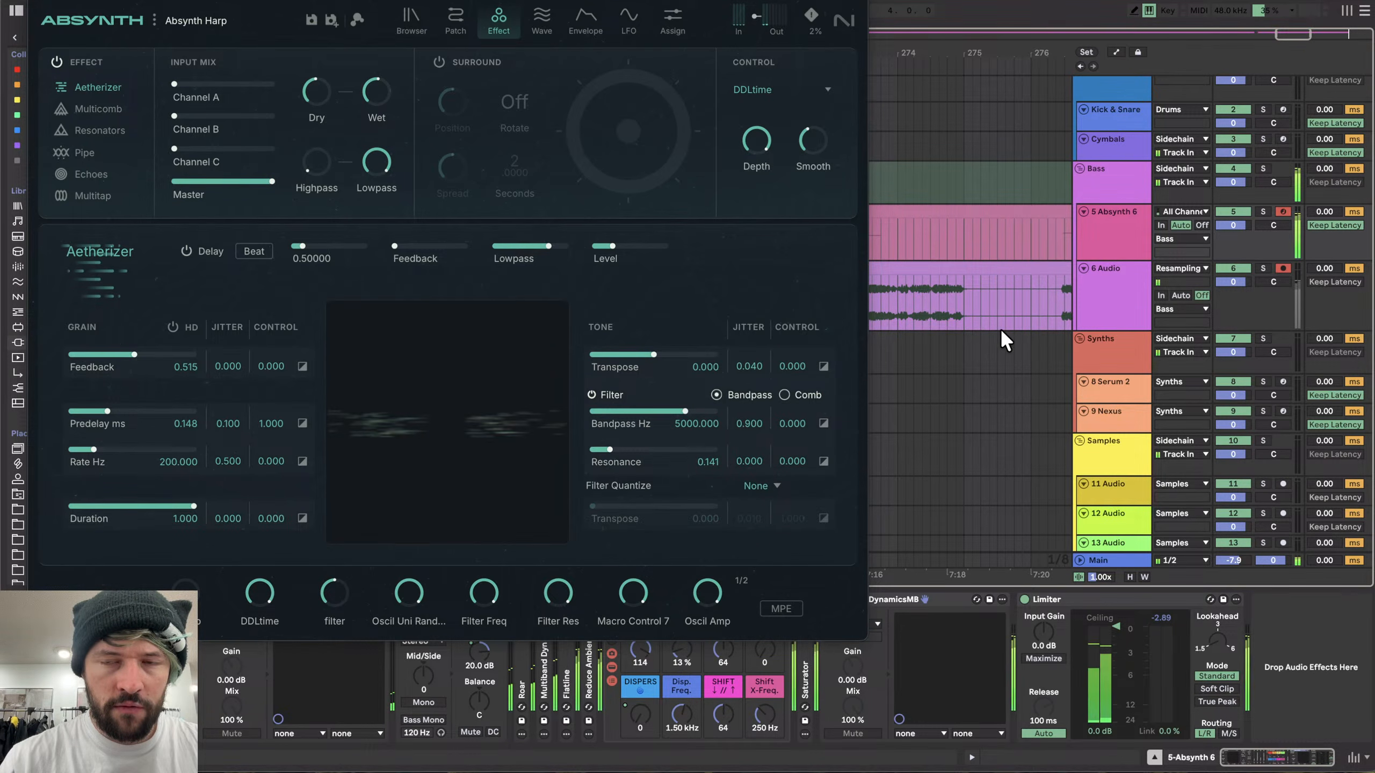
scroll(1001, 330, right, 15)
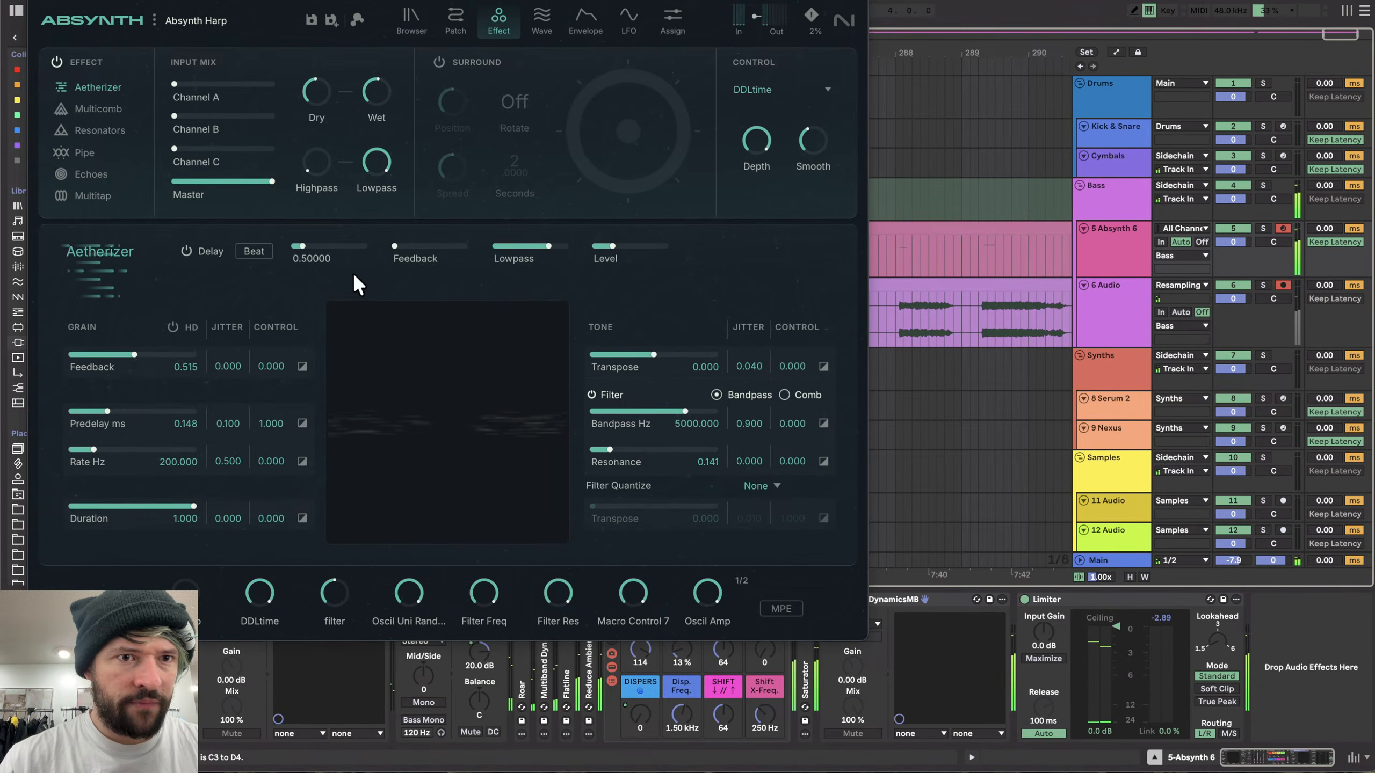
mouse_move(623, 252)
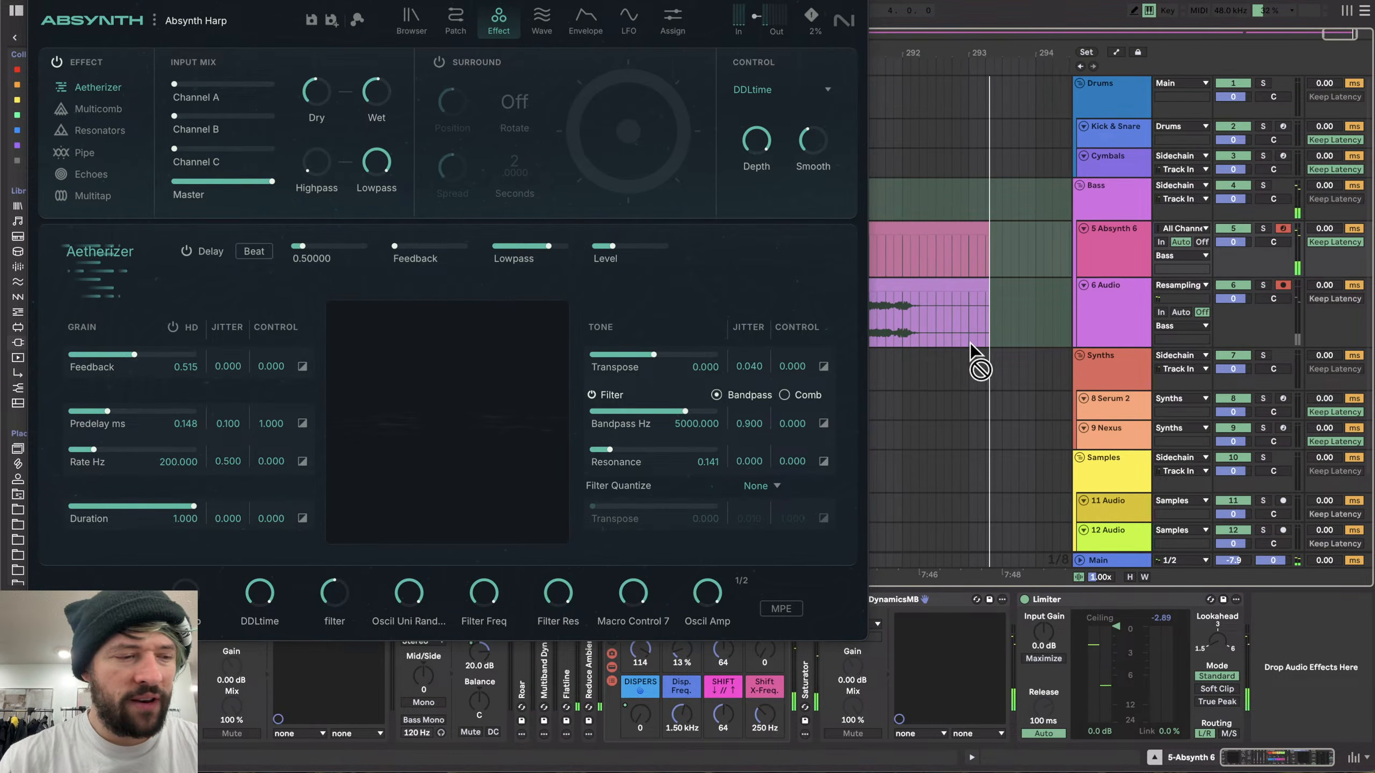
scroll(969, 341, down, 1)
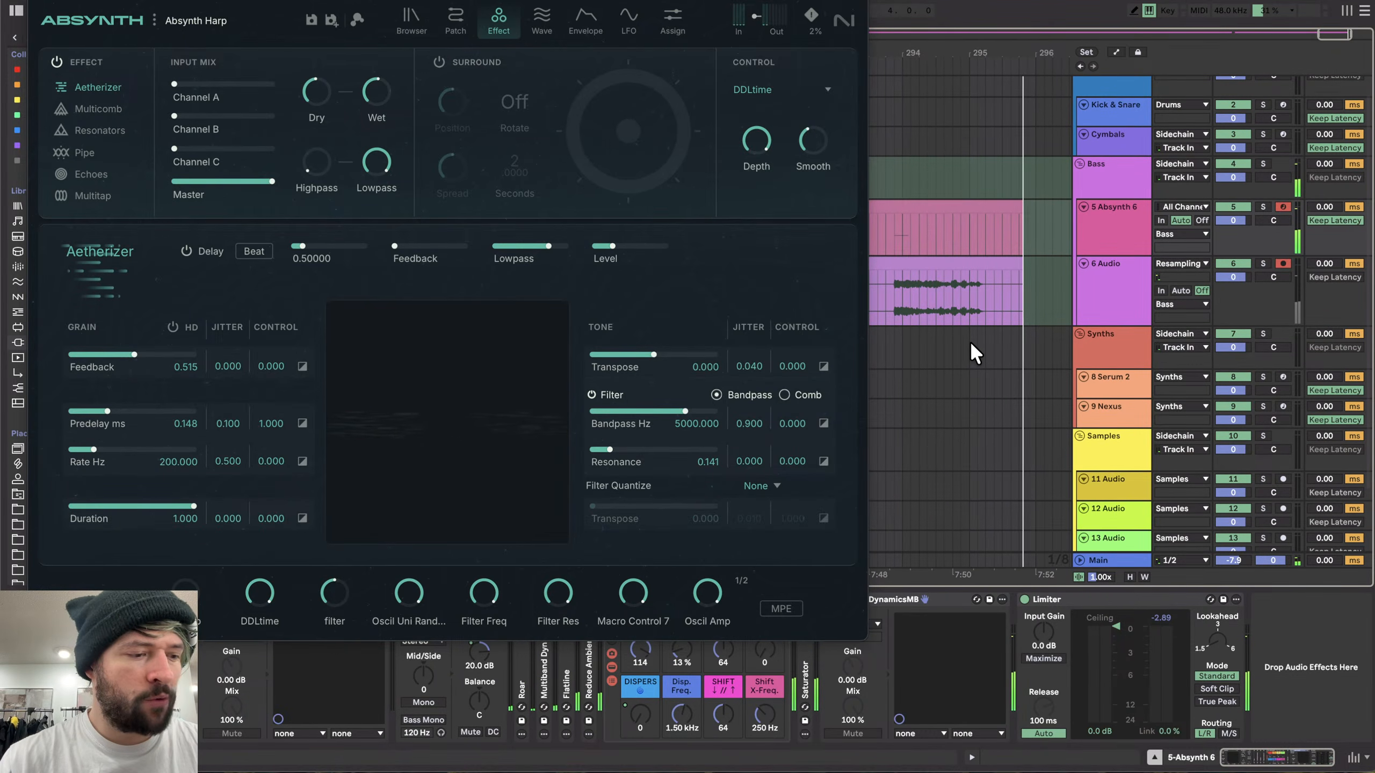
scroll(970, 342, down, 1)
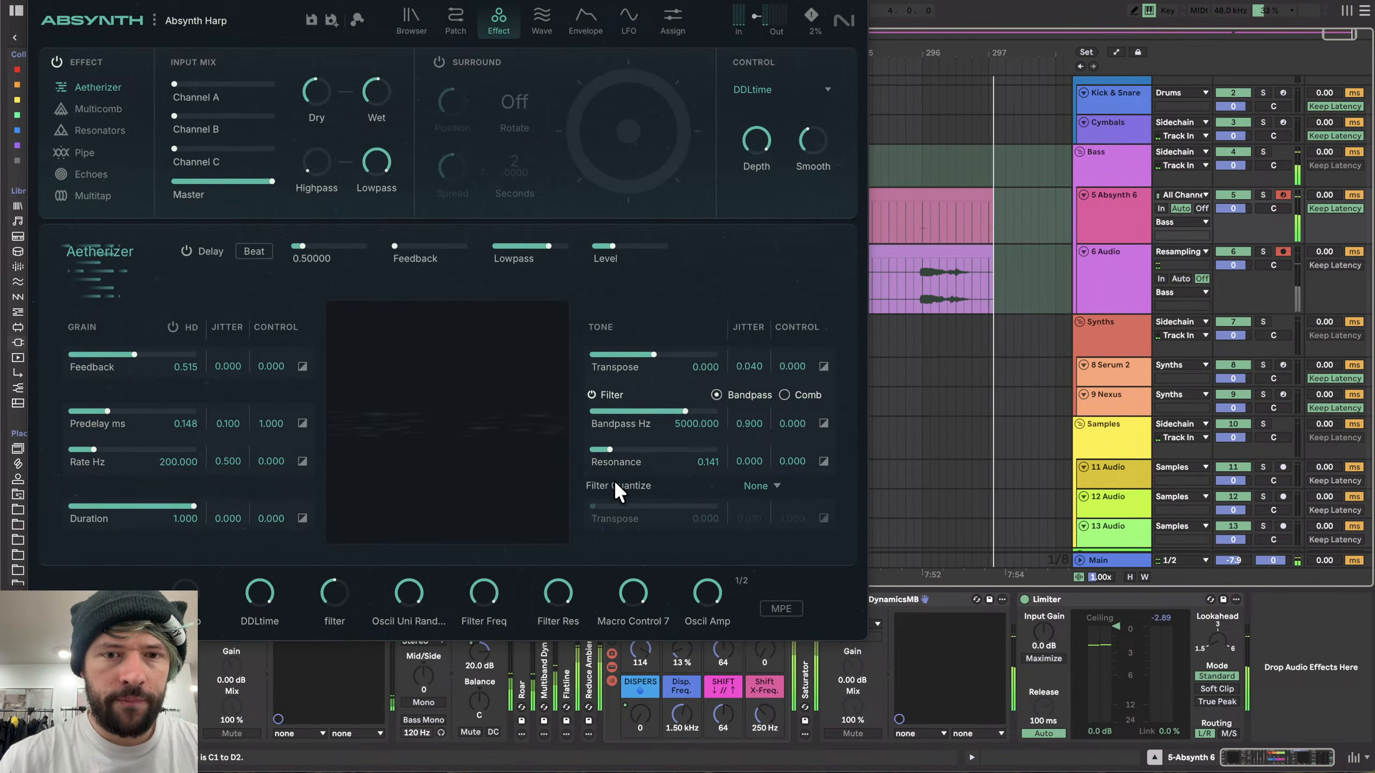
click(769, 488)
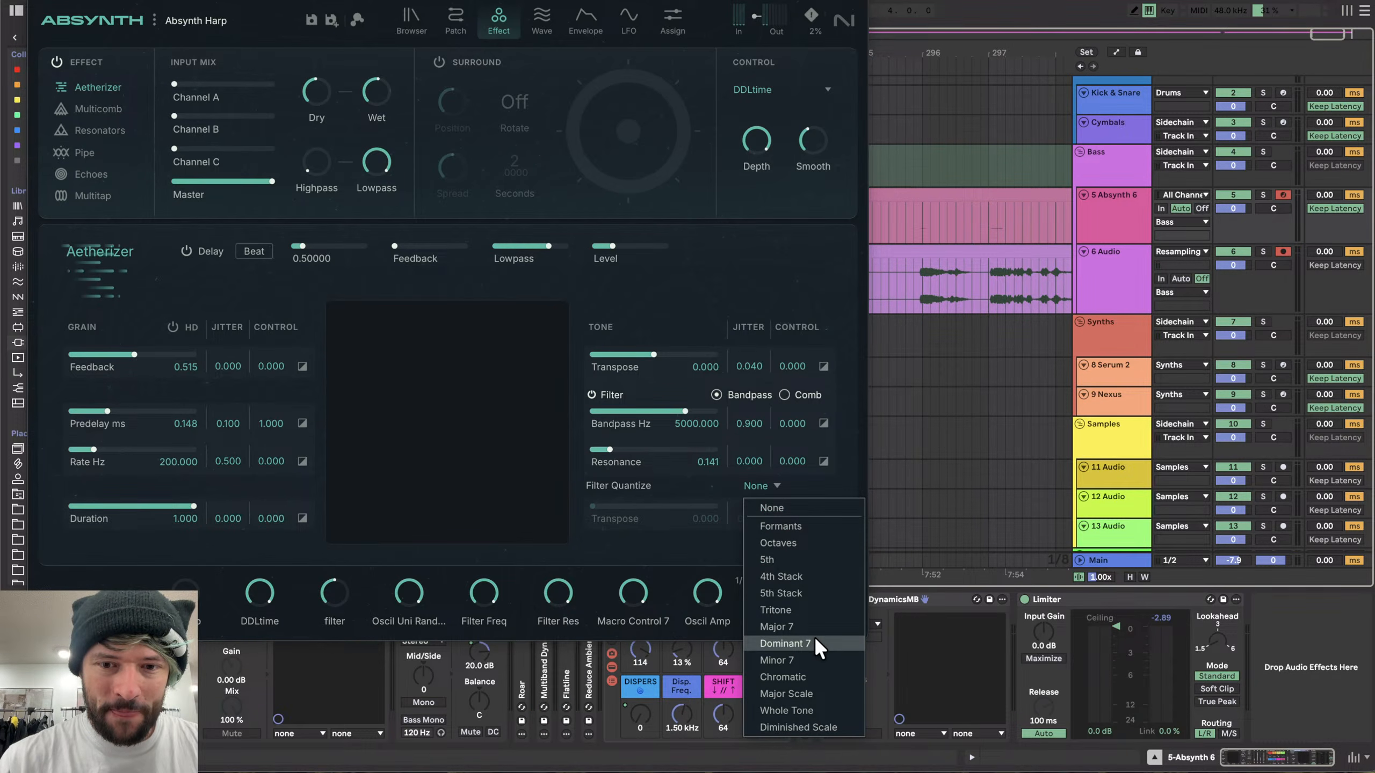
click(812, 662)
- Set the filter Resonance to about 0.184 and lower the grain Feedback to about 0.374
scroll(947, 471, up, 1)
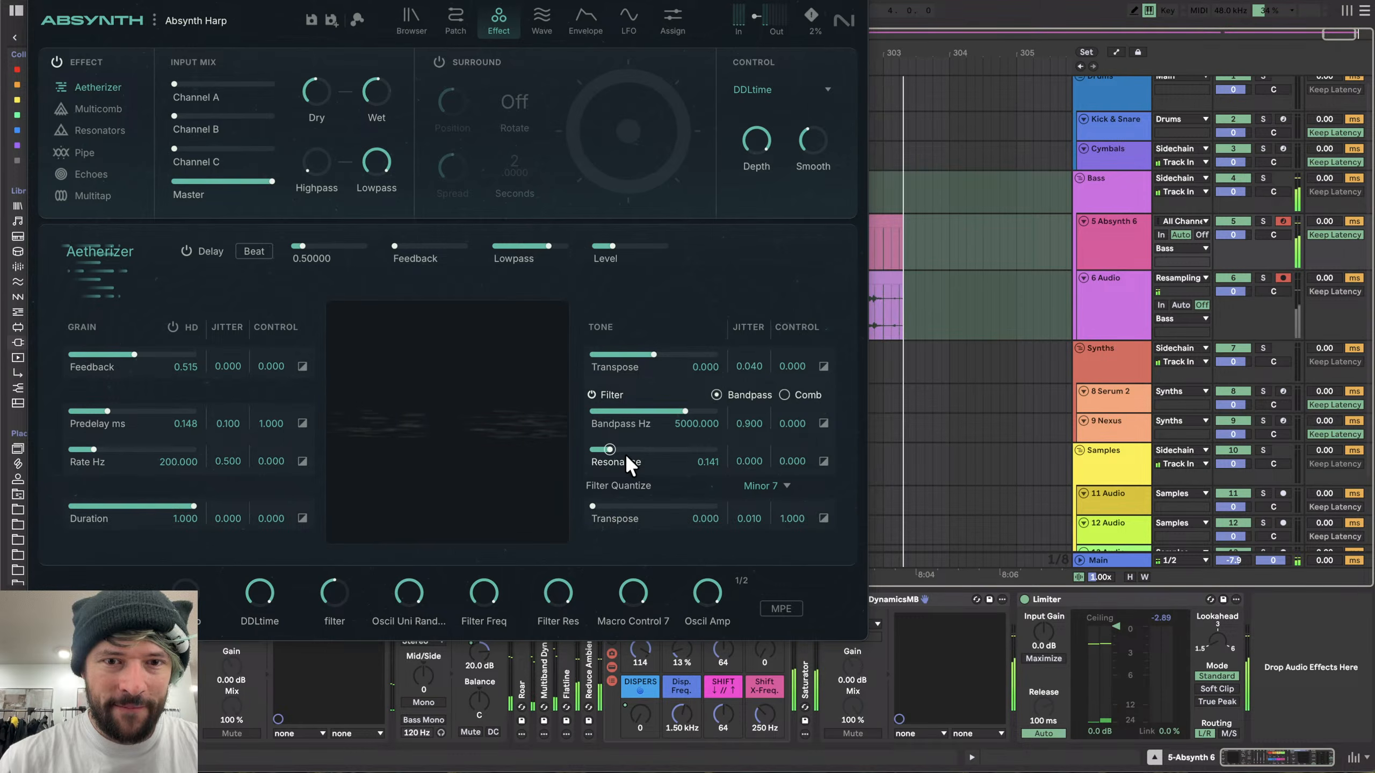
drag(625, 453, 752, 439)
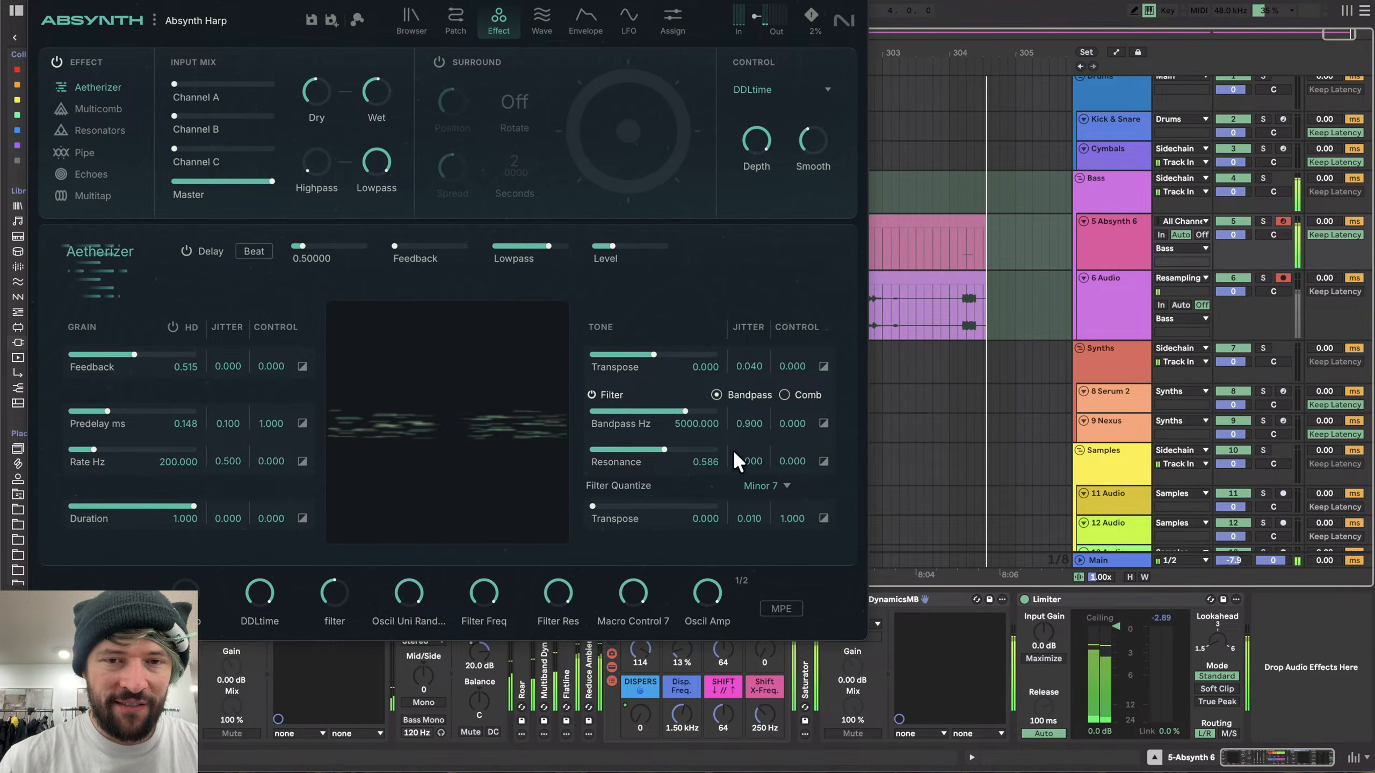
click(614, 451)
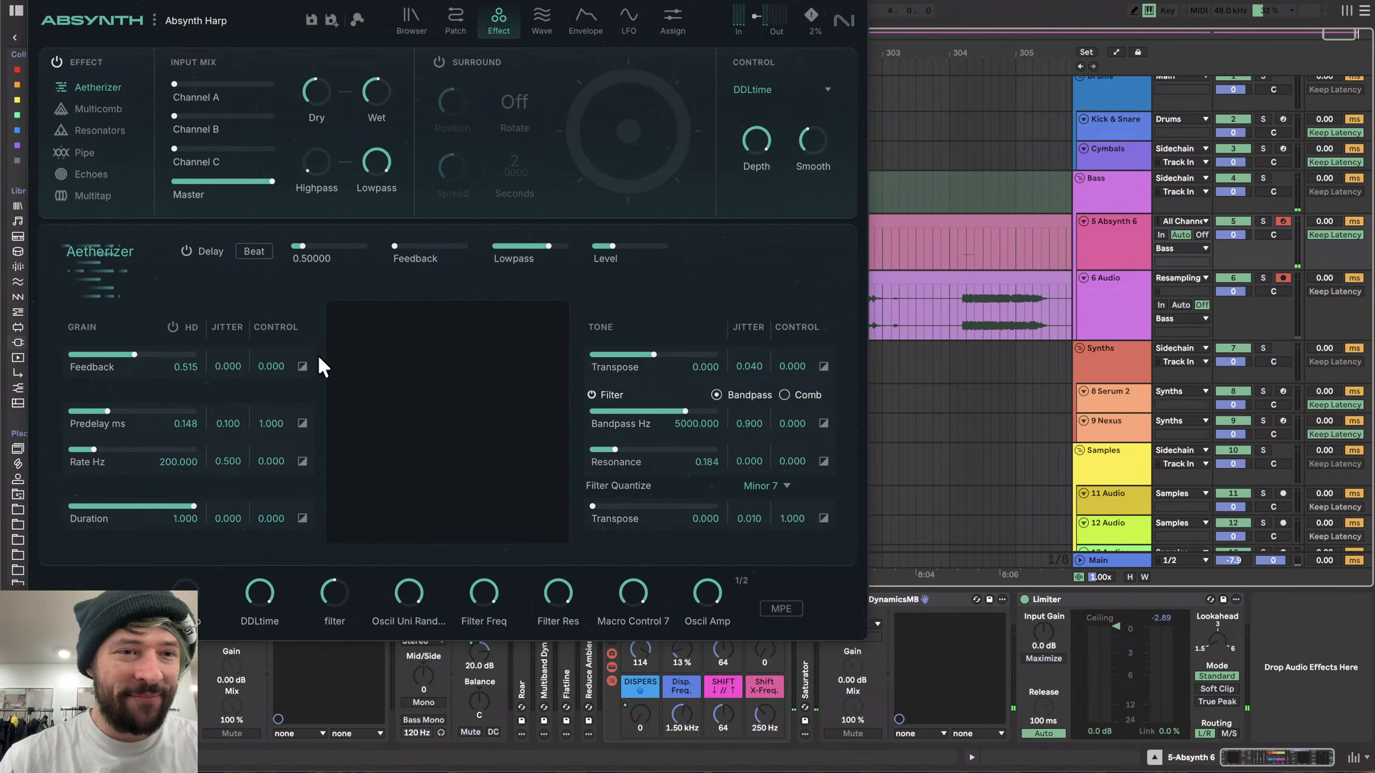
mouse_move(140, 359)
mouse_down()
mouse_move(78, 357)
mouse_move(146, 348)
mouse_up()
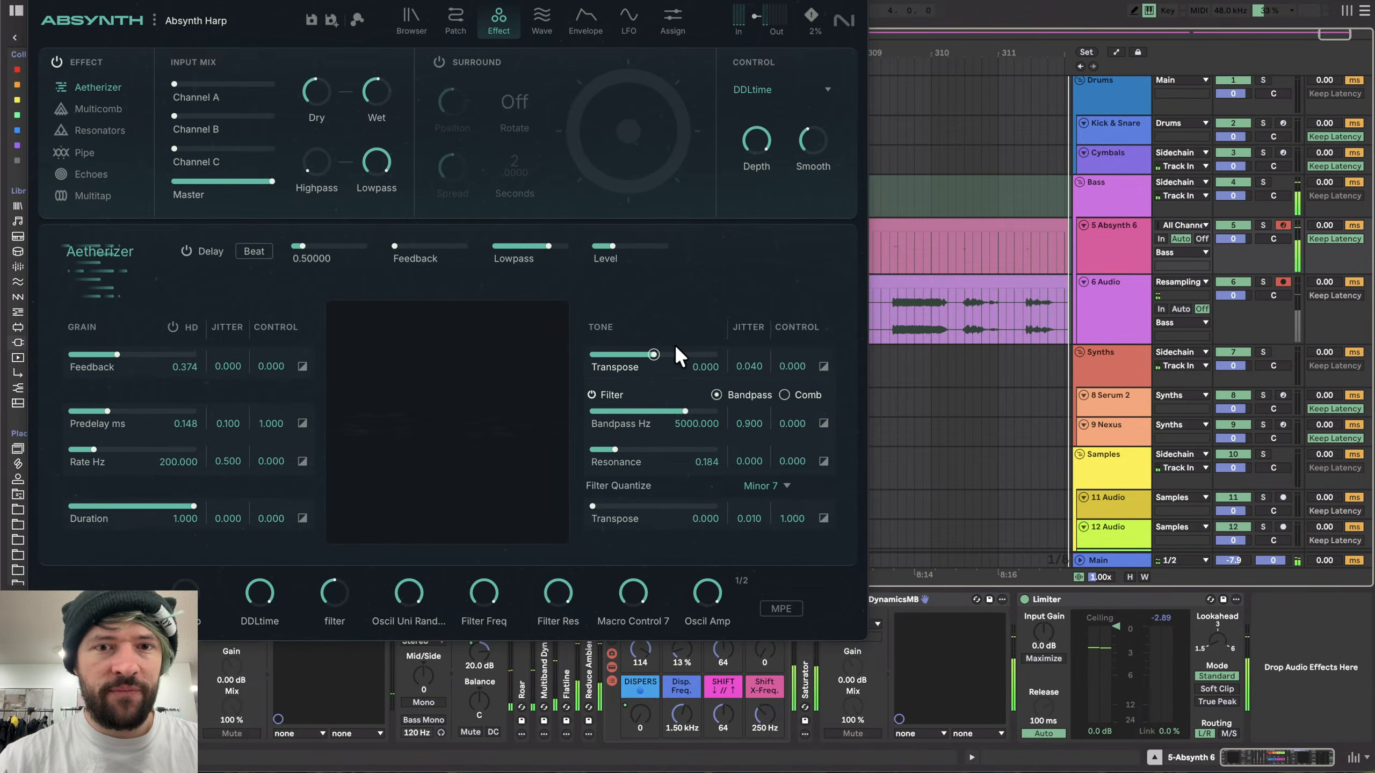
- Lower the Aetherizer bandpass filter frequency to about 110 Hz and move the Absynth window away
click(664, 354)
drag(683, 350, 653, 352)
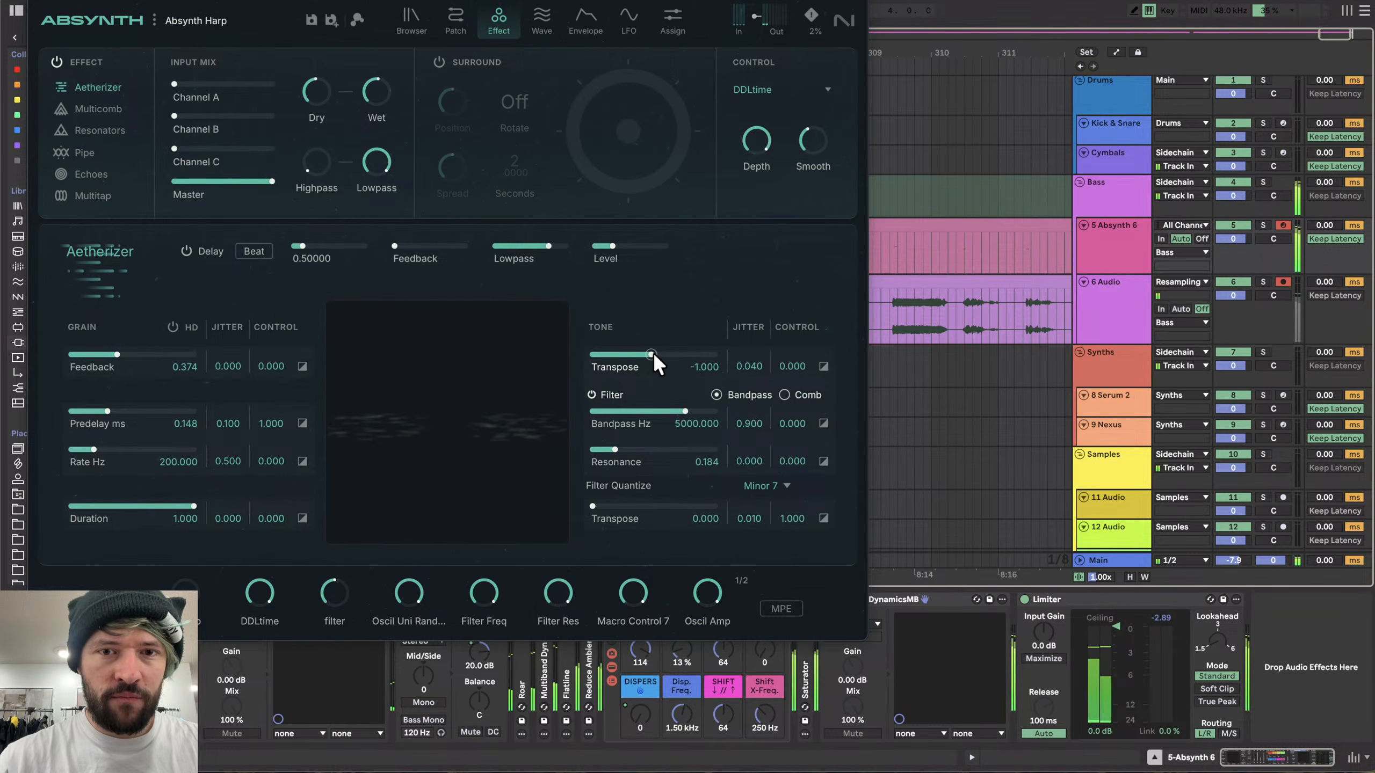
drag(683, 504, 498, 498)
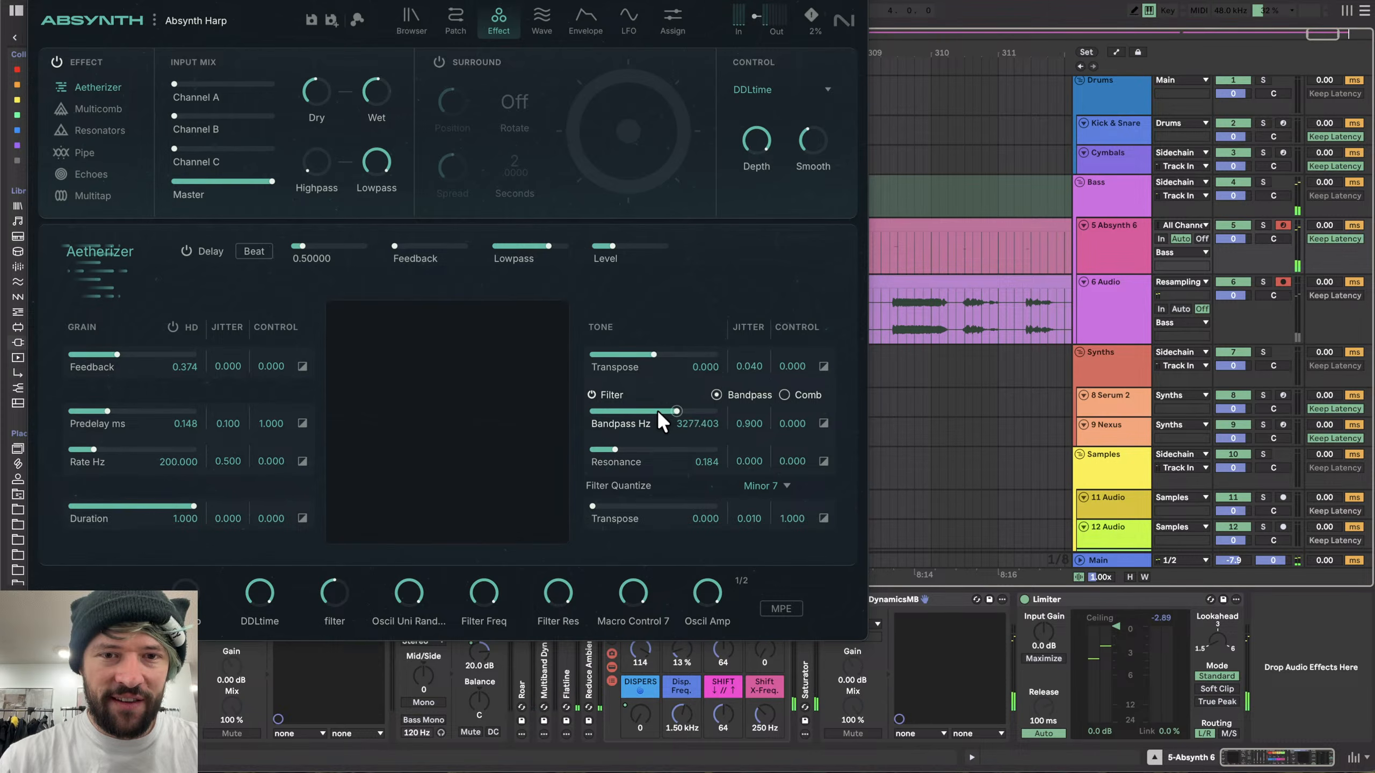
mouse_move(621, 411)
mouse_down()
mouse_move(695, 412)
mouse_move(683, 426)
mouse_move(571, 430)
mouse_move(709, 436)
mouse_move(493, 433)
mouse_move(576, 399)
mouse_move(620, 412)
mouse_up()
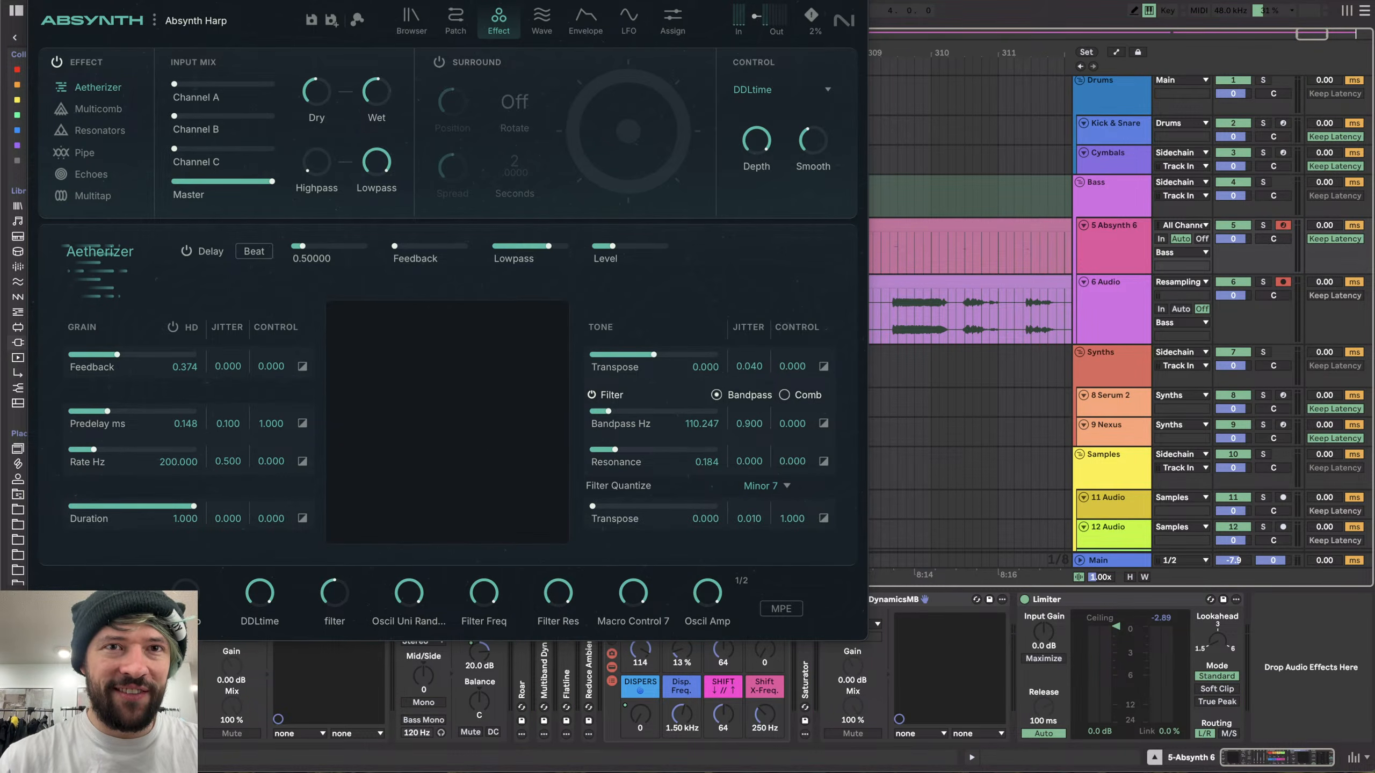
drag(533, 1, 1092, 634)
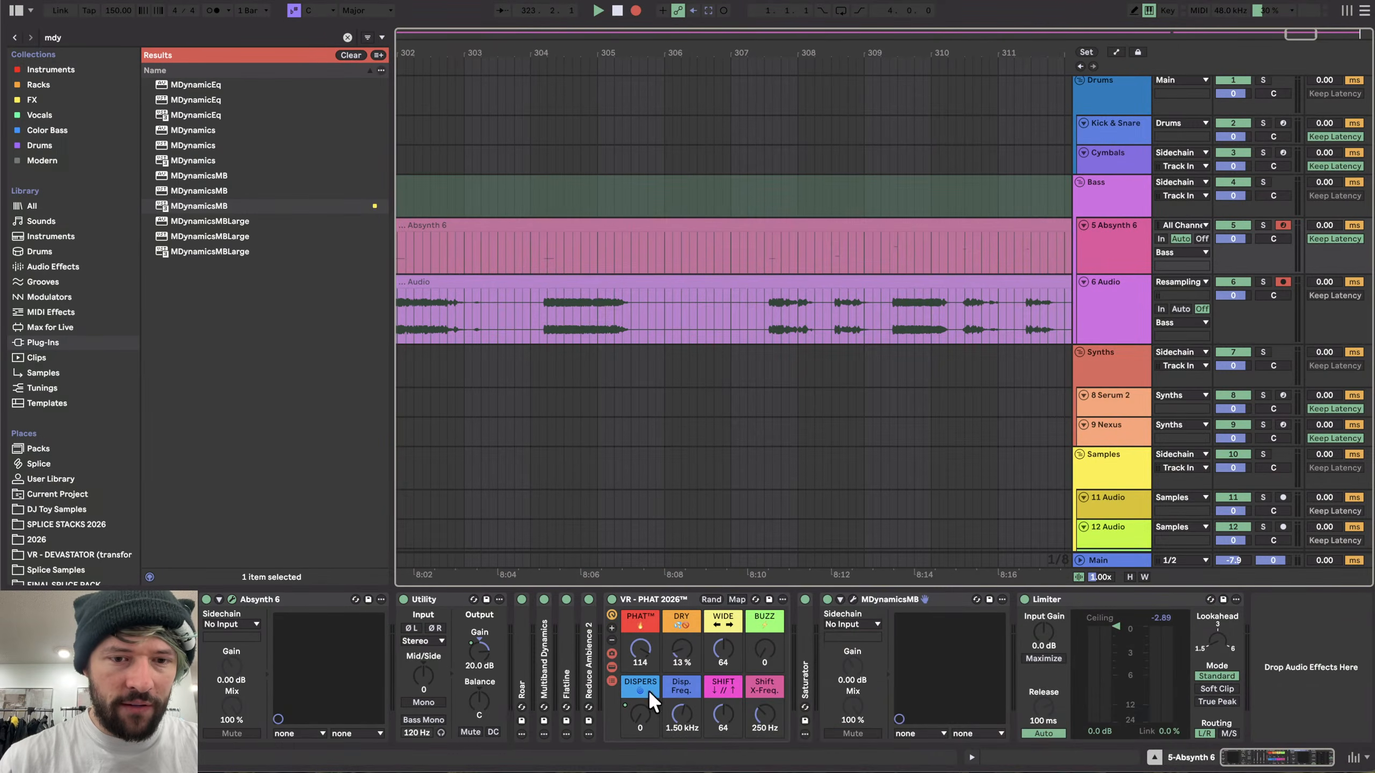
- Reopen Absynth's Effect page and raise the Aetherizer tone Transpose values to about 1 and 12
click(588, 599)
drag(569, 772, 492, 2)
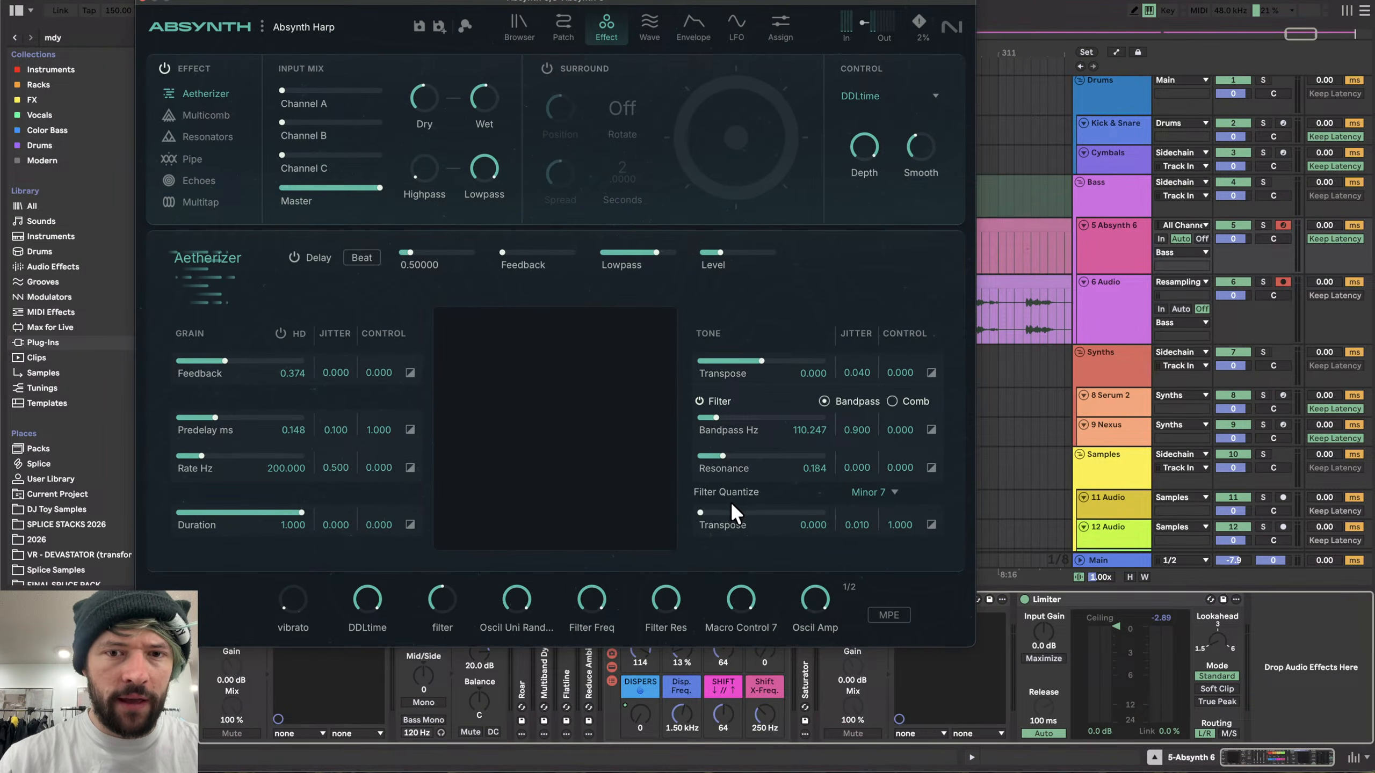
drag(699, 512, 749, 516)
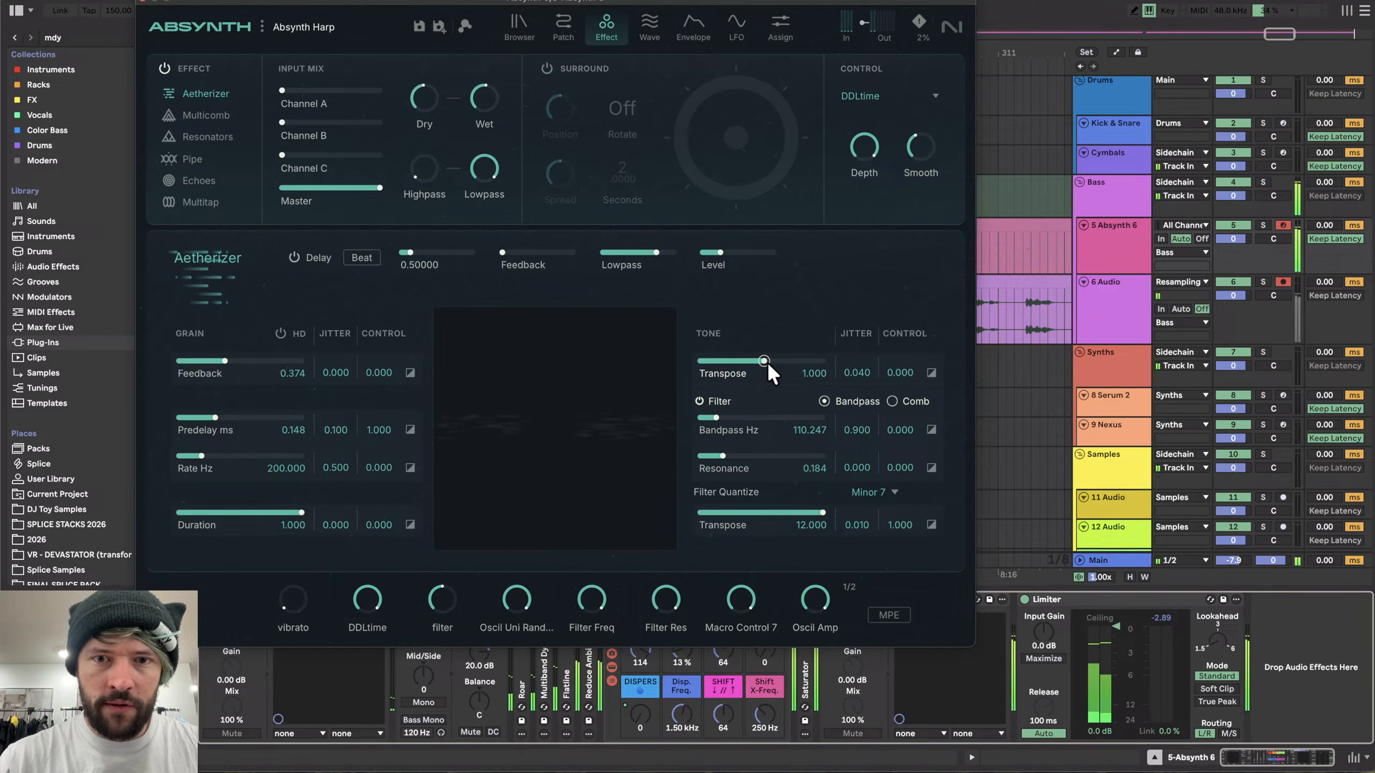
- Raise the Aetherizer bandpass frequency to about 322 Hz and its Resonance to about 0.769
drag(717, 416, 902, 393)
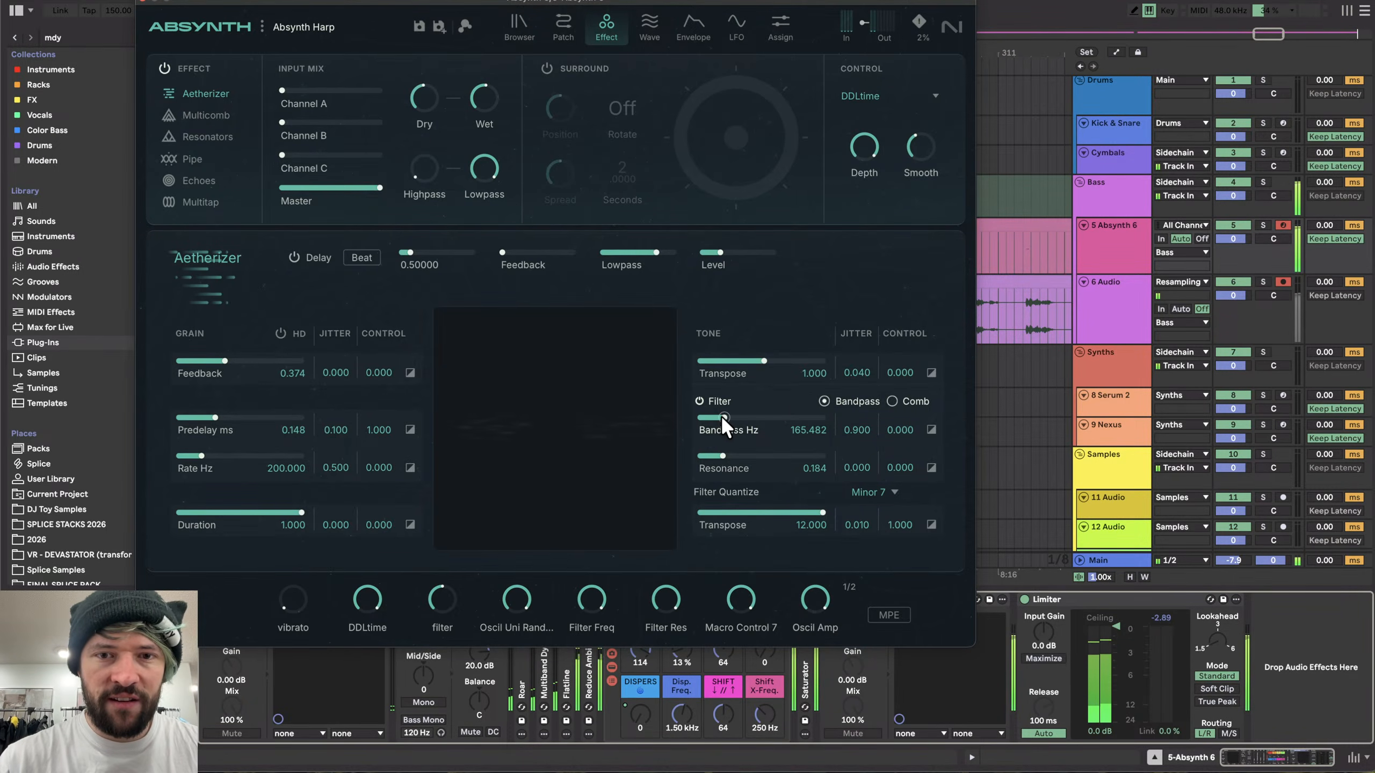
drag(721, 415, 909, 408)
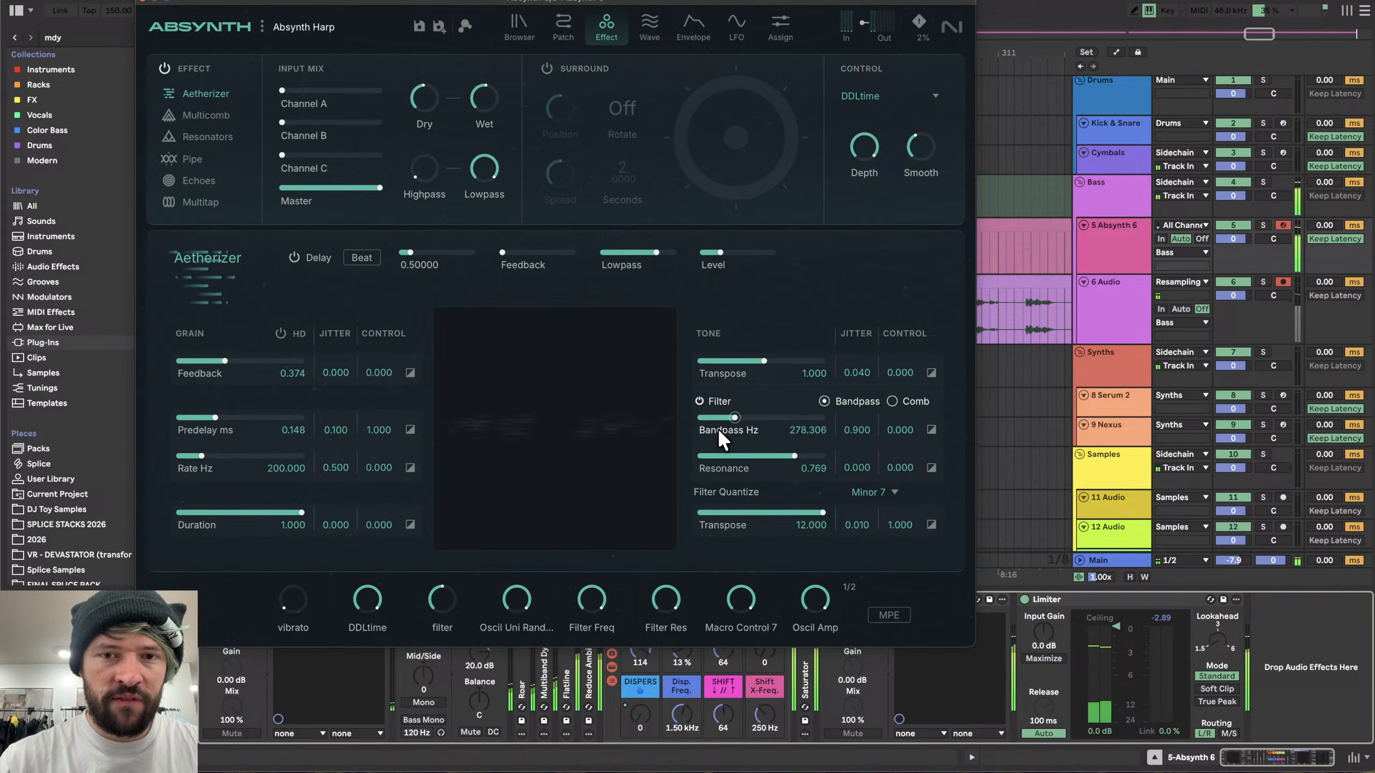
- Disable the Aetherizer tone filter and then switch off Absynth's whole Effect section
click(705, 399)
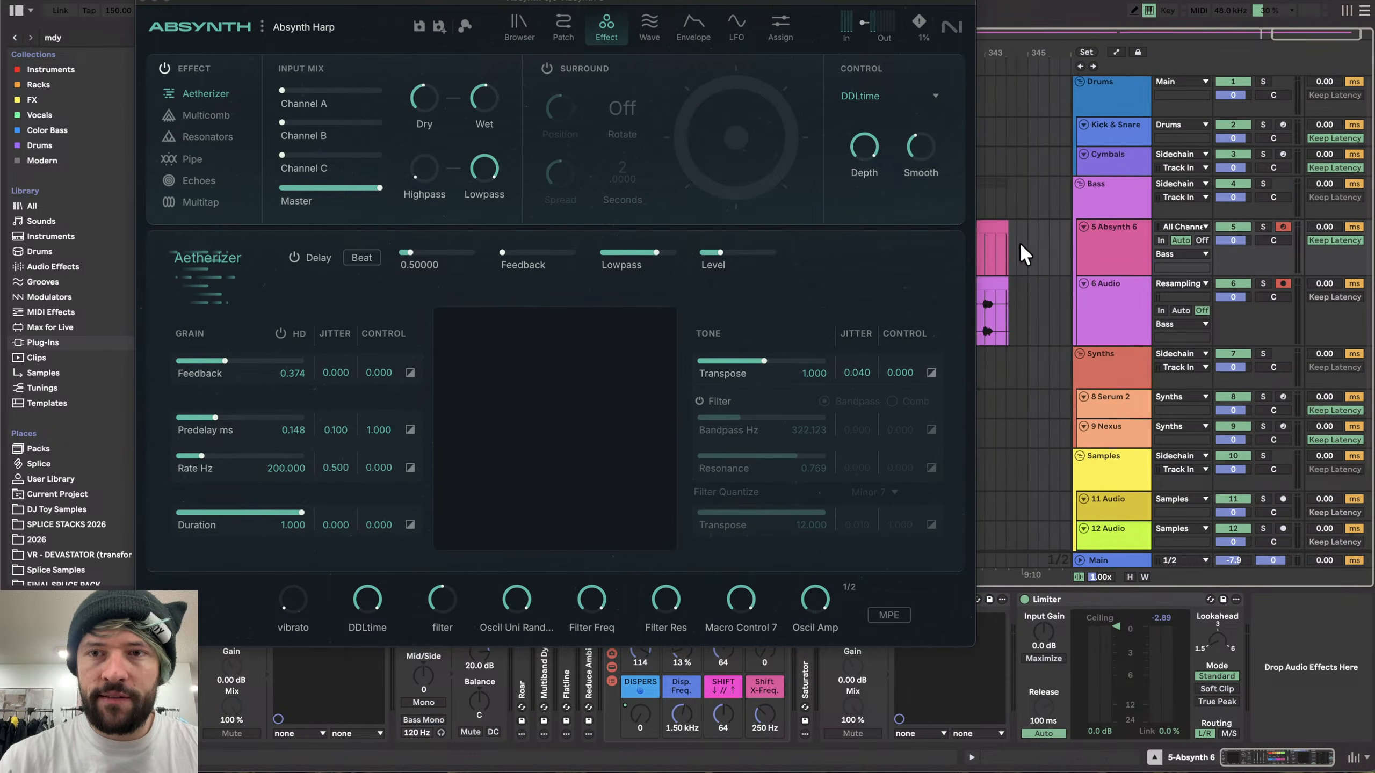
drag(600, 1, 656, 0)
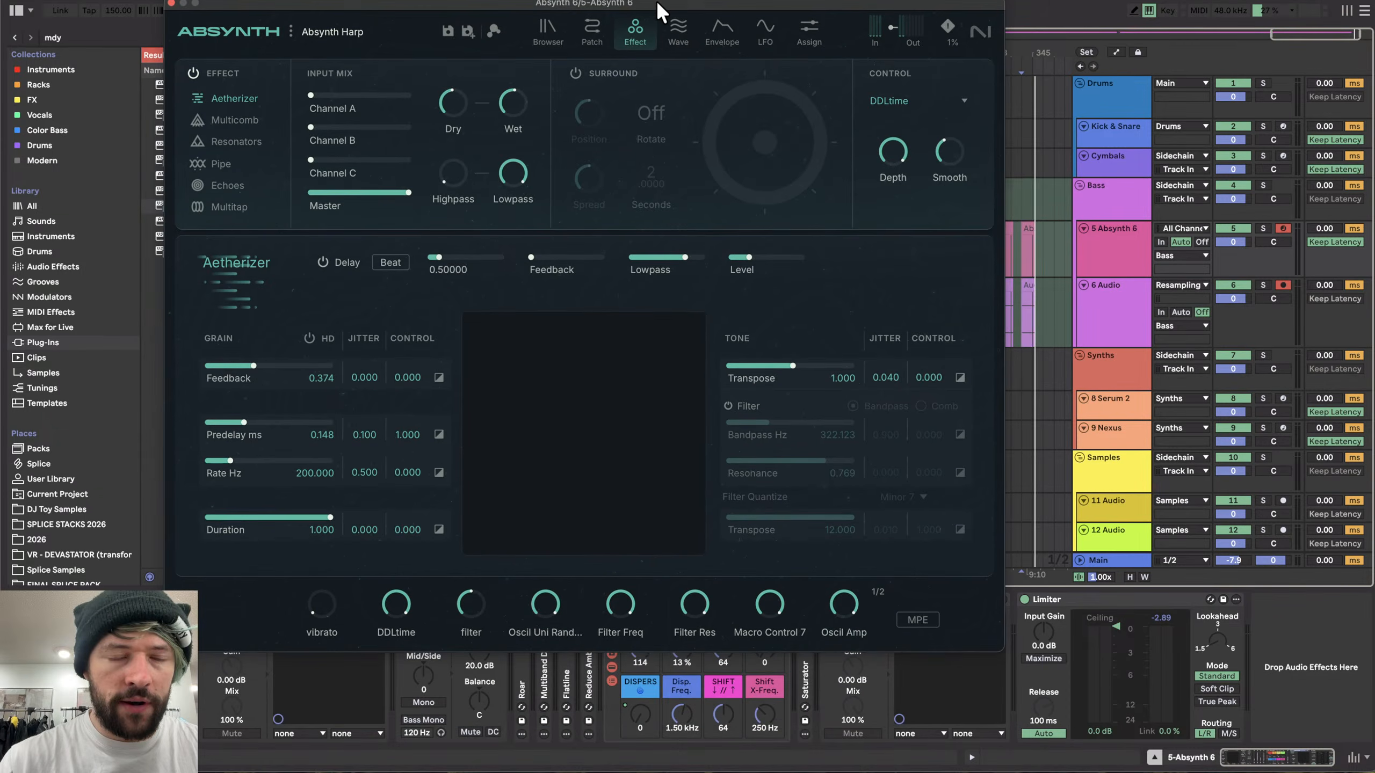
click(200, 75)
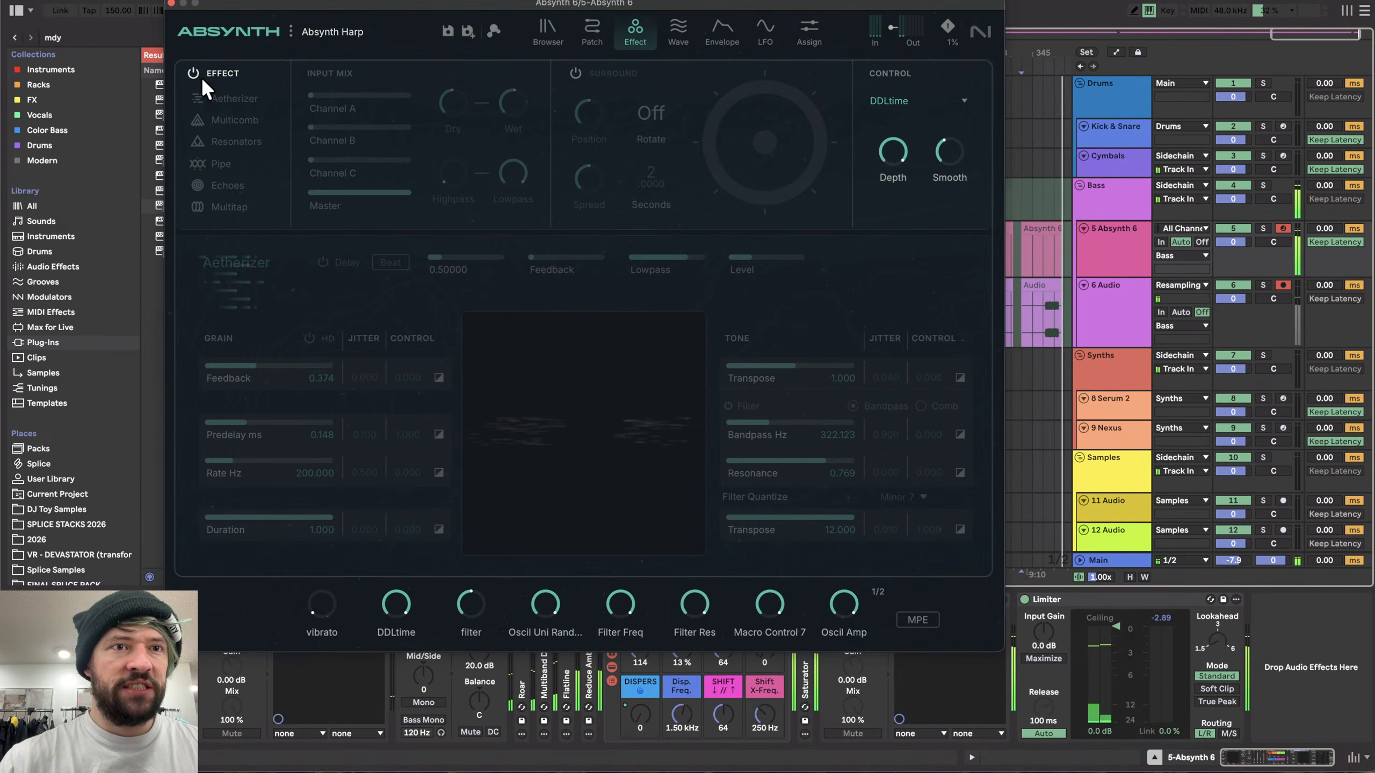
- Browse Absynth's Patch and Browser pages, then close the plugin window
click(592, 30)
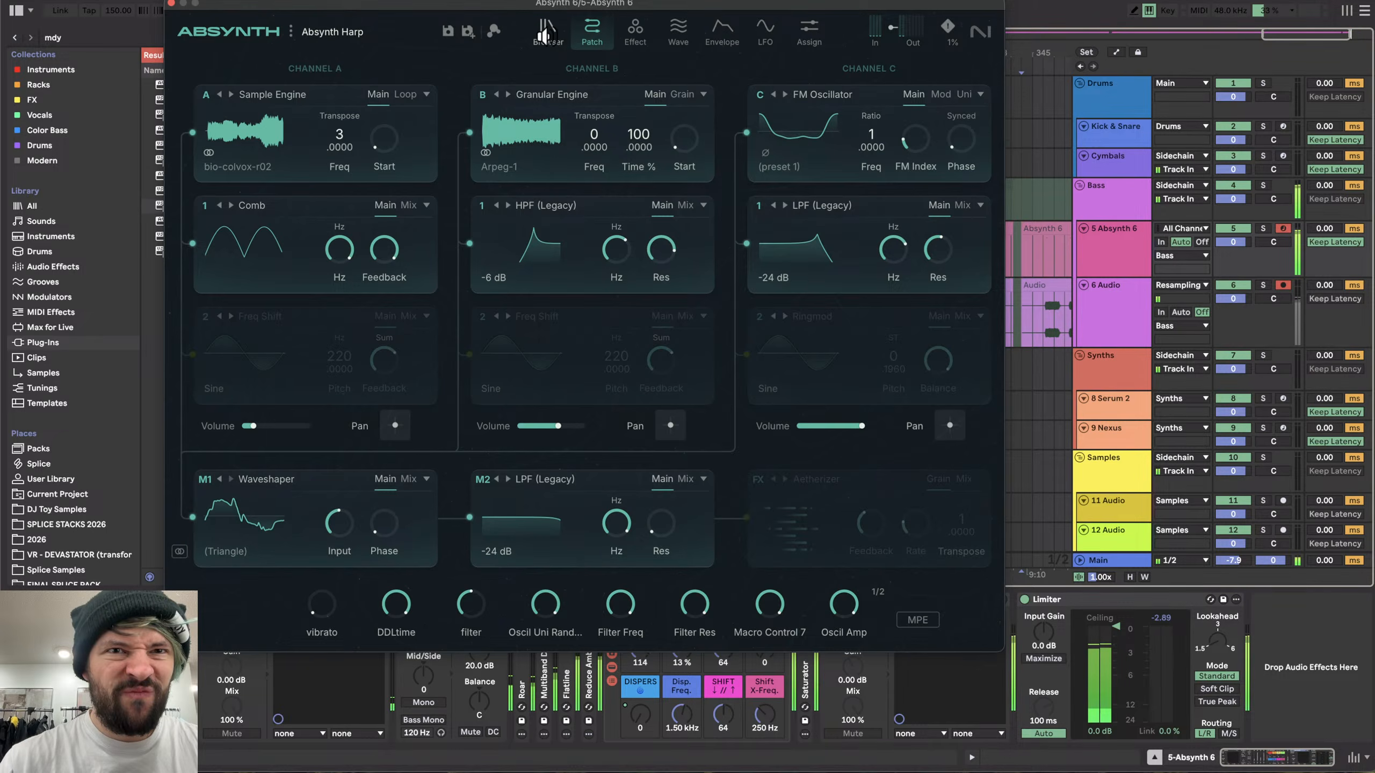
click(546, 33)
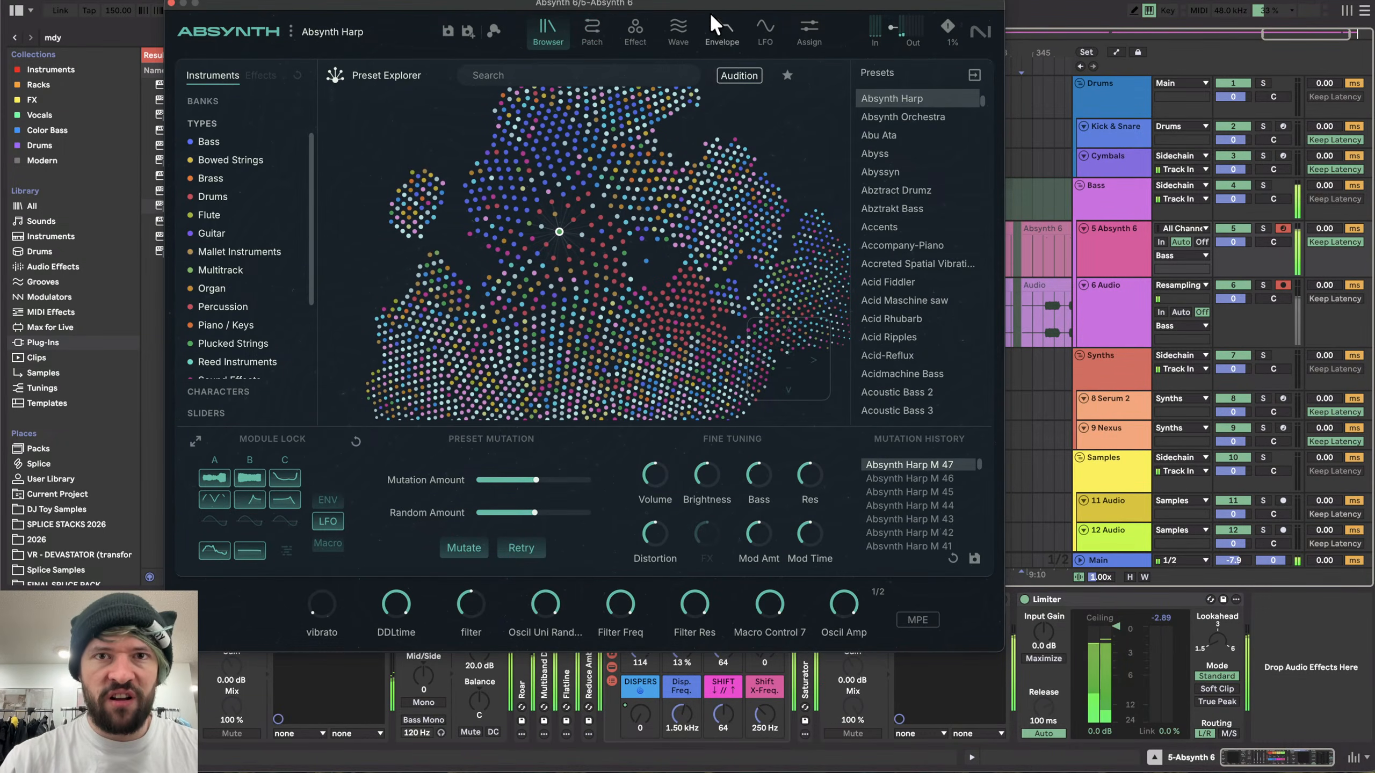
drag(710, 7, 817, 95)
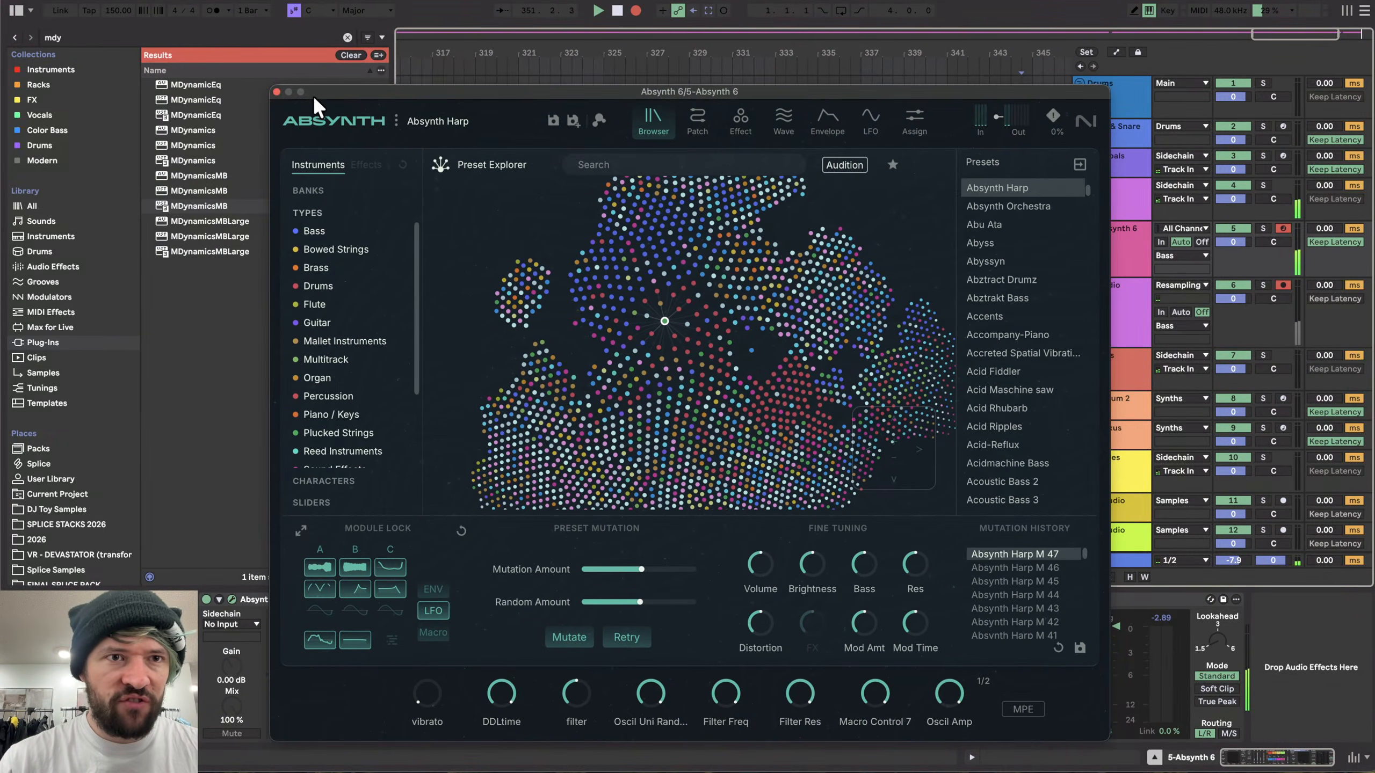
click(276, 91)
drag(686, 659, 651, 626)
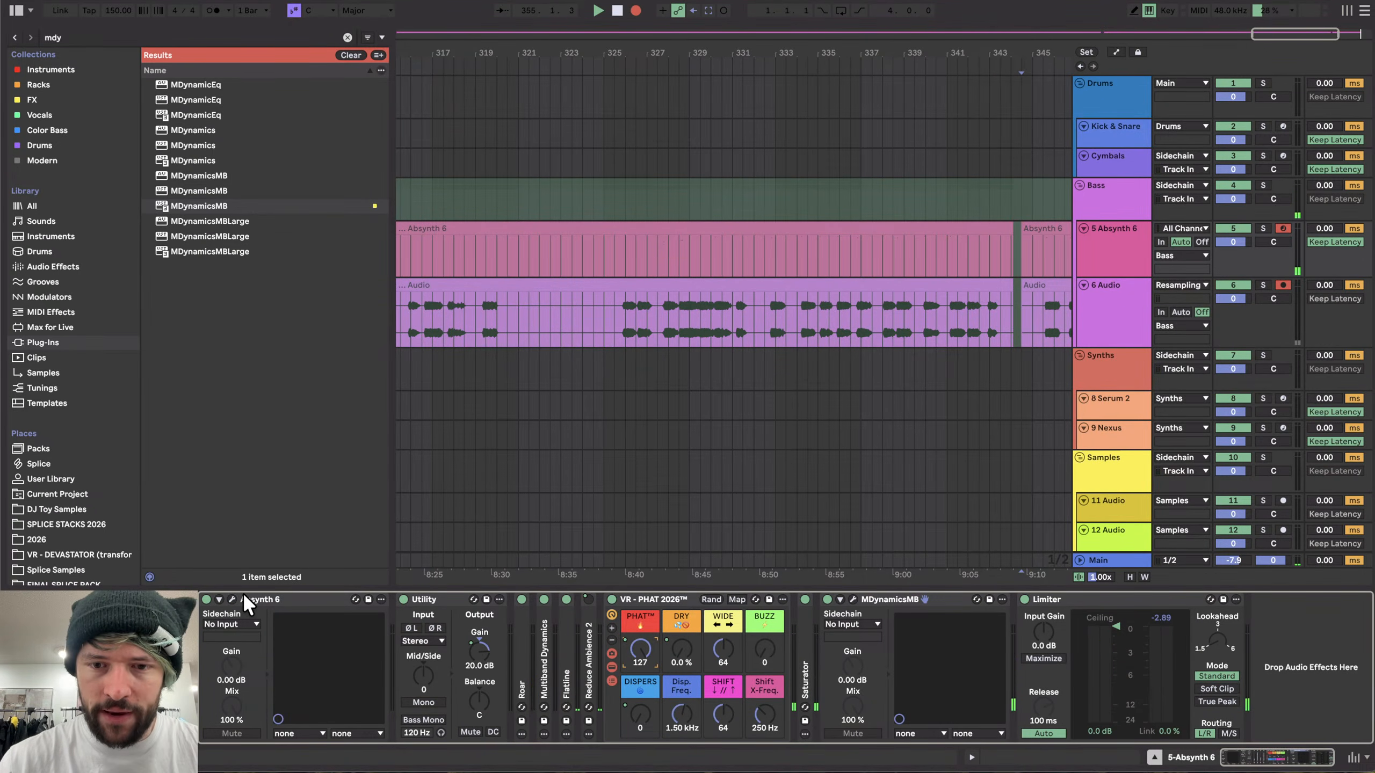
- Reopen Absynth, revisit its Patch and Browser pages, and move the window aside
click(230, 597)
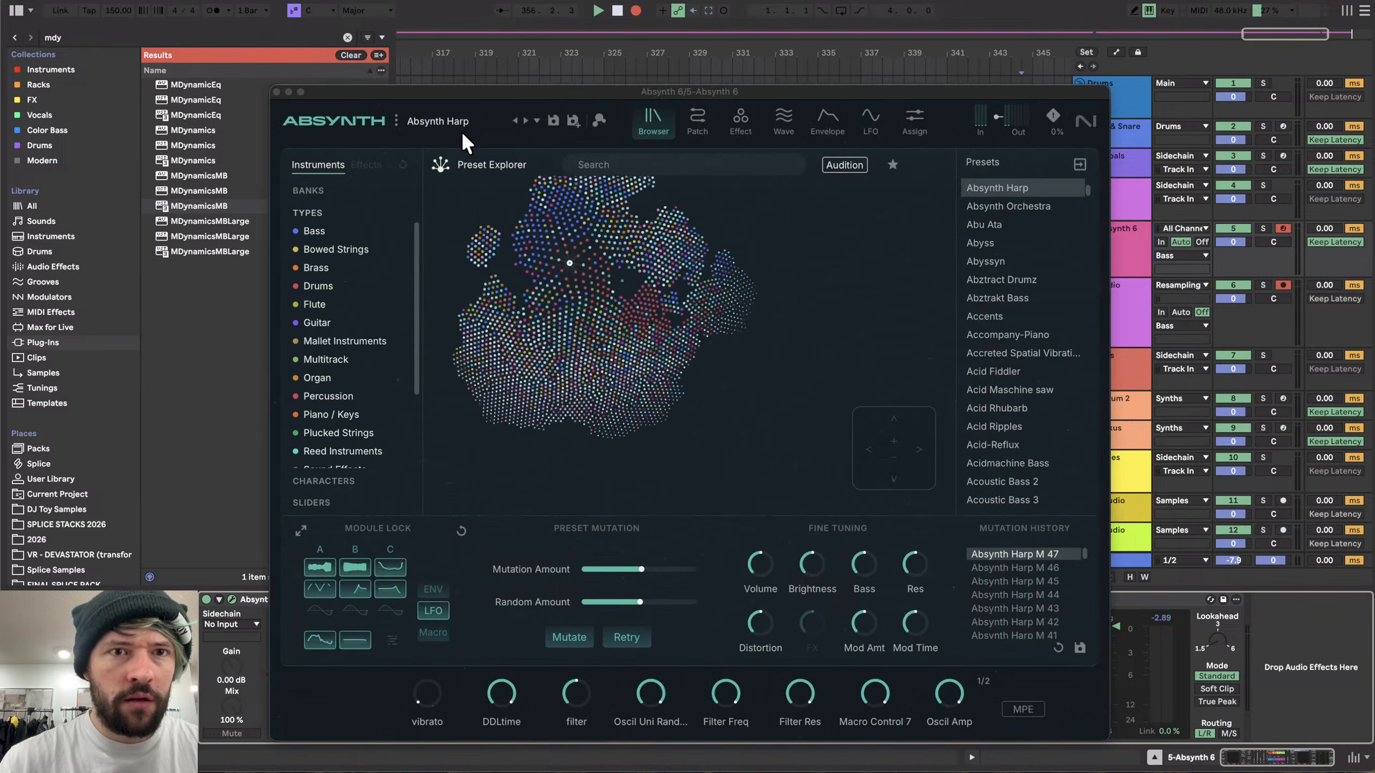
click(698, 119)
click(653, 119)
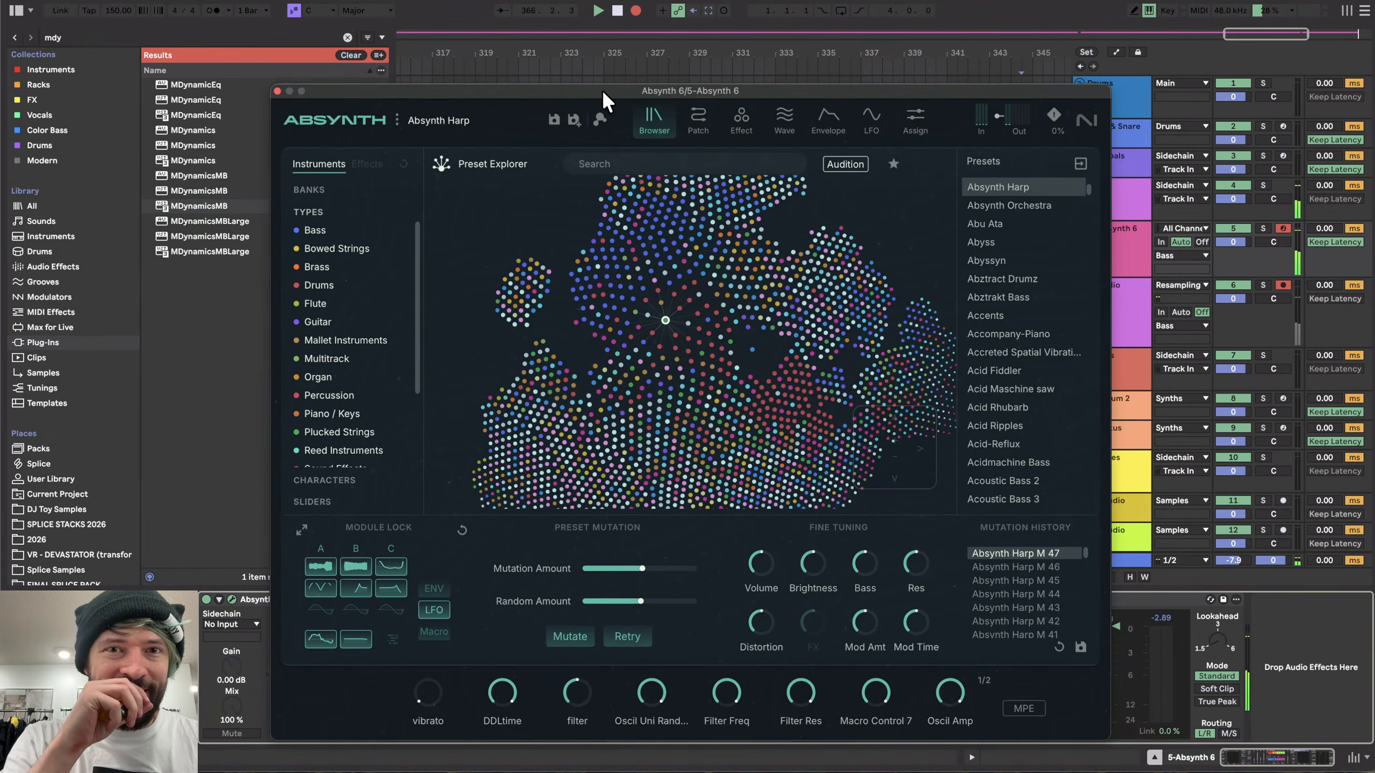
drag(602, 89, 632, 46)
drag(356, 54, 609, 4)
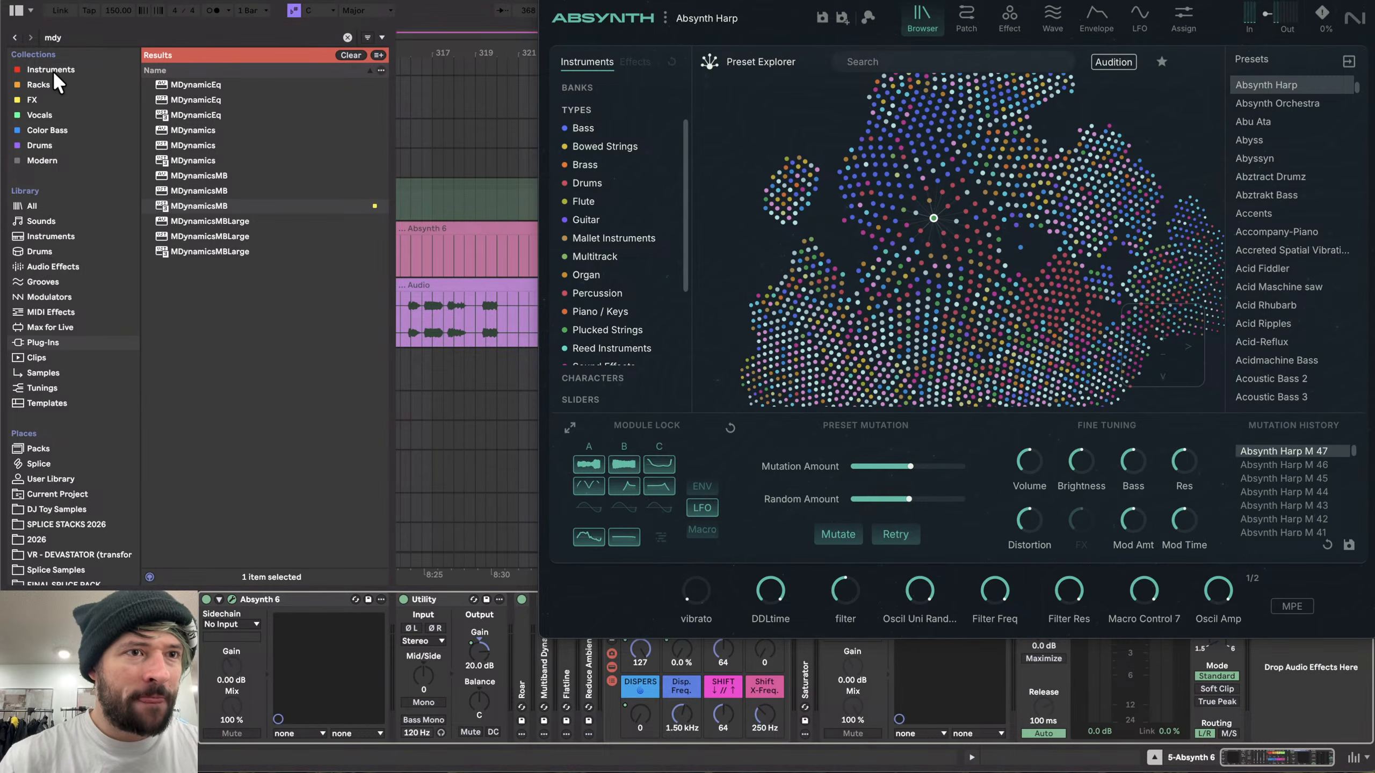
- Load the VR - Au5 Vocoder rack from the Racks collection onto the end of the Absynth track's chain
click(122, 99)
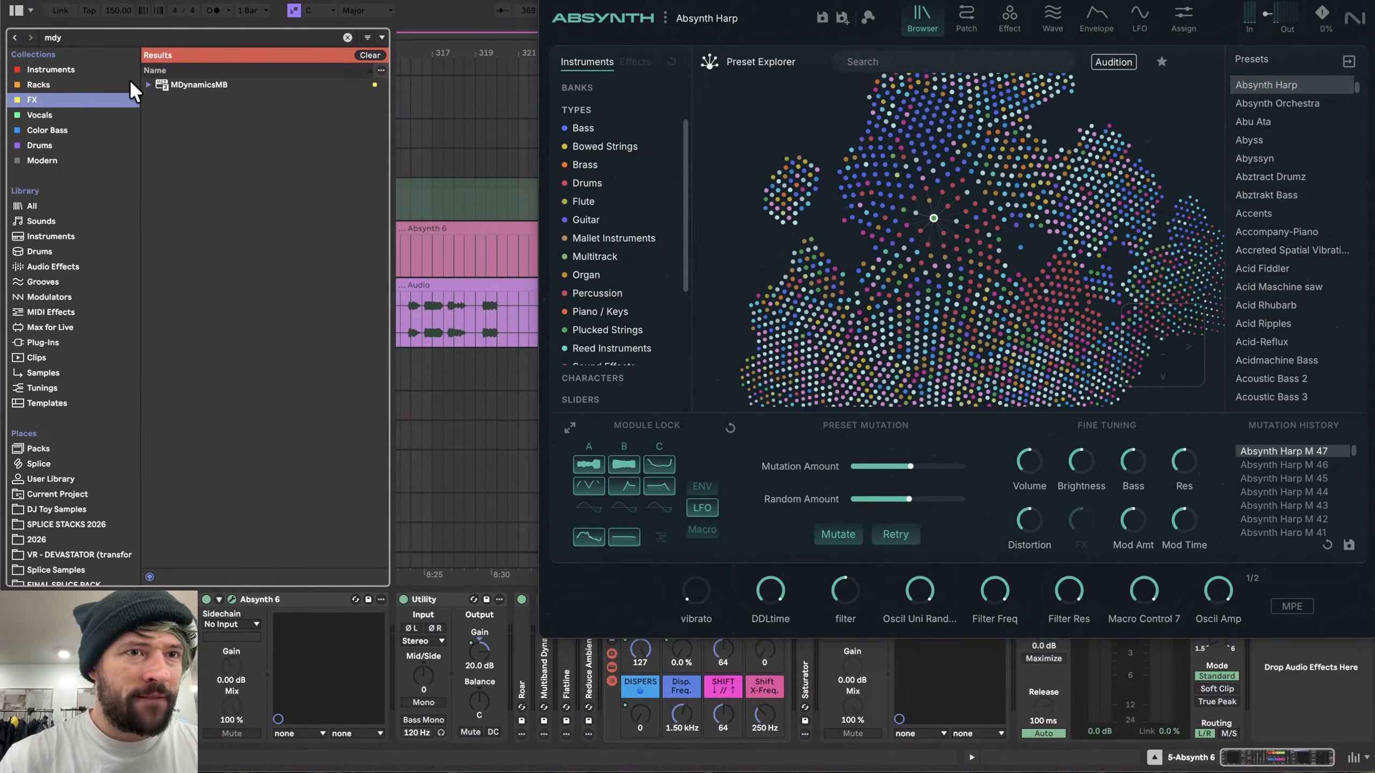
click(43, 100)
click(39, 84)
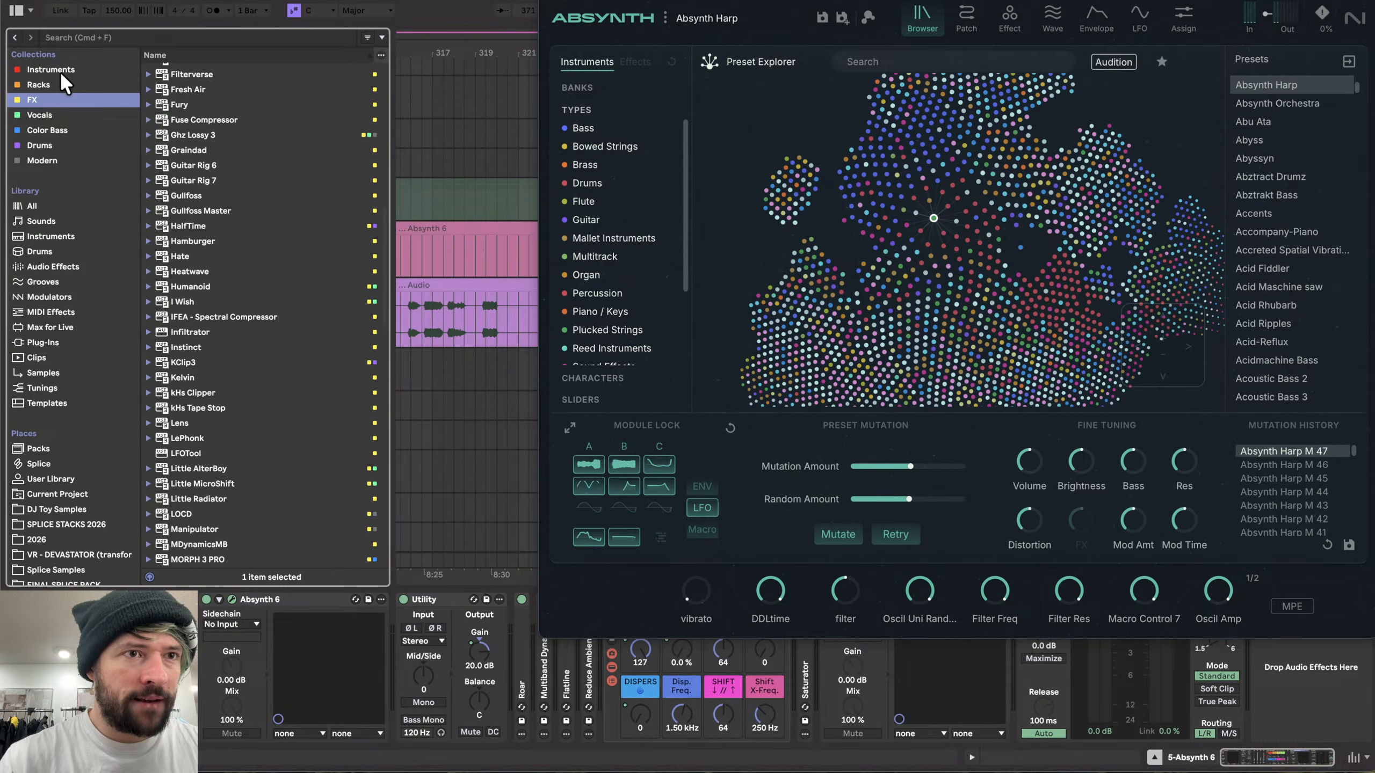
scroll(221, 319, up, 2)
click(217, 158)
drag(217, 158, 981, 714)
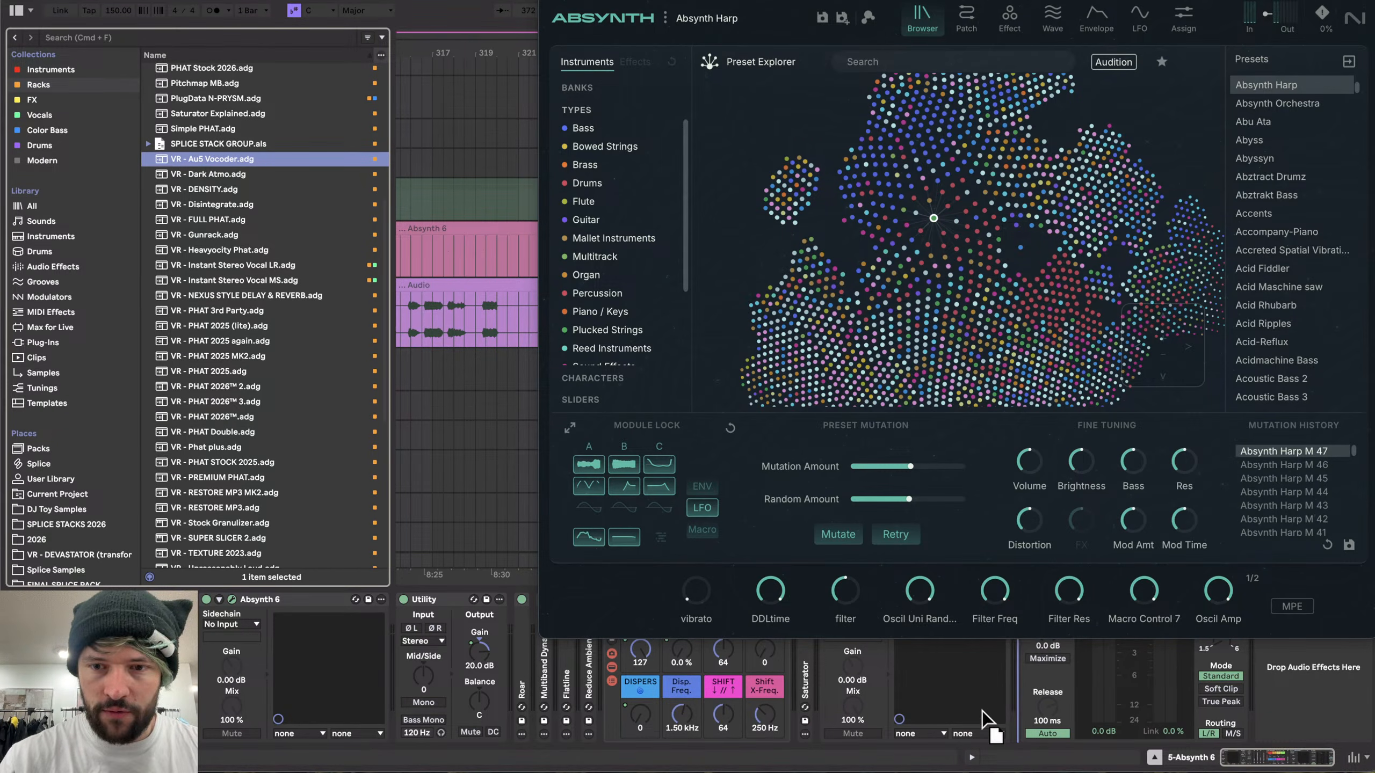
- Close Absynth and set the vocoder rack's Depth to 87 and Tilt Center to 82
drag(861, 1, 253, 32)
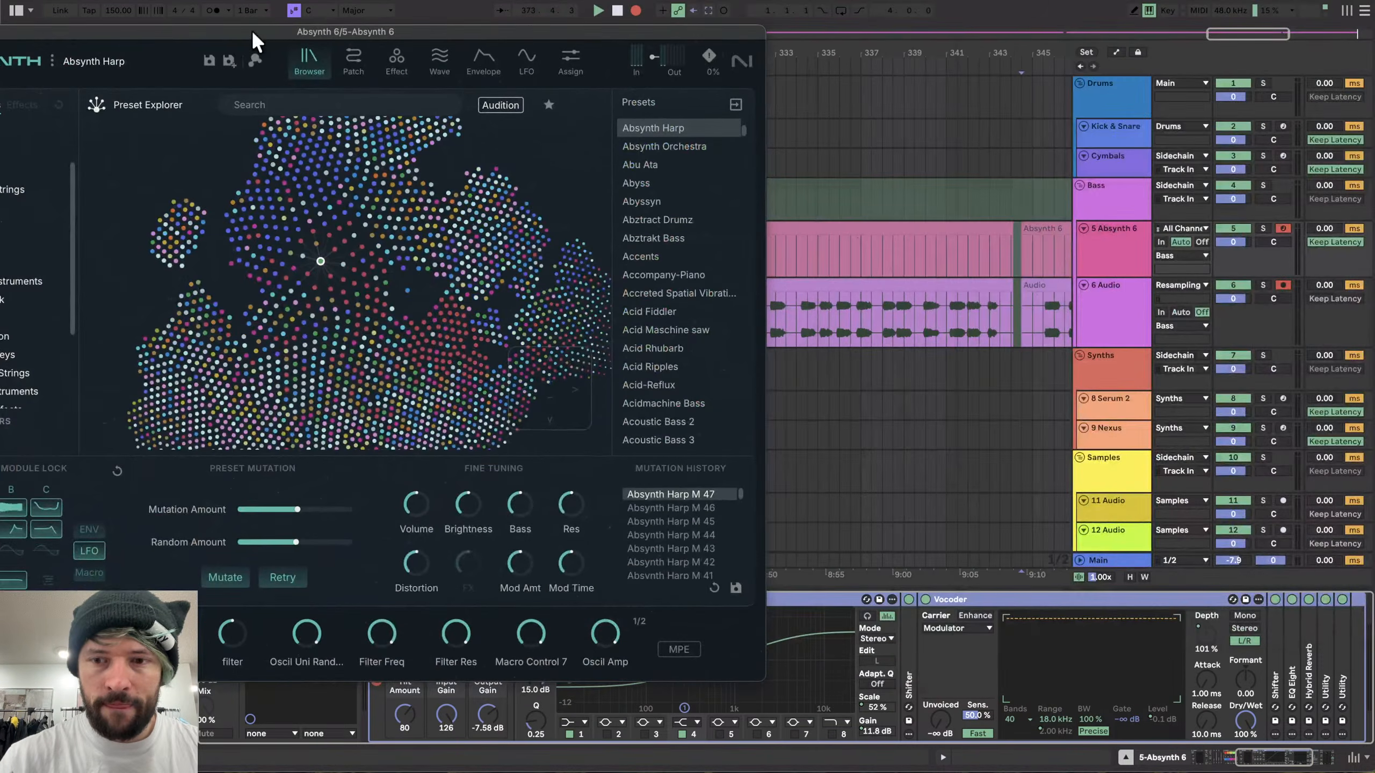
drag(611, 30, 955, 90)
click(276, 92)
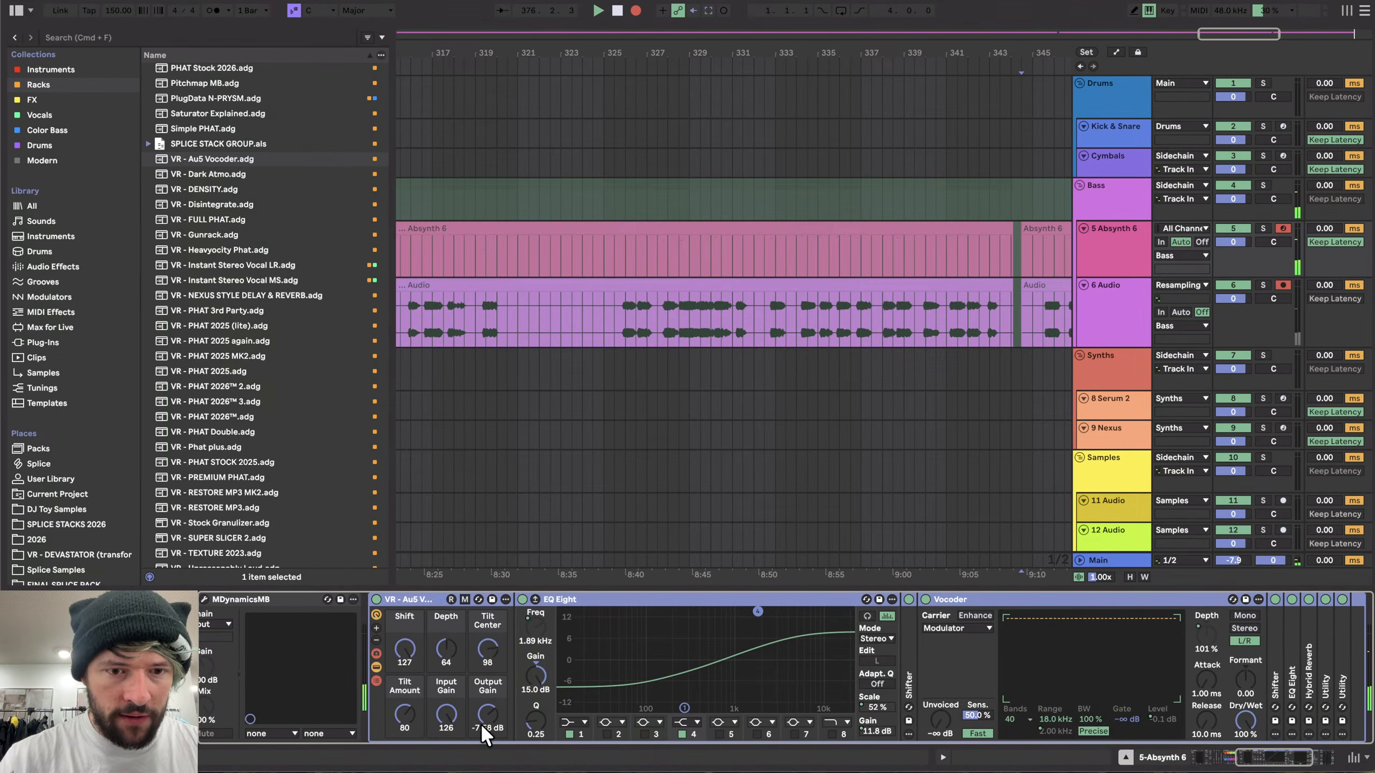
drag(406, 710, 406, 712)
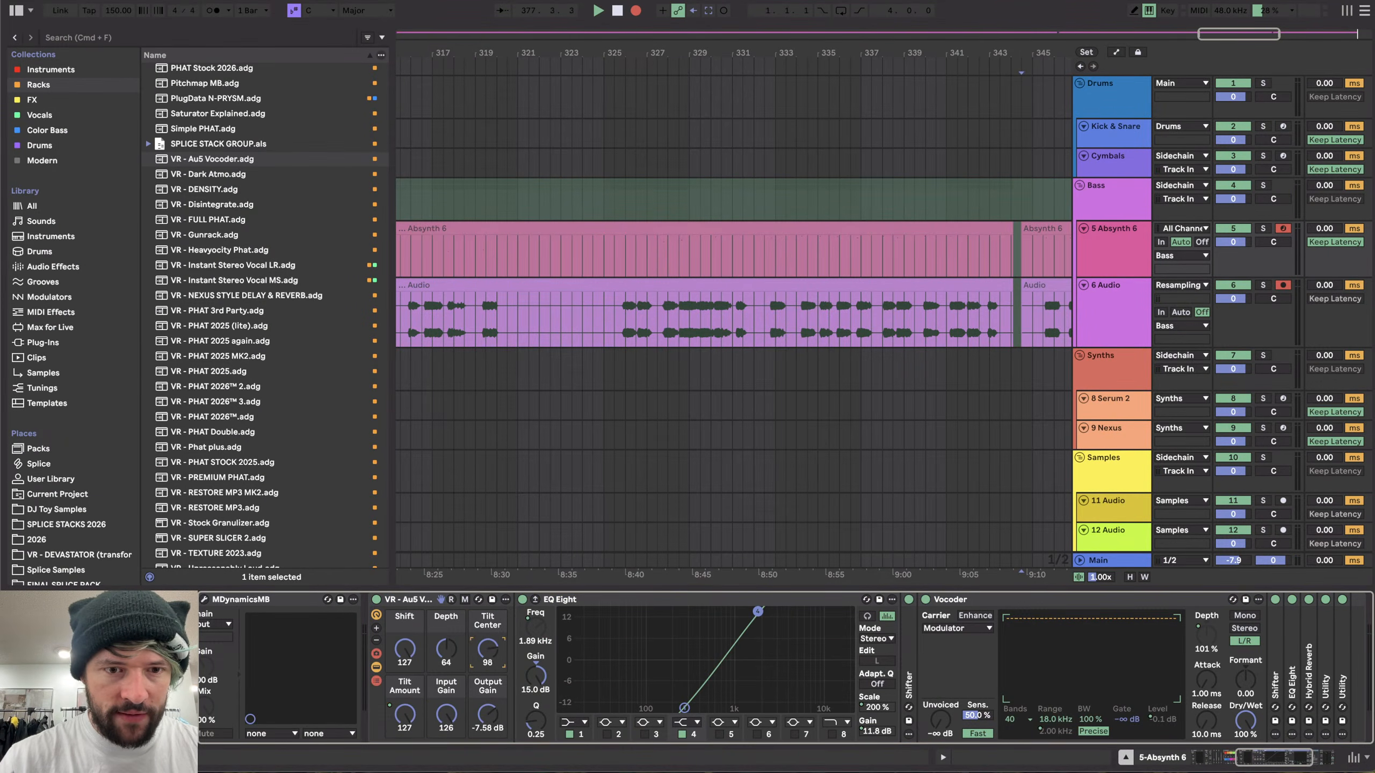
drag(488, 649, 452, 629)
click(457, 662)
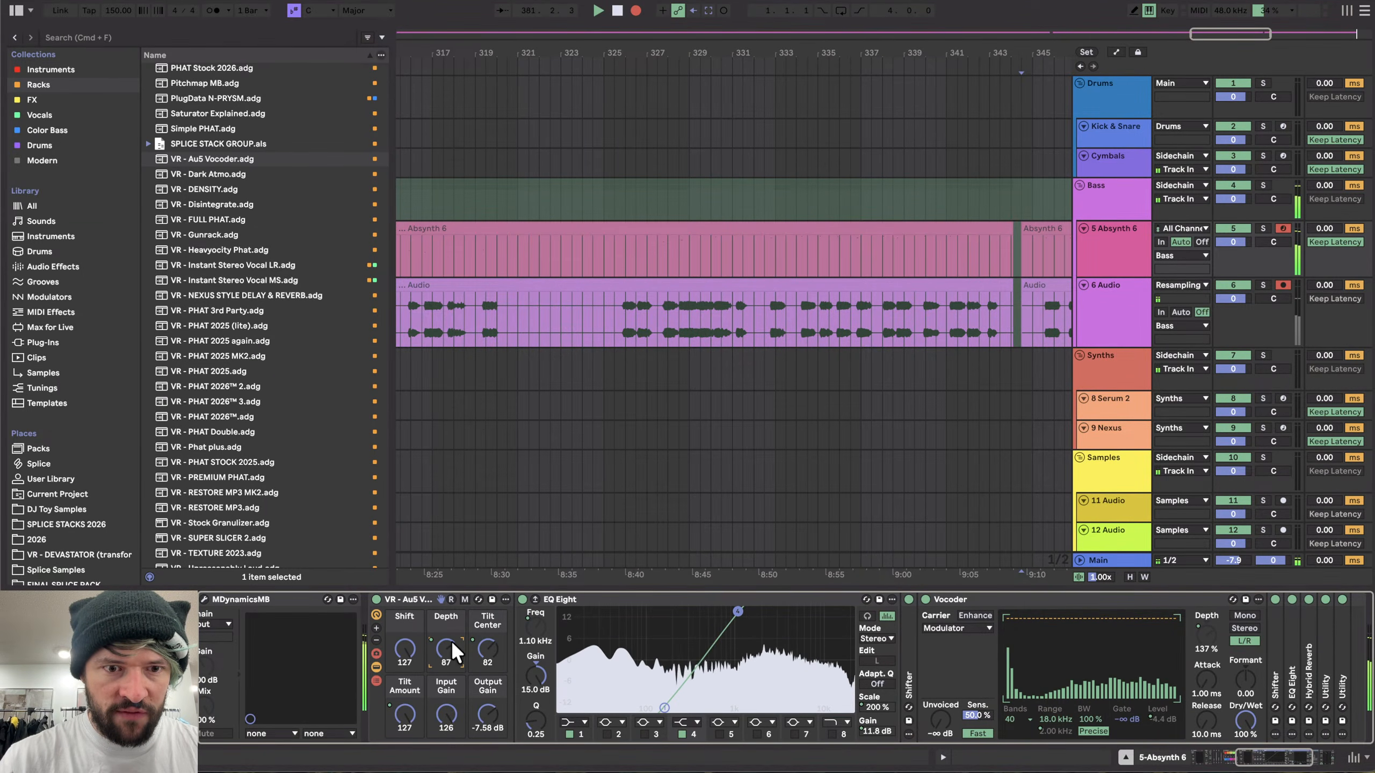
- Insert EQ Eight at the start of the chain and shape a band around 2.72 kHz with 15 dB gain and Q 0.10
scroll(677, 664, right, 5)
scroll(677, 665, left, 10)
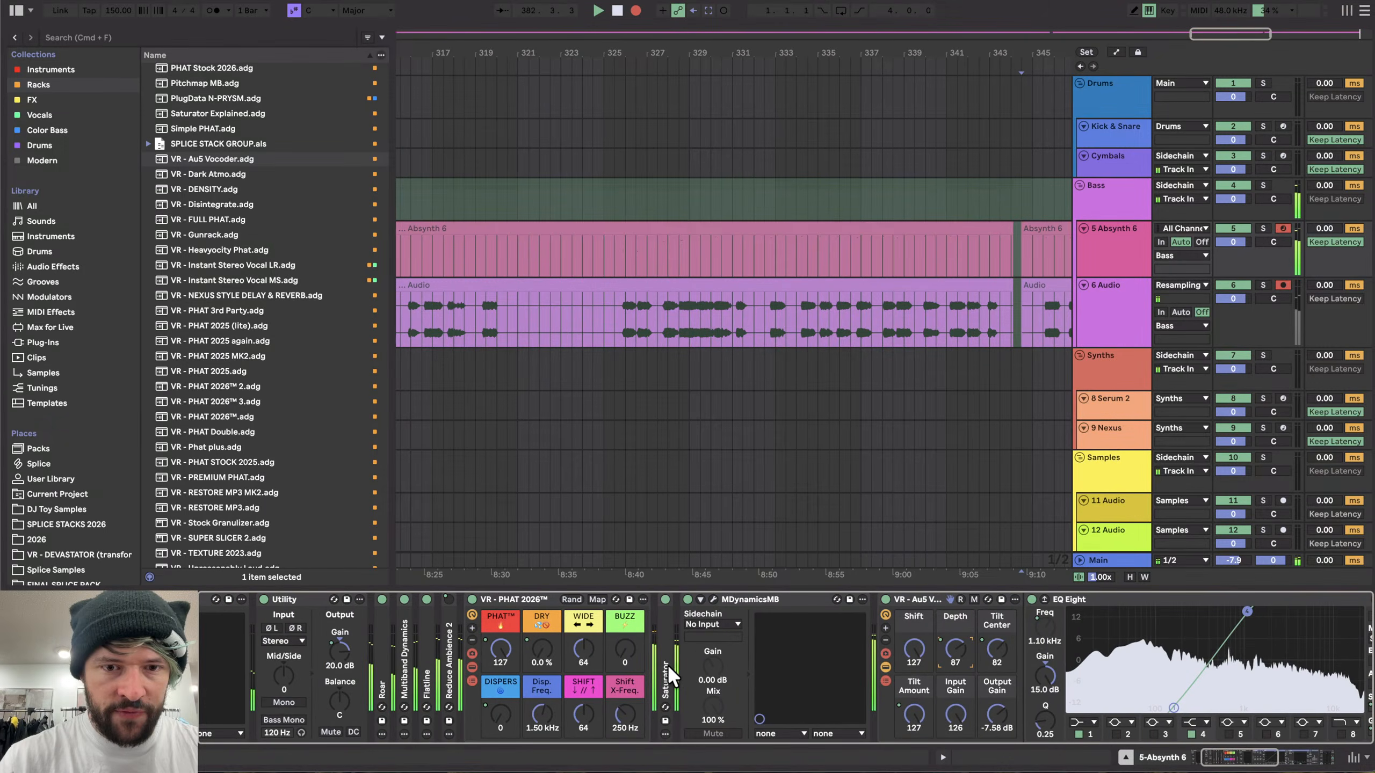
drag(627, 650, 627, 652)
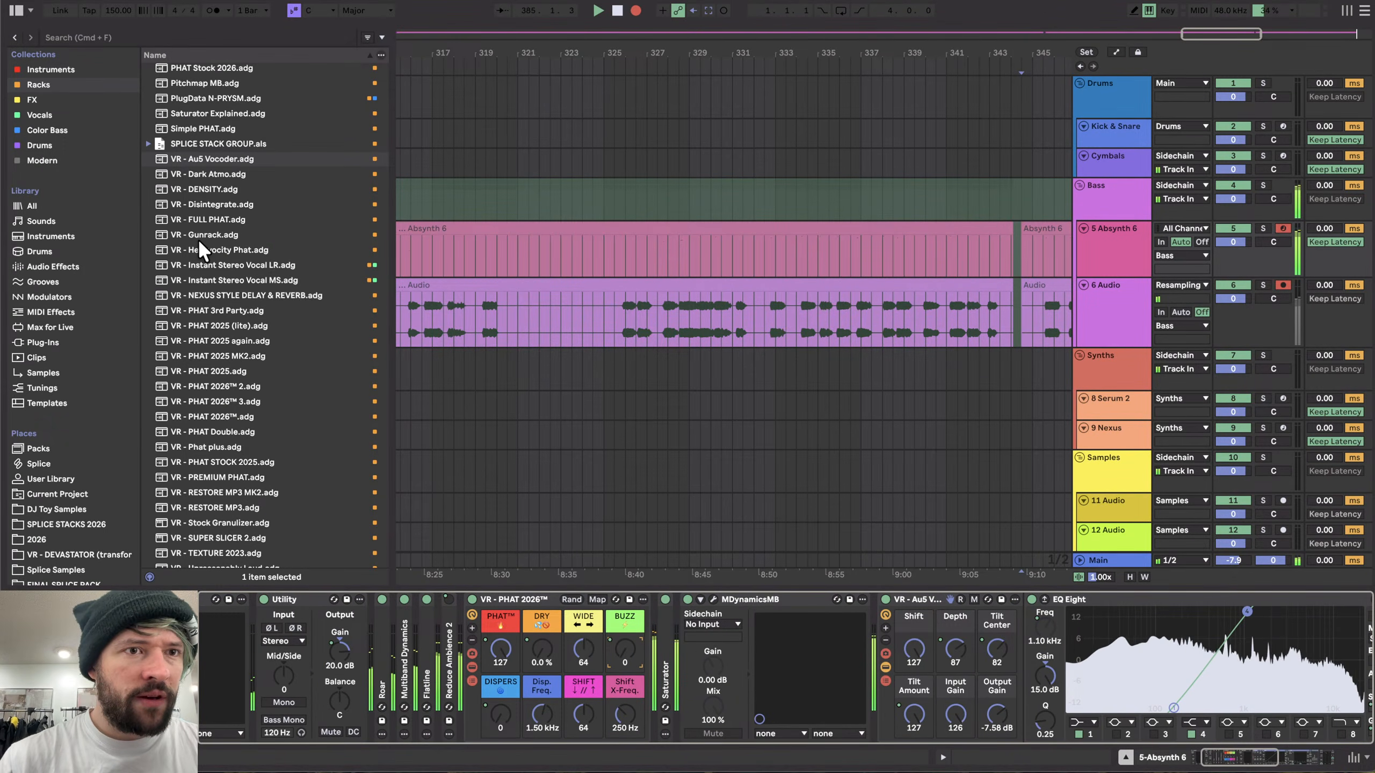
click(50, 267)
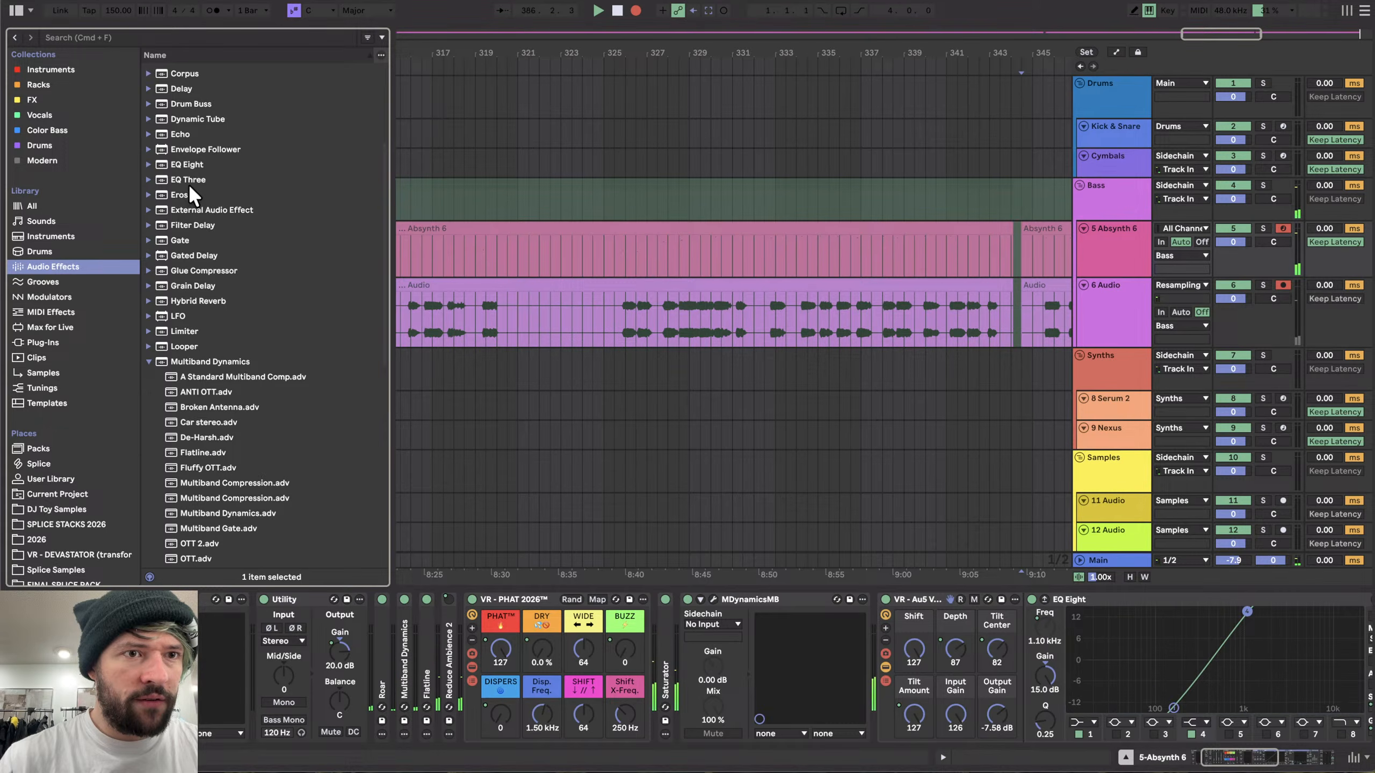
drag(186, 164, 327, 695)
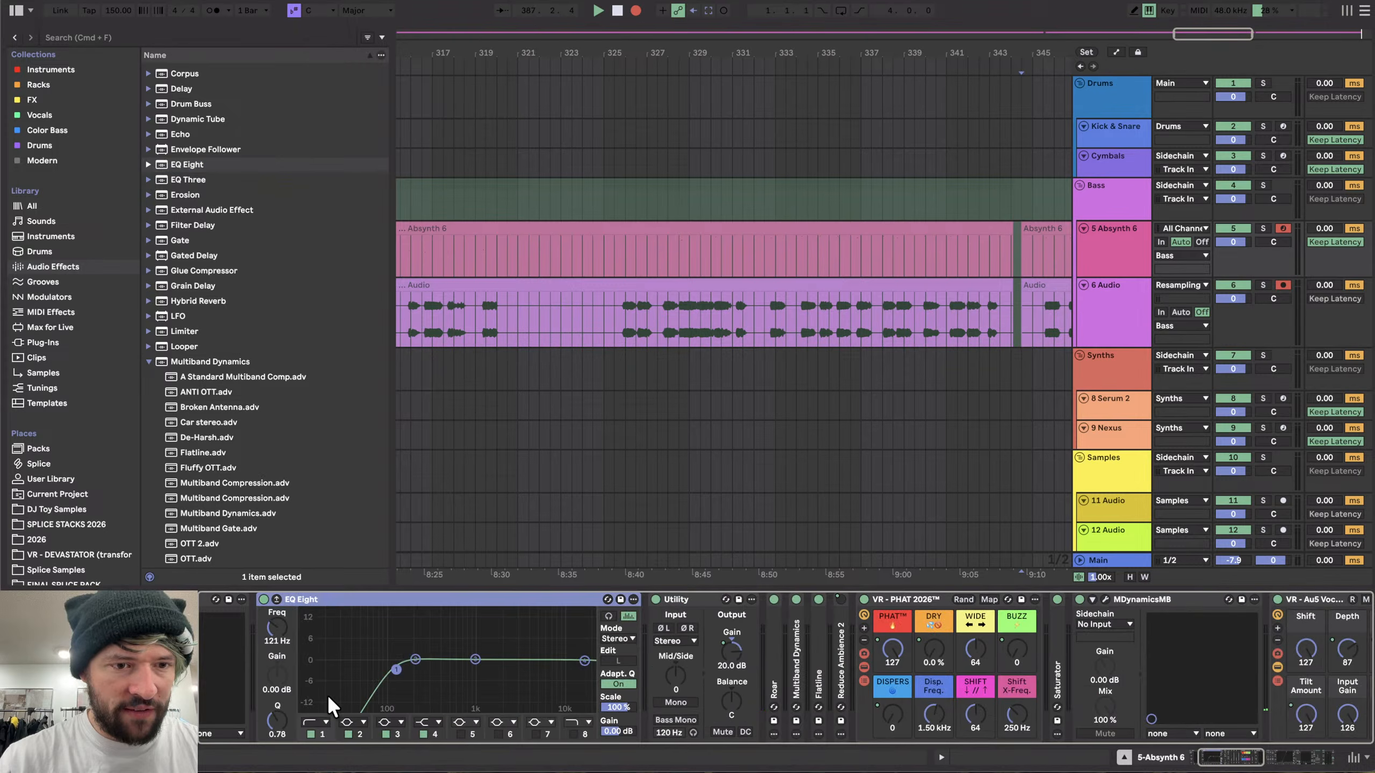
click(310, 734)
drag(585, 659, 580, 657)
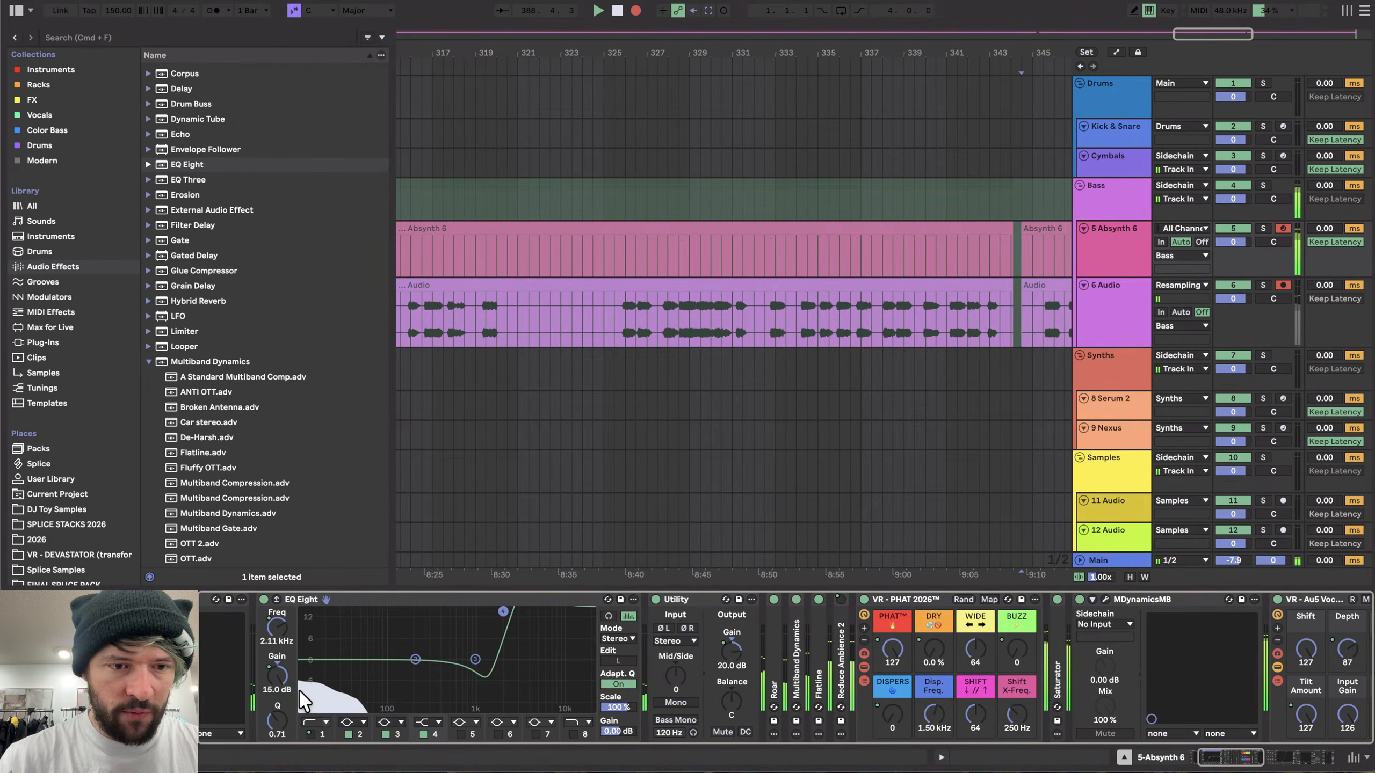
drag(277, 720, 277, 743)
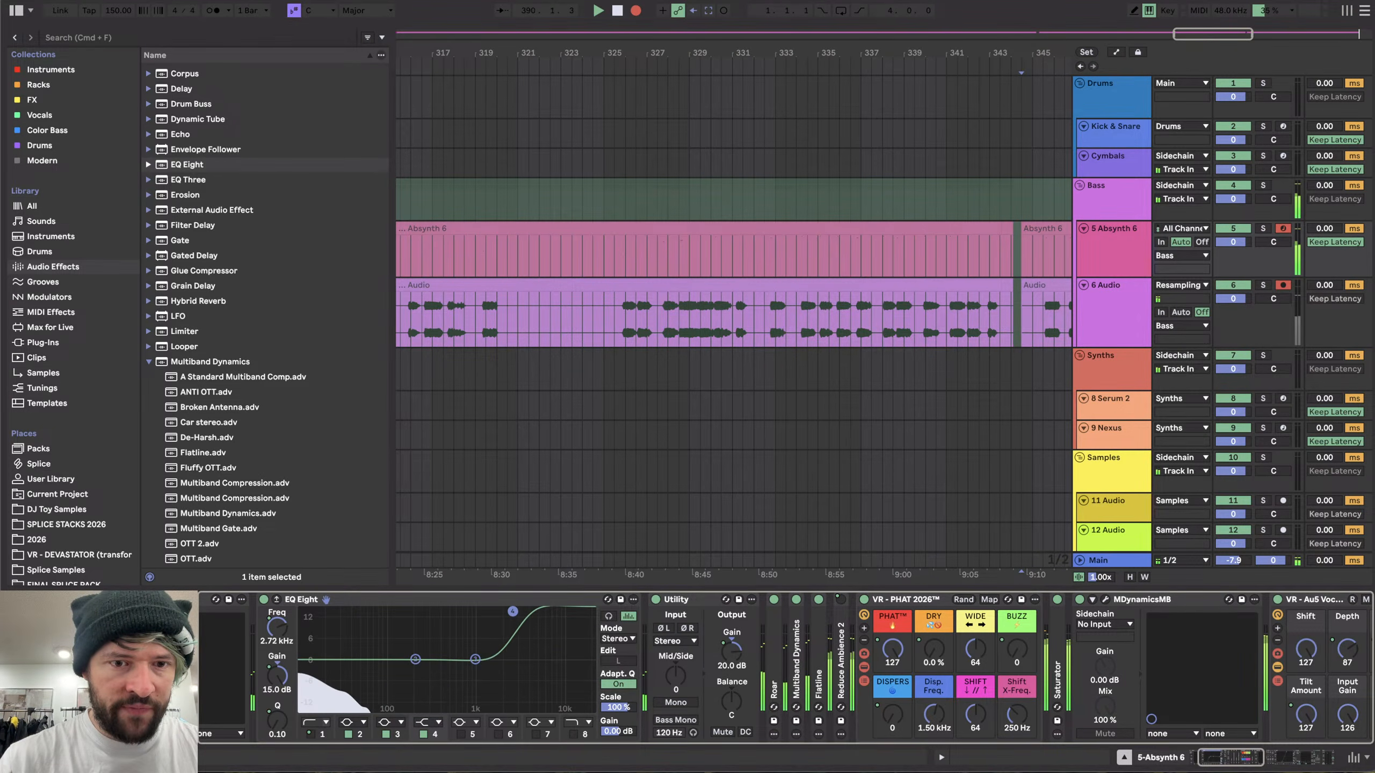
scroll(556, 432, down, 5)
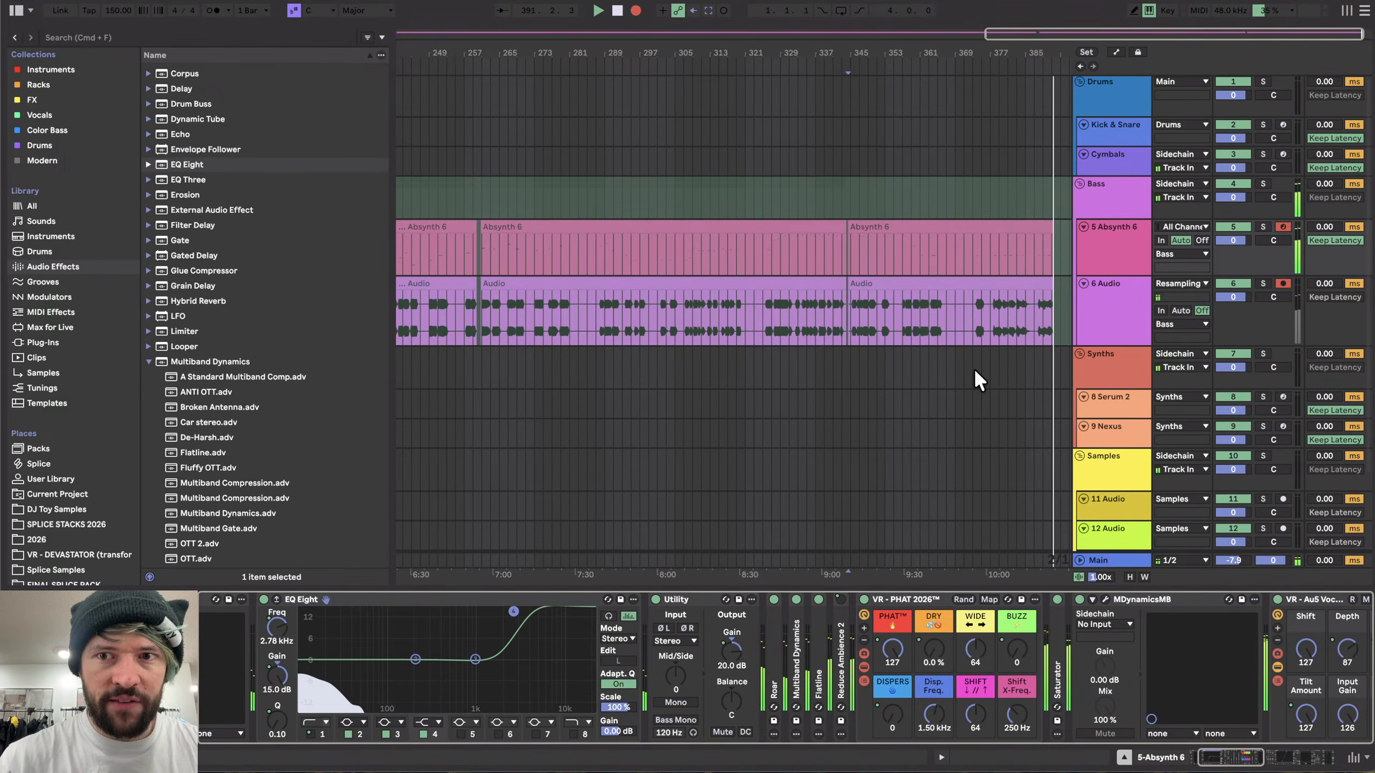
scroll(986, 349, up, 5)
scroll(986, 349, right, 8)
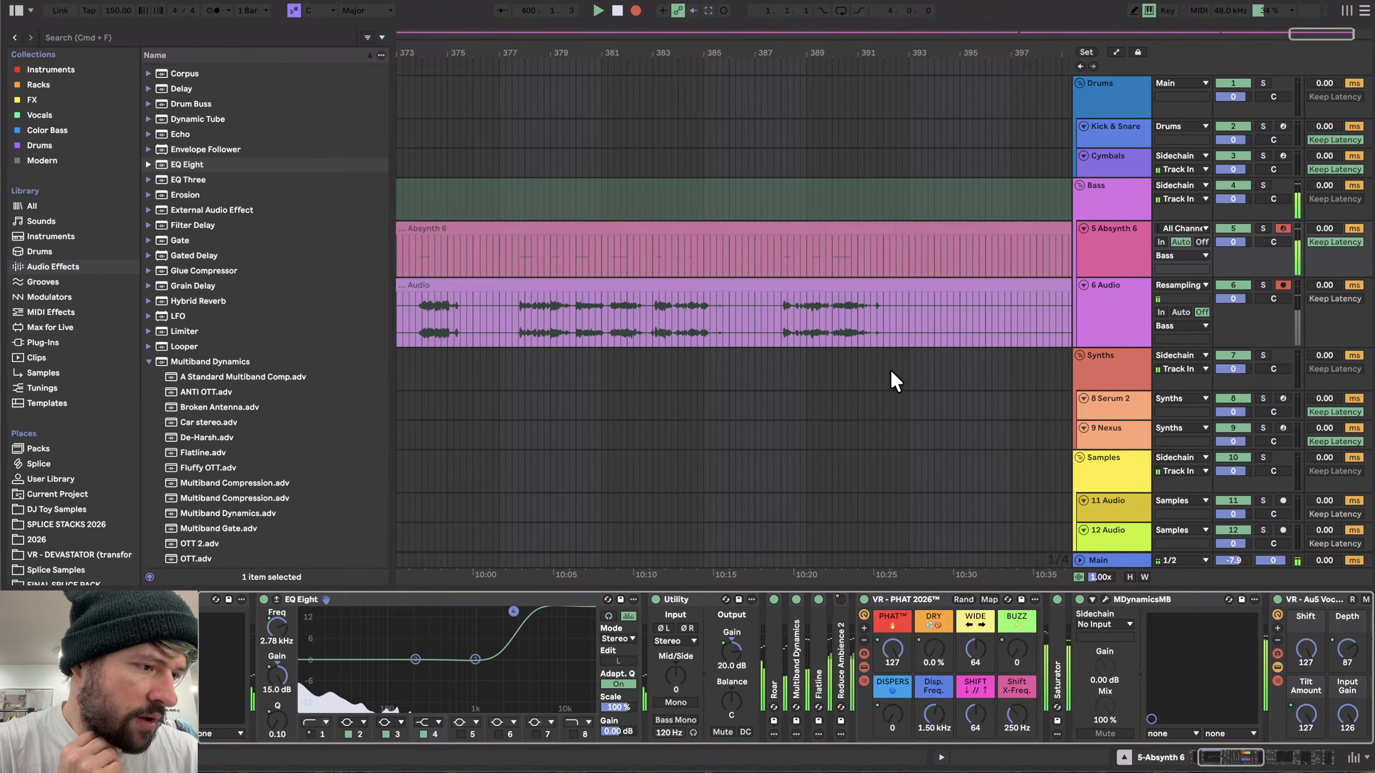
scroll(720, 365, down, 5)
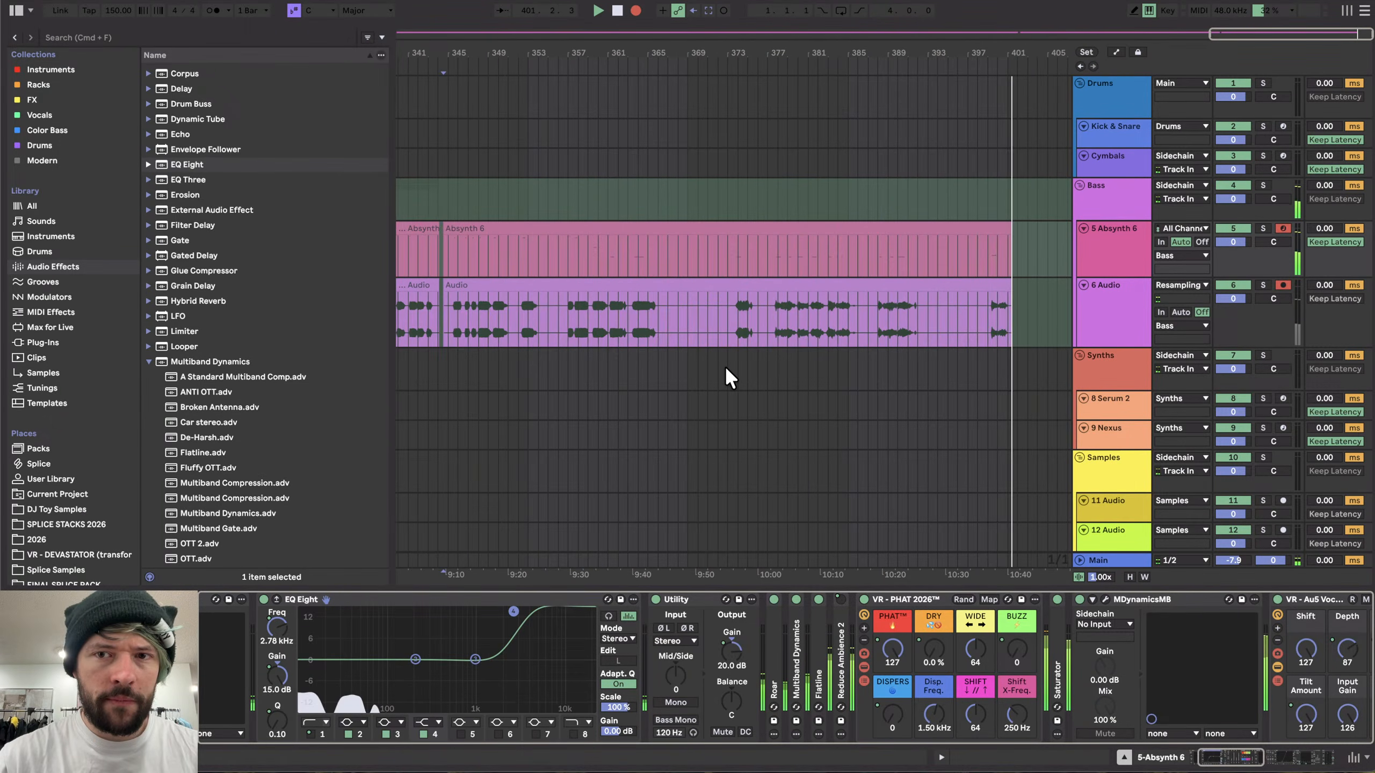
scroll(651, 358, up, 5)
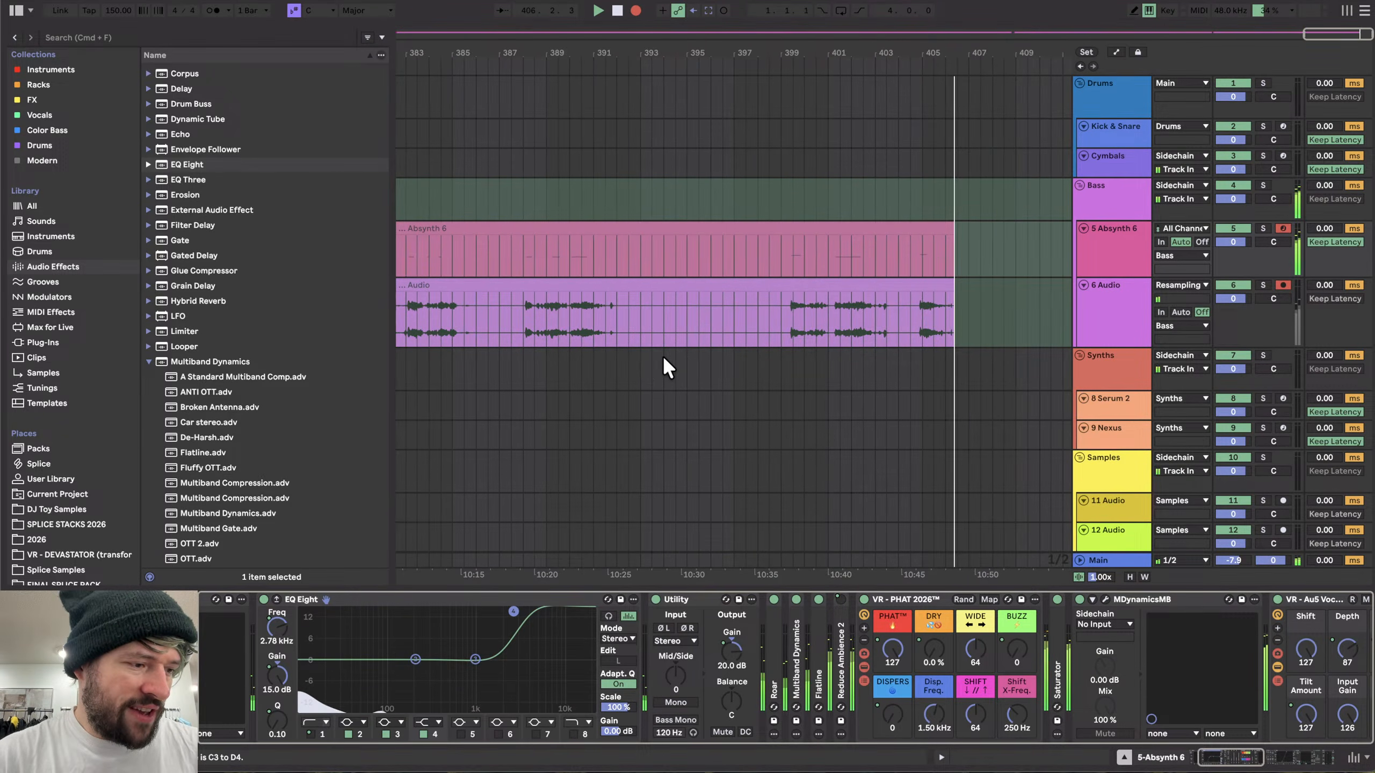
- Nudge the PHAT rack's Buzz to 1 while the resampled recording plays
drag(1019, 649, 1022, 647)
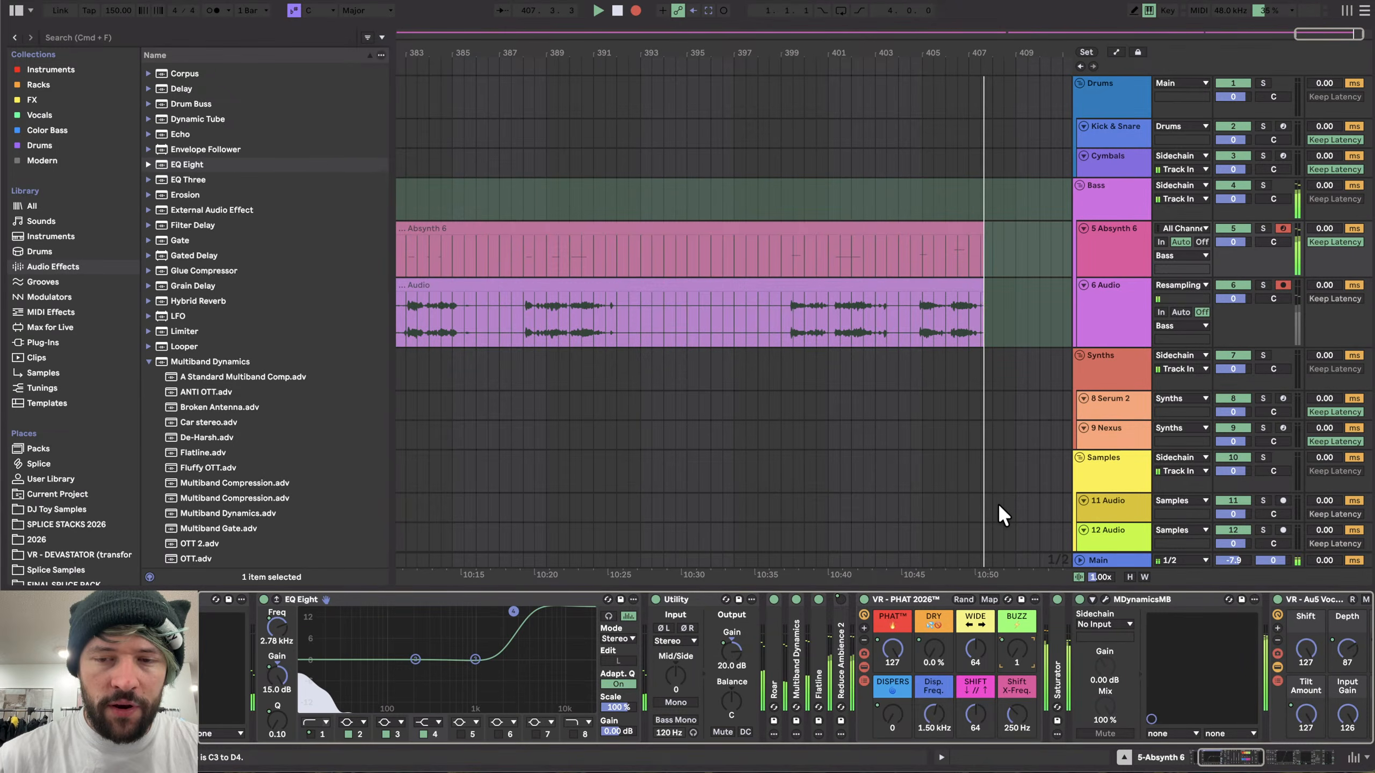
scroll(998, 504, right, 3)
scroll(998, 504, down, 1)
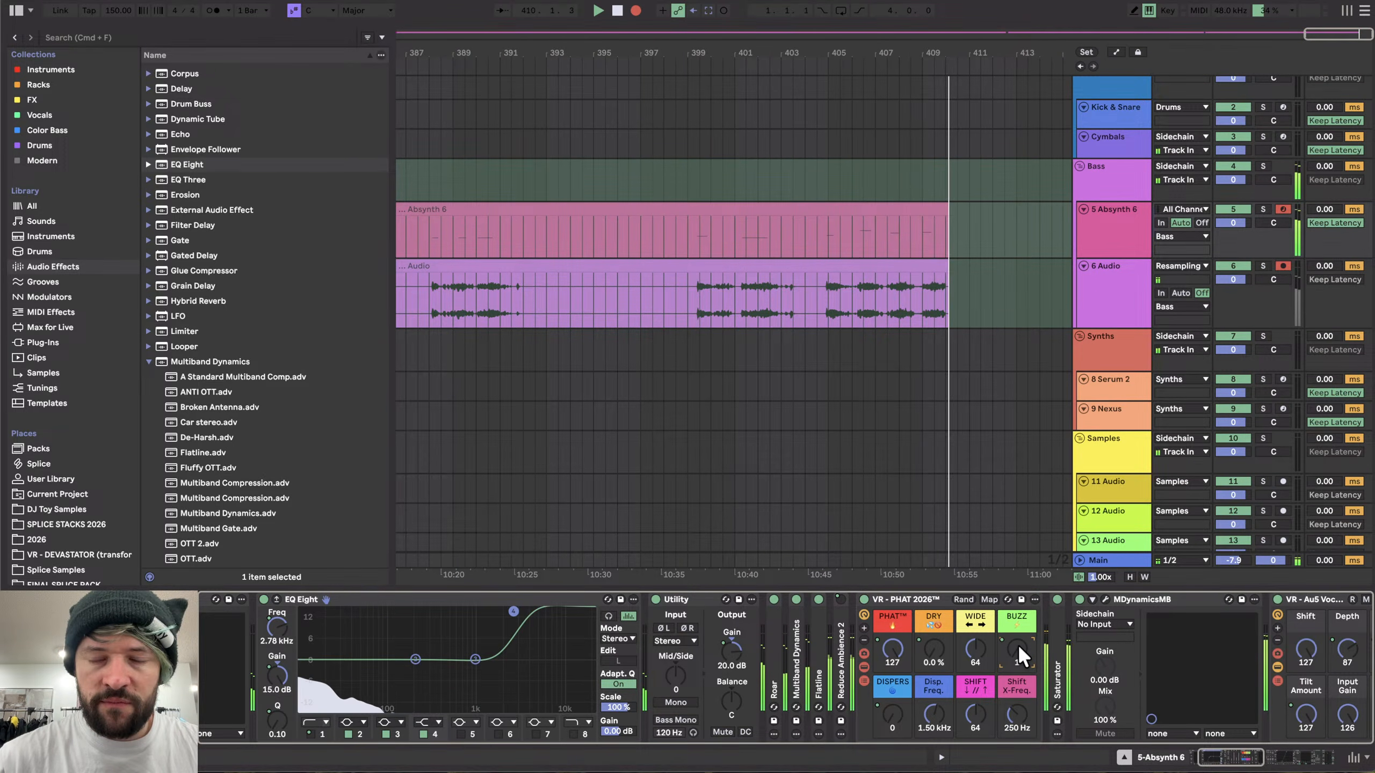
scroll(938, 393, up, 1)
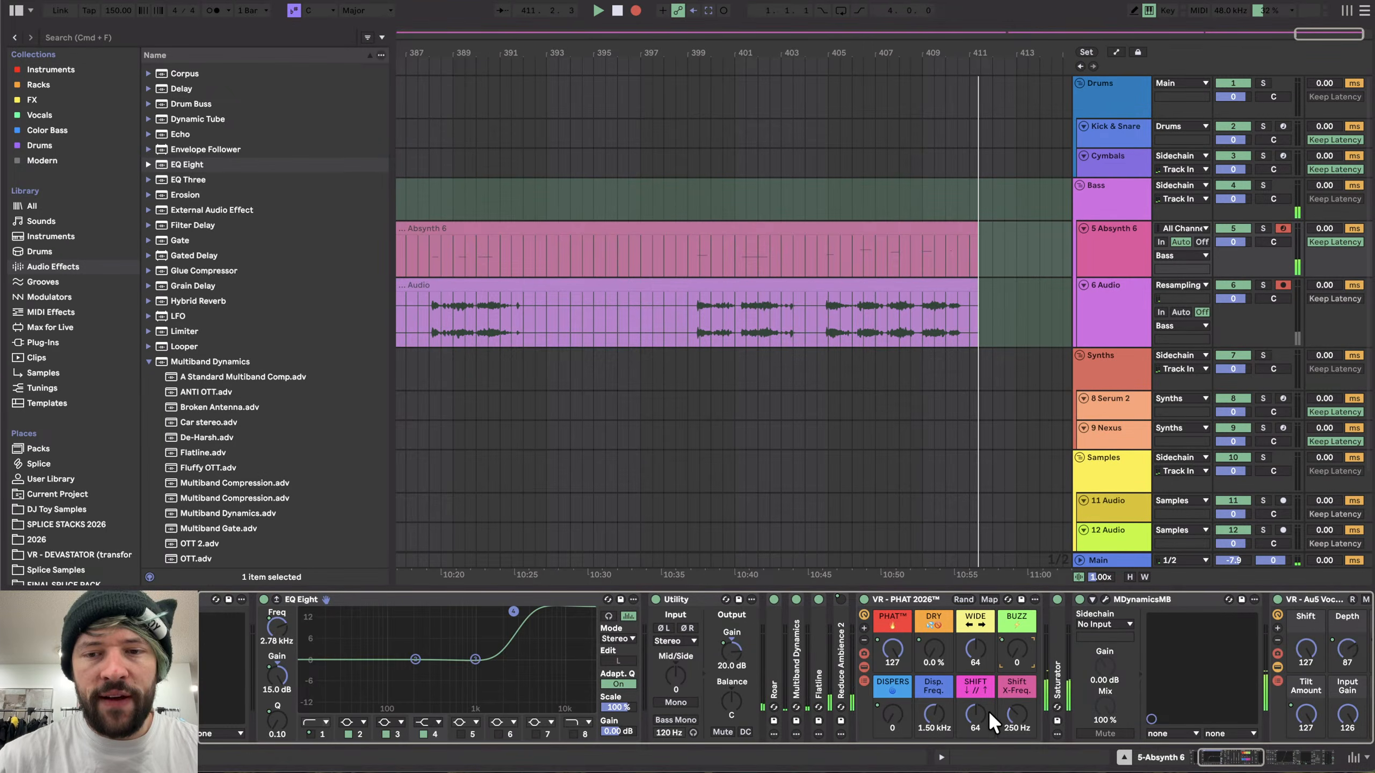
scroll(988, 711, right, 10)
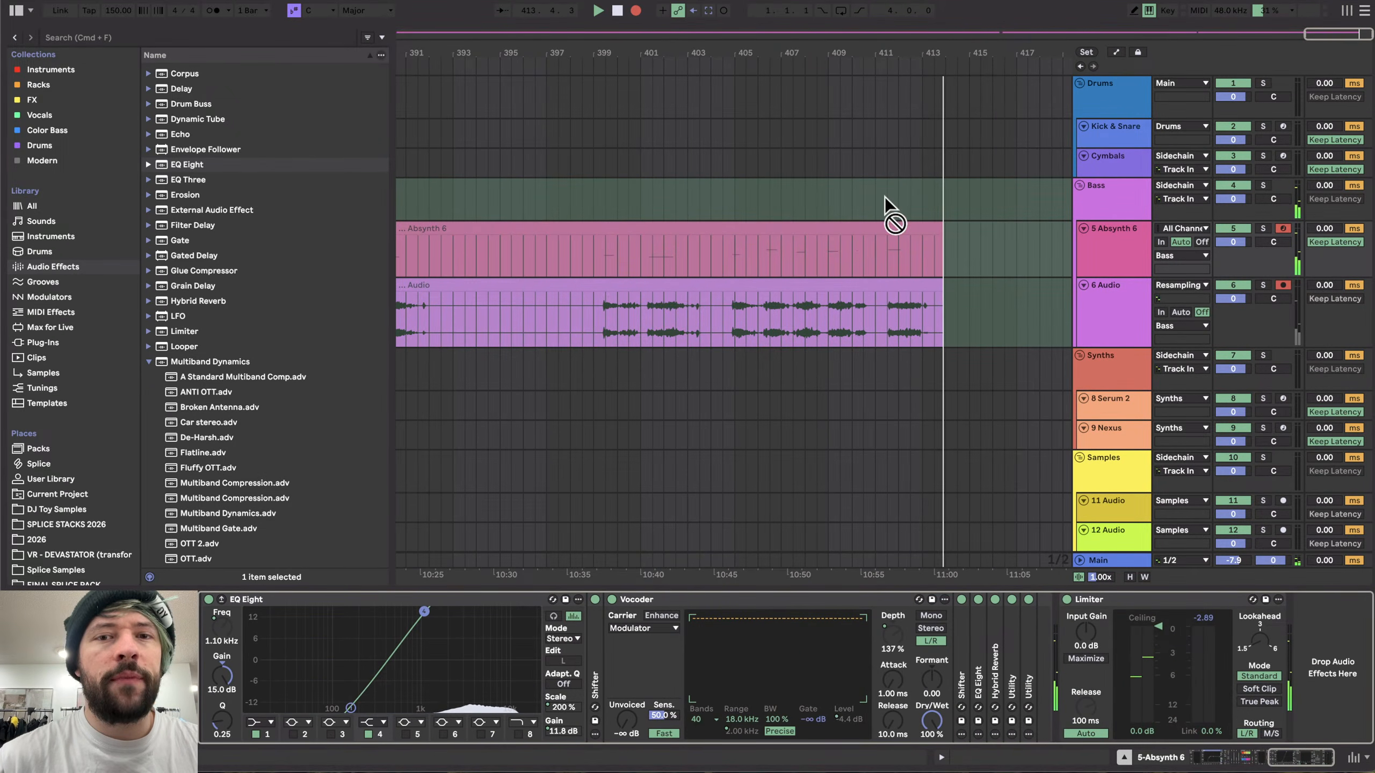
- Open the Absynth plugin window, switch on its Aetherizer effect and set the grain Feedback to 0
scroll(887, 213, down, 10)
scroll(666, 400, up, 10)
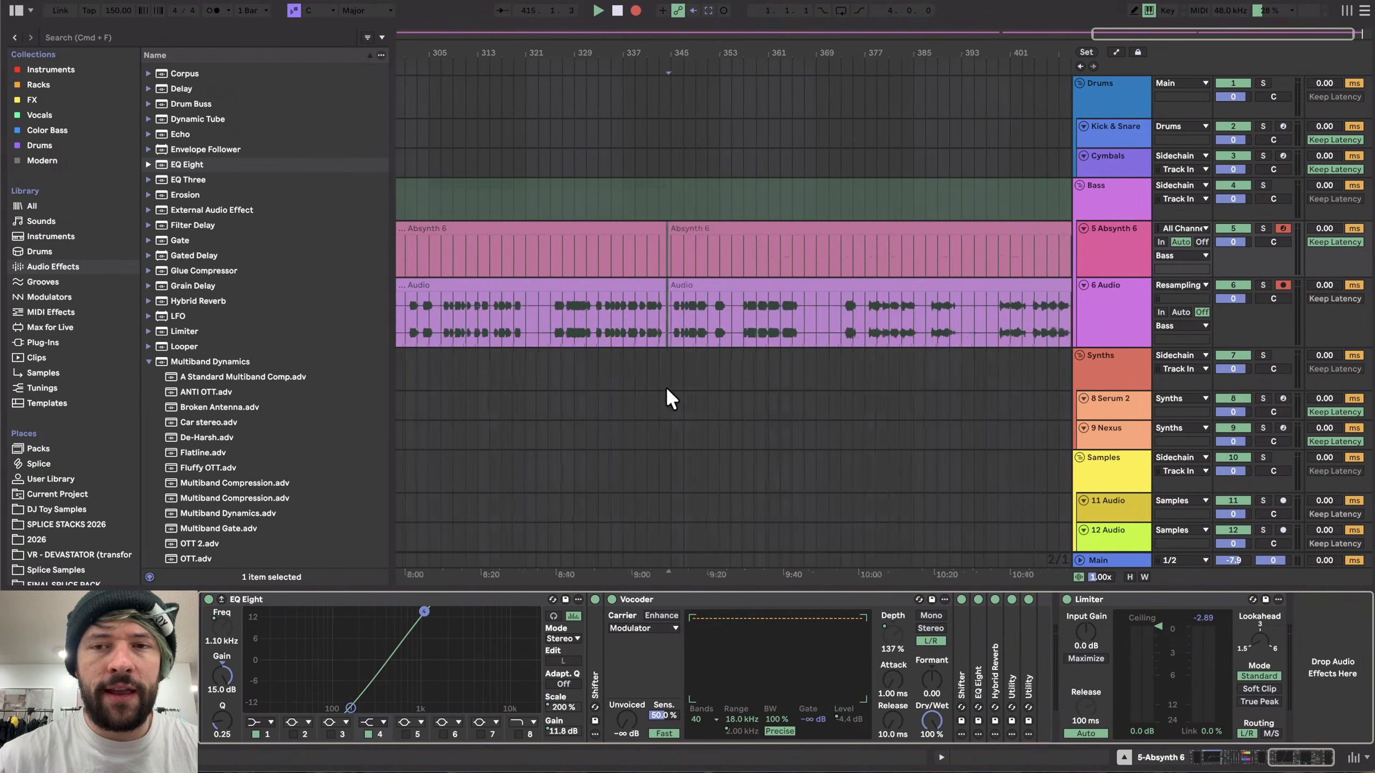
scroll(332, 667, left, 10)
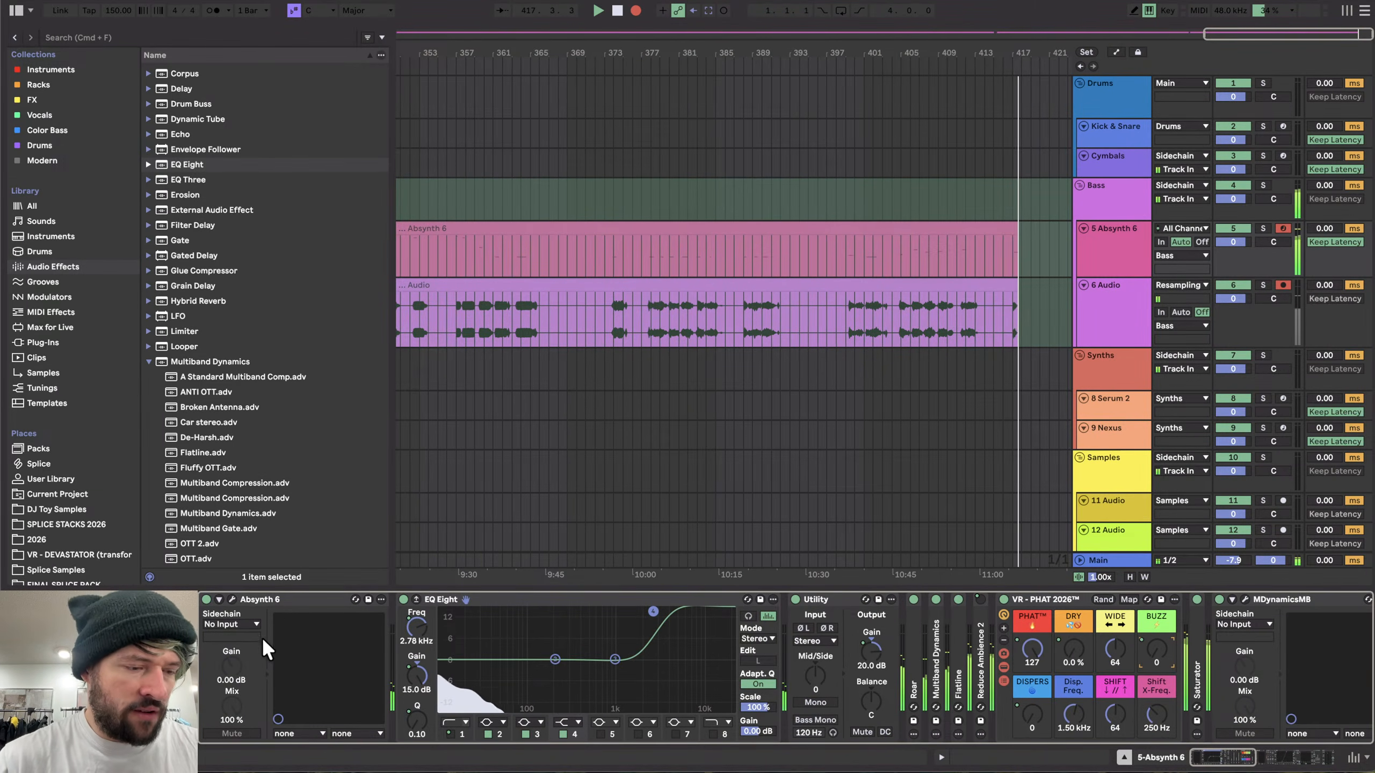
click(232, 600)
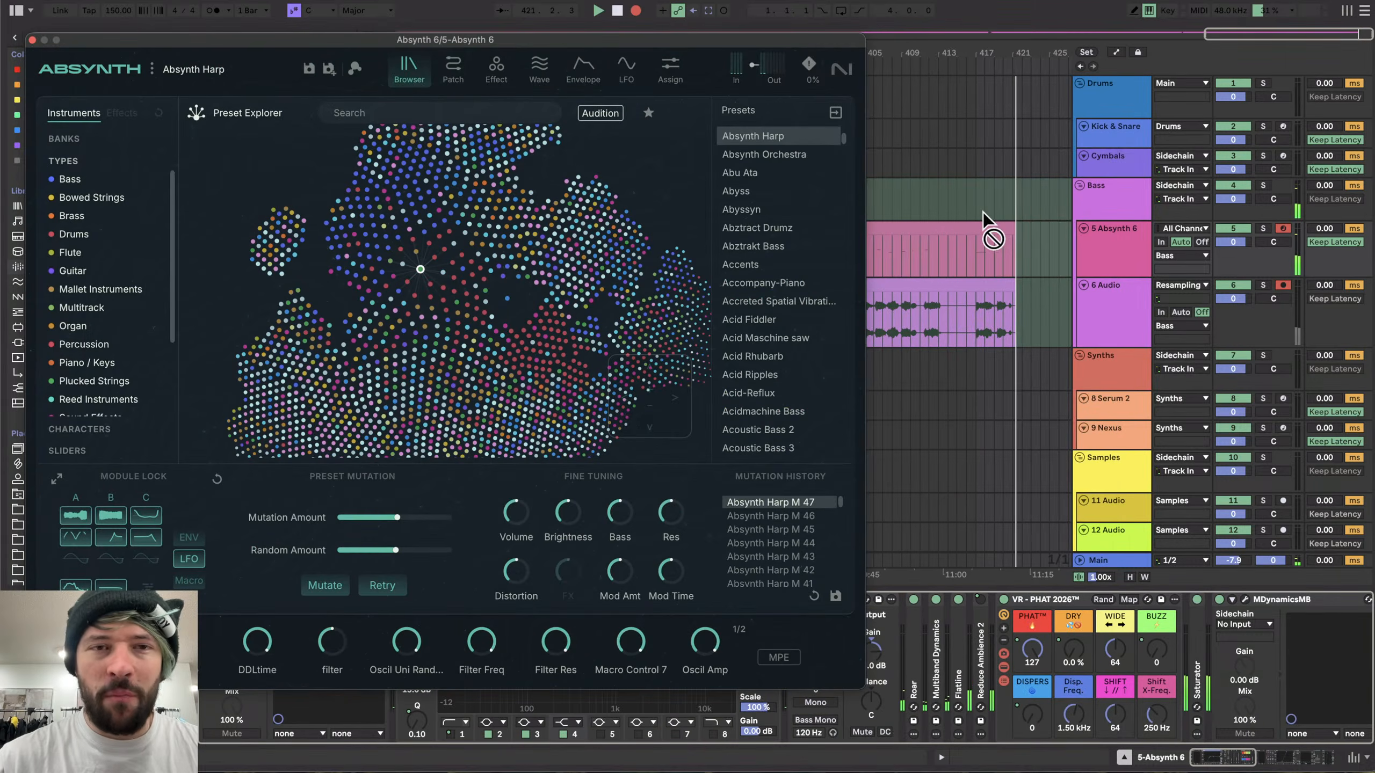
click(503, 71)
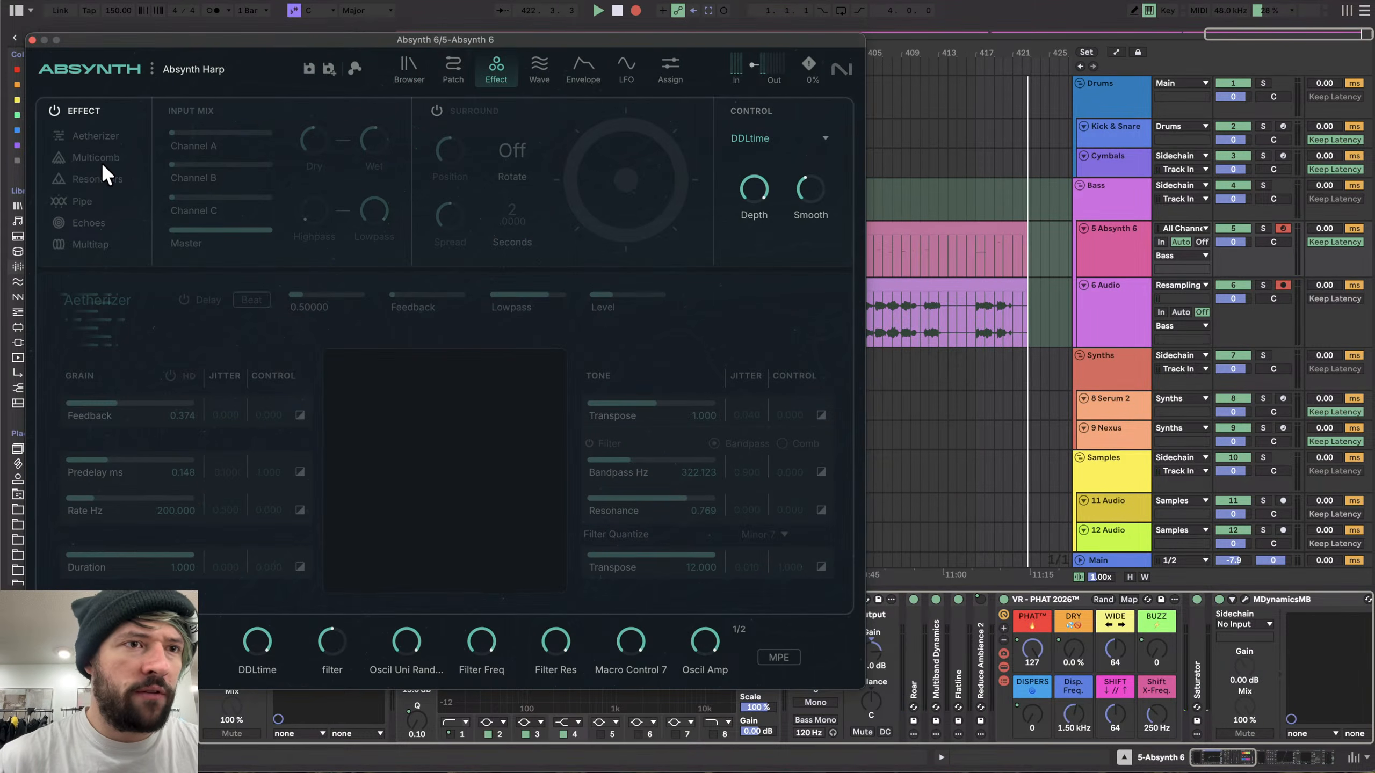
click(55, 111)
drag(115, 403, 6, 391)
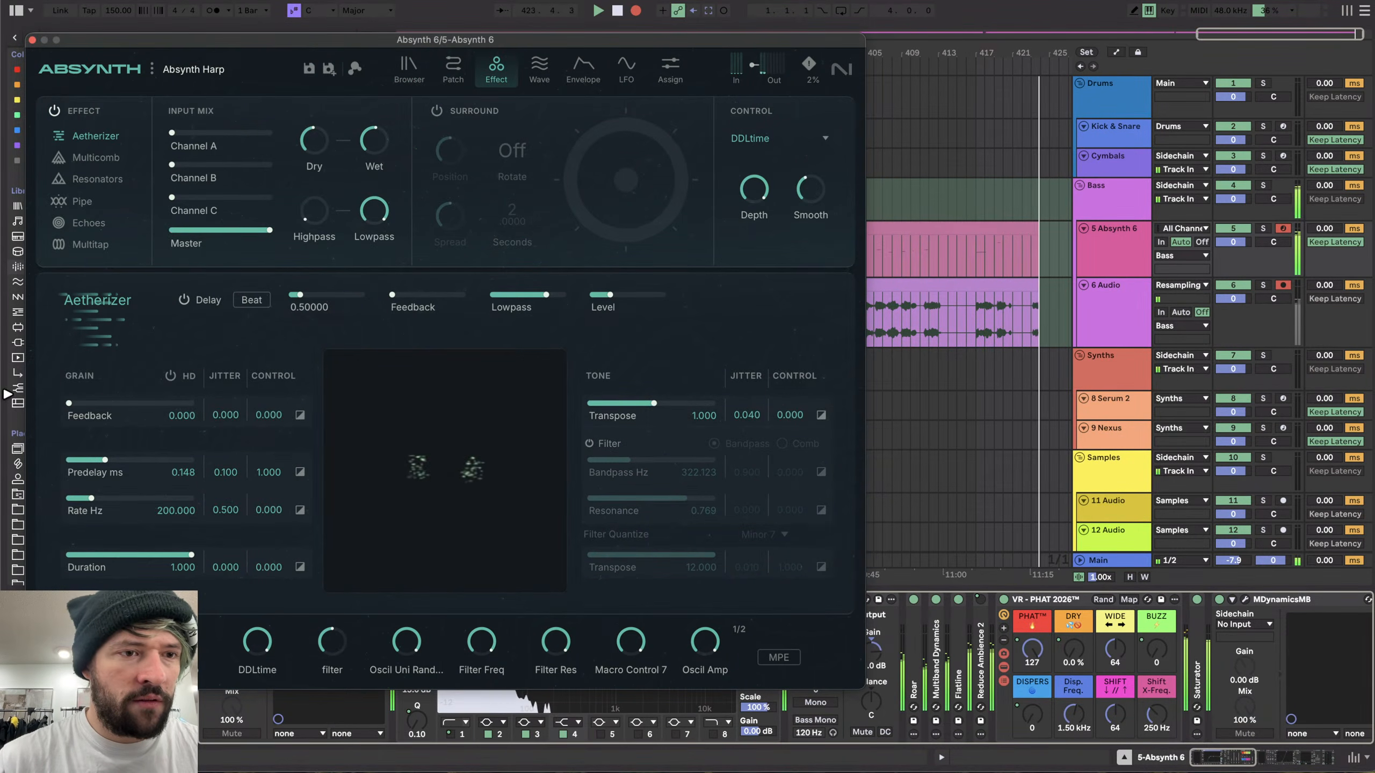
- Switch the Aetherizer effect off again and return to Absynth's preset browser
scroll(991, 286, right, 1)
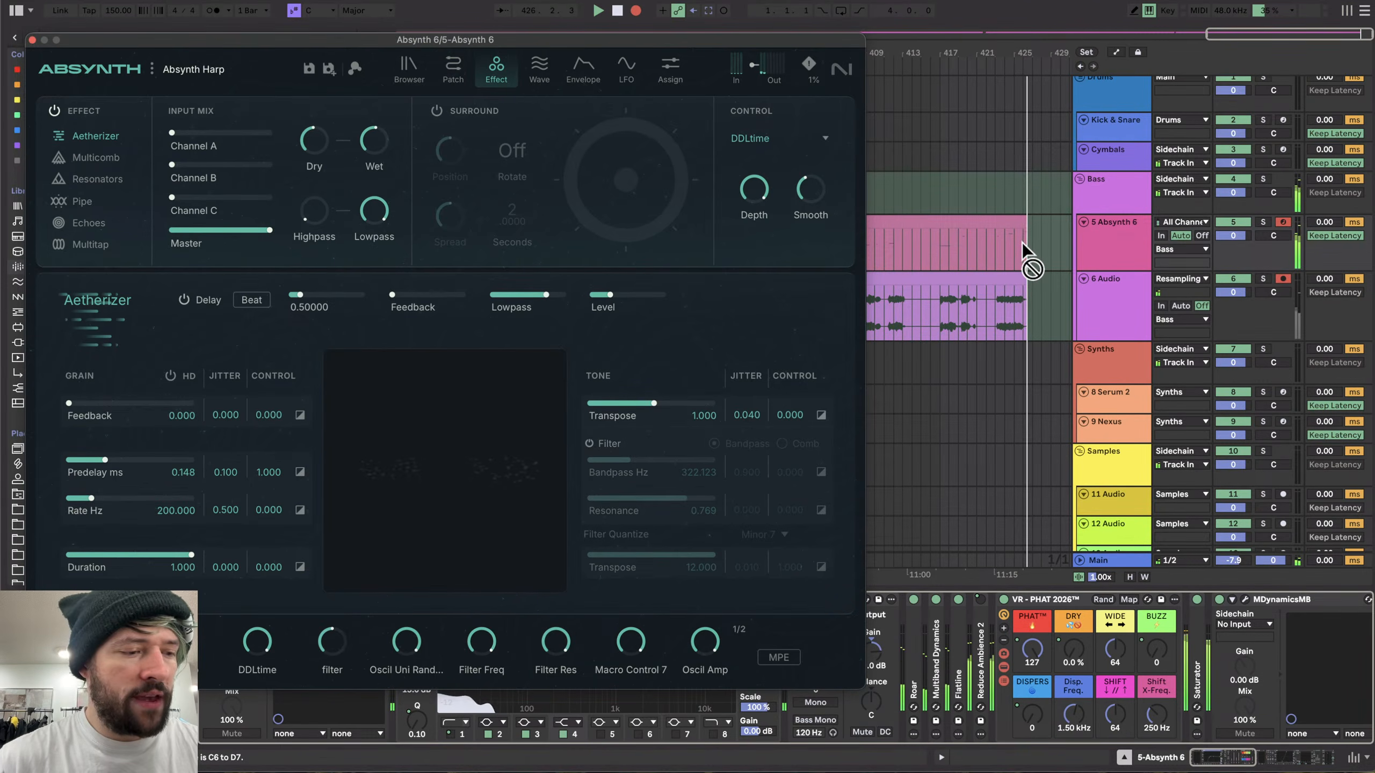
scroll(1023, 260, down, 1)
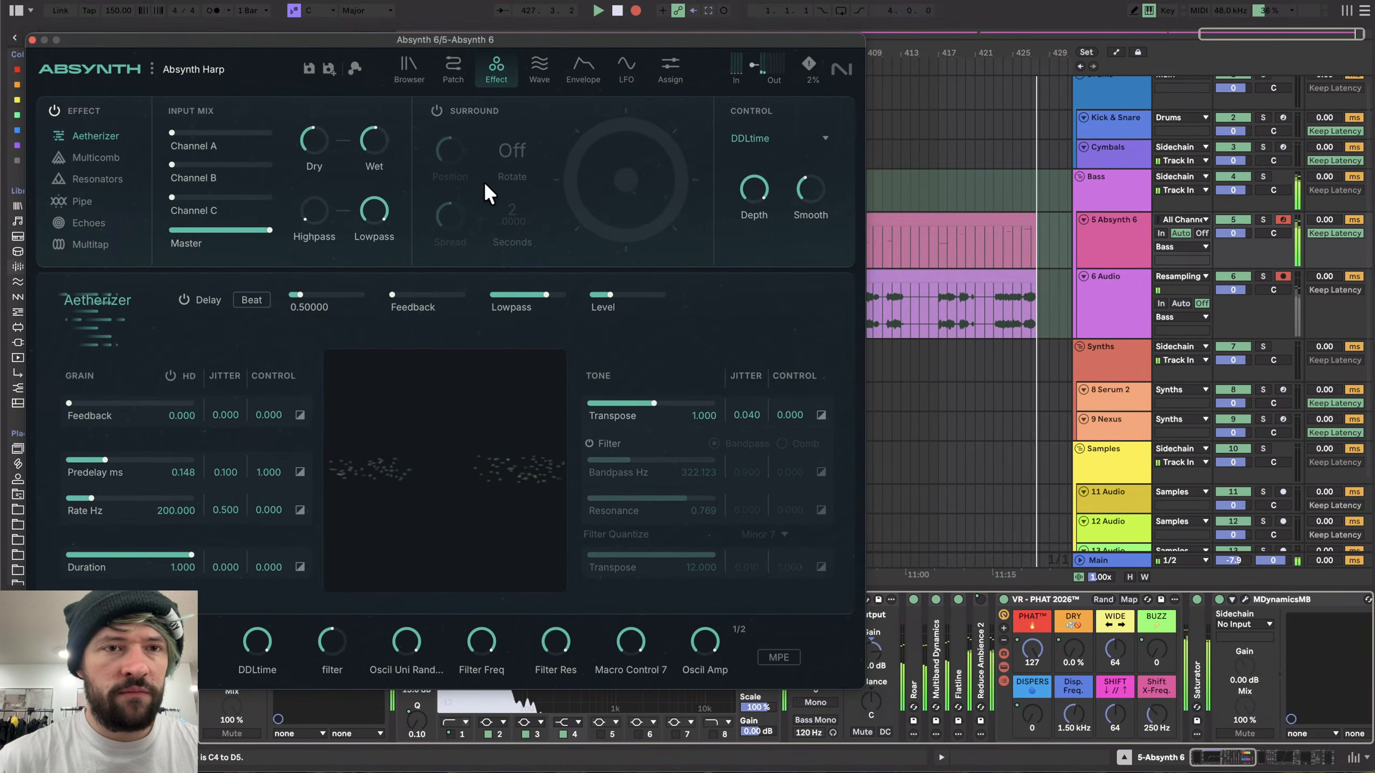
click(55, 111)
click(406, 70)
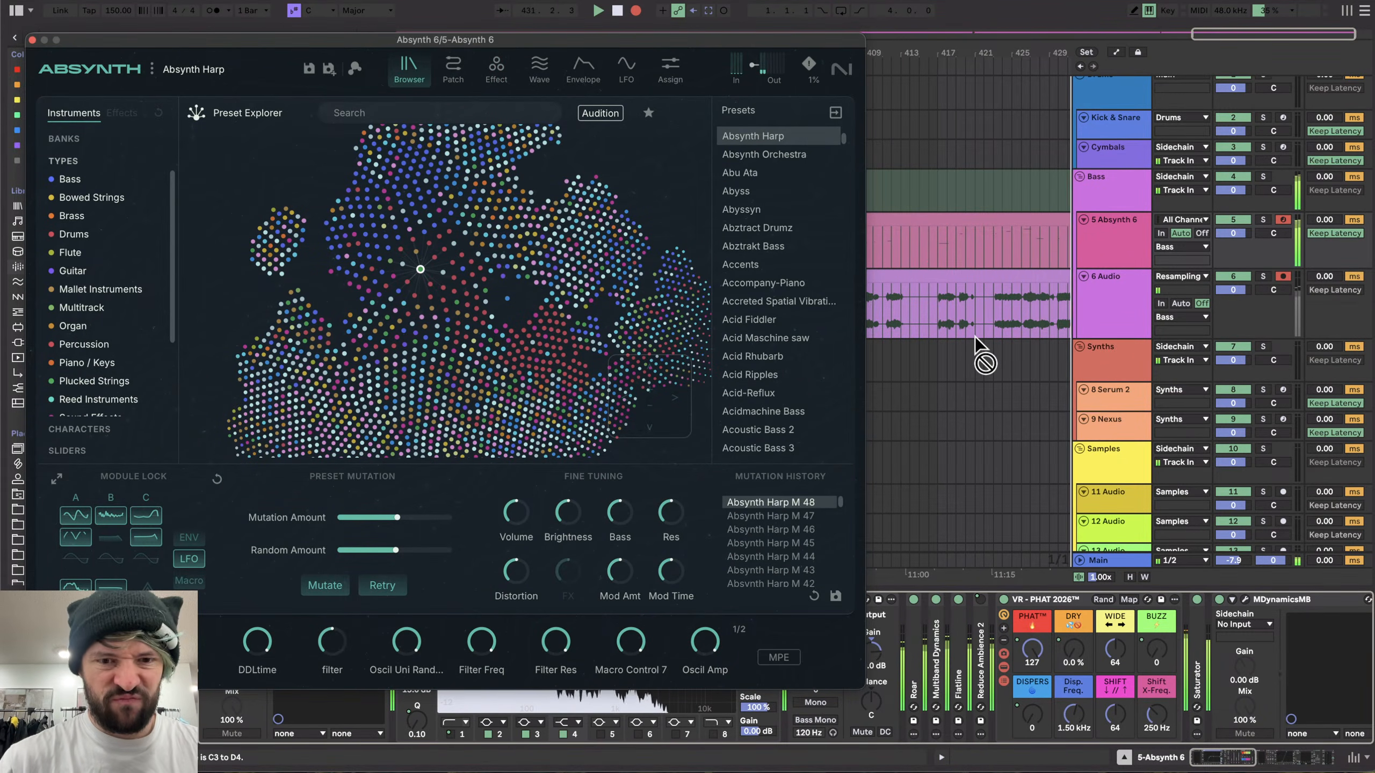
- Mutate the Absynth Harp preset twice while the resampling track records
mouse_move(613, 42)
mouse_down()
mouse_move(649, 0)
mouse_move(624, 647)
mouse_move(666, 36)
mouse_move(606, 0)
mouse_up()
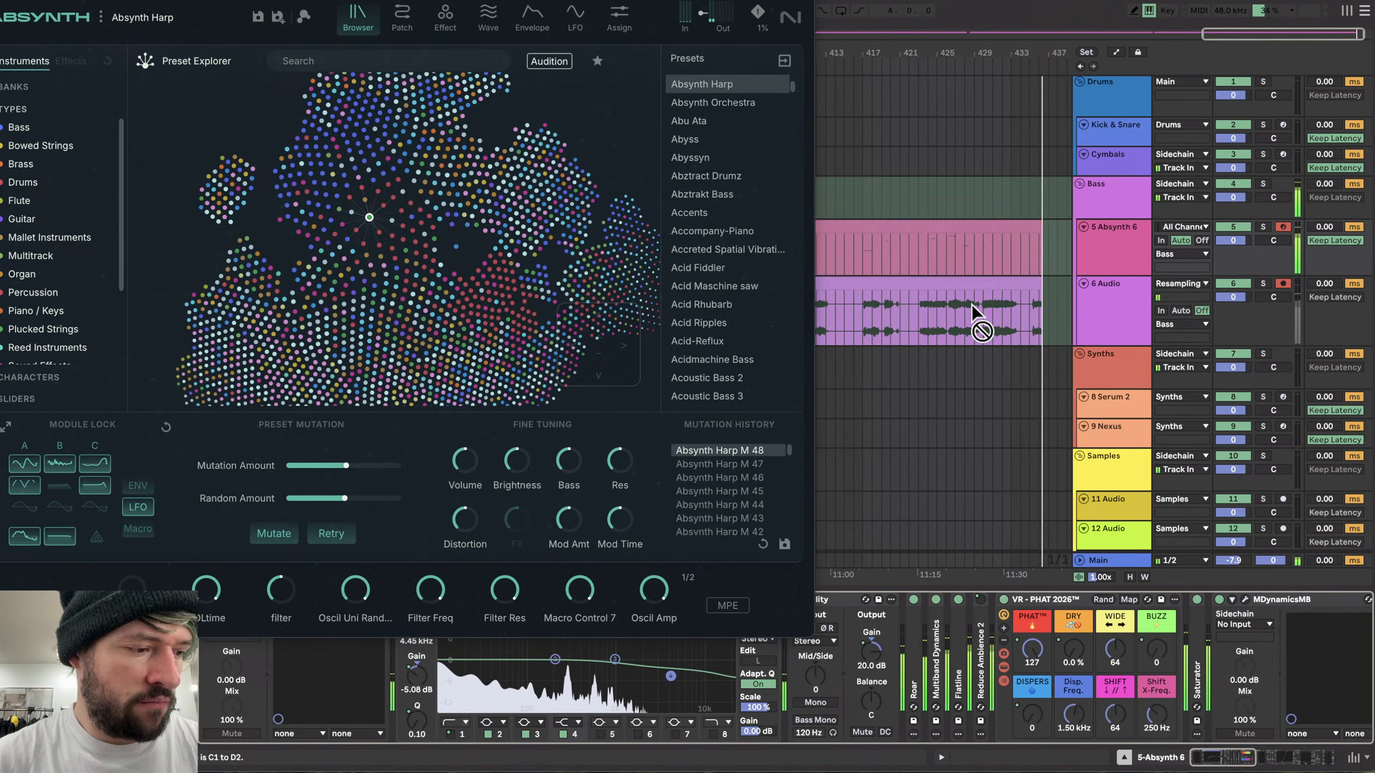
scroll(971, 306, down, 2)
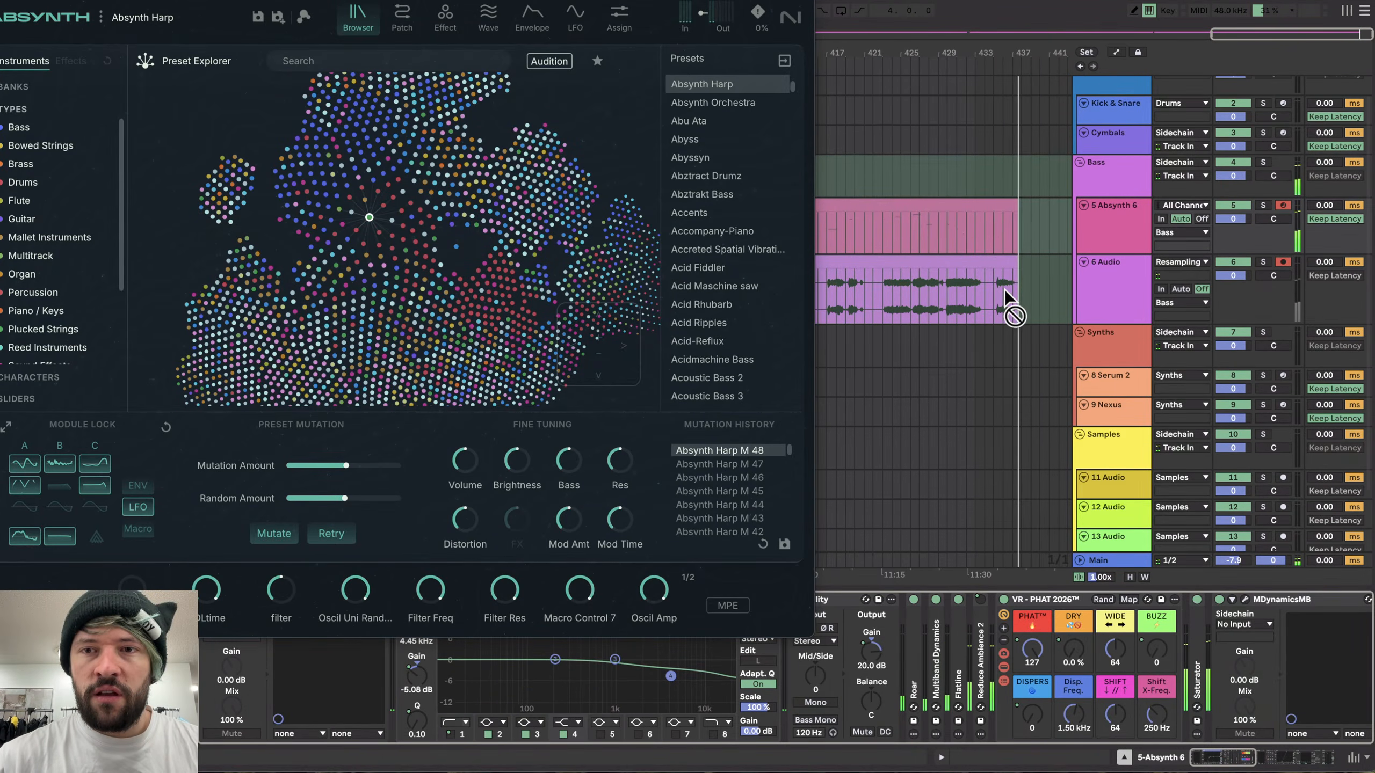
scroll(993, 296, up, 2)
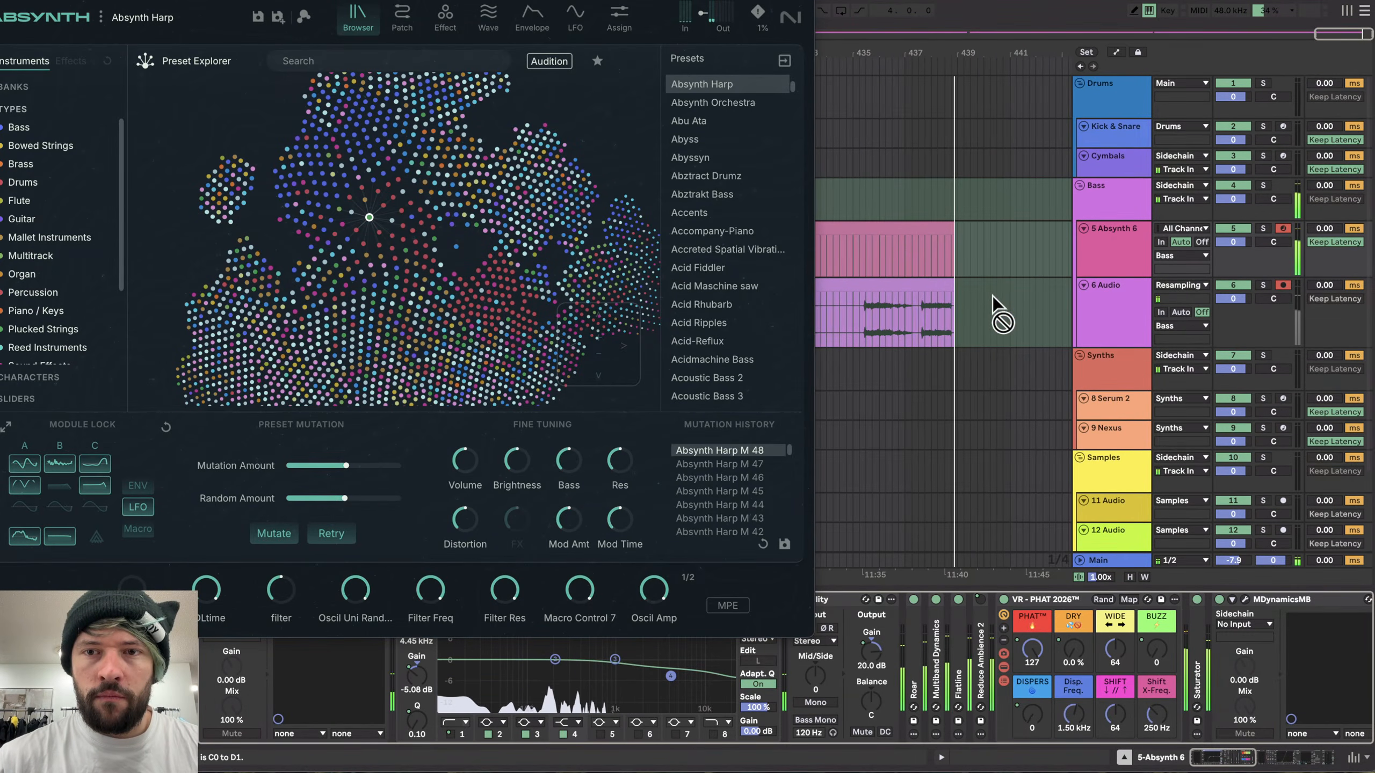
click(272, 532)
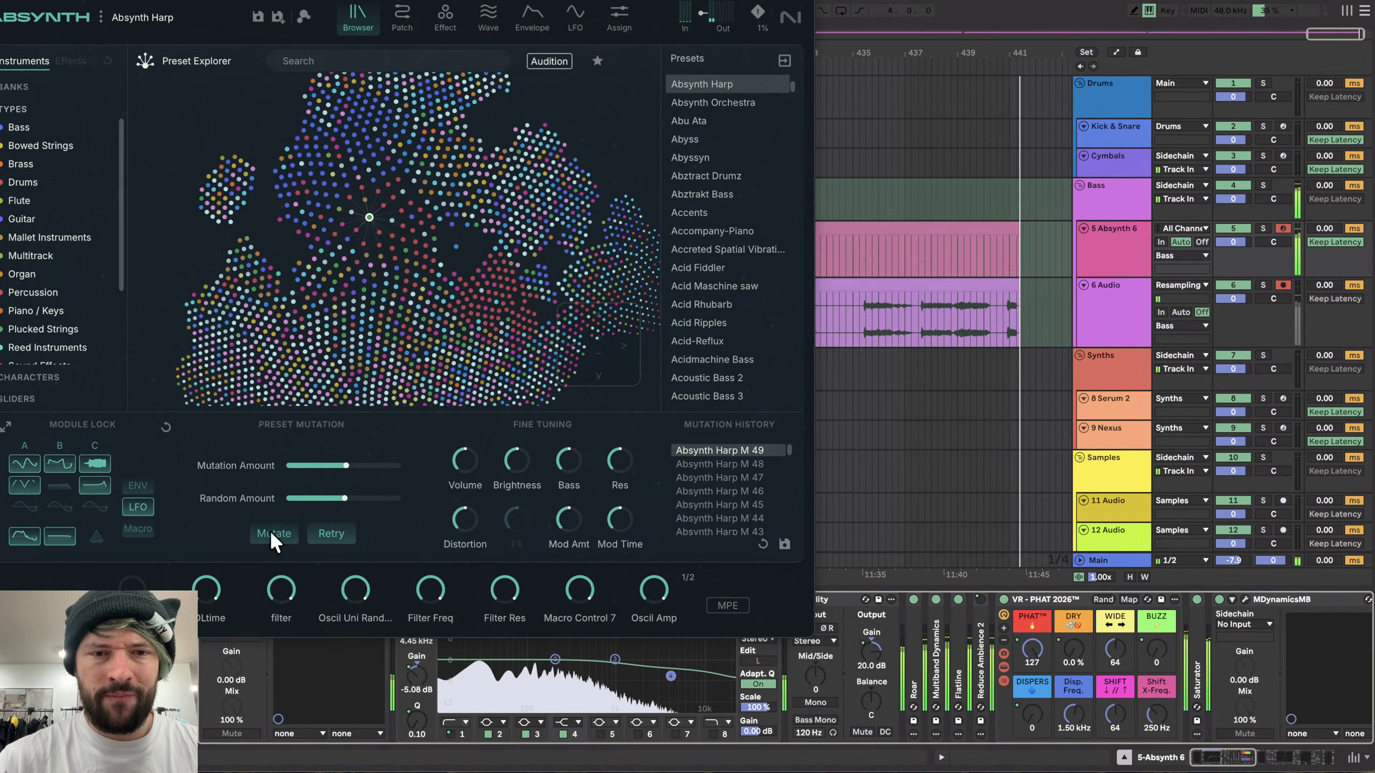
click(272, 533)
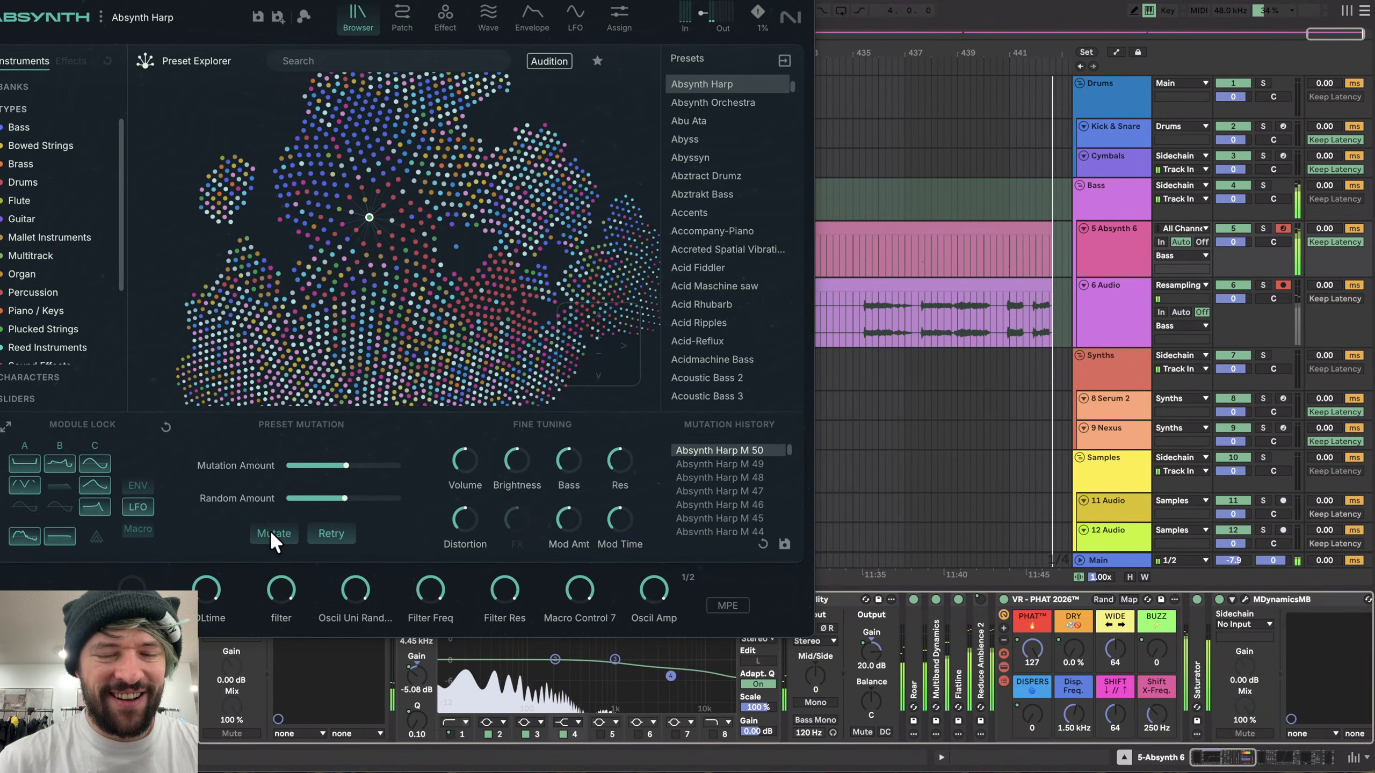
scroll(938, 316, up, 5)
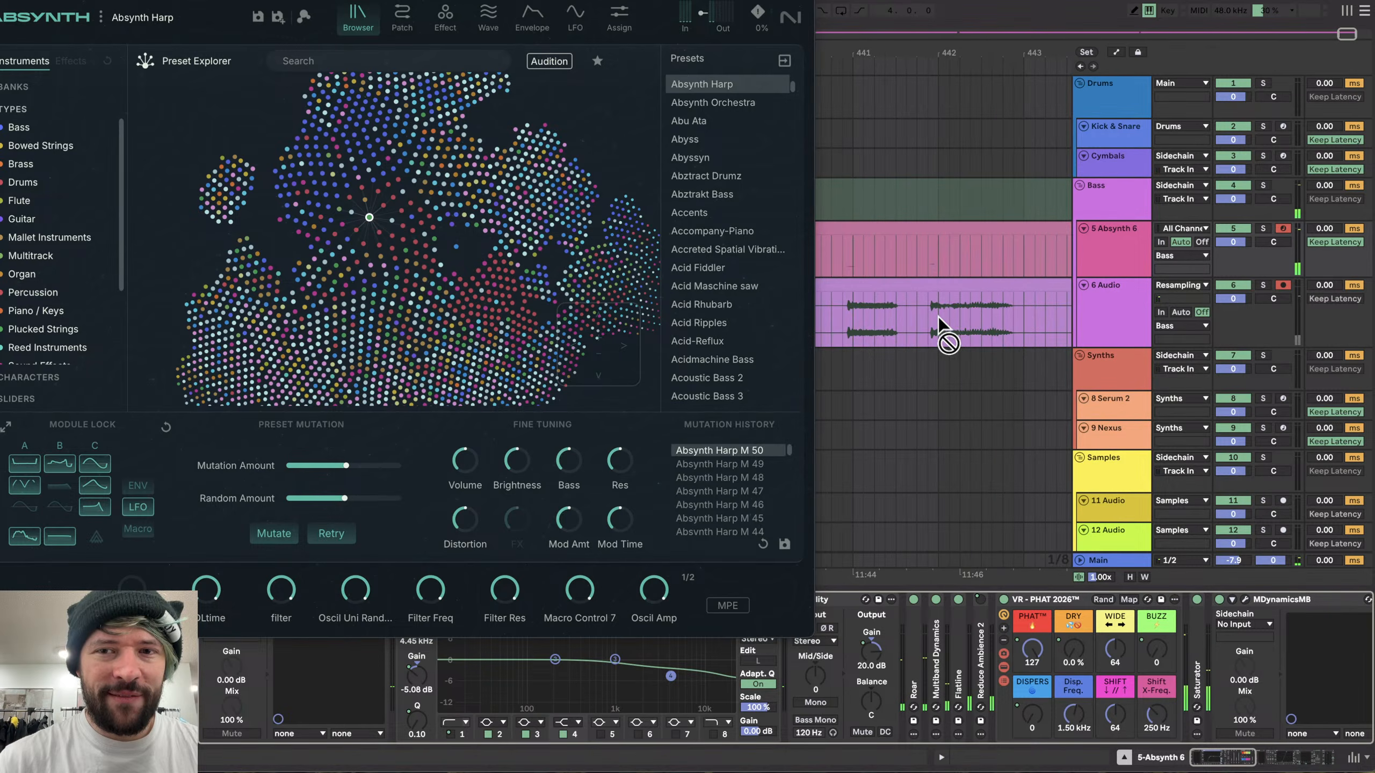
scroll(939, 316, down, 2)
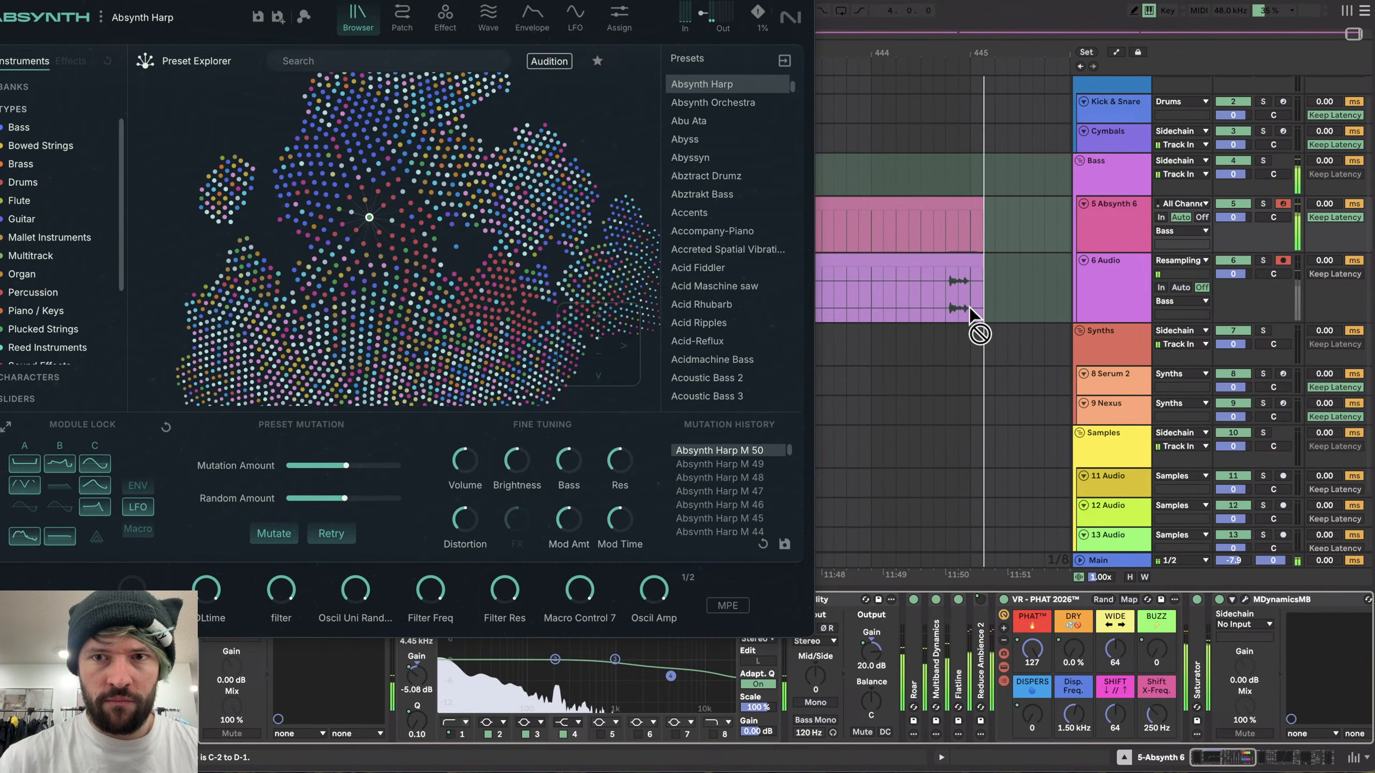
- Switch the Au5 Vocoder rack off and back on to compare the processed sound
scroll(880, 690, right, 10)
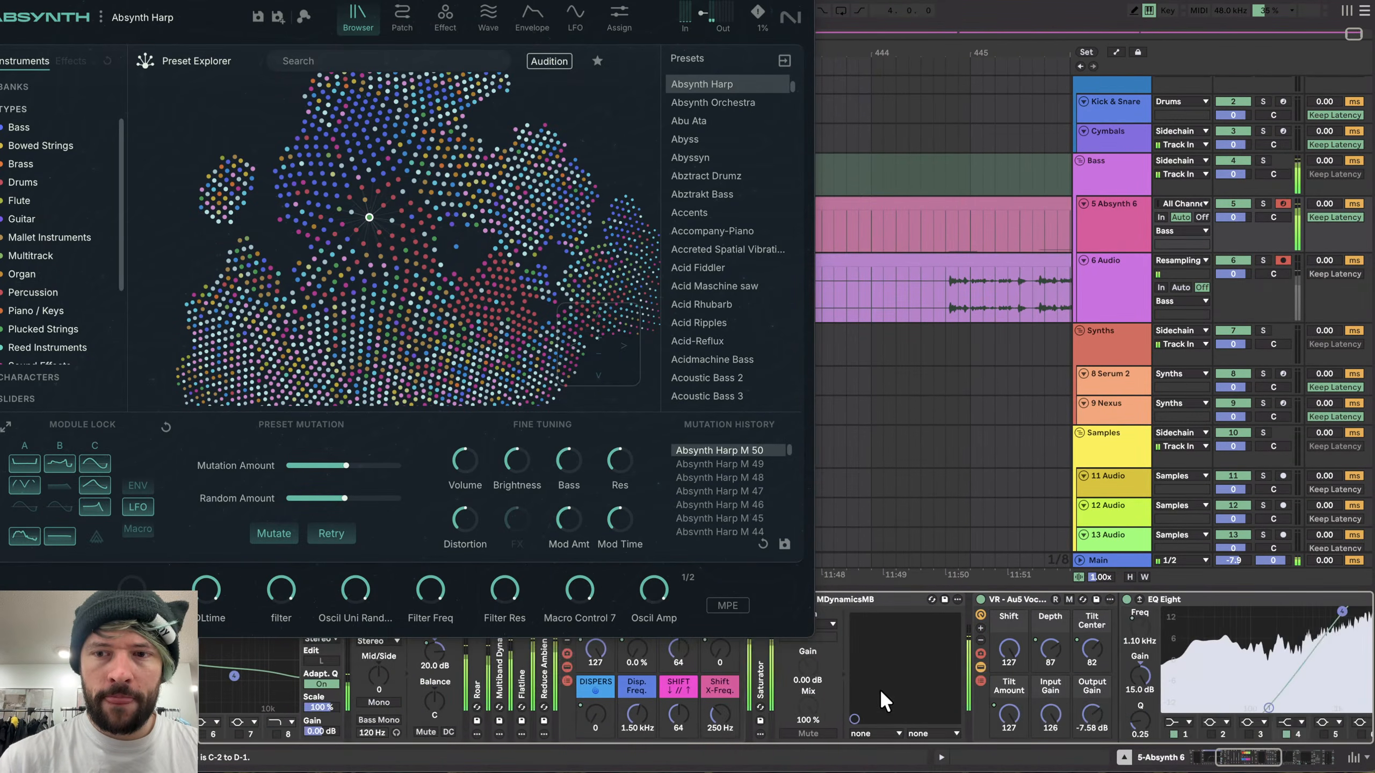
scroll(864, 629, left, 3)
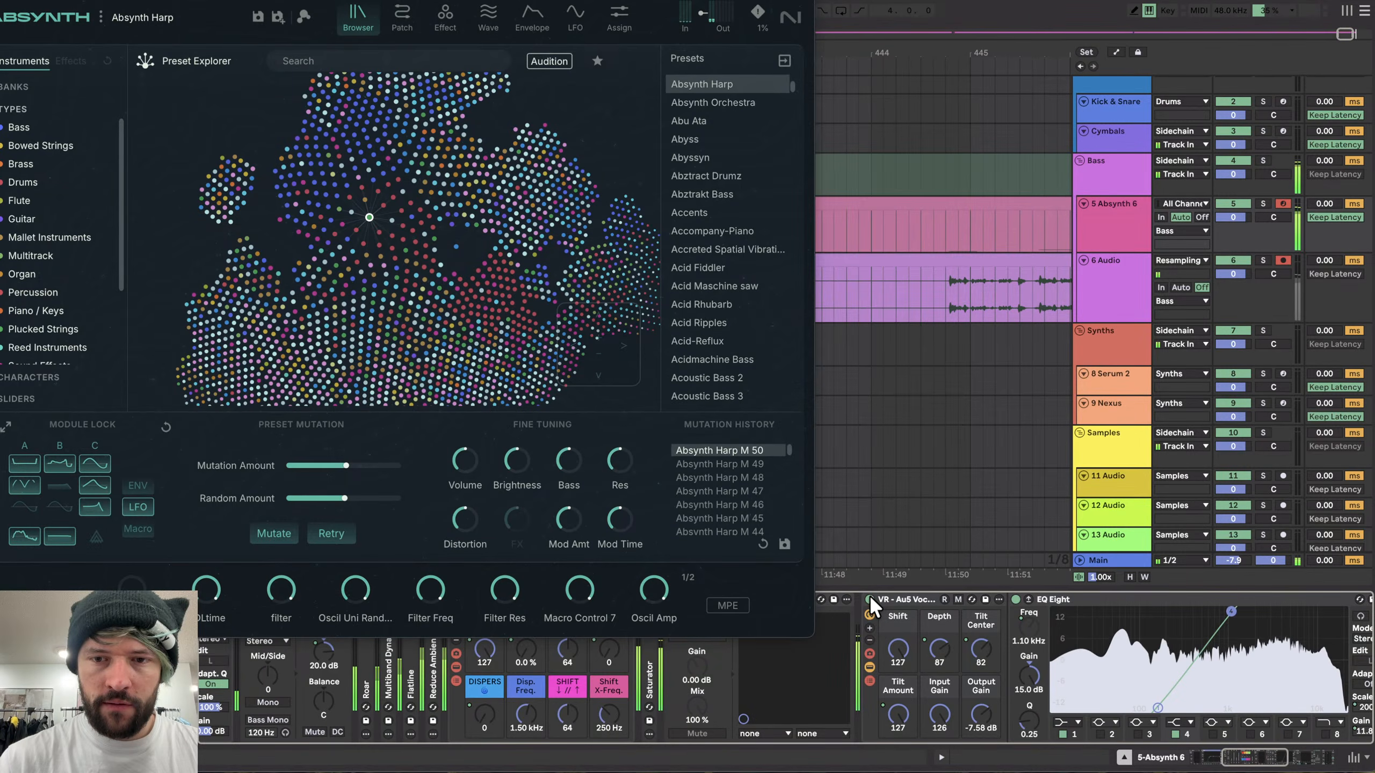
scroll(958, 407, up, 1)
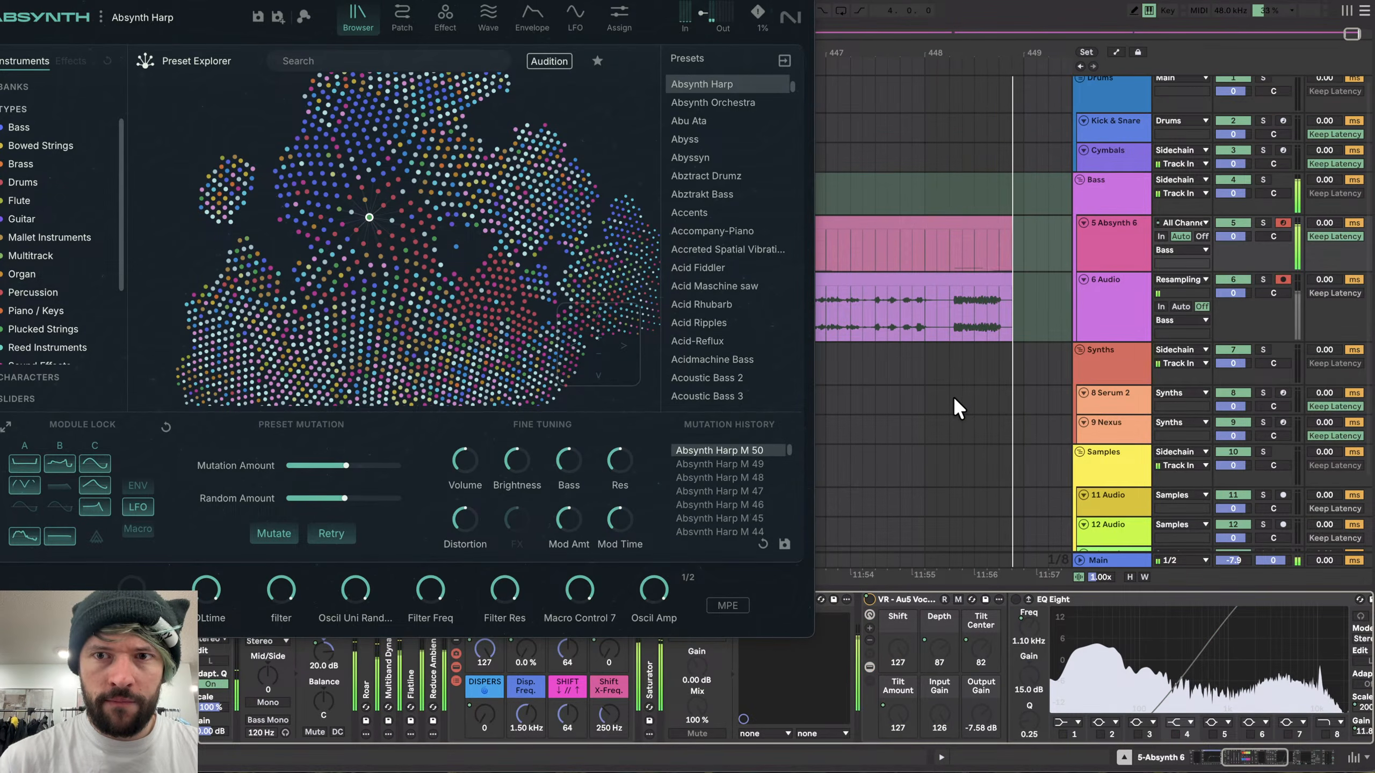
scroll(786, 673, right, 2)
scroll(844, 693, right, 4)
scroll(877, 661, left, 5)
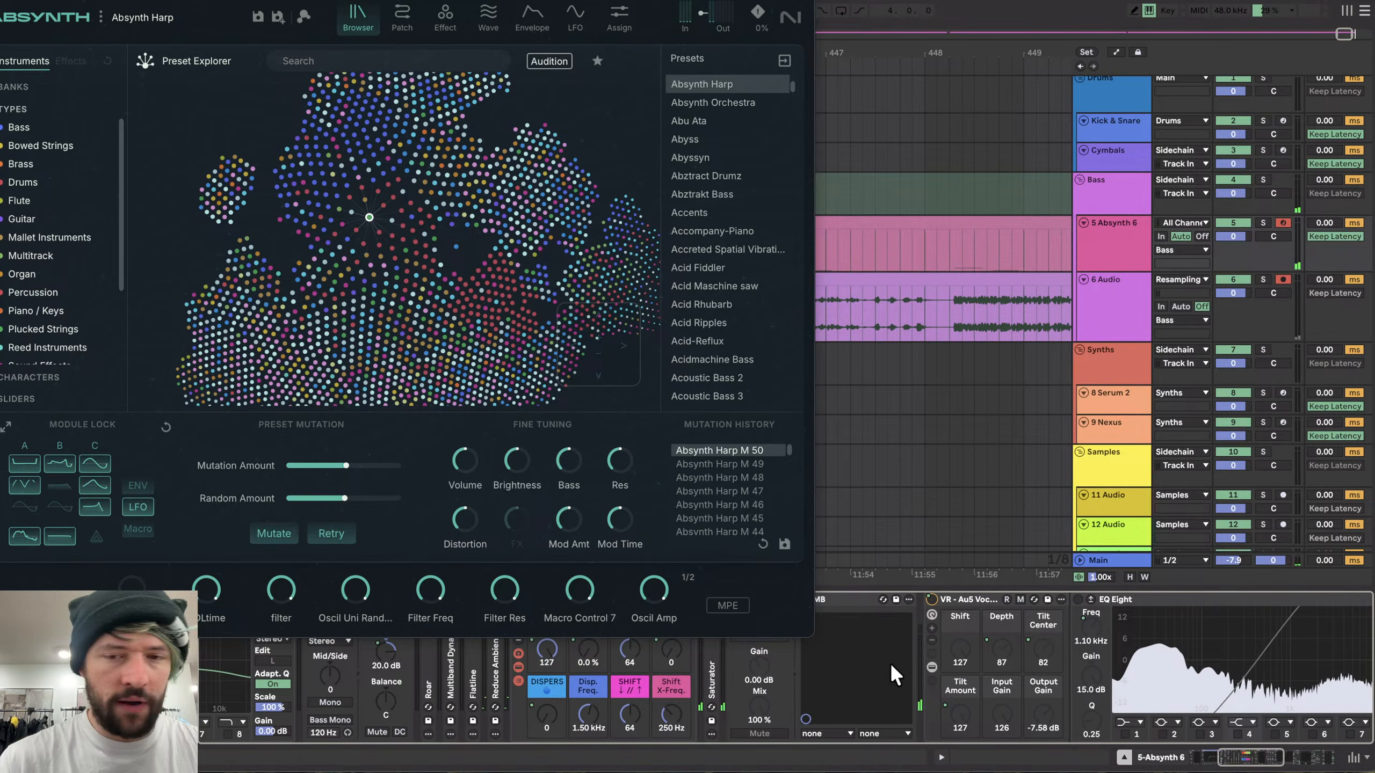
click(929, 616)
click(930, 616)
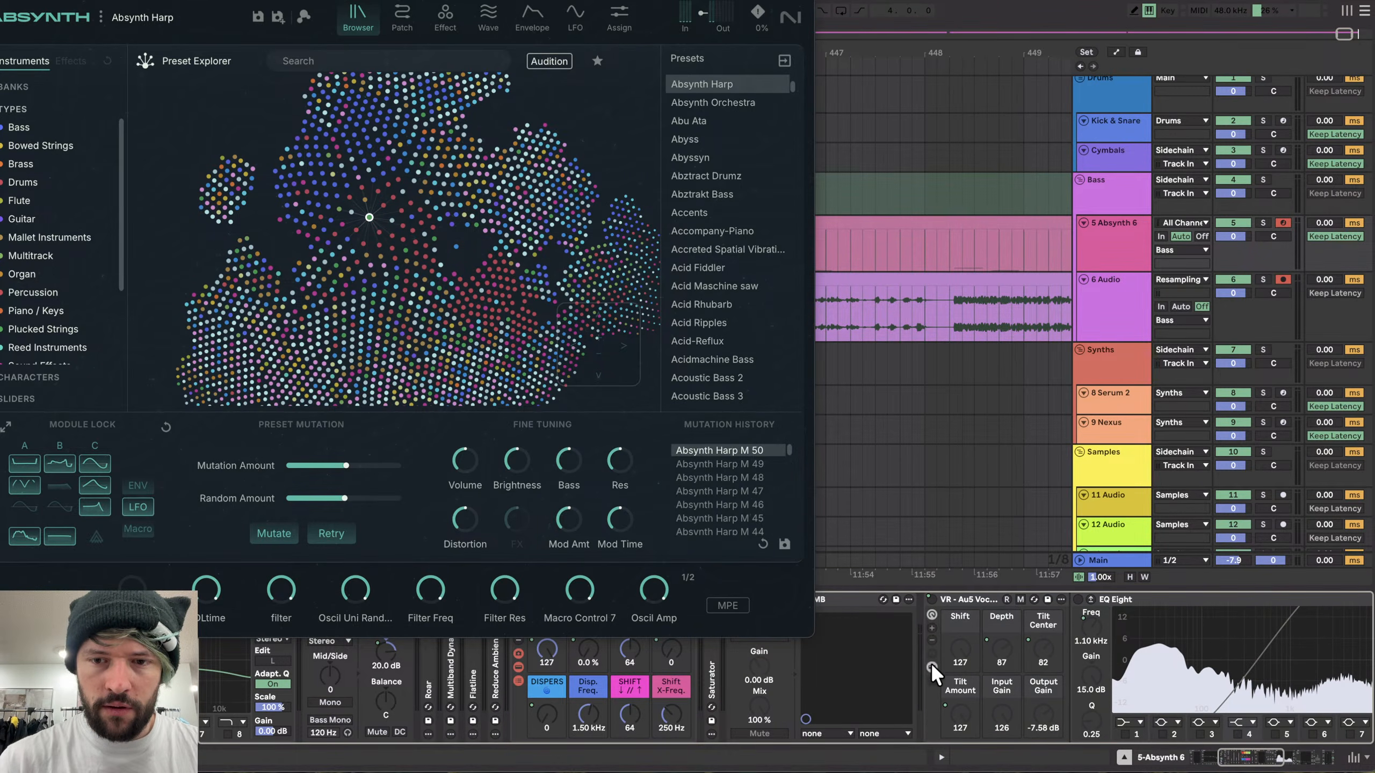
click(931, 664)
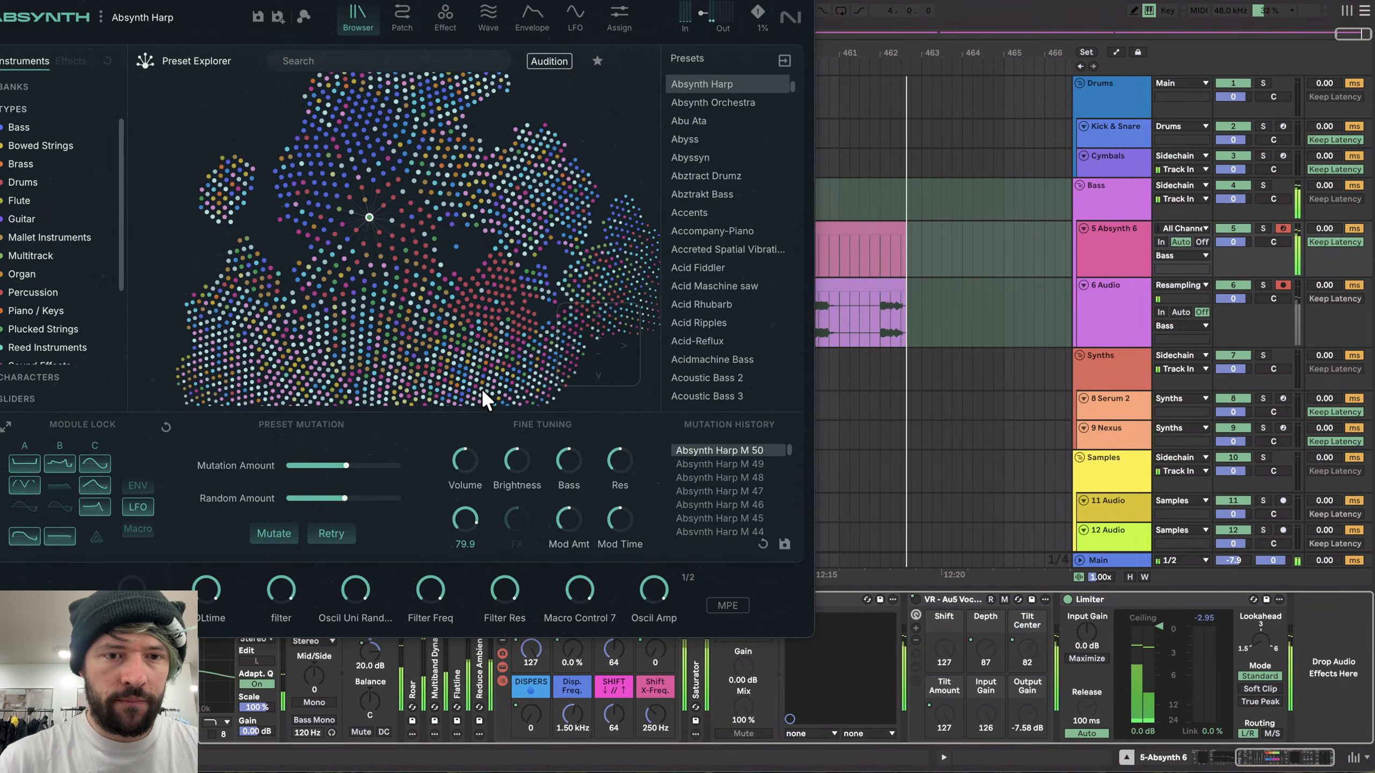
- Set Absynth's Distortion fine-tuning to about 42.5 and raise the Bass fine-tuning to about 34.5
drag(449, 512, 449, 507)
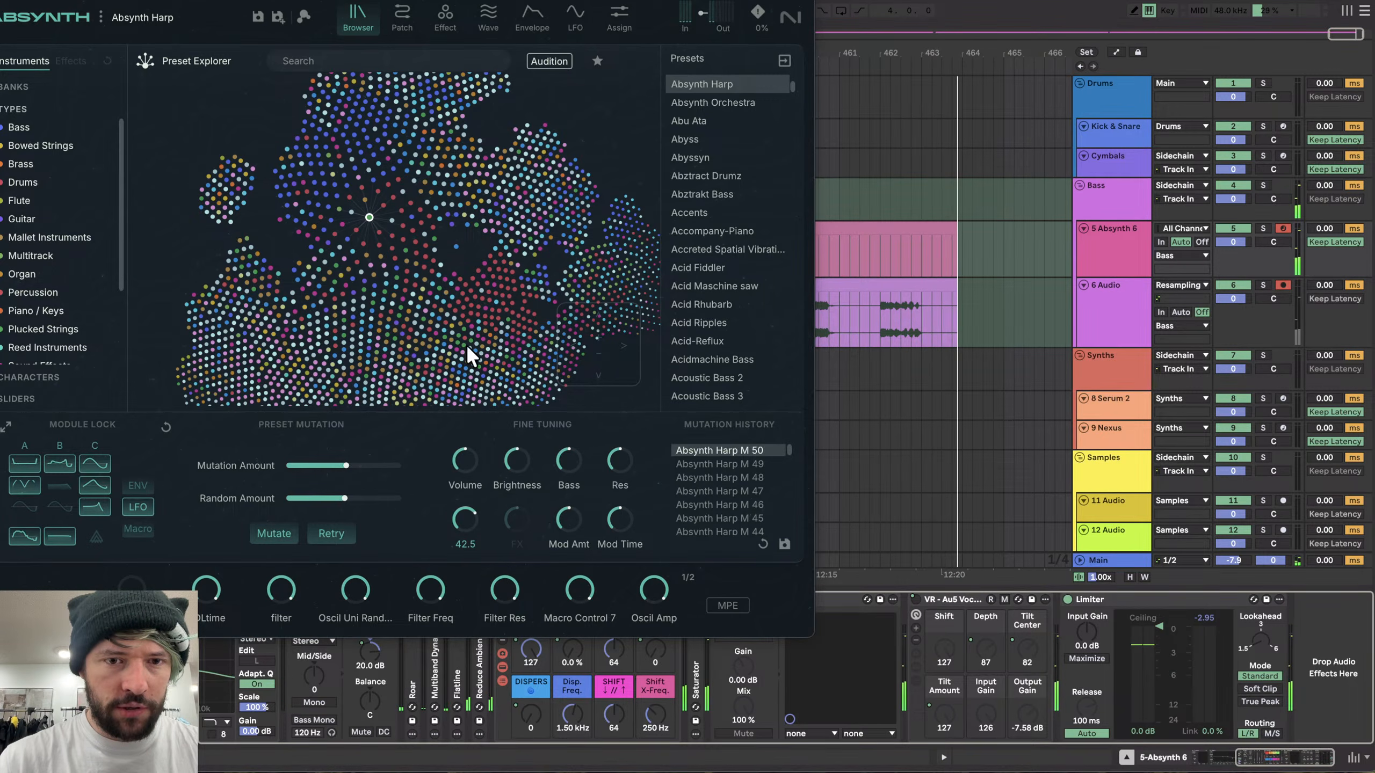
drag(466, 343, 470, 205)
drag(576, 457, 600, 198)
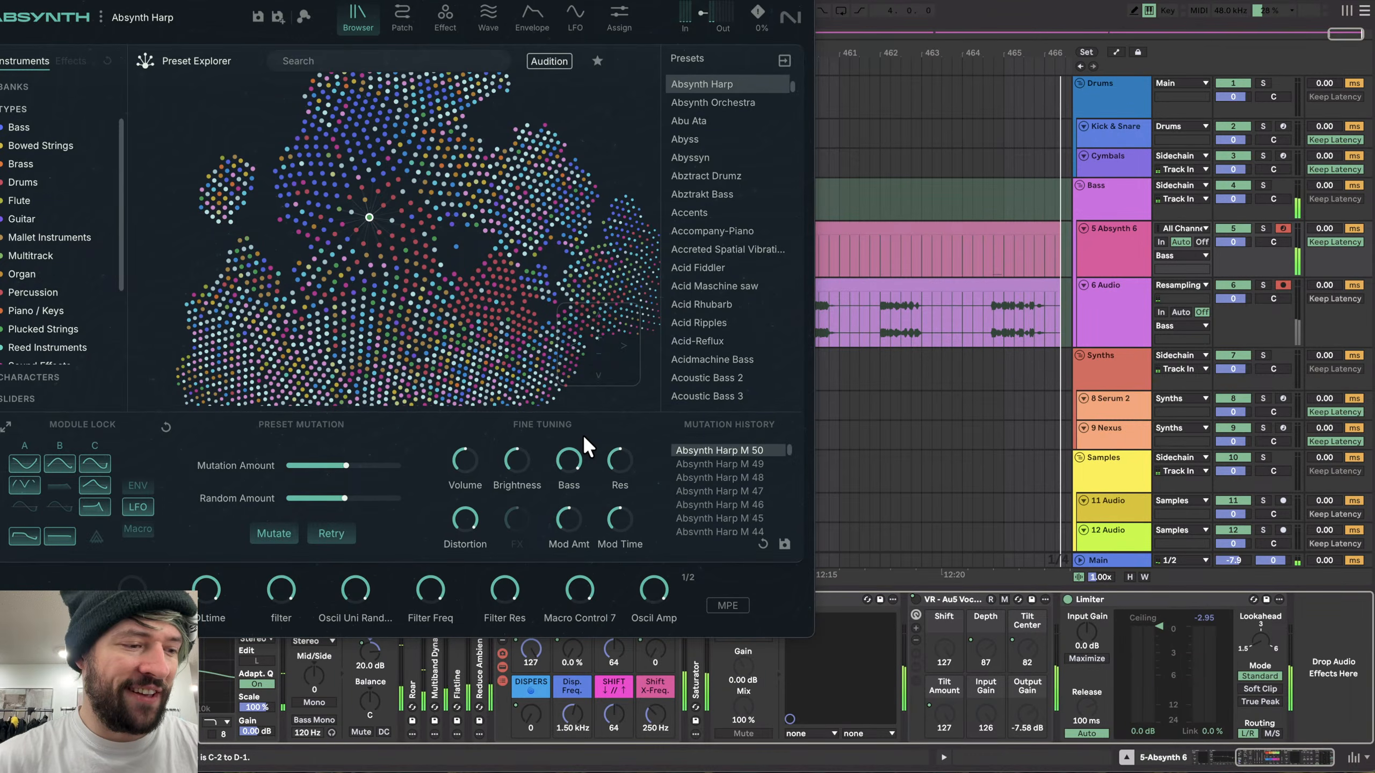
scroll(987, 346, right, 5)
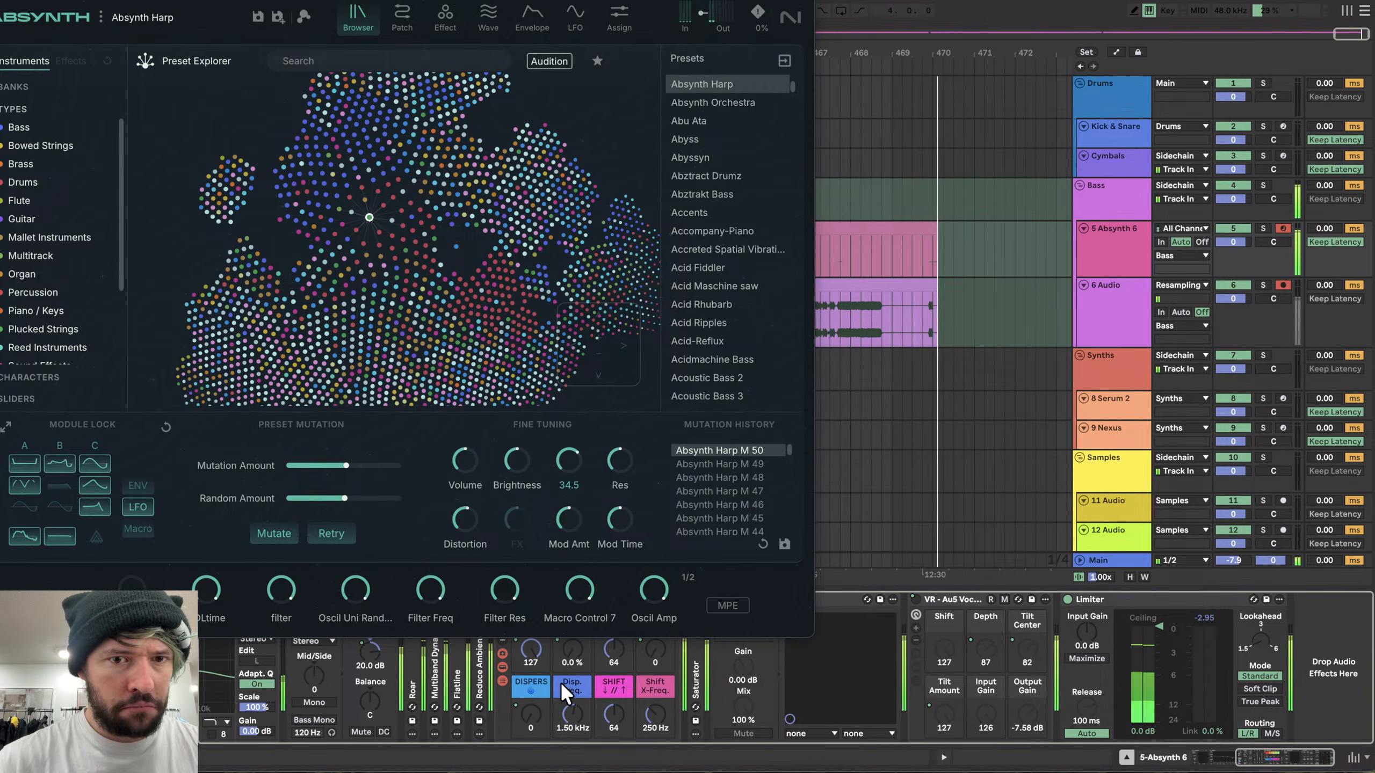
scroll(973, 389, right, 1)
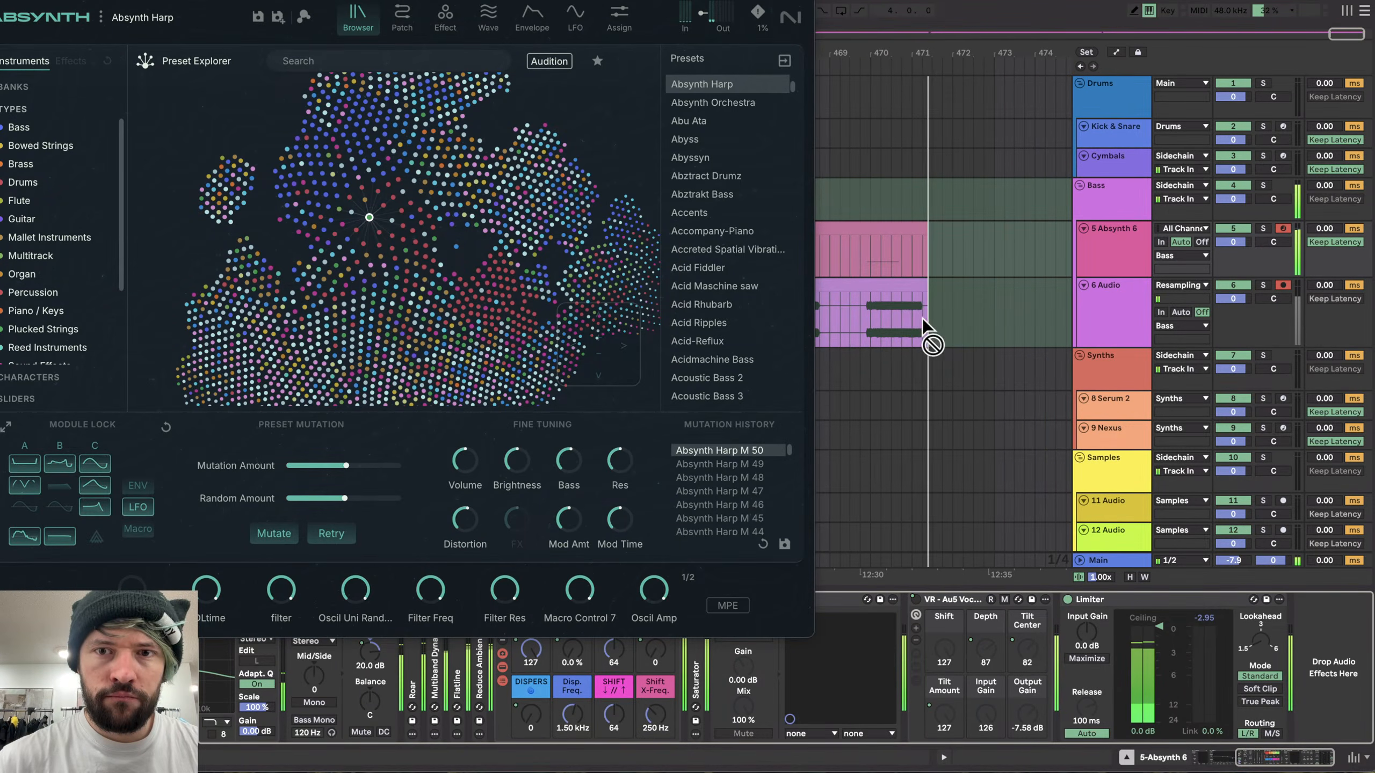
scroll(920, 314, right, 1)
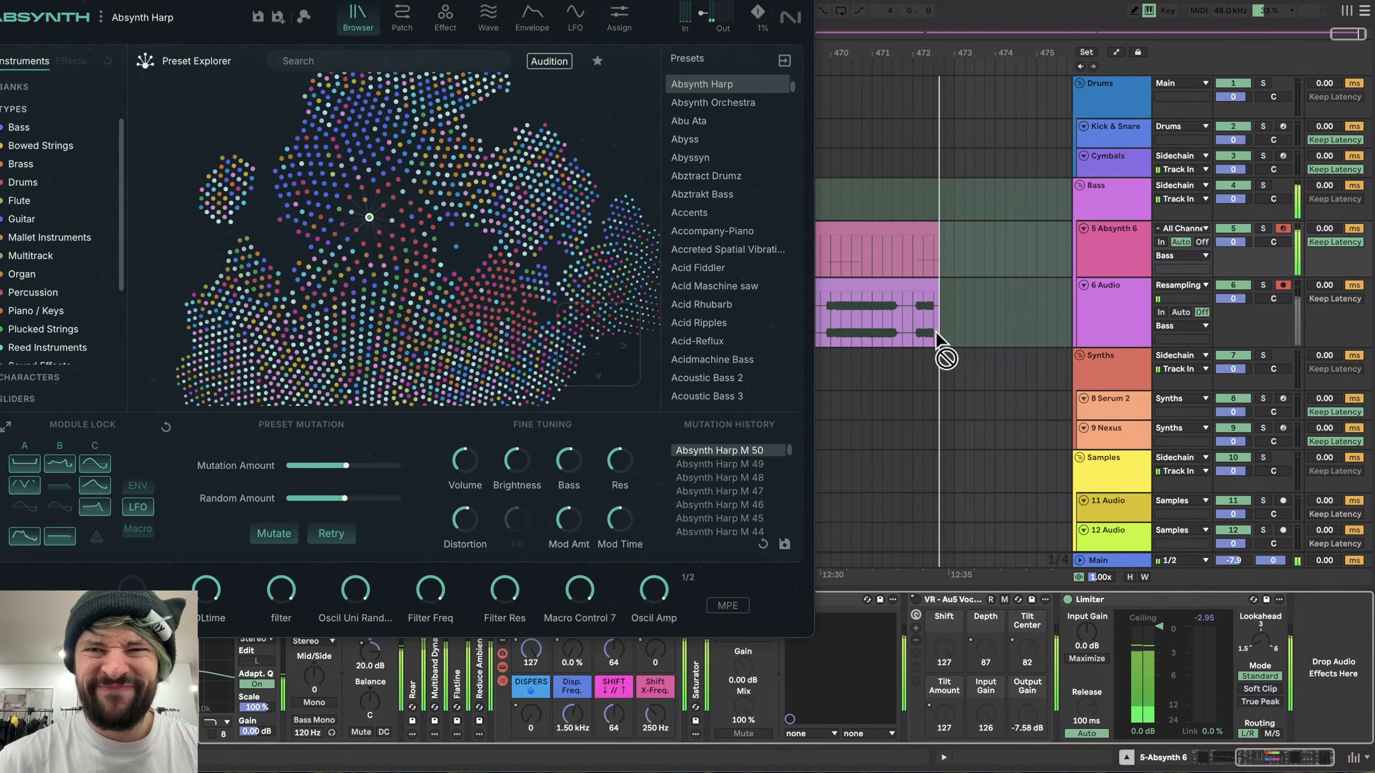
scroll(973, 322, right, 1)
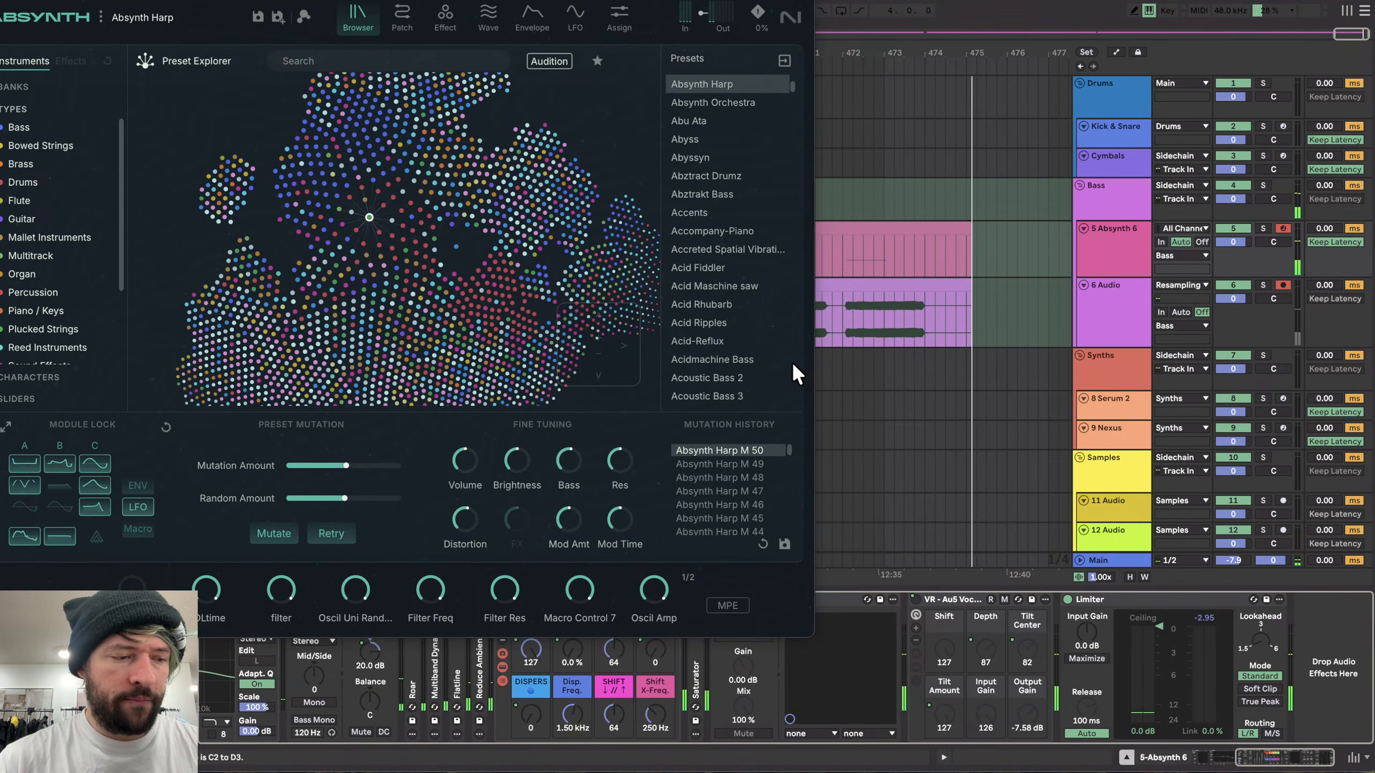
scroll(890, 351, right, 1)
scroll(894, 348, right, 1)
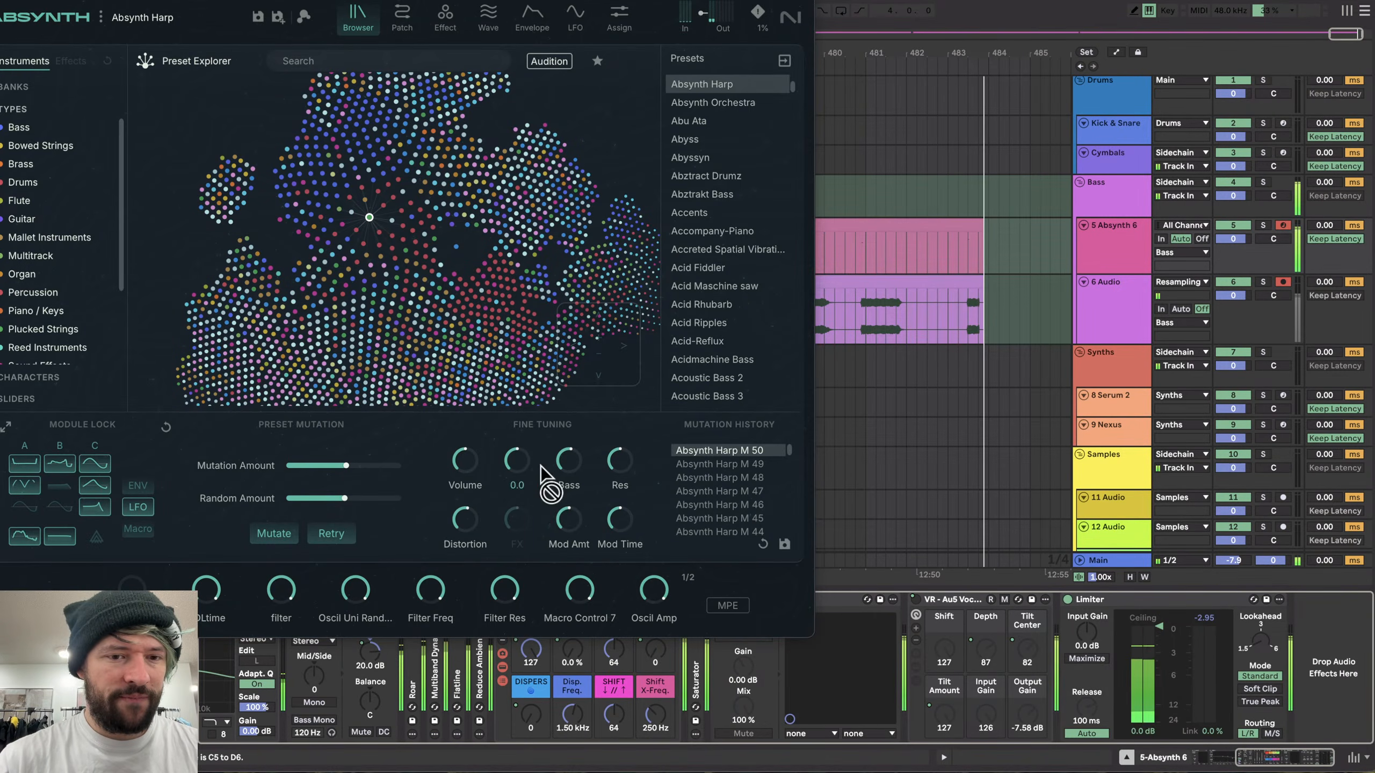
scroll(983, 395, right, 4)
- Shift the computer keyboard's octave range down and mutate the preset four more times
key(z)
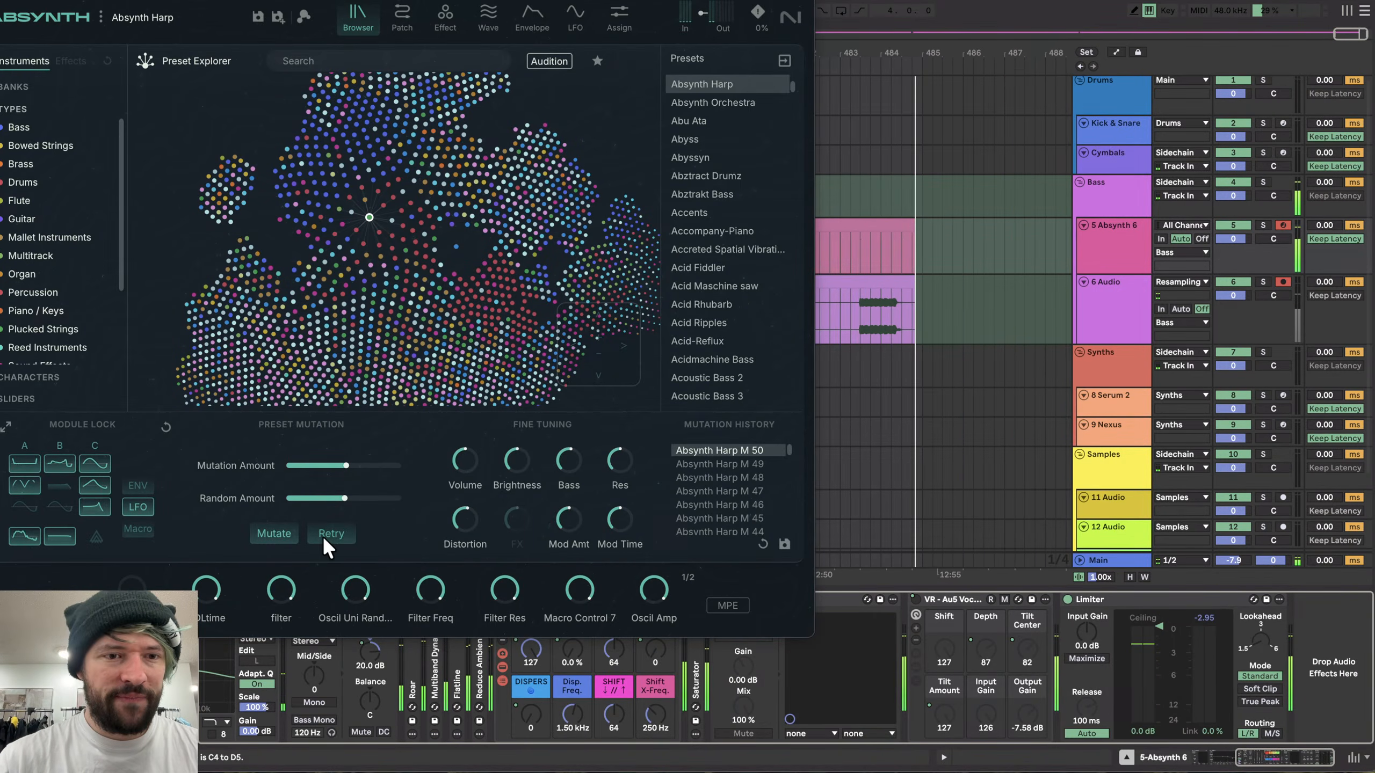
click(282, 535)
key(z)
key(z)
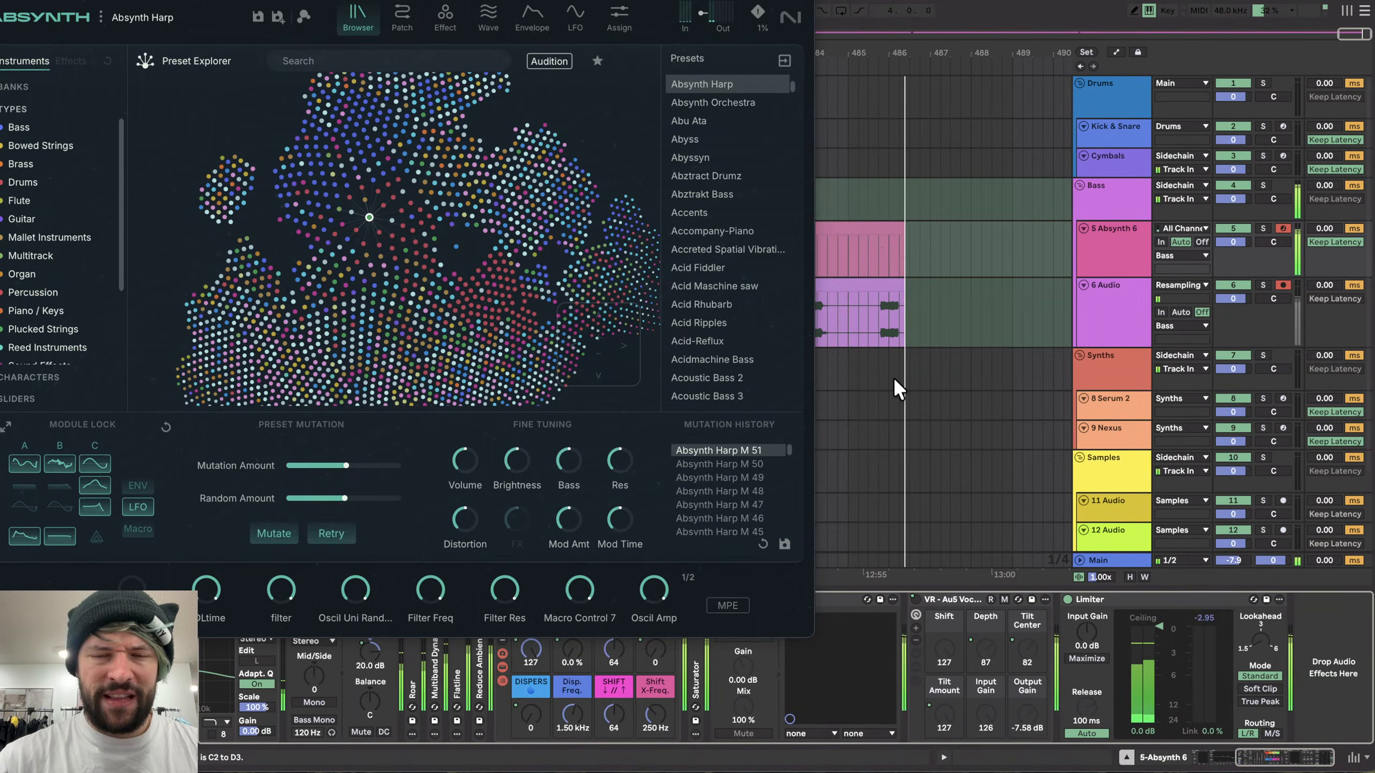
click(273, 533)
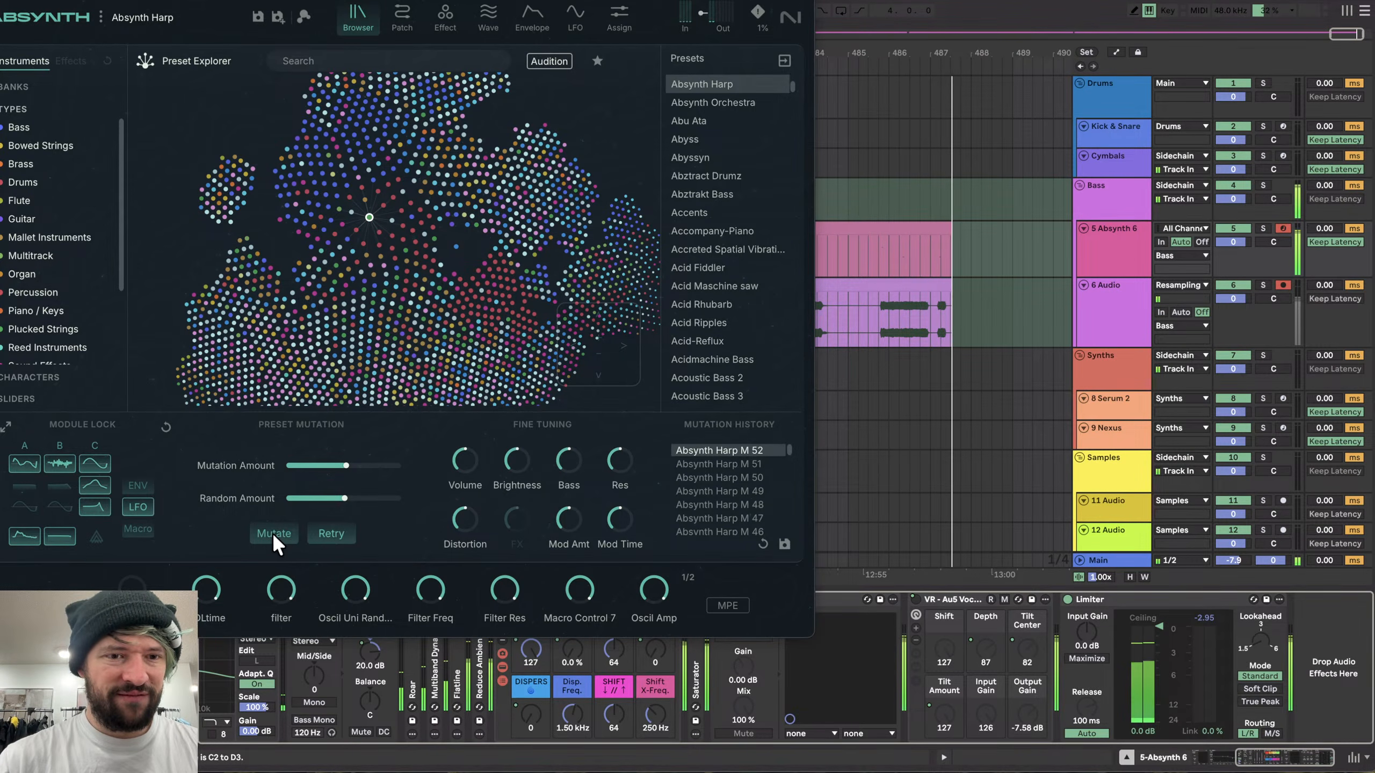
click(272, 532)
click(284, 541)
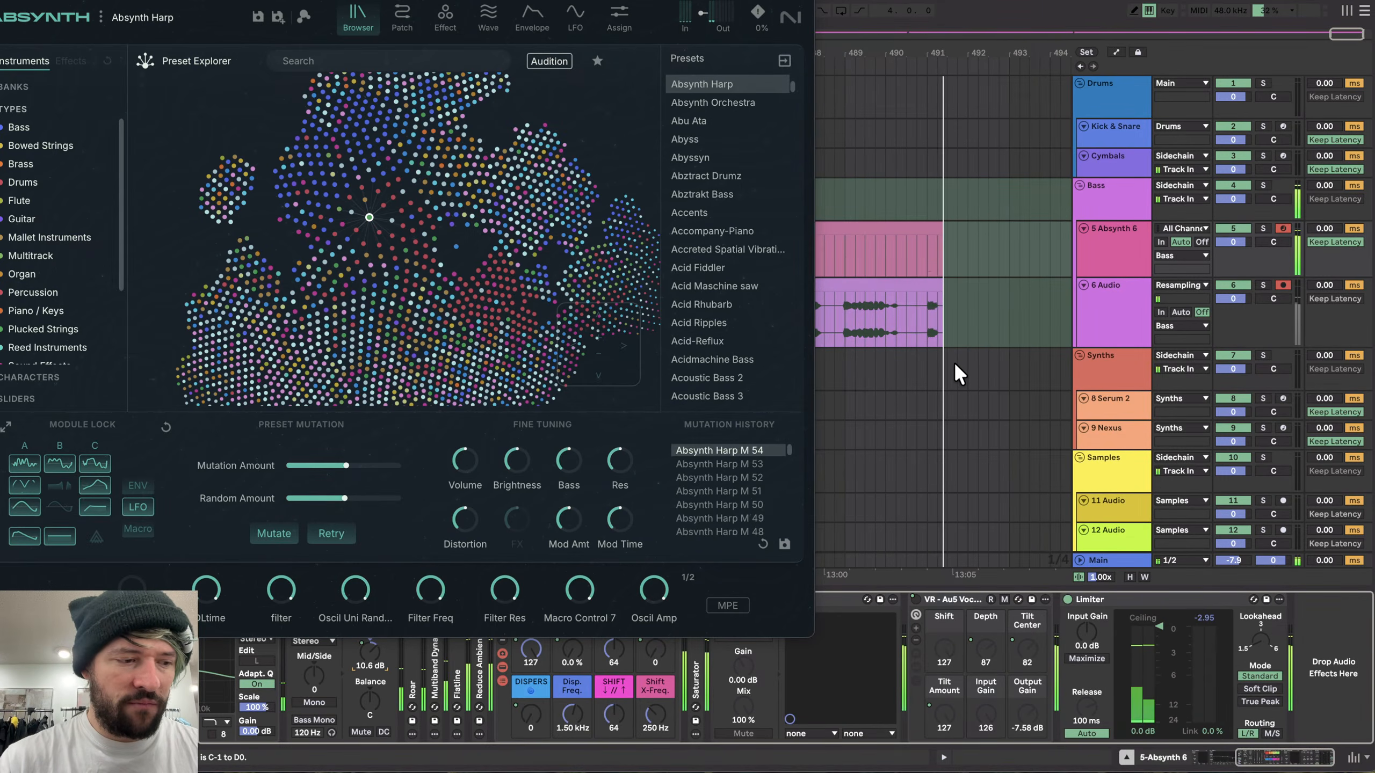
- Shift the computer keyboard's octave range back up and mutate the preset once more
key(x)
scroll(956, 364, right, 2)
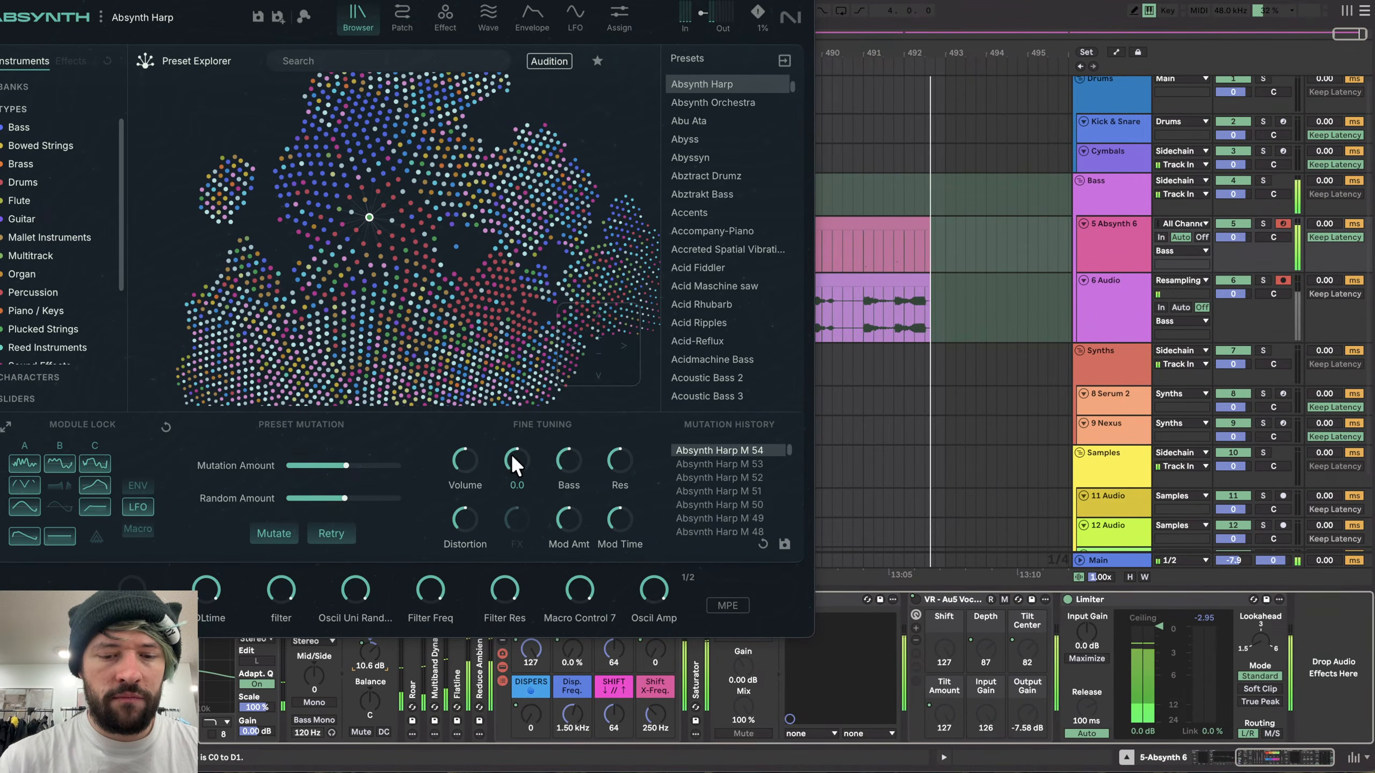
key(x)
key(x)
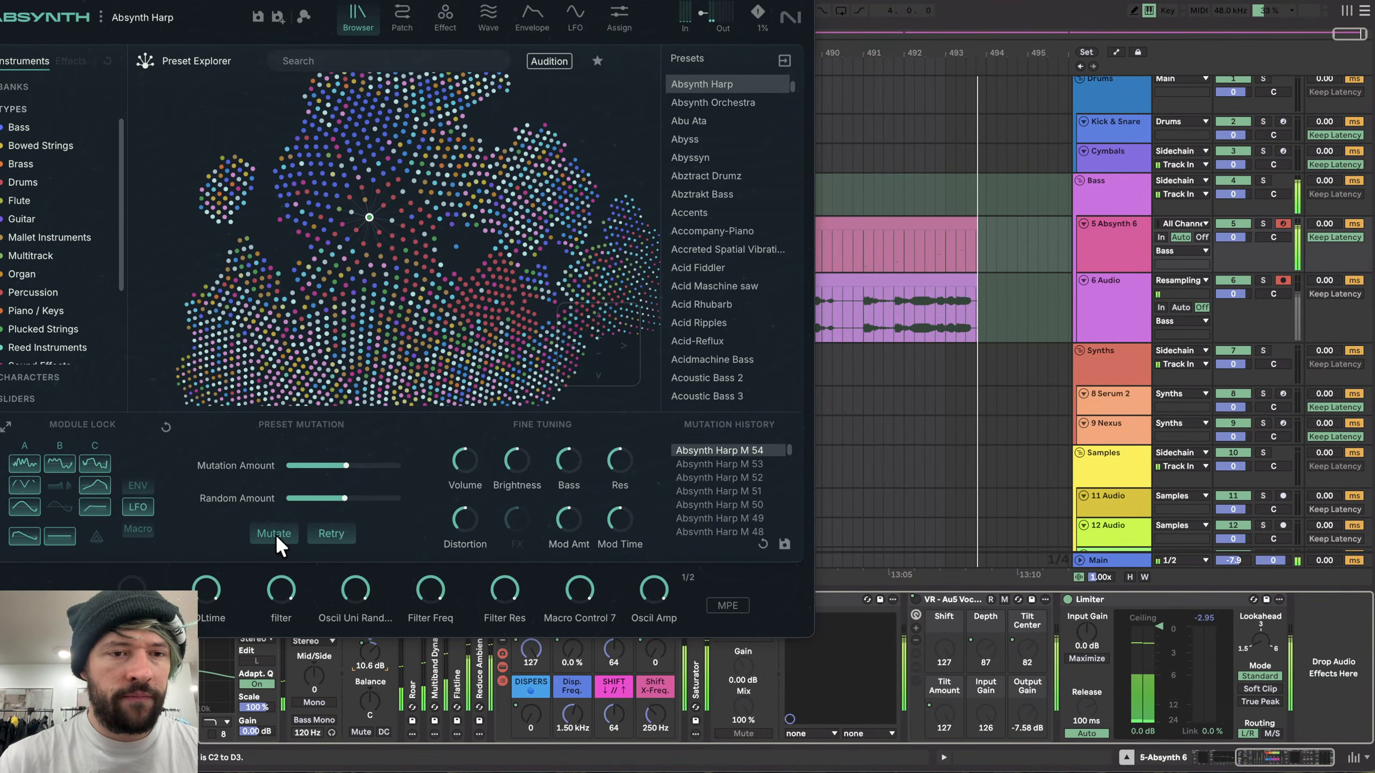
click(278, 538)
key(x)
key(x)
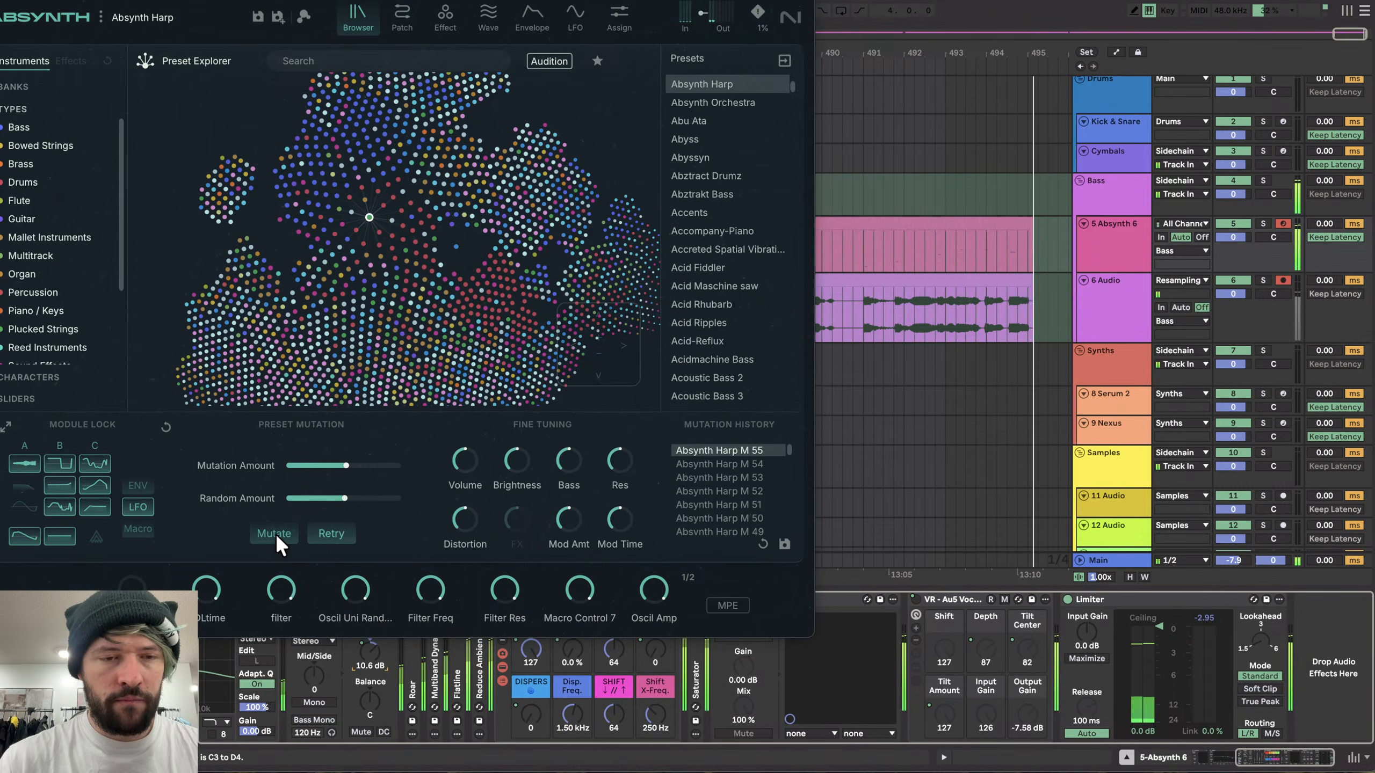
- Shift the computer keyboard's octave range down and mutate the Absynth Harp preset once more
key(z)
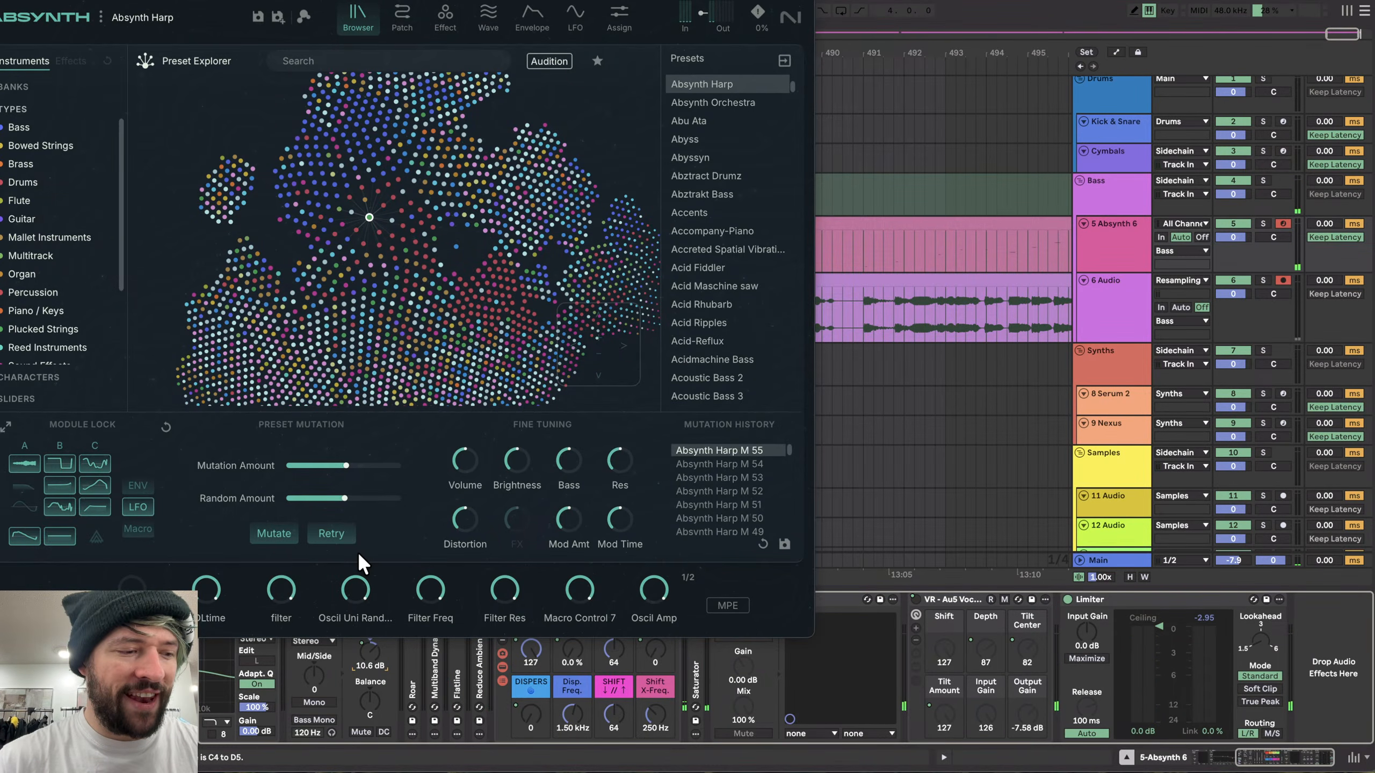
key(z)
key(z)
key(z)
click(275, 524)
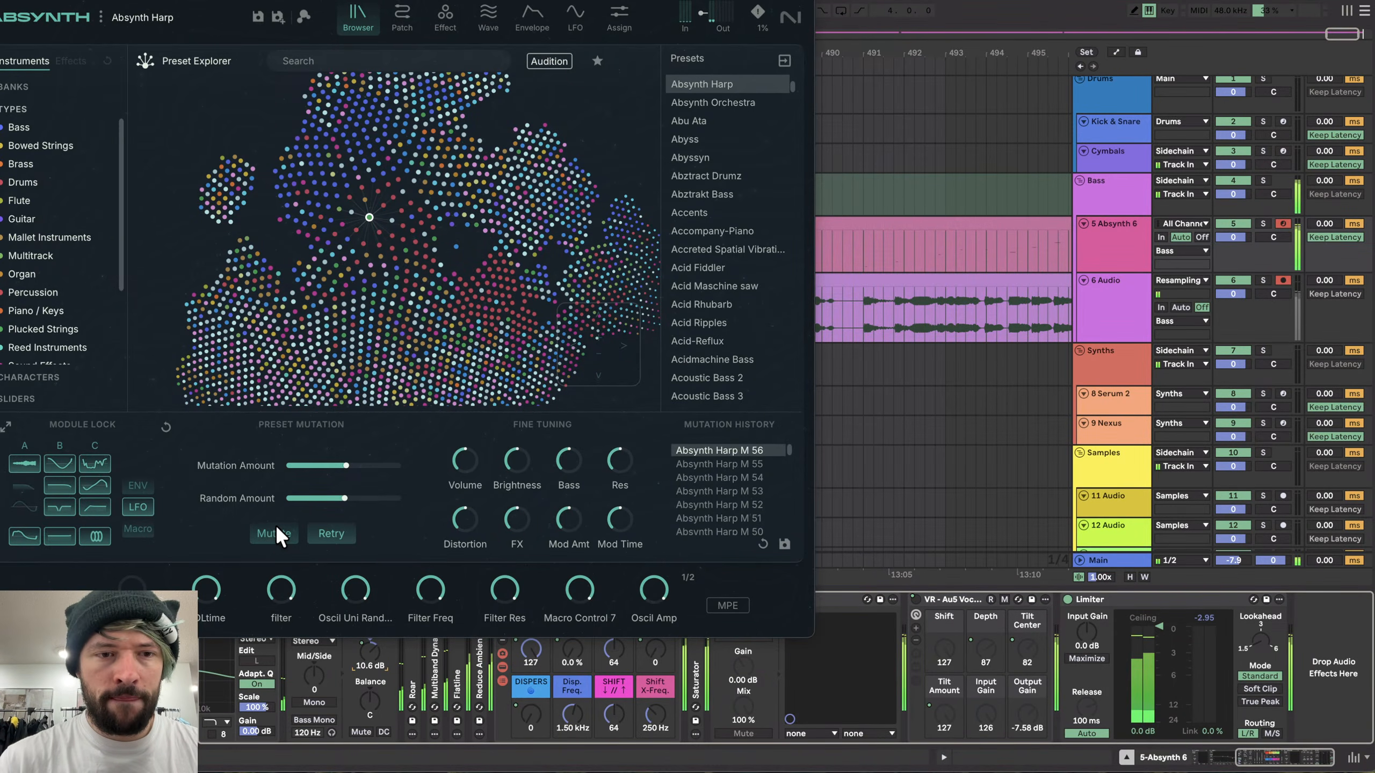
- Inspect the Multitap effect page, then mutate the preset several more times
click(438, 16)
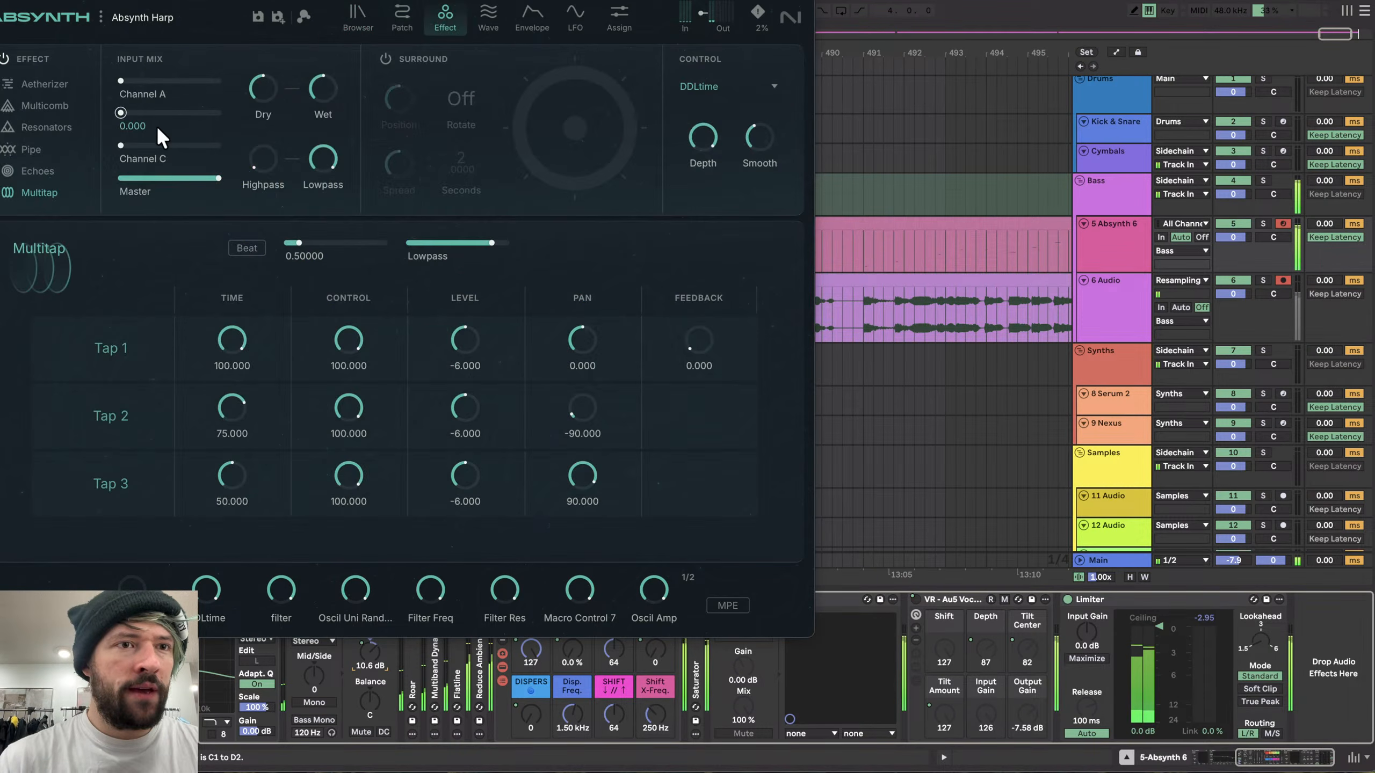
click(341, 27)
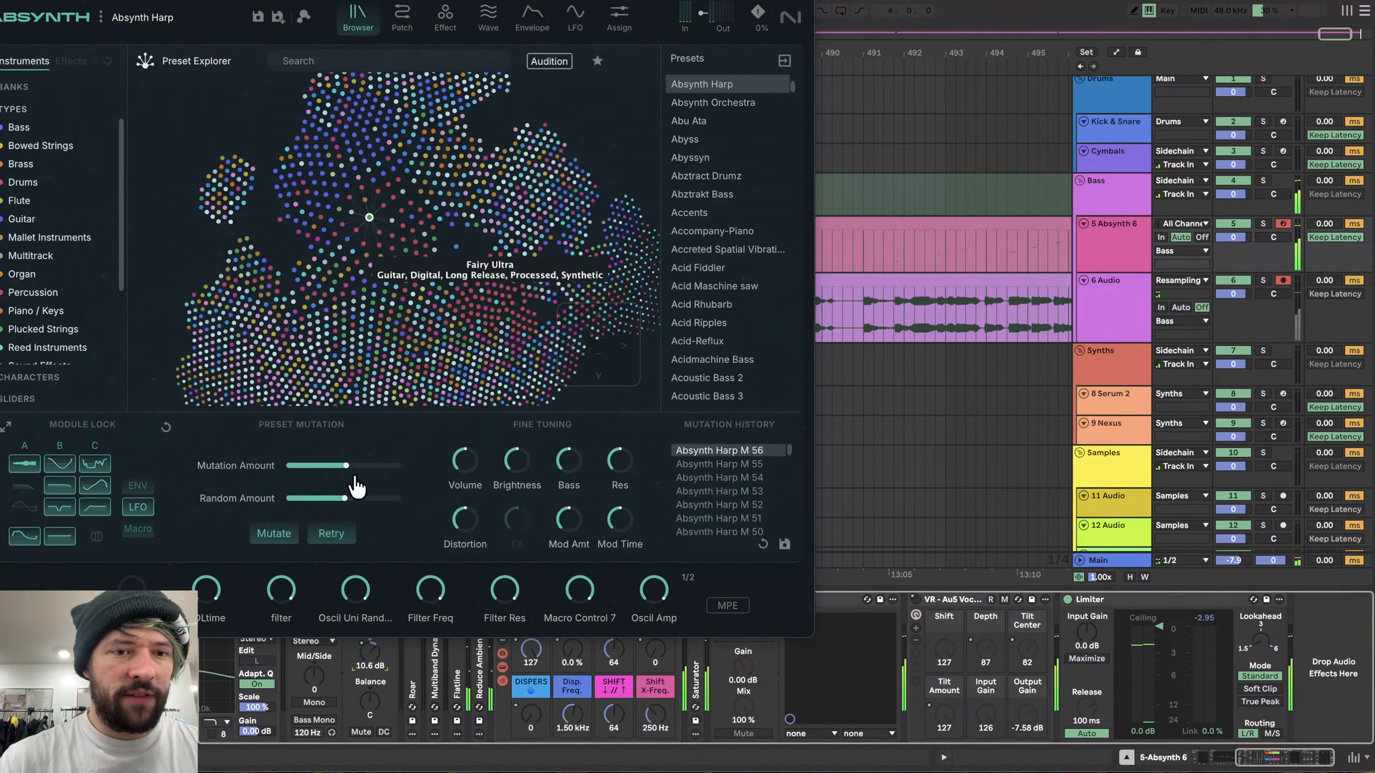
click(273, 529)
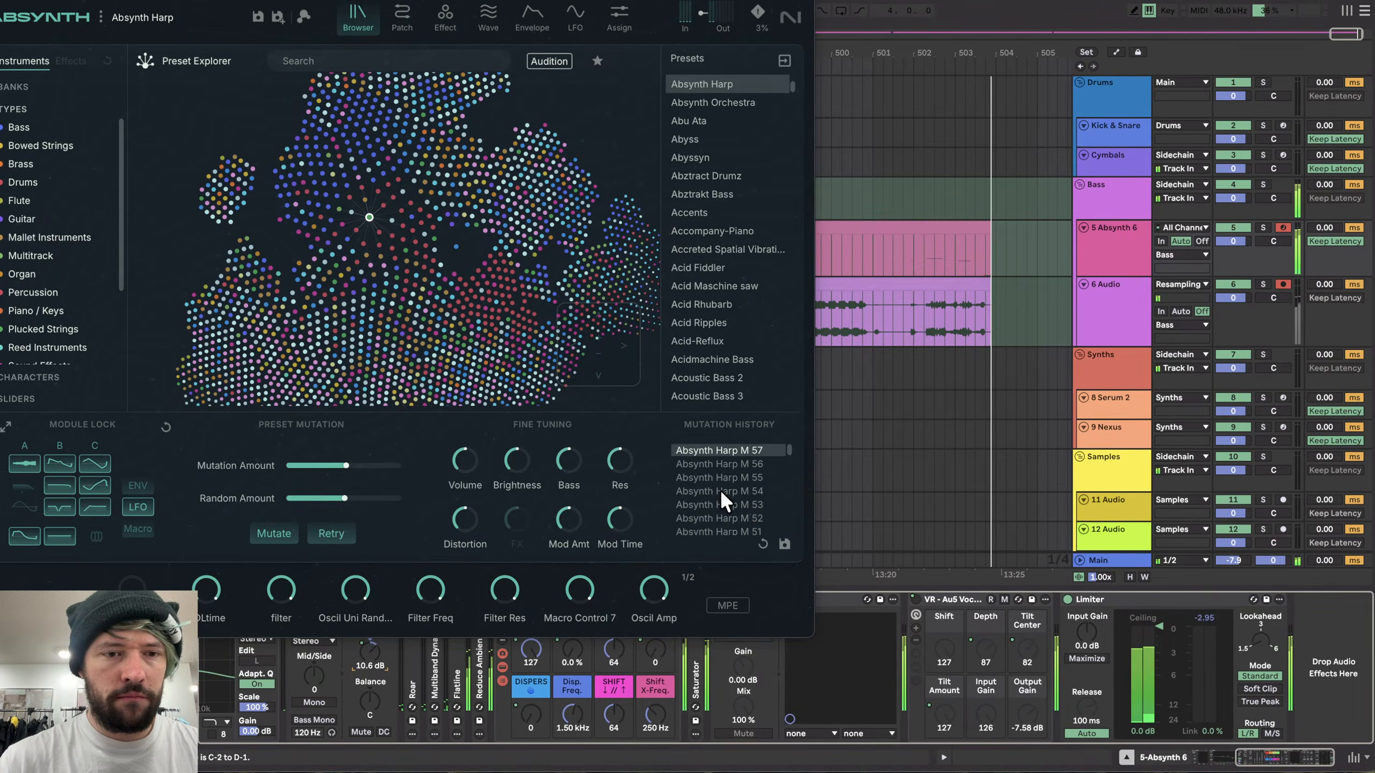
click(280, 532)
click(279, 531)
click(279, 531)
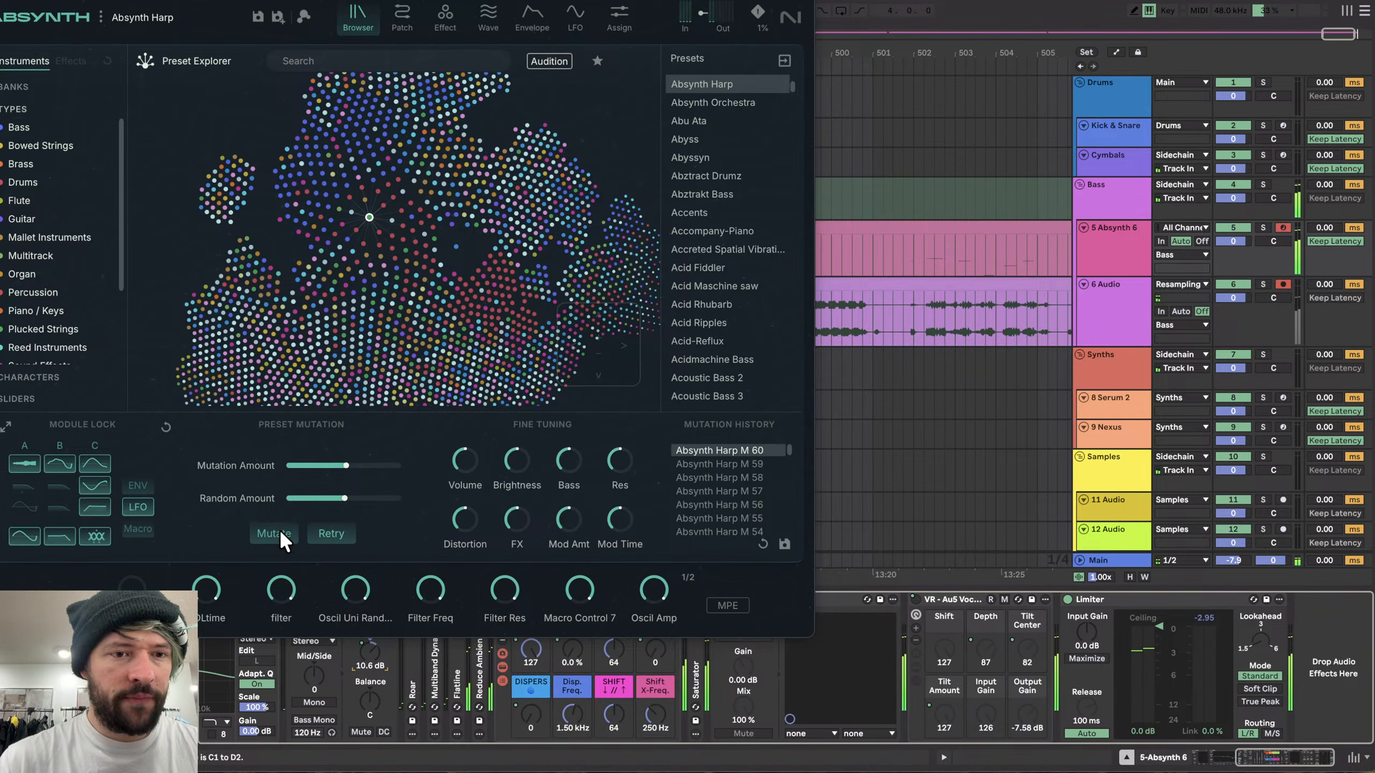
click(279, 532)
click(279, 532)
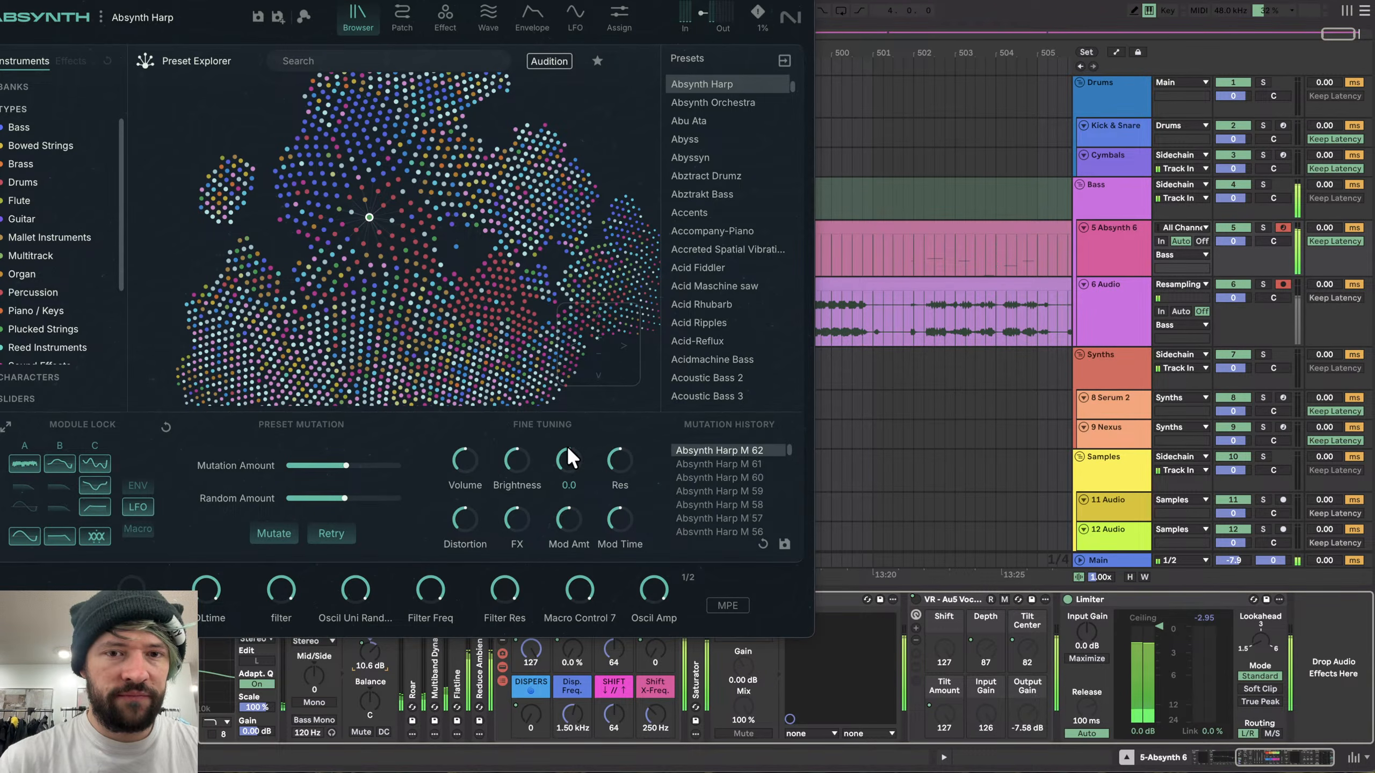
click(272, 534)
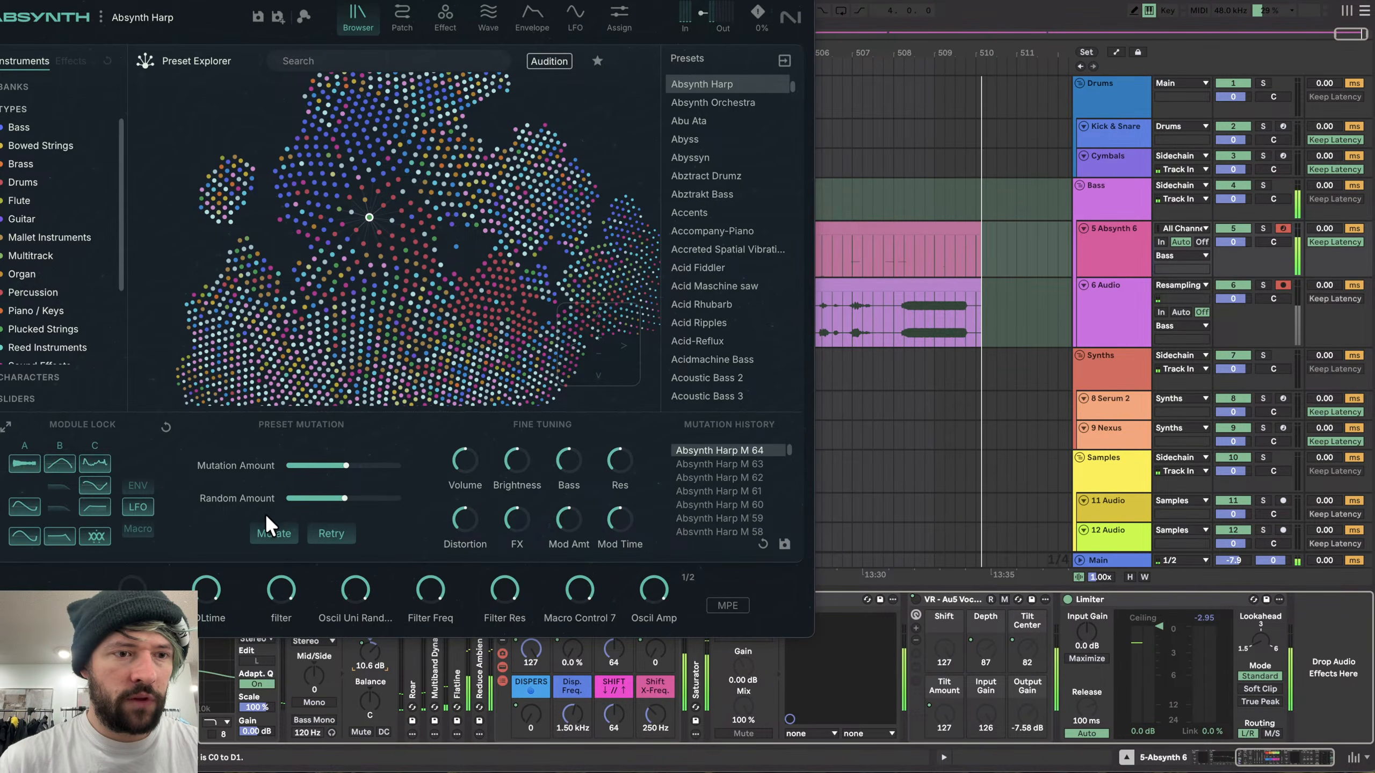
click(271, 533)
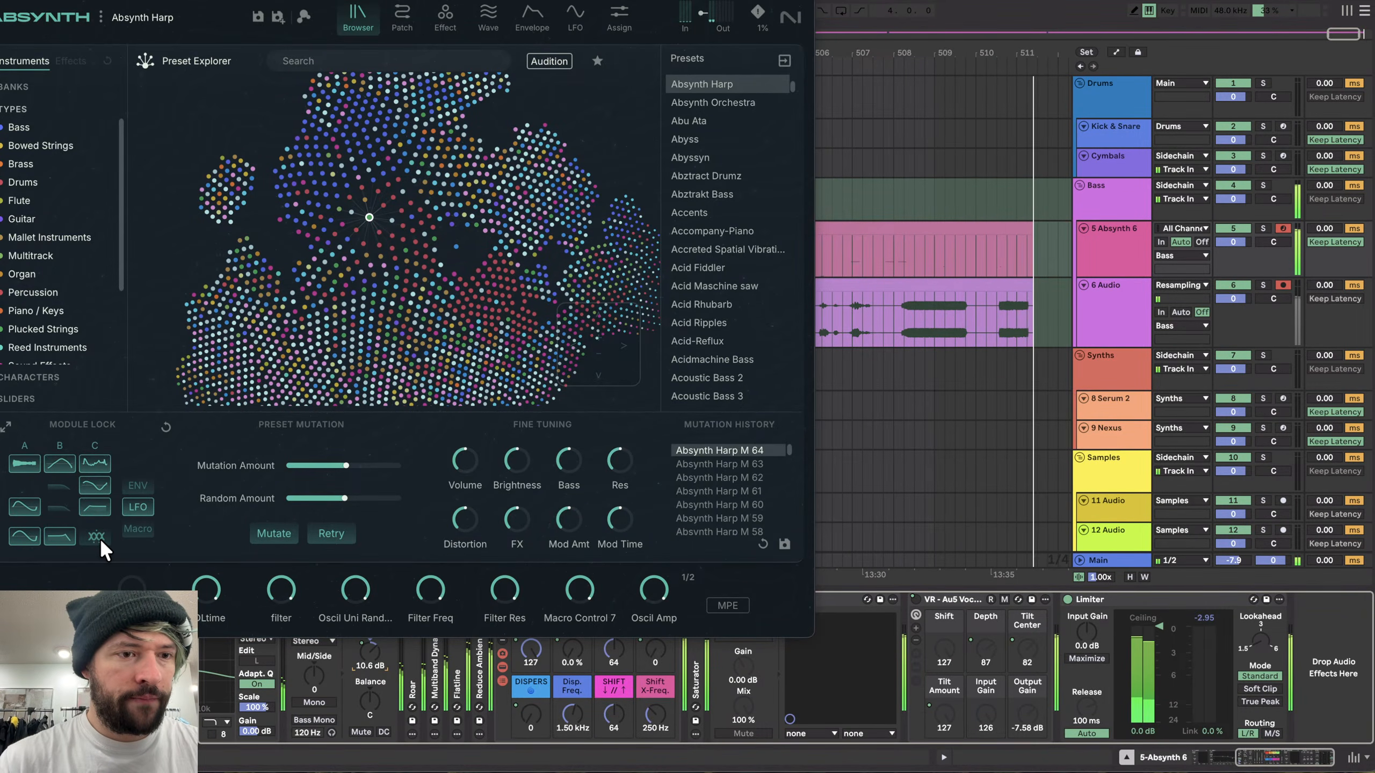
- Glance at the effect page again and mutate the preset five more times
click(443, 18)
click(357, 19)
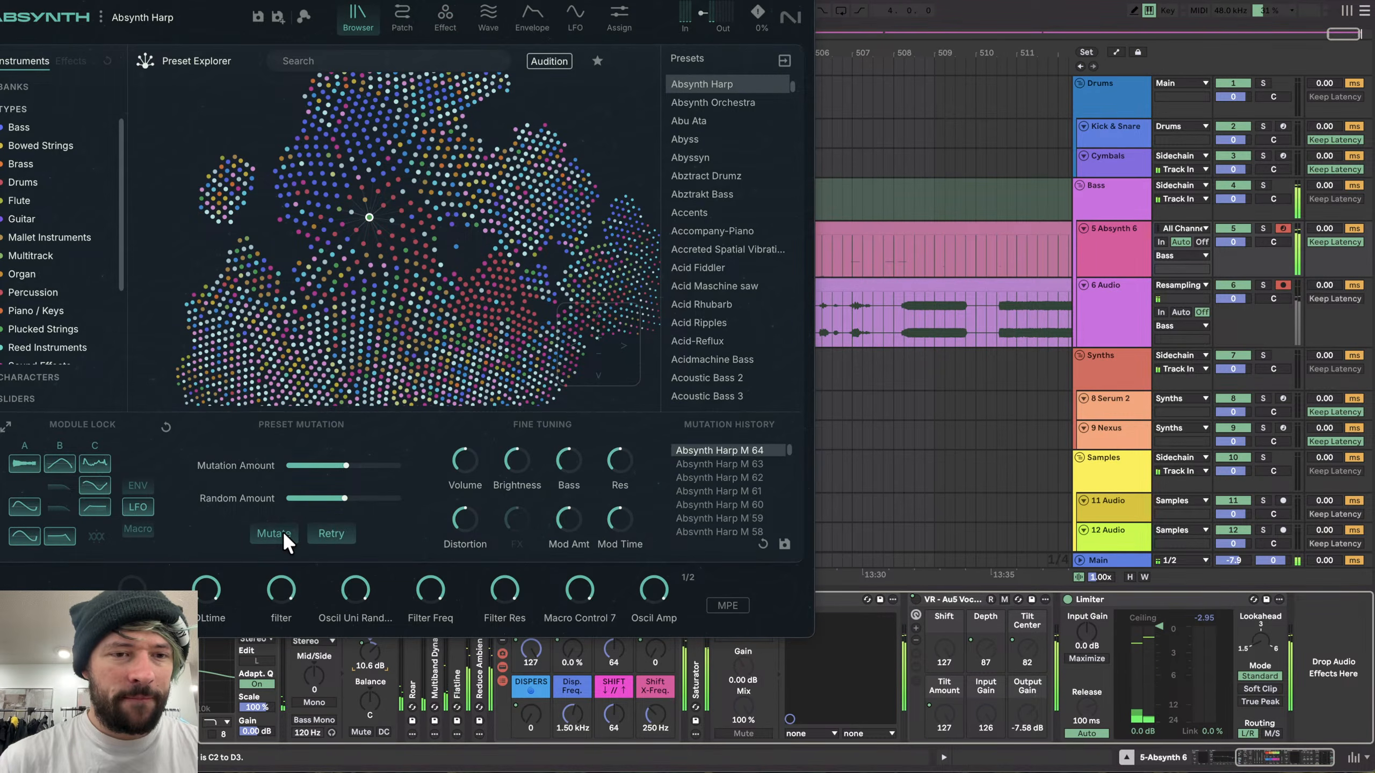
click(283, 531)
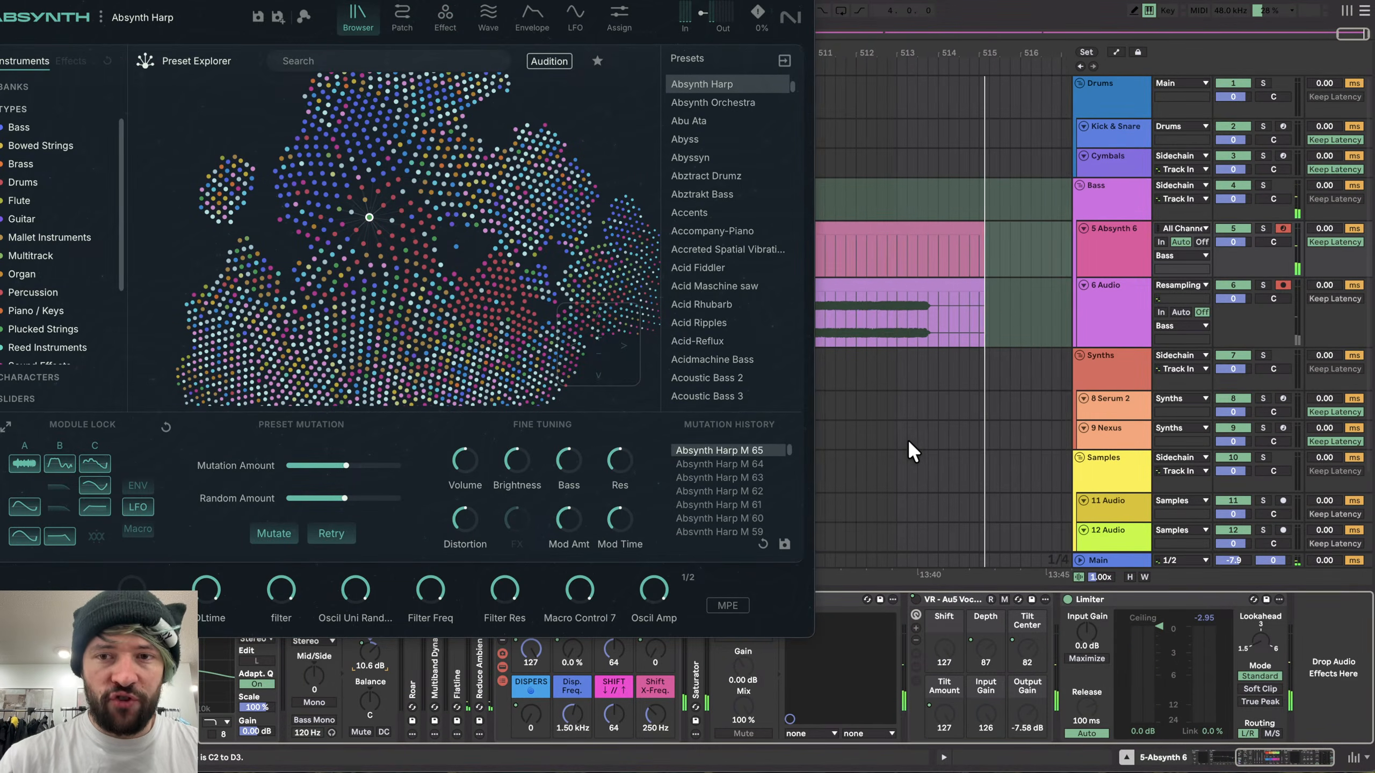
click(273, 532)
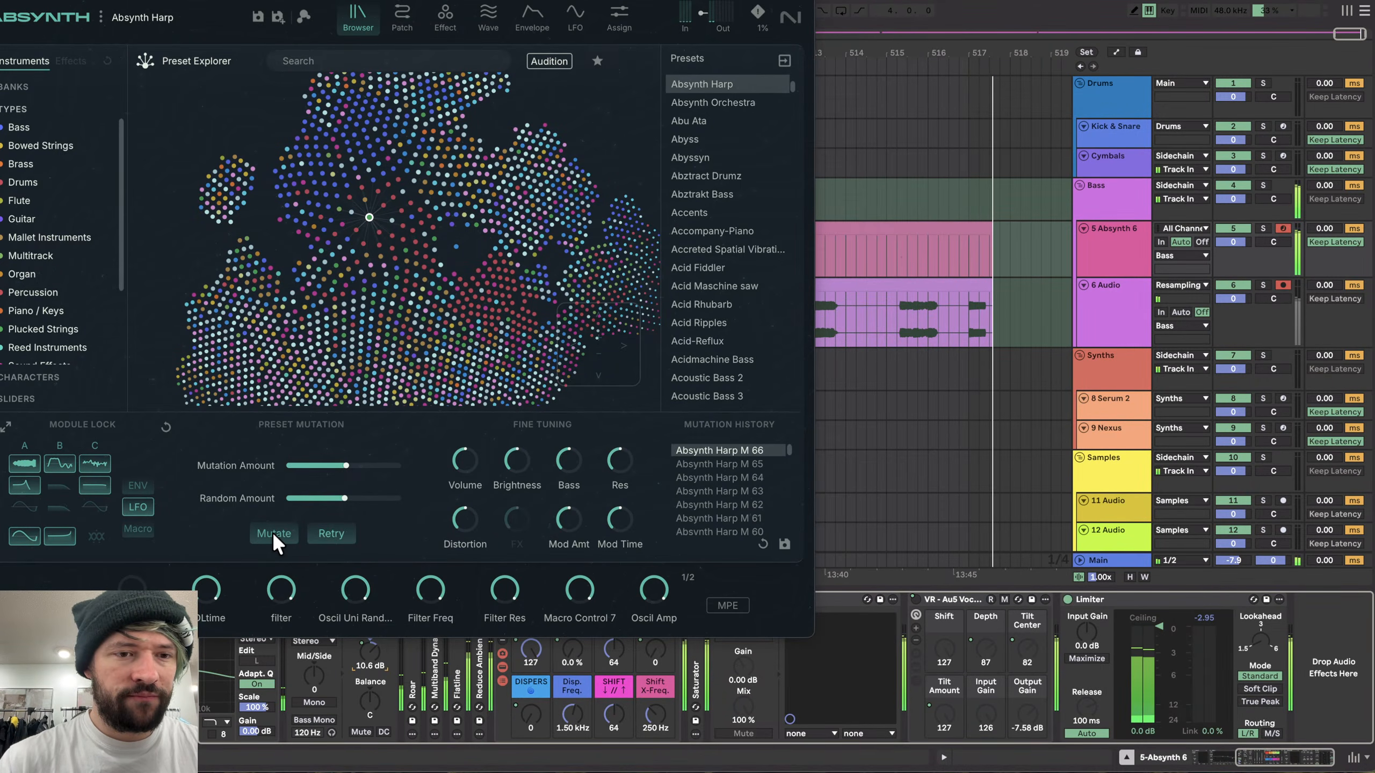
click(272, 532)
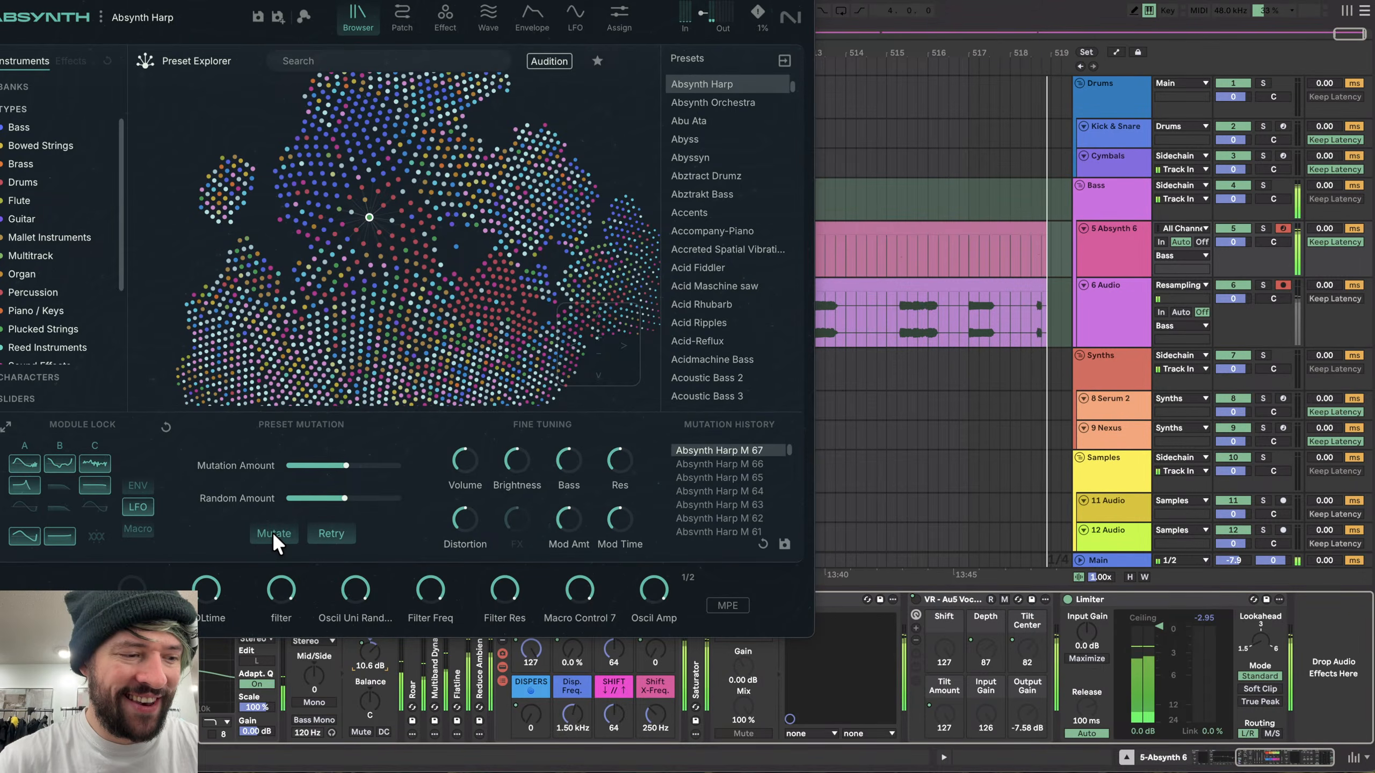
click(272, 532)
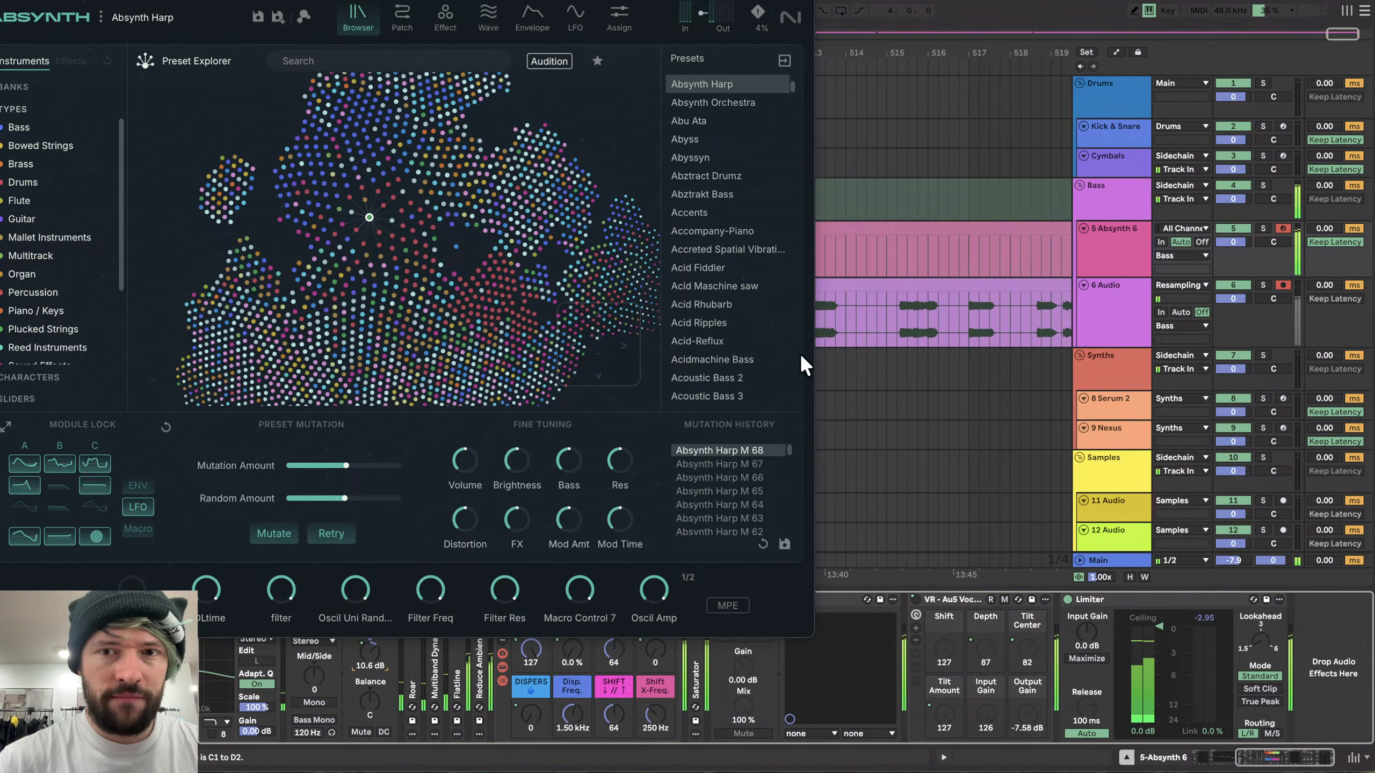
click(274, 533)
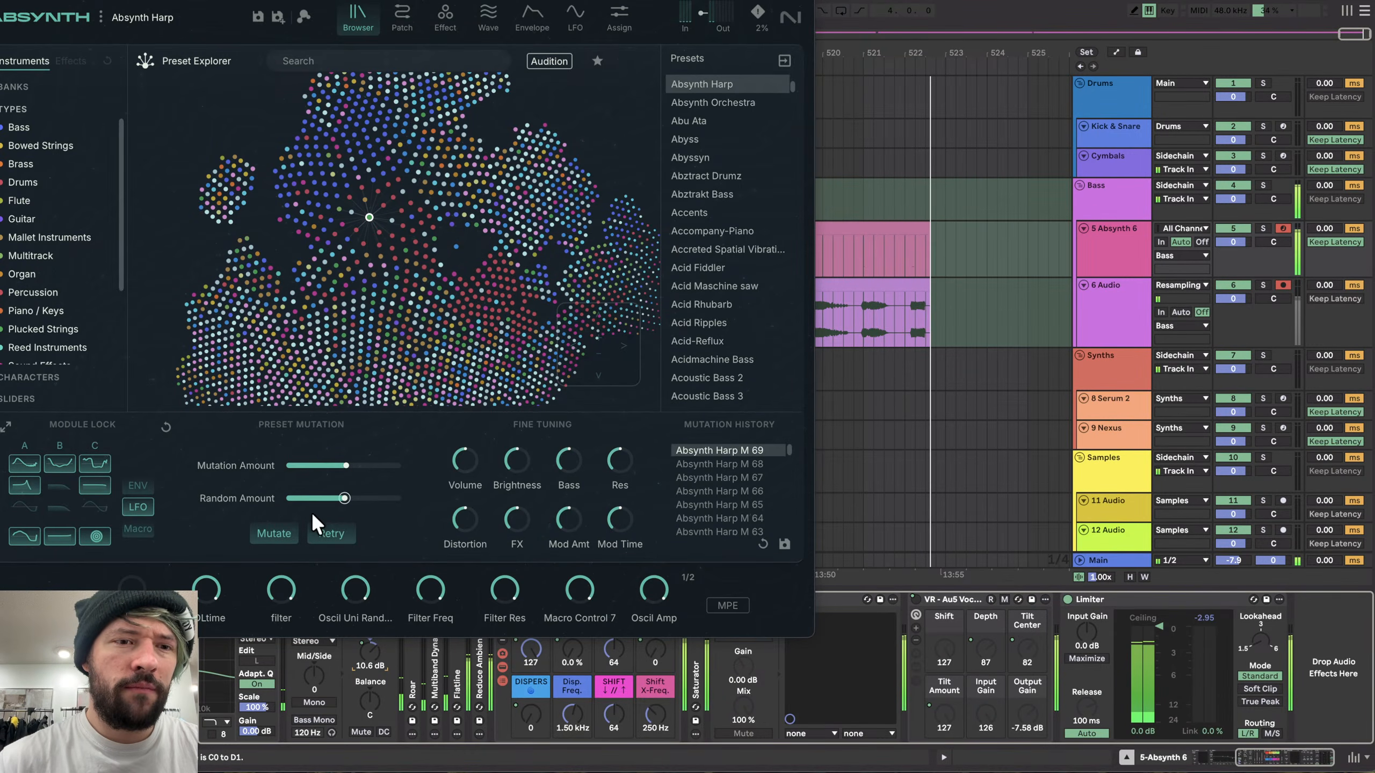
- Shift the computer keyboard's octave range up and mutate the preset four more times
key(x)
click(275, 532)
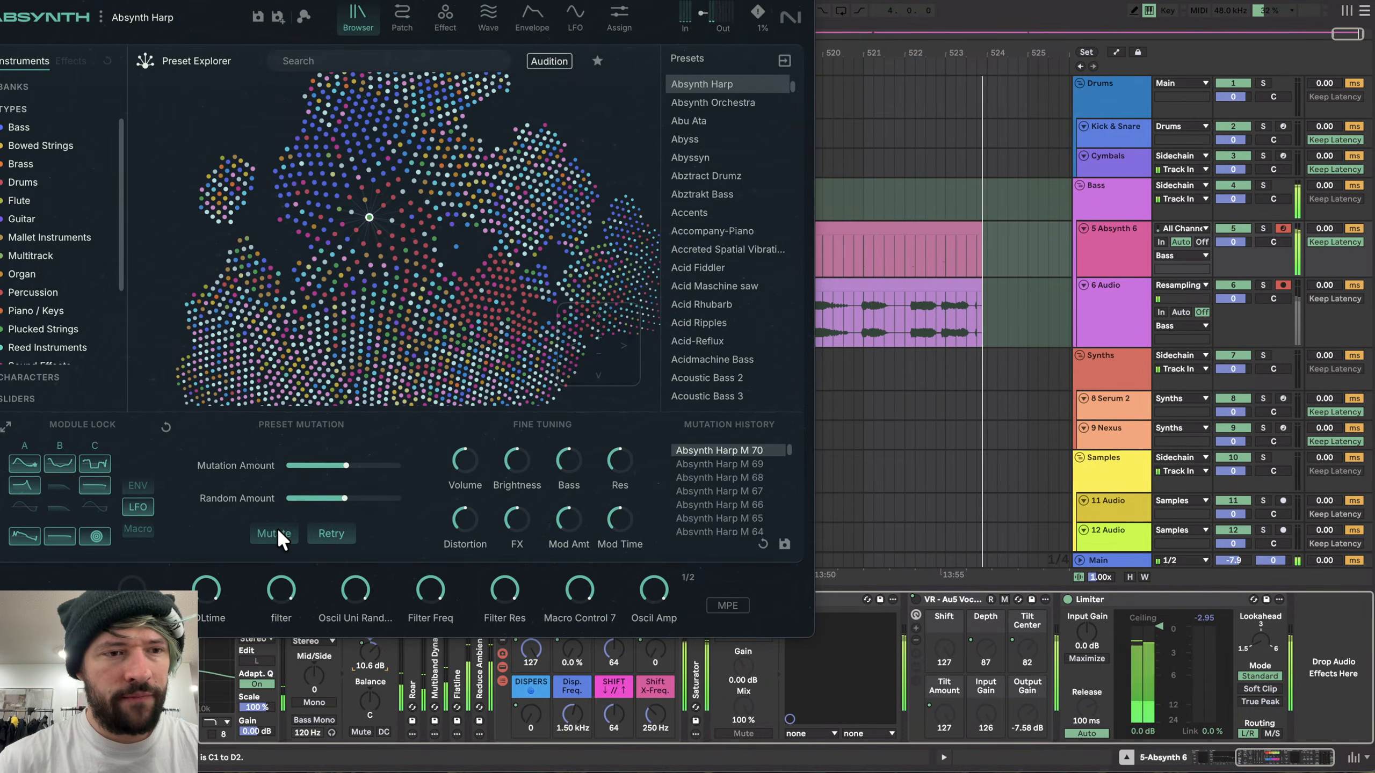
click(277, 530)
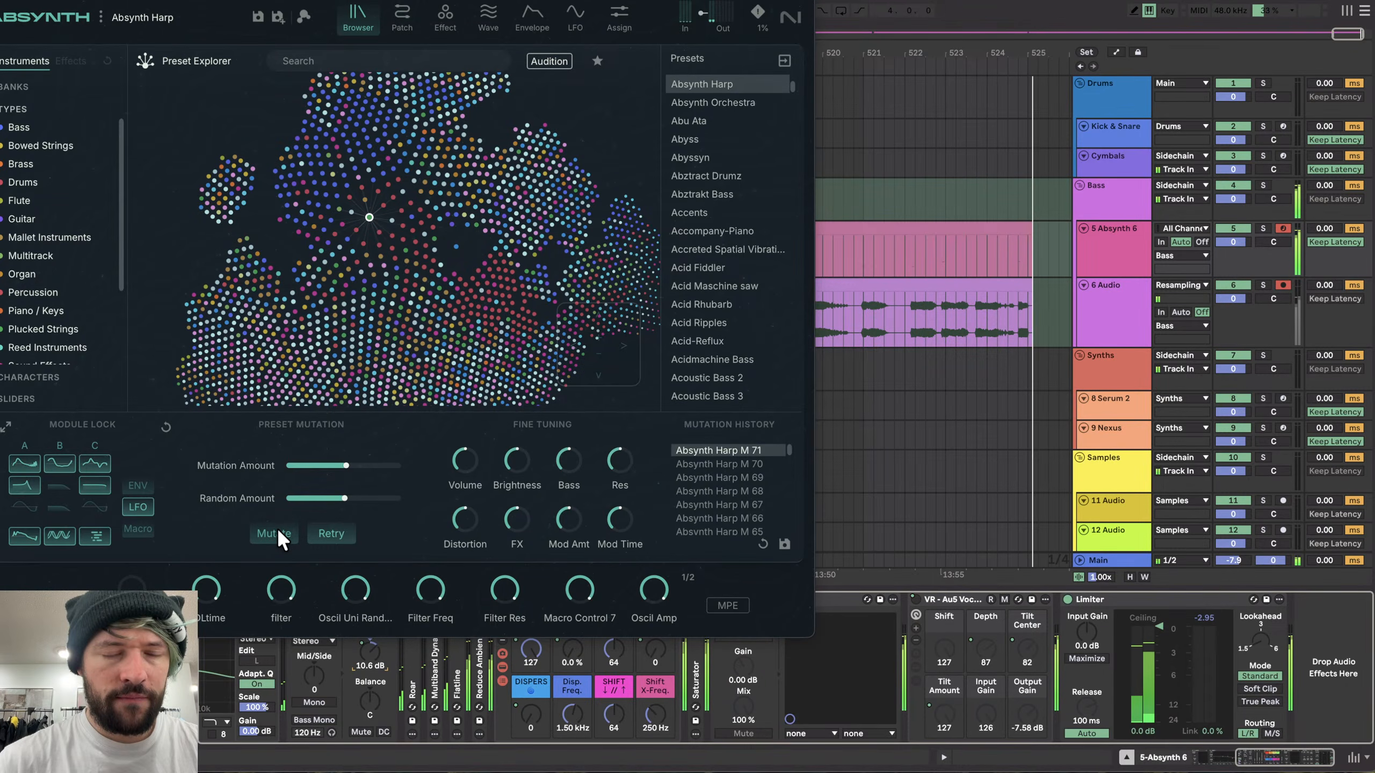
click(277, 529)
click(277, 532)
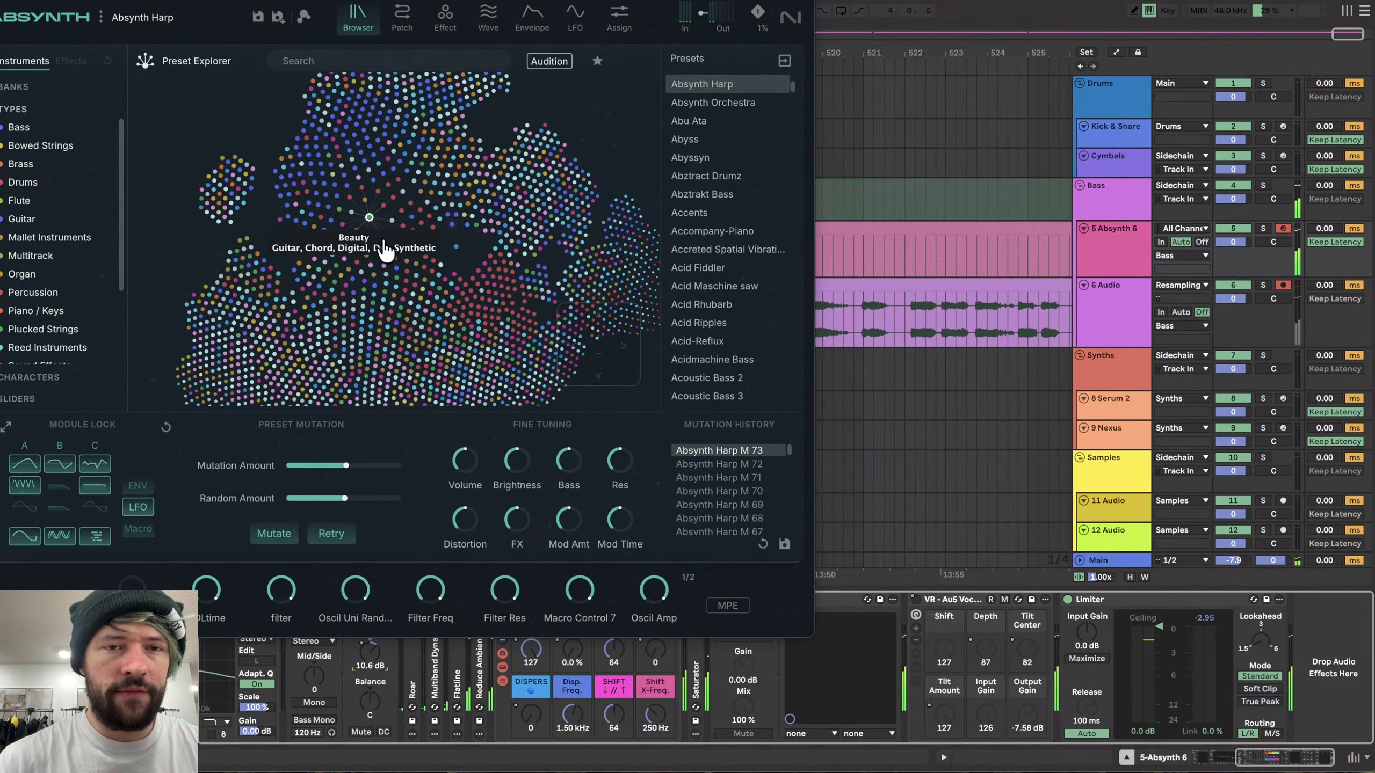
- Load the Acid-Reflux preset and switch the Au5 Vocoder rack off and back on to compare
click(687, 341)
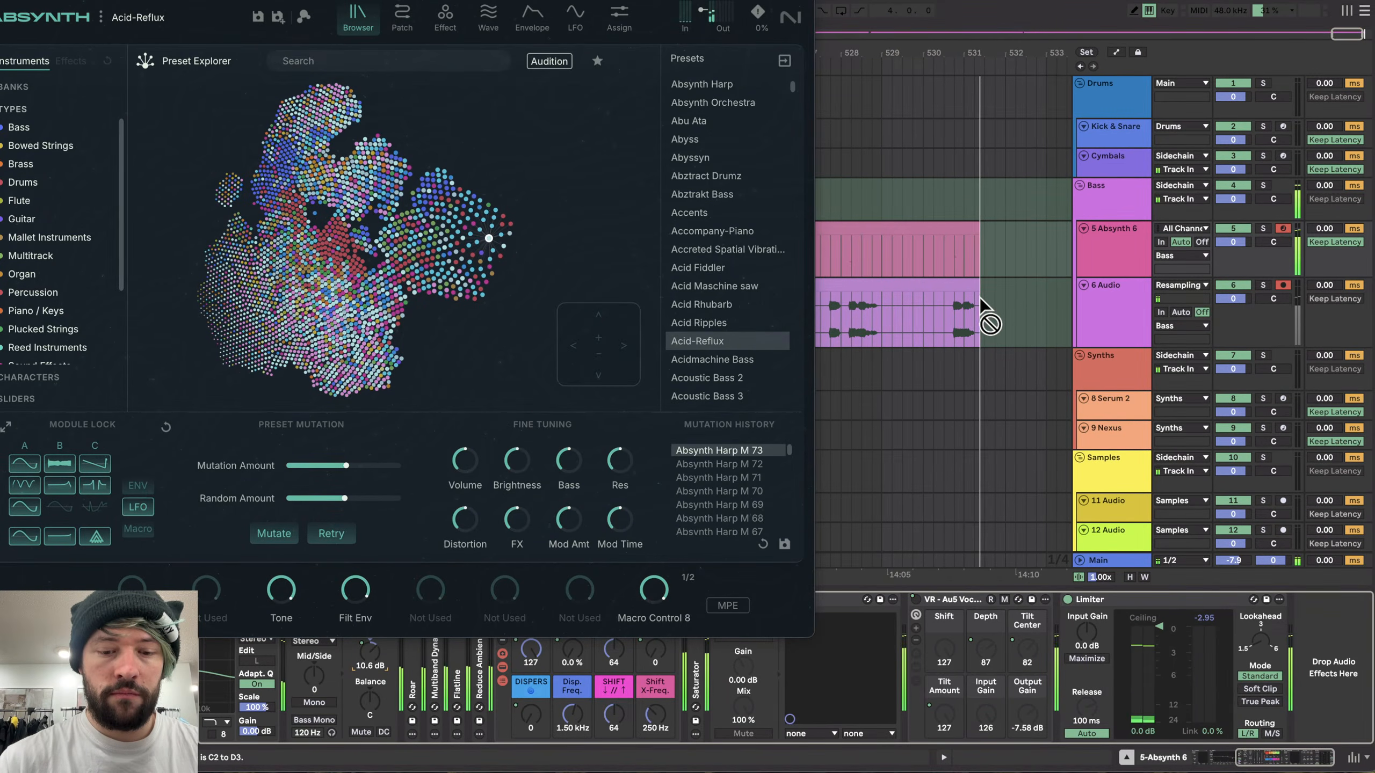
click(914, 599)
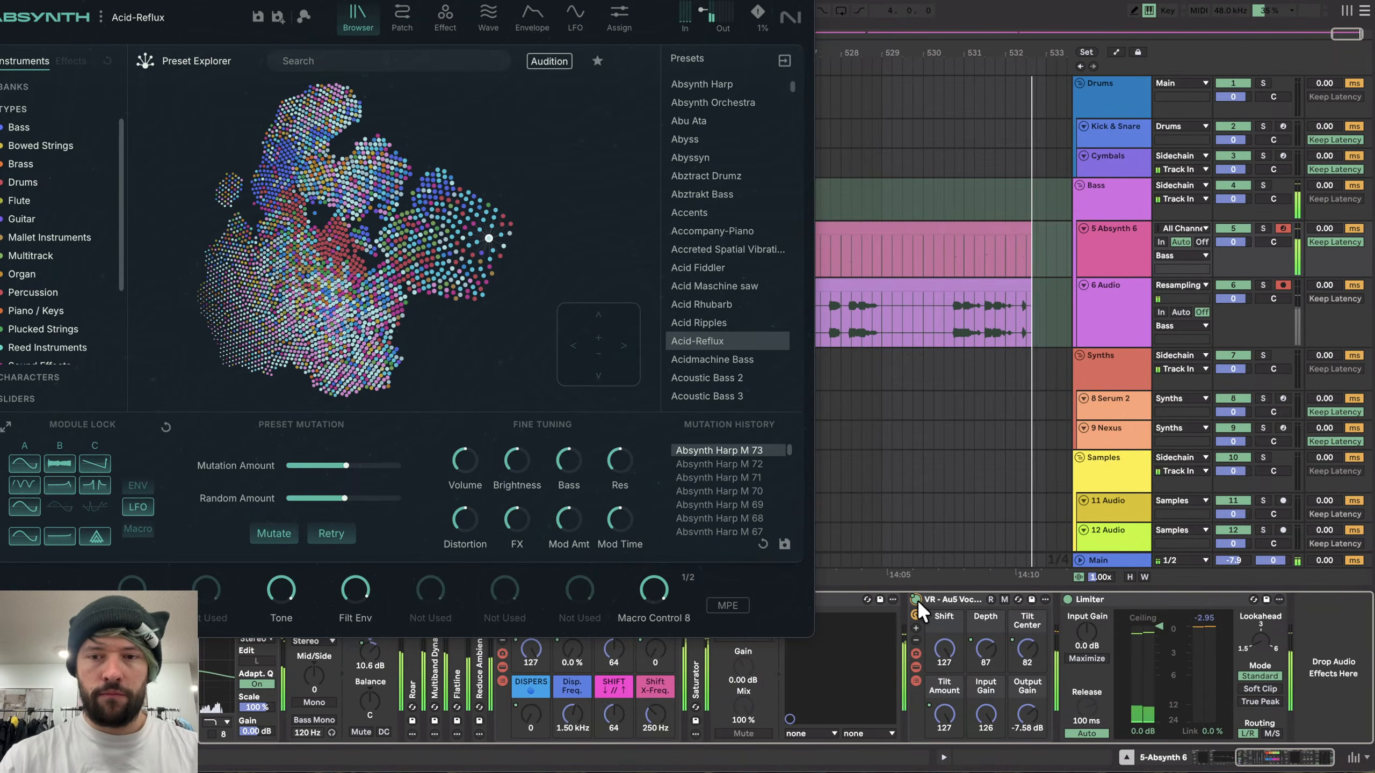
click(915, 600)
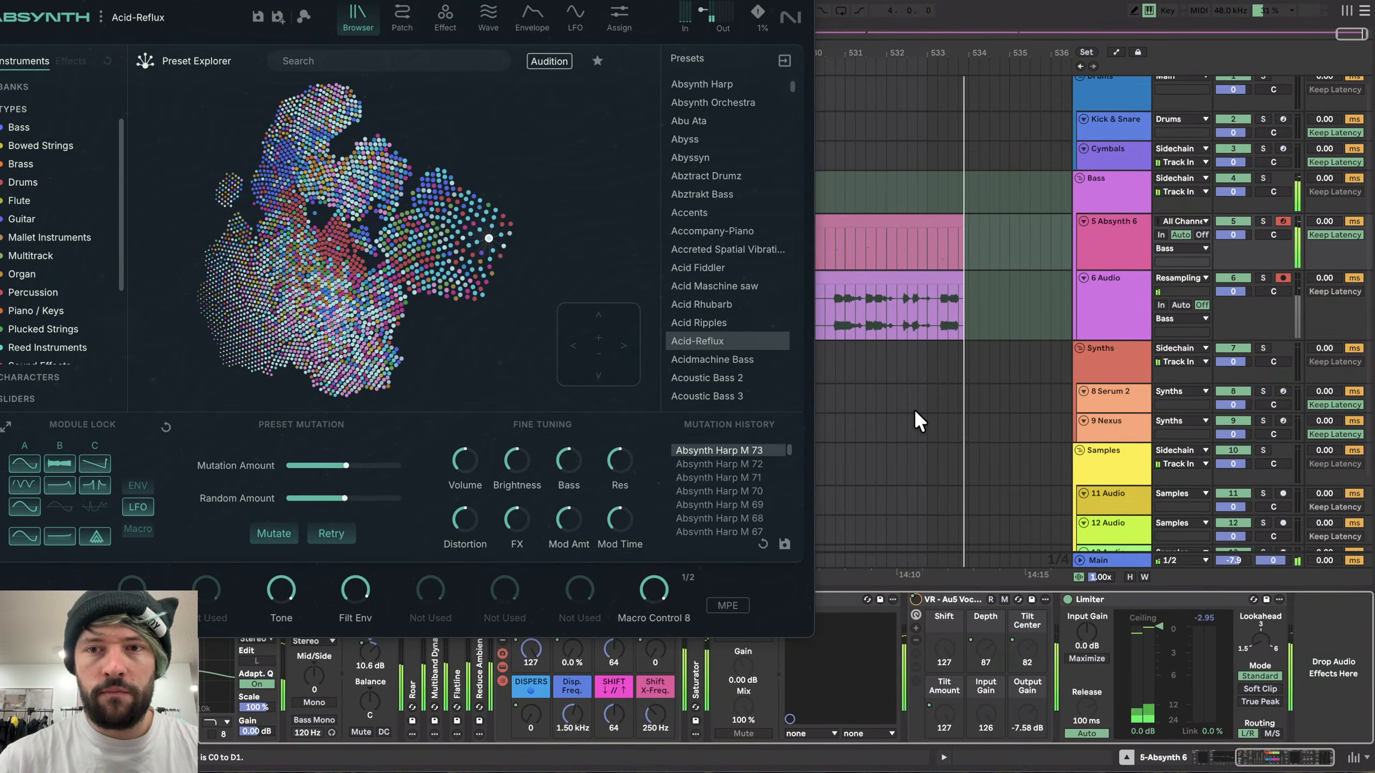
- Turn off Absynth's Multicomb effect
click(445, 17)
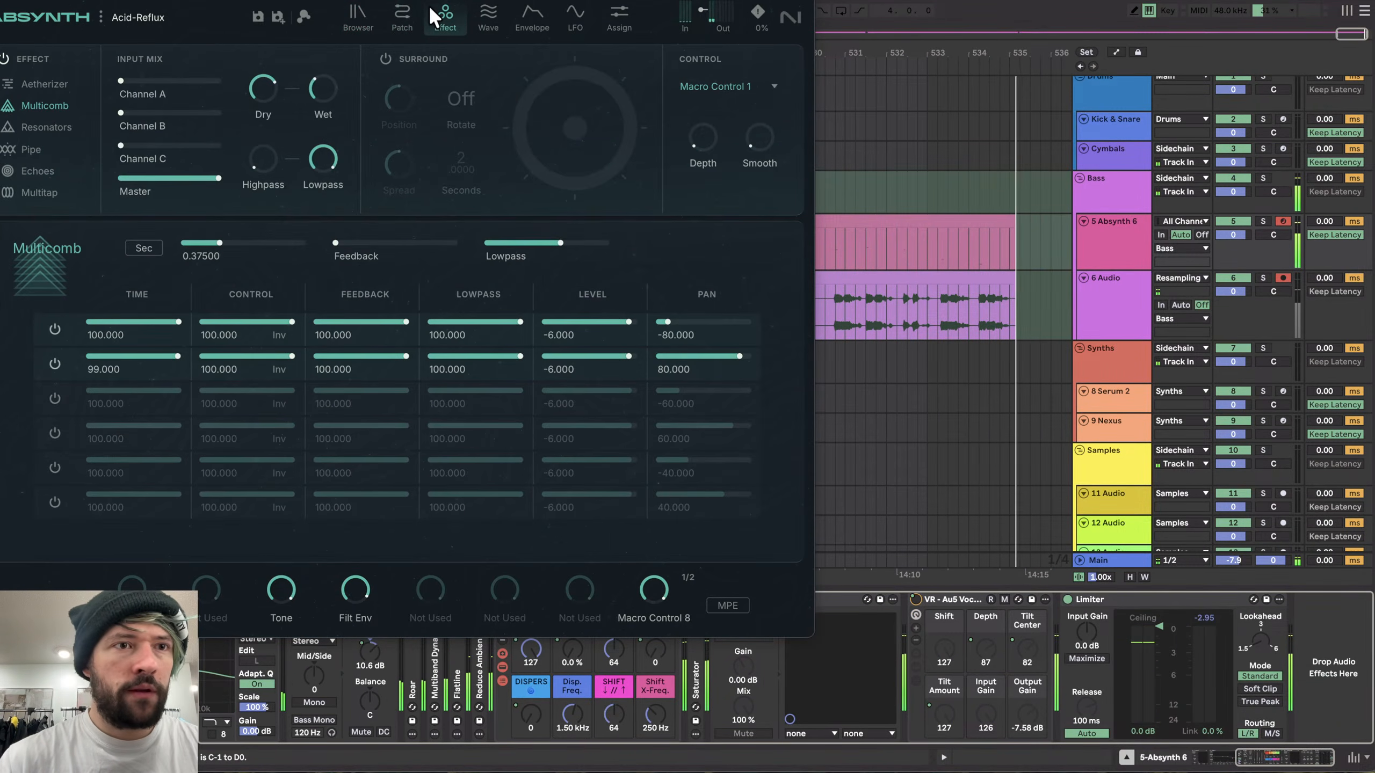
click(5, 59)
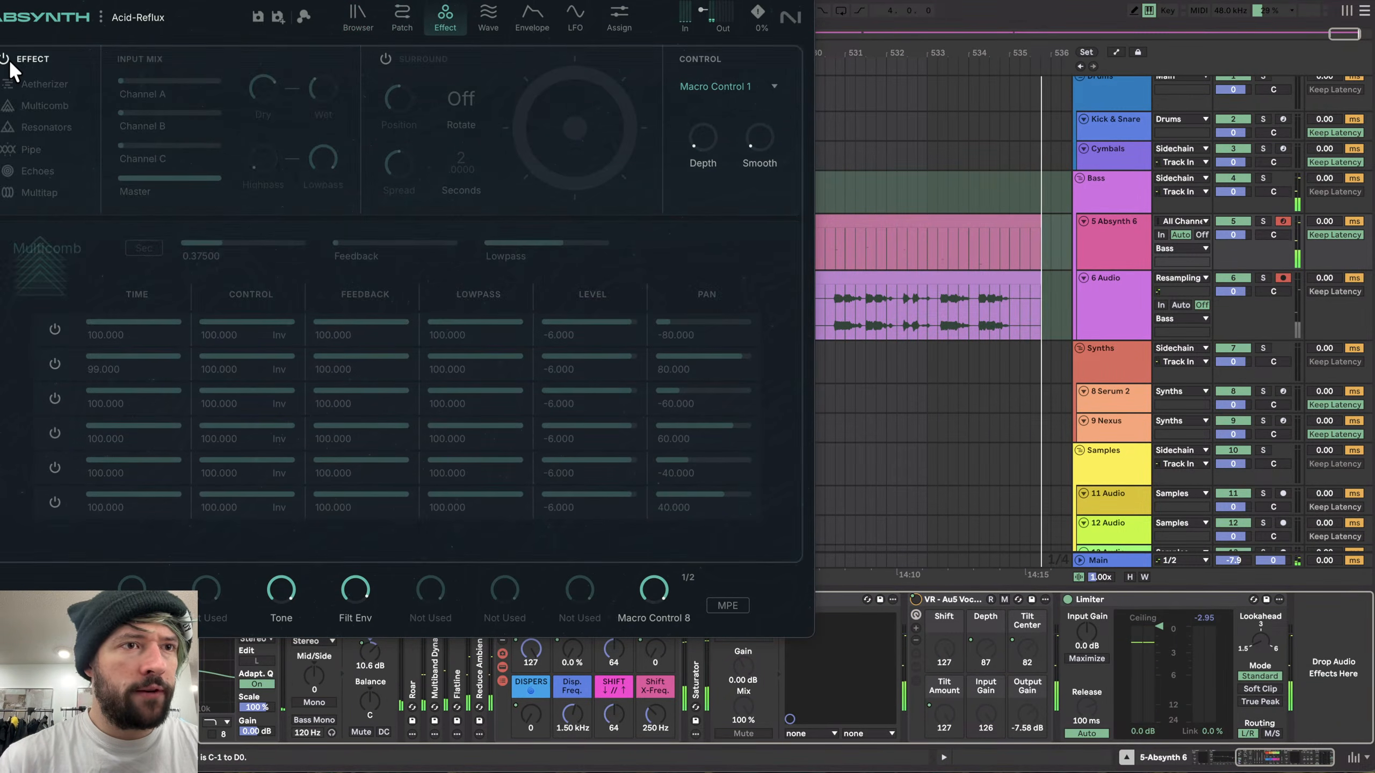
click(367, 14)
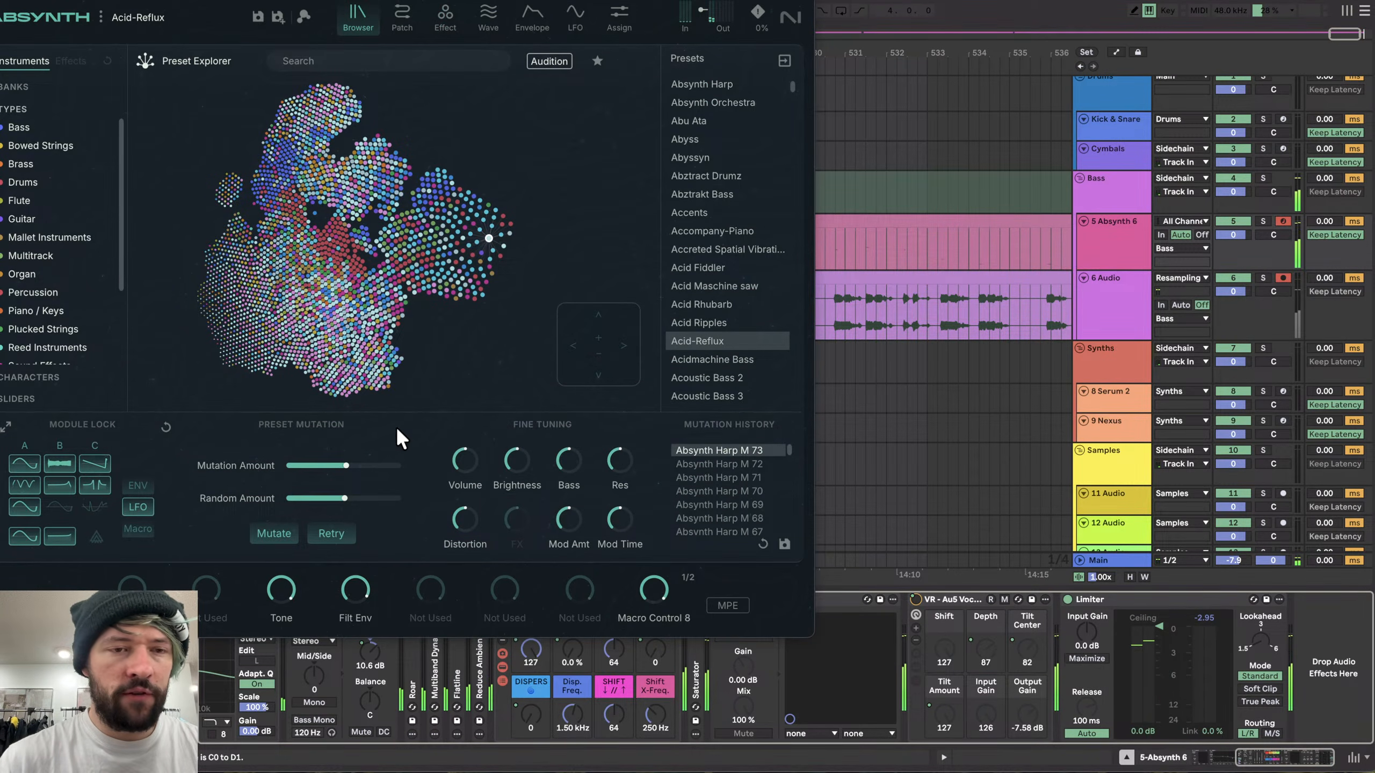
- Mutate the Acid-Reflux preset three times
scroll(989, 329, right, 4)
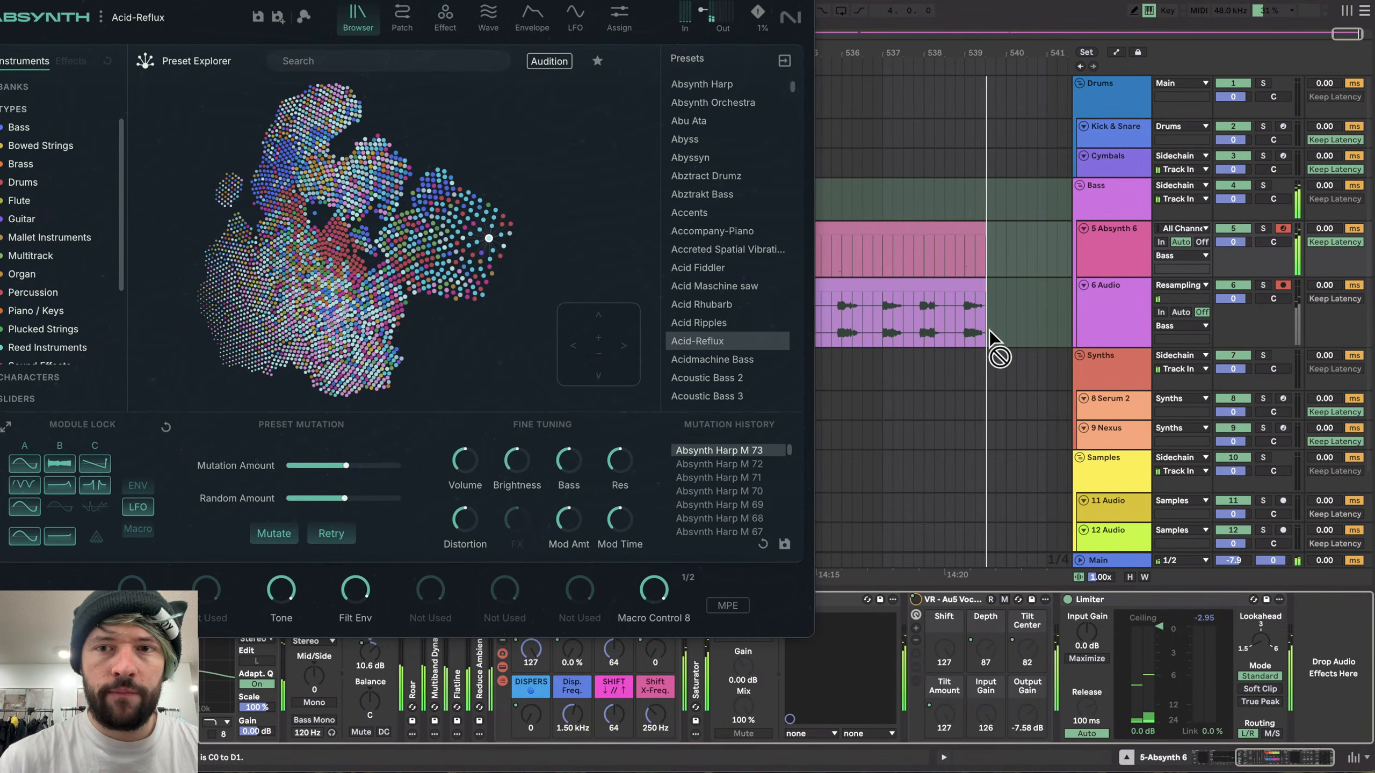
click(273, 532)
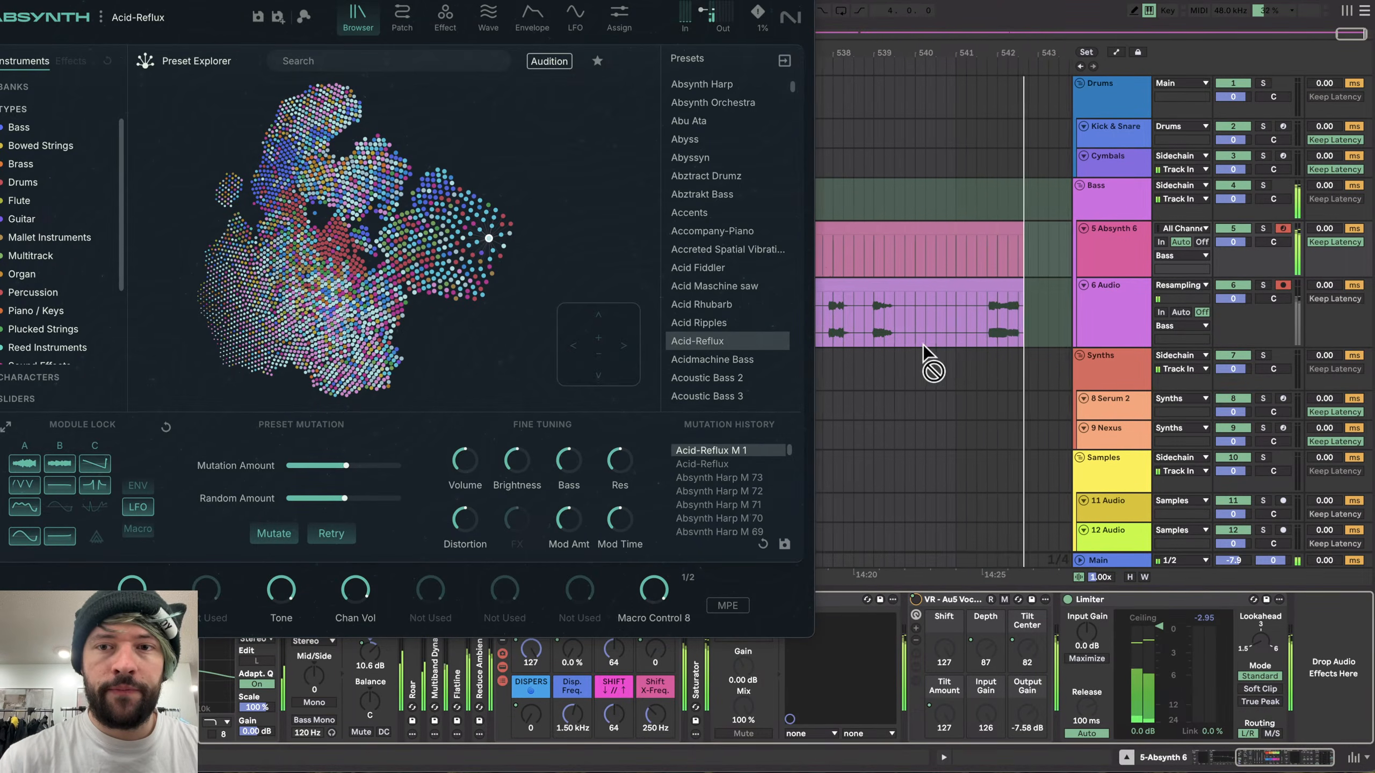
click(279, 530)
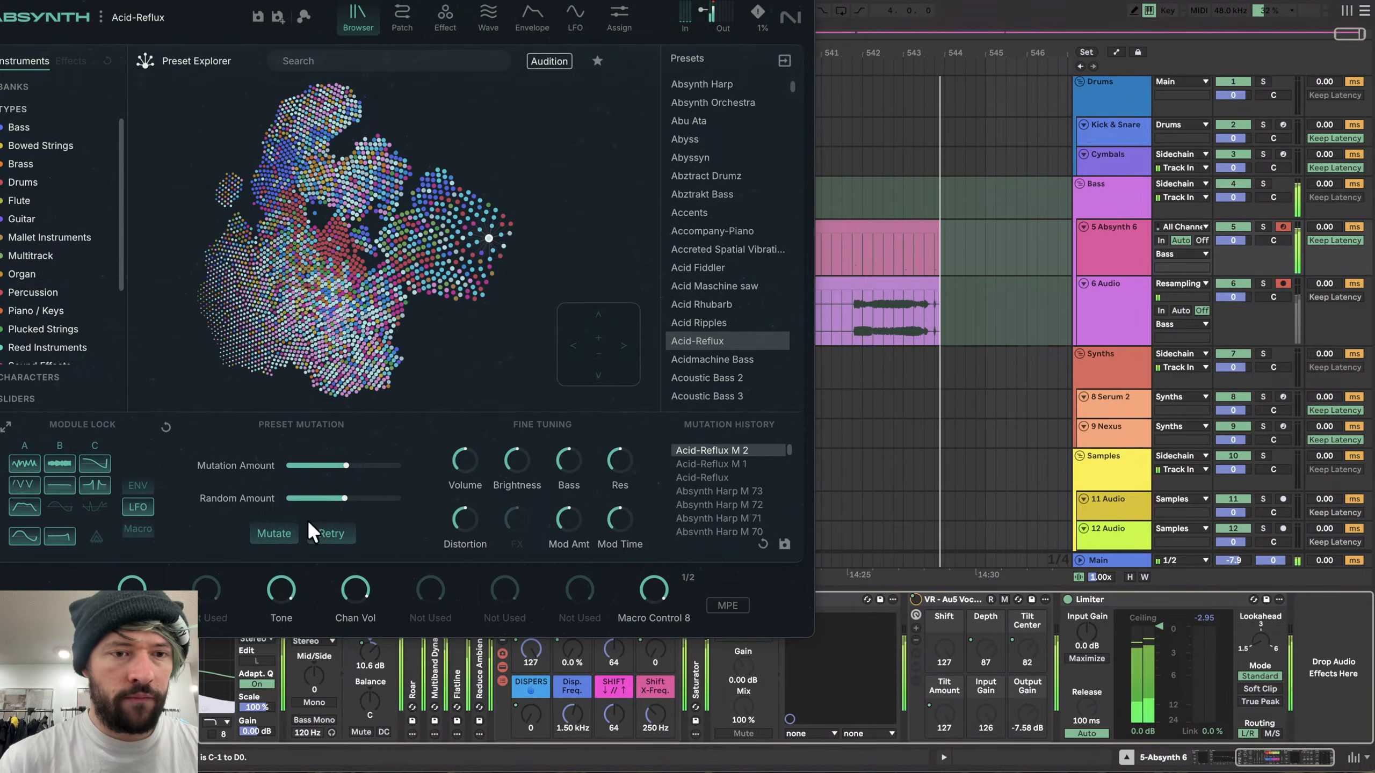
click(283, 533)
- Readjust the computer keyboard's octave range and mutate the preset once more
key(x)
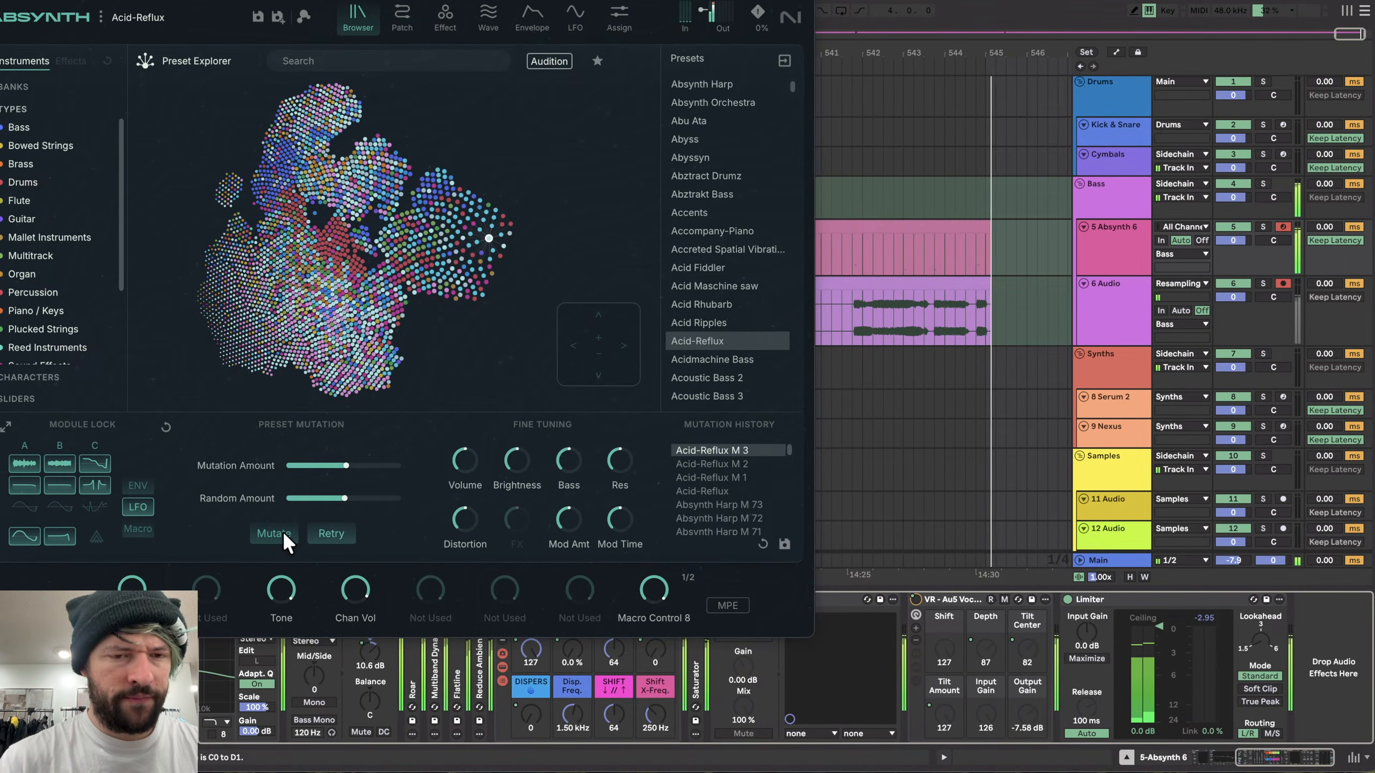
key(z)
key(z)
scroll(954, 316, right, 4)
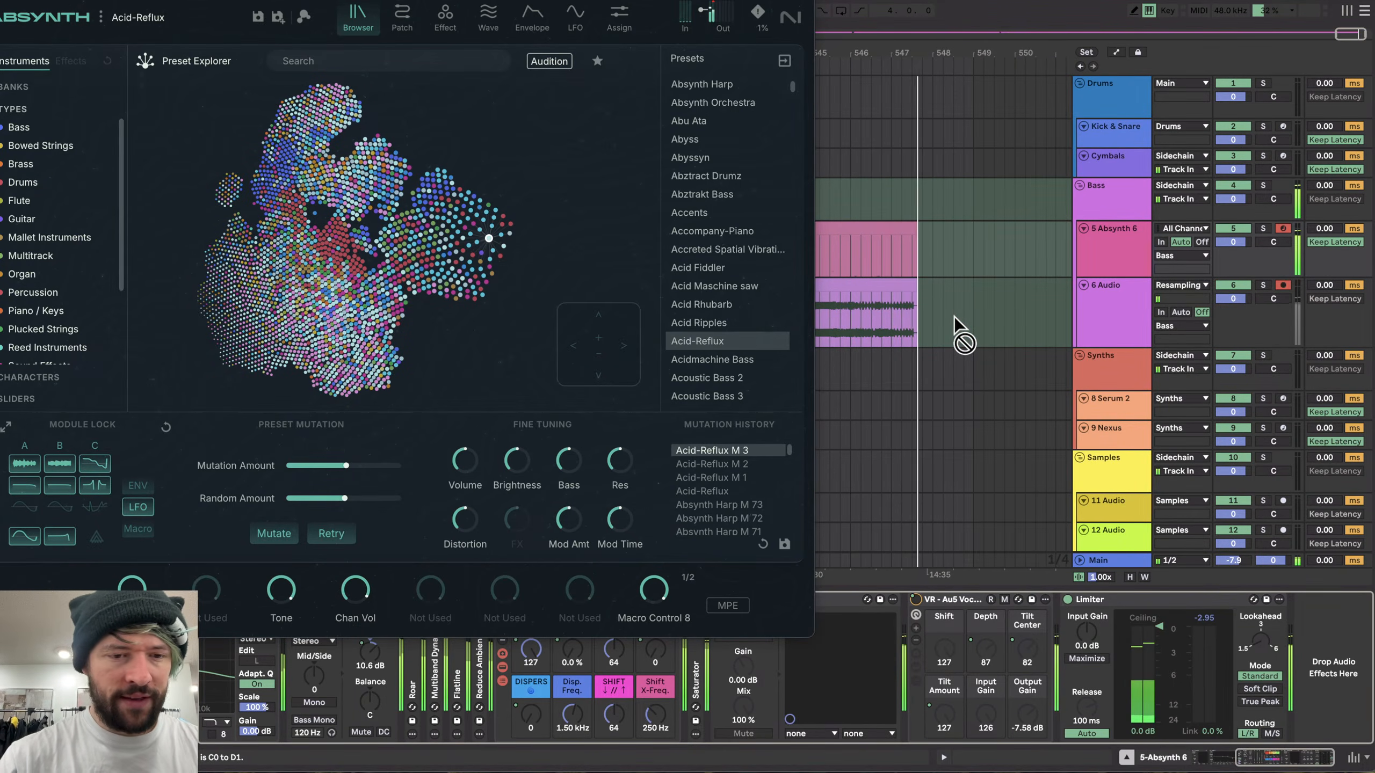
key(x)
key(x)
key(x)
click(292, 528)
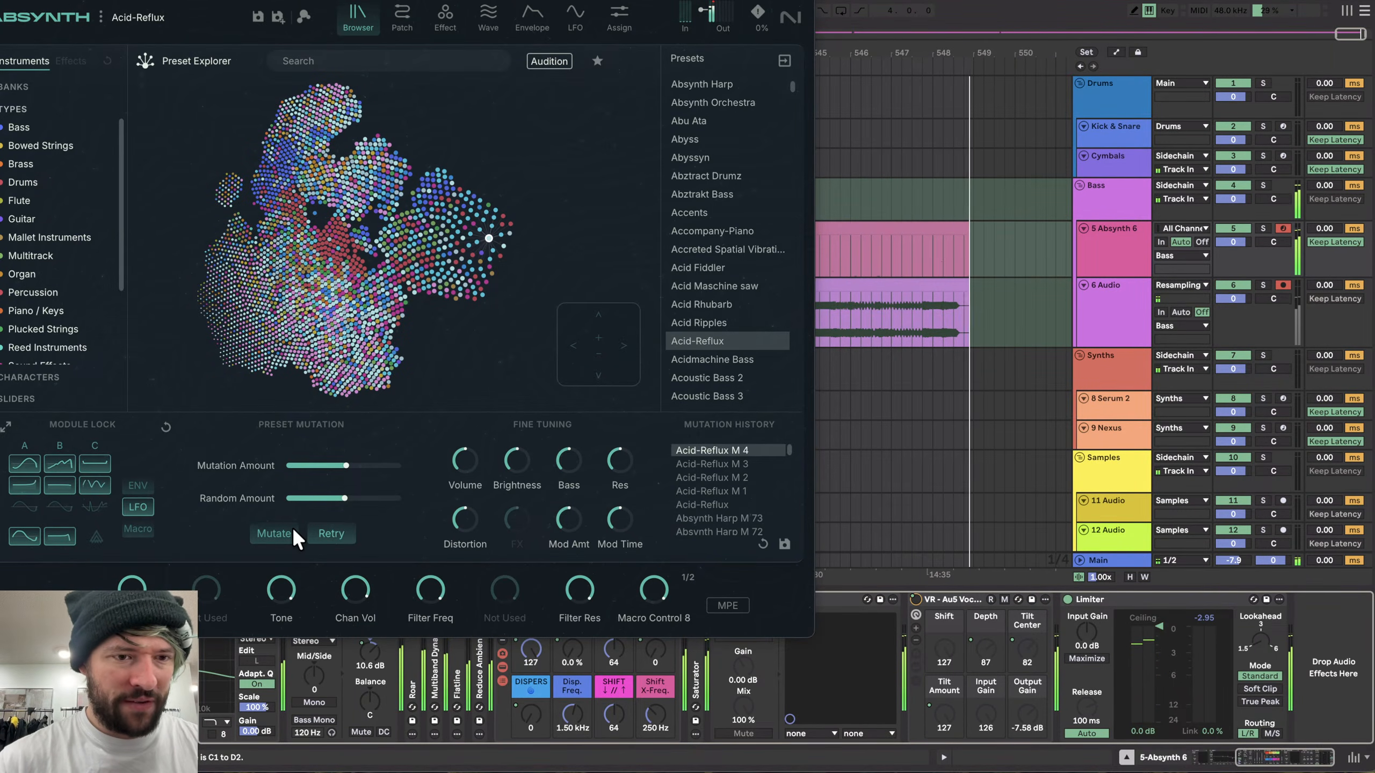
- Shift the computer keyboard's octave range down and mutate the preset eight more times
key(z)
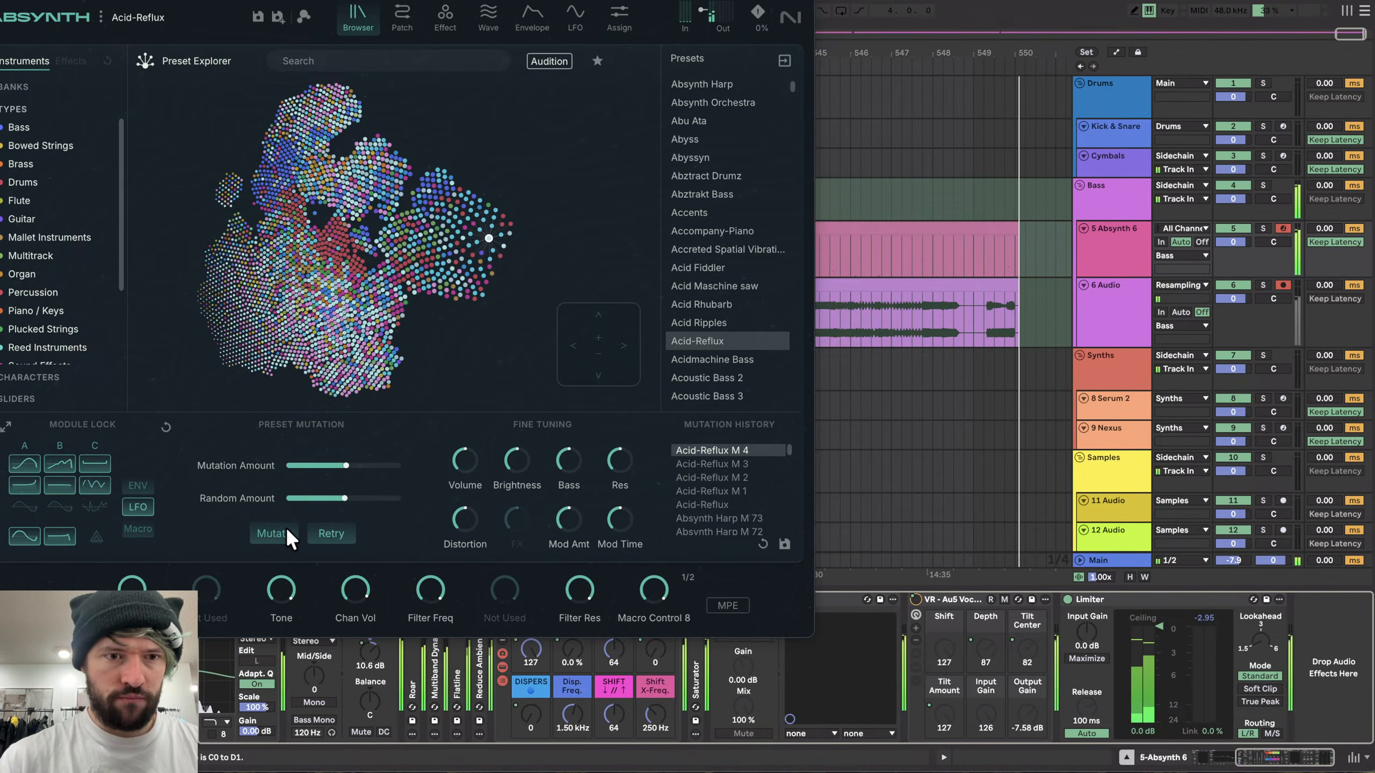
click(285, 528)
click(286, 528)
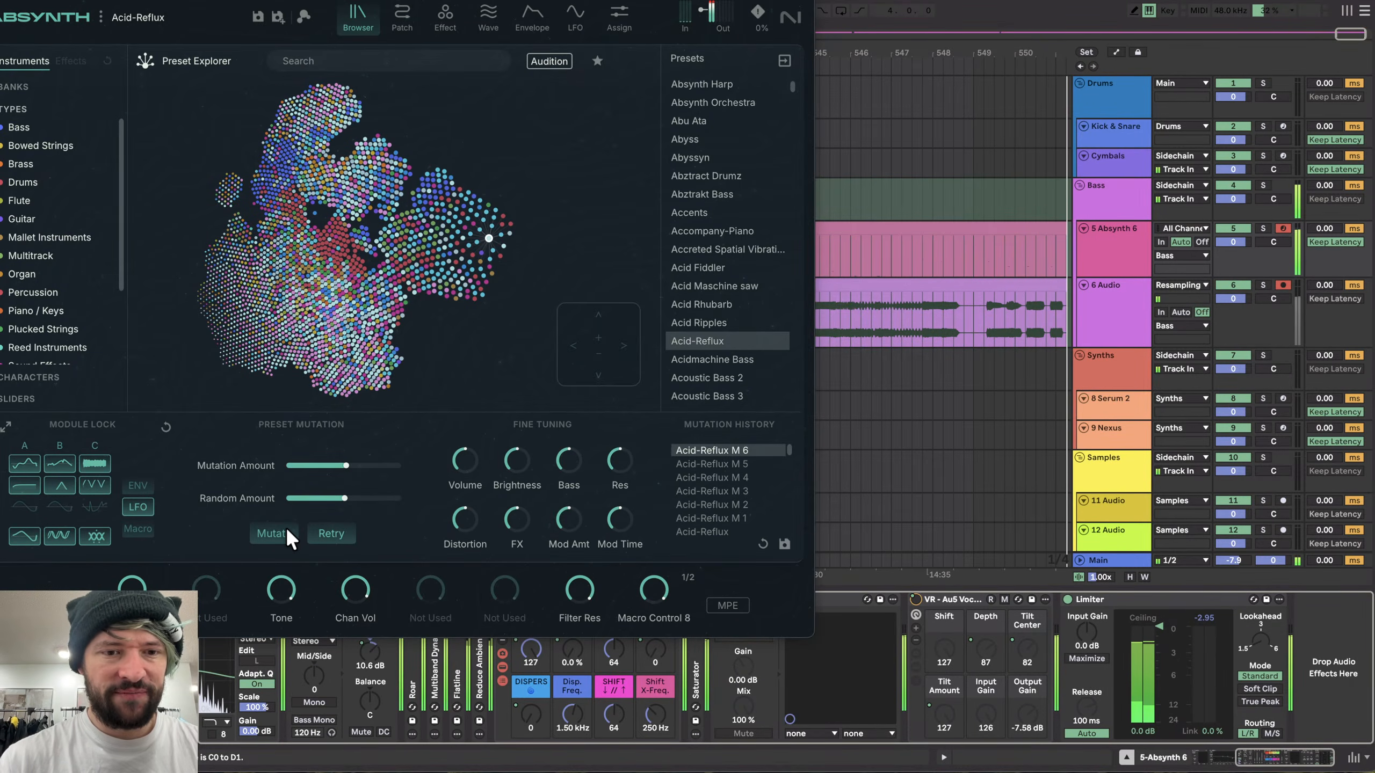
click(287, 529)
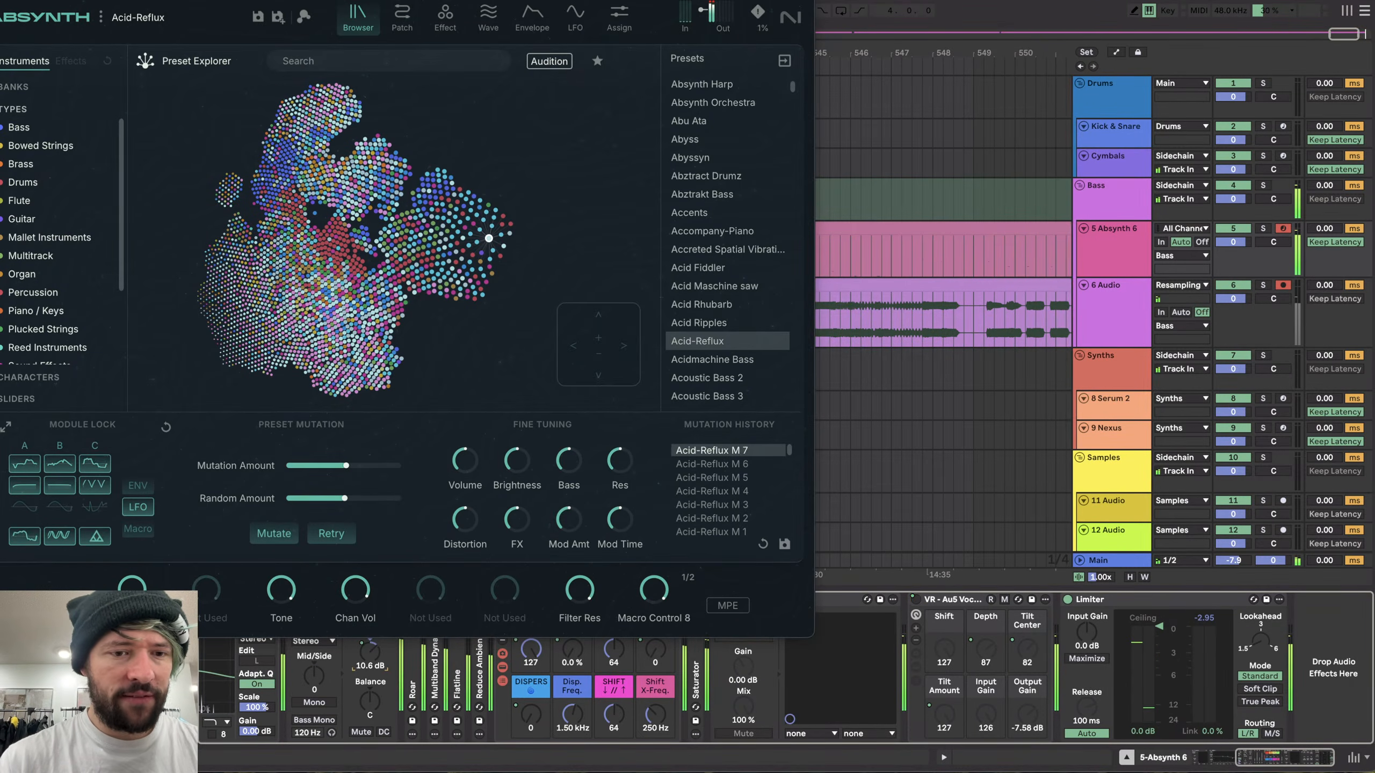
click(274, 531)
click(273, 531)
click(274, 531)
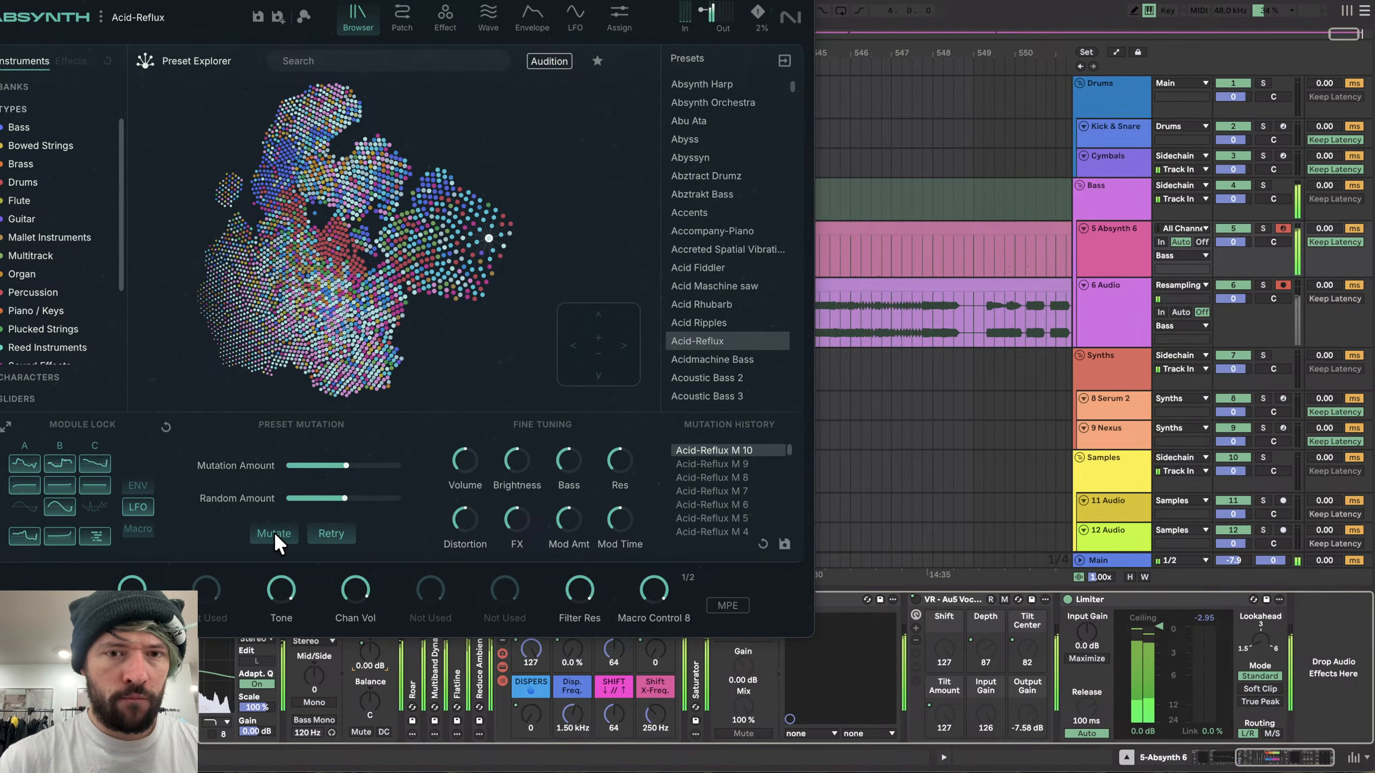
click(274, 531)
click(274, 532)
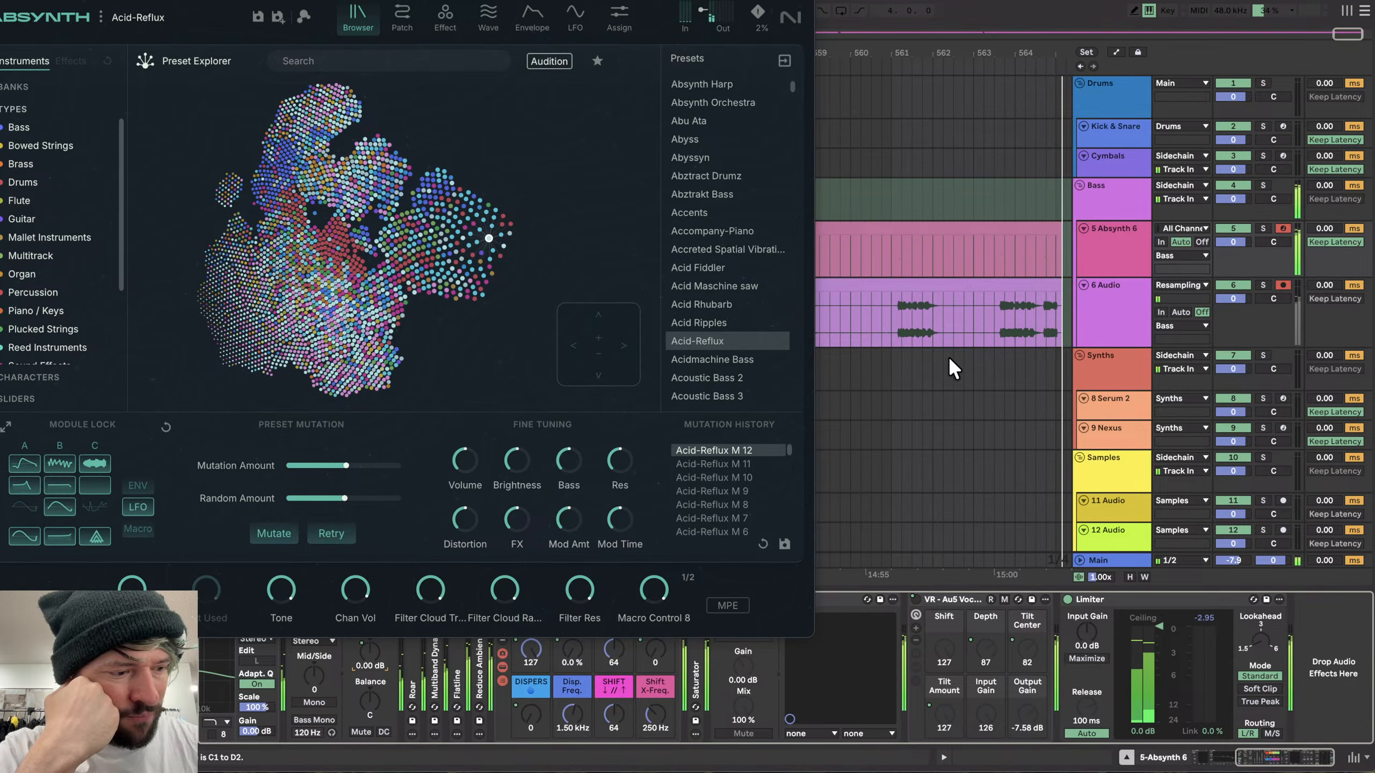
- Mutate the Acid-Reflux preset once more and close the Absynth plugin window
click(269, 533)
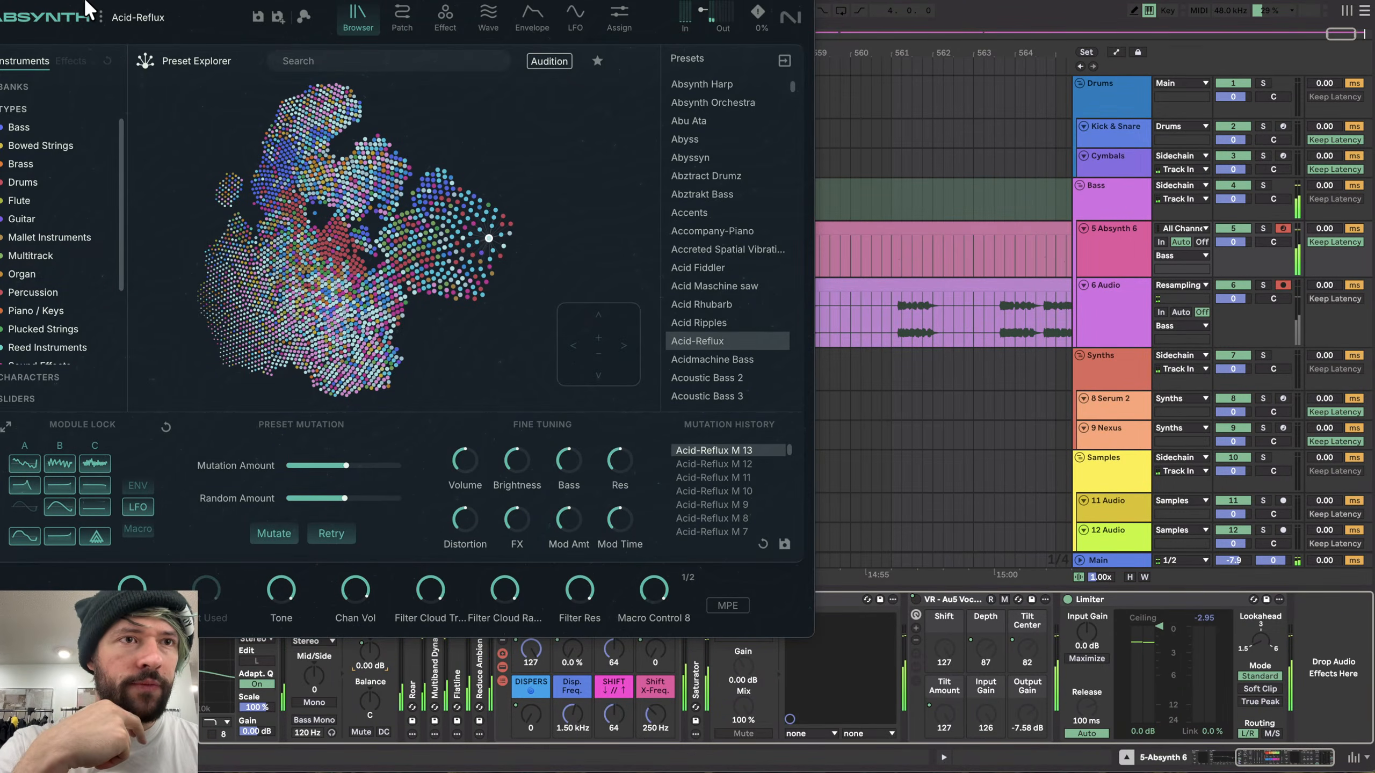
drag(86, 8, 253, 51)
click(141, 48)
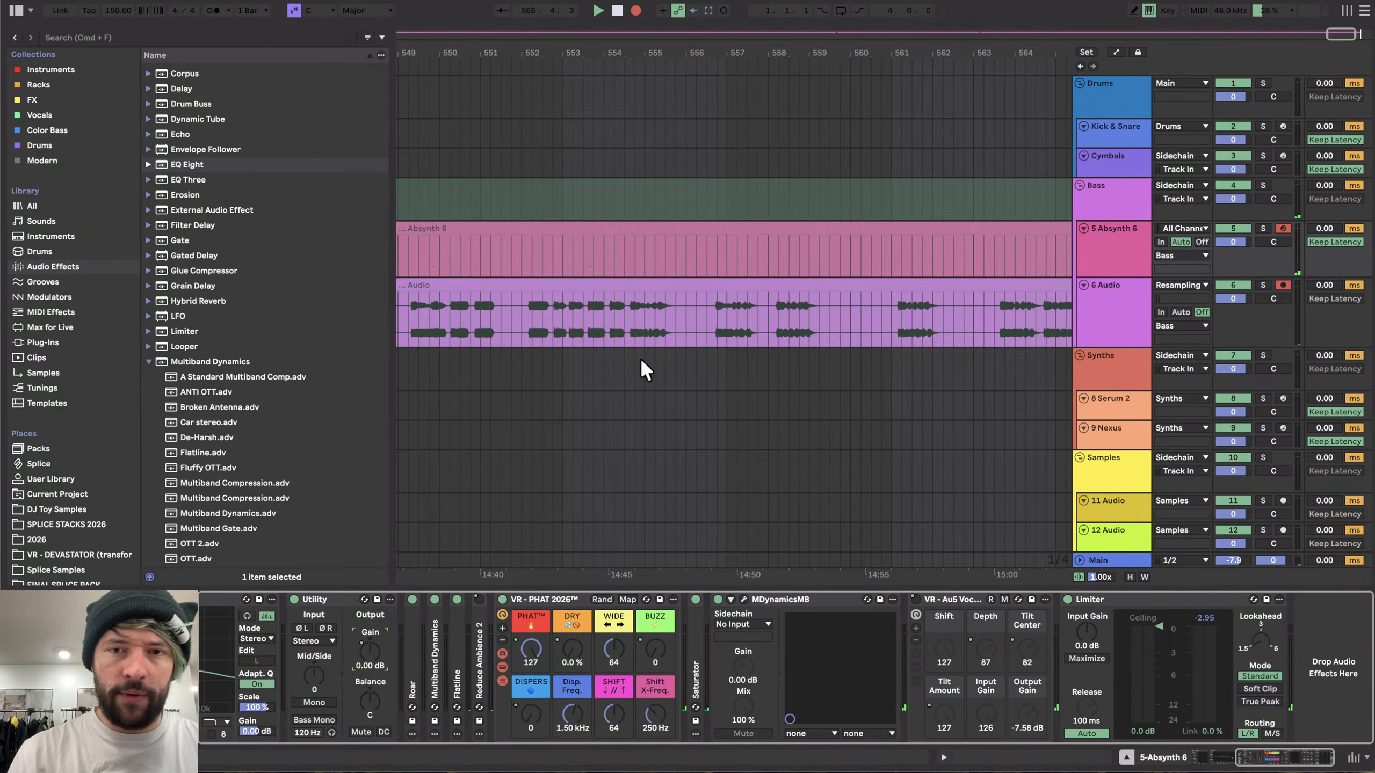
- Stop recording and delete the recorded MIDI clips on the Absynth 6 track
key(F9)
scroll(628, 293, down, 10)
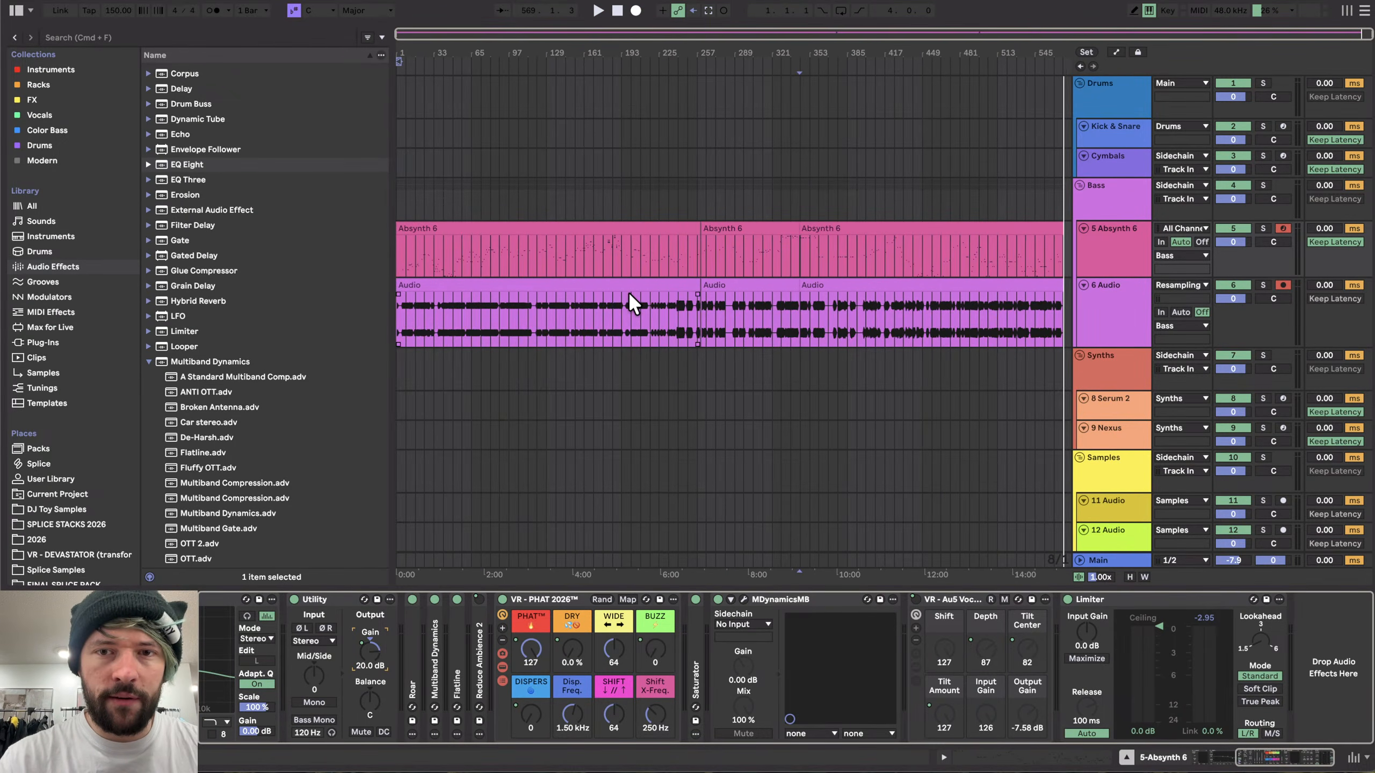
click(552, 230)
shift+click(884, 230)
key(Delete)
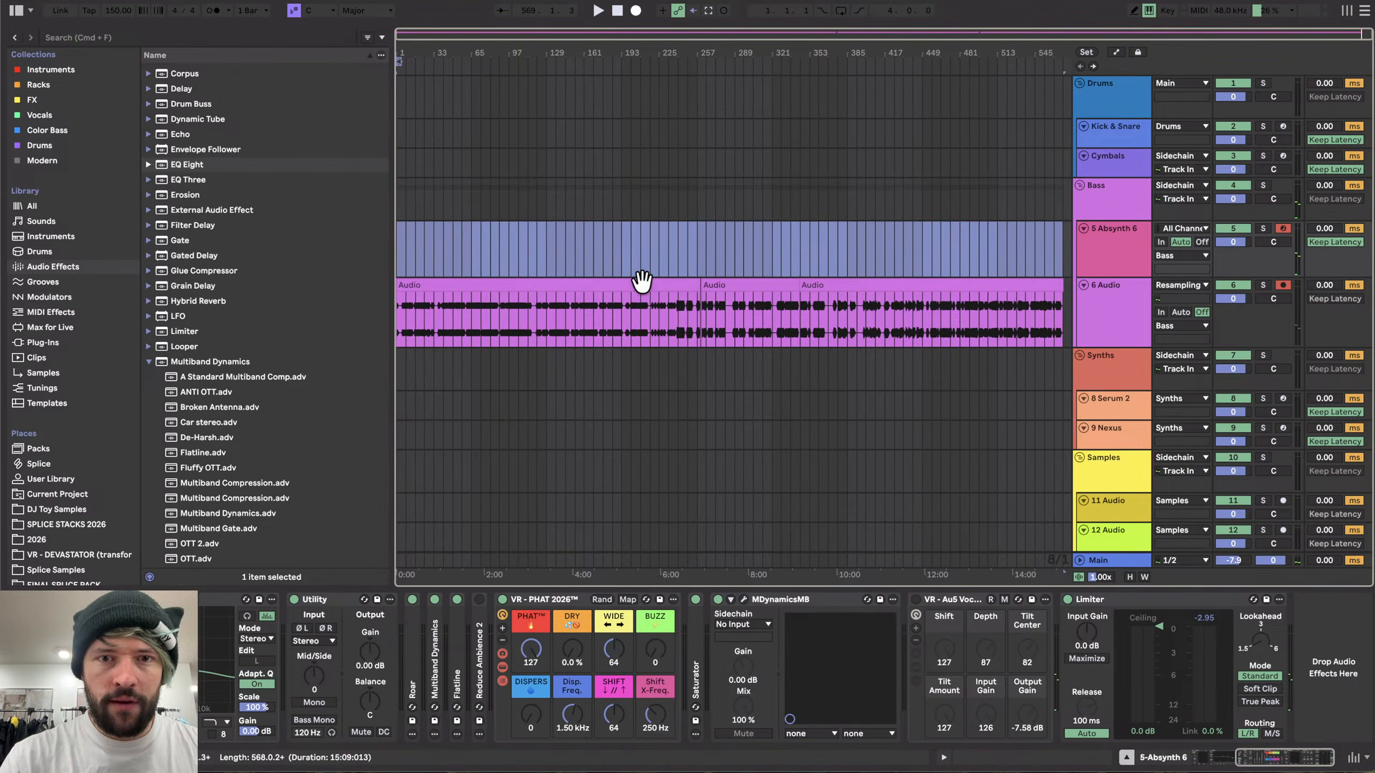
- Try to export a looped short selection of the resampled audio
scroll(646, 333, up, 3)
scroll(649, 304, down, 3)
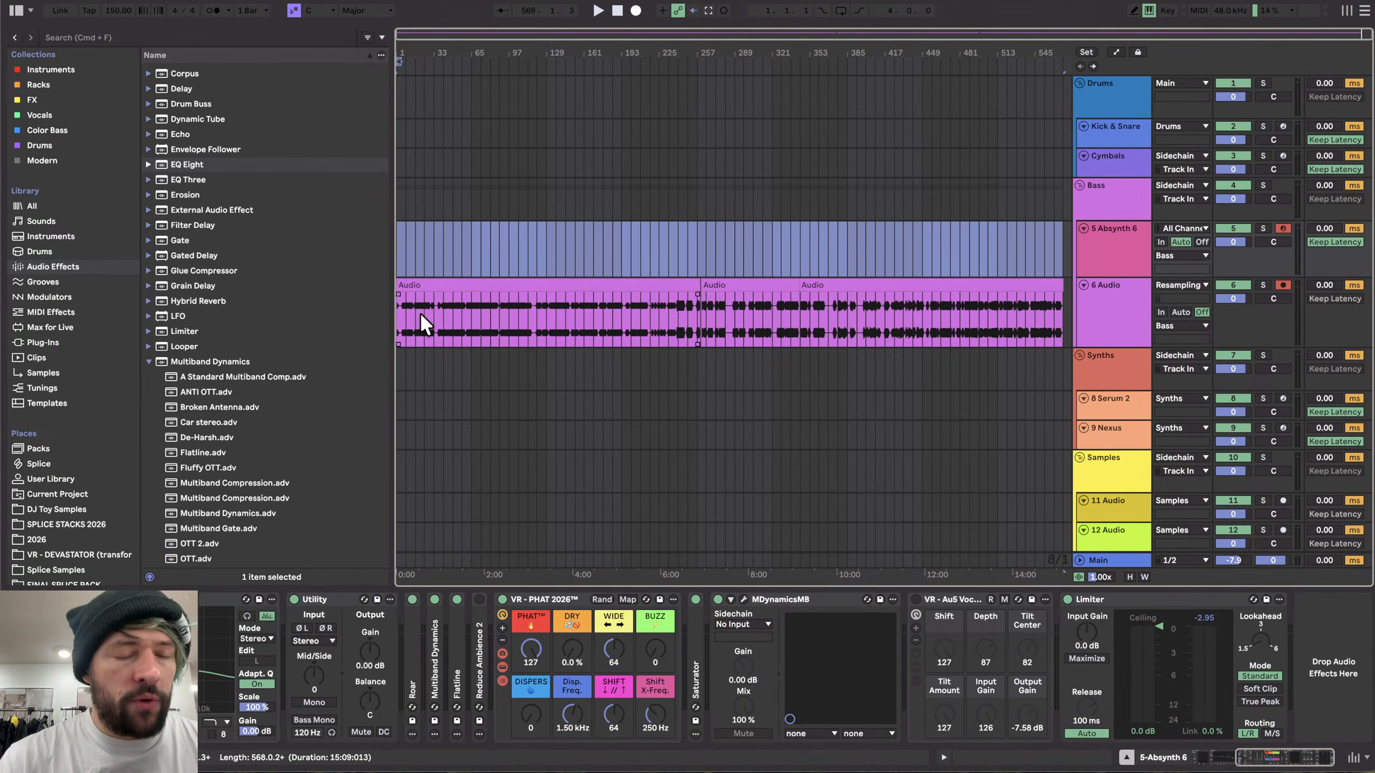
scroll(419, 311, up, 10)
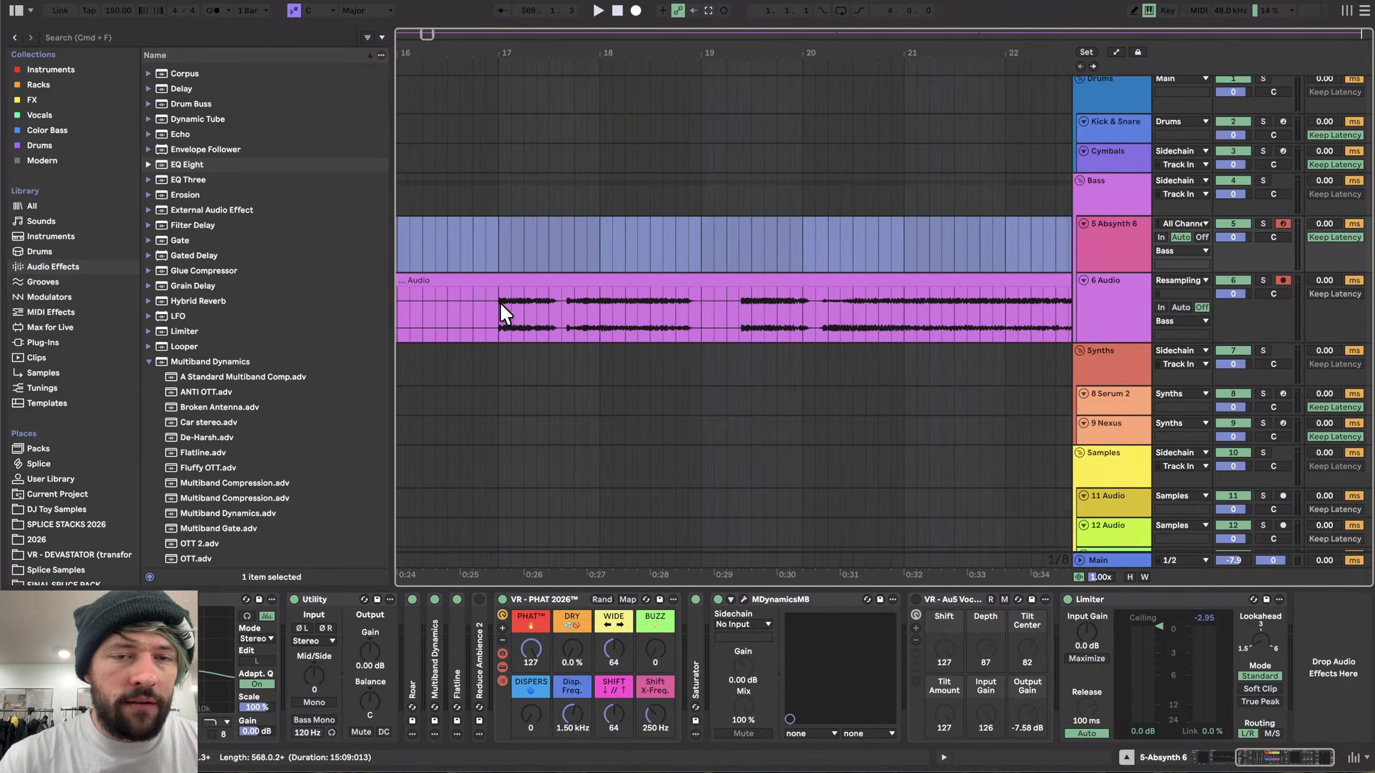
scroll(499, 302, up, 1)
click(500, 302)
drag(609, 301, 602, 301)
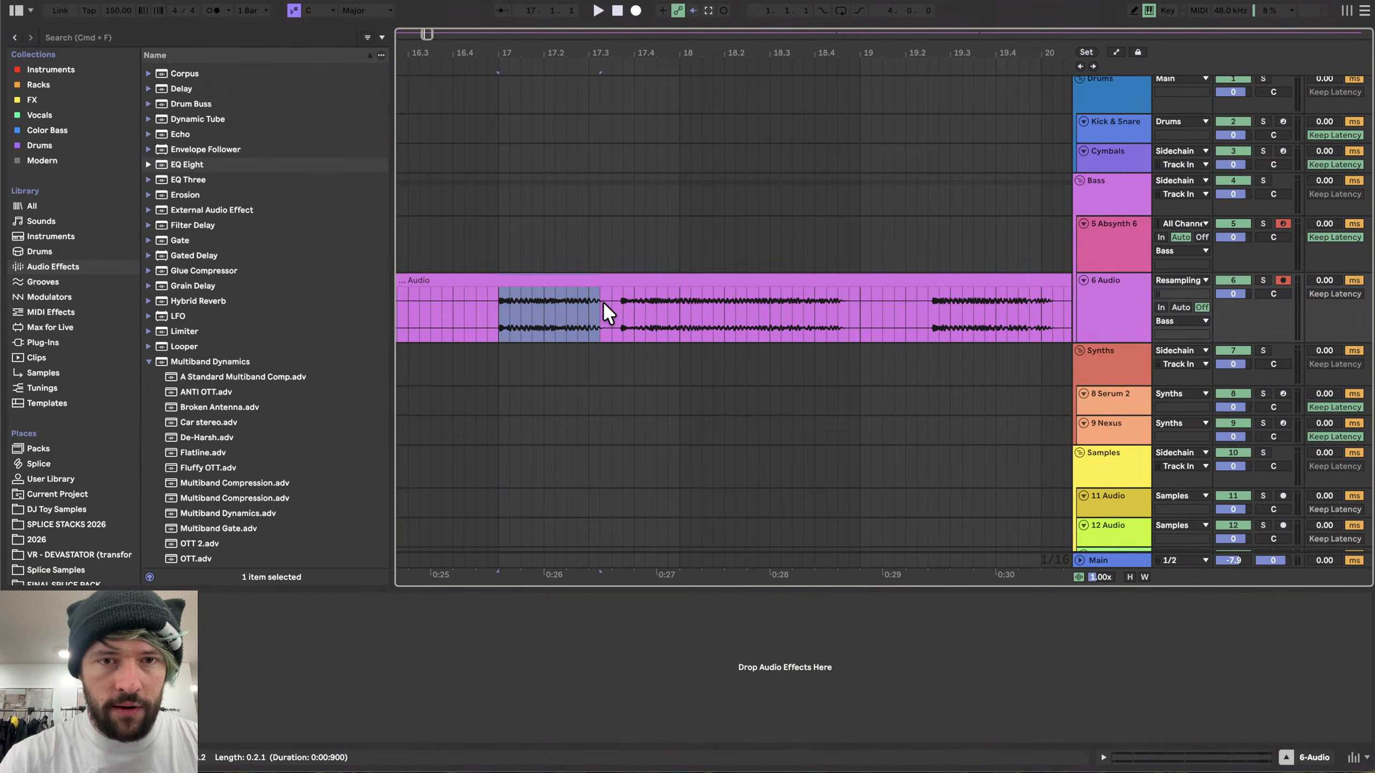
key(super+l)
key(super+shift+r)
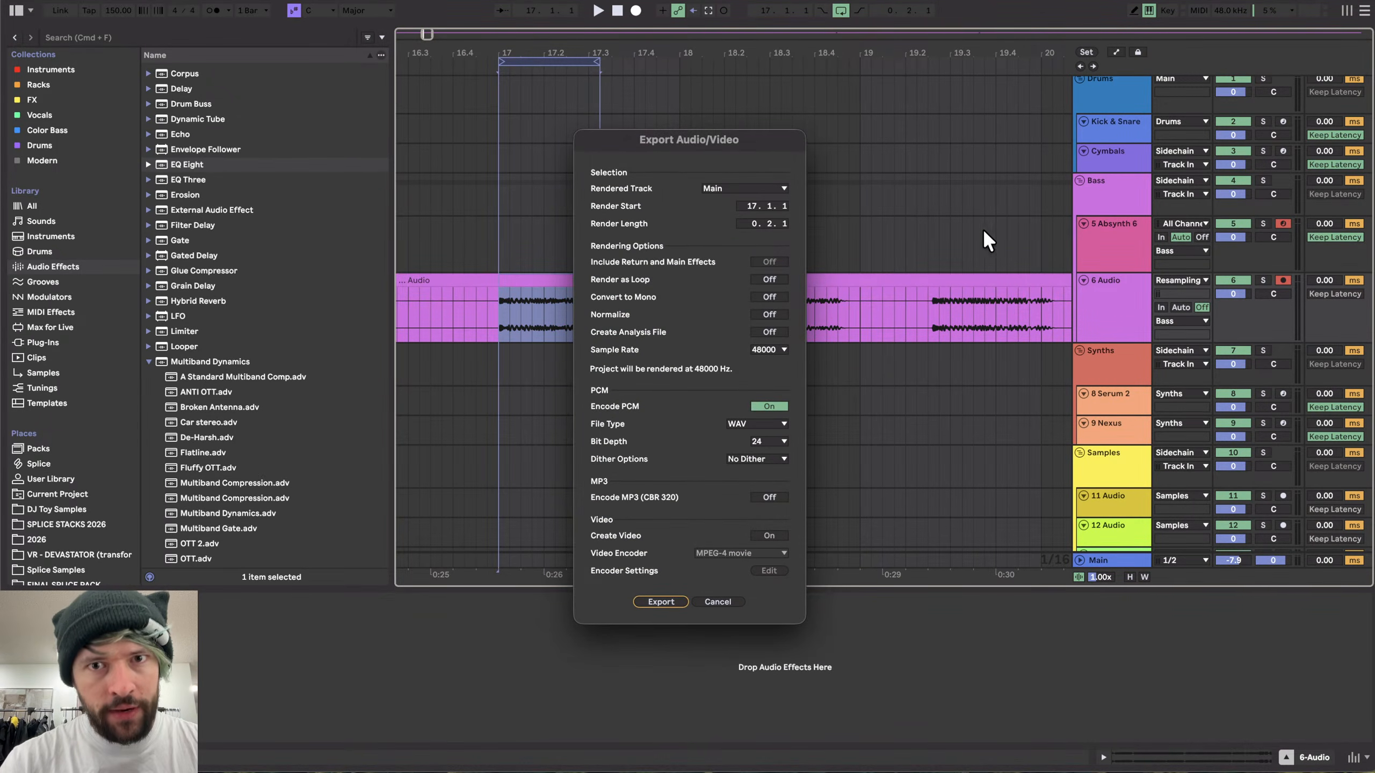
drag(718, 141, 717, 139)
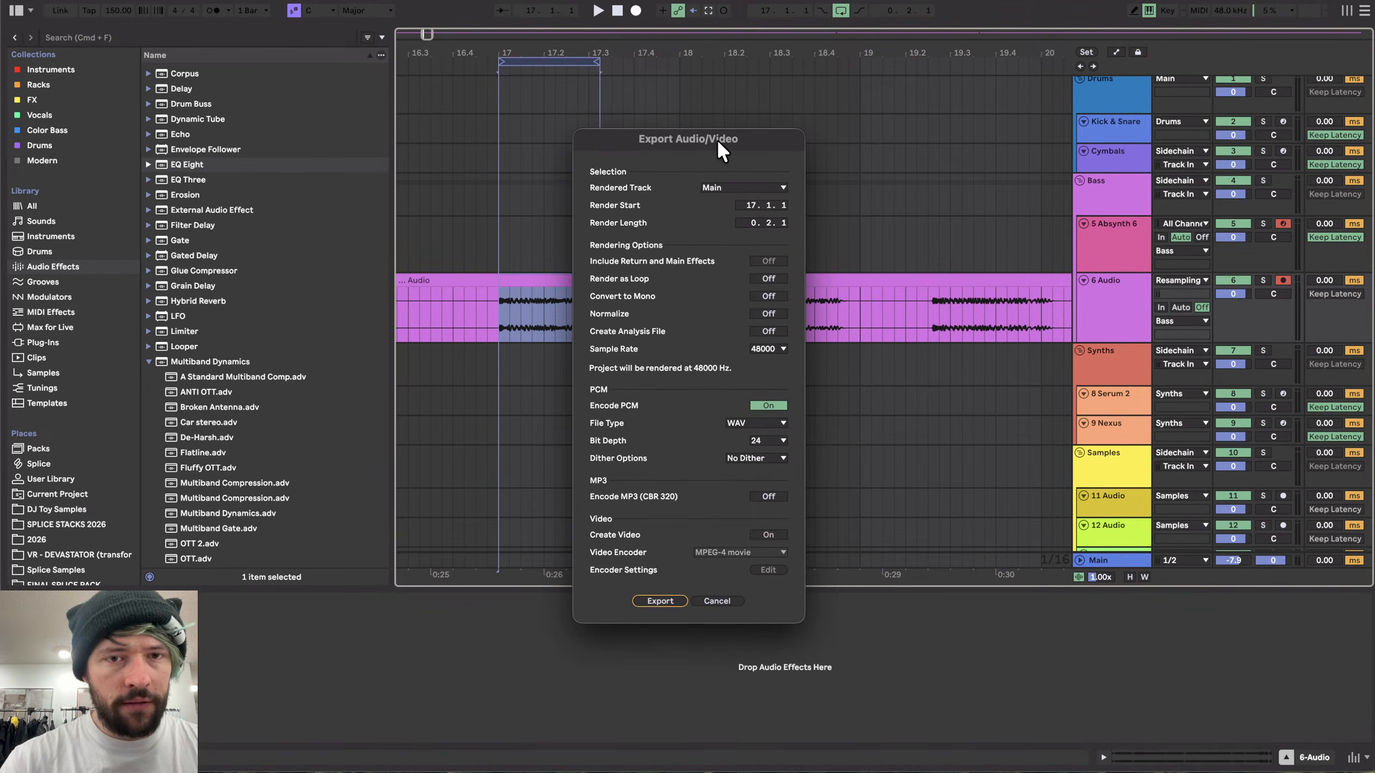
click(724, 601)
- Browse and audition the resampled audio recording on the Audio track
scroll(648, 314, down, 10)
scroll(509, 302, right, 2)
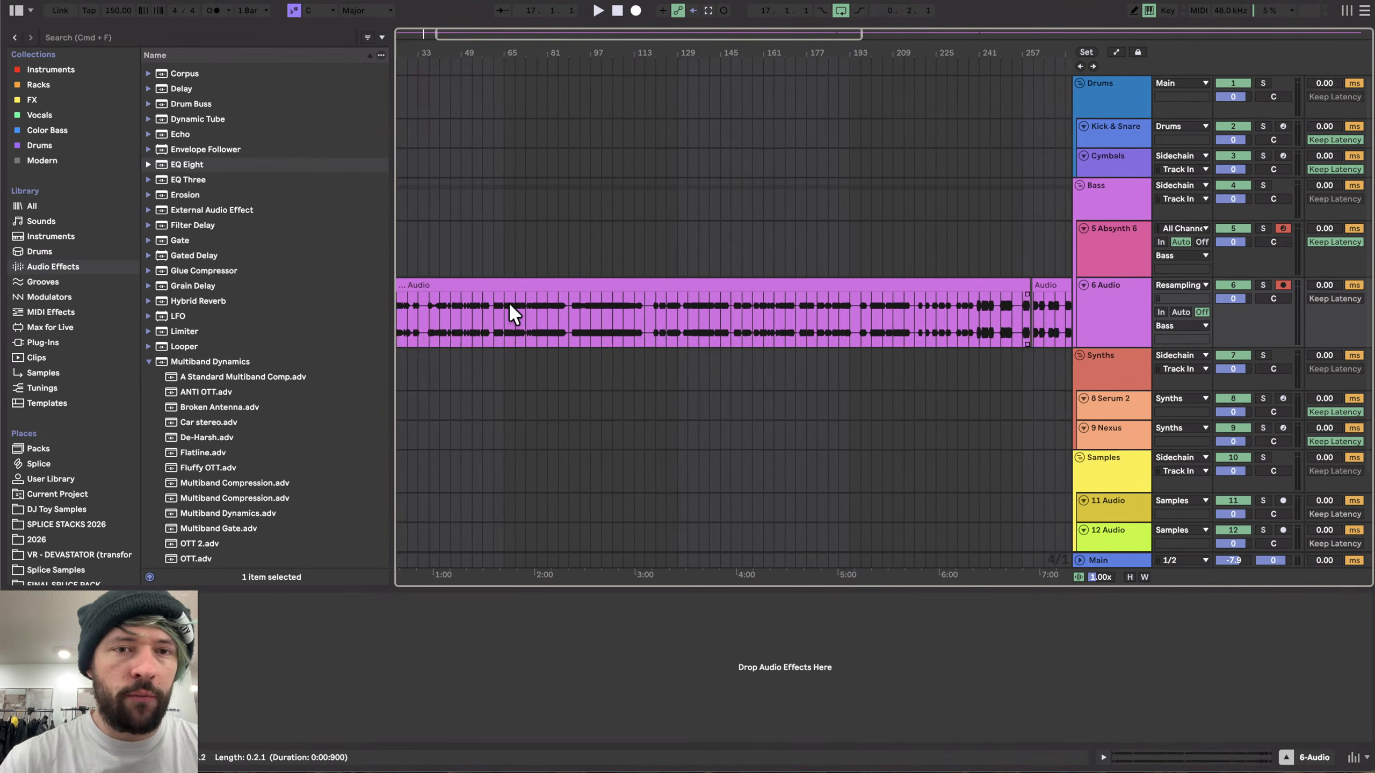
scroll(915, 307, right, 10)
scroll(867, 325, left, 11)
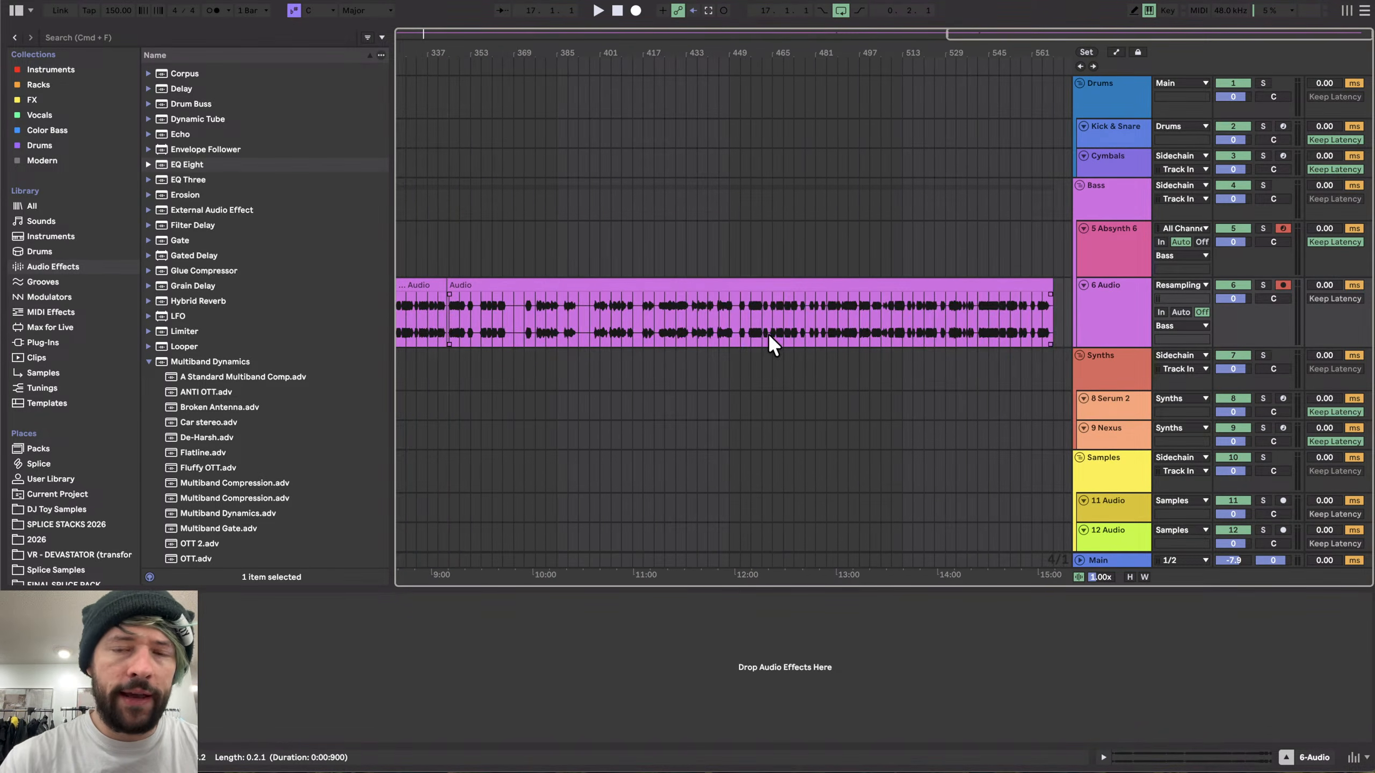
scroll(409, 297, up, 10)
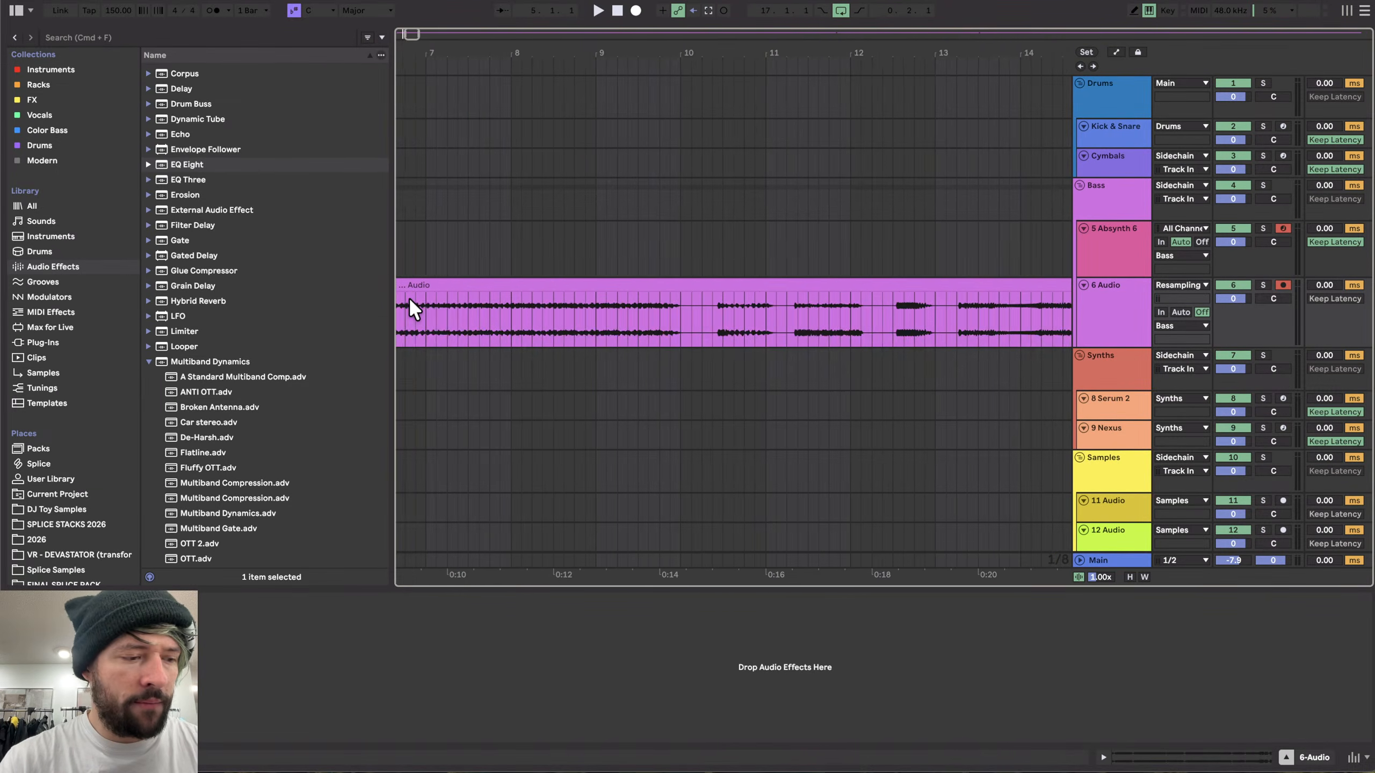
click(401, 308)
scroll(455, 309, up, 8)
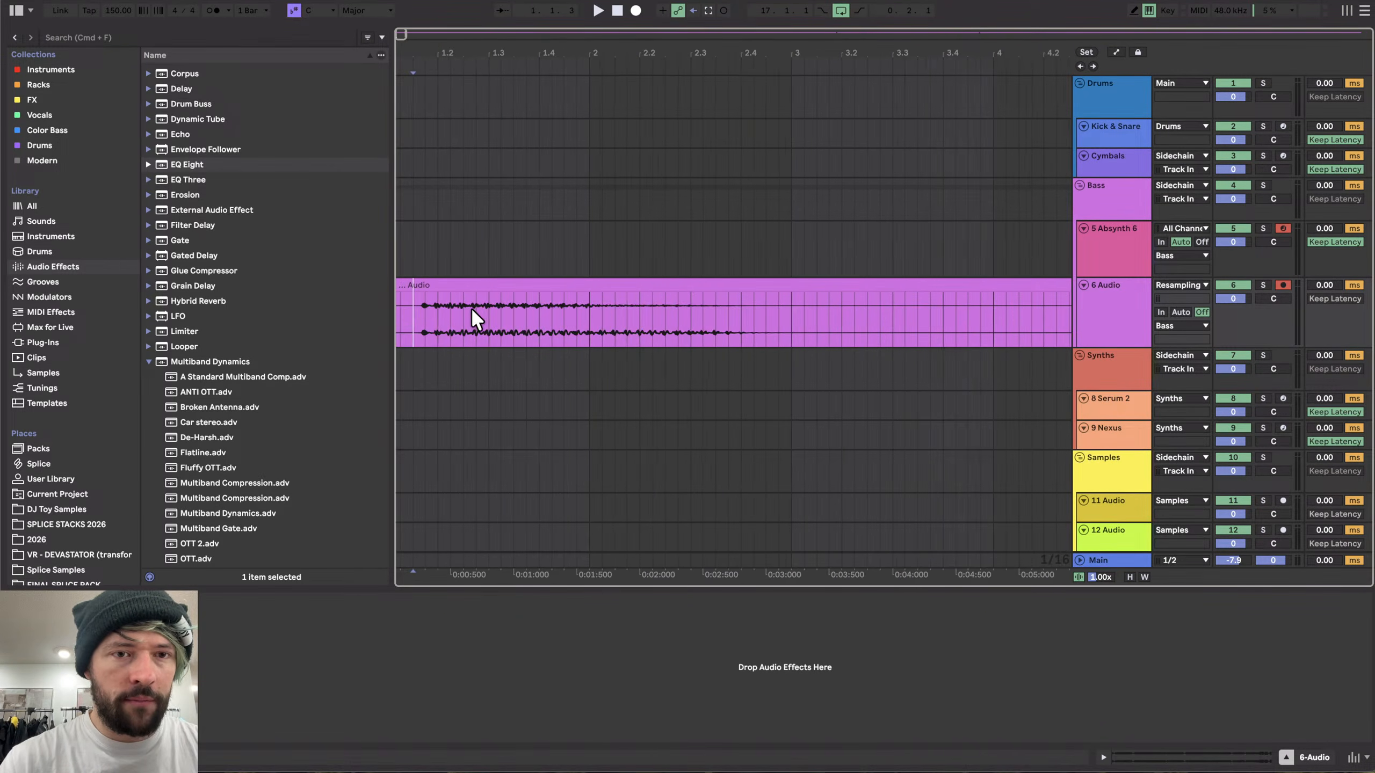
scroll(532, 326, down, 4)
key(space)
scroll(532, 326, down, 5)
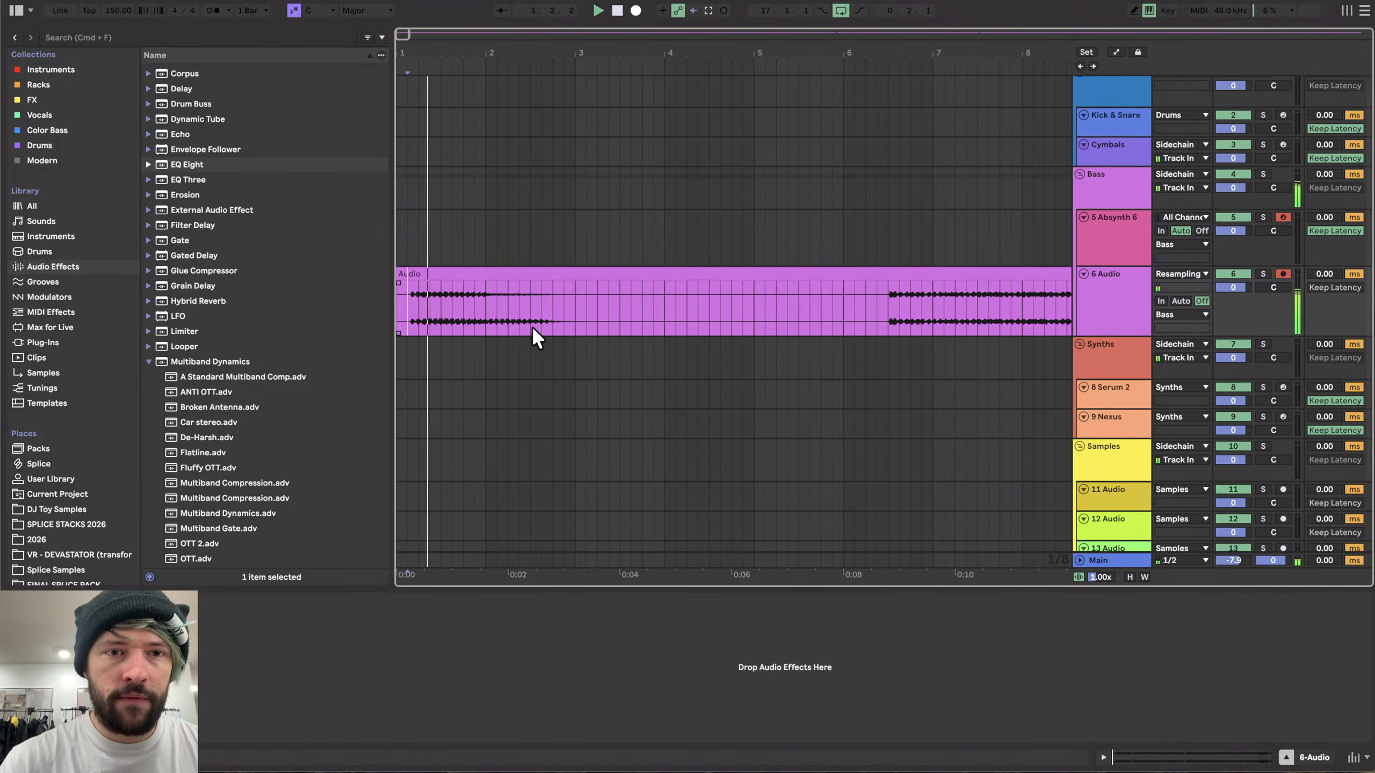
scroll(544, 318, right, 10)
click(542, 318)
scroll(543, 303, up, 10)
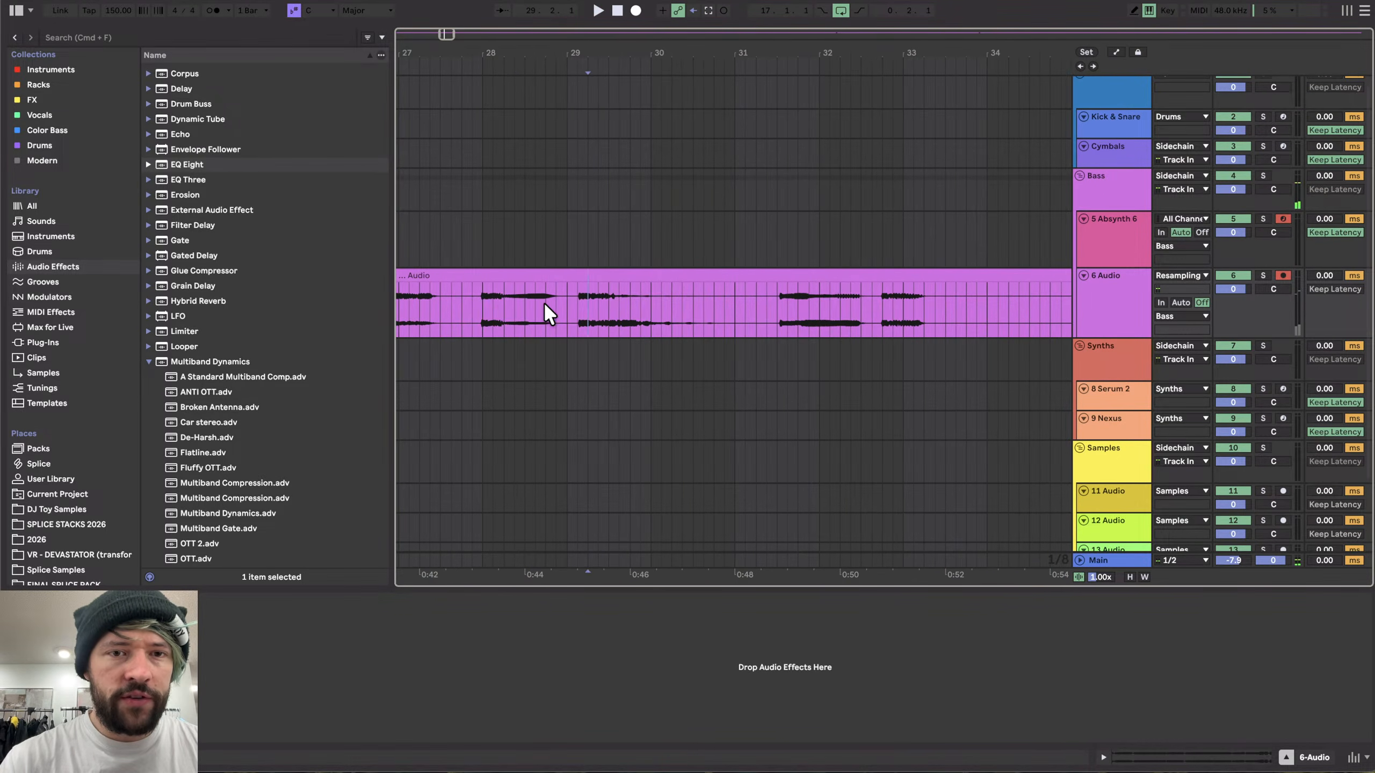
scroll(478, 296, down, 15)
key(space)
- Select a one-bar hit around bar 120.4 in the resampled audio and consolidate it into its own clip
click(544, 257)
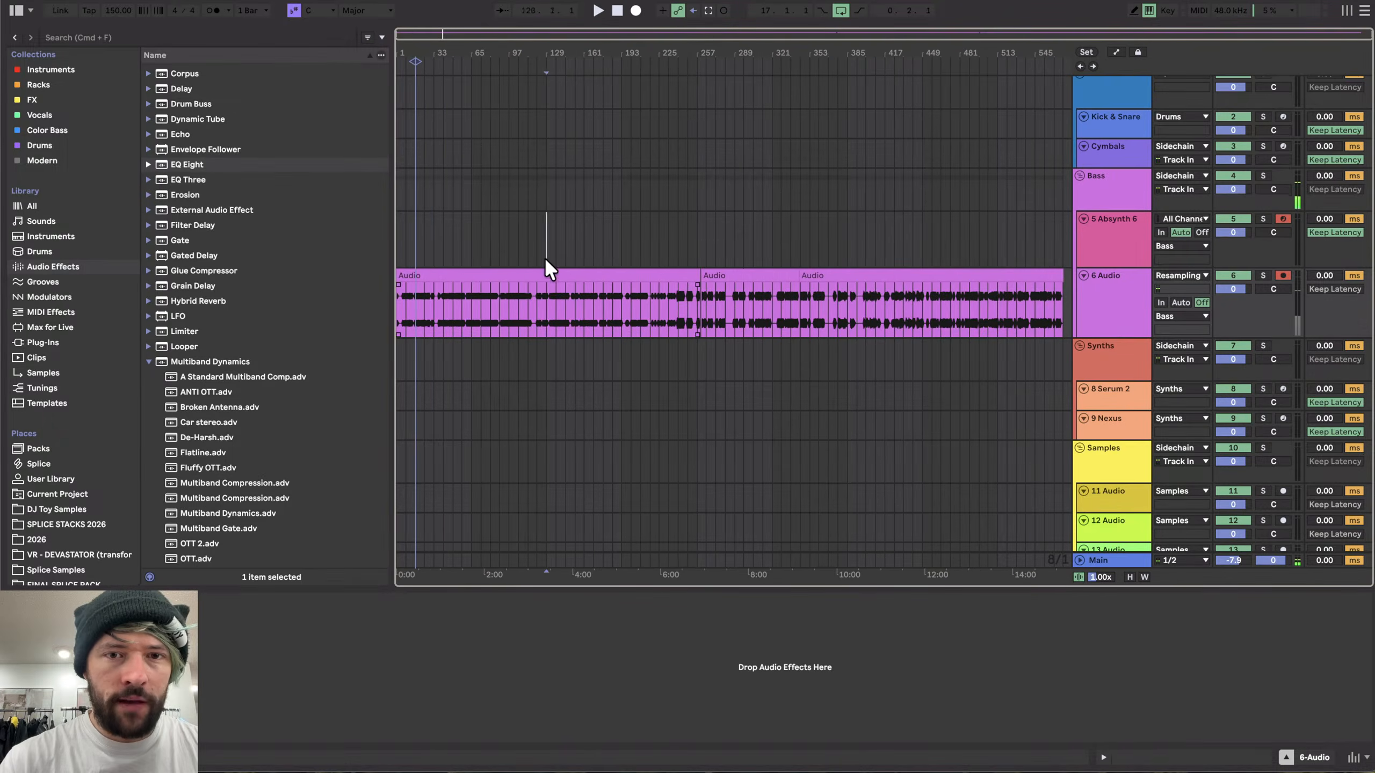
click(545, 274)
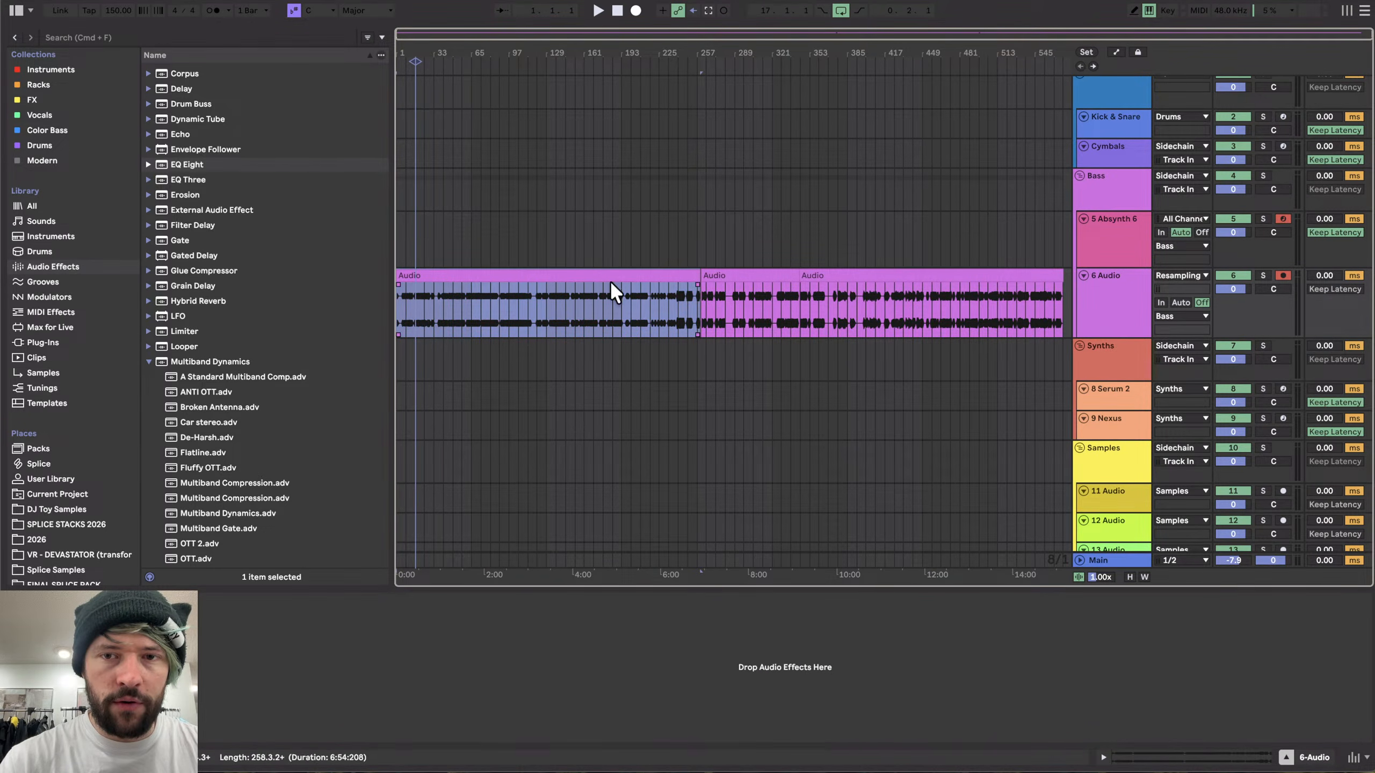
scroll(490, 270, up, 7)
scroll(545, 311, up, 10)
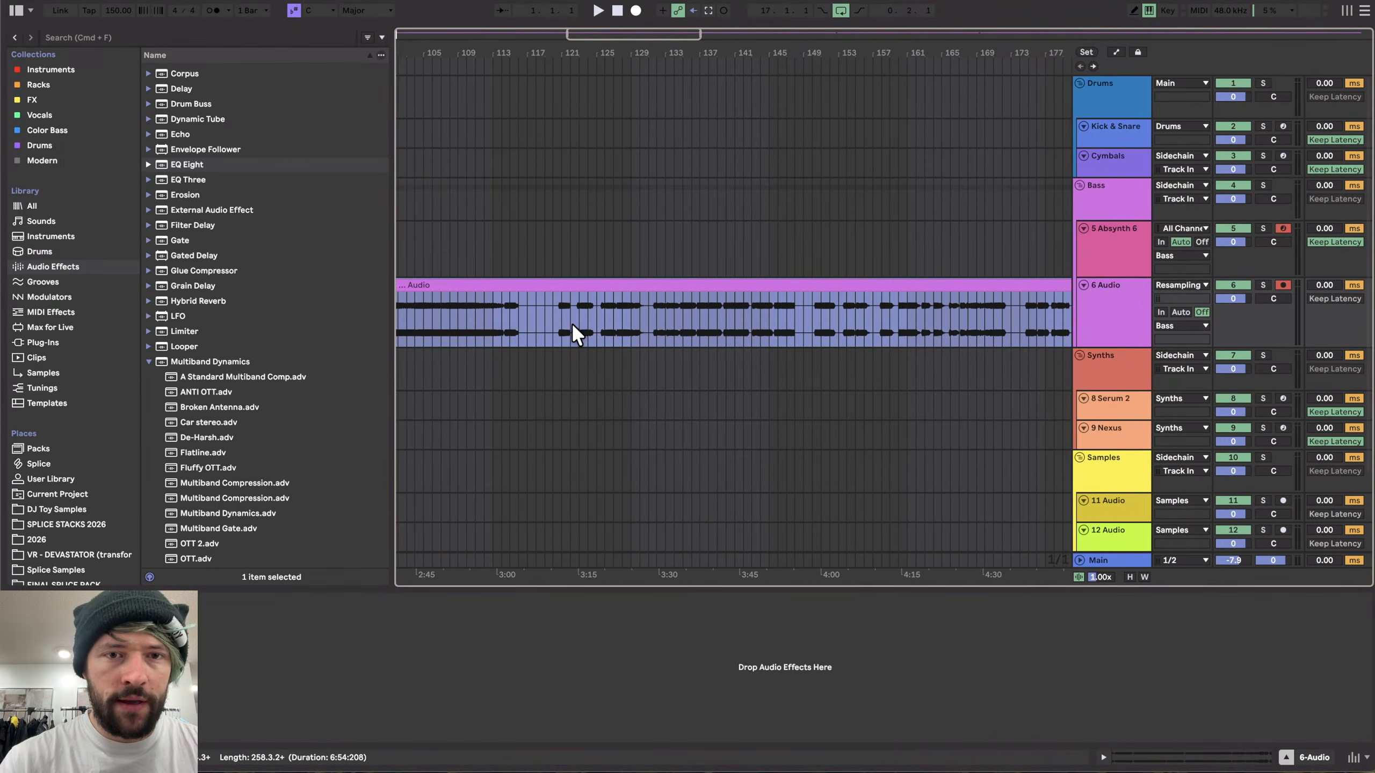
scroll(469, 320, left, 2)
click(469, 320)
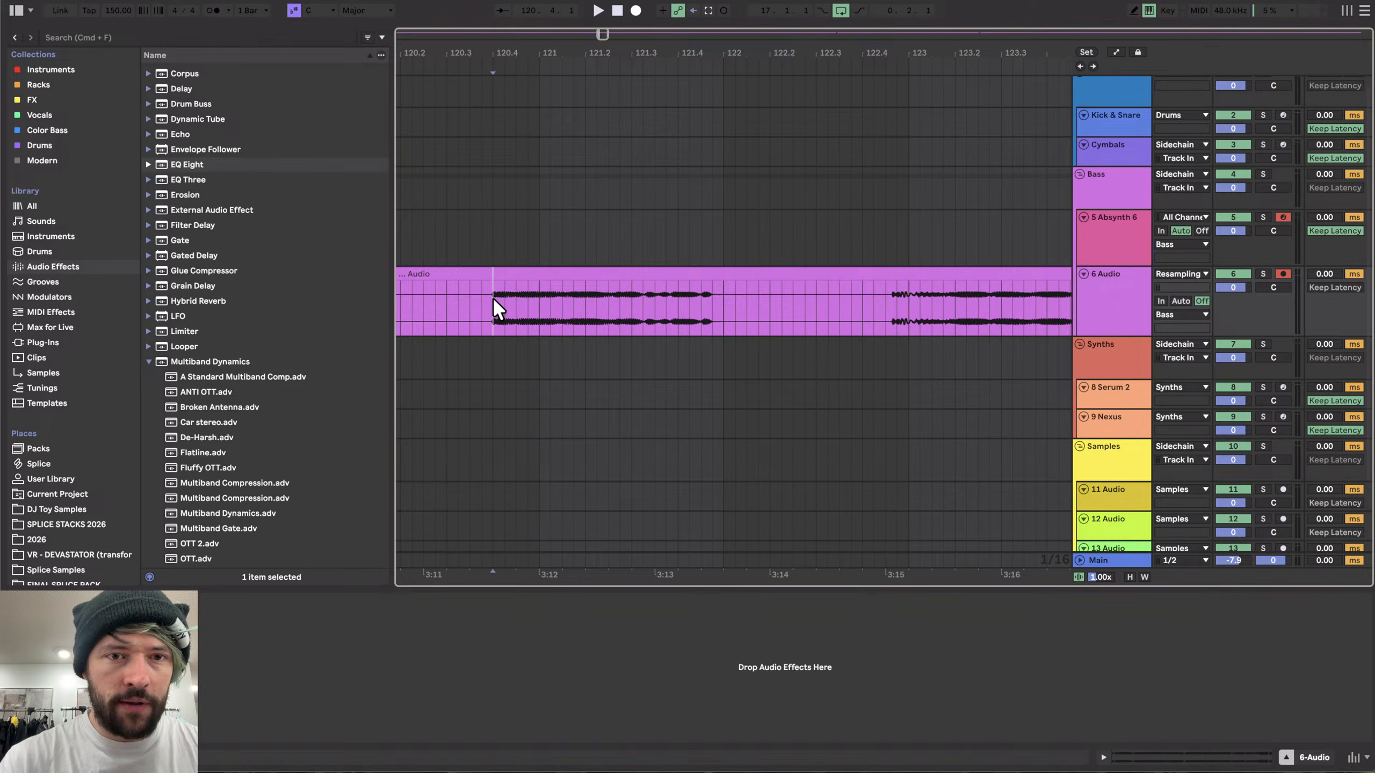
drag(491, 299, 756, 299)
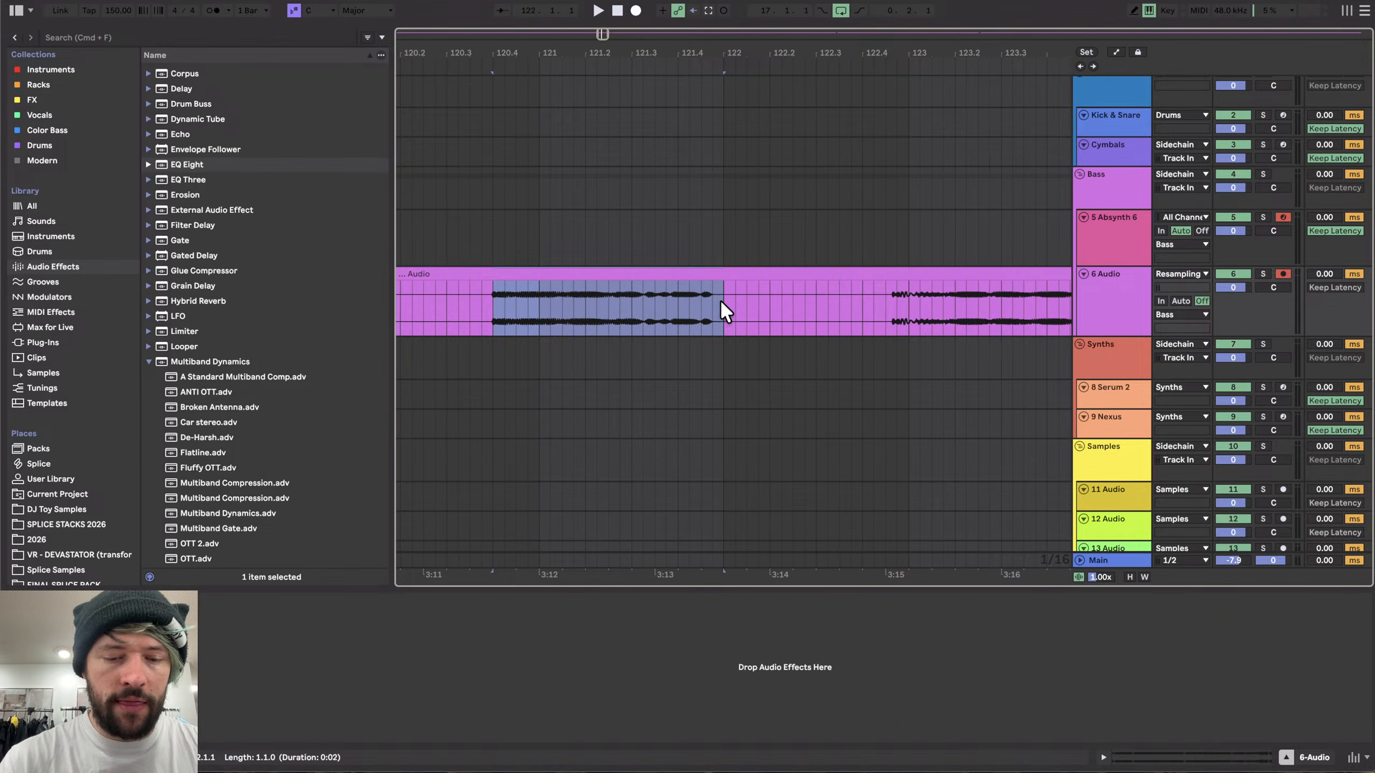
key(super+e)
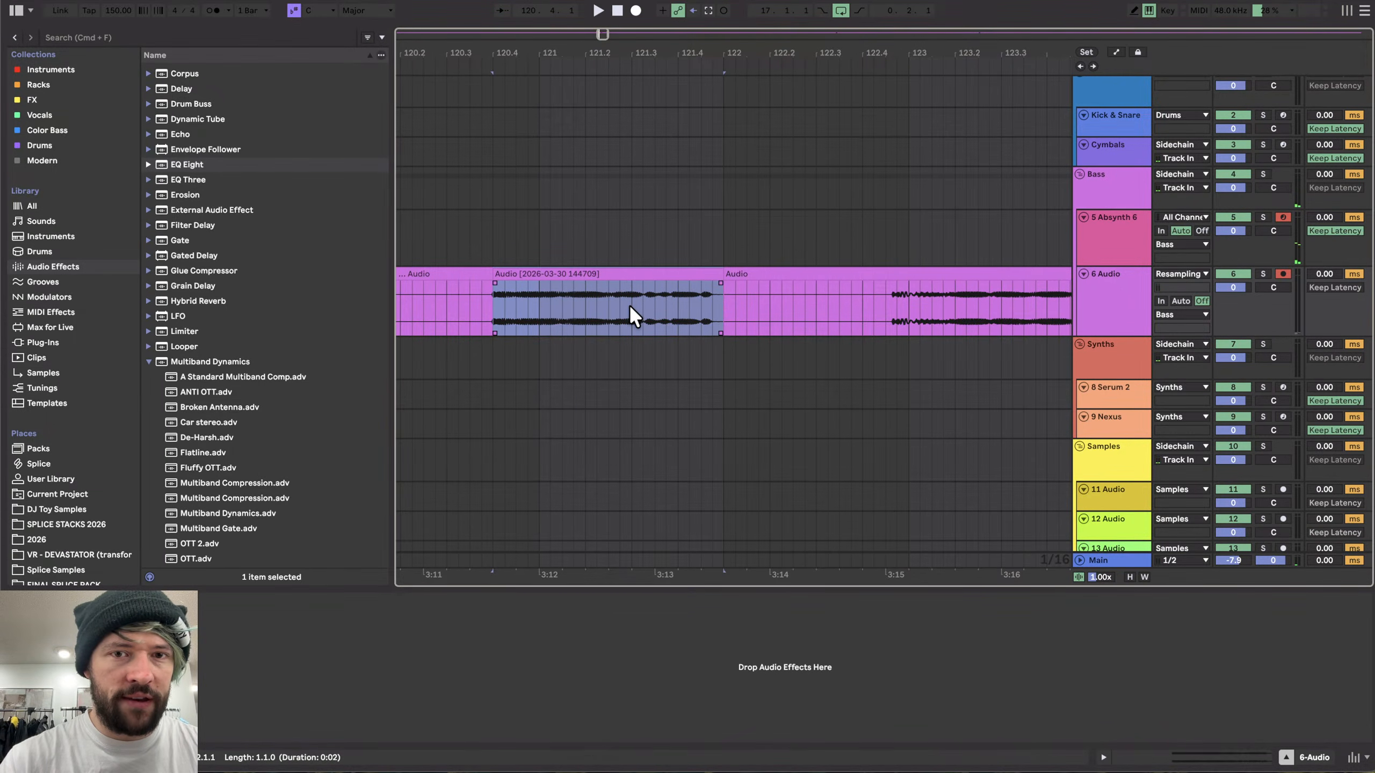
- Select a longer hit around bar 123 and consolidate it into a new clip
scroll(629, 304, right, 5)
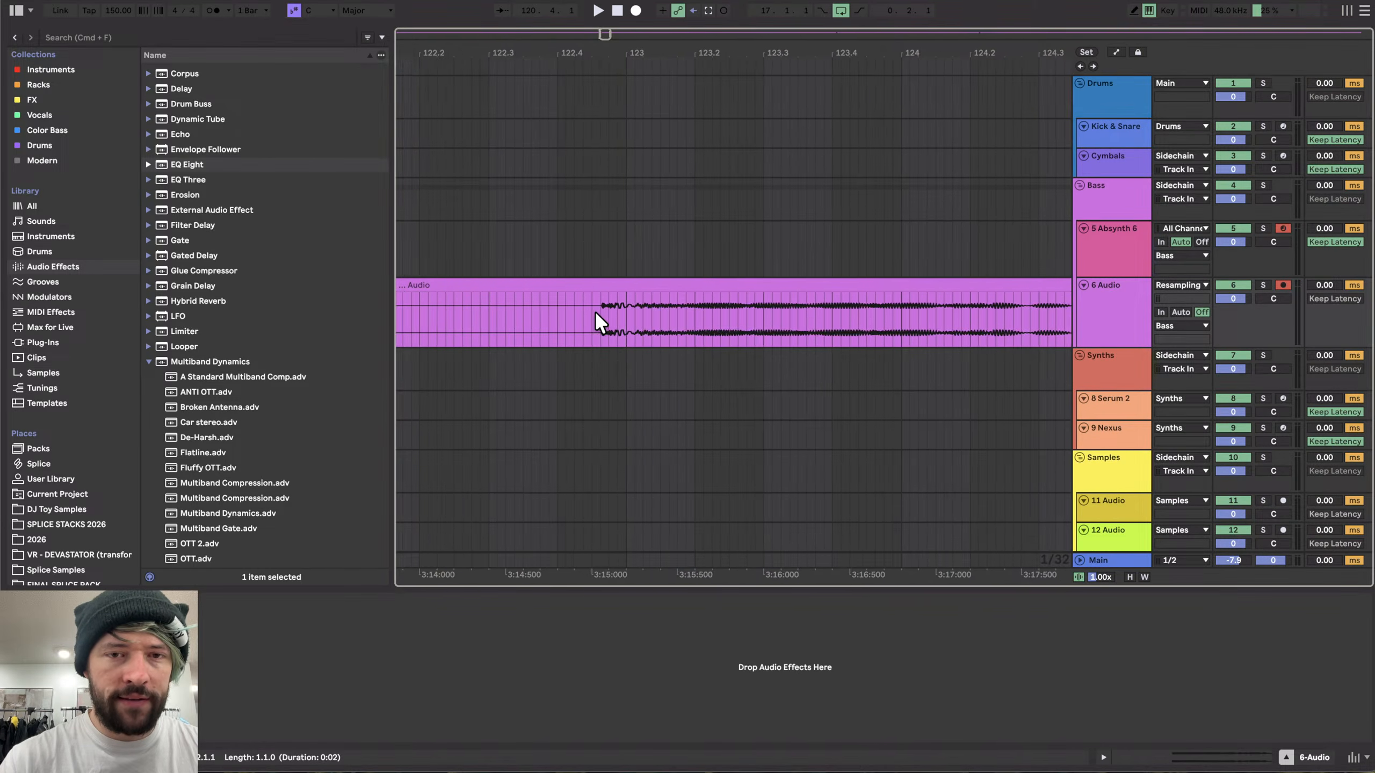
scroll(595, 310, up, 3)
drag(525, 313, 939, 333)
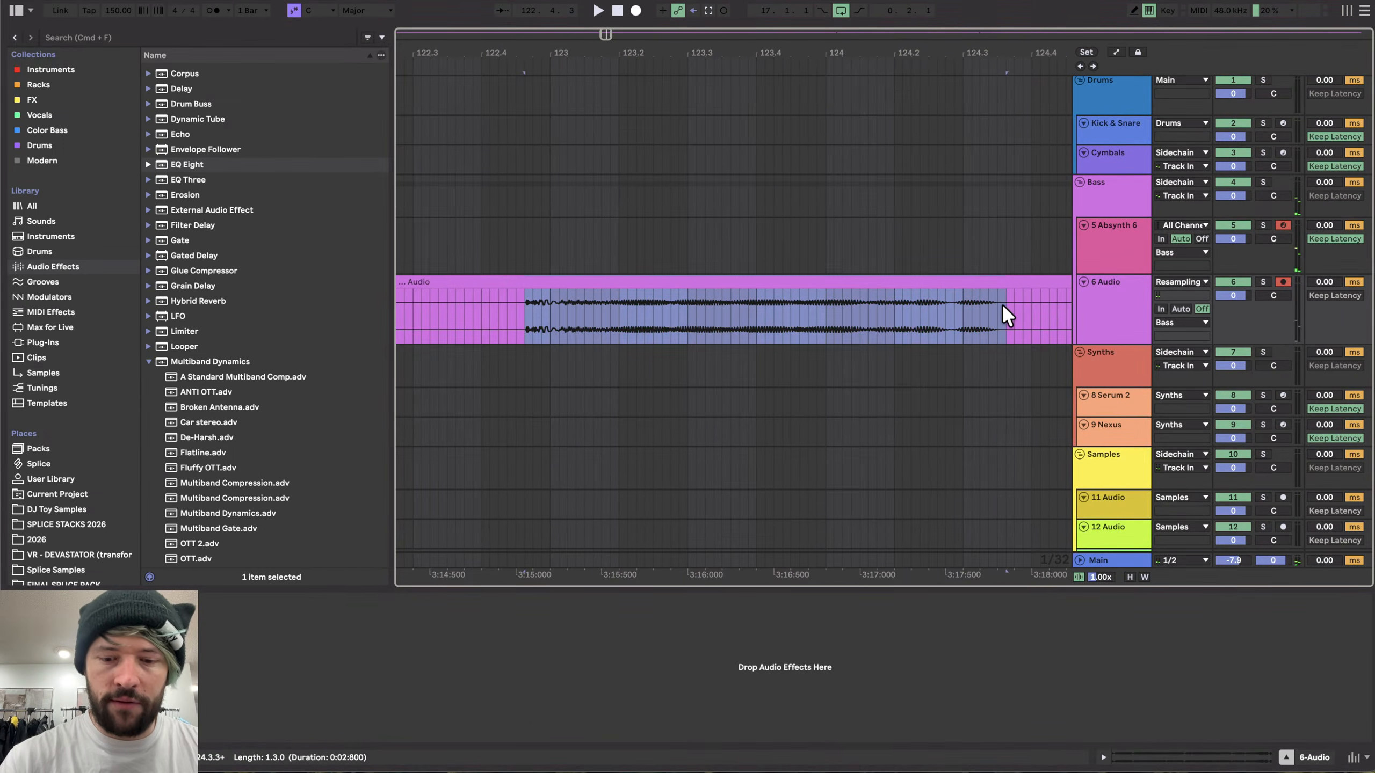
key(super+j)
- Consolidate two more hits from the resampled audio, around bars 133 and 143
scroll(1006, 304, down, 4)
scroll(1006, 303, right, 10)
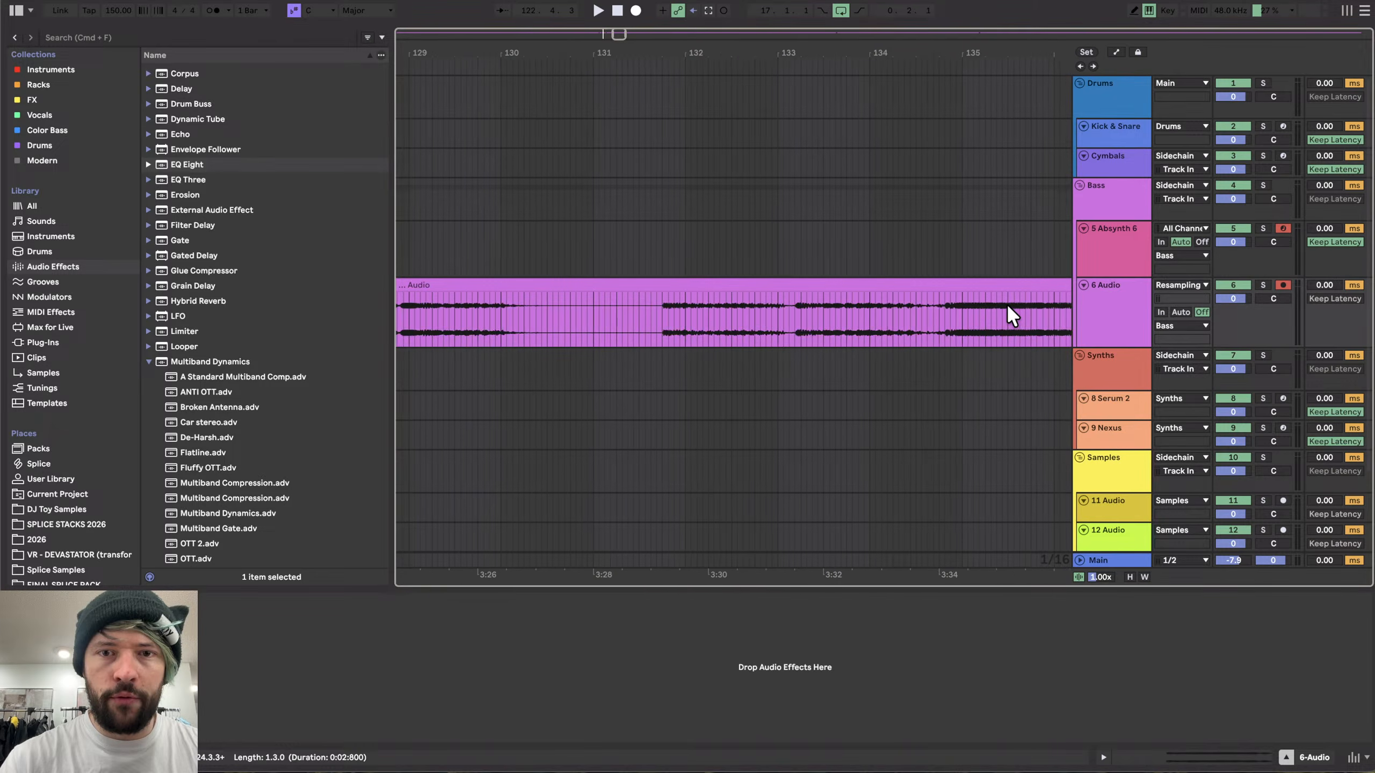
scroll(1008, 306, right, 2)
drag(622, 307, 889, 313)
key(super+j)
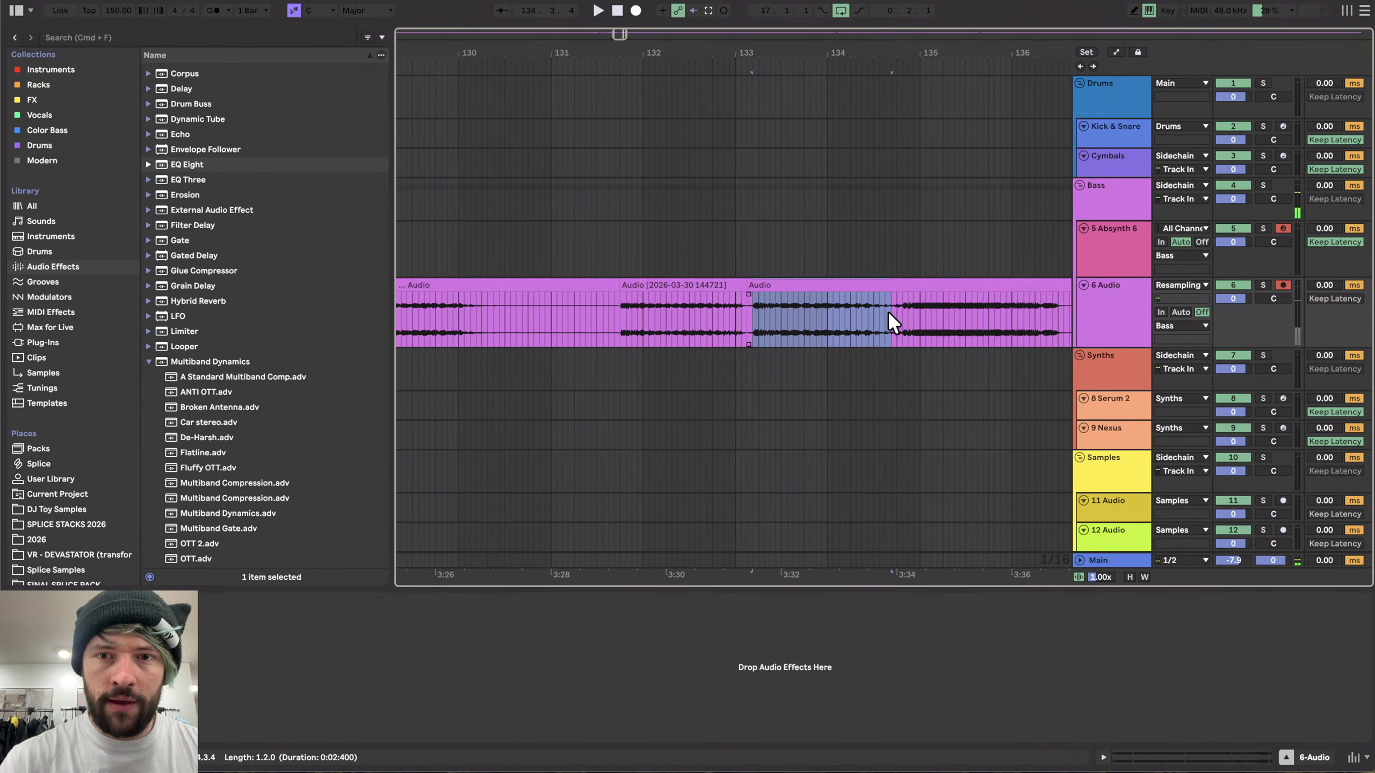
key(super+j)
scroll(887, 312, right, 10)
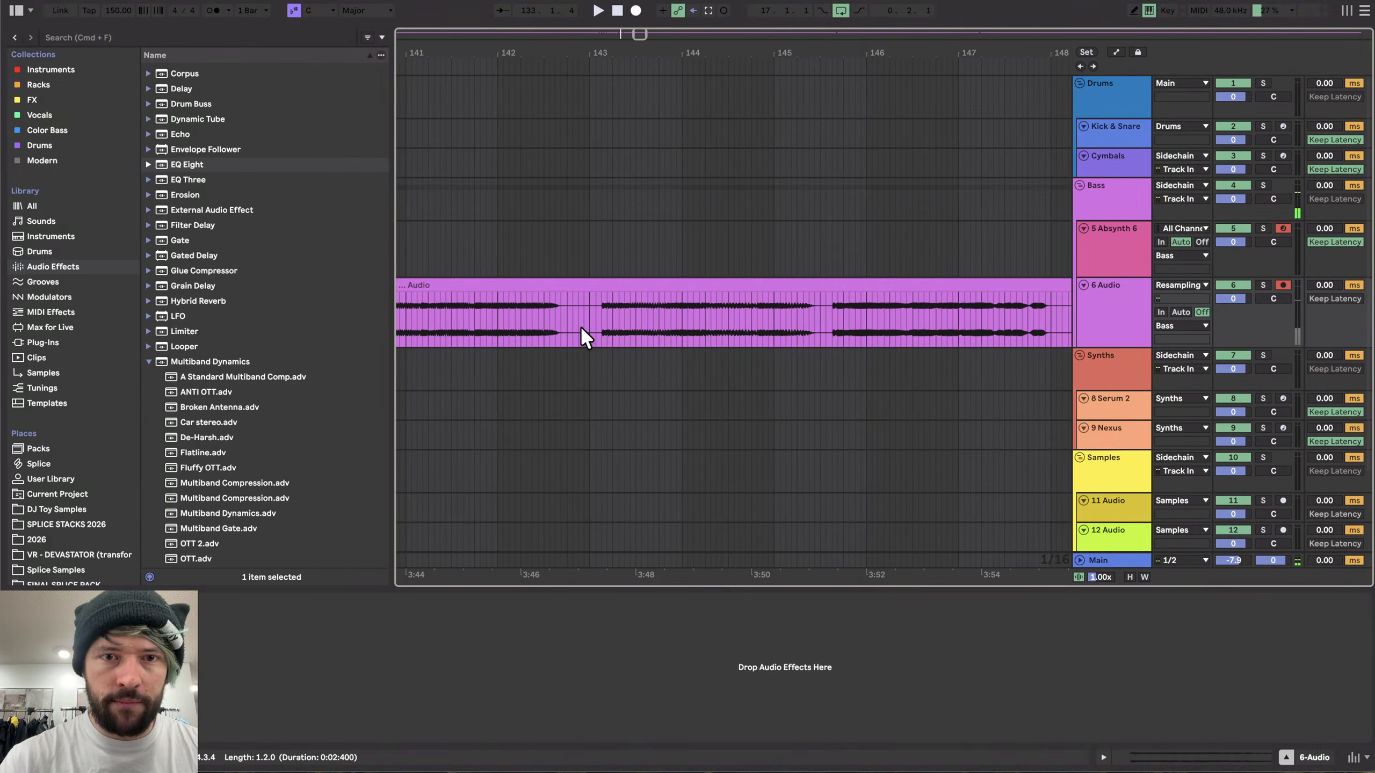
key(super+j)
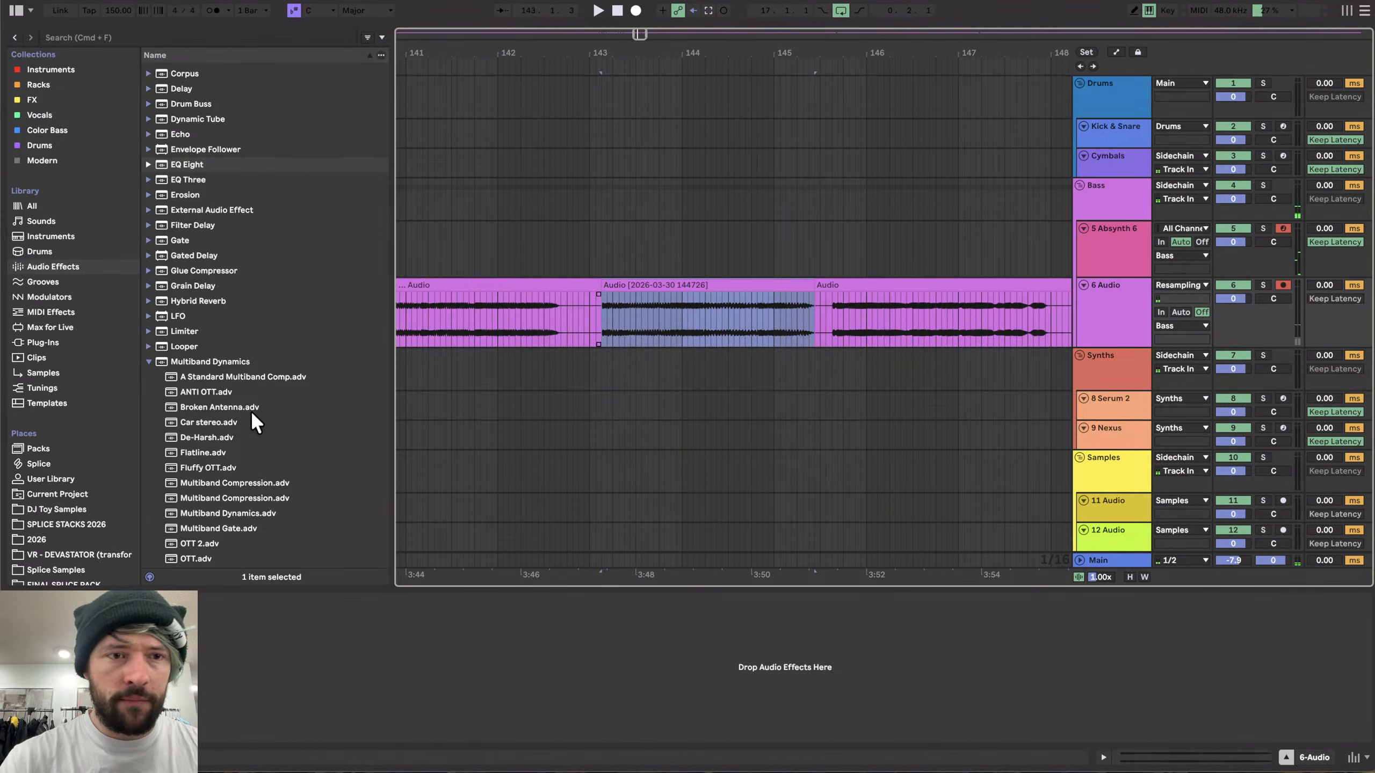
- Browse the current project's Samples > Processed > Consolidate folder for the new audio files
click(65, 491)
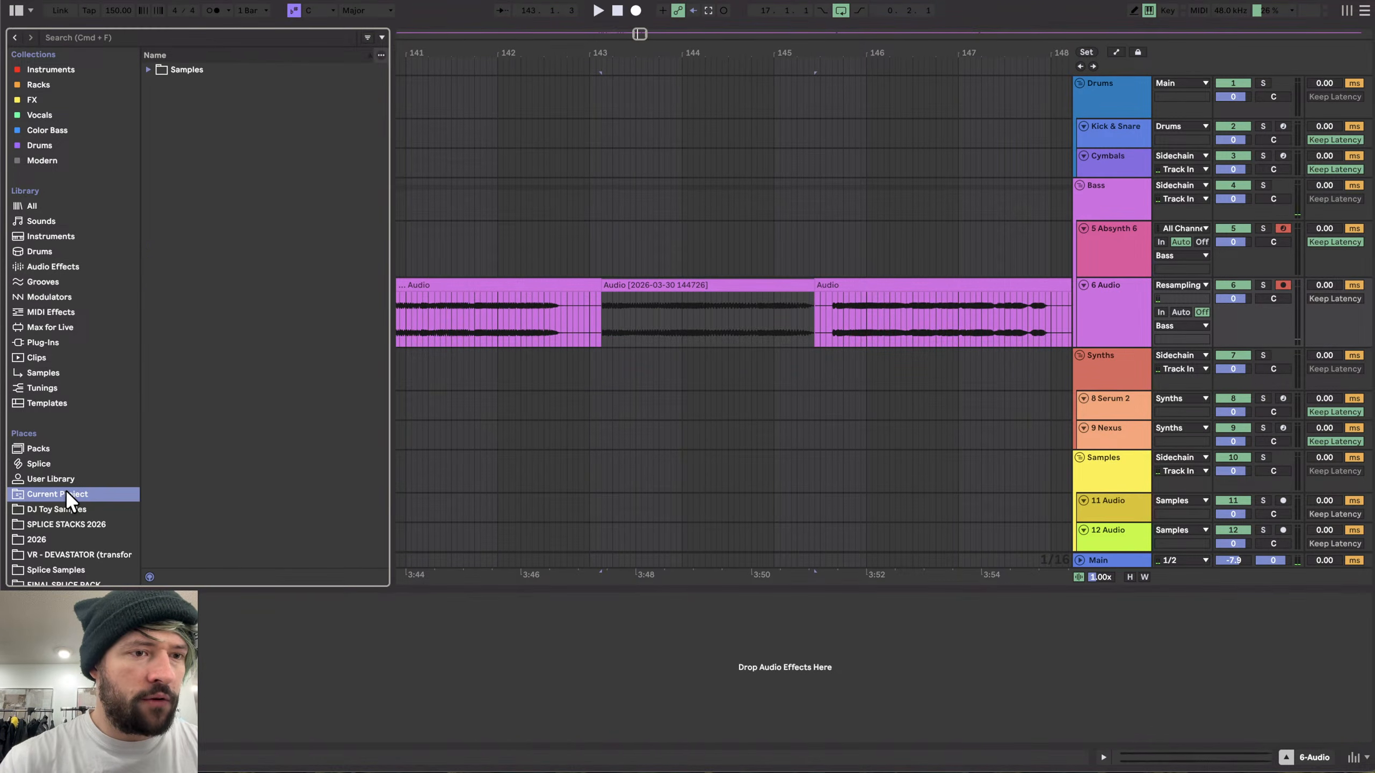
click(187, 69)
key(Right)
key(Down)
key(Right)
key(Down)
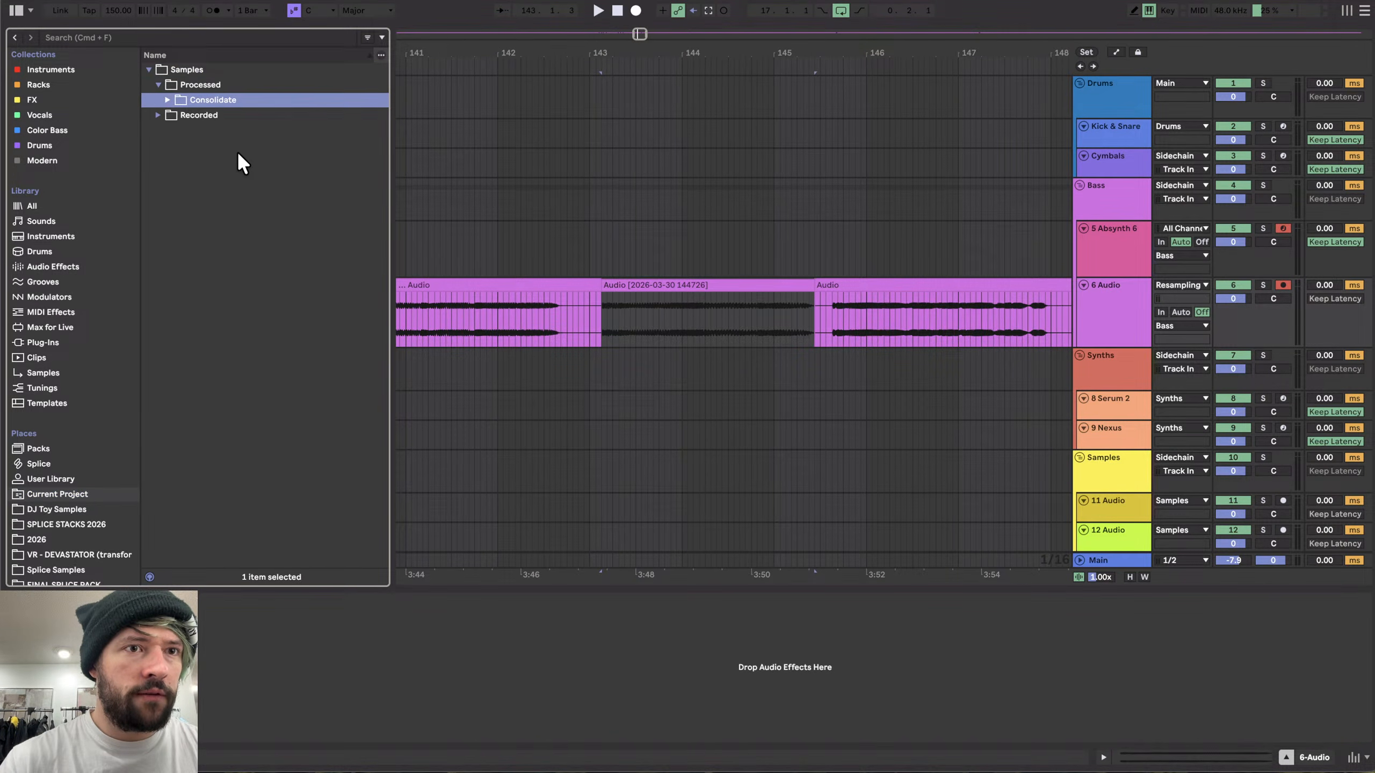
key(Right)
key(Down)
key(Down)
key(Down)
key(Down)
key(Down)
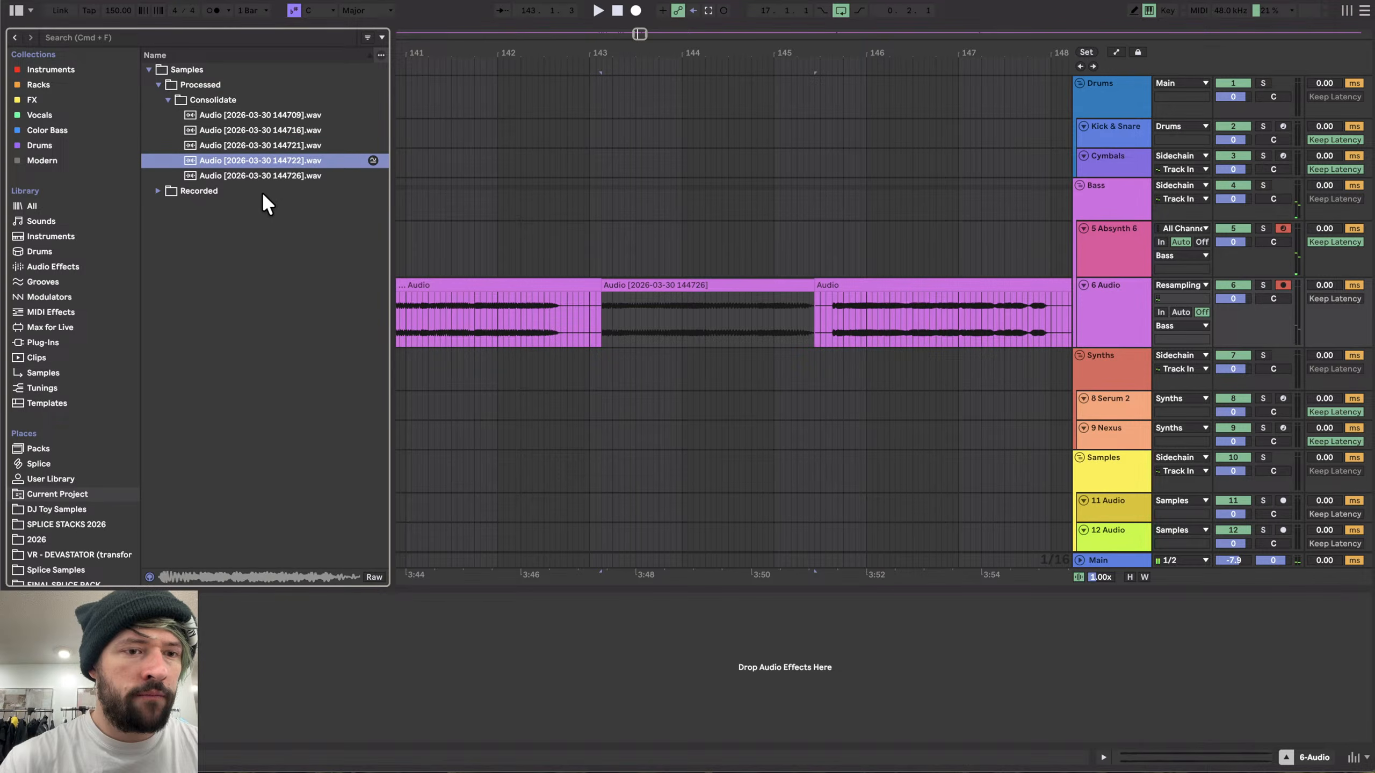
click(204, 82)
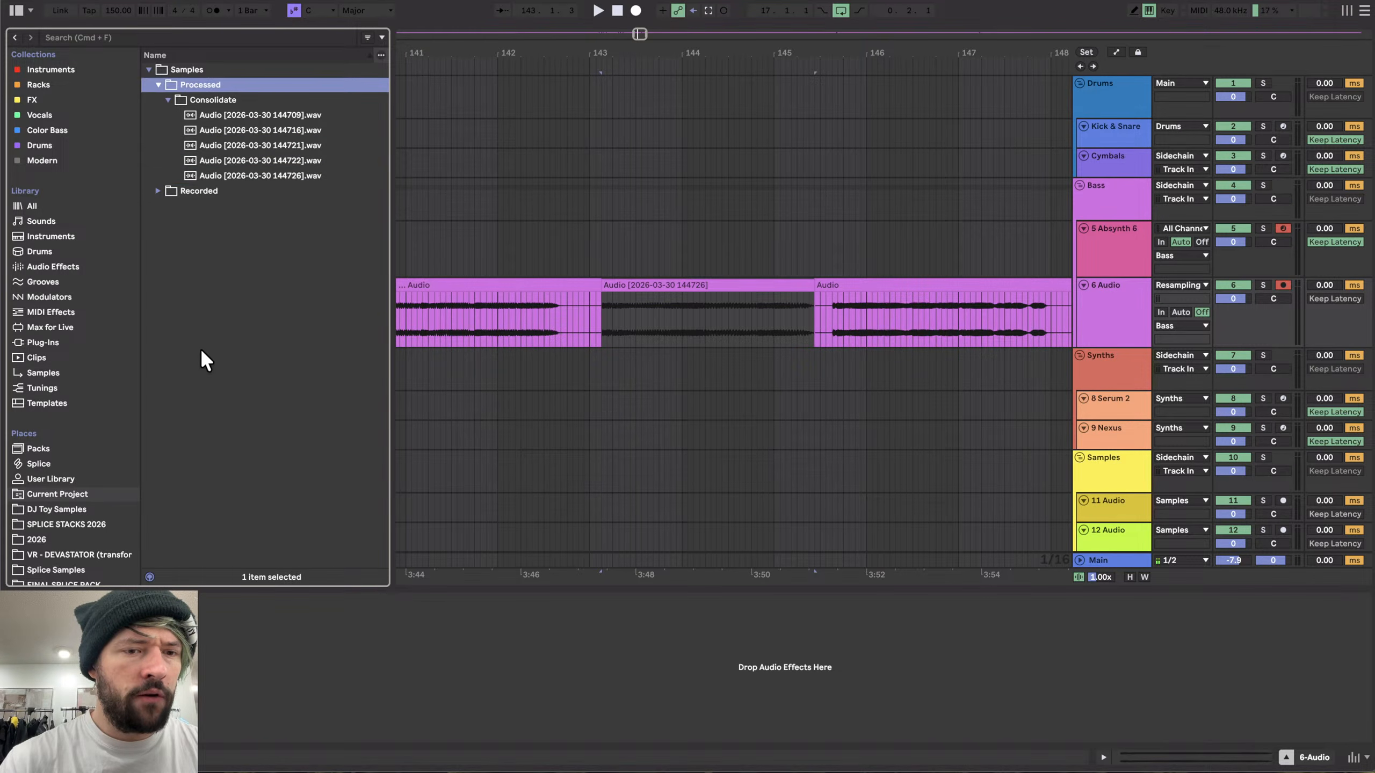
- Save the set under the name Absynth 6 Stream Session
scroll(571, 325, down, 5)
scroll(571, 324, down, 15)
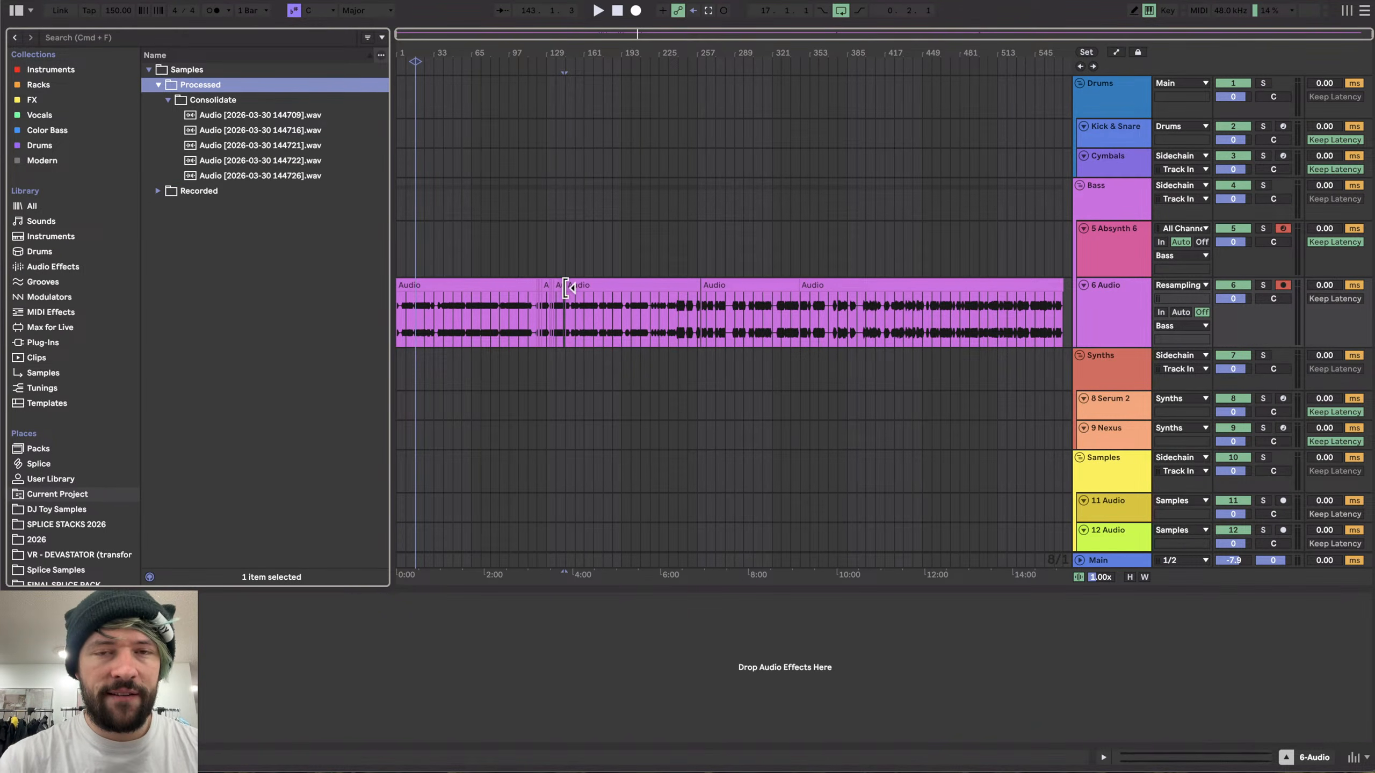
key(super+shift+s)
text(Abs)
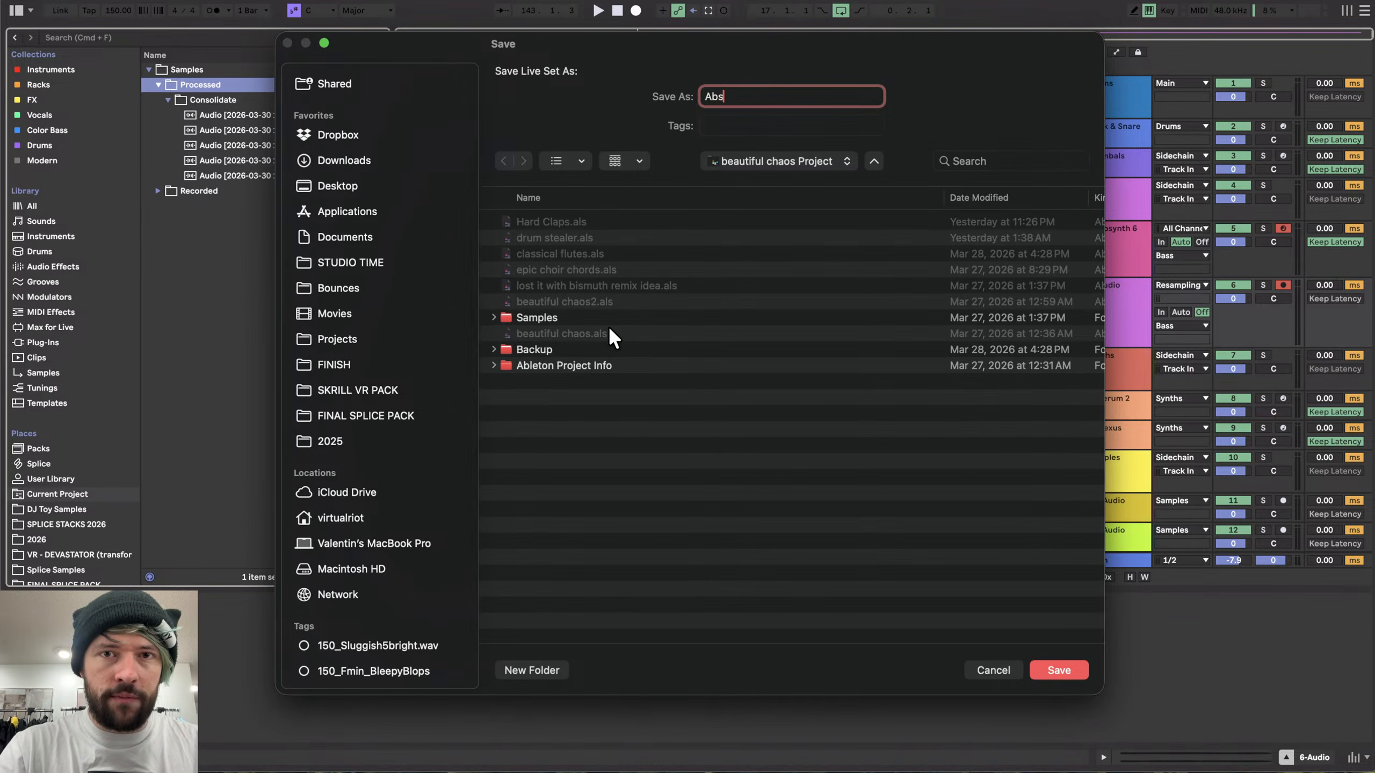
text(ynth 6 Stream Session)
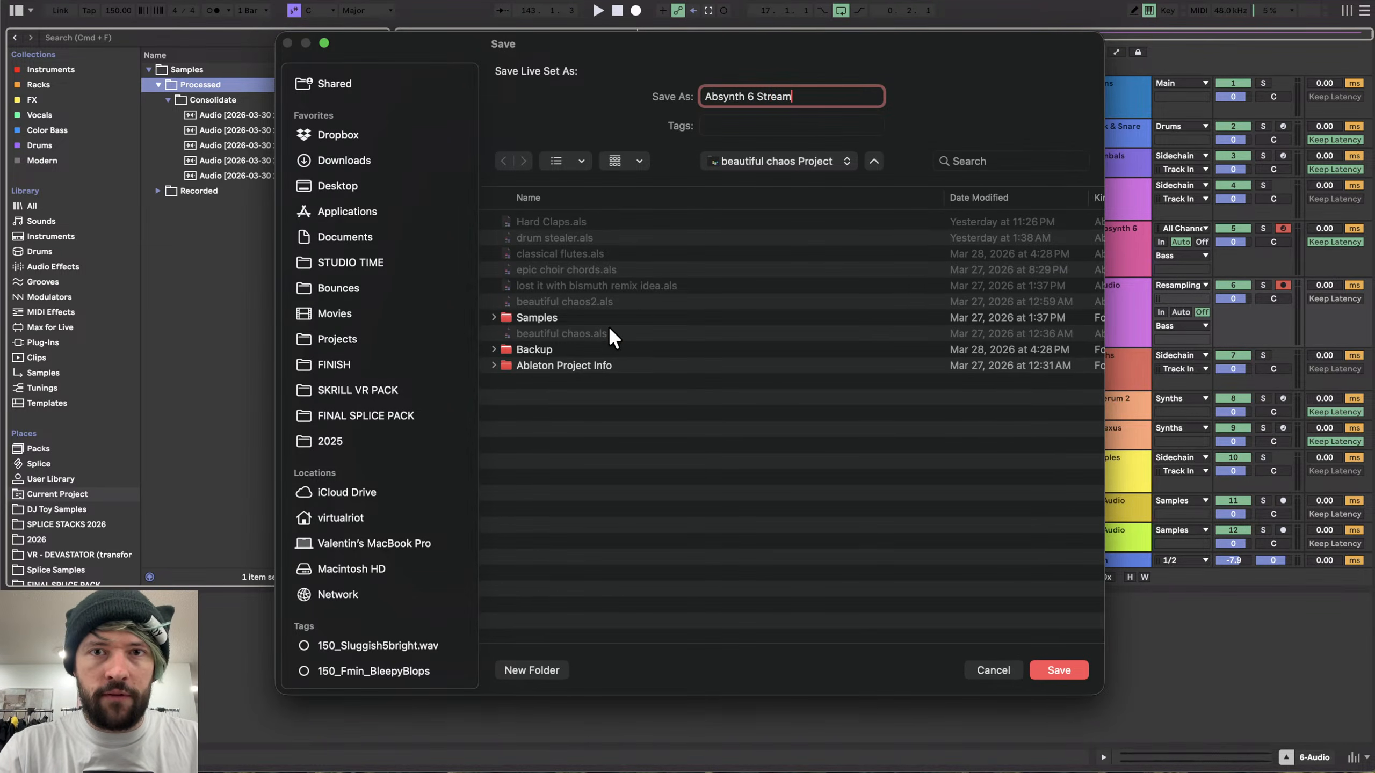
key(Return)
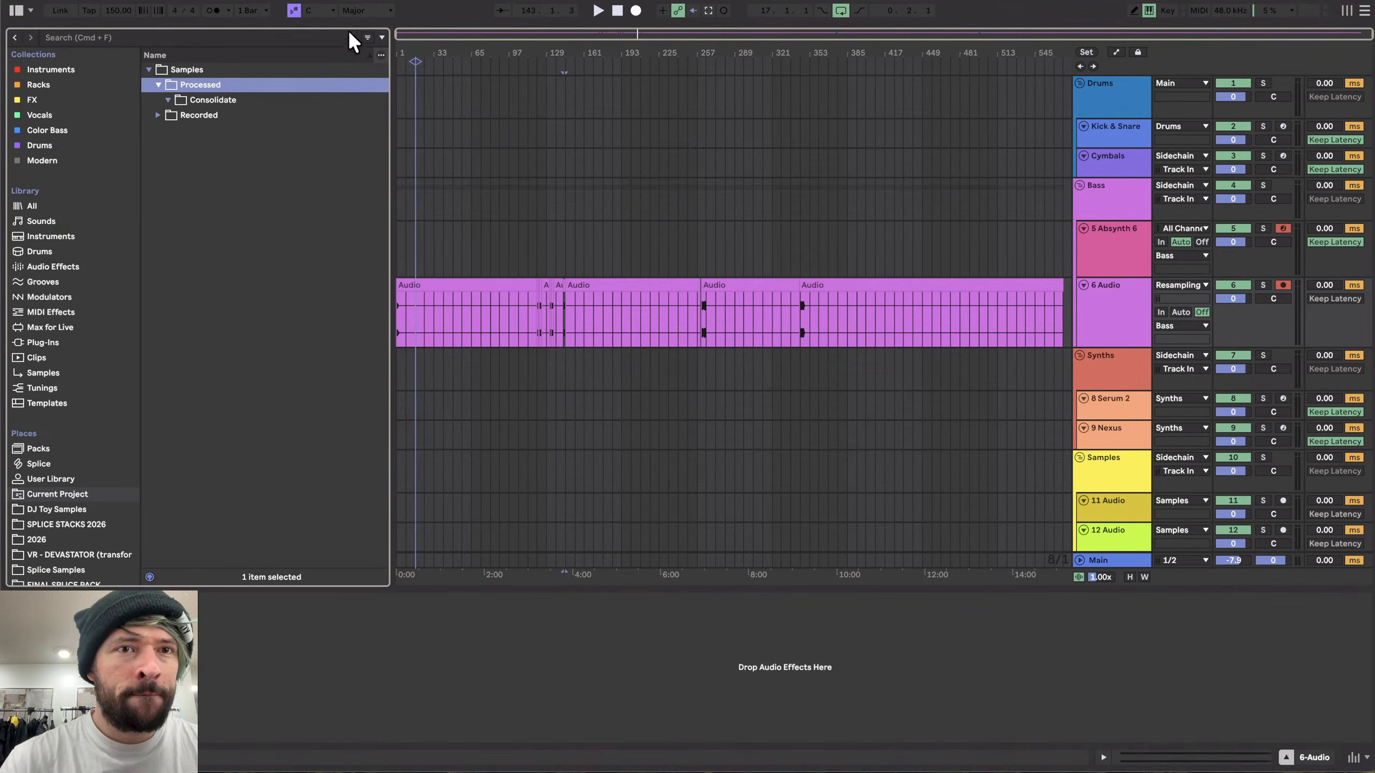
- Open the 2026 folder and expand Absynth Exports > Aggro to list its exported samples
click(47, 539)
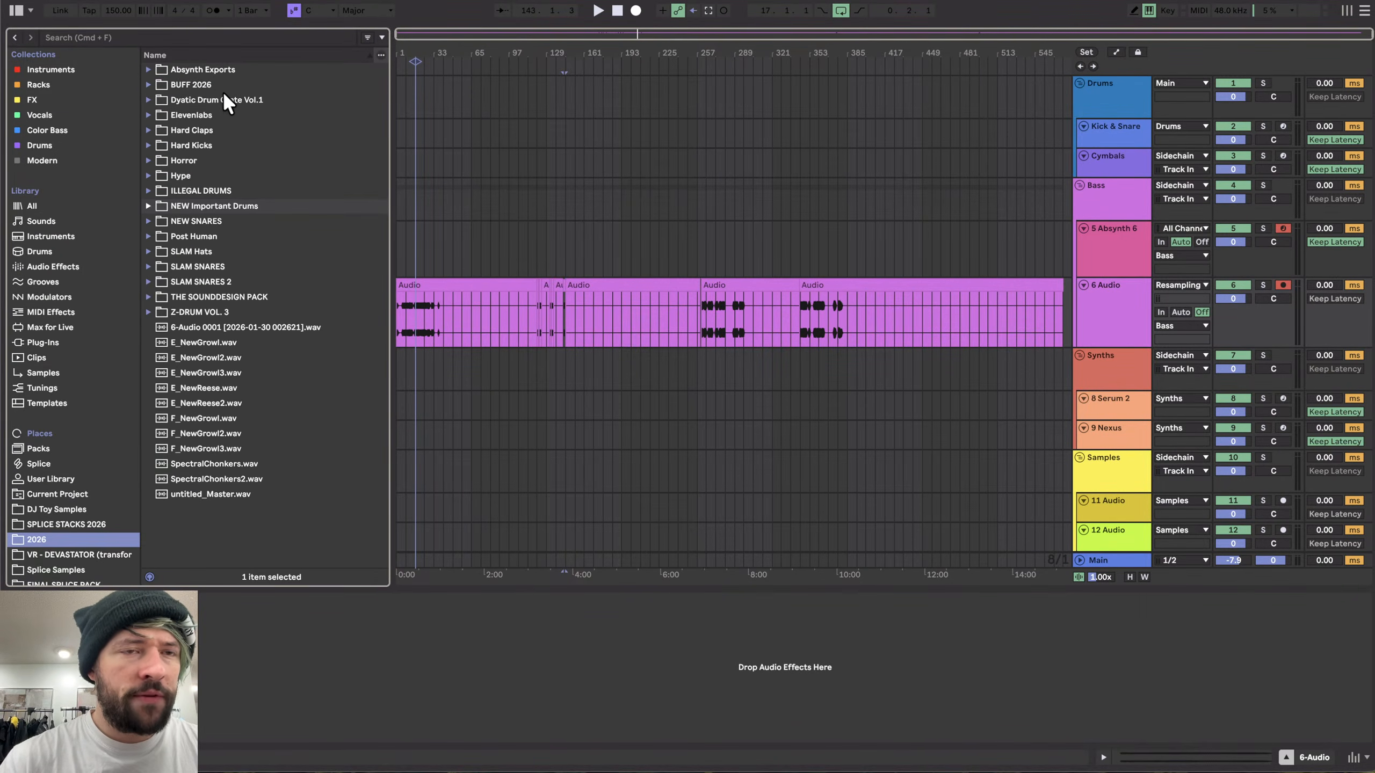
click(209, 70)
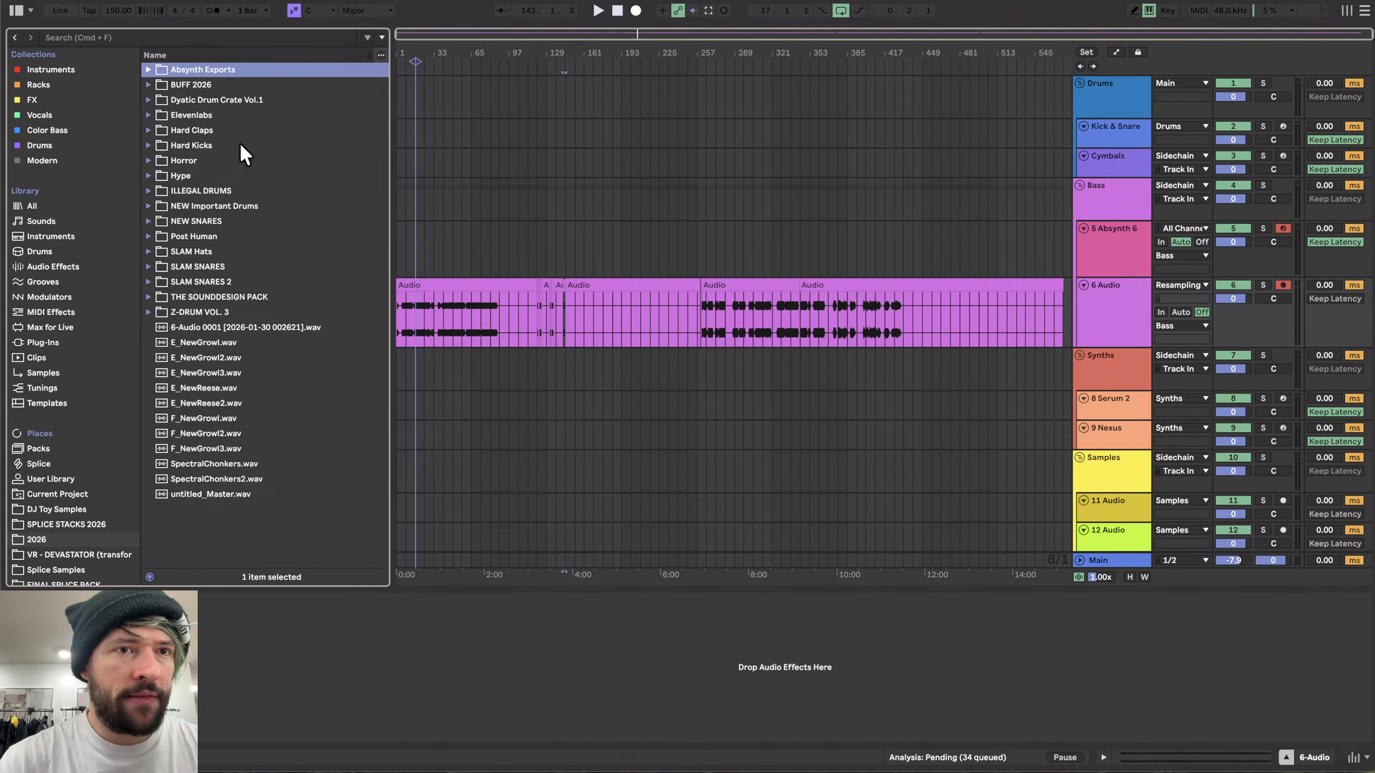
key(Right)
key(Down)
key(Right)
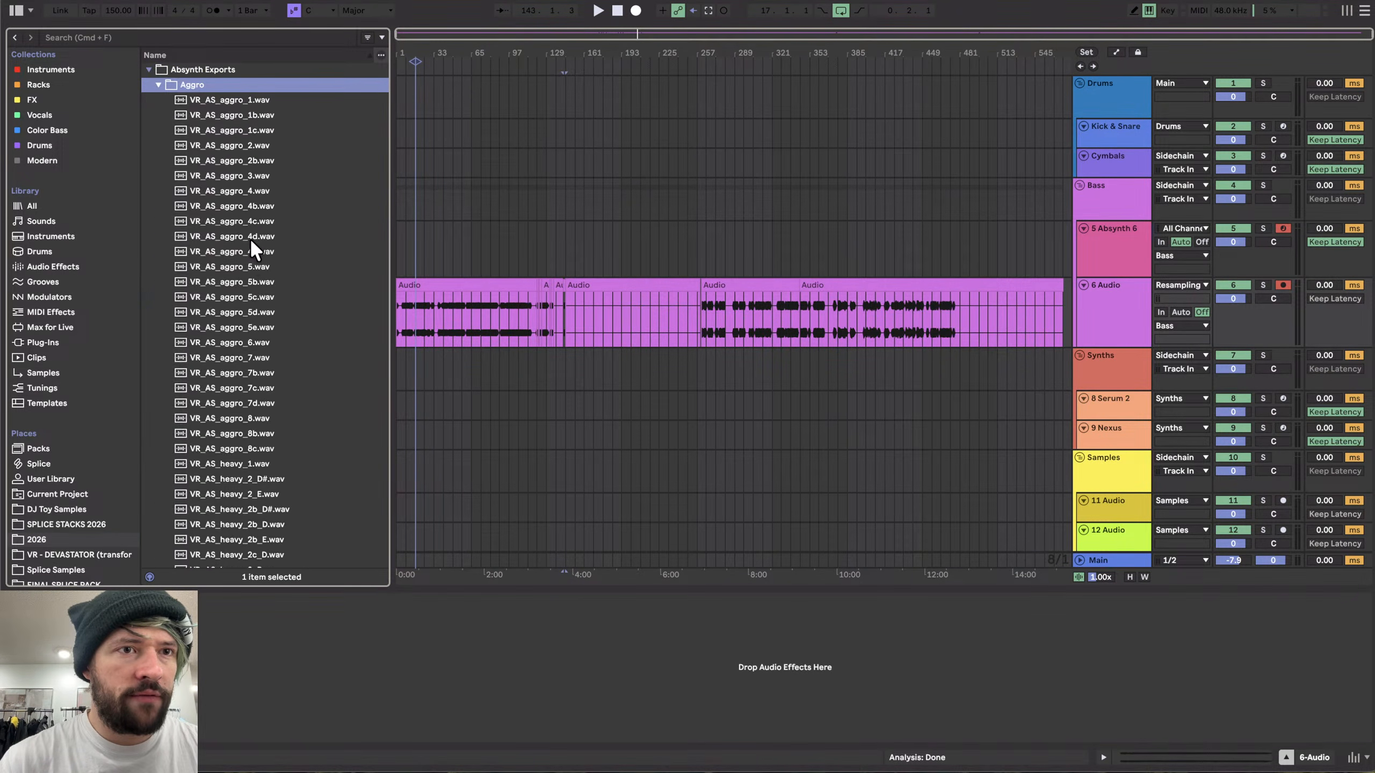
- Preview several Aggro and Heavy samples from the Absynth Exports folder
scroll(250, 239, down, 5)
click(227, 371)
scroll(228, 374, up, 2)
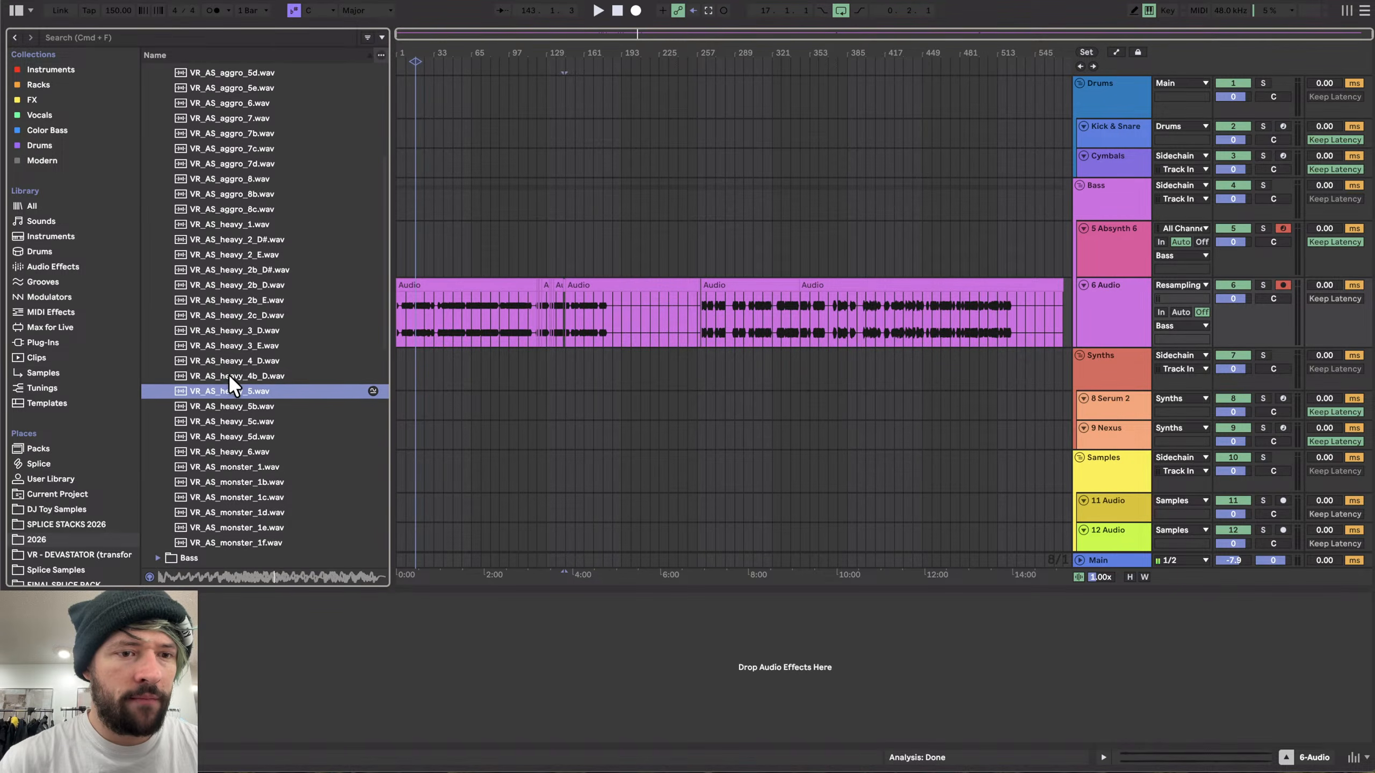
click(238, 431)
key(Down)
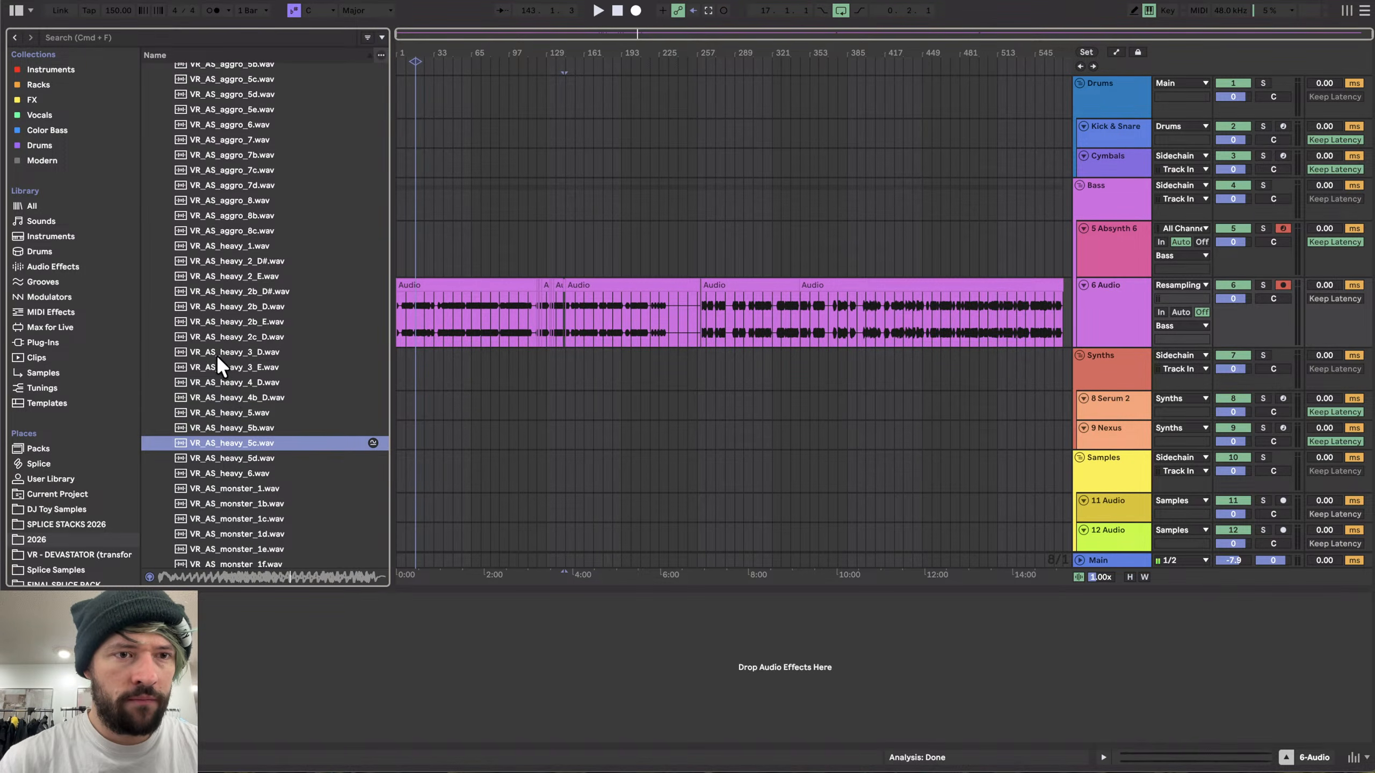
click(216, 355)
scroll(216, 355, up, 2)
key(Up)
click(214, 266)
scroll(214, 266, up, 4)
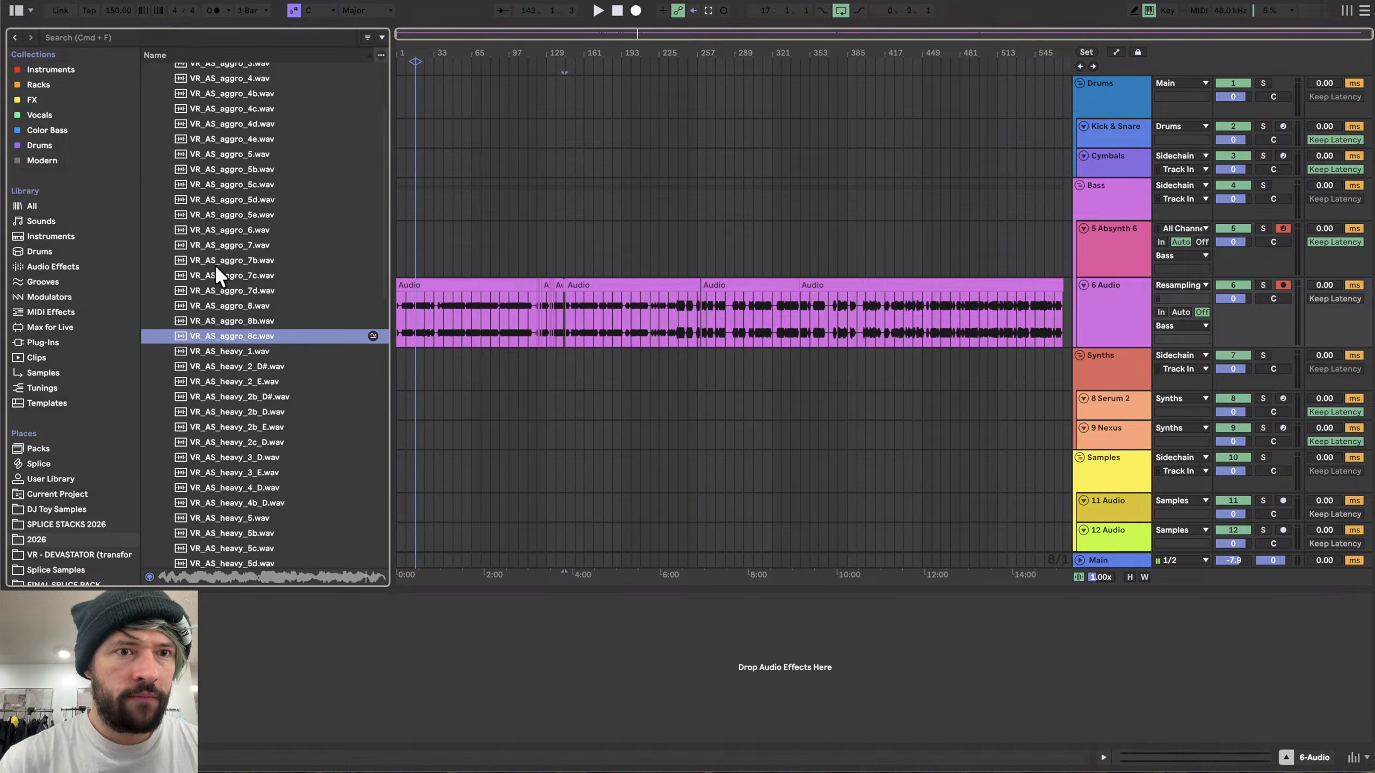
click(228, 303)
- Lower the preview (cue) volume to -6.0 dB
scroll(227, 303, up, 1)
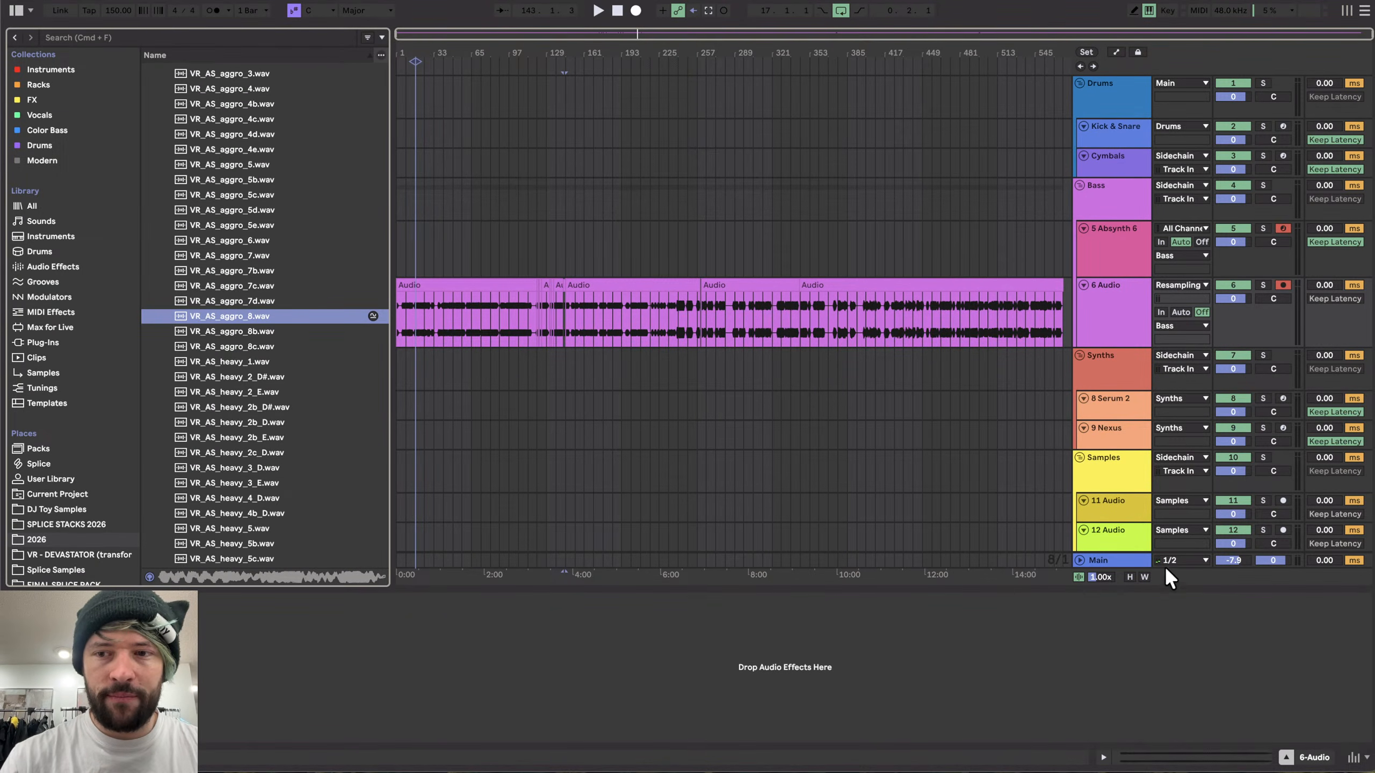
drag(1273, 560, 1272, 579)
key(Return)
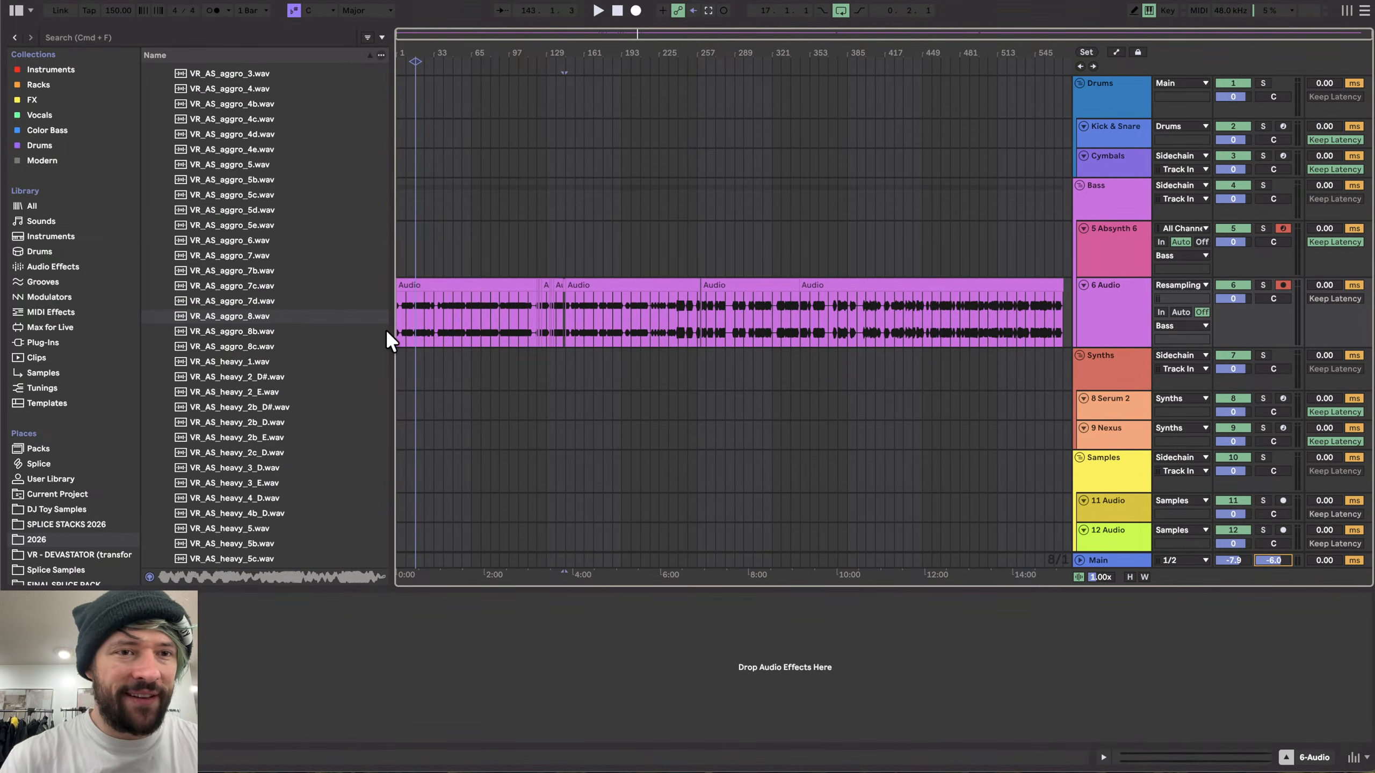
- Preview more Aggro samples, stepping up through the list
click(239, 299)
key(Up)
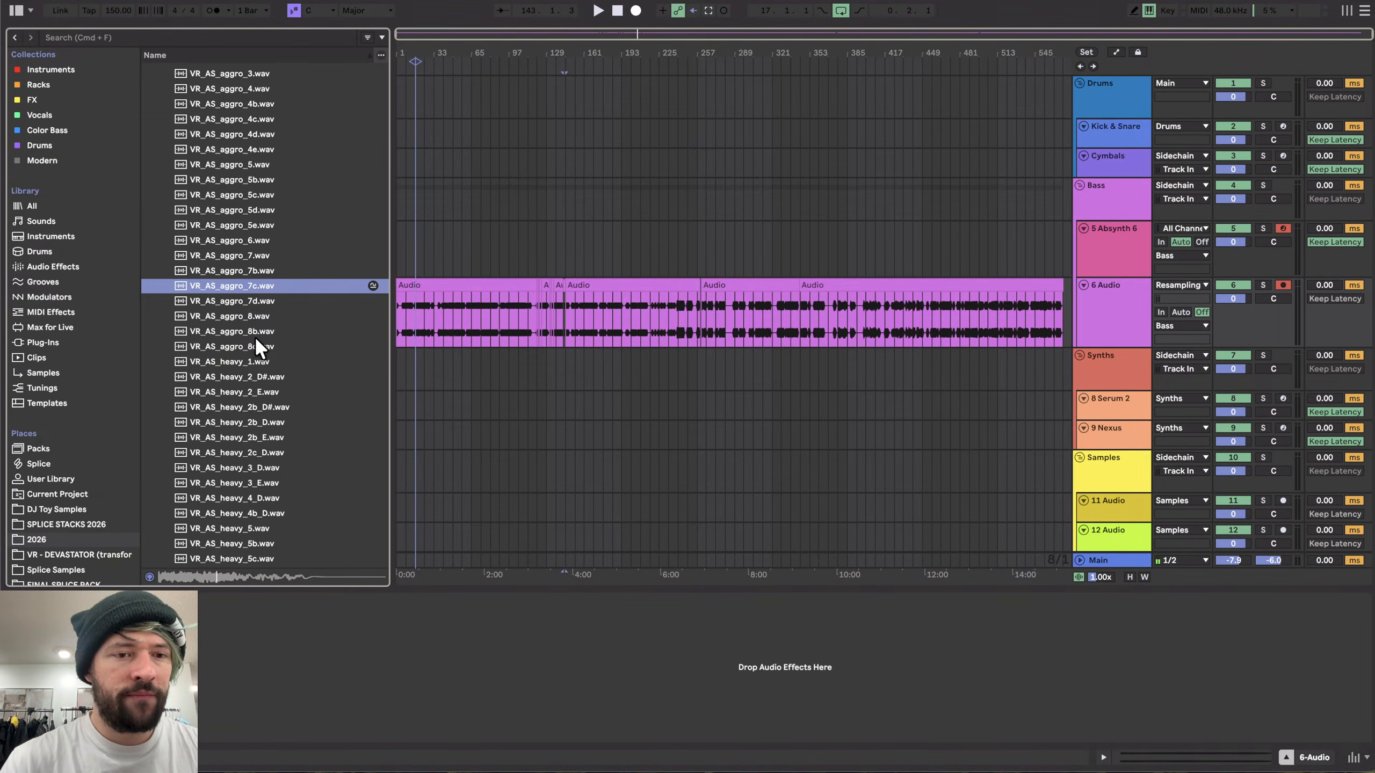
key(Up)
scroll(239, 261, up, 2)
key(Up)
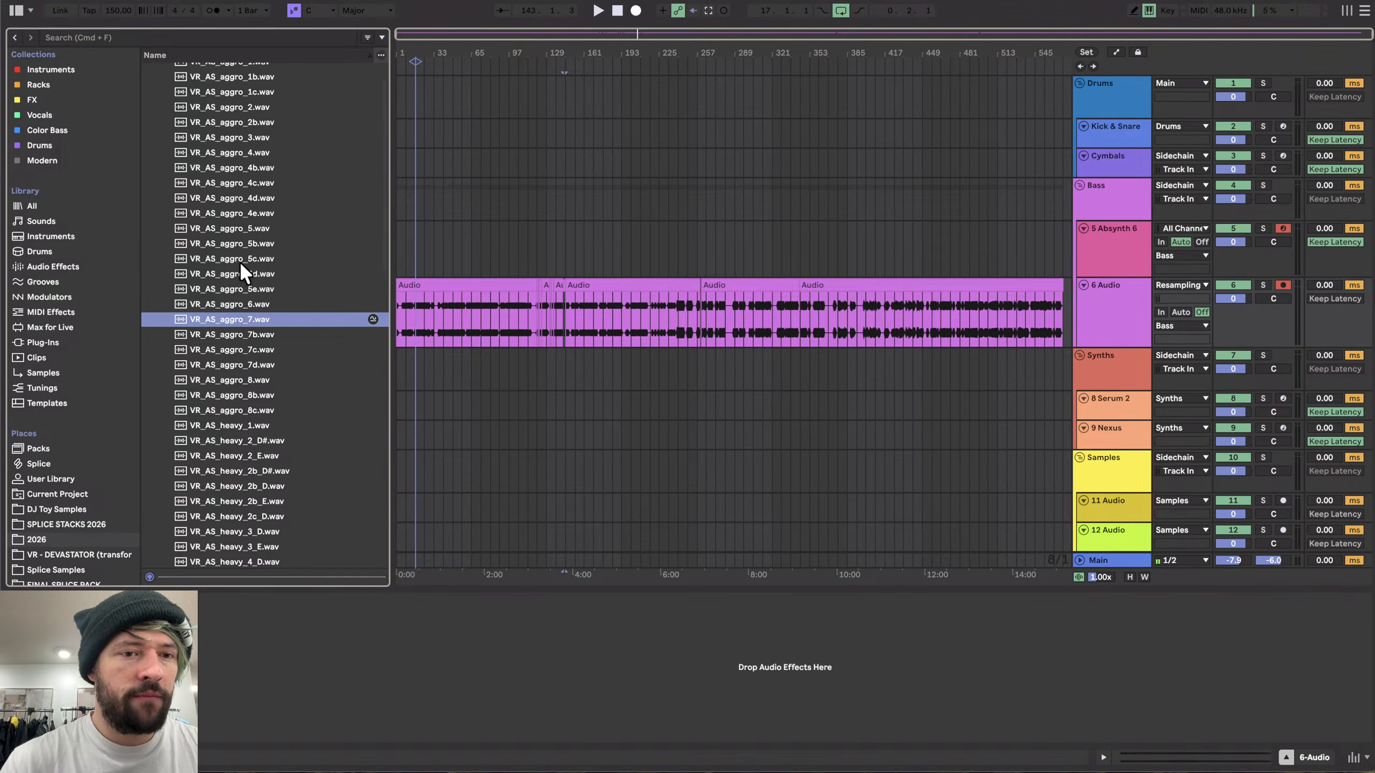
key(Up)
key(Up)
key(Up)
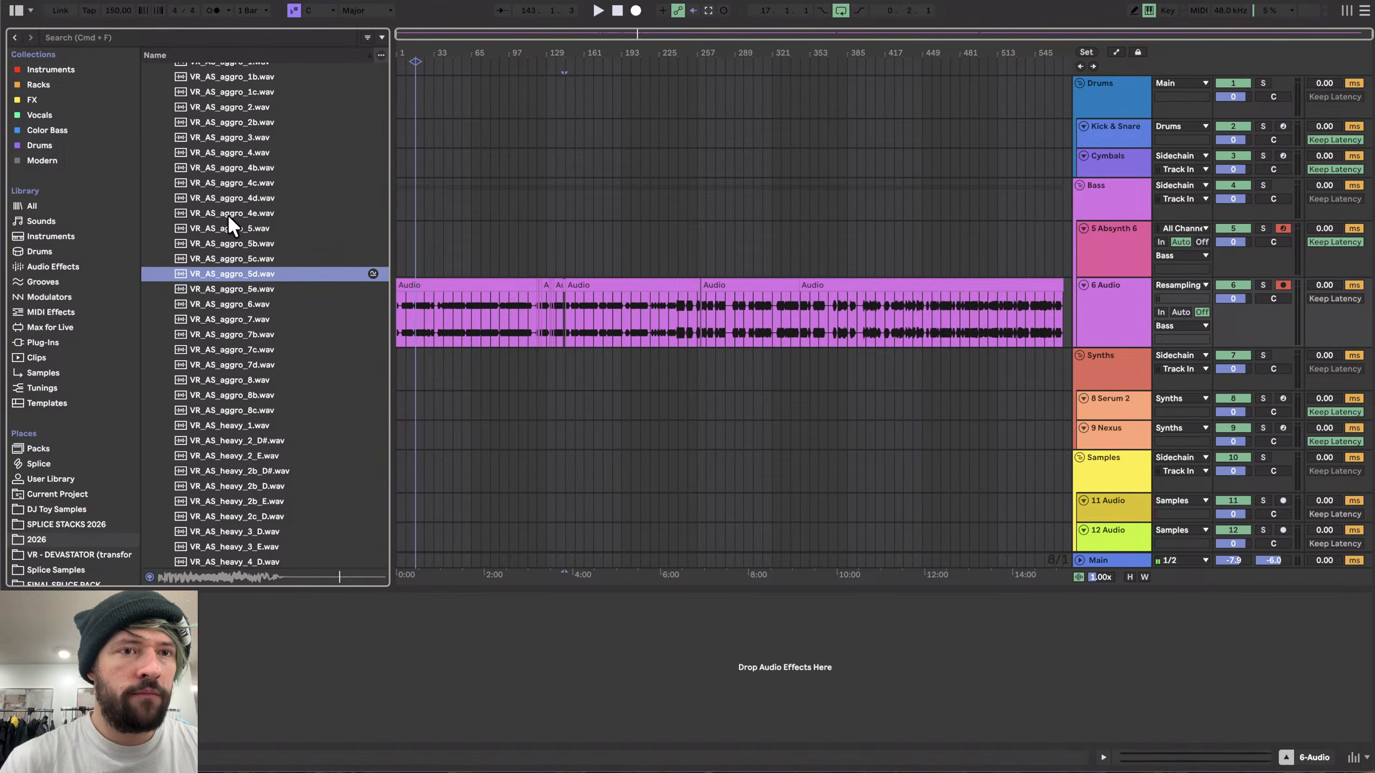
- Open the Bass subfolder of Absynth Exports and preview several bass samples
key(Left)
key(Left)
scroll(228, 214, up, 1)
key(Down)
key(Right)
key(Down)
click(240, 276)
scroll(240, 276, down, 3)
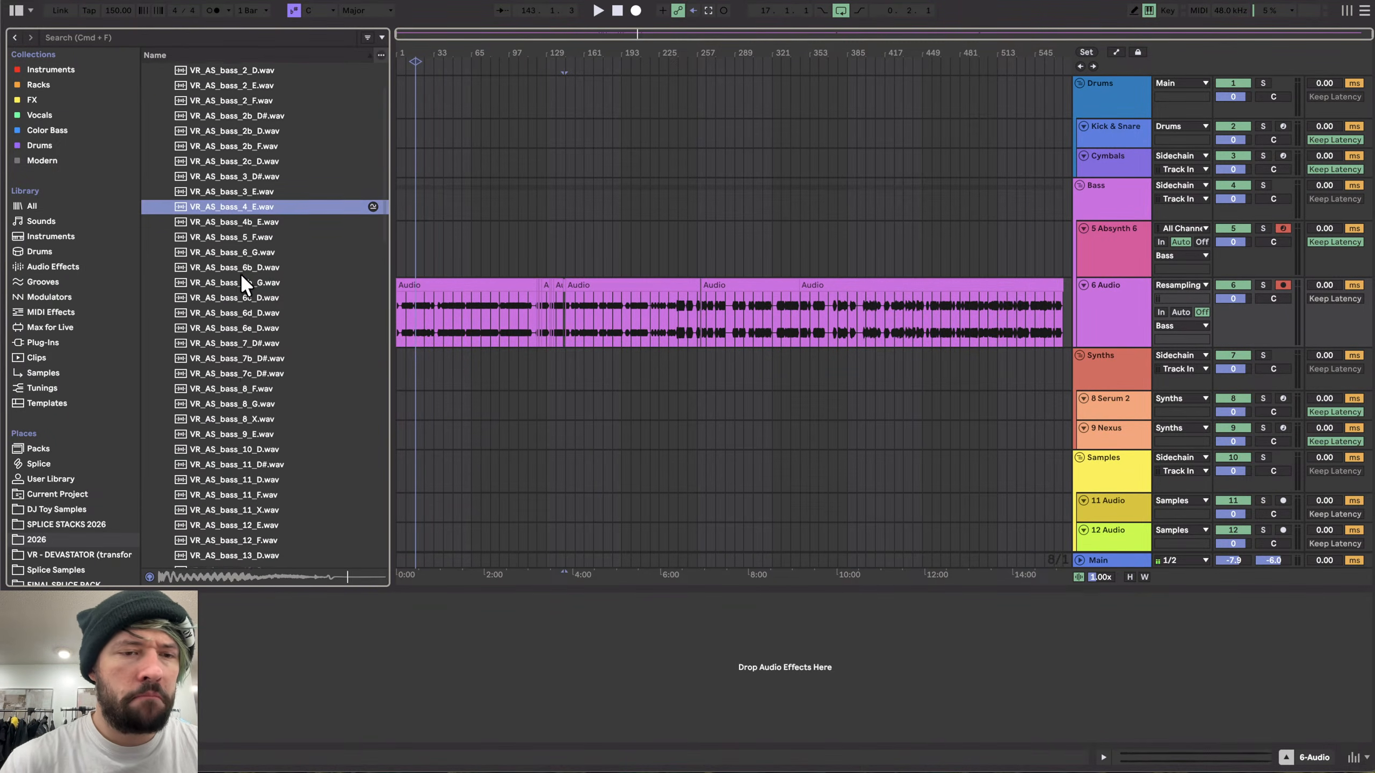
click(240, 276)
scroll(240, 276, down, 4)
click(241, 304)
scroll(242, 302, down, 3)
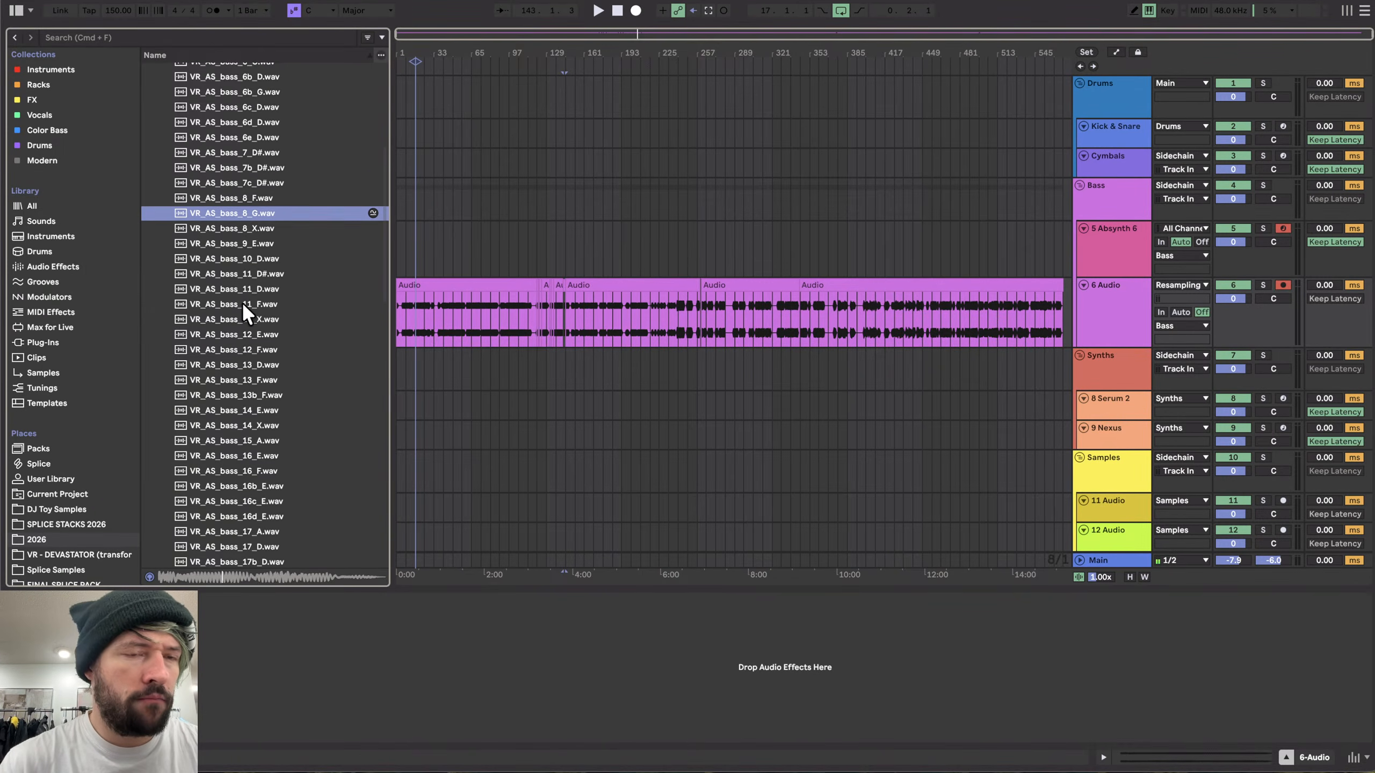
click(244, 317)
scroll(245, 315, down, 2)
scroll(245, 313, down, 1)
click(245, 313)
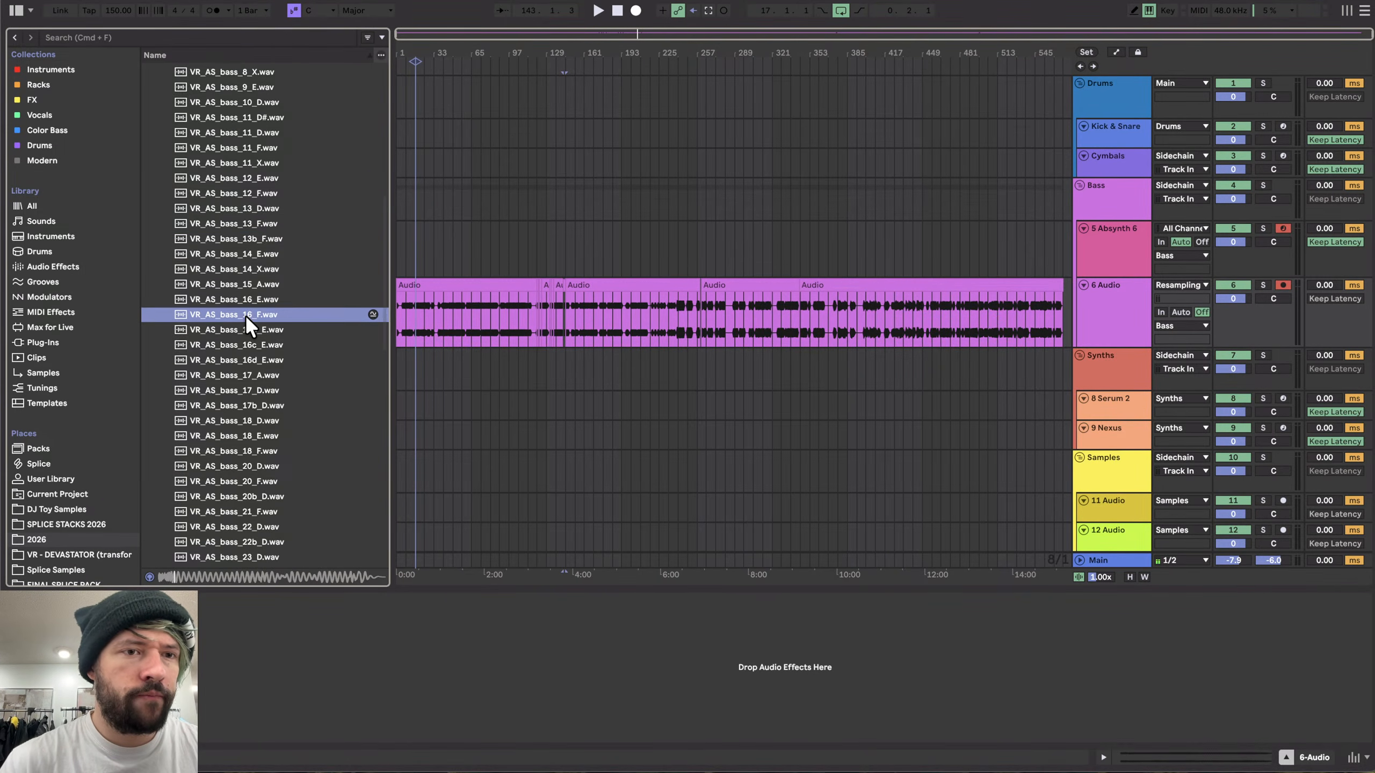
scroll(245, 313, down, 5)
scroll(245, 314, down, 2)
click(245, 313)
- Open the Crunch subfolder and step through previewing its first crunch samples
scroll(245, 314, up, 7)
key(Left)
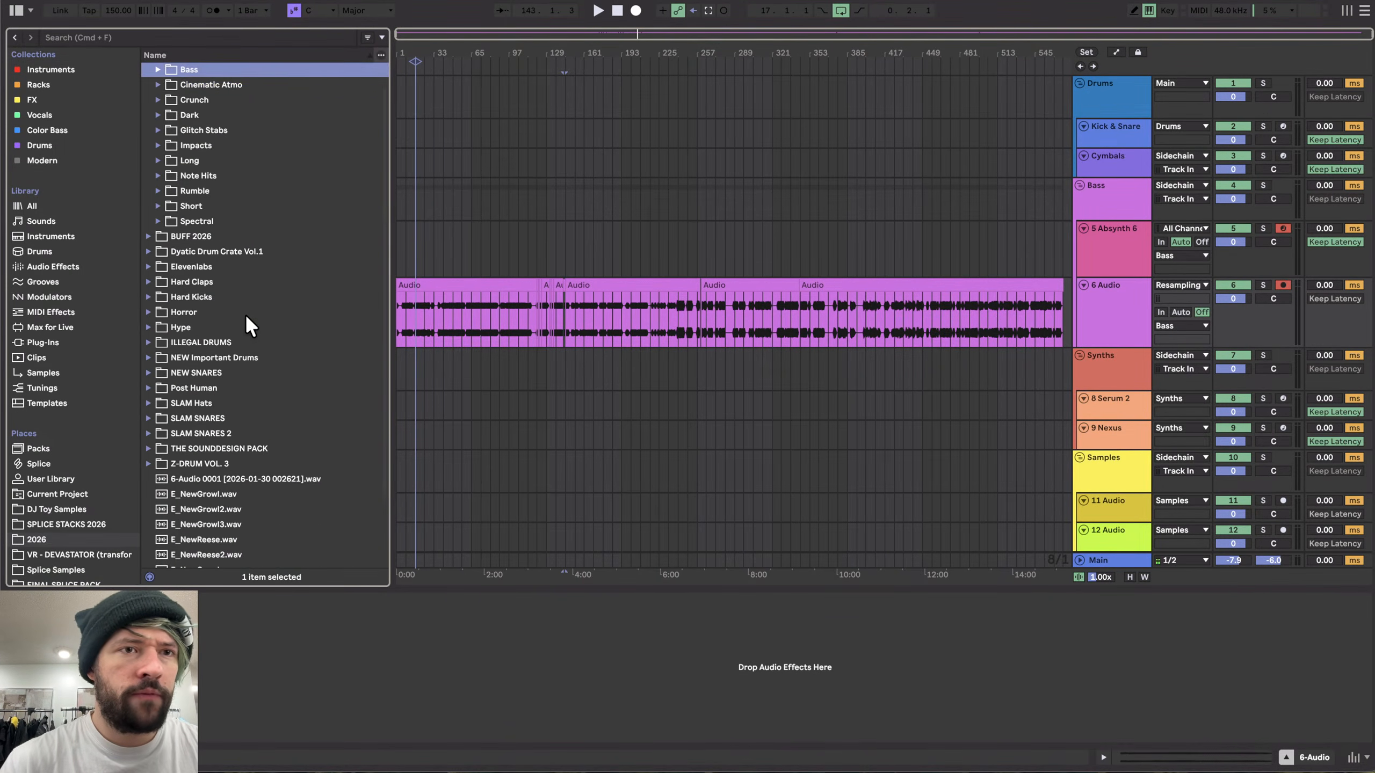
key(Down)
key(Down)
key(Right)
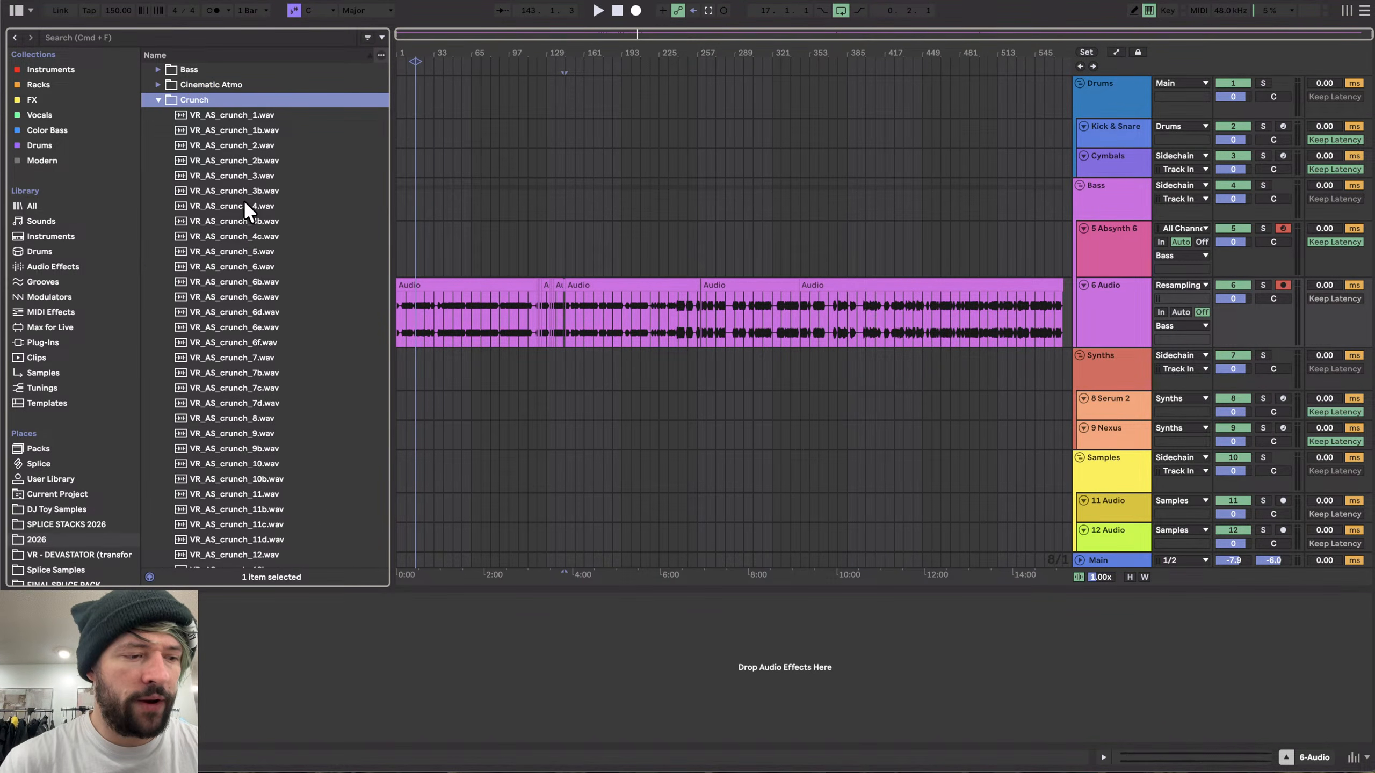
key(Down)
click(254, 164)
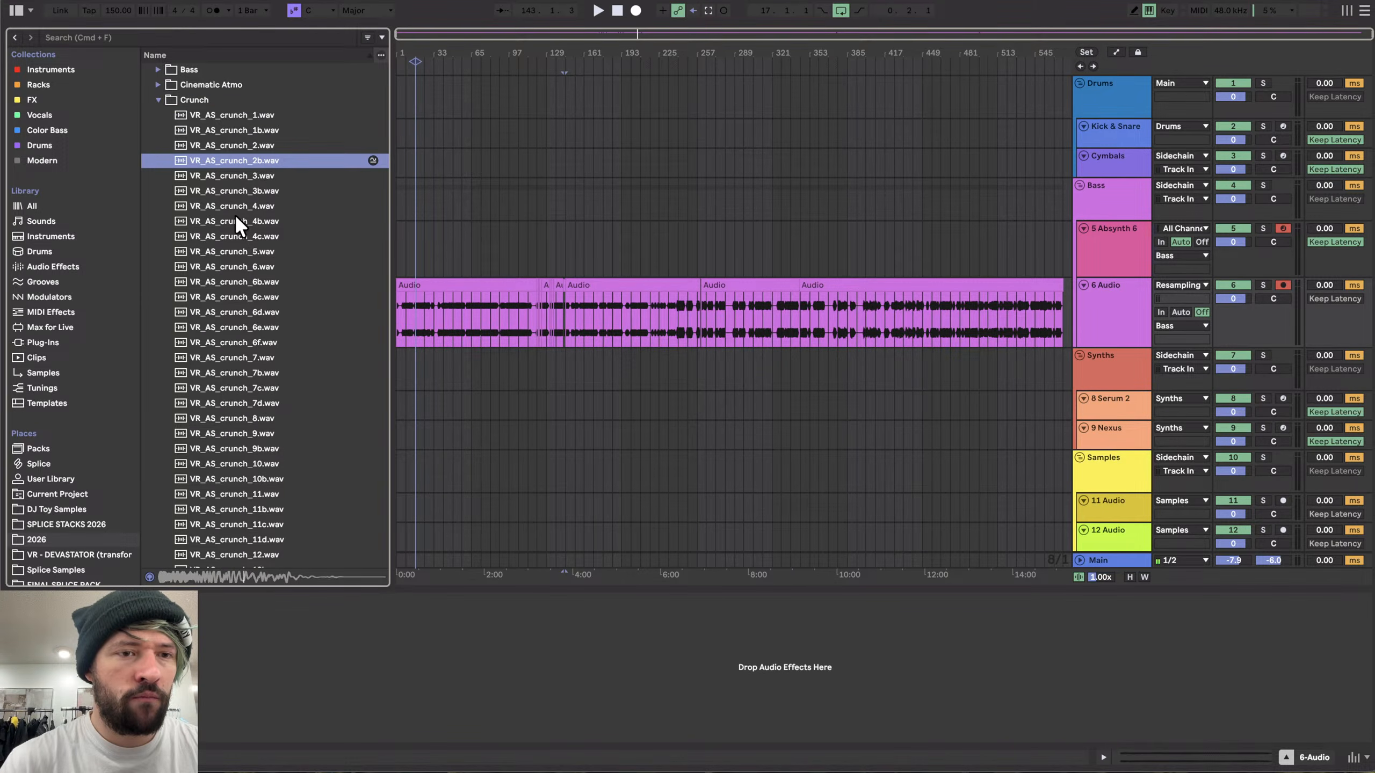
key(Down)
key(Down)
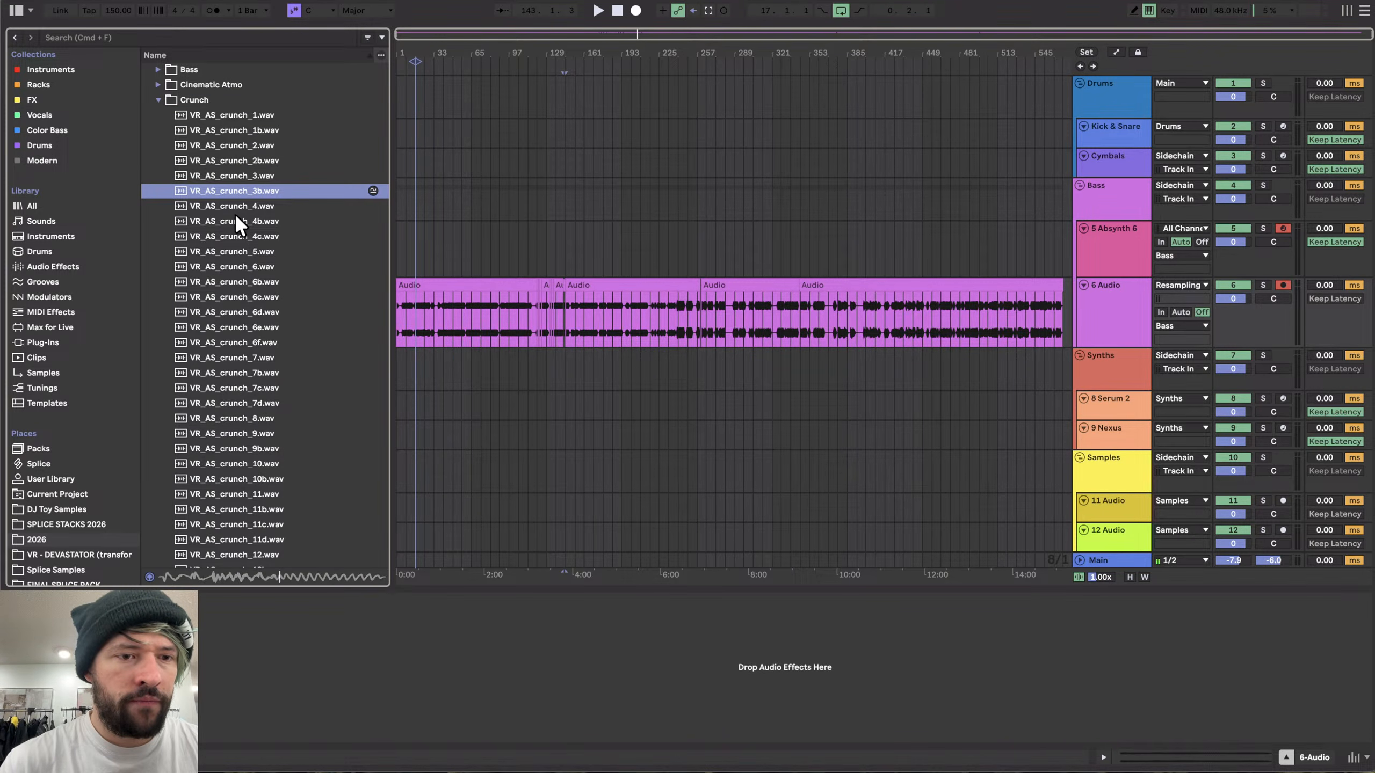
key(Down)
key(Down)
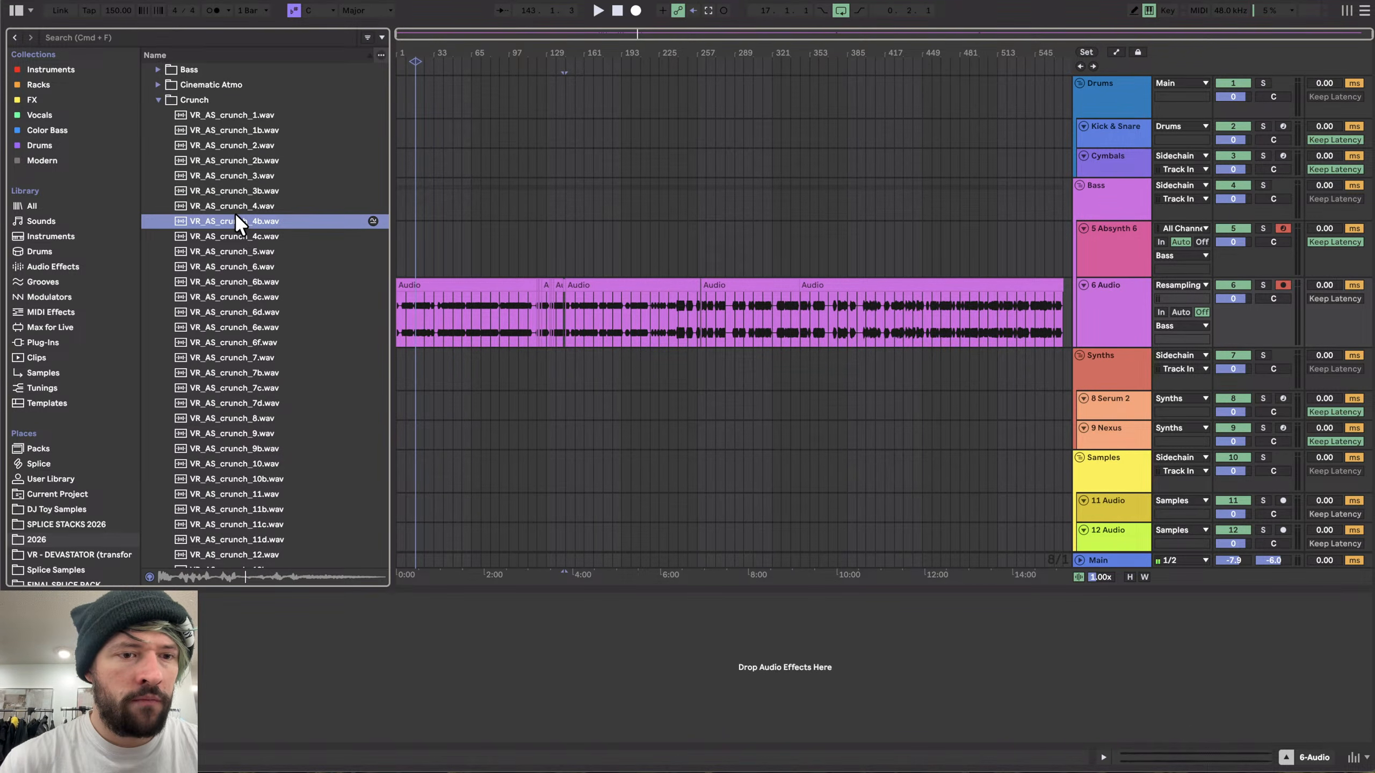
key(Down)
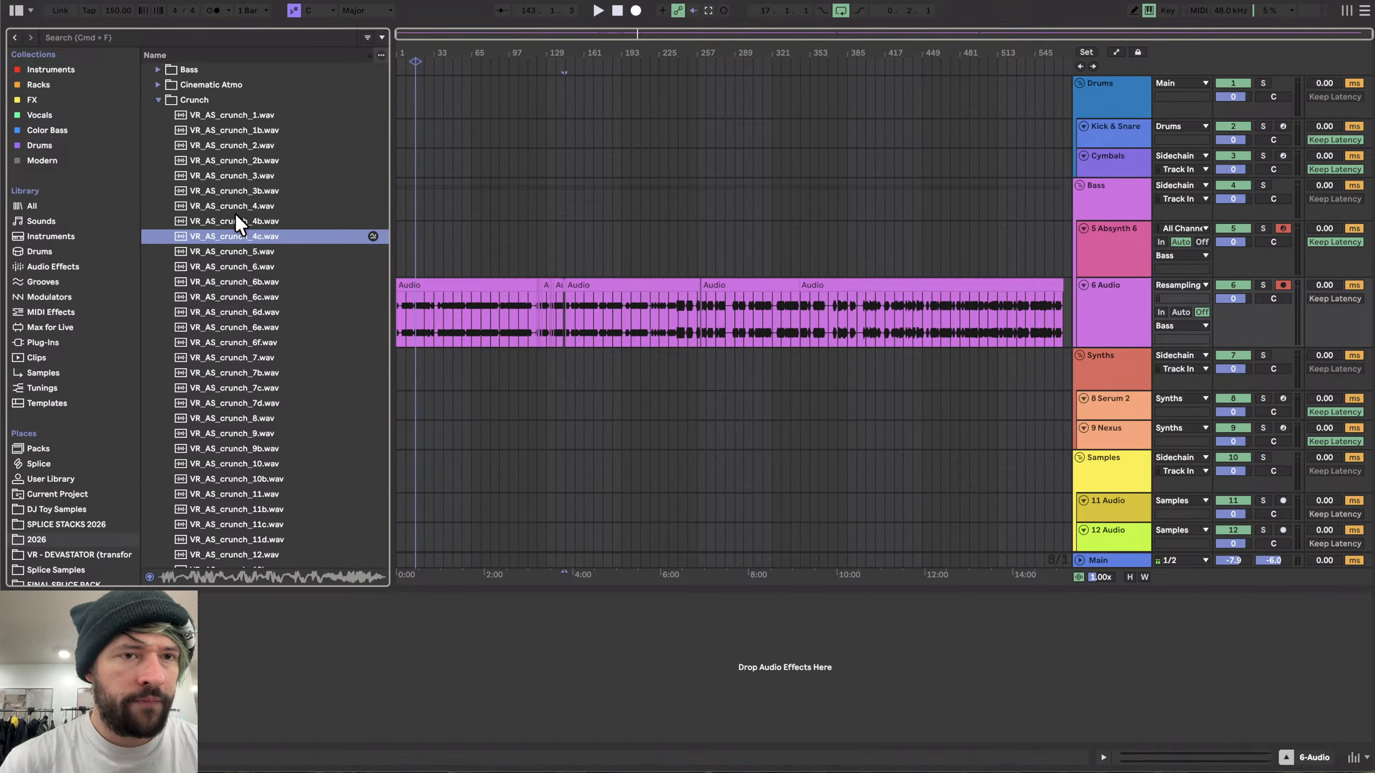
key(Down)
key(Down)
key(Down)
key(Down)
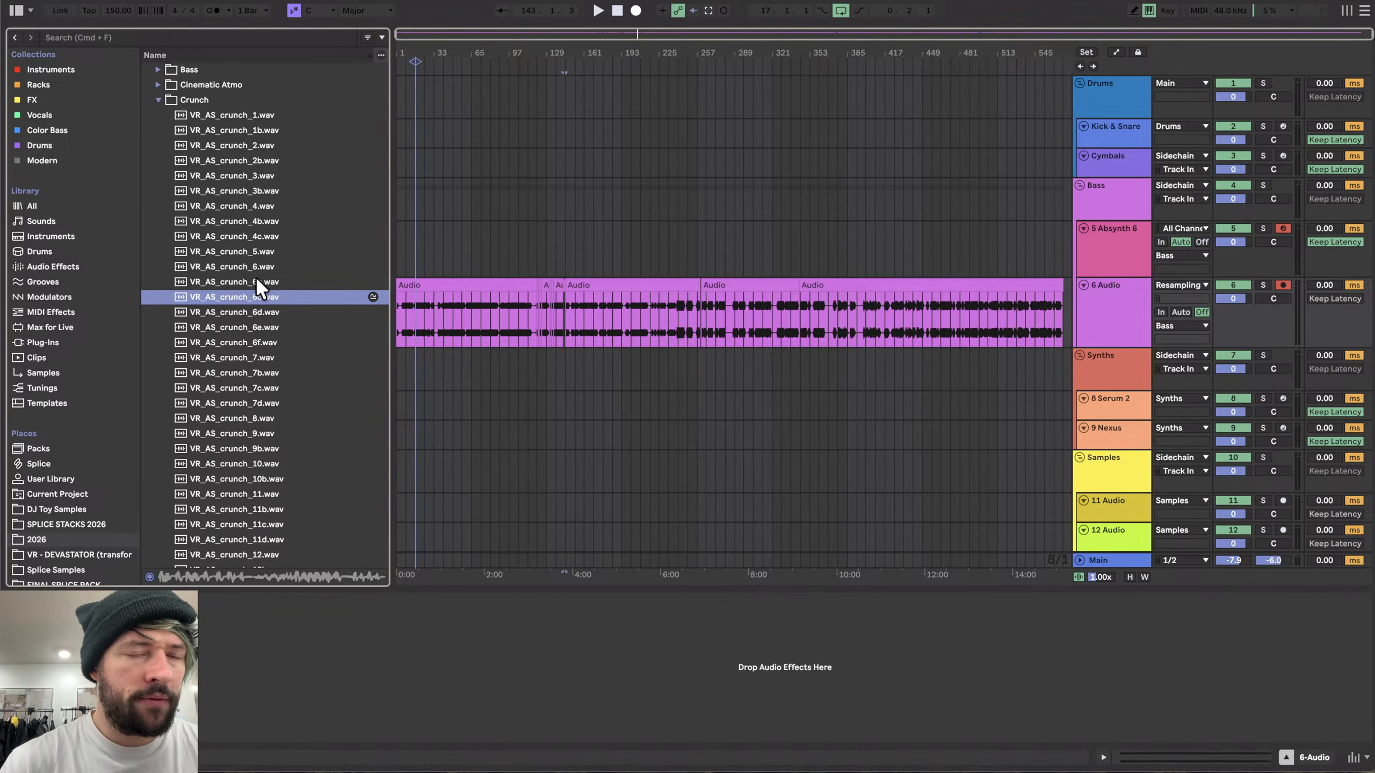
- Preview further crunch samples farther down the Crunch folder
scroll(254, 287, down, 5)
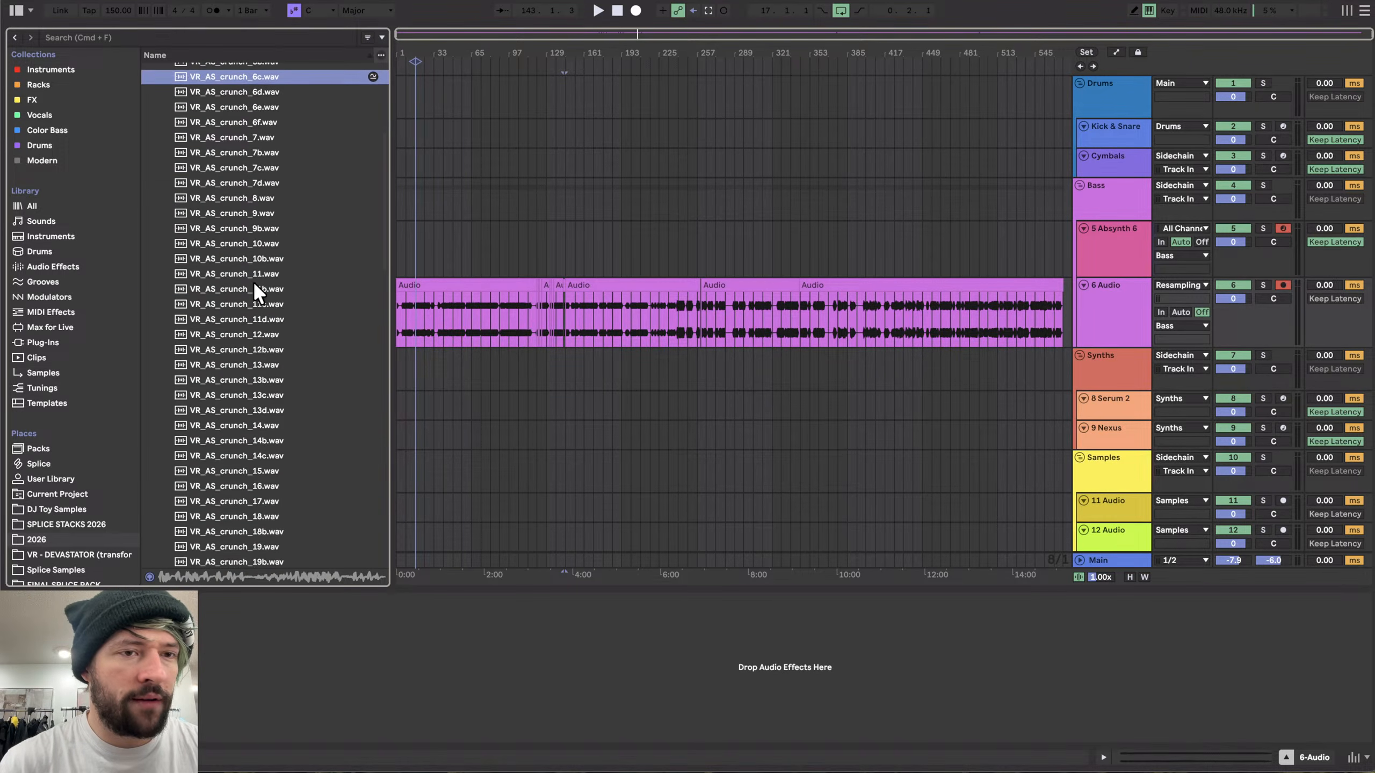
click(227, 300)
scroll(228, 301, down, 1)
scroll(228, 300, up, 4)
key(Left)
key(Right)
scroll(217, 181, down, 10)
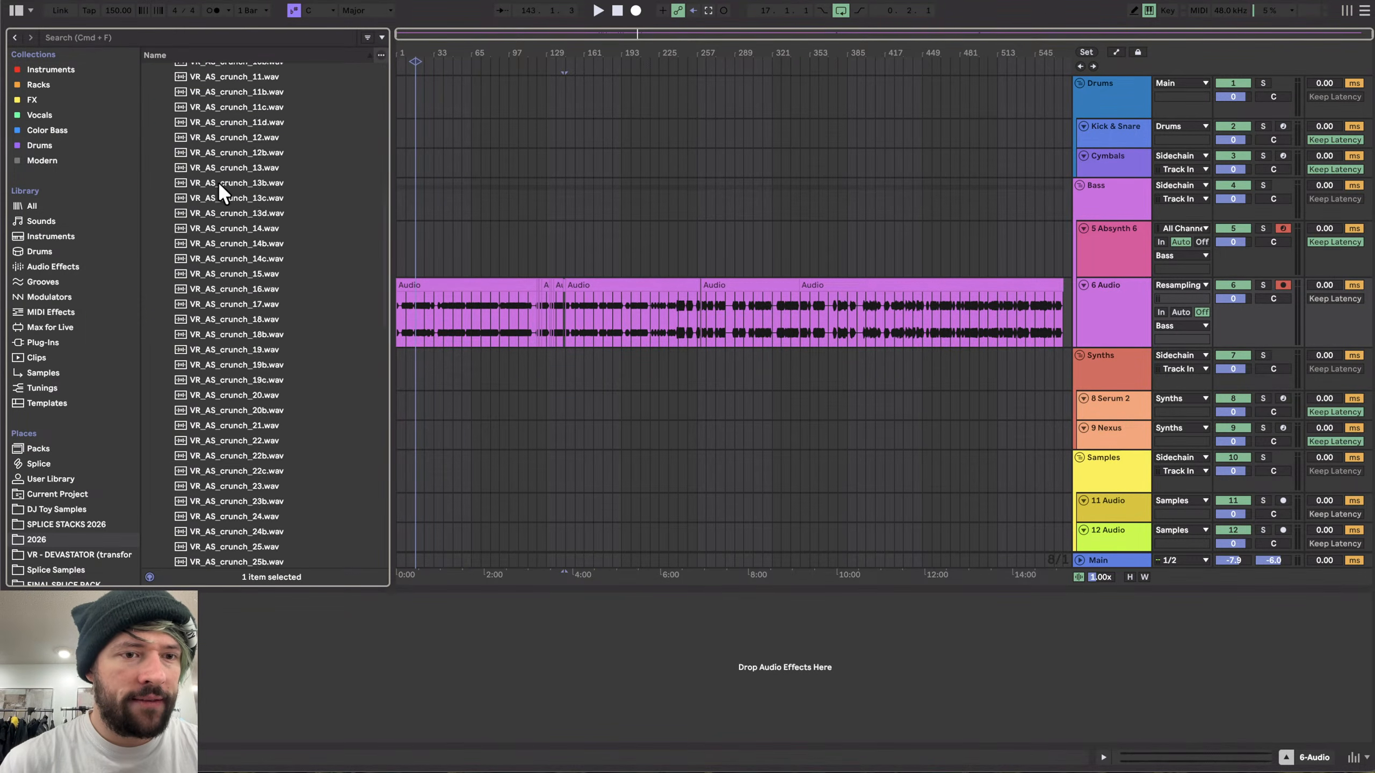
scroll(217, 180, down, 11)
click(230, 362)
key(Up)
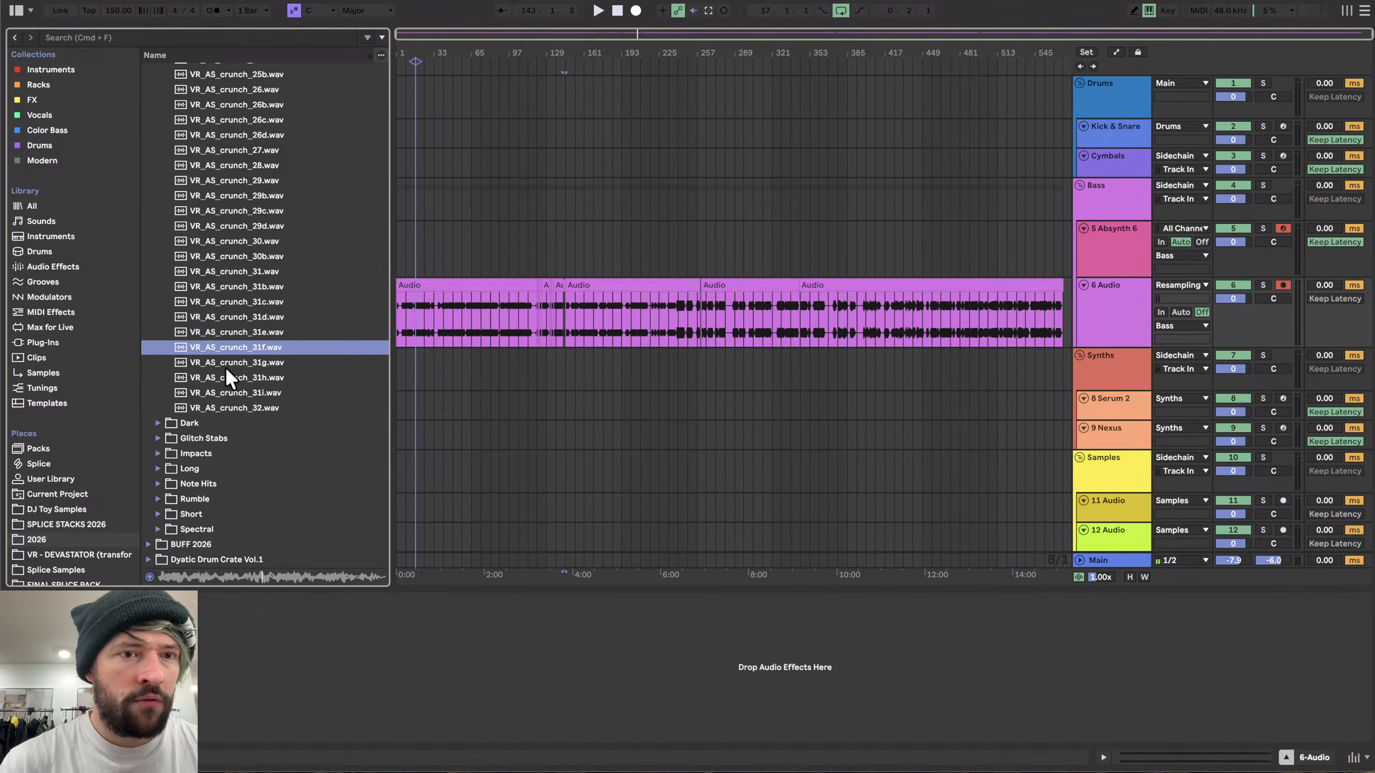
- Open the Dark subfolder and preview several dark and monster samples
key(Left)
key(Down)
key(Left)
key(Left)
key(Down)
key(Right)
key(Down)
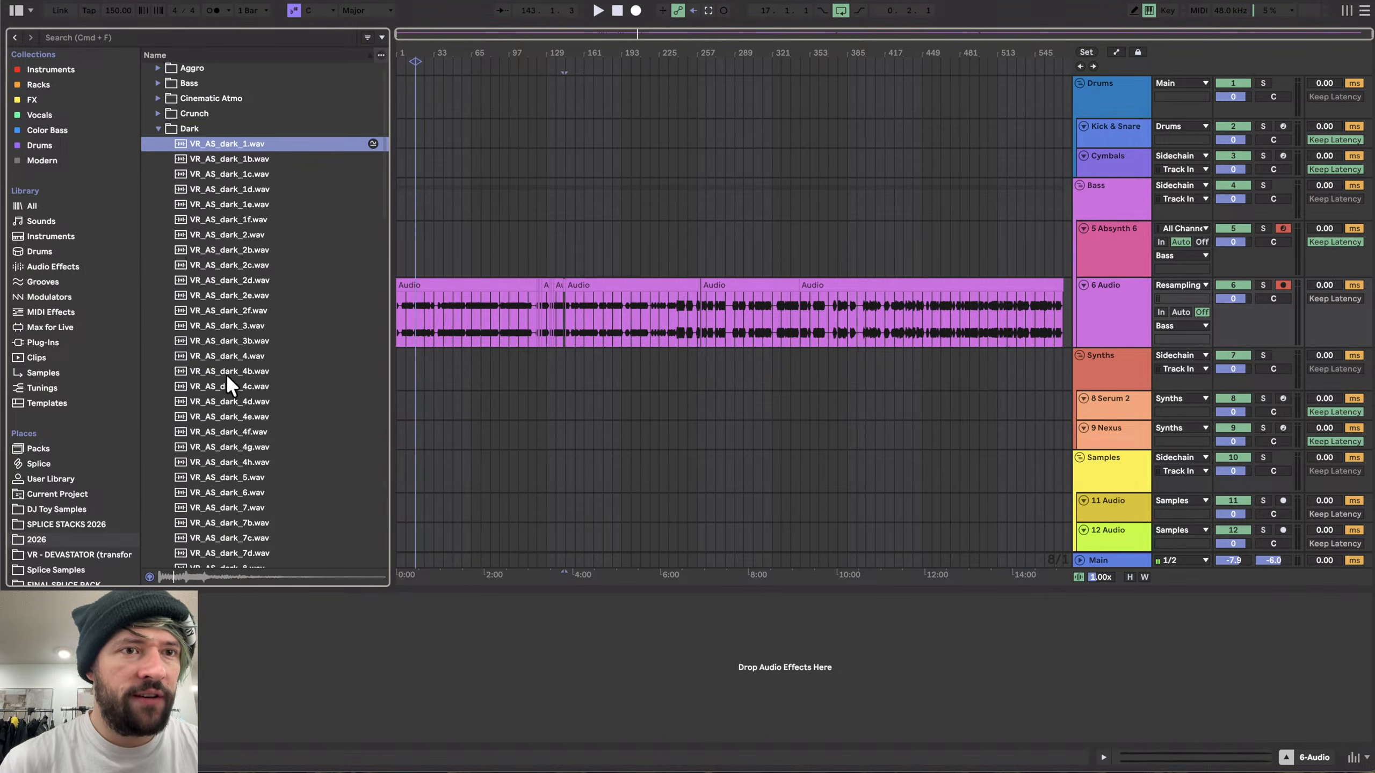
click(211, 369)
scroll(228, 259, down, 5)
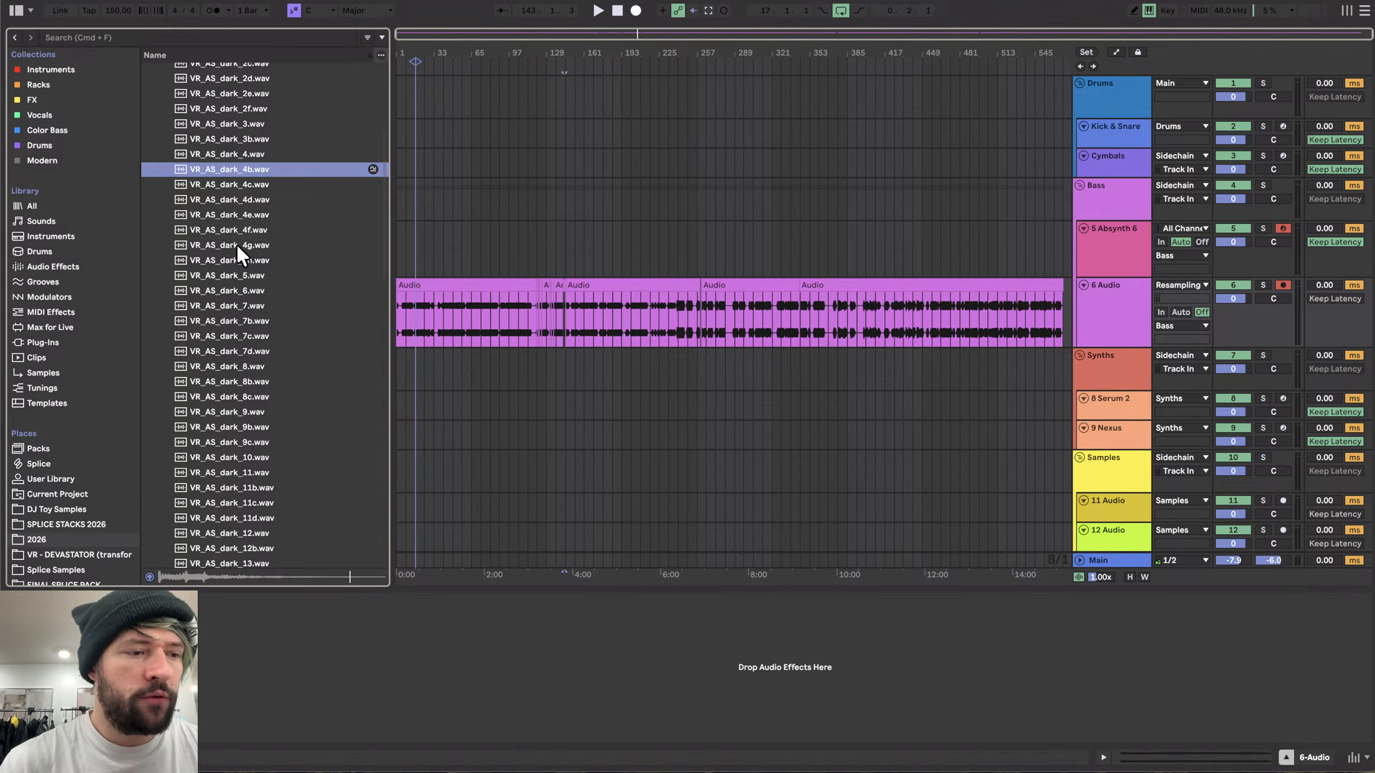
click(236, 245)
click(211, 379)
scroll(210, 374, down, 3)
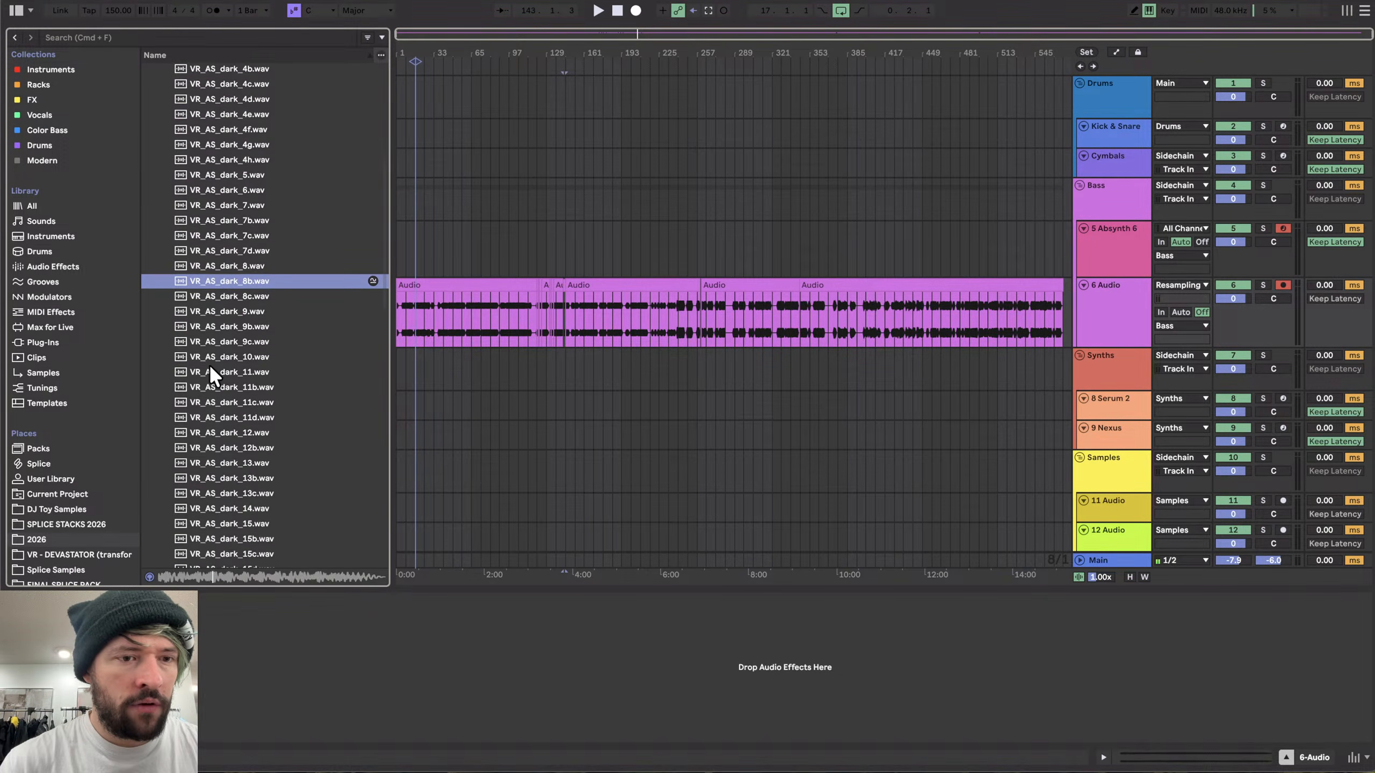
click(221, 404)
scroll(222, 406, down, 5)
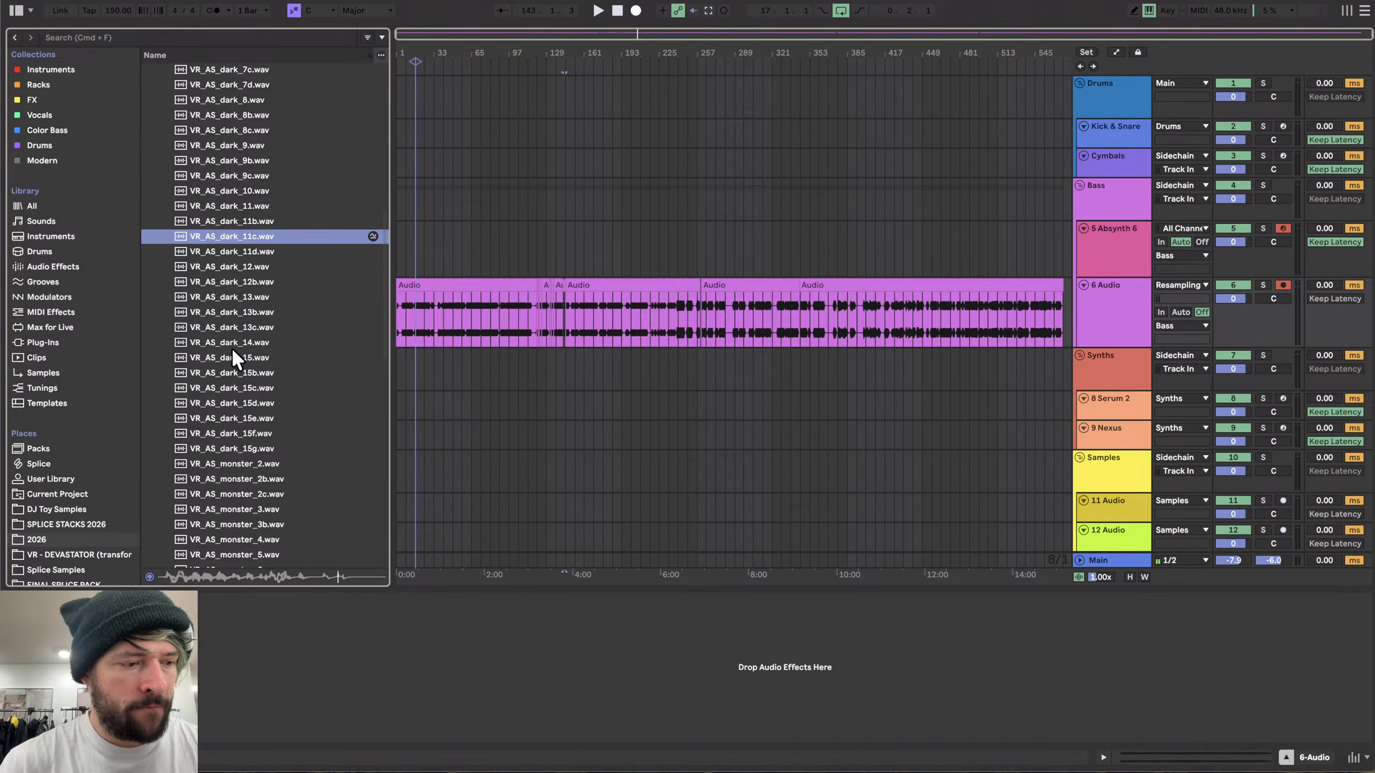
key(Down)
click(206, 432)
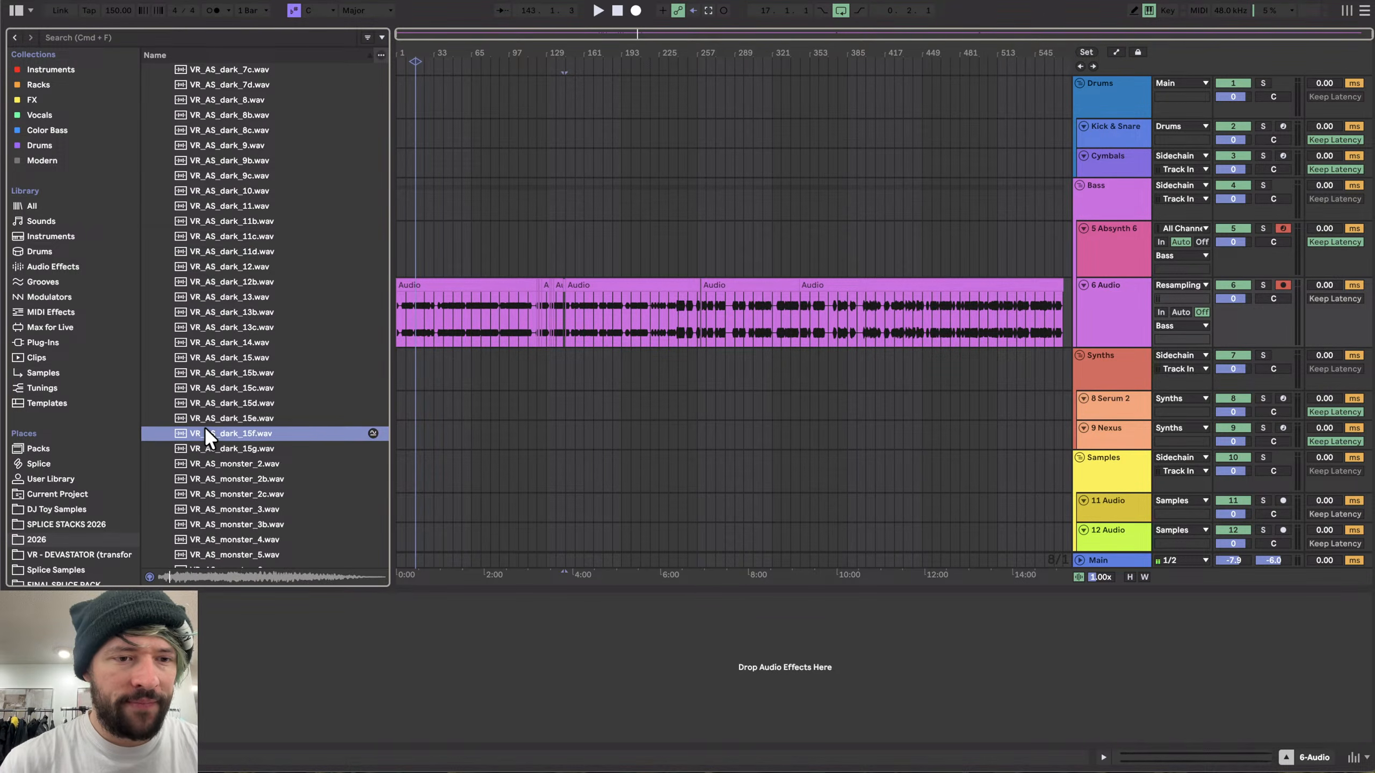
scroll(205, 430, down, 2)
click(233, 302)
scroll(234, 379, down, 5)
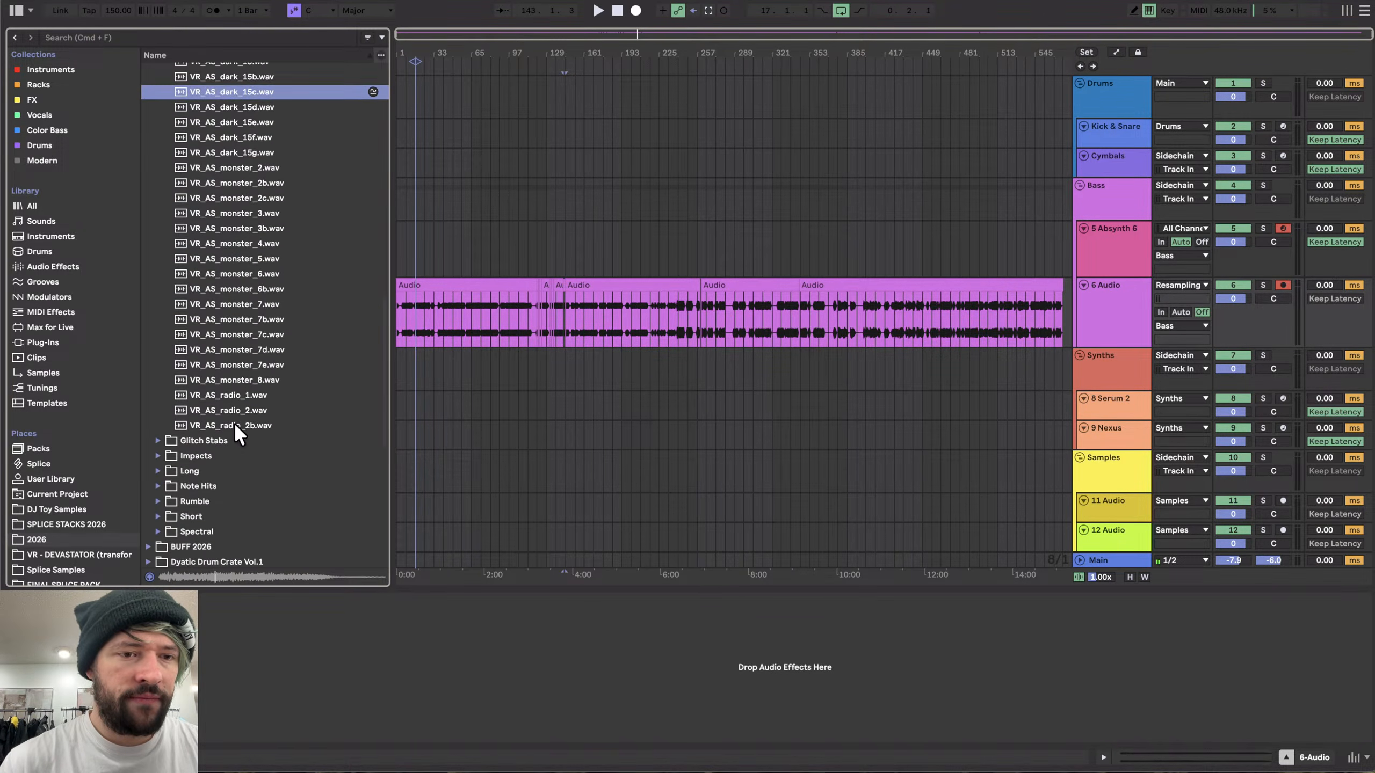
click(234, 365)
- Open the Glitch Stabs subfolder and preview a glitch sample
scroll(235, 365, up, 1)
key(Left)
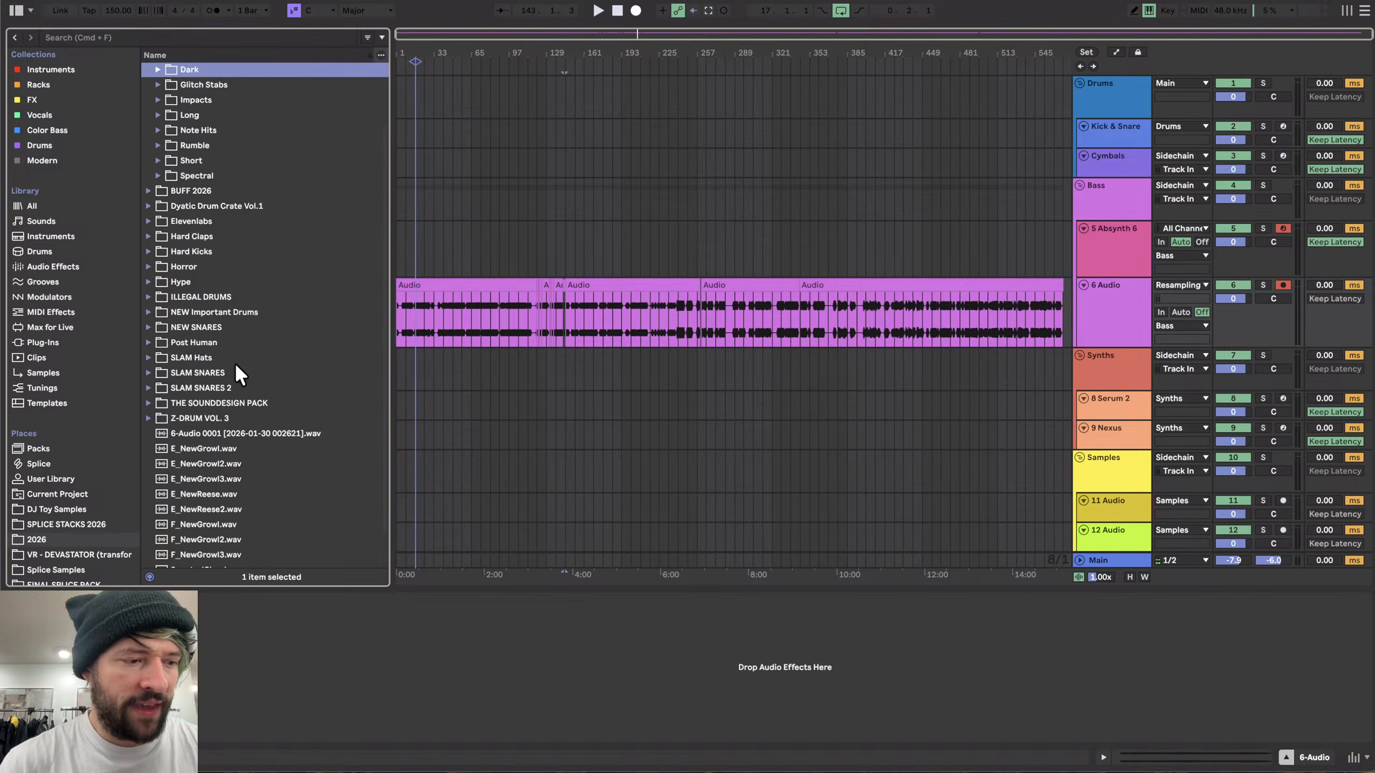
key(Down)
key(Right)
key(Down)
click(228, 328)
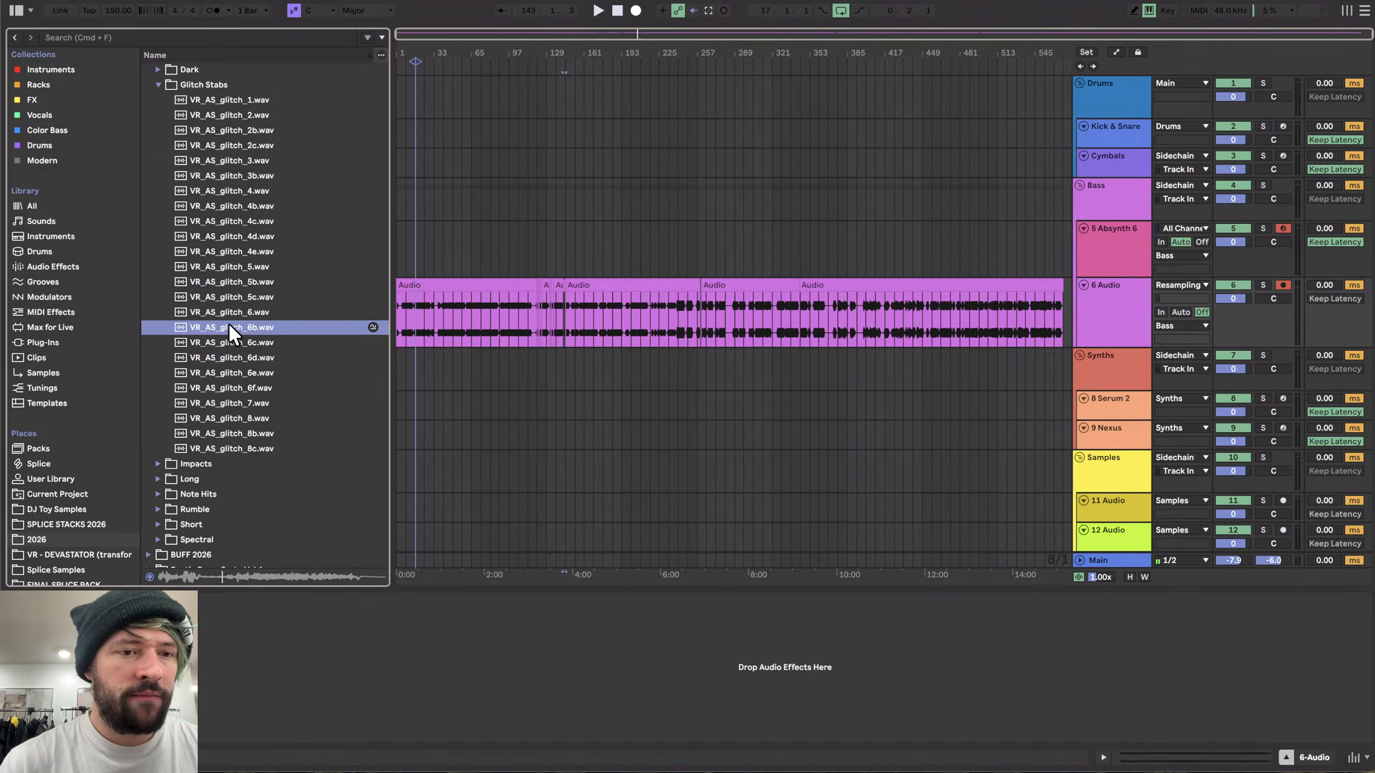
key(Left)
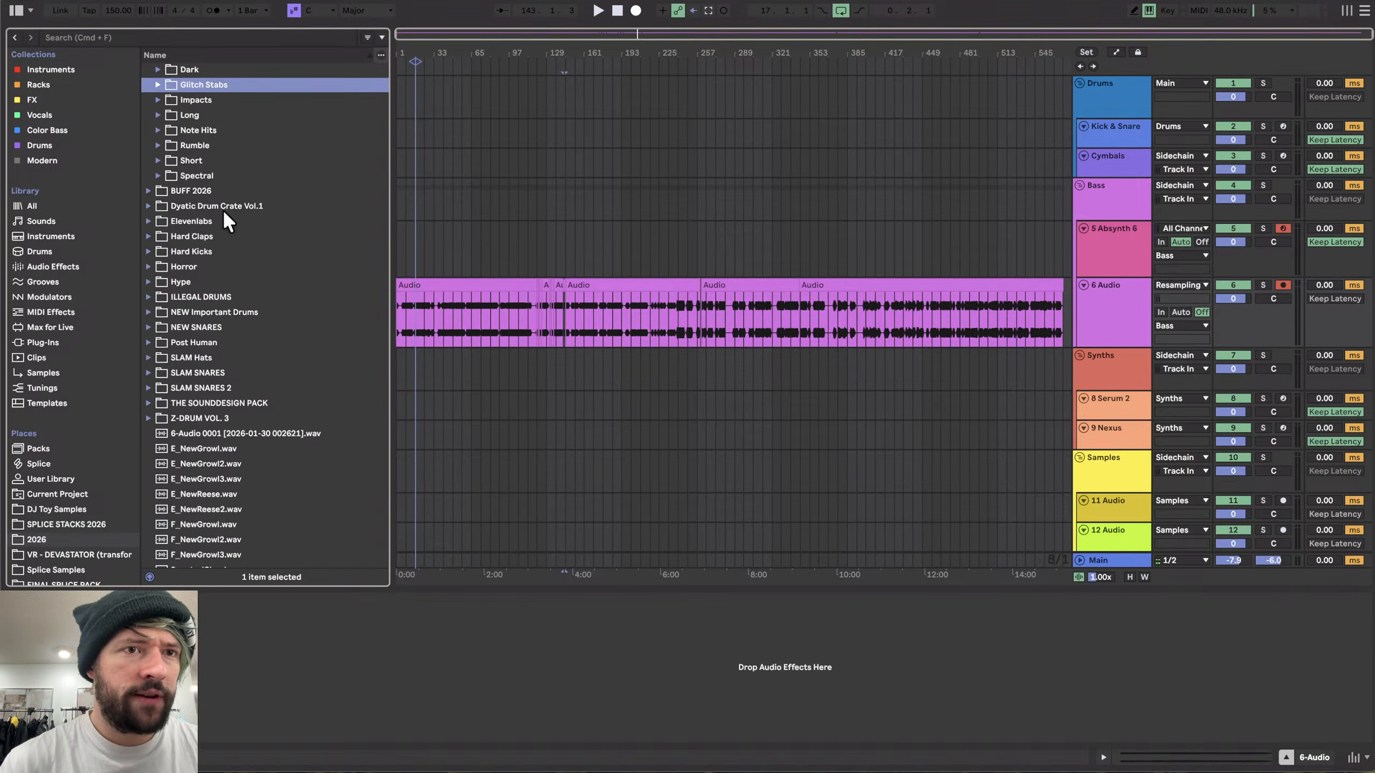
- Open the Spectral subfolder and preview several spectral samples
click(192, 158)
click(194, 146)
click(204, 133)
click(203, 160)
key(Down)
key(Right)
key(Down)
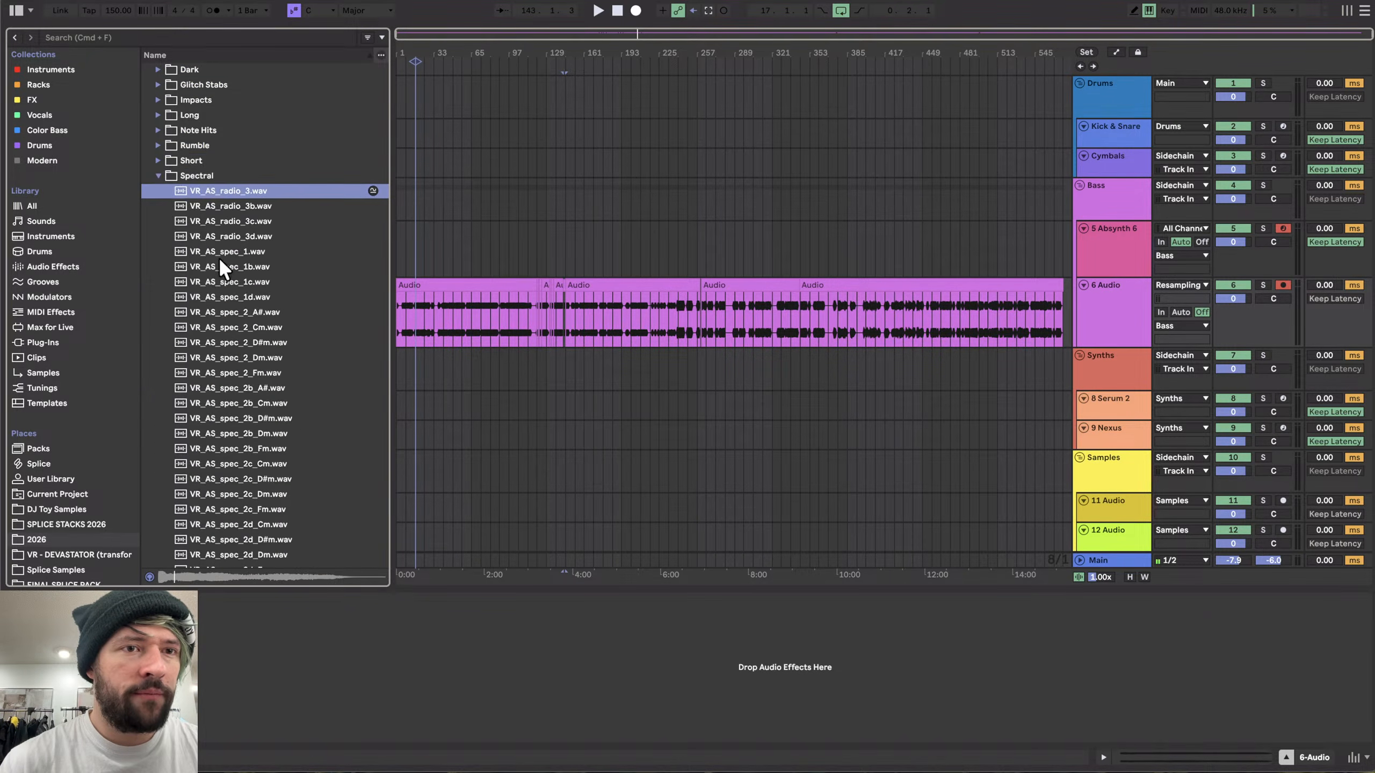
scroll(221, 278, down, 1)
click(217, 234)
click(221, 345)
scroll(221, 345, down, 3)
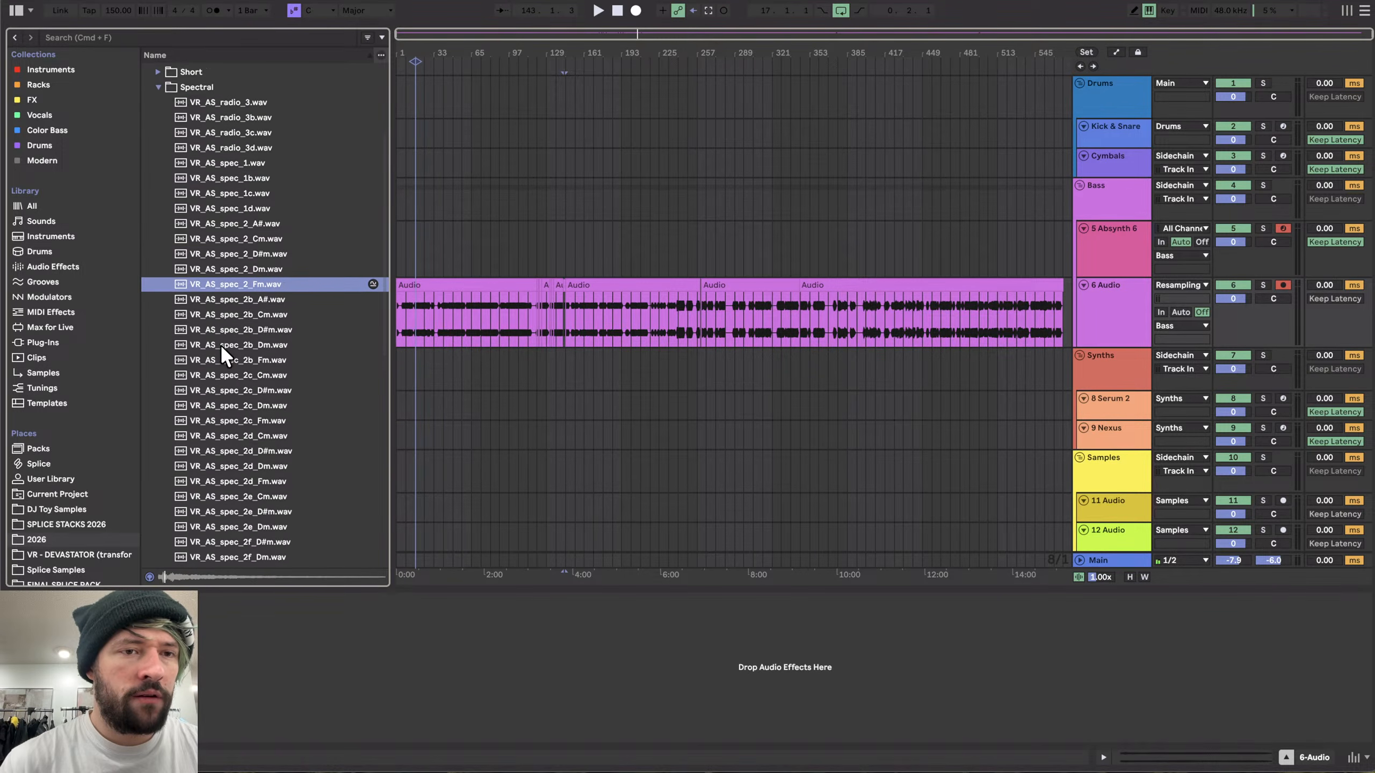
- Preview a couple more samples in the Spectral subfolder
click(221, 345)
scroll(221, 345, down, 8)
click(220, 286)
scroll(219, 284, up, 12)
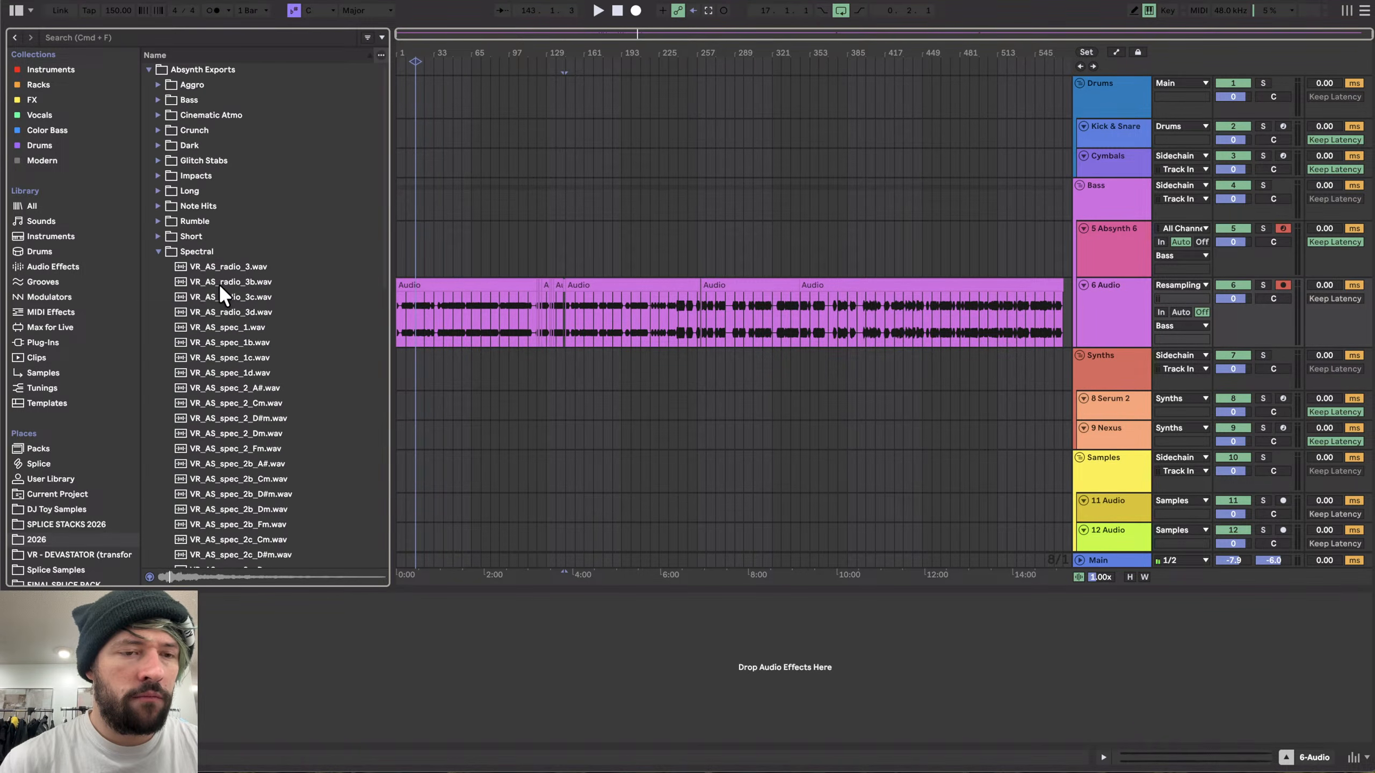
- Collapse the Spectral folder, open the Short subfolder and preview several short samples
click(209, 257)
key(Left)
key(Up)
key(Right)
scroll(223, 307, down, 10)
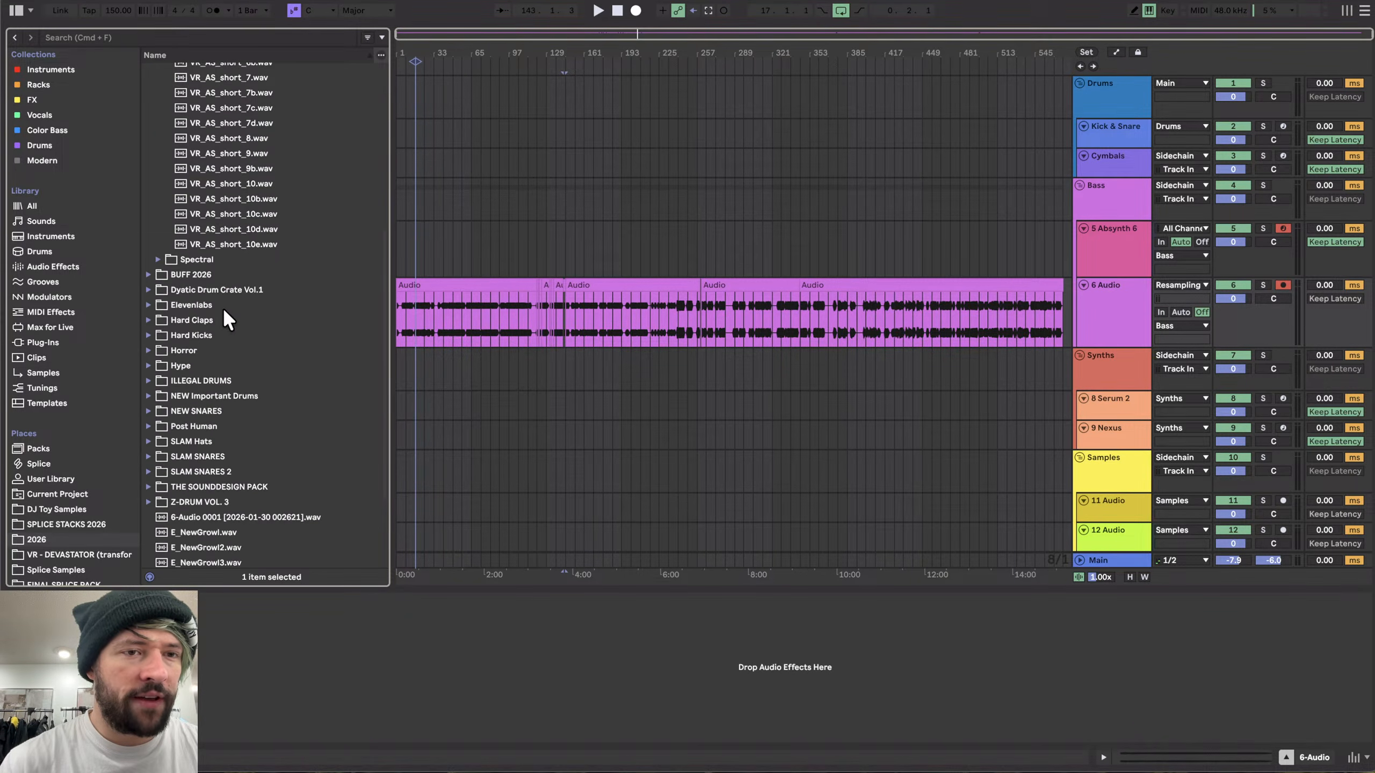
click(207, 198)
scroll(206, 198, up, 7)
key(Up)
key(Up)
key(Up)
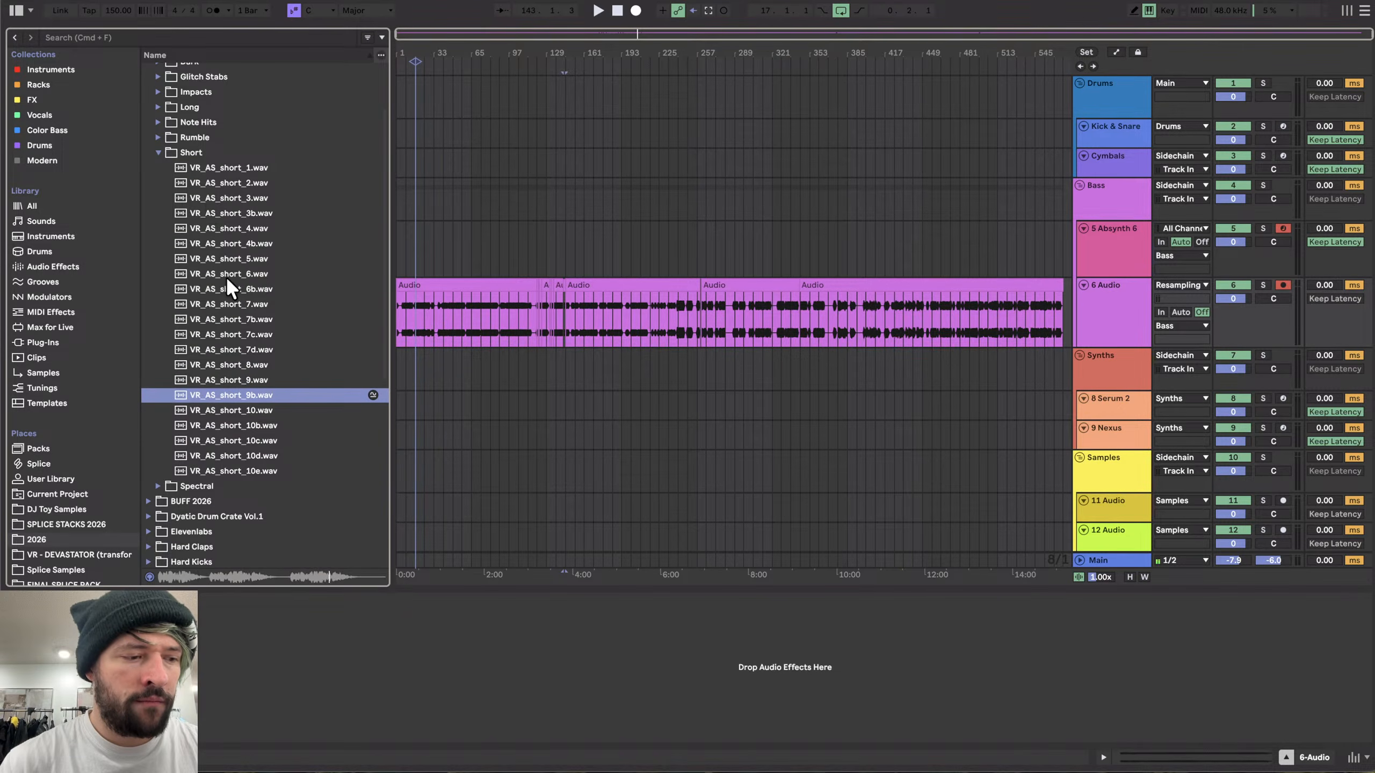
click(212, 245)
scroll(214, 245, up, 3)
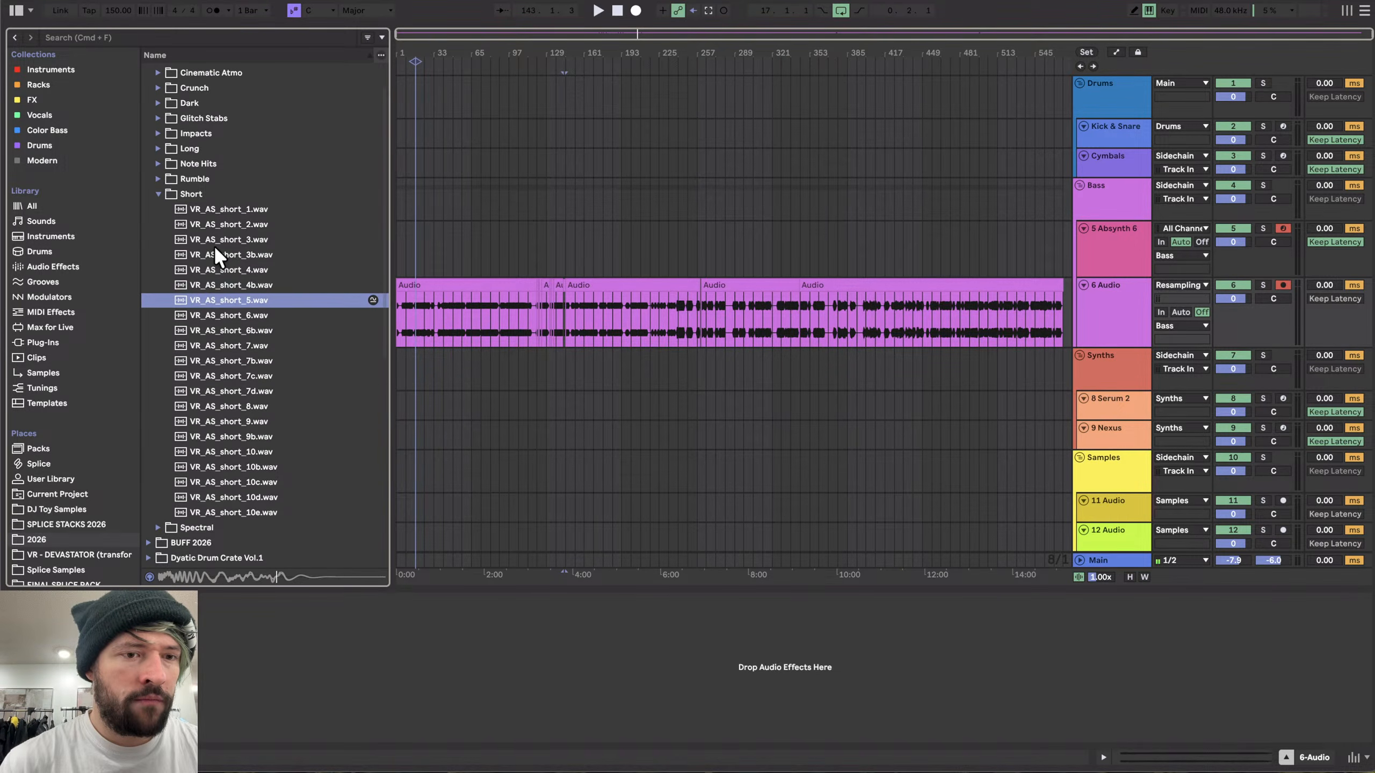
- Preview more short samples from the top of the Short list, then collapse the Short folder
key(Up)
key(Up)
key(Up)
key(Up)
scroll(214, 244, up, 2)
key(Up)
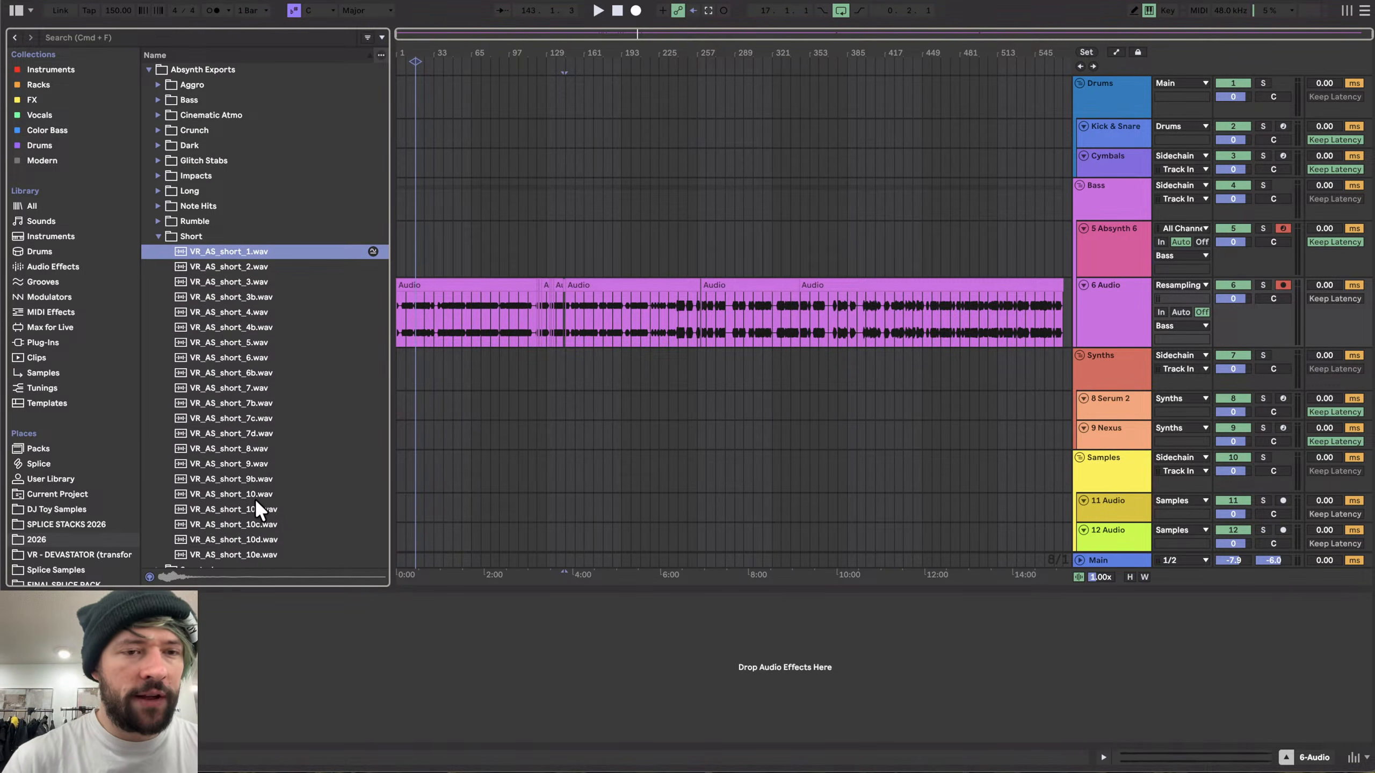
scroll(255, 503, down, 1)
click(243, 456)
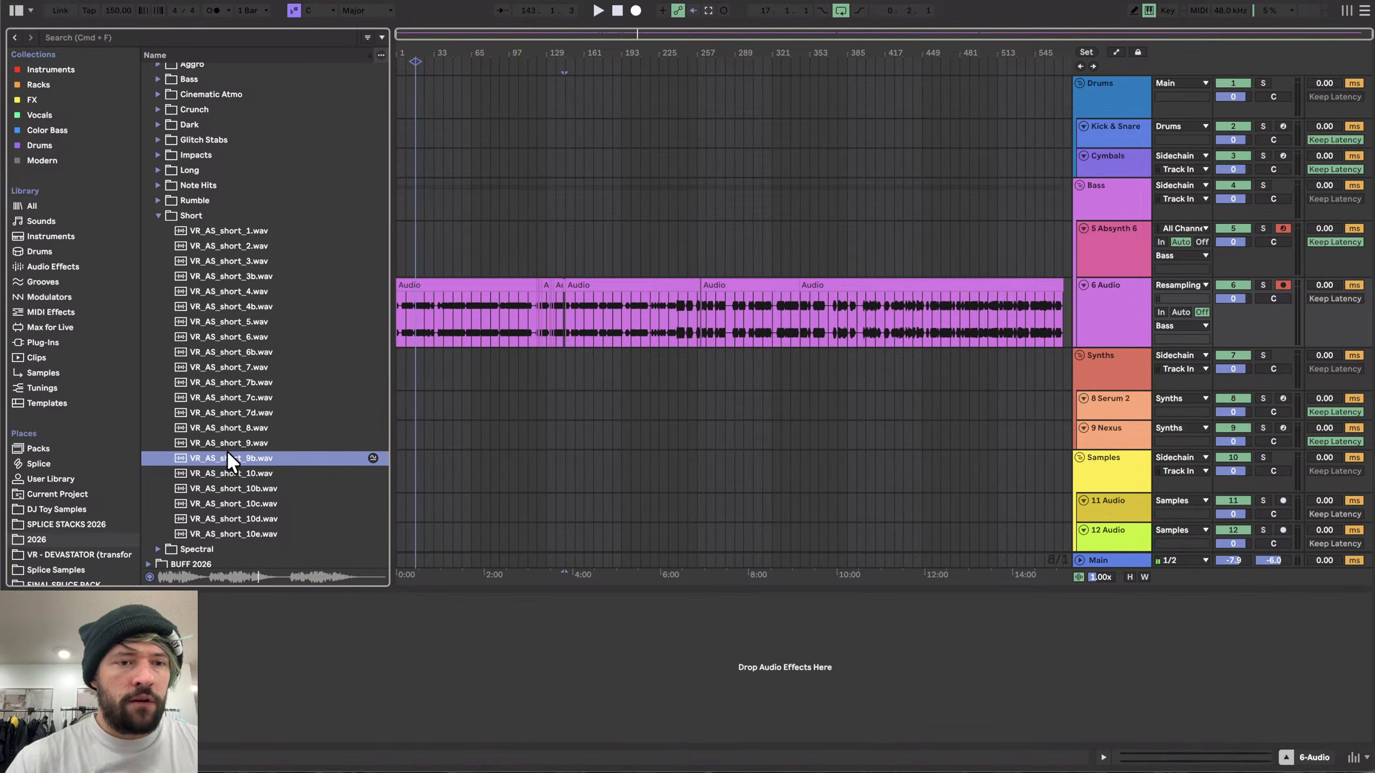
key(Down)
scroll(220, 489, down, 3)
click(223, 471)
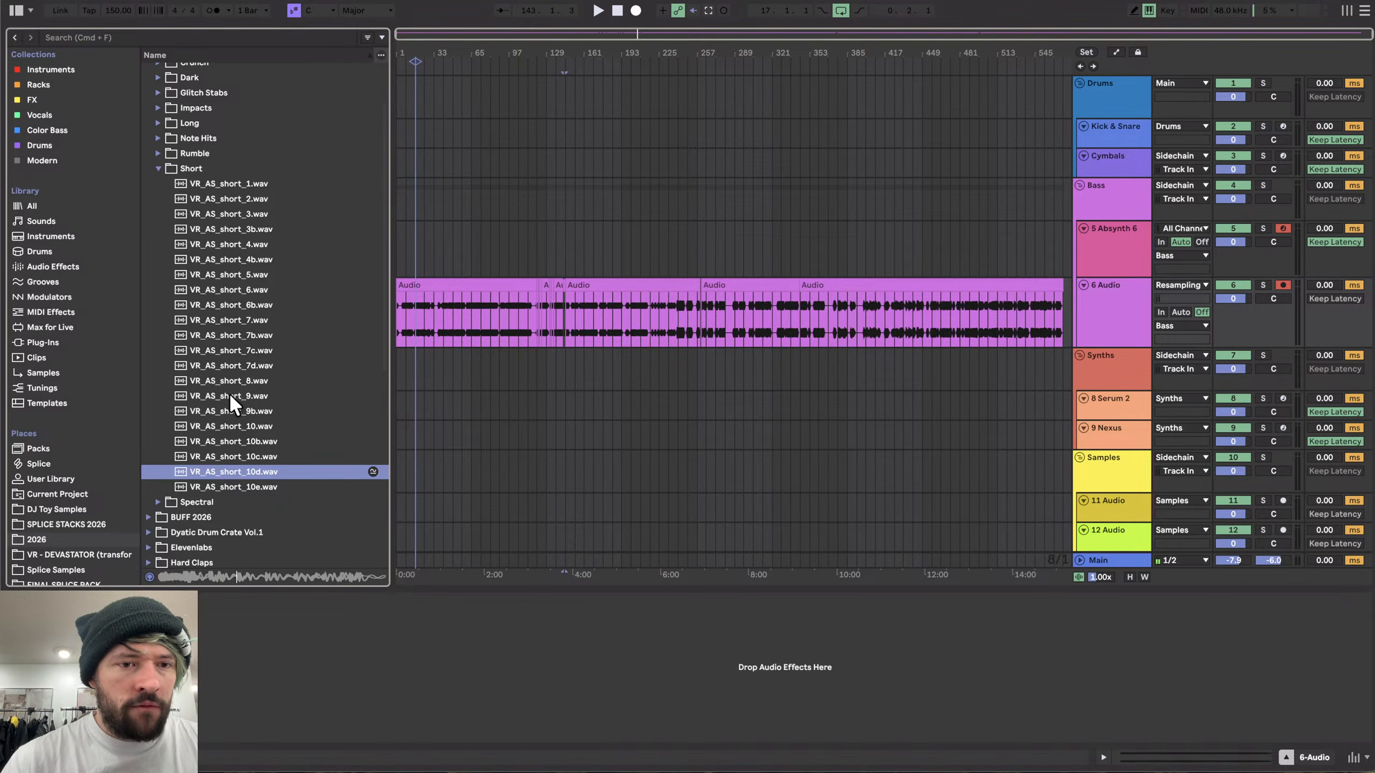
scroll(229, 379, up, 4)
click(188, 241)
click(189, 239)
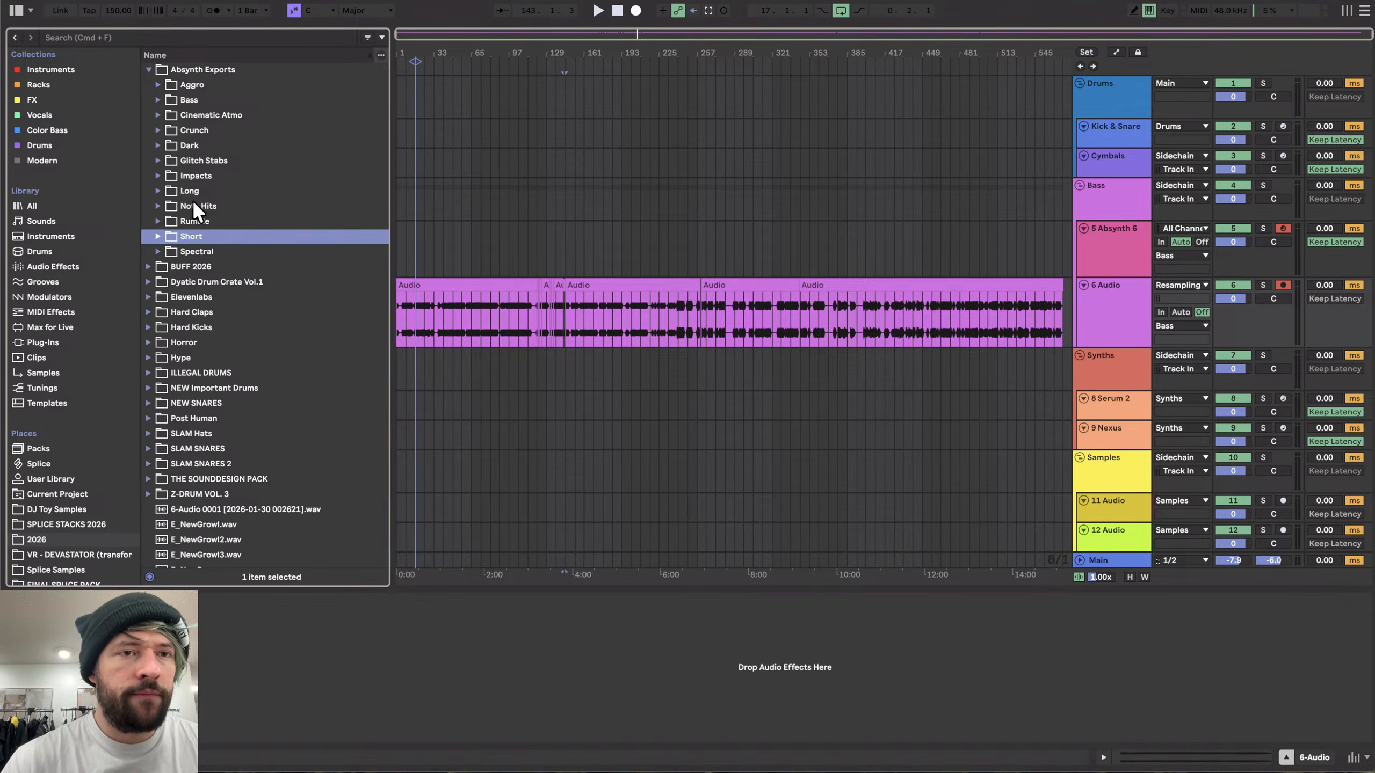
- Browse the SKRILL VR PACK and FINAL SPLICE PACK locations, then return to the 2026 folder and collapse Absynth Exports
click(470, 285)
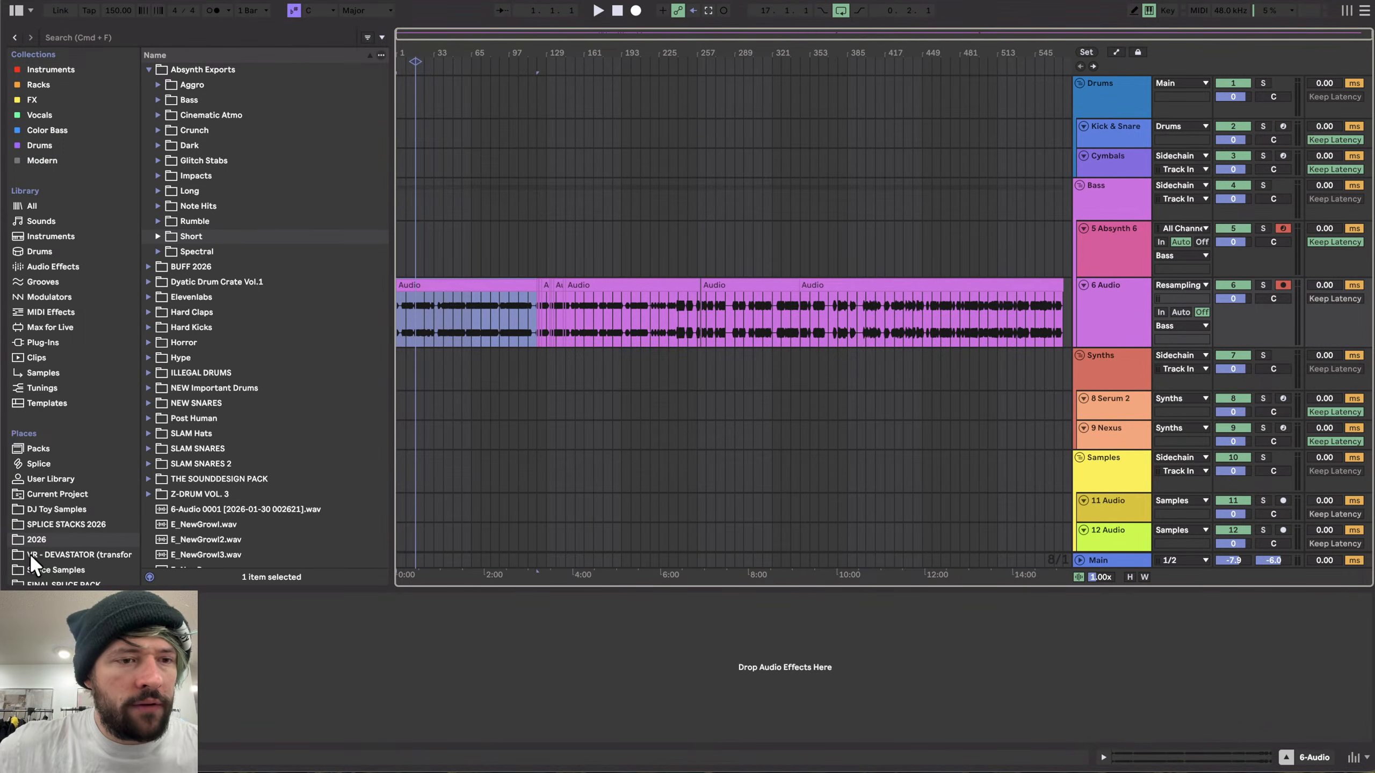
scroll(58, 551, down, 3)
click(54, 495)
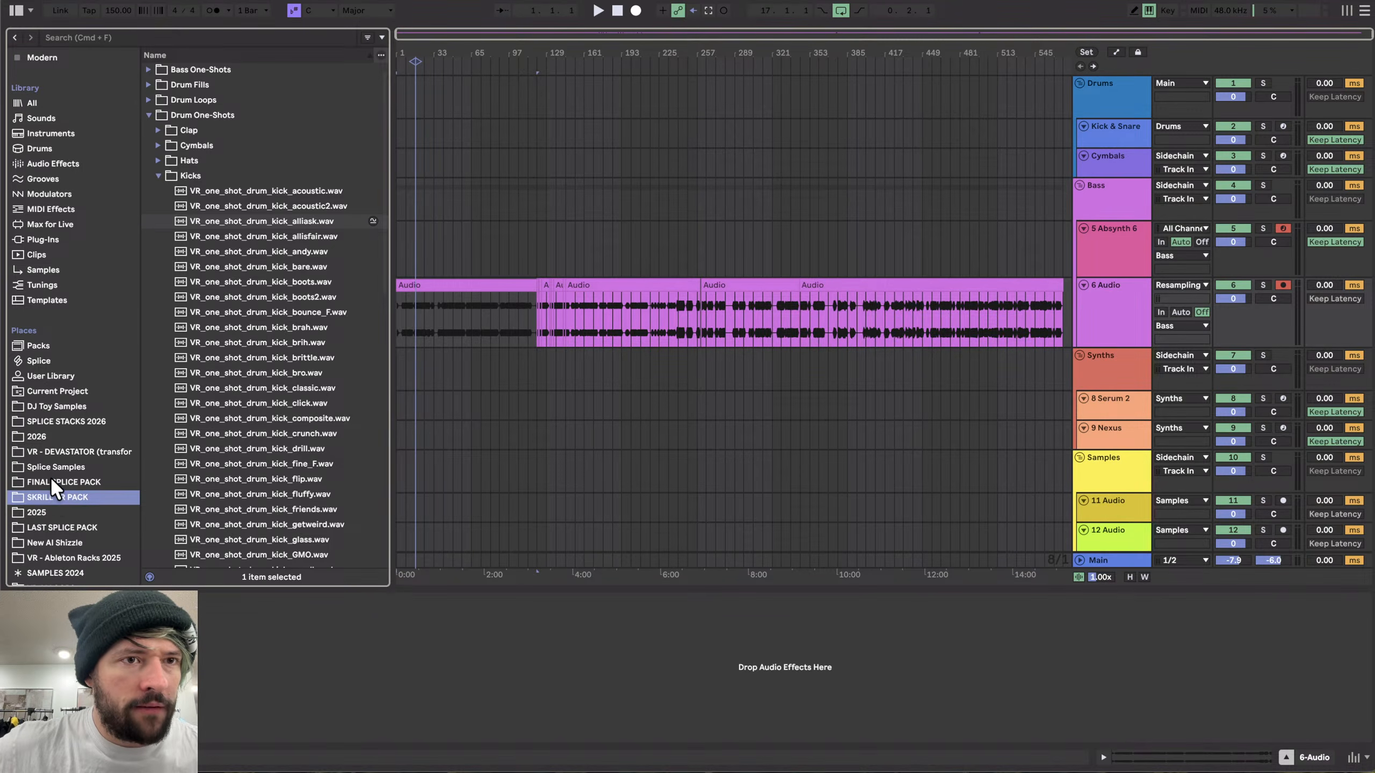
click(50, 480)
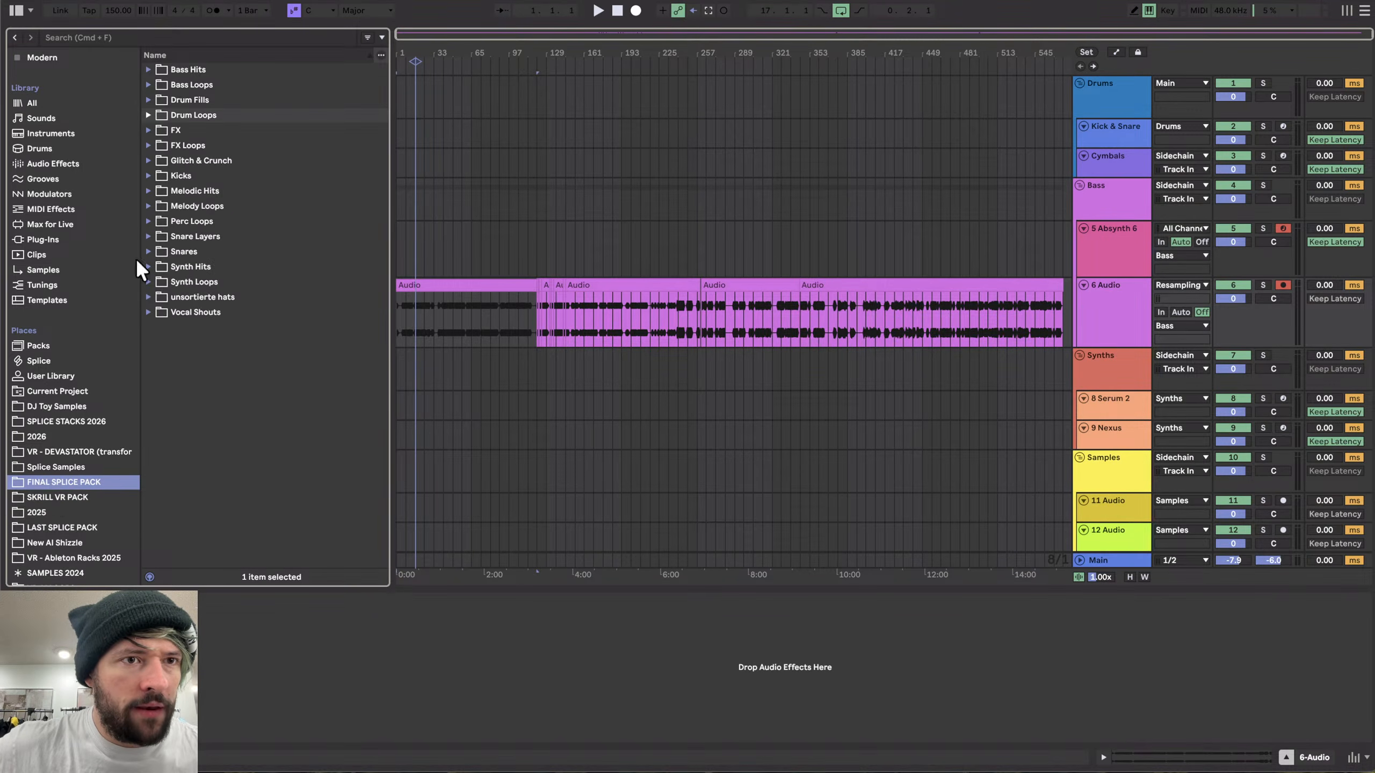
click(45, 436)
click(197, 206)
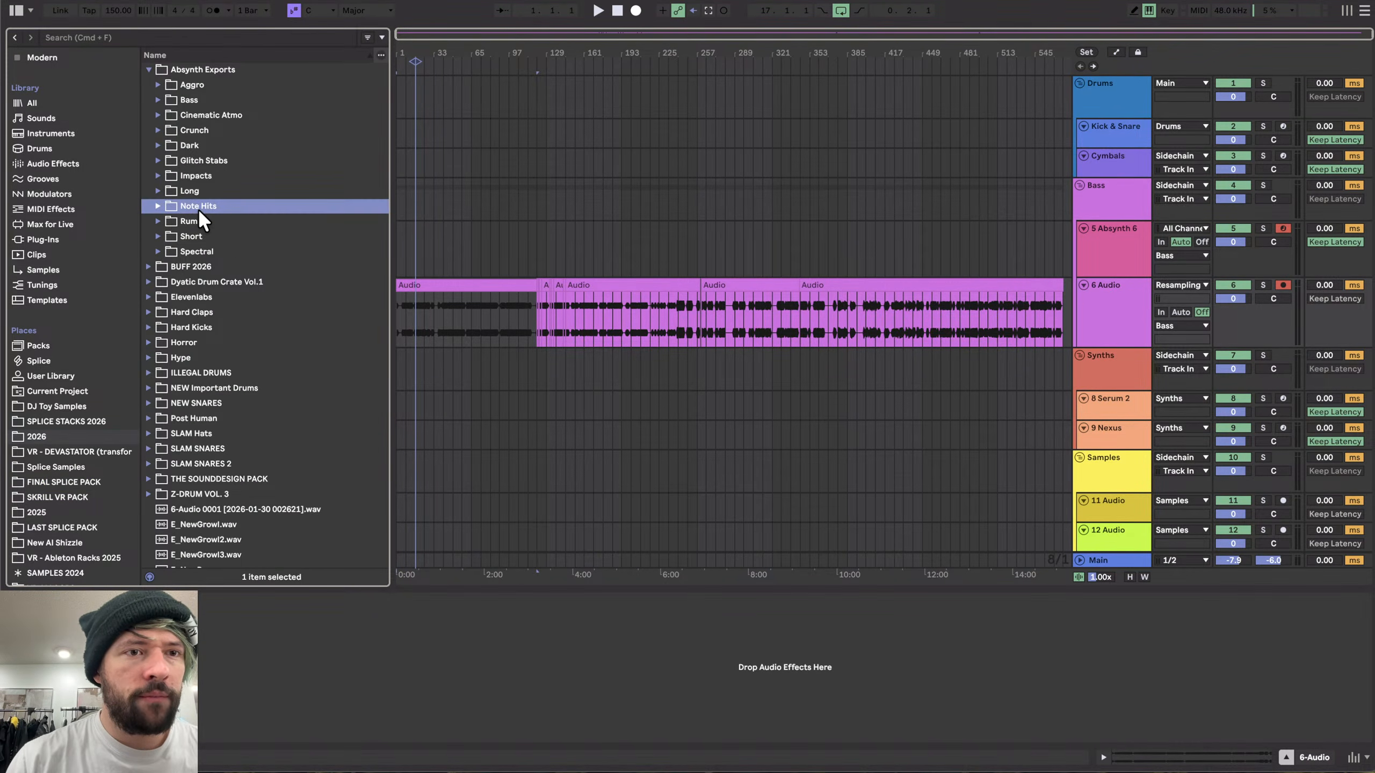
click(197, 217)
click(188, 135)
key(Left)
key(Left)
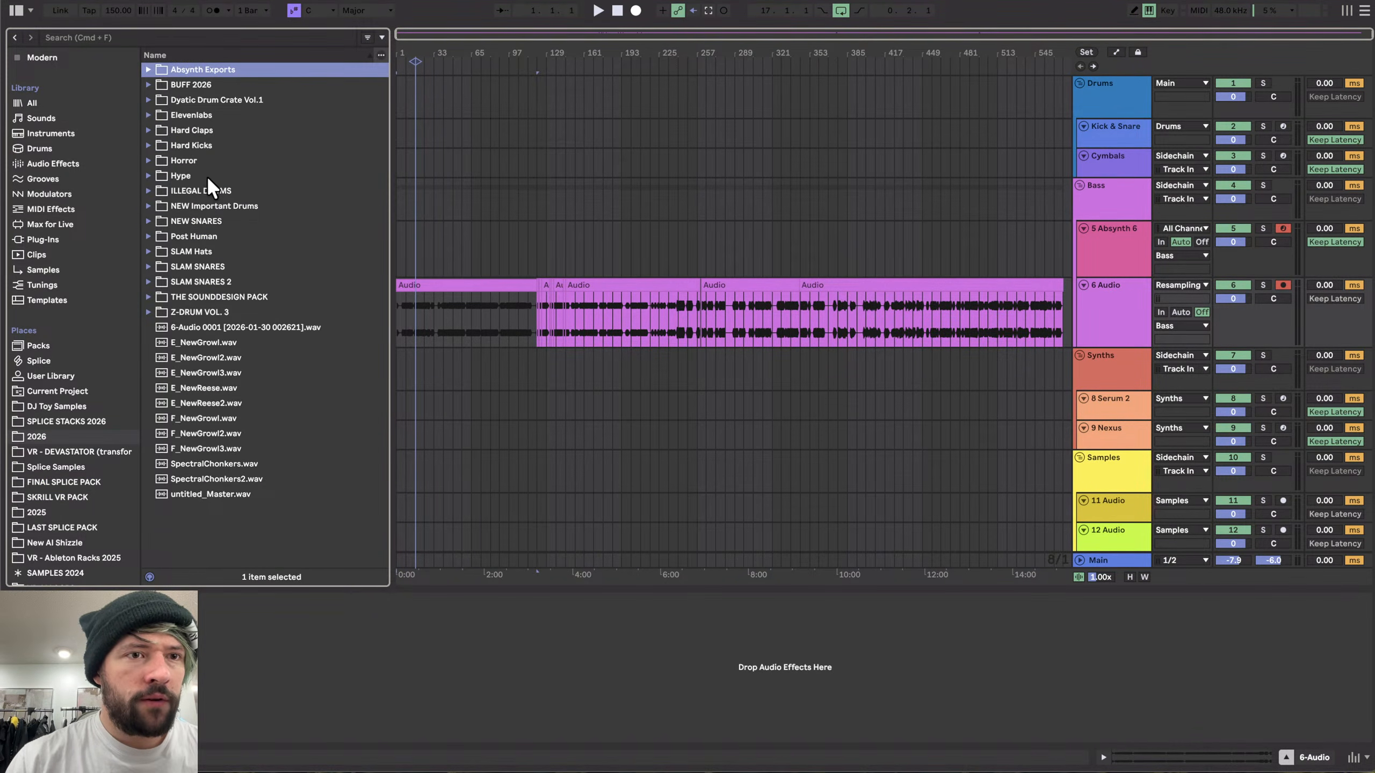
- Open the Hard Kicks folder and preview several of the kick samples in sequence
click(203, 147)
key(Right)
key(Down)
key(Down)
key(Down)
key(Down)
key(Down)
key(Down)
key(Down)
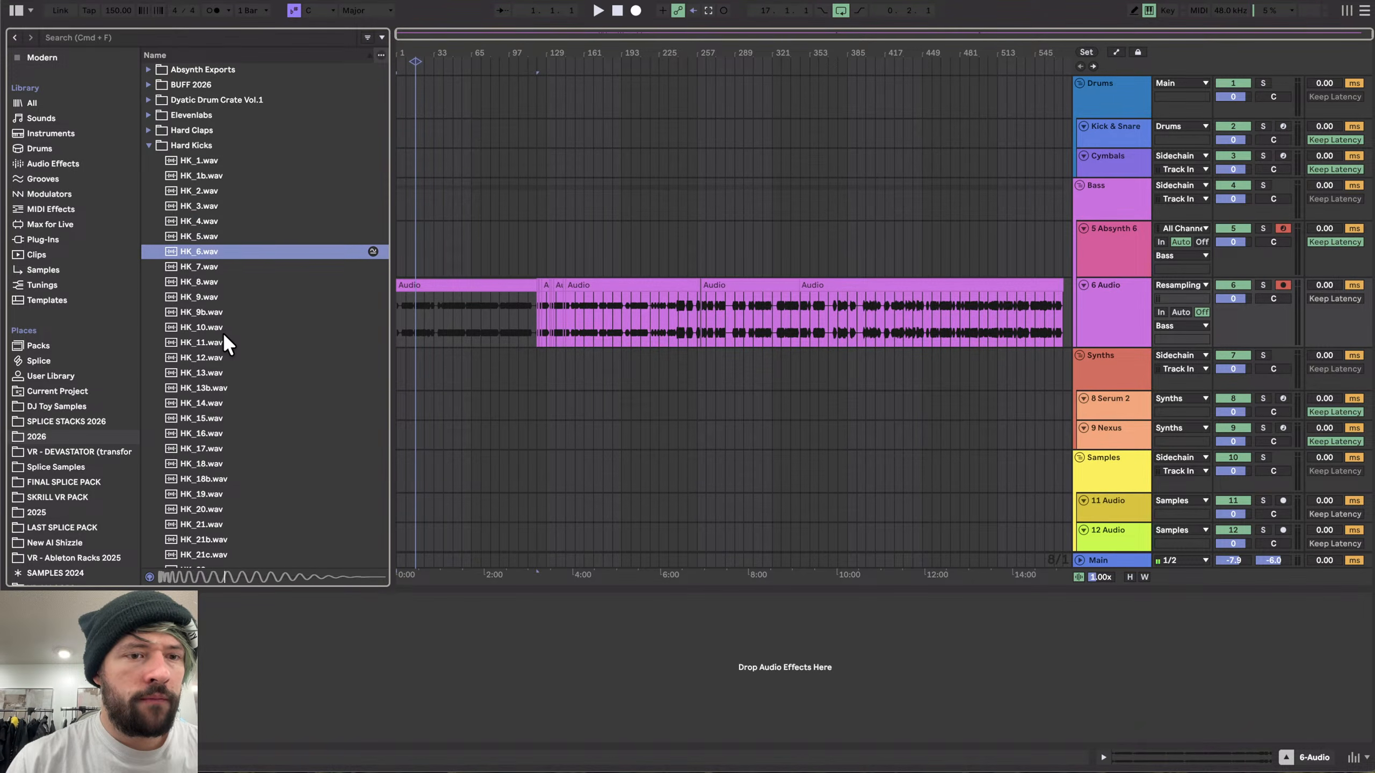
key(Down)
key(Down)
key(Down)
key(Down)
- Open the Hard Claps folder, preview several clap samples, and collapse the folder again
click(189, 130)
key(Right)
key(Down)
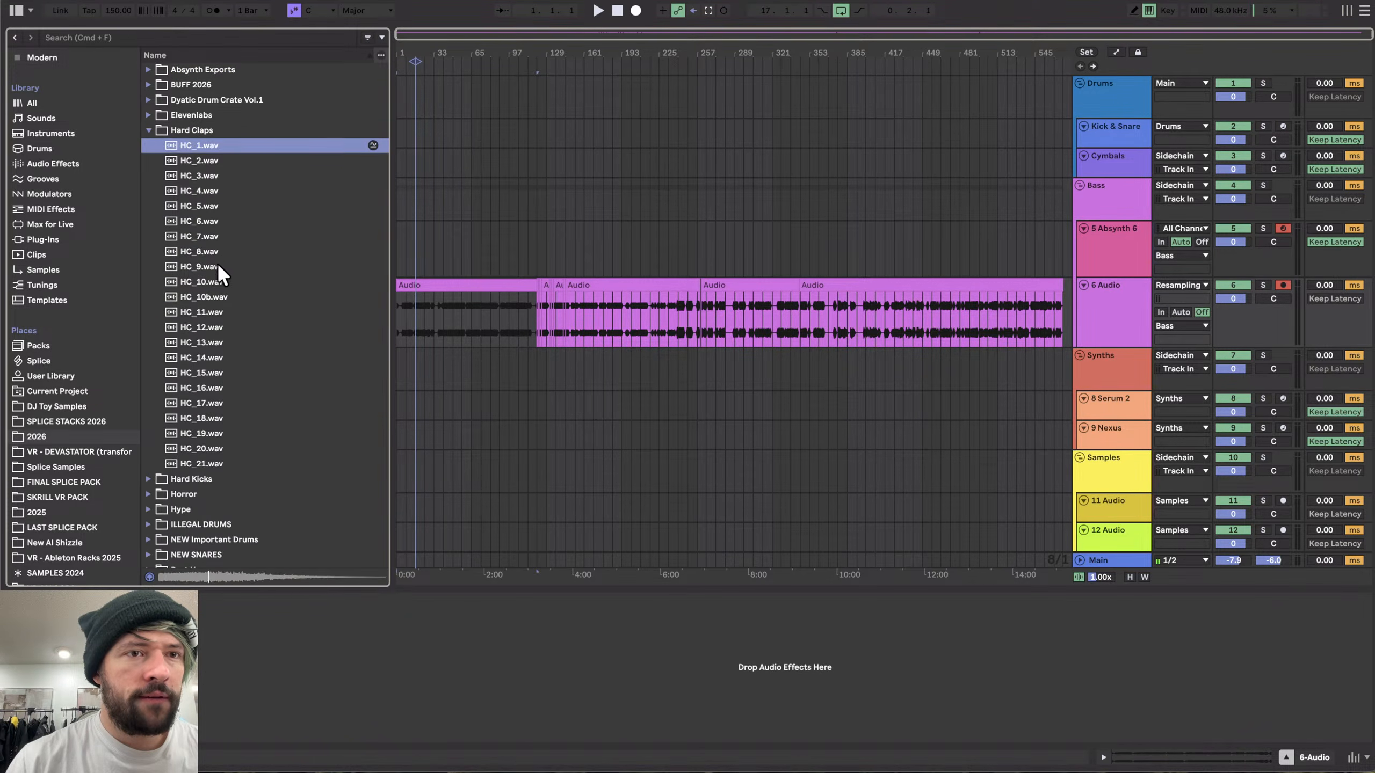
key(Down)
click(212, 345)
click(199, 392)
click(204, 422)
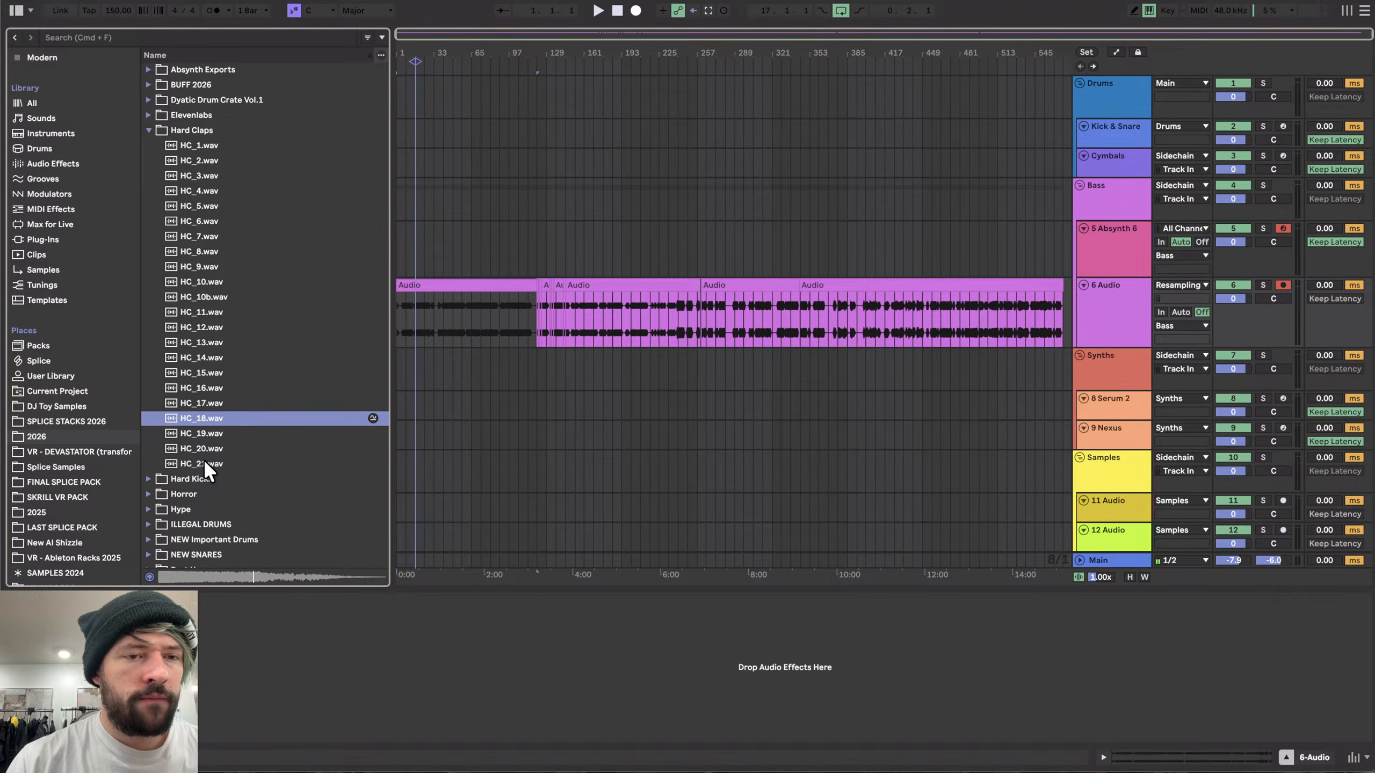
key(Down)
key(Down)
key(Down)
key(Left)
key(Left)
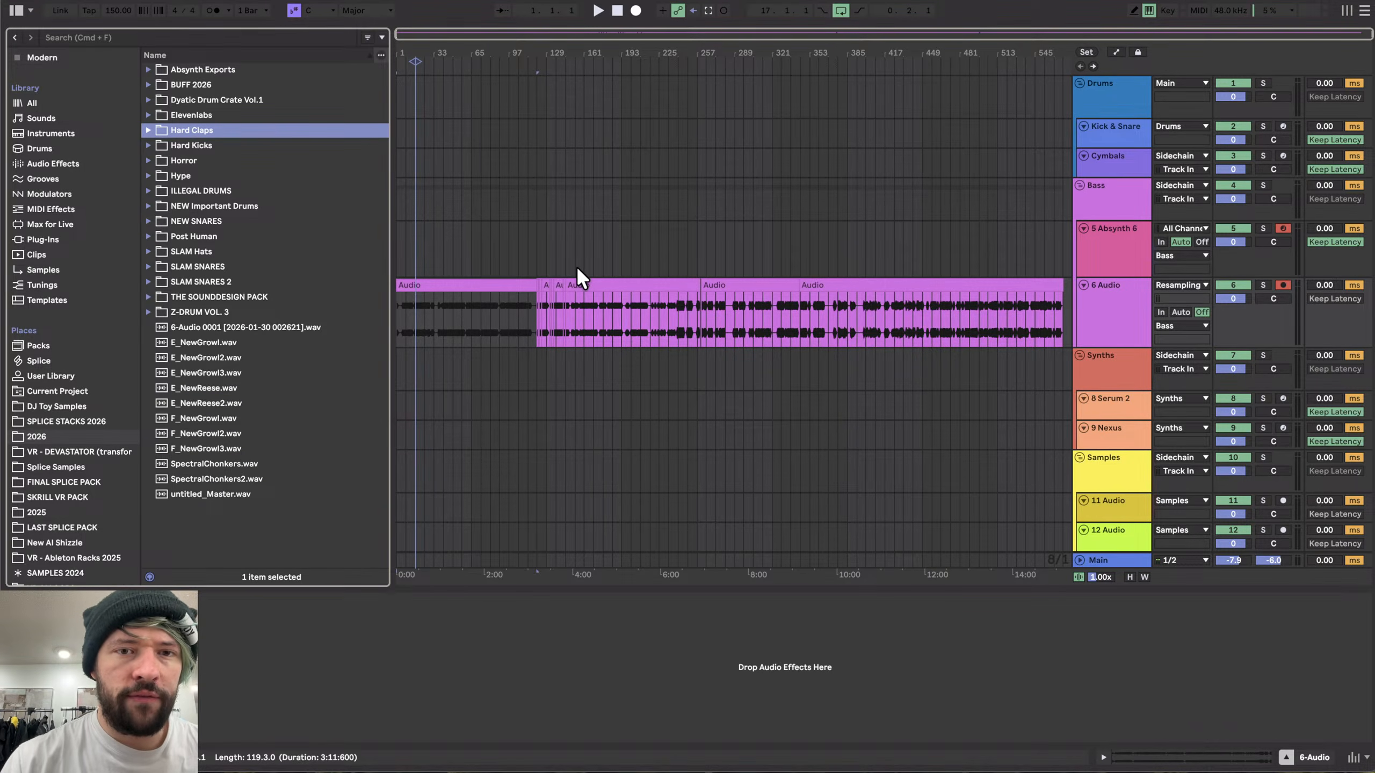
- Select the resampled audio clip in the arrangement and switch to Streamlabs Desktop
click(501, 281)
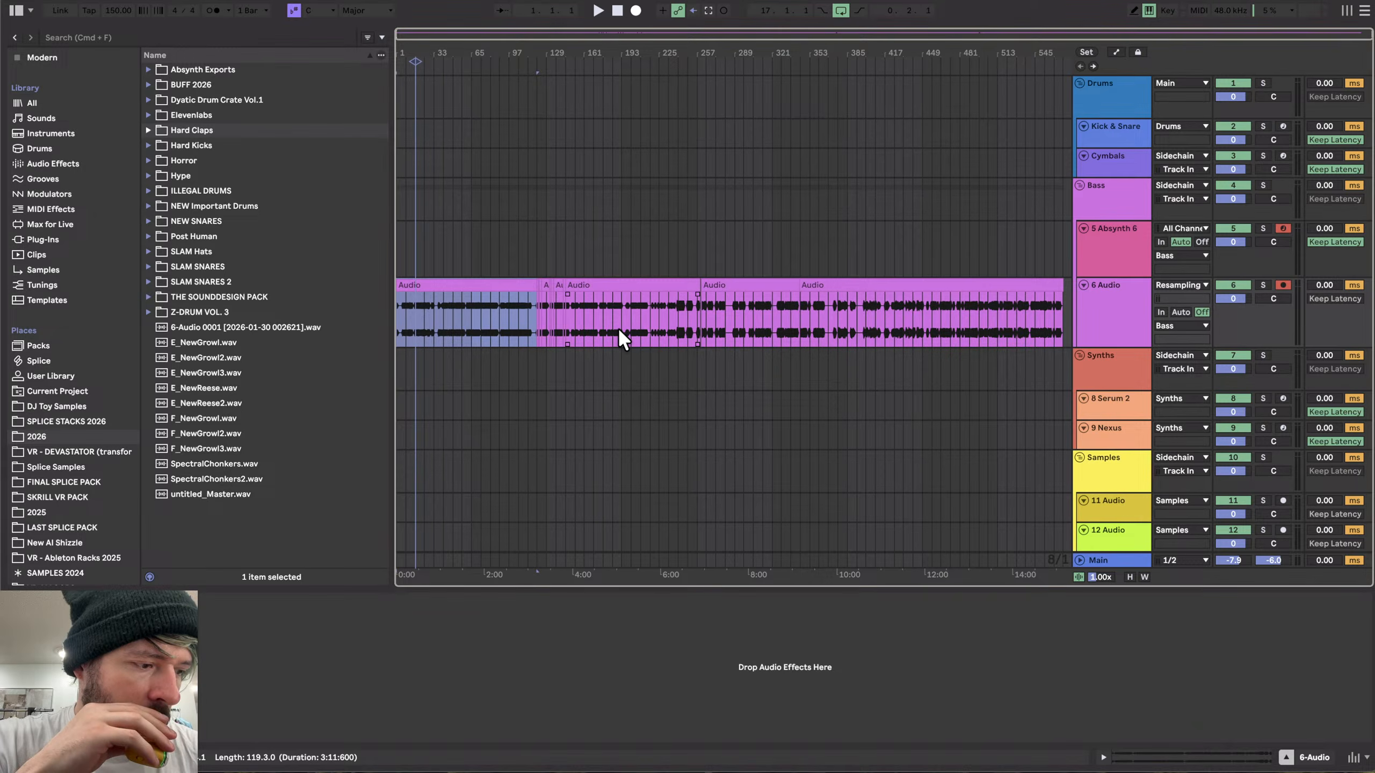
key(super+Tab)
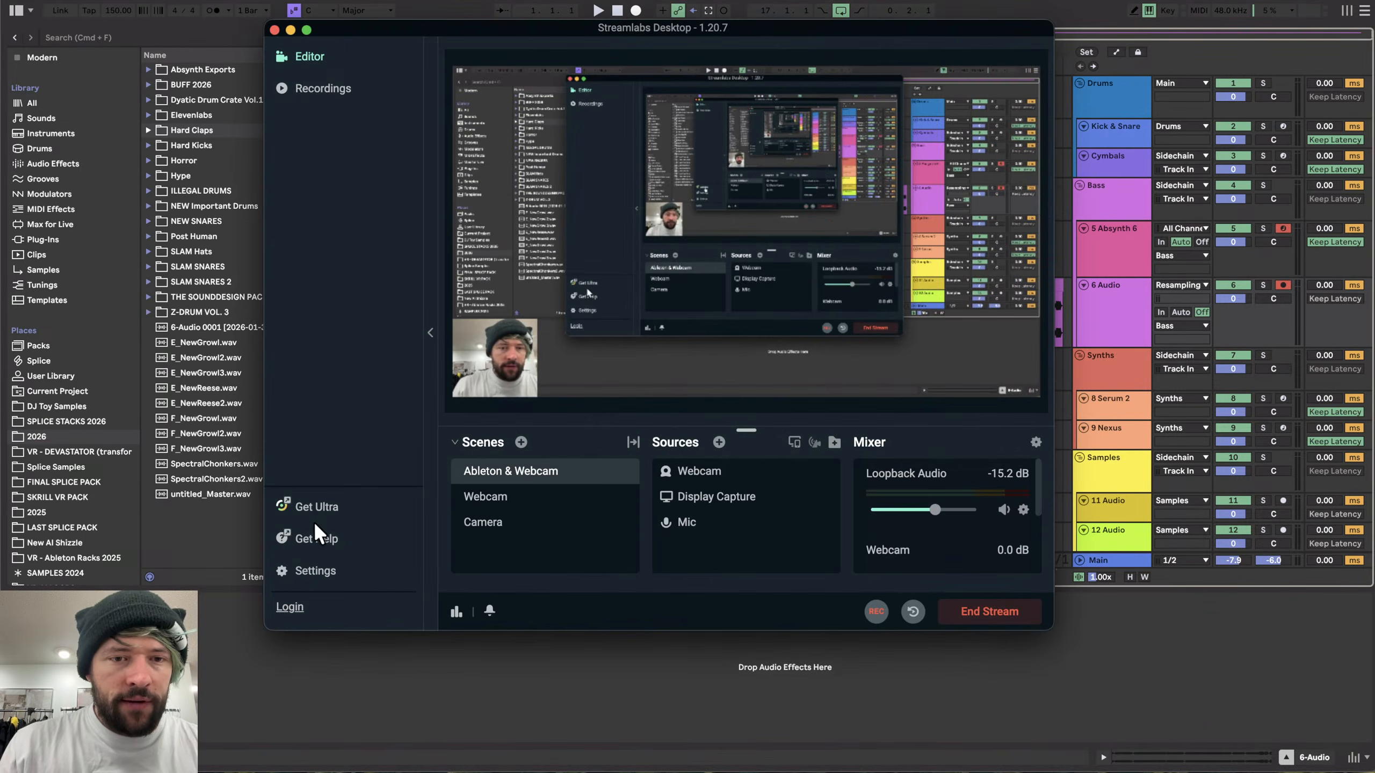
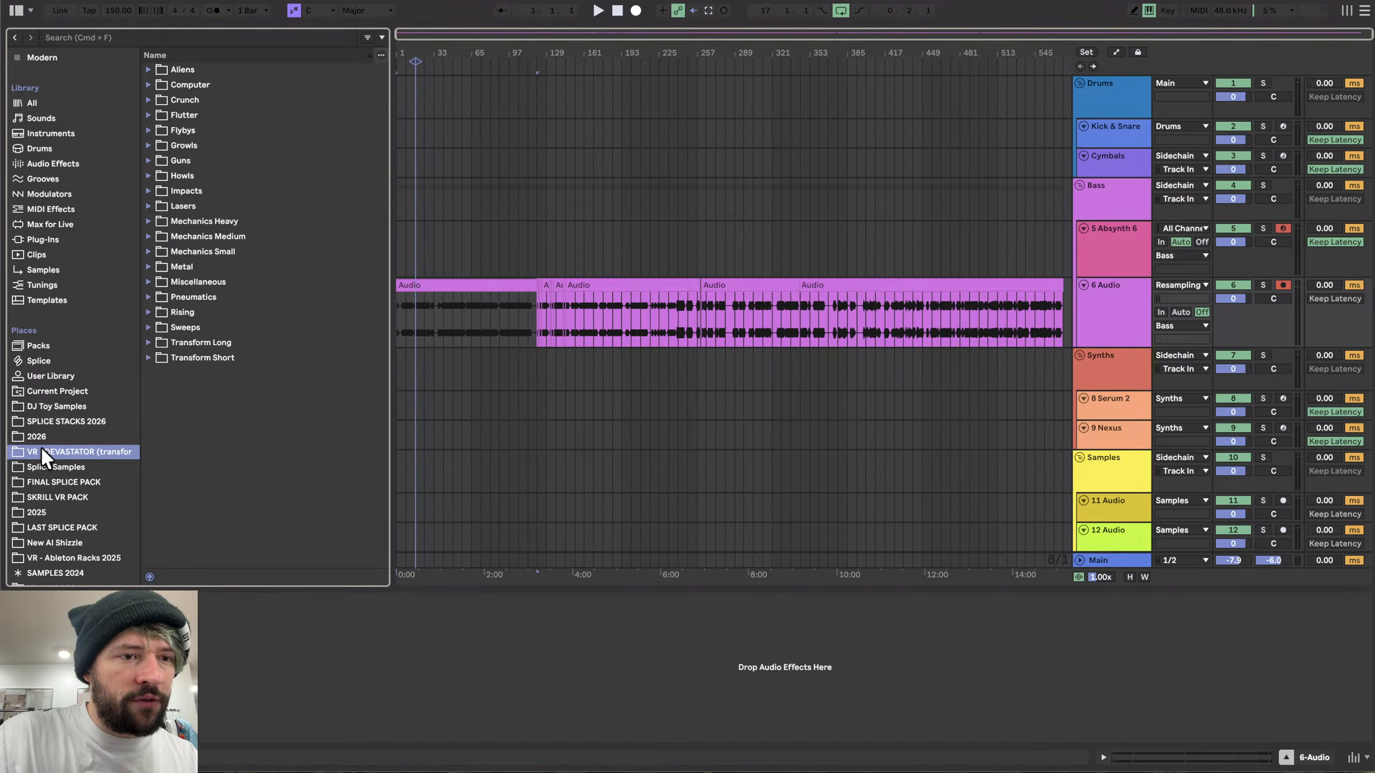
- Open the Absynth Exports folder in the 2026 location and select its Spectral subfolder
click(43, 438)
click(196, 87)
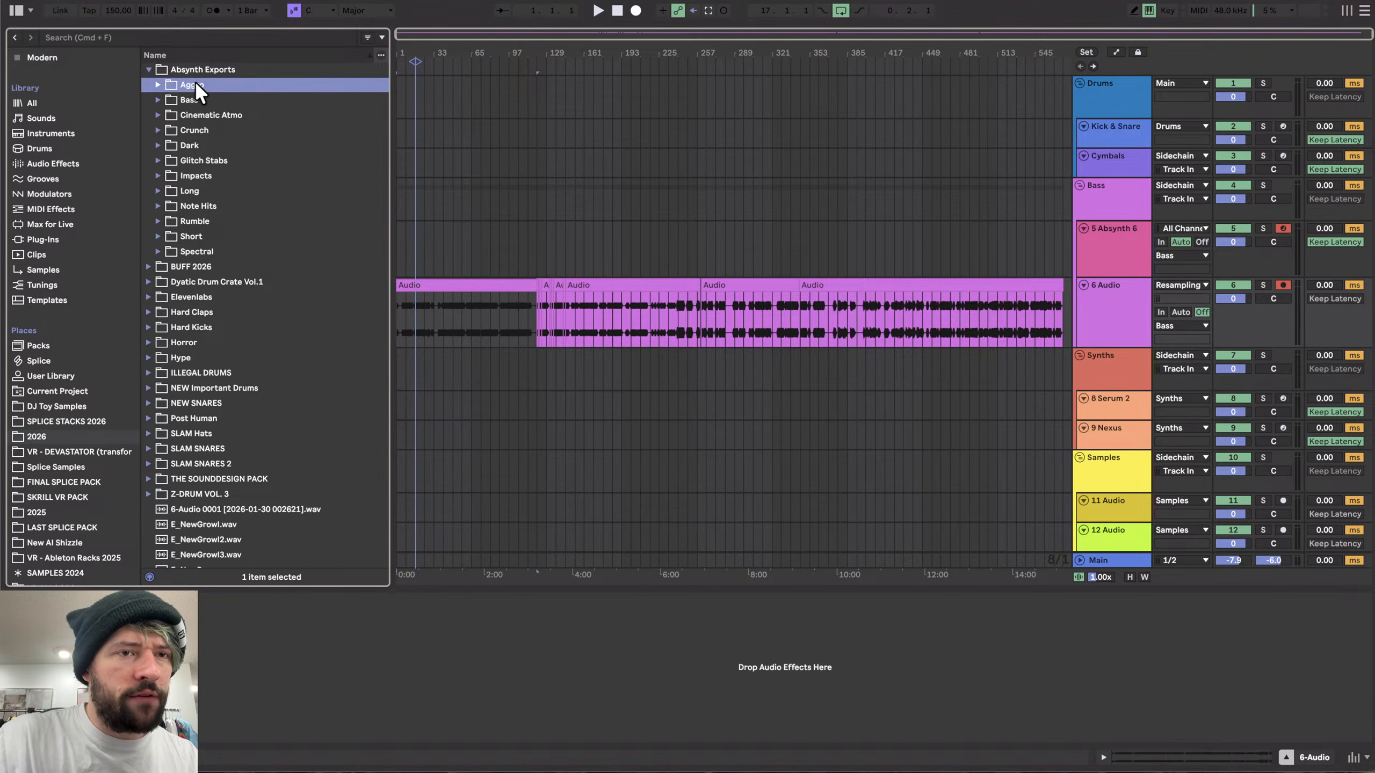
click(194, 253)
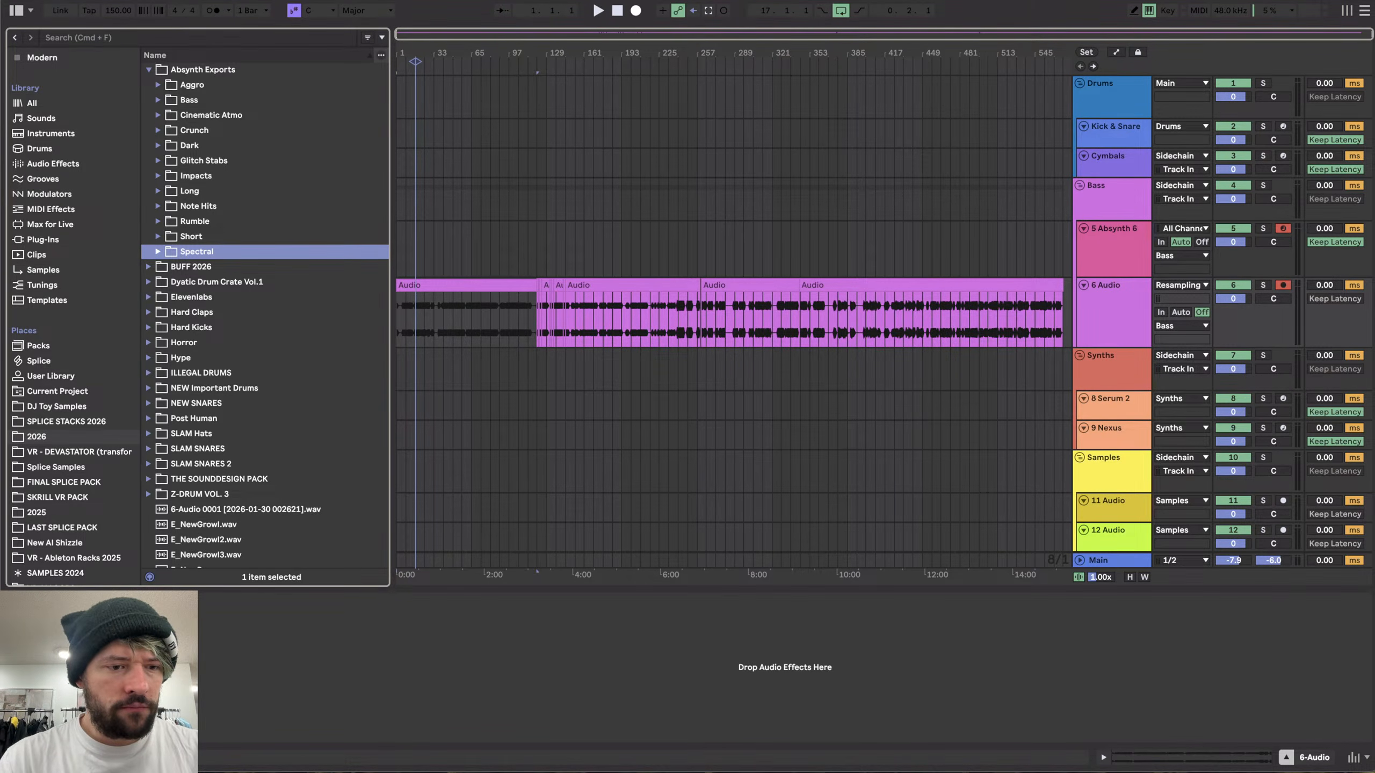
- Switch to Finder, close its open windows, and open and close Finder Settings
key(super+Tab)
click(548, 227)
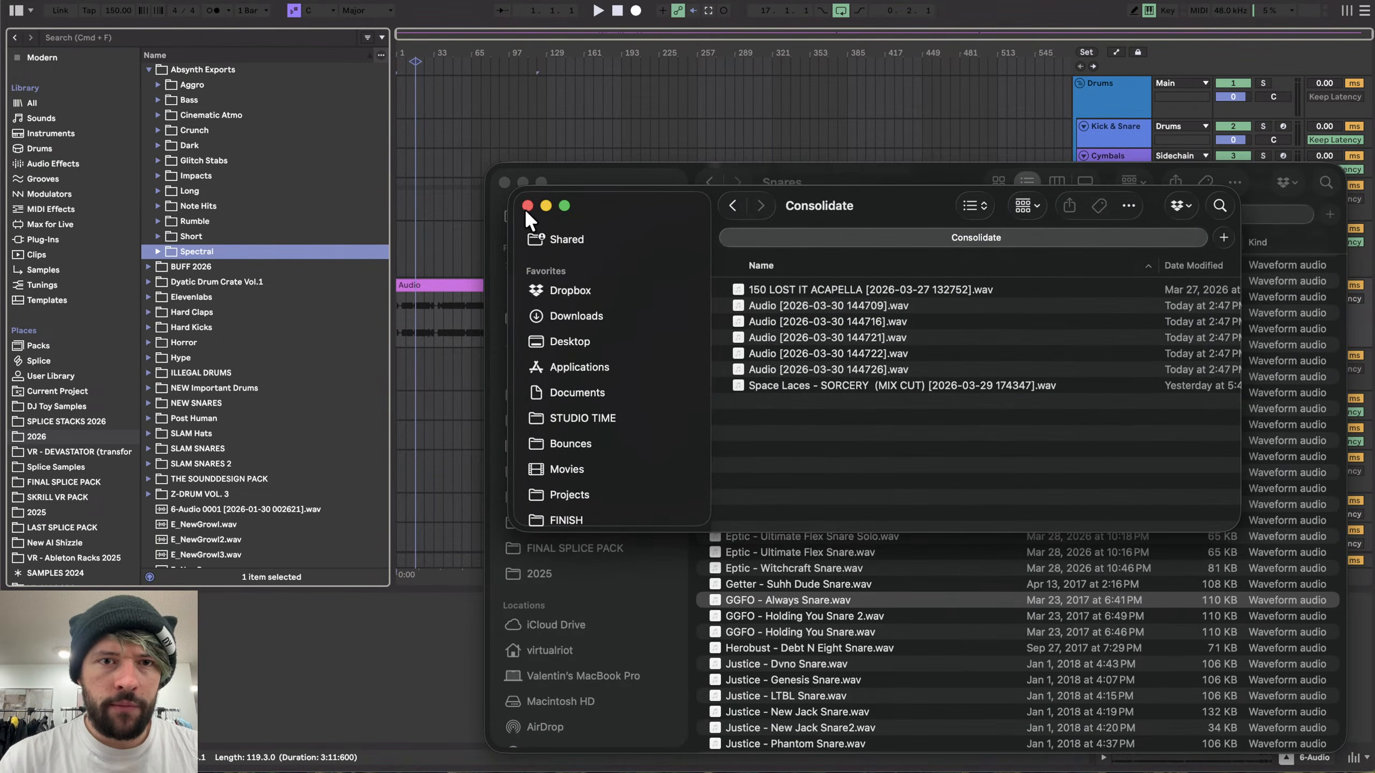
click(525, 207)
click(504, 183)
key(super+comma)
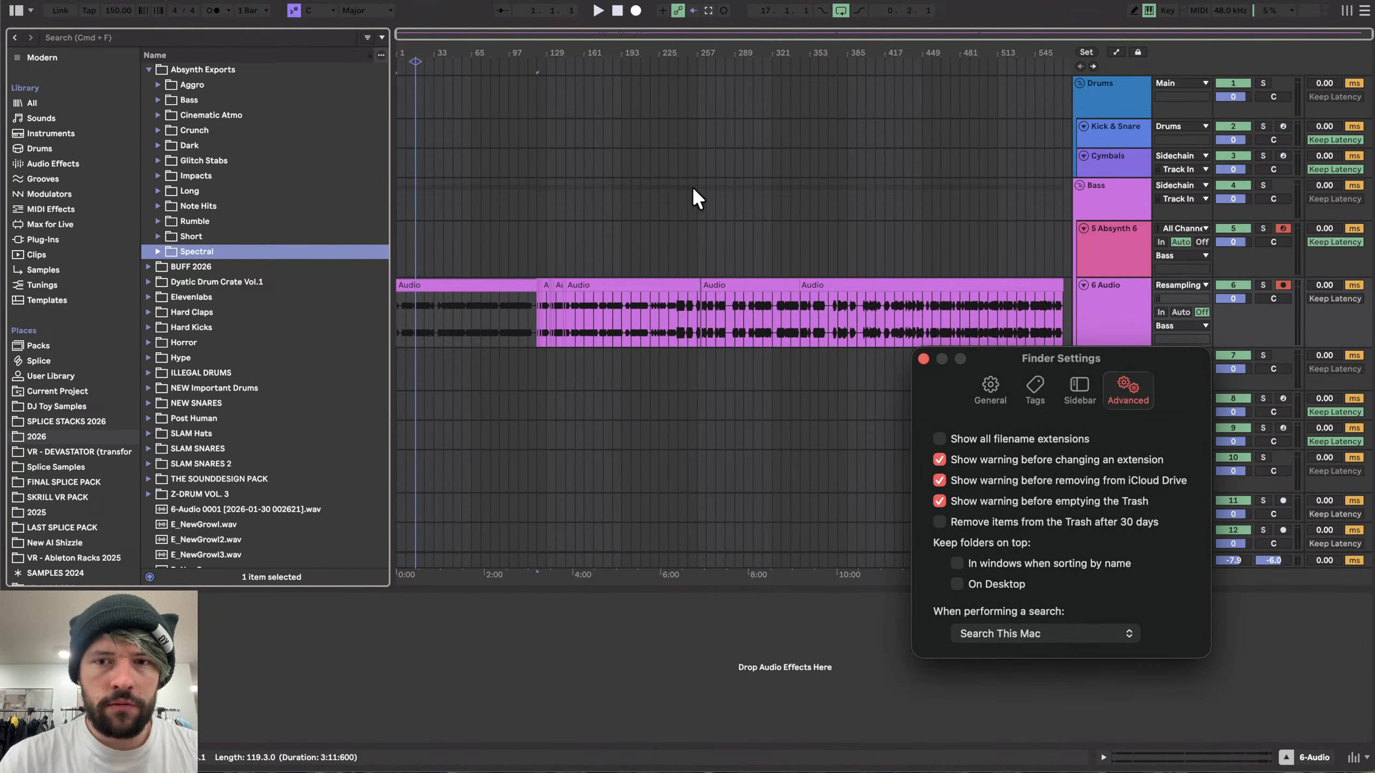
click(923, 359)
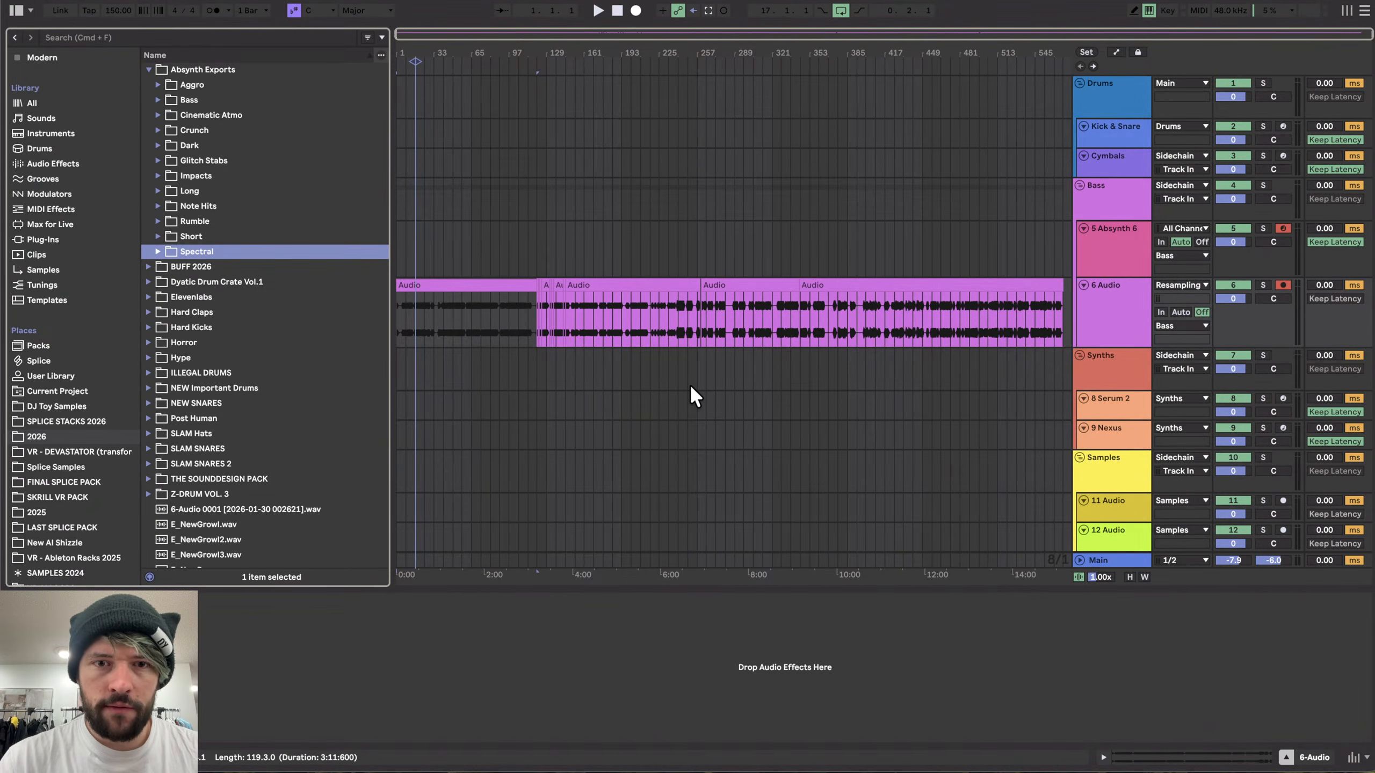
- Open Live's settings and review the File & Folder, Plug-Ins and Record, Warp & Launch pages
key(super+comma)
click(506, 247)
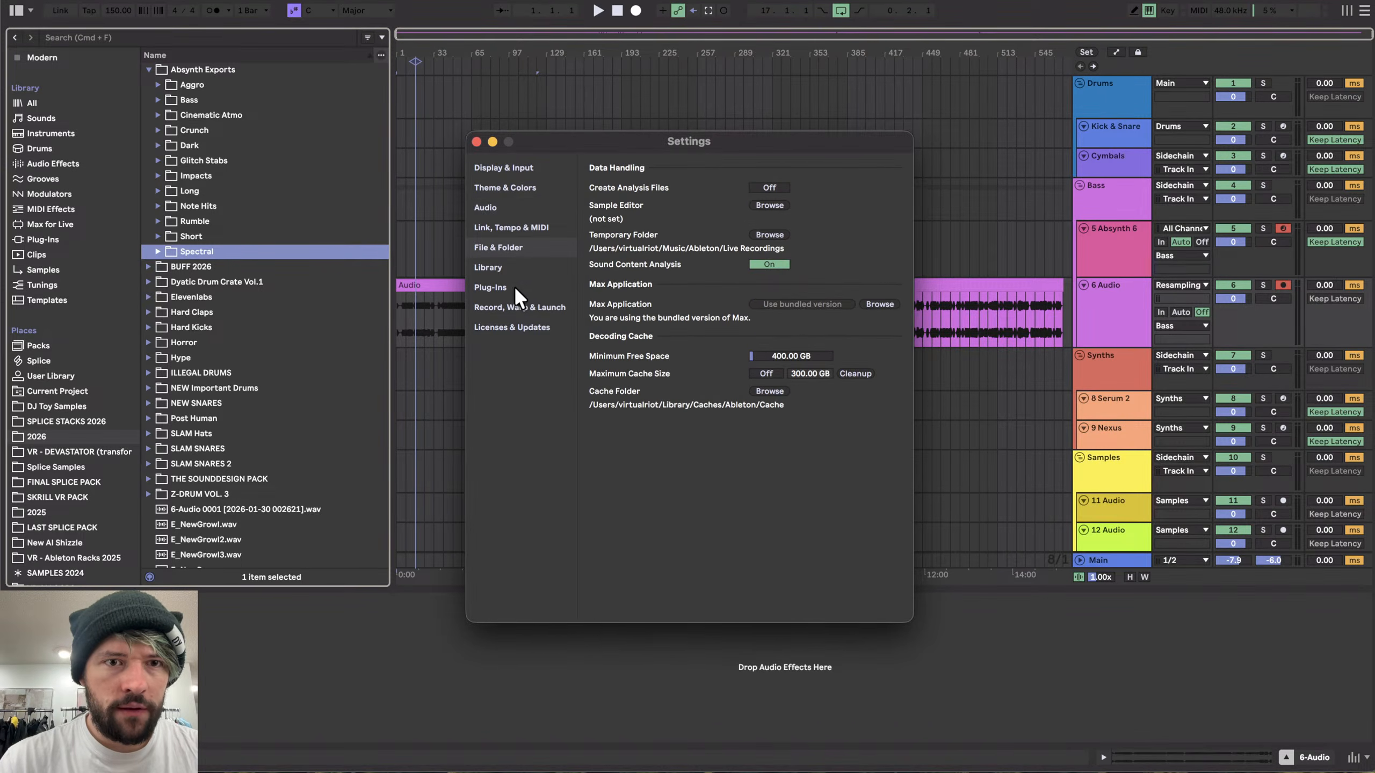
click(514, 287)
click(514, 307)
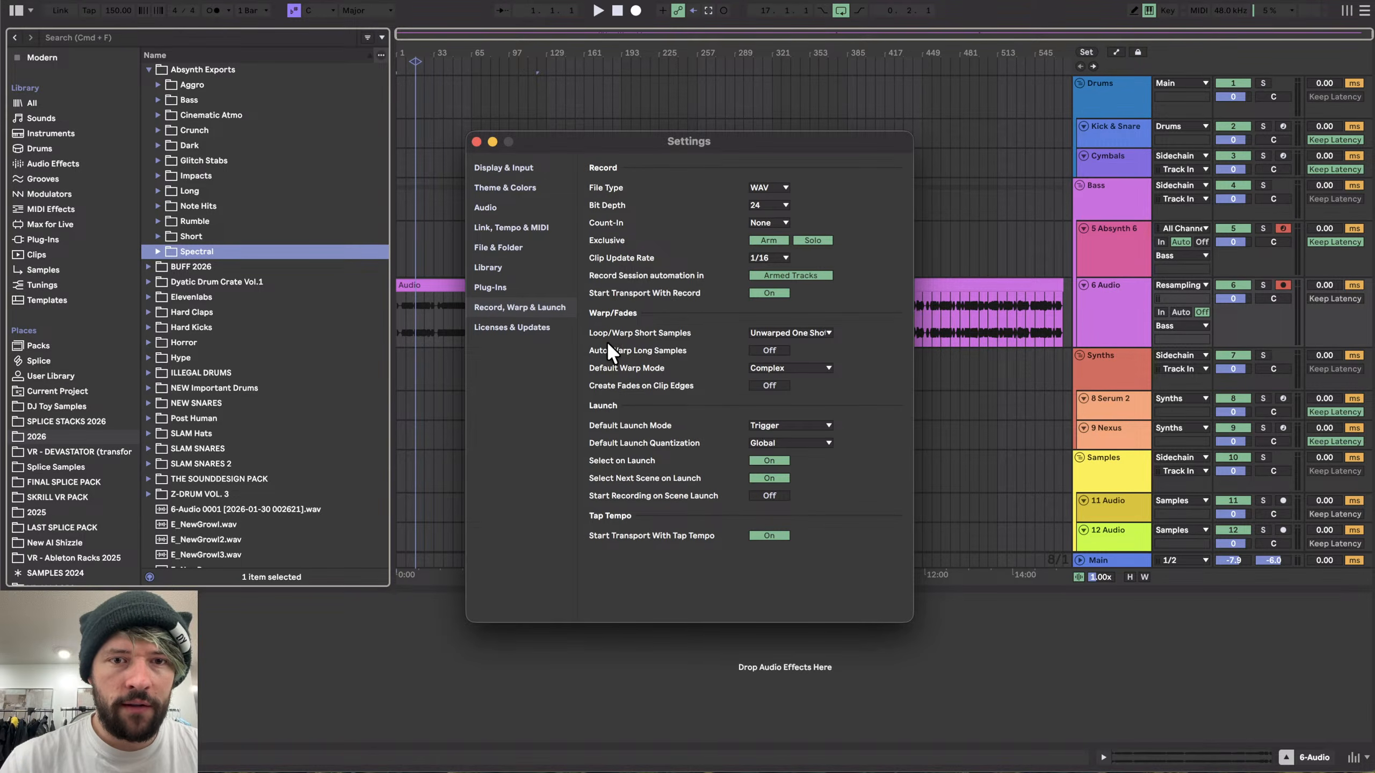
click(777, 332)
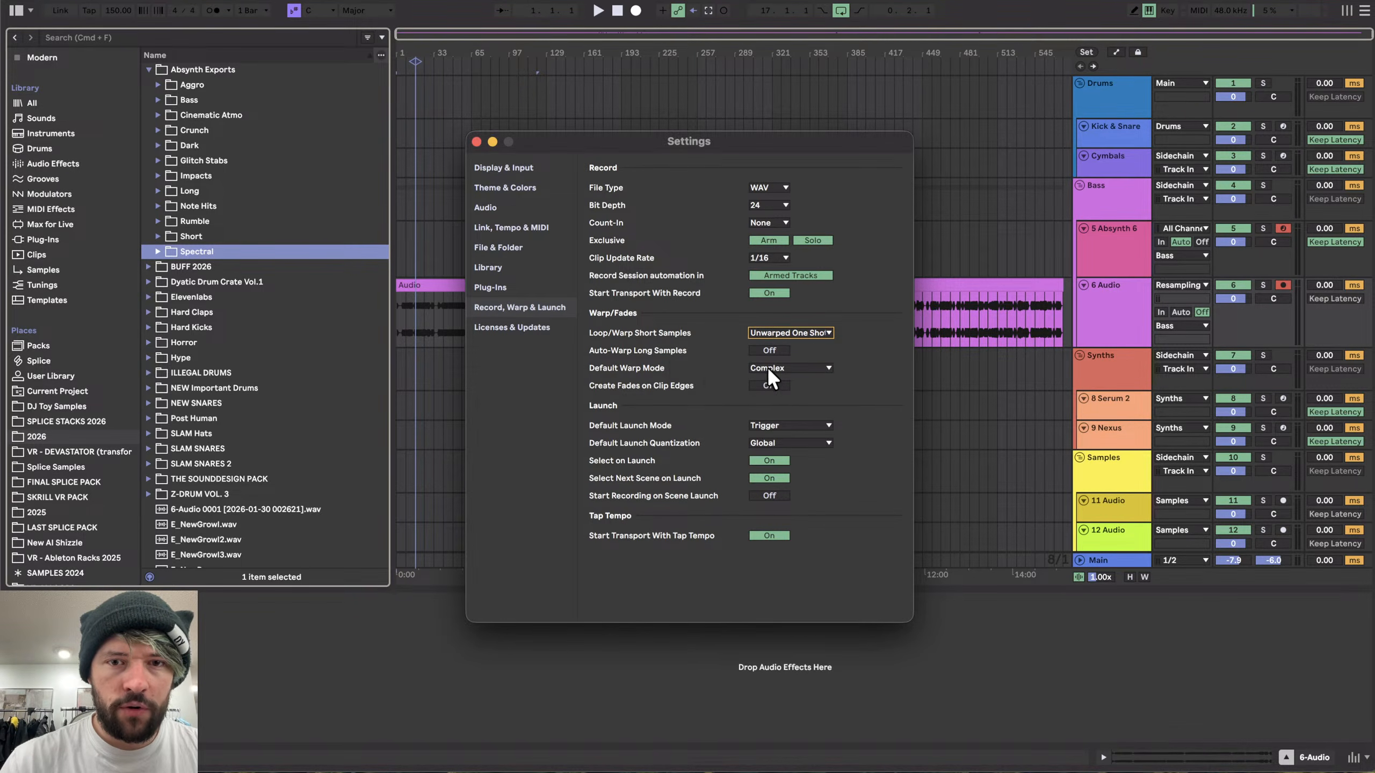
click(770, 369)
click(765, 429)
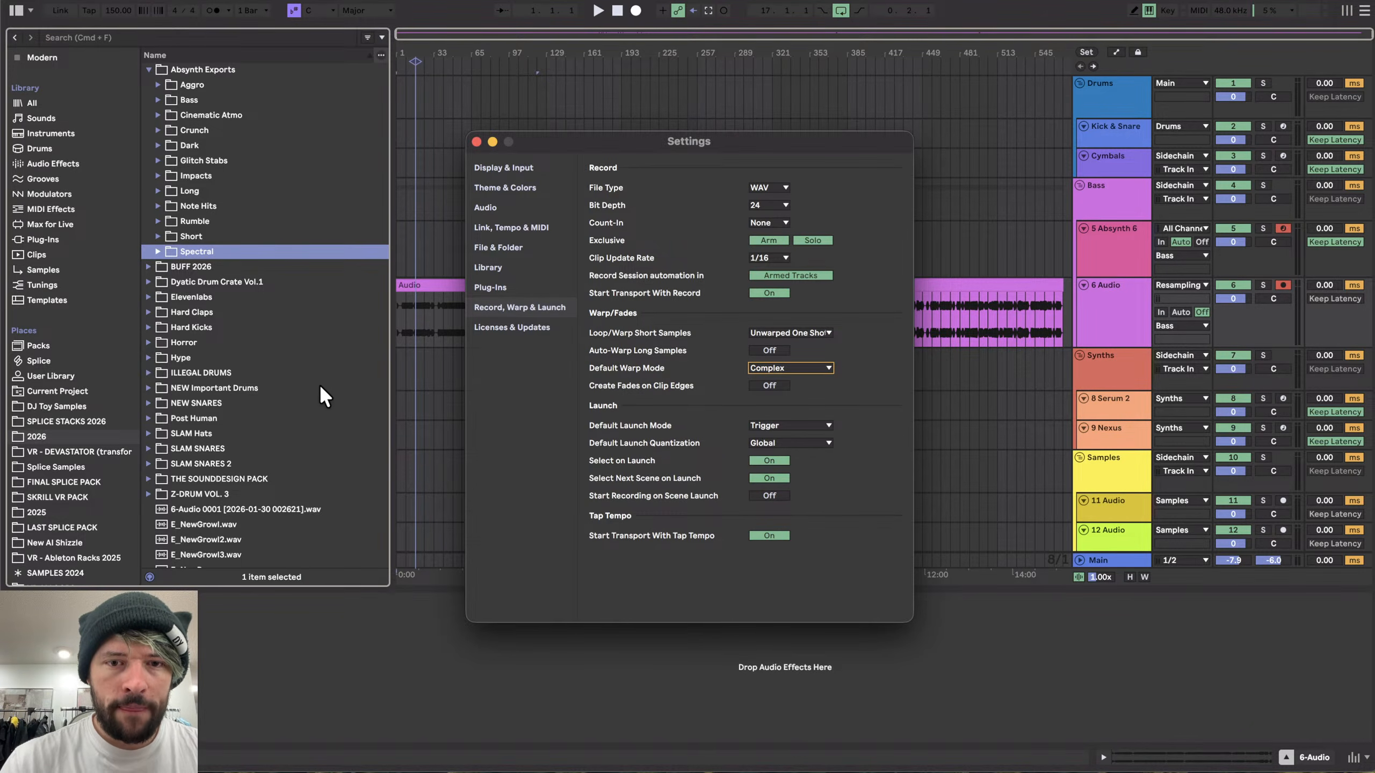
click(477, 142)
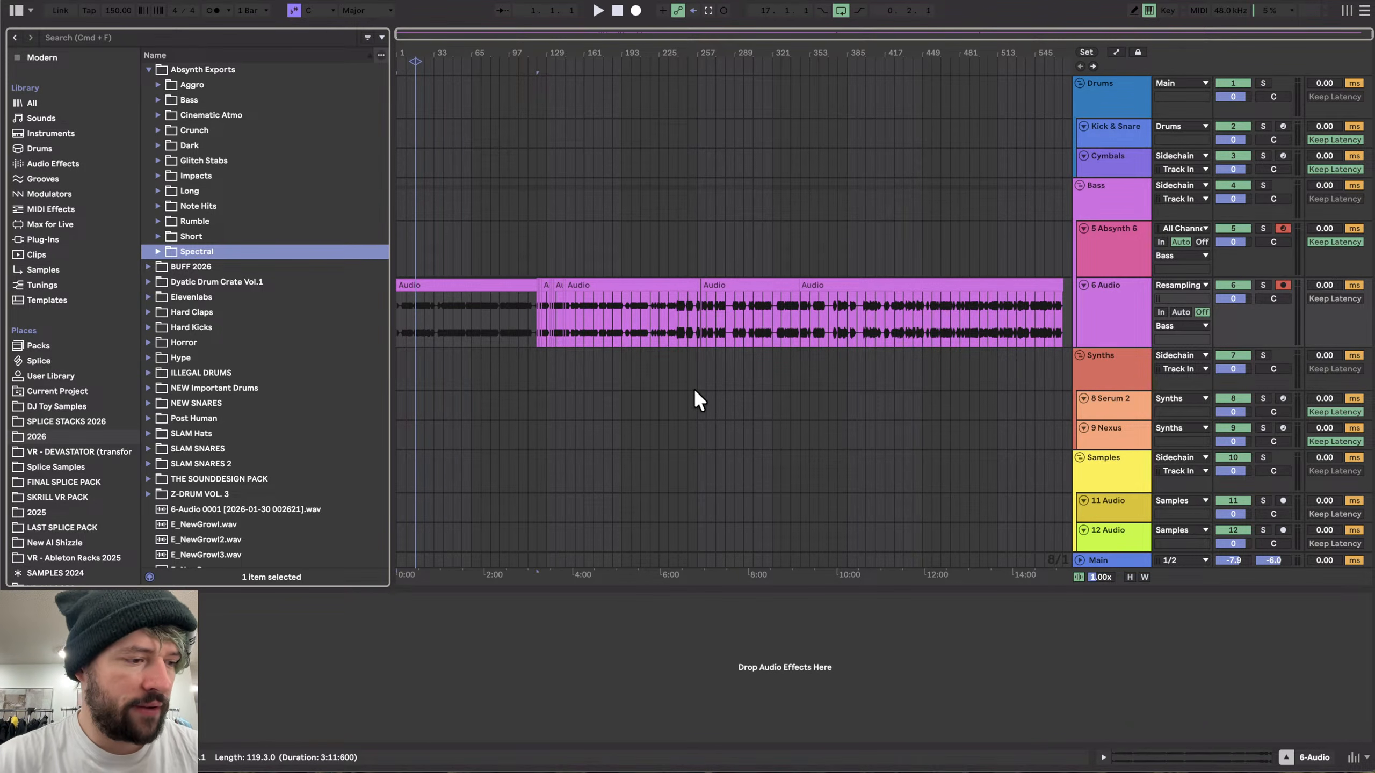
scroll(552, 284, up, 4)
scroll(553, 285, left, 3)
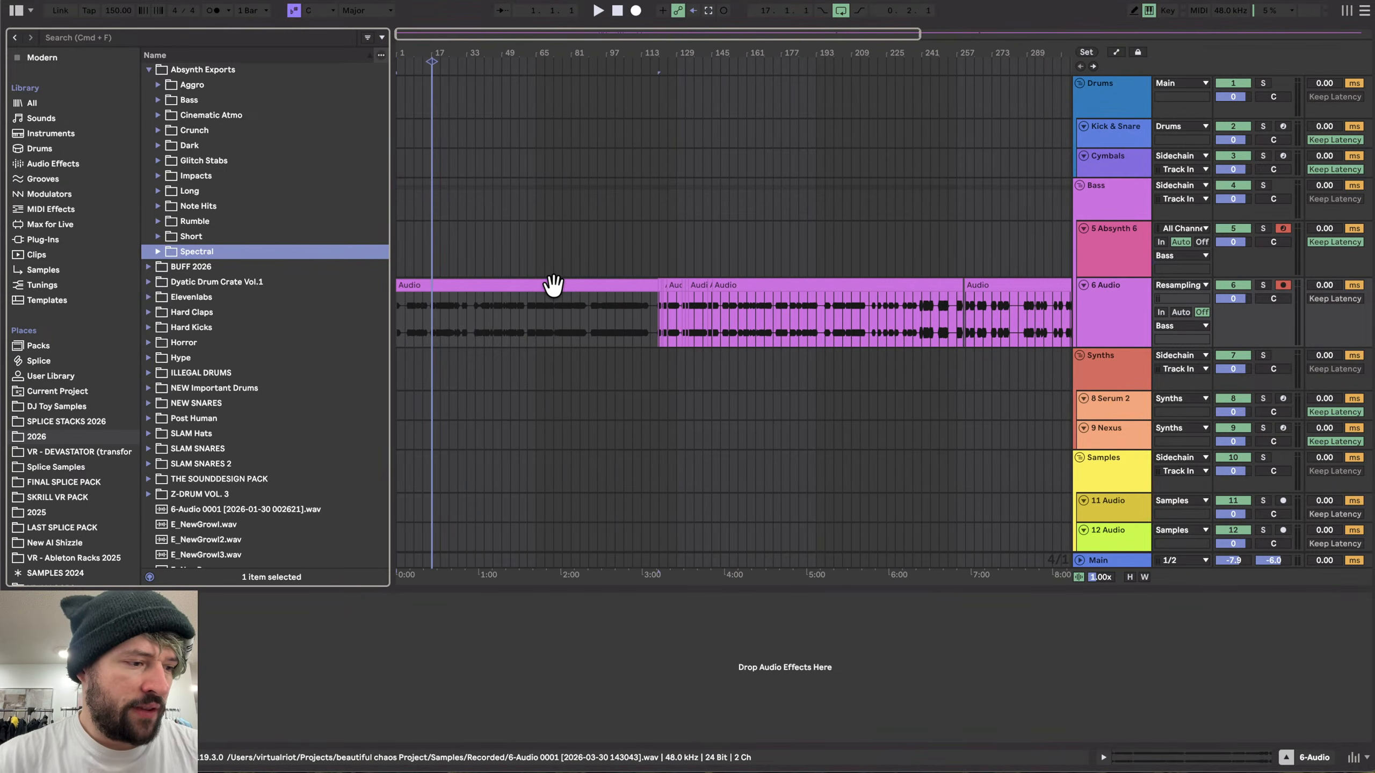
scroll(557, 283, down, 4)
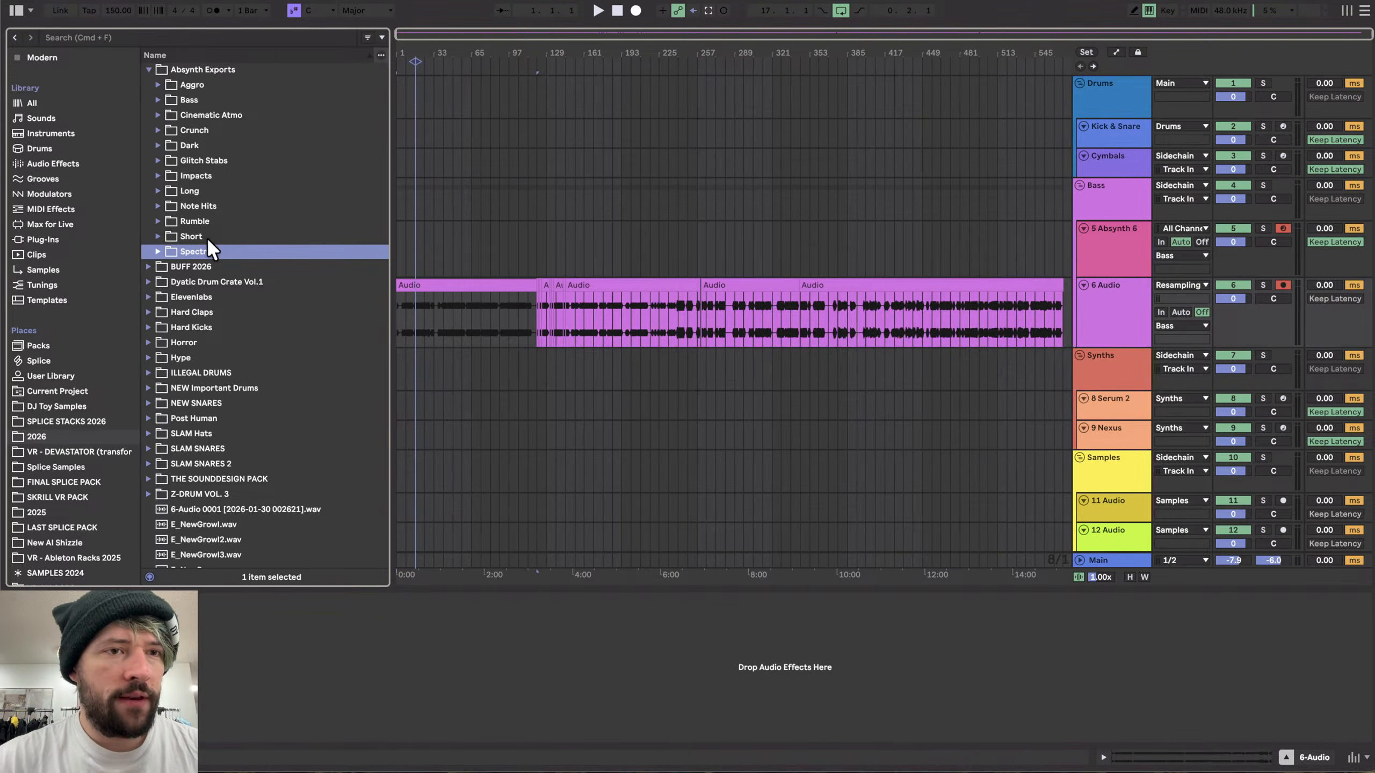
- Browse the Instruments collection and drop Grainferno onto track 8 in the Synths group
scroll(49, 129, up, 3)
click(59, 71)
scroll(258, 406, down, 8)
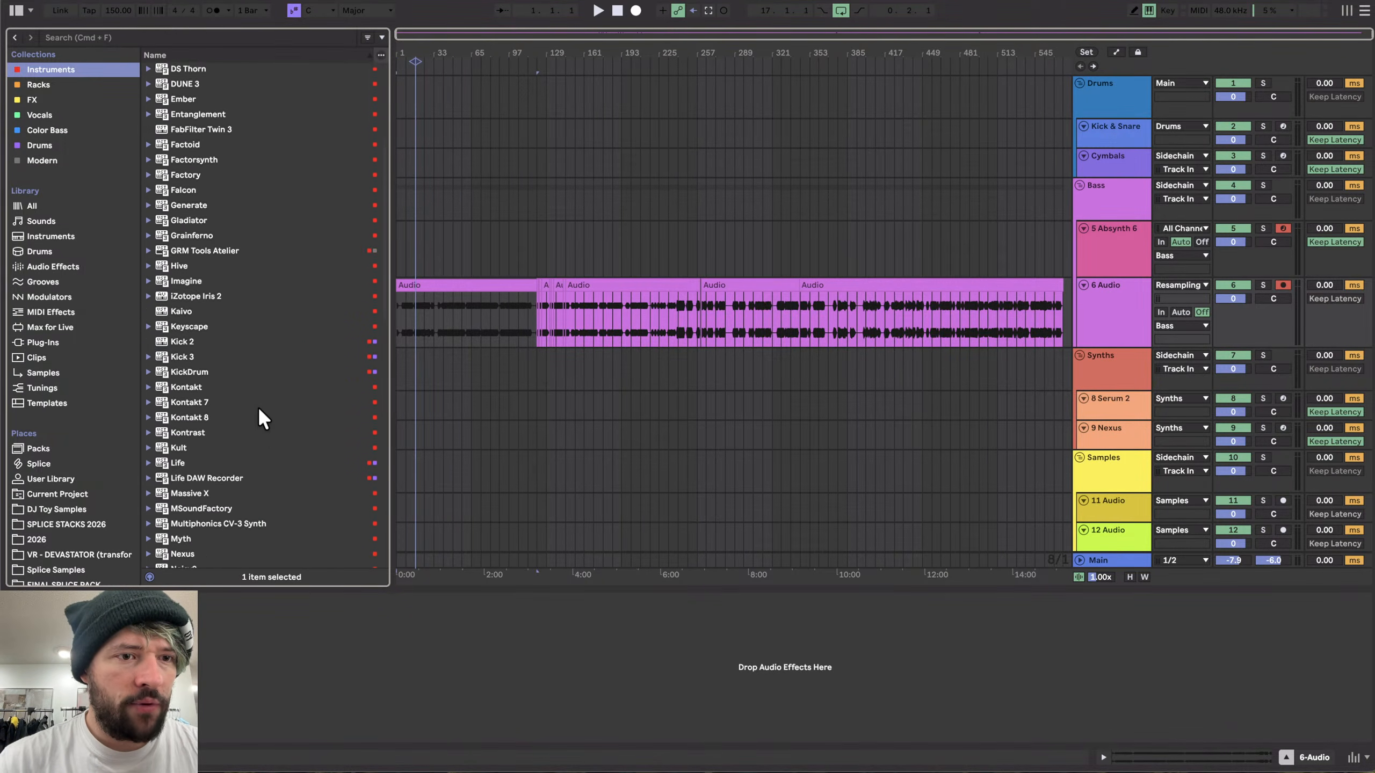
scroll(258, 406, down, 2)
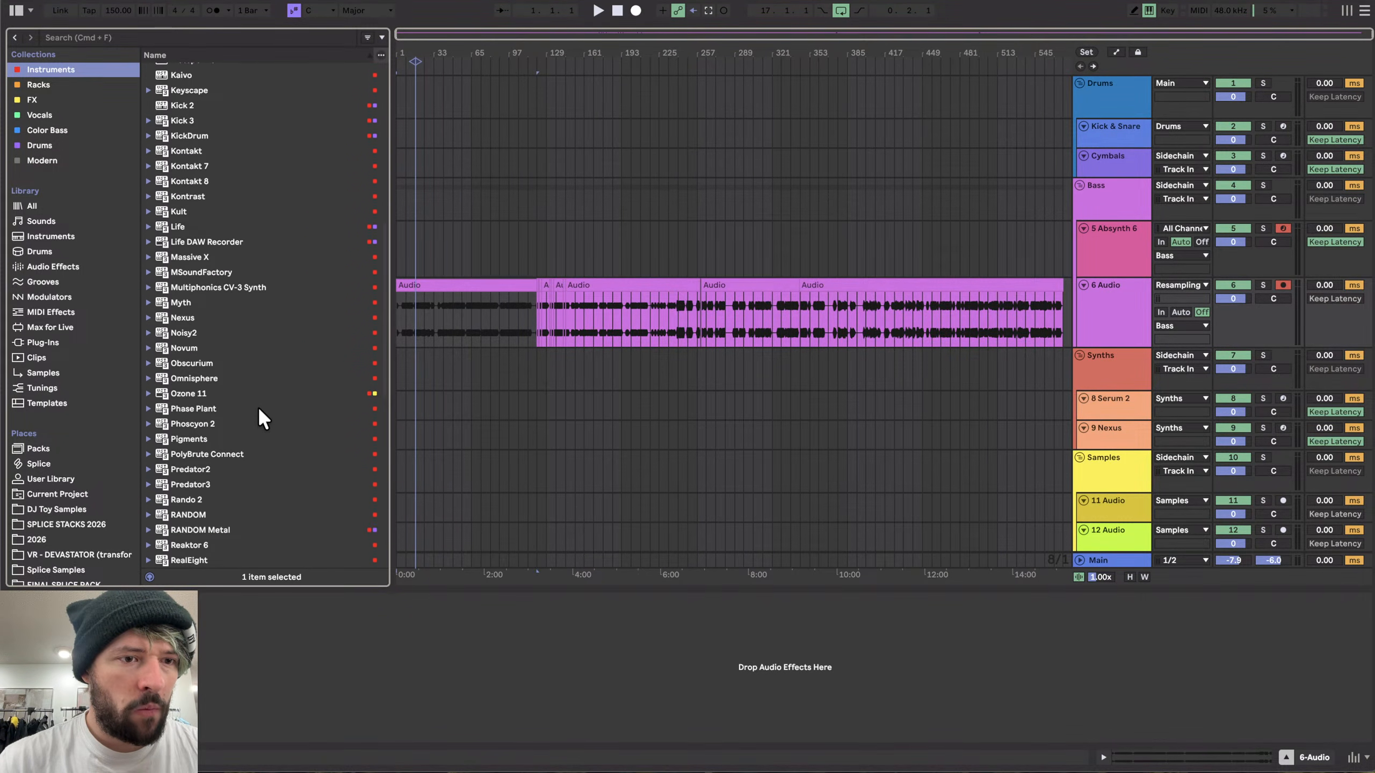
click(195, 421)
scroll(195, 422, up, 1)
scroll(223, 404, down, 4)
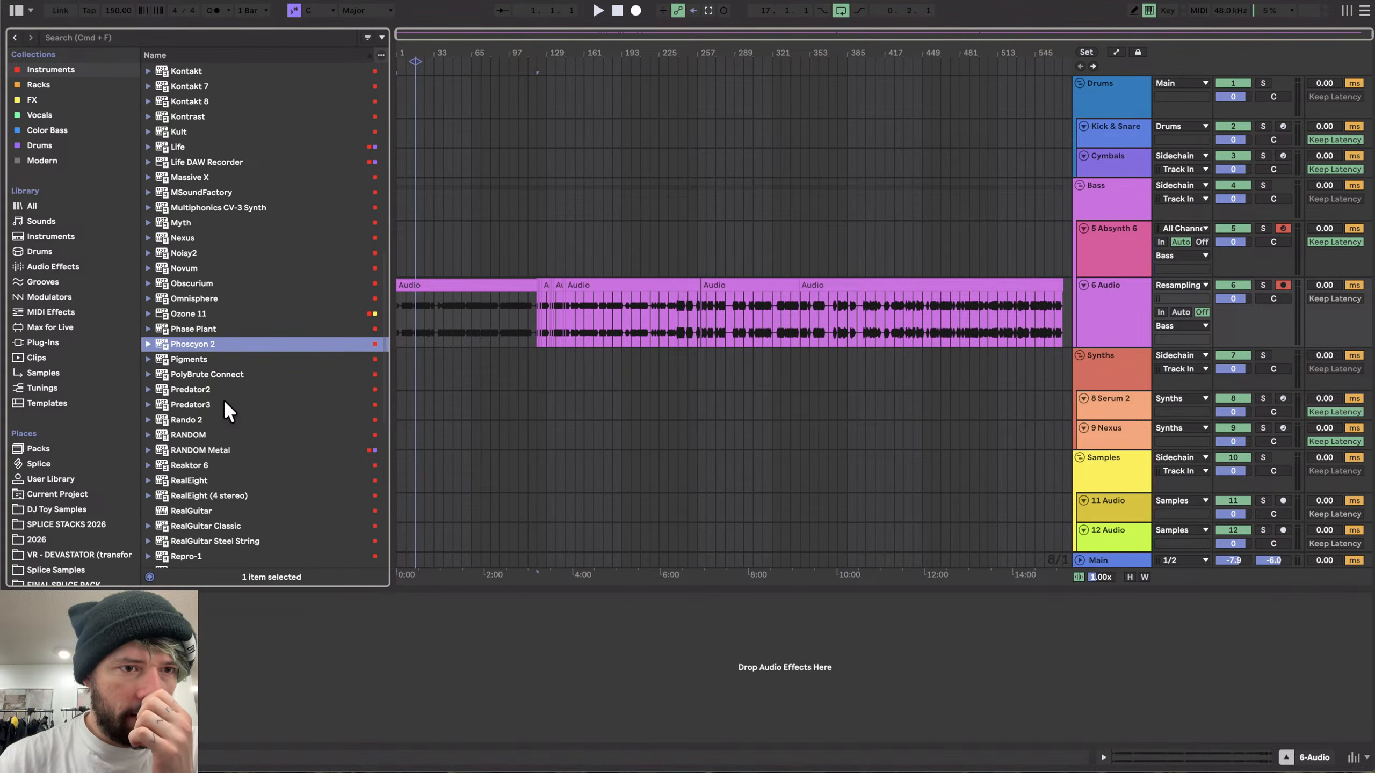
scroll(223, 403, down, 3)
scroll(220, 251, up, 7)
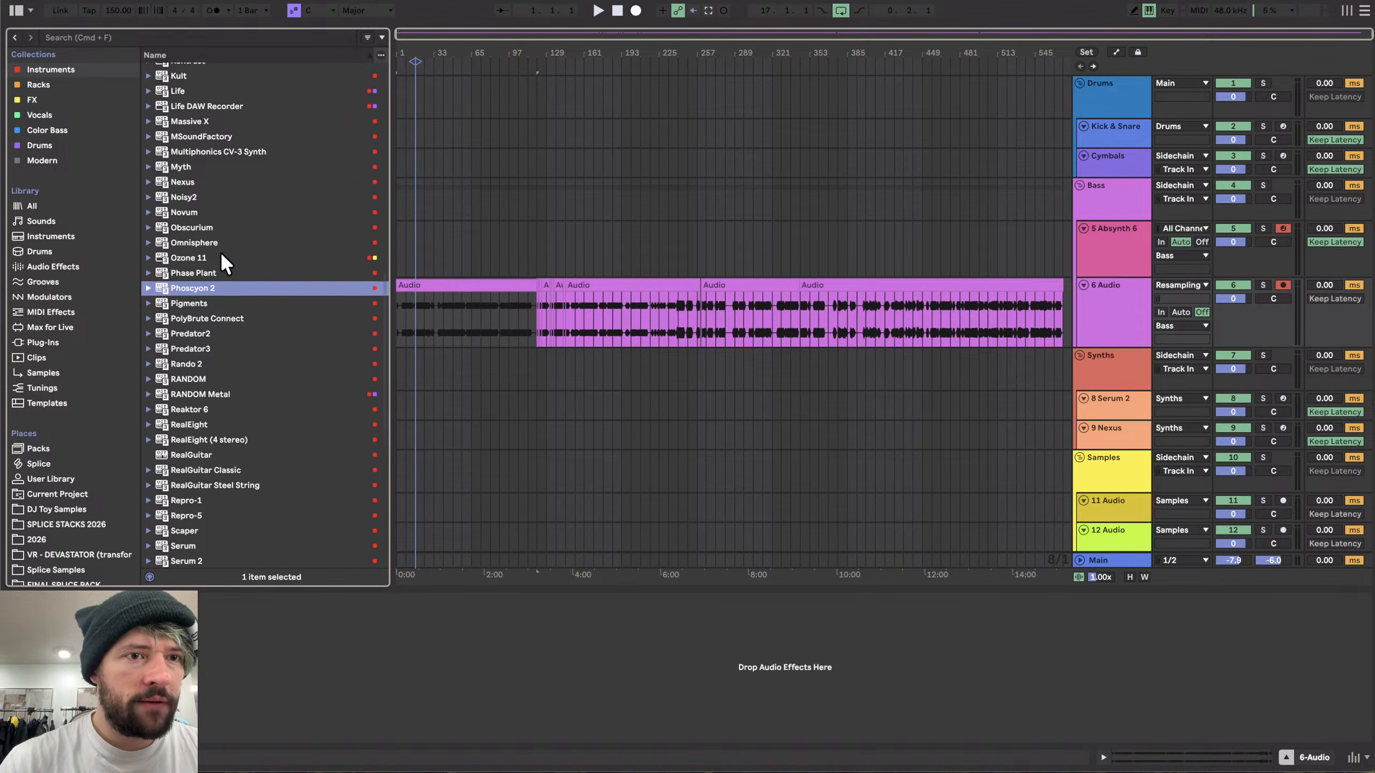
scroll(220, 251, up, 12)
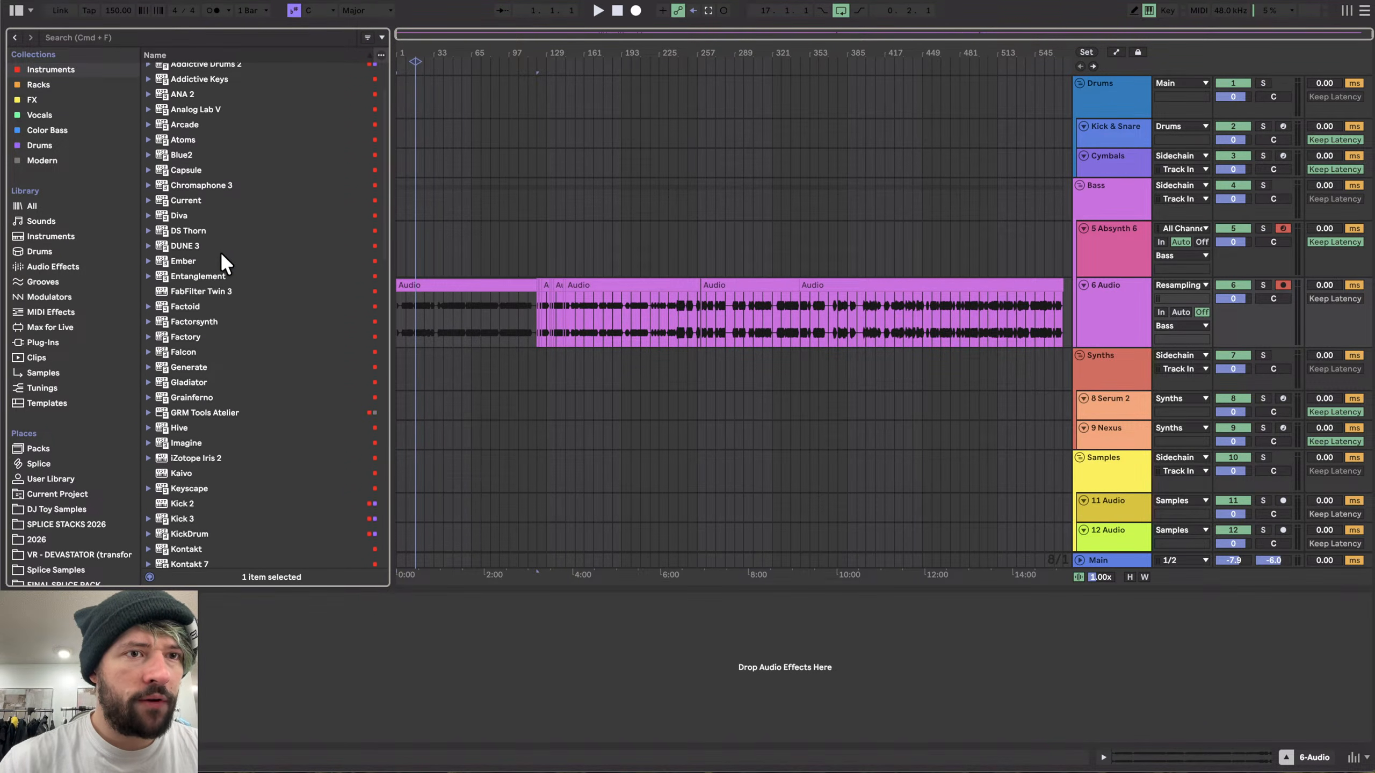
drag(187, 398, 861, 419)
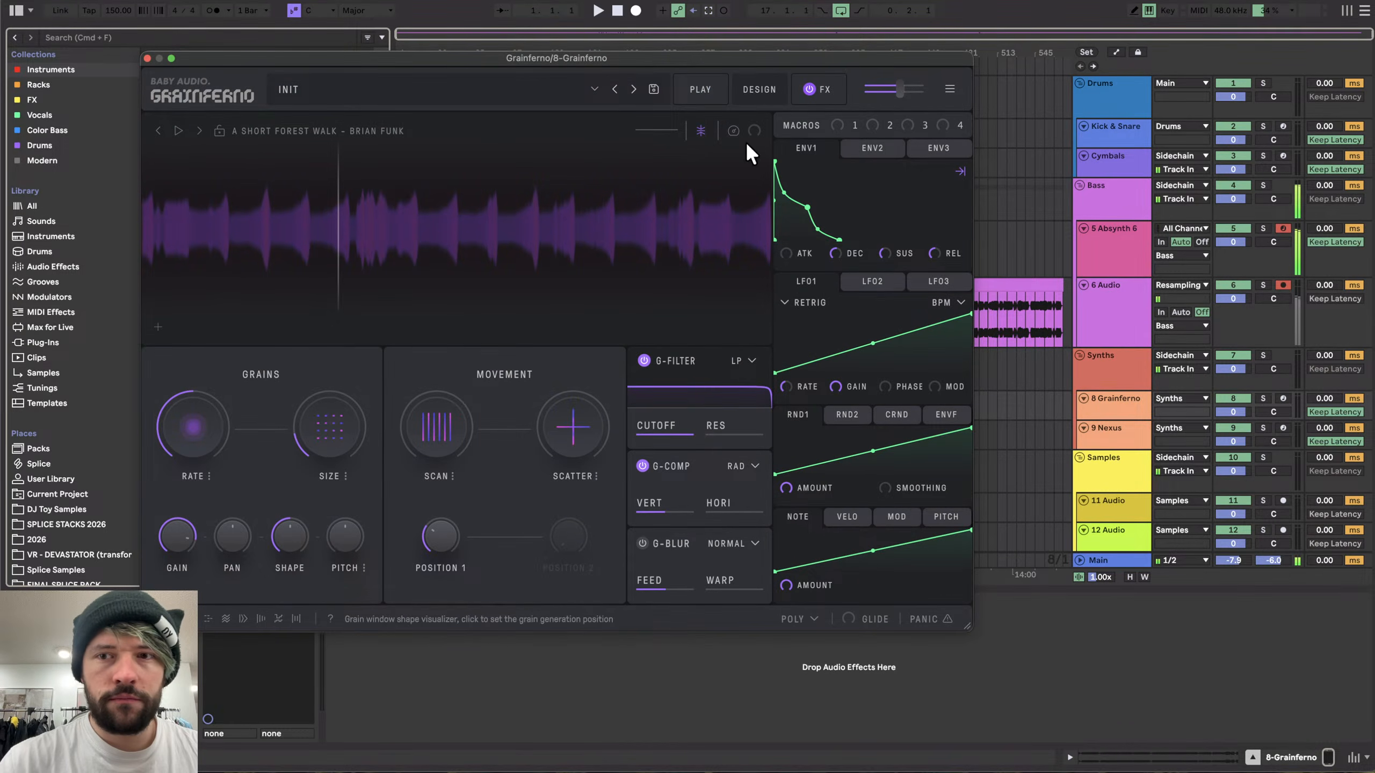
- Open the Grainferno plugin window and arm track 8 for recording
click(1130, 402)
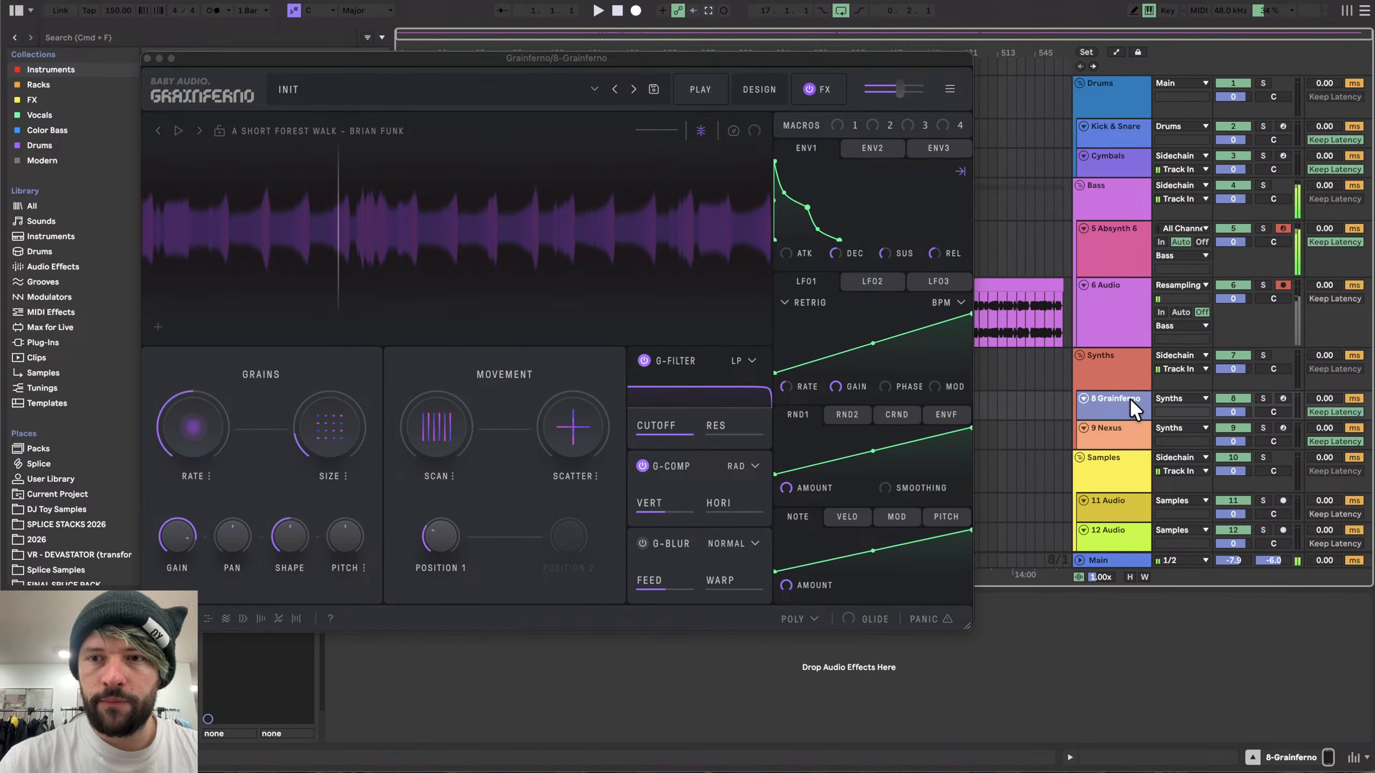
click(1283, 398)
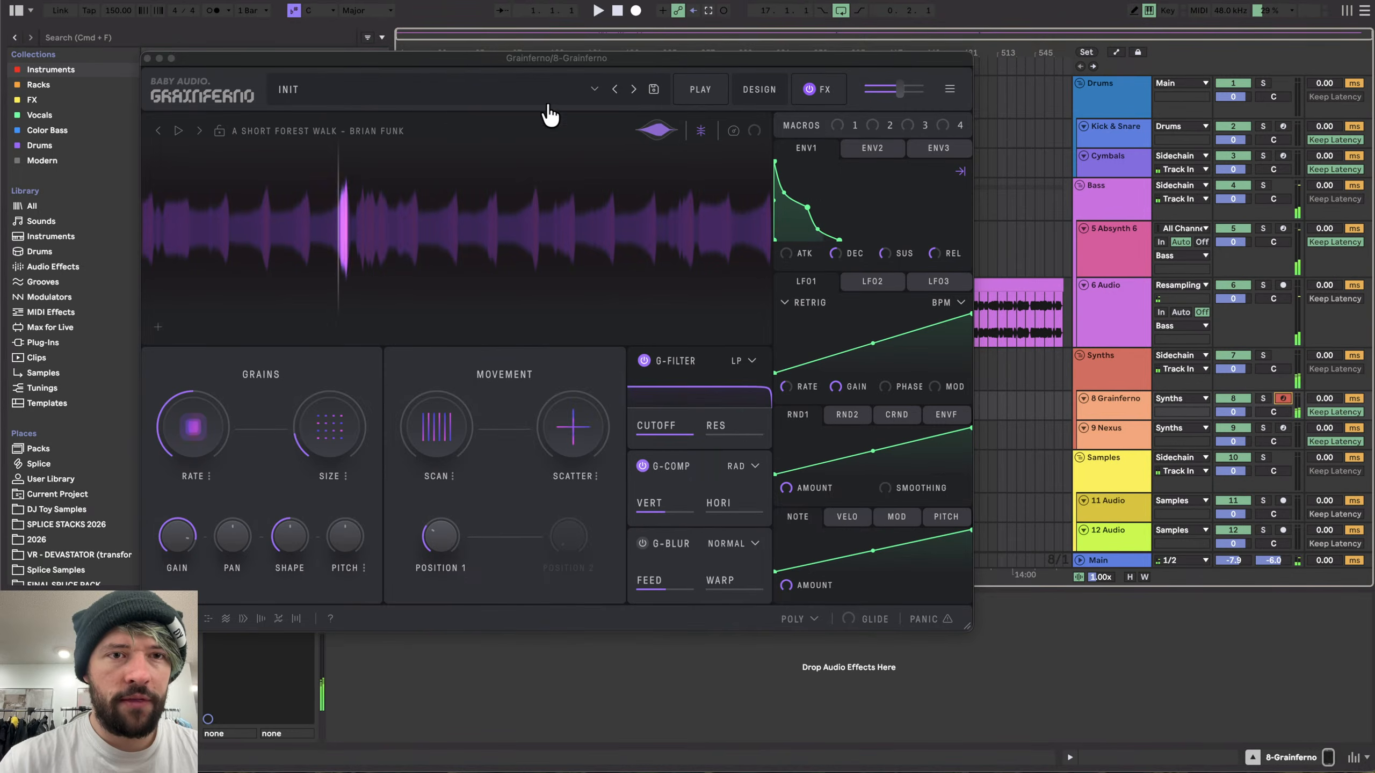
- Load the FX PERFECT CHAOS preset from the Virtual Riot pack and shift the keyboard octave down
click(532, 88)
click(196, 291)
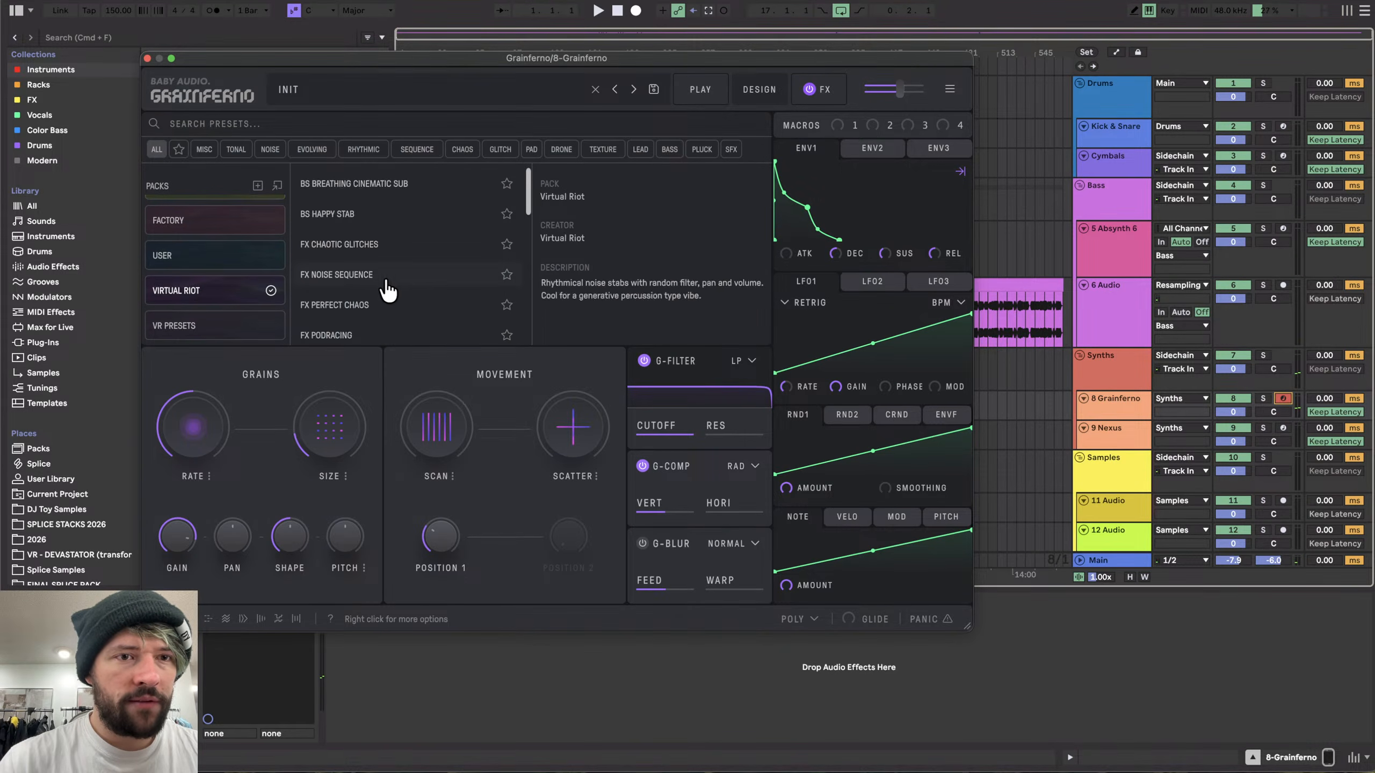
click(355, 276)
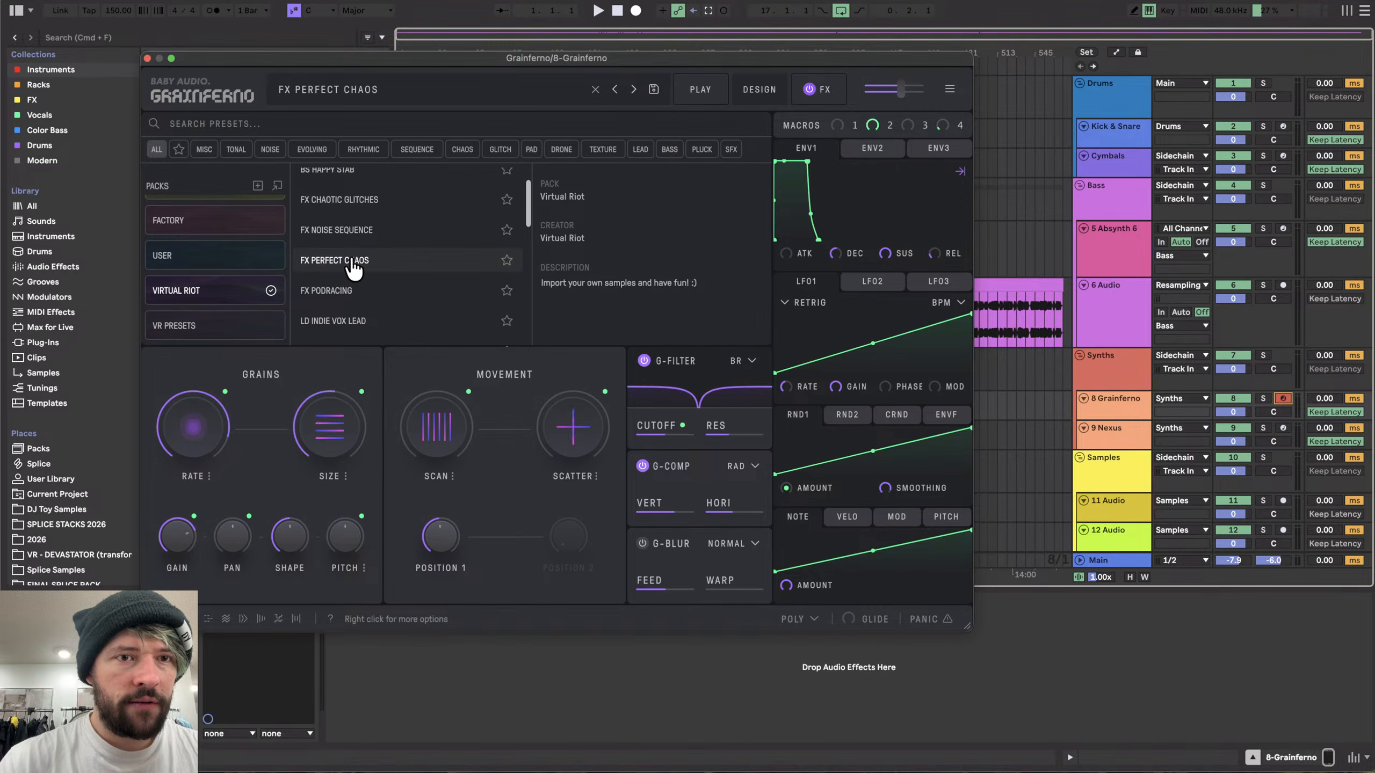
click(349, 275)
click(1125, 406)
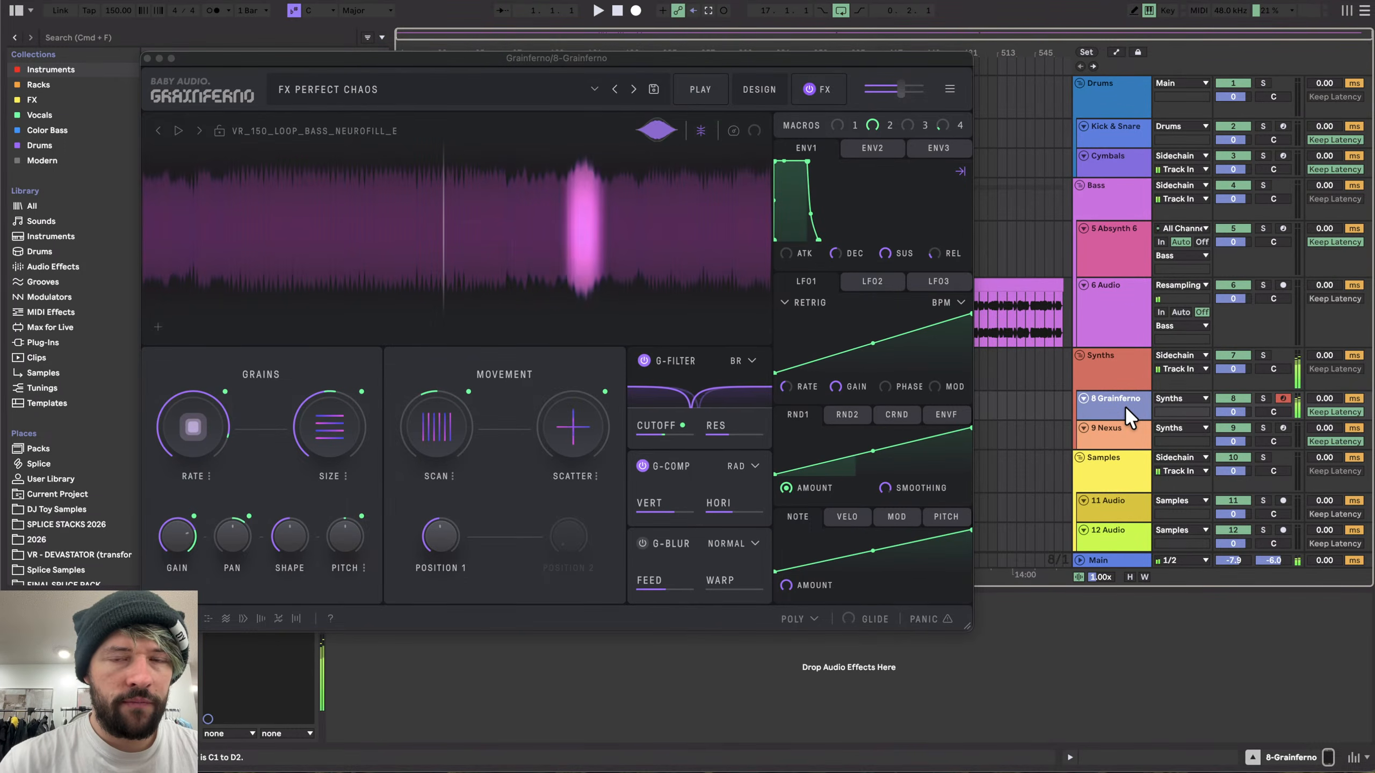
key(x)
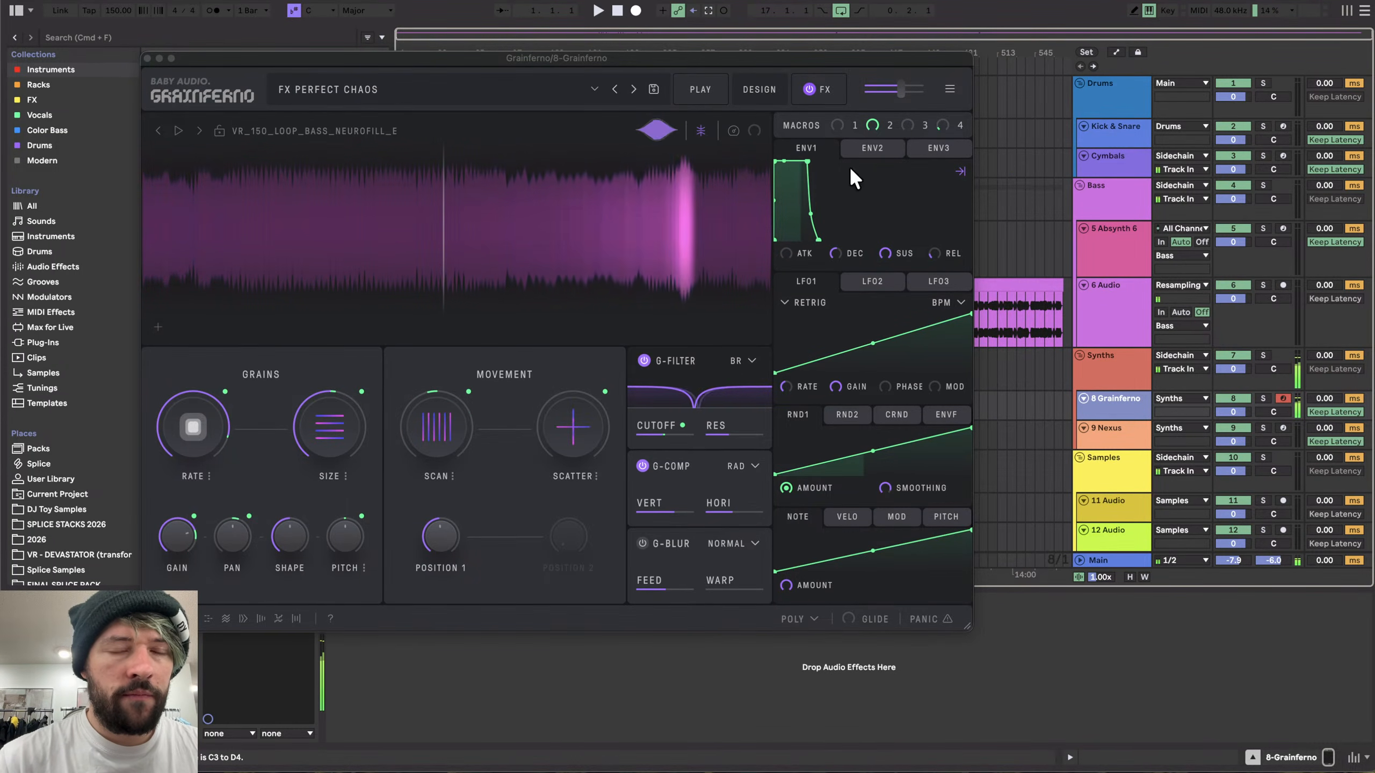
- Audition PD BLISS, PD BEAUTY TRAILS and PD CRYSTAL WAVES, then load the PD HEAVENLY SWELLS preset
click(399, 91)
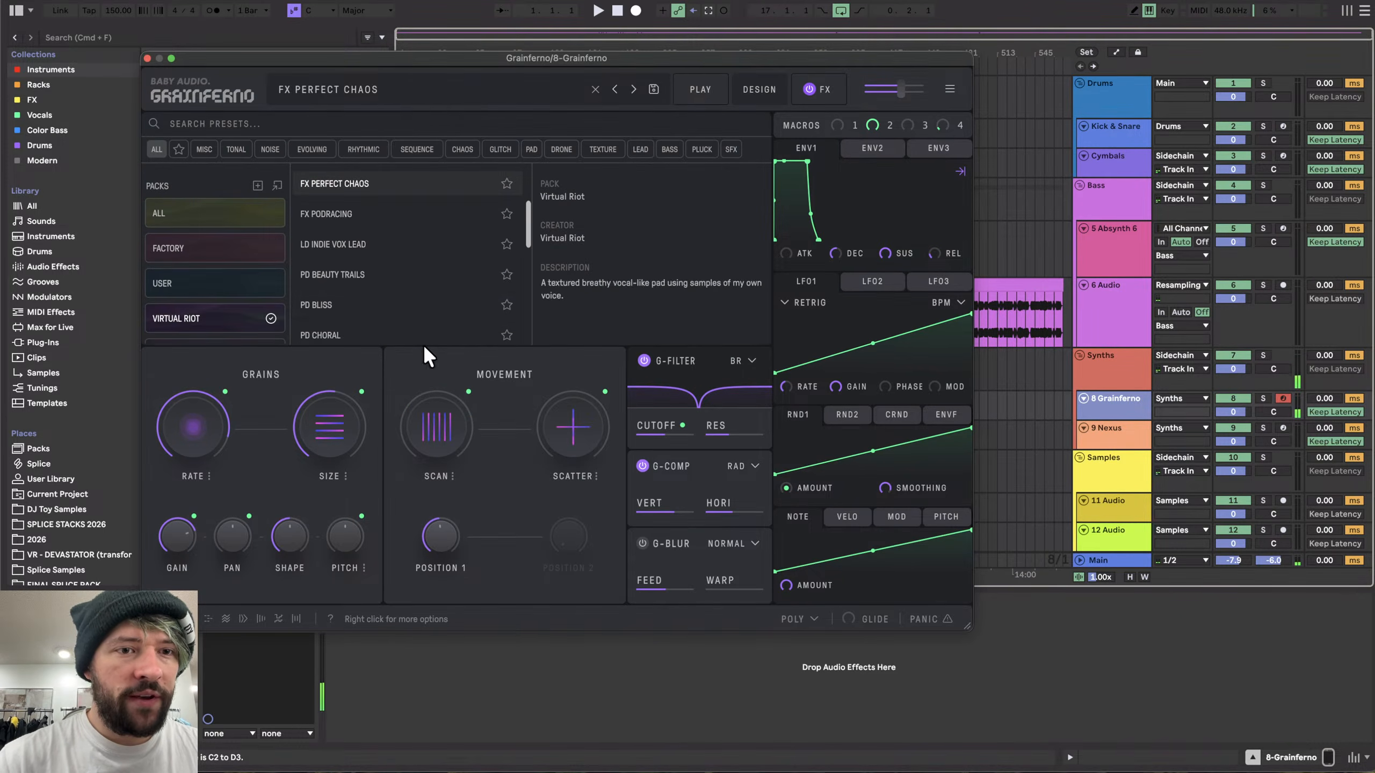
scroll(417, 319, down, 2)
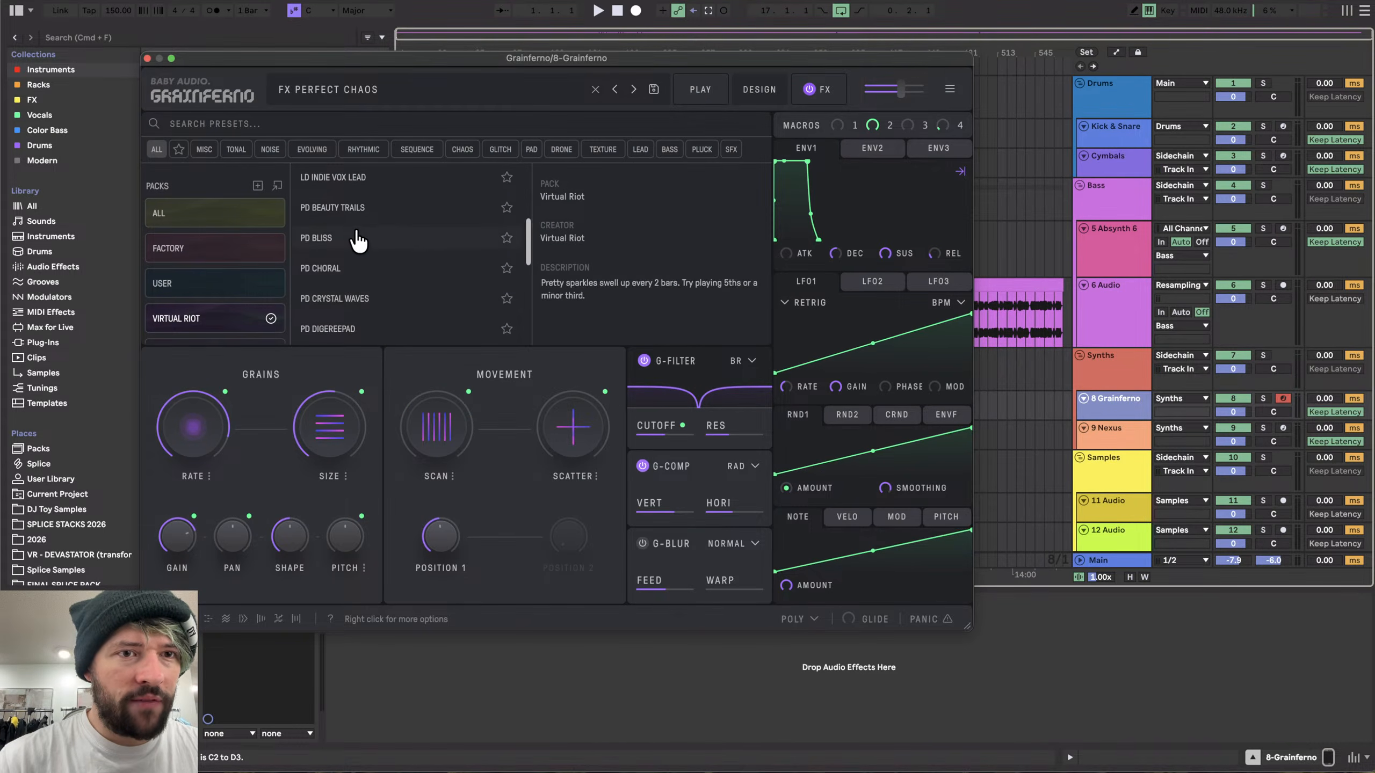
click(372, 239)
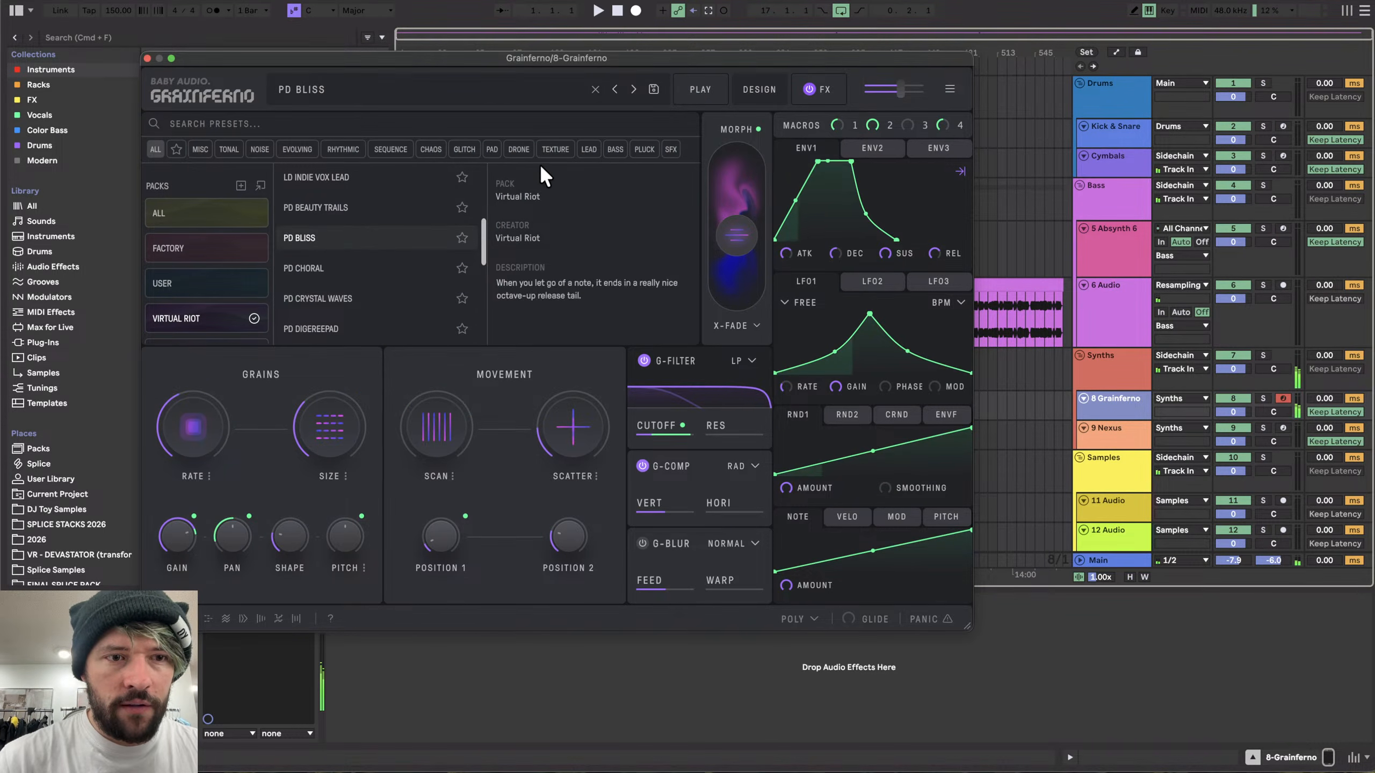
click(360, 214)
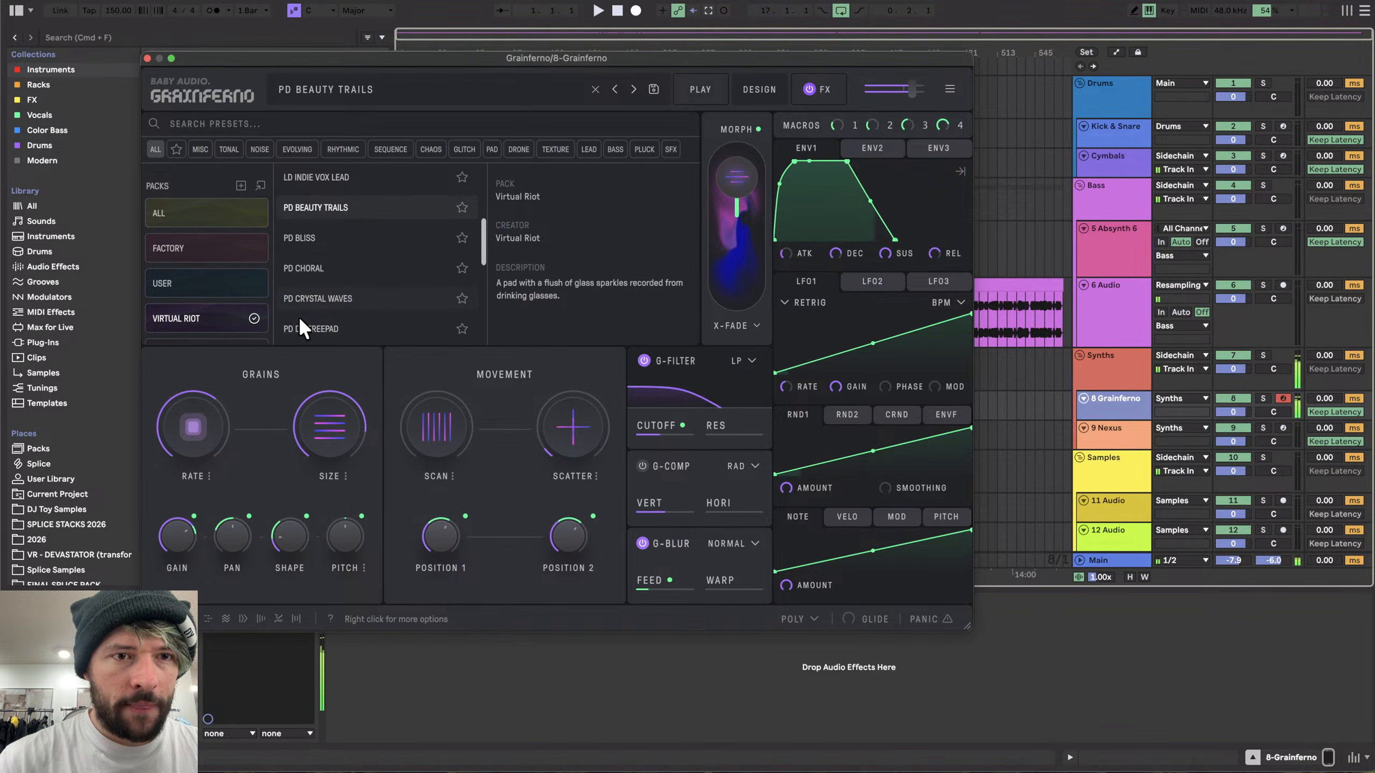
click(327, 304)
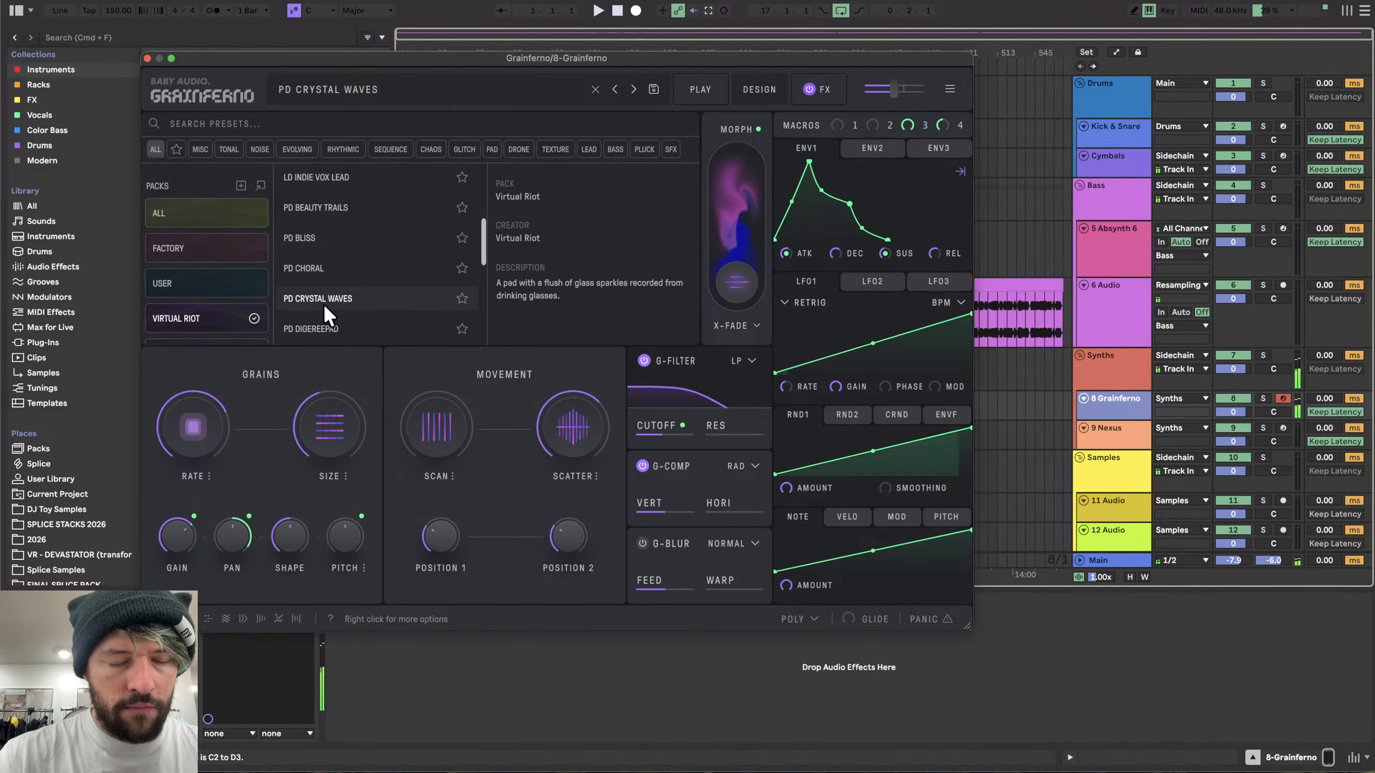
scroll(325, 307, down, 1)
scroll(325, 306, down, 2)
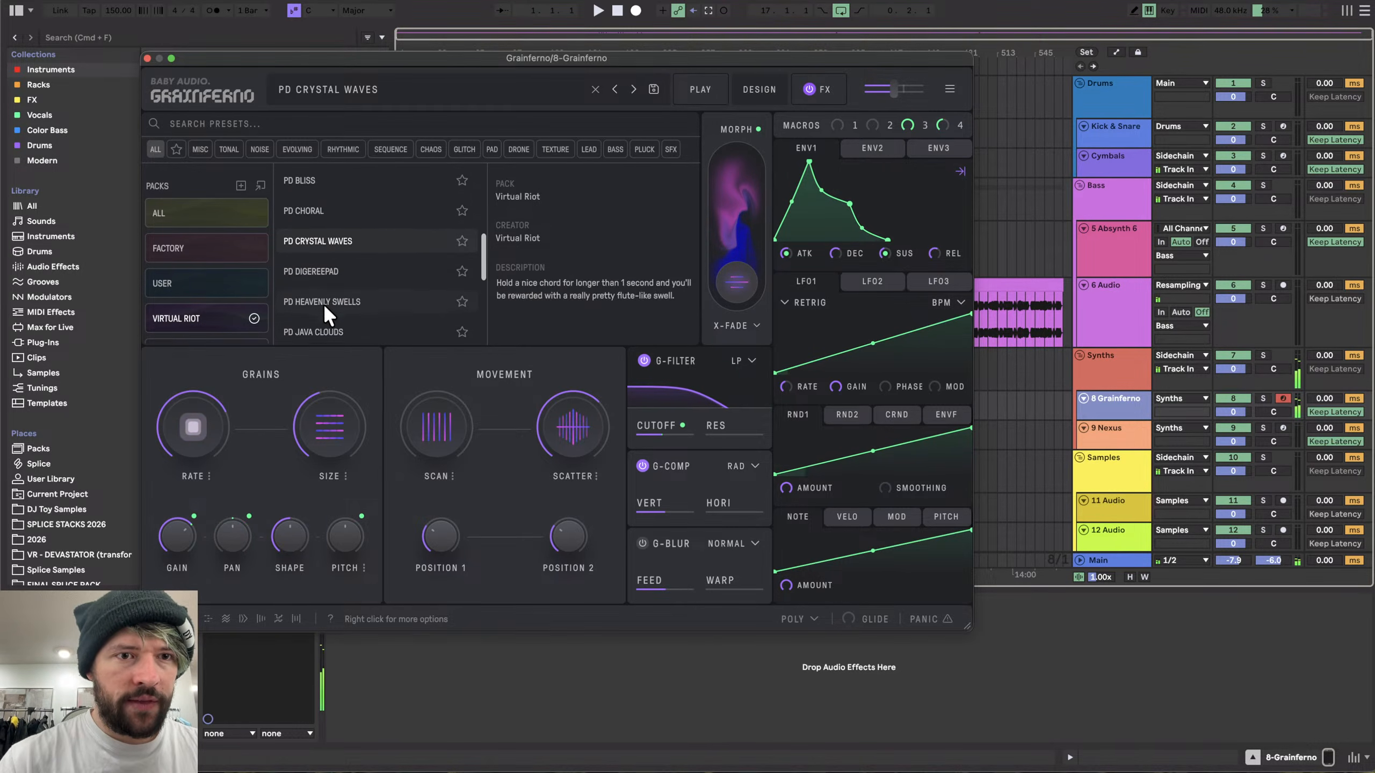
click(327, 293)
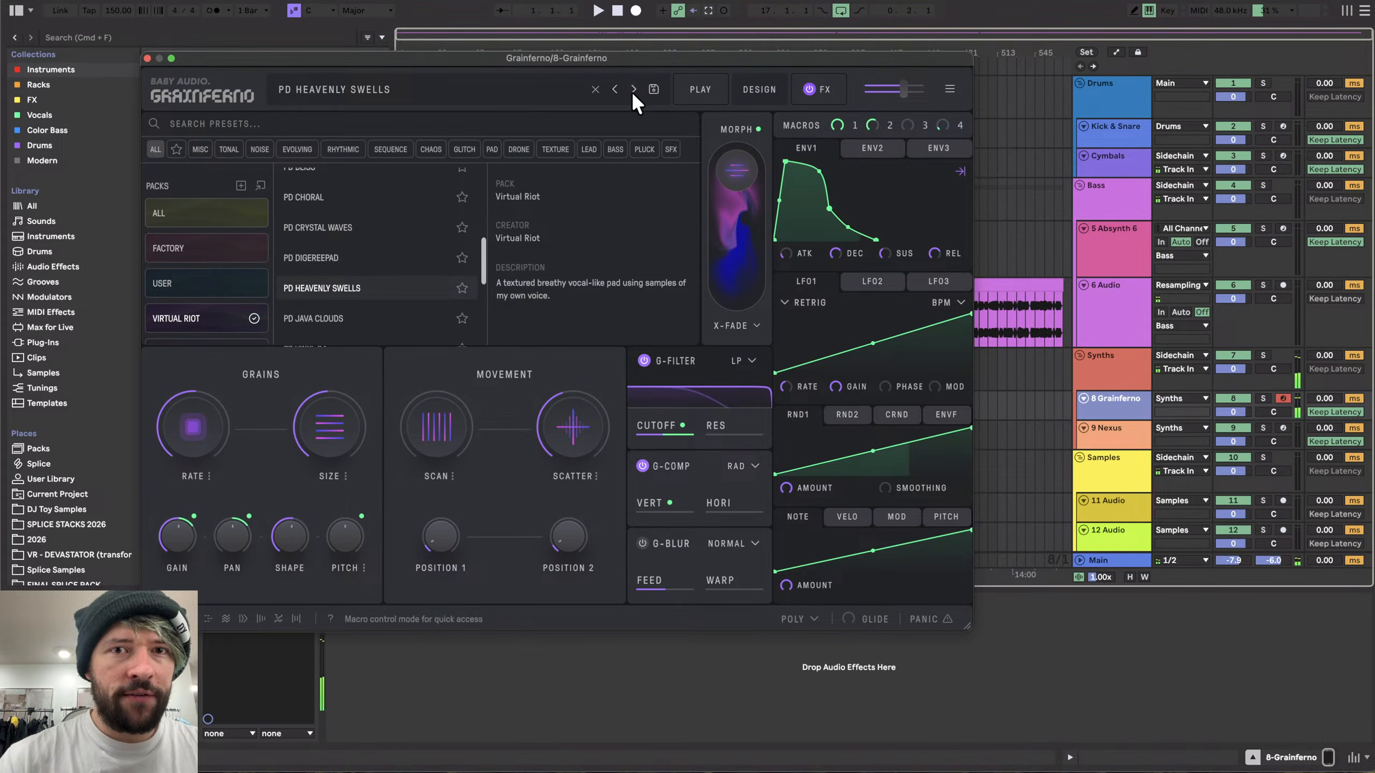
- Switch Grainferno to its Play page showing the Cutoff, Bright, Sustain and Chorus macros
click(723, 91)
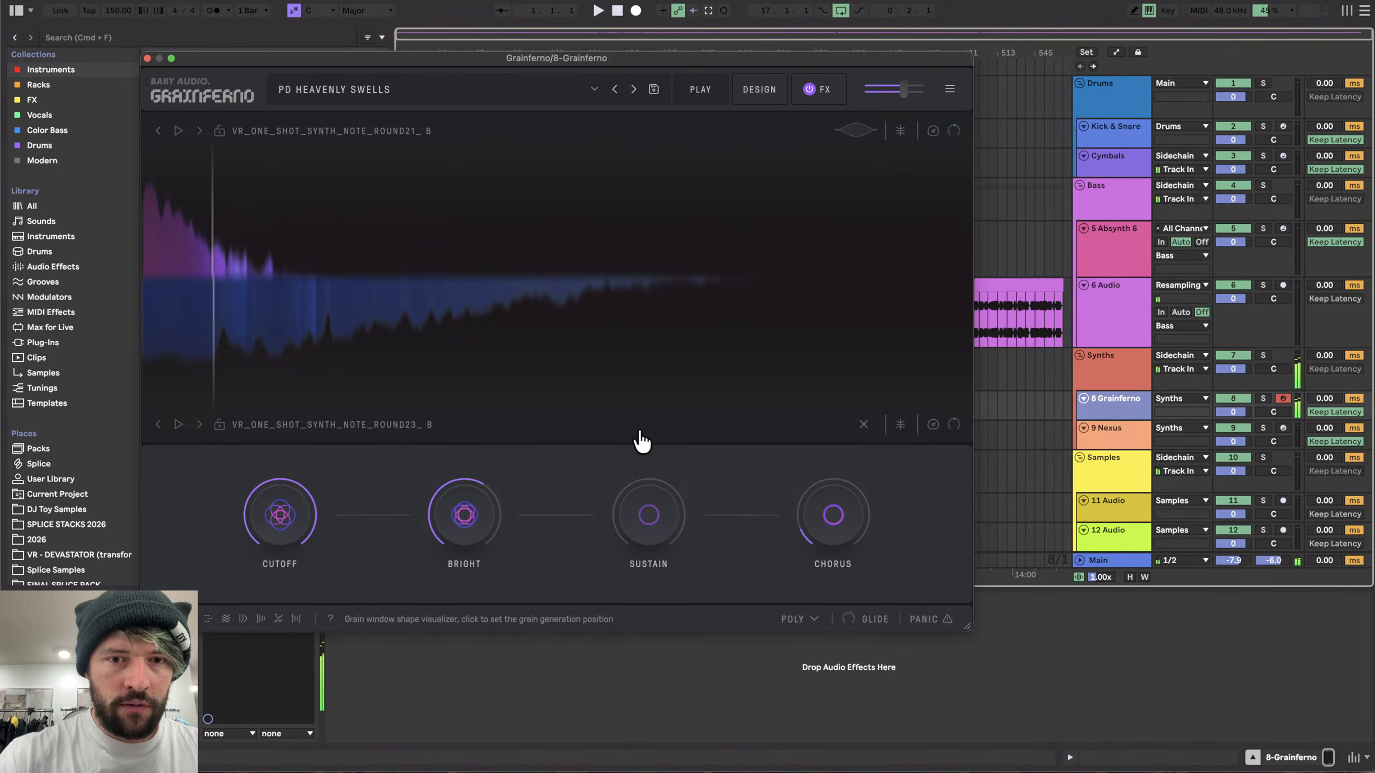
drag(641, 449, 589, 632)
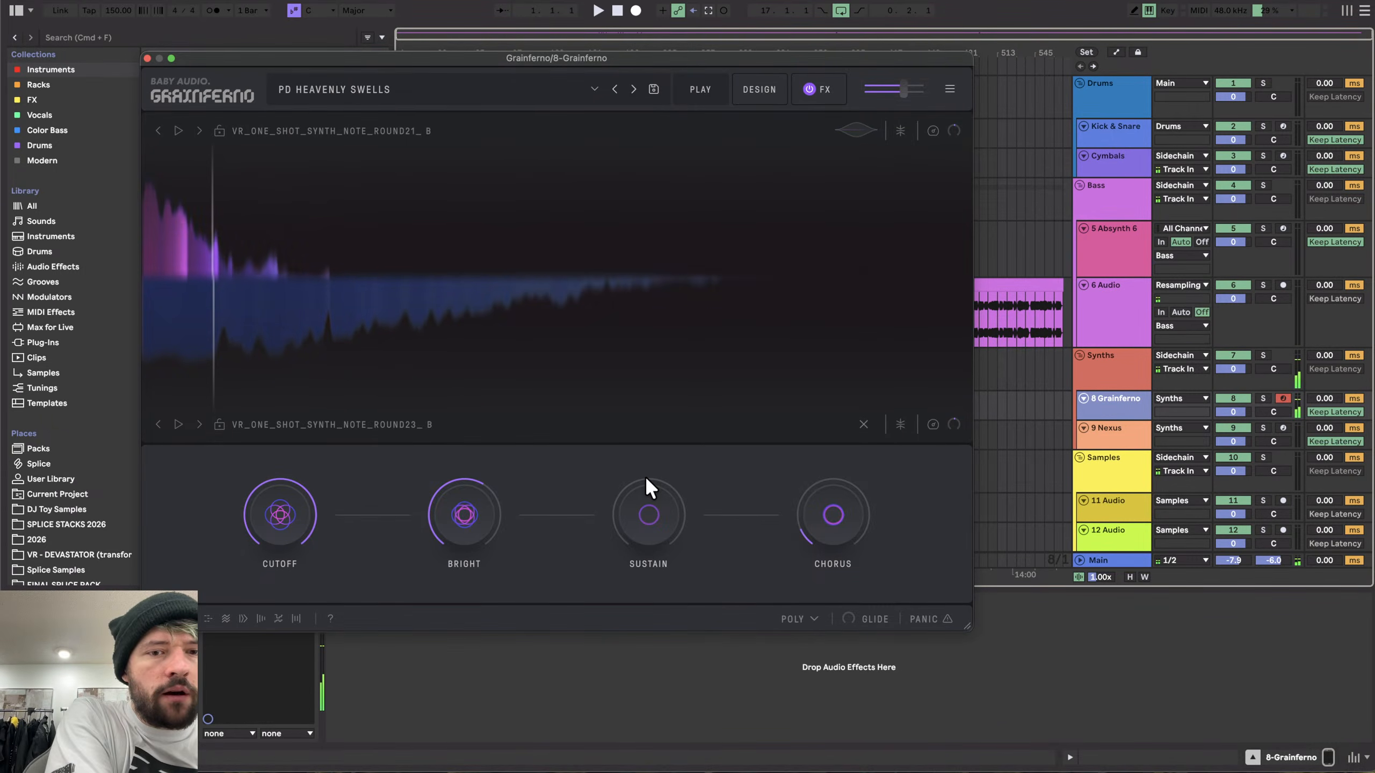
key(super+Tab)
key(super+Tab)
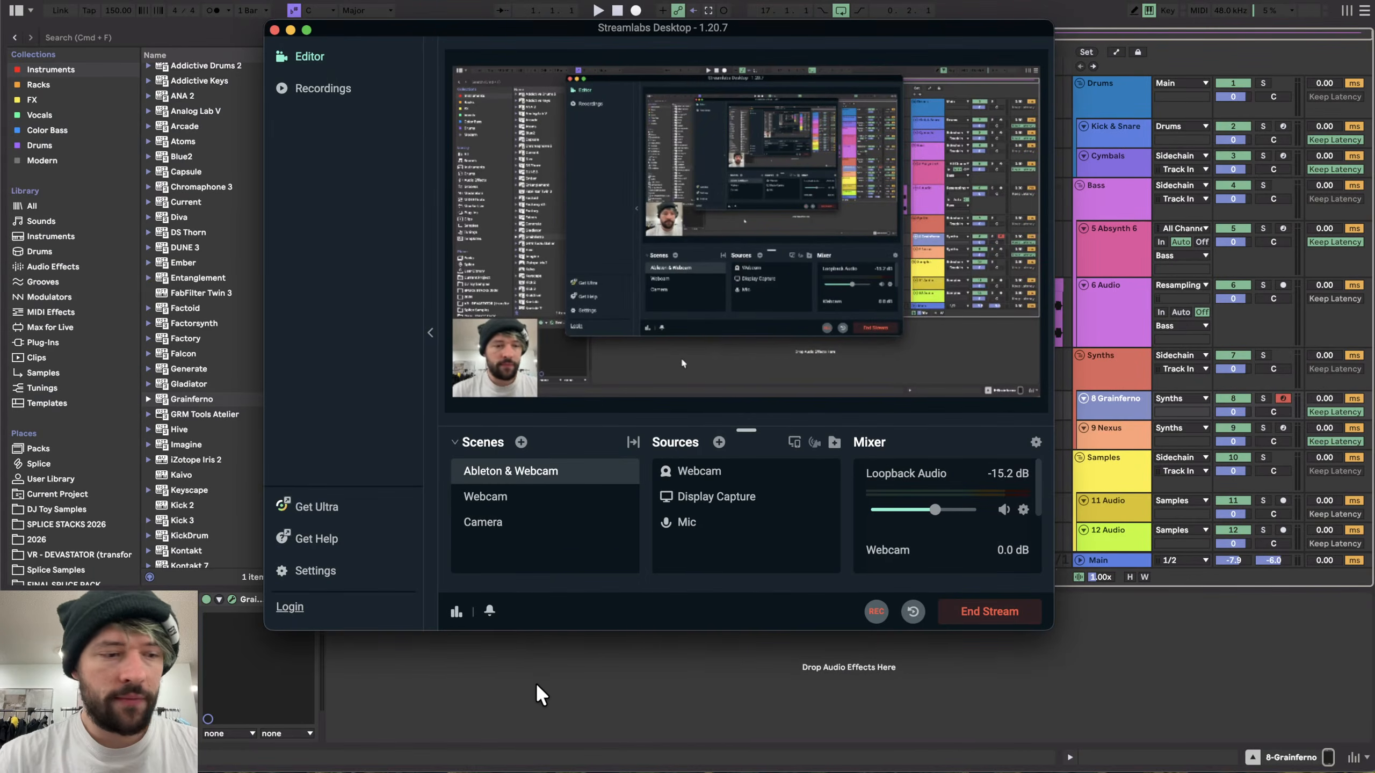
click(531, 697)
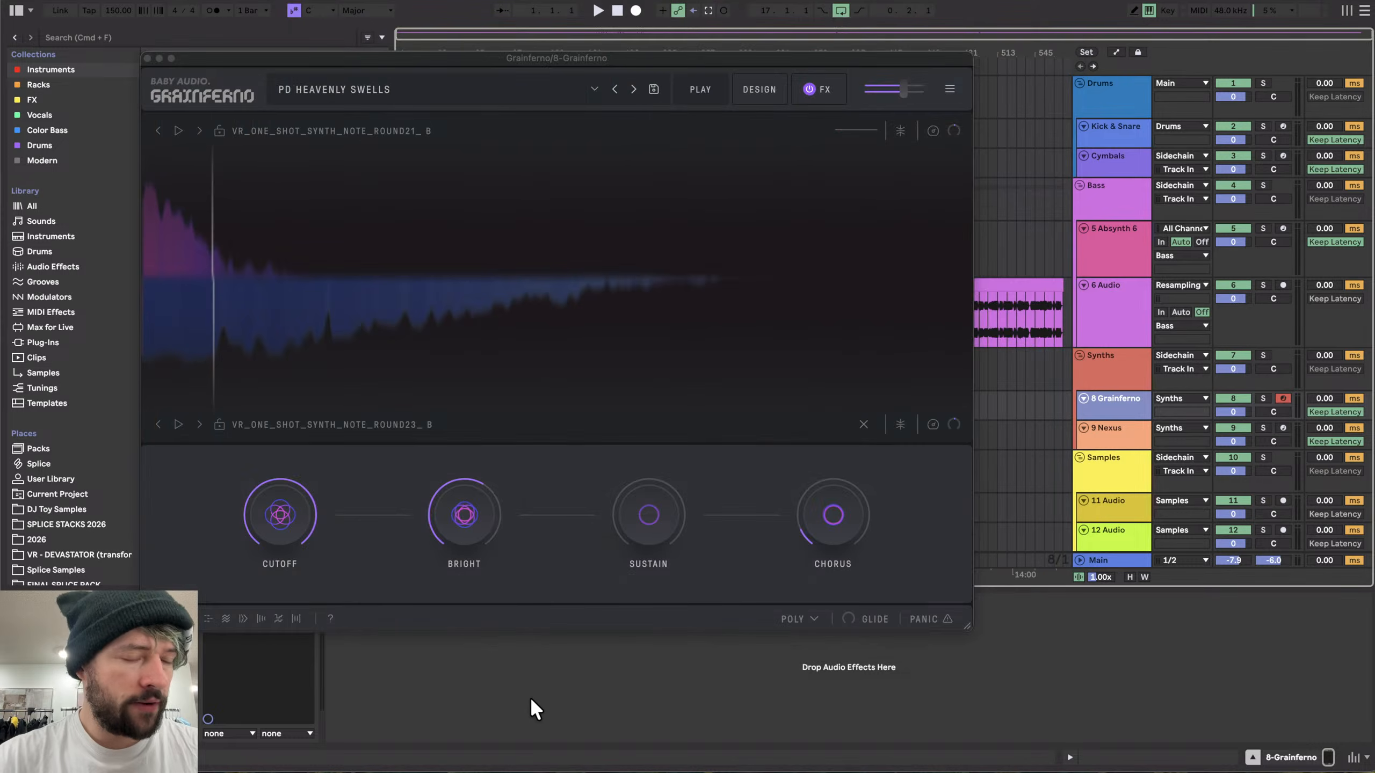
- Close the Grainferno plugin window and select the beginning of the resampled audio on track 6
click(146, 57)
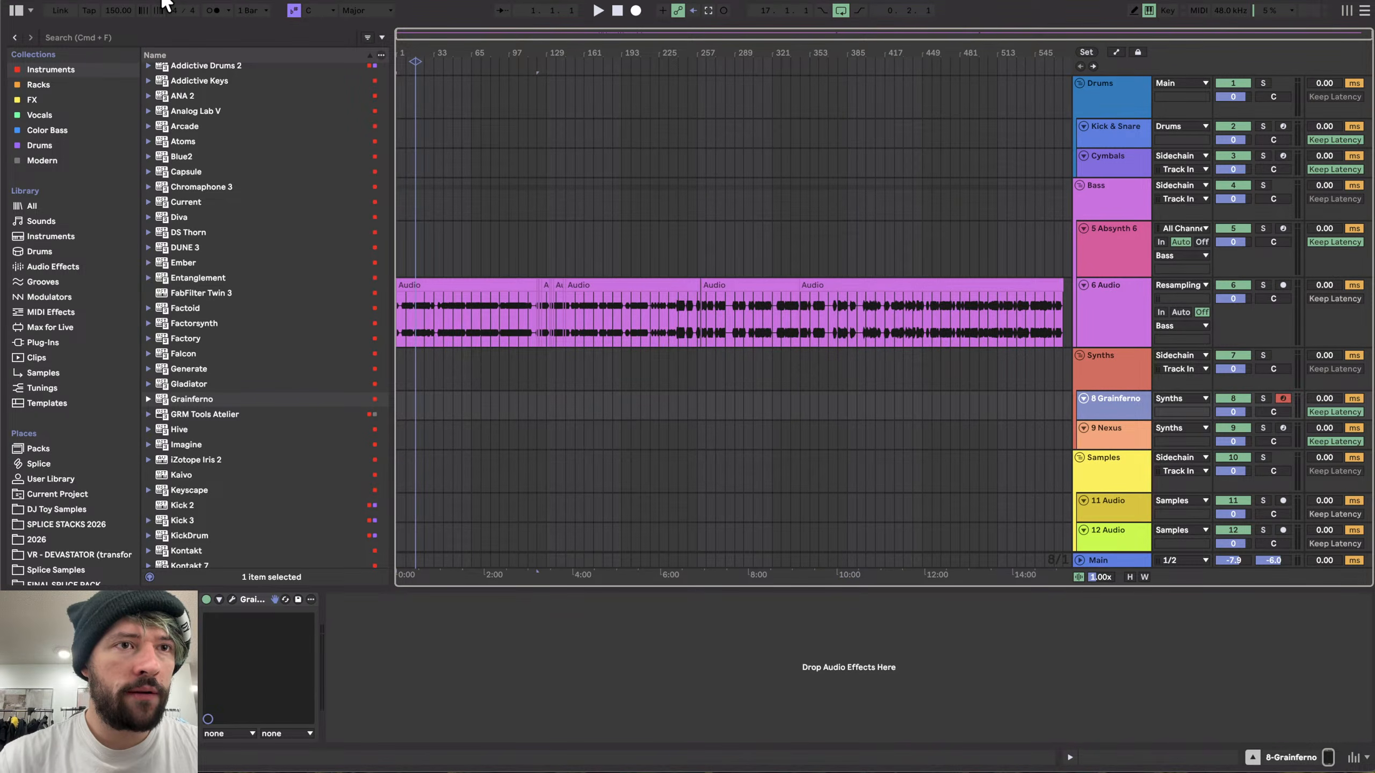
click(612, 265)
click(463, 283)
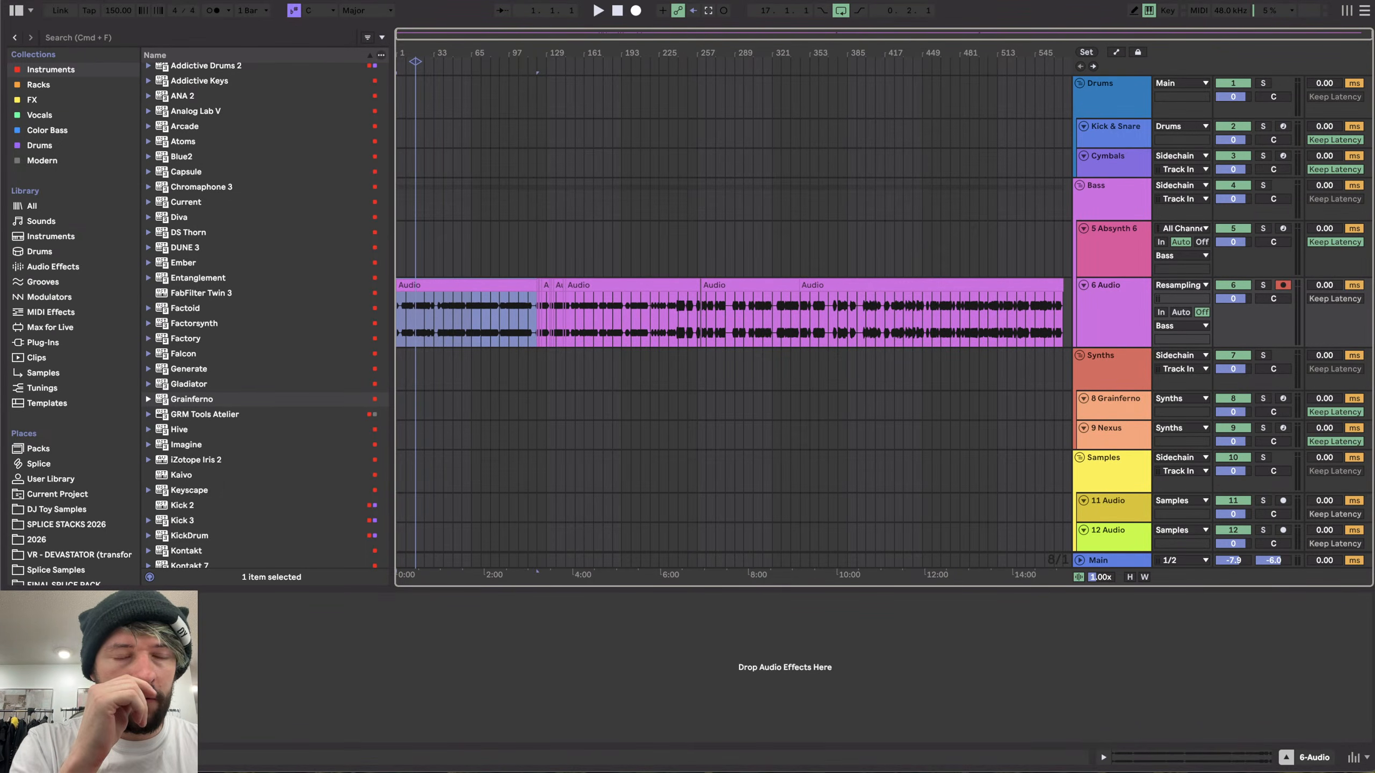
- Open the Synth Theme v2.als project from the Synth Theme Project folder inside Elsewhere in Projects
click(76, 1)
click(107, 11)
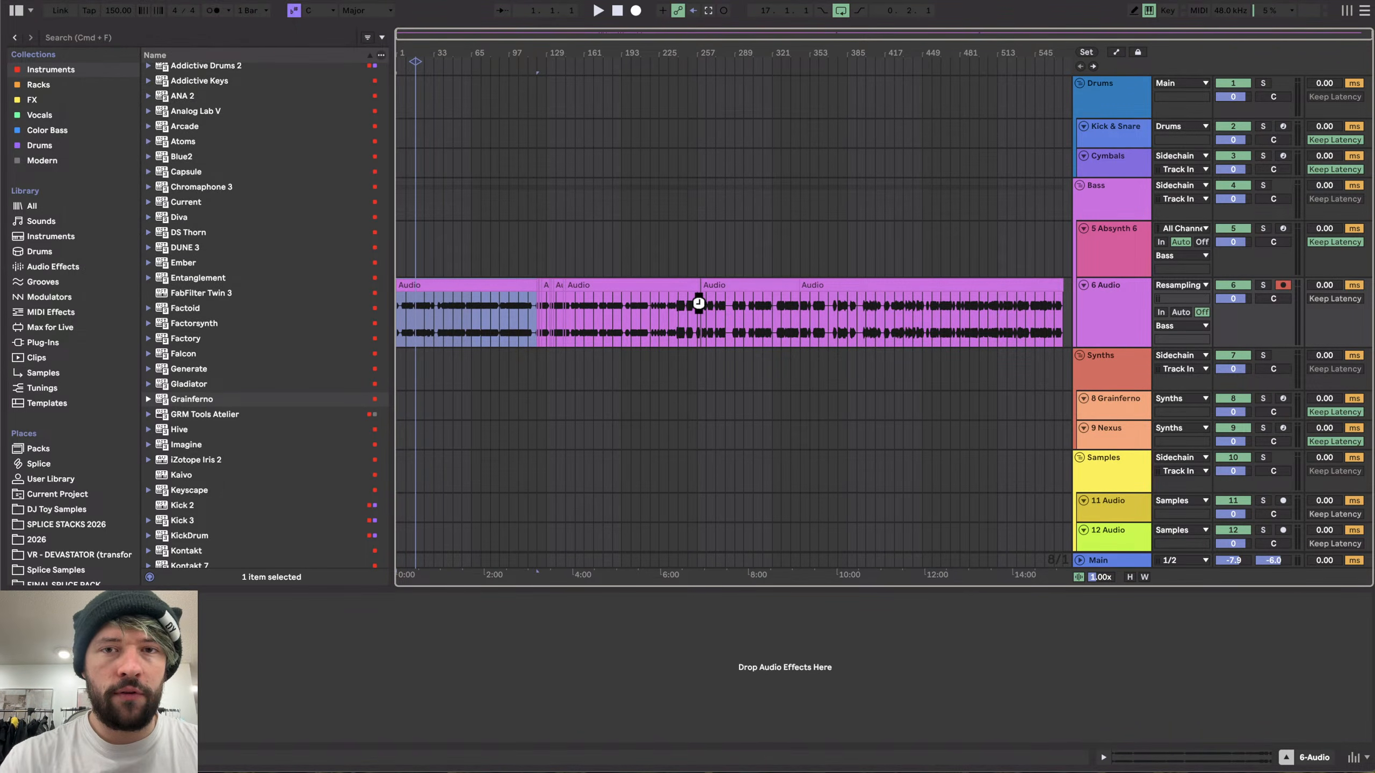
key(super+Up)
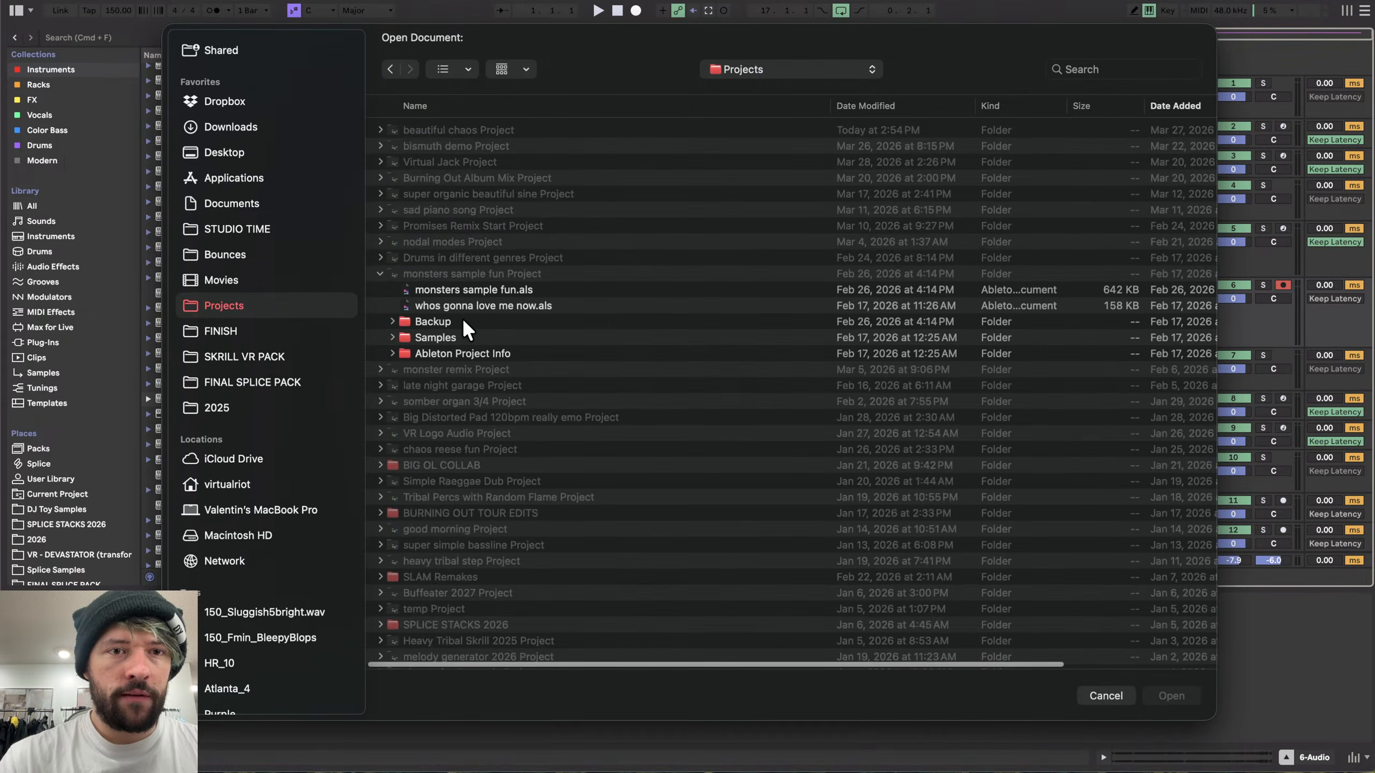
click(379, 275)
click(495, 241)
key(e)
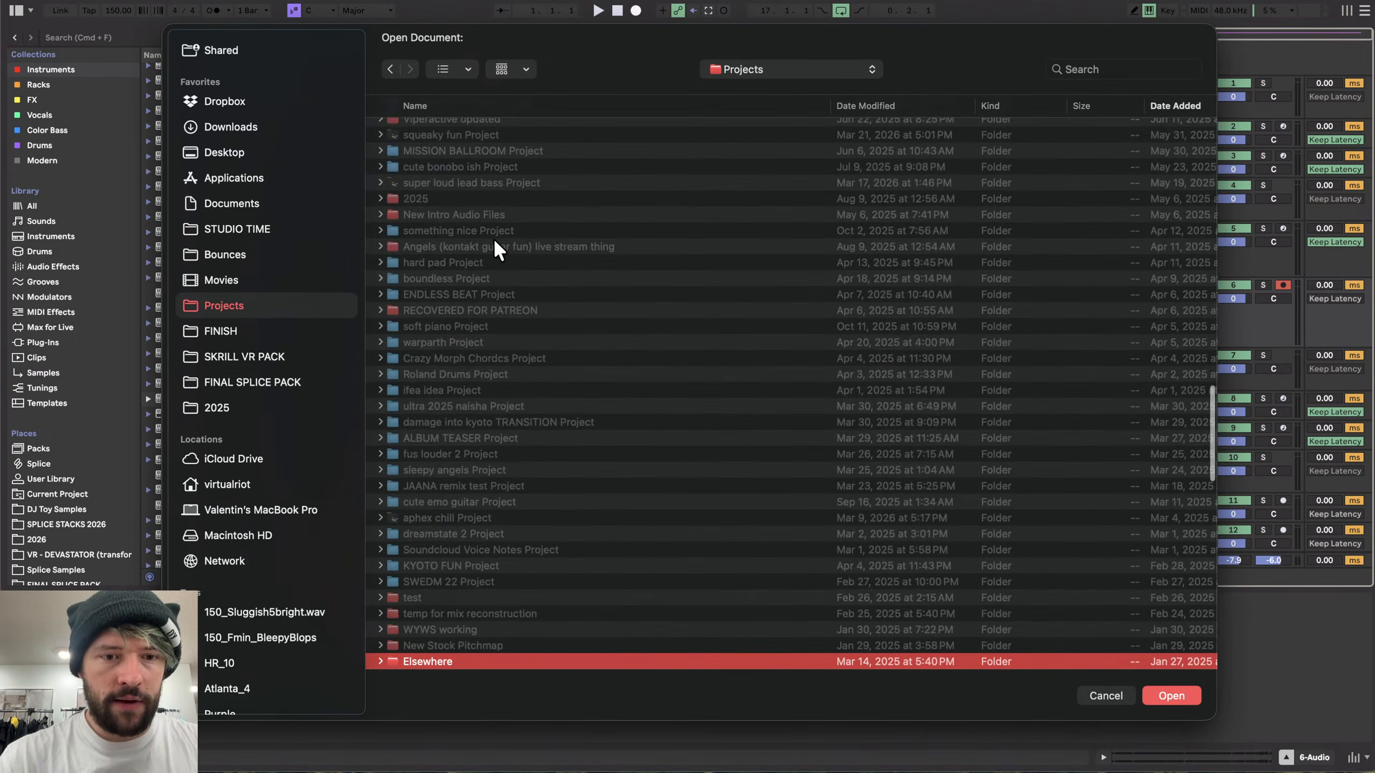
scroll(481, 379, down, 5)
key(Right)
scroll(483, 379, down, 4)
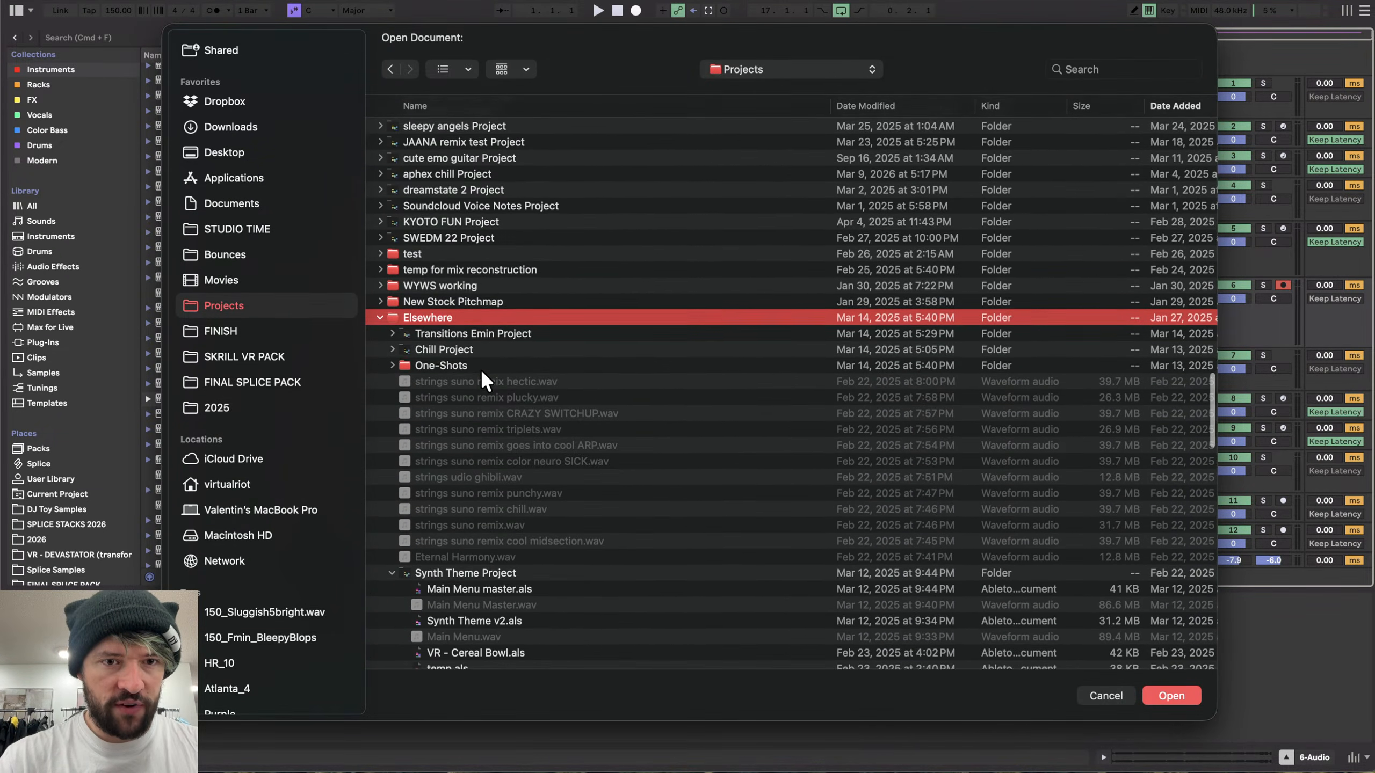
key(Down)
key(Down)
key(Down)
key(Down)
scroll(500, 434, down, 1)
scroll(500, 433, down, 4)
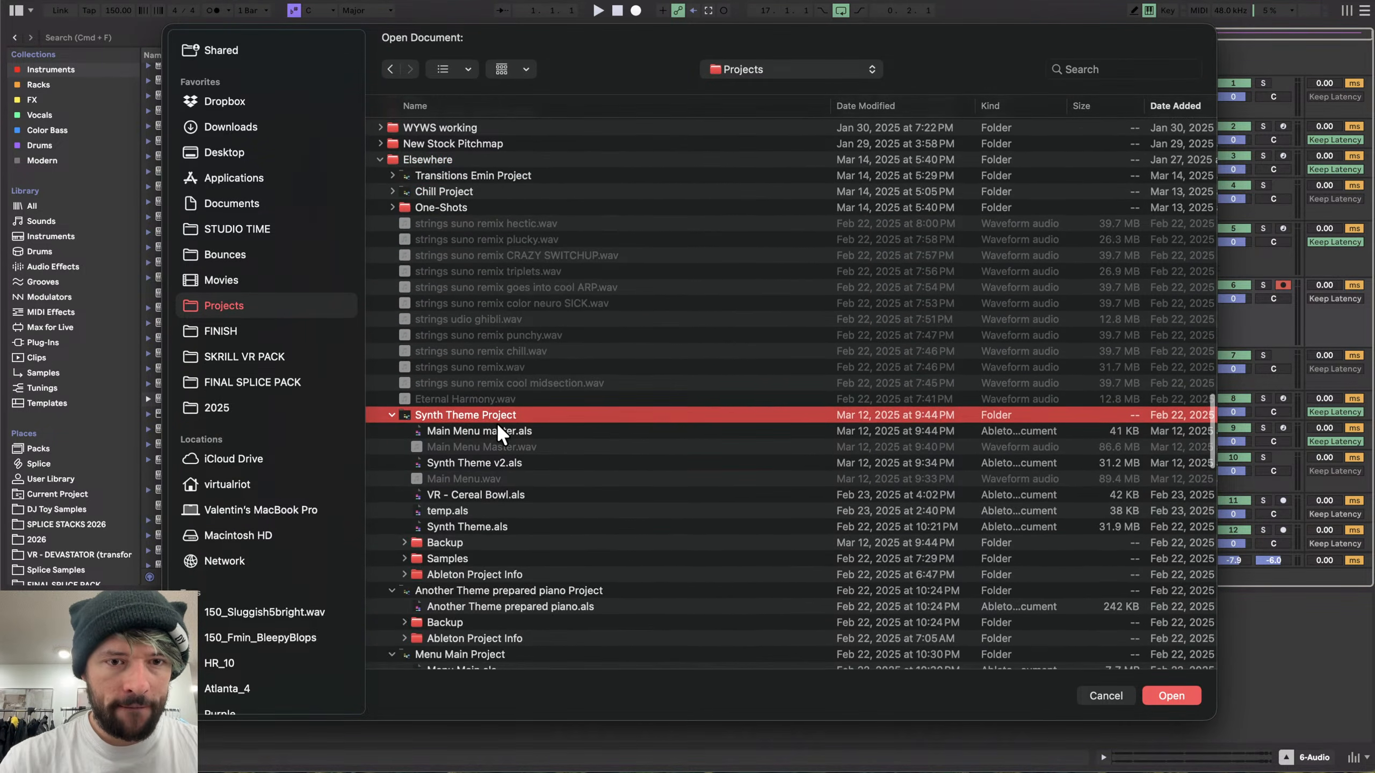
click(463, 395)
scroll(487, 379, down, 1)
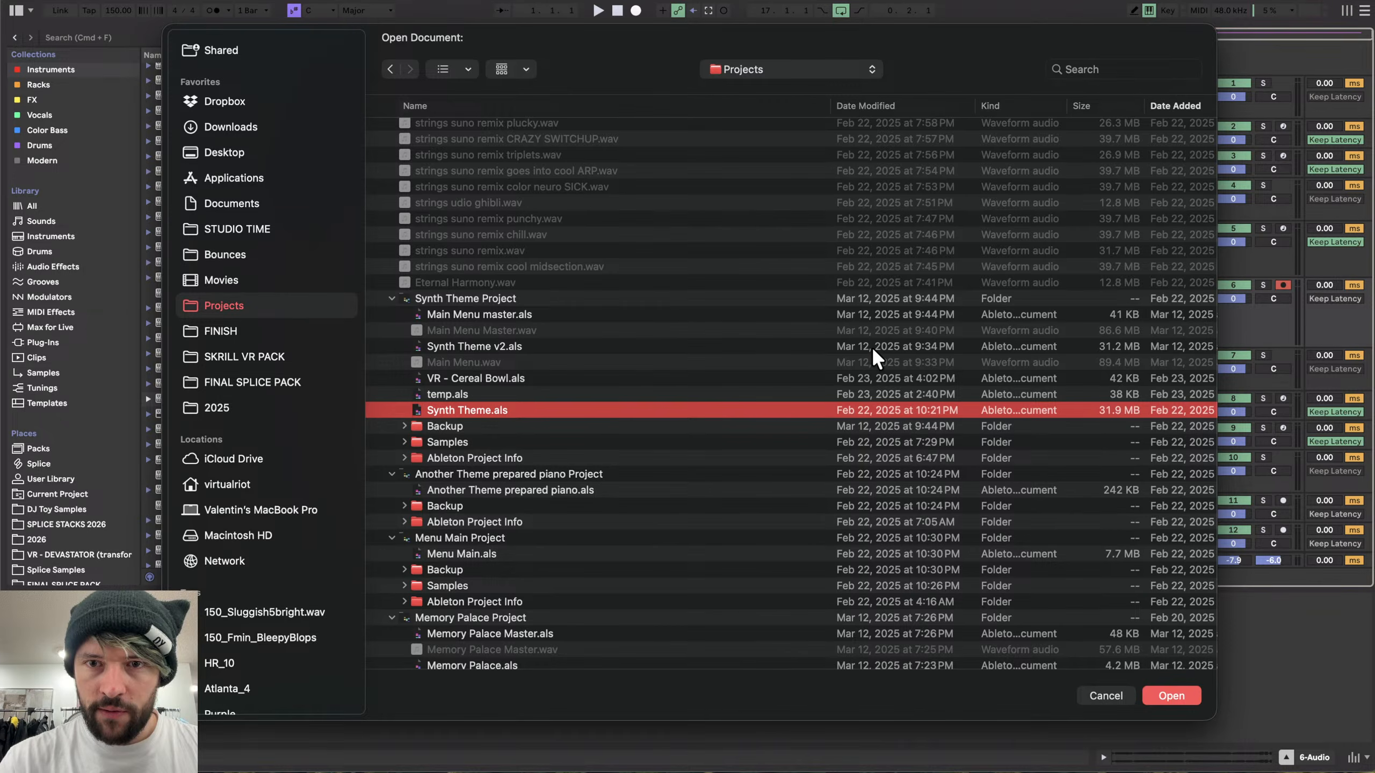
click(480, 347)
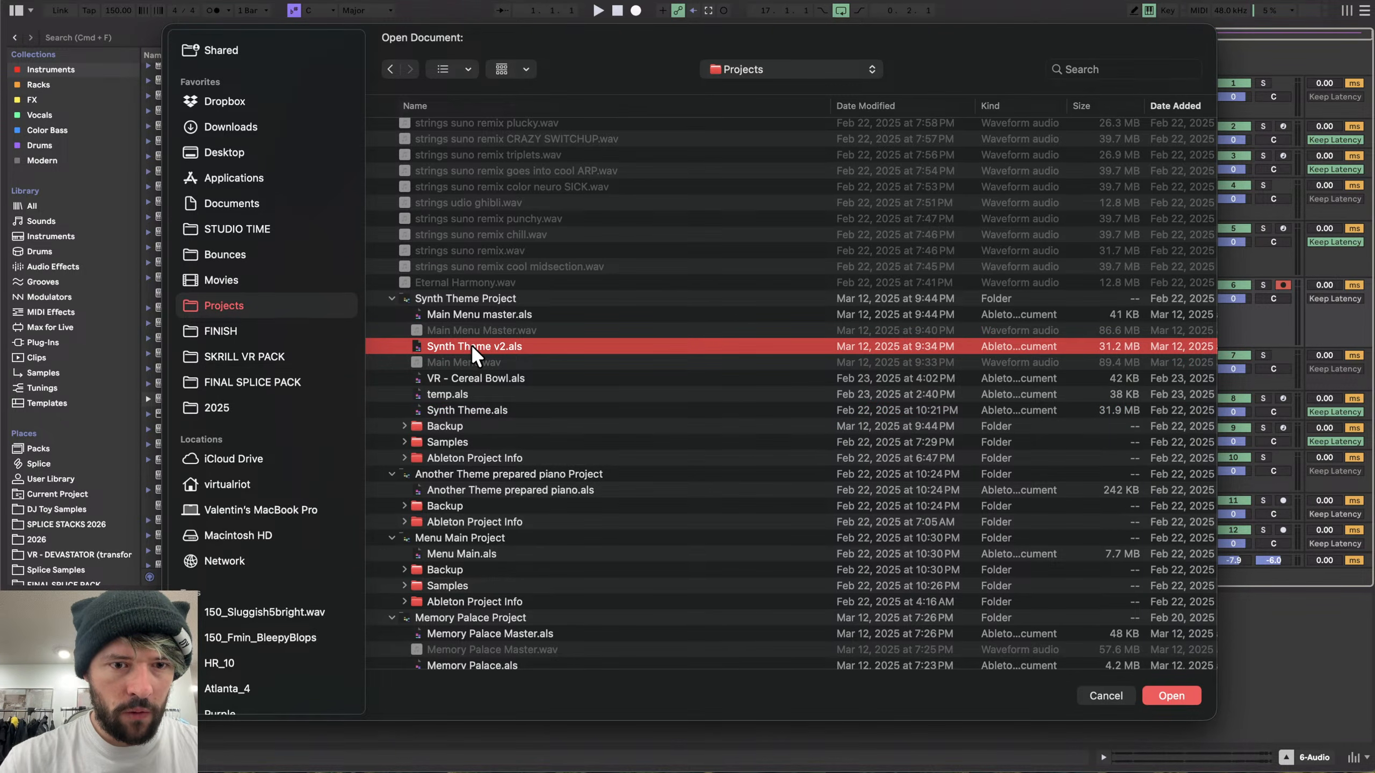
double_click(471, 344)
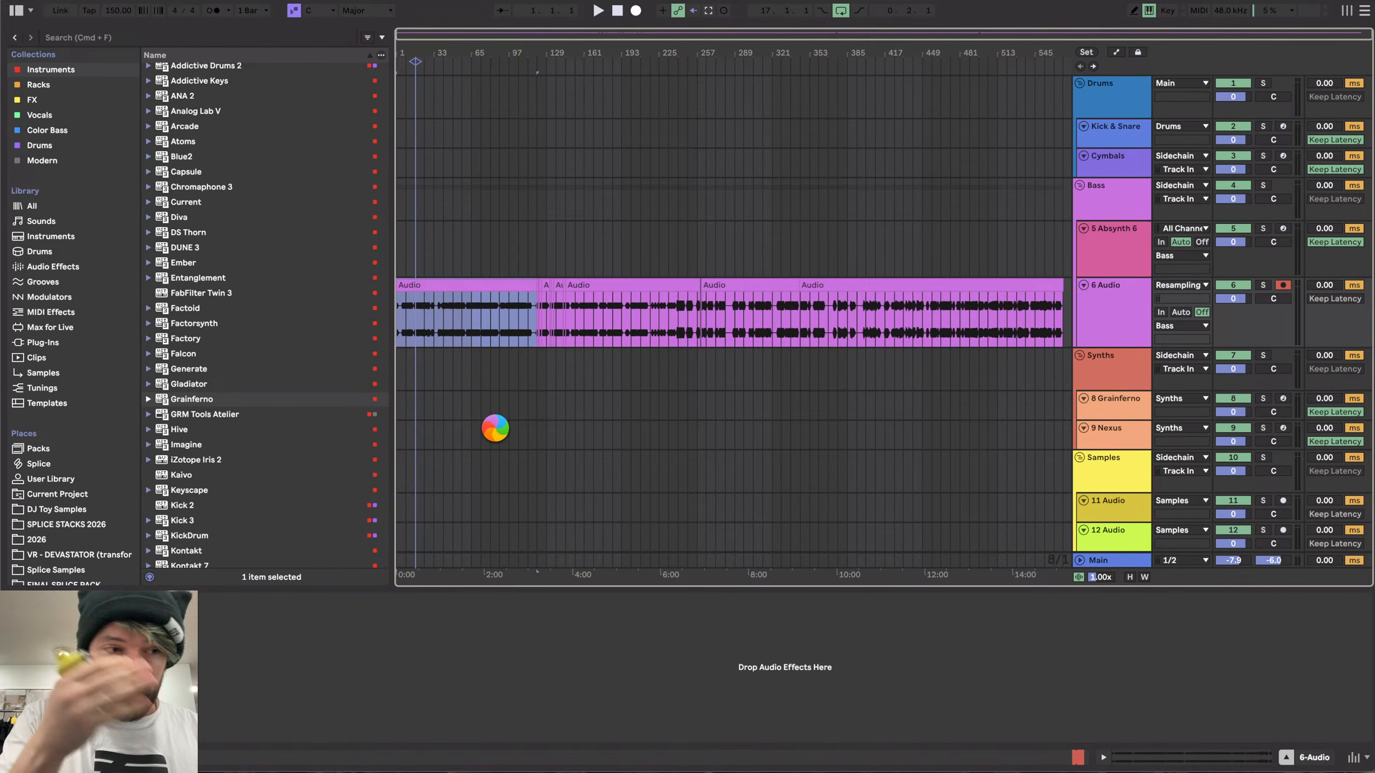
key(super+Tab)
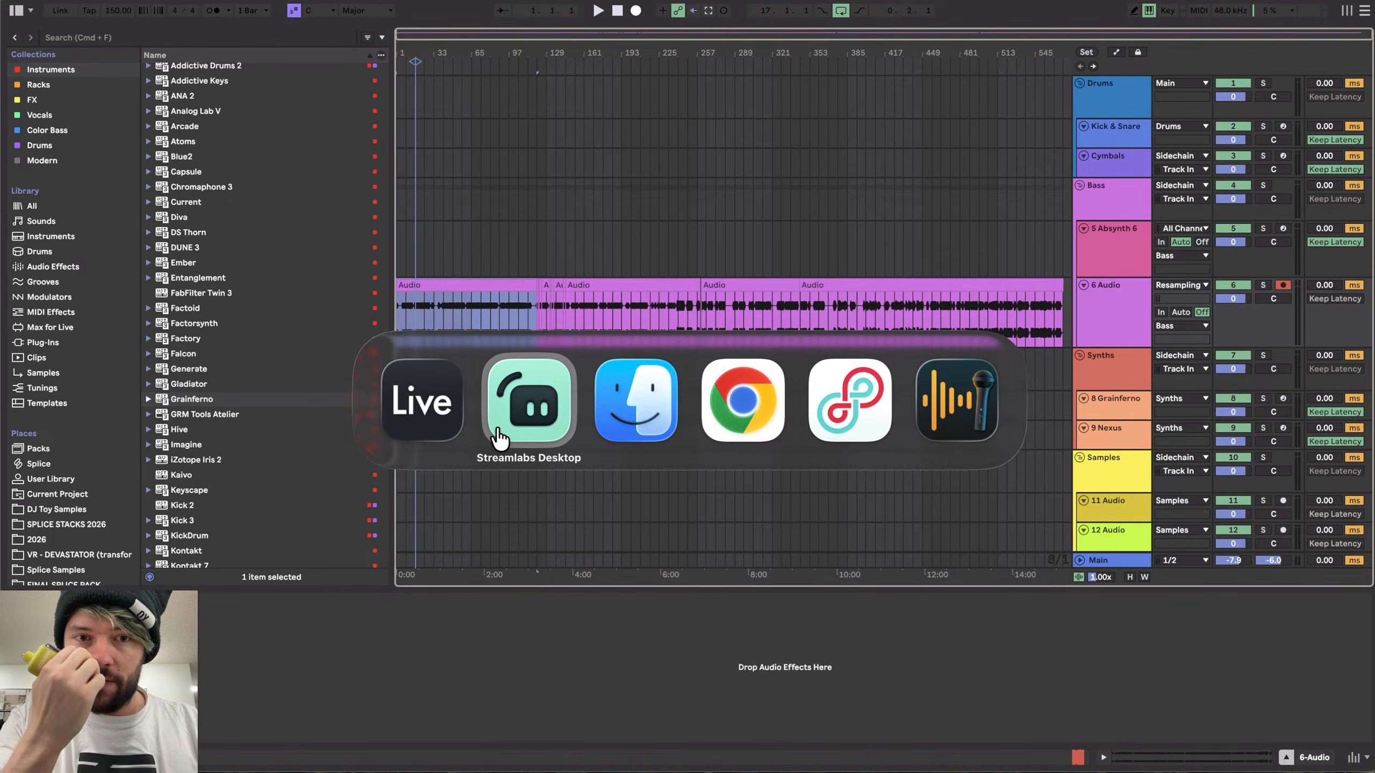
click(499, 438)
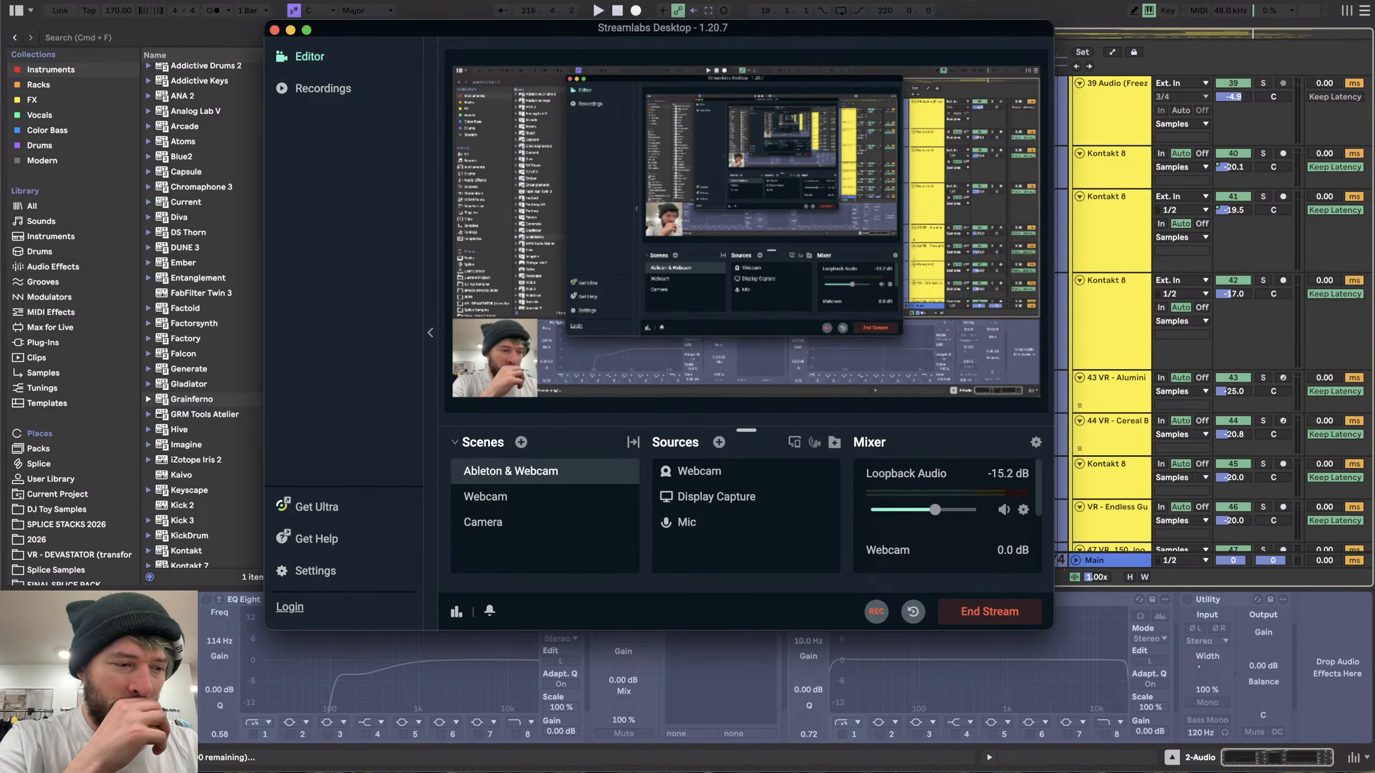
key(super+Tab)
- Fold the group tracks in the arrangement one by one to condense the track list
scroll(597, 262, down, 6)
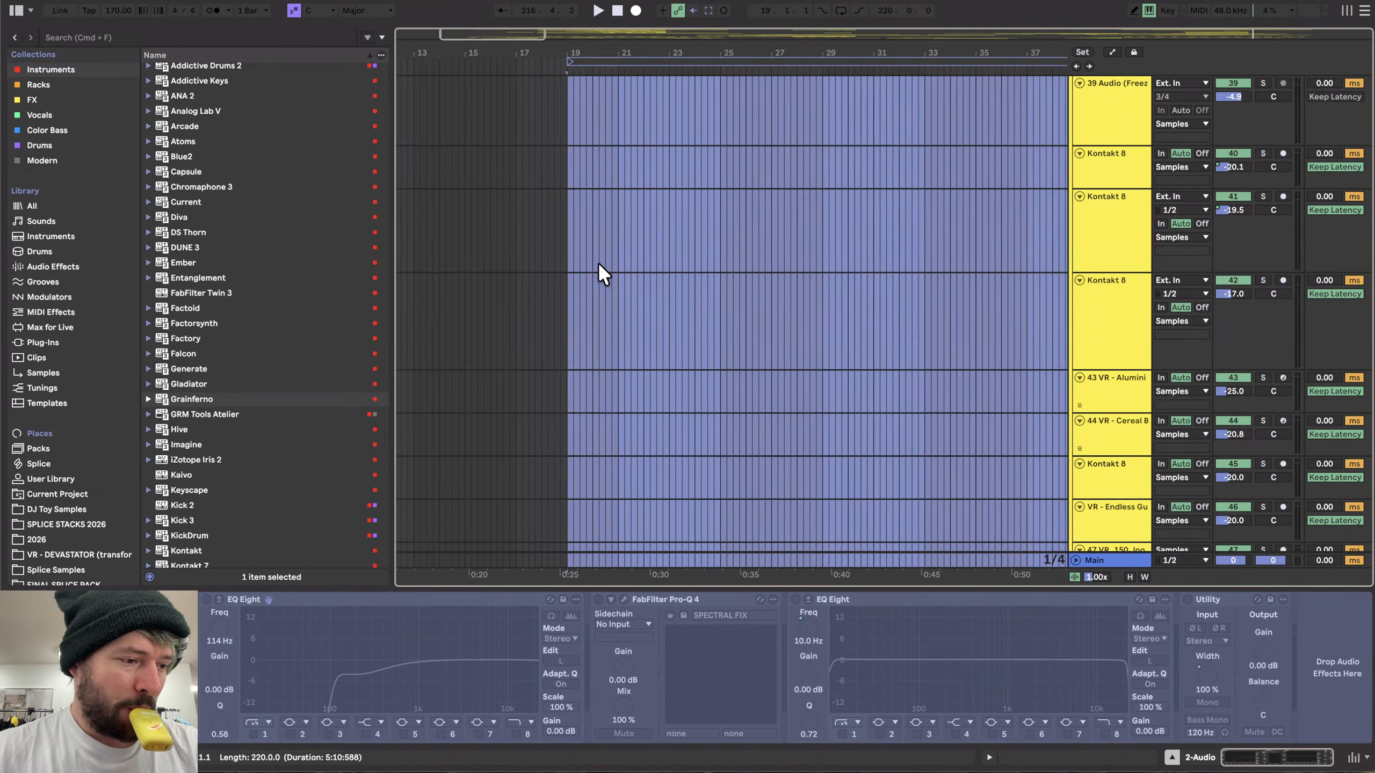
click(540, 254)
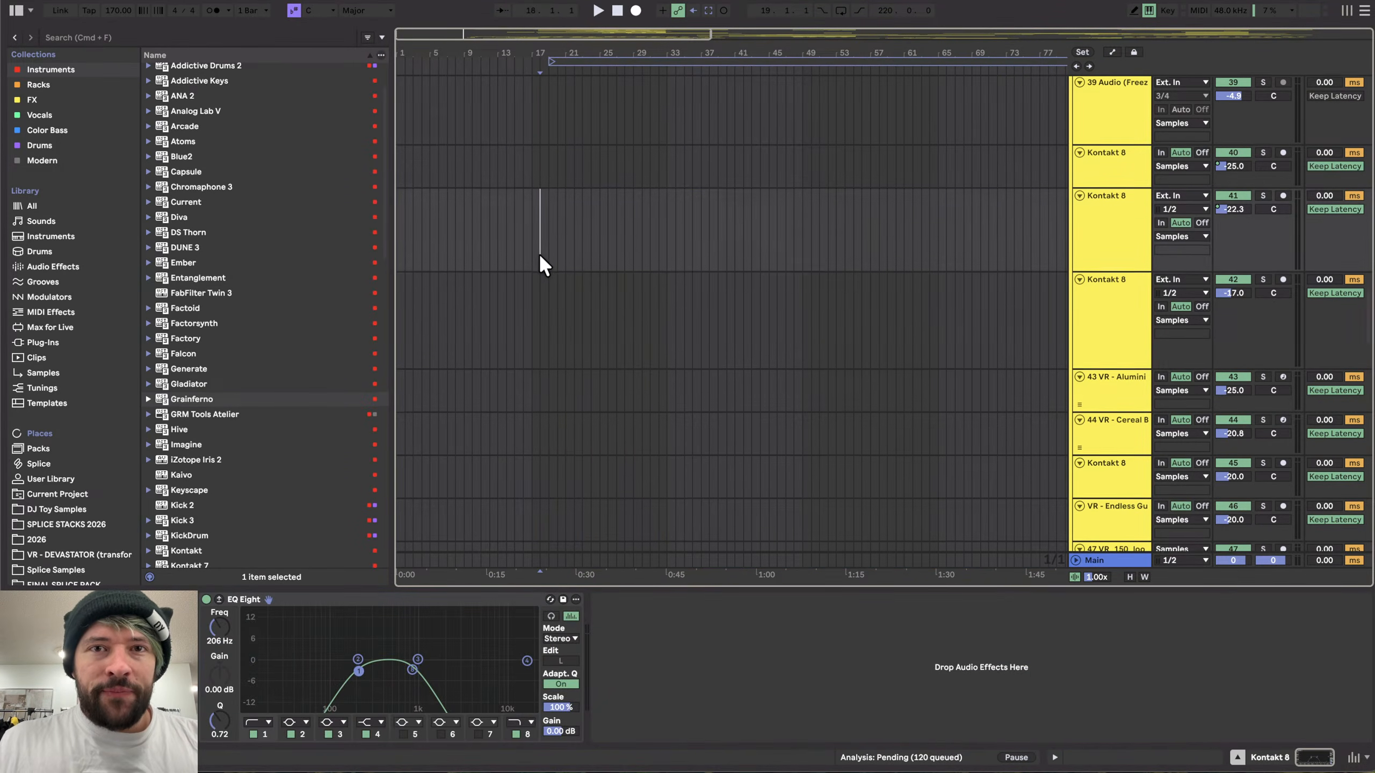
scroll(540, 255, down, 20)
scroll(540, 255, up, 20)
scroll(539, 253, up, 5)
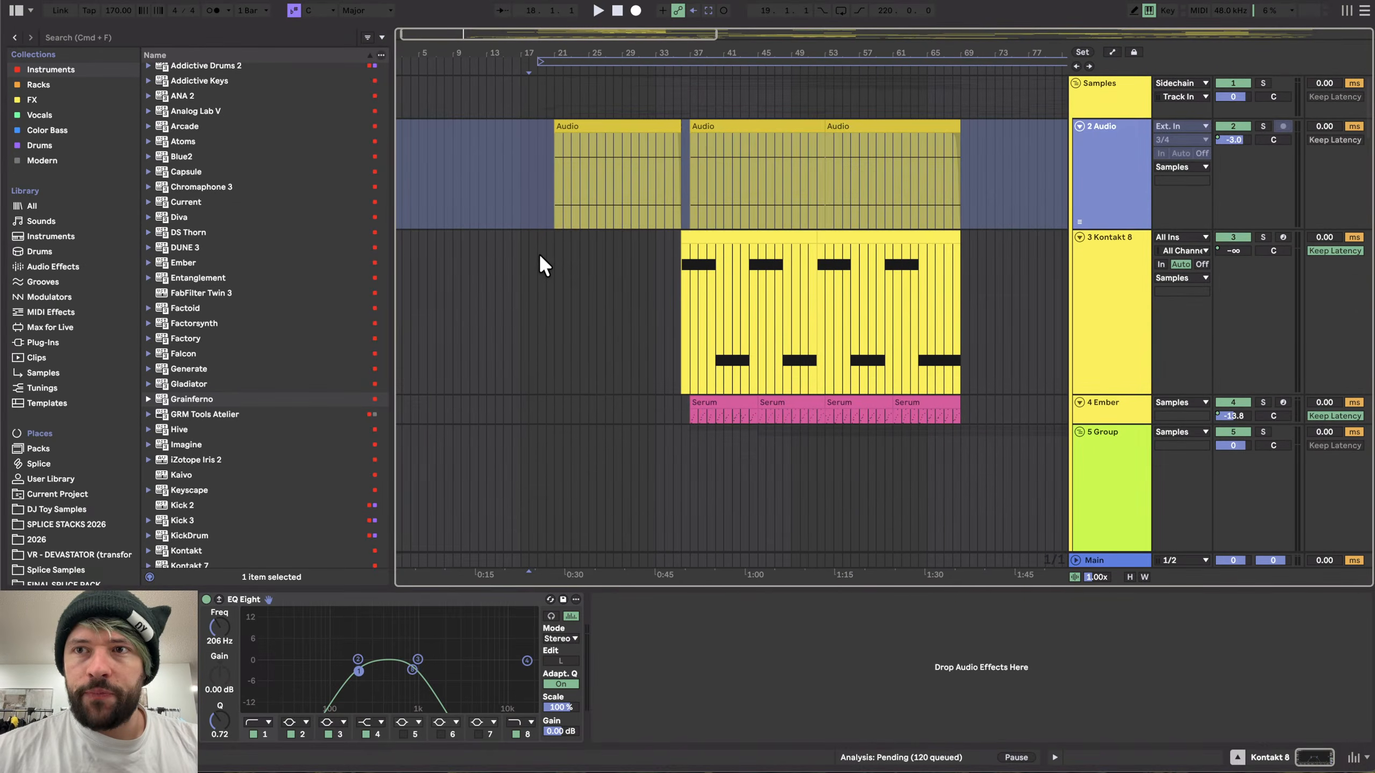
scroll(539, 253, down, 3)
click(1119, 176)
key(h)
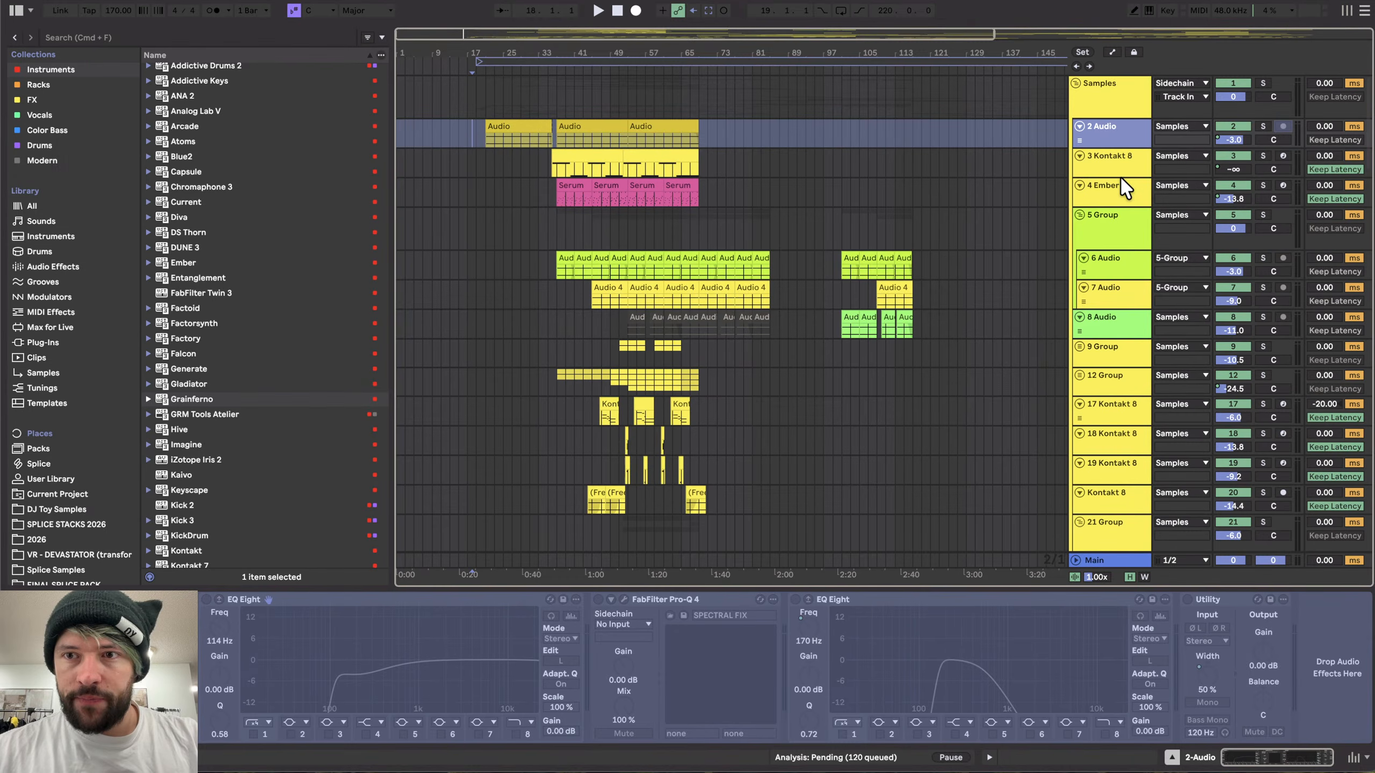
click(1095, 211)
click(1117, 100)
key(u)
click(1115, 121)
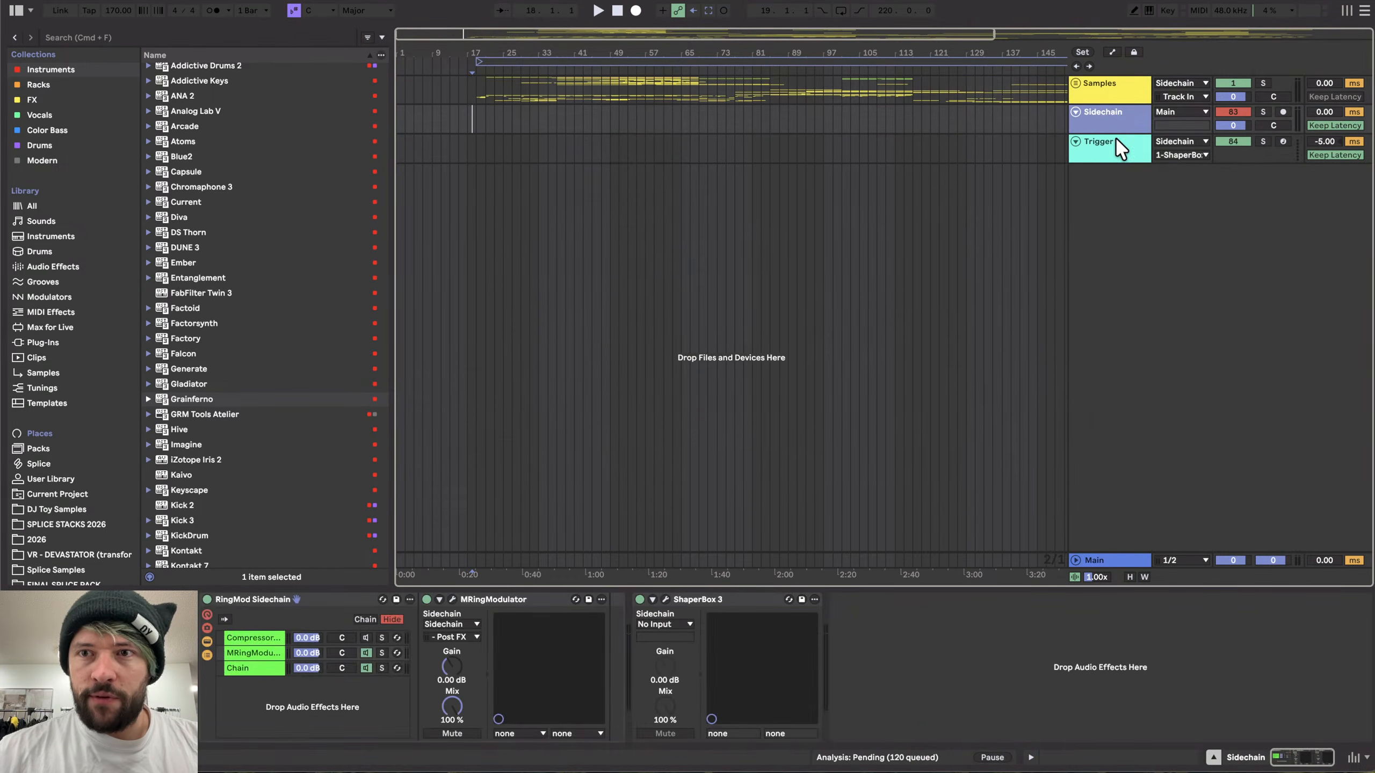
click(1112, 96)
key(u)
scroll(809, 182, down, 5)
scroll(807, 181, down, 15)
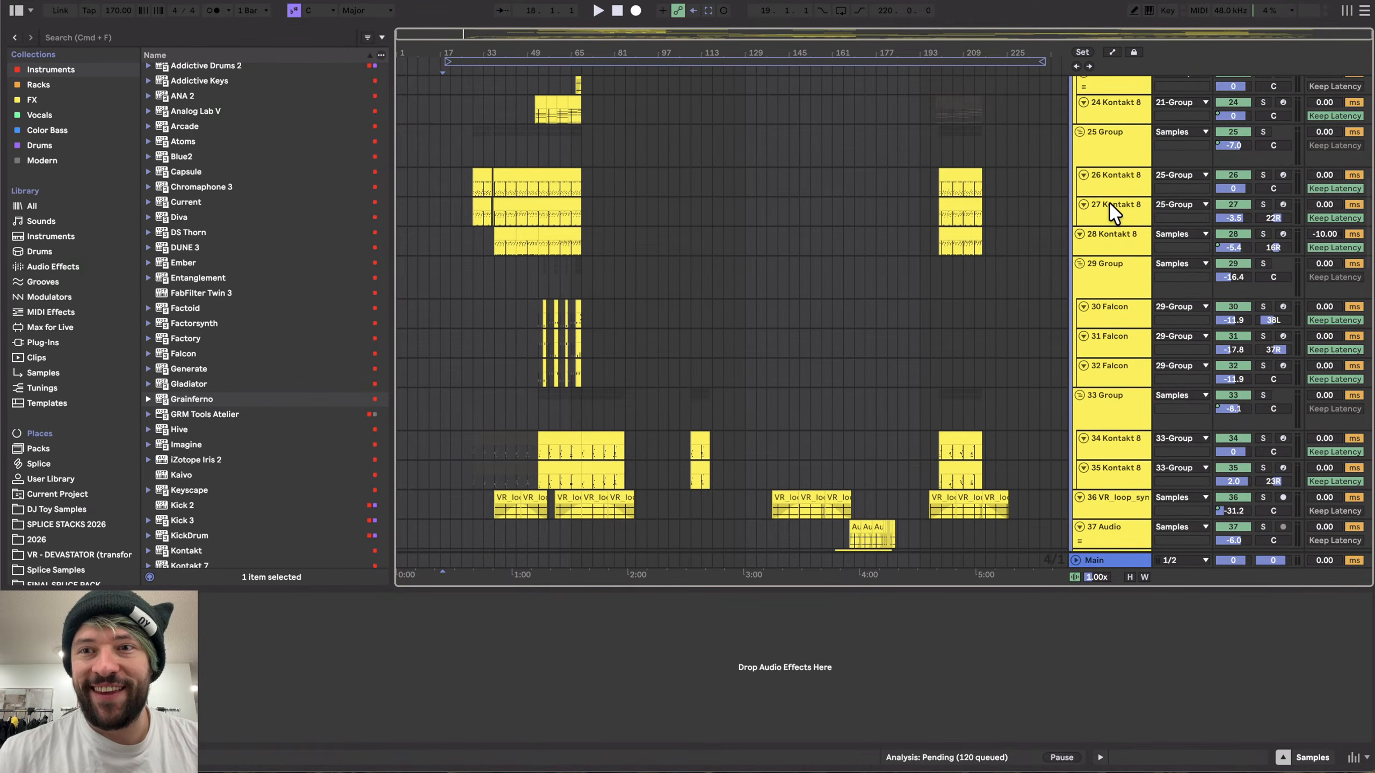
click(1105, 160)
key(u)
click(1105, 162)
key(u)
click(1097, 188)
key(u)
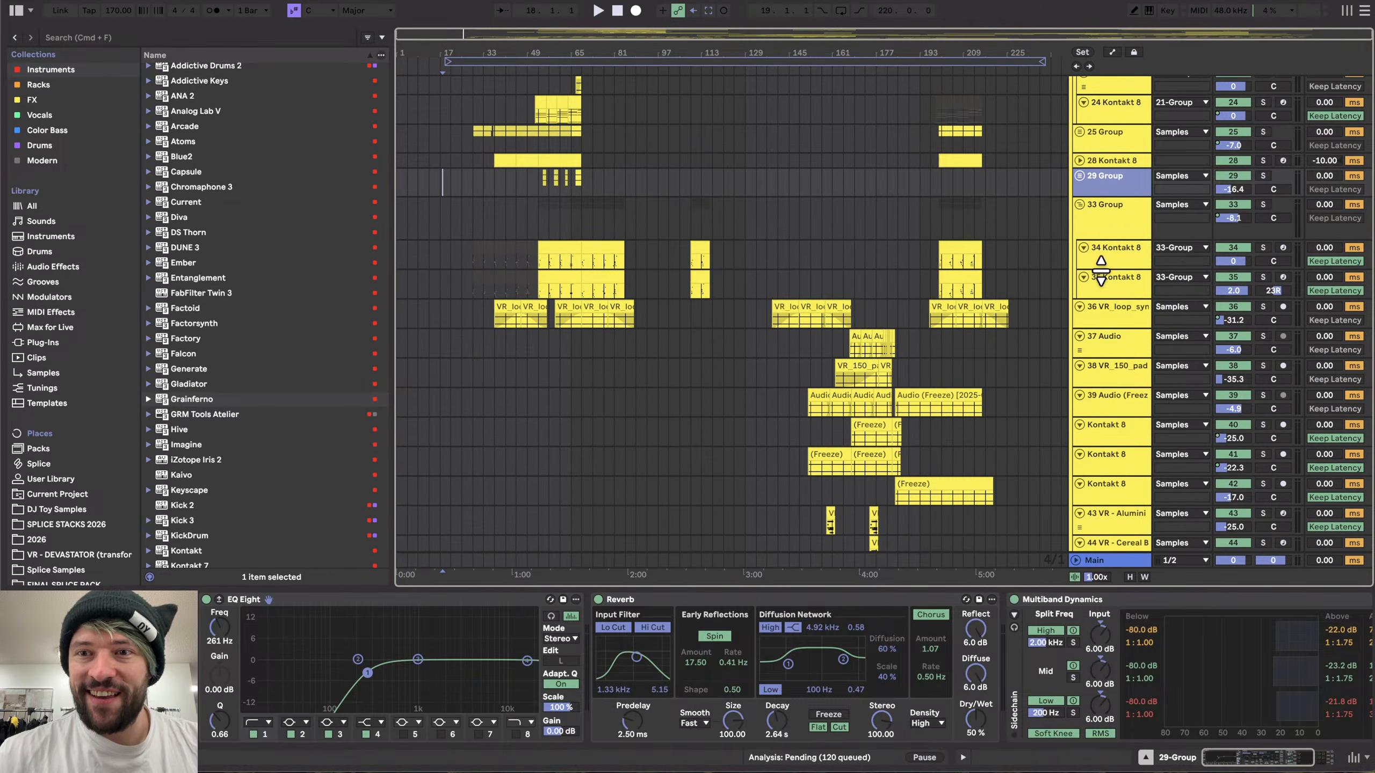
click(1099, 211)
- Fold the 21 Group and 5 Group tracks, then select all tracks and fold them together
key(u)
scroll(1106, 230, up, 10)
click(1113, 298)
key(u)
scroll(1113, 299, up, 4)
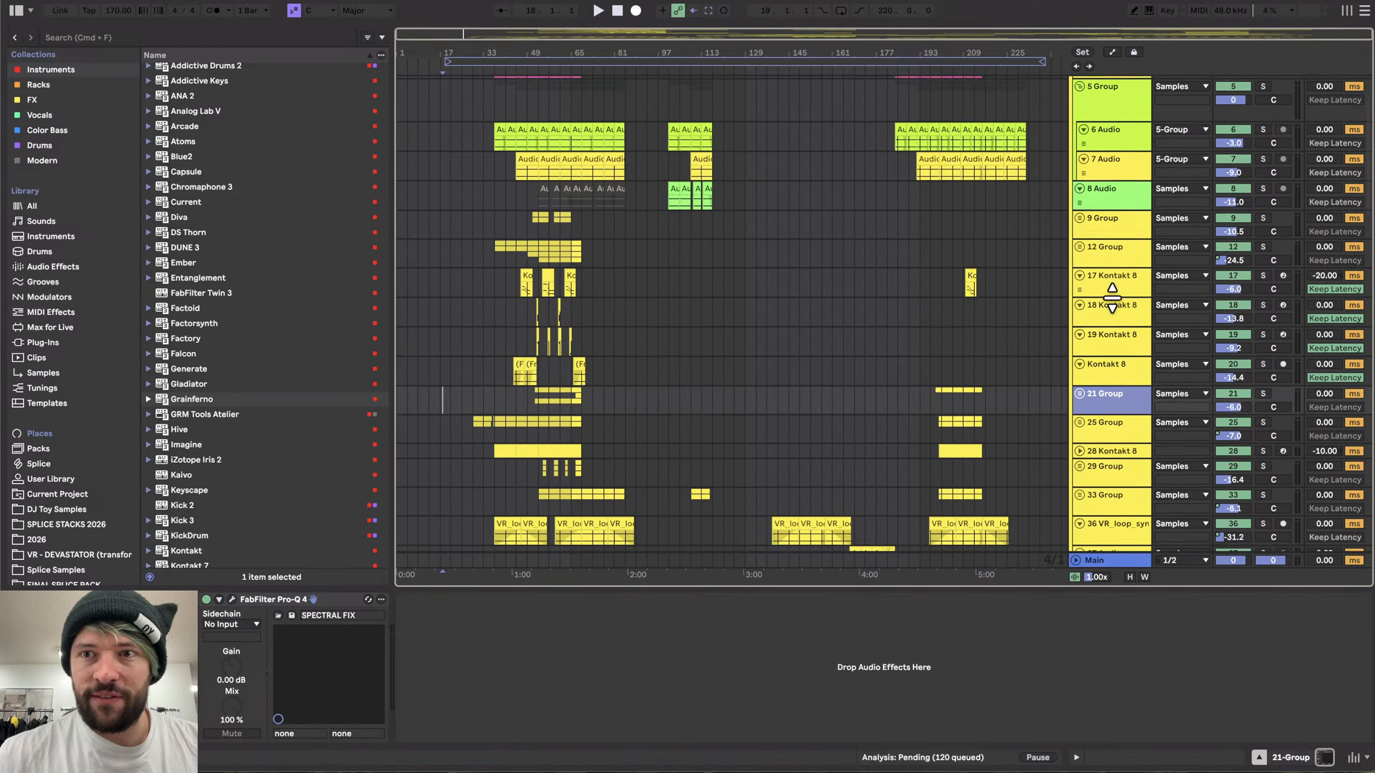
scroll(1112, 298, up, 5)
click(1099, 215)
key(u)
scroll(1099, 228, down, 20)
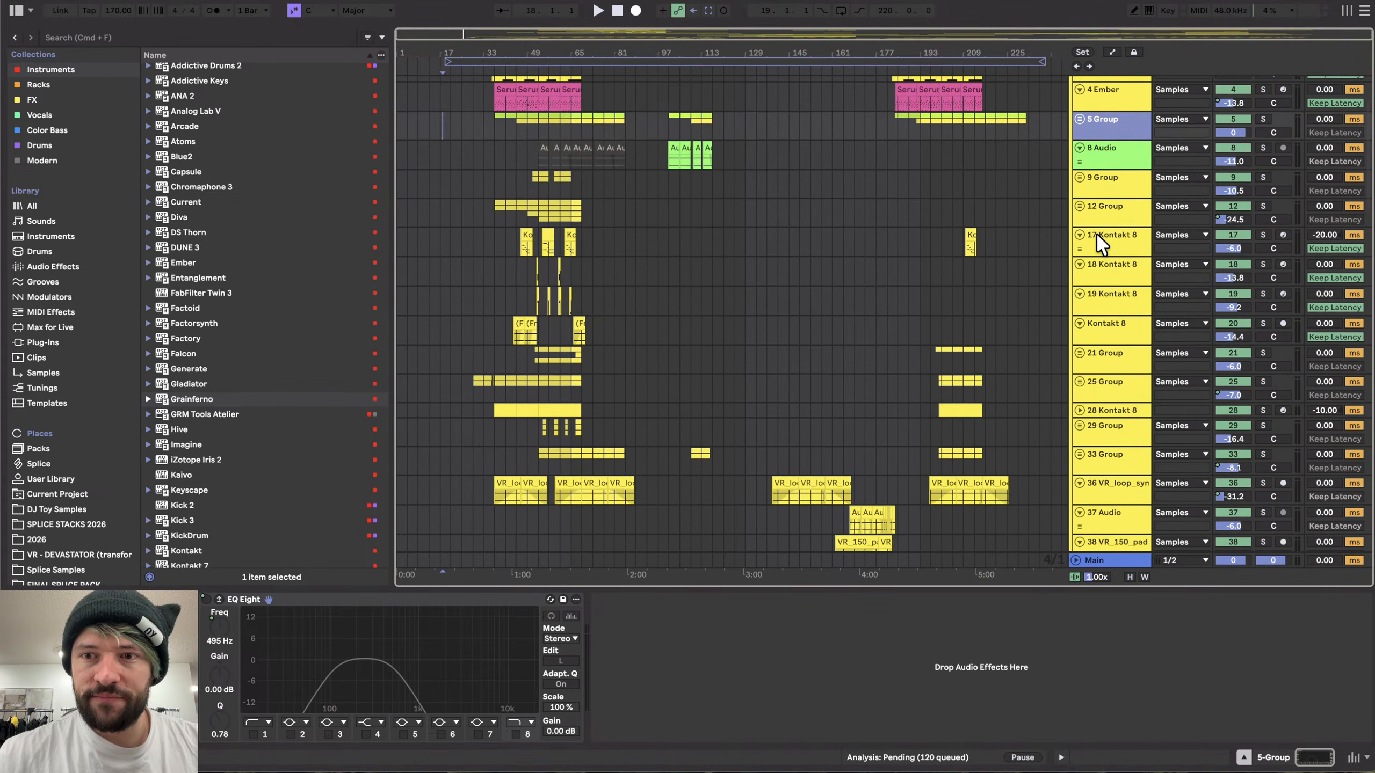
scroll(1099, 245, down, 10)
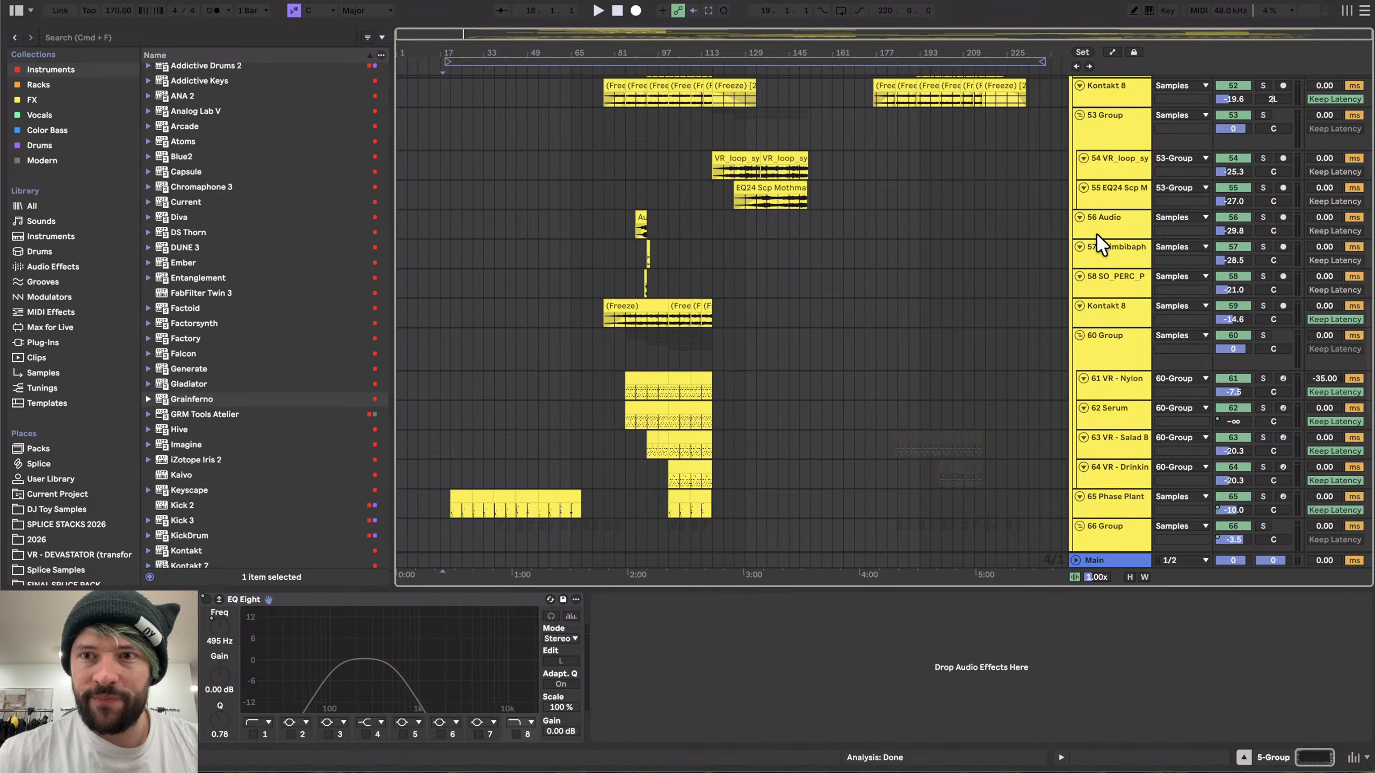
click(1088, 278)
key(super+a)
key(u)
scroll(1088, 277, up, 20)
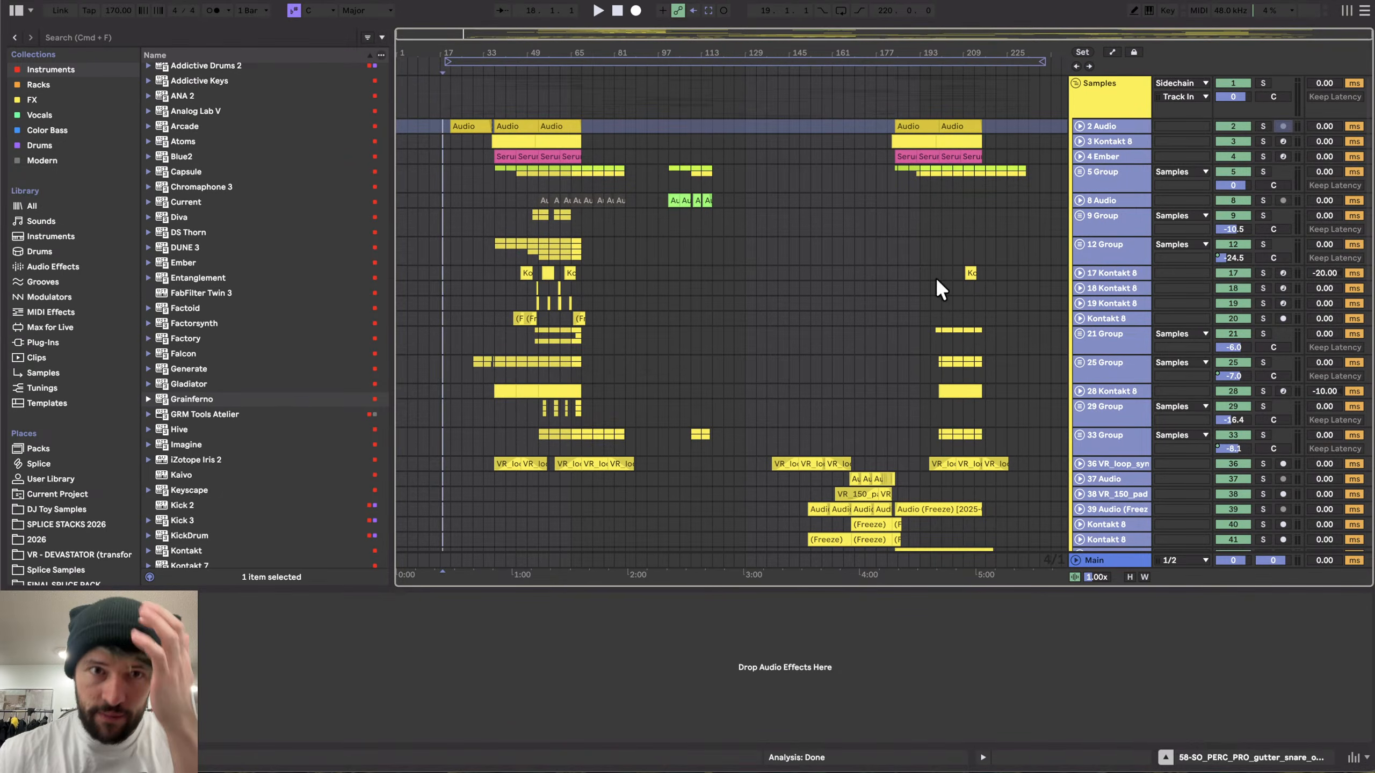
- Zoom into the arrangement and start playback from about bar 19
click(438, 173)
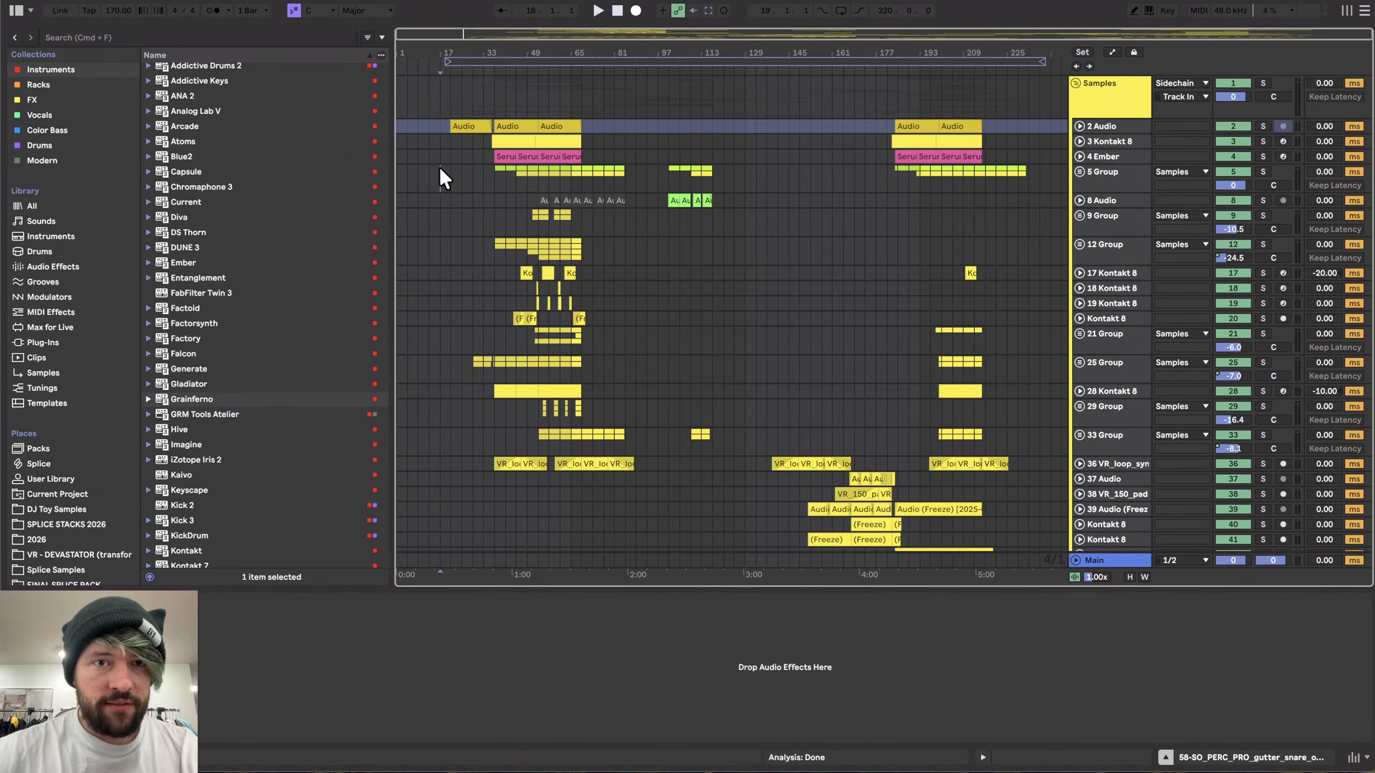
key(plus)
click(456, 140)
scroll(456, 140, up, 5)
key(space)
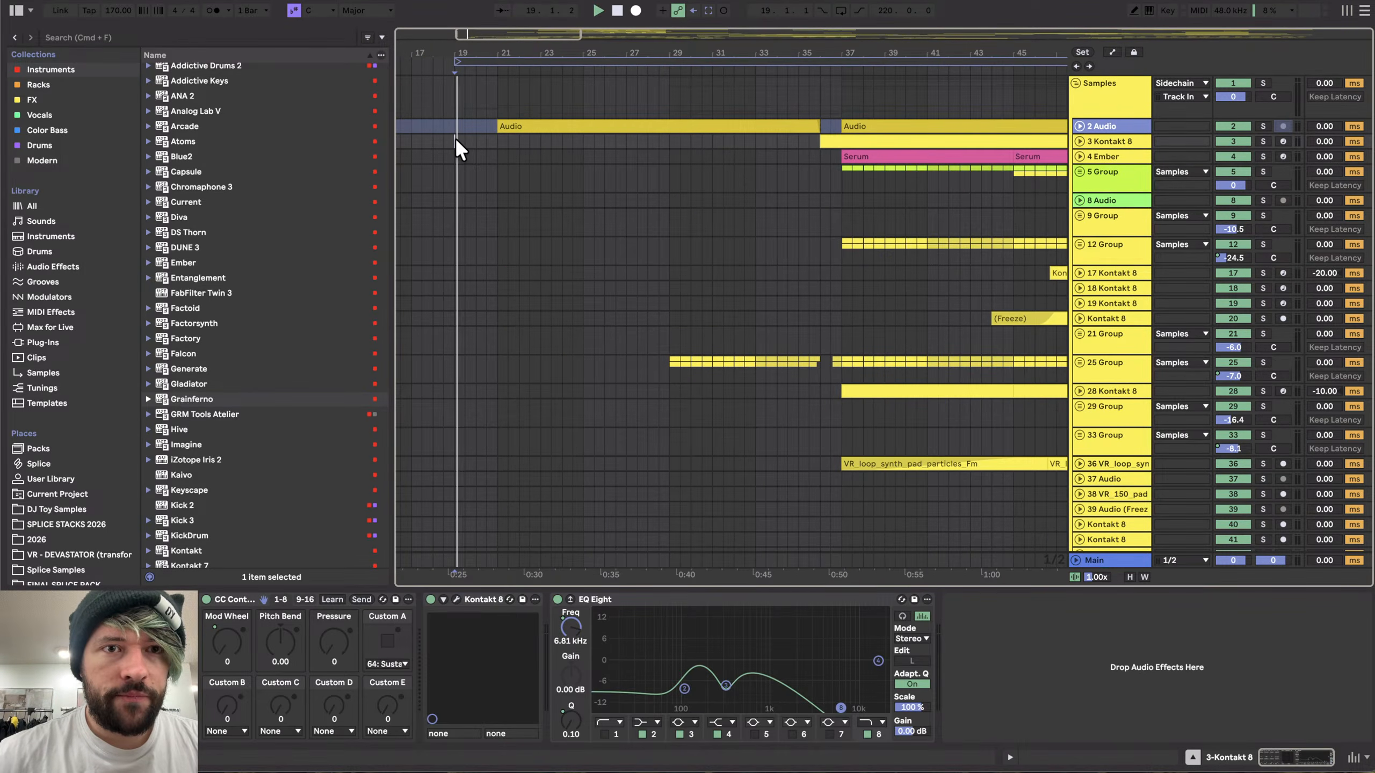
- Scroll through the arrangement's lower tracks and clips while the song plays
scroll(462, 227, down, 20)
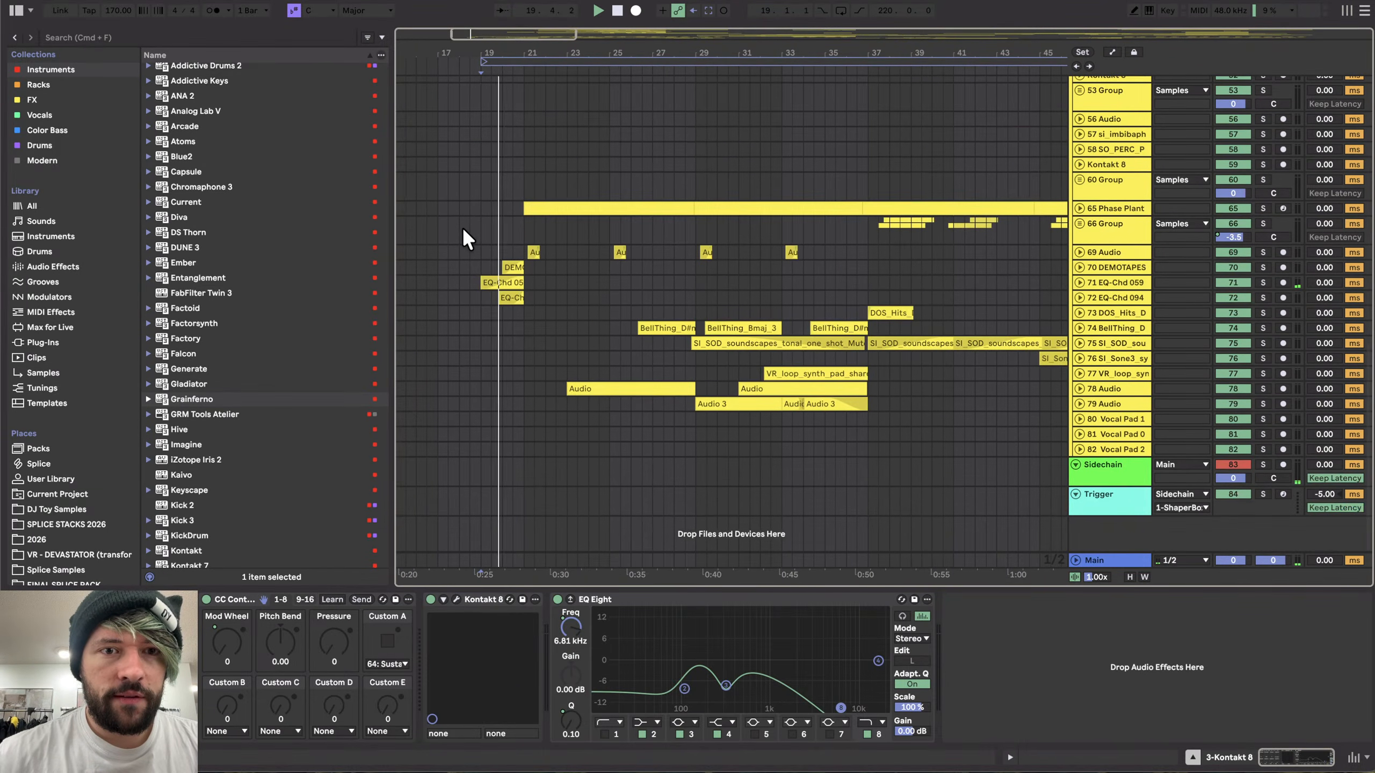
click(1113, 558)
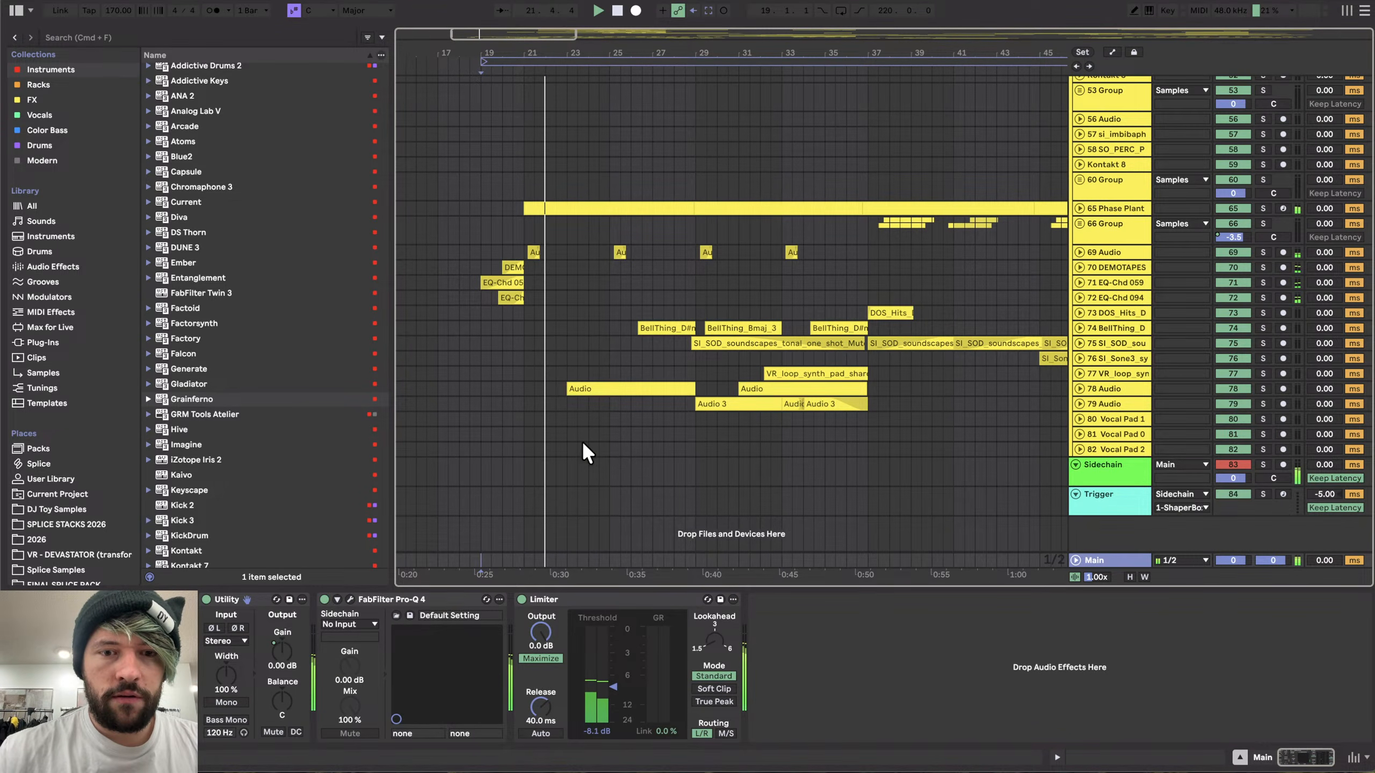
scroll(550, 335, up, 2)
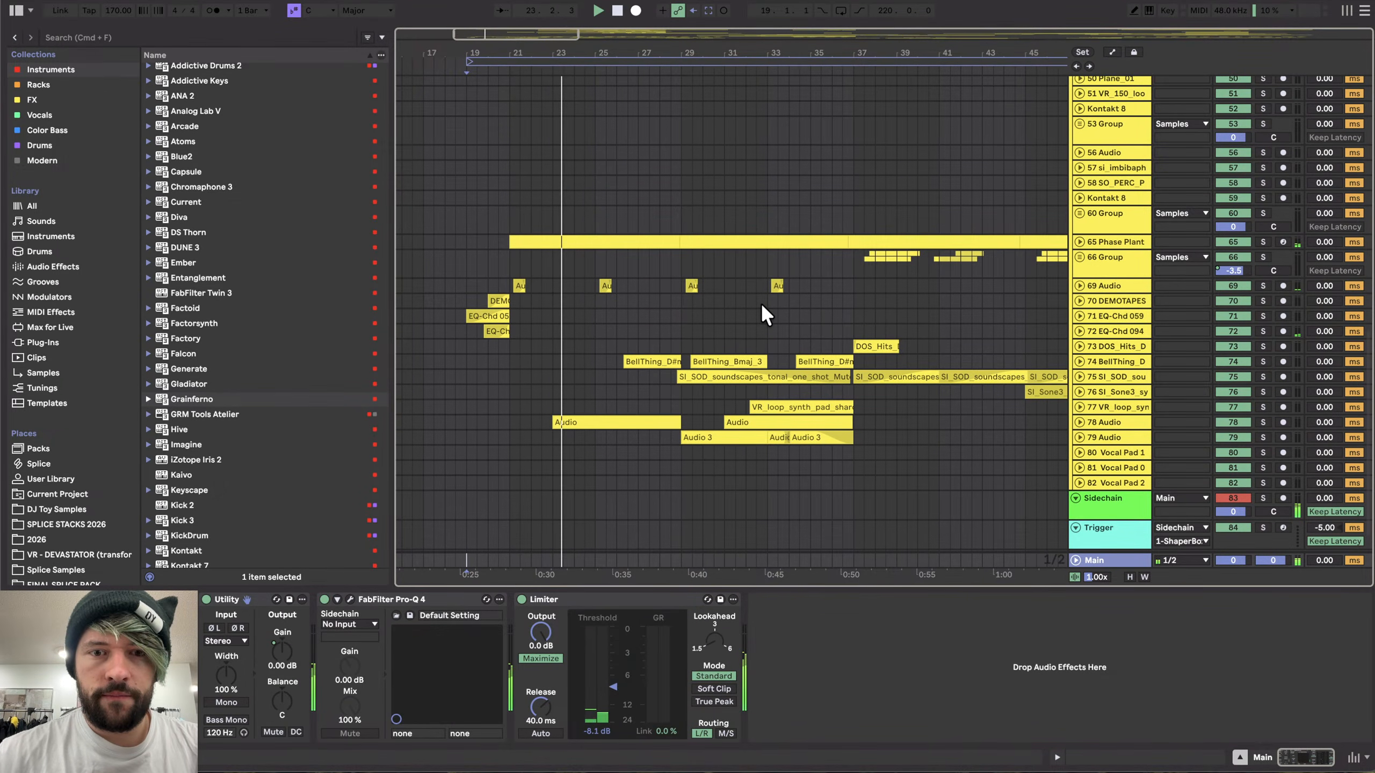
scroll(761, 304, down, 4)
scroll(761, 304, right, 2)
scroll(760, 303, up, 1)
scroll(761, 303, down, 1)
scroll(760, 303, right, 1)
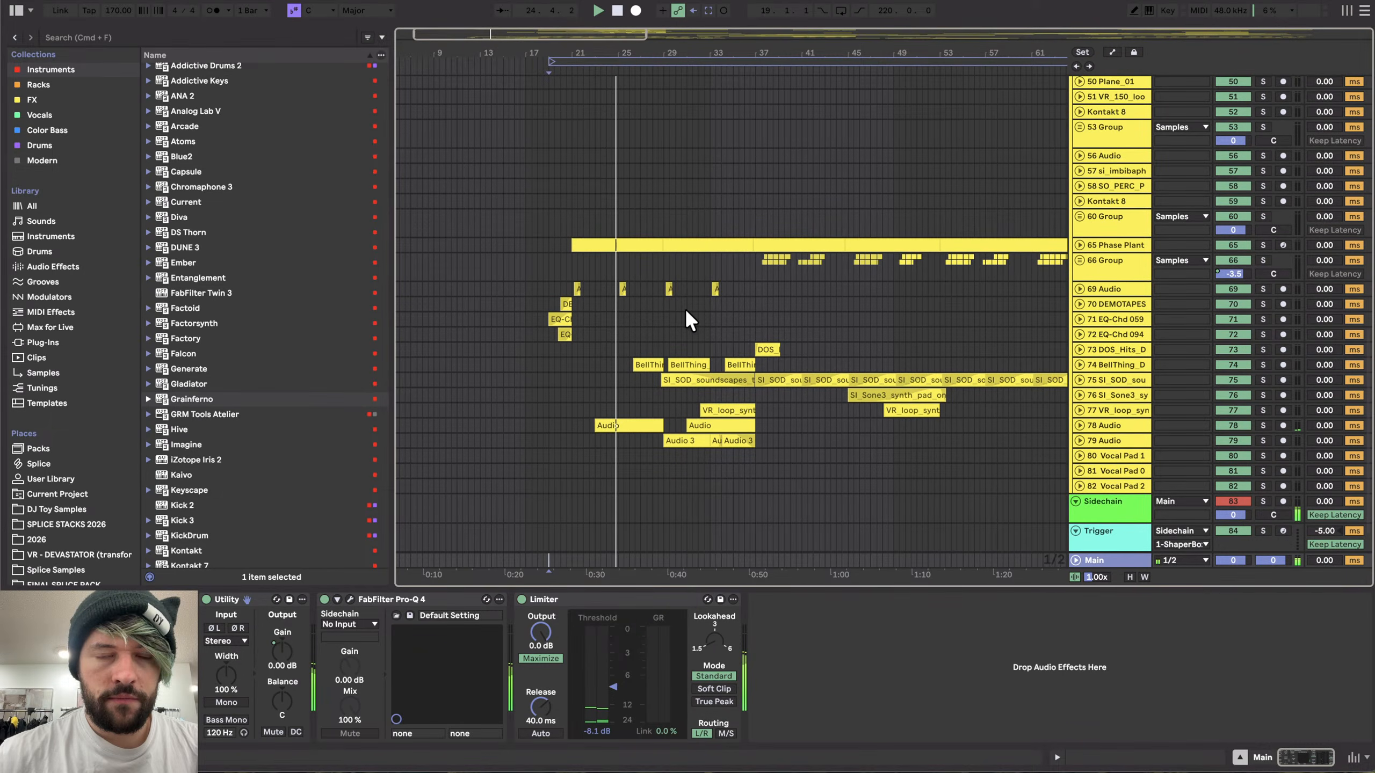
scroll(628, 309, up, 3)
scroll(628, 310, down, 4)
scroll(629, 310, up, 3)
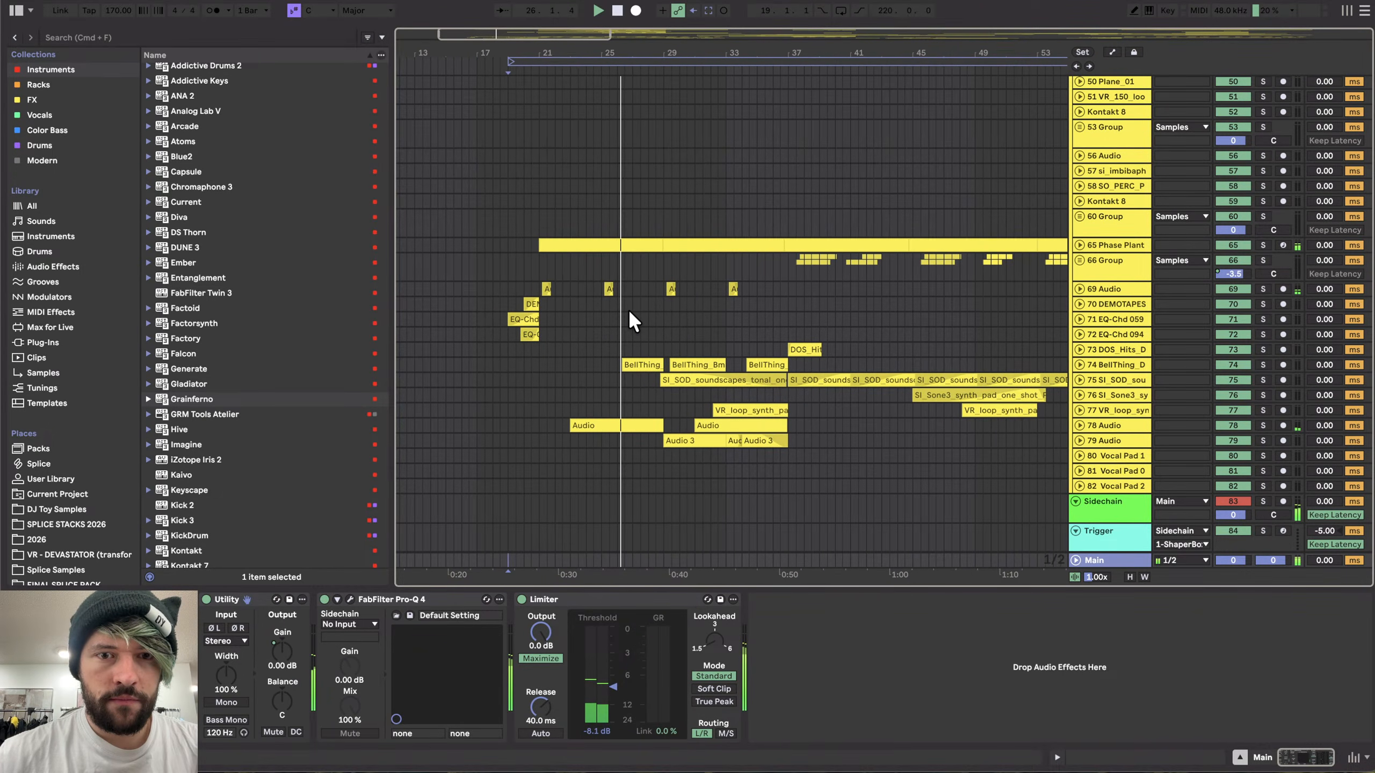
scroll(673, 319, up, 1)
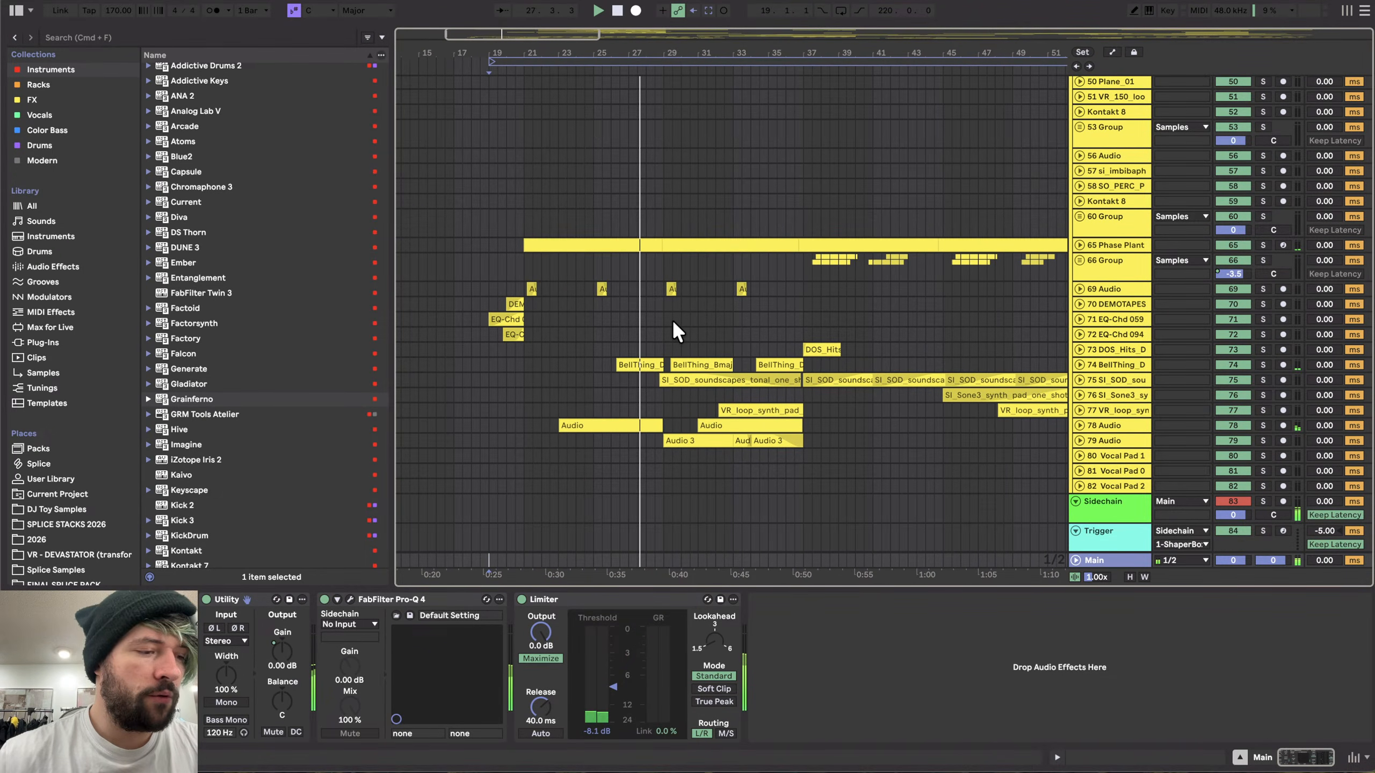
scroll(672, 319, right, 1)
scroll(672, 319, up, 1)
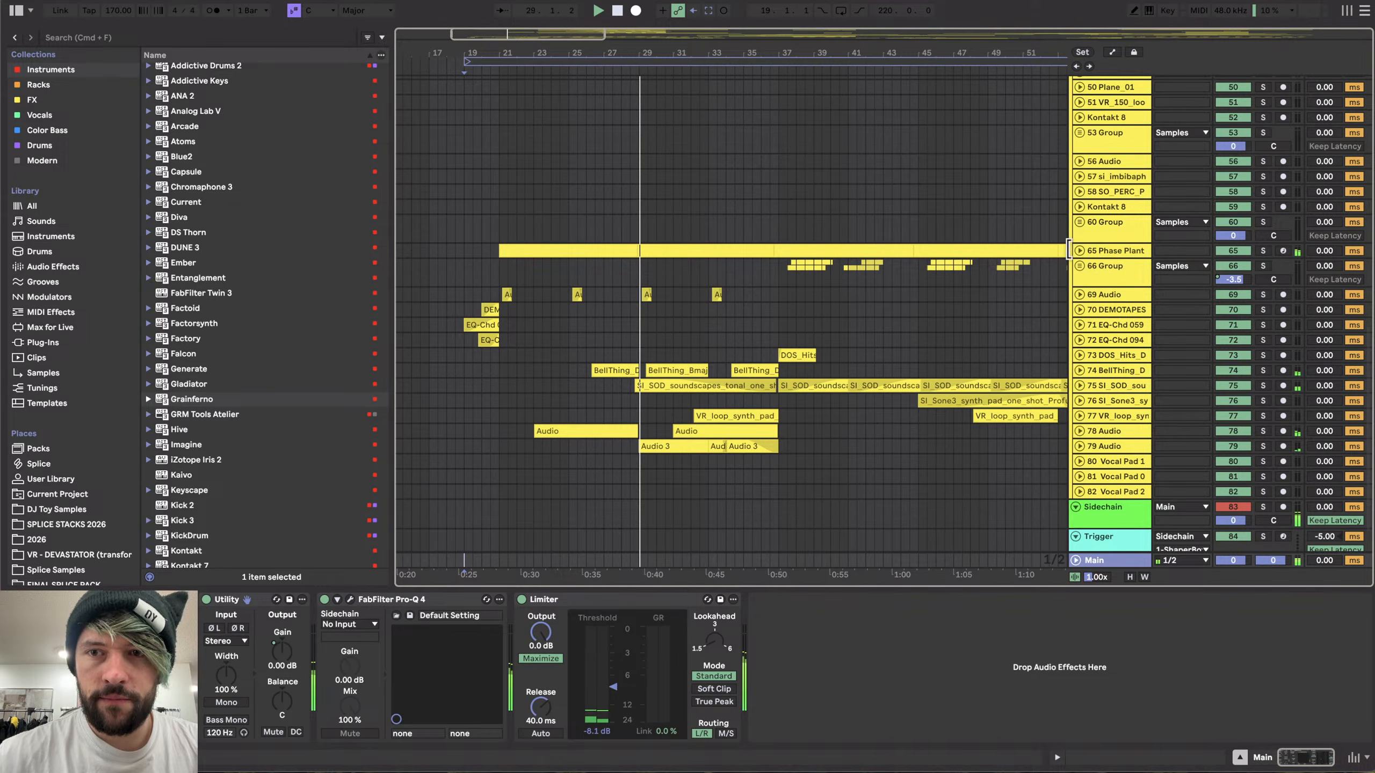
scroll(753, 484, up, 2)
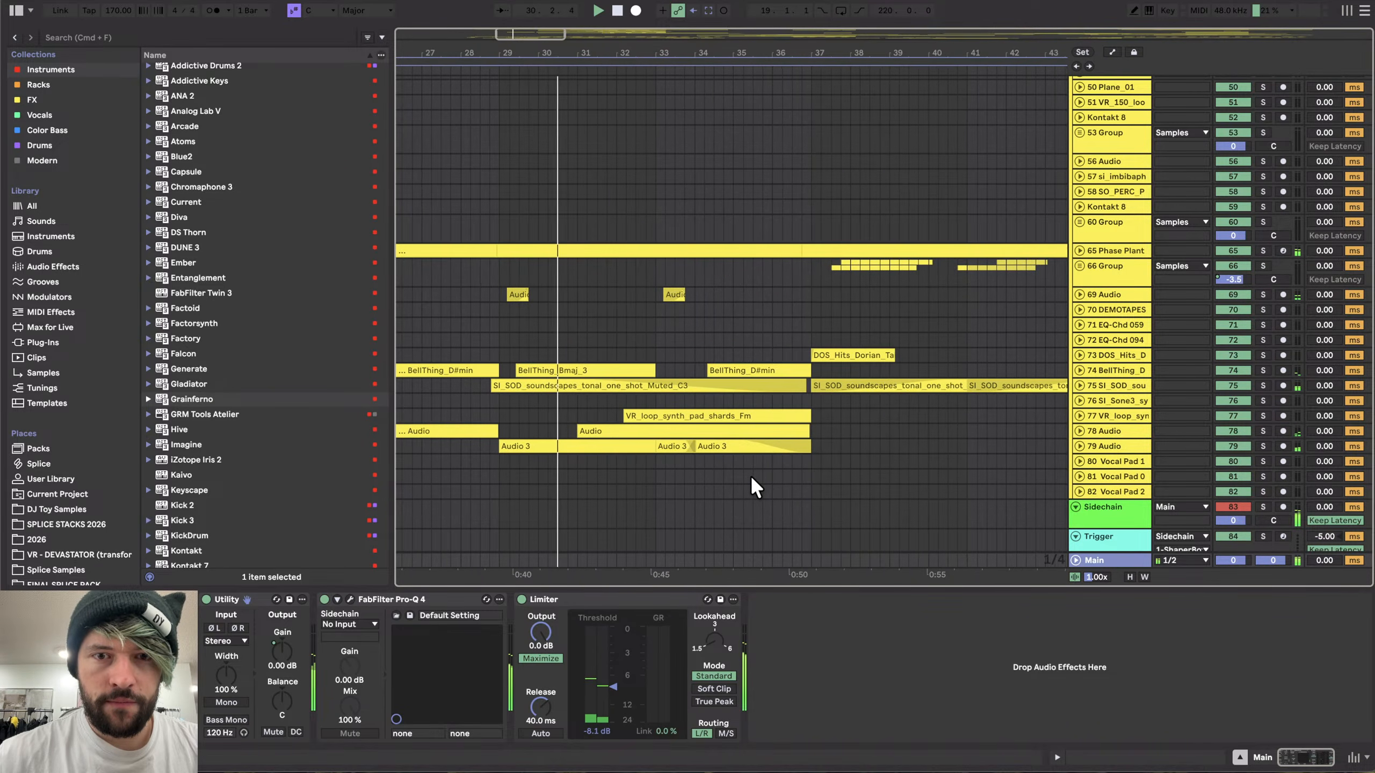
scroll(750, 475, right, 3)
scroll(750, 475, down, 2)
scroll(762, 257, left, 1)
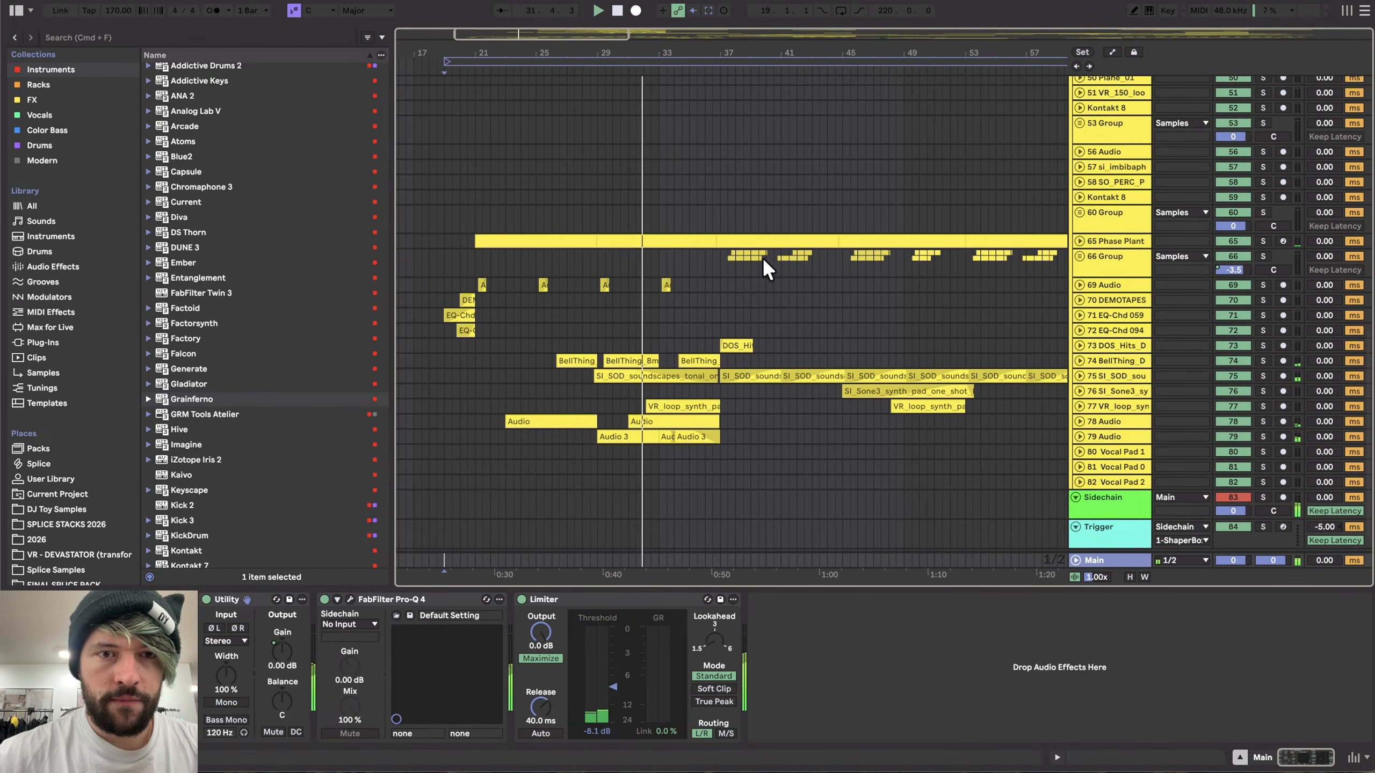
- Unfold 25 Group to show its two Kontakt 8 tracks
scroll(762, 256, up, 8)
scroll(763, 257, up, 3)
click(1094, 242)
key(u)
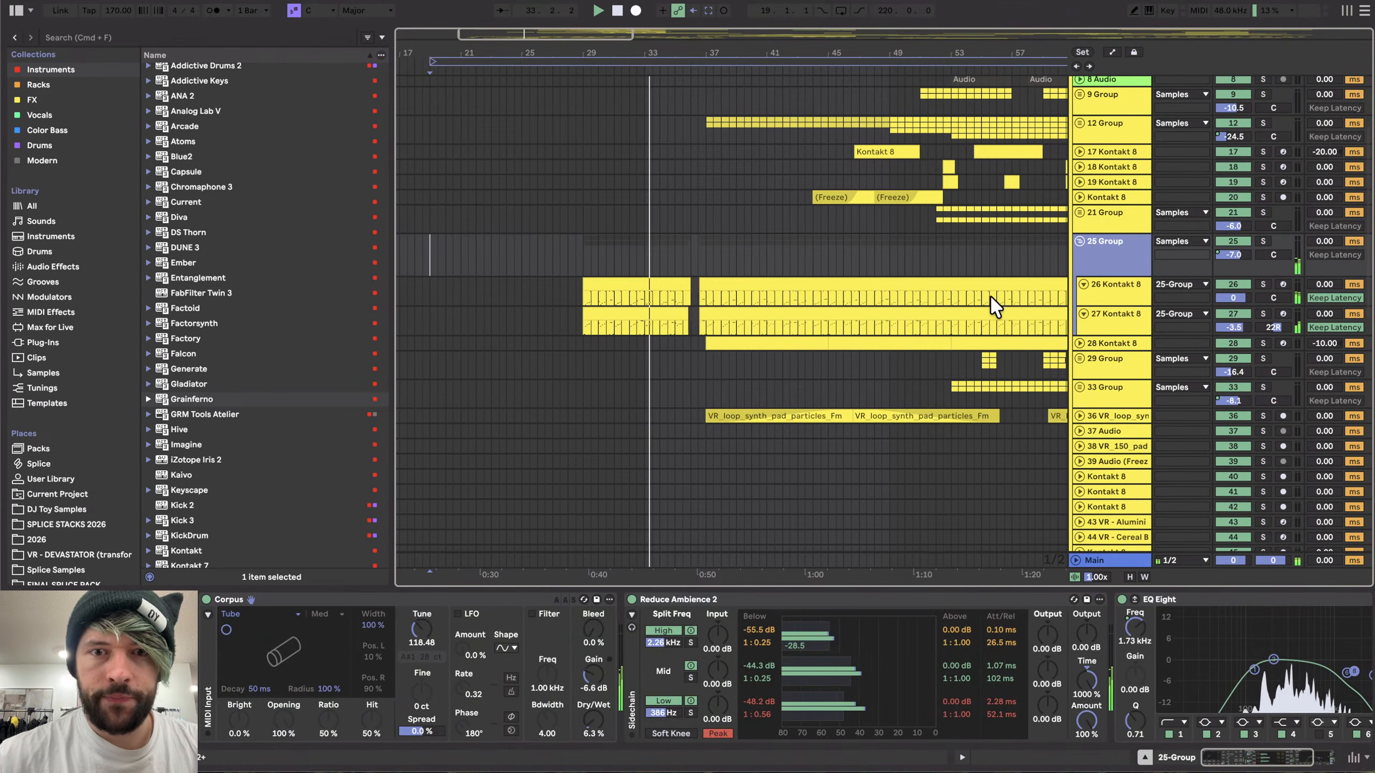
- Fold 25 Group, then unfold 12 Group to show its MD_CLOCK tracks
key(u)
click(1098, 344)
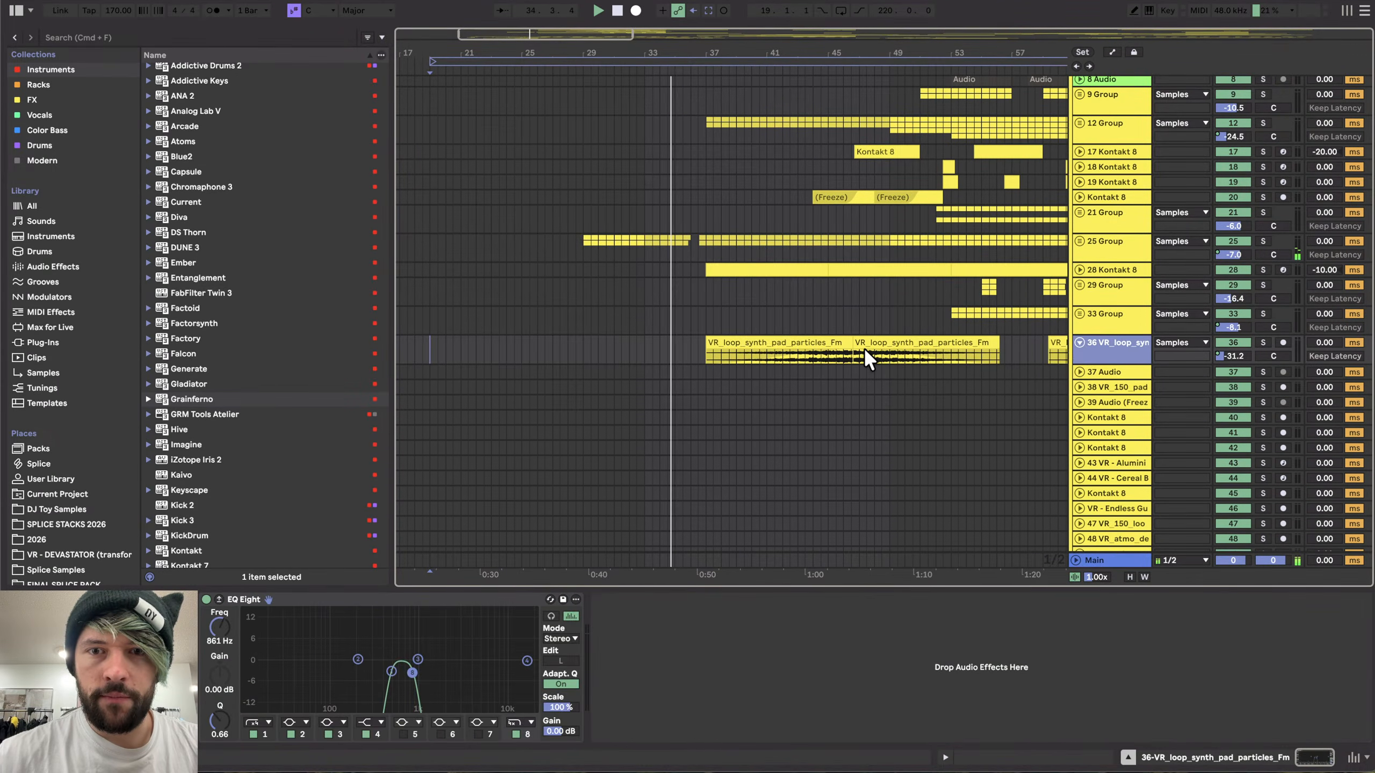
scroll(866, 355, up, 3)
click(1105, 244)
key(u)
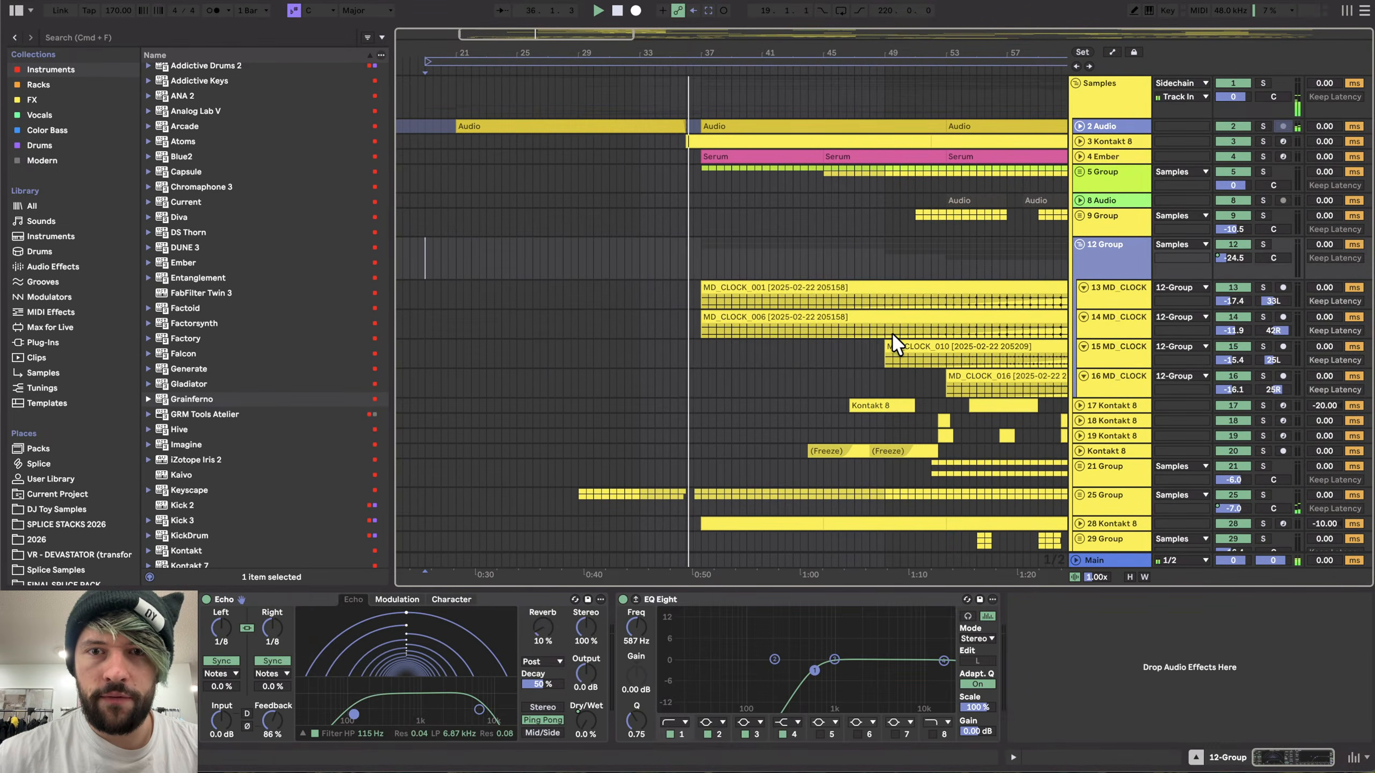
- Fold 12 Group again and unfold 21 Group to show its Kontakt 8 and Audio tracks
scroll(890, 338, down, 1)
scroll(890, 339, right, 2)
scroll(902, 329, down, 3)
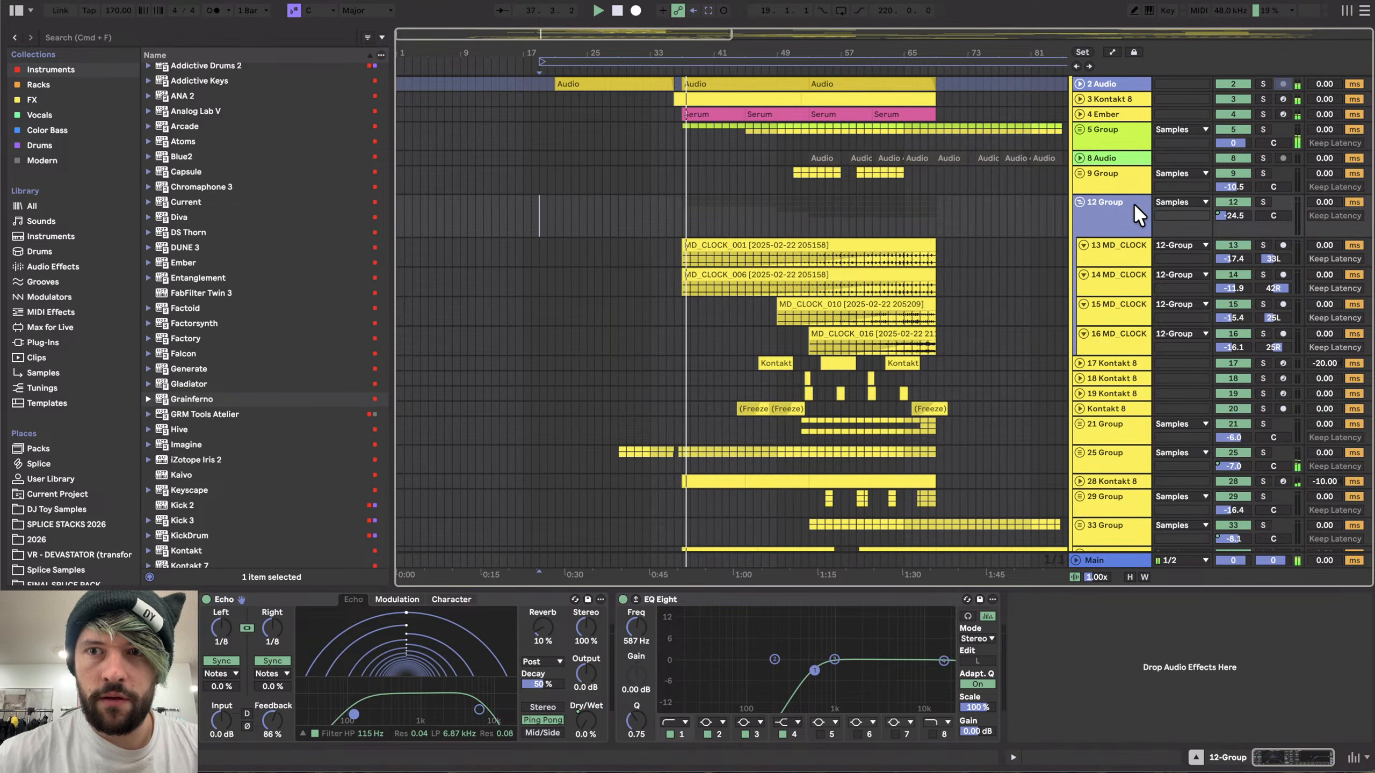
key(u)
click(1101, 288)
key(u)
- Unfold 5 Group to reveal its 6 Audio and 7 Audio tracks
scroll(875, 361, down, 4)
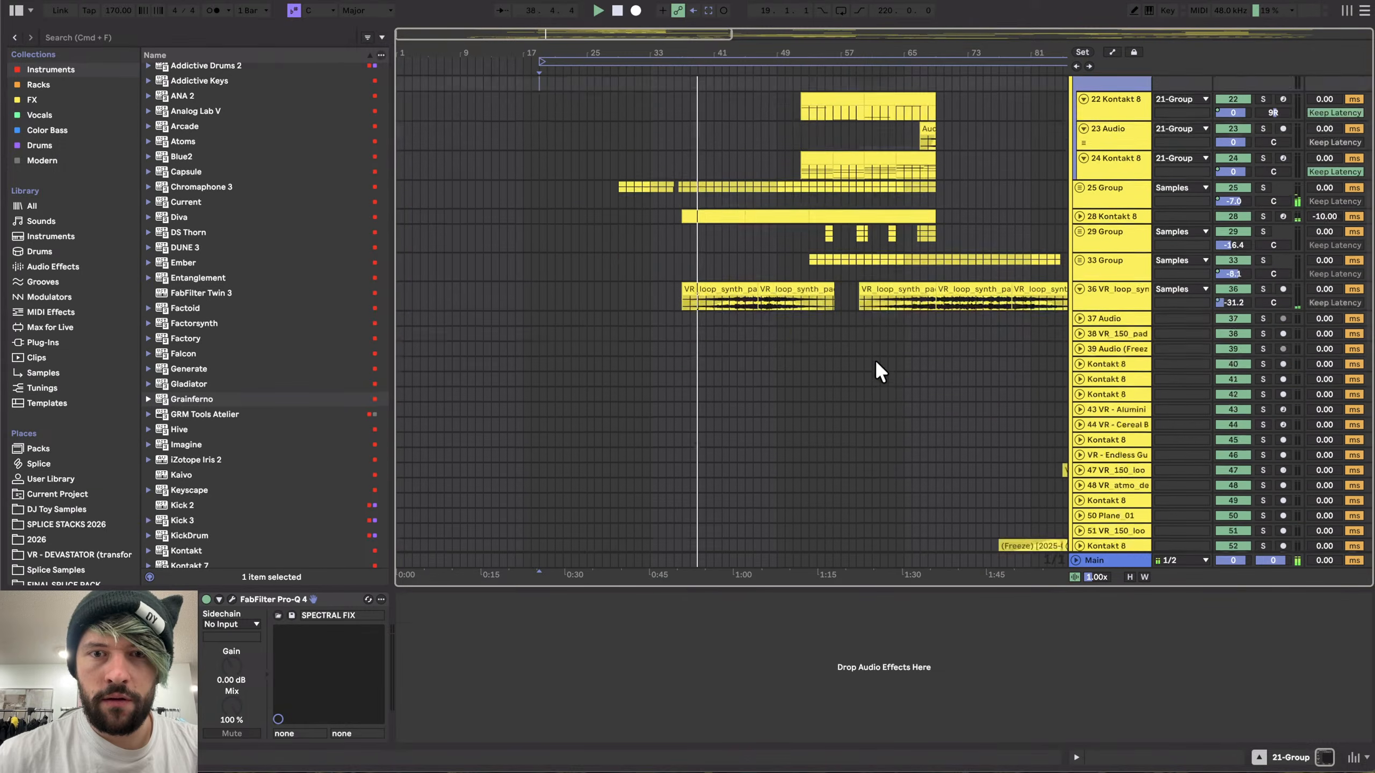
scroll(874, 359, down, 9)
scroll(734, 243, up, 4)
scroll(735, 243, down, 1)
scroll(735, 243, up, 7)
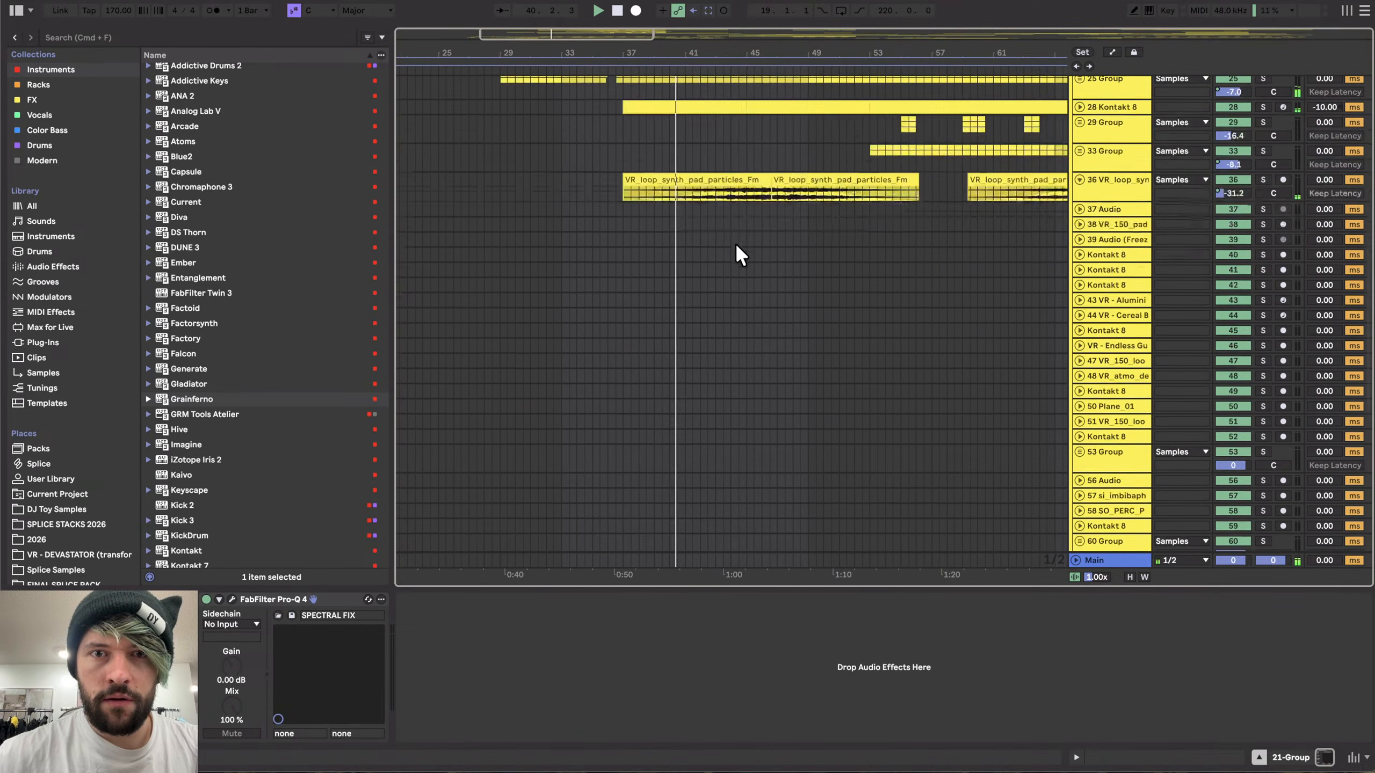
scroll(734, 243, up, 10)
scroll(709, 198, up, 2)
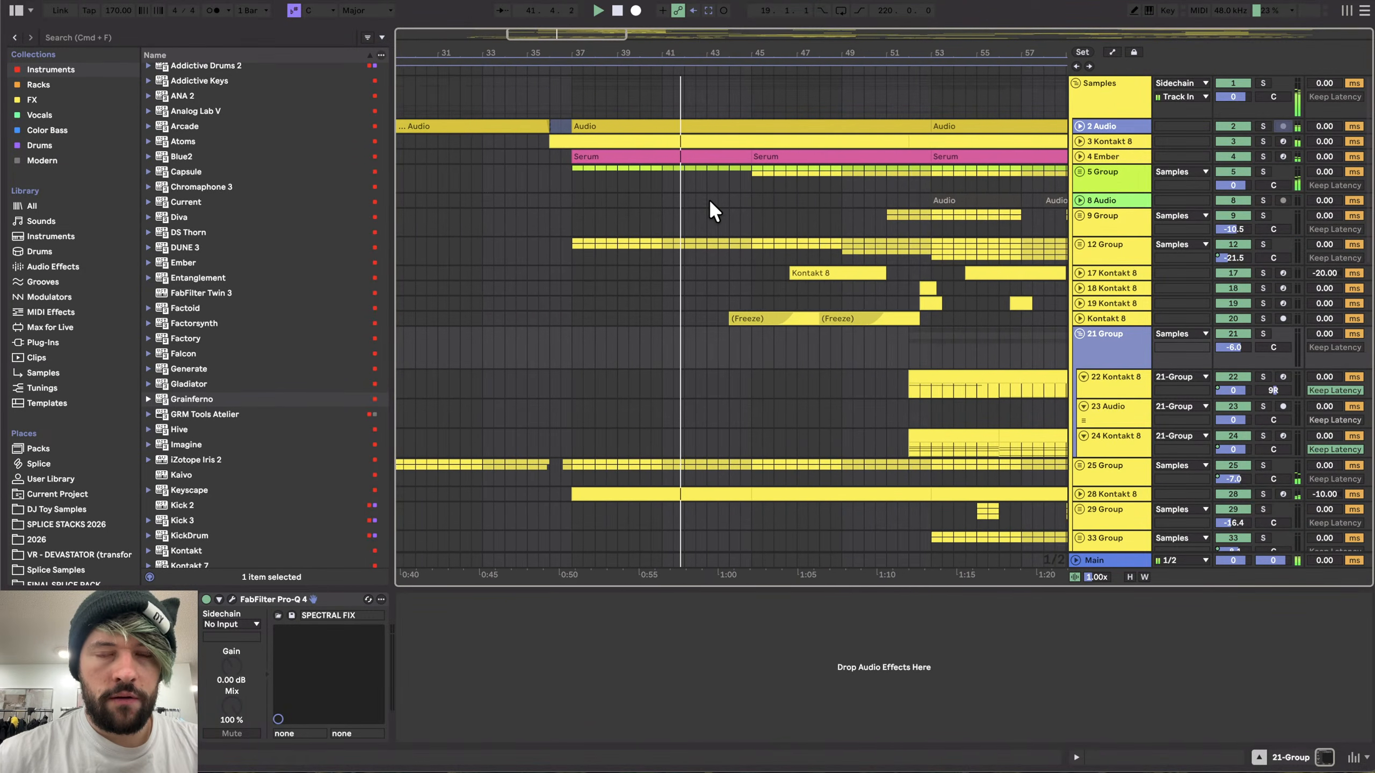
scroll(710, 201, down, 1)
click(1104, 172)
key(u)
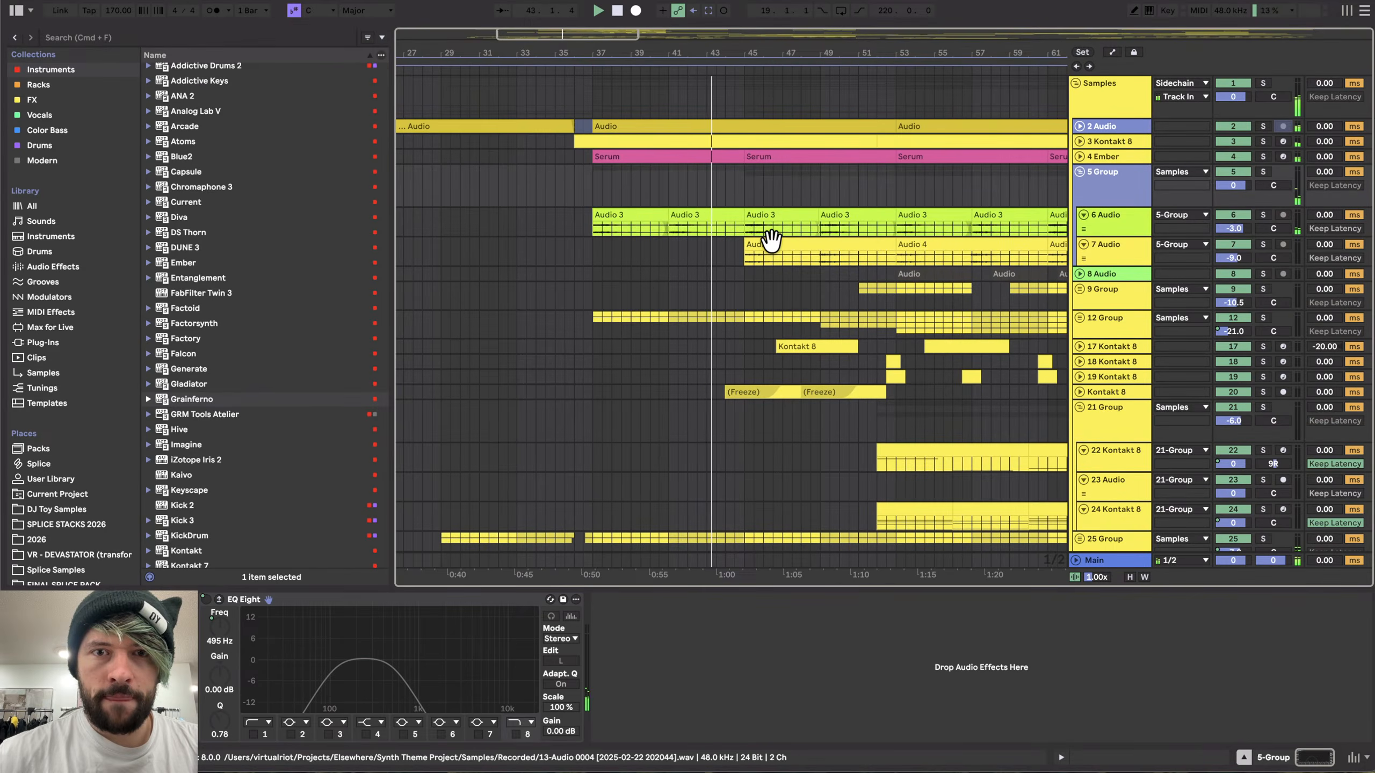
- Solo the 6 Audio track and play the arrangement from about bar 37
scroll(770, 240, up, 2)
click(548, 212)
key(space)
click(1263, 214)
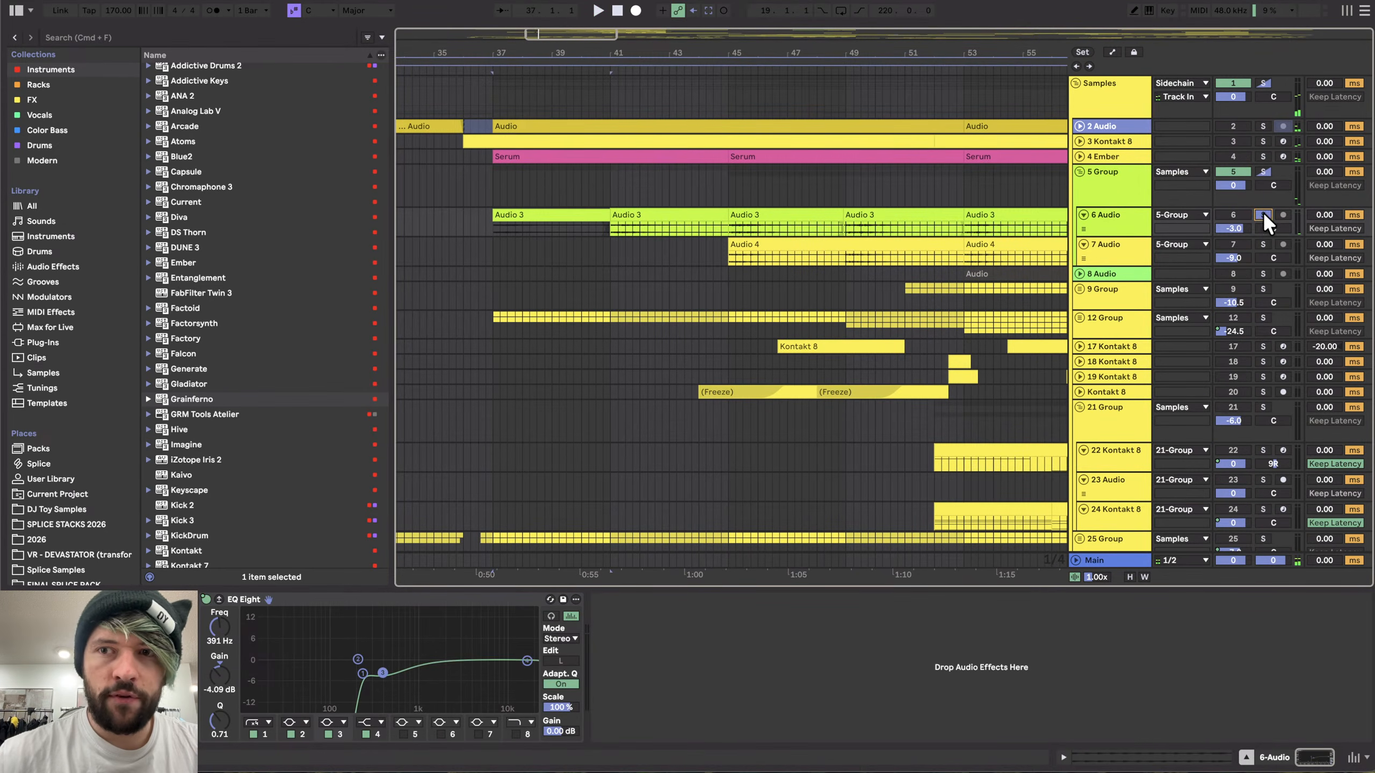
key(space)
- Select the Audio 4 clip and toggle solo on the 7 Audio track while auditioning playback
click(737, 246)
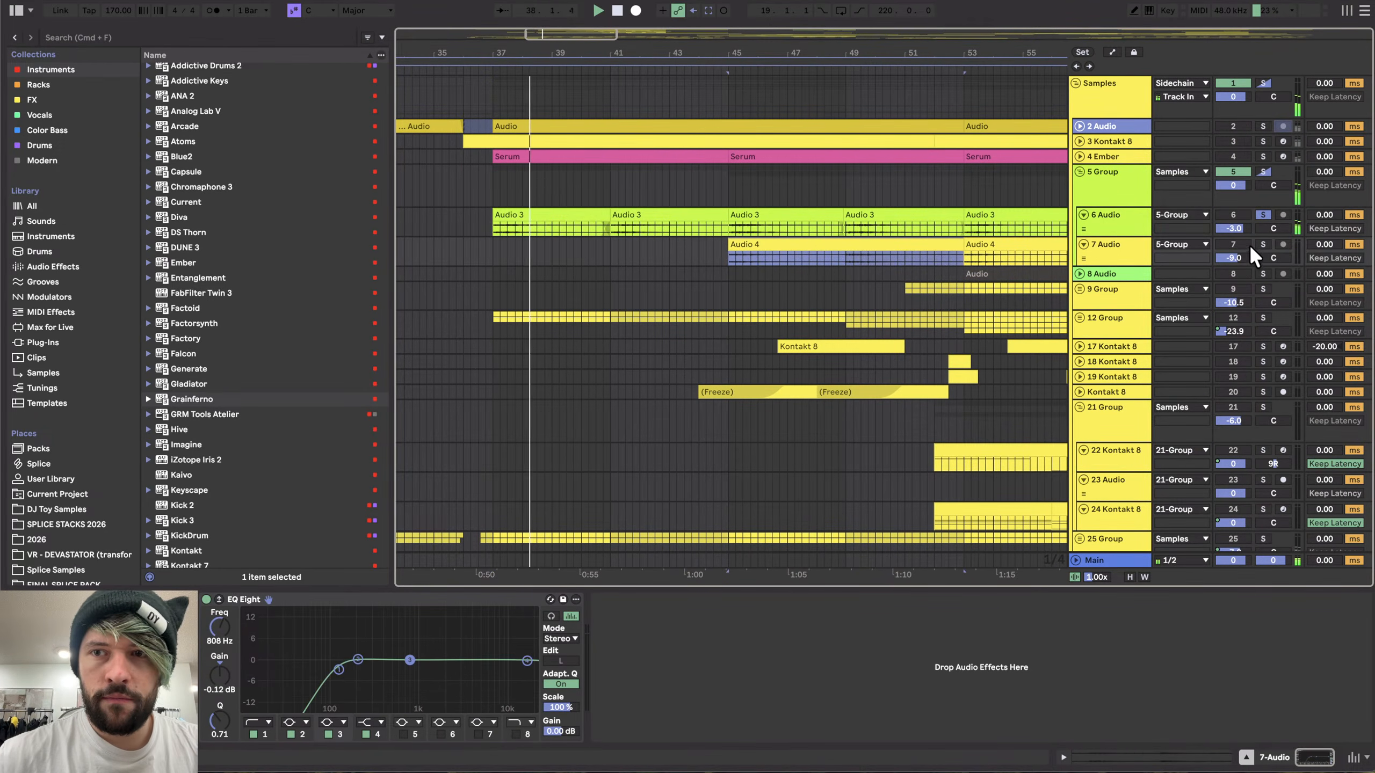
click(1263, 244)
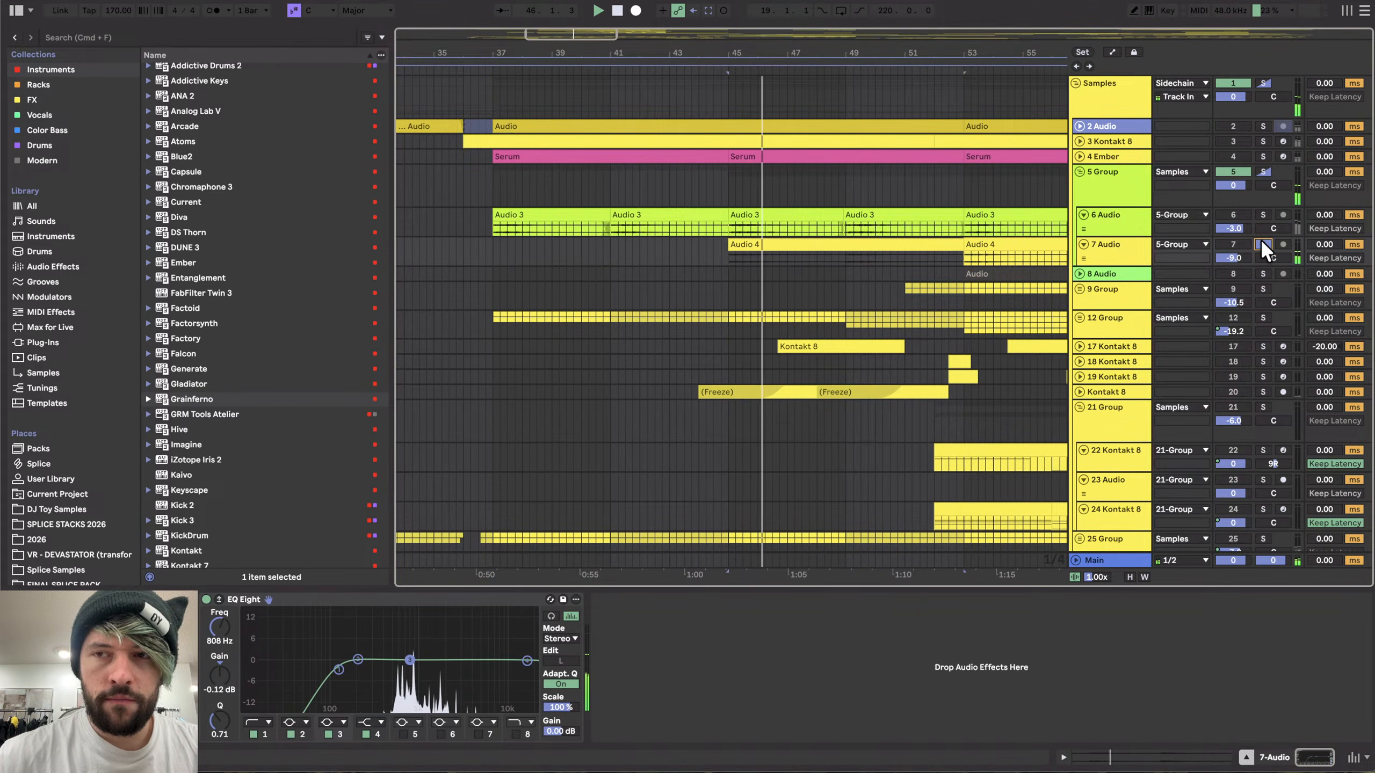
click(1263, 244)
key(space)
key(space)
- Inspect the device chains of the 17 Kontakt 8 track and the Main track
scroll(803, 257, right, 2)
scroll(803, 256, down, 3)
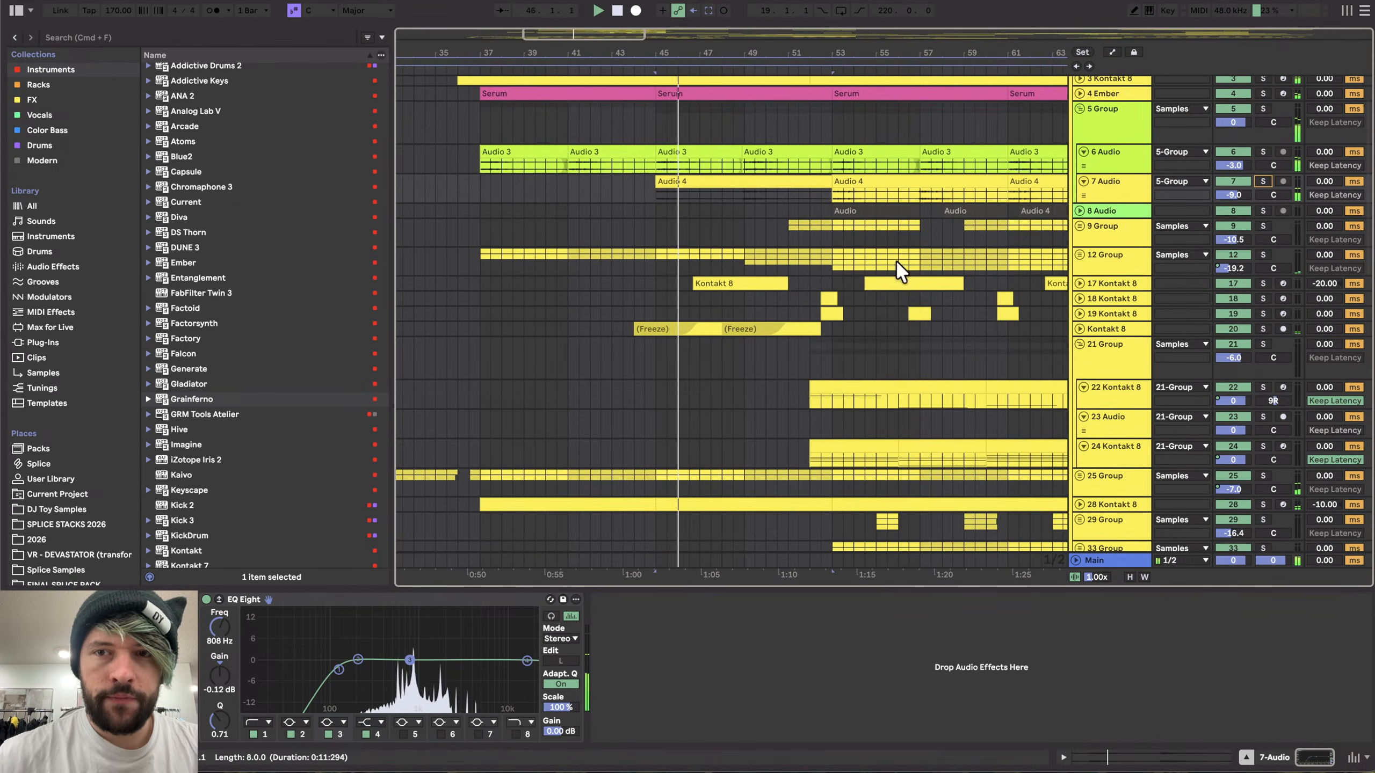
click(1104, 283)
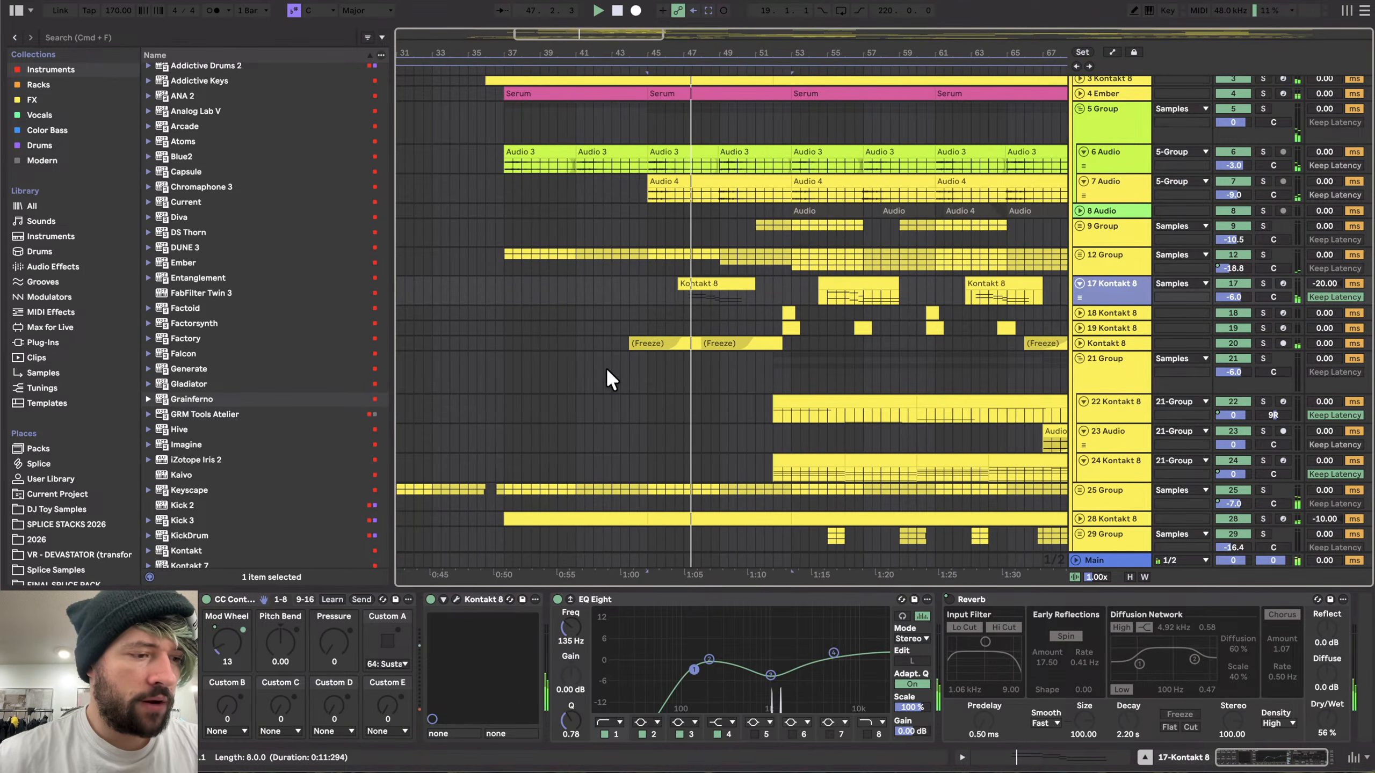
scroll(606, 368, down, 3)
scroll(592, 313, up, 4)
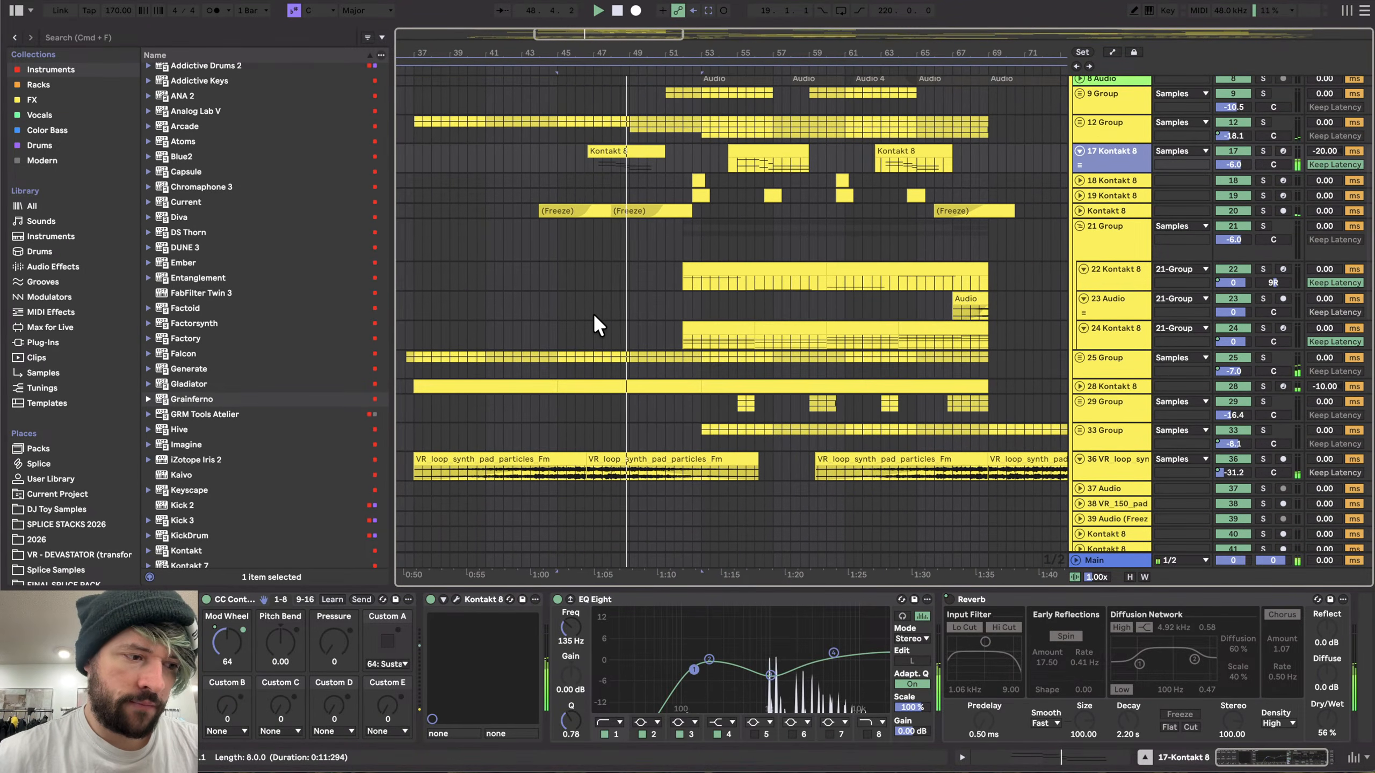
scroll(618, 311, down, 10)
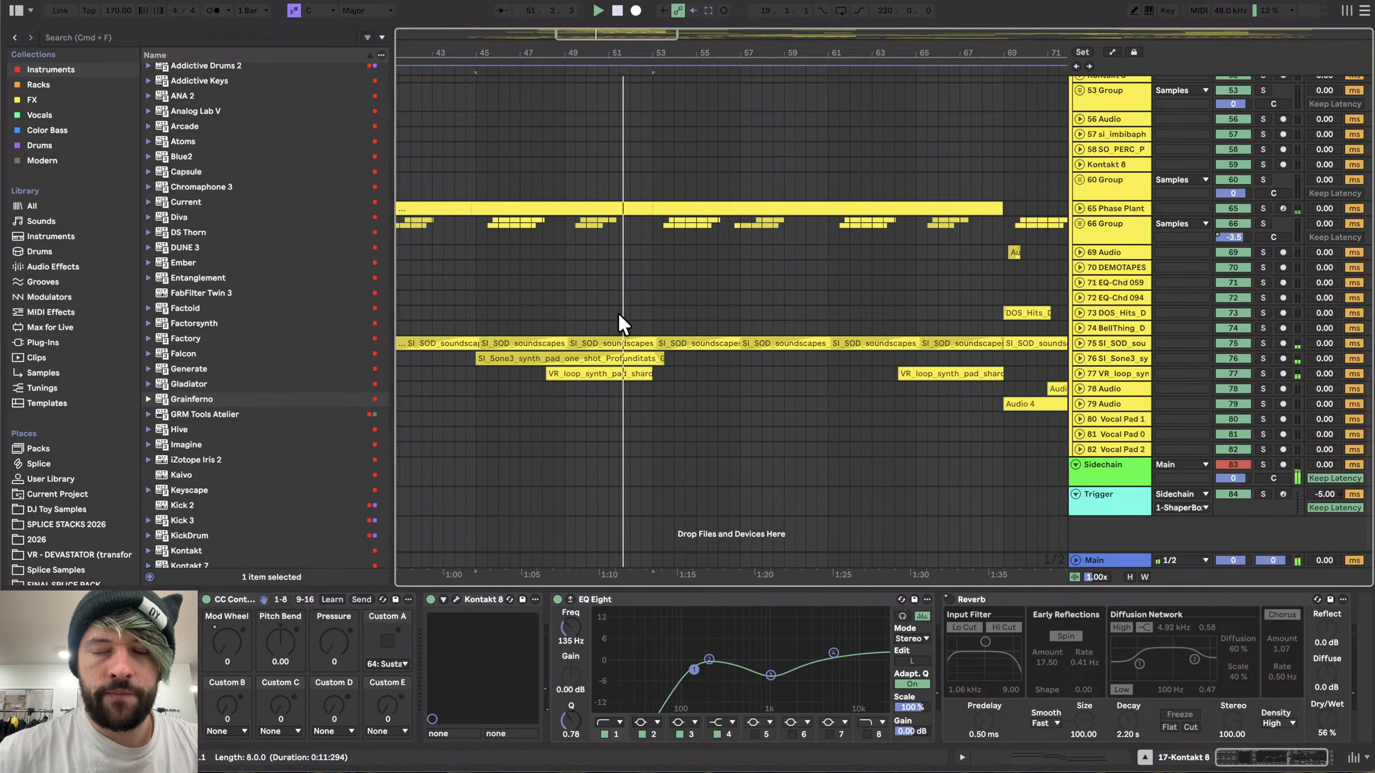
click(1111, 559)
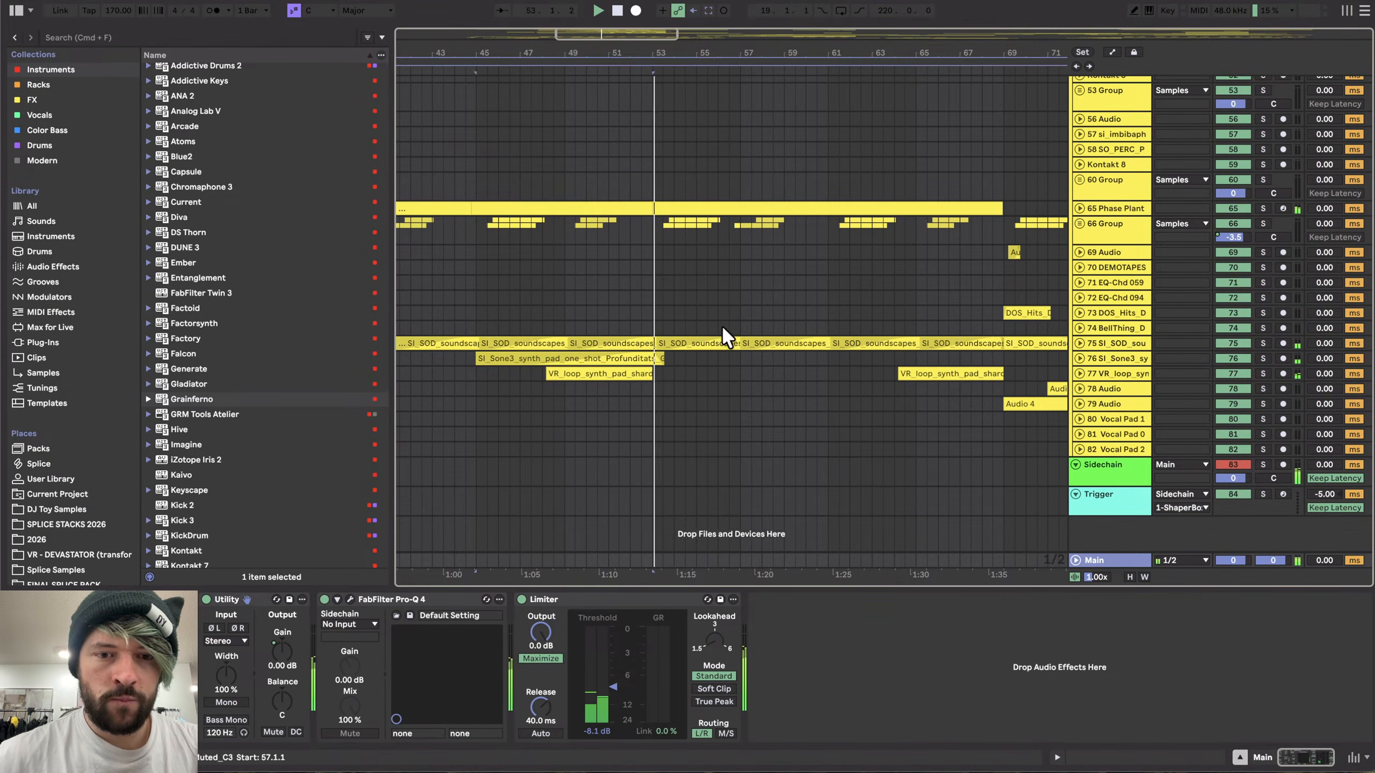
- Unfold 29 Group to show its three Falcon tracks
scroll(711, 298, up, 5)
scroll(650, 339, up, 10)
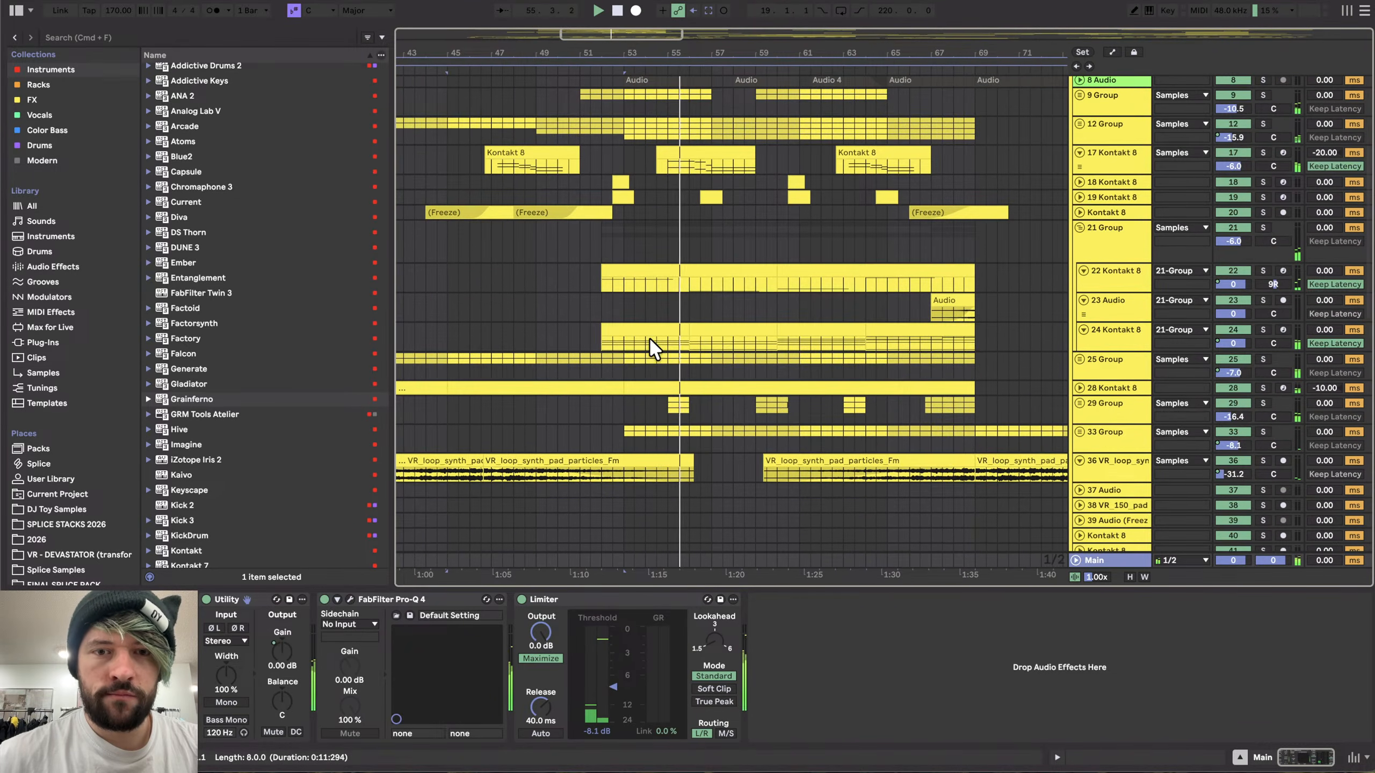
click(1144, 404)
click(1080, 403)
scroll(894, 456, down, 5)
- Inspect the device chains on 33 Group, 28 Kontakt 8 and 25 Group
click(1115, 333)
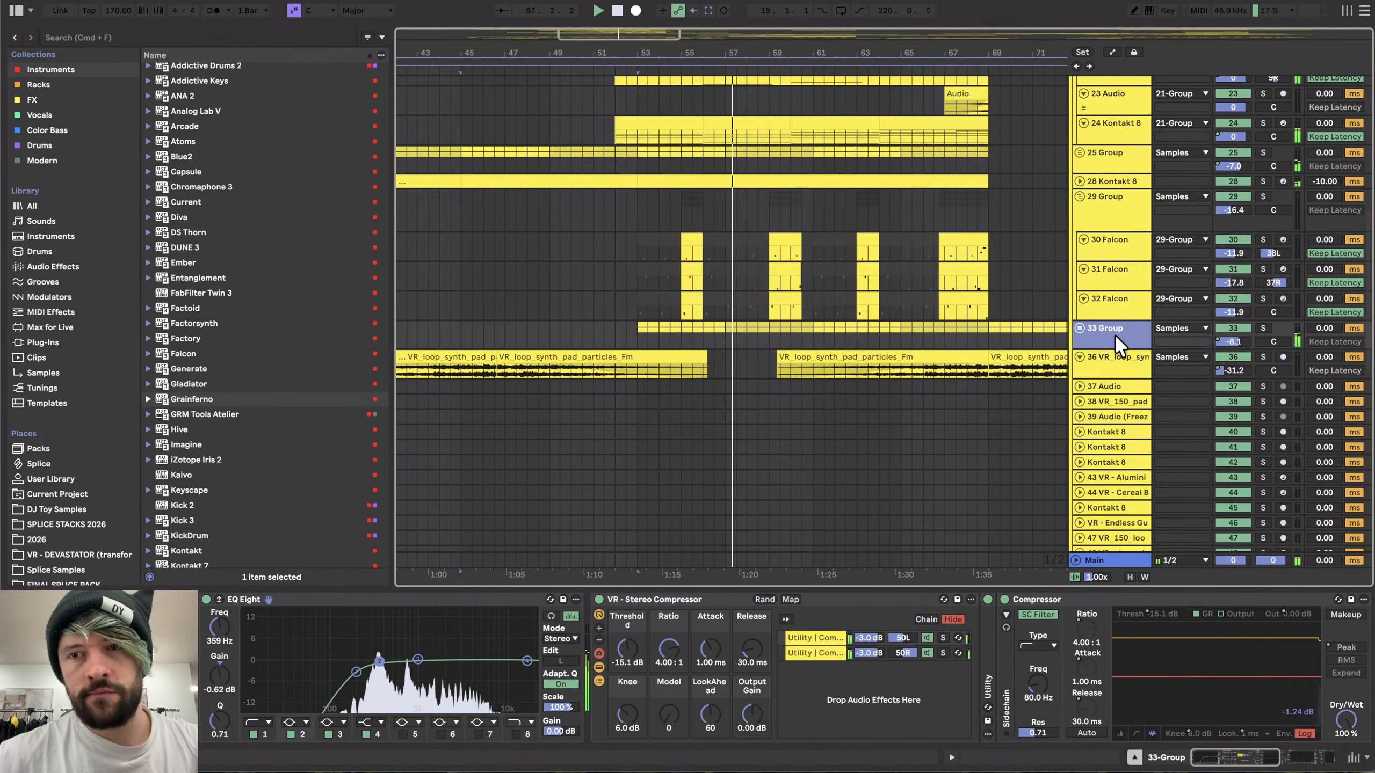
scroll(992, 348, up, 6)
scroll(992, 348, down, 3)
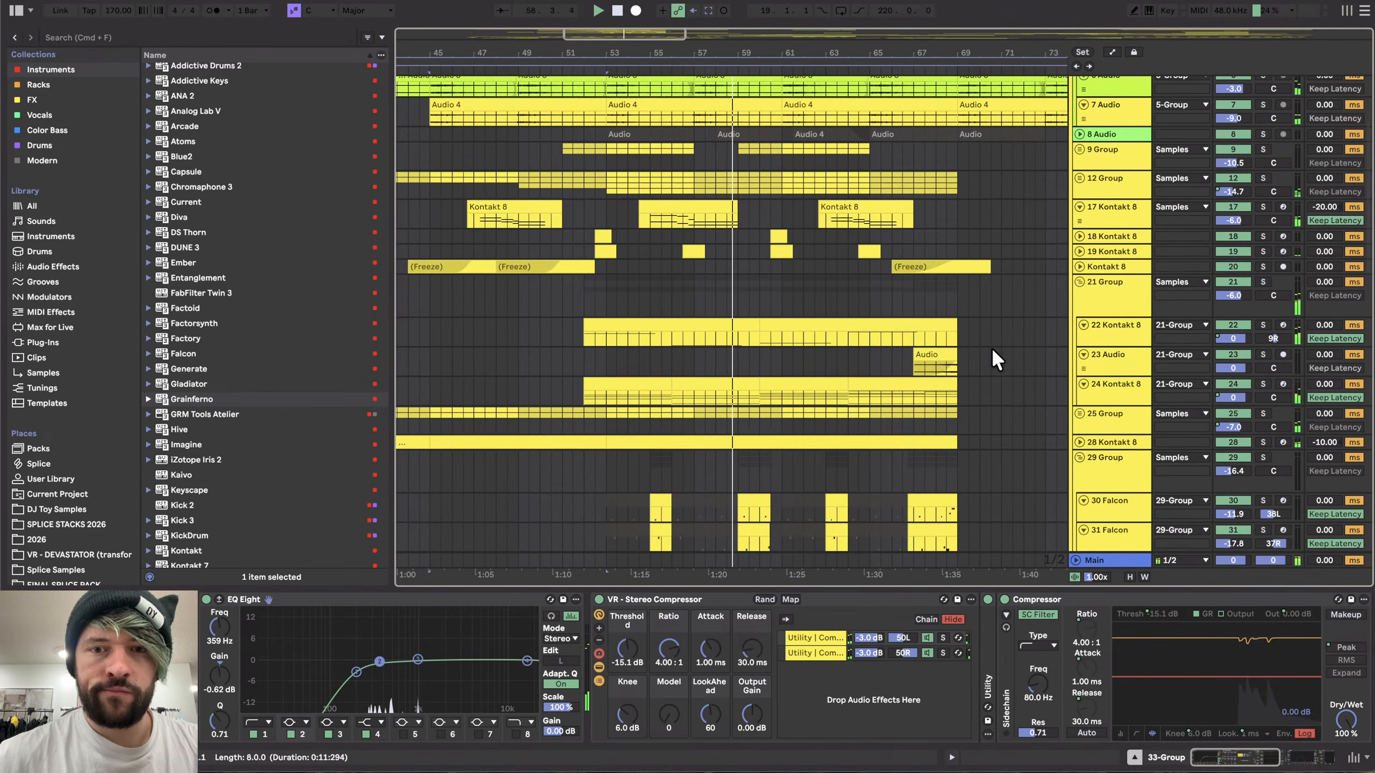
click(1123, 443)
scroll(1125, 443, down, 1)
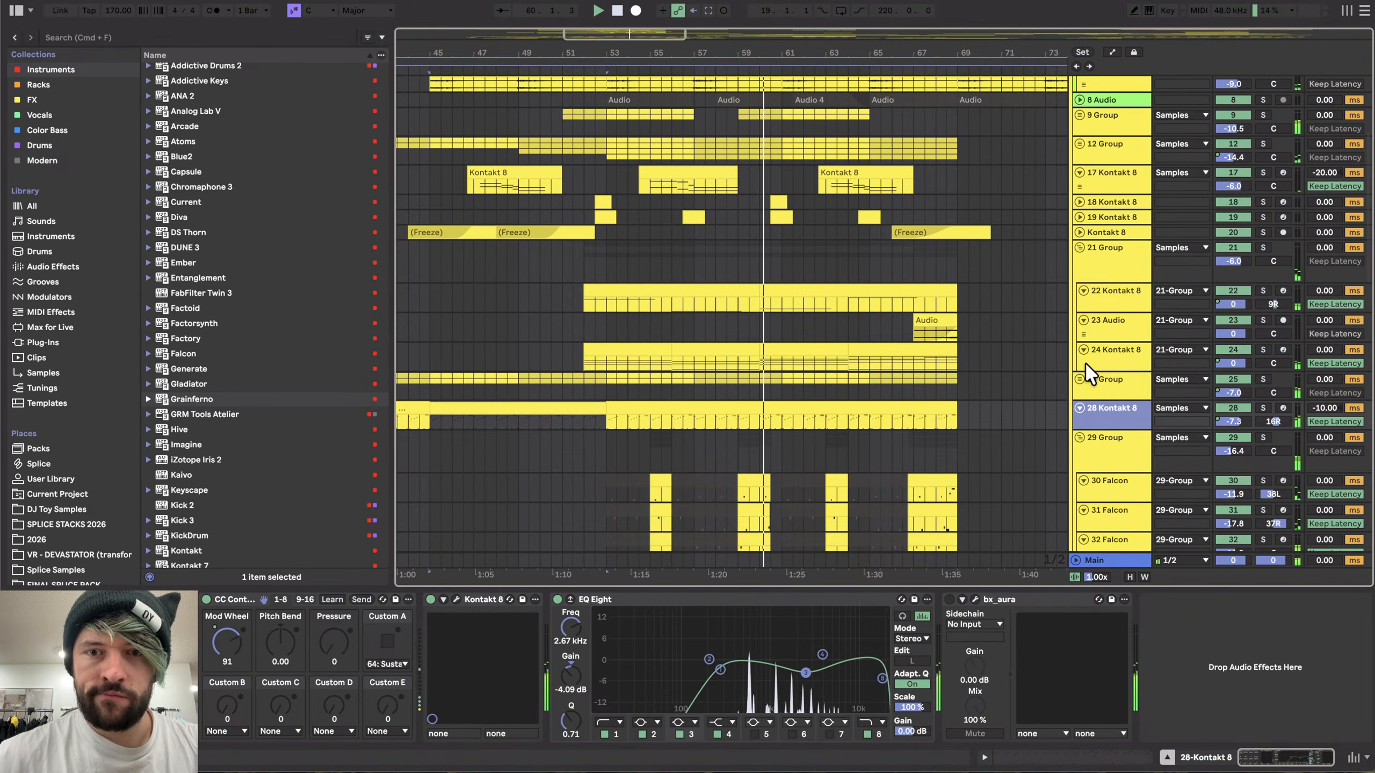
click(1109, 357)
click(1110, 382)
scroll(899, 341, down, 2)
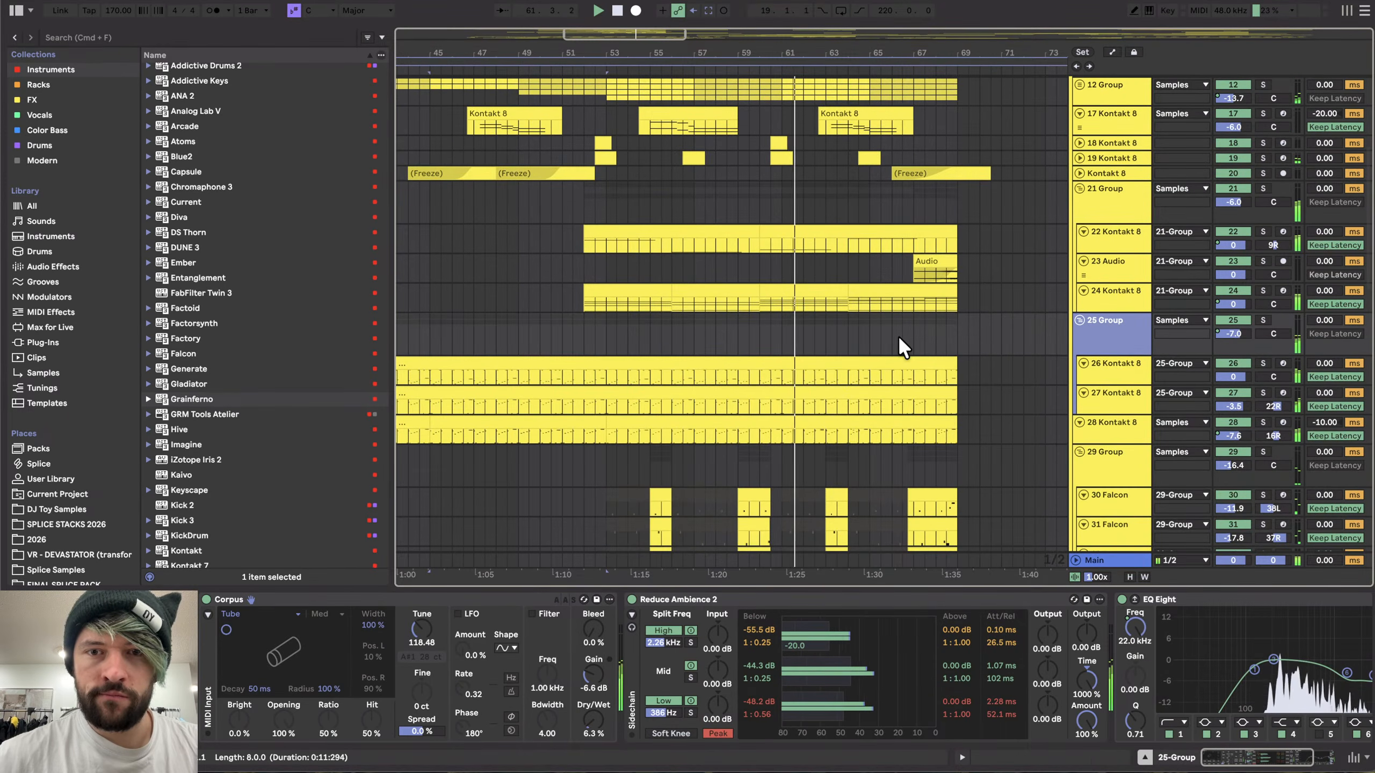
- Unfold 12 Group again to show its MD_CLOCK tracks
scroll(899, 341, up, 5)
click(1099, 231)
click(1079, 232)
- Select the Kontakt 8 clip on the 17 Kontakt 8 track near bar 63 and zoom in around it
scroll(992, 260, down, 1)
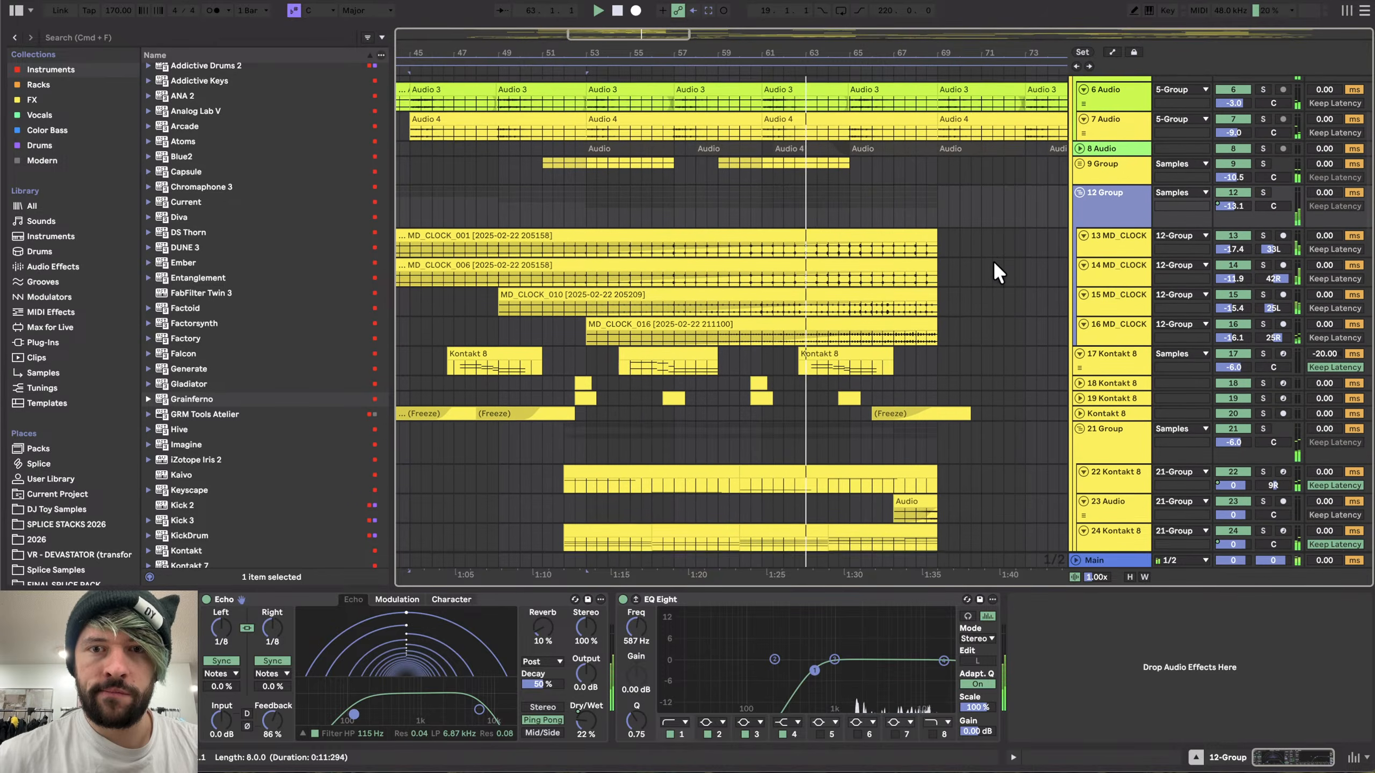
click(847, 358)
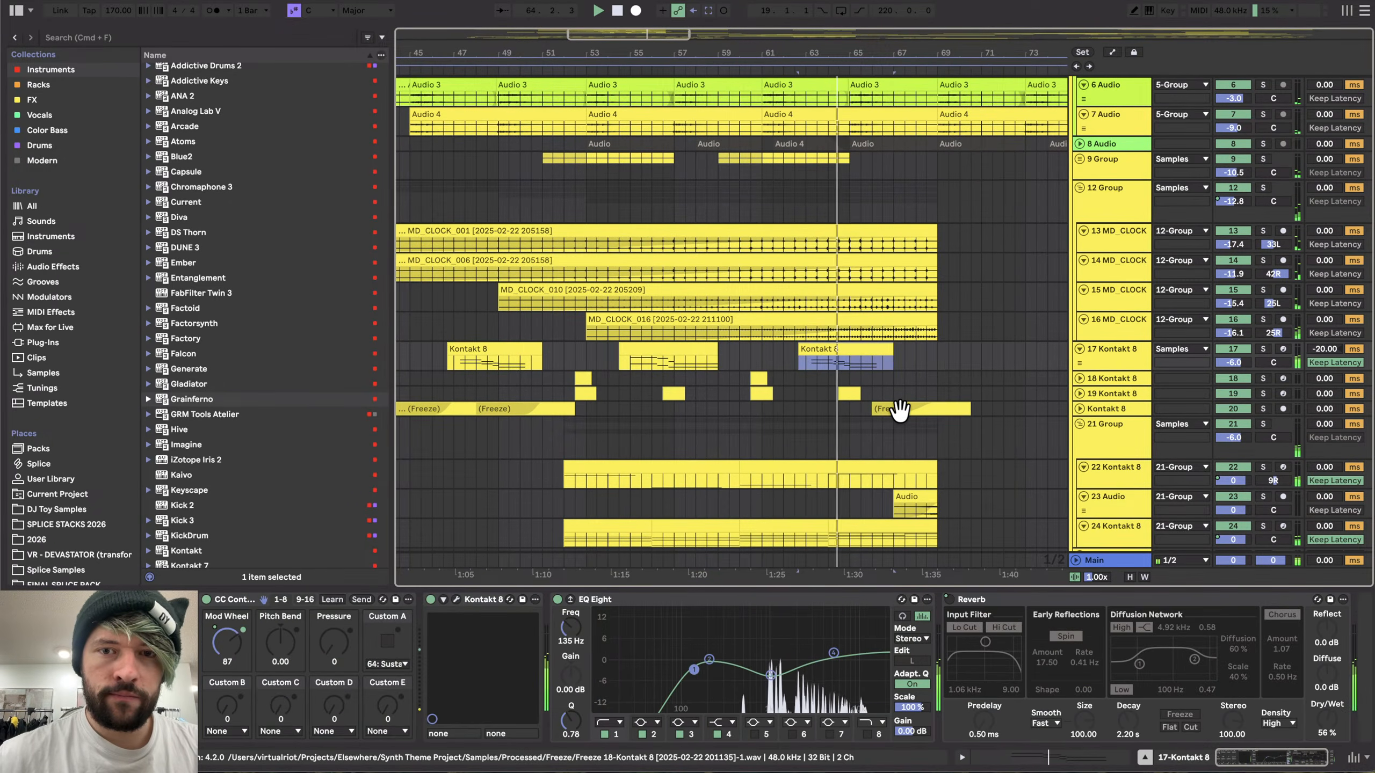
scroll(676, 340, up, 5)
scroll(784, 372, down, 1)
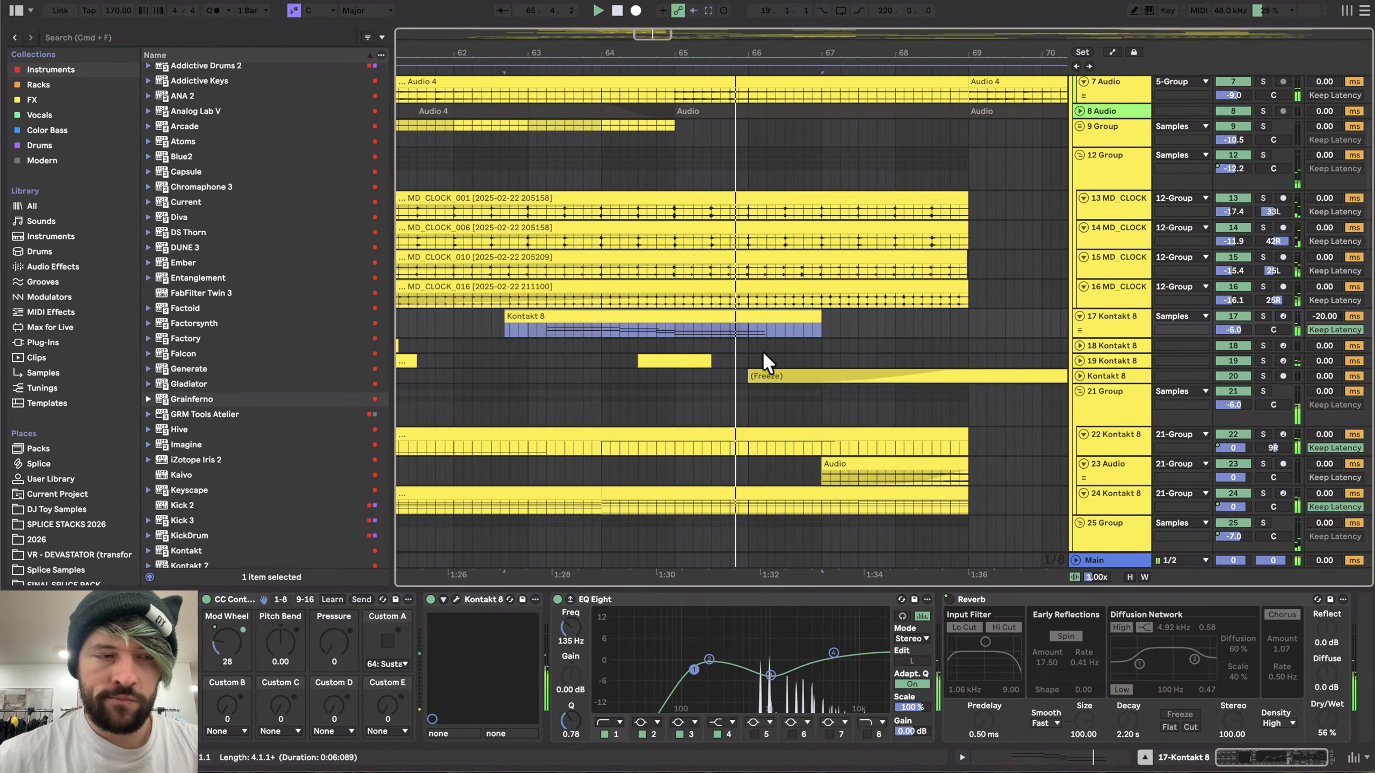
scroll(763, 353, down, 4)
scroll(763, 350, down, 10)
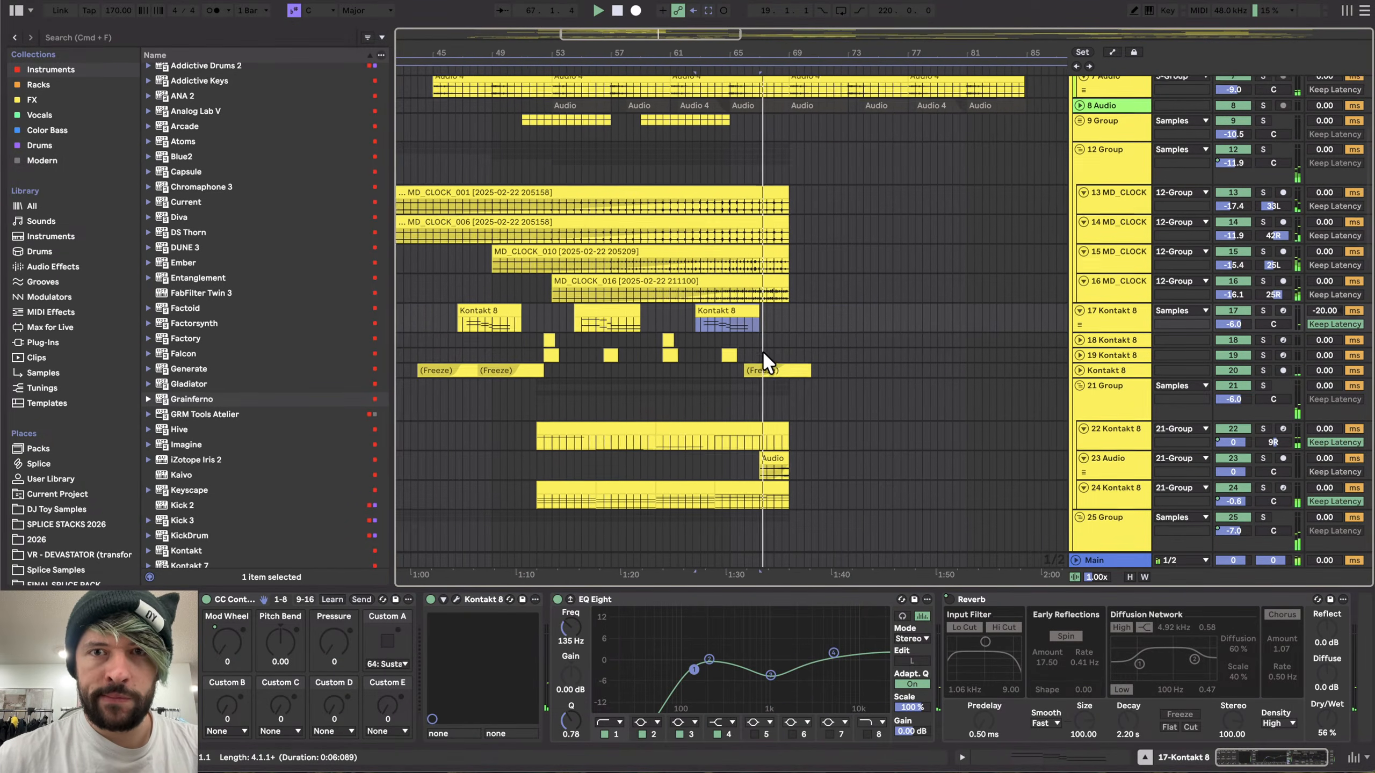
- Browse the lower tracks of the arrangement and select the 59 Kontakt 8 track
scroll(763, 350, up, 15)
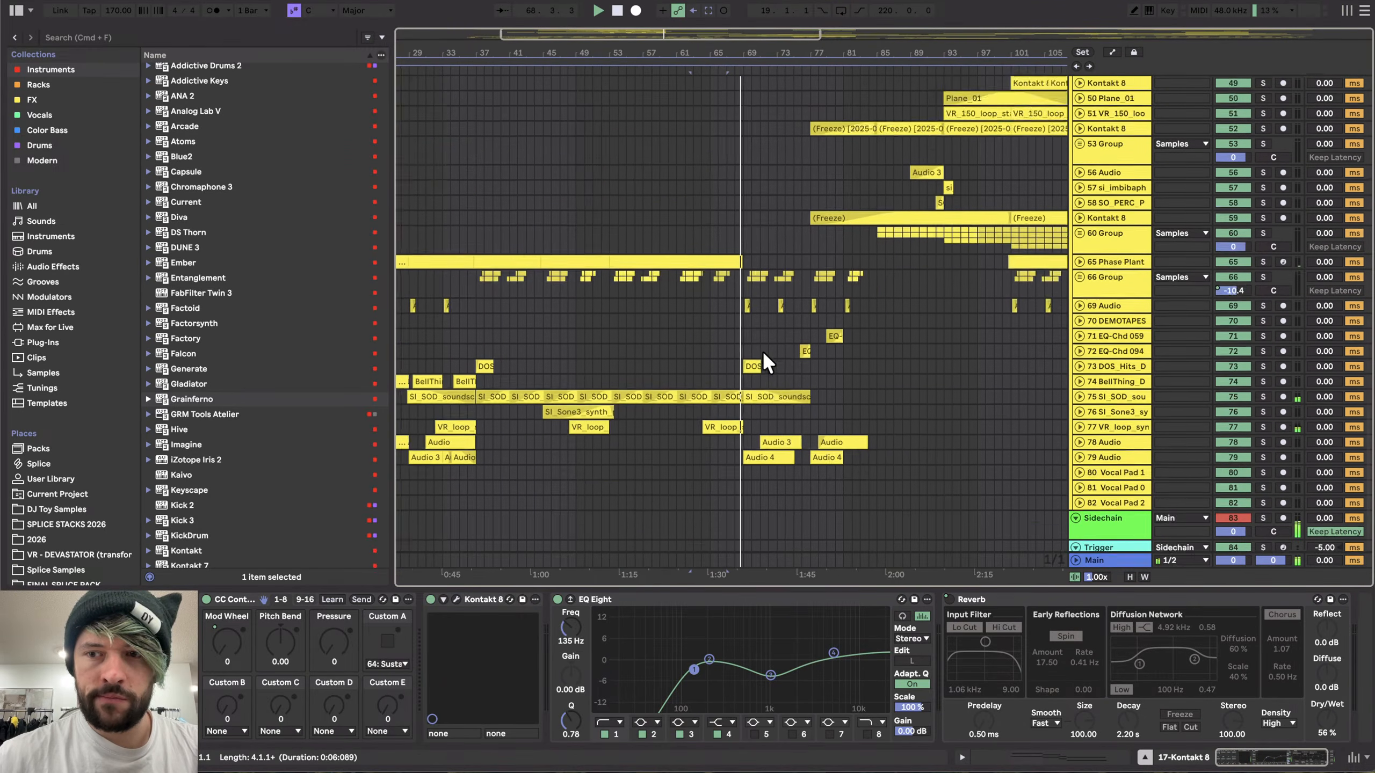
scroll(763, 351, down, 3)
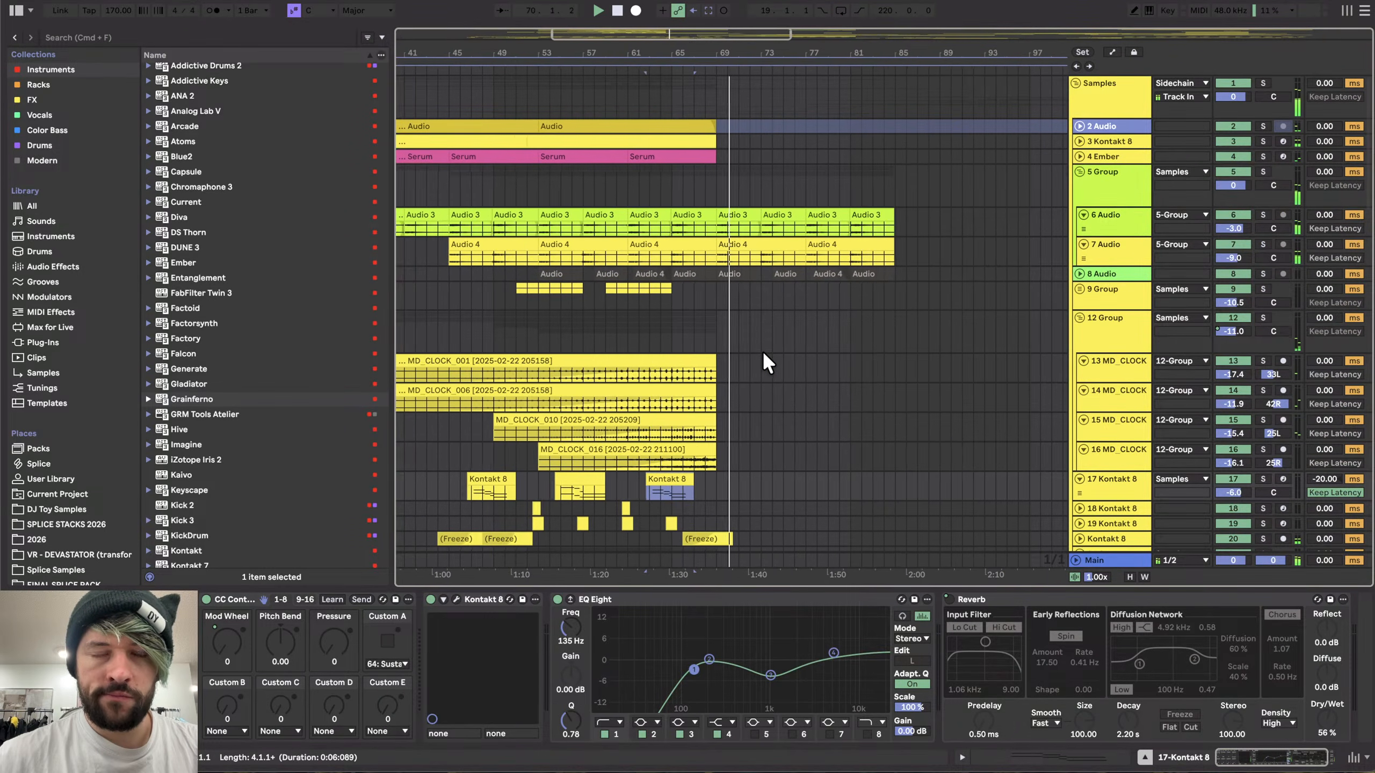
scroll(763, 350, down, 3)
scroll(763, 350, up, 2)
scroll(762, 350, down, 10)
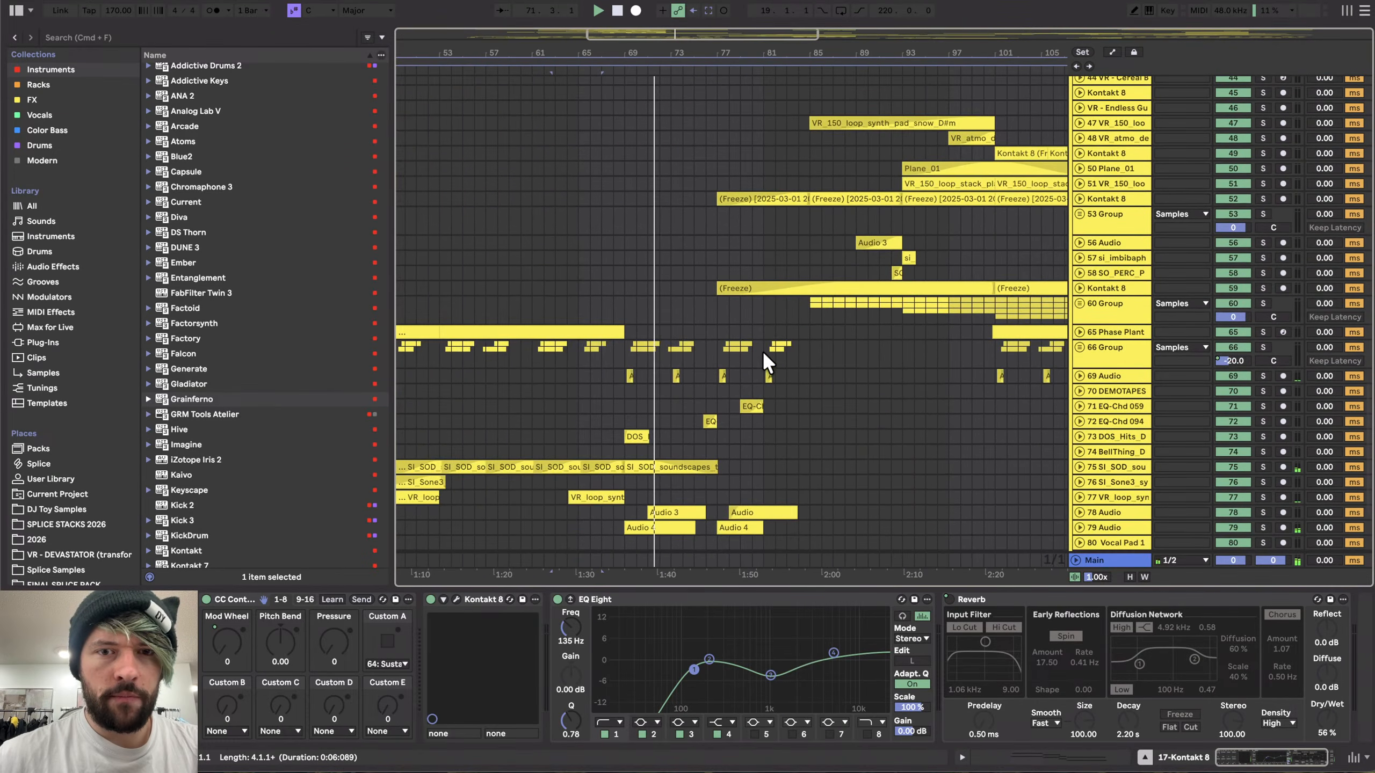
scroll(687, 351, up, 3)
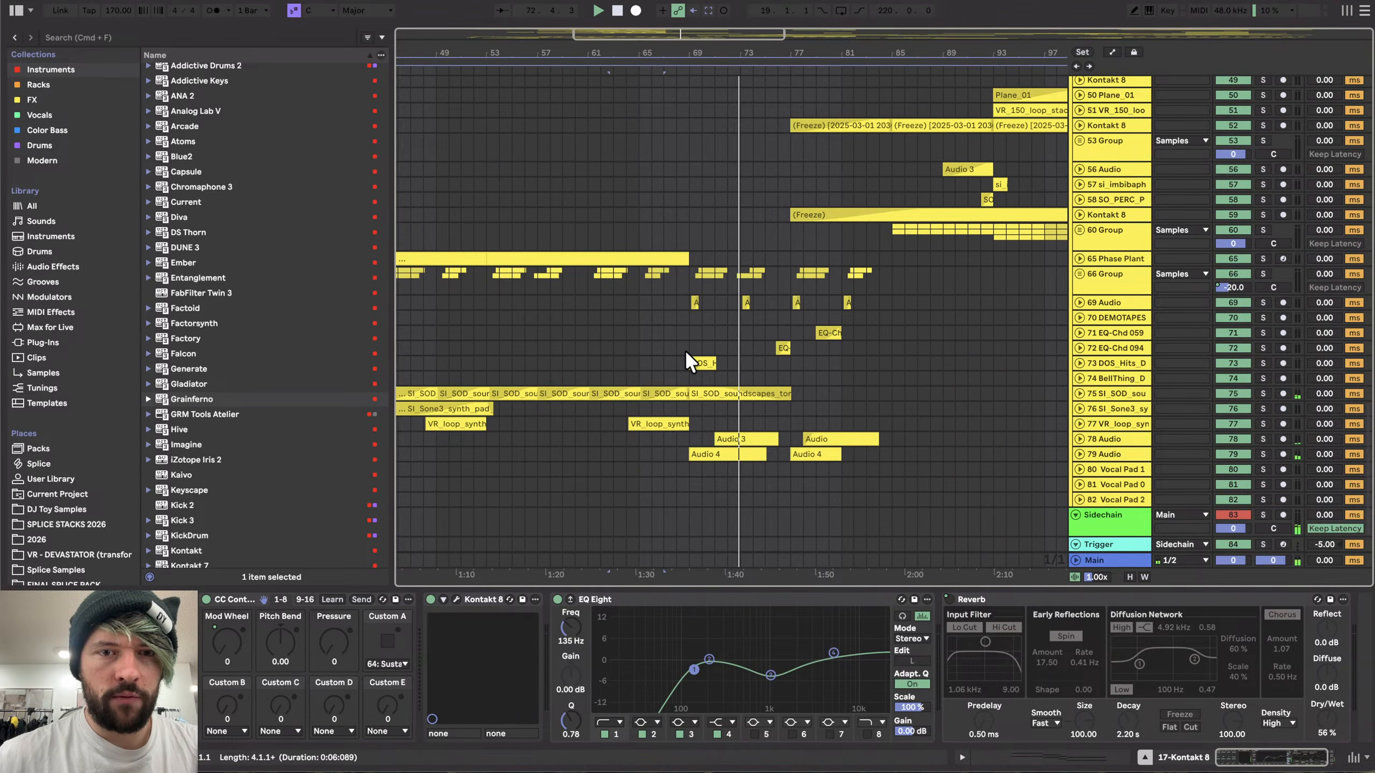
scroll(711, 332, up, 3)
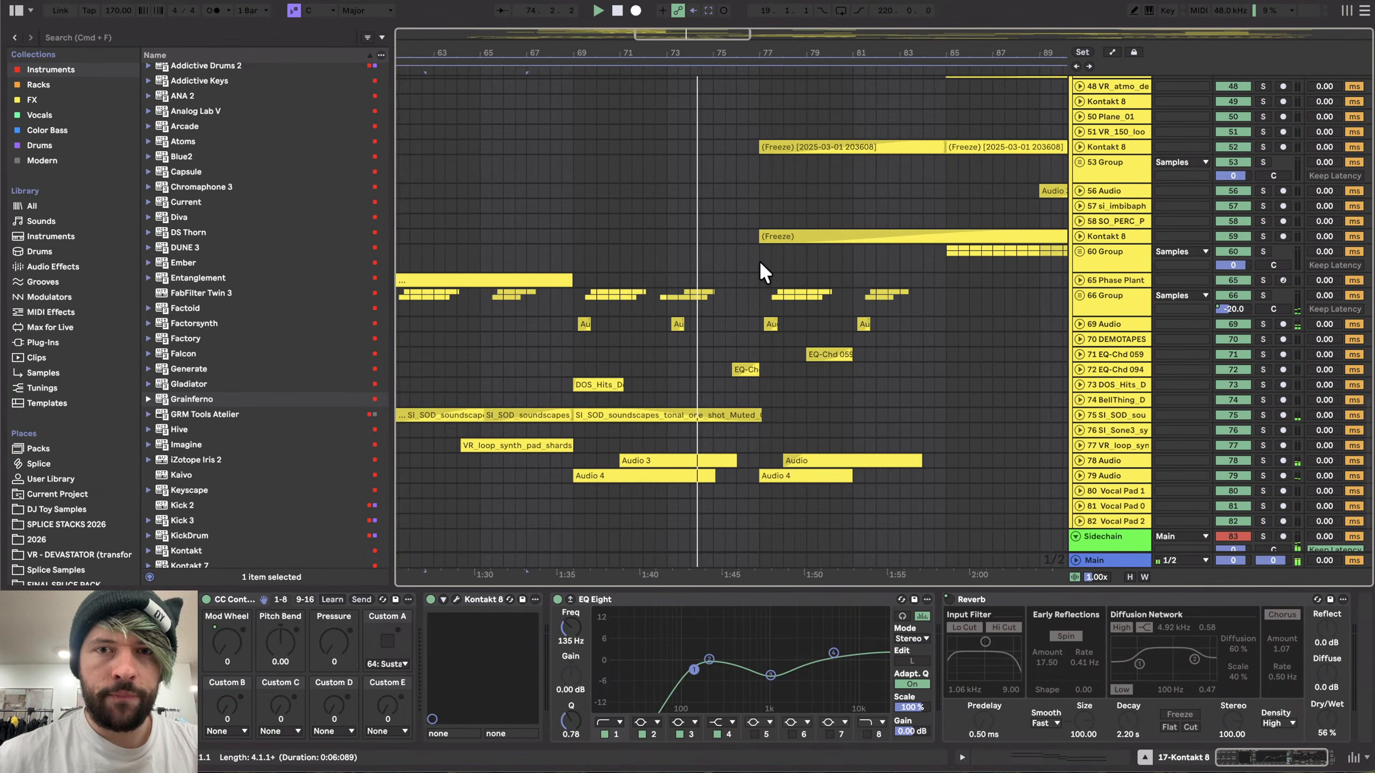
scroll(784, 239, up, 2)
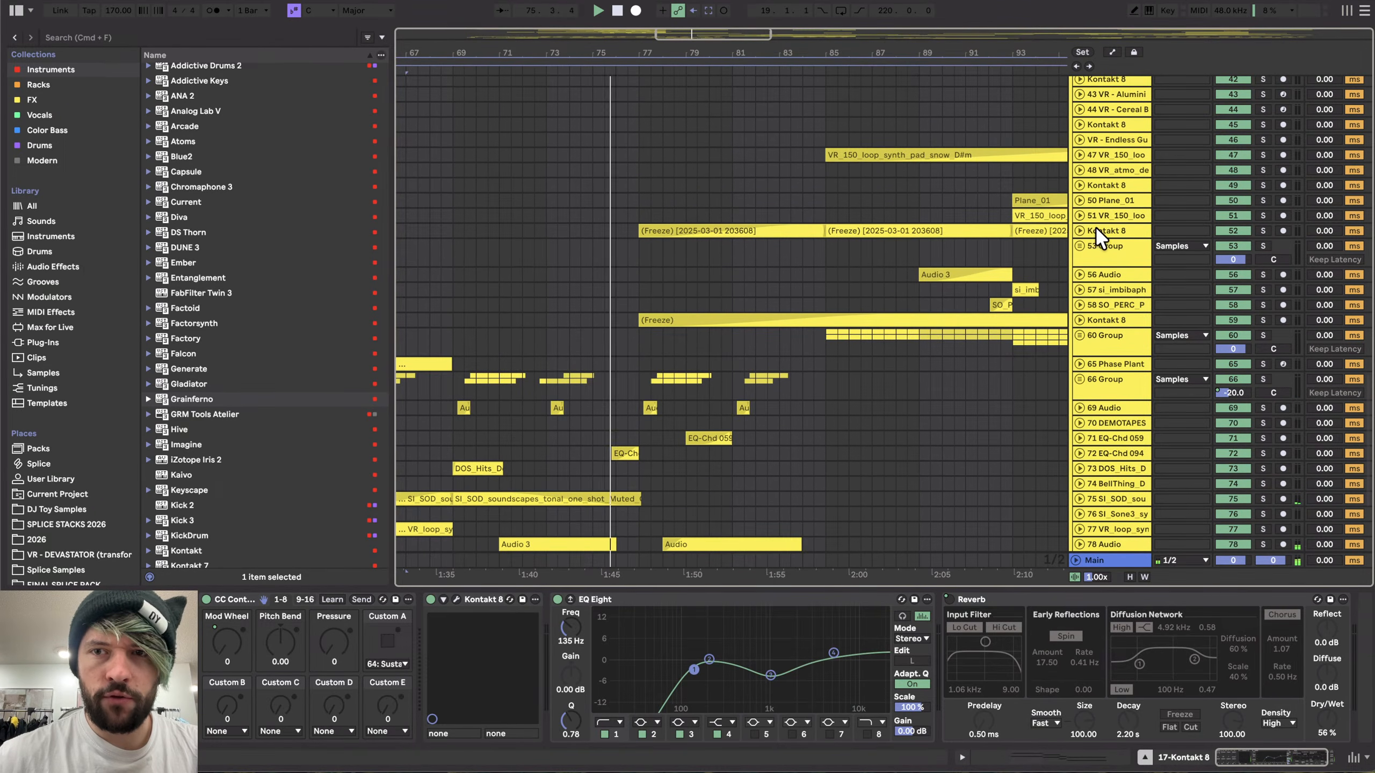
click(1101, 229)
click(1114, 334)
- Unfold 60 Group and select the 61 VR - Nylon Tines track
scroll(820, 351, down, 3)
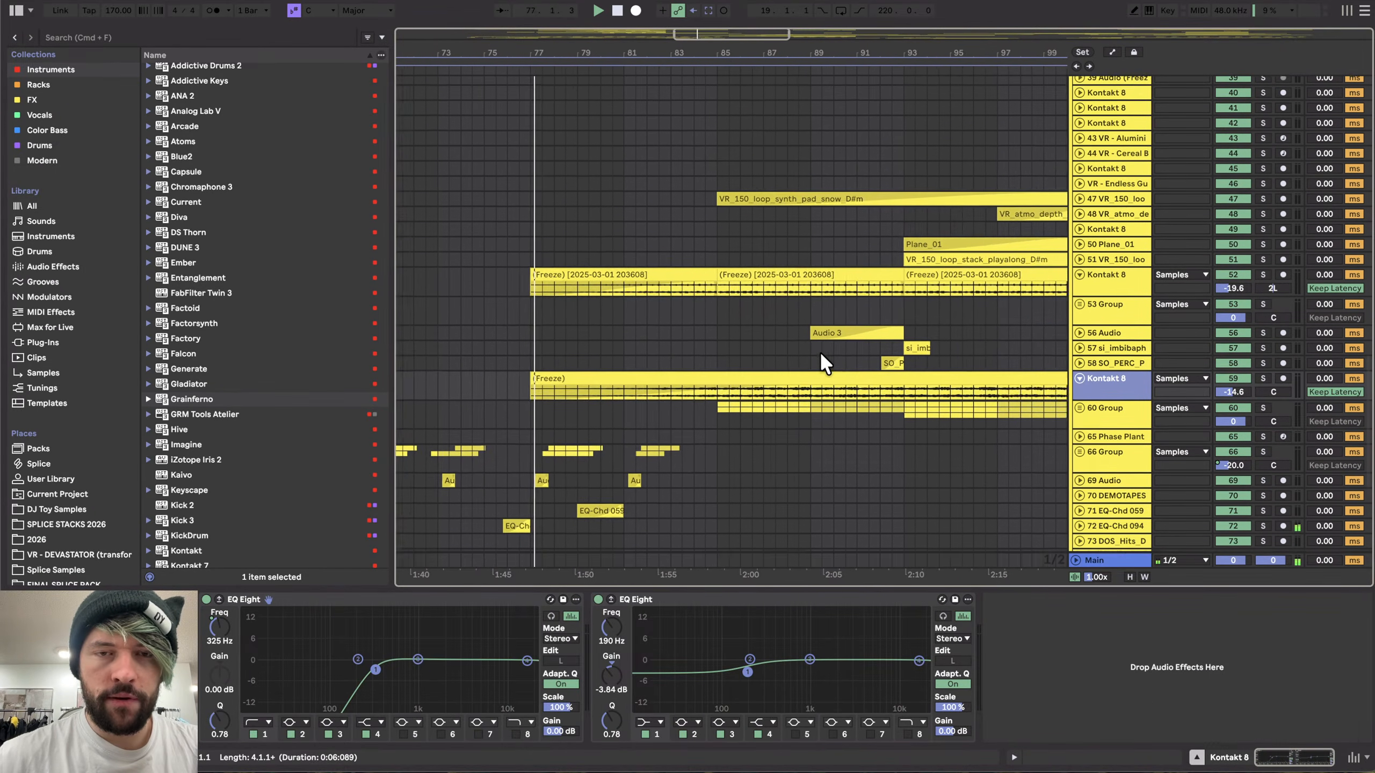
scroll(636, 429, down, 5)
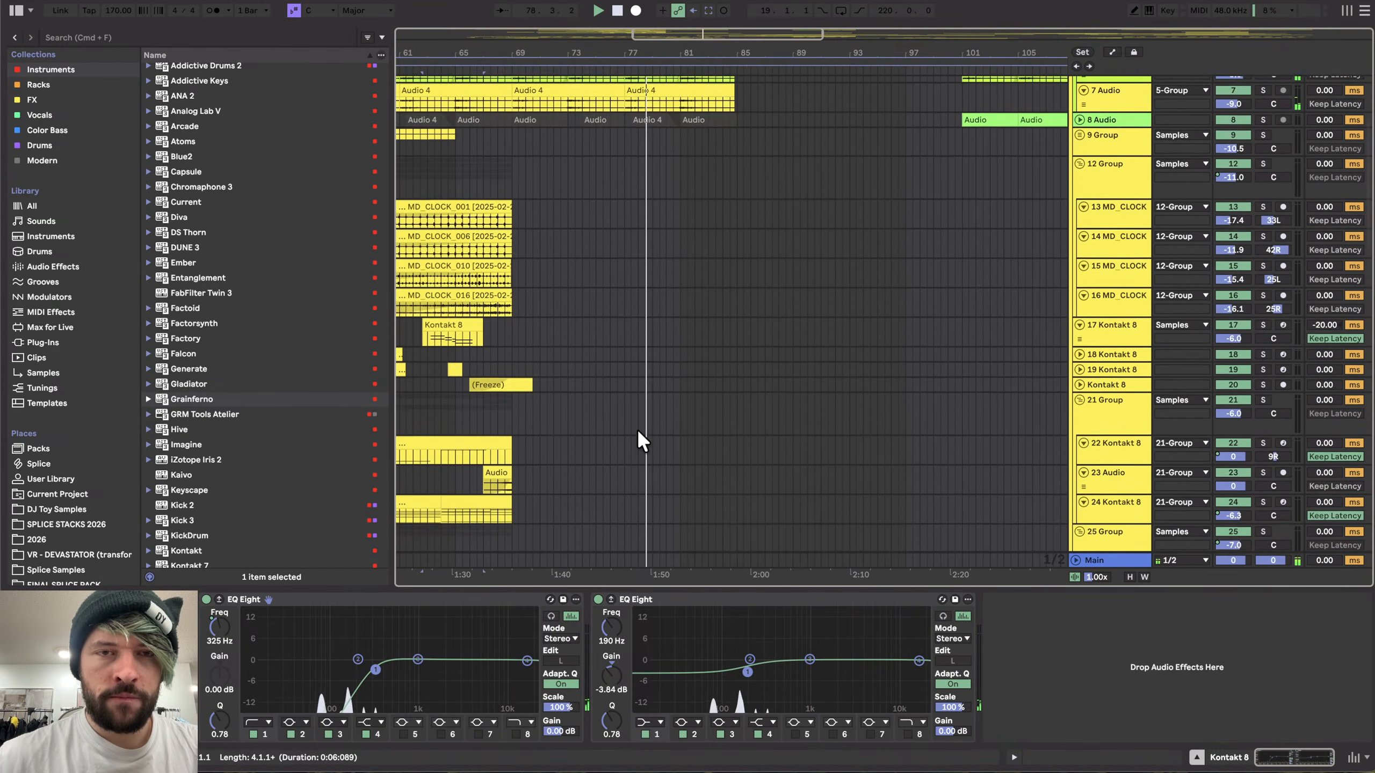
scroll(637, 429, up, 3)
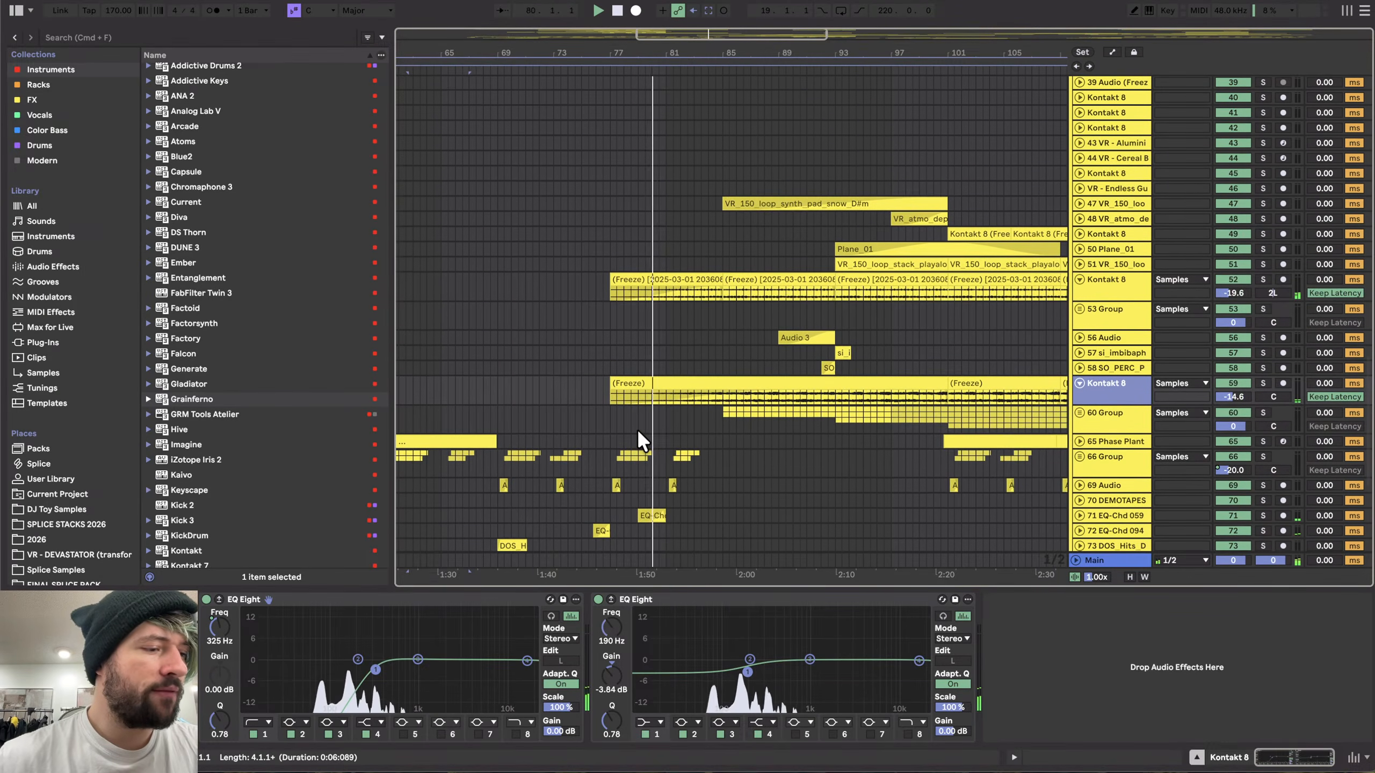
click(1079, 247)
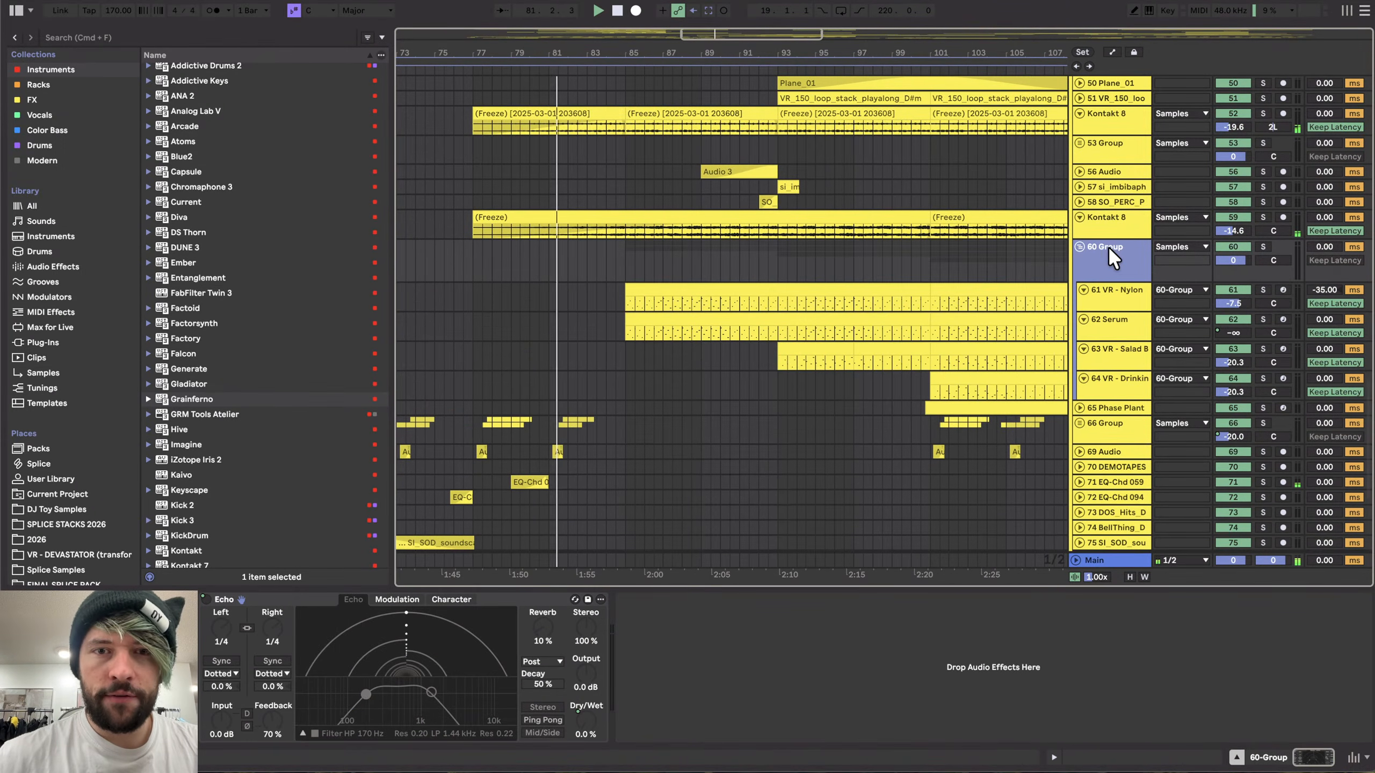
click(607, 280)
click(627, 299)
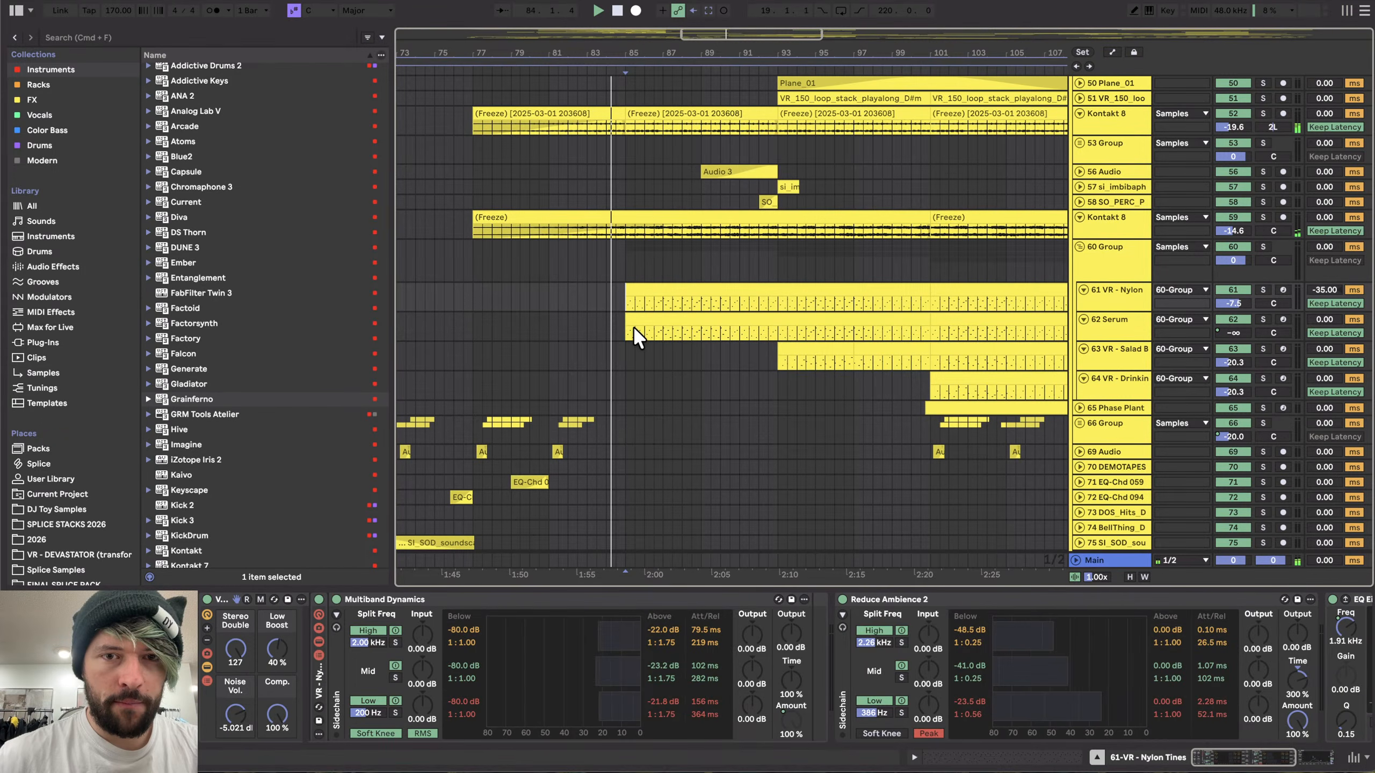
- Select the clip on the 62 Serum track and solo the 61 VR - Nylon Tines track
click(634, 328)
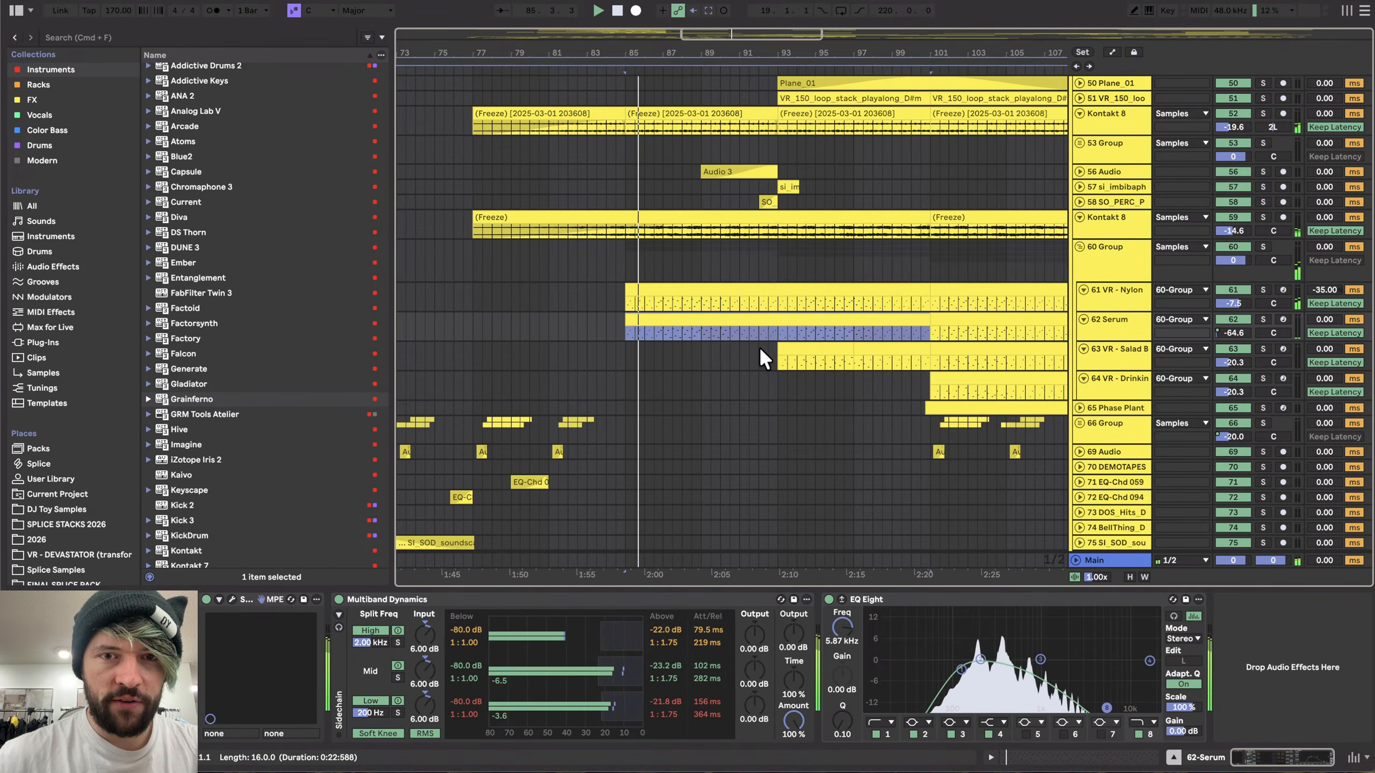
click(1265, 288)
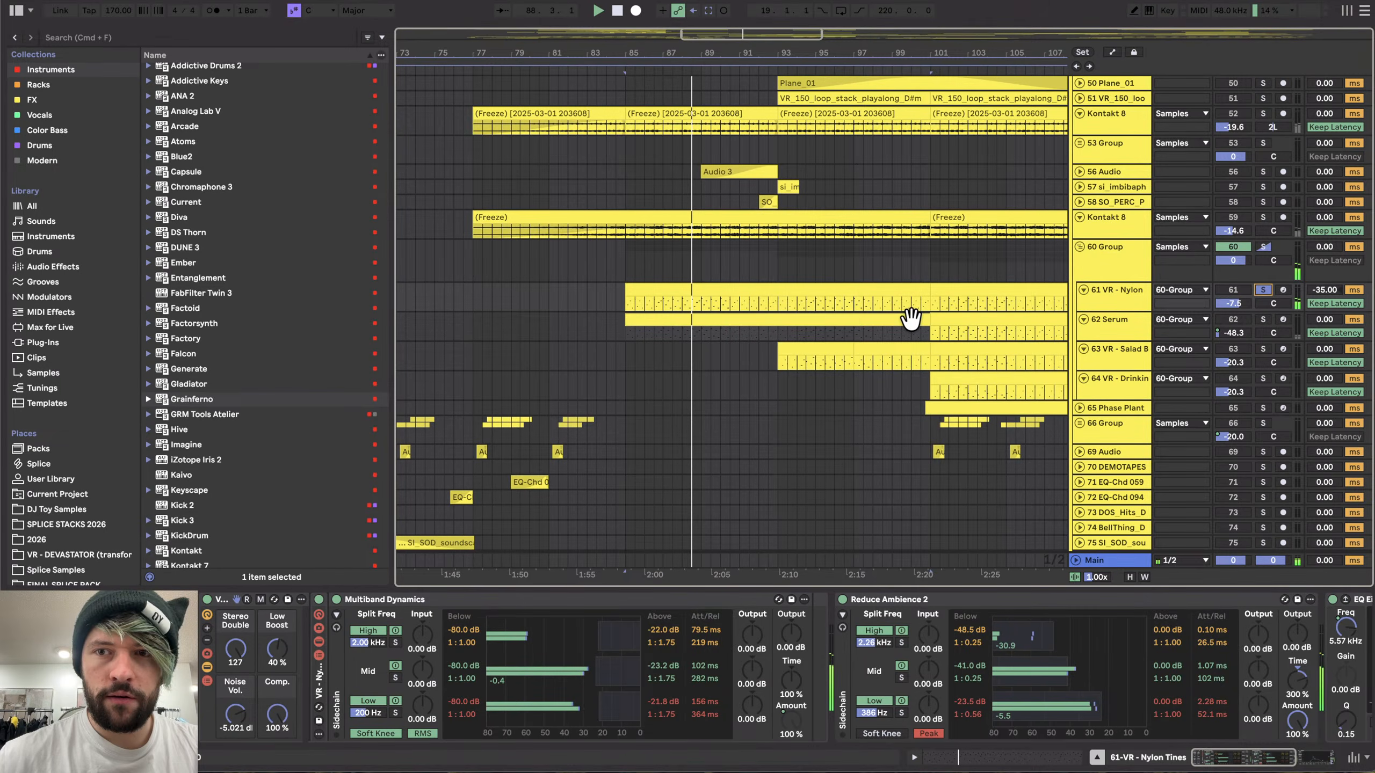
click(1266, 292)
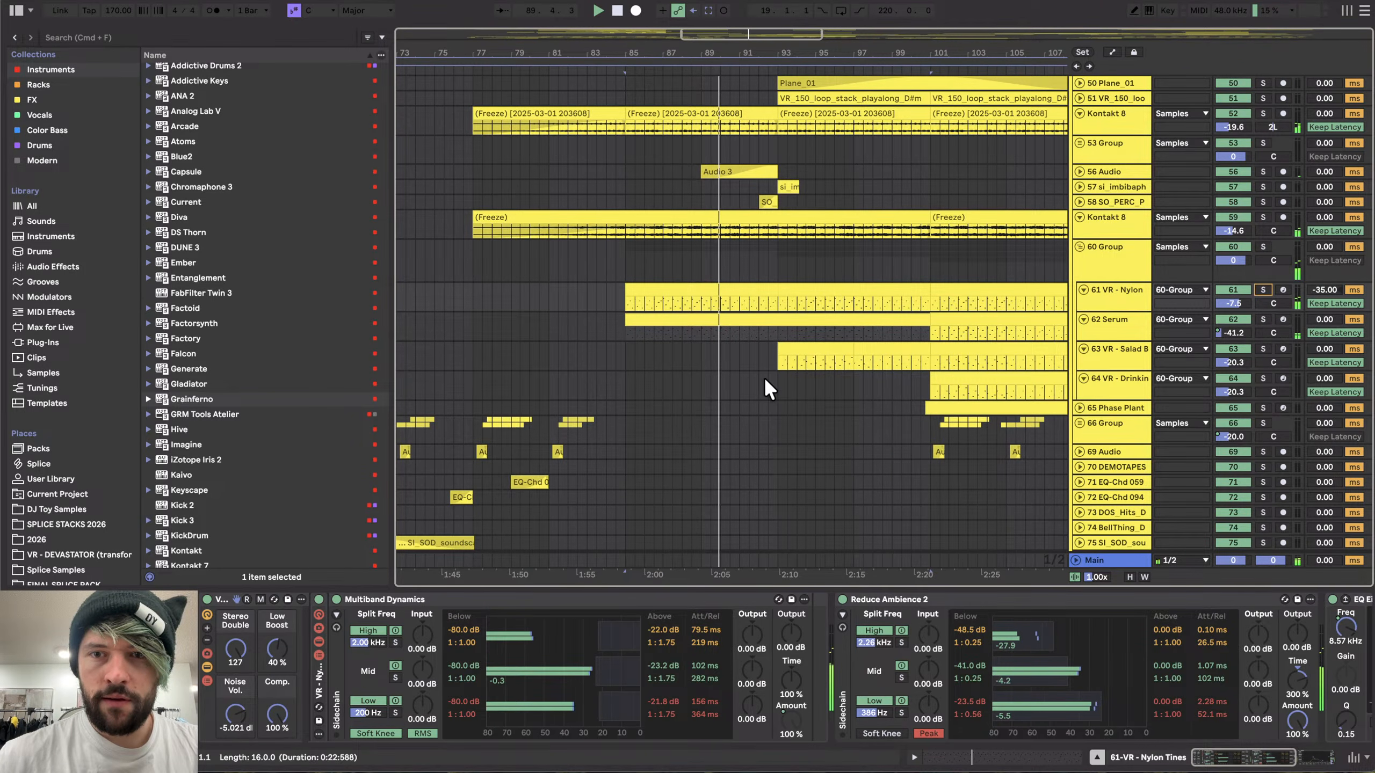
- Select the clip on the 63 VR - Salad Bowl track and show the sampler inside its Instrument Rack
scroll(764, 376, up, 3)
click(813, 358)
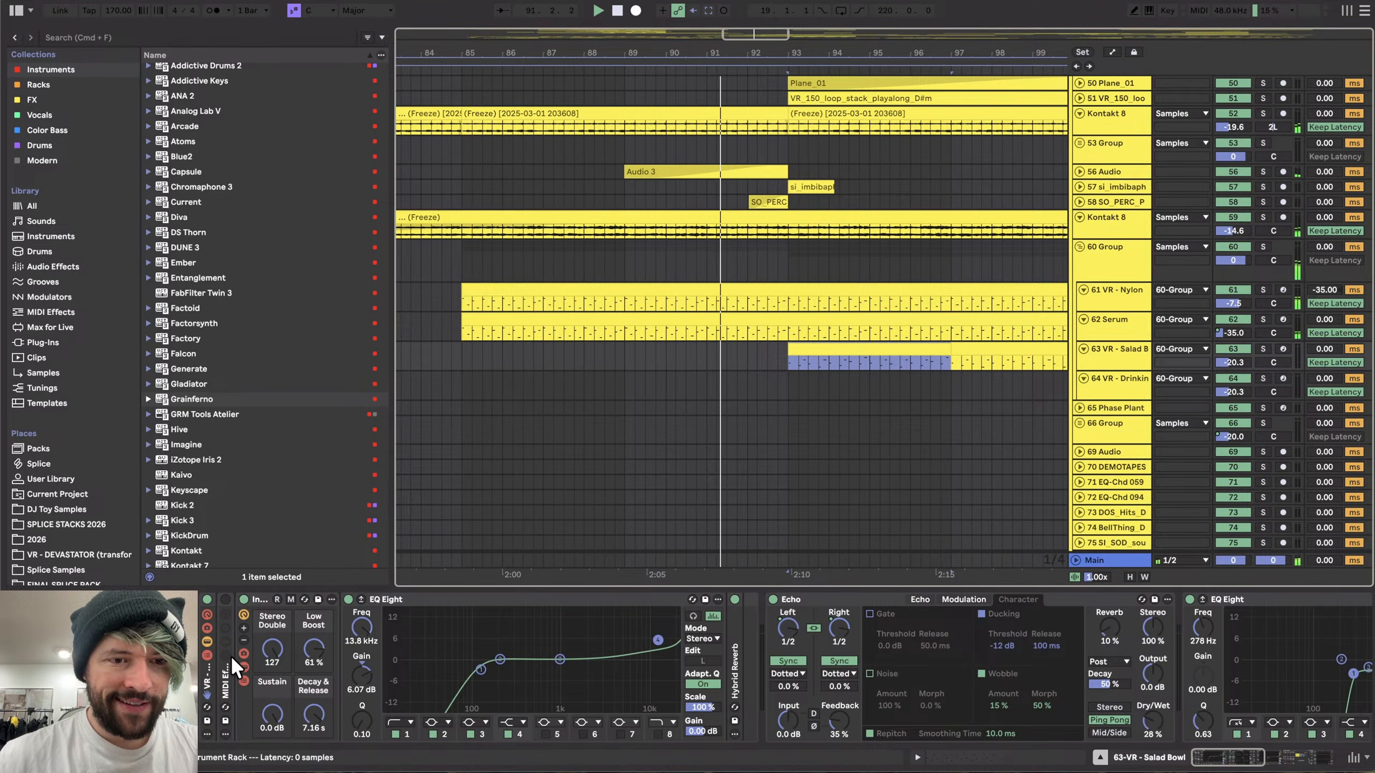
click(245, 680)
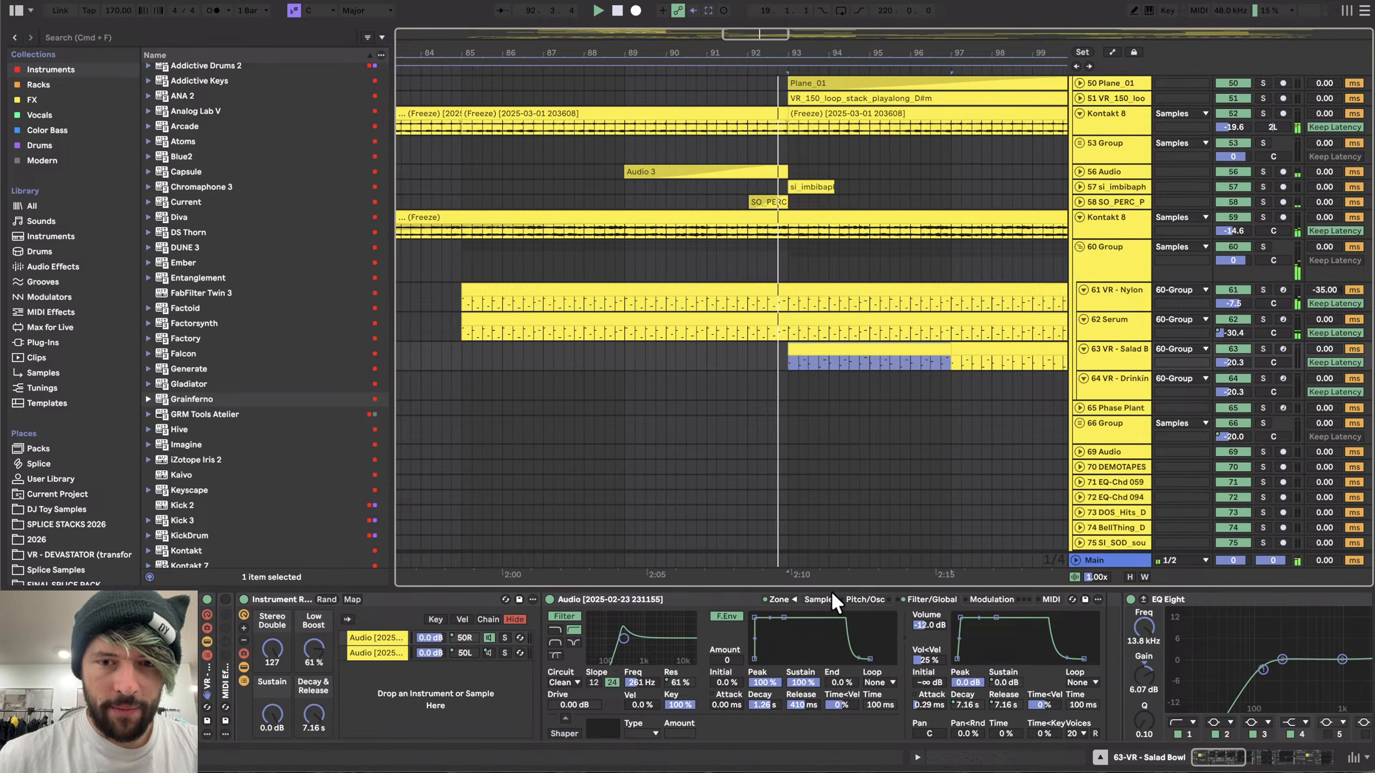
- Solo the 63 VR - Salad Bowl track, select its clip and open the zone editor of the rack's sampler
scroll(632, 411, right, 5)
scroll(632, 410, up, 1)
click(1261, 364)
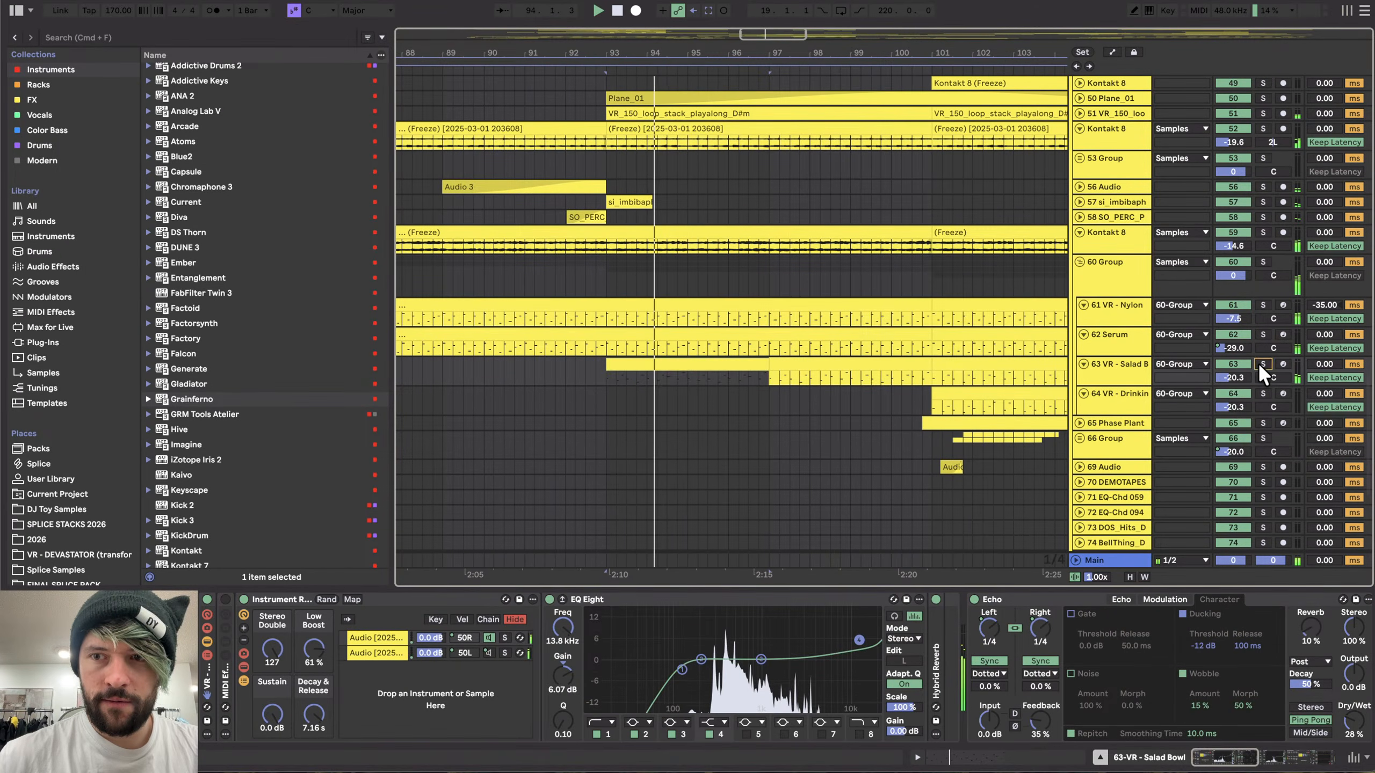
click(649, 364)
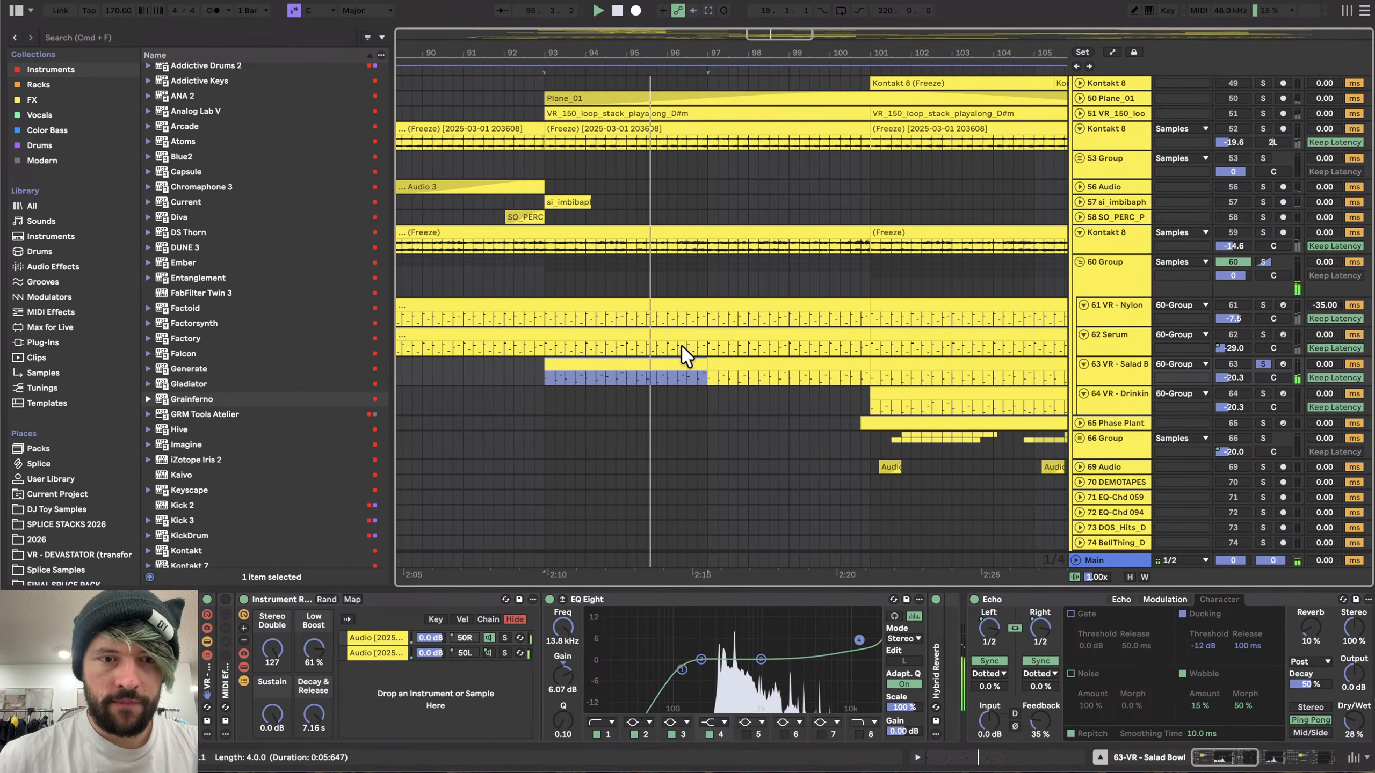
click(391, 638)
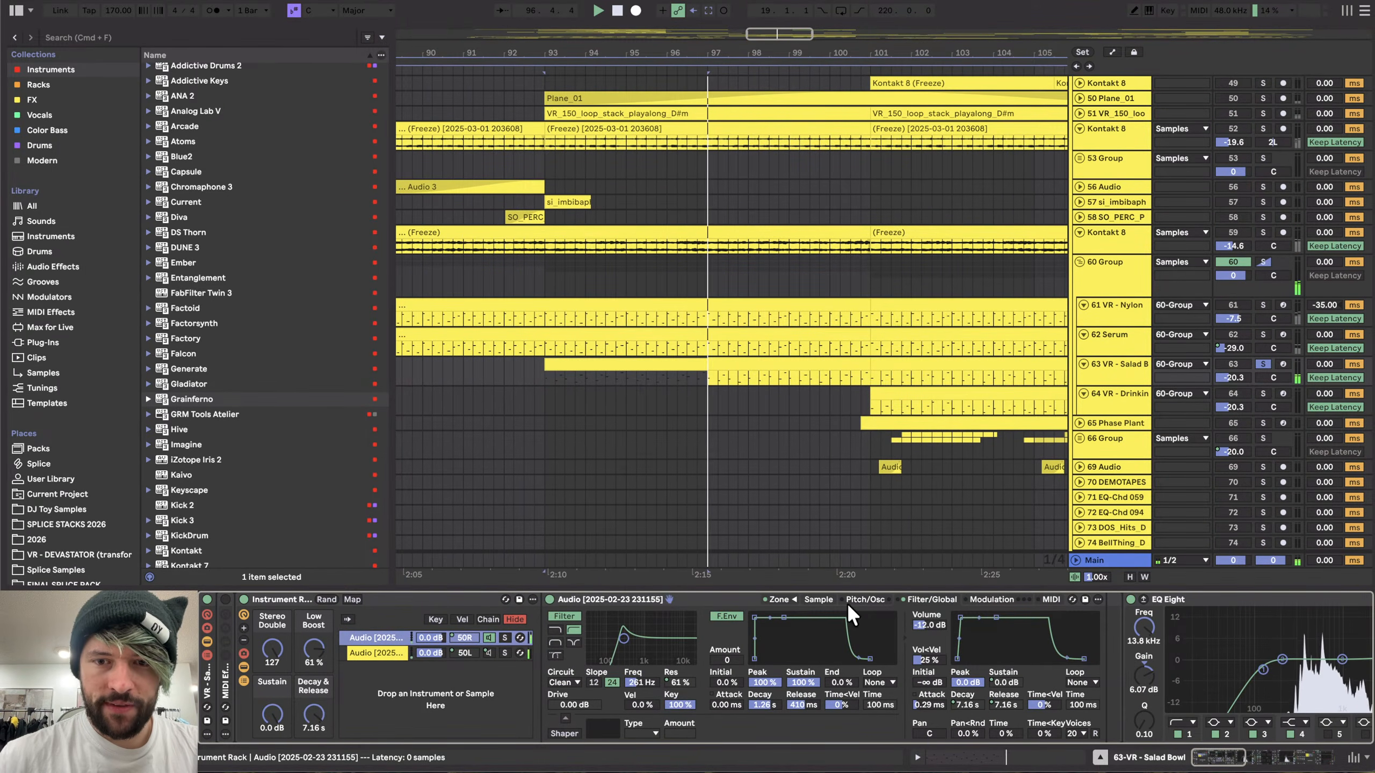
click(794, 599)
- Inspect the sample slice zones in the zone editor
click(509, 294)
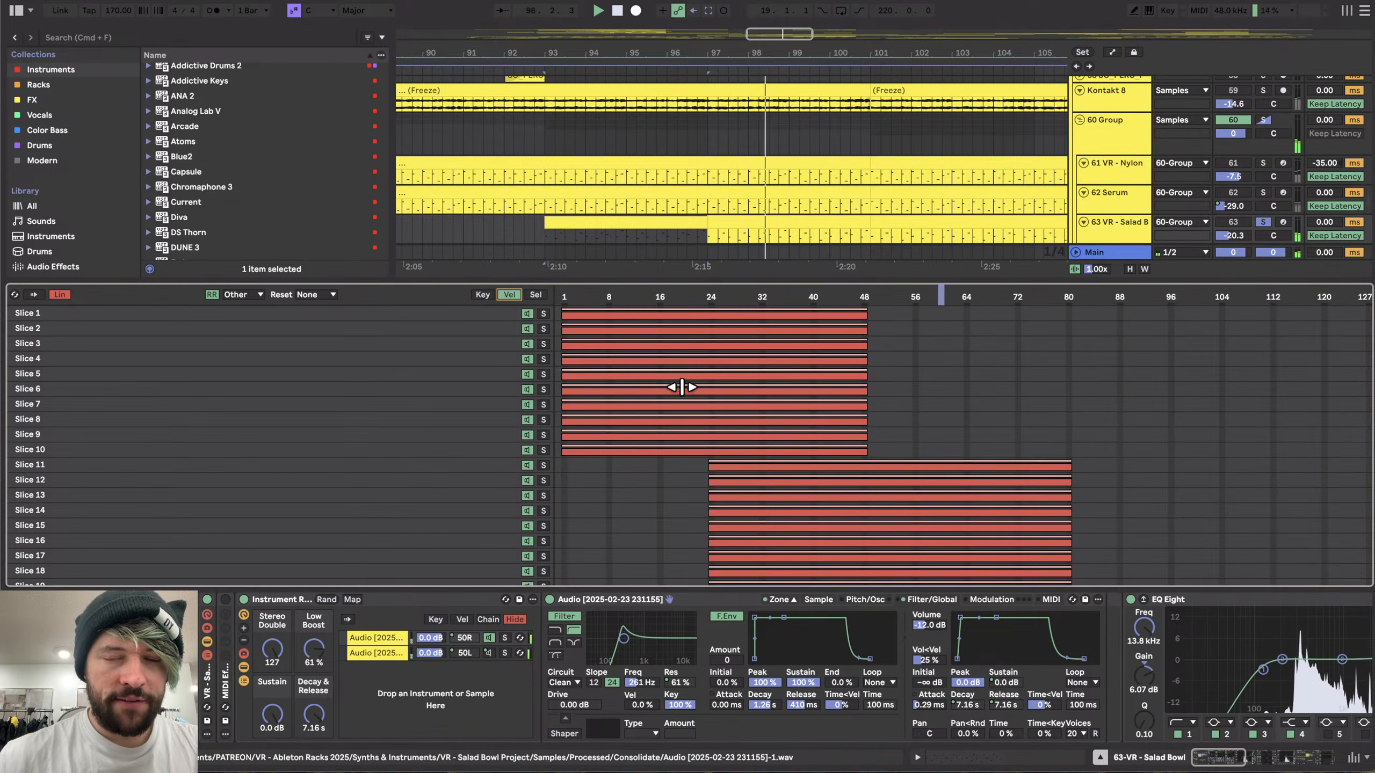
scroll(703, 411, down, 10)
scroll(703, 403, up, 10)
scroll(706, 409, down, 10)
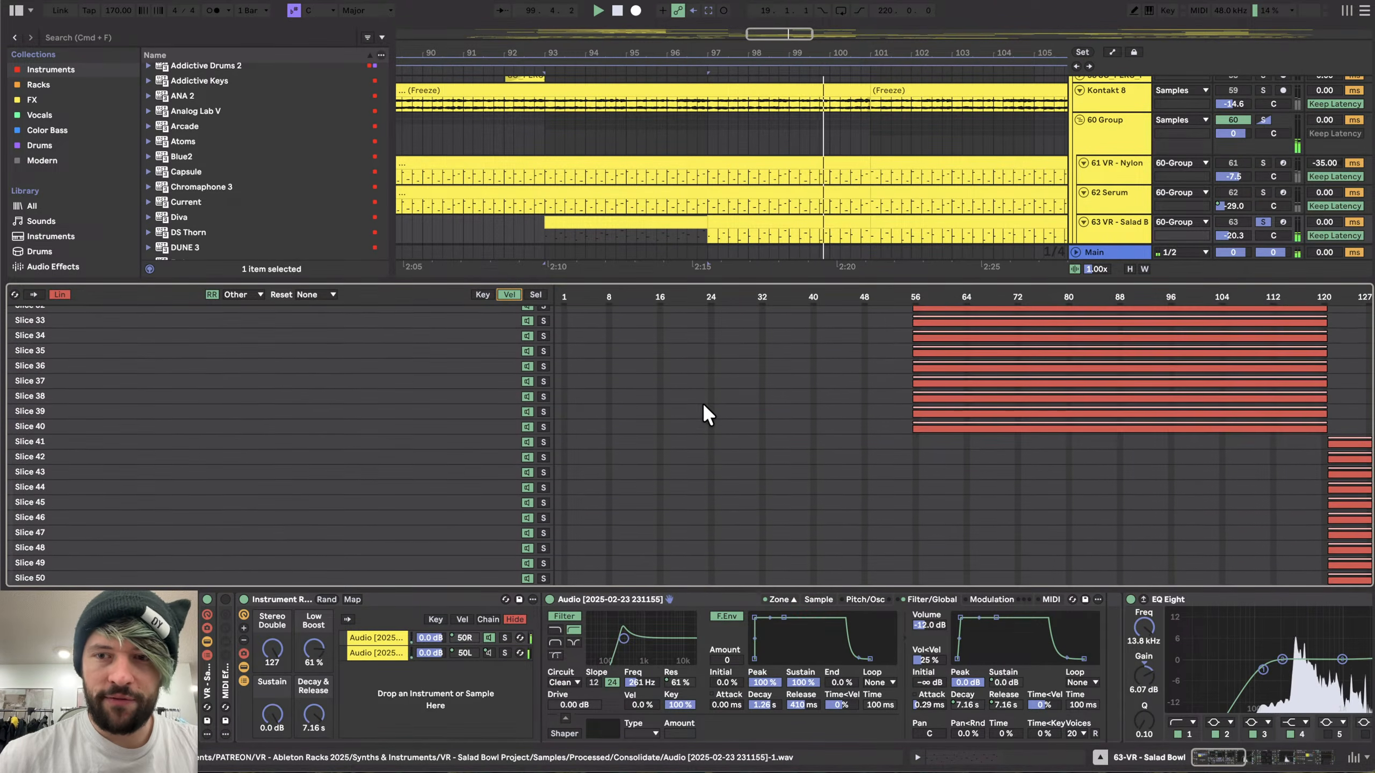
scroll(702, 401, up, 10)
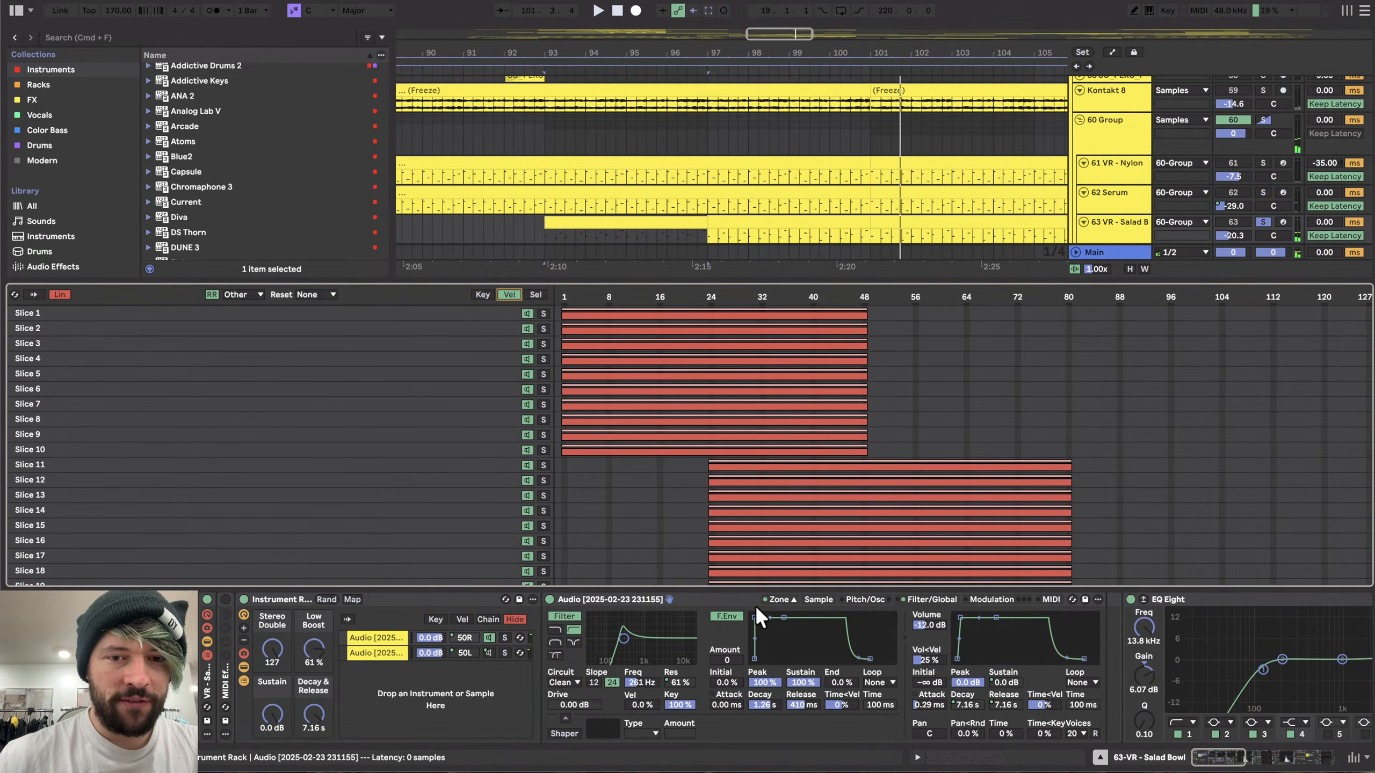
- Enable the computer MIDI keyboard, shift its octave up, and select the clip on 63 VR - Salad Bowl
scroll(967, 261, right, 3)
scroll(967, 261, up, 1)
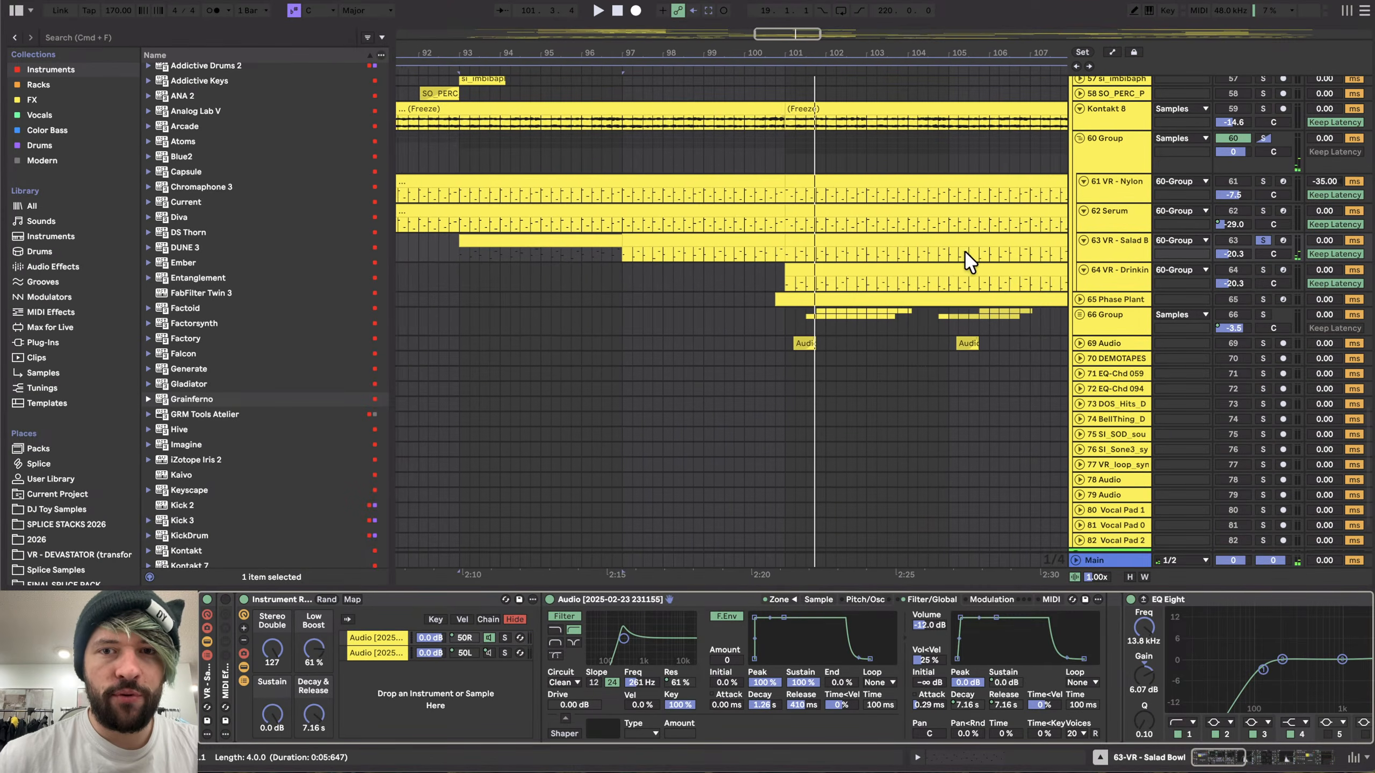
click(617, 247)
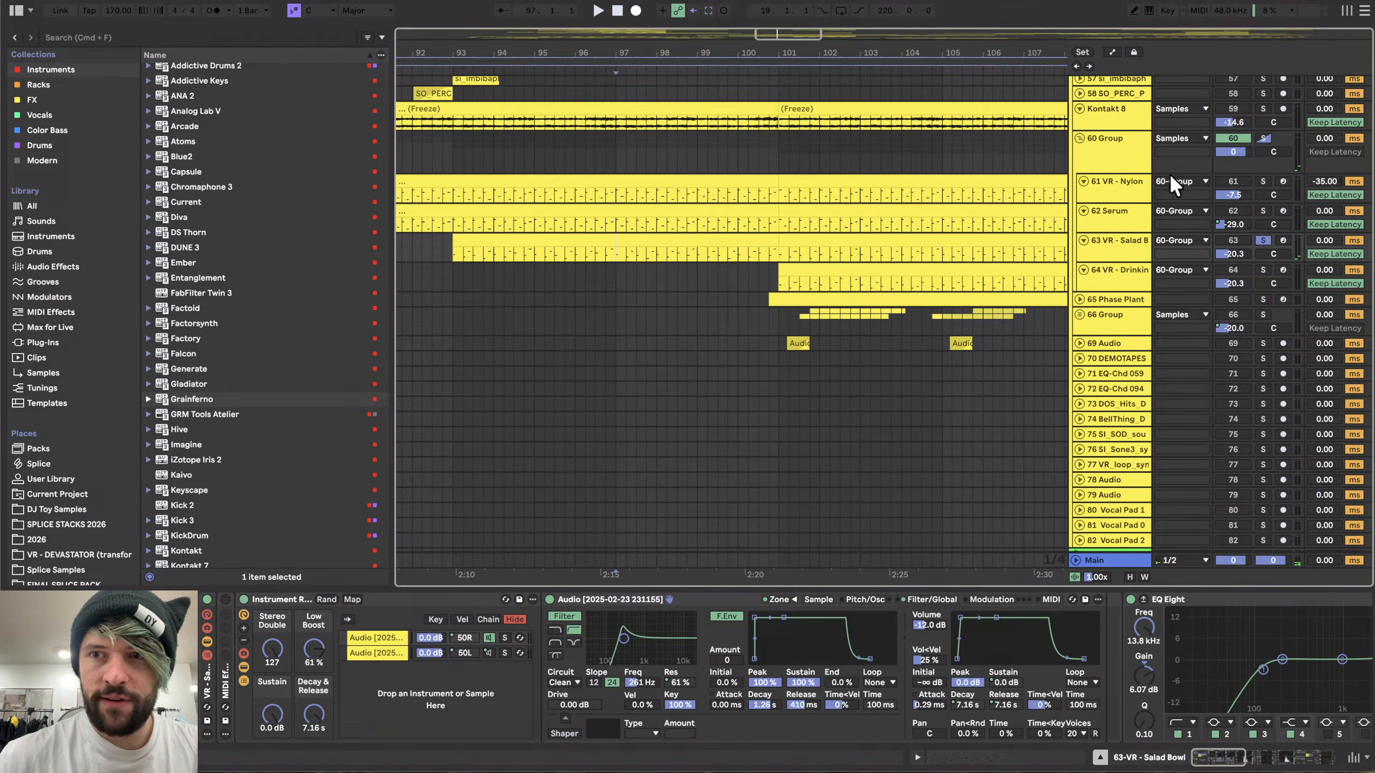
key(m)
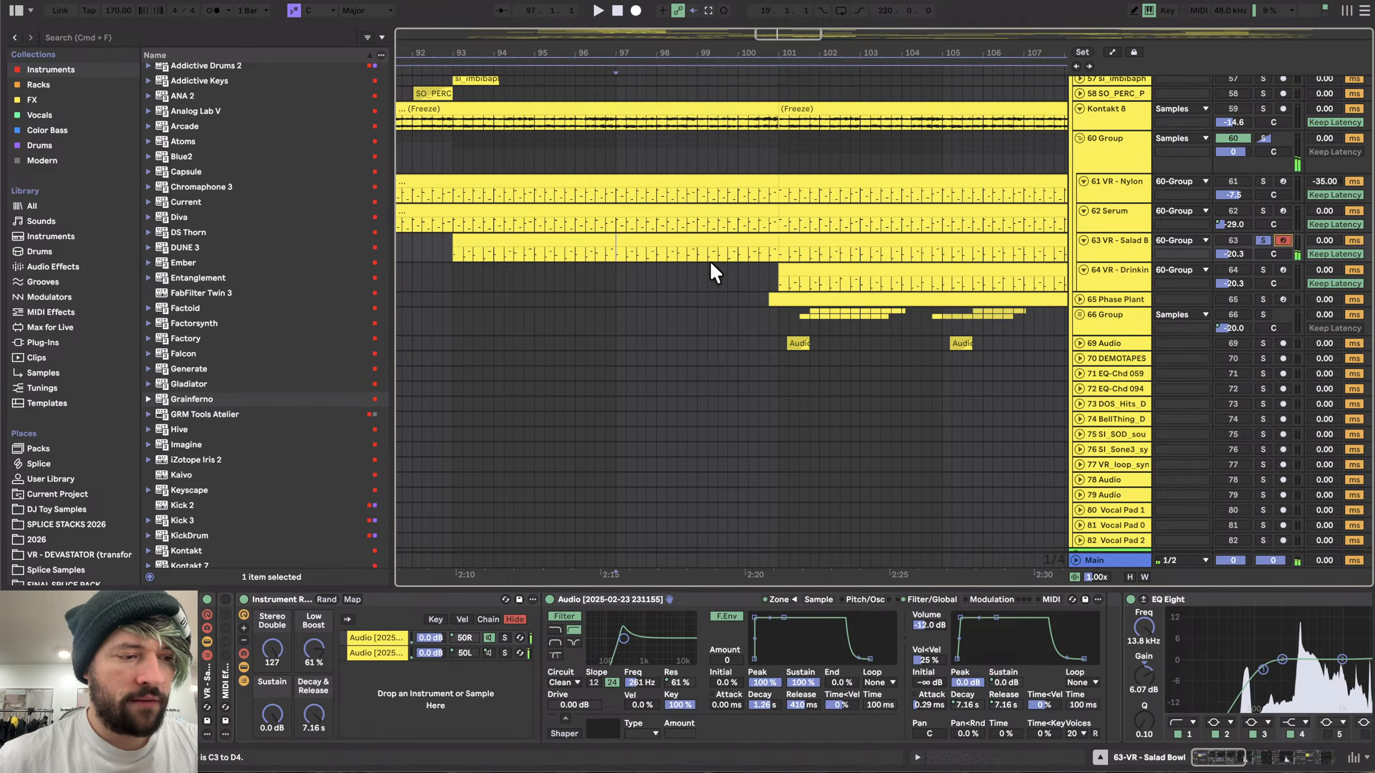
key(x)
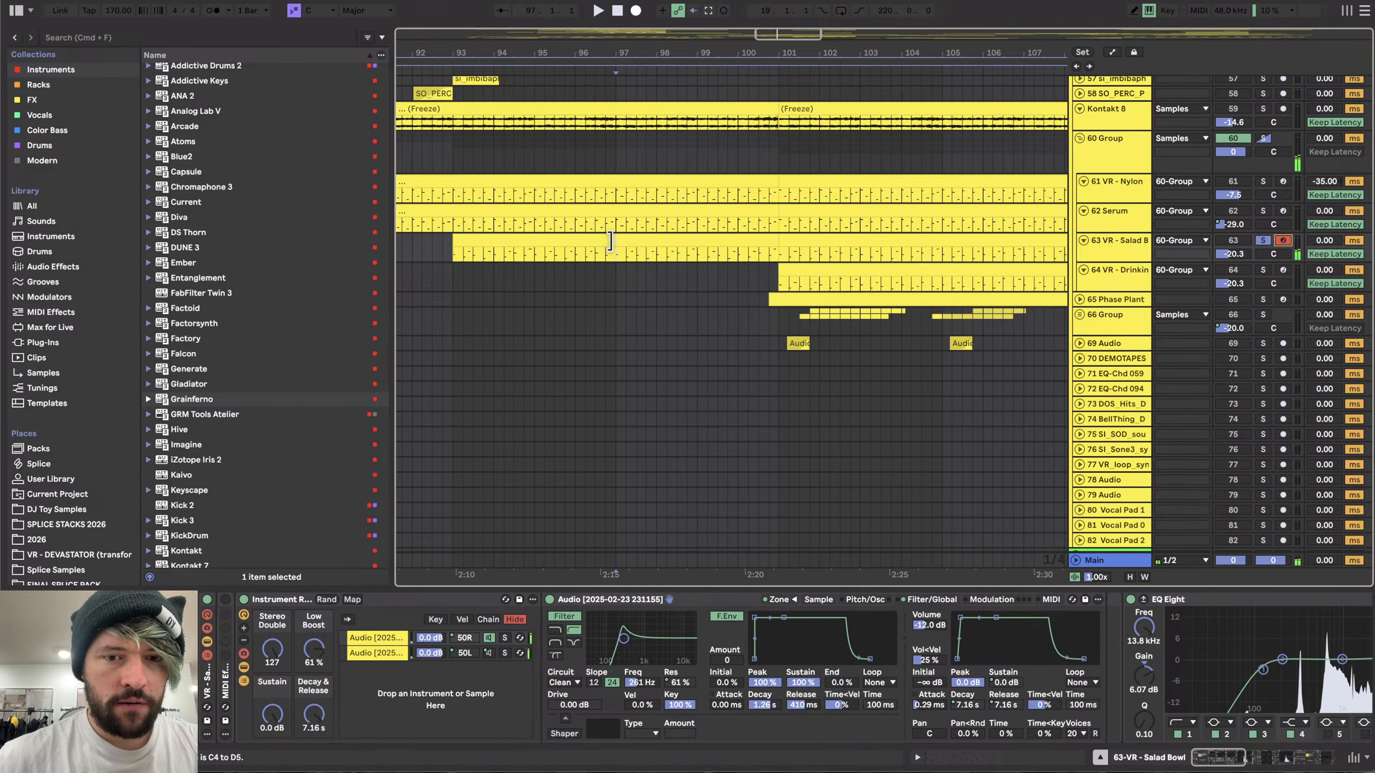
shift+click(471, 250)
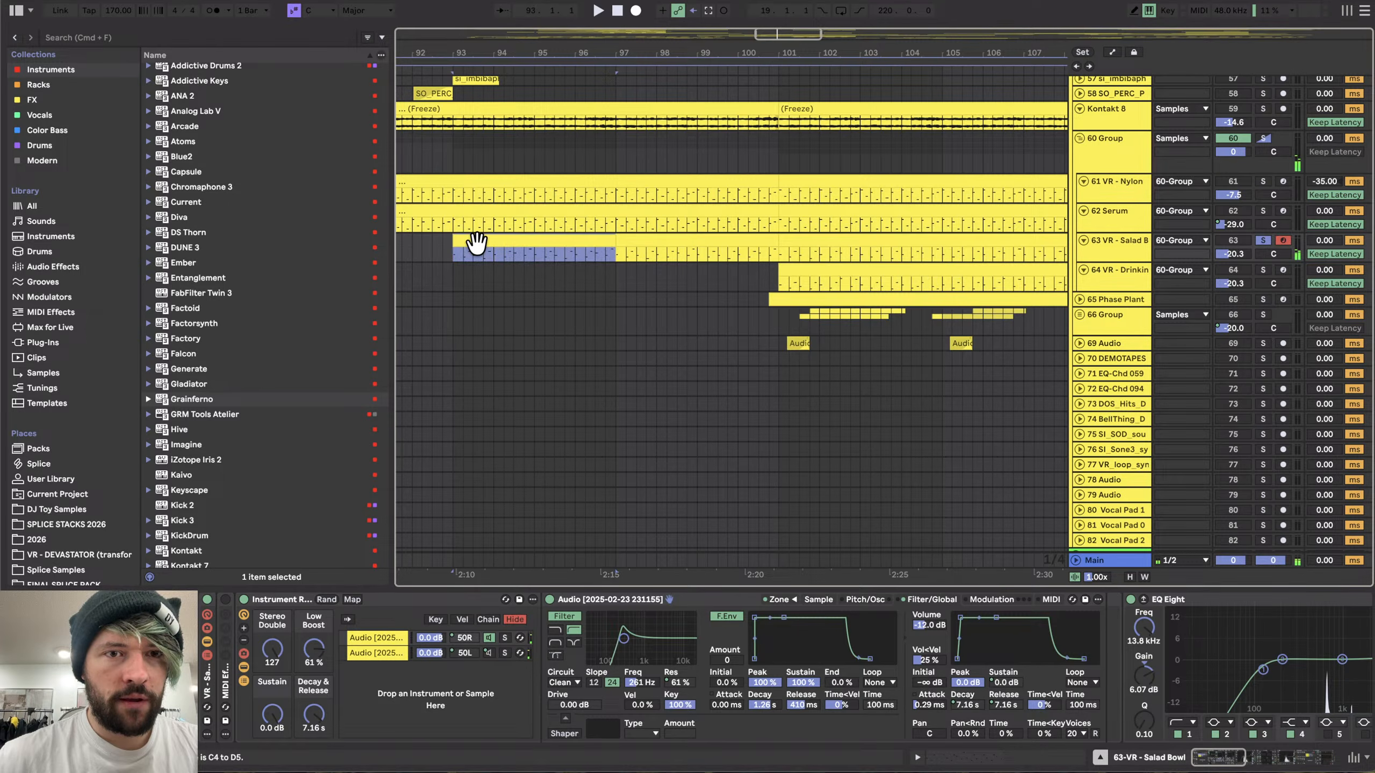
- Solo the 64 VR - Drinking Glass track and start playback to audition it
click(813, 270)
click(1263, 270)
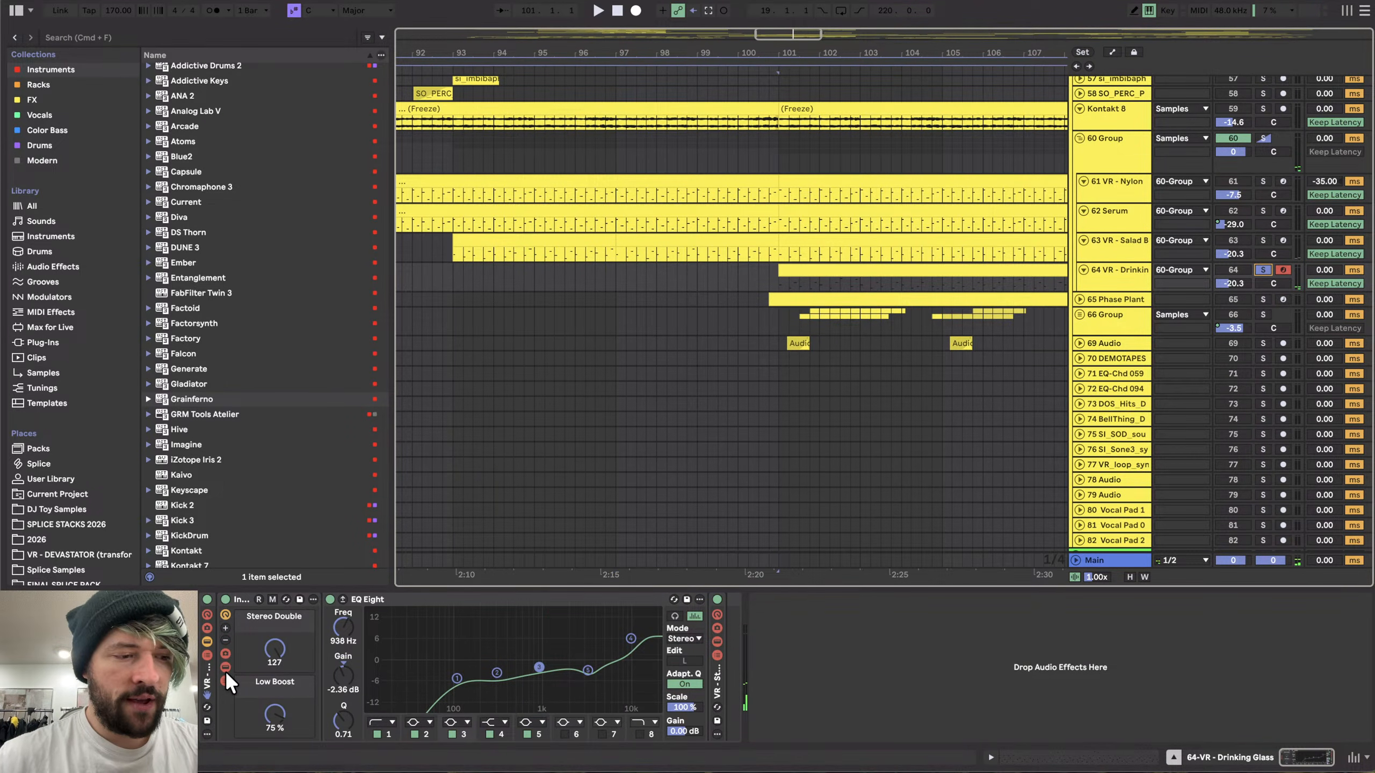
click(266, 653)
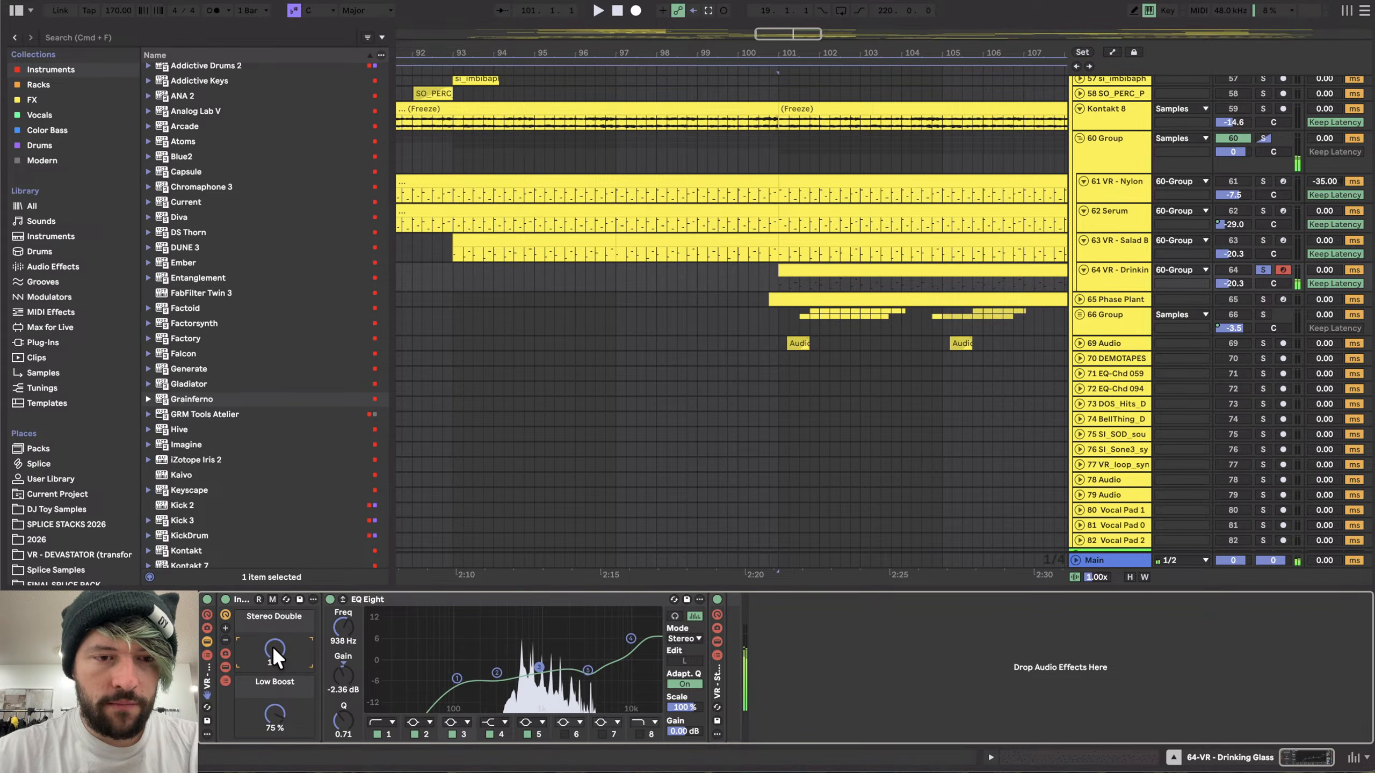
key(space)
click(1265, 268)
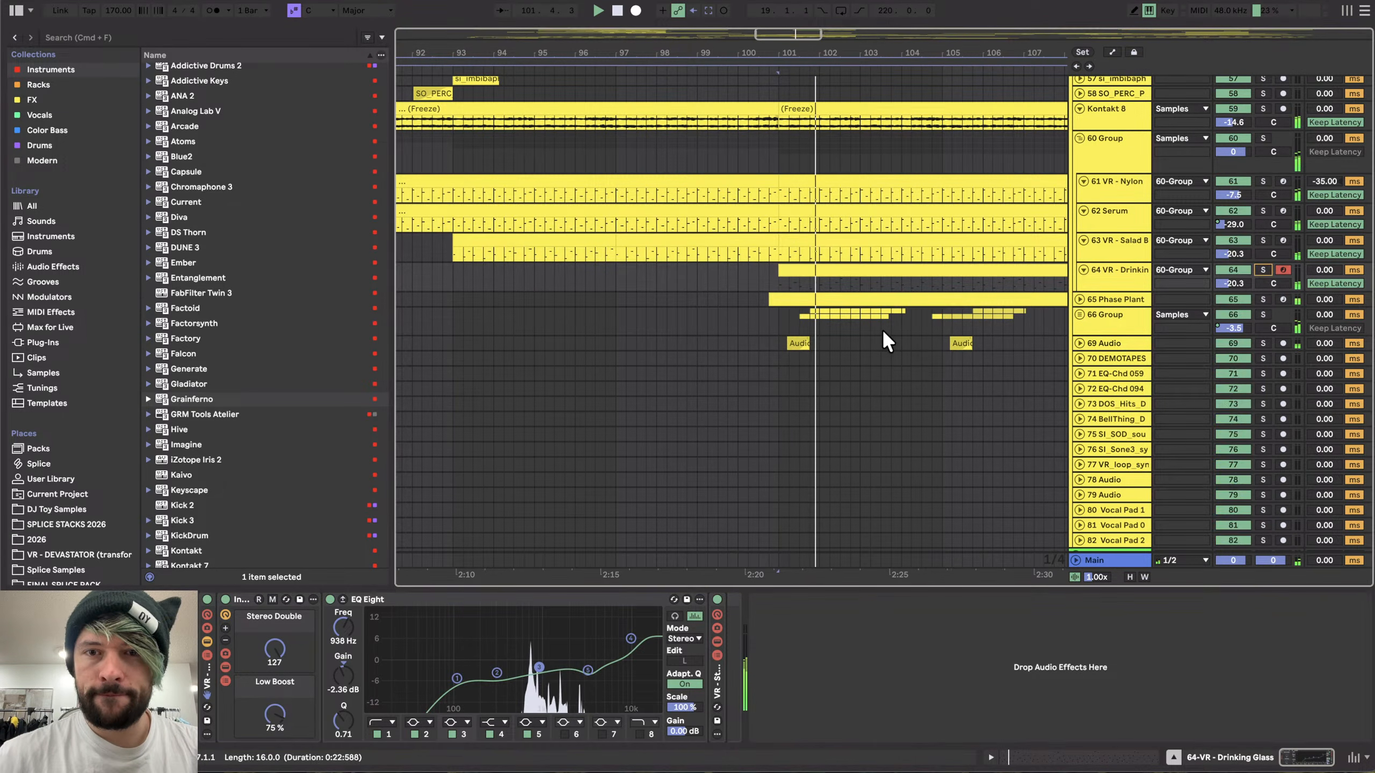
- Browse the arrangement around the 60 Group tracks
scroll(793, 349, right, 2)
scroll(792, 349, up, 1)
scroll(792, 351, down, 5)
scroll(792, 350, up, 2)
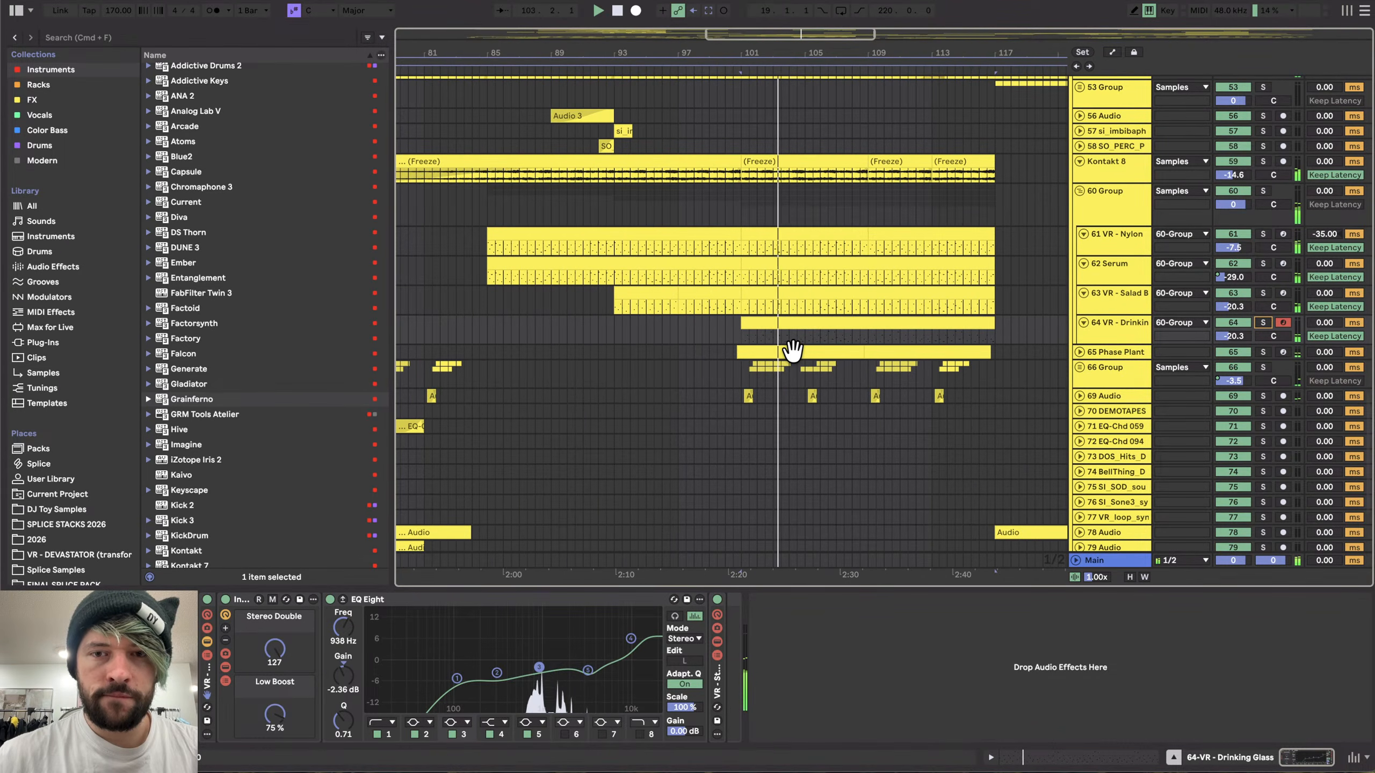
scroll(748, 443, right, 2)
scroll(748, 444, up, 1)
scroll(747, 443, right, 3)
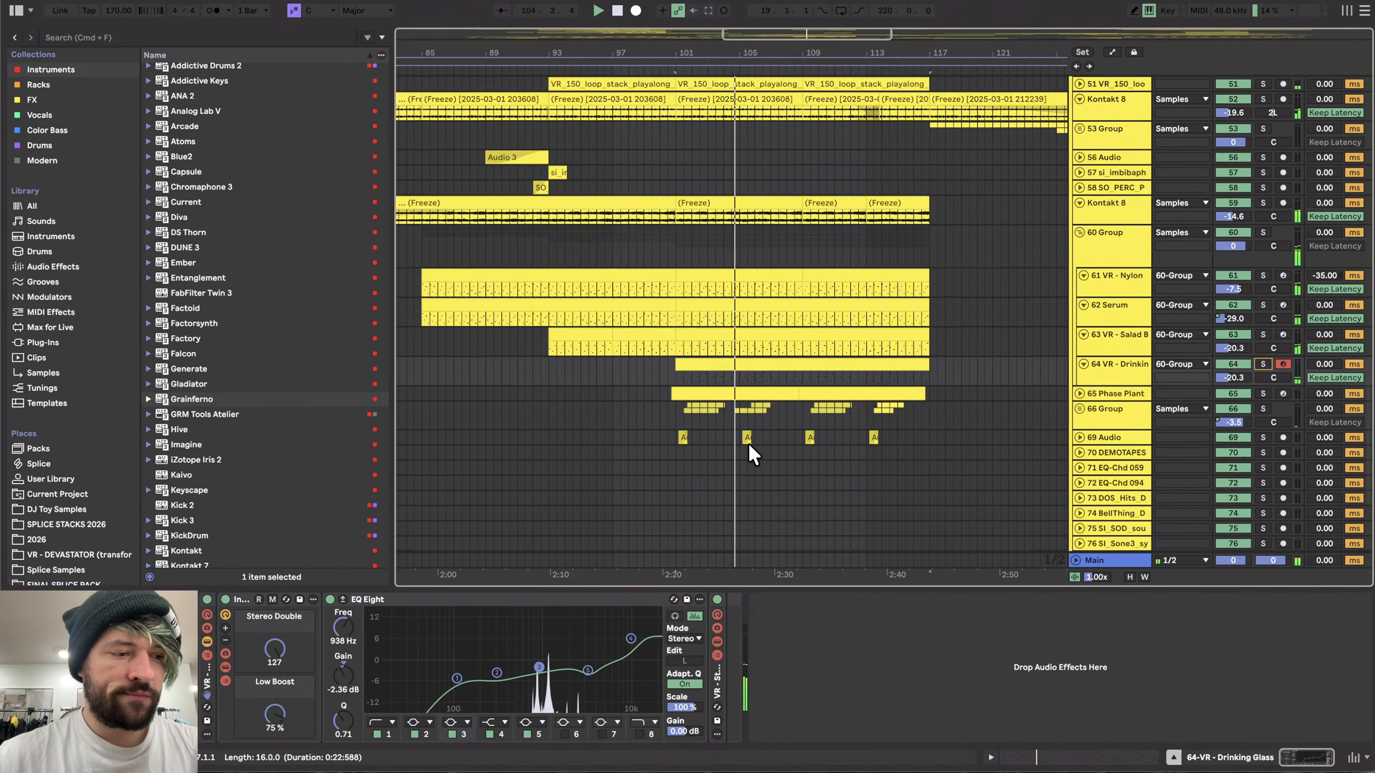
scroll(748, 443, up, 4)
scroll(782, 316, up, 2)
scroll(782, 316, down, 2)
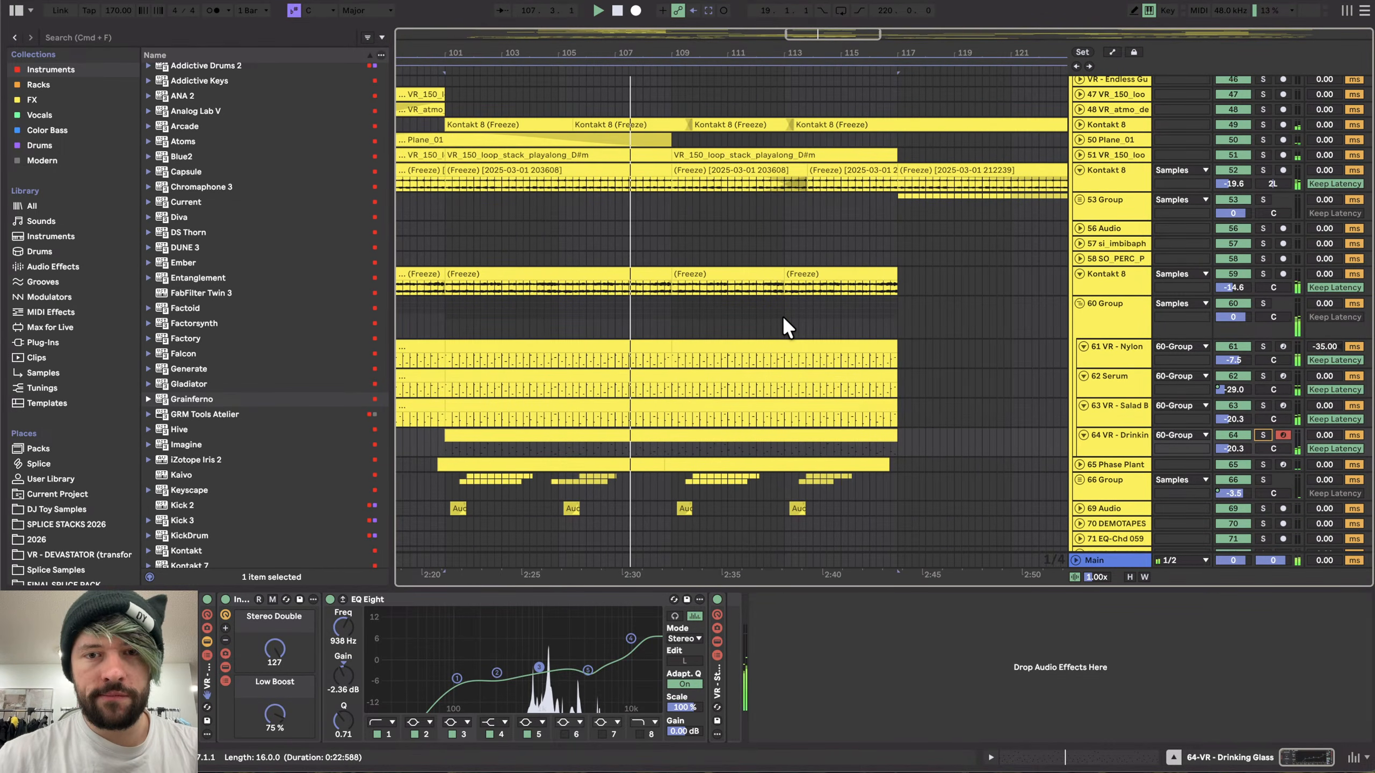
scroll(782, 316, down, 2)
scroll(782, 316, down, 3)
- Solo the 60 Group and scroll through the whole arrangement
click(1263, 255)
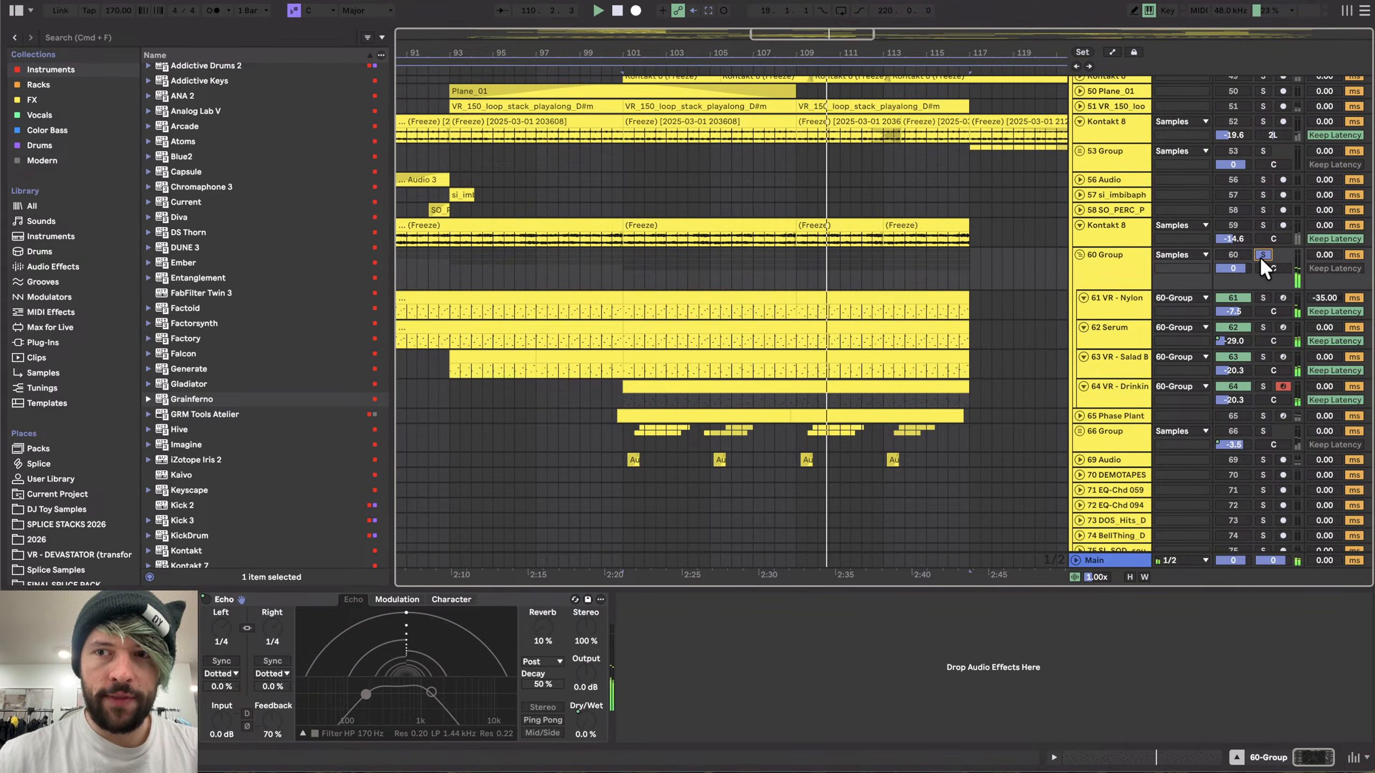
scroll(893, 330, down, 2)
scroll(856, 432, down, 2)
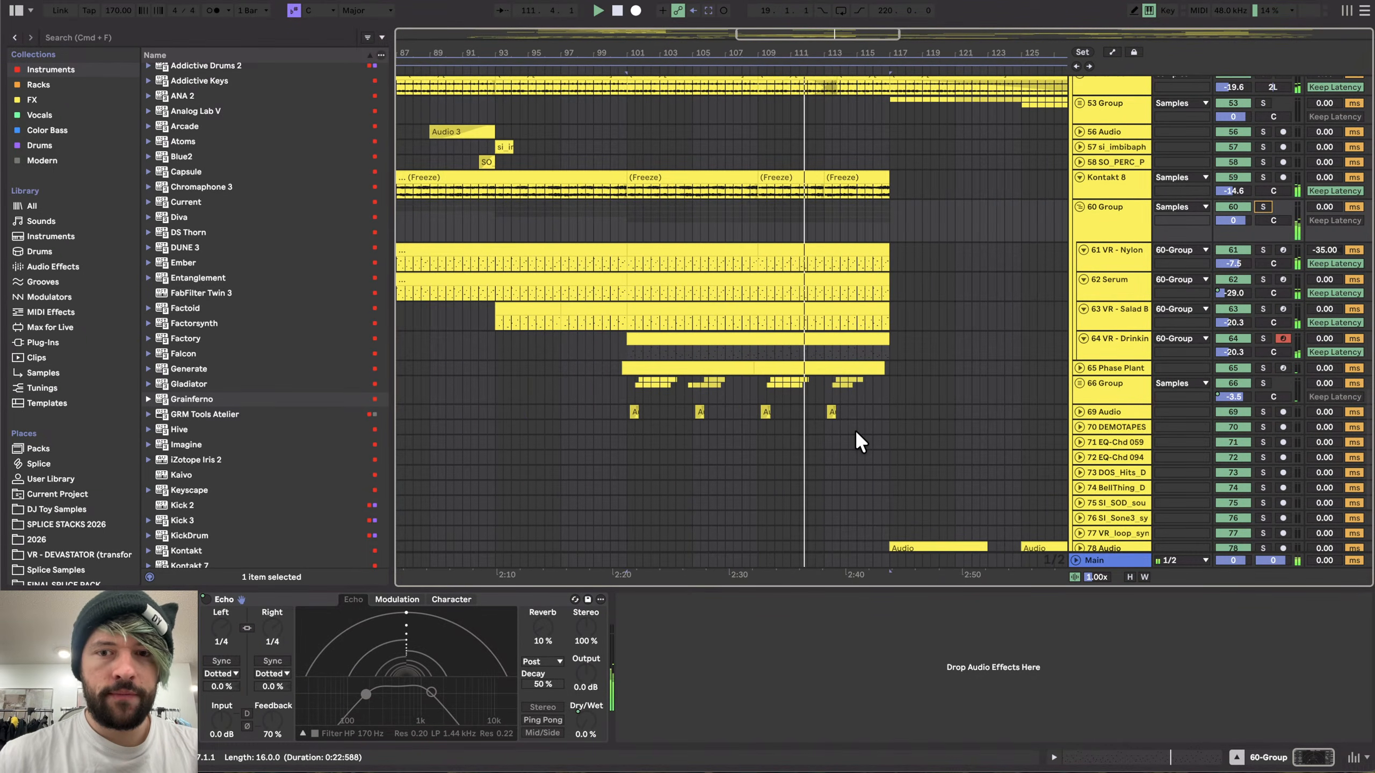
scroll(856, 431, up, 3)
scroll(856, 432, right, 2)
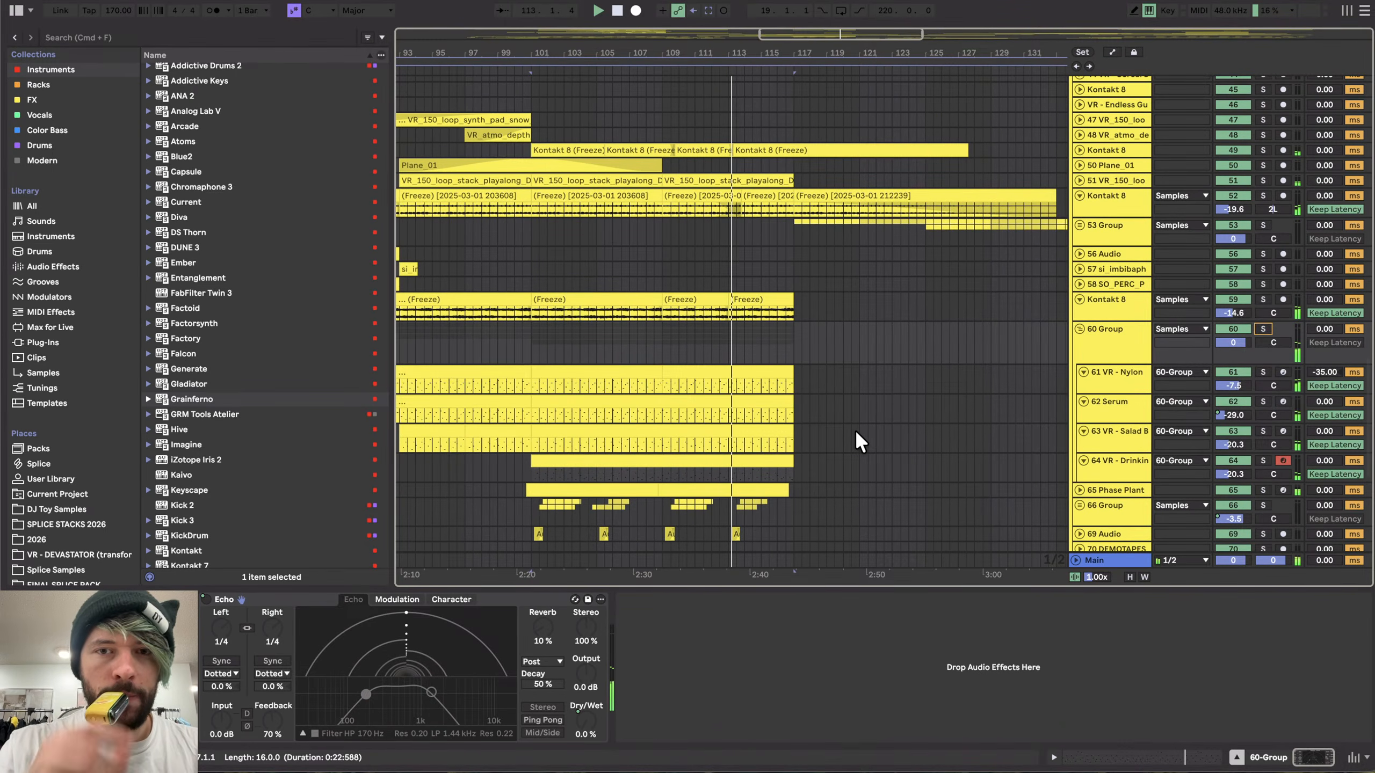
scroll(690, 313, down, 2)
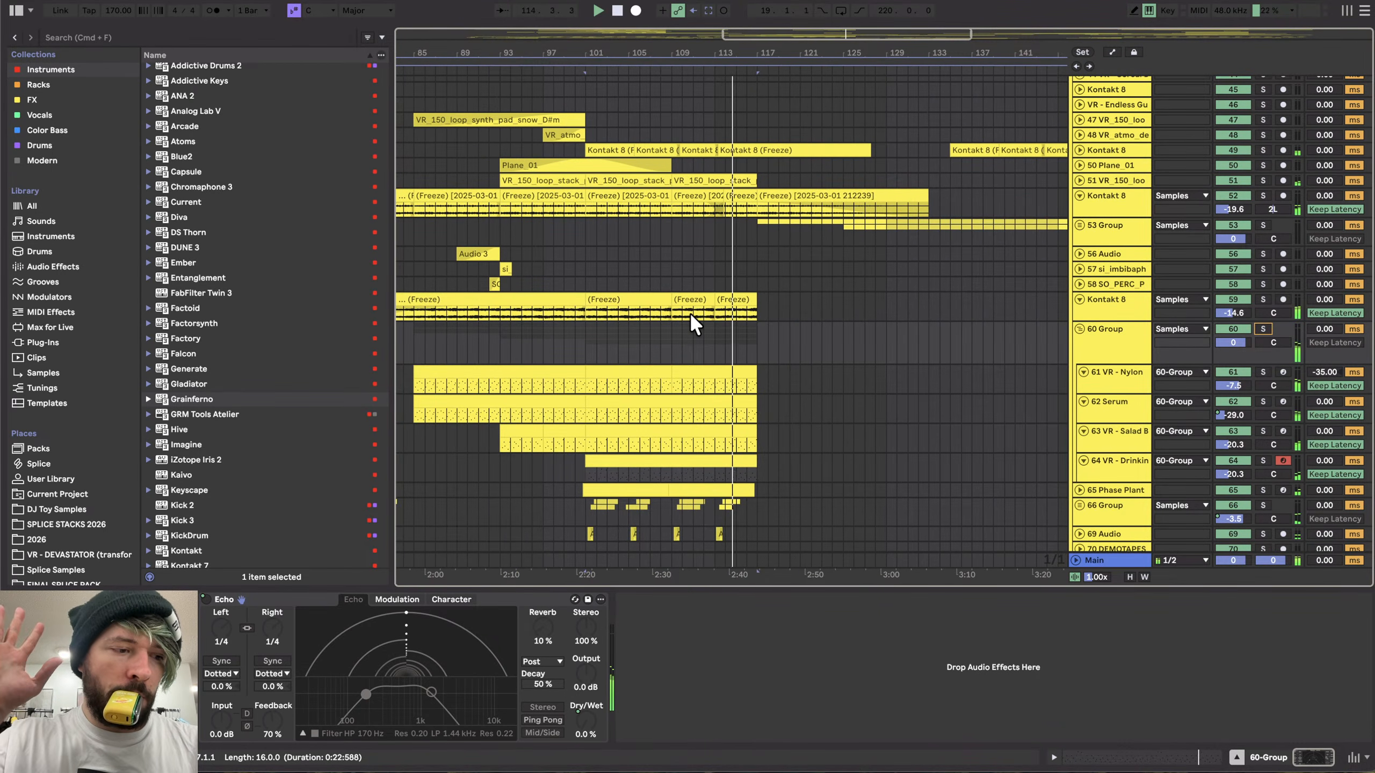
scroll(689, 311, up, 10)
scroll(690, 311, down, 15)
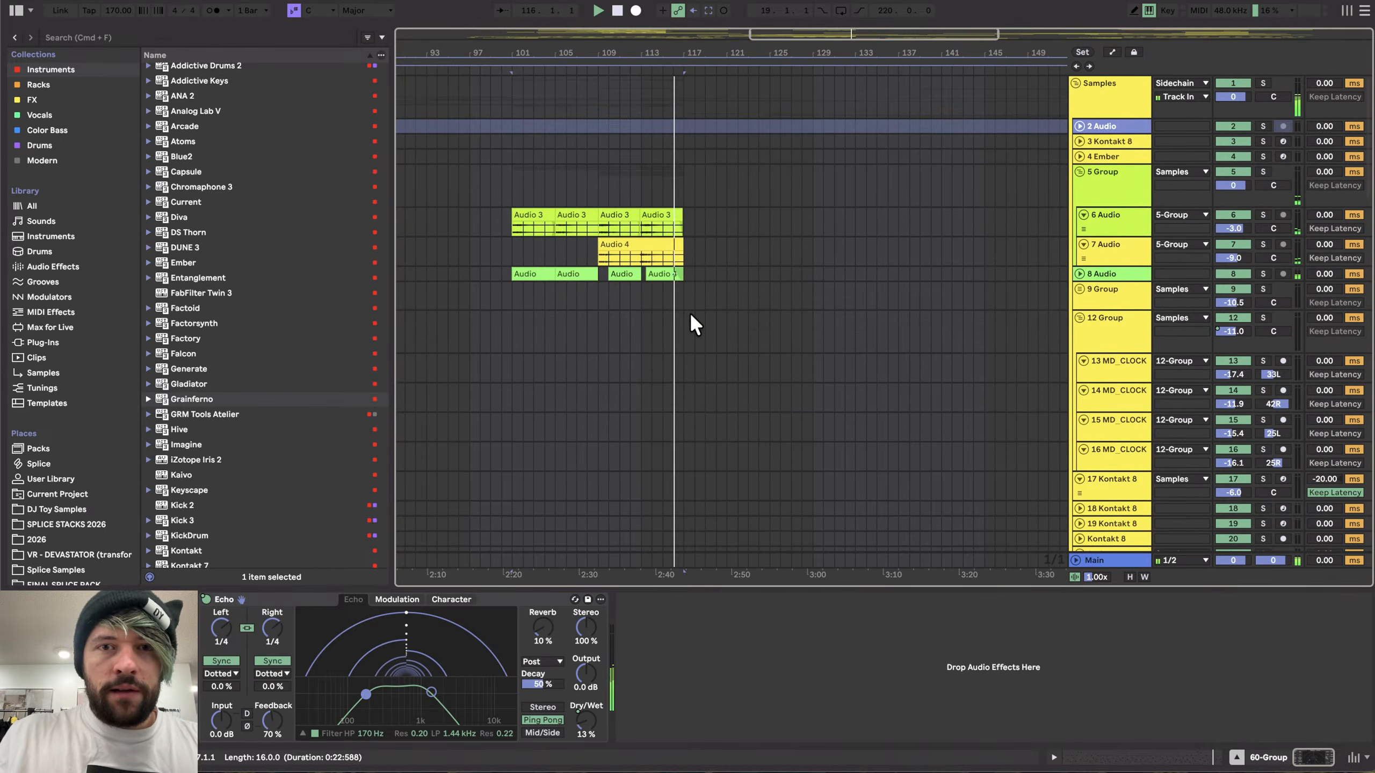
scroll(689, 312, down, 2)
scroll(690, 311, down, 2)
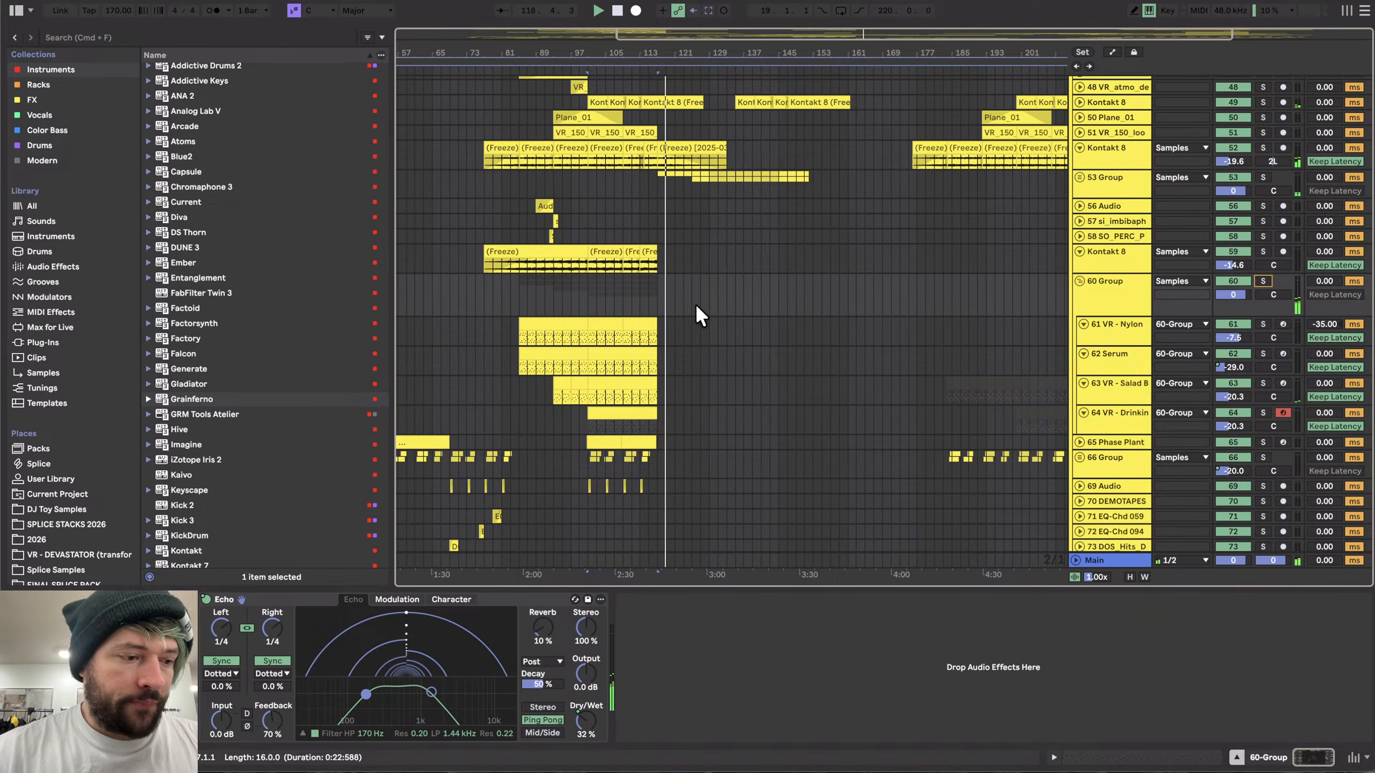
scroll(696, 307, down, 2)
scroll(694, 304, down, 5)
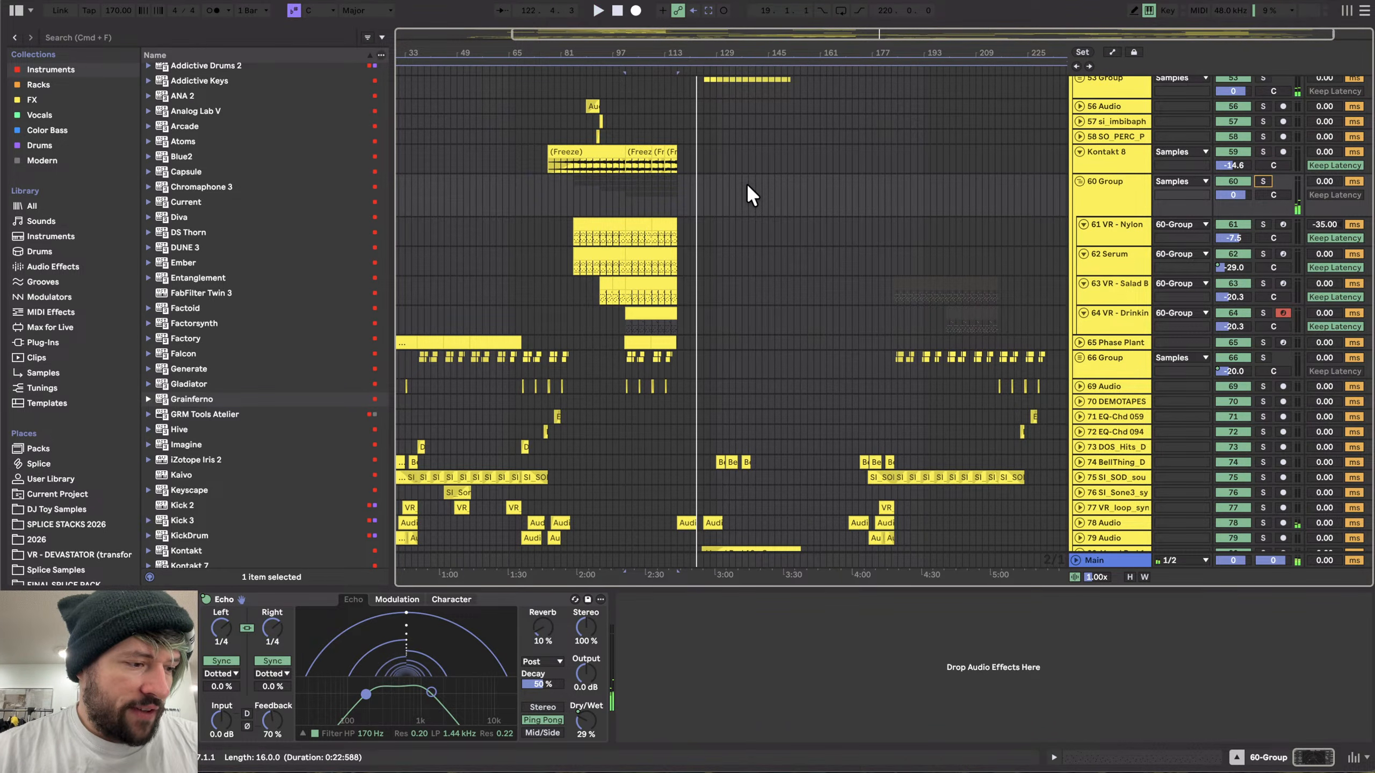
scroll(774, 262, up, 2)
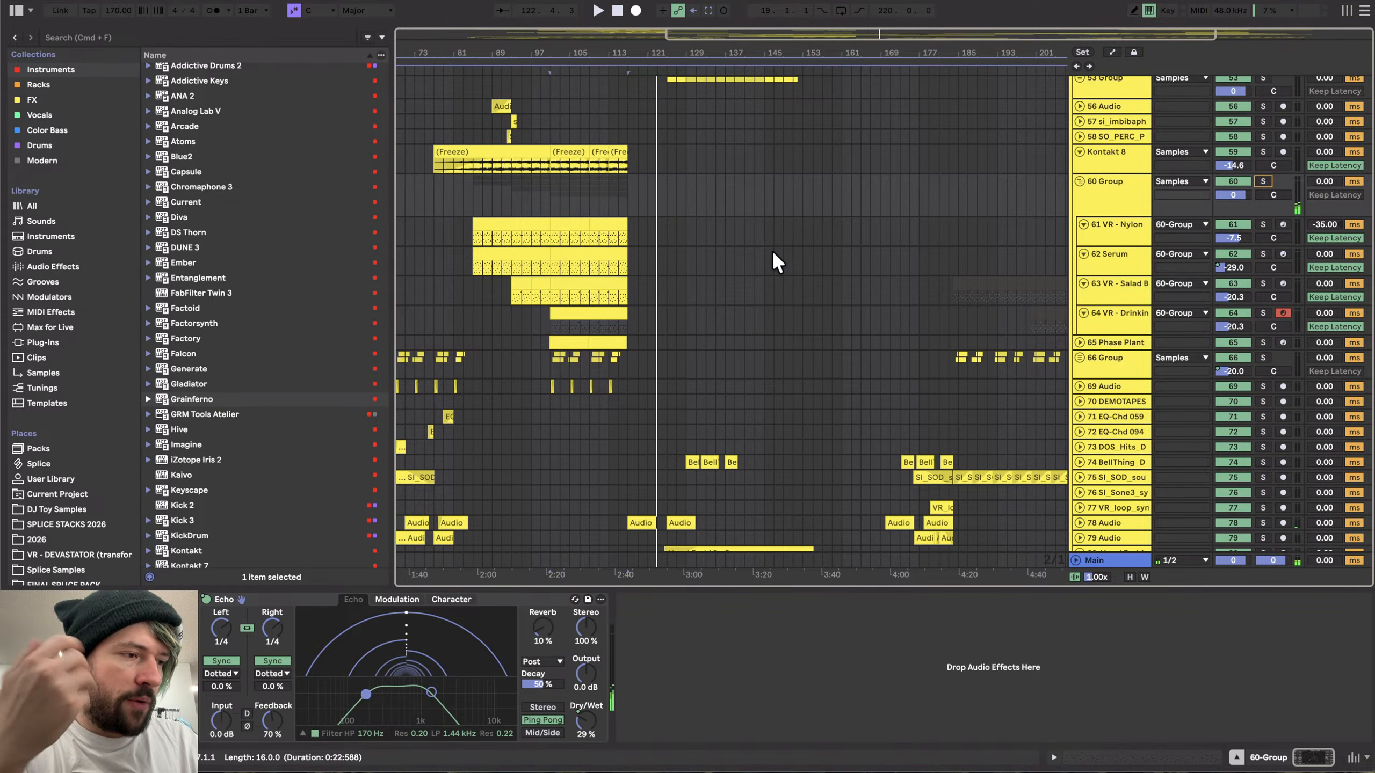
- Select the clip on 64 VR - Drinking Glass and shift the computer keyboard octave down
click(558, 196)
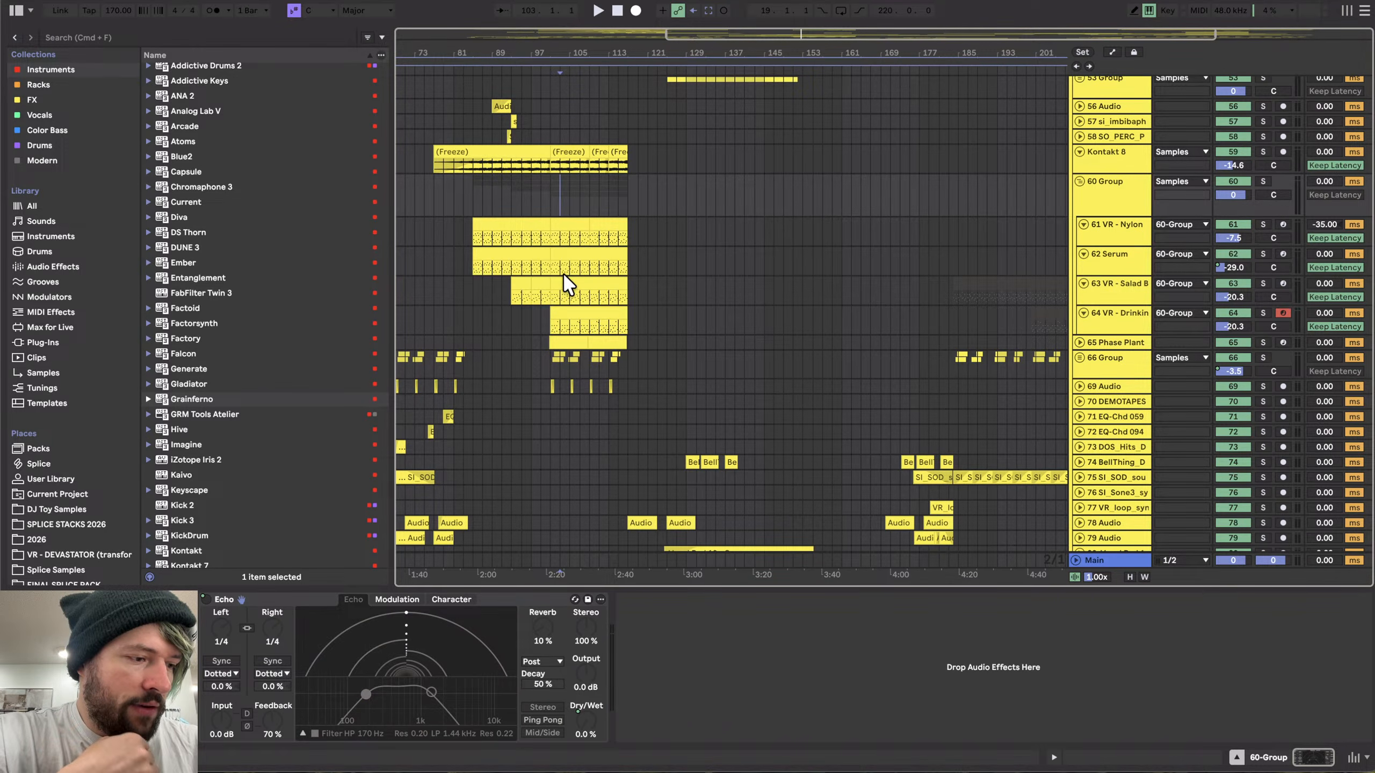
scroll(562, 282, down, 4)
scroll(563, 281, left, 2)
scroll(563, 272, up, 3)
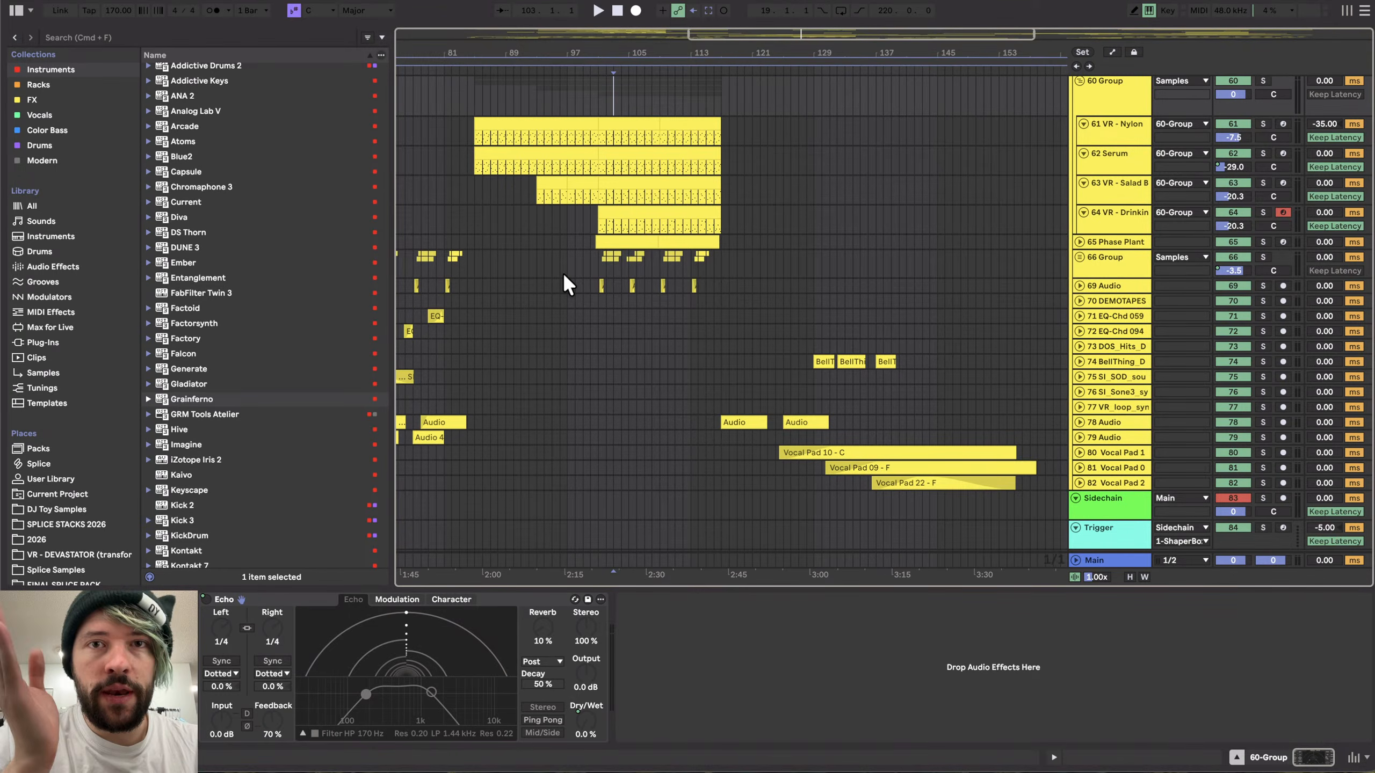
scroll(579, 265, up, 1)
click(630, 231)
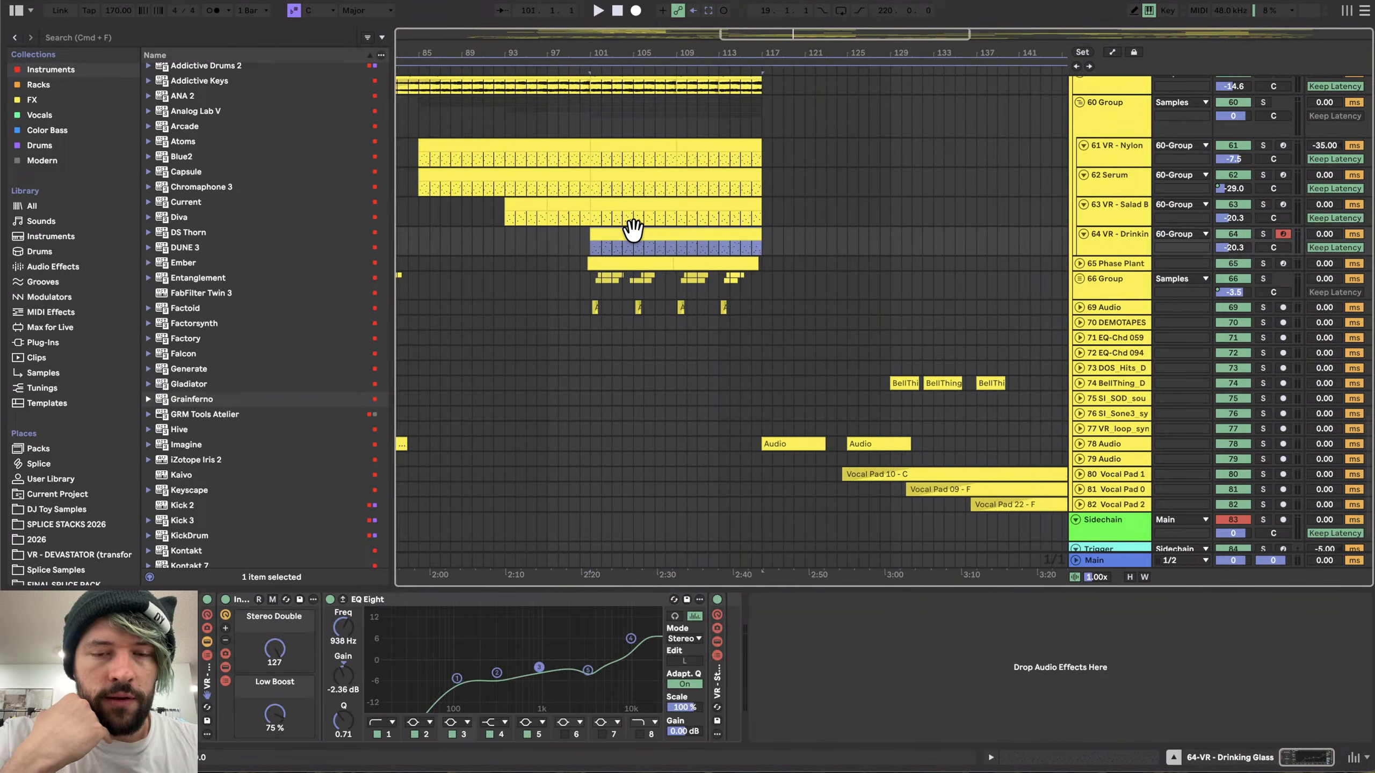
key(z)
scroll(633, 230, down, 3)
scroll(632, 228, down, 5)
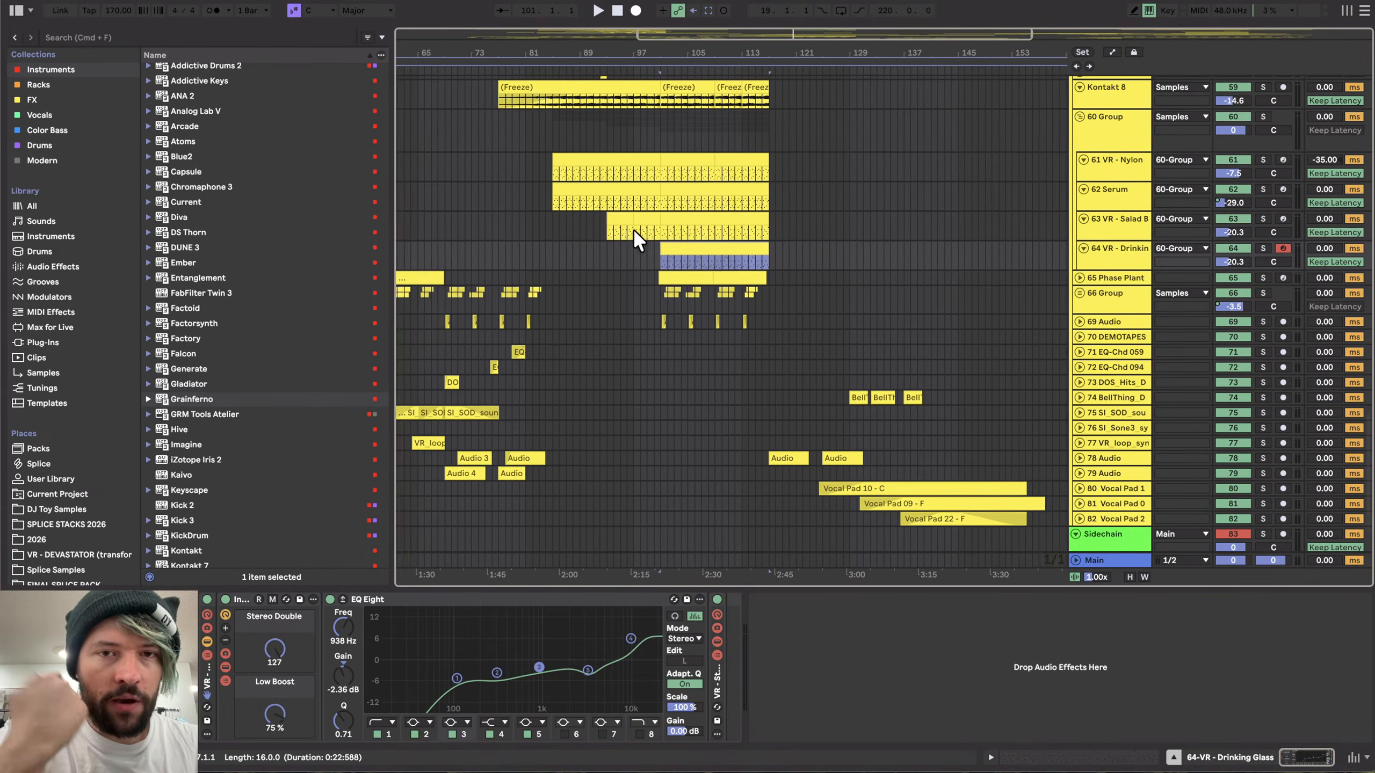
scroll(632, 228, up, 10)
scroll(632, 229, down, 5)
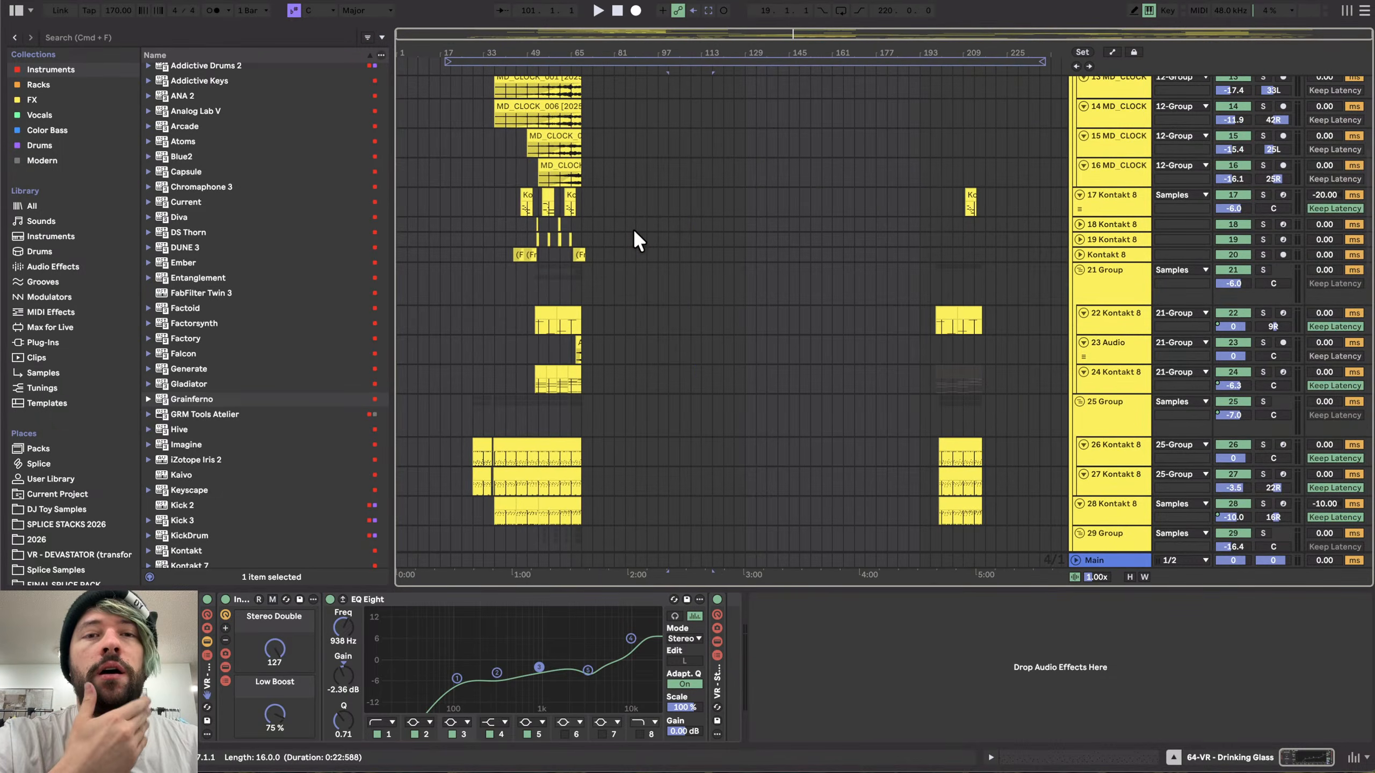
scroll(633, 228, down, 12)
scroll(633, 228, up, 12)
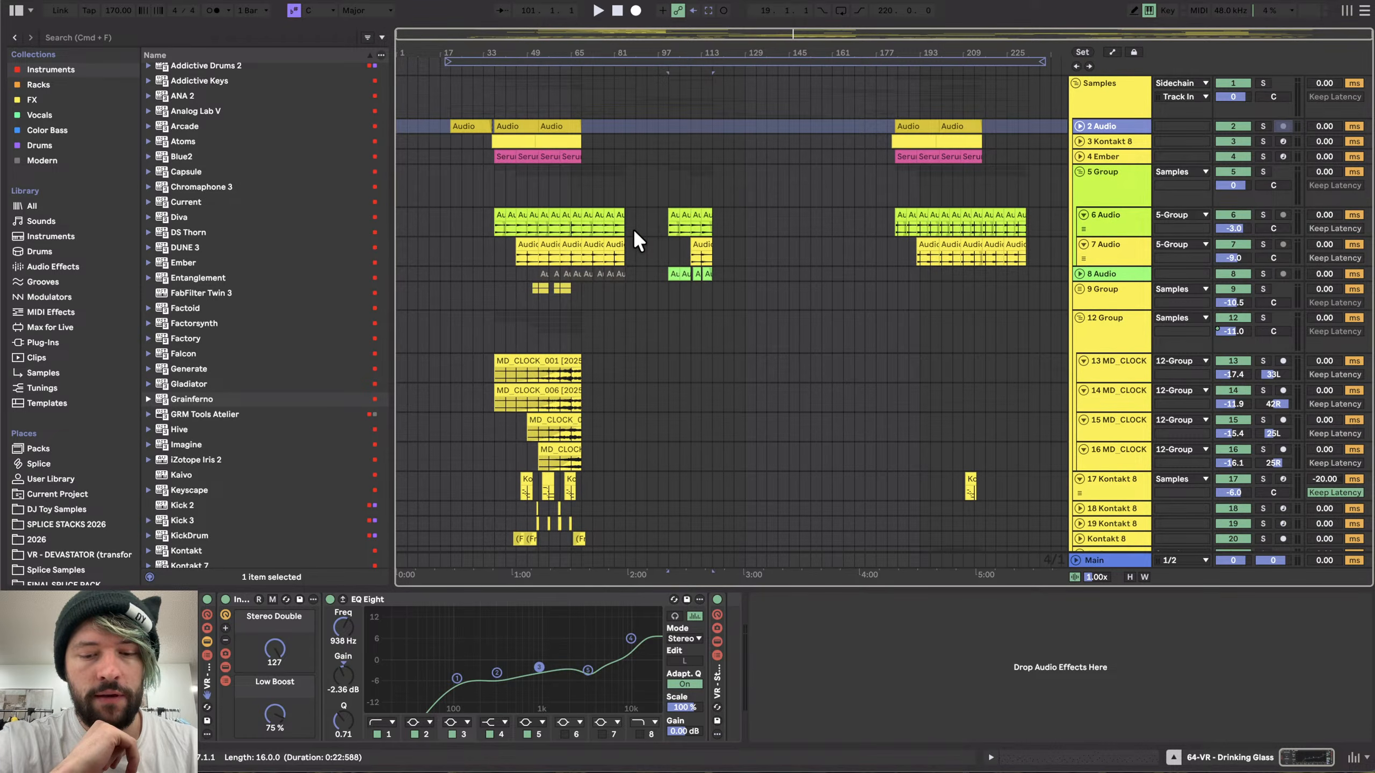
- Create a new Live set and open the Serum 2 plugin on the bass group's Serum 2 track
key(super+n)
click(556, 410)
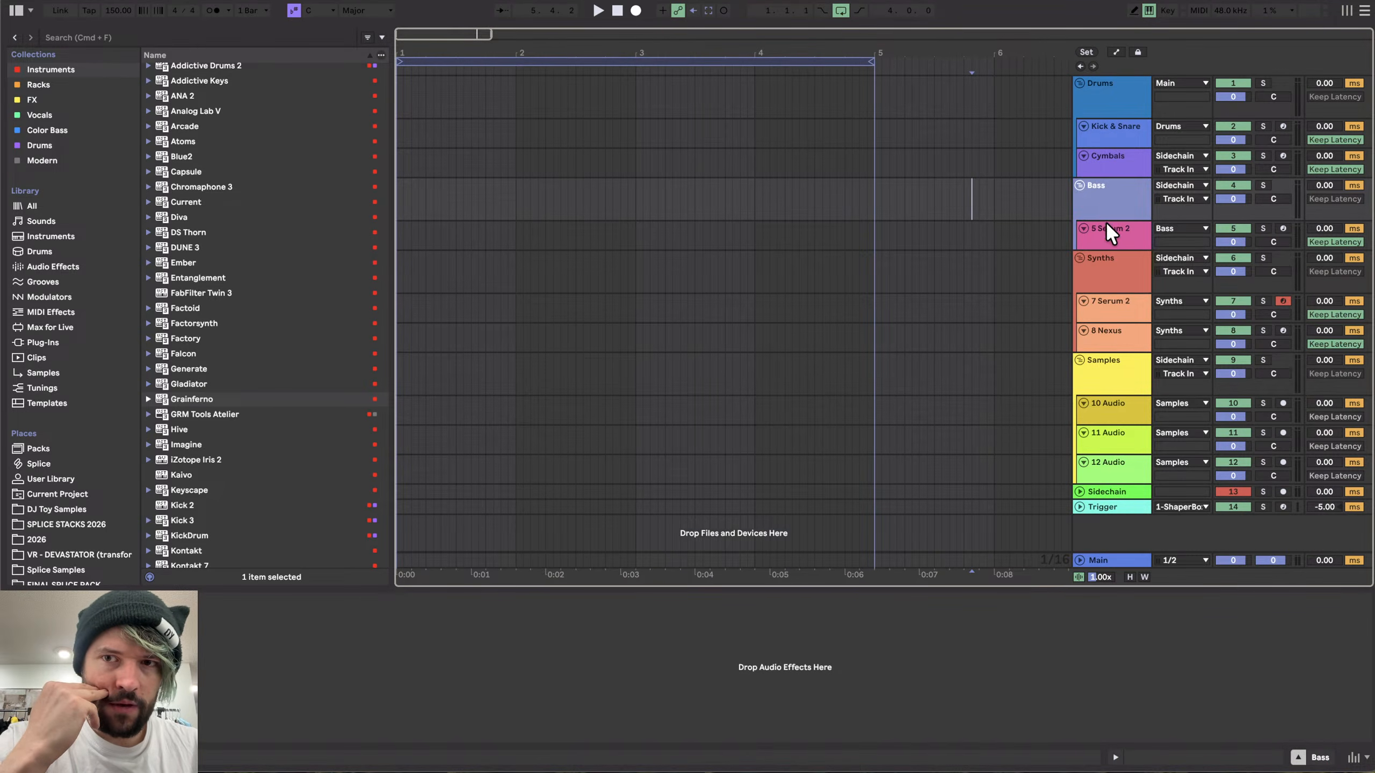
click(1107, 226)
click(231, 599)
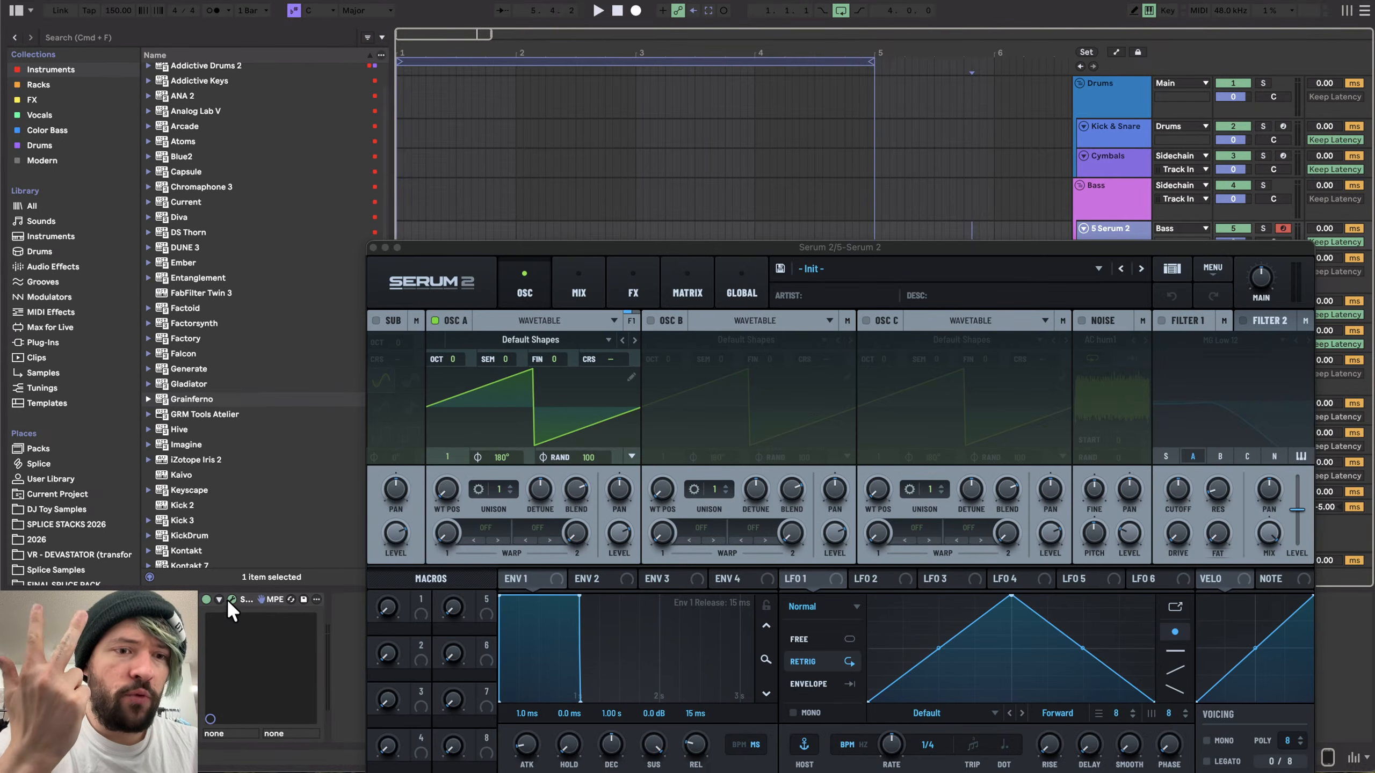
drag(469, 245, 340, 51)
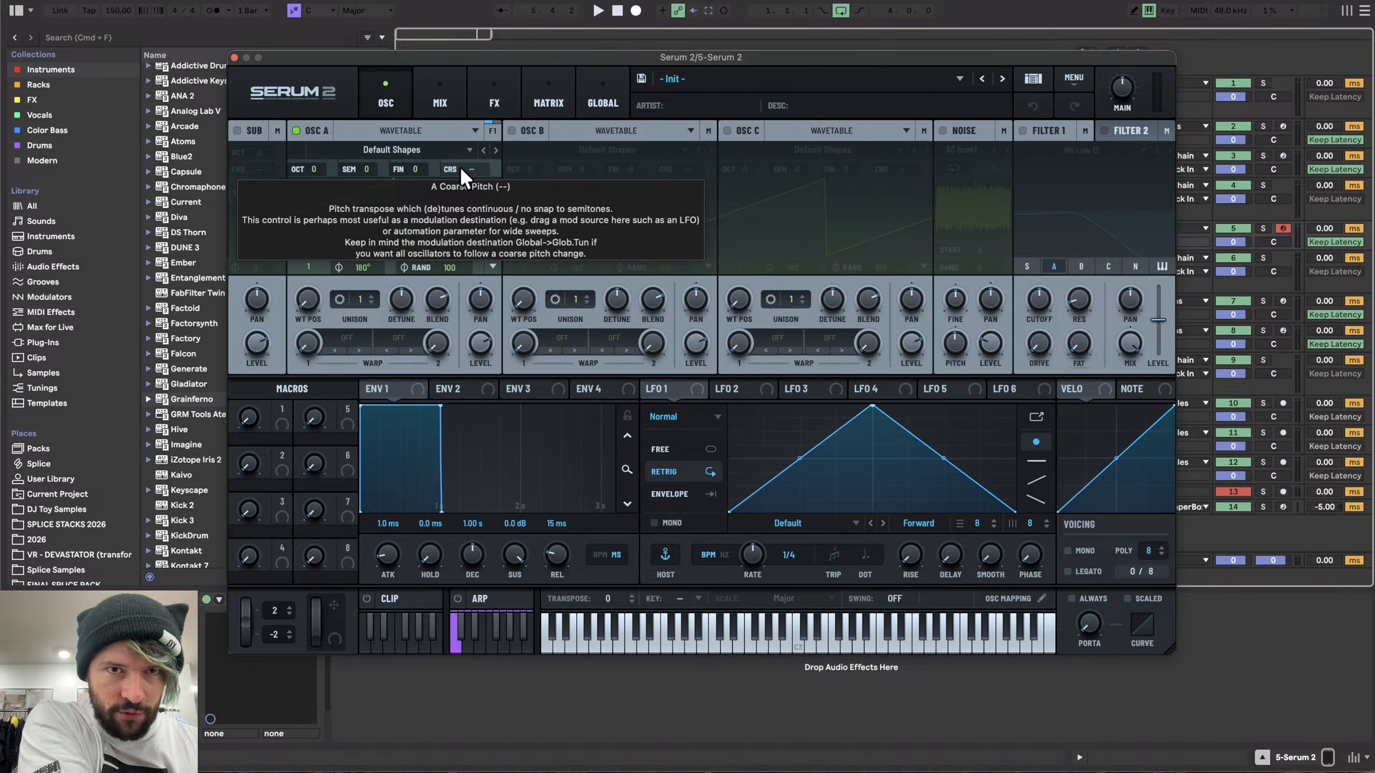
- Check Serum 2's Global settings page, return to the oscillator page and close the plugin window
click(607, 92)
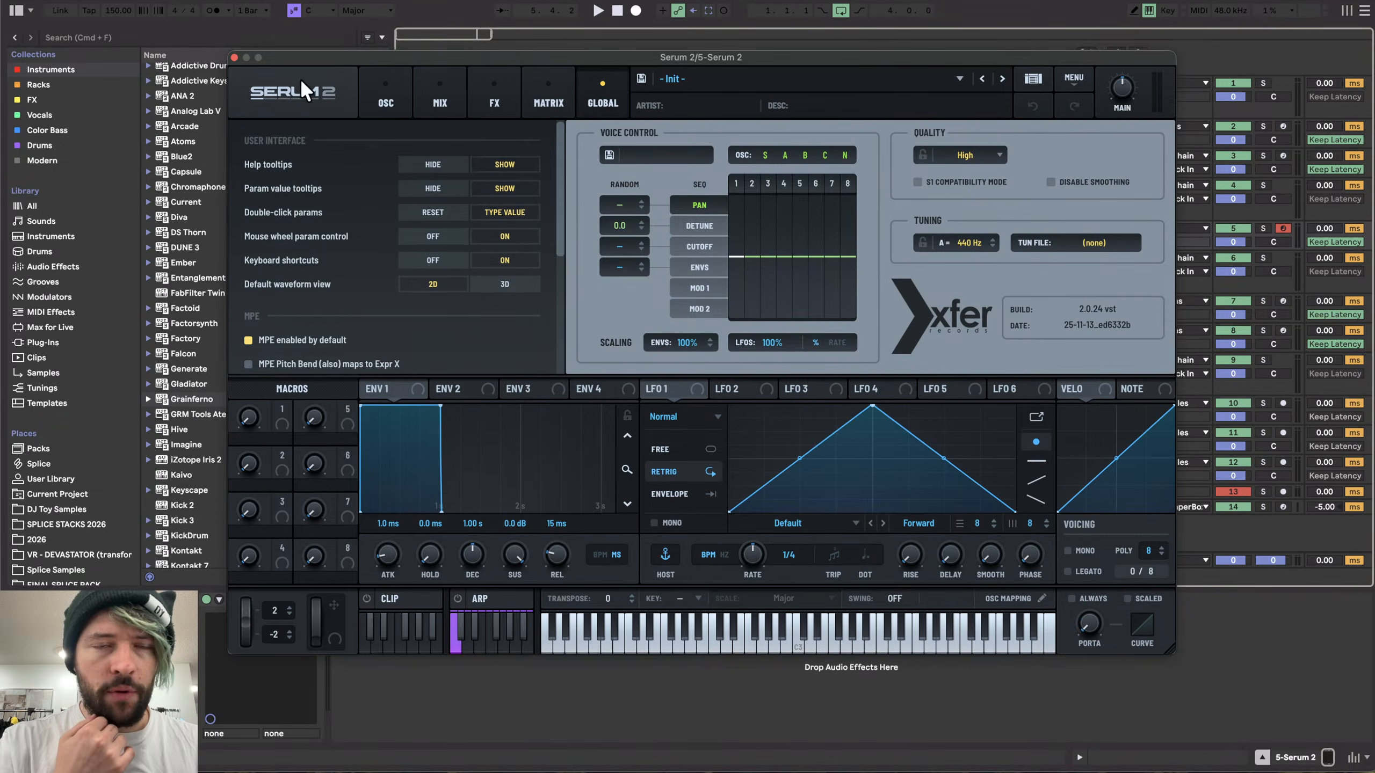
click(374, 81)
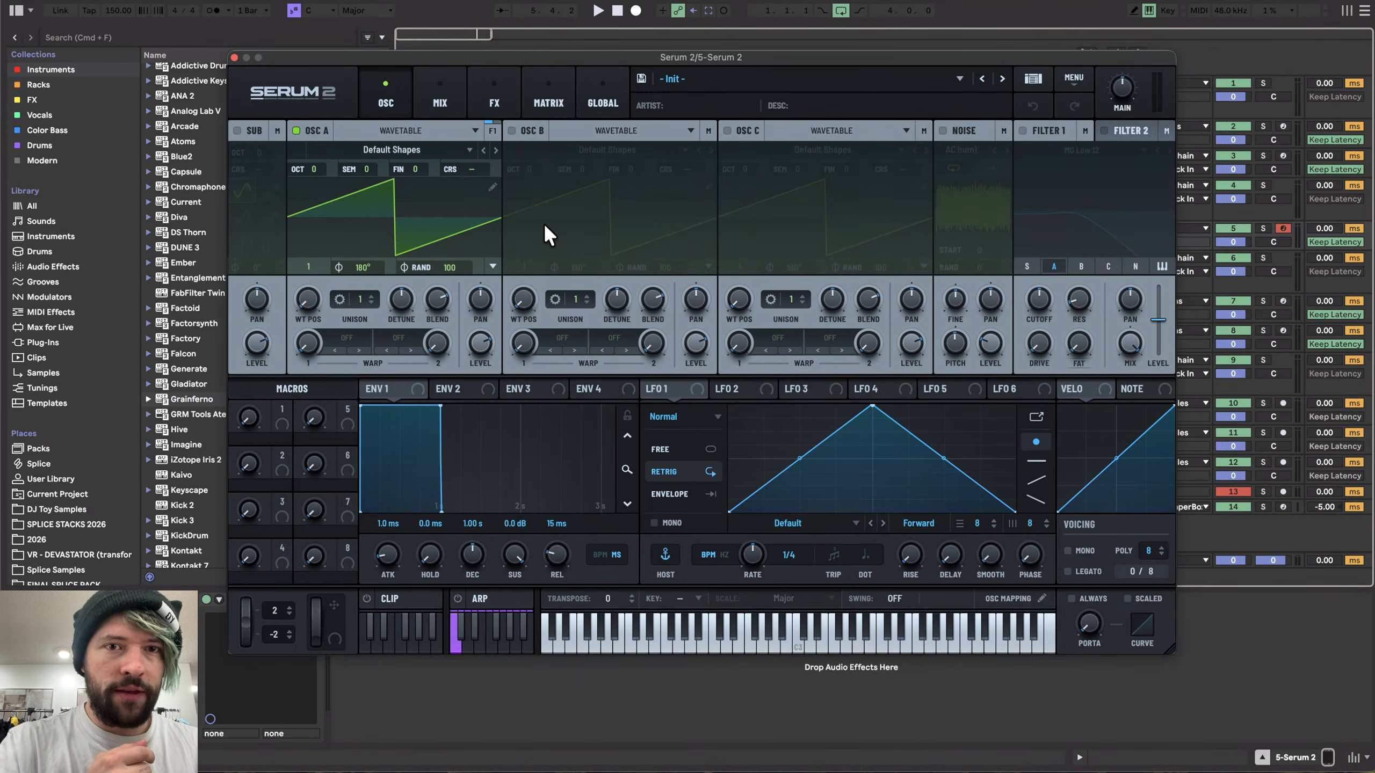
mouse_move(491, 298)
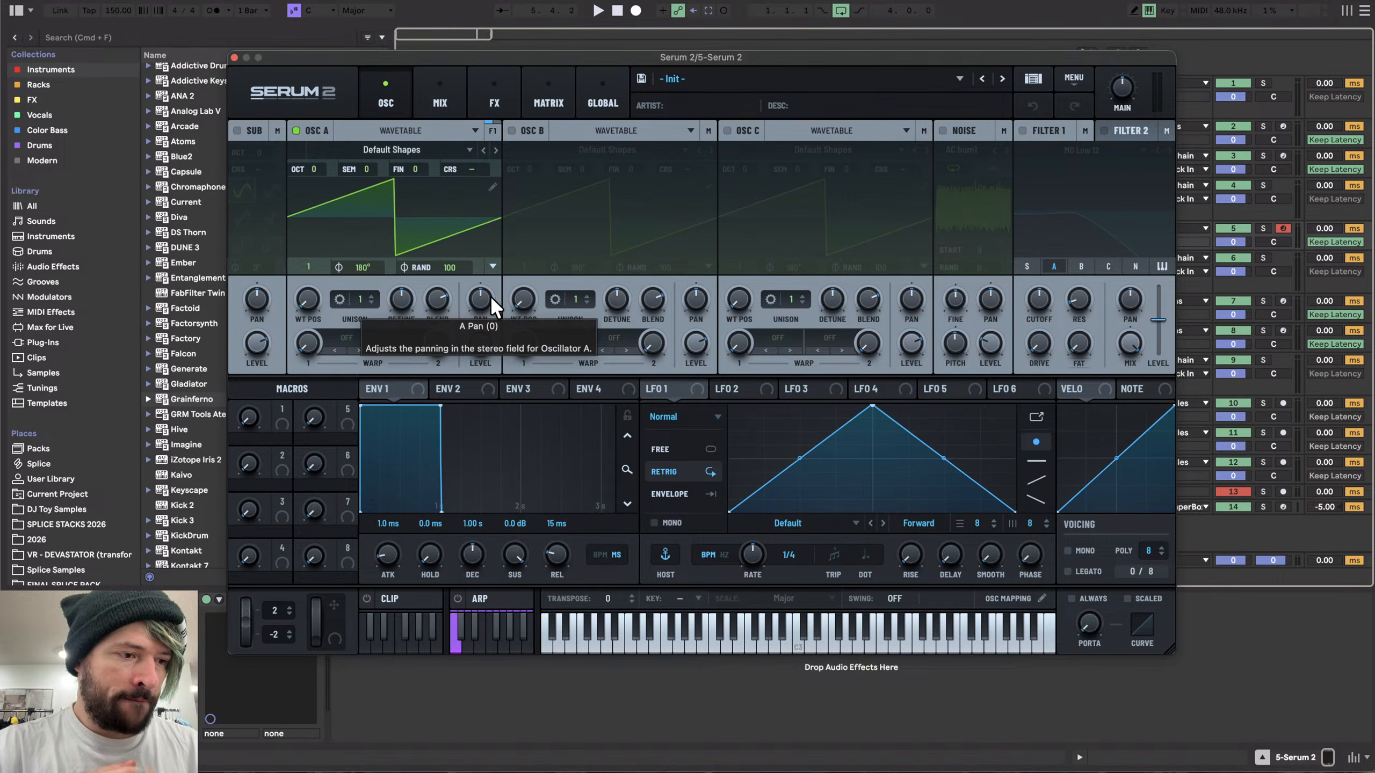
click(234, 57)
- Open the VR - Ableton Racks 2025 place in the browser and expand its Synths & Instruments folder
click(33, 554)
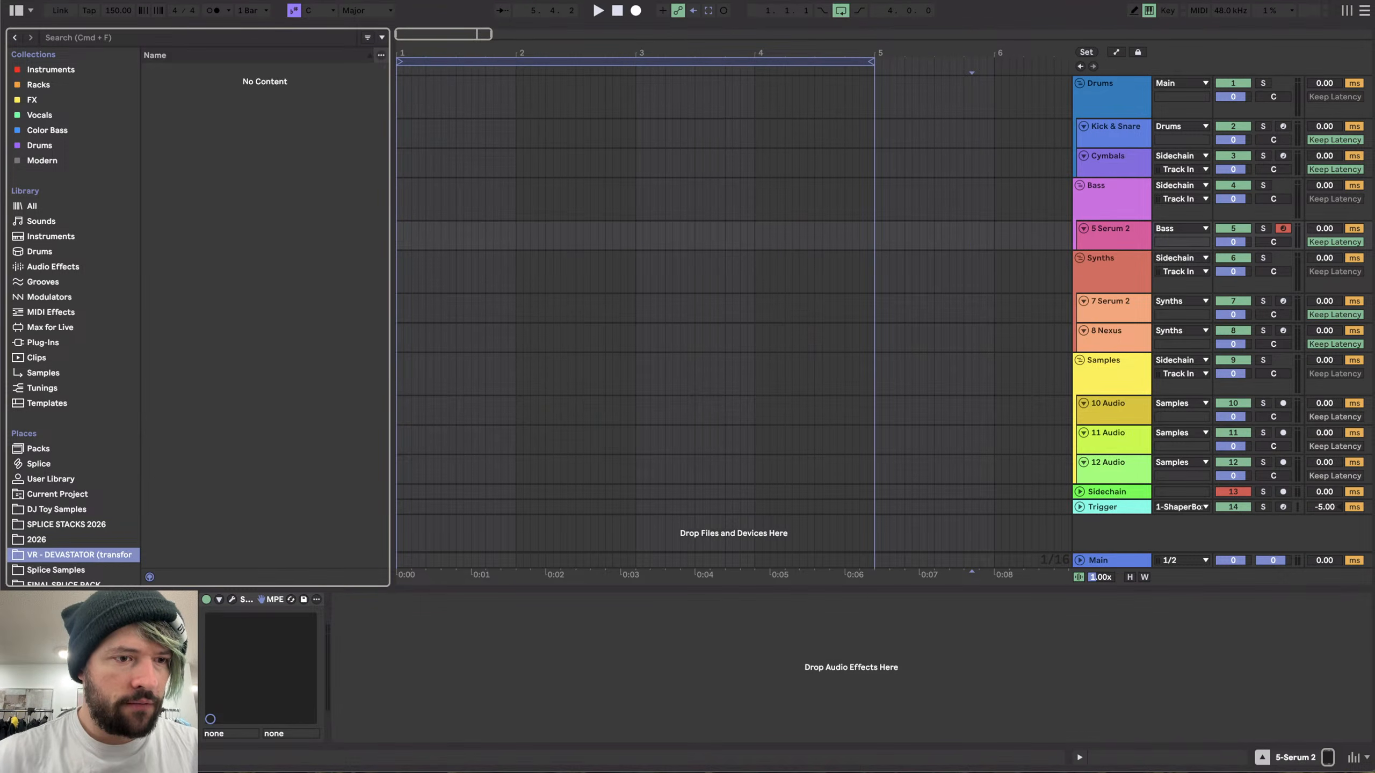
scroll(60, 523, down, 5)
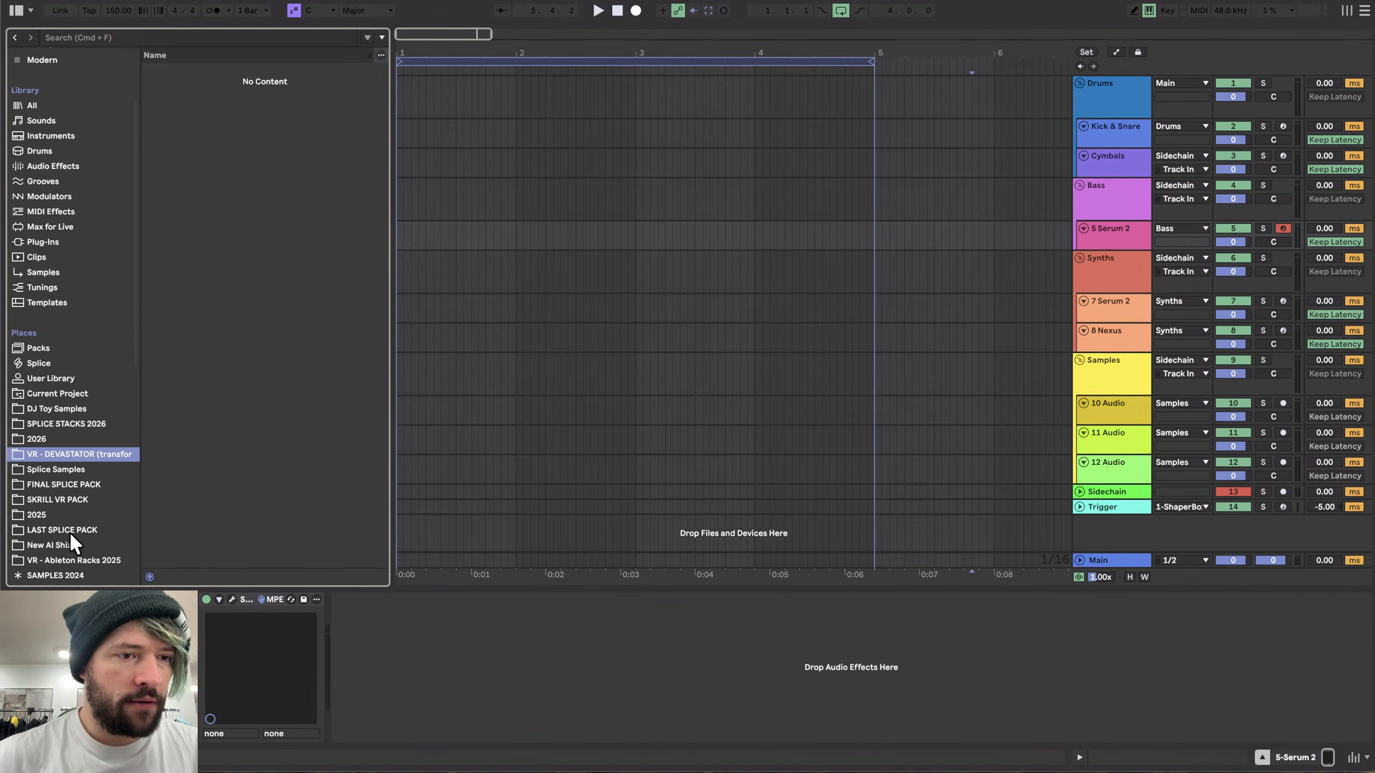
click(95, 561)
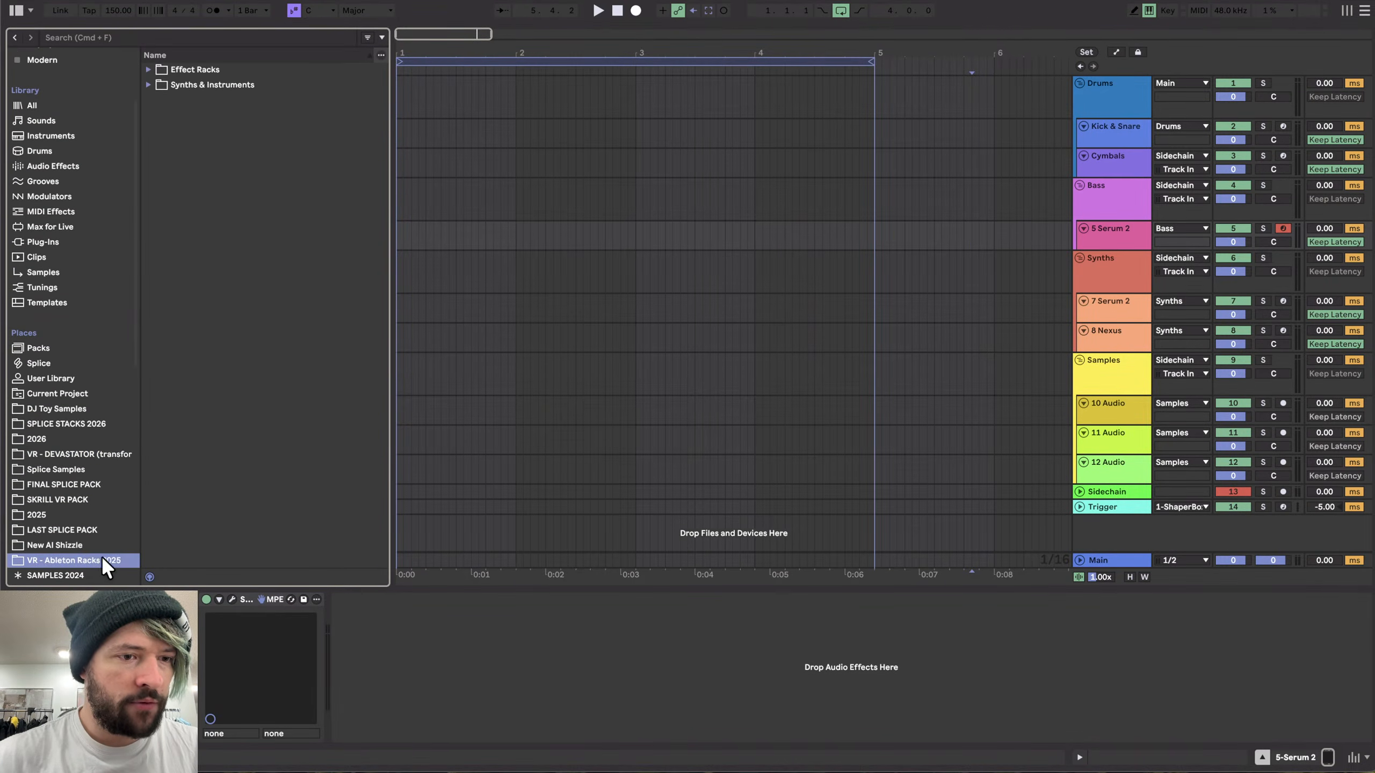
click(201, 67)
click(202, 68)
click(209, 85)
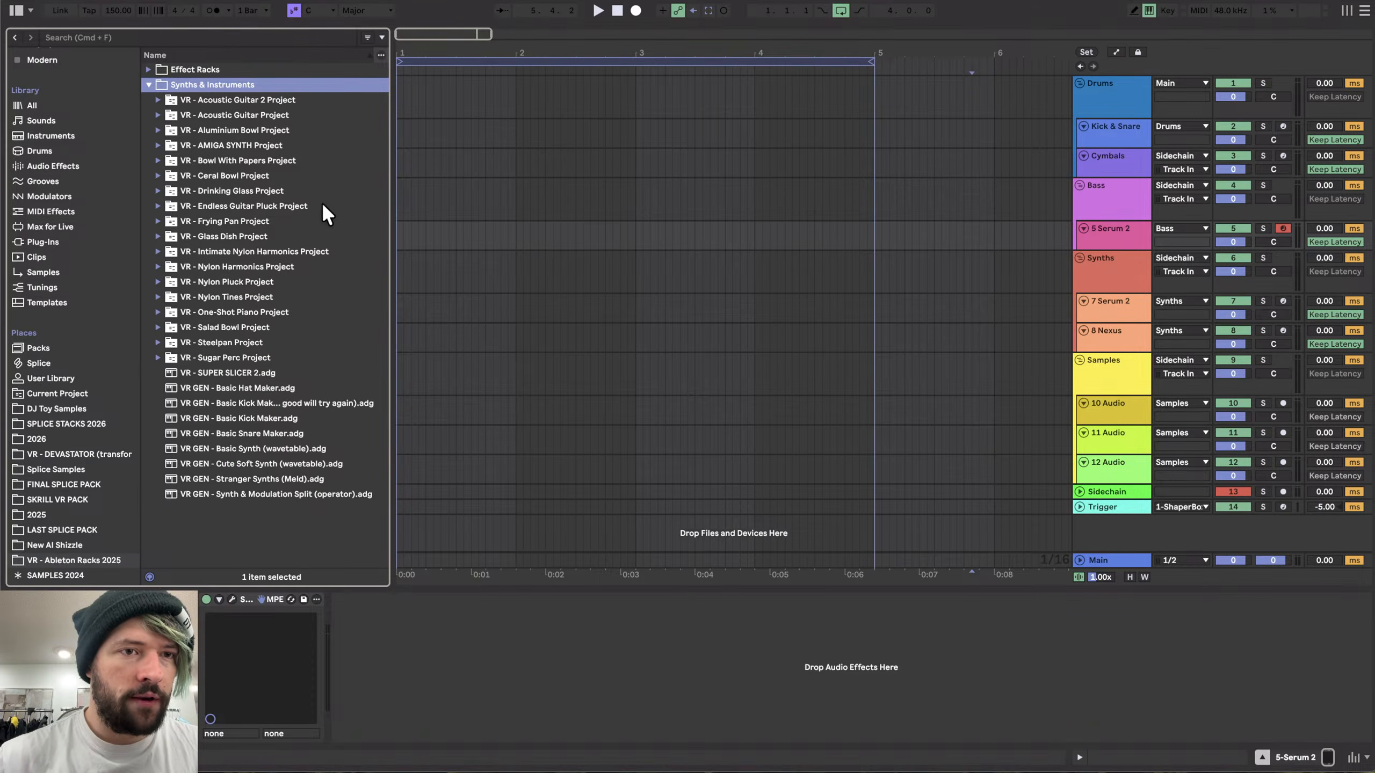
- Expand the VR - Ceral Bowl Project folder and load VR - Cereal Bowl.adg onto the Serum 2 bass track
click(256, 249)
key(Down)
key(Down)
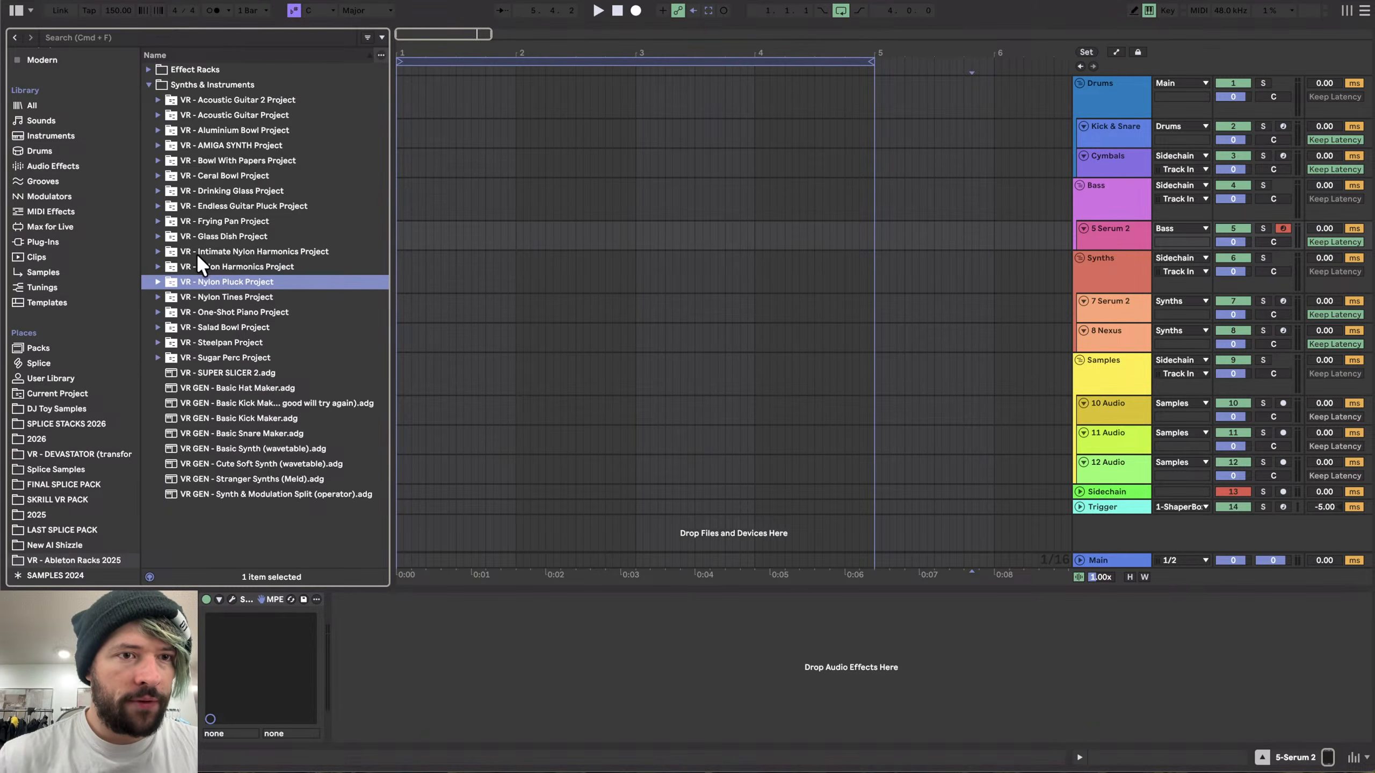
click(221, 175)
key(Down)
key(Up)
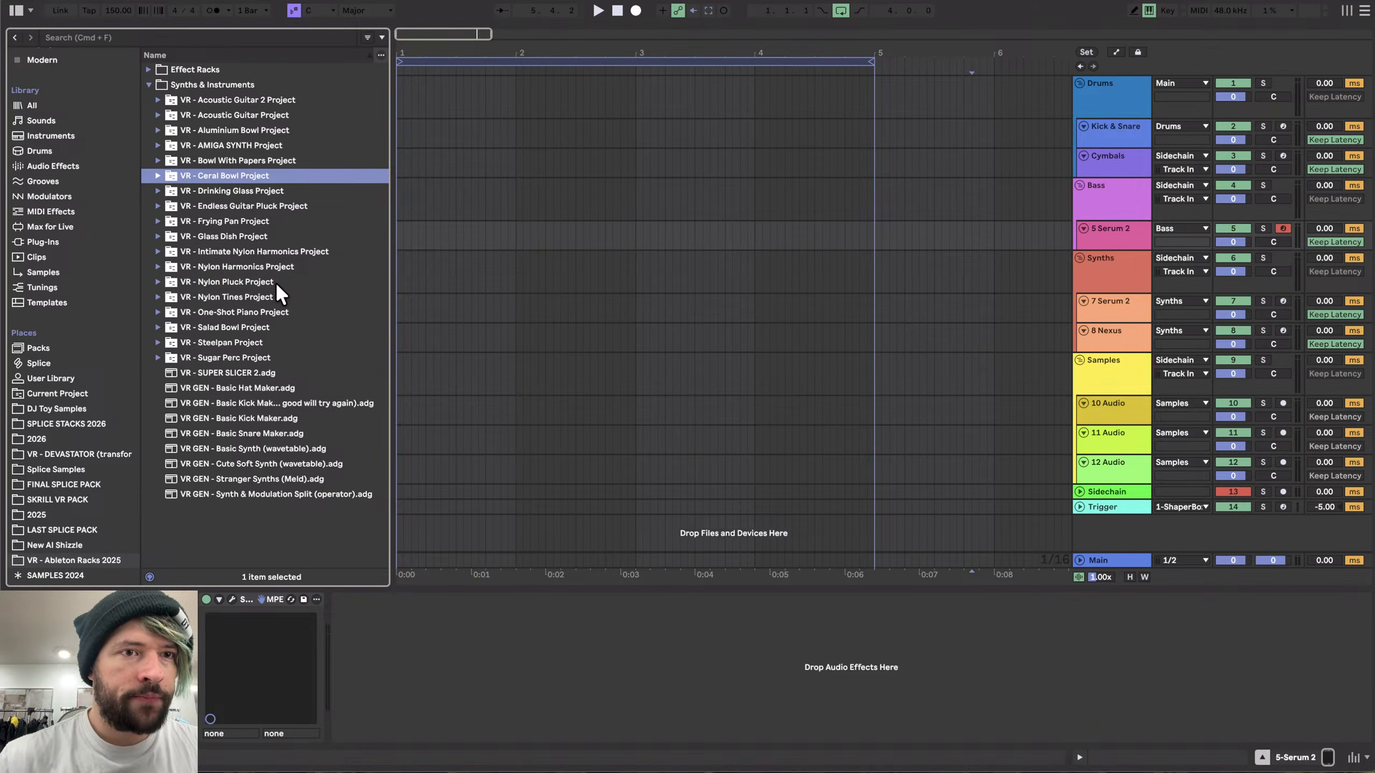
key(Right)
click(225, 206)
drag(219, 207, 254, 610)
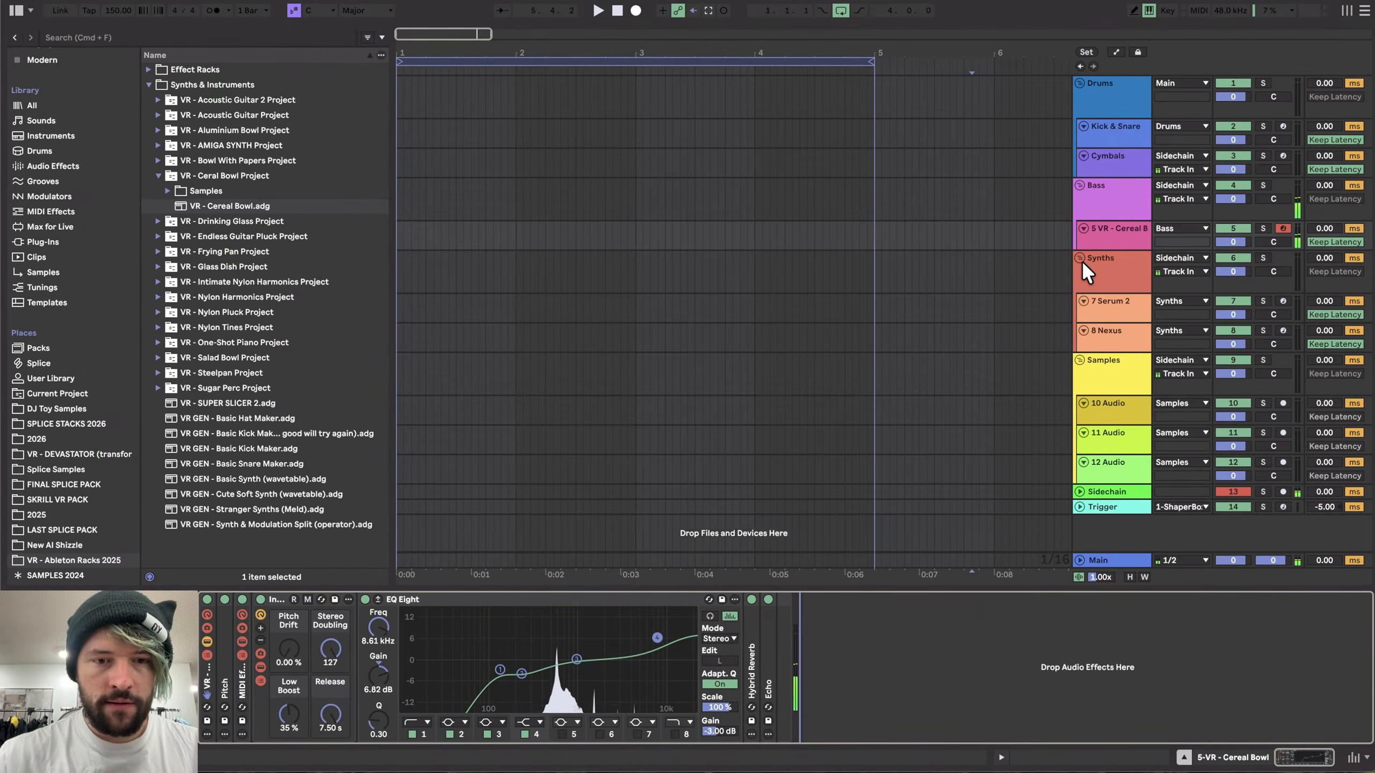
- Expand the MIDI Effect Rack and the Instrument Rack to show their chains and devices
click(241, 641)
click(241, 642)
click(241, 600)
click(242, 598)
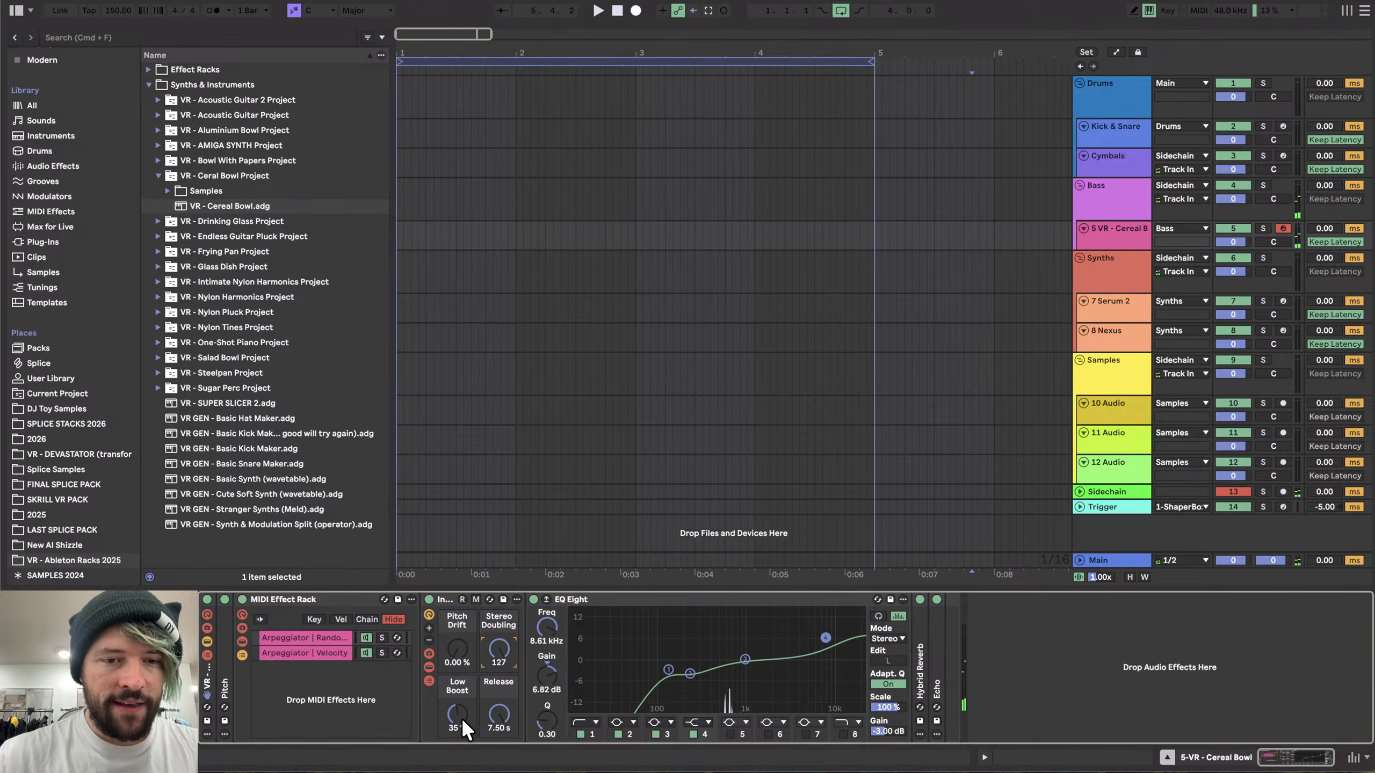
click(429, 667)
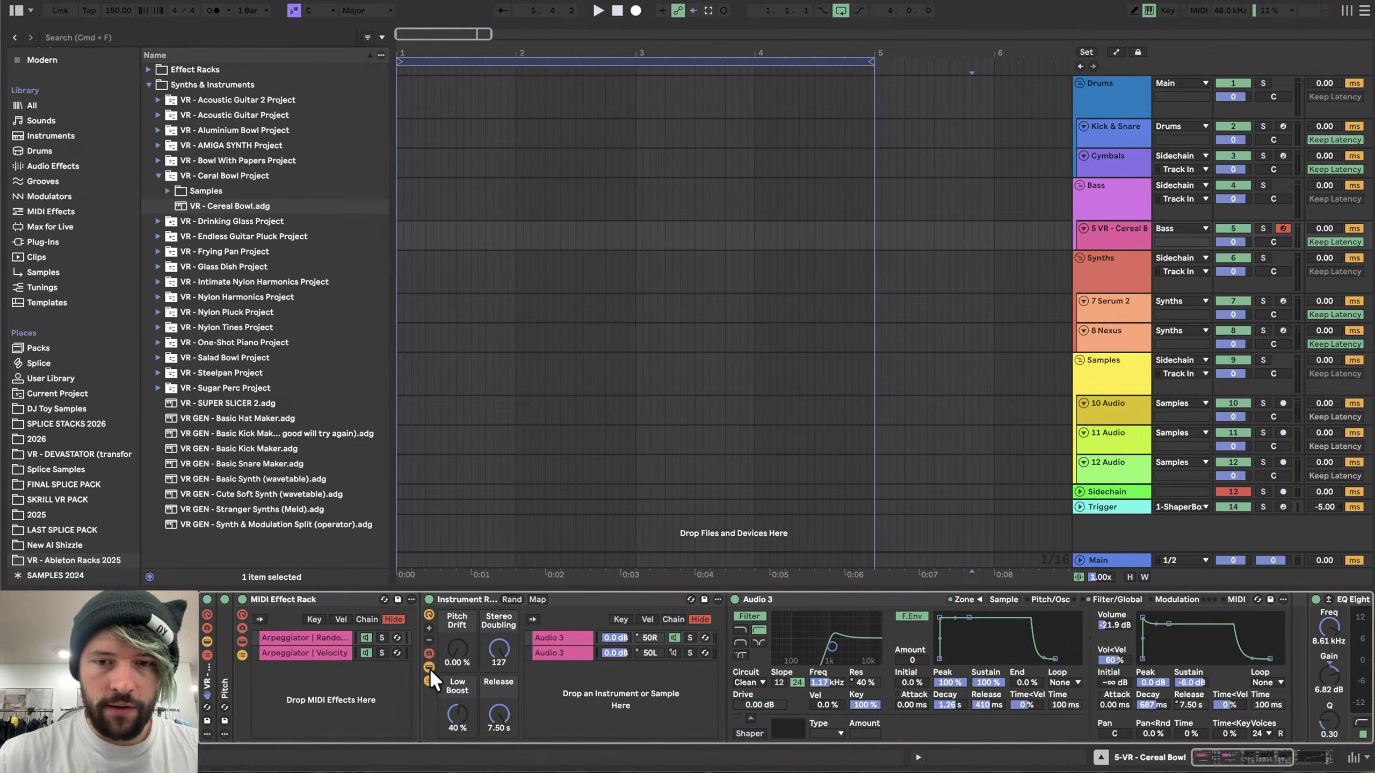
- Adjust the rack's Pitch Drift and Low Boost macros, finishing with both at 0%
drag(458, 713, 457, 733)
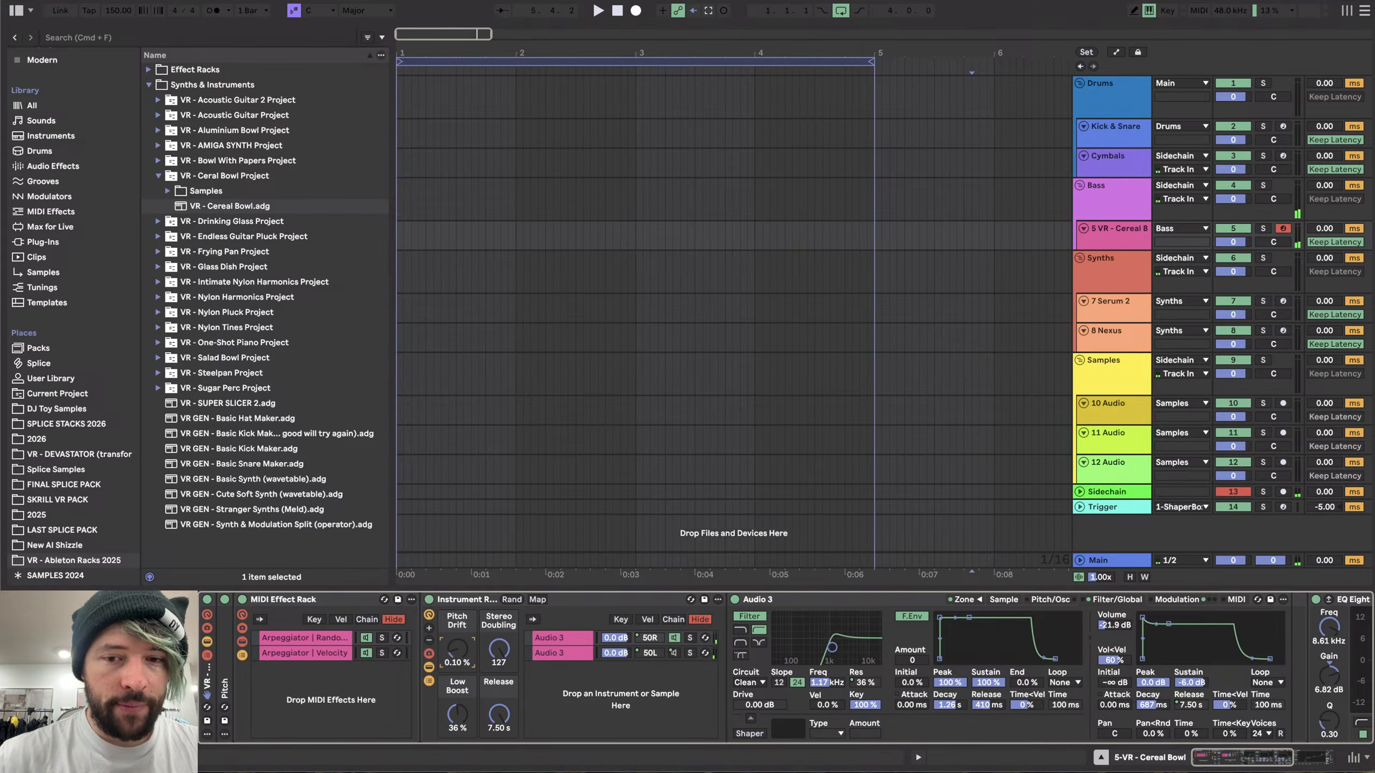
drag(458, 648, 457, 648)
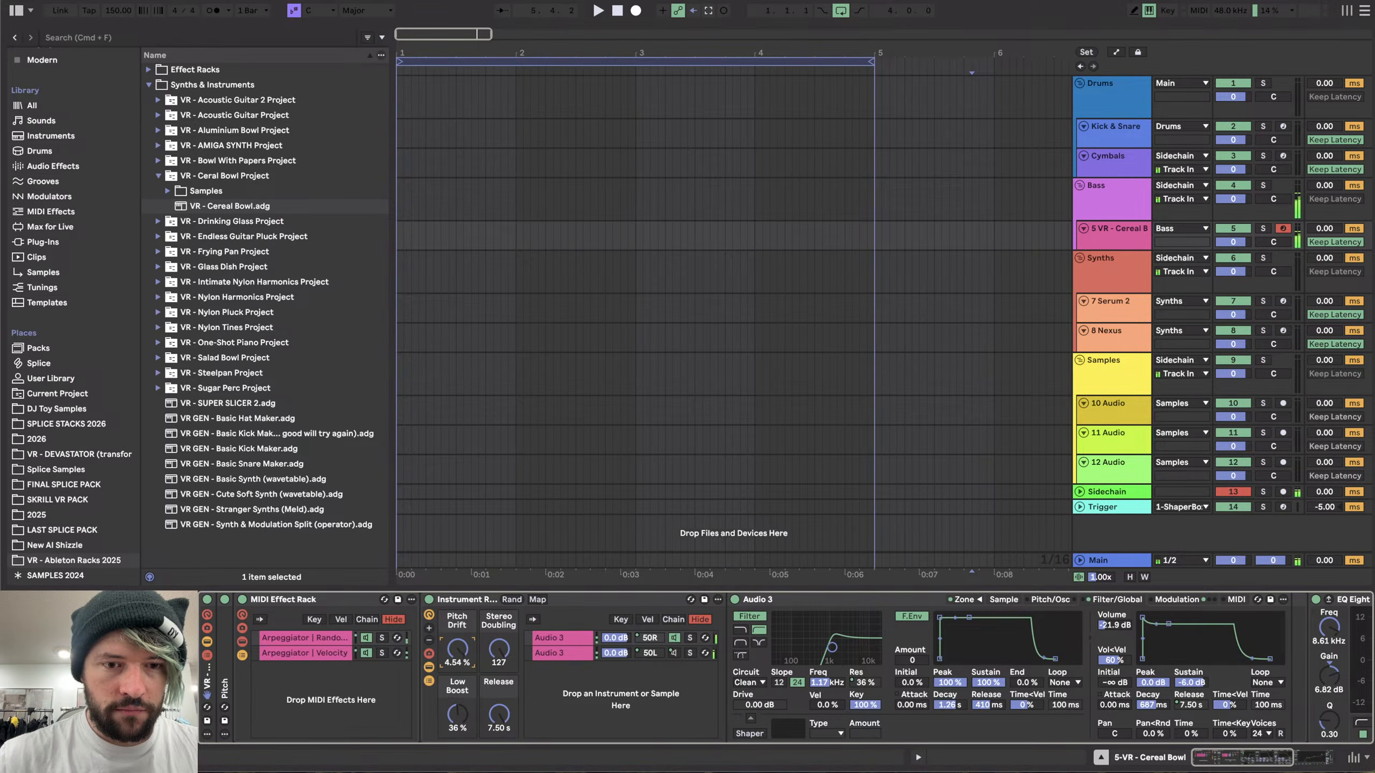
drag(458, 648, 458, 655)
drag(459, 714, 460, 750)
- Collapse the Instrument Rack and the MIDI Effect Rack
click(428, 667)
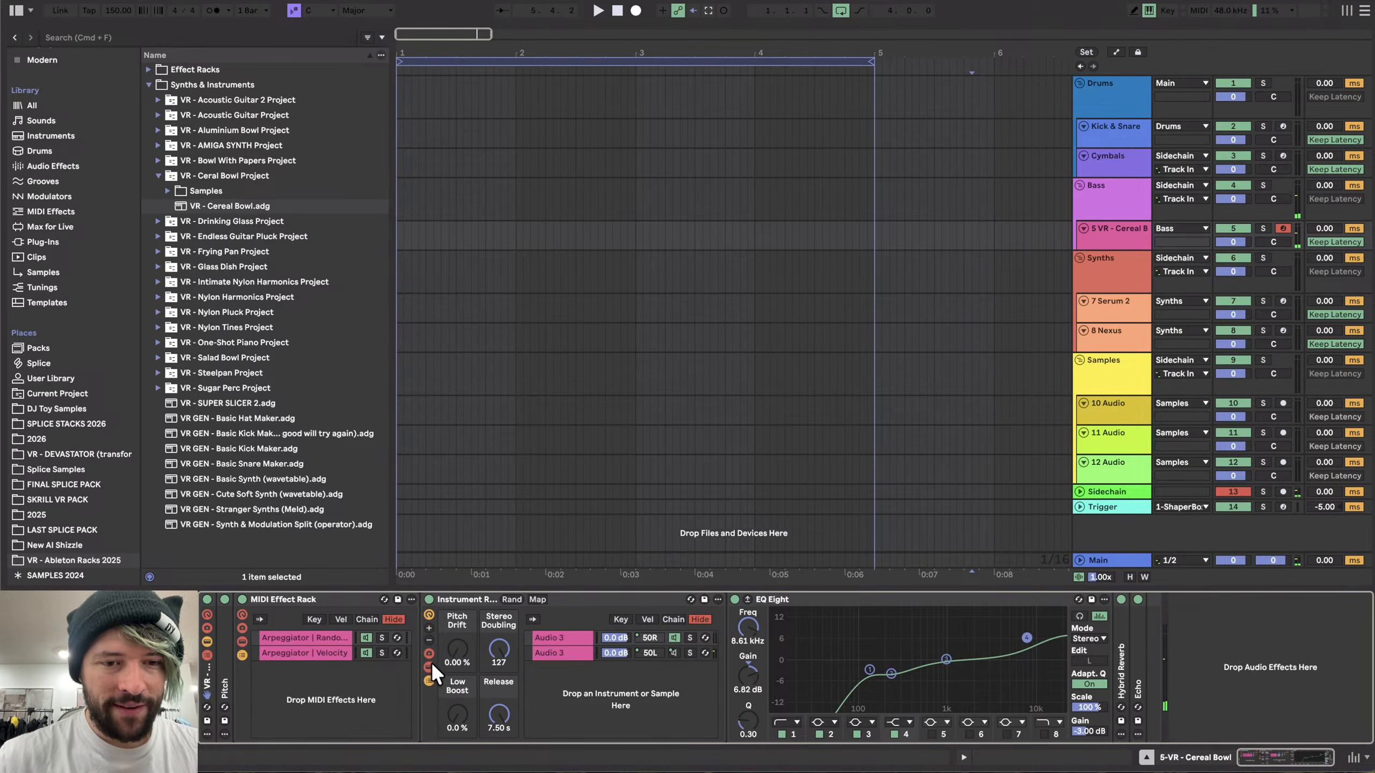
click(428, 682)
click(241, 655)
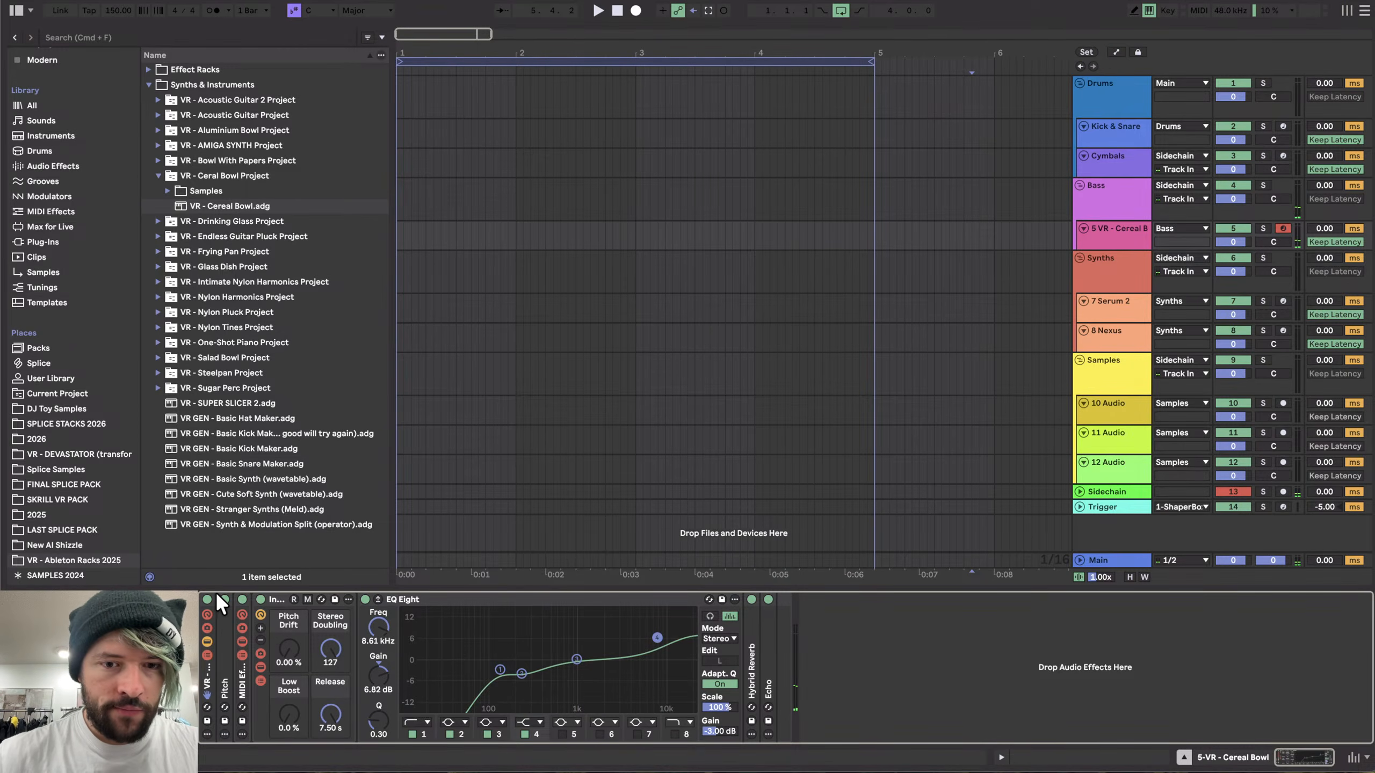
- Lower the EQ Eight's high band gain to about 0.87 dB at 8.99 kHz
drag(657, 637, 658, 657)
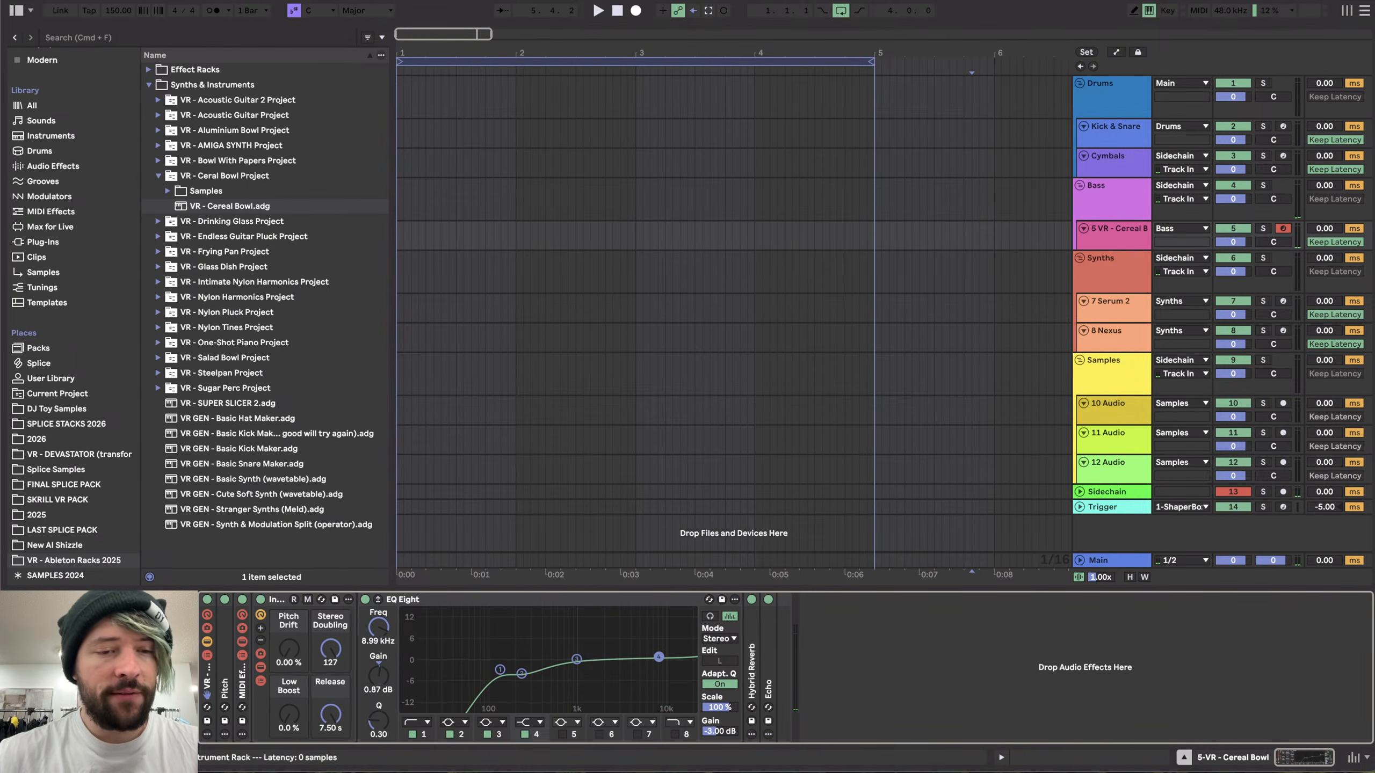
click(202, 672)
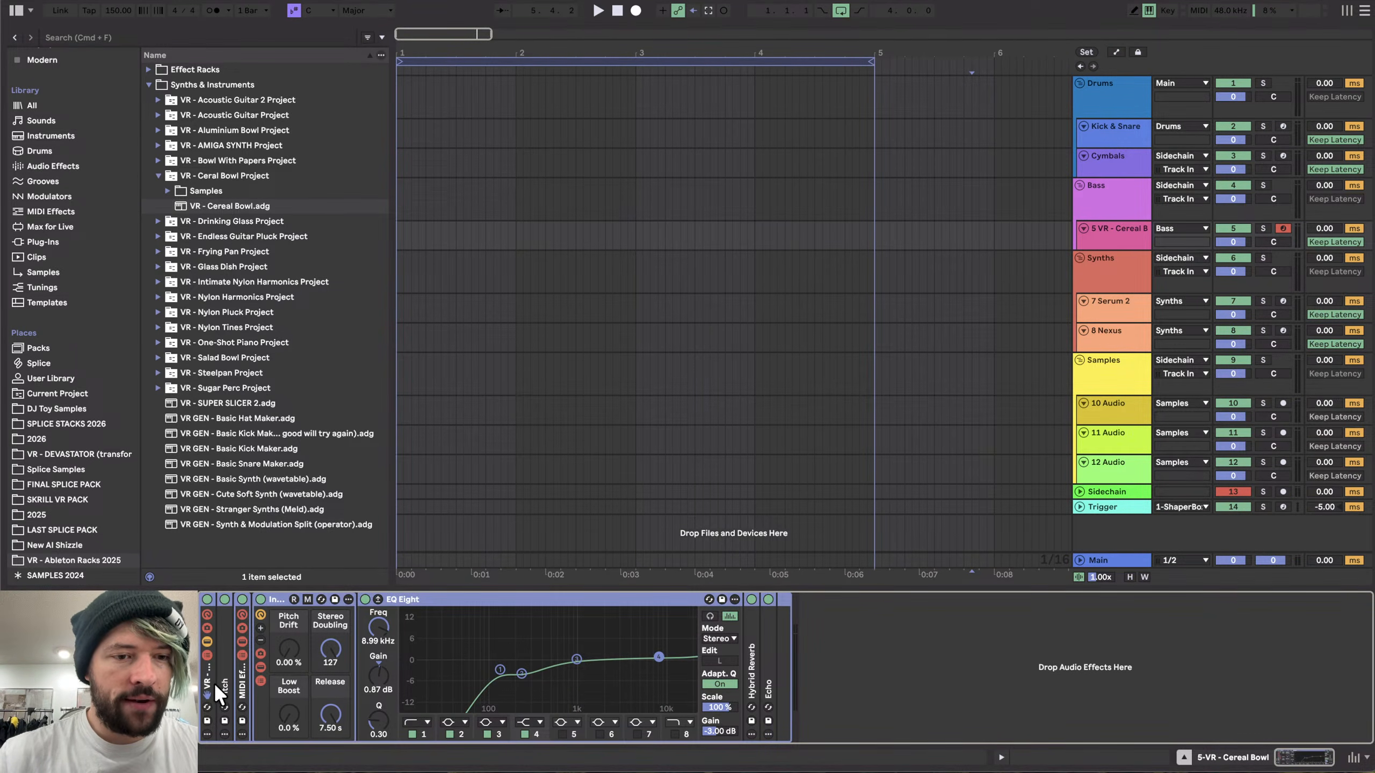
- Expand the Instrument Rack and inspect the sampler's zone editor key and velocity ranges
click(272, 663)
click(259, 668)
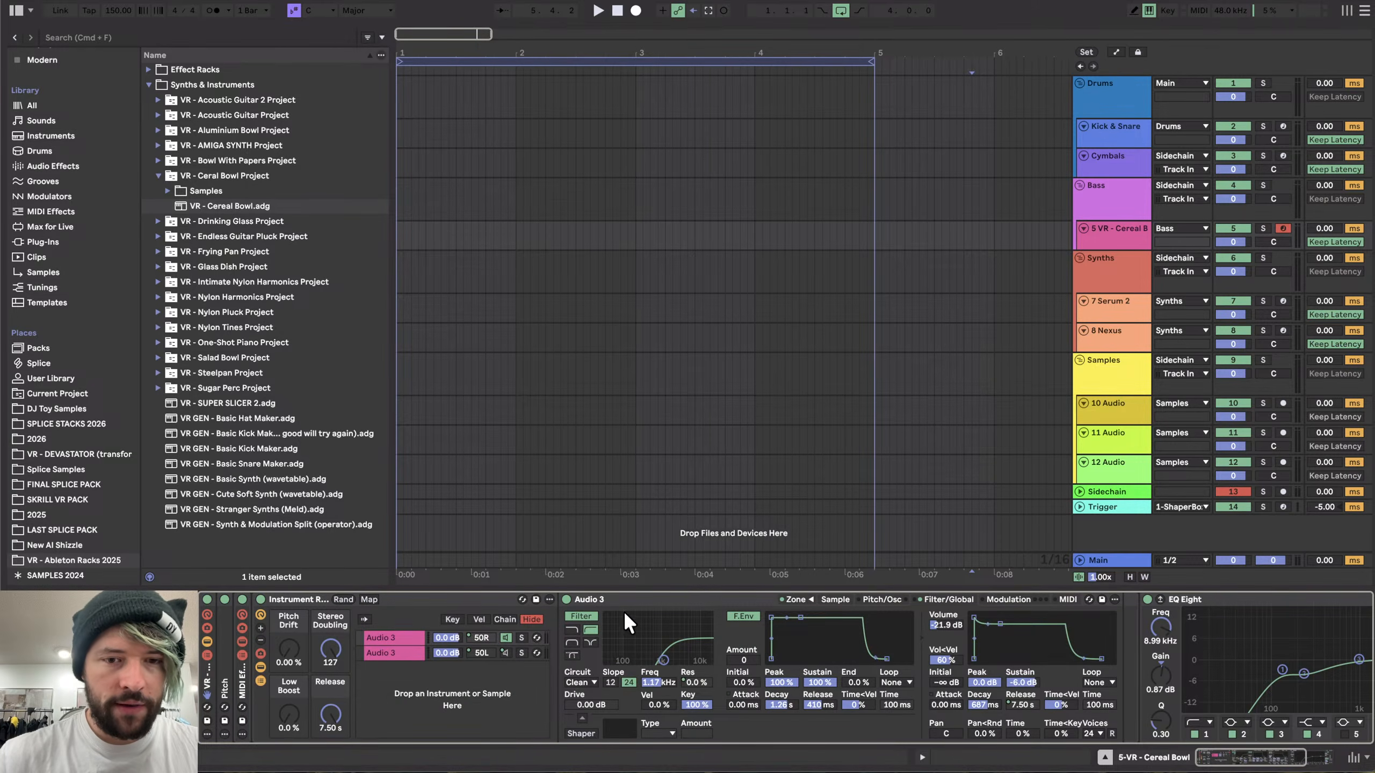
click(826, 598)
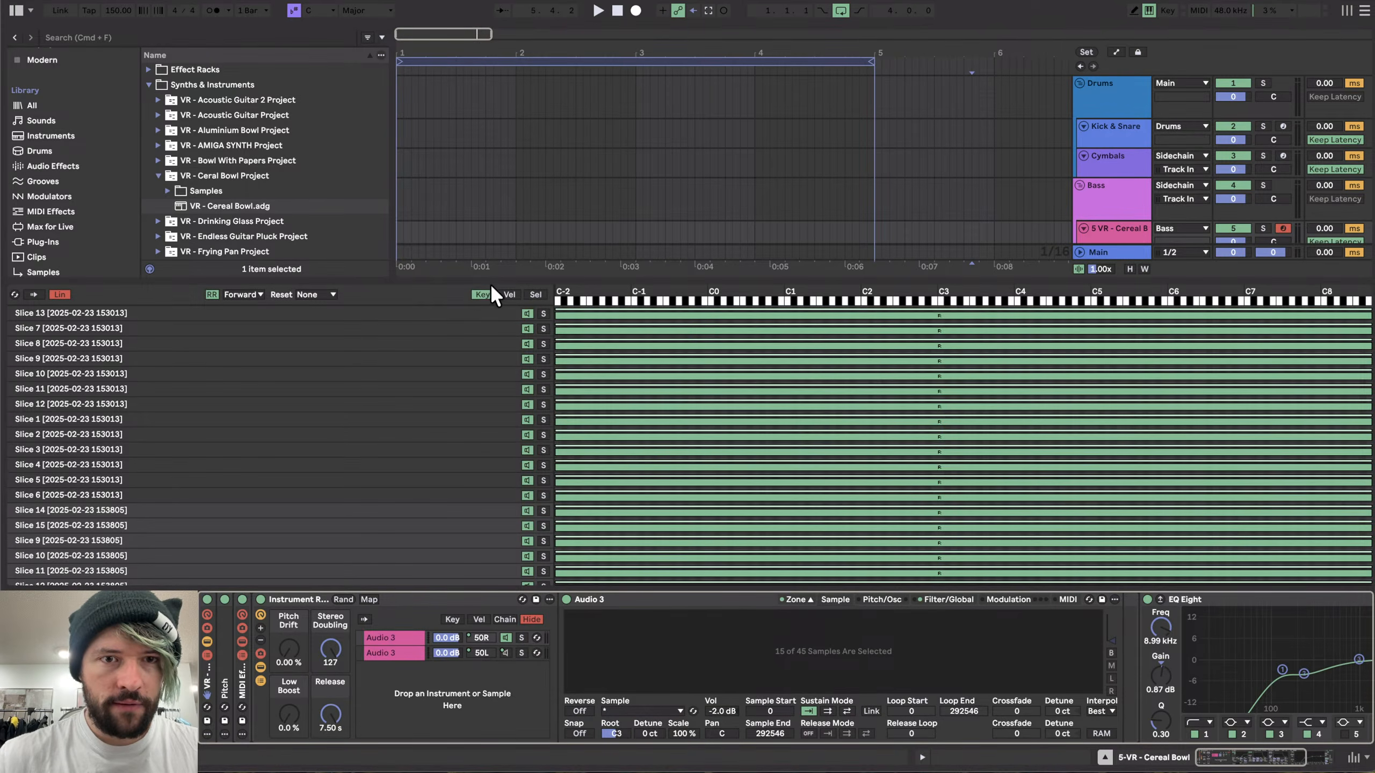
click(508, 295)
scroll(712, 433, down, 10)
scroll(711, 432, up, 10)
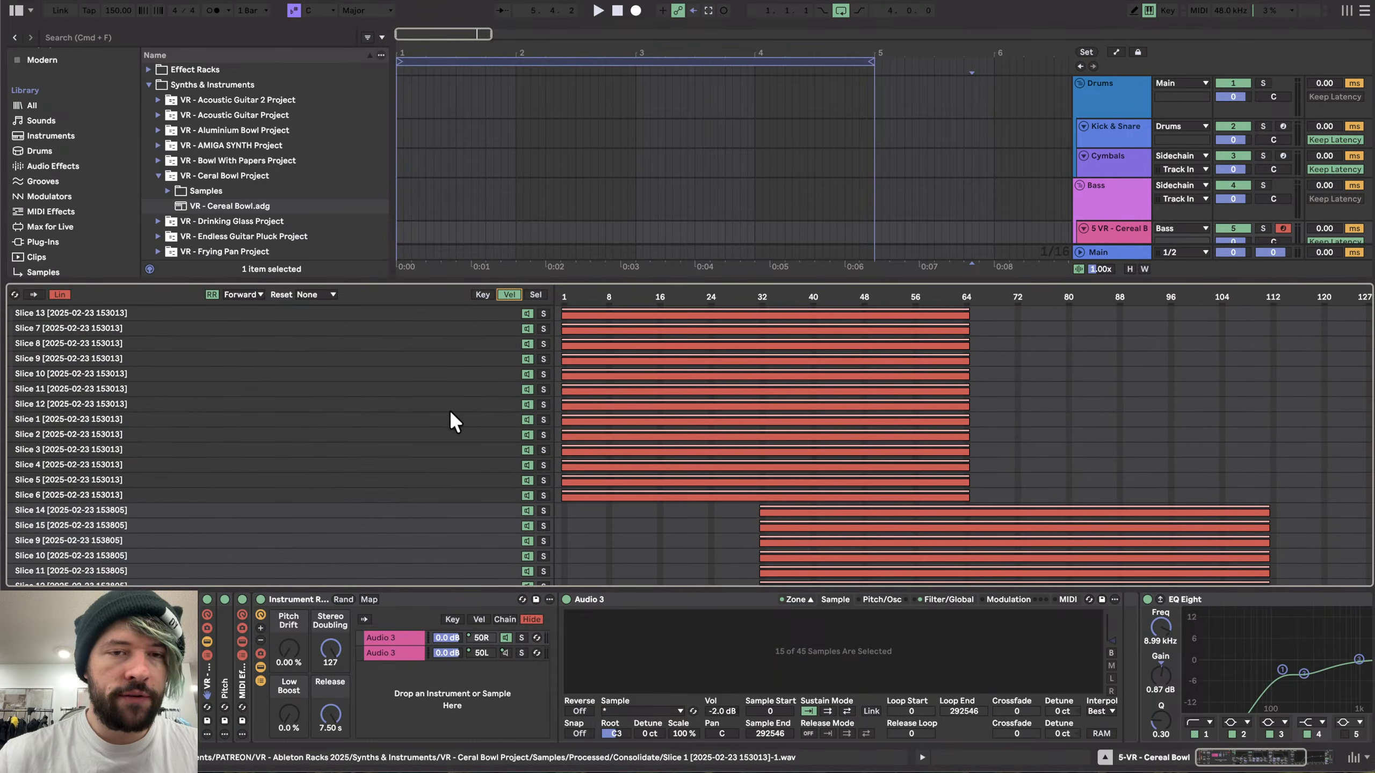
click(806, 599)
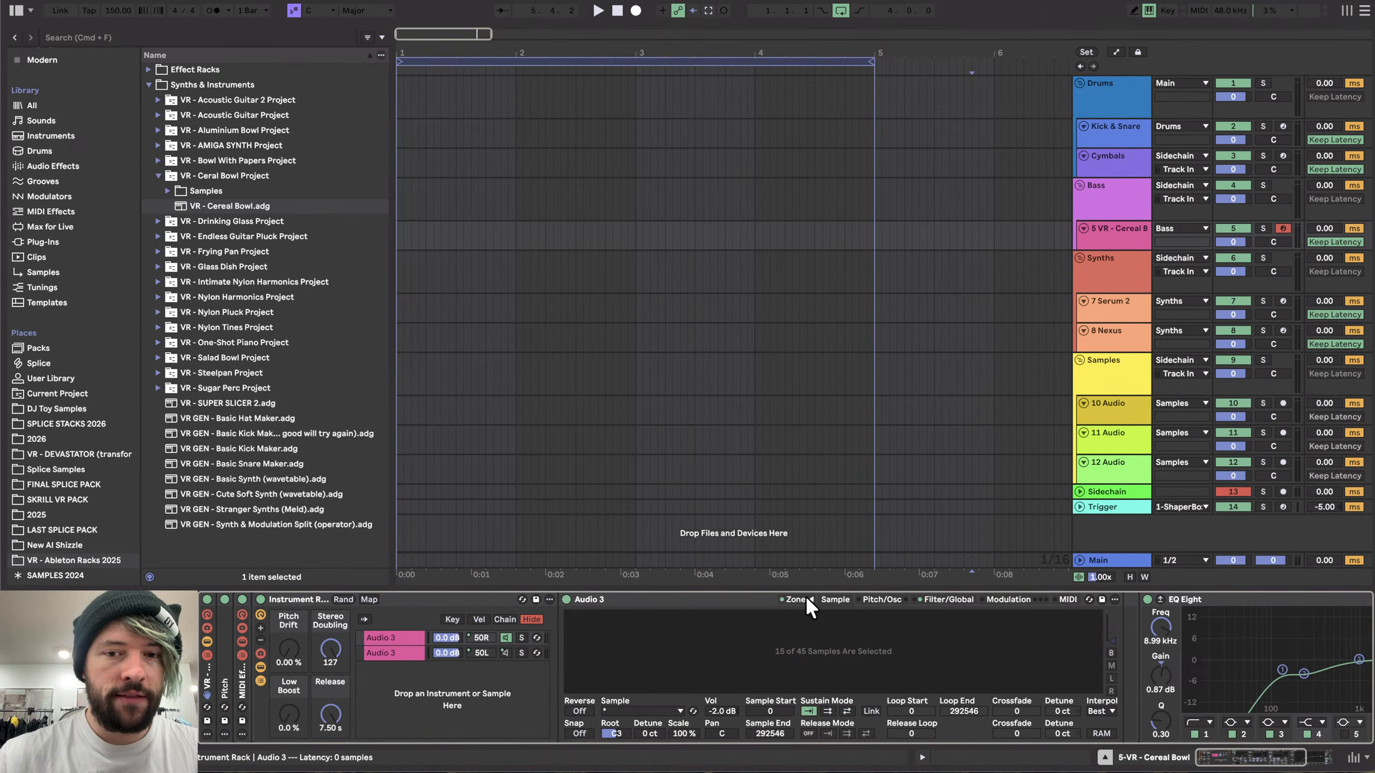
- Delete the VR - Cereal Bowl rack and load Serum 2 from the Instruments collection onto the emptied 5 MIDI track
click(208, 684)
key(Delete)
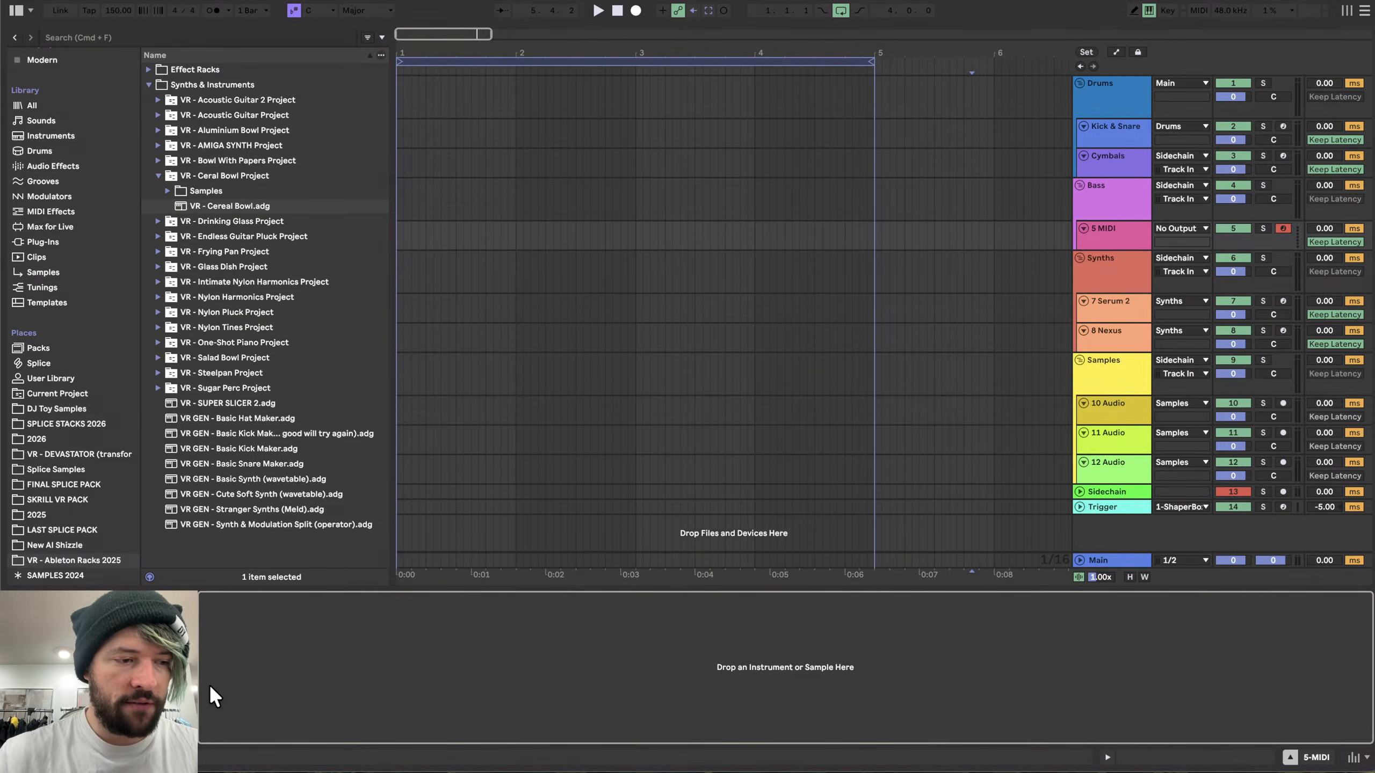
click(1097, 233)
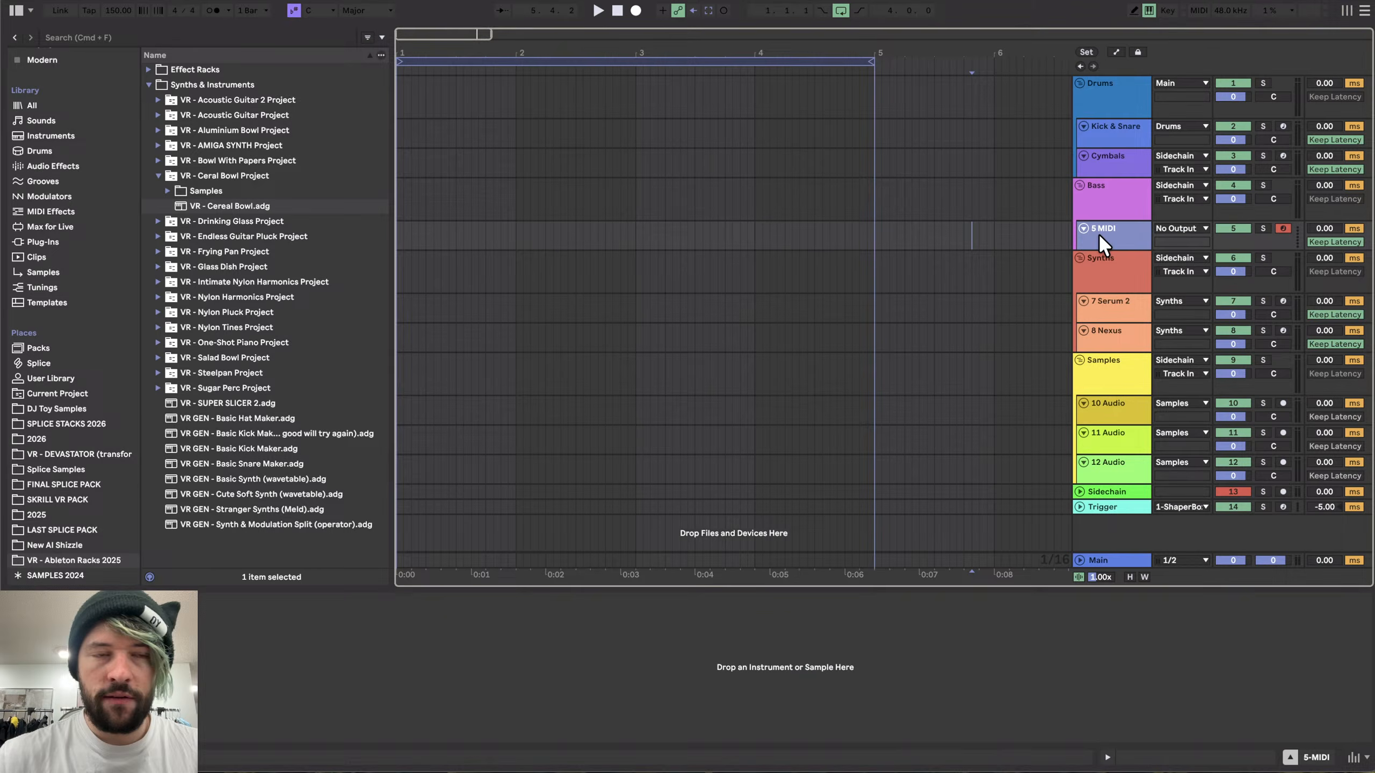
scroll(33, 73, up, 3)
click(36, 71)
scroll(174, 452, down, 2)
scroll(247, 432, down, 8)
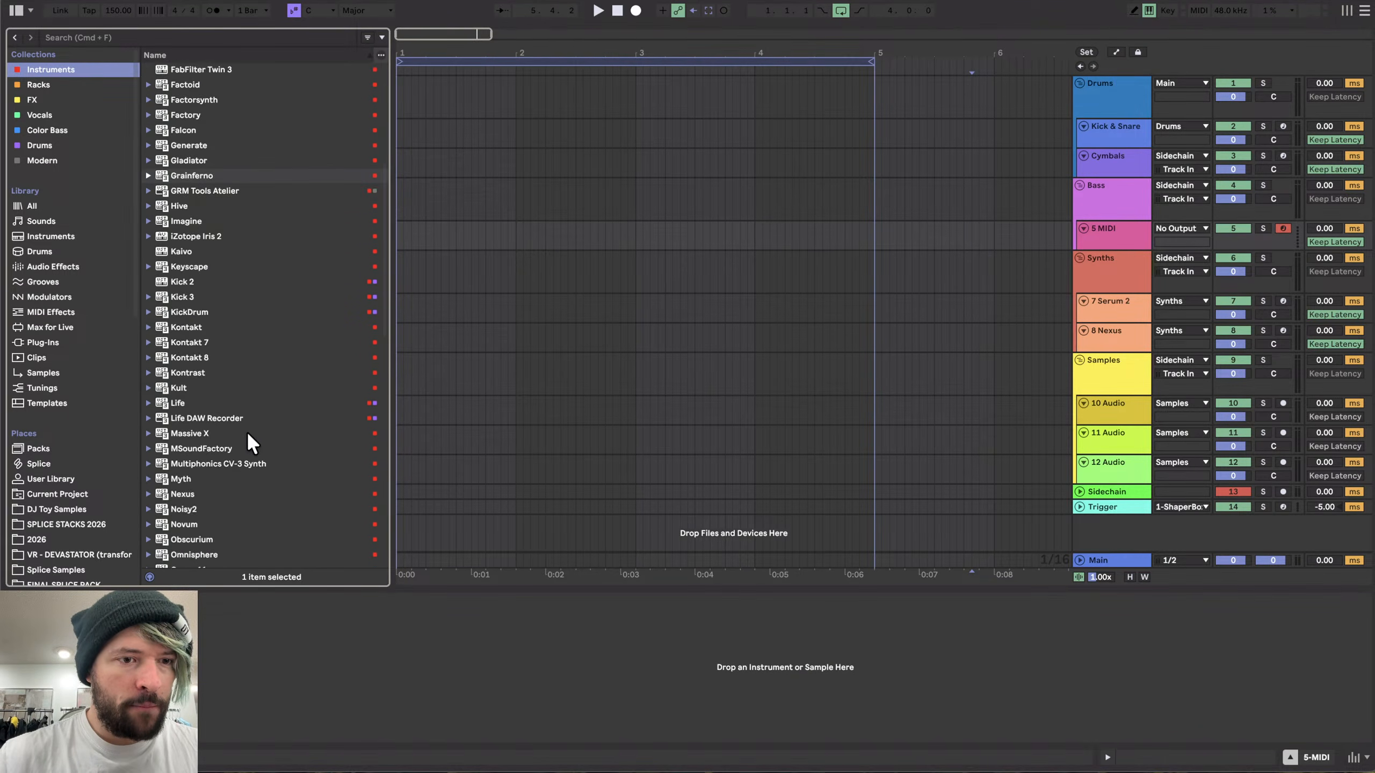
scroll(202, 179, down, 10)
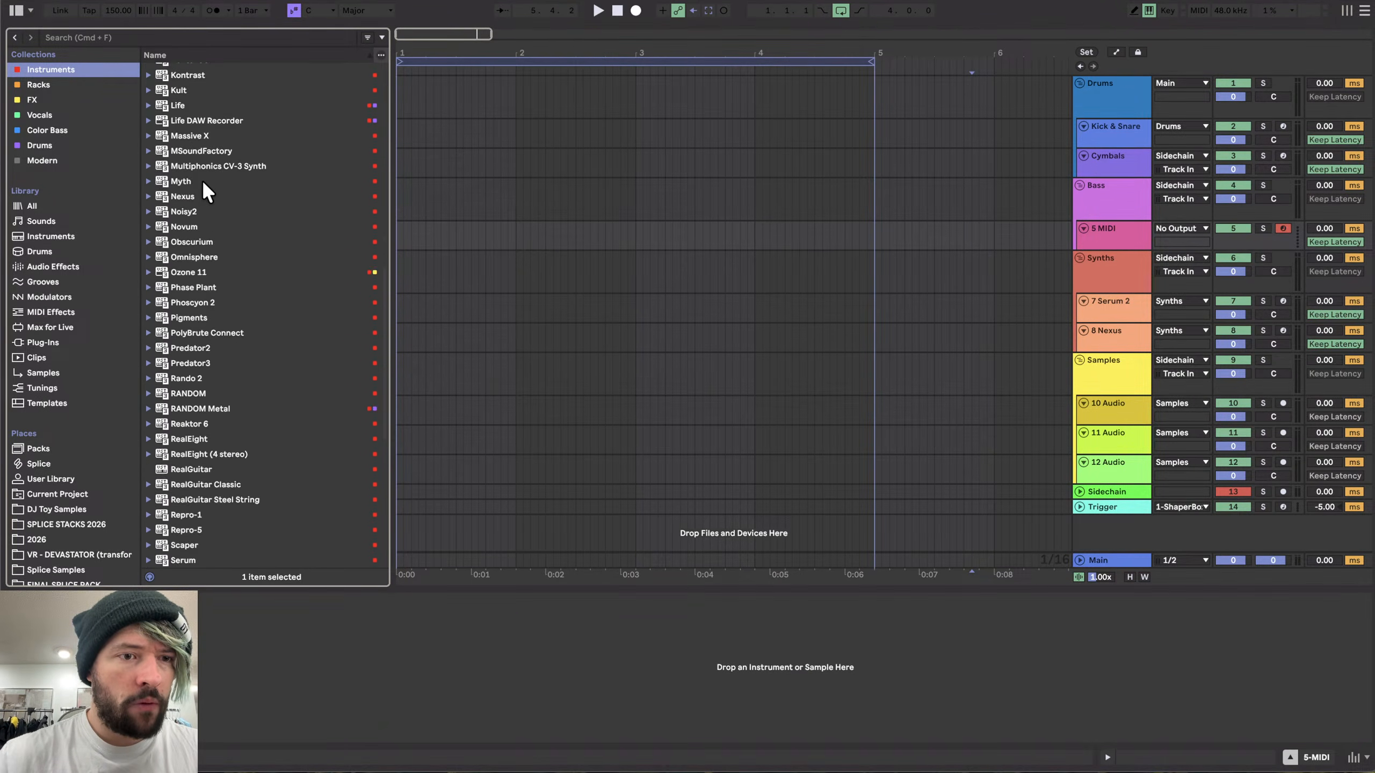
drag(184, 212, 380, 657)
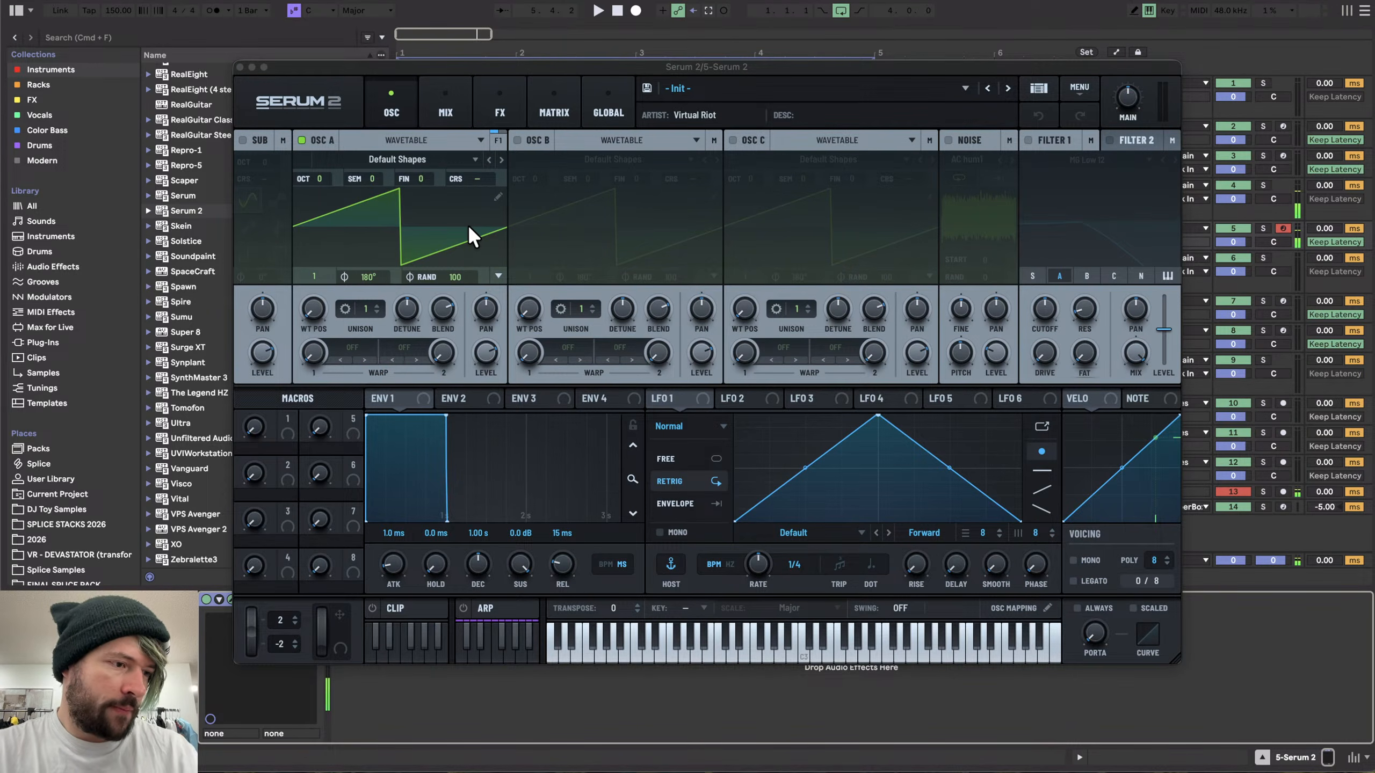
- Switch oscillator A to Multisample, load the User Polybrute 6 multisample, and search for its missing sample files
click(397, 157)
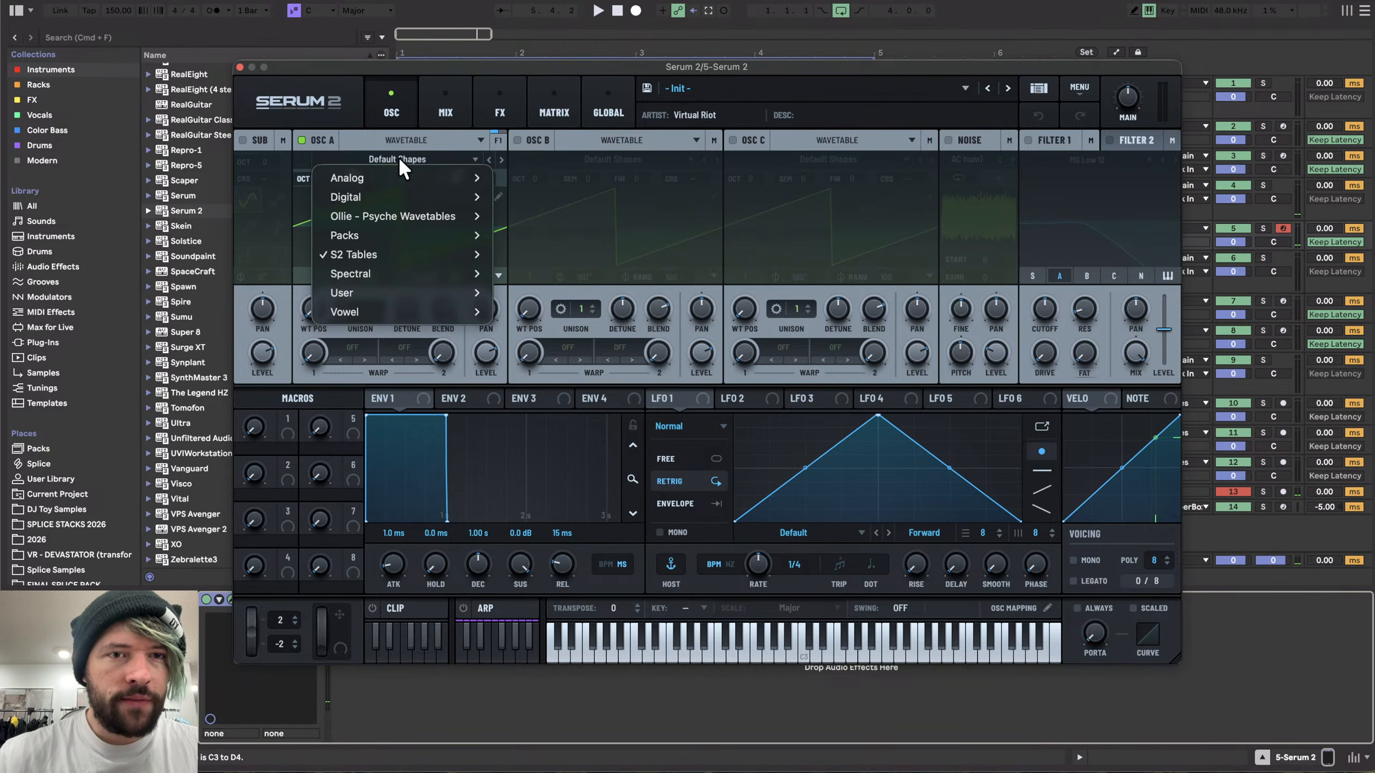
click(385, 136)
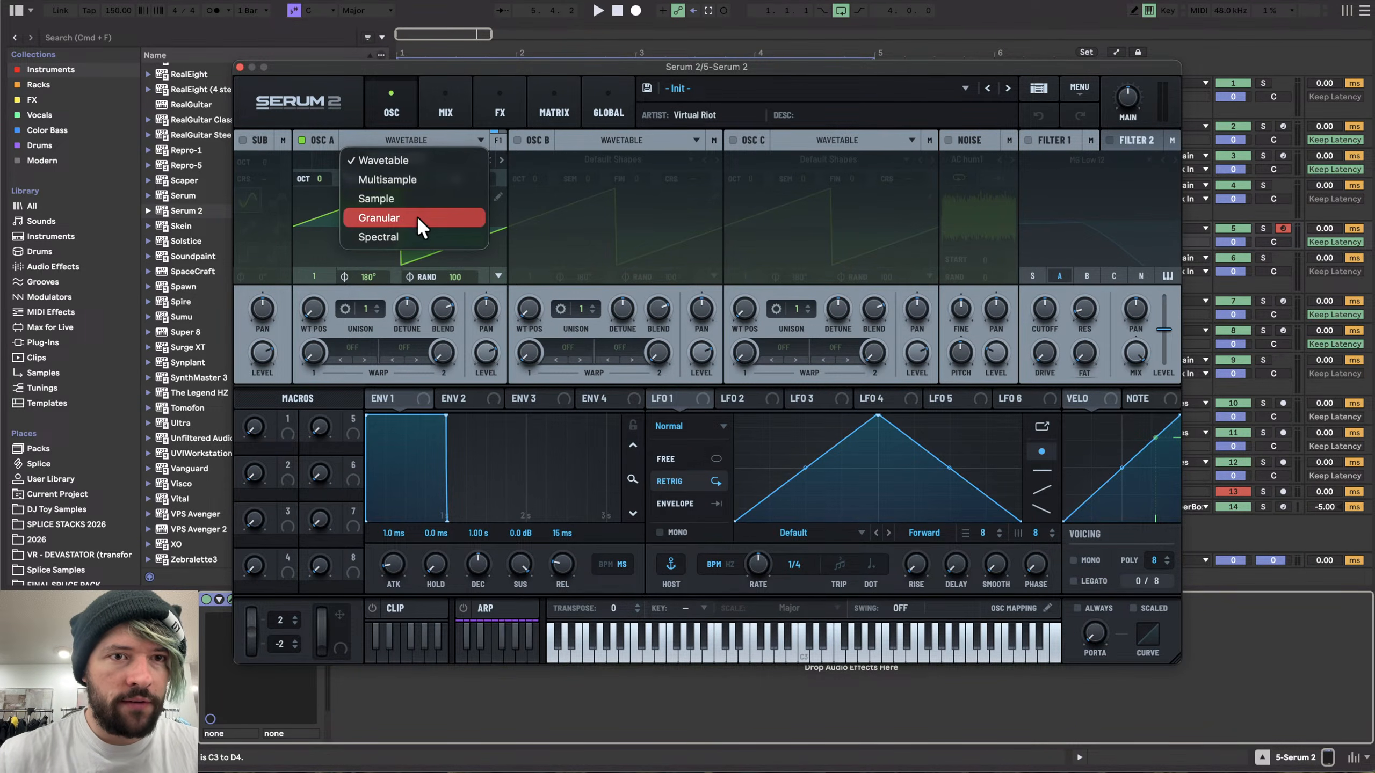
click(421, 175)
click(394, 152)
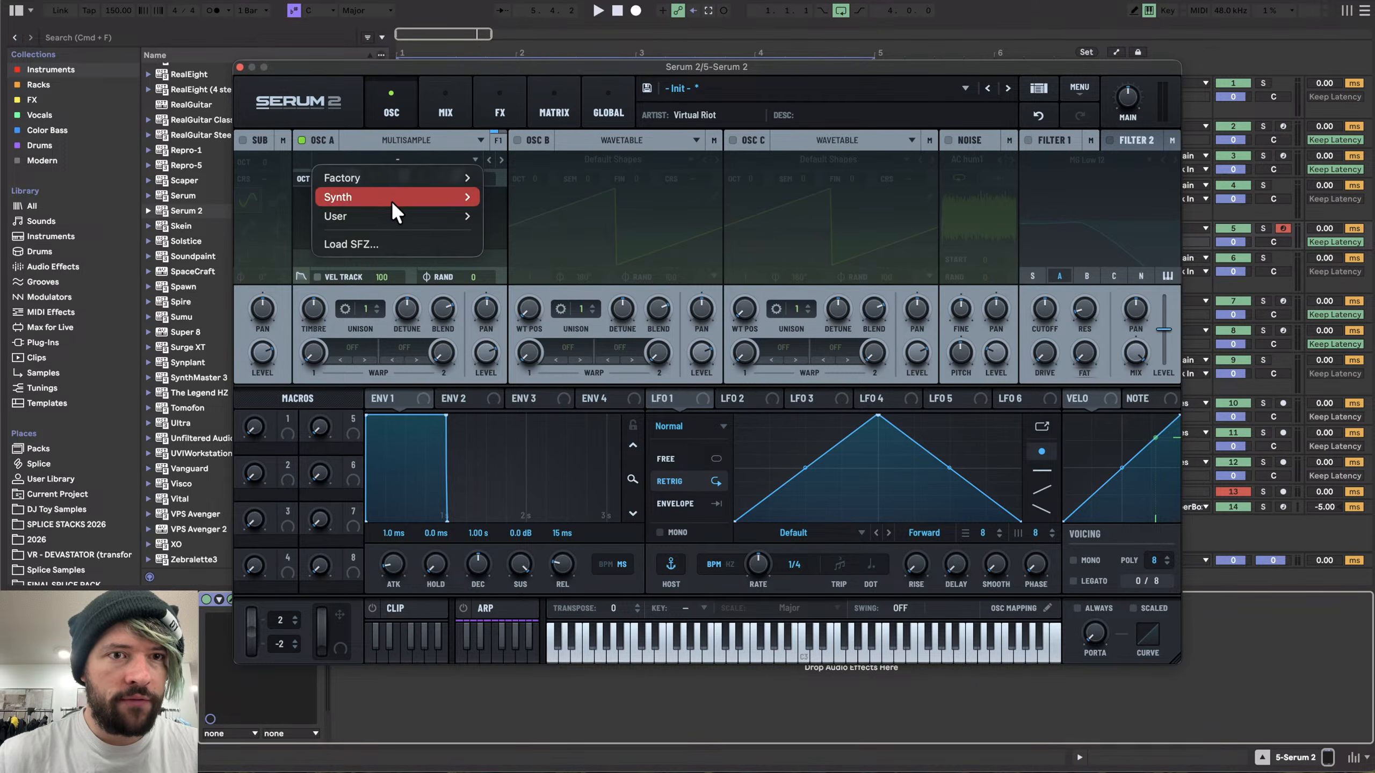
mouse_move(385, 214)
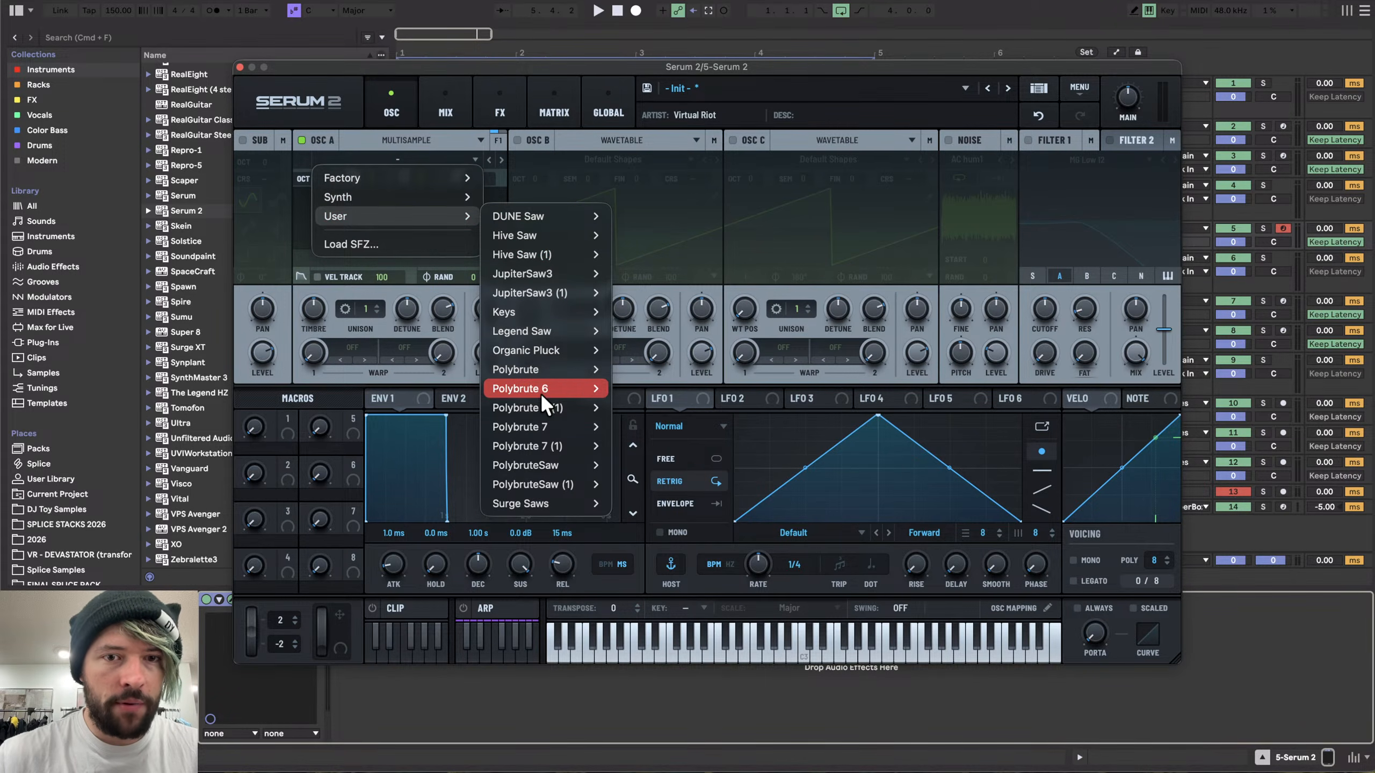
mouse_move(541, 390)
click(621, 389)
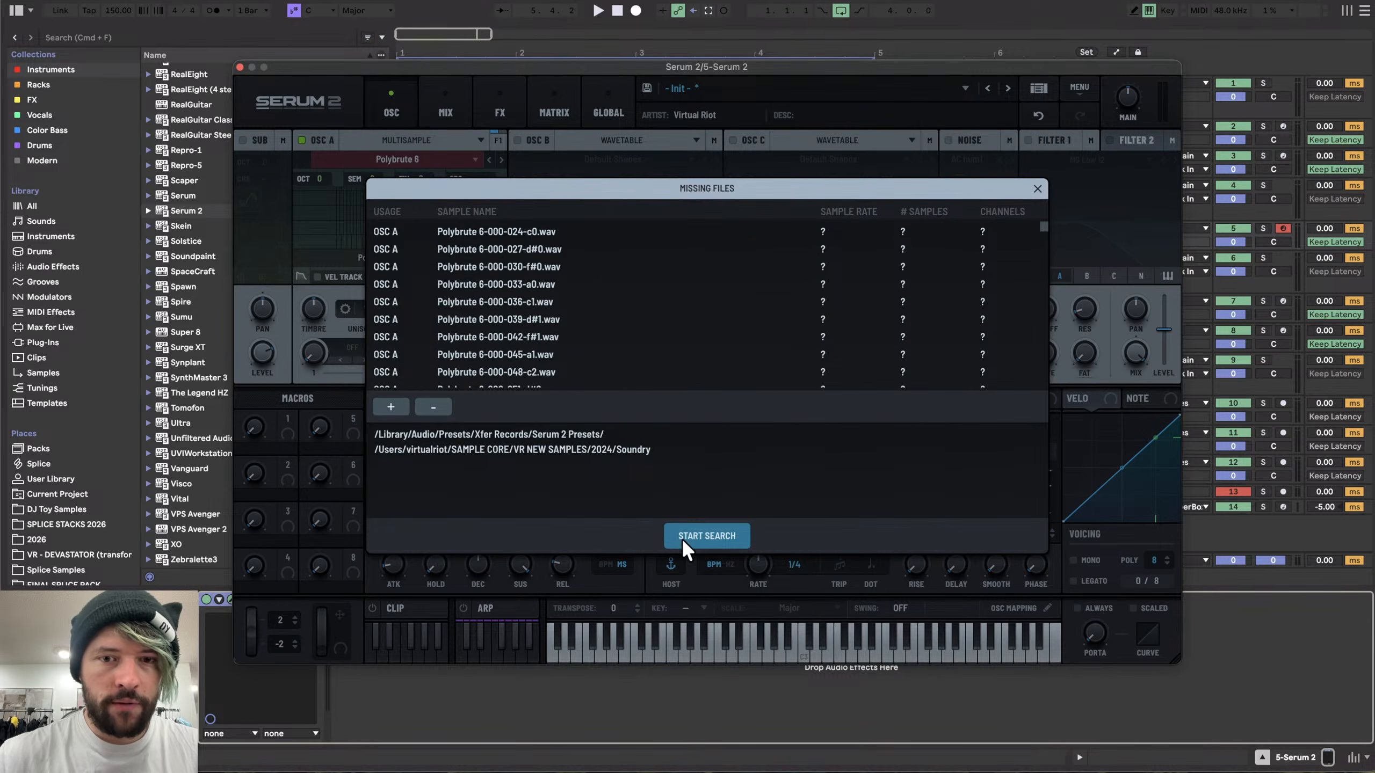
click(692, 531)
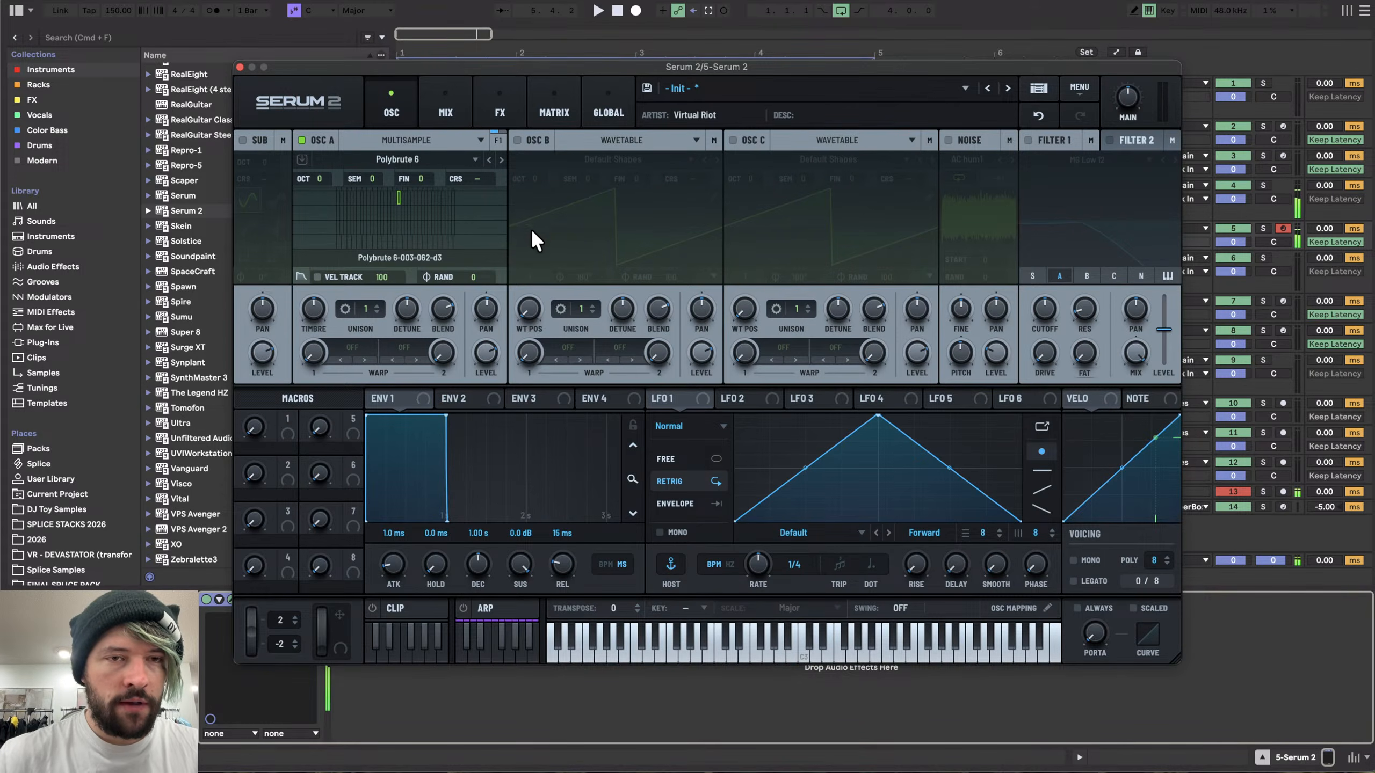
- Lower Serum's main volume to about 44% while playing notes to audition the Polybrute 6 multisample
key(z)
key(a)
drag(1122, 102, 1123, 107)
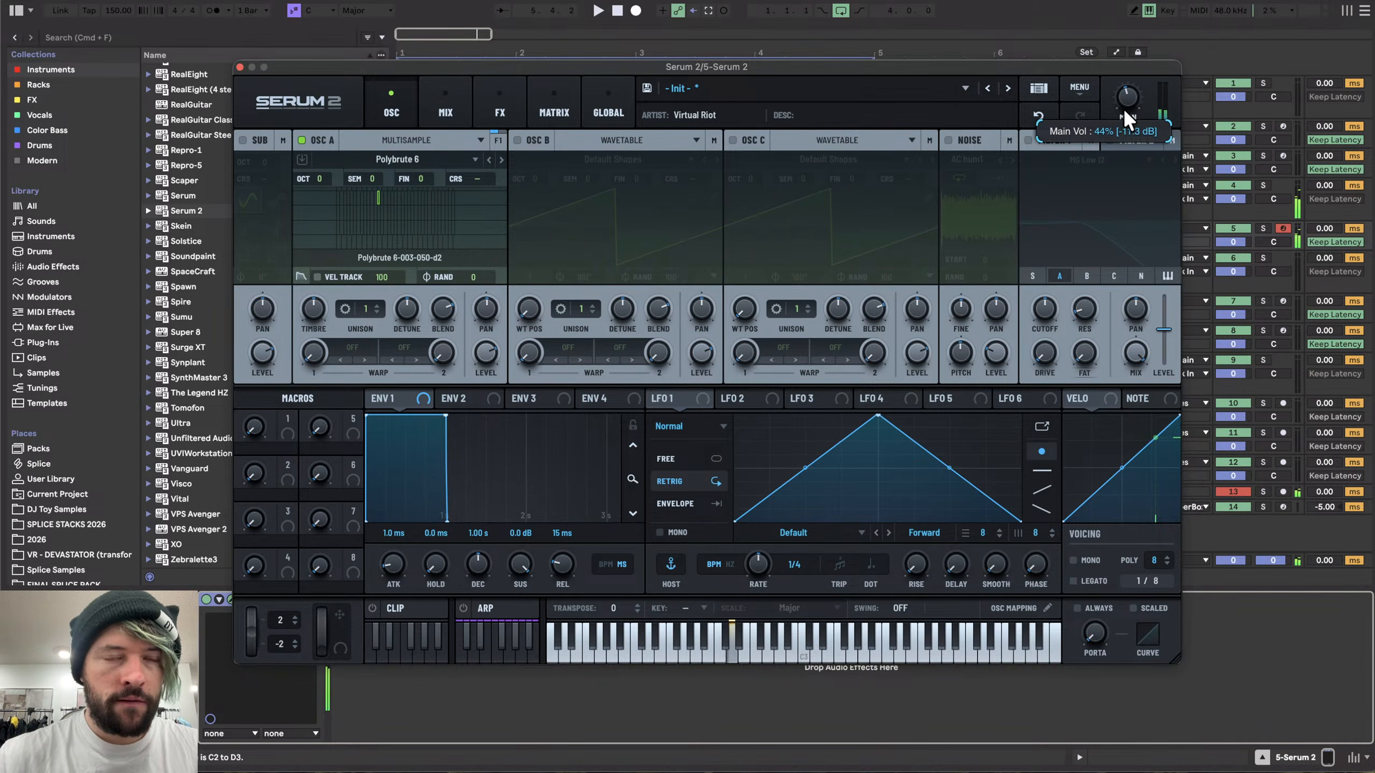
key(g)
key(j)
key(l)
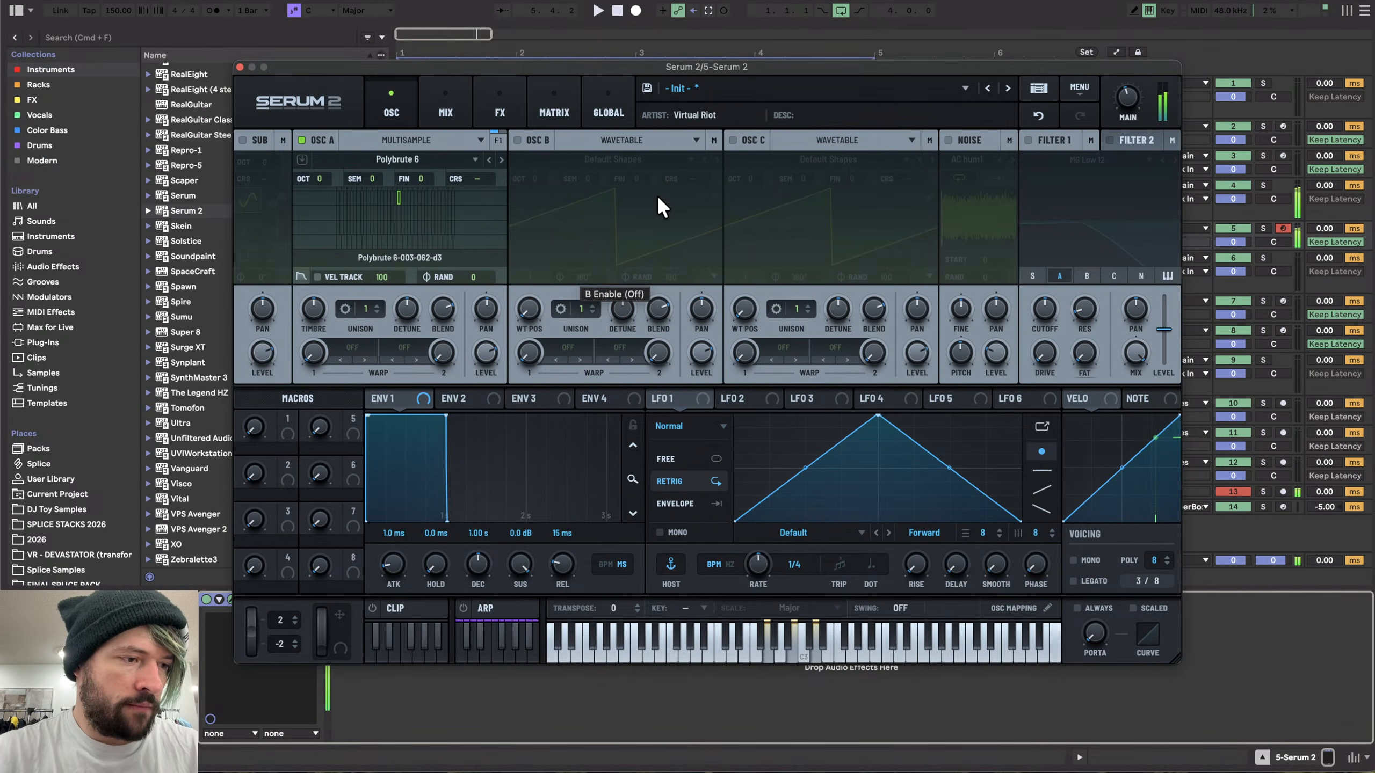
key(a)
key(g)
key(j)
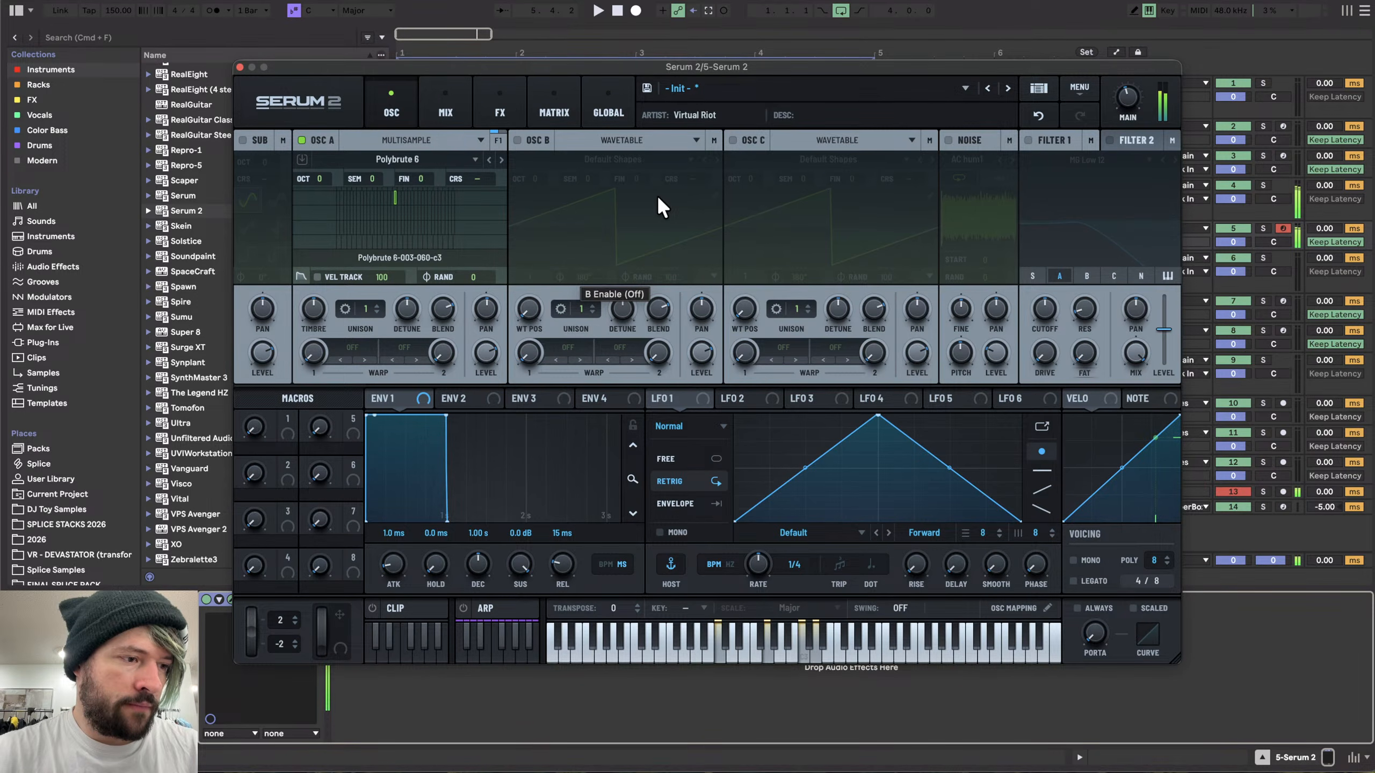
key(d)
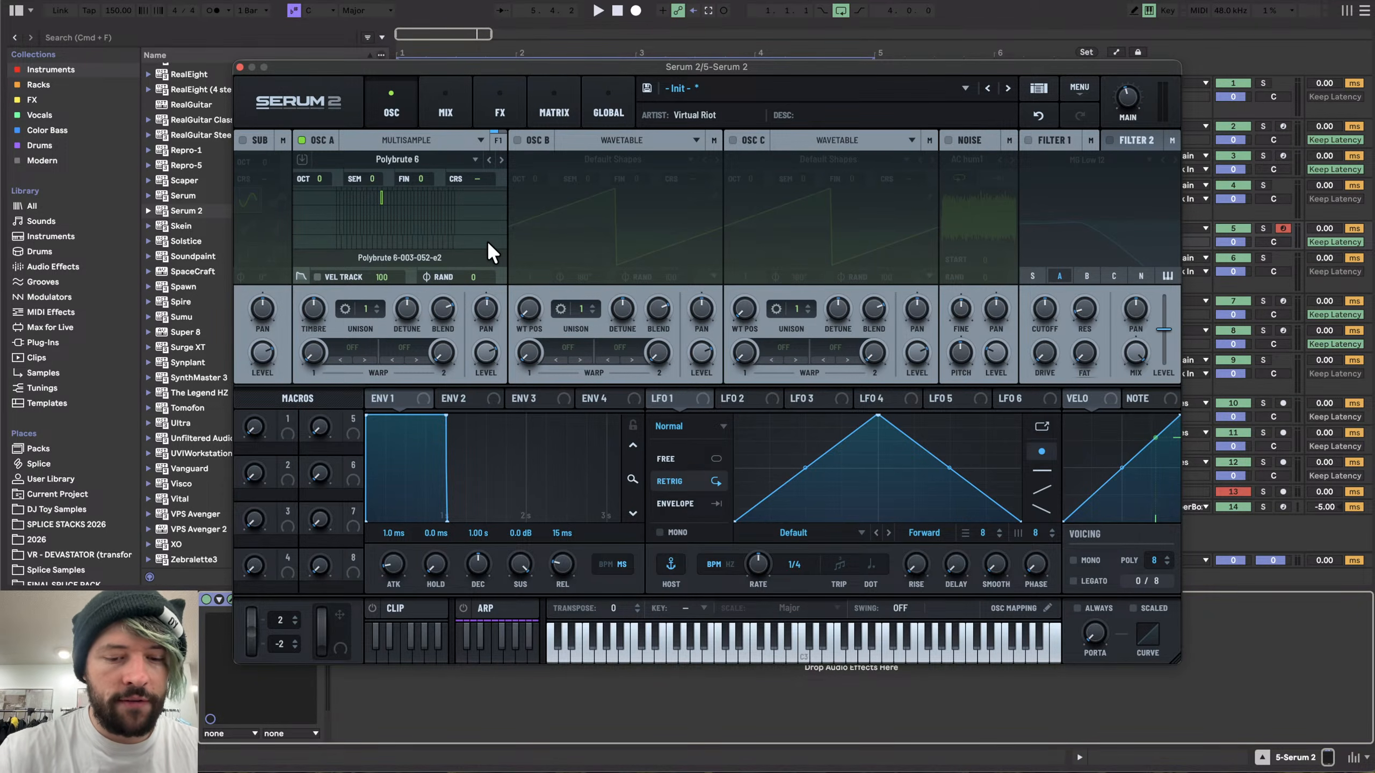
- Play a series of notes on the computer keyboard to audition the multisample across its range
key(g)
key(c)
key(g)
key(c)
key(c)
key(g)
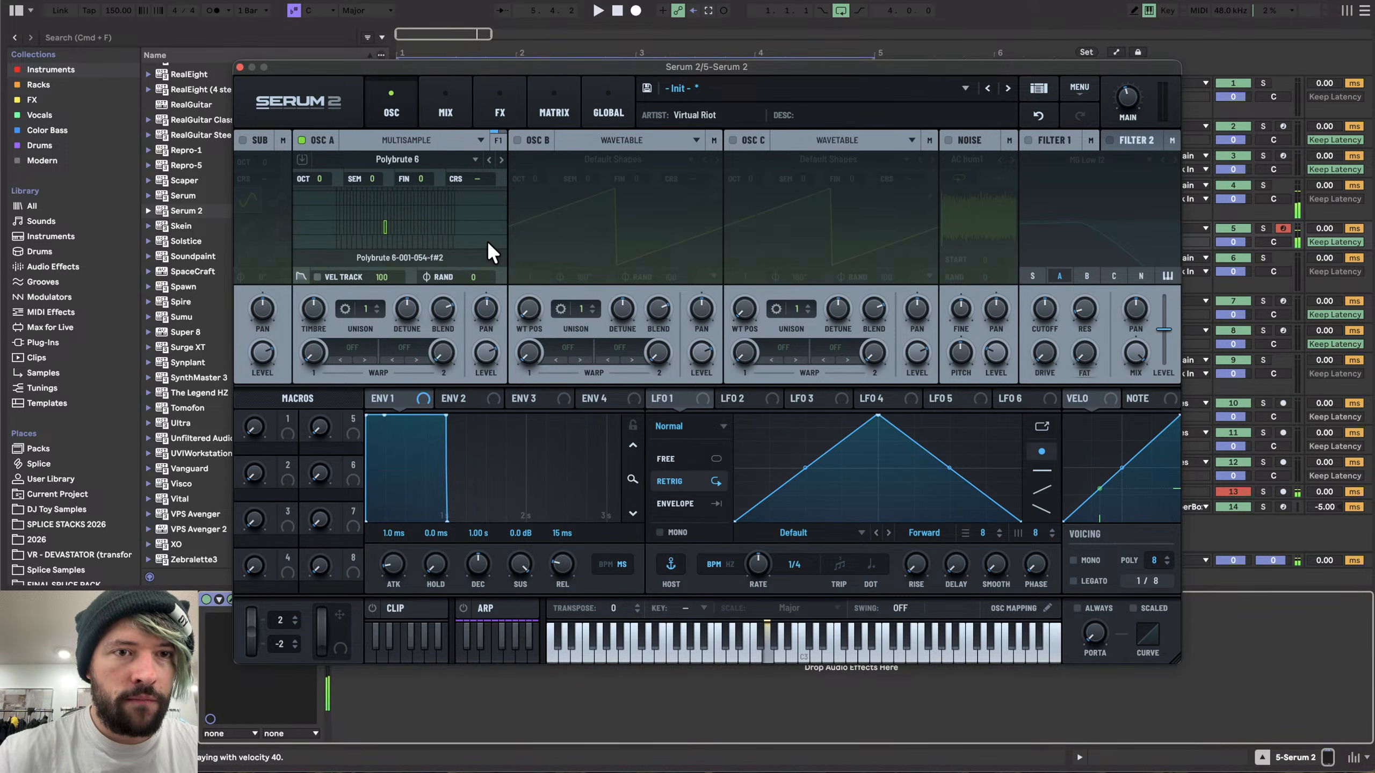
key(g)
key(a)
key(g)
key(l)
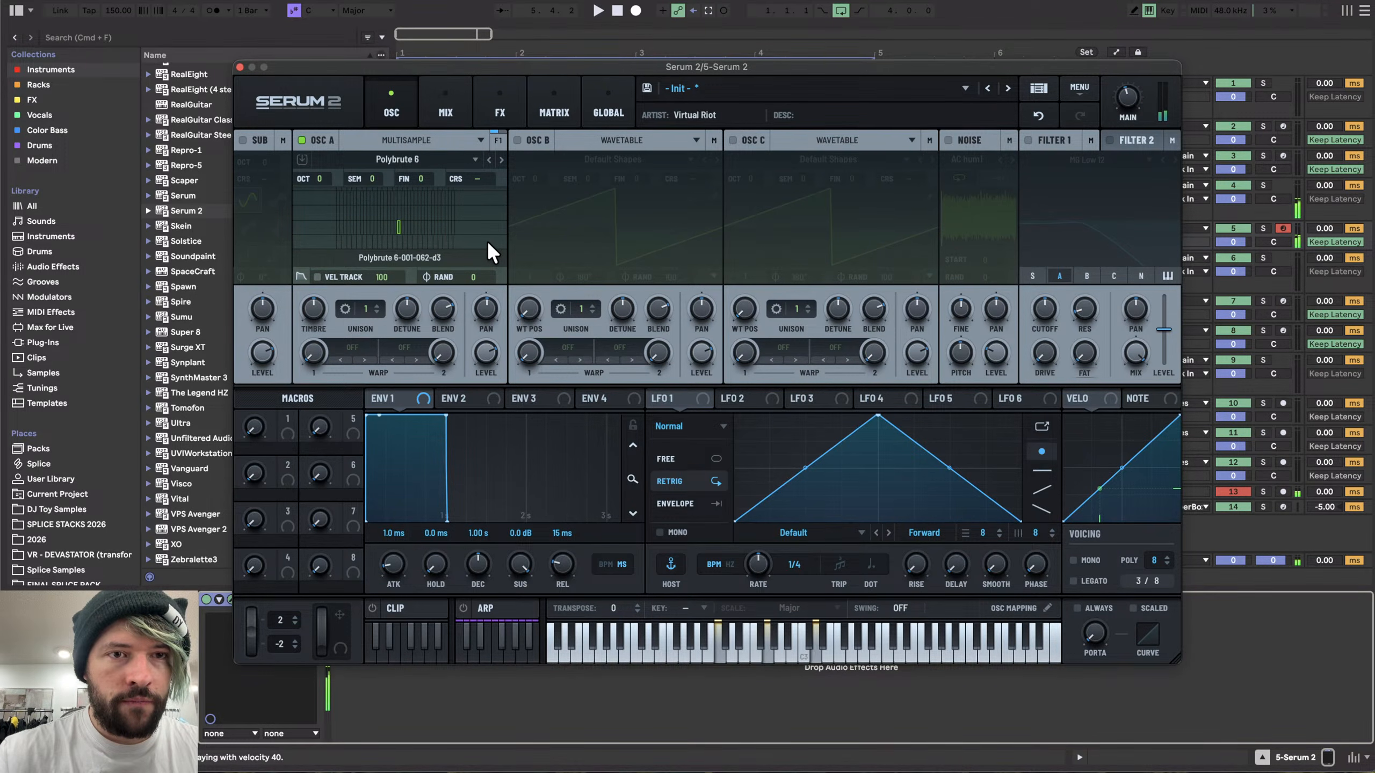
key(x)
key(x)
key(a)
key(g)
key(l)
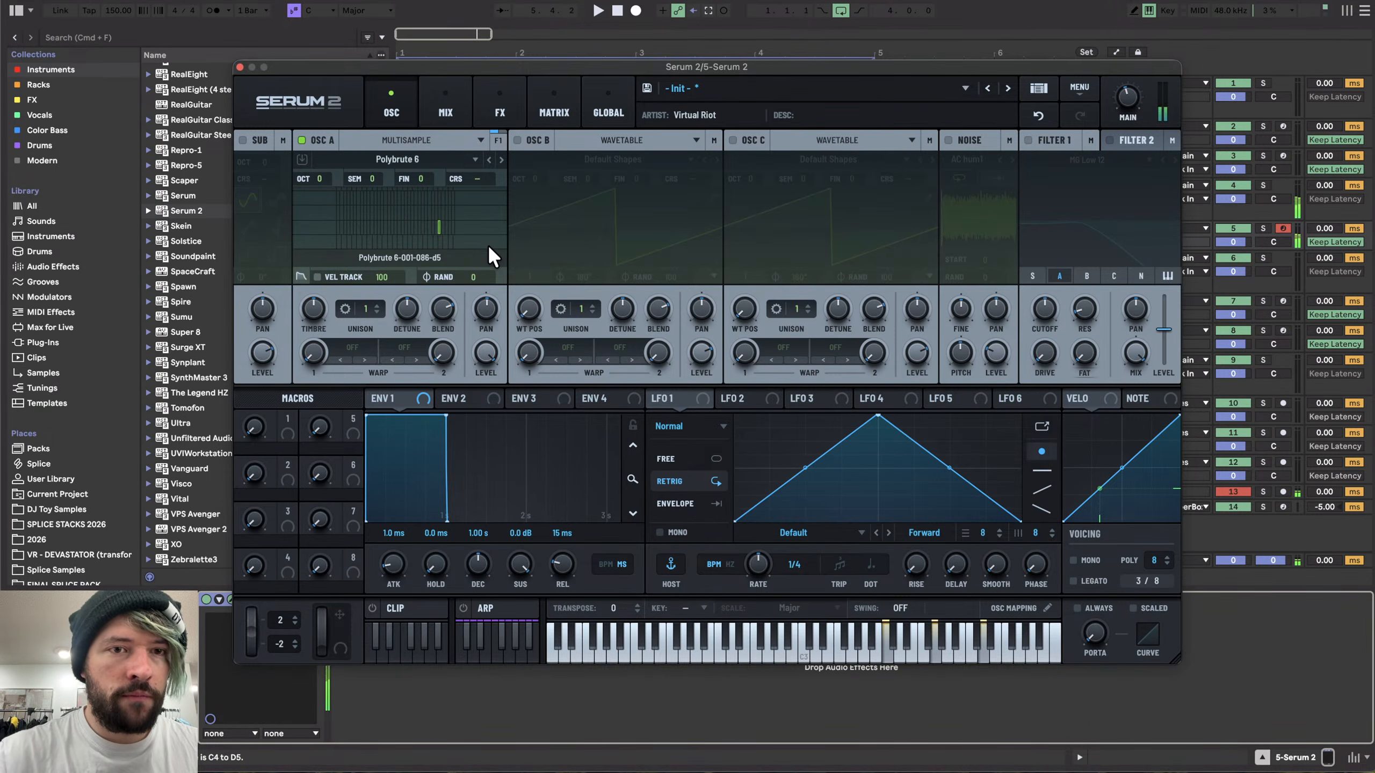
key(z)
key(a)
key(g)
key(l)
key(h)
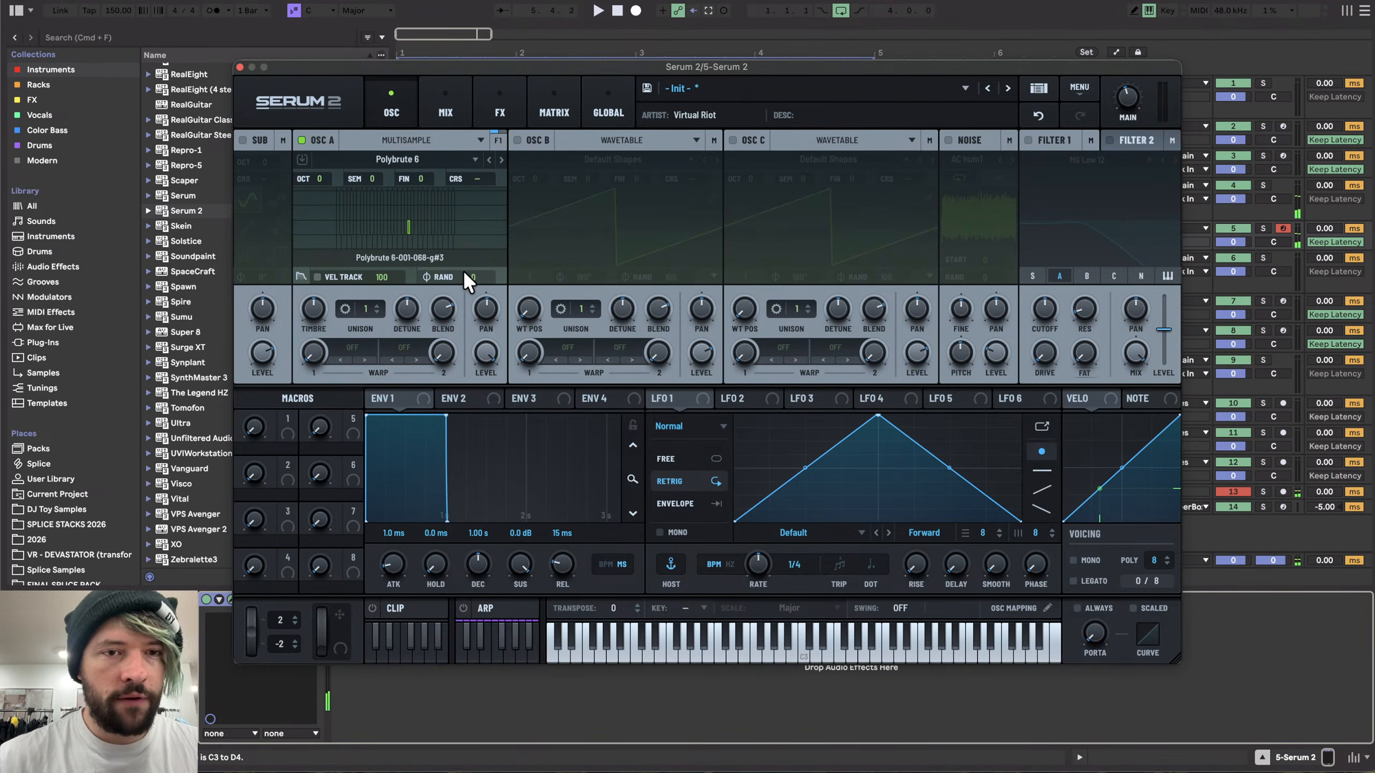
key(a)
key(v)
key(v)
key(v)
key(a)
- Lower oscillator A's level and keep playing notes to audition the multisample
drag(486, 353, 487, 400)
key(a)
key(a)
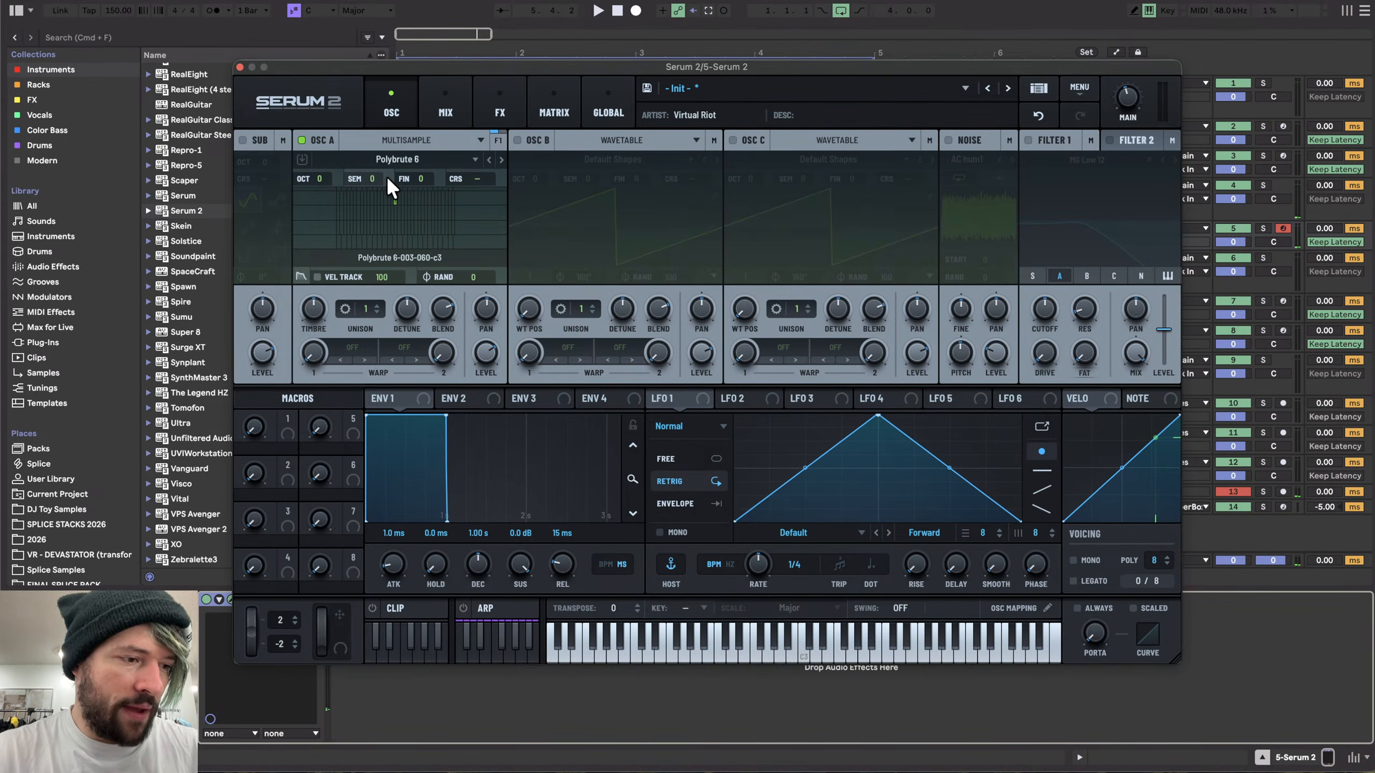
key(a)
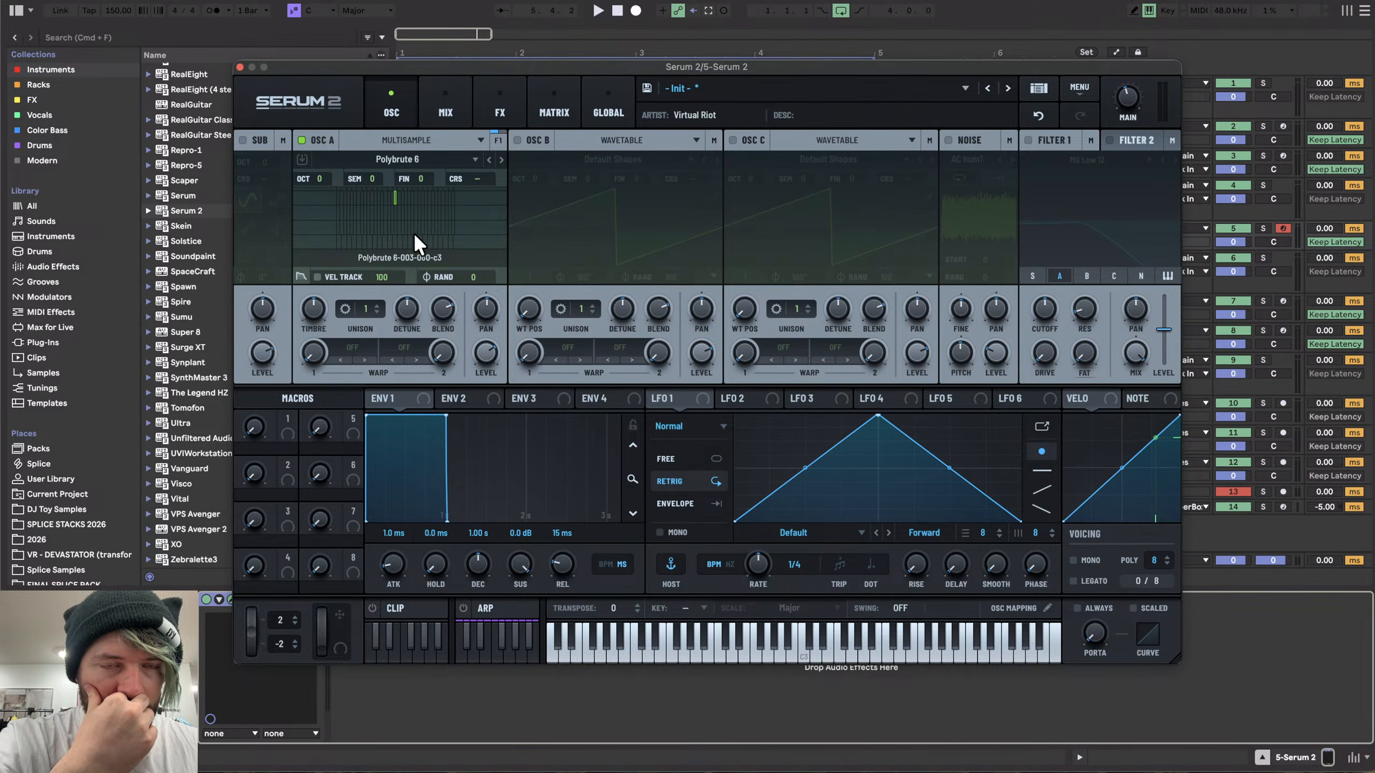
key(a)
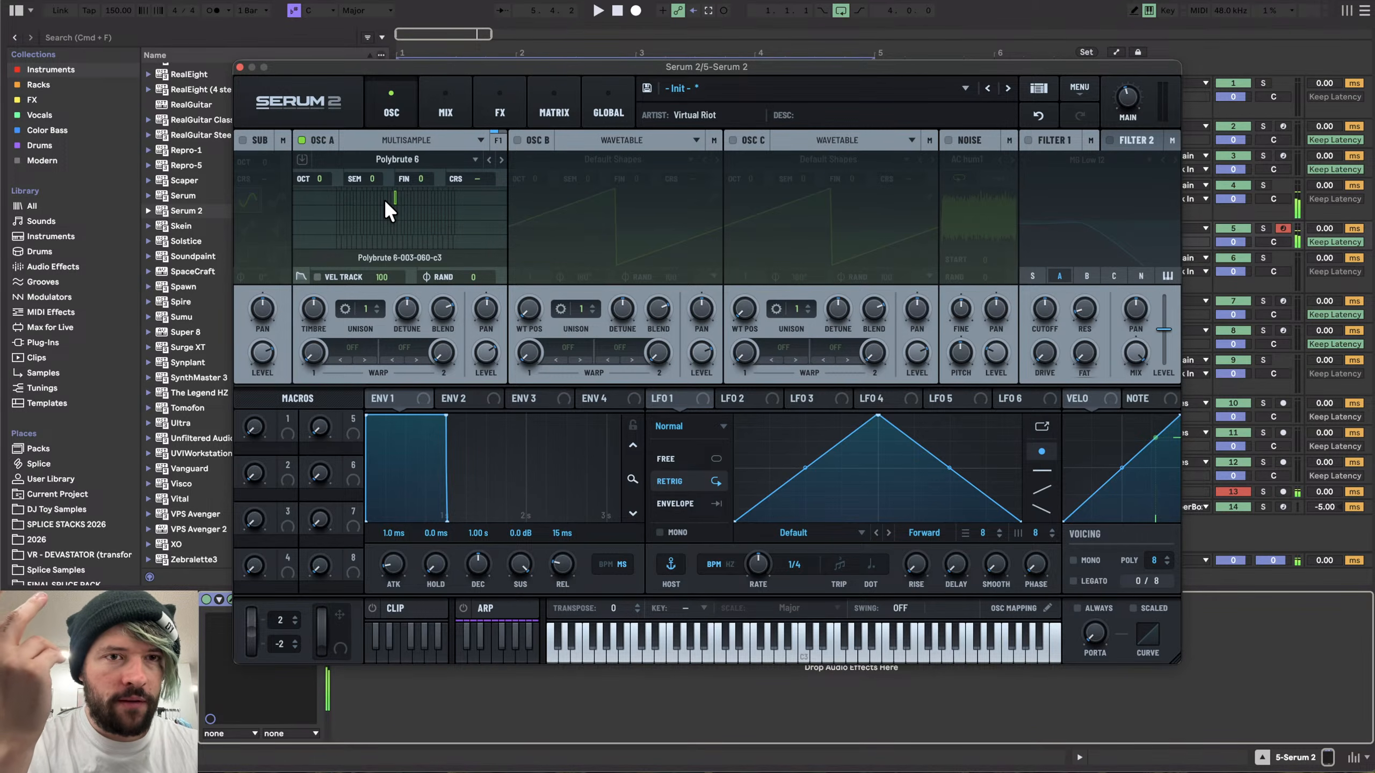
key(s)
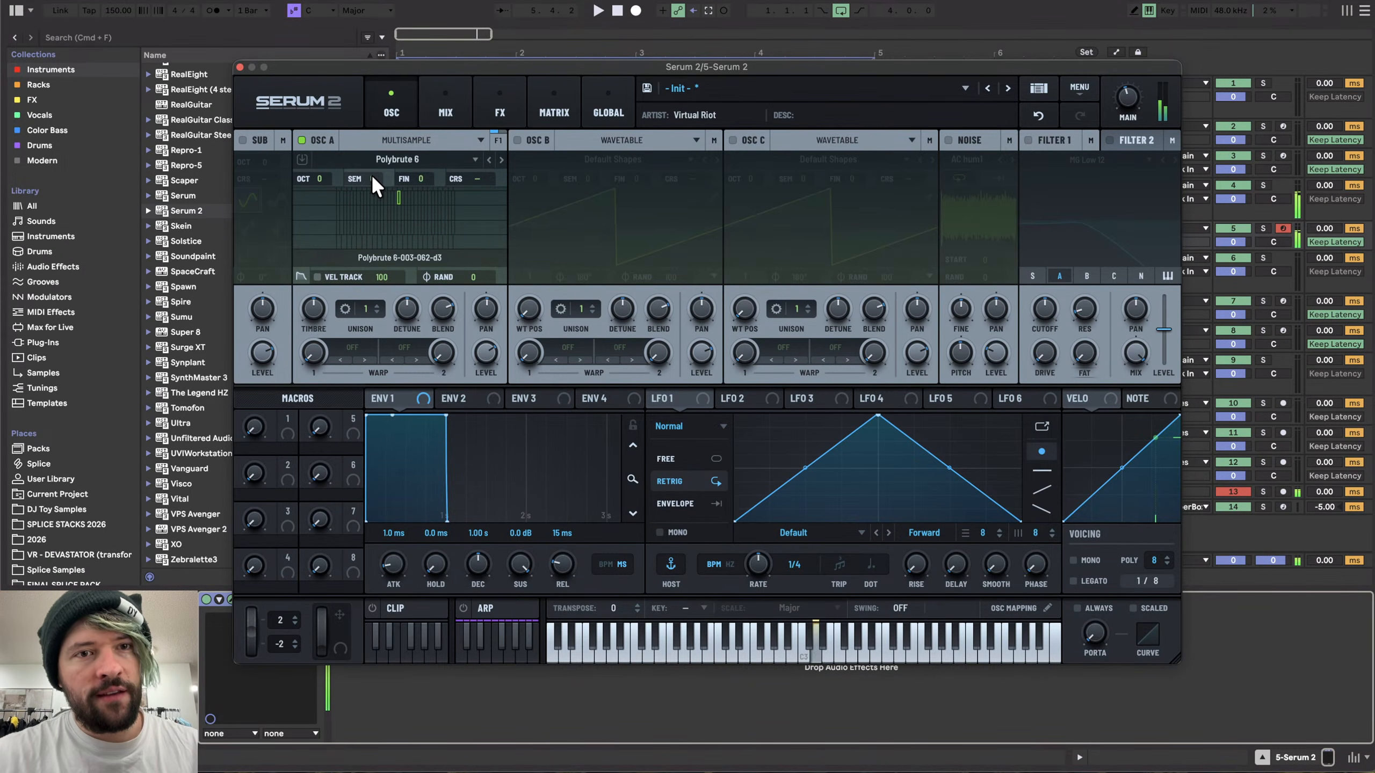
key(a)
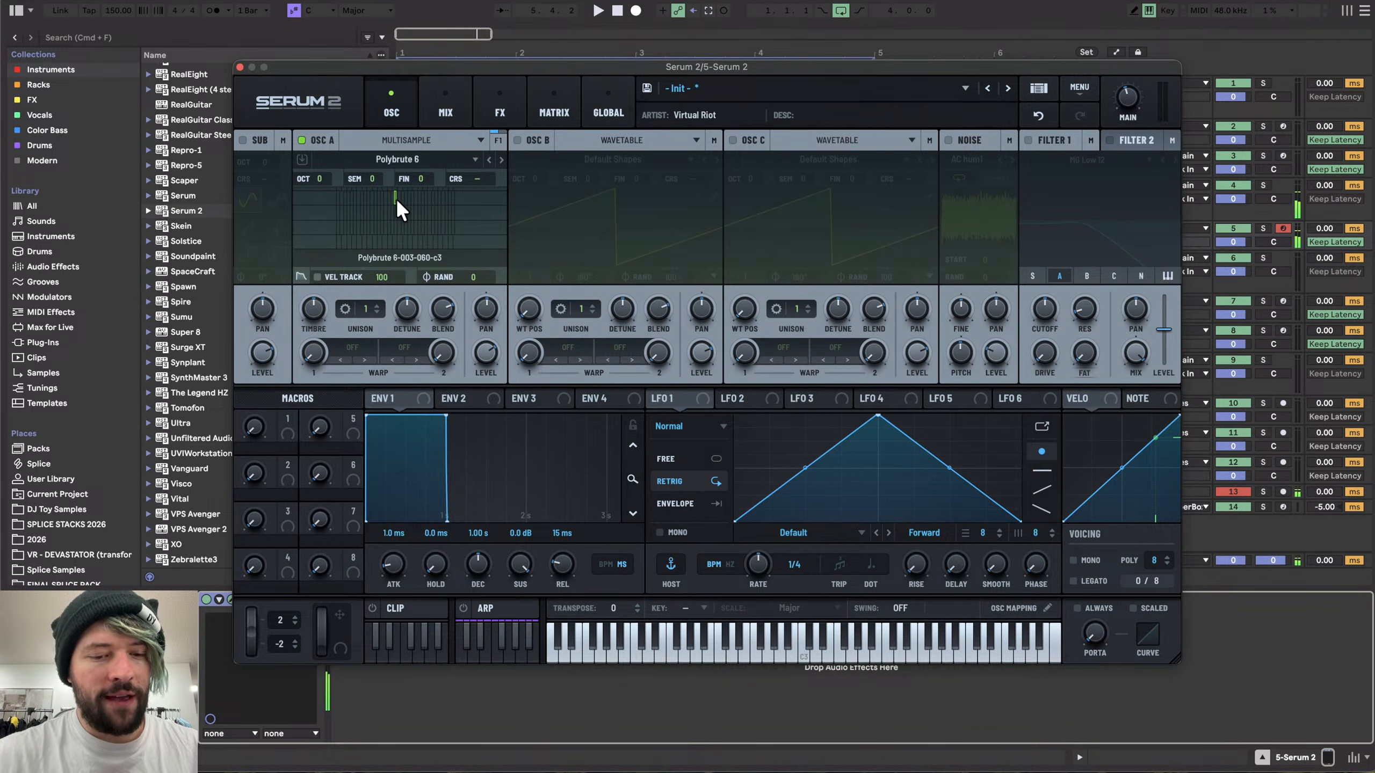
key(a)
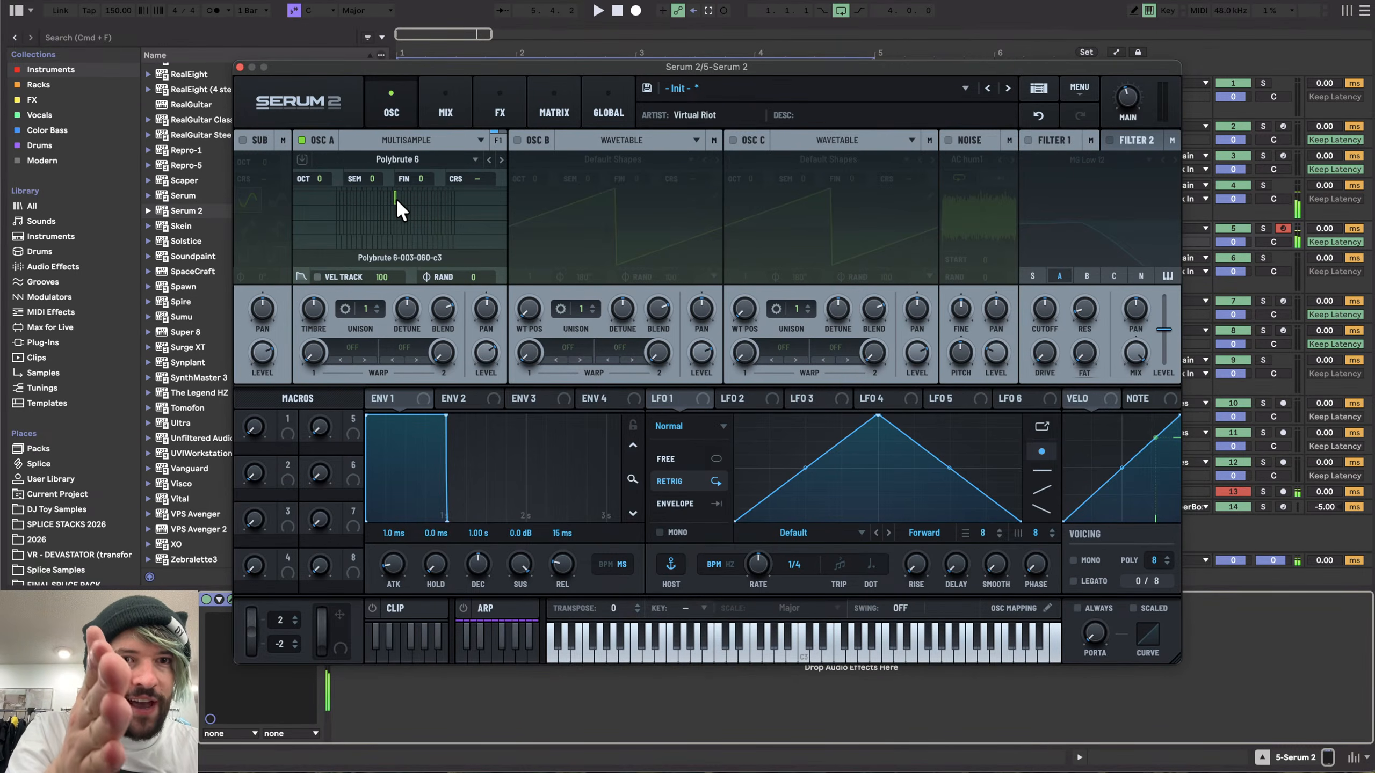
- Transpose oscillator A by -2 semitones, audition it, and reset the semitone value
drag(375, 176, 376, 195)
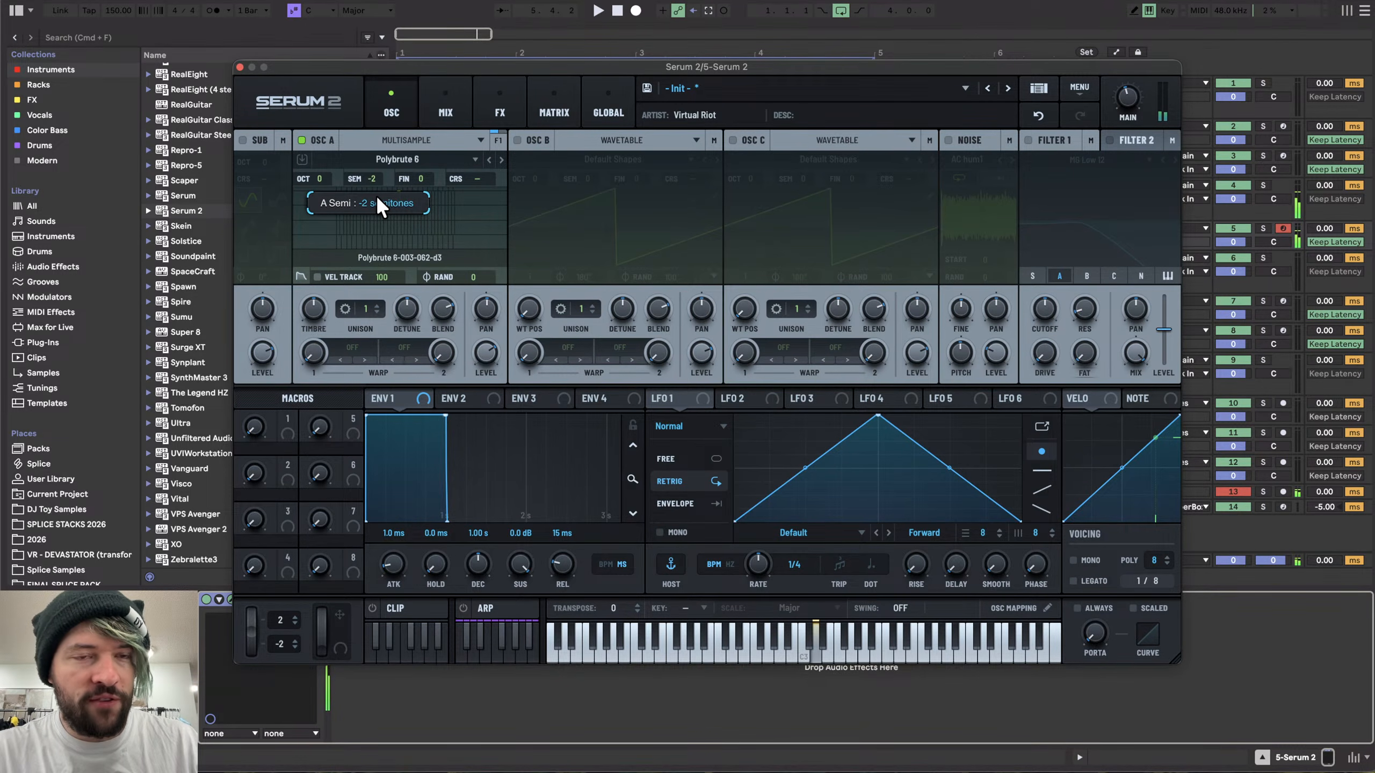
key(s)
key(a)
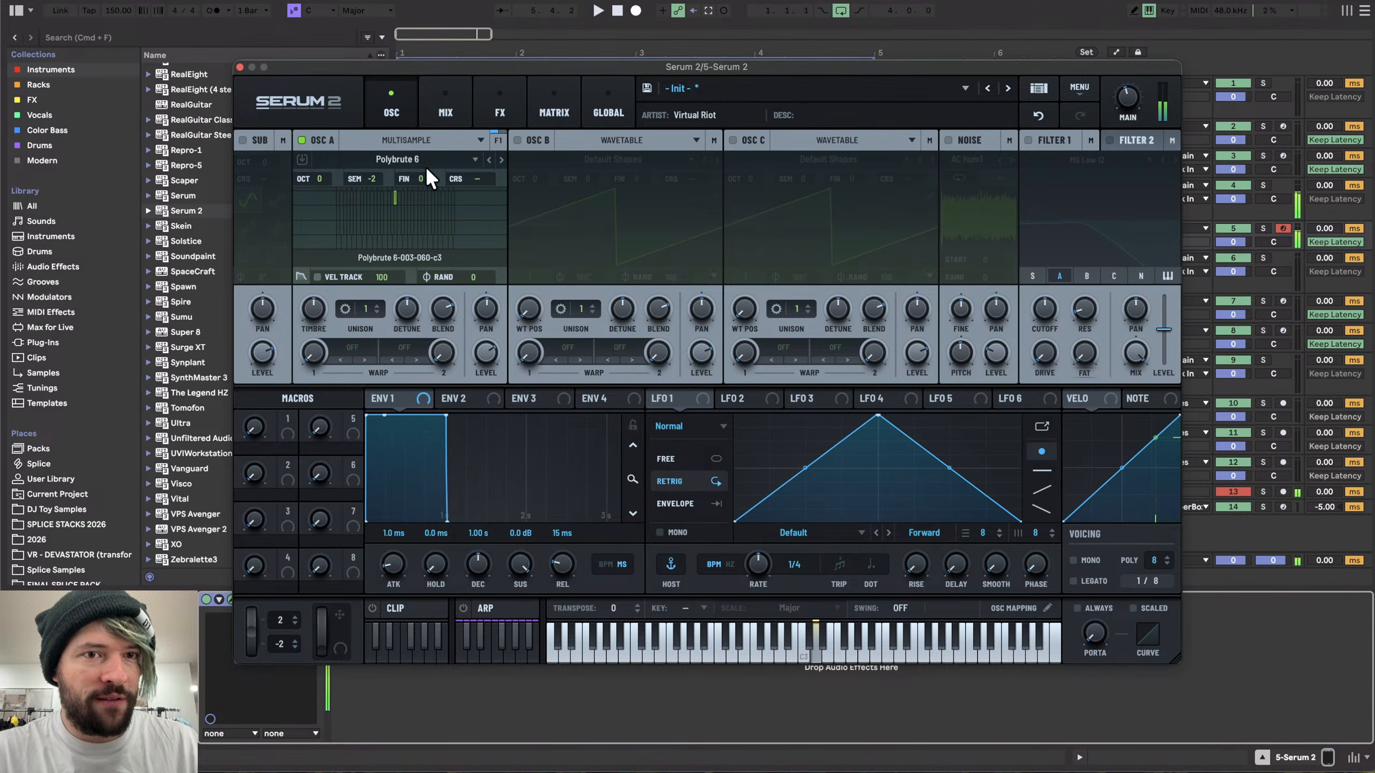
double_click(378, 177)
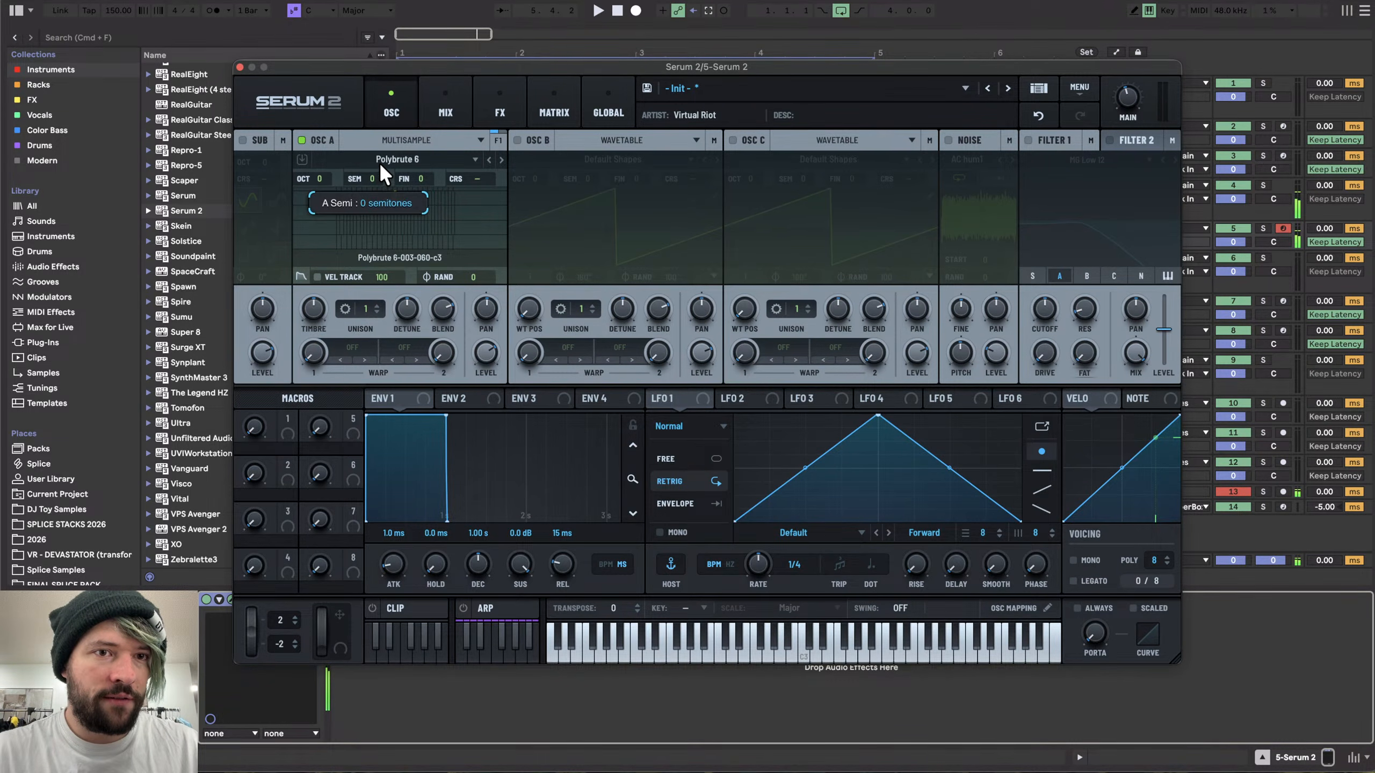
- Raise oscillator A's Timbre to 1 semitone while auditioning, then reset it
key(a)
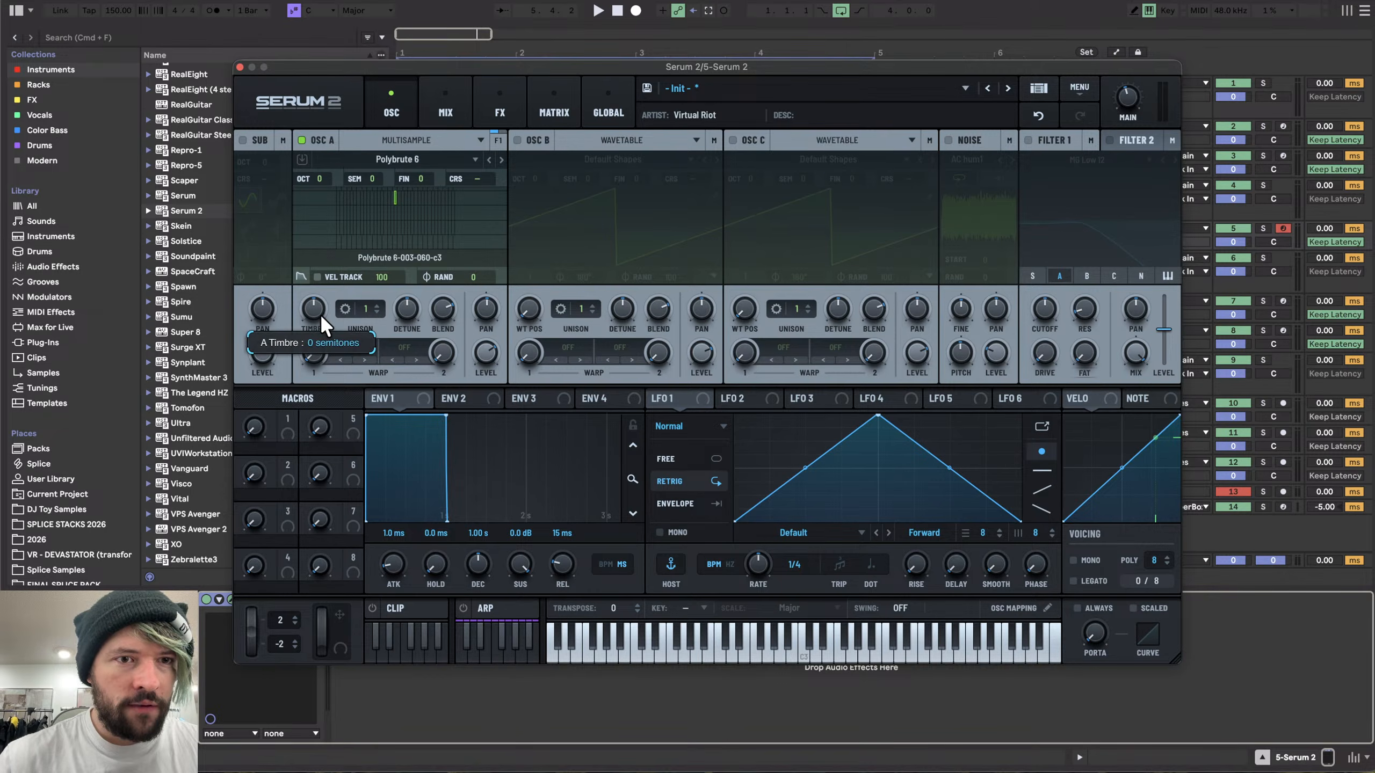
mouse_move(320, 313)
mouse_down()
mouse_move(323, 281)
mouse_move(313, 324)
mouse_move(310, 309)
mouse_up()
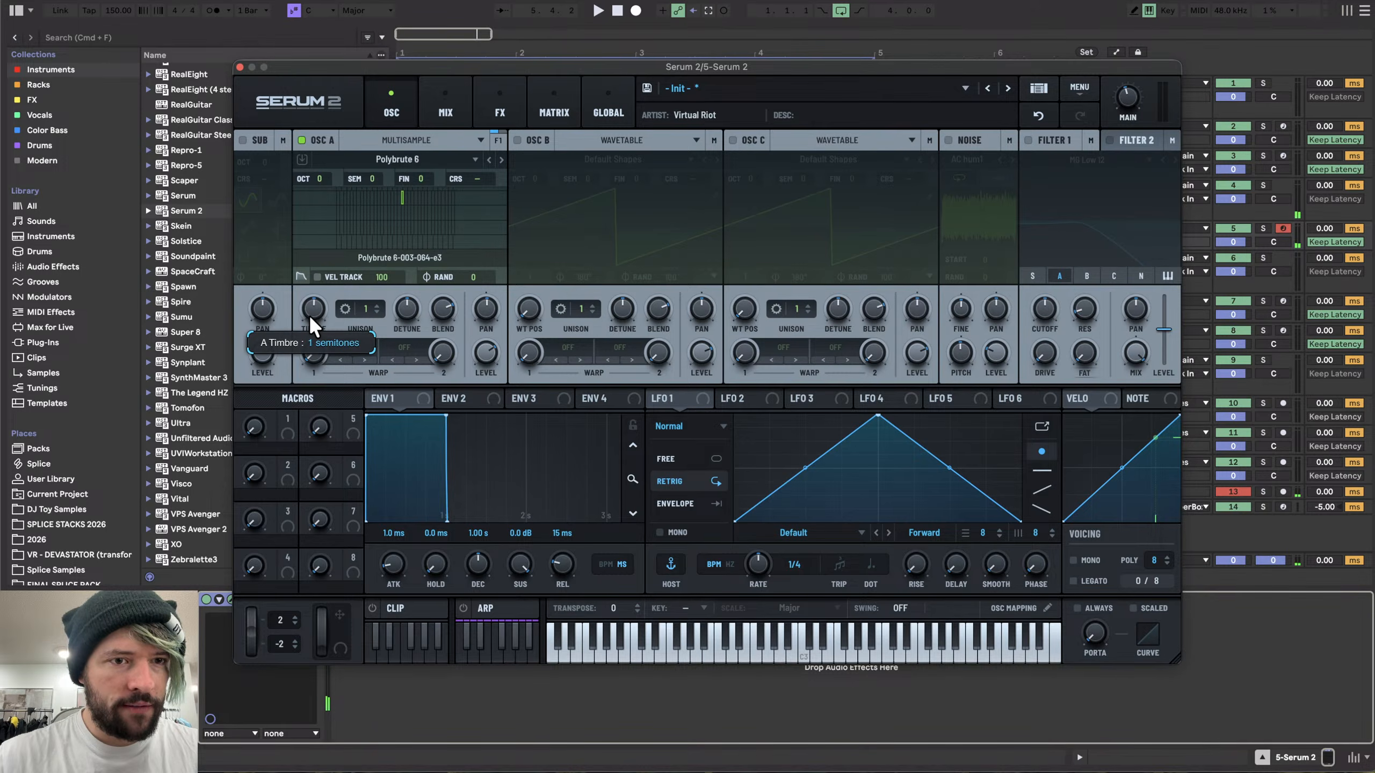
double_click(311, 315)
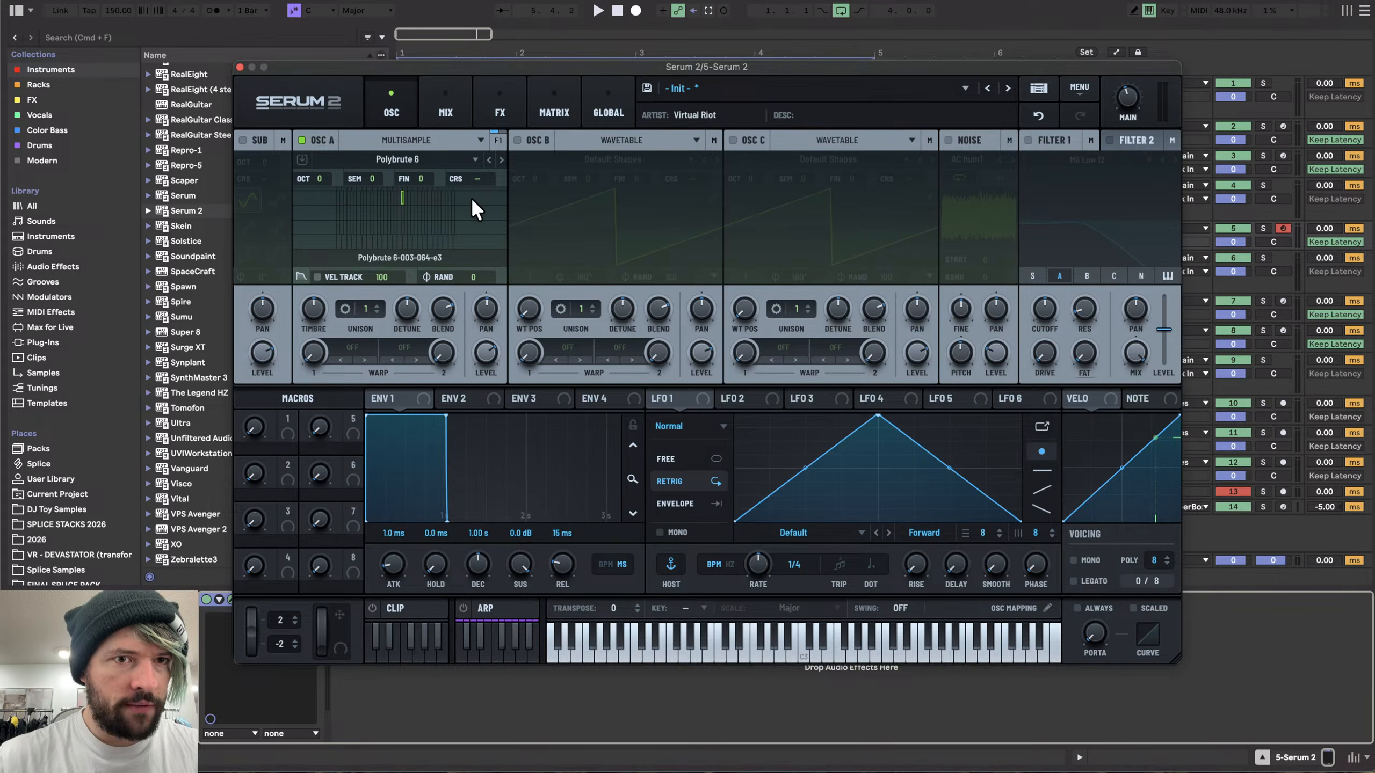
right_click(313, 305)
mouse_move(385, 341)
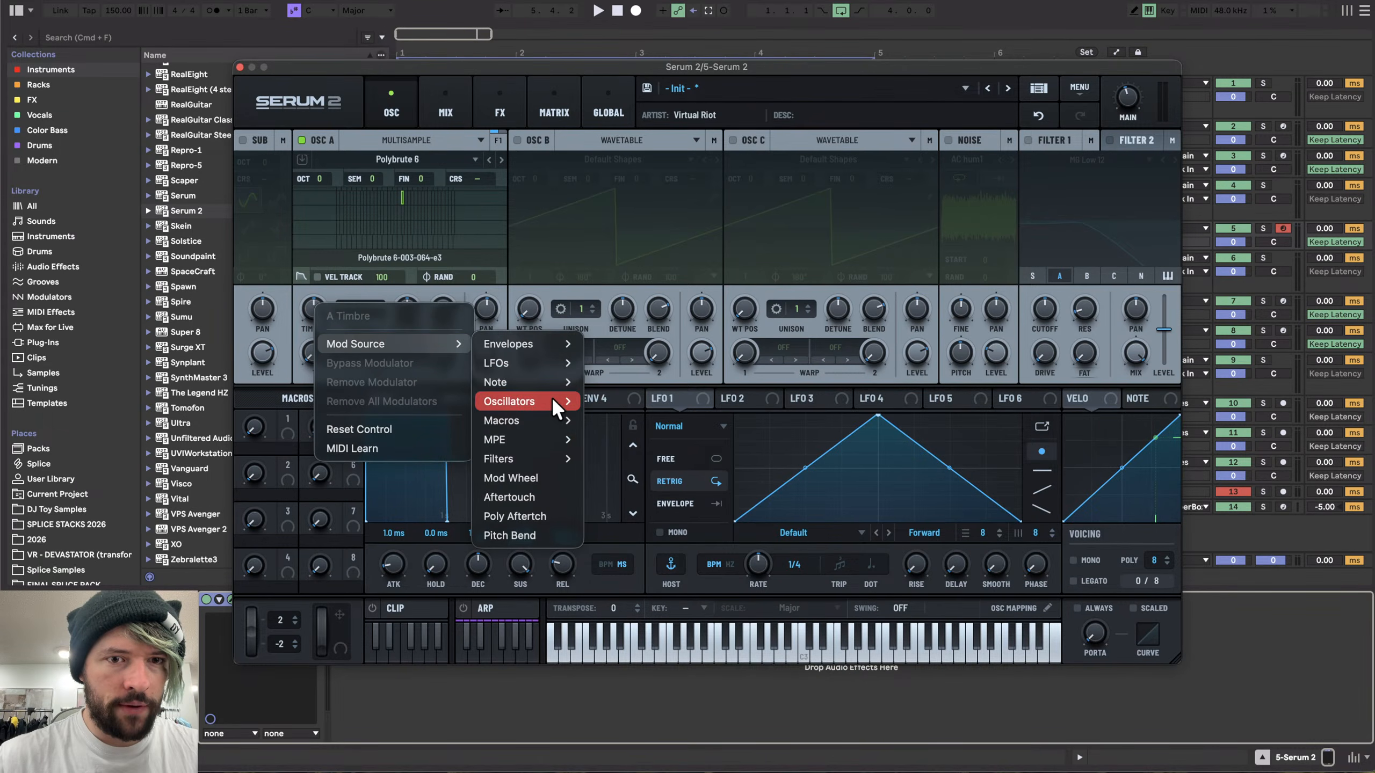
- Step to the next multisample, Harp Saw, search for its missing files, and audition it
mouse_move(550, 384)
click(490, 158)
click(490, 158)
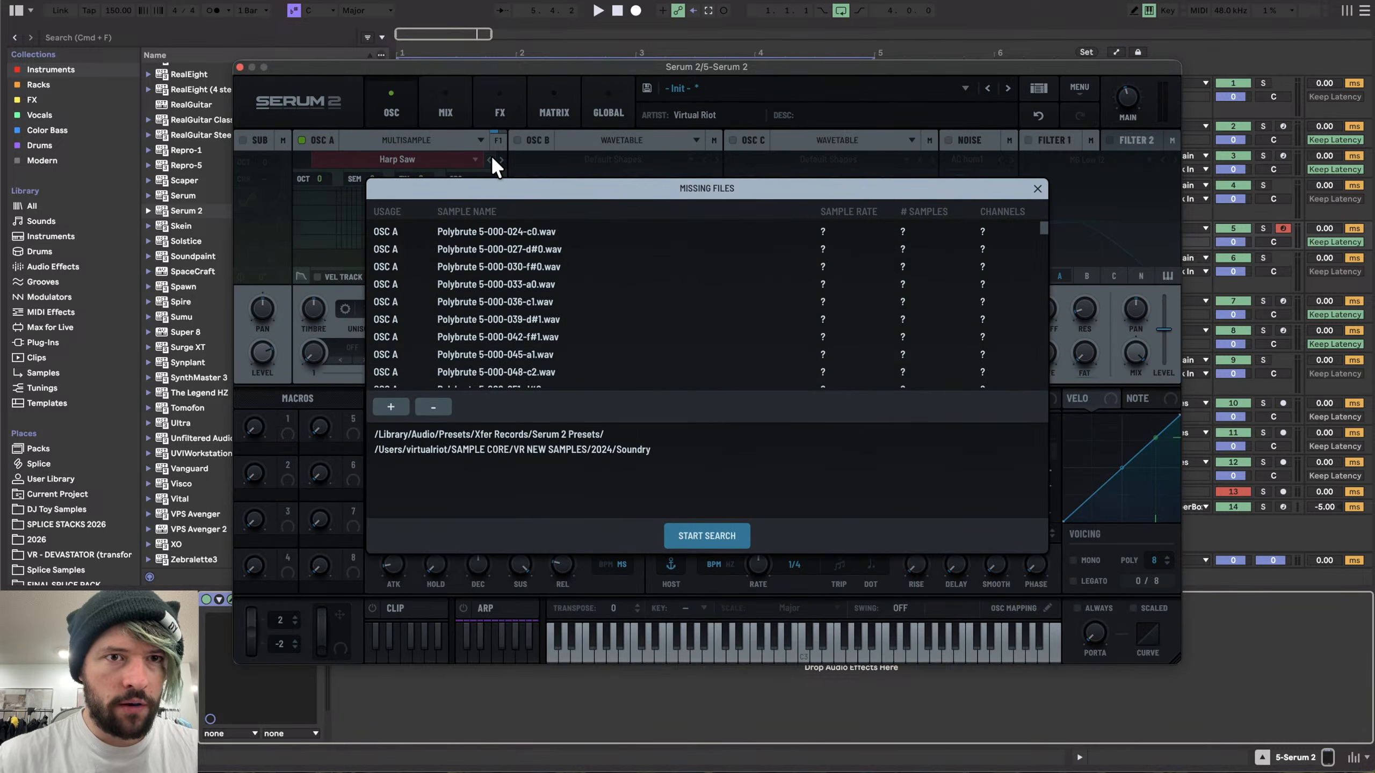
click(685, 528)
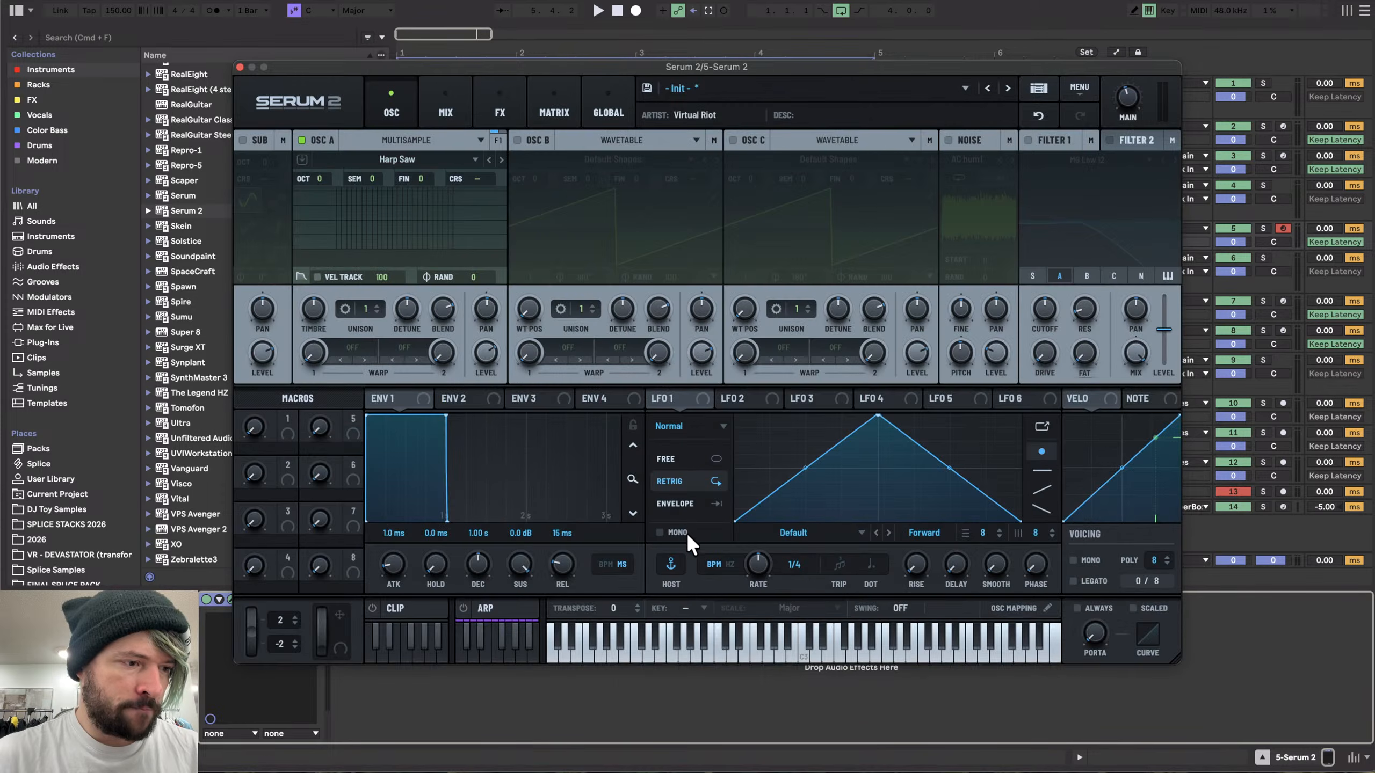
key(a)
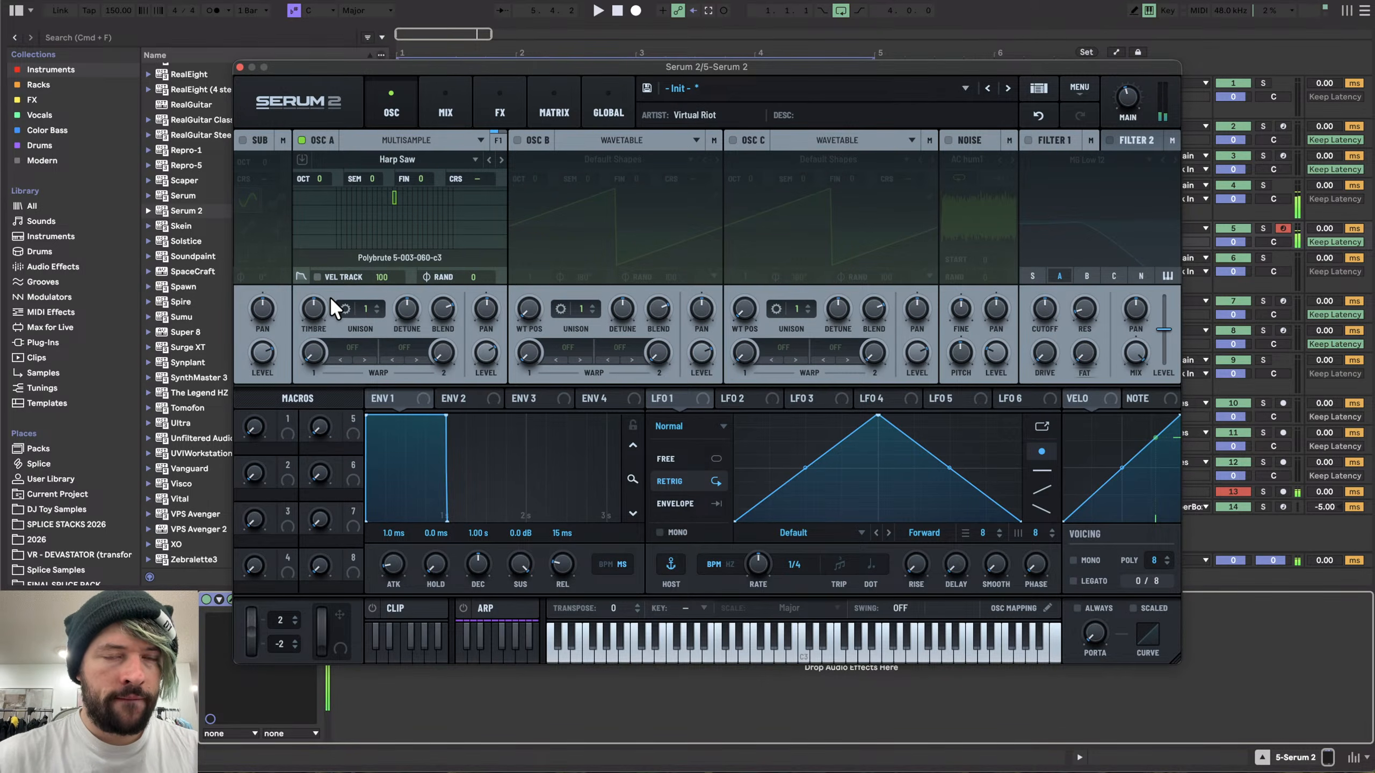
key(s)
key(d)
- Step to the Glitter Saw multisample, search for its missing files, and audition it
click(490, 157)
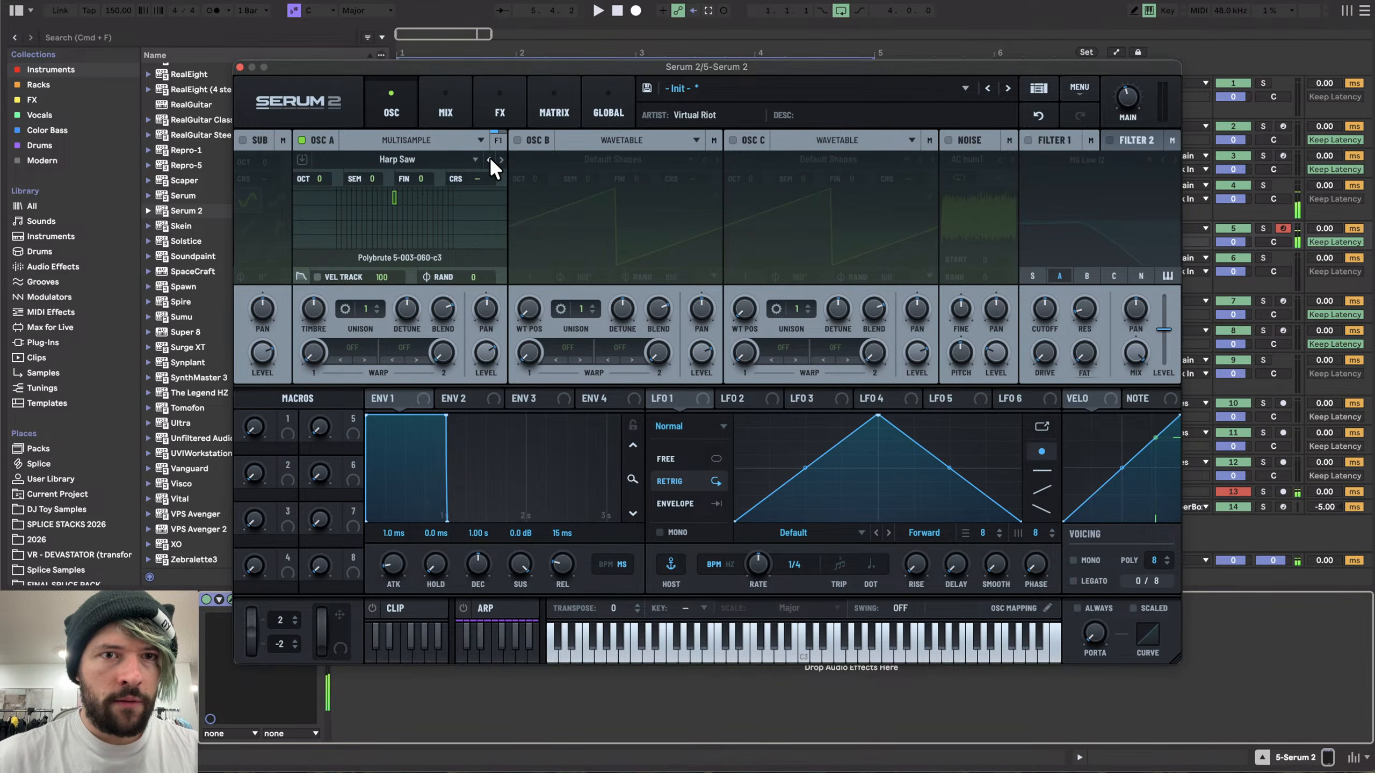
click(700, 537)
key(a)
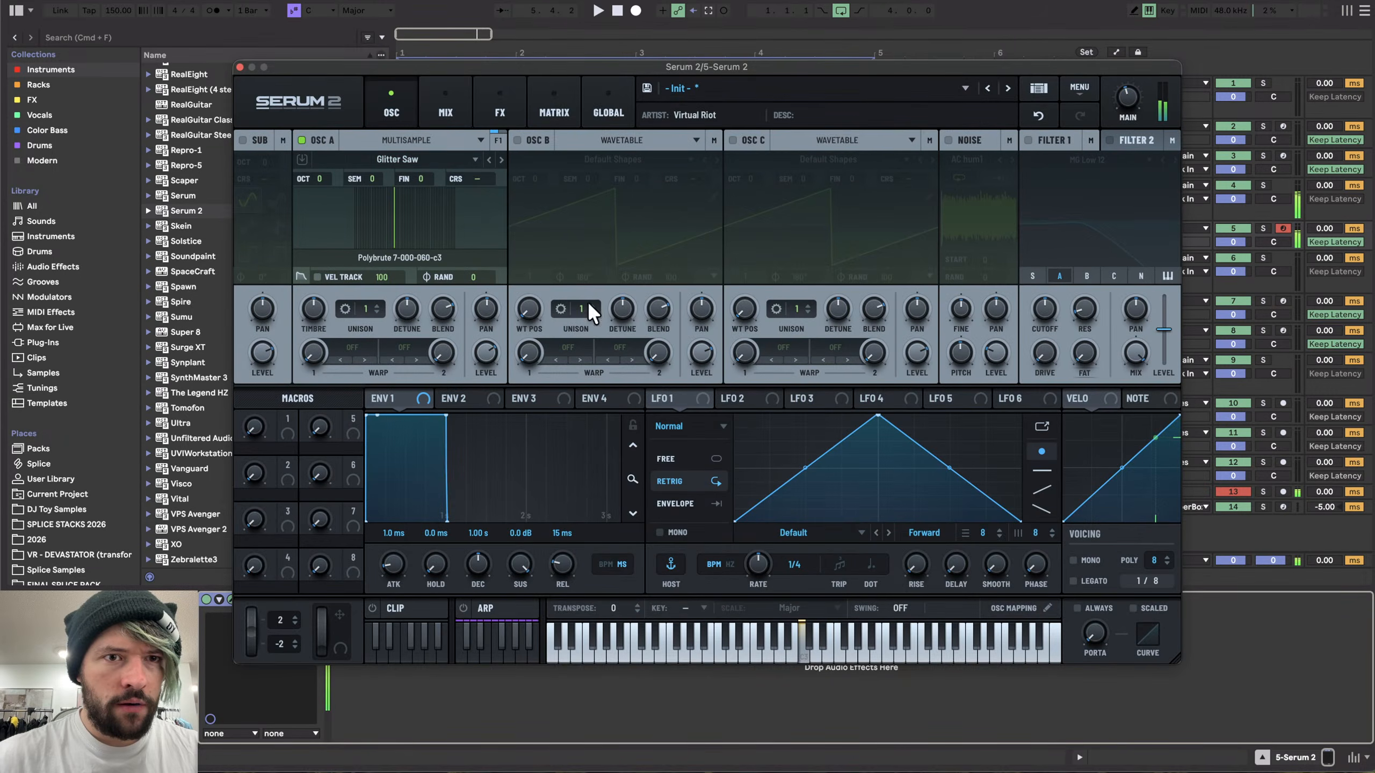
key(s)
key(d)
key(a)
key(z)
key(a)
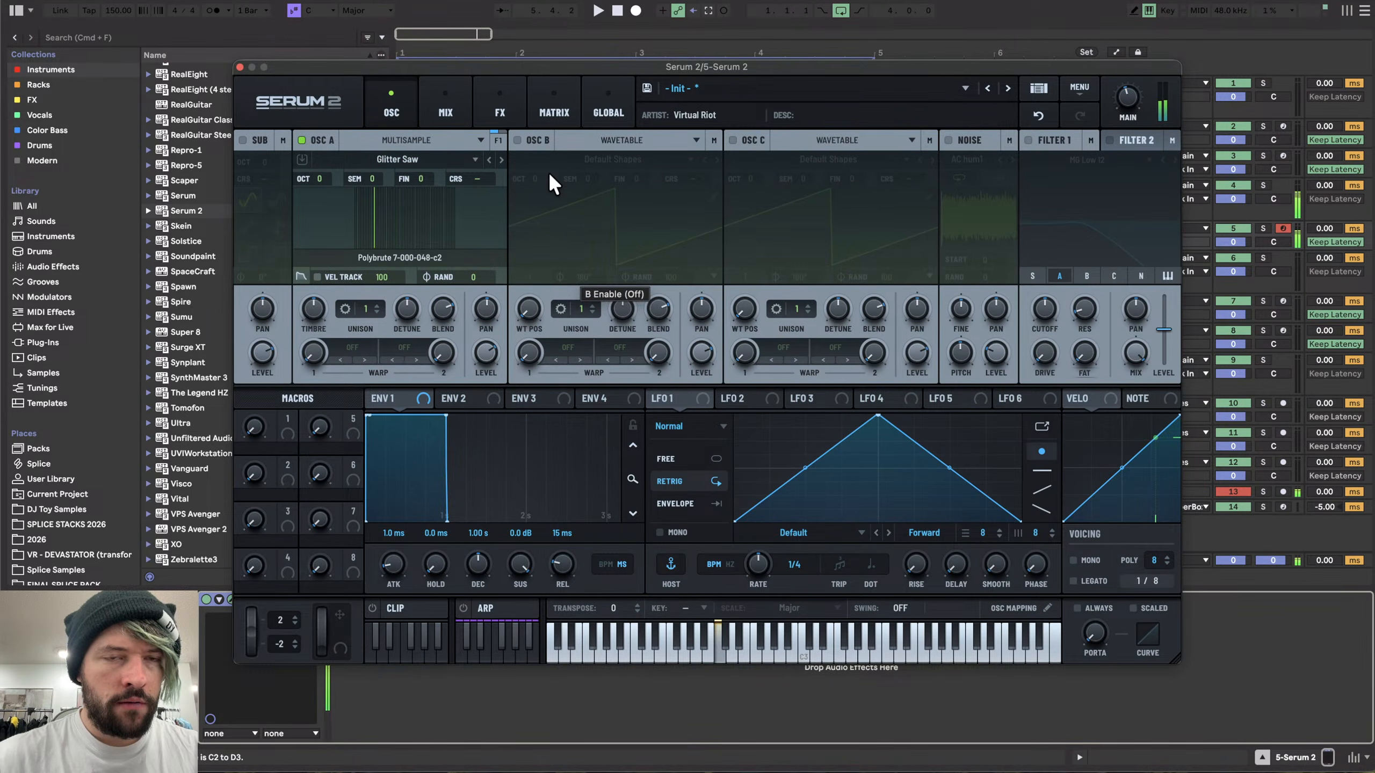
- Assign NoteOn Rand (Discrete) as a modulation source on oscillator A's Timbre
right_click(314, 309)
mouse_move(376, 347)
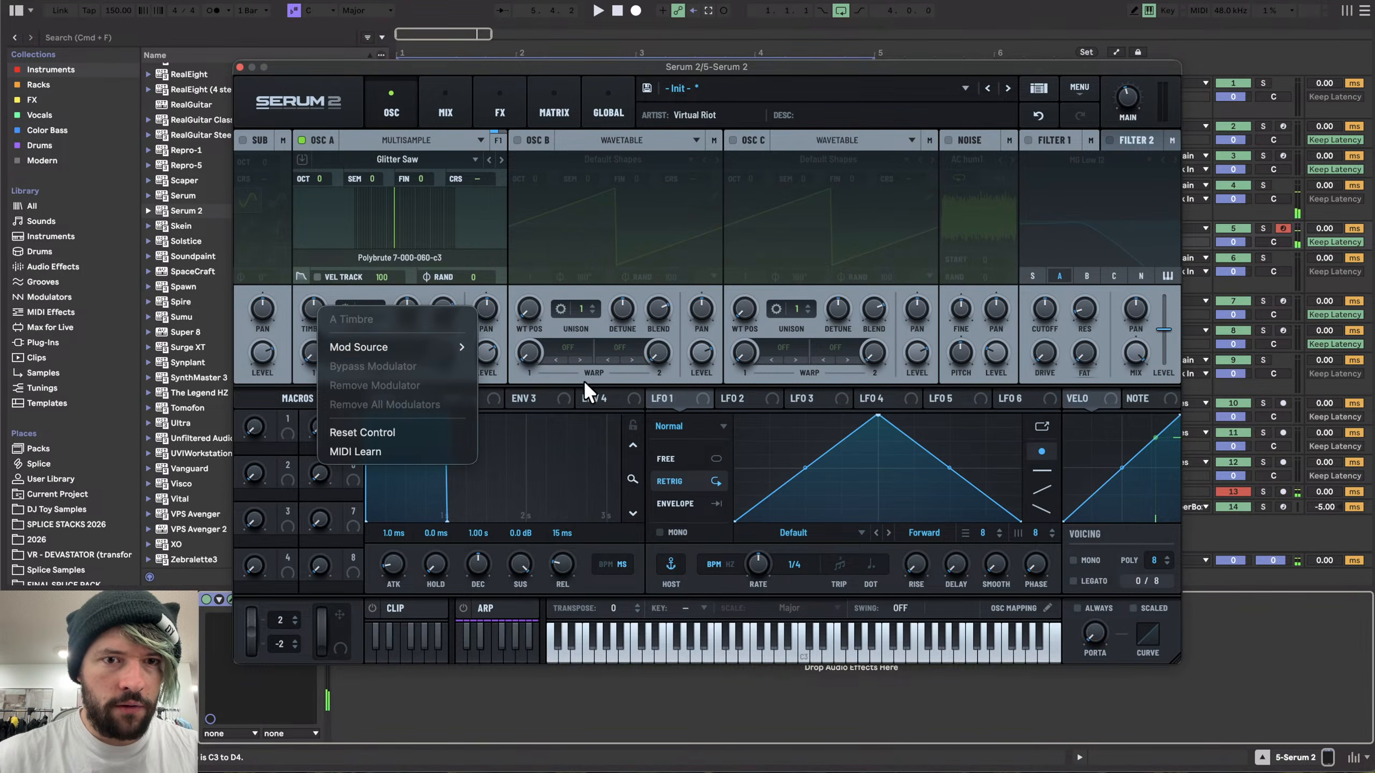
mouse_move(561, 388)
click(656, 462)
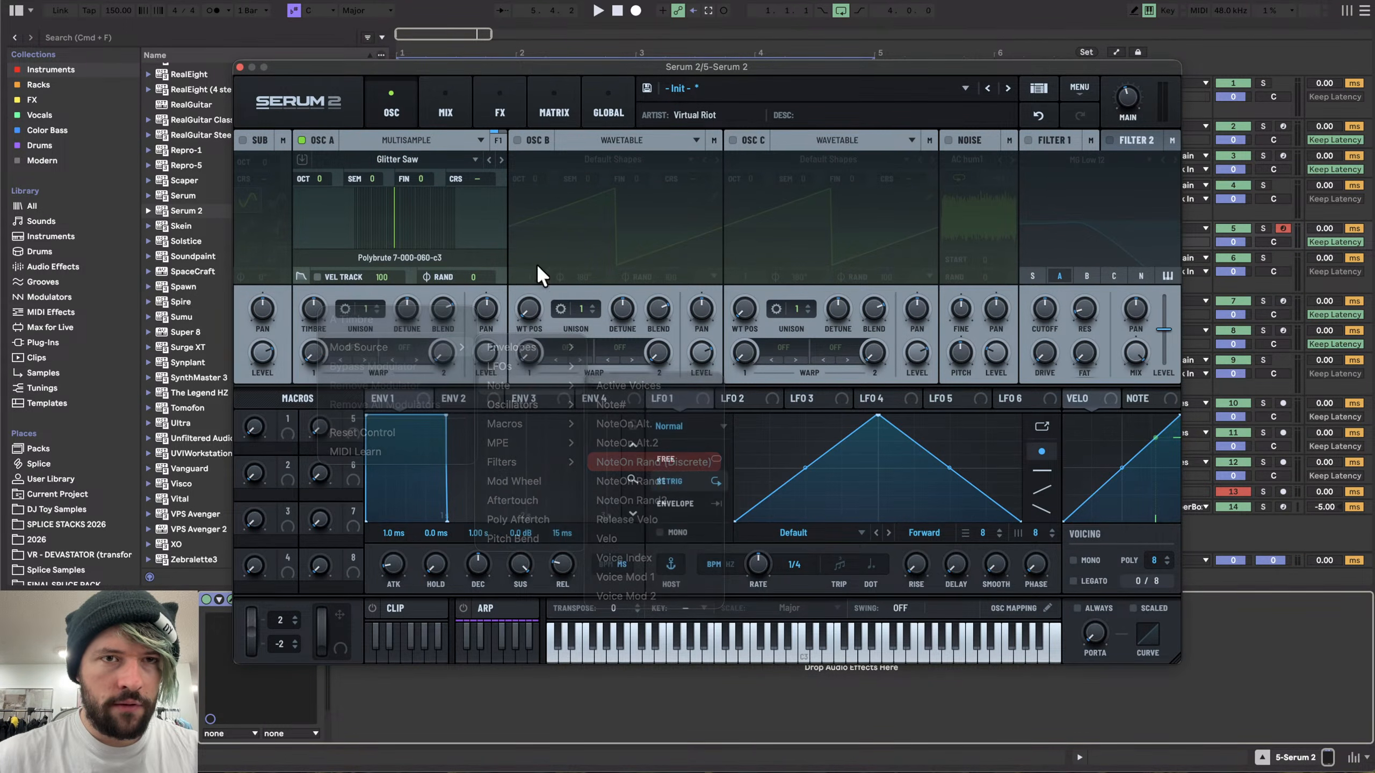
- In the modulation matrix, set the NoteOn Rand (Discrete) to A Timbre amount to 10% and make it bipolar
click(505, 78)
click(545, 95)
mouse_move(524, 171)
mouse_down()
mouse_move(496, 170)
mouse_move(510, 168)
mouse_up()
click(606, 166)
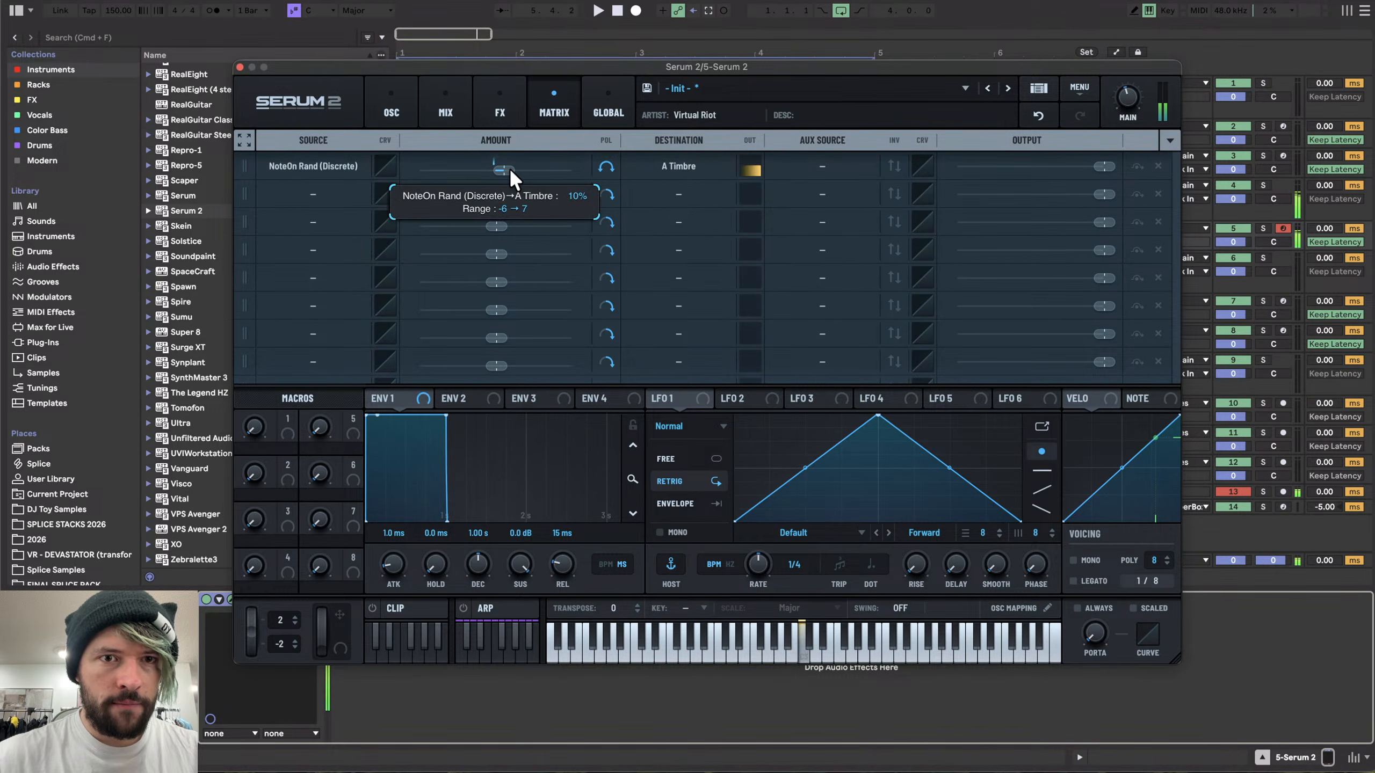
click(399, 116)
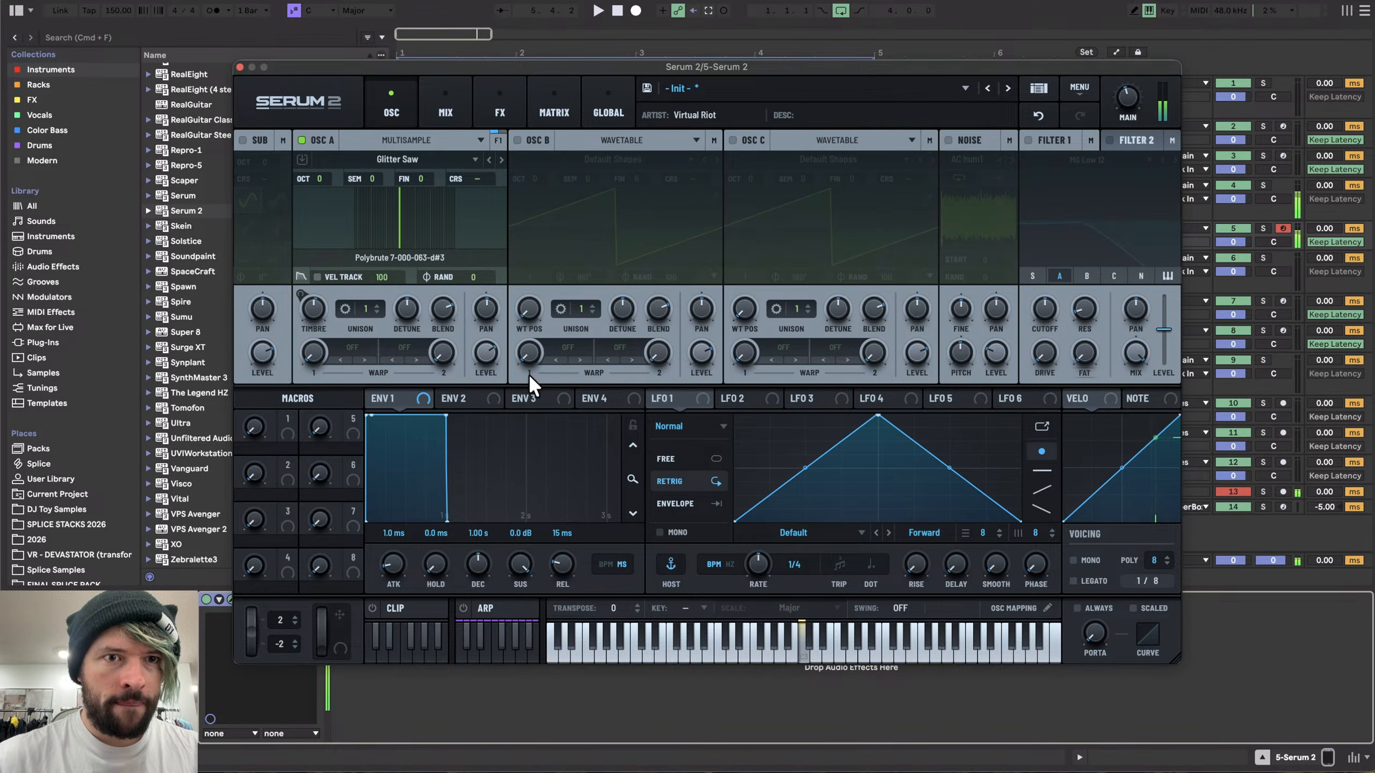
- Lengthen envelope 1's release to 3.02 s
drag(560, 587, 586, 504)
click(318, 276)
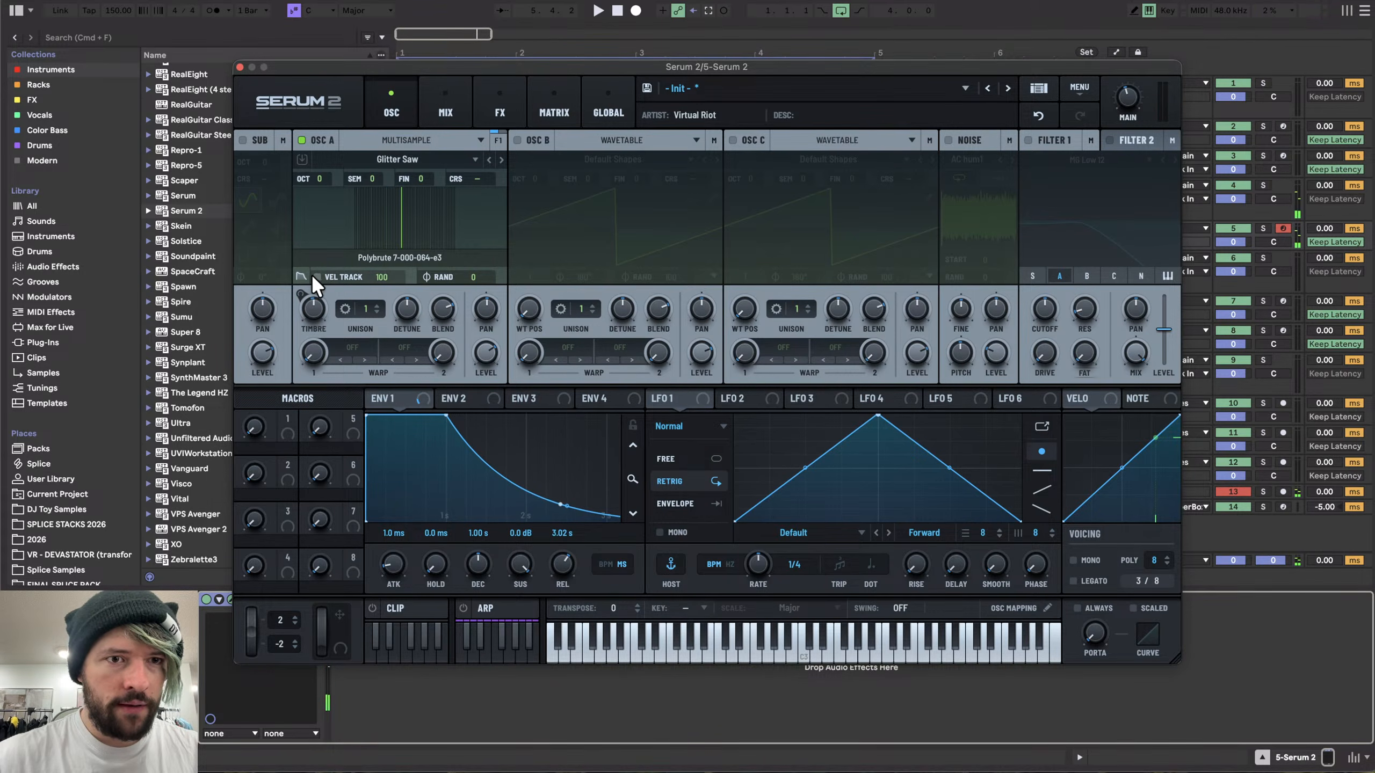
- Enable the override on oscillator A's sample envelope and raise its decay
click(301, 277)
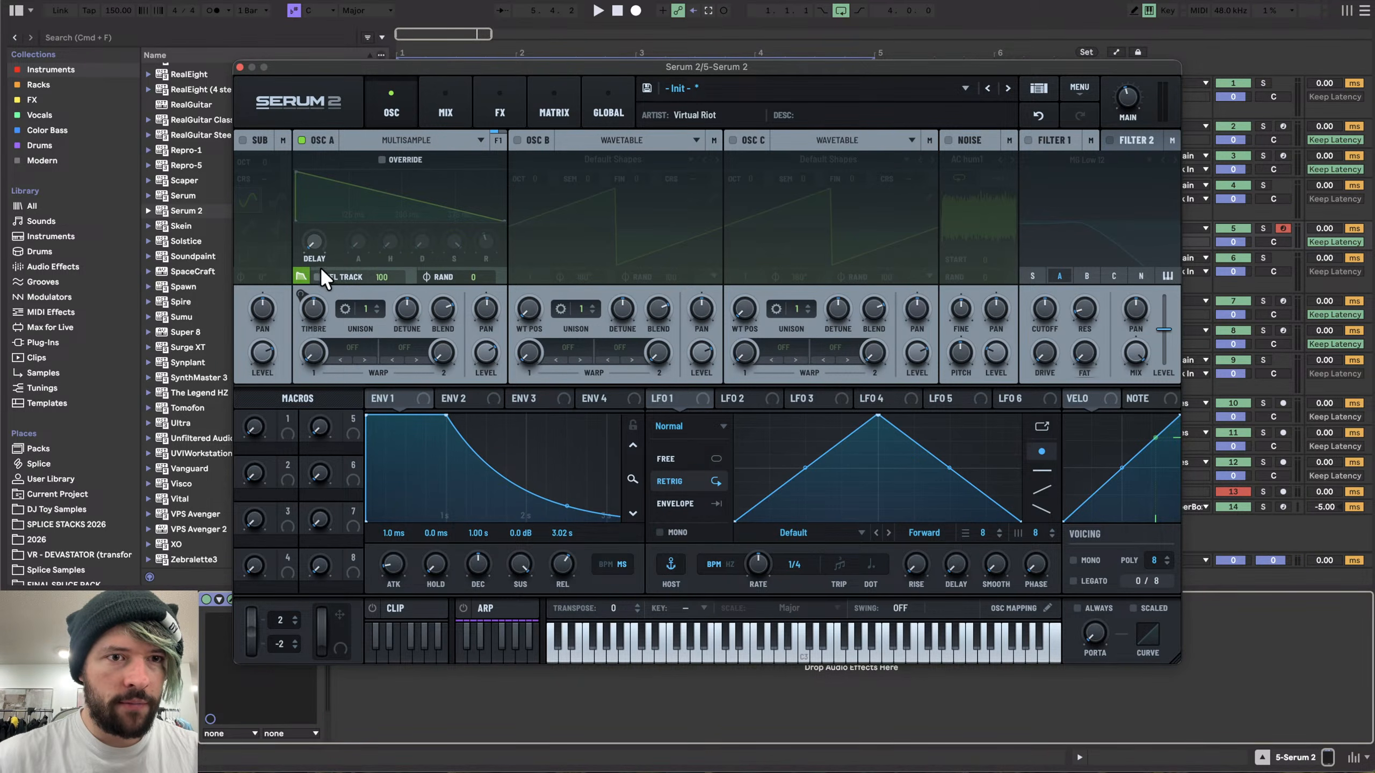
click(381, 159)
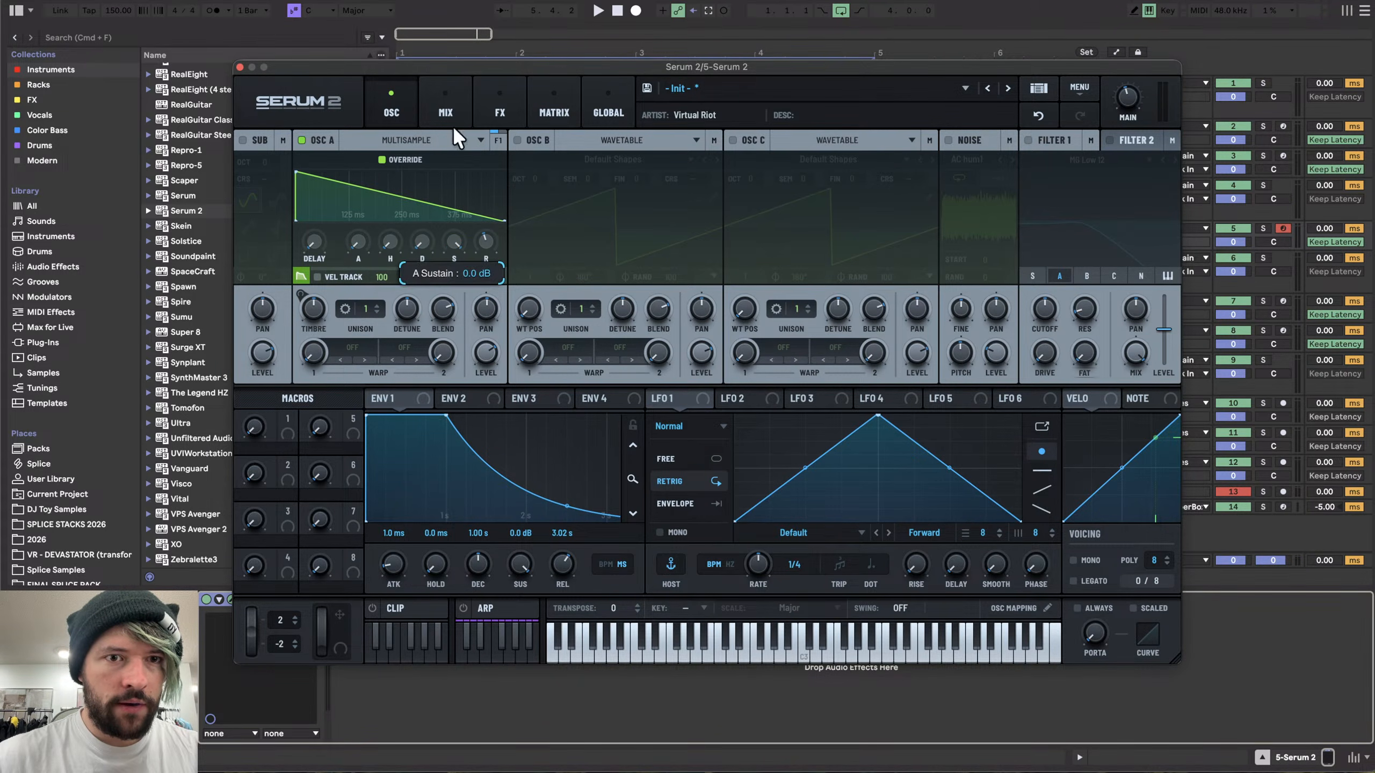
mouse_move(413, 240)
mouse_down()
mouse_move(426, 219)
mouse_move(482, 283)
mouse_move(494, 77)
mouse_move(423, 218)
mouse_up()
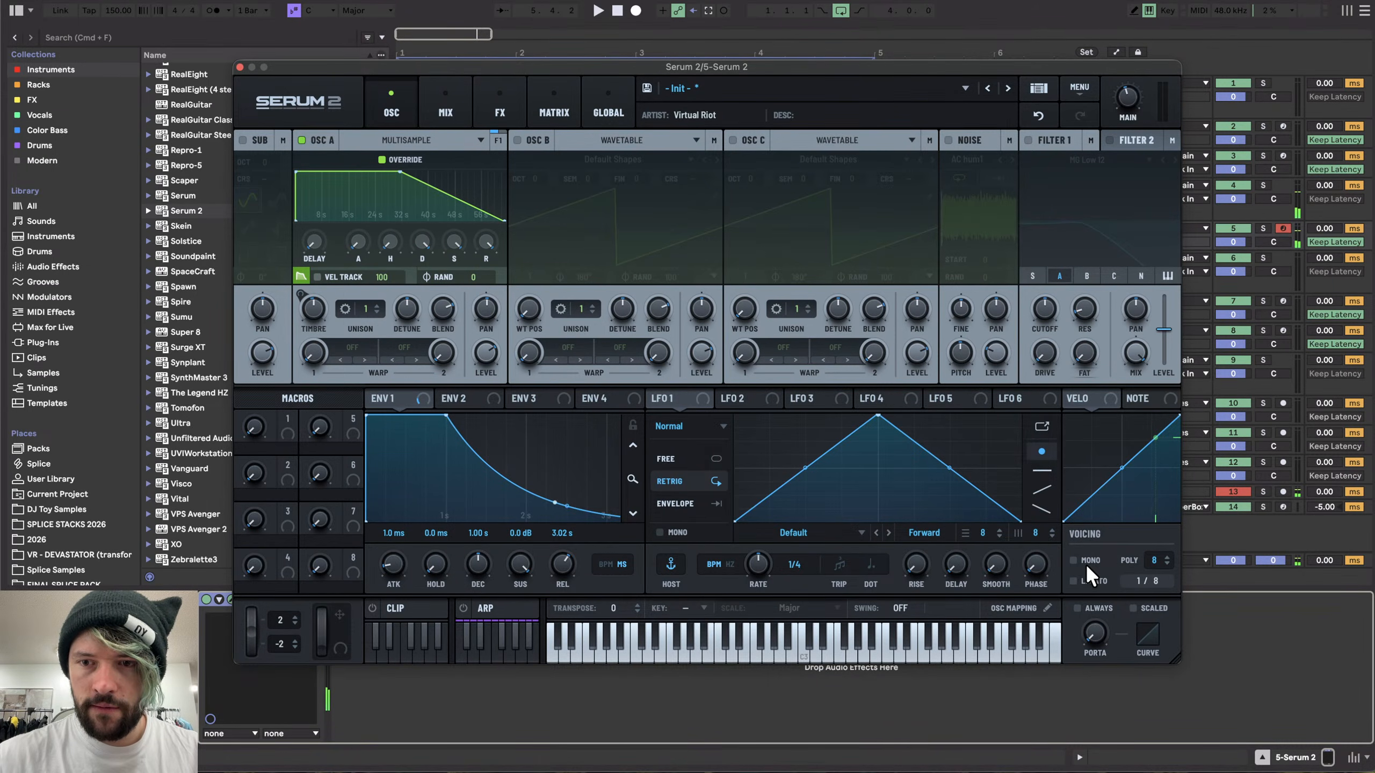
- Set the voicing polyphony to 25 voices and return to oscillator A's multisample view
drag(1133, 555, 1157, 482)
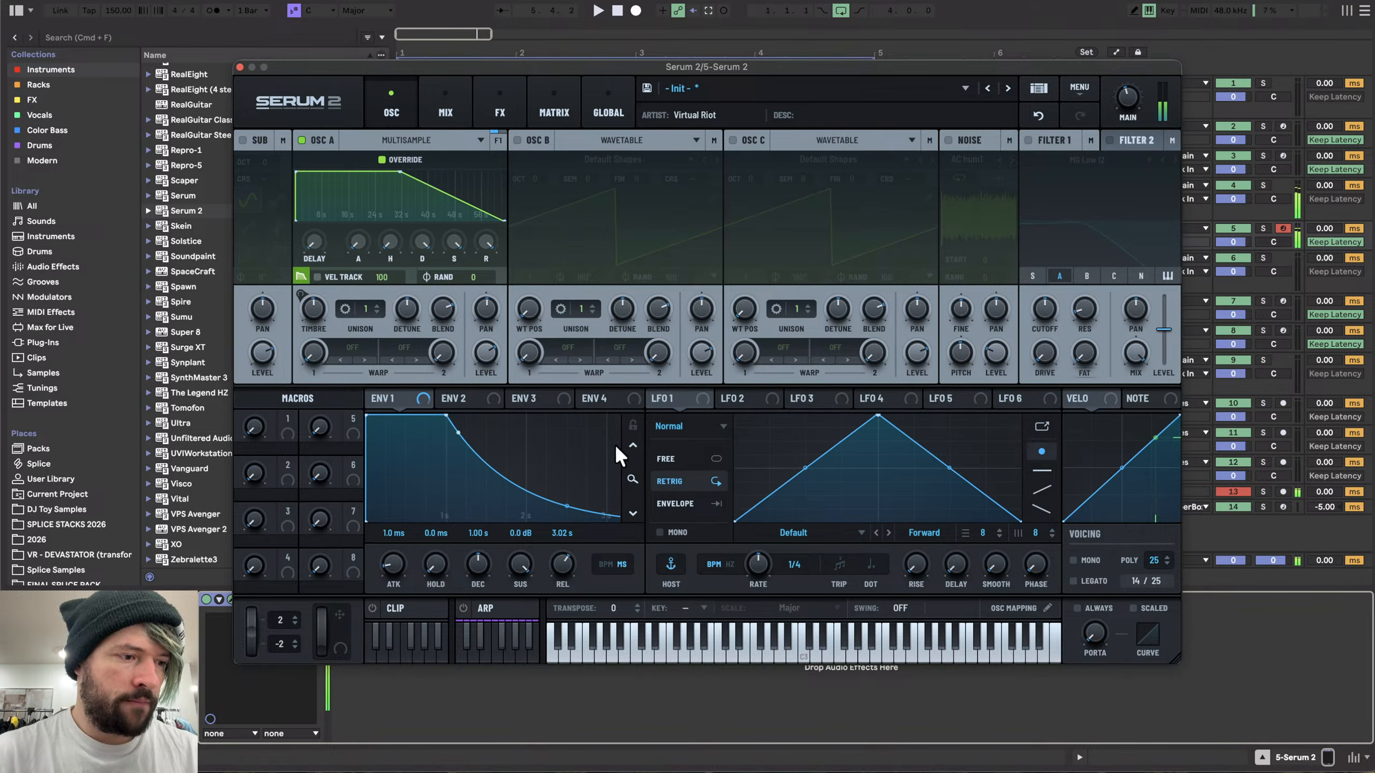
click(301, 277)
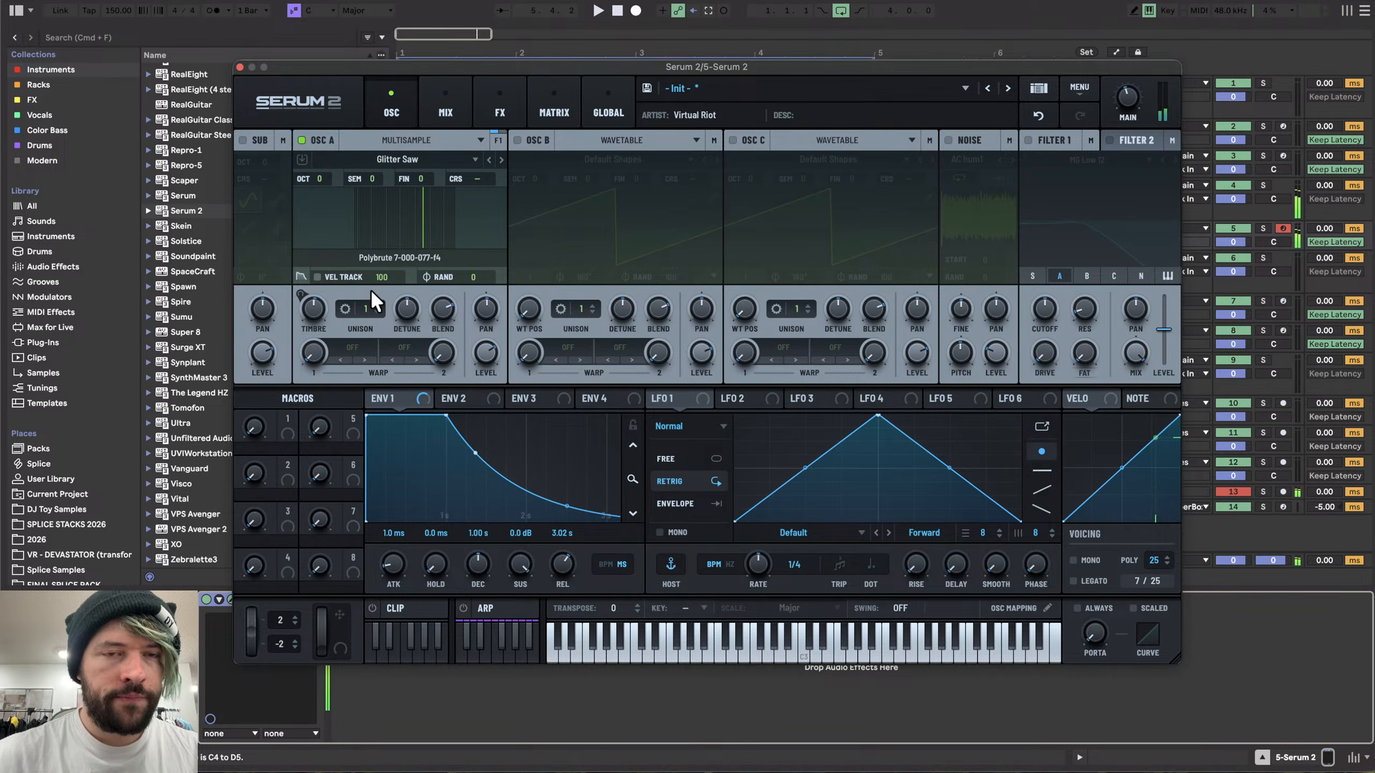
- Set oscillator A's first warp mode to Filter HPF and raise its warp amount
click(351, 346)
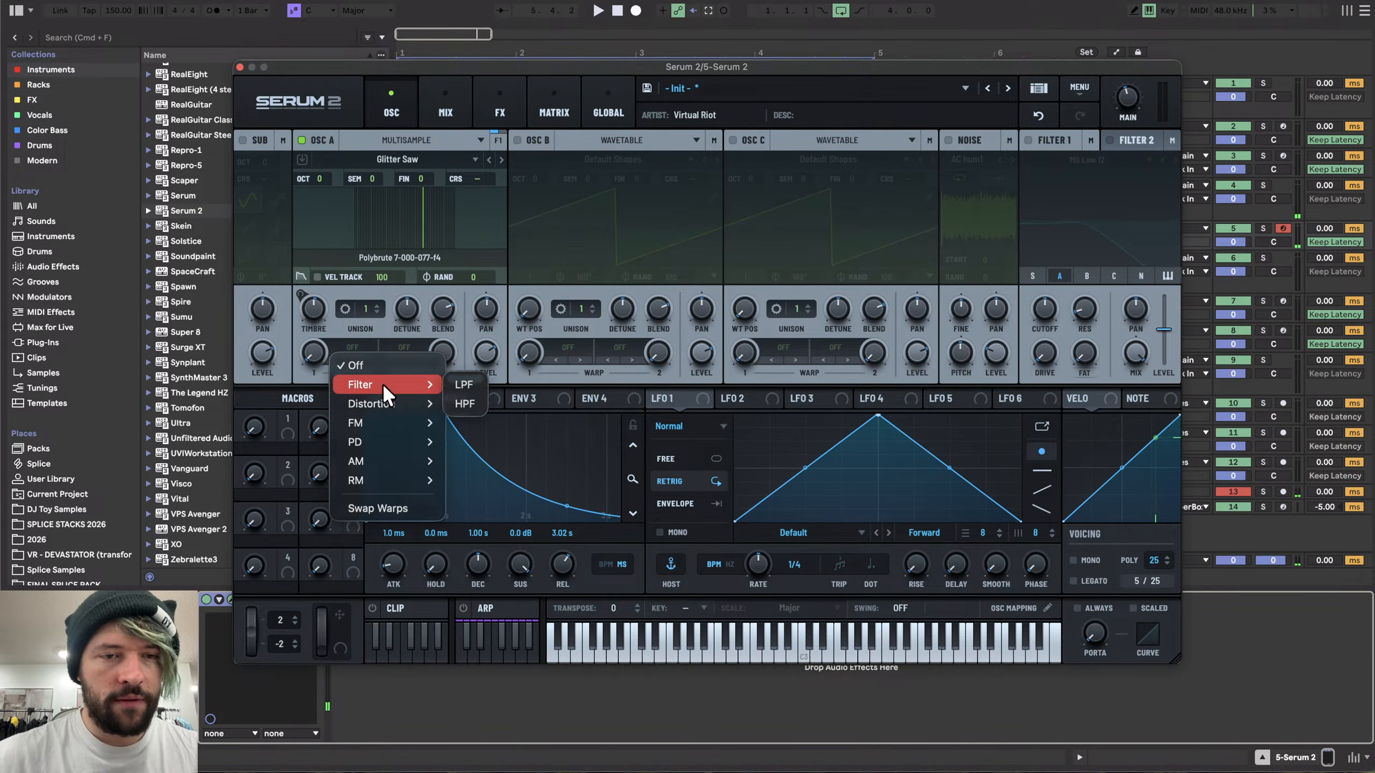
mouse_move(403, 428)
mouse_move(413, 386)
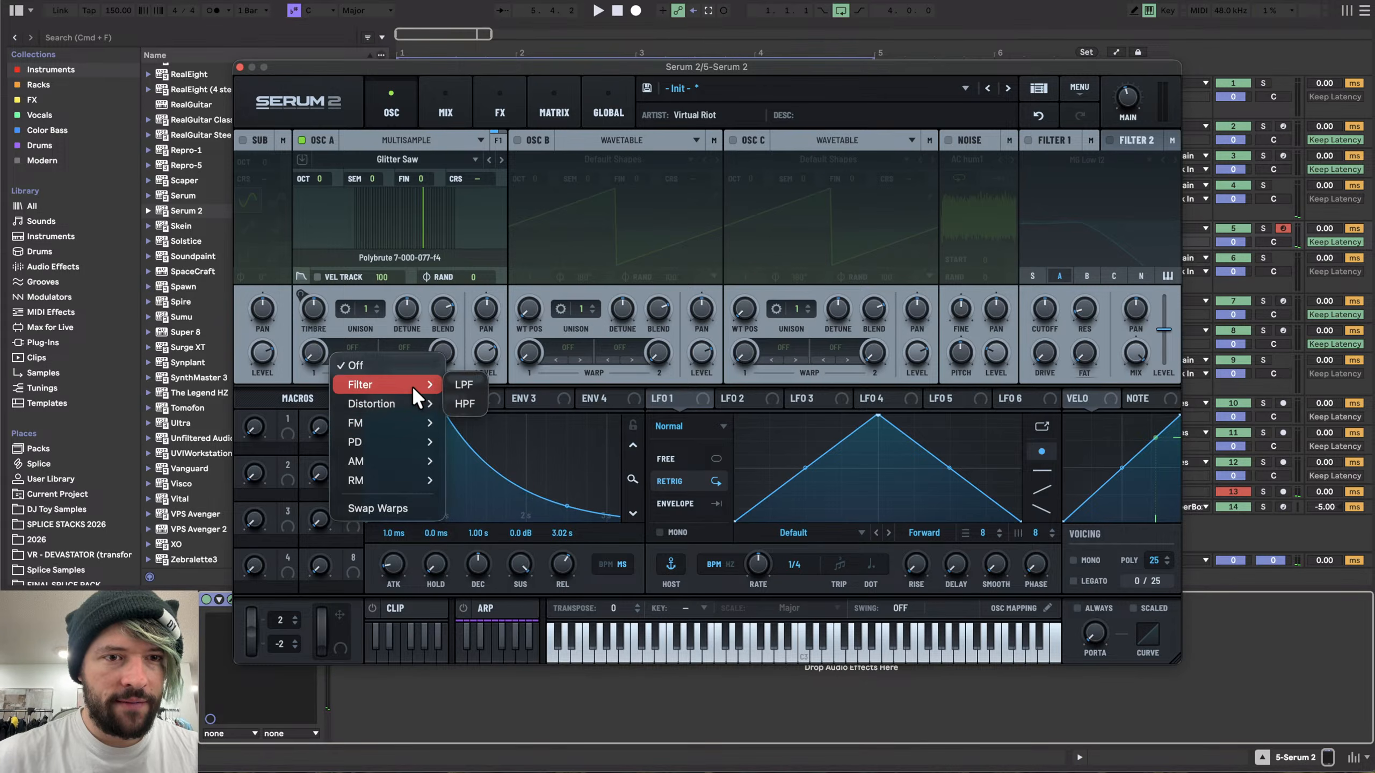
click(466, 405)
drag(347, 377, 597, 368)
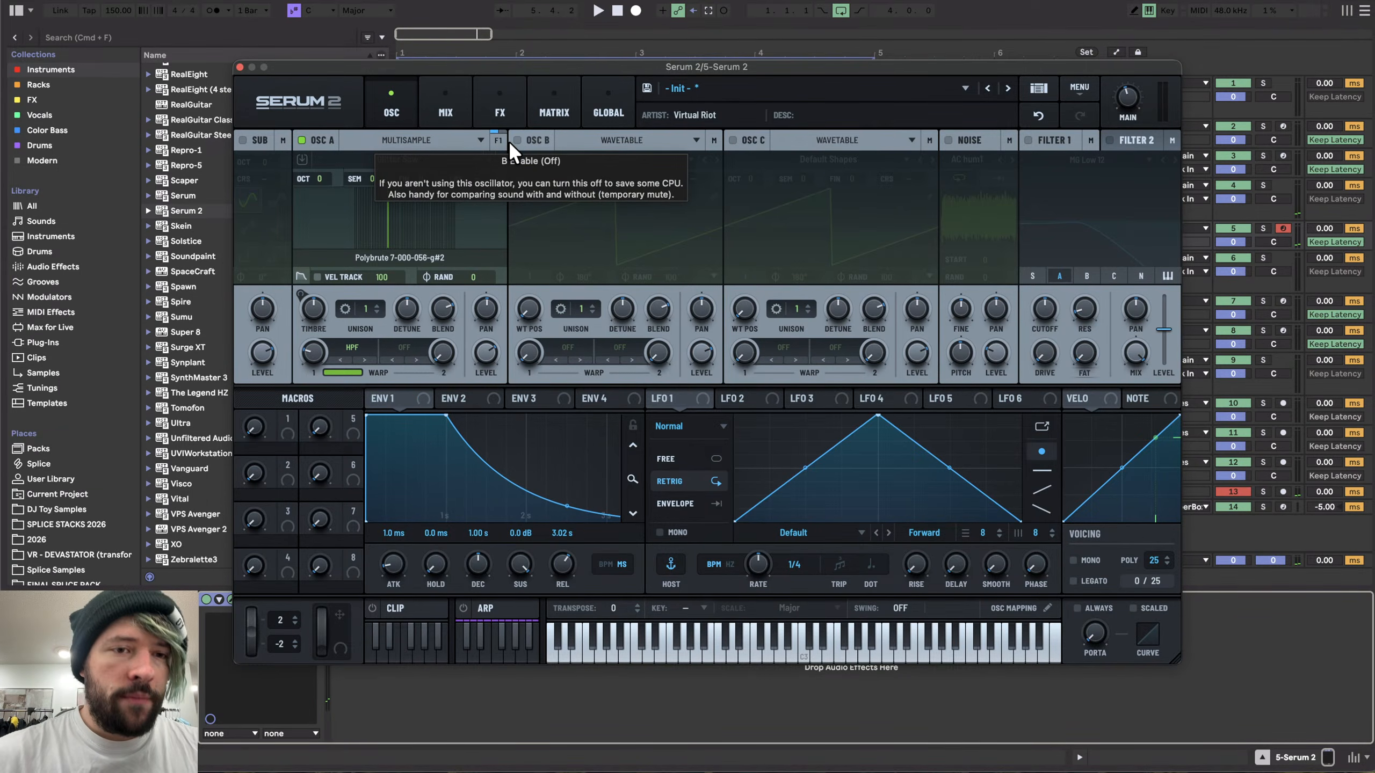
- Assign Note# as a modulation source on oscillator A's Pan
drag(528, 66, 530, 35)
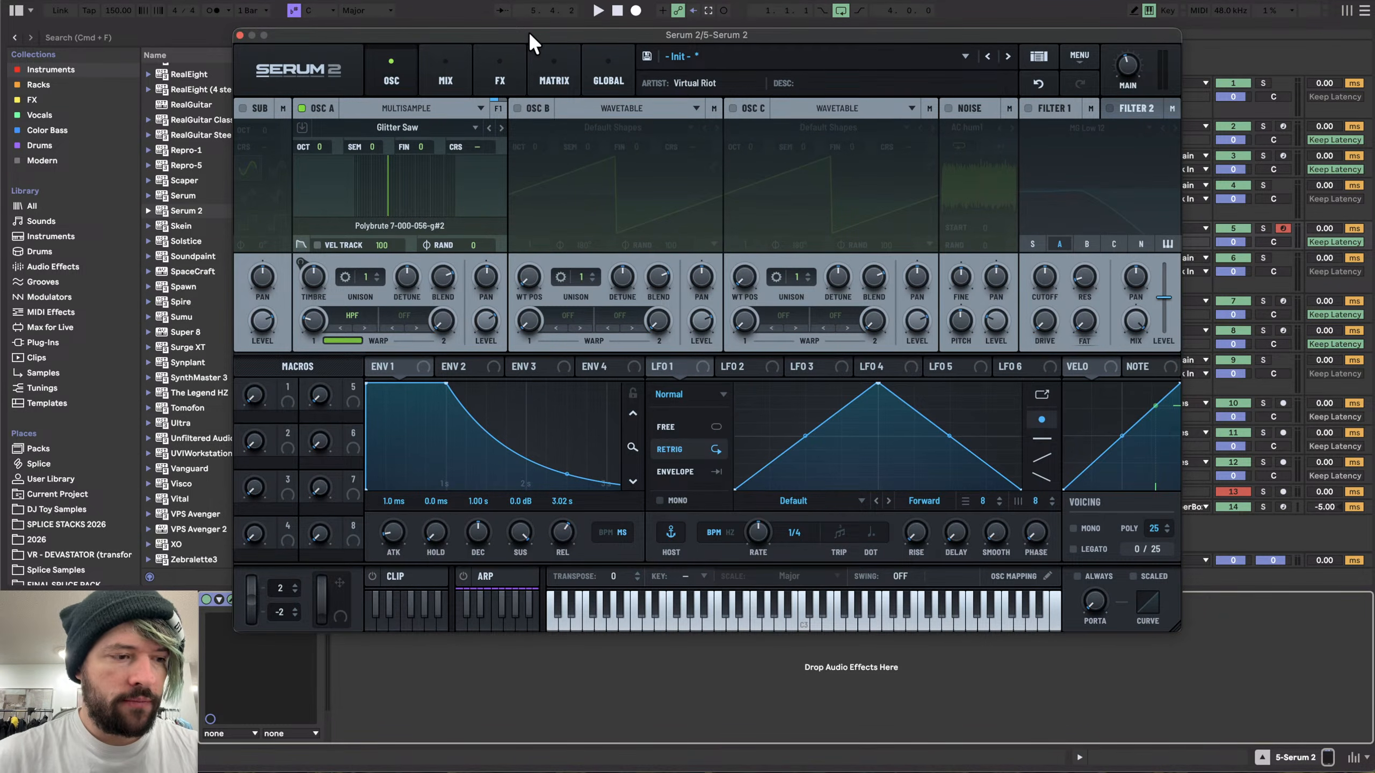
drag(529, 31, 619, 20)
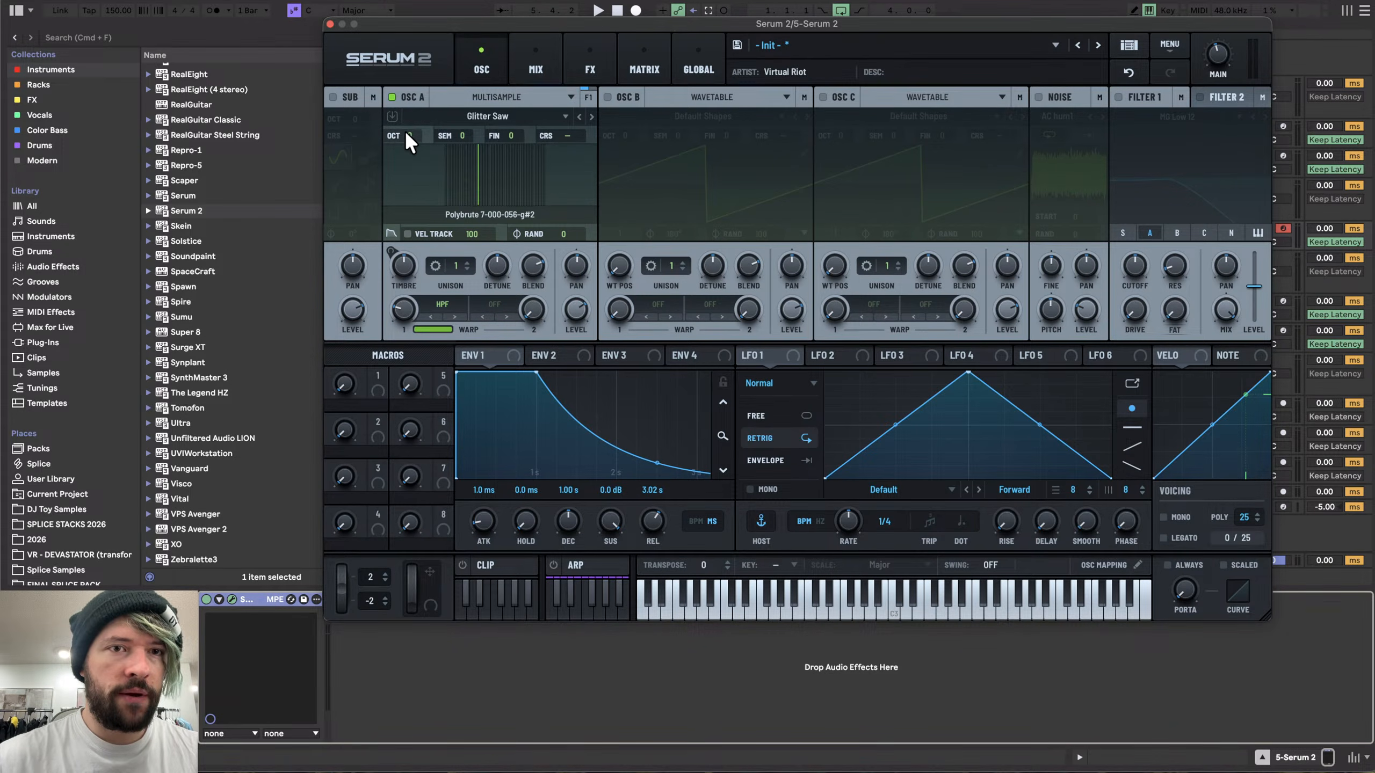
mouse_move(407, 131)
mouse_down()
mouse_move(410, 103)
mouse_move(410, 134)
mouse_up()
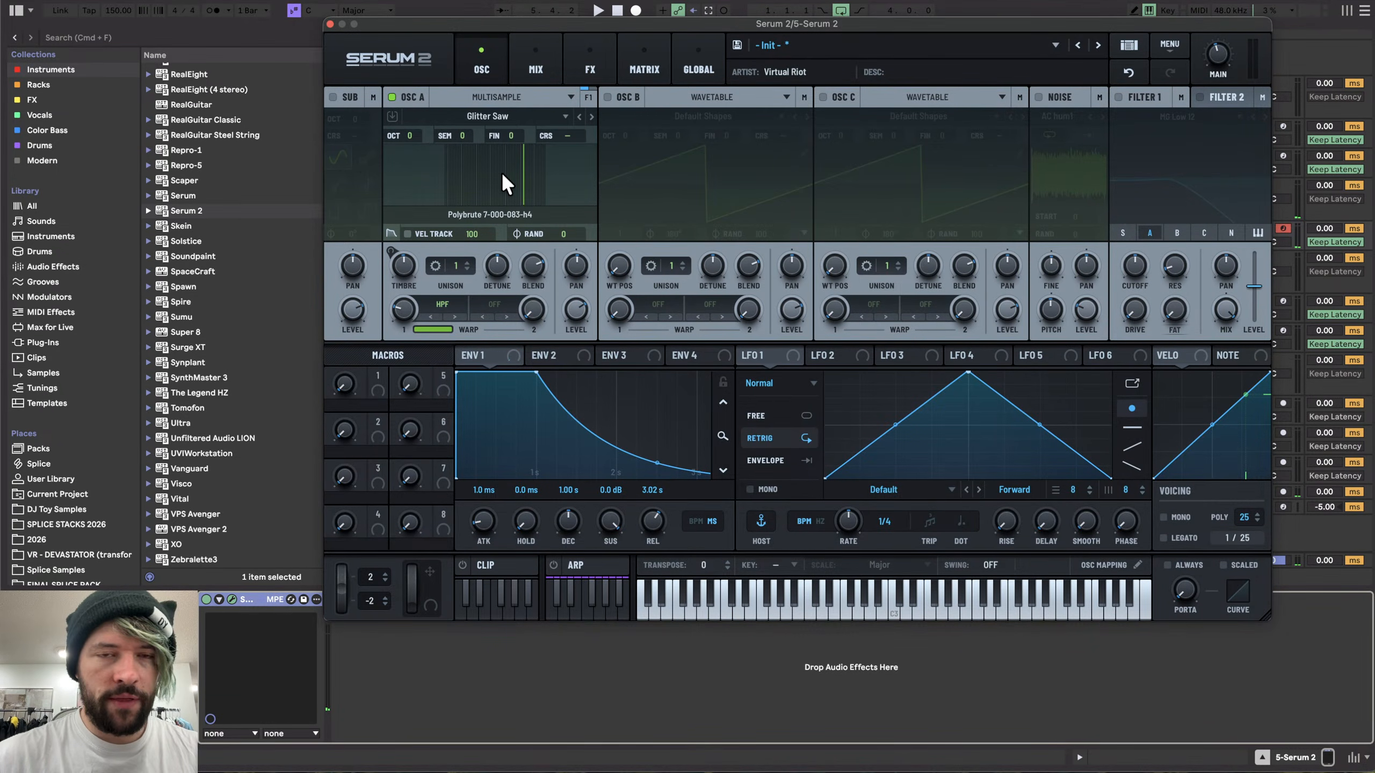
right_click(1171, 349)
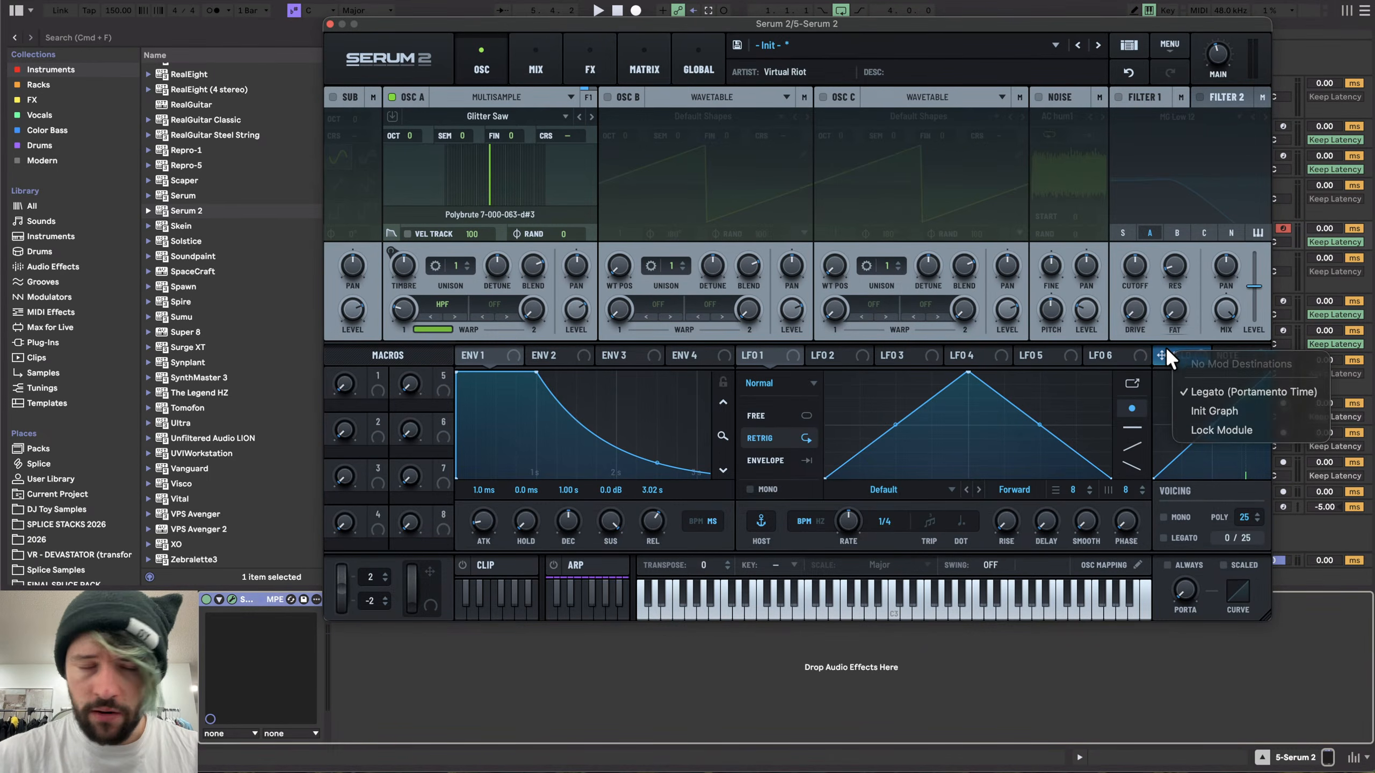
click(1165, 346)
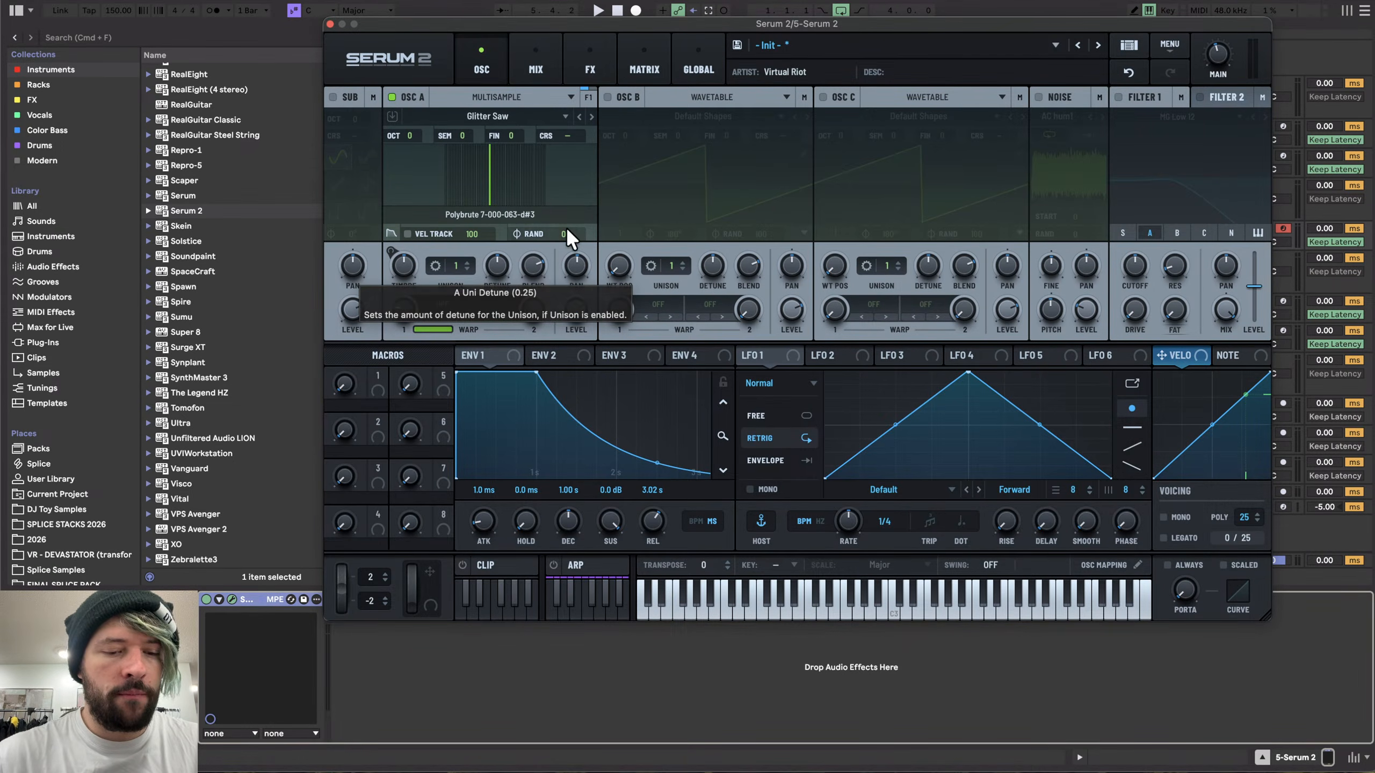
right_click(587, 272)
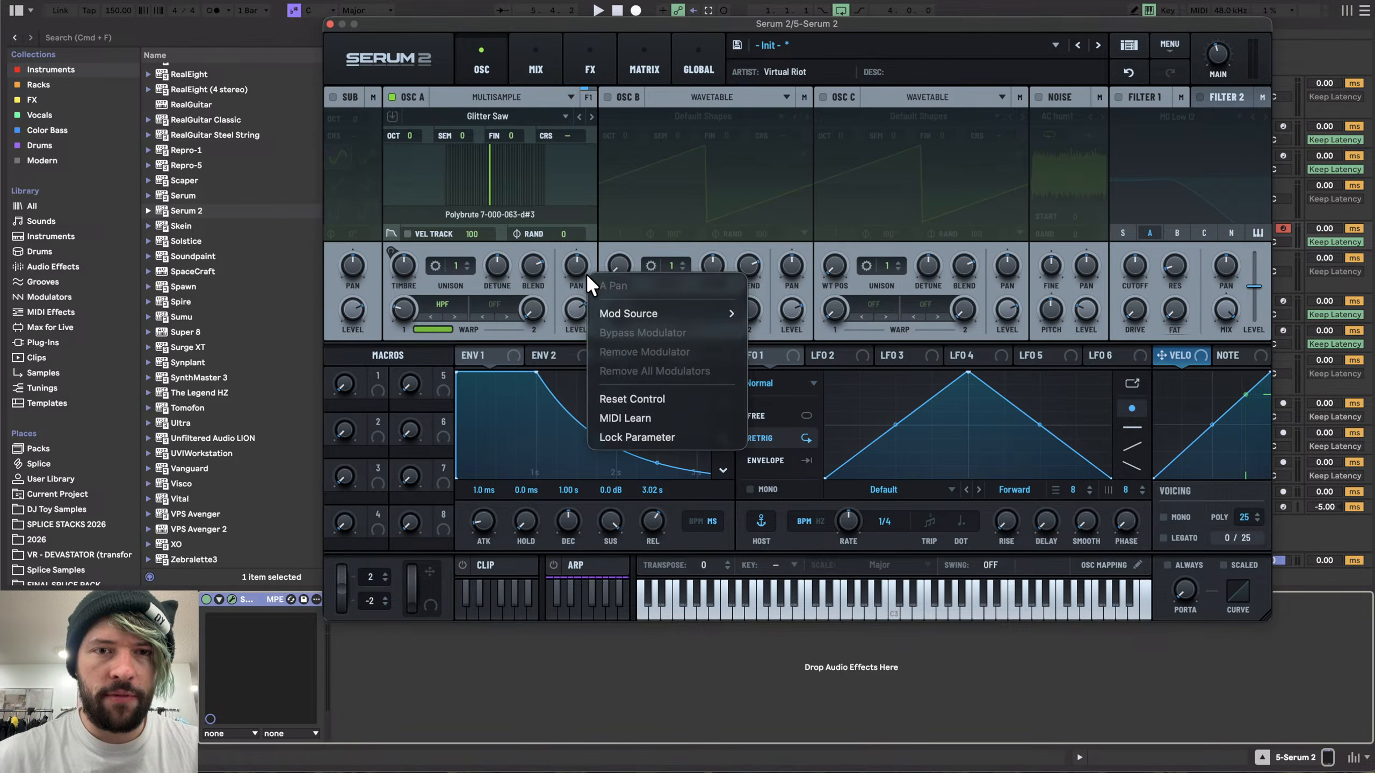
mouse_move(644, 312)
mouse_move(809, 350)
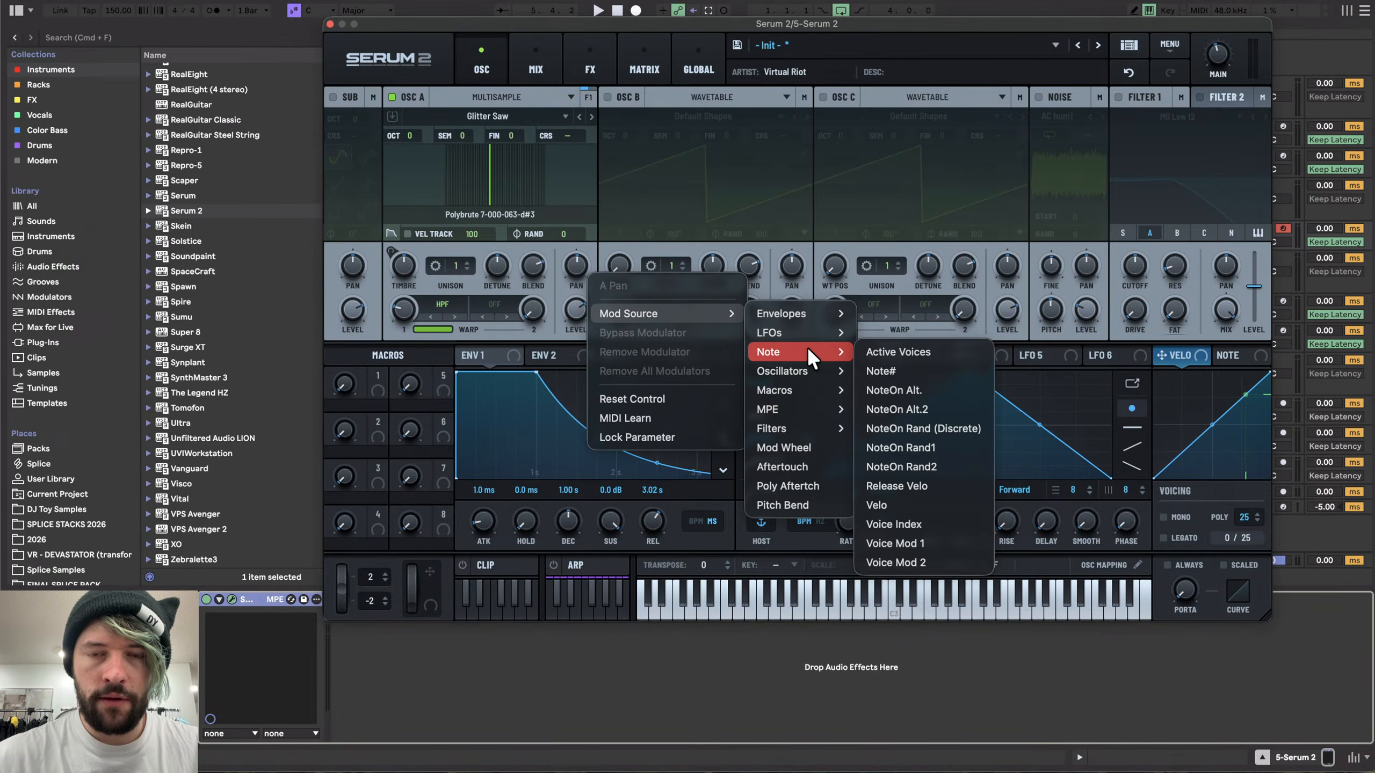
click(896, 359)
- Step to the Organic Pluck multisample and search for its missing files
click(578, 112)
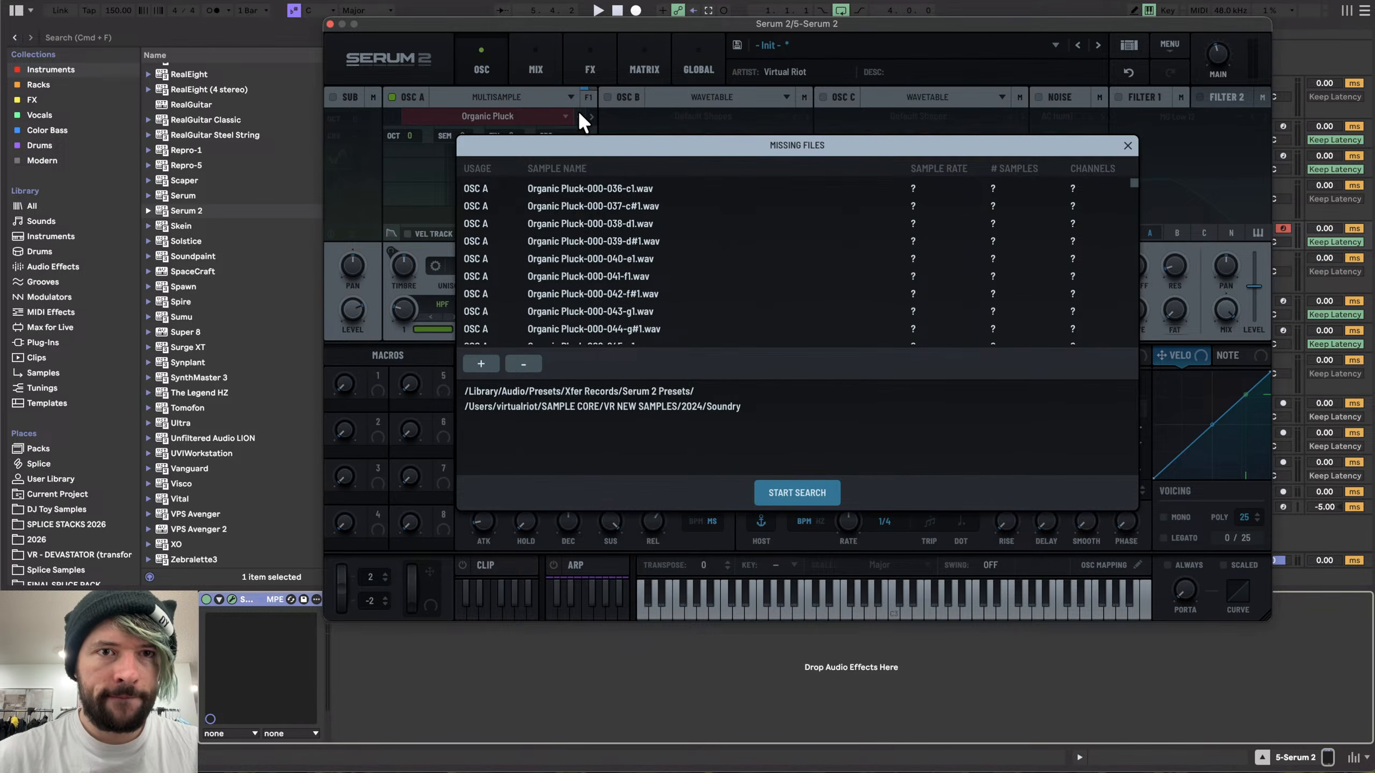
click(792, 491)
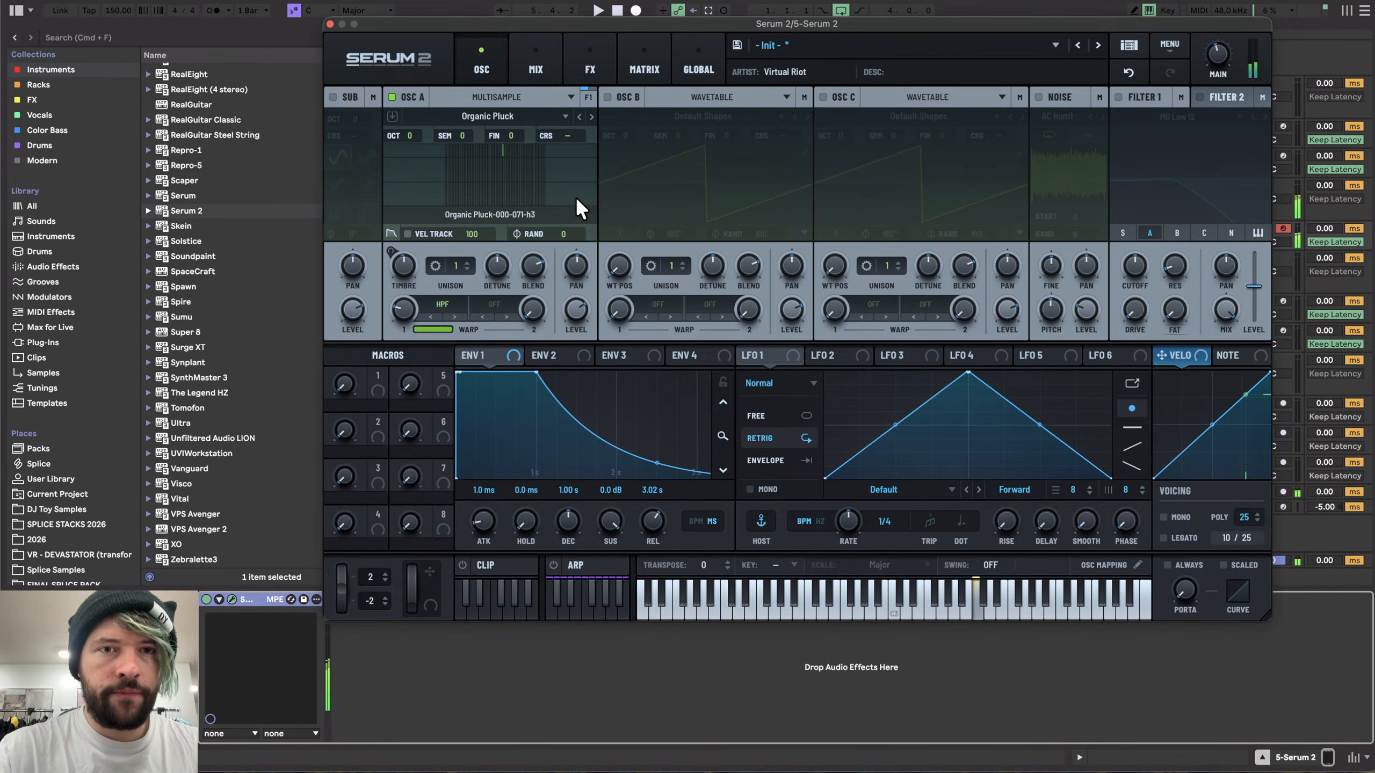
- Enable the arpeggiator and adjust its velocity decay and target while auditioning, then return to the modulator view
click(553, 565)
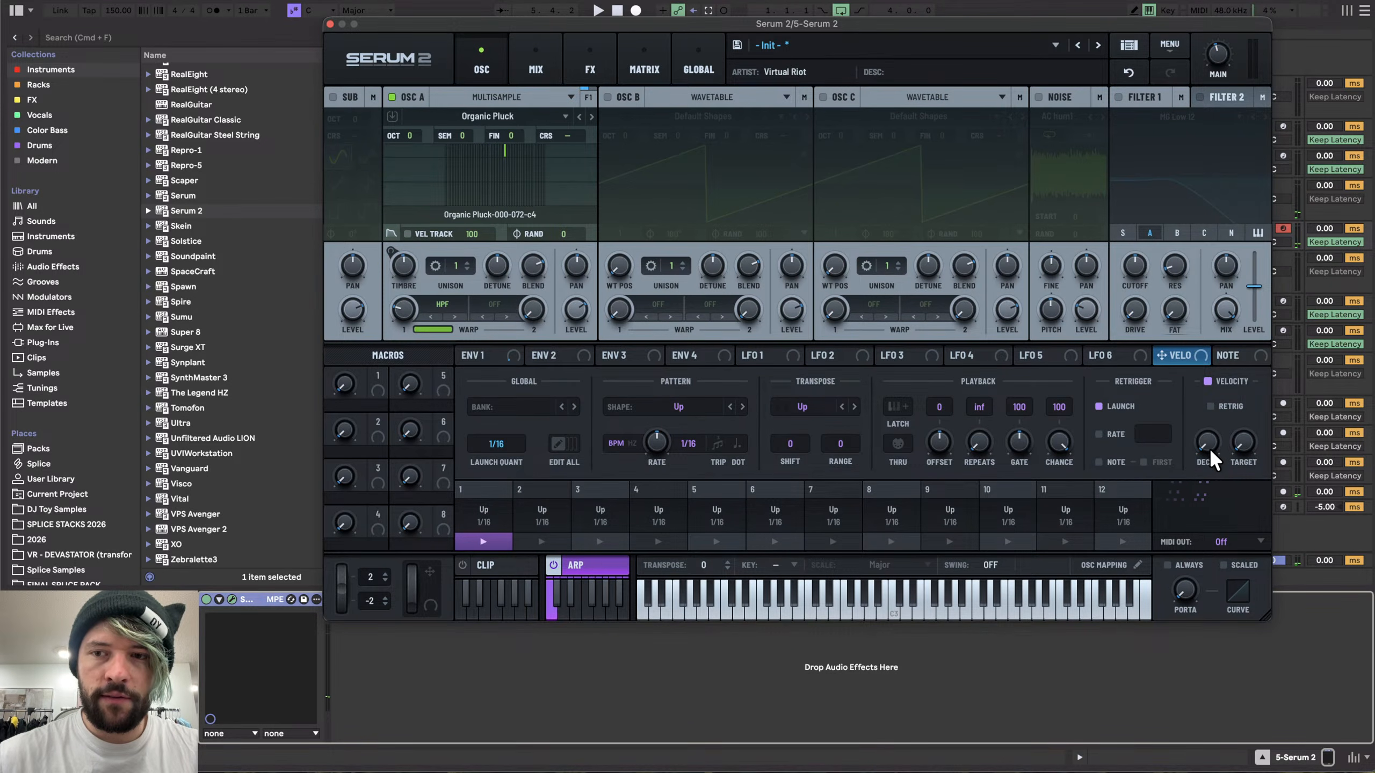
drag(1209, 445, 1207, 407)
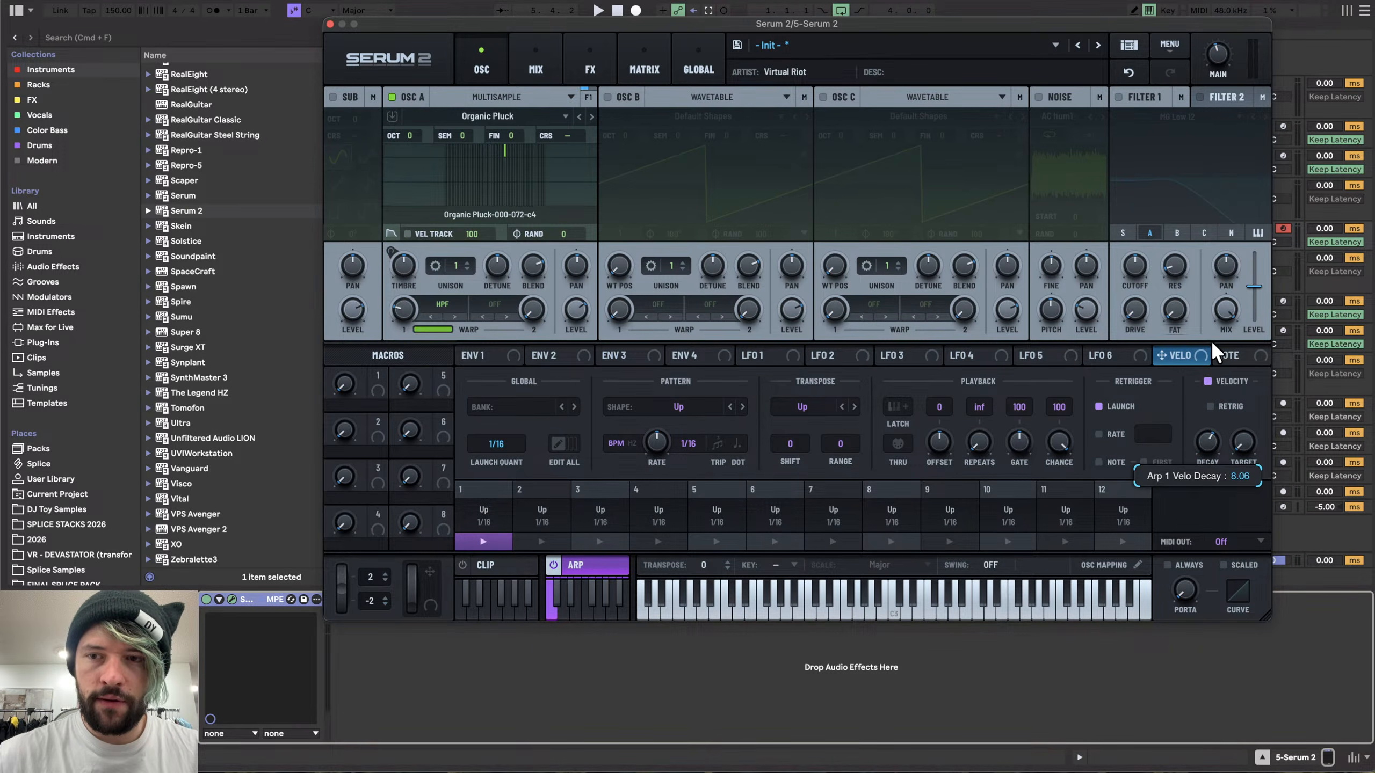
mouse_move(1216, 352)
mouse_down()
mouse_move(1195, 373)
mouse_move(1201, 349)
mouse_up()
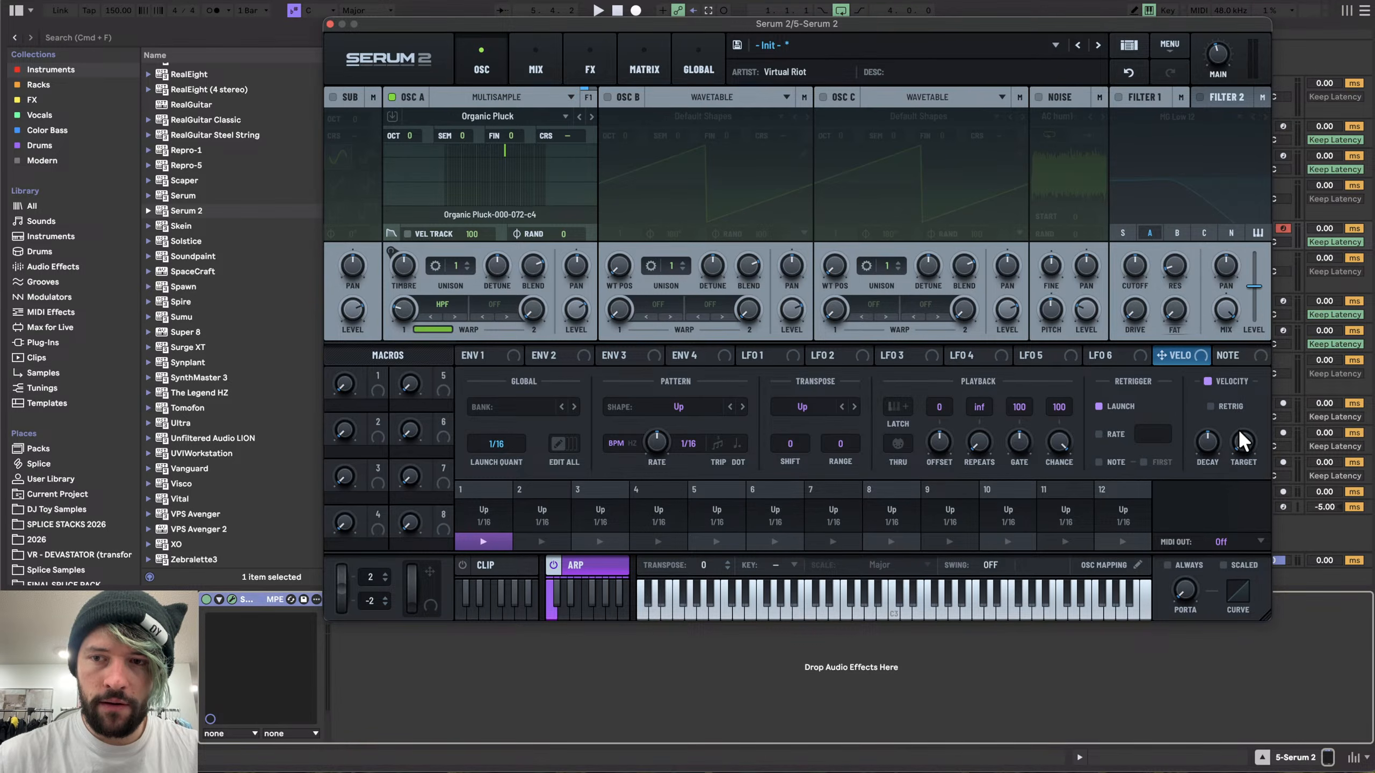
drag(1240, 433, 1240, 375)
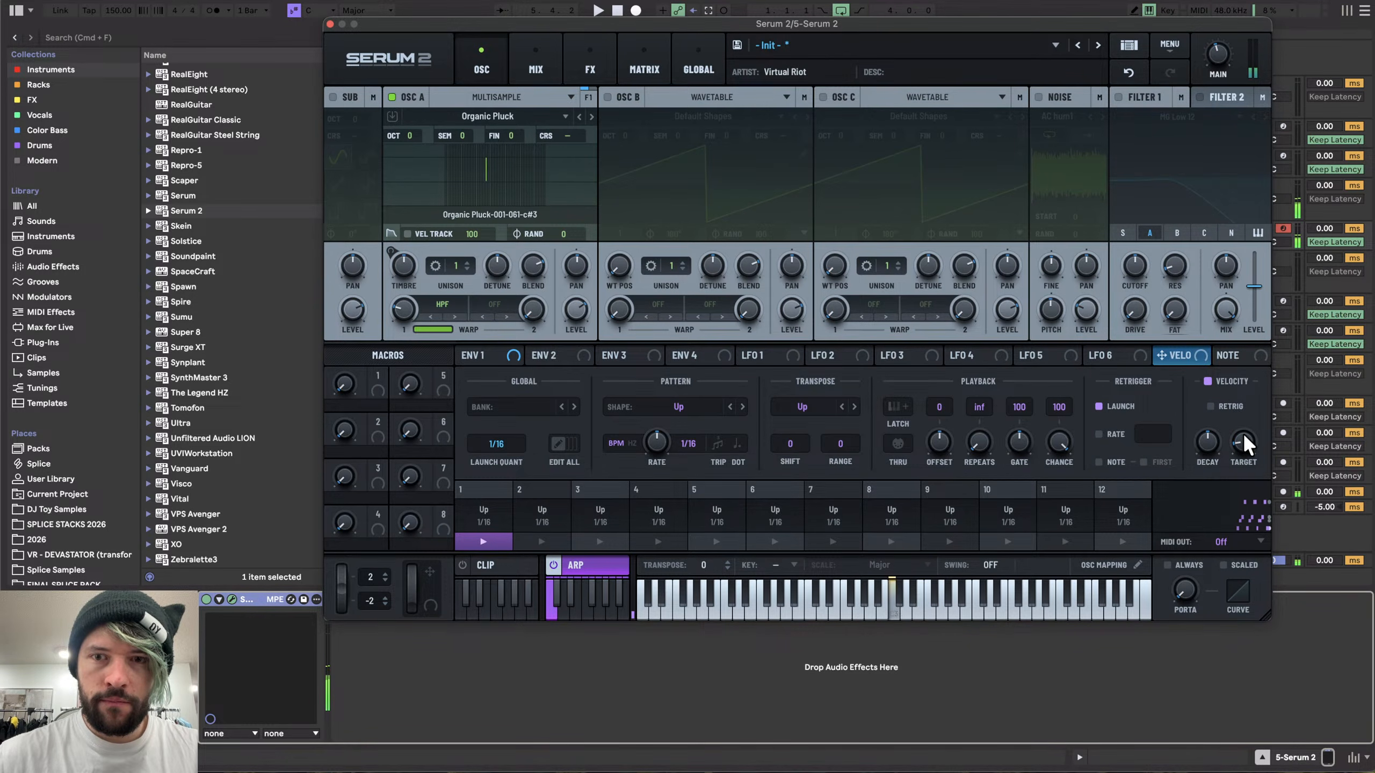
drag(1215, 449, 1217, 431)
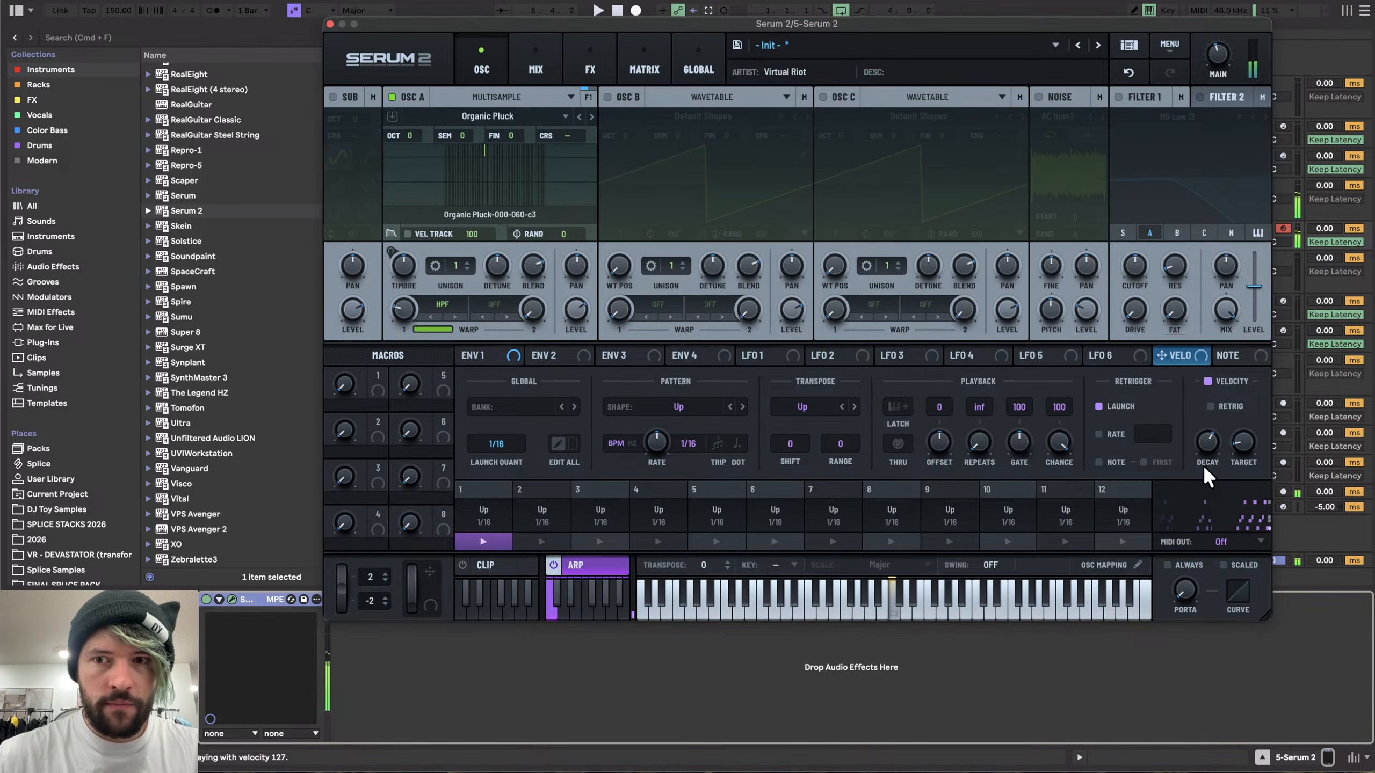
drag(1207, 442, 1203, 475)
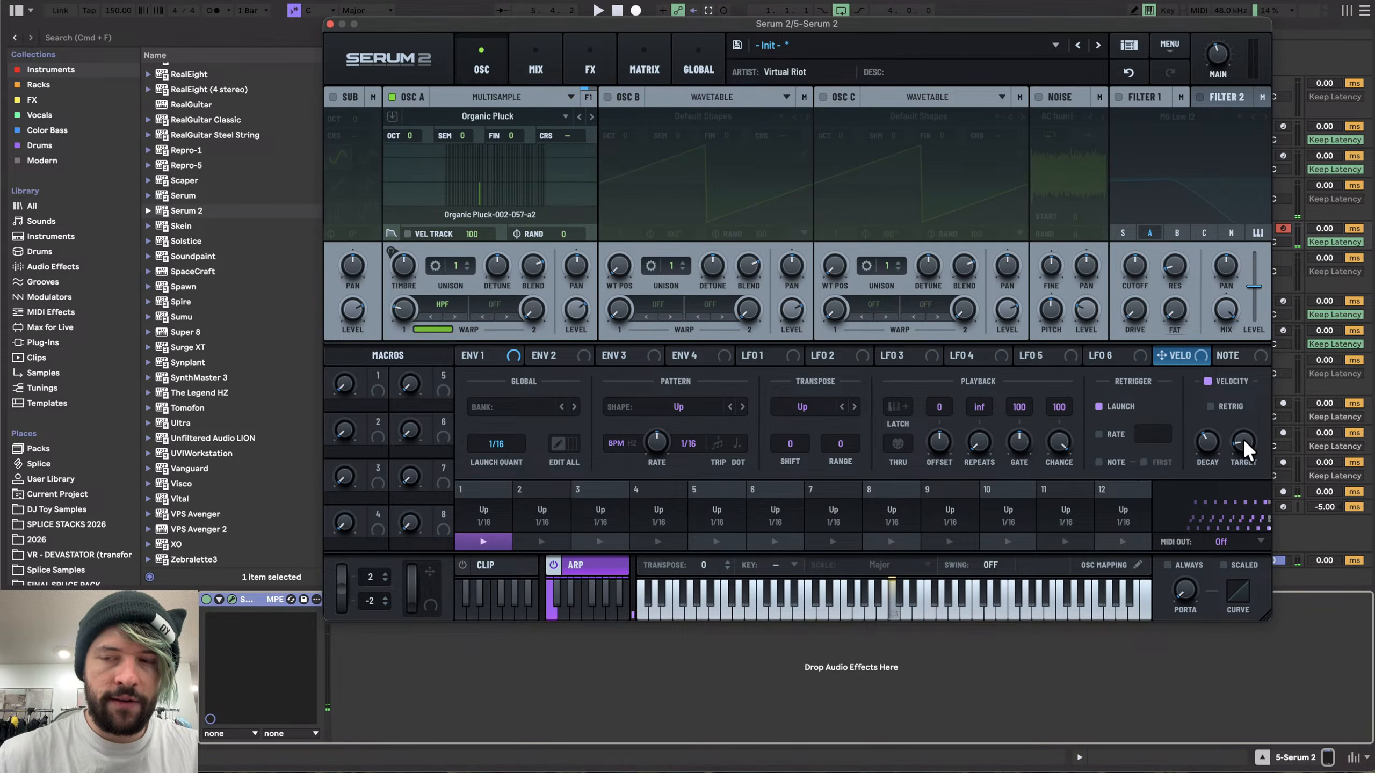
drag(1242, 438, 1254, 424)
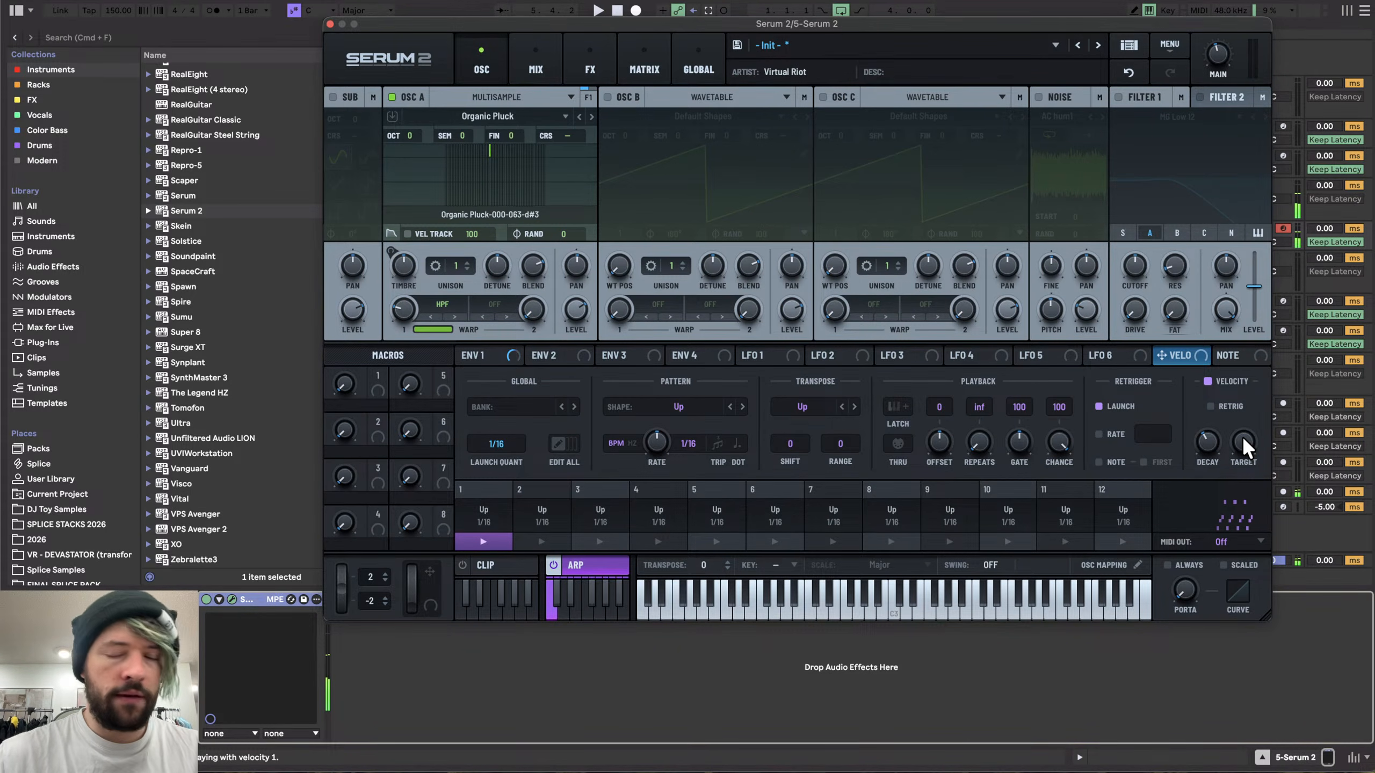
drag(1243, 445, 1194, 477)
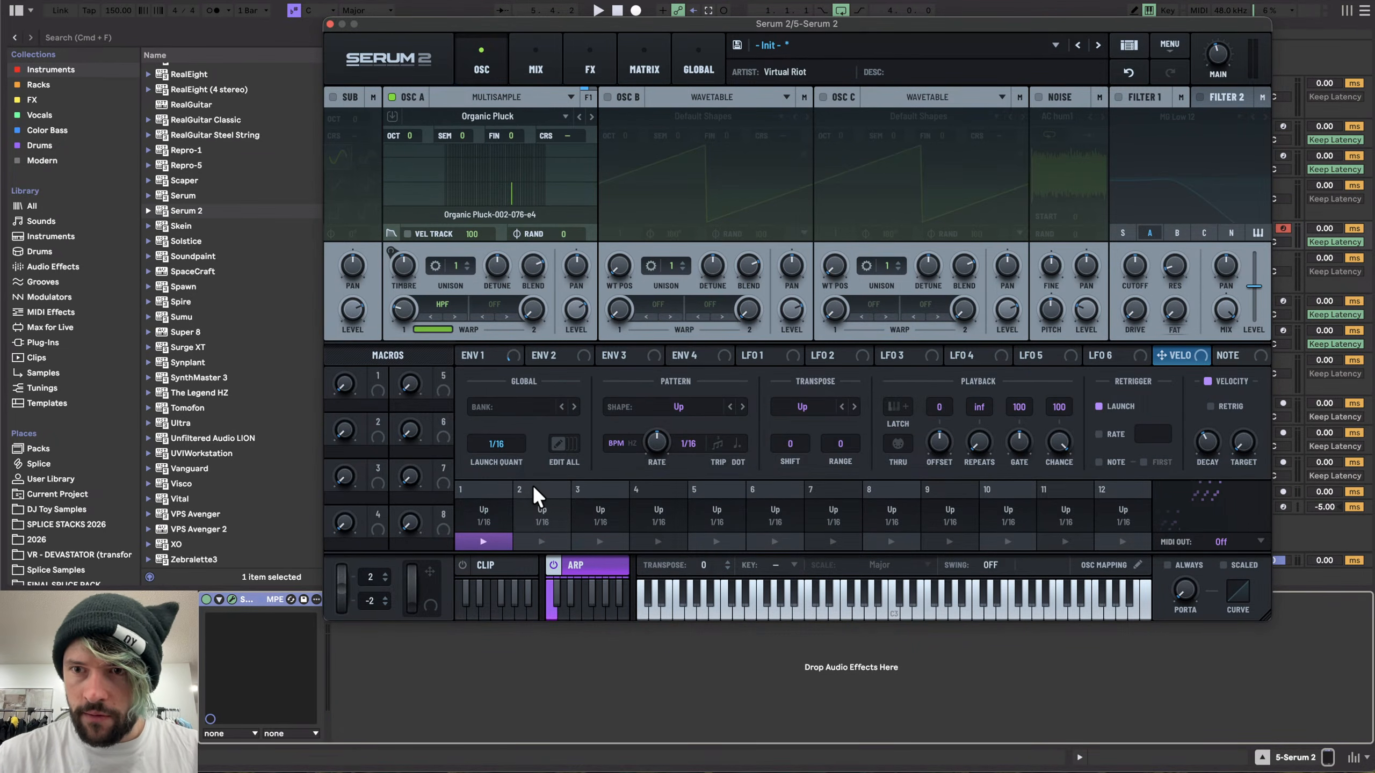
click(1182, 355)
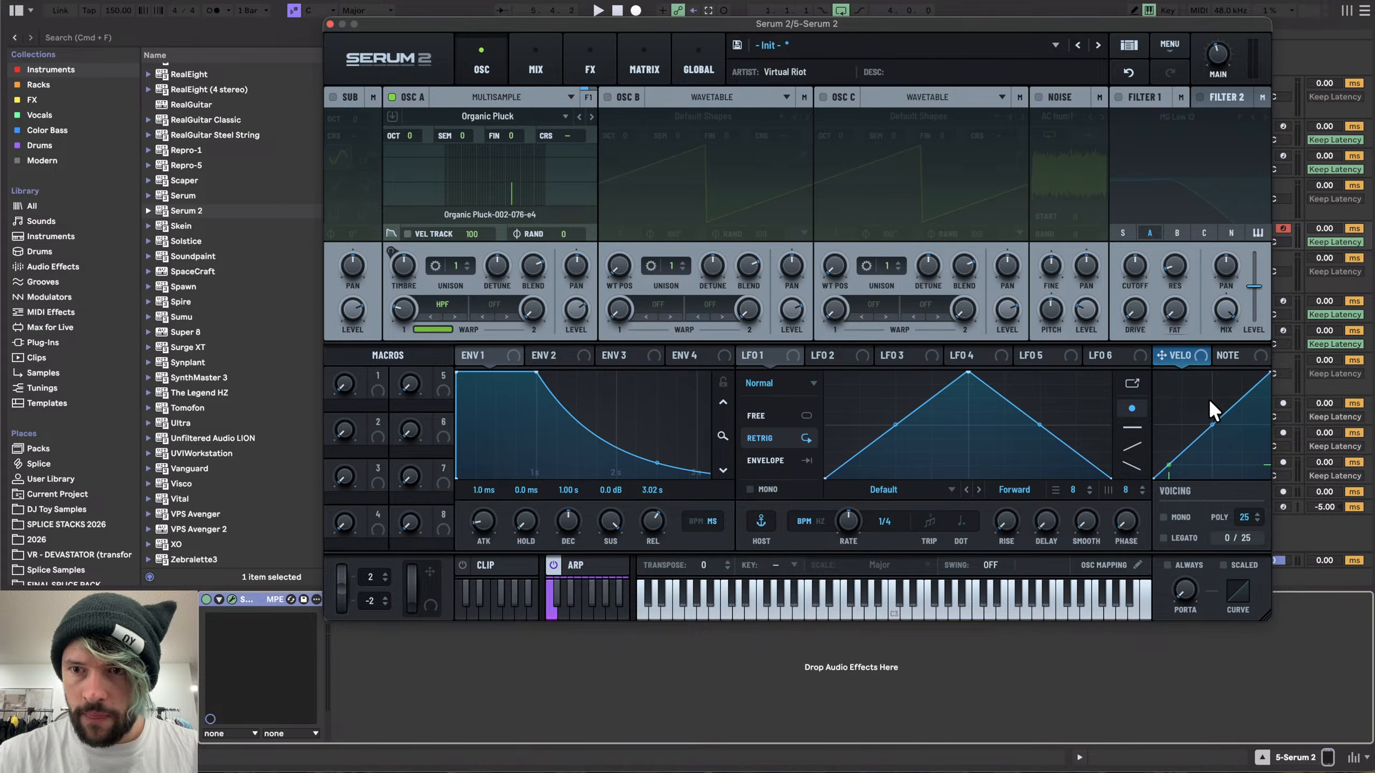
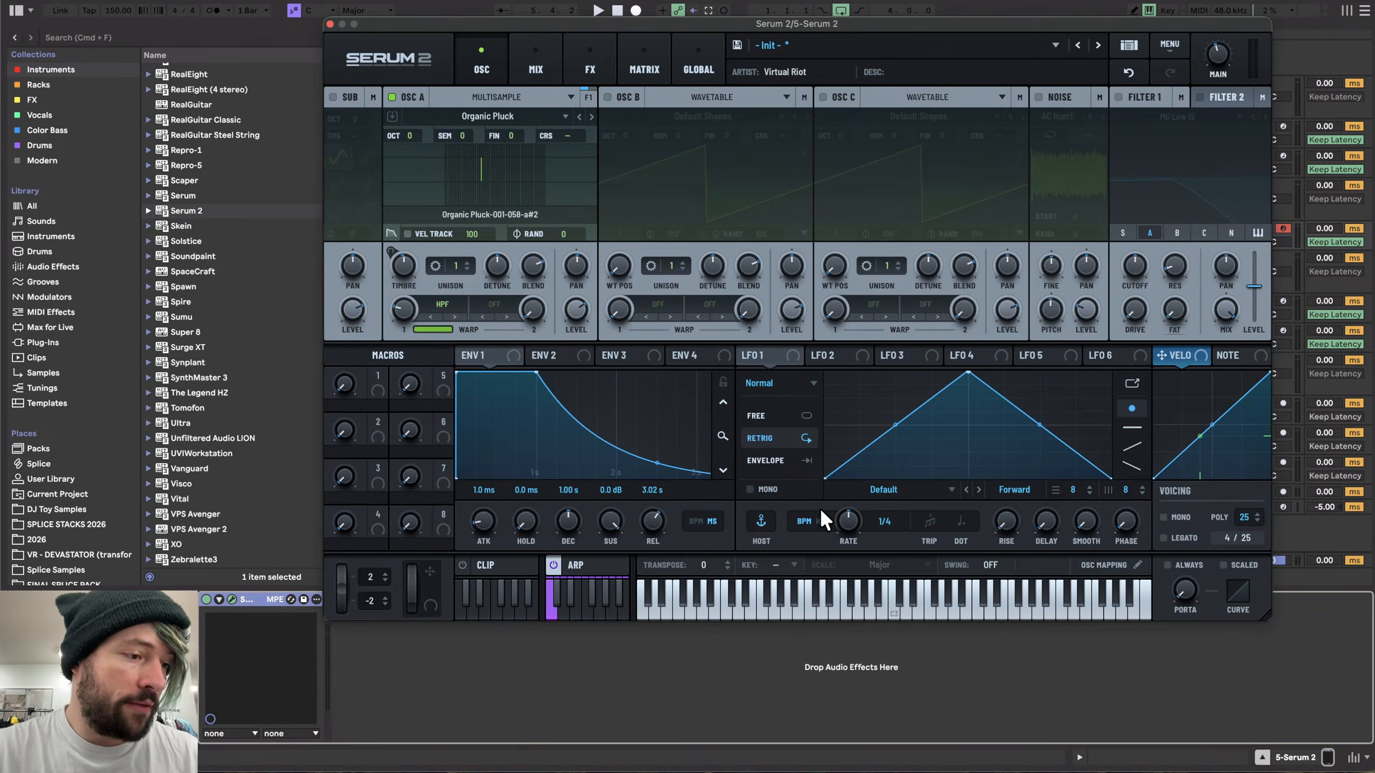
- Open the arpeggiator view to inspect it, then switch back to the envelope 1 view
key(x)
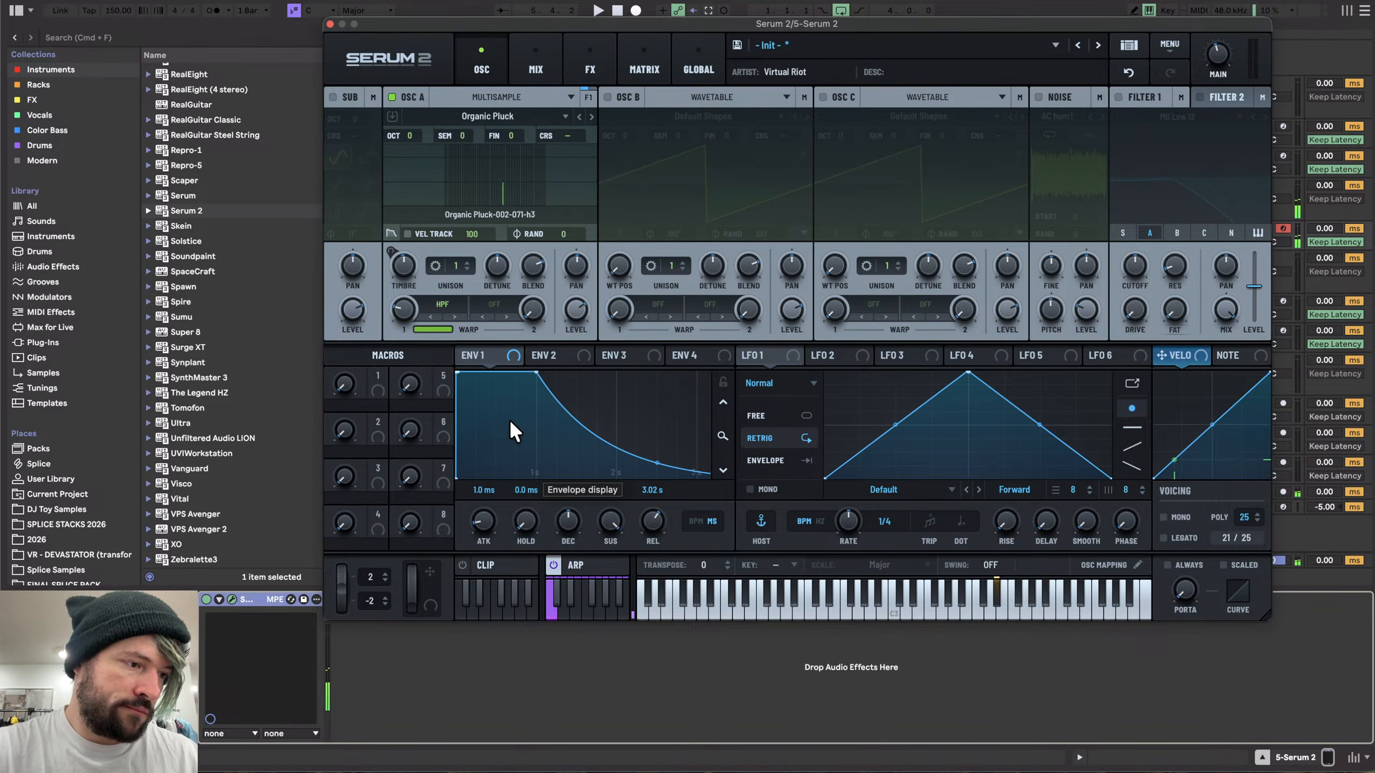
click(578, 563)
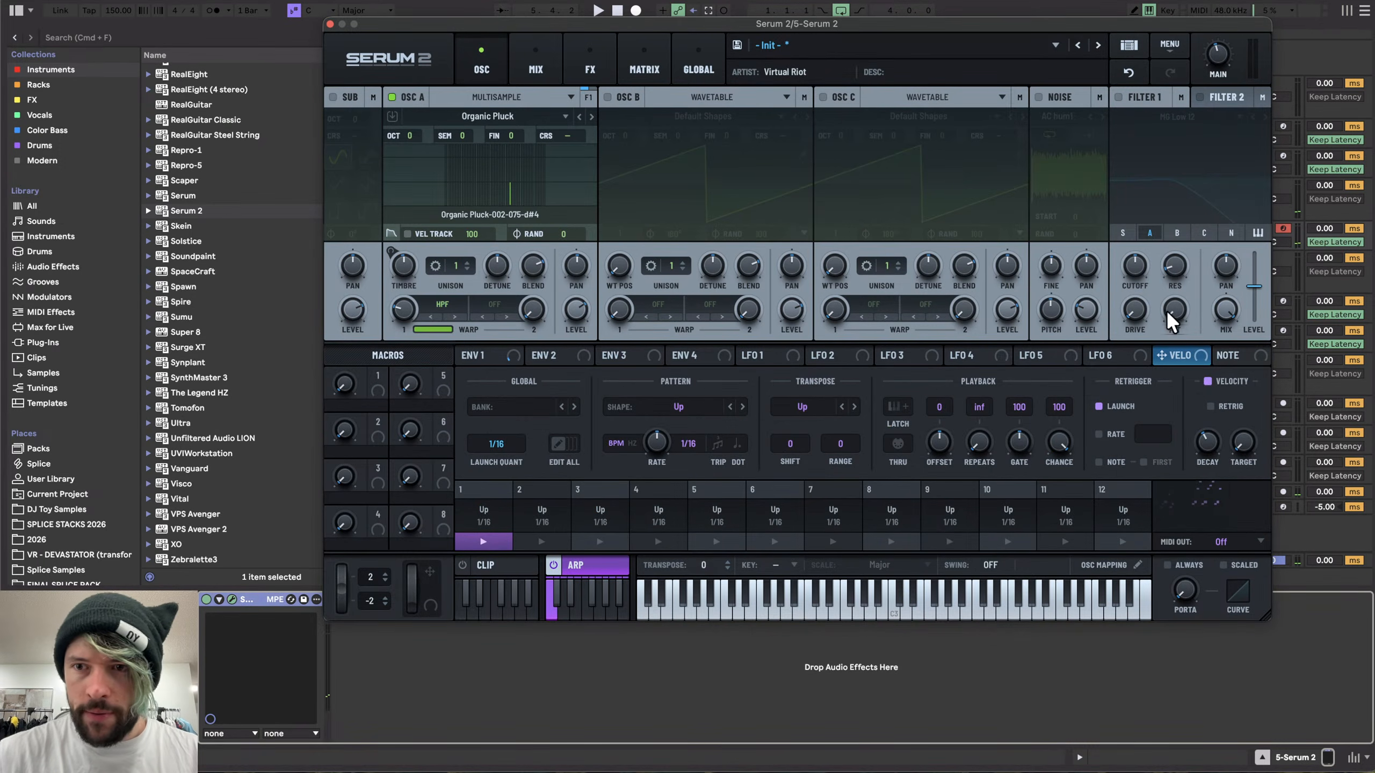
click(525, 358)
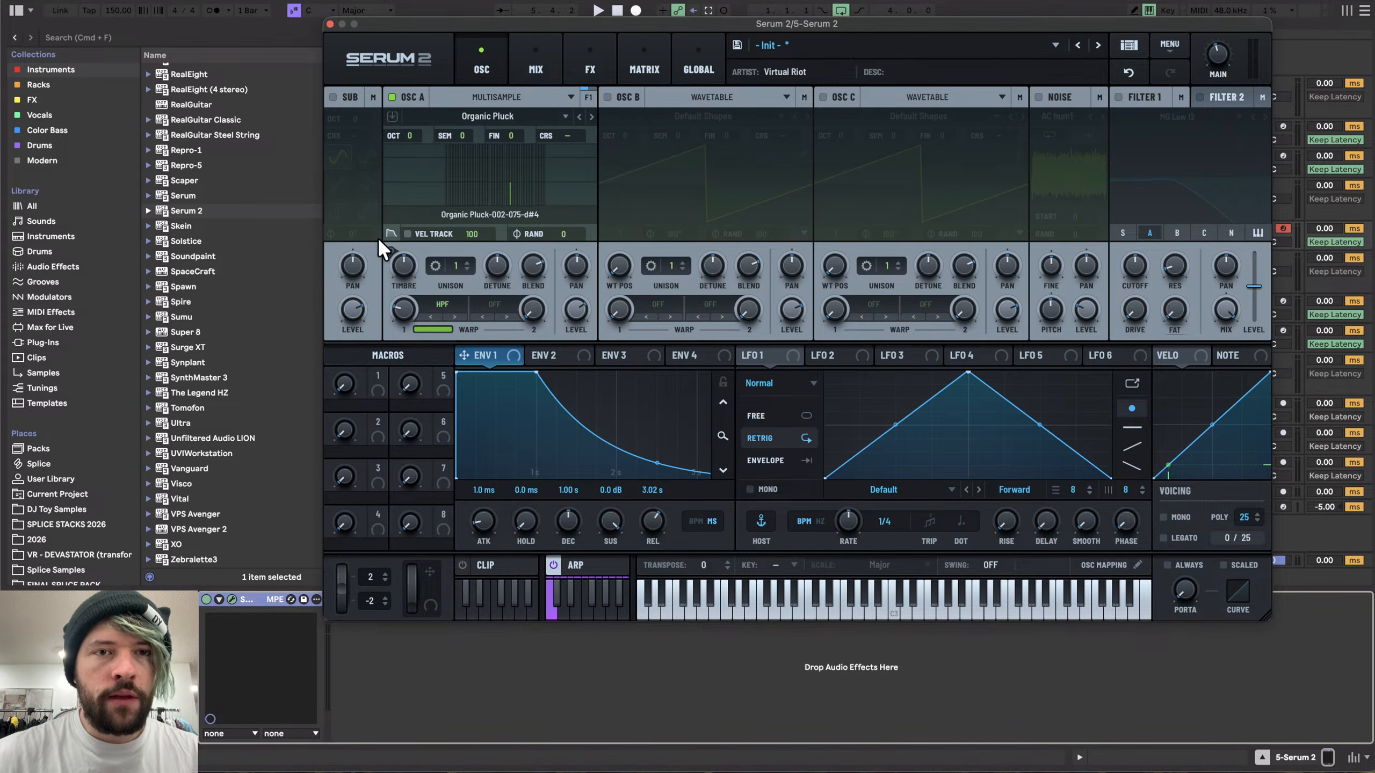
- Modulate oscillator A's octave with NoteOn Rand (Discrete) and set that matrix slot to unipolar
right_click(407, 136)
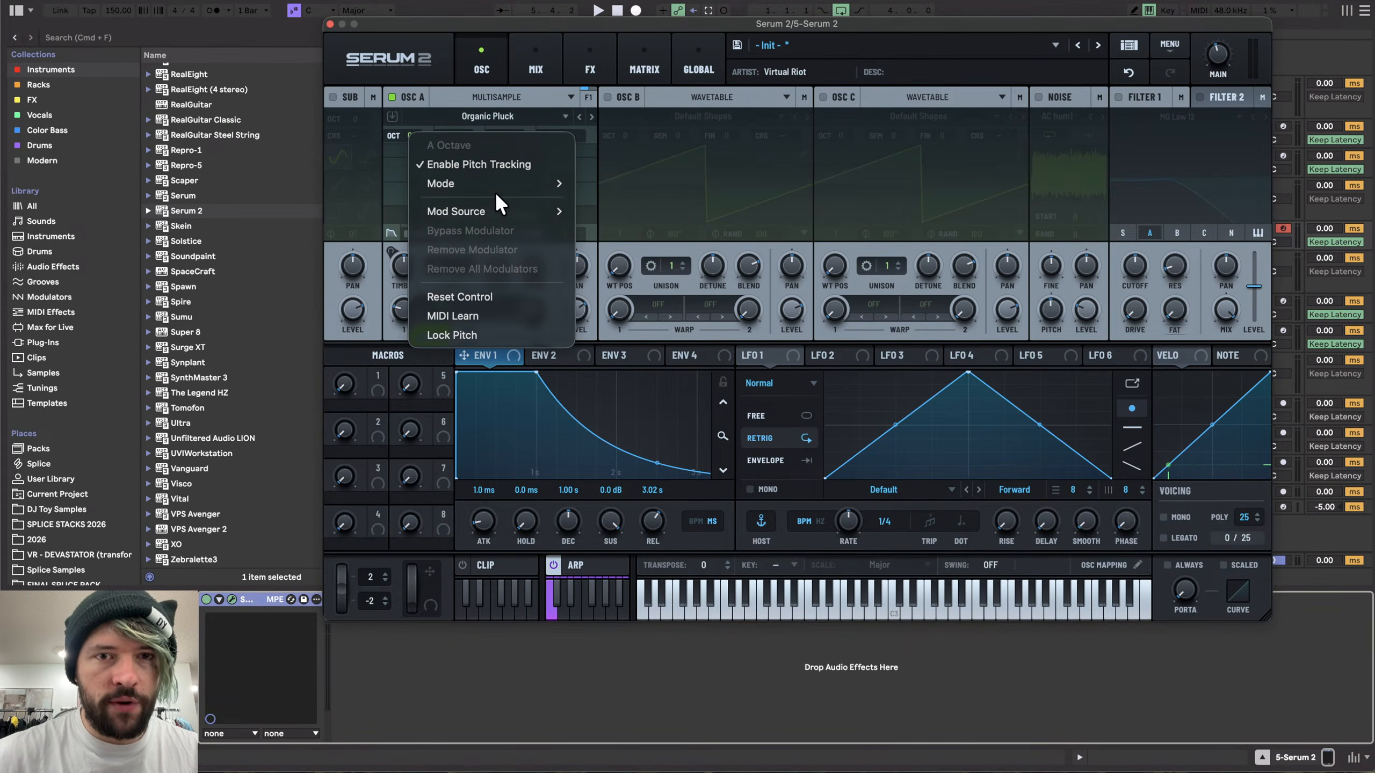
mouse_move(487, 211)
mouse_move(622, 250)
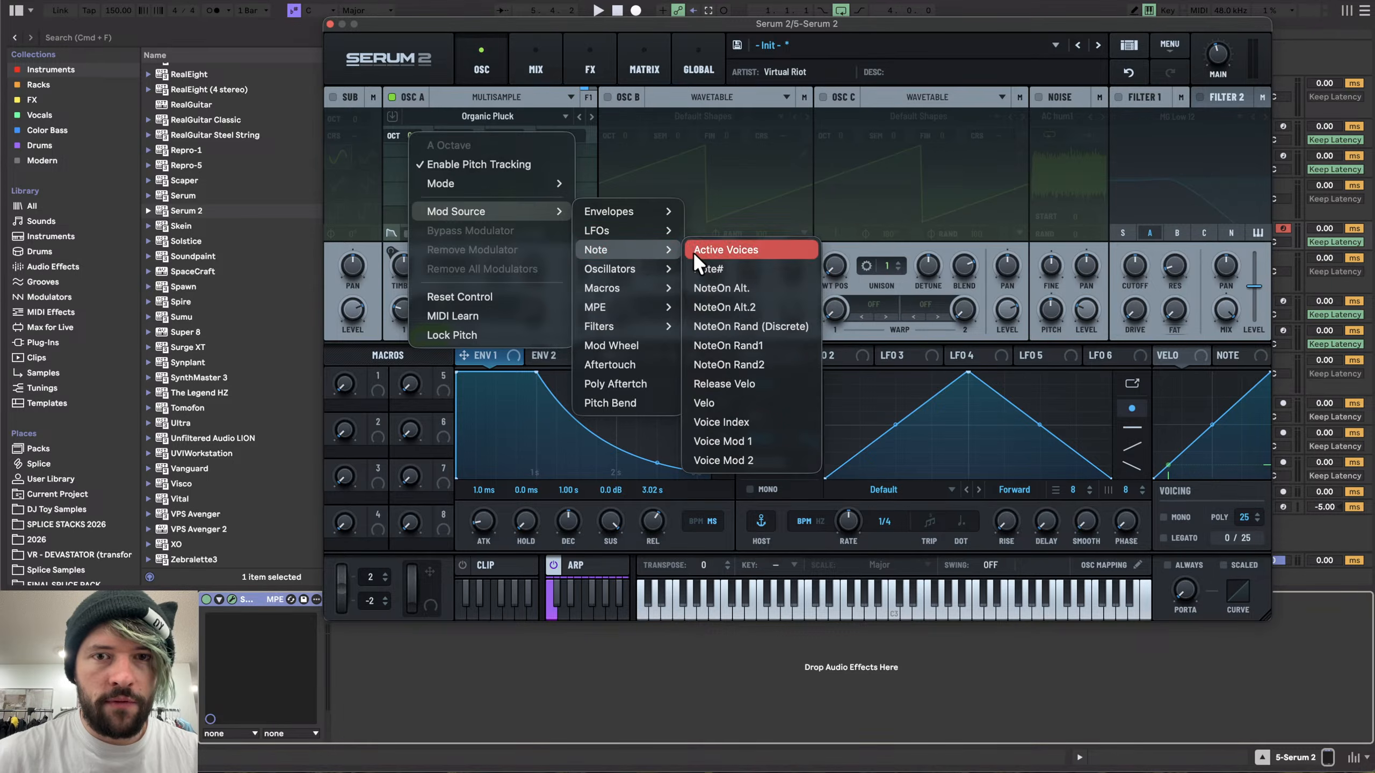
click(733, 324)
click(644, 60)
mouse_move(592, 156)
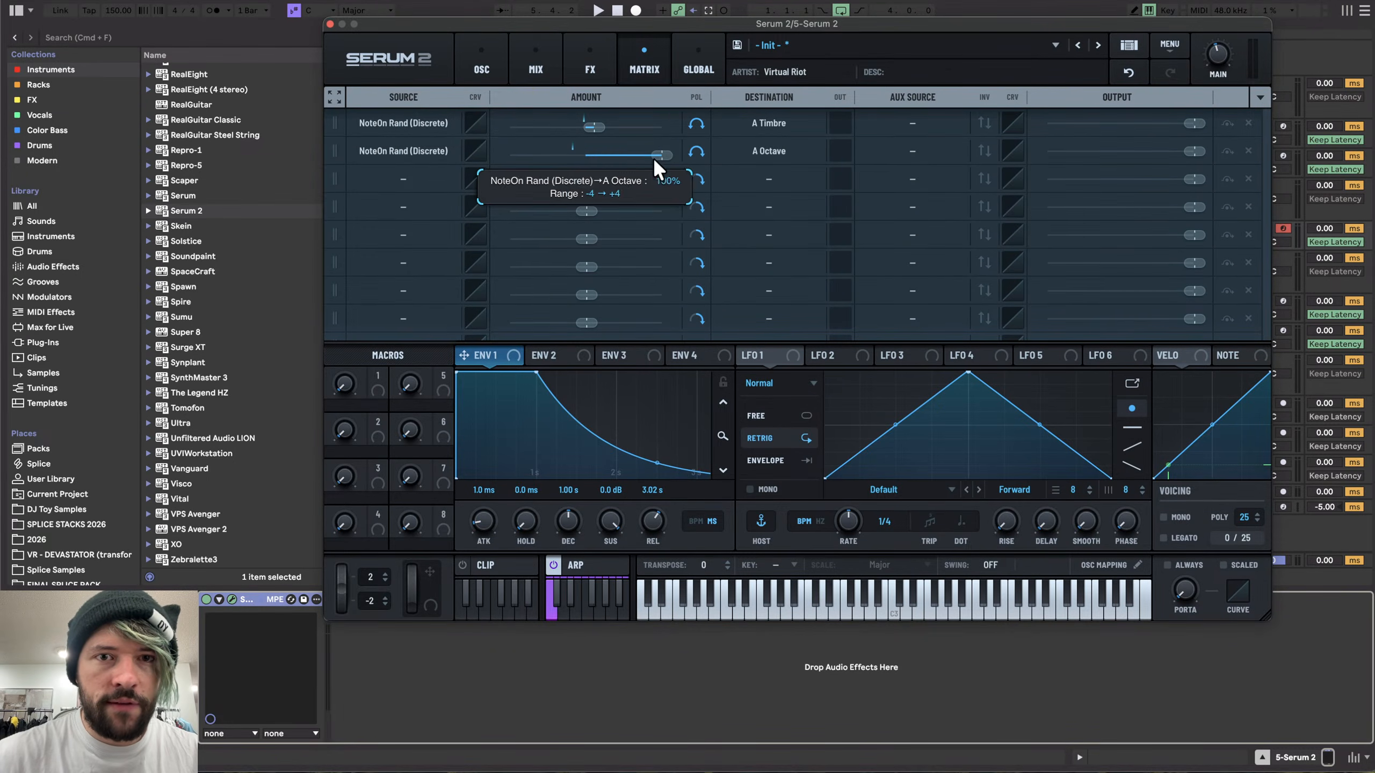
click(697, 151)
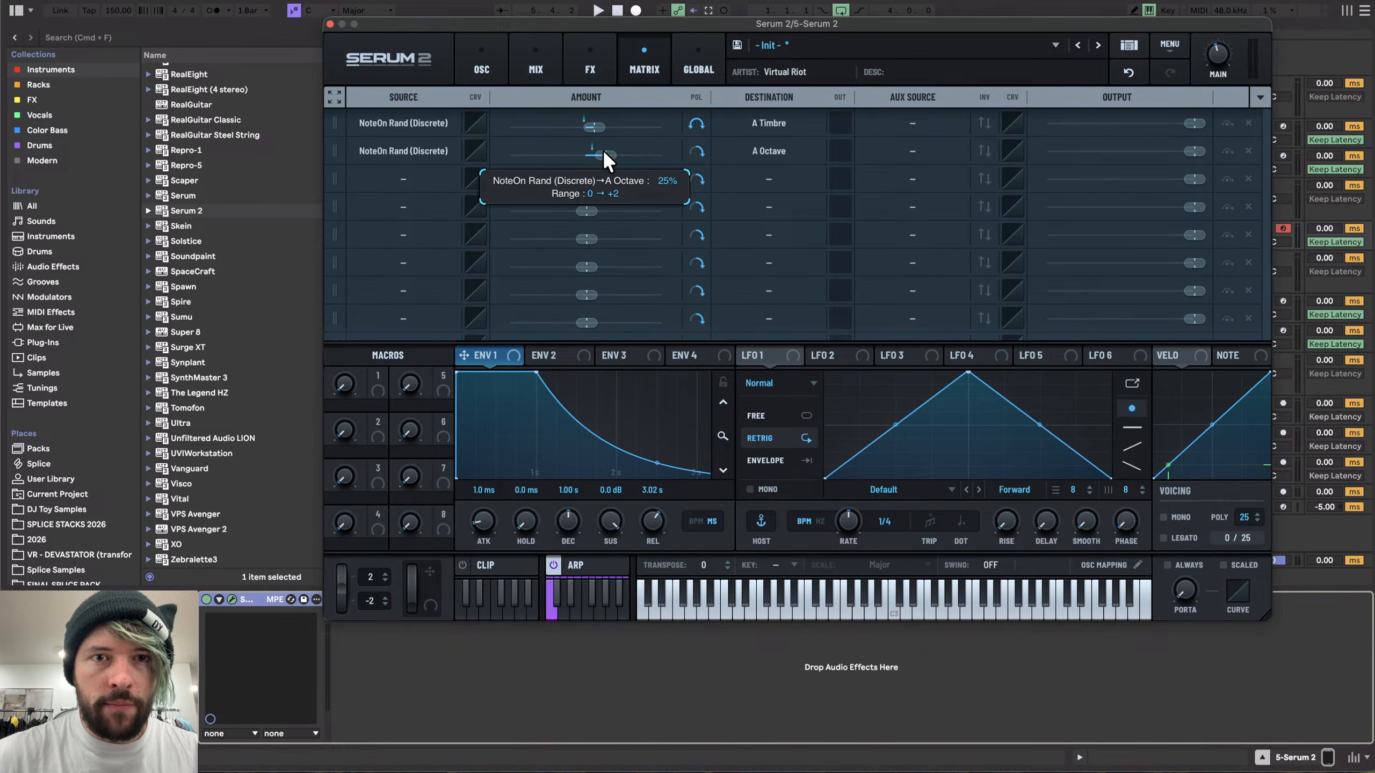
- Add a Delay effect to the main FX chain and return to the oscillator view
click(590, 65)
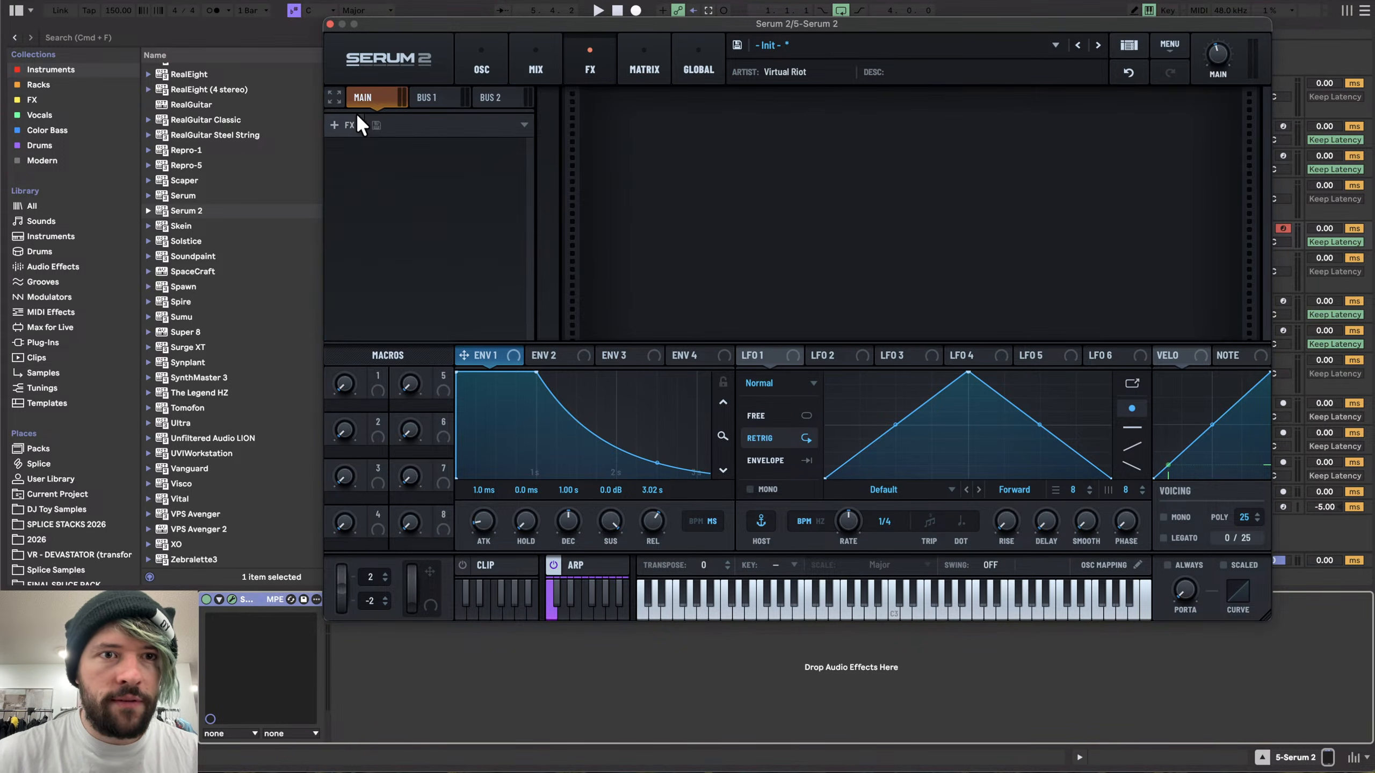
click(346, 125)
click(352, 219)
click(345, 126)
click(353, 338)
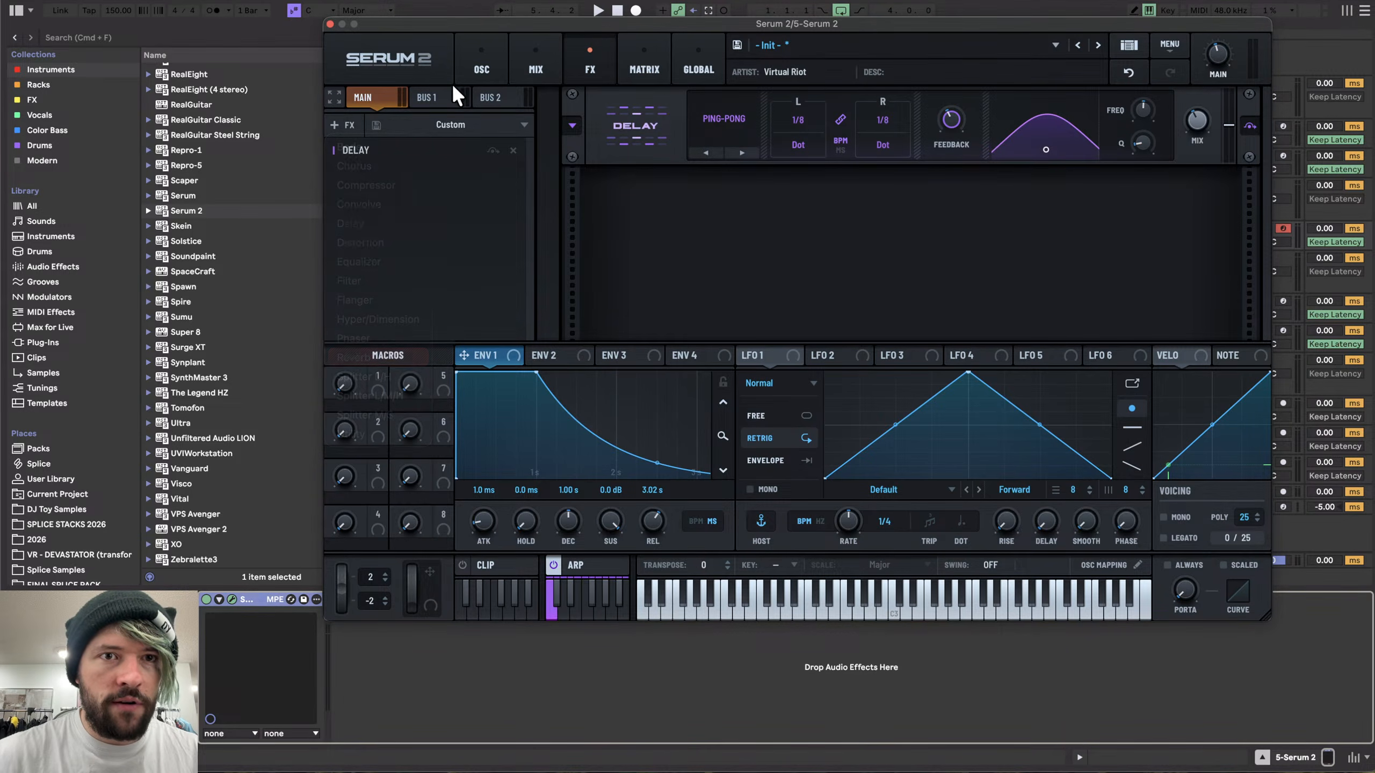
click(465, 62)
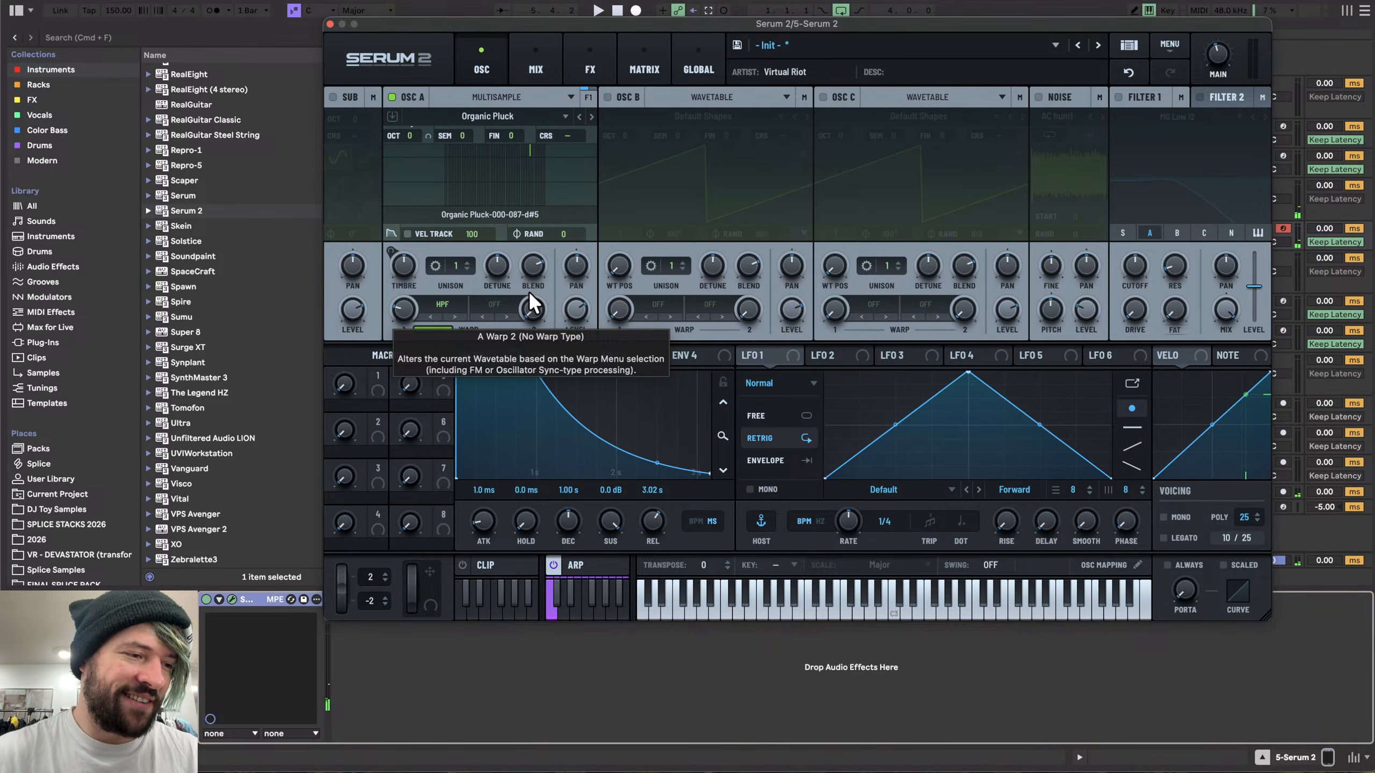
- Step oscillator A's multisample to Legend Saw and search for its missing sample files
click(578, 115)
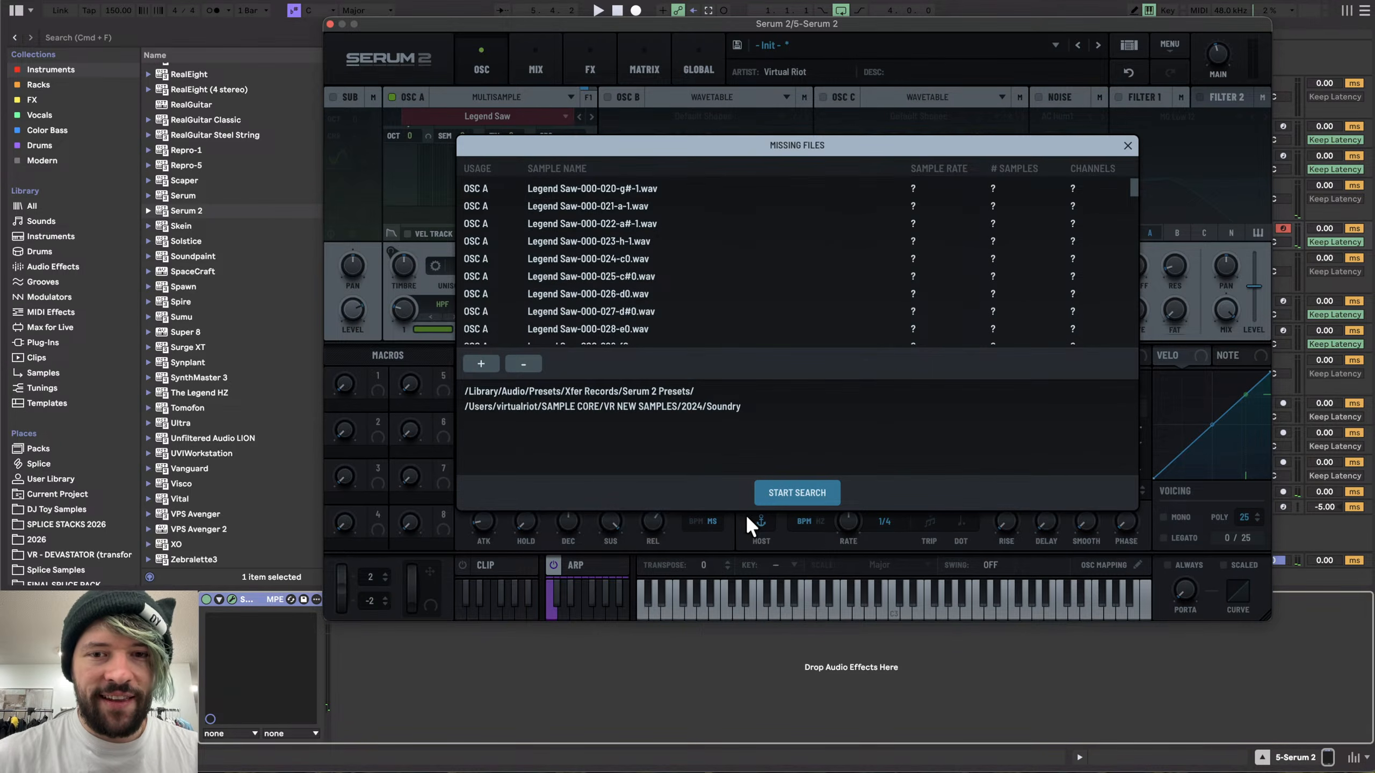
click(790, 494)
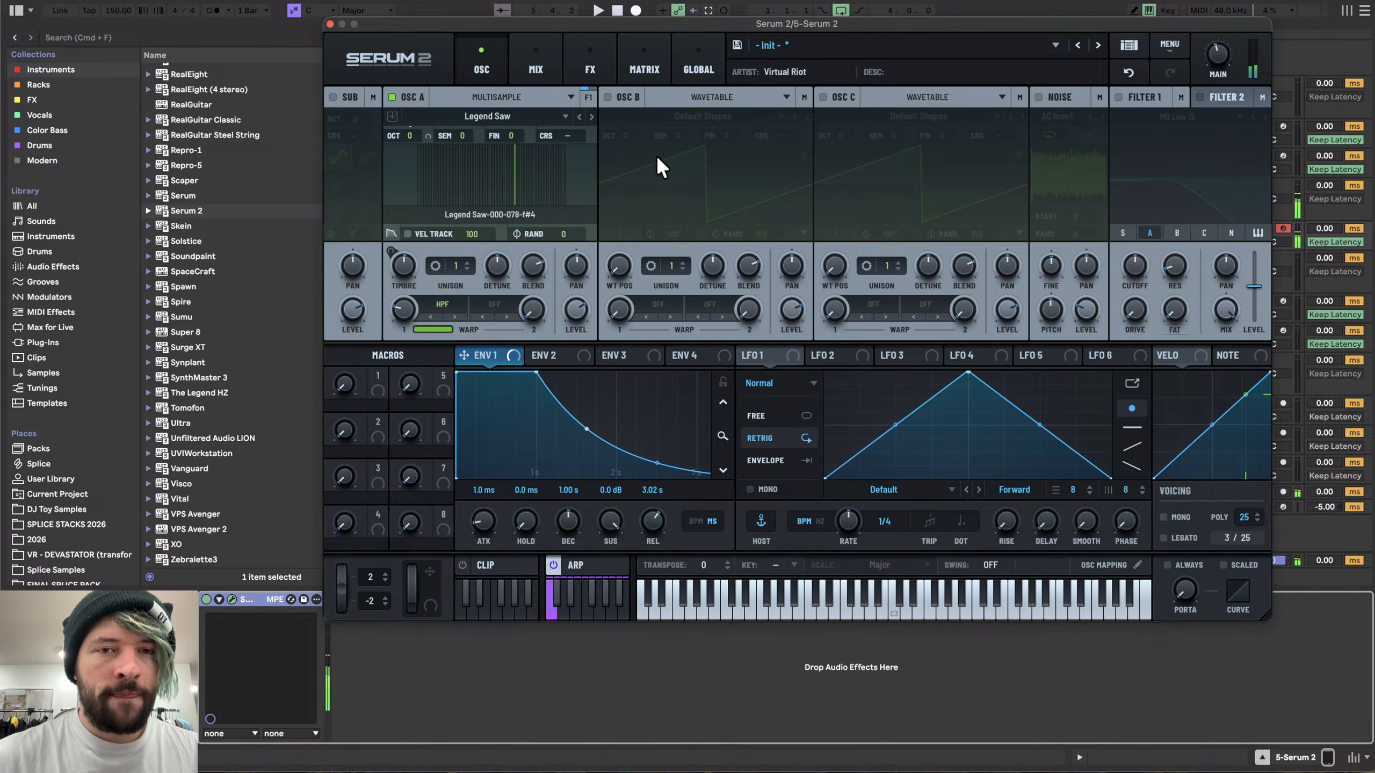
- Reset the synth with Init Preset
click(1162, 47)
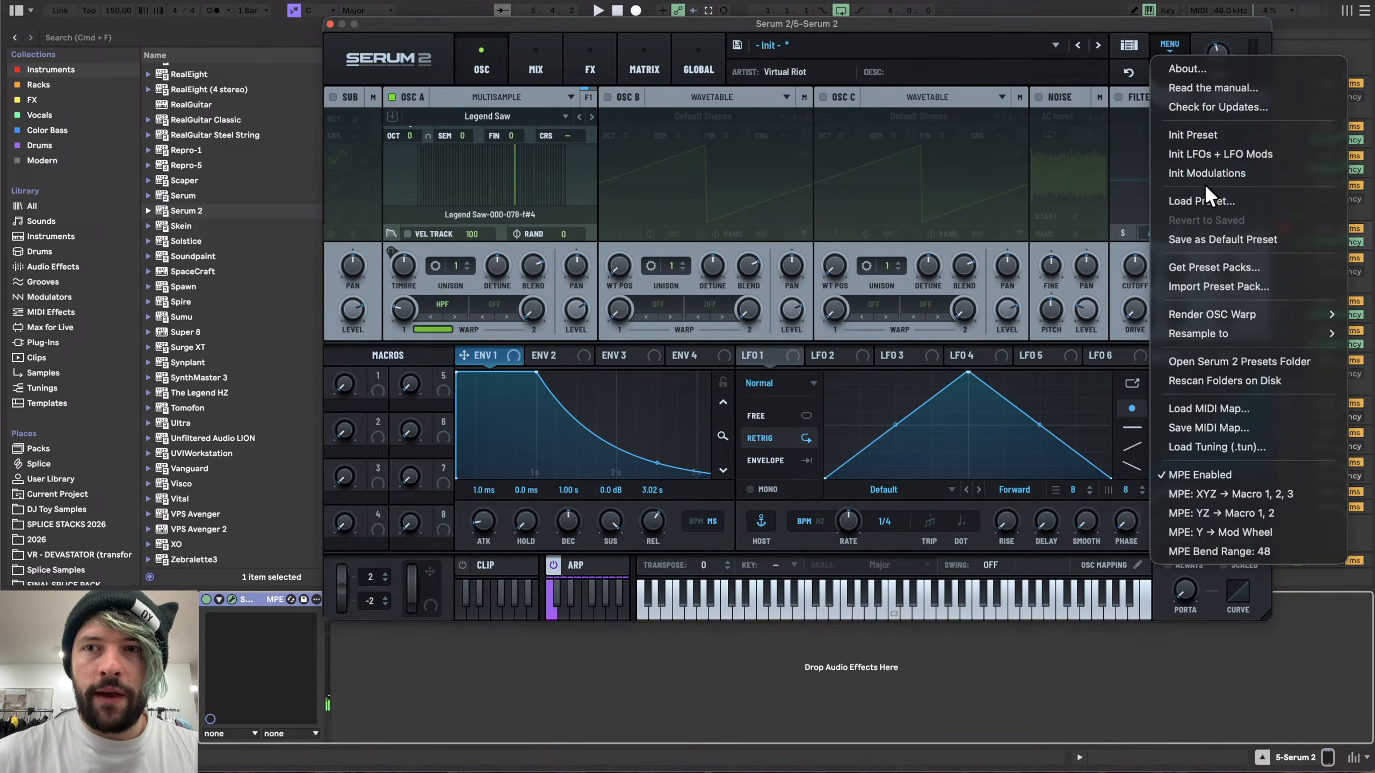
click(1201, 136)
click(501, 116)
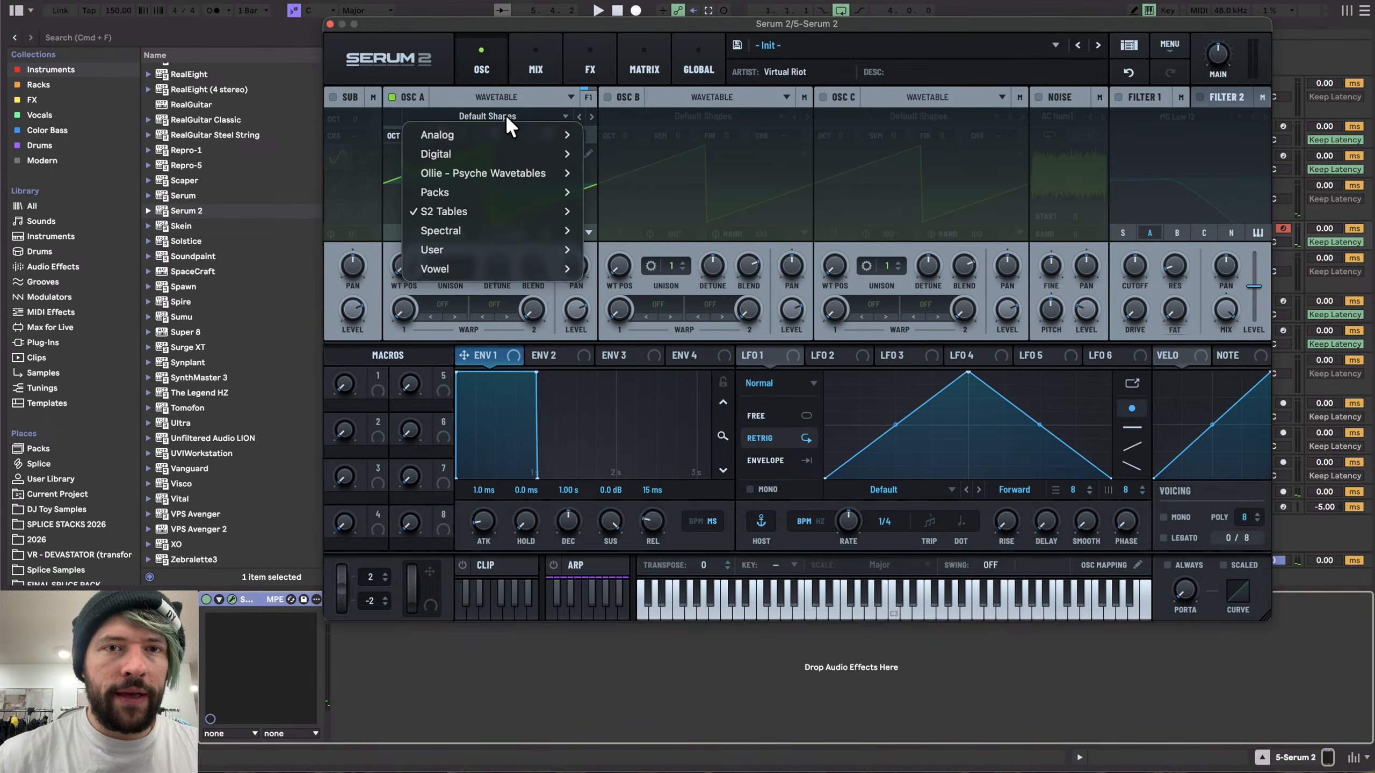
mouse_move(487, 191)
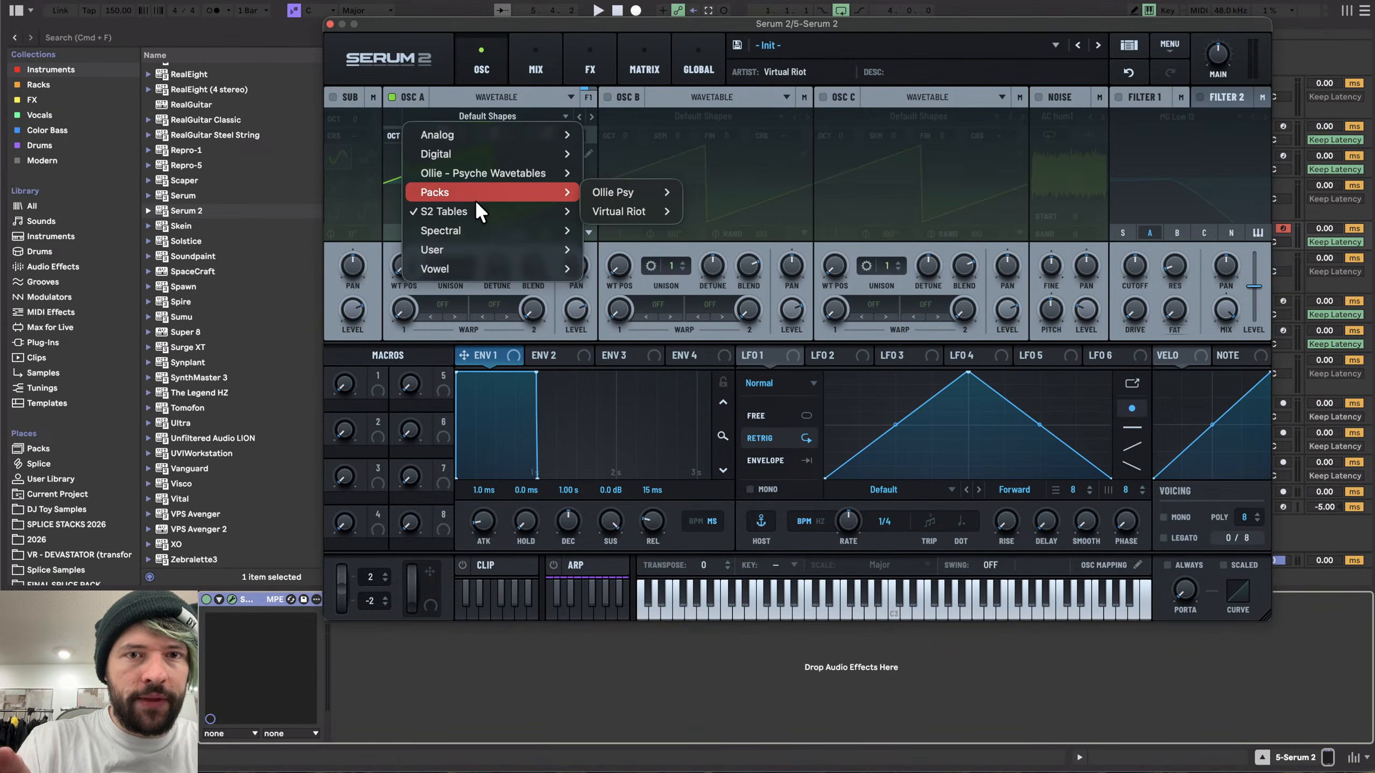
click(622, 155)
- Switch oscillator A to Multisample mode and load User > Legend Saw, locating its samples
click(507, 97)
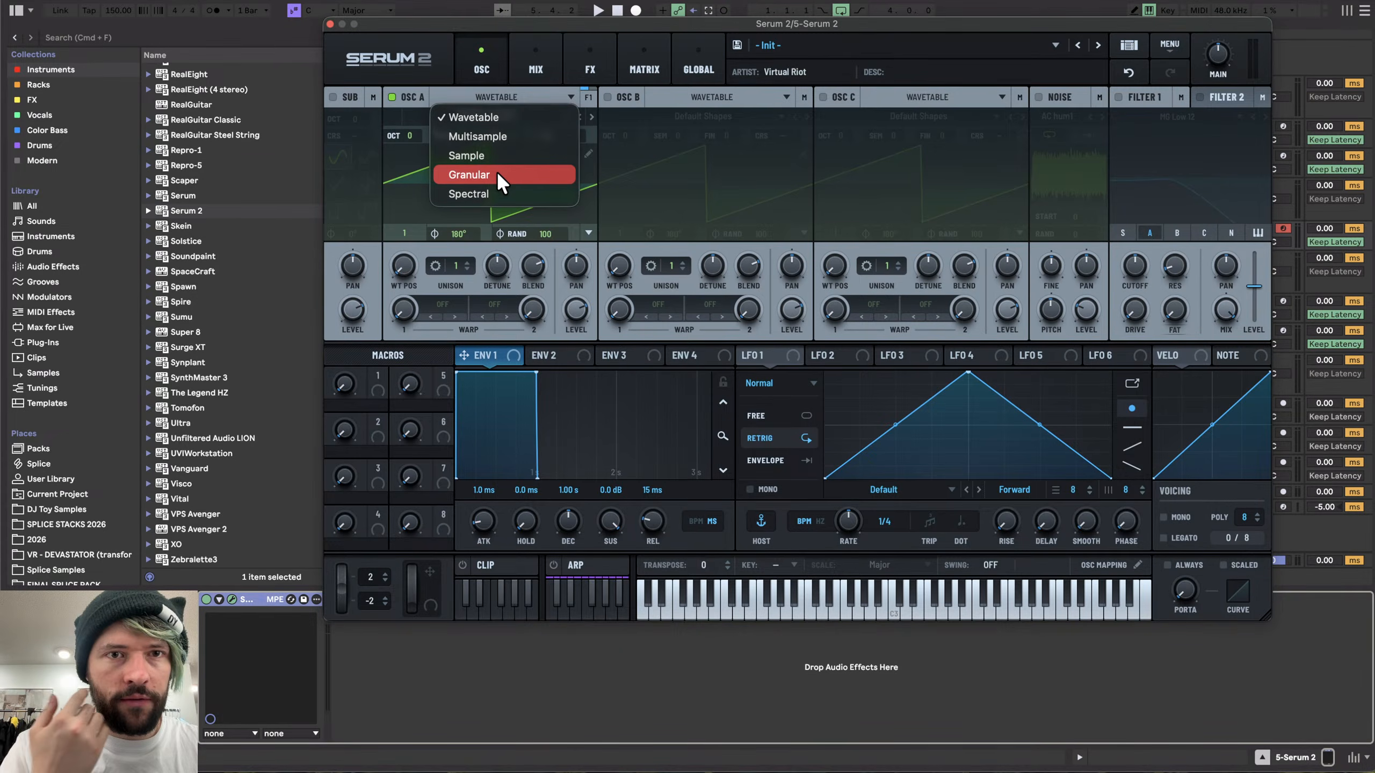
click(489, 135)
click(484, 116)
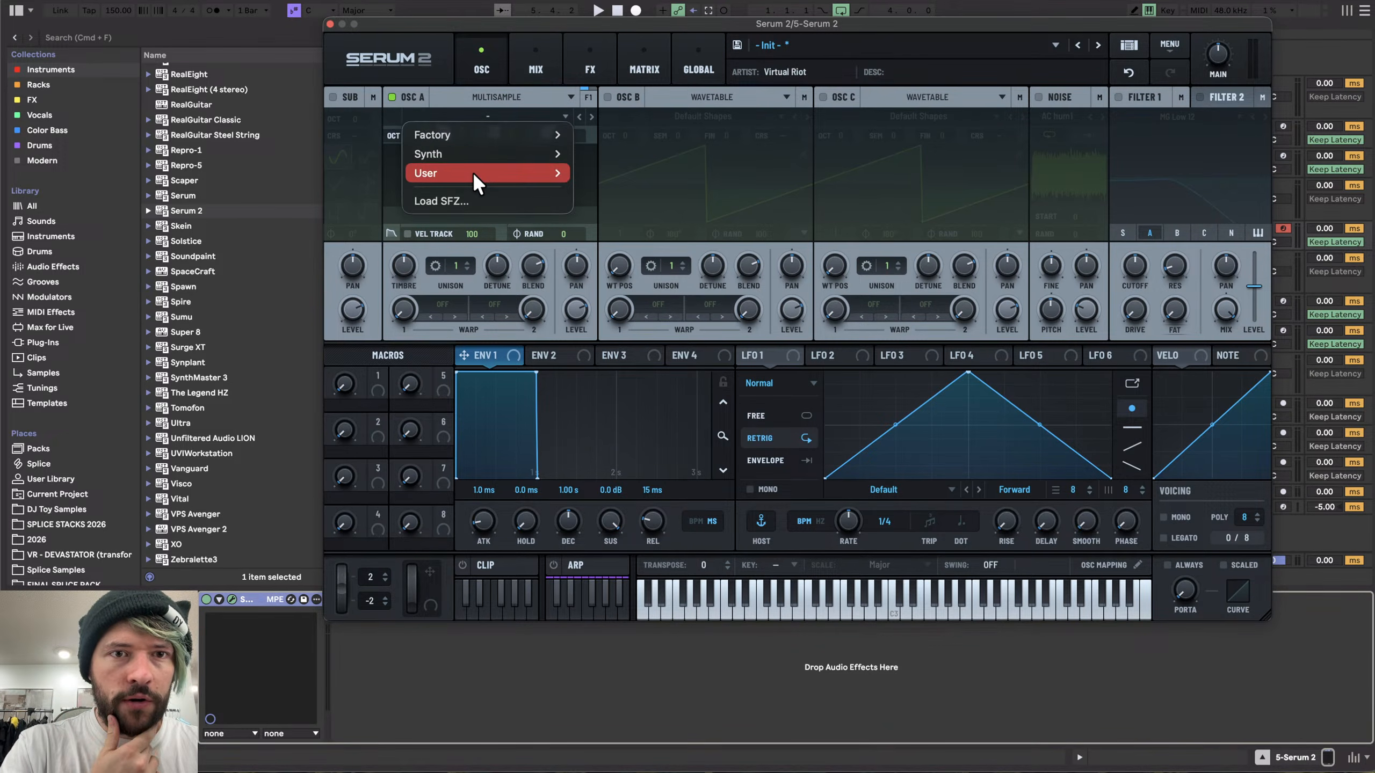
mouse_move(473, 176)
mouse_move(620, 270)
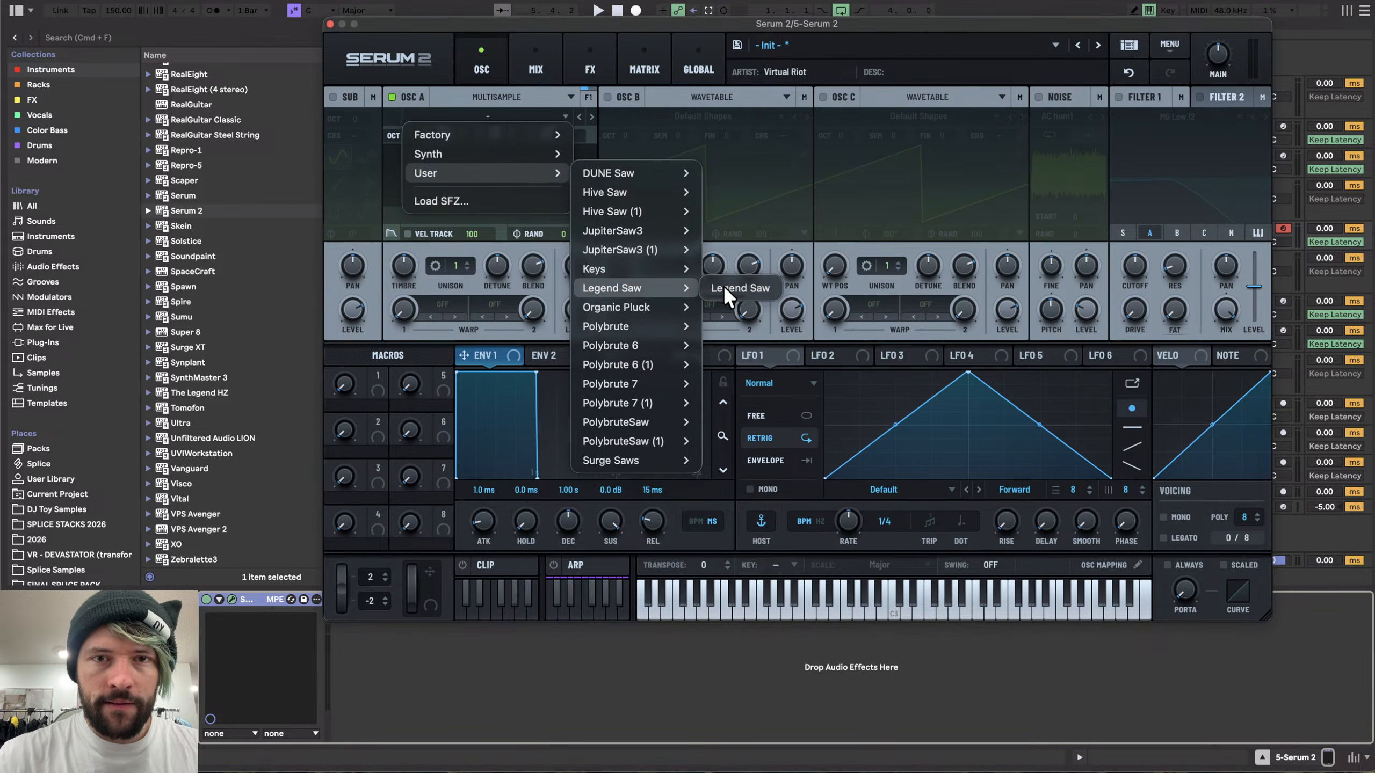
click(722, 285)
click(800, 490)
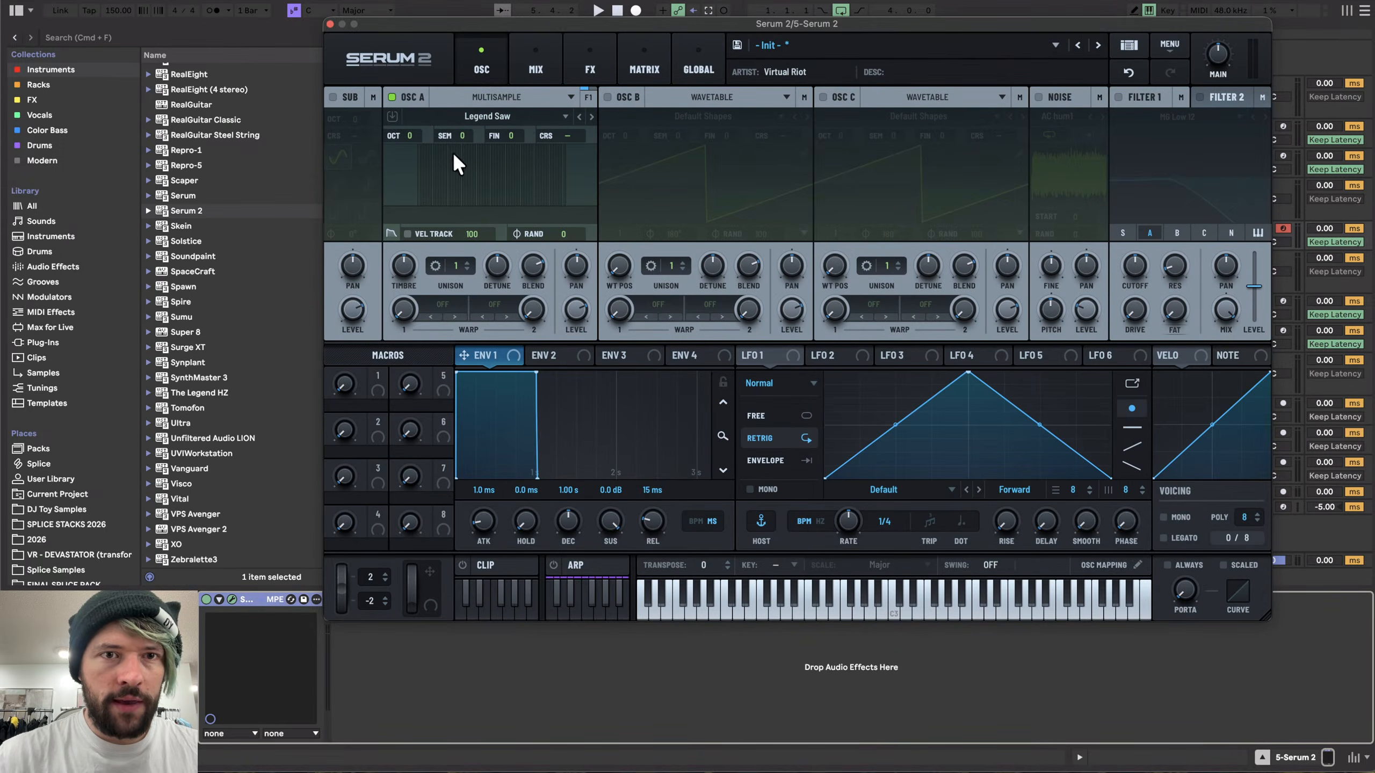
- Lower the main output volume to about 57%
drag(1218, 51, 1219, 65)
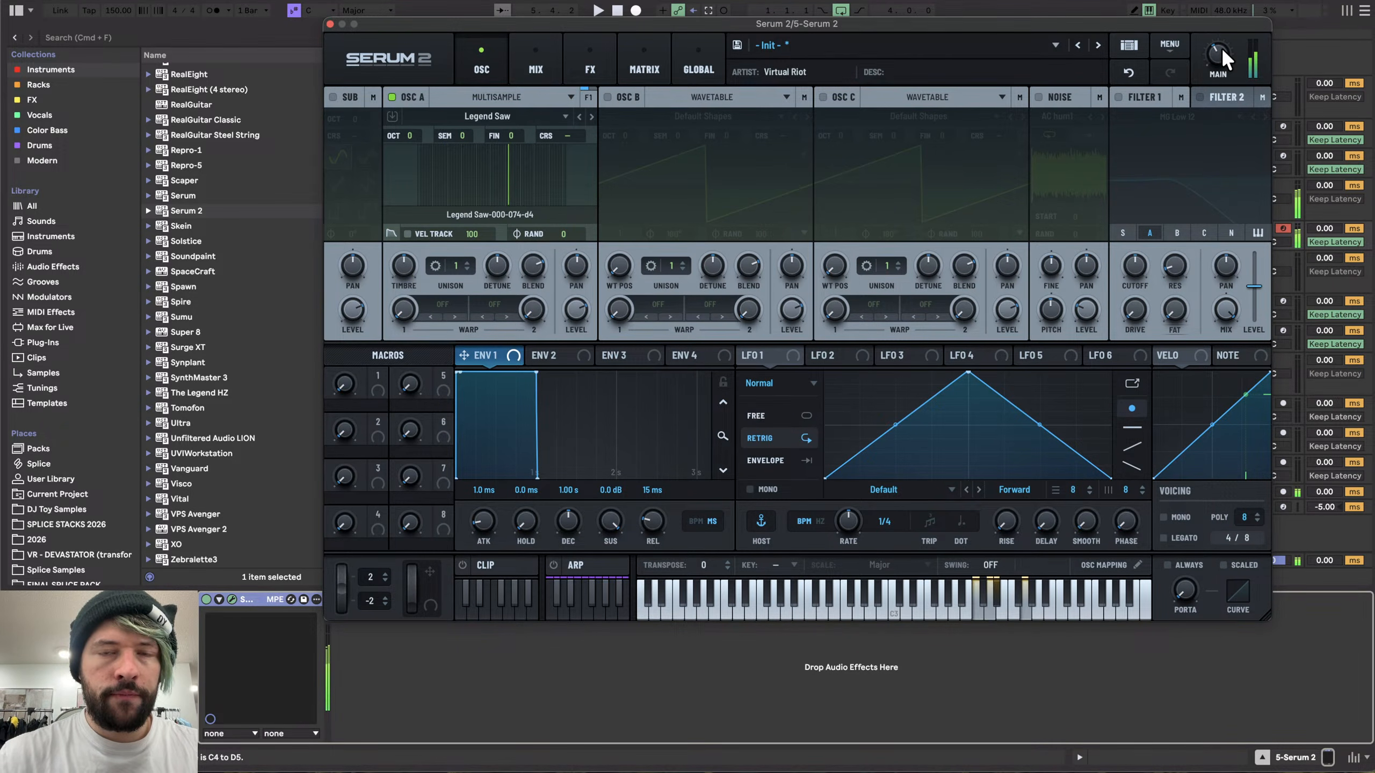
drag(1221, 47, 1220, 52)
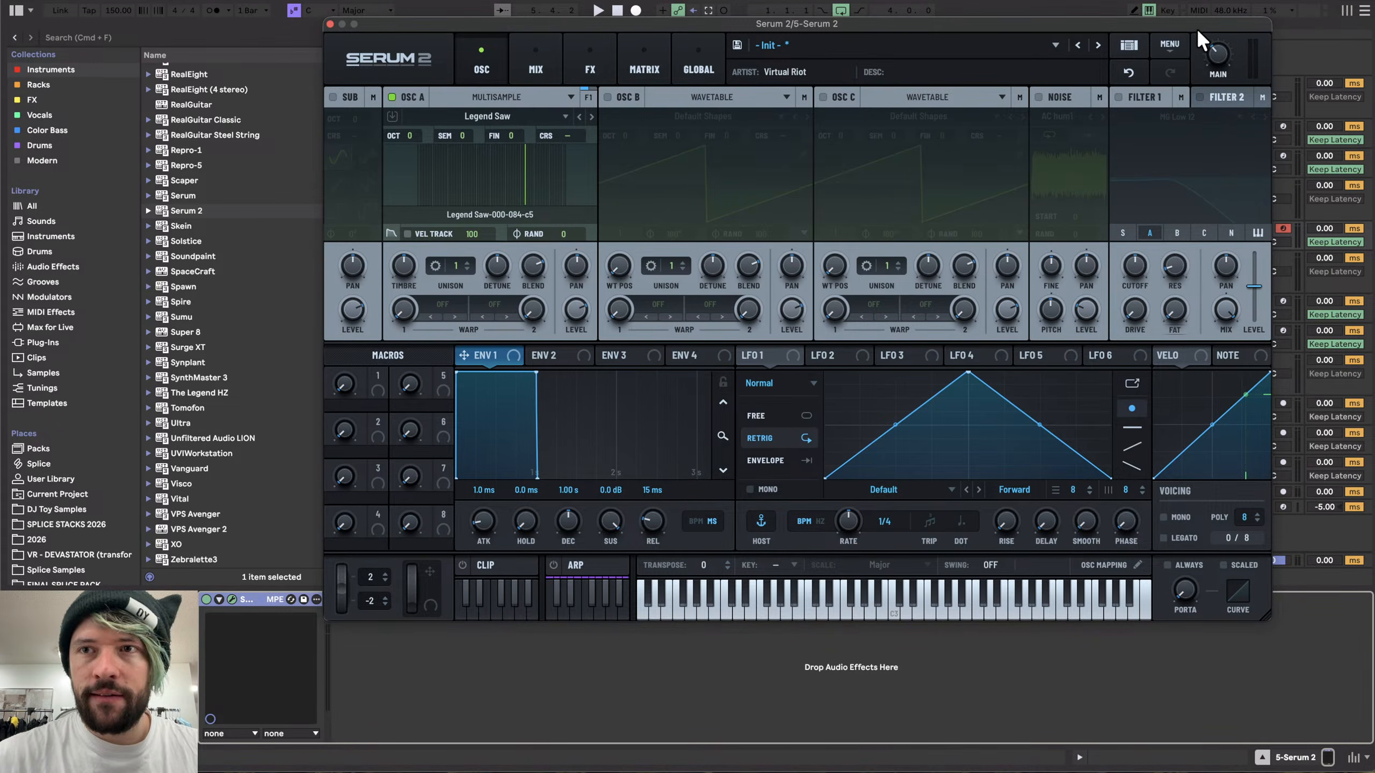
mouse_move(1216, 30)
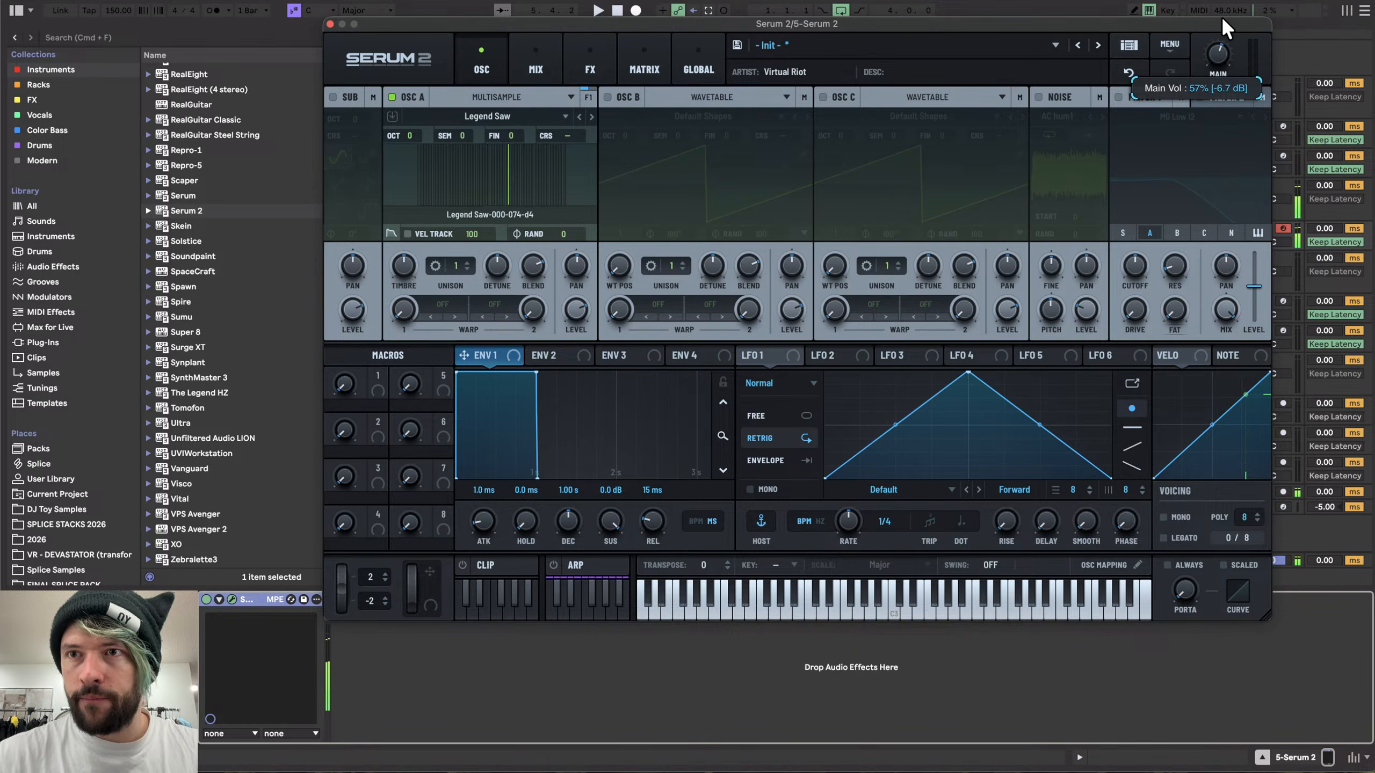
key(XF86AudioLowerVolume)
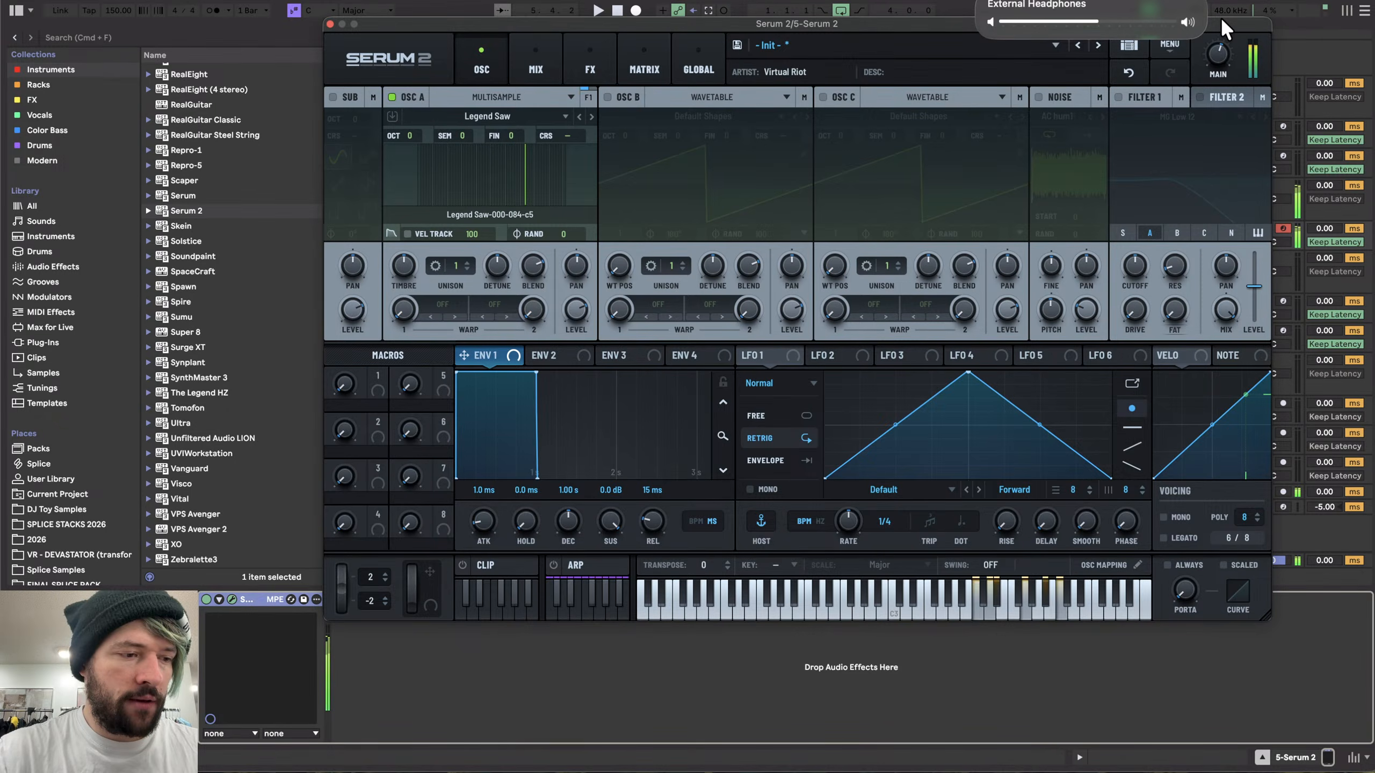
- Enable oscillator B as a multisample and load User > JupiterSaw3, locating its missing samples
click(609, 99)
click(675, 113)
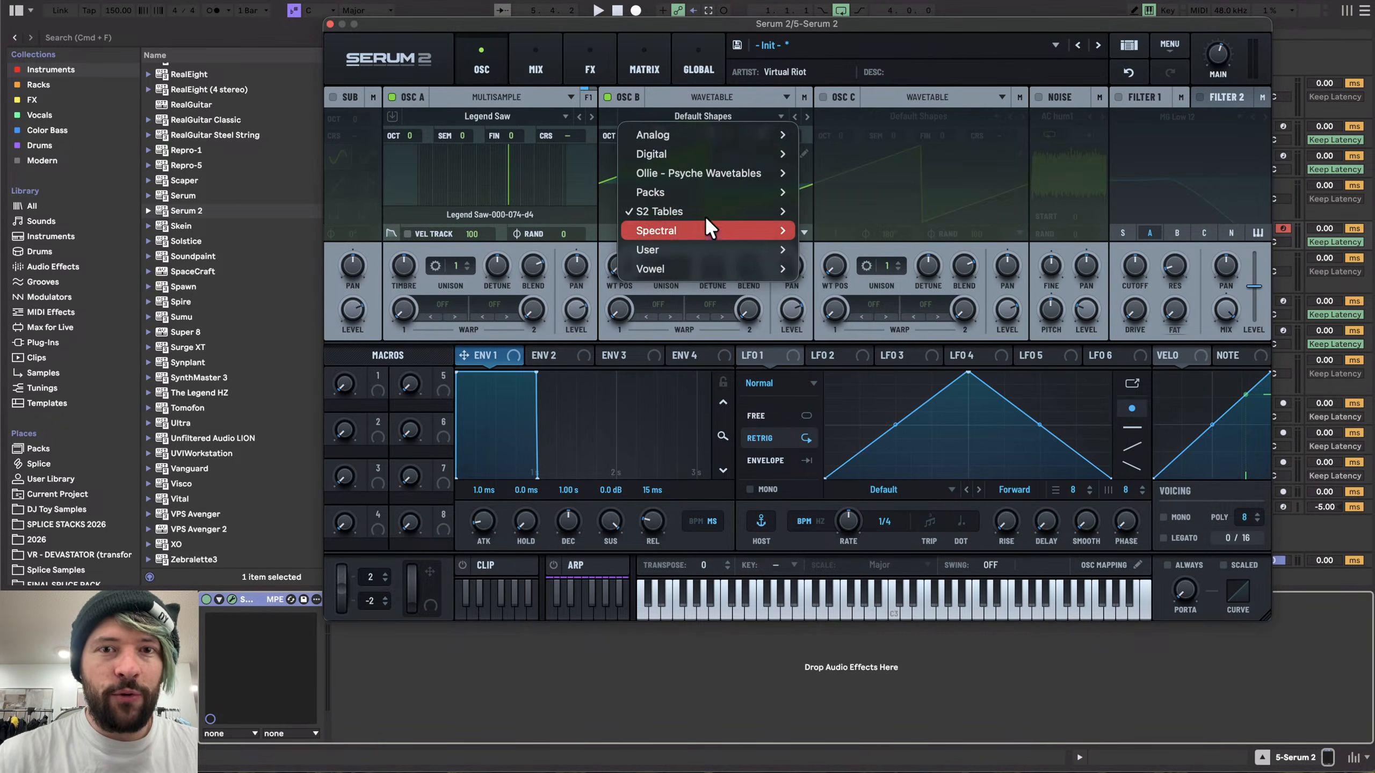
click(723, 106)
click(724, 107)
click(701, 129)
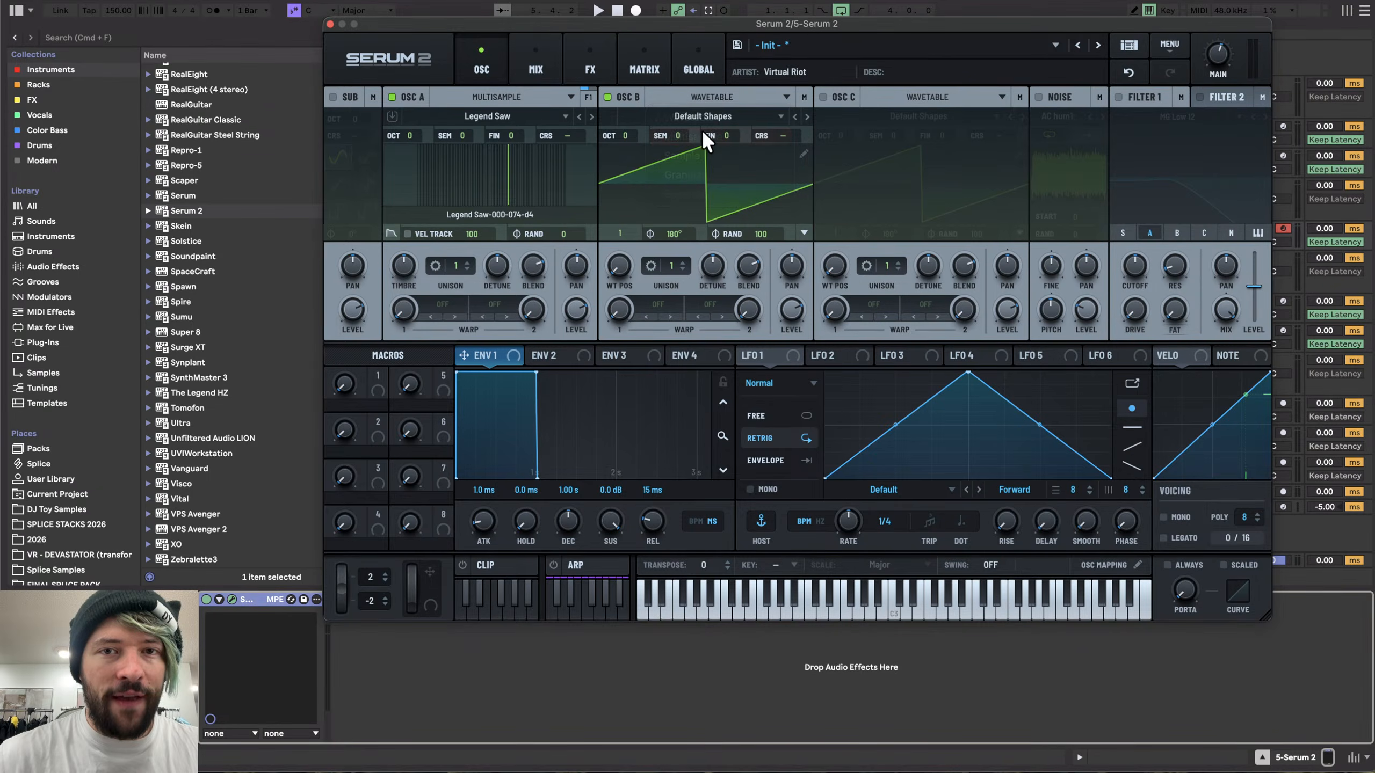
click(692, 111)
mouse_move(686, 166)
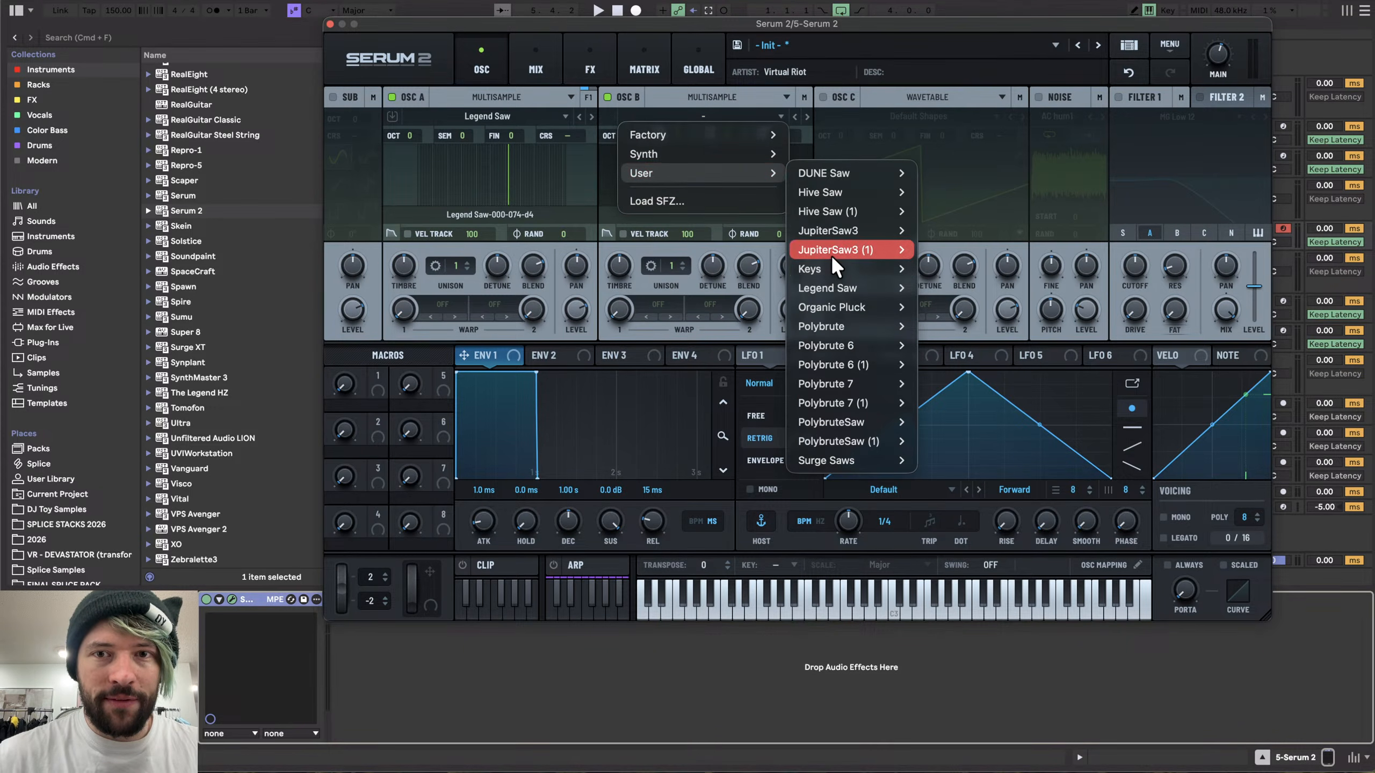
mouse_move(834, 252)
click(953, 254)
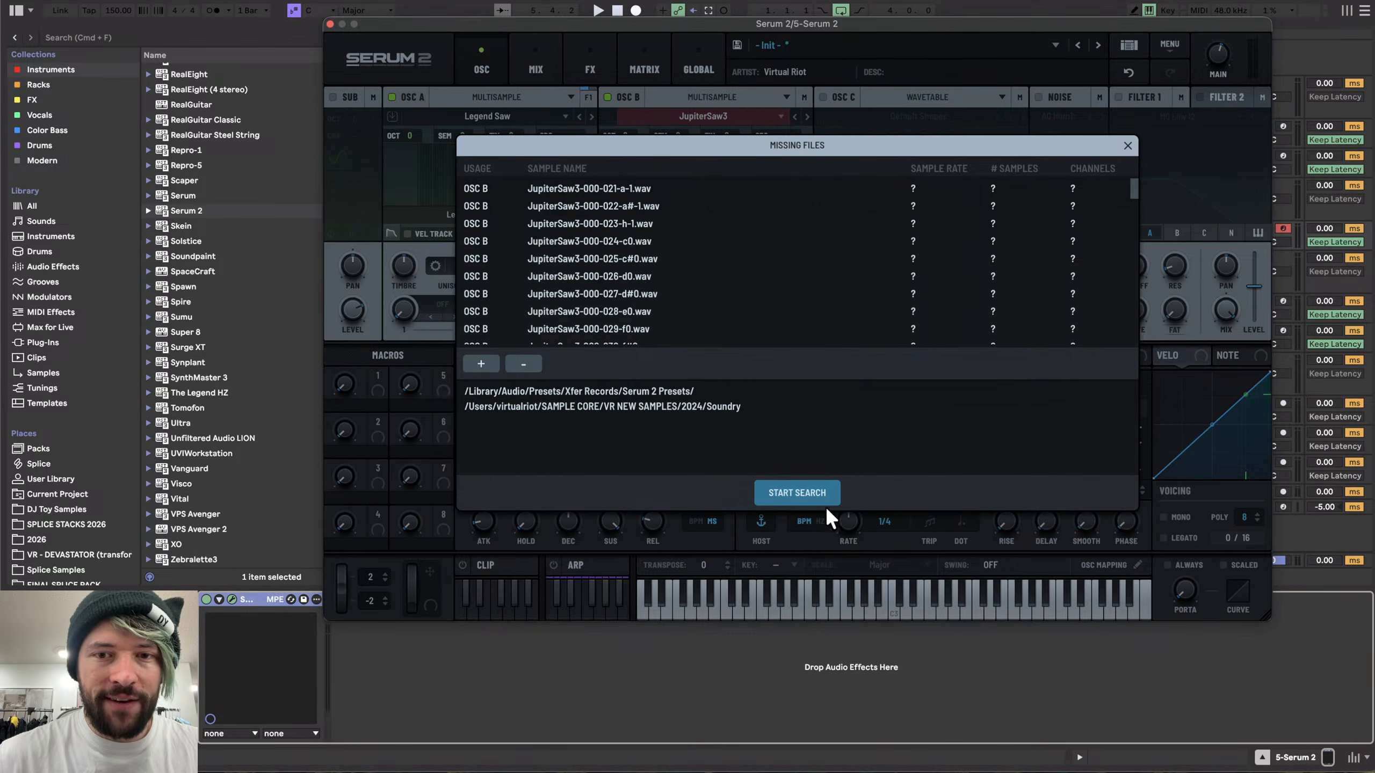
click(823, 503)
- Turn off oscillator A and close the synth window
click(398, 94)
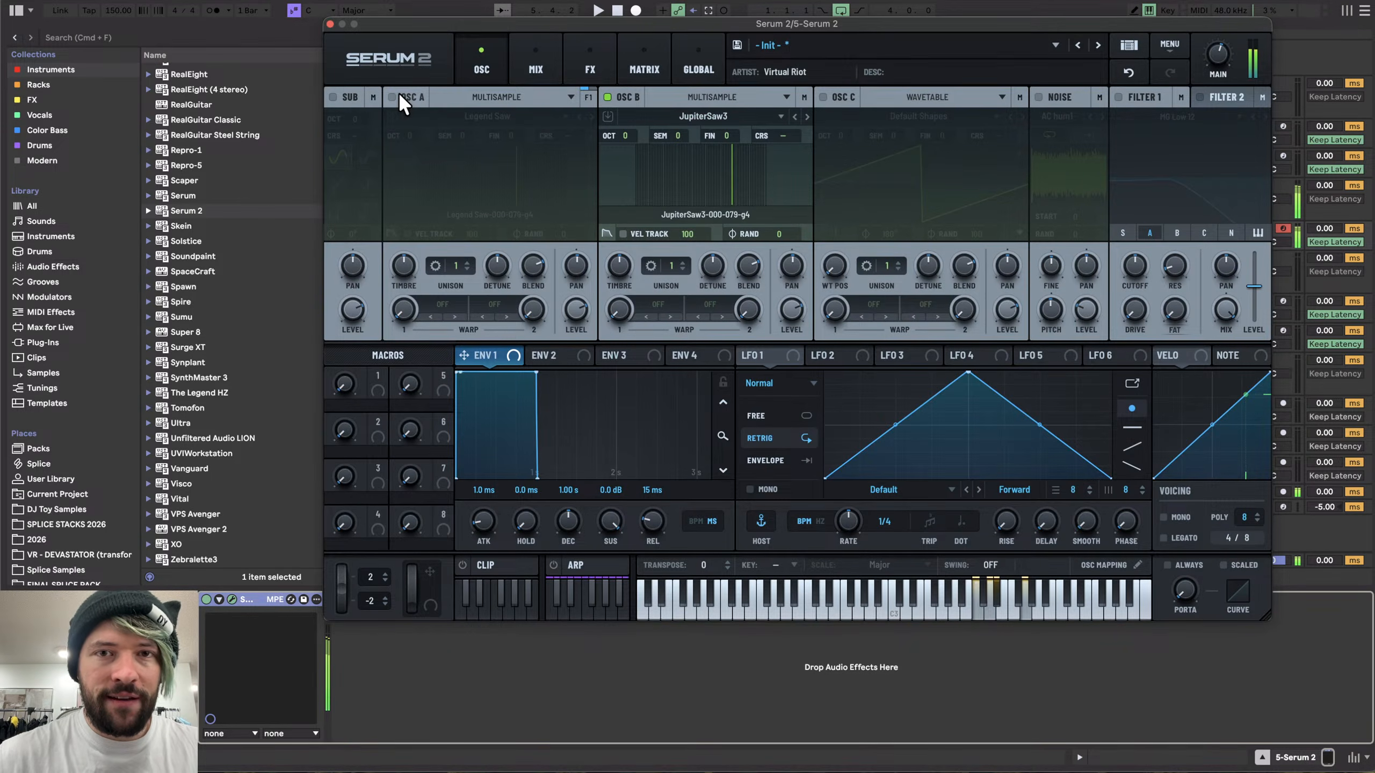
click(330, 23)
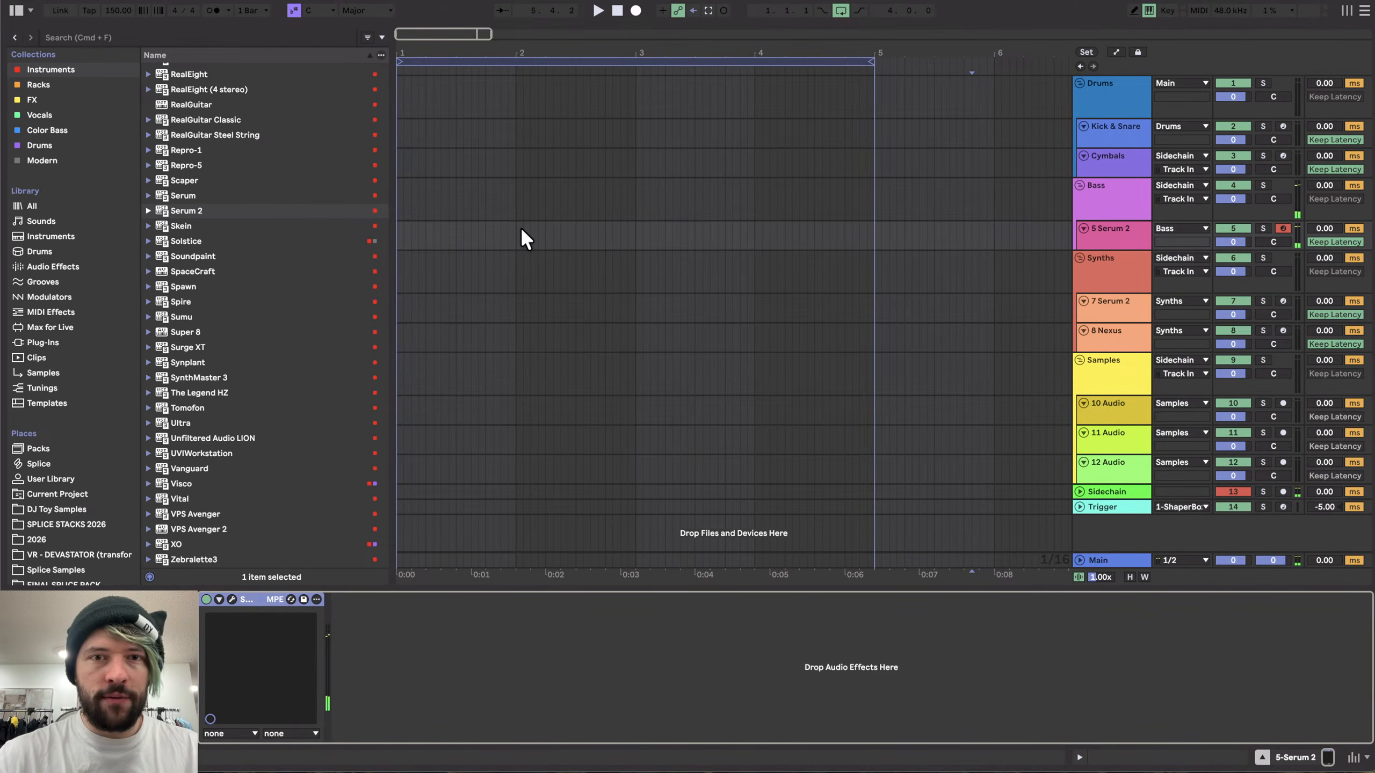
- Insert a MIDI clip spanning bars 1 to 5 on the Serum 2 track
drag(873, 230, 320, 230)
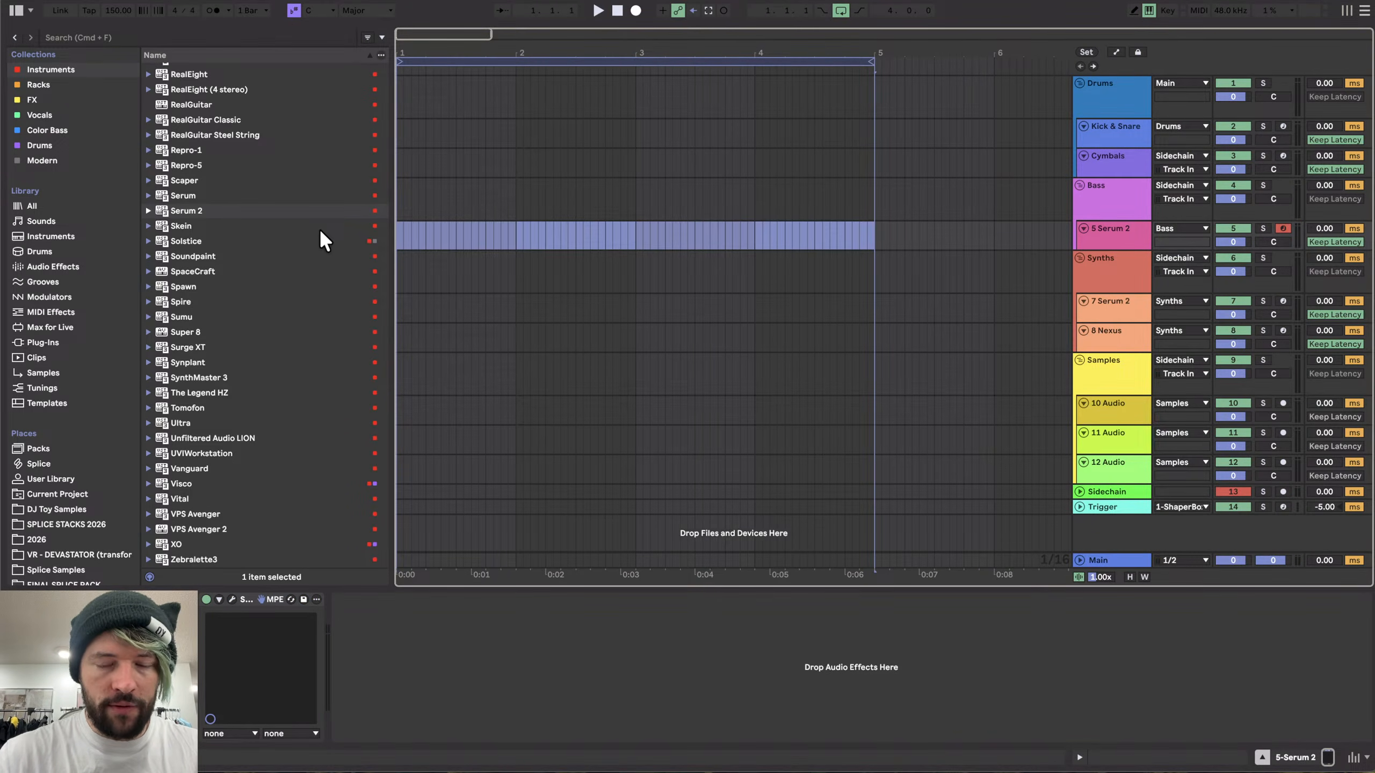
key(shift+super+m)
- Draw a sixteenth note at the clip's start and transpose it down an octave
scroll(552, 413, up, 2)
scroll(552, 413, down, 2)
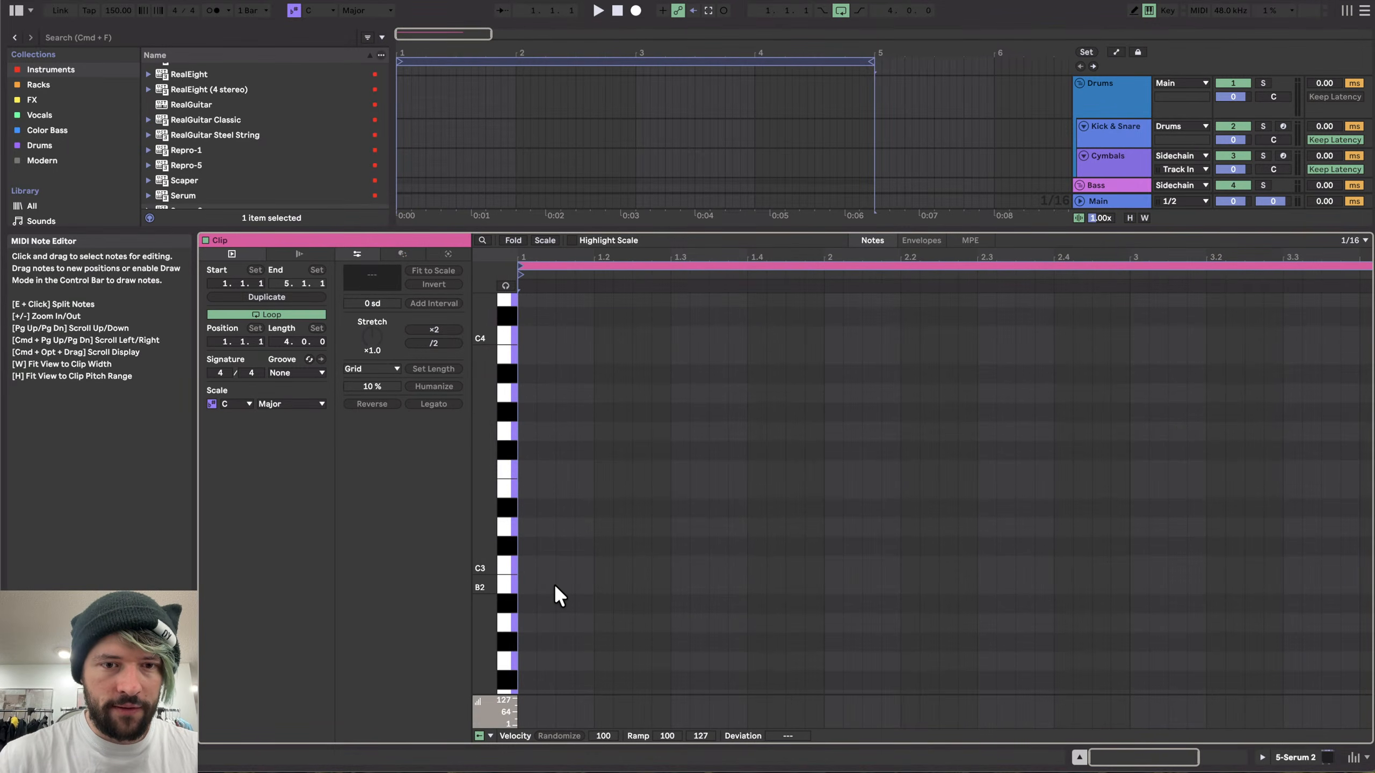
scroll(554, 584, down, 3)
double_click(525, 541)
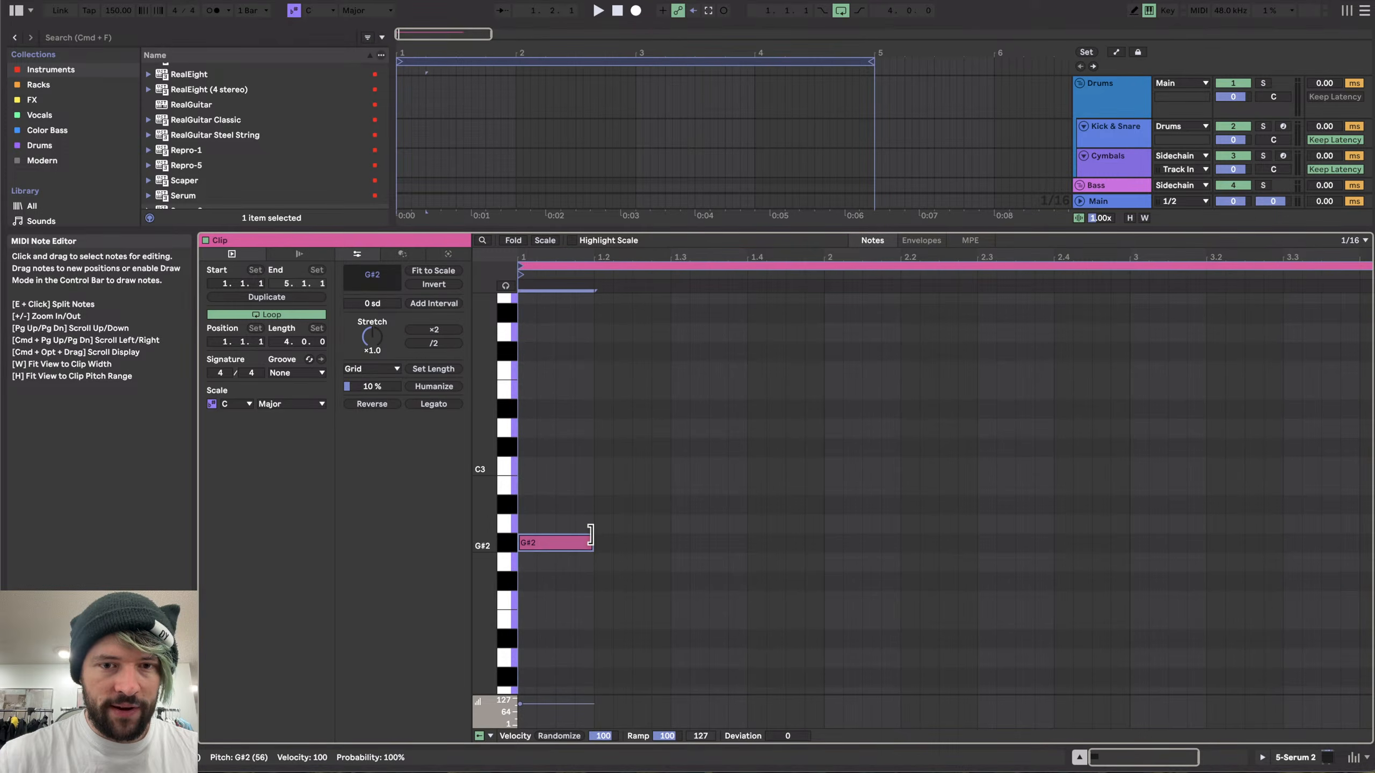
drag(533, 411, 535, 606)
scroll(535, 605, down, 2)
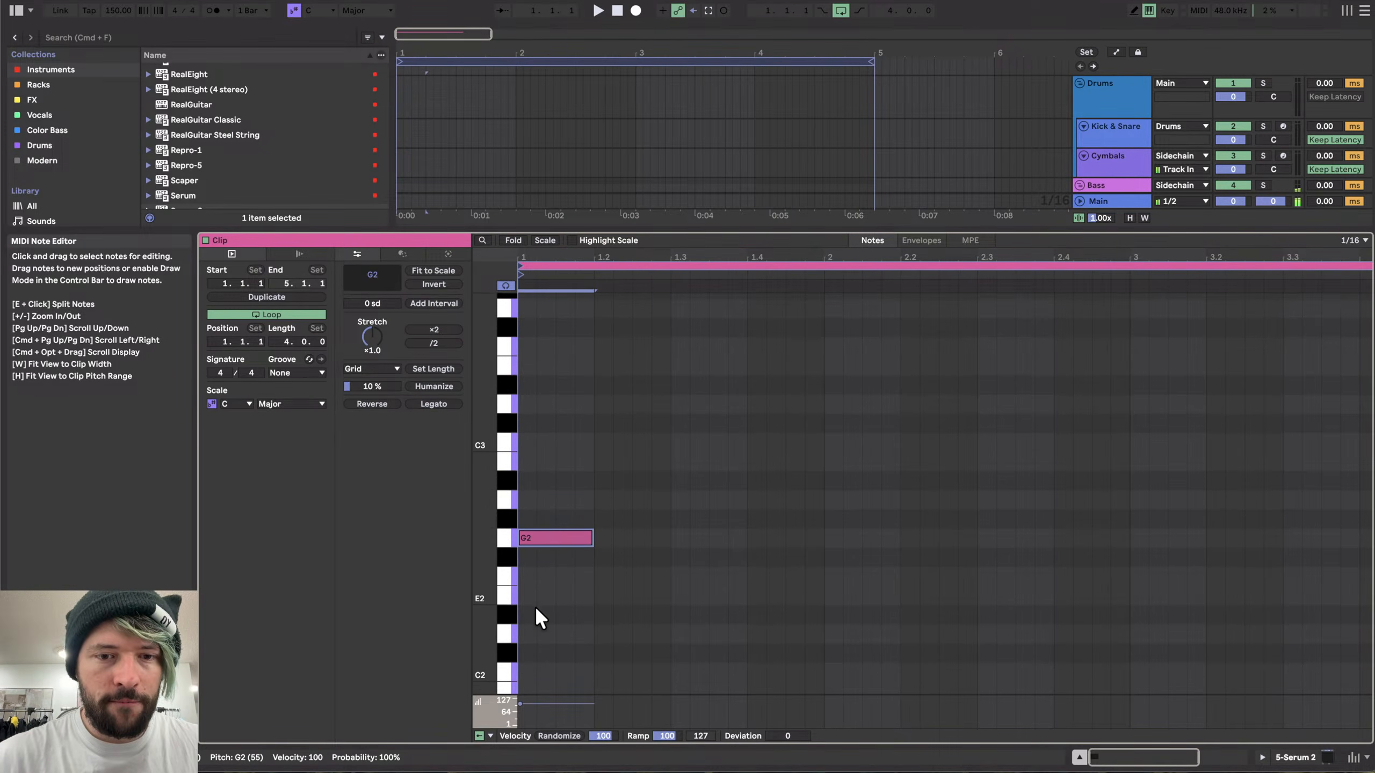
key(shift+Down)
- Draw another sixteenth note at the clip's start and move it to C3
scroll(558, 553, up, 3)
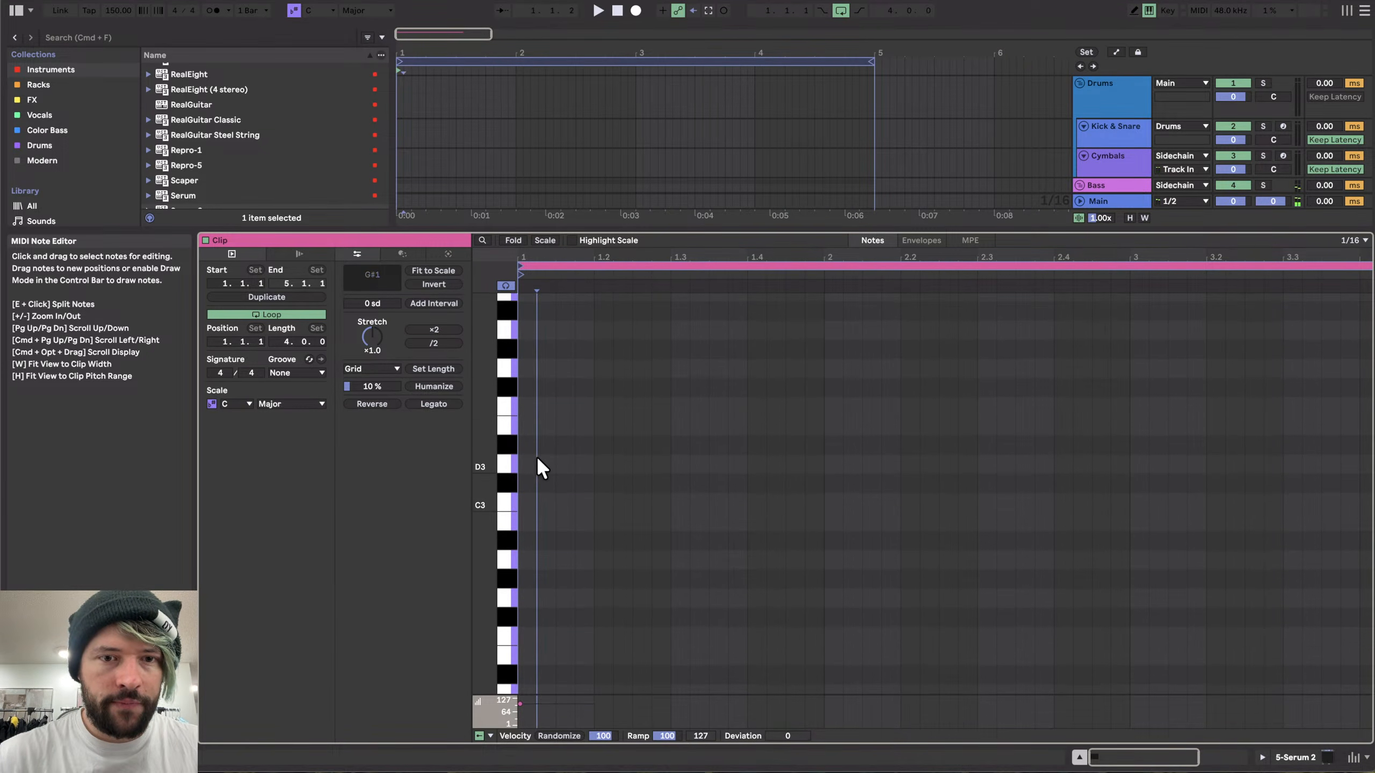
double_click(537, 455)
drag(537, 456, 584, 456)
key(Down)
- Add chord notes at the clip's start, stacking G3 and up to G4 above the C3 note
key(Down)
key(Left)
key(shift+Right)
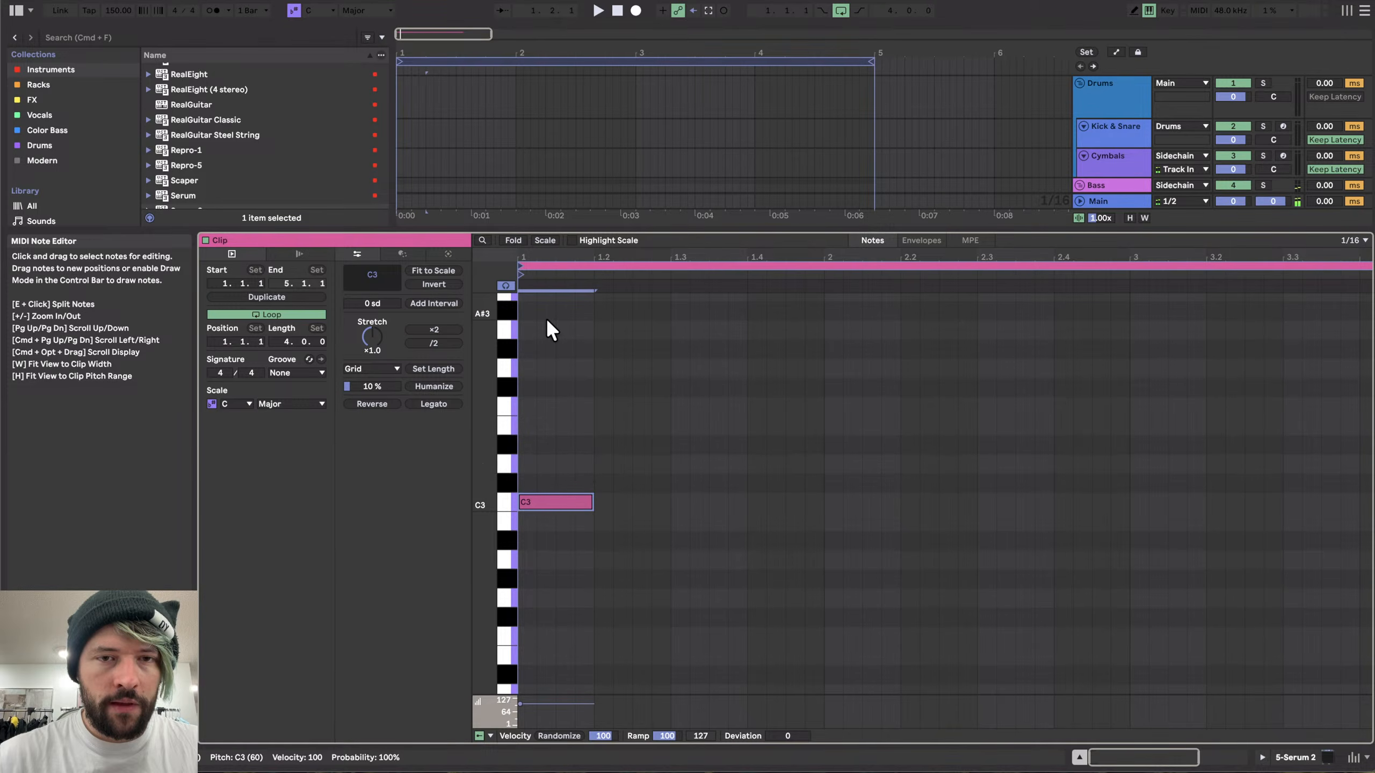
scroll(546, 318, up, 3)
double_click(526, 441)
key(Down)
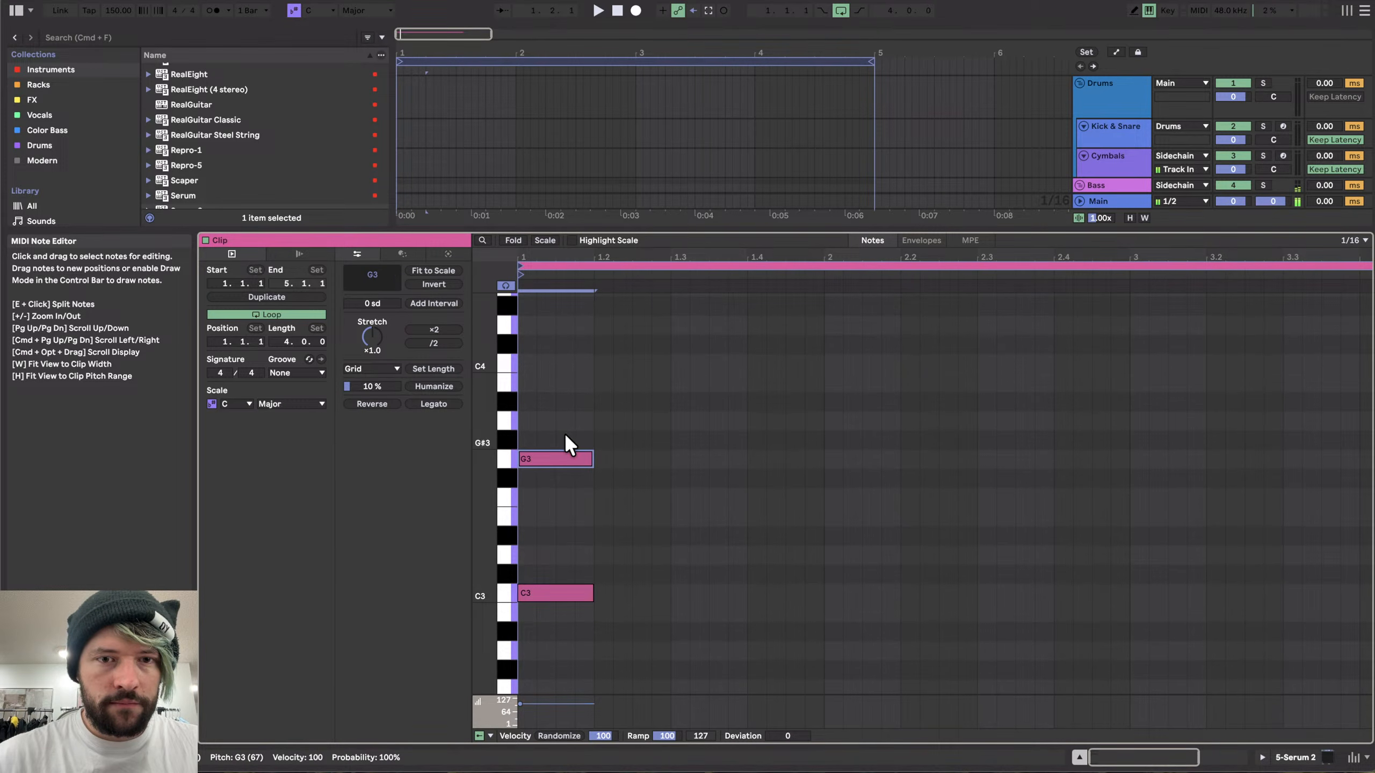
scroll(563, 487, up, 3)
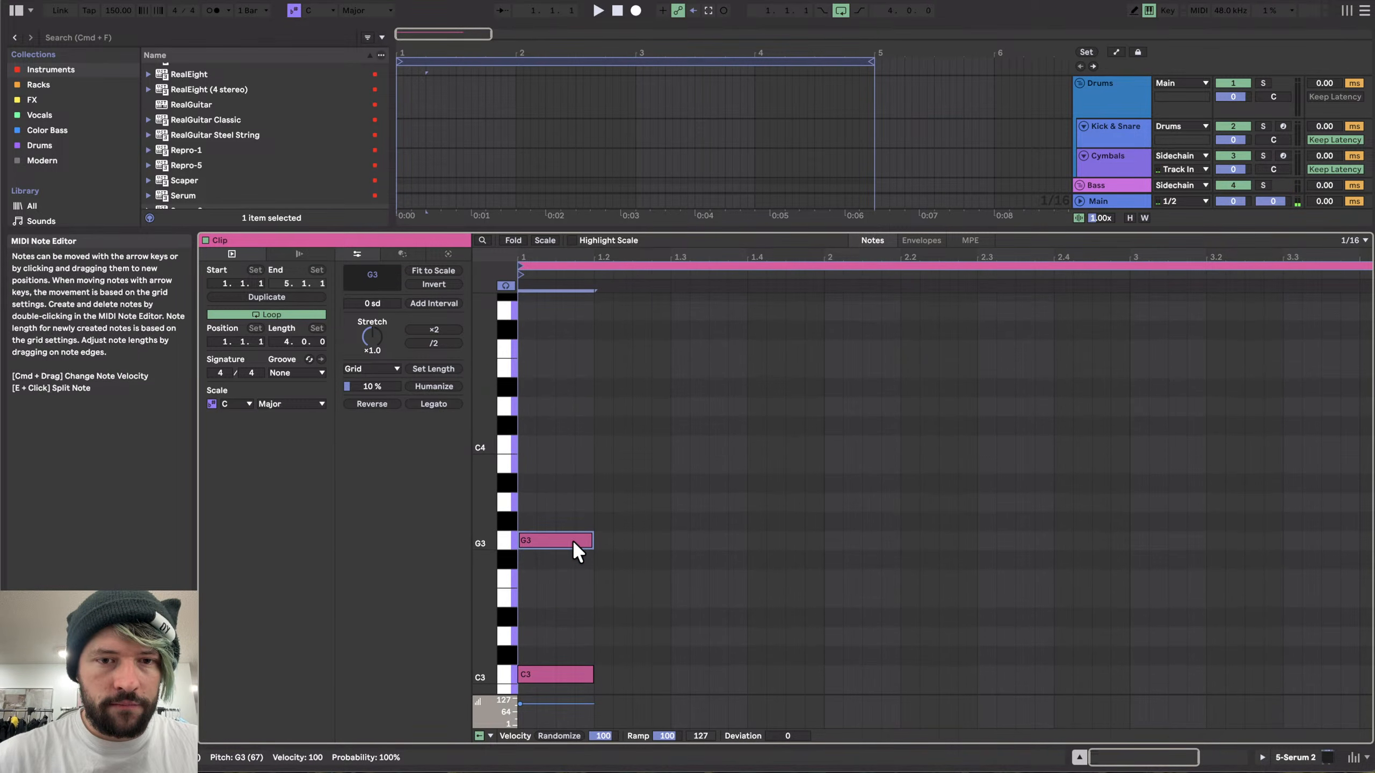
drag(571, 539, 572, 319)
key(Up)
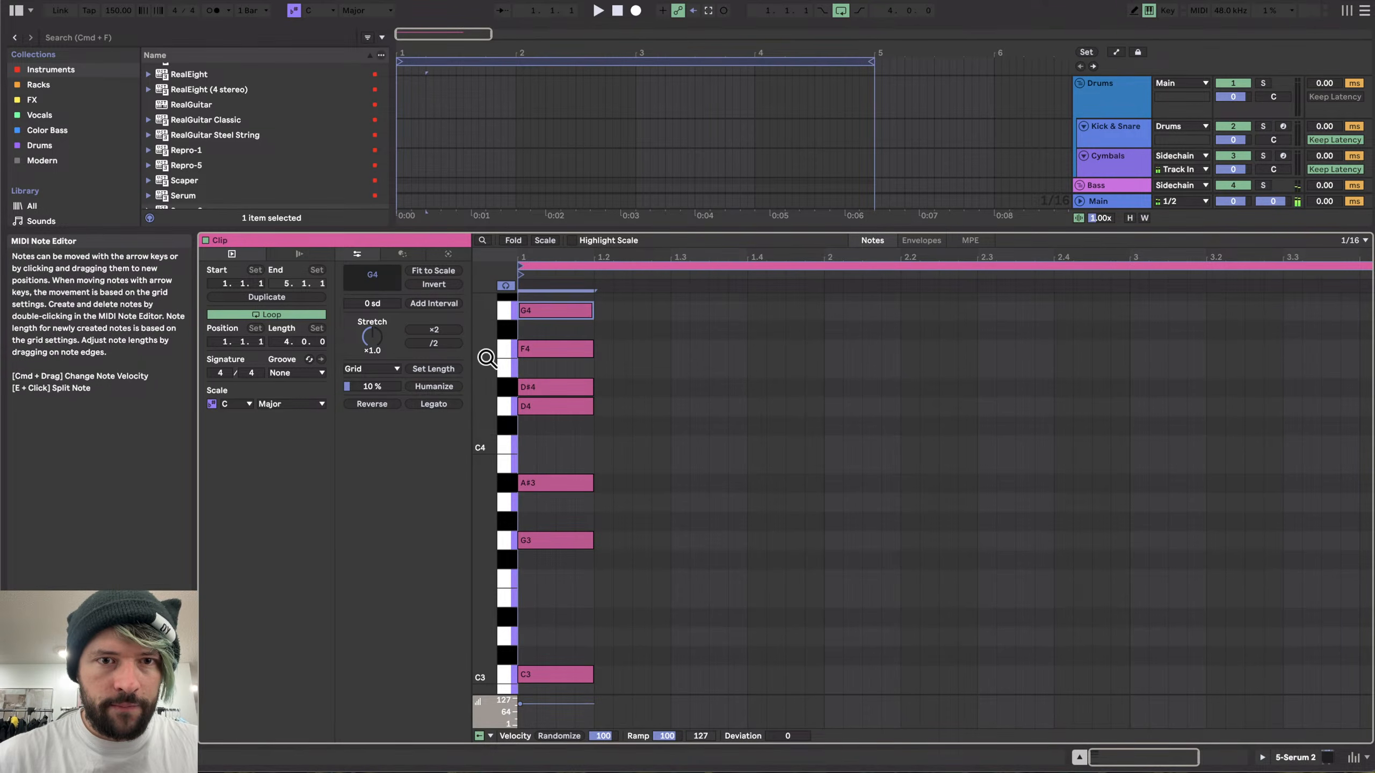
- Select all notes, shorten them to sixteenths, and duplicate the chord twice
drag(485, 356, 494, 356)
key(super+a)
key(shift+Left)
key(shift+Left)
key(super+d)
key(super+d)
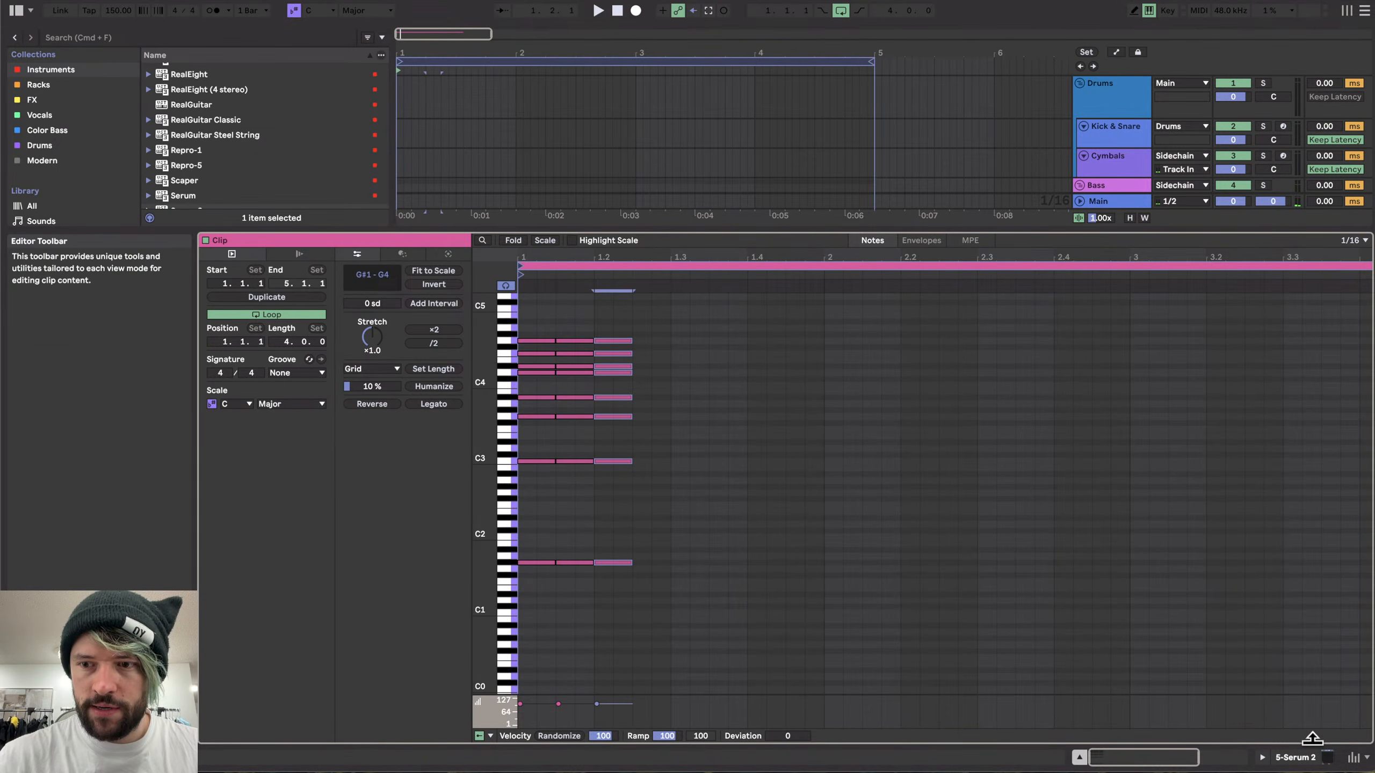
- Open the Serum 2 window and raise oscillator A's octave to +1
click(1299, 759)
click(232, 598)
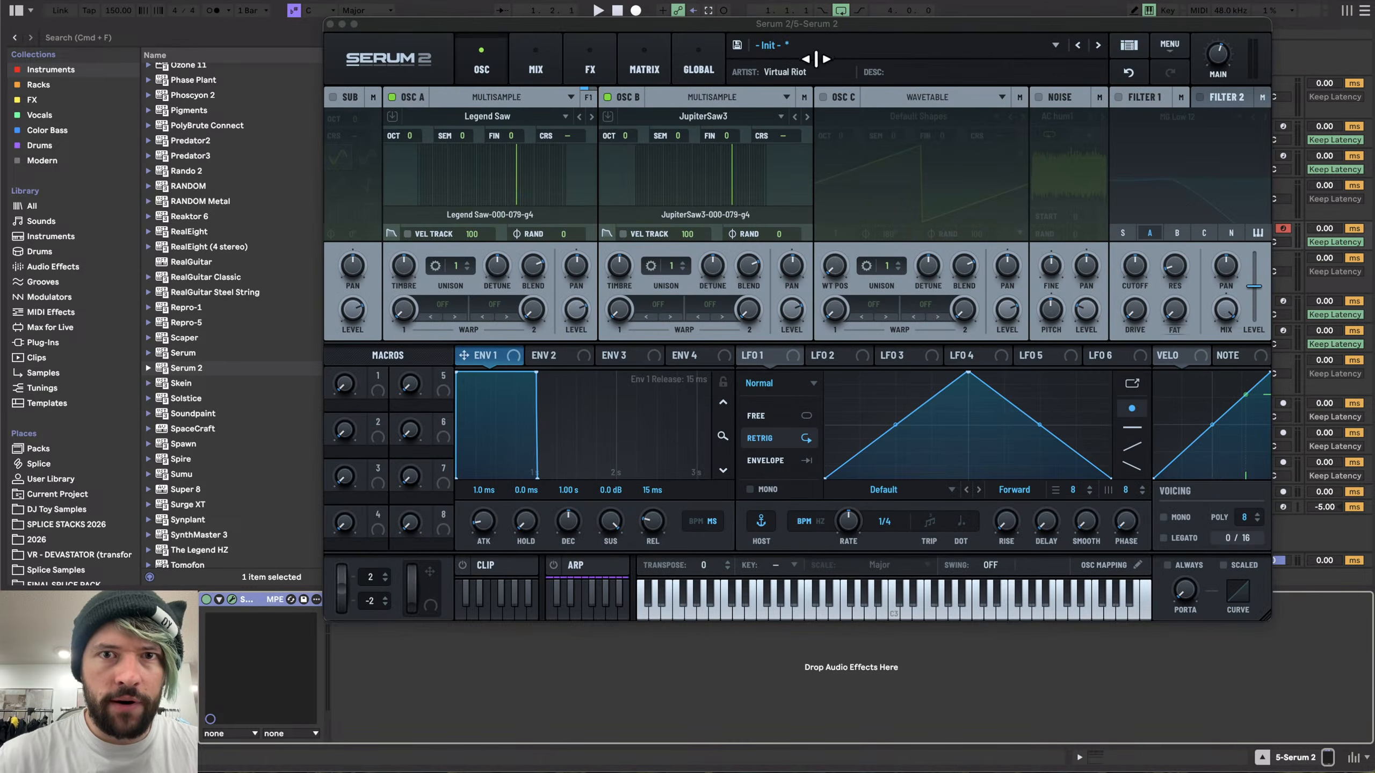
mouse_move(625, 135)
mouse_down()
mouse_move(627, 94)
mouse_move(624, 136)
mouse_up()
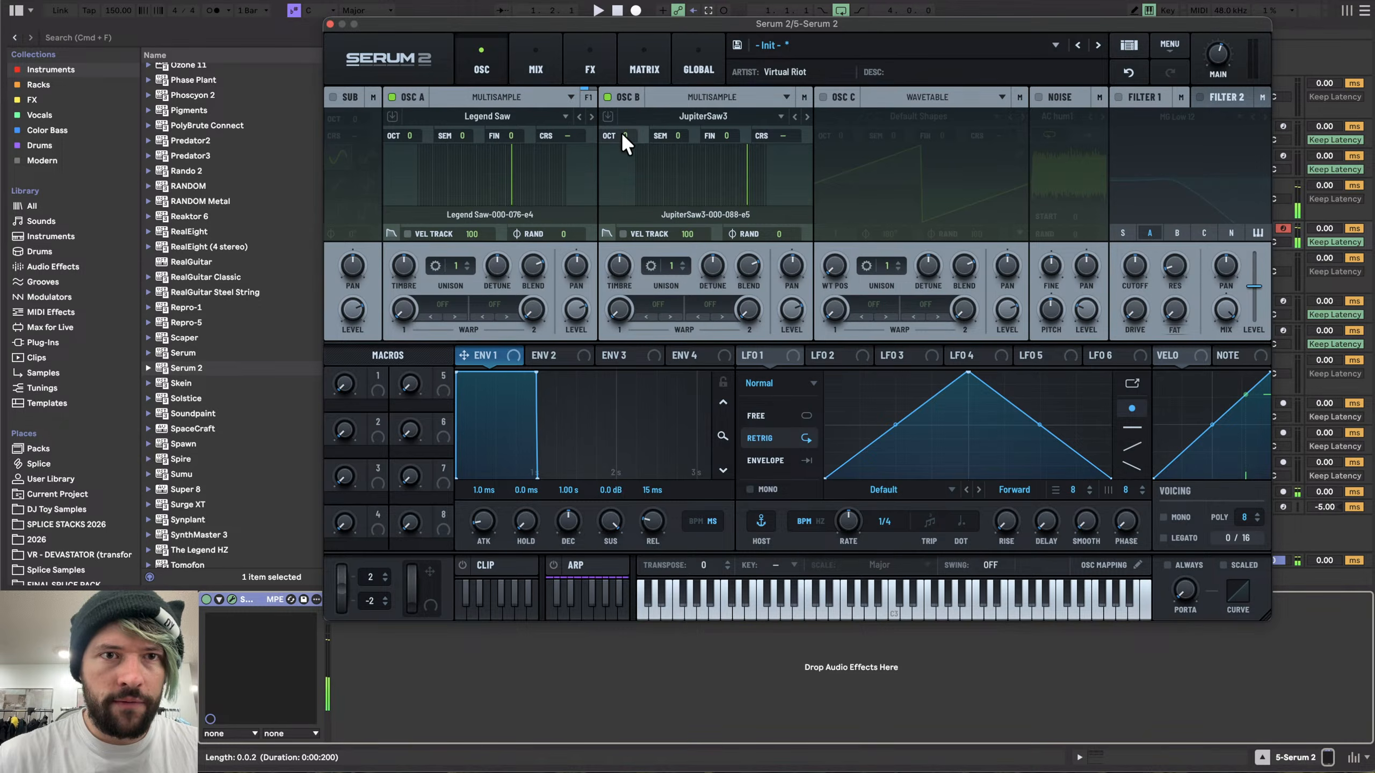
drag(418, 137, 419, 118)
- Play the clip back and lower the synth's main output volume
key(space)
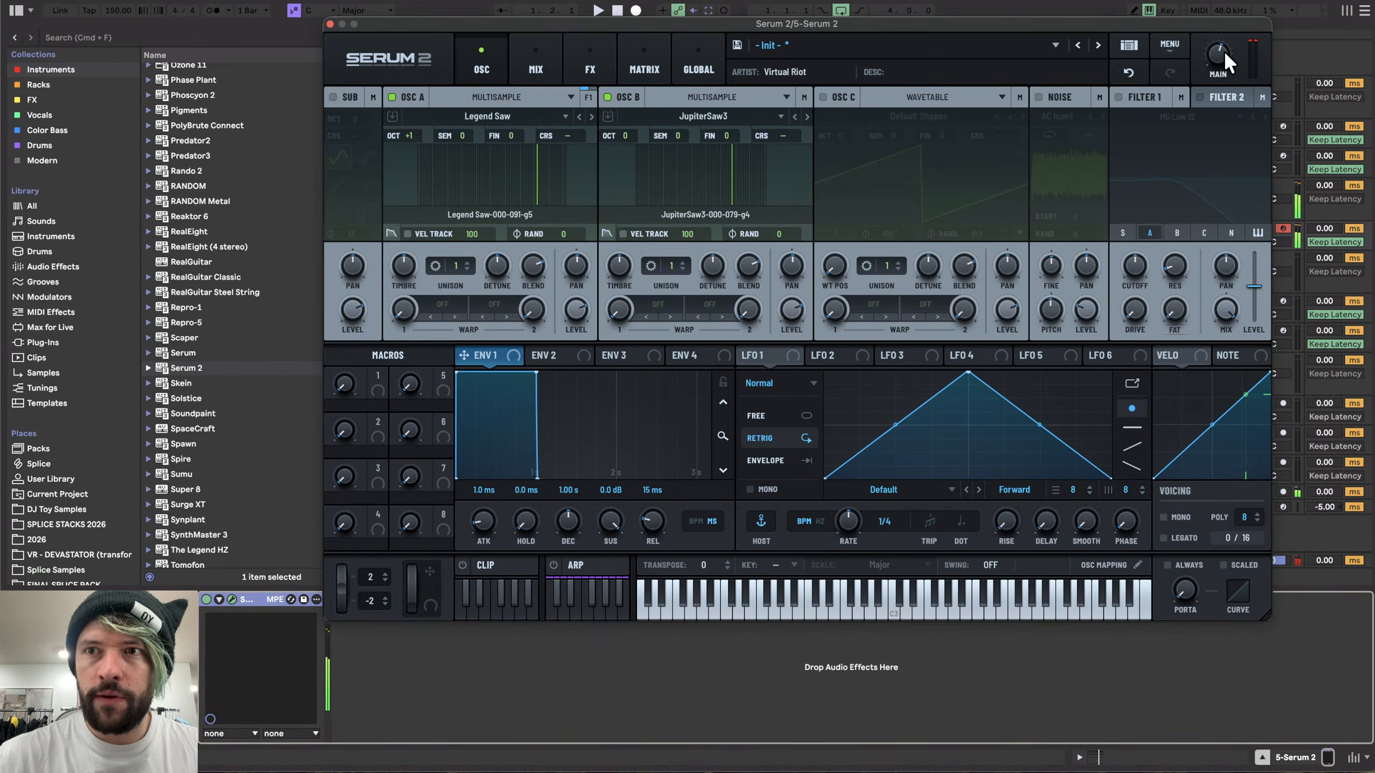
drag(1223, 49, 1215, 83)
key(space)
key(space)
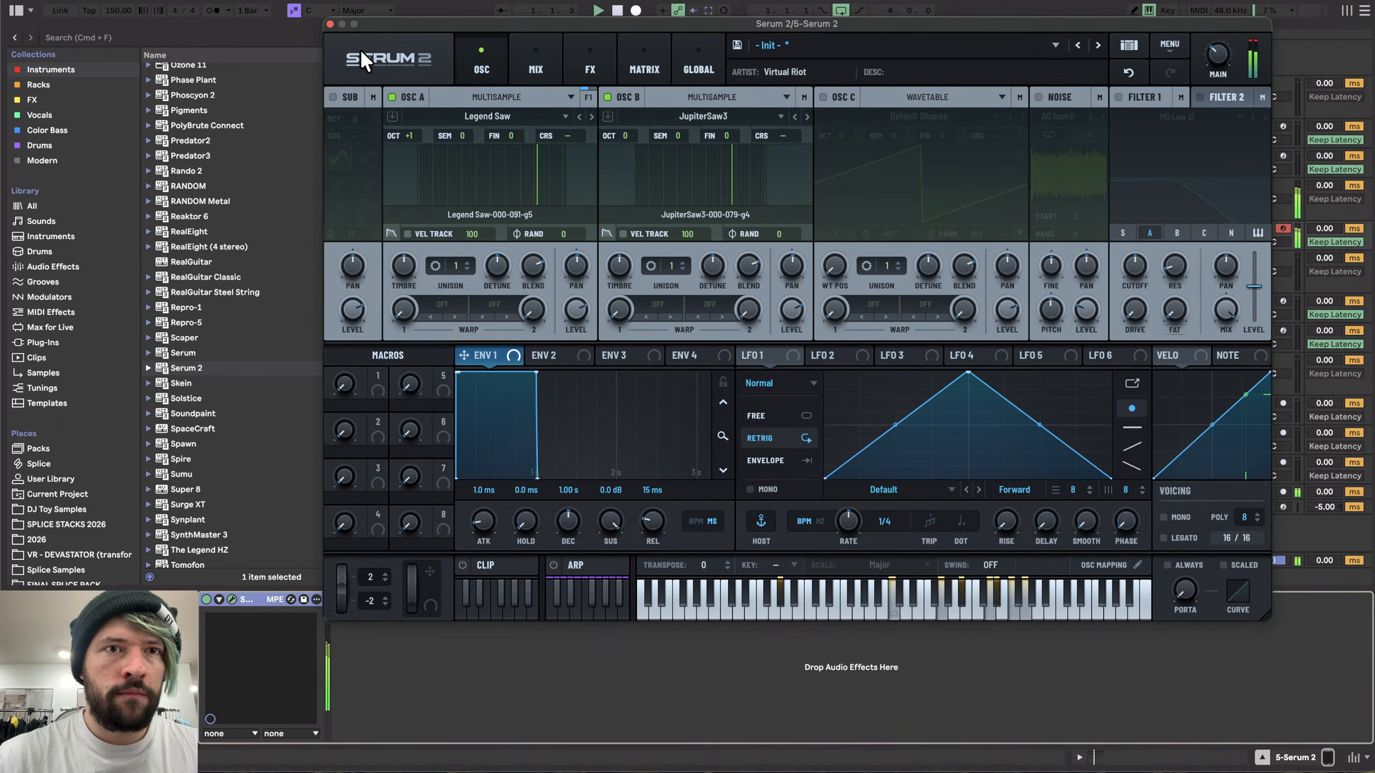
- Close the synth window, reopen the clip, paste the chord pattern after the first group and duplicate it
click(330, 24)
double_click(500, 227)
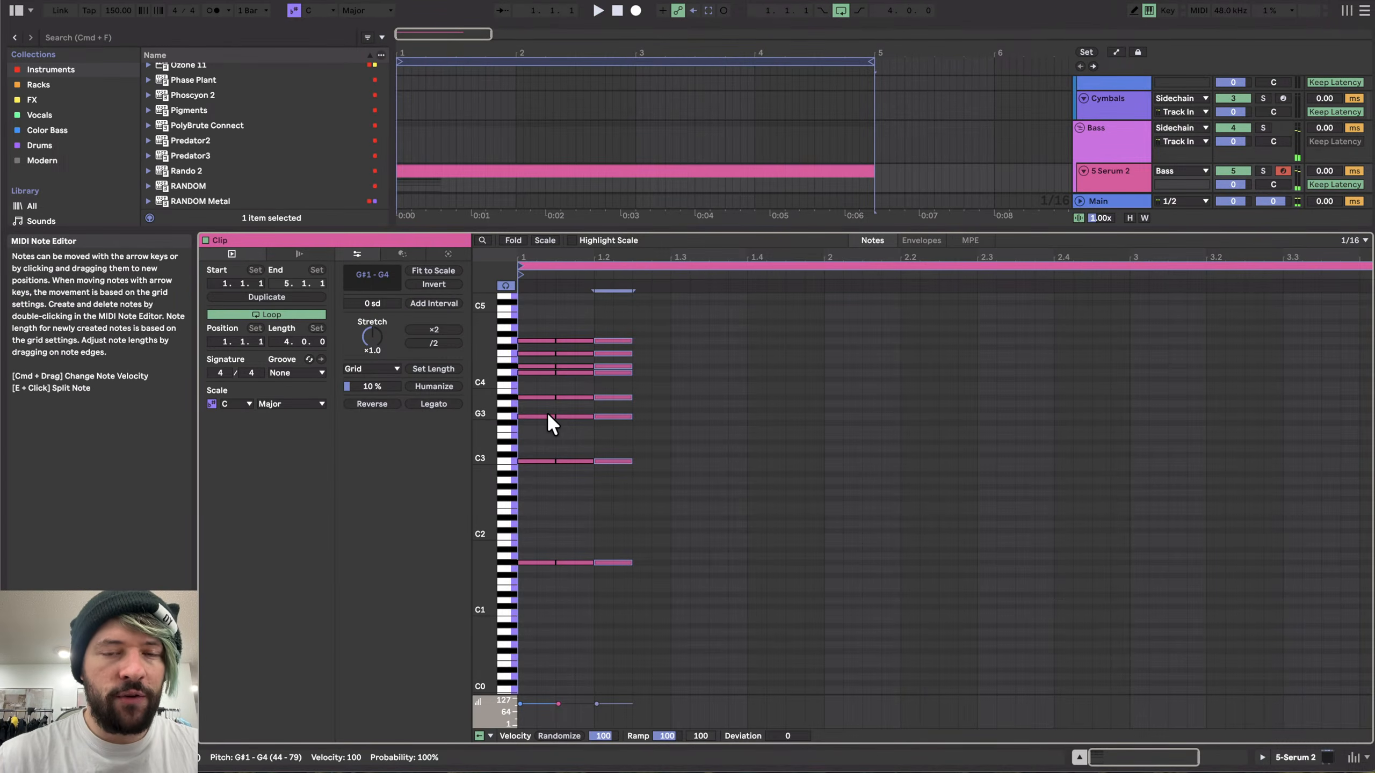
click(661, 466)
key(super+v)
key(super+d)
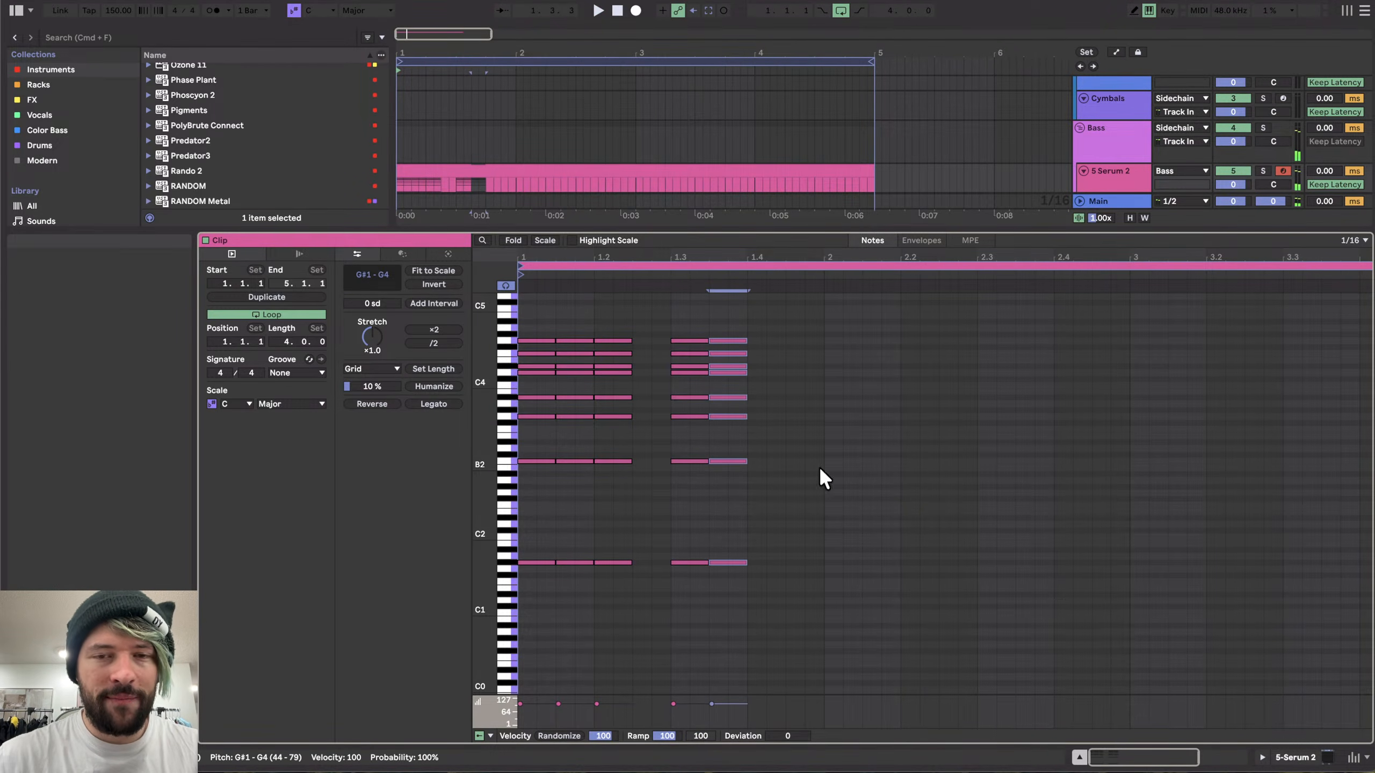
- Duplicate the chord once more and shift the copy two sixteenths later
key(super+d)
key(Right)
key(Right)
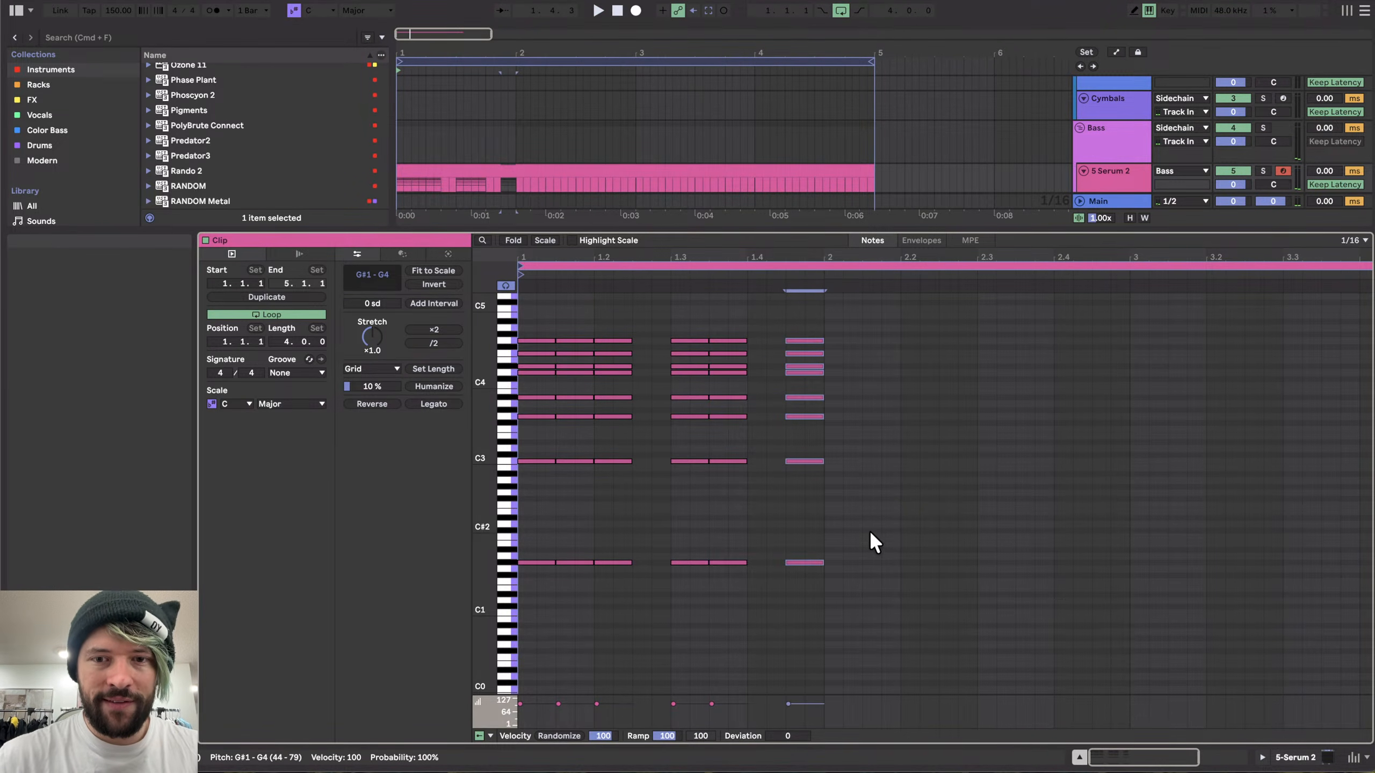
- Raise the two lowest notes of the new chord and move its G3 note up to C4
click(807, 461)
shift+click(813, 562)
key(Up)
click(808, 417)
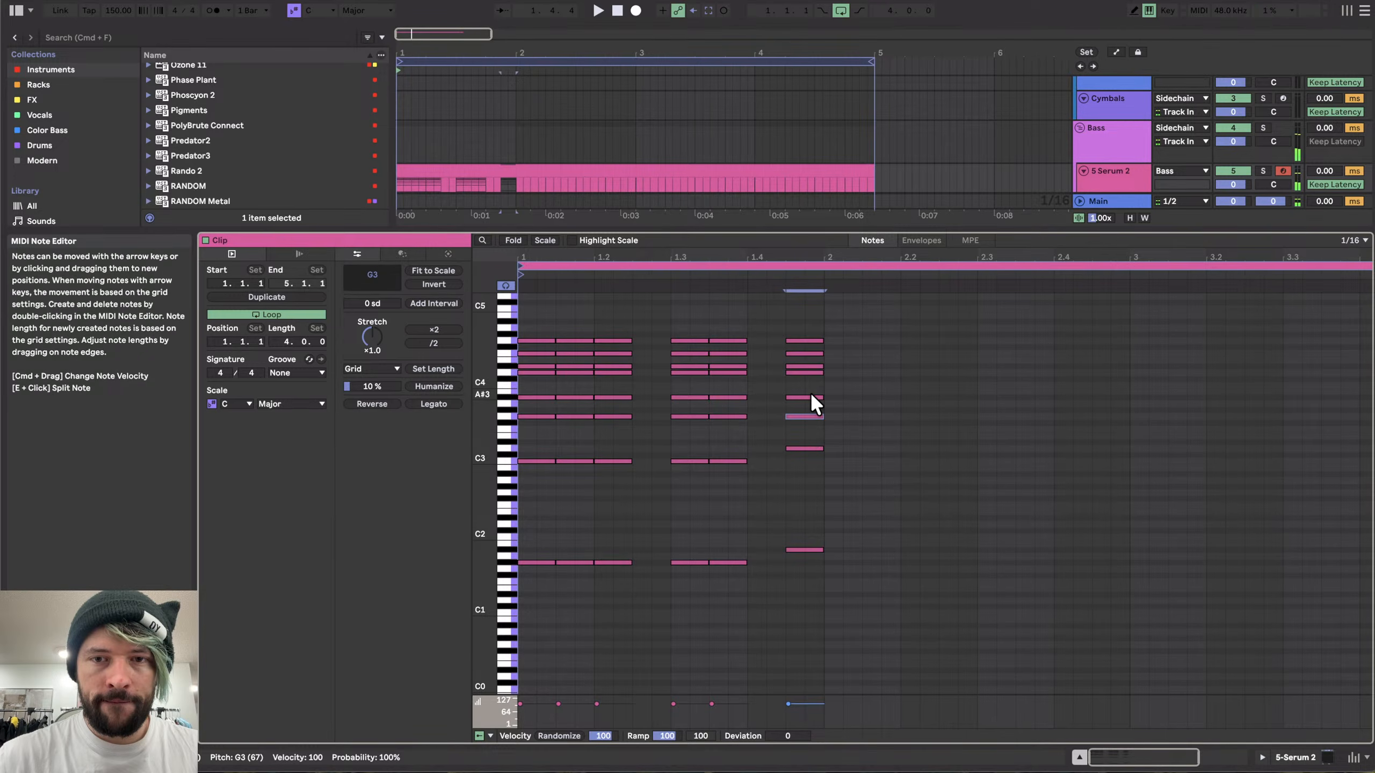
key(Up)
key(Up)
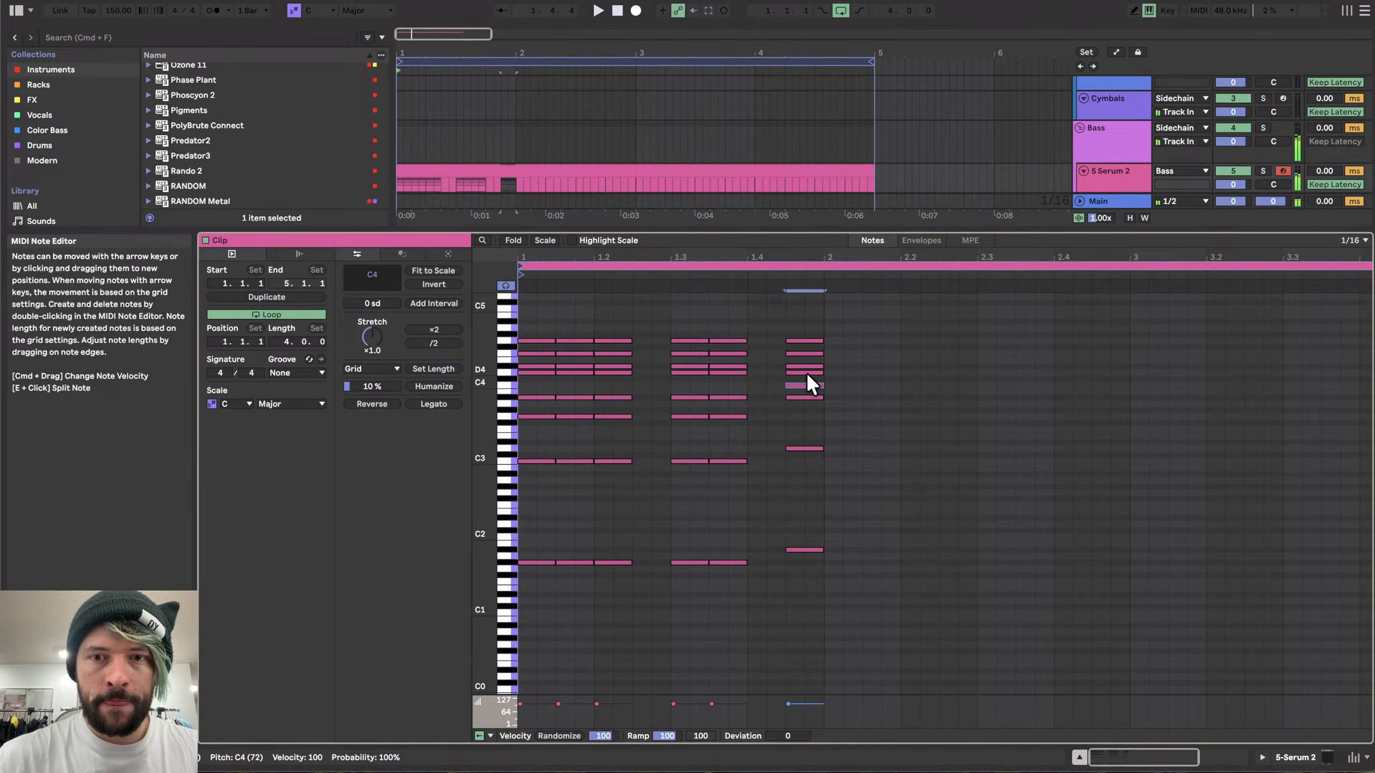
- Delete the top note of the new chord
click(810, 335)
click(806, 338)
key(Delete)
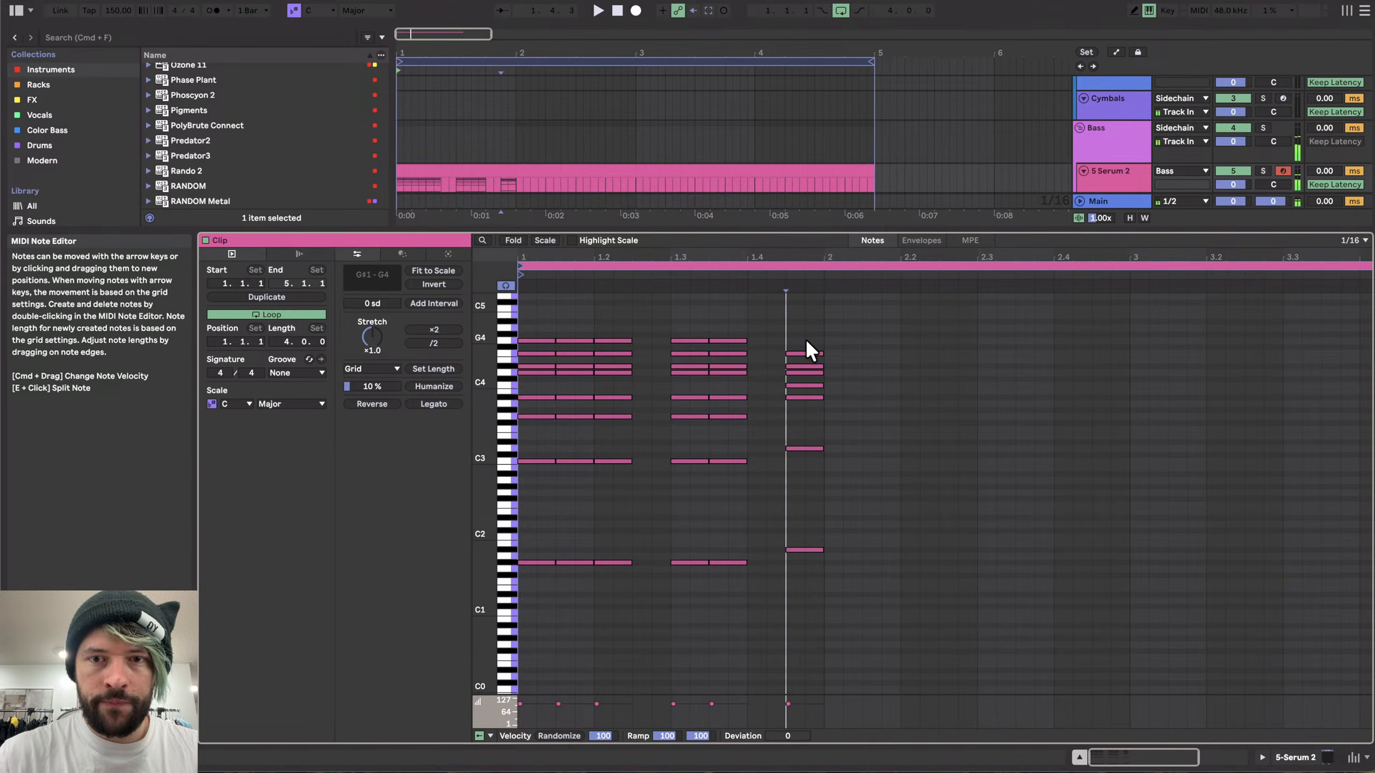
- Select the chord, duplicate it, shift the copy two sixteenths, and duplicate it twice more
drag(805, 338, 818, 590)
key(super+d)
key(Right)
key(Right)
key(super+d)
key(super+d)
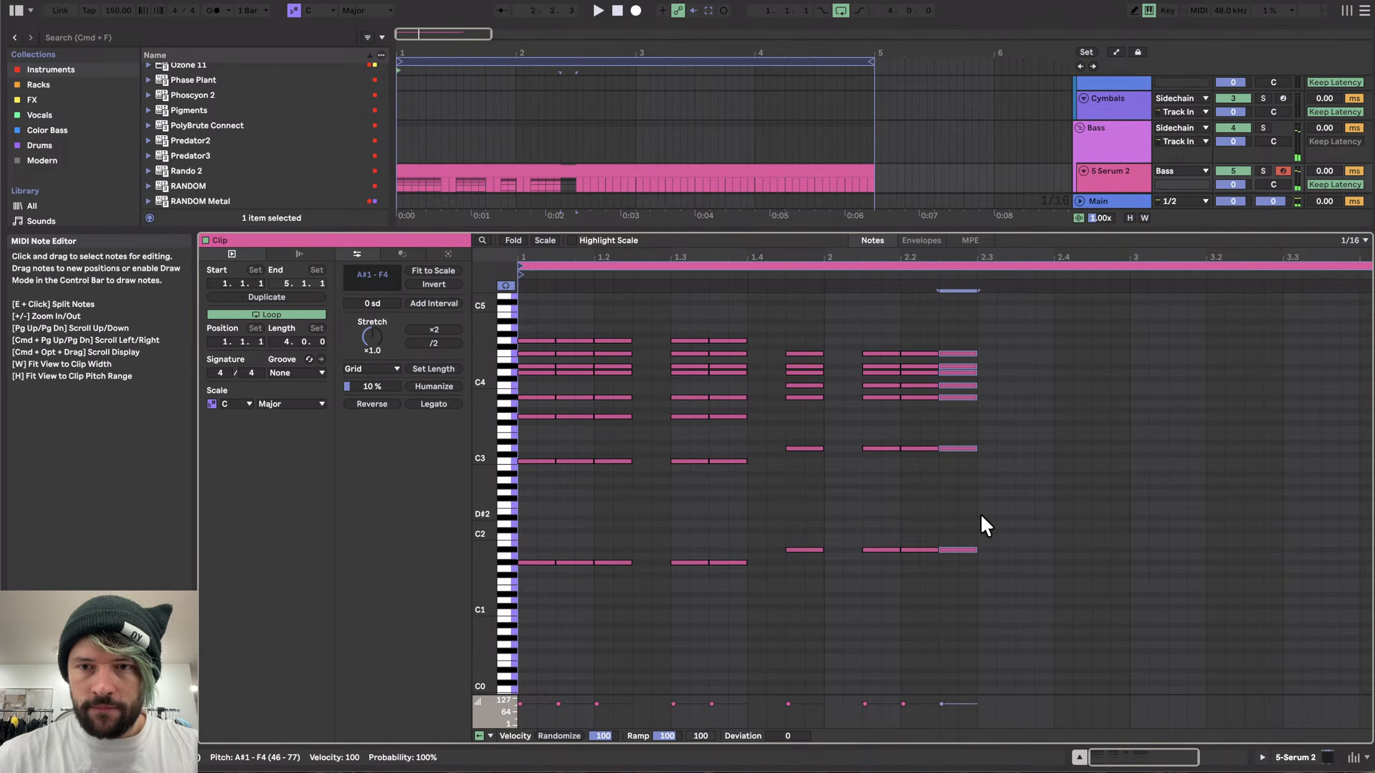
- Lower the bottom notes of the last chord by two semitones
drag(957, 426, 962, 581)
key(Down)
key(Down)
key(Down)
key(Down)
key(Up)
drag(964, 321, 963, 674)
click(1012, 347)
- Move the last chord's D#4 note down to F#3 and duplicate the chord twice
click(959, 371)
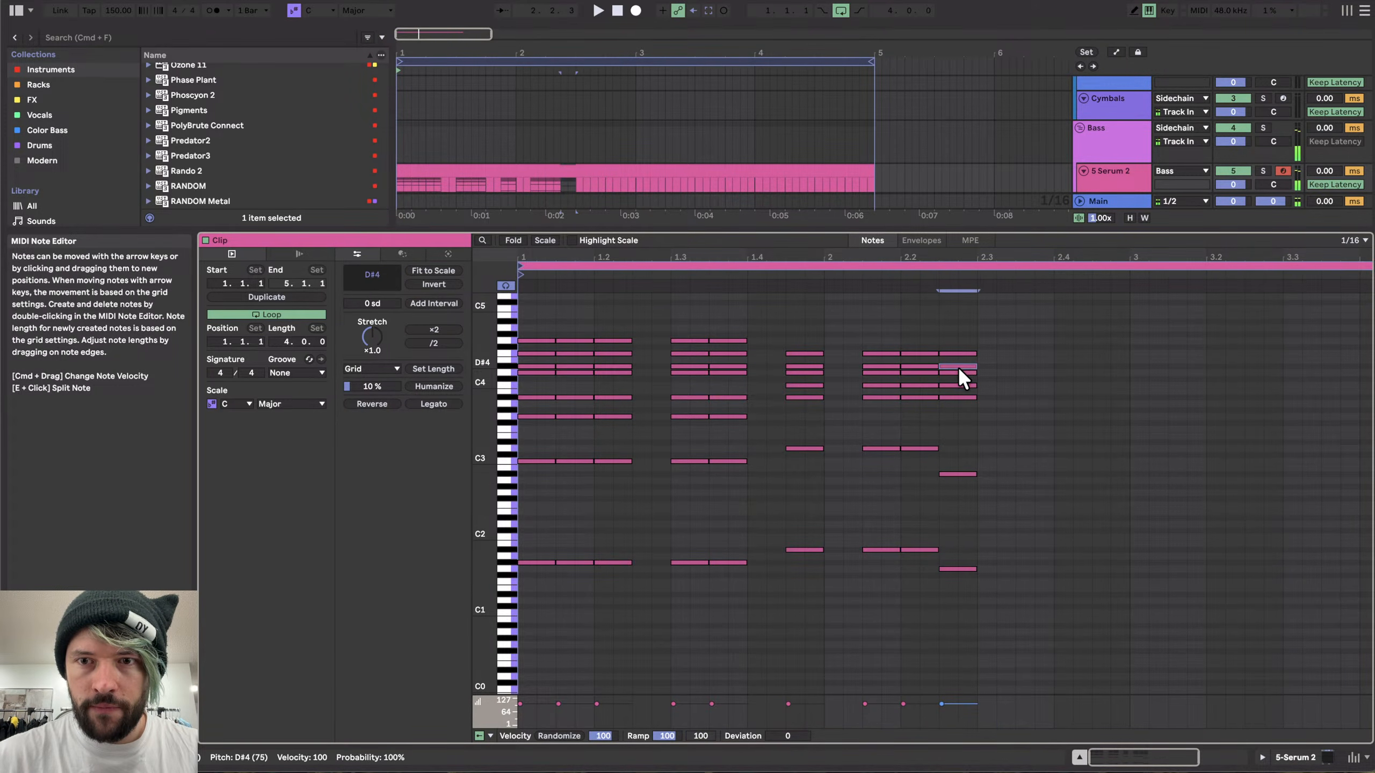
key(Down)
key(Down)
key(Down)
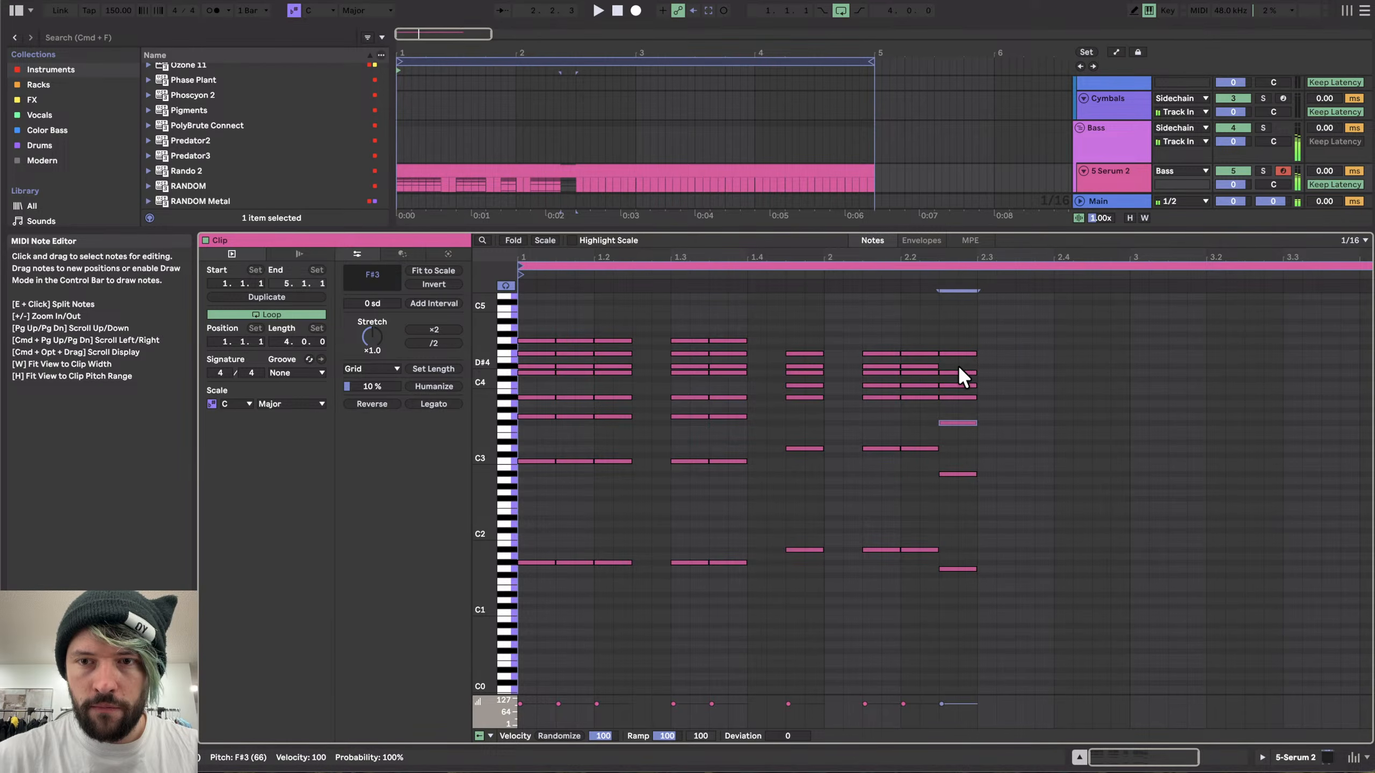
key(super+d)
key(super+d)
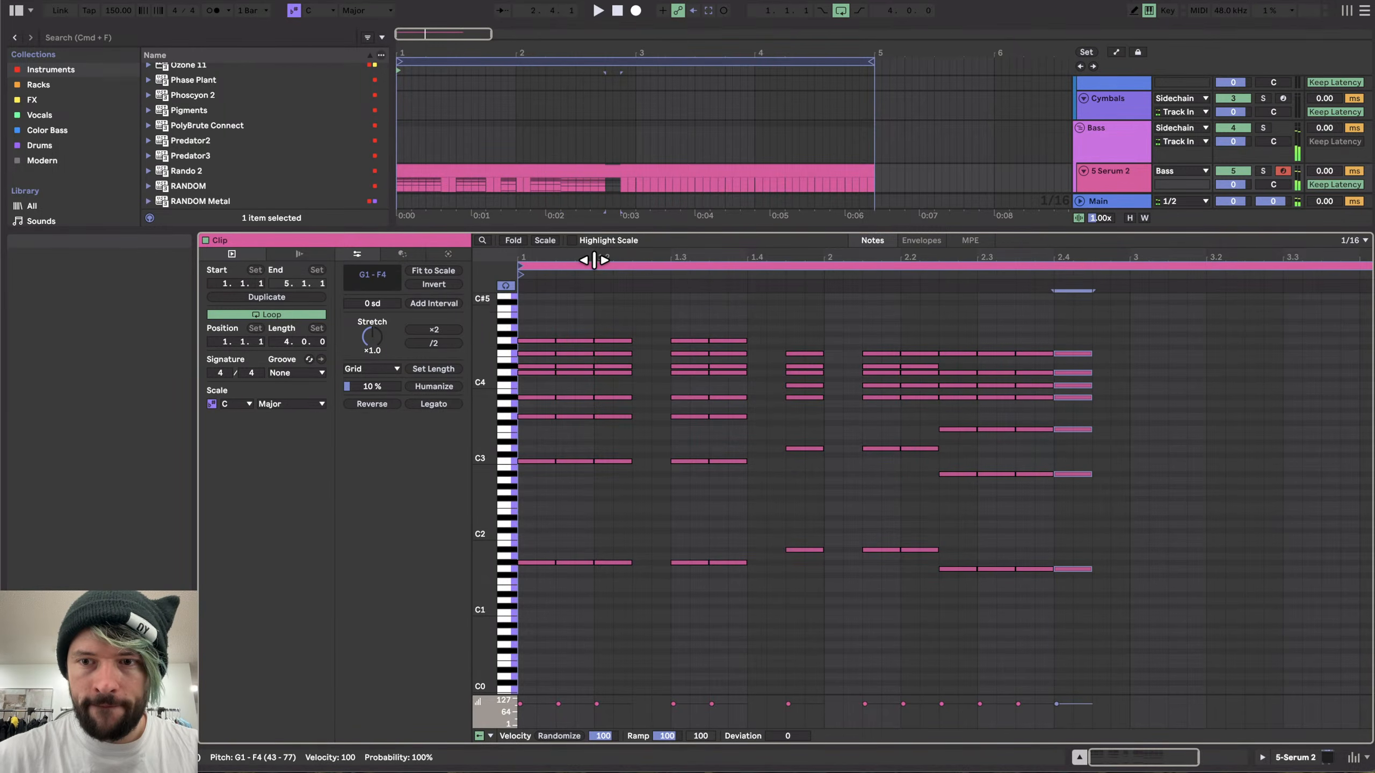
- Play the arrangement from the start
click(475, 169)
key(space)
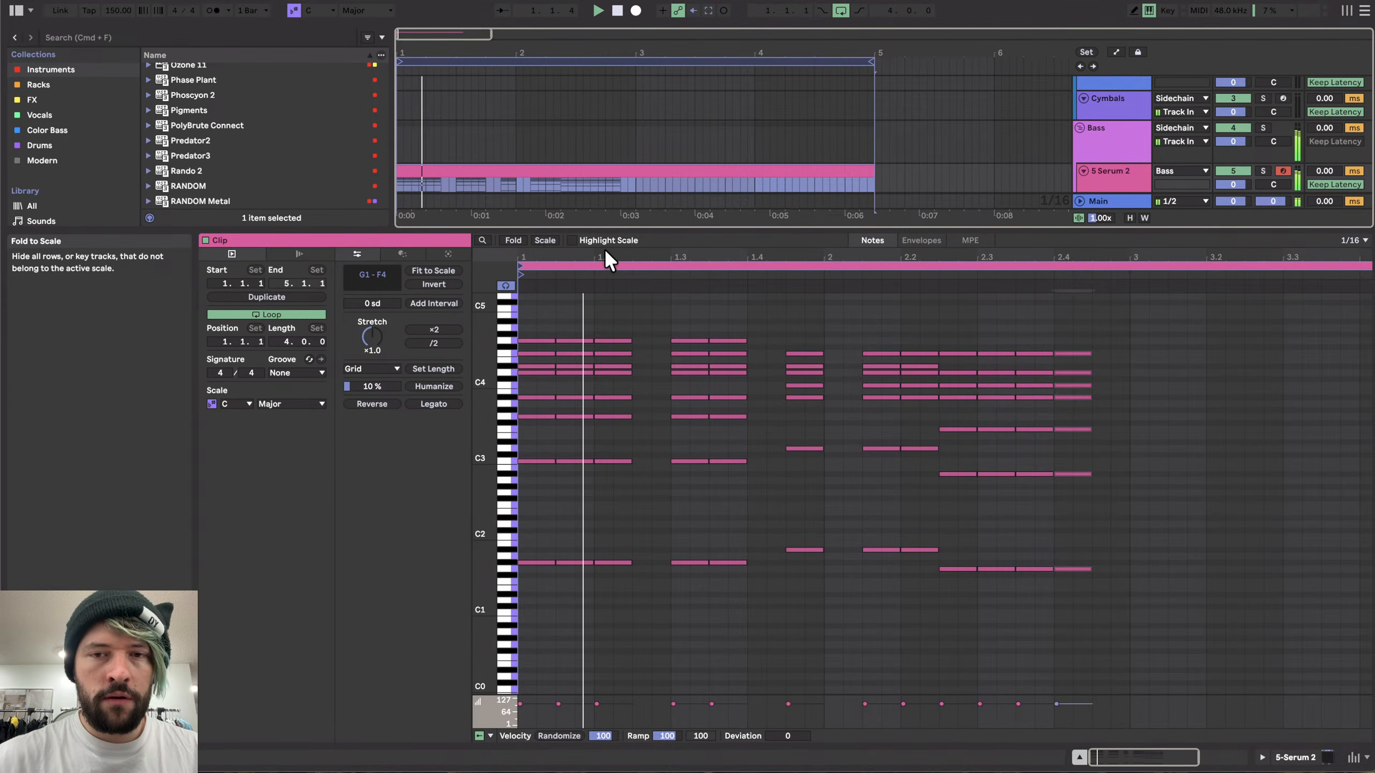
- Split the arrangement clip and duplicate the selected section, then restart playback
click(635, 179)
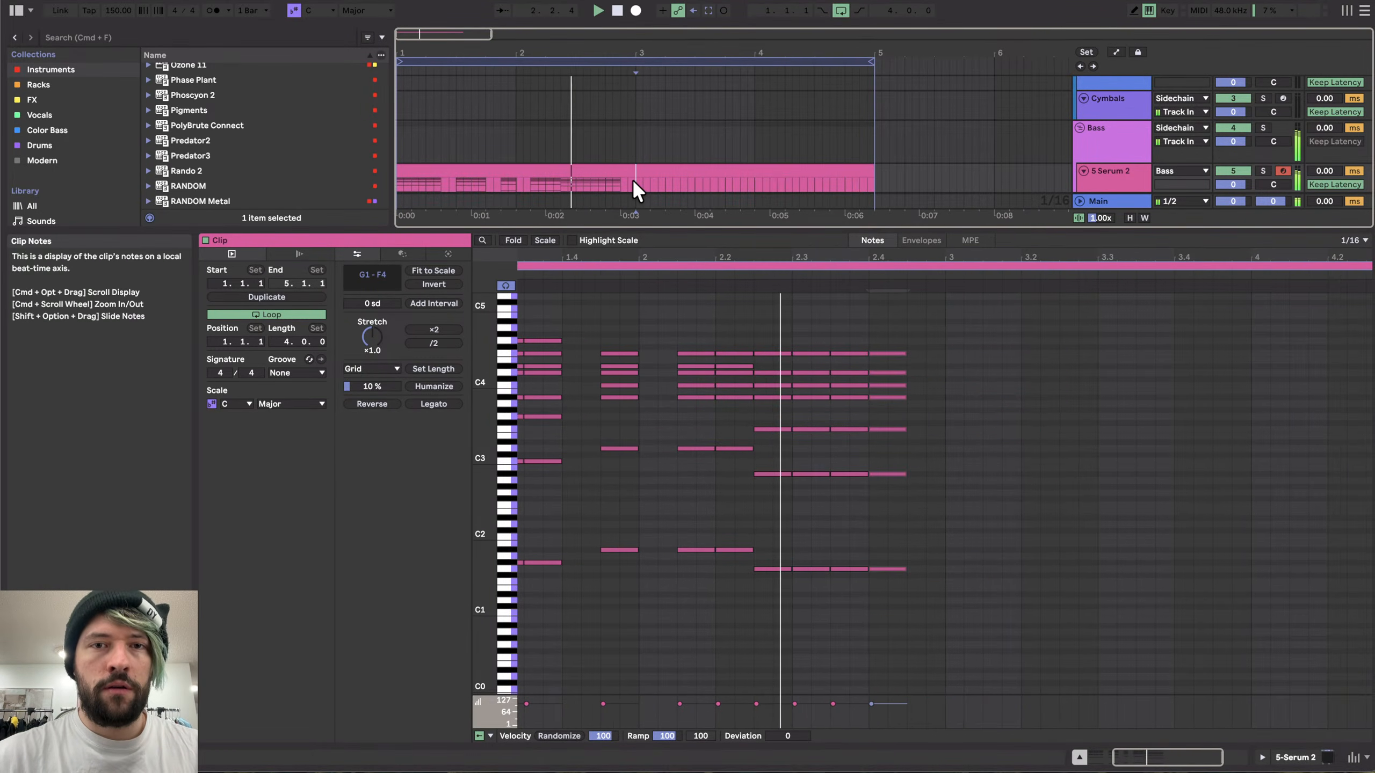
key(super+e)
click(615, 171)
key(super+d)
key(space)
key(space)
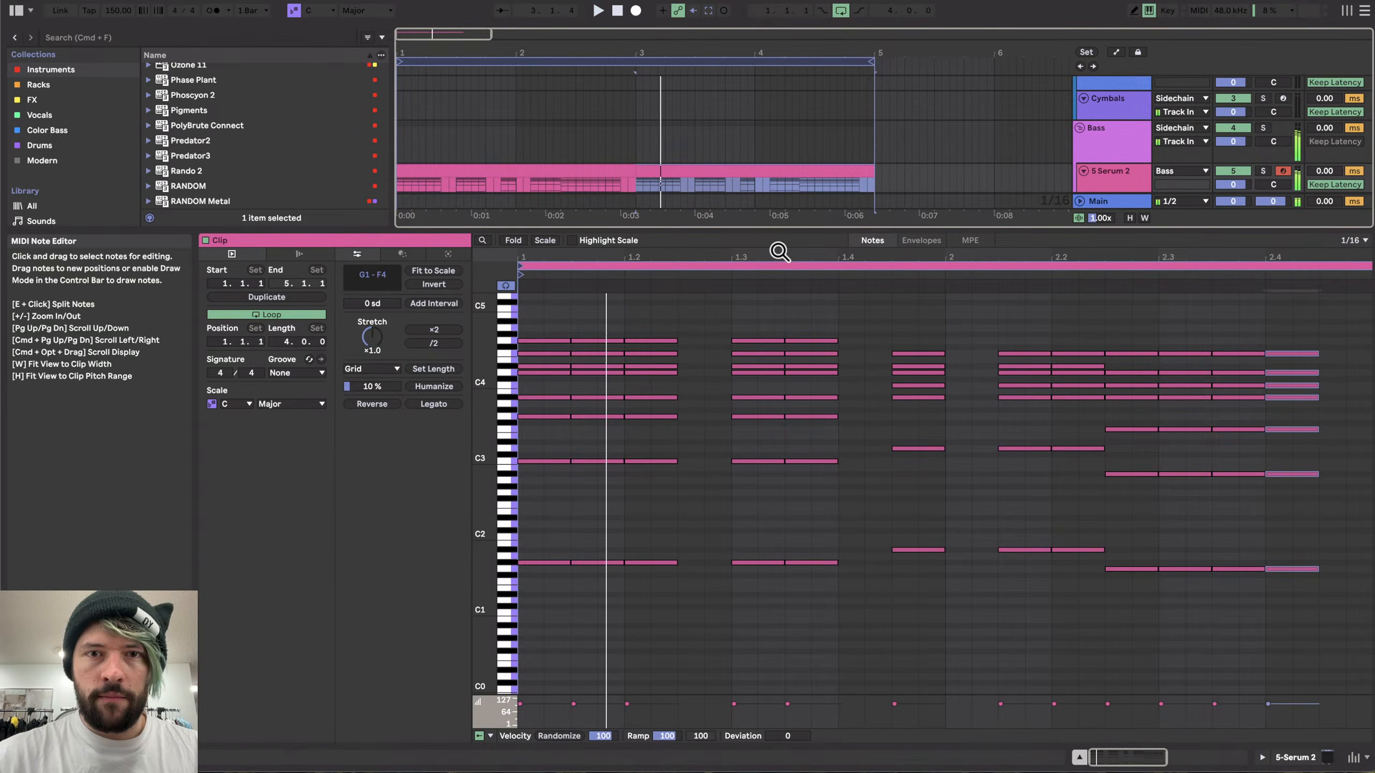
- Raise a top note near beat 1.3 to A#4 and toggle playback
scroll(759, 479, up, 2)
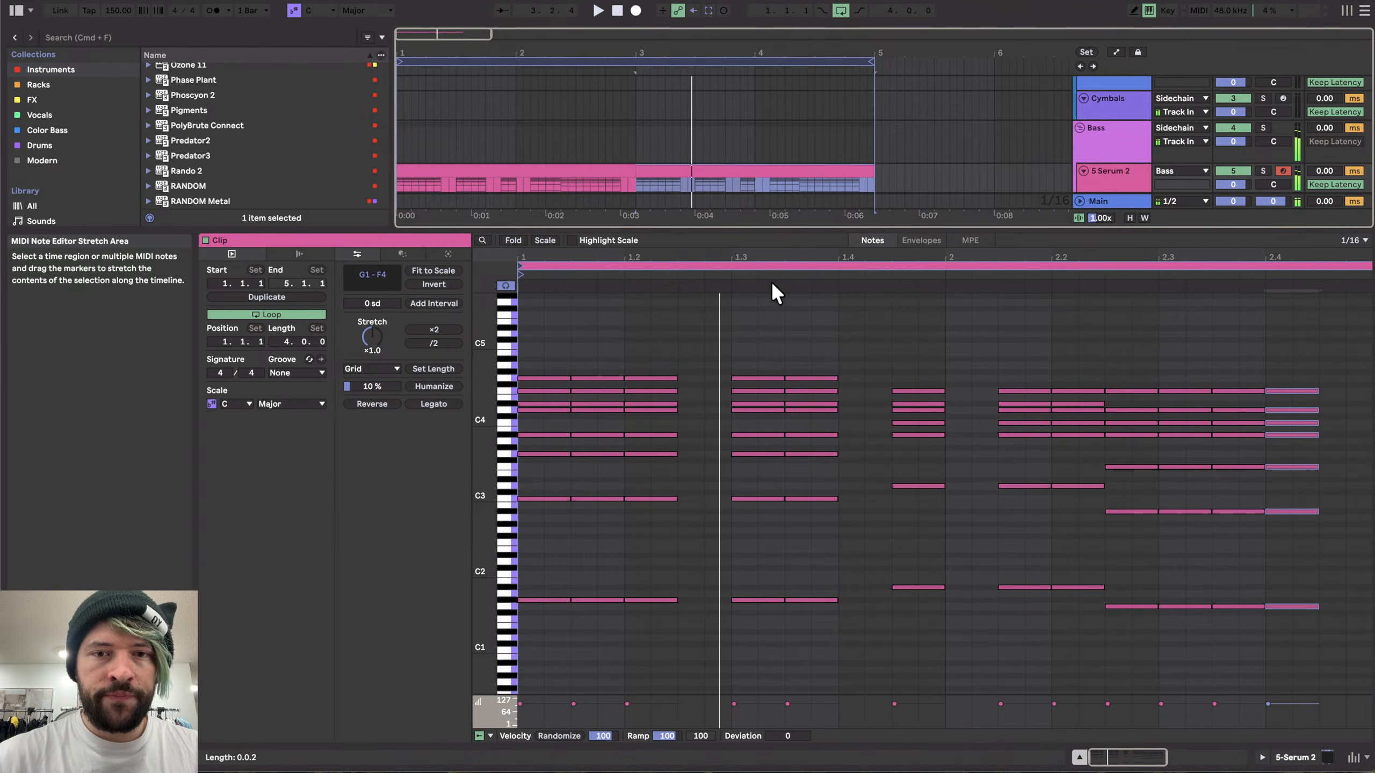
click(755, 377)
key(Up)
key(Up)
key(Up)
key(space)
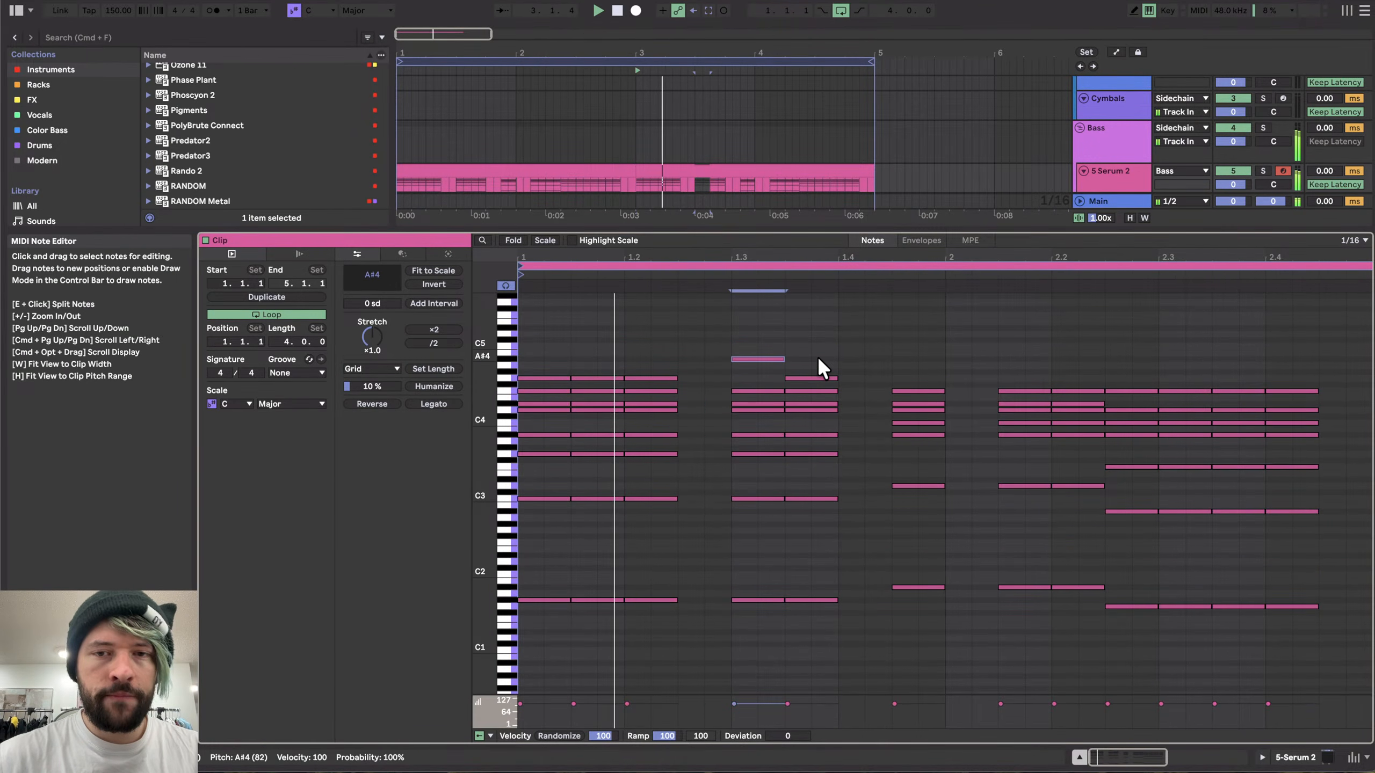
- Raise the low A#1 notes around beat 2 up to C2
scroll(839, 433, right, 2)
scroll(839, 434, up, 1)
drag(838, 594, 1004, 639)
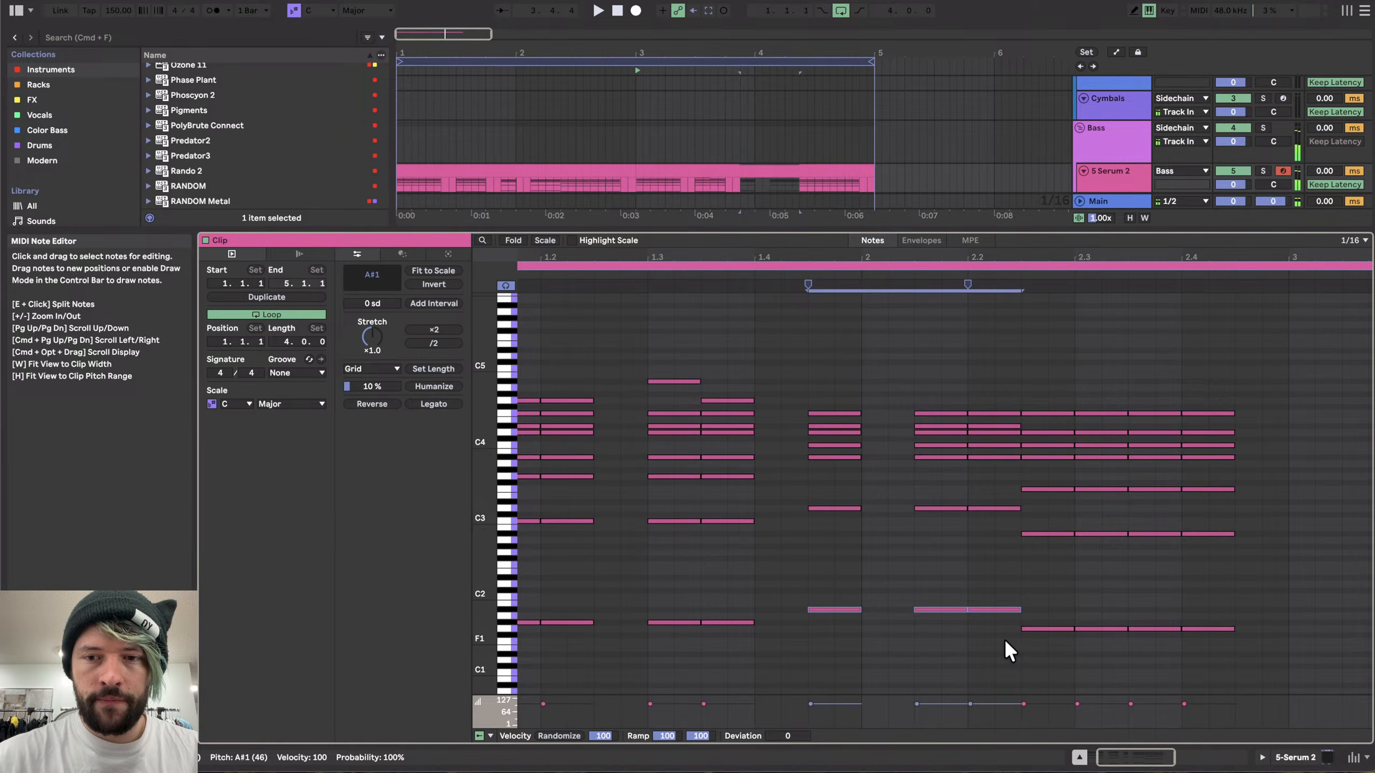
key(Up)
key(Up)
- Select the D4 notes around beat 2 and lower them to B3
scroll(855, 468, right, 2)
scroll(855, 468, down, 1)
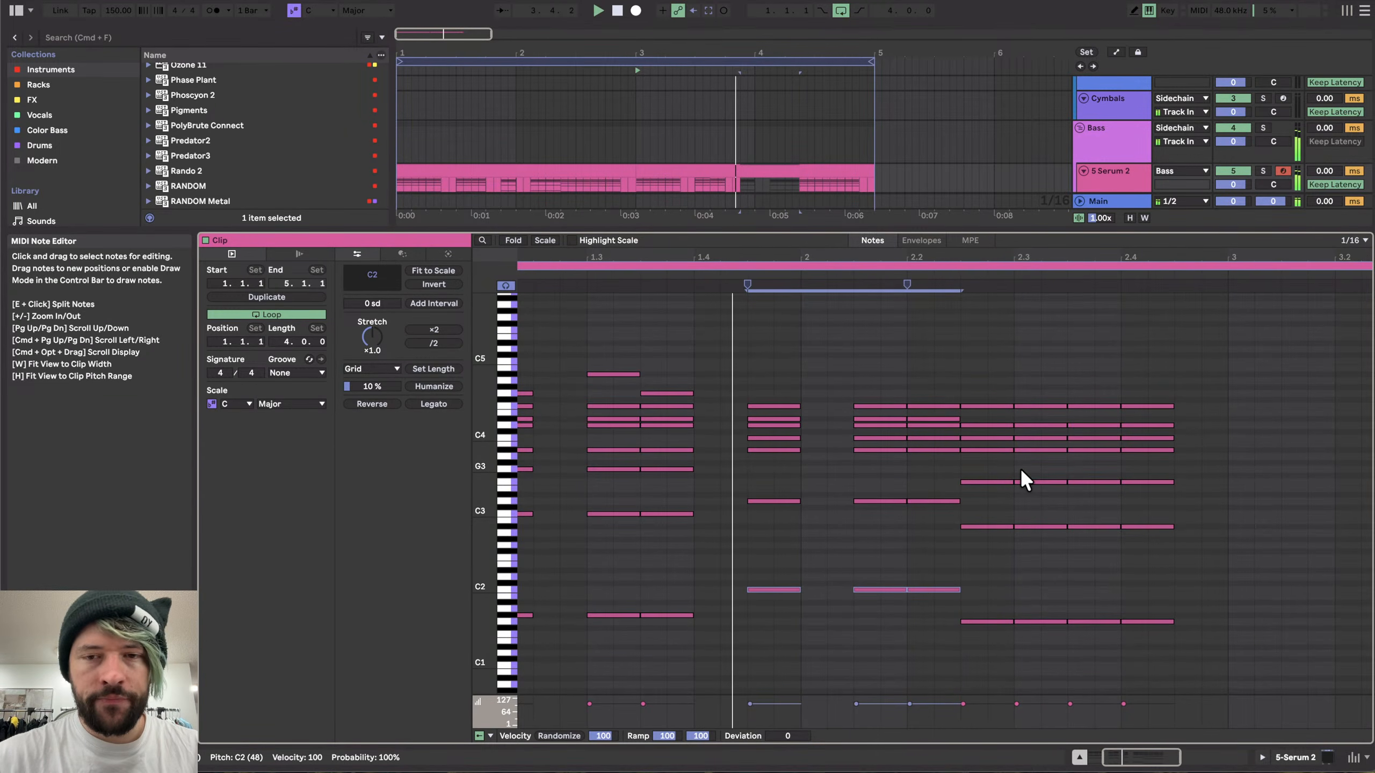
click(762, 418)
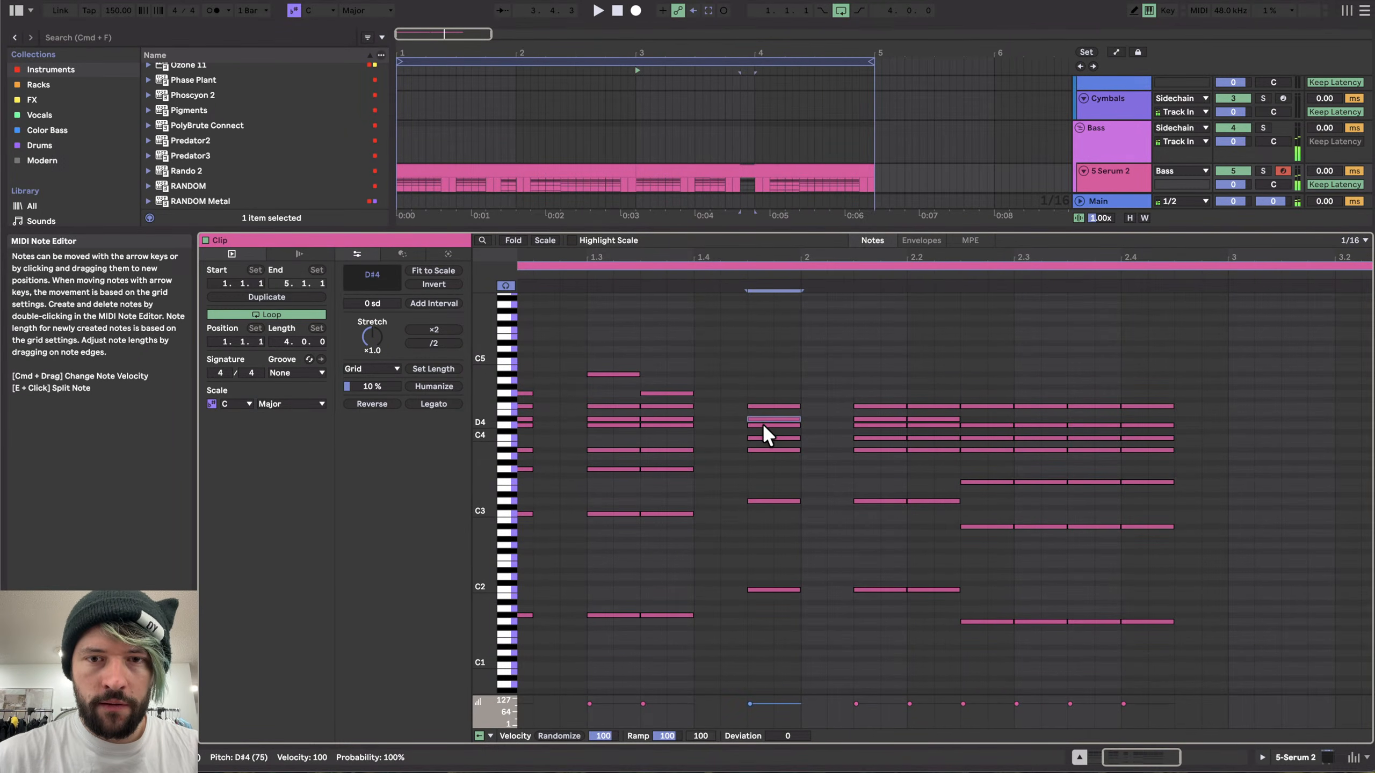
click(763, 429)
drag(738, 434, 914, 442)
key(Down)
key(Down)
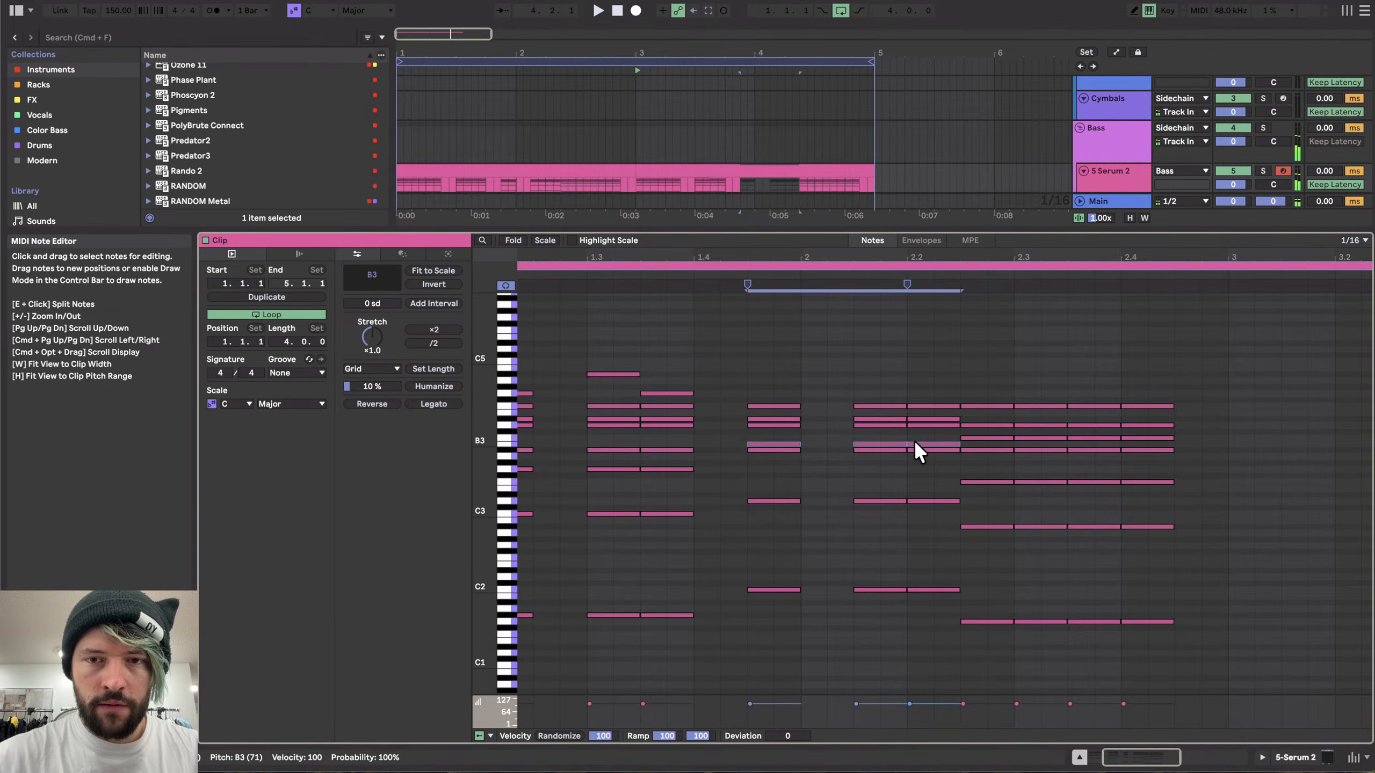
- Hide the clip editor and set the arrangement loop to span the Serum 2 clip
click(740, 185)
scroll(1022, 393, down, 3)
scroll(1023, 393, right, 2)
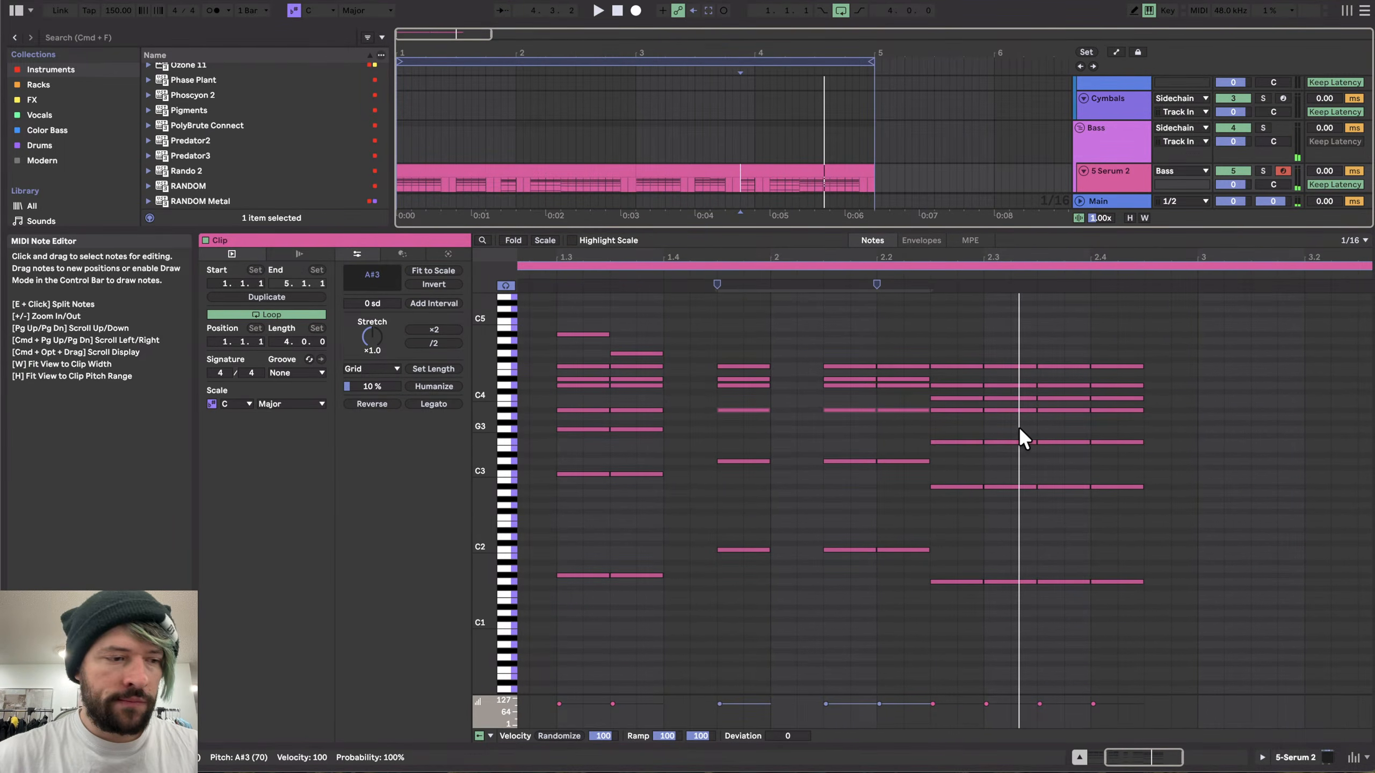
click(1291, 756)
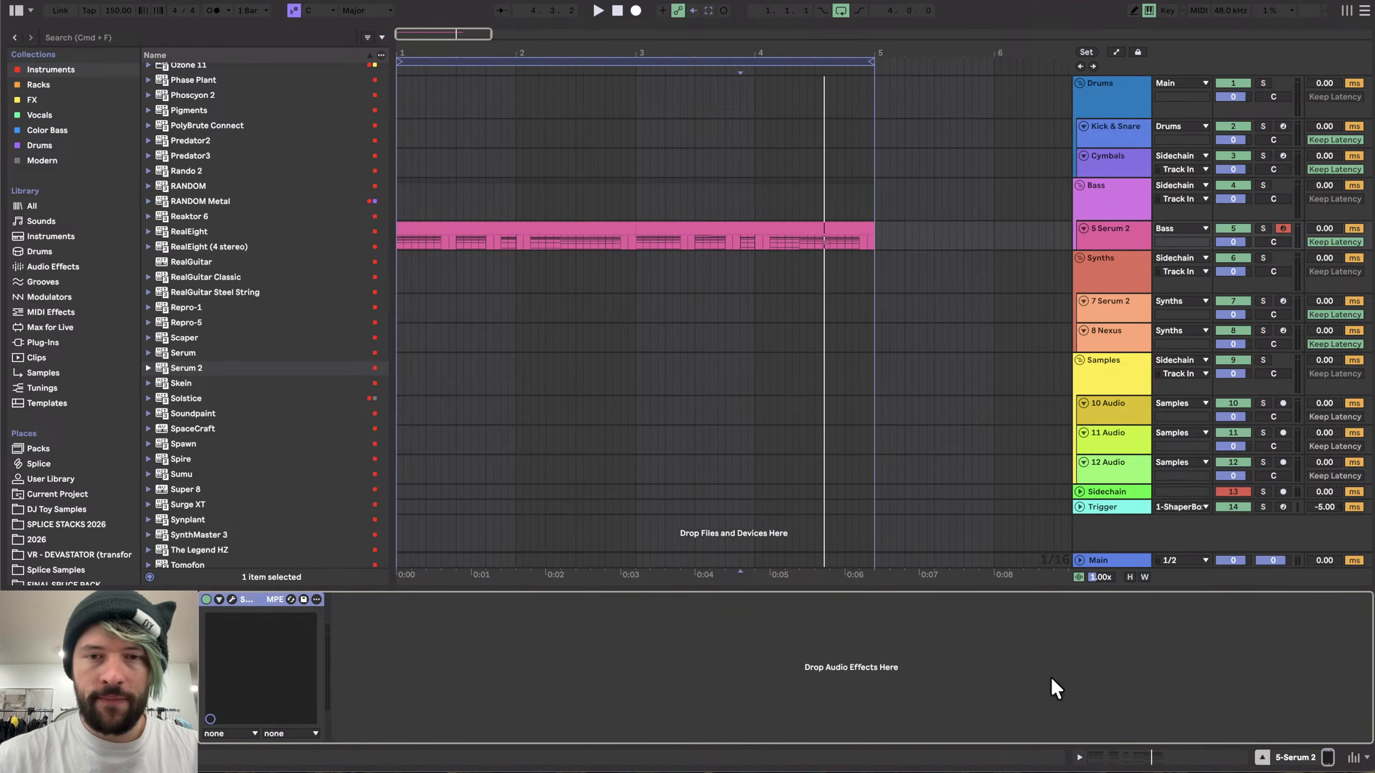
click(579, 228)
key(super+l)
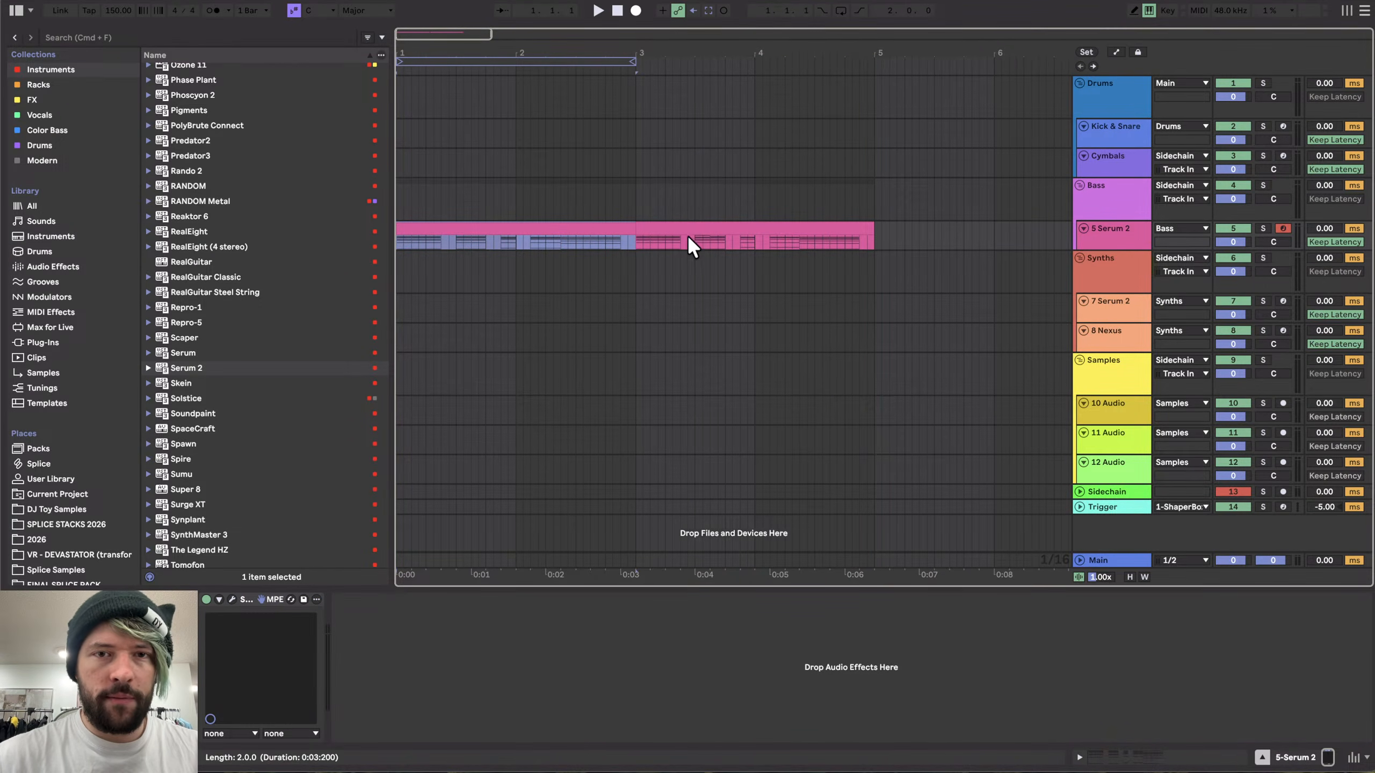
click(683, 221)
key(super+l)
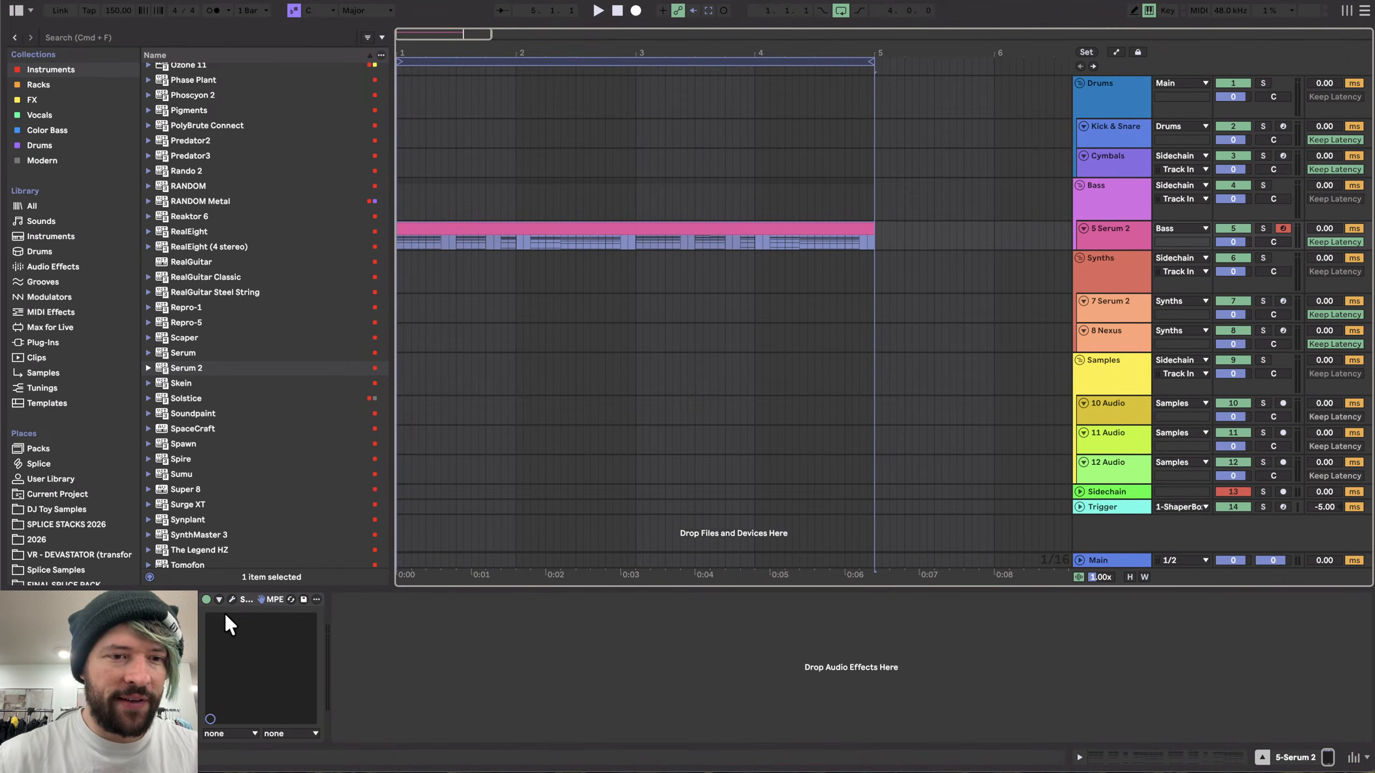
- Open the synth, turn off oscillators A and B, and enable oscillator C
click(232, 599)
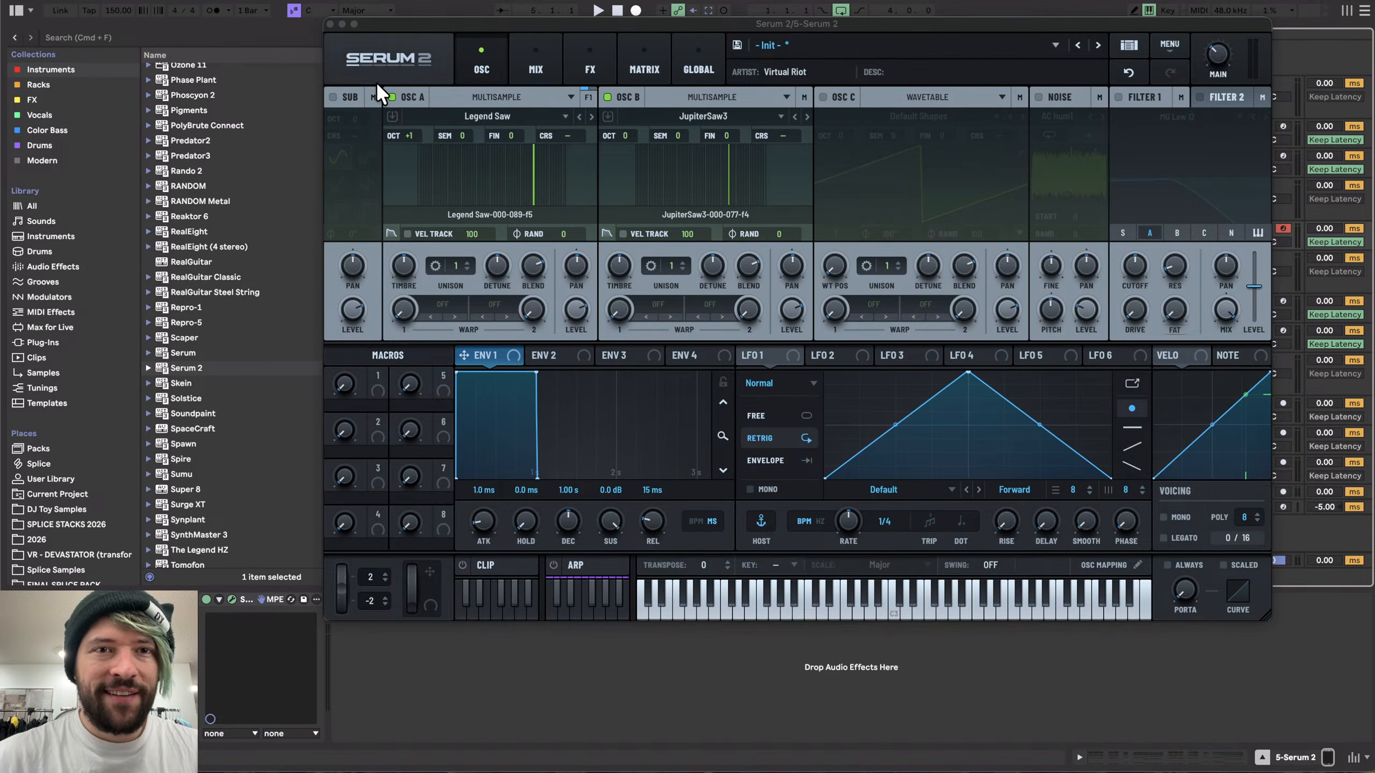
click(391, 97)
click(608, 97)
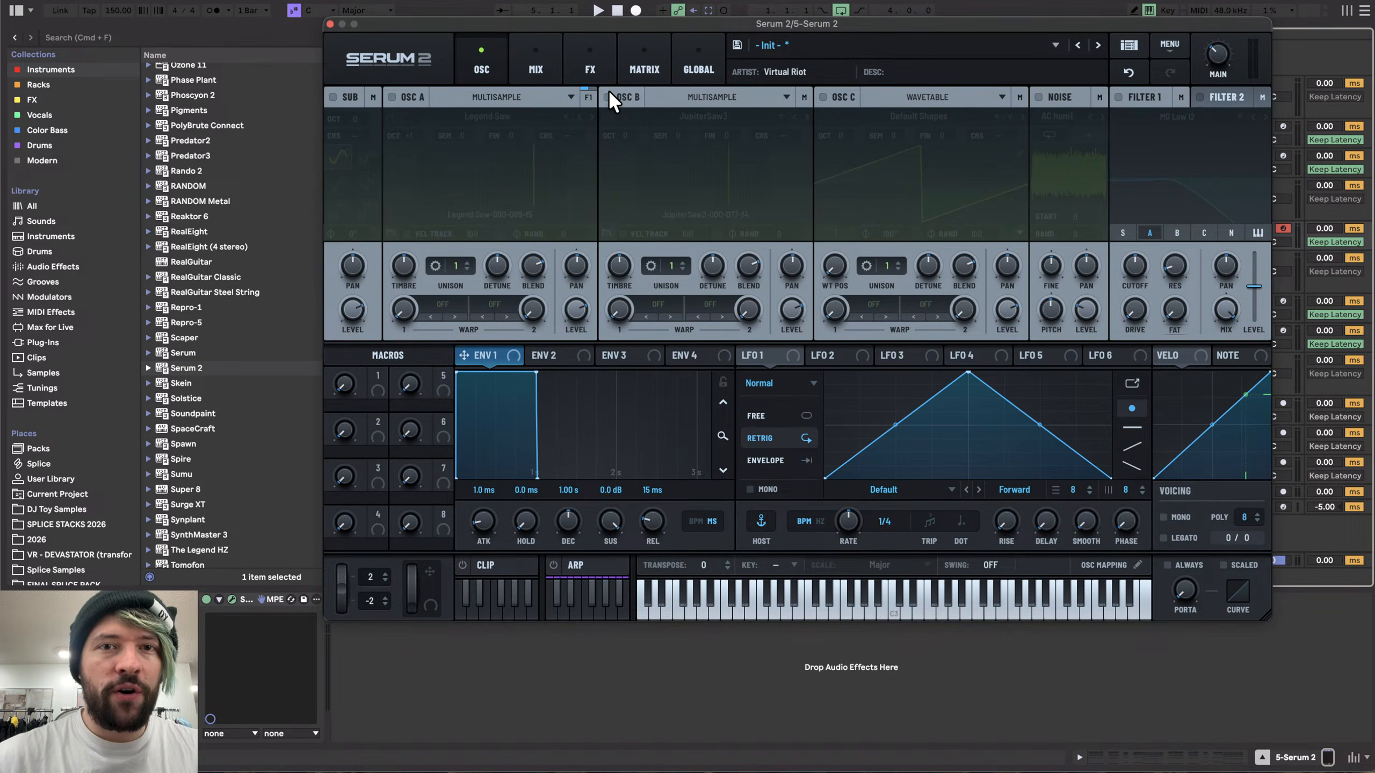
click(822, 98)
- Switch oscillator C to Multisample, load the DUNE Saw multisample, and search for its missing sample files
click(898, 97)
click(914, 91)
click(912, 114)
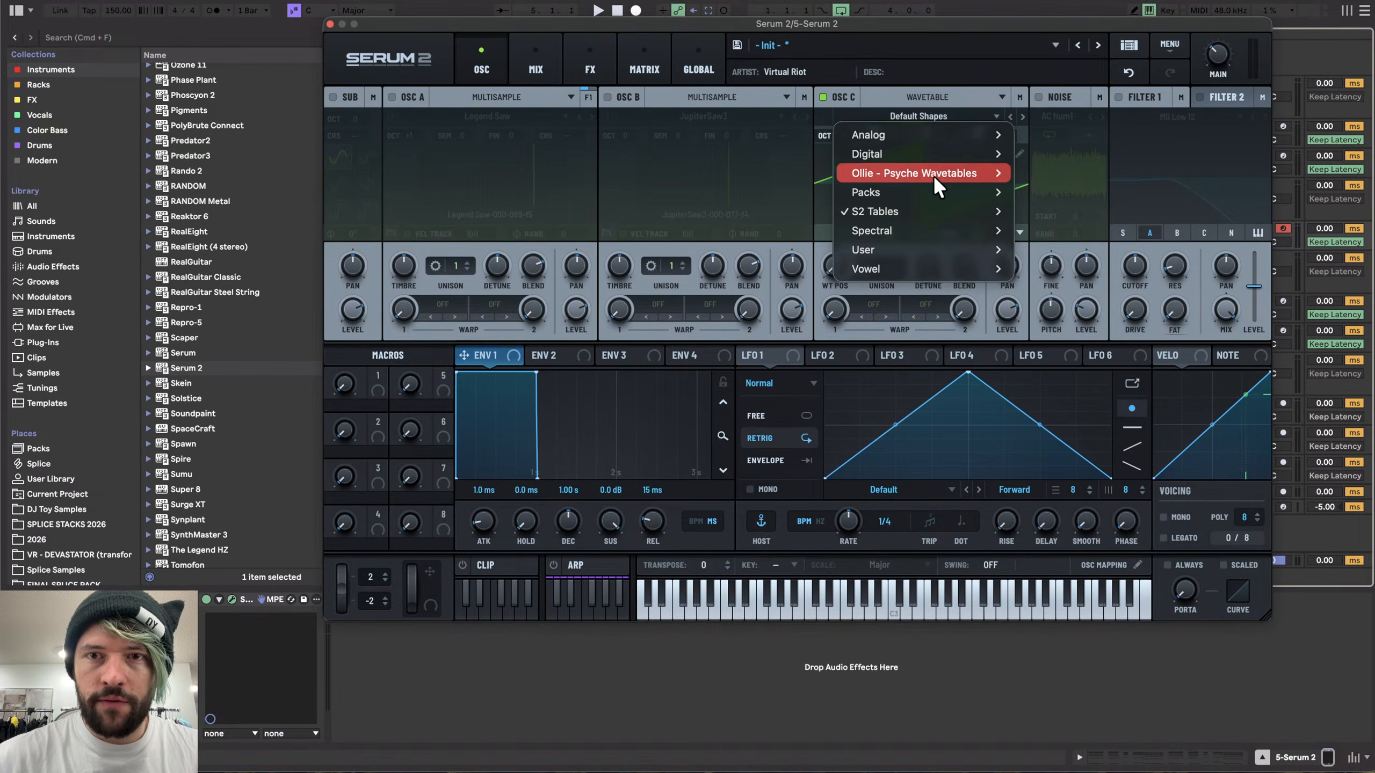
click(915, 92)
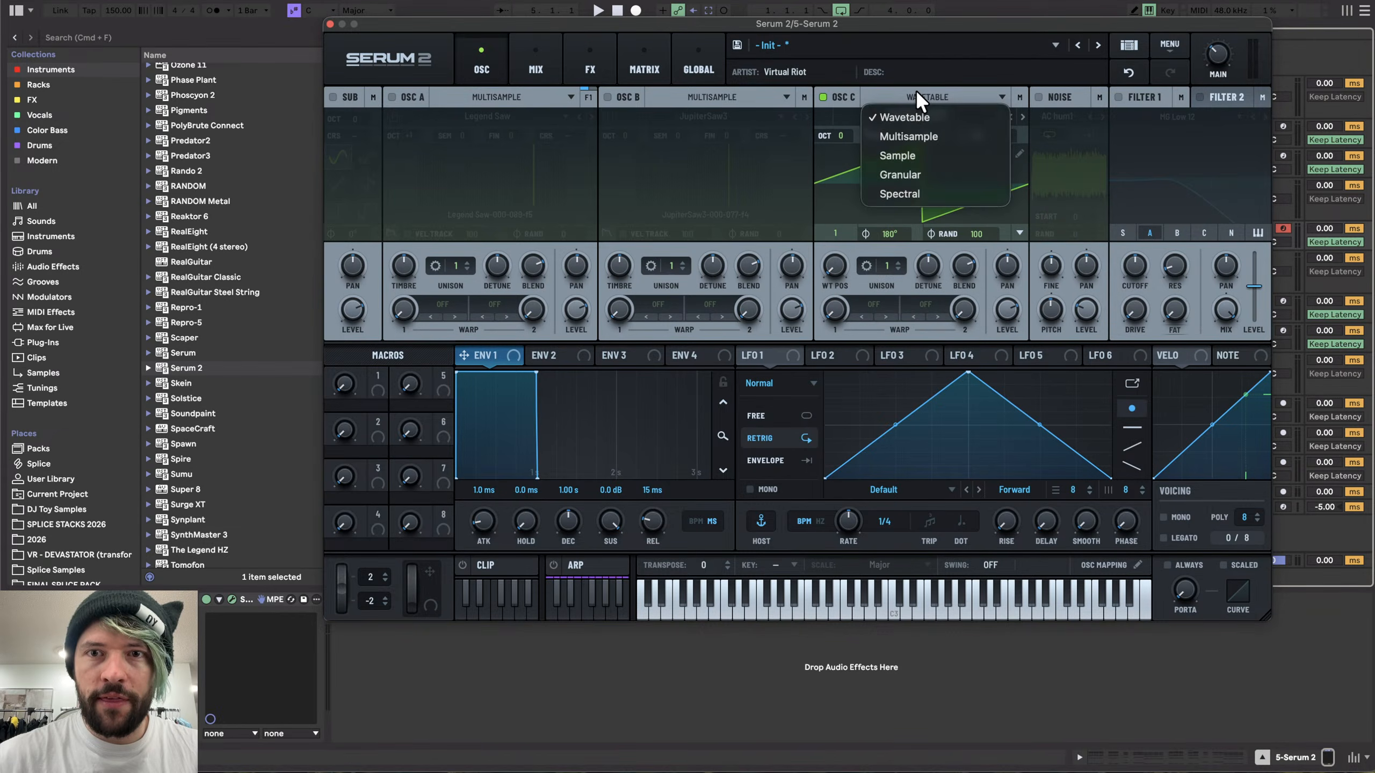
click(929, 132)
click(899, 117)
mouse_move(905, 166)
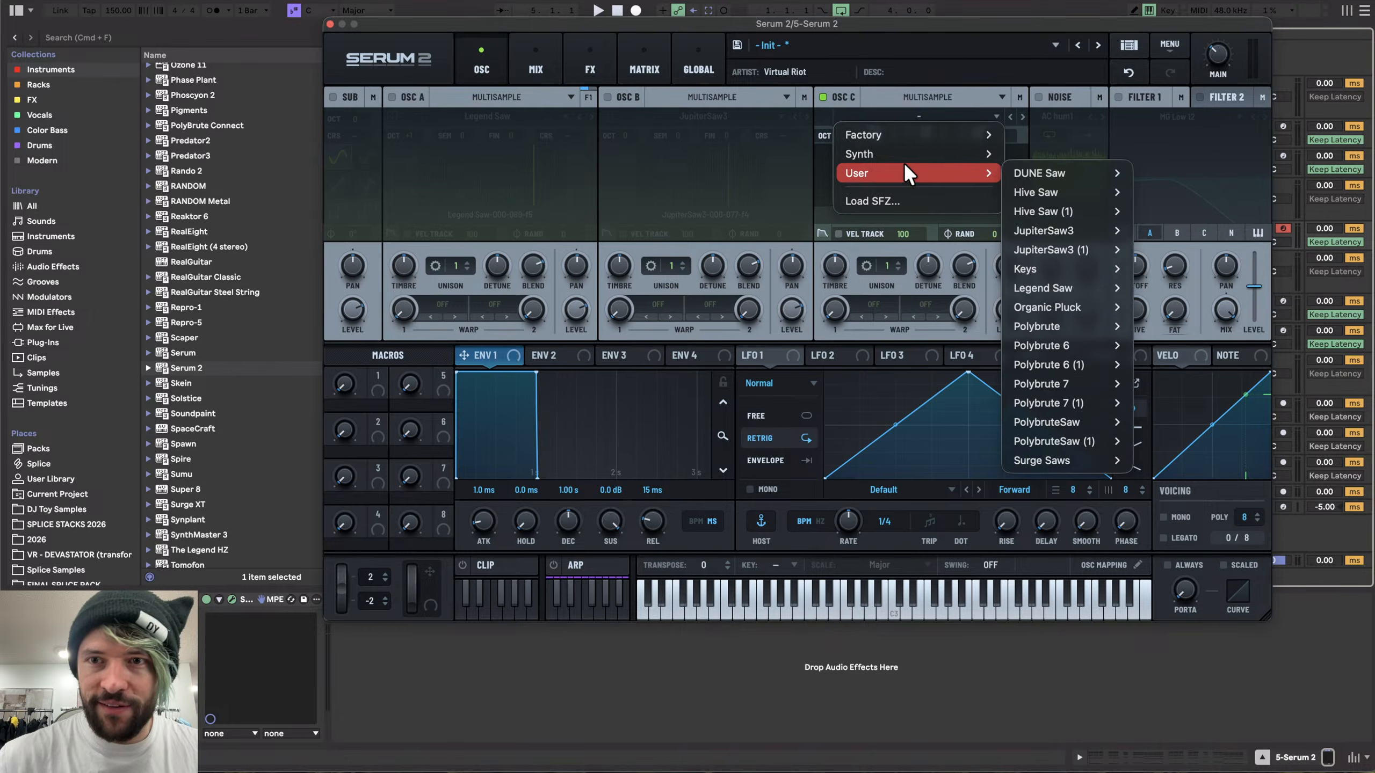
click(1144, 171)
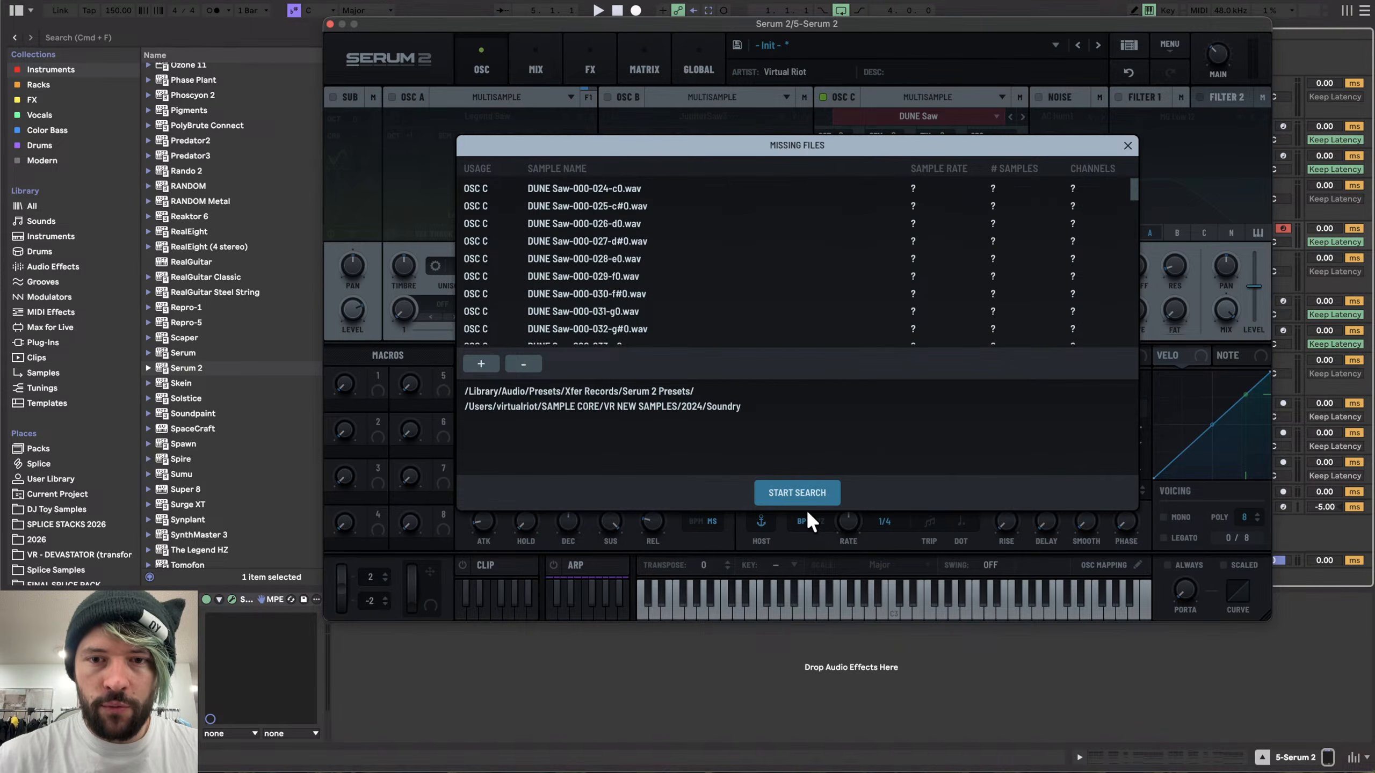
click(806, 492)
- Play the patch and balance the layers: raise oscillator C's level, enable B at about 55%, enable A and lower its level
key(space)
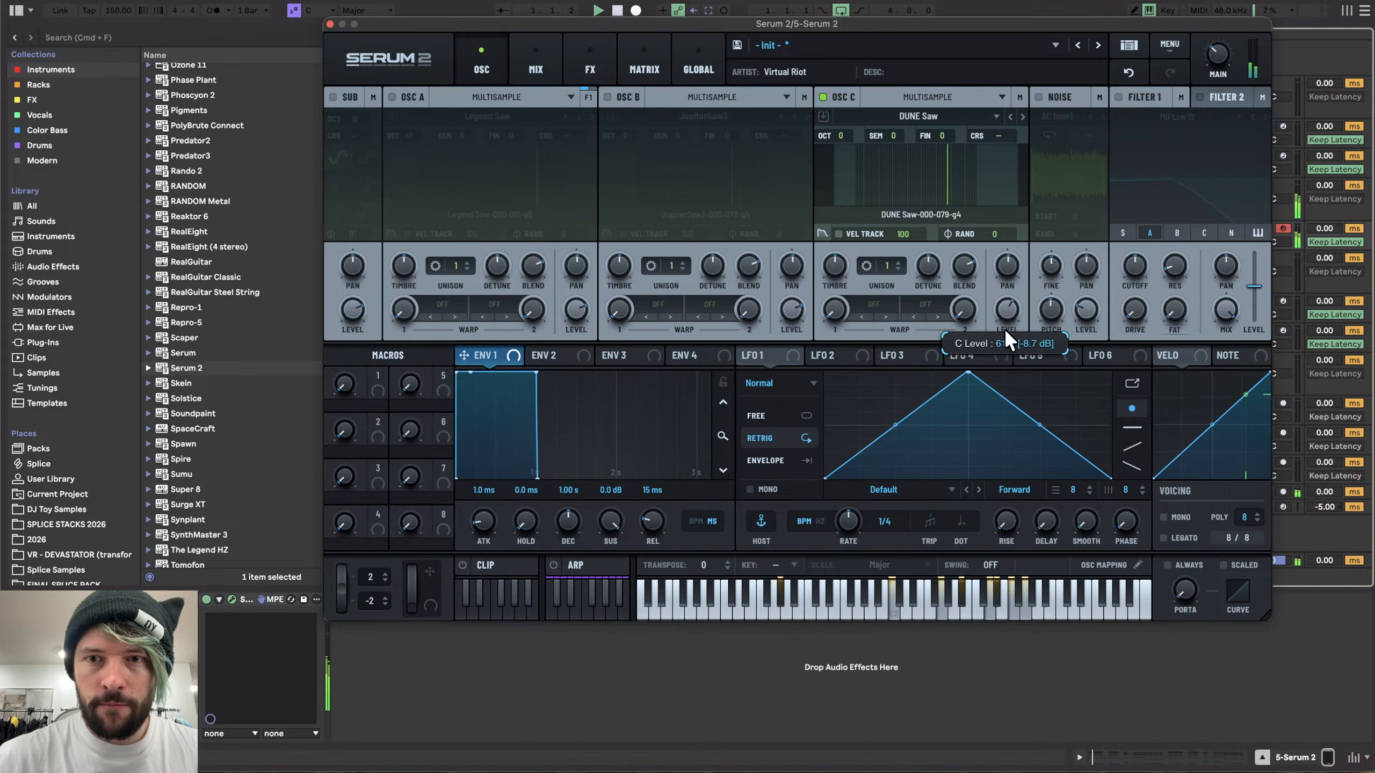
drag(1007, 308, 1009, 294)
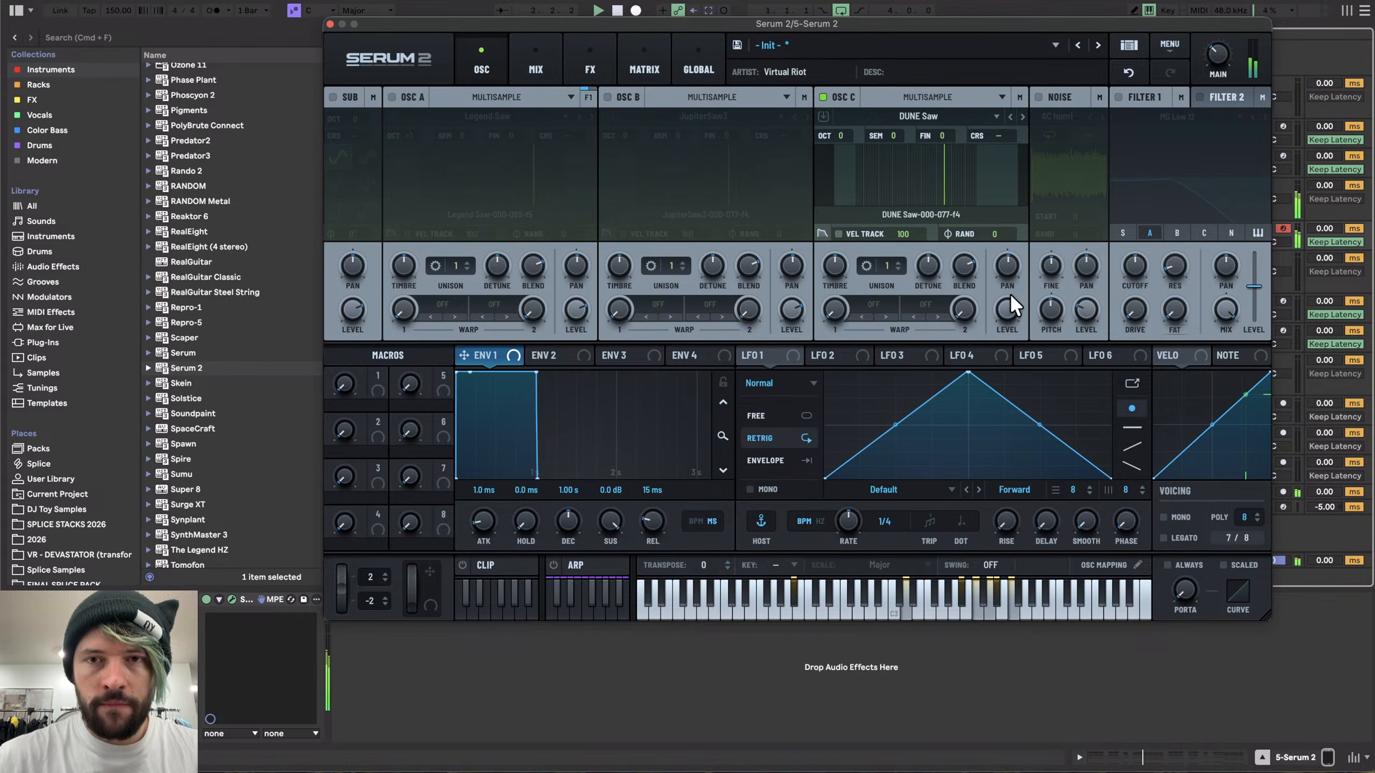
click(608, 97)
drag(783, 327, 782, 346)
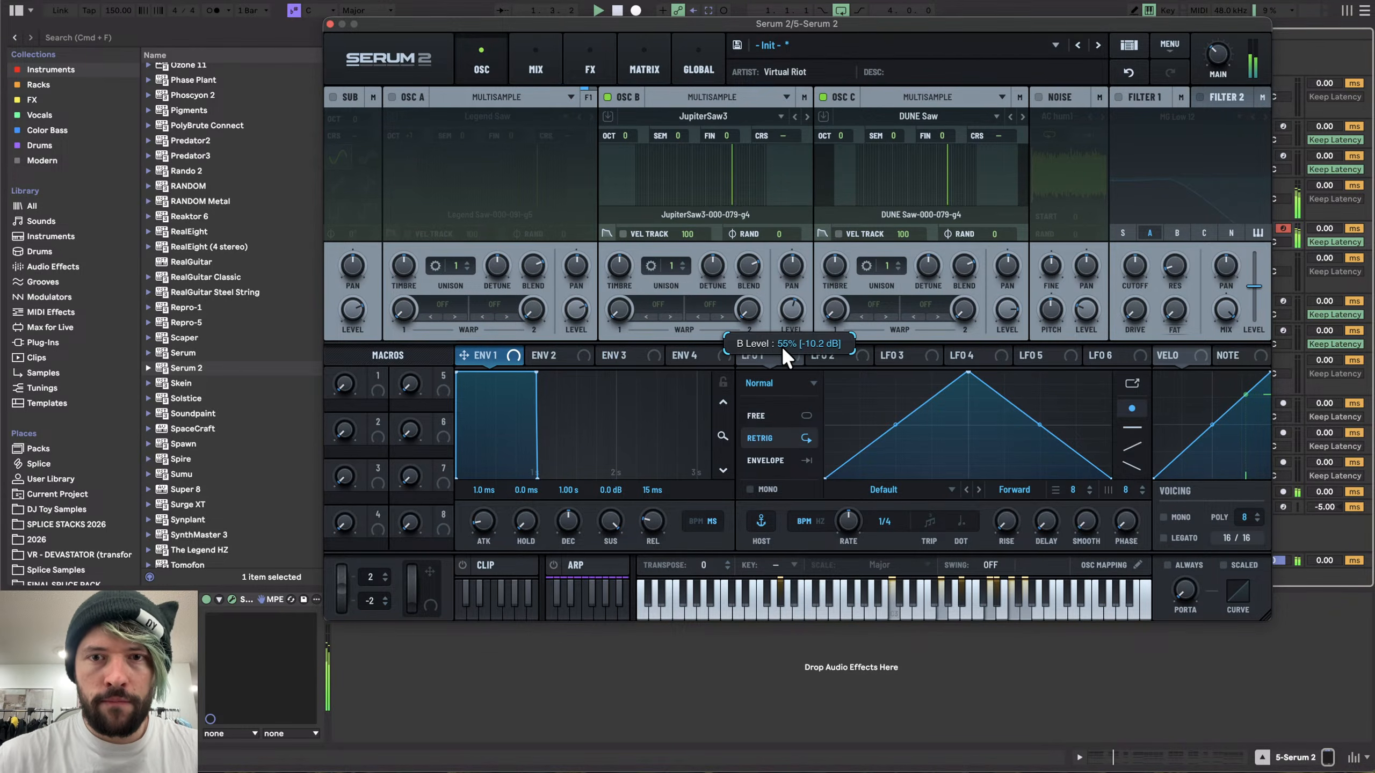
click(414, 96)
drag(576, 312, 576, 348)
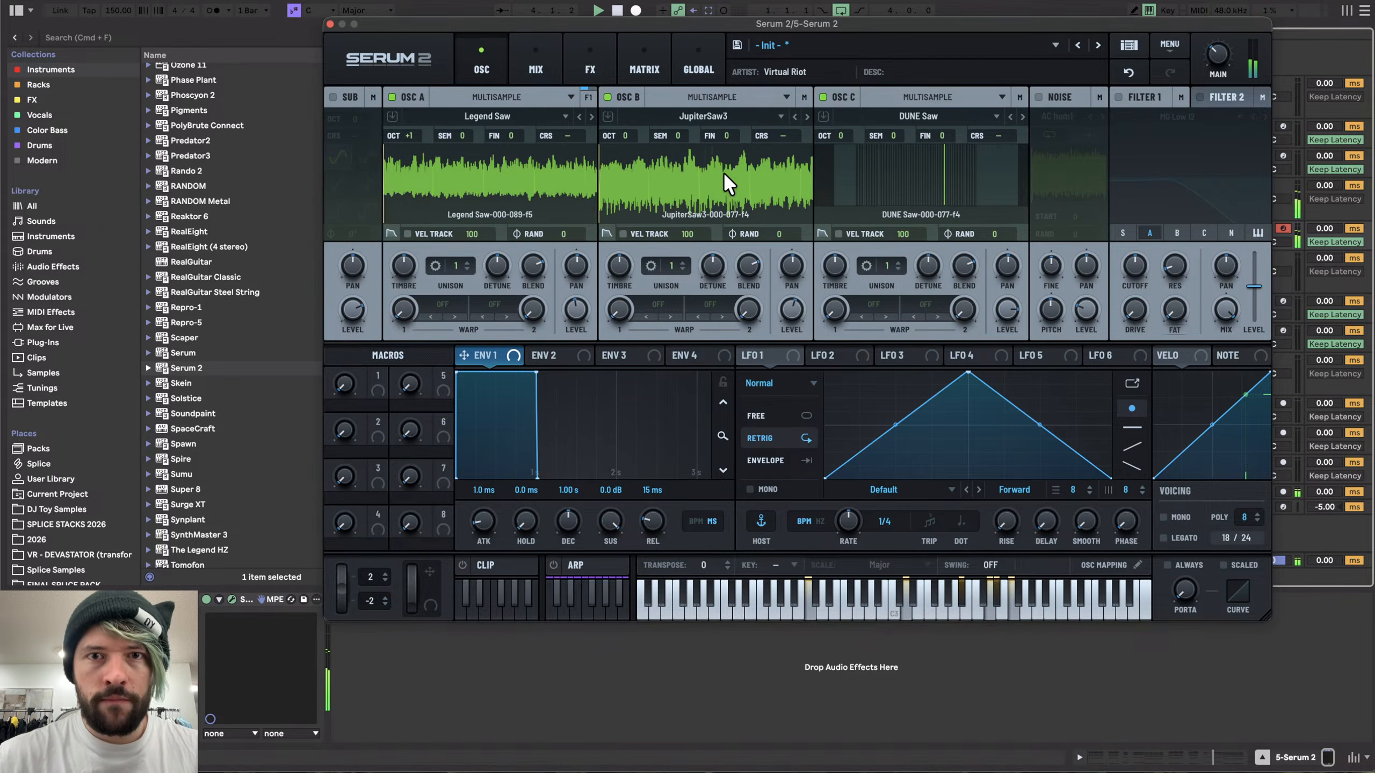
- Toggle oscillators A and B off and back on to compare the layers
click(393, 97)
click(609, 96)
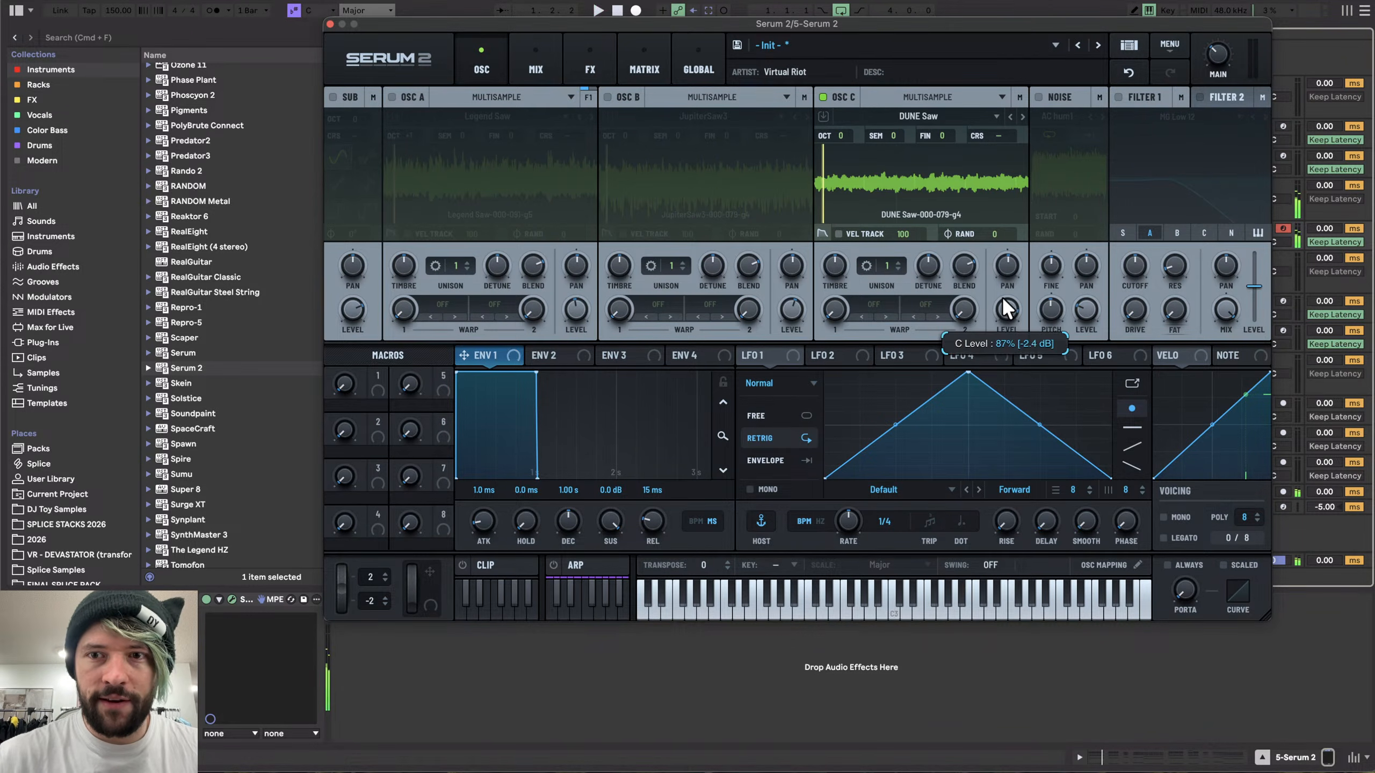
click(607, 97)
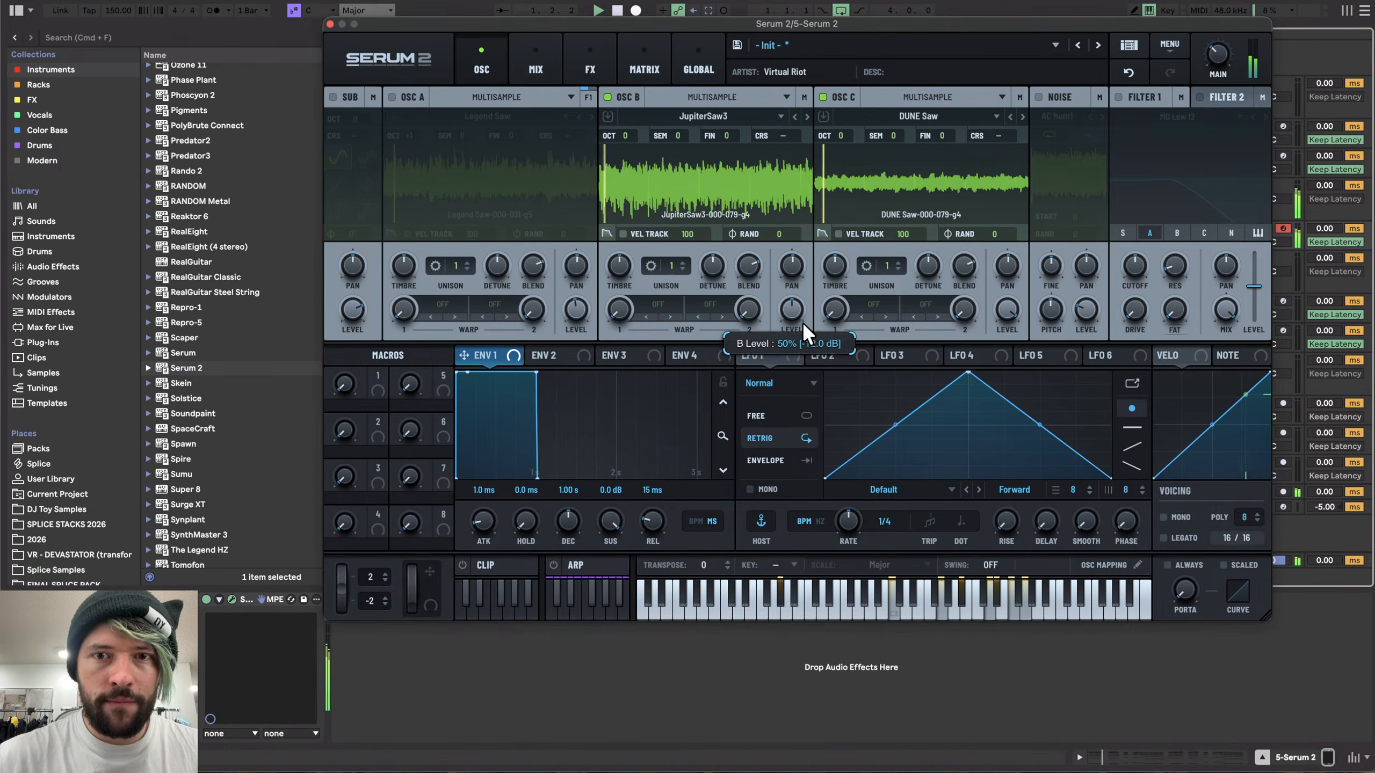
click(392, 96)
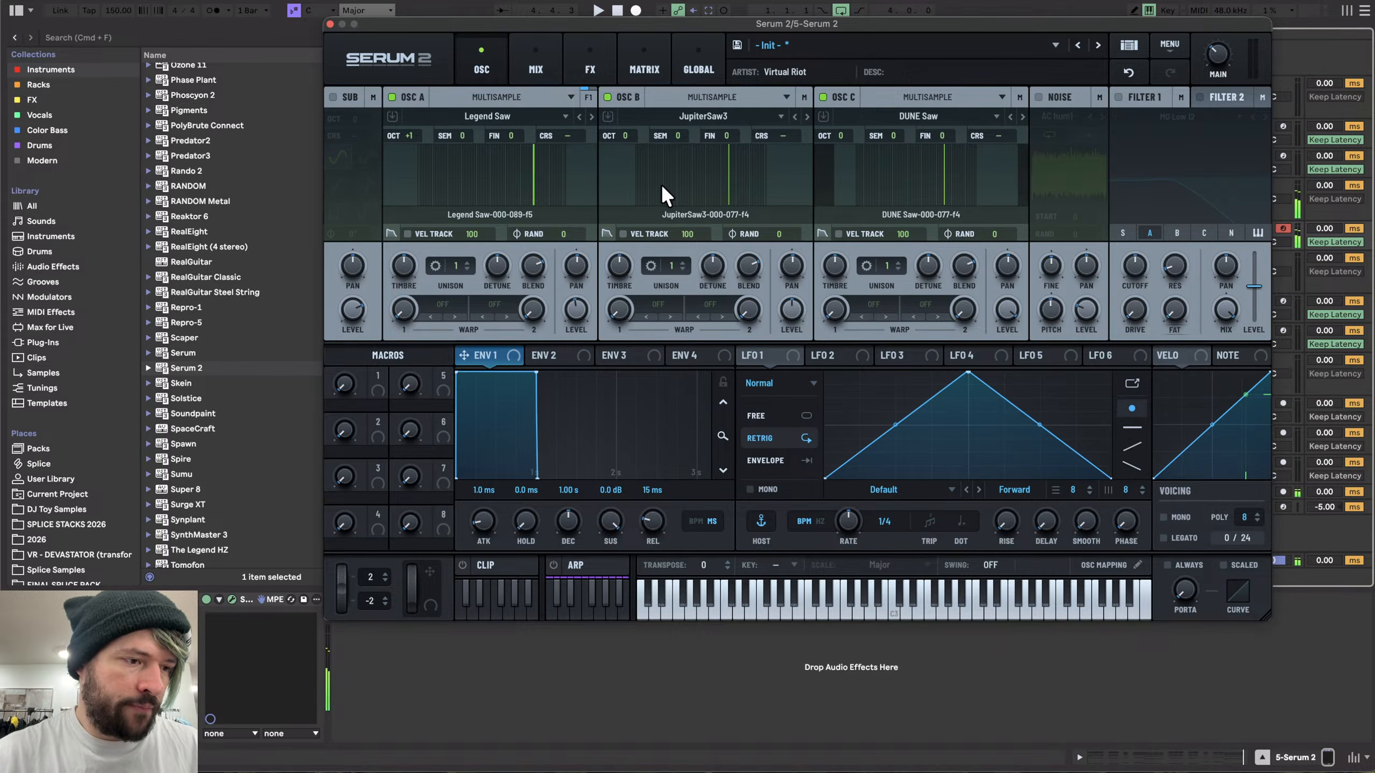
- Switch oscillator A to Wavetable with the default saw shape and turn off oscillators B and C
click(587, 41)
click(476, 37)
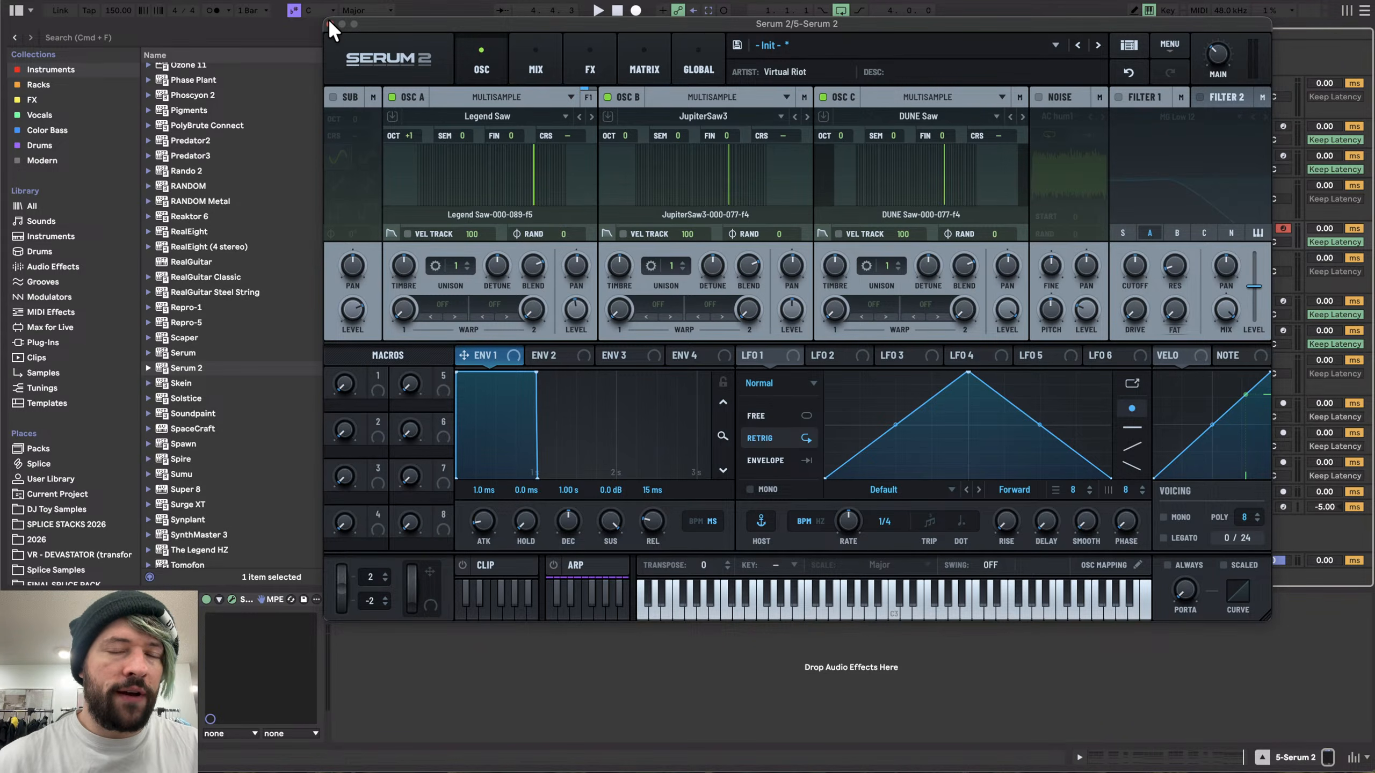
click(499, 109)
click(492, 97)
click(491, 112)
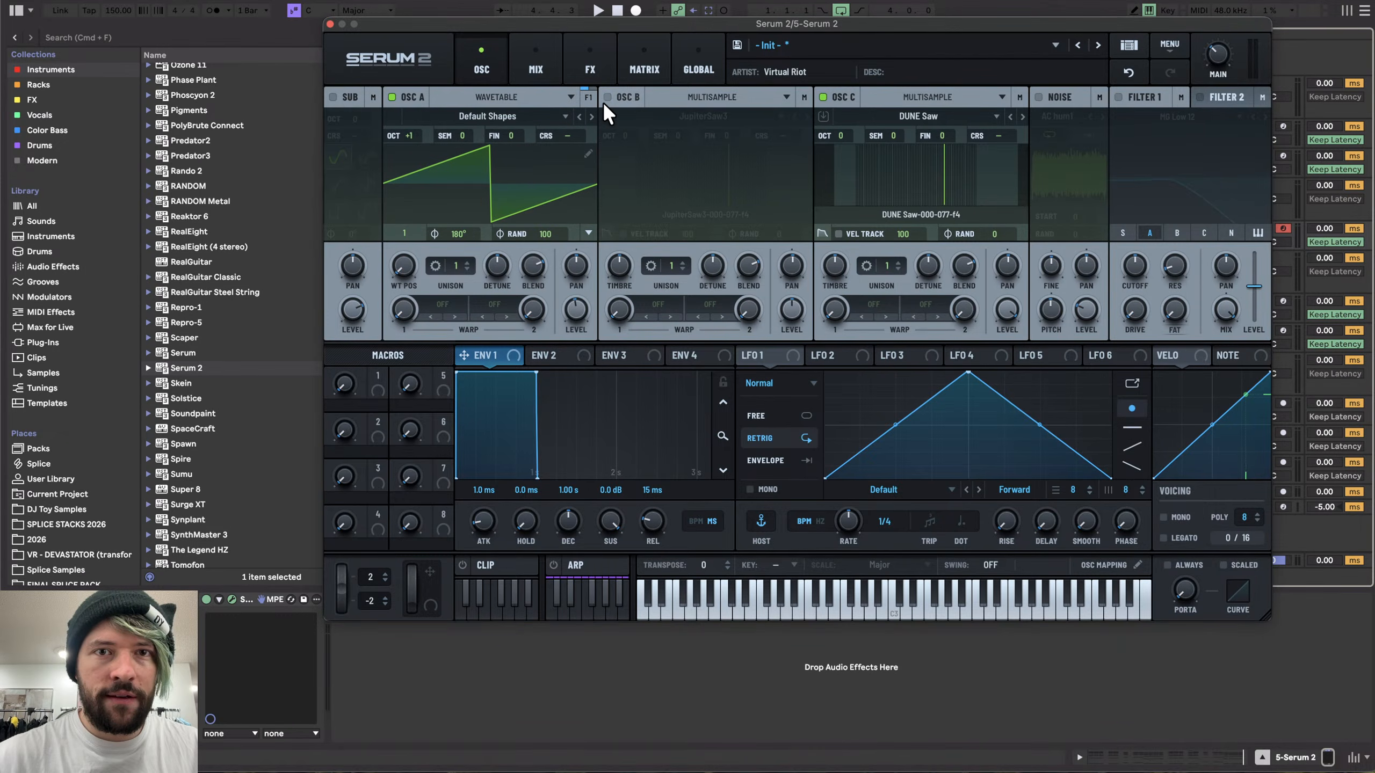
click(823, 97)
- Set oscillator A's unison to 16 voices and its octave to 0, adjusting detune while playing
drag(457, 265, 458, 233)
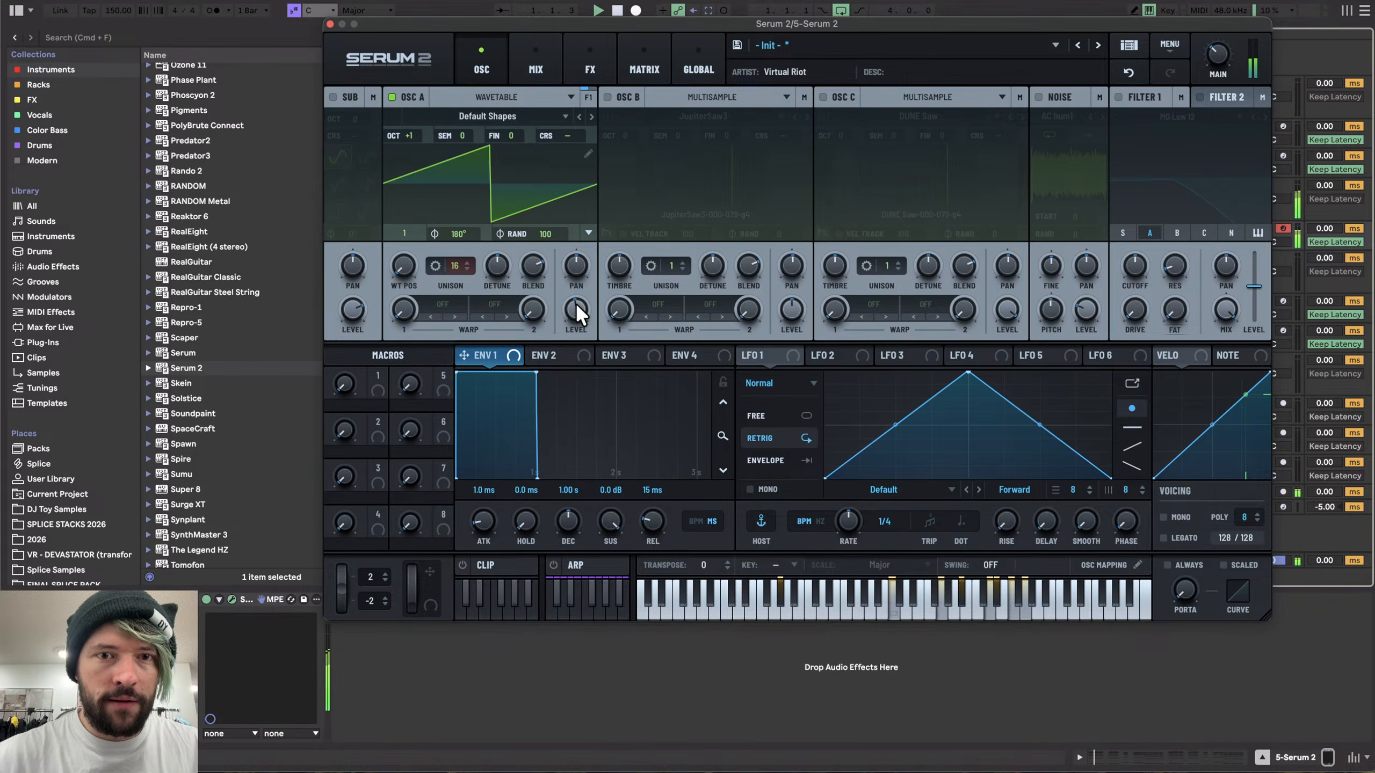
drag(410, 135, 409, 149)
key(space)
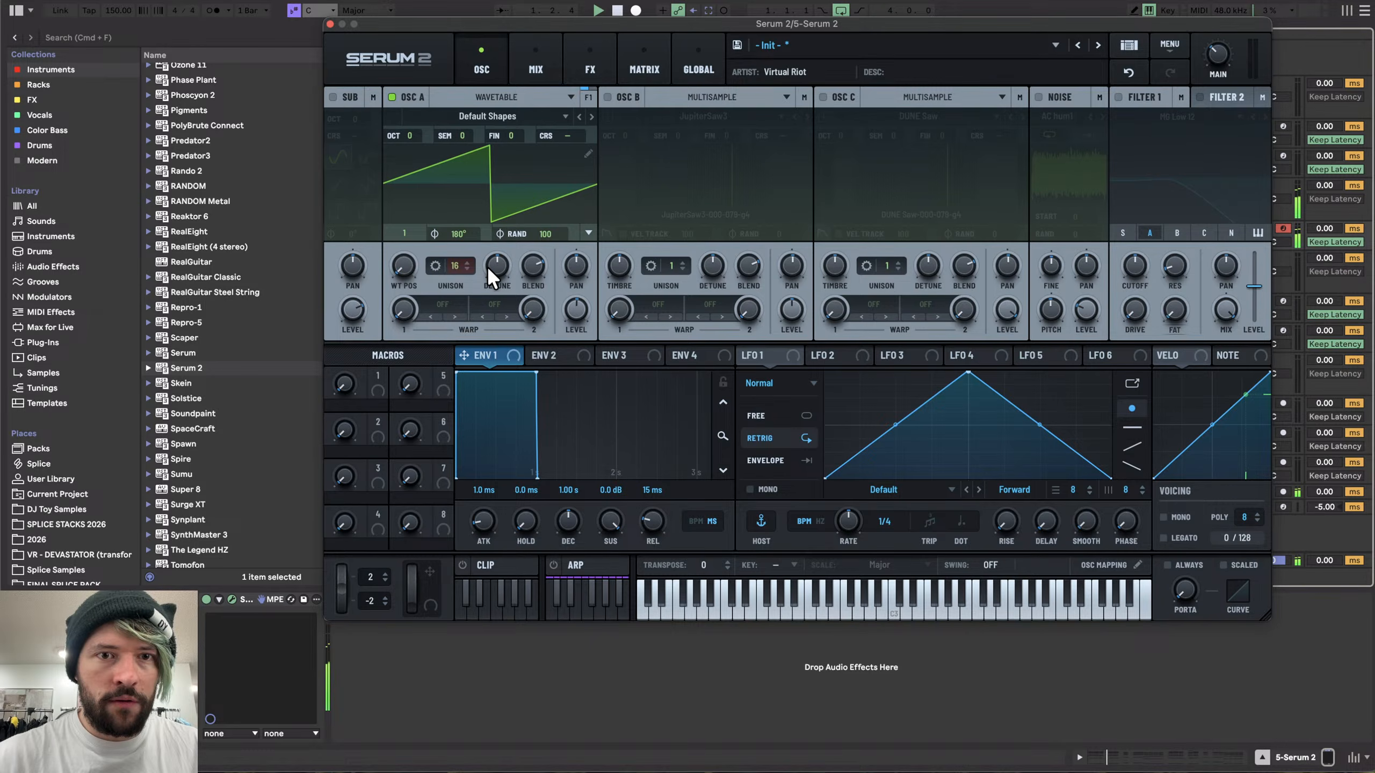
drag(489, 263, 489, 266)
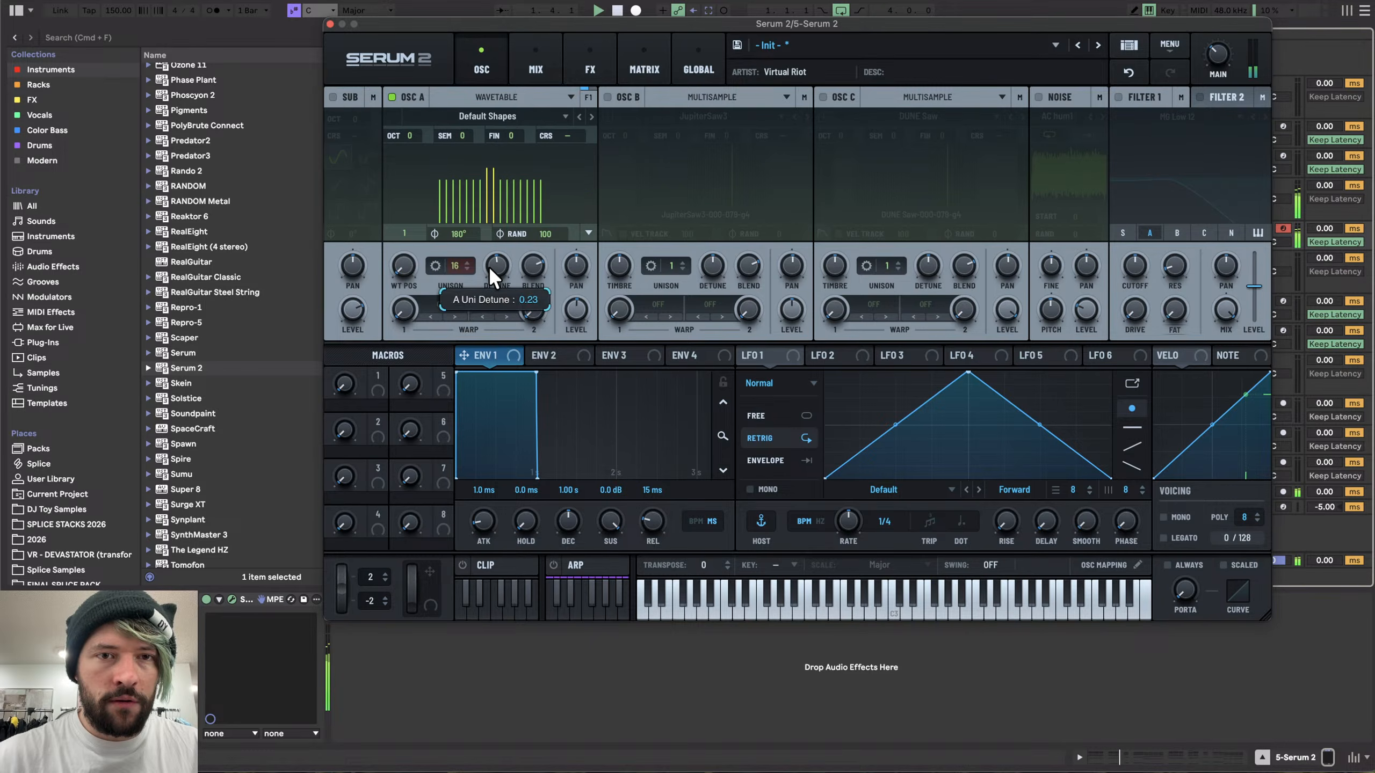
- Close the synth, open the clip, select all notes and shorten them slightly, then play it
click(333, 24)
double_click(519, 226)
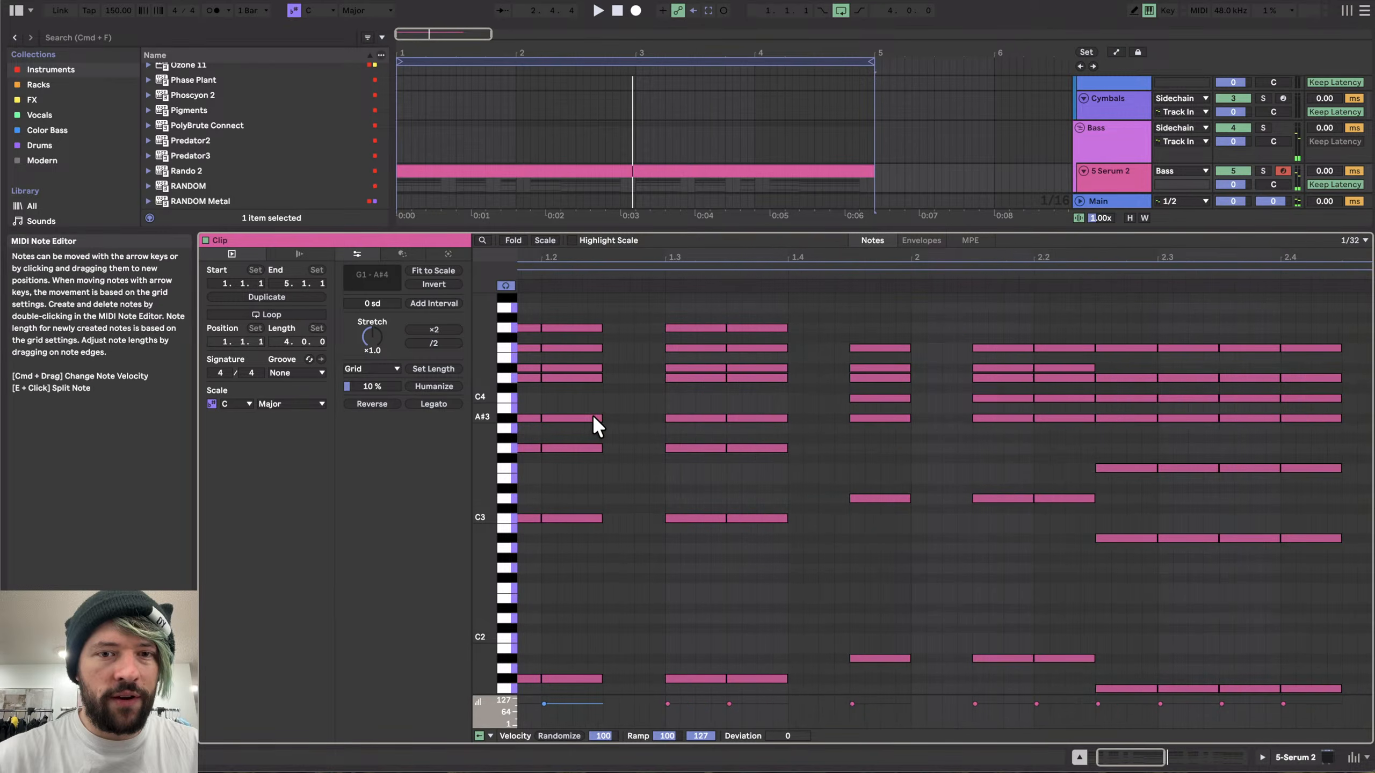
scroll(592, 414, up, 5)
key(super+a)
key(shift+Left)
key(space)
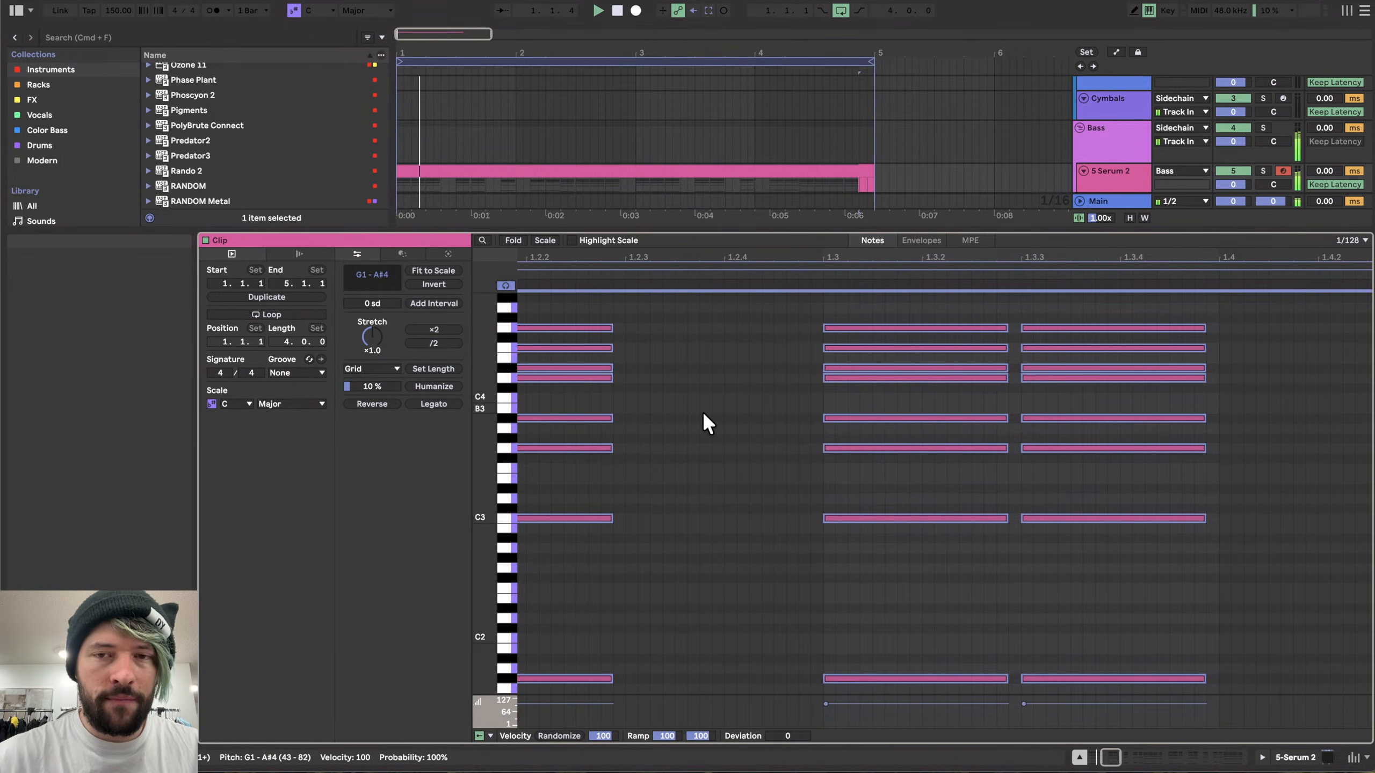
scroll(702, 411, down, 5)
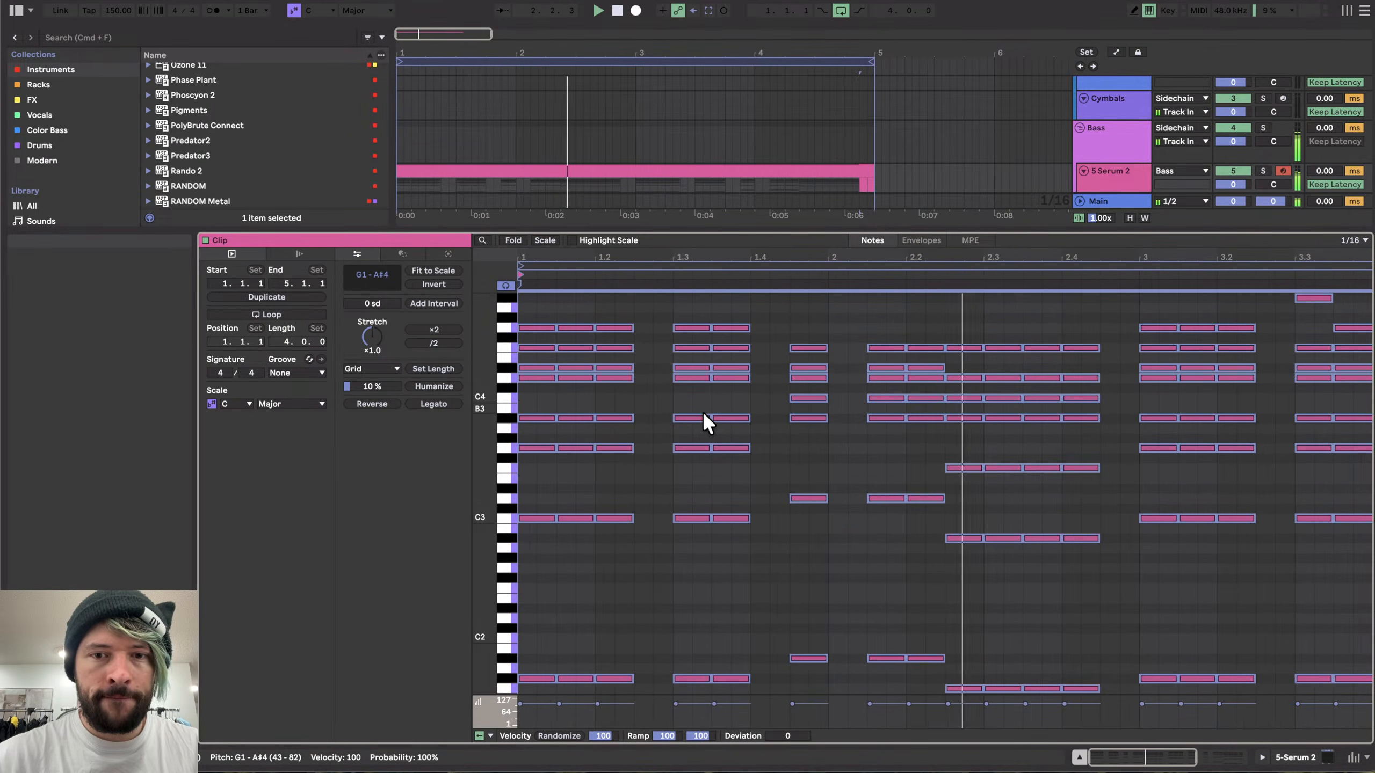
- Stop playback, hide the clip editor and reopen the Serum 2 window
click(1306, 756)
key(space)
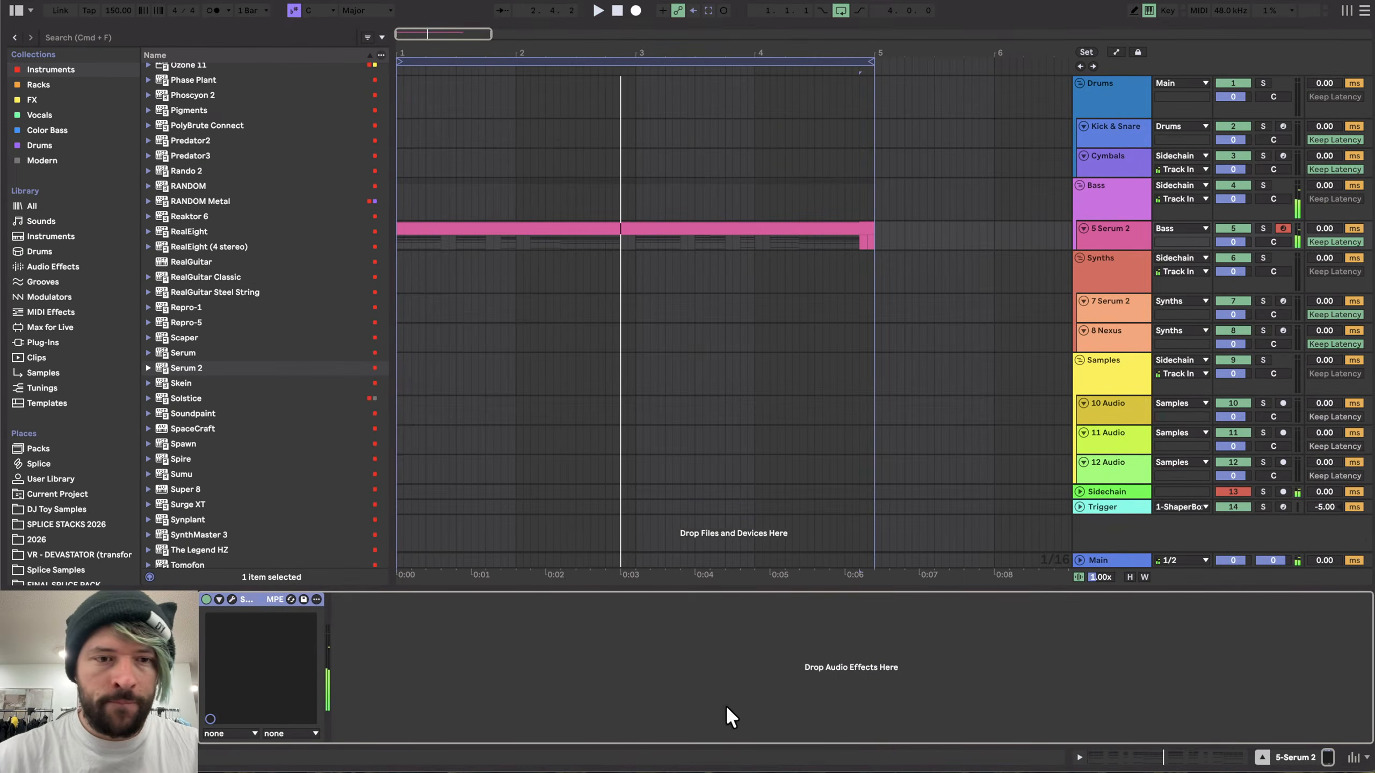
click(232, 599)
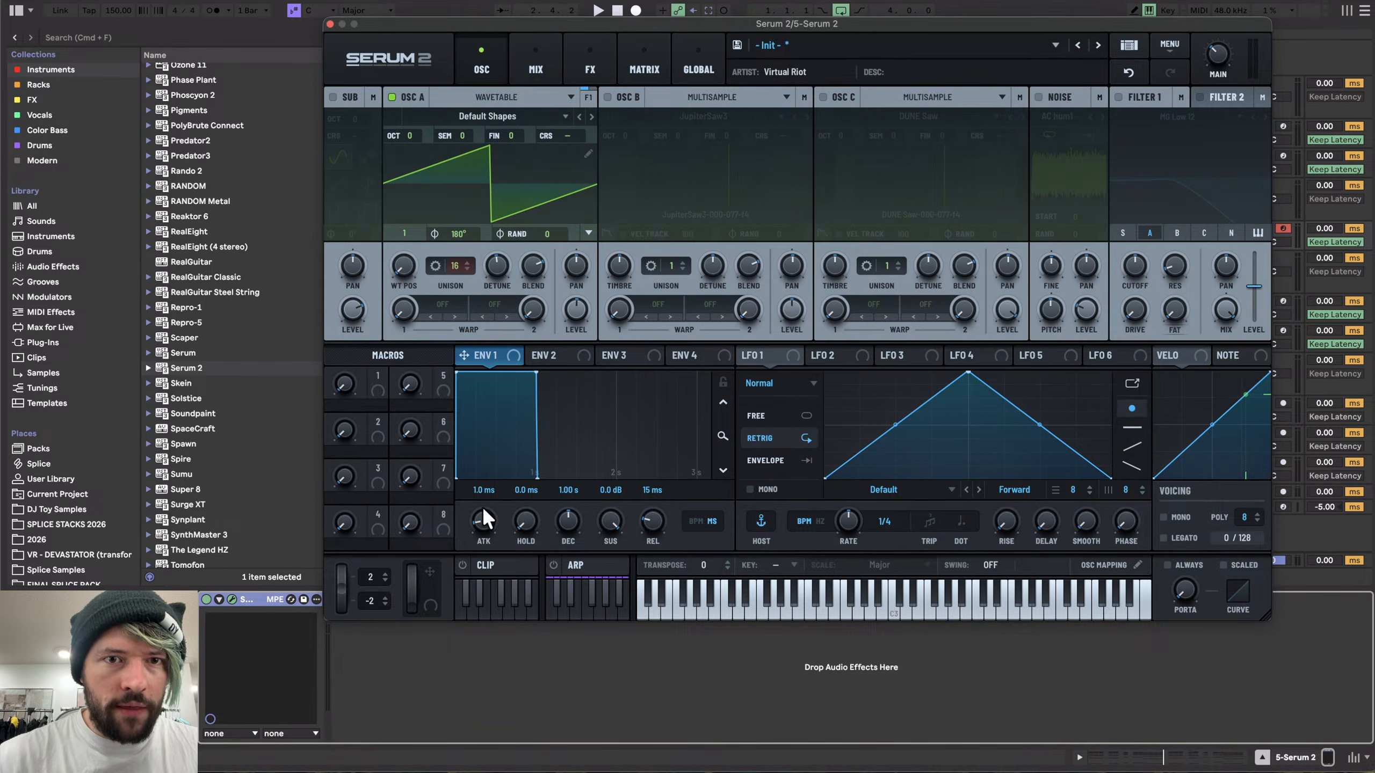
- Try Per Voice and Contiguous phase modes on oscillator A, drawing phase offsets, then return it to All Voices
click(586, 233)
click(620, 286)
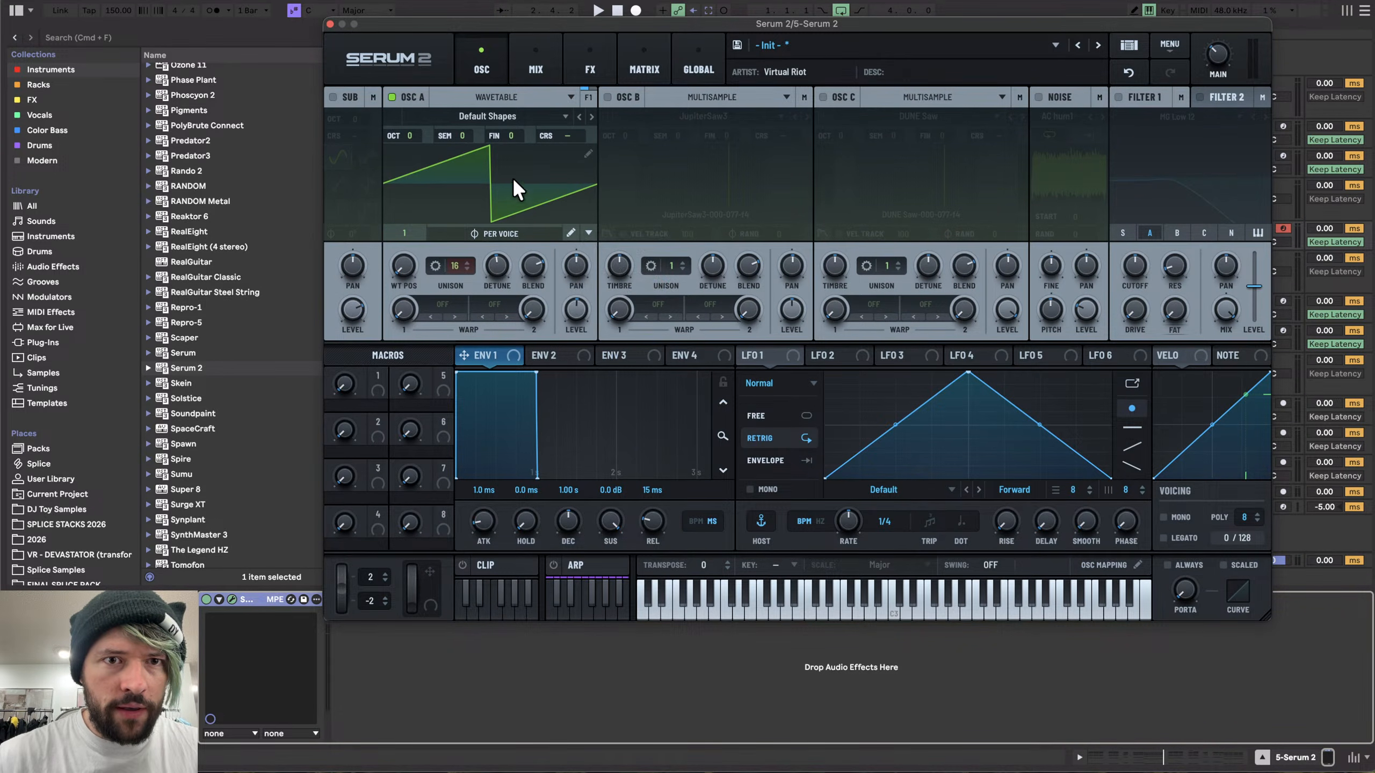
click(571, 233)
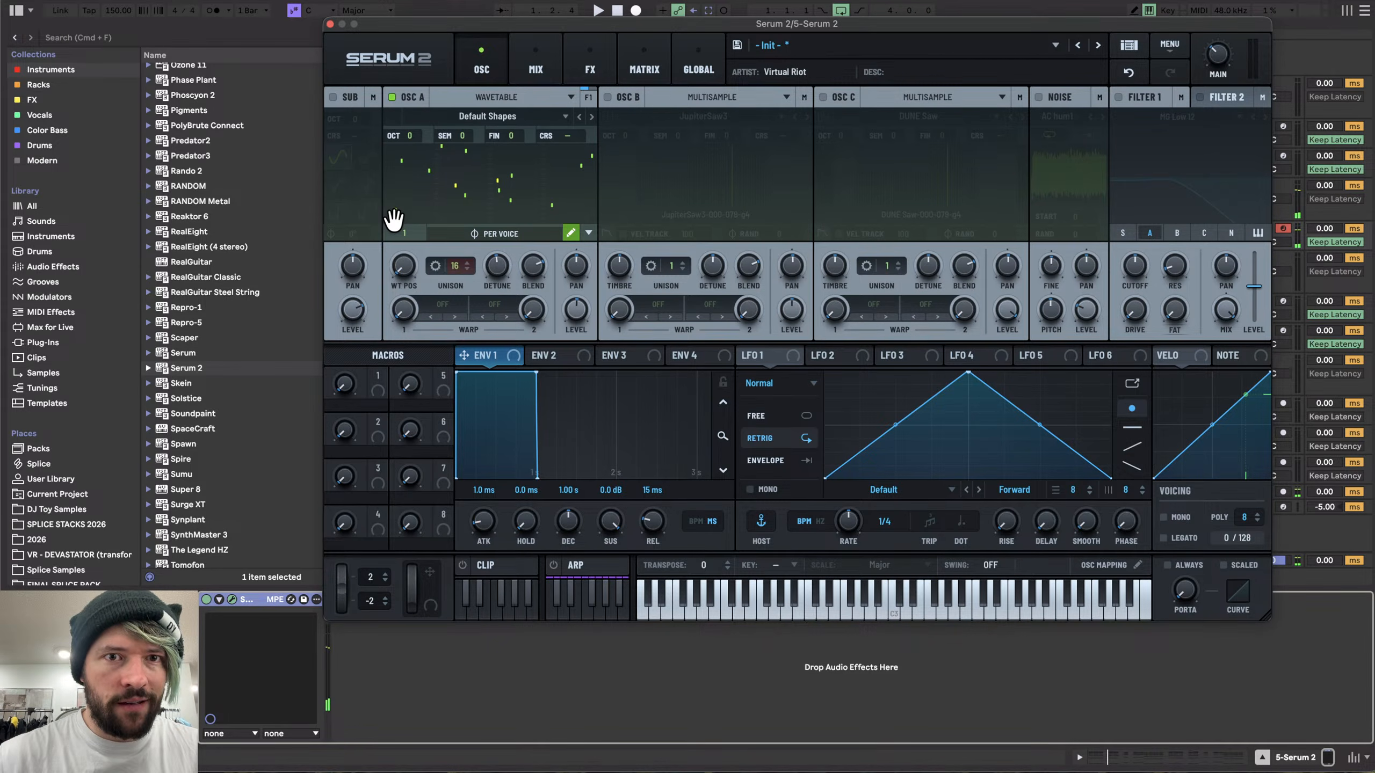
drag(395, 217, 575, 205)
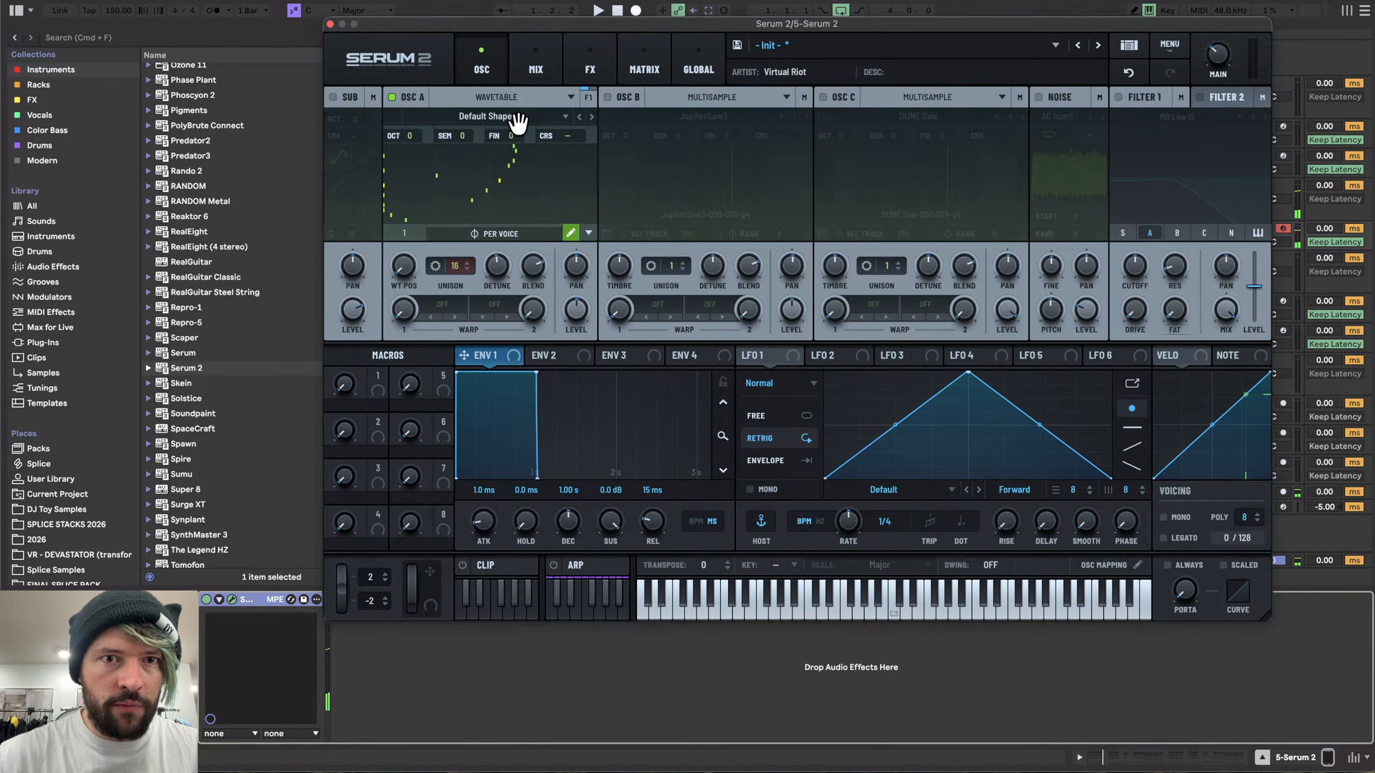
mouse_move(384, 179)
mouse_down()
mouse_move(472, 206)
mouse_move(408, 144)
mouse_move(596, 219)
mouse_up()
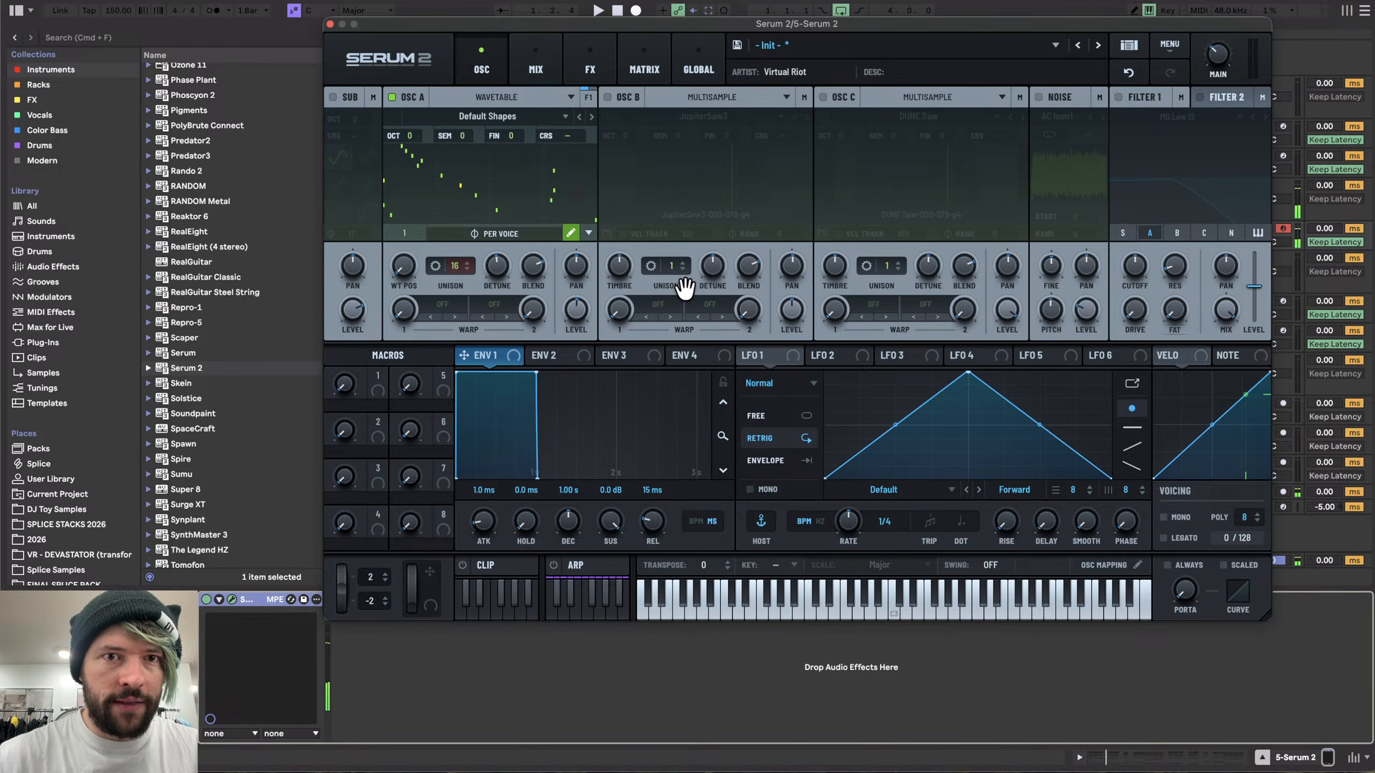
drag(522, 175, 576, 147)
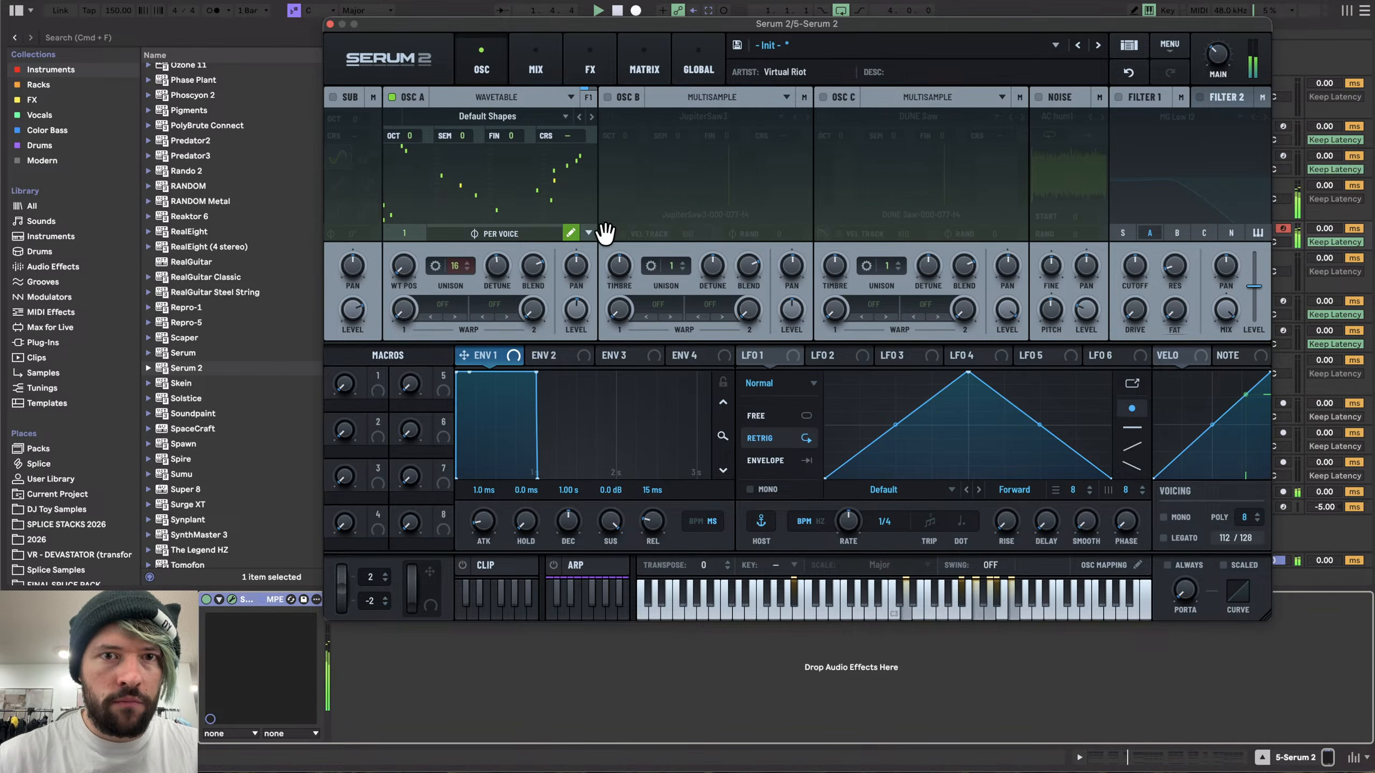
click(588, 233)
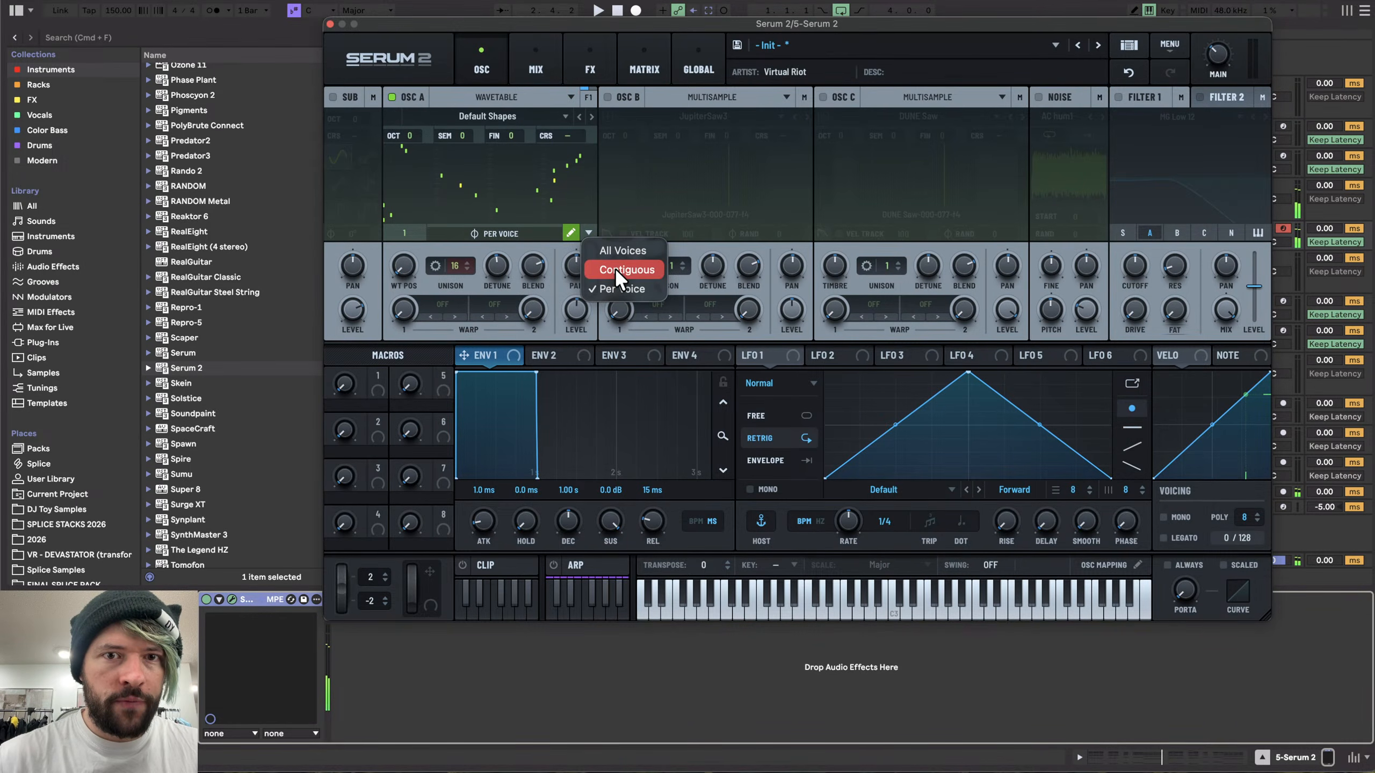
click(614, 269)
click(588, 232)
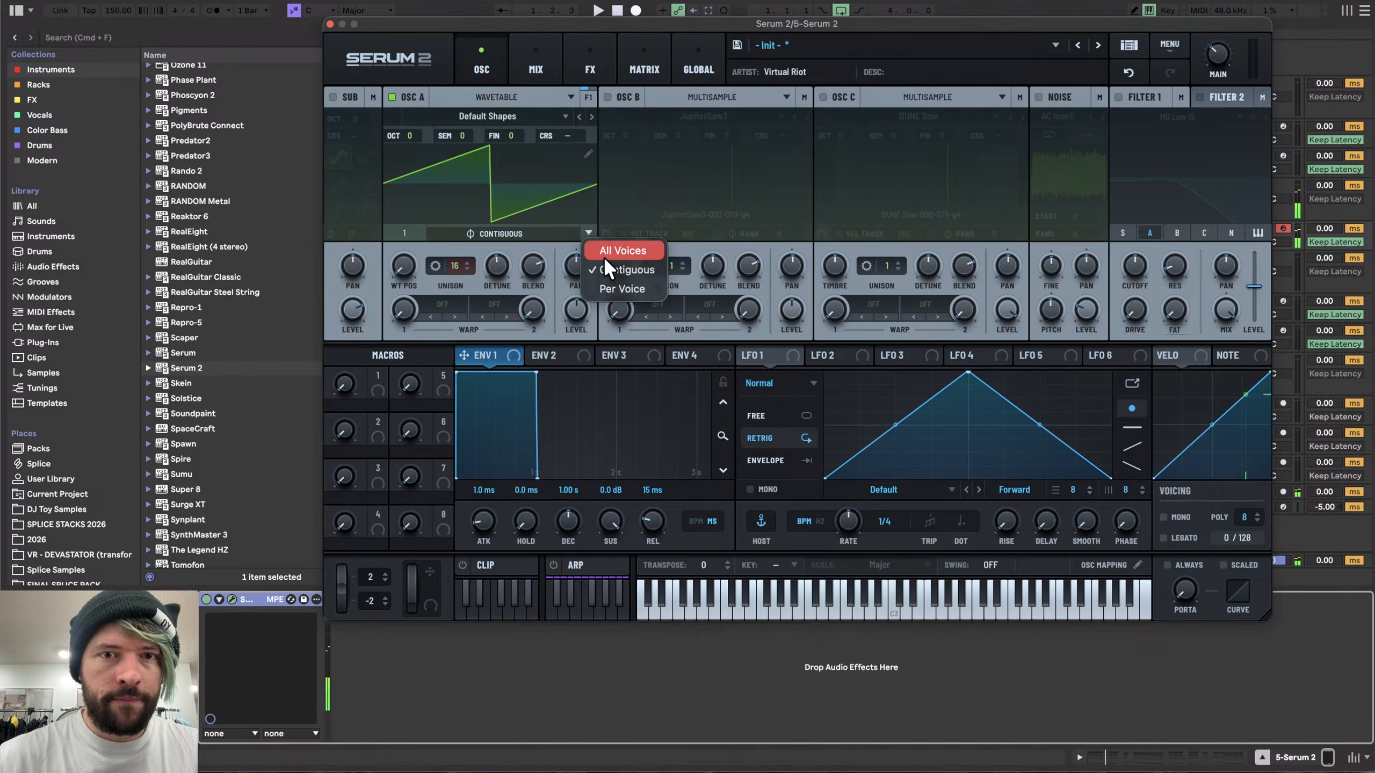
click(605, 252)
- Reset oscillator A's unison to 1 and switch it back to Multisample with Legend Saw
drag(471, 271, 454, 635)
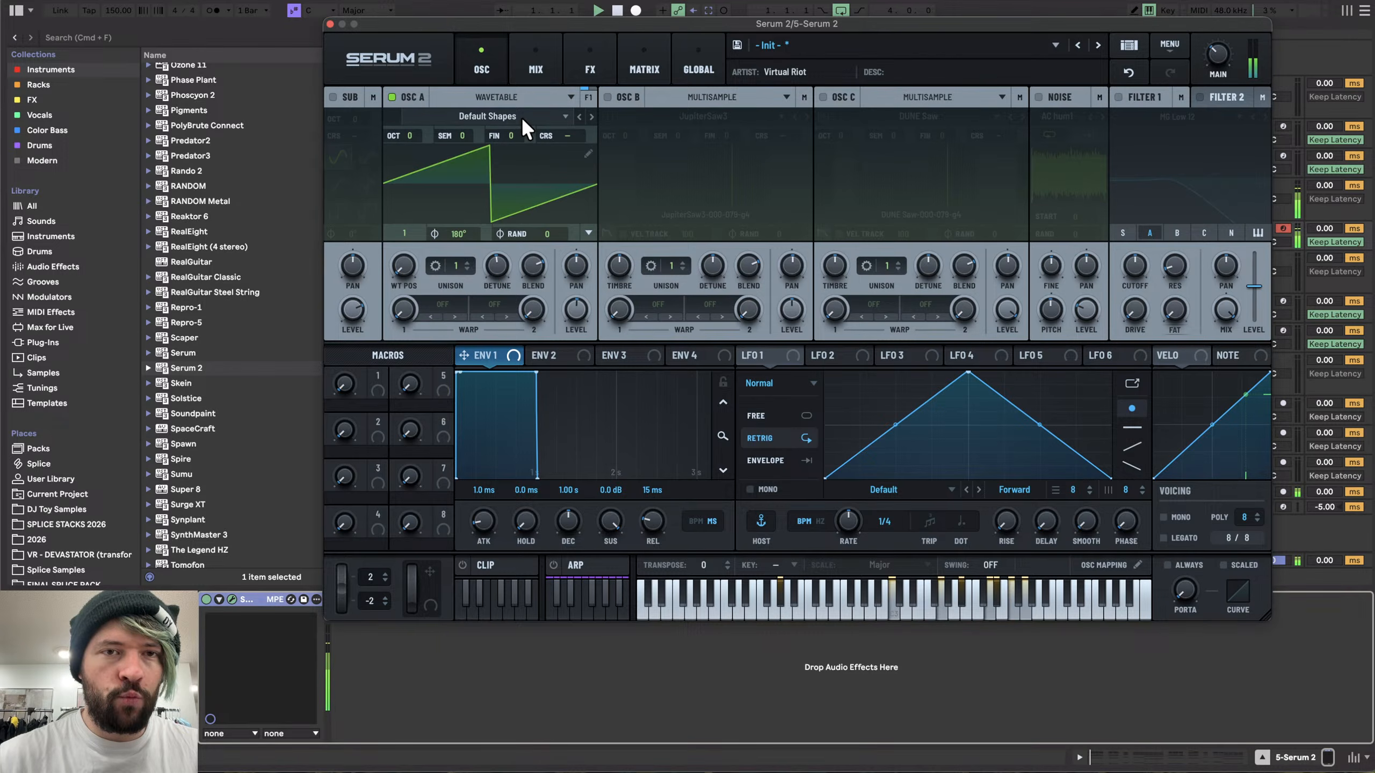
click(498, 116)
click(493, 97)
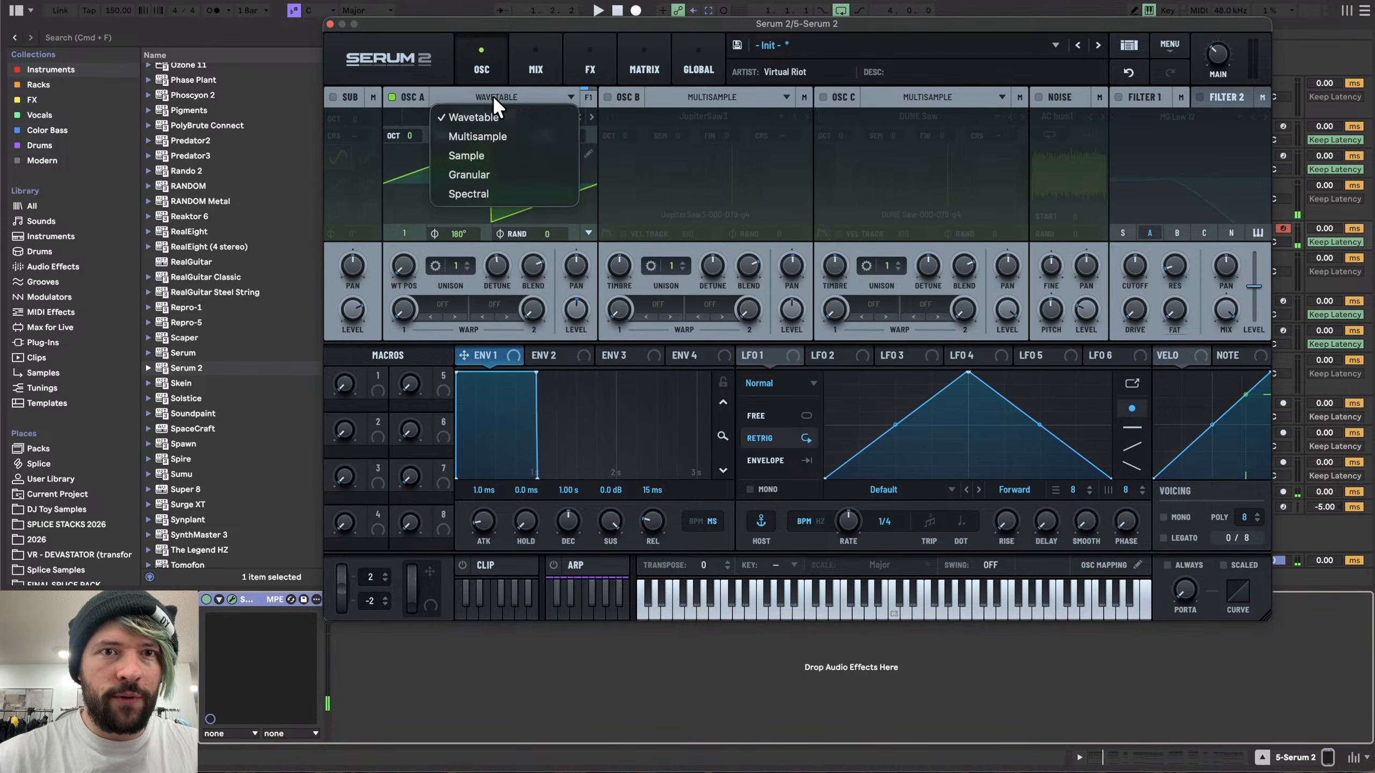
click(502, 133)
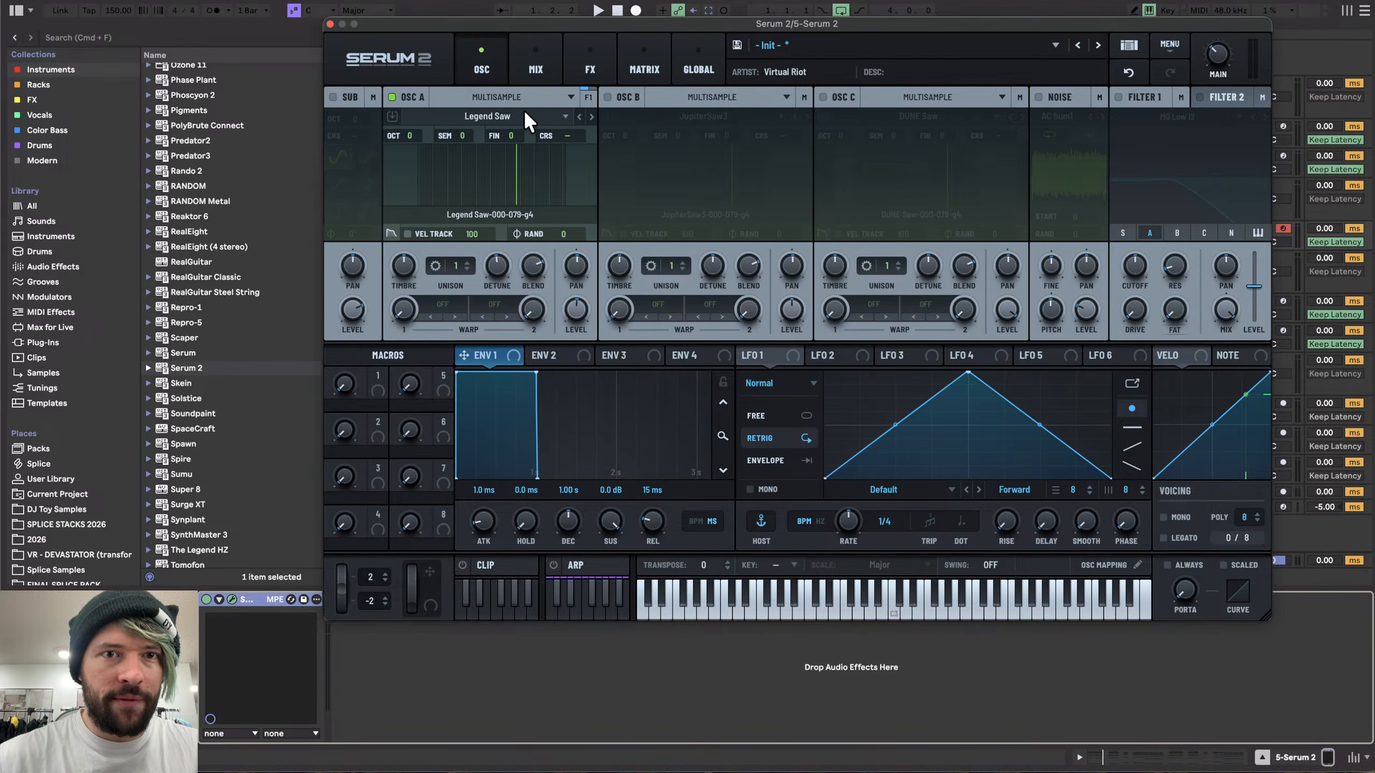
- Re-enable oscillators B and C and close the synth window
click(607, 97)
click(831, 97)
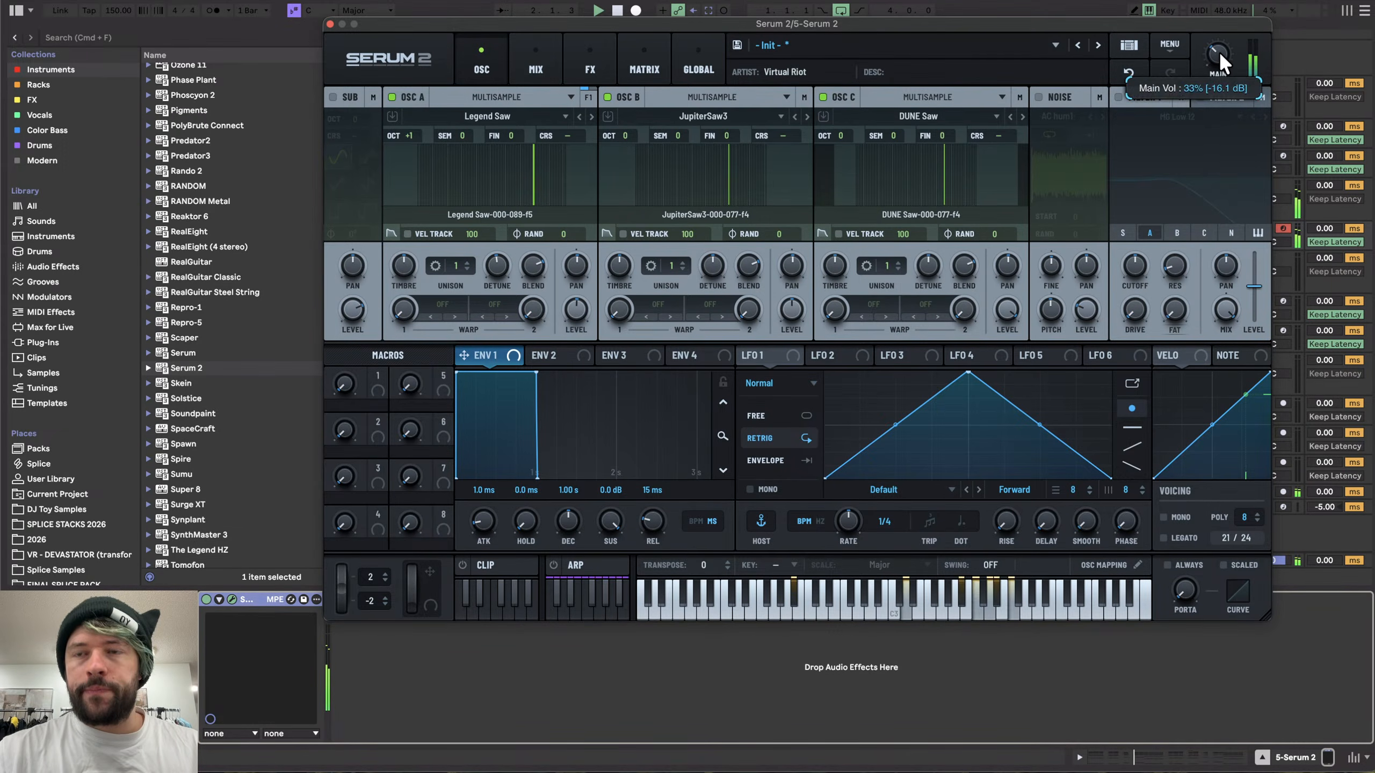
click(330, 24)
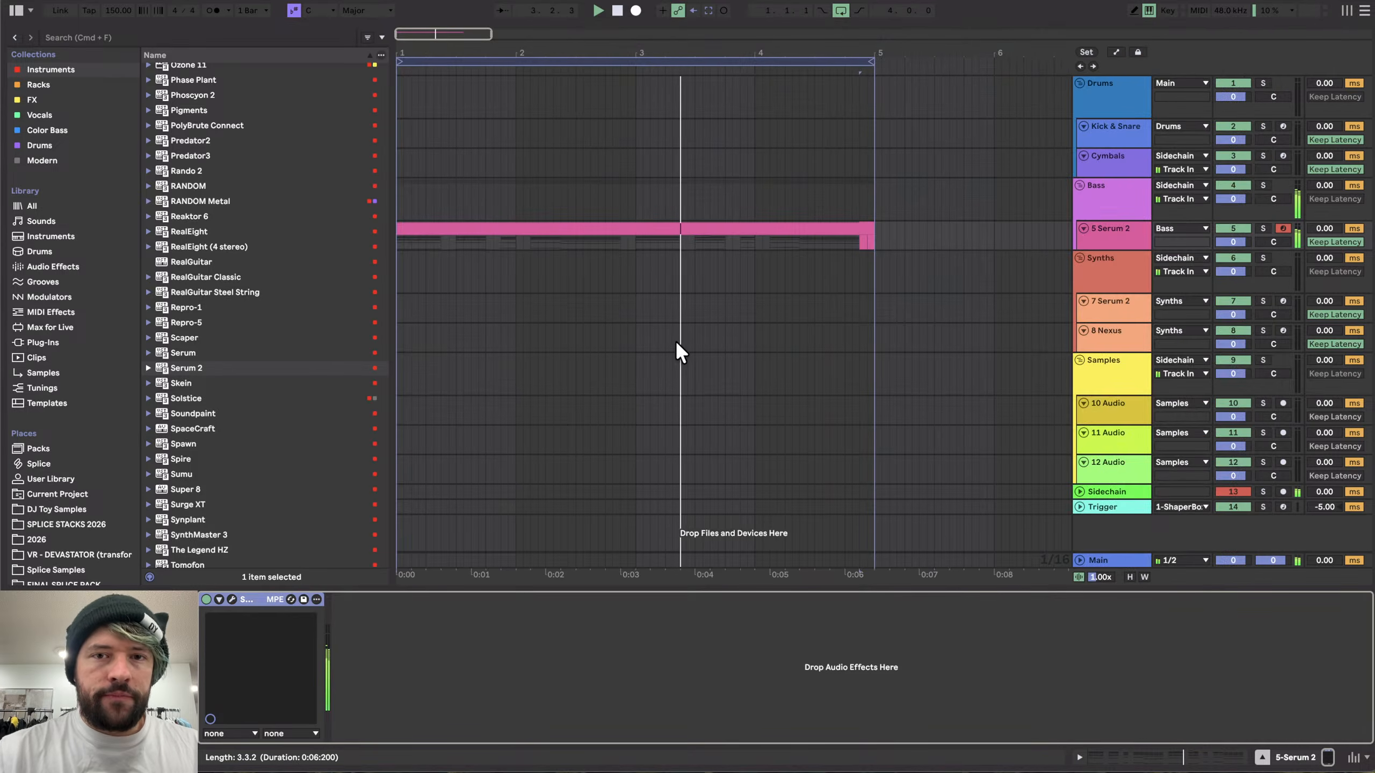
- Play back the Serum 2 clip in the arrangement to listen to the patch
scroll(700, 233, down, 5)
scroll(526, 236, up, 4)
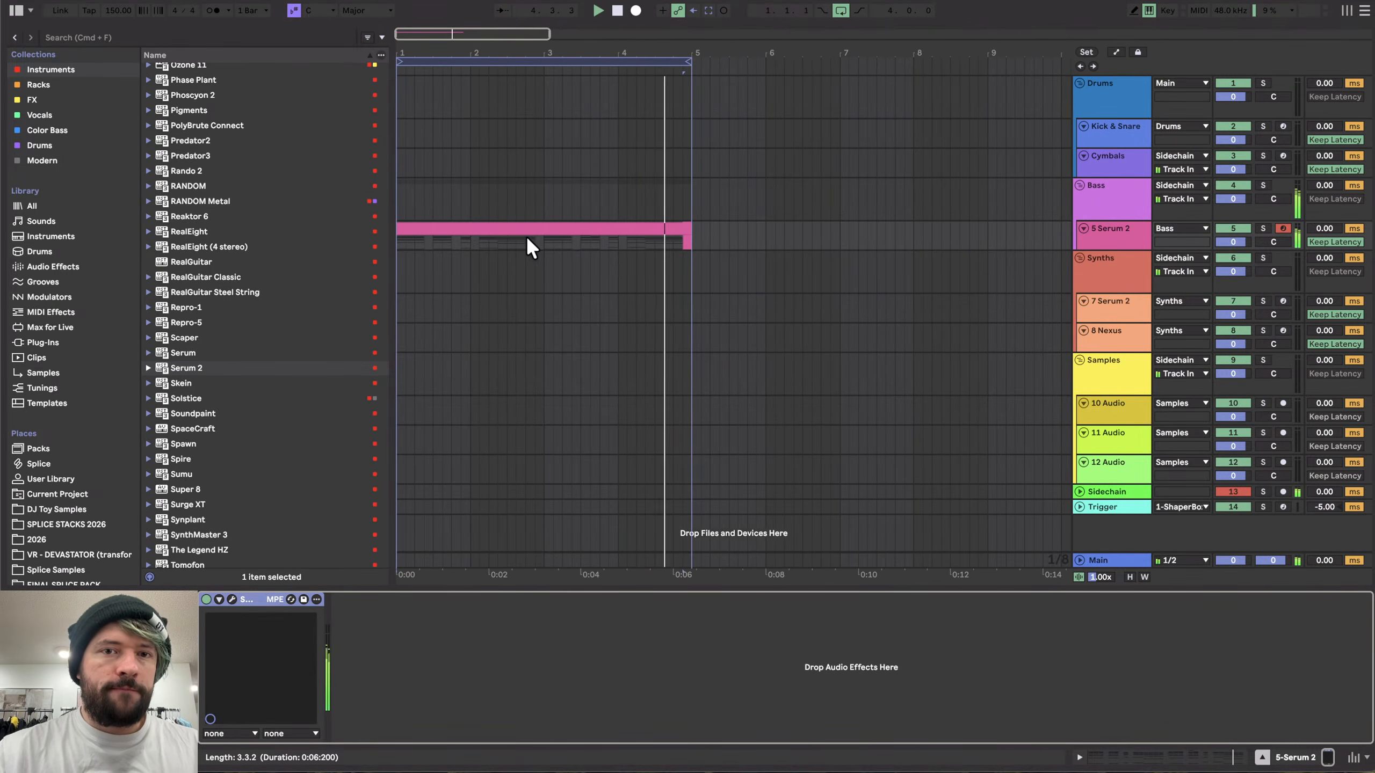
click(530, 229)
key(space)
shift+click(687, 229)
scroll(542, 221, down, 3)
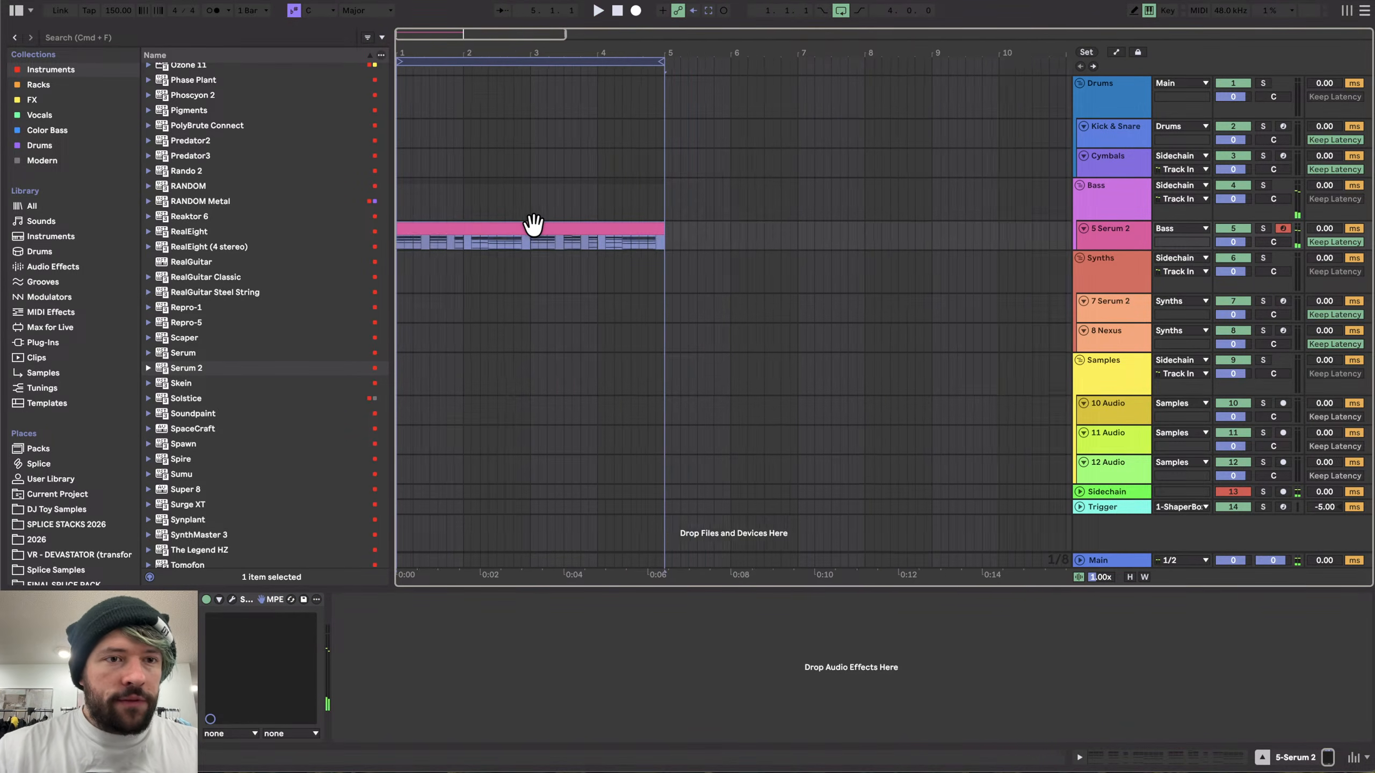
- Insert a new MIDI track below the 5 Serum 2 track
click(47, 69)
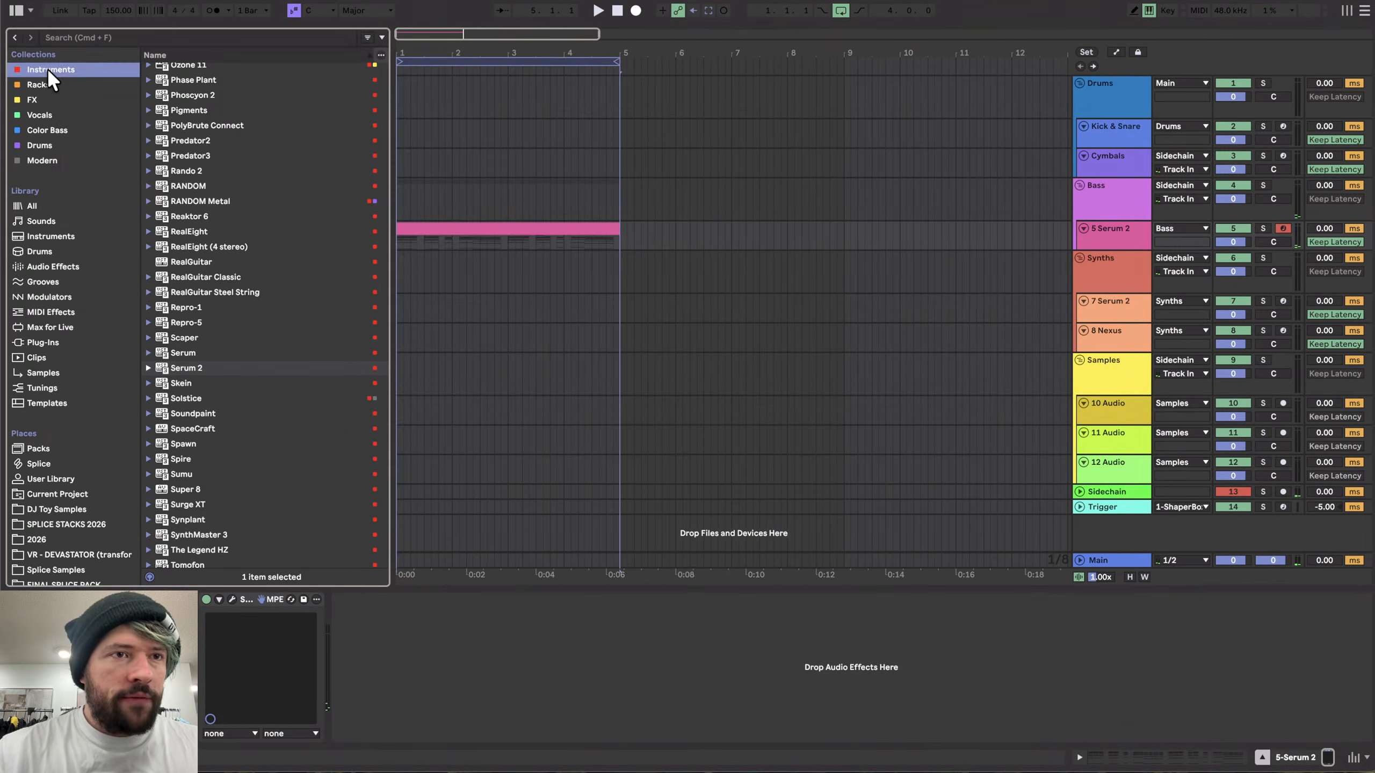
click(508, 232)
scroll(507, 225, down, 3)
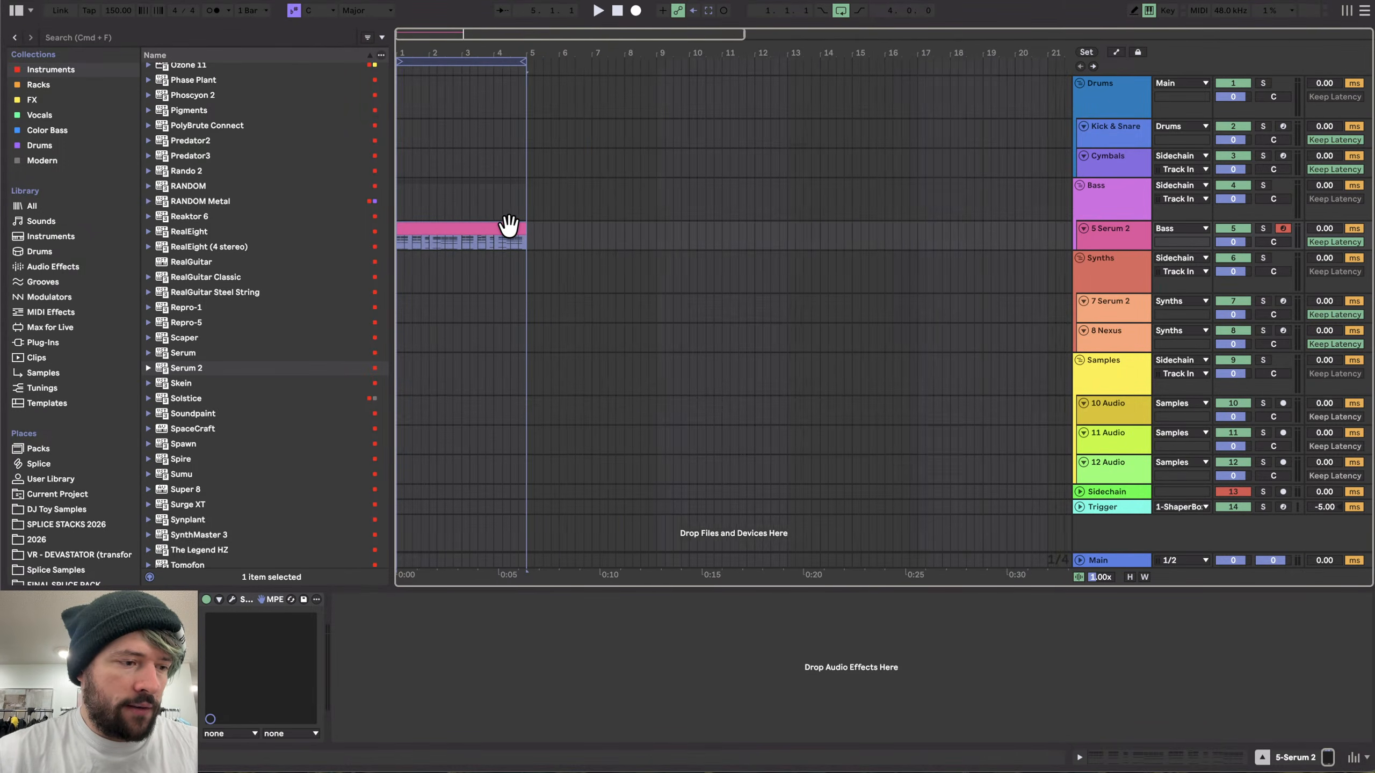
click(541, 226)
scroll(541, 226, down, 2)
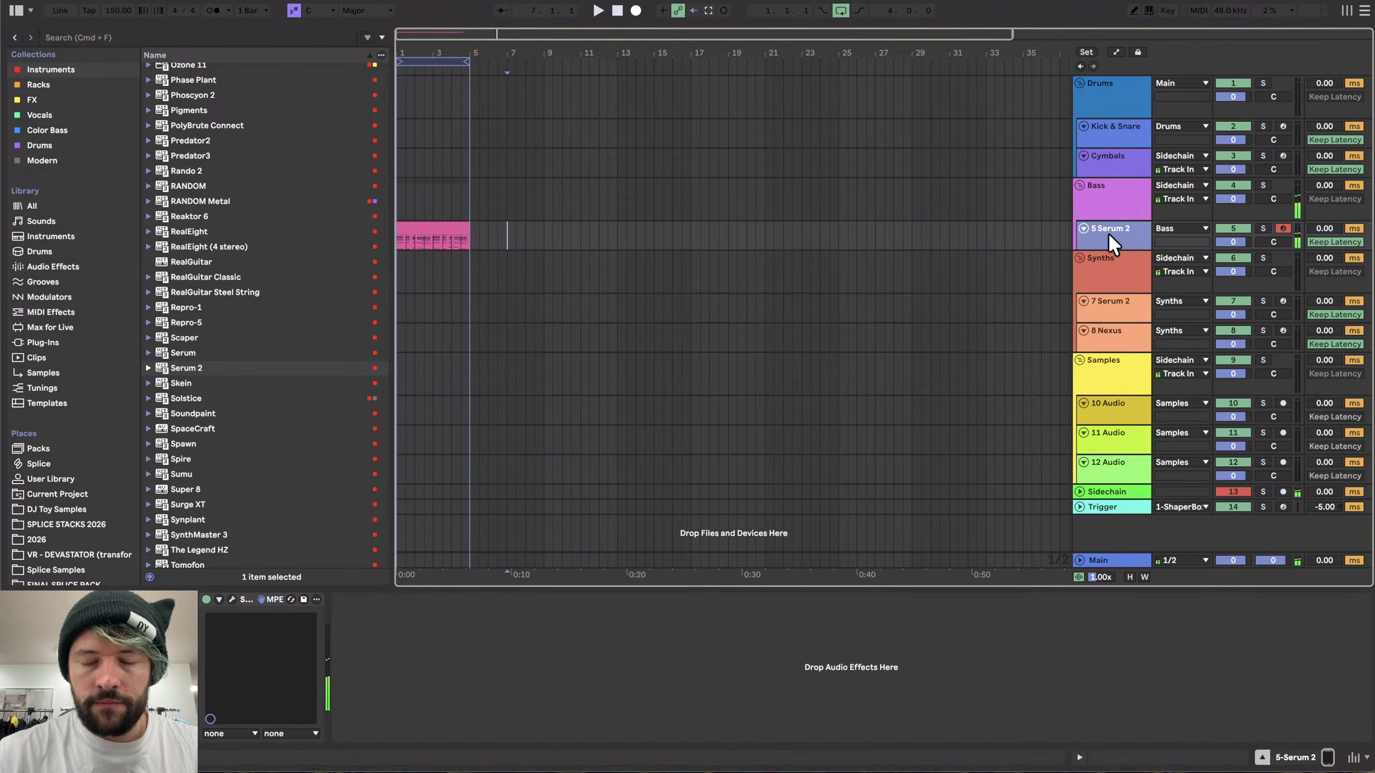
click(37, 65)
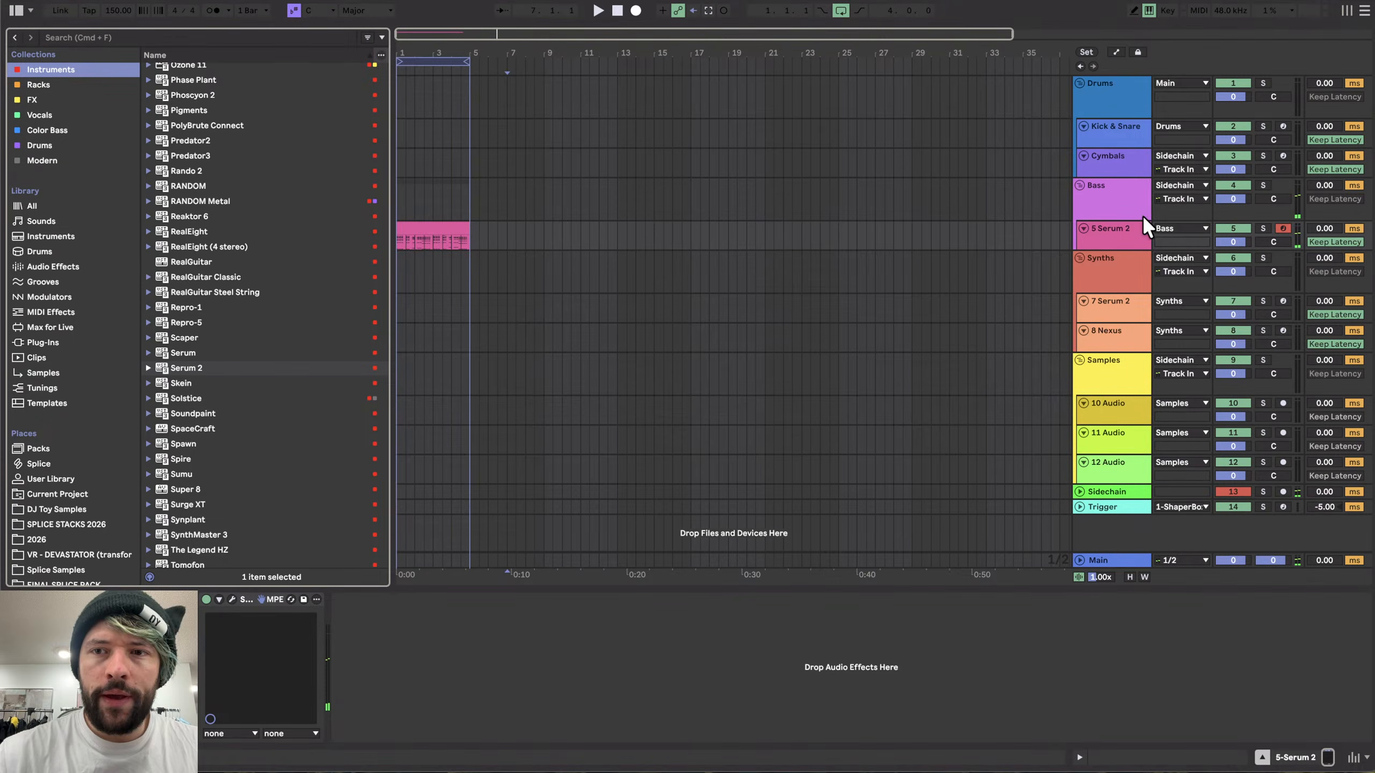
click(1119, 228)
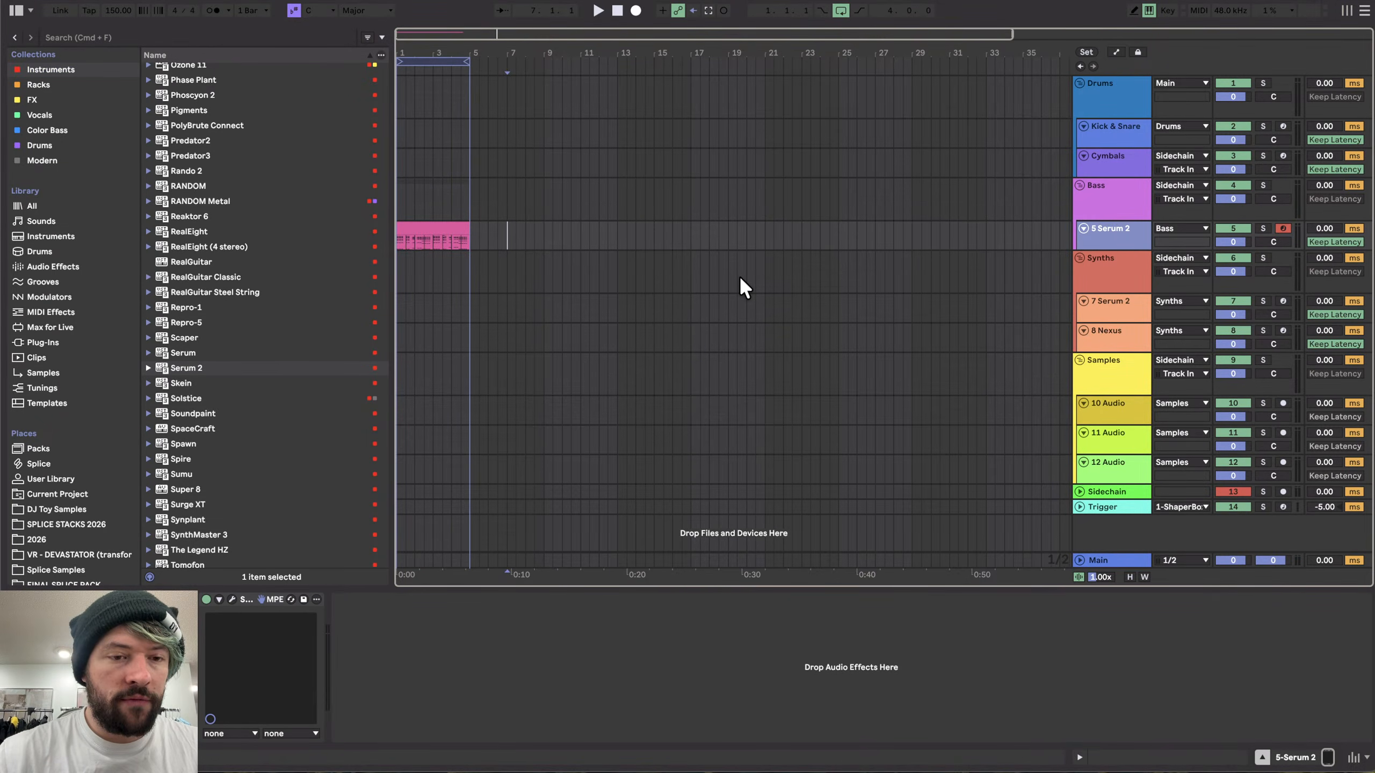
key(super+shift+t)
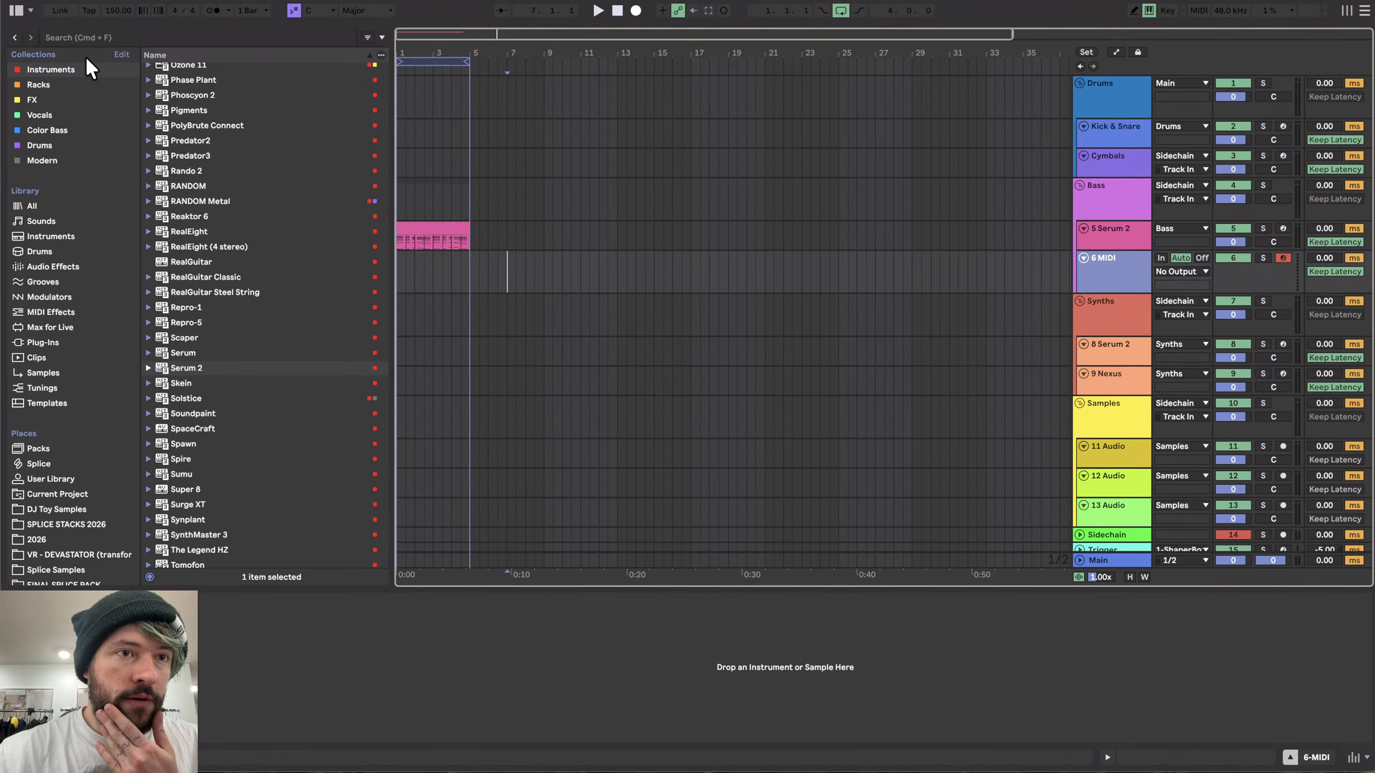
- Load Serum 2 onto the new MIDI track and open the FX Laser Zap Generator user preset
scroll(268, 440, down, 3)
drag(186, 327, 629, 279)
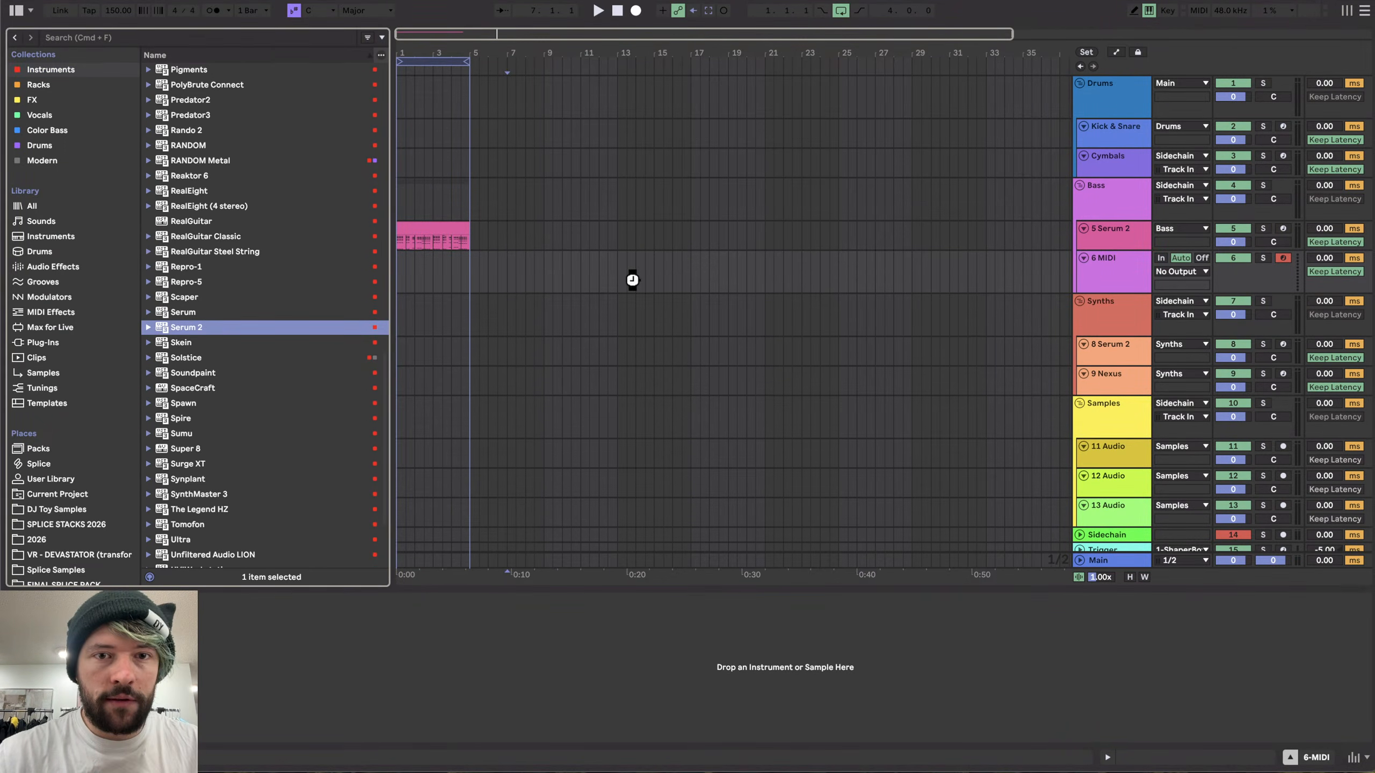
click(568, 59)
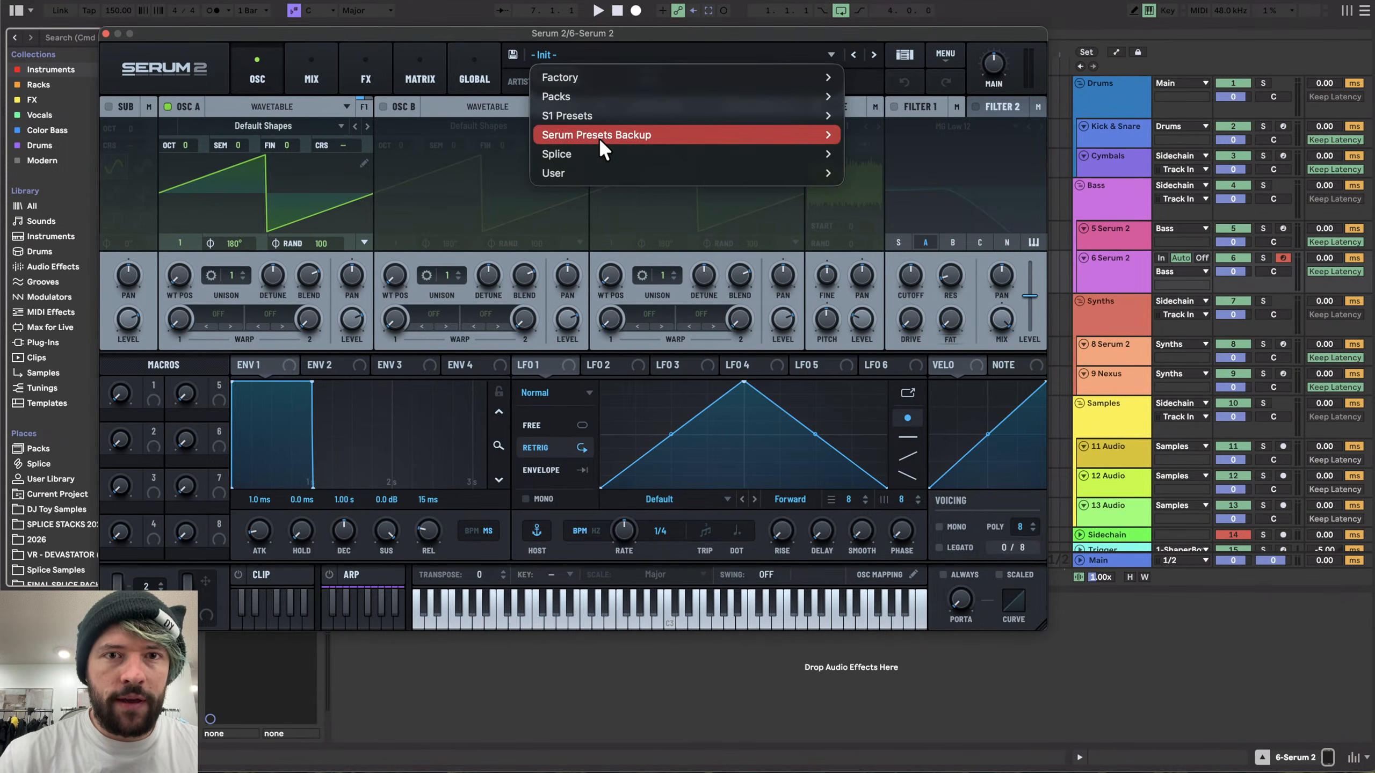
mouse_move(663, 173)
scroll(896, 302, down, 15)
scroll(896, 301, down, 10)
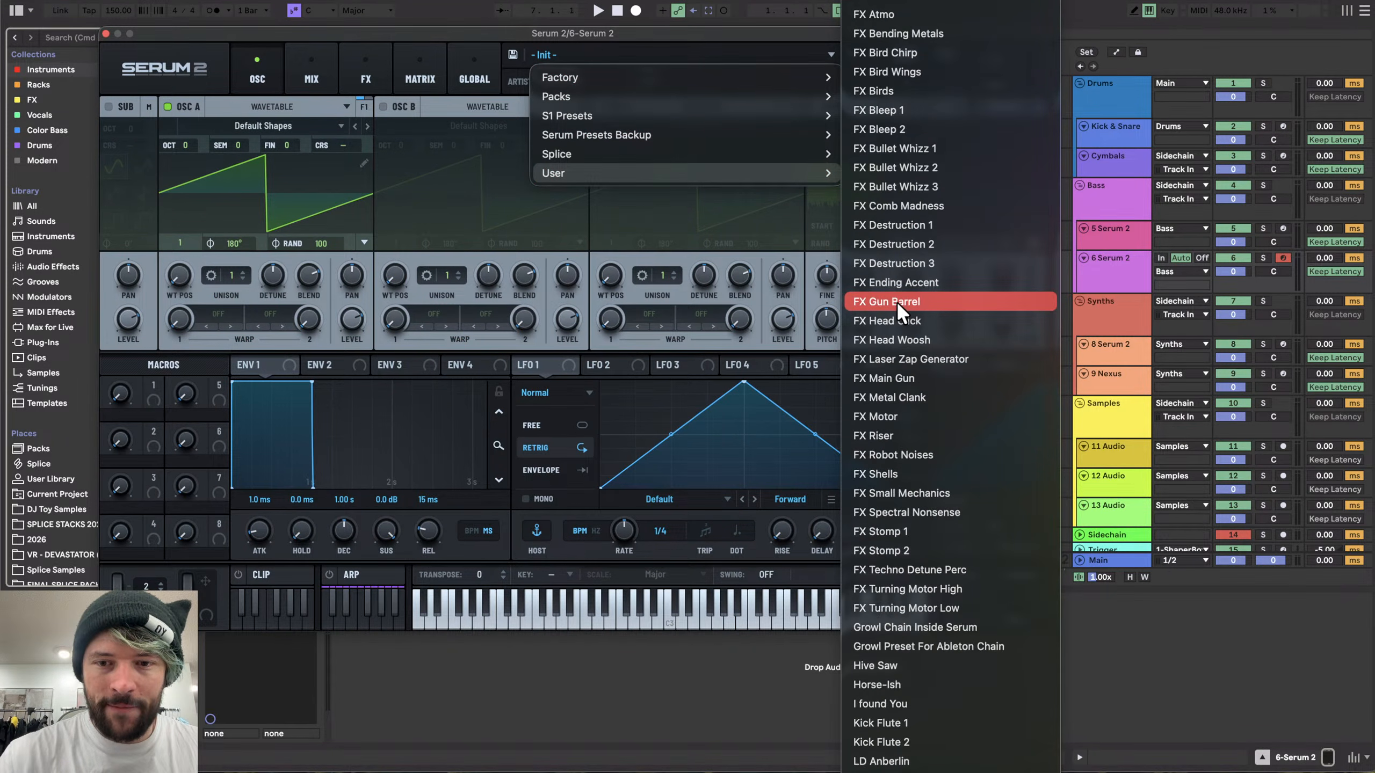
click(961, 360)
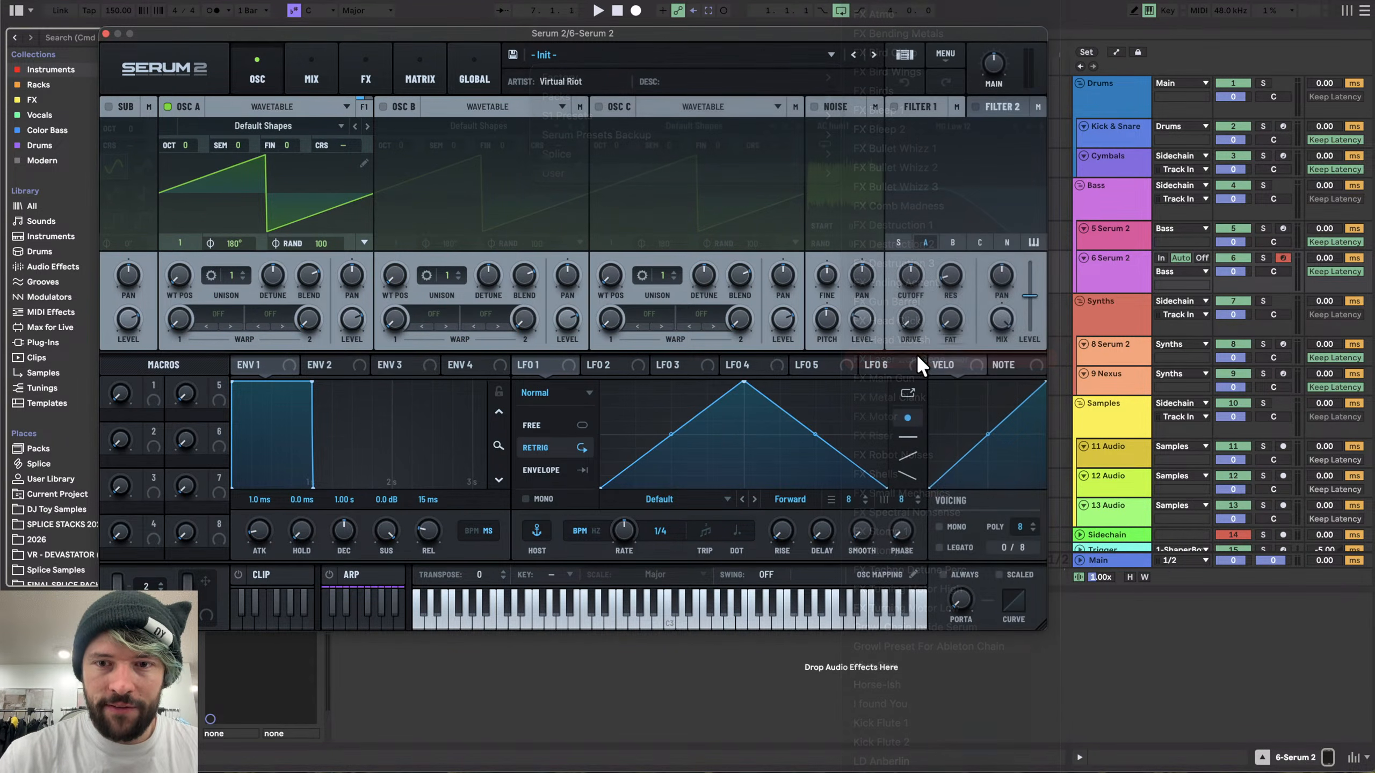
drag(628, 33, 633, 53)
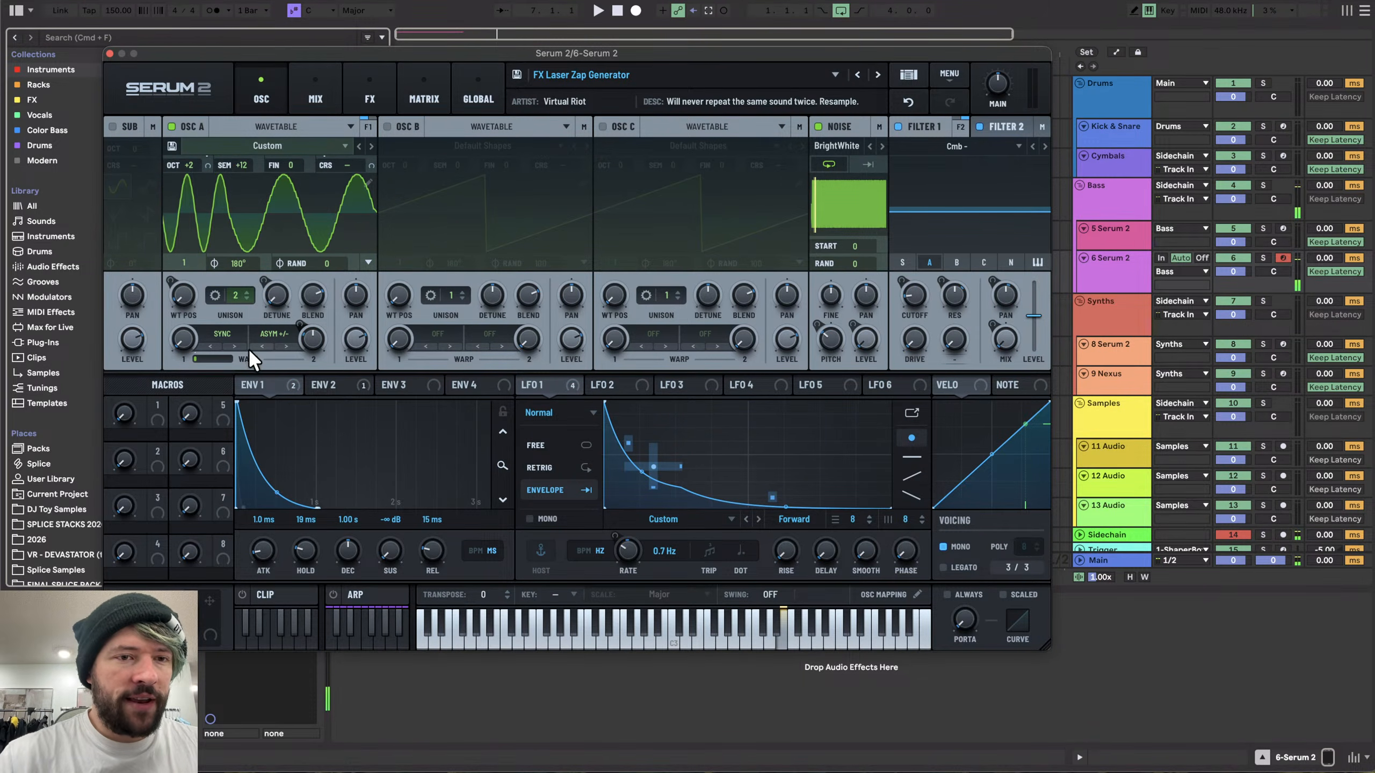
- Examine the preset's modulation matrix routings and its effects chain
click(420, 81)
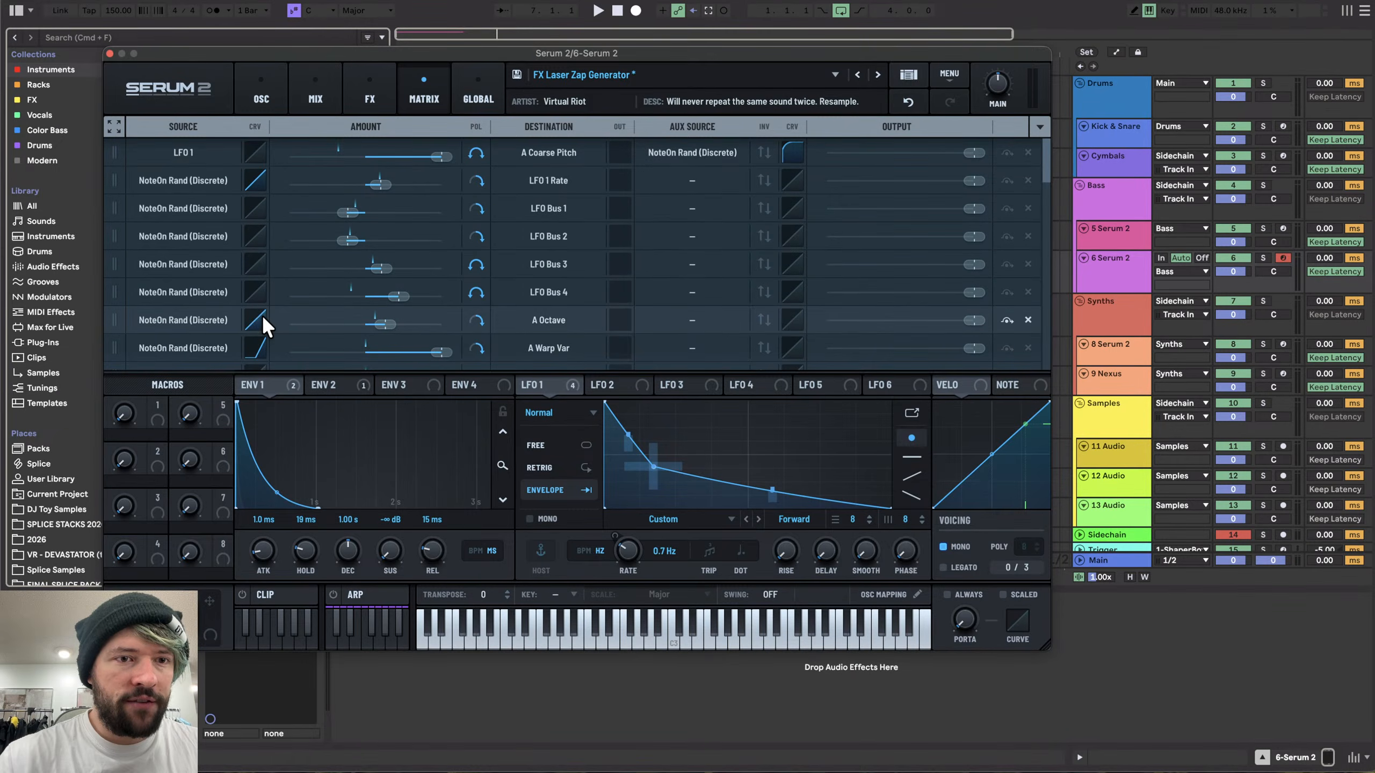
mouse_move(262, 314)
mouse_down()
mouse_move(262, 331)
mouse_move(260, 309)
mouse_up()
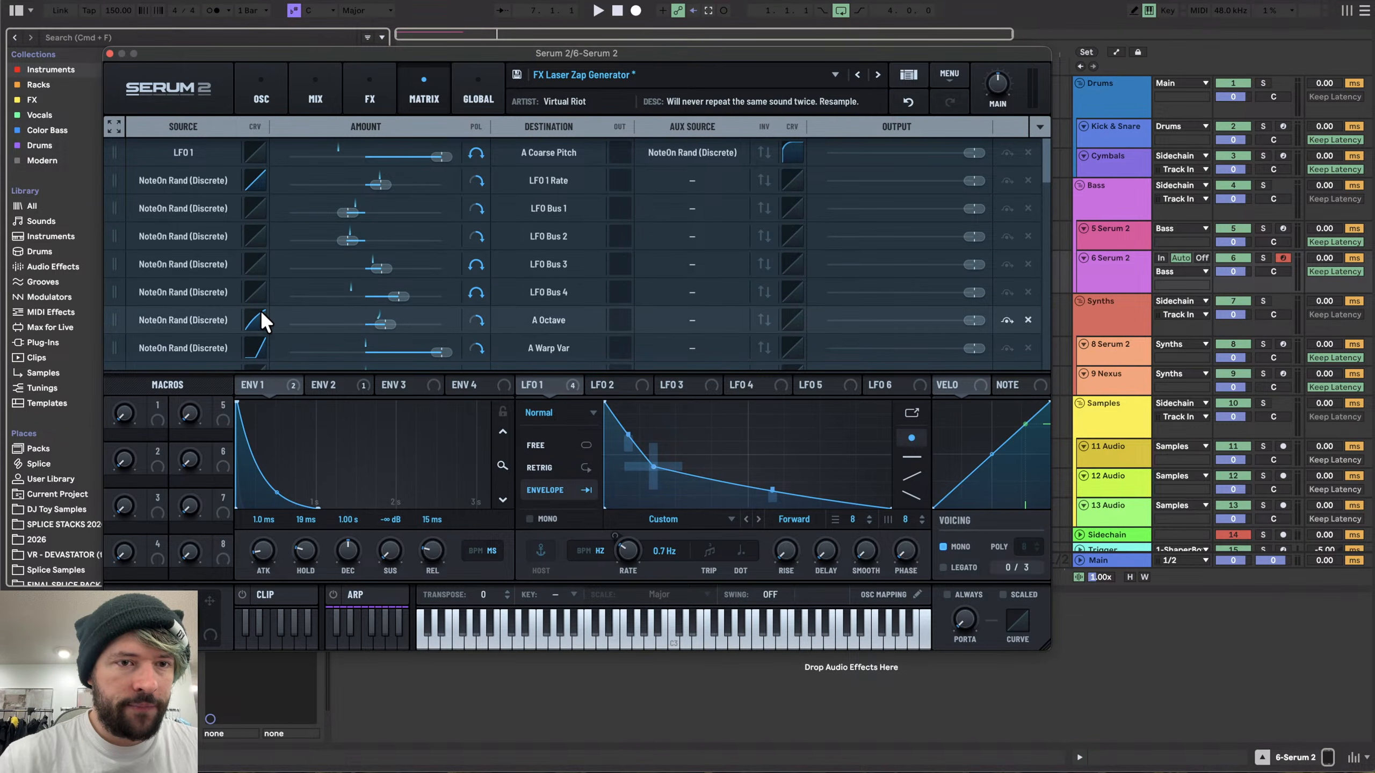
double_click(261, 325)
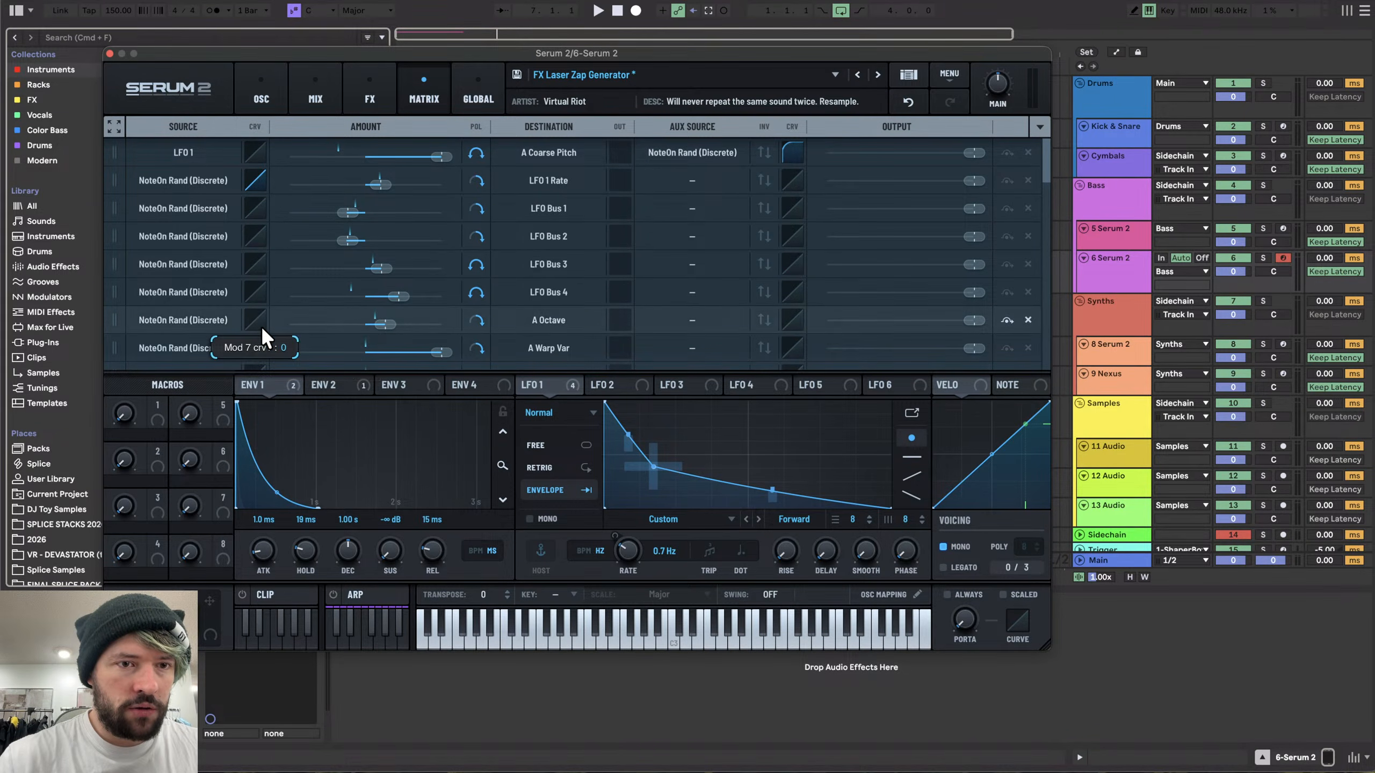
scroll(290, 320, down, 10)
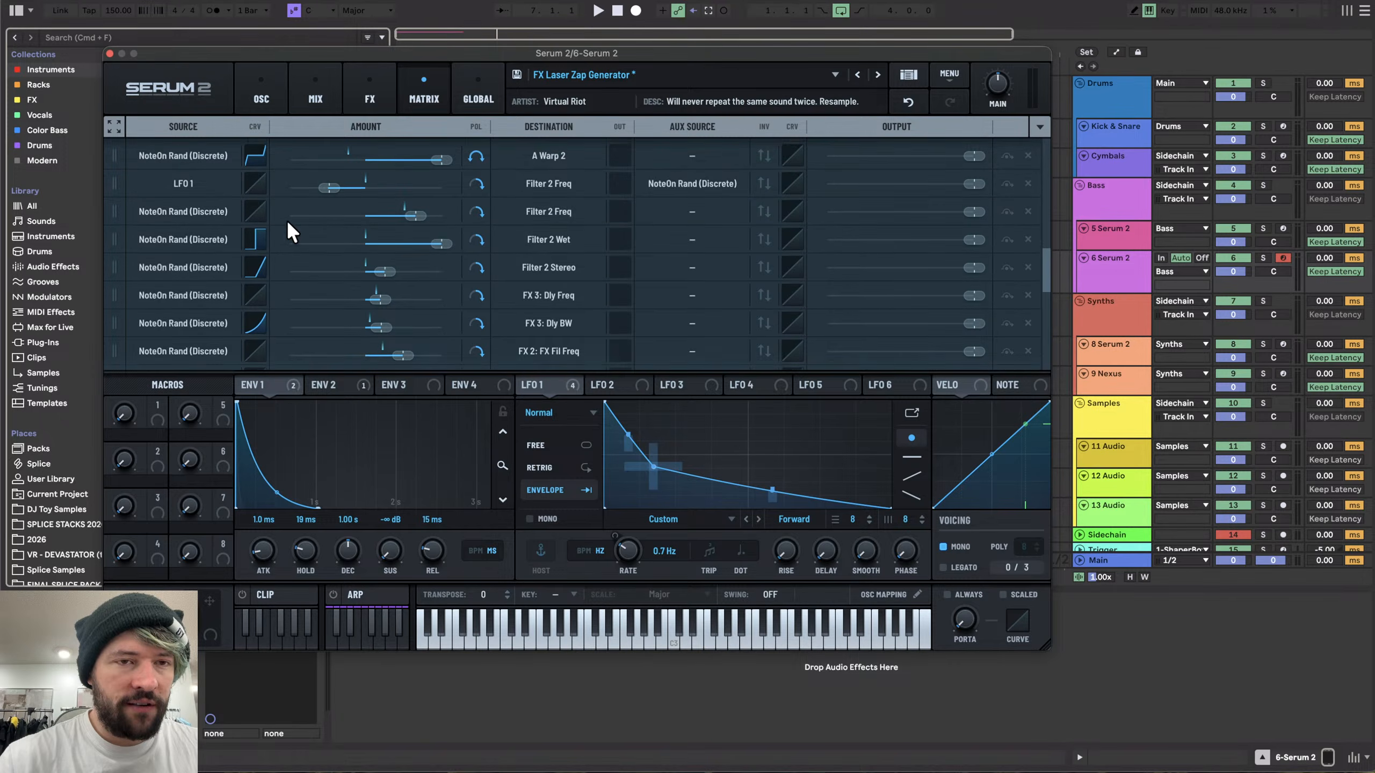
scroll(268, 209, down, 10)
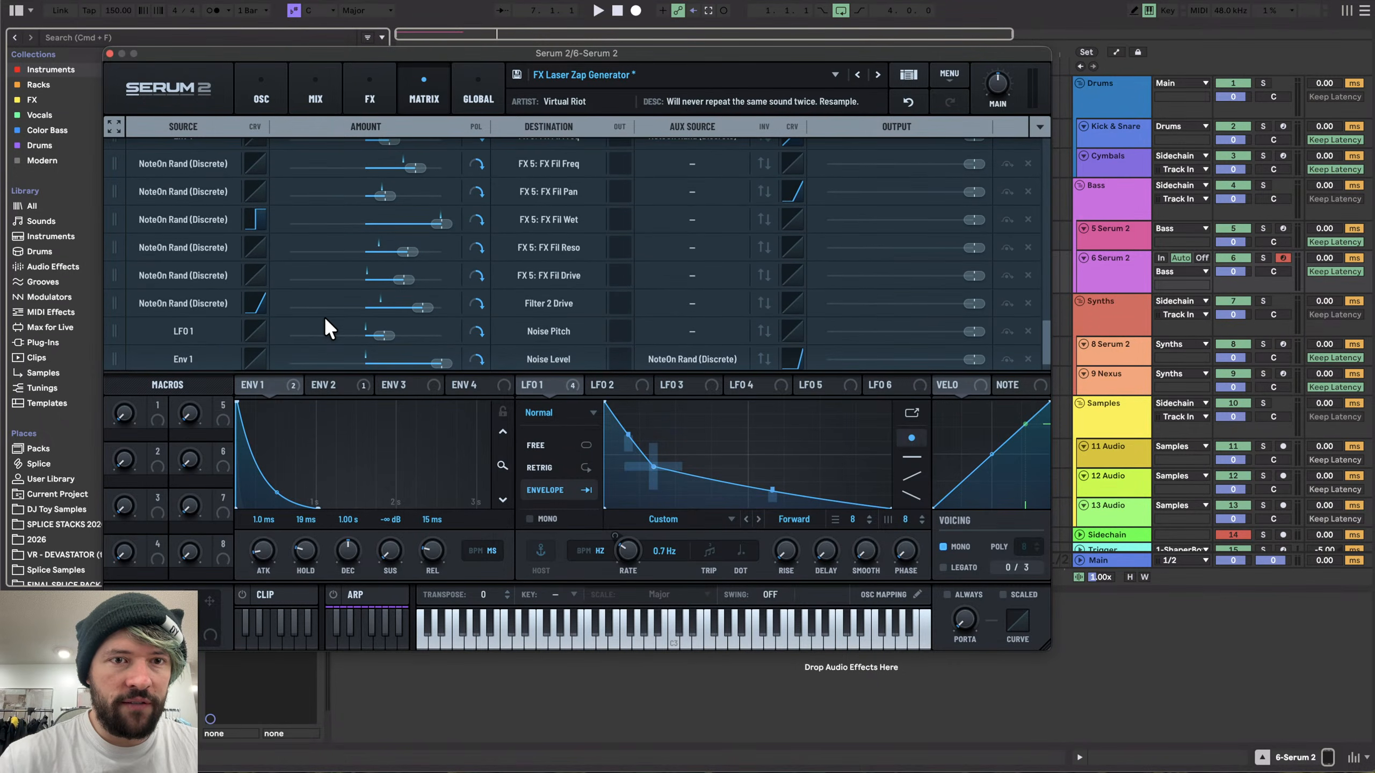
scroll(325, 319, up, 10)
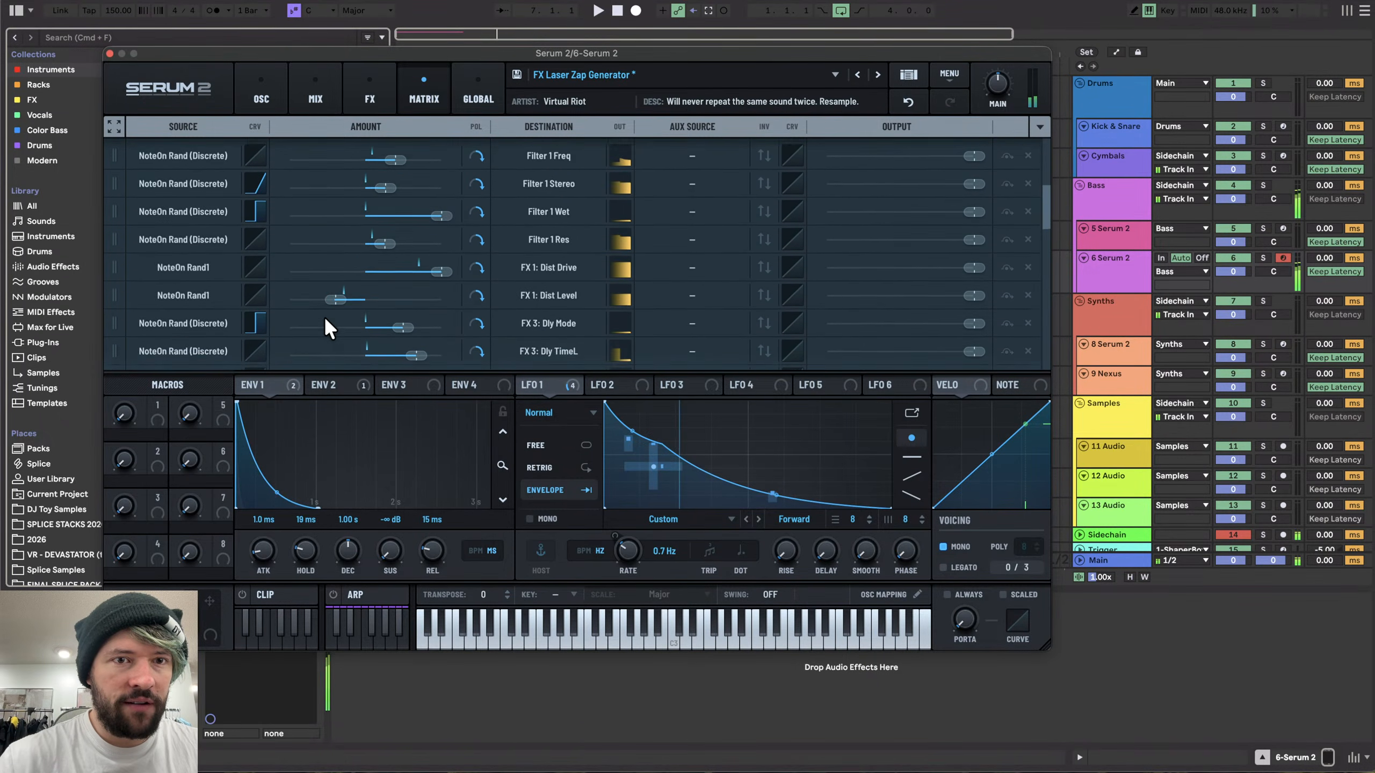
scroll(324, 316, down, 6)
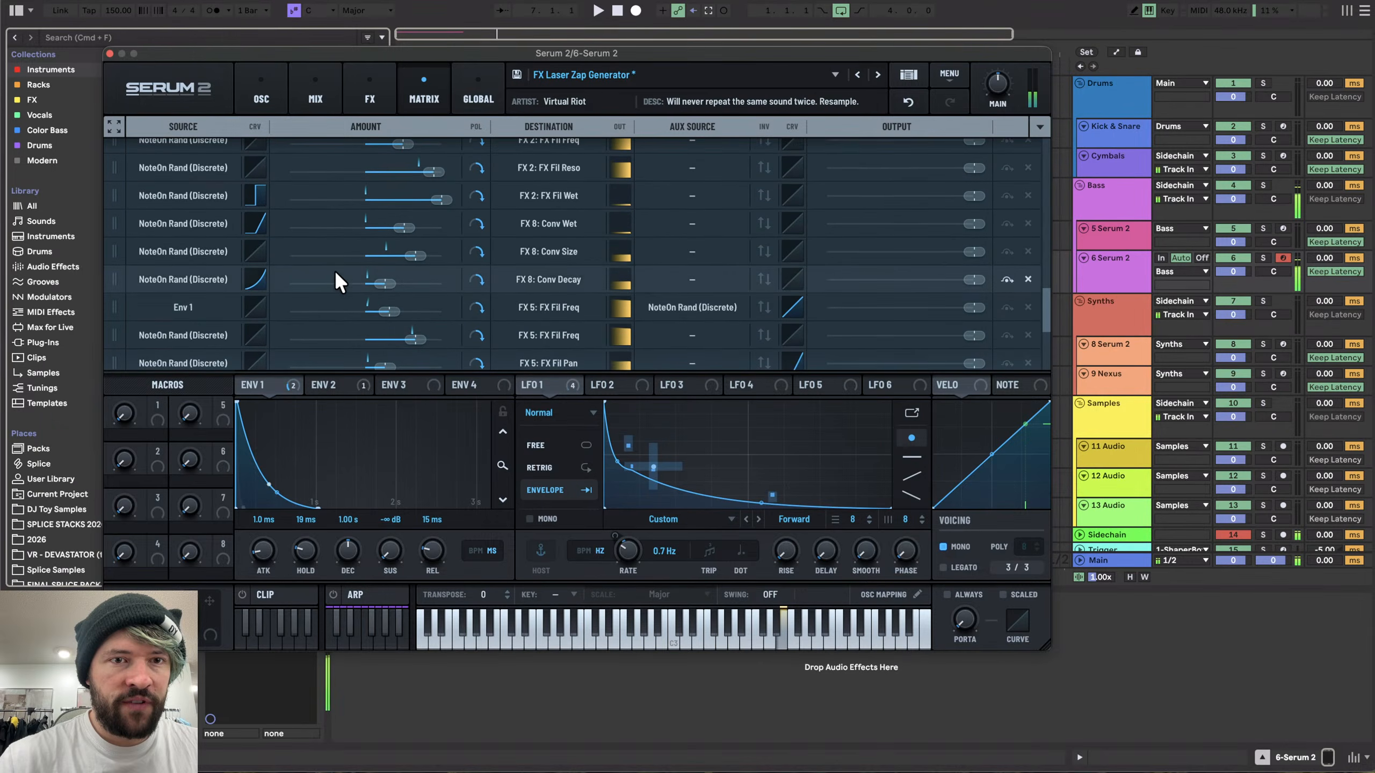
click(364, 93)
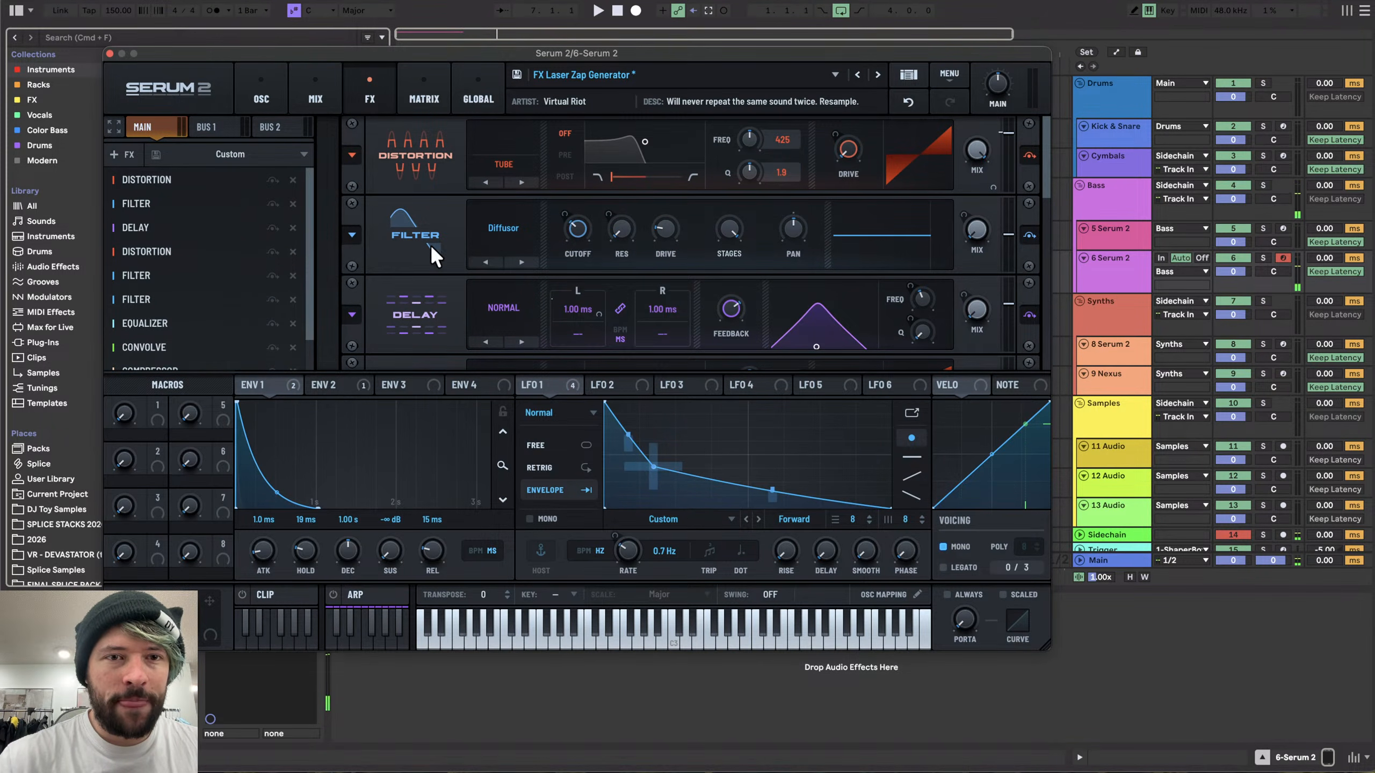
scroll(434, 220, down, 10)
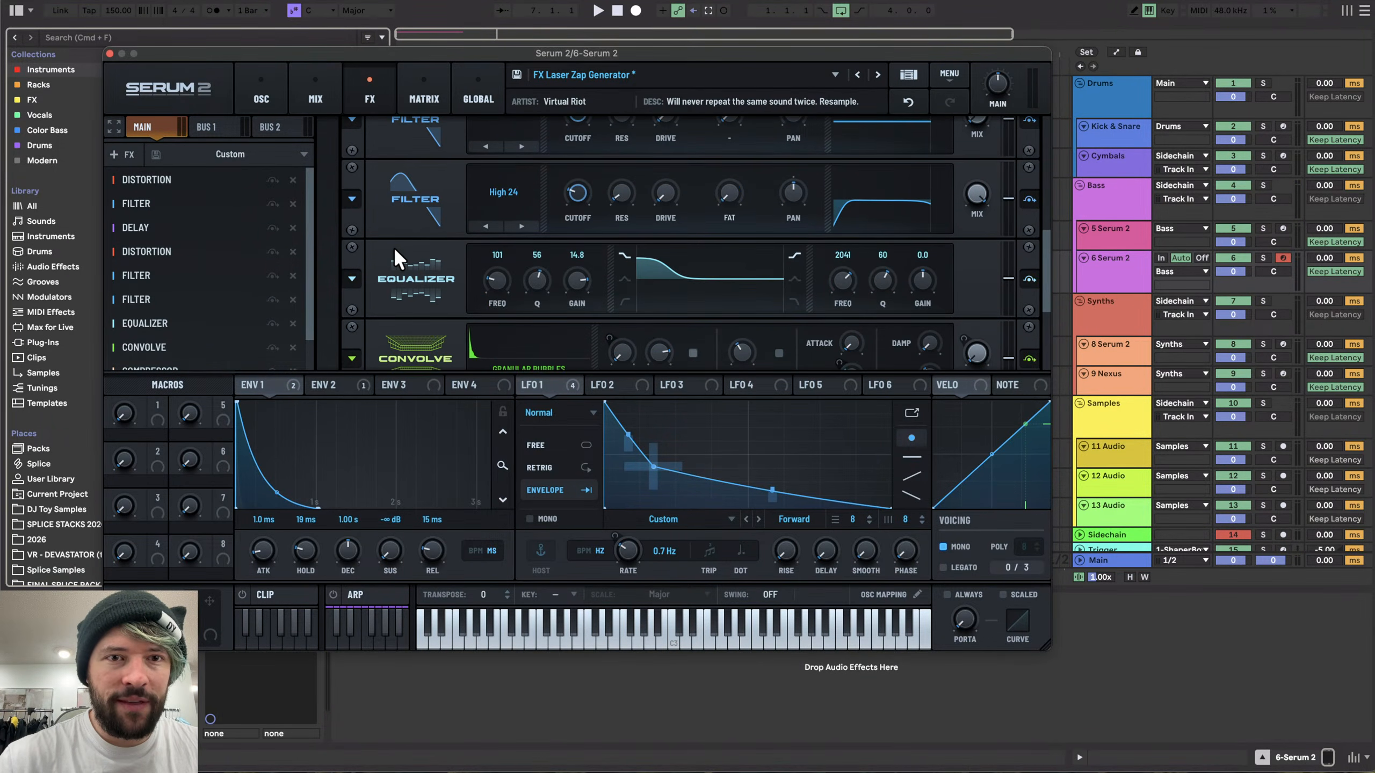
scroll(415, 296, down, 8)
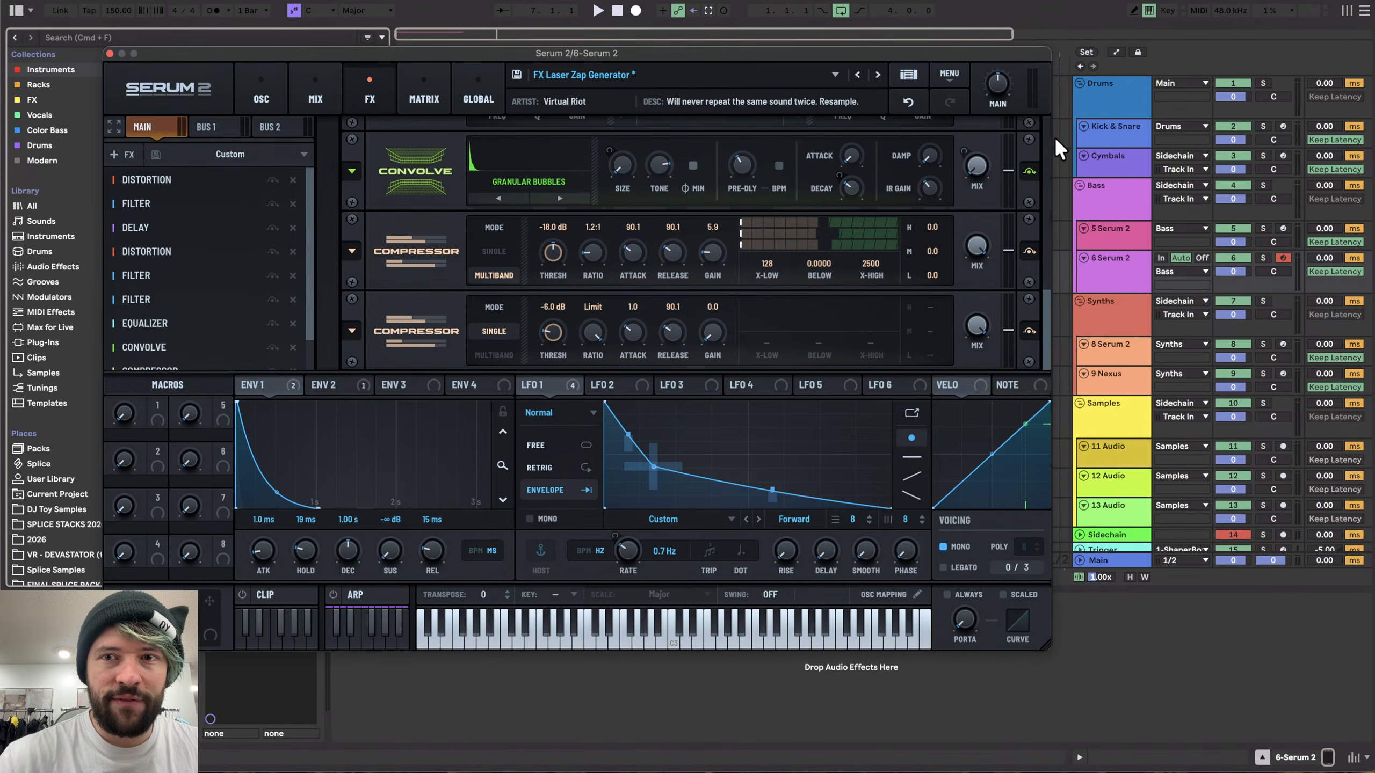
click(265, 91)
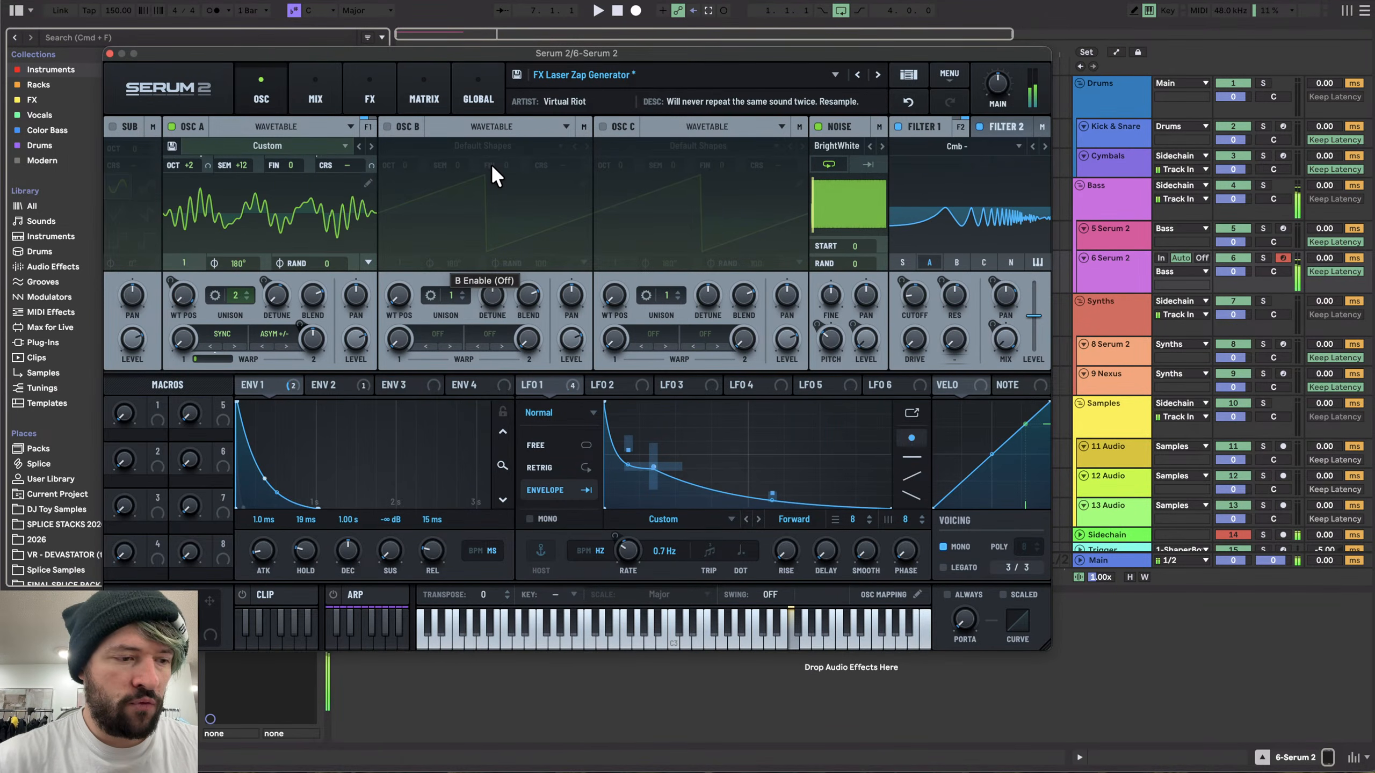
- Switch to the FX Bending Metals user preset
click(756, 71)
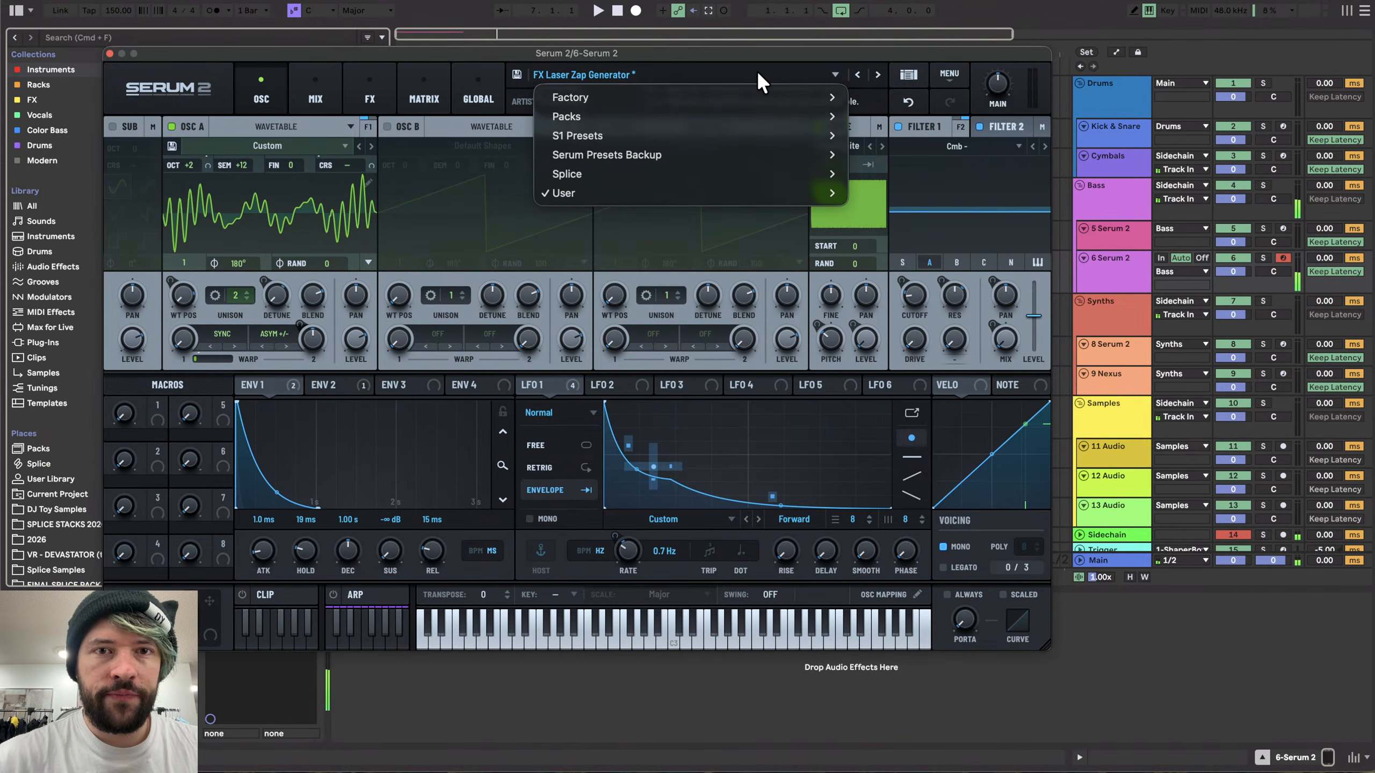
mouse_move(639, 200)
scroll(992, 524, down, 10)
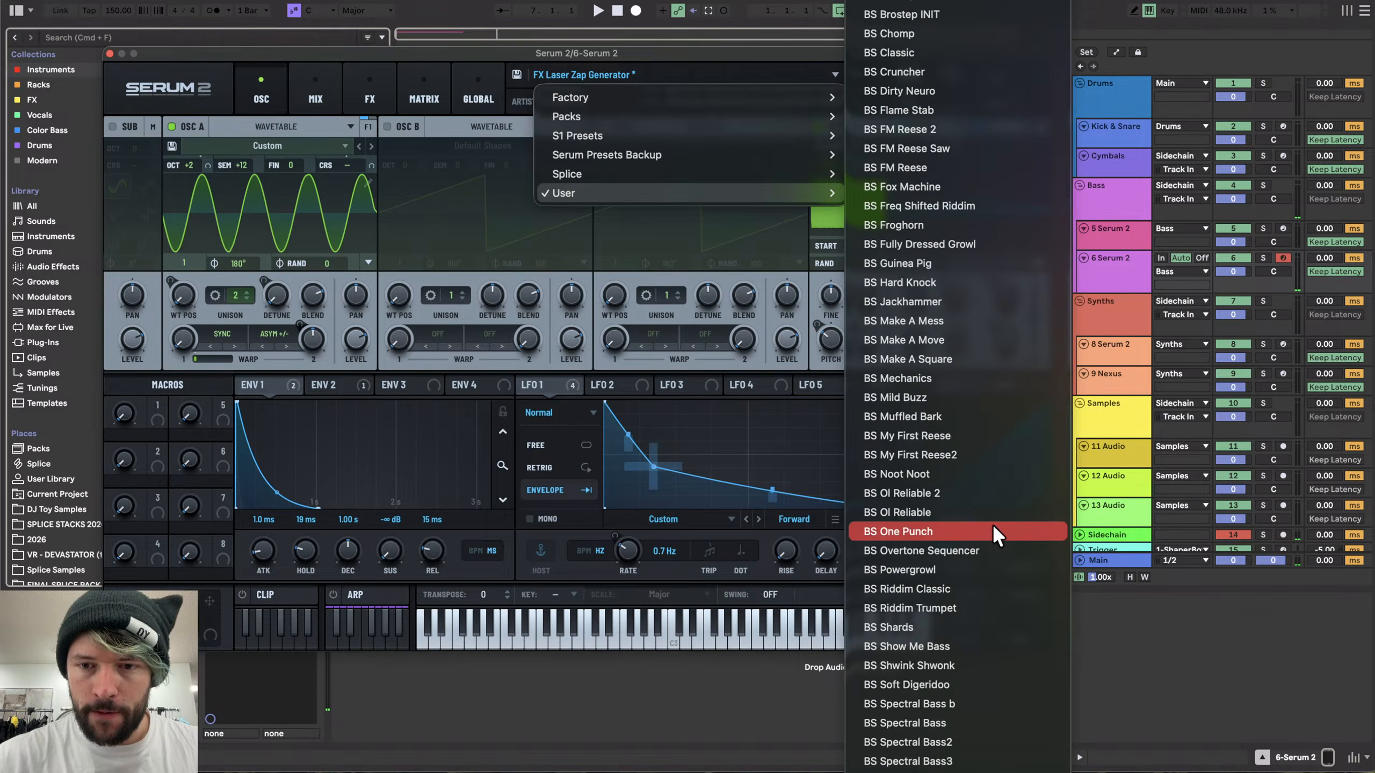
scroll(992, 524, down, 15)
scroll(993, 524, up, 5)
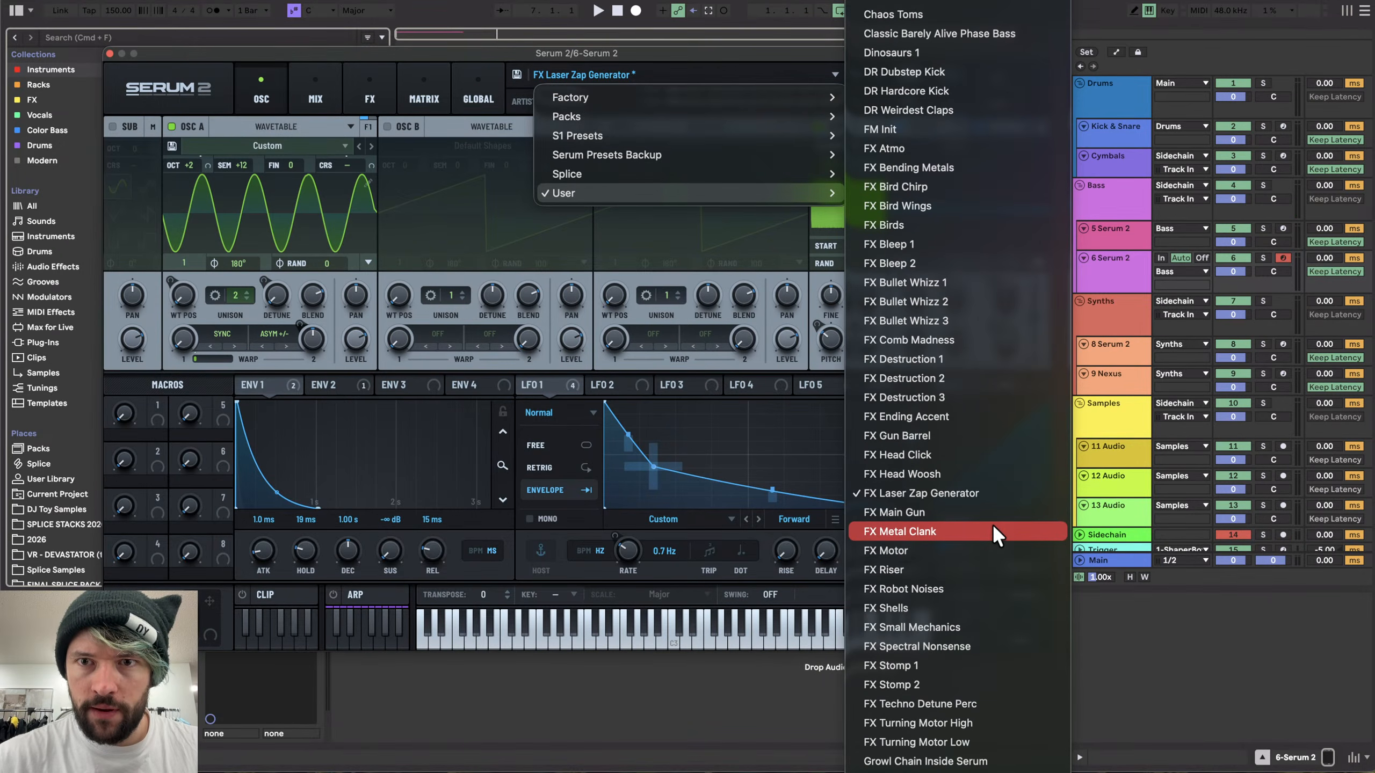
click(940, 167)
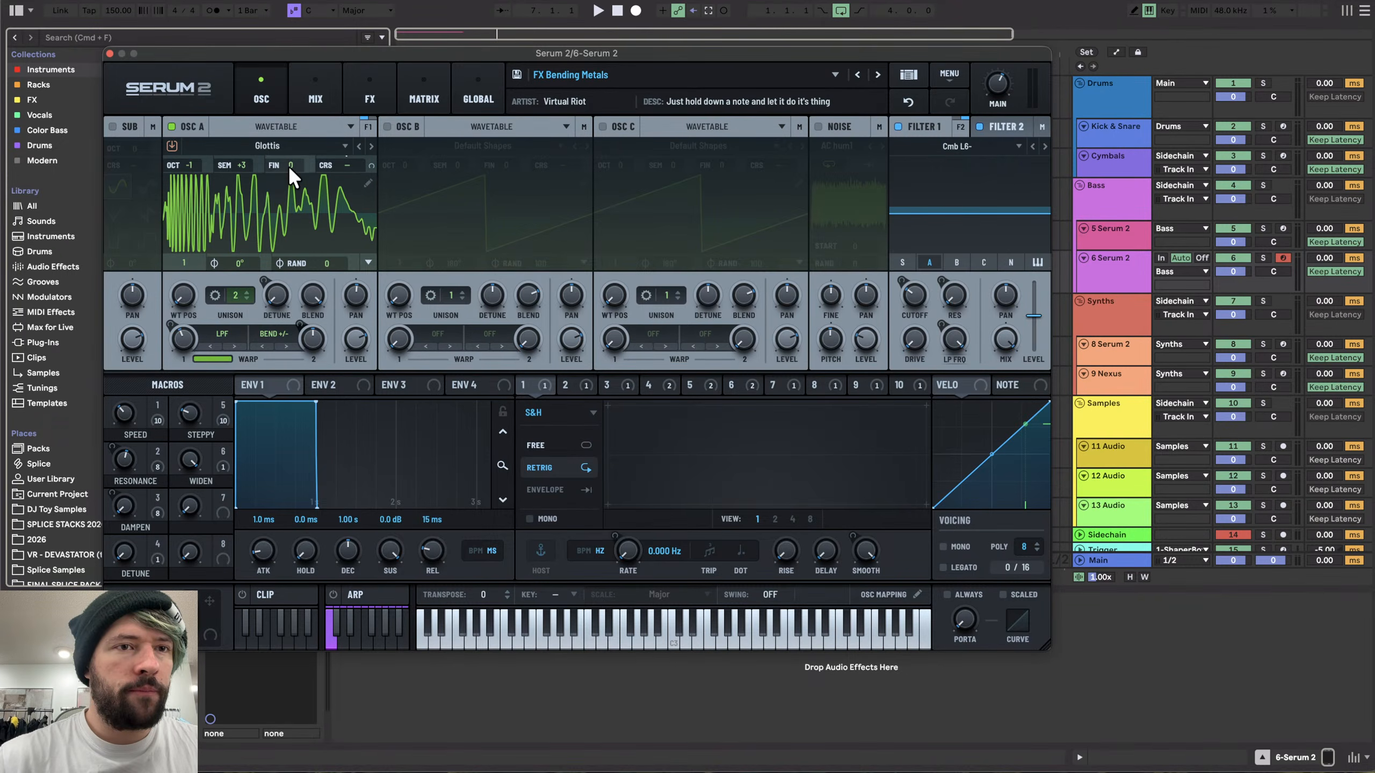
- Examine the FX Bending Metals effects chain of filters and equalizer
click(386, 94)
scroll(393, 228, down, 5)
scroll(393, 228, up, 5)
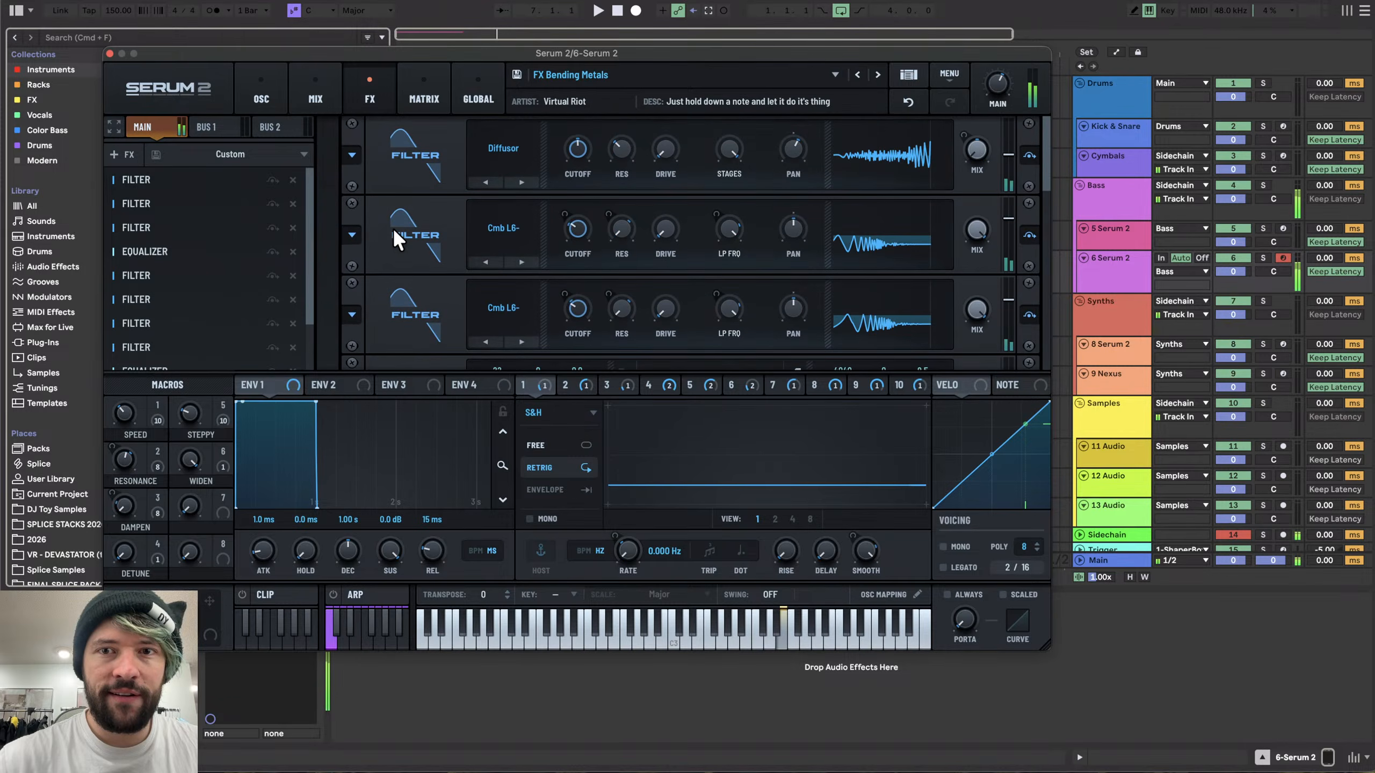
scroll(393, 228, down, 8)
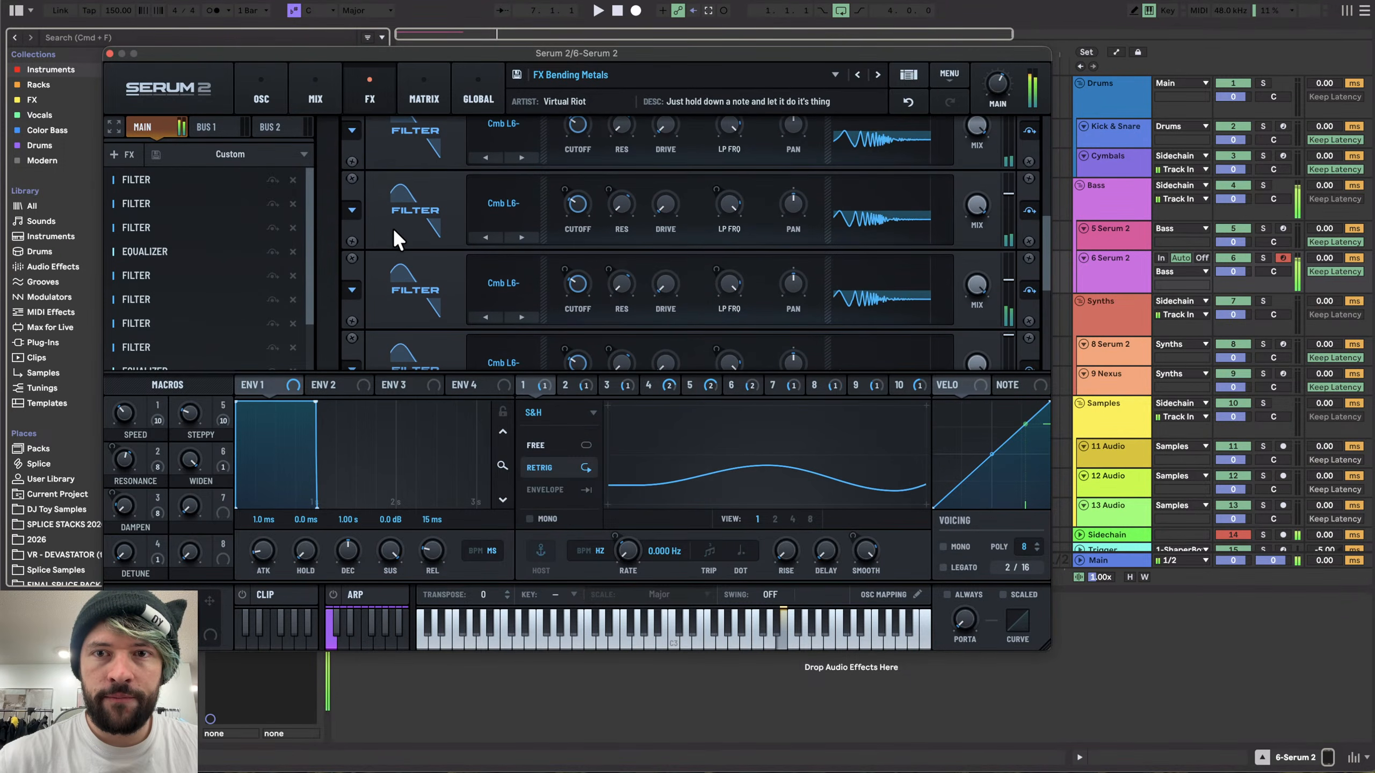
scroll(394, 228, up, 8)
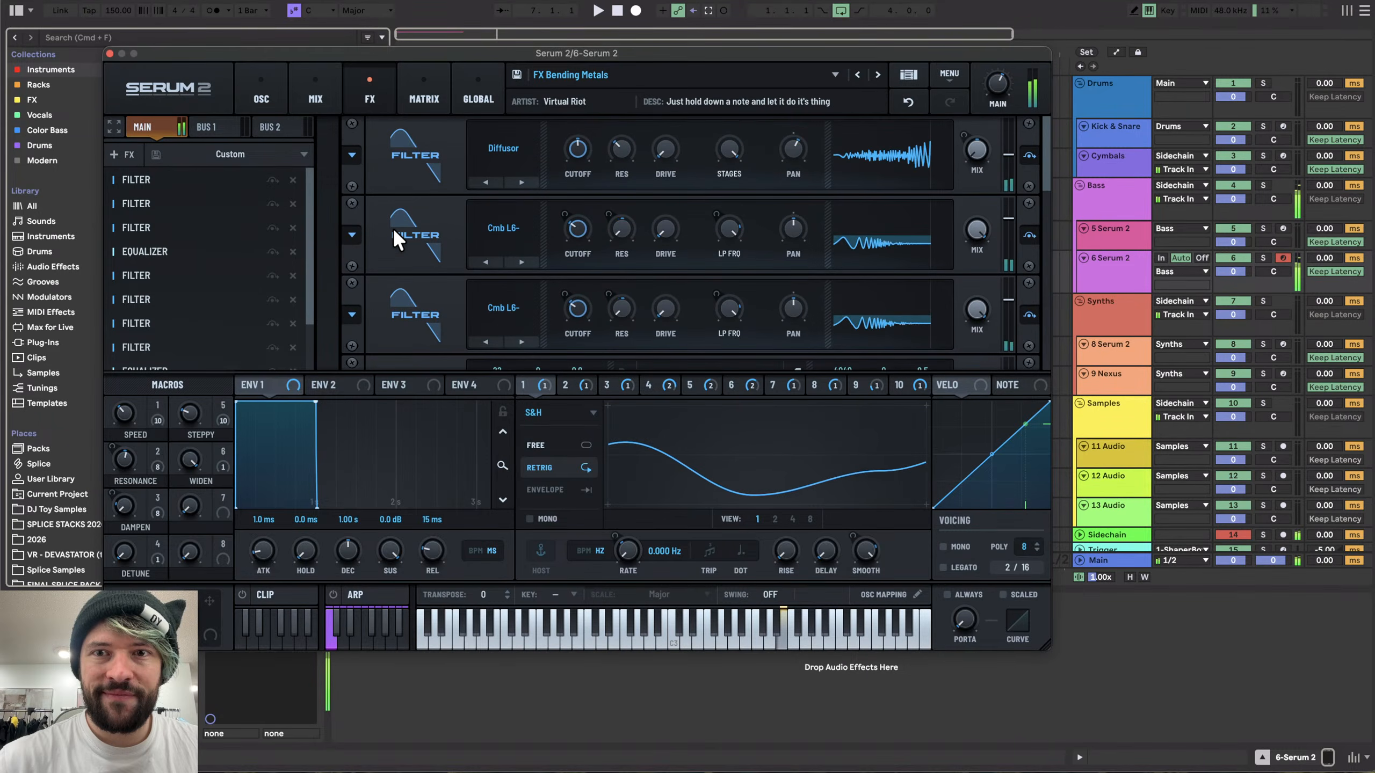
scroll(393, 229, down, 3)
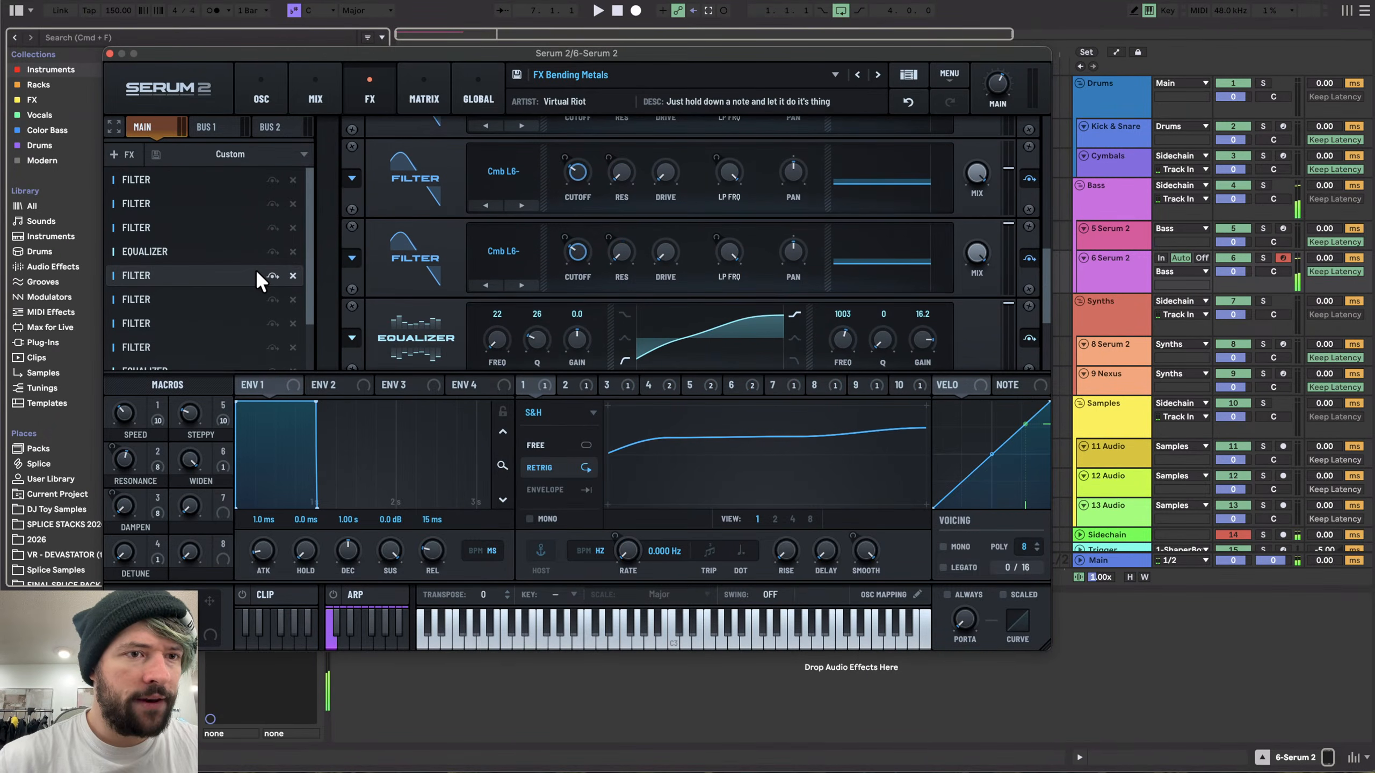
scroll(260, 273, down, 3)
click(260, 92)
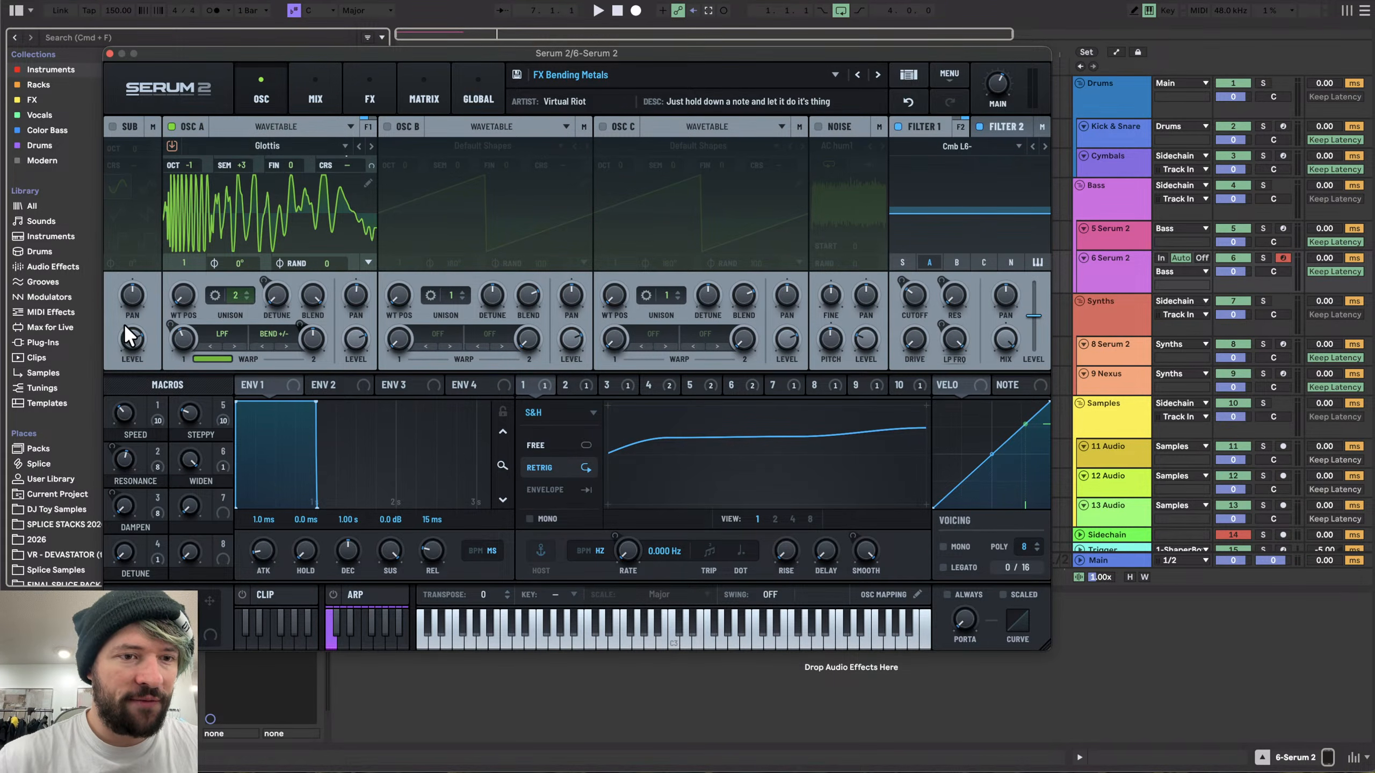
- Hold a note and turn up the Steppy macro to hear its effect
key(d)
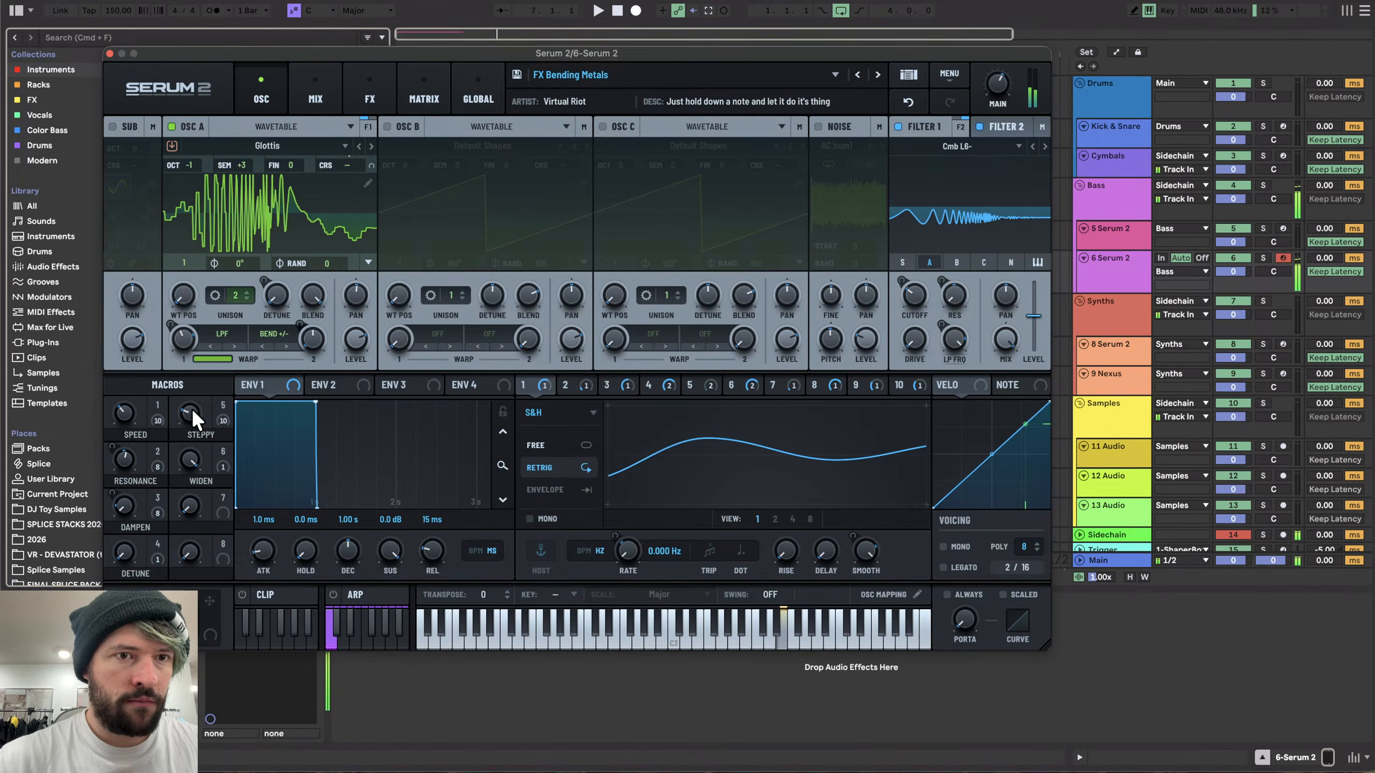
mouse_move(191, 408)
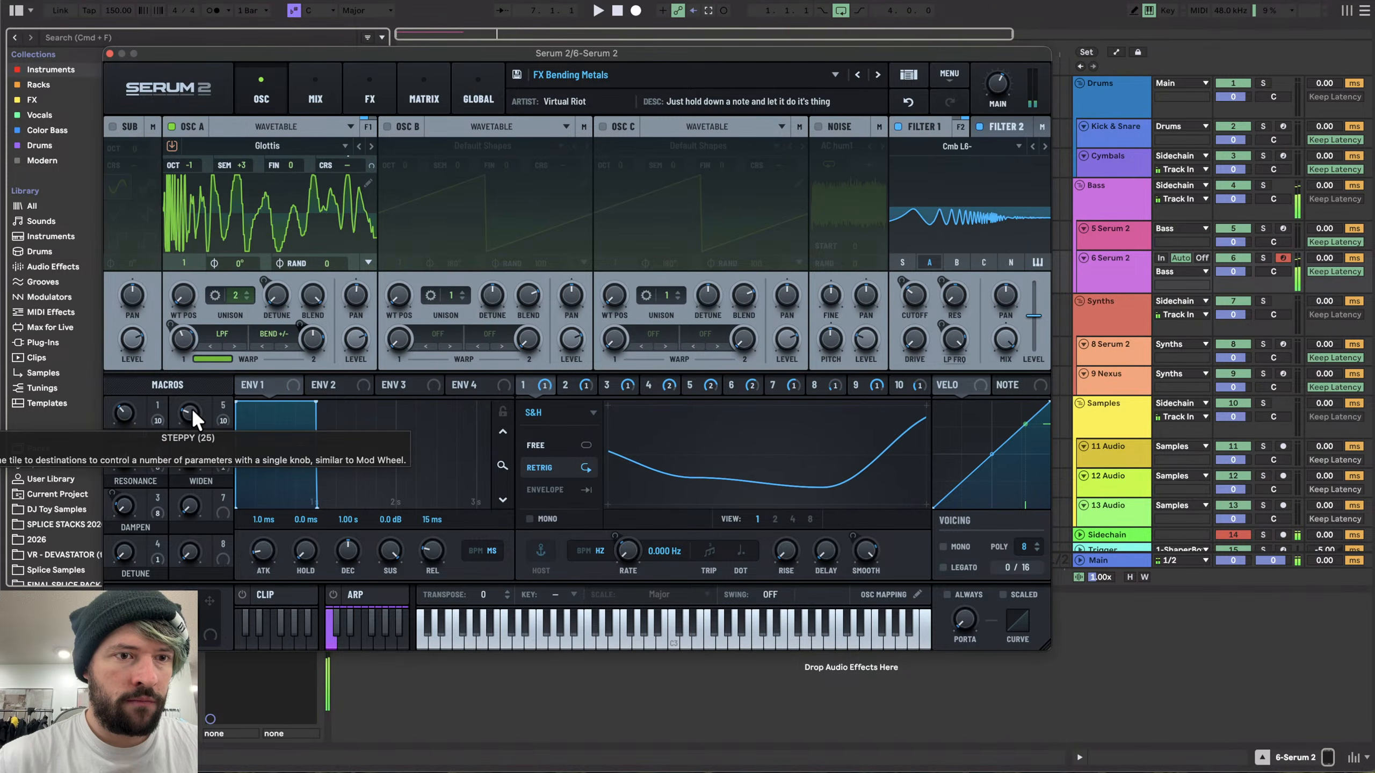
drag(191, 408, 195, 273)
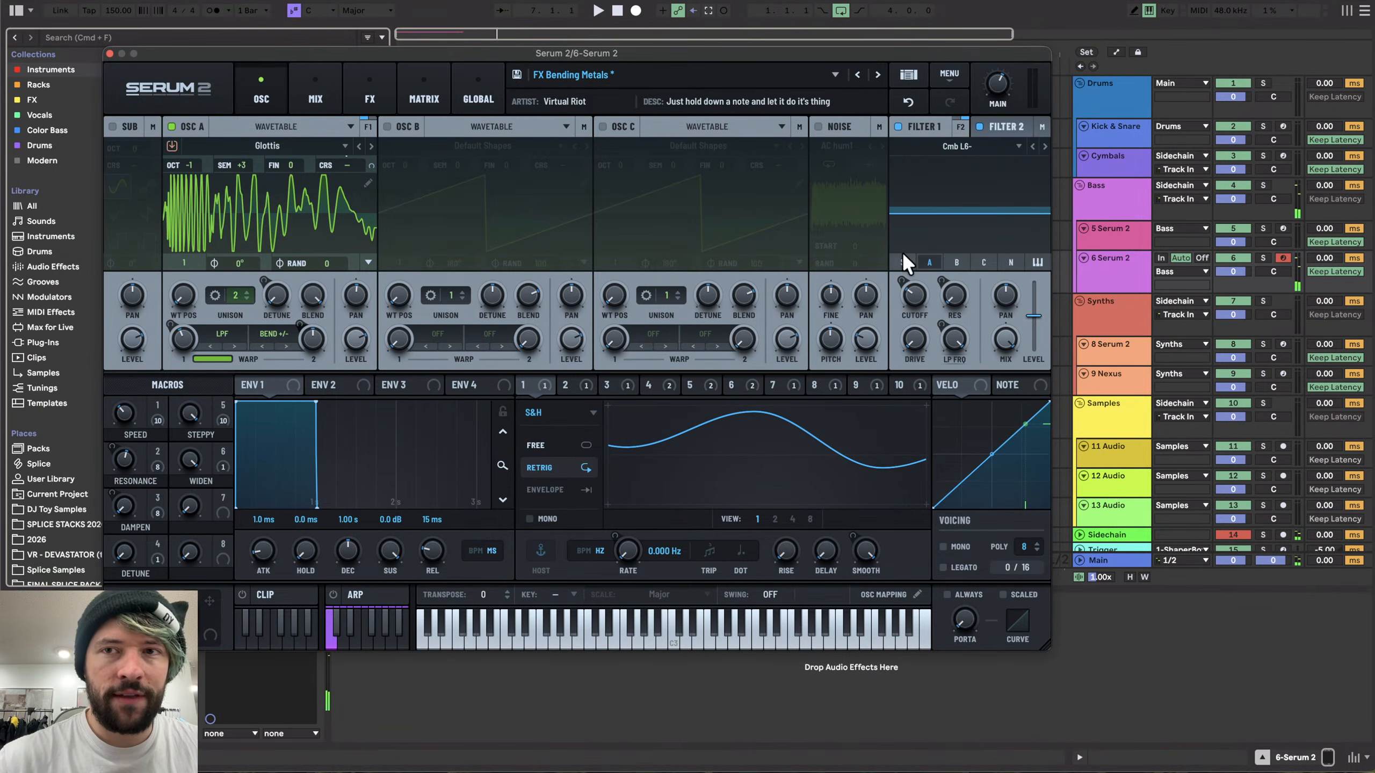
mouse_move(997, 84)
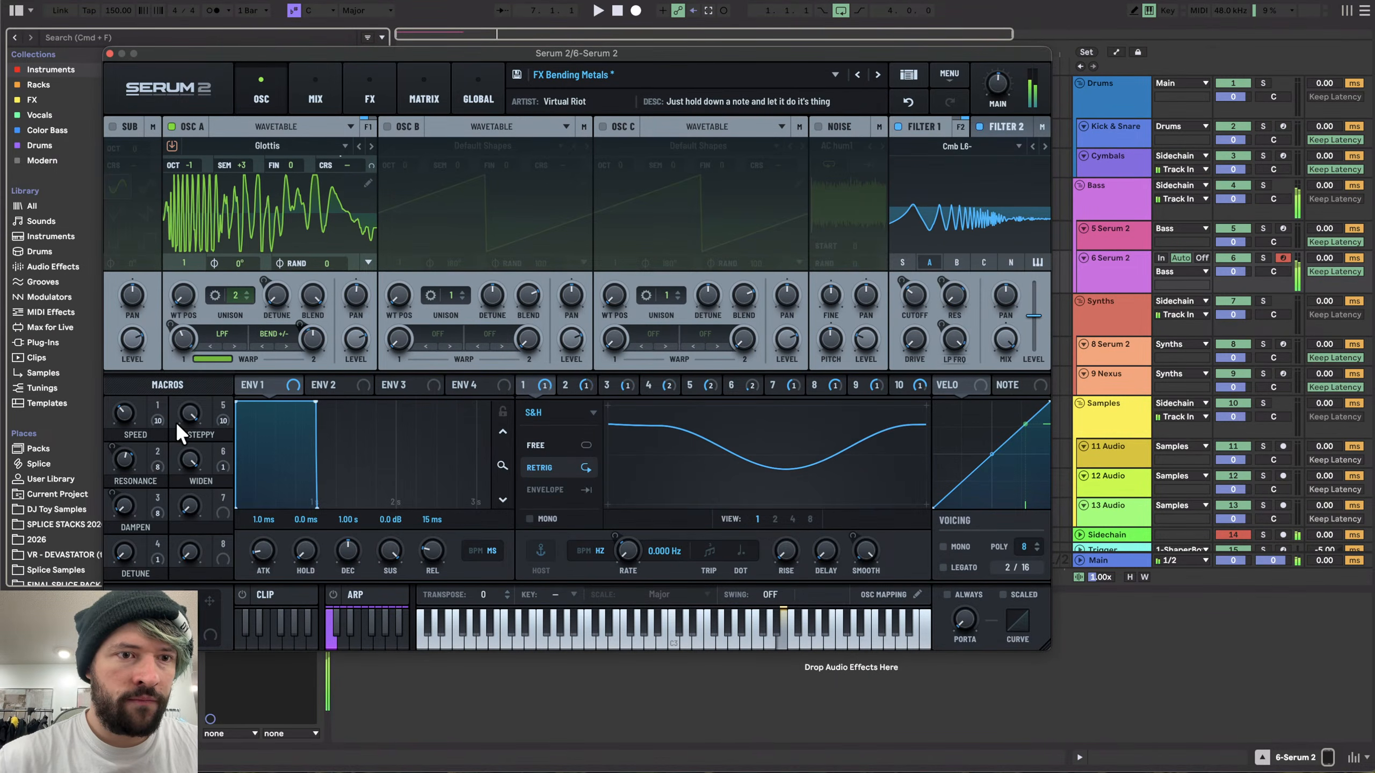
- Turn the Steppy macro back down and reset the synth to the Init Preset
mouse_move(189, 412)
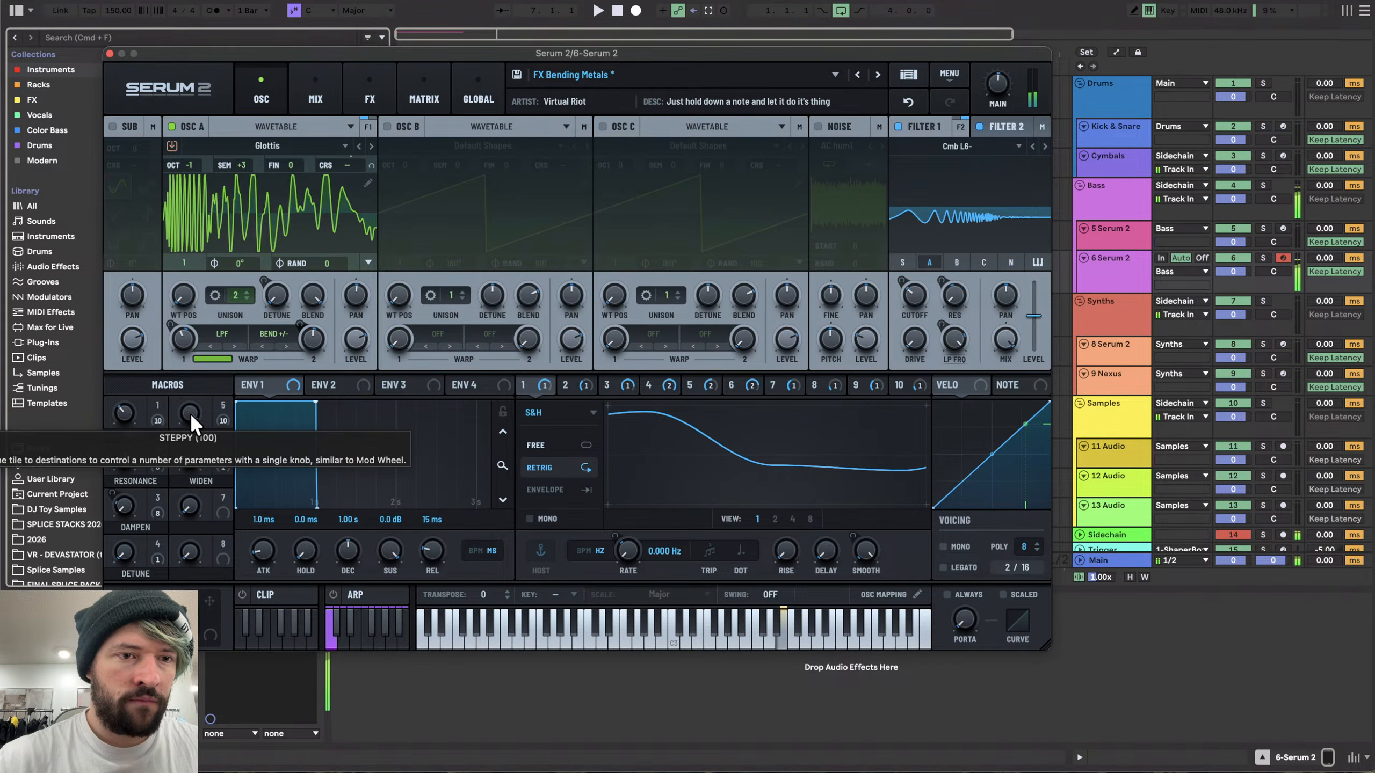
drag(189, 412, 189, 539)
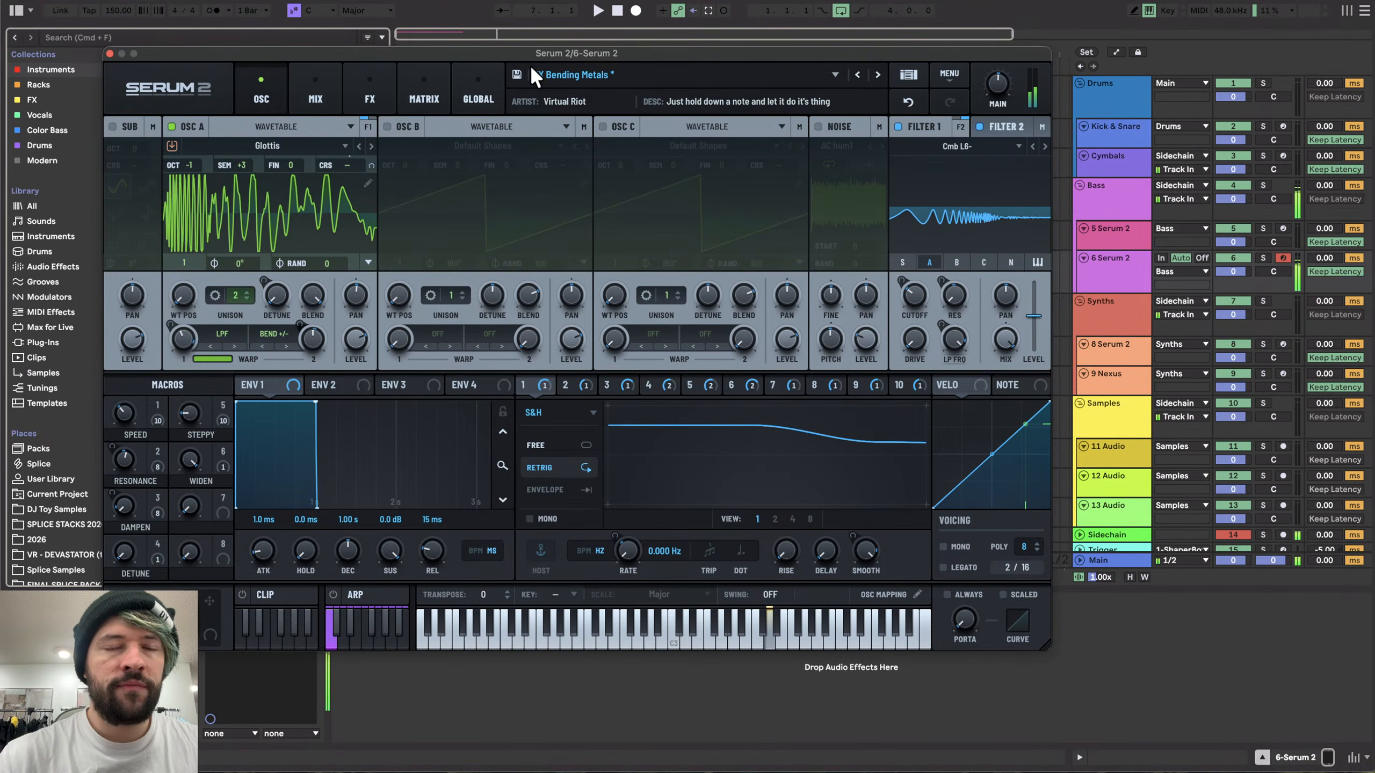
click(583, 74)
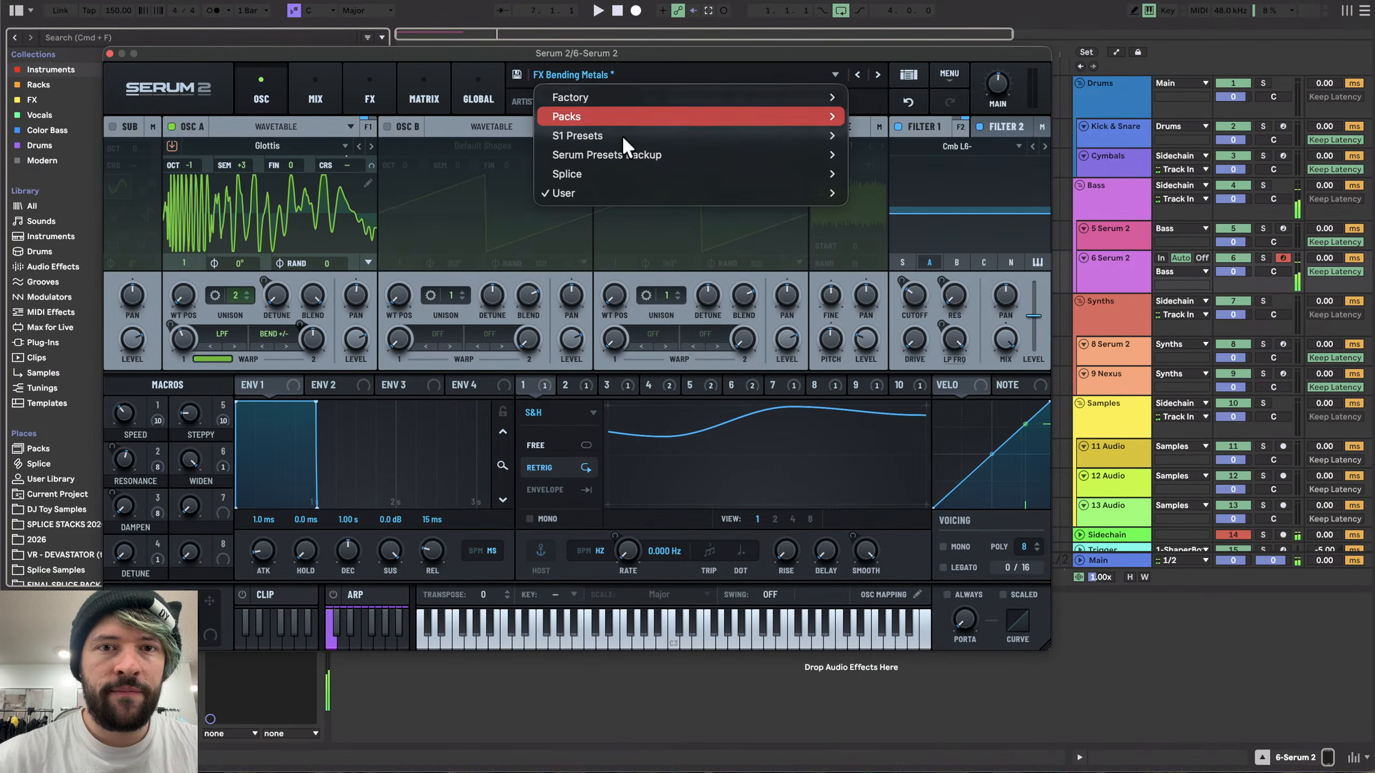
click(860, 93)
click(949, 73)
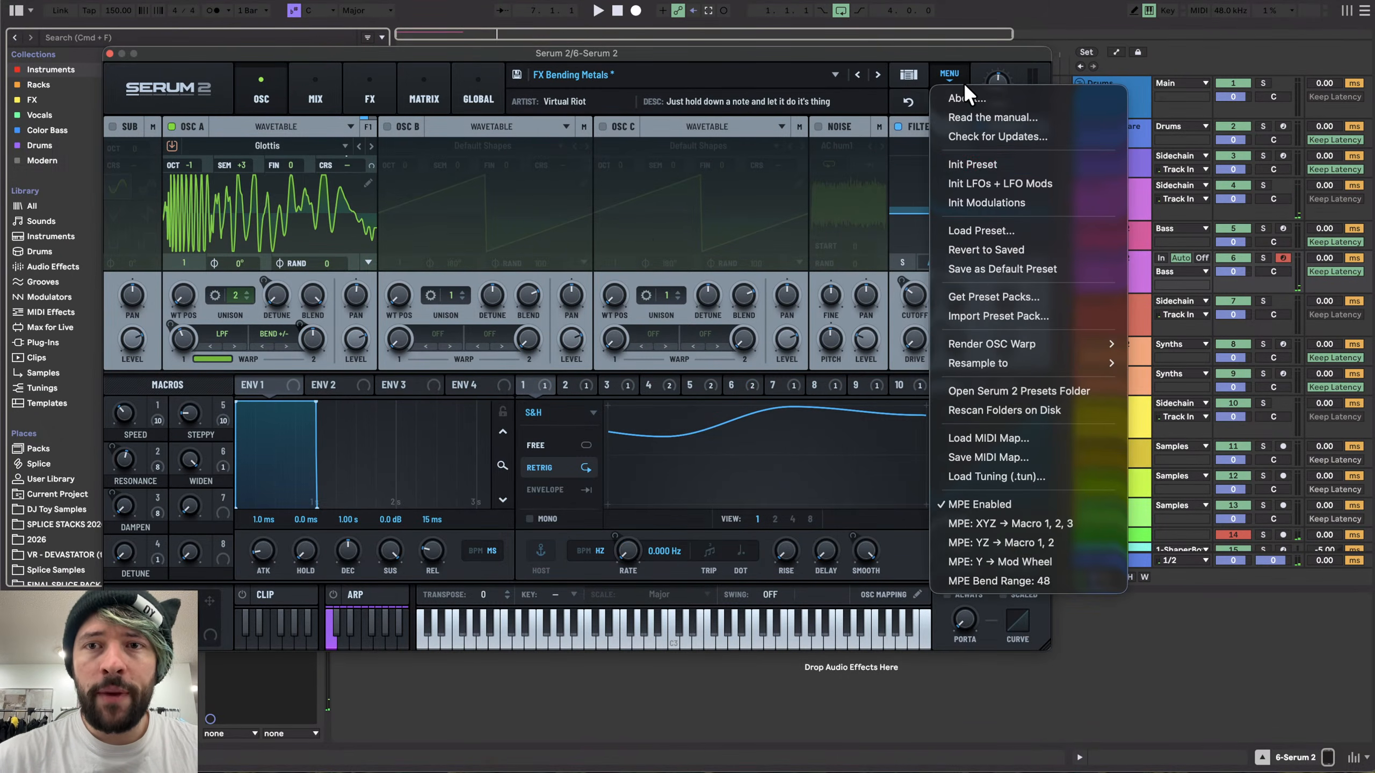
click(969, 160)
- Browse Oscillator A's wavetable categories, then close the Serum 2 window
drag(351, 54, 506, 38)
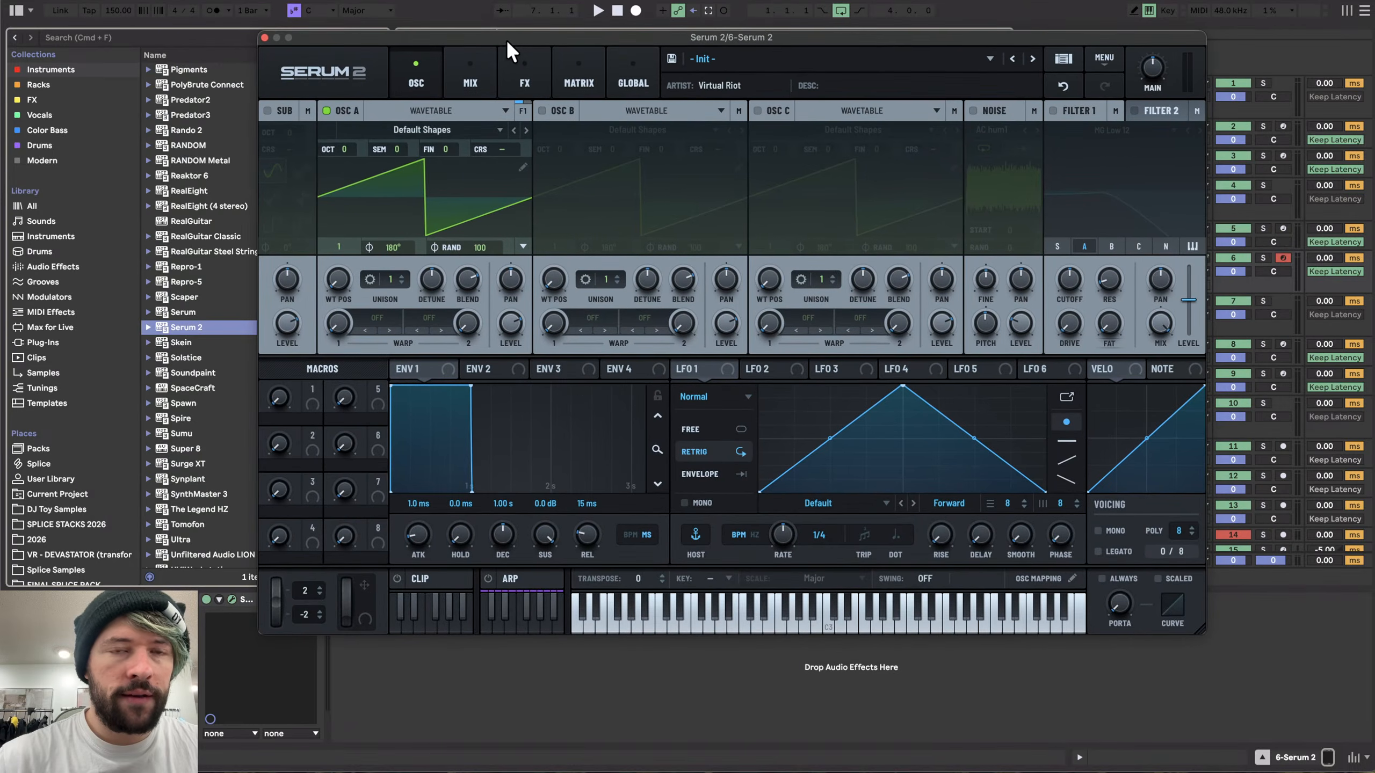
click(418, 128)
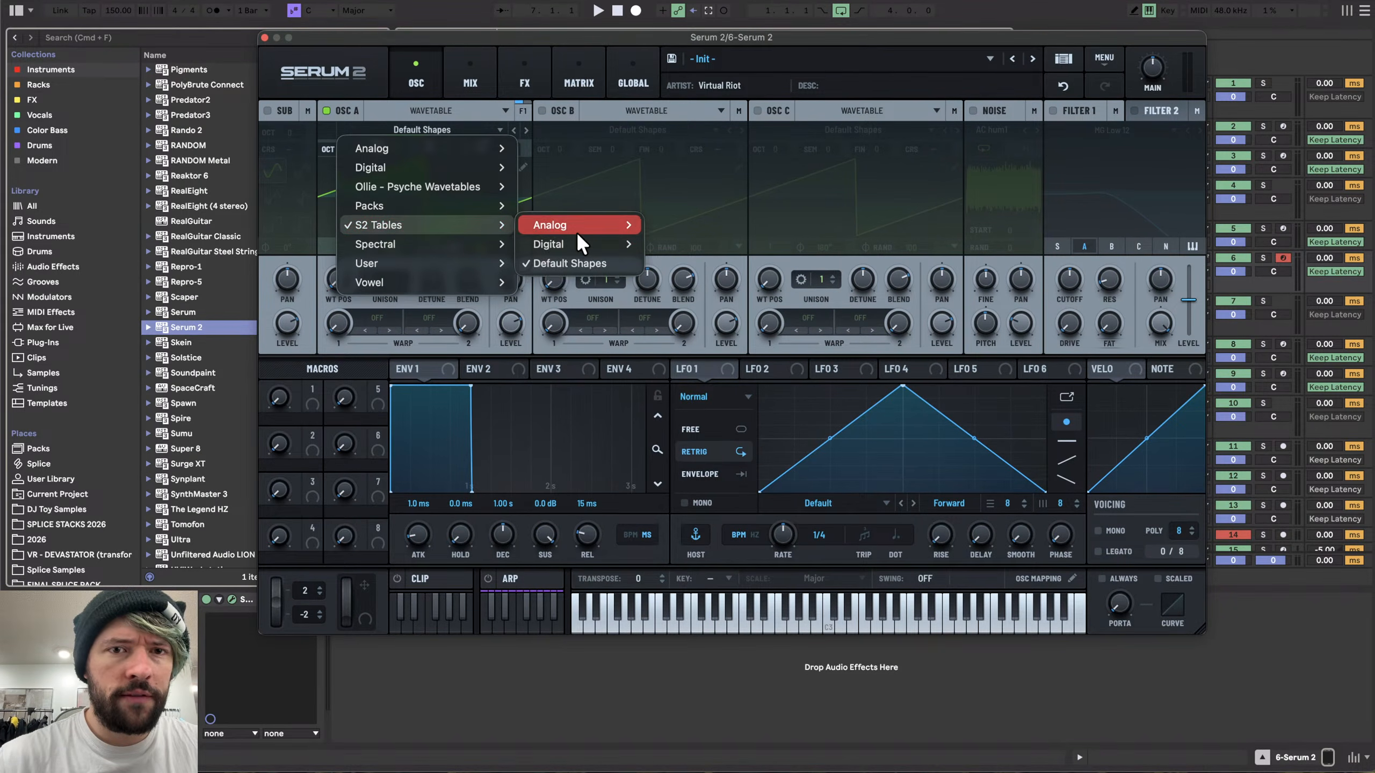
key(Escape)
click(264, 37)
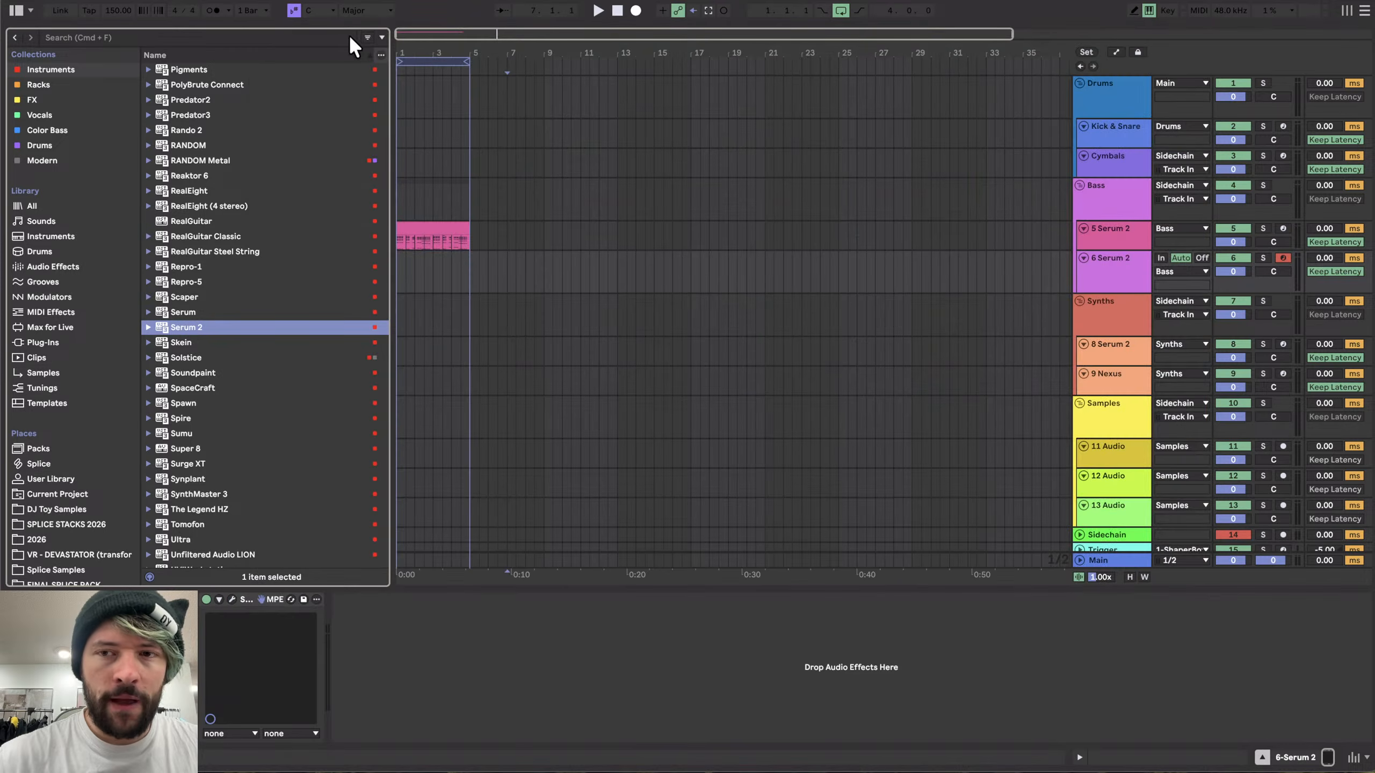
click(438, 233)
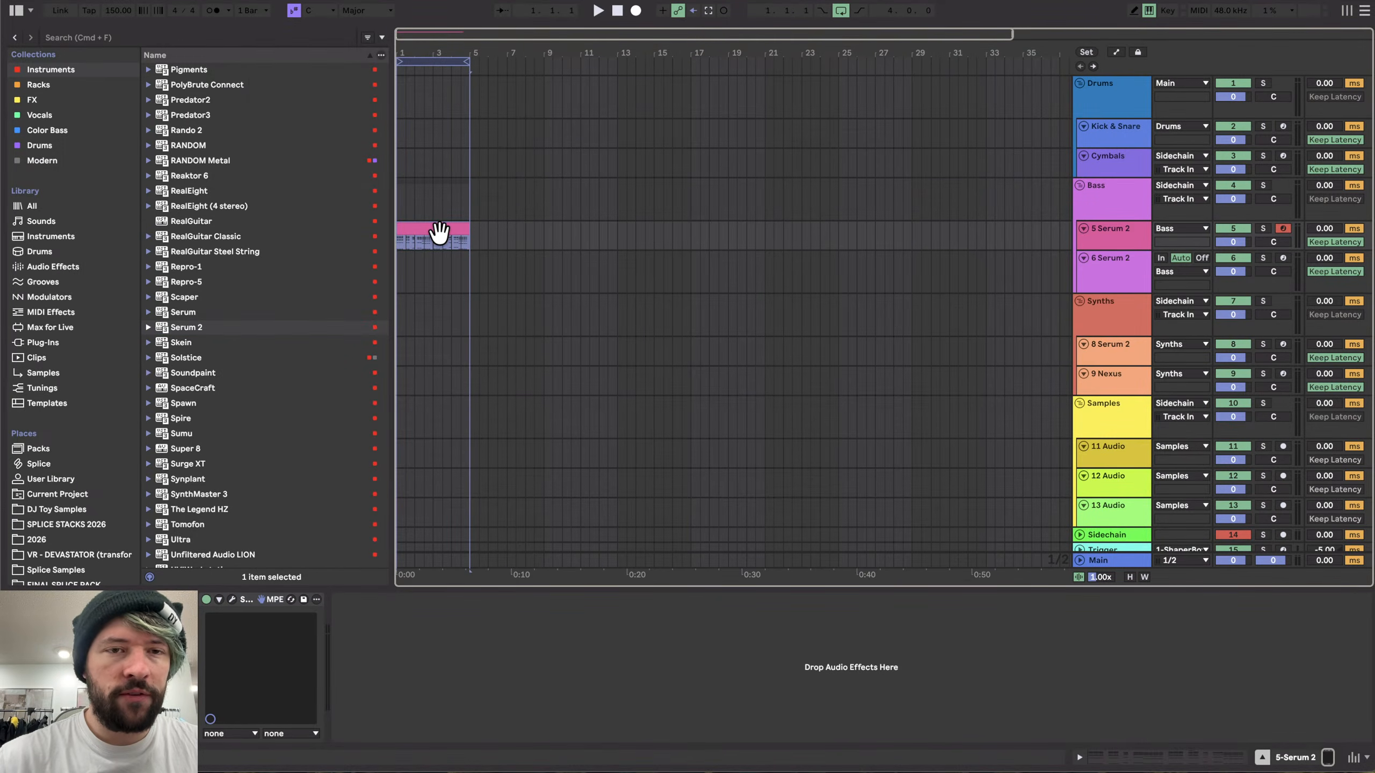
click(617, 274)
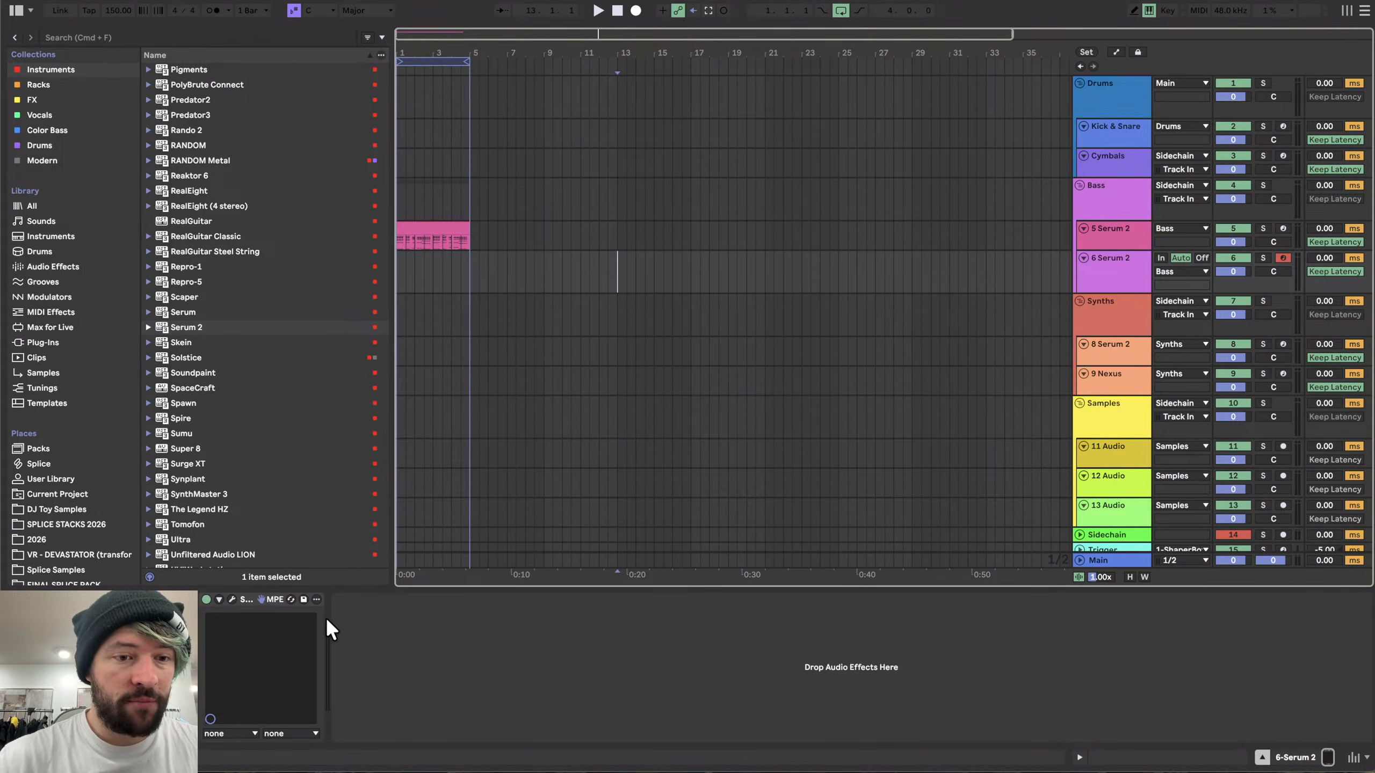
drag(539, 379, 528, 378)
click(617, 274)
scroll(617, 276, up, 3)
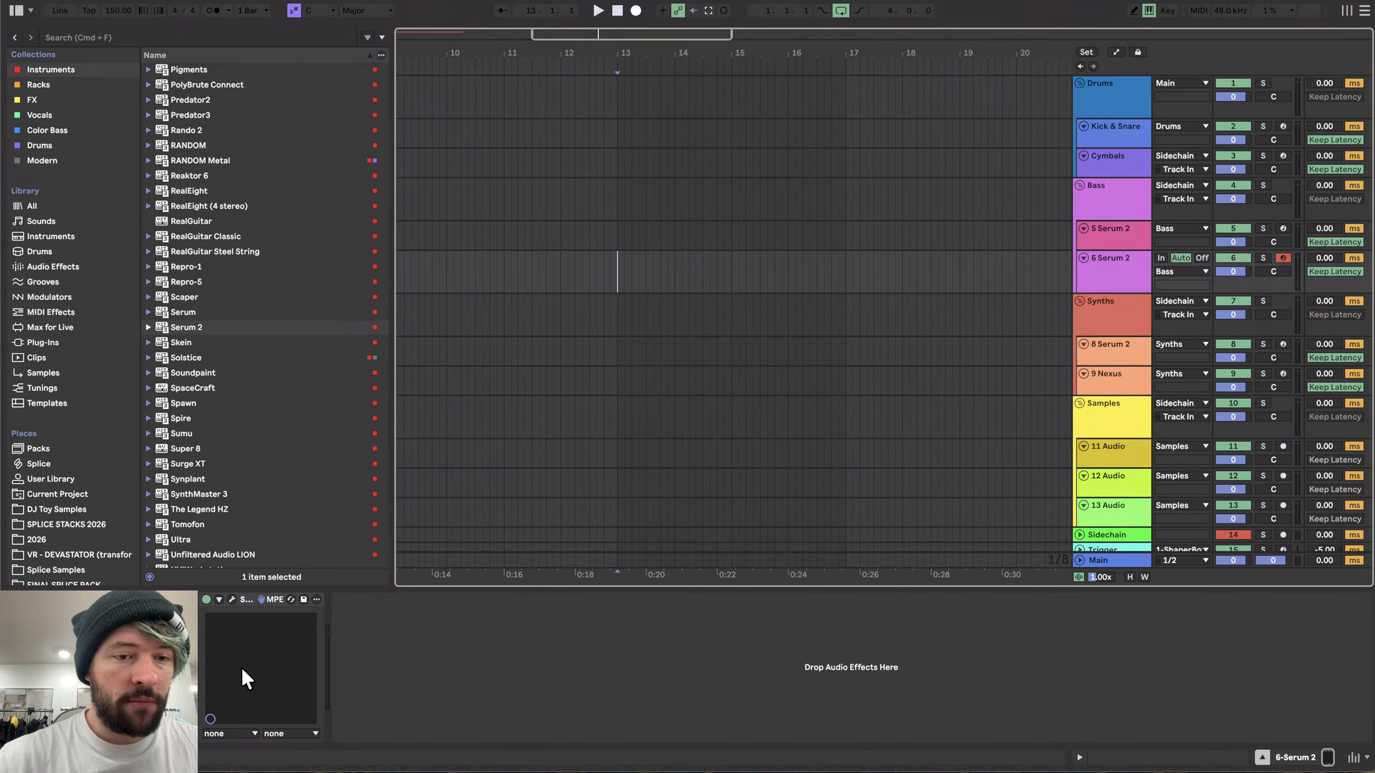
- Load Phase Plant from the Instruments collection onto track 8
click(57, 69)
scroll(196, 293, up, 5)
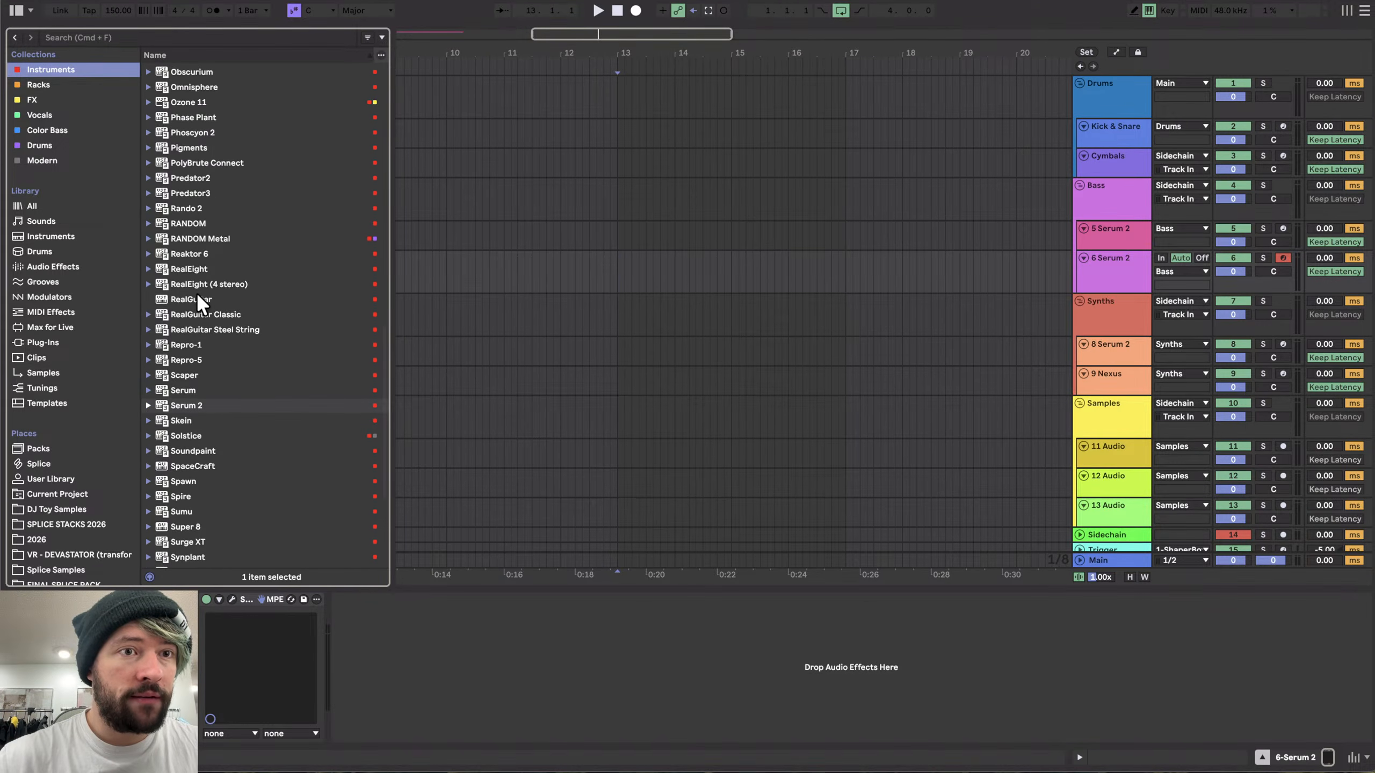
click(196, 139)
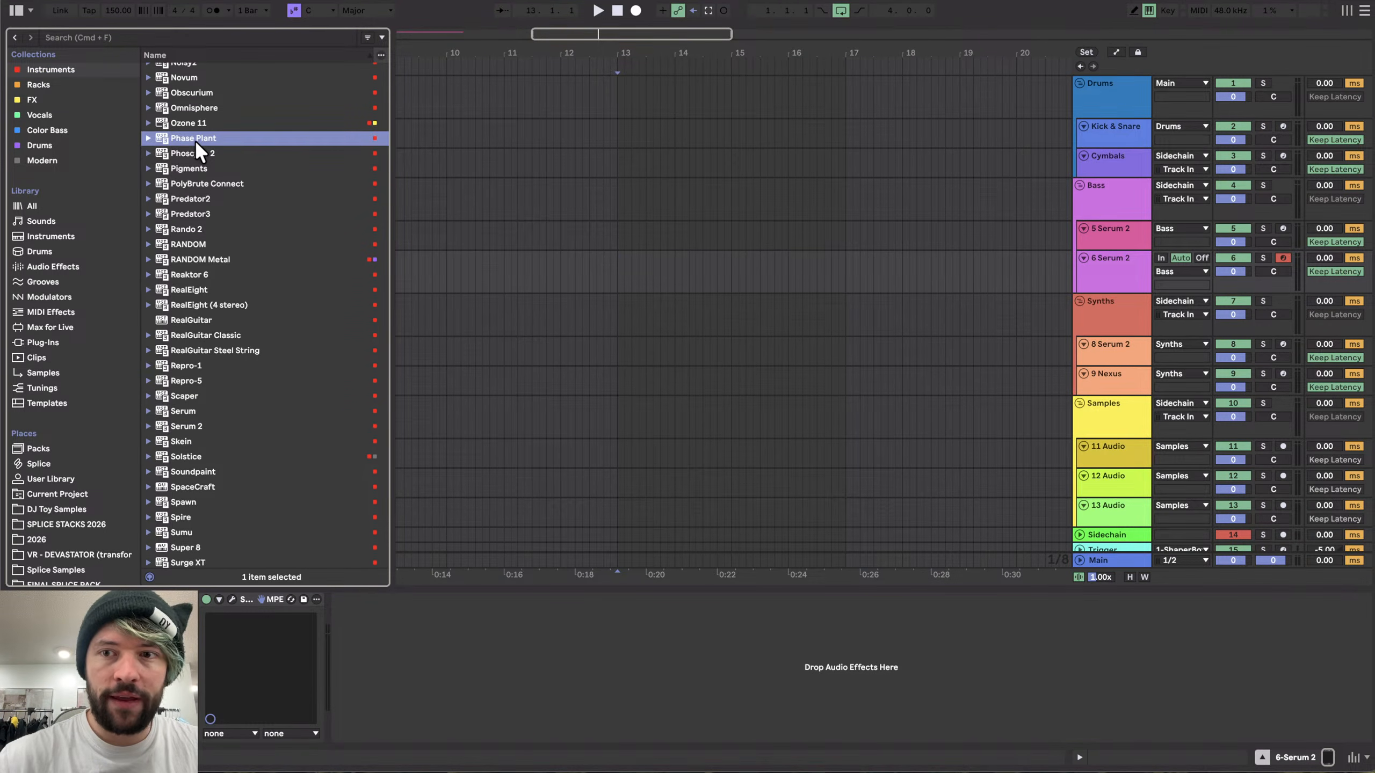
drag(1013, 386, 1049, 353)
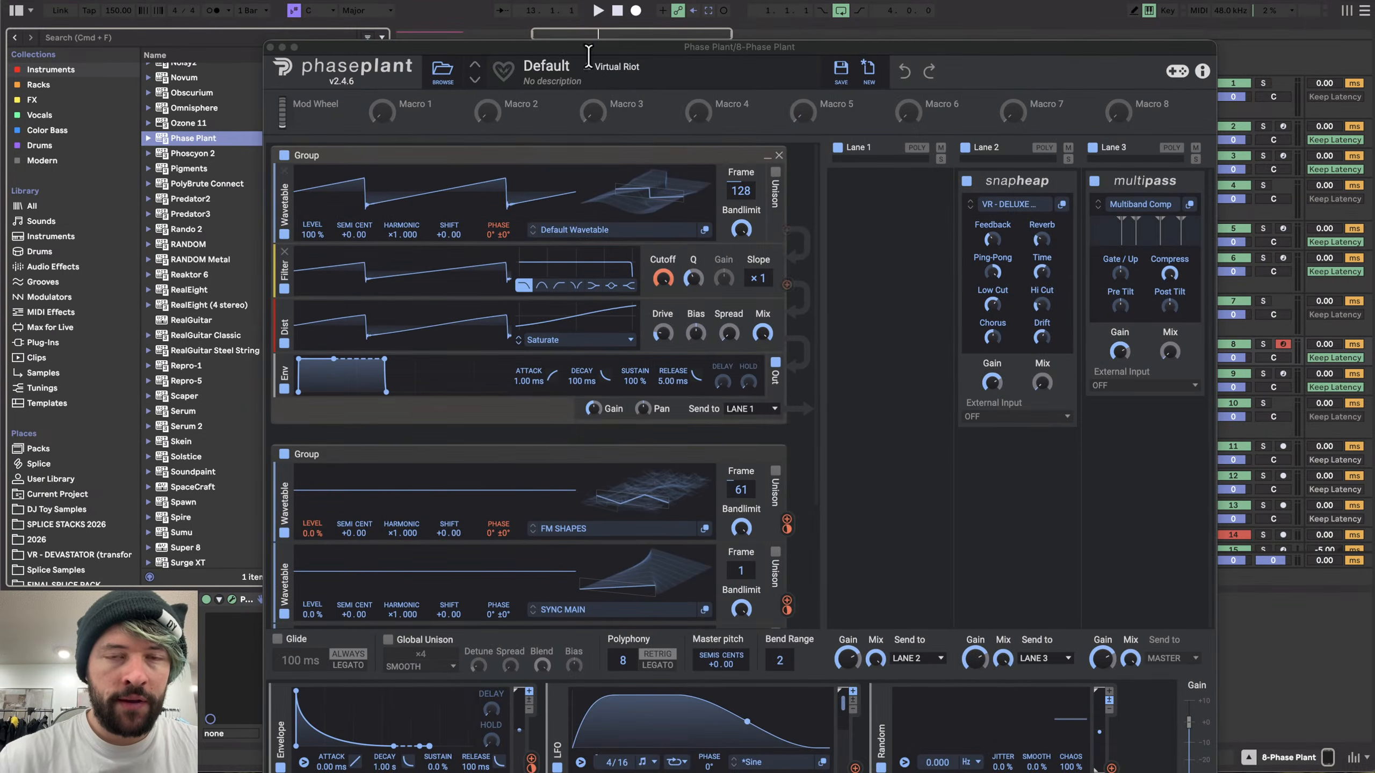
- Raise the level of the FM SHAPES wavetable layer in Phase Plant's second group to 70 %
drag(628, 46, 233, 44)
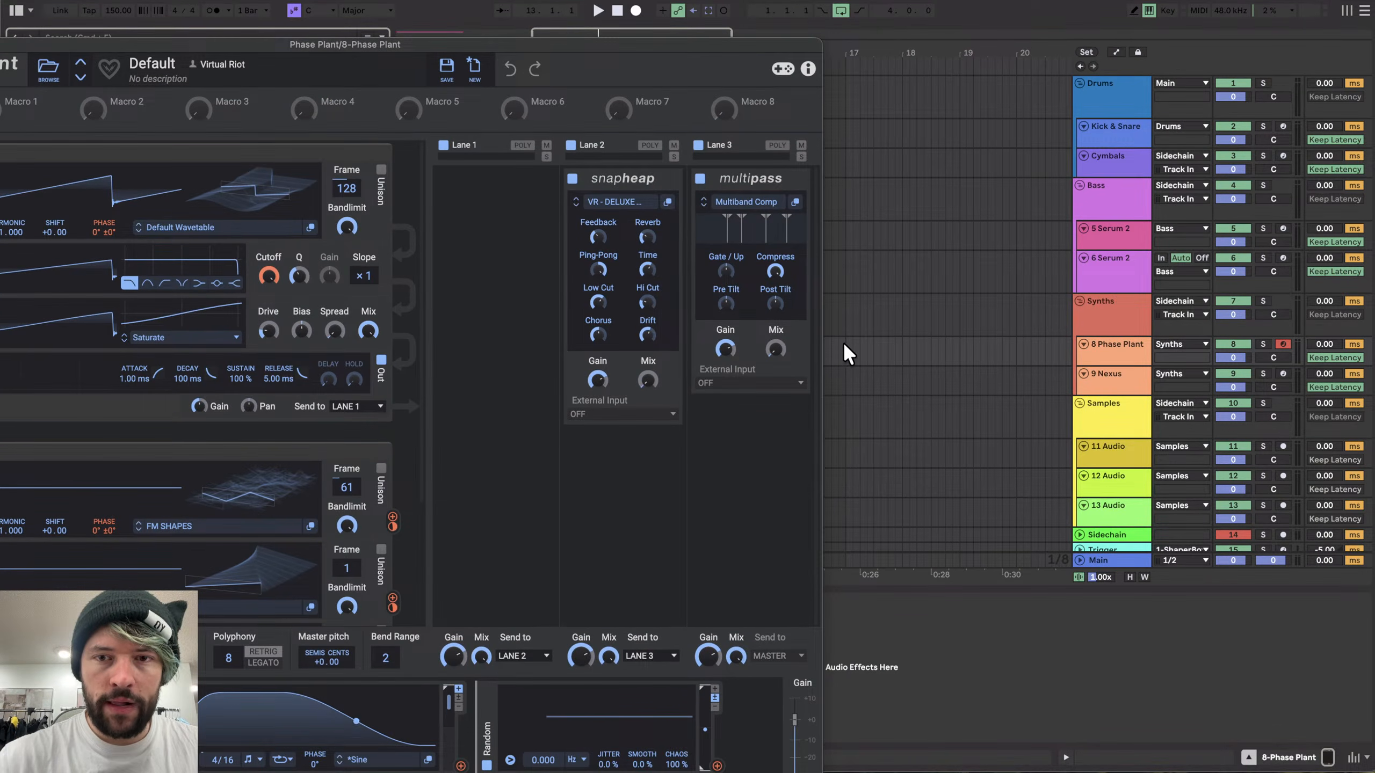
drag(464, 44, 753, 33)
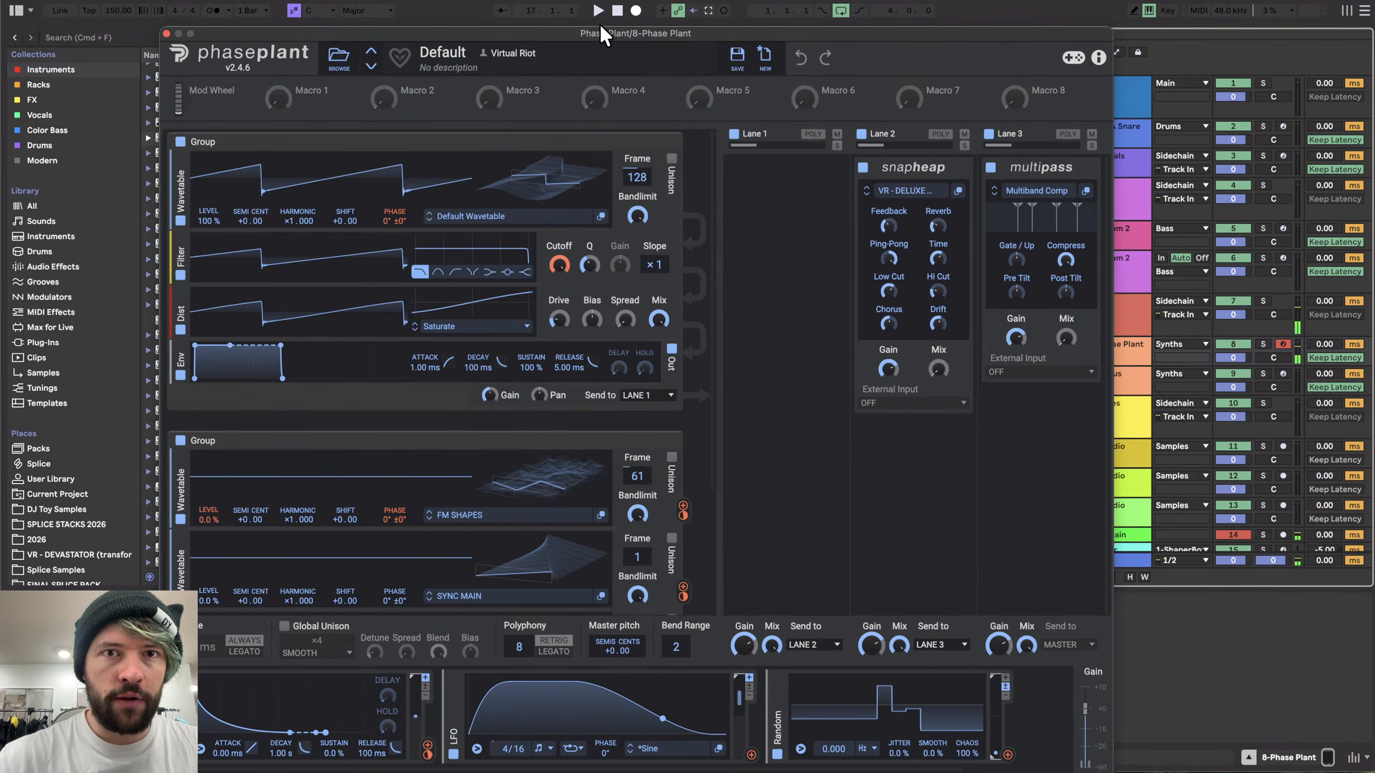
drag(599, 23, 600, 0)
scroll(497, 366, down, 5)
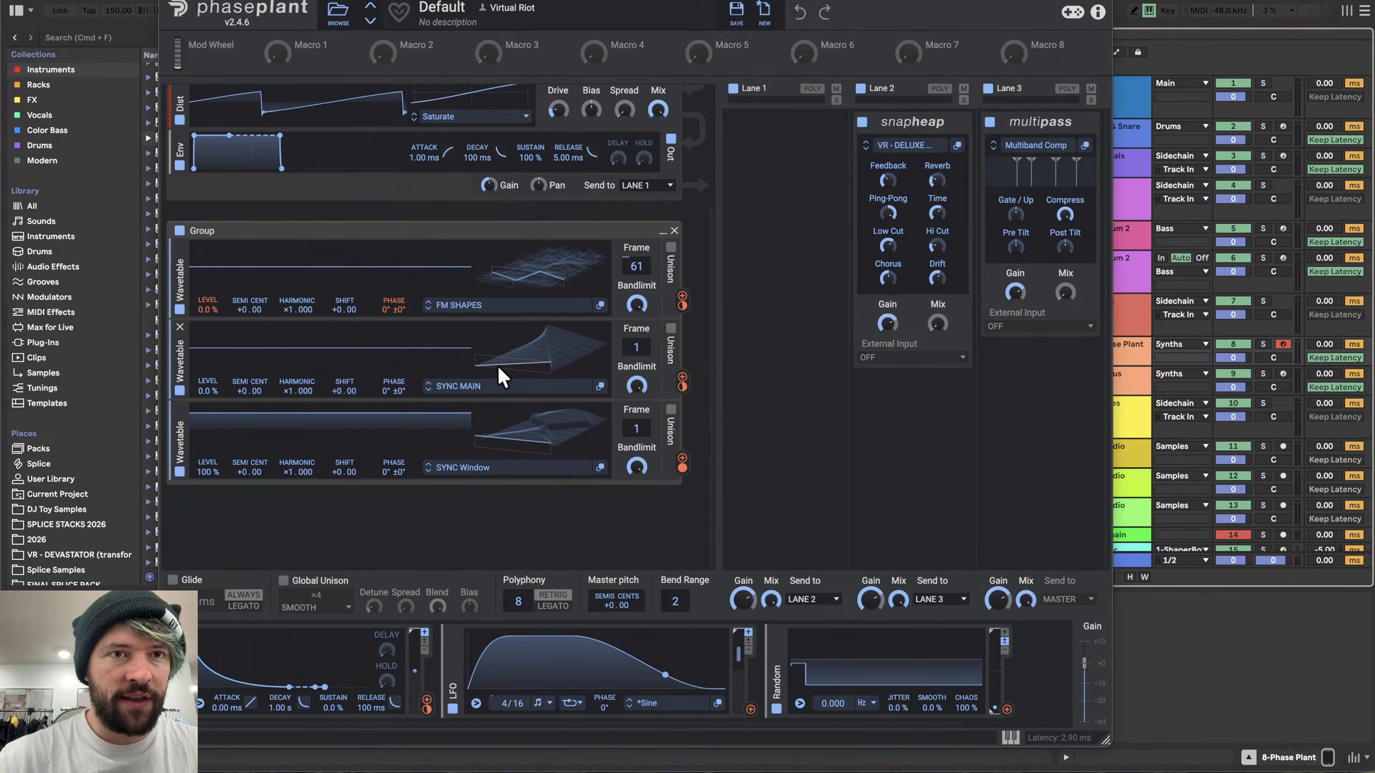
scroll(498, 366, up, 5)
scroll(497, 366, down, 3)
scroll(497, 366, up, 3)
scroll(435, 484, down, 2)
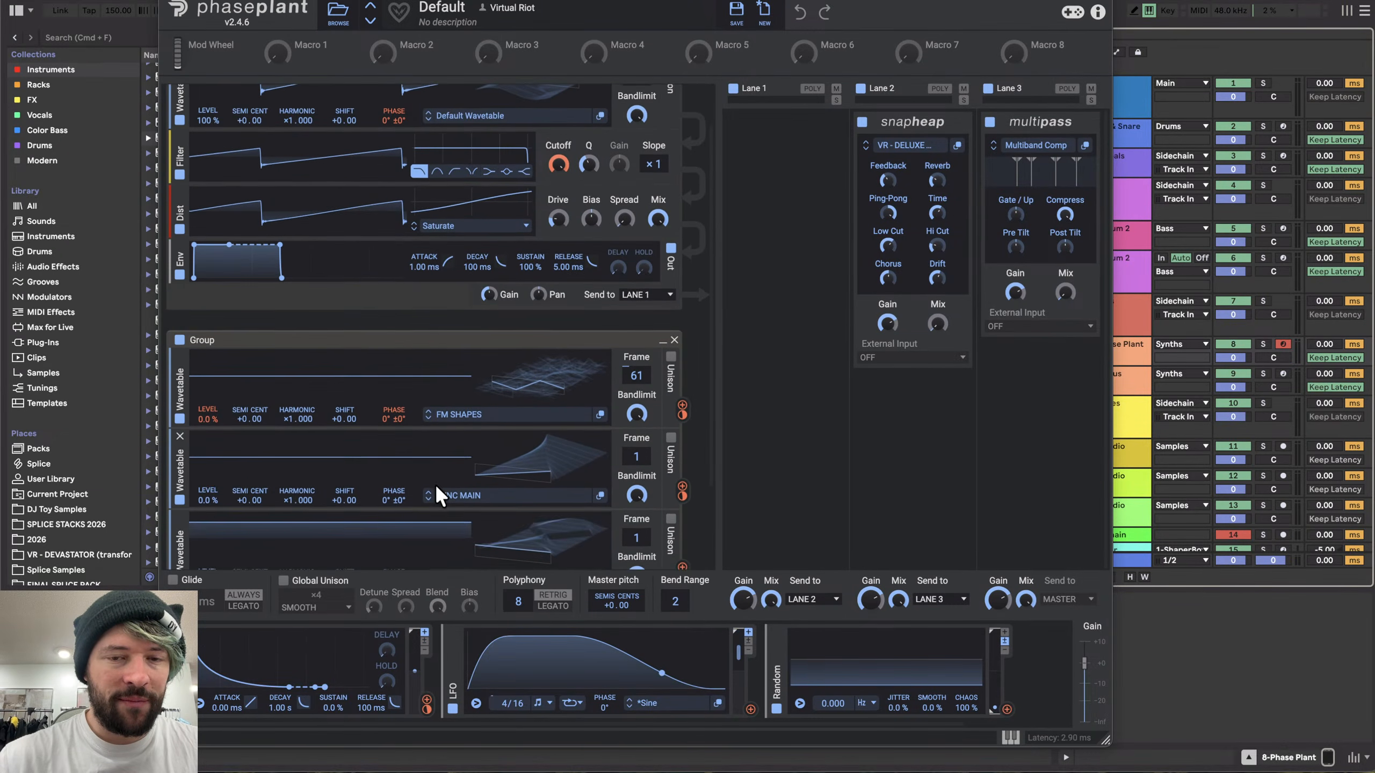
scroll(435, 484, up, 1)
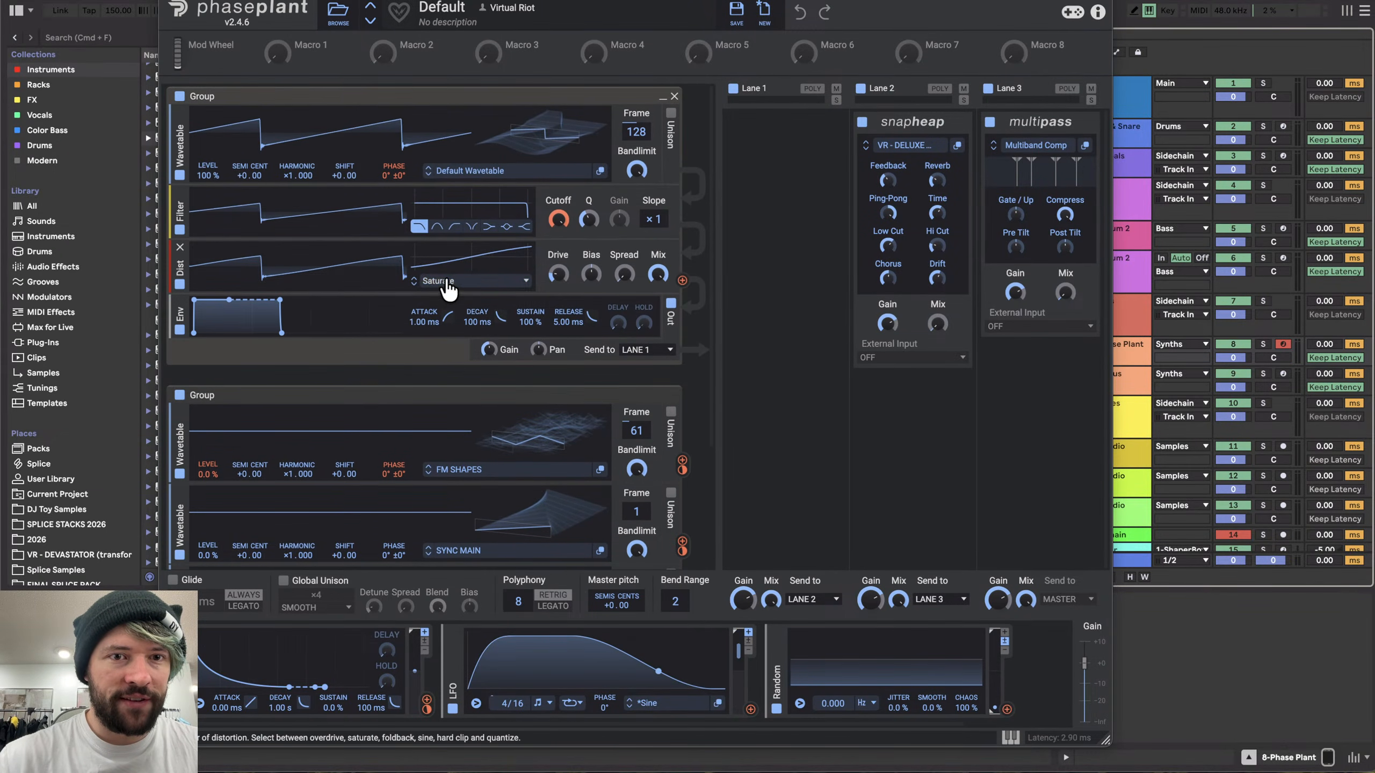
scroll(437, 407, down, 1)
scroll(509, 448, down, 2)
scroll(442, 352, up, 3)
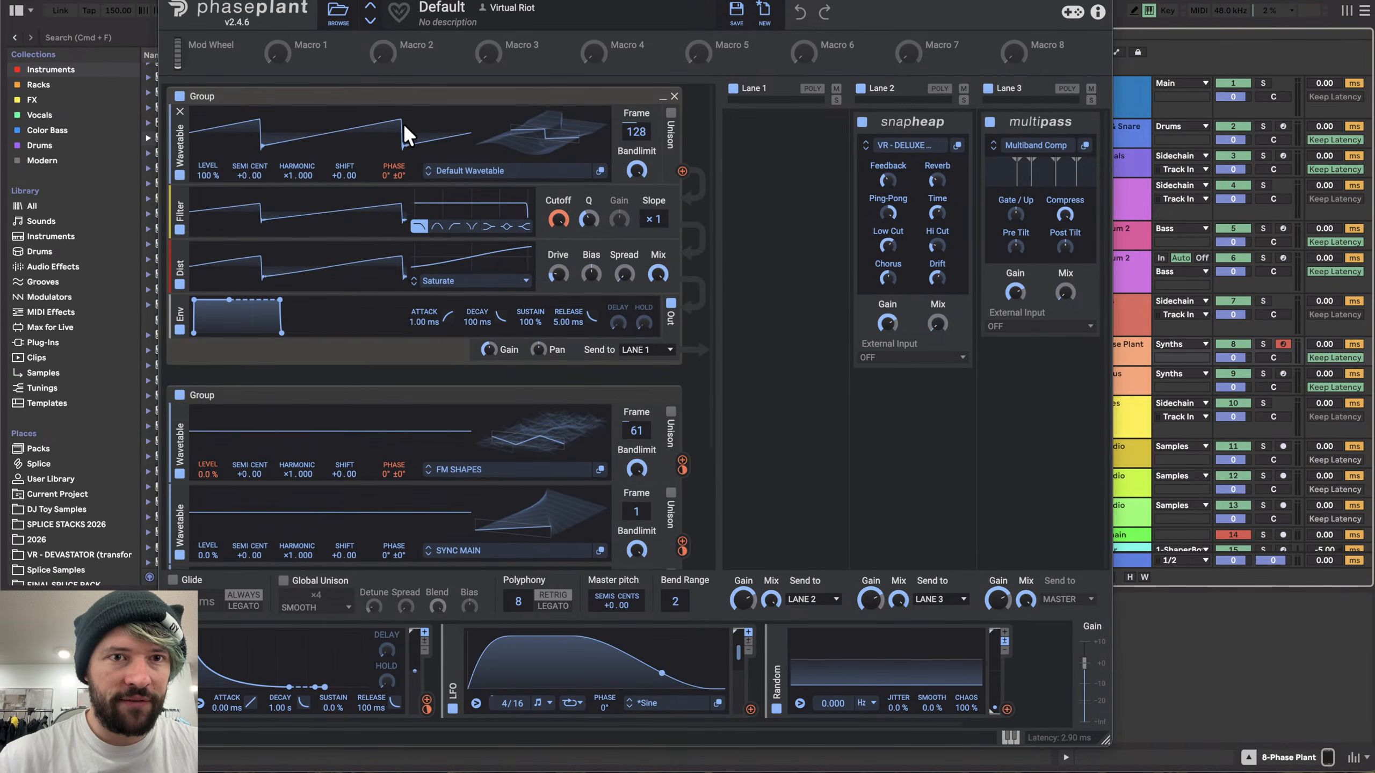
scroll(371, 488, down, 1)
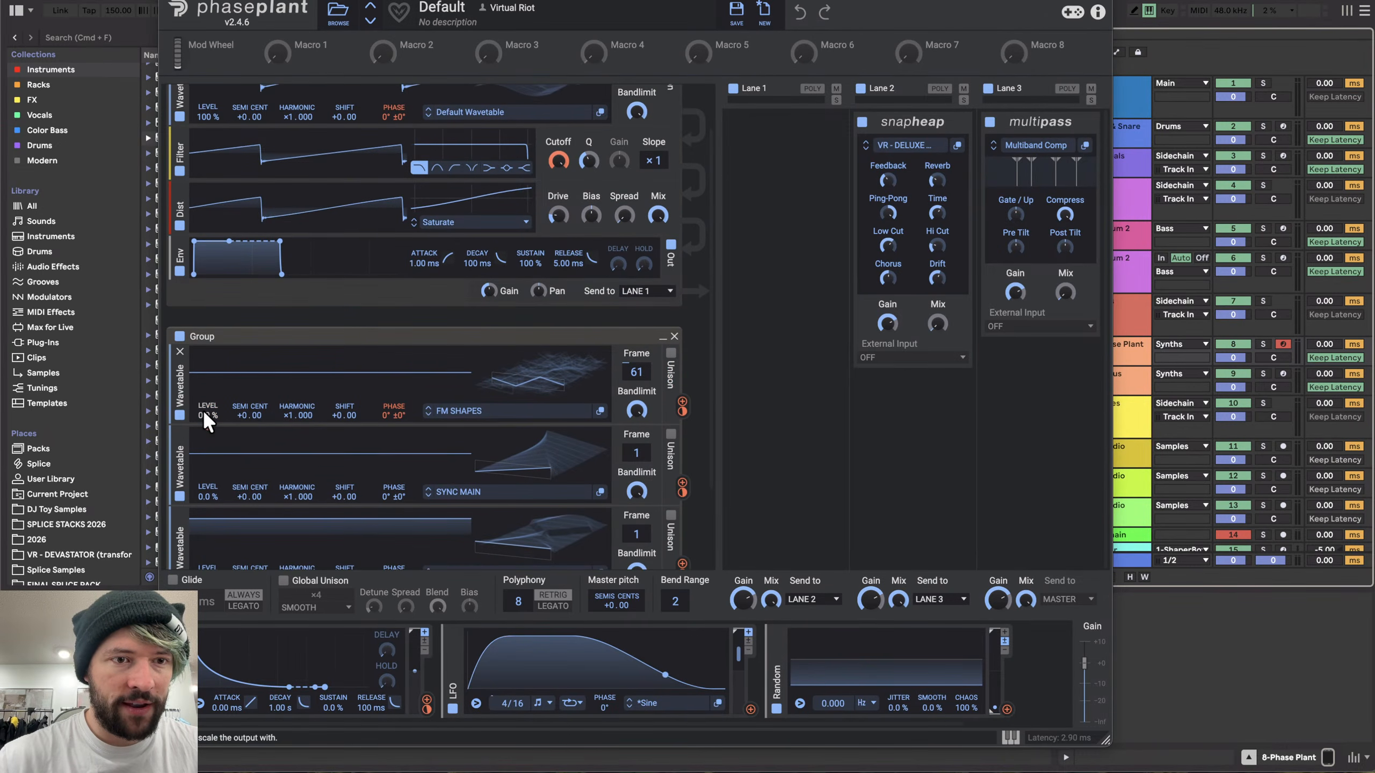
scroll(206, 420, up, 1)
drag(212, 486, 212, 455)
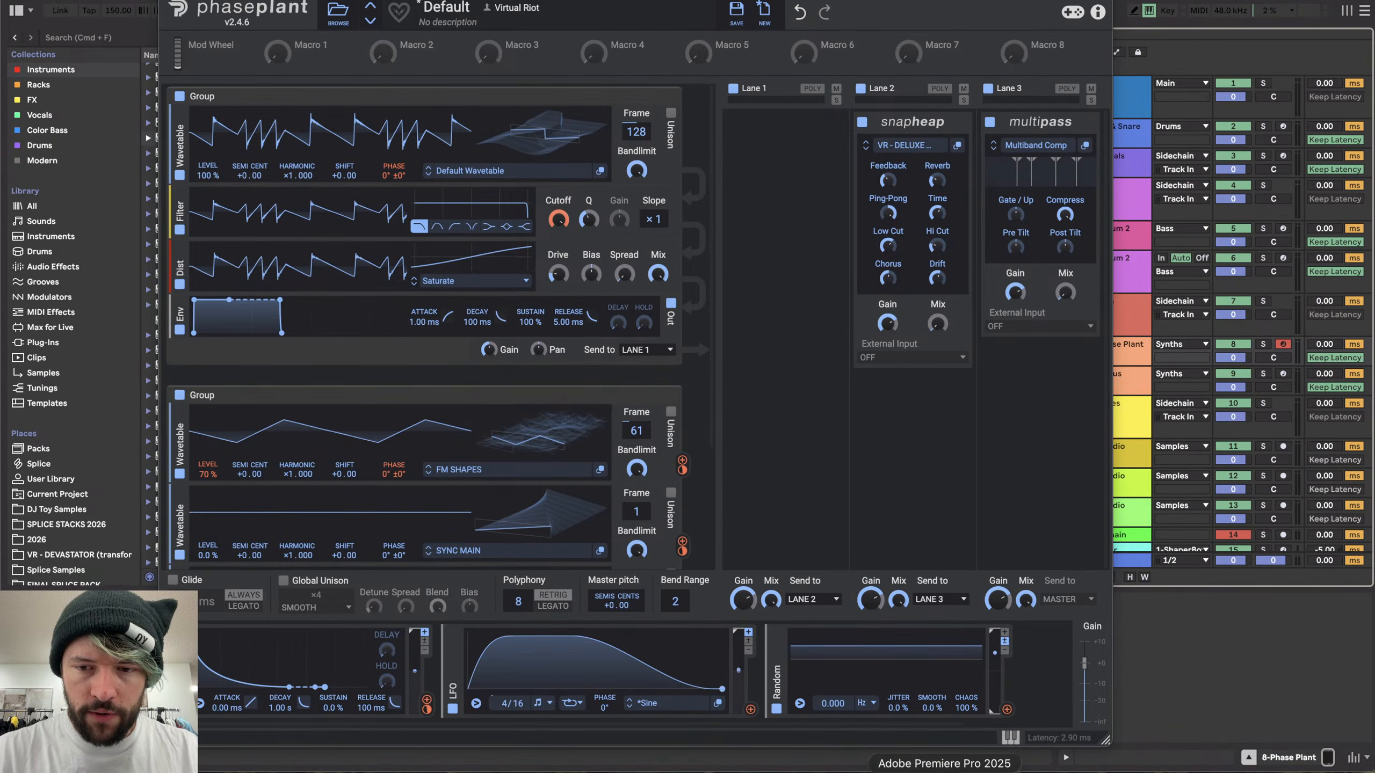
- Switch to Spotify and search for teflon king
click(1031, 772)
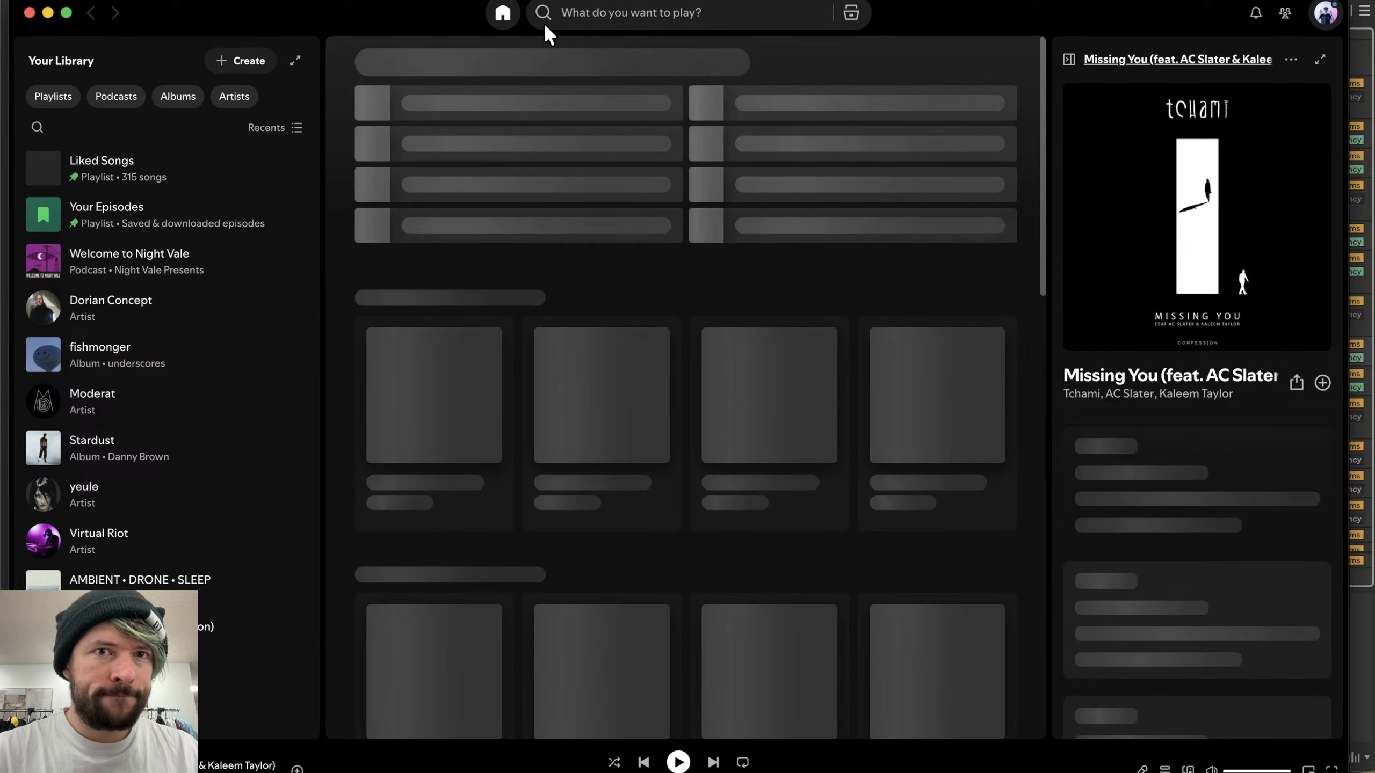
click(584, 12)
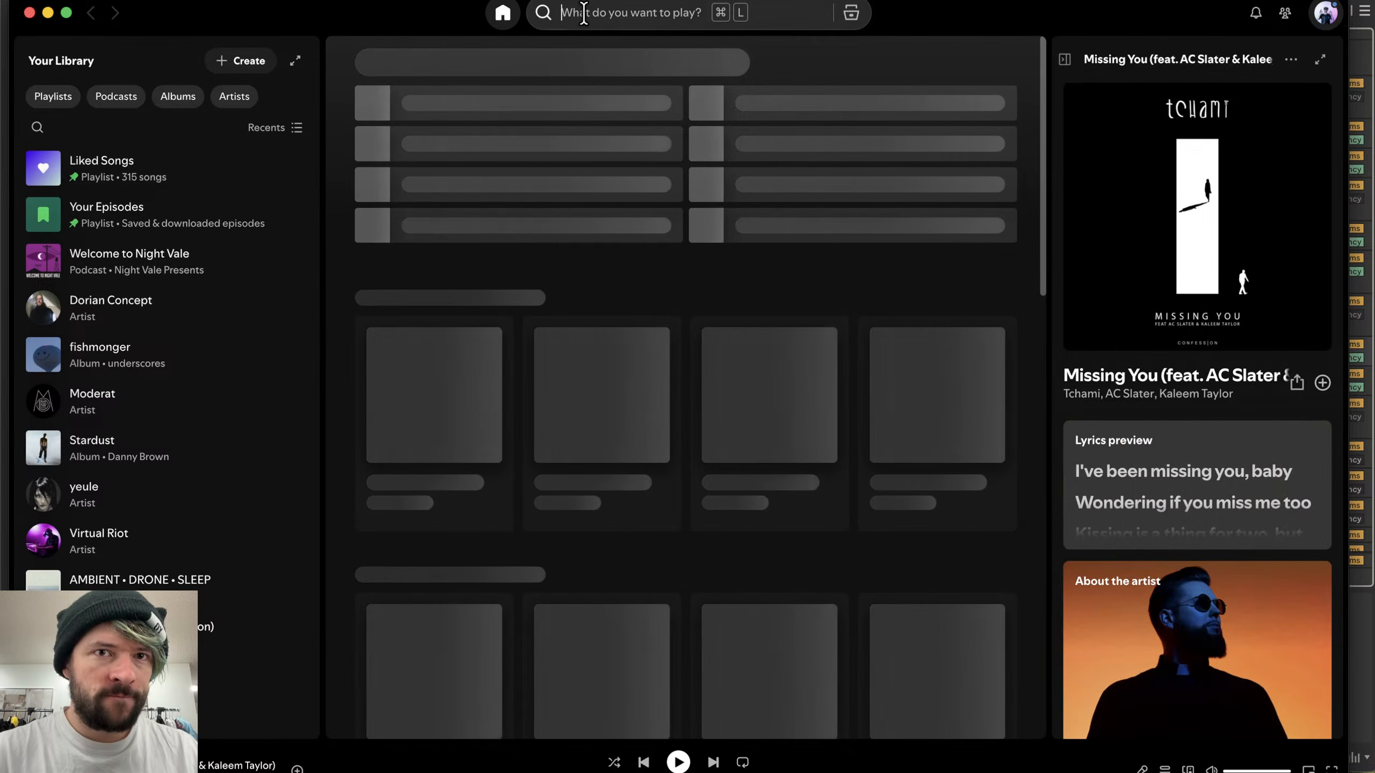
text(troyboi)
key(BackSpace)
key(BackSpace)
key(BackSpace)
key(BackSpace)
key(BackSpace)
key(BackSpace)
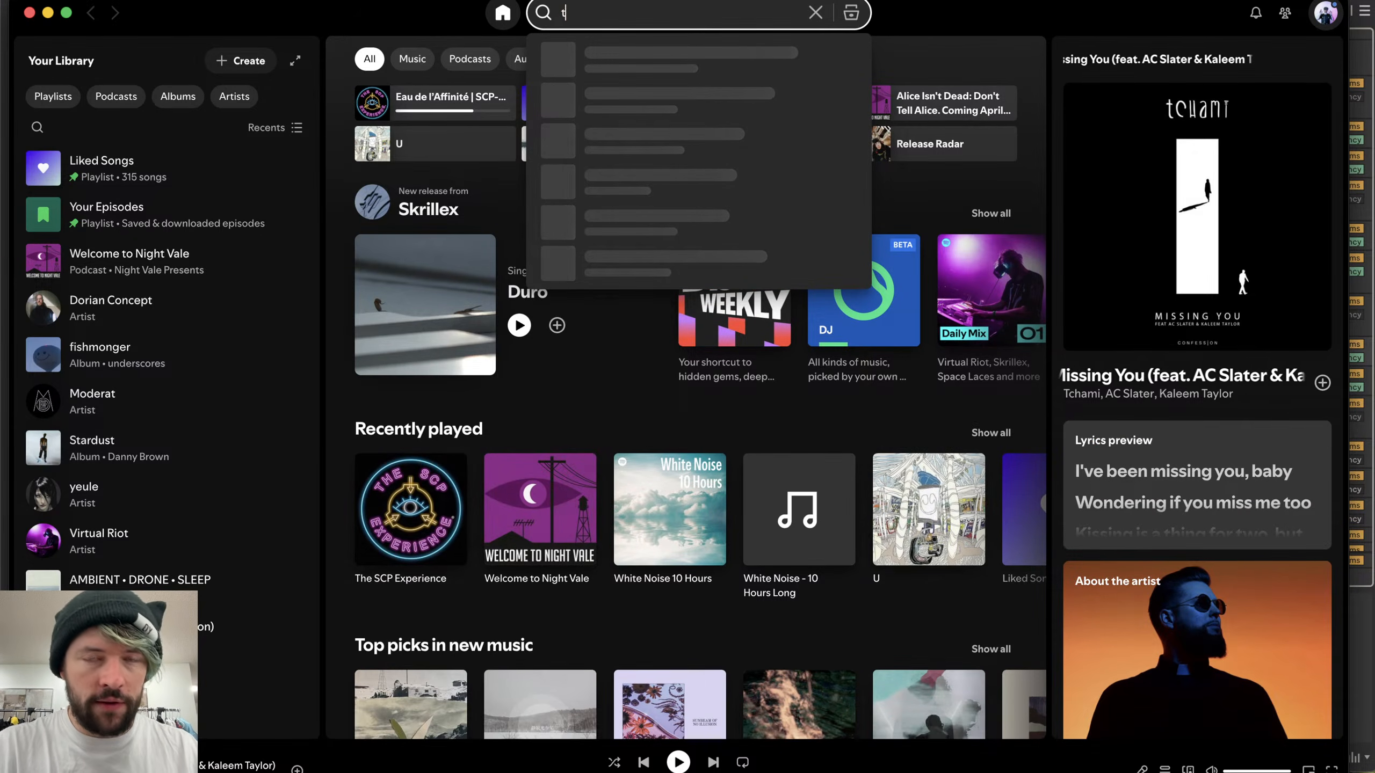
text(eflon king)
key(Return)
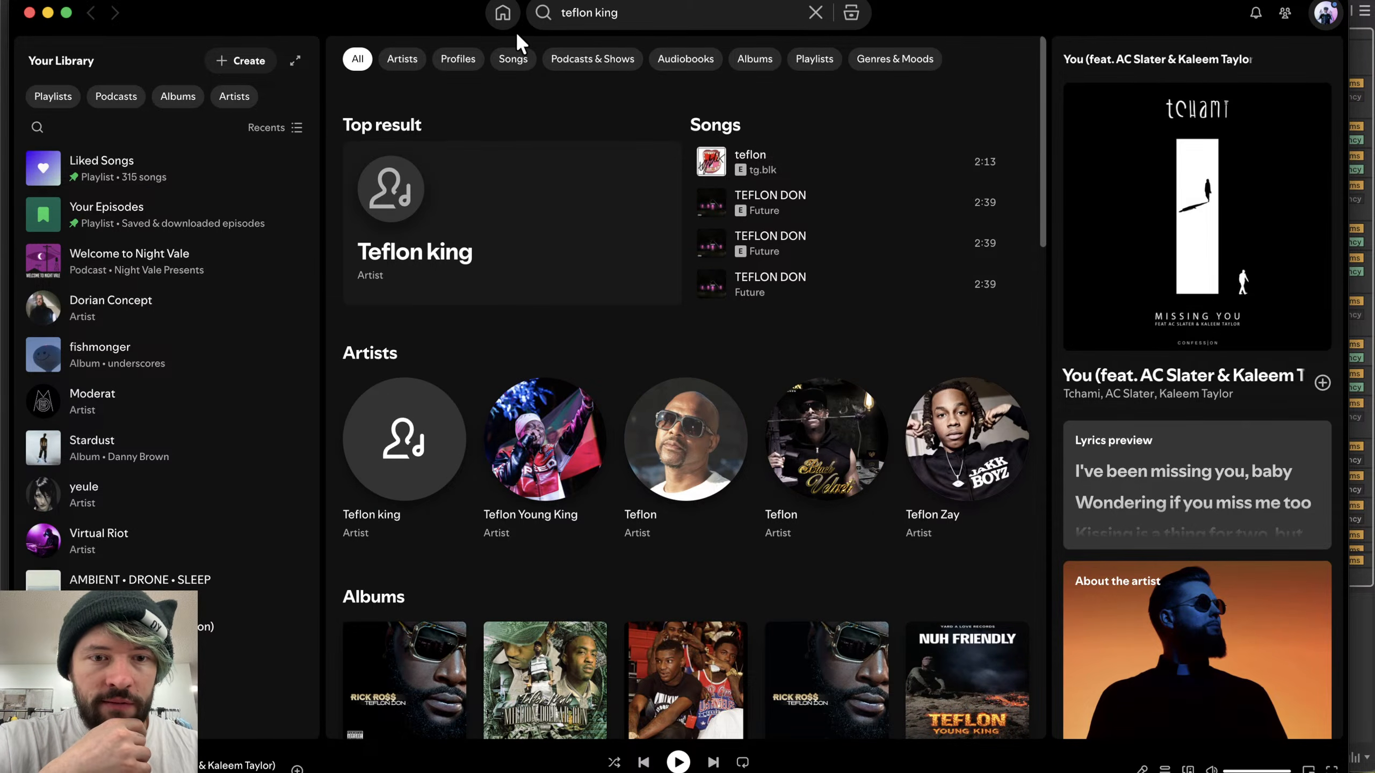
- Refine the Spotify search to teflon king space laces
text(space la)
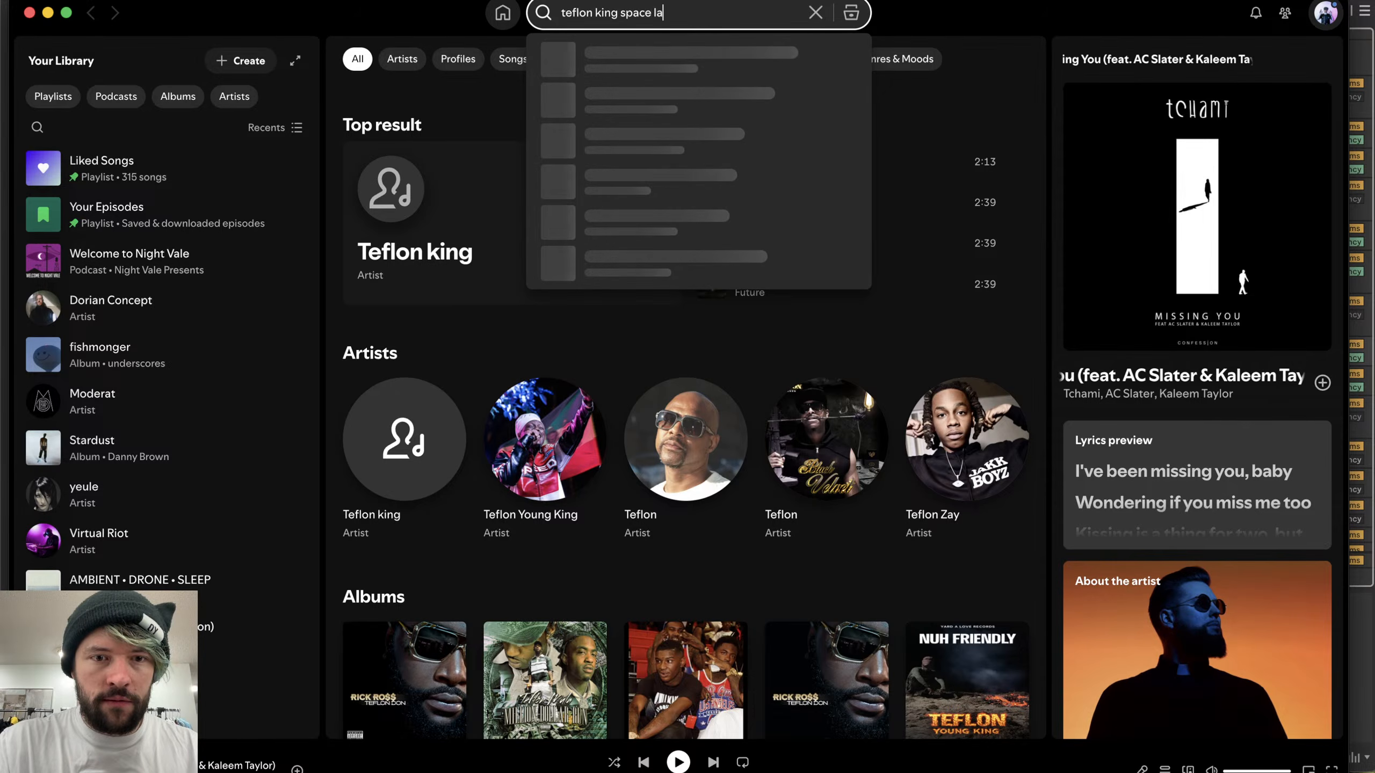
text(ces)
key(Return)
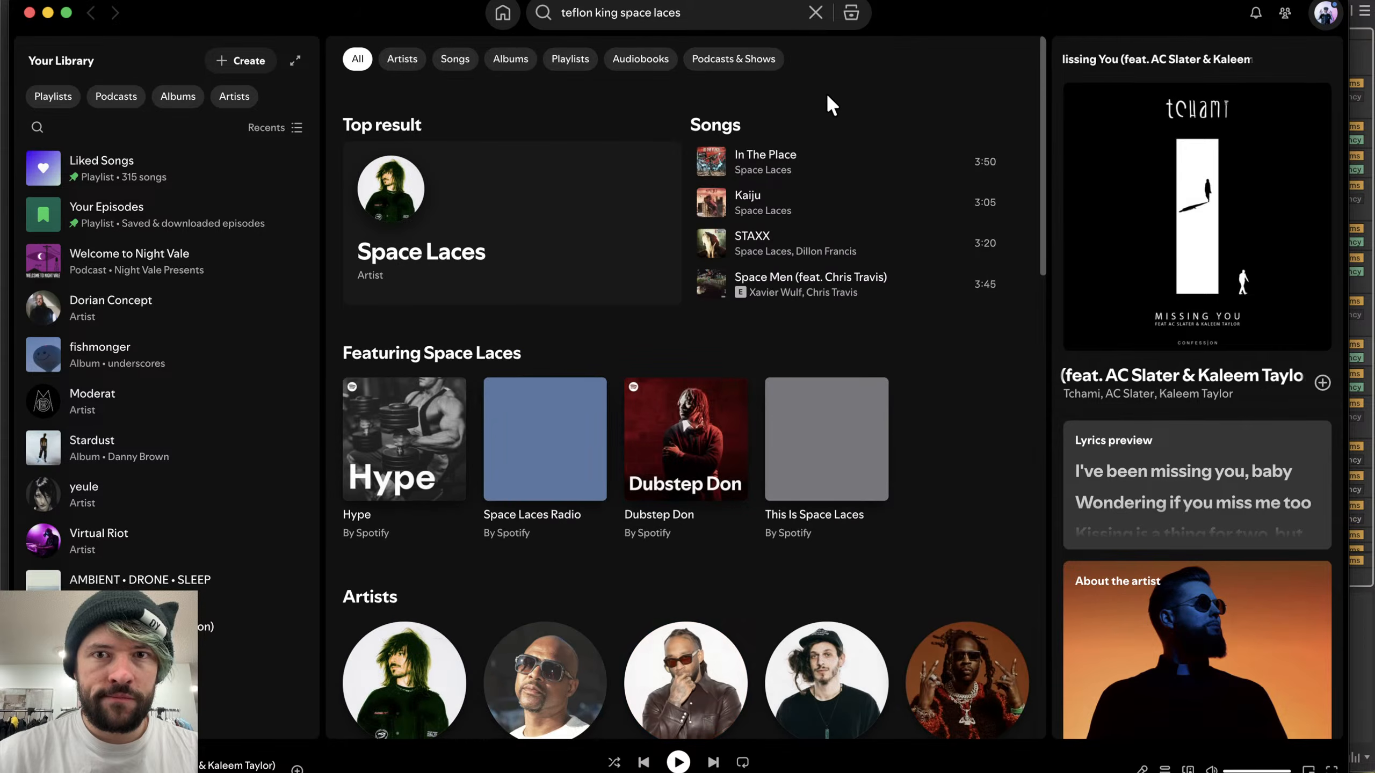
- Switch to the web browser and search for space laces teflon king
drag(291, 15, 330, 12)
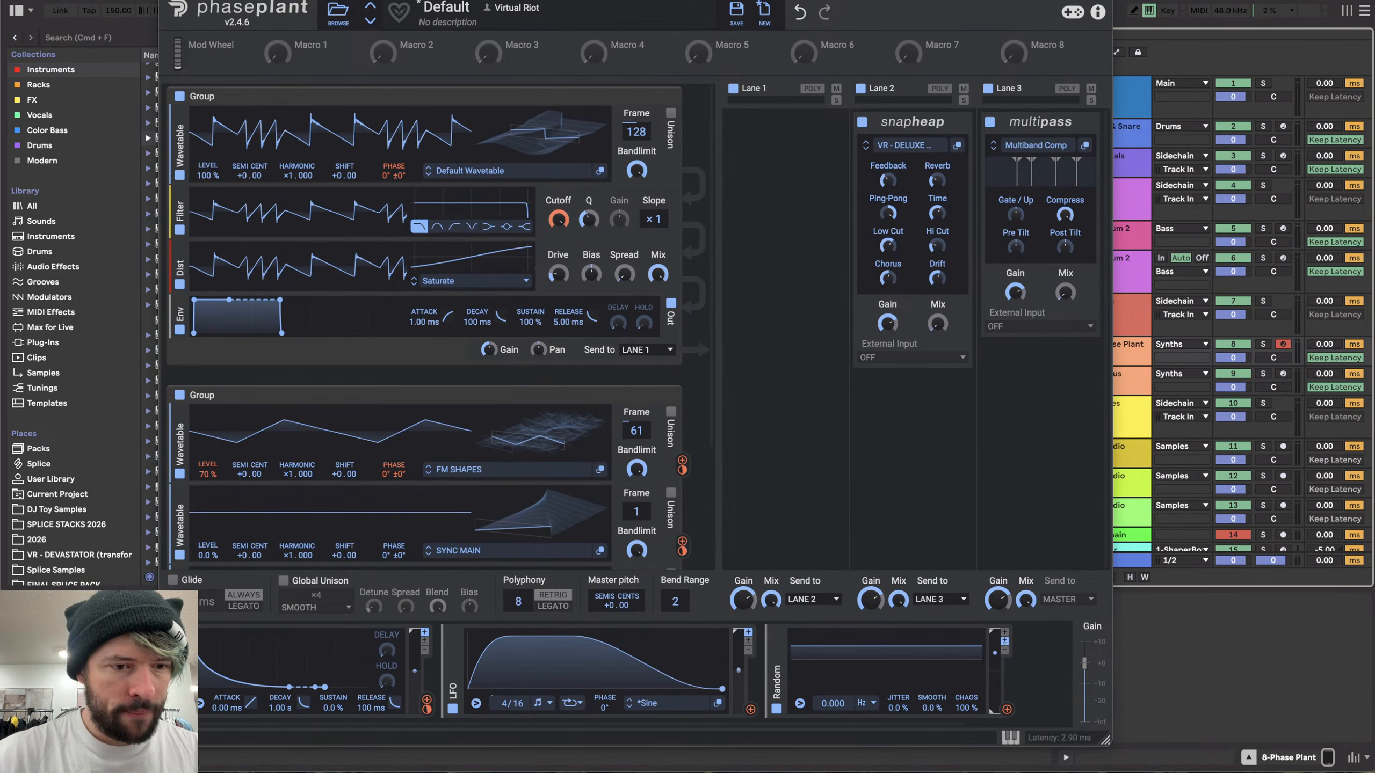
key(ctrl+Left)
key(ctrl+Right)
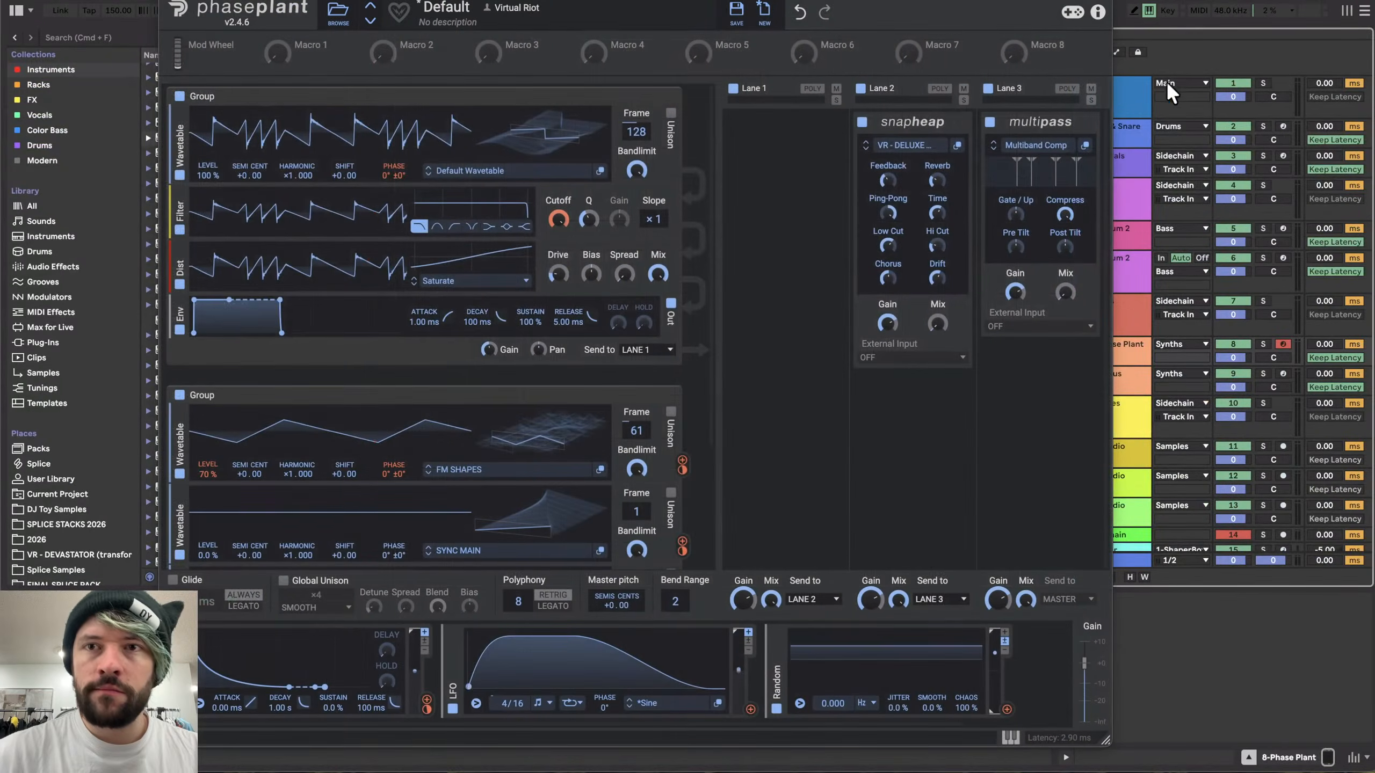
key(ctrl+Left)
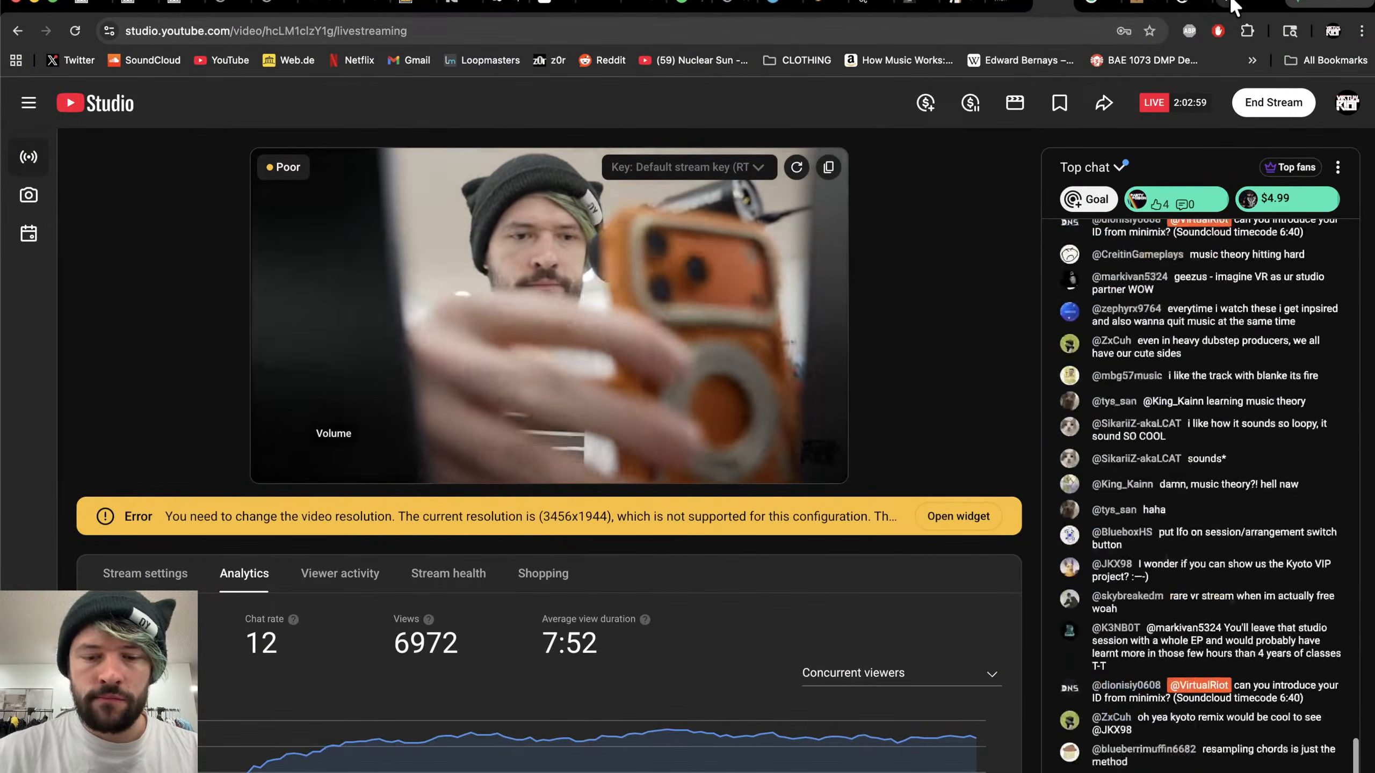
click(1233, 6)
text(space laces teflon kin)
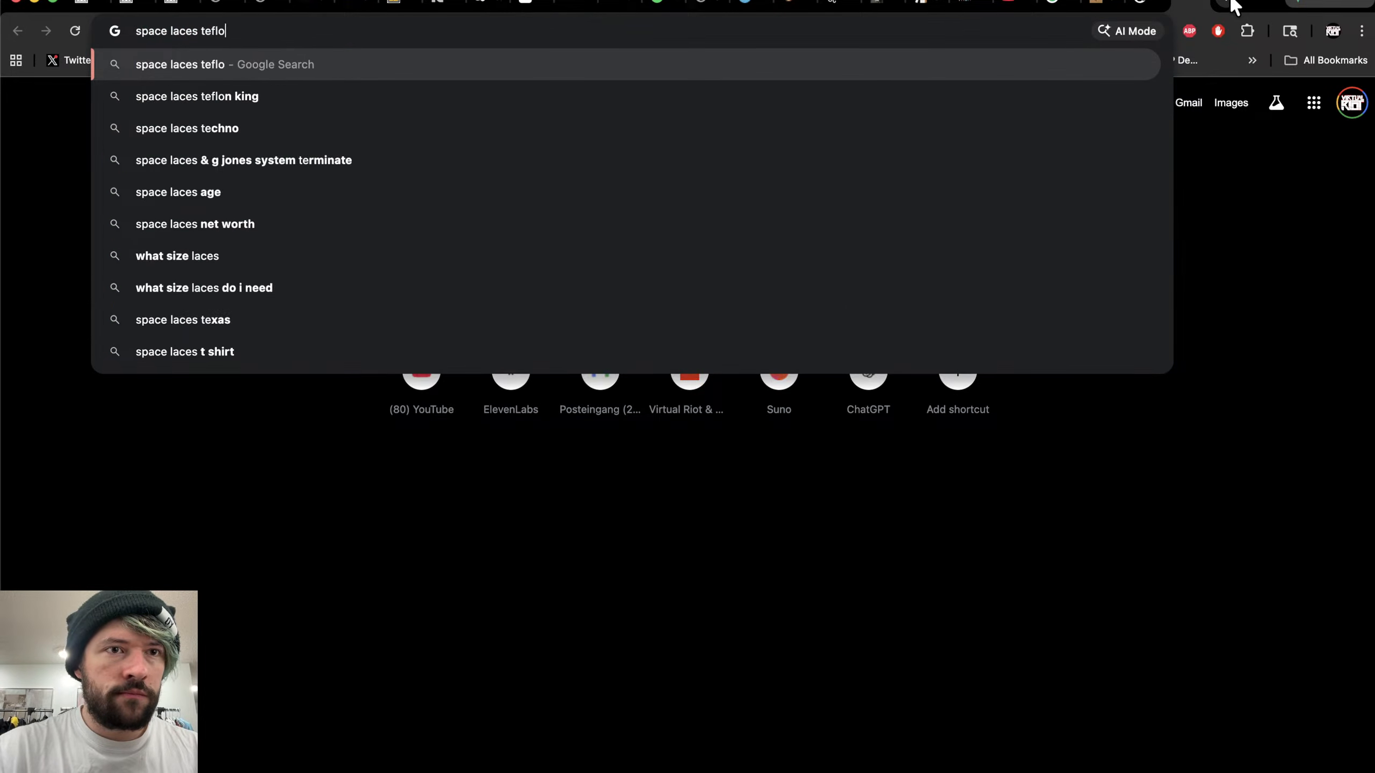
text(g)
key(Return)
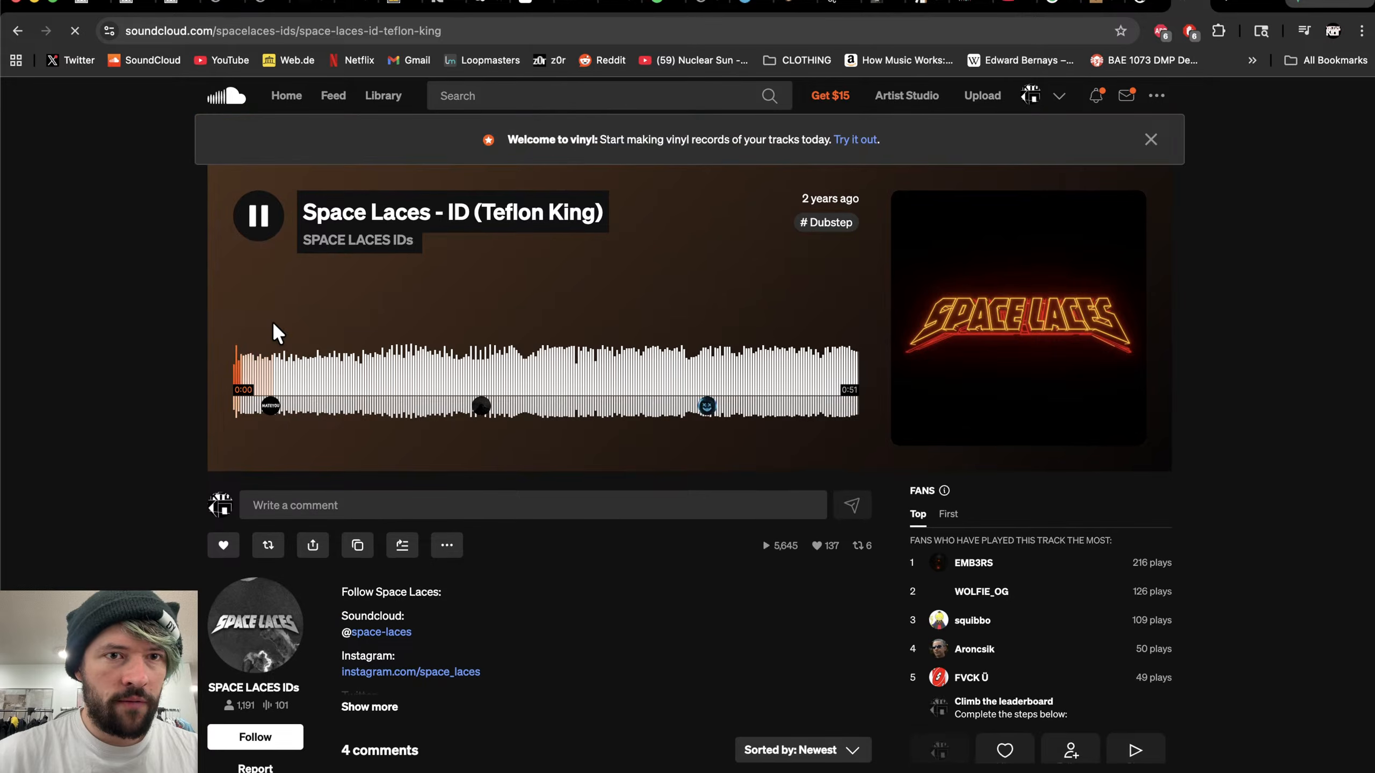
- Play the Space Laces ID (Teflon King) track on SoundCloud, skipping through parts of its waveform
drag(261, 390, 598, 375)
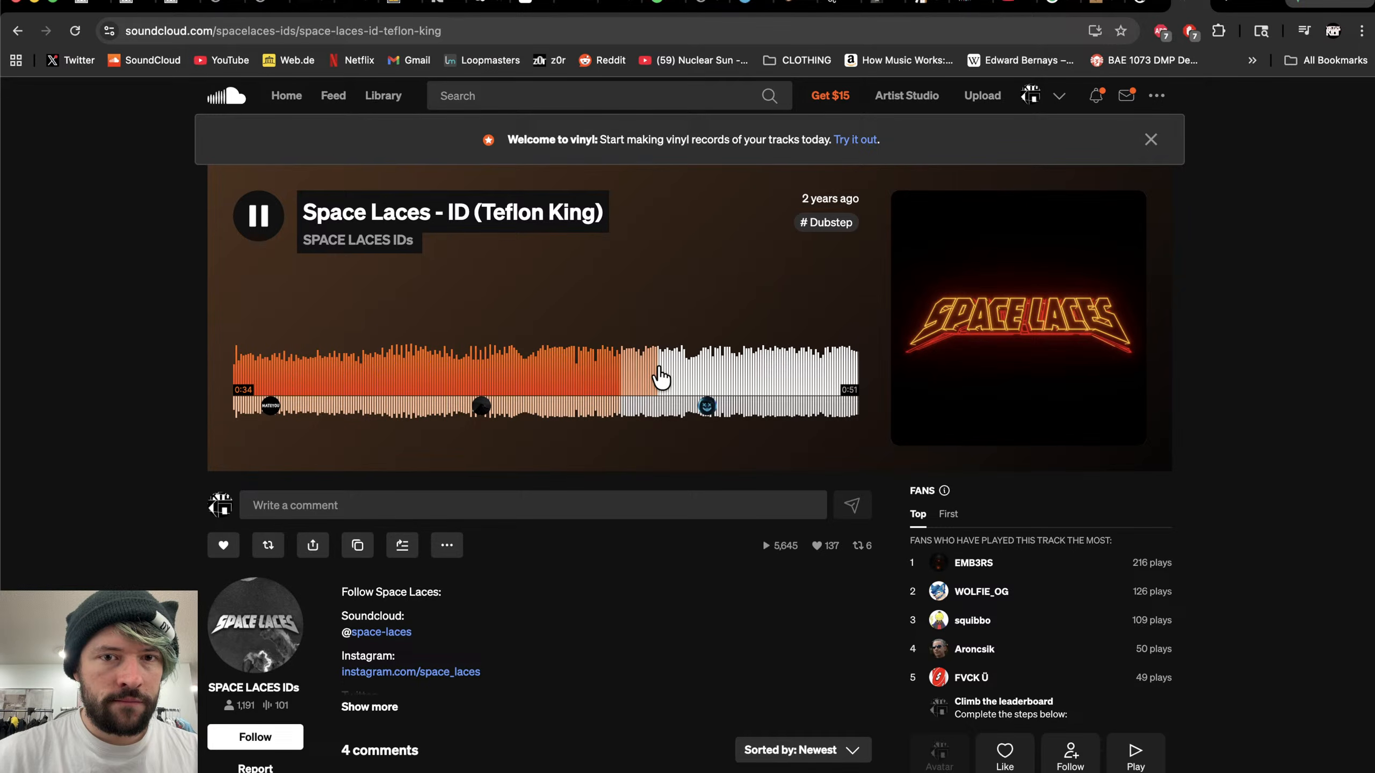
drag(501, 378, 414, 382)
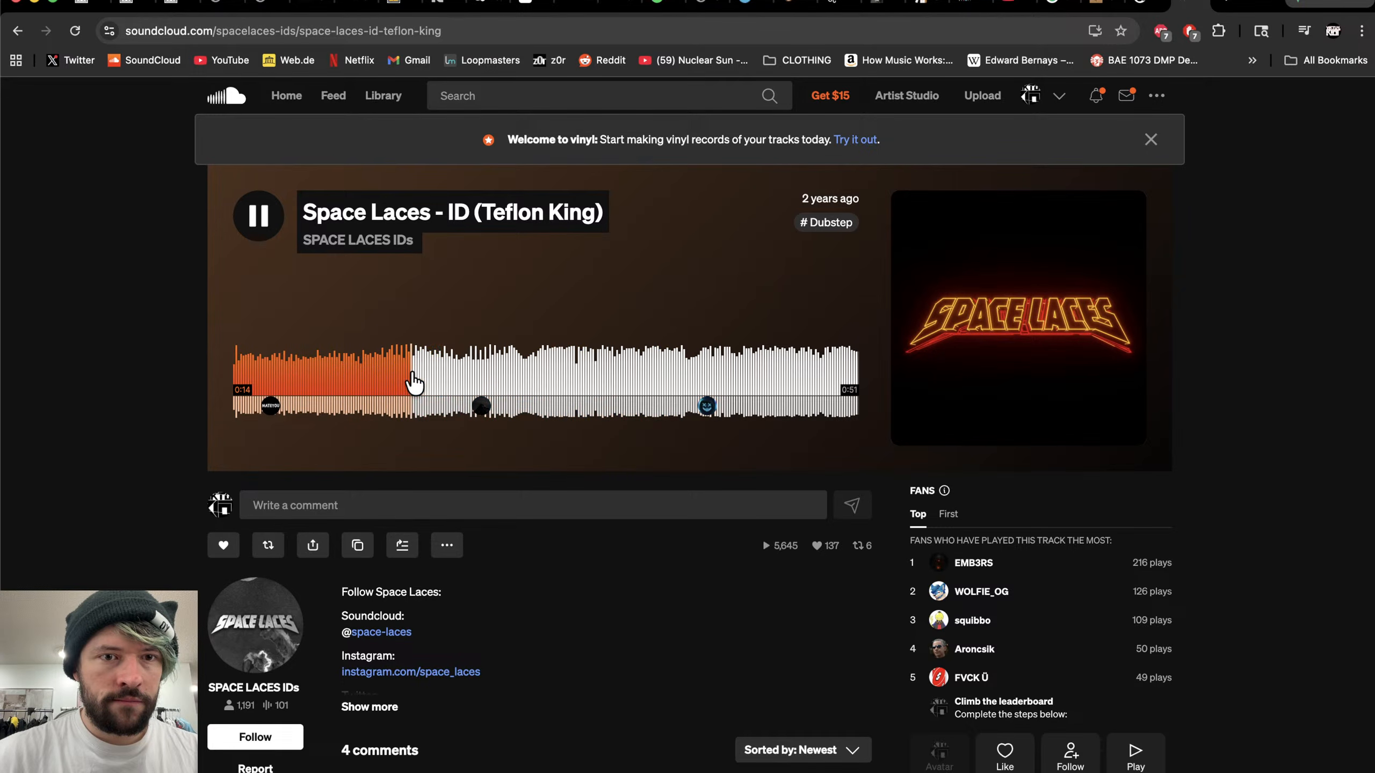
click(261, 232)
key(space)
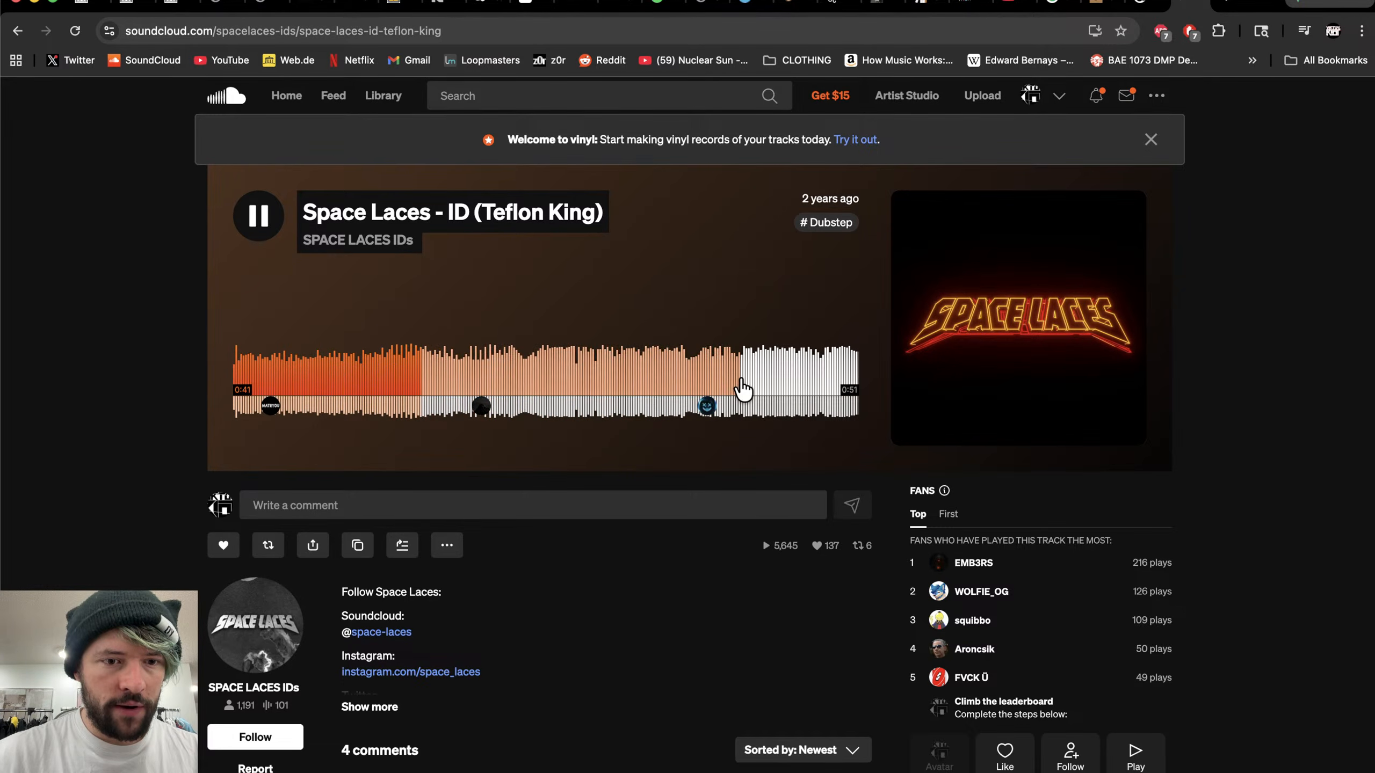
- Search SoundCloud for teflon king
click(742, 389)
click(546, 90)
text(teflo)
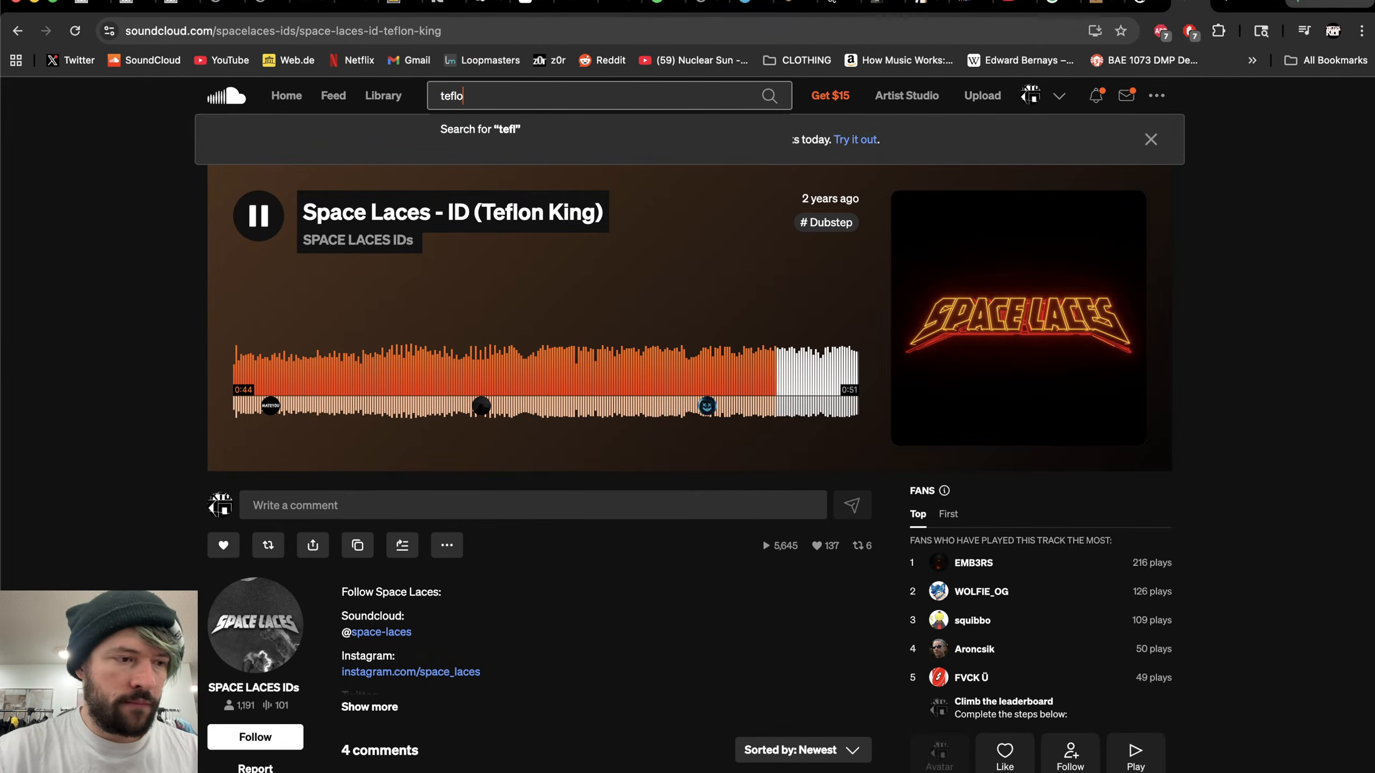
text(n king)
key(Return)
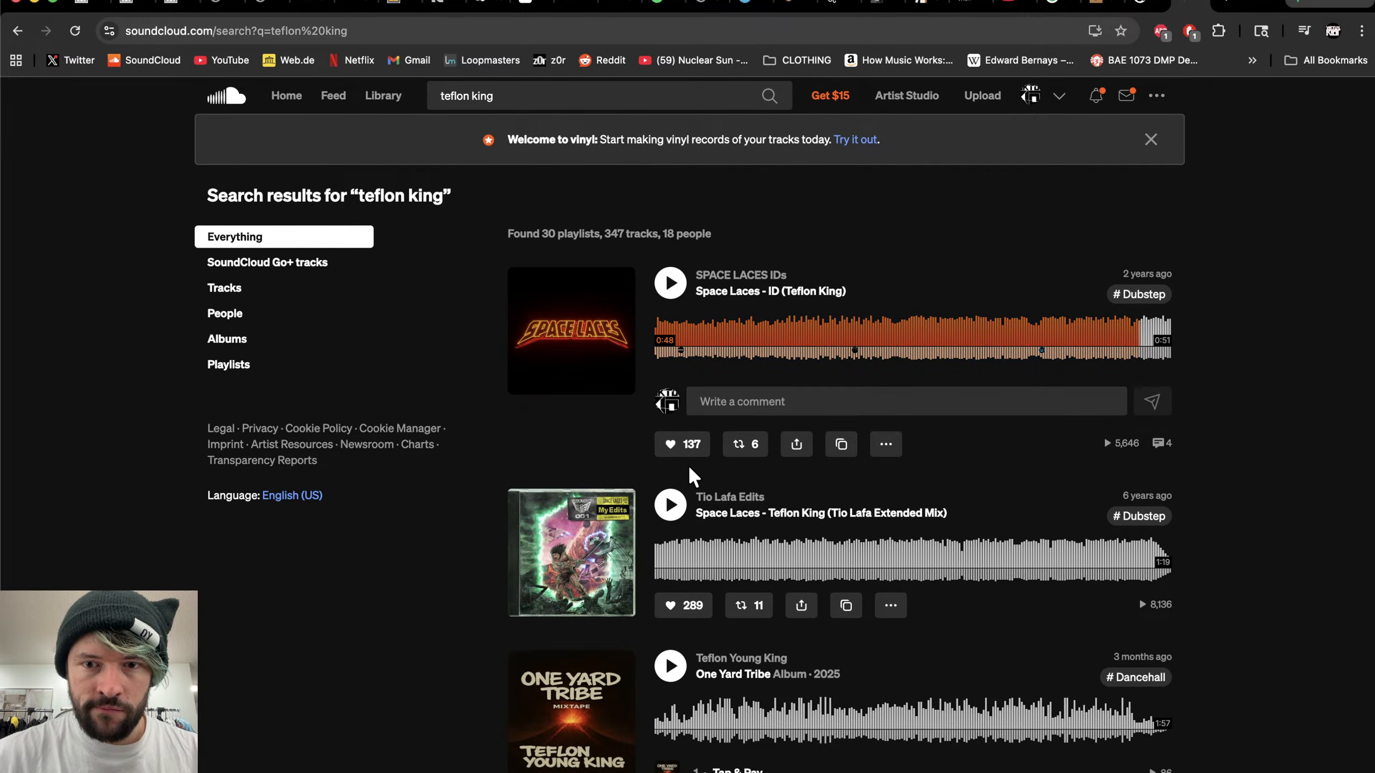
- Play the Tio Lafa Extended Mix of Space Laces - Teflon King, skipping ahead, then pause it
scroll(691, 470, down, 2)
click(683, 439)
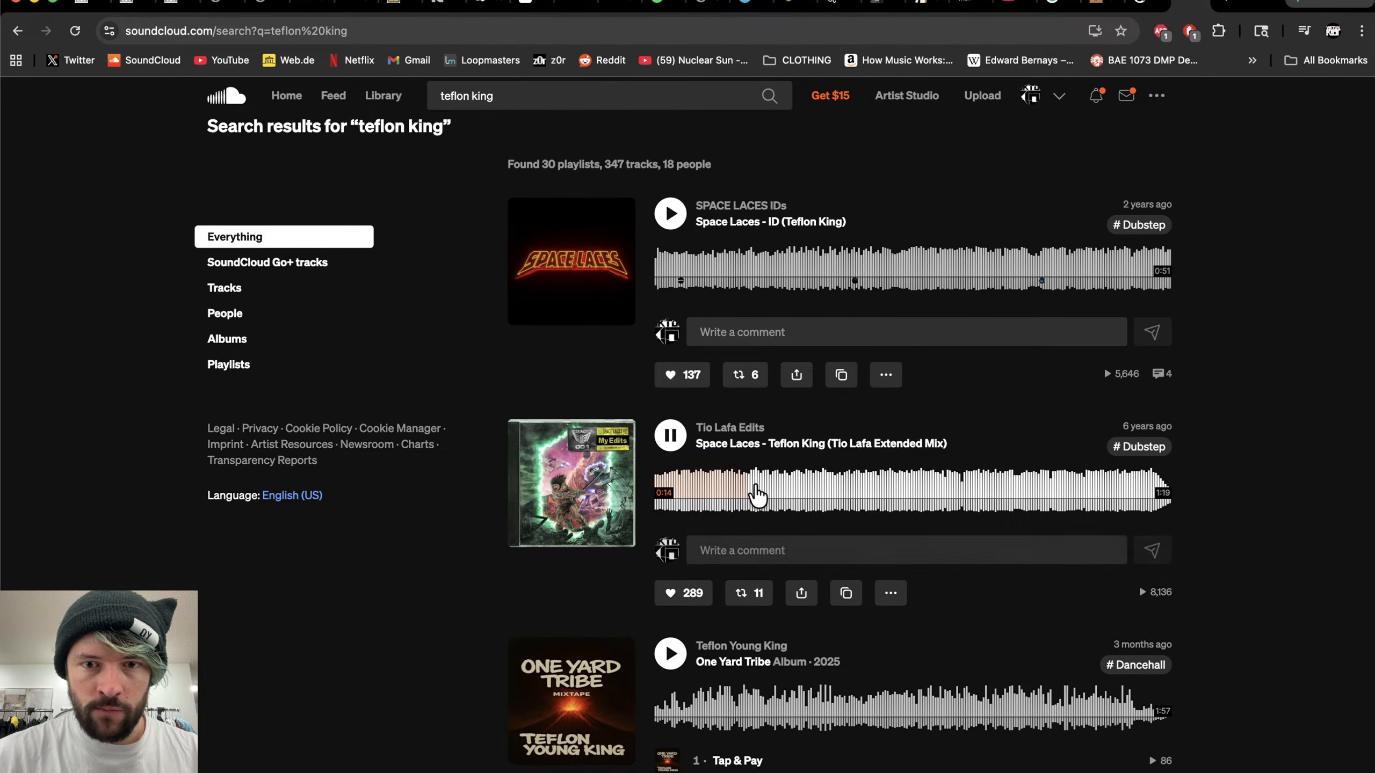
click(757, 491)
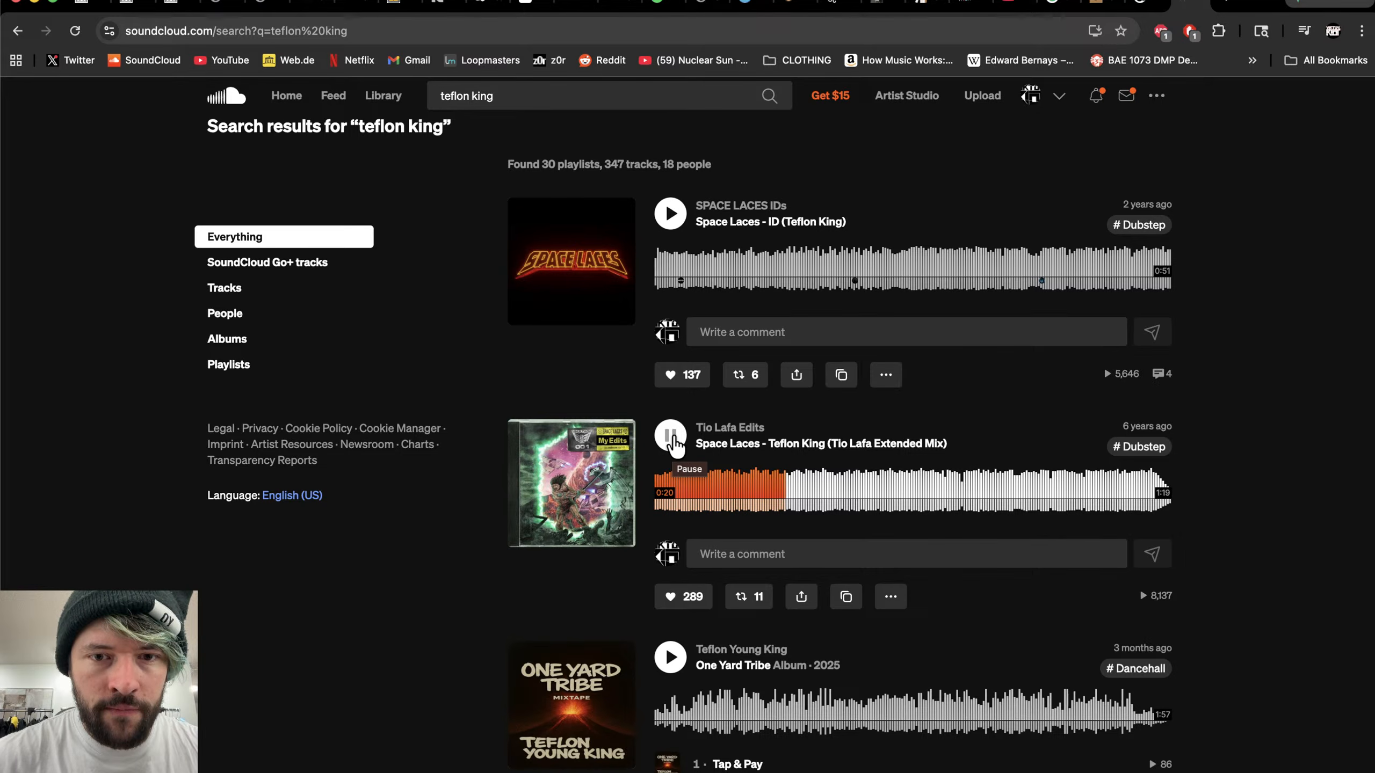
click(671, 437)
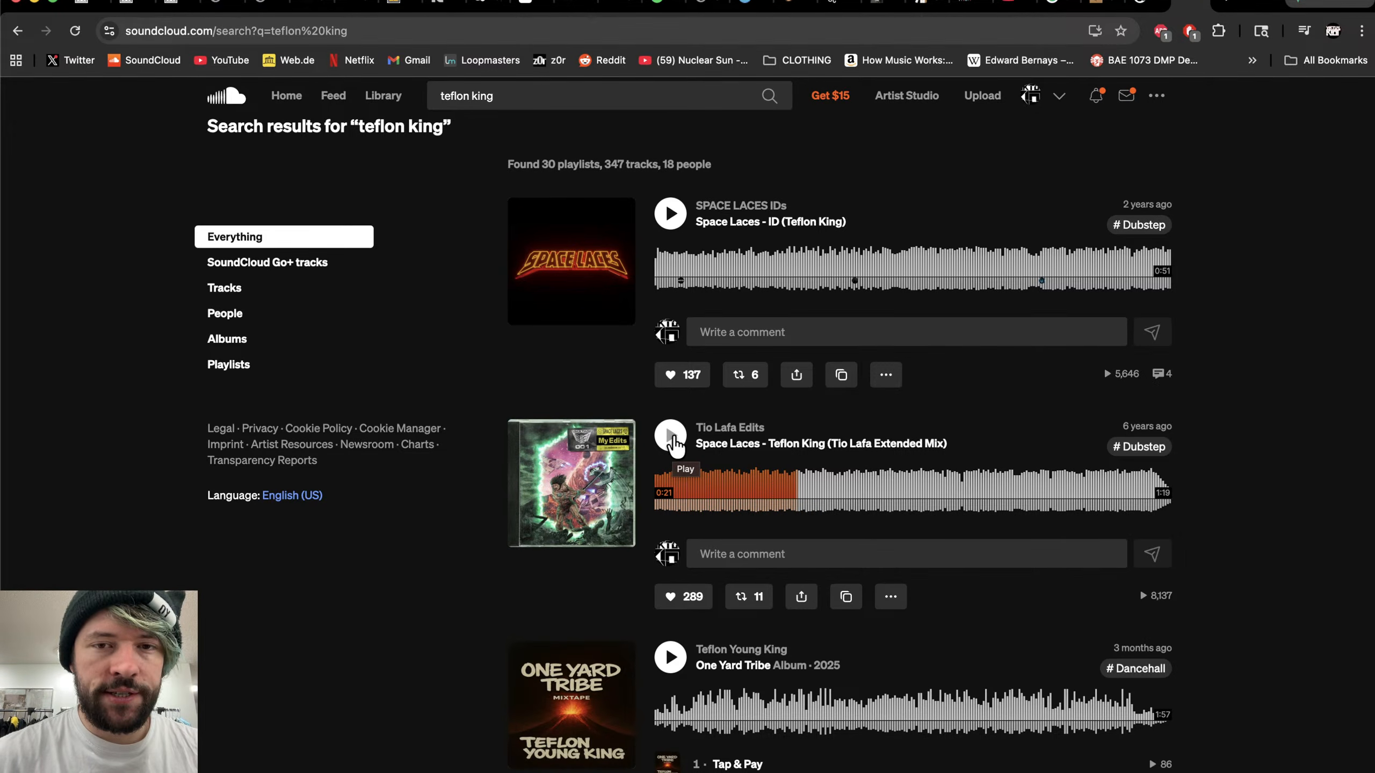
- Close the Phase Plant window and insert a new MIDI track below the 6 Serum 2 track
key(ctrl+Right)
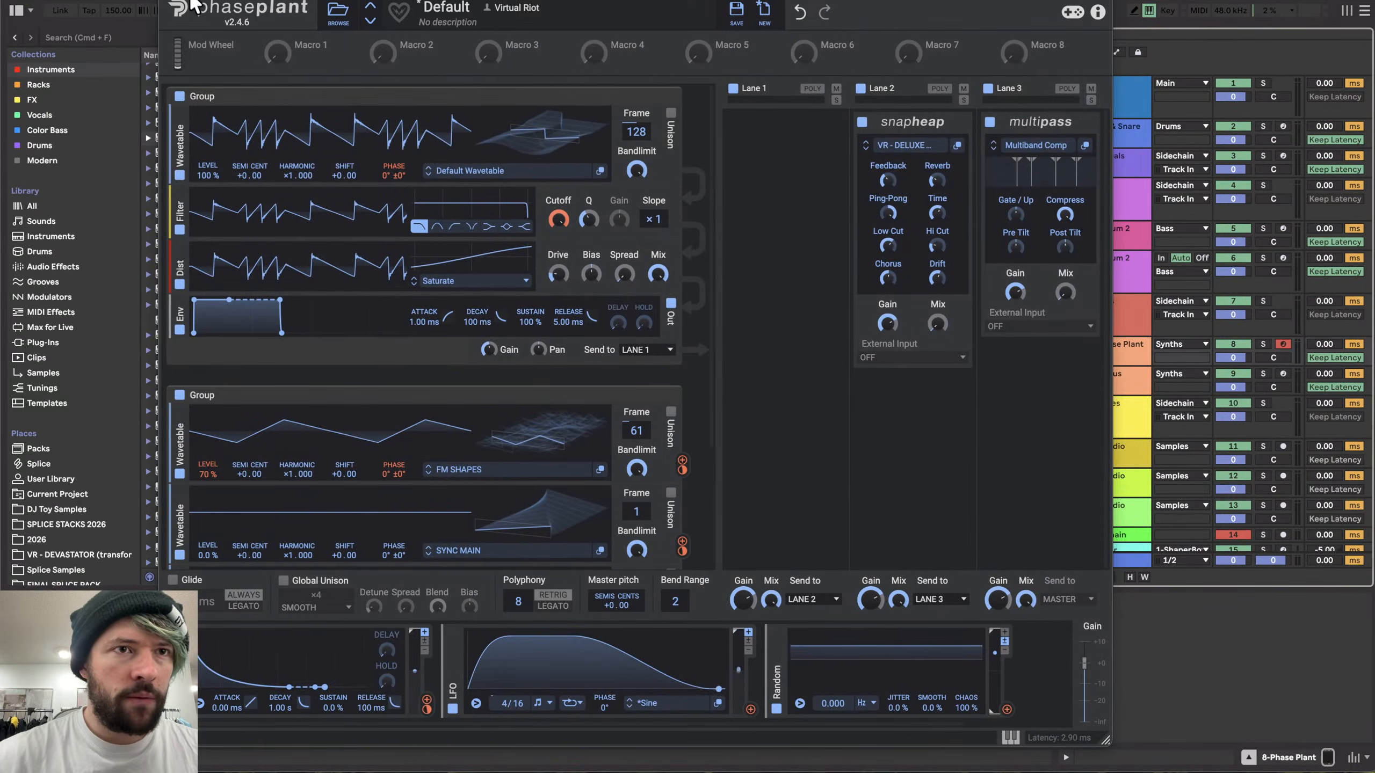
click(171, 2)
click(1096, 274)
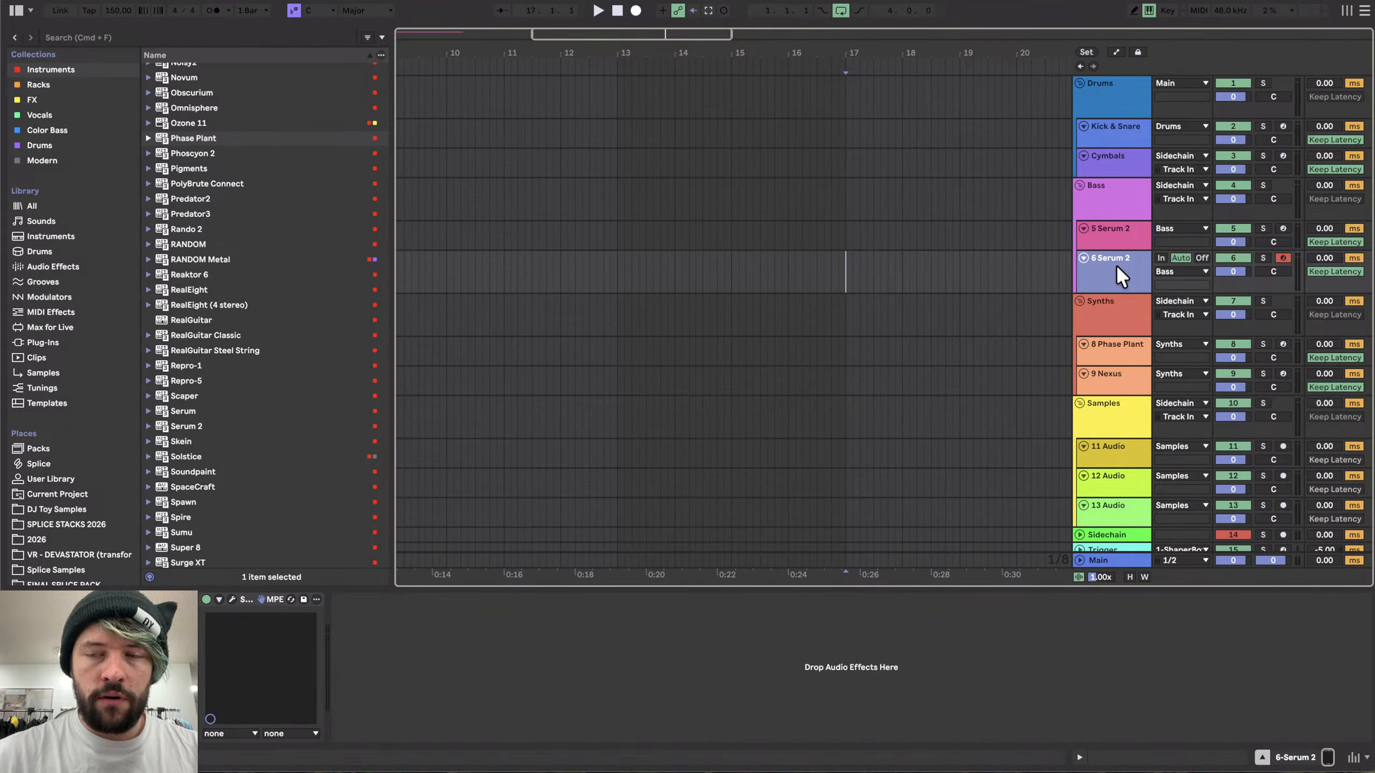
key(super+shift+t)
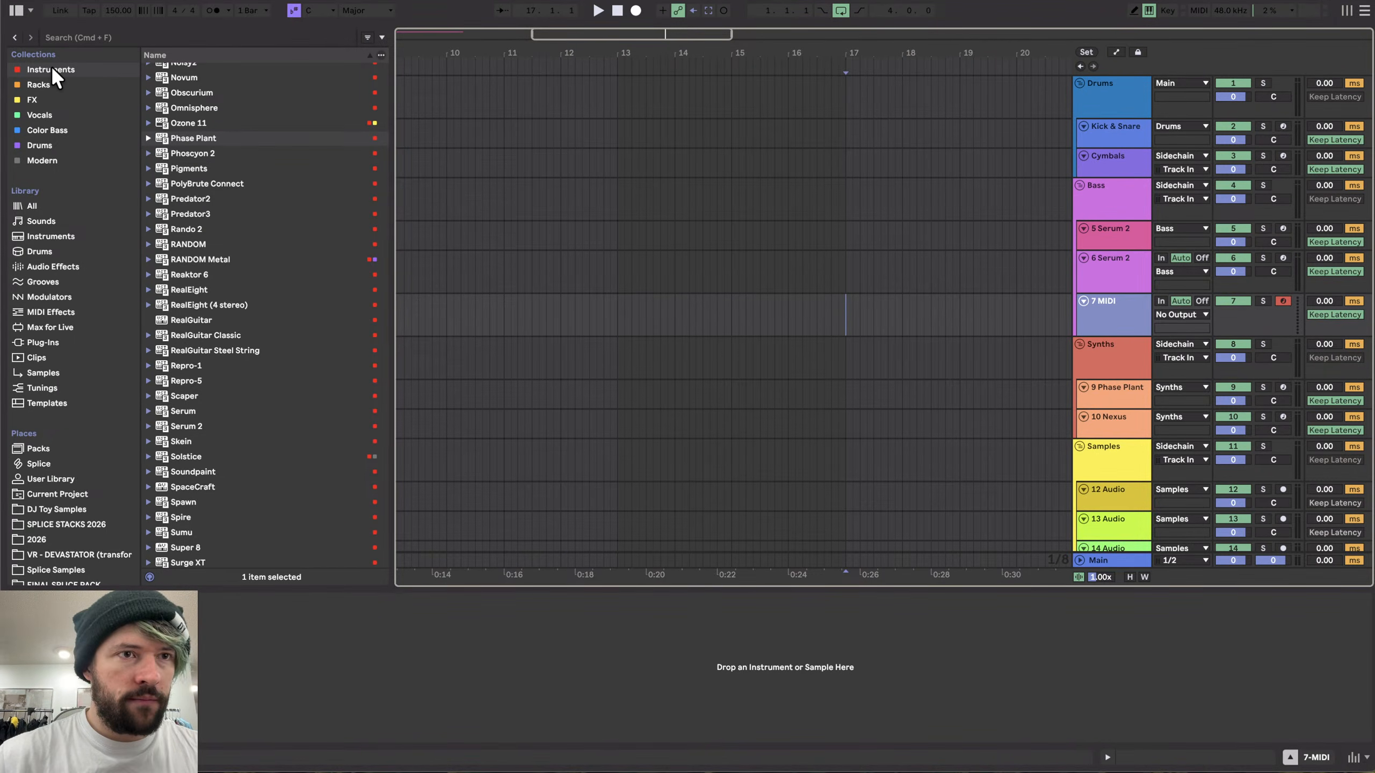
- Load Serum 2 onto the new MIDI track from the instrument browser
scroll(200, 412, down, 5)
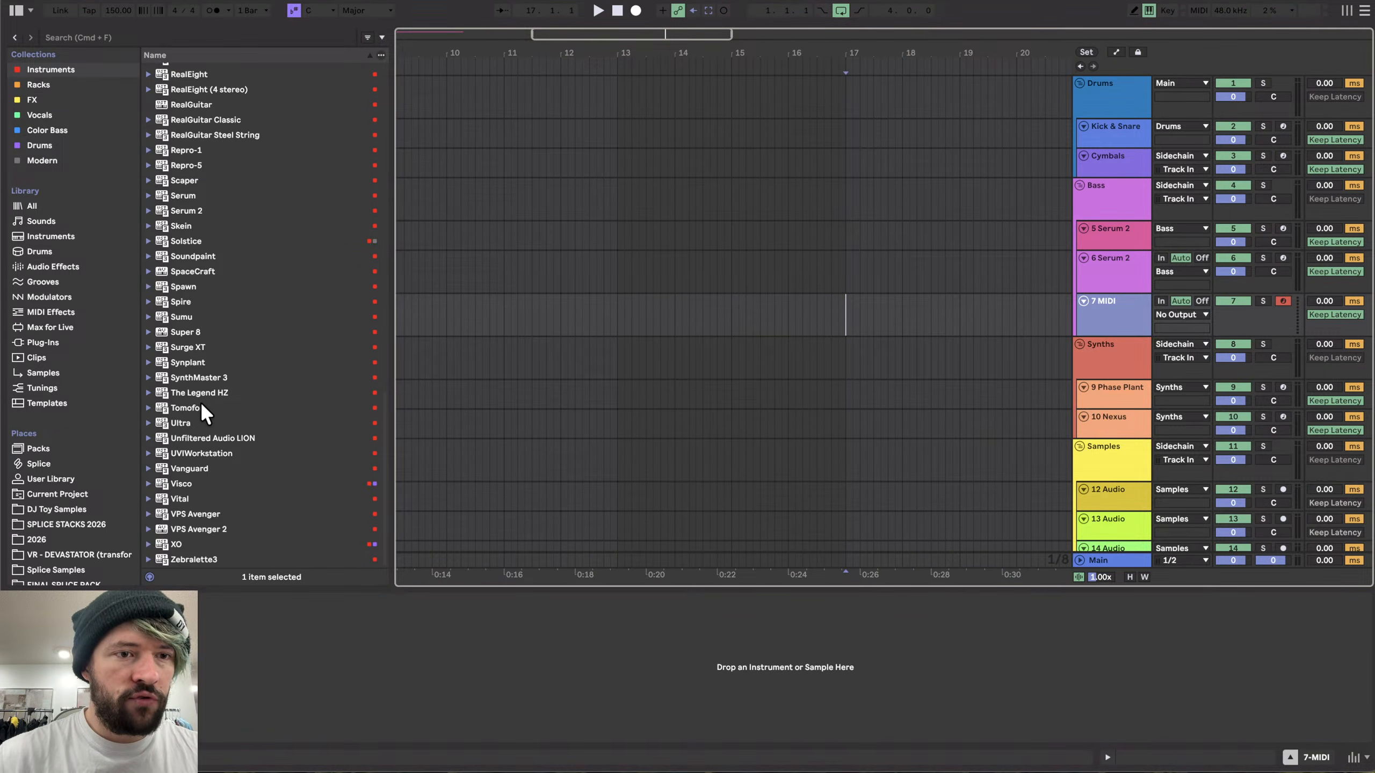
scroll(201, 436, up, 10)
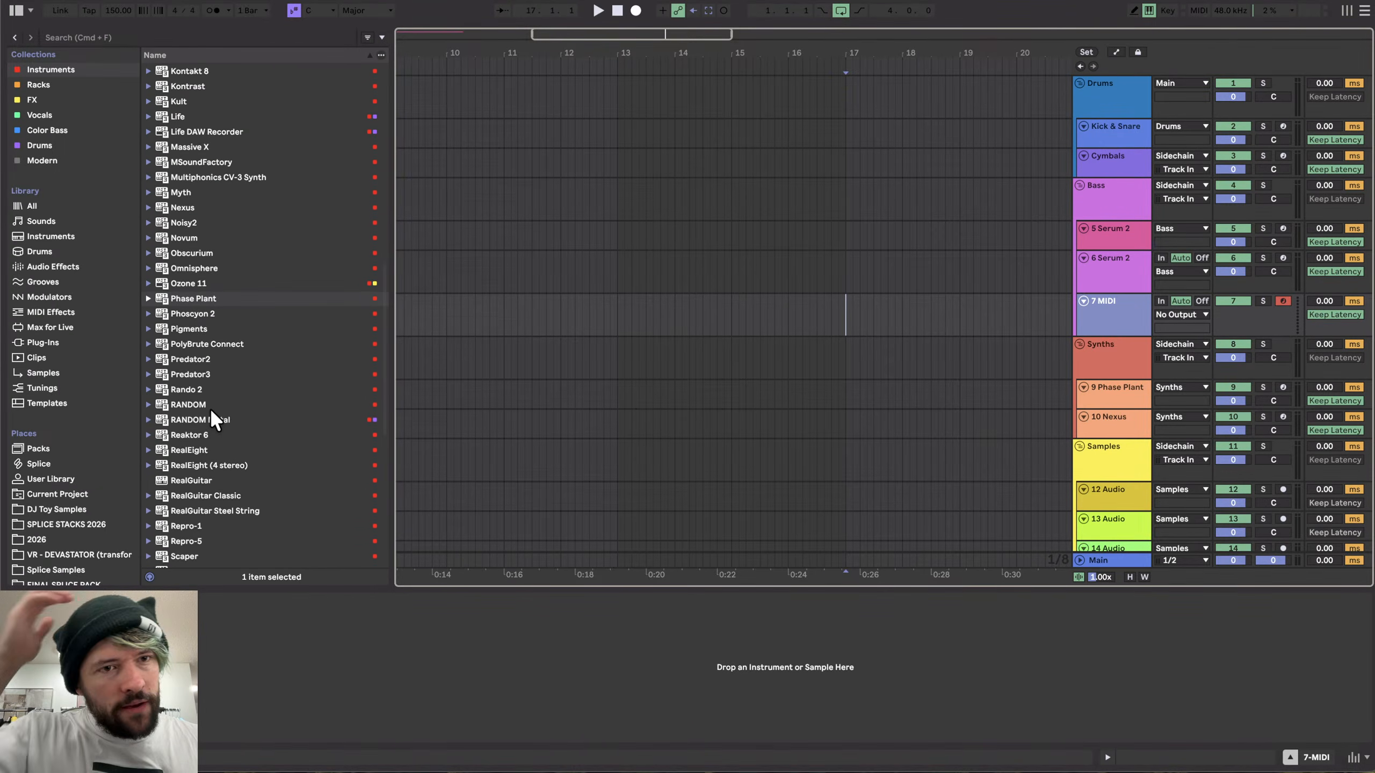
scroll(189, 348, down, 3)
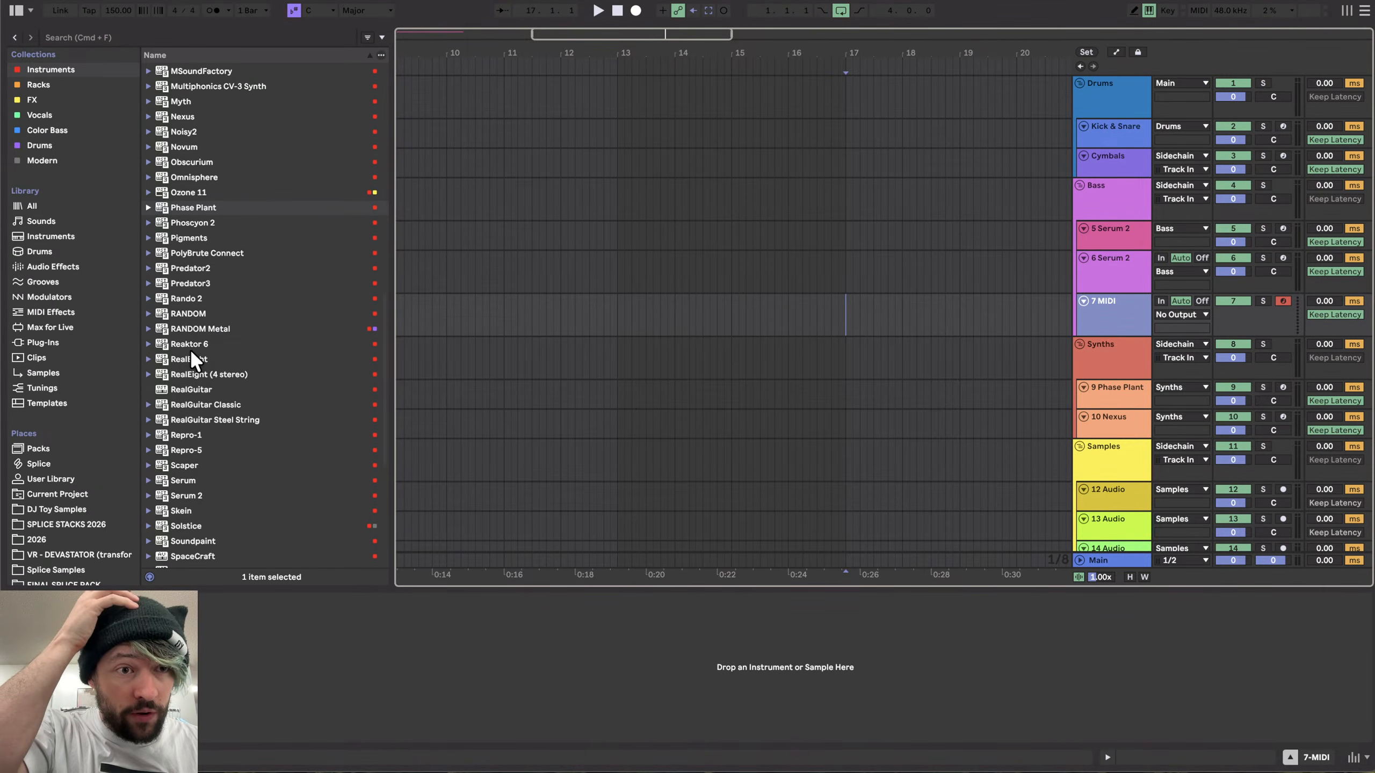
click(189, 495)
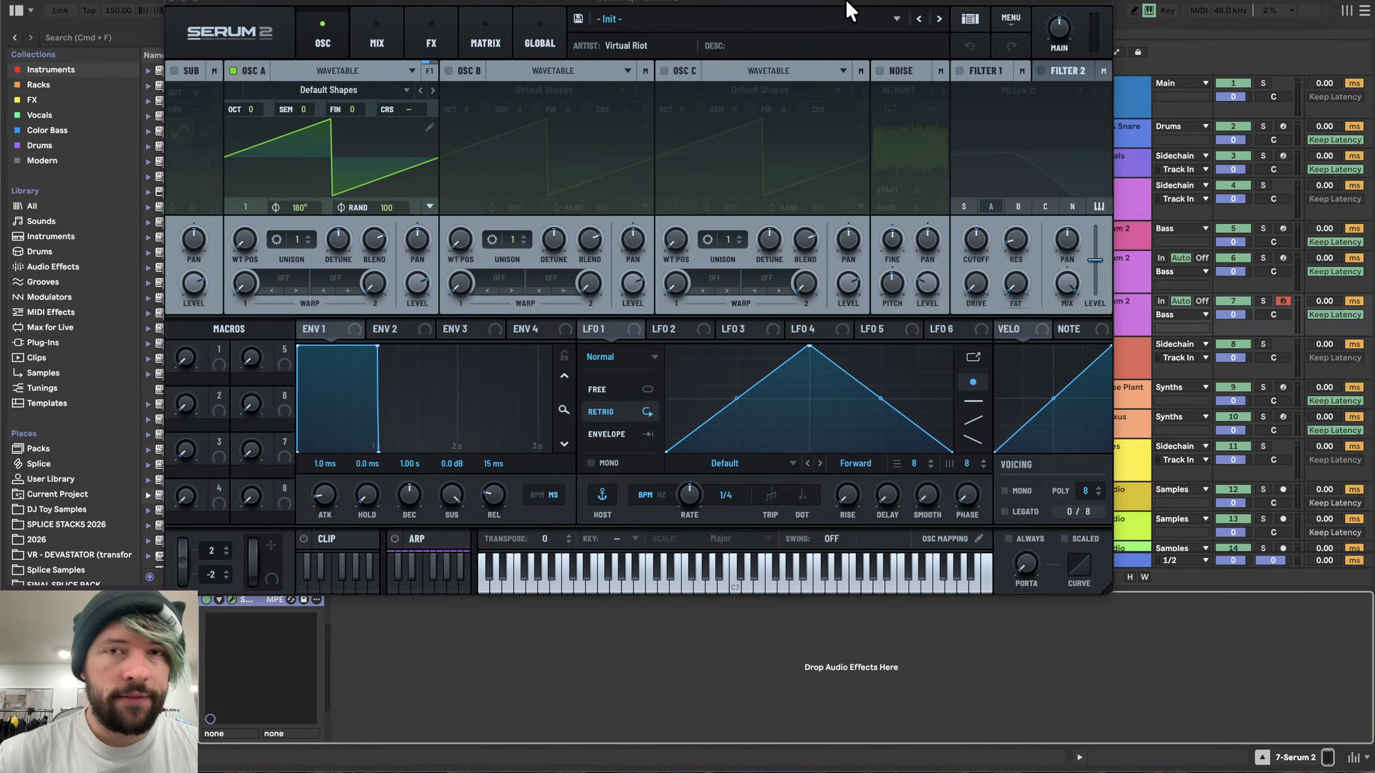
- Initialize the Serum 2 patch and set Osc A's wavetable position to 2 for a sine wave
click(1018, 21)
click(1004, 103)
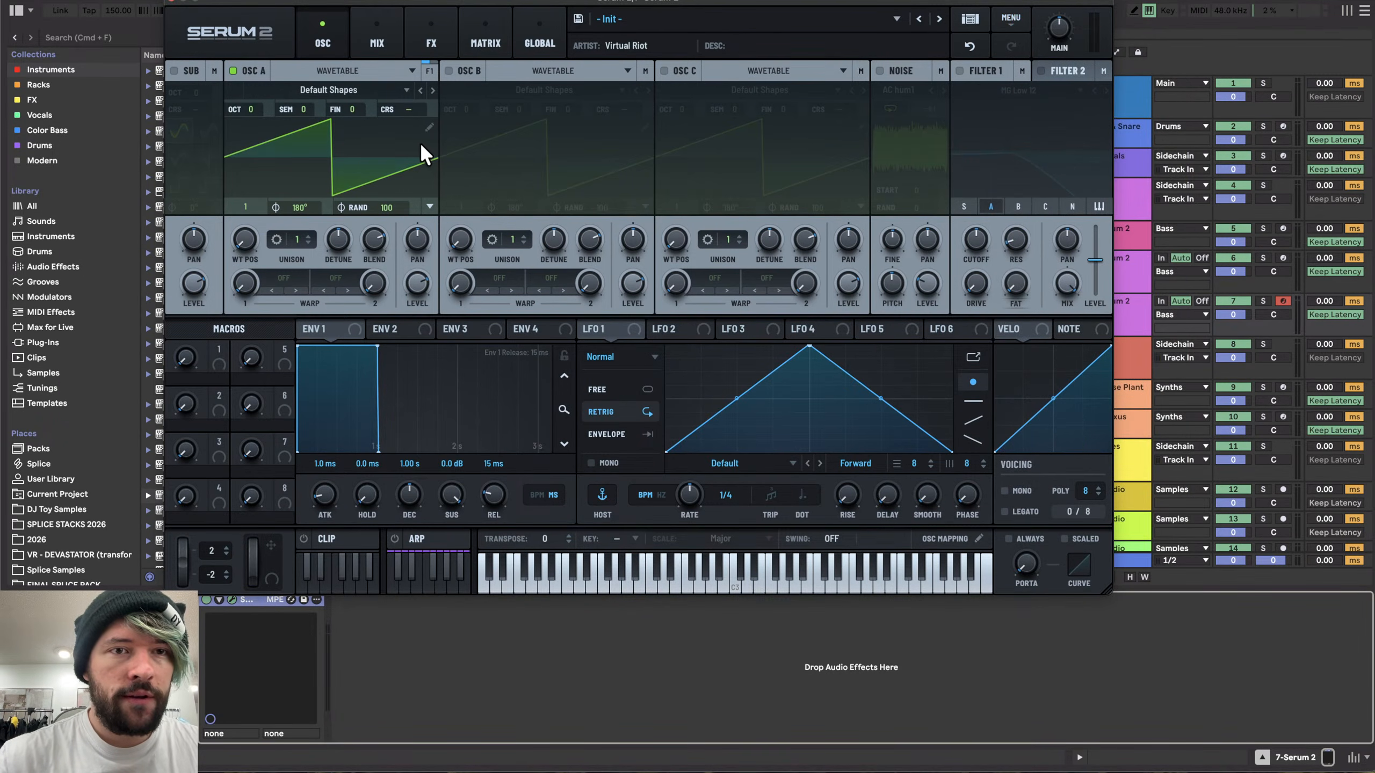
drag(240, 244, 240, 206)
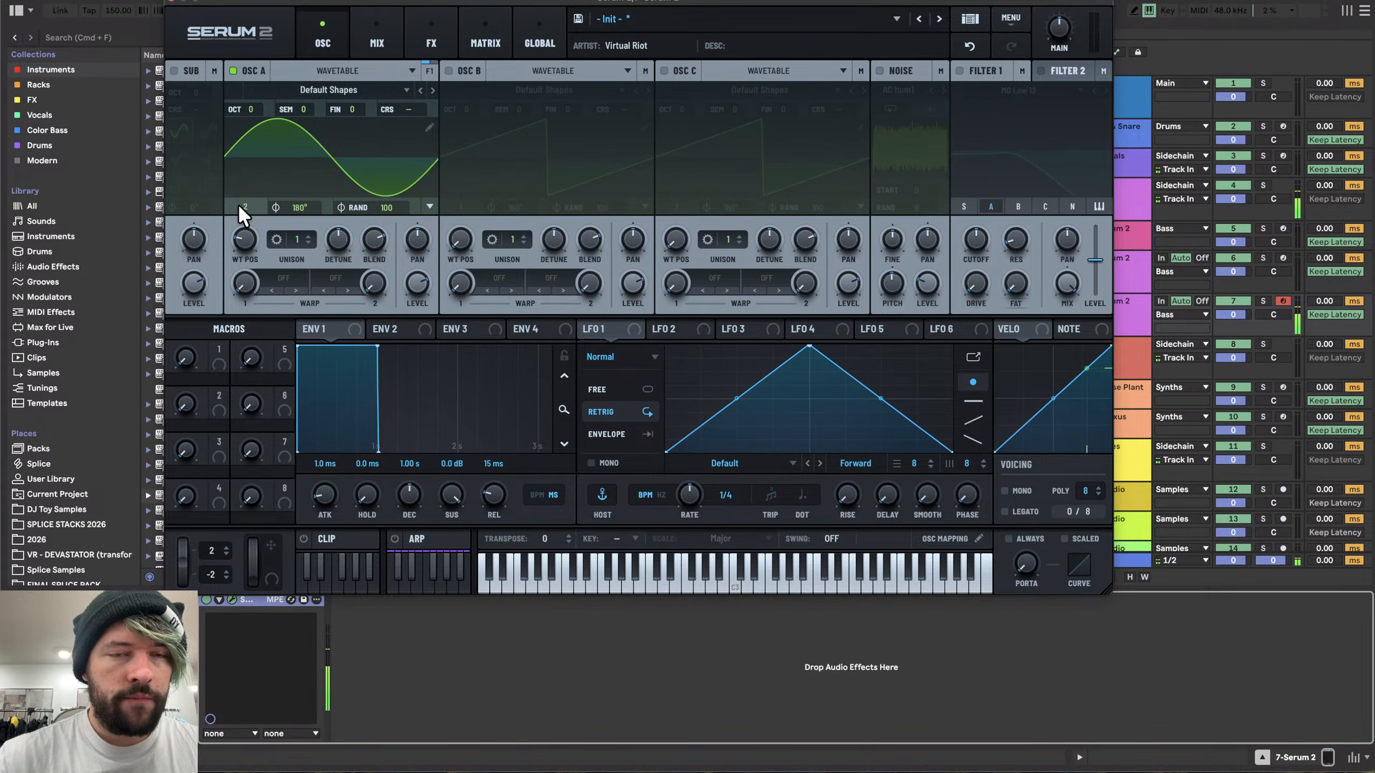
key(d)
- Set Osc A's level to 70% and audition a note
mouse_move(415, 276)
mouse_down()
mouse_move(419, 241)
mouse_move(406, 284)
mouse_move(402, 273)
mouse_up()
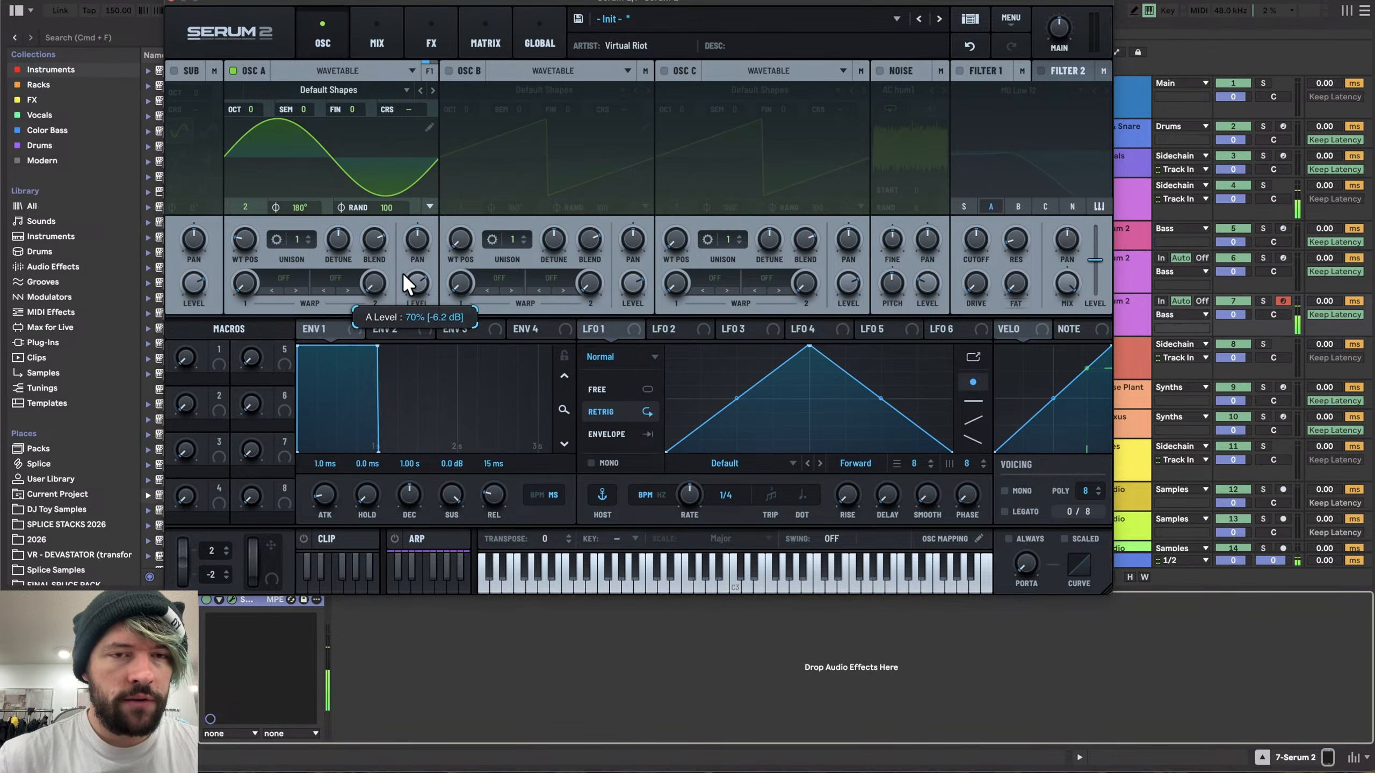
key(x)
key(d)
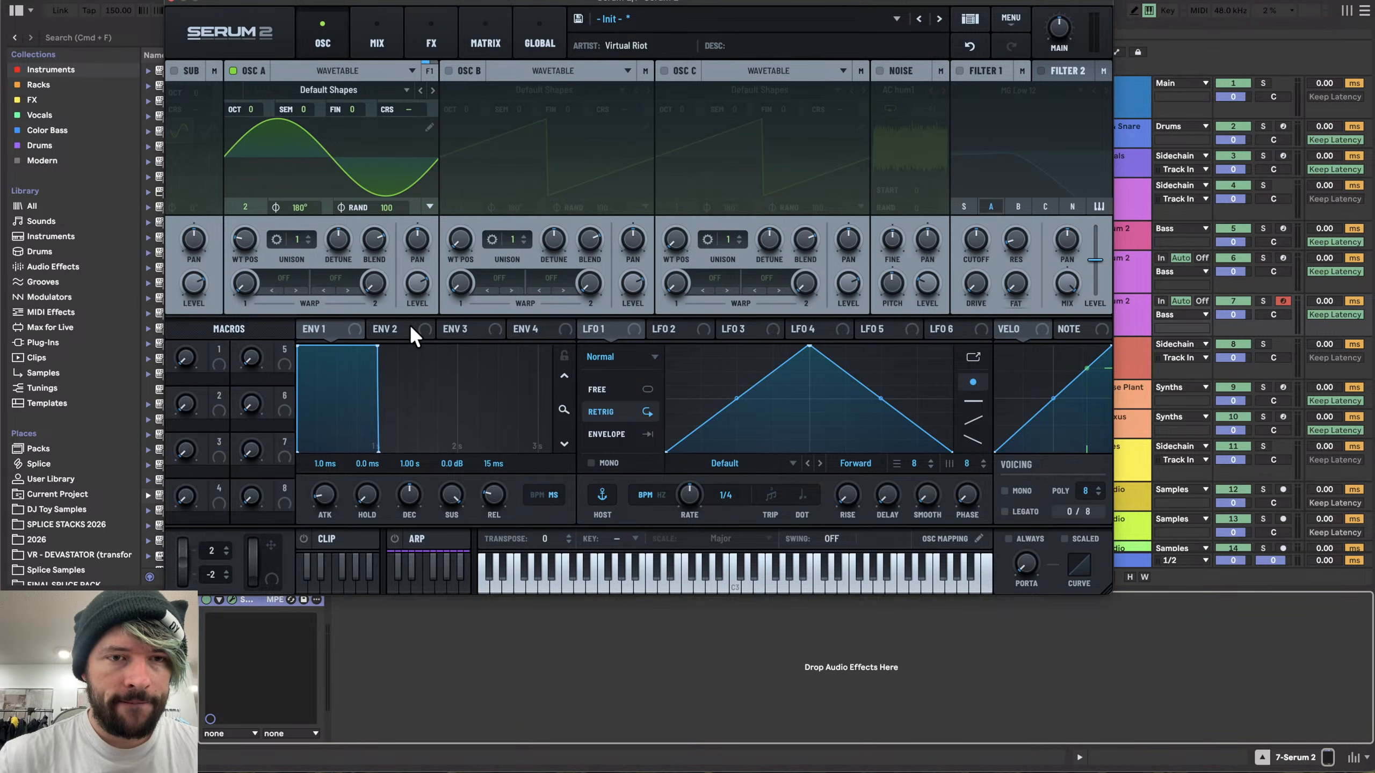
- Route LFO 1 to Osc A's coarse pitch and set Osc A's octave to +4
drag(622, 330, 433, 110)
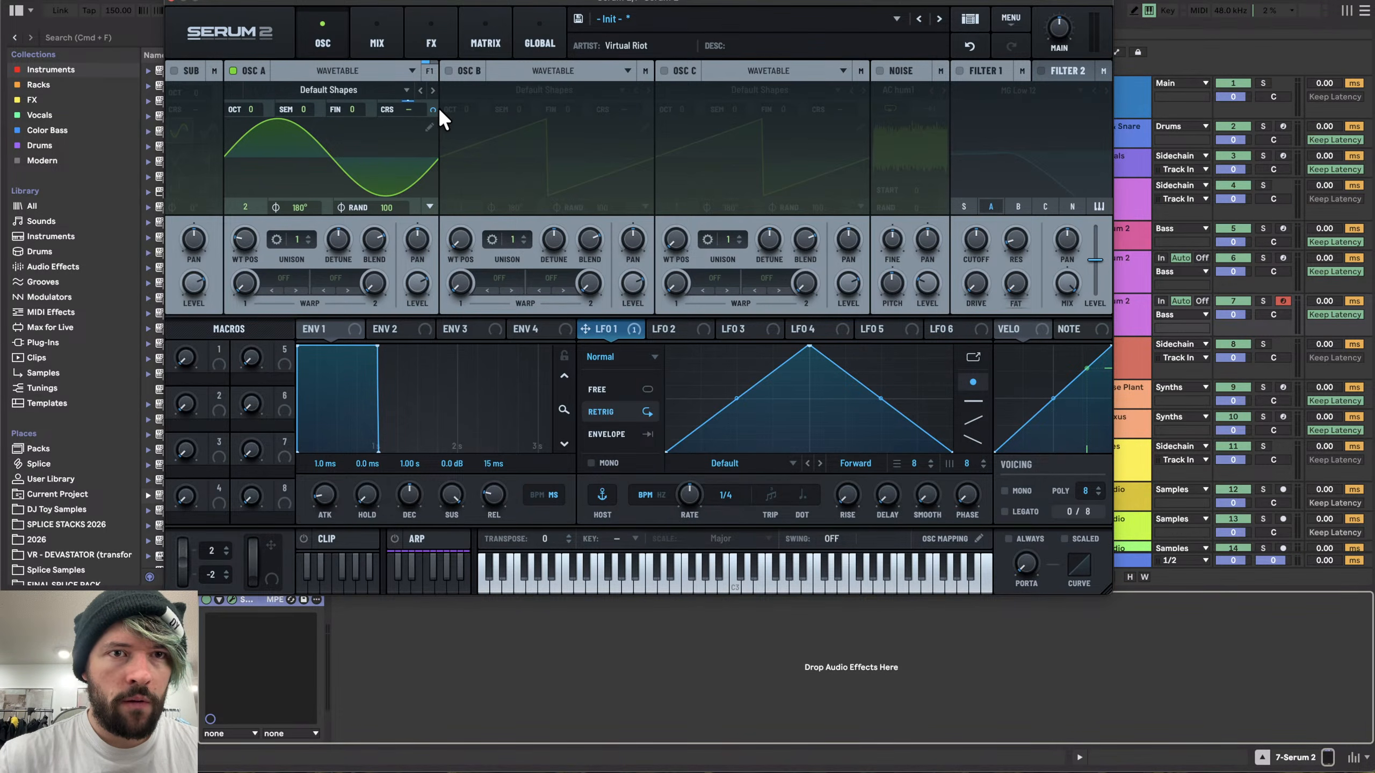
key(d)
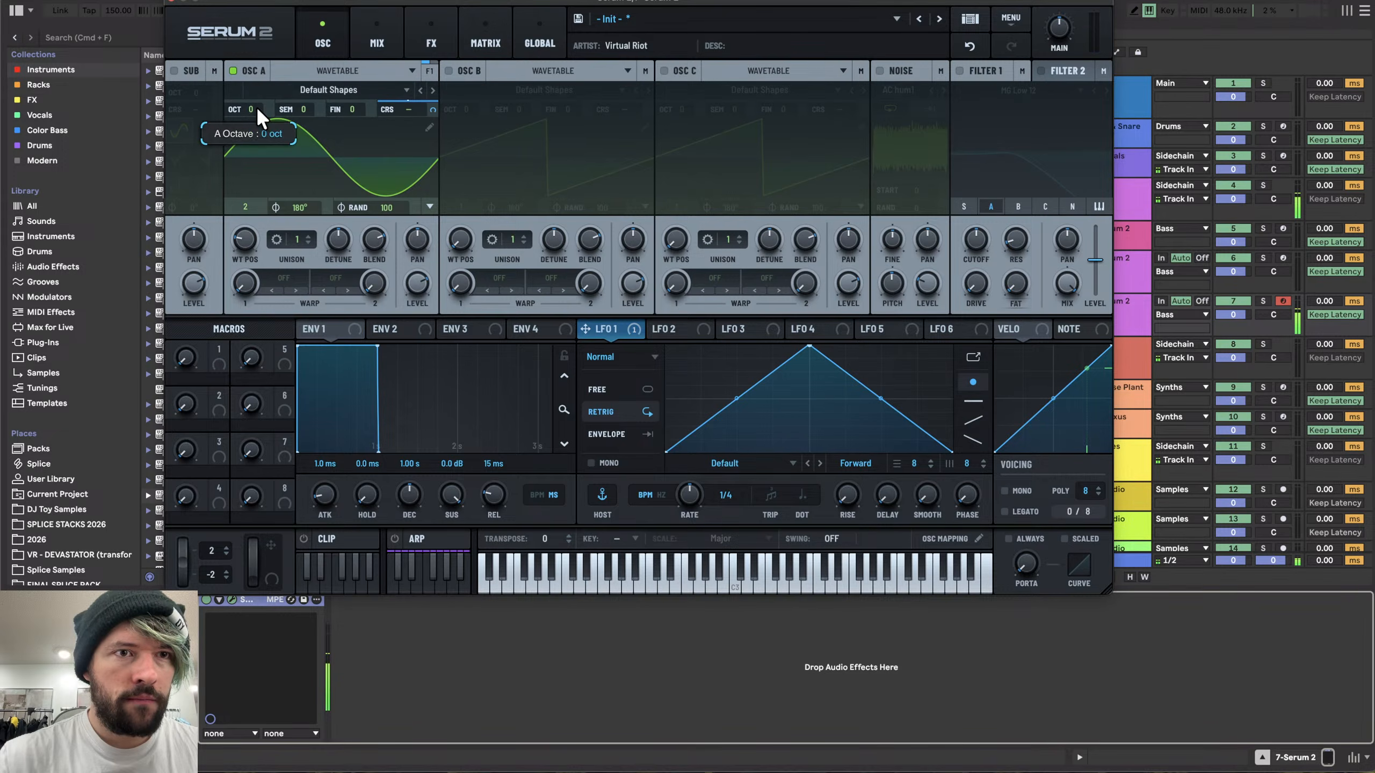
drag(257, 109, 269, 2)
- Reshape LFO 1 into a falling ramp with a steep exponential curve, auditioning notes
drag(818, 342, 628, 311)
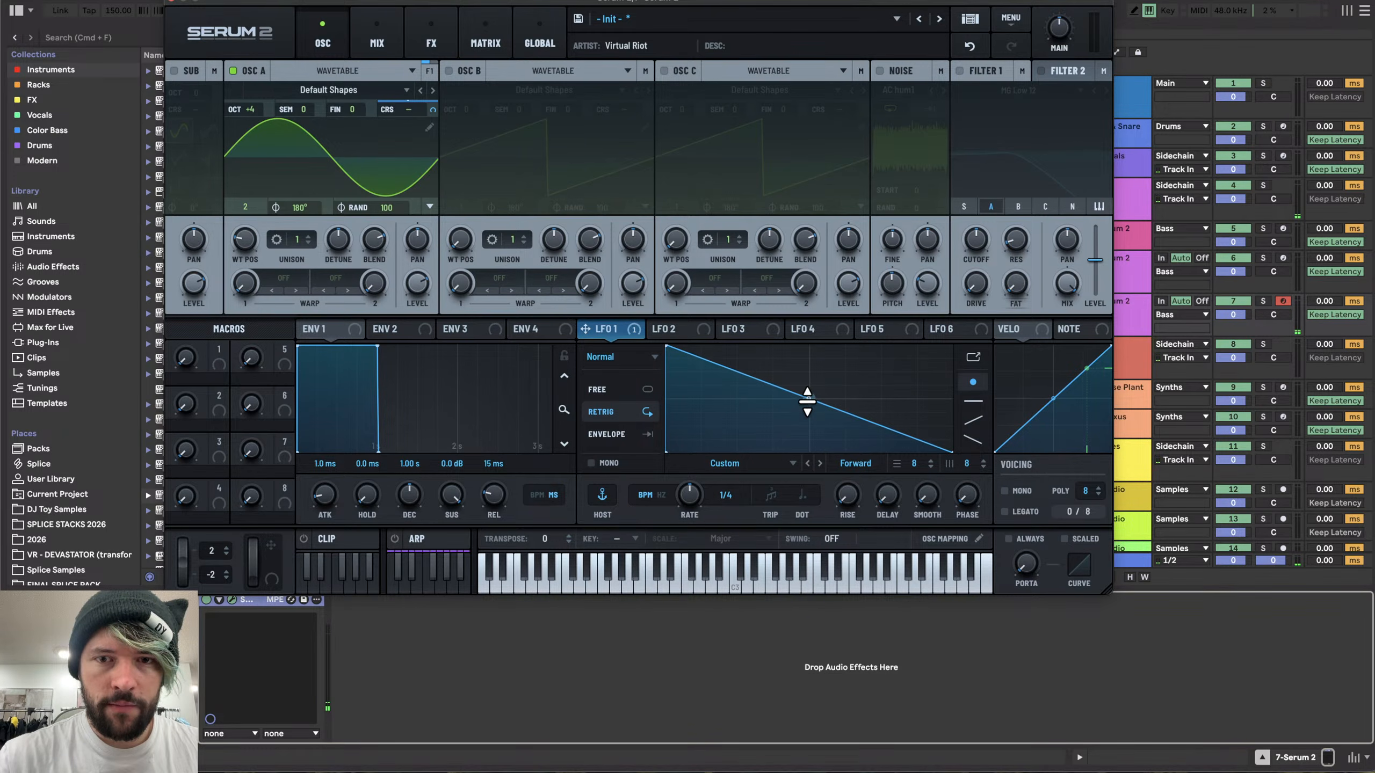
drag(807, 400, 808, 476)
key(d)
- Set Osc A's semitone to +12 and bend LFO 1's curve even steeper
key(d)
drag(300, 109, 301, 81)
key(d)
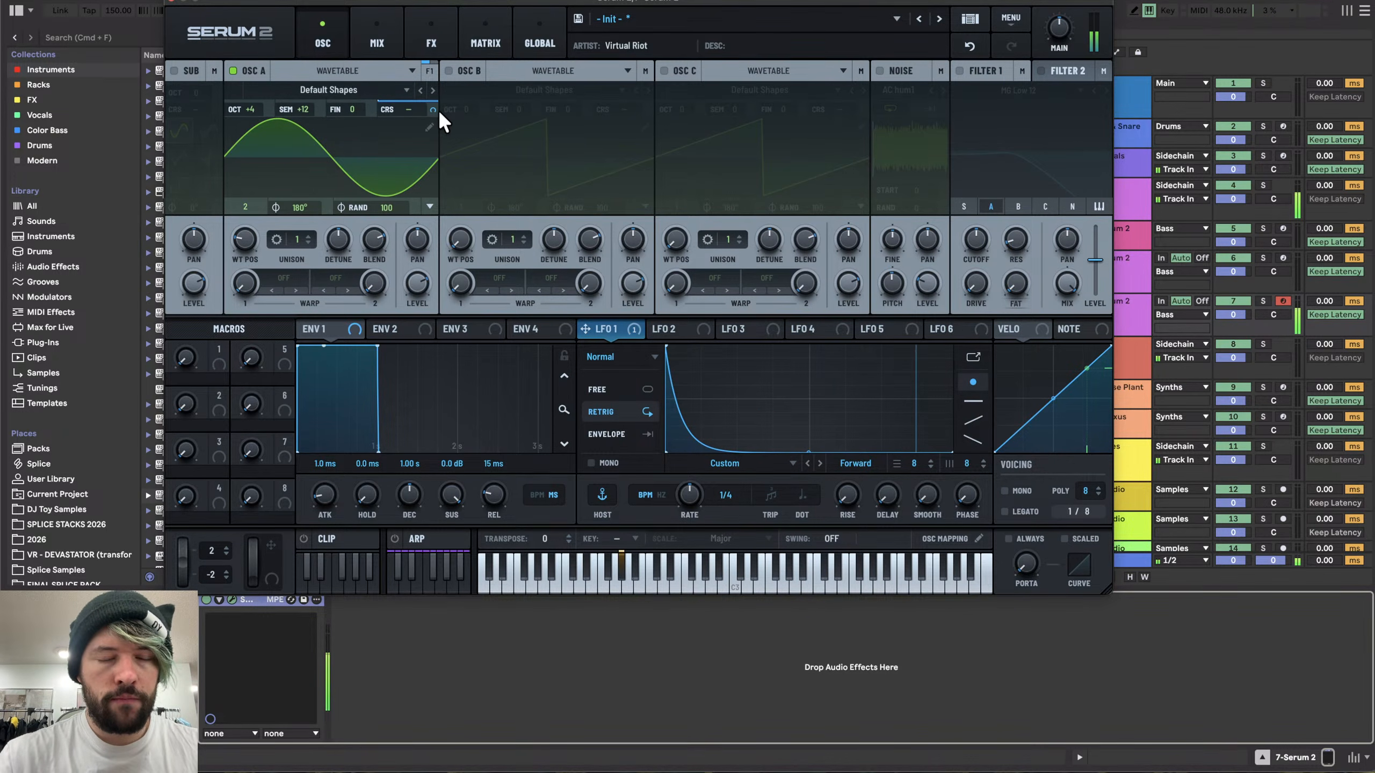
double_click(697, 397)
drag(697, 397, 705, 466)
- Modulate Osc A's level with ENV 2, setting sustain to zero, hold to about 87 ms and decay about 143 ms
click(430, 332)
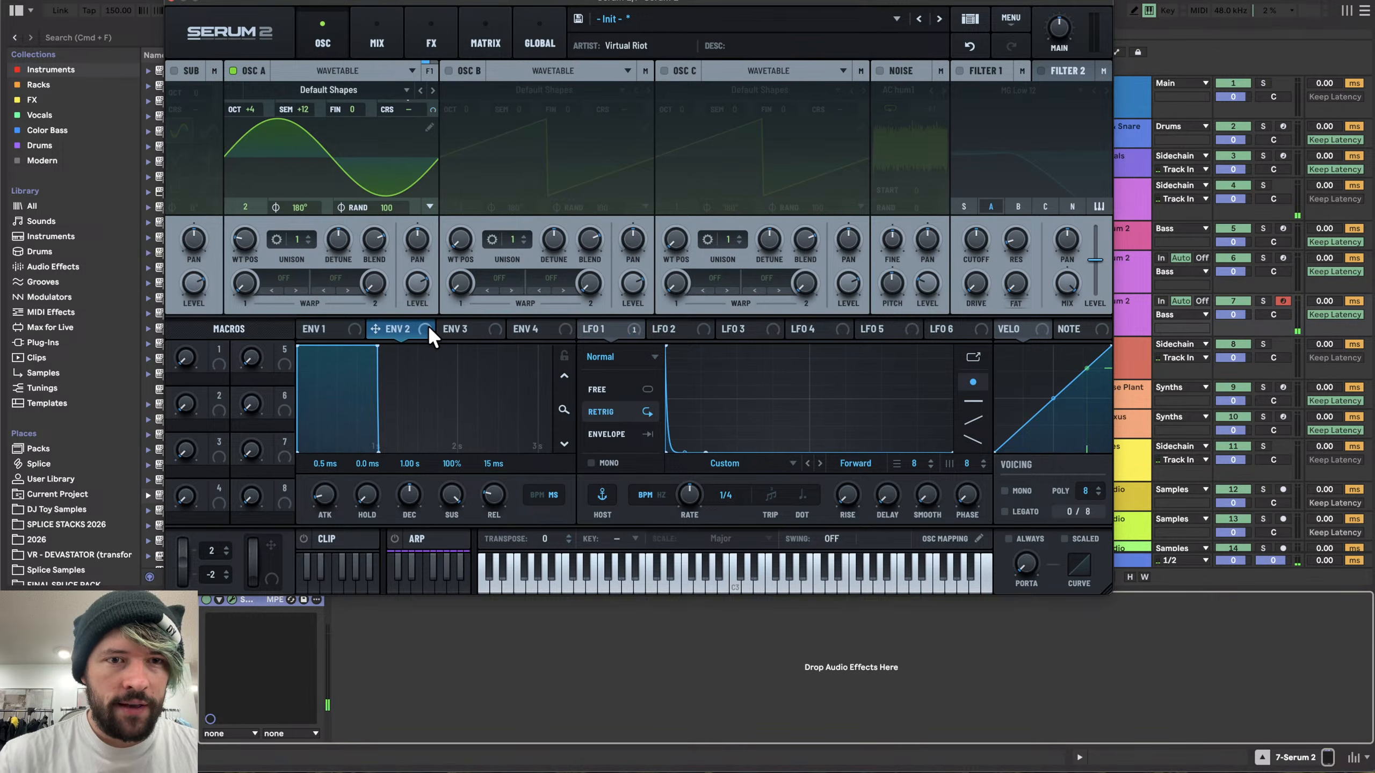
drag(430, 331, 406, 304)
drag(463, 504, 364, 569)
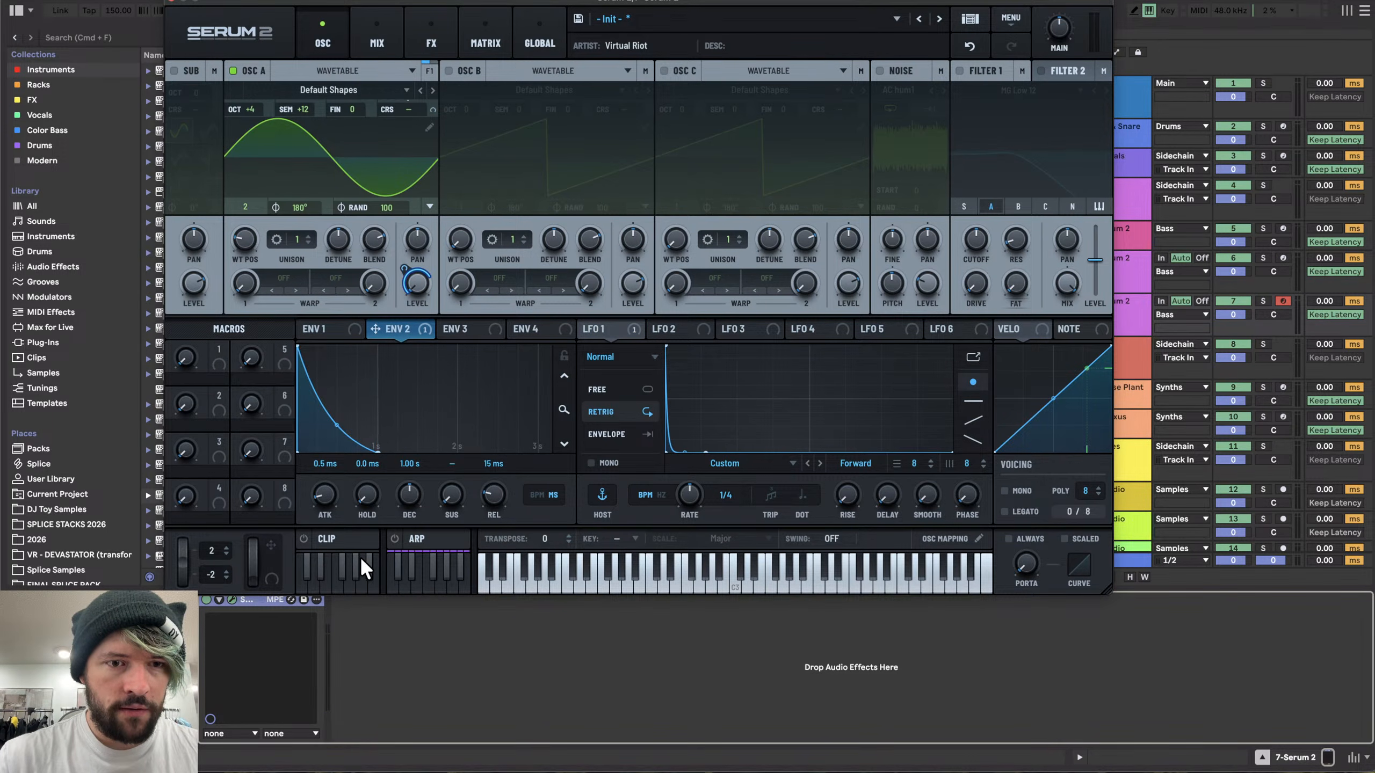
mouse_move(366, 487)
mouse_down()
mouse_move(376, 451)
mouse_move(406, 524)
mouse_move(365, 496)
mouse_up()
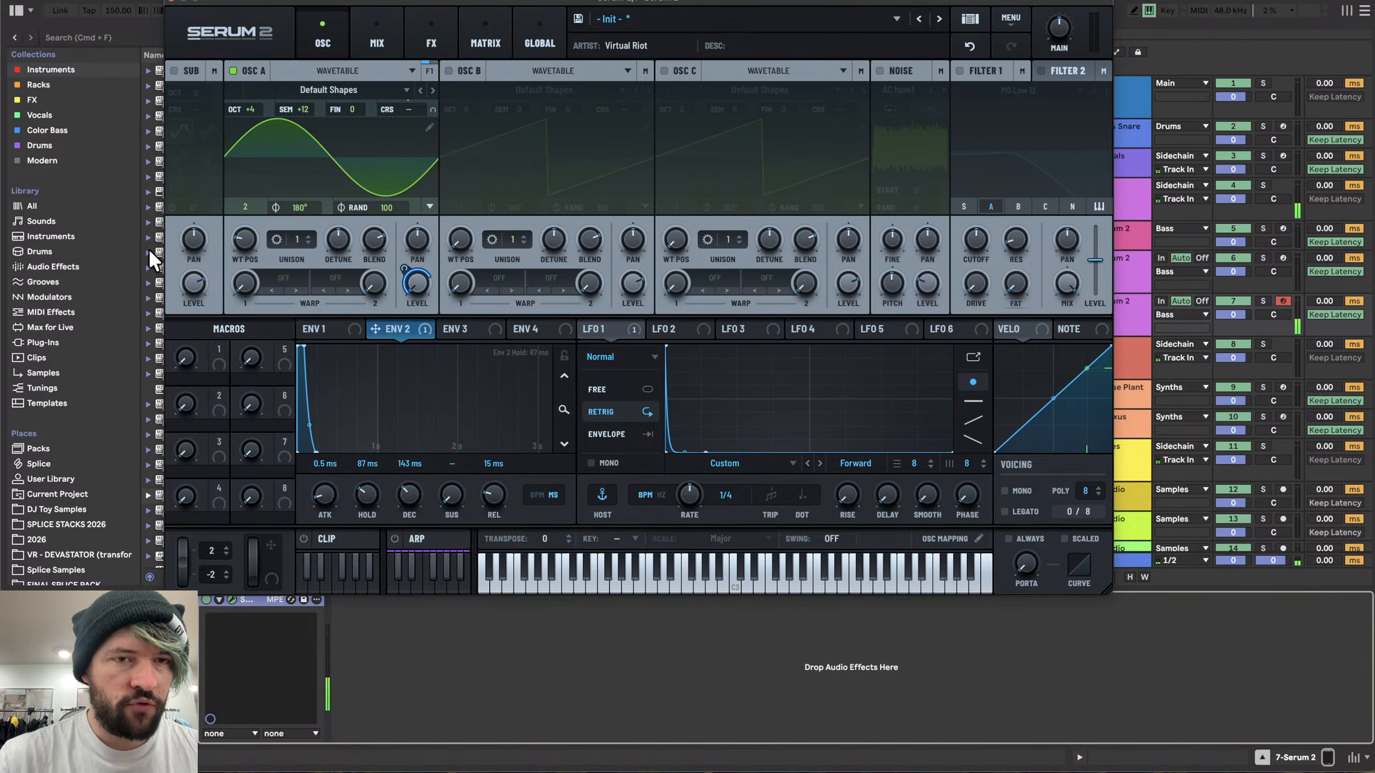
- Enable the Noise oscillator and load the White color noise
click(900, 78)
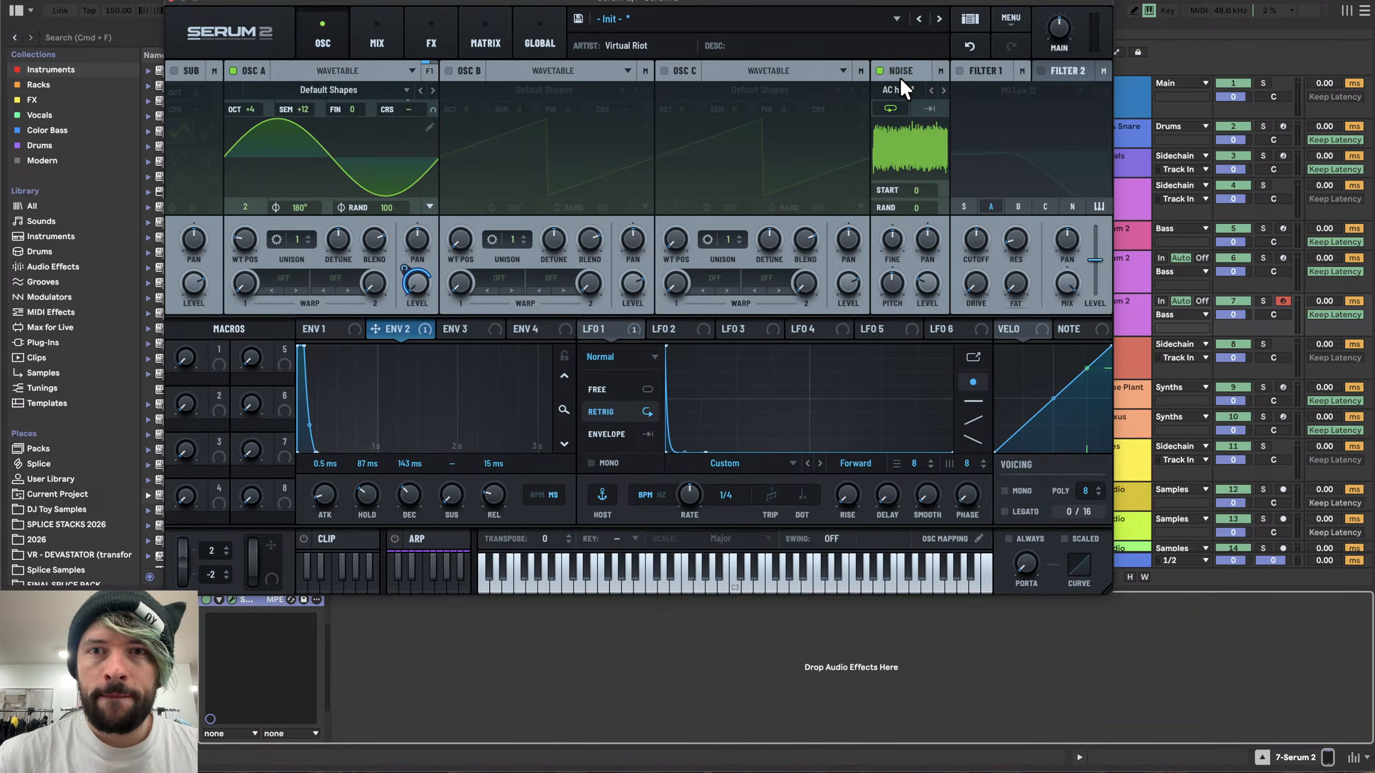
click(900, 79)
click(890, 78)
click(898, 90)
mouse_move(1001, 244)
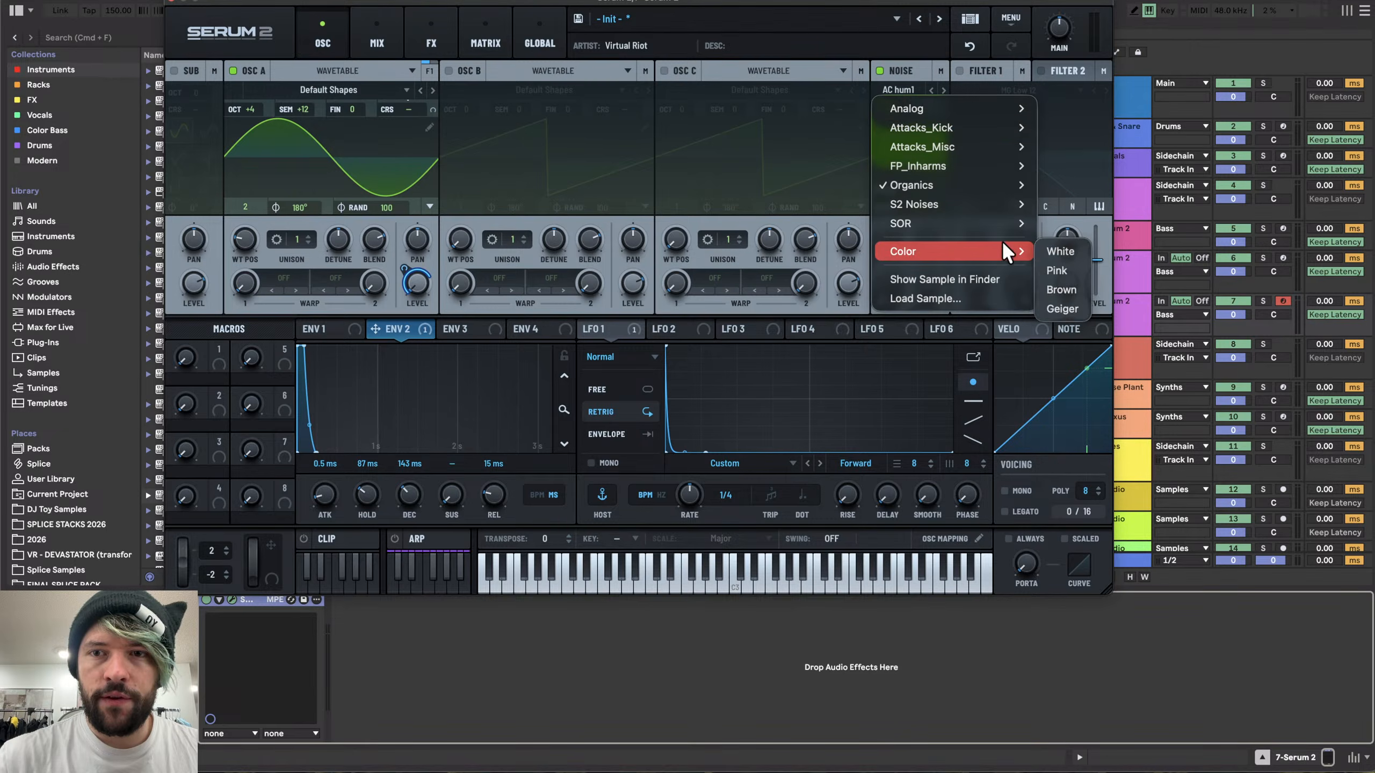
click(1063, 244)
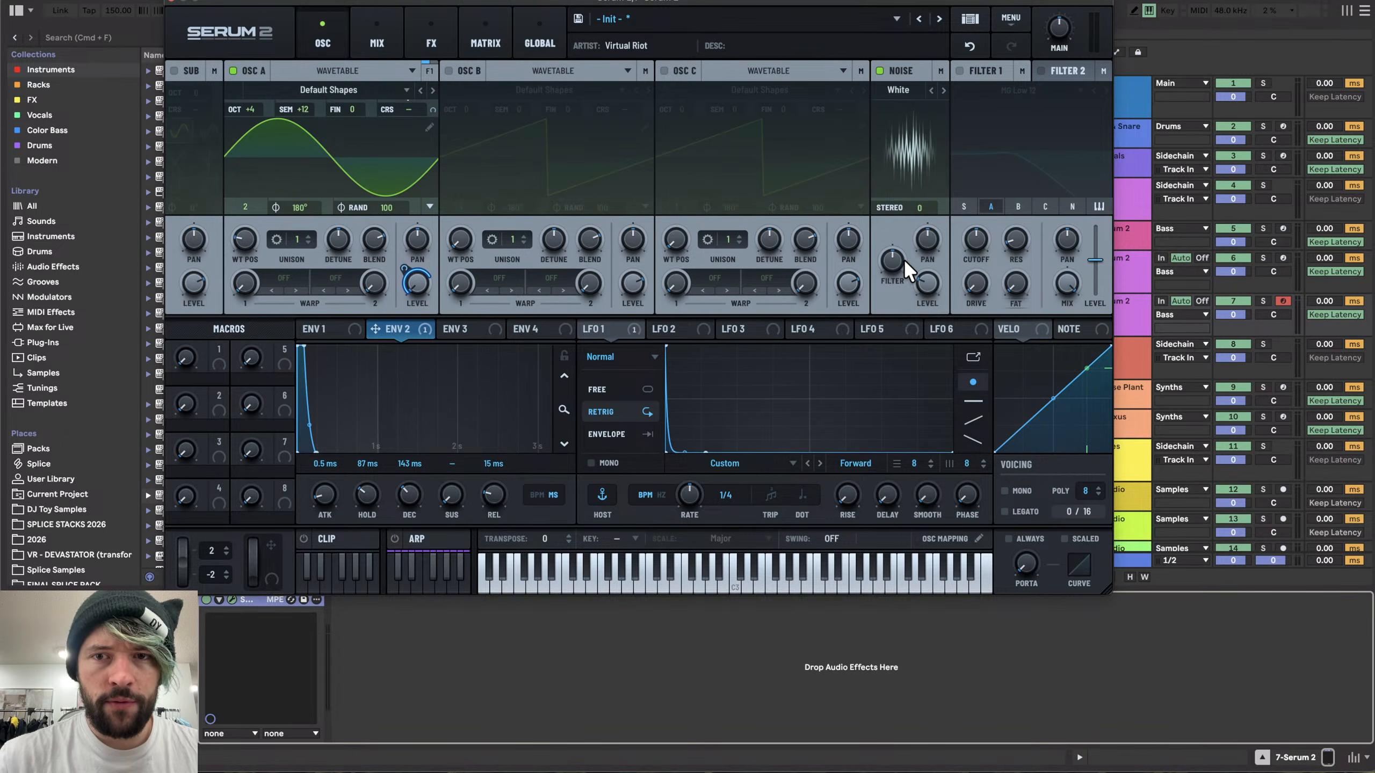
- Raise the noise level and modulate it with ENV 3, setting sustain to zero, hold about 161 ms and decay 500 ms
drag(921, 280, 918, 208)
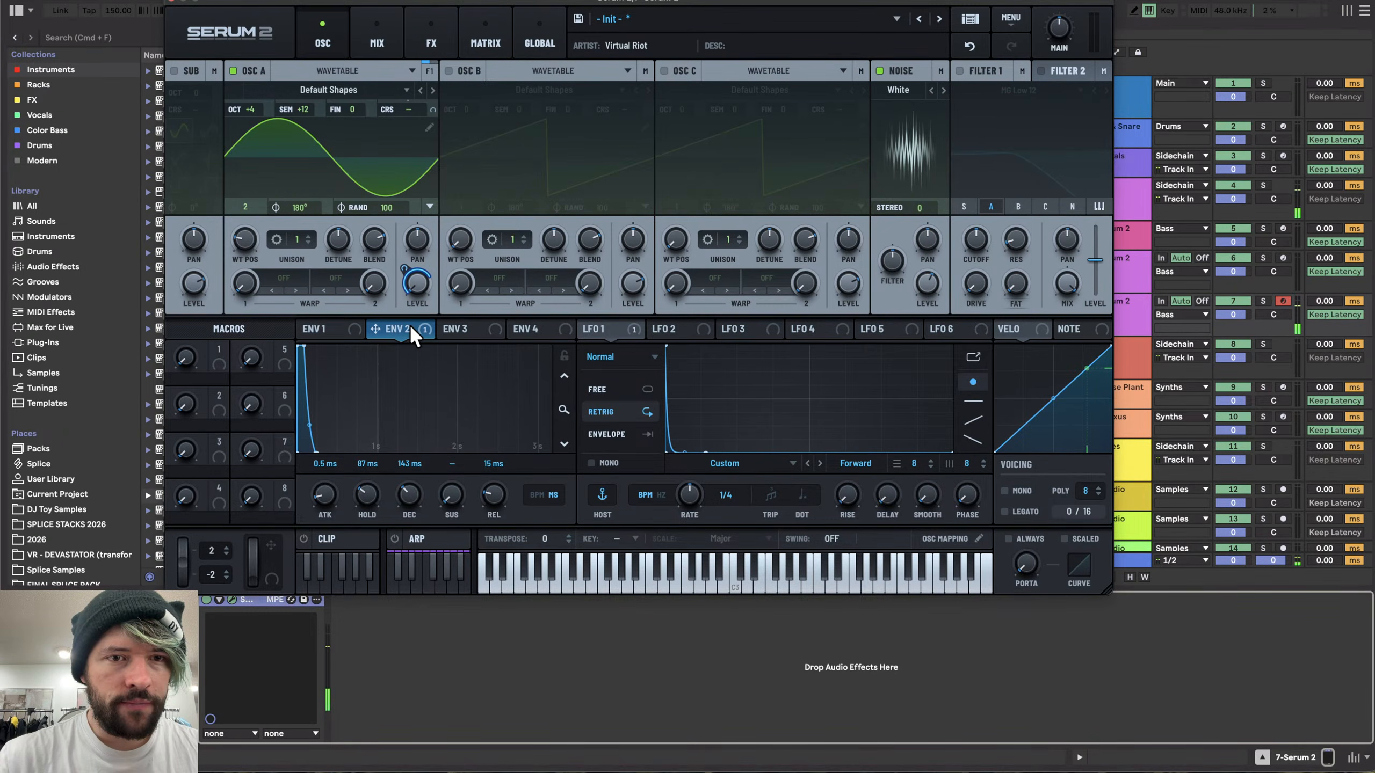
click(461, 329)
drag(460, 329, 926, 281)
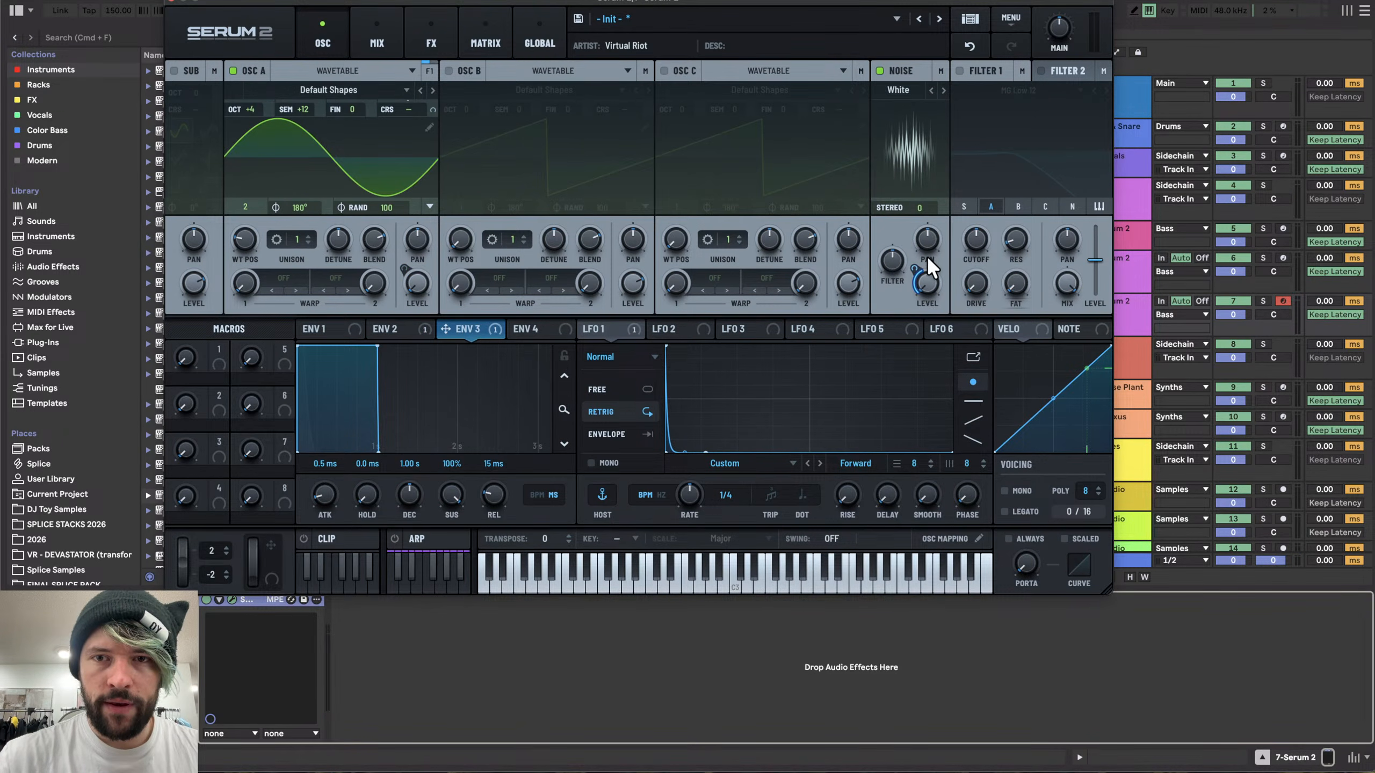
drag(451, 495, 452, 530)
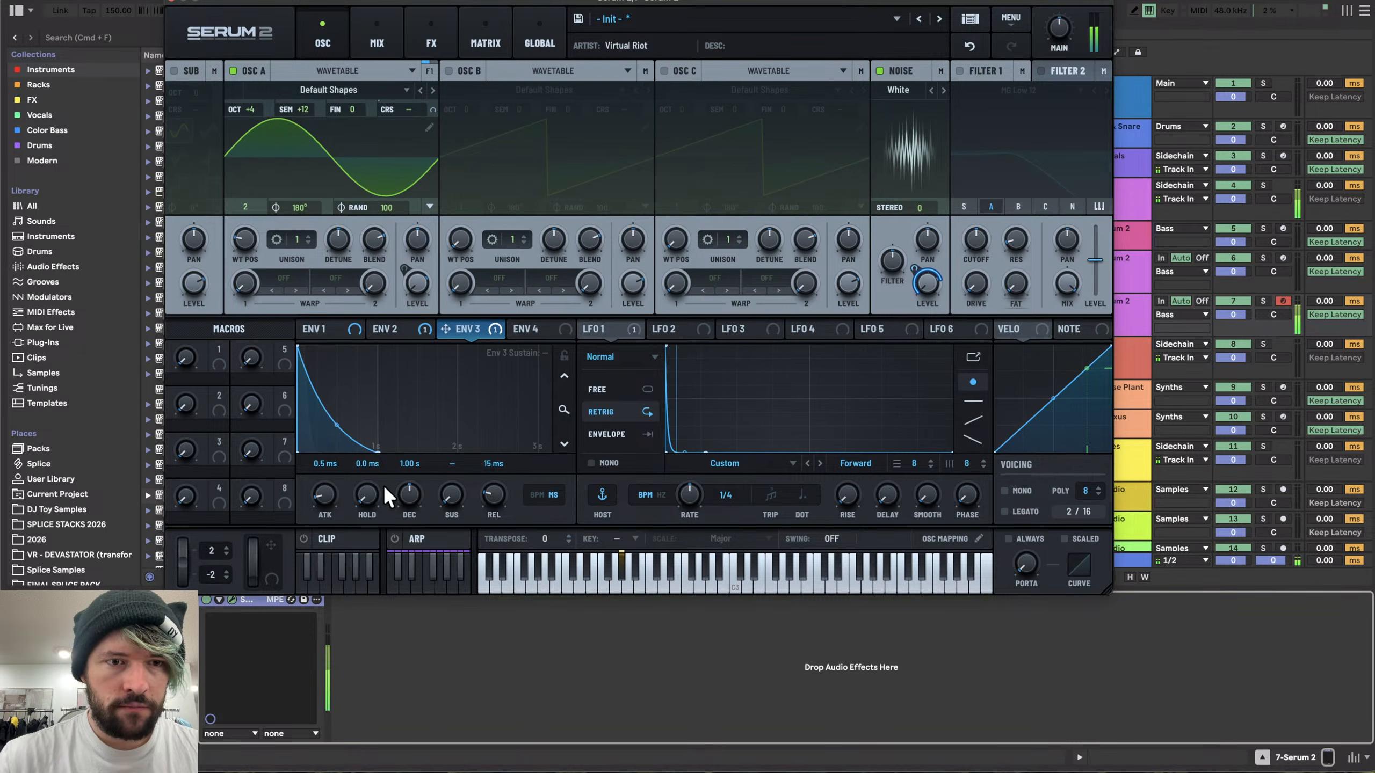
drag(359, 471, 368, 427)
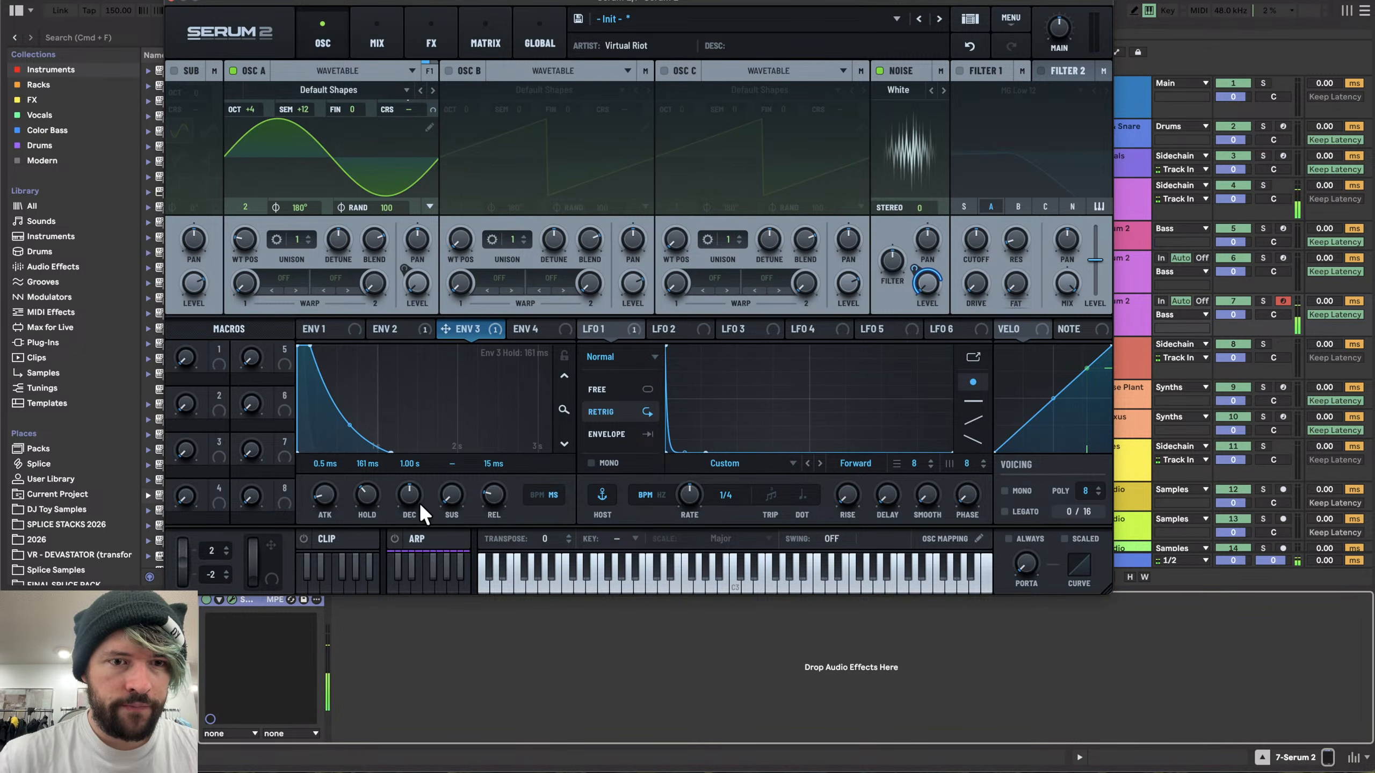
mouse_move(419, 503)
mouse_down()
mouse_move(406, 522)
mouse_move(409, 508)
mouse_up()
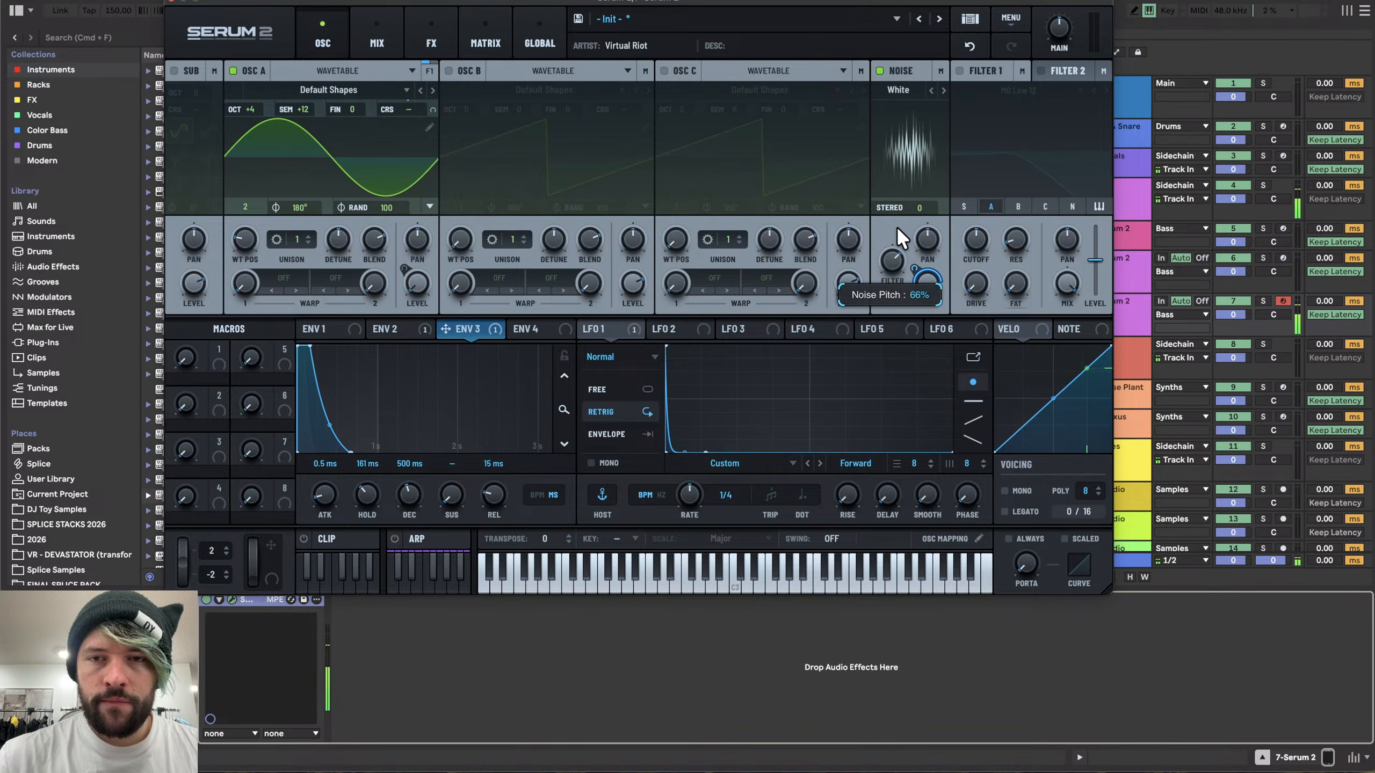
- Enable Filter 1 as a High 24 filter and raise its cutoff
click(974, 89)
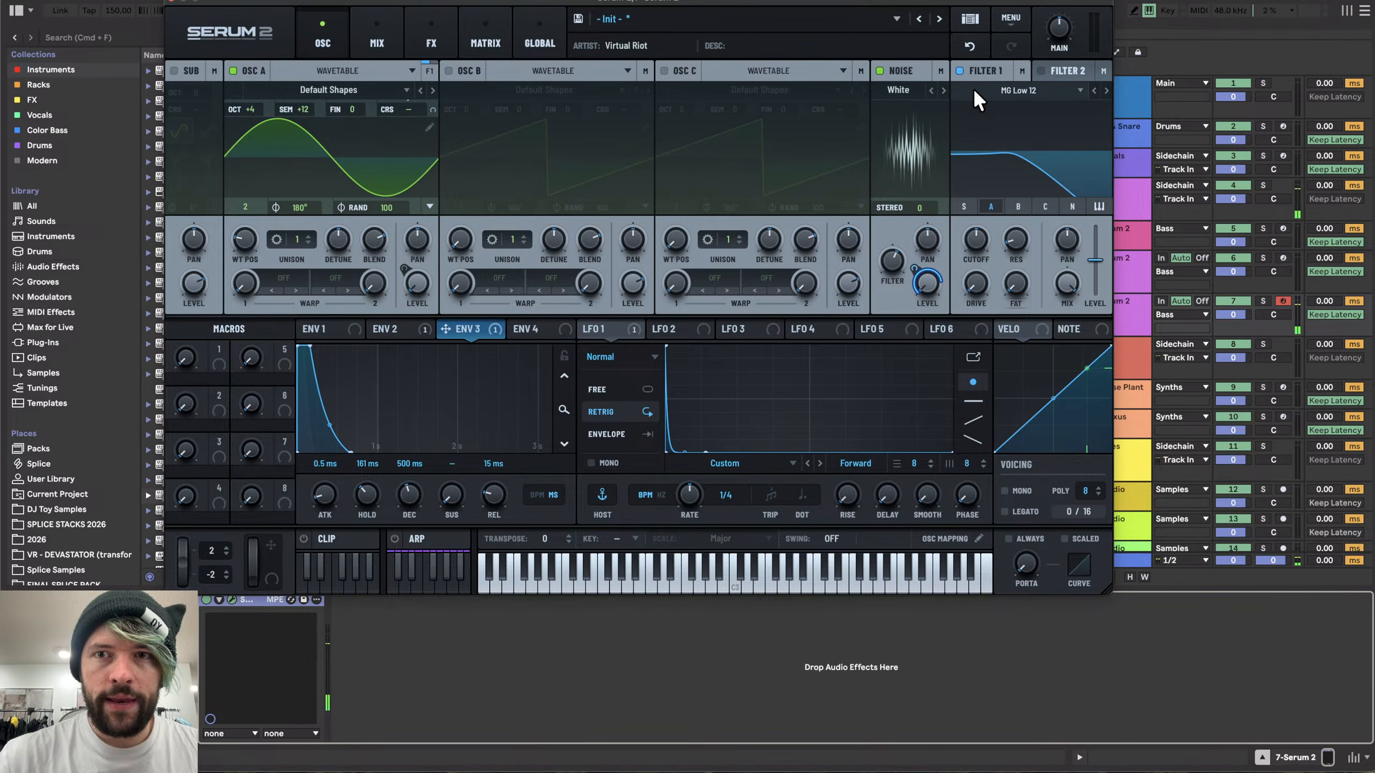
click(974, 90)
mouse_move(1017, 109)
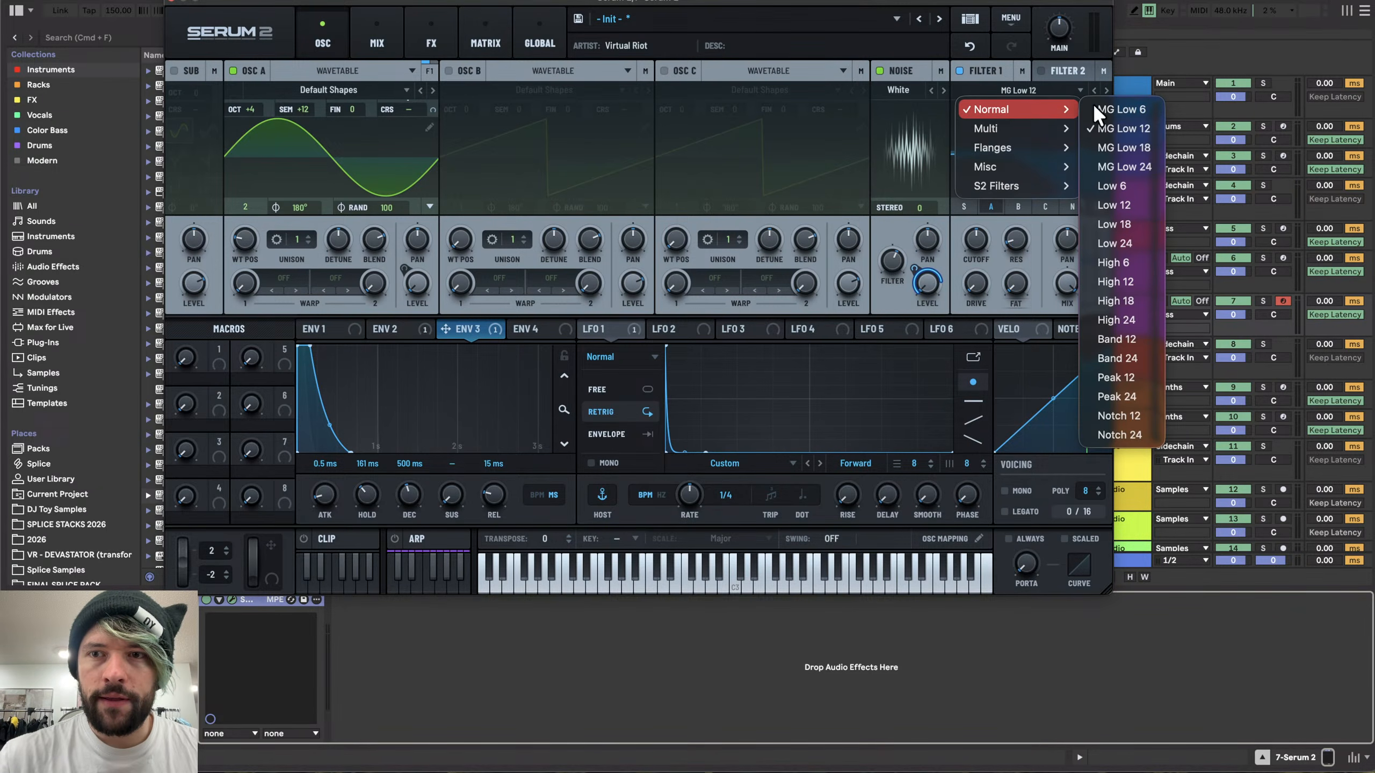
click(1150, 317)
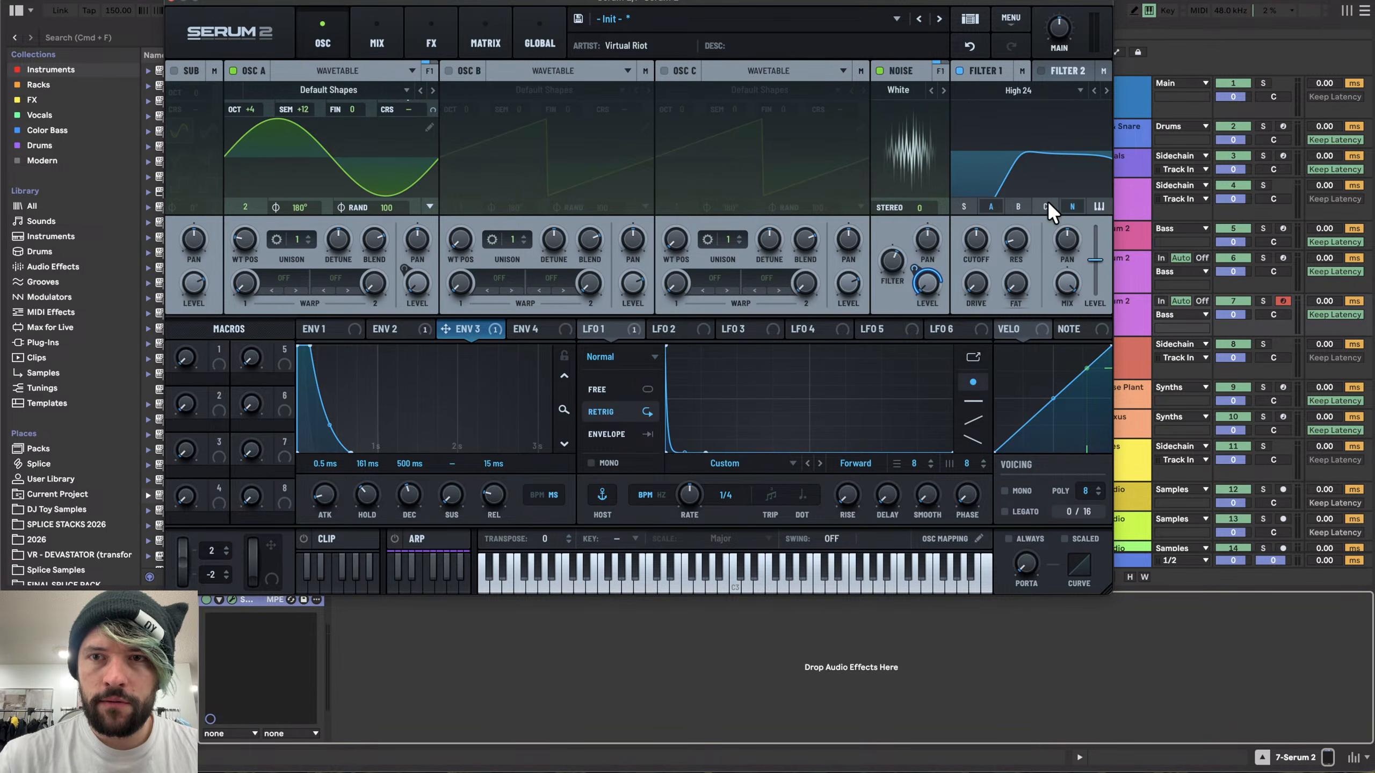
drag(977, 252, 1035, 185)
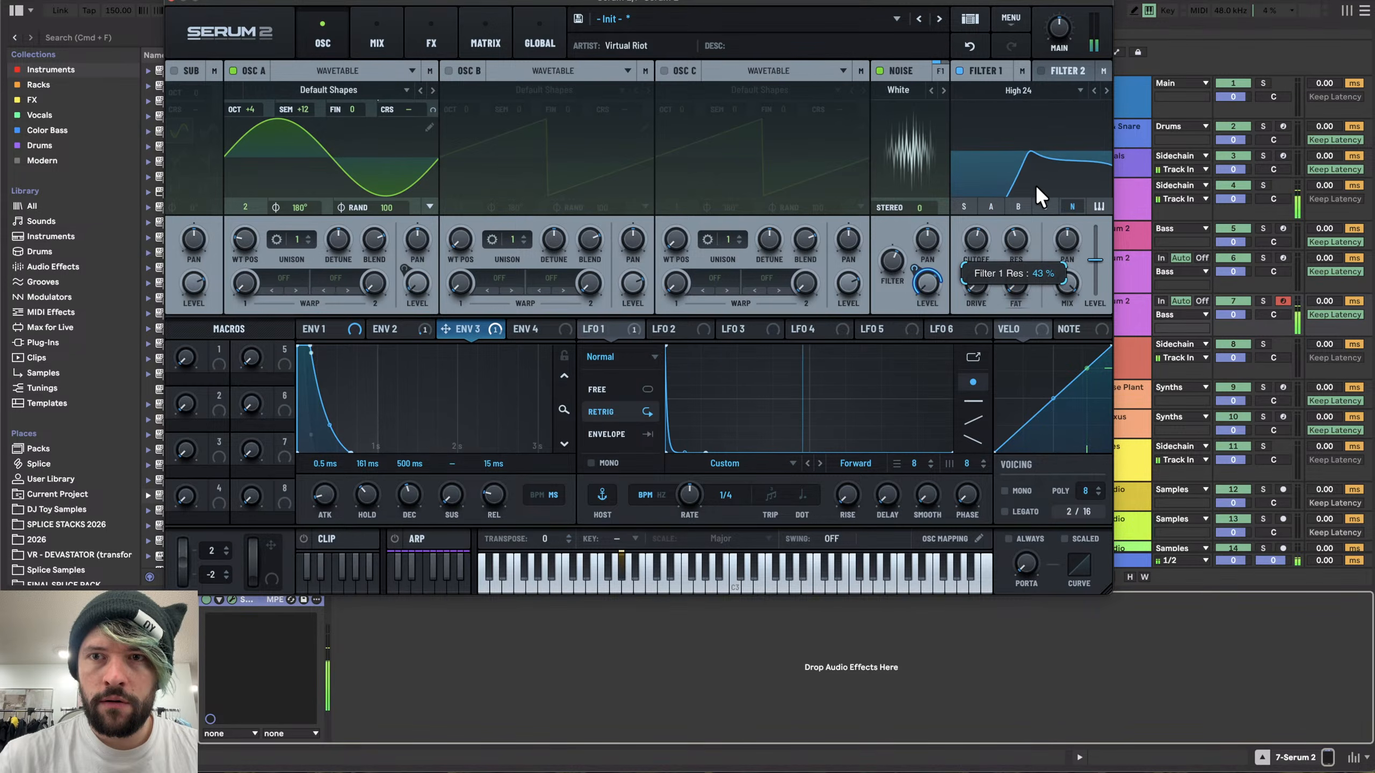
- Raise Filter 1's resonance to about 43% and modulate its cutoff with LFO 2
drag(986, 231, 984, 229)
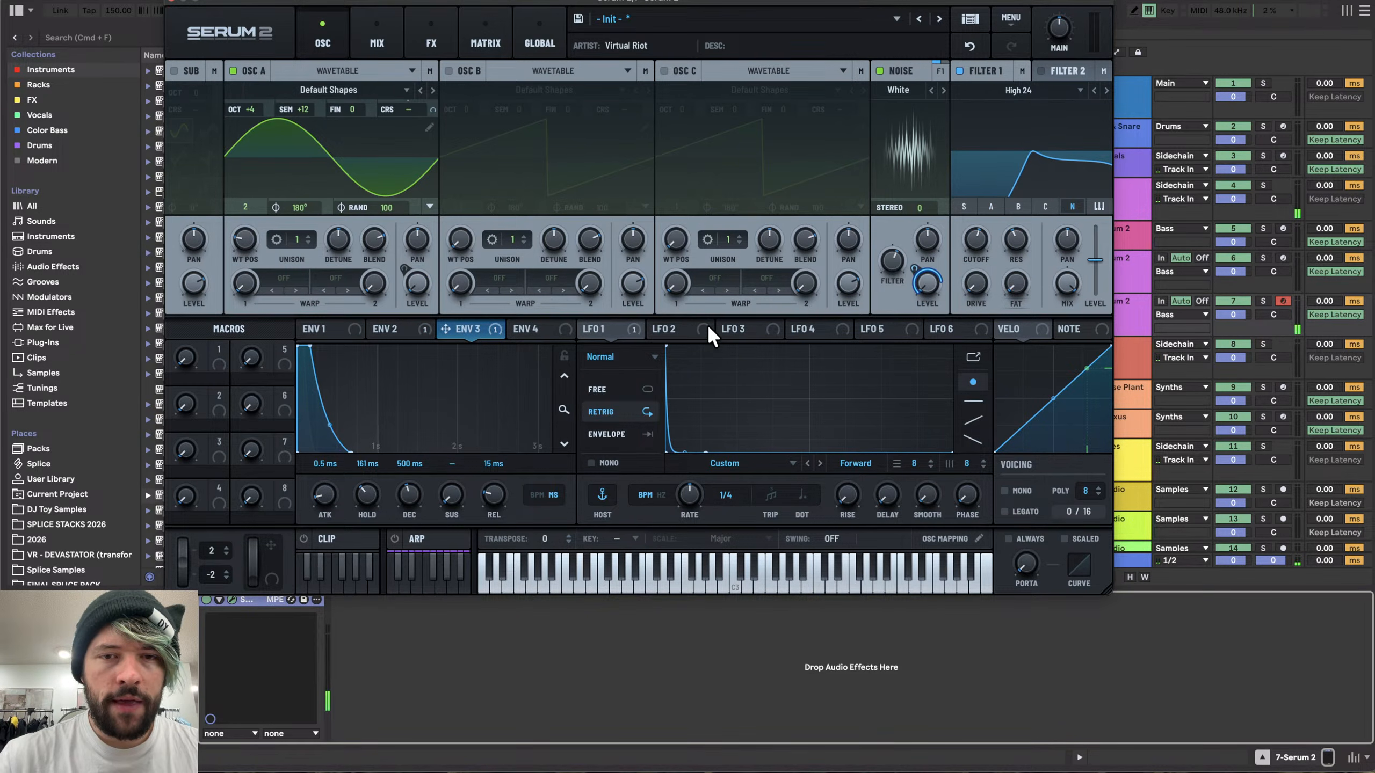
click(703, 328)
drag(702, 328, 976, 239)
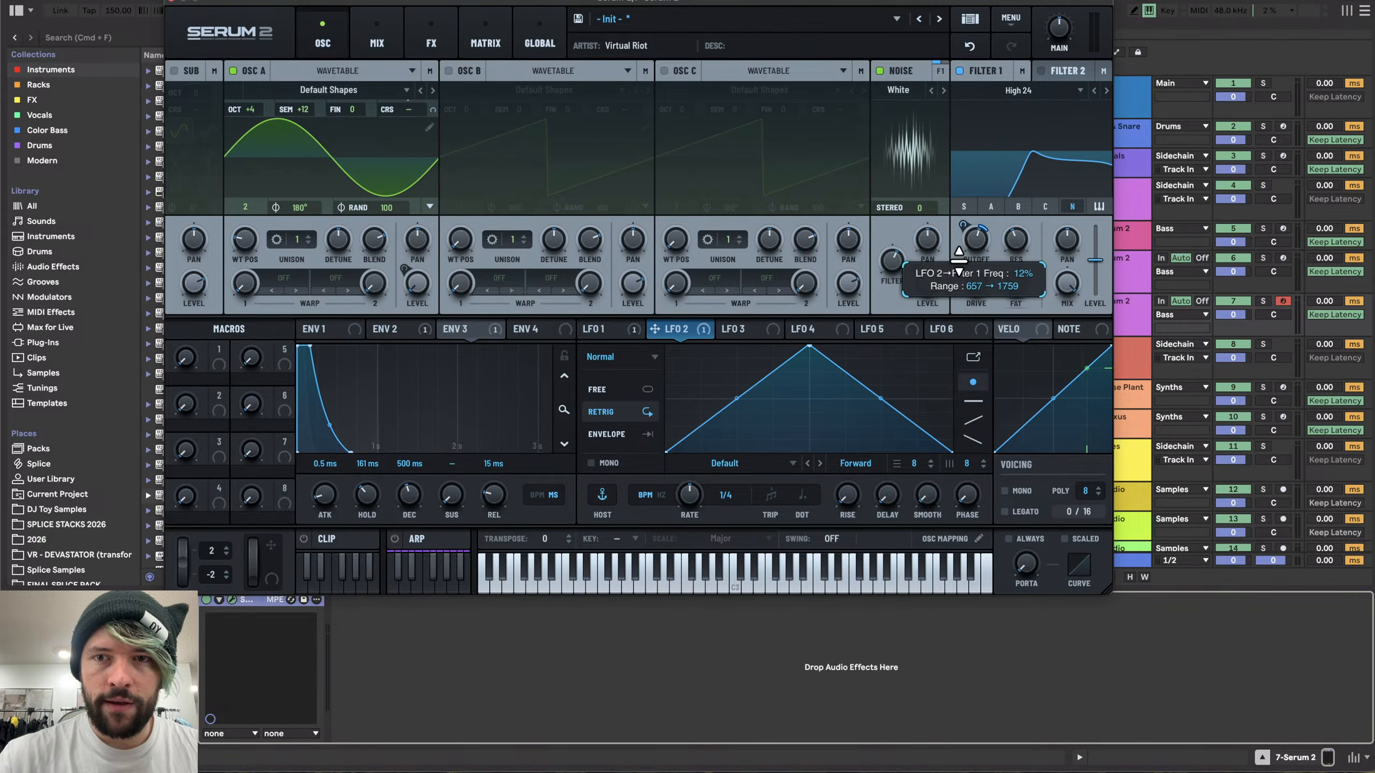
- Reshape LFO 2 into a rising ramp that levels off and holds at the top
double_click(812, 347)
drag(810, 401, 812, 383)
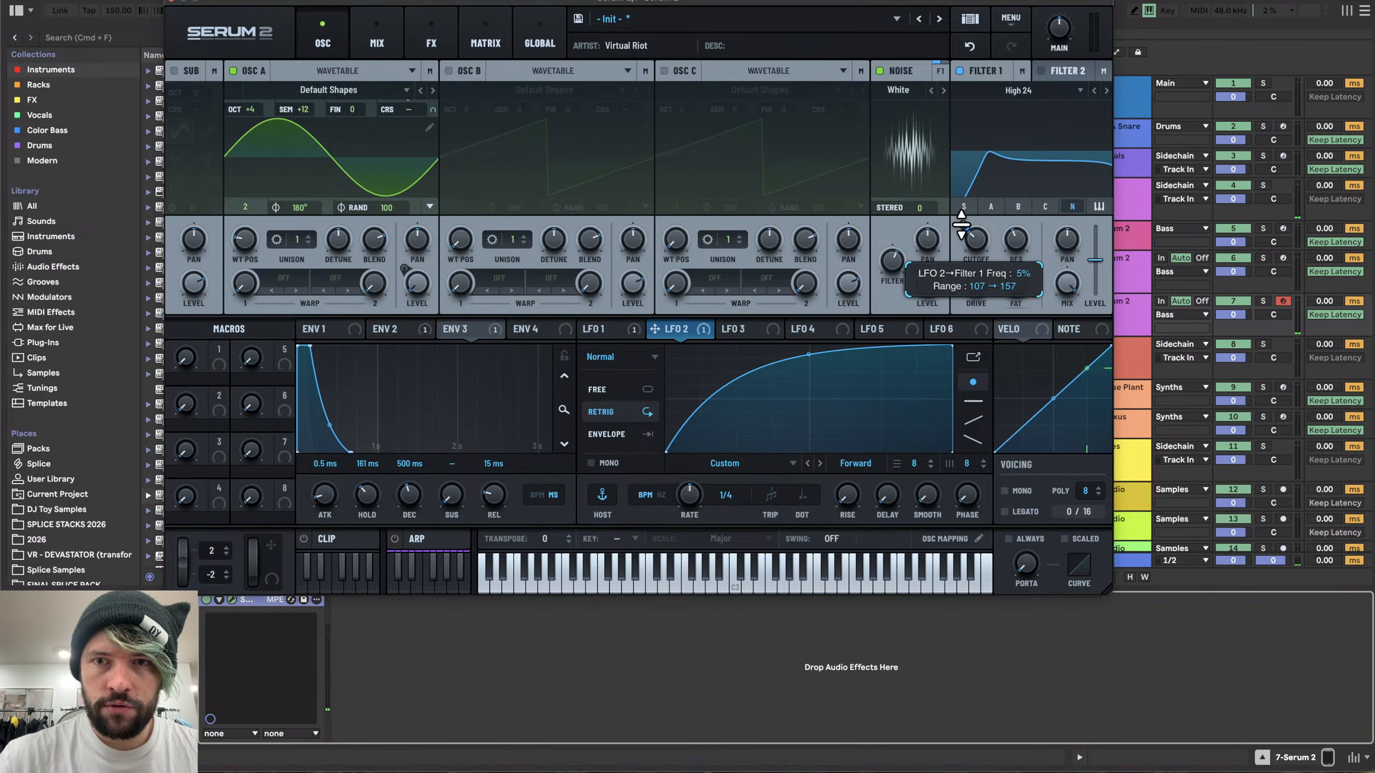
mouse_move(982, 226)
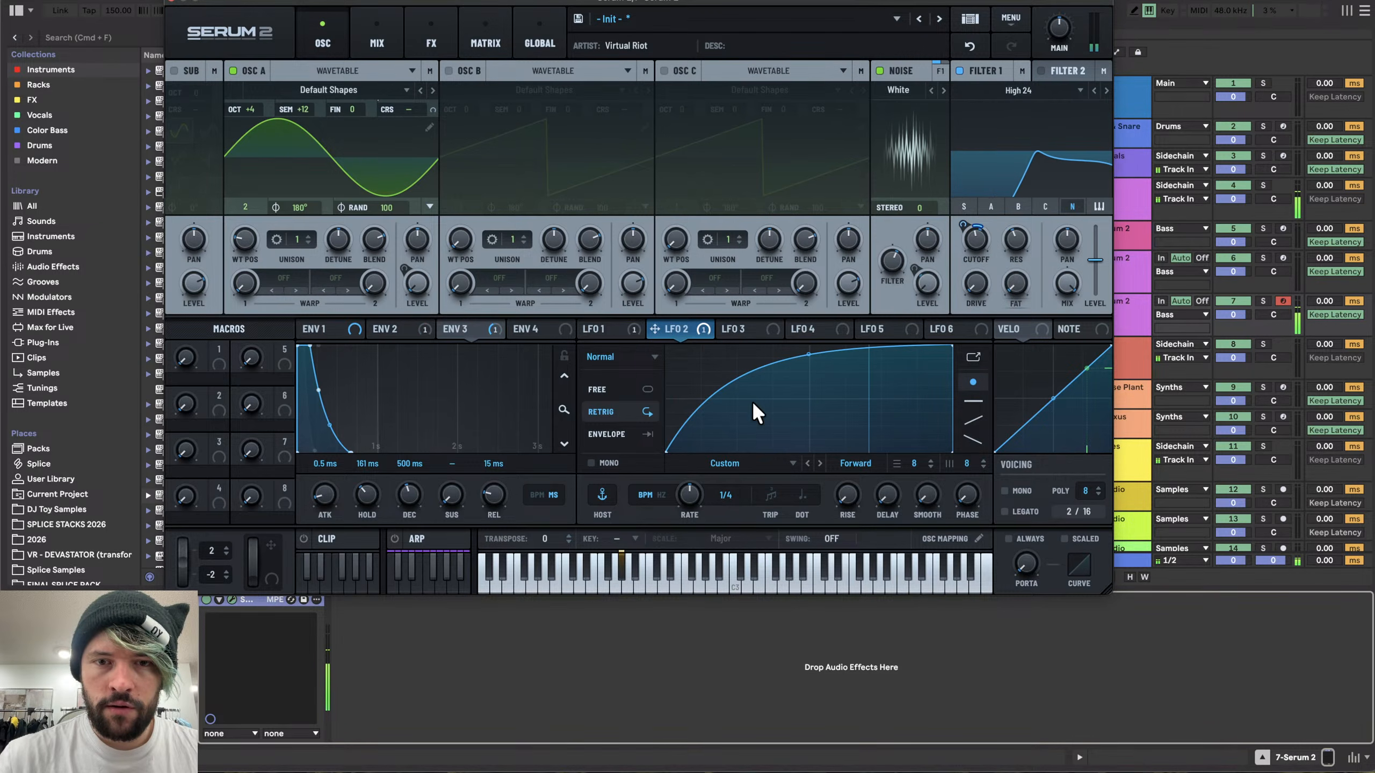
drag(808, 355, 738, 306)
double_click(737, 358)
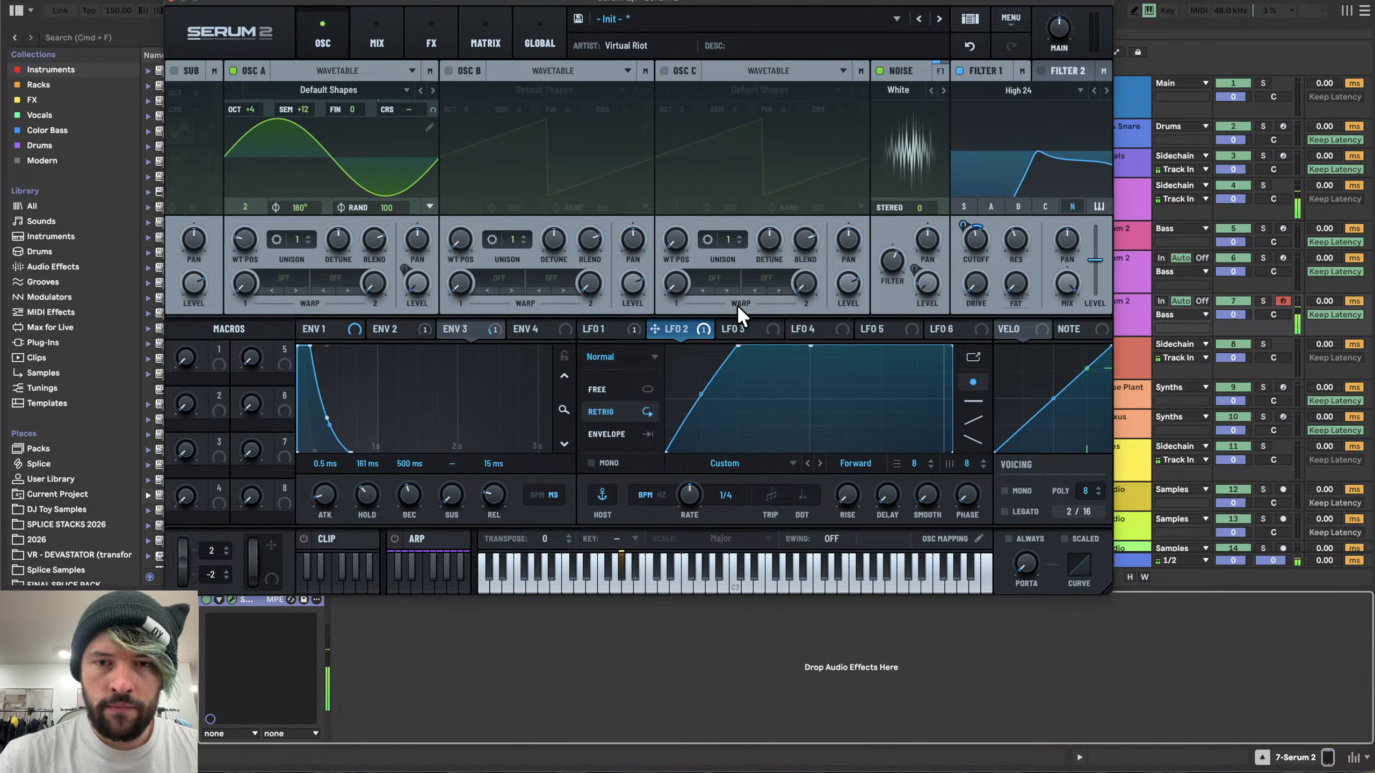
- Add Distortion and Compressor effects to the main FX chain, setting distortion drive to about 90%
click(445, 39)
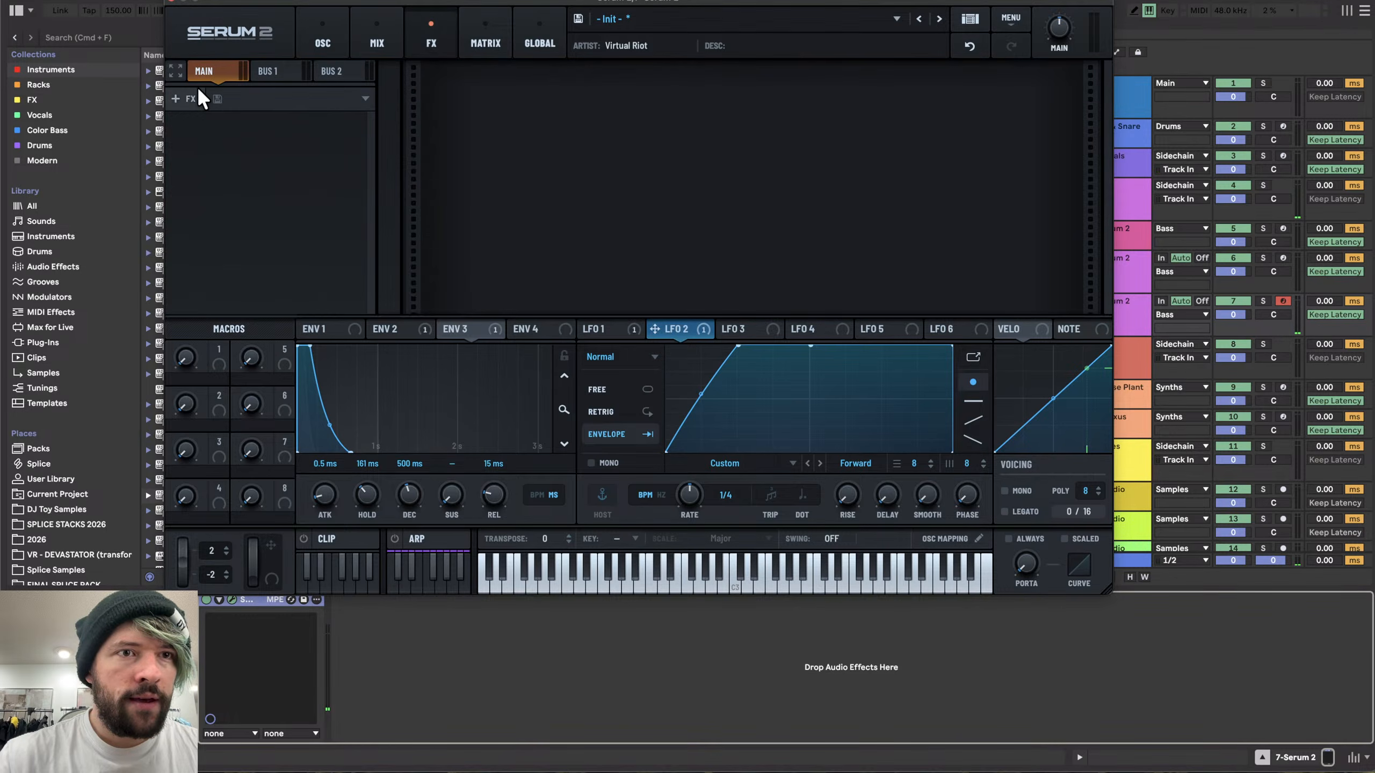
click(184, 99)
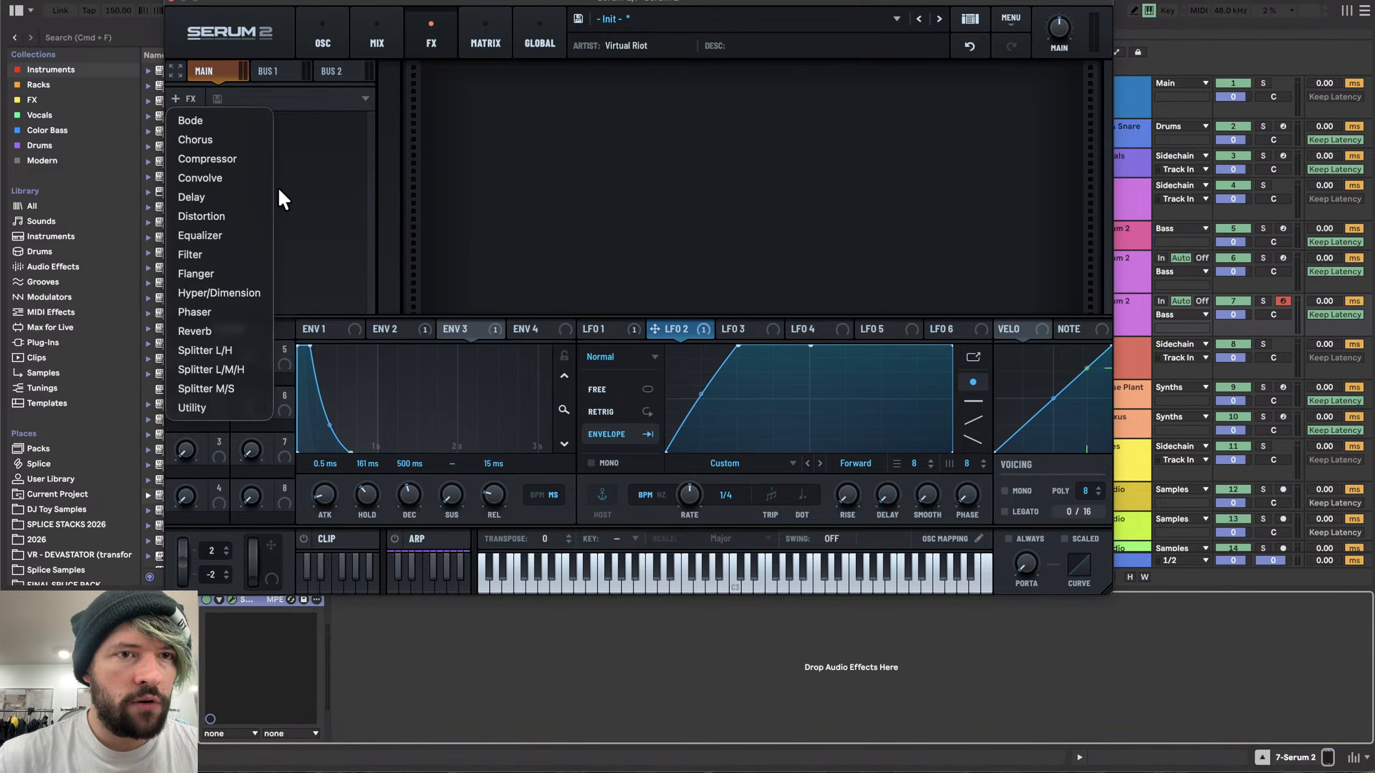
click(217, 216)
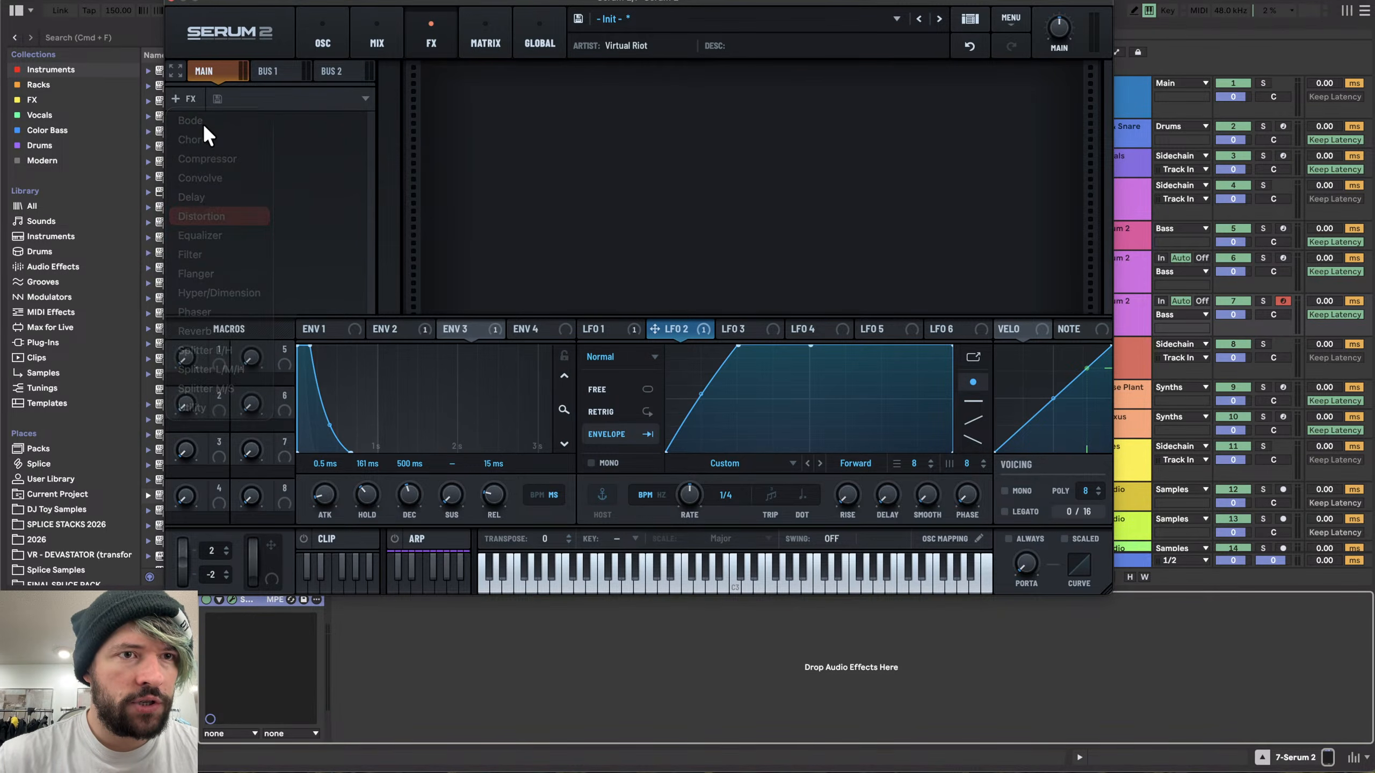
click(222, 159)
drag(909, 93, 914, 3)
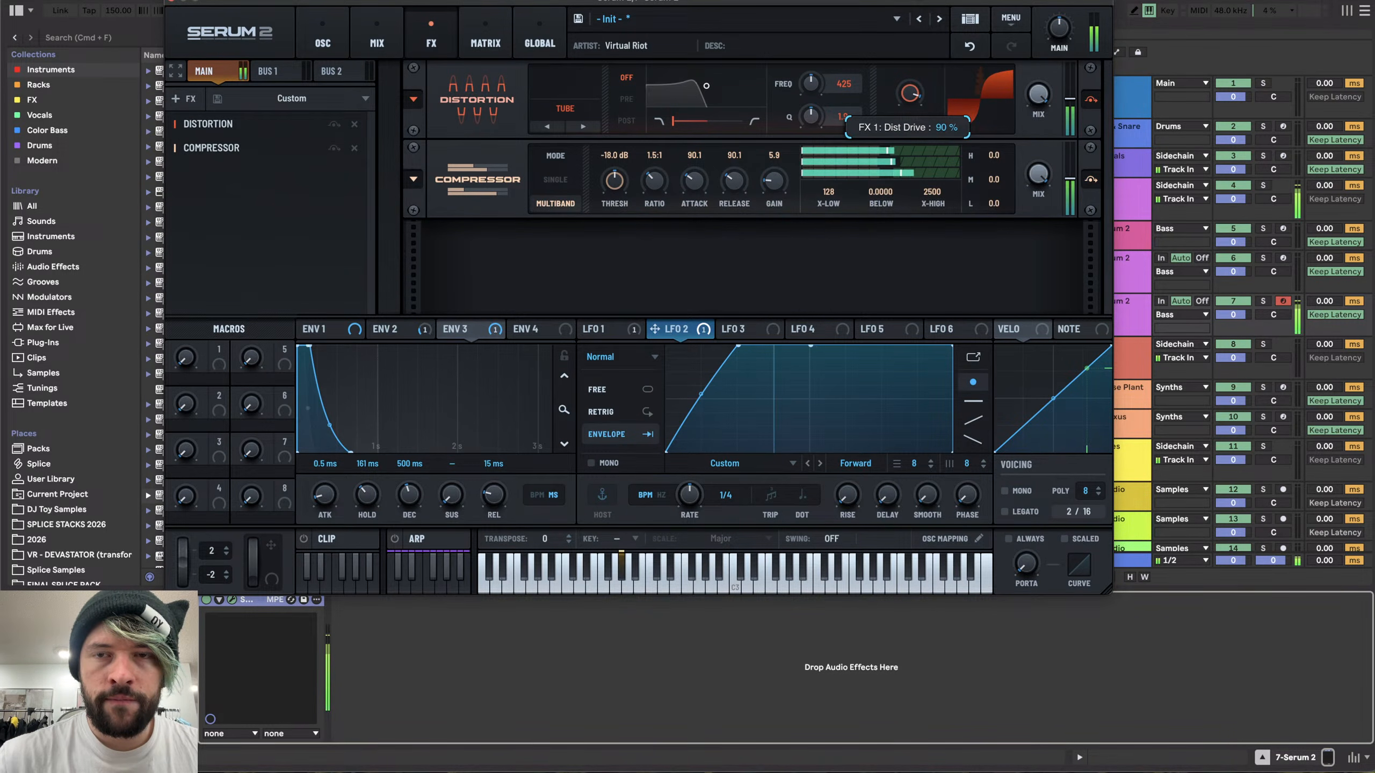
- Set Osc A's phase randomization to 0 and shorten ENV 2's hold to about 65 ms
click(327, 34)
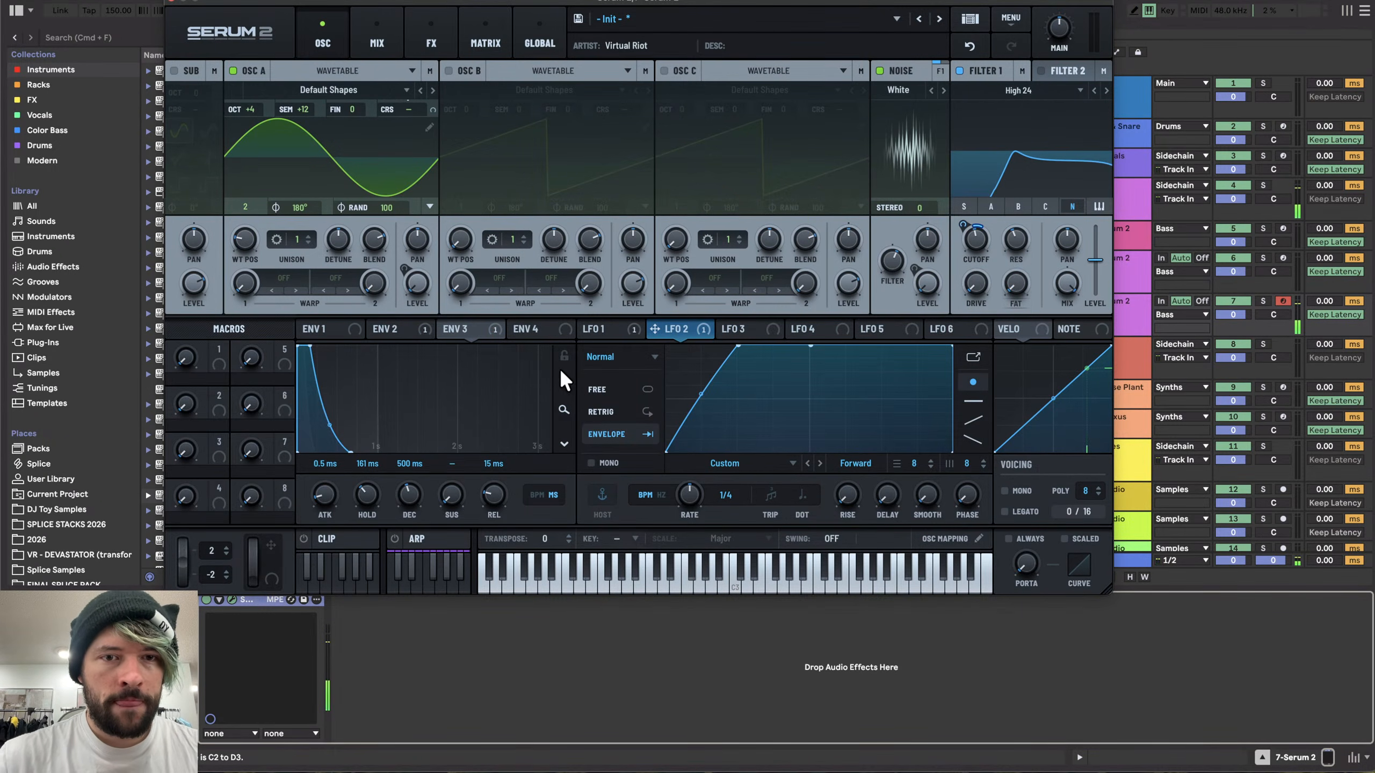
click(402, 330)
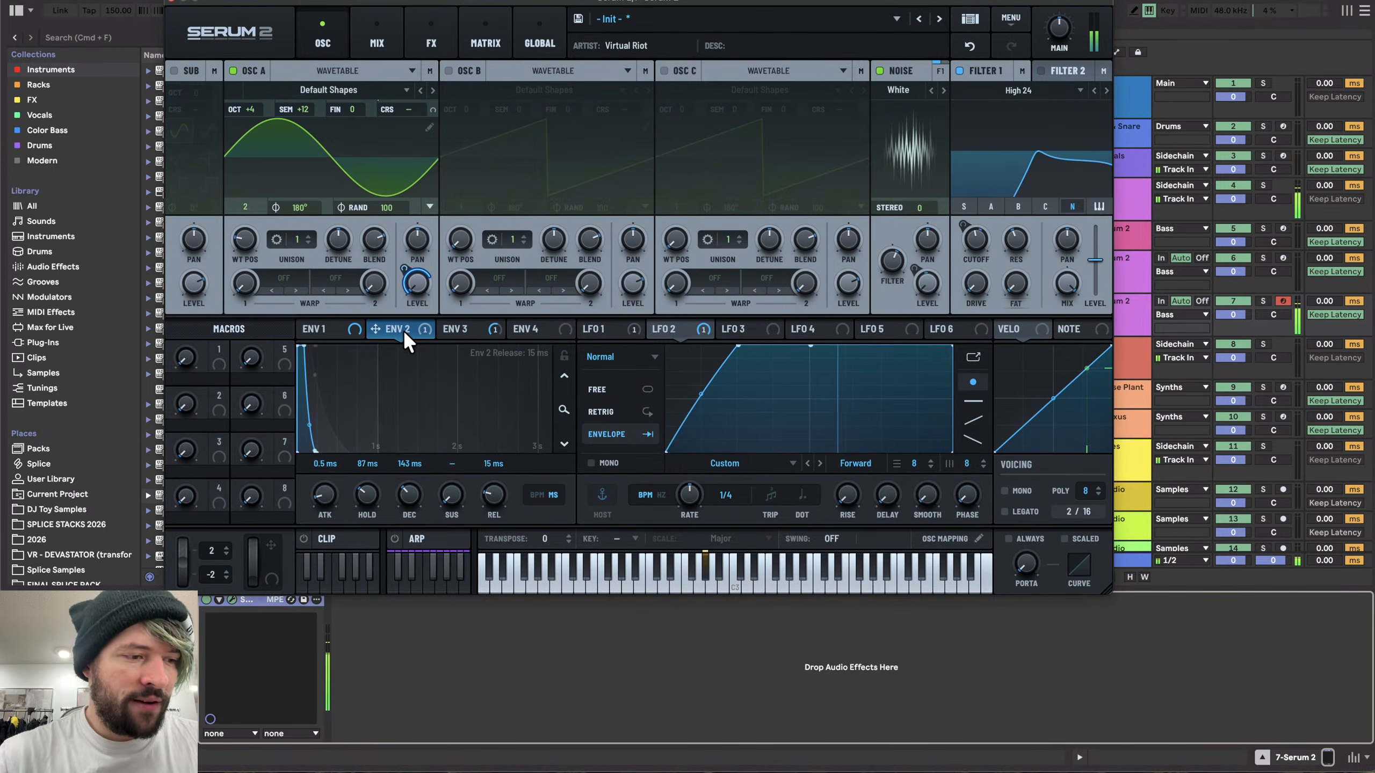
drag(402, 213, 331, 602)
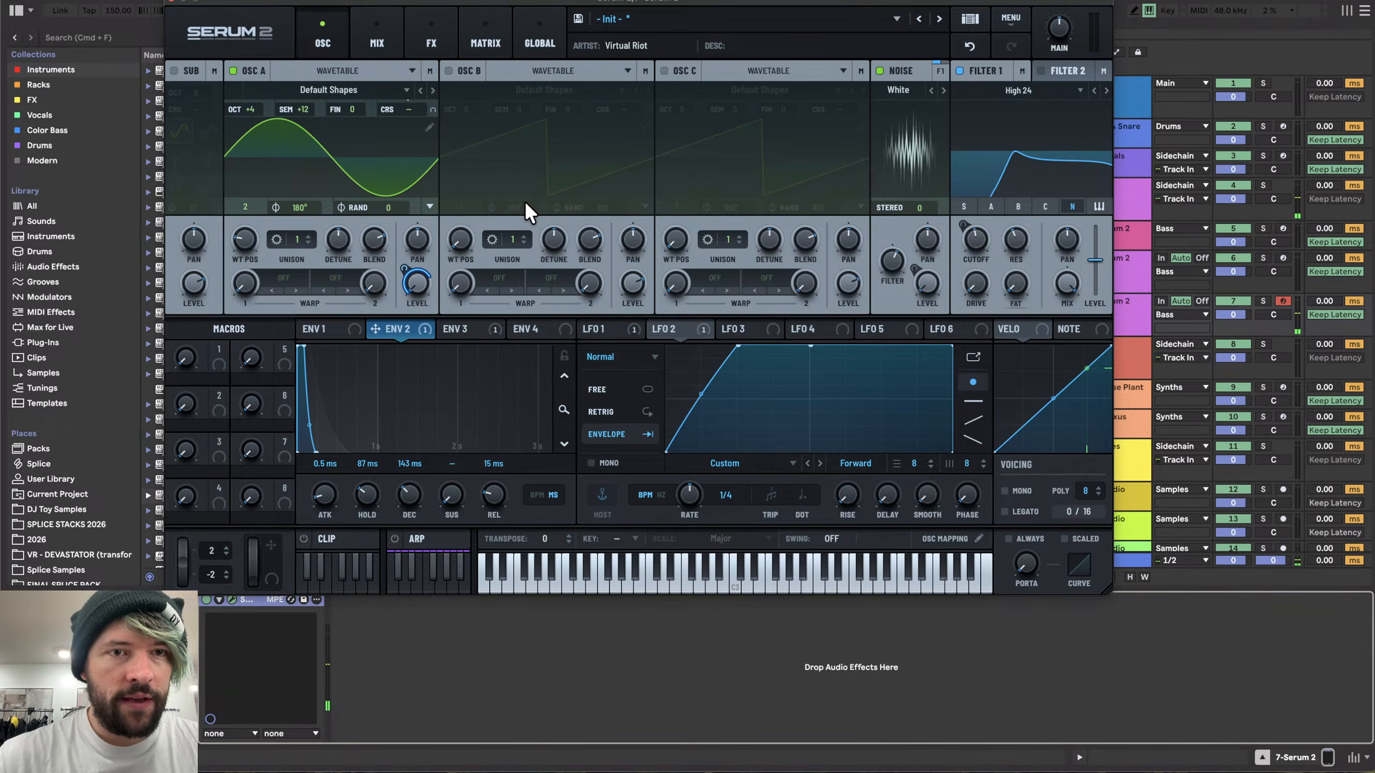
click(327, 323)
click(375, 331)
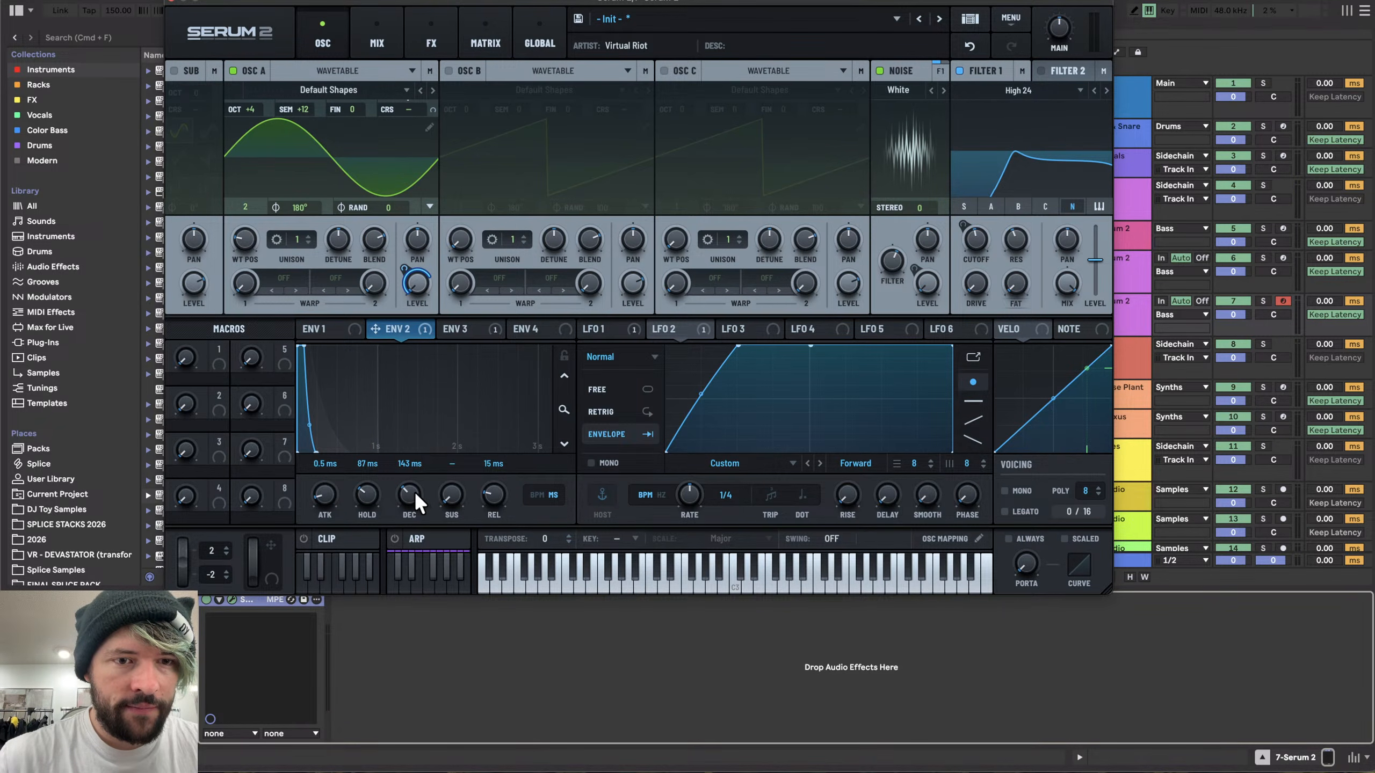
drag(375, 490, 378, 497)
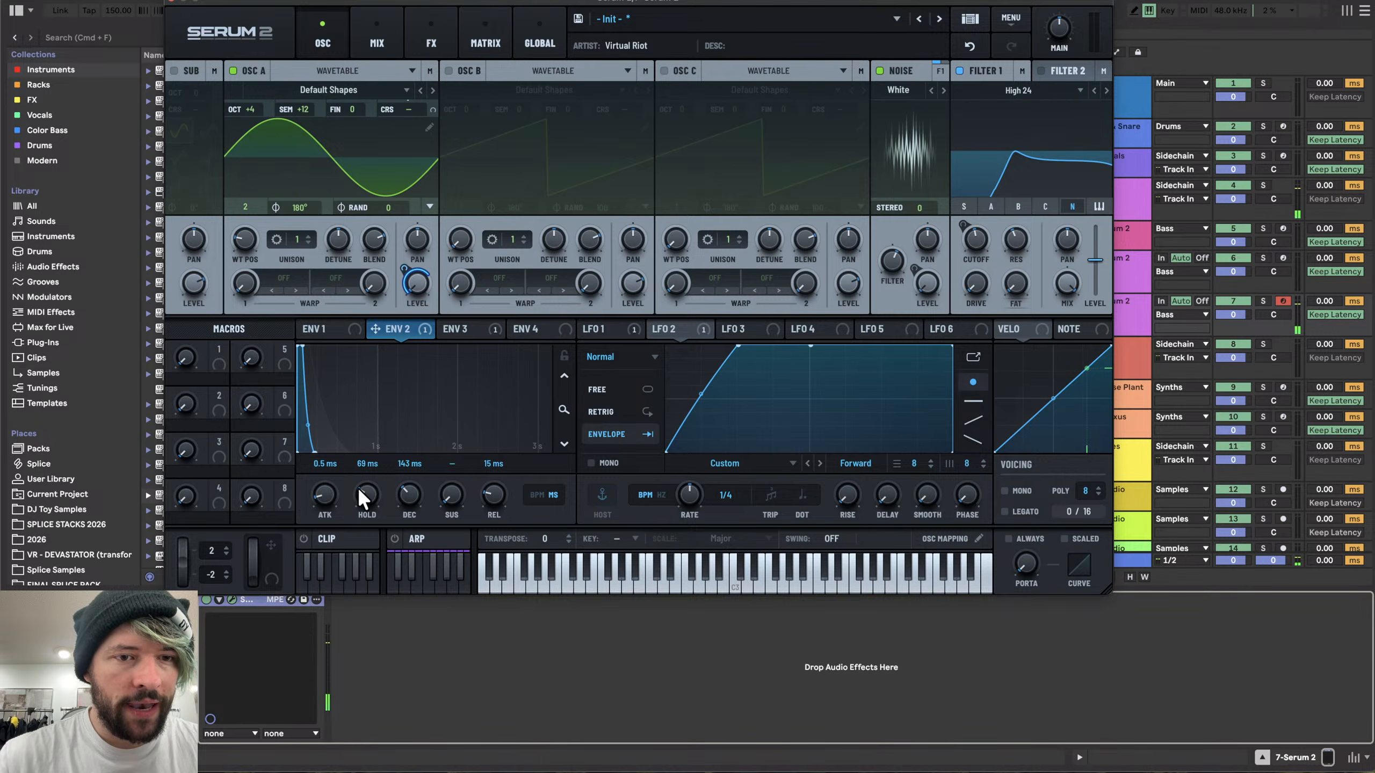
scroll(359, 493, down, 1)
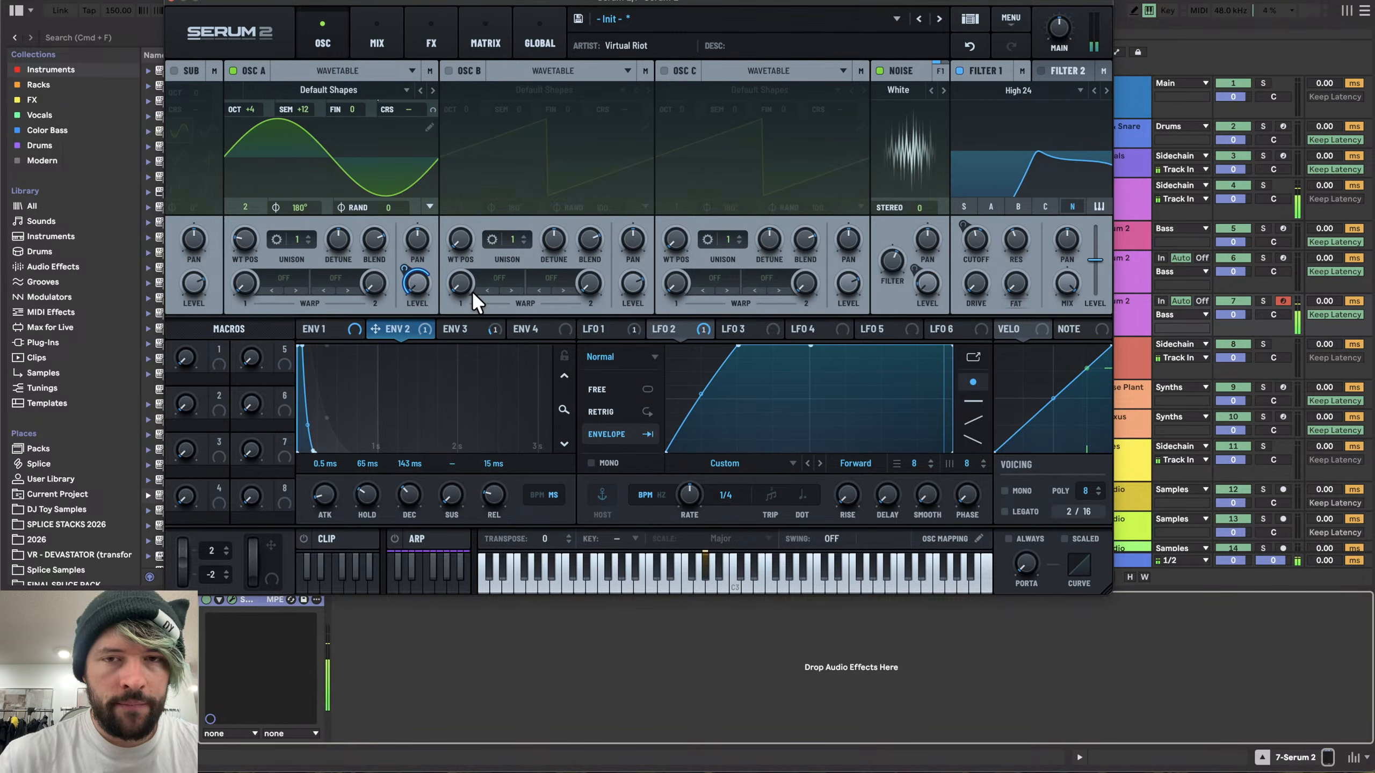
- Reshape LFO 1's decaying curve in the enlarged editor, tightening its drop and raising its start point
click(628, 329)
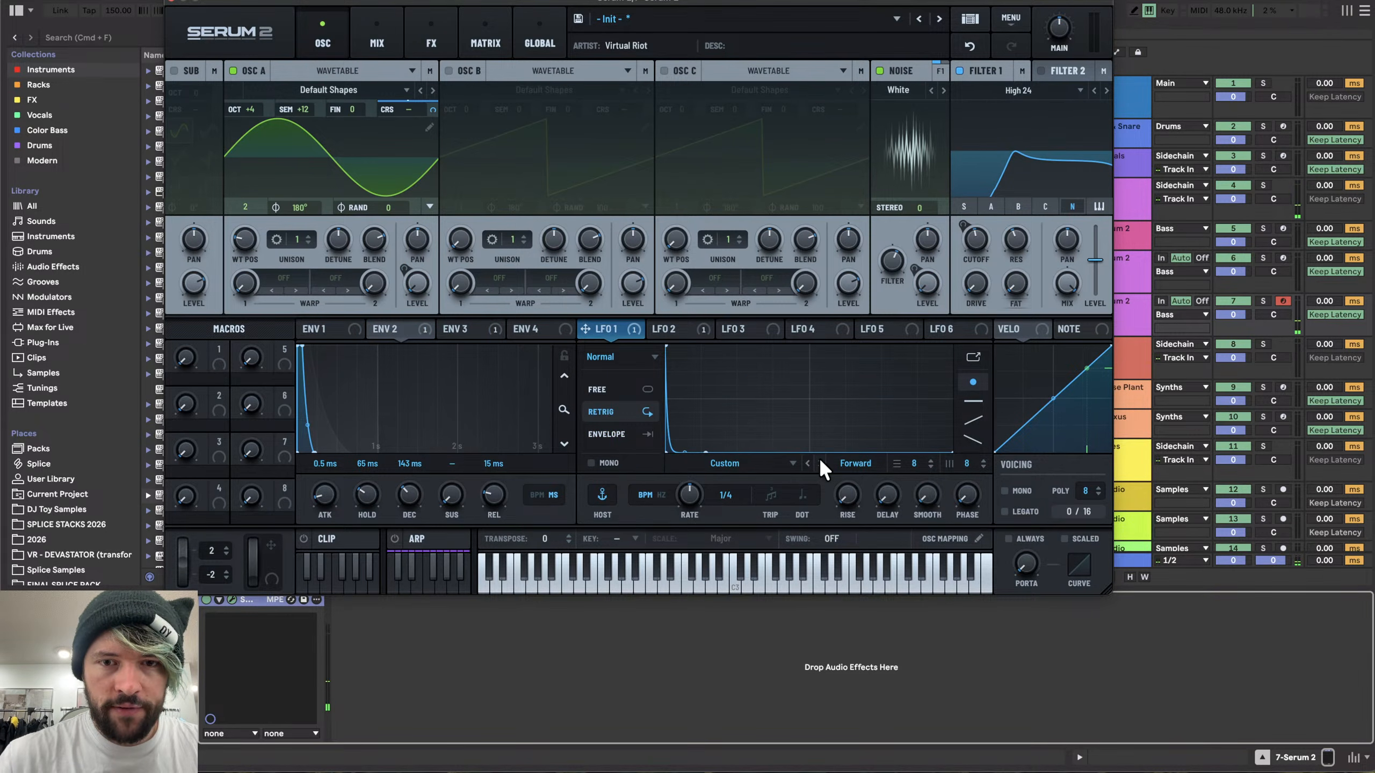
click(973, 358)
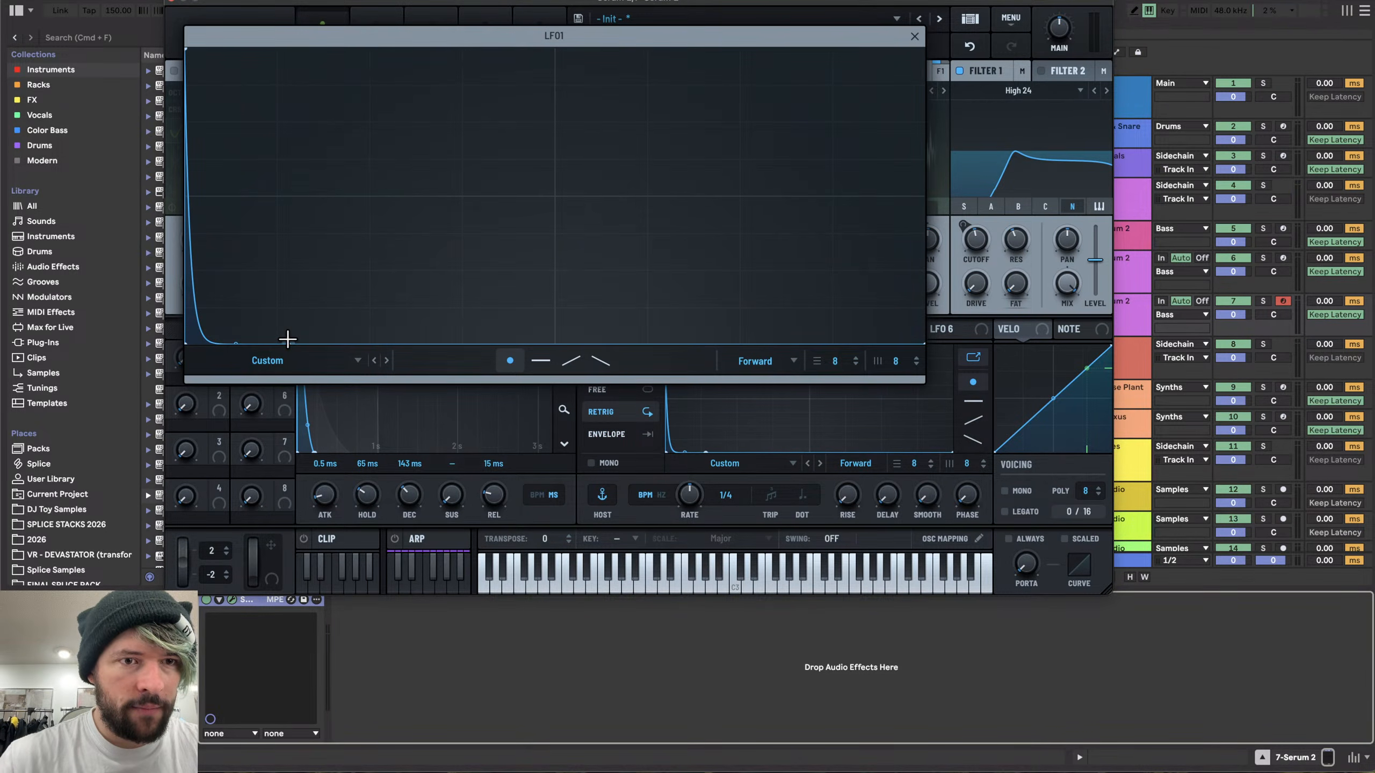
drag(285, 342, 229, 343)
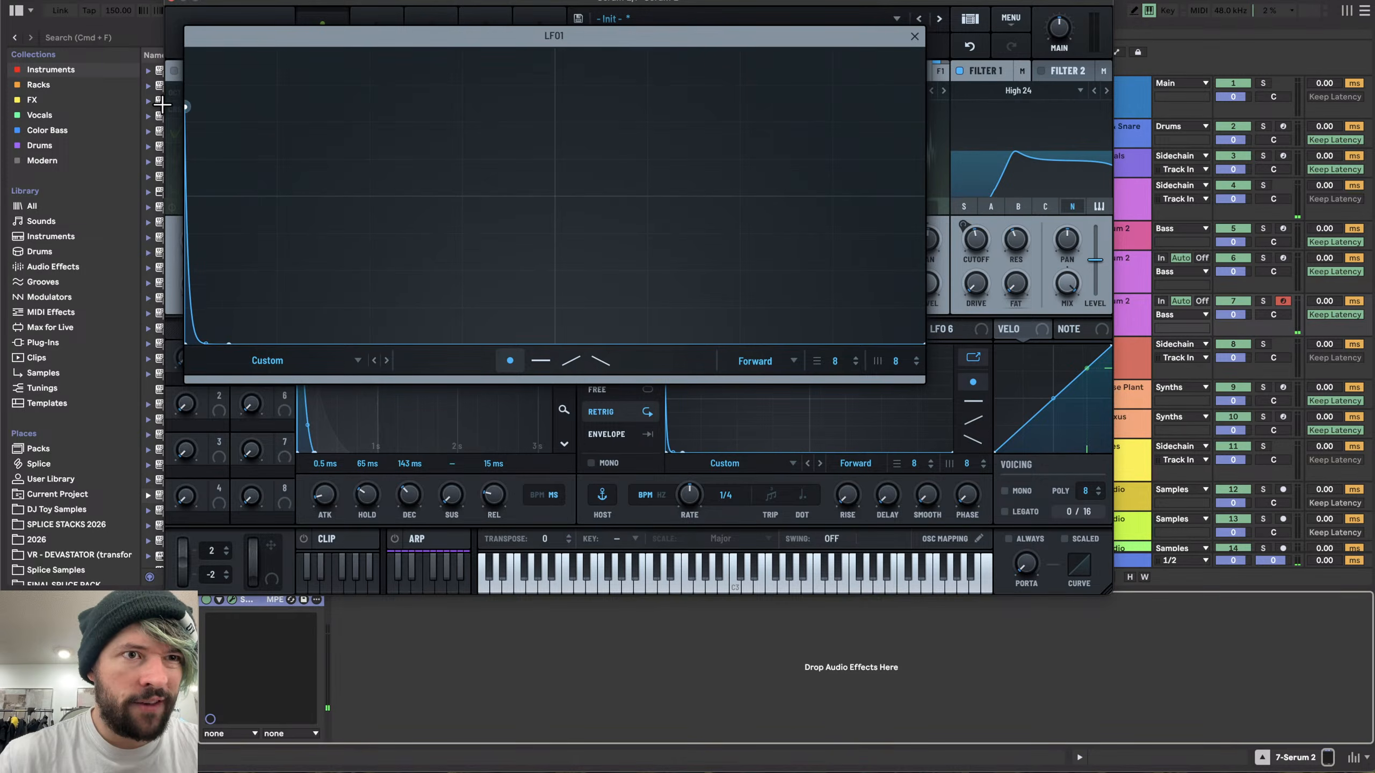
drag(184, 107, 181, 61)
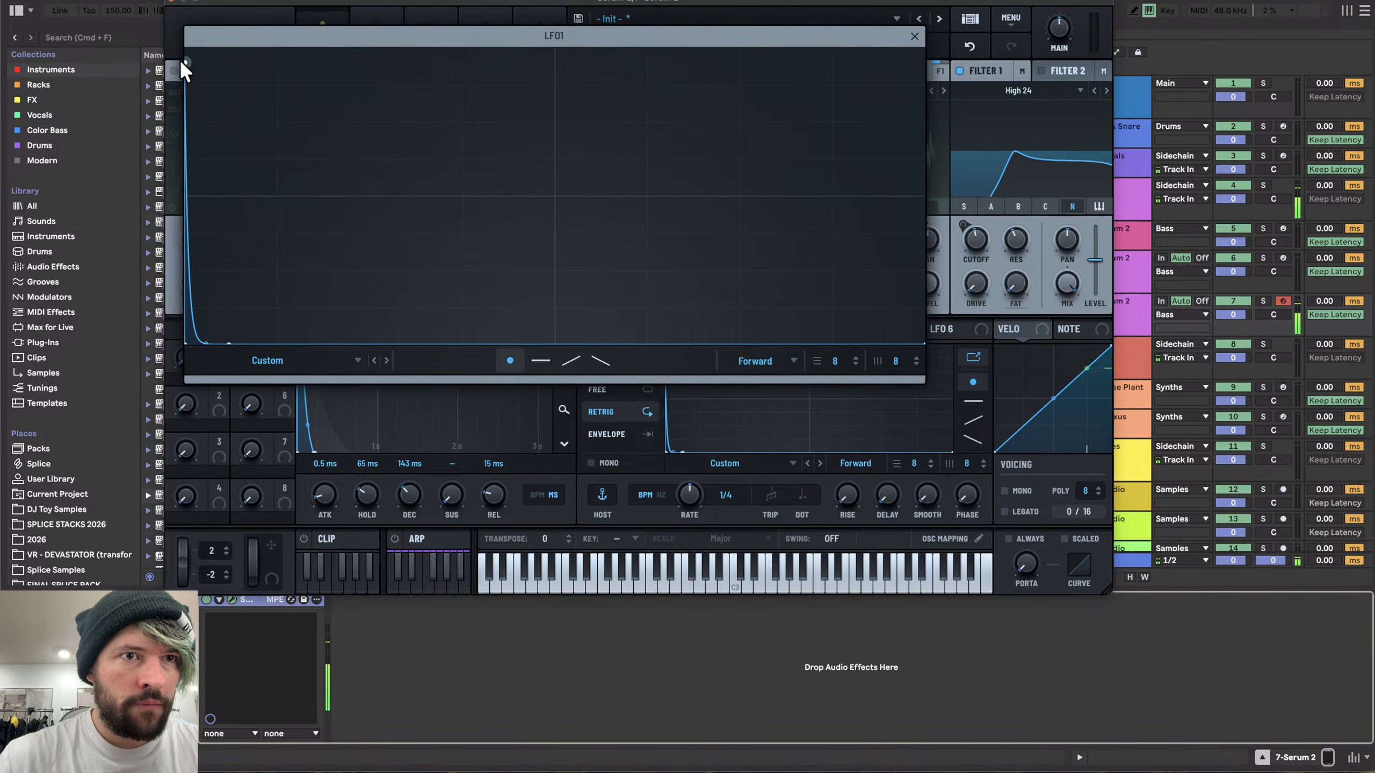
click(915, 35)
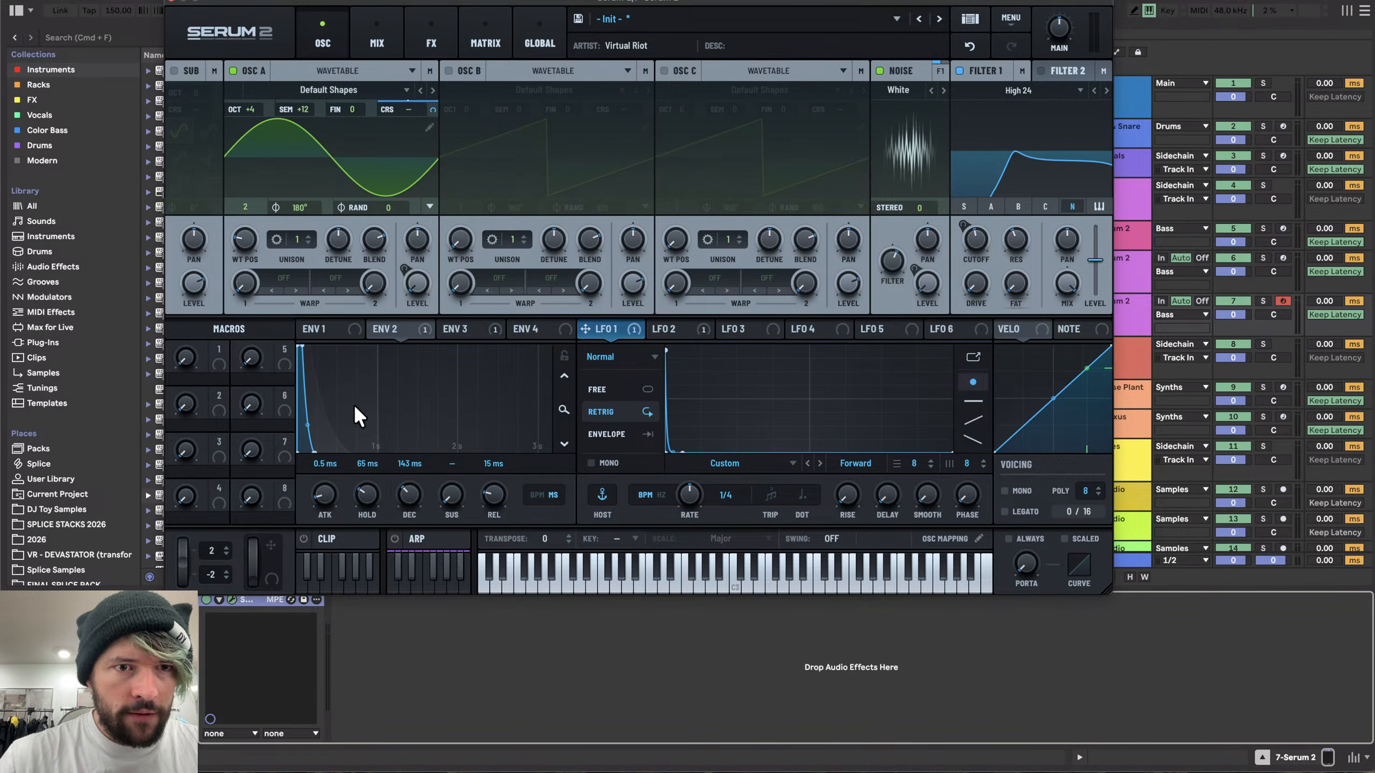
- Readjust ENV 2 on Osc A's level to about 18 ms hold and 231 ms decay
mouse_move(417, 493)
mouse_down()
mouse_move(413, 508)
mouse_move(413, 476)
mouse_up()
click(412, 329)
double_click(365, 492)
drag(305, 430, 315, 404)
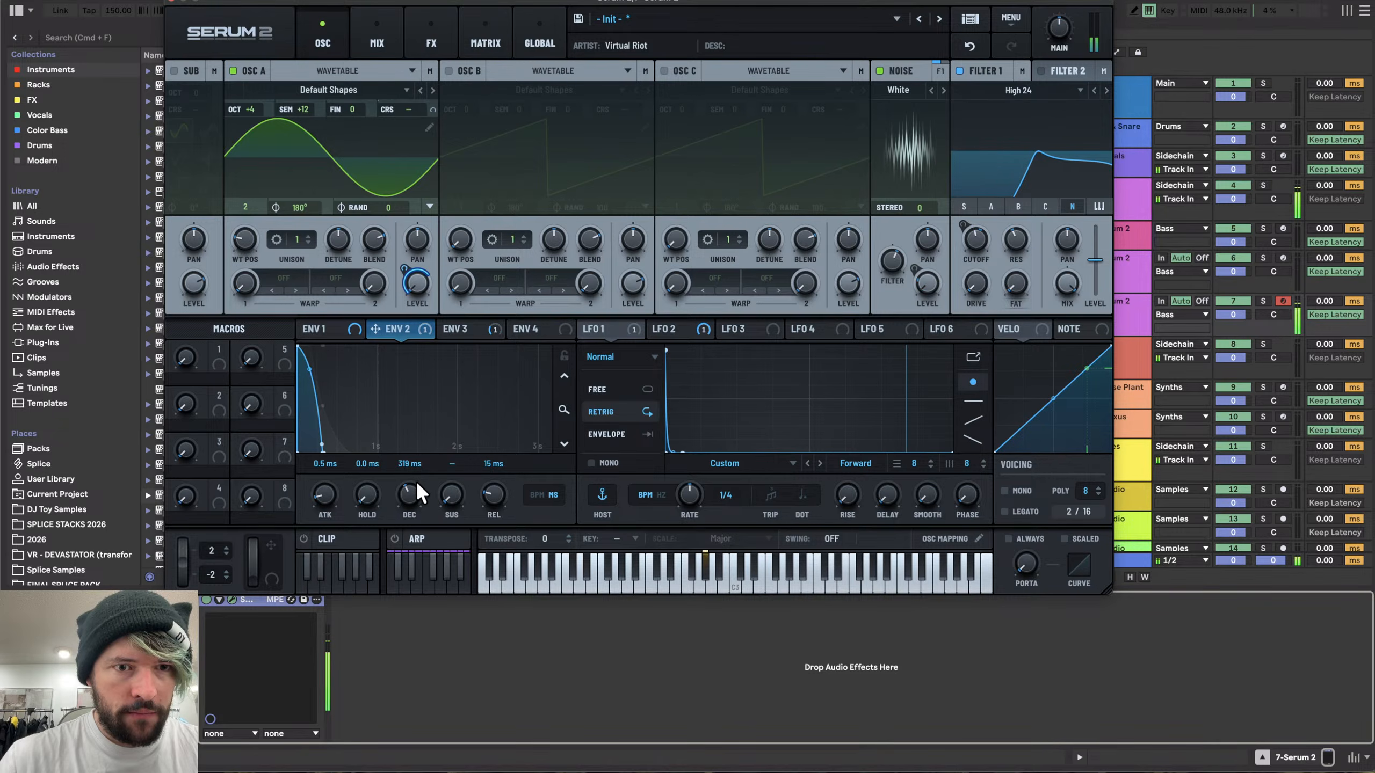
drag(415, 481, 417, 486)
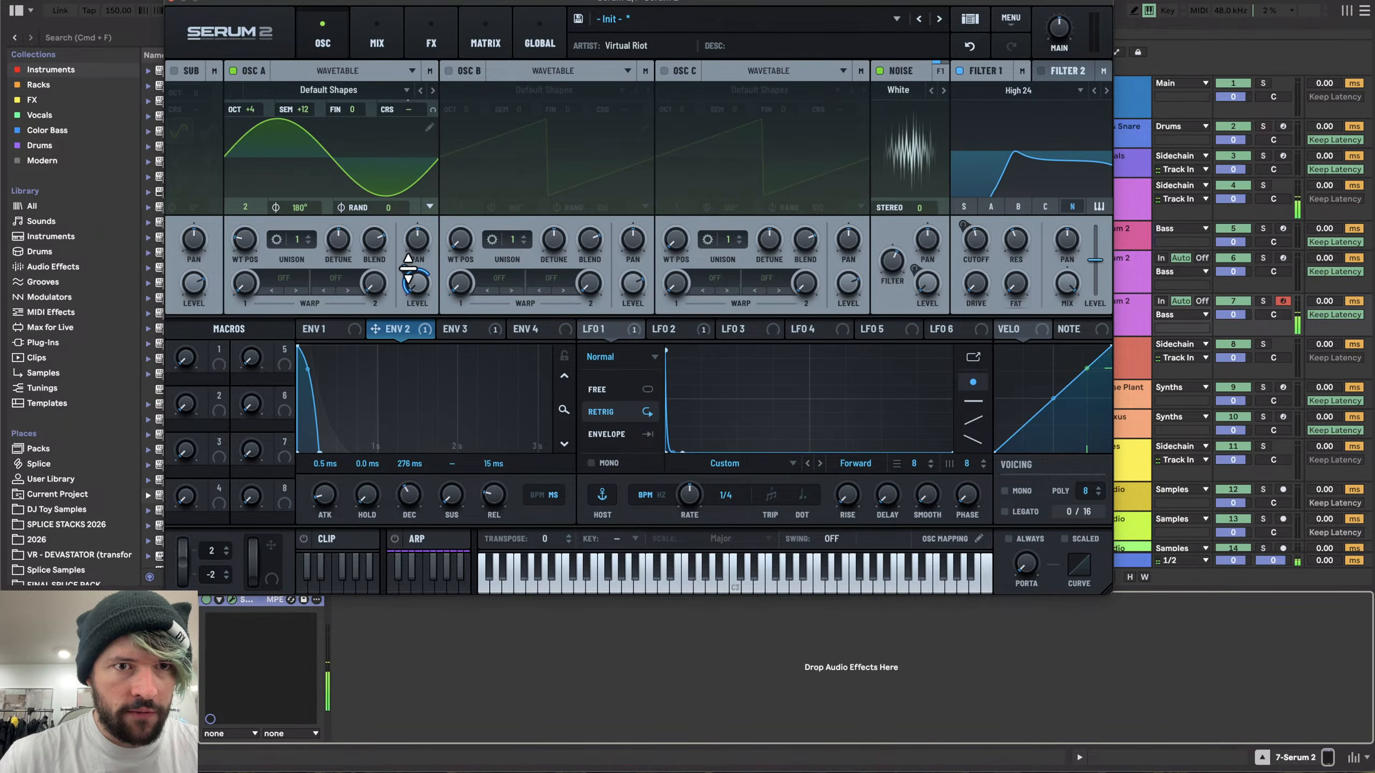
drag(406, 270, 407, 268)
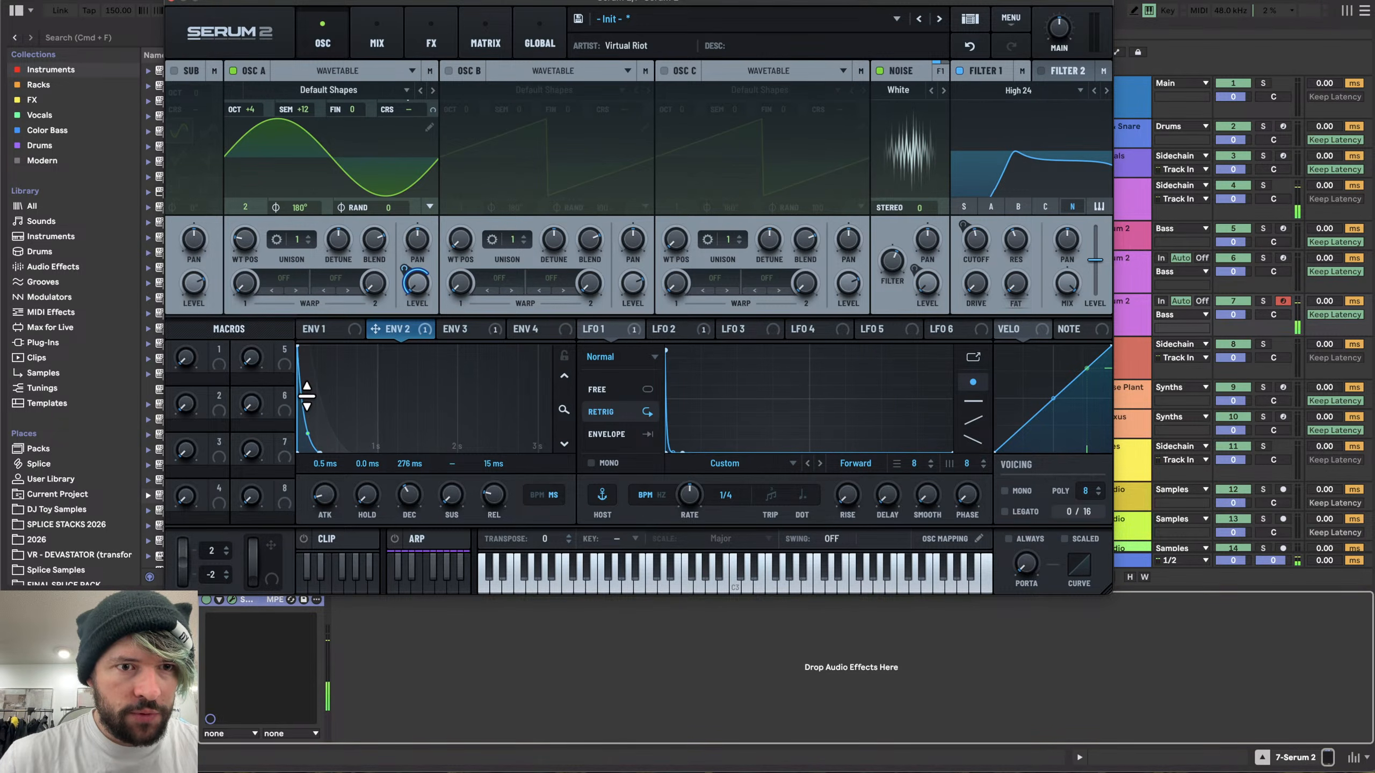
drag(414, 500, 419, 498)
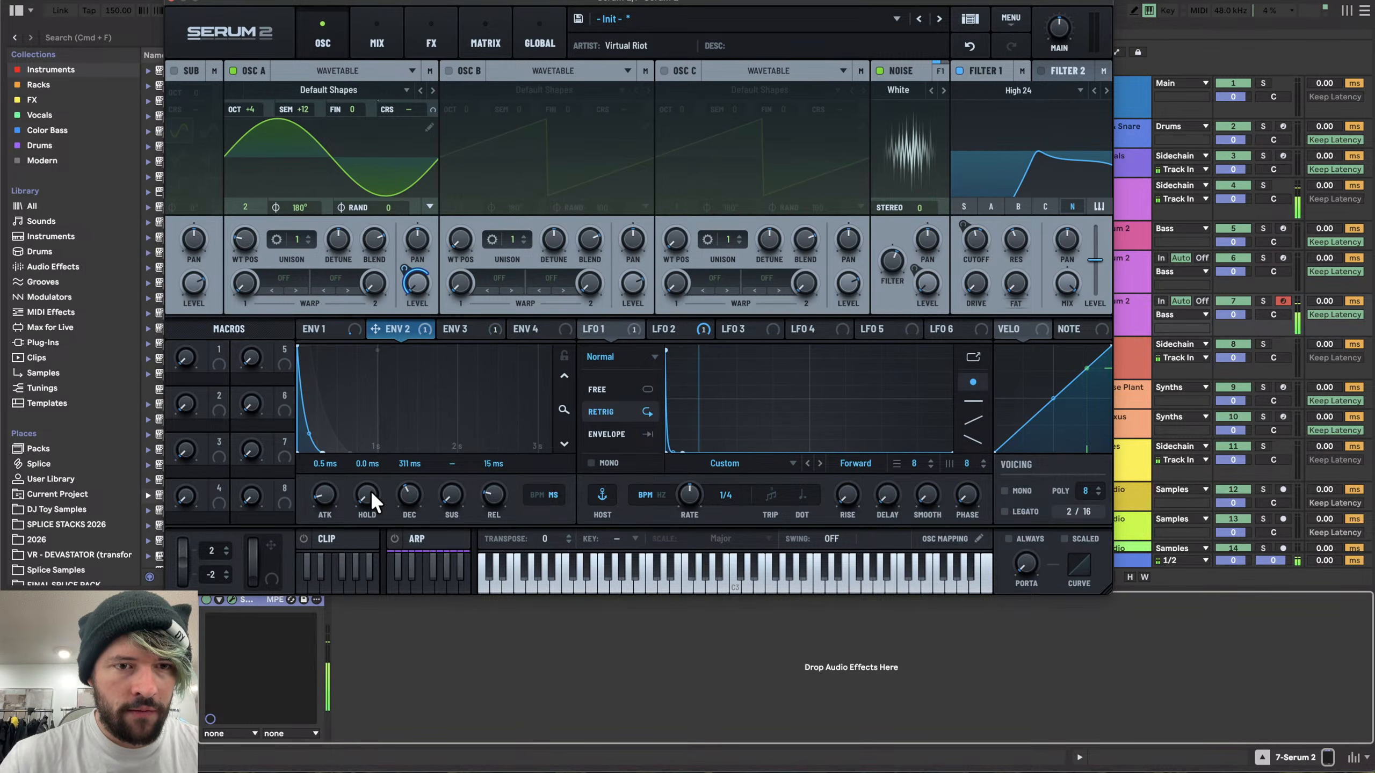
drag(368, 469, 402, 490)
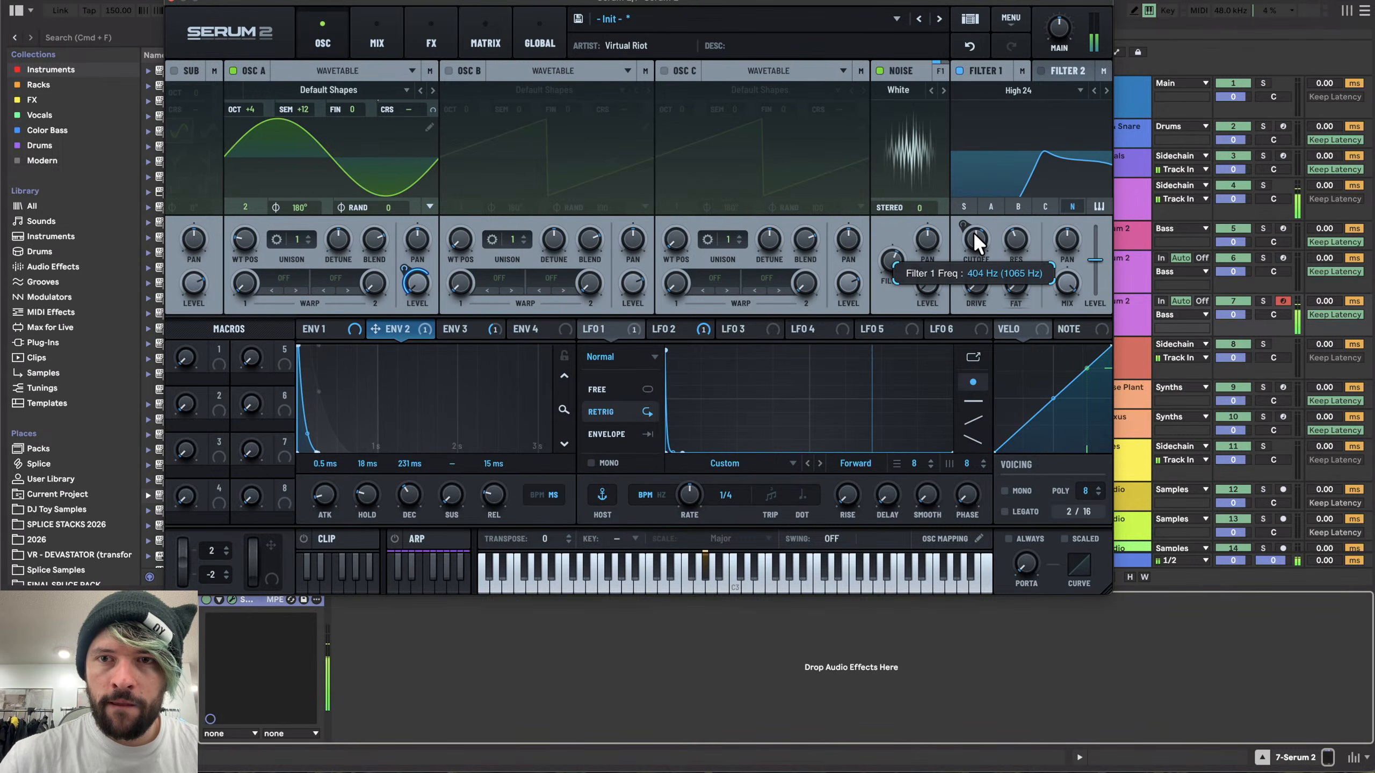
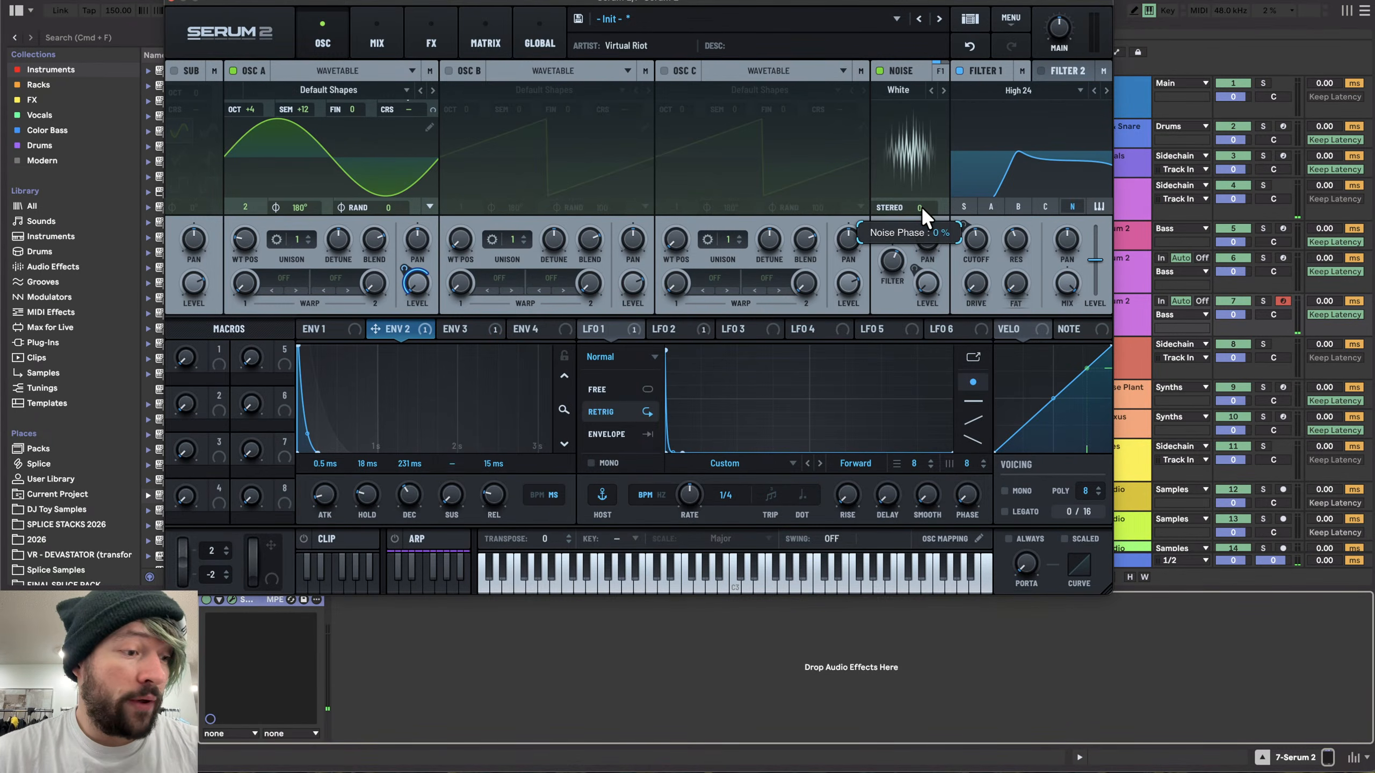
- Assign LFO 2 as a modulation source on Filter 2
drag(921, 206, 876, 353)
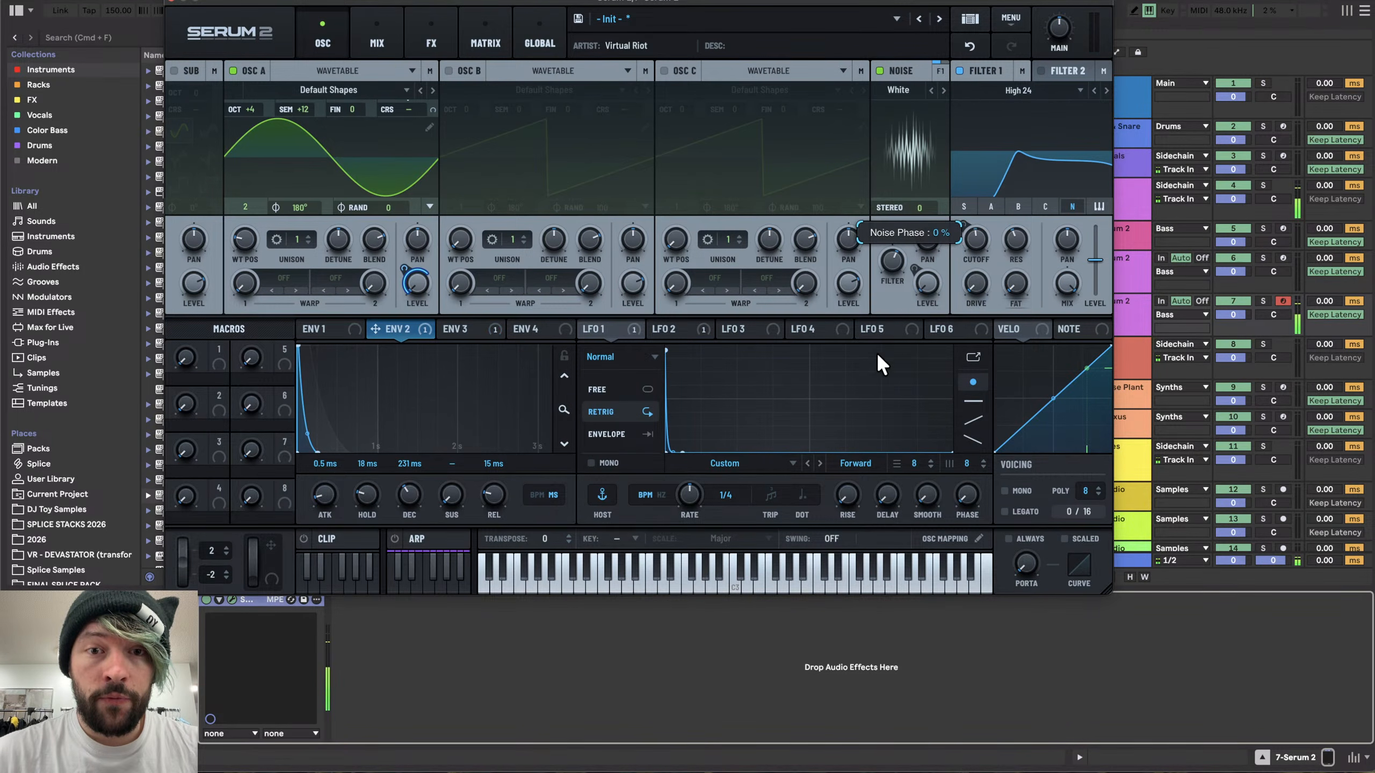
click(667, 331)
drag(689, 324, 943, 270)
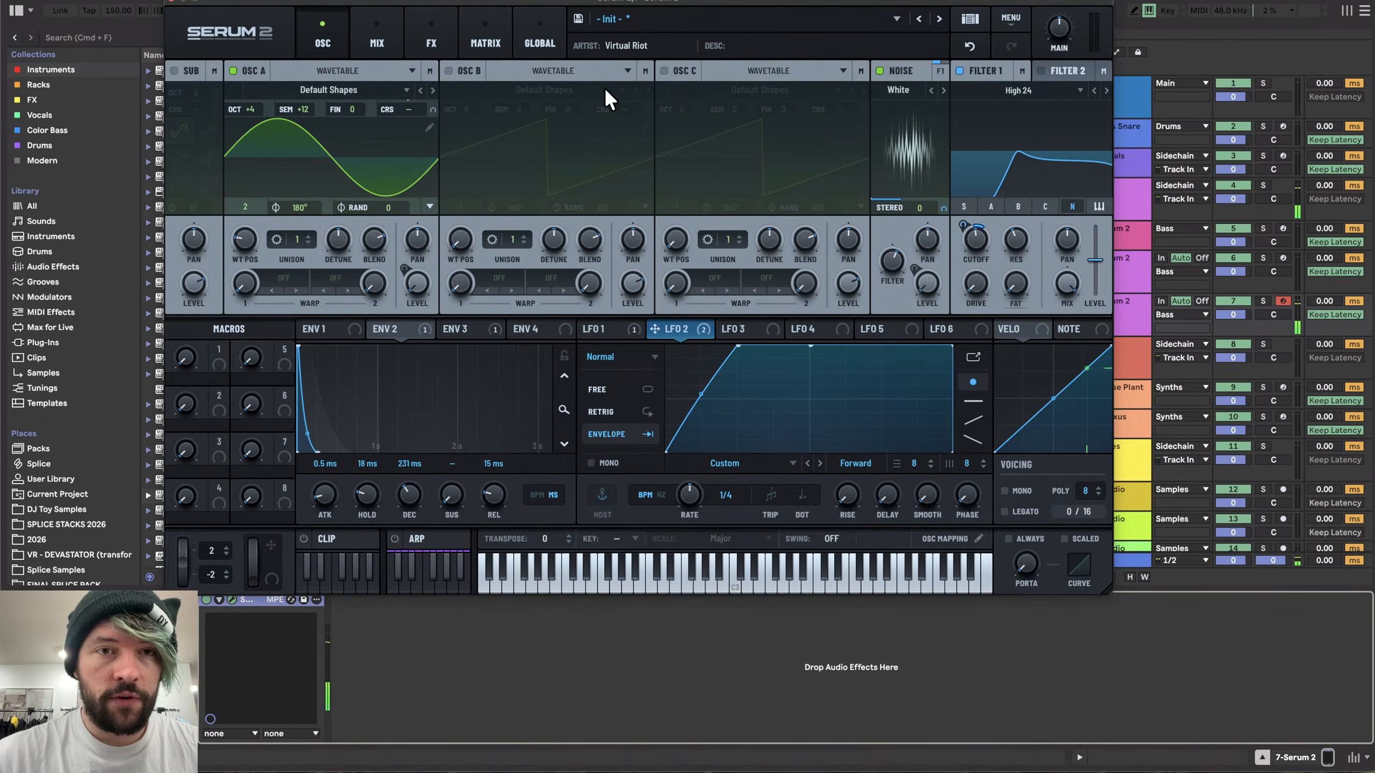
- Add a second Distortion effect to the end of the main FX chain
click(428, 38)
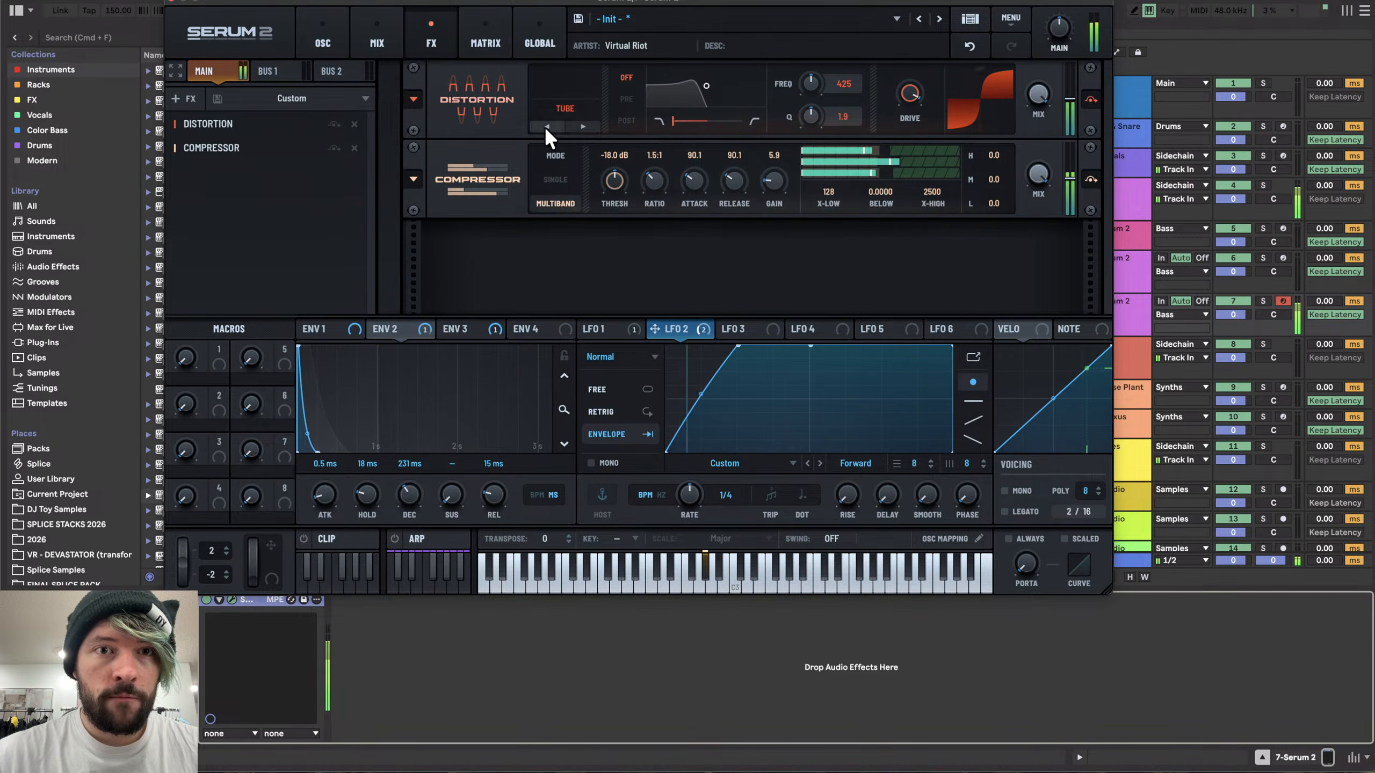
click(187, 99)
click(223, 217)
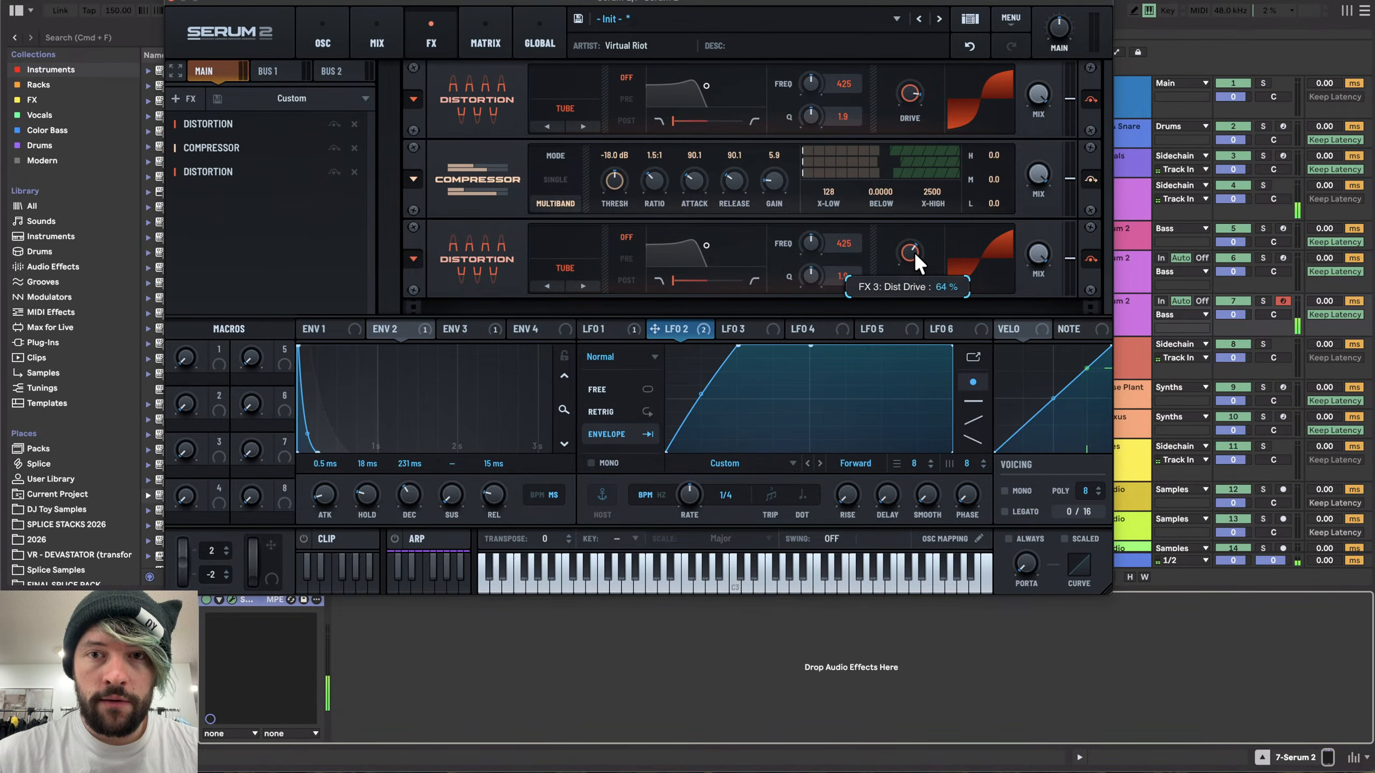
- Route ENV 4 to the new Distortion's drive and lower ENV 4's sustain fully
click(616, 325)
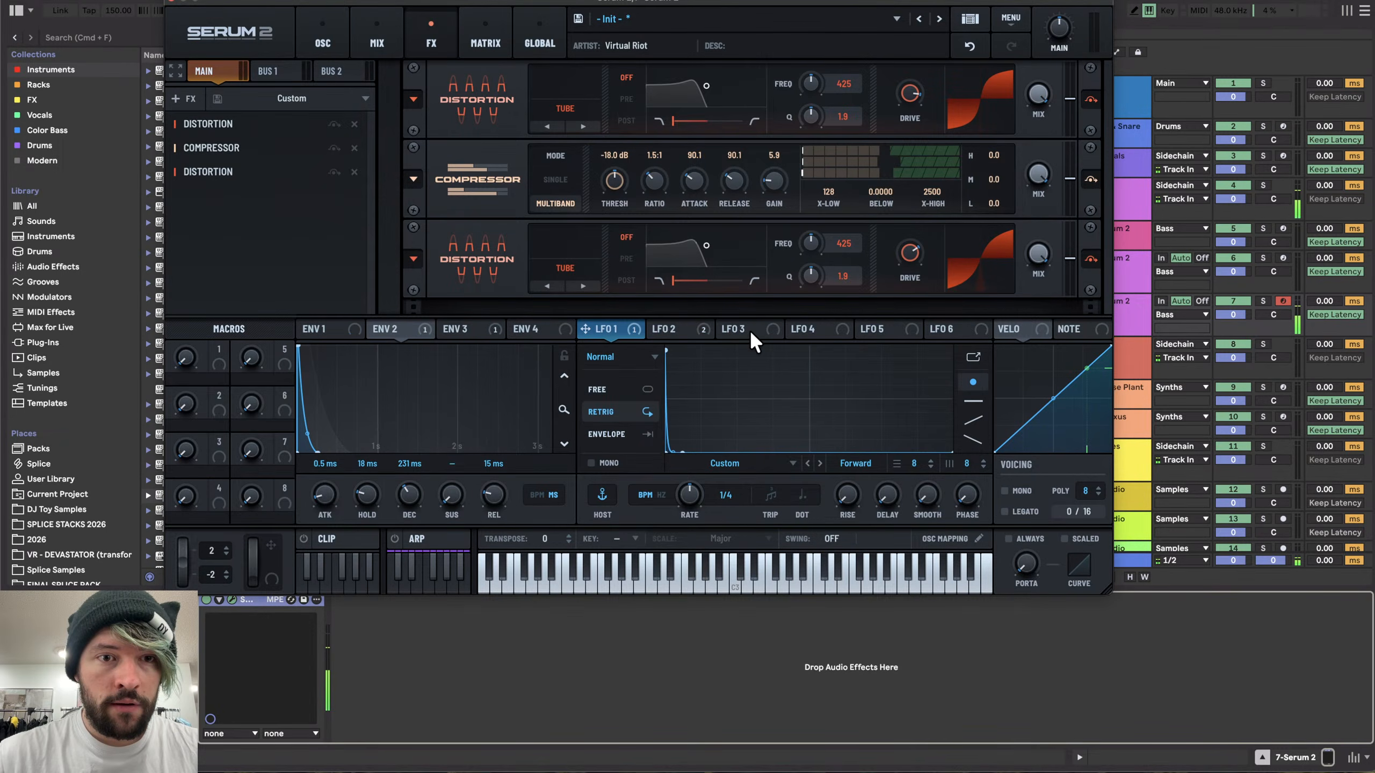
click(461, 329)
click(527, 329)
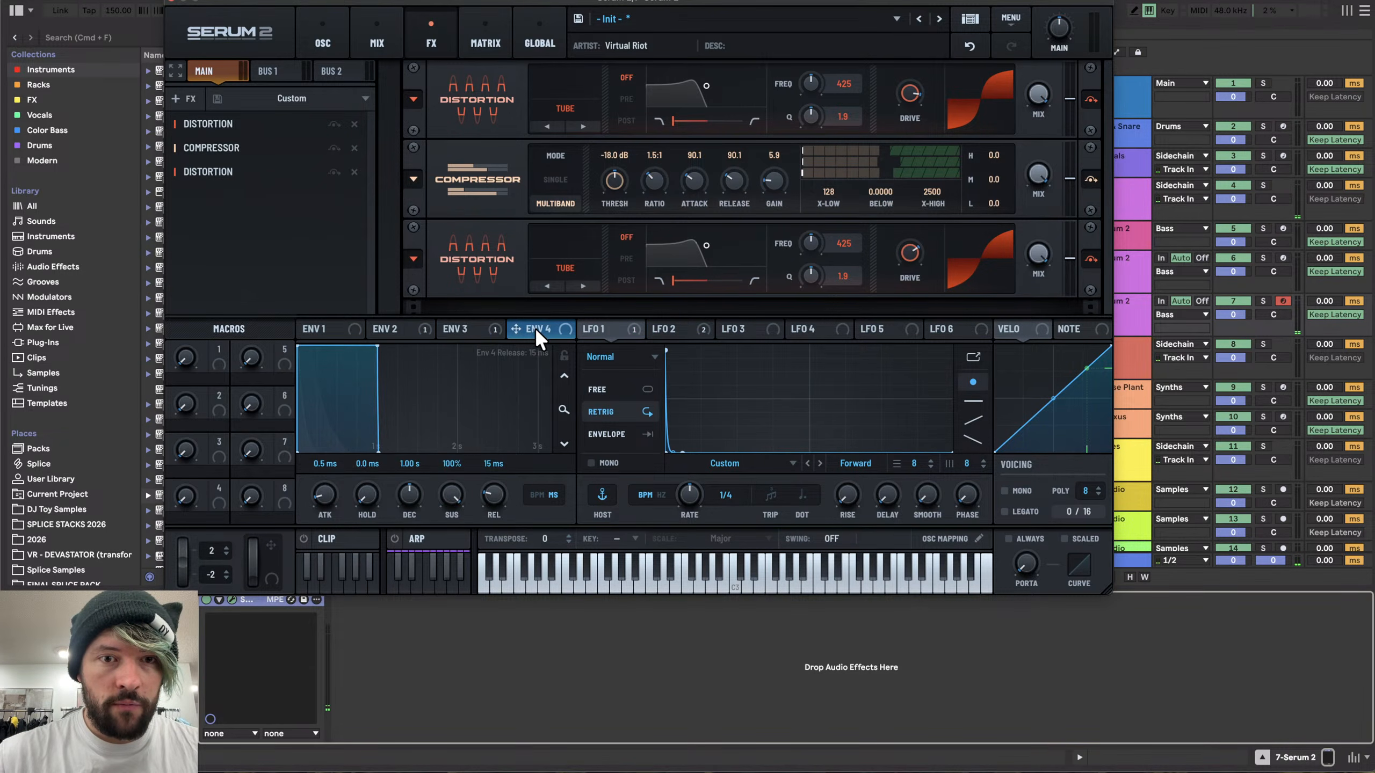
drag(535, 328, 908, 189)
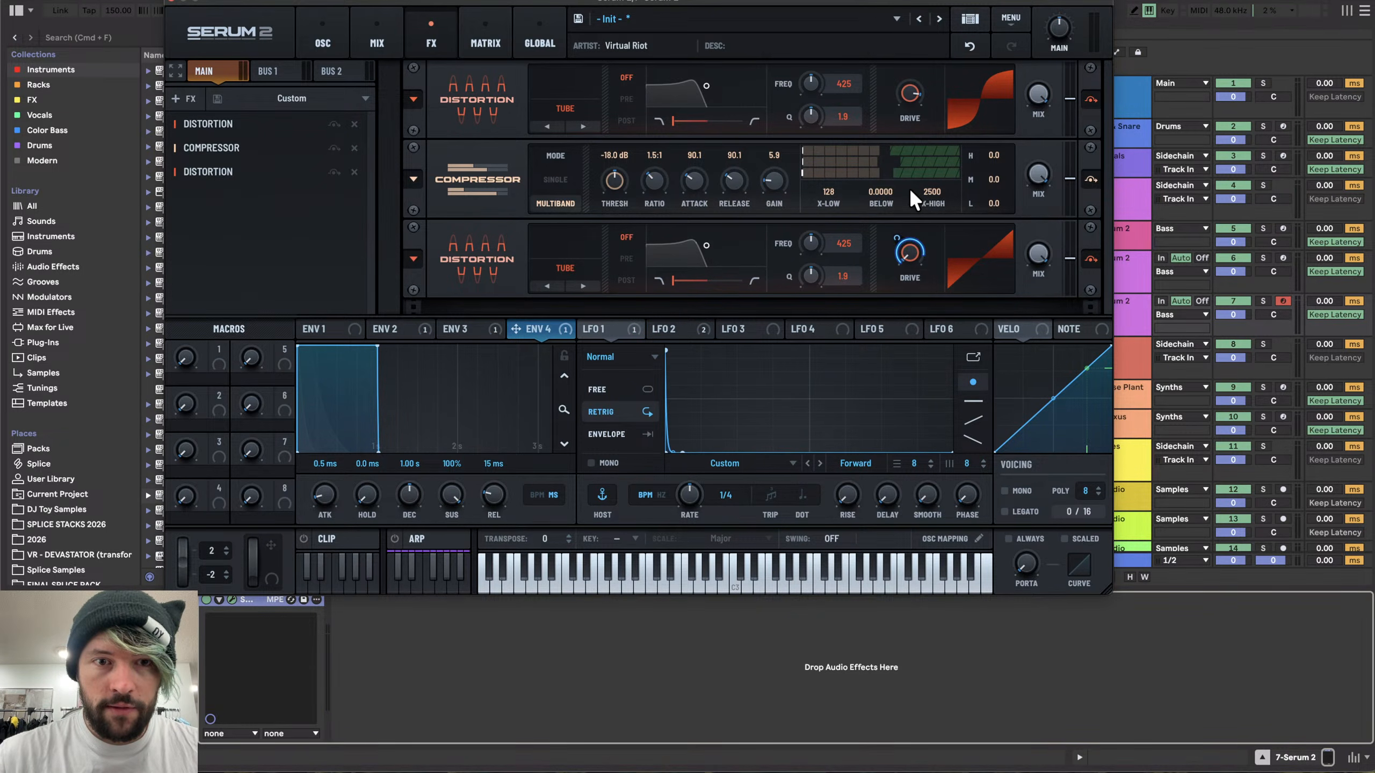
drag(473, 495, 438, 716)
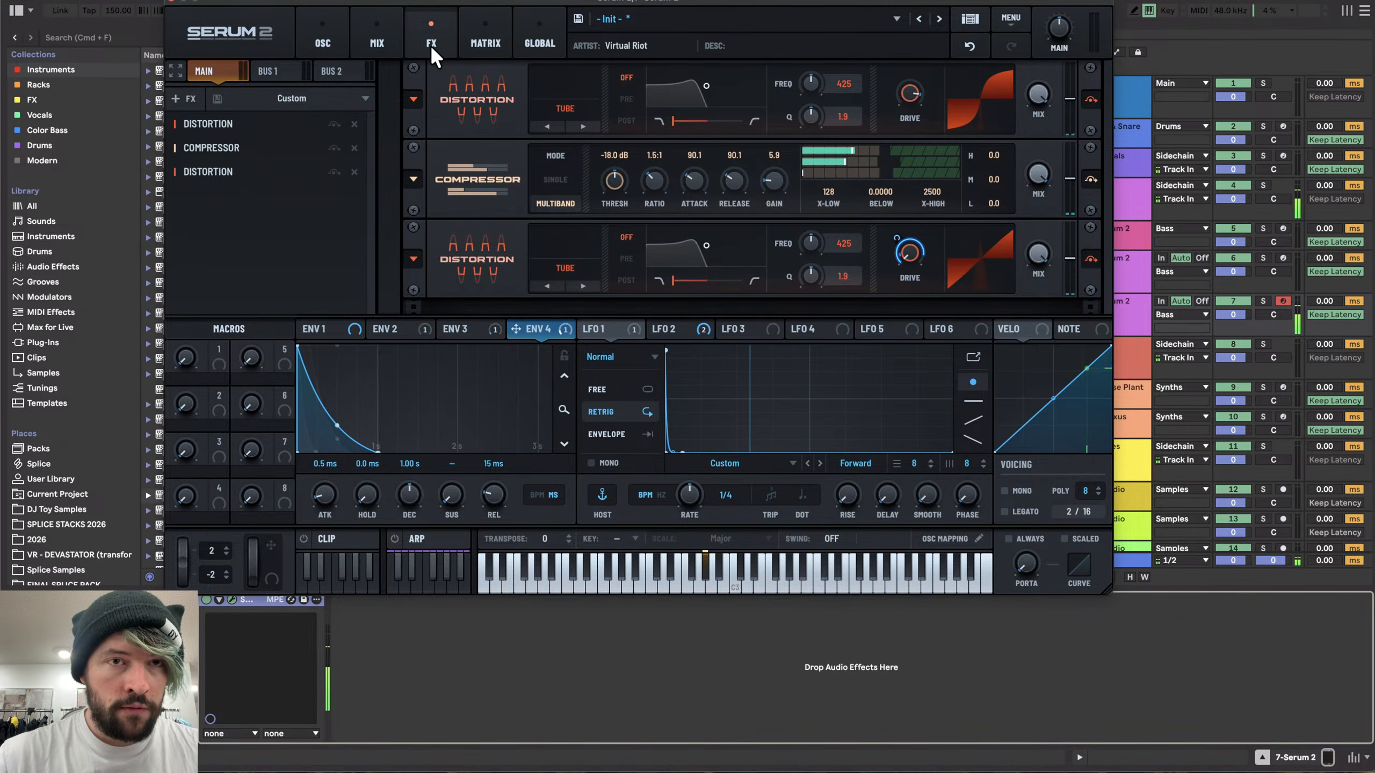
- Try the AlphaNz, BrightWhite and J 60 samples on the noise oscillator, adjusting its pitch
click(327, 38)
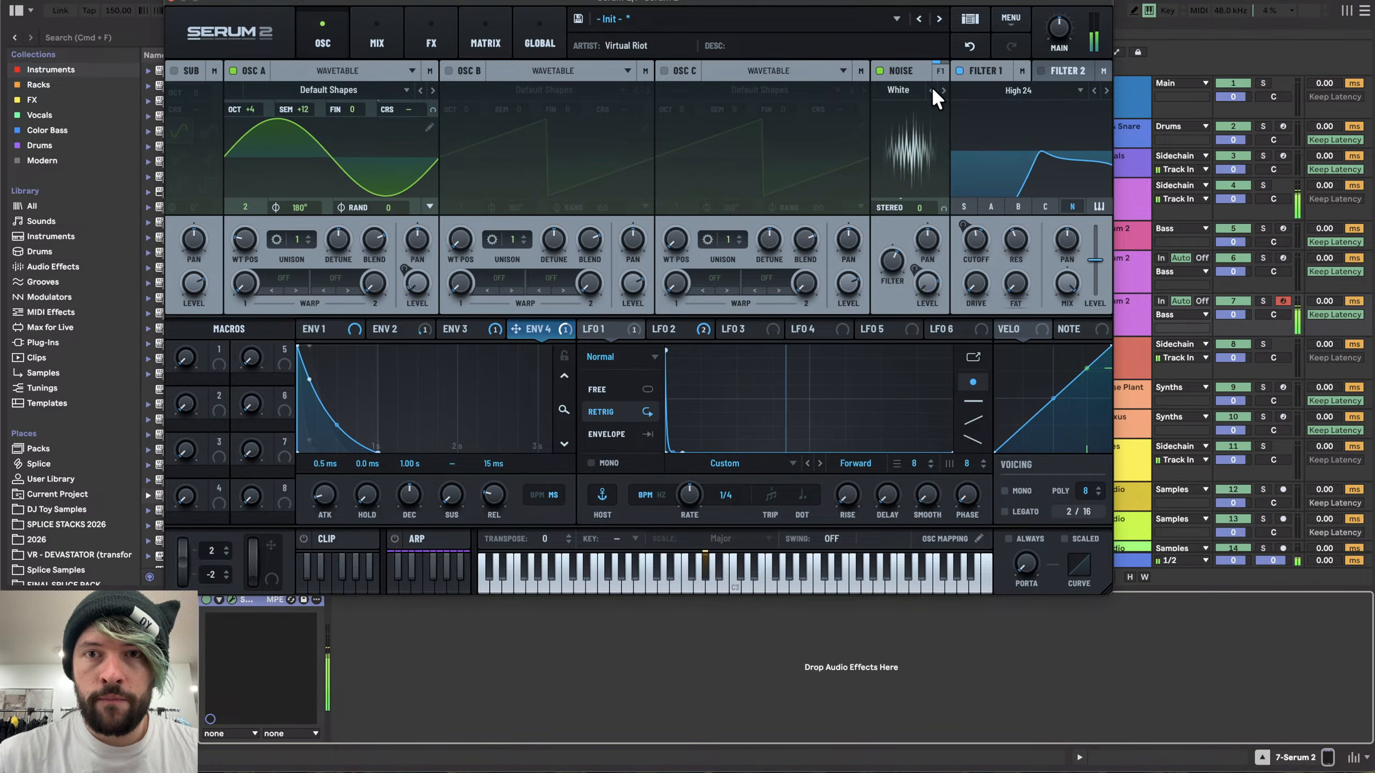
click(900, 97)
mouse_move(1008, 107)
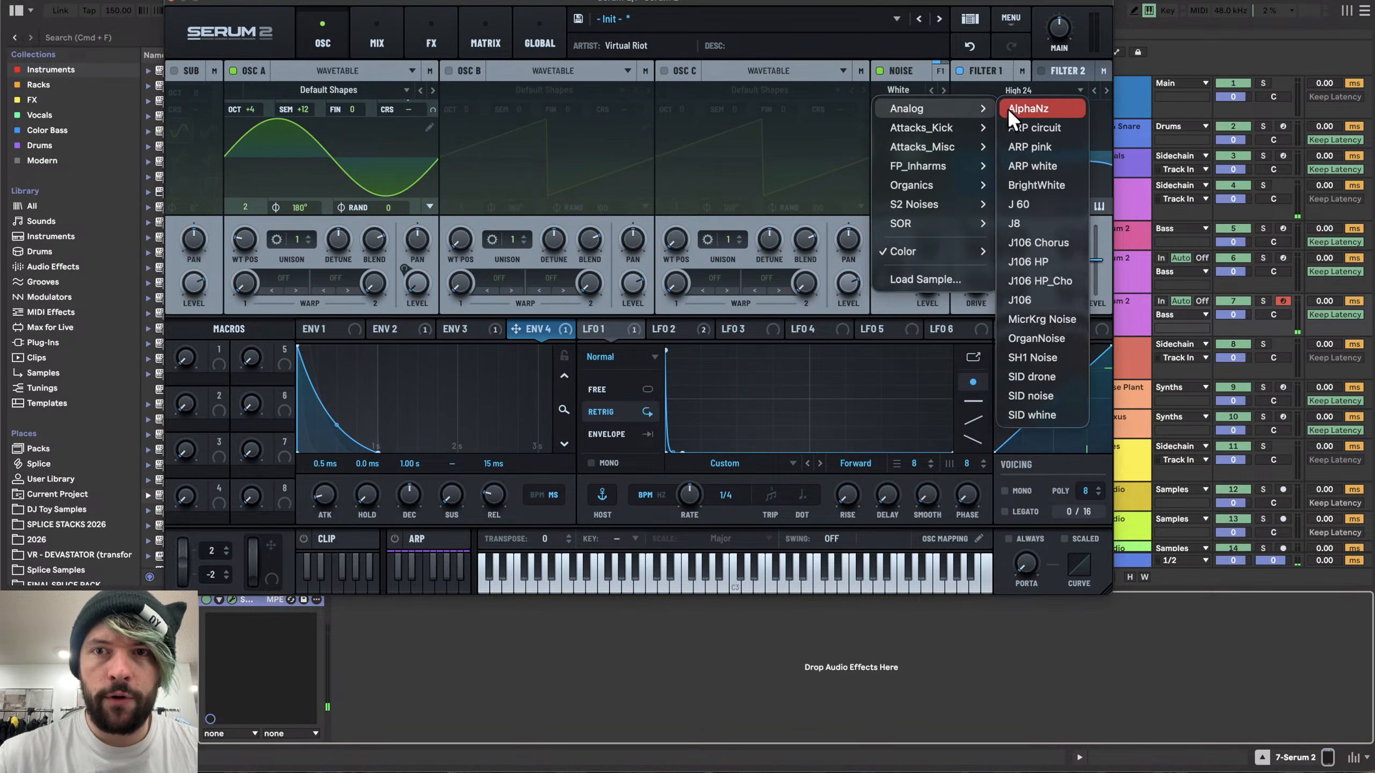
click(1055, 107)
mouse_move(893, 286)
mouse_down()
mouse_move(893, 298)
mouse_move(893, 262)
mouse_move(887, 307)
mouse_up()
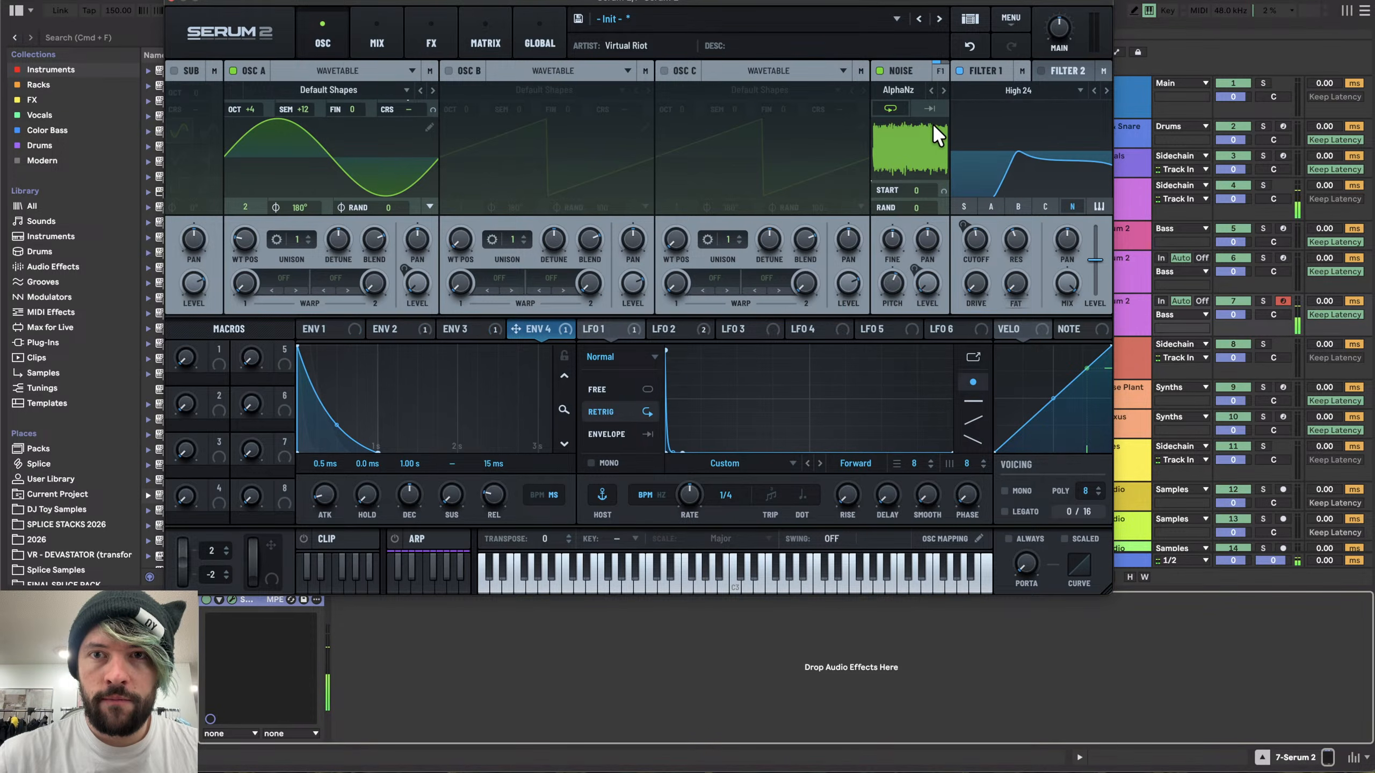
click(944, 90)
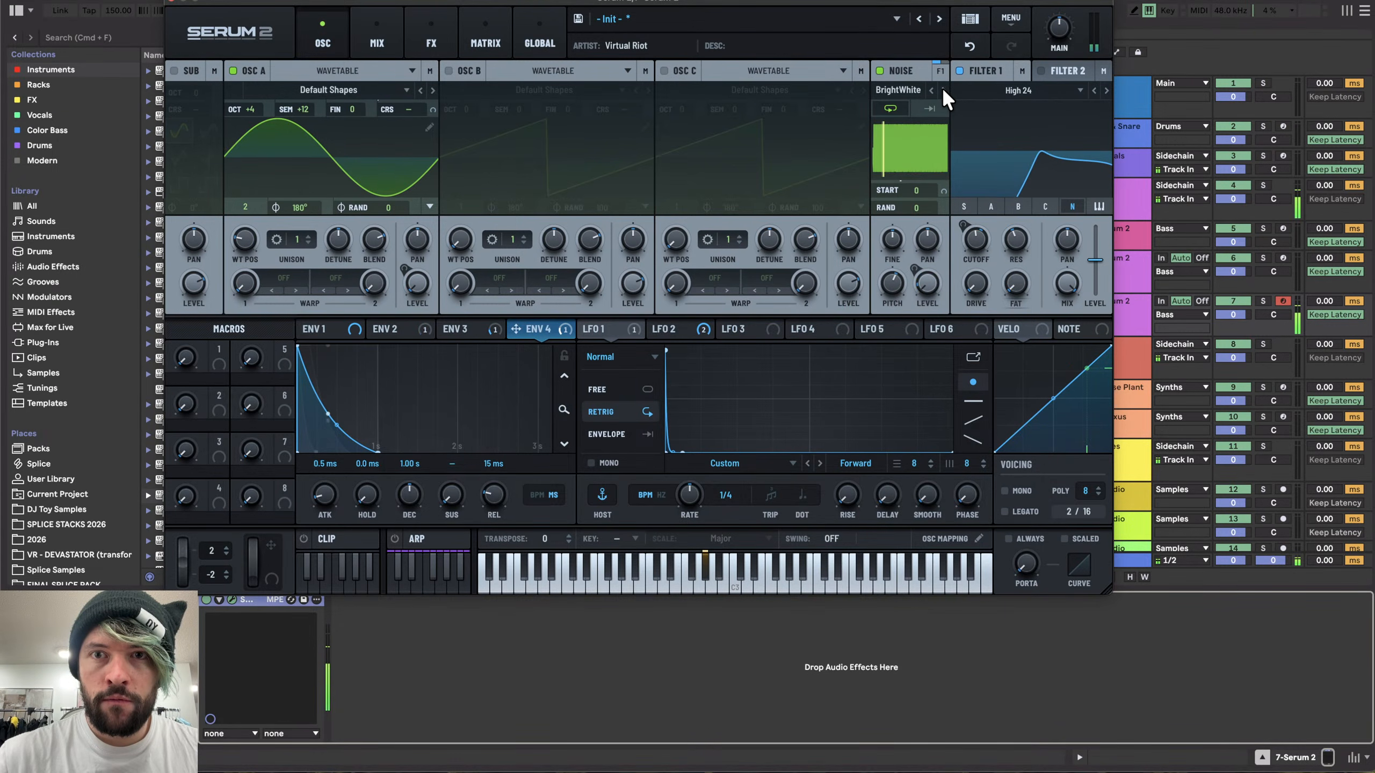
click(944, 90)
click(931, 90)
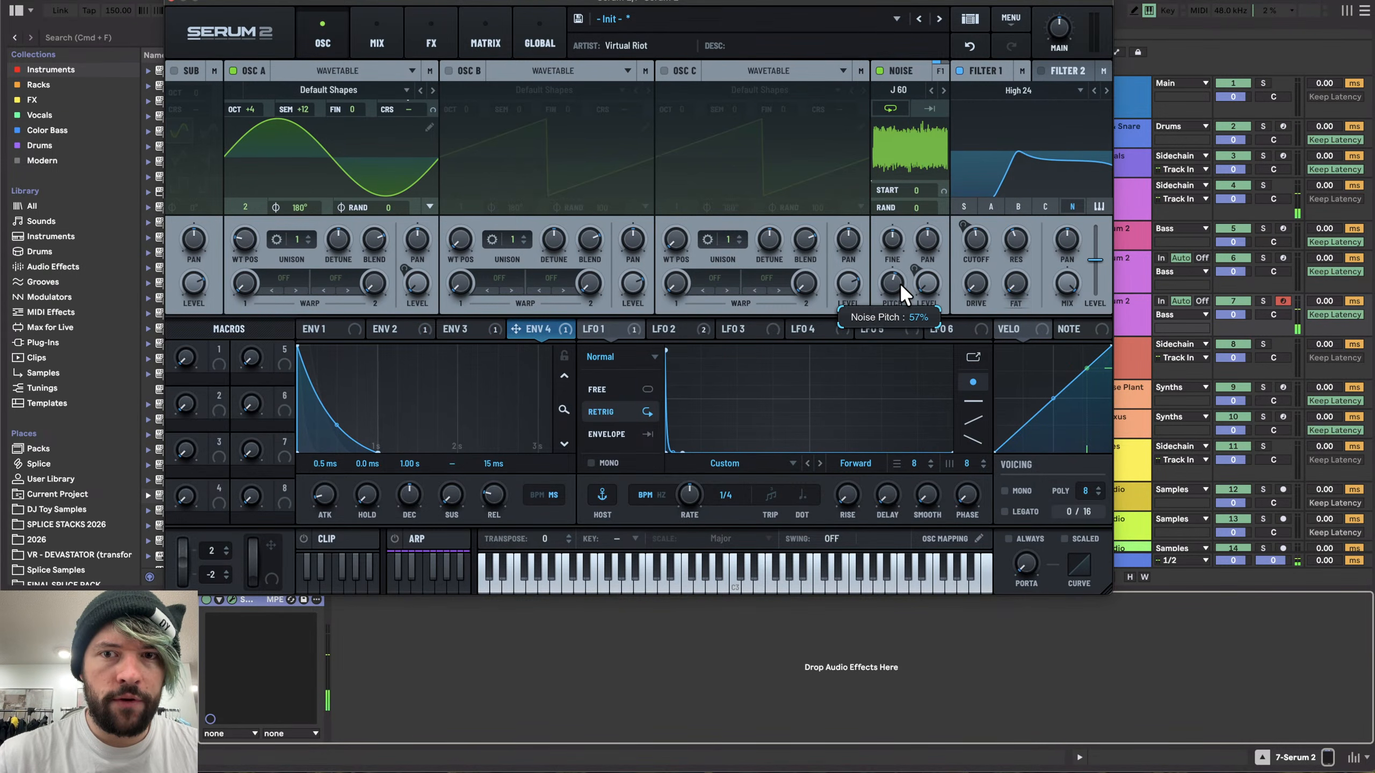
- Set the noise oscillator back to White from the Color category
click(476, 329)
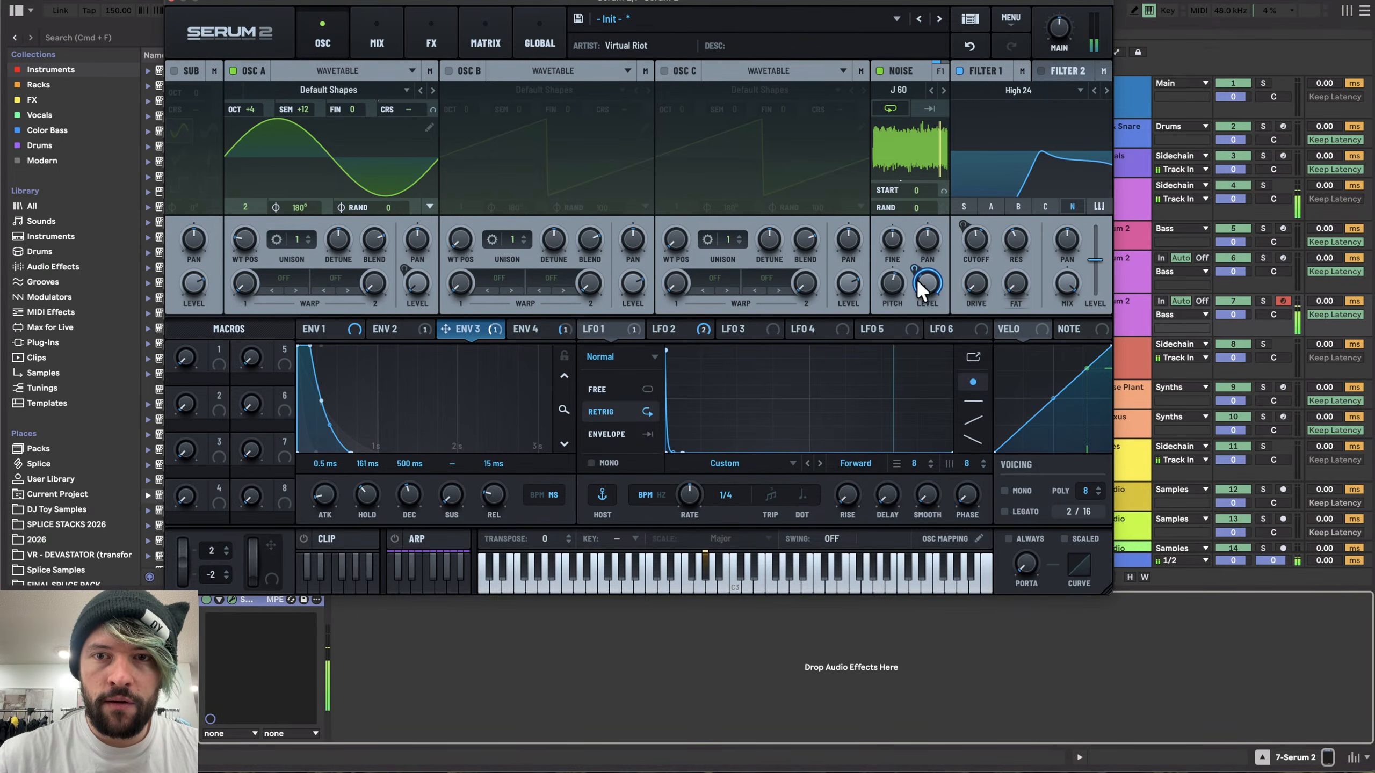
click(896, 90)
mouse_move(1018, 252)
click(1061, 251)
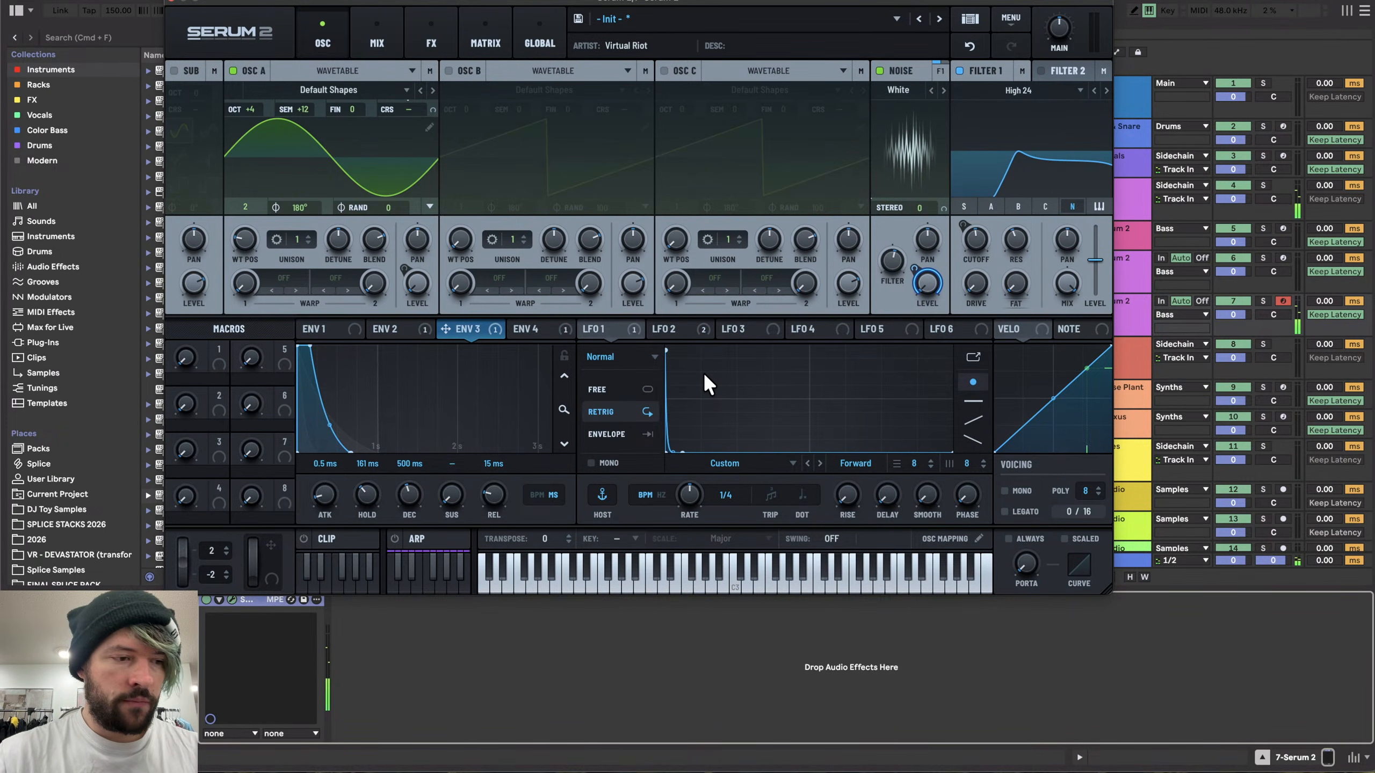
- Insert an empty MIDI clip on the 7 Serum 2 track at bar 6
click(173, 1)
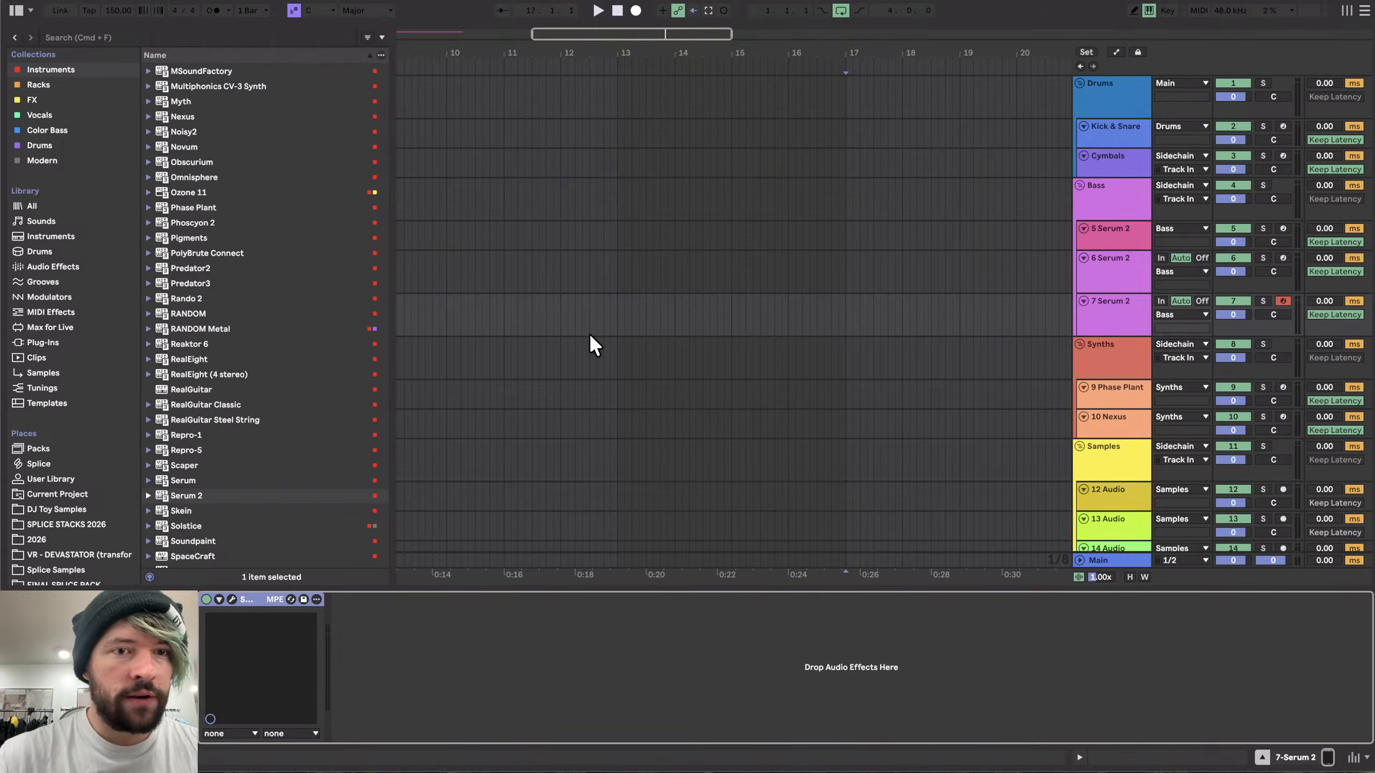
scroll(421, 318, left, 8)
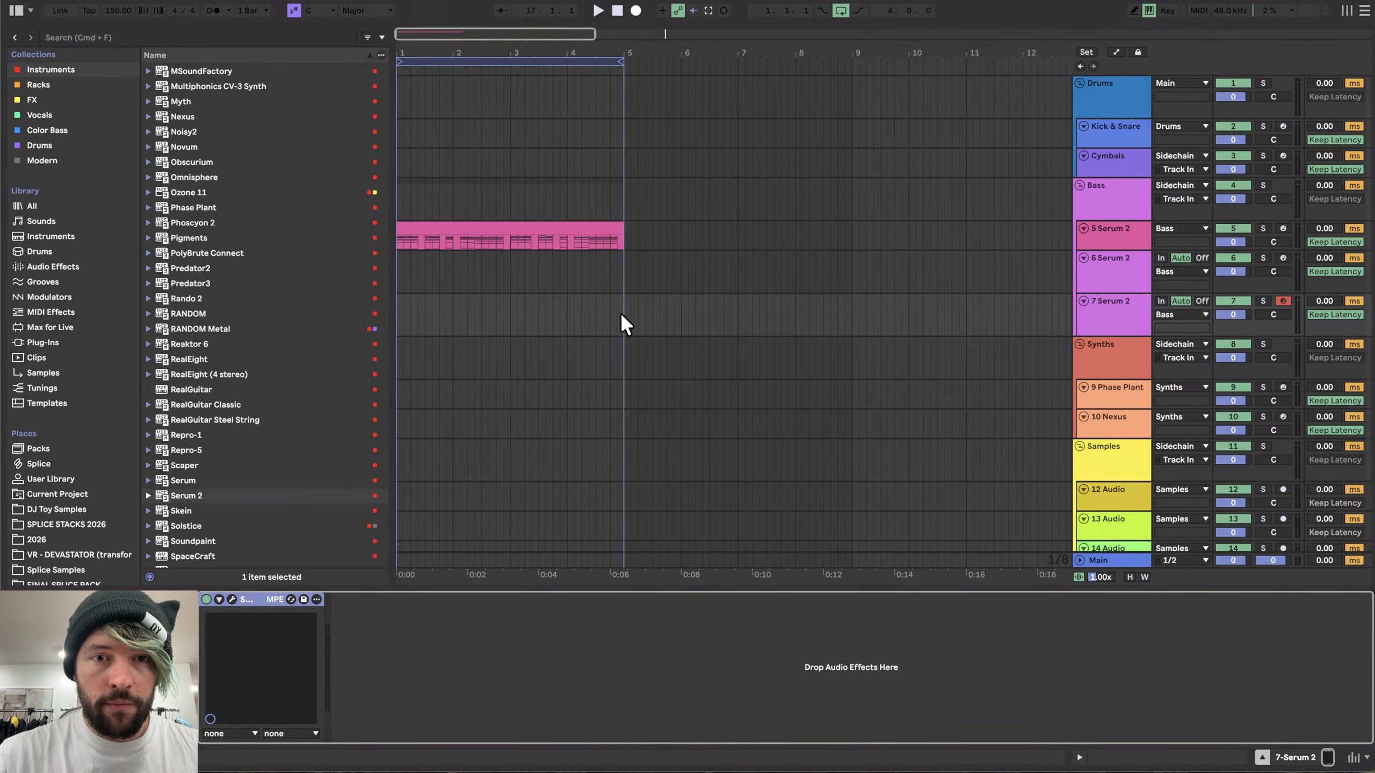
drag(681, 309, 730, 310)
key(super+shift+m)
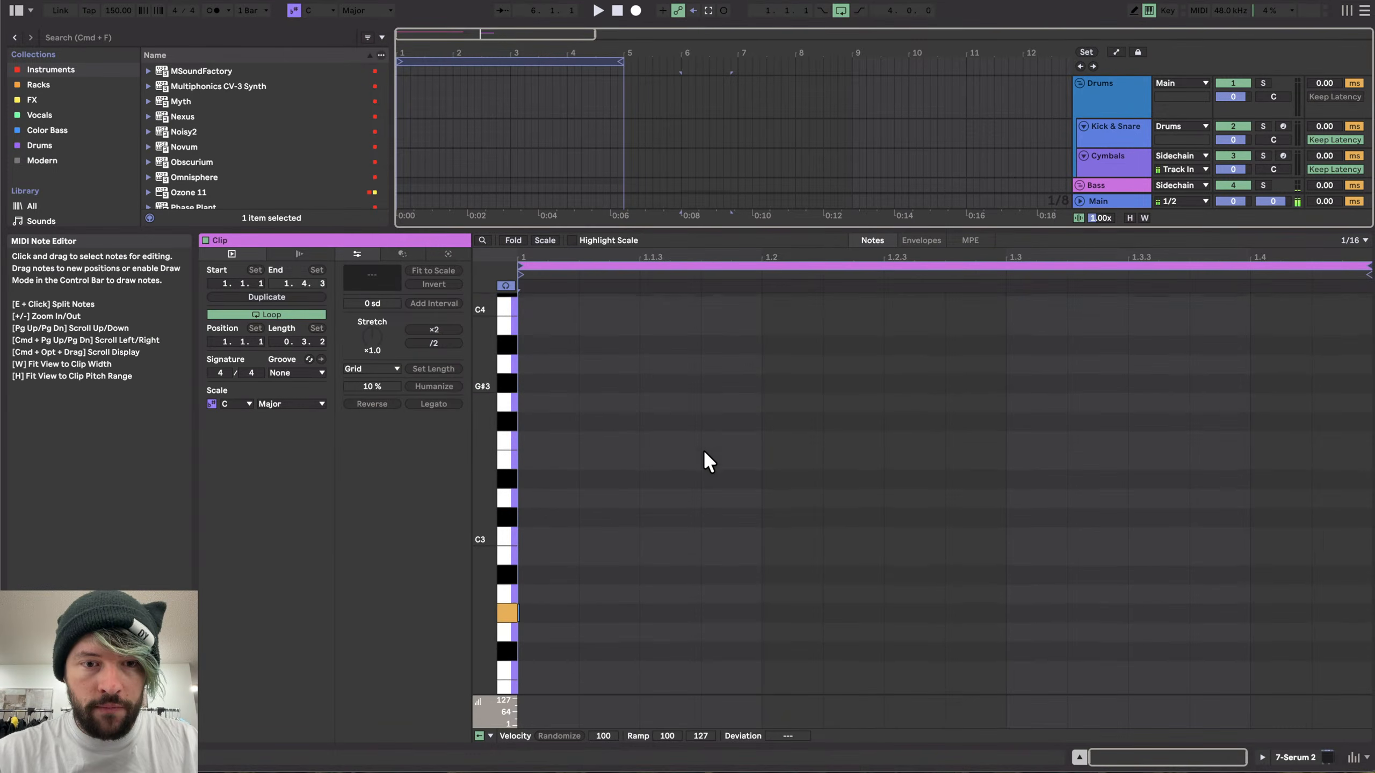
- Draw a one-beat G#2 note at the start of the clip
scroll(549, 445, down, 5)
double_click(543, 428)
drag(575, 426, 747, 425)
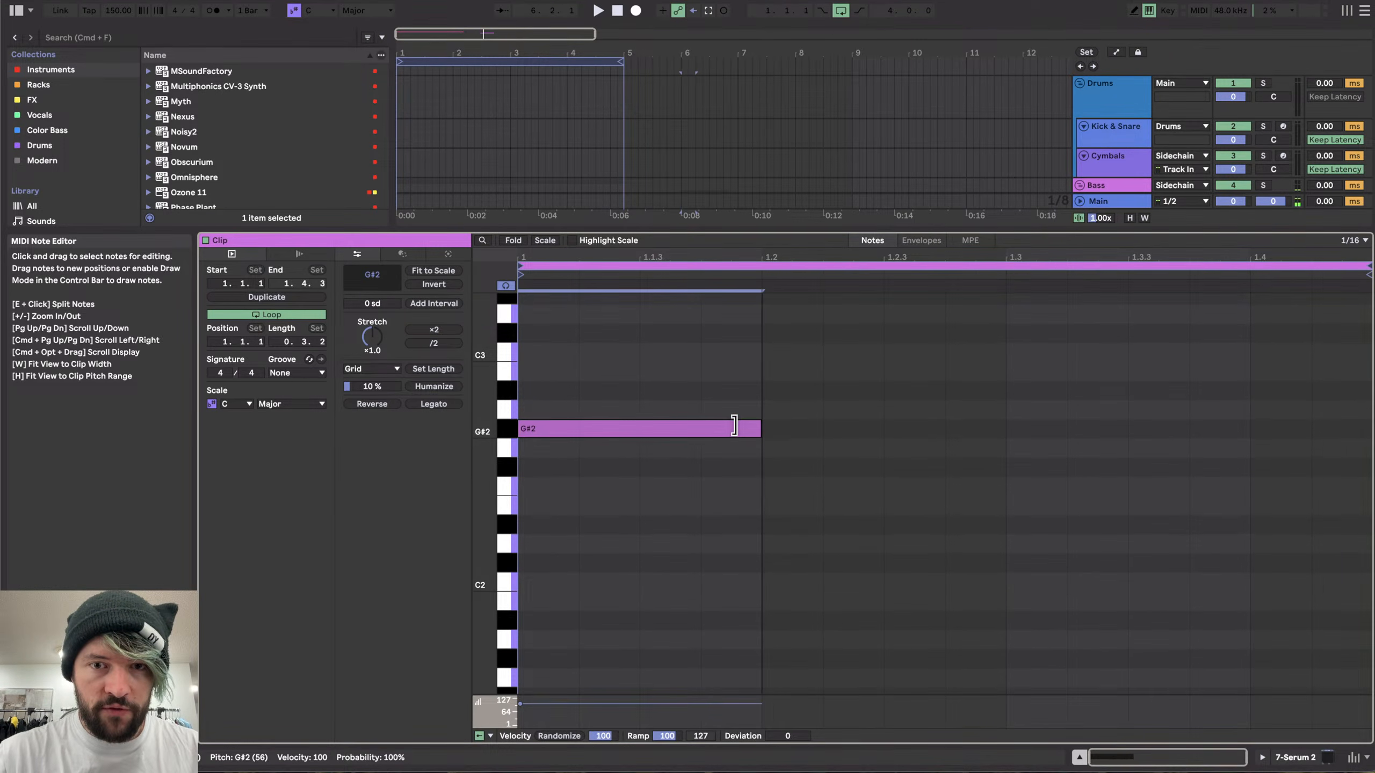
click(1282, 763)
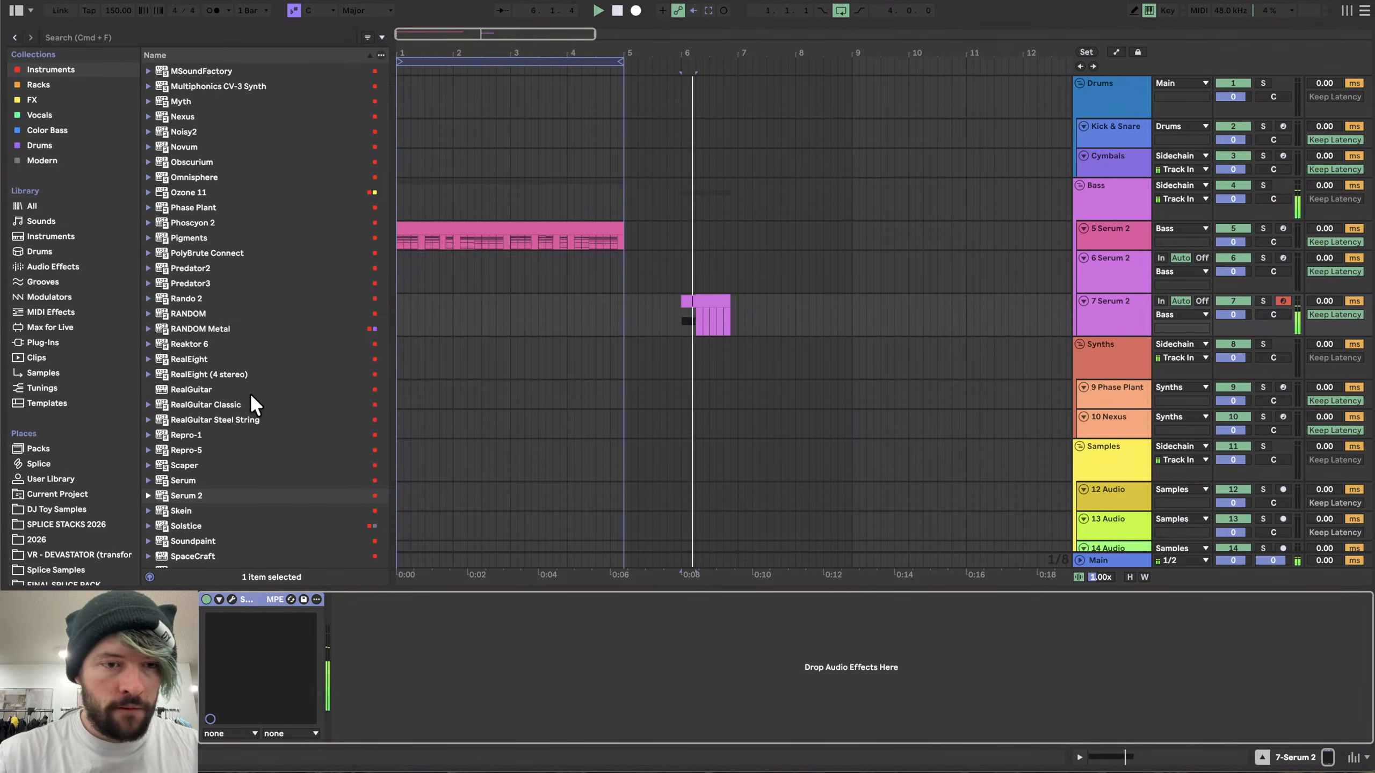
- Check ENV 2's modulation amount on Osc A's level in Serum 2
click(230, 599)
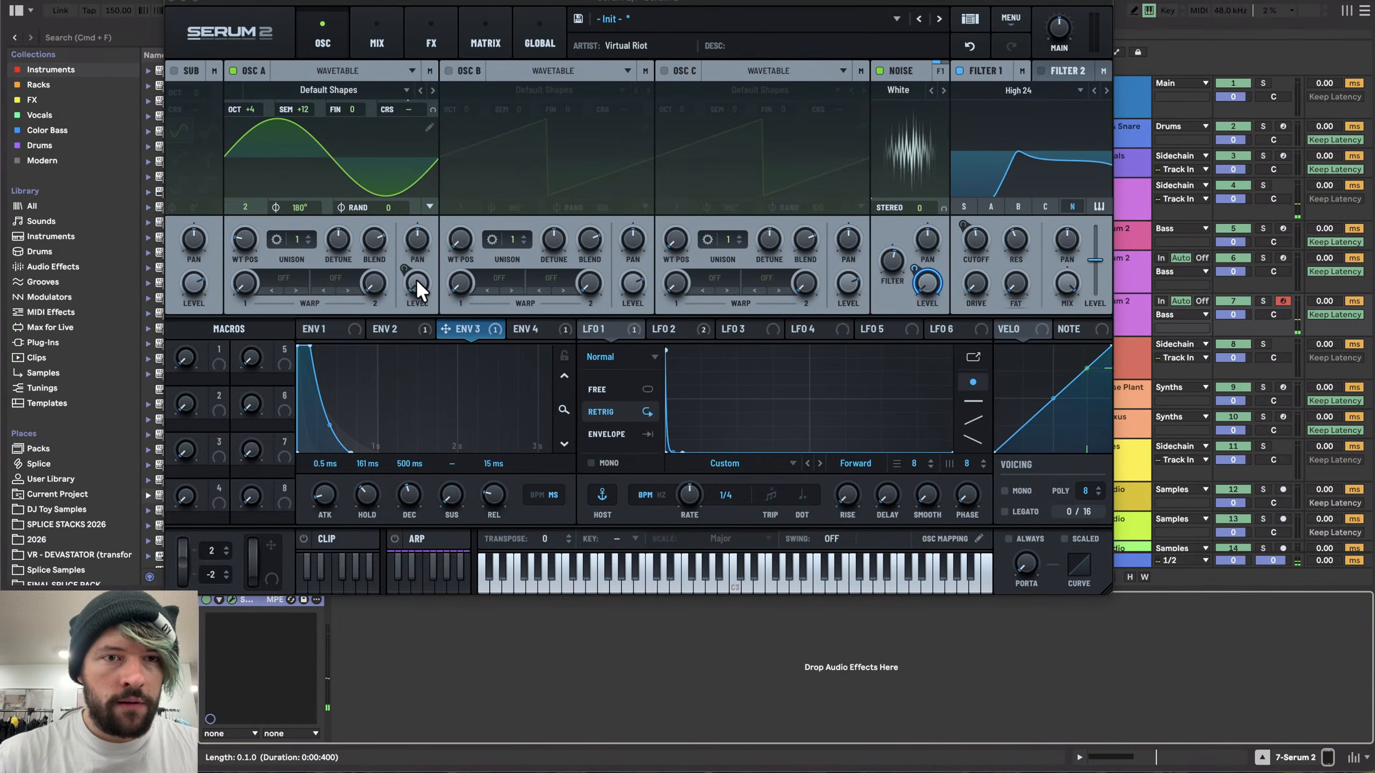
click(415, 328)
mouse_move(406, 267)
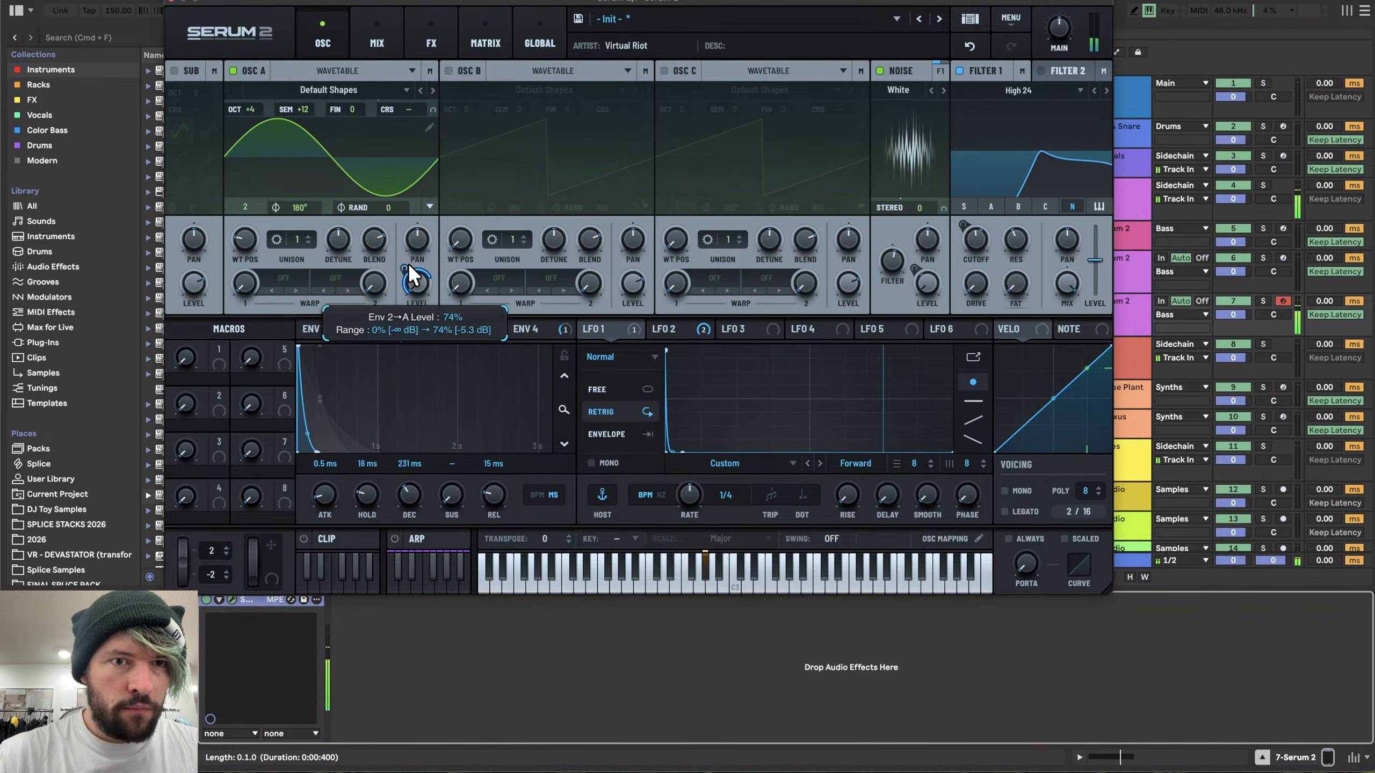
click(171, 2)
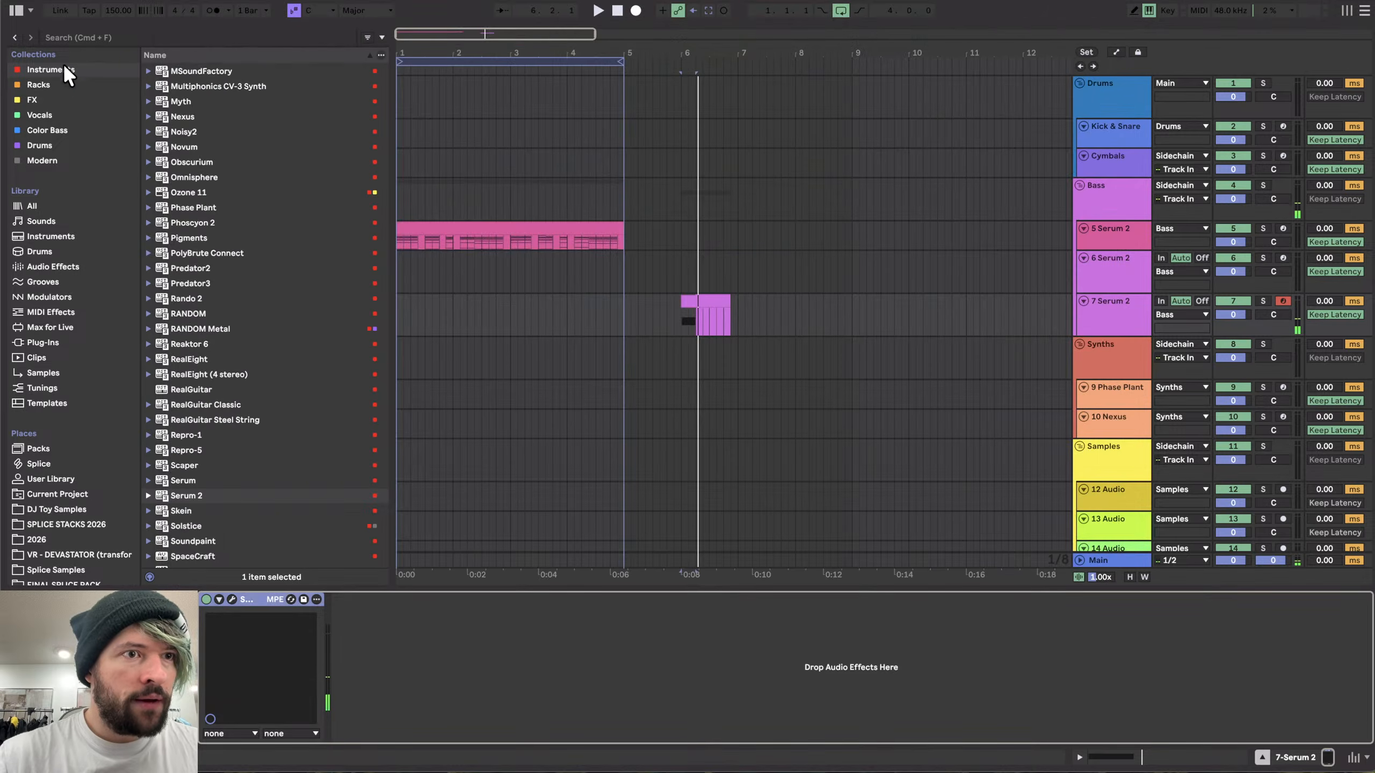
- Load Newfangled Saturate onto the Serum 2 track from the FX collection
click(34, 100)
scroll(220, 322, down, 10)
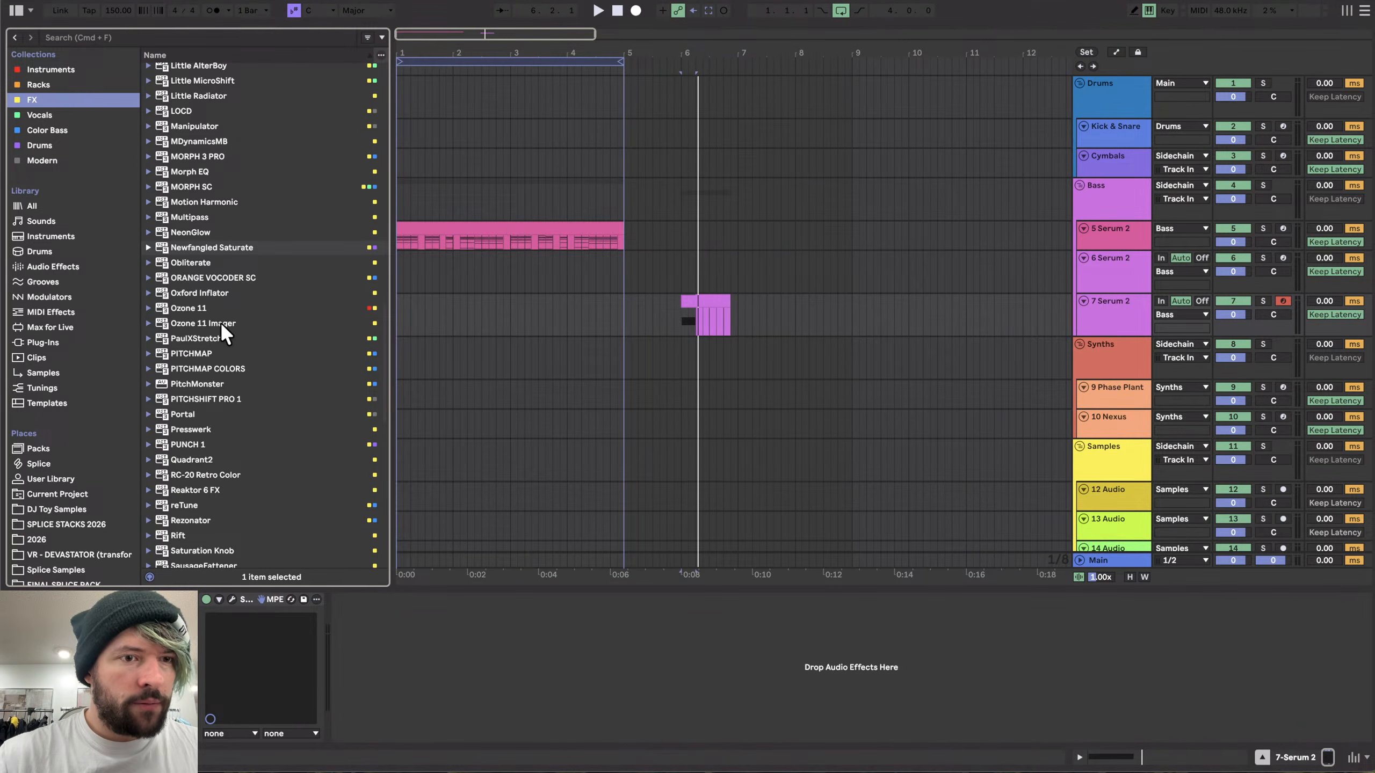
double_click(220, 248)
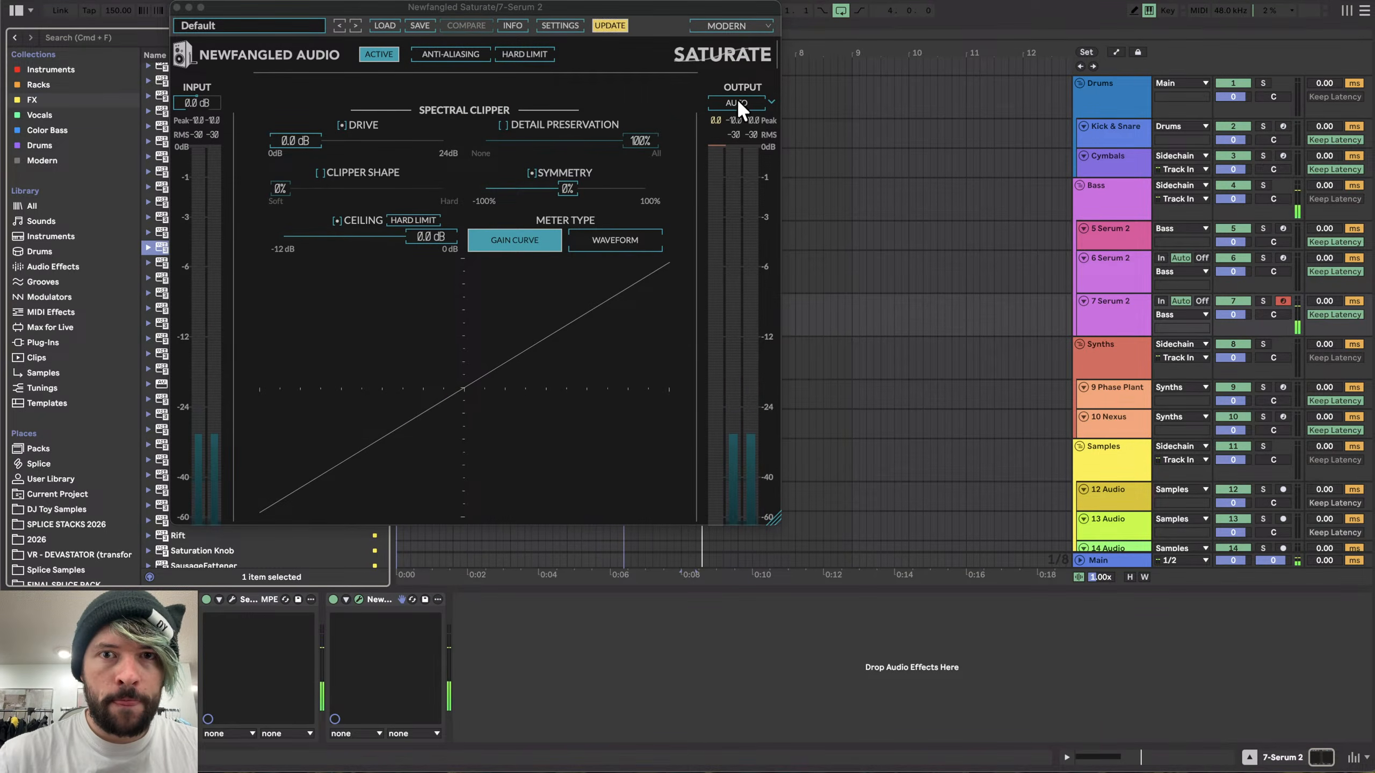
- Enable Saturate's auto output and raise its input gain to about 5.6 dB
click(736, 102)
drag(206, 99, 214, 41)
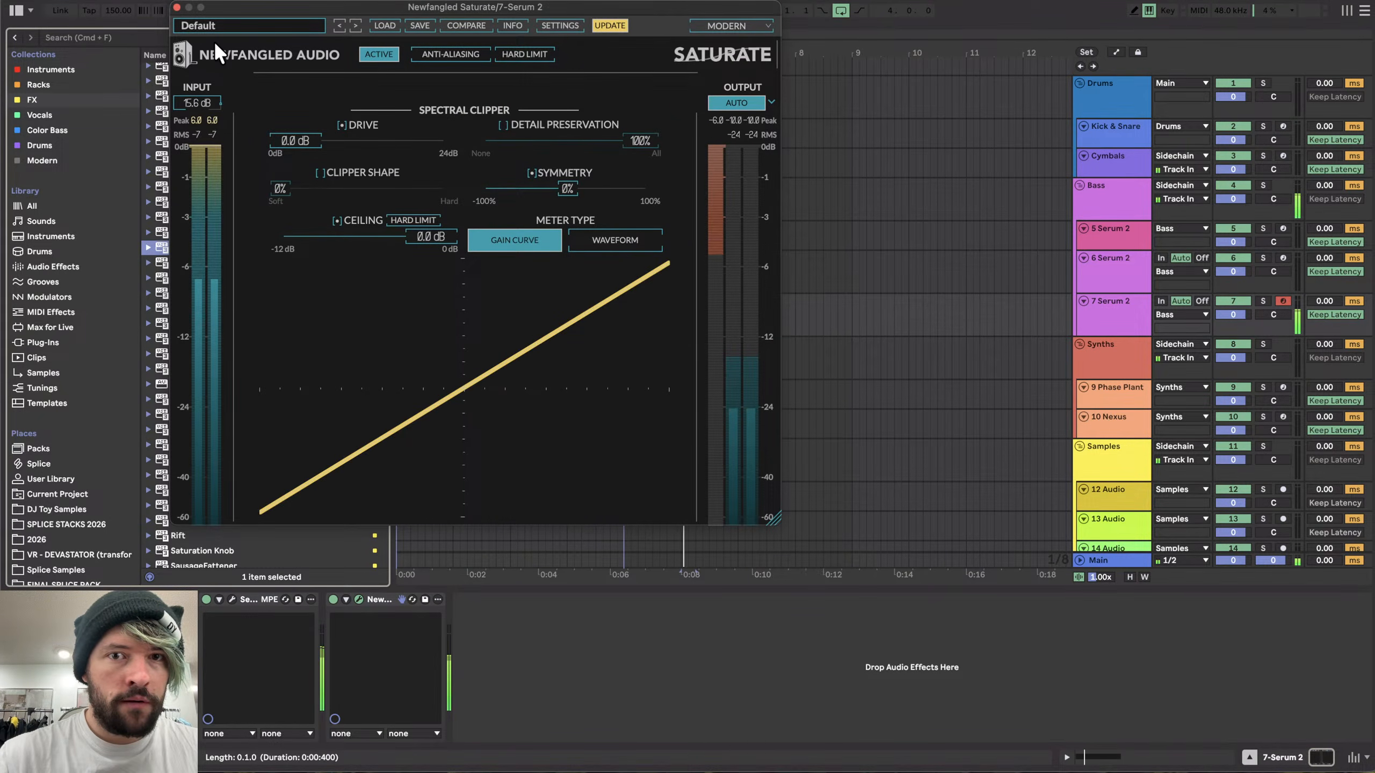
click(177, 7)
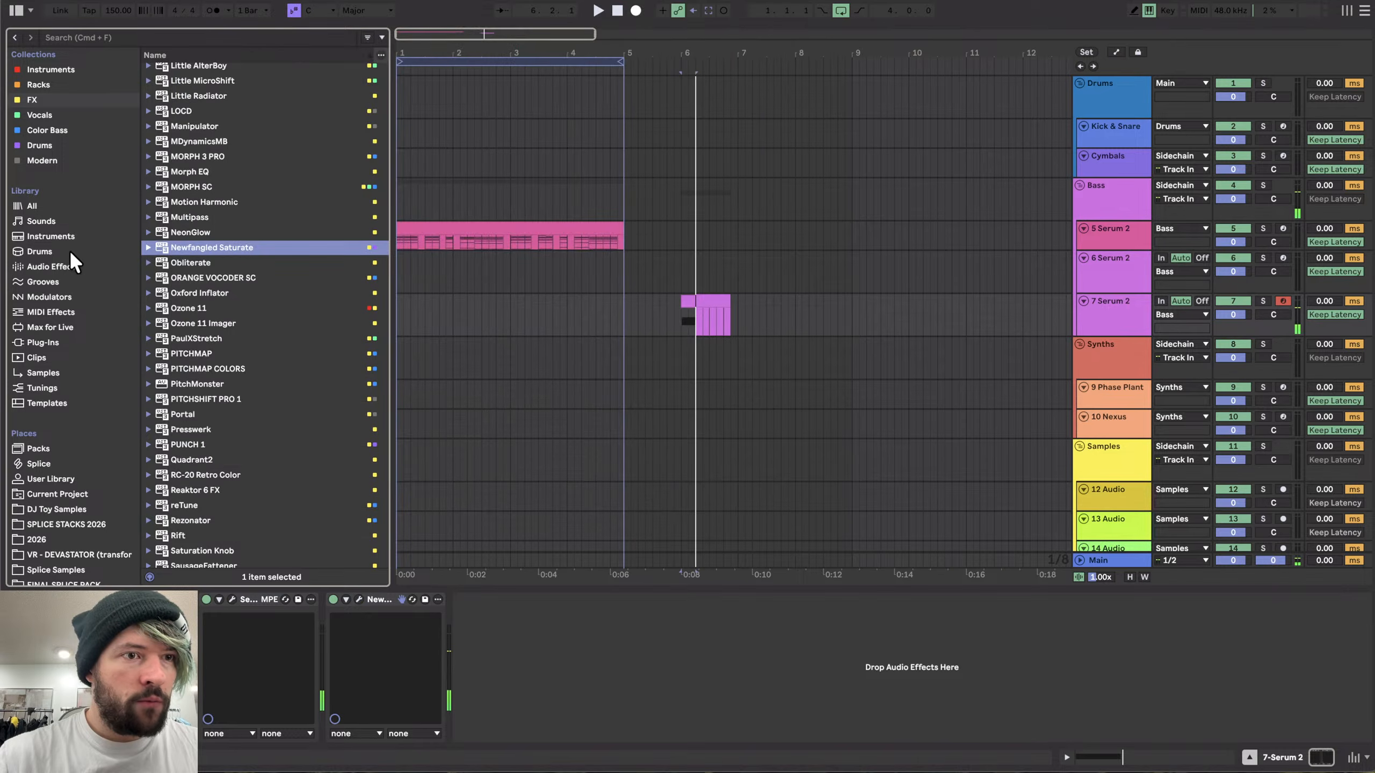
- Load the ST4b transient shaper from the Drums collection onto the track
click(39, 145)
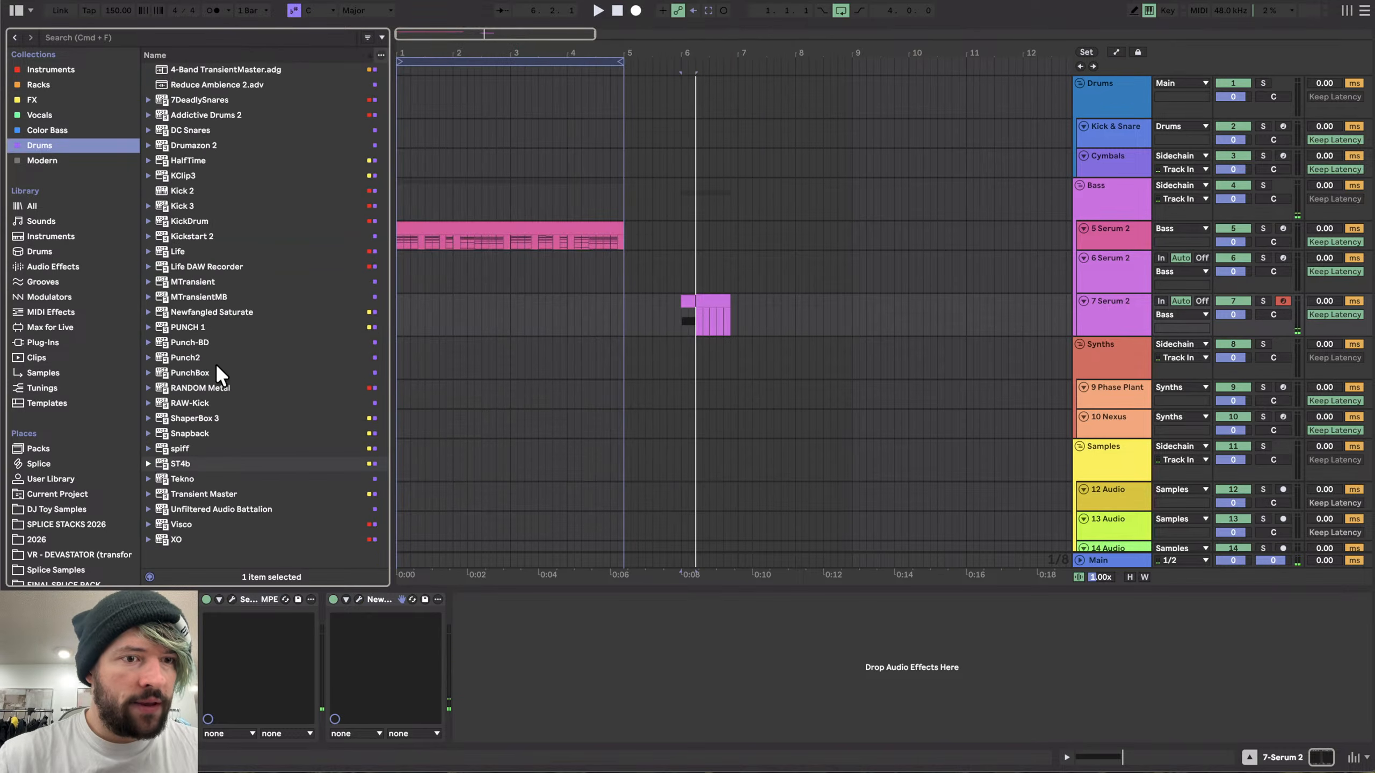
double_click(180, 464)
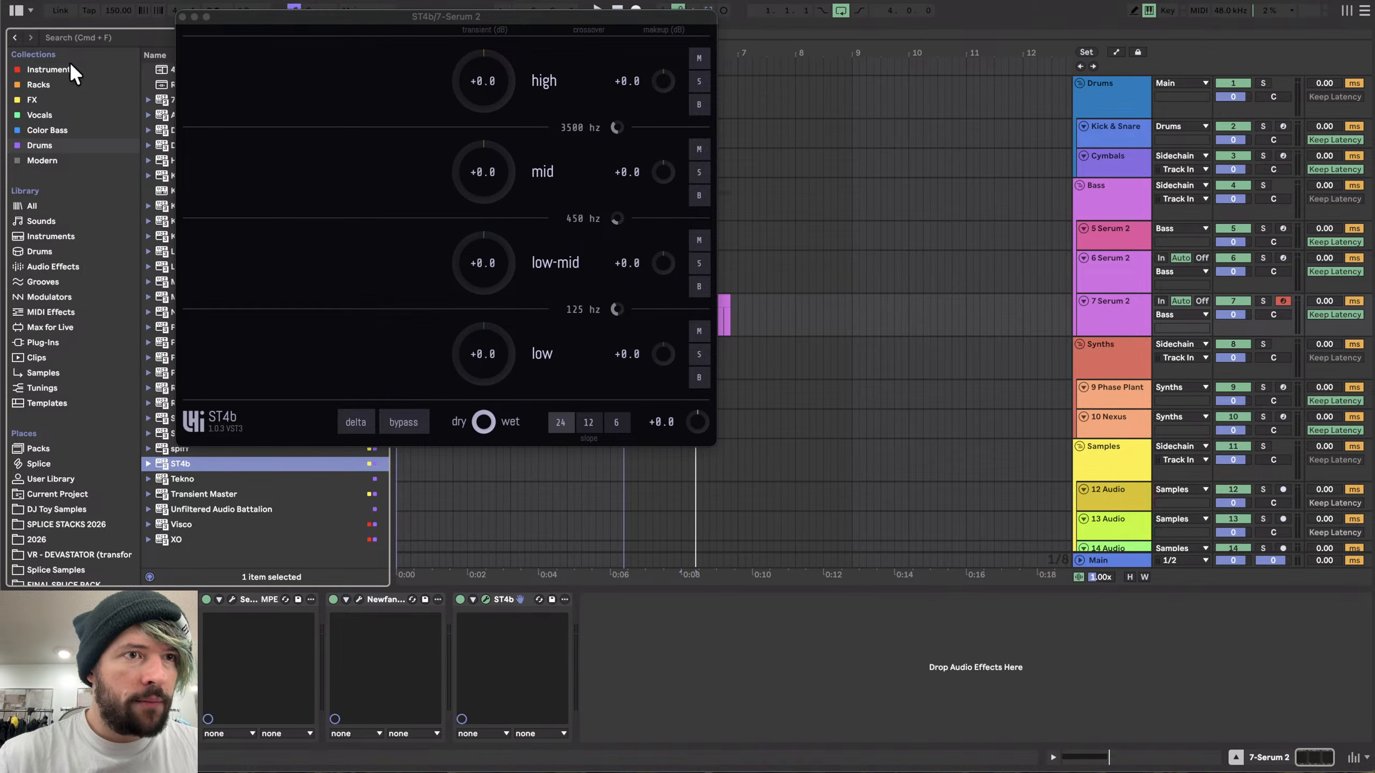
drag(218, 16, 598, 11)
- Load the 4-Band TransientMaster rack from Racks and close its plugin windows
click(43, 82)
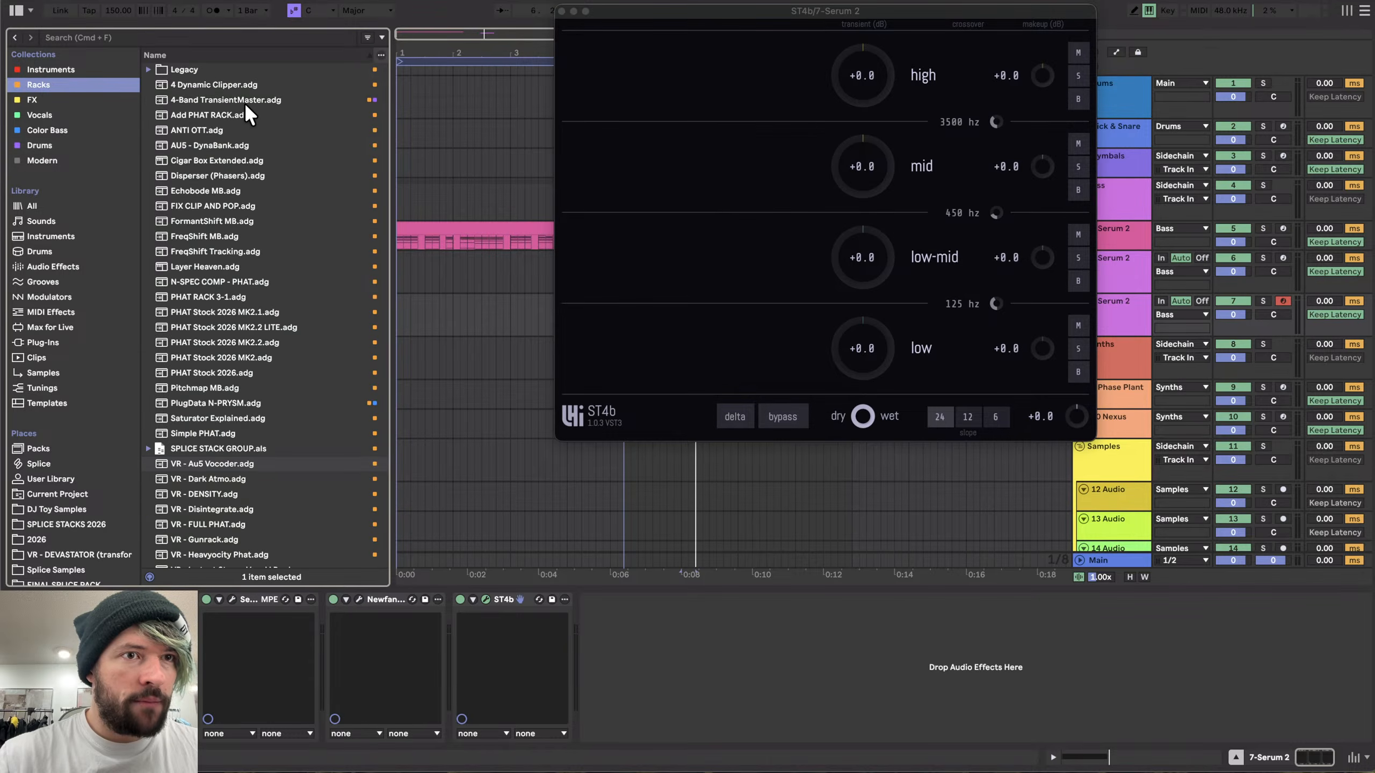
double_click(223, 99)
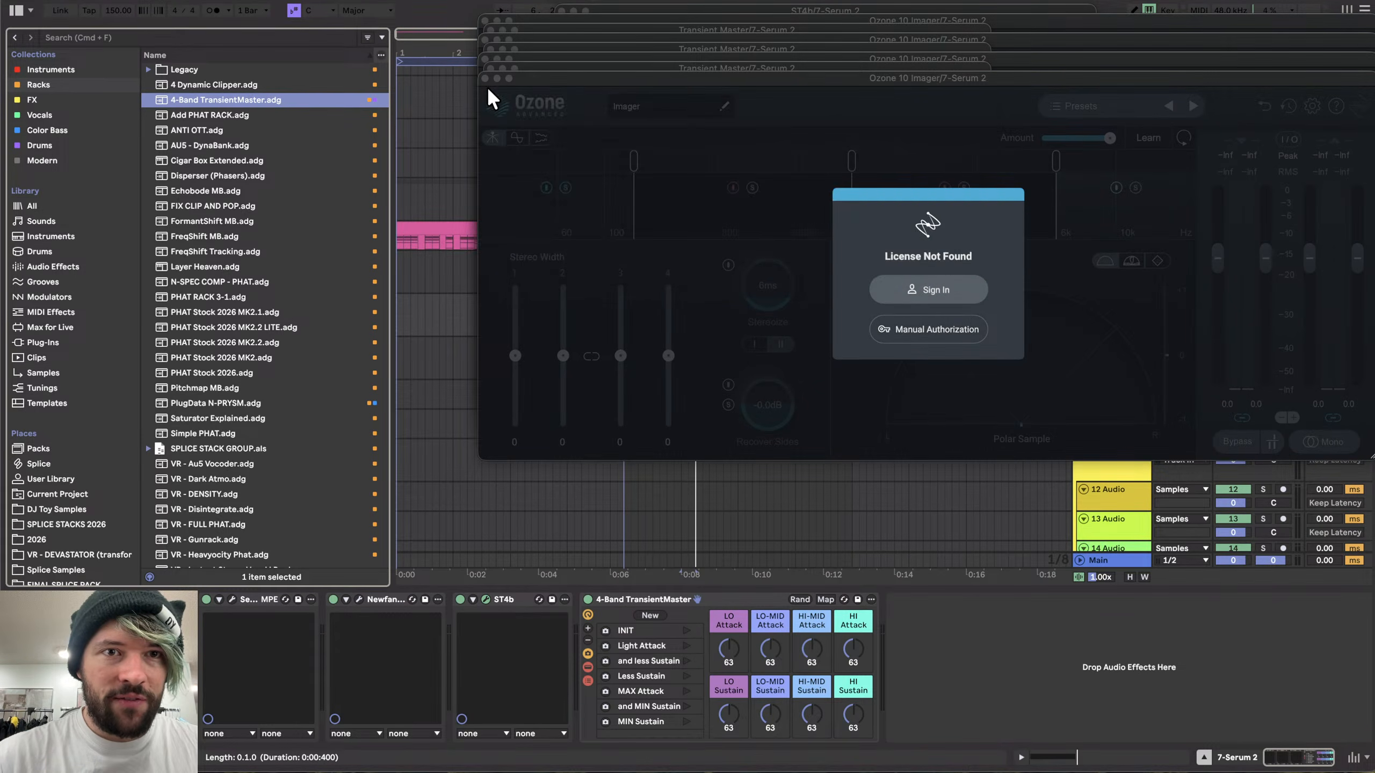
click(485, 78)
click(485, 68)
click(485, 59)
click(485, 49)
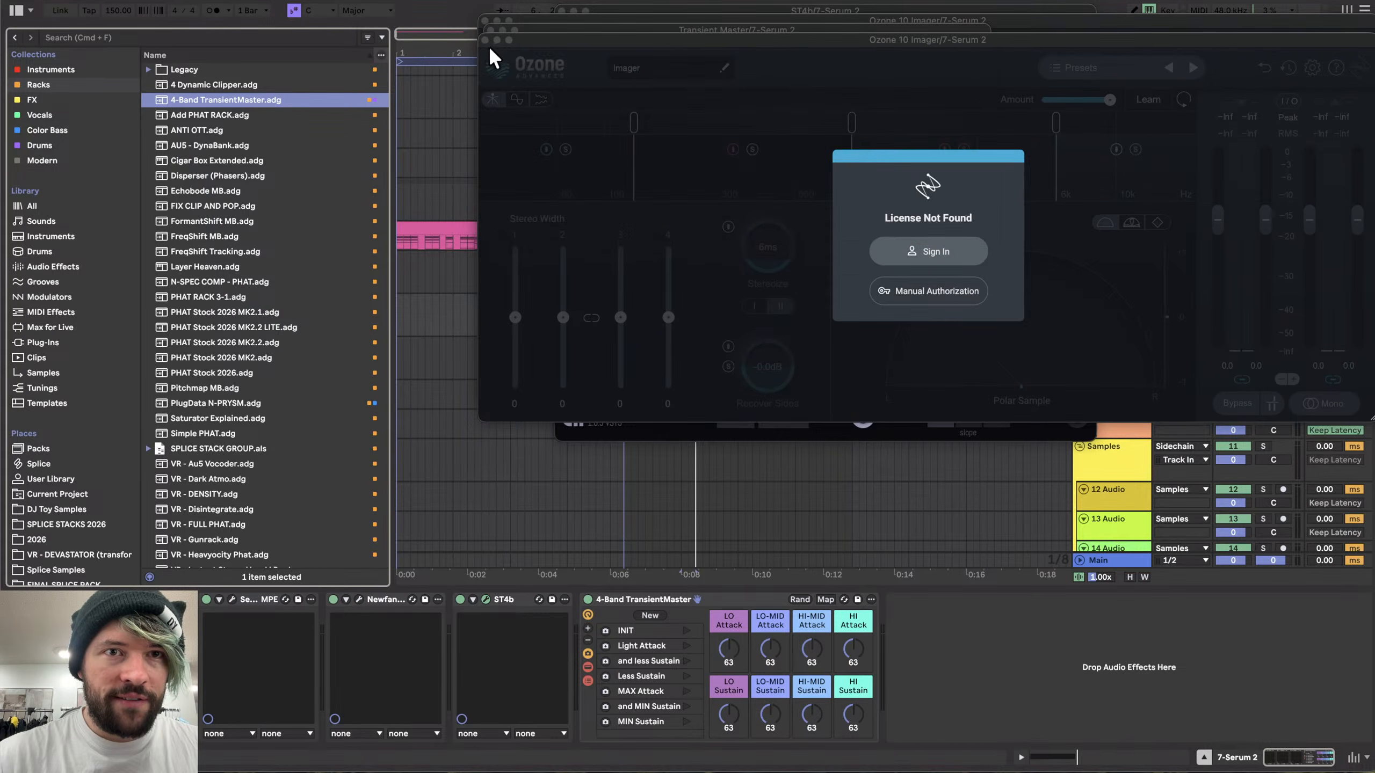
click(484, 40)
click(489, 29)
click(486, 20)
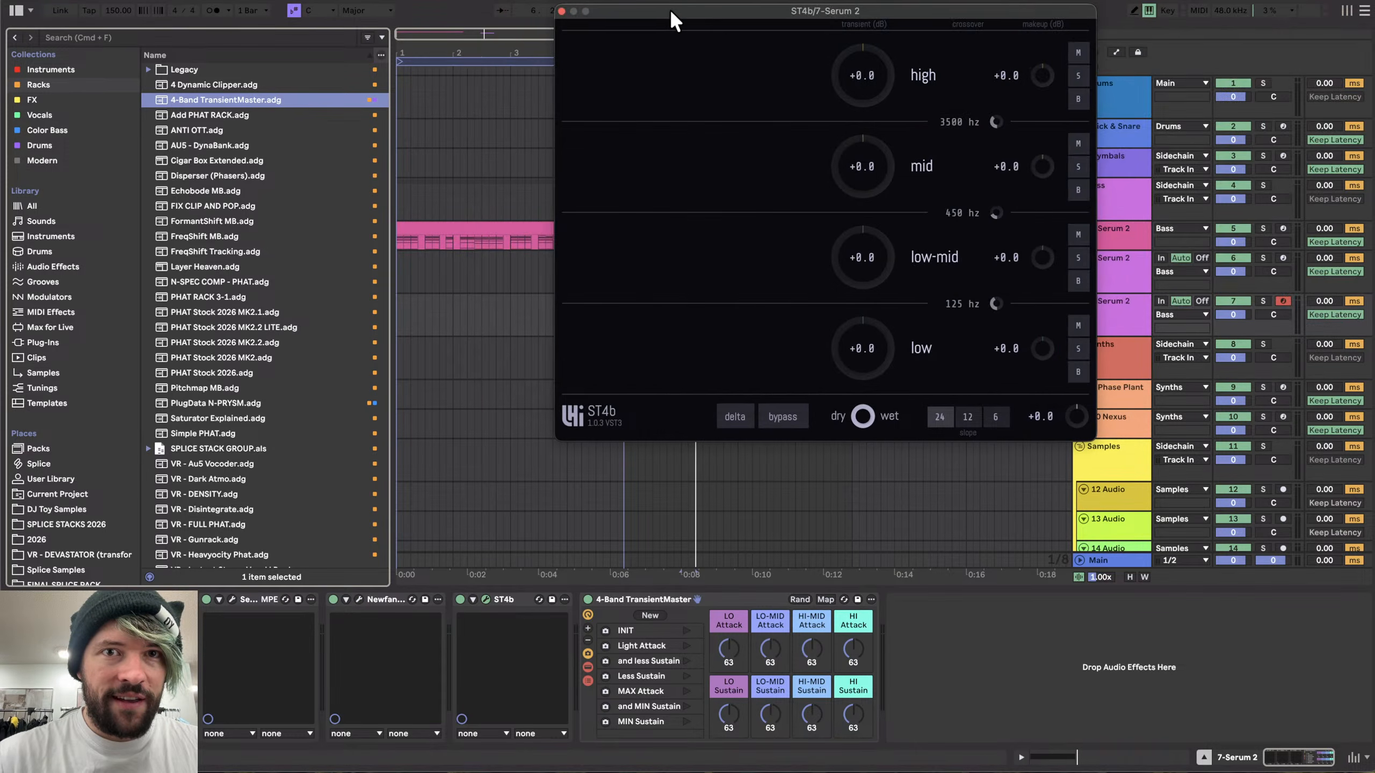
- Add another Newfangled Saturate to the end of the track's device chain
drag(671, 9, 506, 45)
click(32, 100)
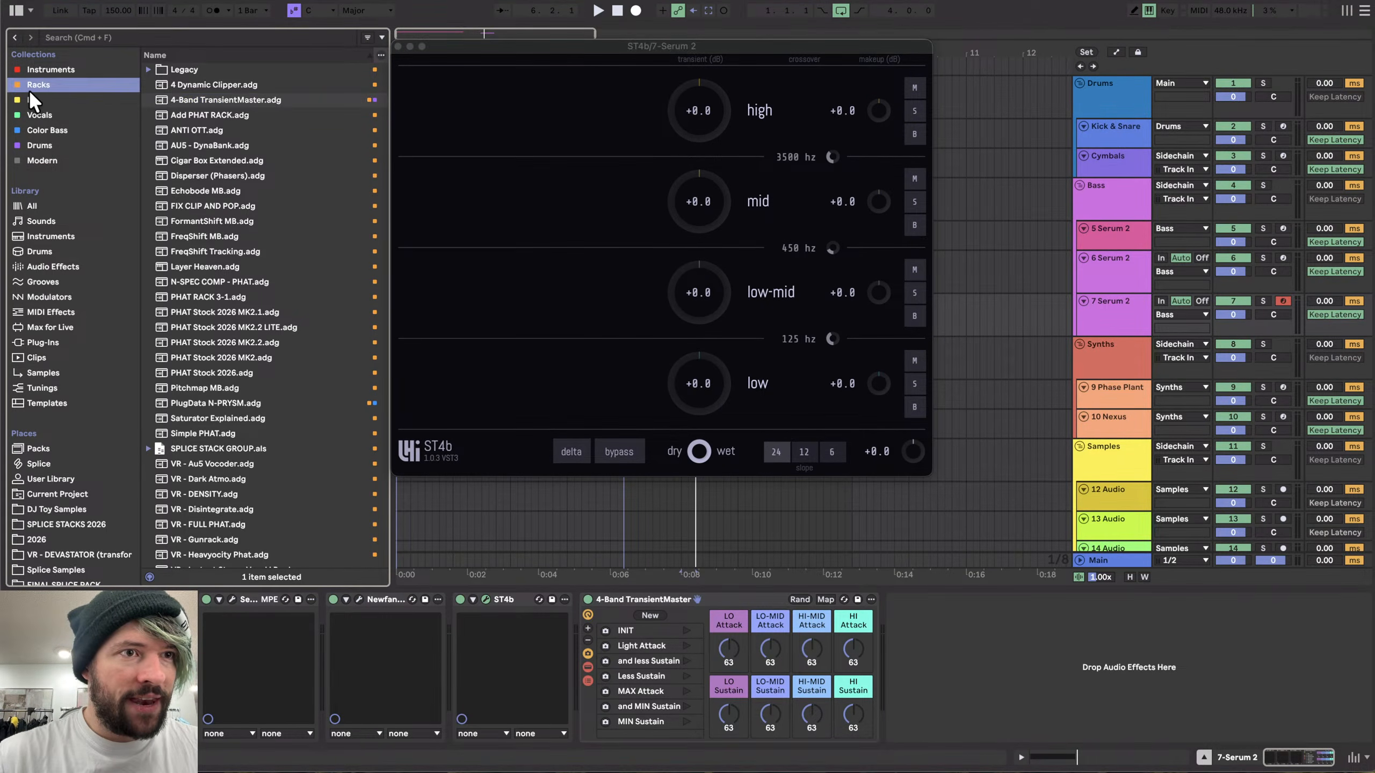
double_click(217, 247)
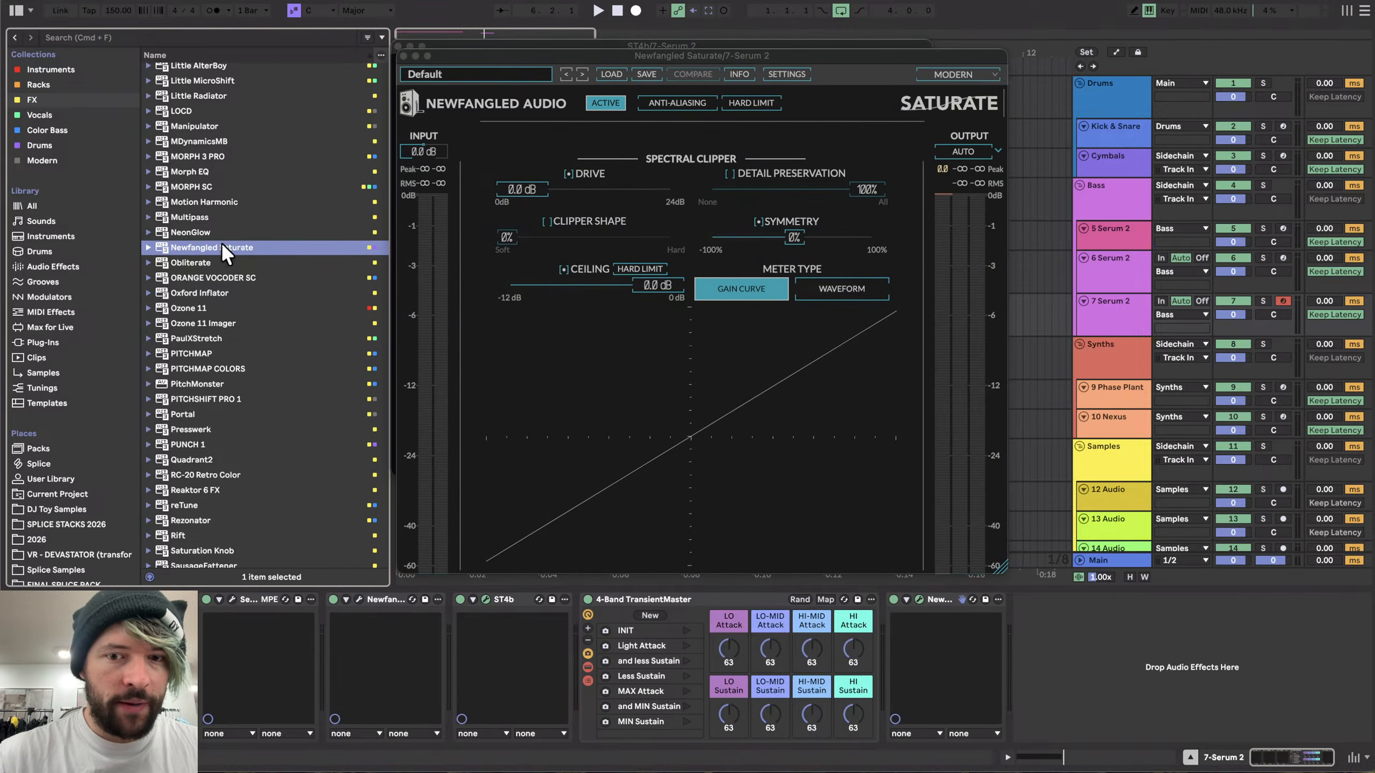
- Set all four ST4b transient bands (high, mid, low-mid, low) to +45
click(404, 55)
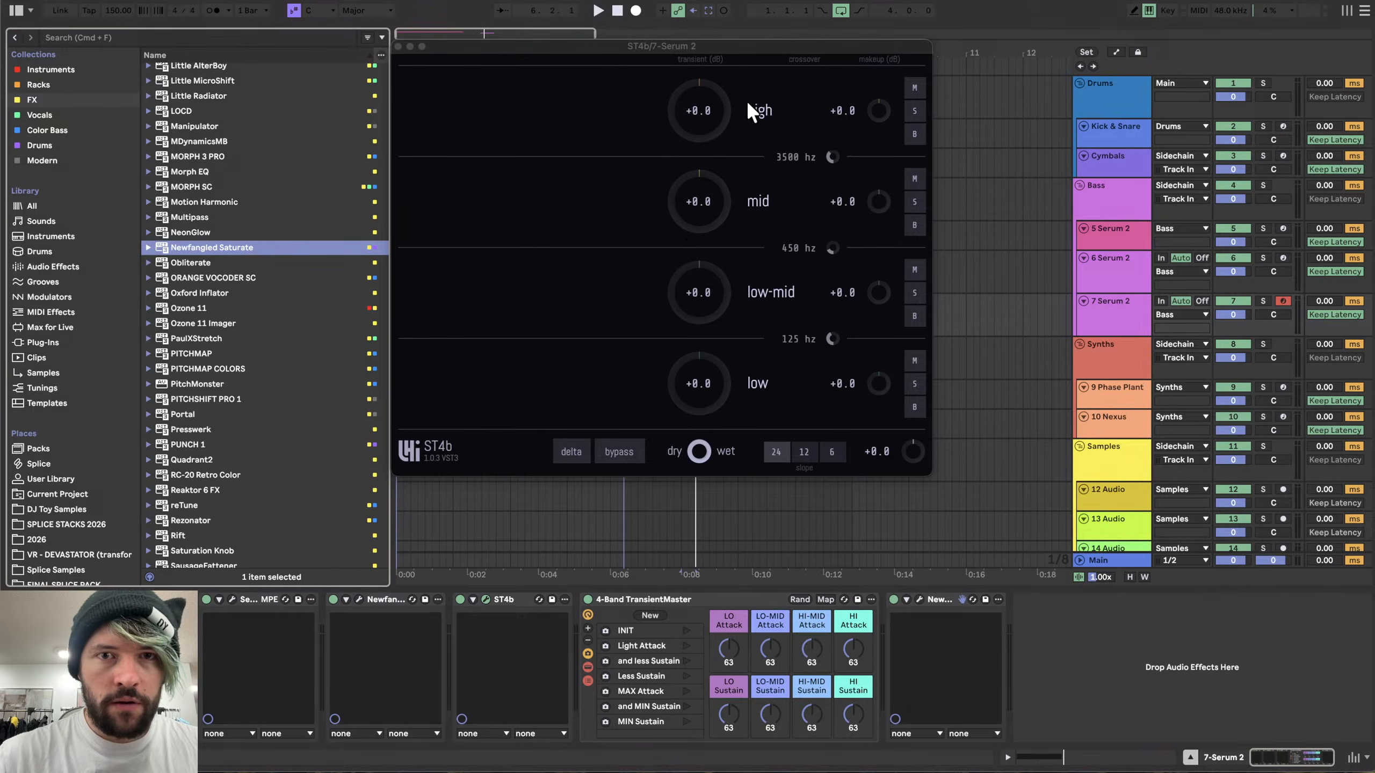
key(space)
drag(699, 221, 698, 201)
drag(702, 301, 705, 269)
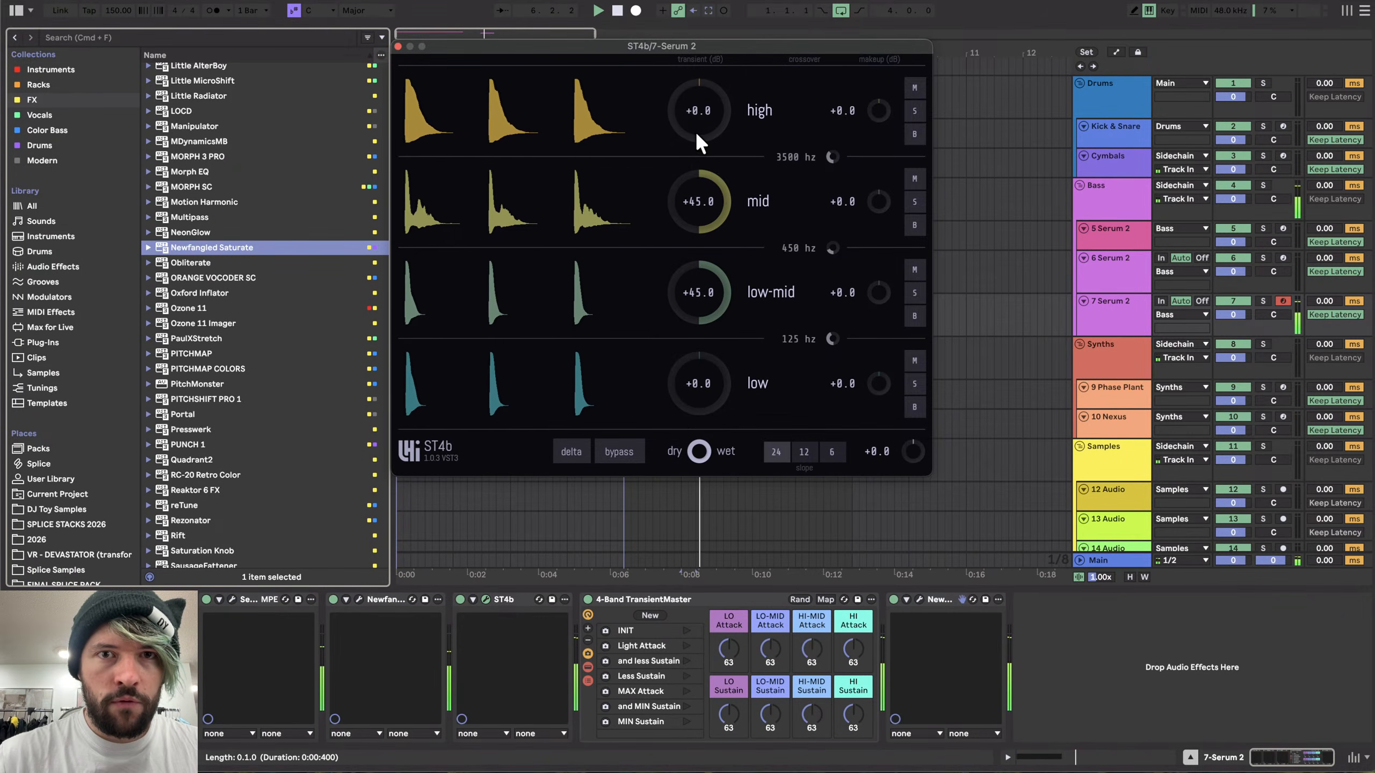
drag(697, 135, 696, 120)
drag(702, 399, 712, 404)
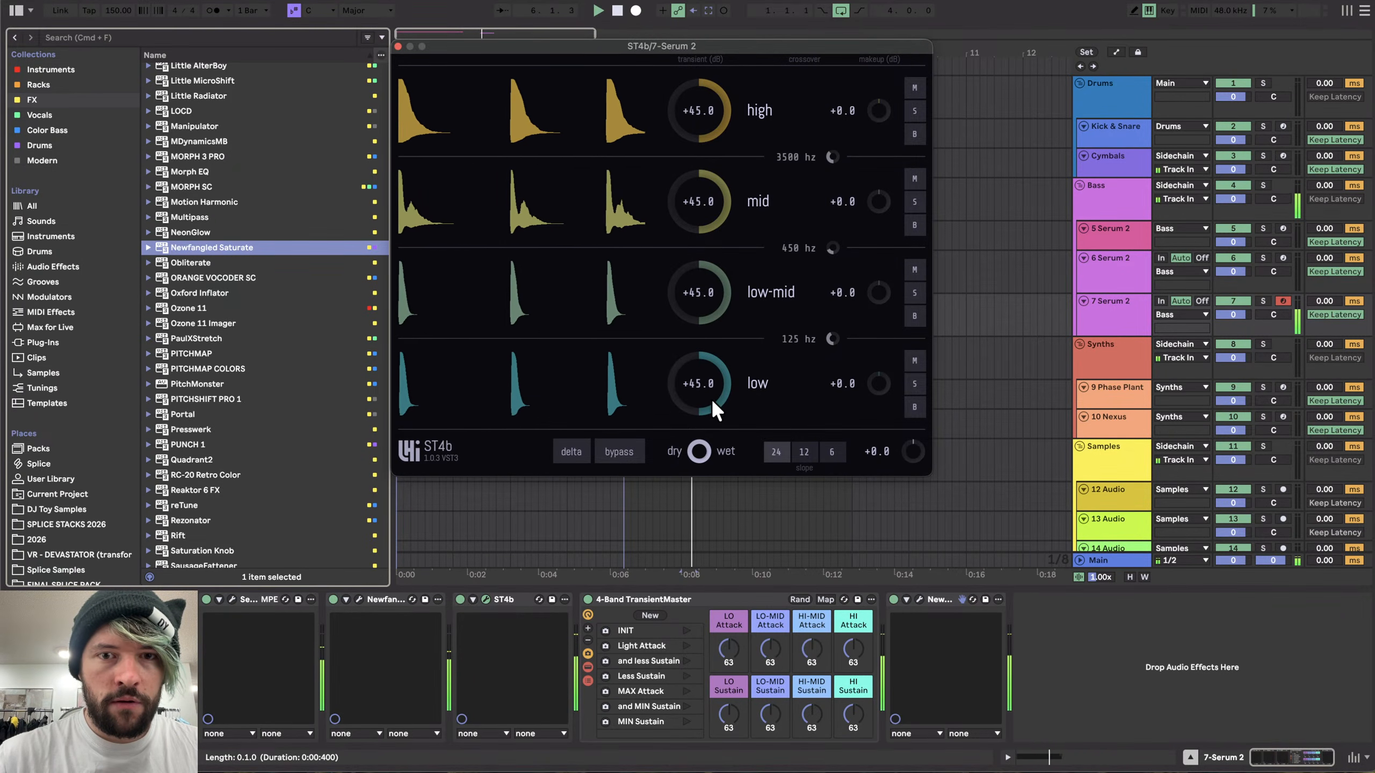
- Raise the TransientMaster's LO-MID, HI-MID and HI Sustain macros to about 99, 108 and 86
drag(770, 715, 848, 714)
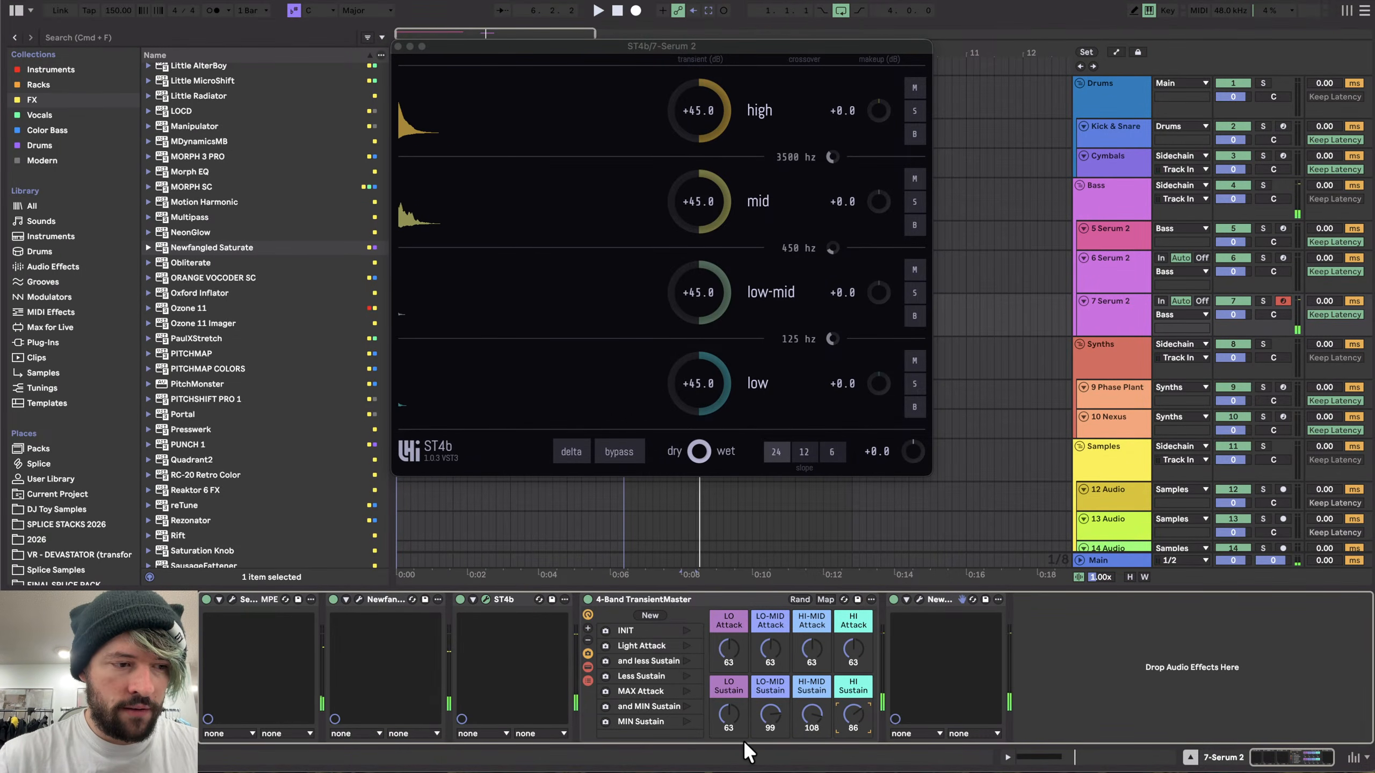
click(731, 712)
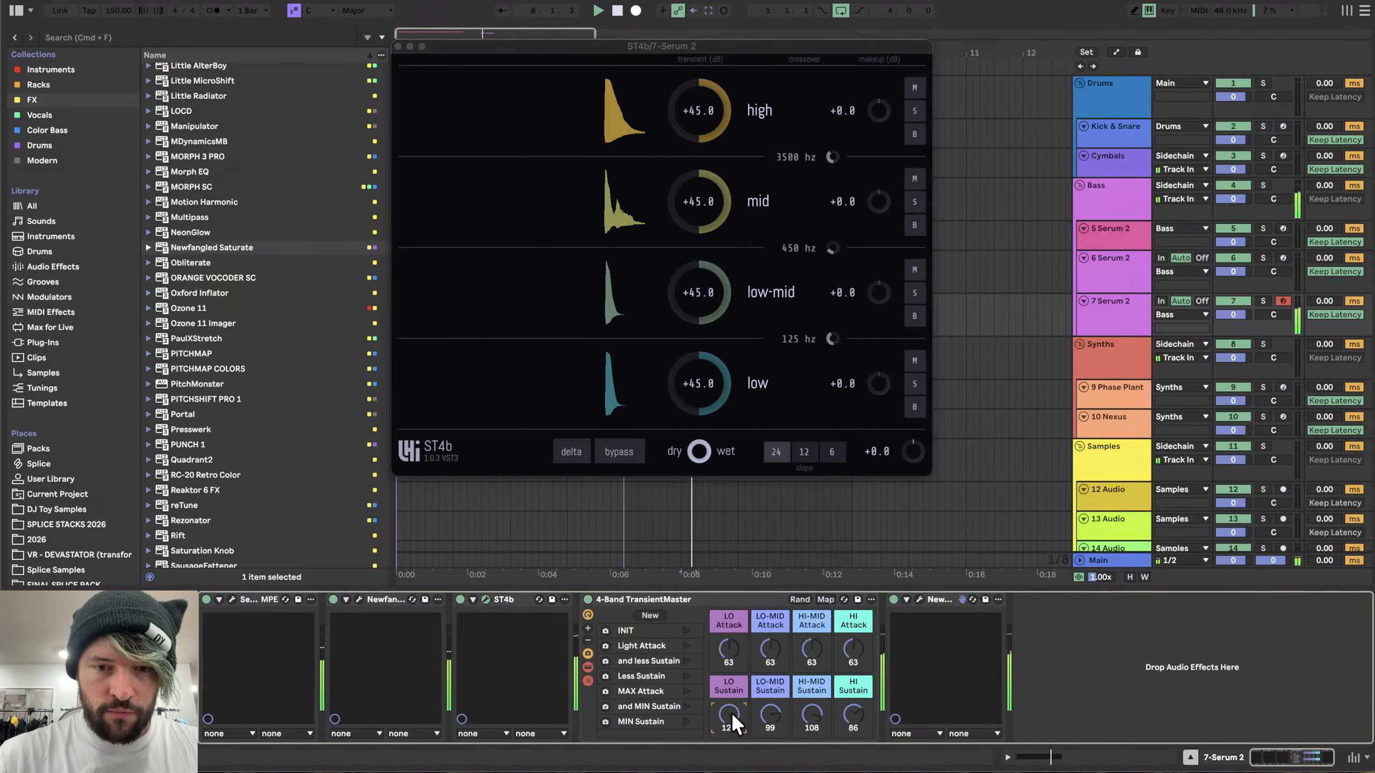
drag(700, 457, 702, 454)
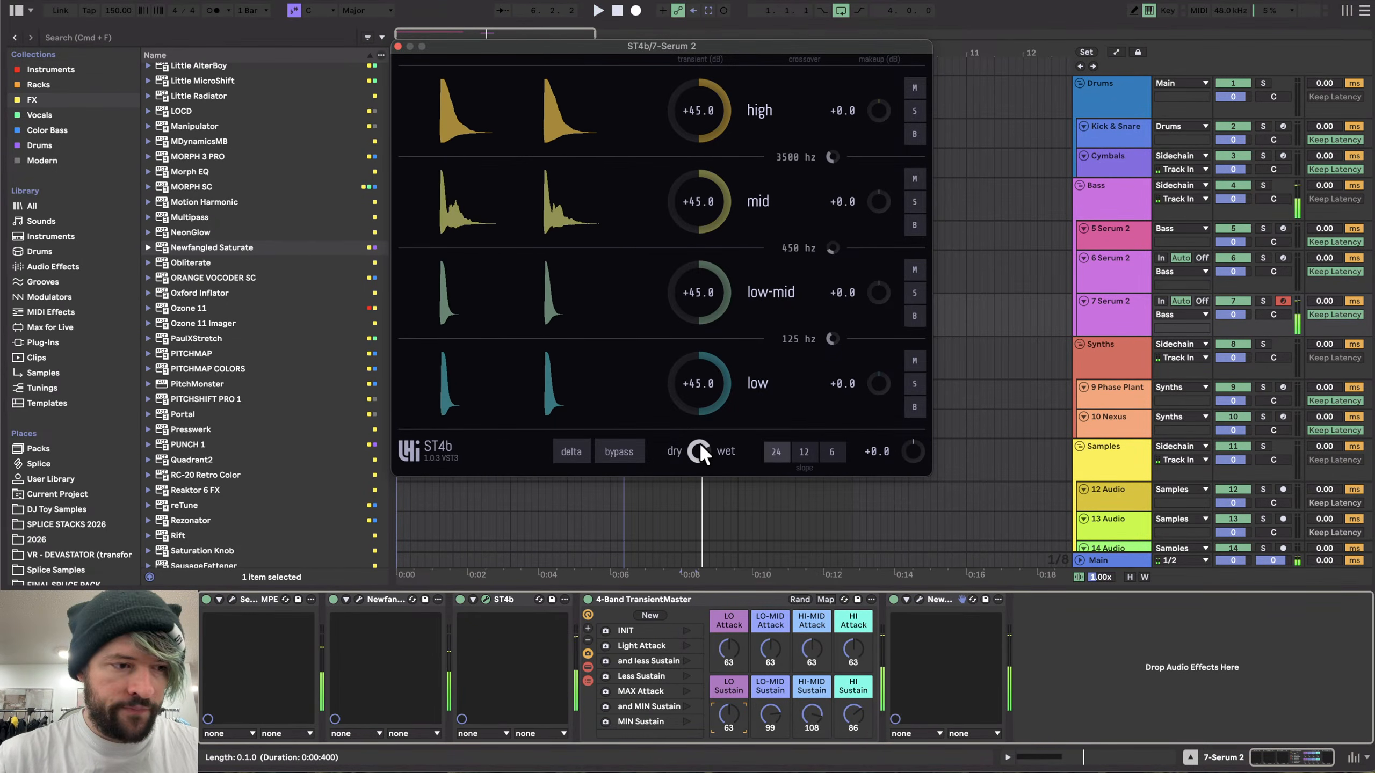
- Add Uberloud to the track's chain after the 4-Band TransientMaster rack
click(919, 599)
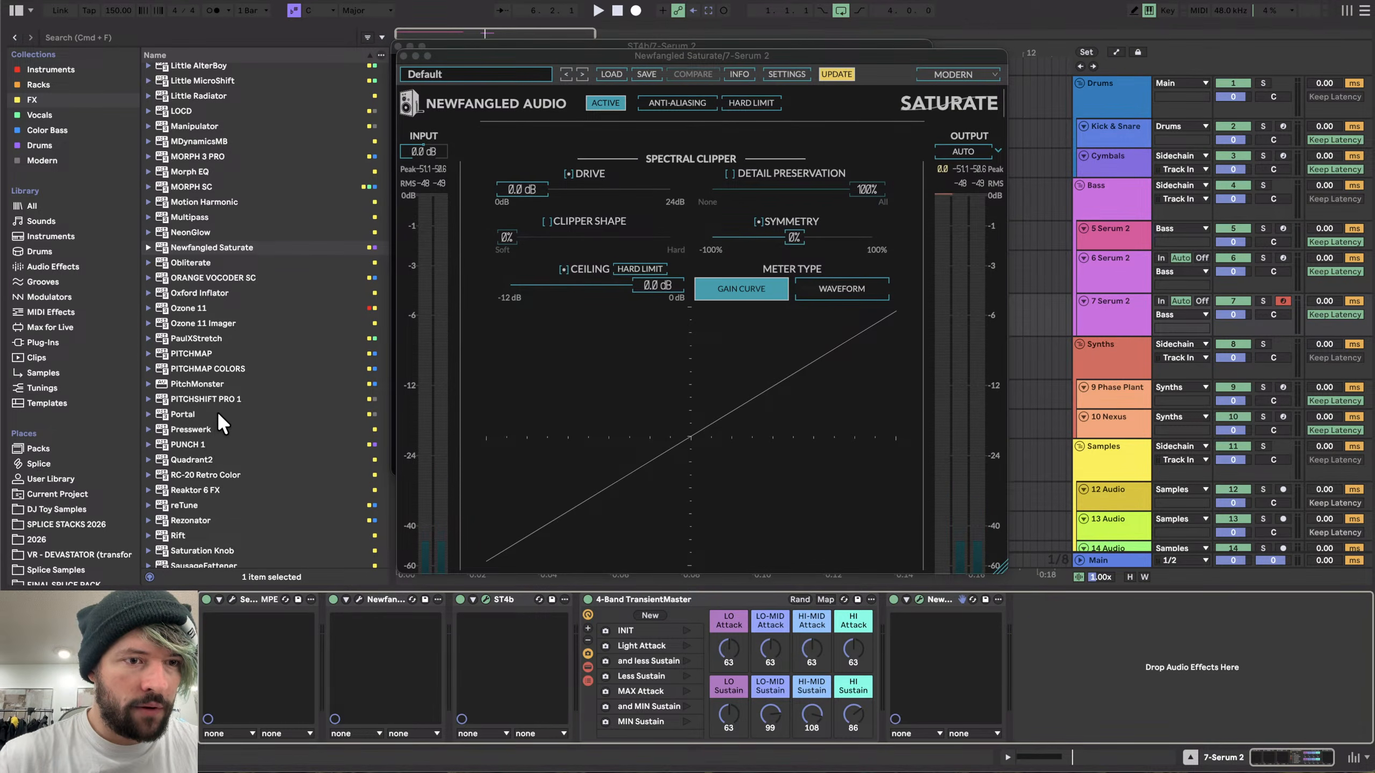
scroll(228, 446, down, 10)
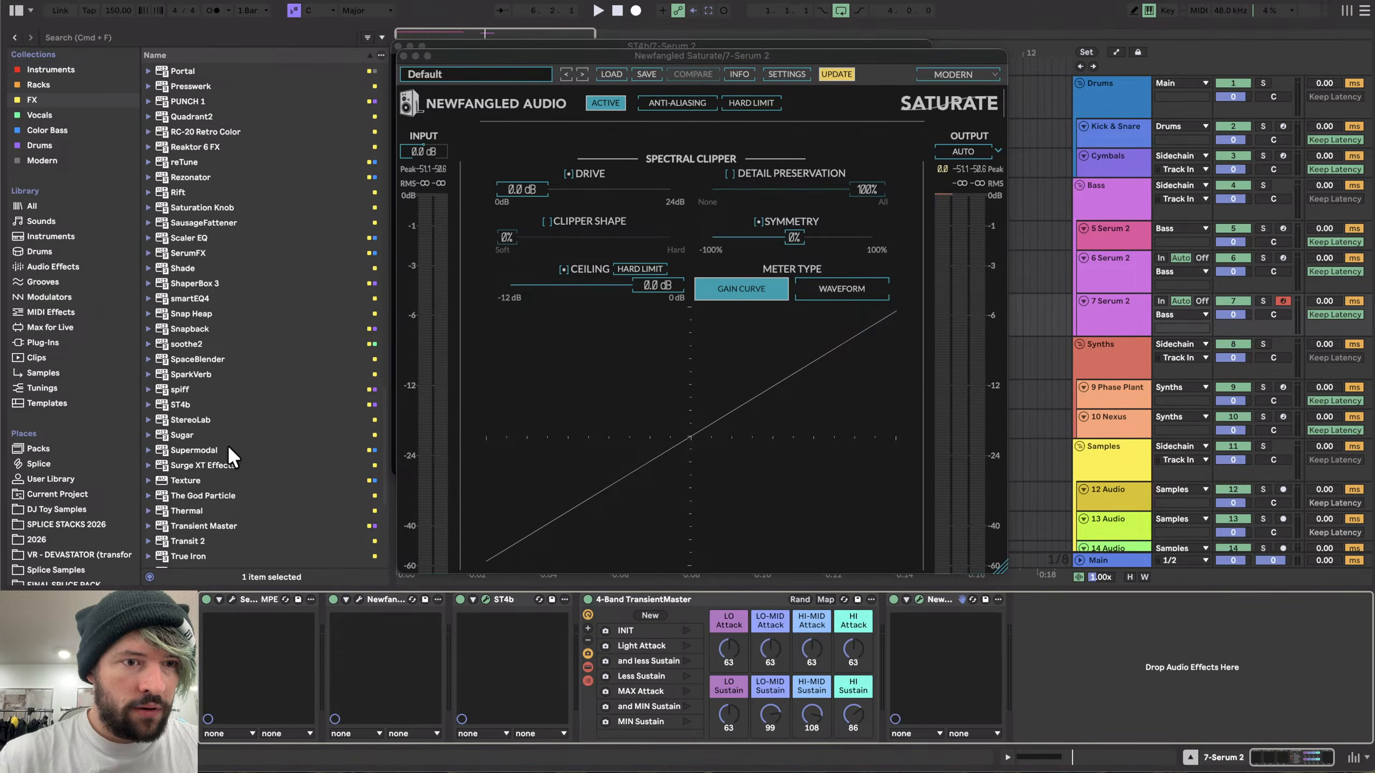
scroll(229, 452, down, 5)
drag(185, 406, 822, 682)
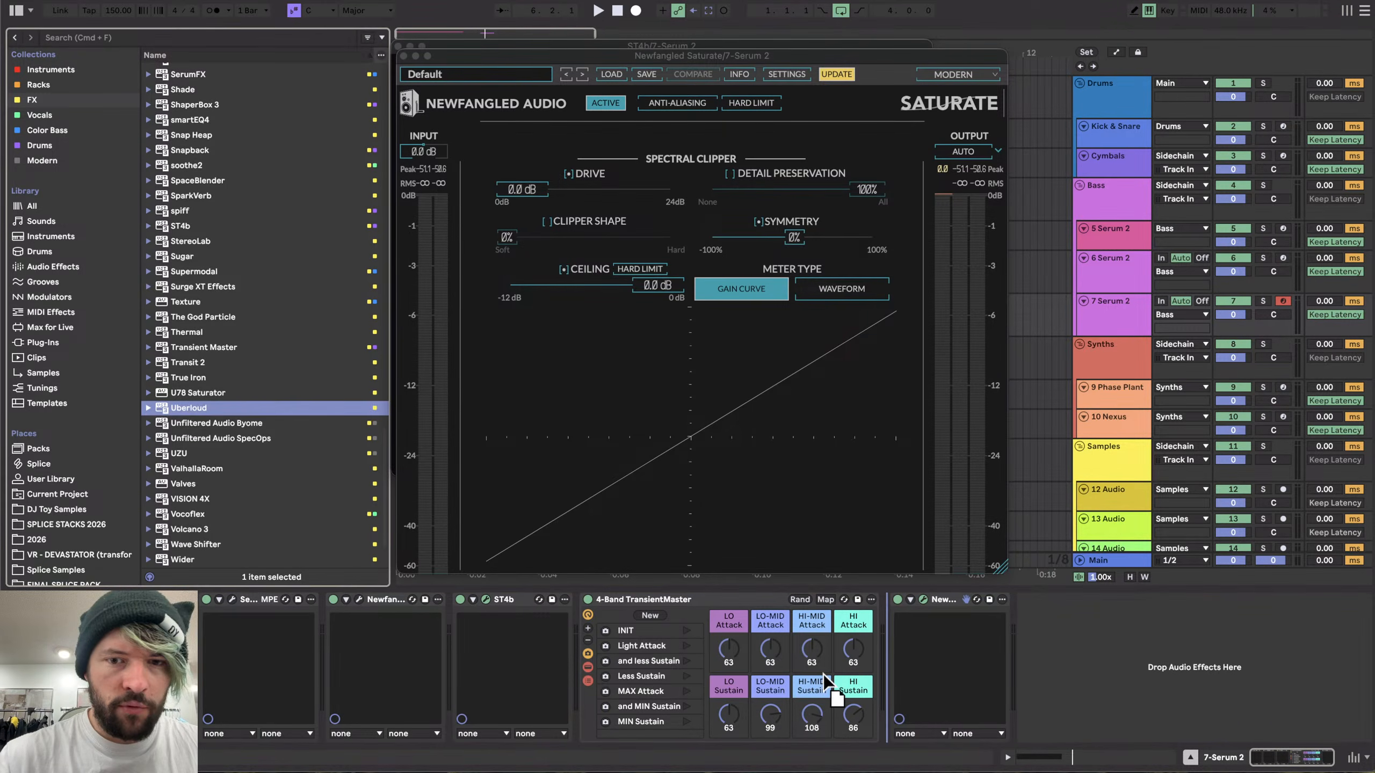
drag(806, 551, 809, 550)
- Set Uberloud's Push amount to about 51% and play the clip through the chain
click(403, 56)
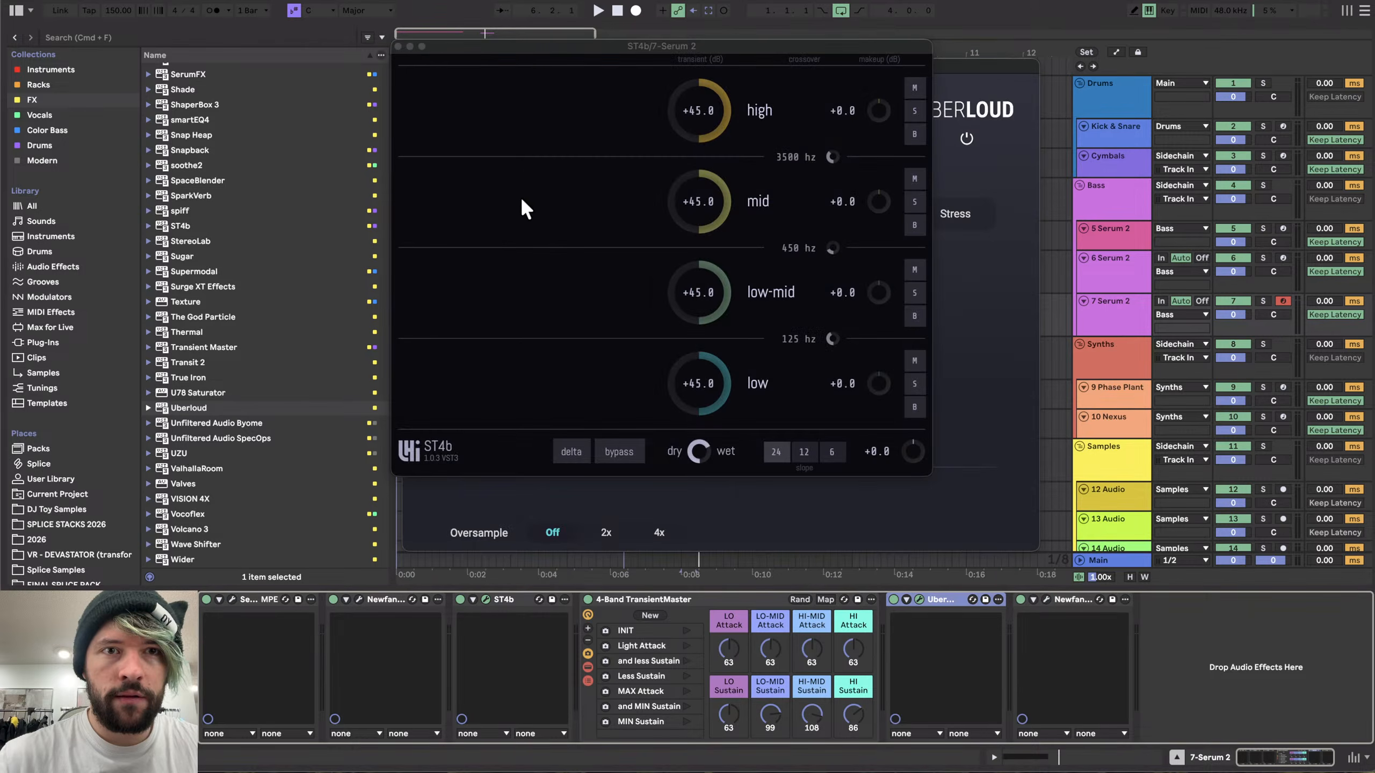
drag(712, 334, 704, 247)
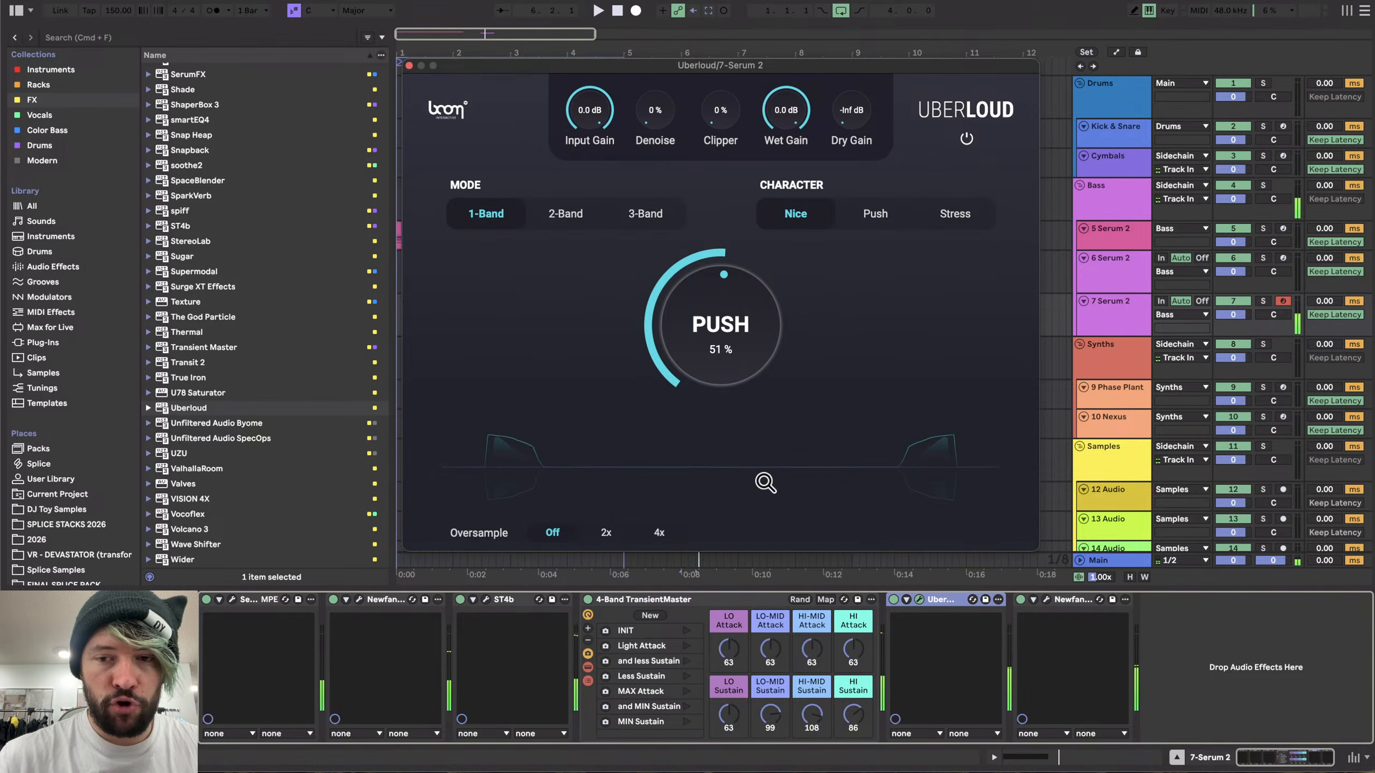
click(1046, 599)
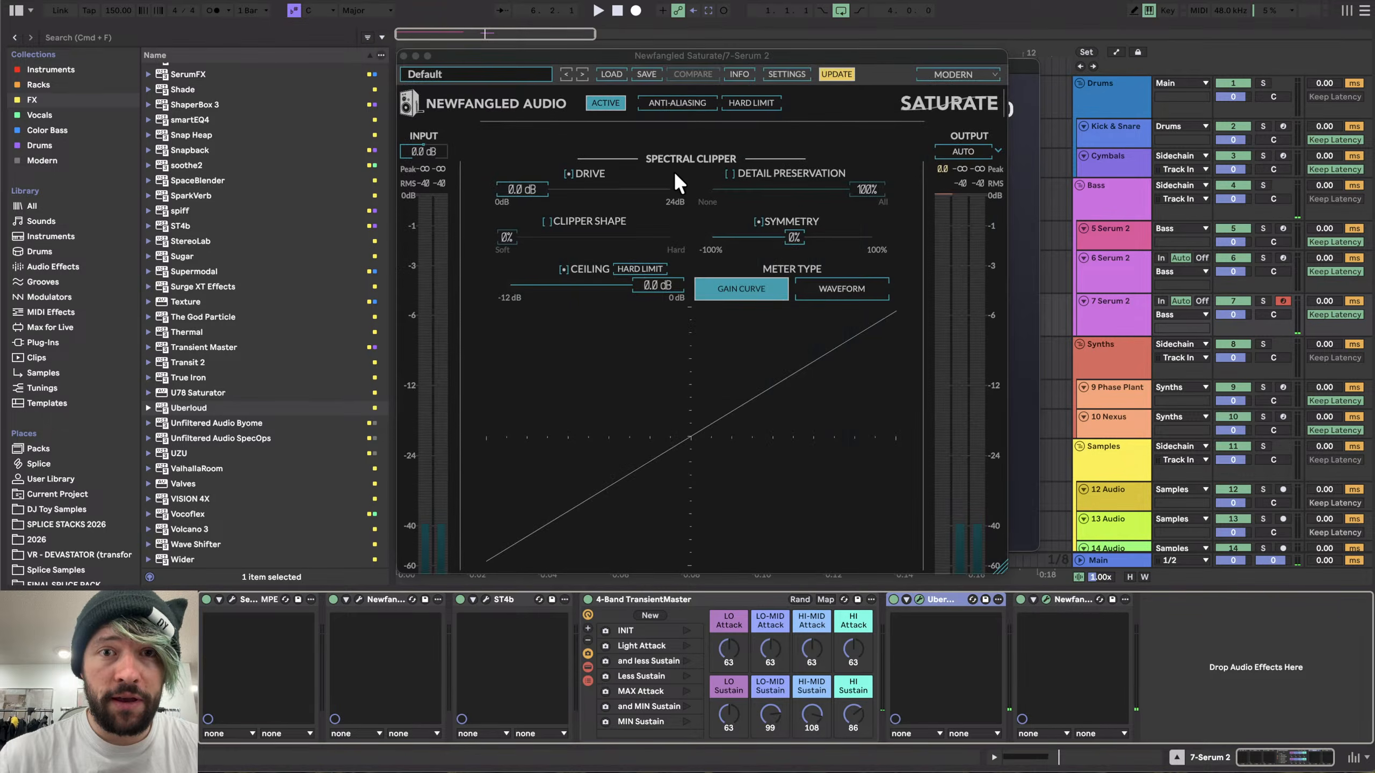
key(XF86AudioLowerVolume)
key(space)
key(space)
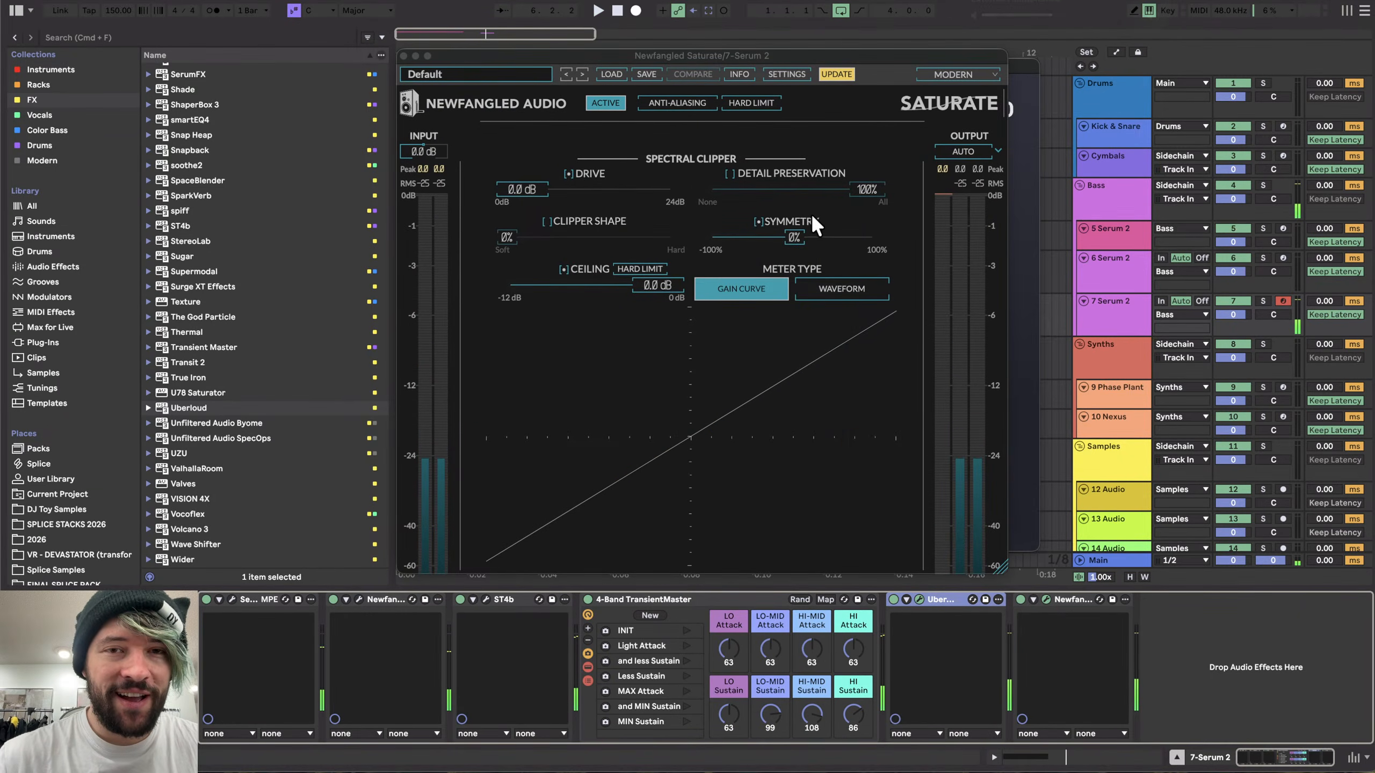
click(404, 55)
click(405, 59)
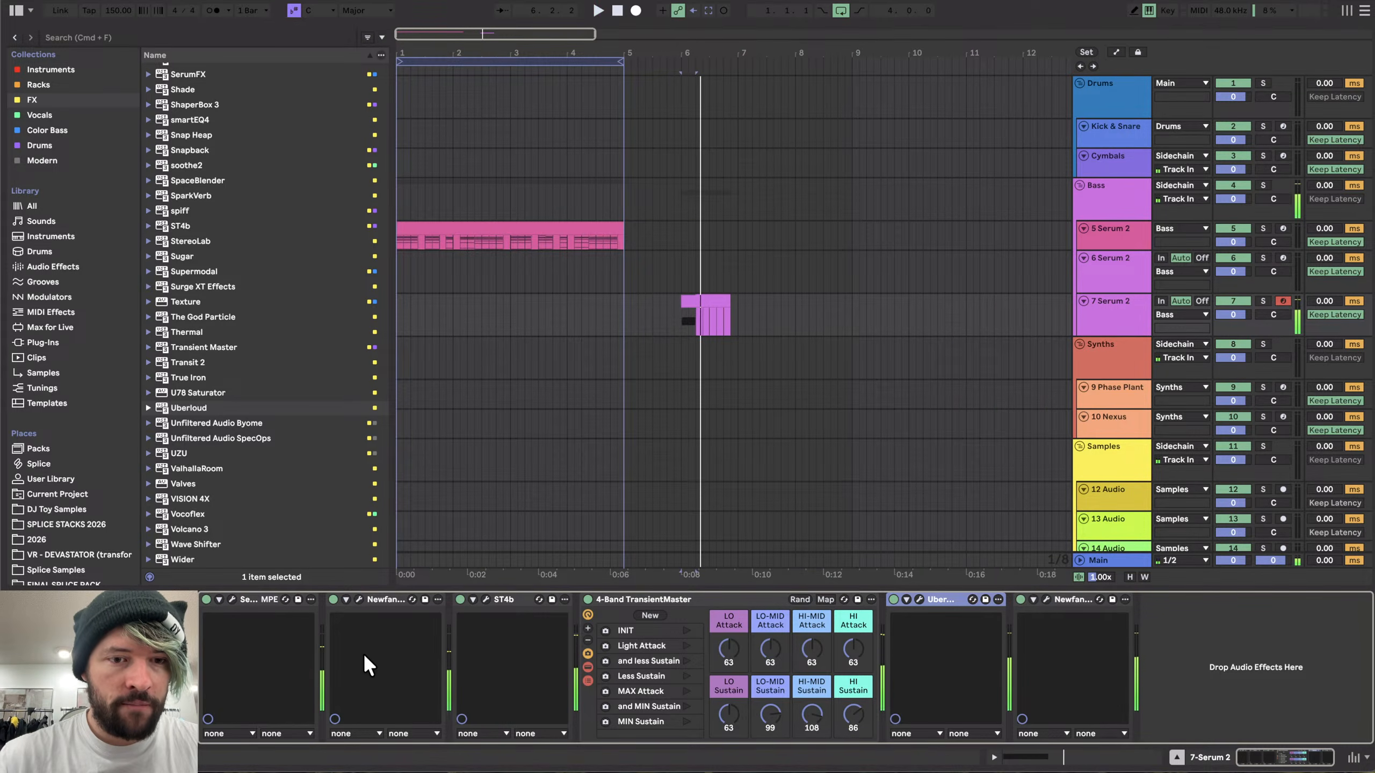
- In the Serum 2 patch, shorten ENV 1's attack to 10 ms
click(230, 599)
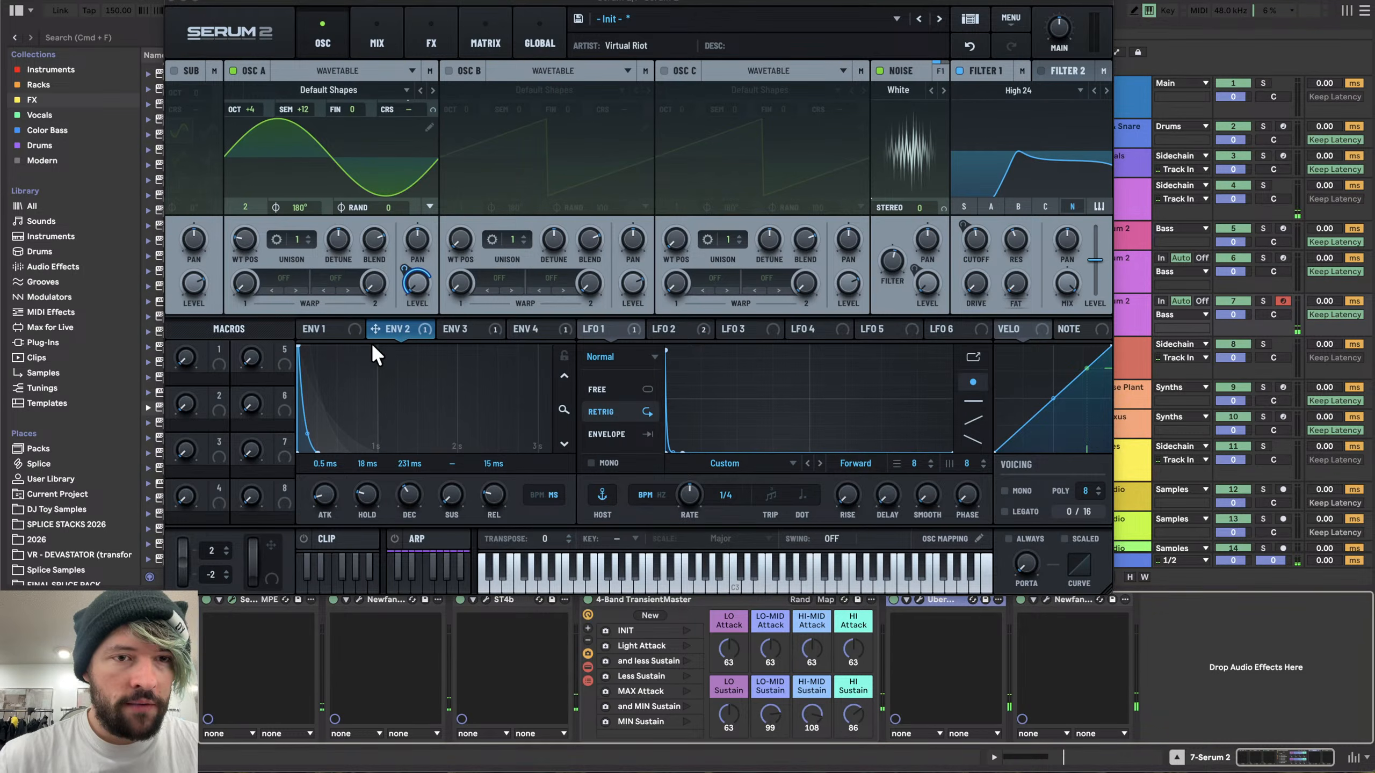
click(320, 328)
drag(323, 493, 325, 448)
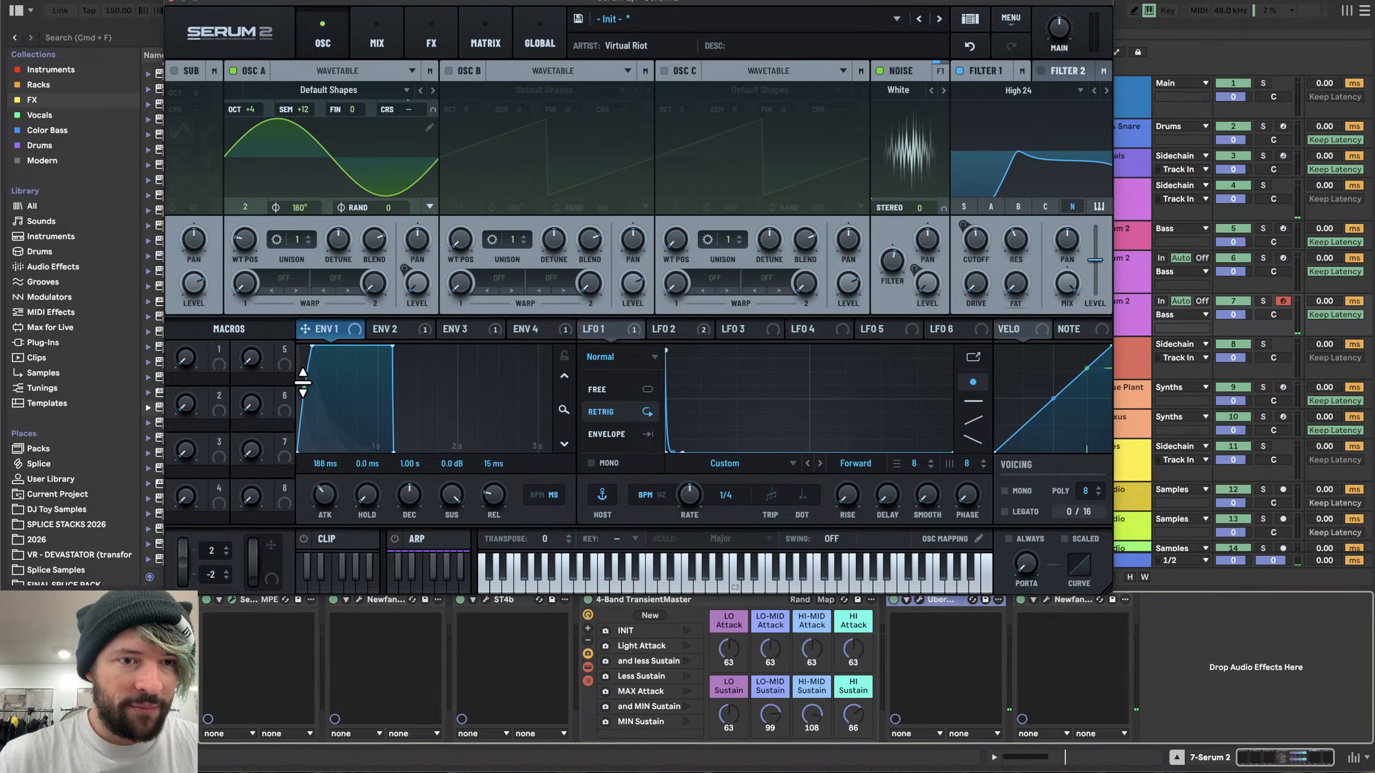
drag(324, 499, 323, 525)
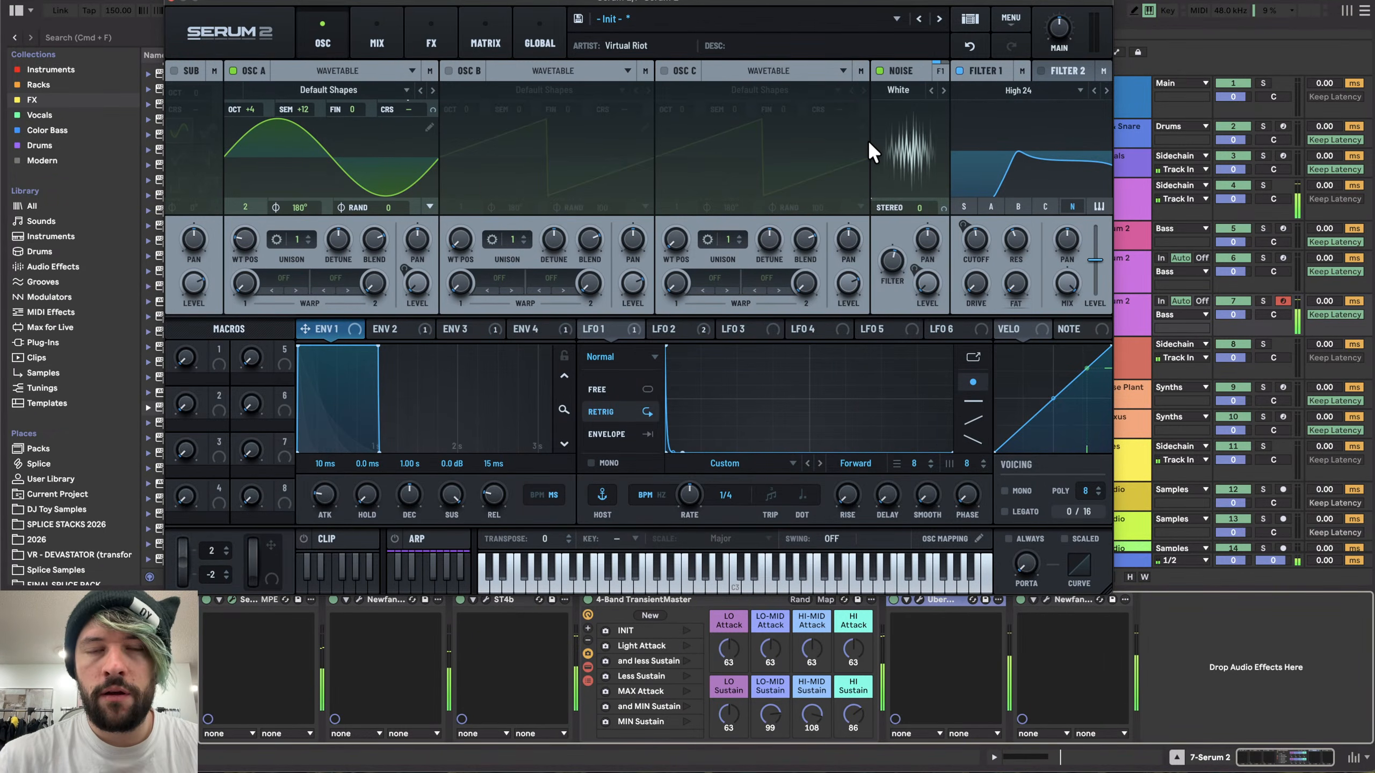
click(175, 4)
- Set ST4b's high-band transient to +45 and adjust its dry/wet mix while auditioning
click(486, 600)
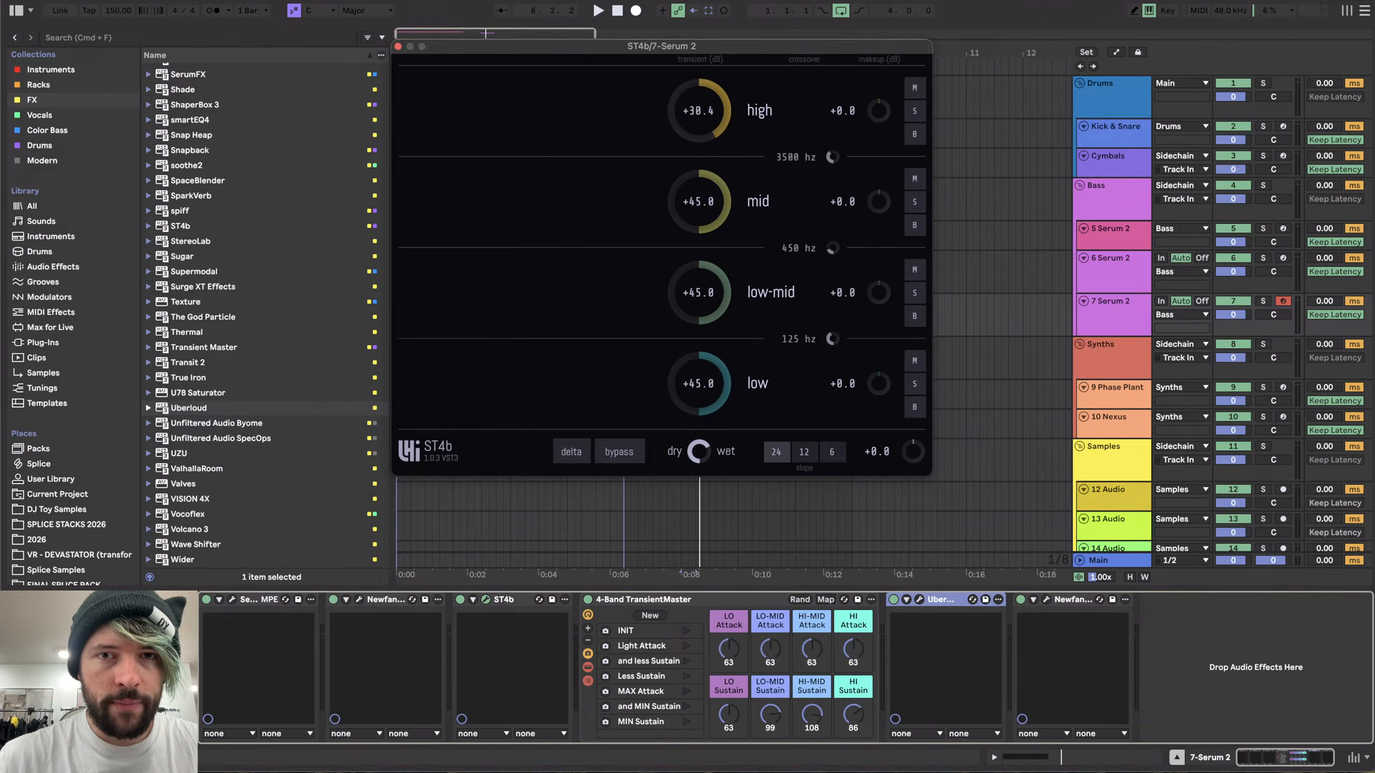
drag(708, 103, 736, 17)
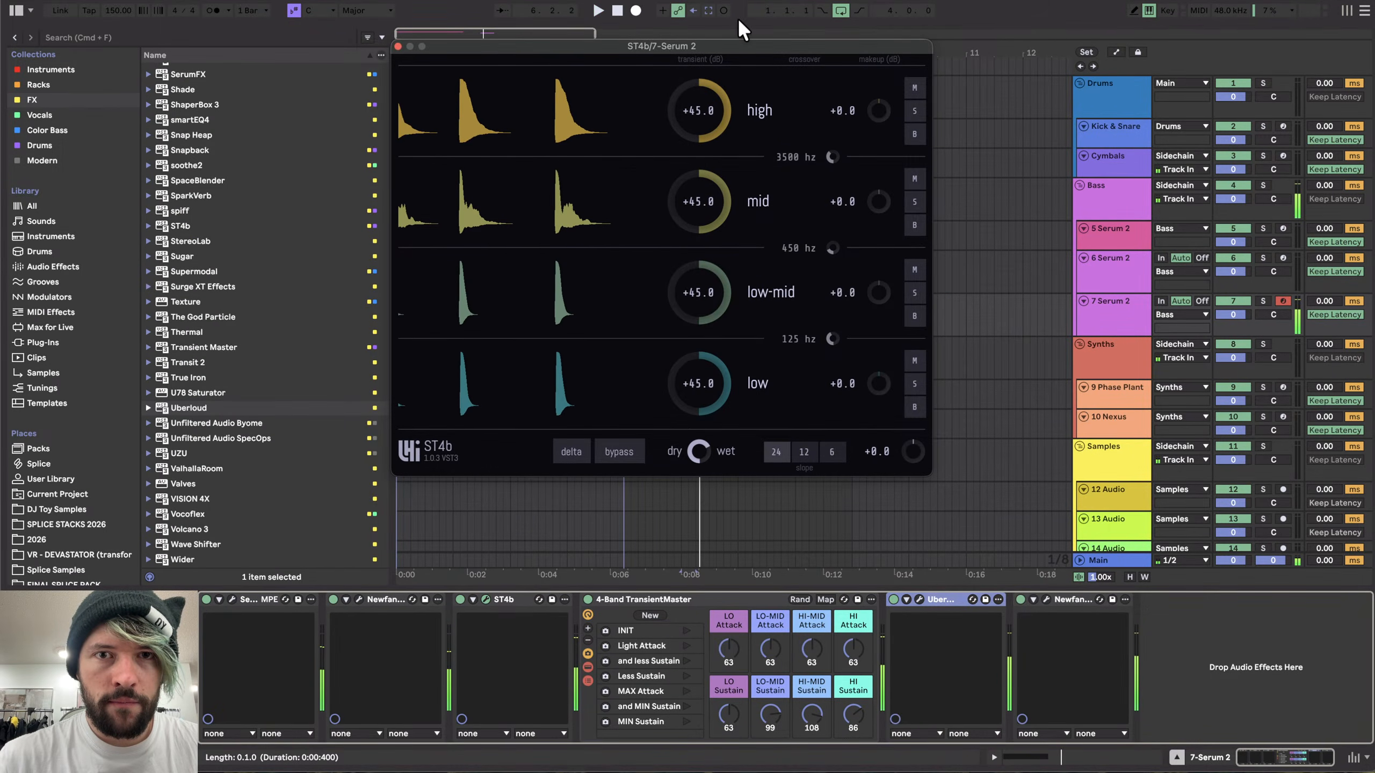
key(space)
key(space)
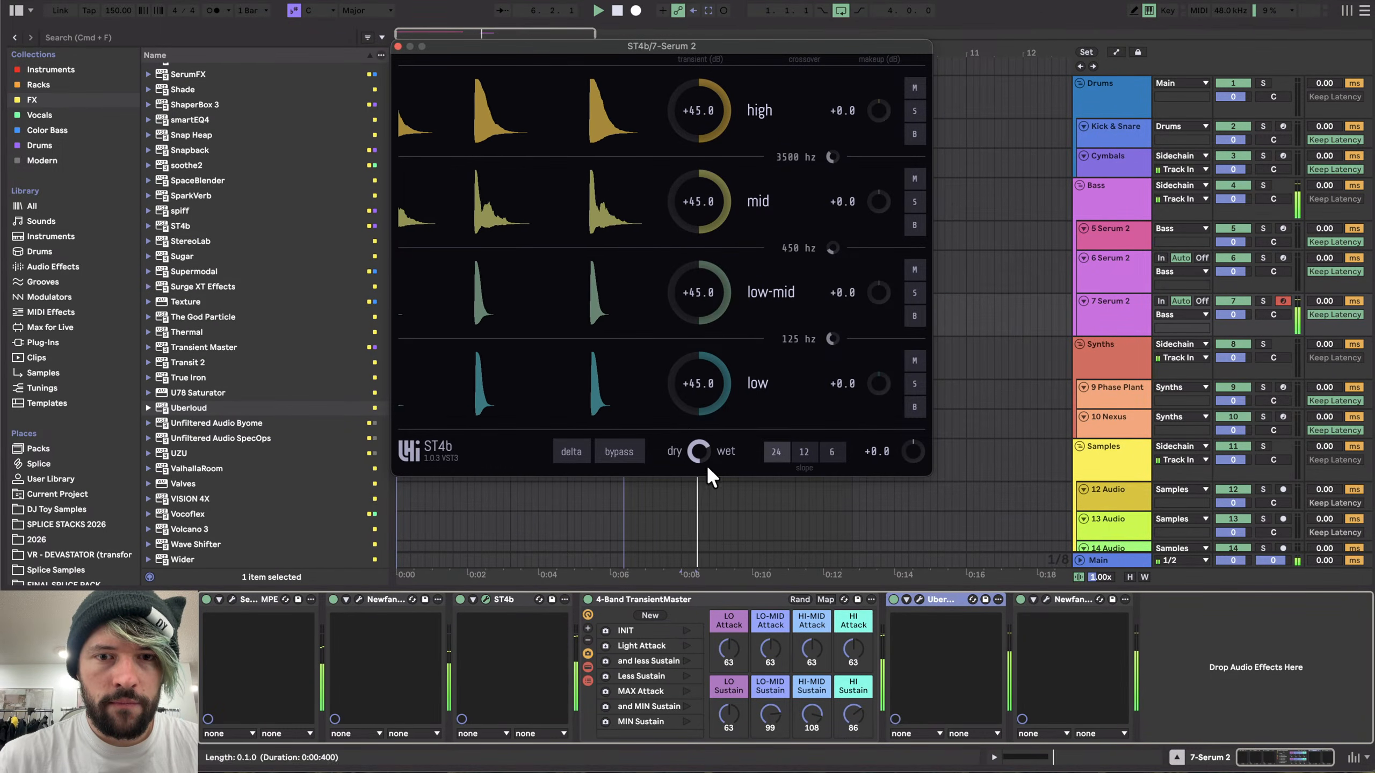
key(space)
key(space)
drag(699, 454, 699, 401)
- Set the TransientMaster's LO-MID, HI-MID and HI Sustain macros to about 114, 123 and 114
key(space)
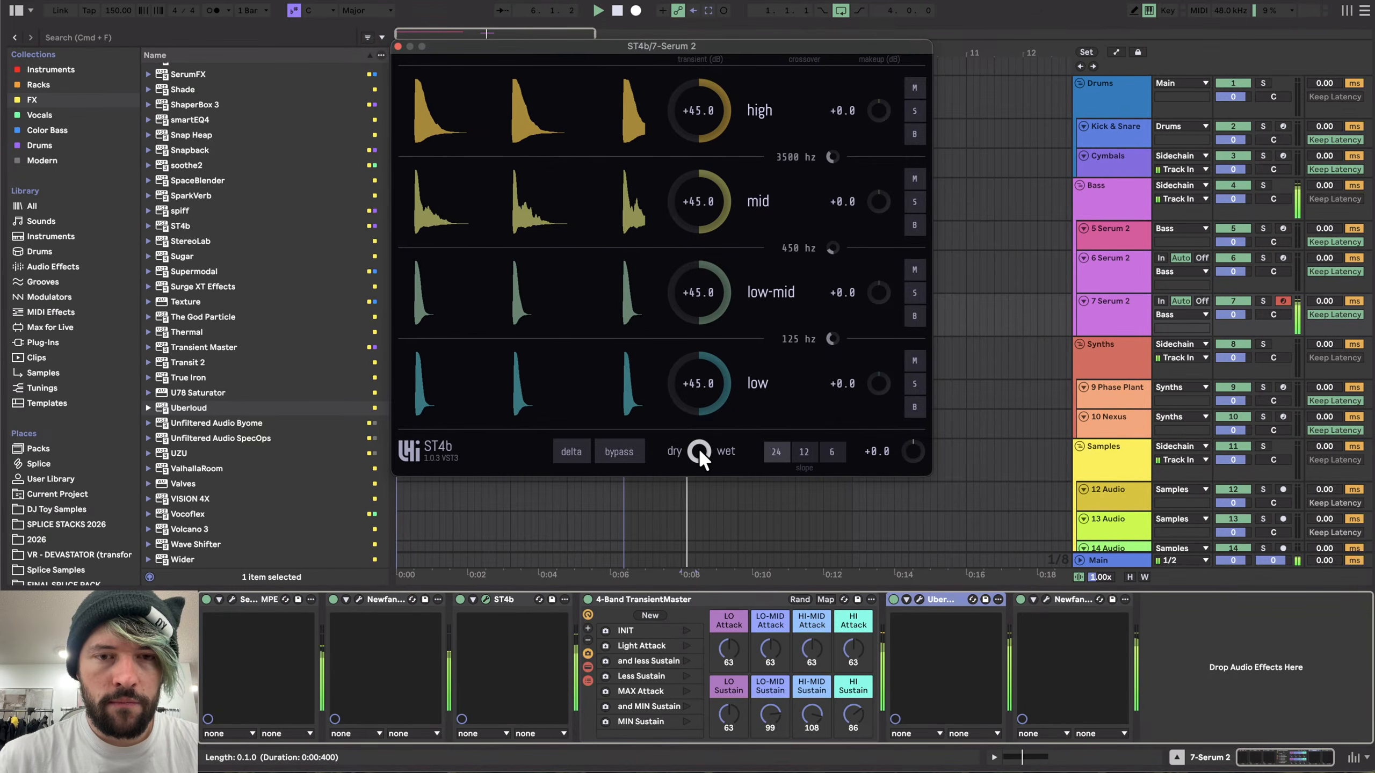
click(398, 46)
key(space)
drag(770, 717, 852, 700)
key(space)
key(space)
click(852, 712)
scroll(700, 360, up, 5)
click(678, 303)
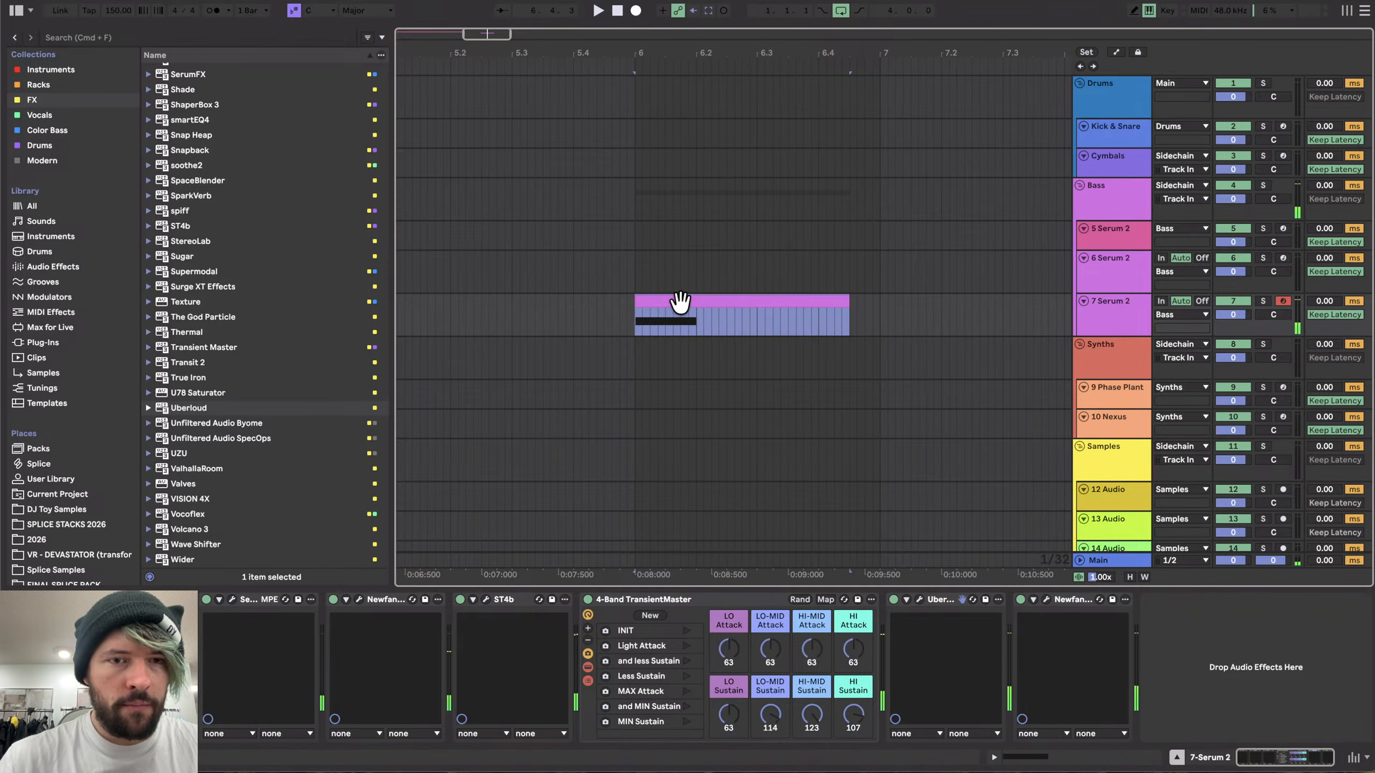
click(853, 713)
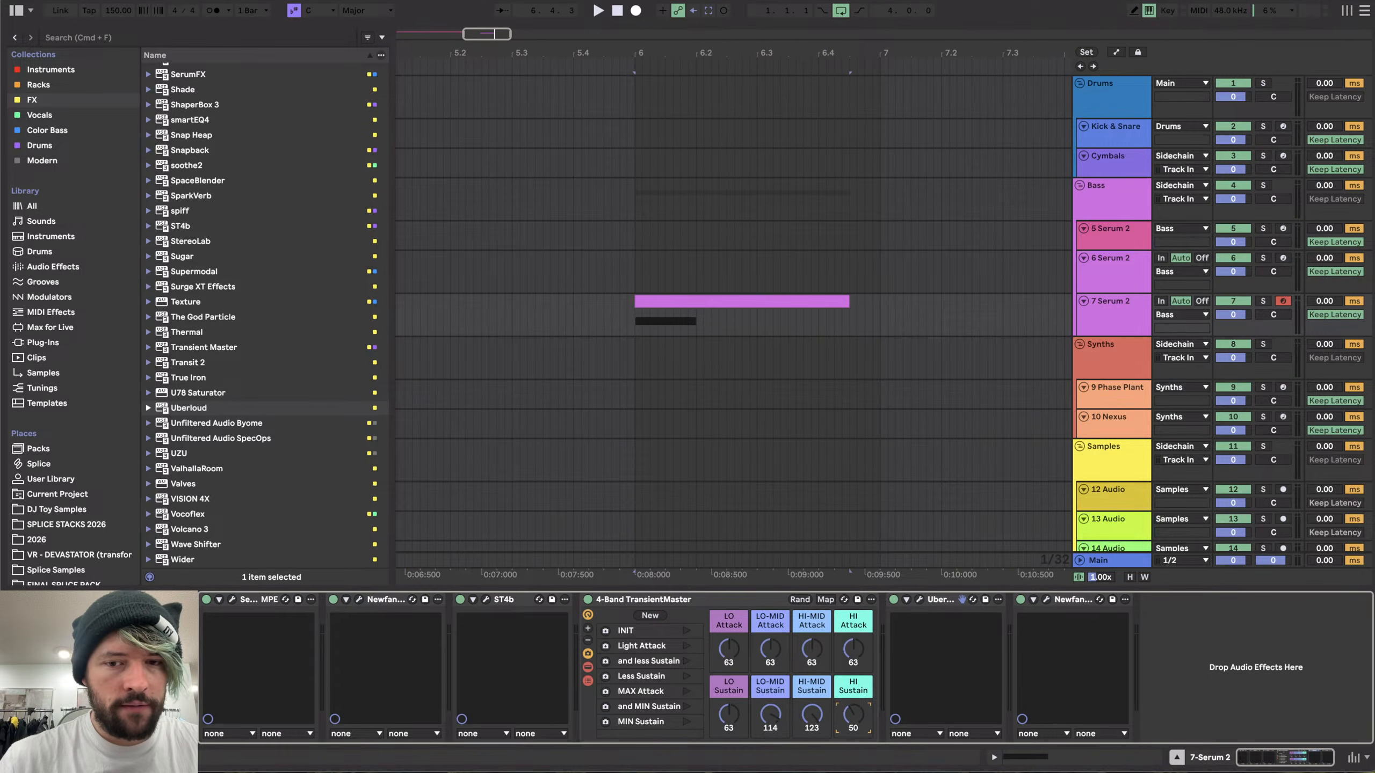
key(space)
key(space)
key(space)
drag(852, 713, 853, 705)
key(space)
key(space)
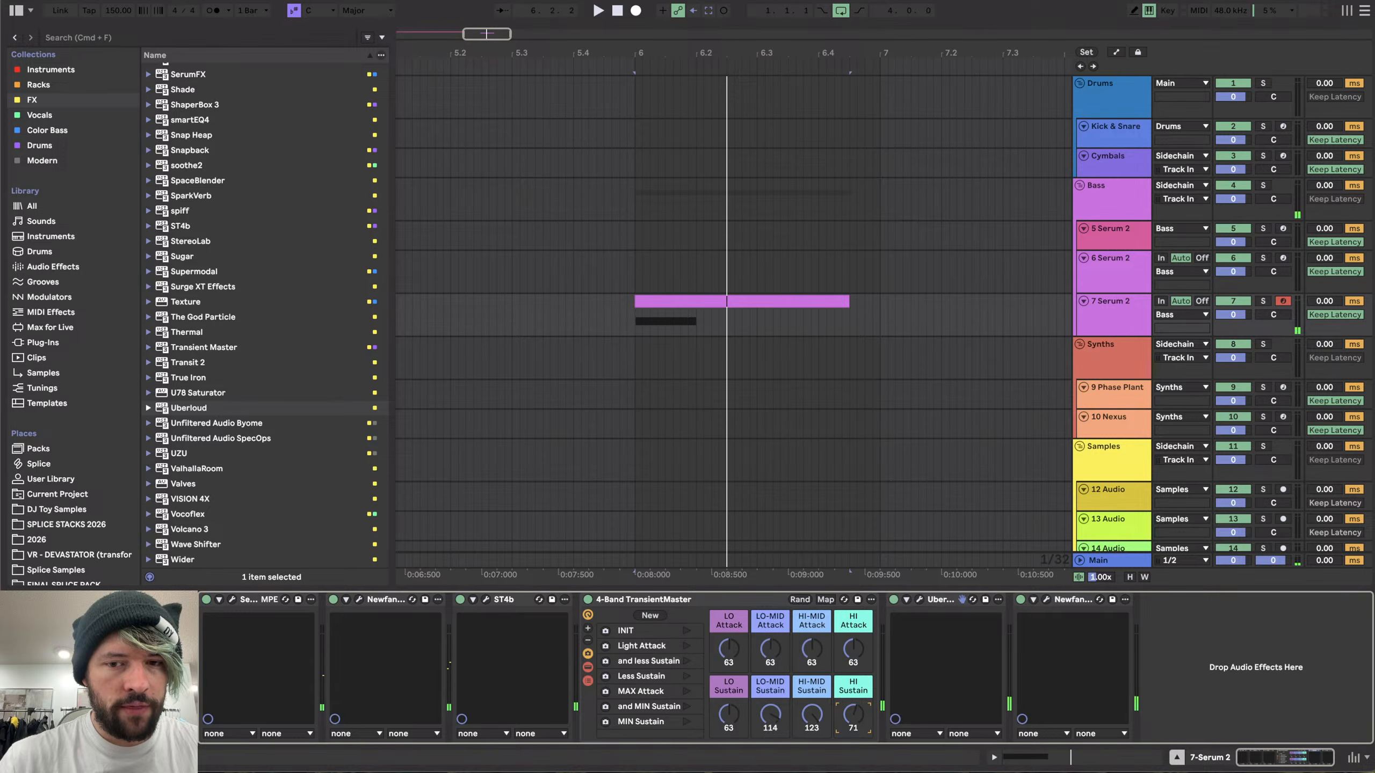
- Insert Ableton's Shifter effect at the start of the track's device chain
click(56, 265)
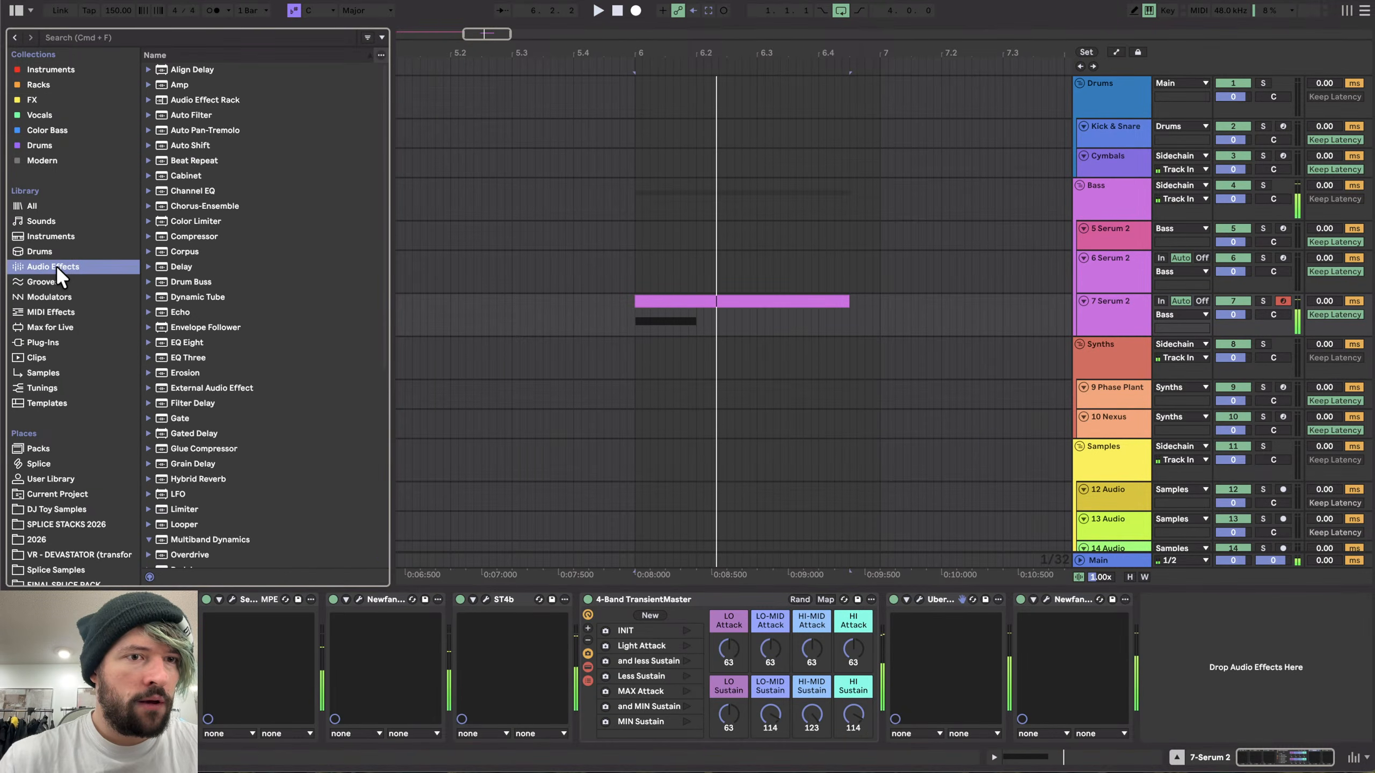
scroll(200, 339, down, 10)
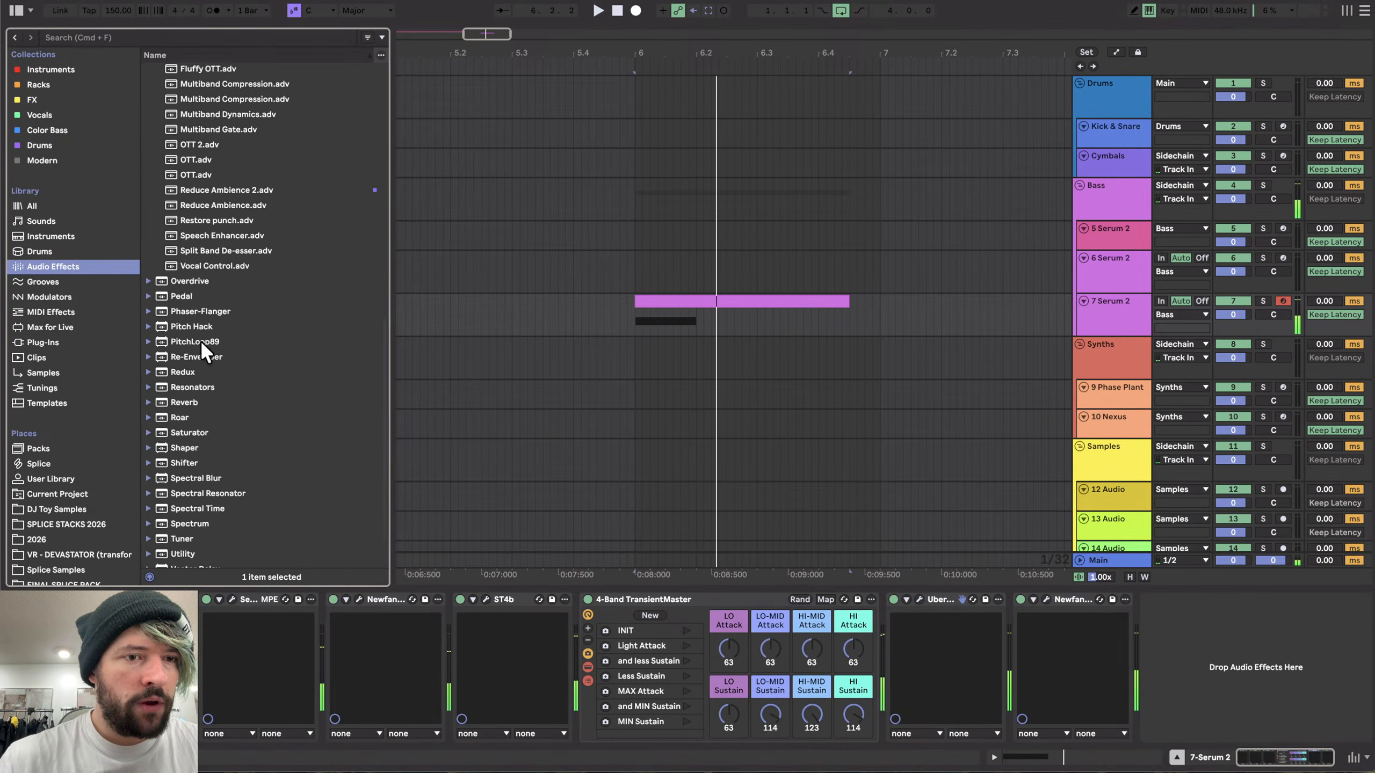
click(233, 599)
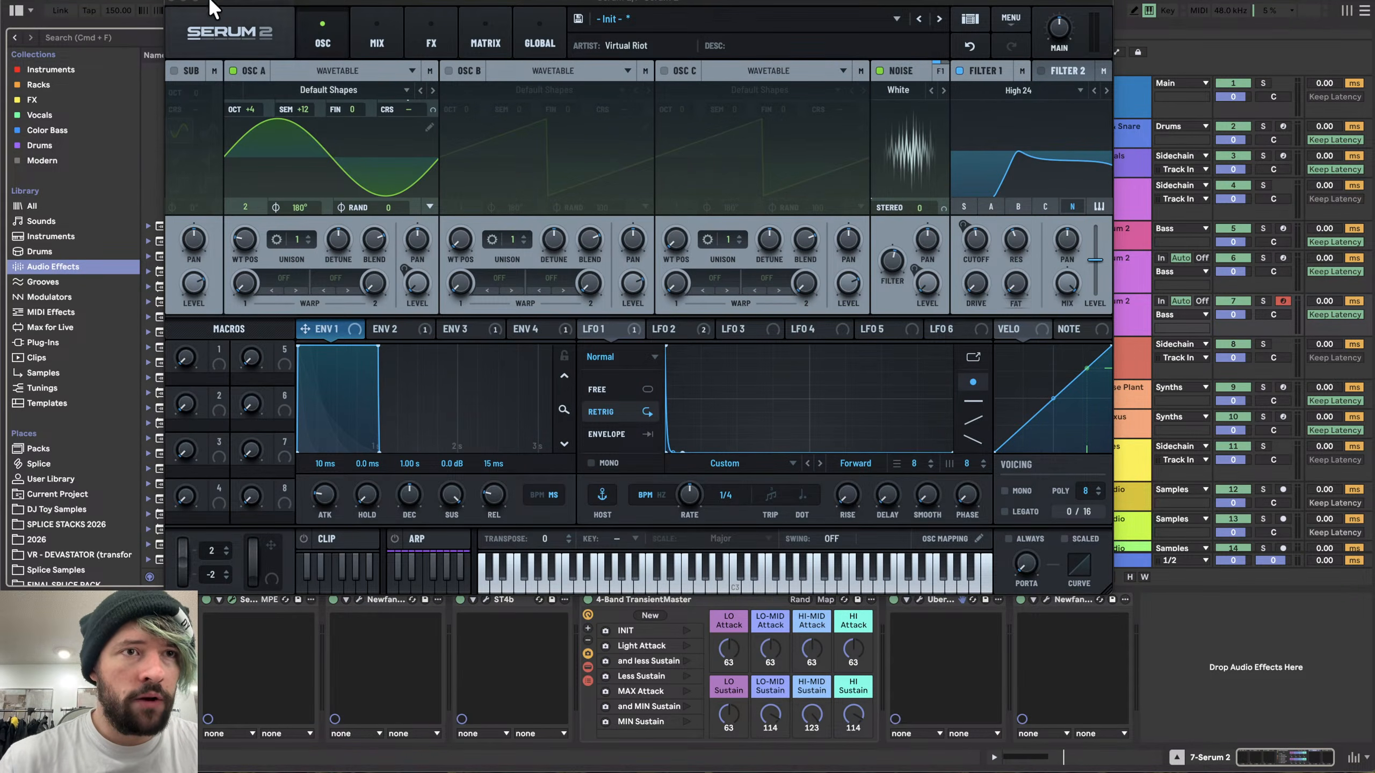
click(175, 4)
scroll(269, 419, up, 10)
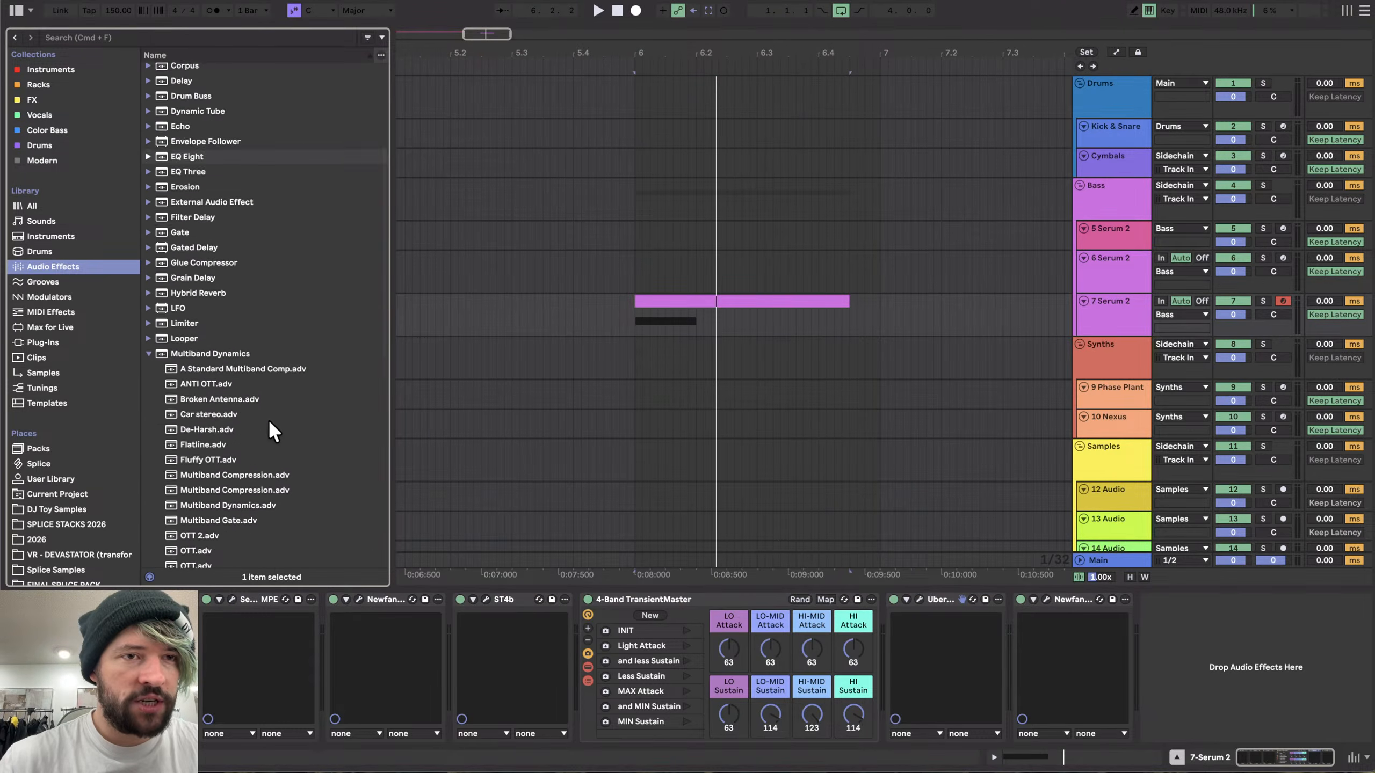
scroll(212, 364, down, 10)
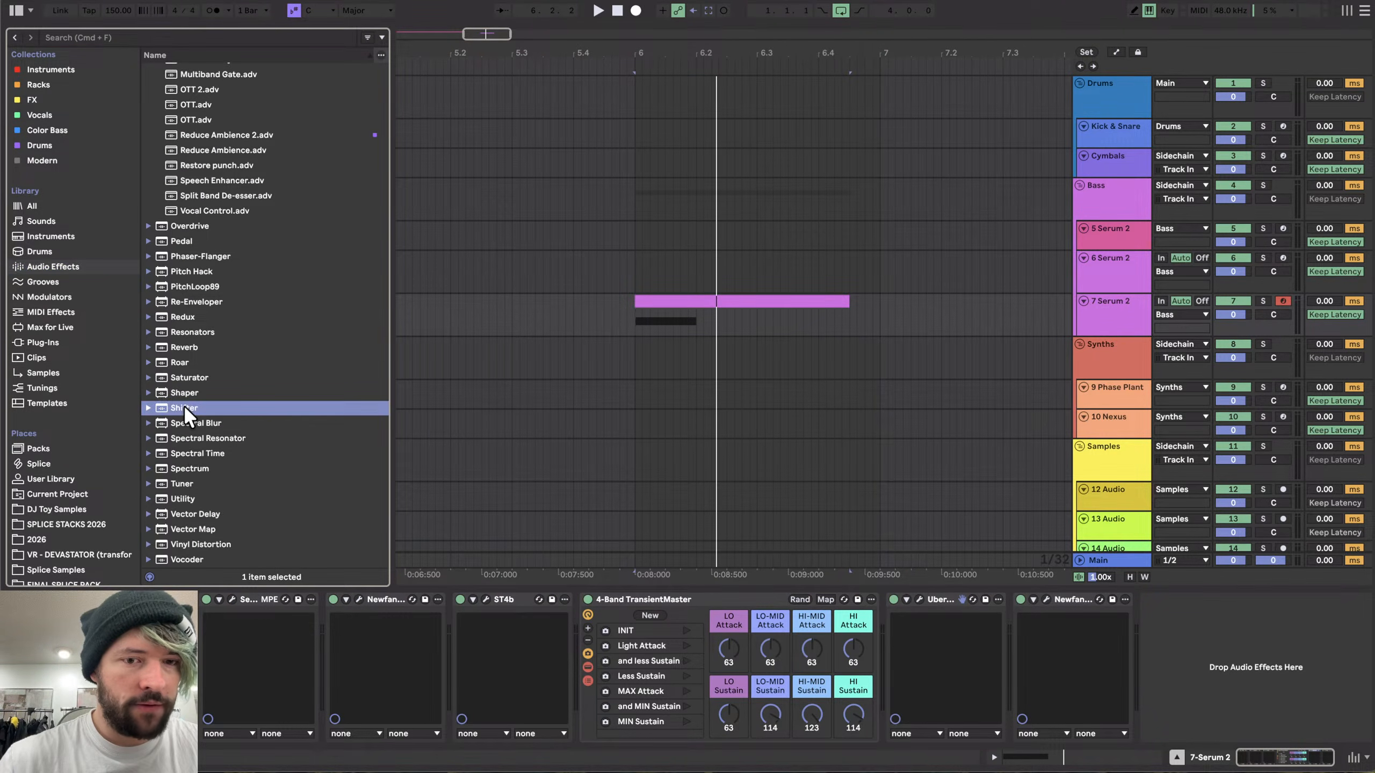
drag(184, 407, 308, 672)
drag(403, 630, 404, 639)
- Audition the bass clip through the updated effect chain
key(space)
key(space)
key(space)
key(space)
key(space)
key(space)
key(space)
key(space)
key(space)
scroll(538, 660, right, 5)
key(space)
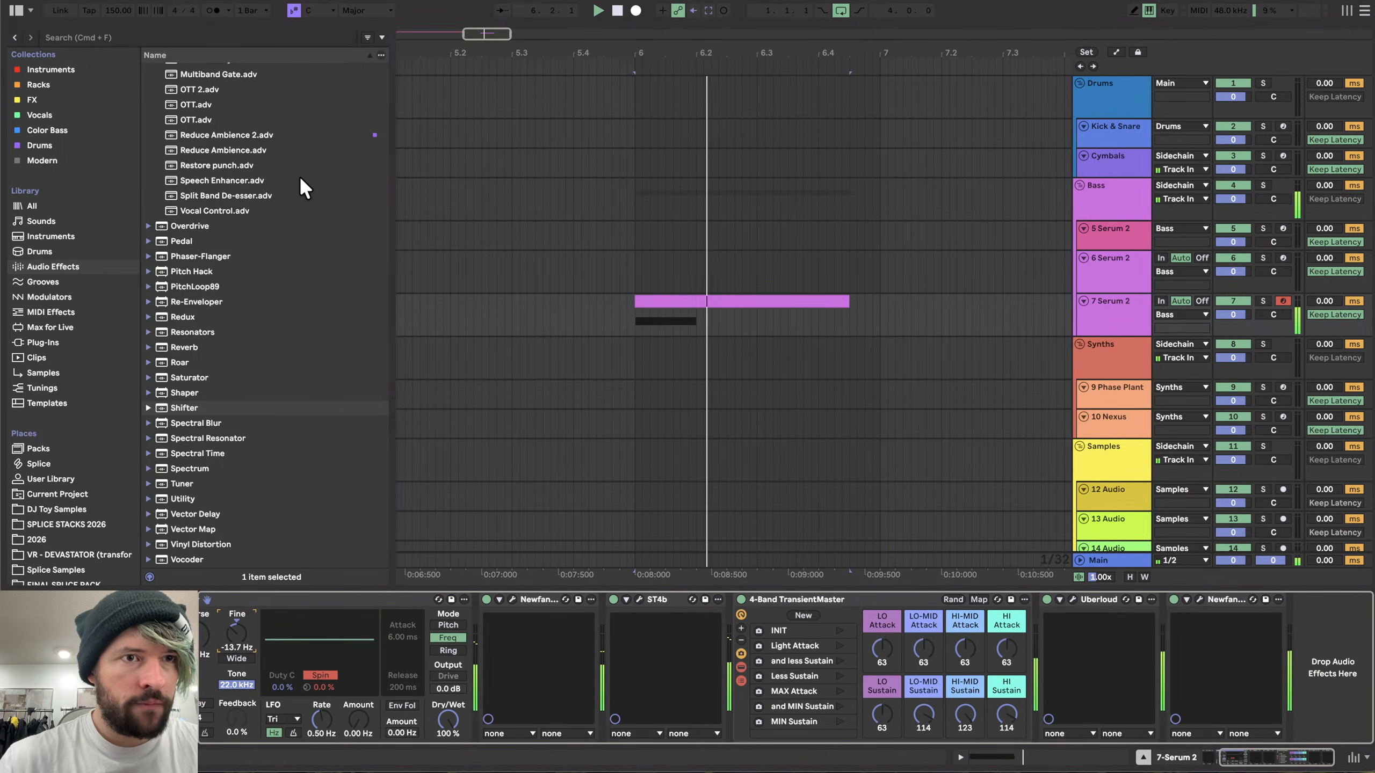
- Add an EQ Eight between Uberloud and the final Newfangled Saturate
scroll(298, 177, up, 15)
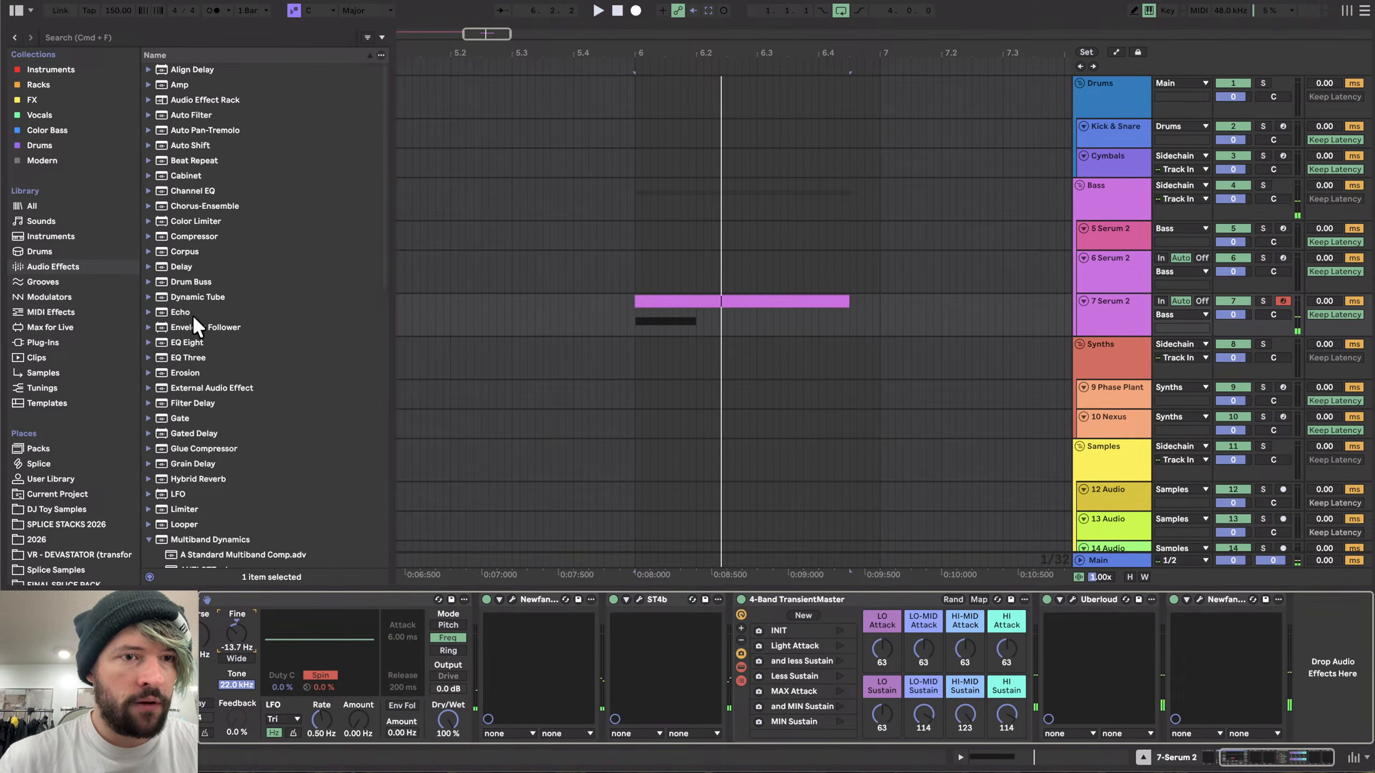
double_click(186, 341)
drag(1054, 599, 852, 631)
click(910, 733)
- Boost EQ Eight around 144 Hz and near 3.91 kHz, then switch the EQ off to compare
key(space)
scroll(981, 687, right, 2)
drag(933, 660, 921, 651)
key(space)
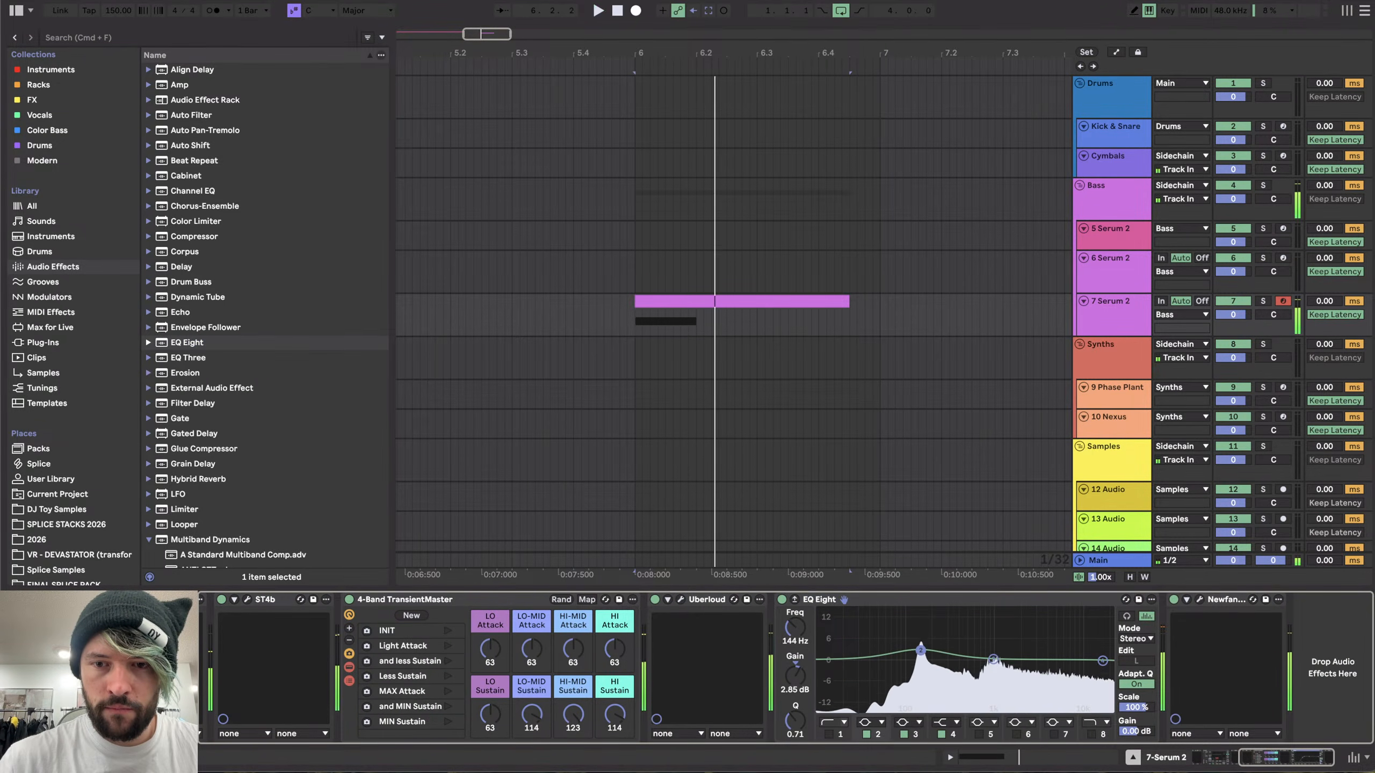
key(space)
key(space)
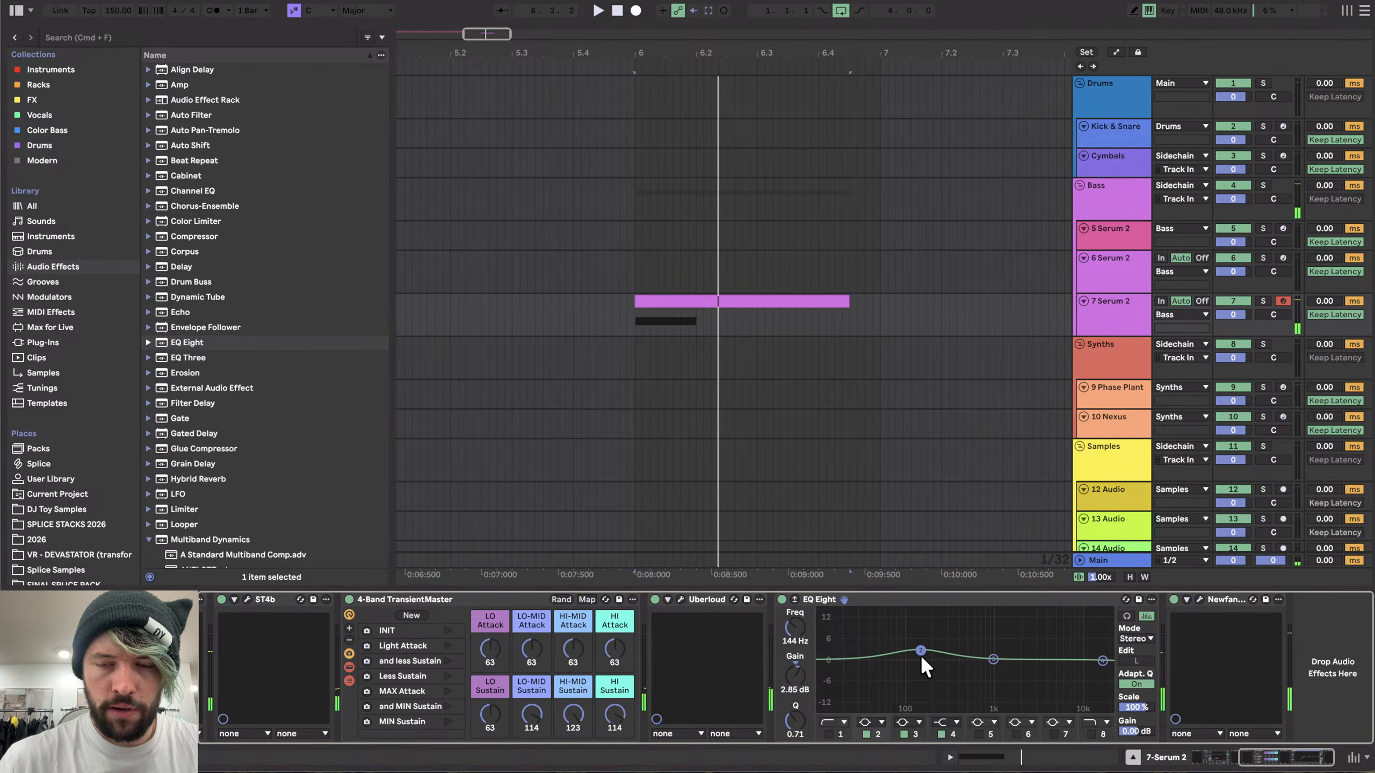
key(space)
drag(993, 657, 1044, 640)
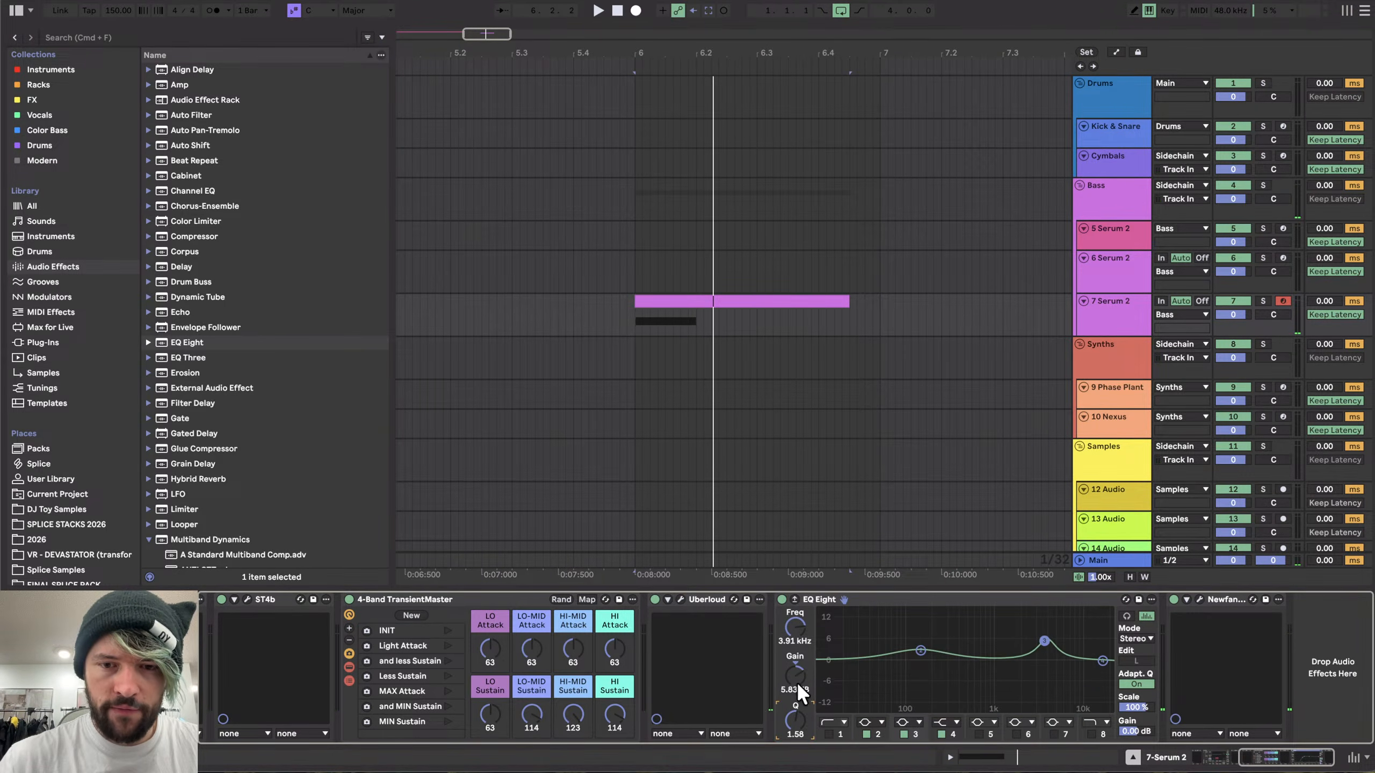
mouse_move(797, 682)
mouse_down()
mouse_move(803, 728)
mouse_move(795, 672)
mouse_up()
click(781, 599)
key(space)
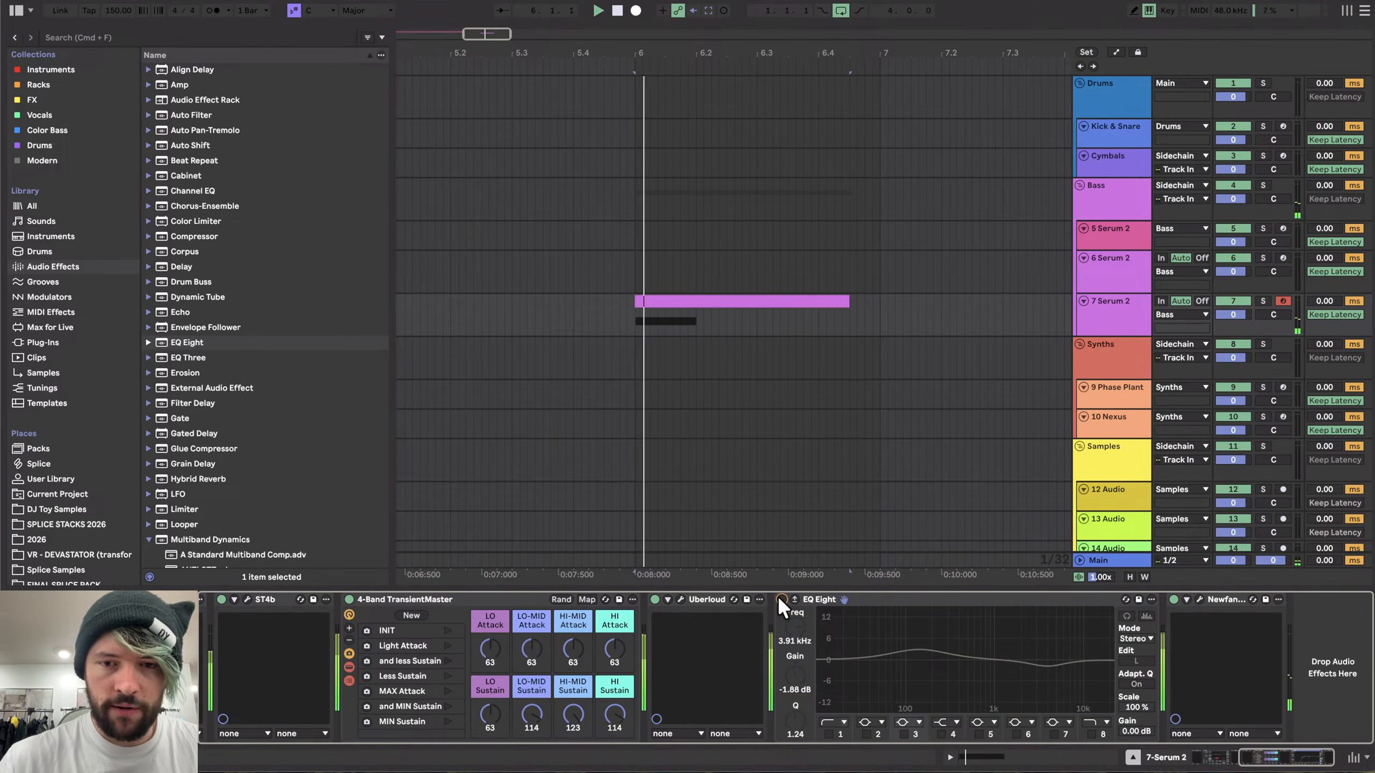
- Switch EQ Eight back on, audition the bass clip, and open the Newfangled Saturate plugin window
click(781, 599)
key(space)
key(space)
key(space)
key(space)
click(1199, 599)
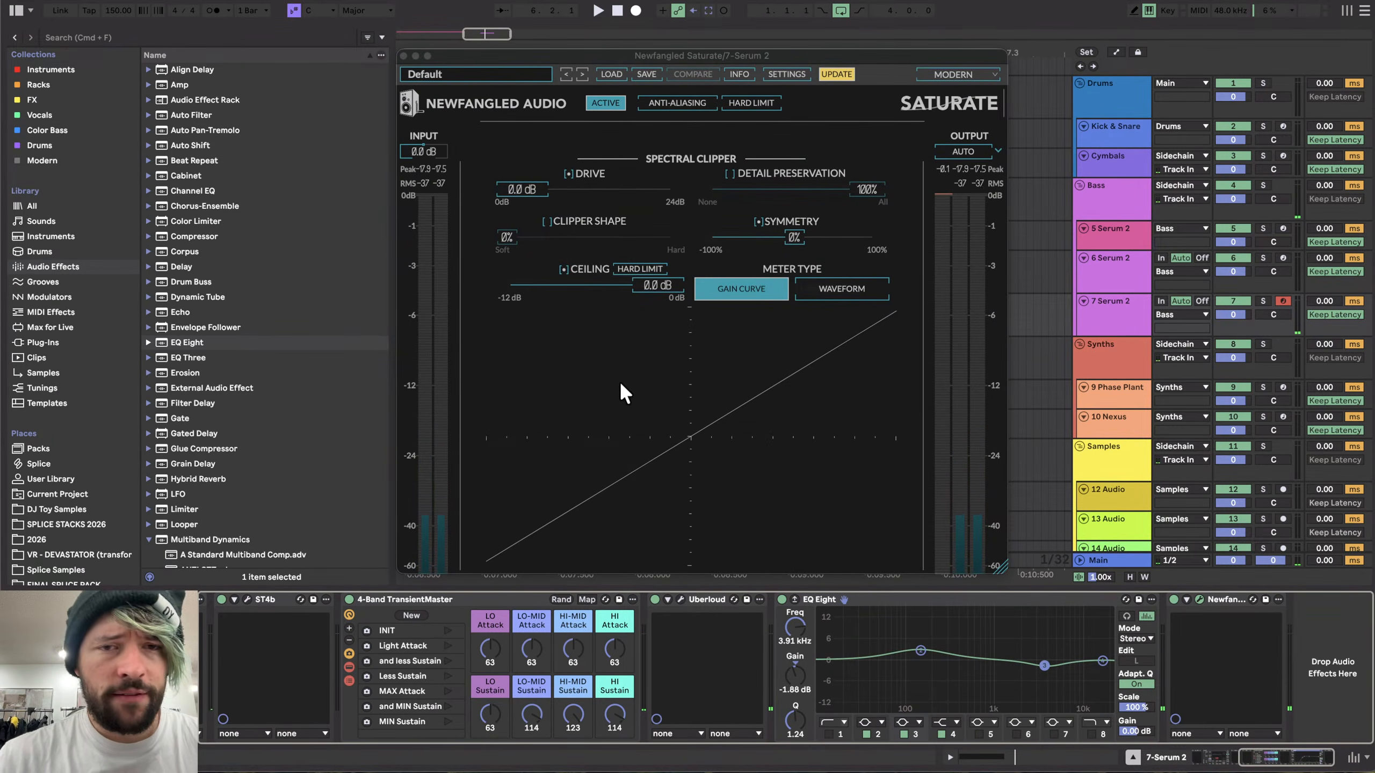
scroll(293, 670, left, 5)
click(32, 102)
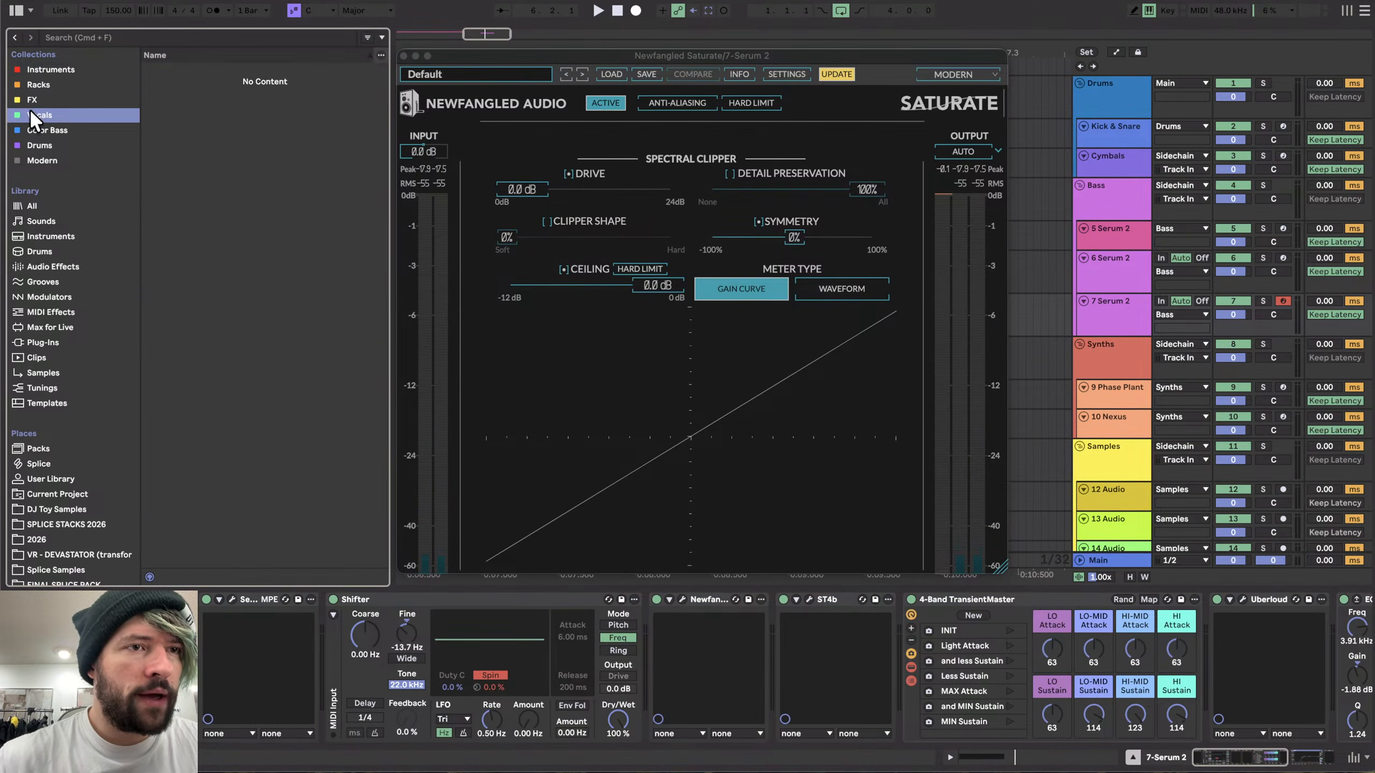
scroll(238, 138, up, 15)
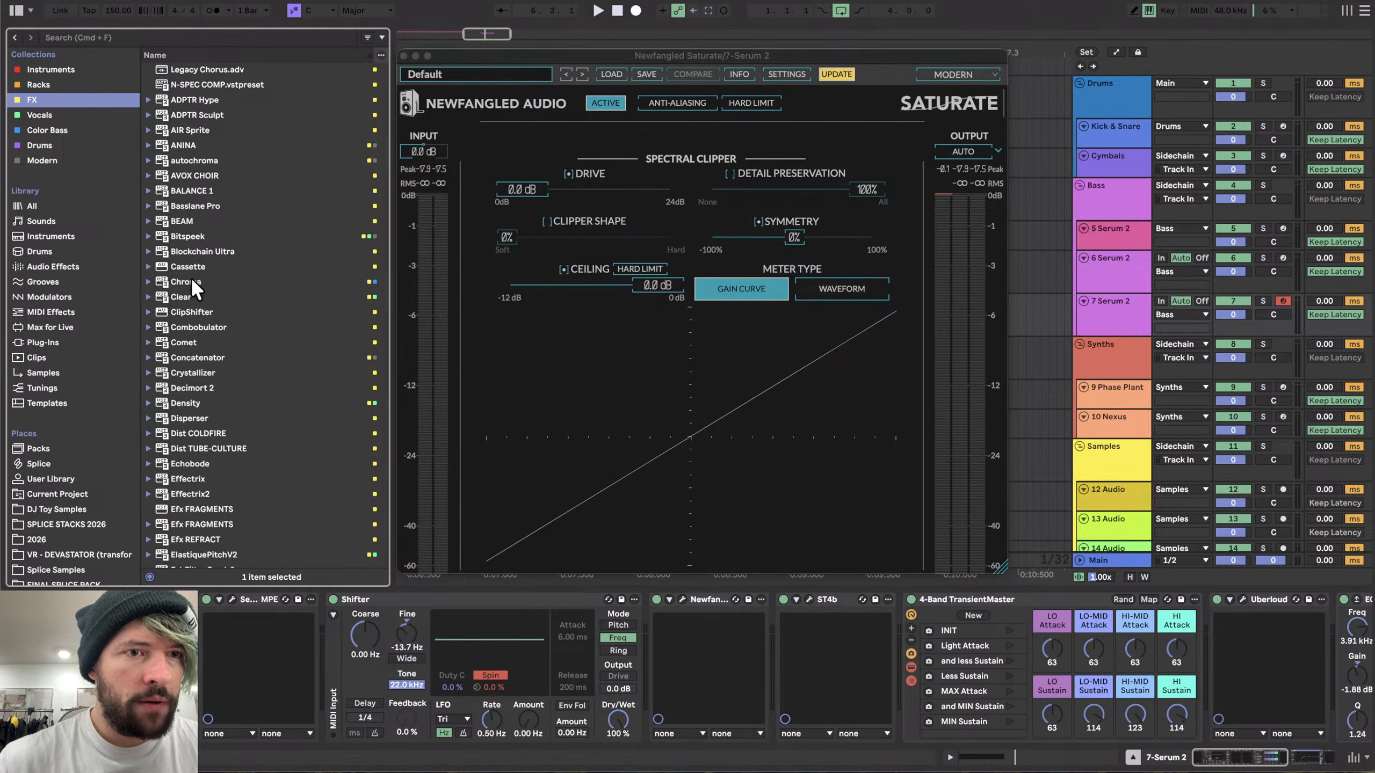
drag(189, 416, 311, 643)
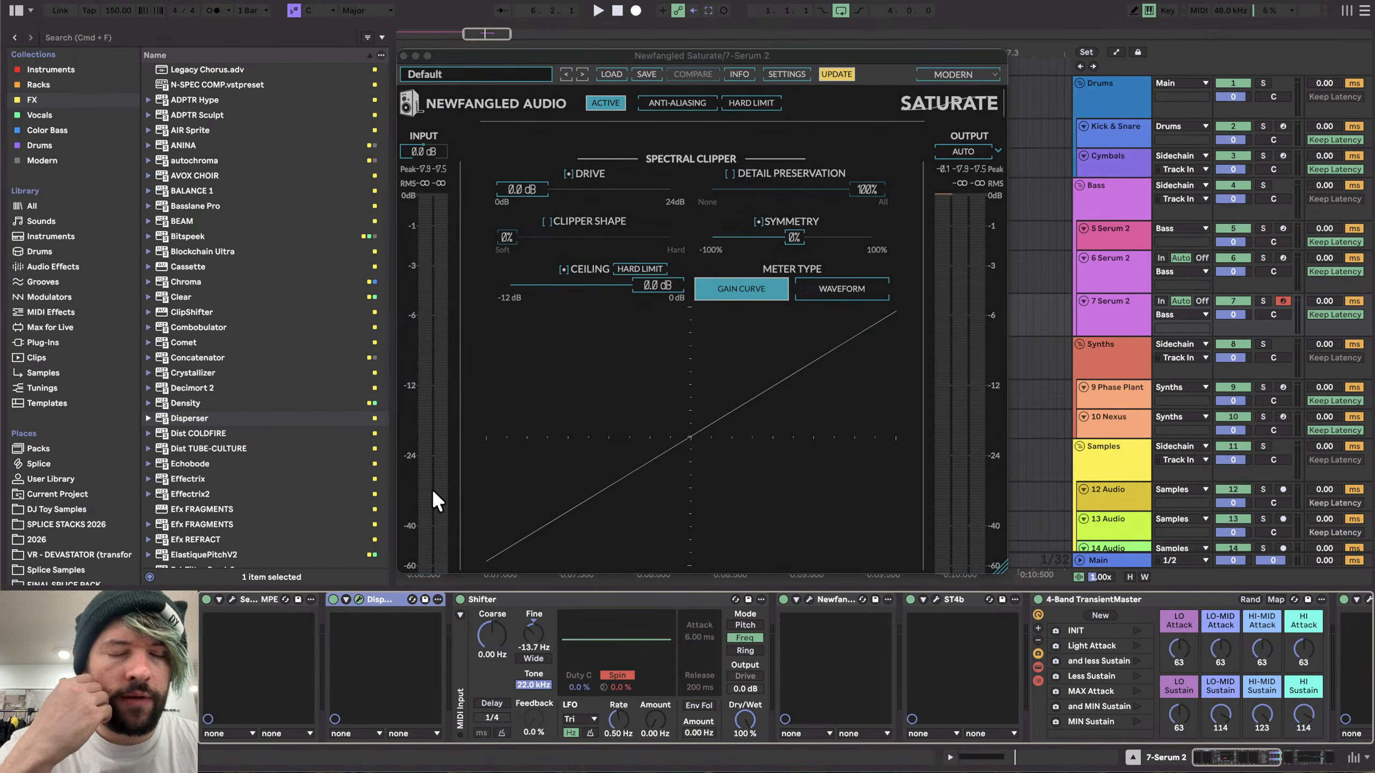
drag(483, 57, 792, 35)
mouse_move(623, 63)
mouse_down()
mouse_move(405, 90)
mouse_move(398, 101)
mouse_move(472, 142)
mouse_move(437, 145)
mouse_up()
key(space)
key(space)
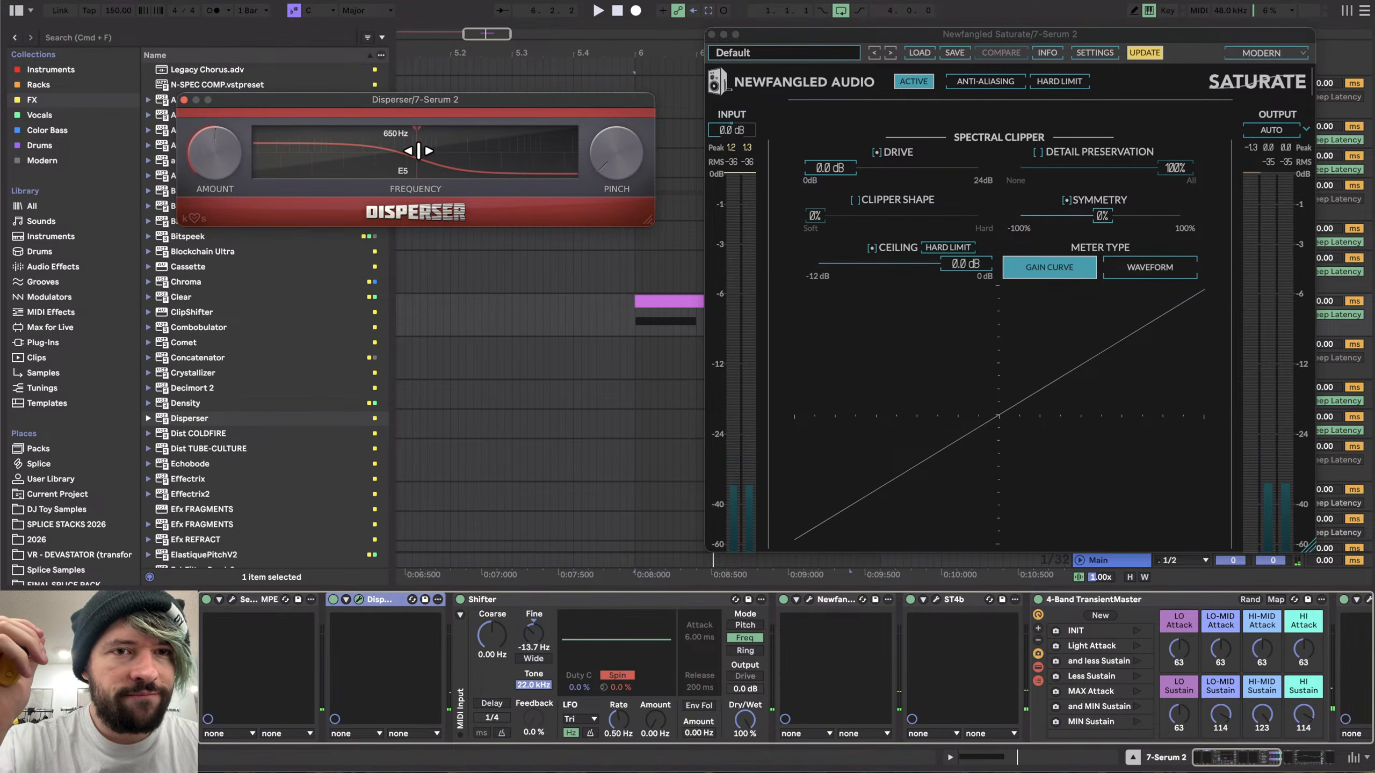
drag(418, 151, 521, 142)
key(space)
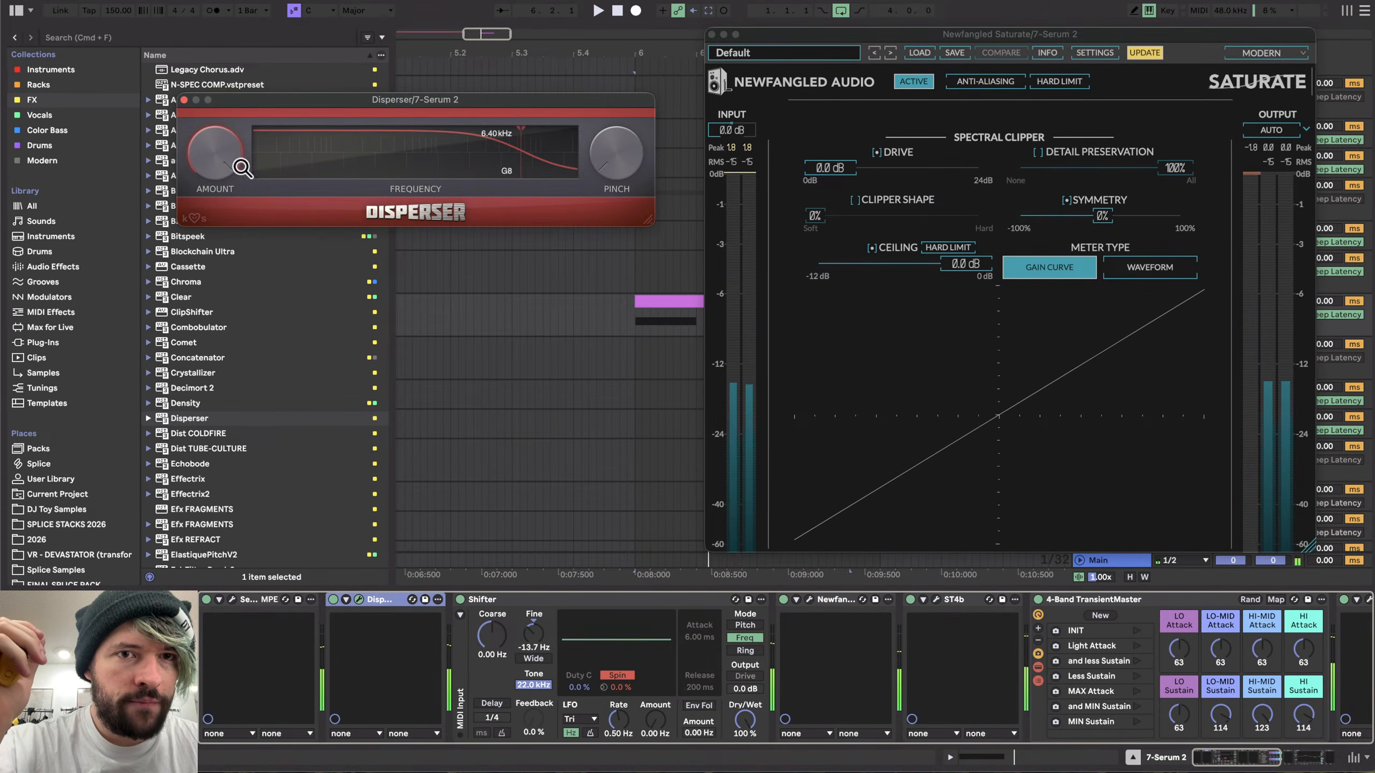
mouse_move(525, 153)
mouse_down()
mouse_move(330, 153)
mouse_move(359, 158)
mouse_up()
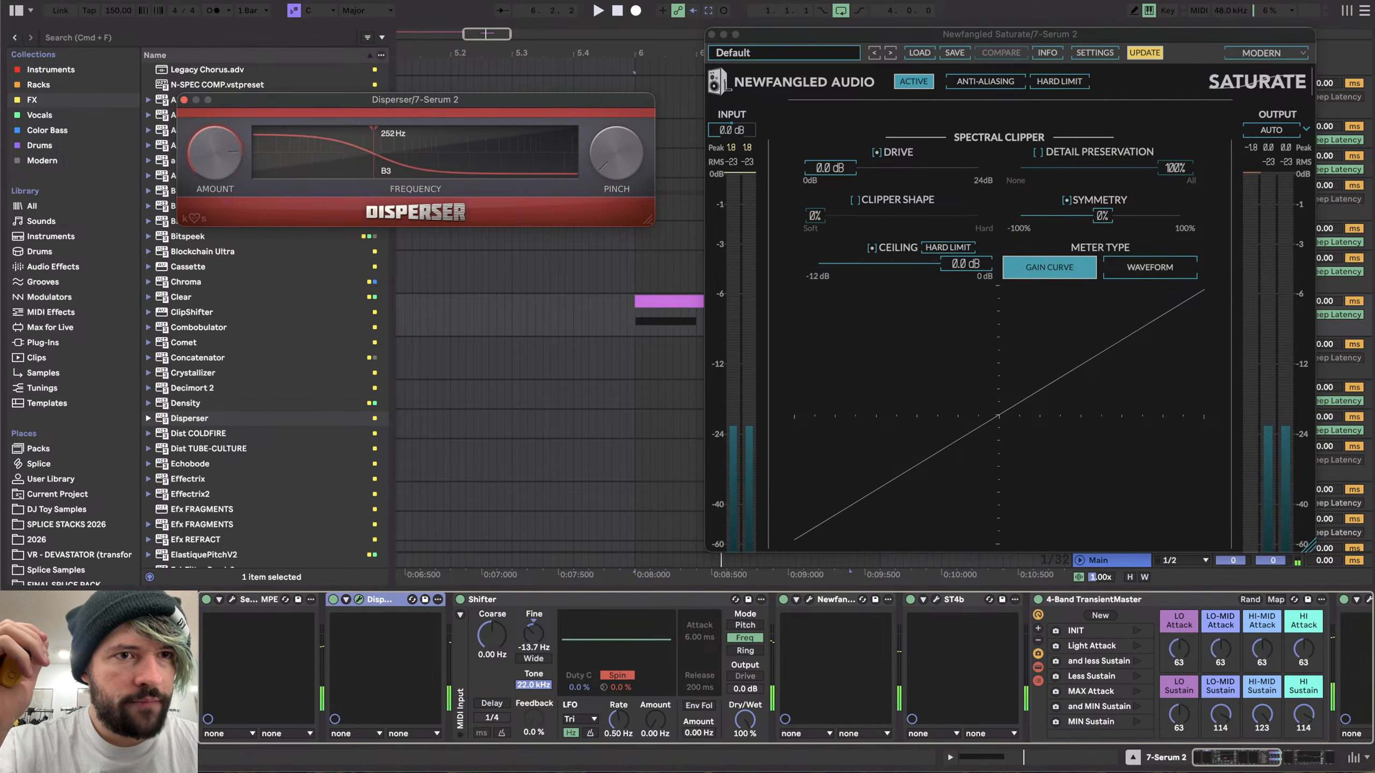
drag(307, 159, 373, 163)
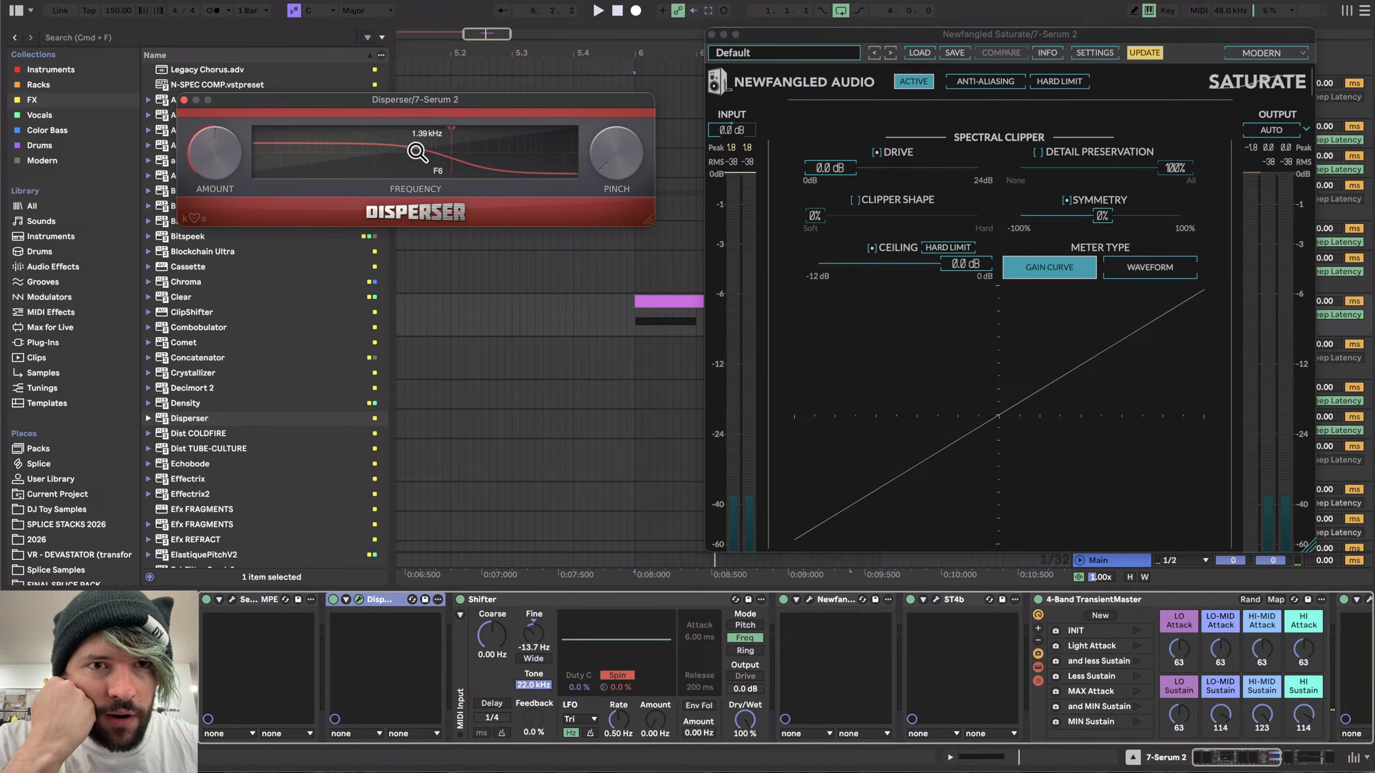
drag(416, 152, 478, 172)
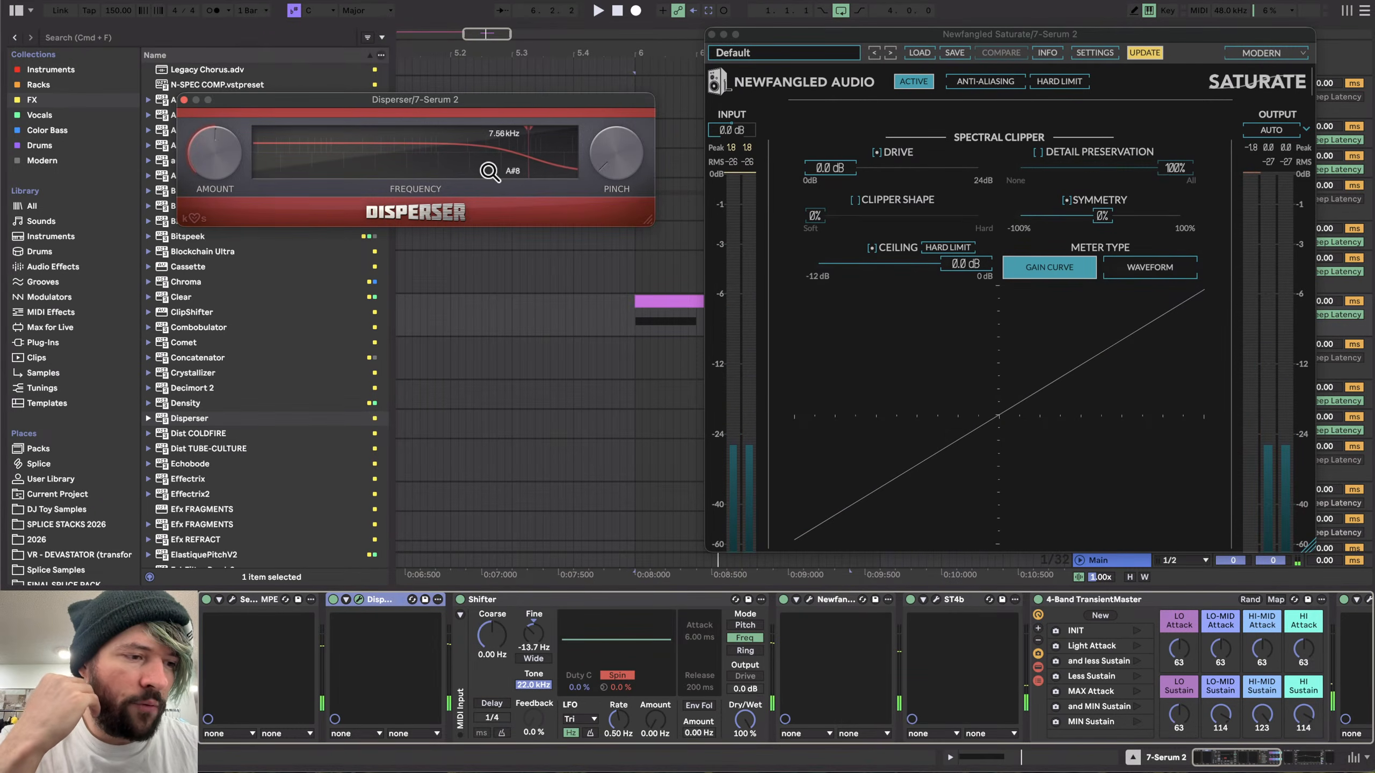
key(space)
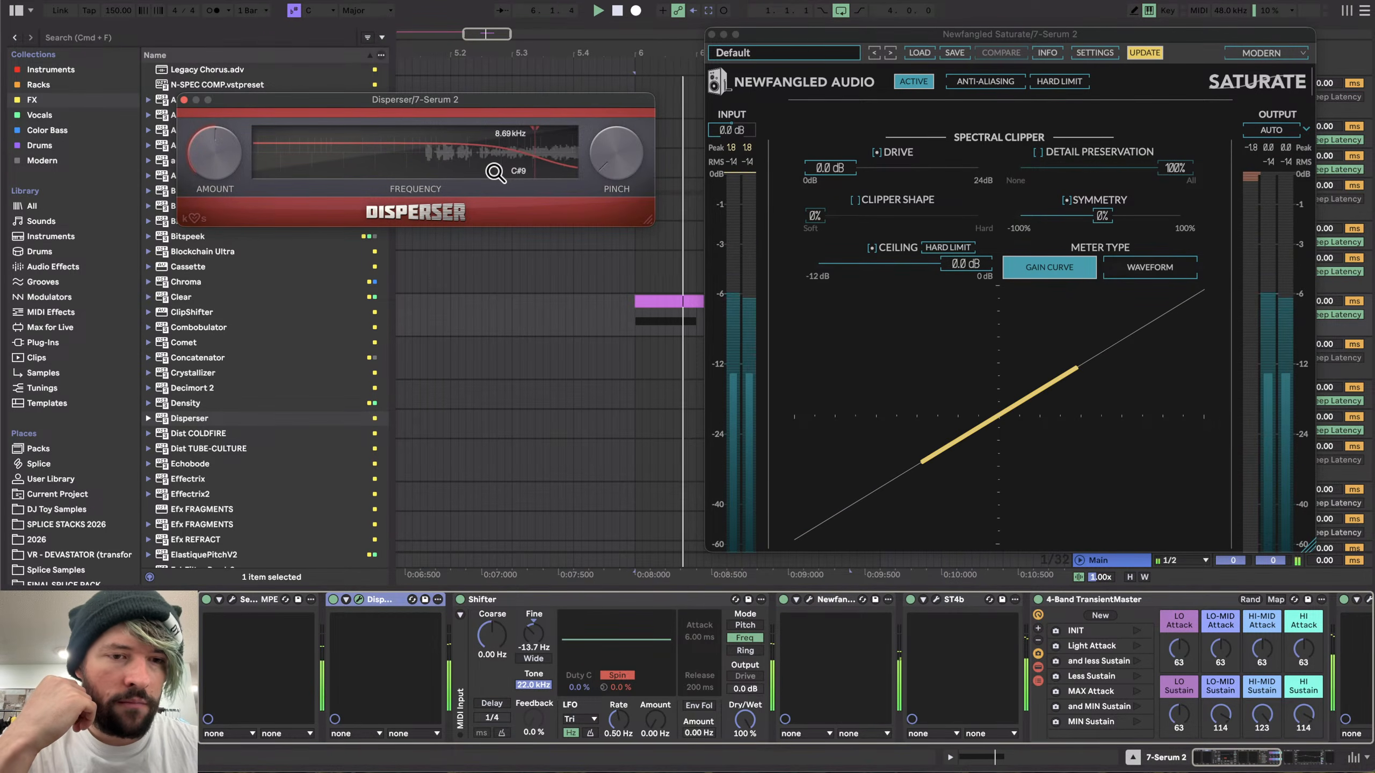
click(331, 595)
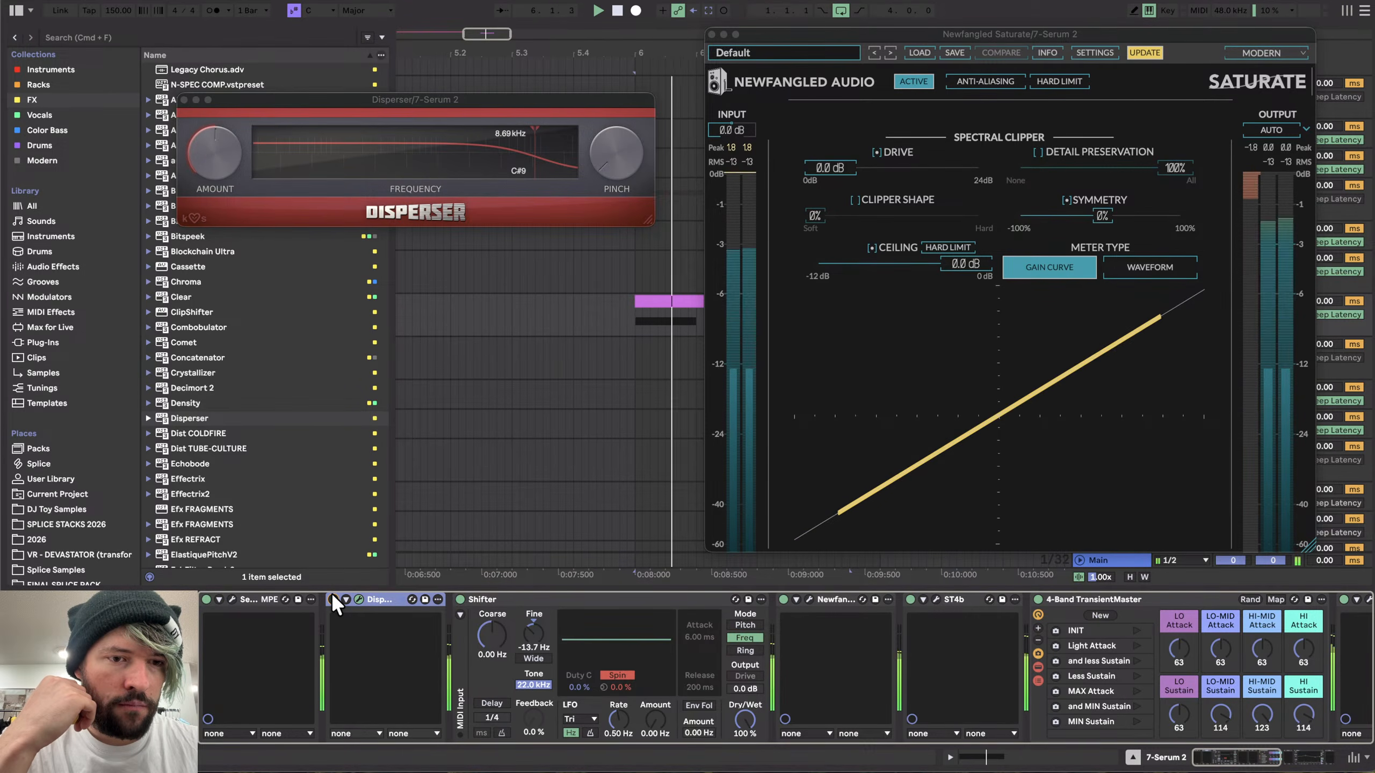
key(Delete)
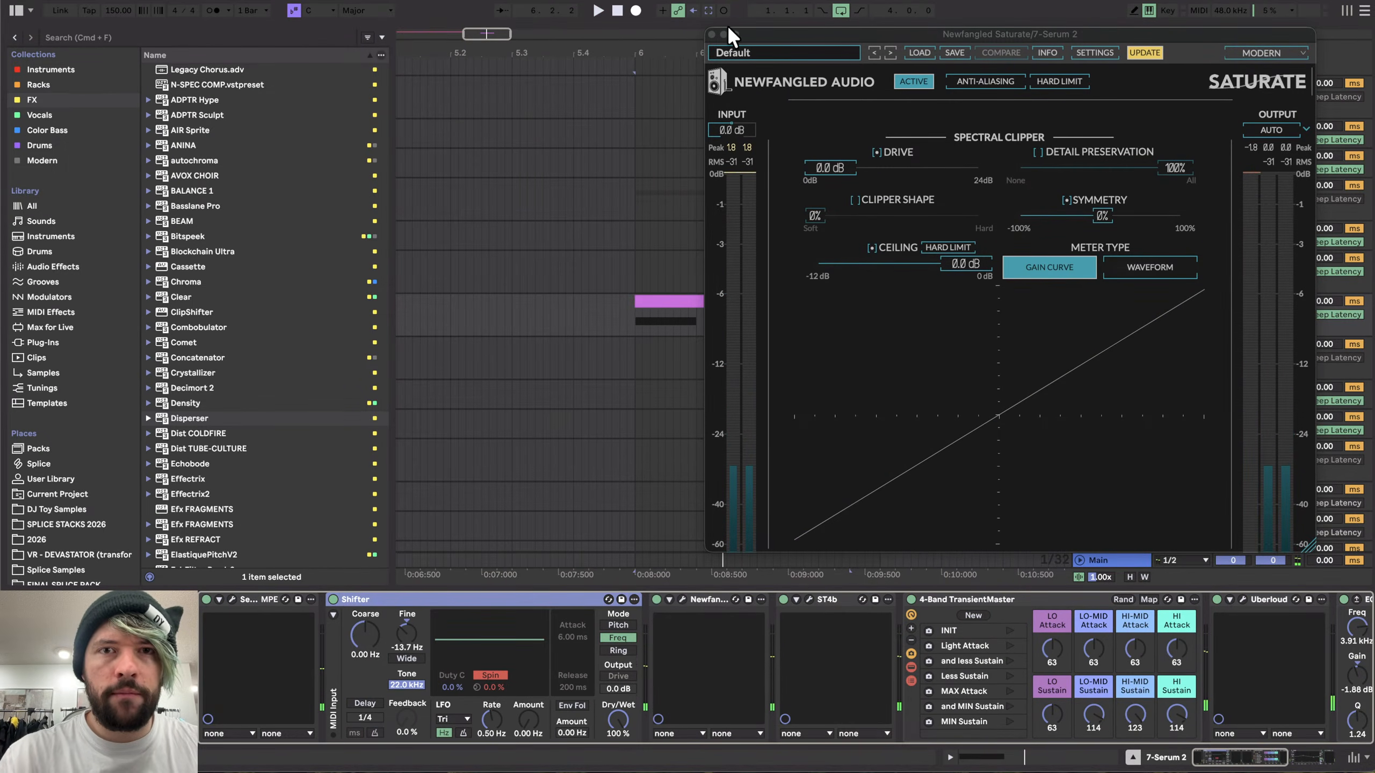
- Create a new audio track resampling the bass output and record the processed bass clip onto it
click(712, 35)
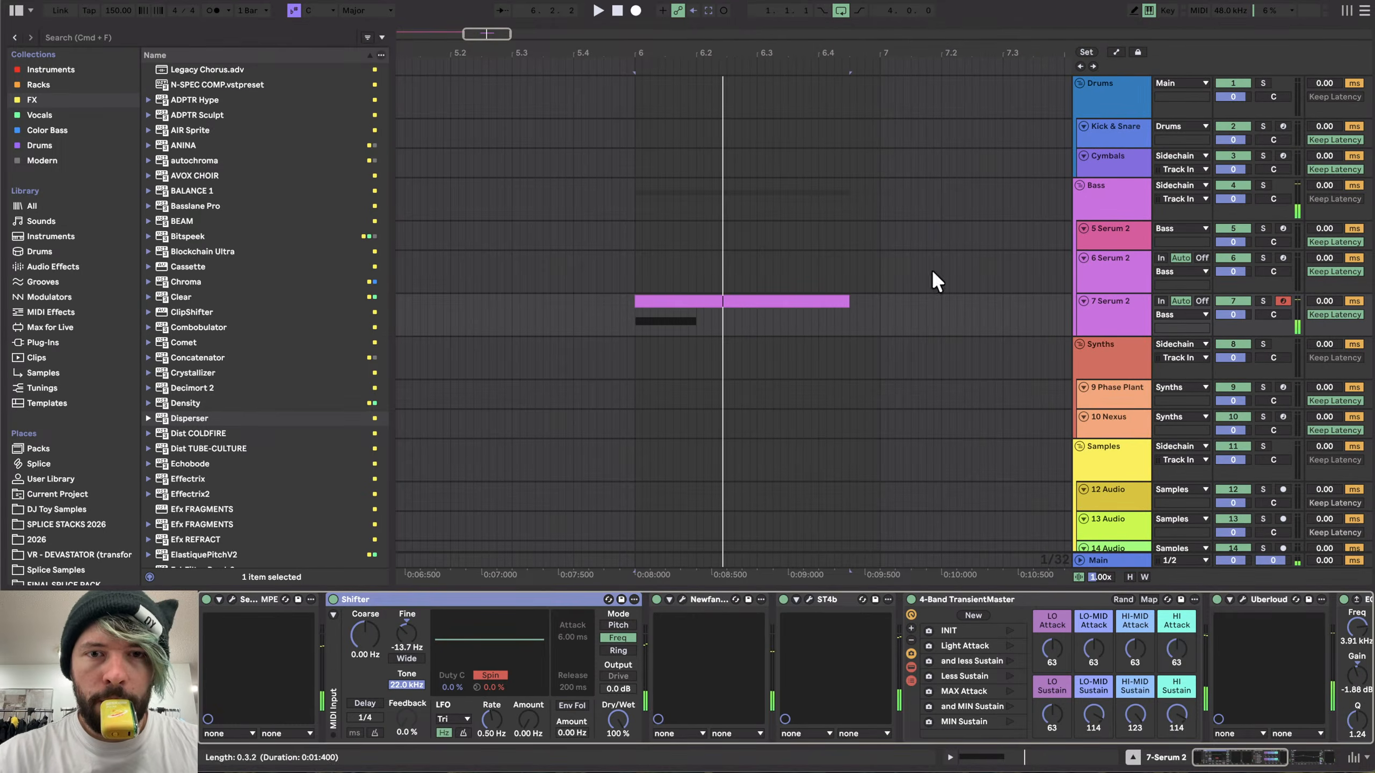
click(1118, 318)
key(super+t)
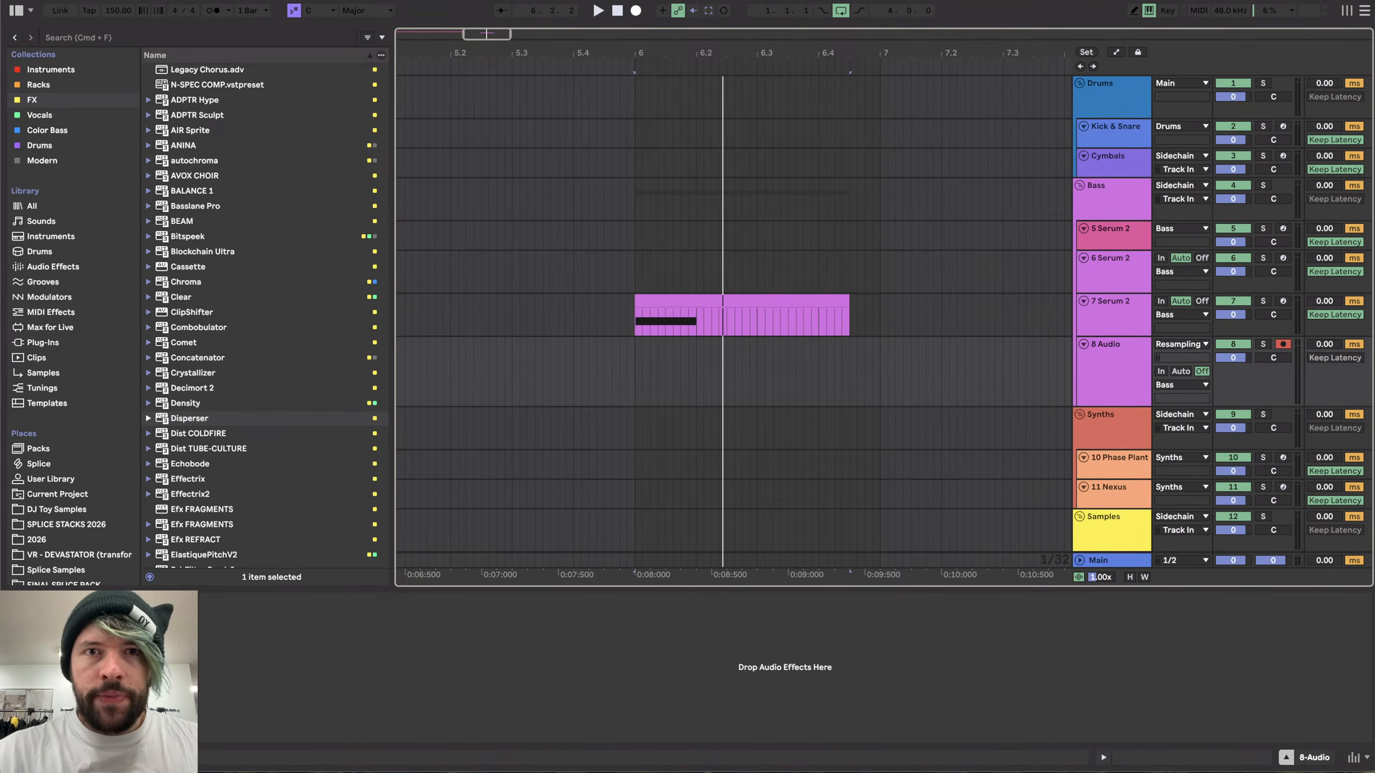
click(635, 11)
key(space)
scroll(675, 370, up, 5)
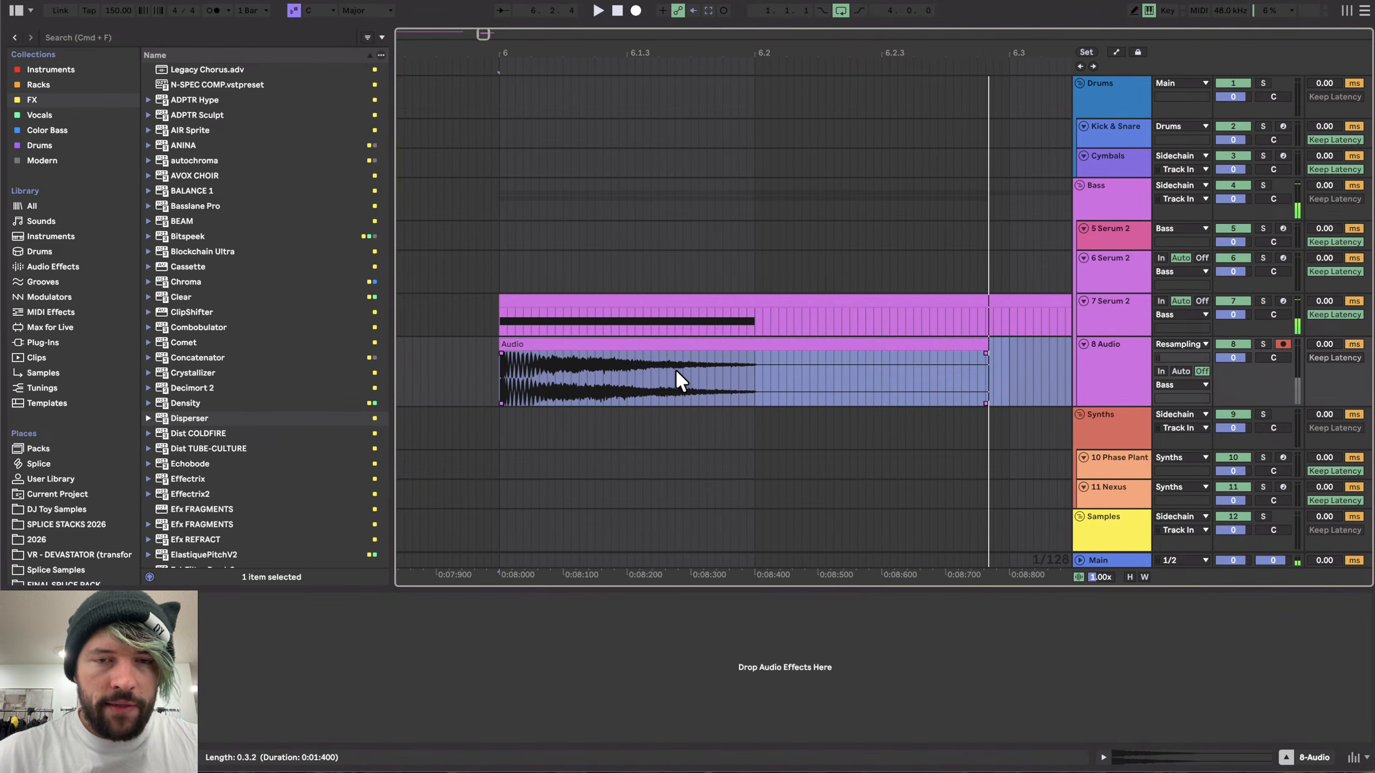
- Move the recorded audio clip to start after the MIDI clip and enlarge the audio track's height
scroll(675, 370, down, 4)
drag(673, 344, 1026, 347)
scroll(1026, 347, right, 5)
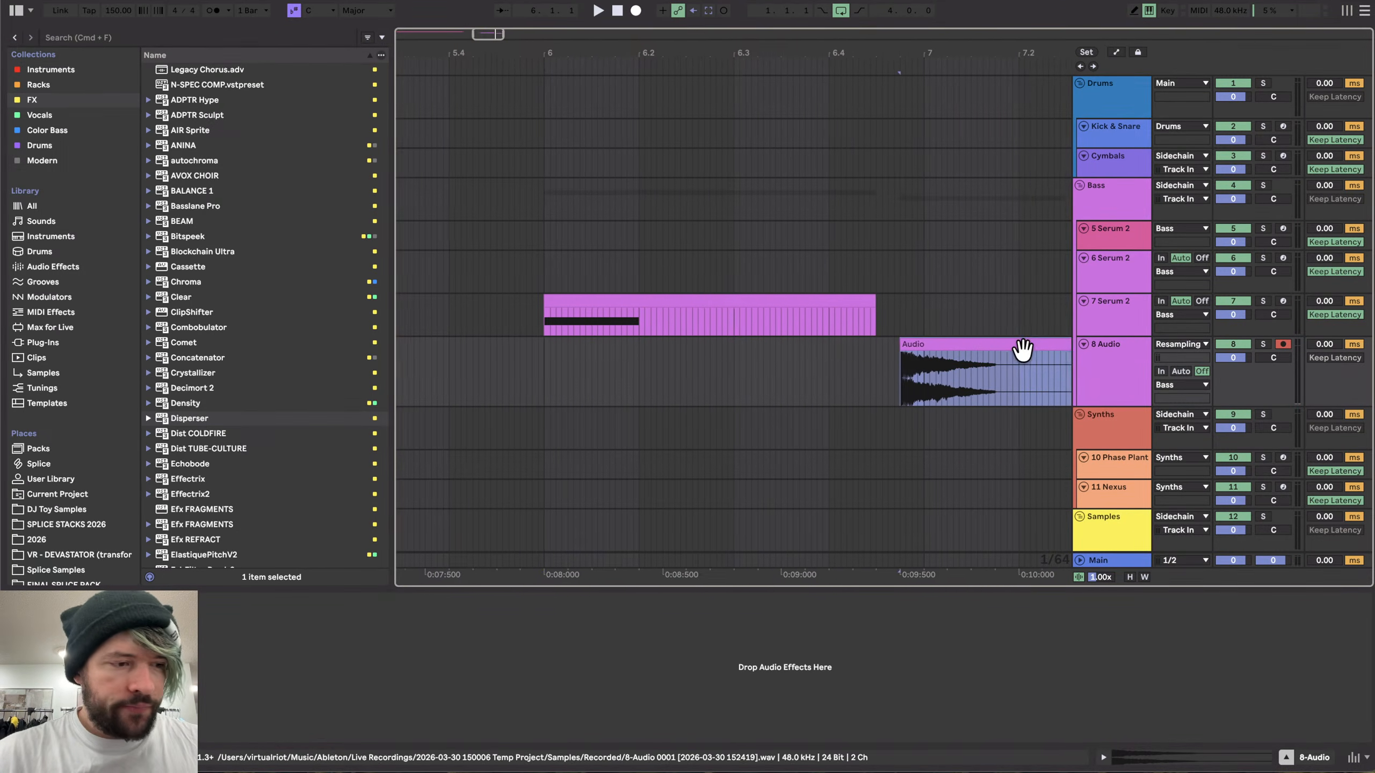
scroll(739, 393, up, 5)
scroll(739, 393, right, 4)
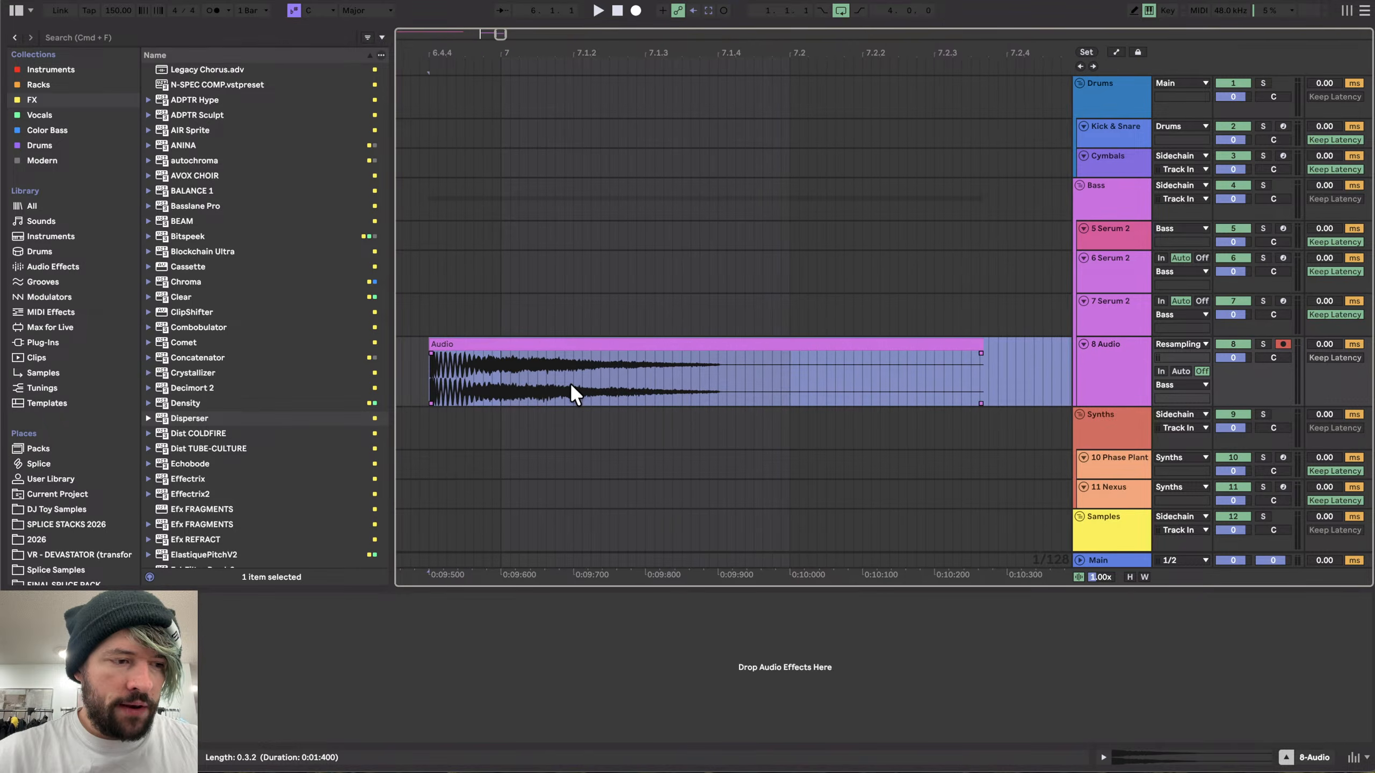
drag(497, 344, 568, 345)
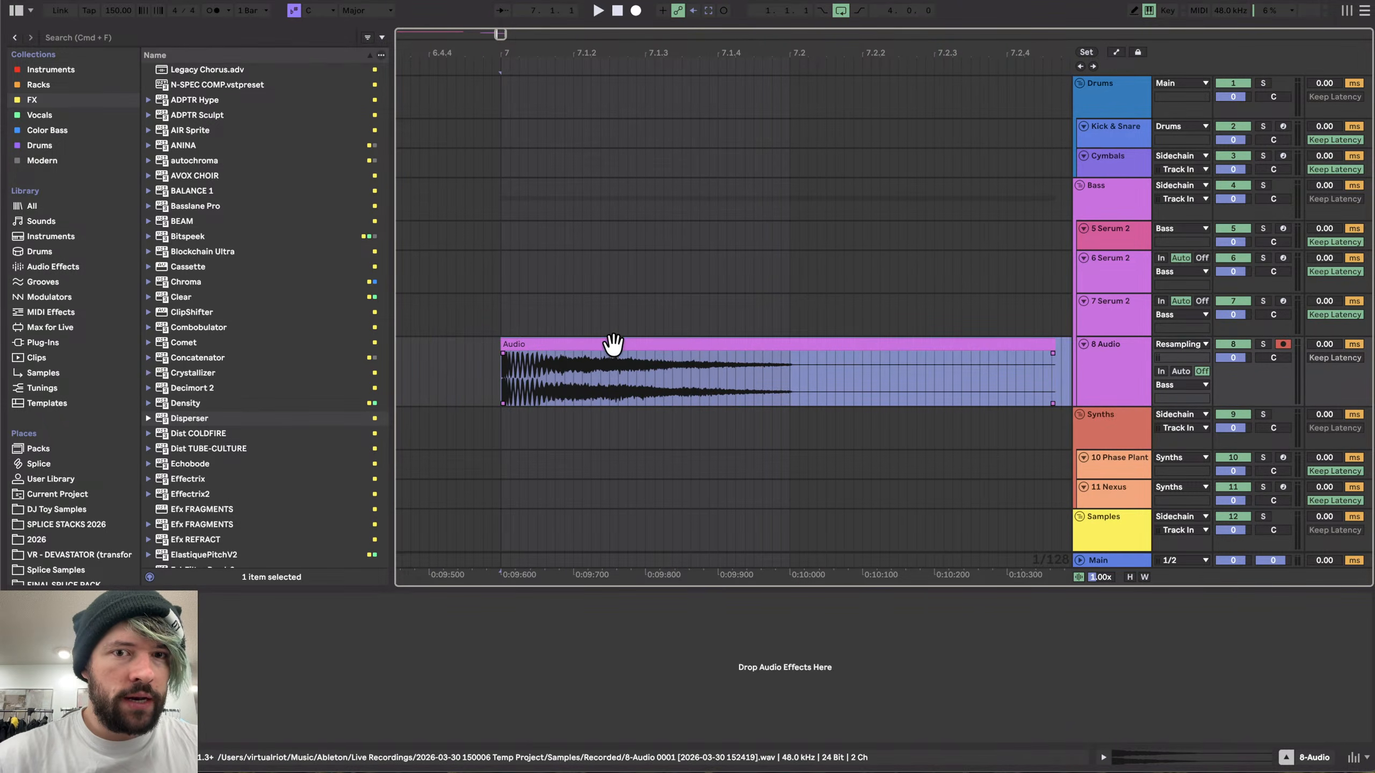
drag(1118, 408, 1117, 531)
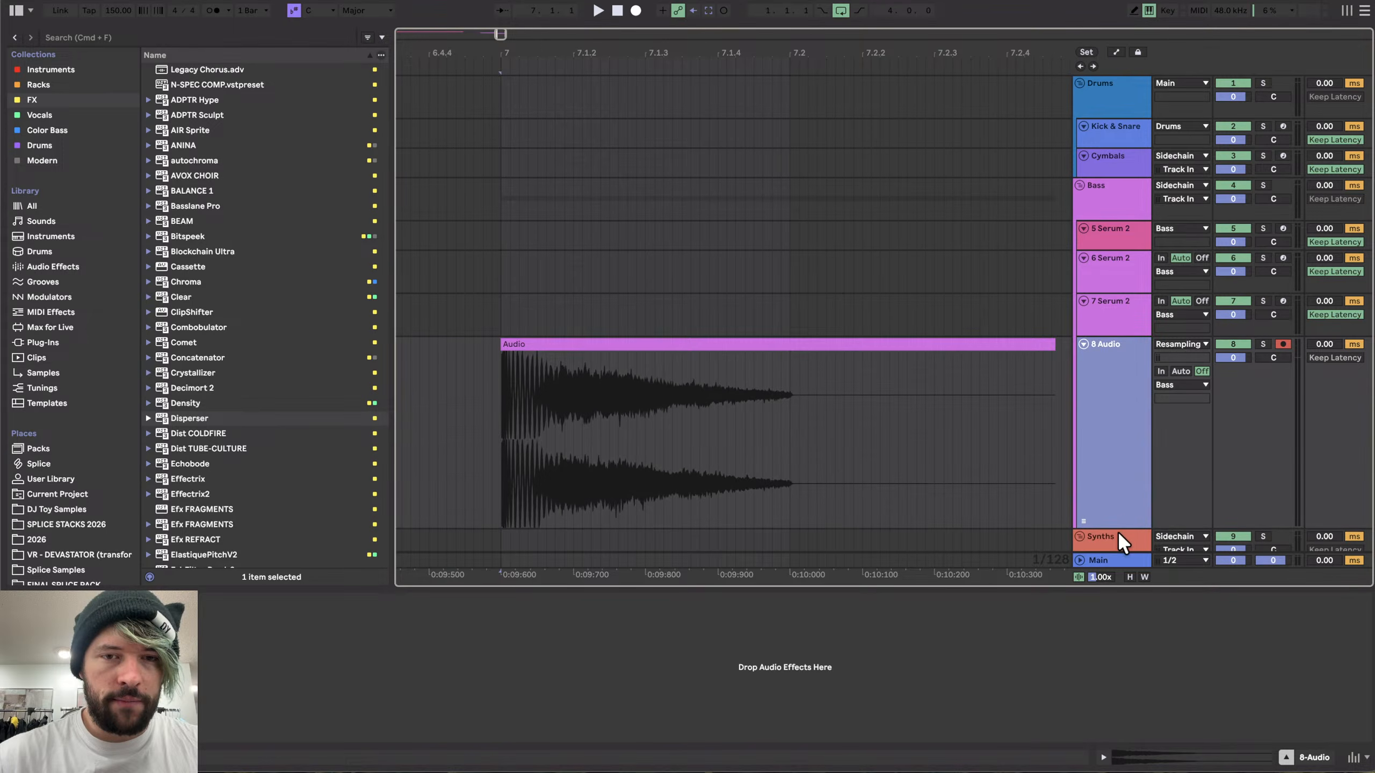
scroll(773, 377, down, 2)
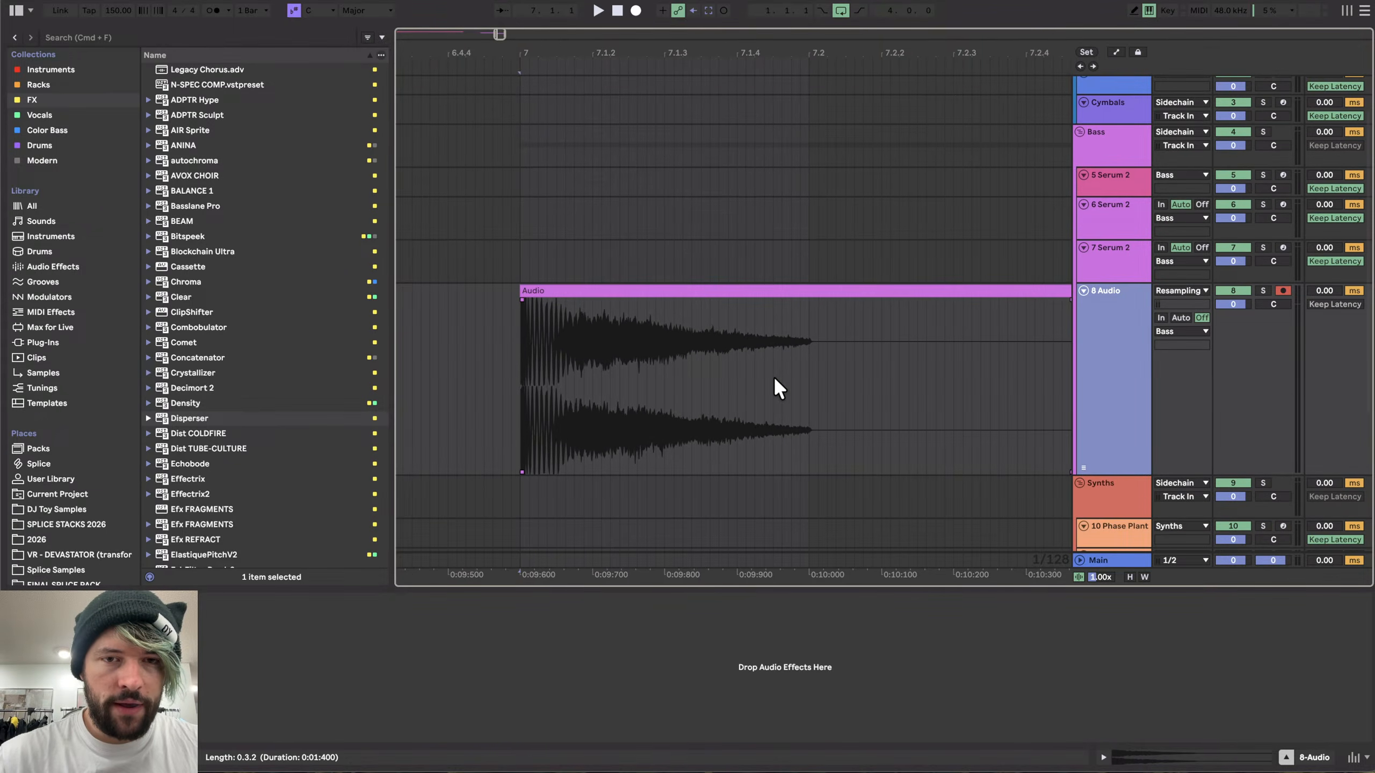
- Split the recorded audio clip at two points into three segments
click(662, 376)
click(477, 355)
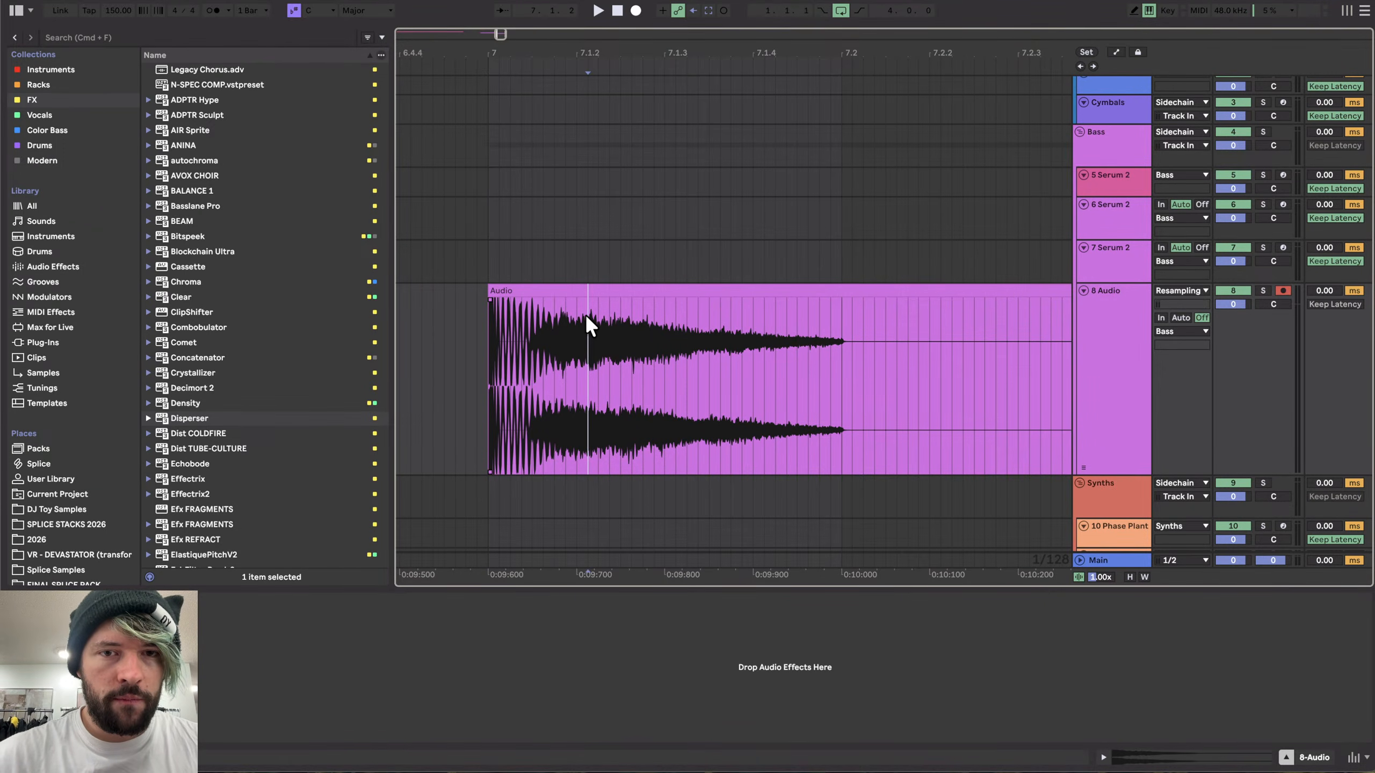
click(632, 317)
key(super+e)
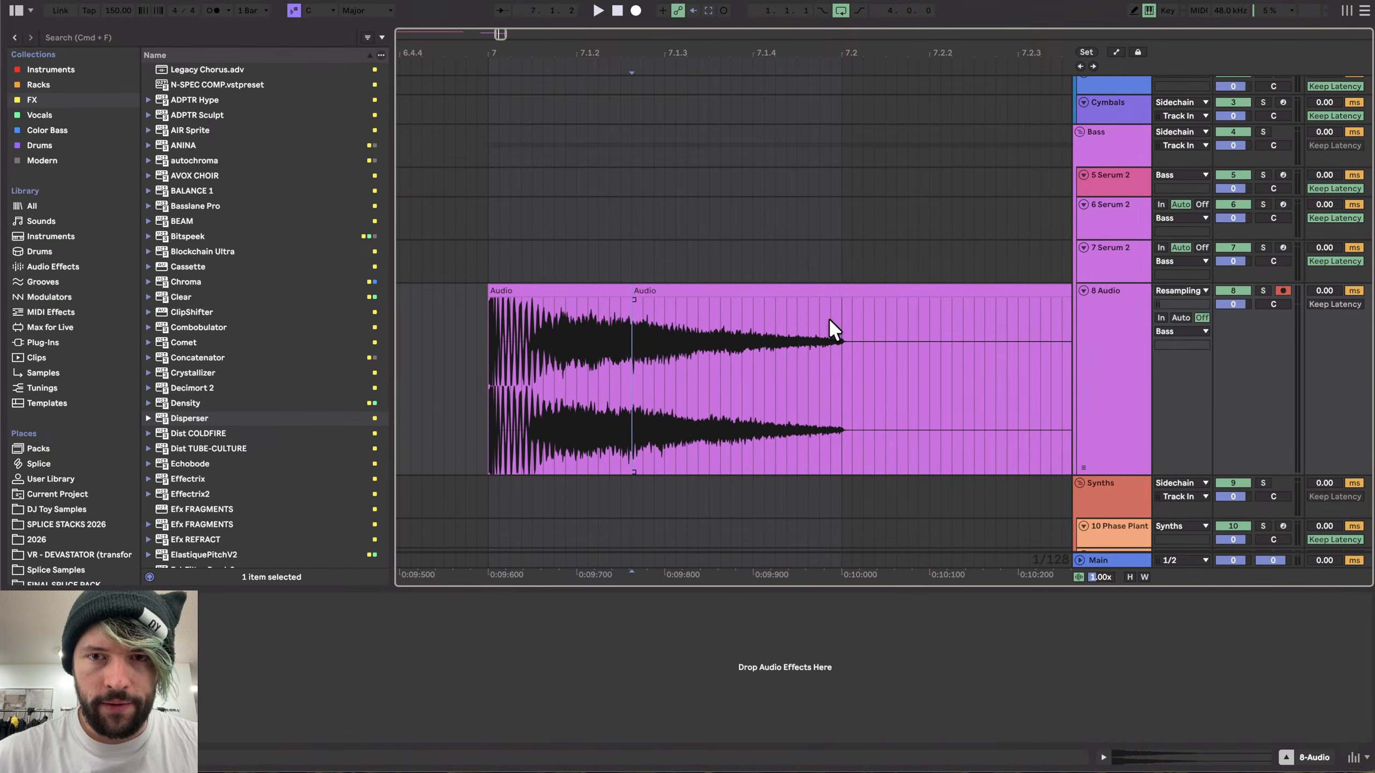
key(super+e)
- Raise the middle segment's clip gain to 6.1 dB
double_click(766, 292)
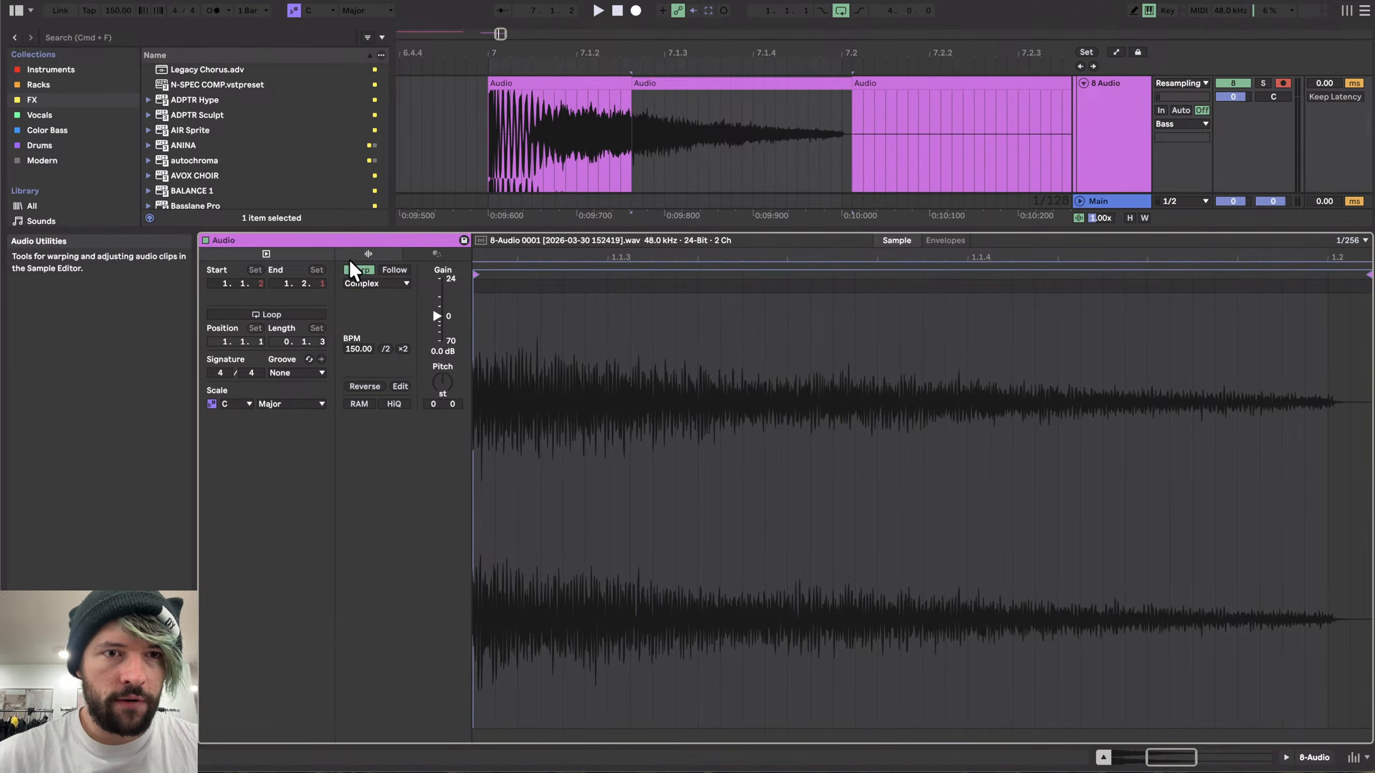
drag(447, 328, 447, 320)
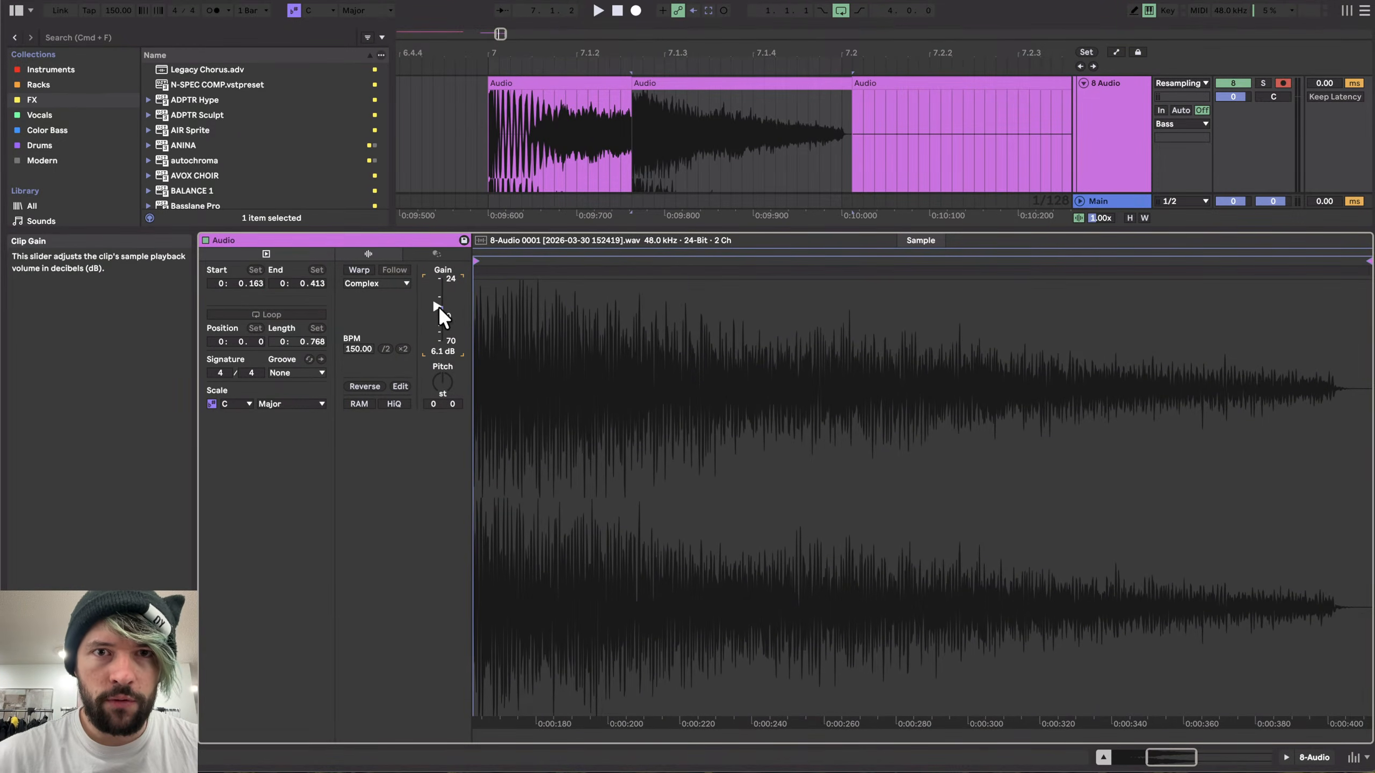
click(1287, 757)
- Extend the first segment into the second to form a crossfade between them, and audition the result
drag(633, 232, 722, 232)
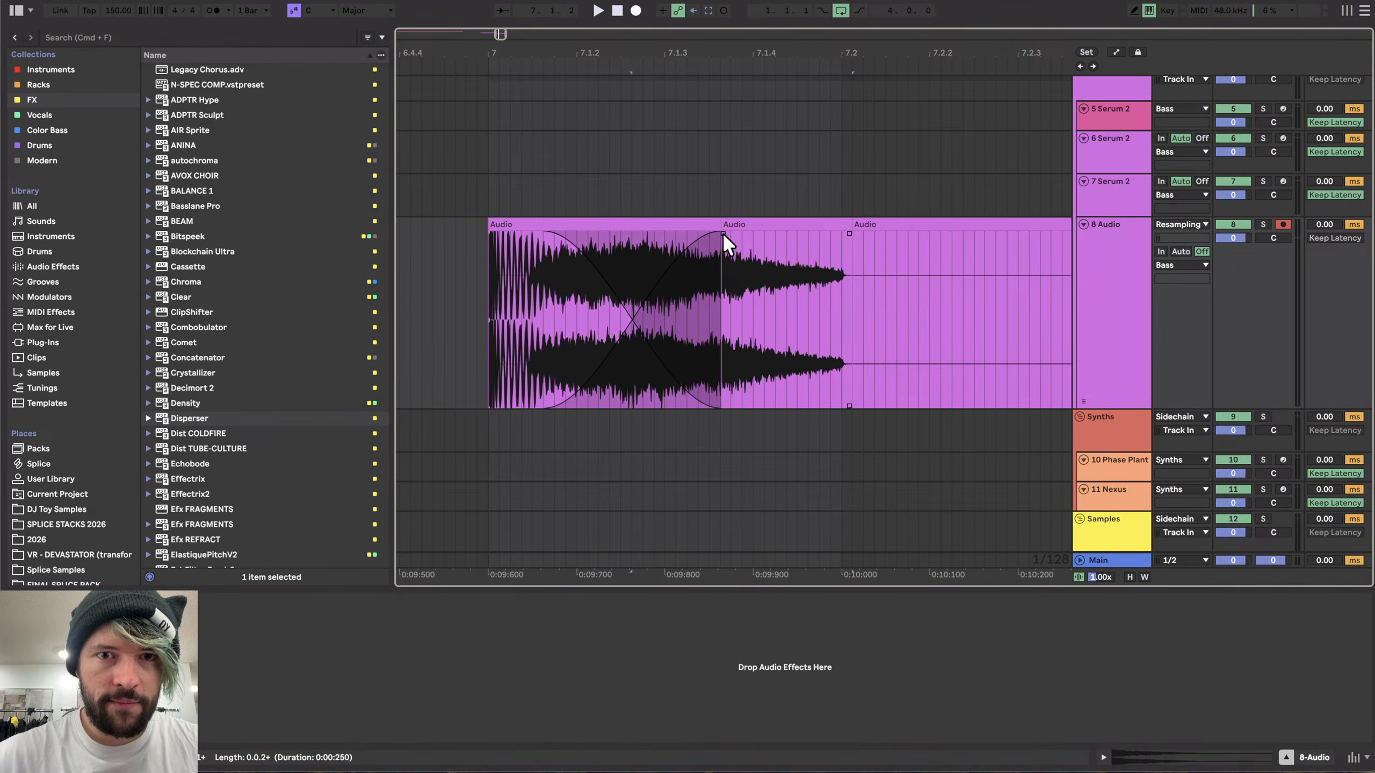
click(497, 222)
key(space)
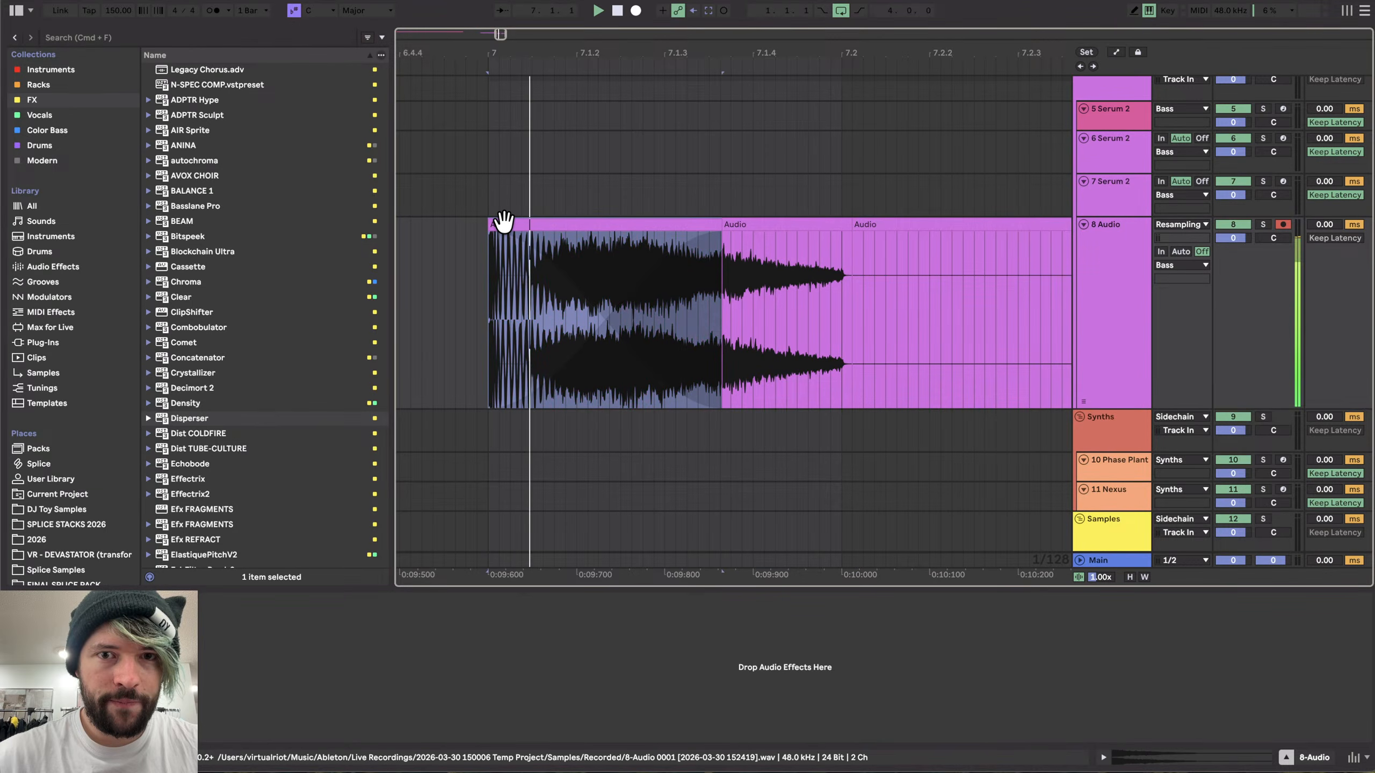
key(space)
scroll(736, 250, down, 5)
key(space)
scroll(717, 255, up, 2)
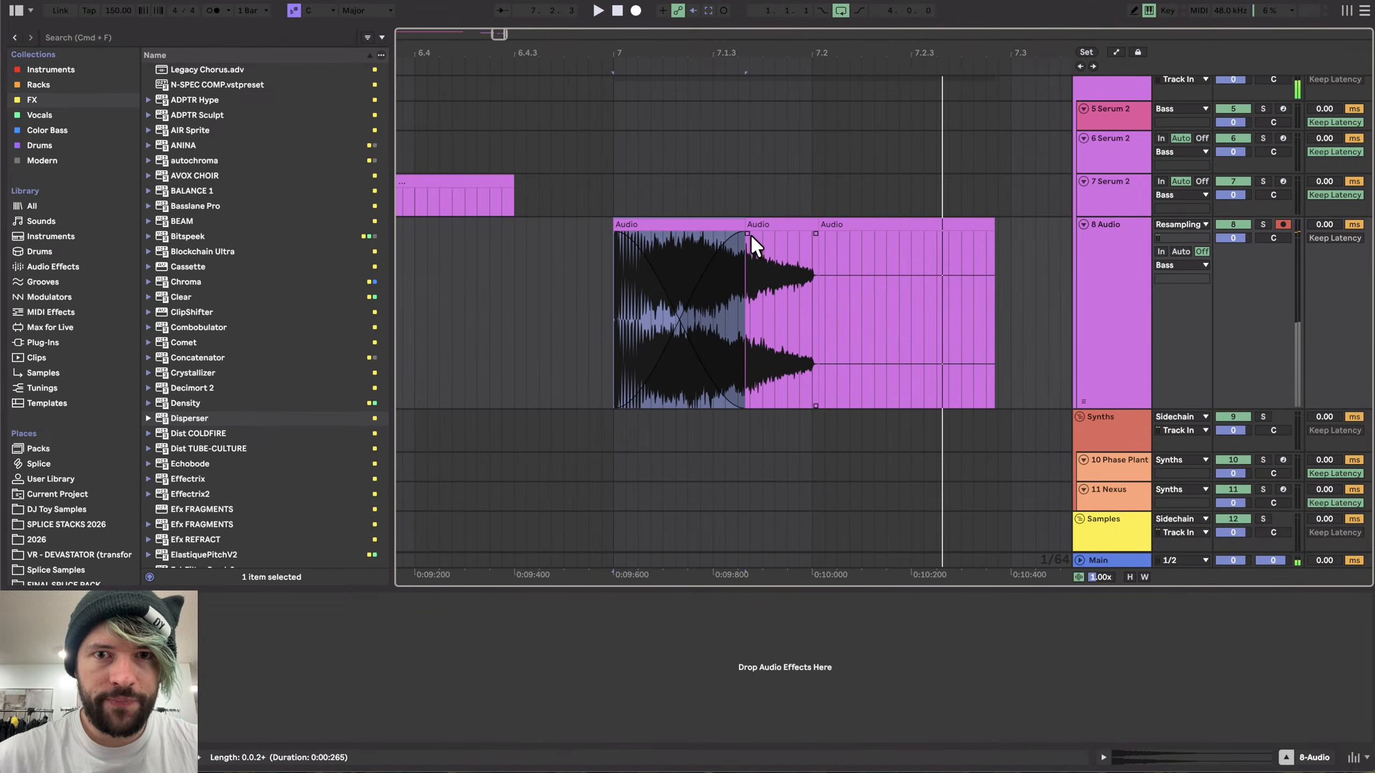
- Shift the crossfade boundary between the first two segments slightly later and audition the clips again
mouse_move(749, 234)
mouse_down()
mouse_move(806, 228)
mouse_move(770, 232)
mouse_up()
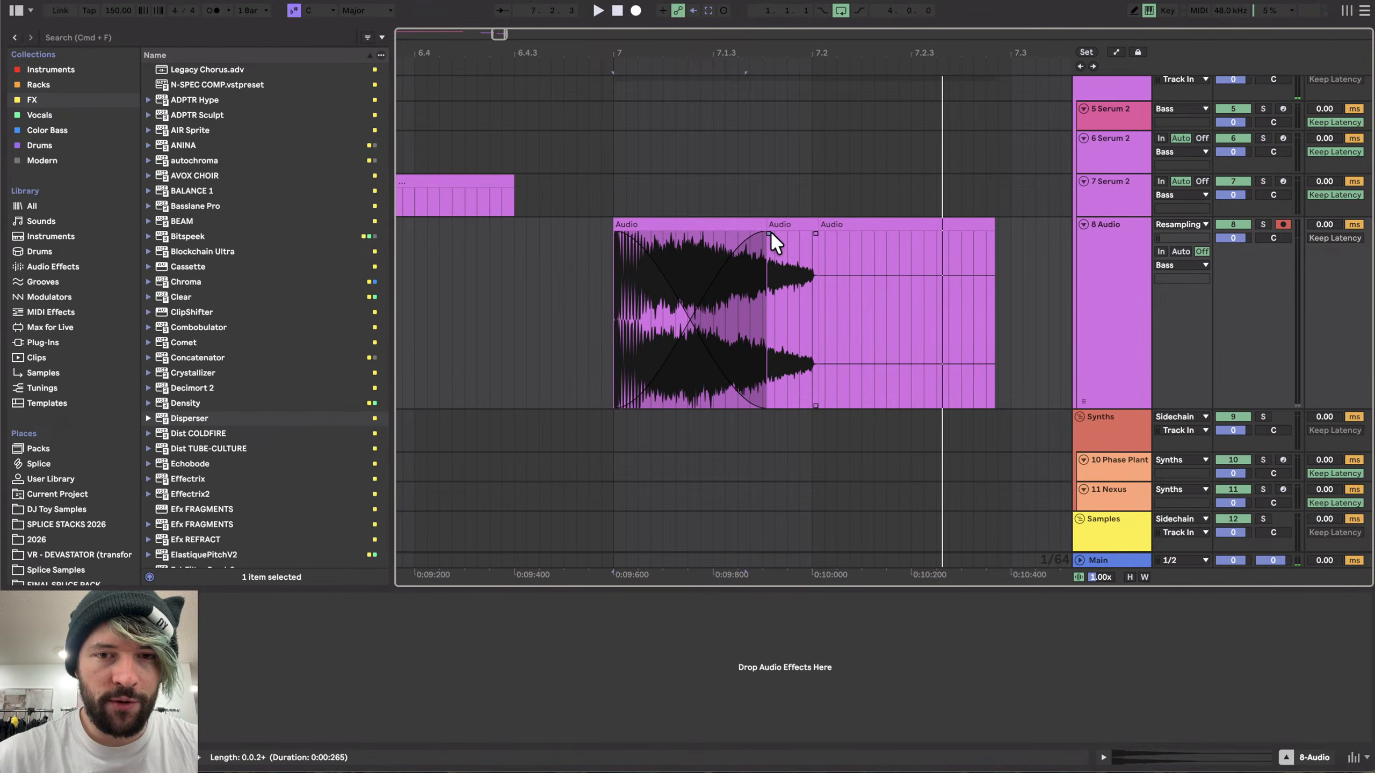
scroll(769, 231, up, 2)
click(708, 212)
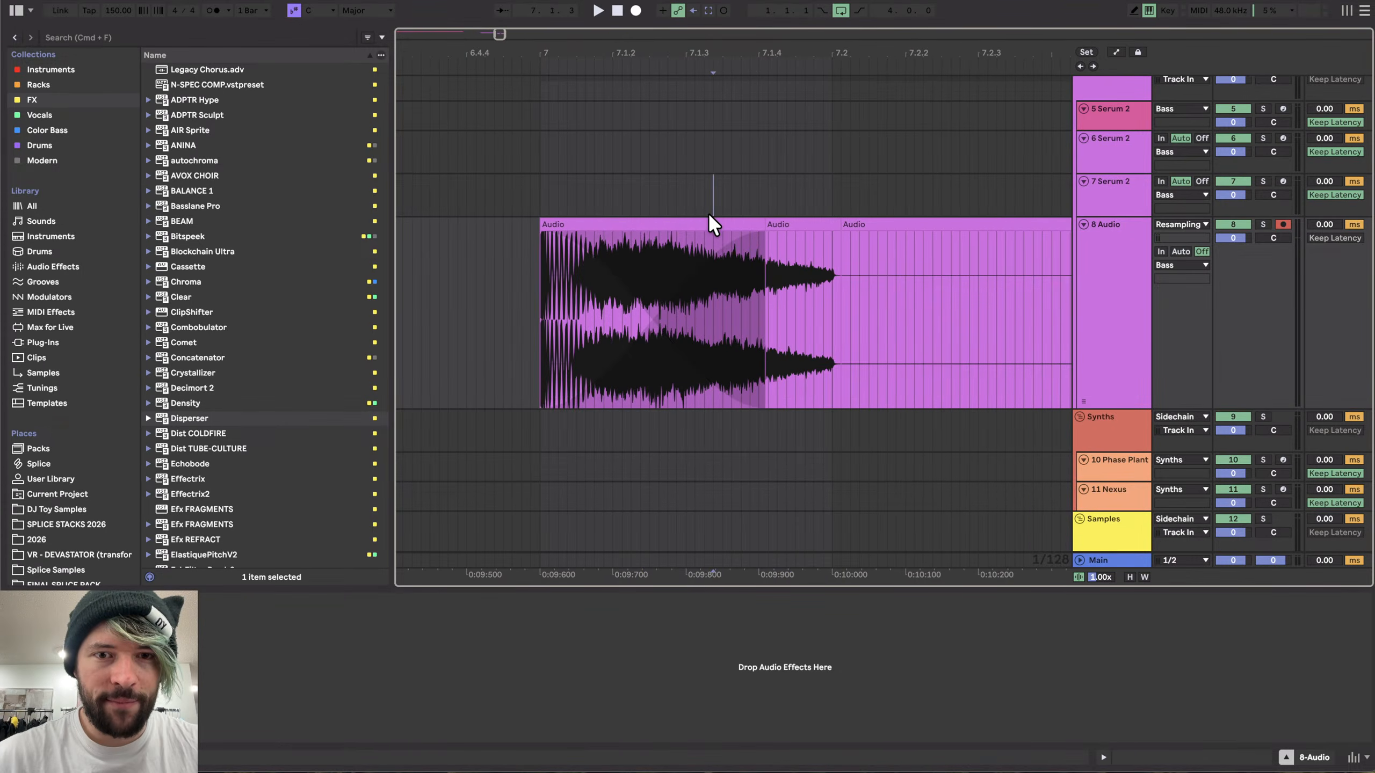
click(696, 222)
key(space)
scroll(696, 223, right, 2)
key(space)
key(space)
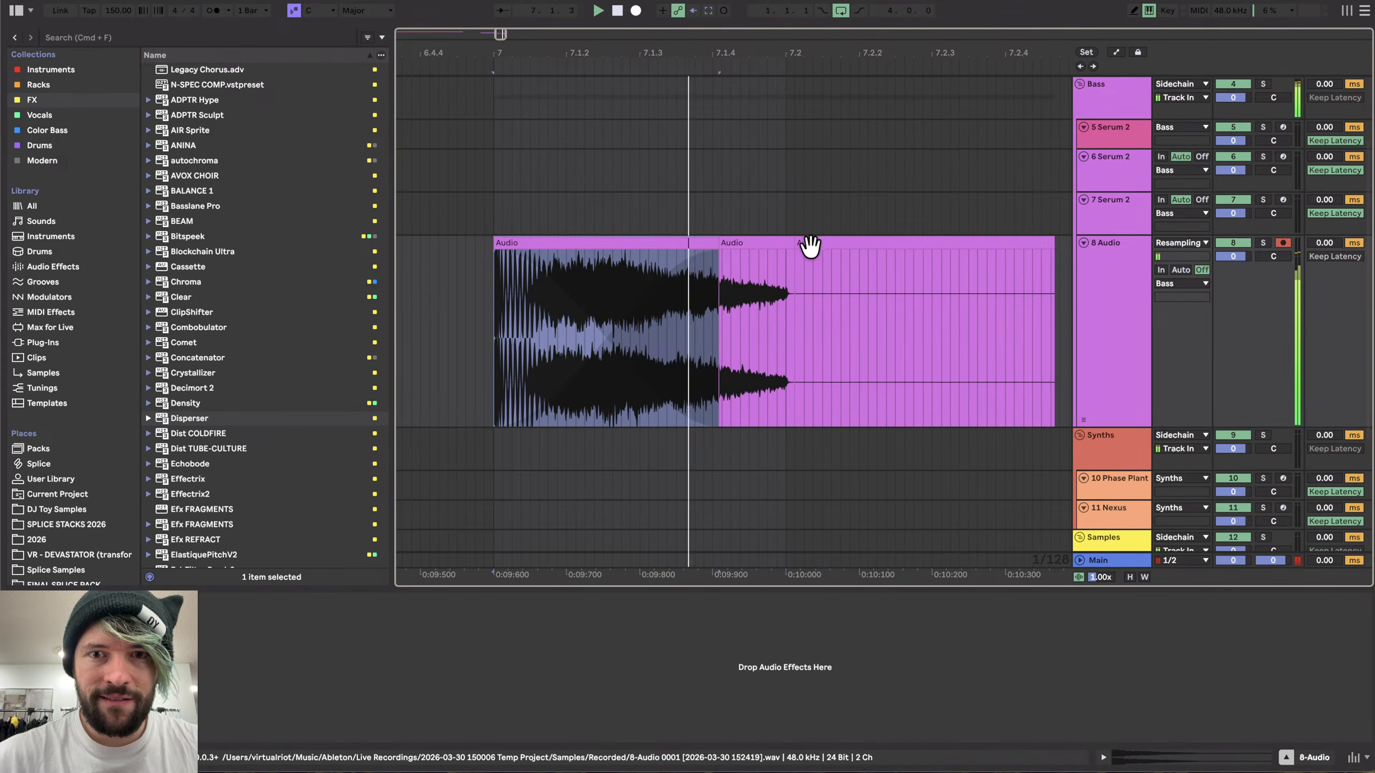
key(space)
key(space)
- Trim the end of the second segment, then consolidate the first two segments into one audio clip
drag(792, 243, 783, 242)
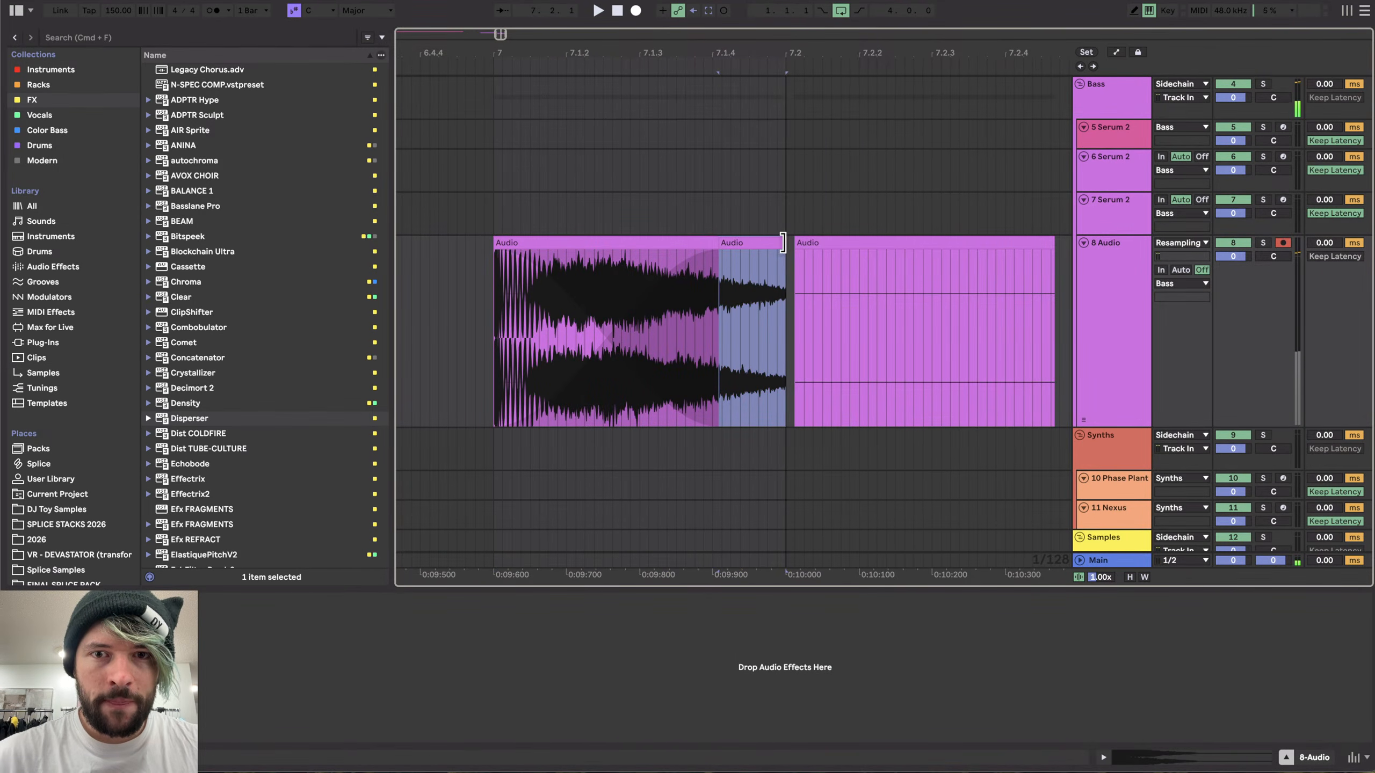
scroll(538, 254, down, 2)
click(512, 246)
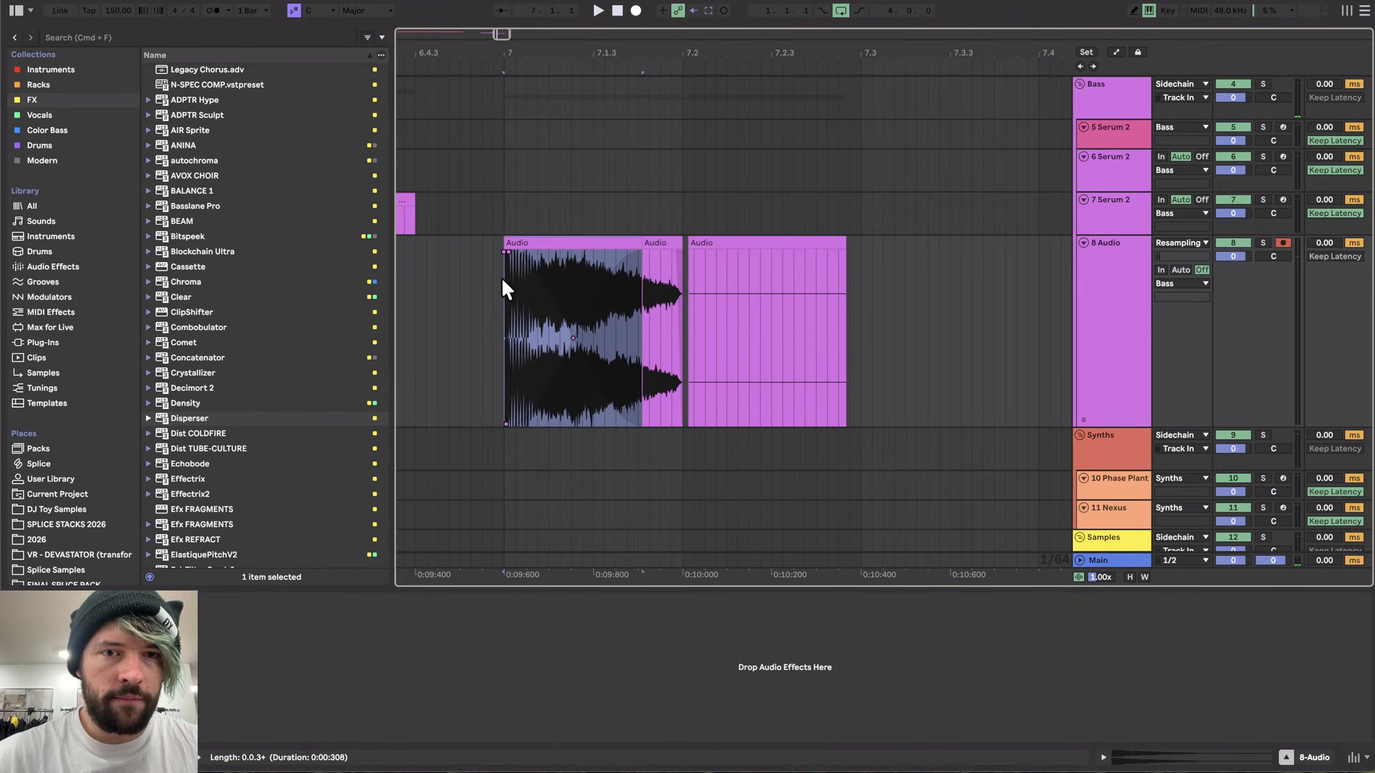
shift+click(666, 242)
key(super+j)
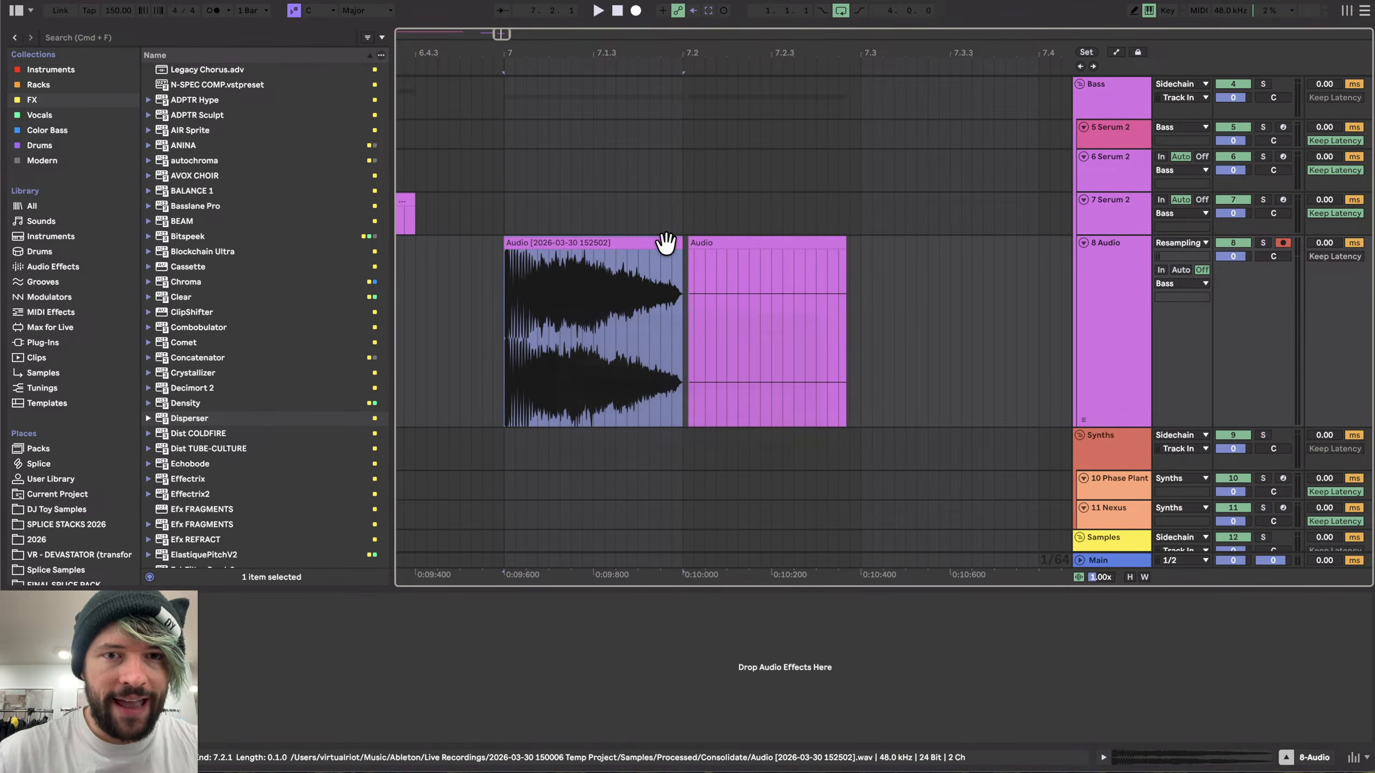
- Start exporting the consolidated clip and create a new folder named Stream Snares inside the 2026 folder
mouse_move(675, 249)
mouse_down()
mouse_move(515, 248)
mouse_move(693, 239)
mouse_up()
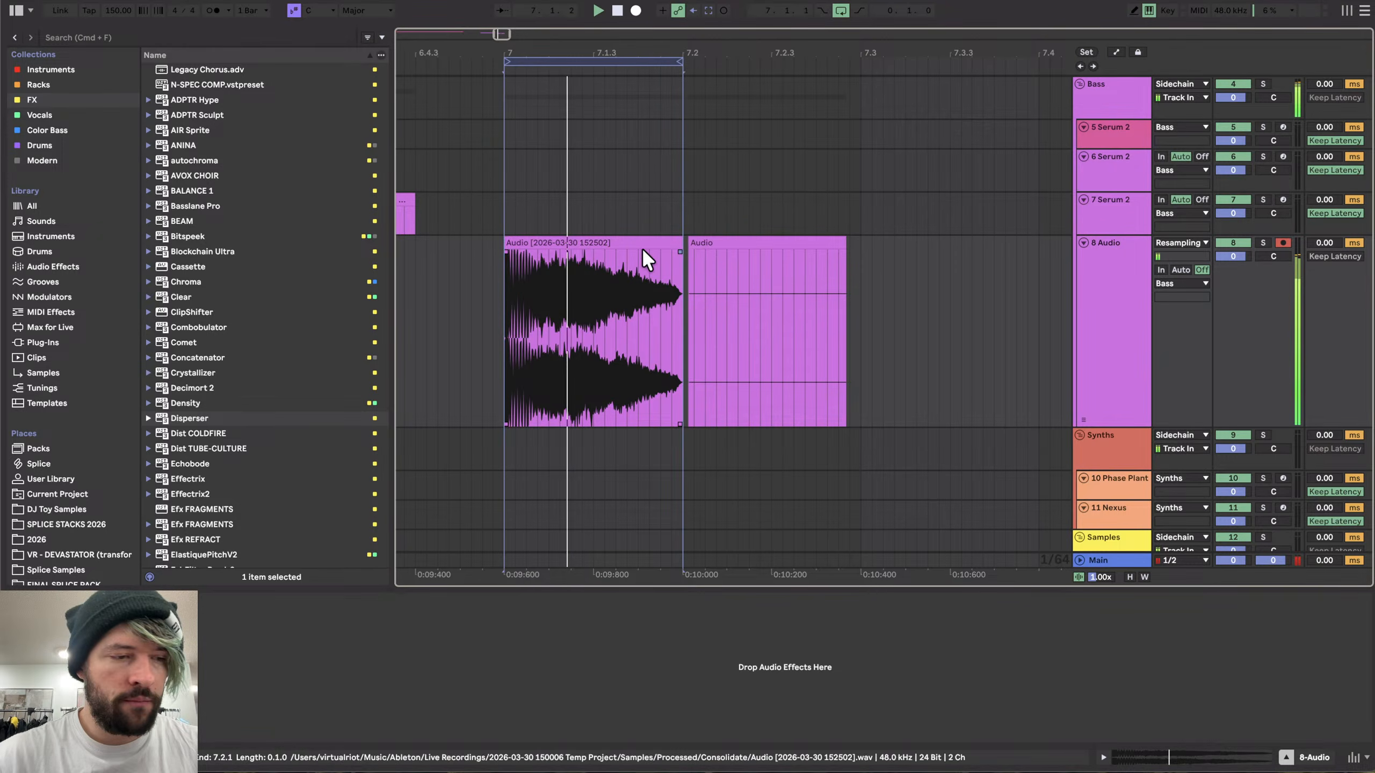
click(606, 60)
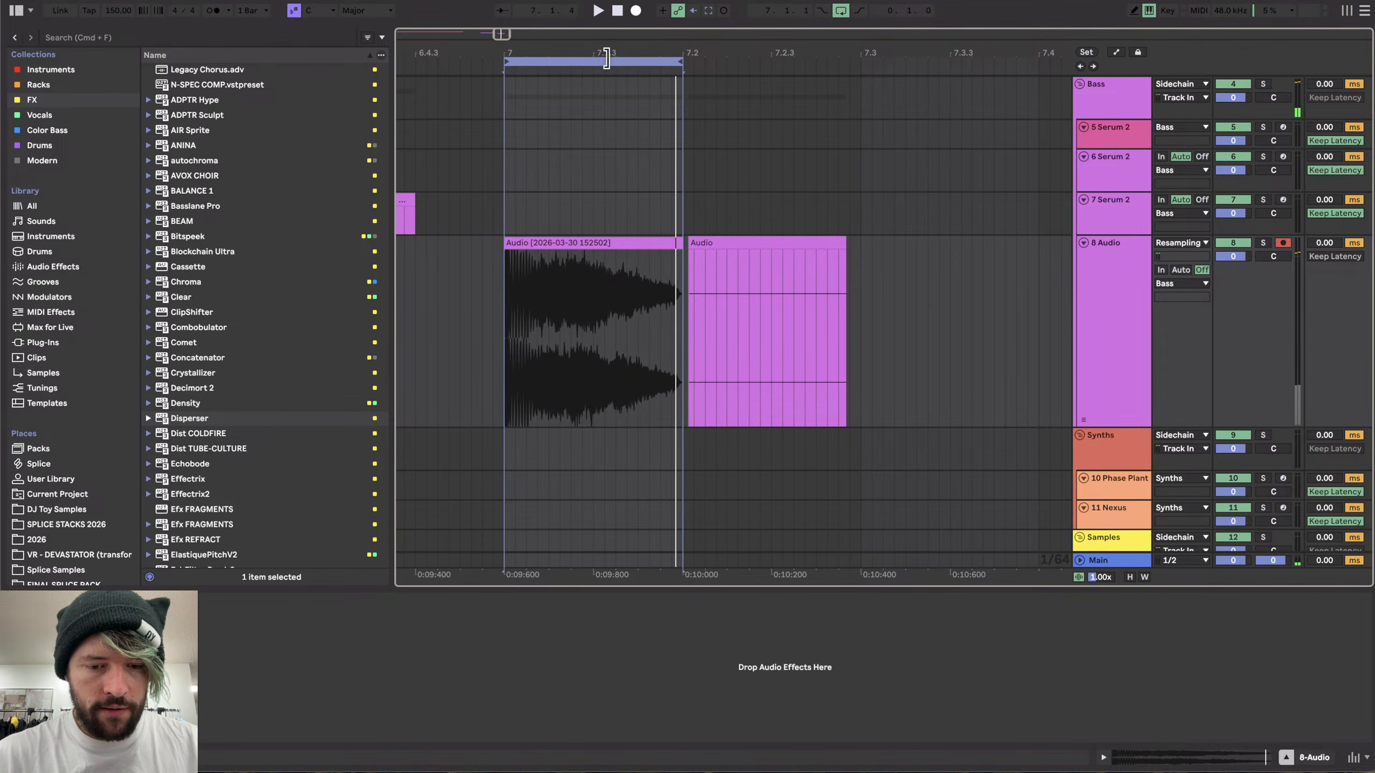
key(super+shift+r)
key(Return)
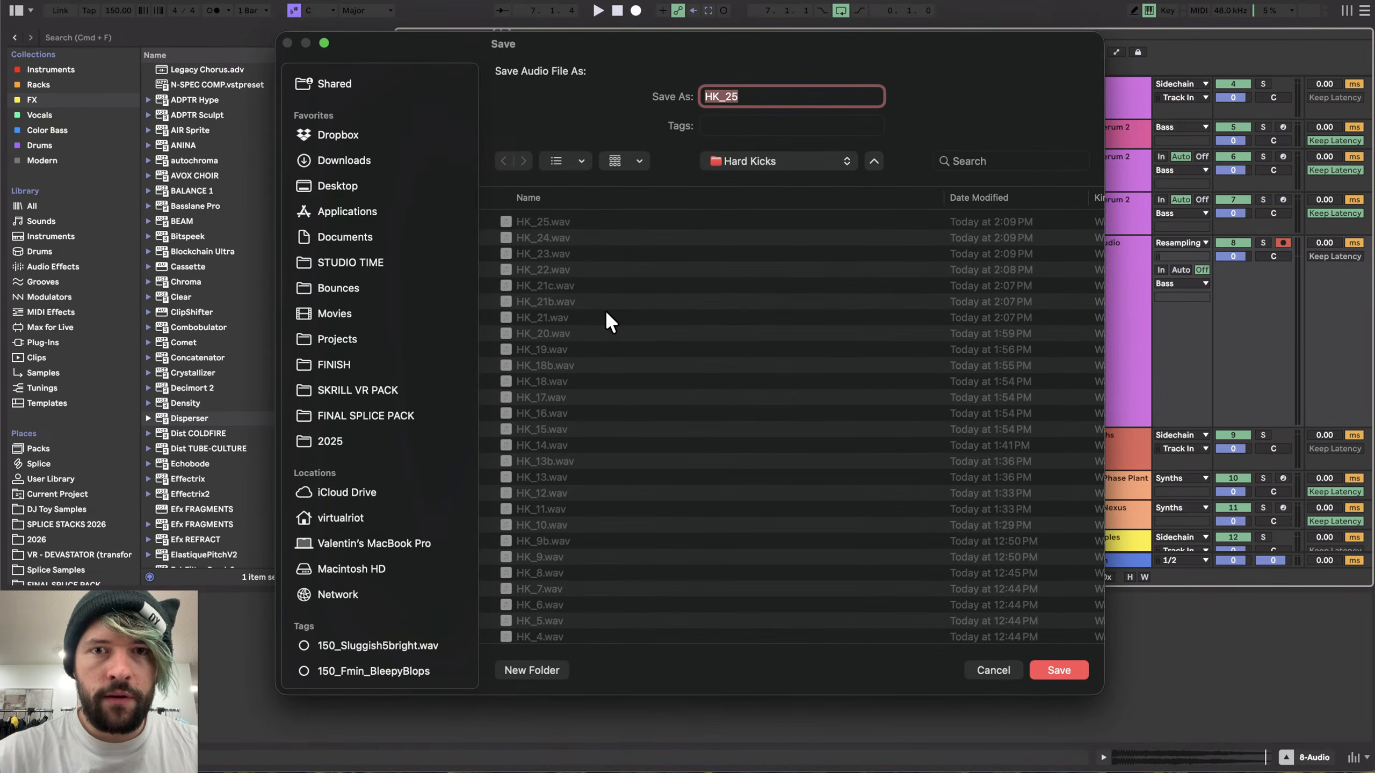
key(super+Up)
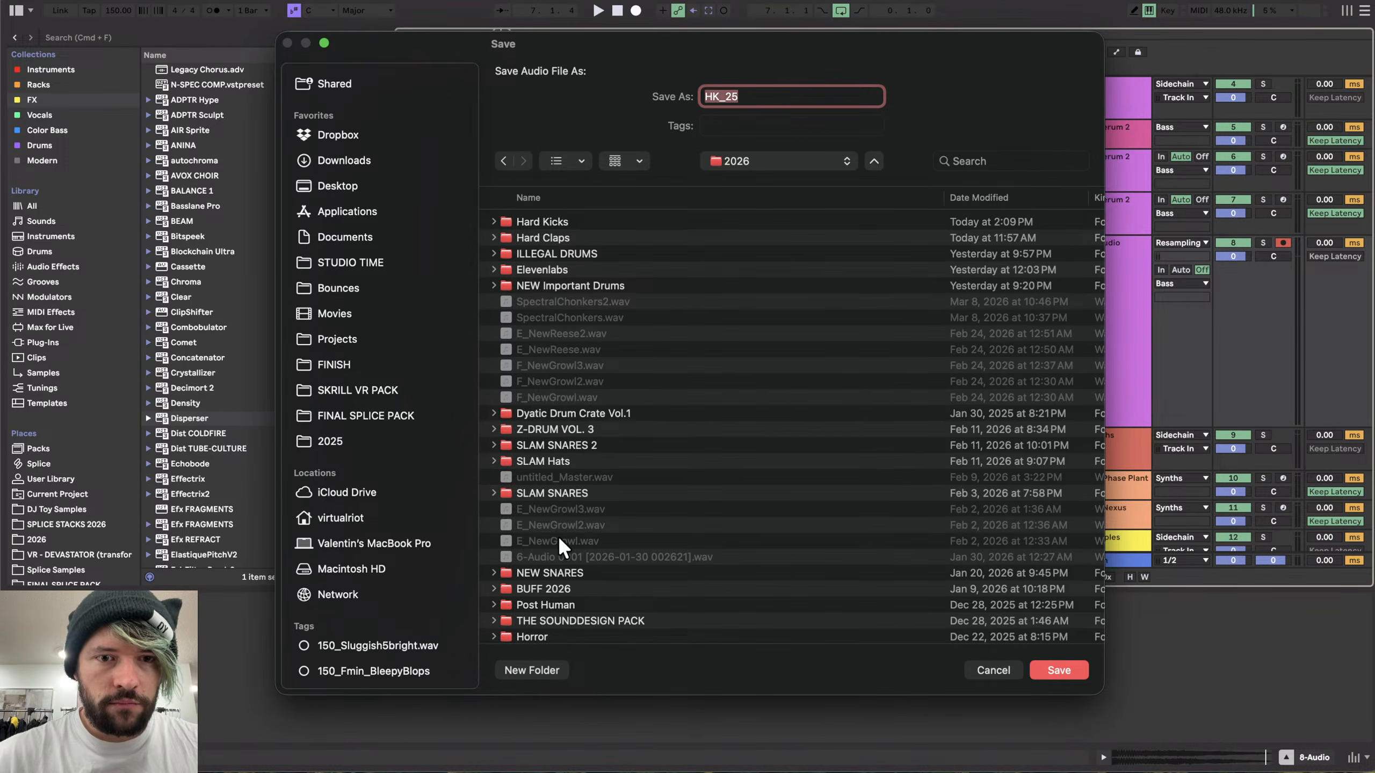
click(532, 670)
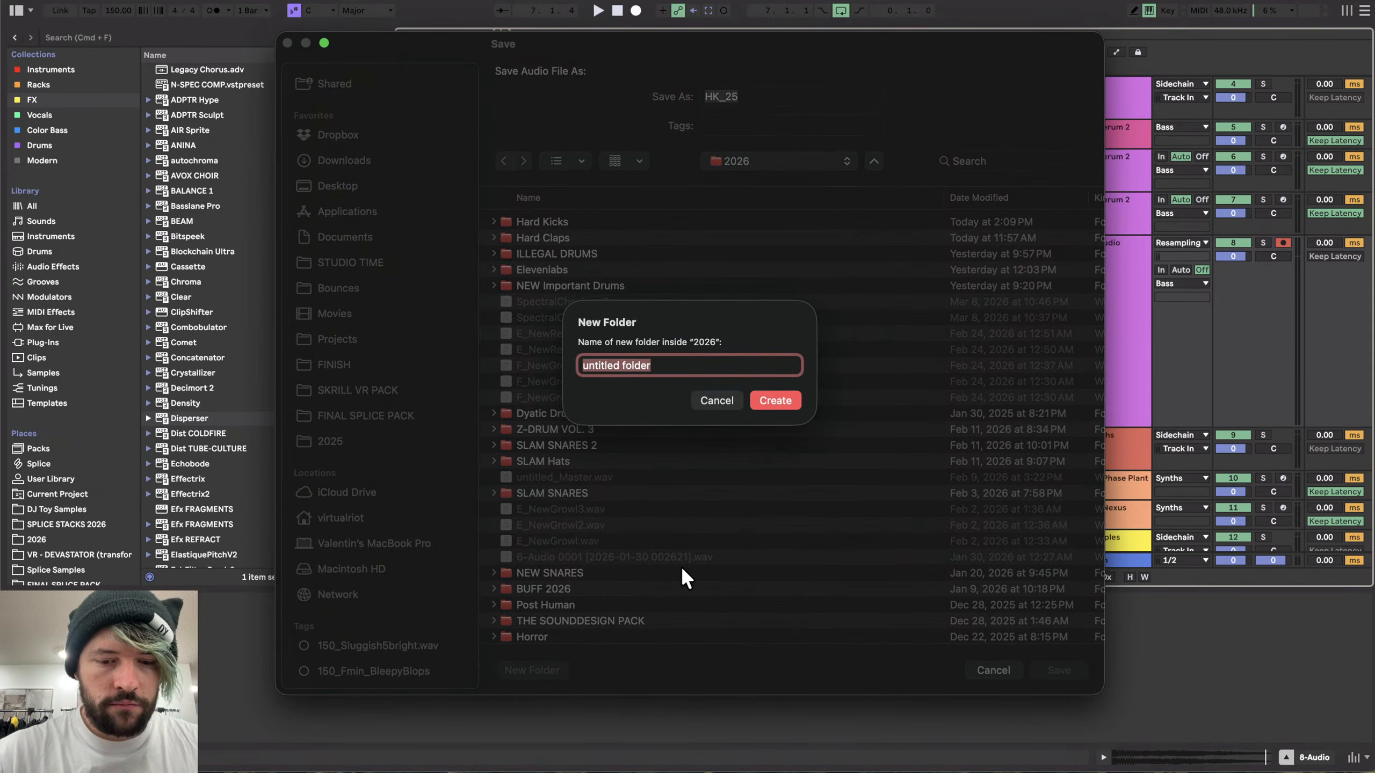
text(Stream Snares)
key(Return)
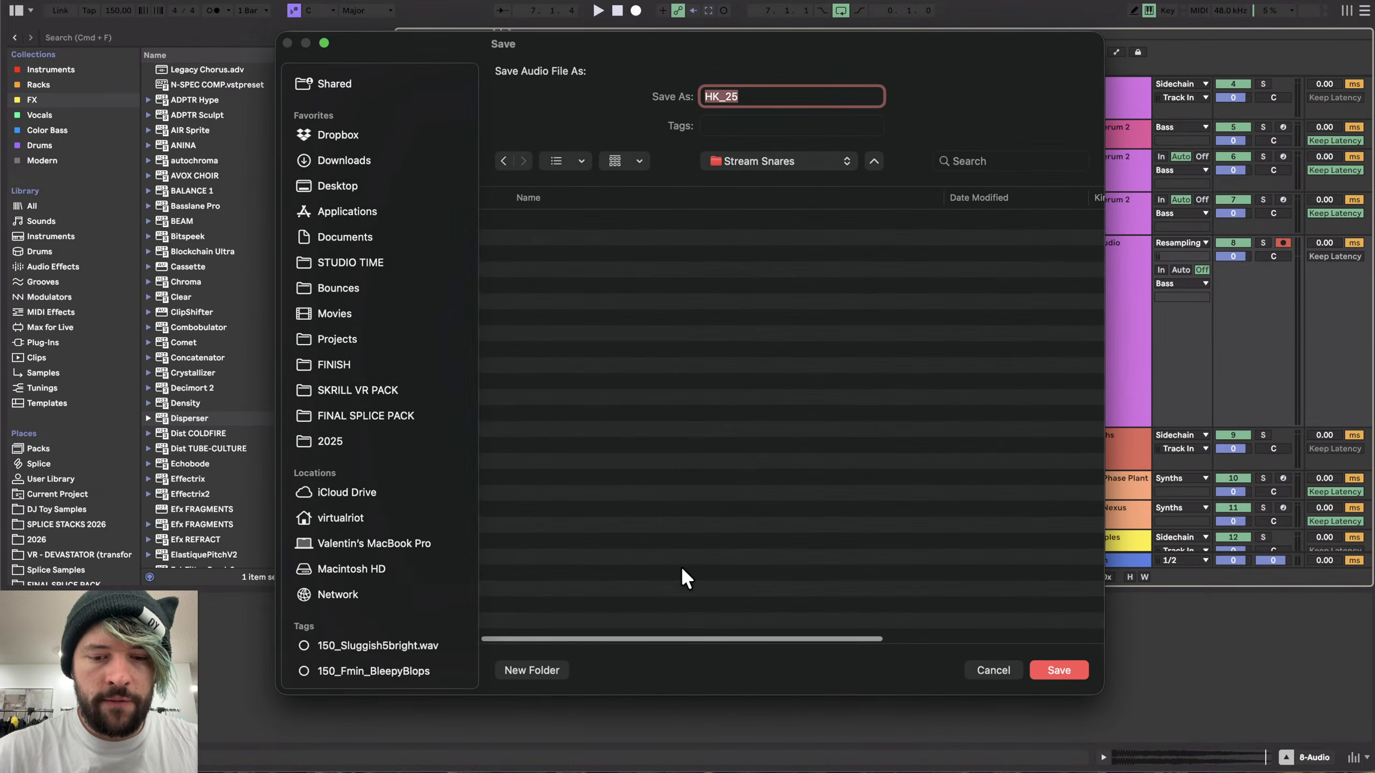
- Name the exported file Snare and save it into the Stream Snares folder
text(SS)
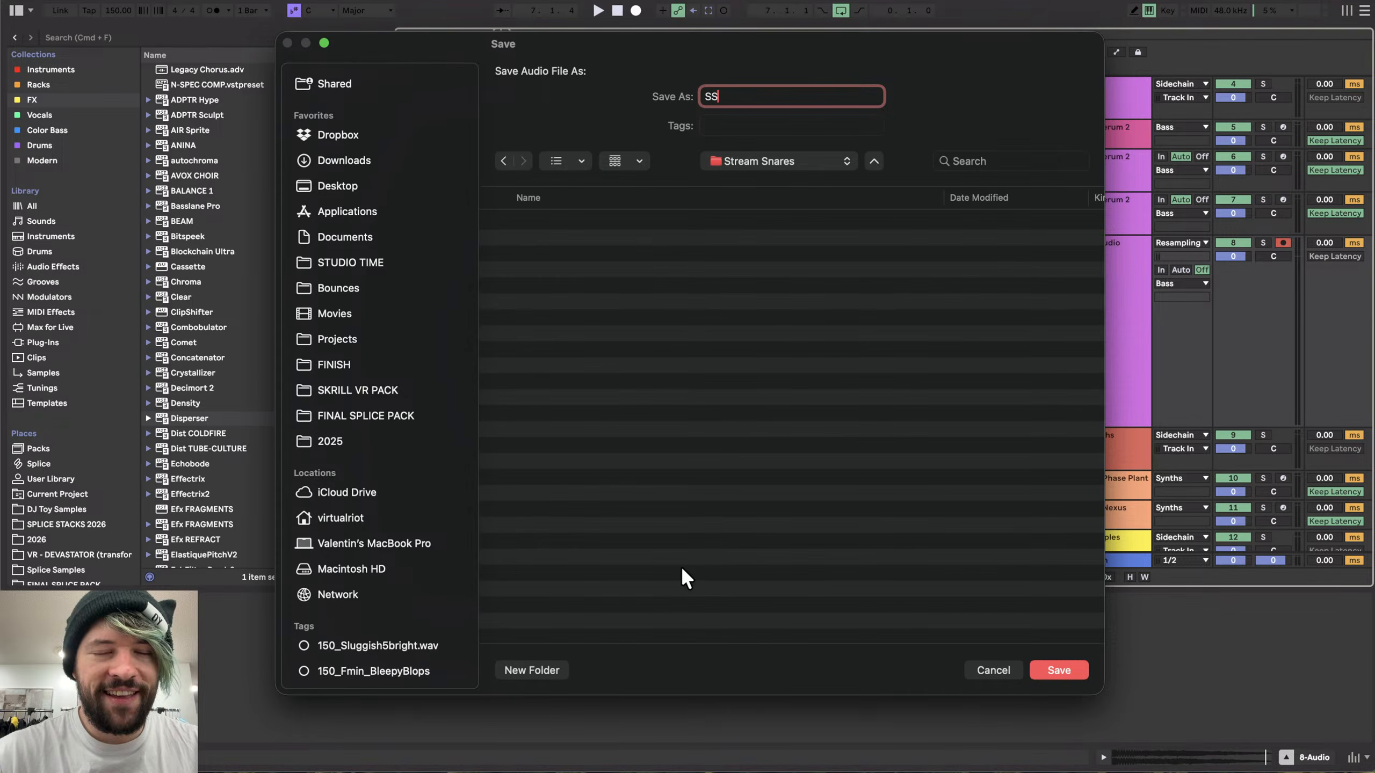
key(BackSpace)
key(BackSpace)
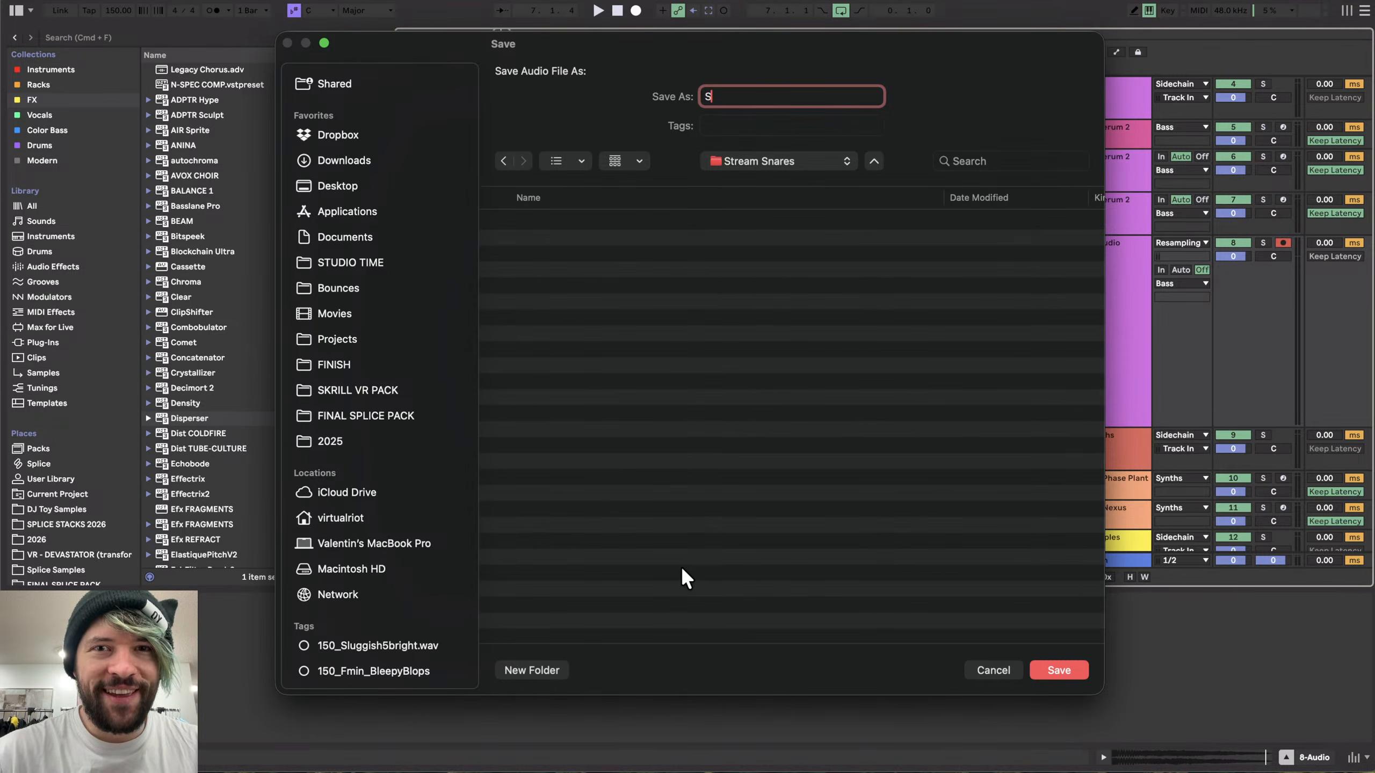
text(Snare)
key(Return)
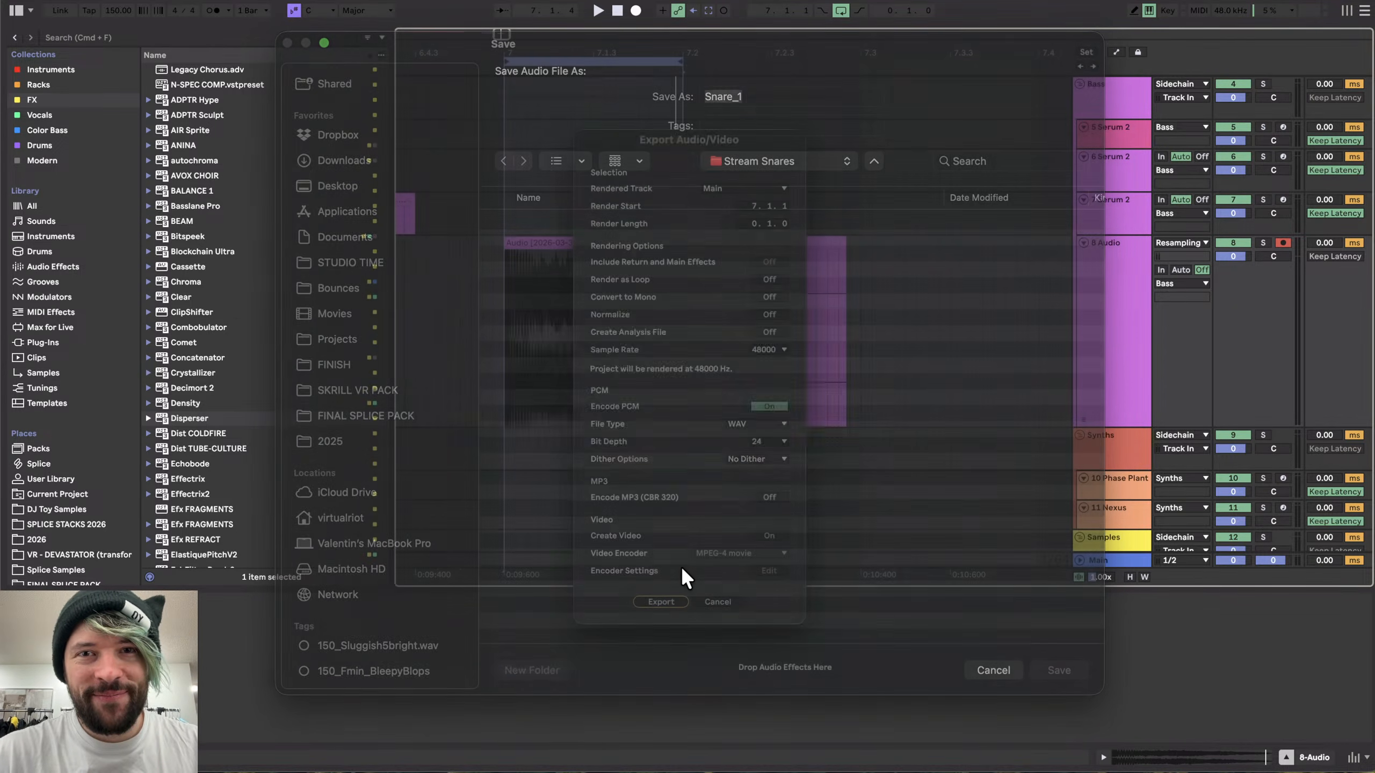
- Open the Serum 2 instrument on the 7 Serum 2 track to review its device chain and patch
key(minus)
key(minus)
key(minus)
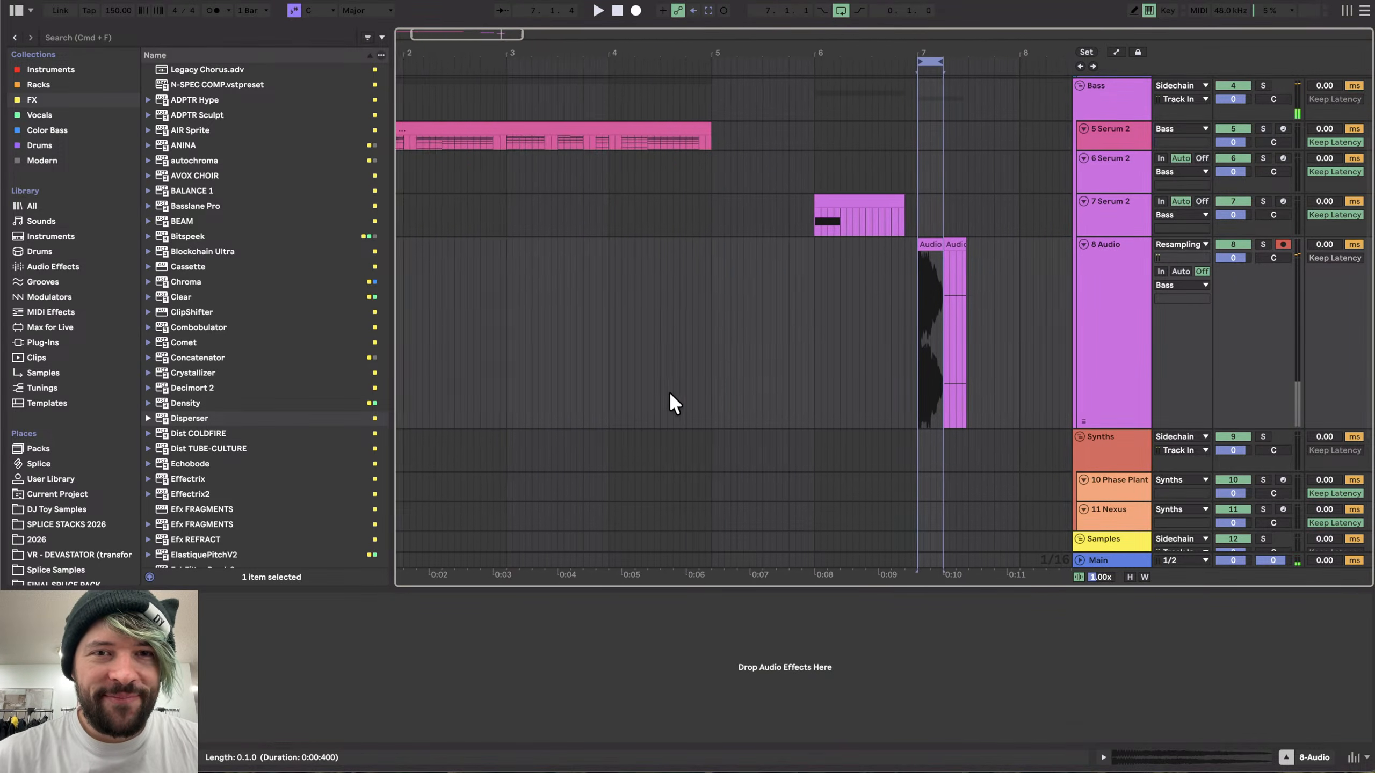
click(812, 211)
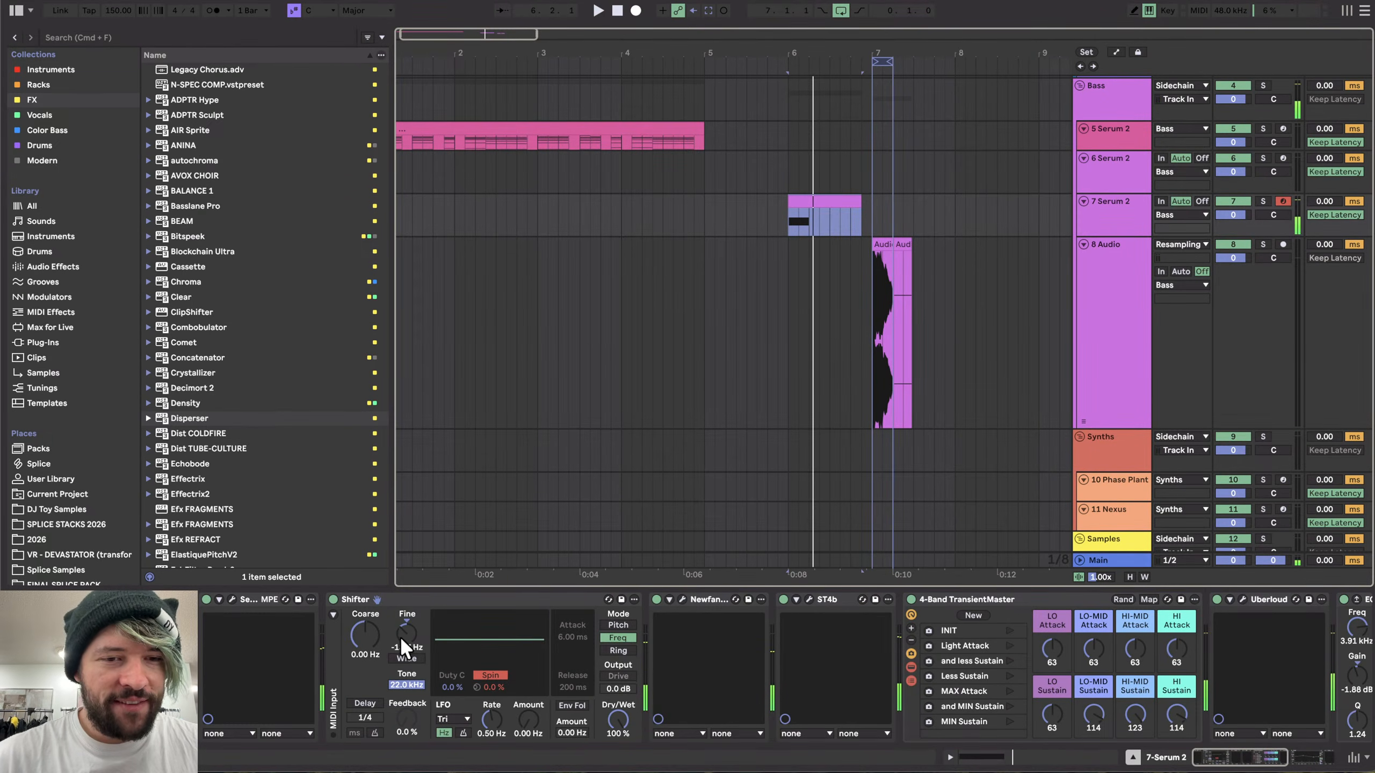
scroll(591, 619, right, 6)
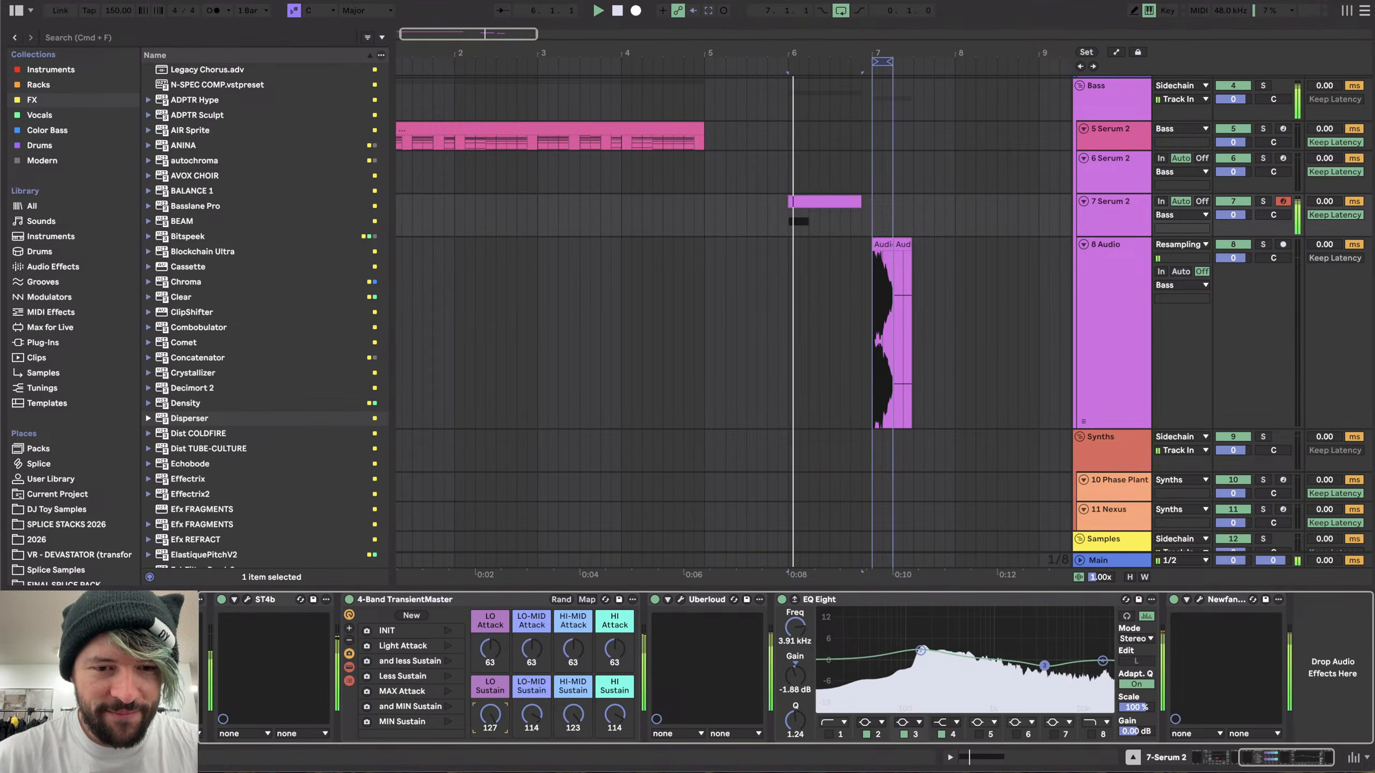
scroll(491, 716, left, 6)
click(231, 599)
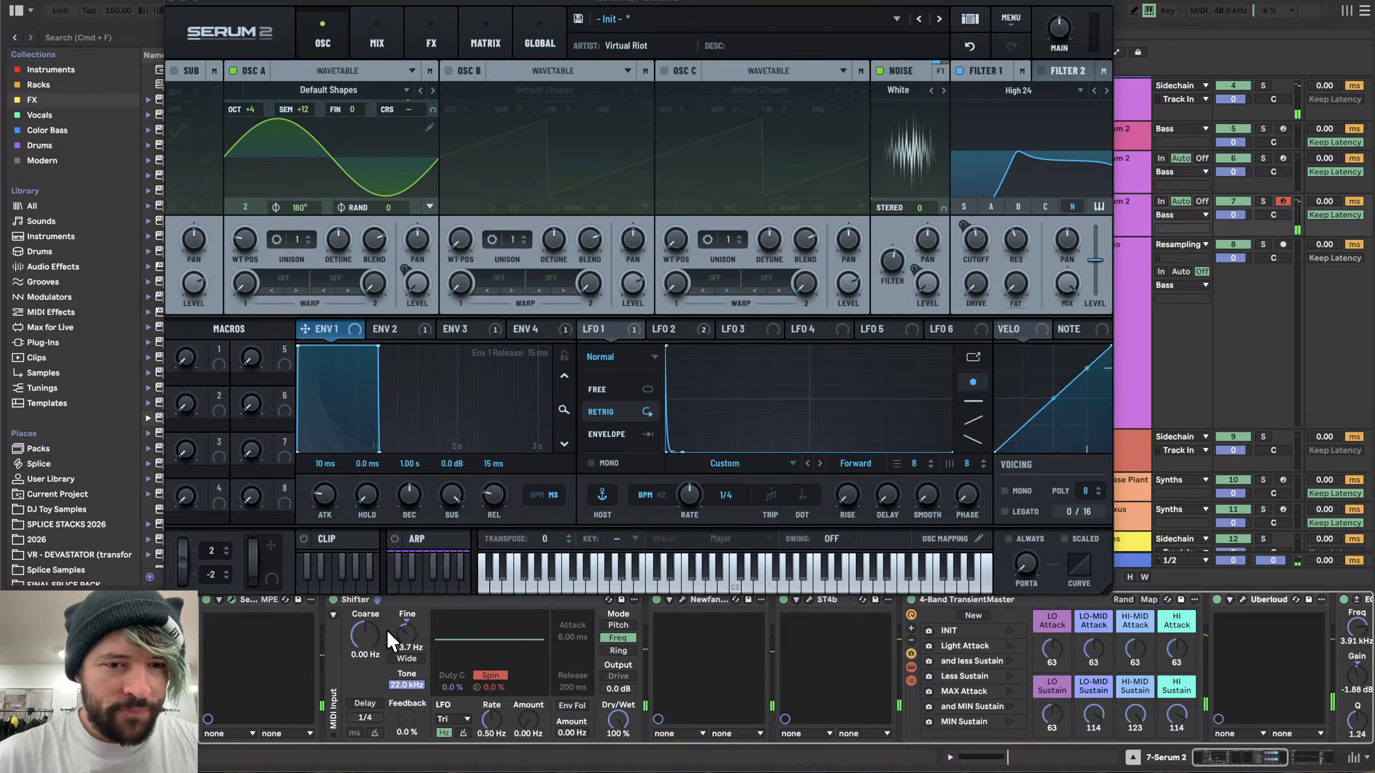
click(180, 2)
- Arm the 8 Audio track and record a new resample of the 7 Serum 2 clip
scroll(773, 109, up, 5)
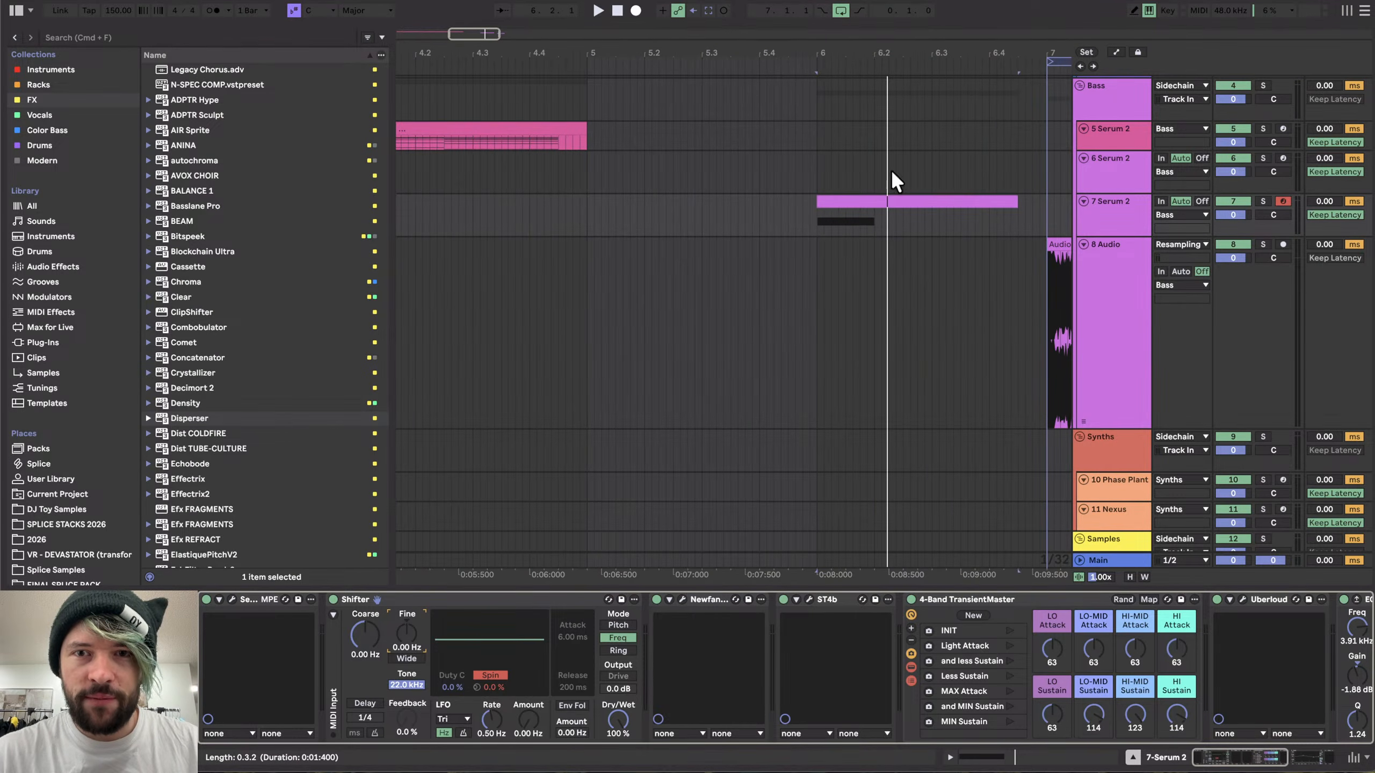
click(883, 203)
scroll(882, 203, right, 2)
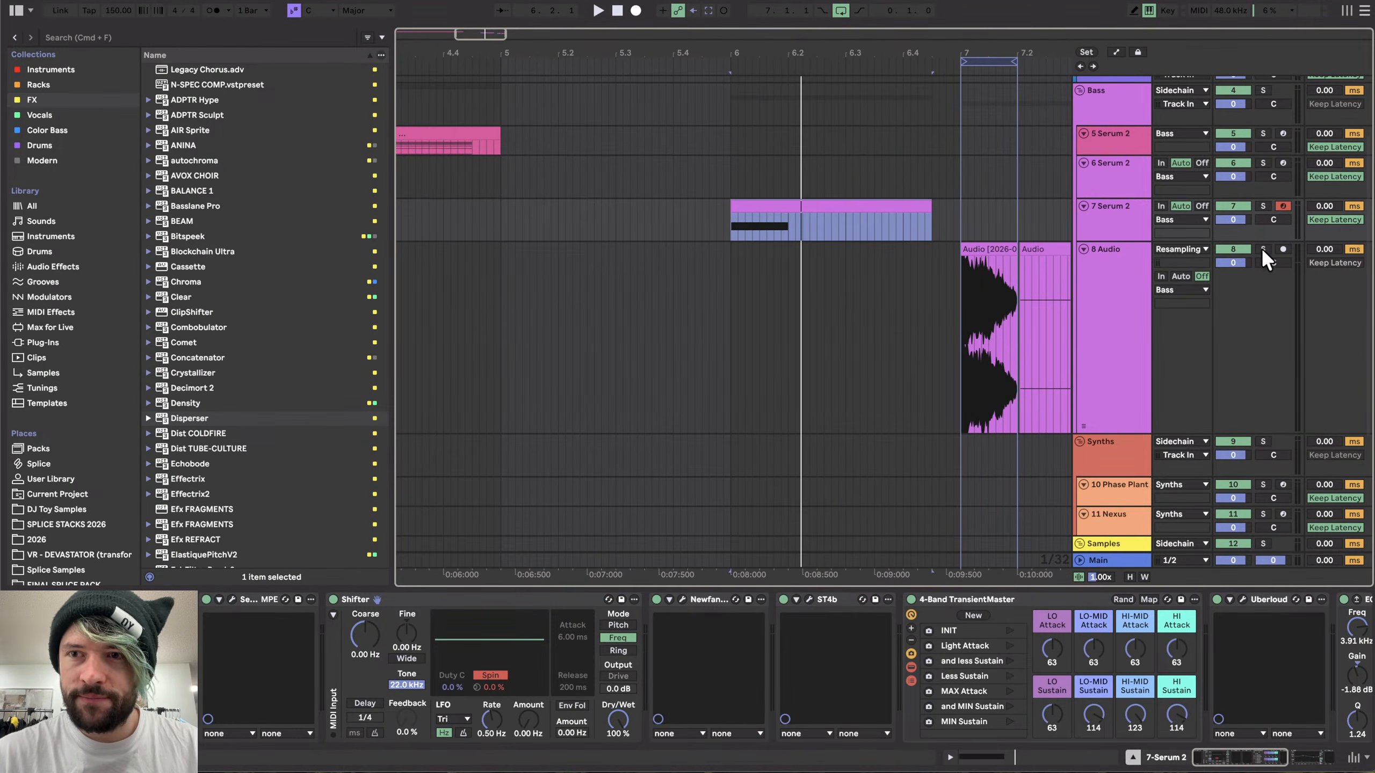
click(1283, 250)
click(636, 10)
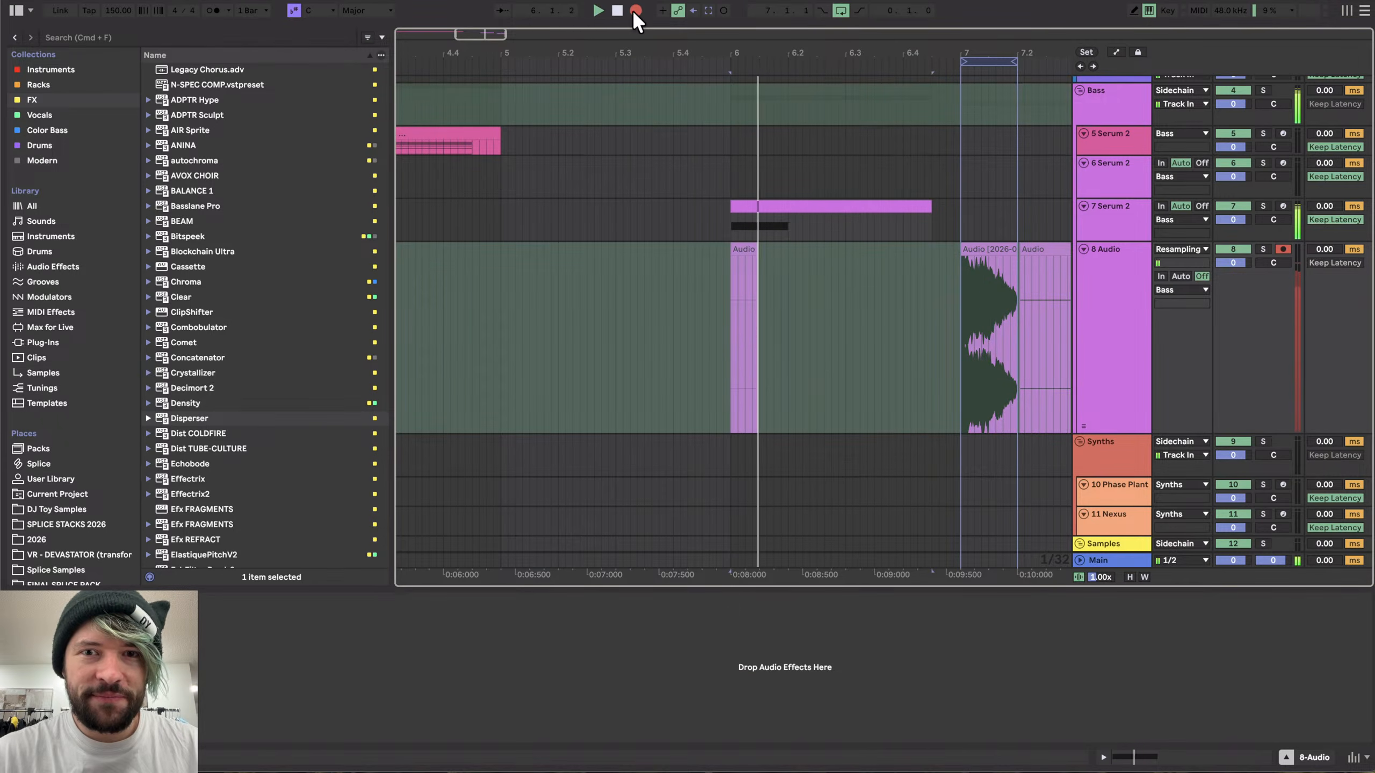
key(space)
- Move the new recording so it starts at bar 8
scroll(855, 314, down, 5)
drag(770, 254, 911, 269)
scroll(907, 336, up, 10)
scroll(908, 336, up, 1)
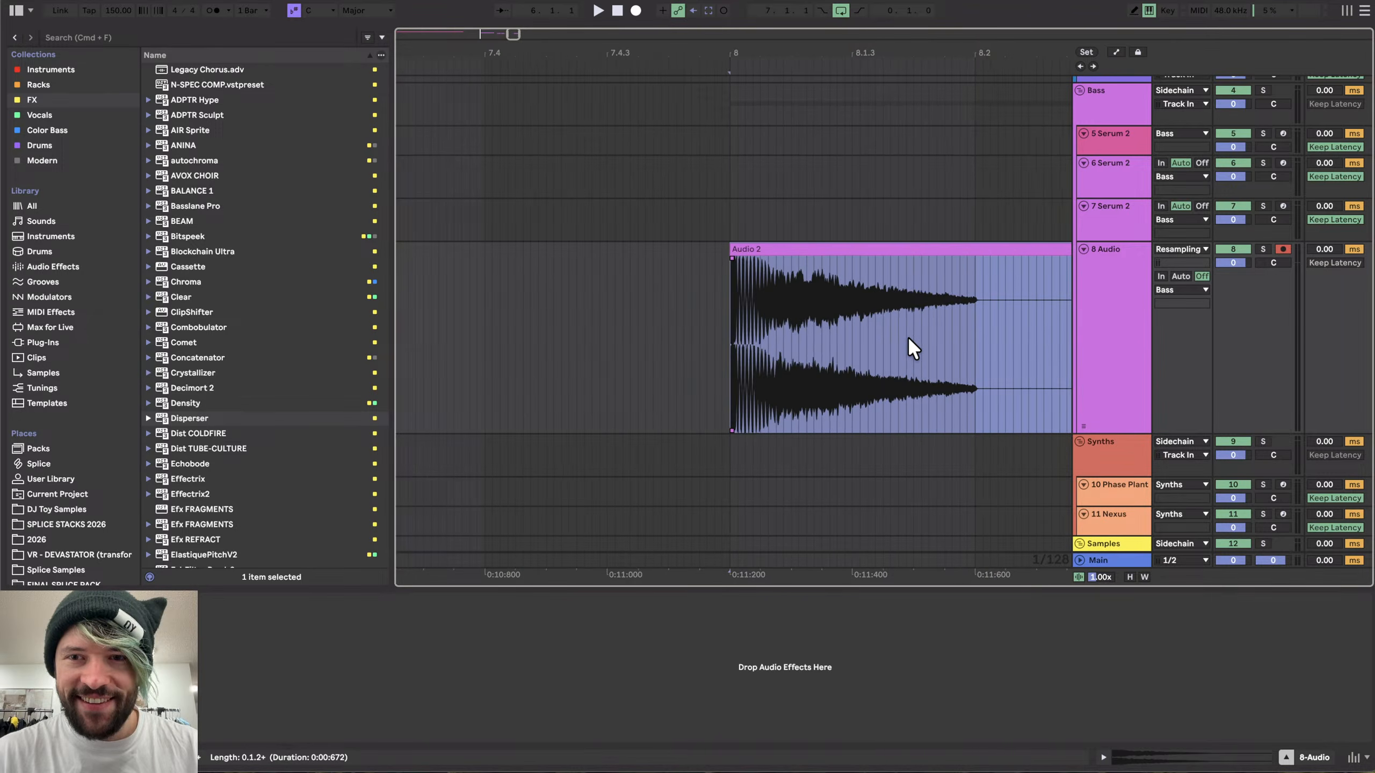
- Split the recording and give its first part a curved fade-out ending at the split point
scroll(907, 336, down, 1)
click(968, 279)
key(super+e)
drag(964, 258, 813, 260)
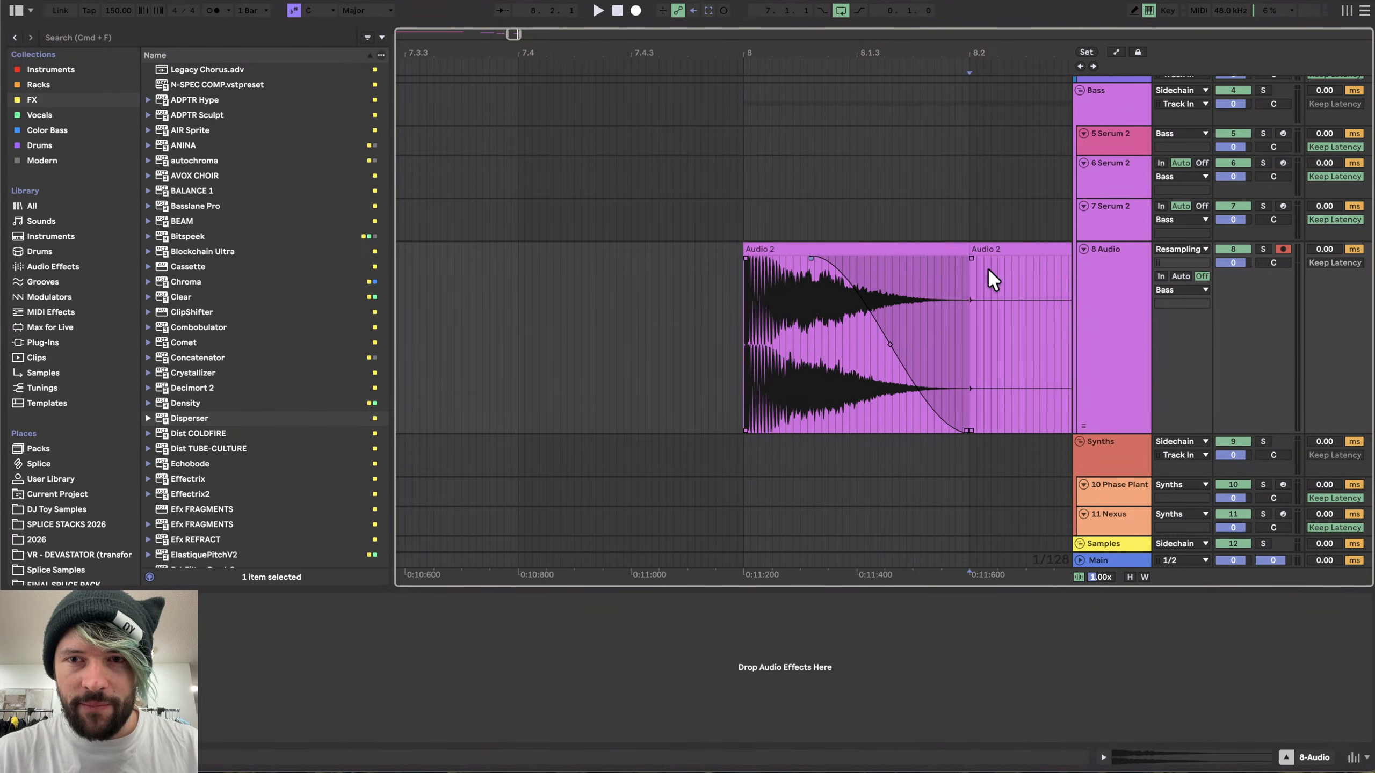
drag(890, 345, 1127, 199)
click(1001, 251)
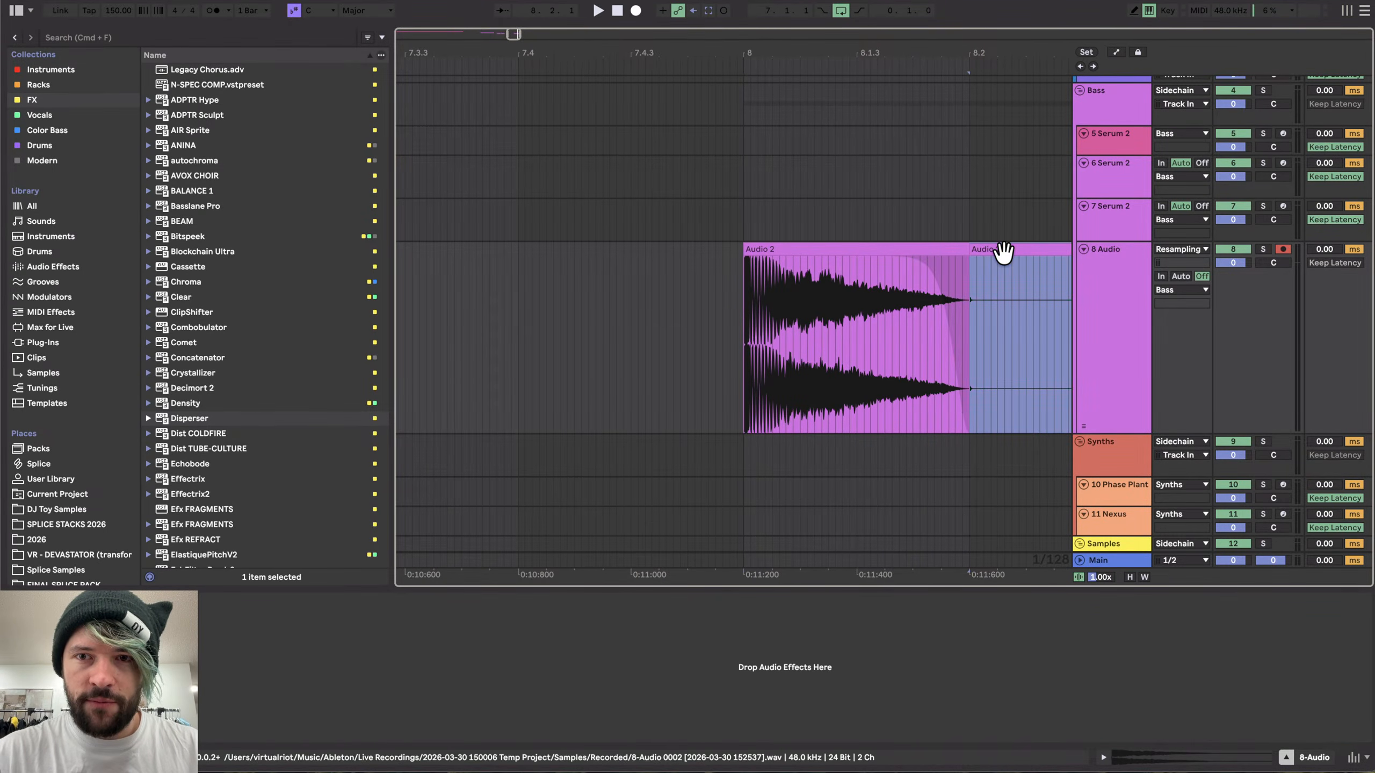
- Trim the start of the recorded clip toward its first transient and audition it
scroll(754, 282, up, 8)
scroll(569, 307, up, 5)
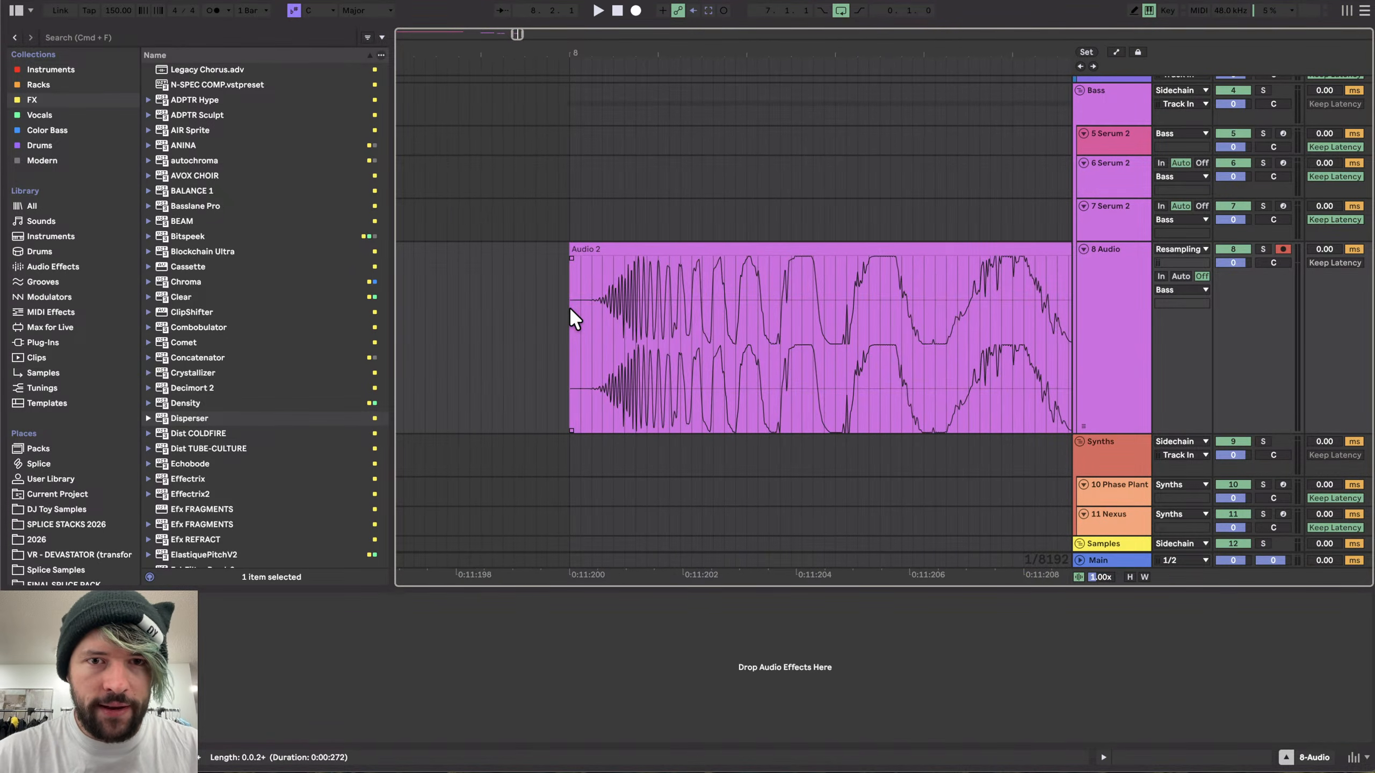
drag(569, 250, 700, 251)
key(space)
scroll(634, 257, up, 5)
scroll(641, 258, down, 3)
- Nudge the clip's start slightly later and audition the result again
click(640, 258)
scroll(643, 259, down, 6)
key(space)
scroll(699, 250, down, 4)
key(space)
scroll(700, 249, up, 8)
scroll(490, 273, up, 4)
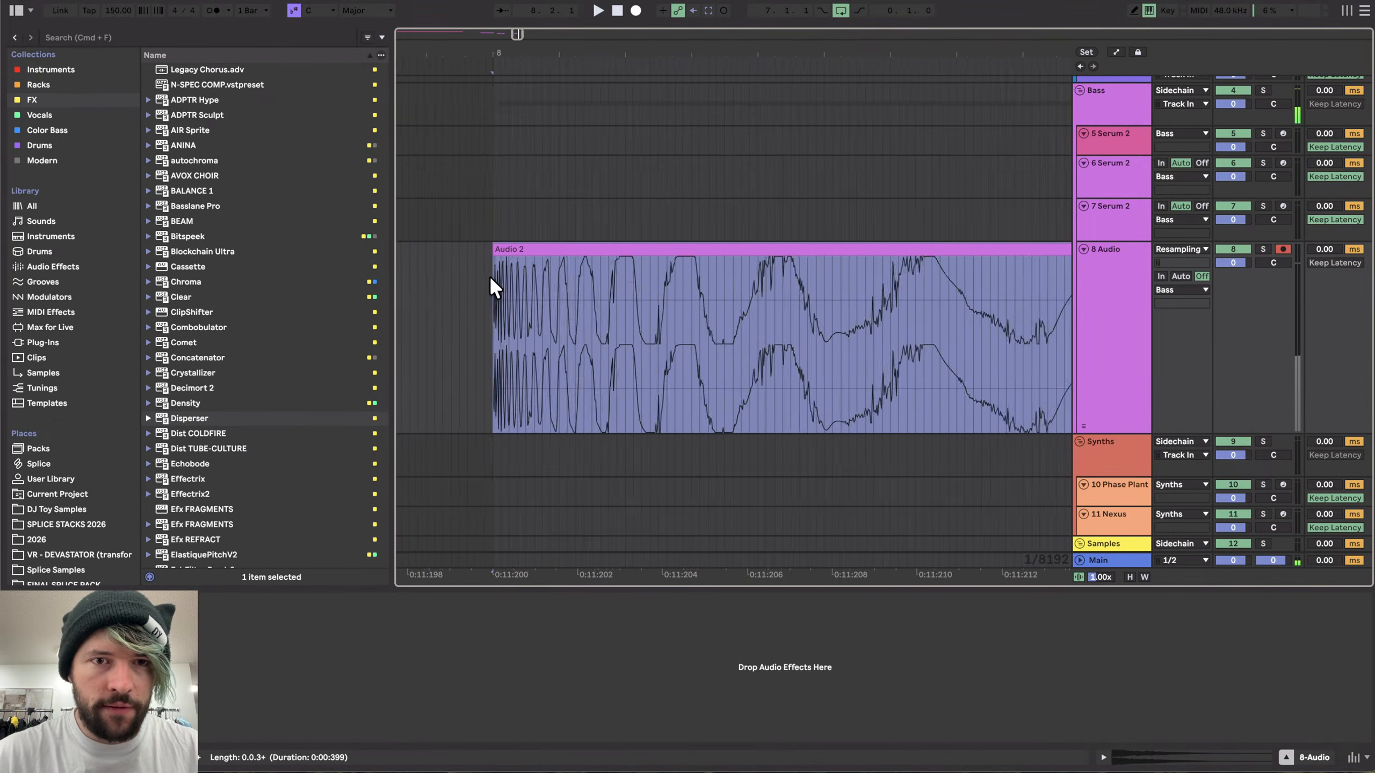
key(space)
mouse_move(492, 247)
mouse_down()
mouse_move(547, 243)
mouse_move(481, 251)
mouse_move(507, 252)
mouse_up()
key(space)
key(space)
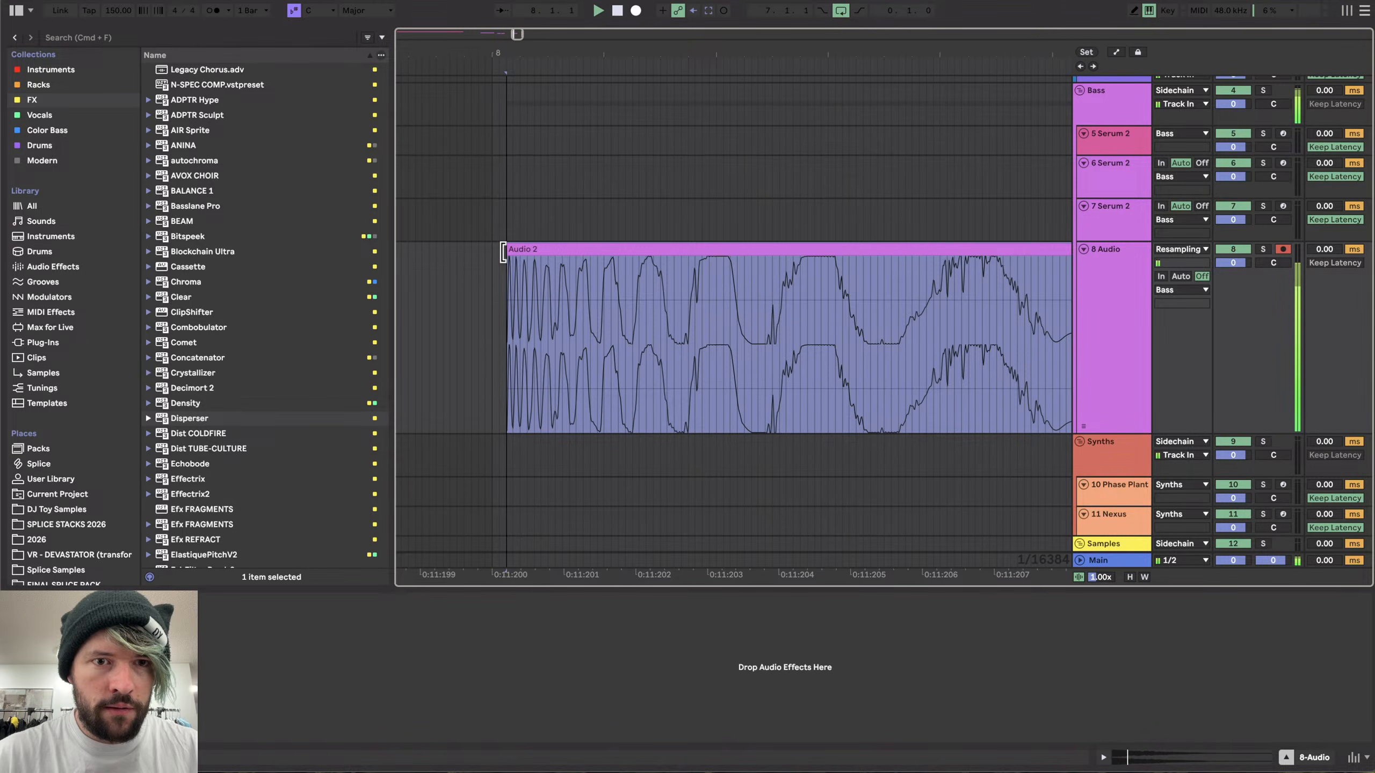
- Move the clip's start slightly earlier to include the onset
scroll(485, 257, up, 5)
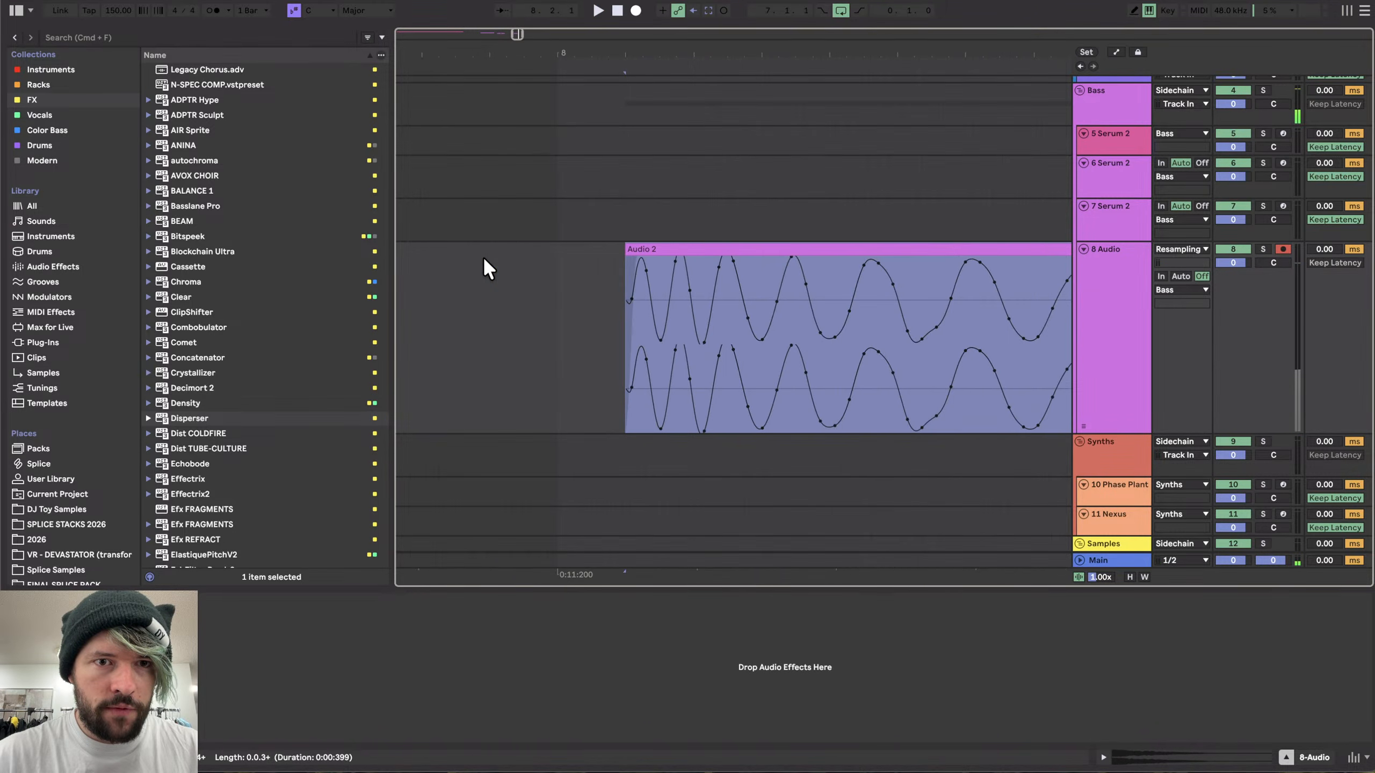
click(662, 257)
drag(657, 251, 595, 253)
scroll(595, 254, down, 5)
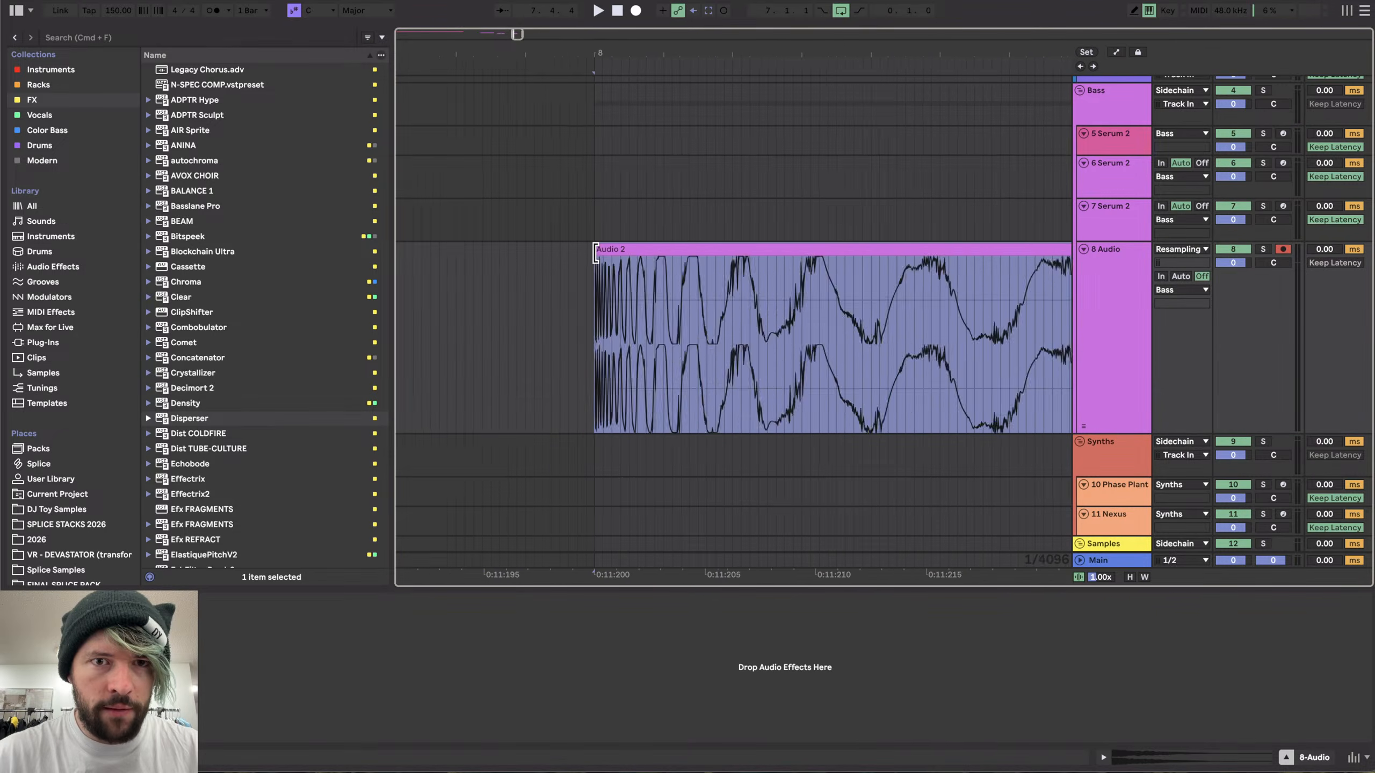
scroll(596, 254, down, 5)
- Loop the trimmed clip, audition it, and export it as Snare_2 into Stream Snares
key(super+l)
scroll(595, 253, down, 3)
key(space)
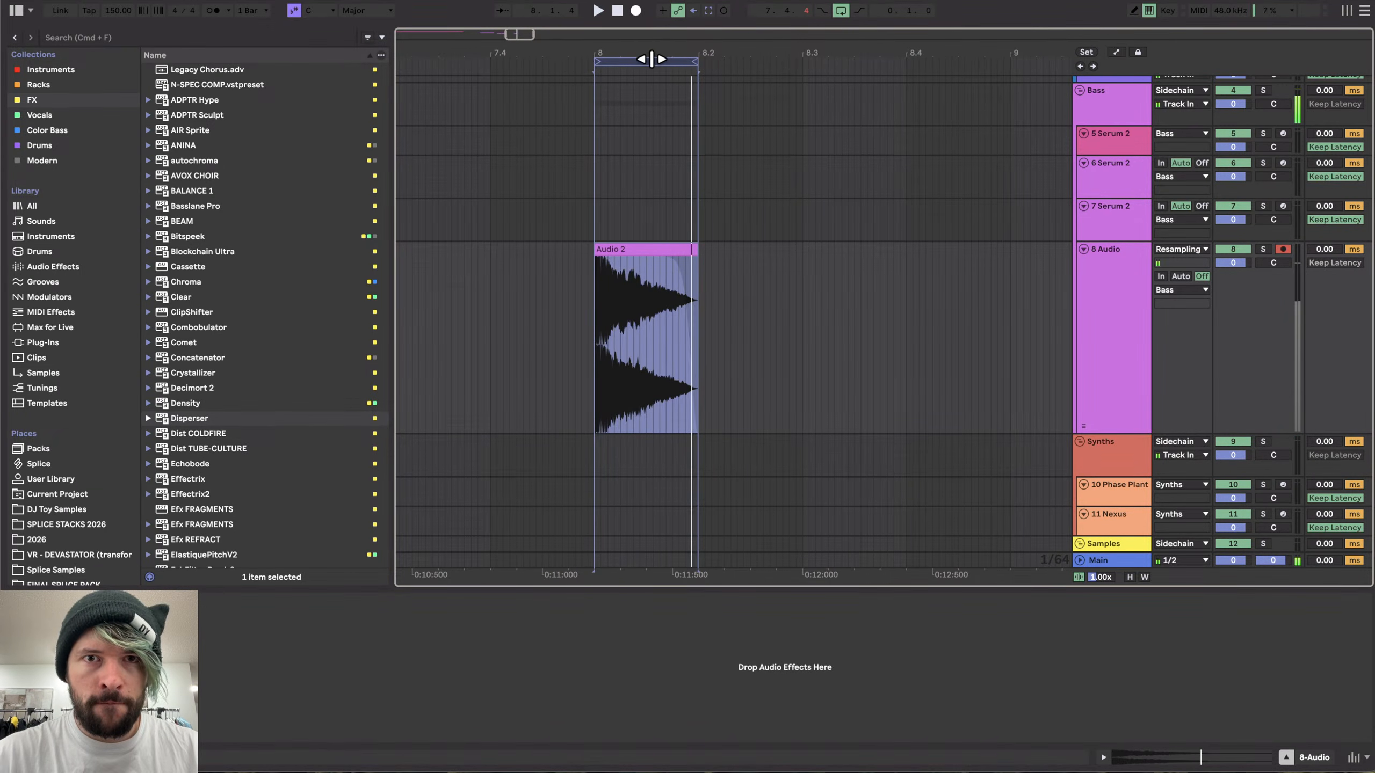
key(super+shift+r)
key(Return)
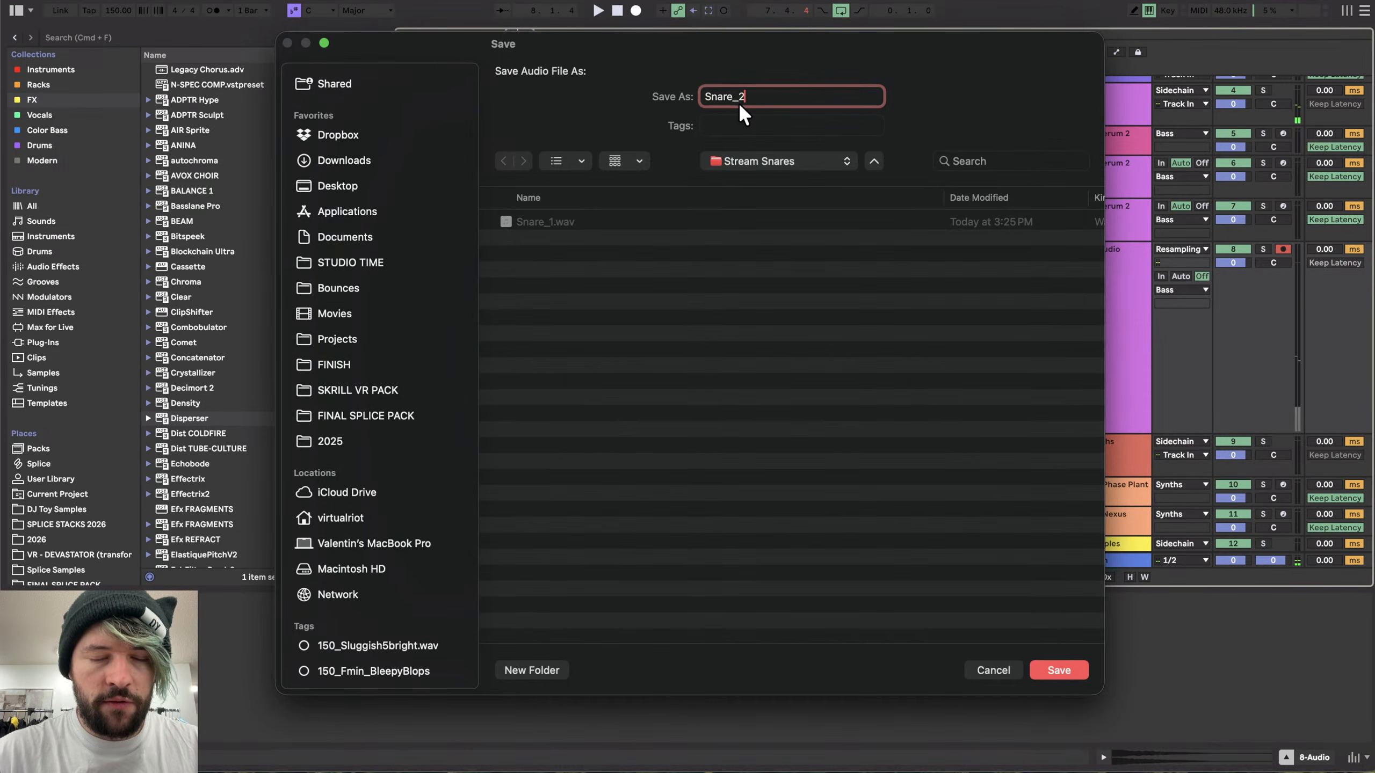
key(Return)
- Zoom into the start of the first snare clip and audition it from different points
scroll(506, 379, down, 5)
scroll(590, 346, left, 5)
scroll(709, 302, up, 7)
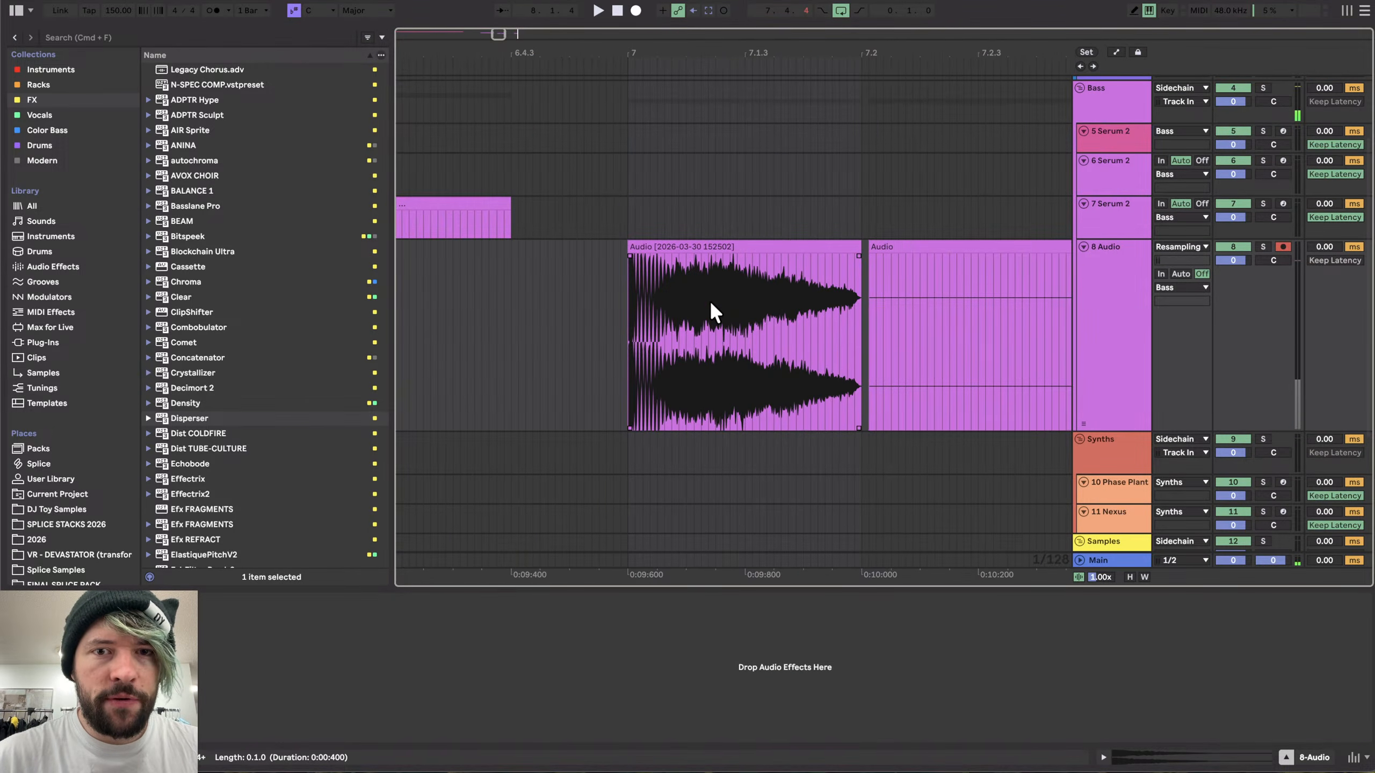
scroll(625, 298, up, 10)
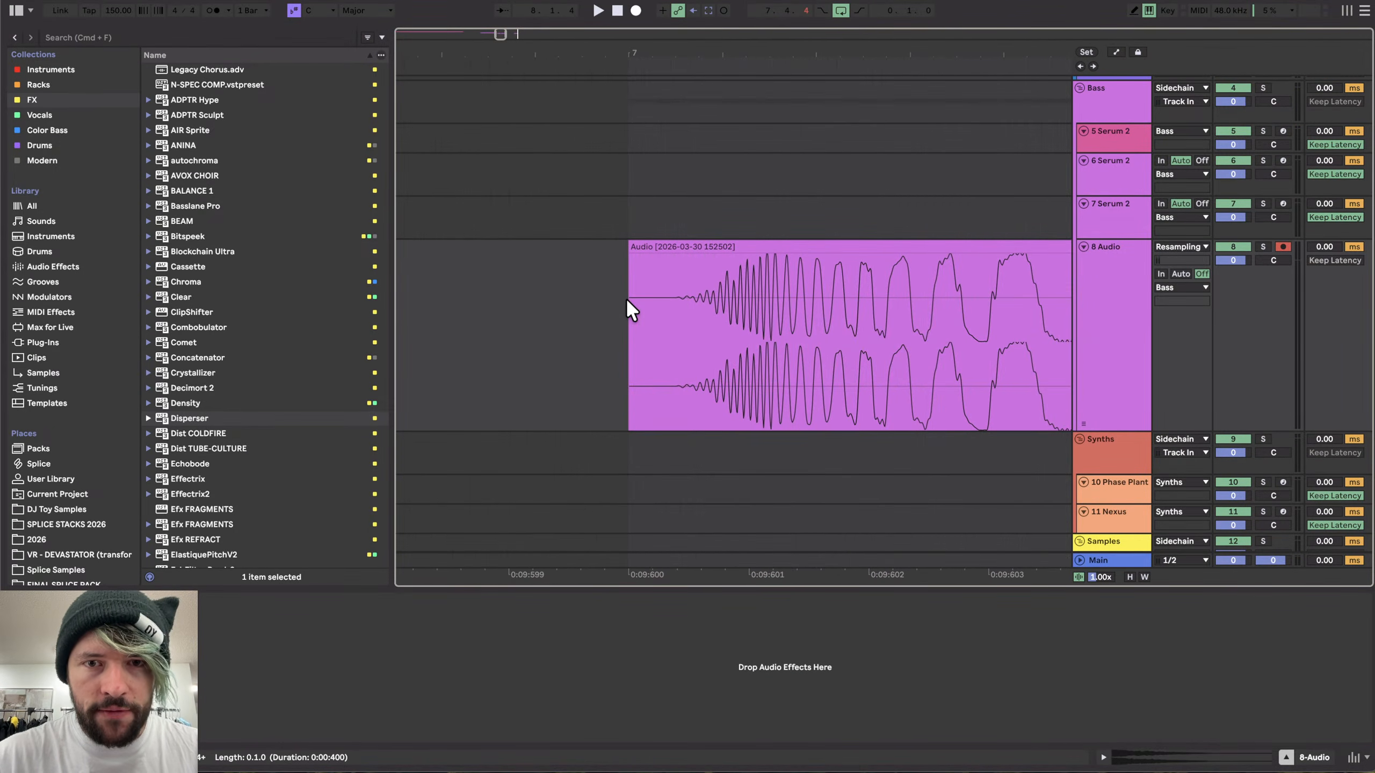
scroll(653, 271, down, 3)
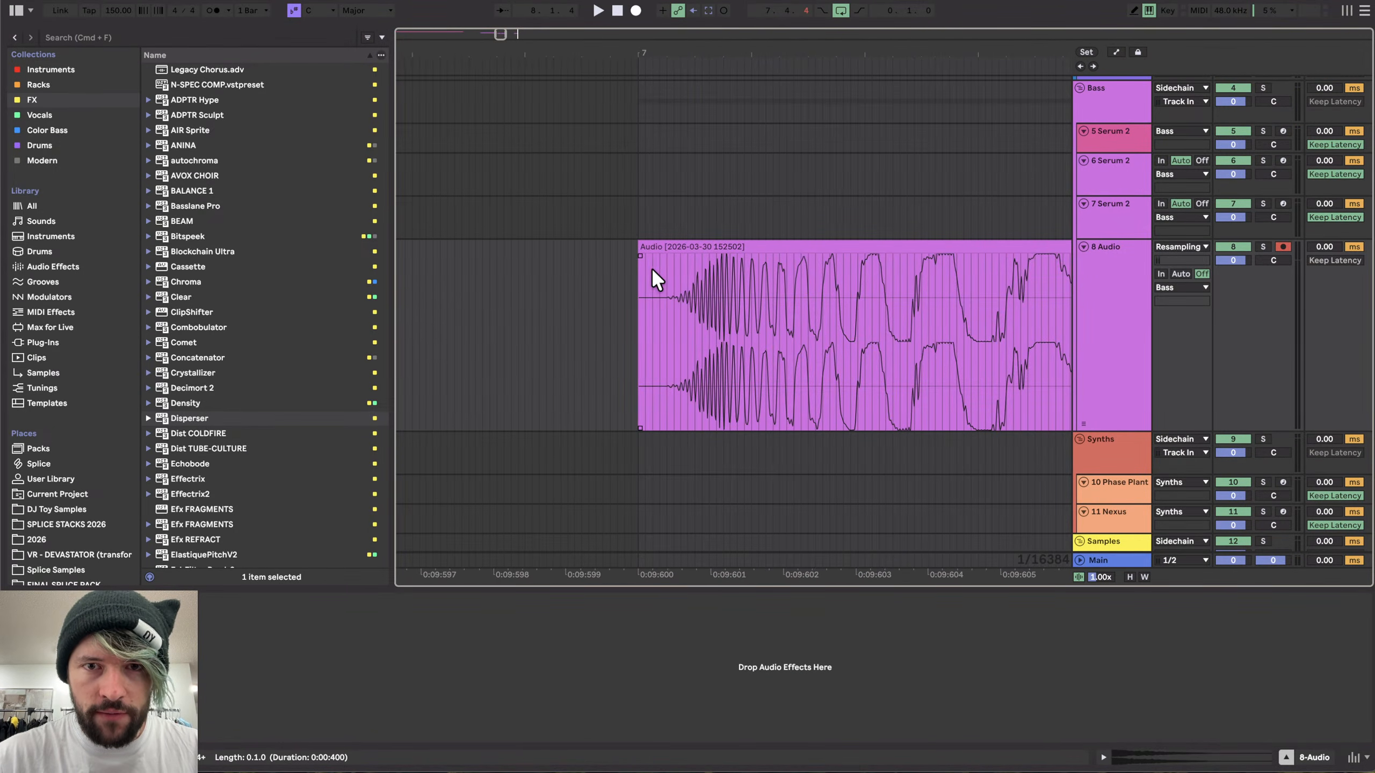
click(668, 298)
key(space)
click(715, 280)
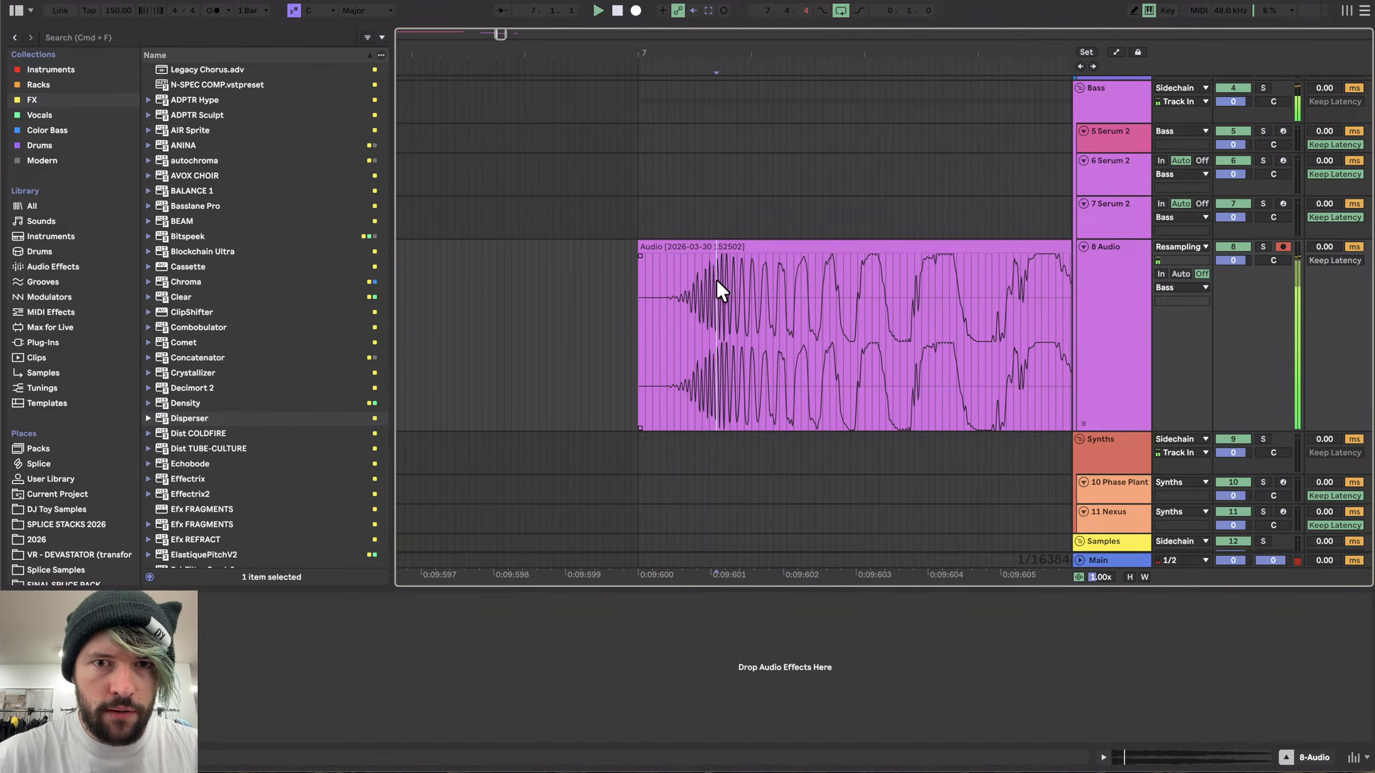
key(space)
scroll(711, 280, up, 3)
click(691, 285)
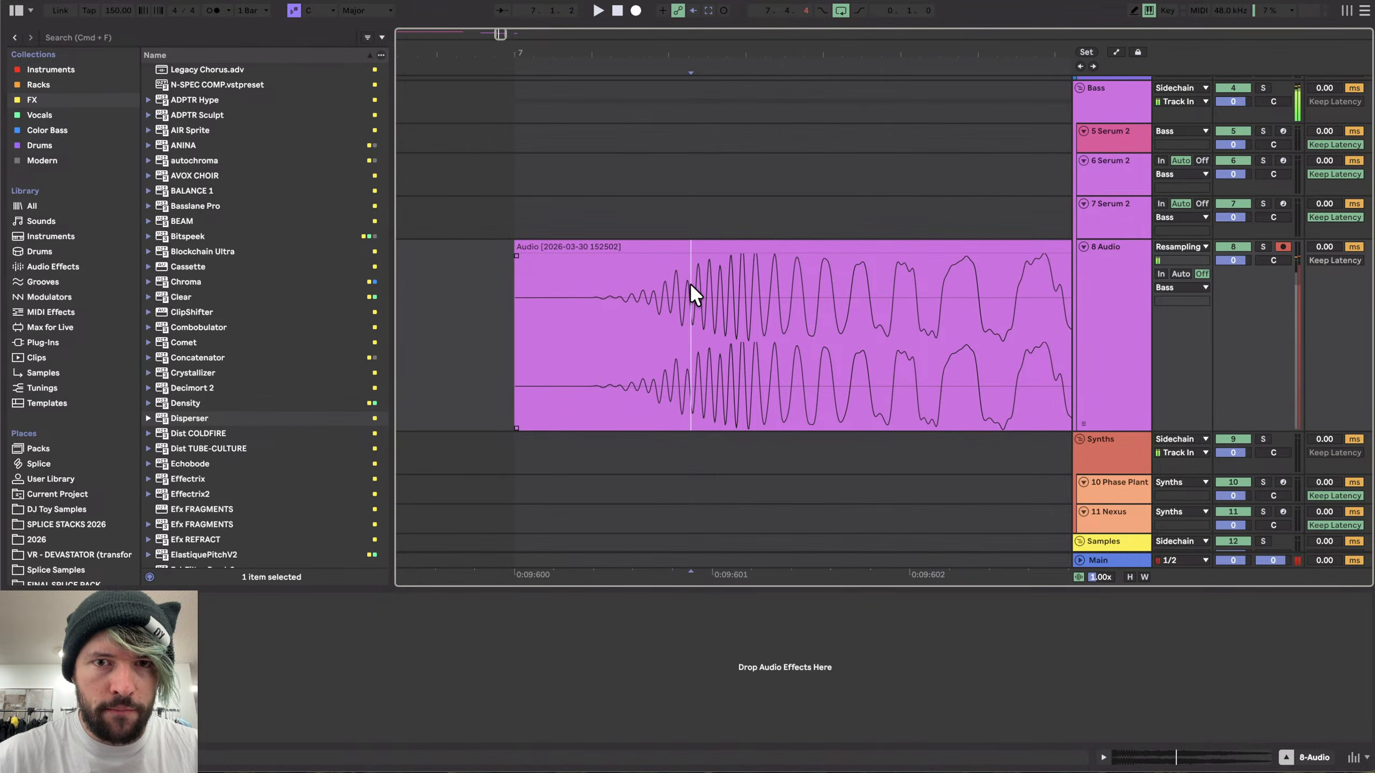
scroll(695, 293, down, 5)
scroll(695, 282, down, 5)
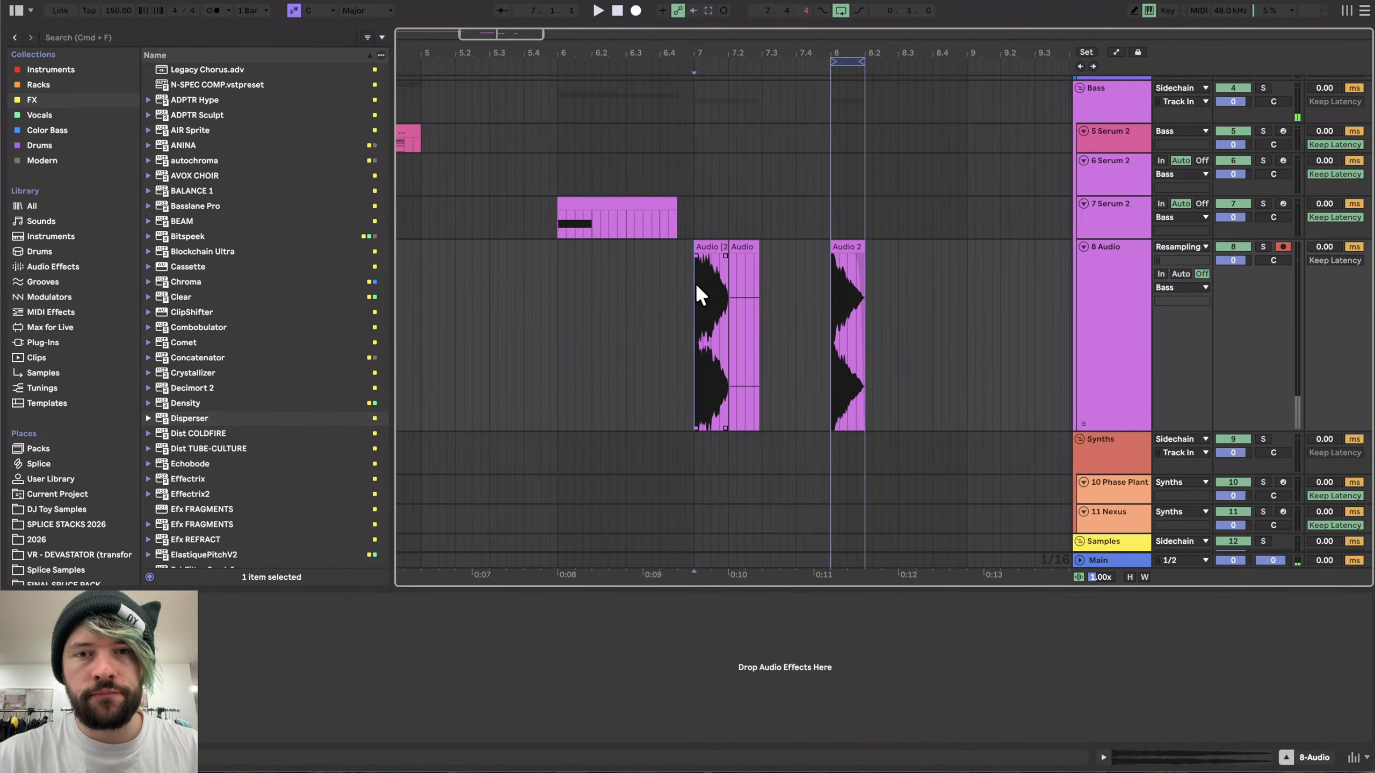
- Delete the snare clips from the 8 Audio track
drag(557, 276, 1008, 308)
key(Delete)
scroll(770, 319, left, 10)
scroll(771, 325, down, 5)
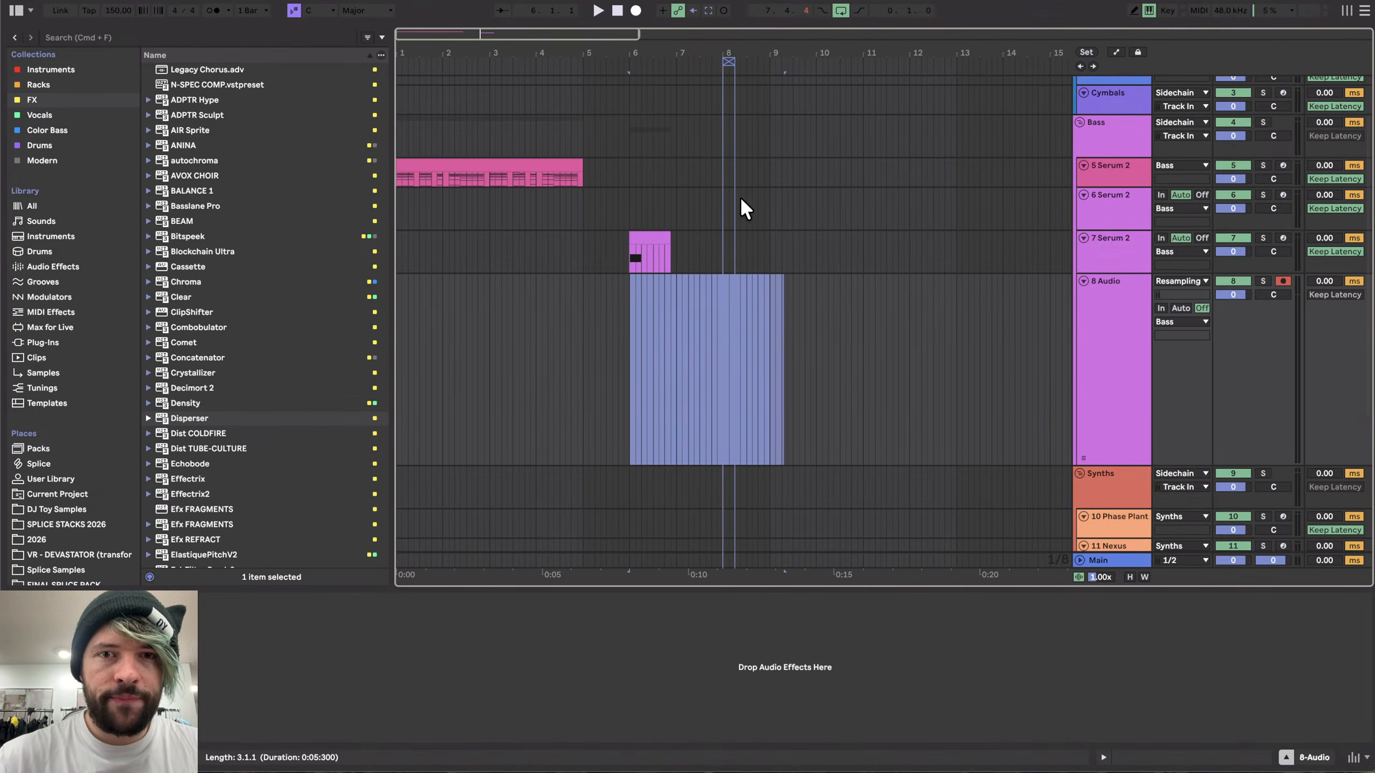
- Open the Serum 2 instrument on the 5 Serum 2 track
click(453, 174)
scroll(442, 199, up, 3)
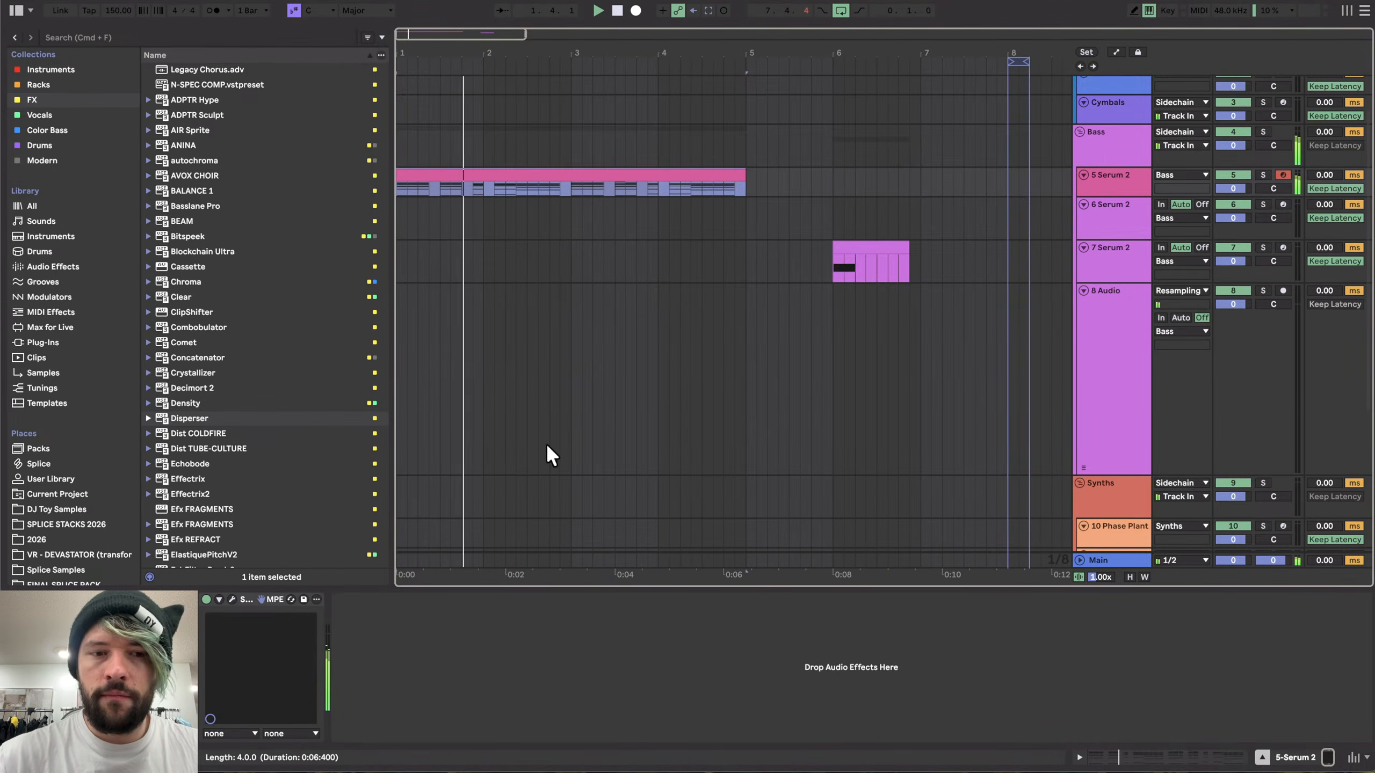
click(232, 598)
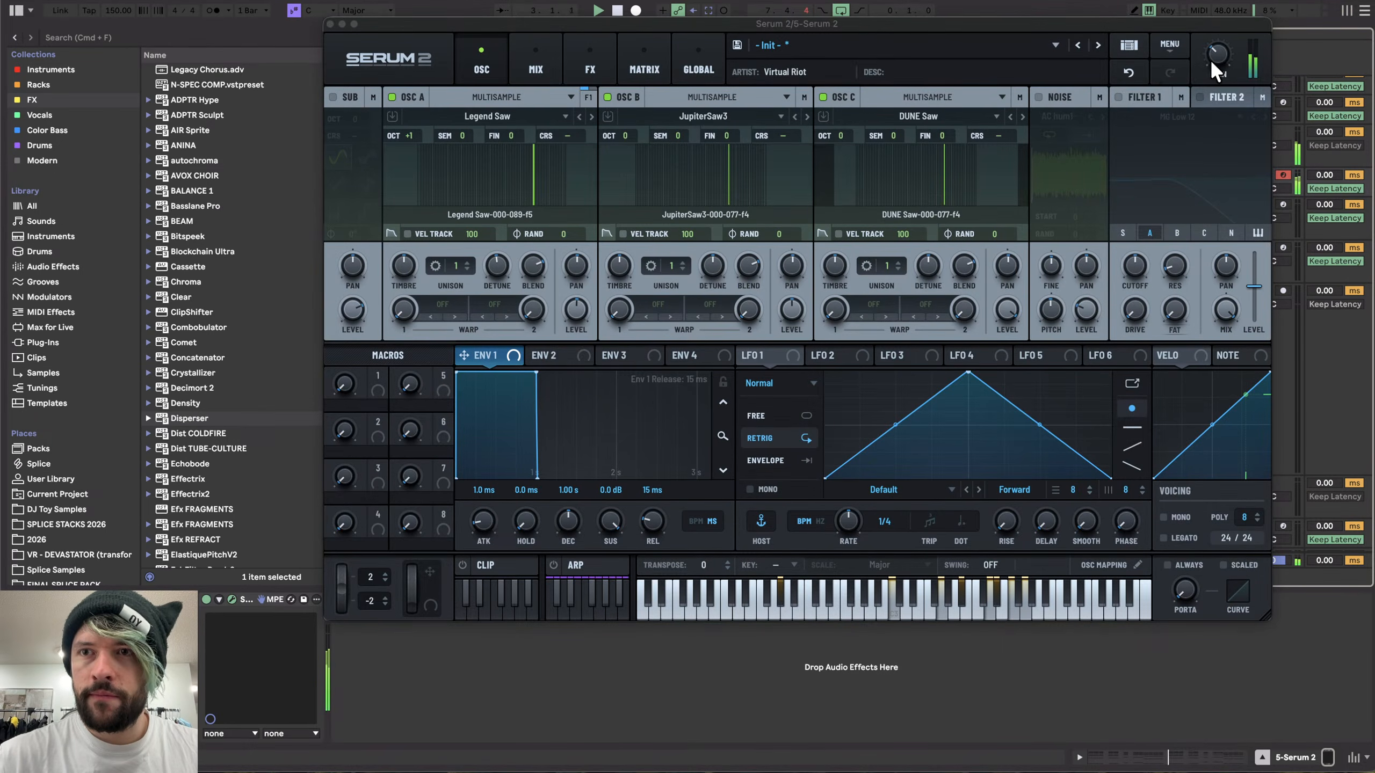
- Raise the Serum 2 main volume, close the plugin window, and stop playback
drag(1211, 59, 1210, 33)
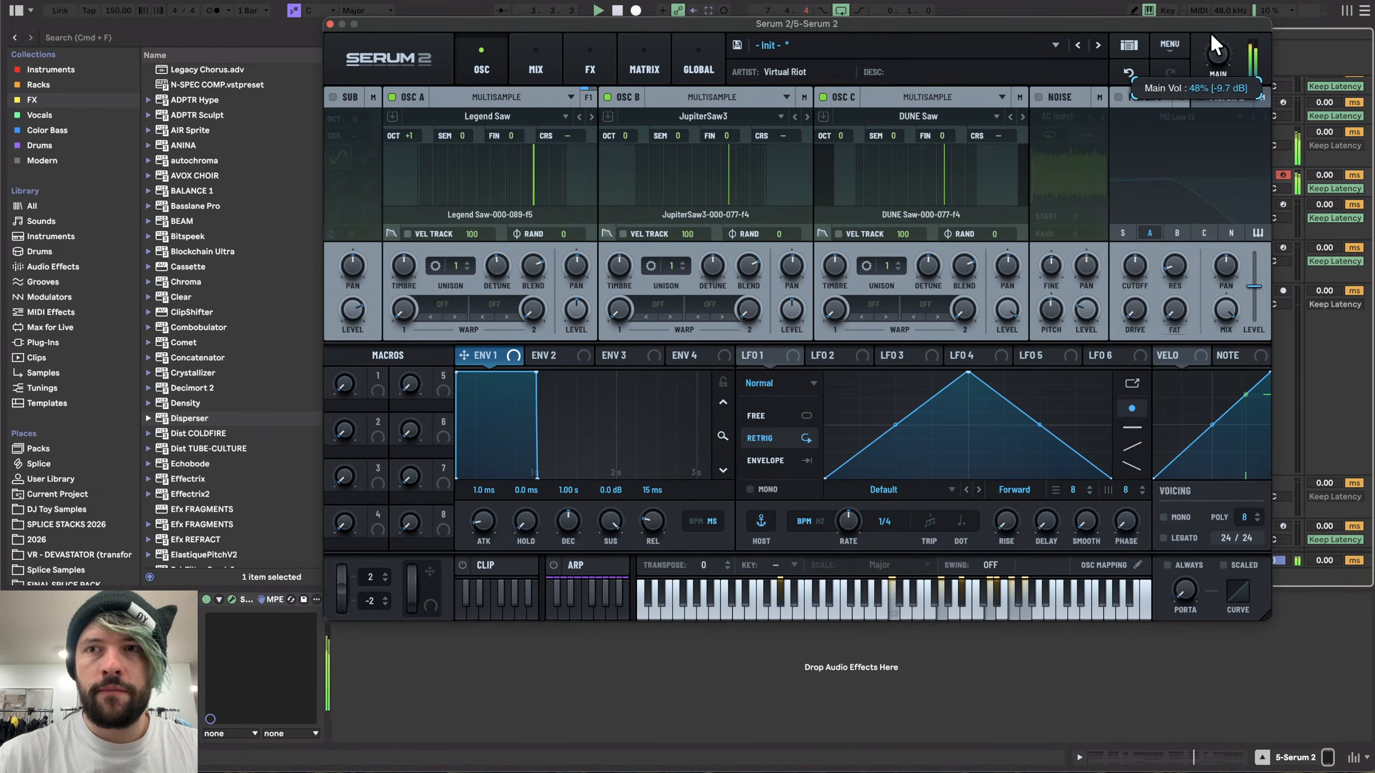
click(329, 23)
key(space)
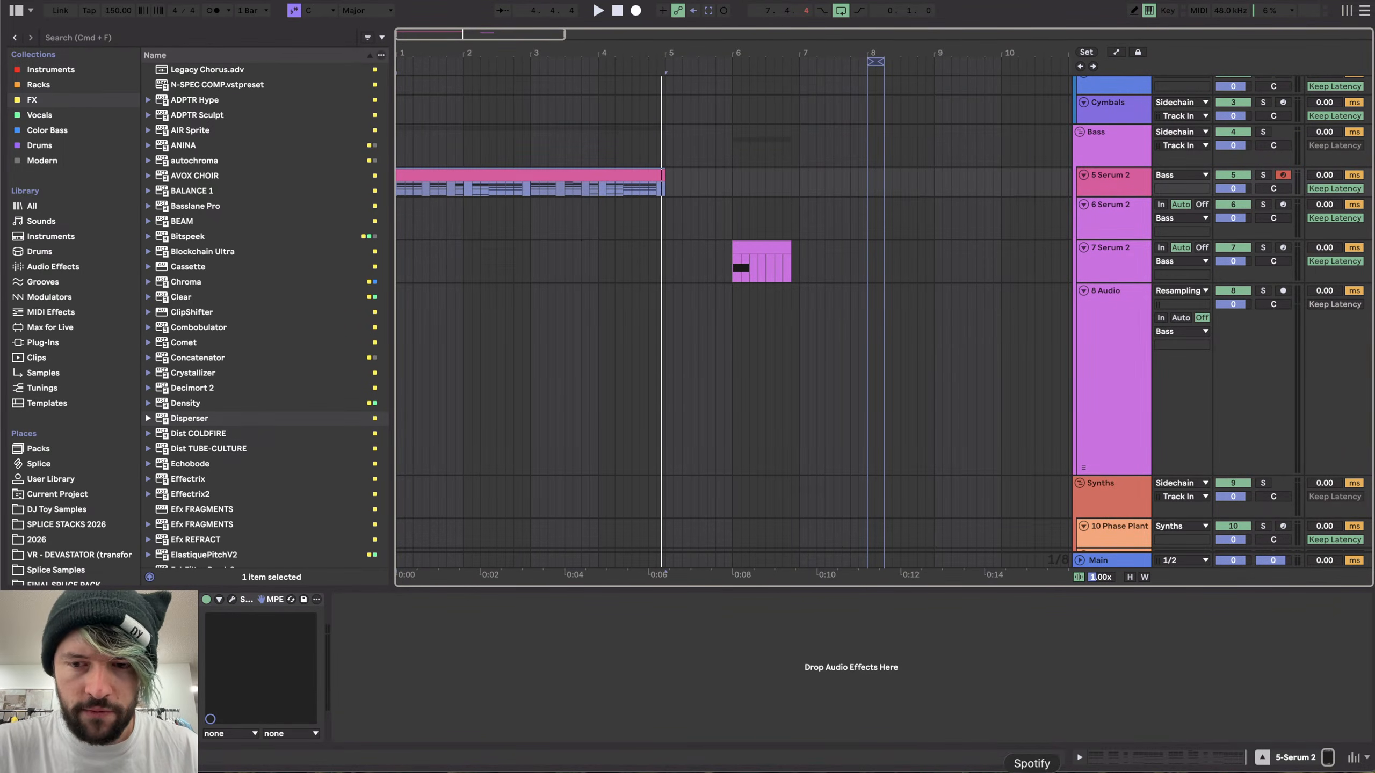
- Switch to Spotify, search for sega sunset, and play the SEGA SUNSET track by Lorn
click(1032, 771)
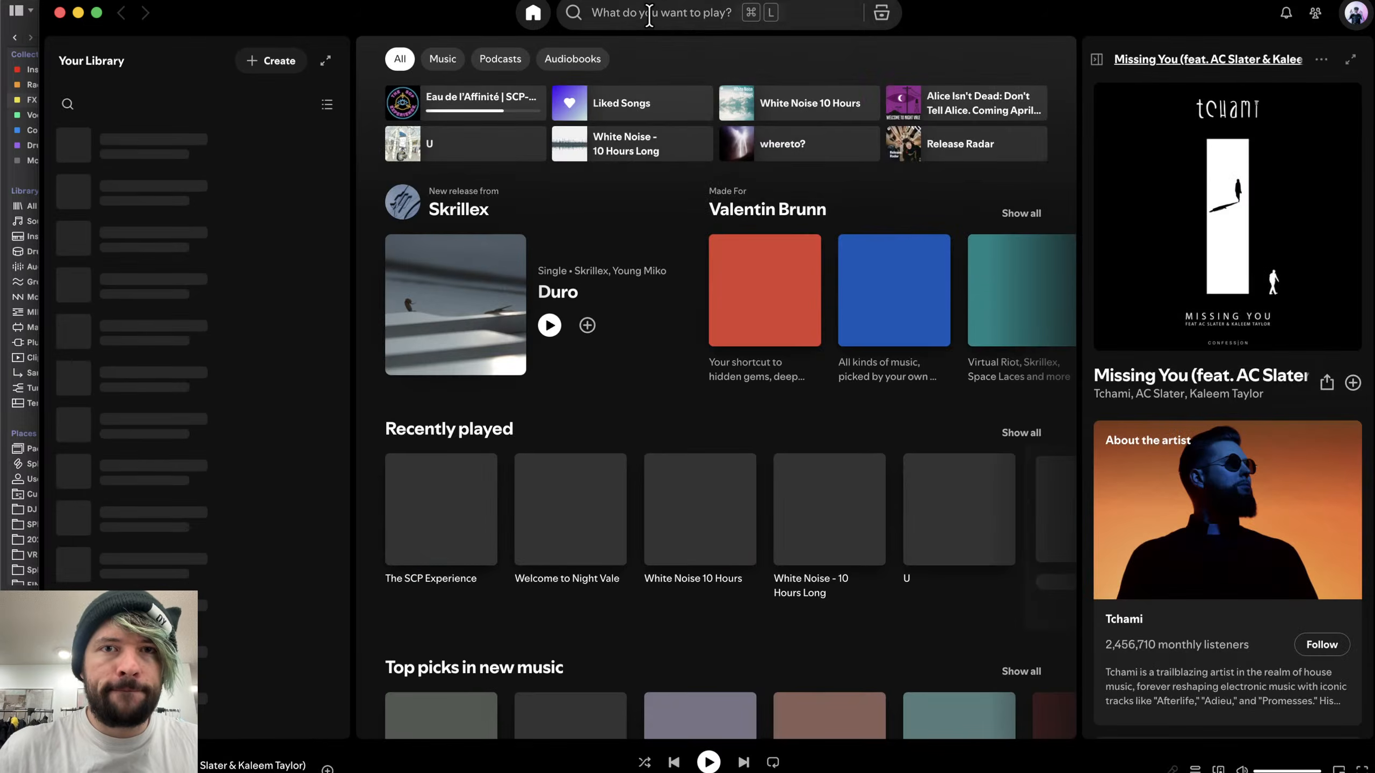
click(644, 14)
text(sega sunset)
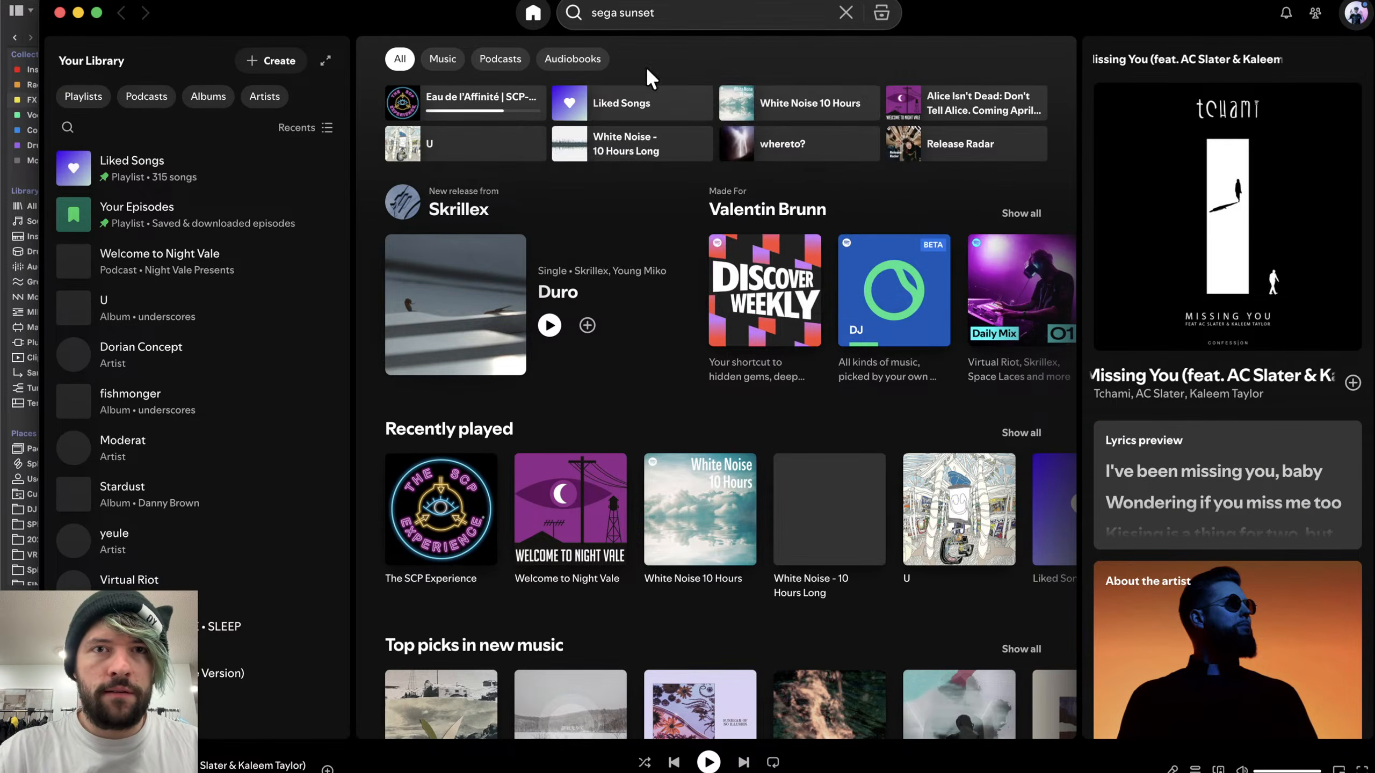
key(Return)
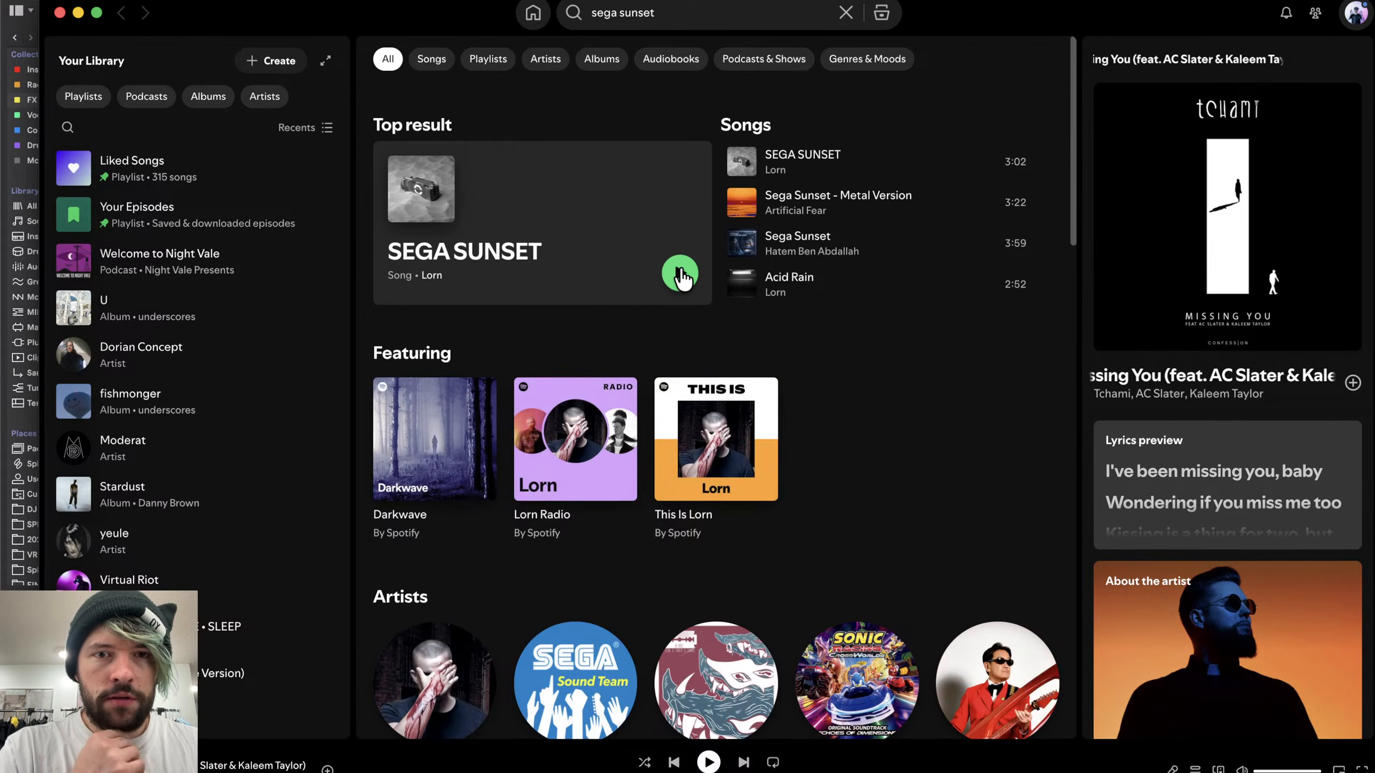
click(680, 273)
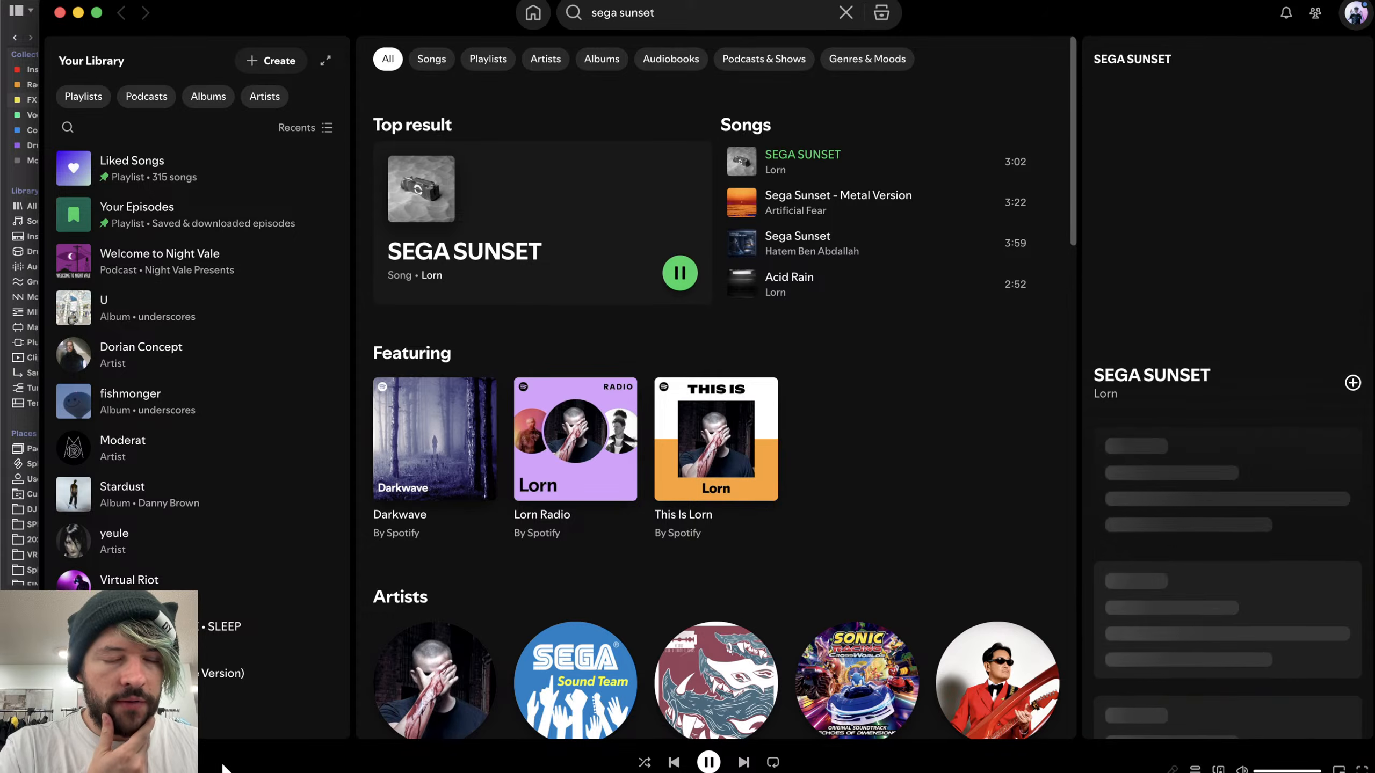
click(125, 762)
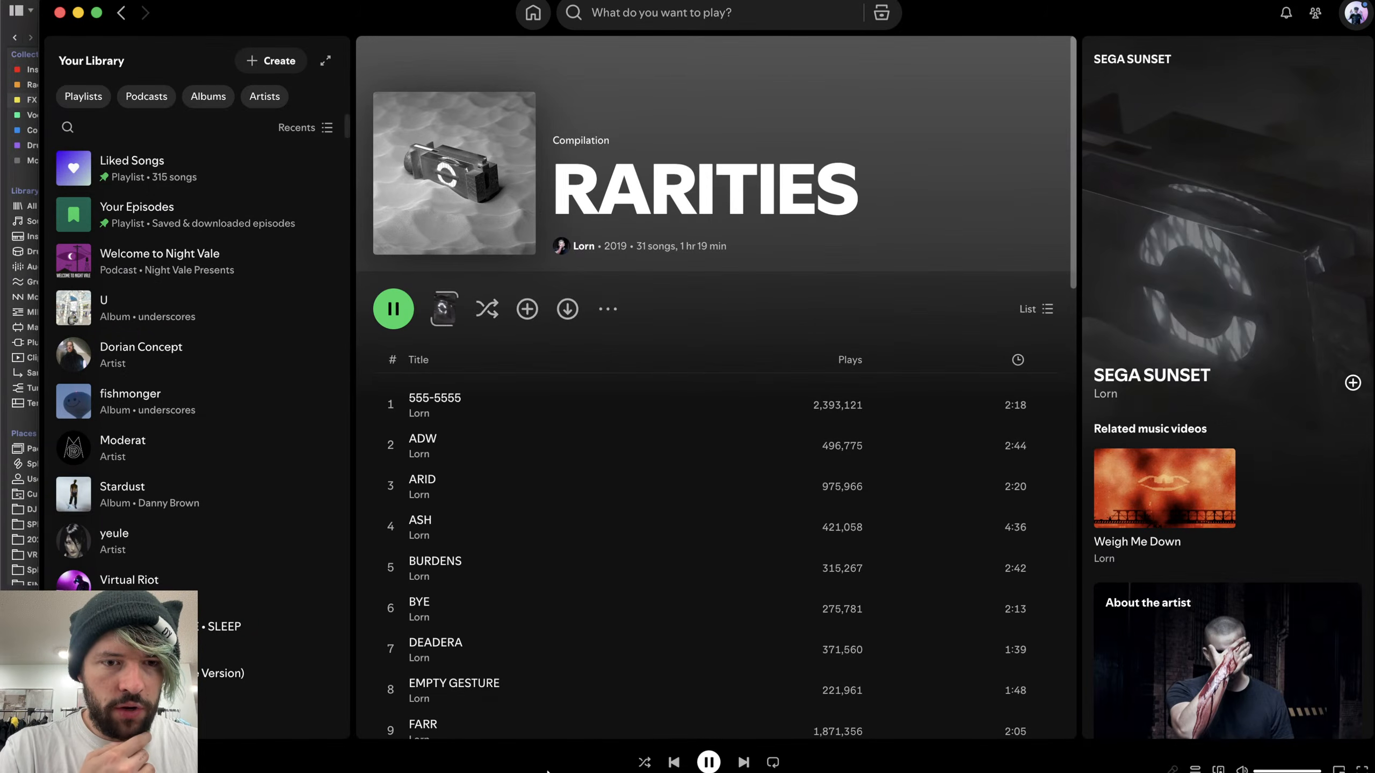
- Browse the Rarities album track list while pausing and resuming the reference playback
scroll(575, 625, down, 6)
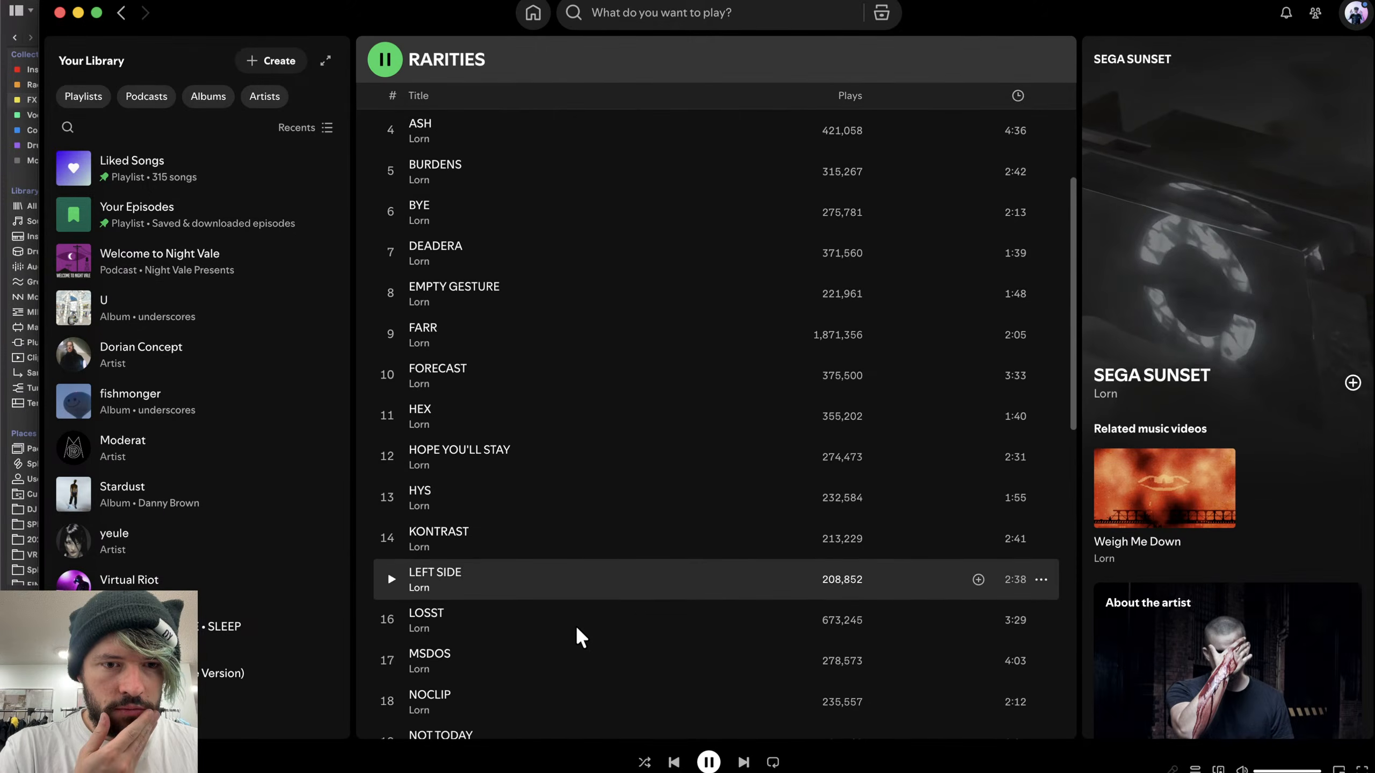
scroll(576, 625, down, 10)
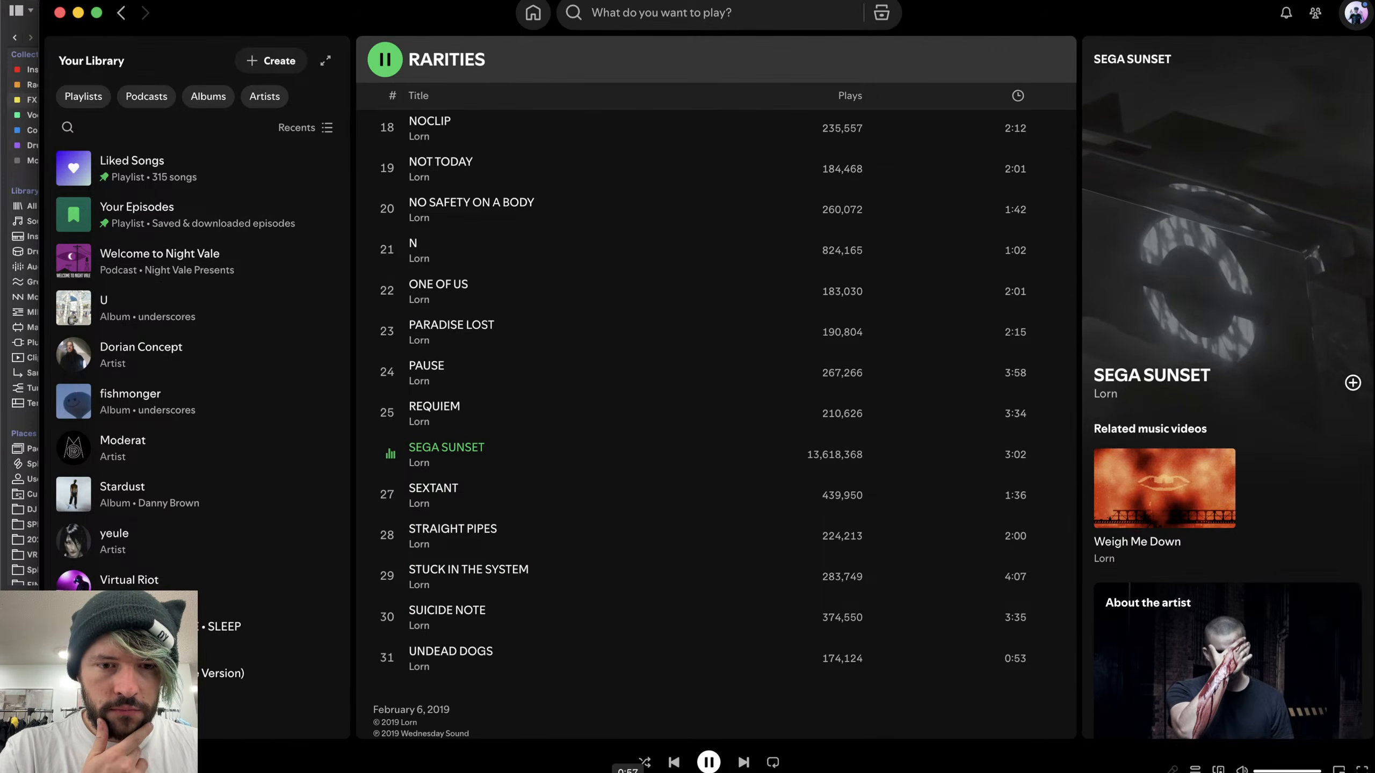
scroll(647, 541, up, 5)
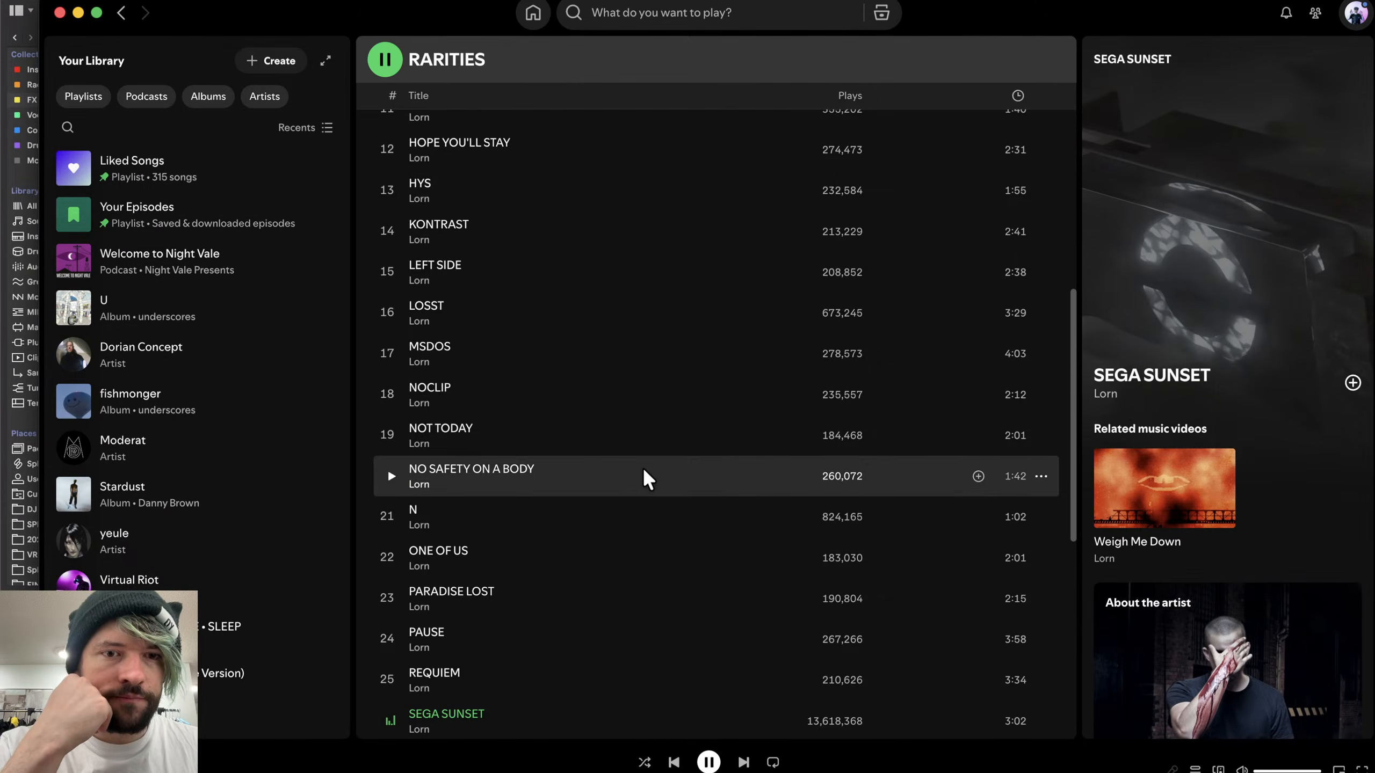
scroll(647, 478, down, 4)
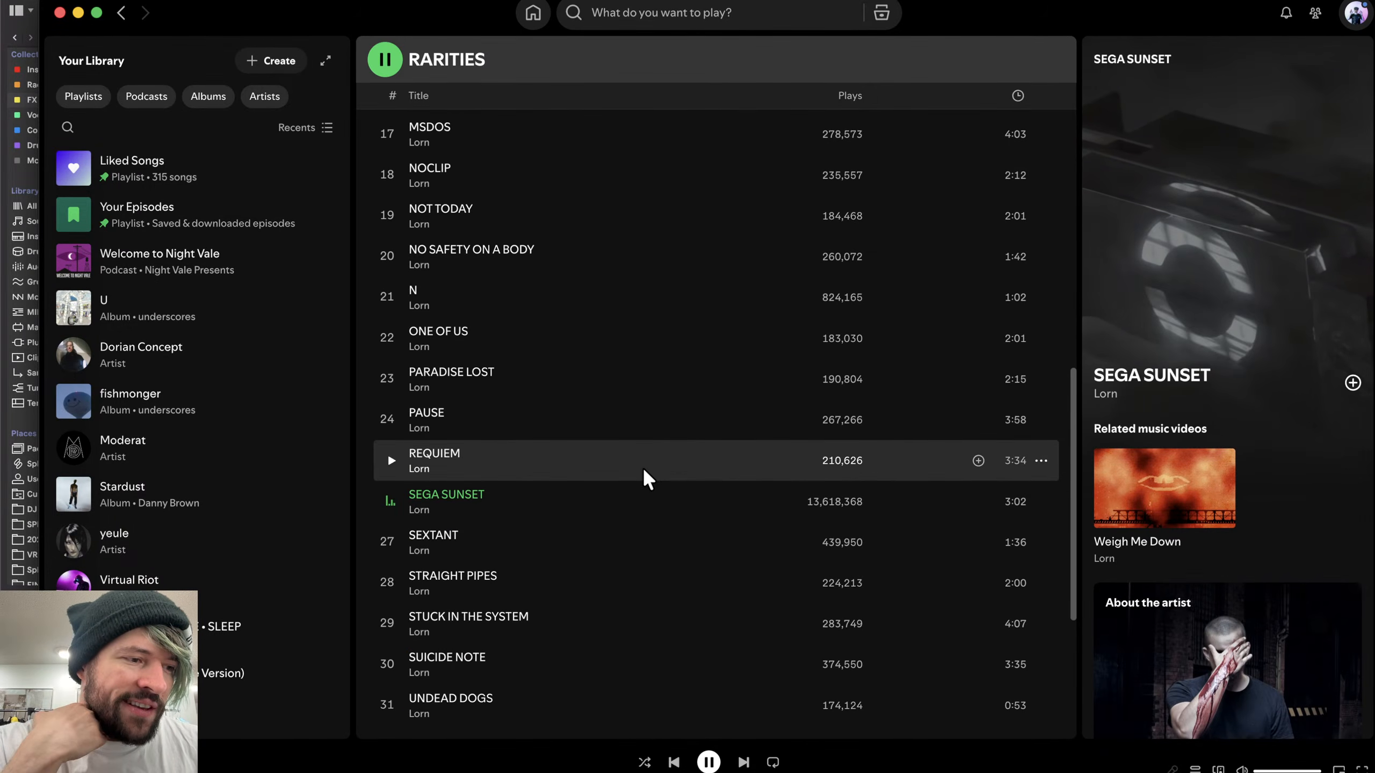
scroll(647, 479, up, 15)
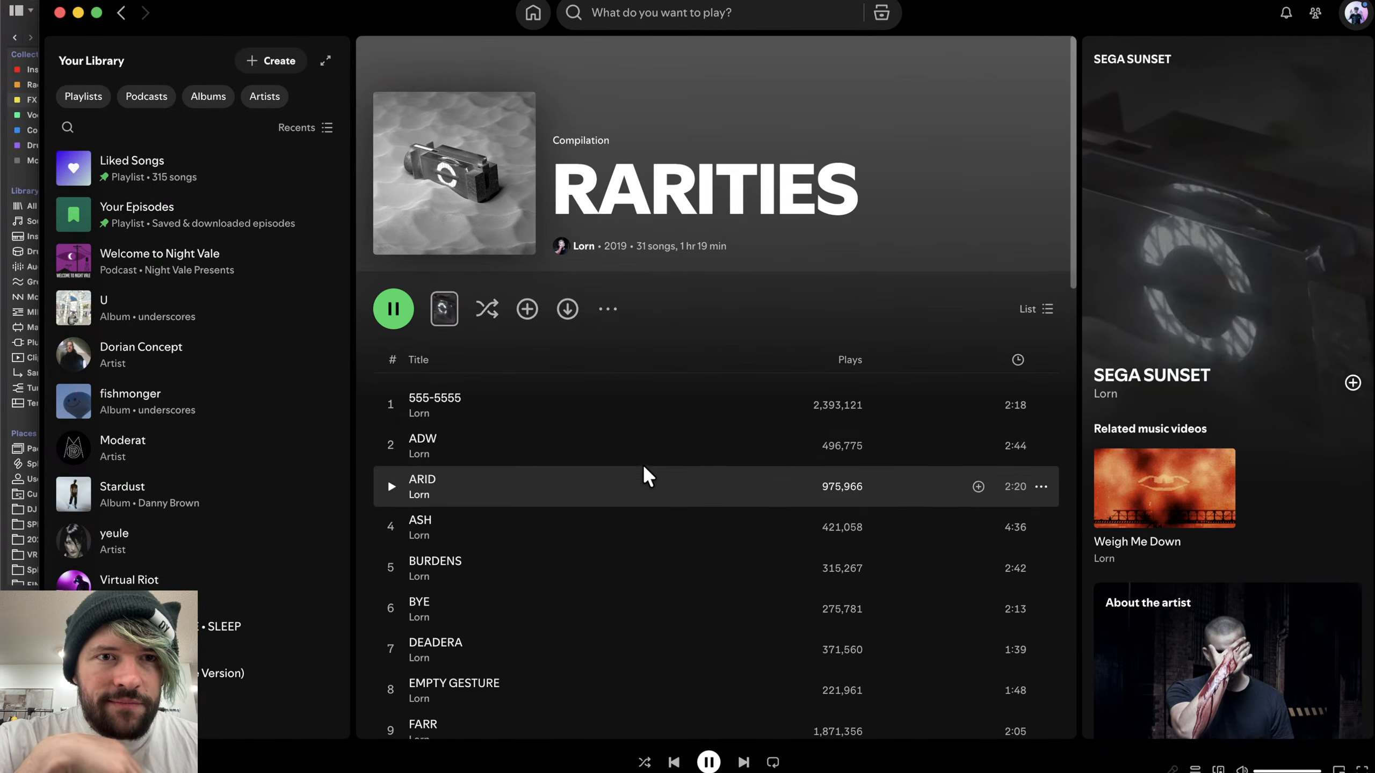
scroll(647, 474, down, 1)
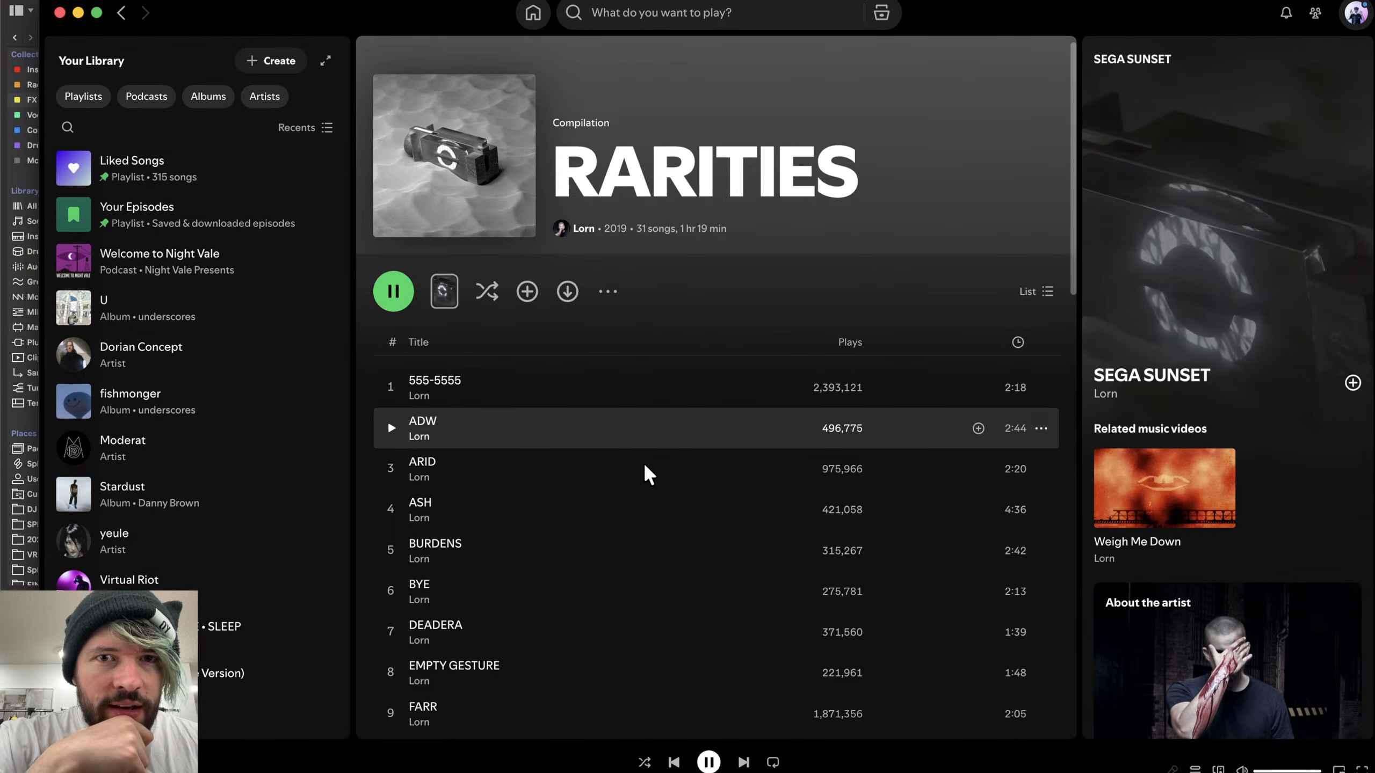
scroll(647, 474, down, 20)
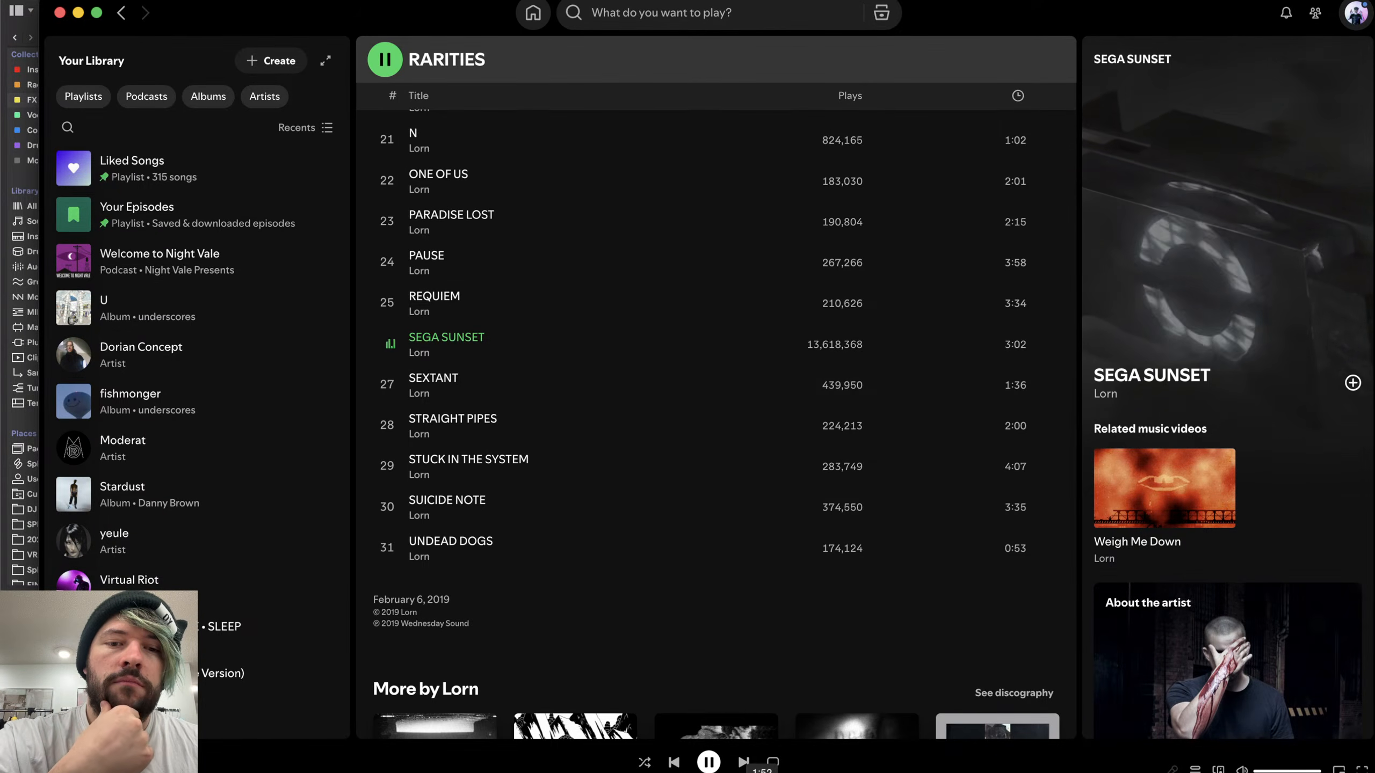
key(space)
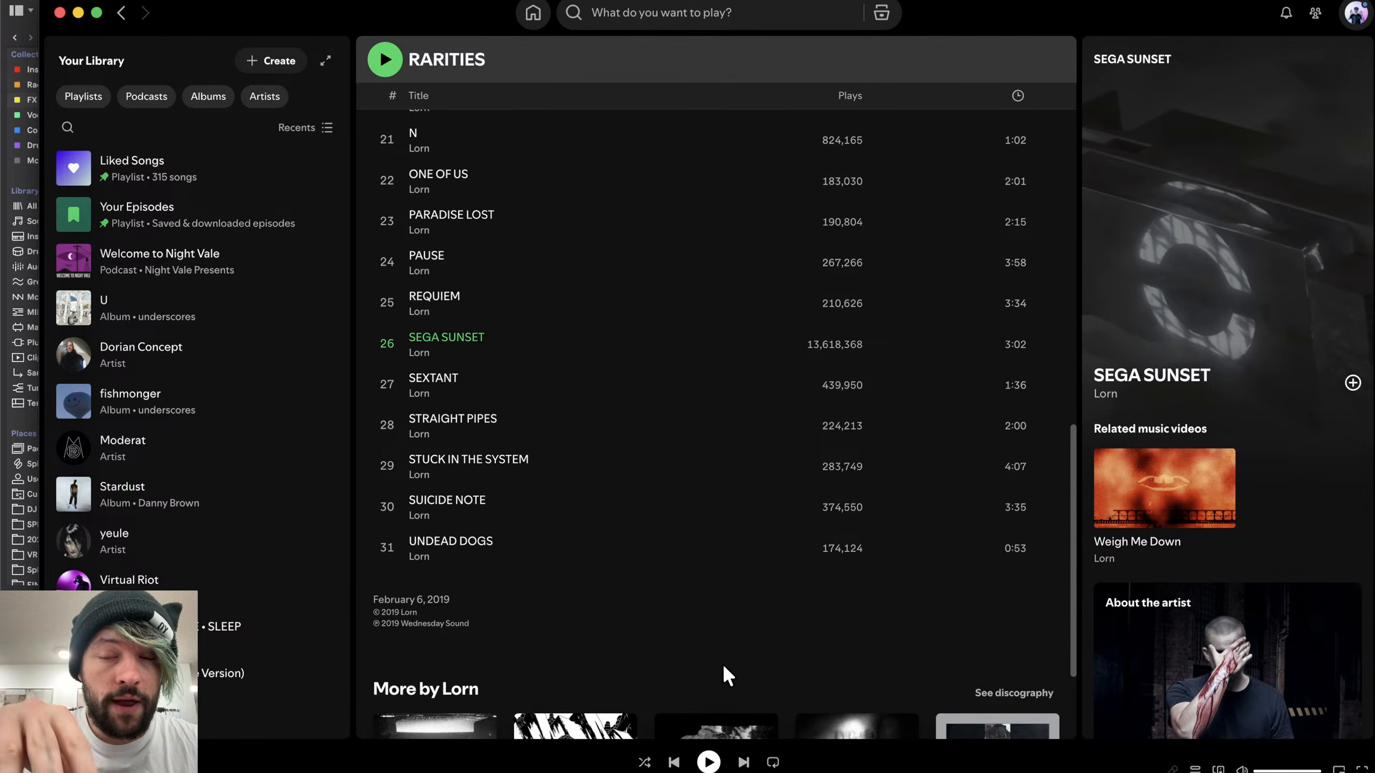
scroll(723, 663, up, 20)
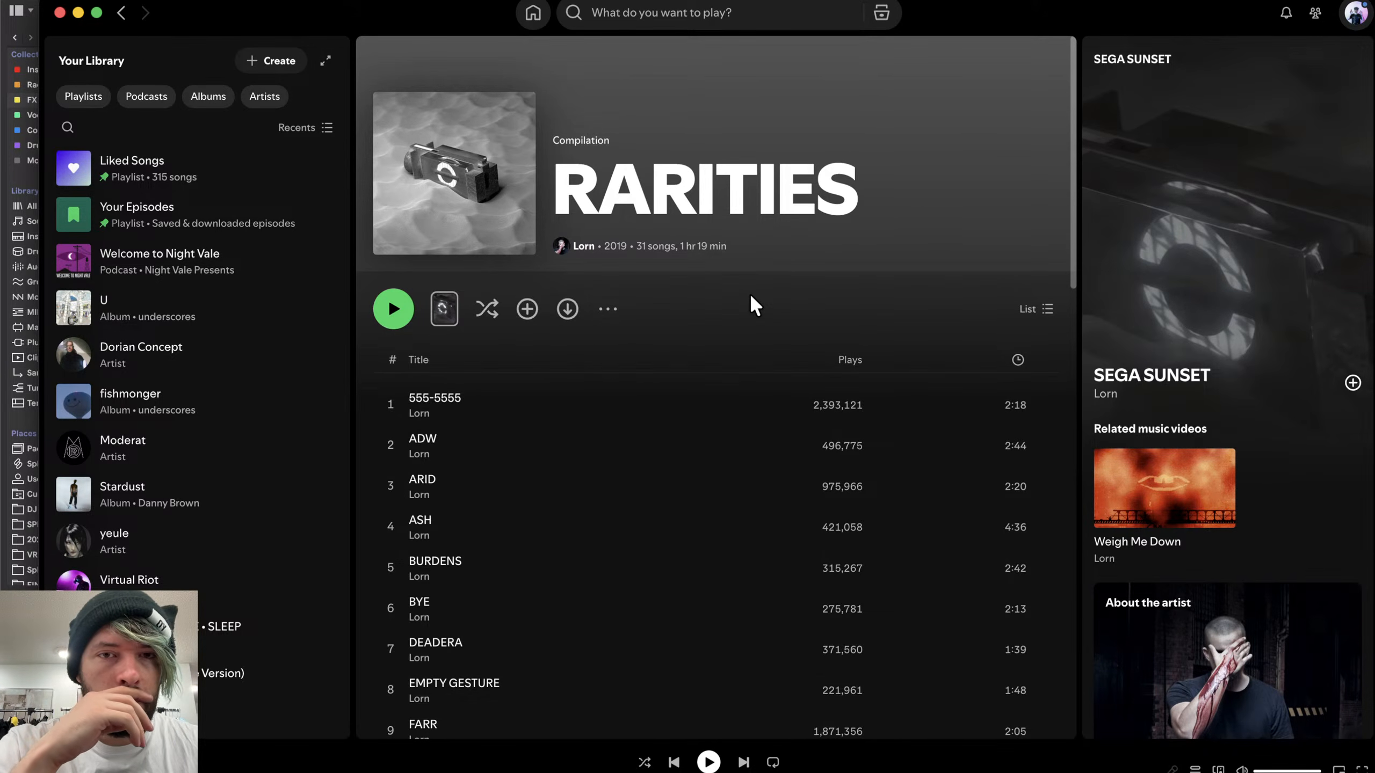
scroll(751, 298, down, 12)
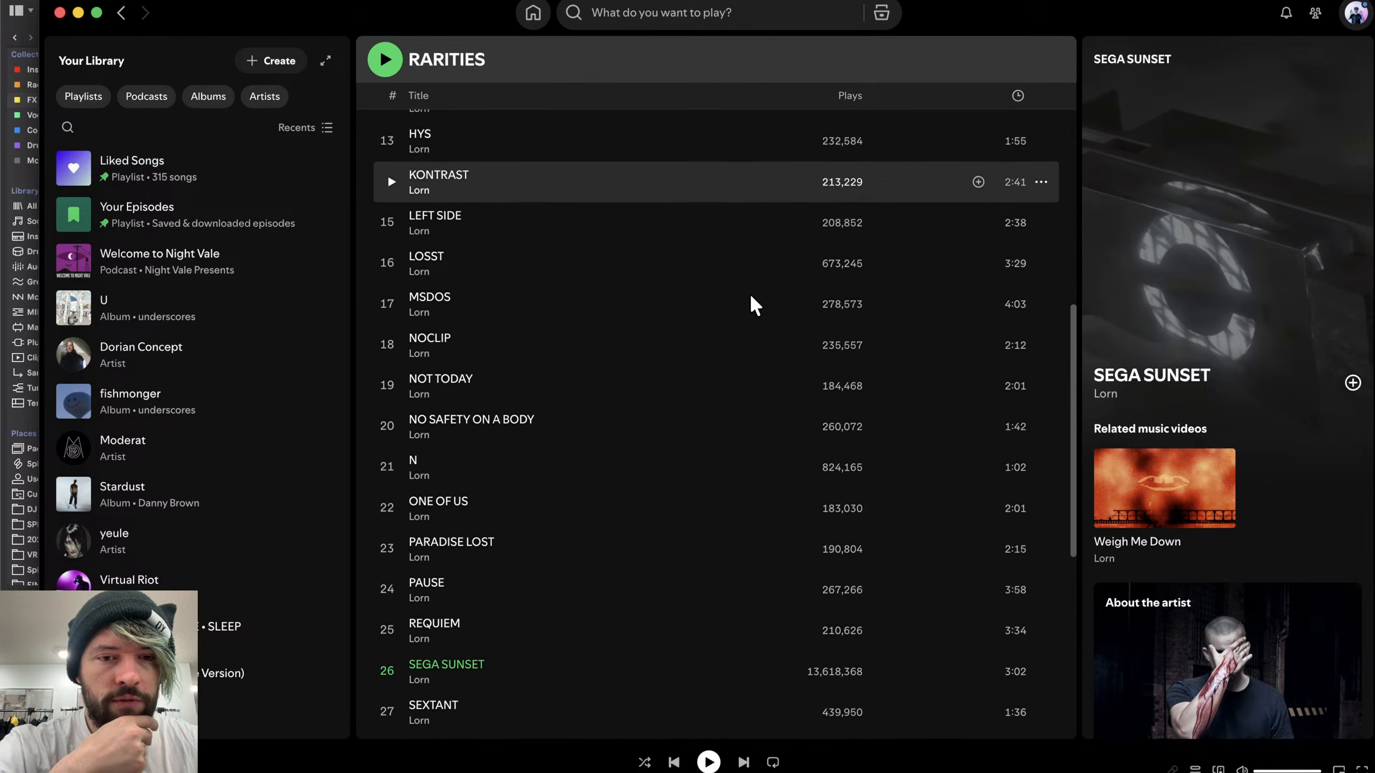
scroll(751, 298, down, 4)
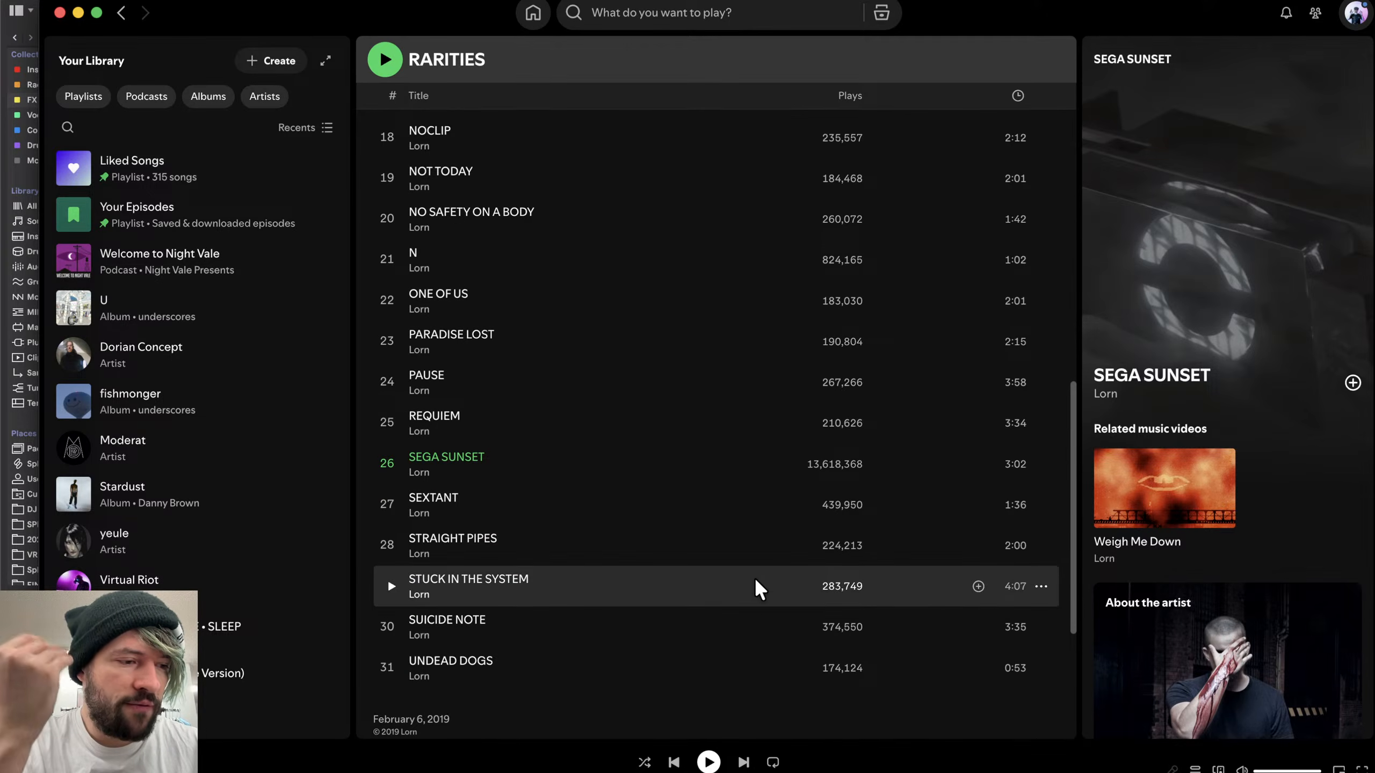
click(708, 763)
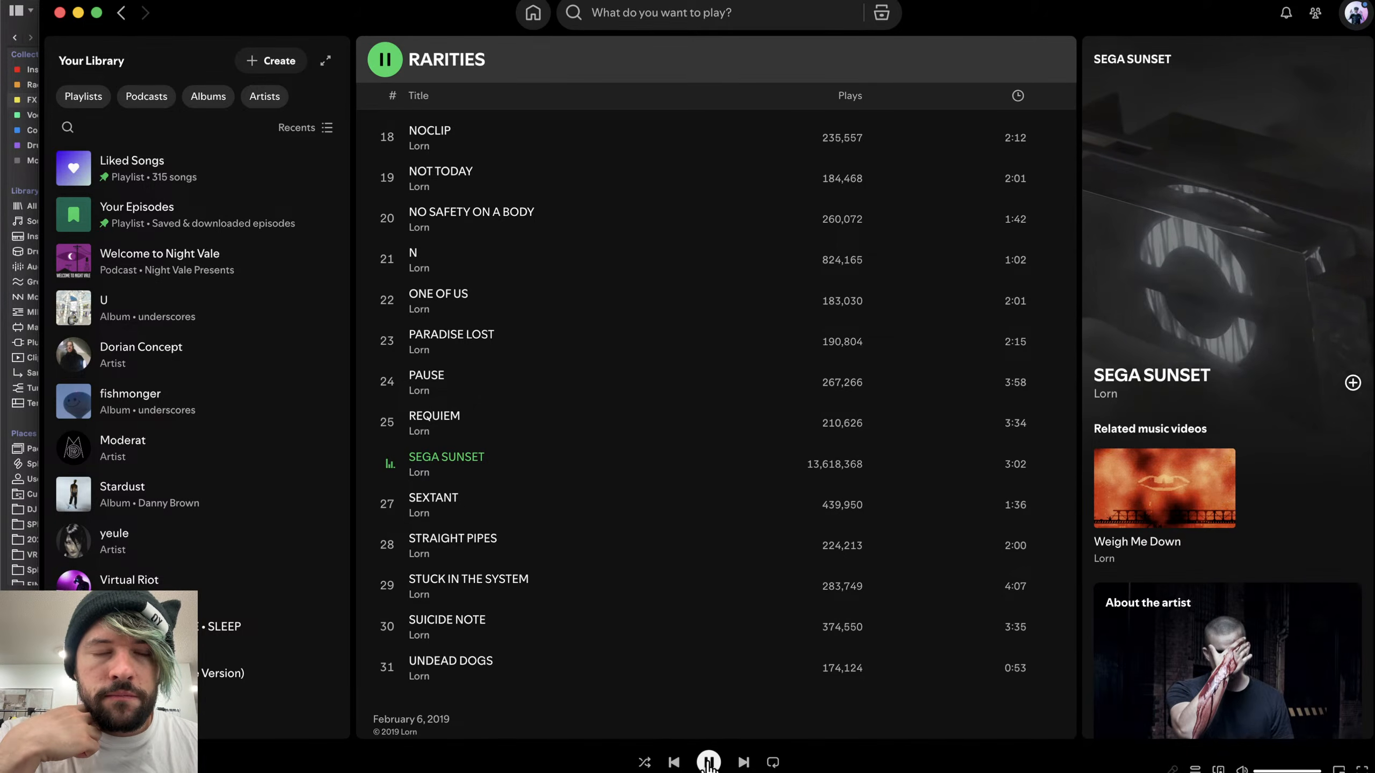
click(709, 762)
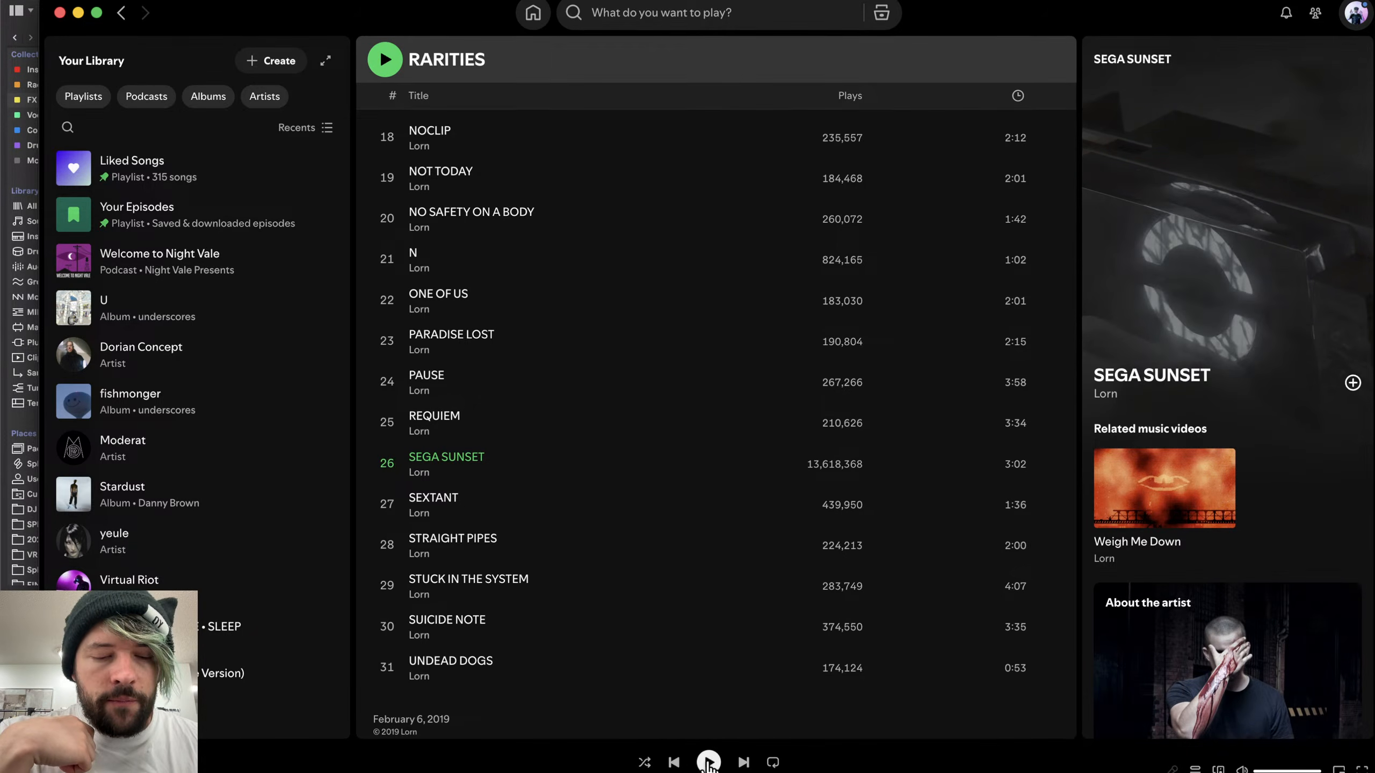
- Return to Live and survey the arrangement tracks and clips
key(super+Tab)
click(1090, 332)
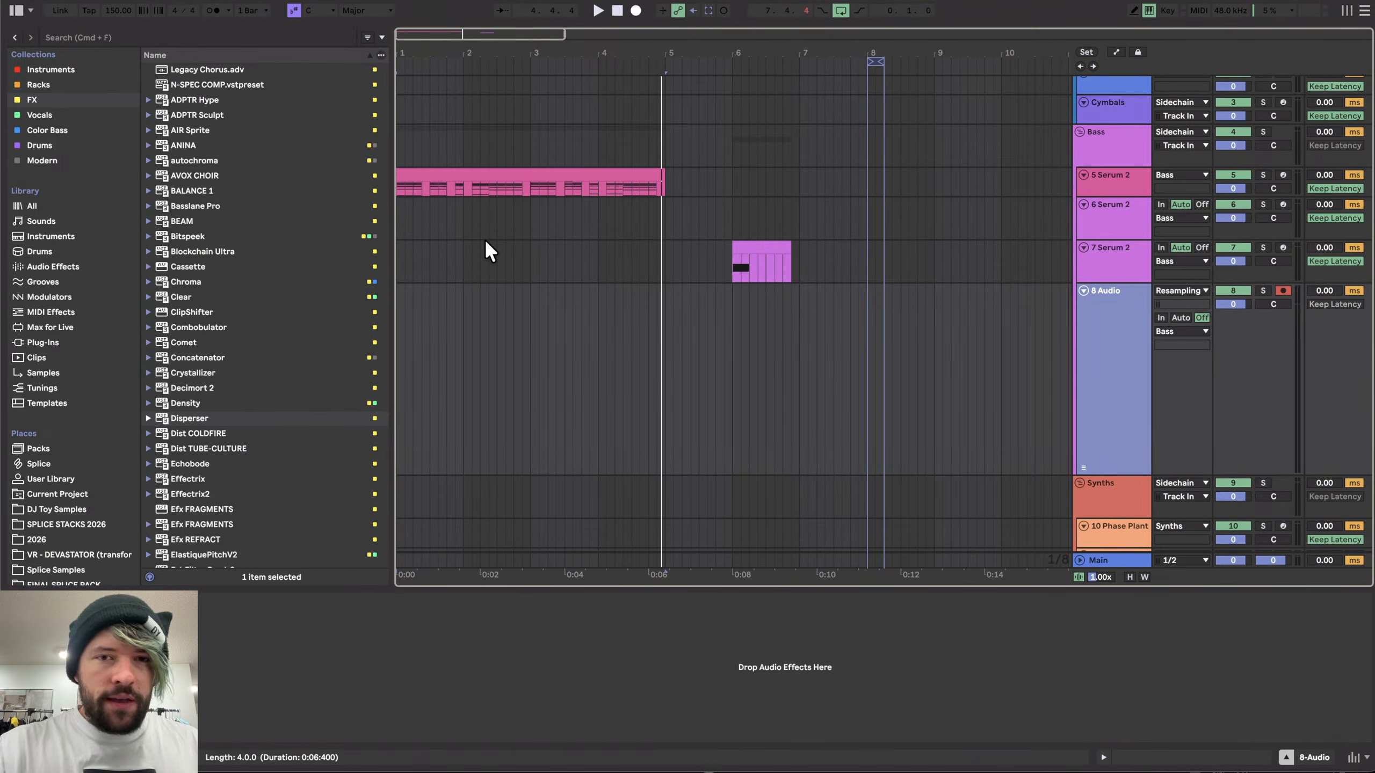
key(minus)
click(582, 333)
click(570, 326)
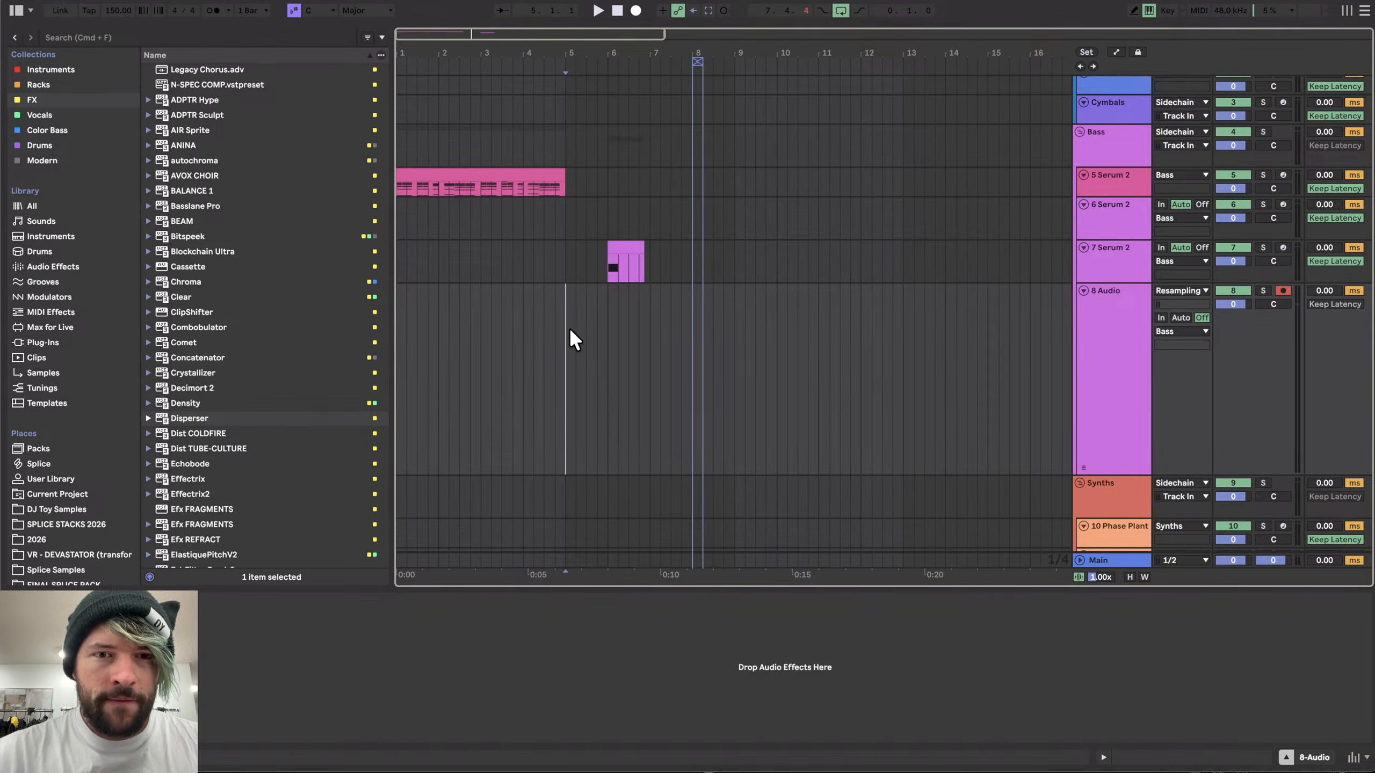
key(plus)
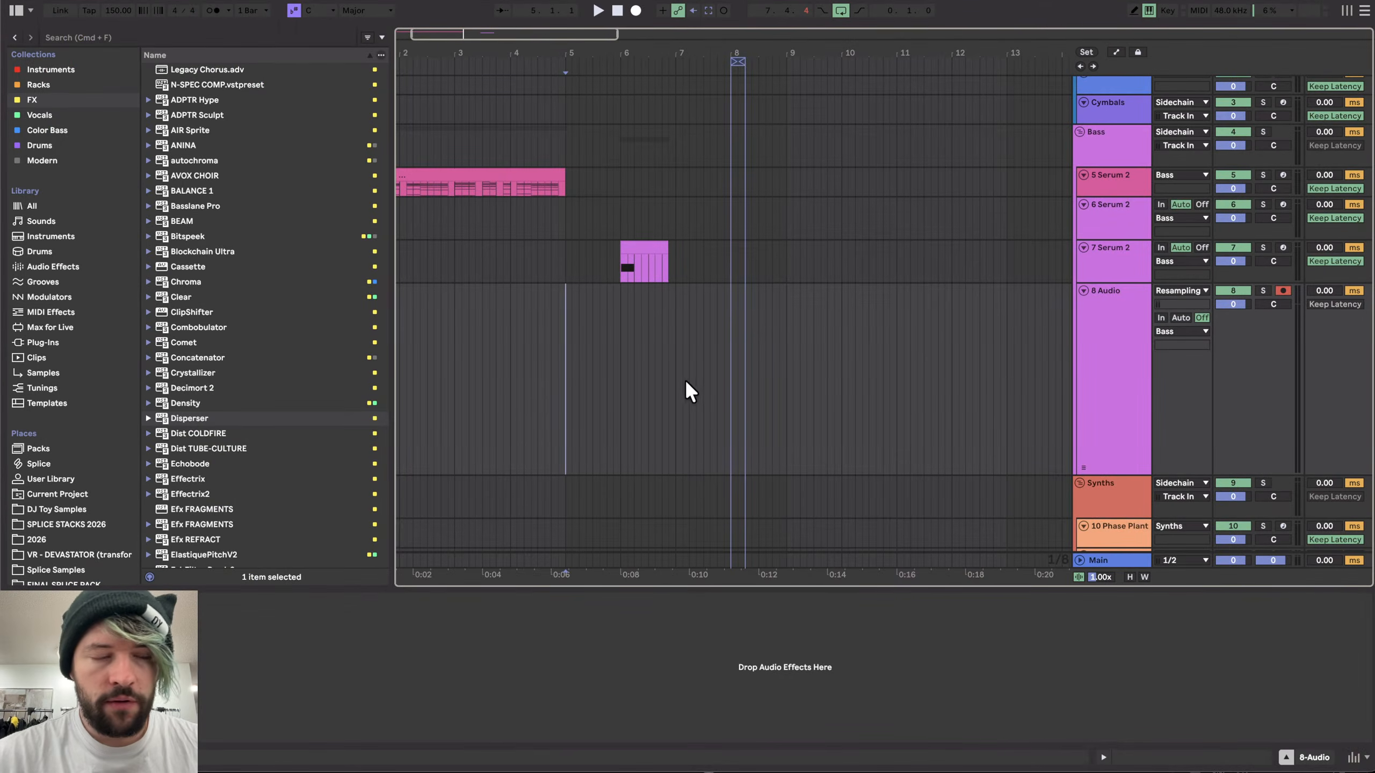
scroll(521, 410, down, 2)
scroll(528, 409, left, 2)
scroll(528, 409, up, 1)
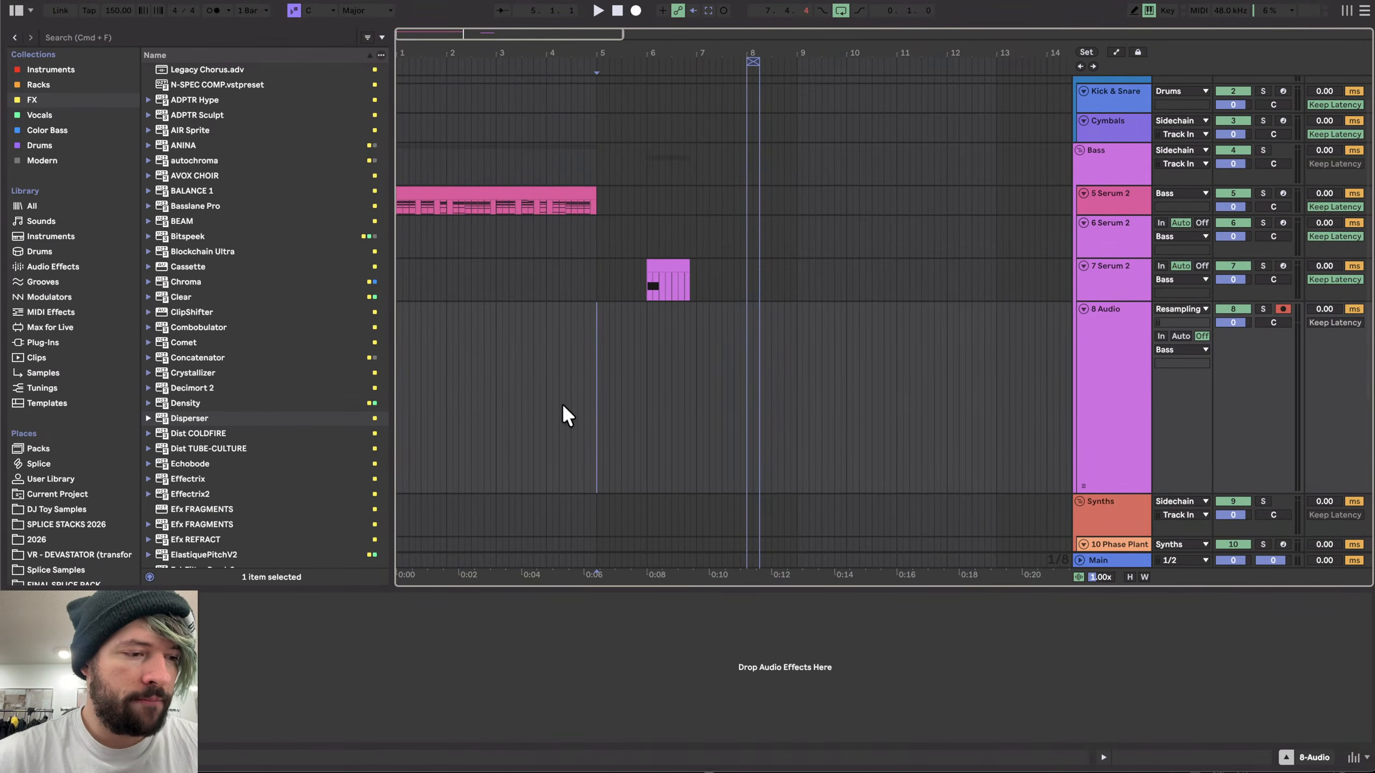
- Open Serum 2 on the 6 Serum 2 track and add a Reverb effect to its main FX chain
click(1104, 272)
click(1111, 226)
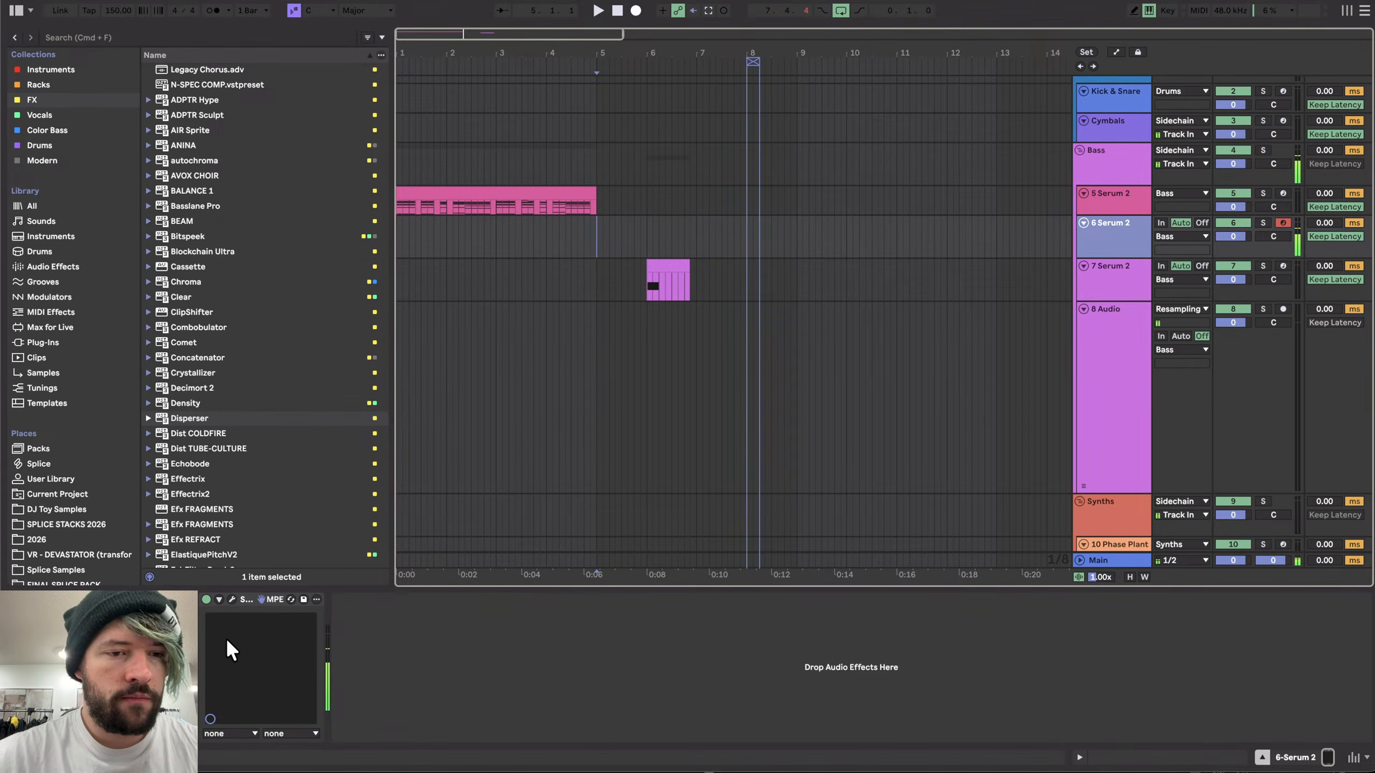
click(232, 599)
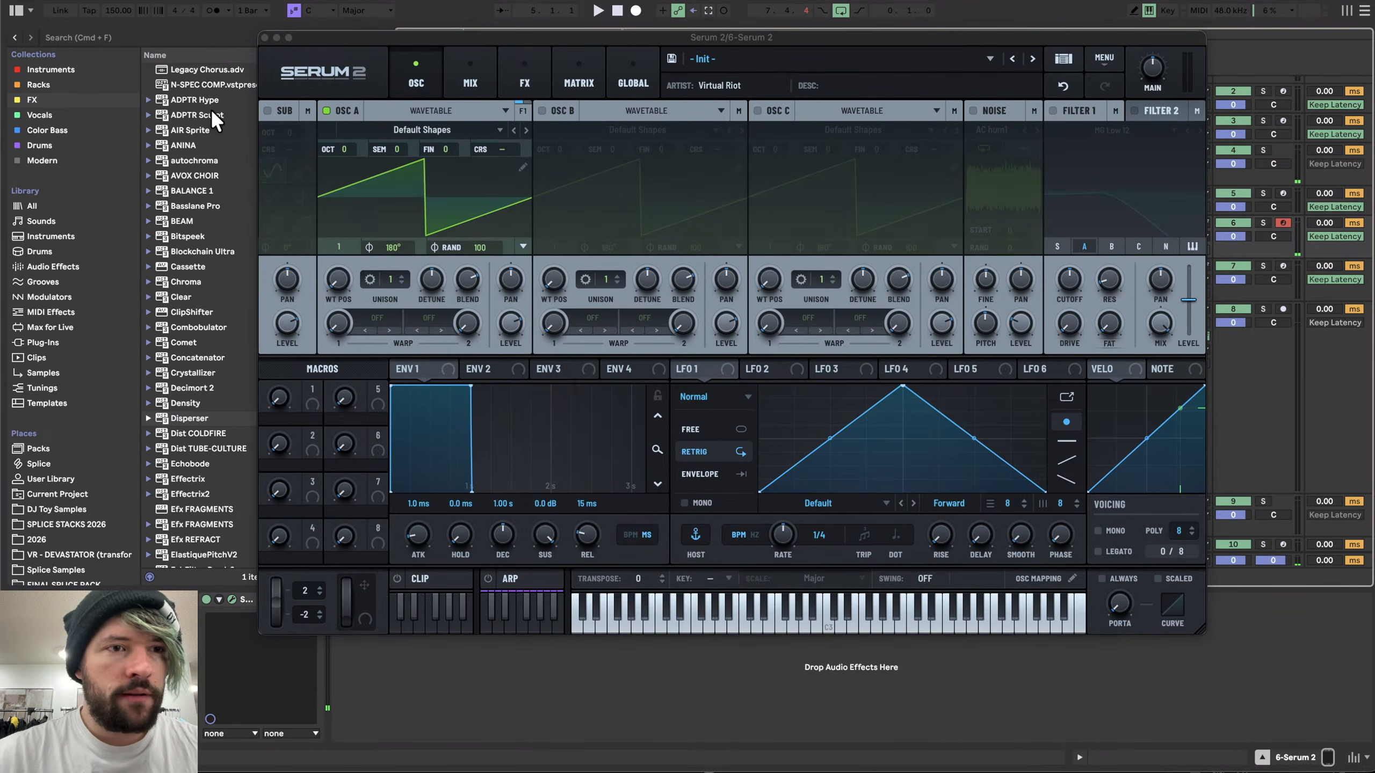
click(53, 267)
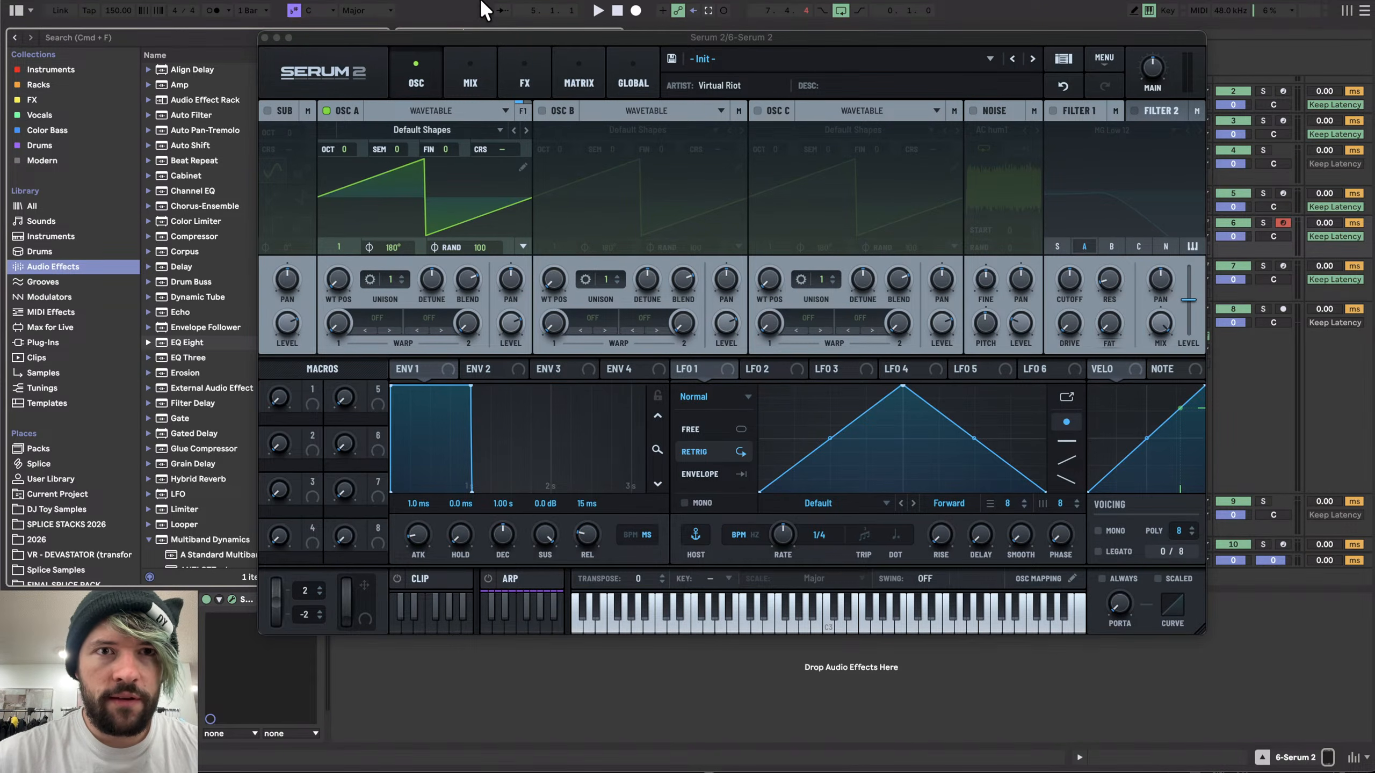
drag(460, 36, 731, 37)
click(779, 62)
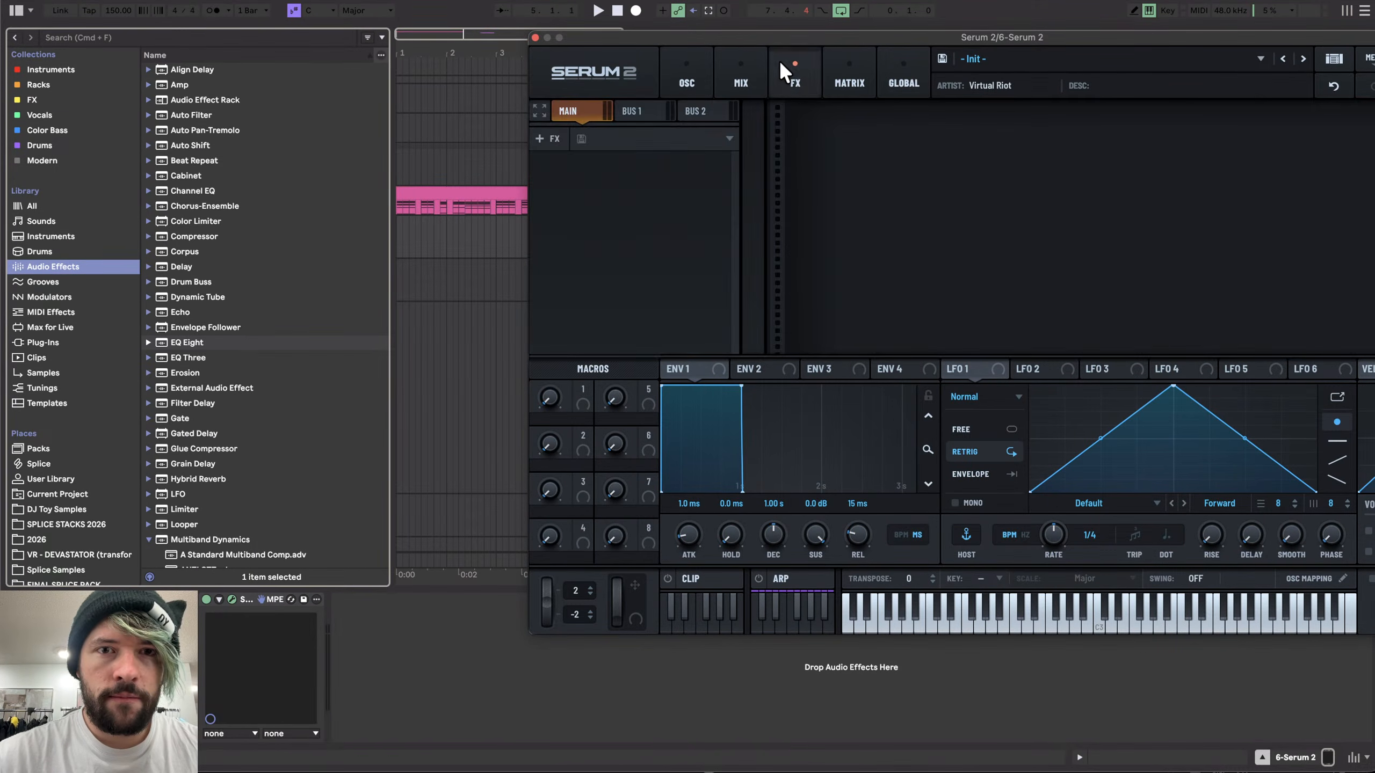
click(544, 138)
click(582, 372)
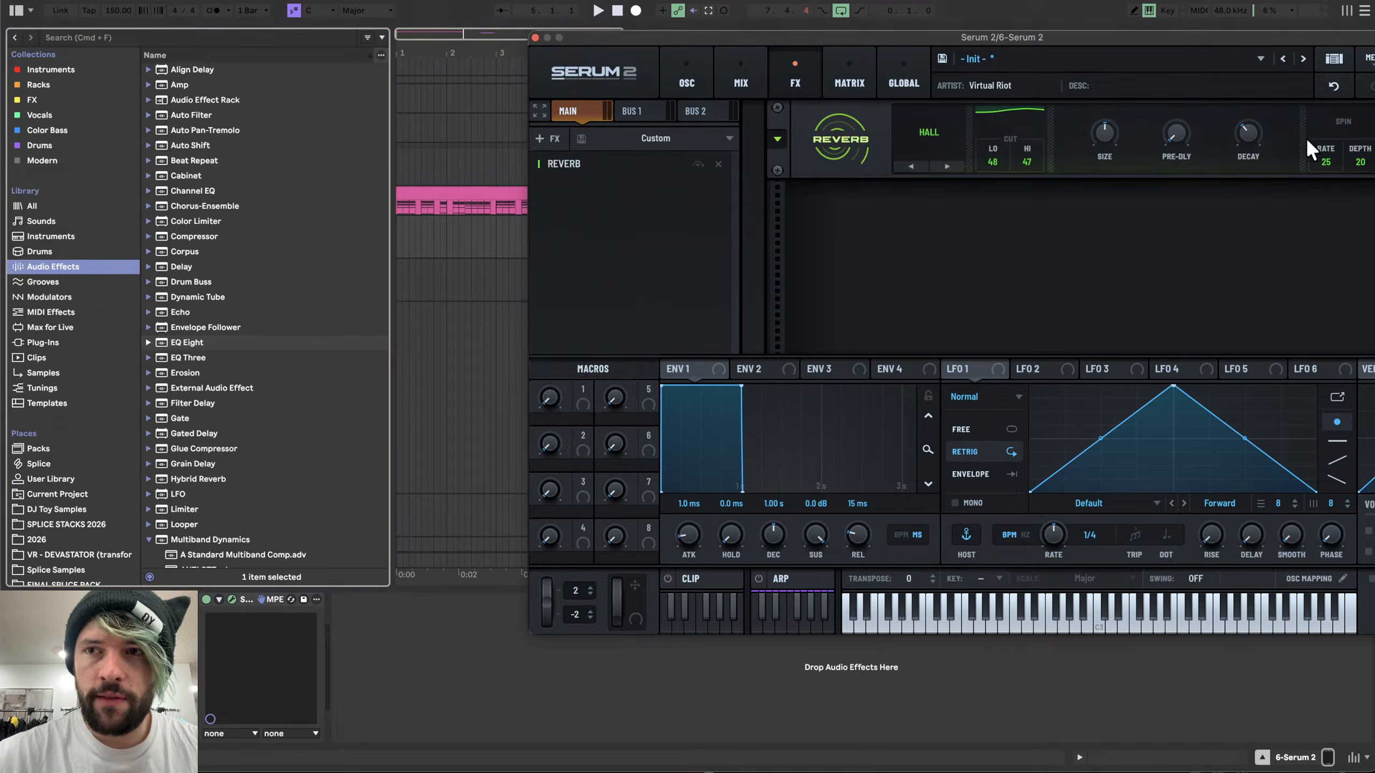
- Switch Serum 2 voicing to mono and add a Distortion effect above the Reverb
drag(1230, 35, 1059, 35)
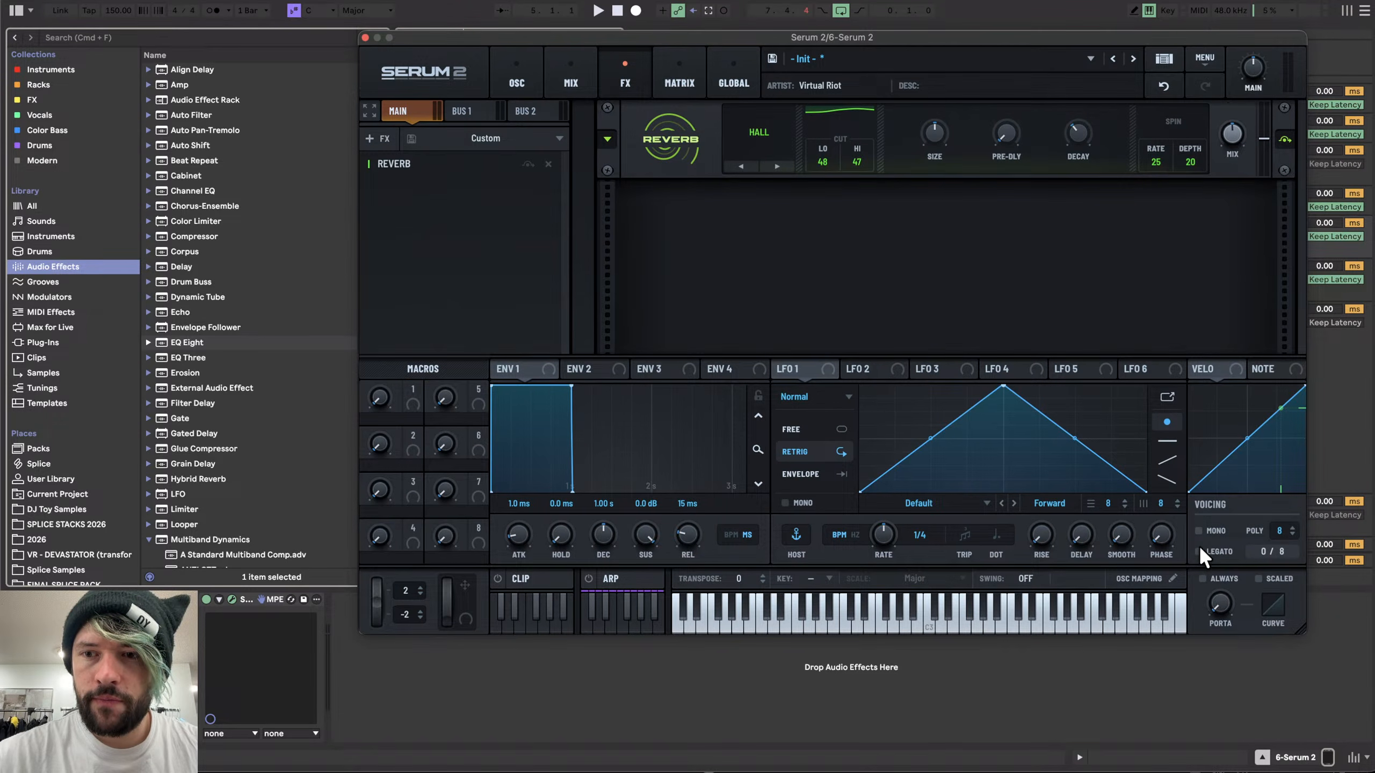
click(1199, 530)
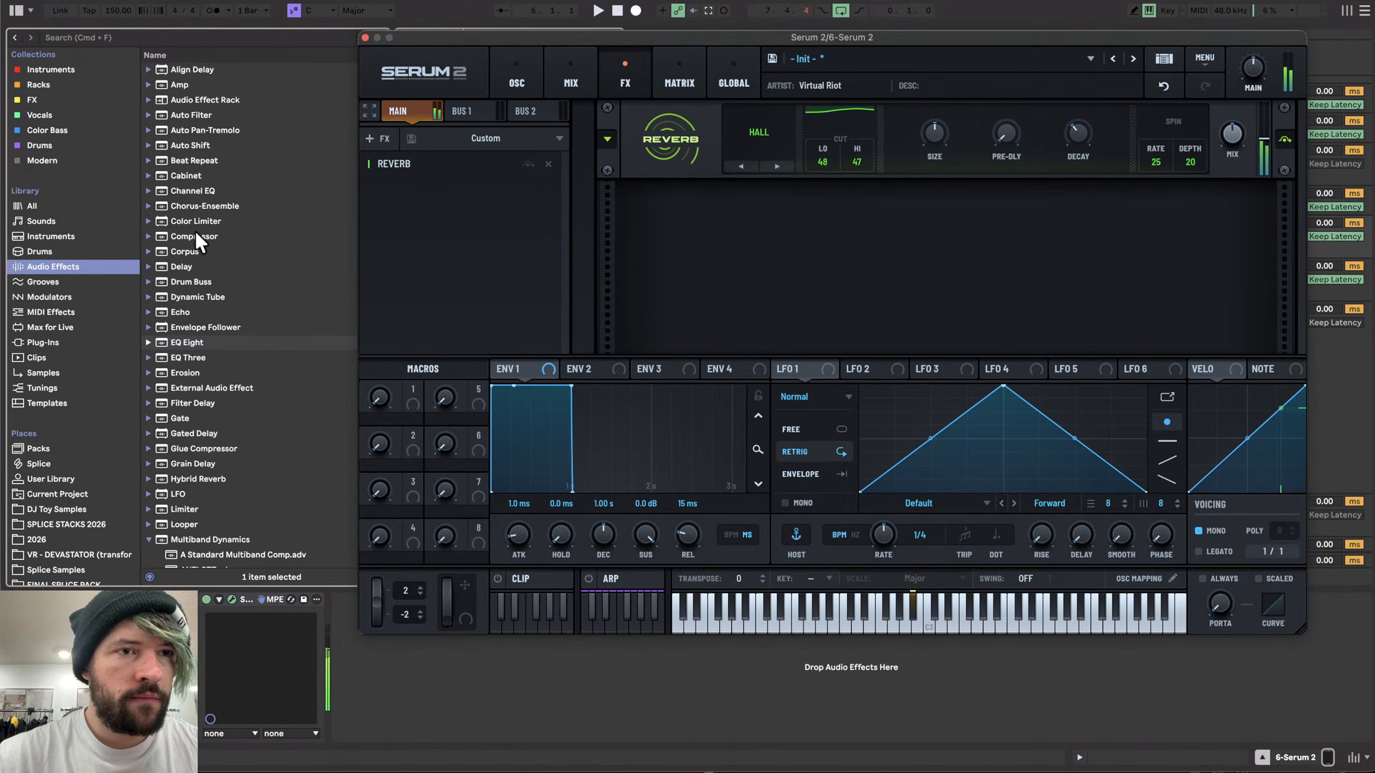
click(136, 99)
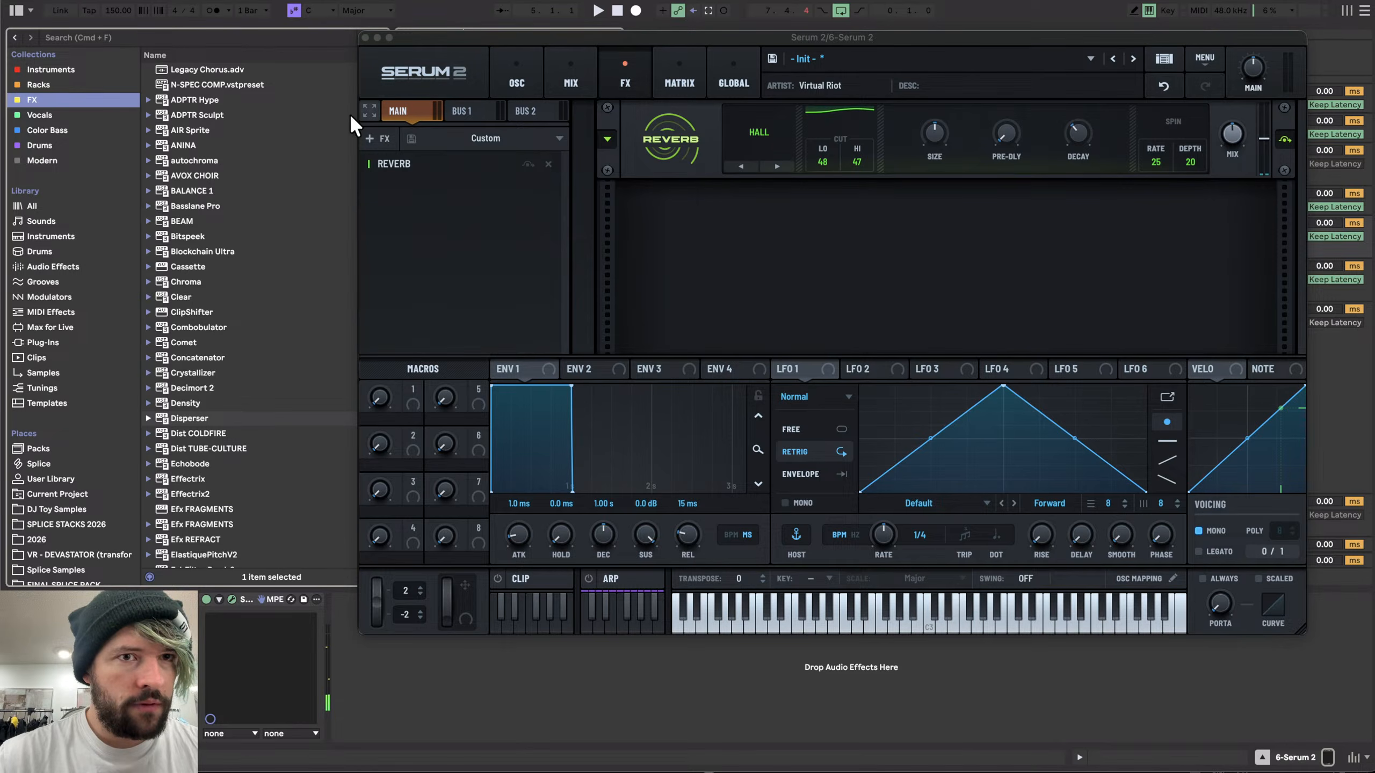
click(370, 139)
click(414, 250)
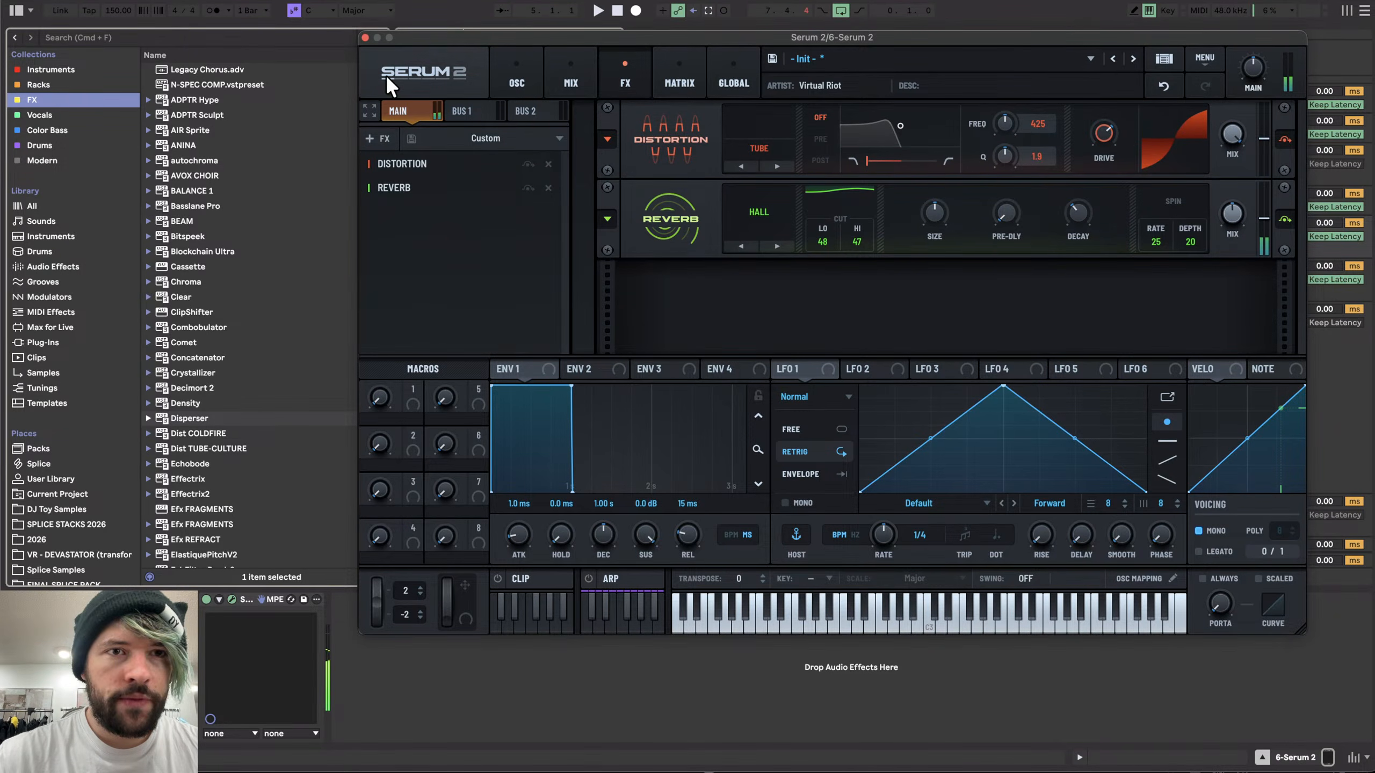
- Add an Auto Filter to the 6 Serum 2 track, set its filter type to Resampling and Dry/Wet to 79%
click(365, 38)
click(36, 265)
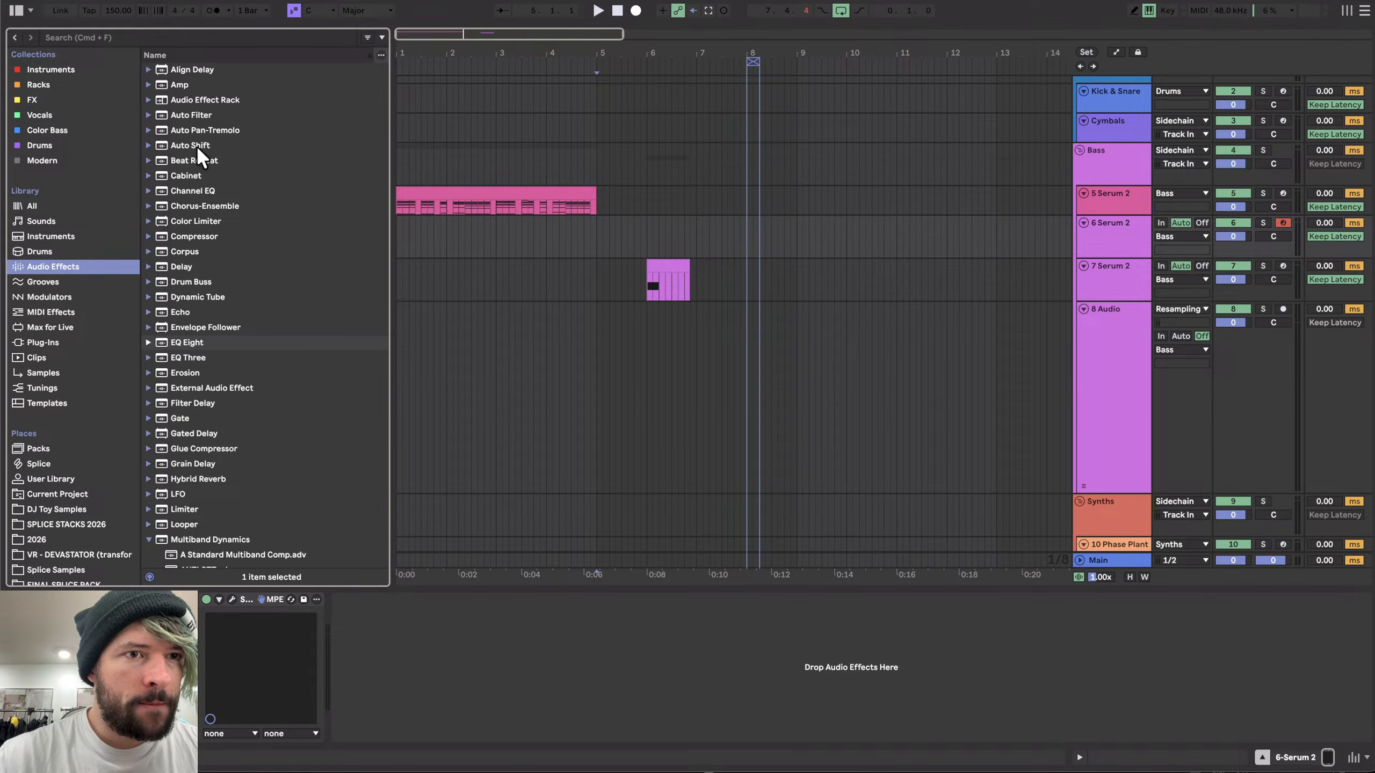
double_click(194, 116)
click(369, 671)
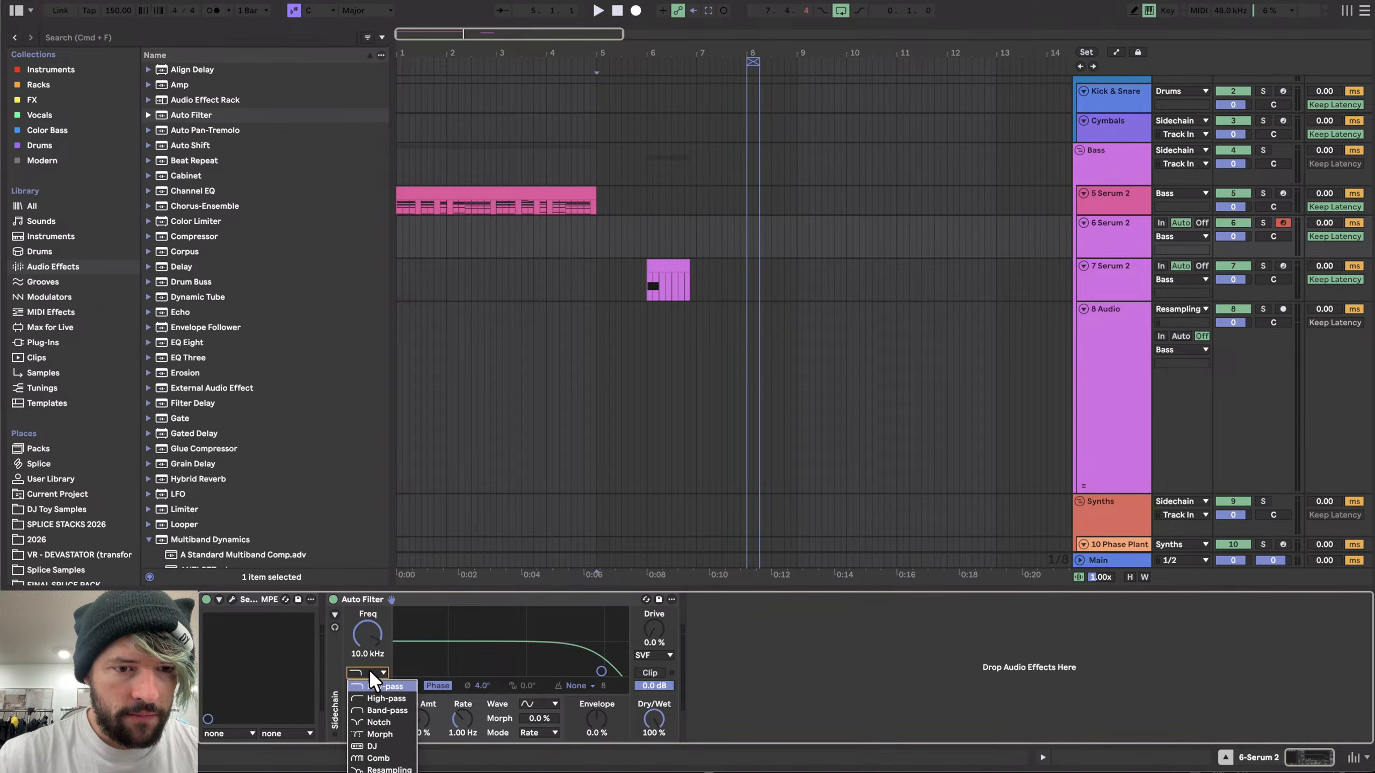
click(379, 772)
mouse_move(654, 719)
mouse_down()
mouse_move(654, 771)
mouse_move(654, 698)
mouse_up()
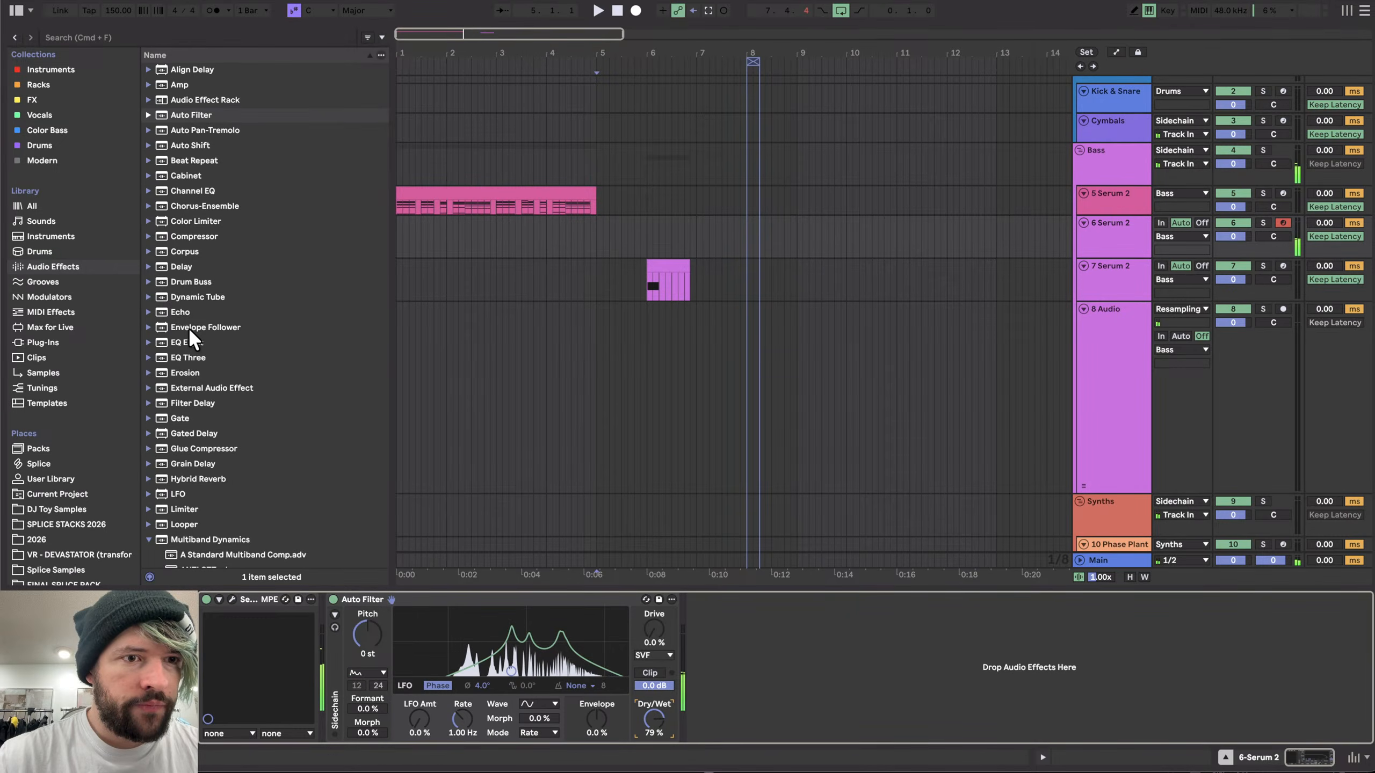
- Add an EQ Eight after the Auto Filter and pull its high band down in frequency
double_click(212, 343)
click(1003, 734)
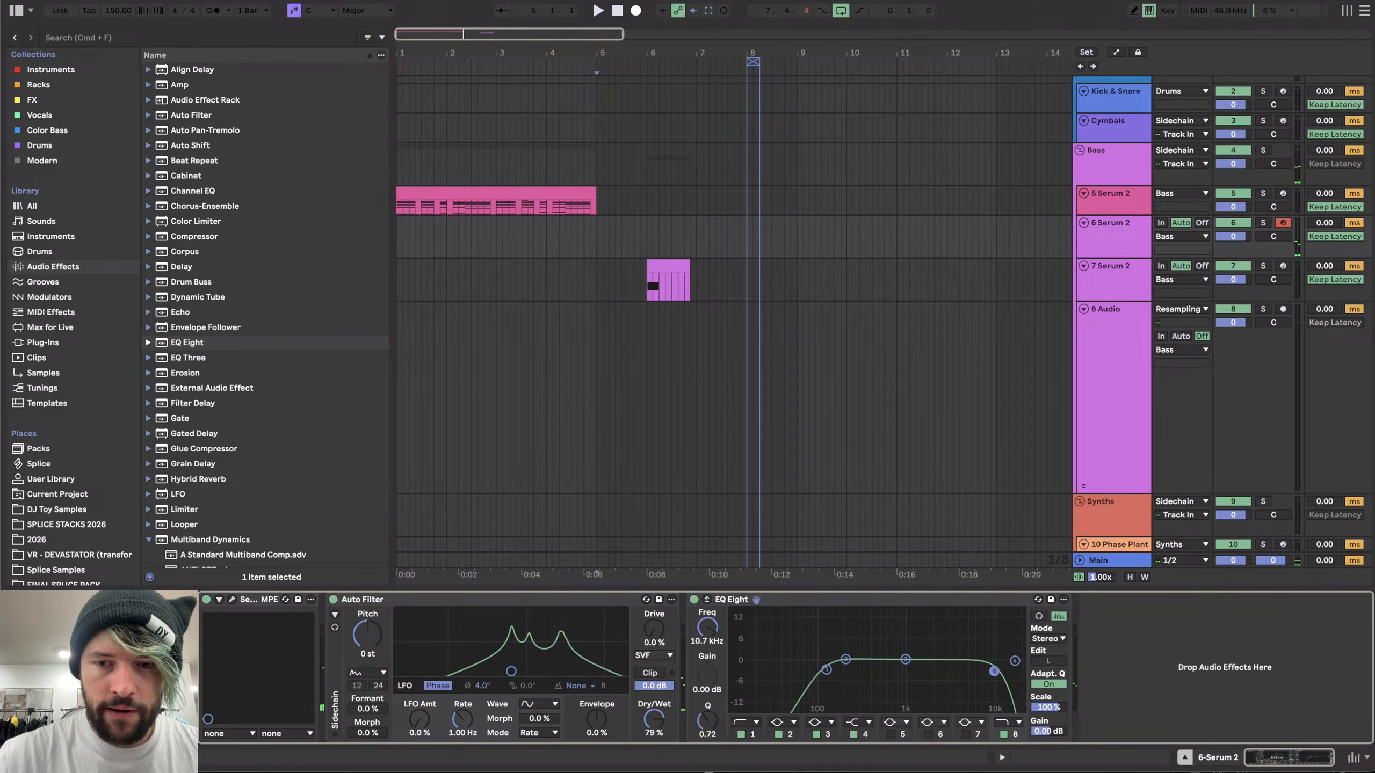
drag(994, 671, 944, 672)
- Lower the Auto Filter pitch to -5 st and add a Multiband Dynamics device after the EQ Eight
drag(371, 644, 371, 663)
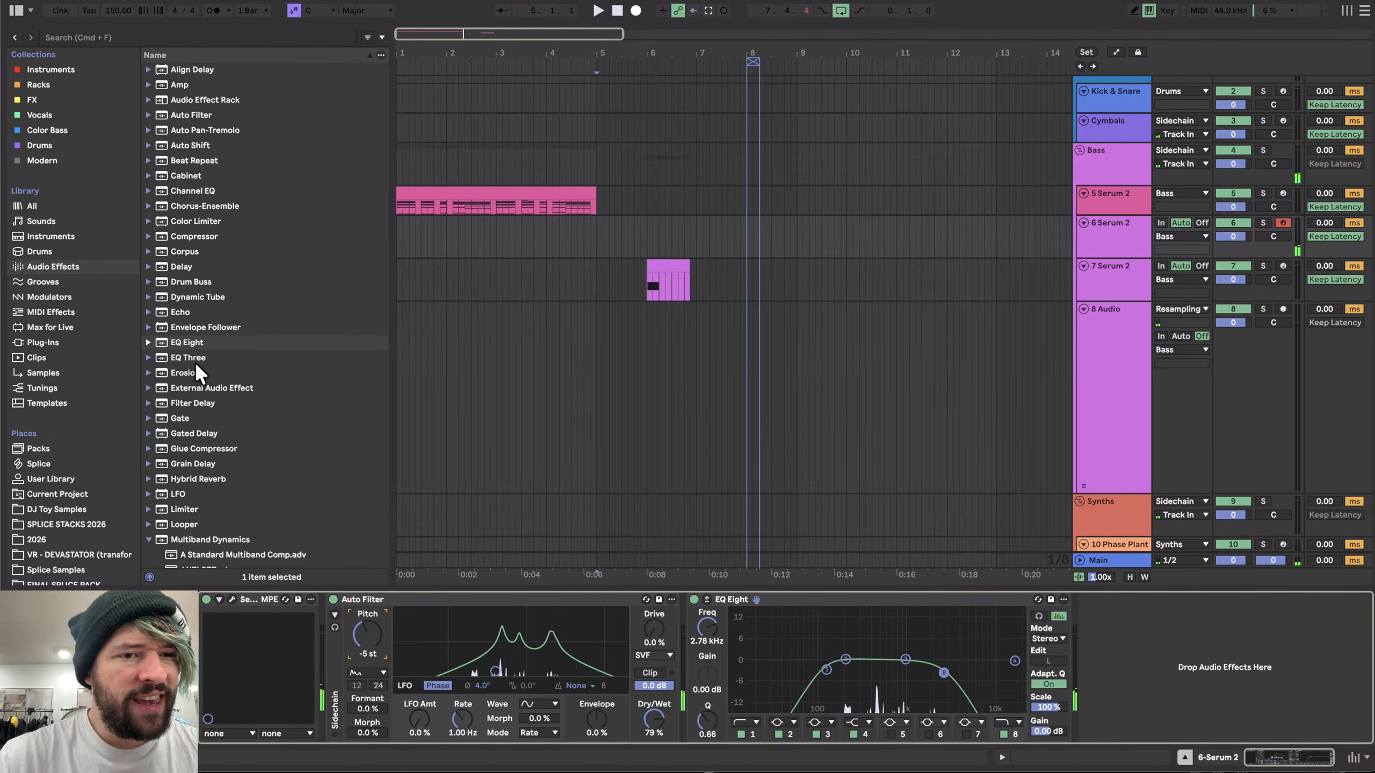
double_click(212, 539)
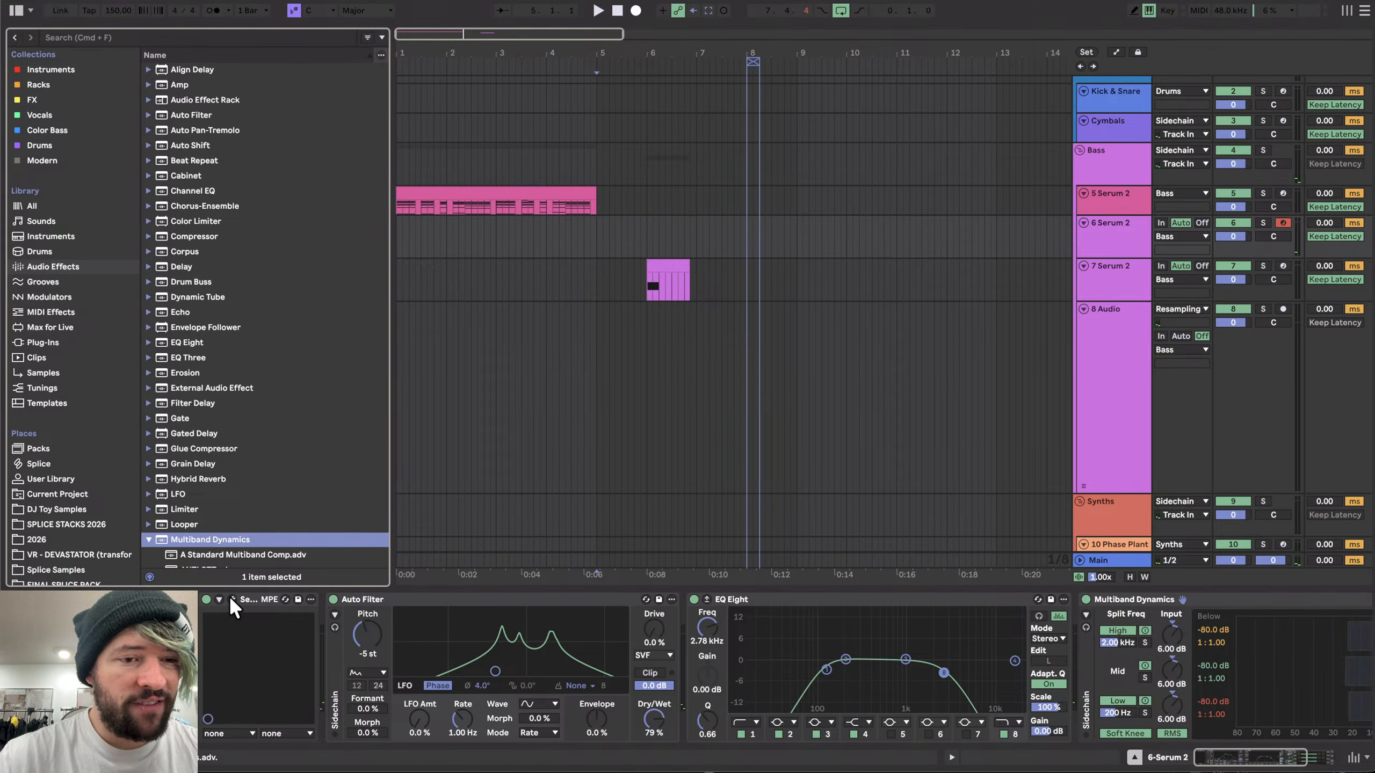
- Set the Auto Filter pitch to -6 st
click(231, 598)
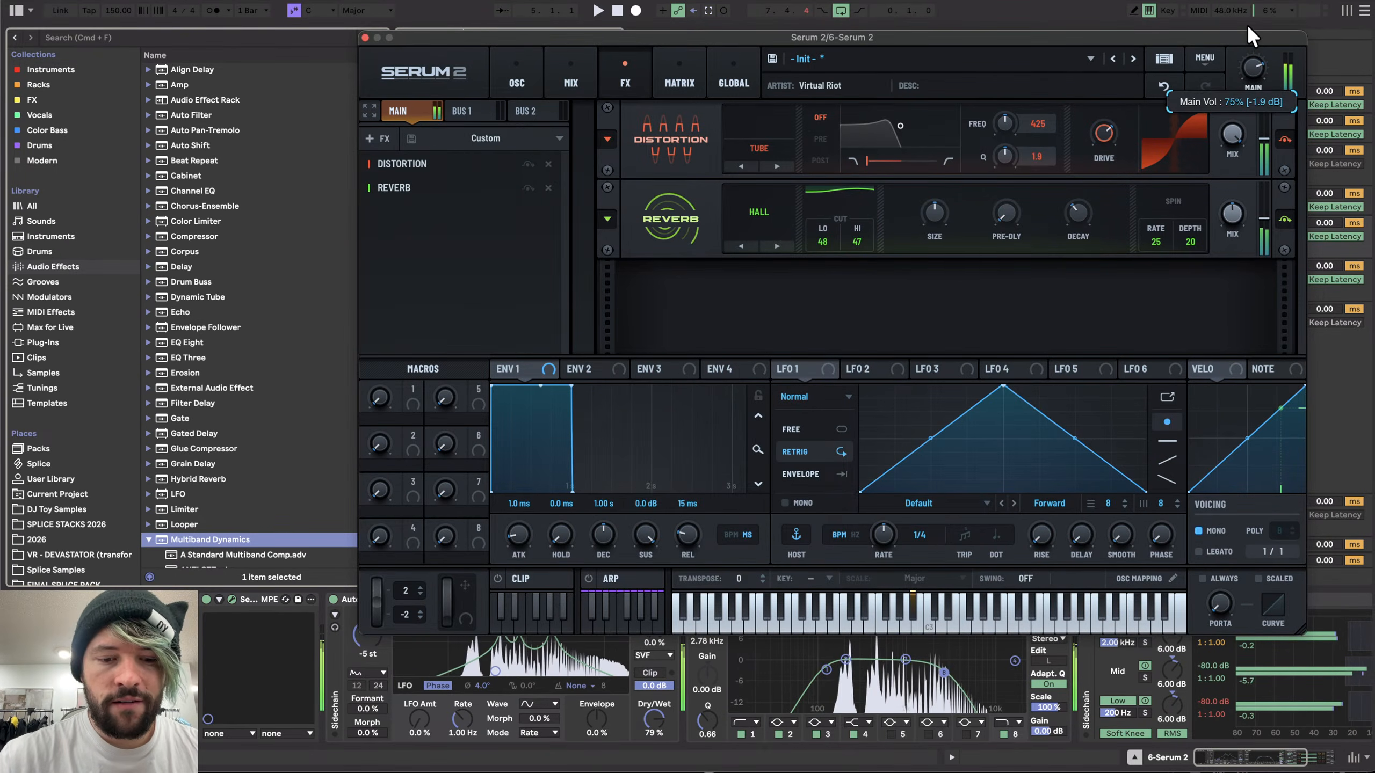
click(364, 37)
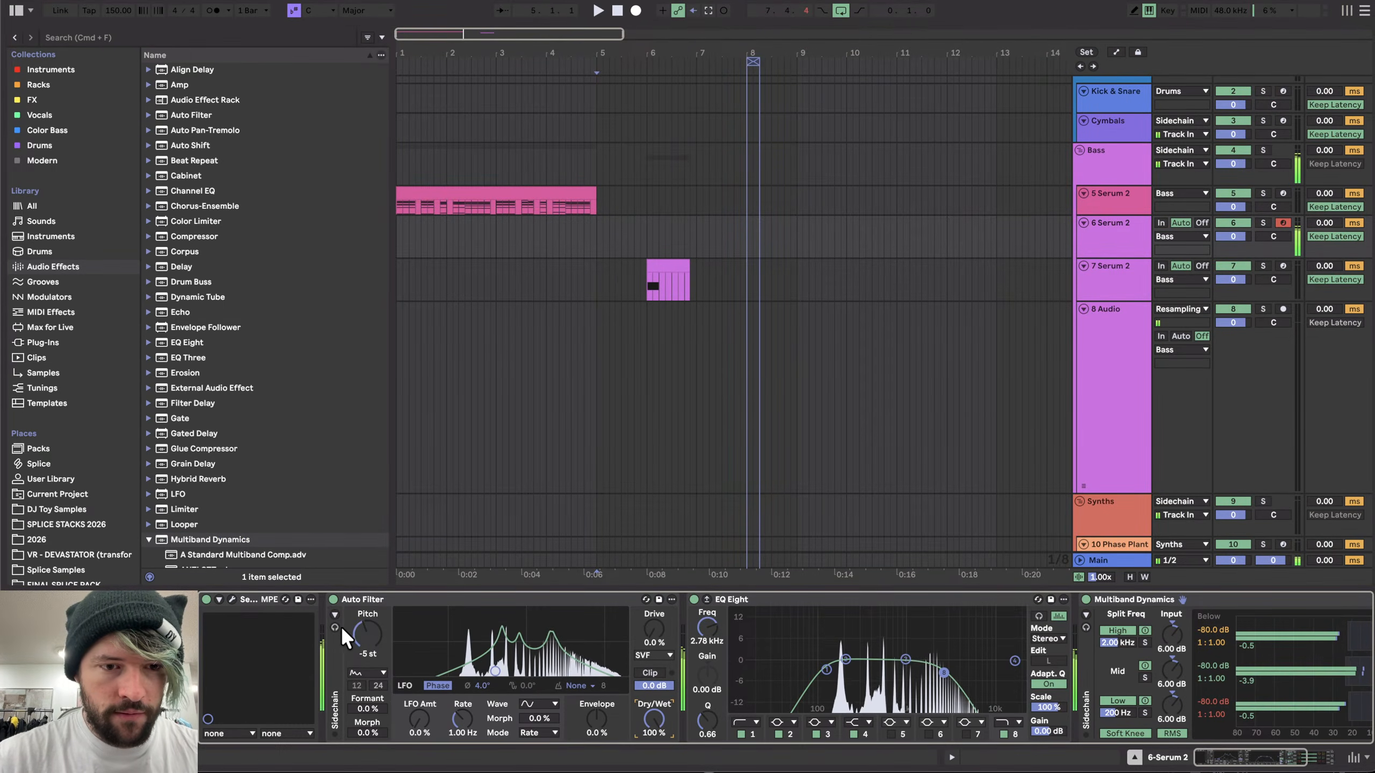
drag(365, 633, 365, 635)
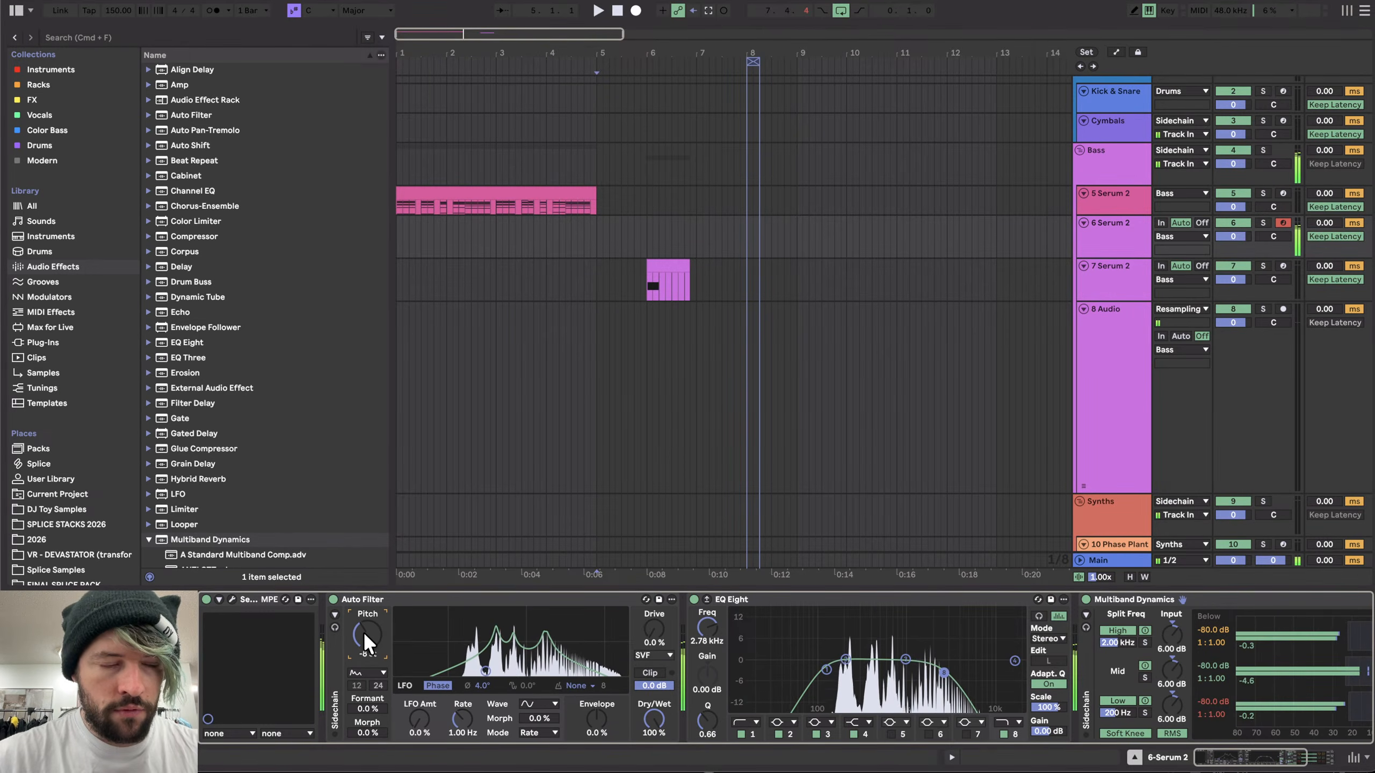
key(Up)
key(Up)
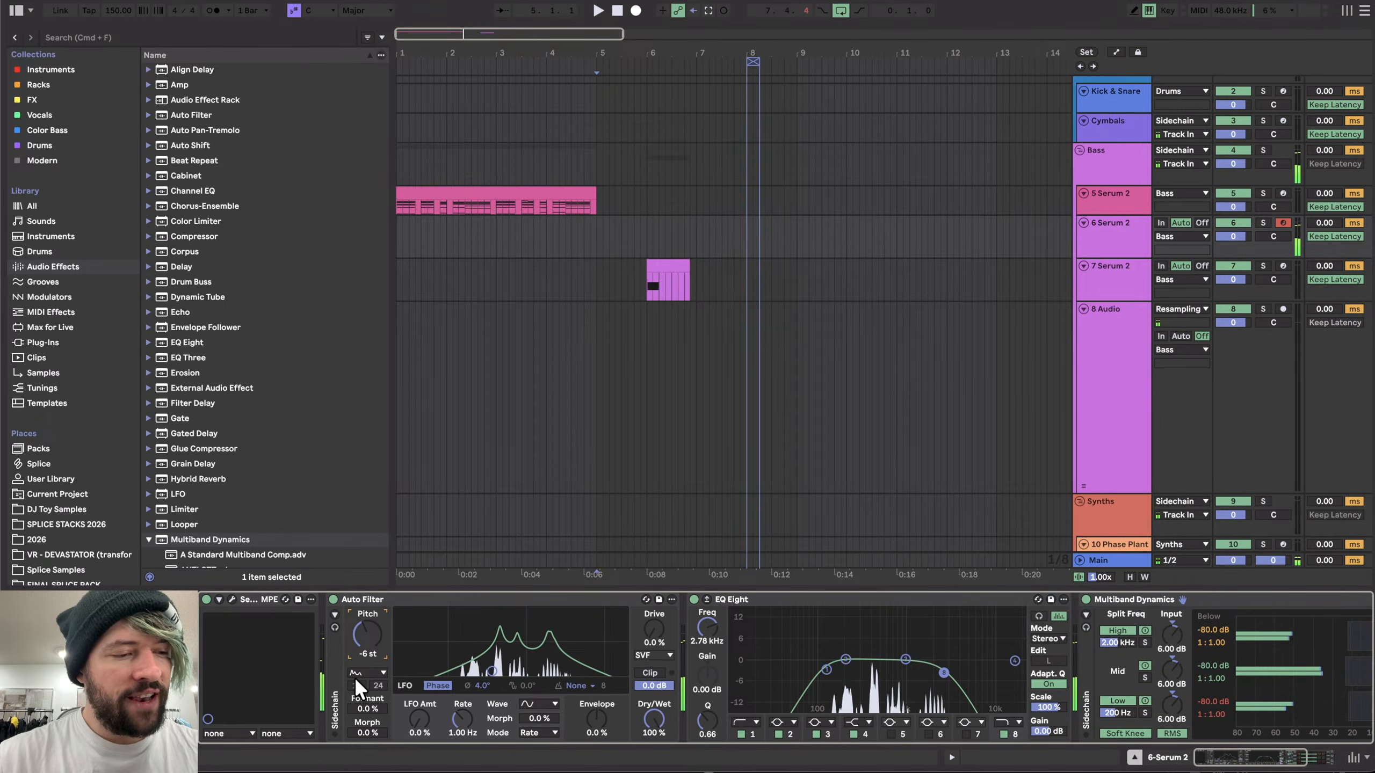
- Collapse the Auto Filter and insert a Cabinet before the EQ Eight with a 4x10 speaker
double_click(357, 596)
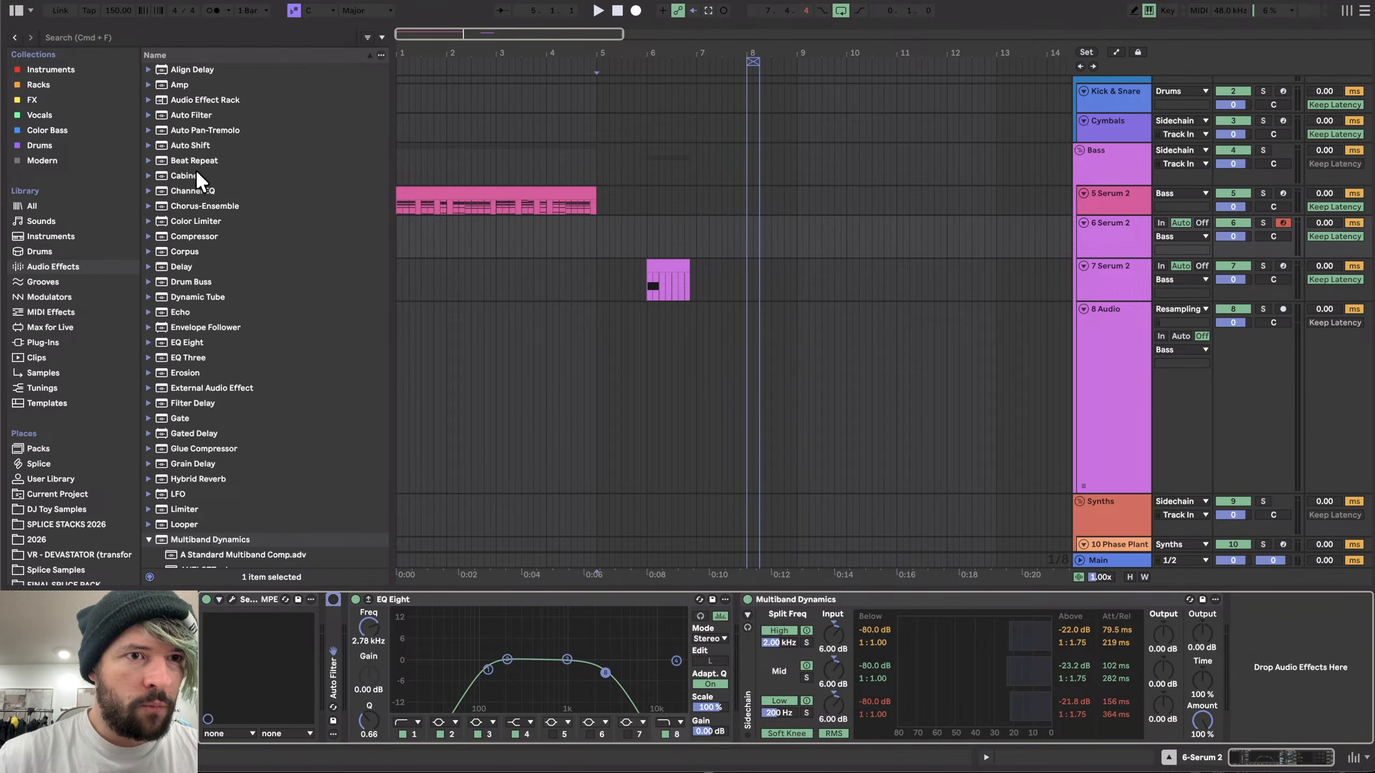
drag(196, 175, 348, 653)
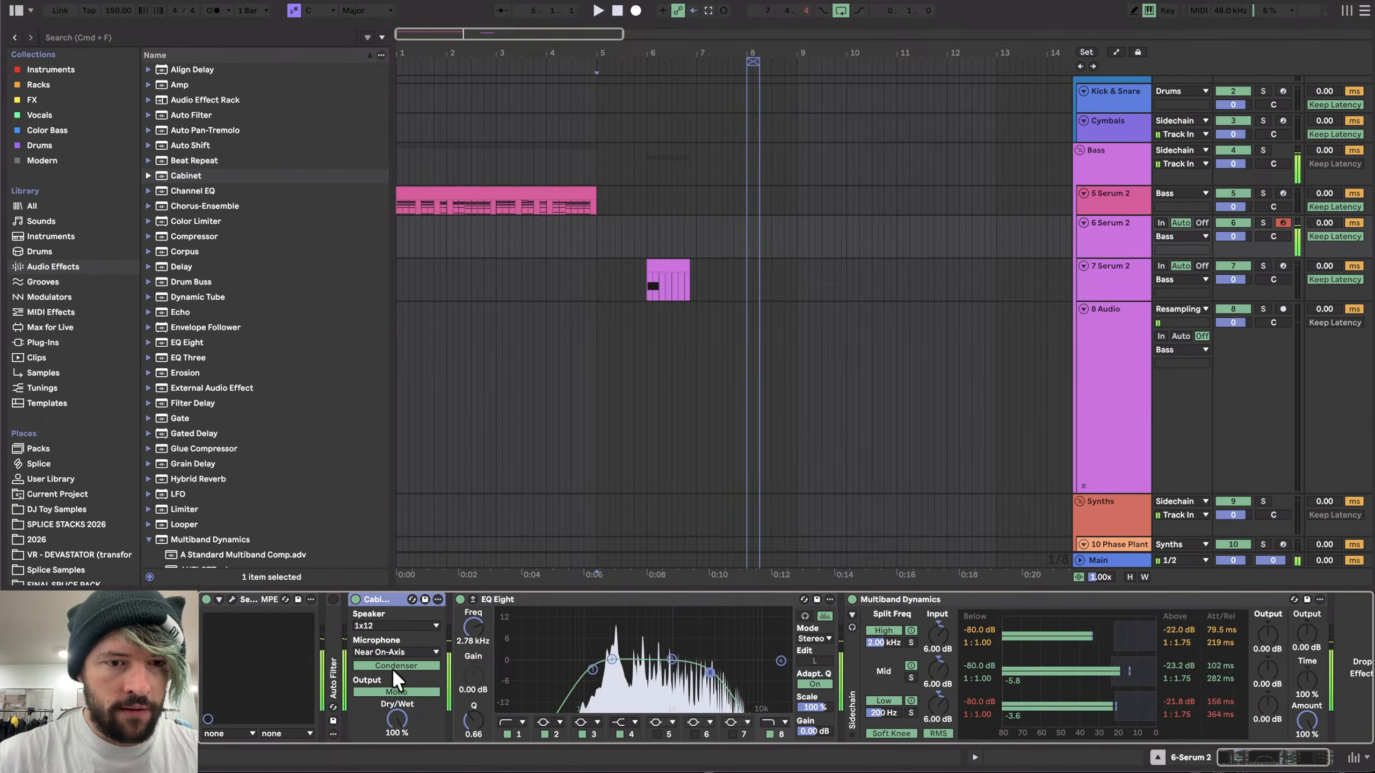
click(384, 625)
click(385, 653)
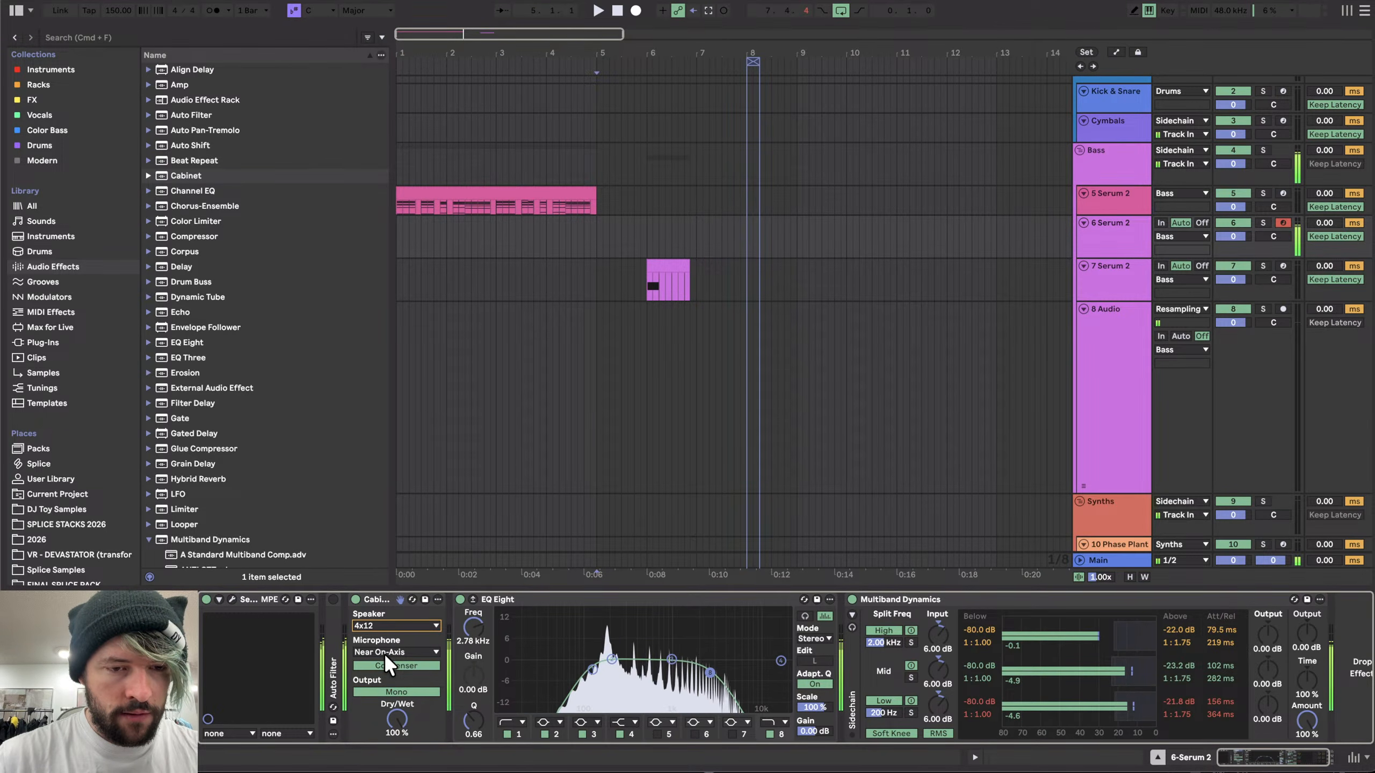
key(Down)
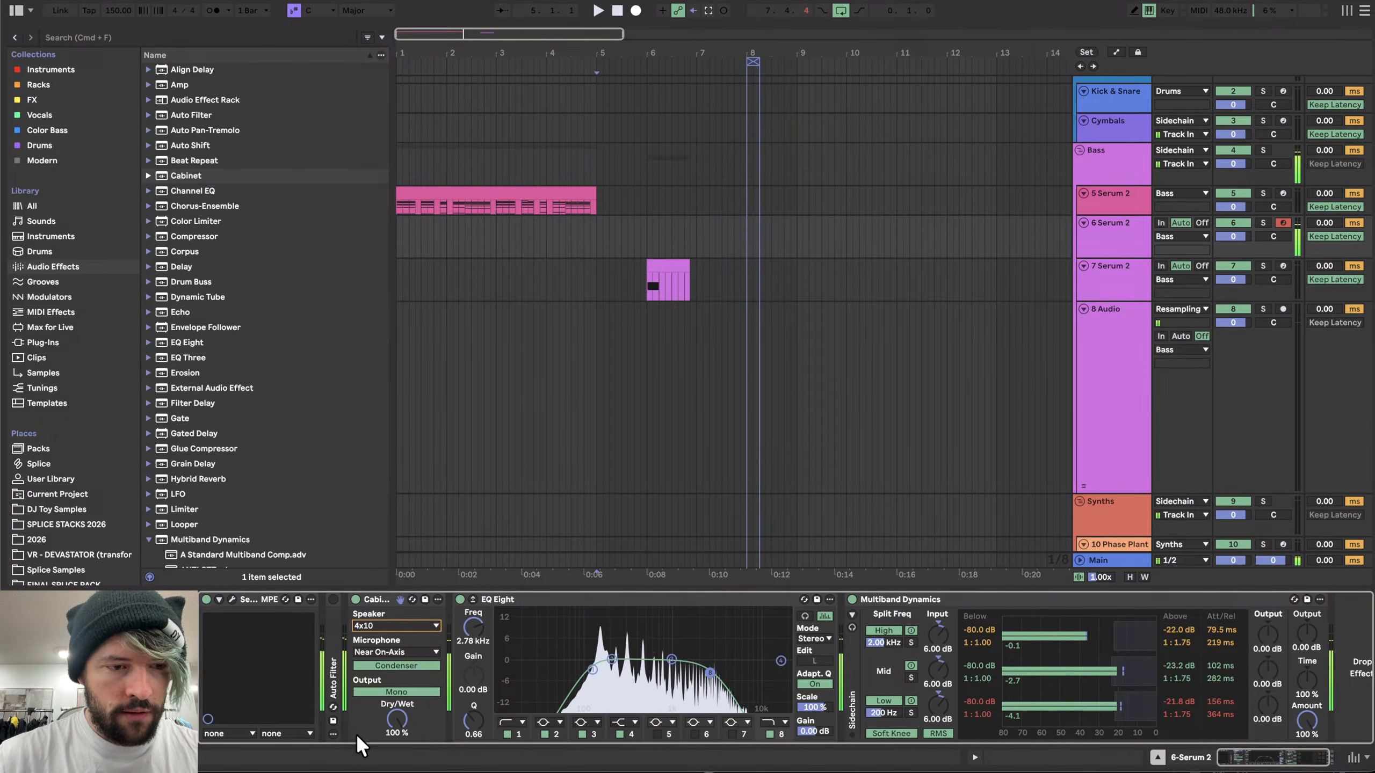
- Set the Cabinet output to Dual while auditioning two-voice unison on Serum oscillator A, then return unison to 1
click(232, 598)
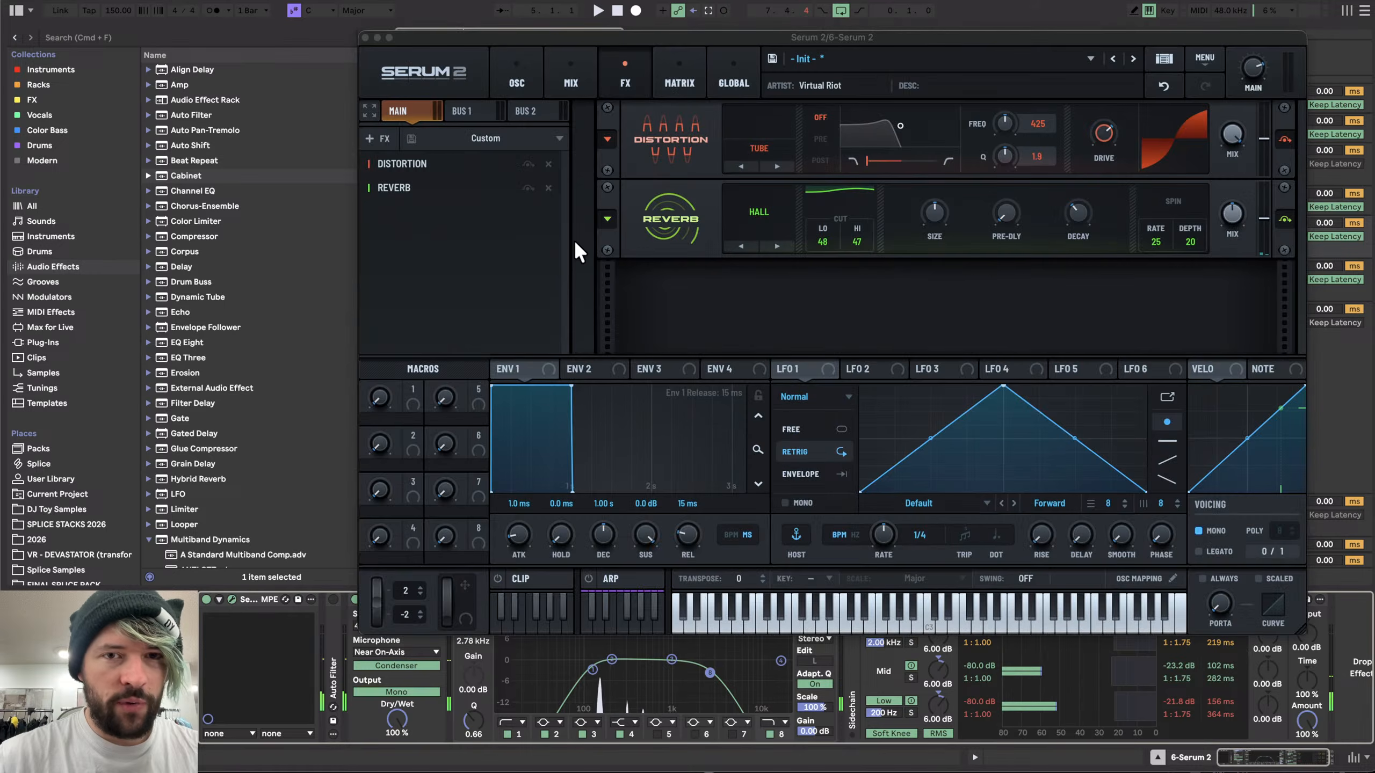
click(508, 67)
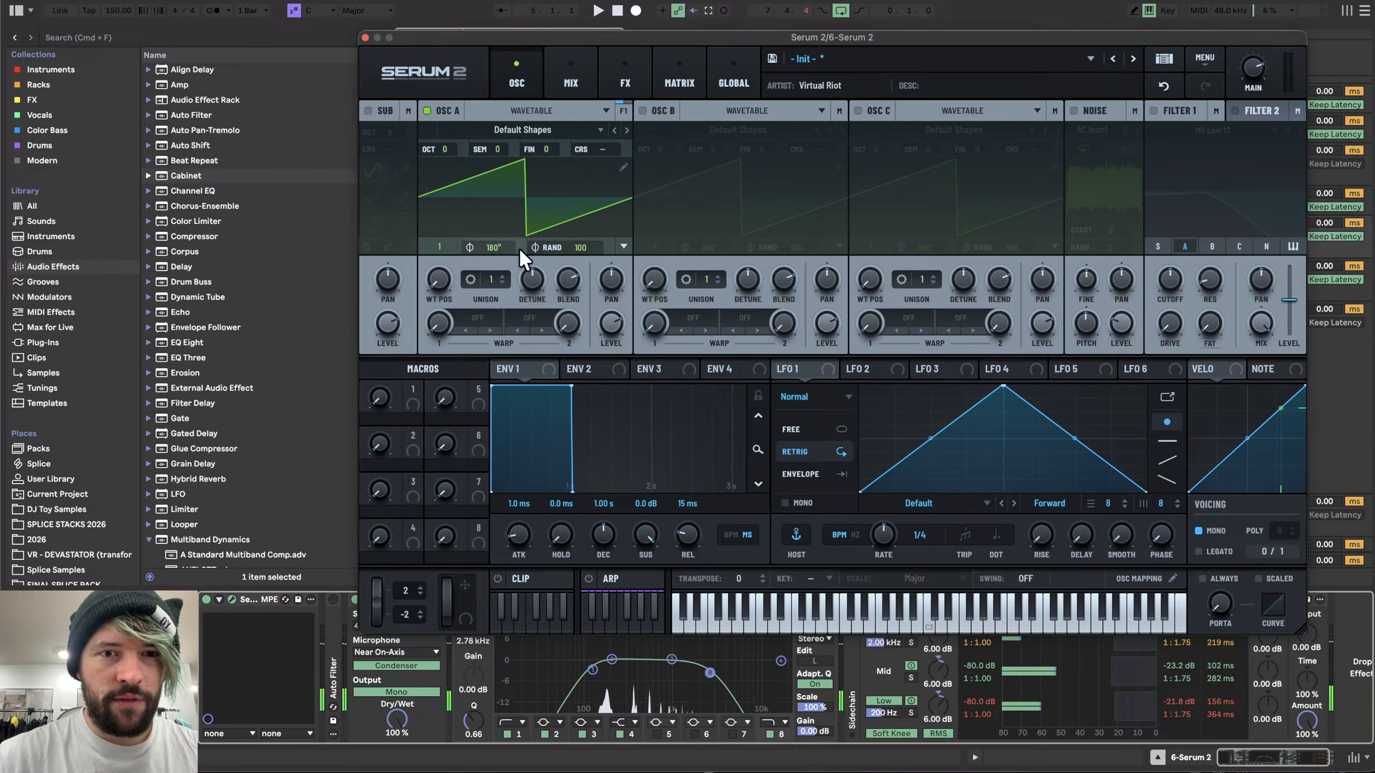
drag(495, 278, 529, 322)
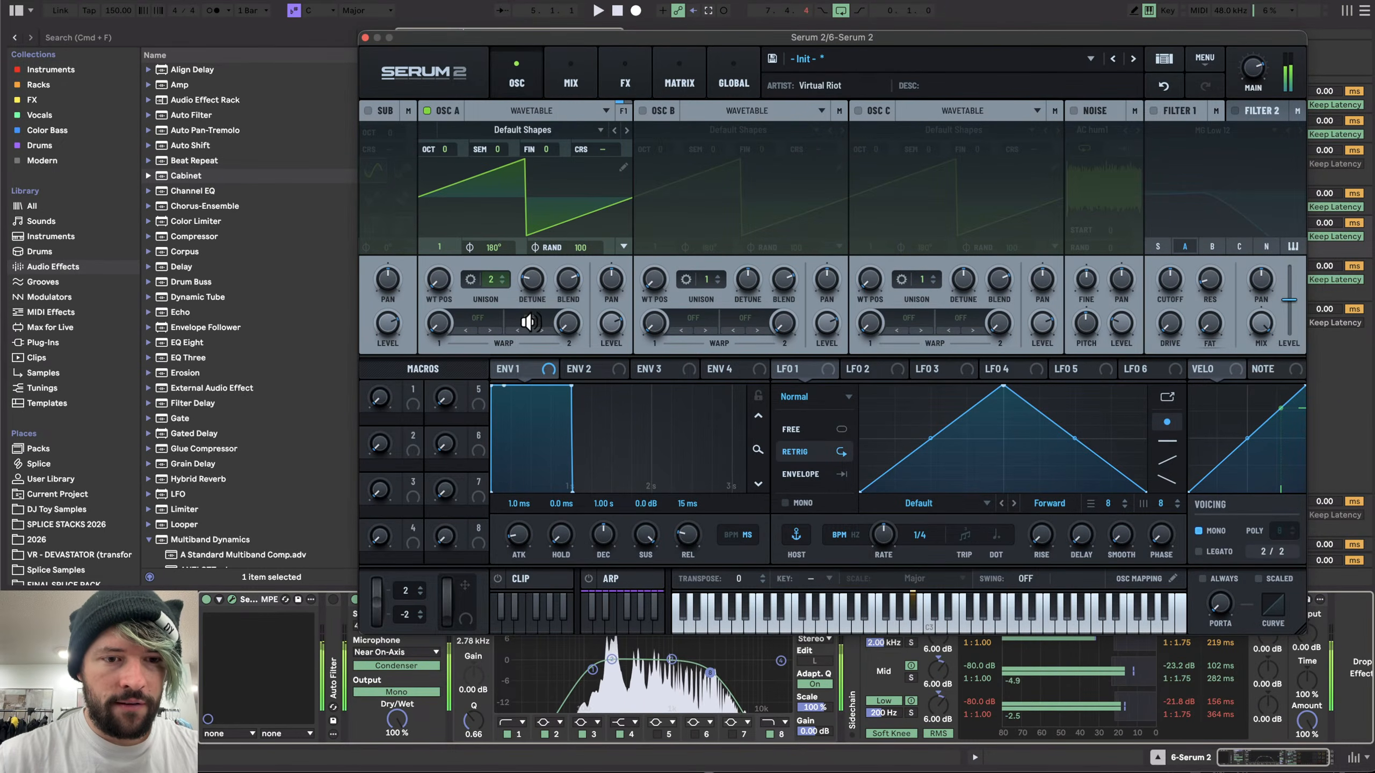
click(406, 691)
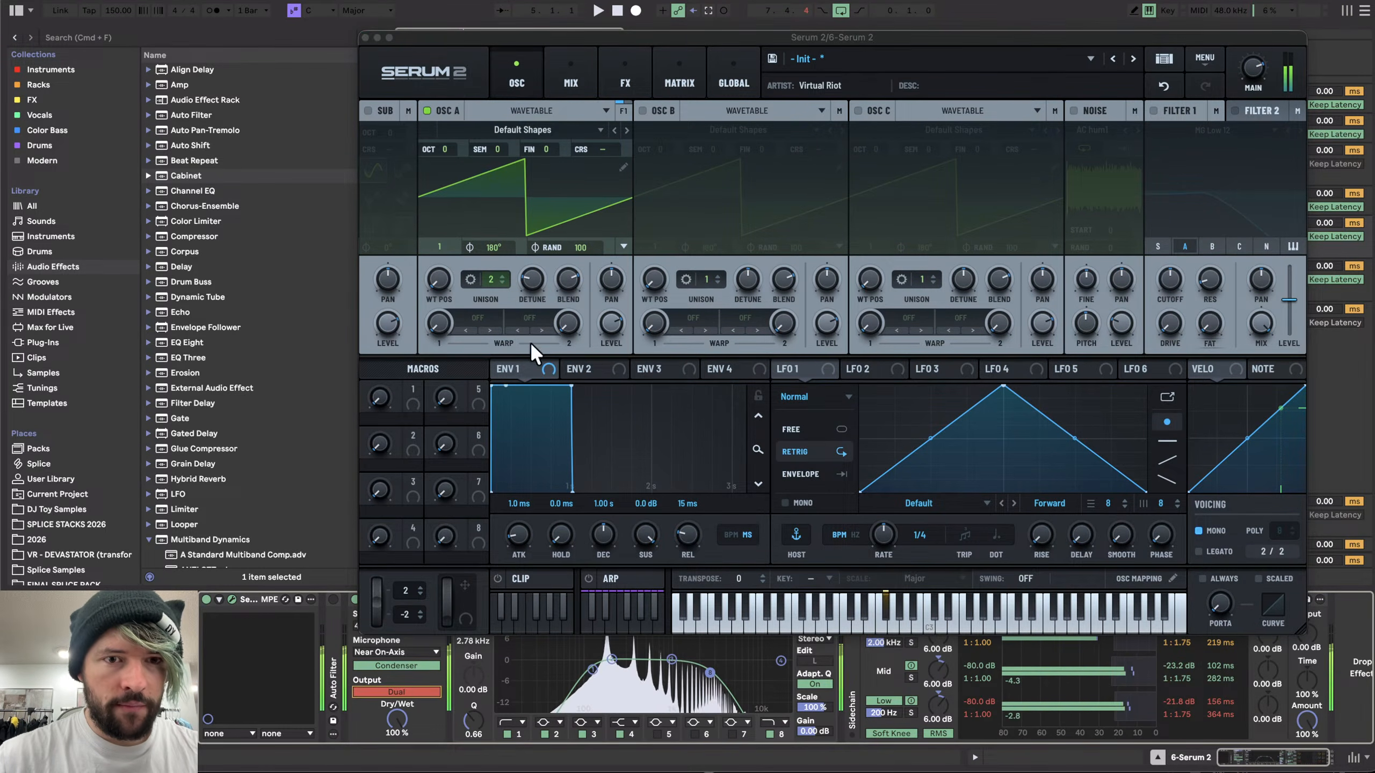
drag(491, 278, 494, 352)
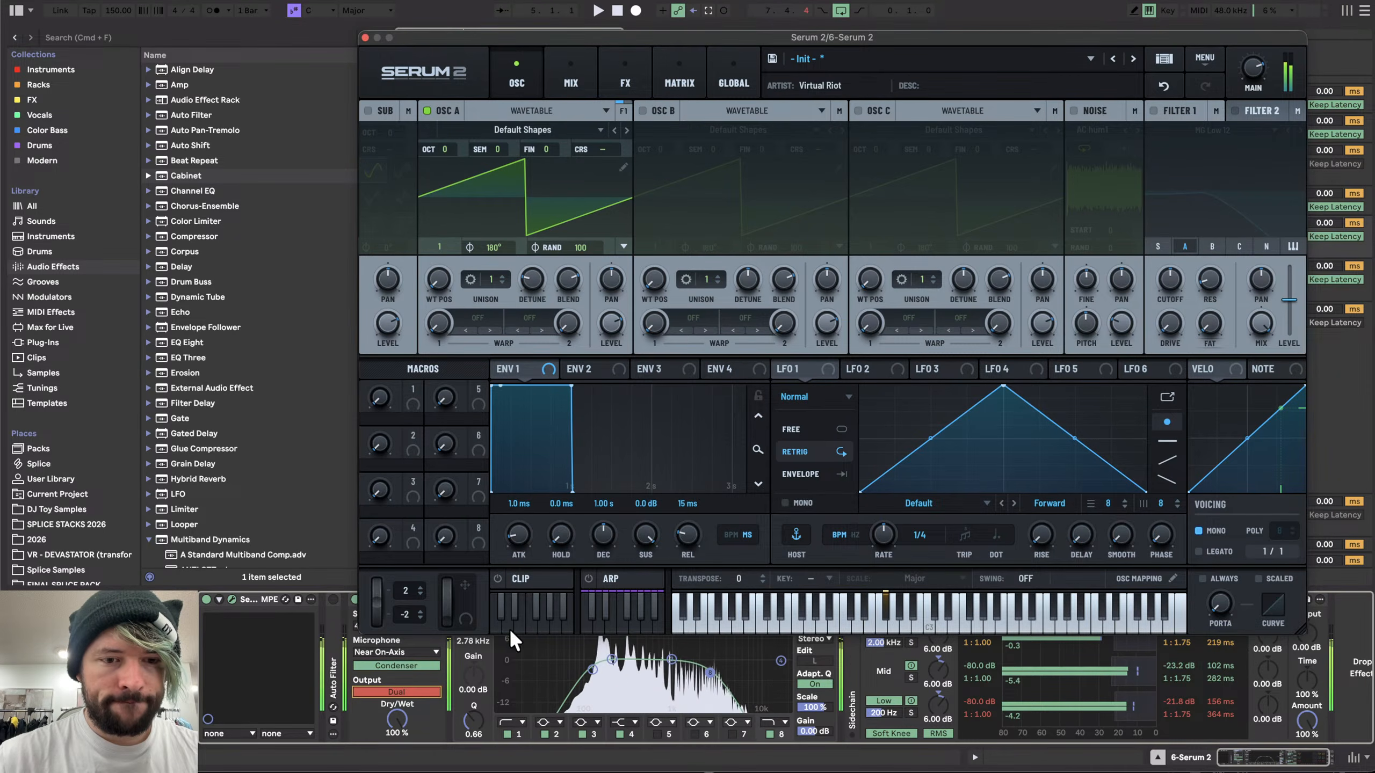
- Set the Cabinet speaker to 4x10 and its microphone to Near Off-Axis
click(365, 38)
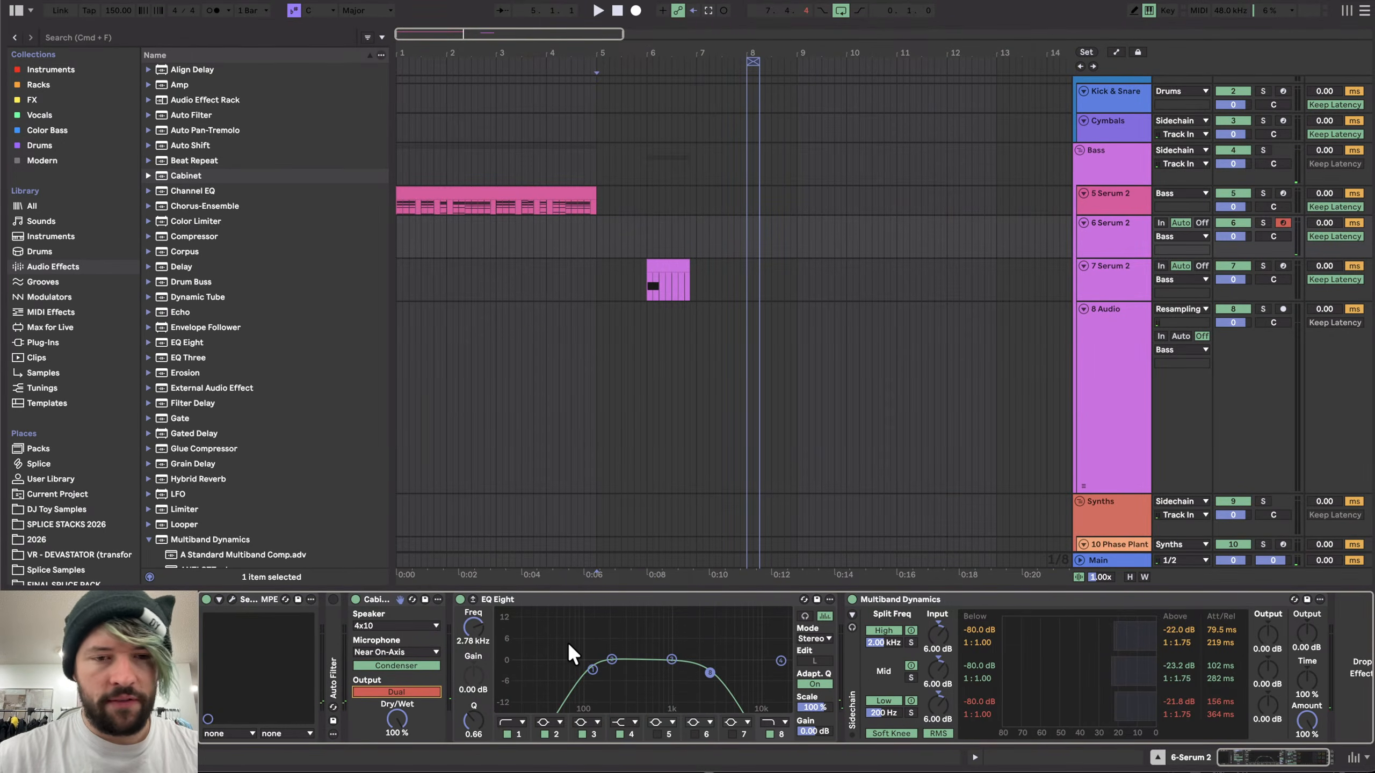
click(371, 624)
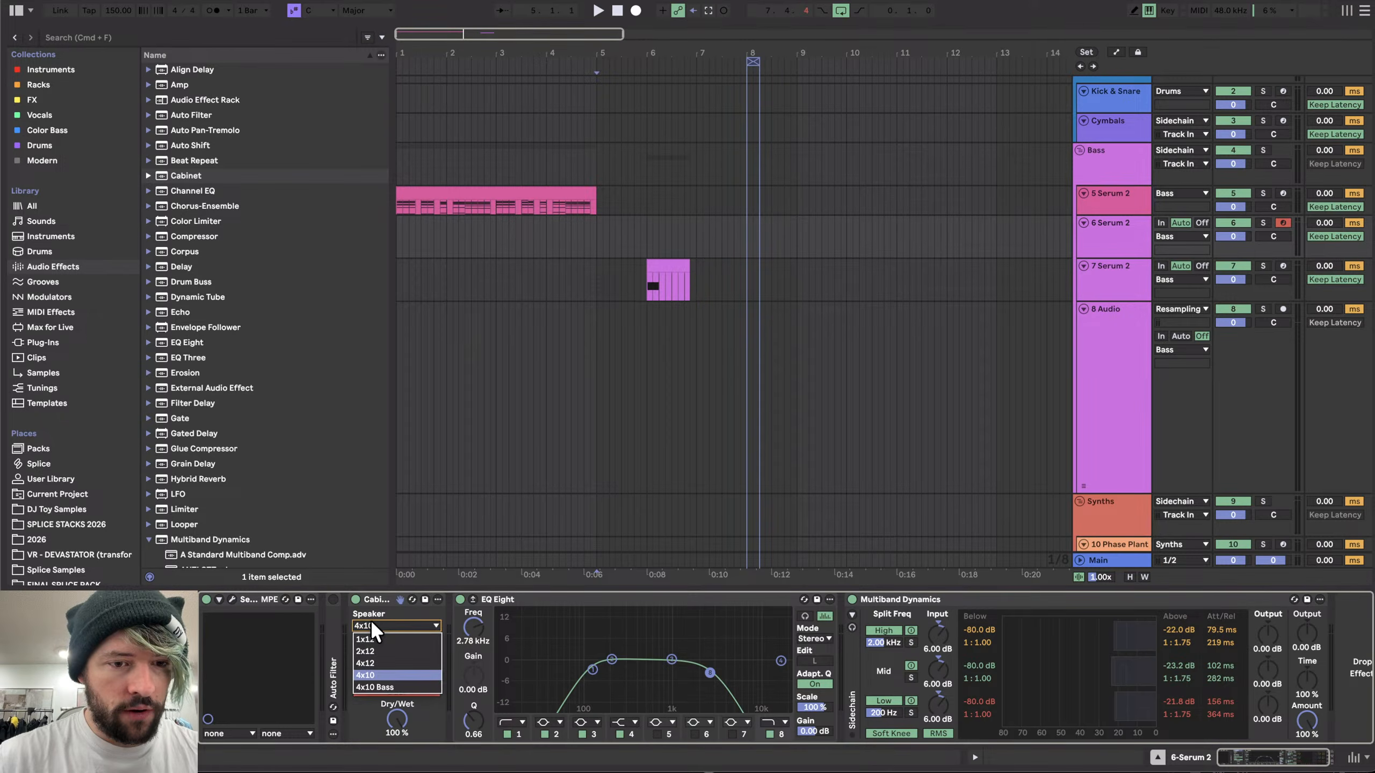
click(374, 675)
click(390, 651)
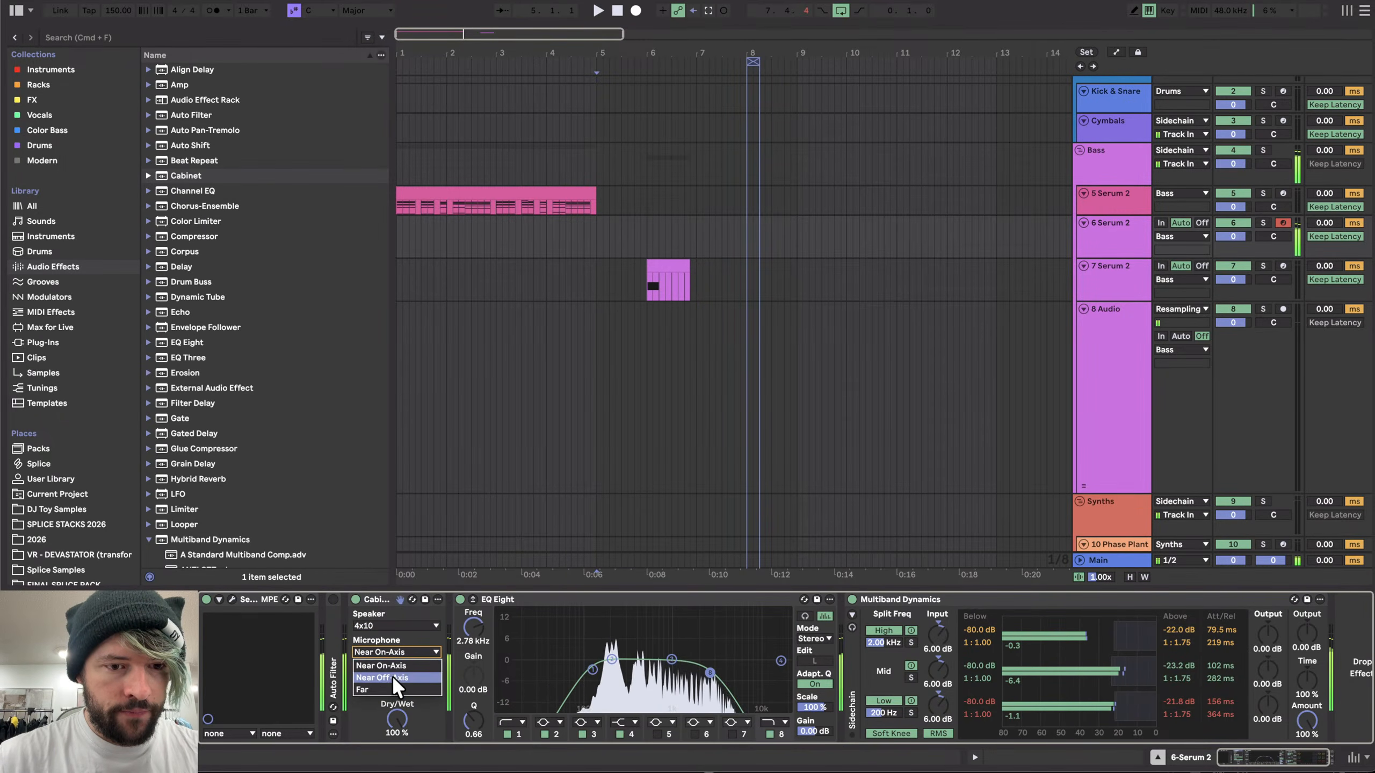
click(392, 677)
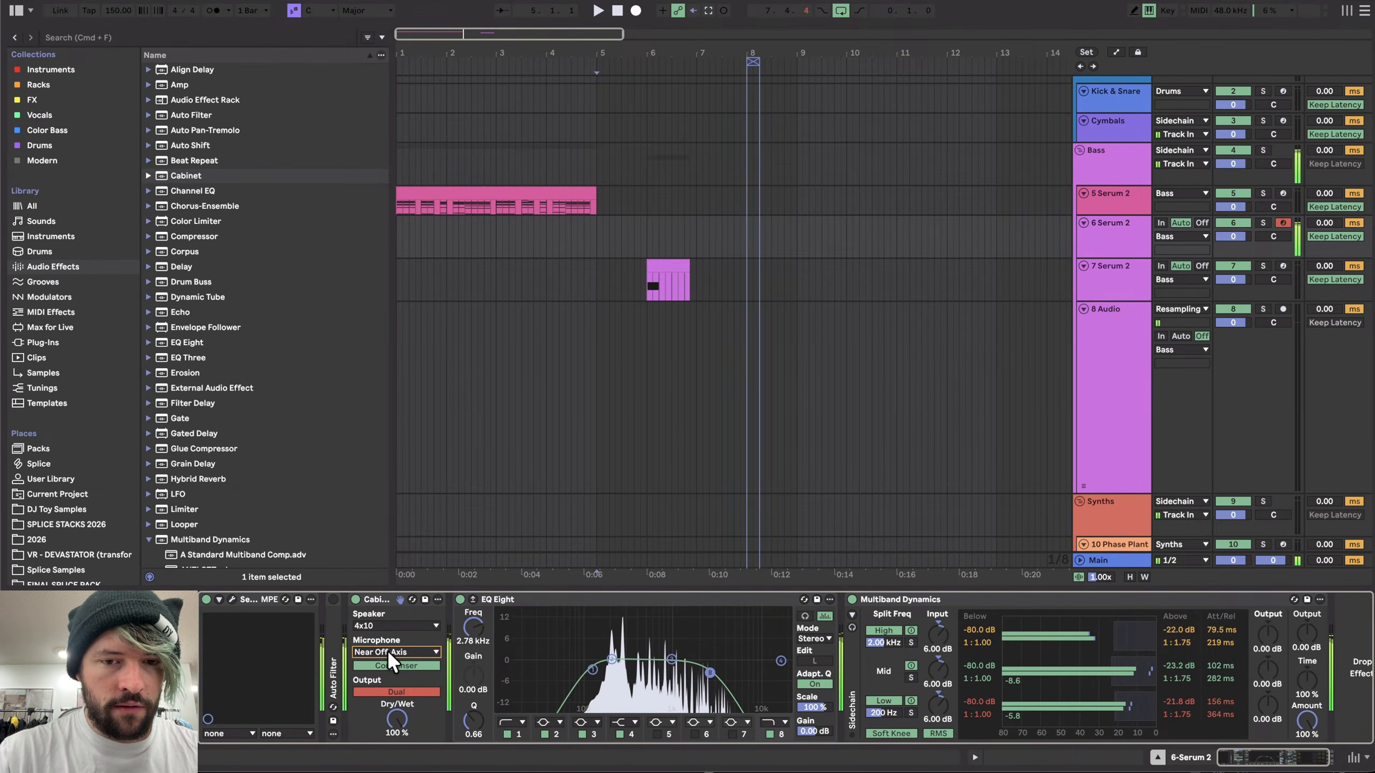
- Add the OTT 2 Multiband Dynamics preset after the EQ Eight
scroll(200, 487, down, 5)
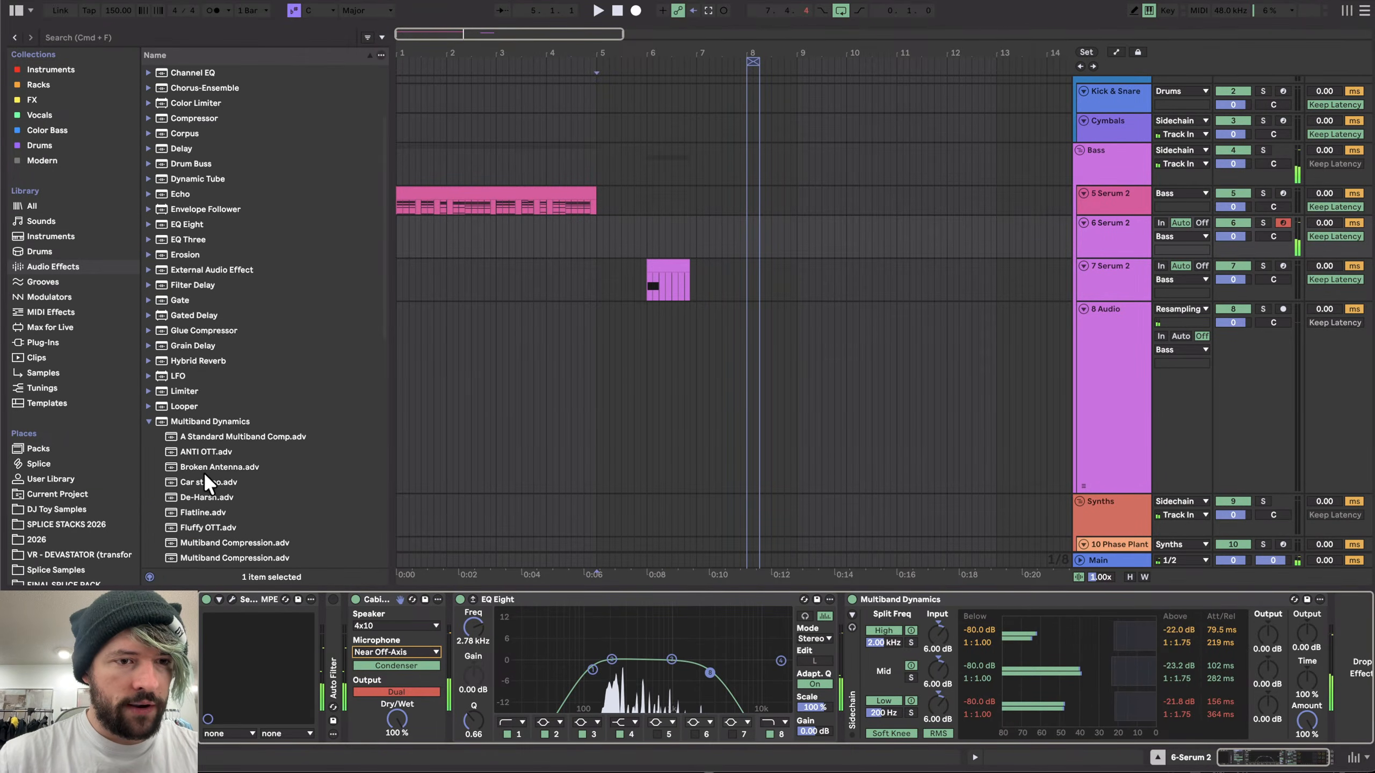
scroll(206, 438, down, 5)
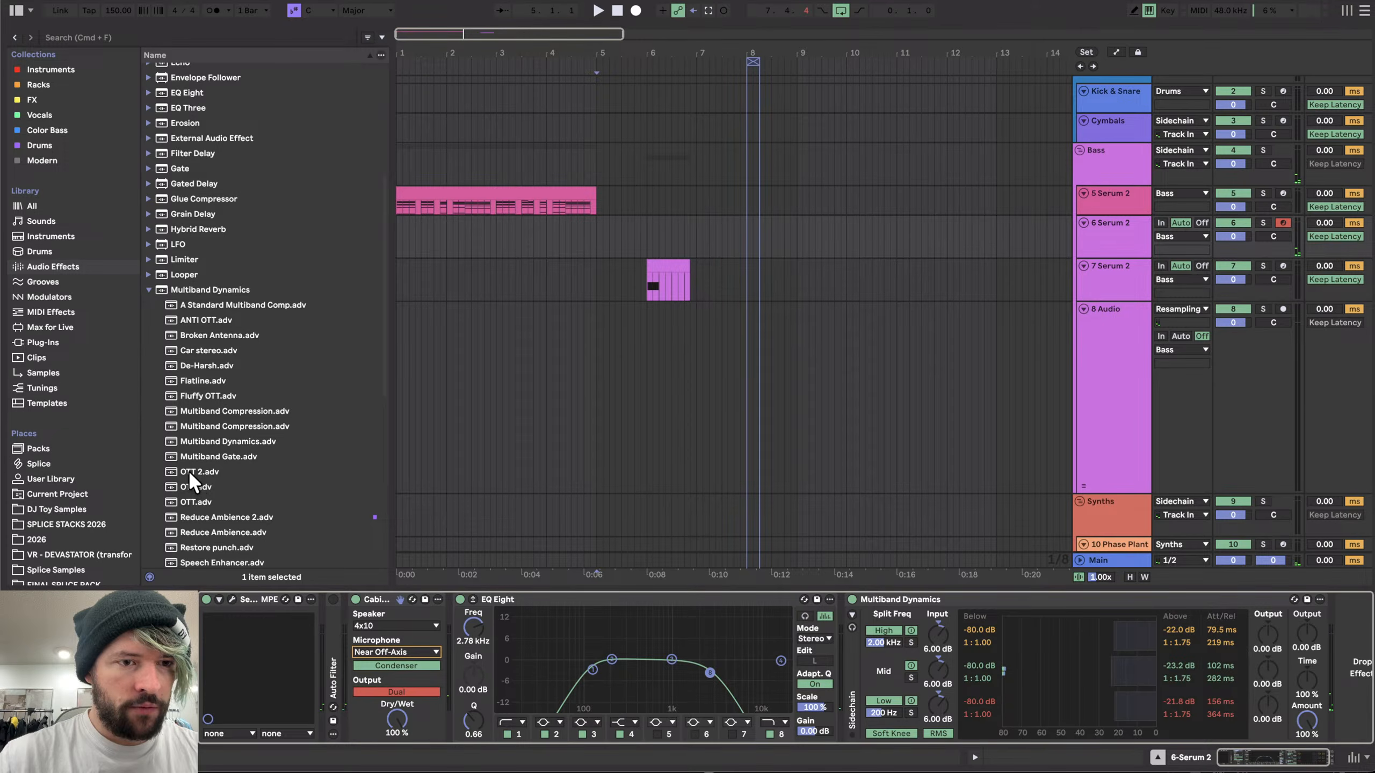
drag(190, 472, 876, 675)
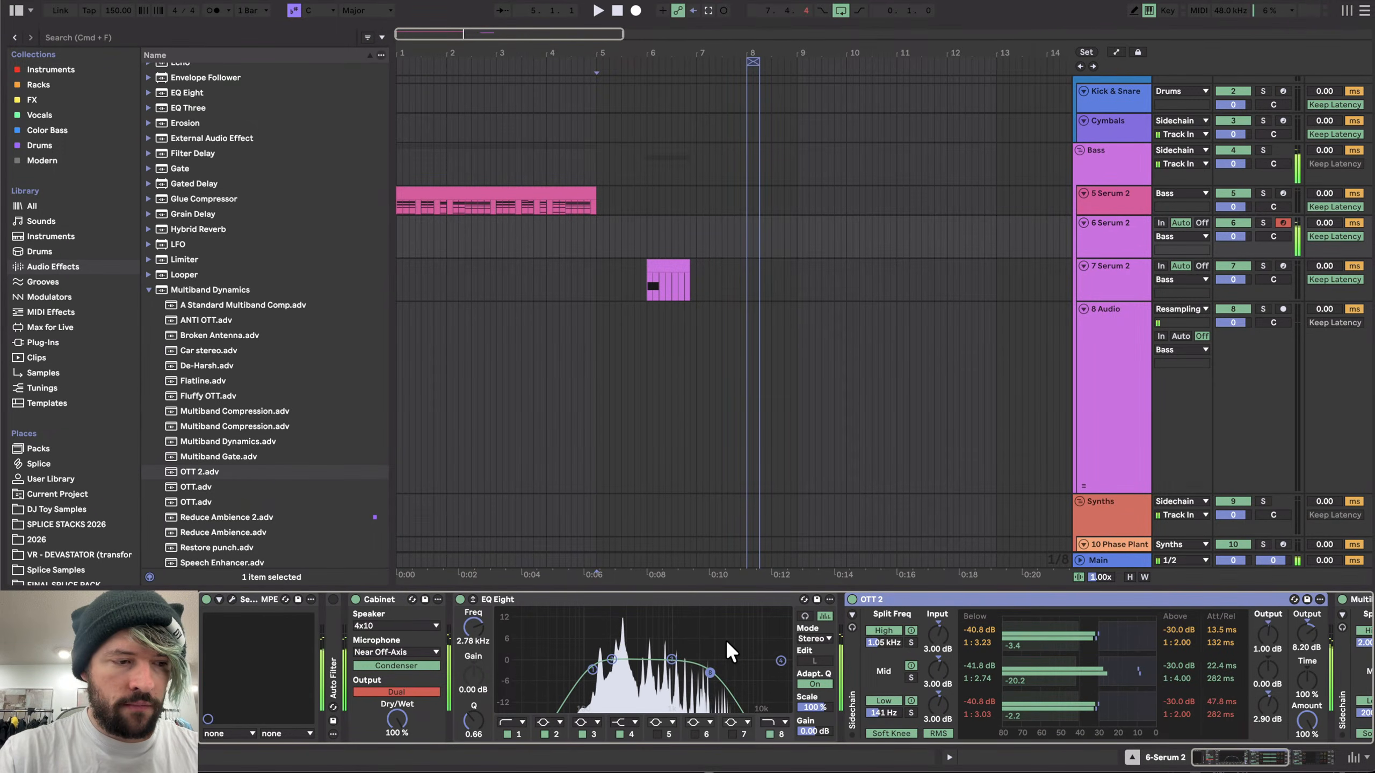
- Set oscillator A's warp mode in Serum to FM (Noise)
click(232, 599)
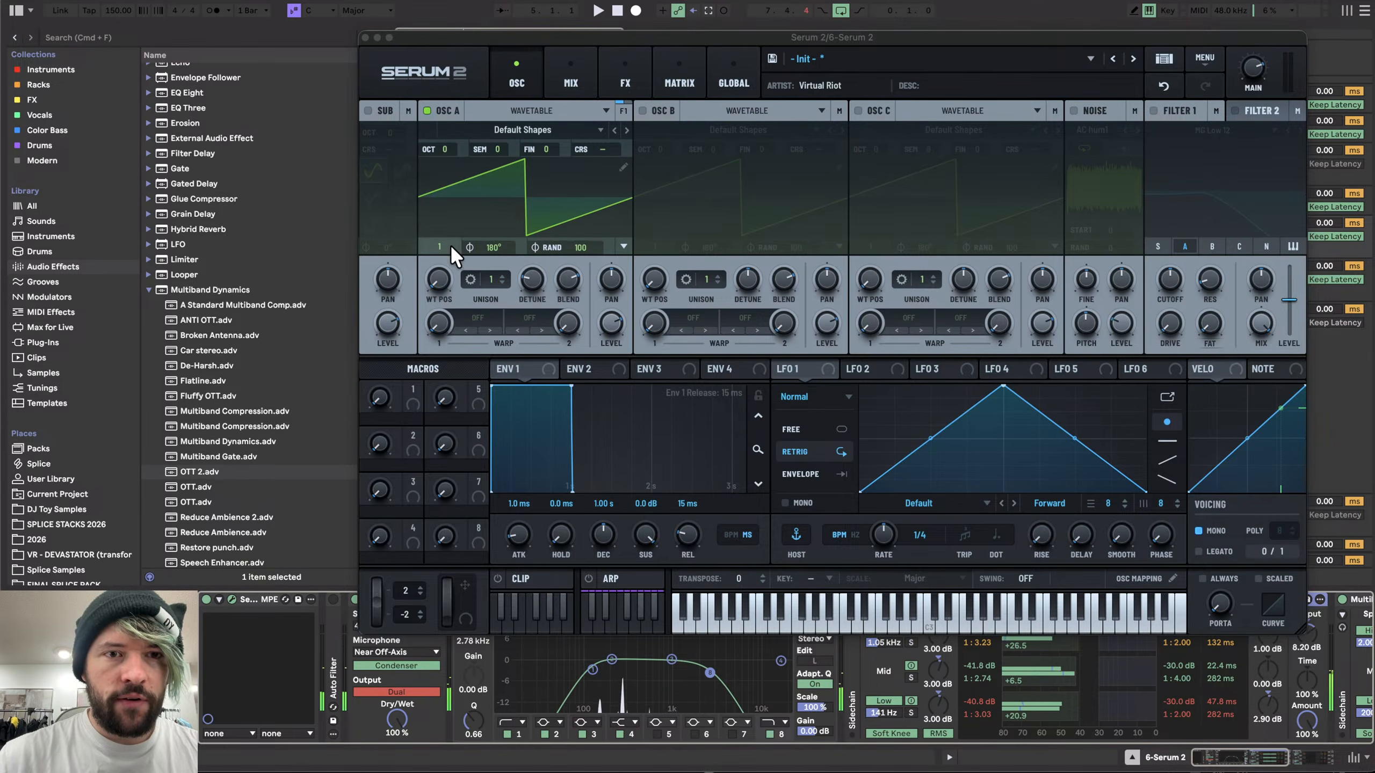
click(467, 325)
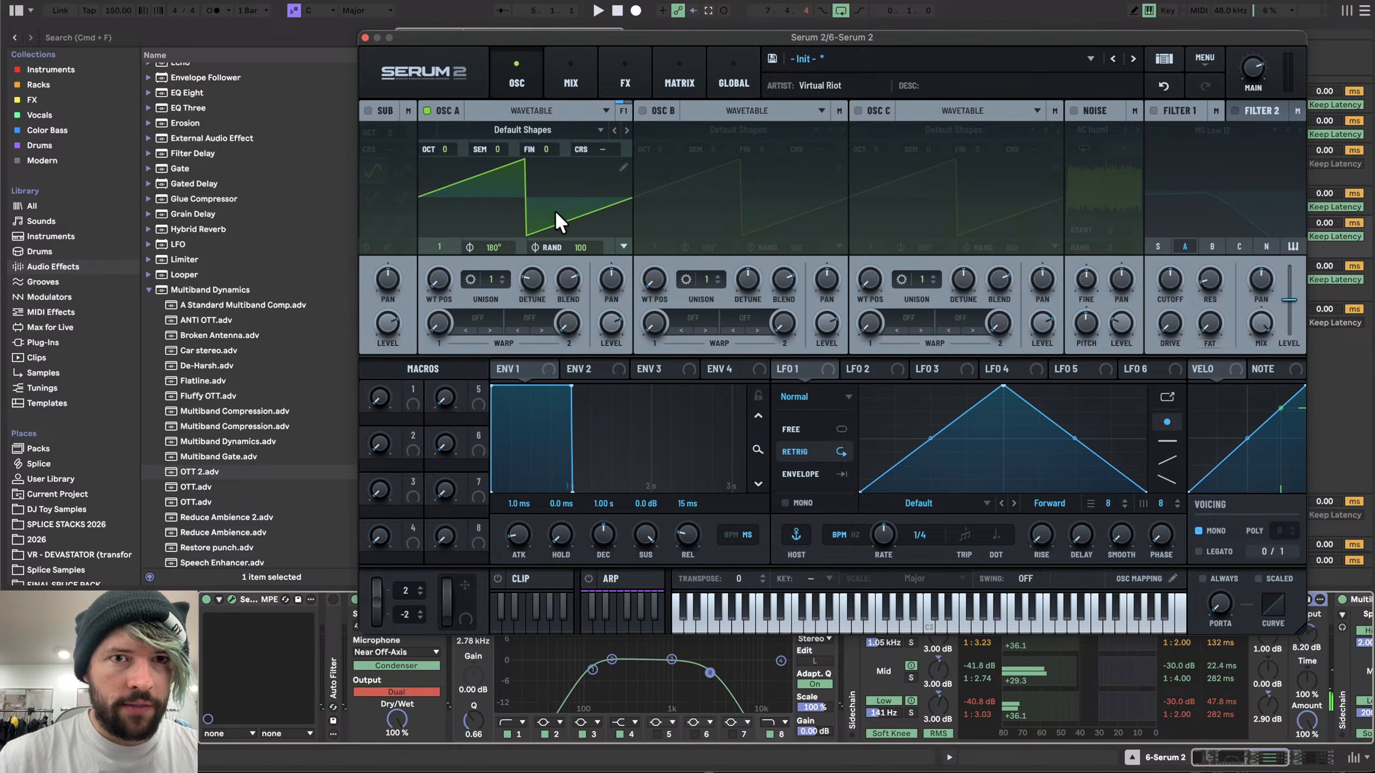
click(477, 319)
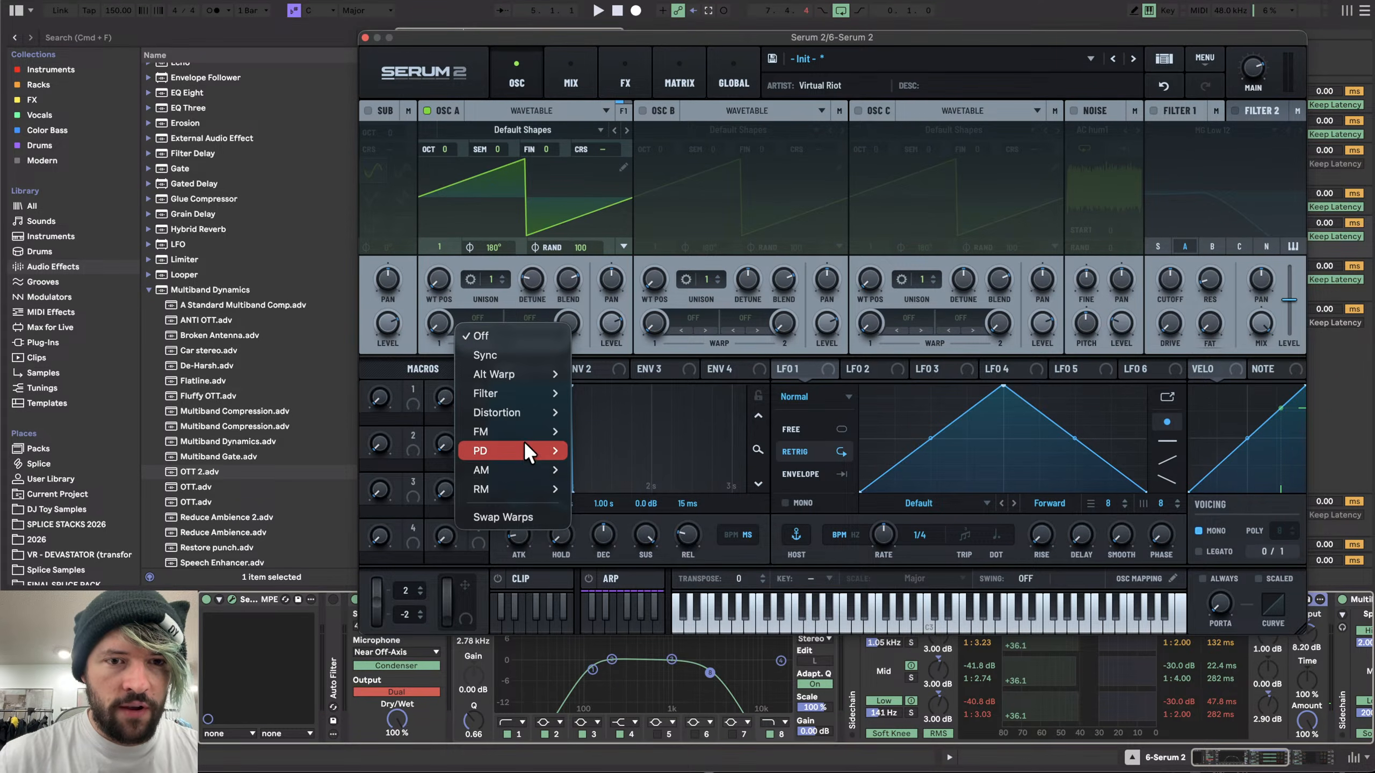
mouse_move(563, 432)
click(596, 474)
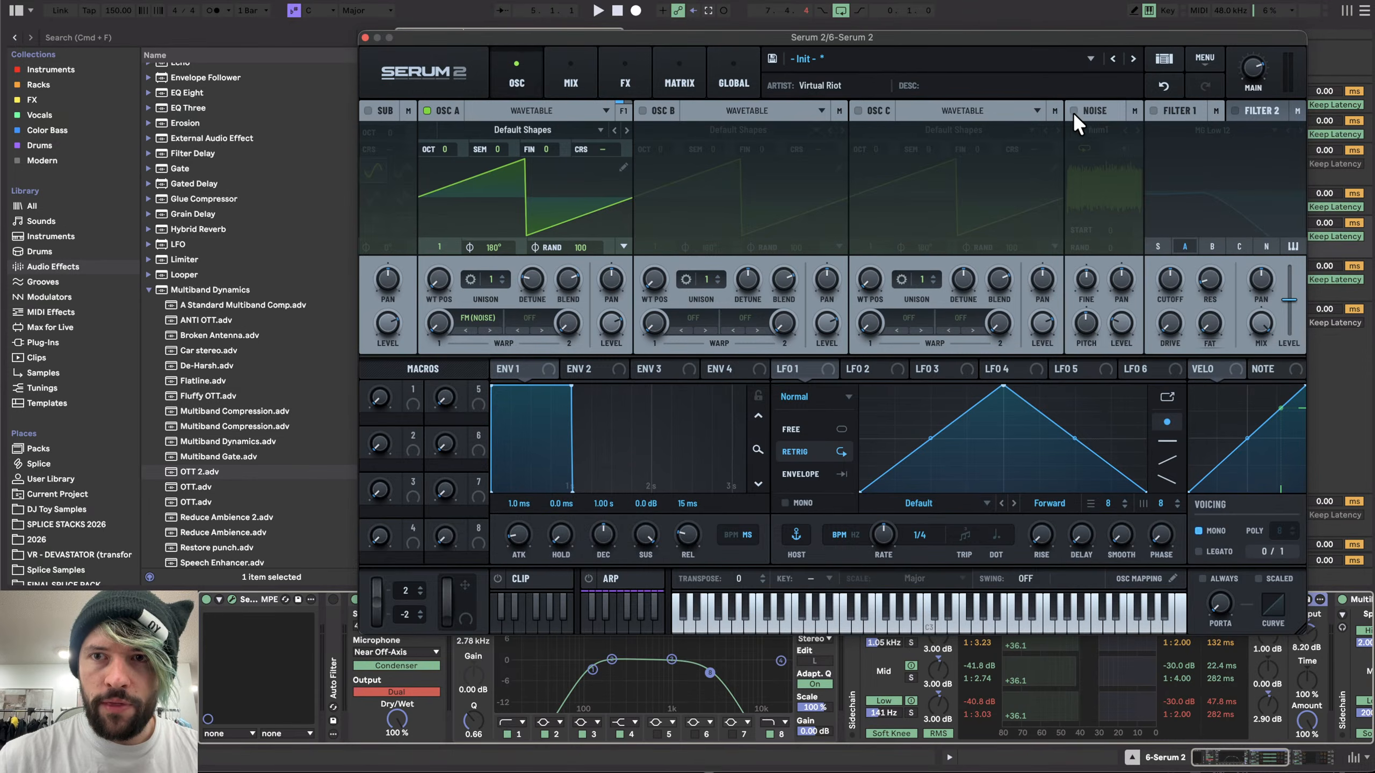
- Enable Serum's noise oscillator with the White noise sample and nudge oscillator A's warp amount up
click(1074, 113)
click(1090, 131)
mouse_move(1164, 292)
click(1245, 291)
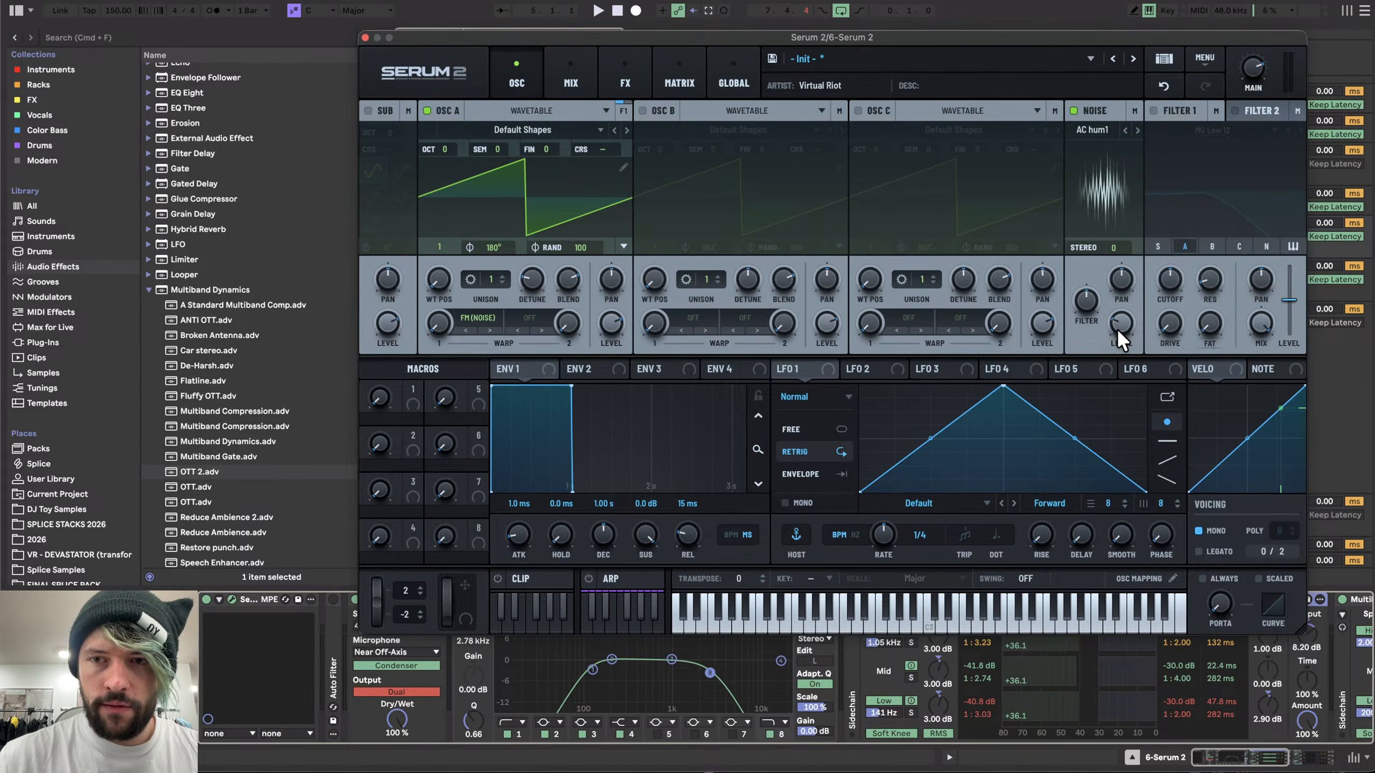
mouse_move(439, 323)
mouse_down()
mouse_move(457, 210)
mouse_move(440, 240)
mouse_move(441, 309)
mouse_up()
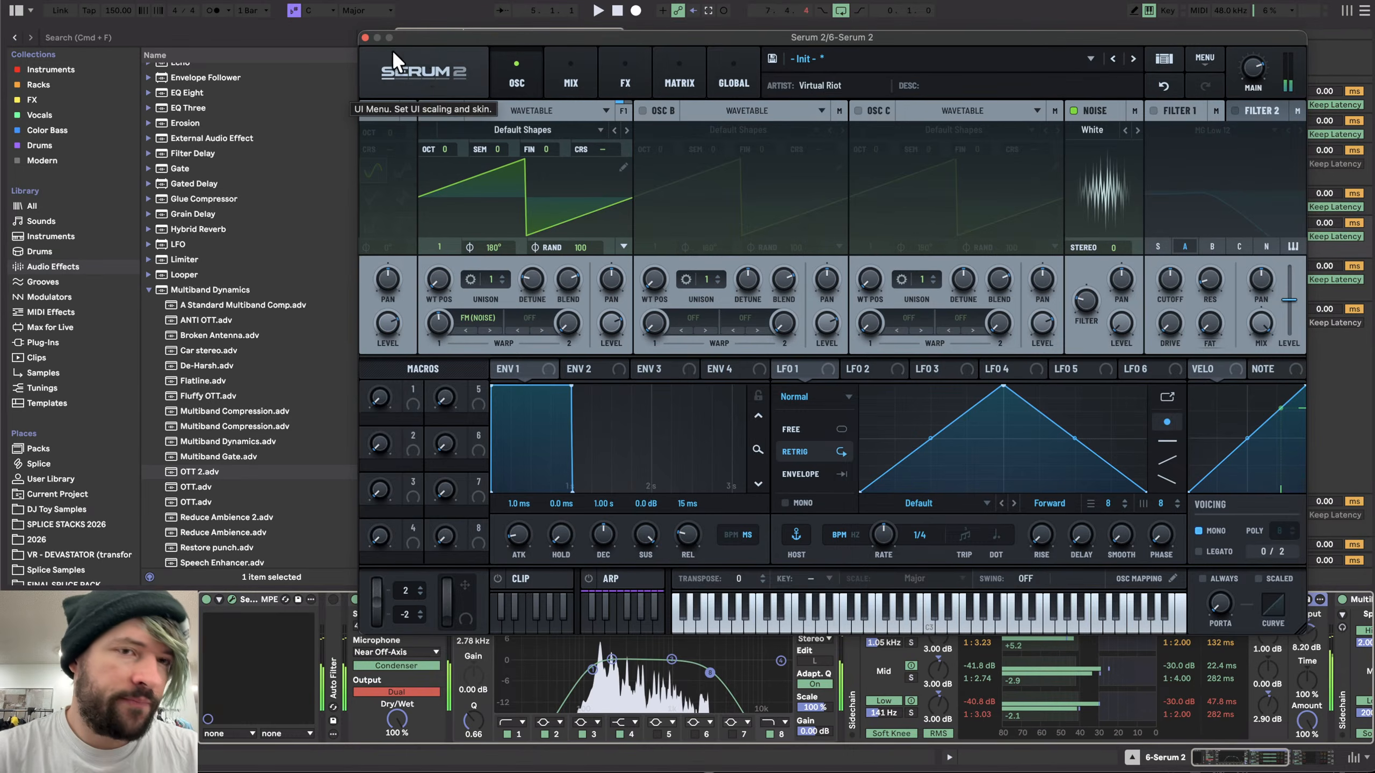
- Inspect the 7 Serum 2 track's clip and device chain
click(645, 83)
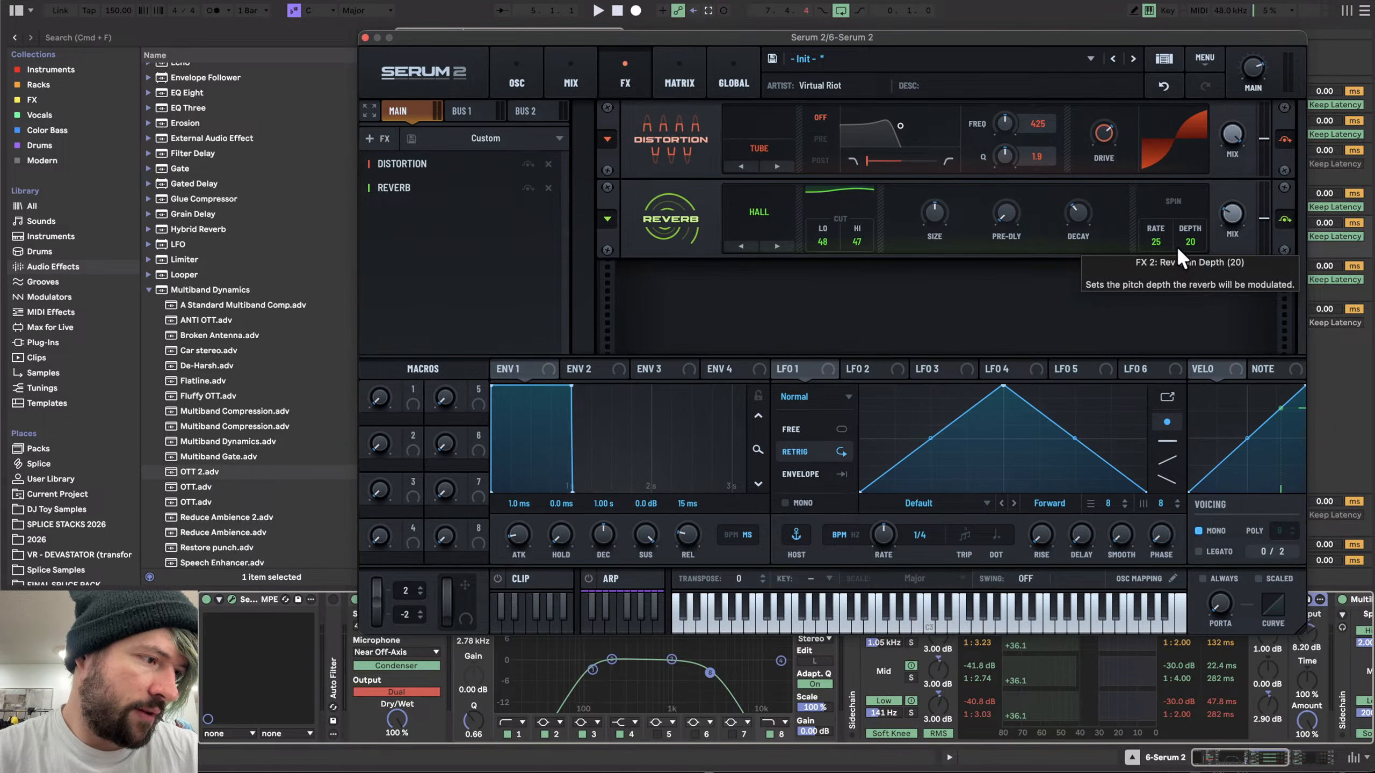
click(364, 37)
scroll(574, 263, up, 5)
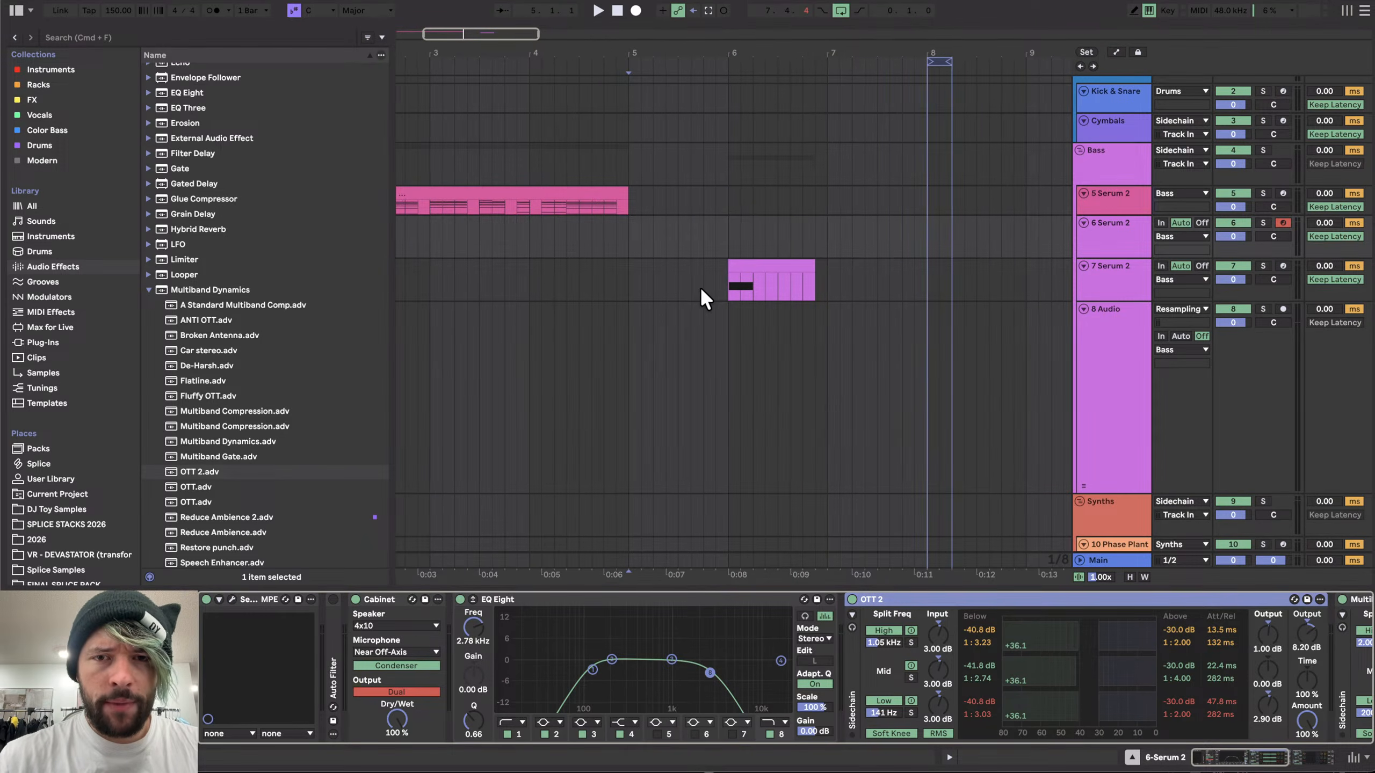
click(717, 279)
click(737, 276)
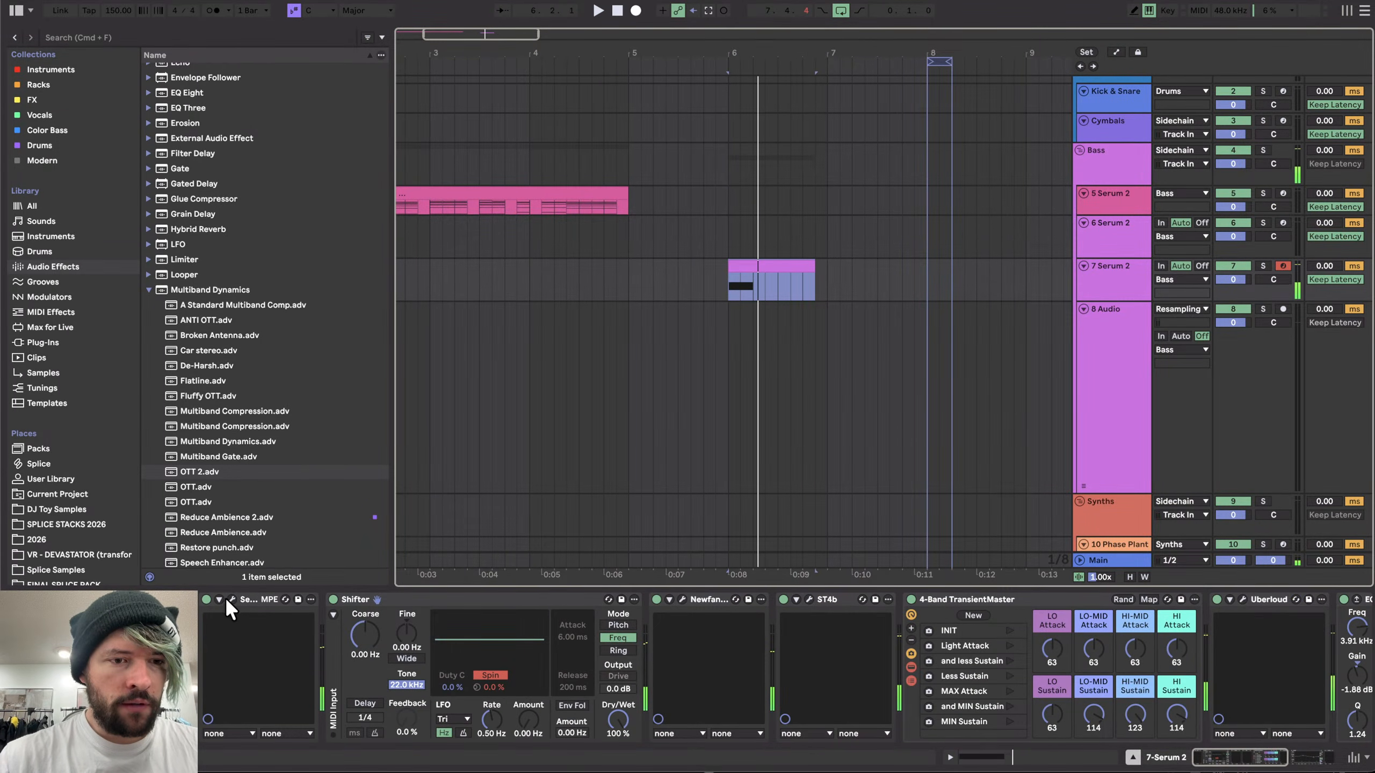
- Open the Serum plugin window and edit LFO 1's curve in its enlarged editor
click(232, 599)
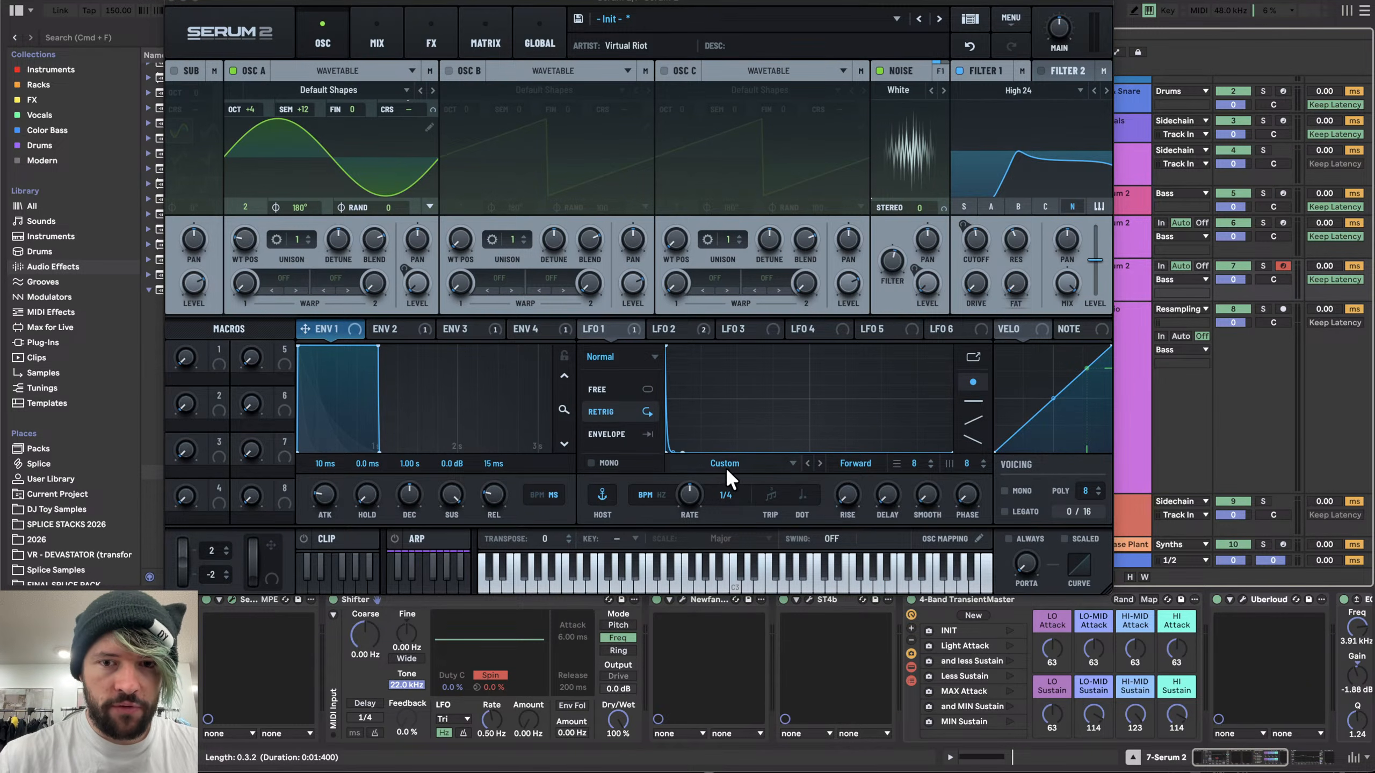
click(973, 357)
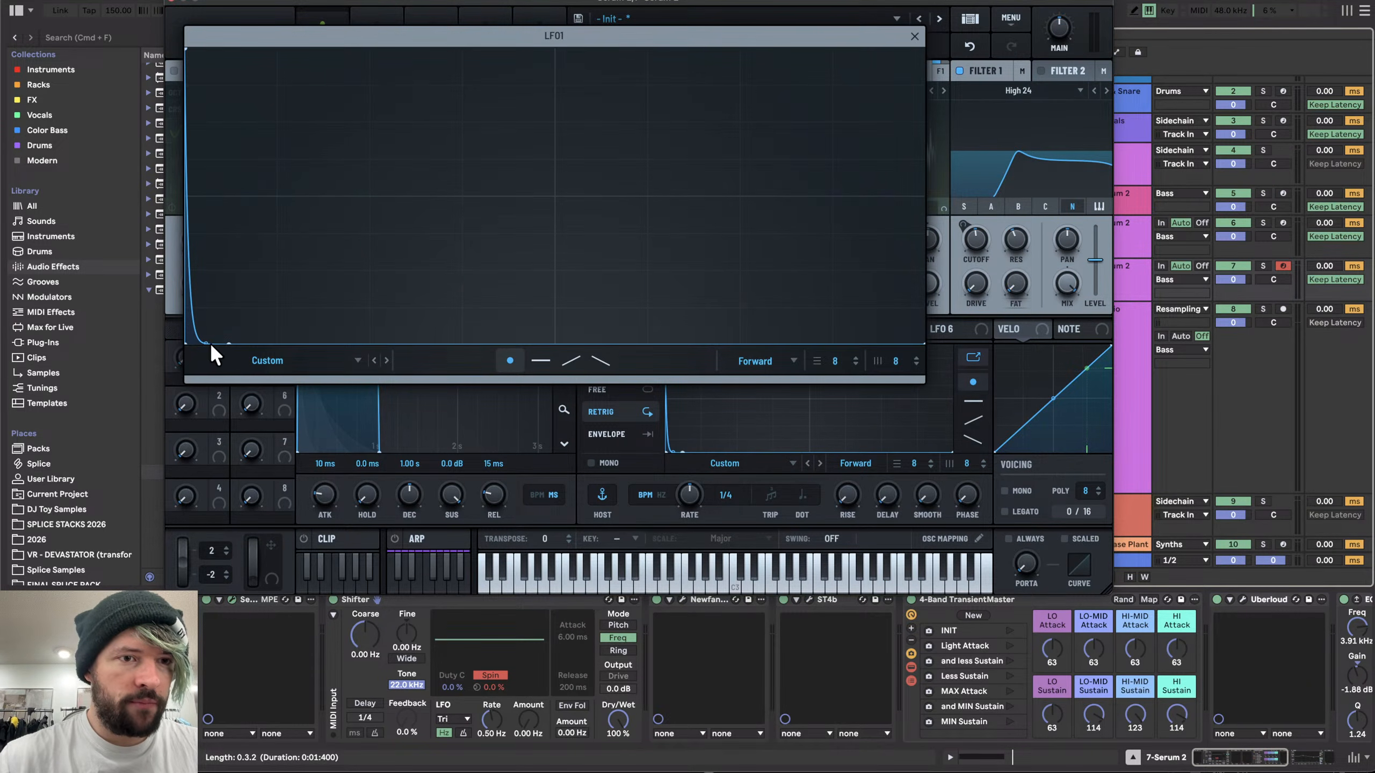
double_click(206, 311)
drag(206, 311, 212, 362)
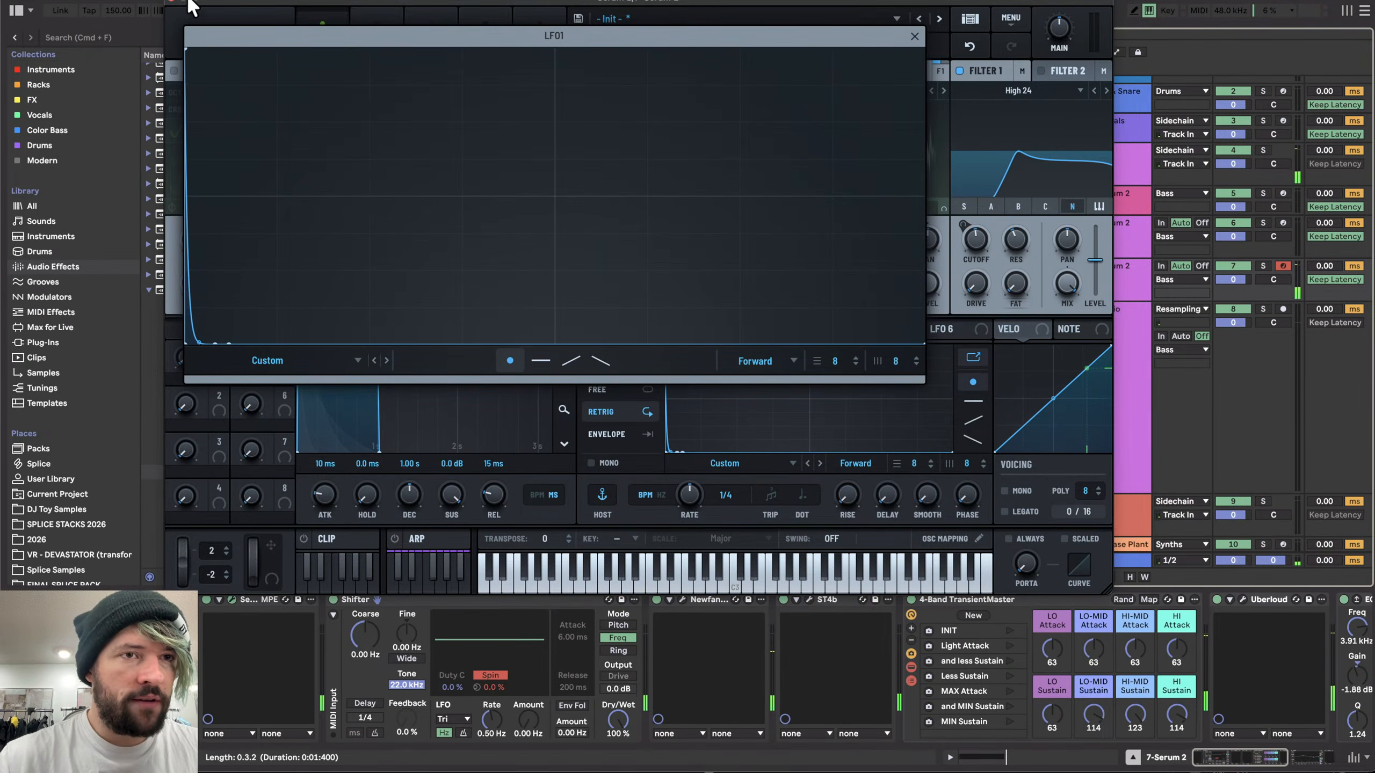
click(913, 37)
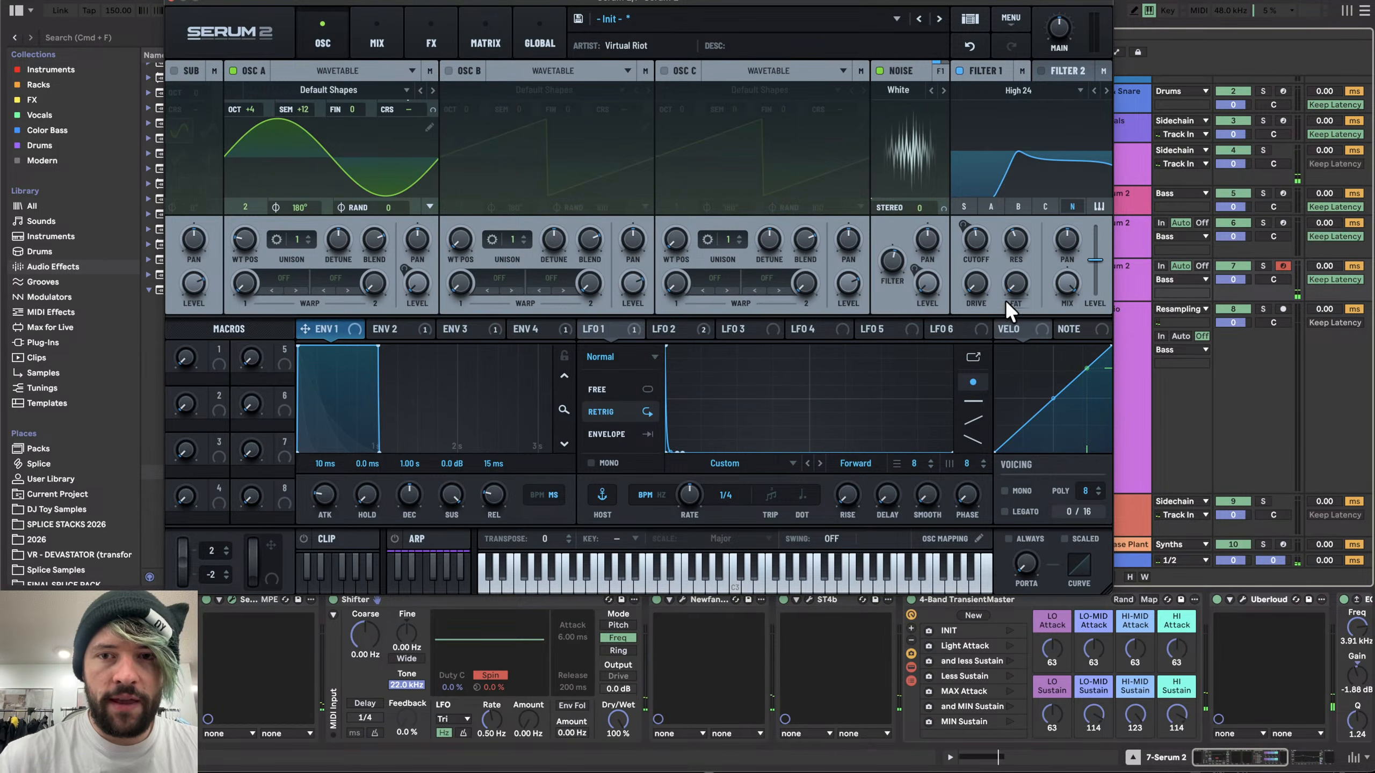
click(288, 278)
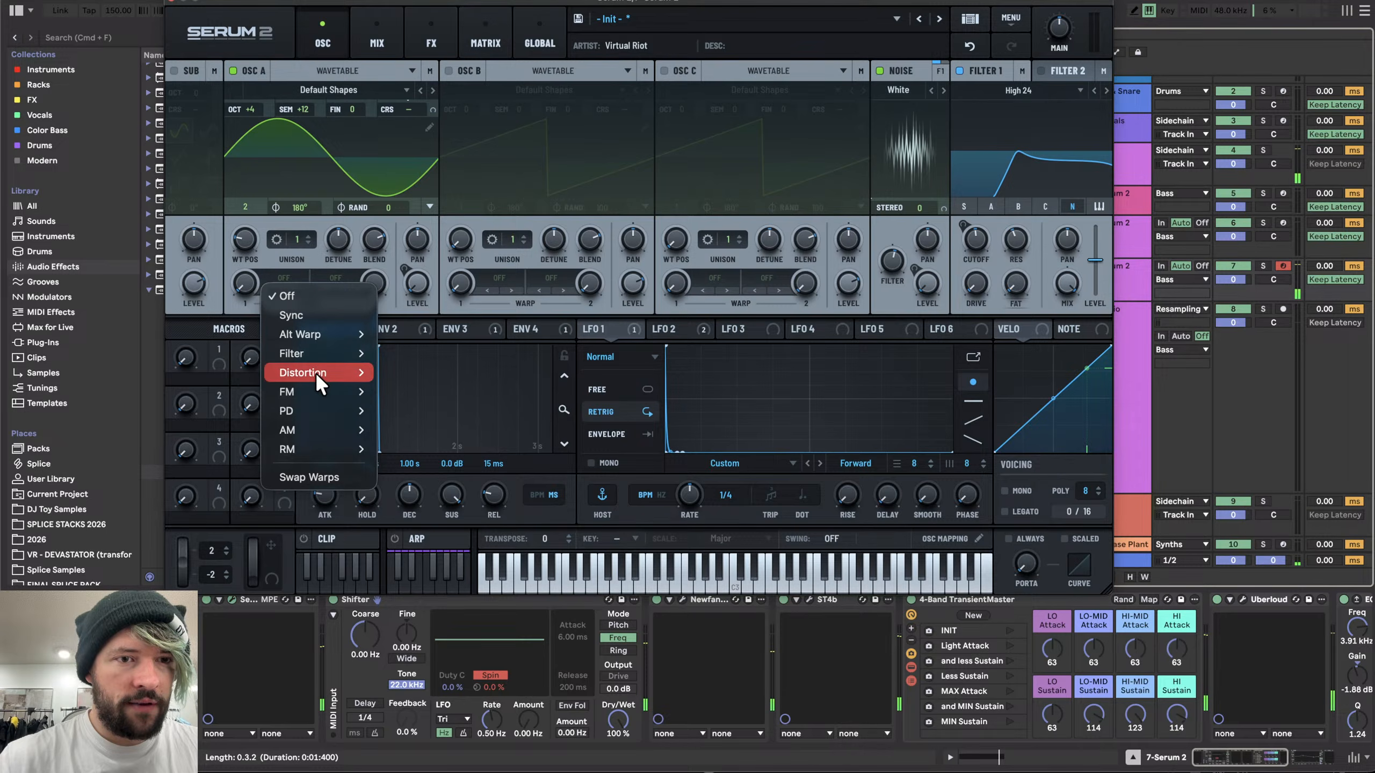
mouse_move(312, 397)
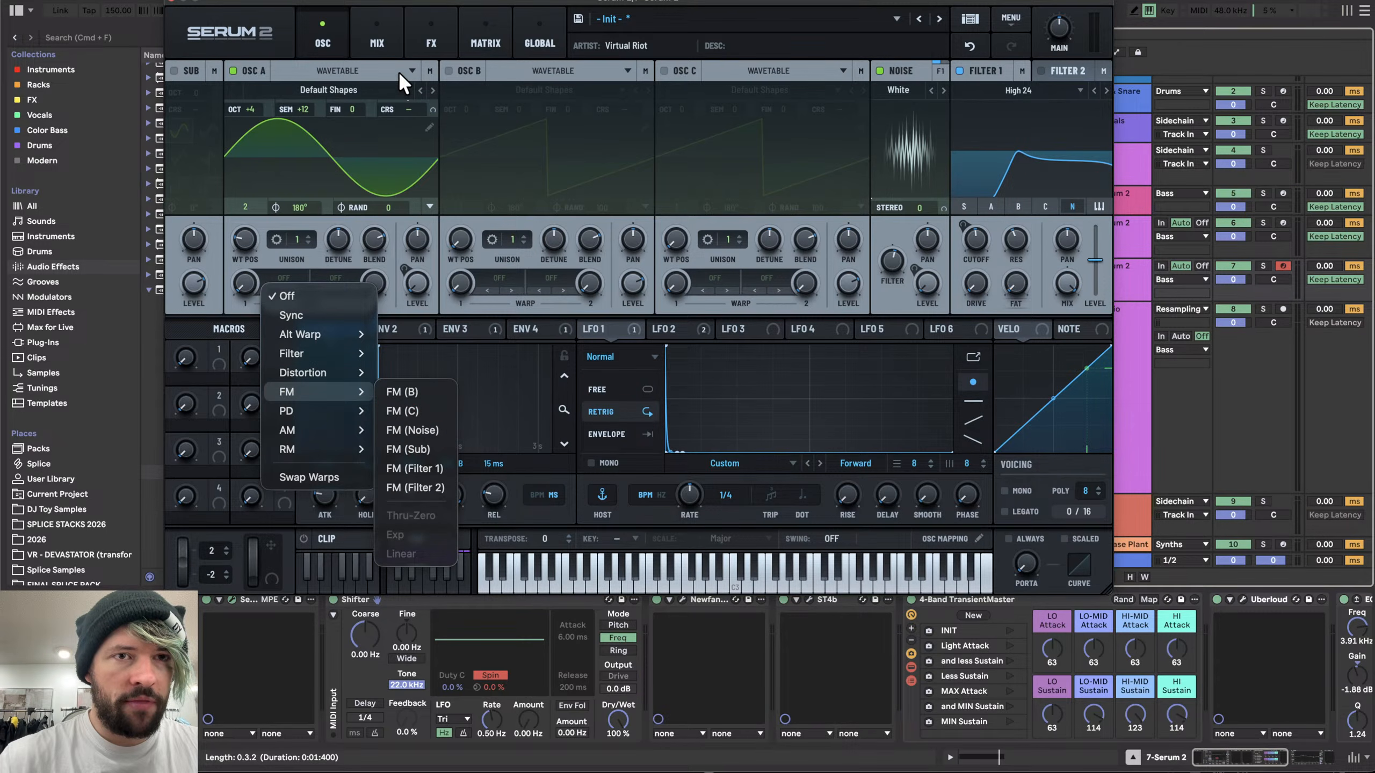
drag(393, 10, 568, 13)
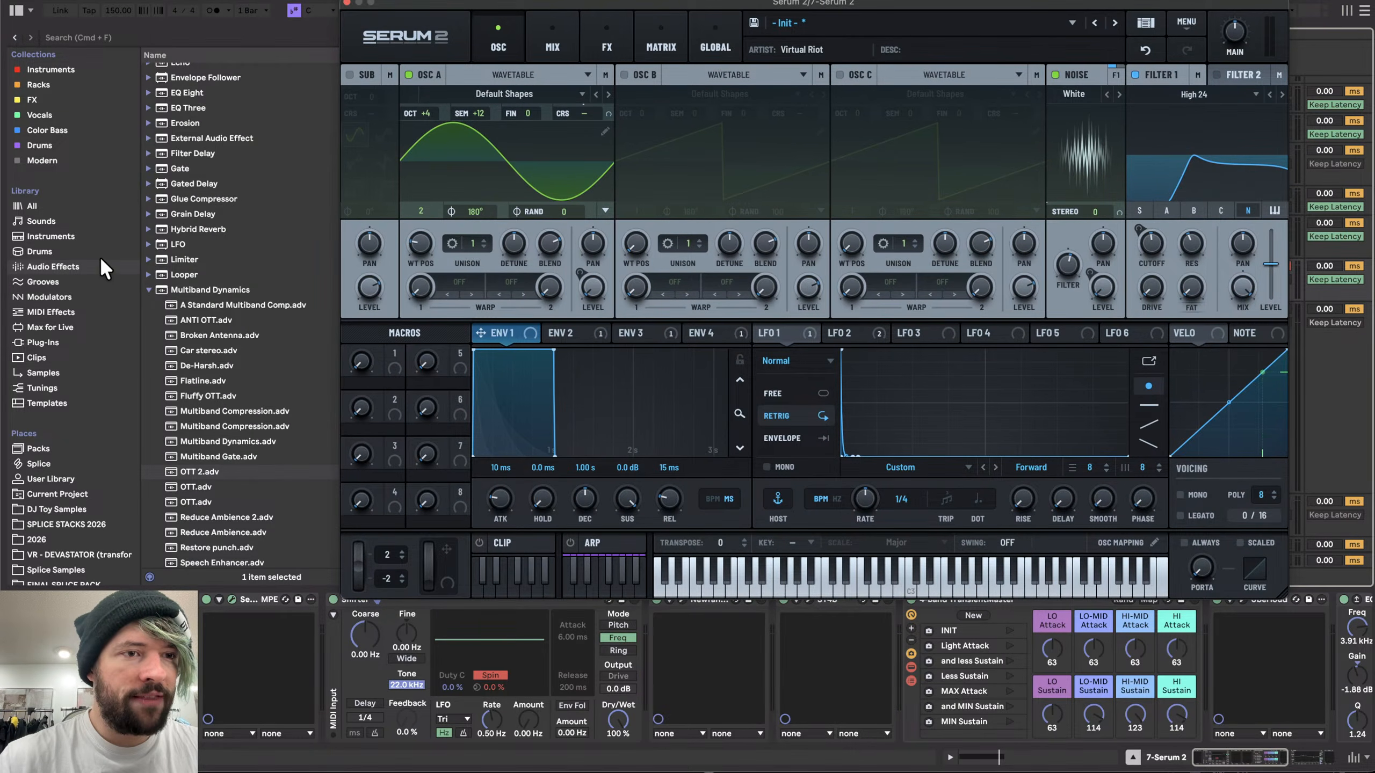
- Browse the library's plug-in, folder and sample categories for a noise sample
click(38, 341)
drag(387, 4, 454, 21)
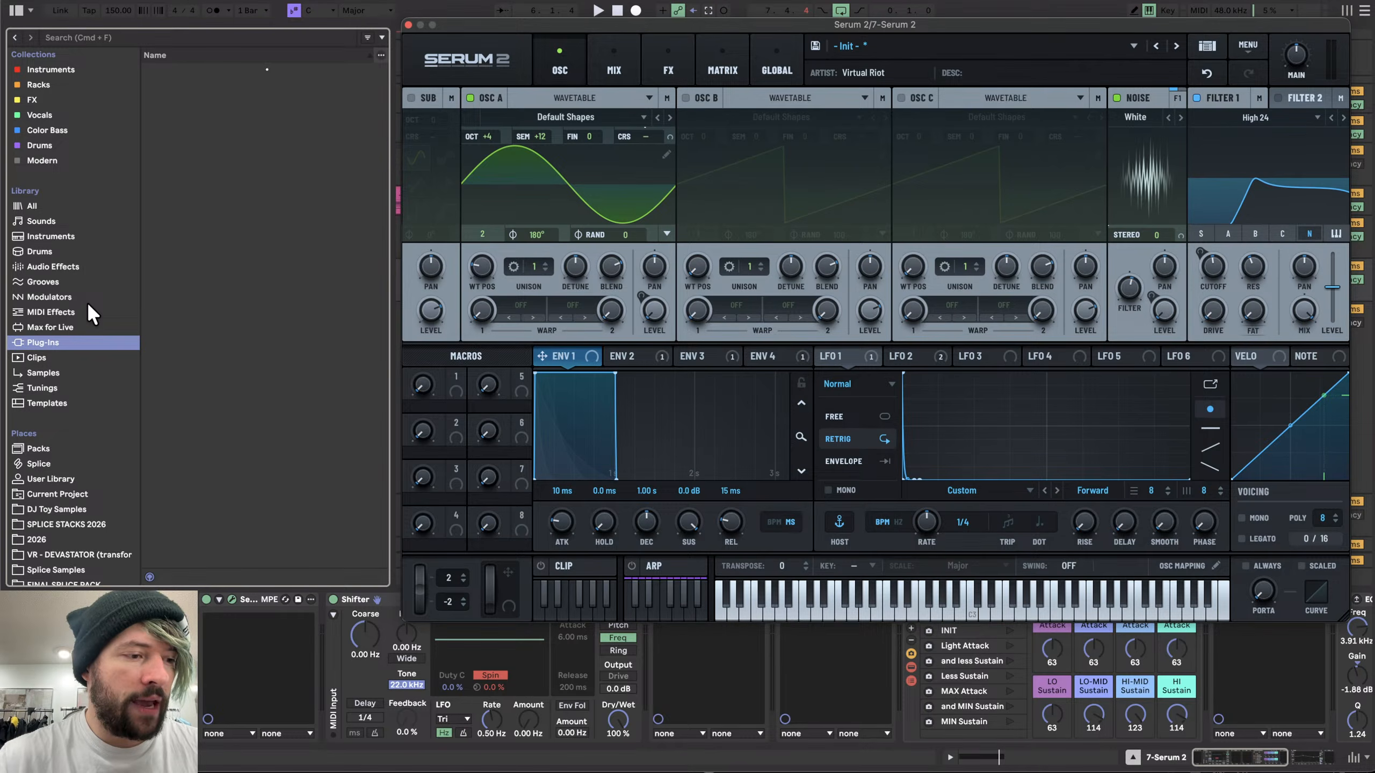
scroll(30, 470, down, 2)
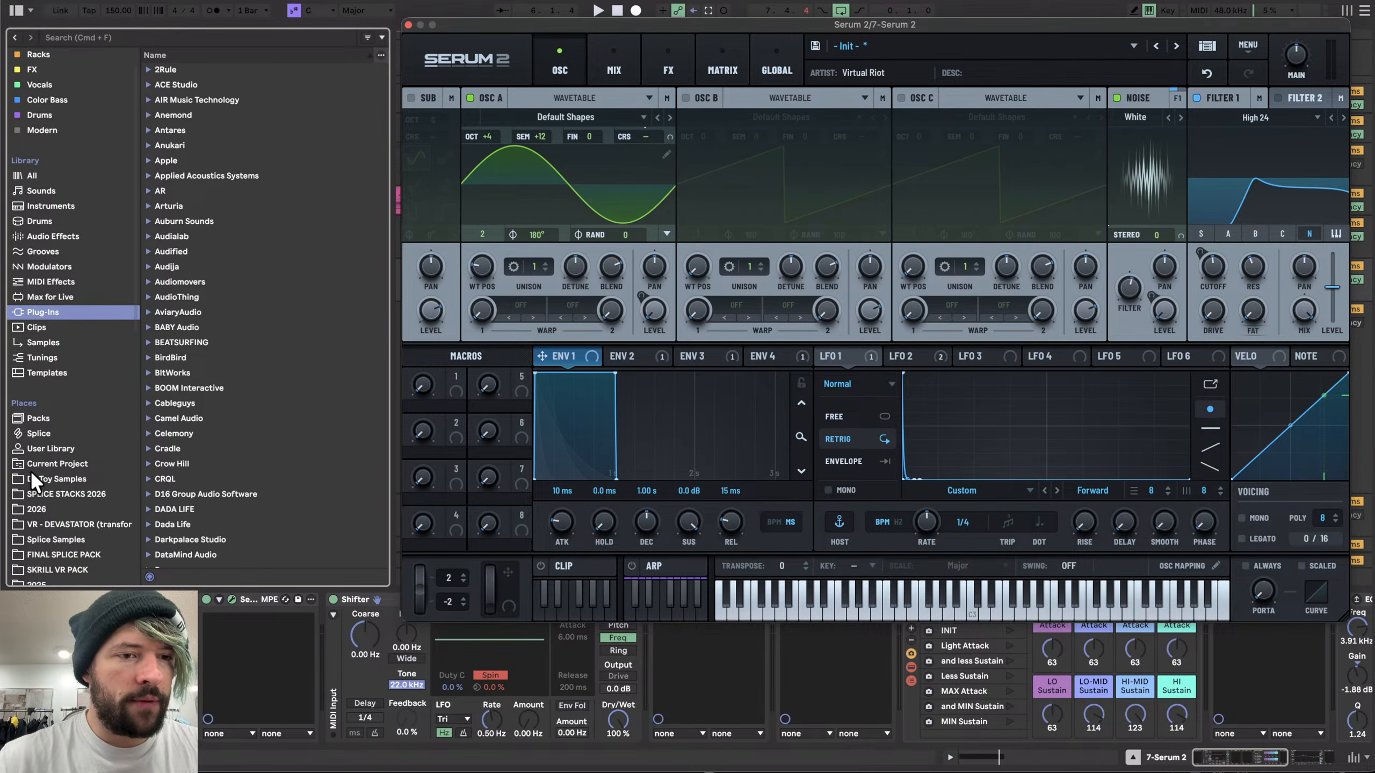
scroll(30, 470, down, 4)
click(45, 519)
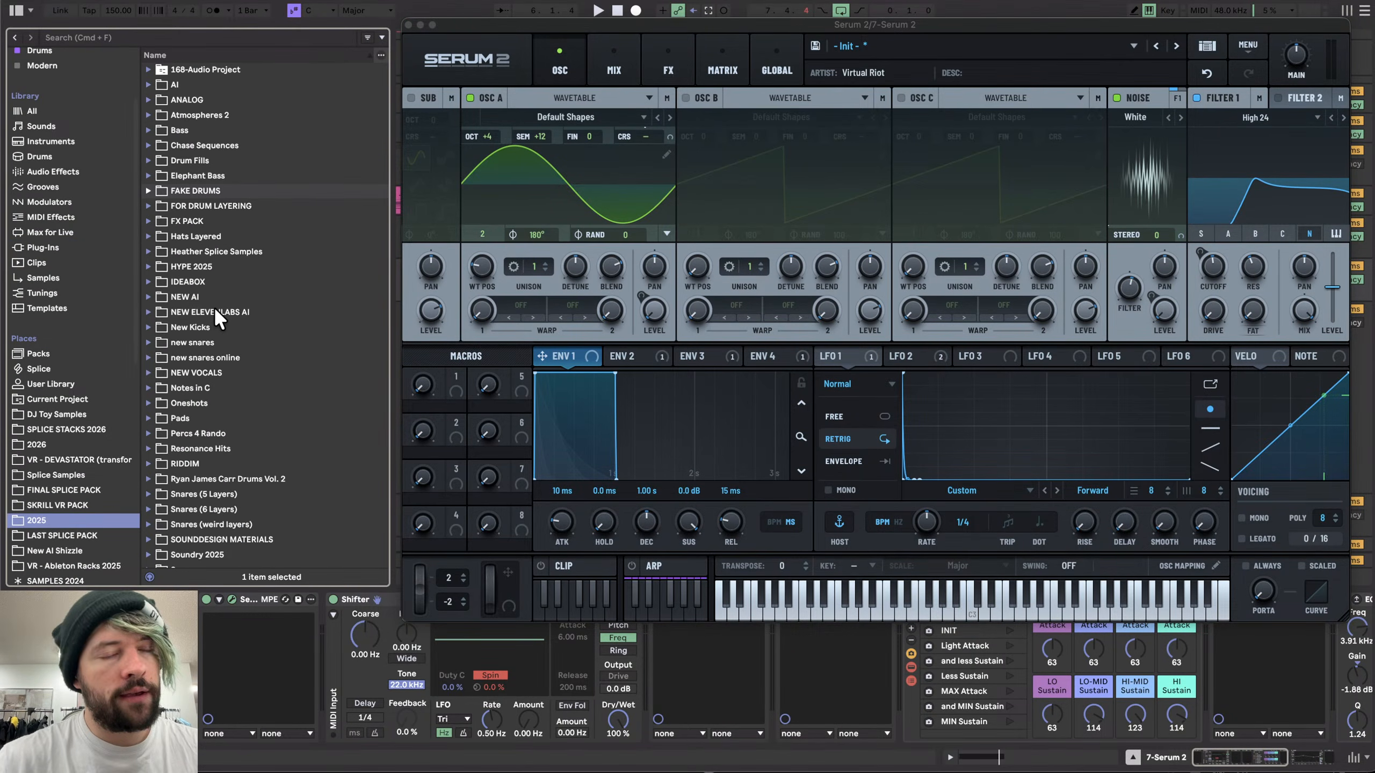
scroll(216, 309, down, 2)
click(203, 159)
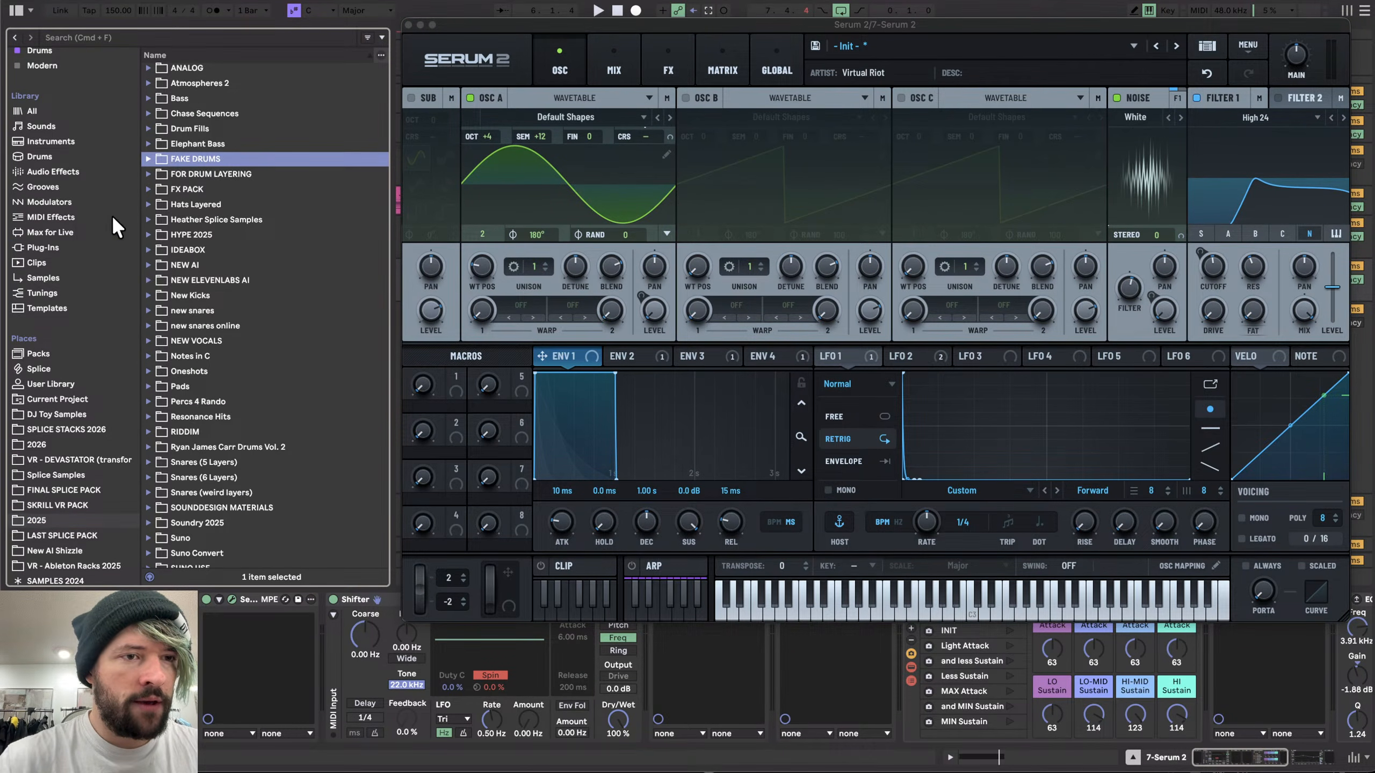
click(41, 273)
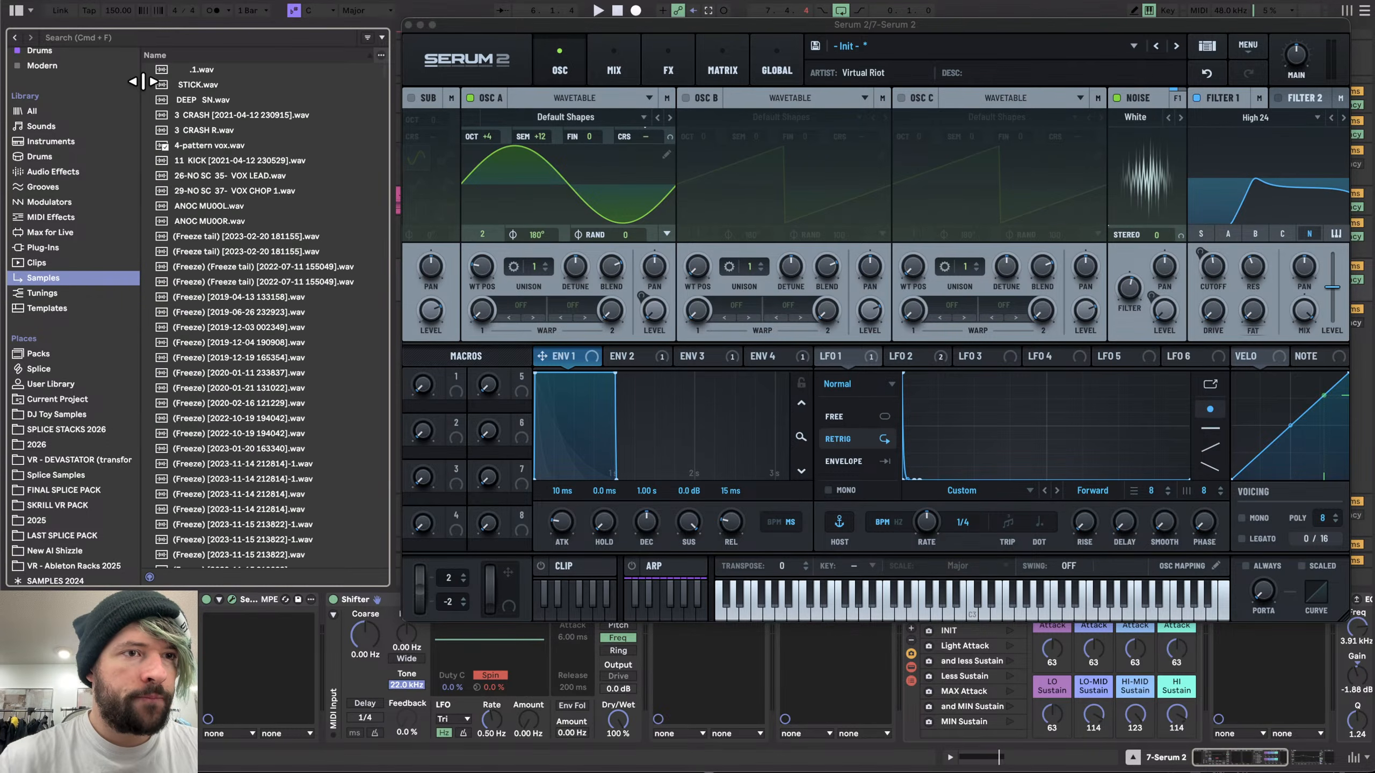
- Search the samples for white noise and load RISE_NOISE WHITE STEREO 1-2.wav into oscillator B
click(154, 35)
text(white noise)
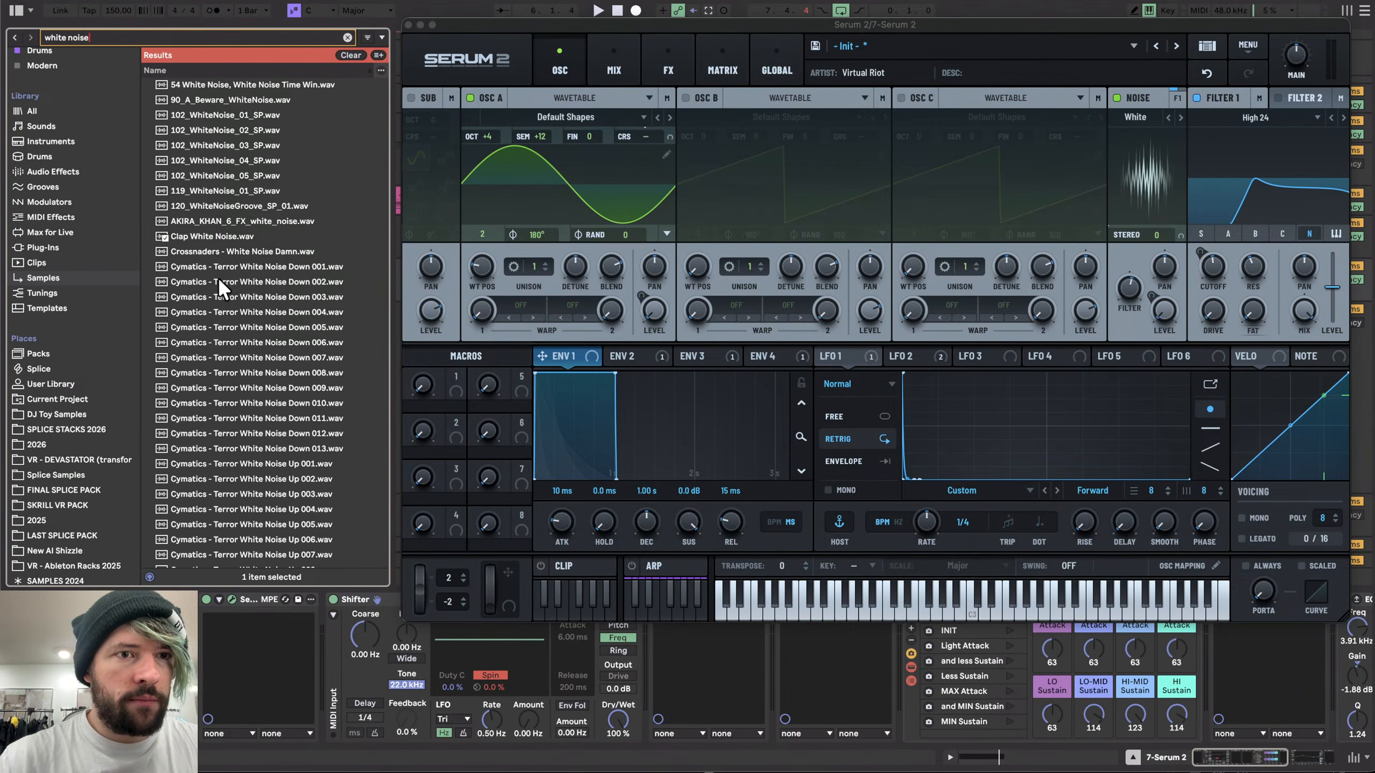
scroll(216, 277, down, 2)
scroll(217, 277, down, 15)
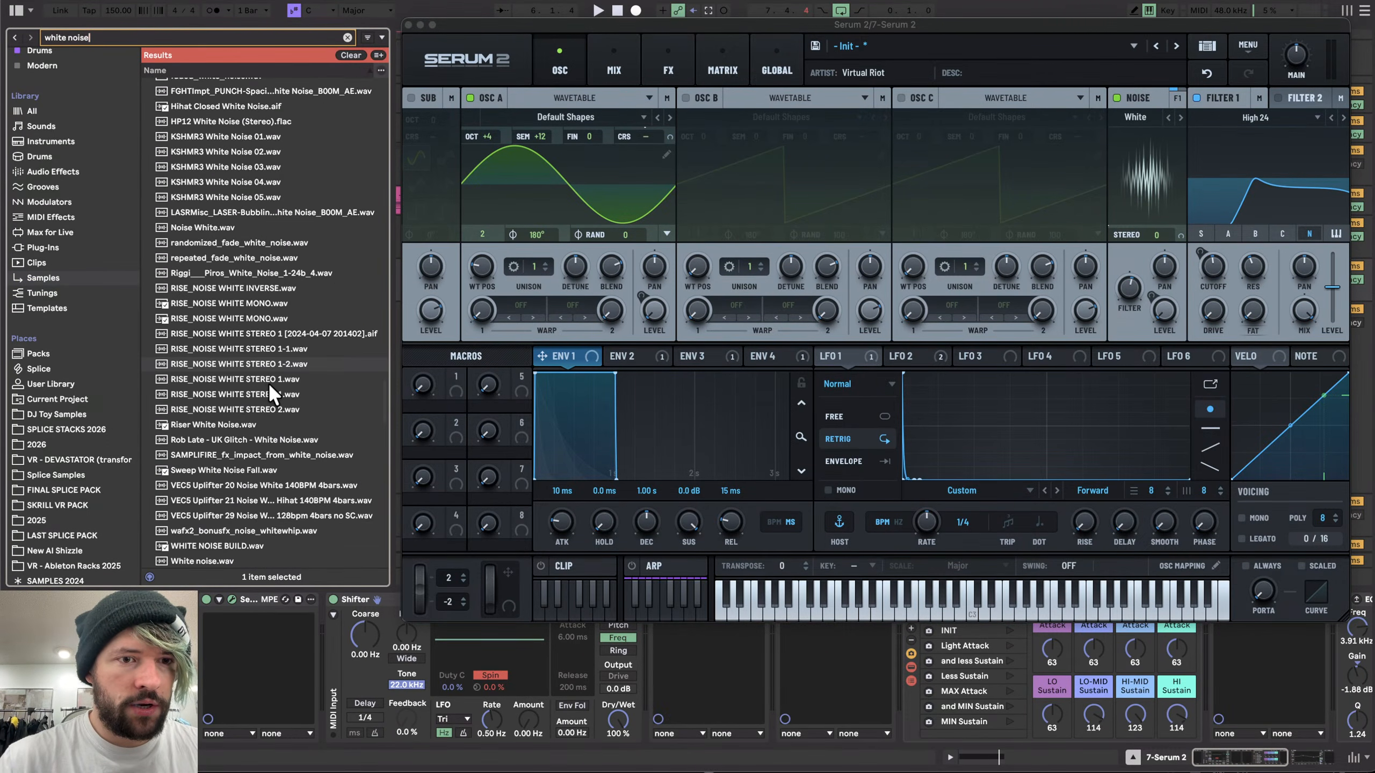
drag(264, 364, 793, 295)
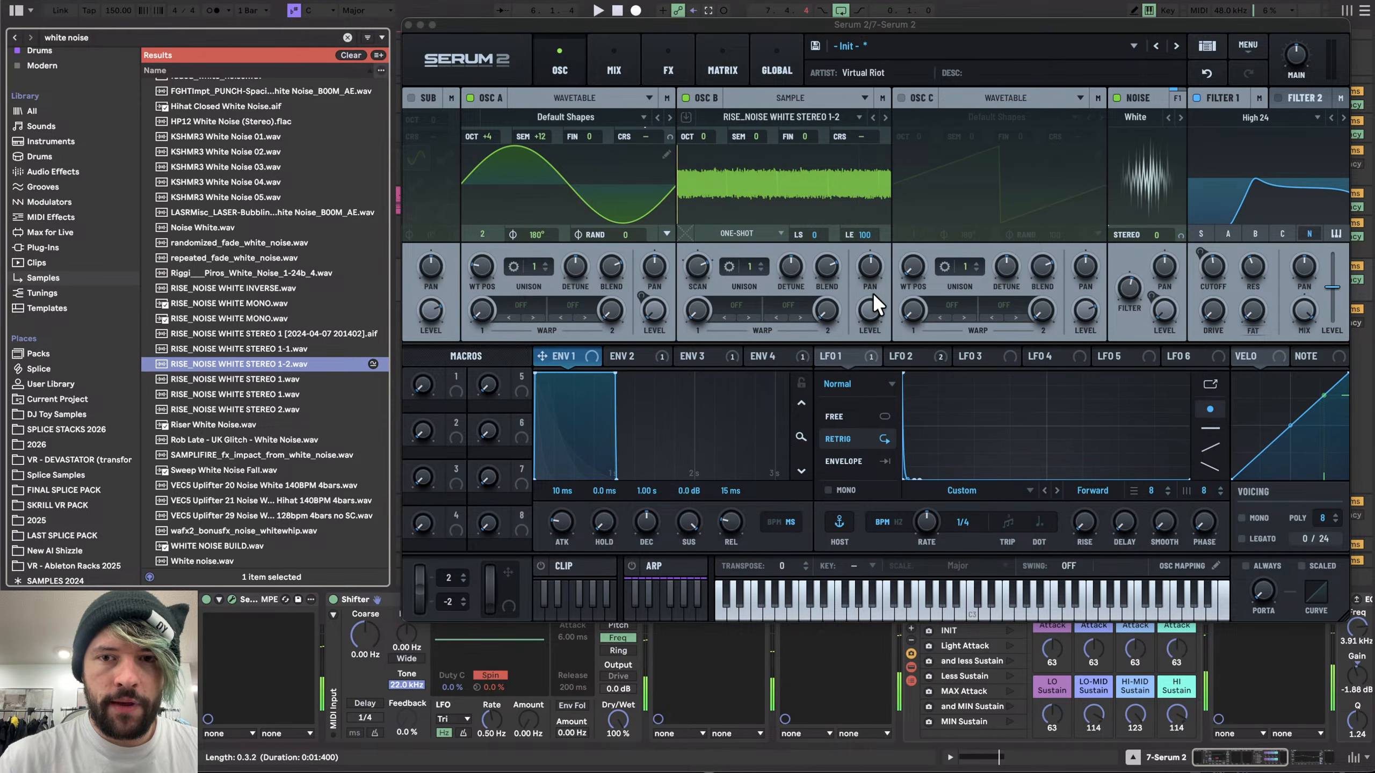
- Lower oscillator B's level and set oscillator A's warp mode to FM (Noise)
drag(873, 307, 871, 390)
click(524, 306)
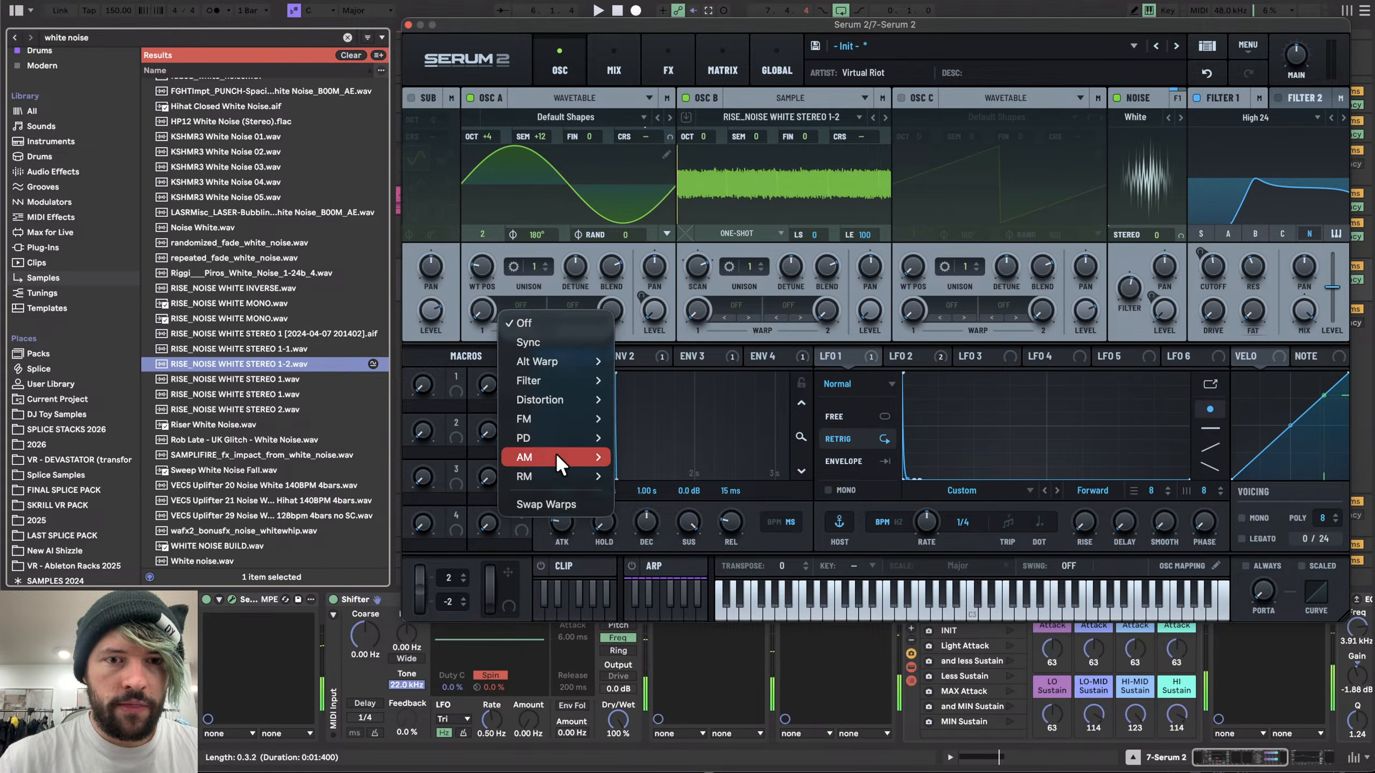
mouse_move(590, 418)
click(649, 457)
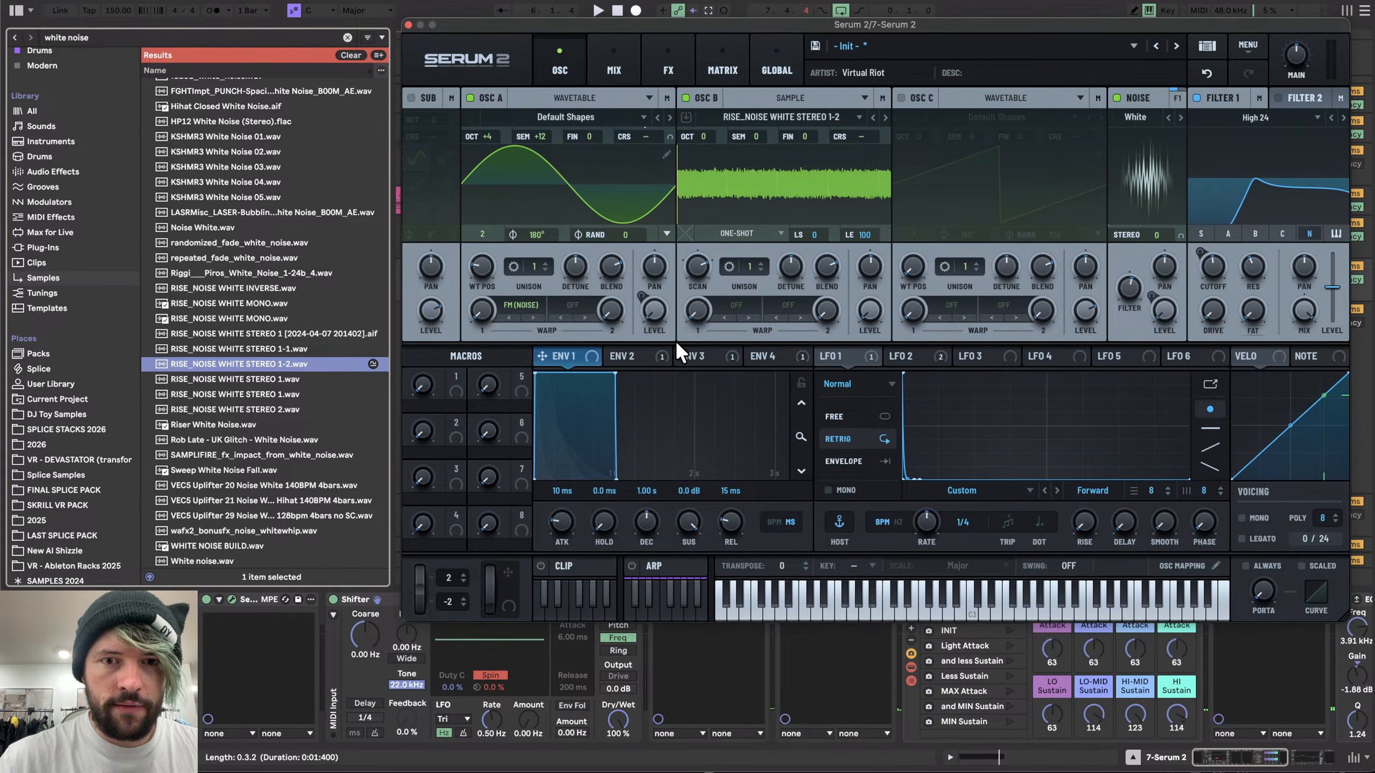
- Check the envelope tabs and assign LFO 3 to modulate oscillator A's warp amount
click(628, 356)
click(703, 356)
click(765, 355)
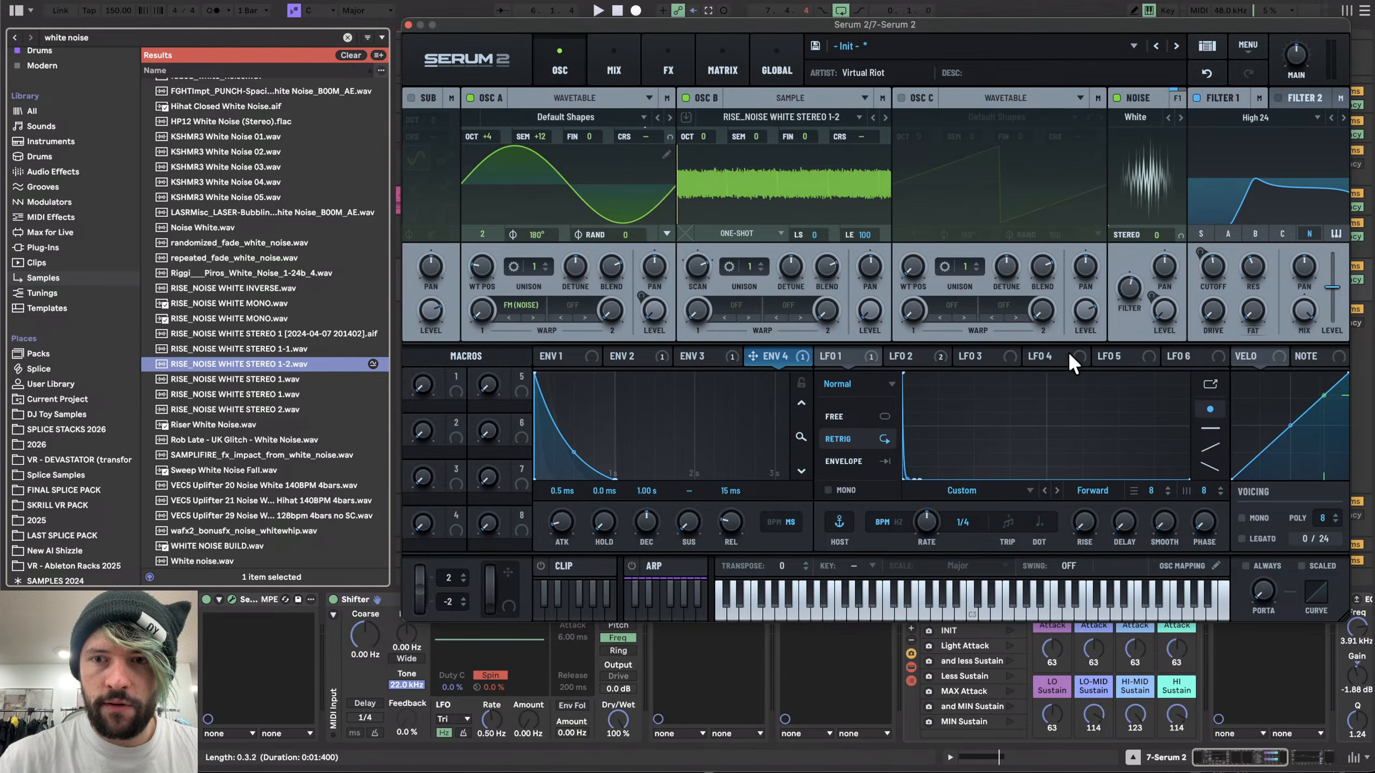
click(978, 352)
drag(961, 356, 480, 312)
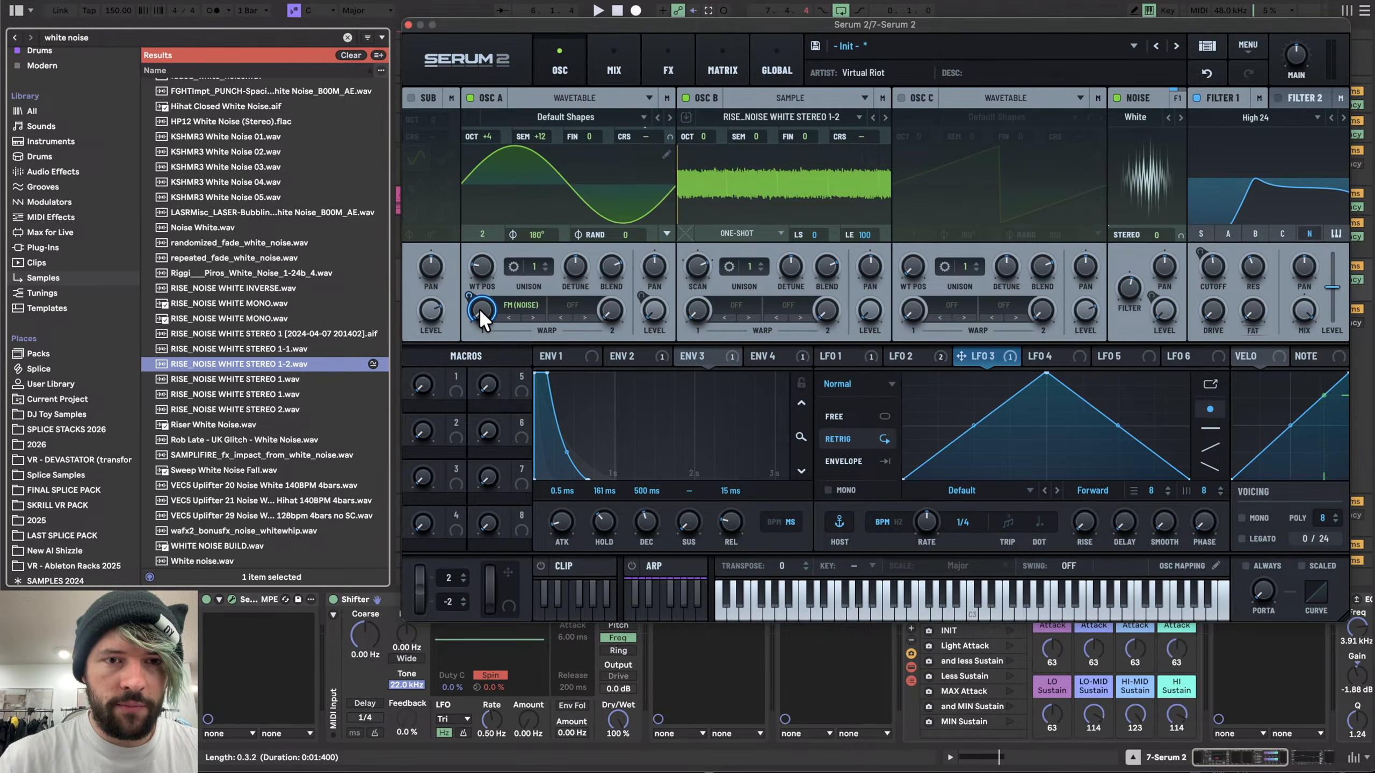
- Reshape LFO 3 into a steep decaying curve and switch it to Envelope mode
drag(1041, 378, 793, 329)
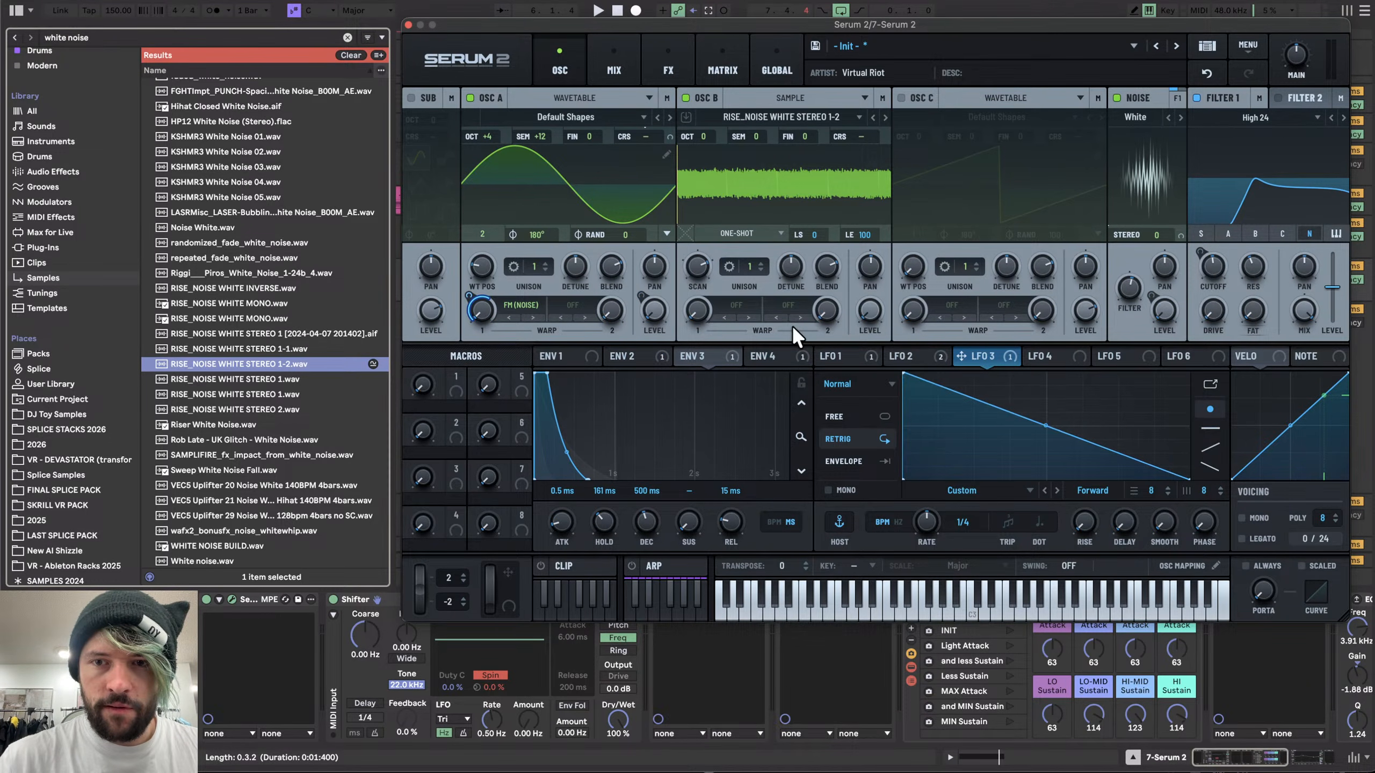
drag(914, 431, 966, 520)
drag(935, 427, 935, 479)
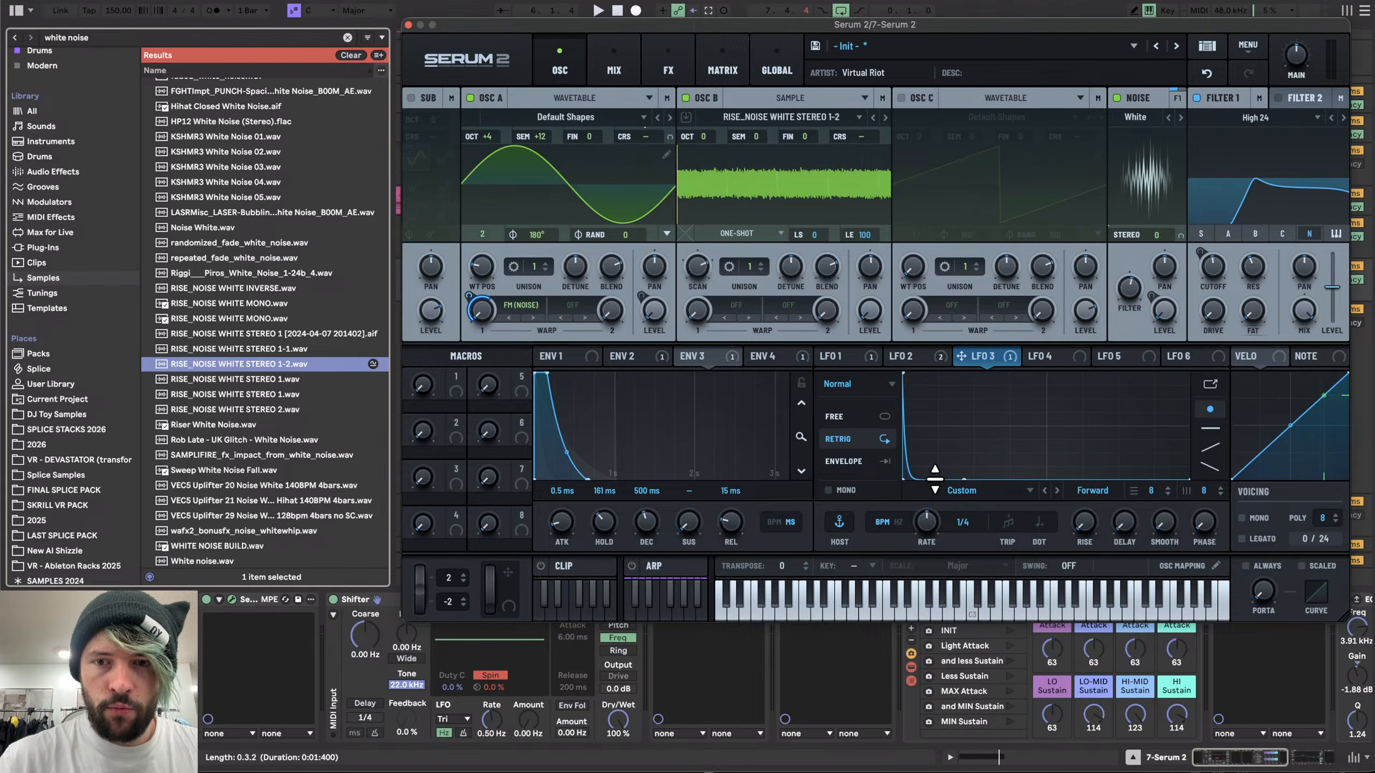
click(846, 463)
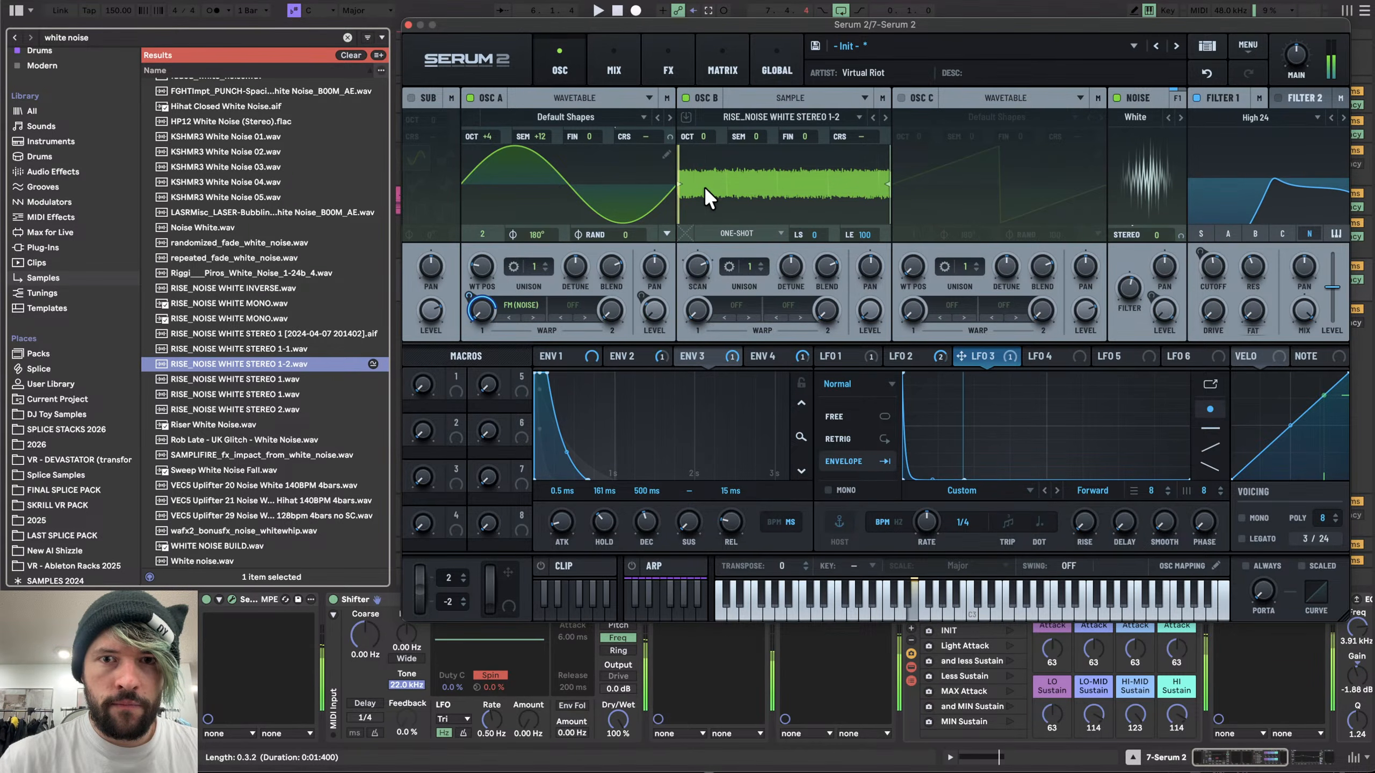
- Move oscillator B's sample start point and turn the noise oscillator off
drag(681, 187, 732, 184)
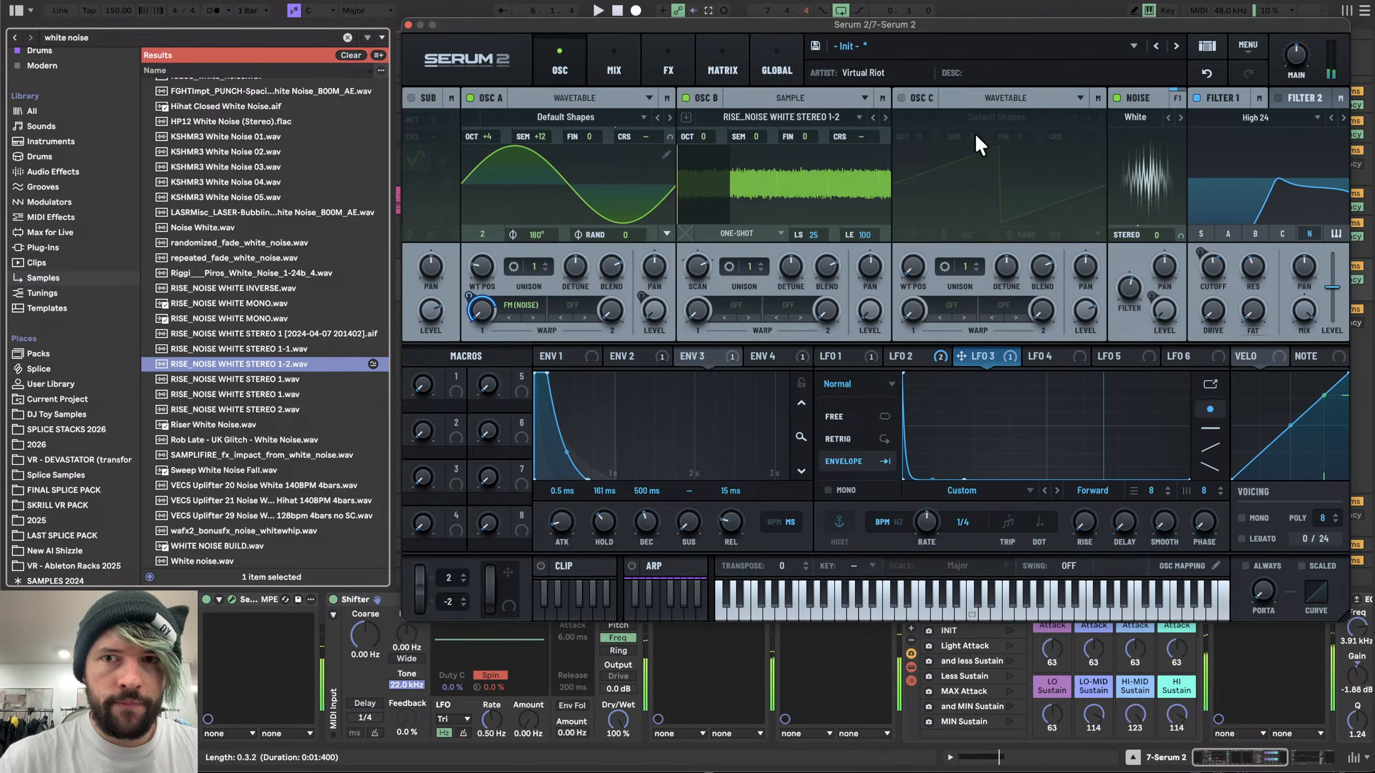
click(1120, 99)
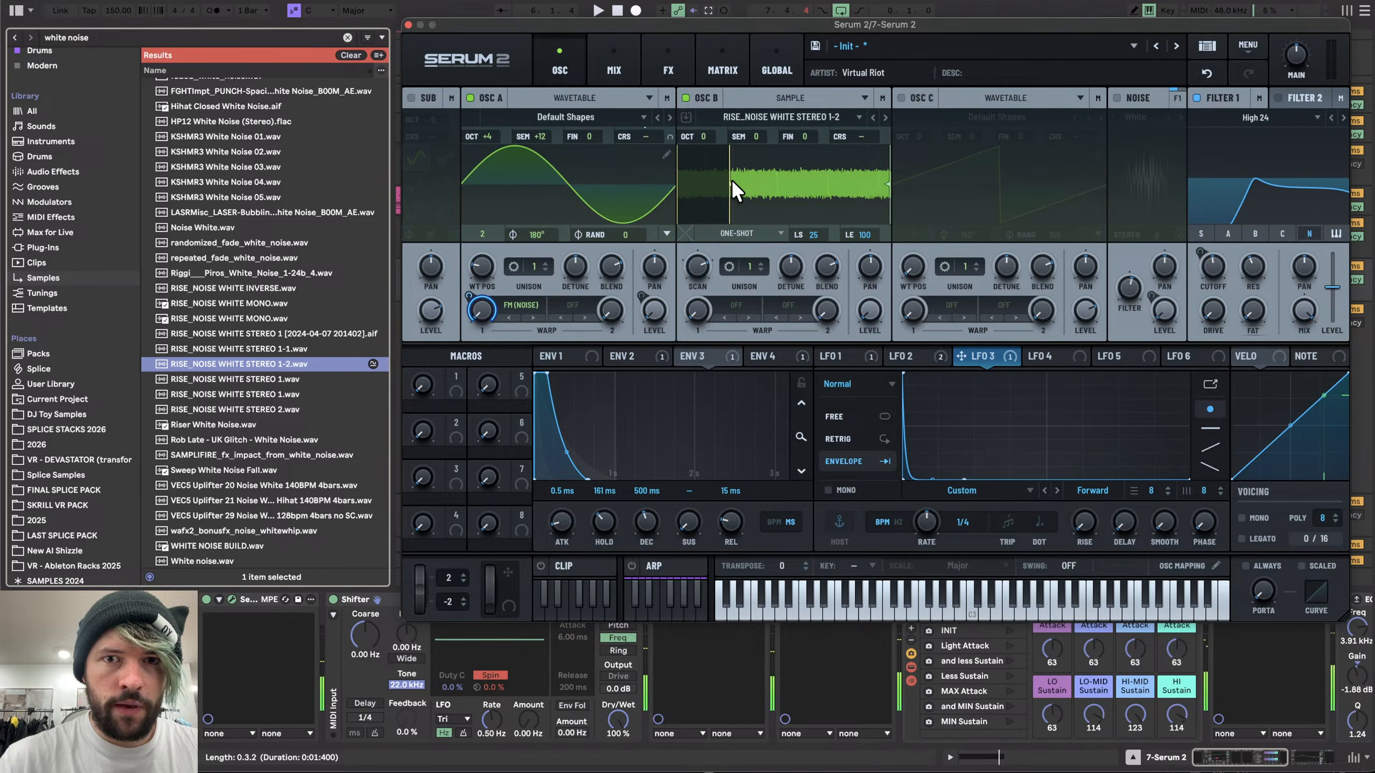
drag(731, 183, 712, 187)
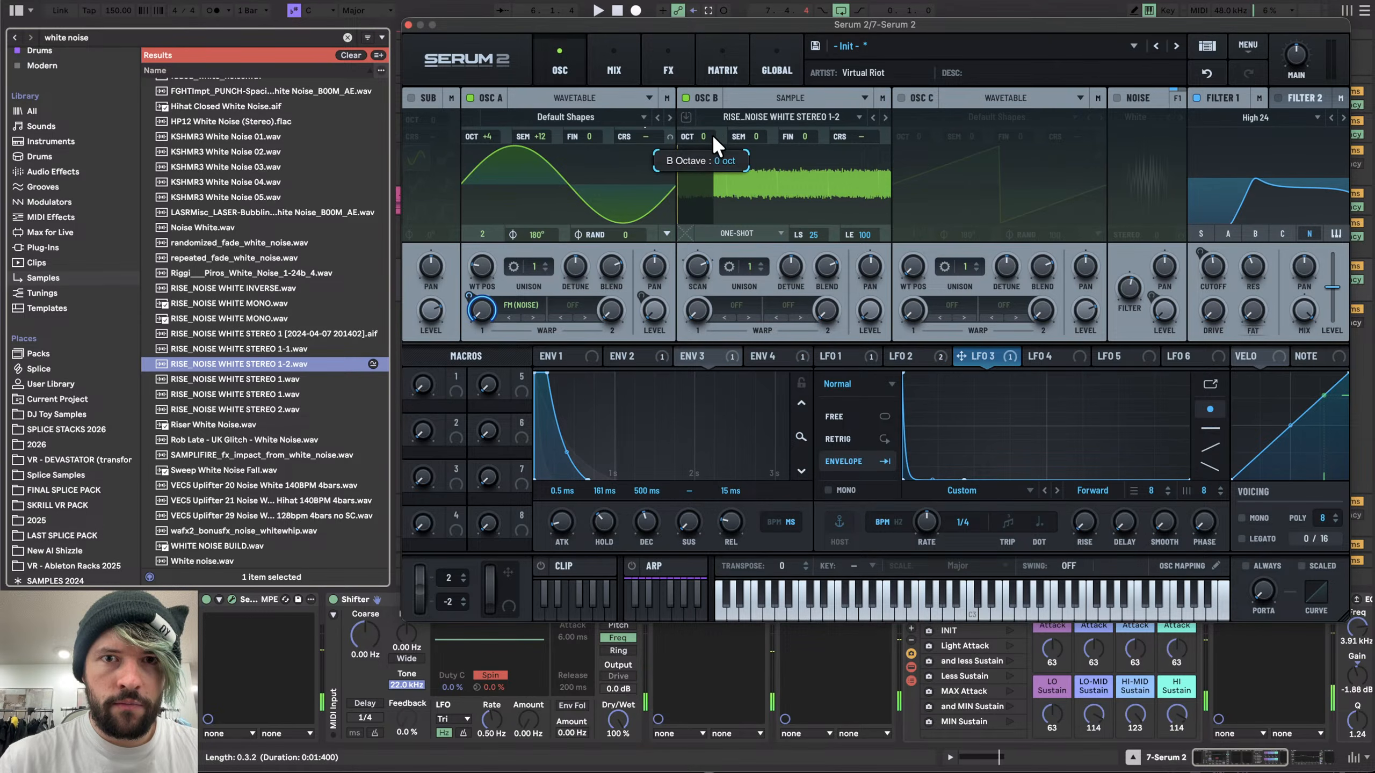
- Switch oscillator A's warp mode to FM (B) and adjust LFO 3's modulation depth on the warp
drag(704, 140, 704, 119)
drag(716, 60, 709, 92)
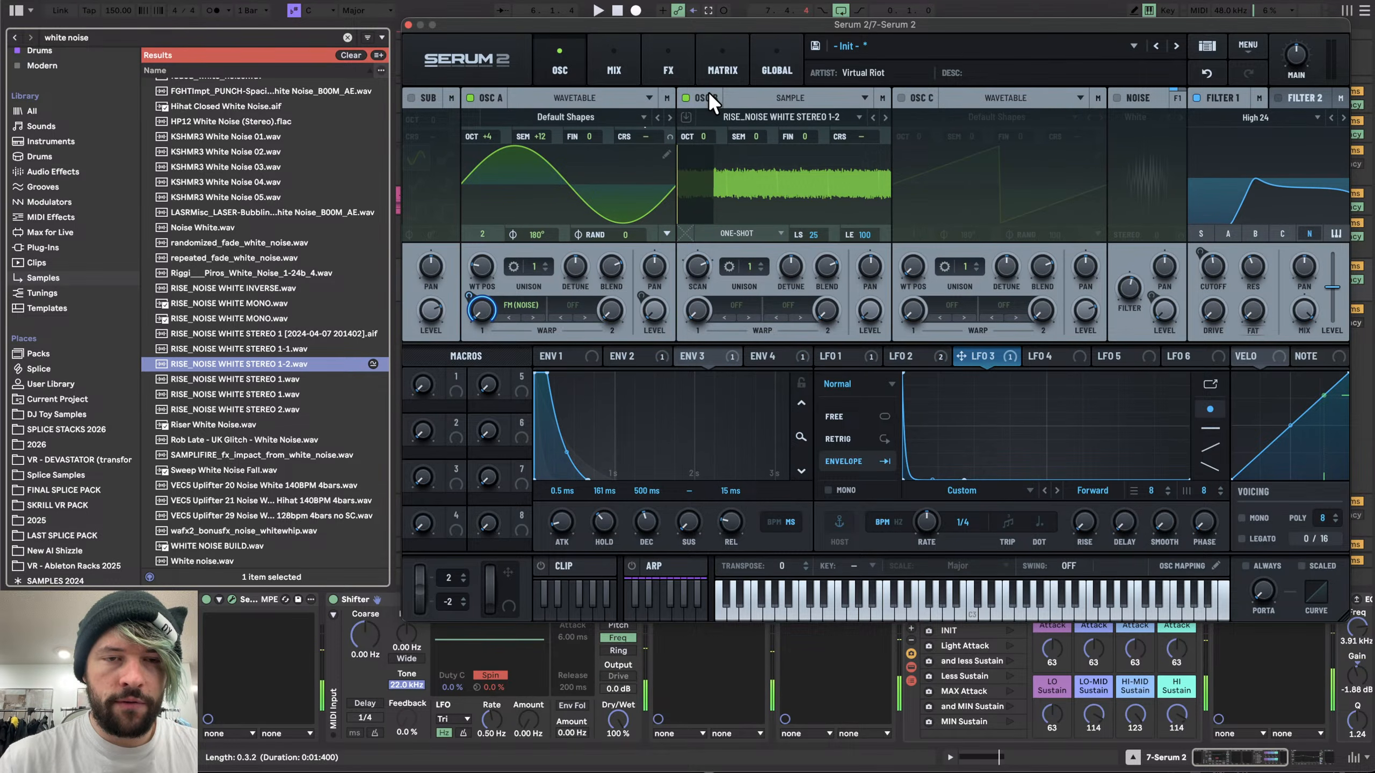
click(508, 318)
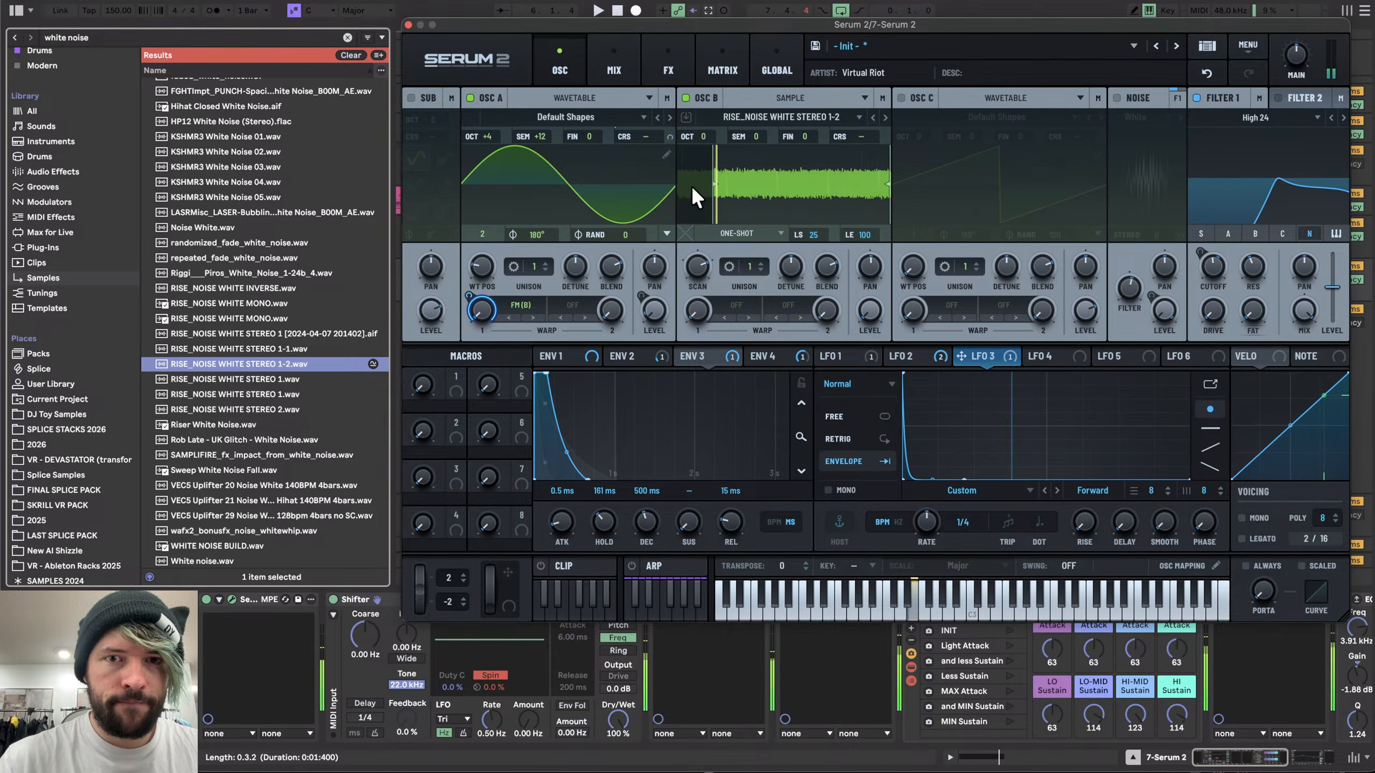
drag(465, 299, 466, 314)
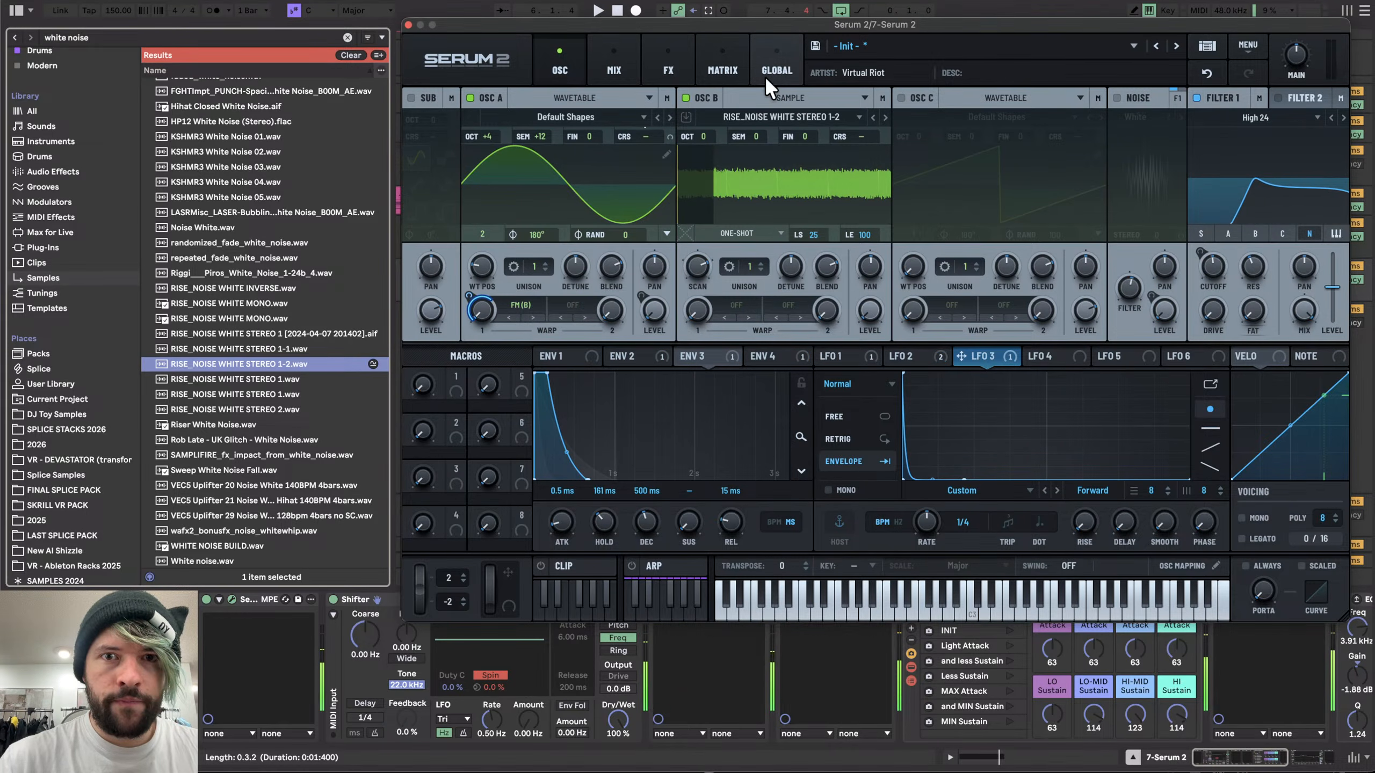
- Set oscillator B's octave to -3 and turn the noise oscillator back on
drag(702, 136, 707, 198)
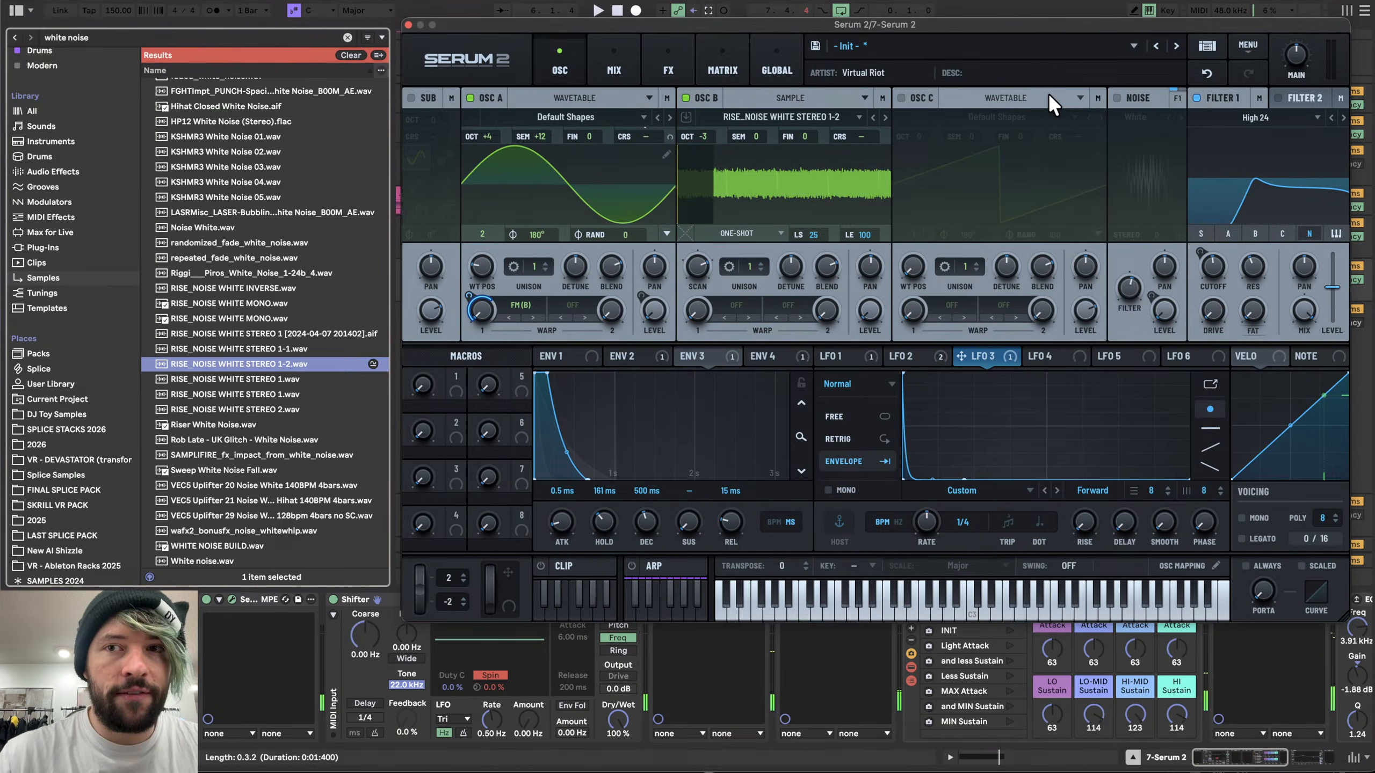
click(1116, 98)
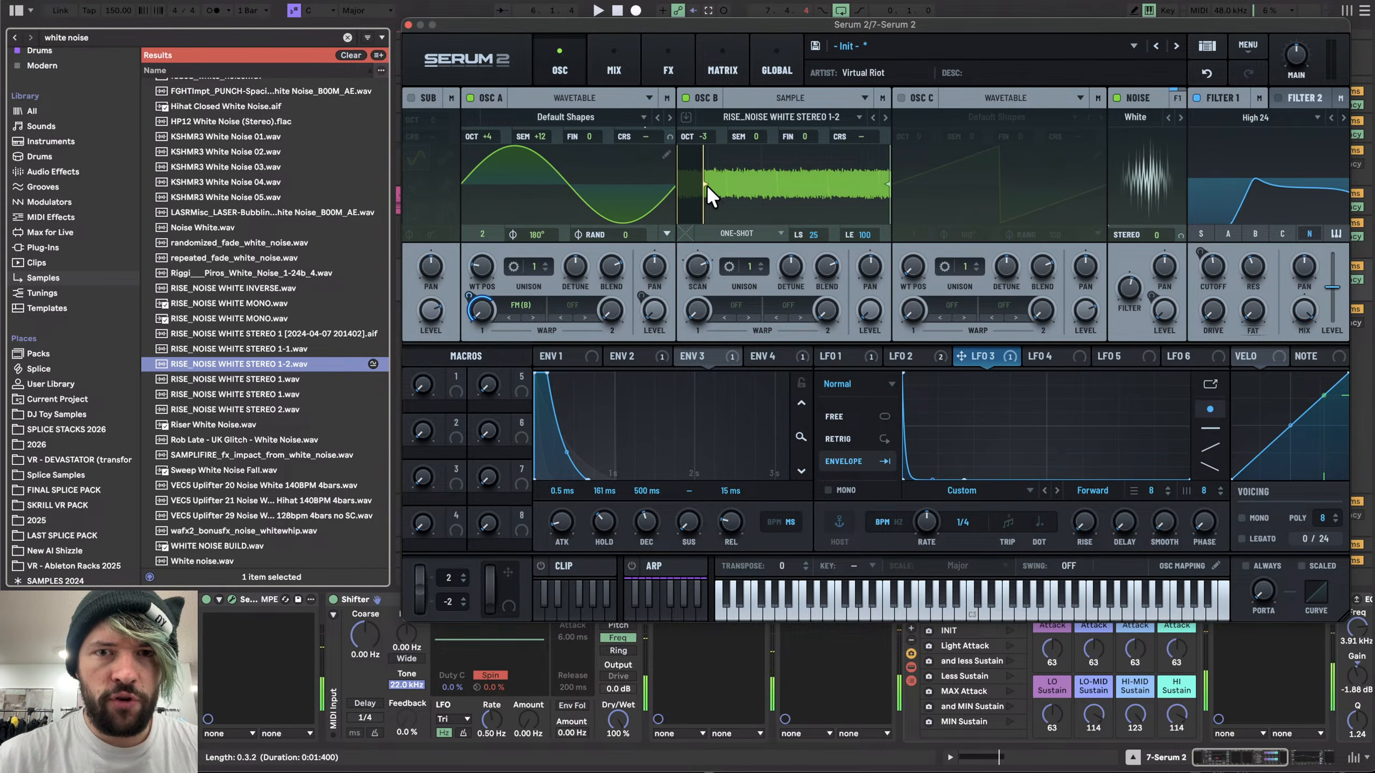
- Set LFO 3's rate to 1/8 and tweak its modulation depth on oscillator A's warp
drag(707, 185, 709, 185)
drag(469, 297, 471, 310)
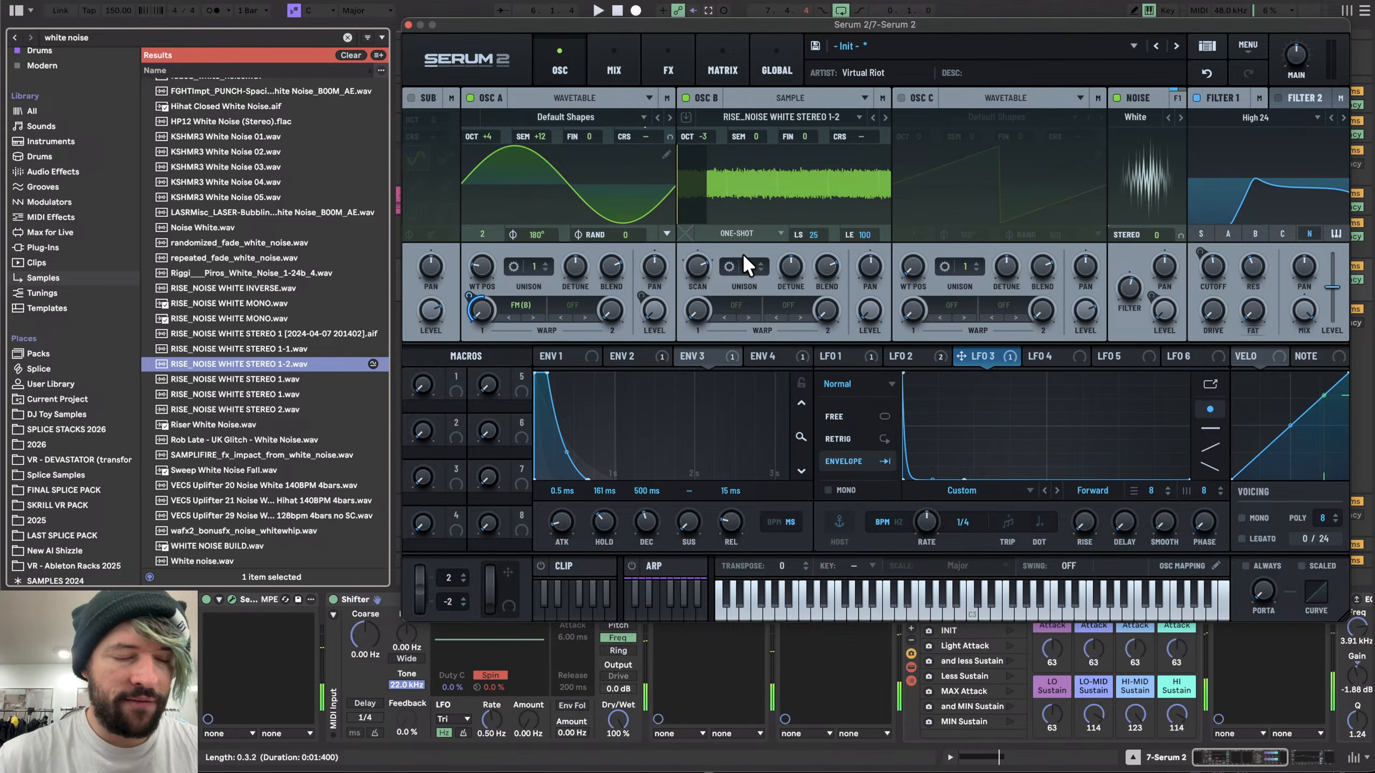
drag(936, 526, 937, 524)
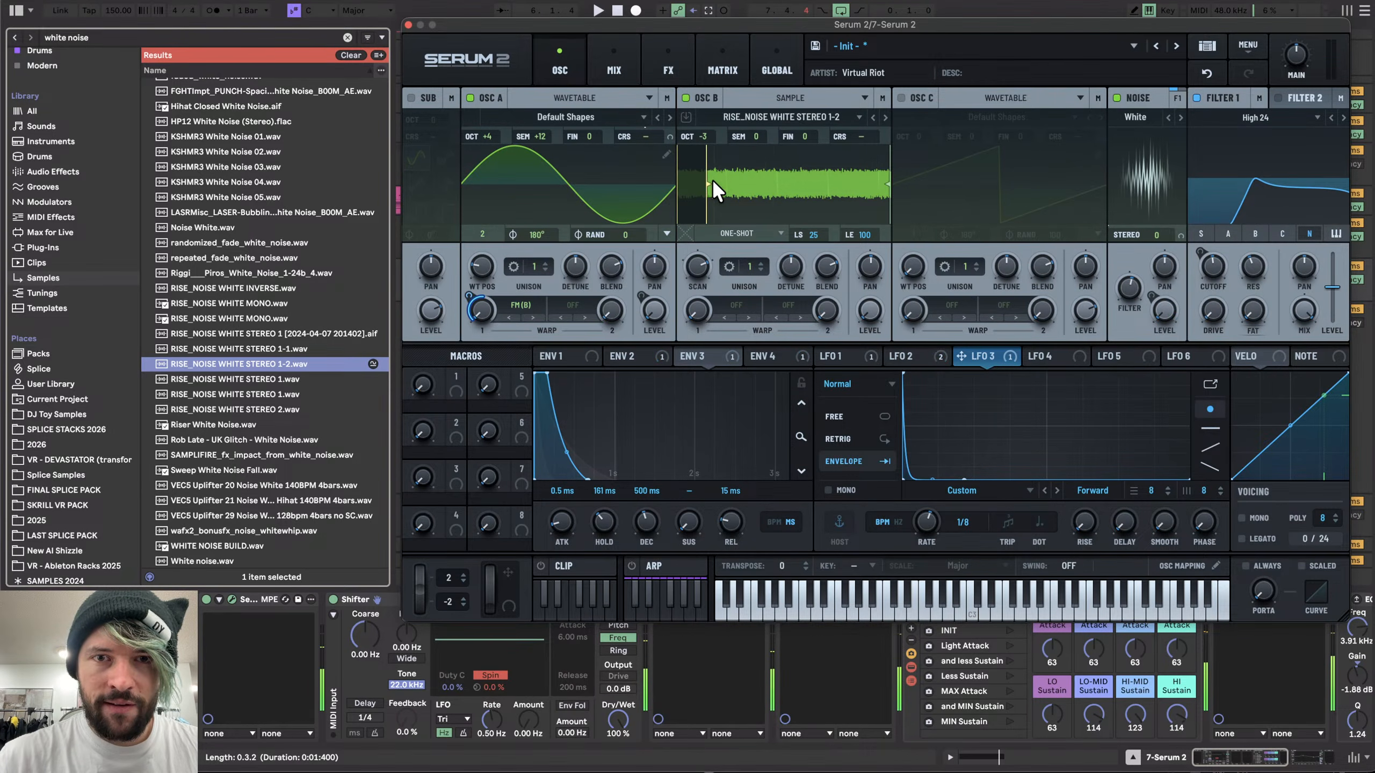
- Set oscillator B's octave to -2 and LFO 3's warp modulation depth to 52%
drag(717, 190, 730, 180)
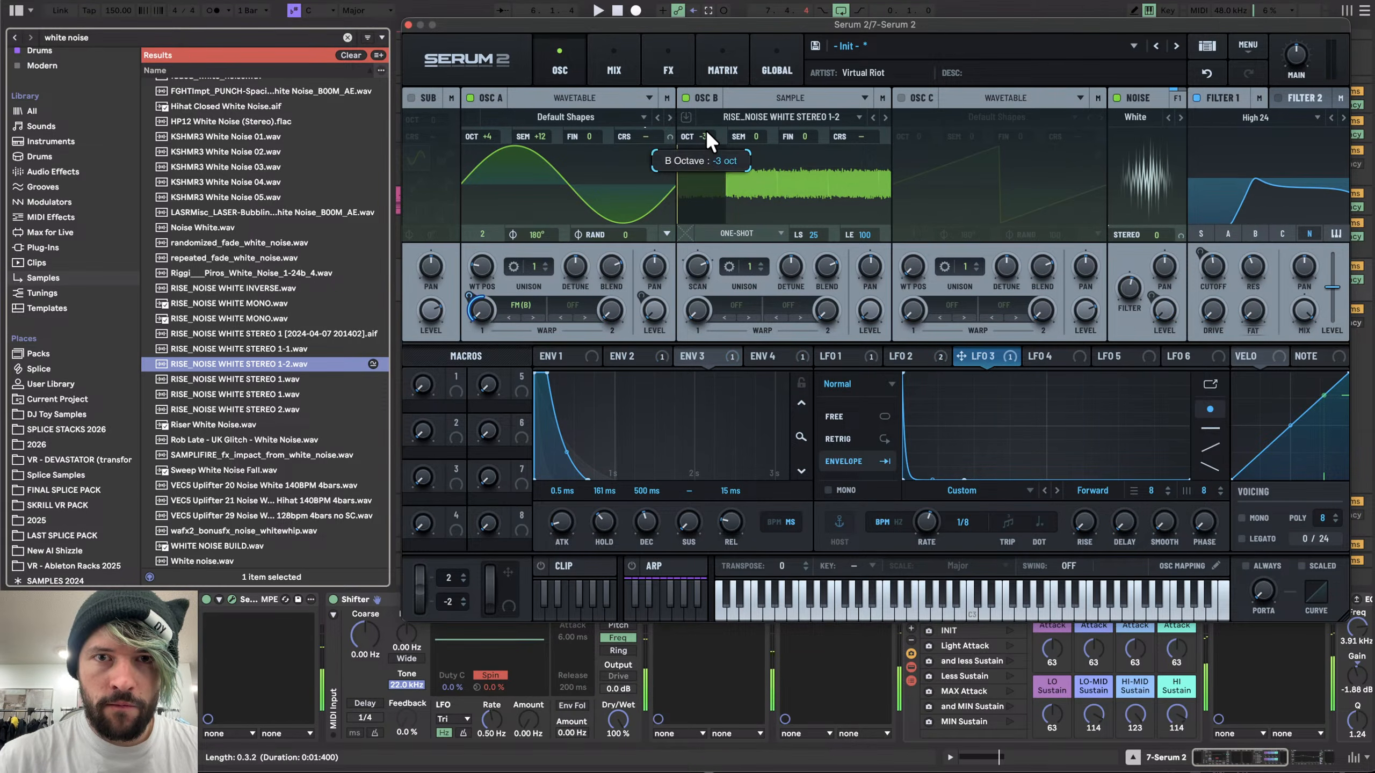
scroll(706, 128, up, 1)
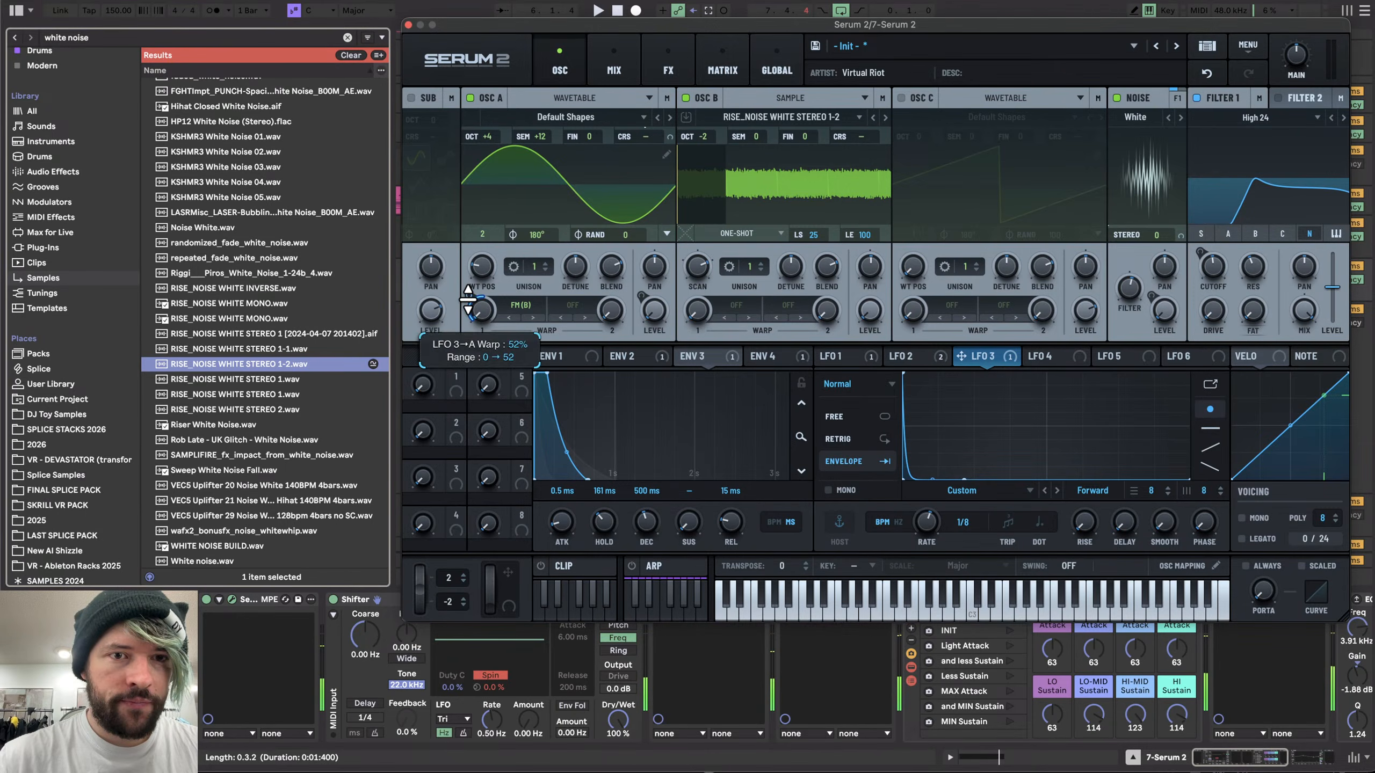
drag(468, 298, 464, 321)
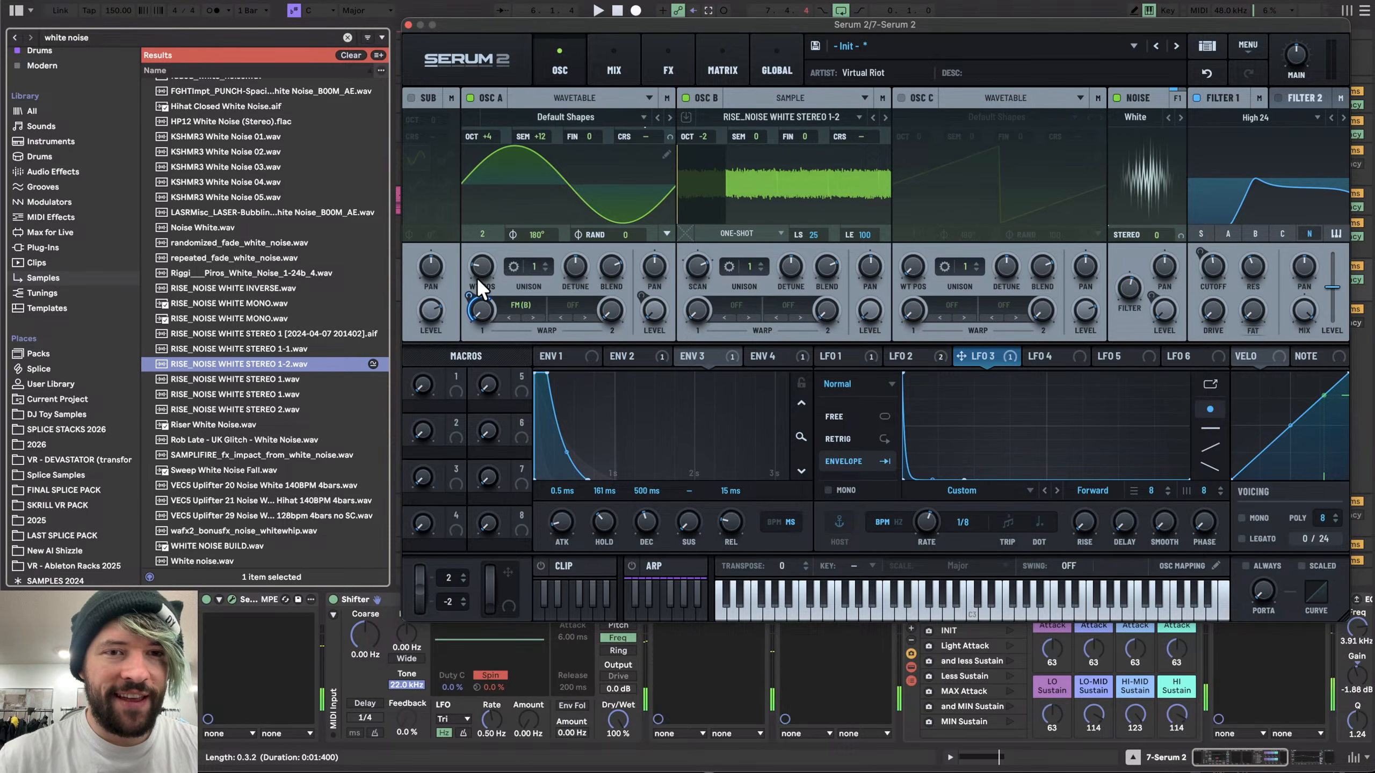
- Audition different octave settings on oscillator B and move its sample start marker back to the beginning of the sample
drag(467, 319, 466, 312)
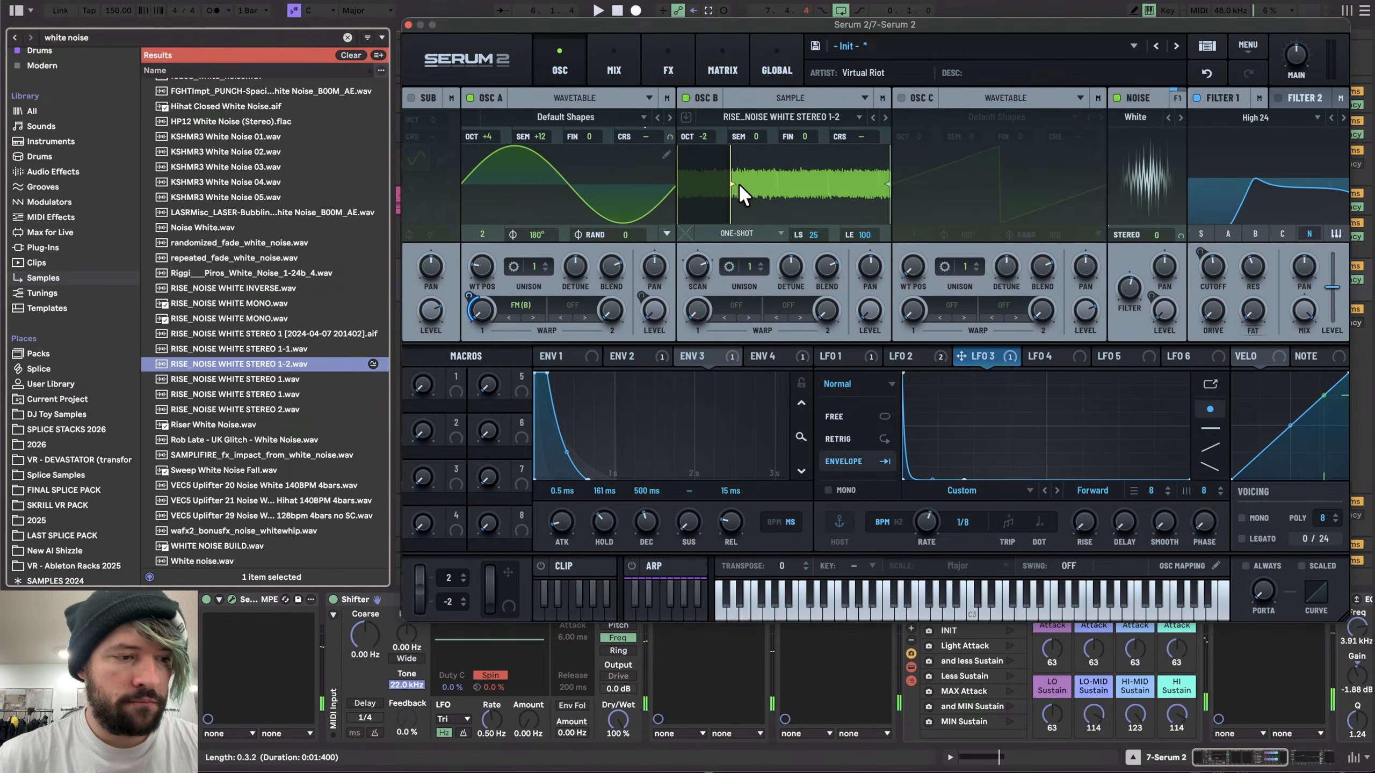
drag(716, 136, 711, 118)
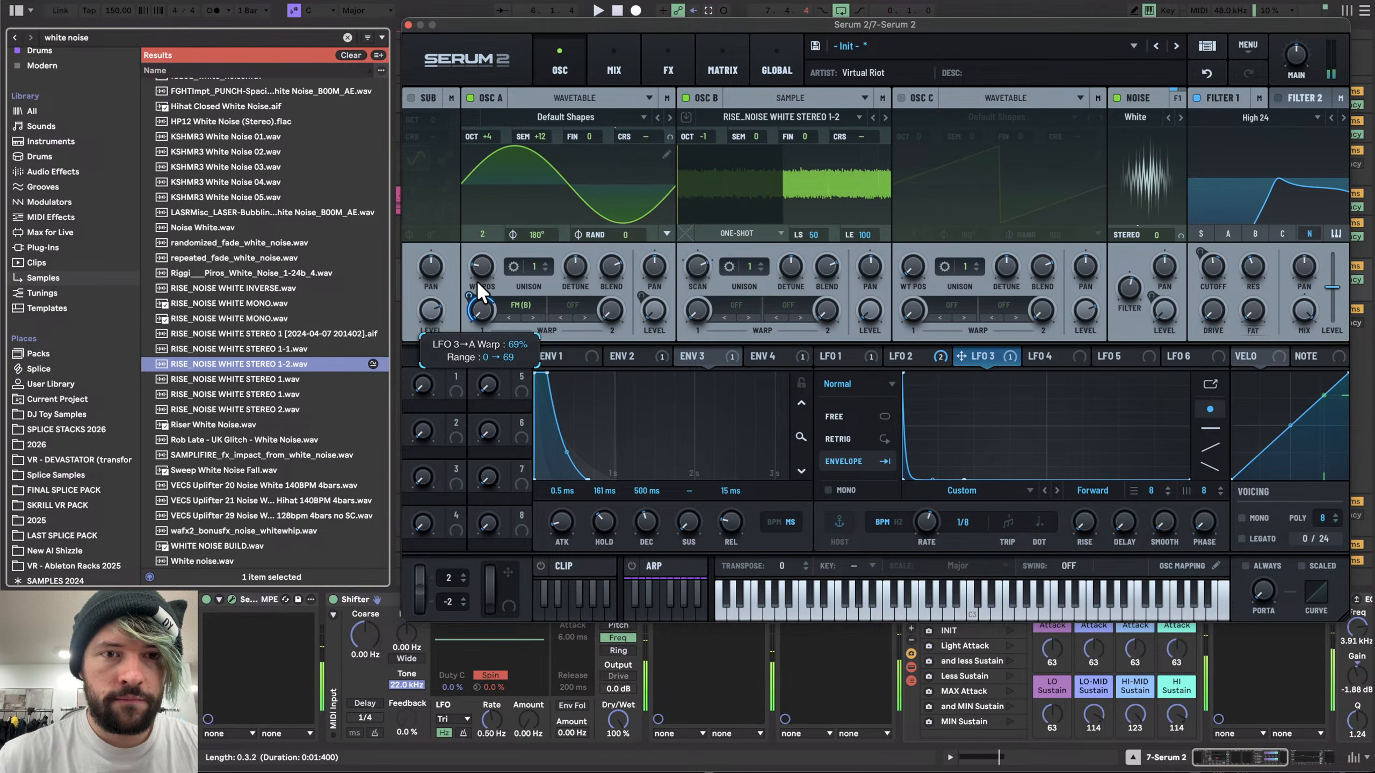
drag(709, 132, 710, 157)
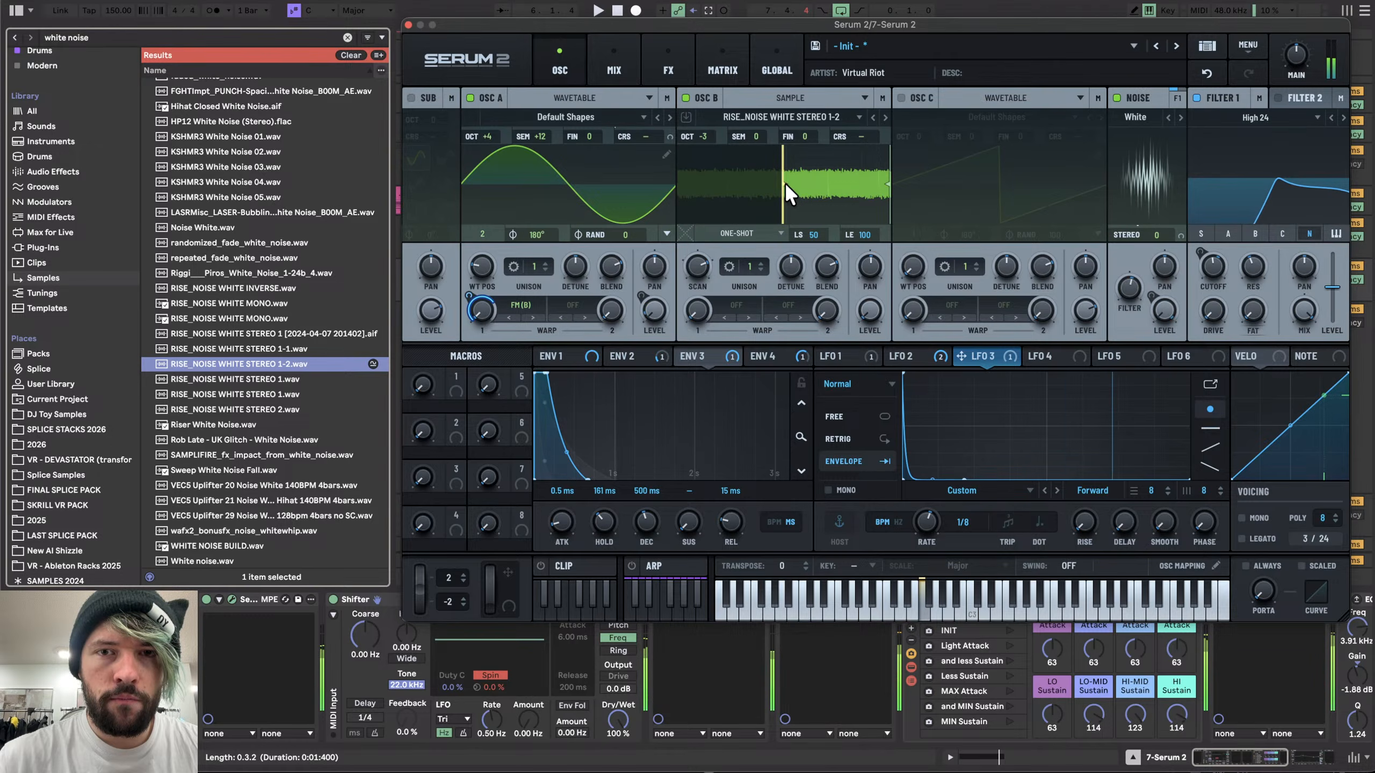
drag(784, 182, 711, 183)
drag(704, 129, 706, 142)
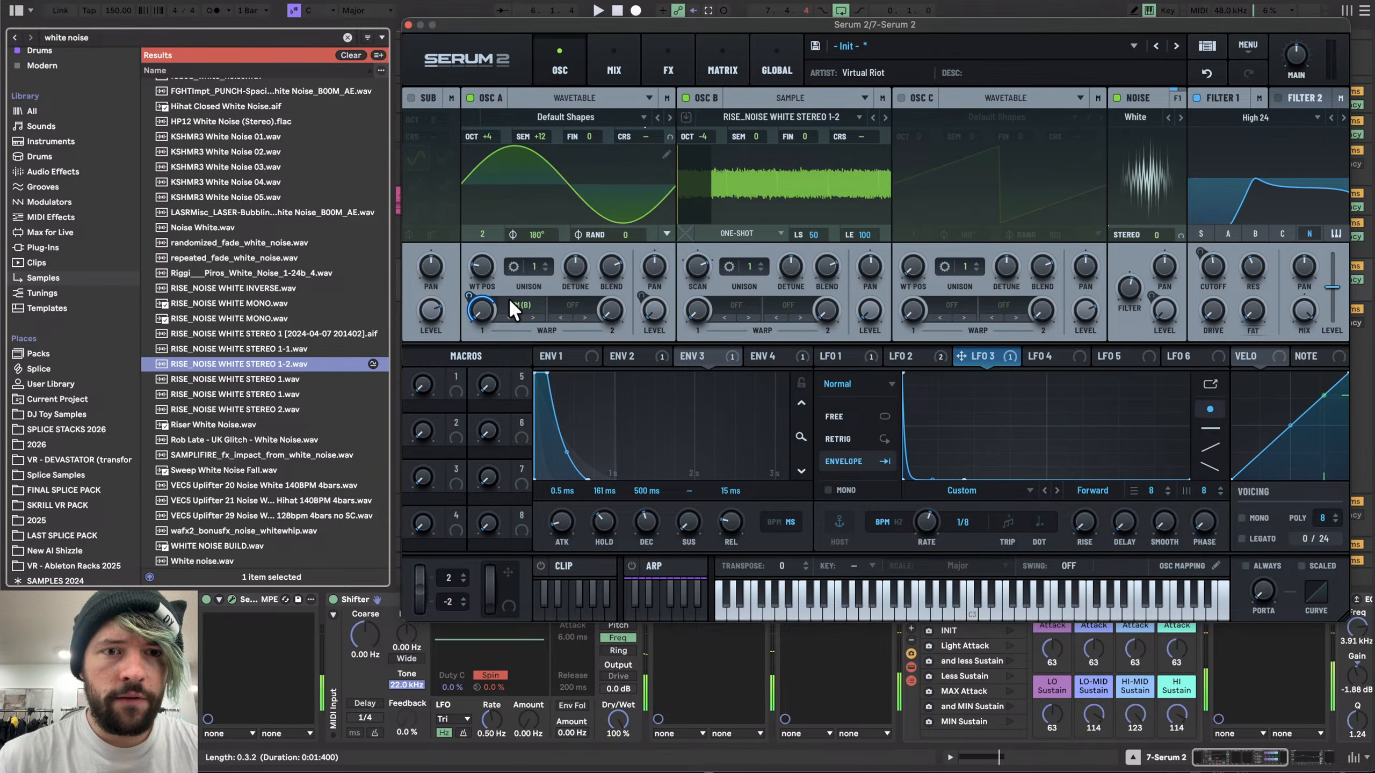
- Set oscillator B's octave to -3 and adjust LFO 3's modulation depth on oscillator A's warp
drag(472, 296, 473, 290)
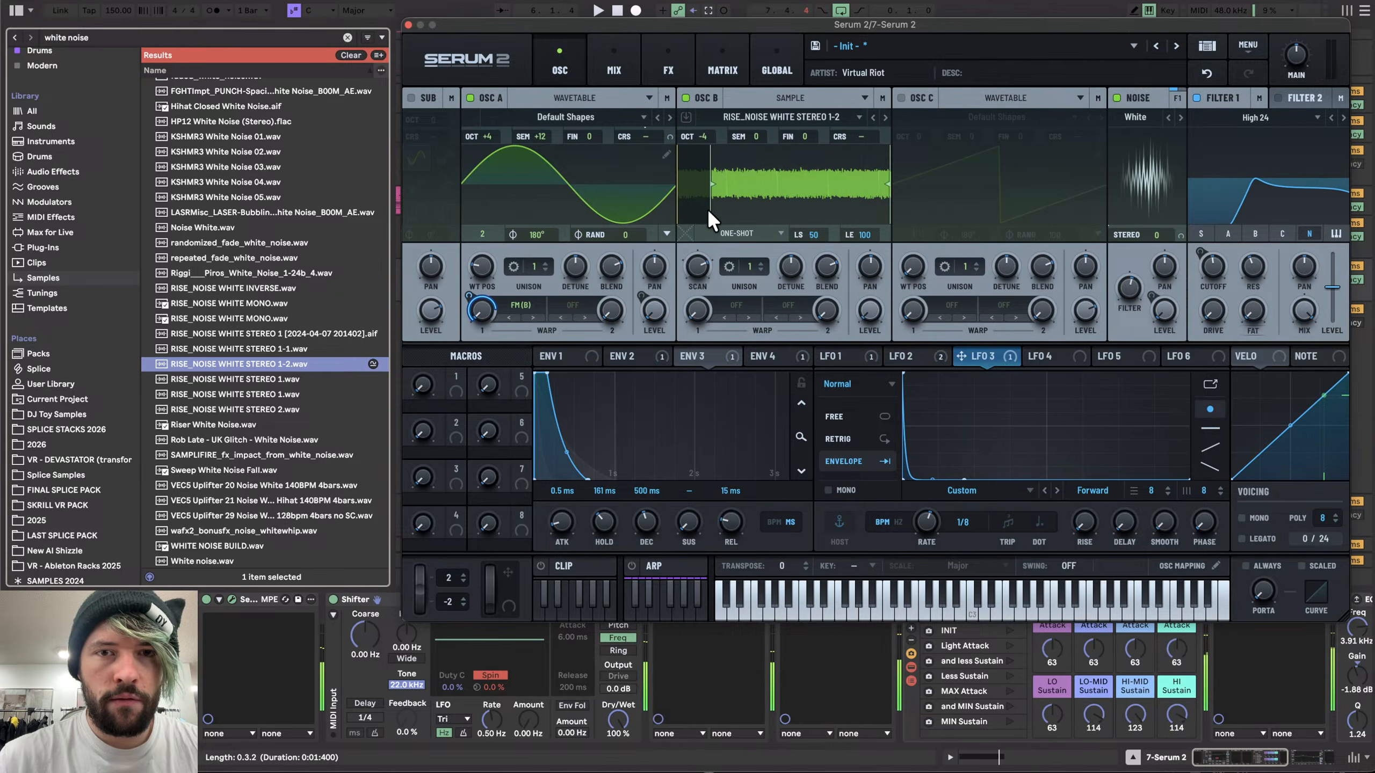
drag(703, 135, 706, 105)
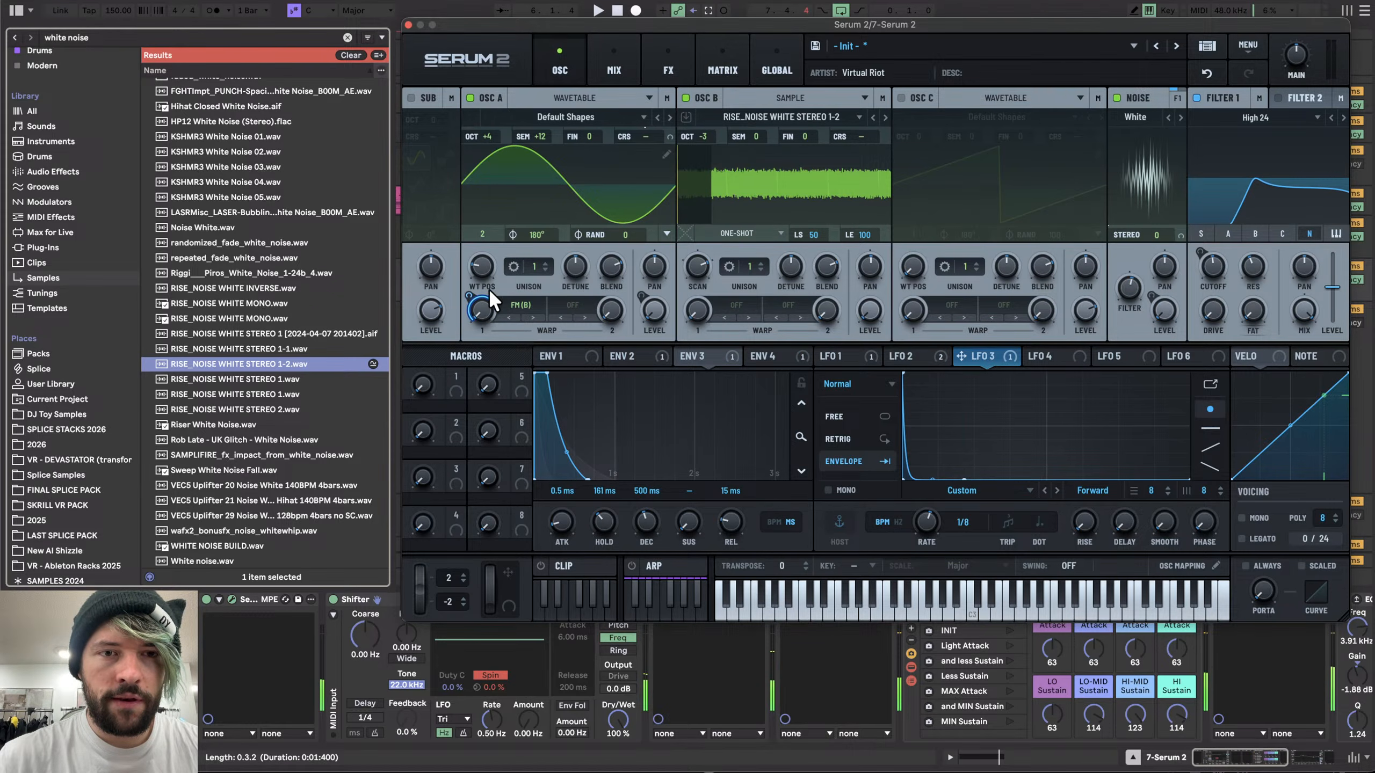
drag(471, 297, 474, 312)
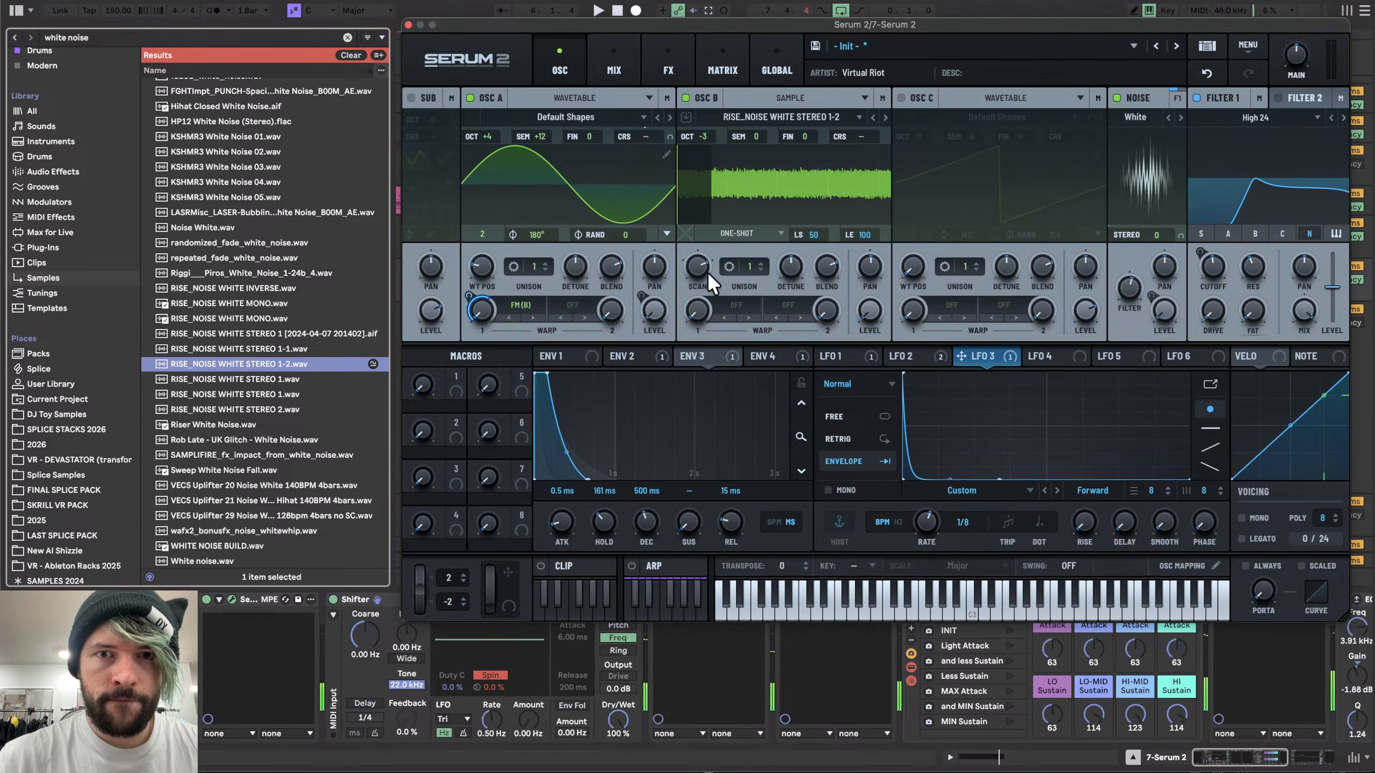
- Close the Serum window and select the 6 Serum 2 track to show its device chain
click(408, 24)
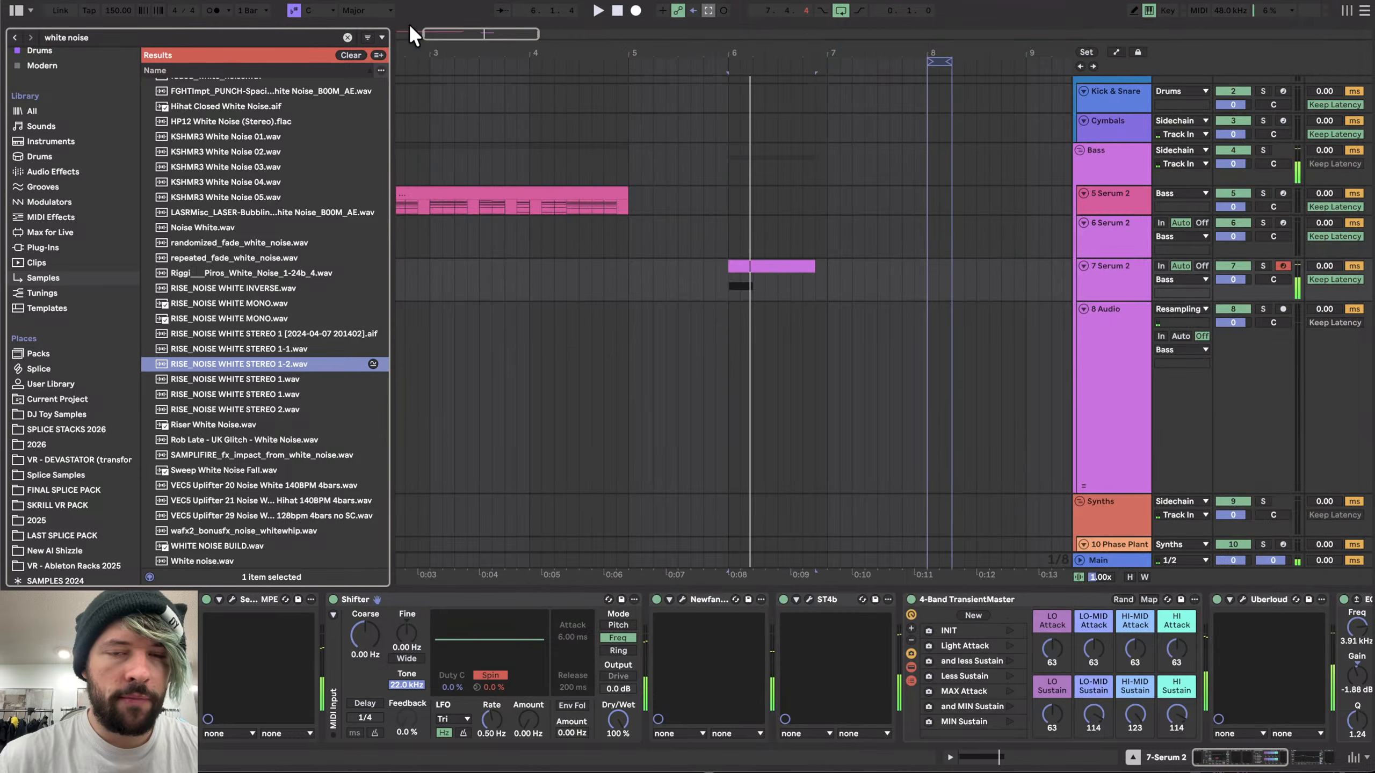
scroll(769, 301, down, 5)
click(1086, 203)
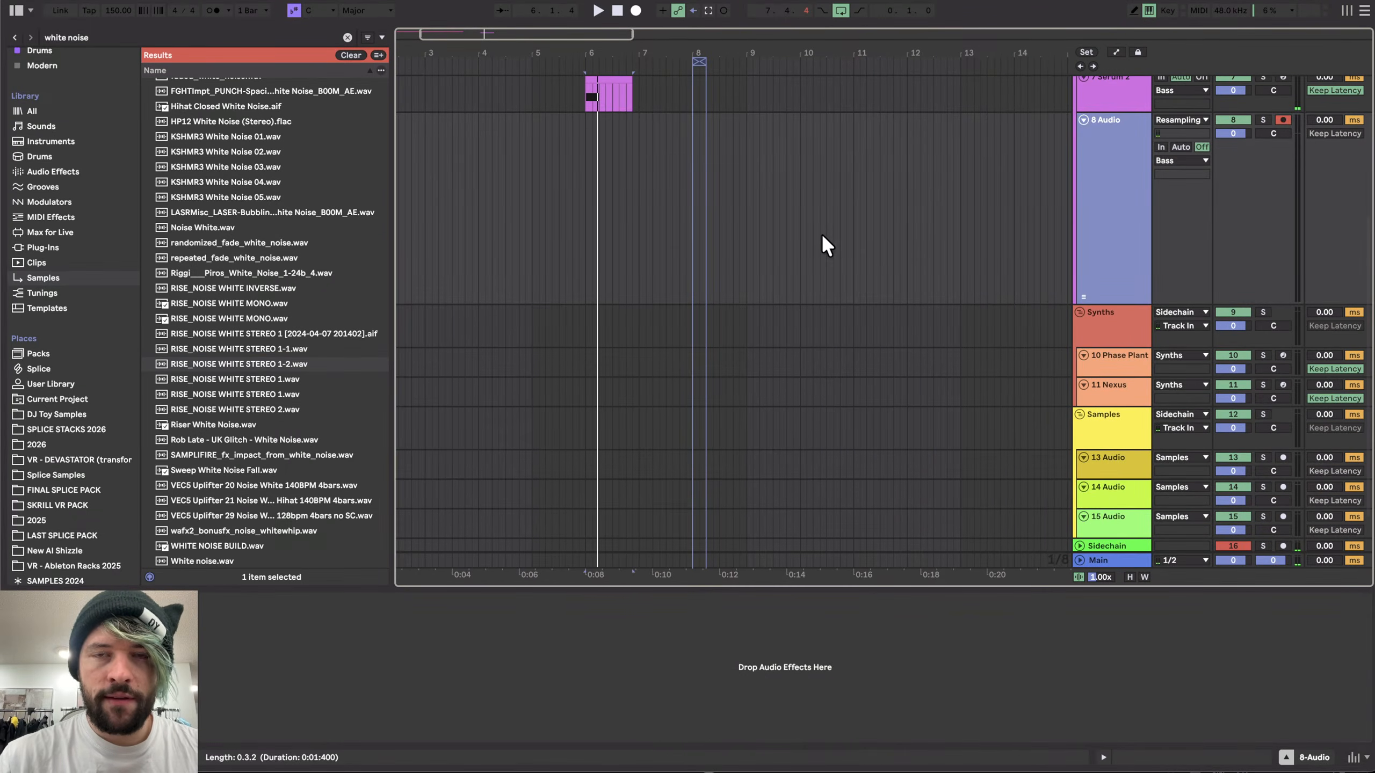
scroll(820, 234, up, 6)
click(1108, 266)
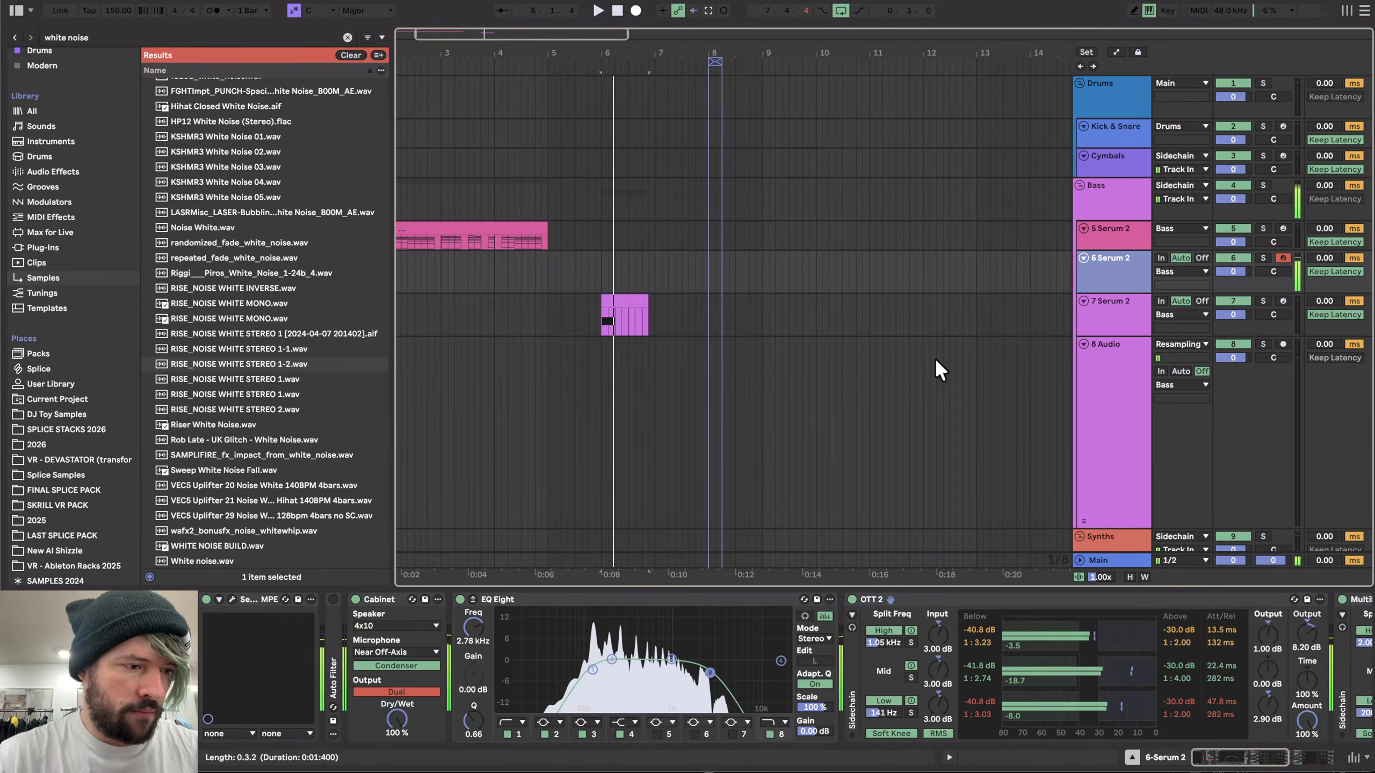
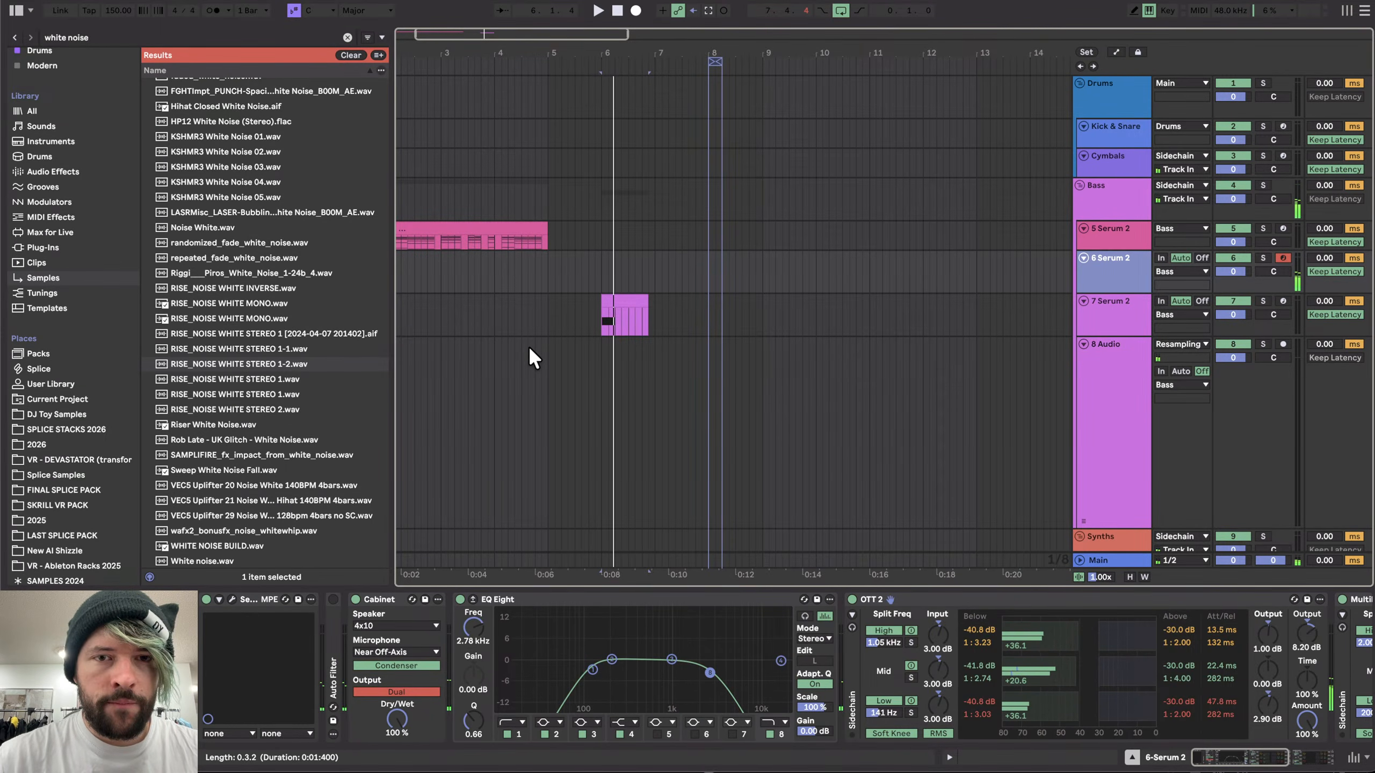
- Insert a new MIDI track below the 5 Serum 2 track and load Serum 2 onto it
click(1008, 232)
key(super+shift+t)
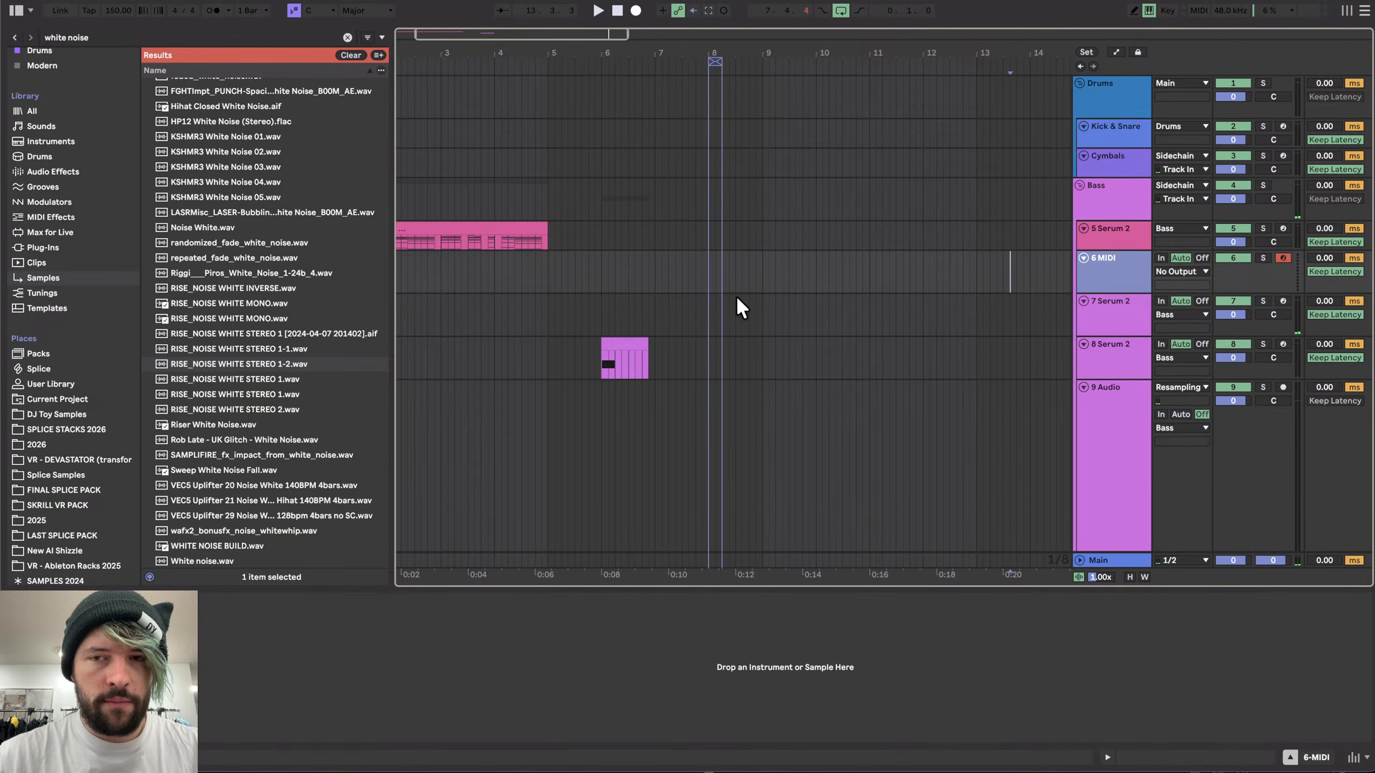
scroll(66, 120, up, 3)
click(347, 37)
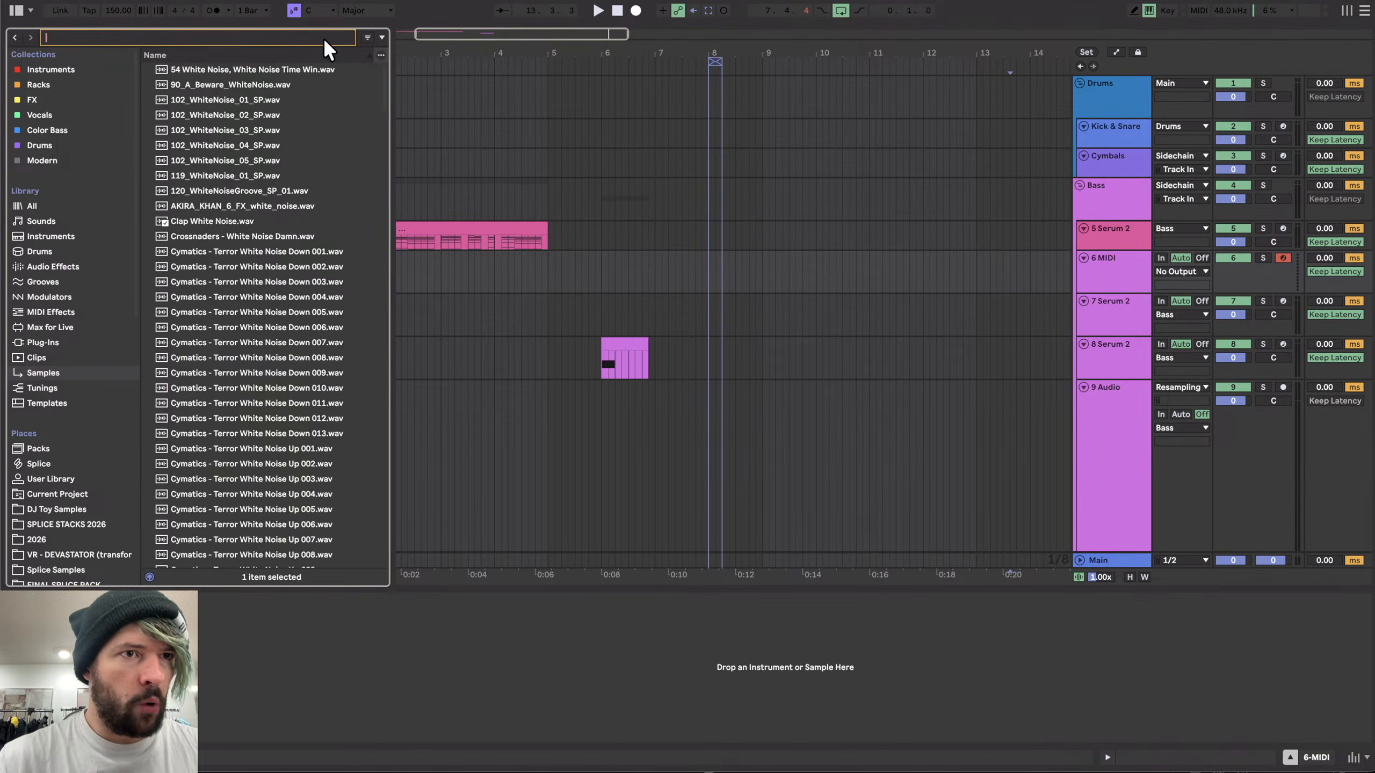
click(62, 69)
double_click(194, 501)
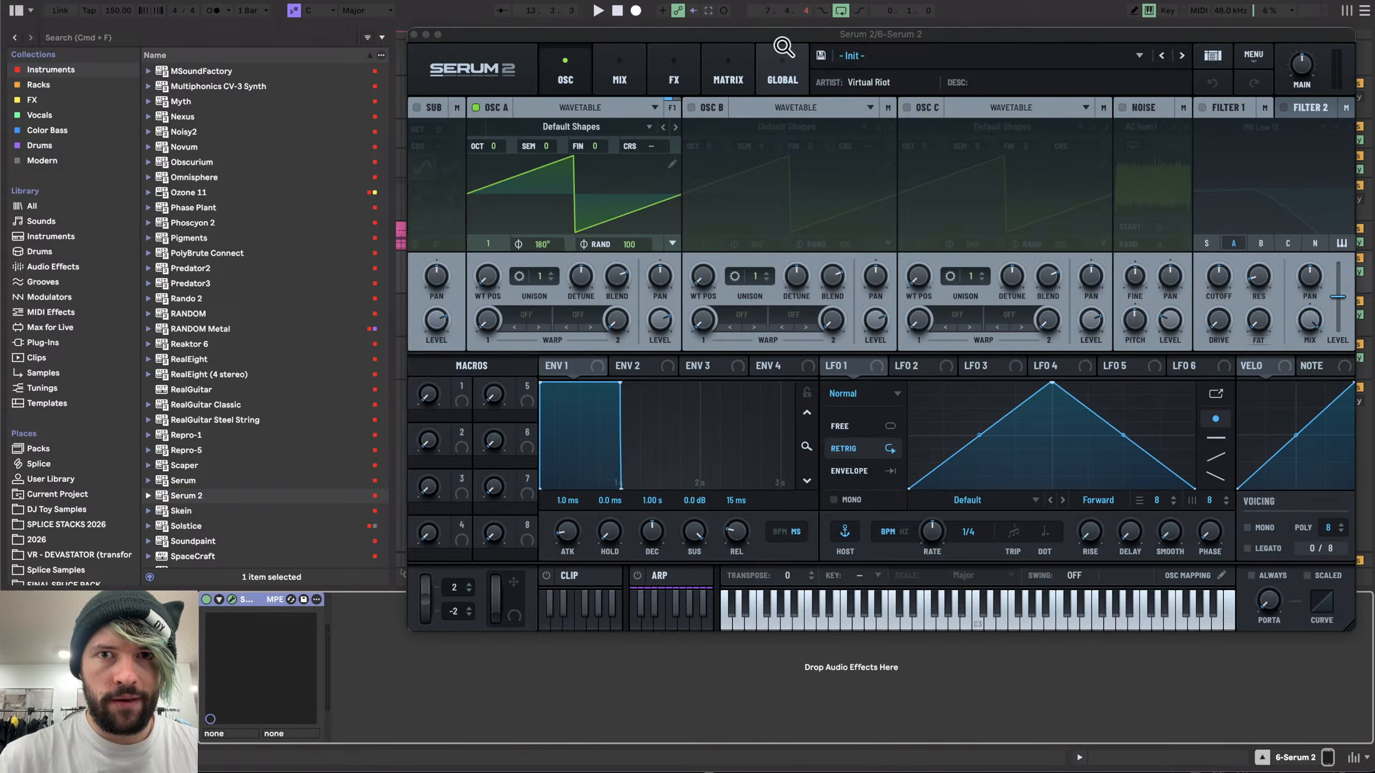
- Enable the noise oscillator and load the Micr...Noise sample from the Analog category
drag(784, 35, 475, 69)
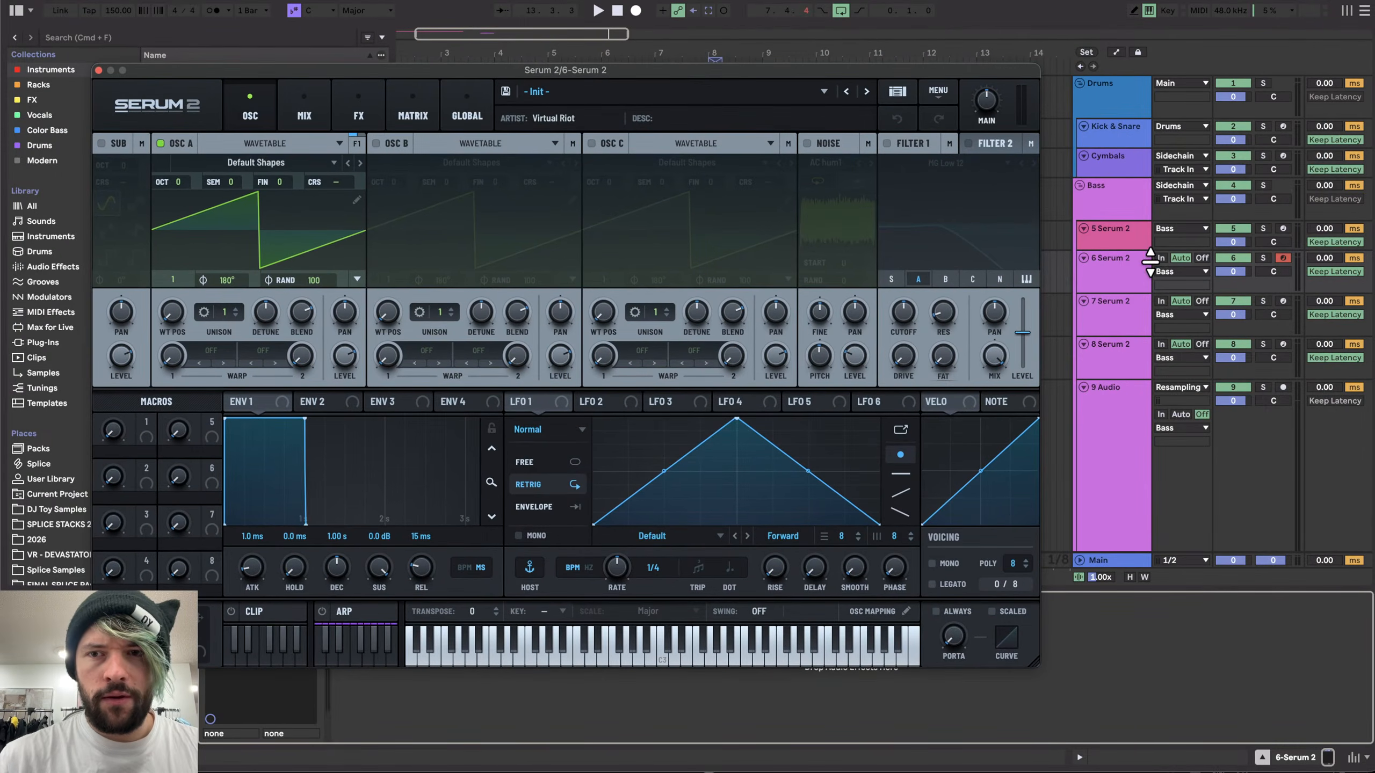
click(1043, 260)
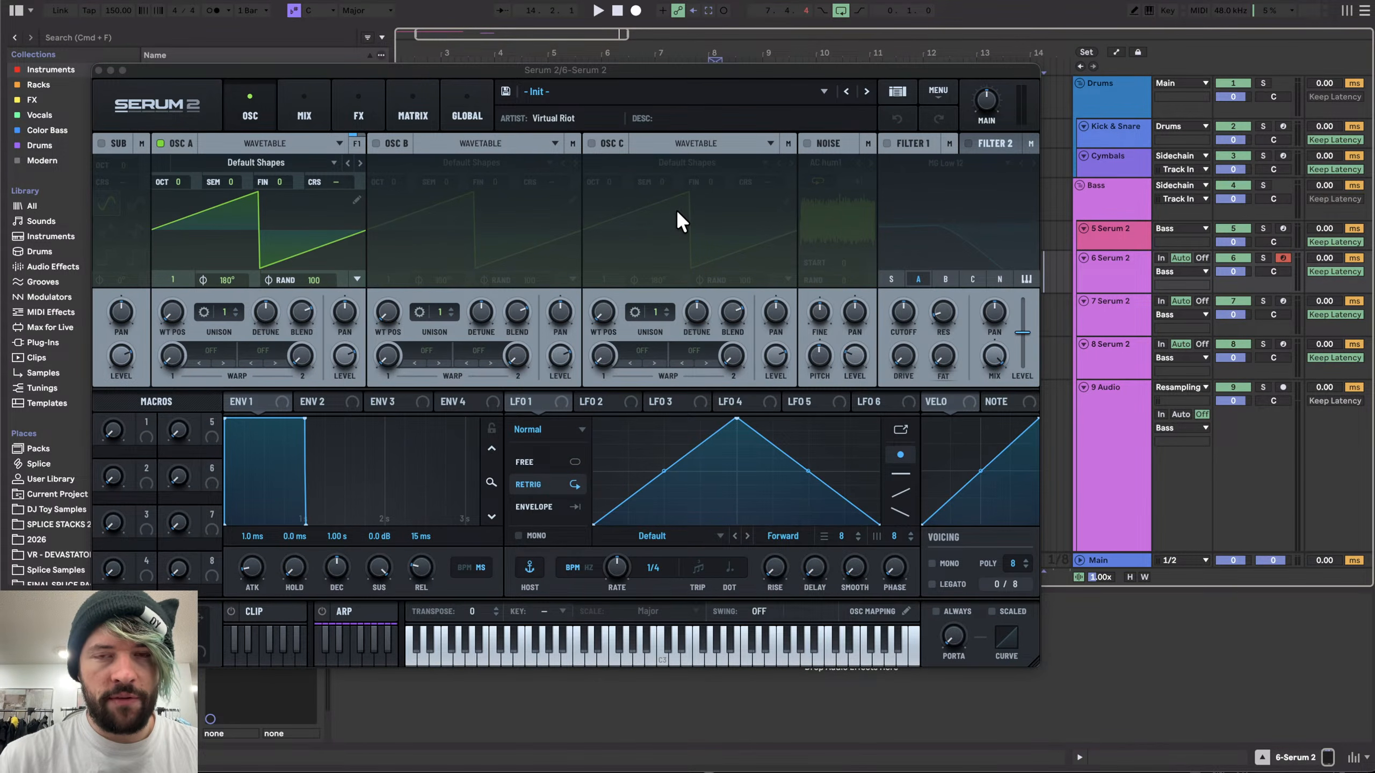
click(806, 143)
click(838, 164)
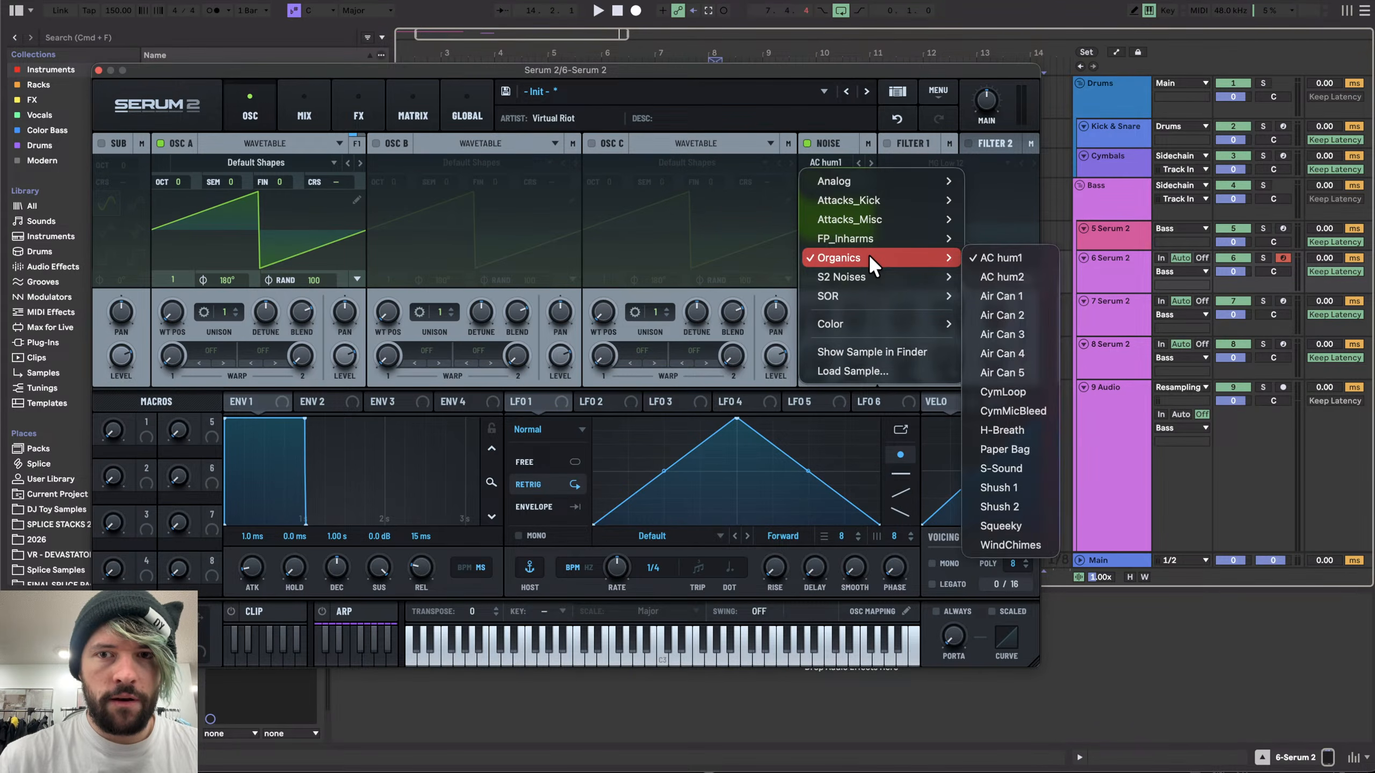
click(875, 180)
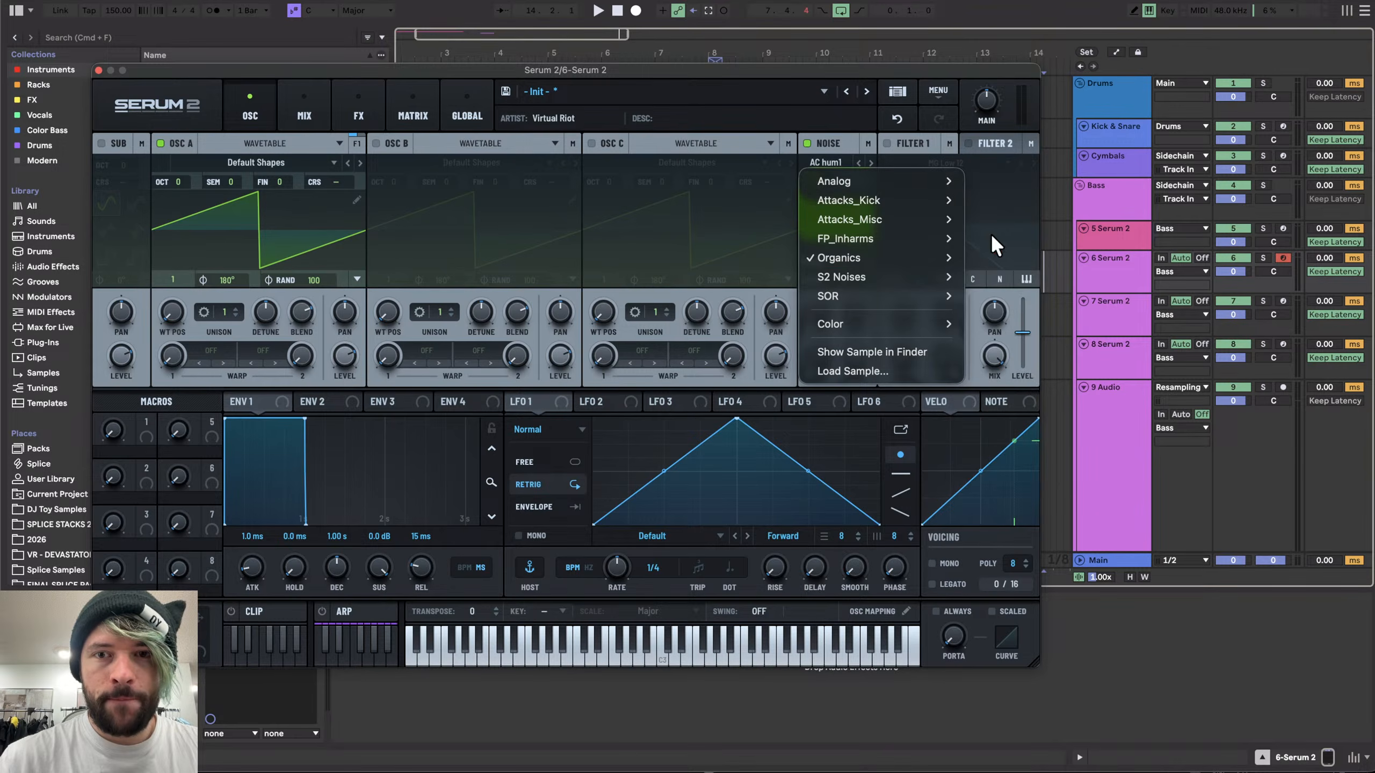
click(1019, 395)
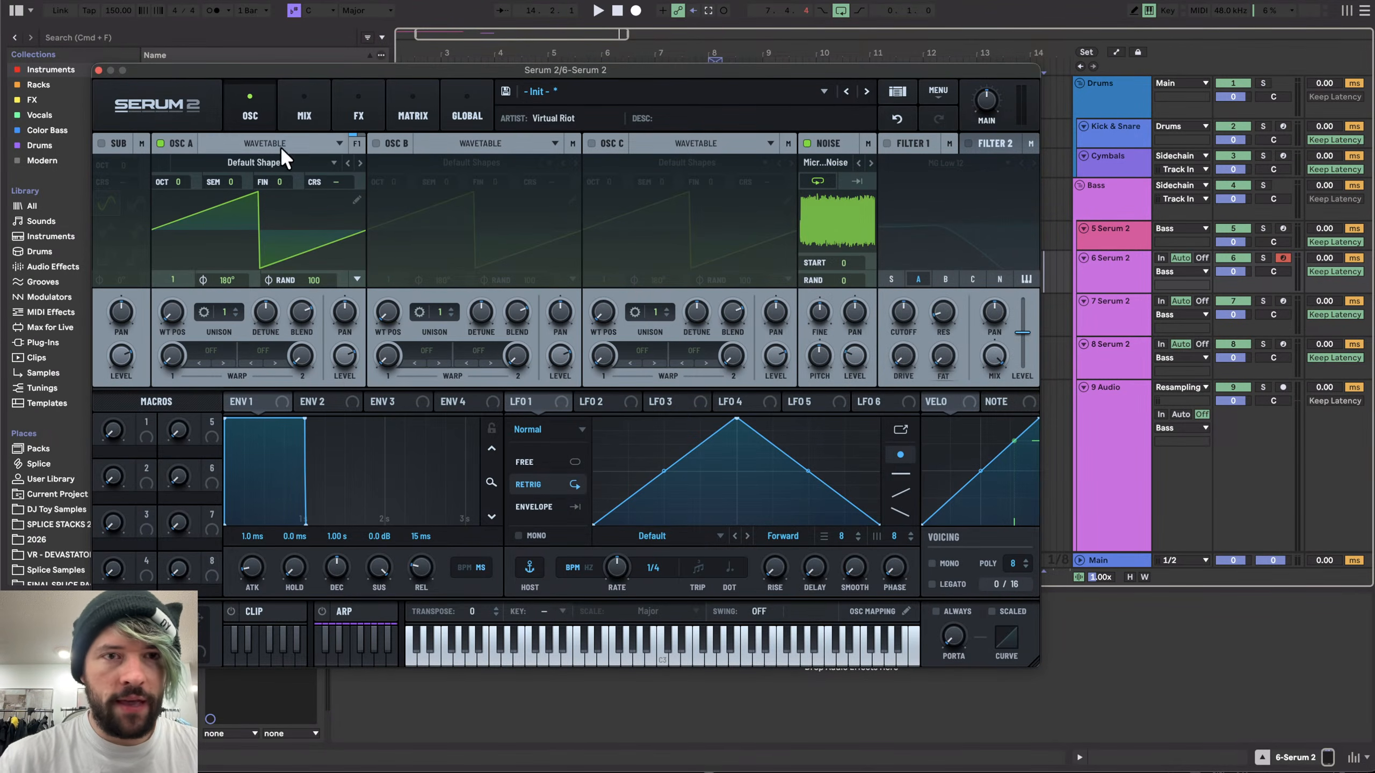
- Turn off oscillator A and raise the noise oscillator's level
click(158, 144)
drag(859, 368, 867, 289)
- Enable Filter 1 and set its type to Band 12
click(886, 144)
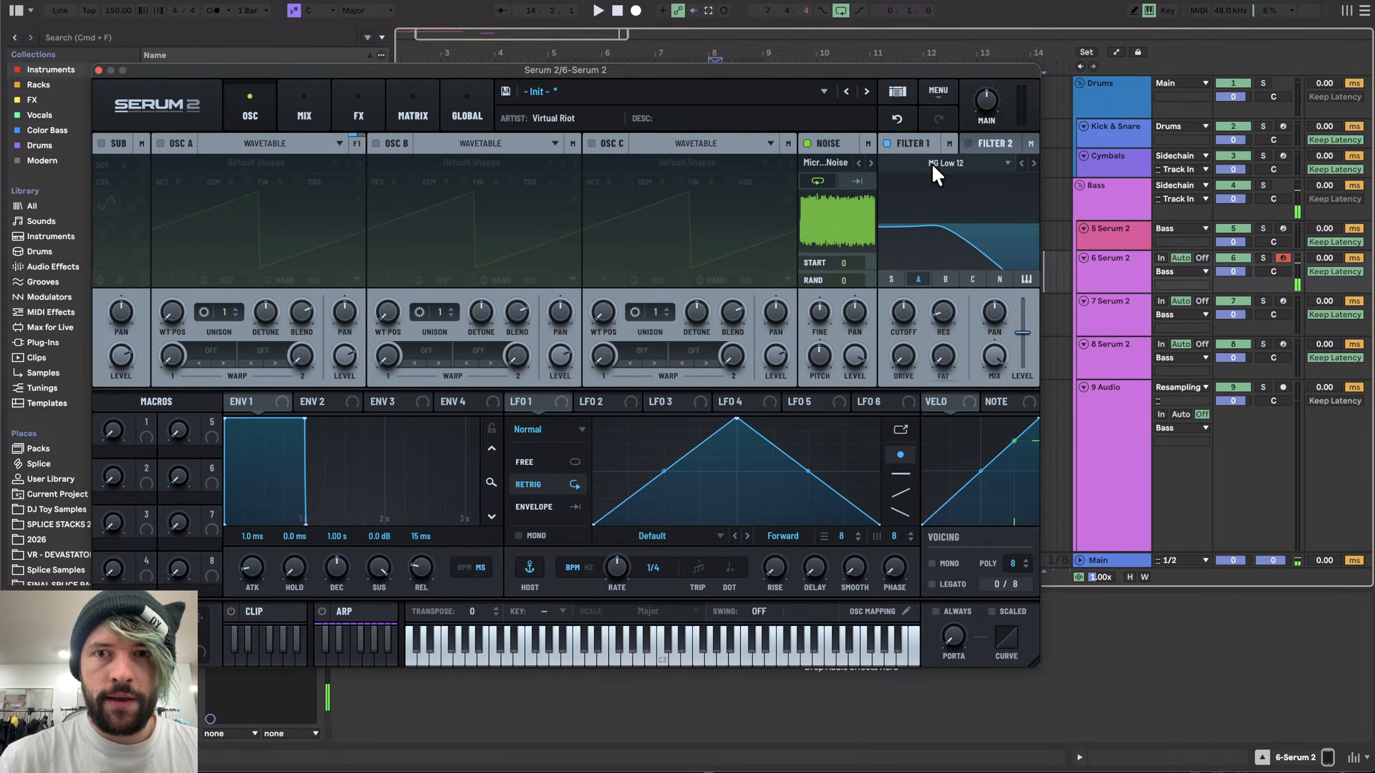
click(933, 164)
mouse_move(980, 181)
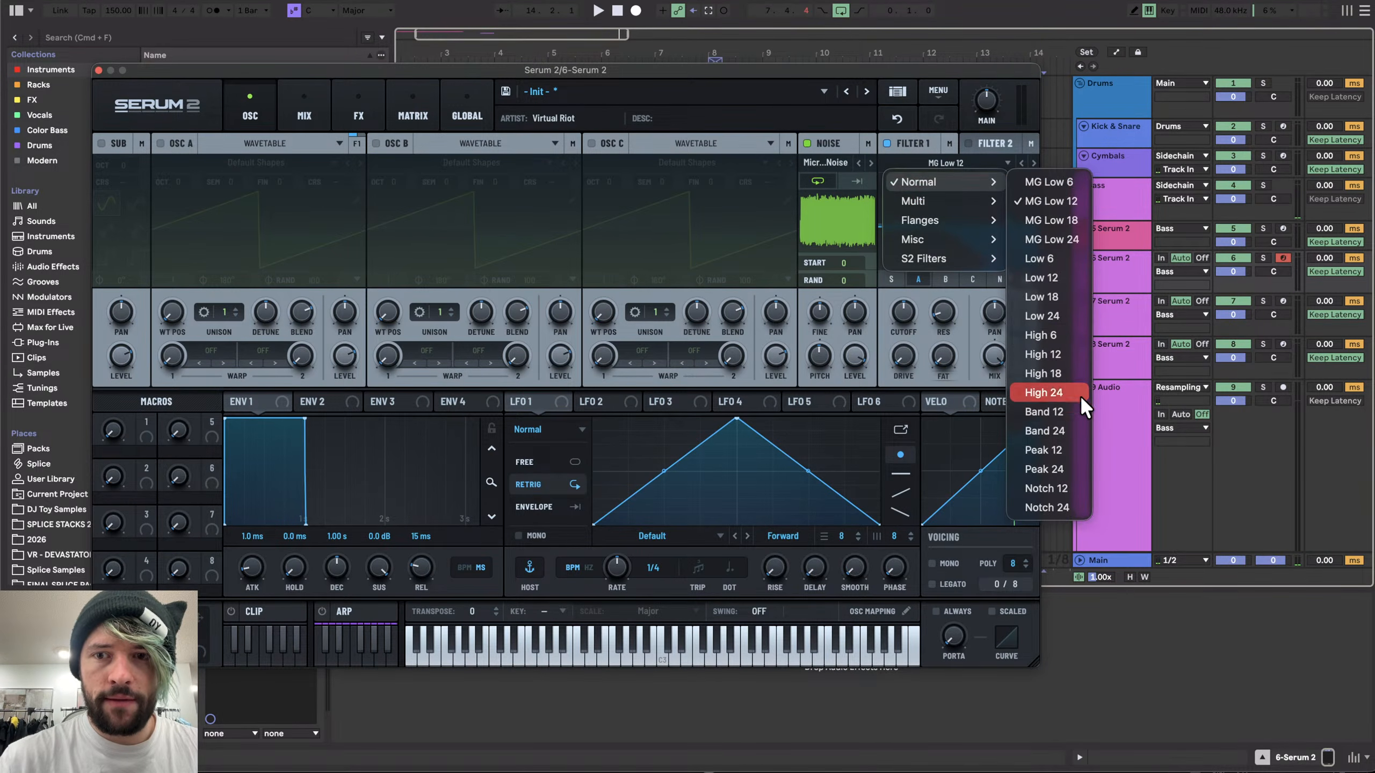
click(1048, 403)
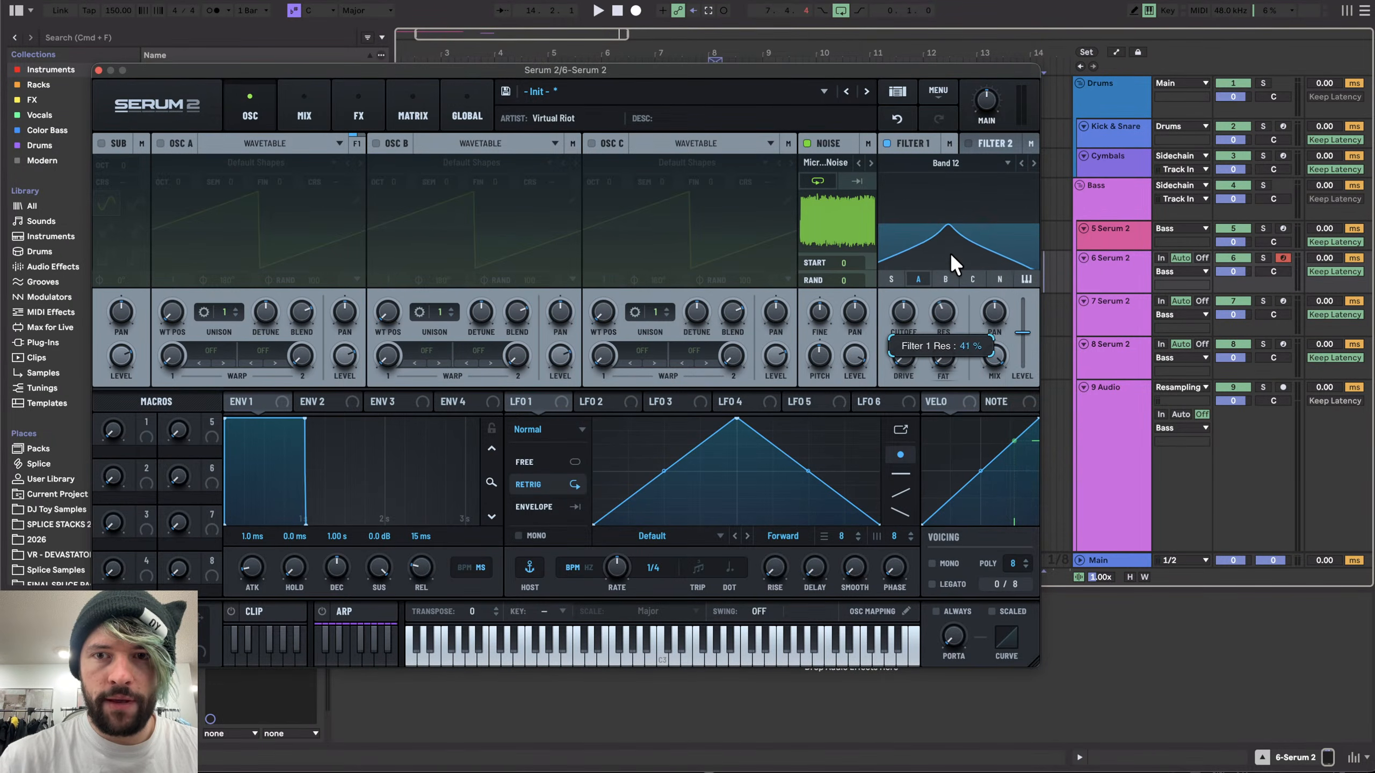
- Route the noise oscillator into Filter 1 and raise the filter's cutoff and drive
click(1000, 279)
drag(908, 310, 910, 294)
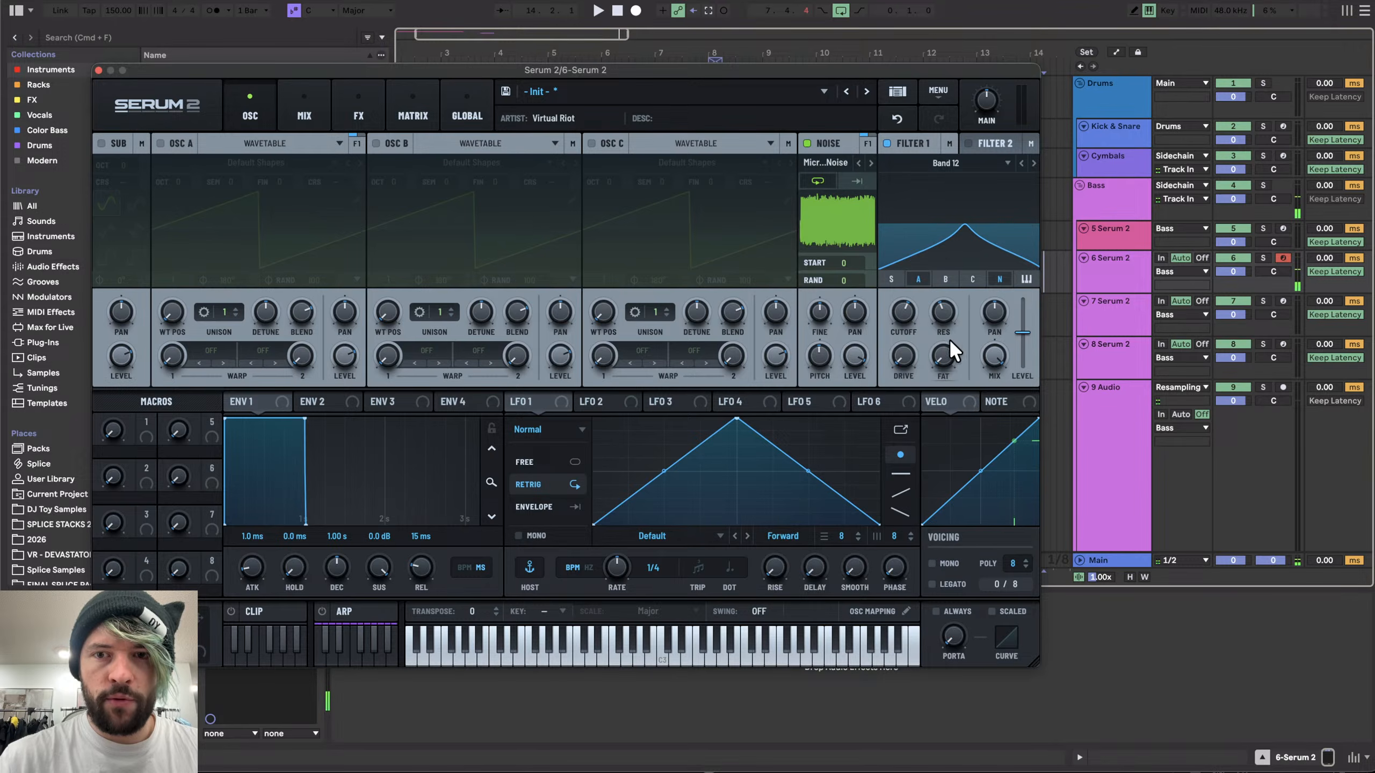
drag(915, 365, 906, 231)
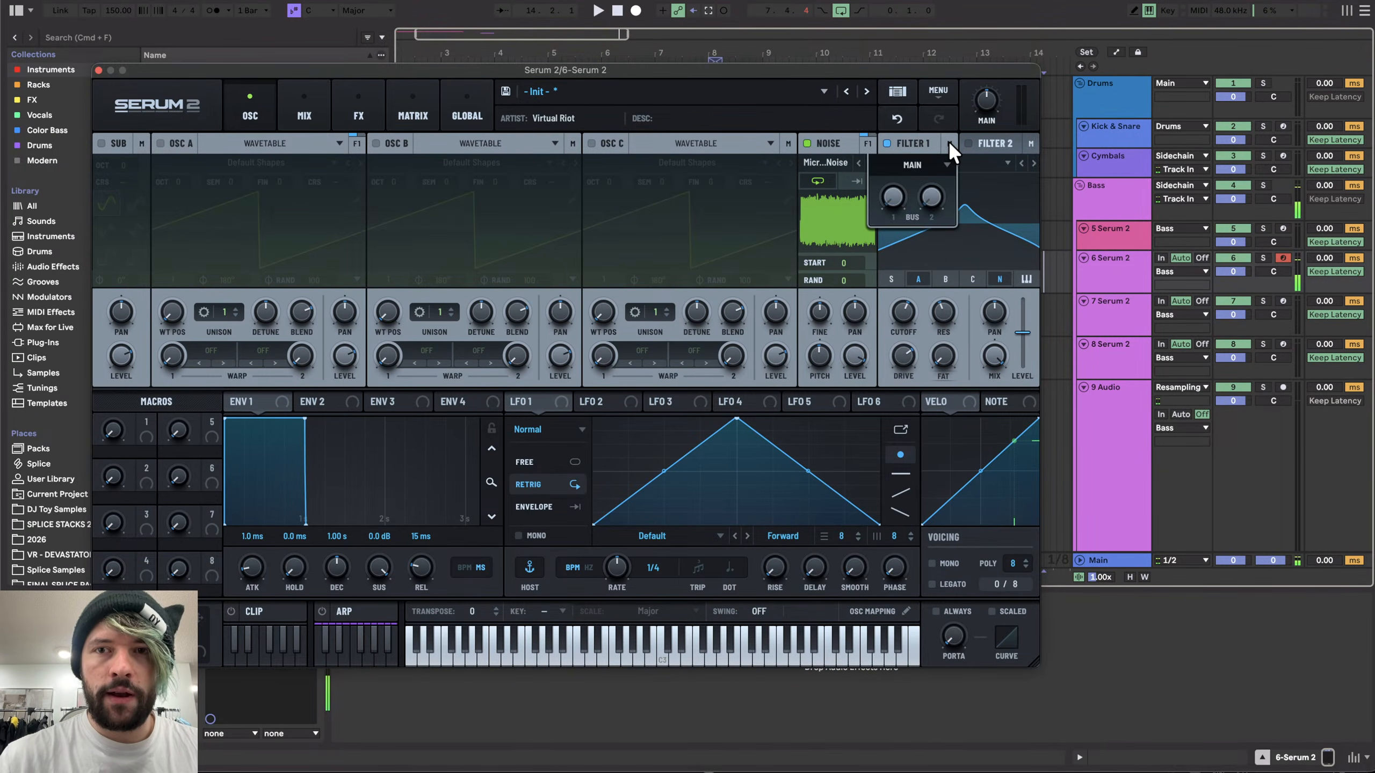
- Route Filter 1's output into Filter 2, enable Filter 2 and set its type to High 24
click(924, 166)
click(911, 185)
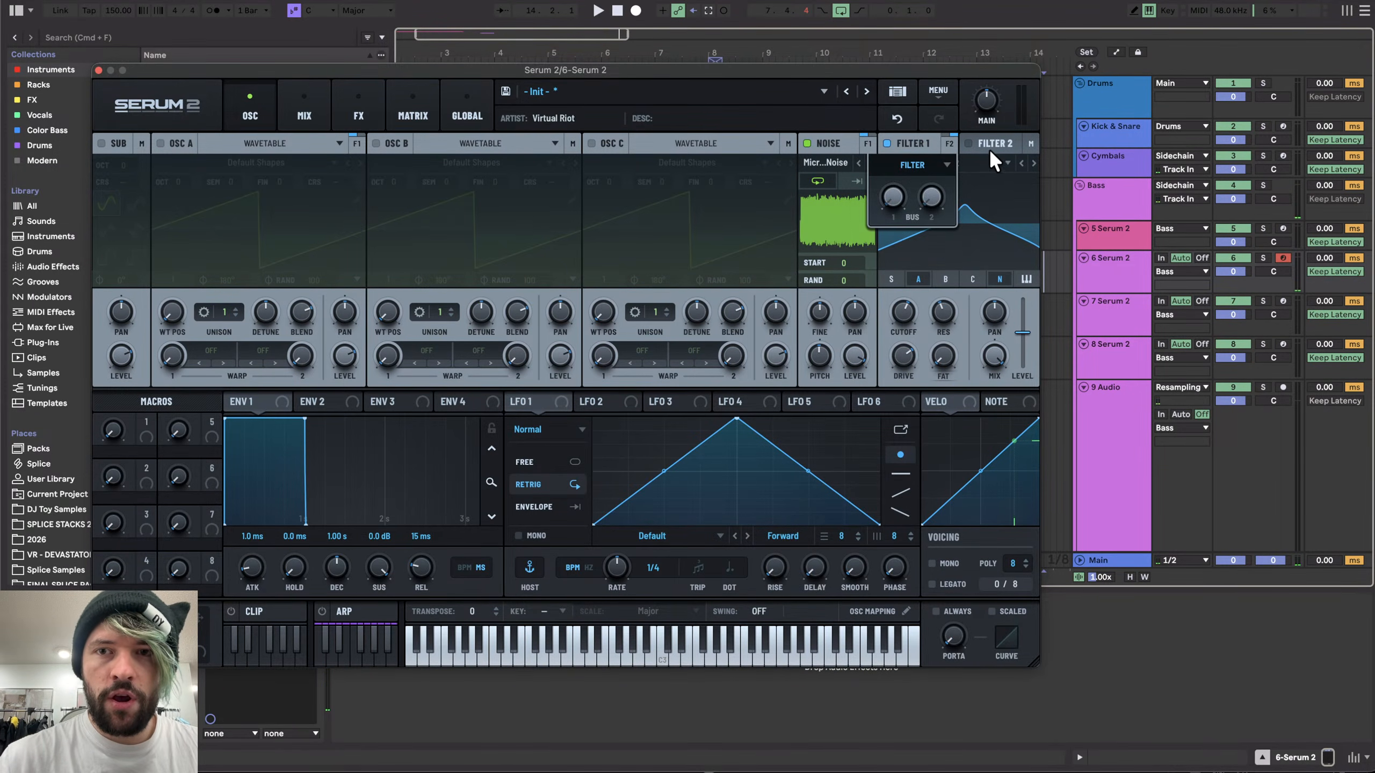
click(969, 144)
click(942, 163)
mouse_move(931, 181)
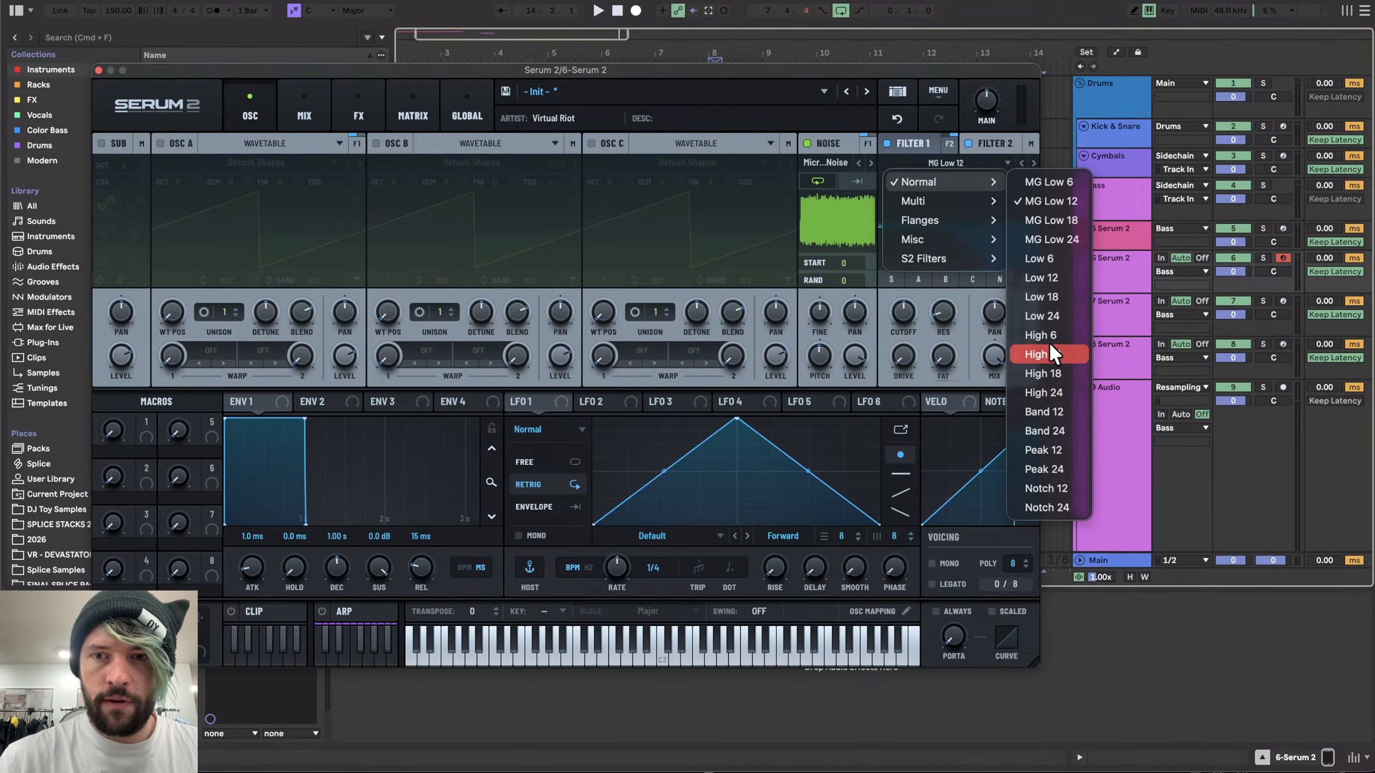
click(1055, 391)
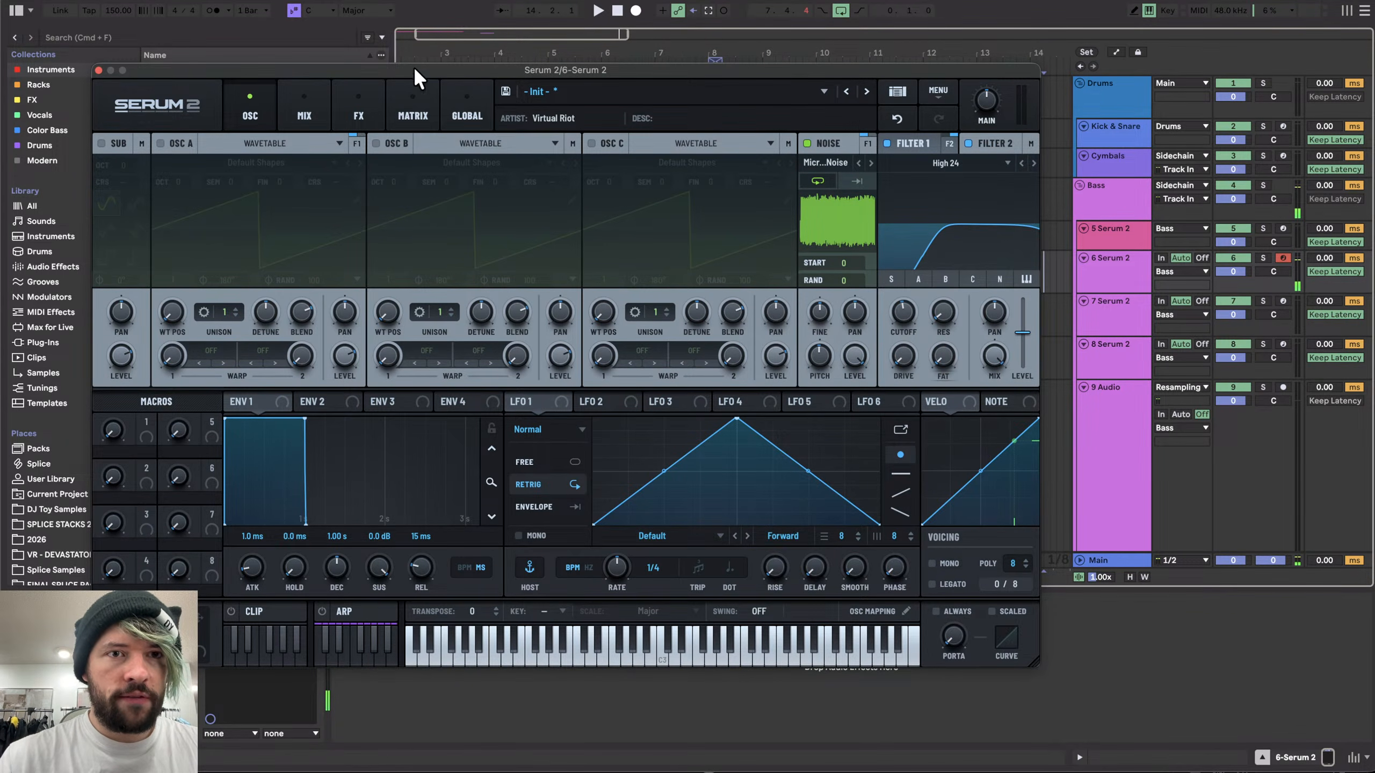
- Add a Distortion effect and raise its drive
click(359, 111)
click(102, 171)
click(157, 288)
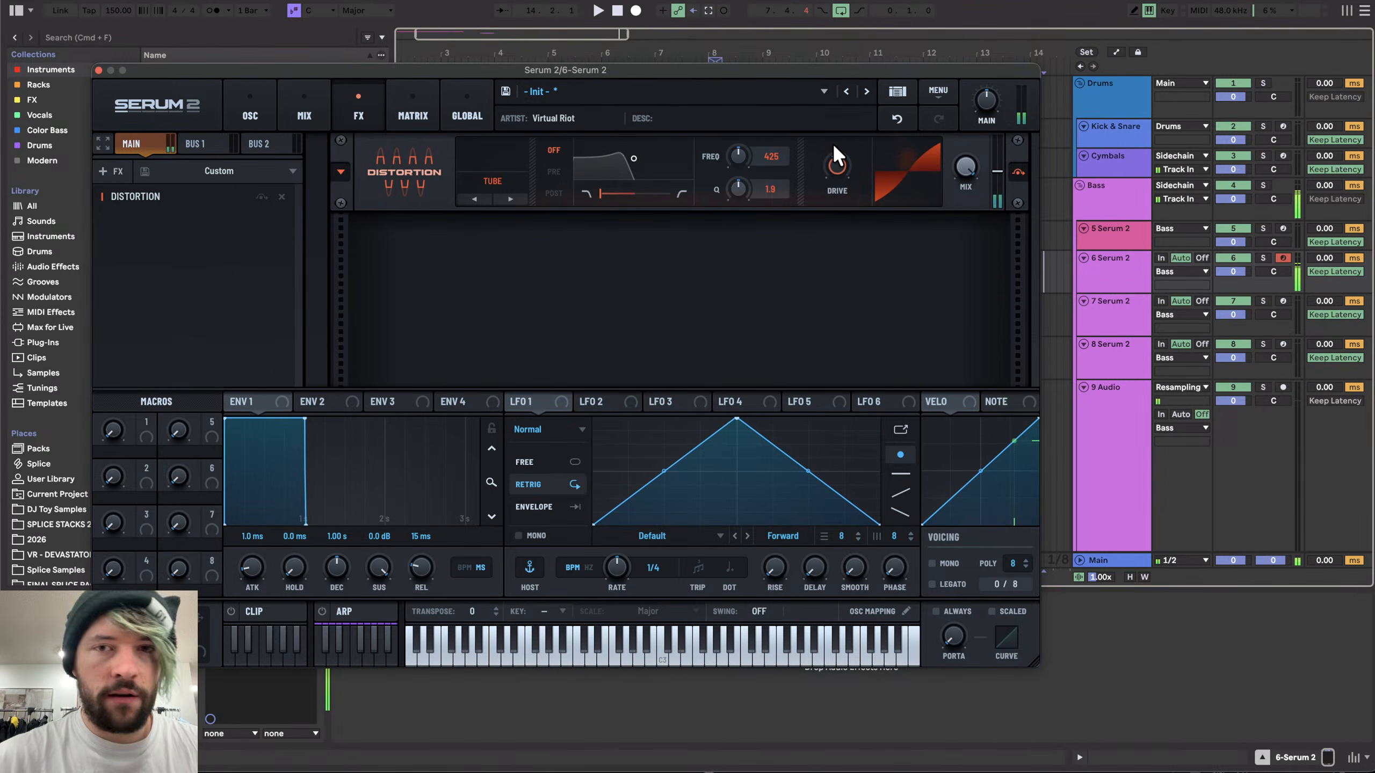
drag(832, 143, 835, 69)
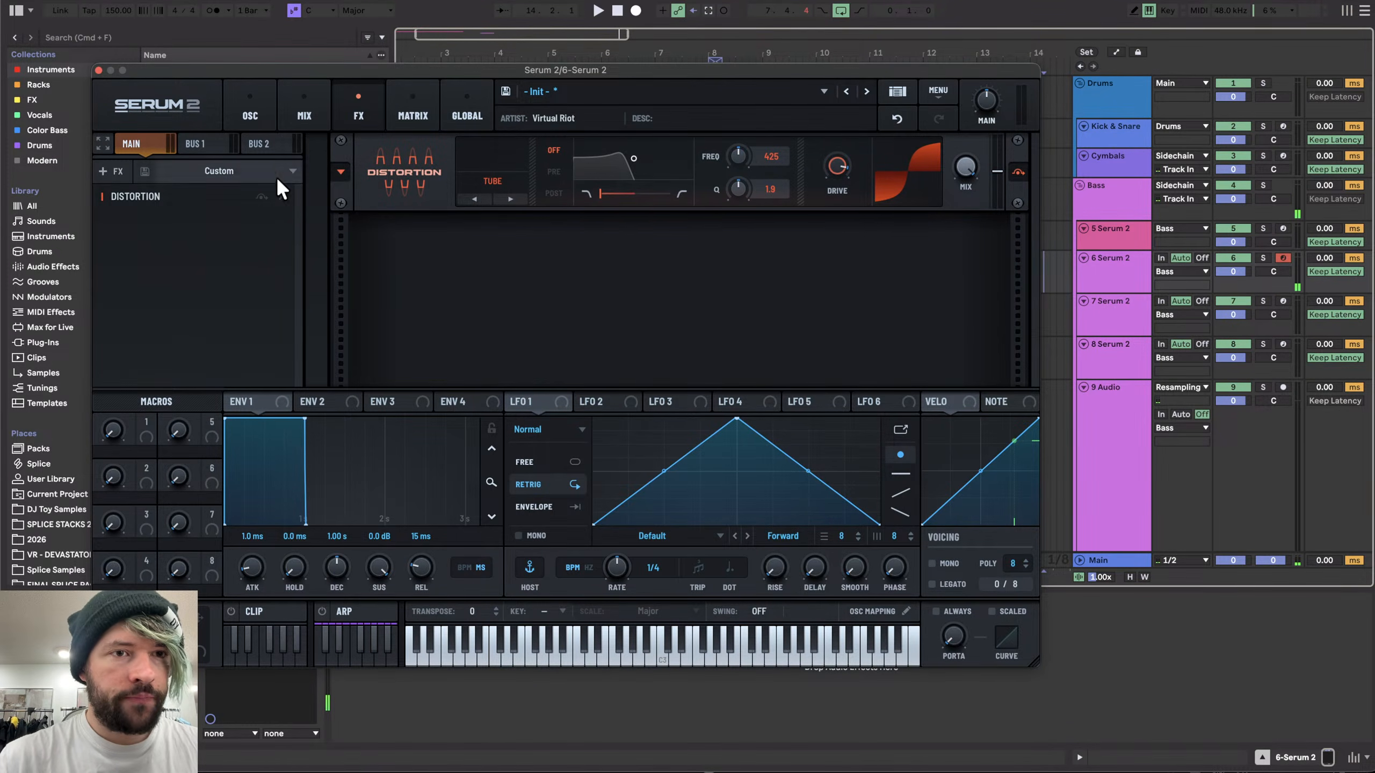
- Add a Utility effect after the Distortion and modulate its level with Env 2
click(111, 171)
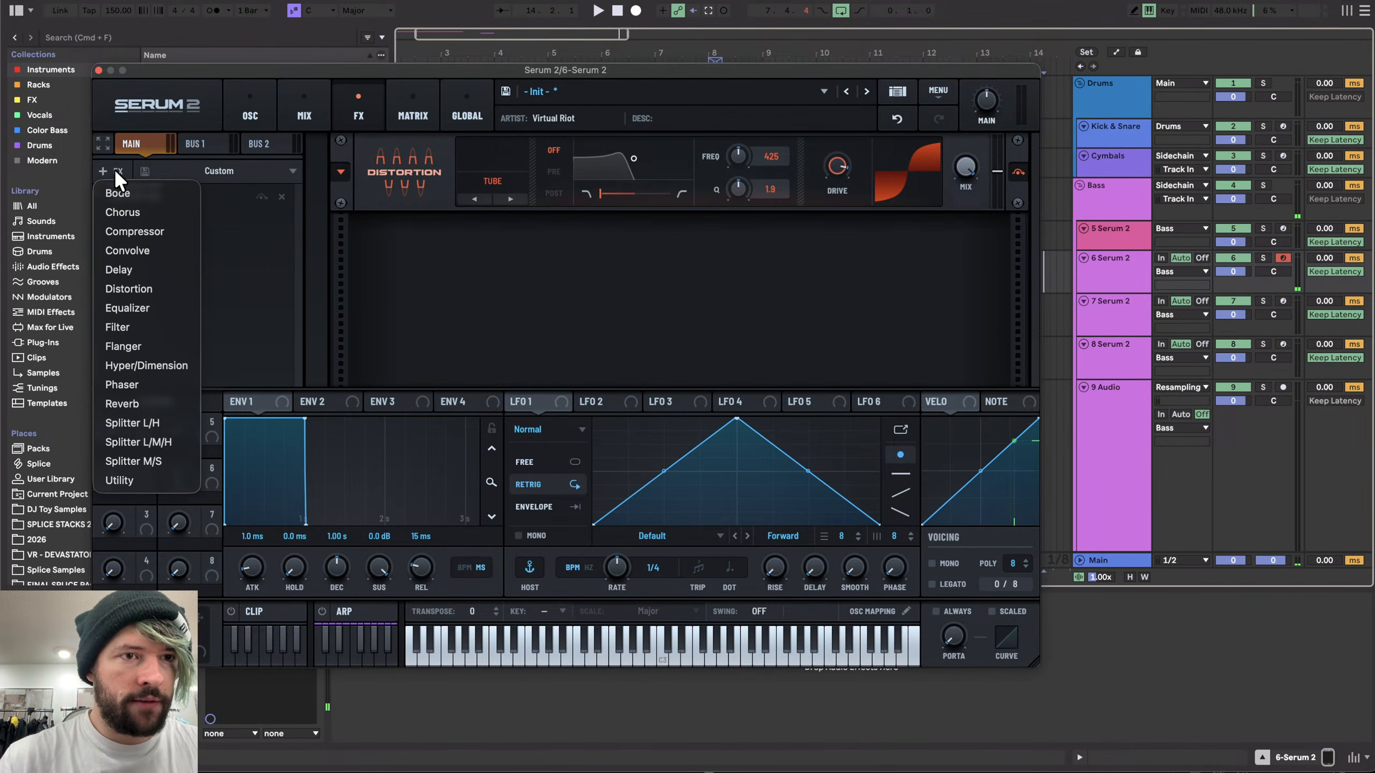
click(142, 478)
drag(339, 401, 990, 241)
drag(301, 402, 998, 238)
click(433, 93)
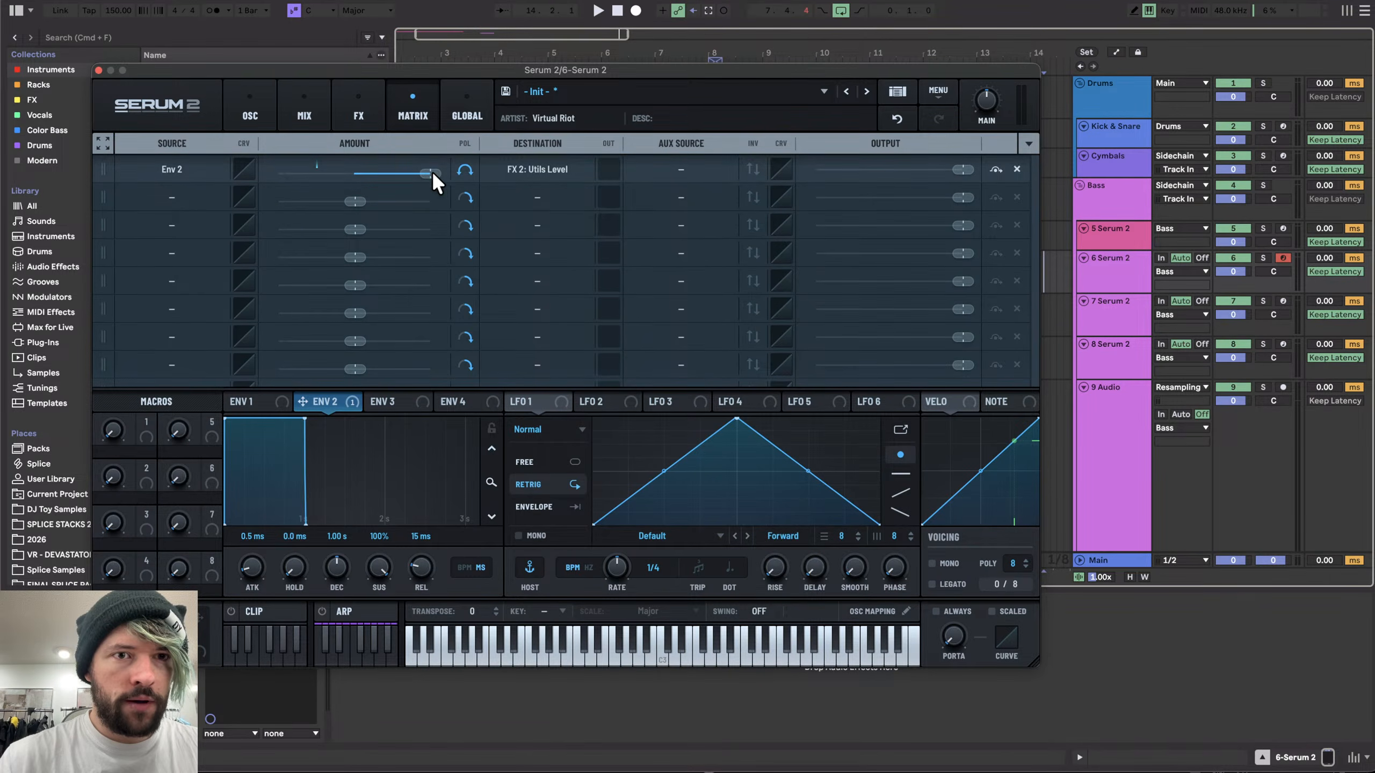
- Adjust the Env 2 to Utility level modulation amount and turn Env 2's sustain fully down
click(282, 116)
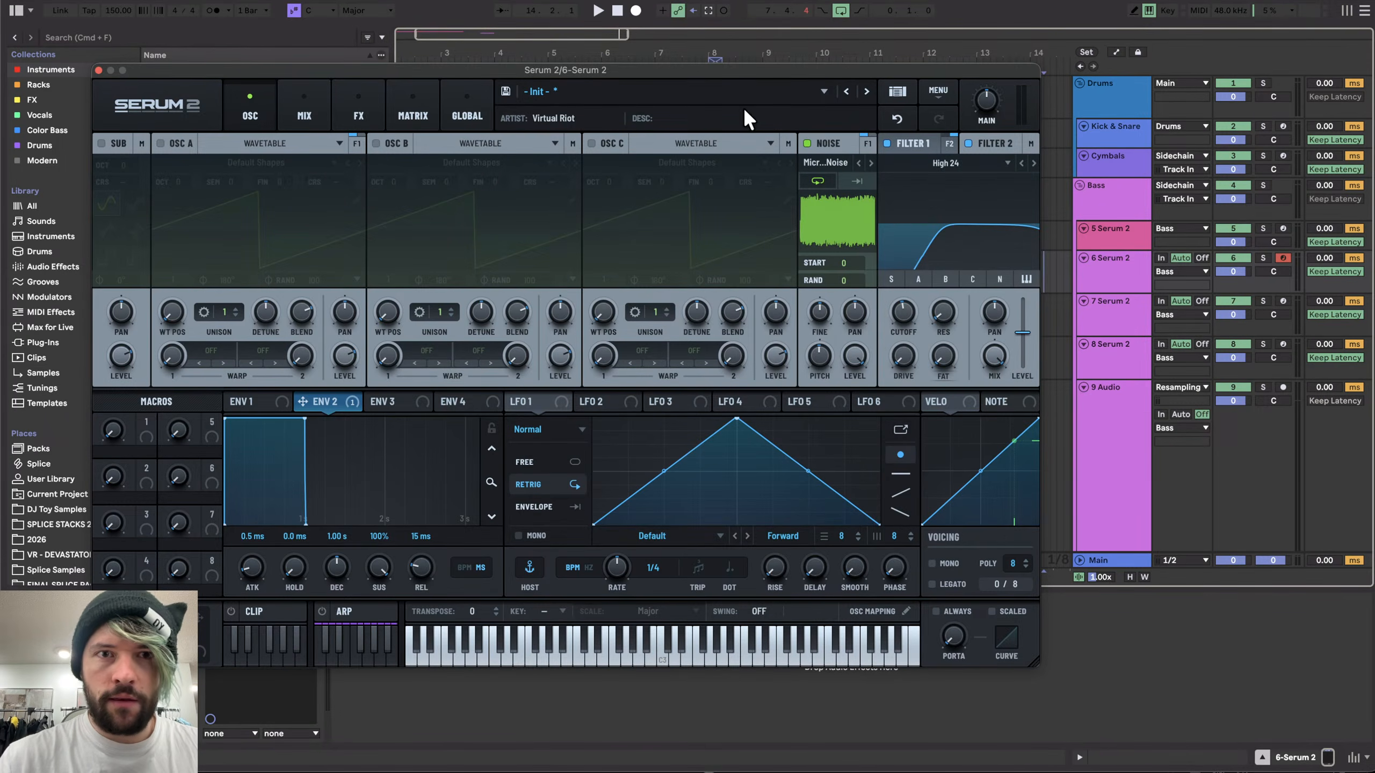
click(361, 94)
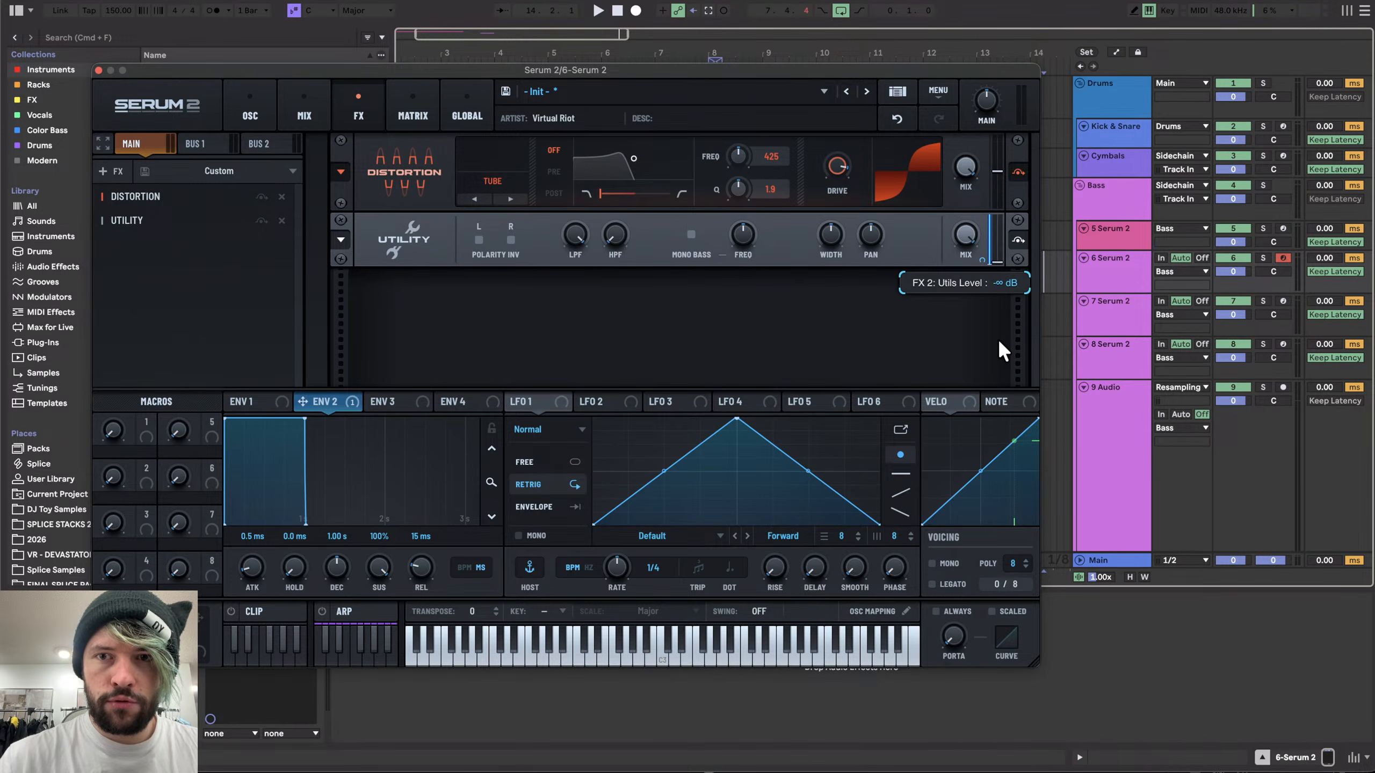
click(430, 94)
drag(431, 173, 394, 166)
drag(377, 565, 333, 582)
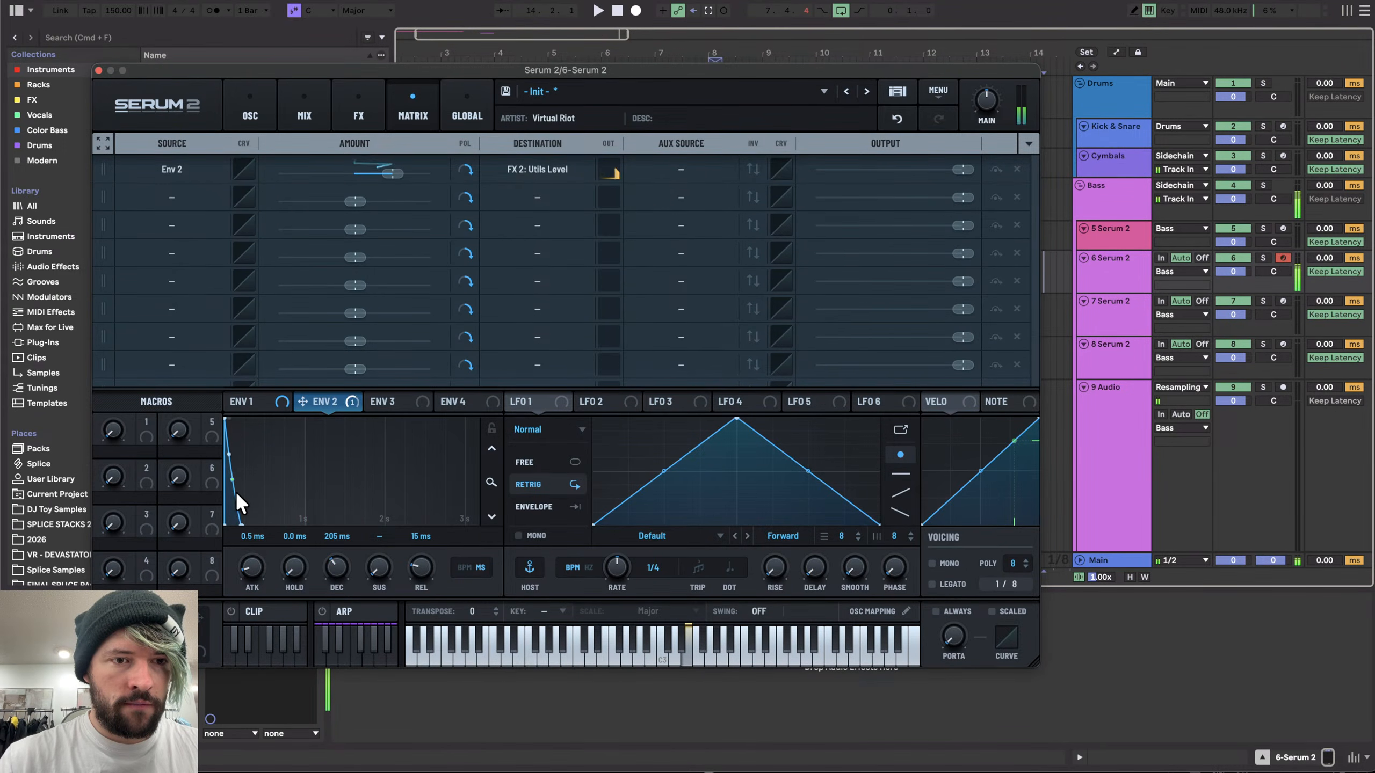
- Add a second Distortion before the Utility and modulate its drive with Env 2
click(256, 107)
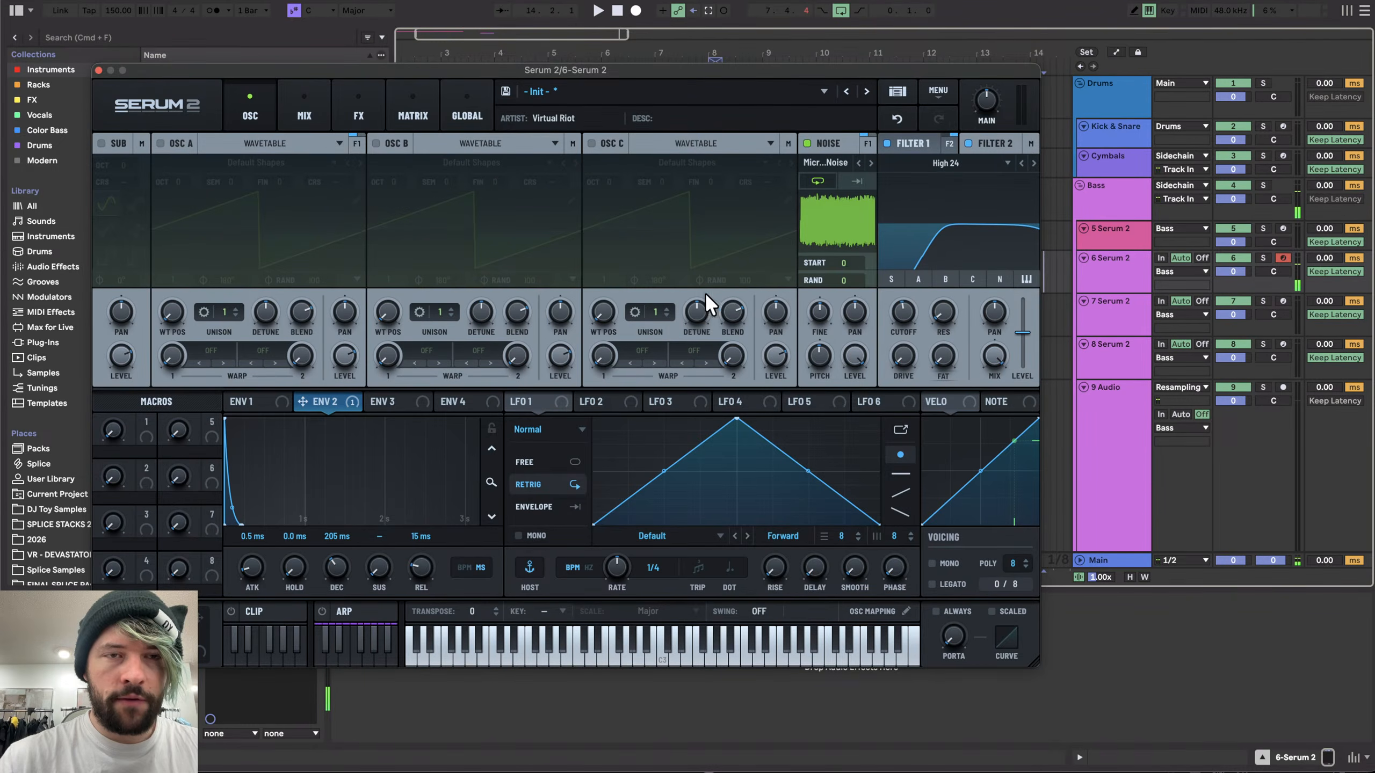
click(394, 103)
click(349, 103)
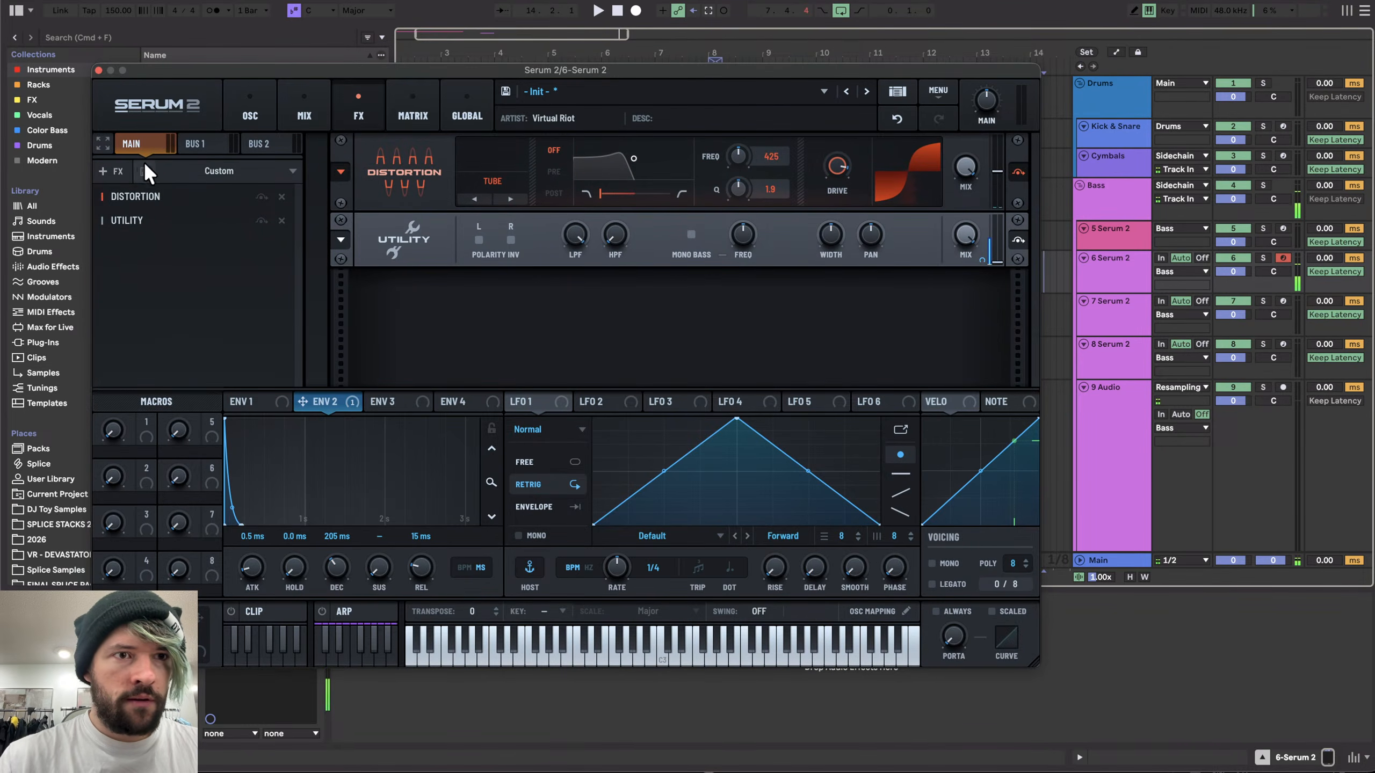
click(110, 171)
click(132, 285)
drag(179, 251, 172, 217)
drag(318, 404, 829, 247)
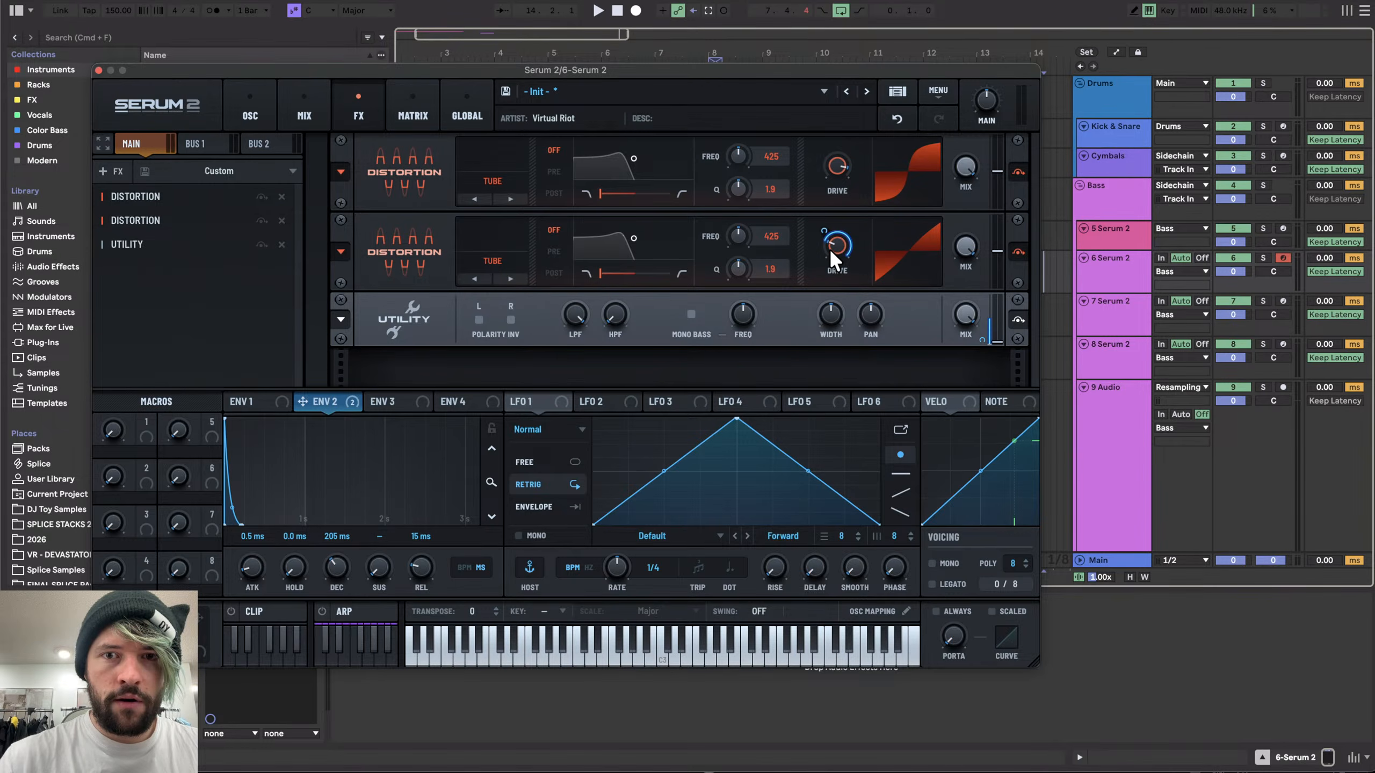
- Set the noise oscillator's start position to 26
click(252, 112)
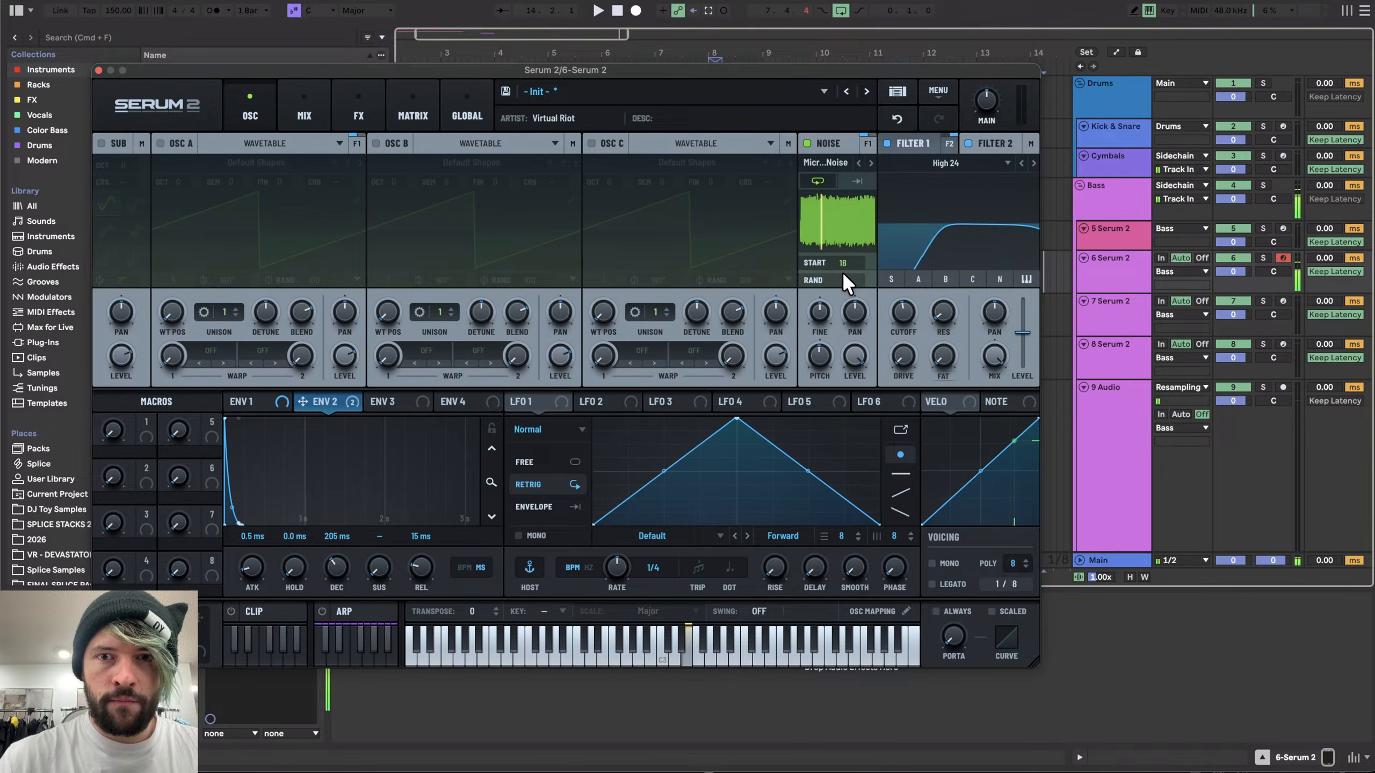
drag(842, 271, 841, 248)
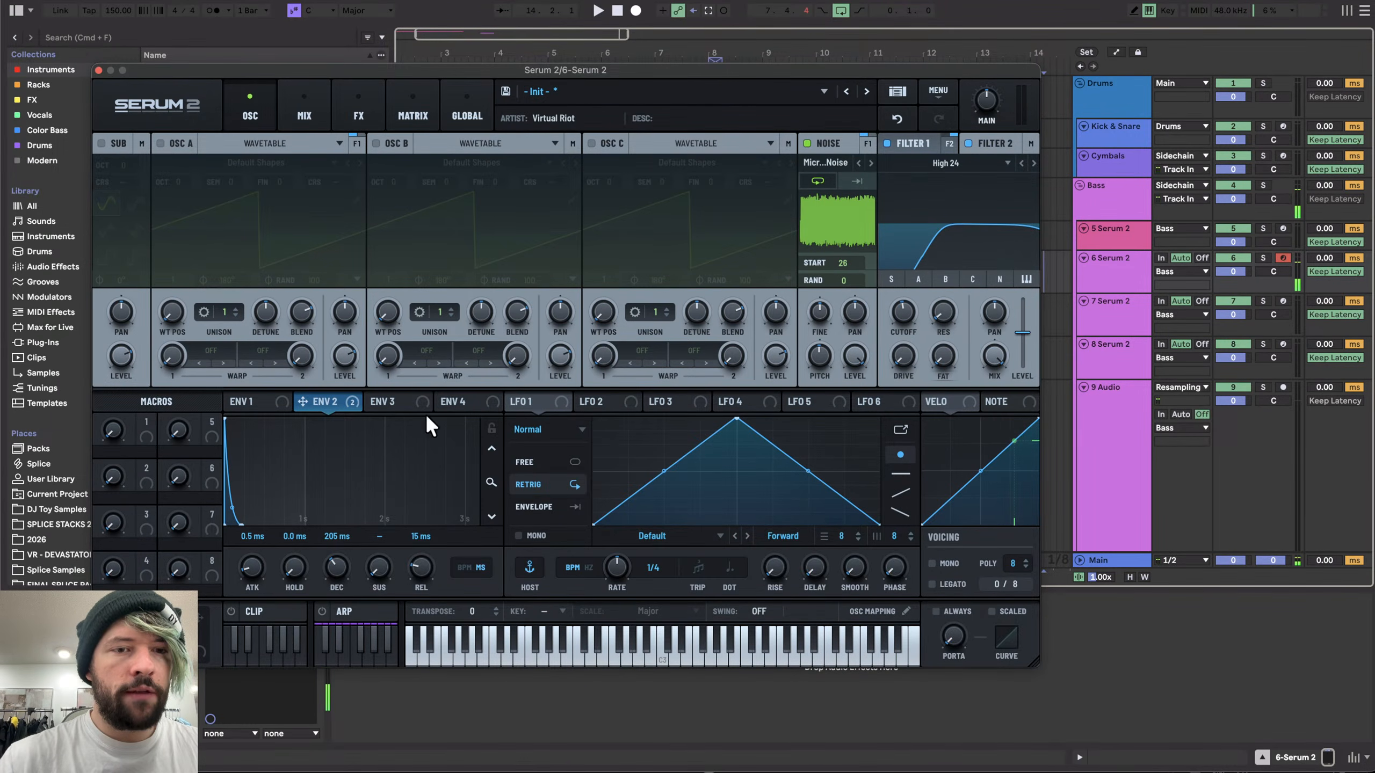
- Set Env 2's decay to 425 ms and bend its decay curve
drag(347, 558, 340, 555)
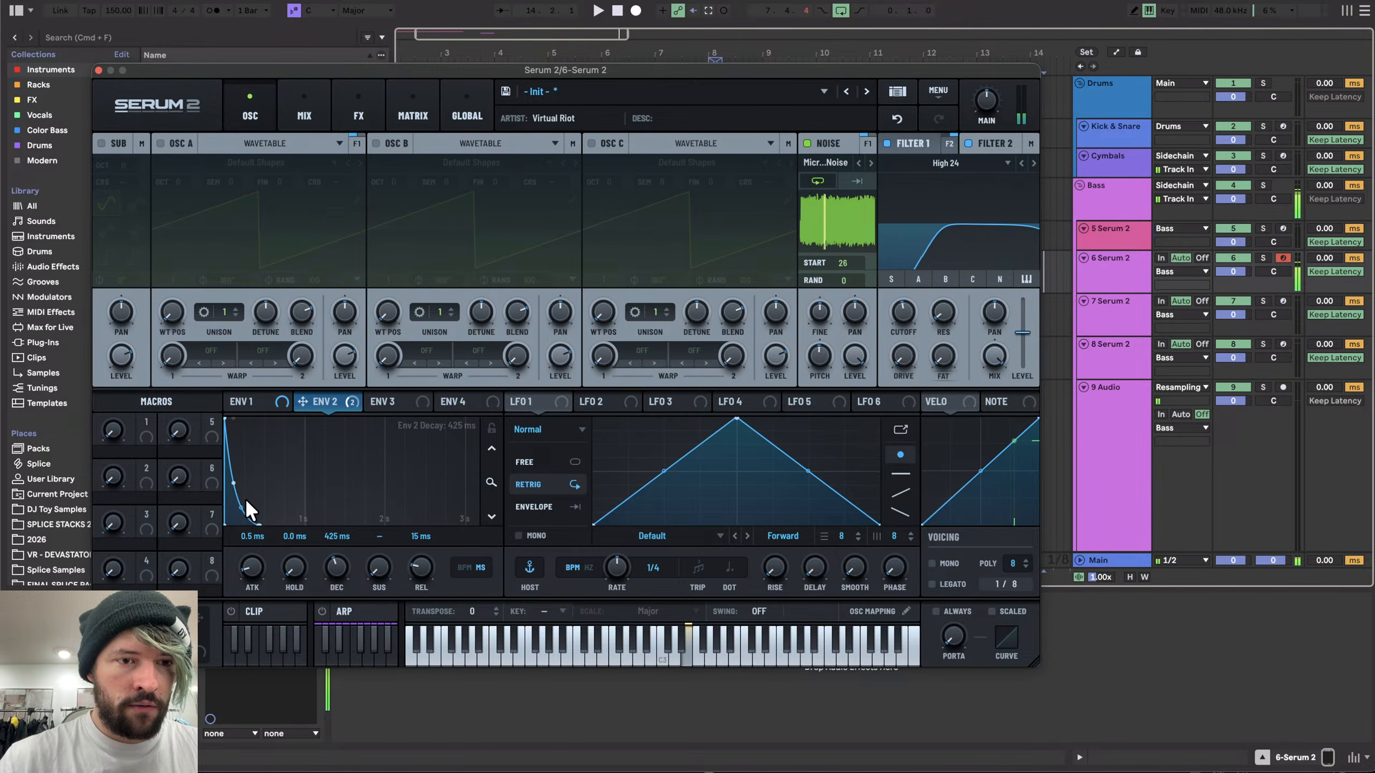
drag(246, 501, 242, 509)
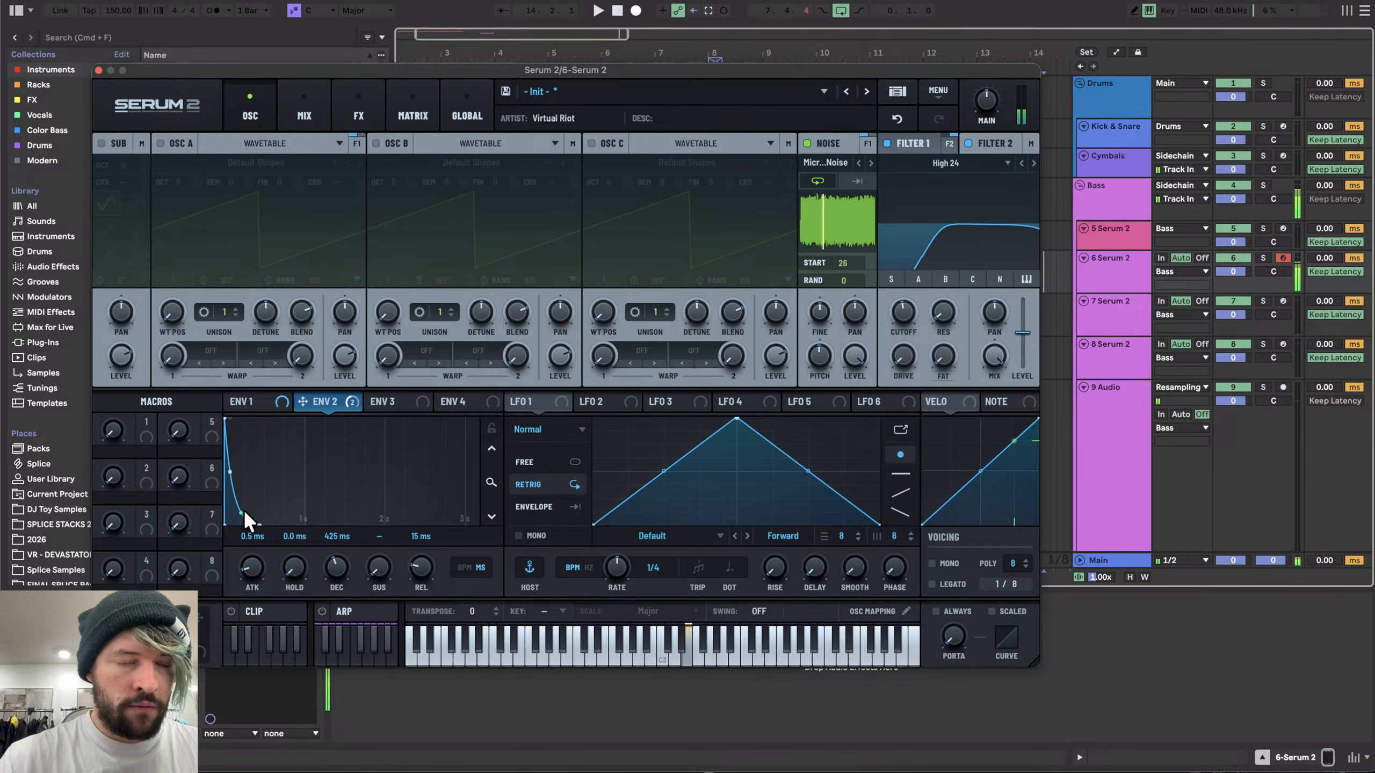
click(99, 69)
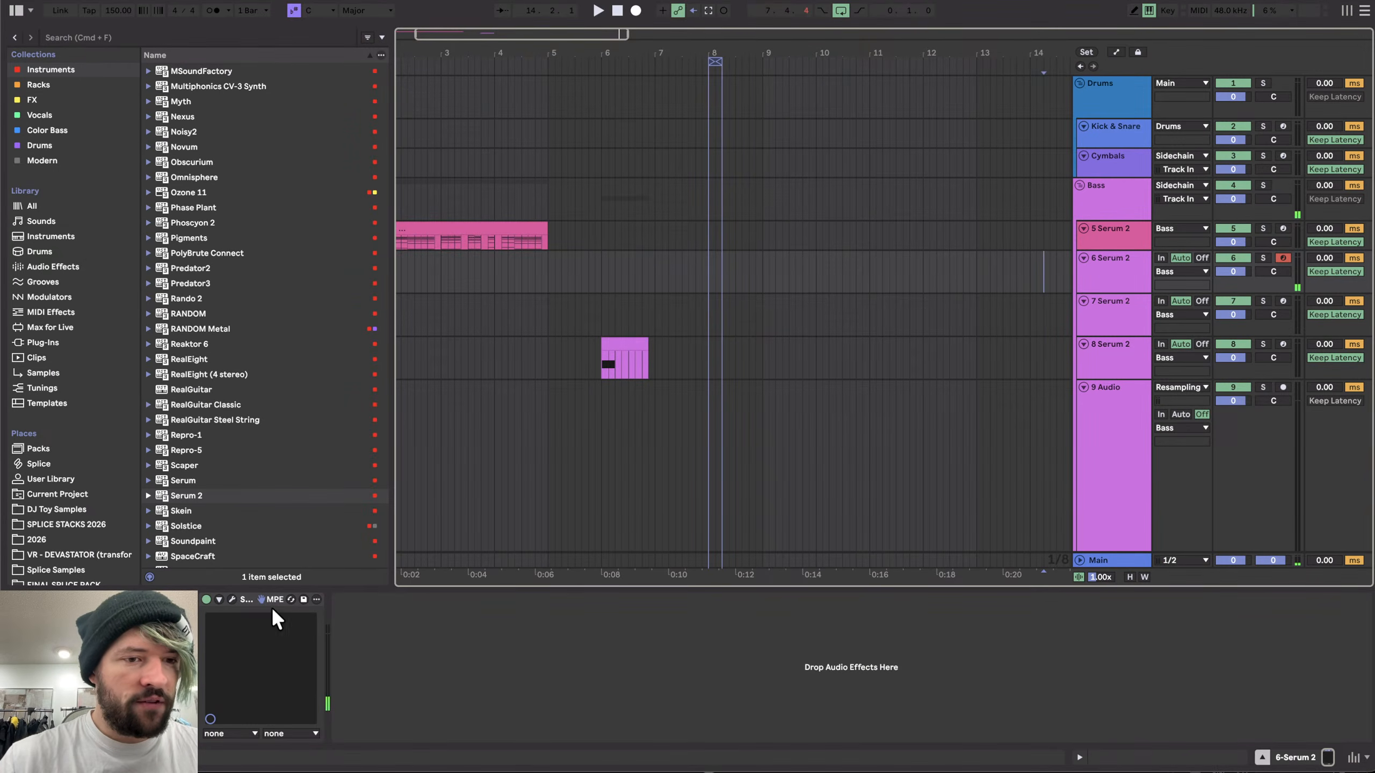
click(226, 595)
- Raise Filter 2's resonance and adjust its cutoff
click(986, 145)
drag(943, 301, 943, 266)
drag(906, 311, 941, 330)
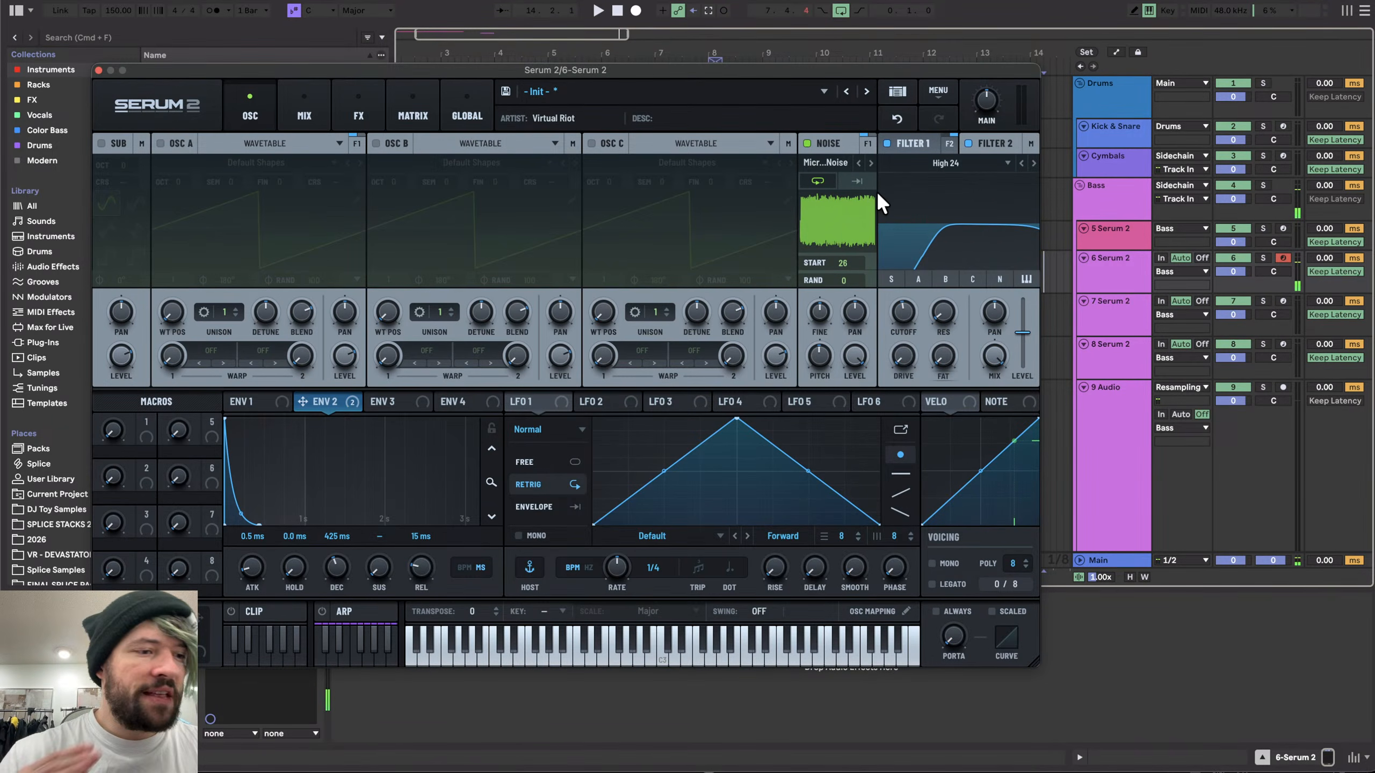
- Add a Filter effect after the Utility and modulate its cutoff with Env 2
click(325, 113)
click(349, 108)
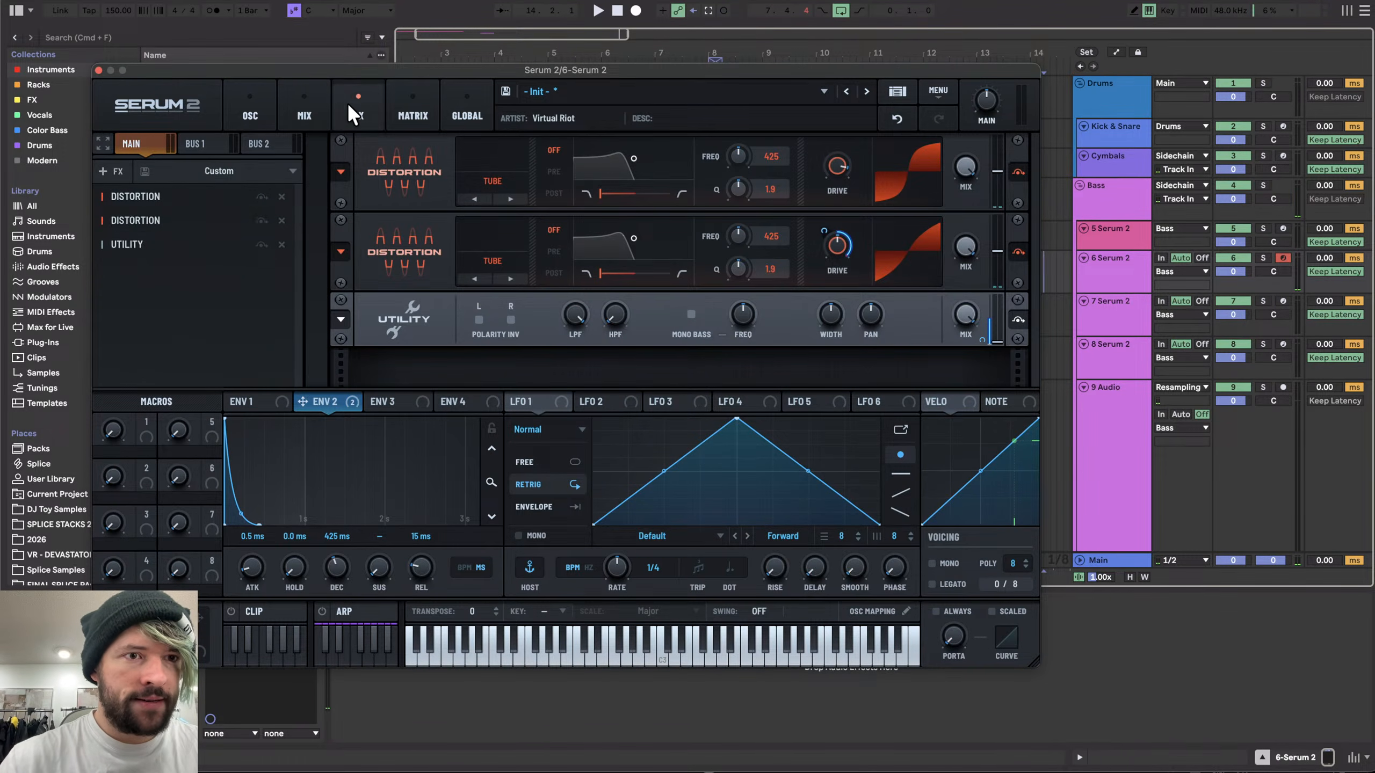
click(111, 171)
click(150, 330)
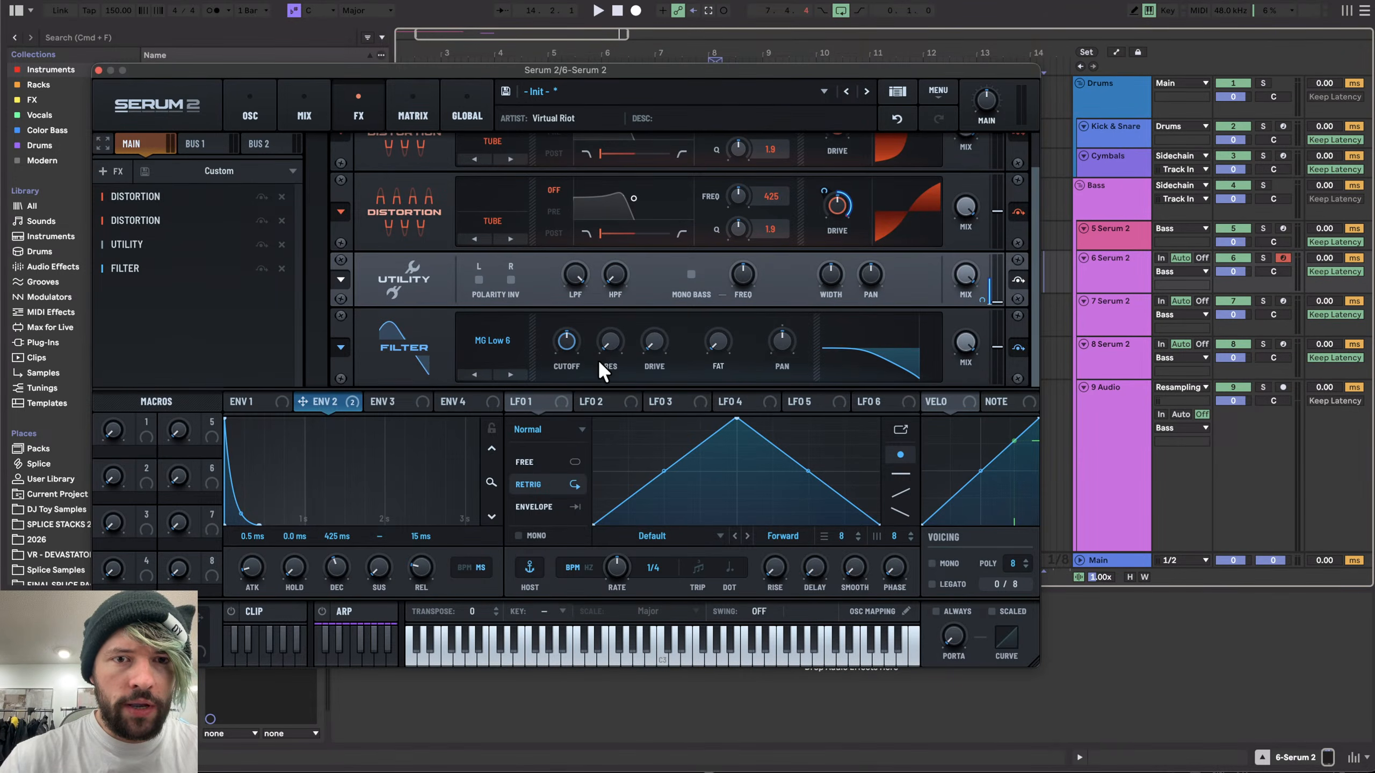
click(396, 409)
click(312, 403)
drag(312, 403, 566, 341)
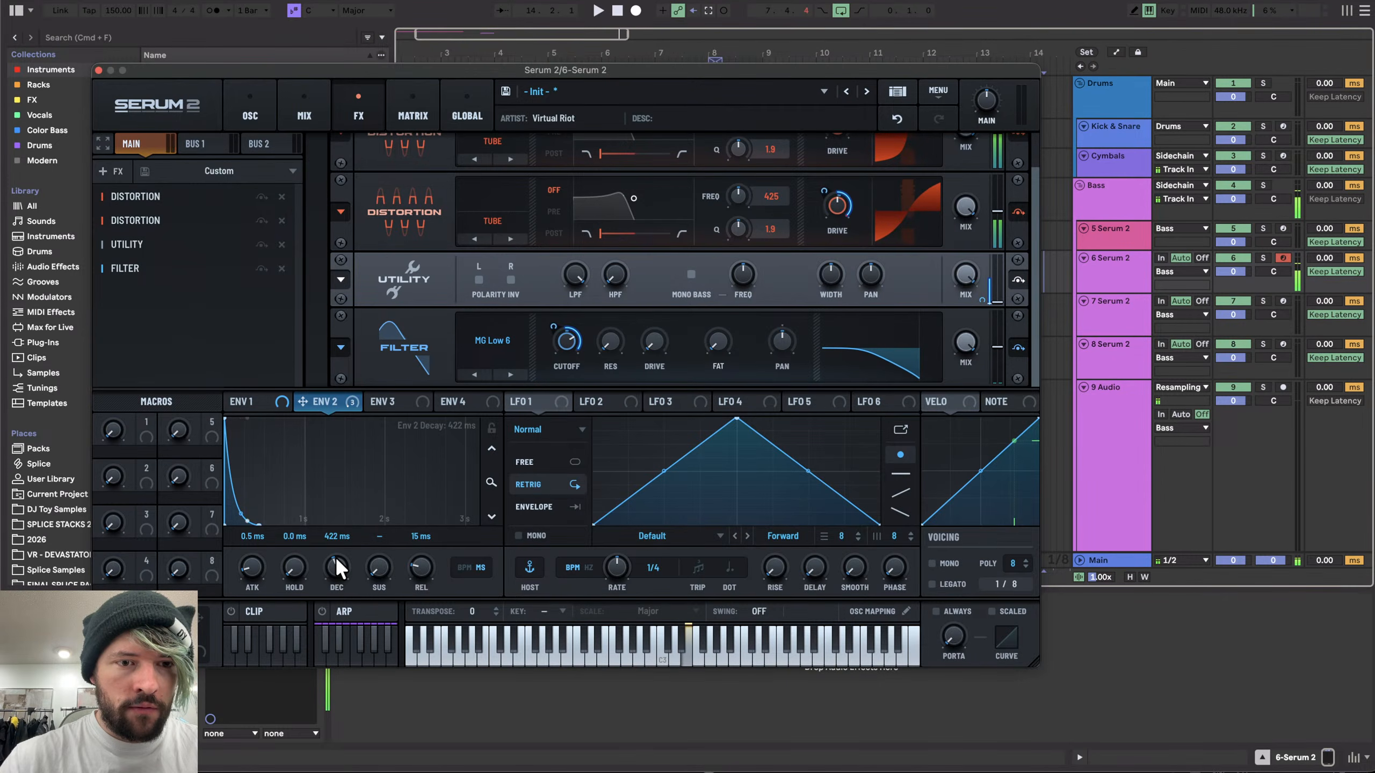
- Shorten Env 2's decay to 128 ms and raise the FX Filter's cutoff to about 2359 Hz
drag(335, 557, 335, 573)
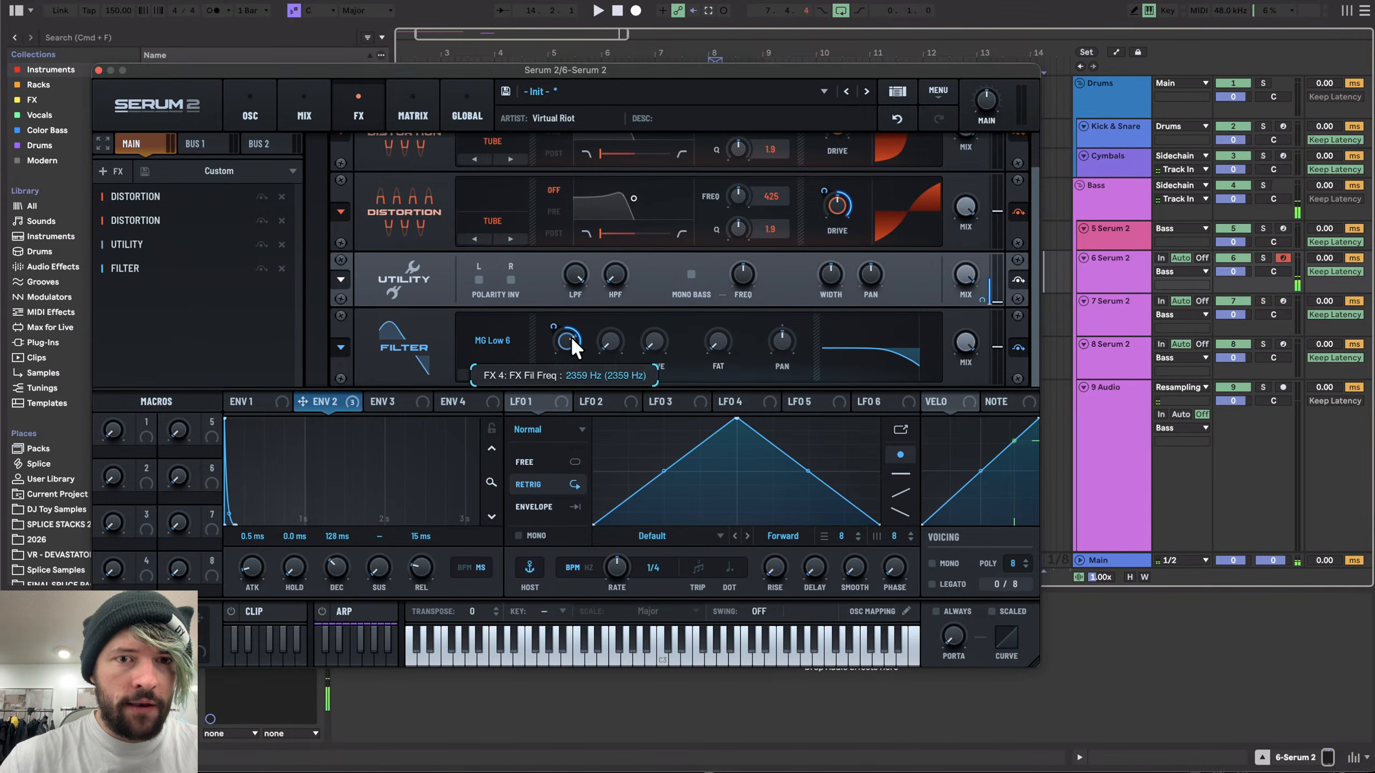
drag(570, 335, 574, 285)
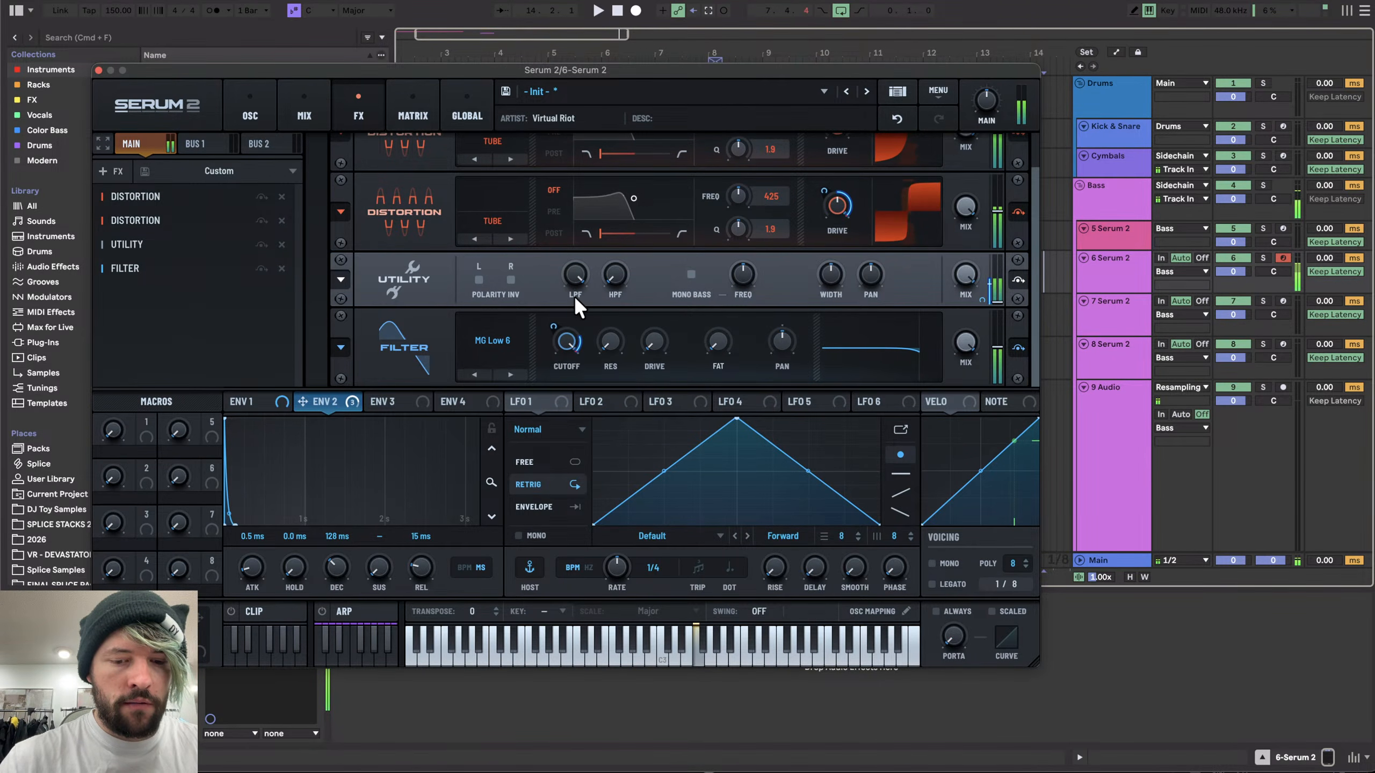
- Lower Filter 1's cutoff frequency on the oscillator page
click(250, 114)
click(995, 143)
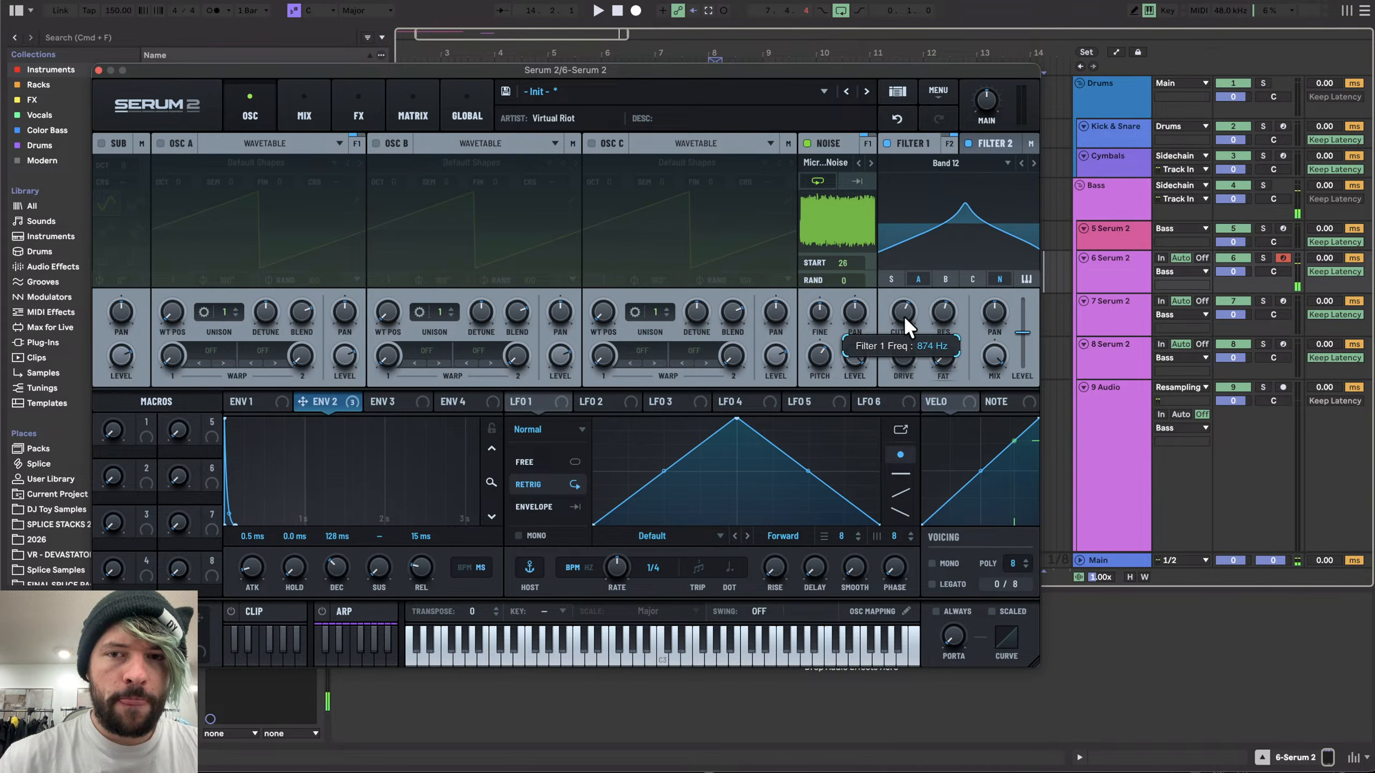
drag(903, 317, 914, 356)
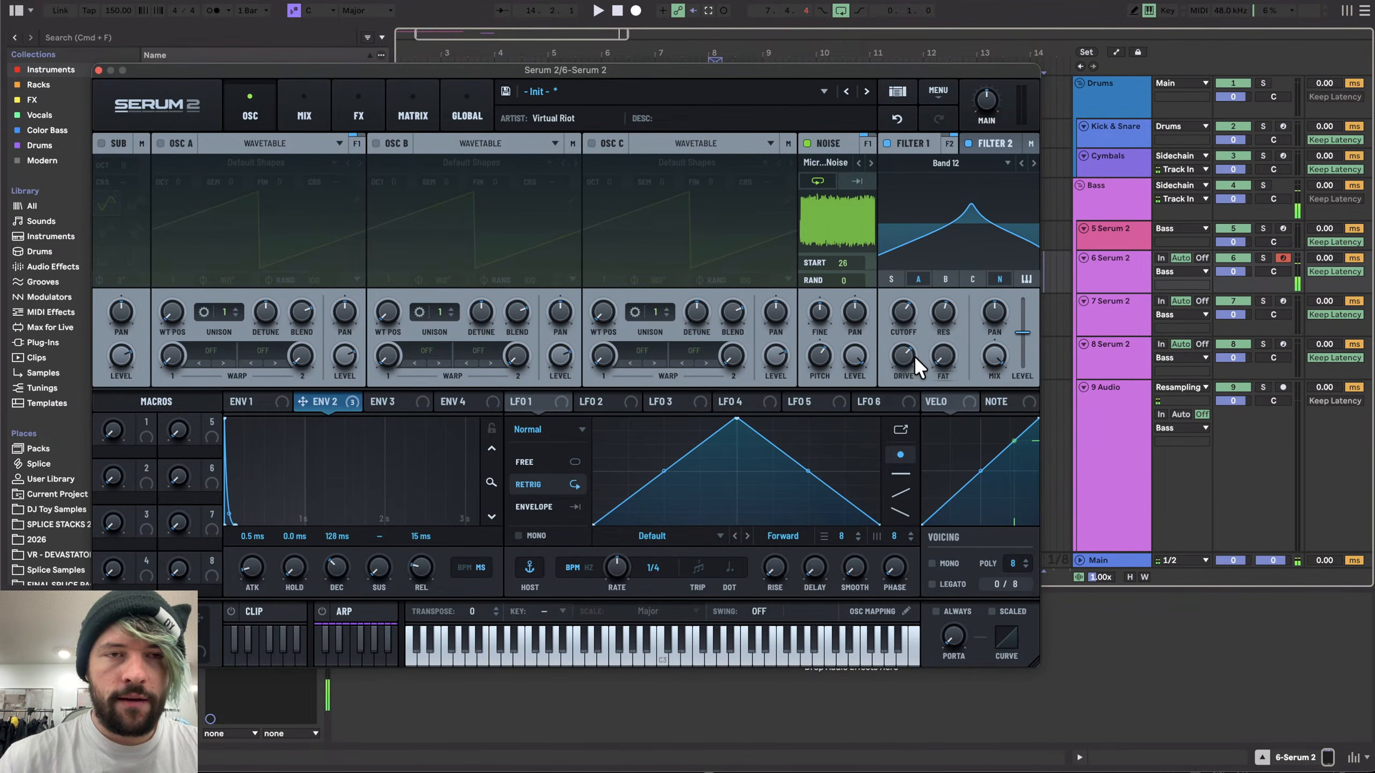
- Lengthen Env 1's decay to 1.19 s
click(351, 103)
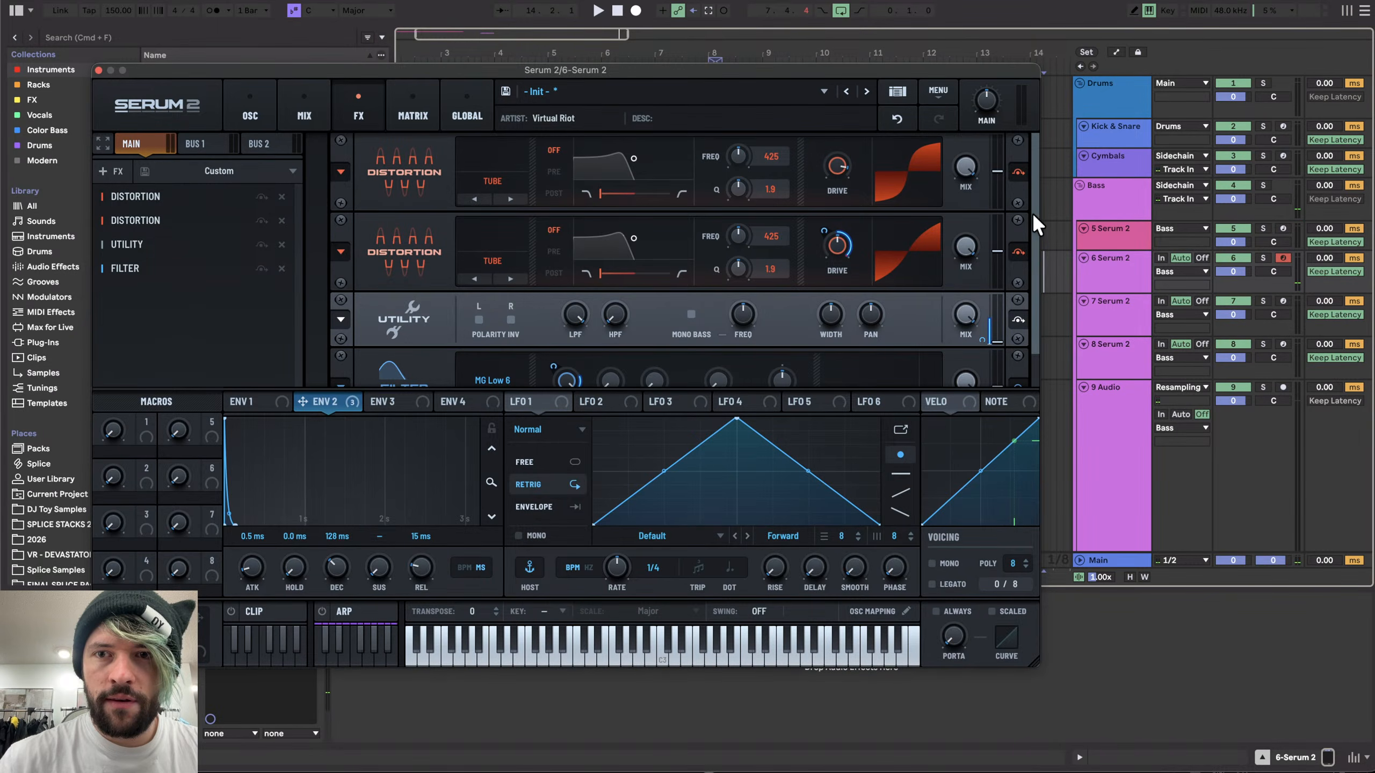
drag(1031, 212, 1034, 353)
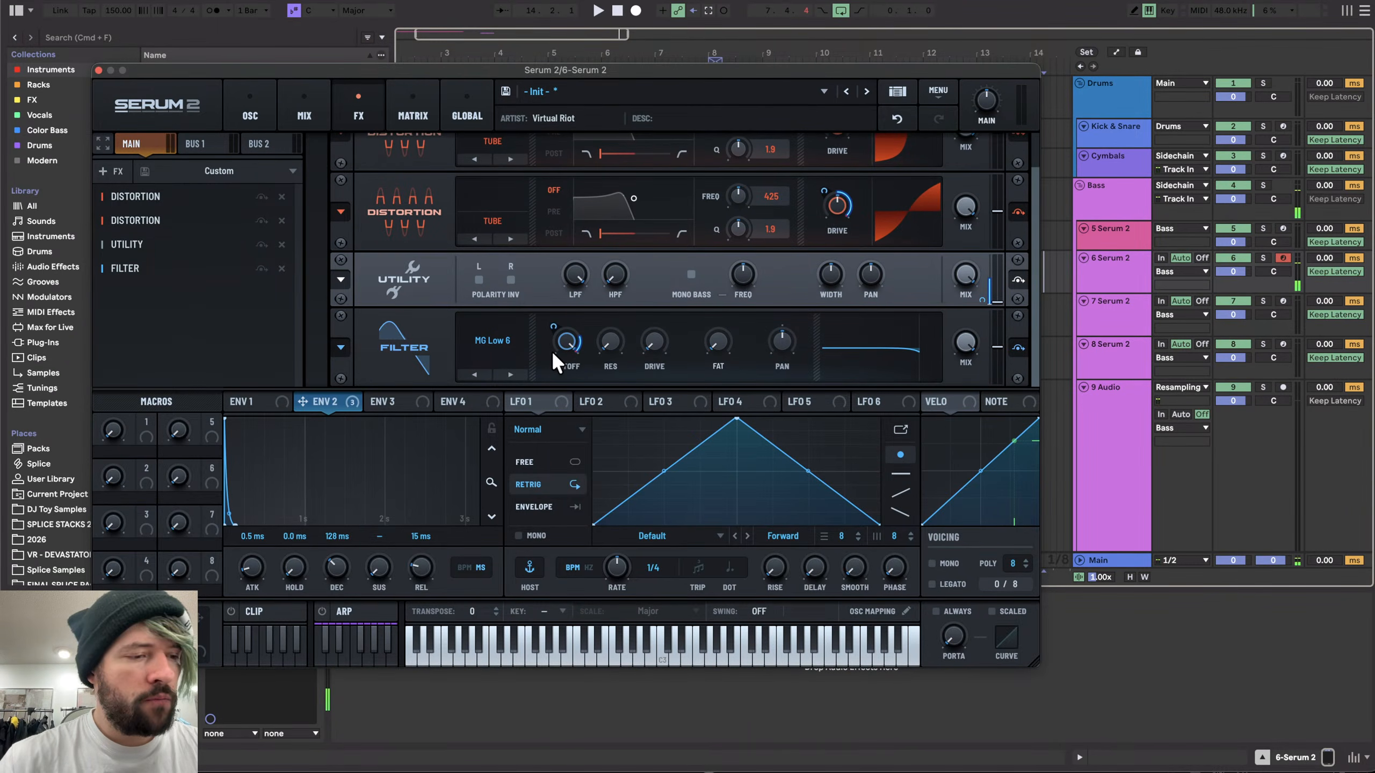
key(s)
key(f)
key(s)
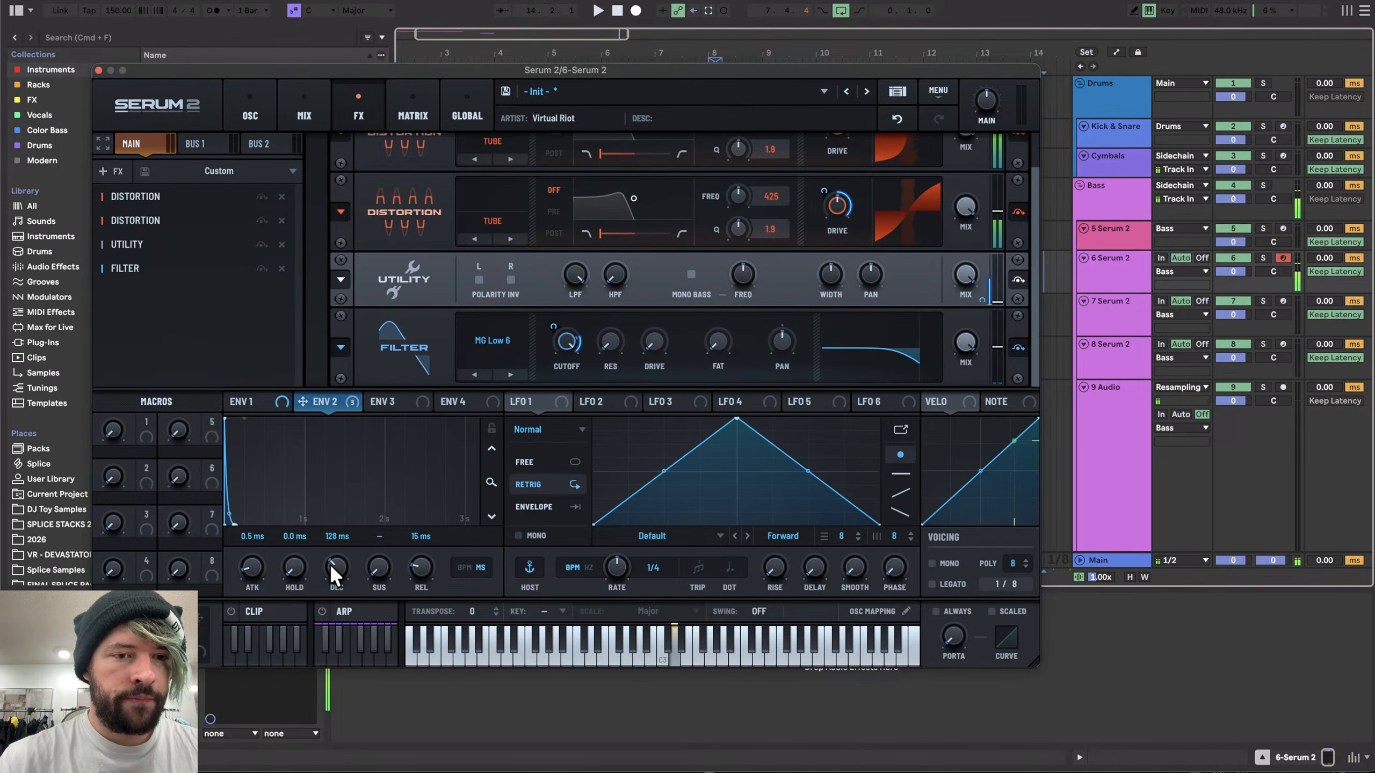
click(244, 400)
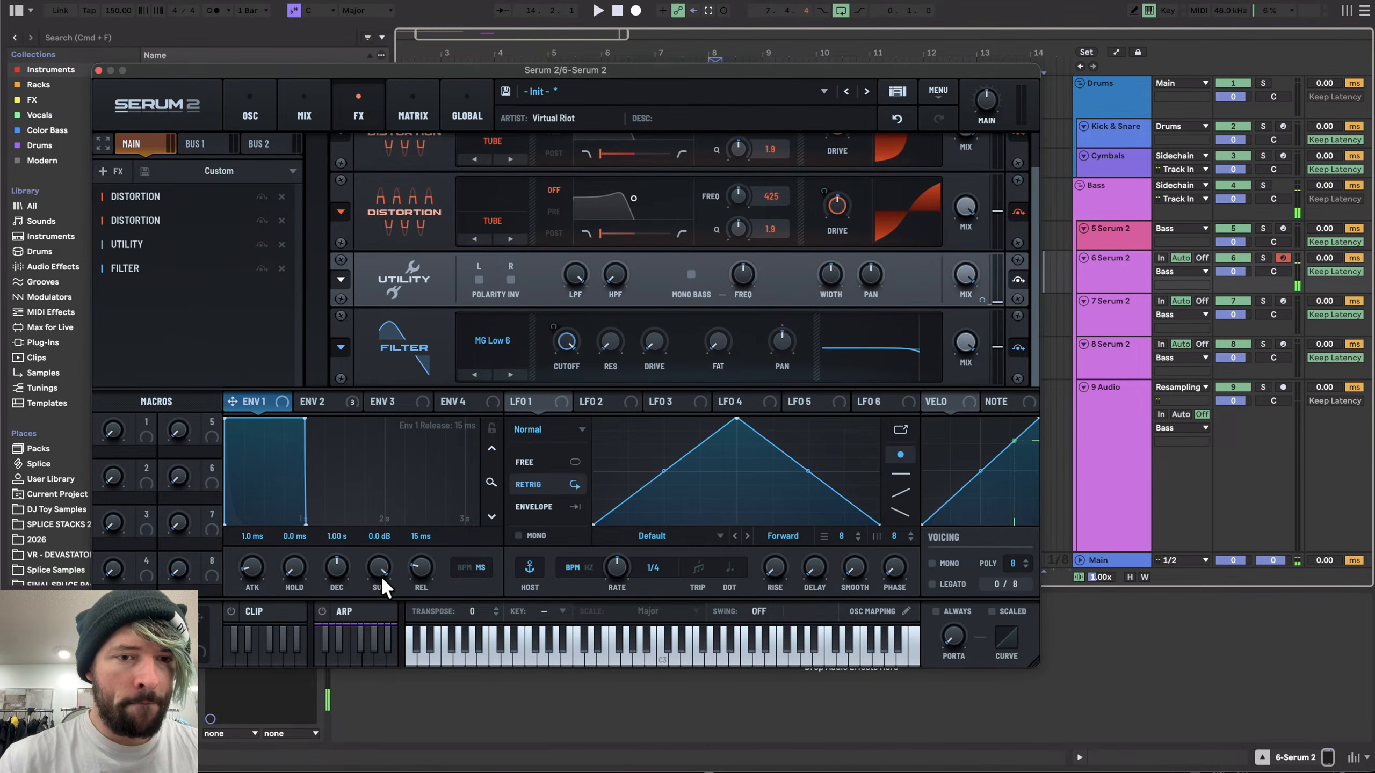
drag(336, 567, 345, 581)
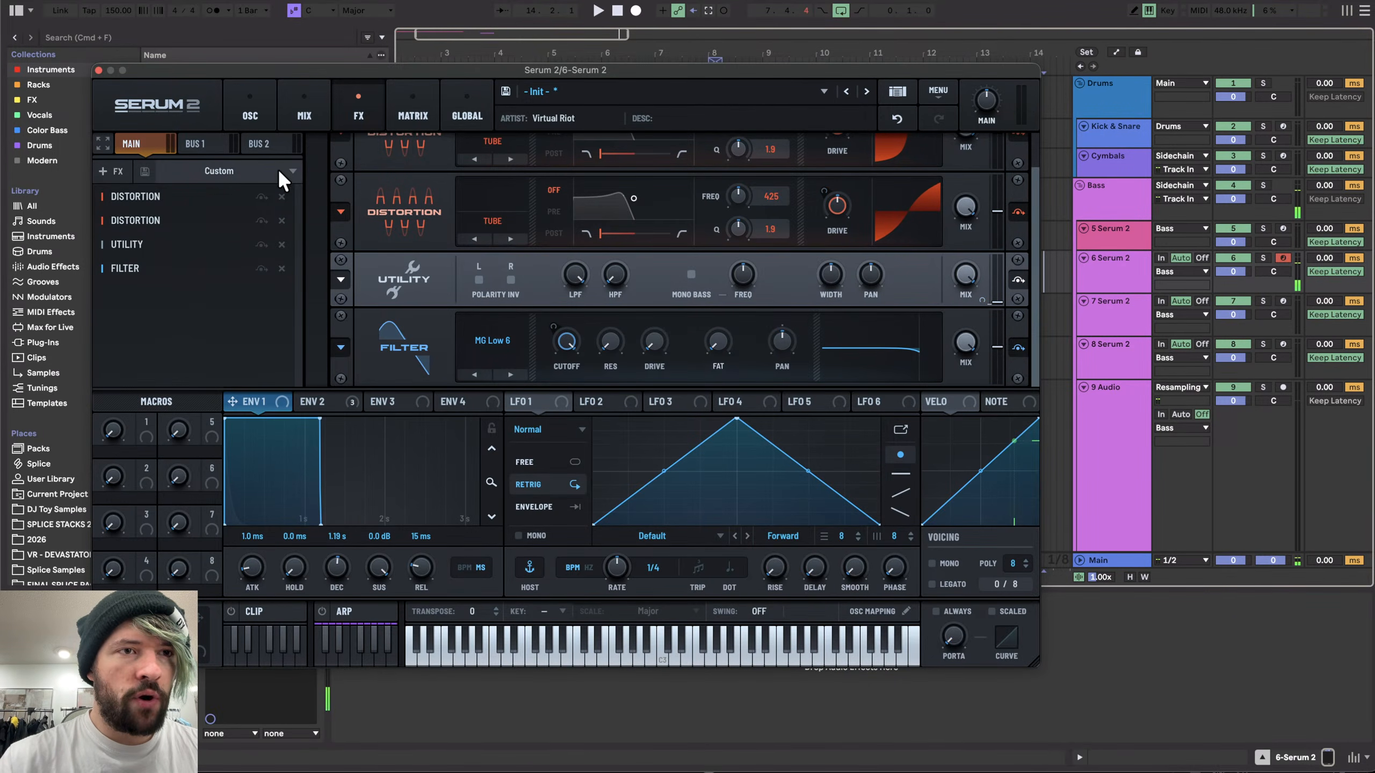
- Add a Multiband Dynamics device to the Serum 2 track's device chain
click(98, 70)
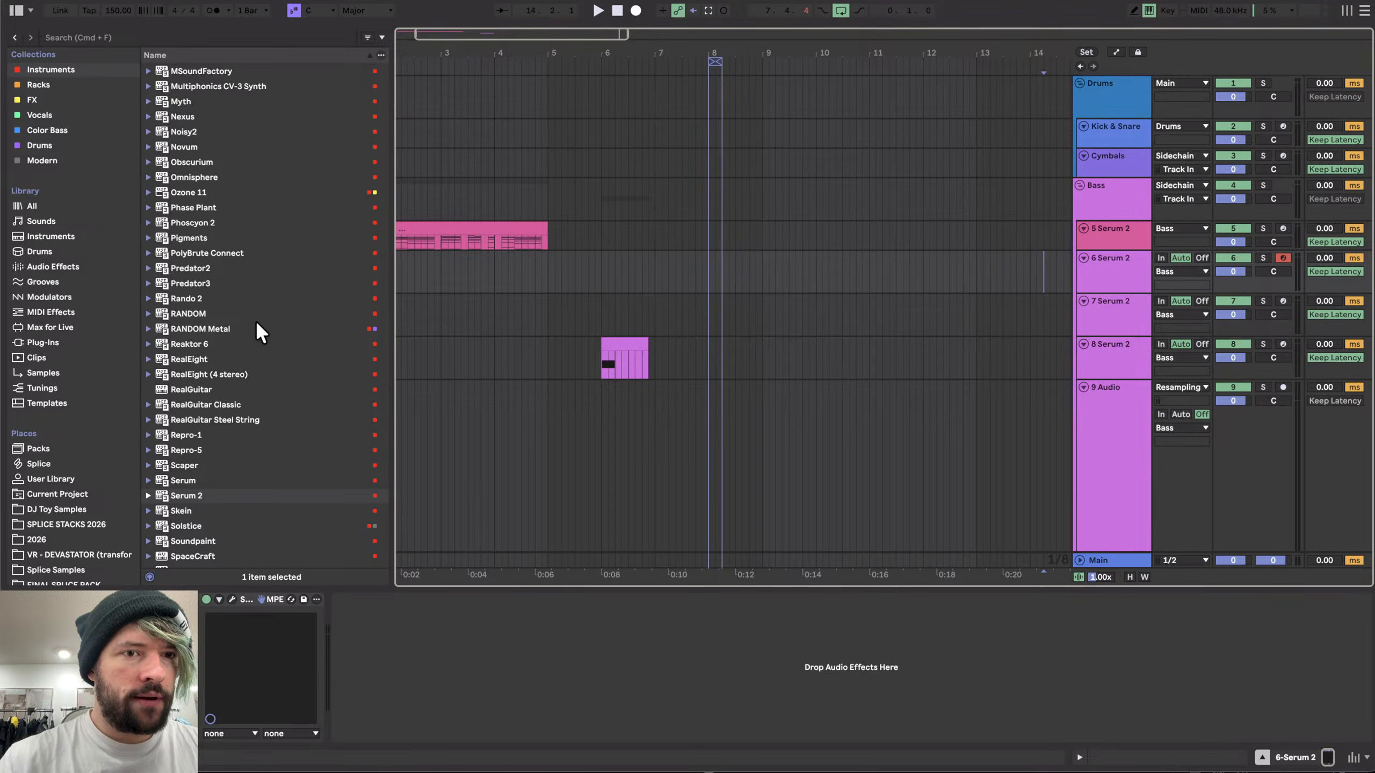
click(80, 267)
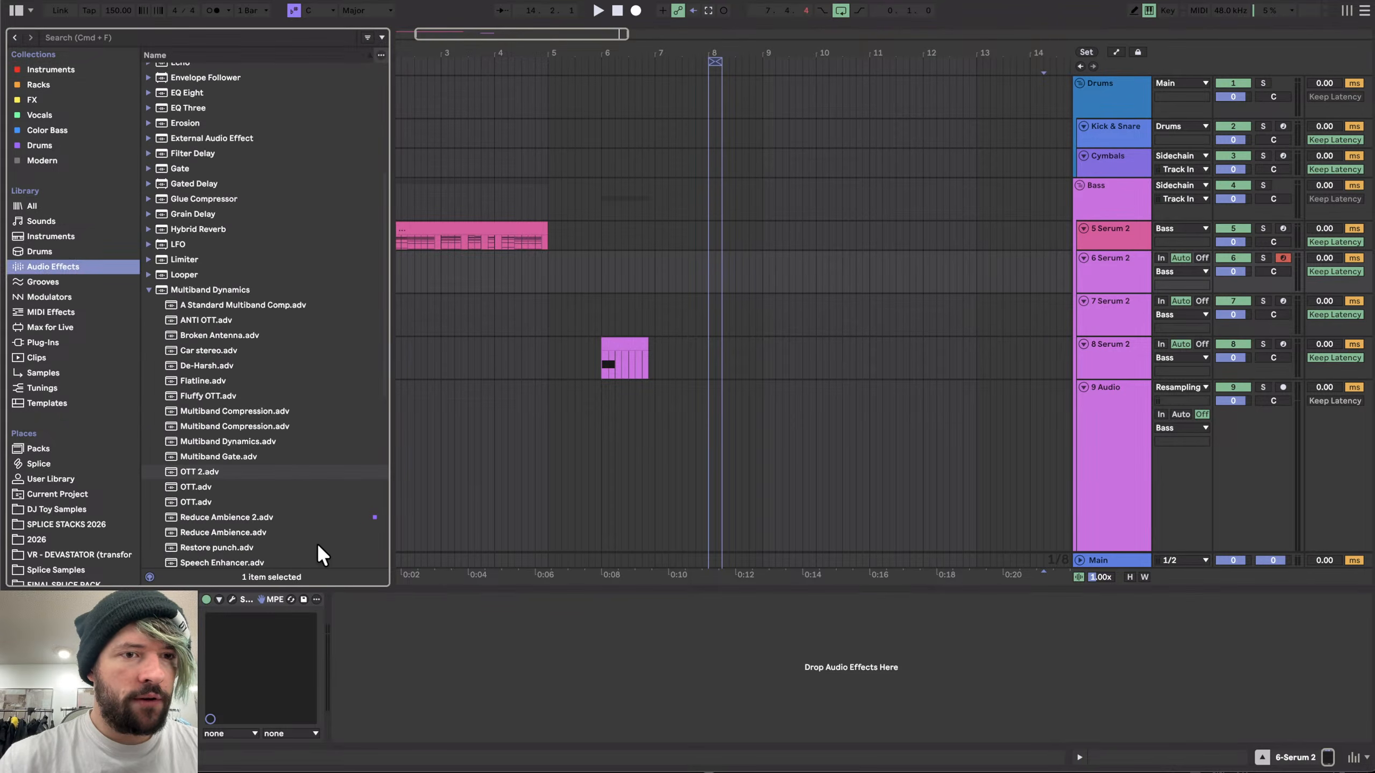
double_click(185, 287)
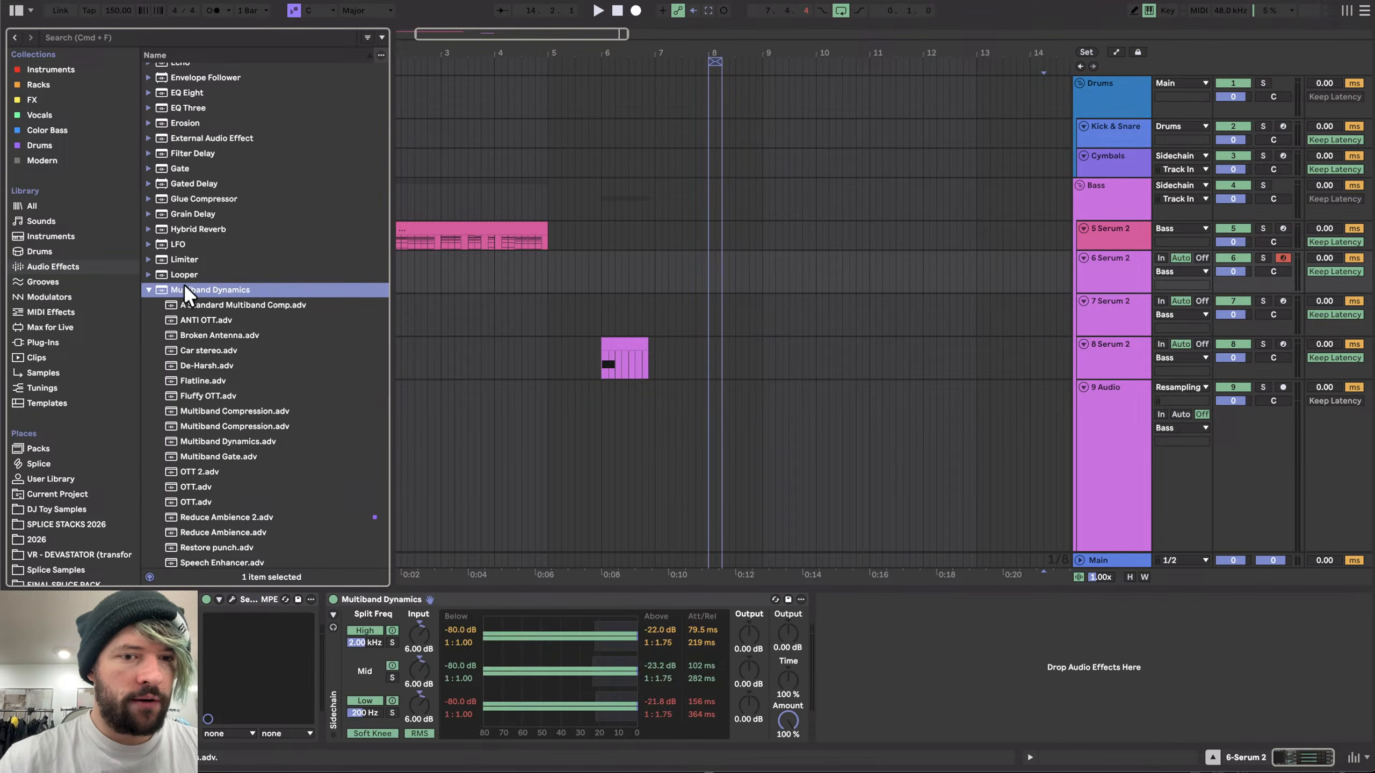
- Add an EQ Eight after the Multiband Dynamics device
click(38, 99)
click(49, 267)
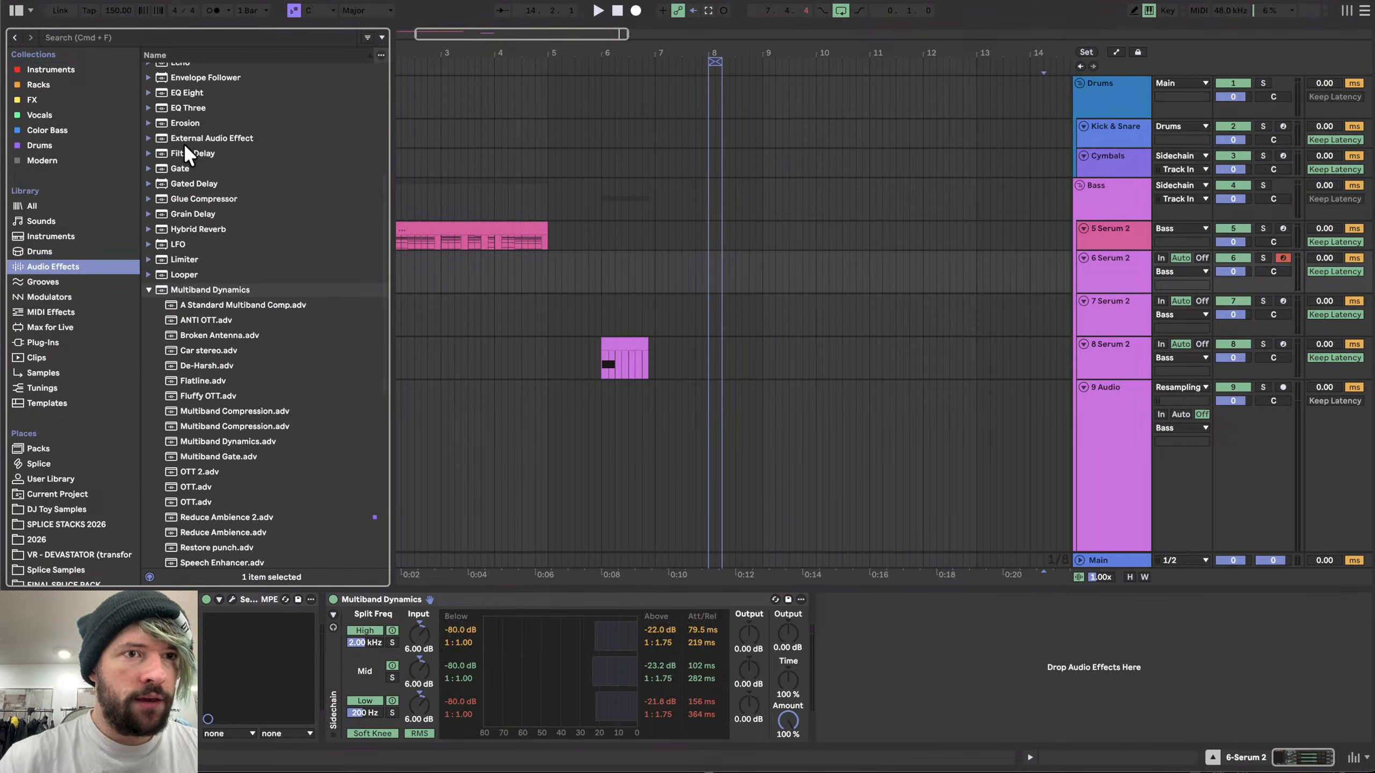
scroll(185, 146, up, 1)
double_click(184, 122)
- Add the Transient Master and Newfangled Saturate plug-ins to the chain
click(36, 144)
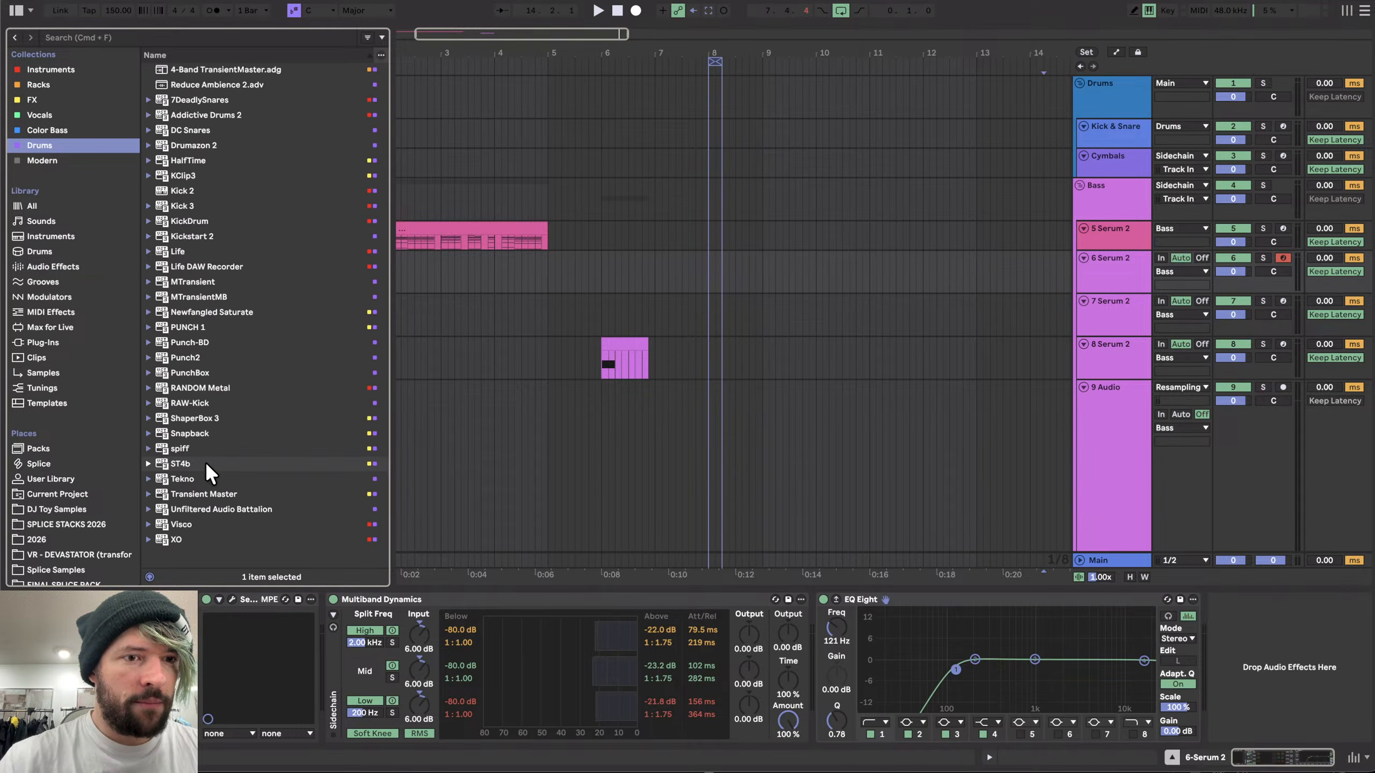
double_click(203, 494)
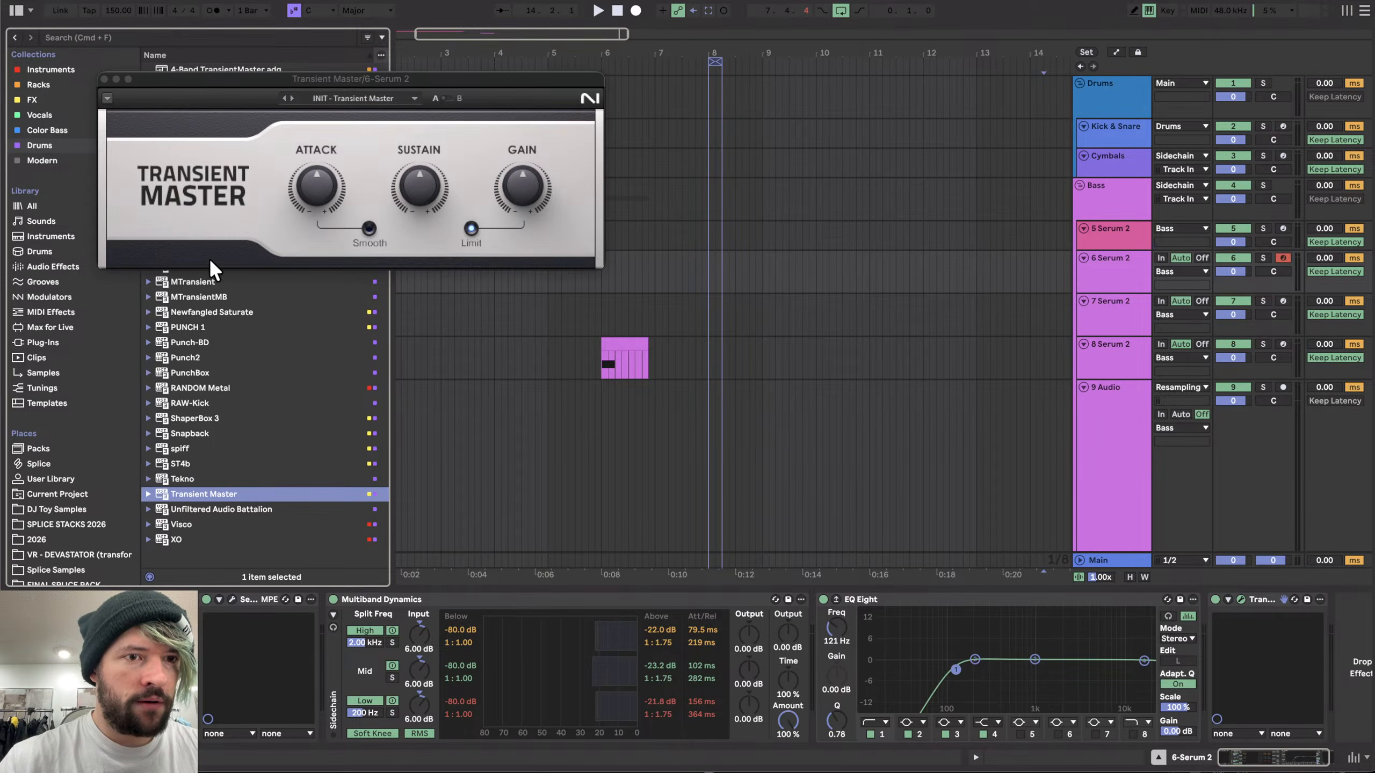
double_click(211, 312)
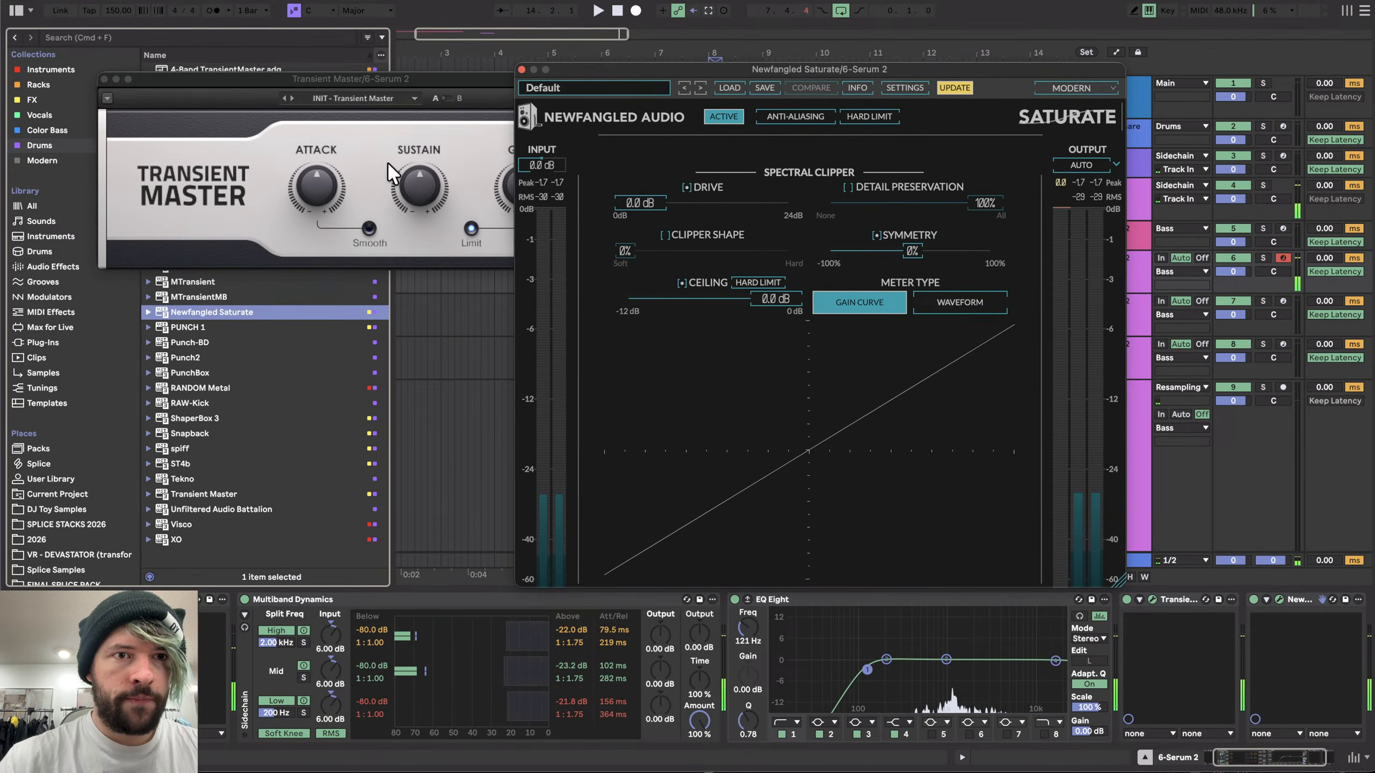
- Set Transient Master's sustain to -44.0% and close both plug-in windows
drag(319, 195, 323, 180)
scroll(623, 644, right, 3)
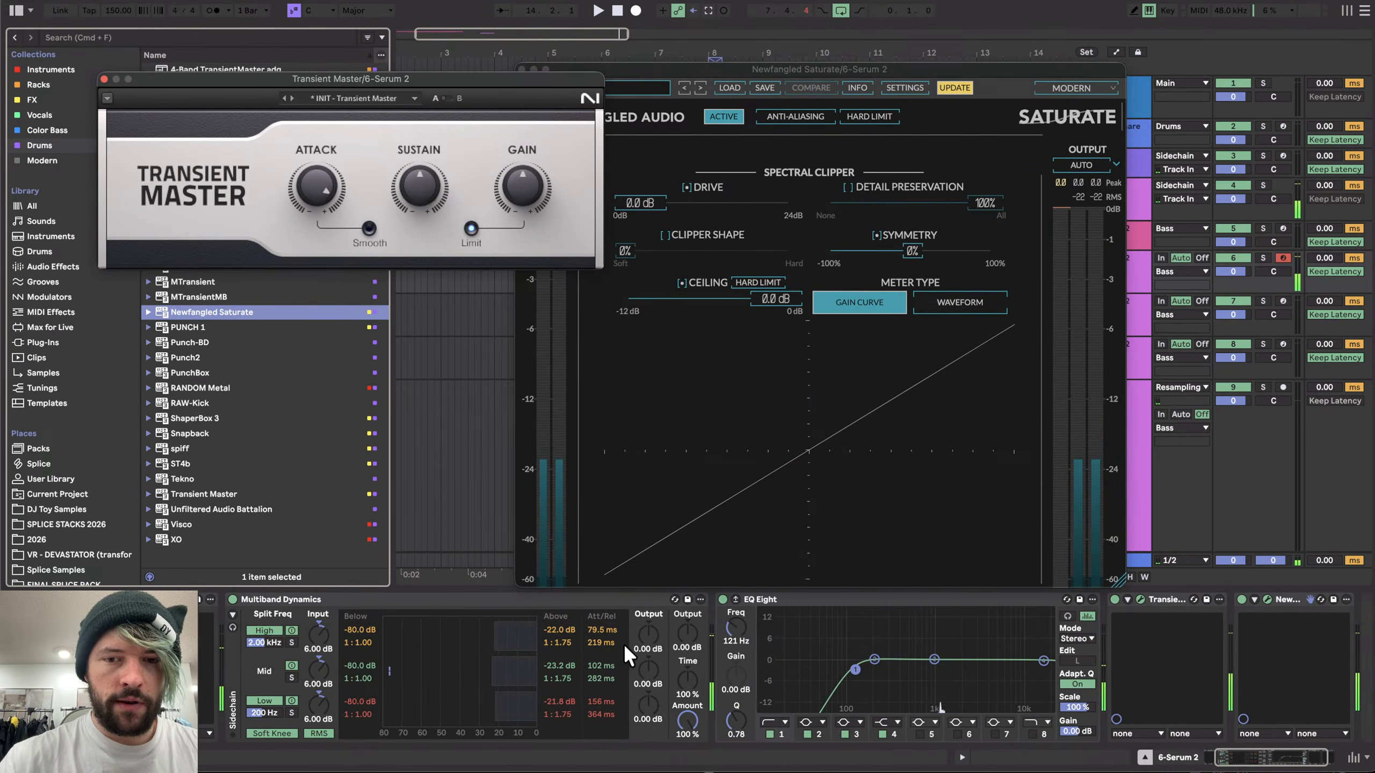
drag(421, 196, 422, 184)
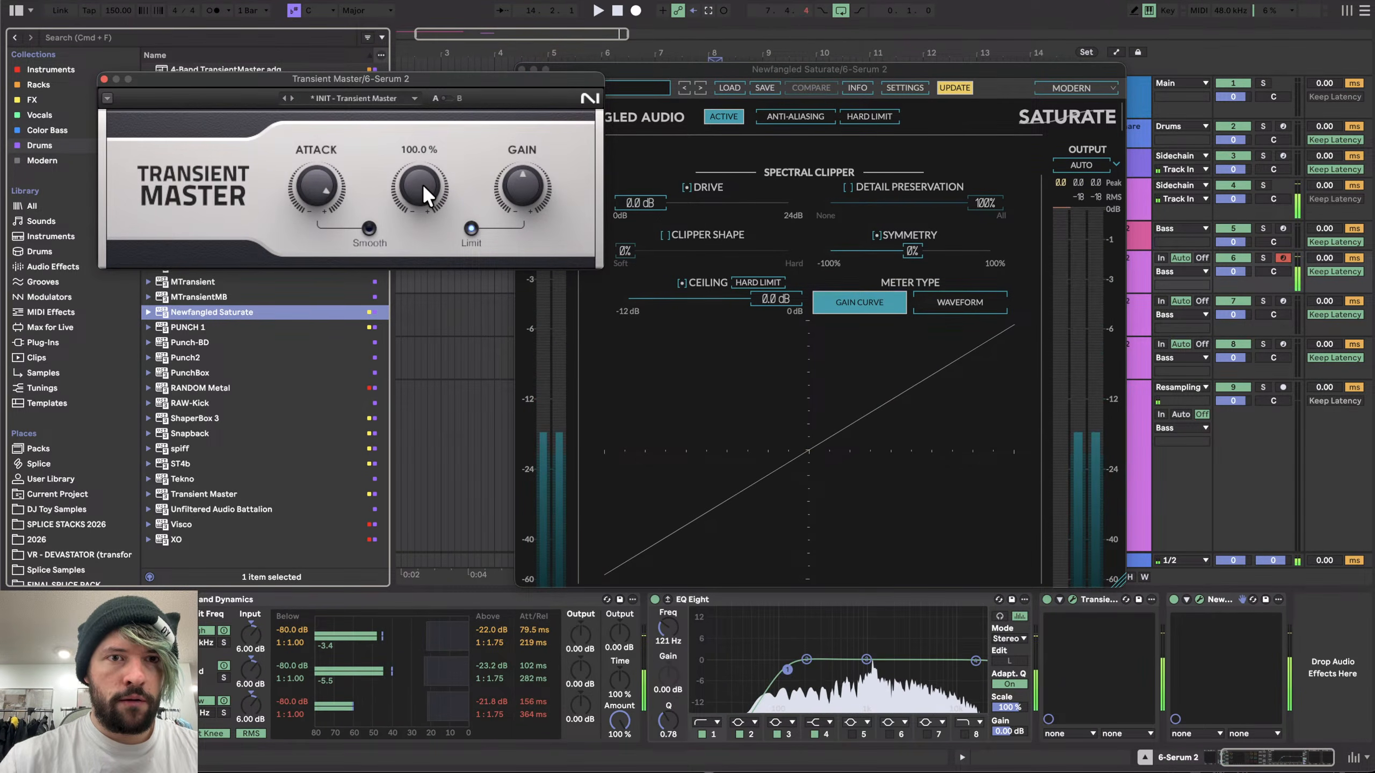
scroll(422, 183, down, 10)
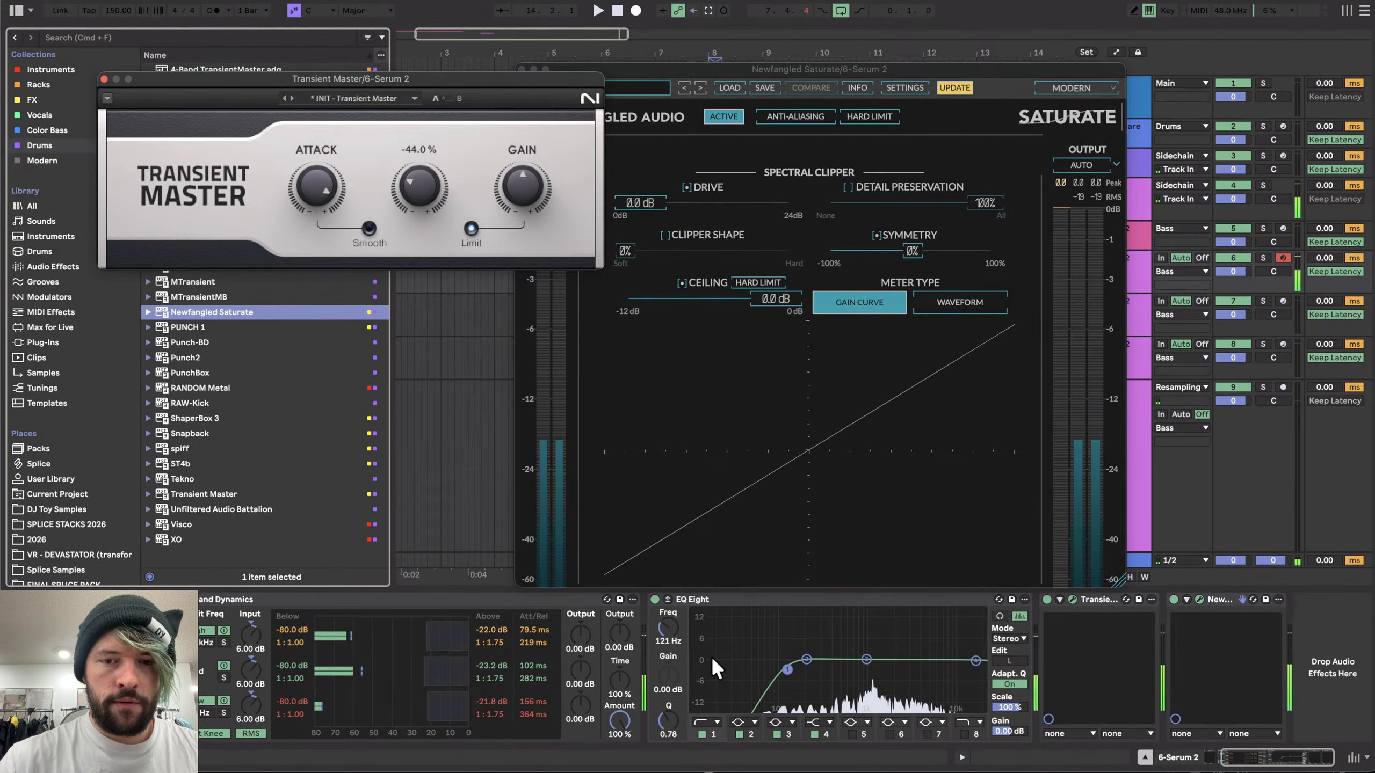
scroll(728, 655, left, 2)
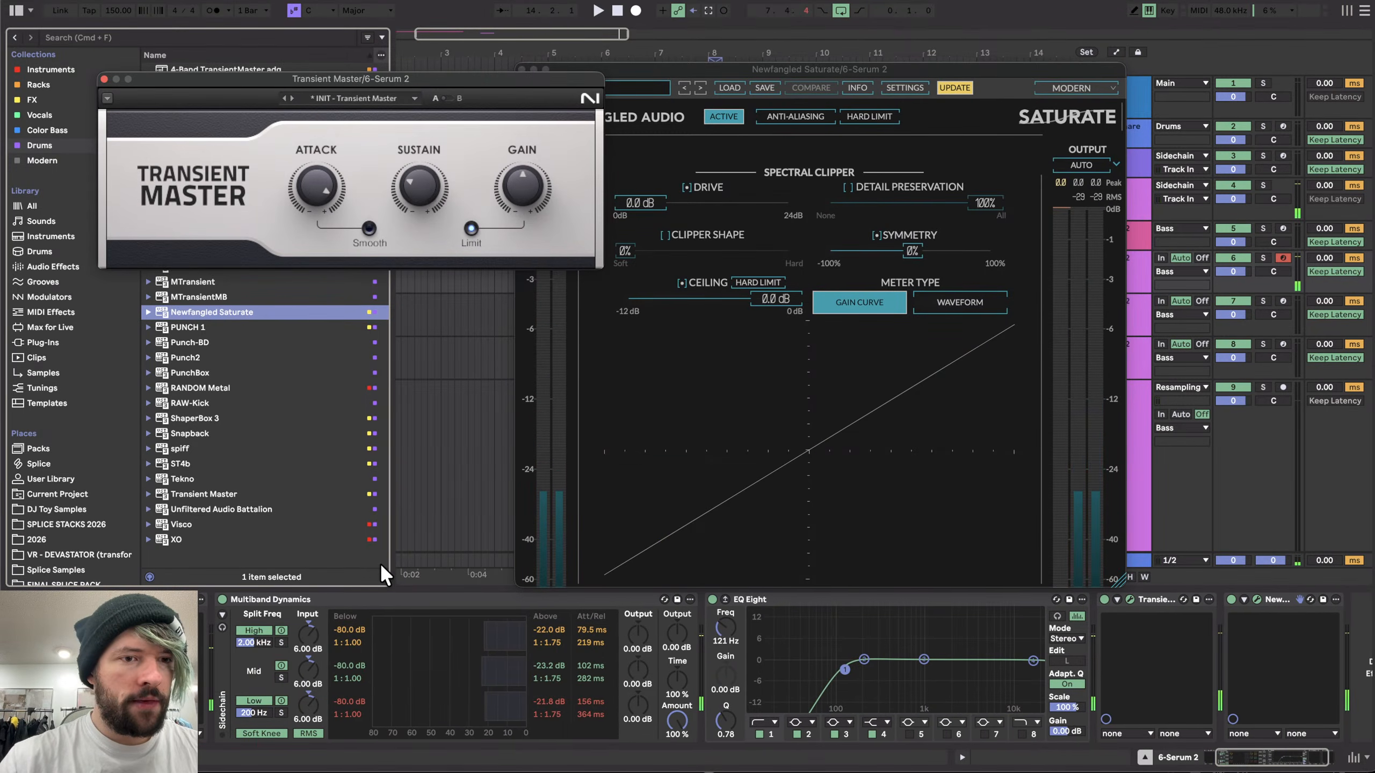
click(104, 79)
click(522, 69)
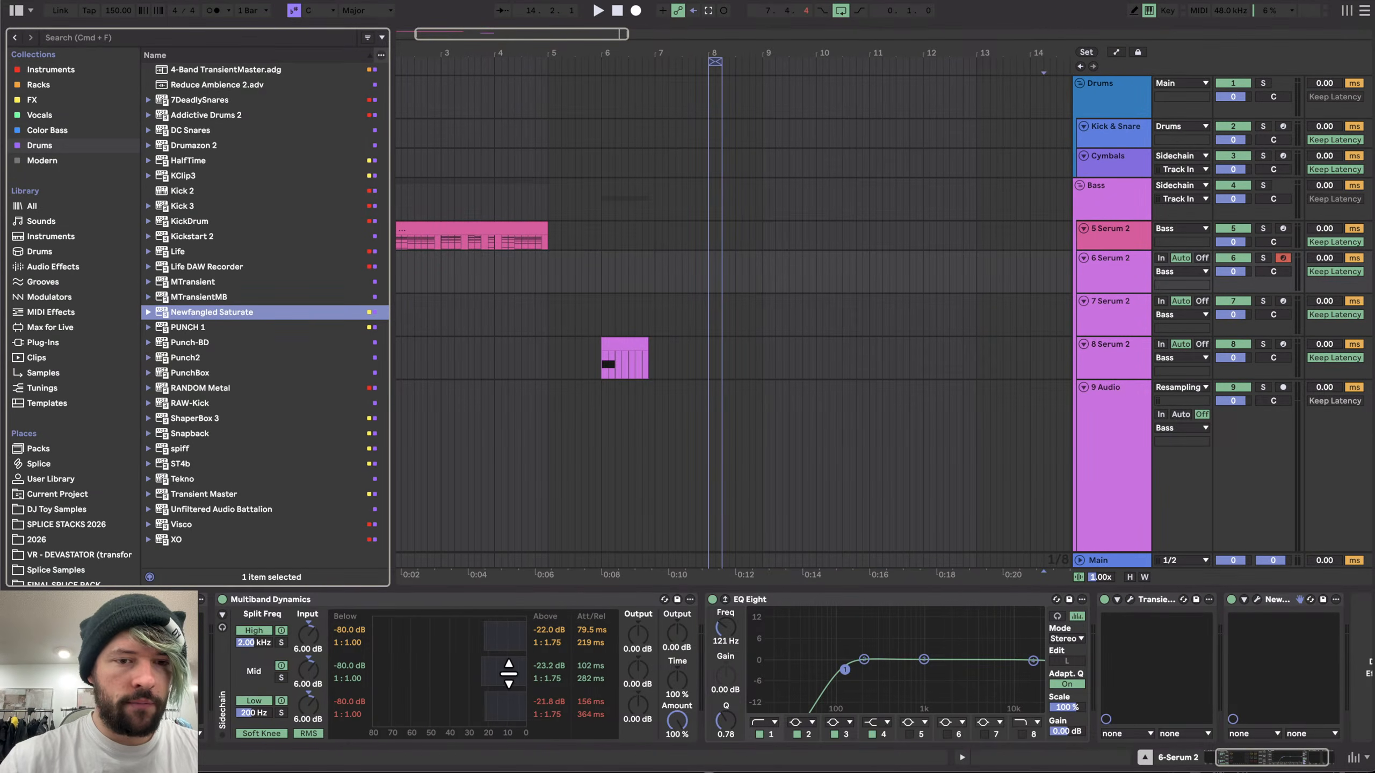
- Insert a Shifter device after EQ Eight in the chain
scroll(511, 677, left, 2)
scroll(628, 704, right, 3)
click(49, 267)
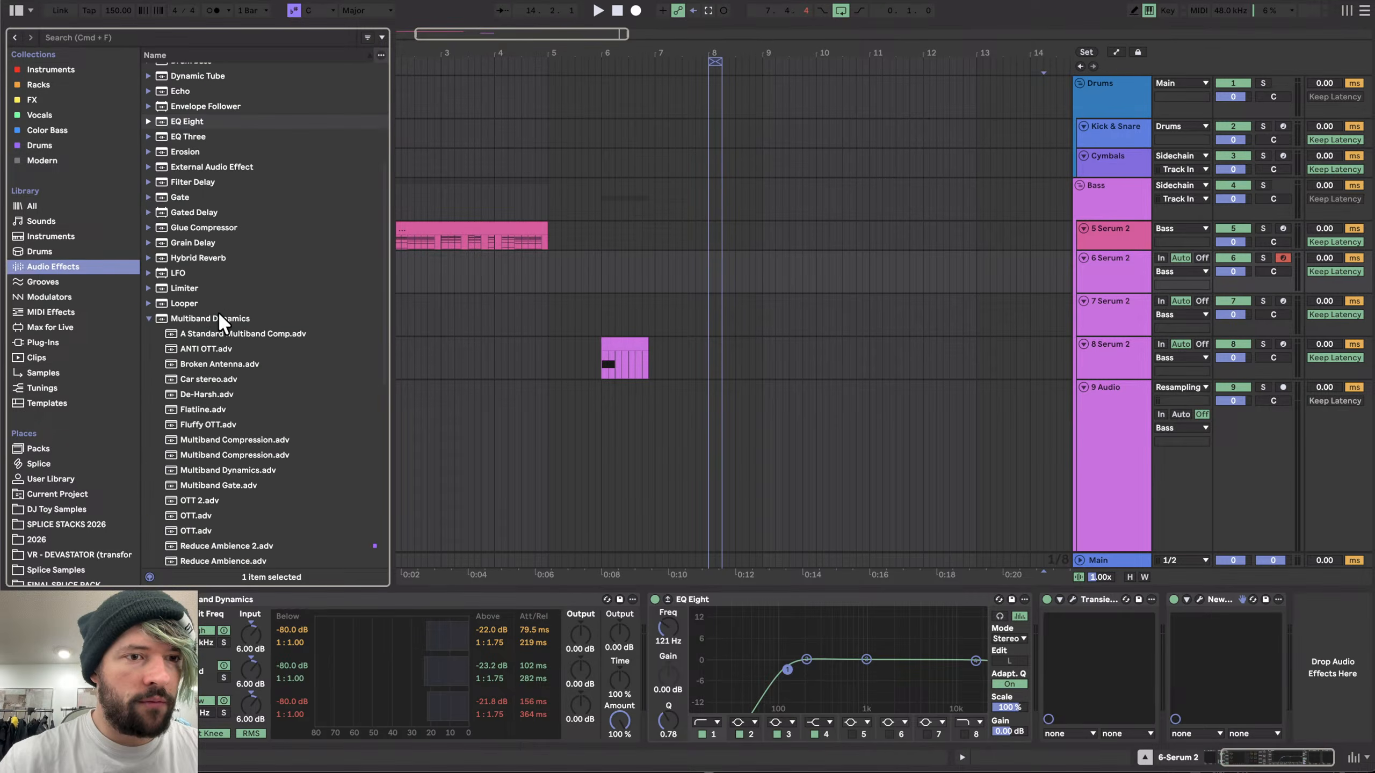
click(160, 319)
scroll(212, 242, down, 5)
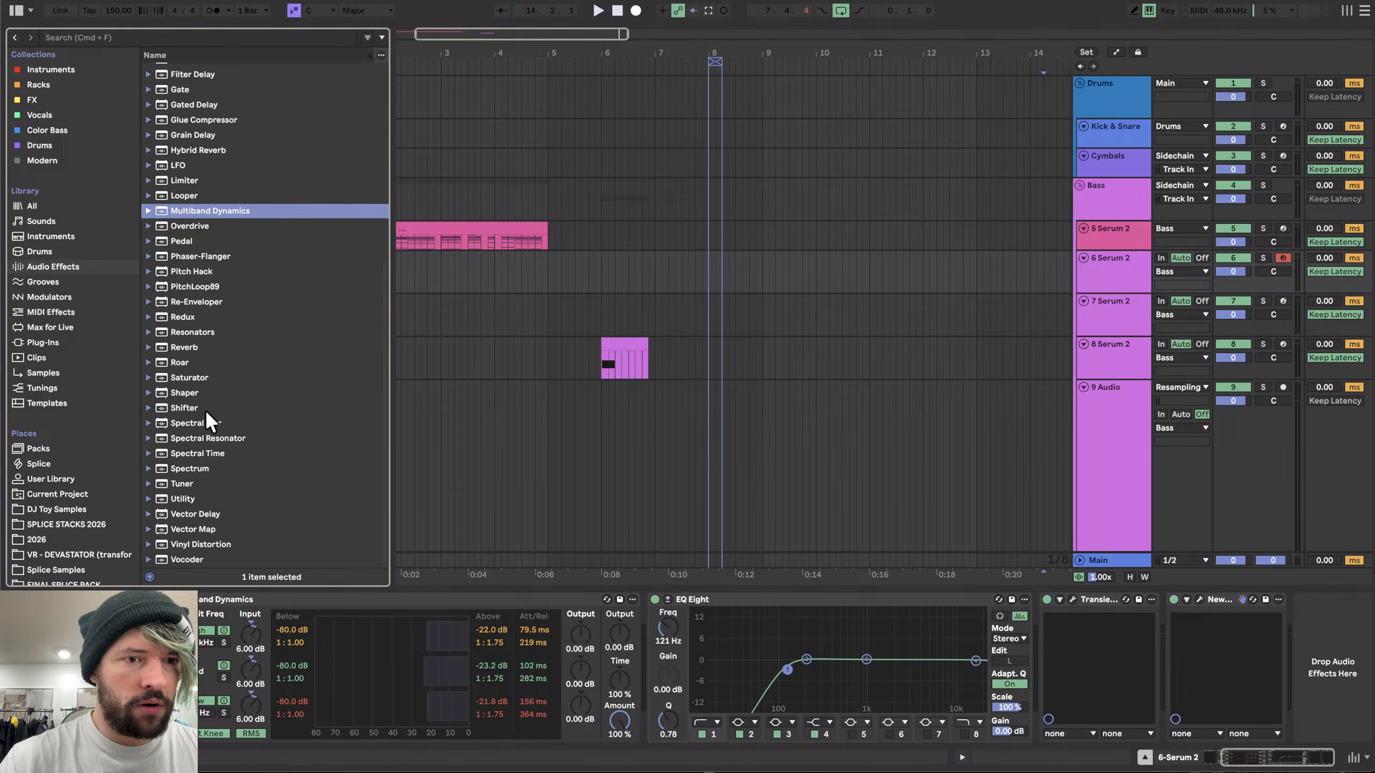
drag(180, 406, 1015, 697)
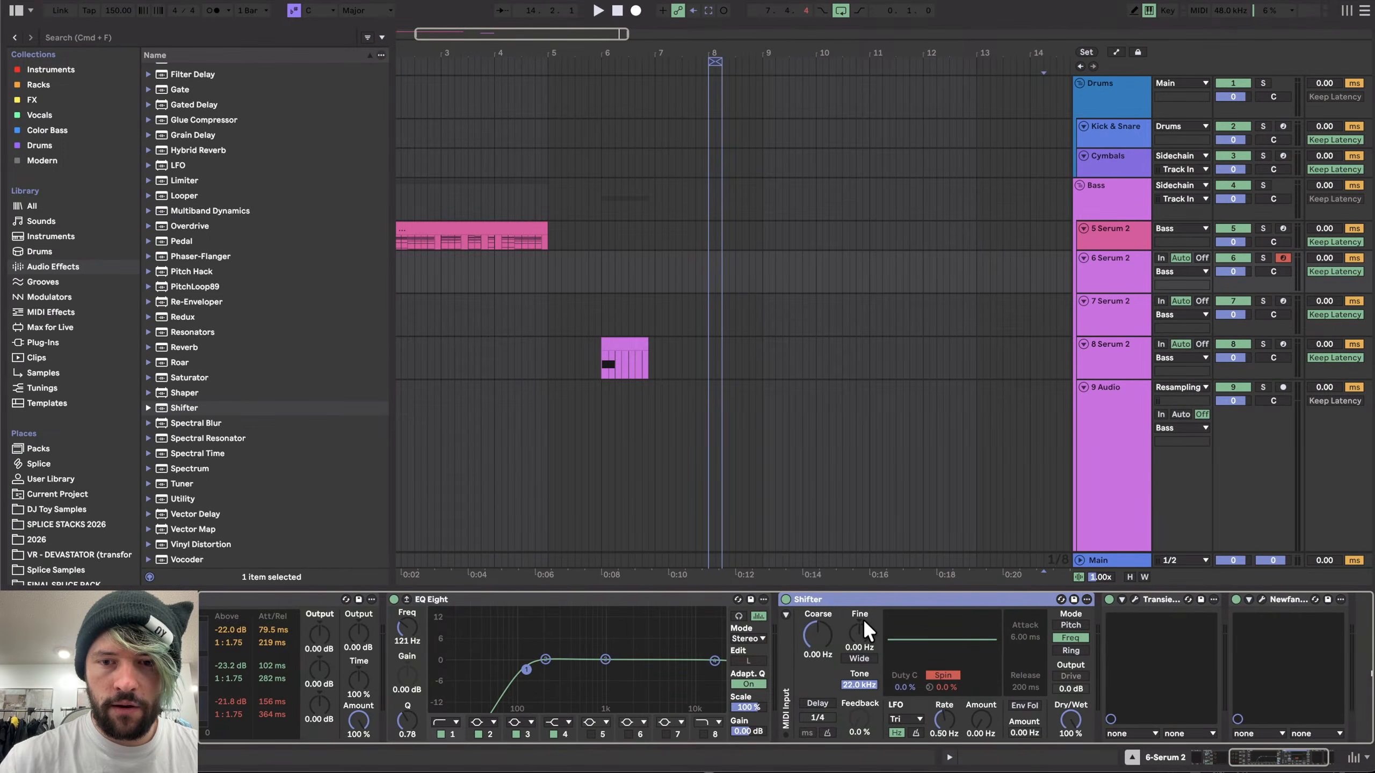
mouse_move(859, 633)
mouse_down()
mouse_move(860, 674)
mouse_move(860, 618)
mouse_up()
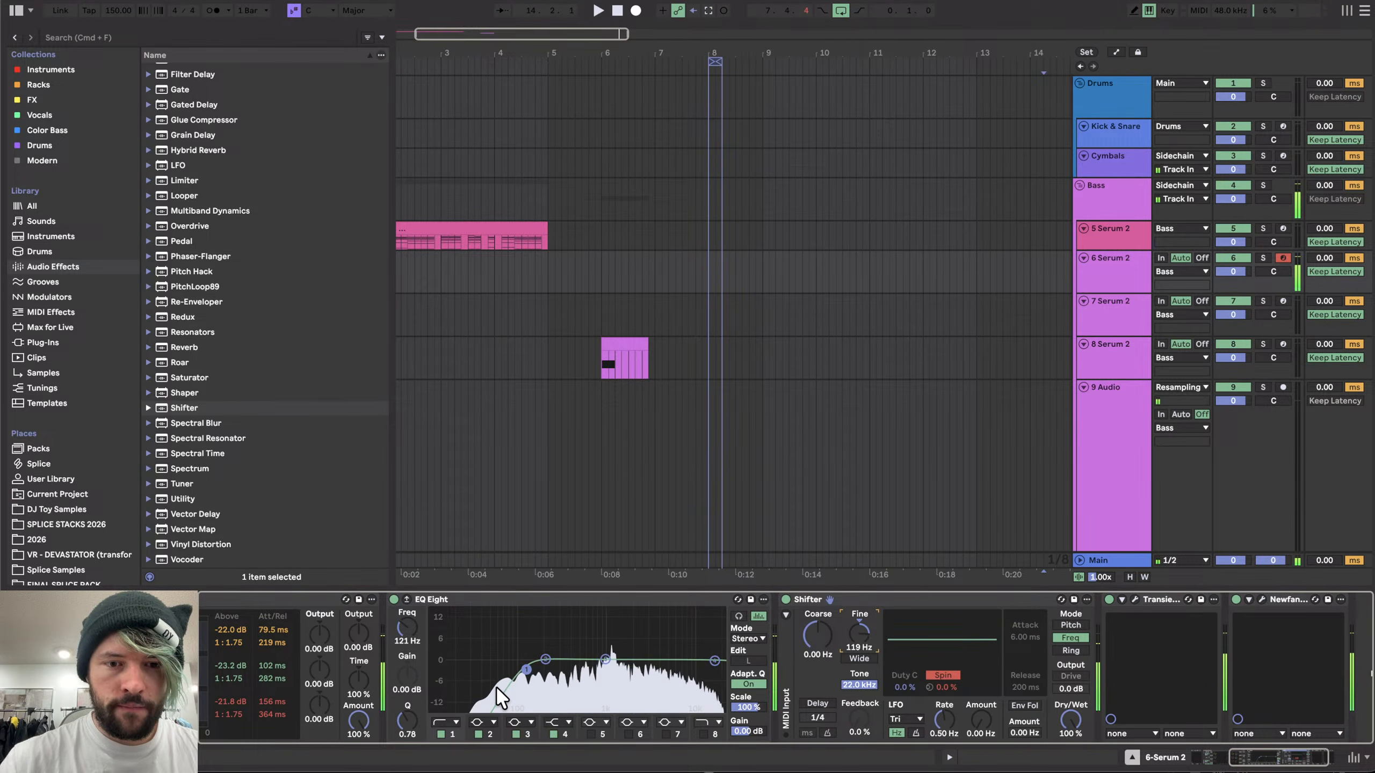
- Raise EQ Eight's low-cut band frequency to about 516 Hz
click(450, 722)
click(480, 632)
drag(526, 669, 580, 671)
- Set the Shifter's coarse shift to -200 Hz with fine at 0 Hz
click(860, 634)
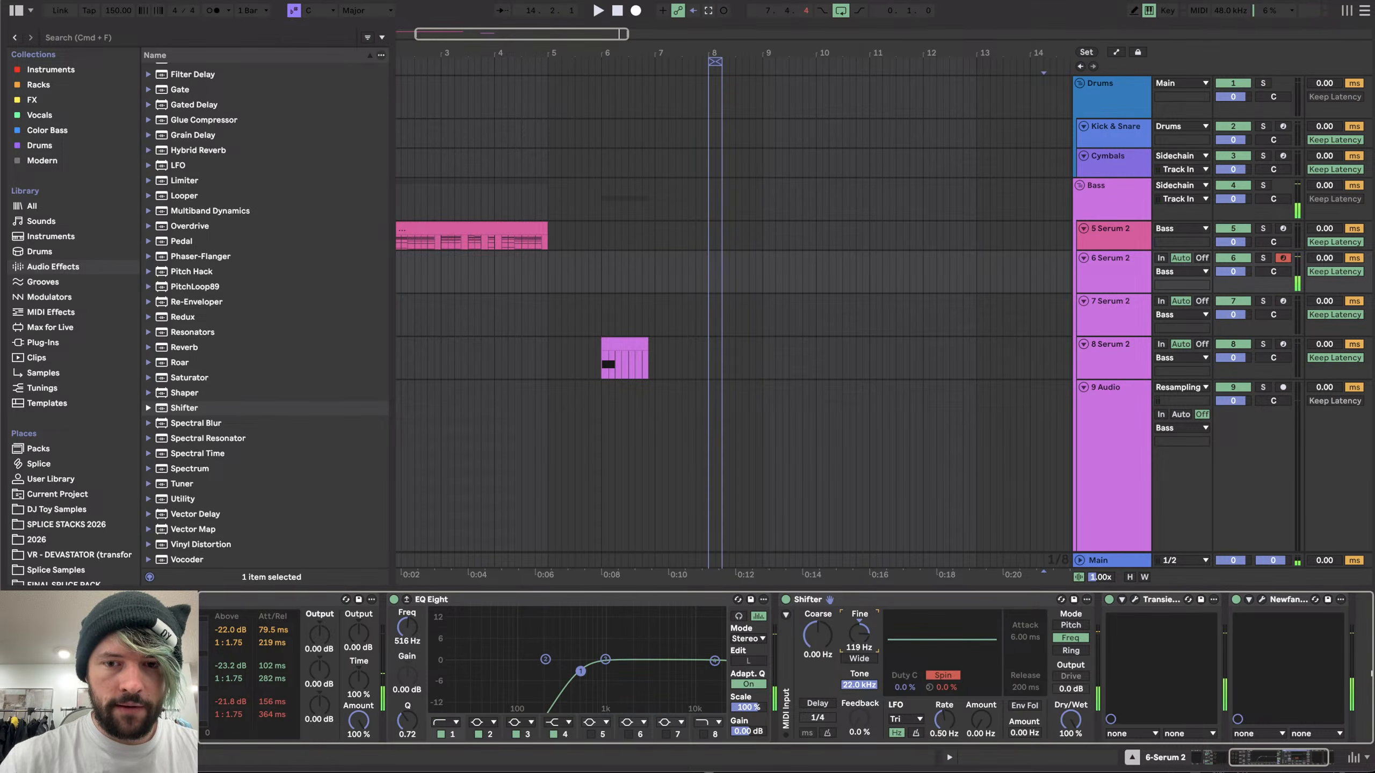
text(300)
key(Return)
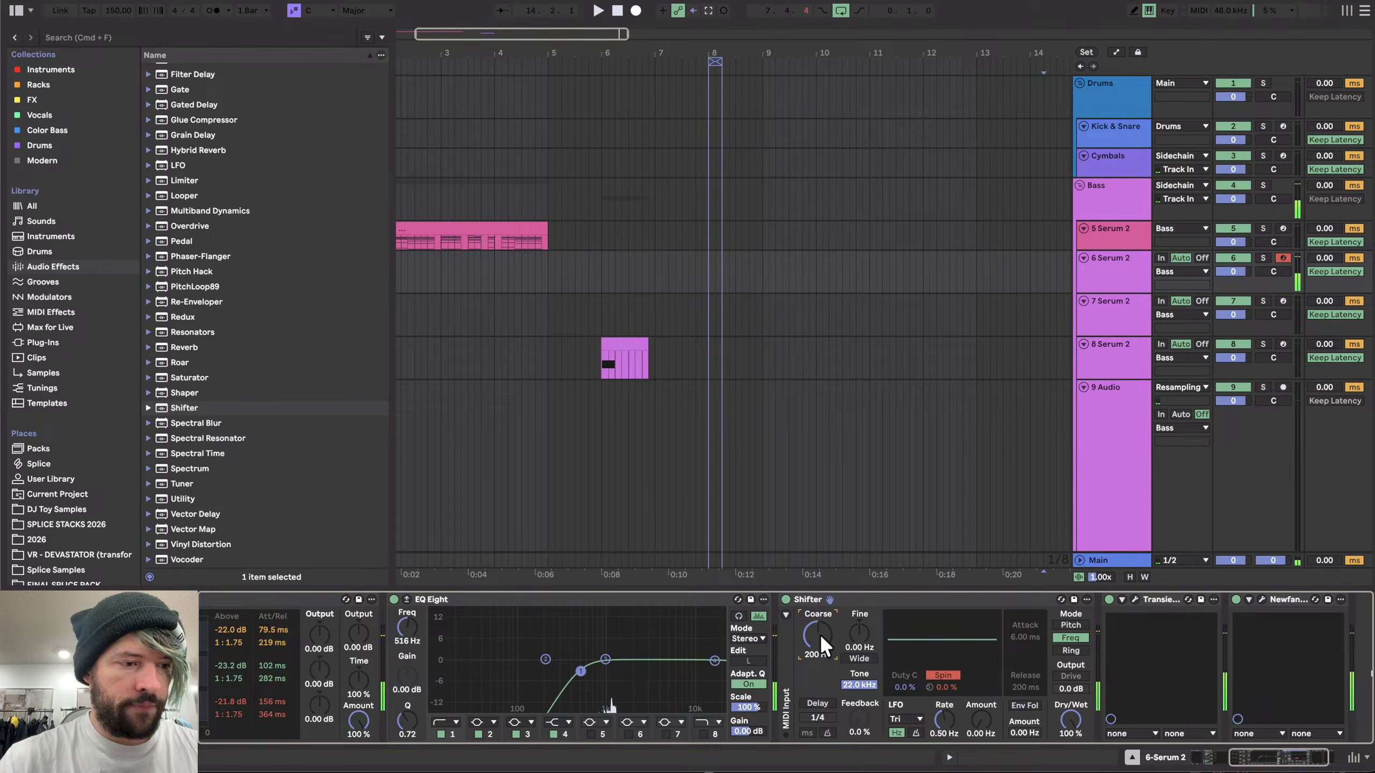
text(-200)
key(Return)
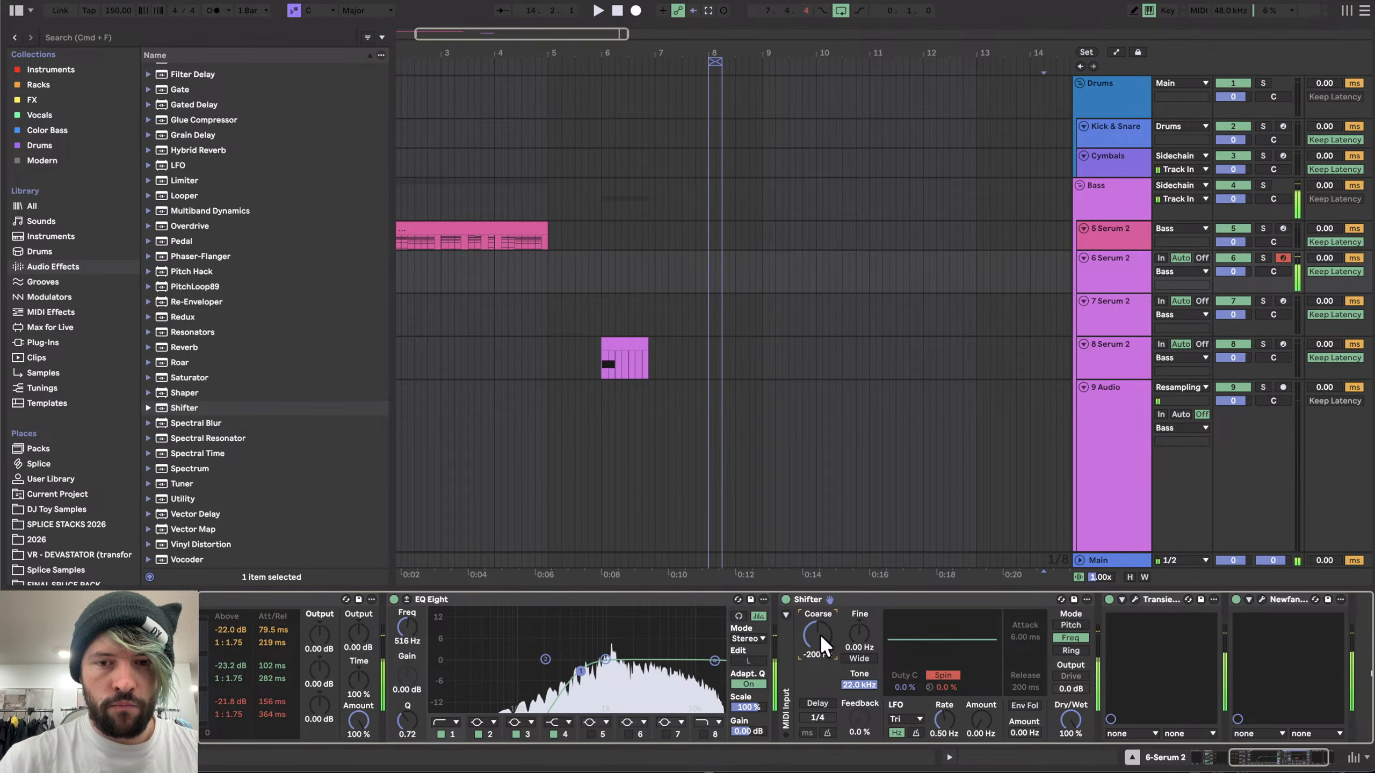
- Switch Serum's FX Filter type to MG Low 24 and lower its cutoff
scroll(496, 699, left, 5)
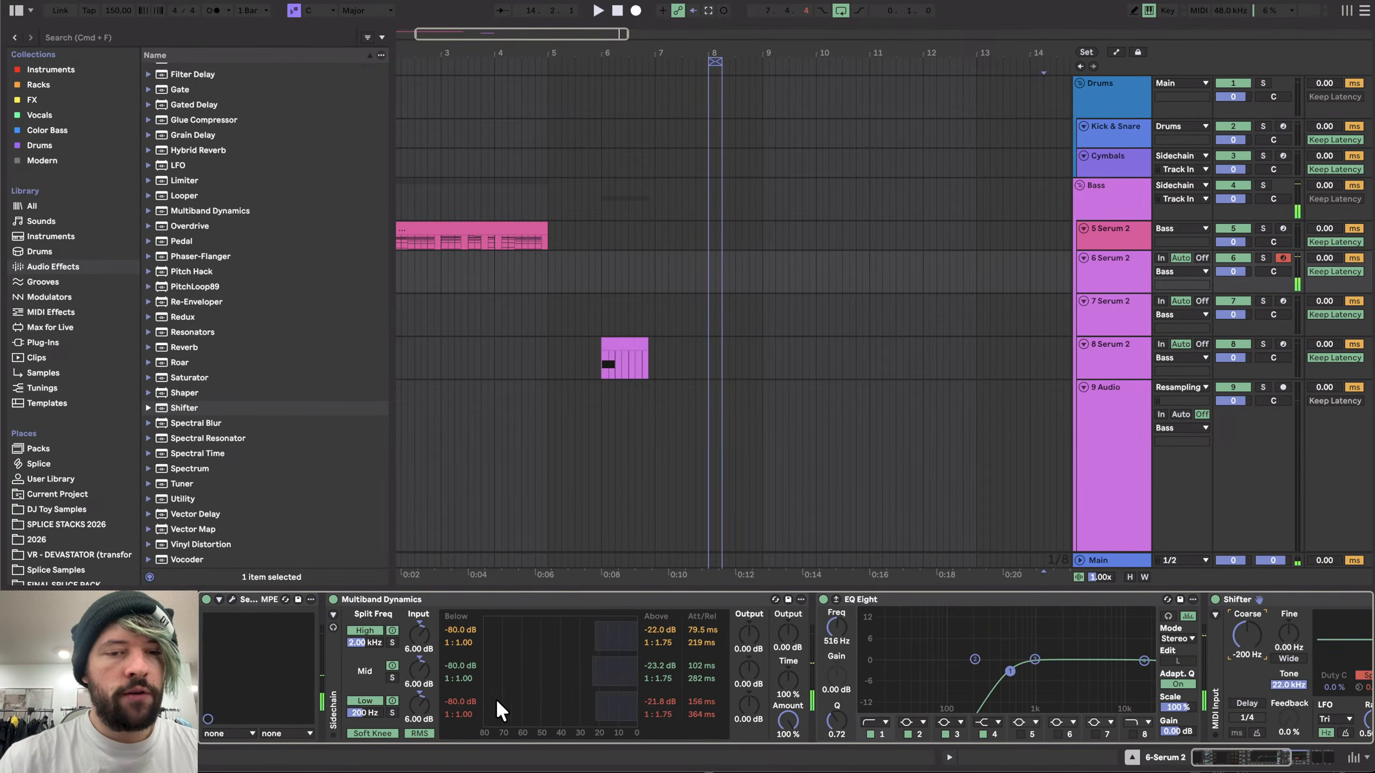
click(232, 600)
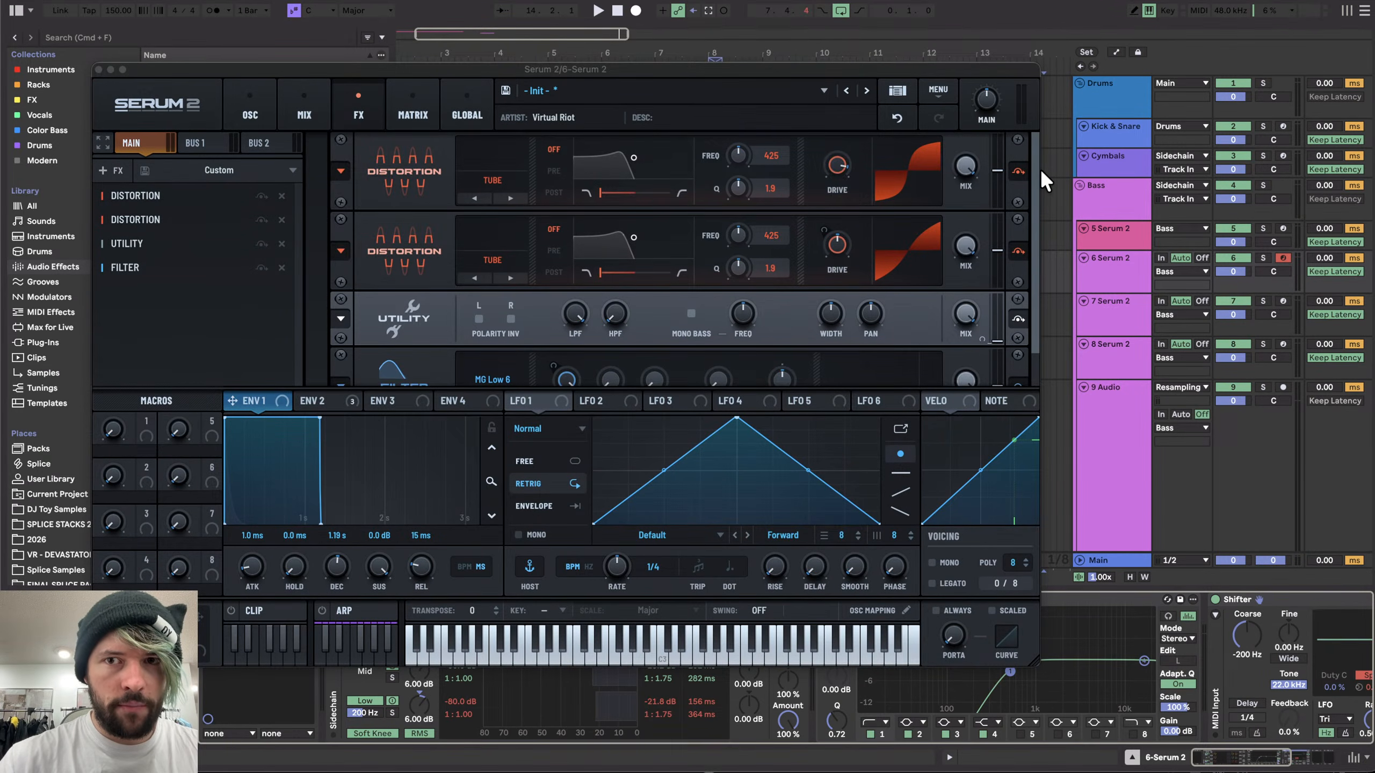
drag(1036, 169, 1018, 379)
click(503, 373)
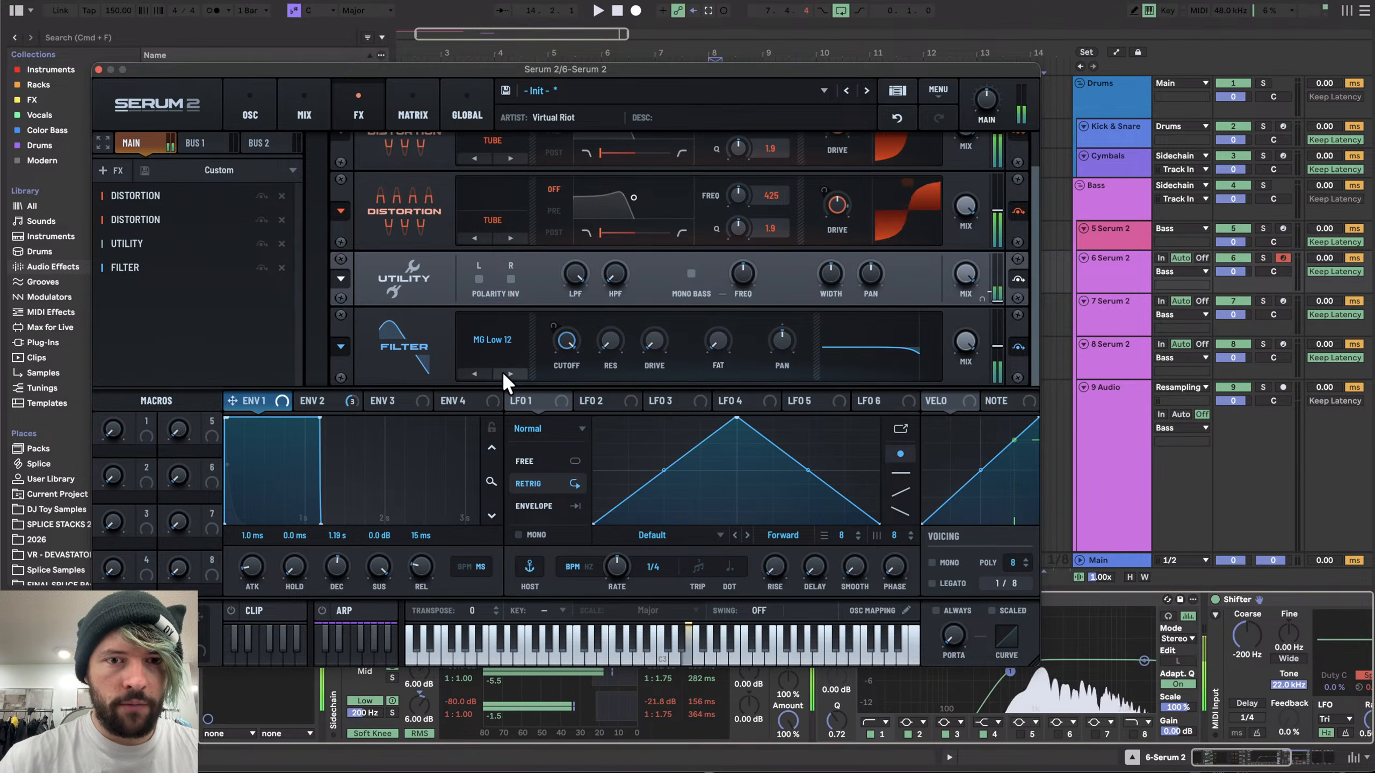
click(504, 373)
click(498, 374)
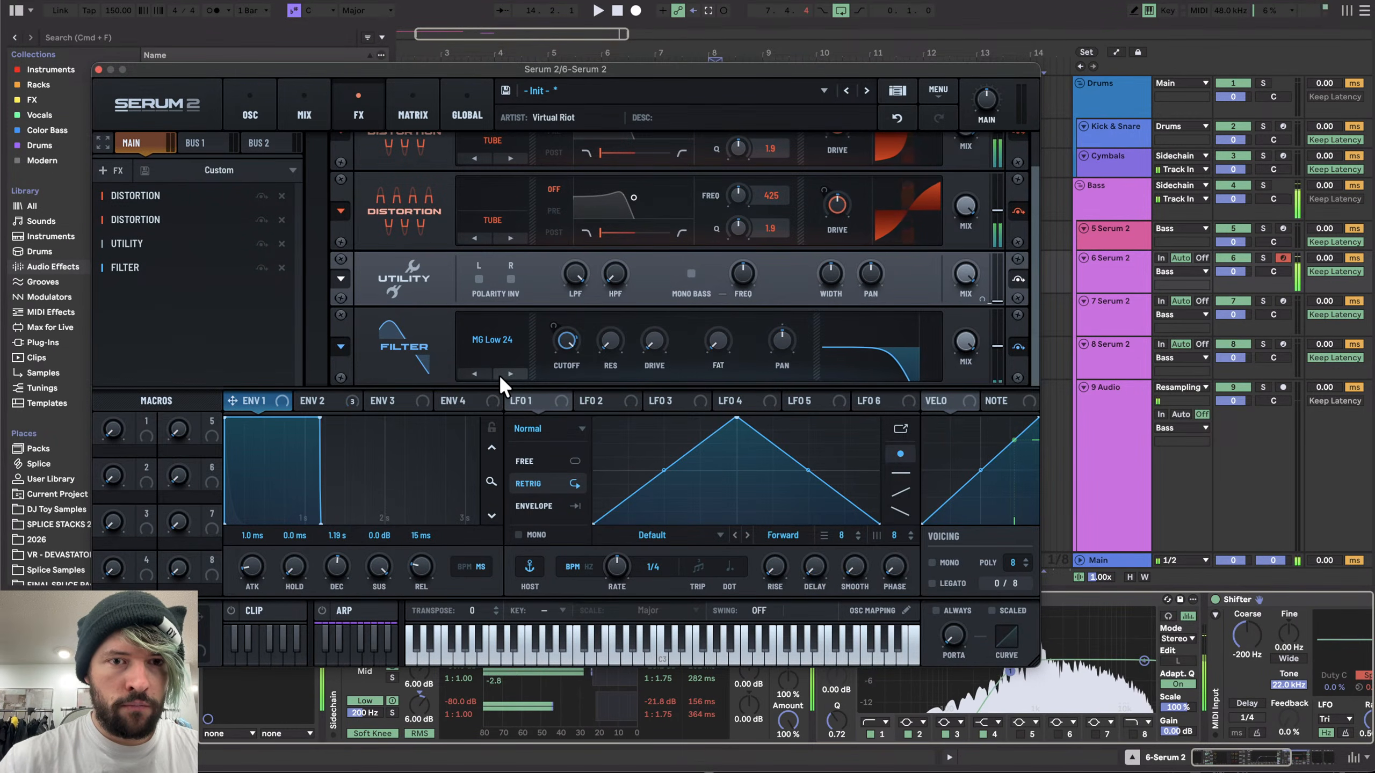
click(328, 402)
drag(561, 349, 561, 394)
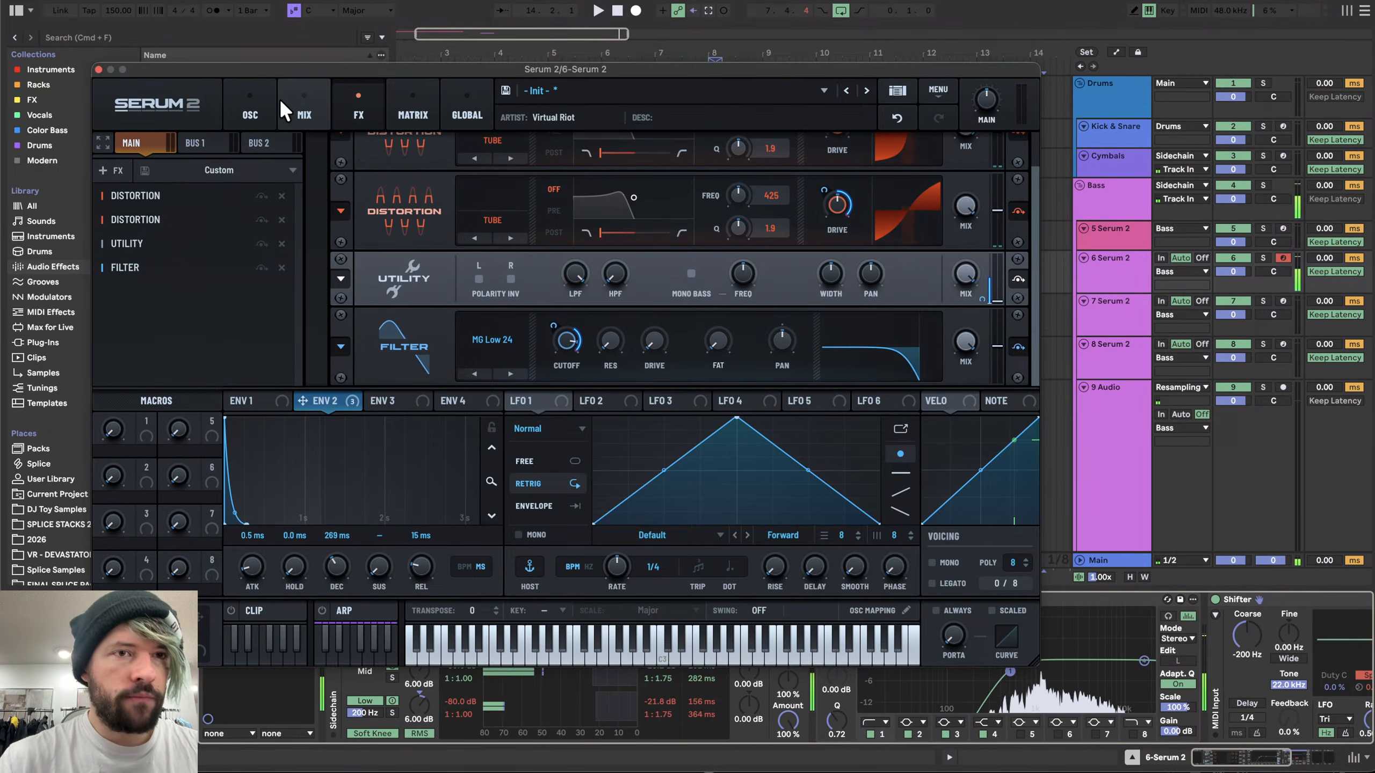
- Set the noise oscillator's start to 41 and switch its sample to J106
click(258, 106)
mouse_move(842, 255)
mouse_down()
mouse_move(841, 209)
mouse_move(837, 265)
mouse_up()
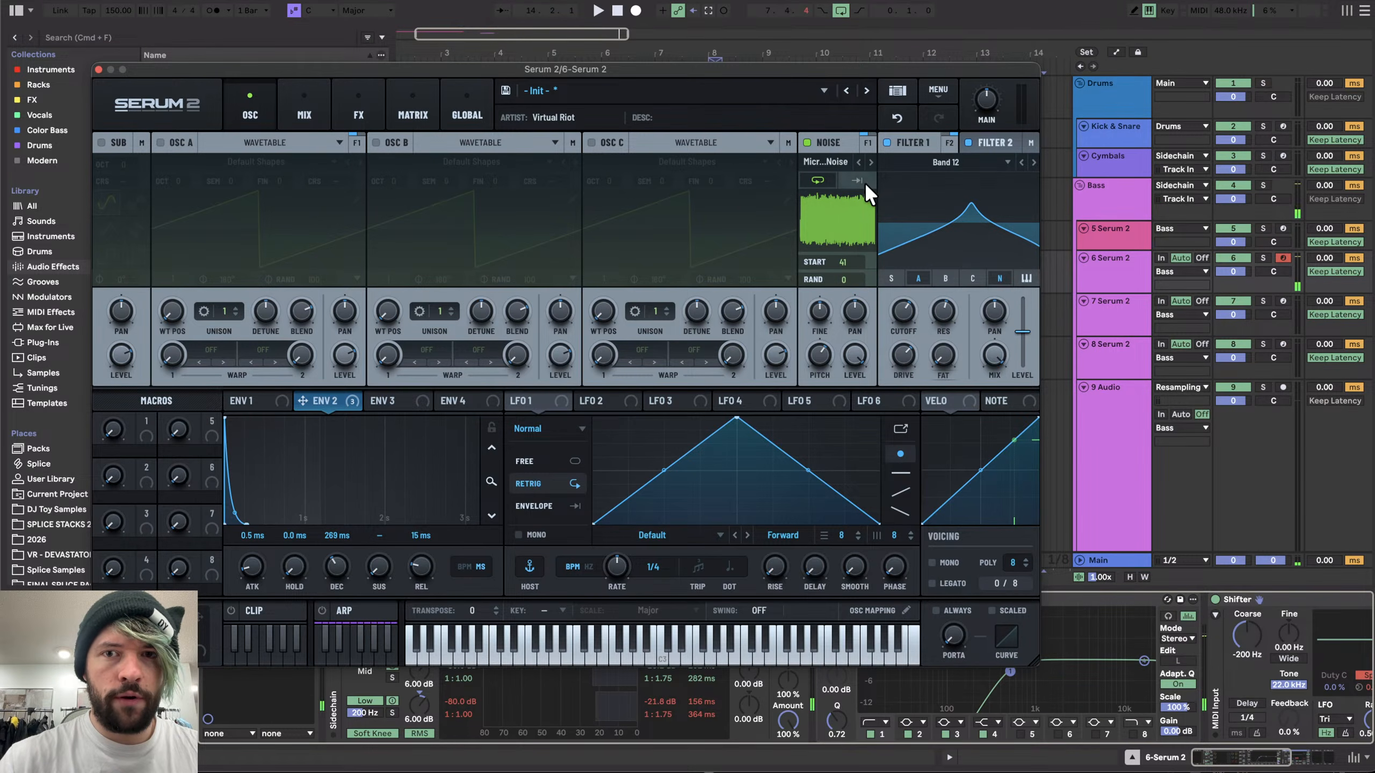
key(f)
- Switch Filter 1 to Band 24, adjust its resonance and set its drive to 30% while auditioning notes
key(f)
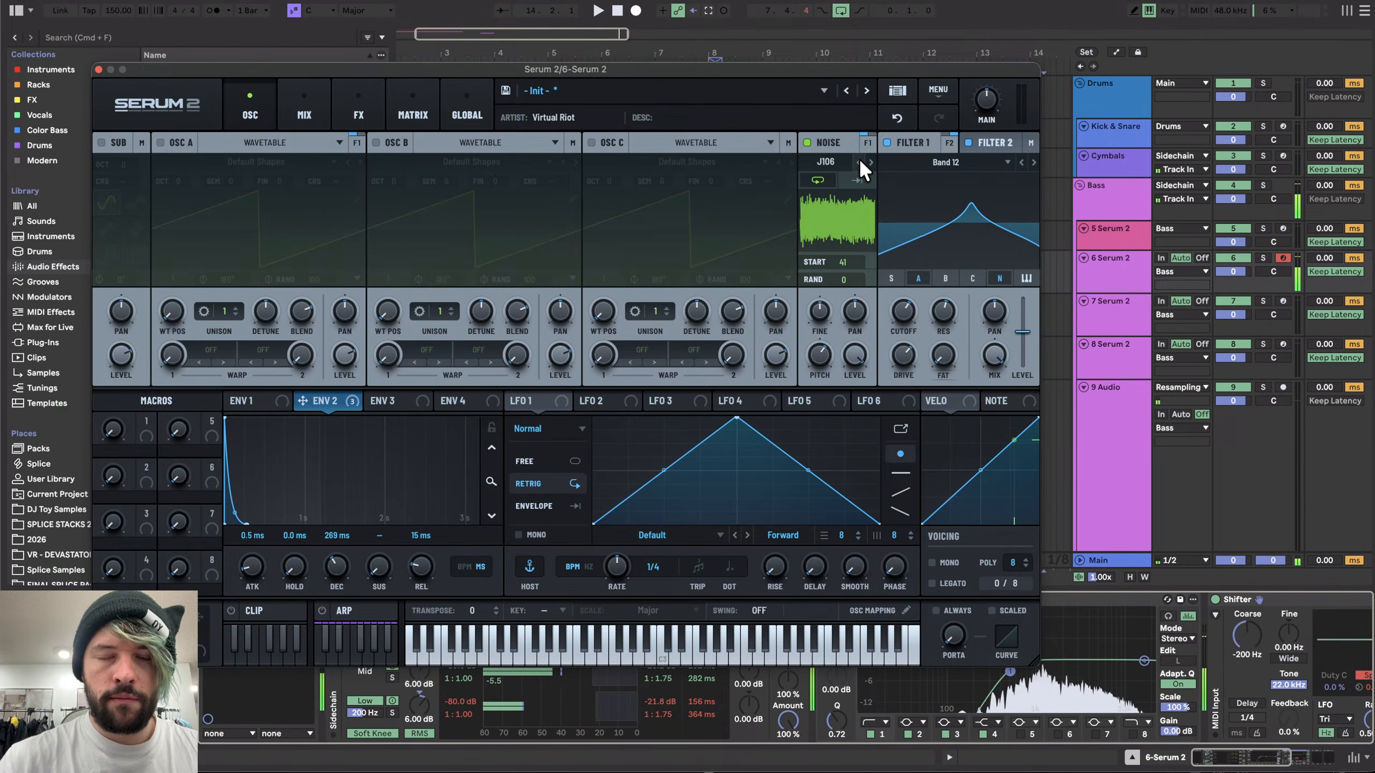
key(f)
key(f)
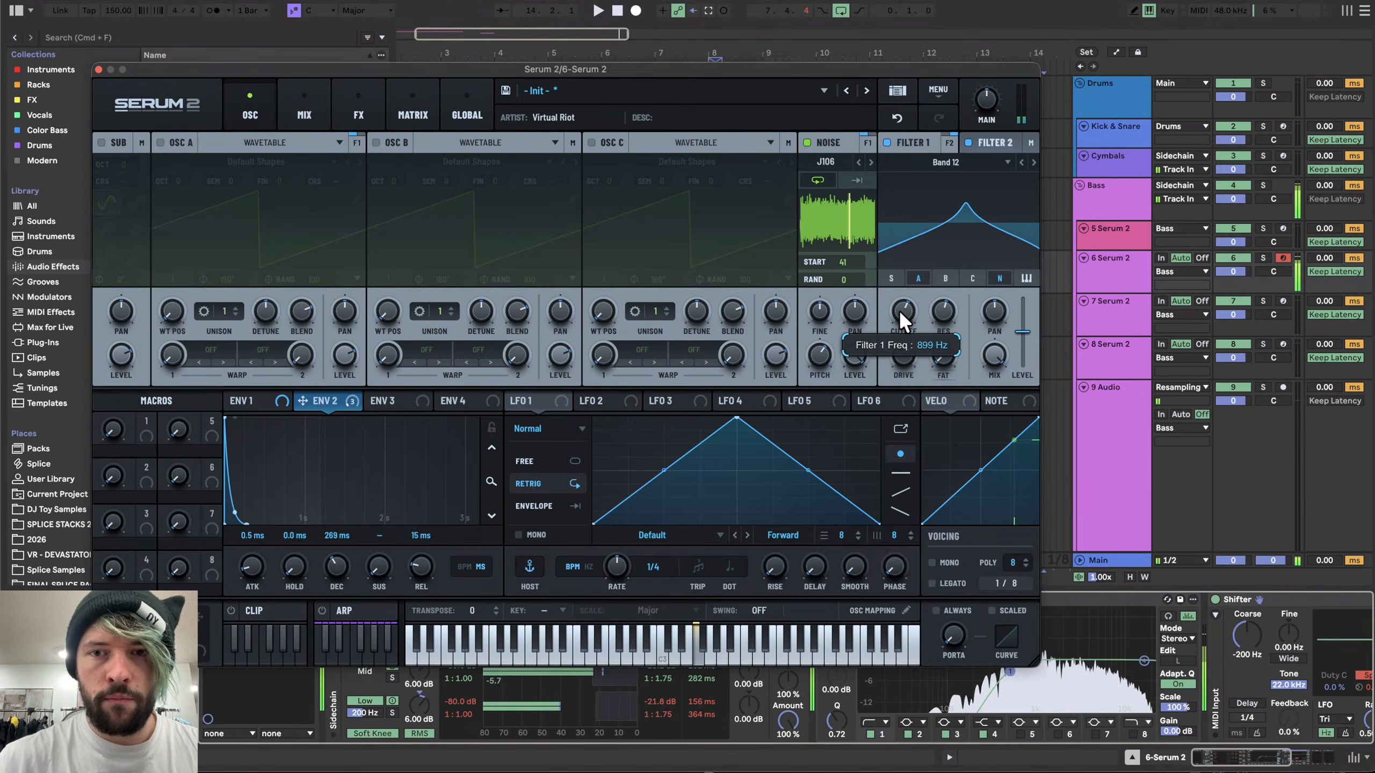
key(f)
key(f)
key(f)
drag(951, 303, 914, 309)
click(1033, 163)
key(f)
drag(906, 357, 906, 396)
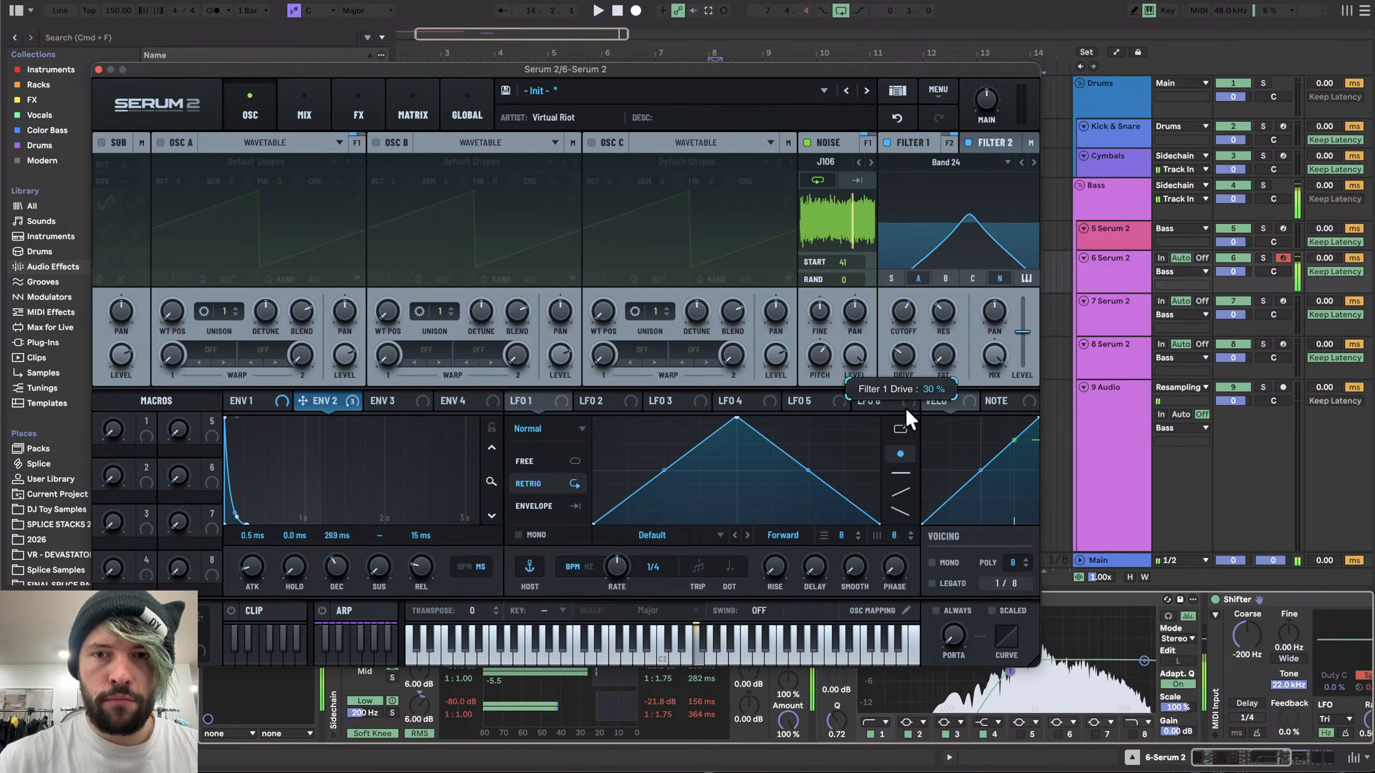
drag(903, 304, 902, 304)
click(357, 111)
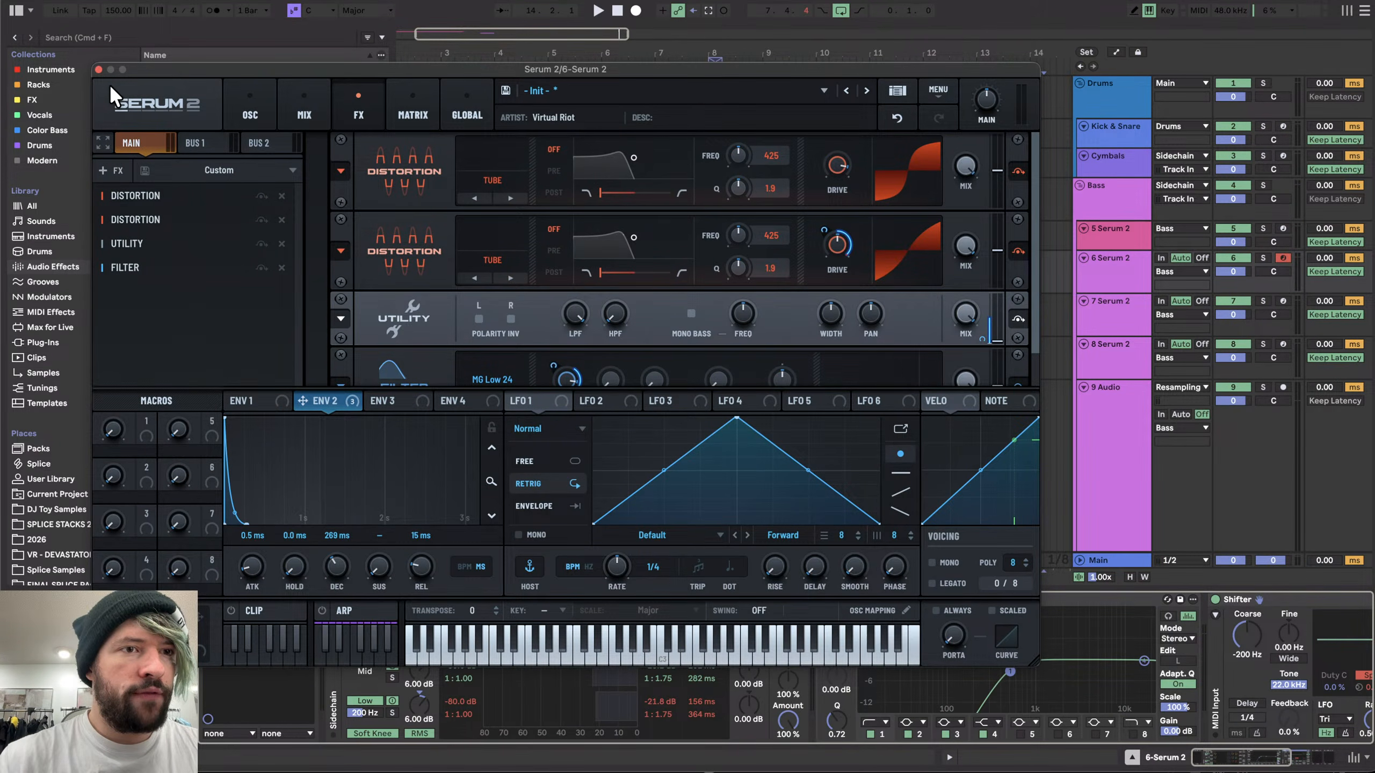
click(112, 170)
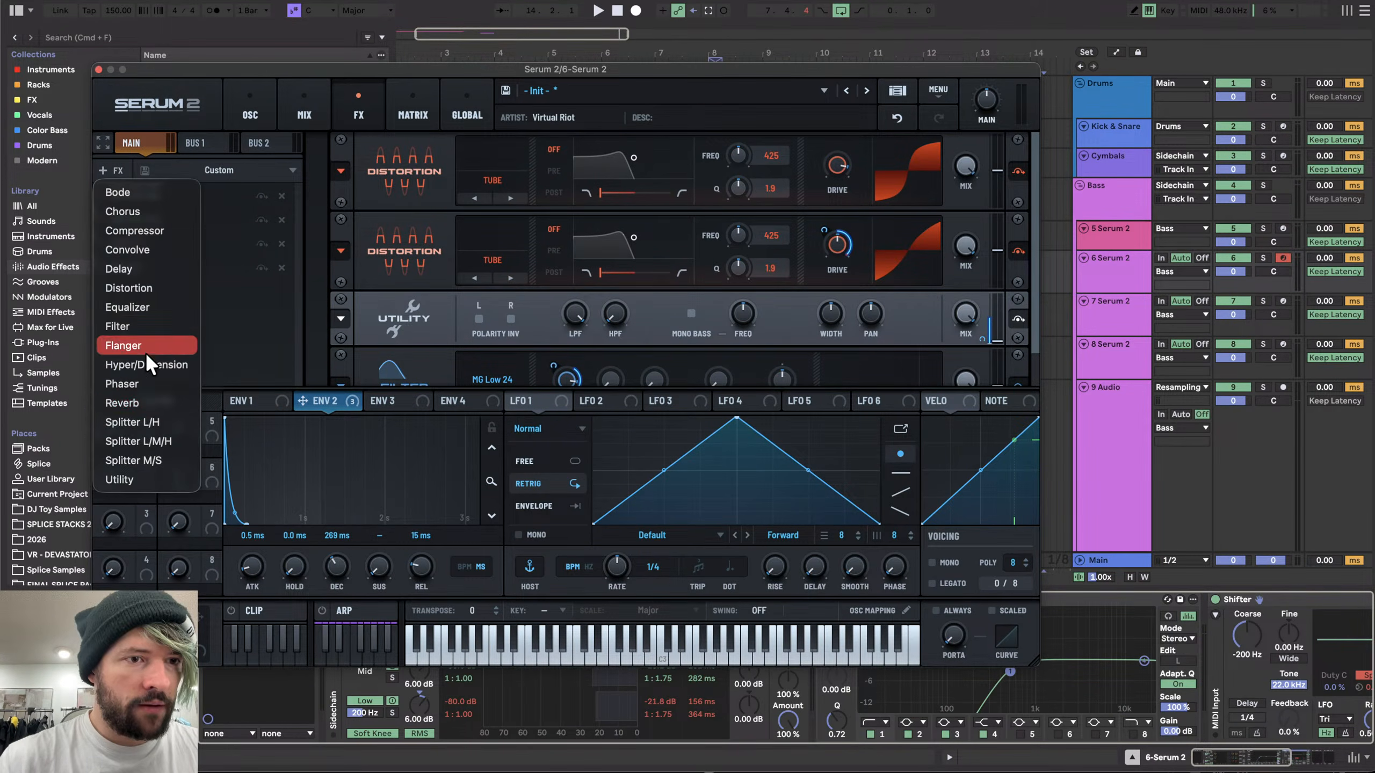
click(150, 402)
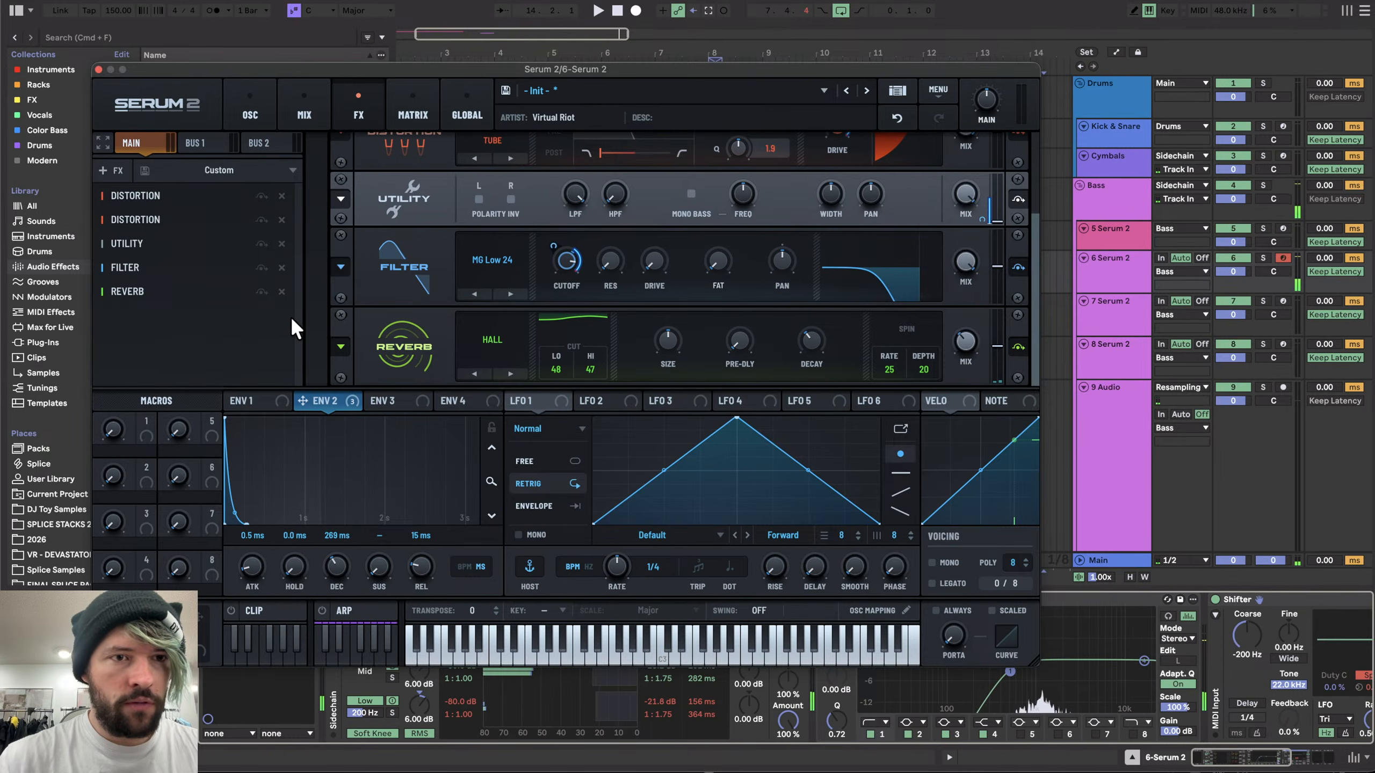
click(281, 292)
- Add a Convolve effect to Serum's FX chain and adjust its decay, pre-delay, size and mix
click(110, 170)
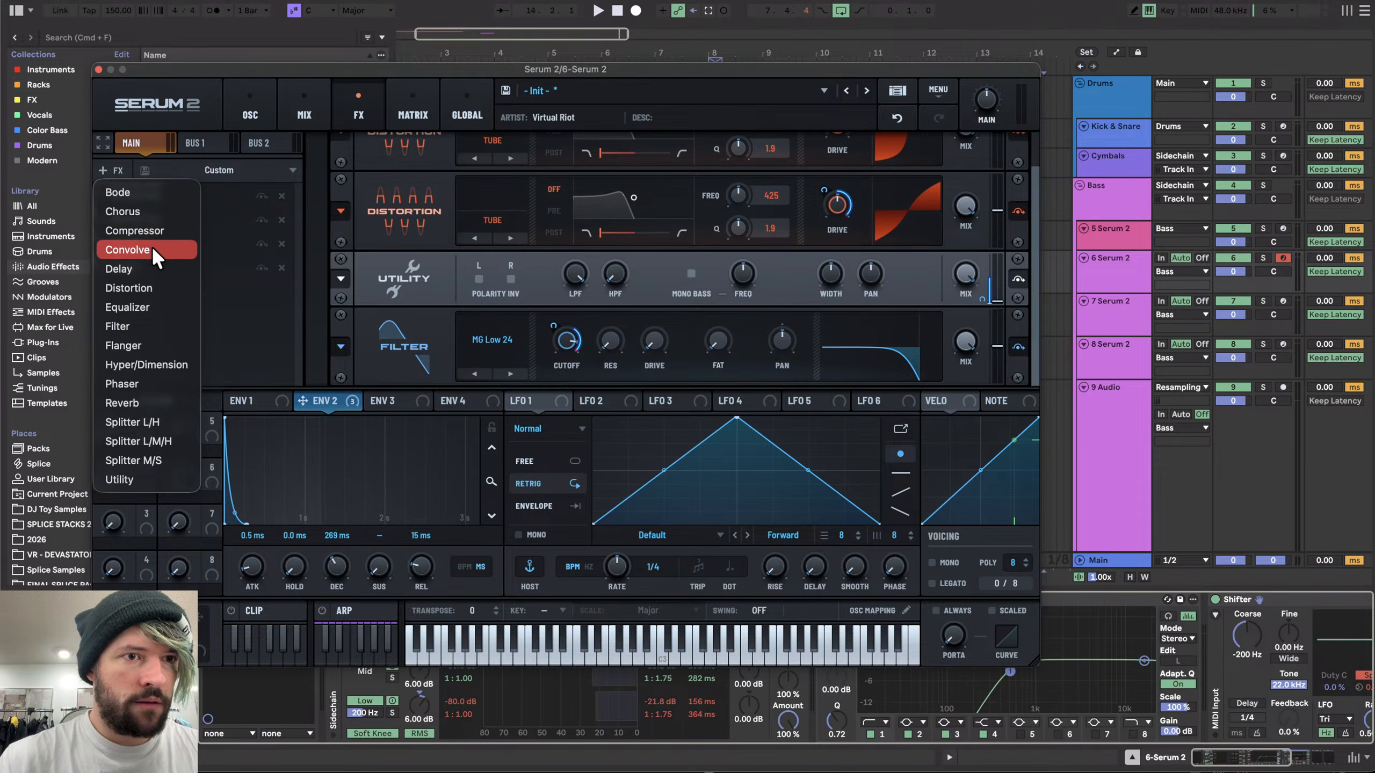
click(127, 250)
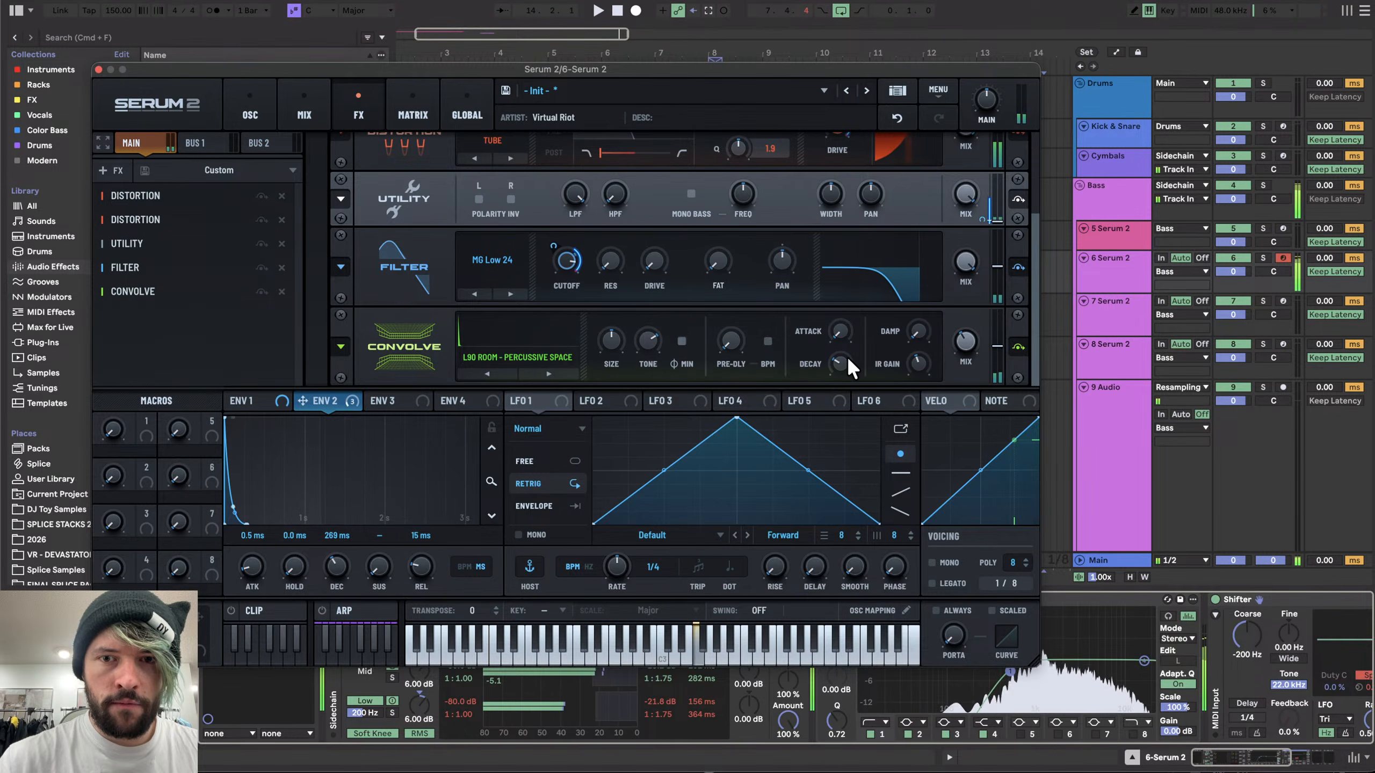
drag(848, 357, 847, 336)
drag(735, 342, 741, 279)
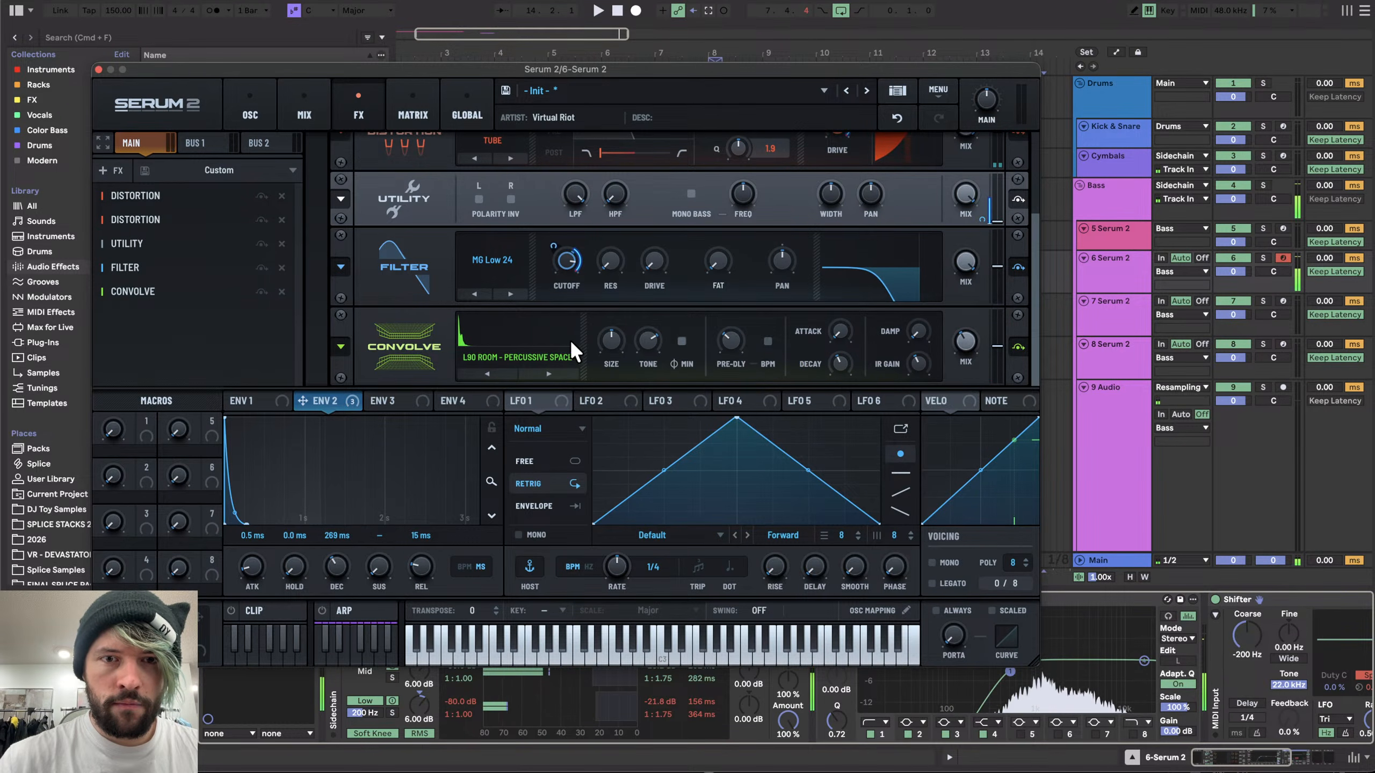
drag(610, 344, 647, 322)
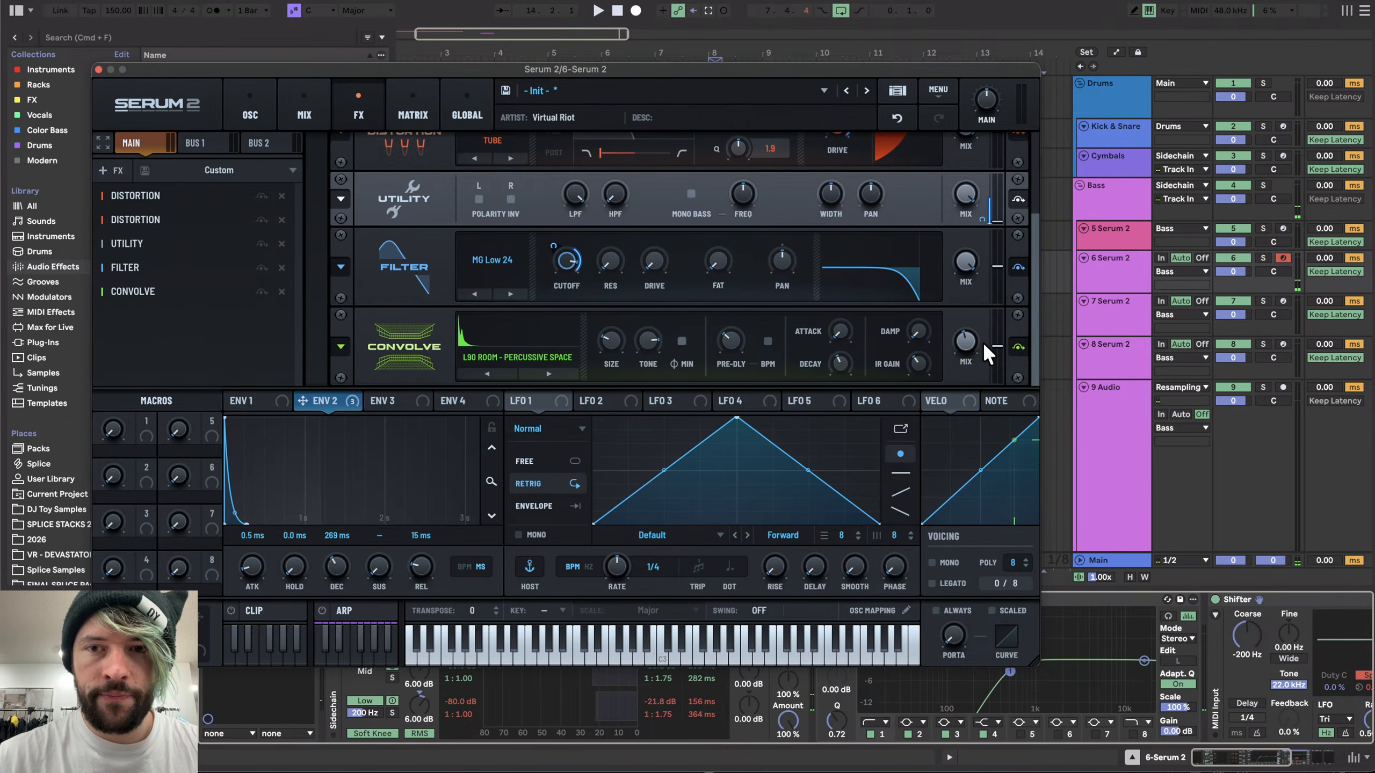
drag(984, 346, 964, 380)
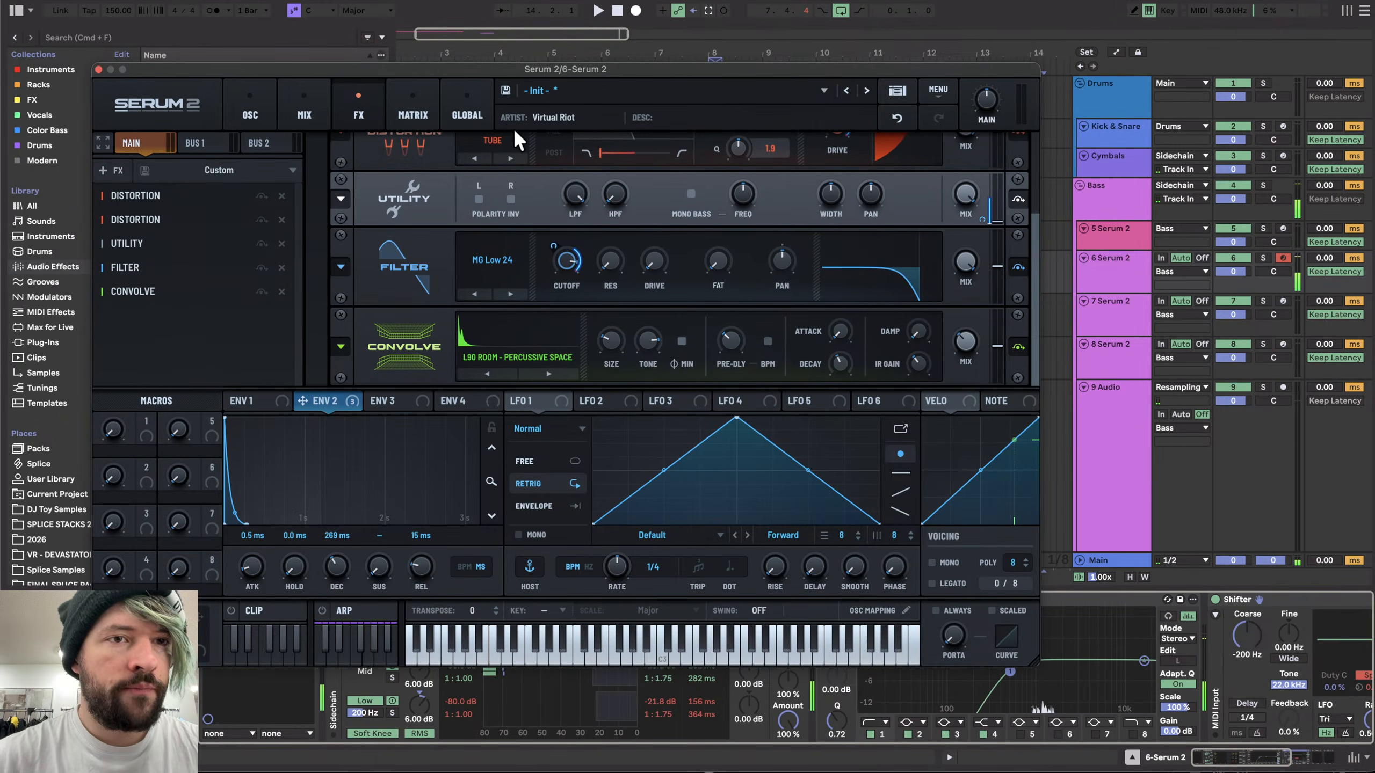
- Nudge the noise oscillator's pitch and close the Serum window
click(248, 115)
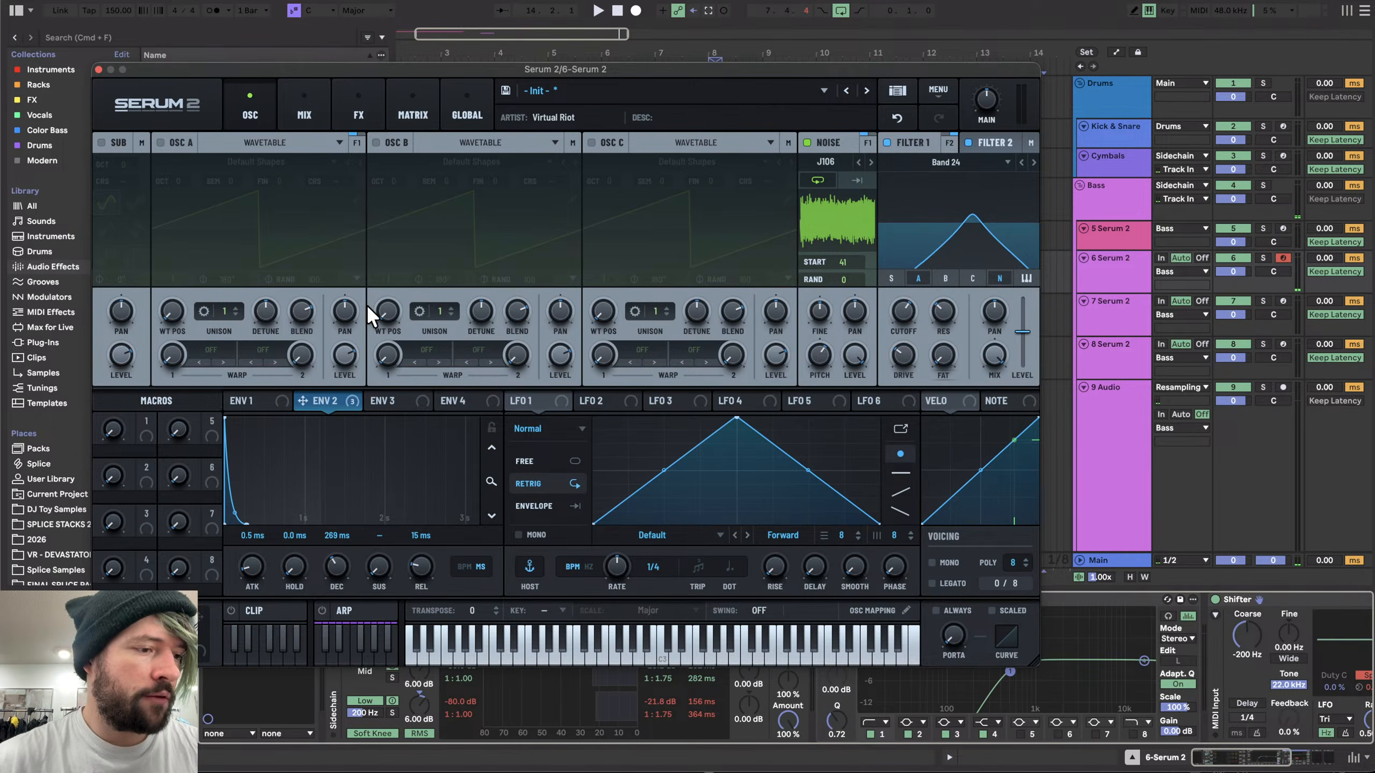
mouse_move(825, 358)
mouse_down()
mouse_move(825, 346)
mouse_move(824, 366)
mouse_up()
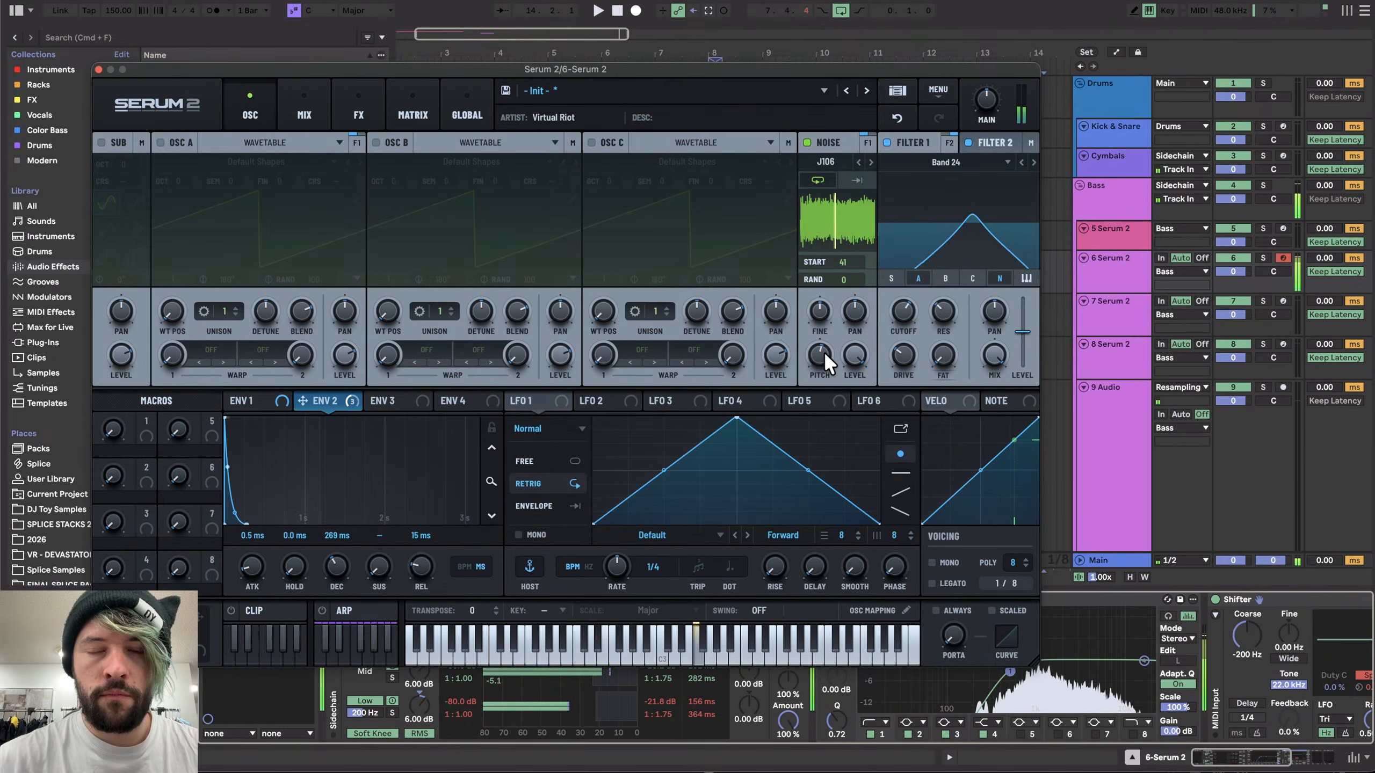
click(97, 69)
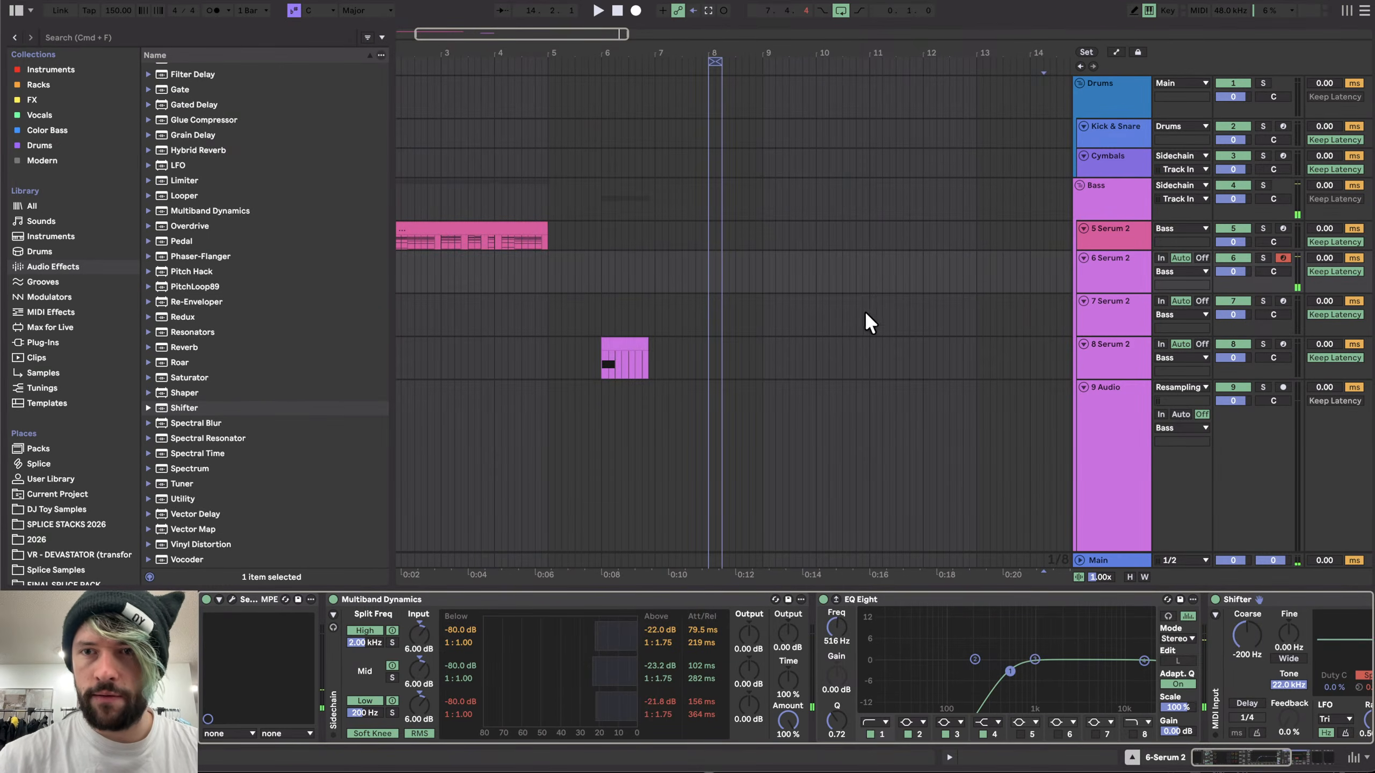
- Record a resampled hit from the 6 Serum 2 track onto the 9 Audio track
click(1111, 262)
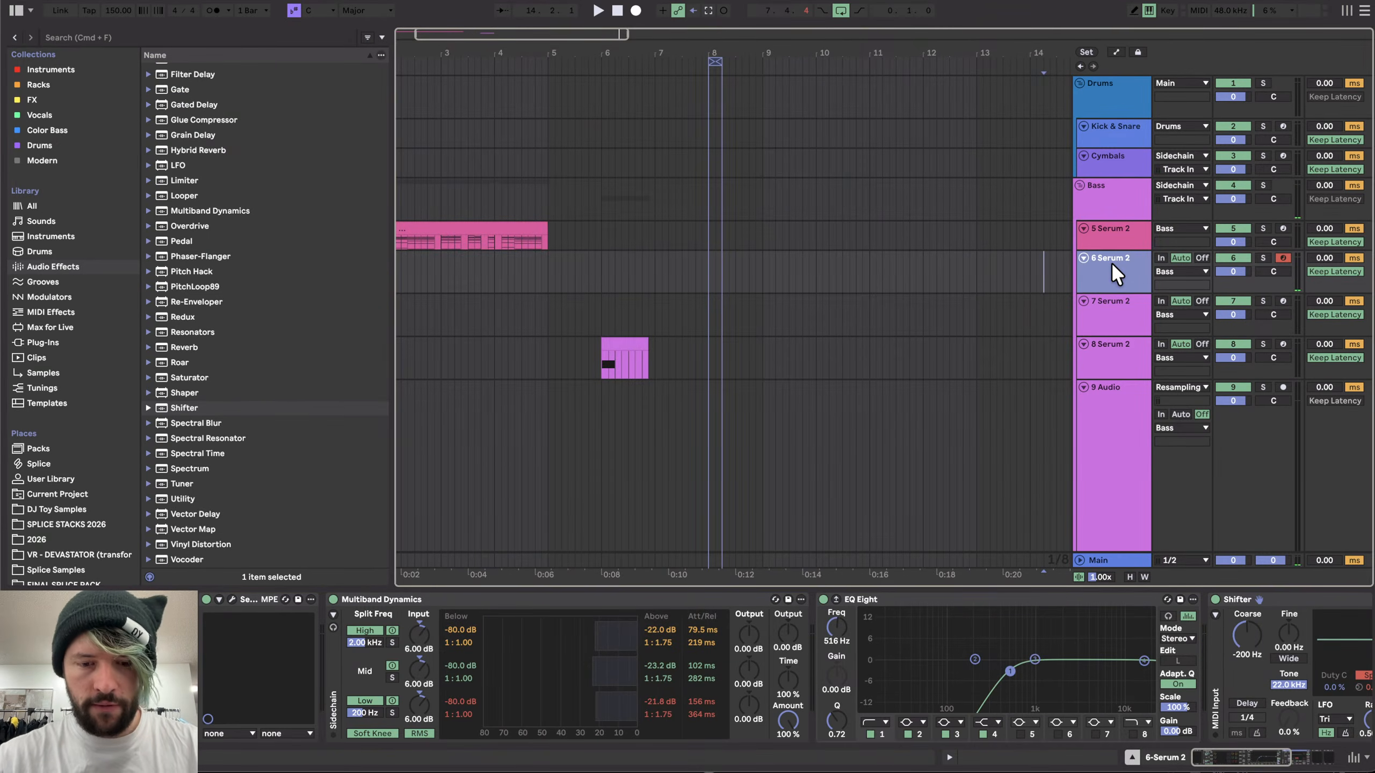
click(1144, 431)
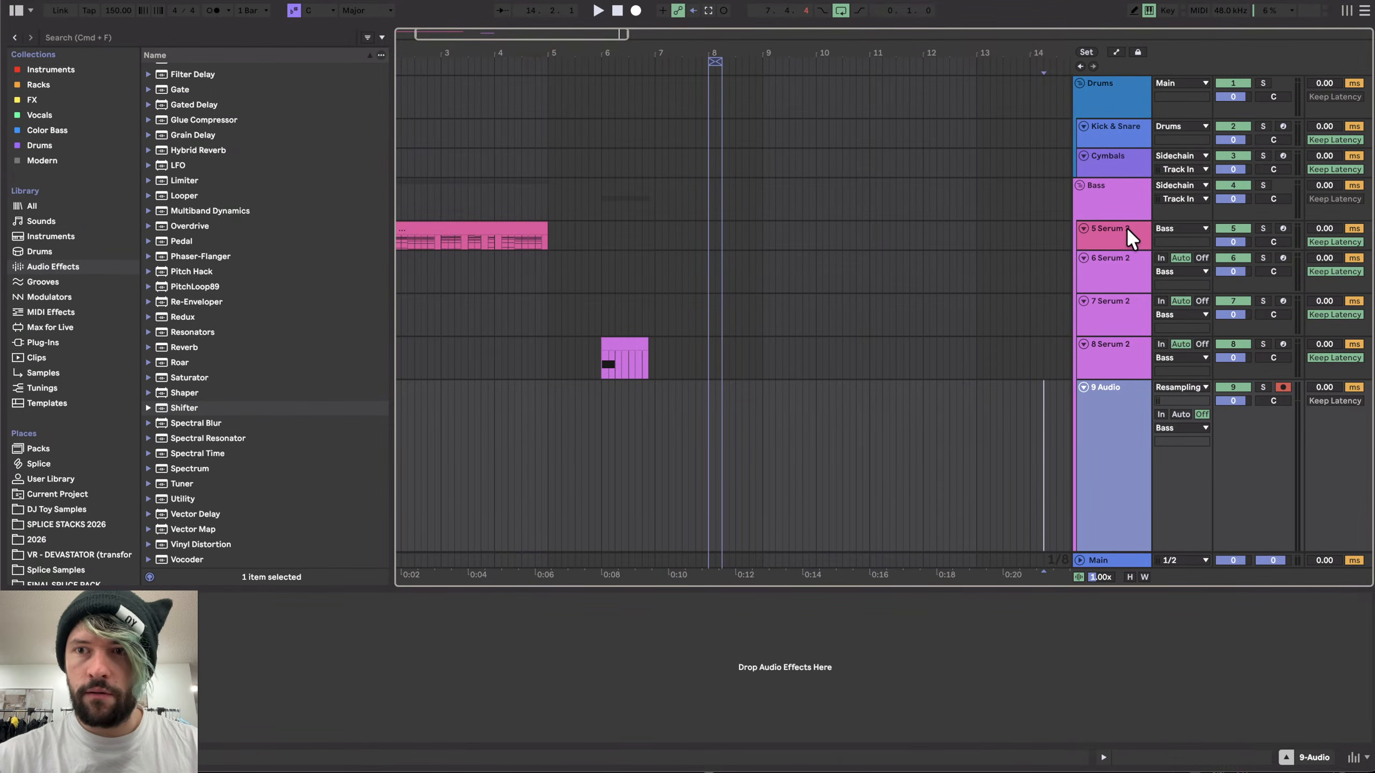
click(842, 271)
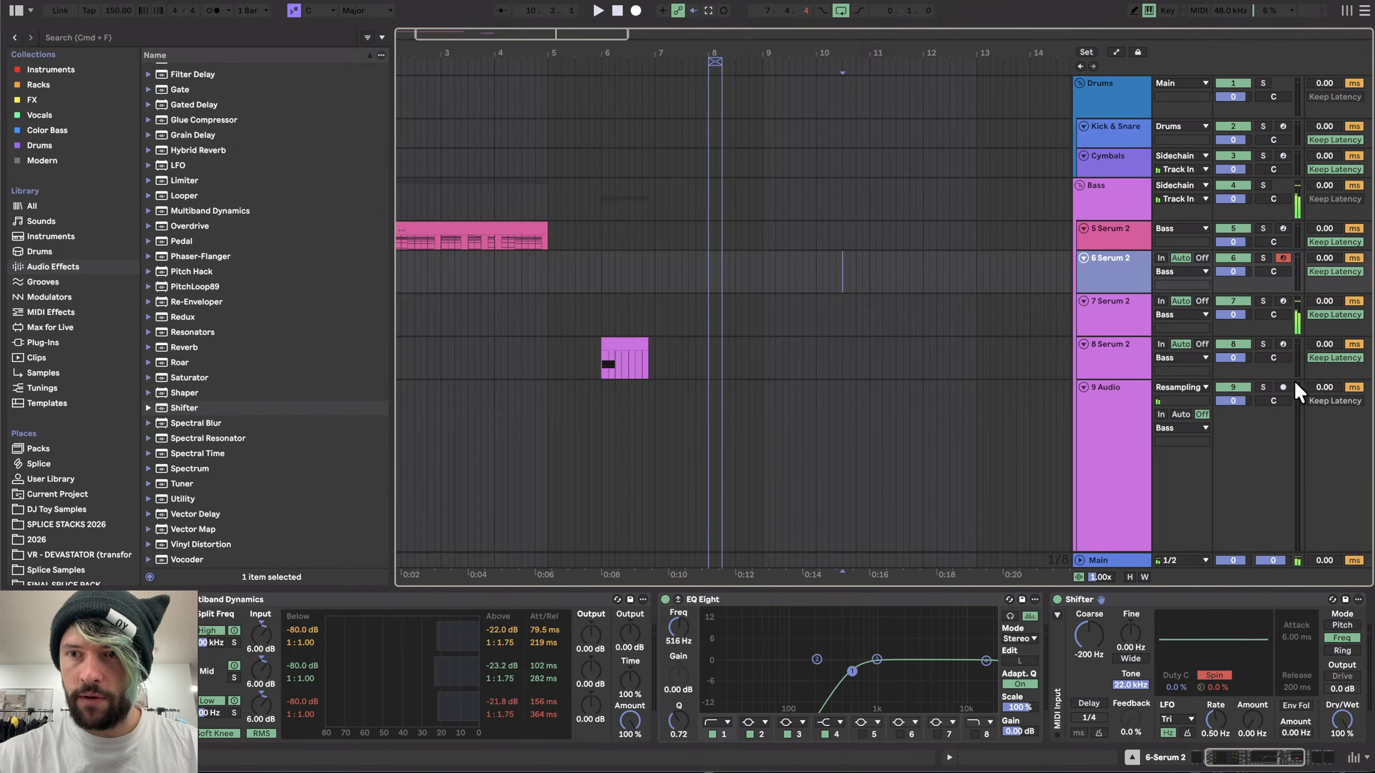
click(633, 10)
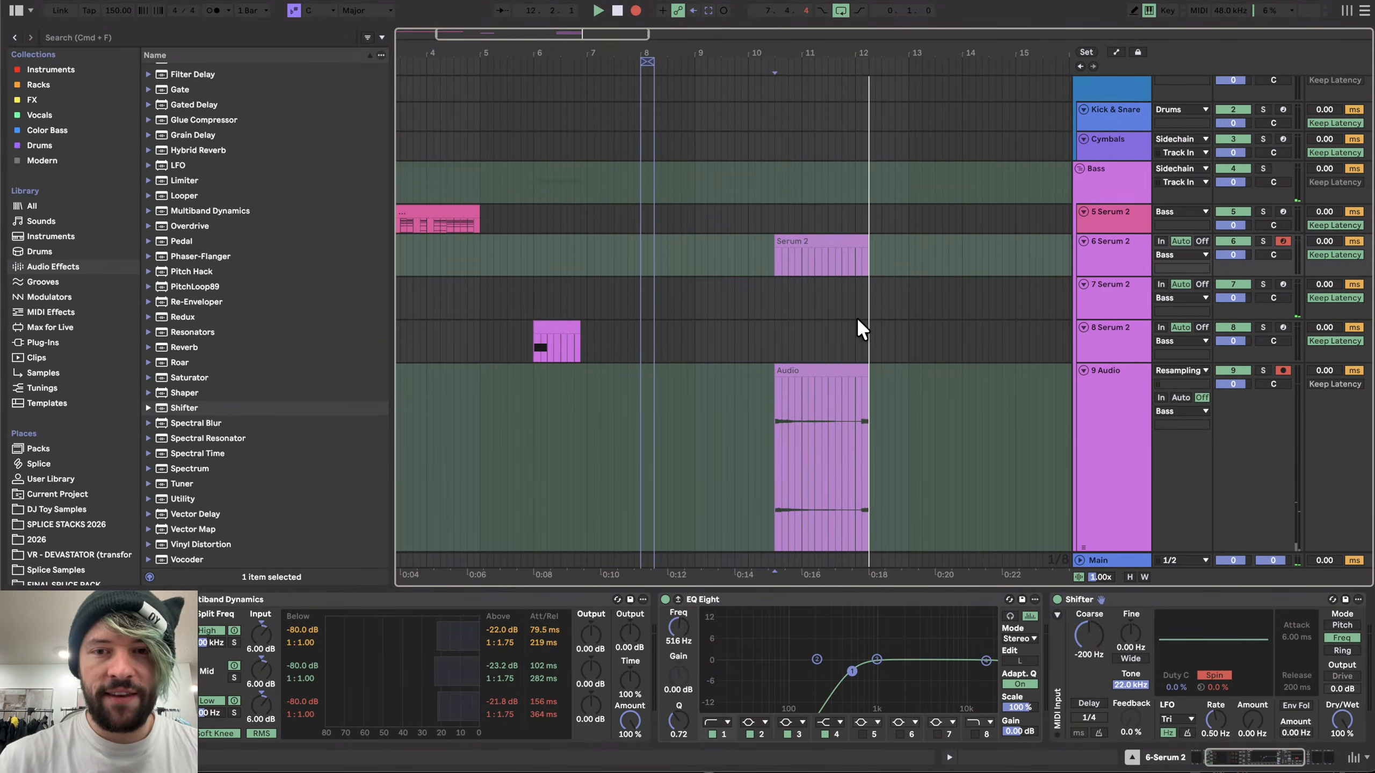
key(space)
- Zoom into the recorded audio, split it at the transient onset and delete the silence before it
scroll(886, 445, up, 10)
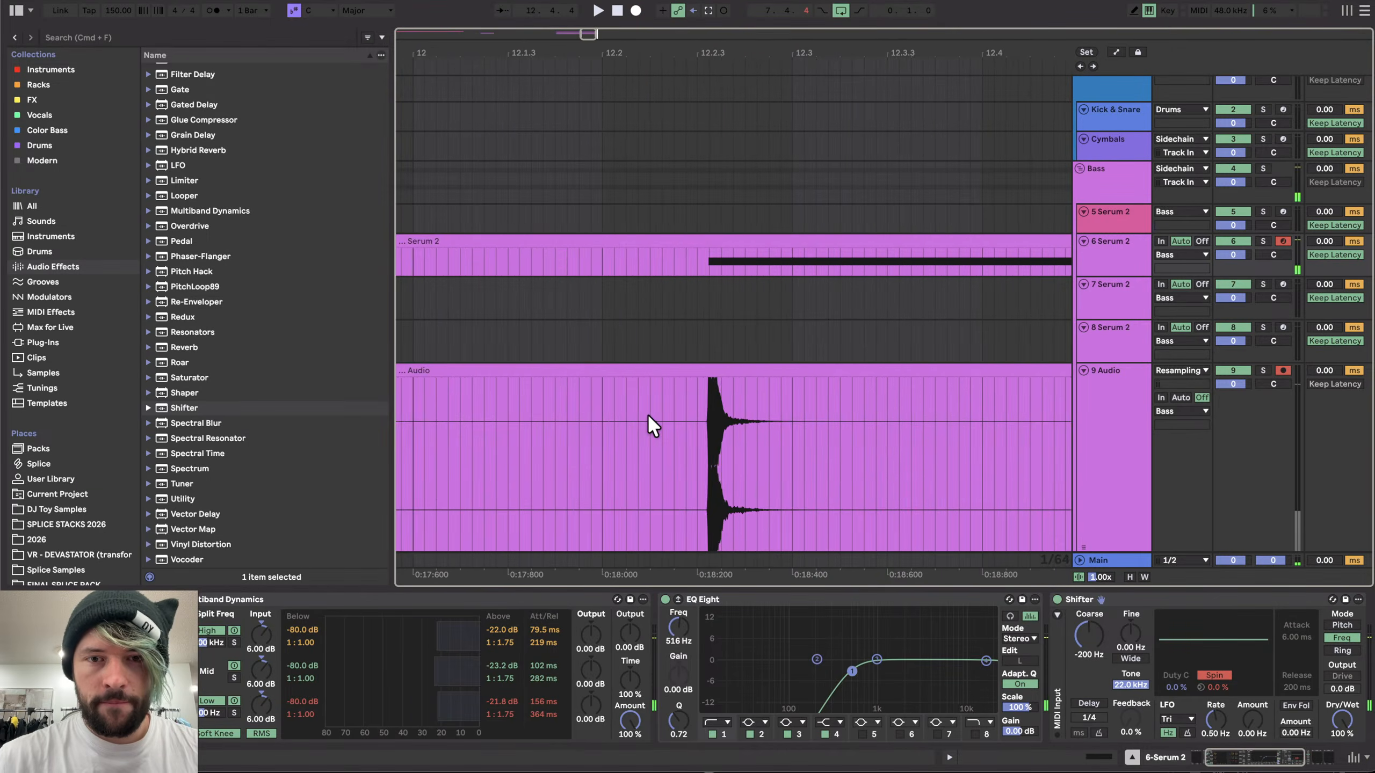
scroll(647, 413, up, 10)
scroll(903, 410, right, 8)
scroll(715, 408, up, 10)
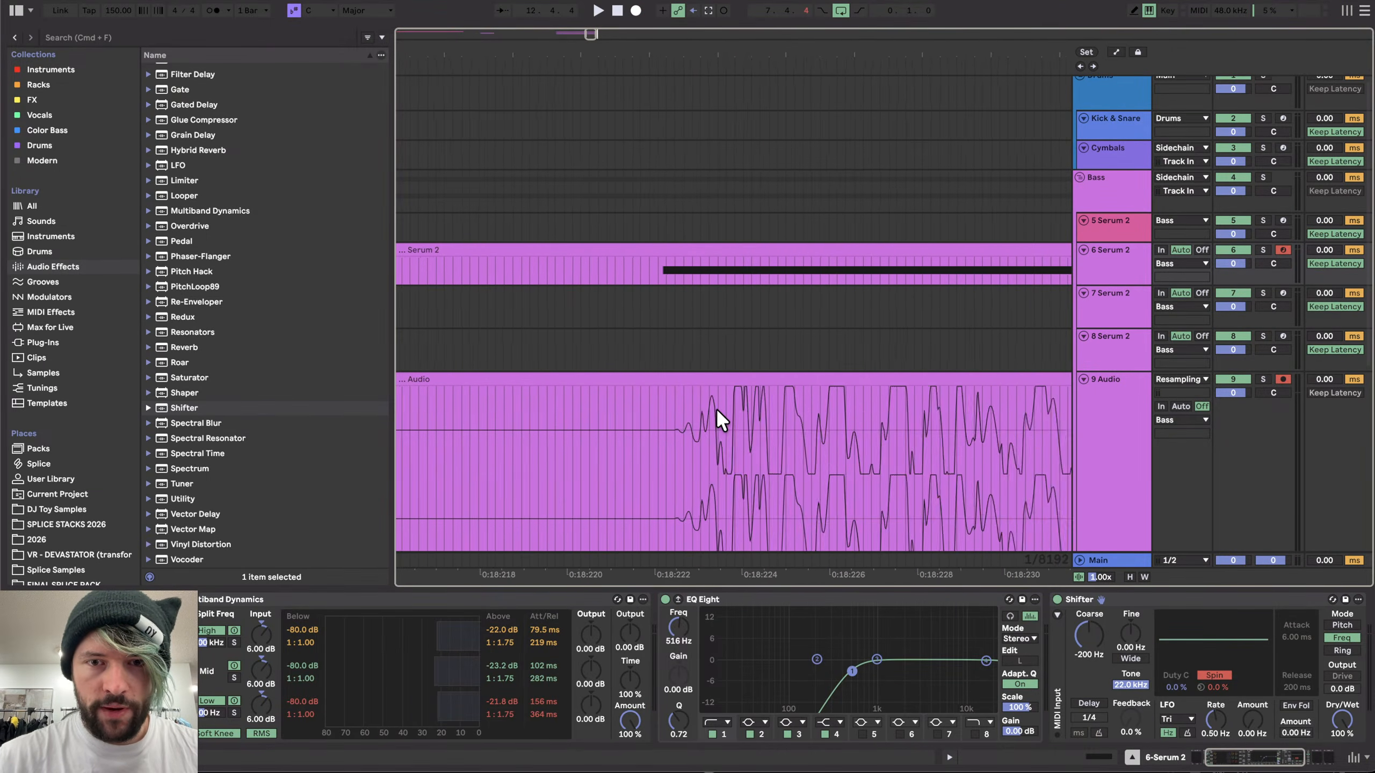
scroll(716, 408, down, 5)
scroll(706, 407, up, 8)
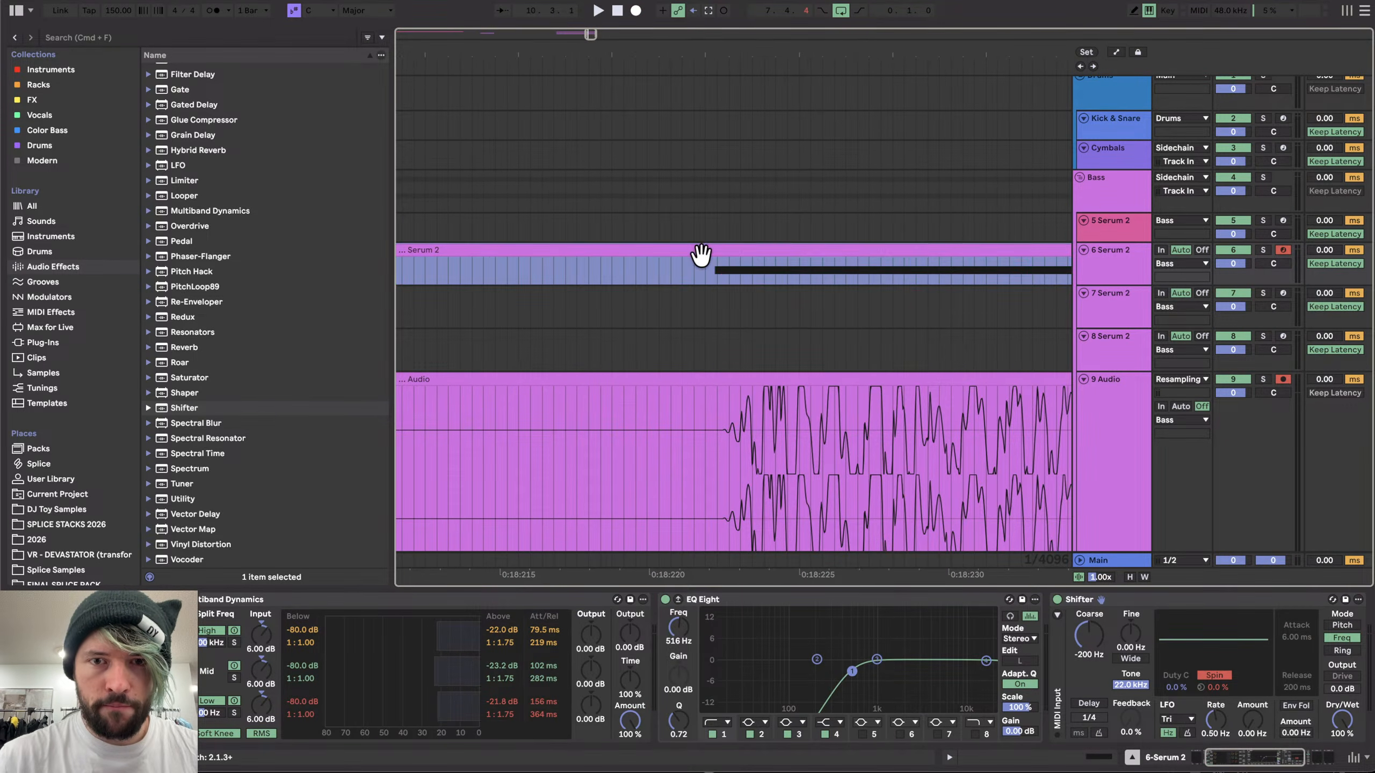
scroll(746, 418, up, 5)
click(780, 414)
click(813, 410)
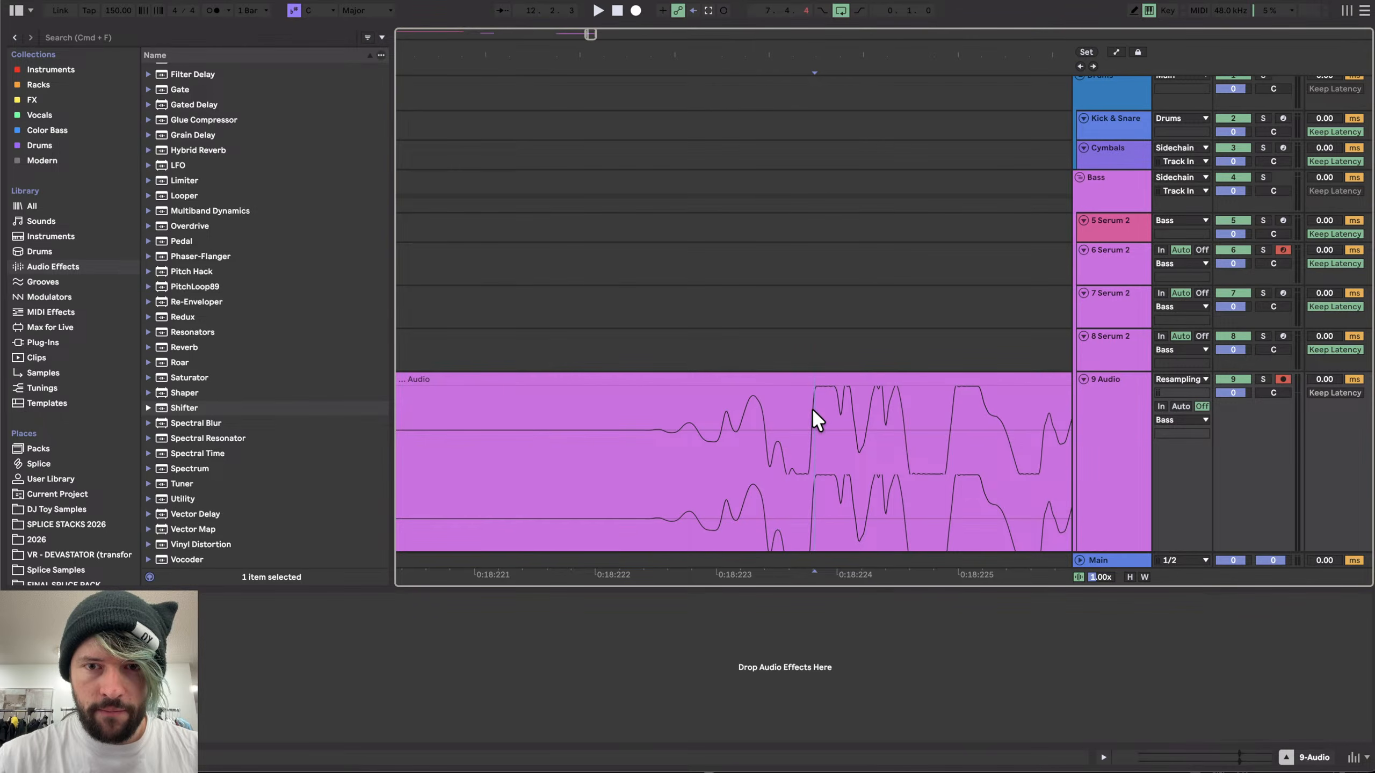
scroll(814, 412, up, 3)
click(805, 403)
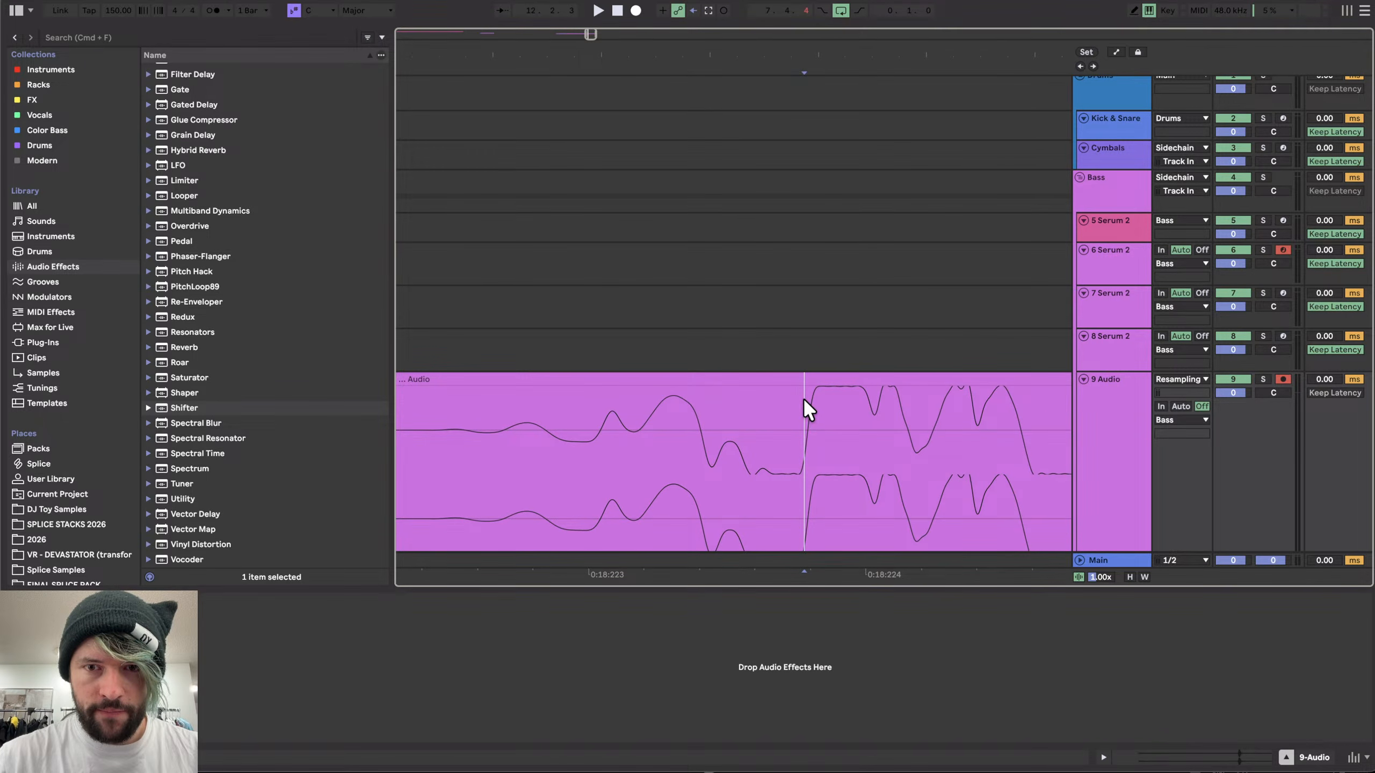
key(super+e)
key(Delete)
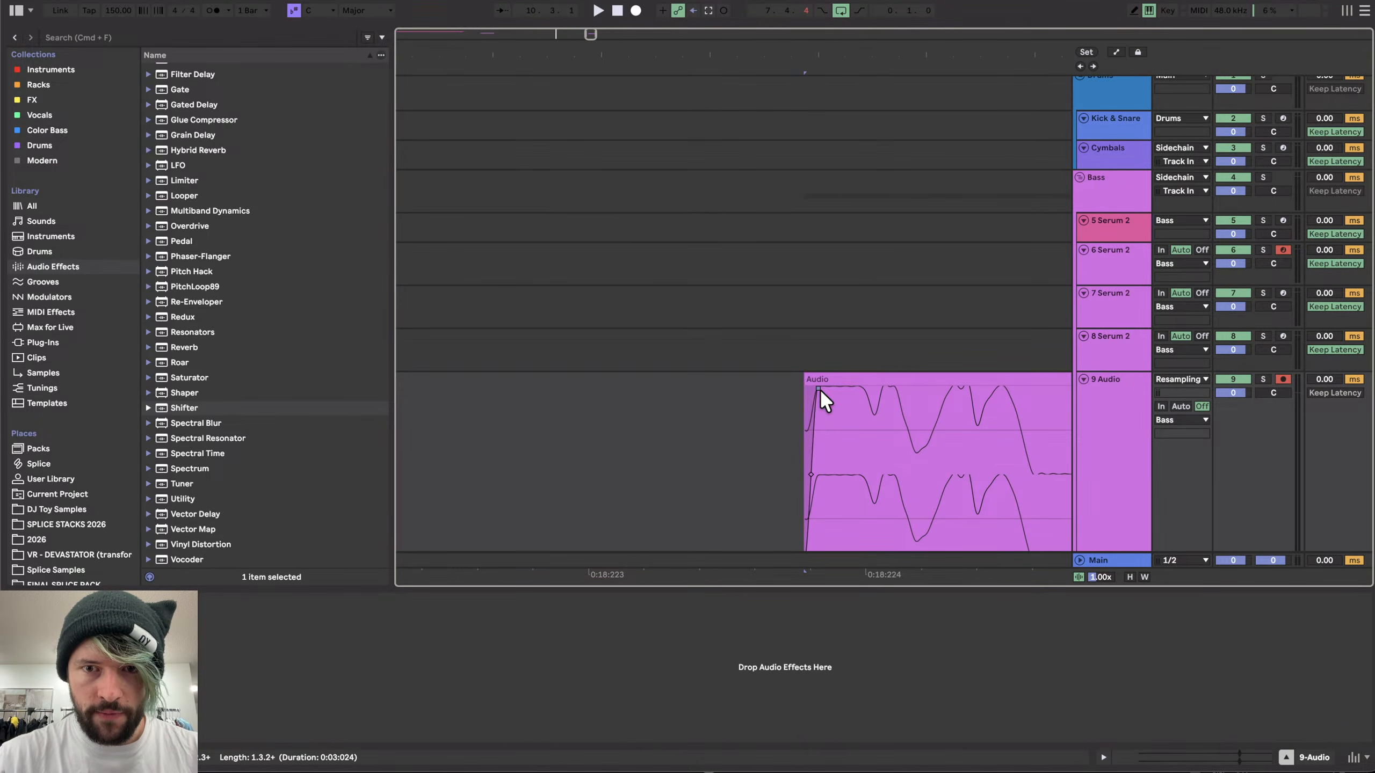
- Play the hit back and delete the audio tail after the recorded clip
scroll(819, 389, down, 5)
click(839, 373)
key(space)
scroll(736, 413, up, 5)
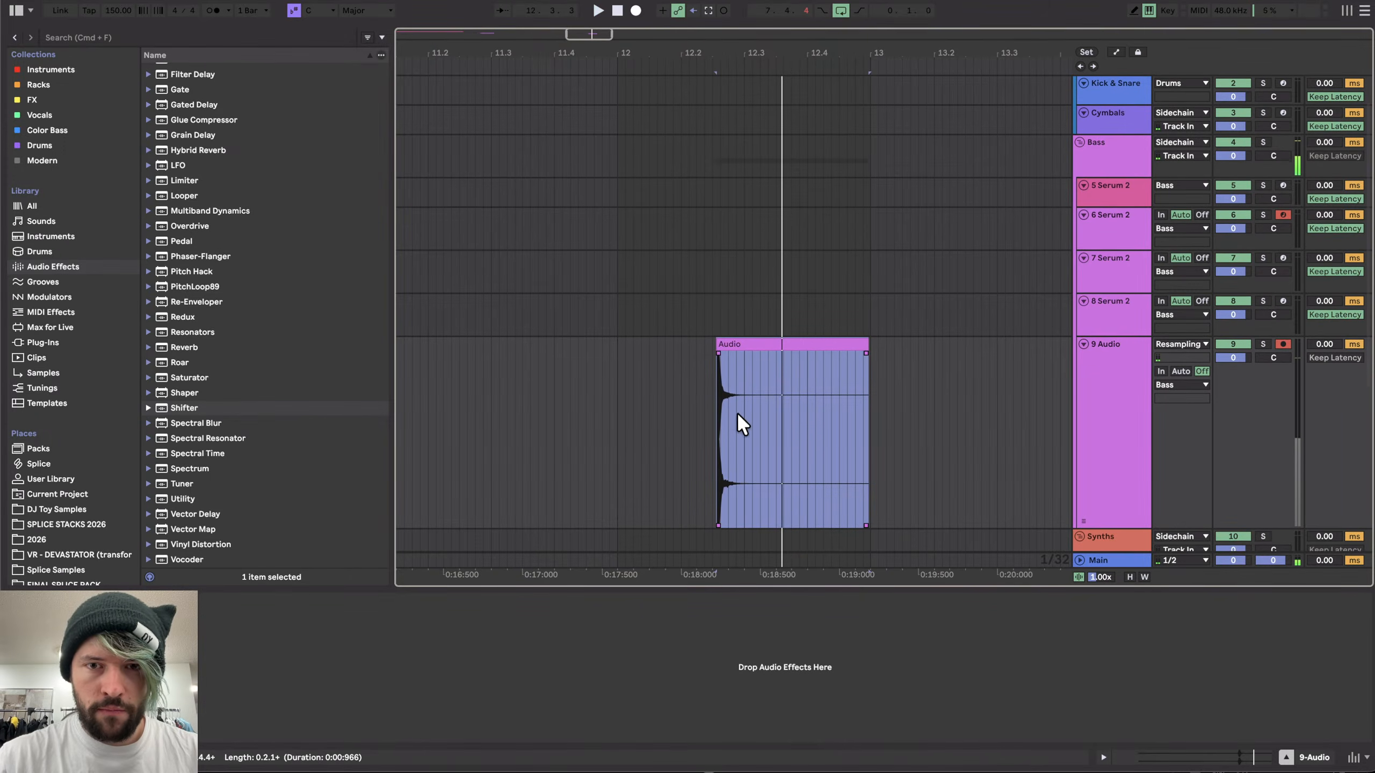
click(763, 368)
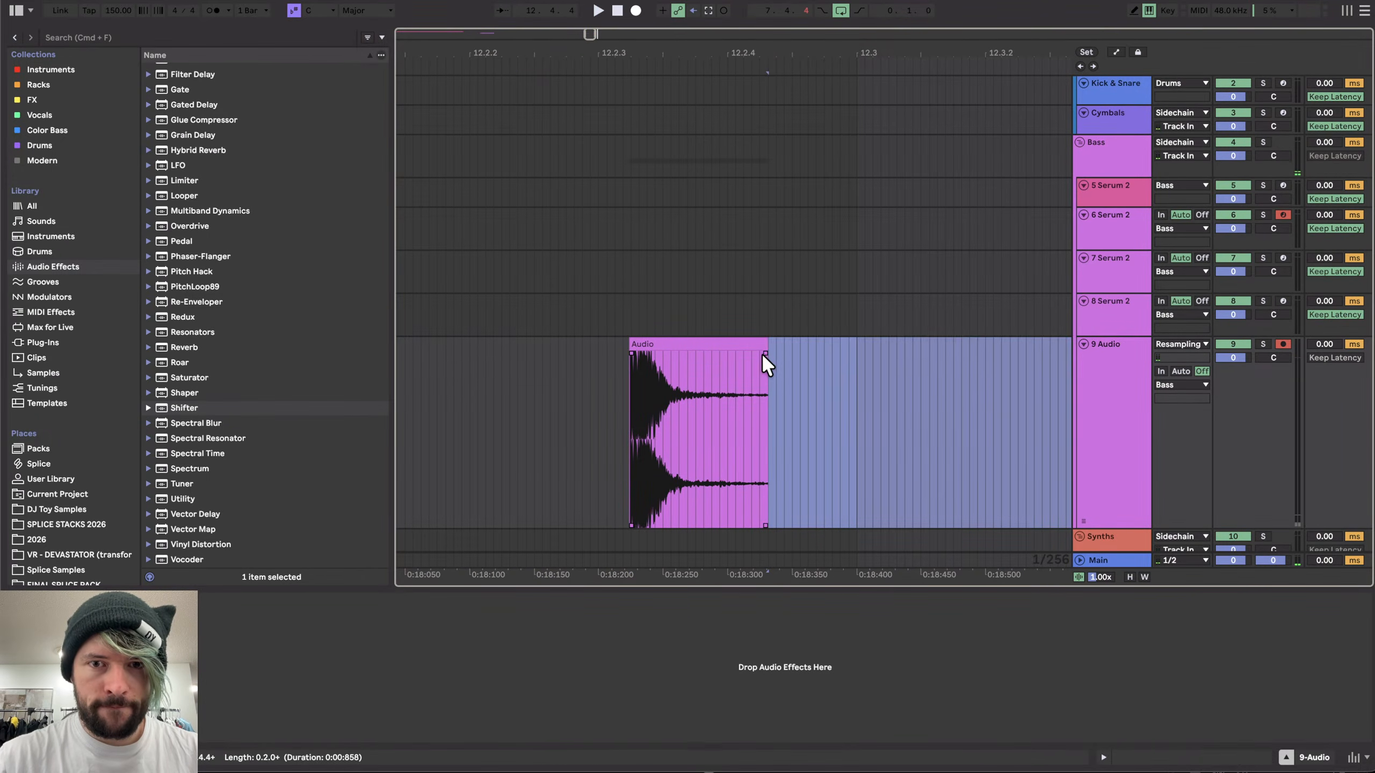
key(Delete)
- Open the audio clip and set its transposition to +3 semitones
click(670, 345)
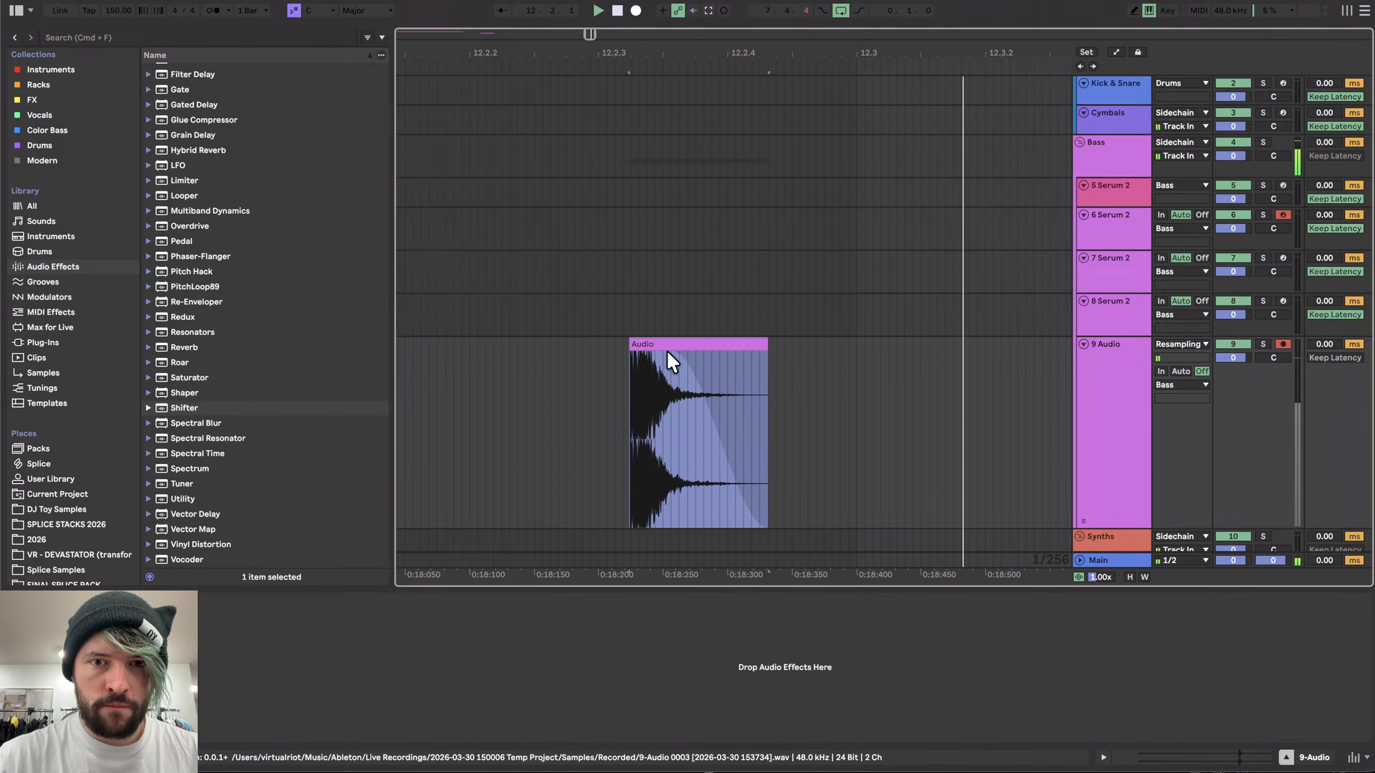
scroll(627, 392, up, 5)
double_click(633, 368)
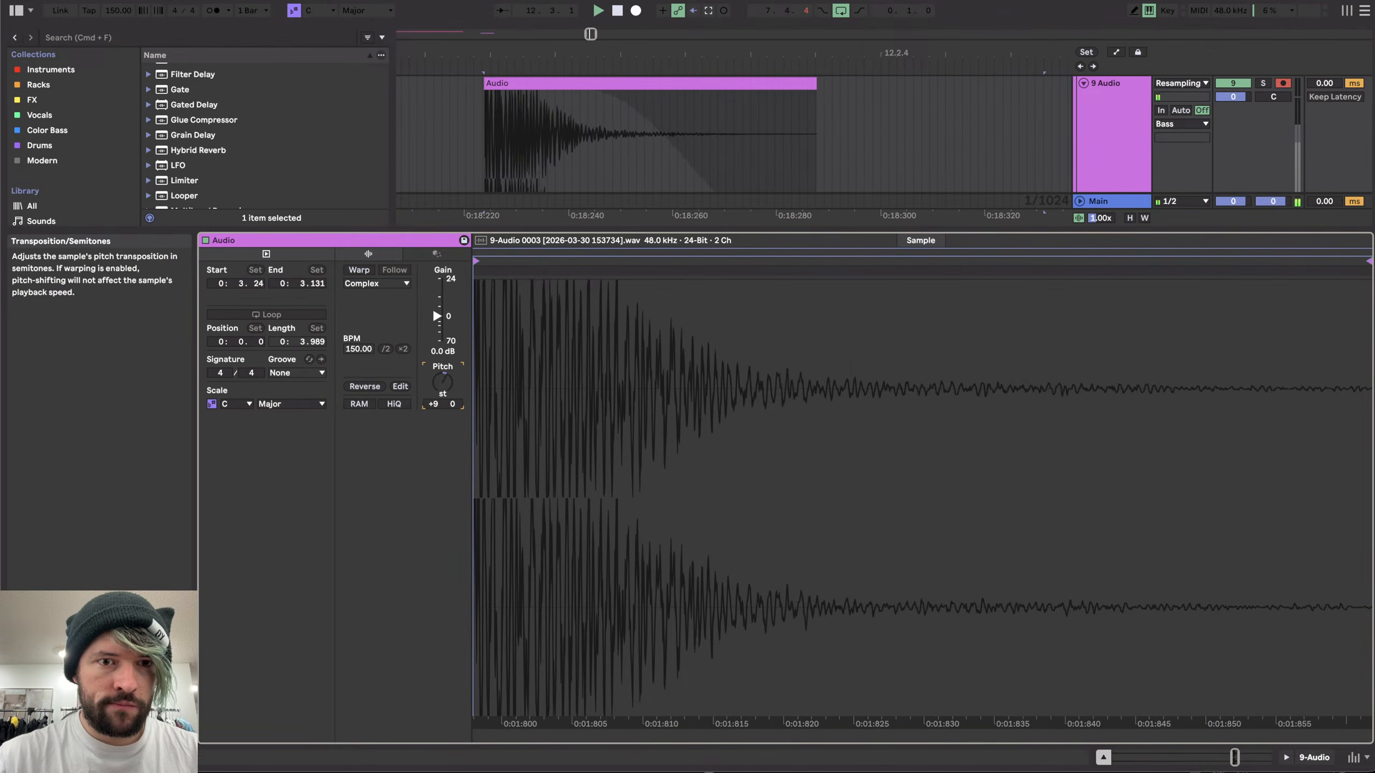
mouse_move(443, 380)
mouse_down()
mouse_move(442, 417)
mouse_move(443, 368)
mouse_up()
- Audition the clip and reshape its fade-out
key(space)
key(space)
key(space)
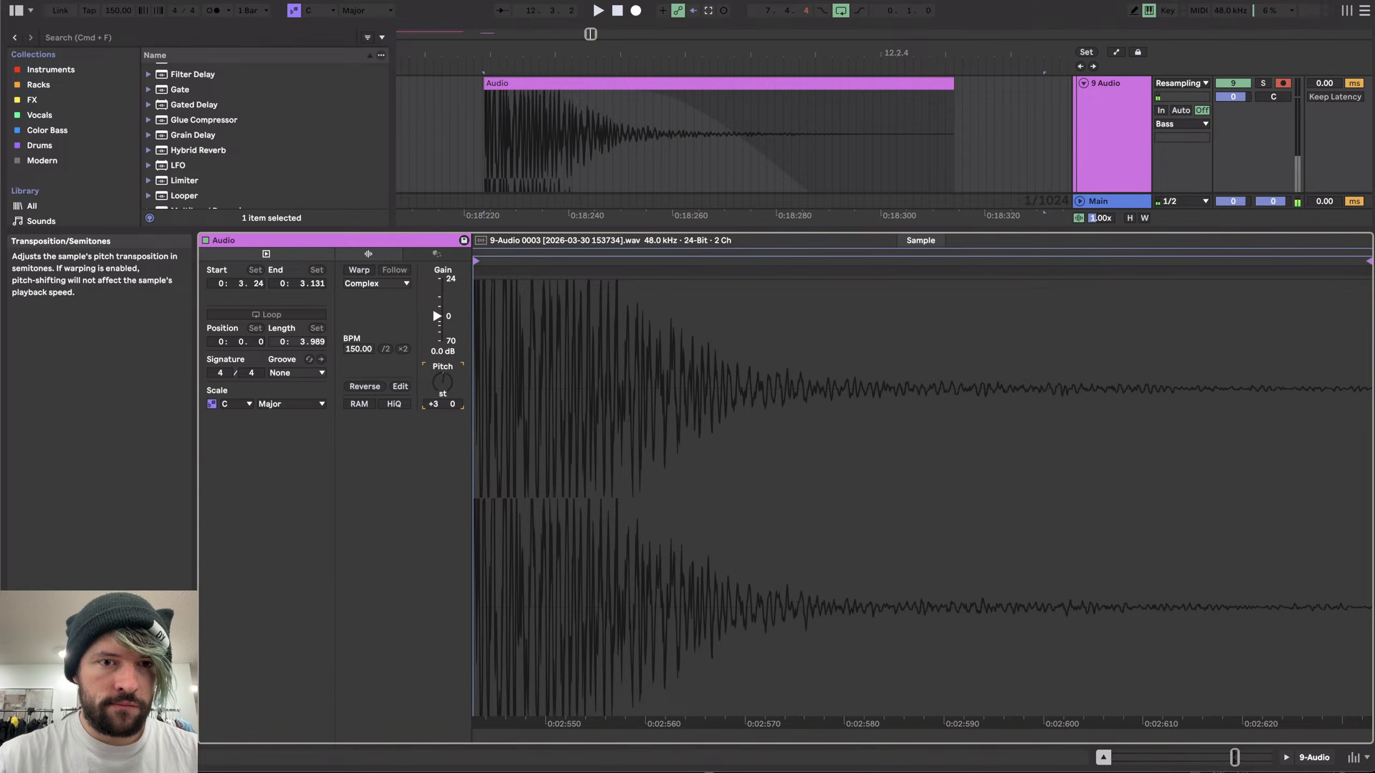
scroll(511, 123, down, 5)
scroll(505, 116, up, 3)
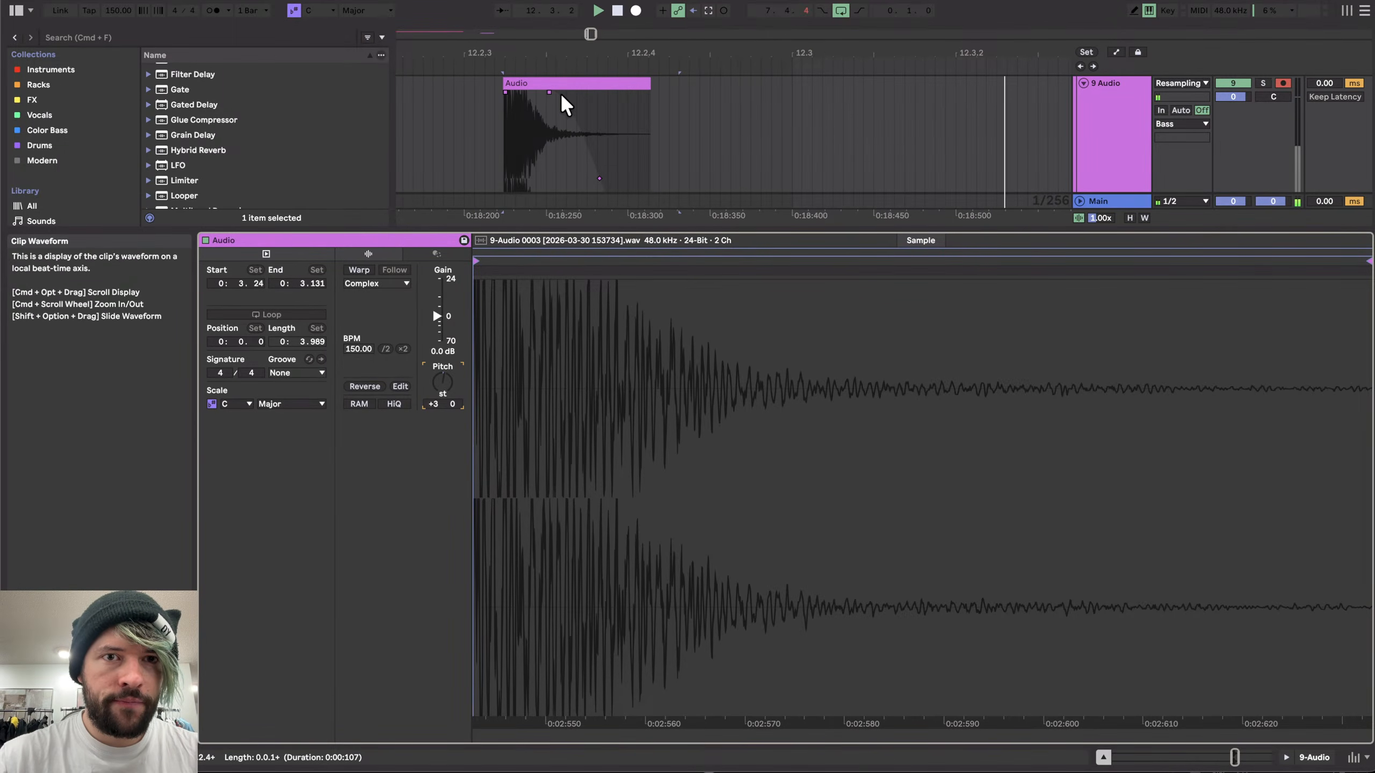
drag(562, 95, 466, 86)
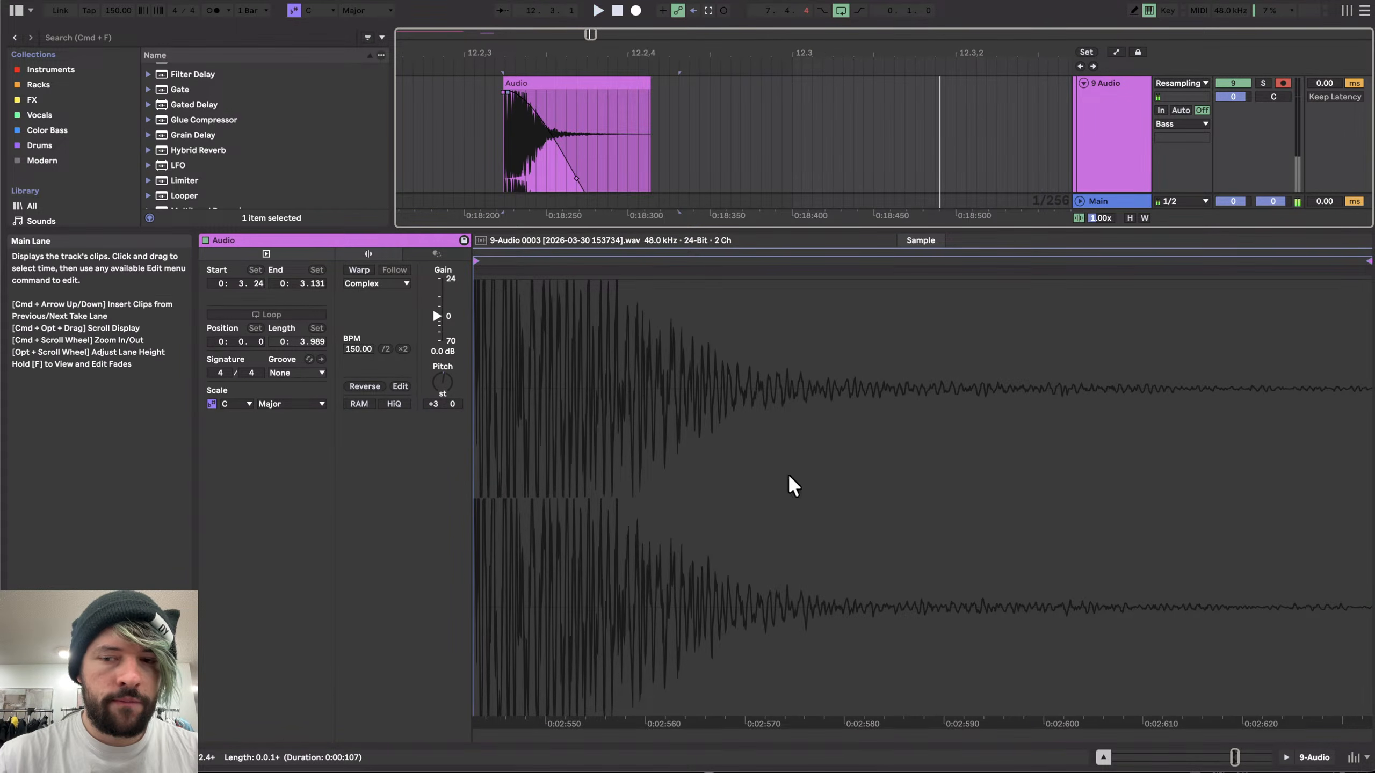
- Close the clip view and select the clip on the 8 Serum 2 track
click(1297, 754)
scroll(595, 379, down, 10)
scroll(586, 368, up, 2)
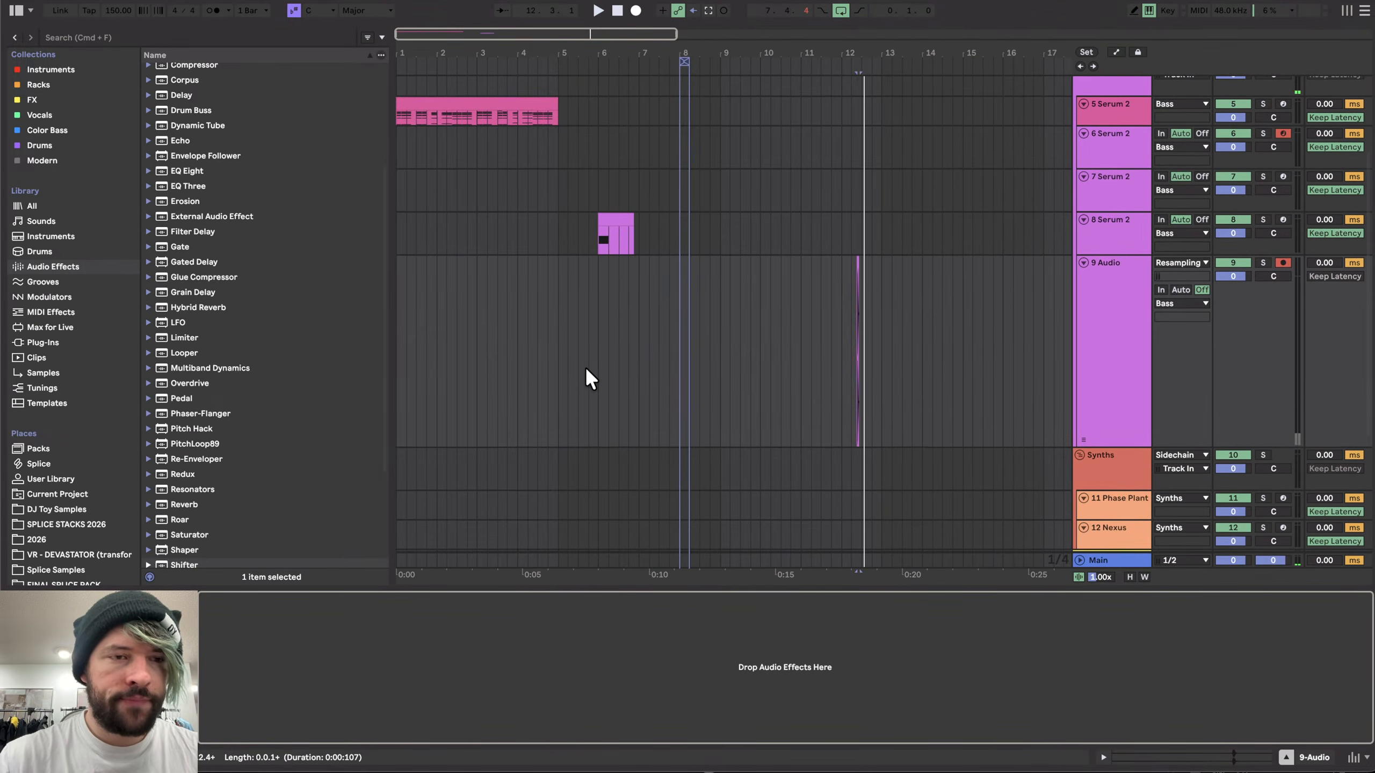
scroll(512, 261, up, 3)
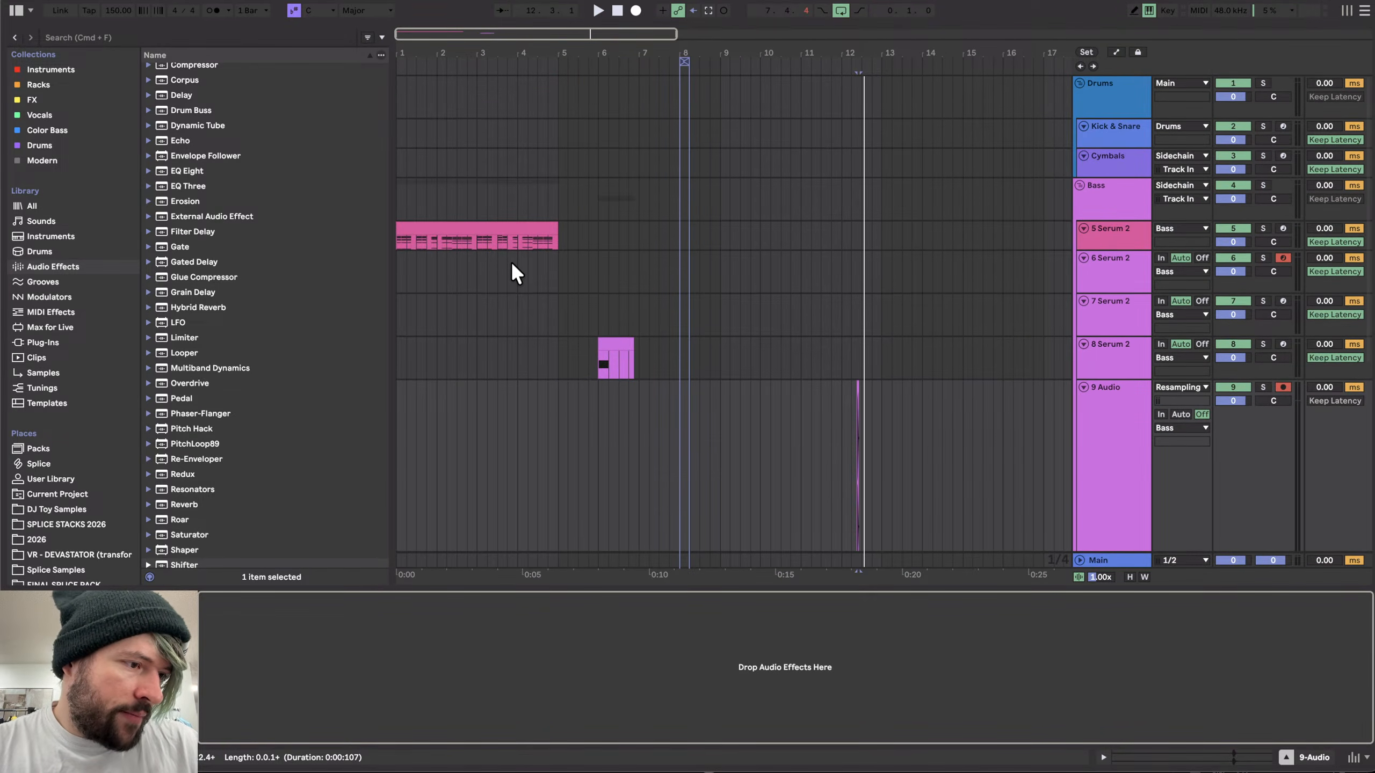
scroll(511, 261, down, 1)
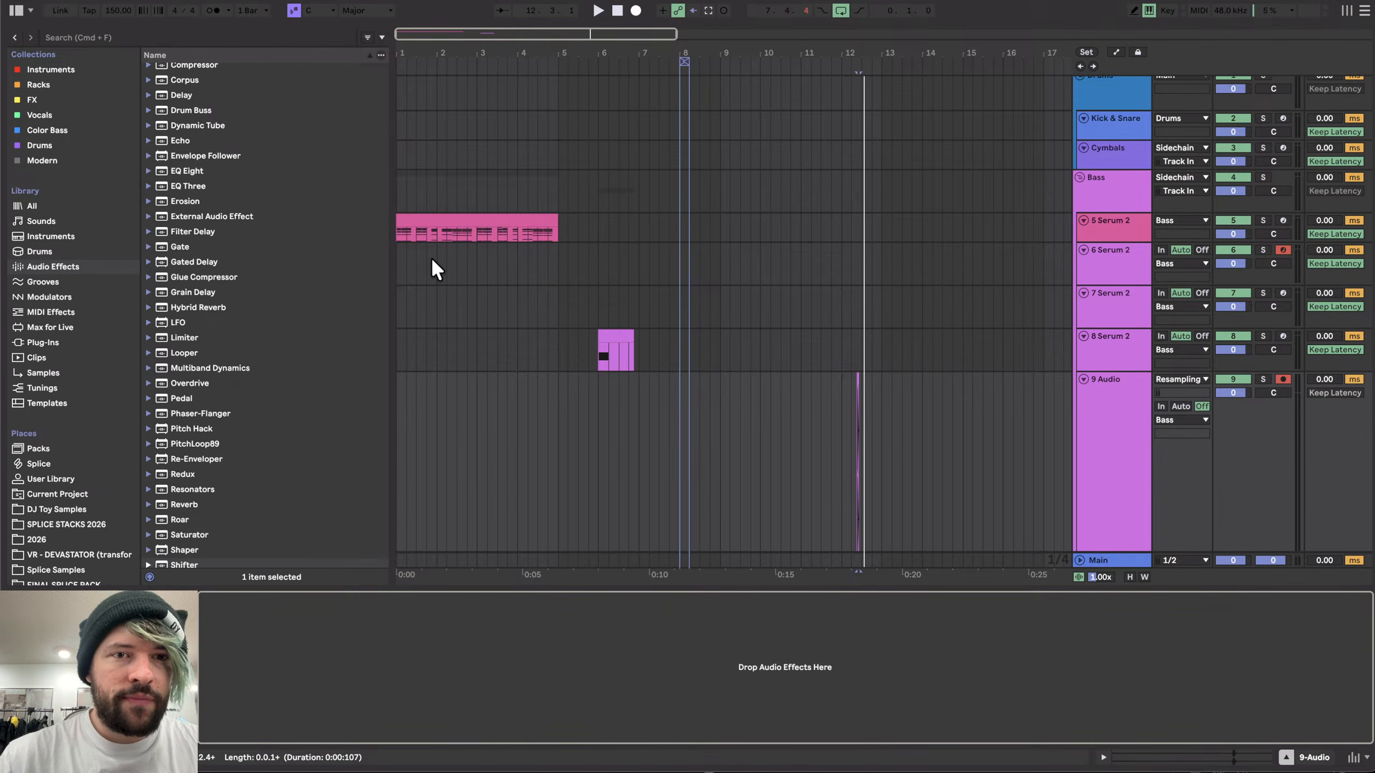
scroll(431, 256, up, 4)
scroll(431, 257, down, 4)
click(431, 228)
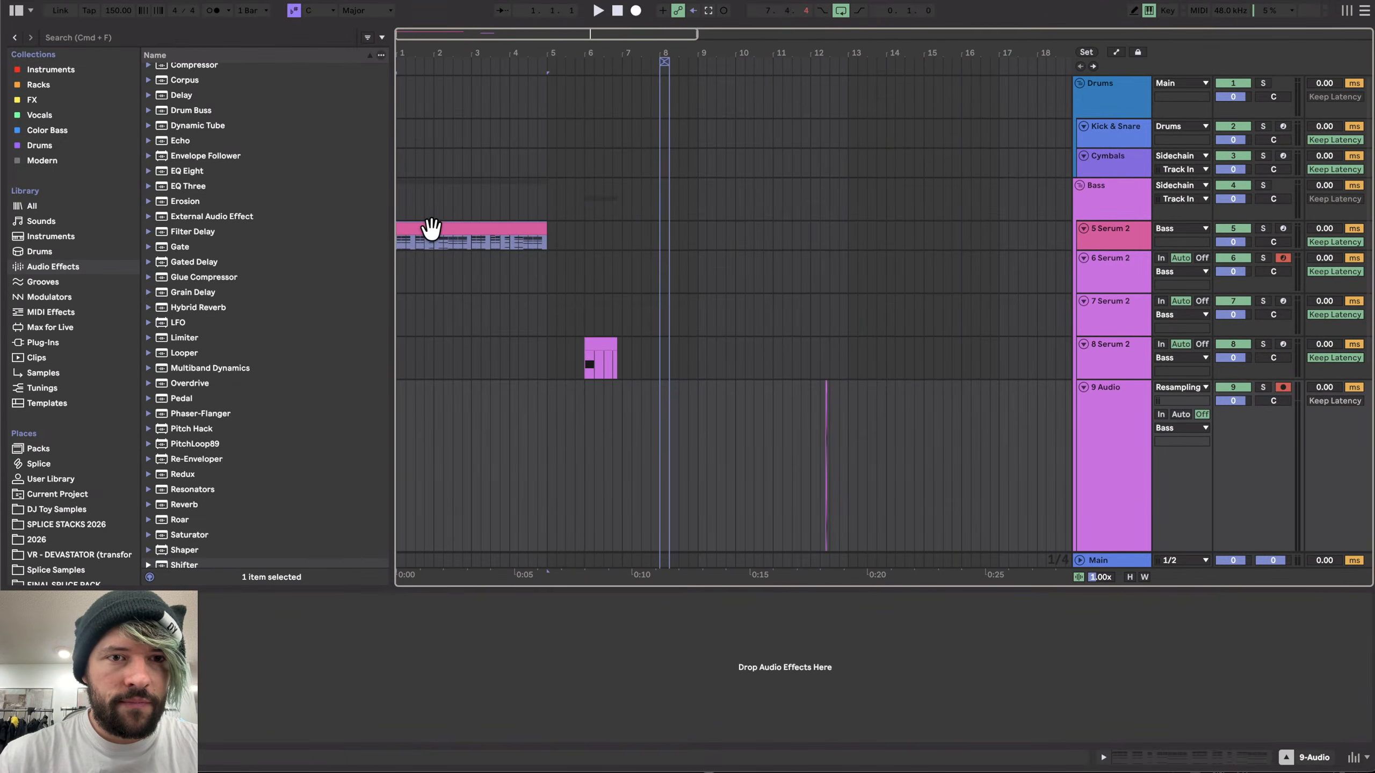
click(600, 342)
scroll(535, 361, up, 5)
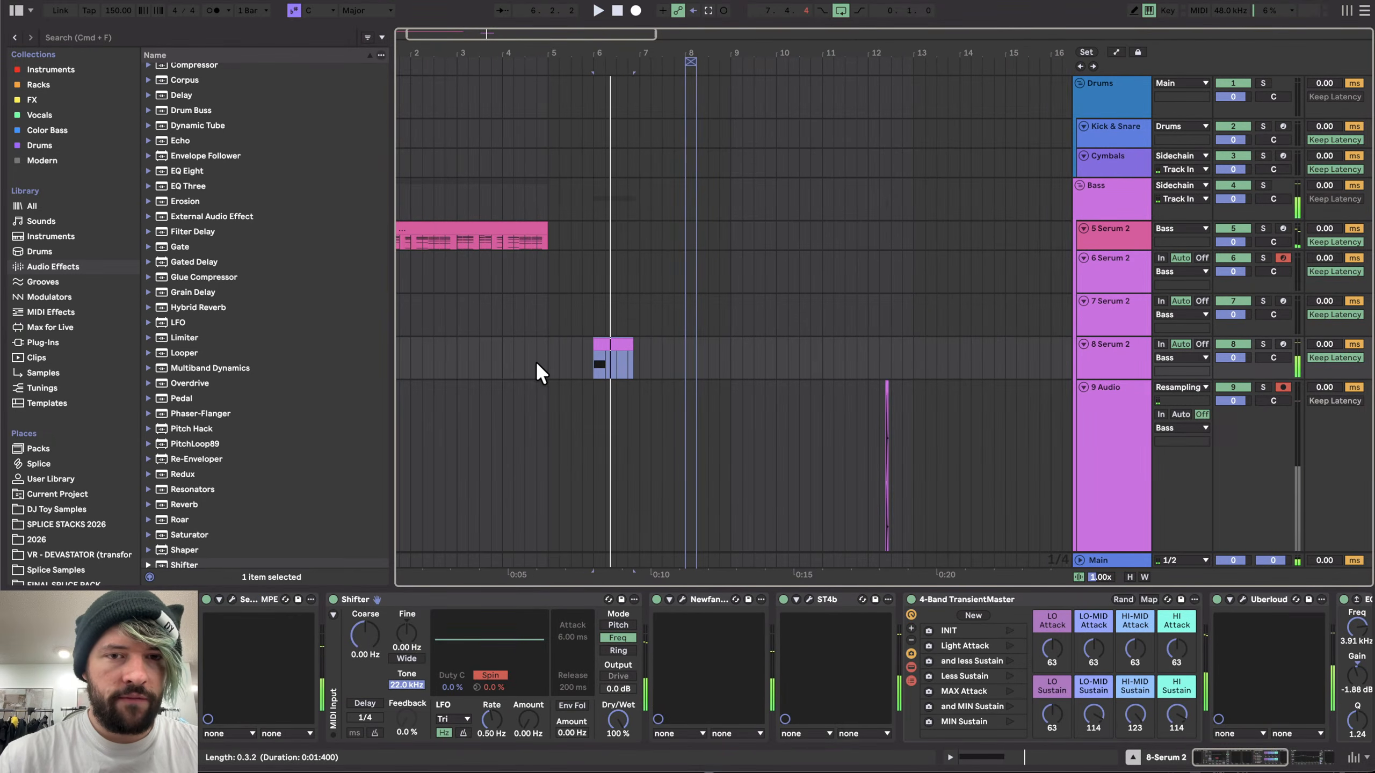
- Select the 7 Serum 2 track and inspect its device chain in the arrangement
scroll(823, 438, down, 5)
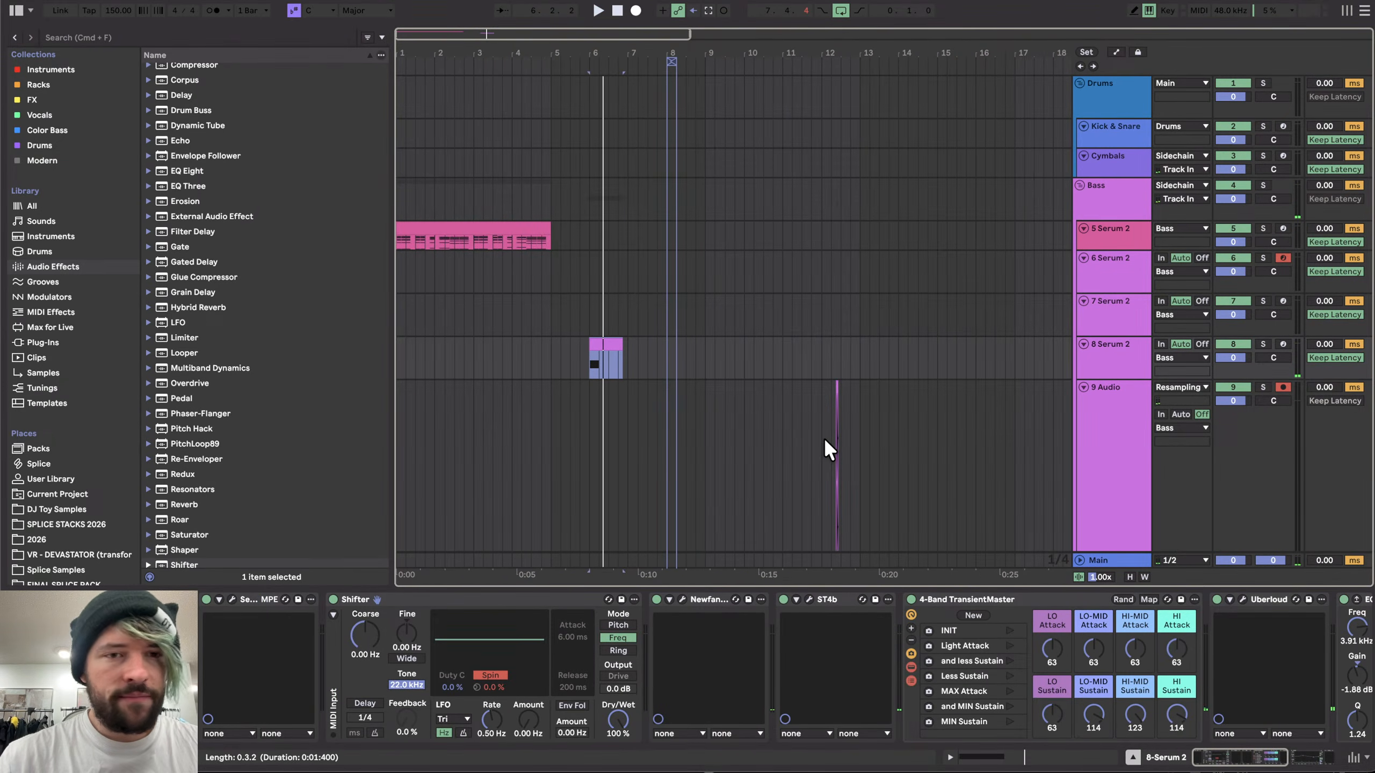
scroll(573, 343, up, 5)
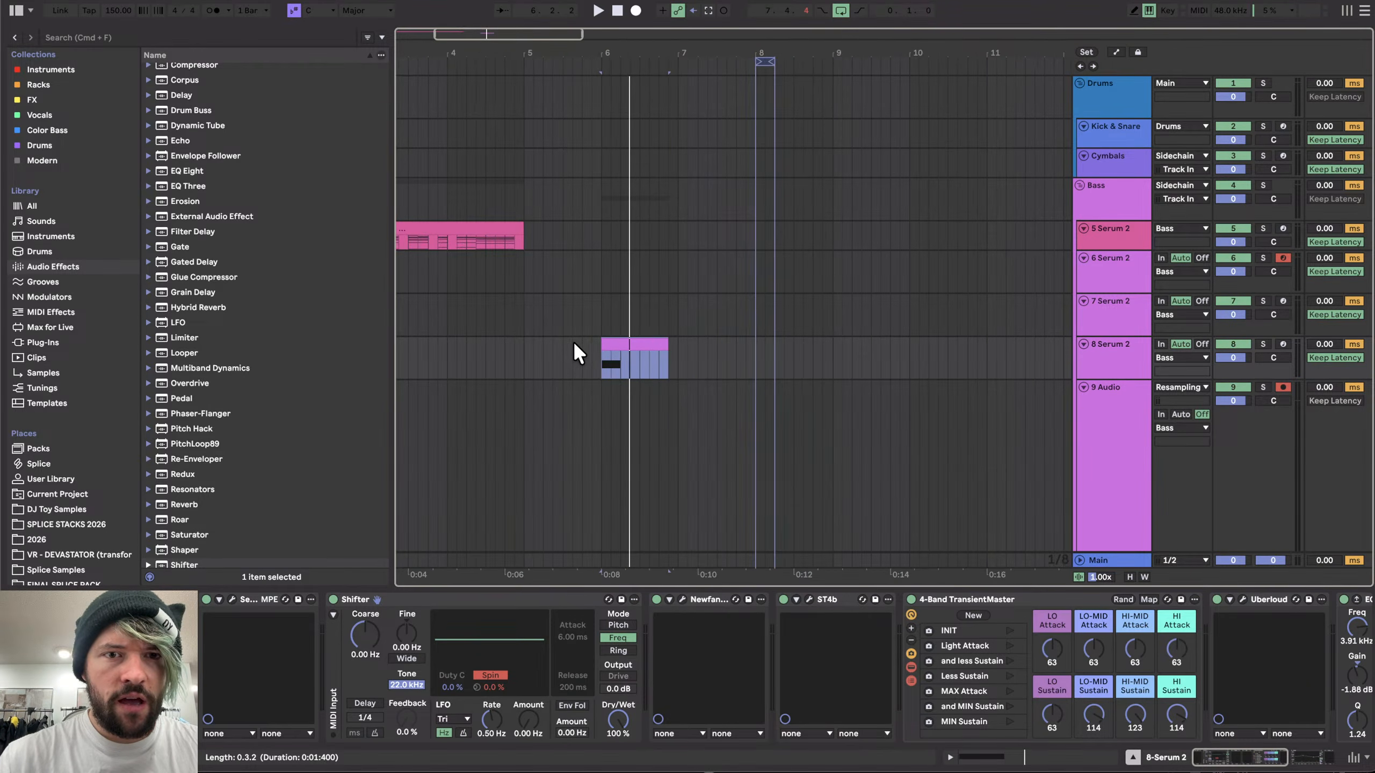
click(502, 305)
scroll(522, 311, down, 5)
scroll(524, 312, left, 2)
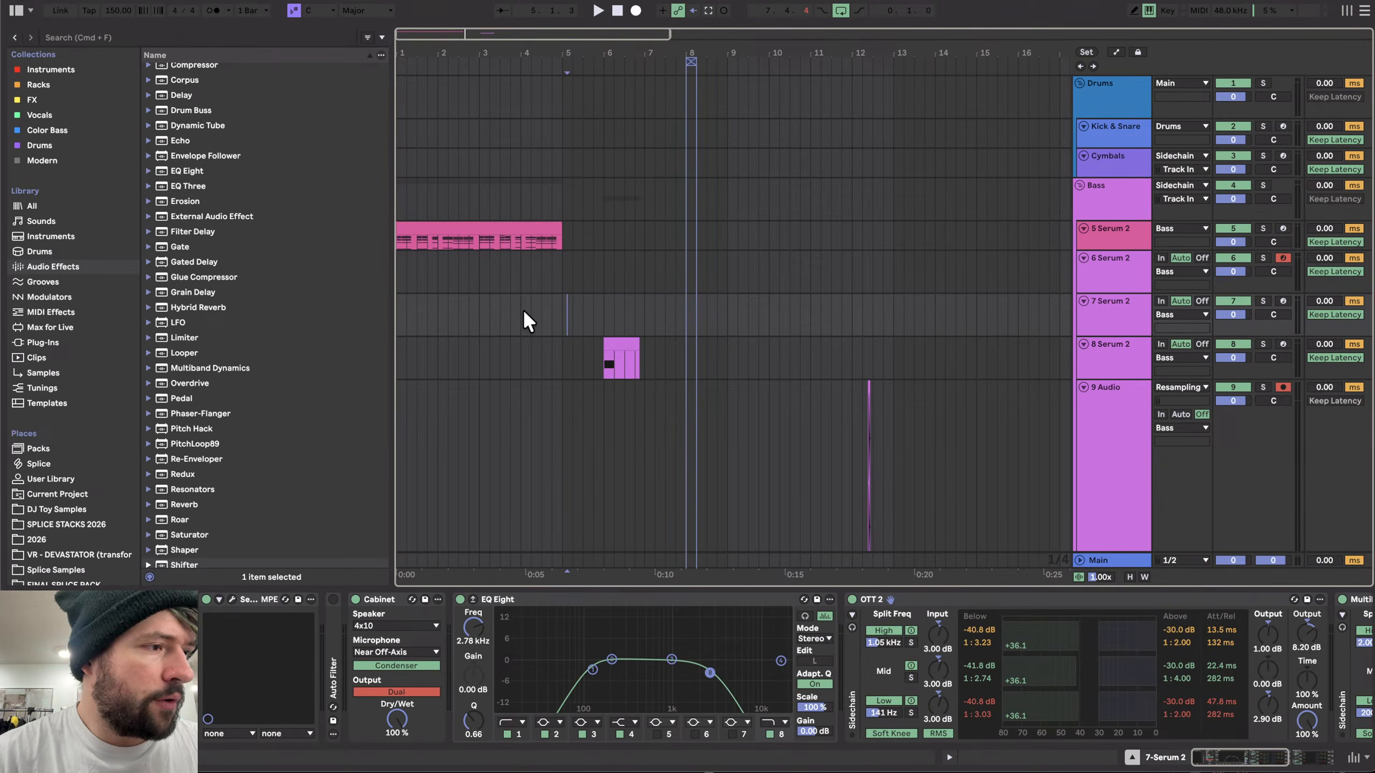
scroll(514, 303, down, 3)
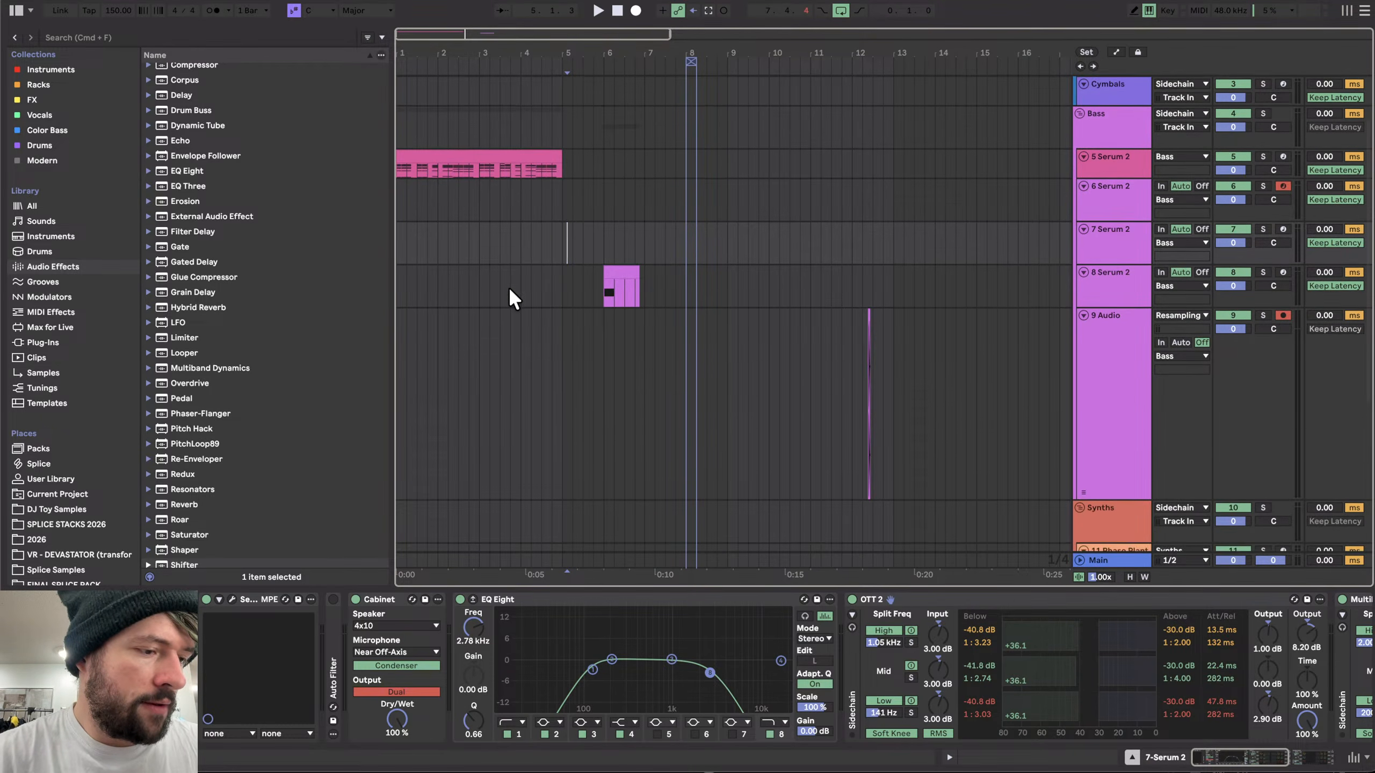
scroll(511, 298, up, 3)
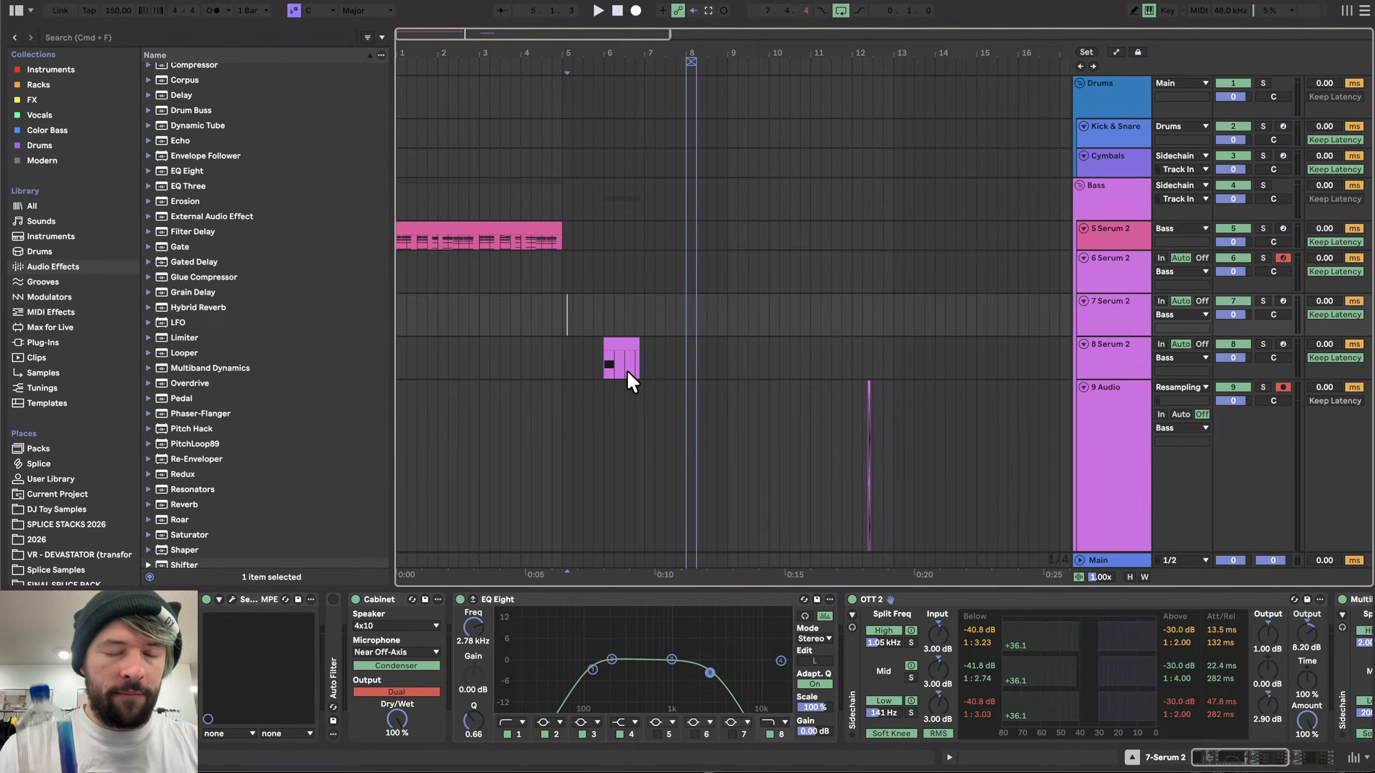
key(super+Tab)
key(super+Tab)
key(super+Tab)
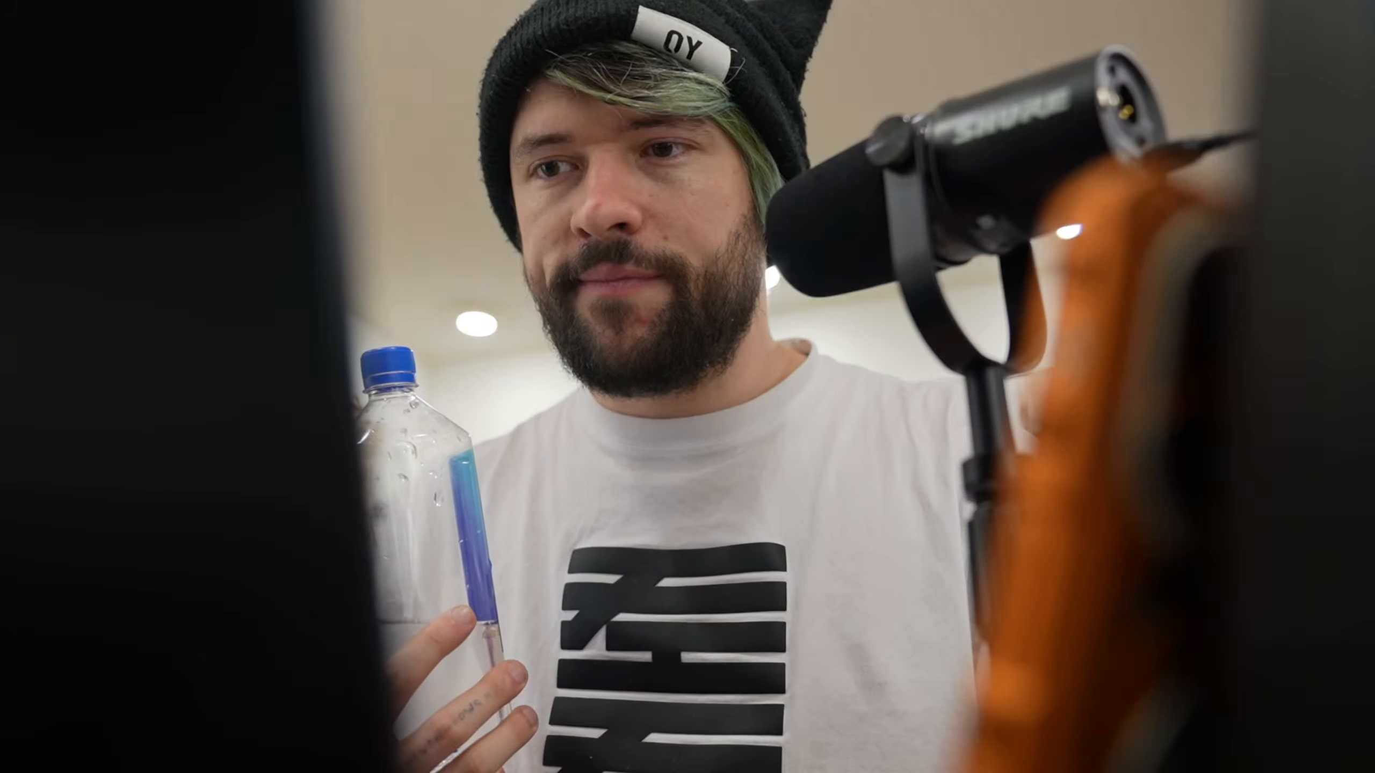